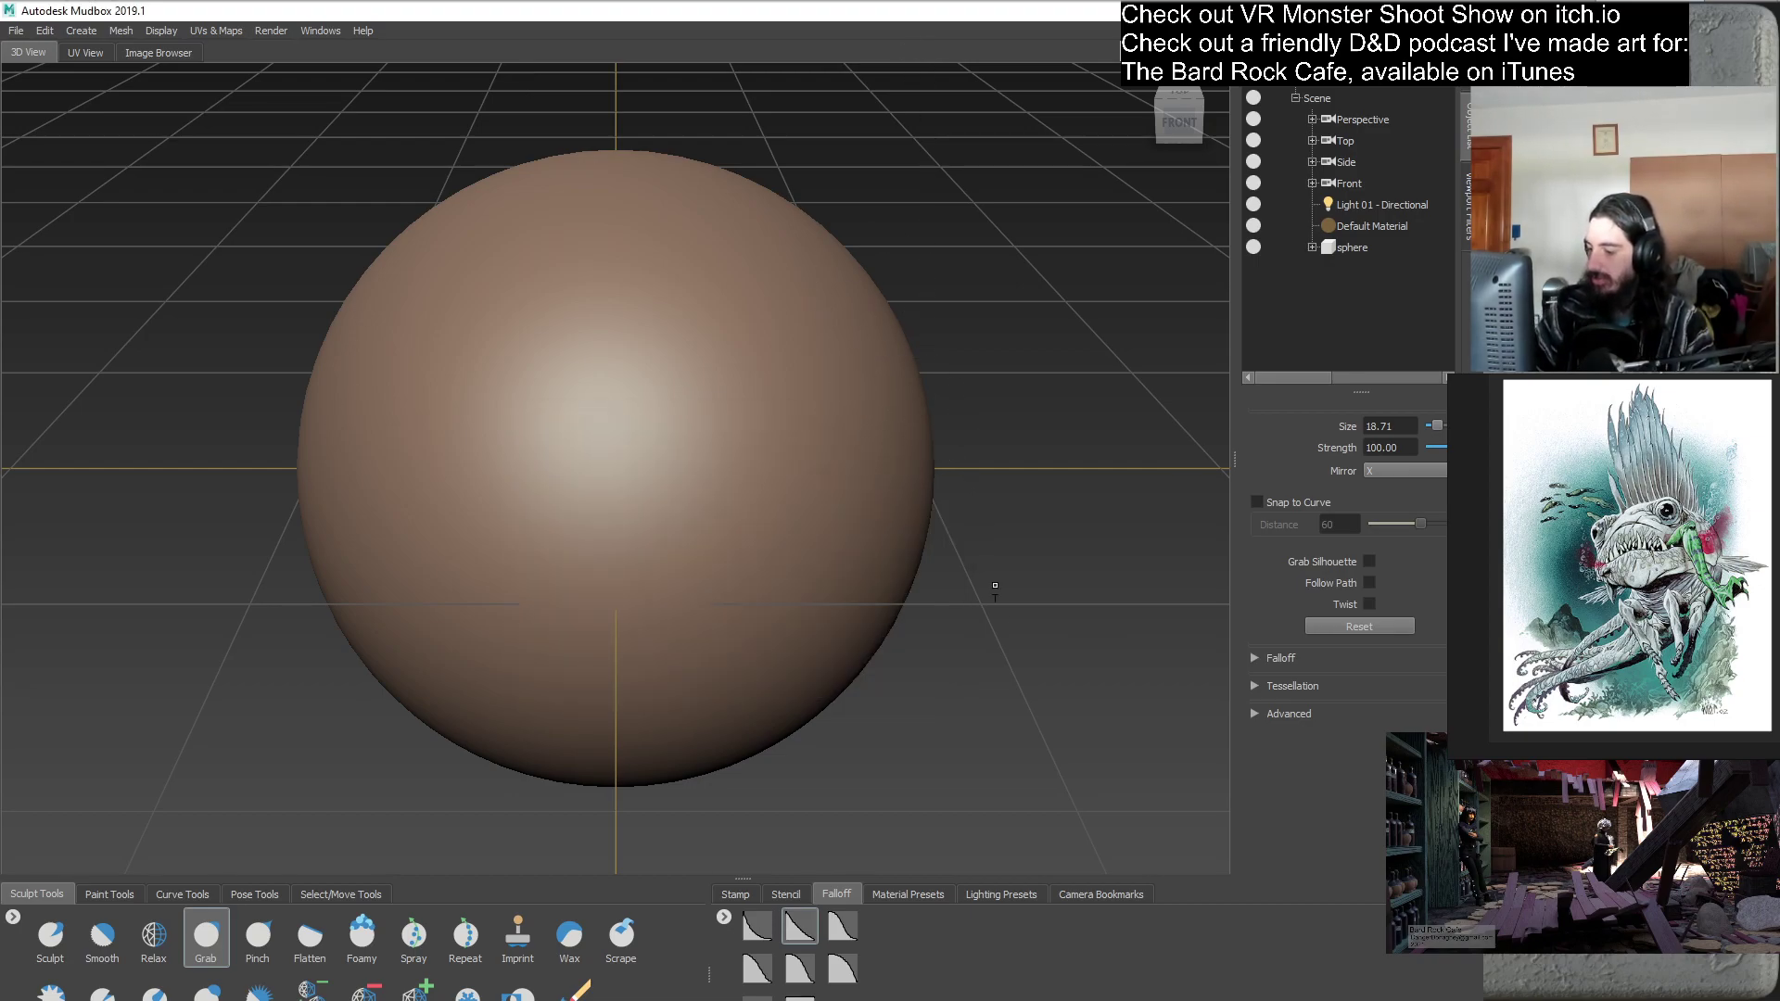
- Generate a triangulated copy of the sphere for tessellation and hide the original sphere
{"action": "left_click_drag", "start_coordinate": [1005, 616], "coordinate": [735, 457], "text": "alt"}
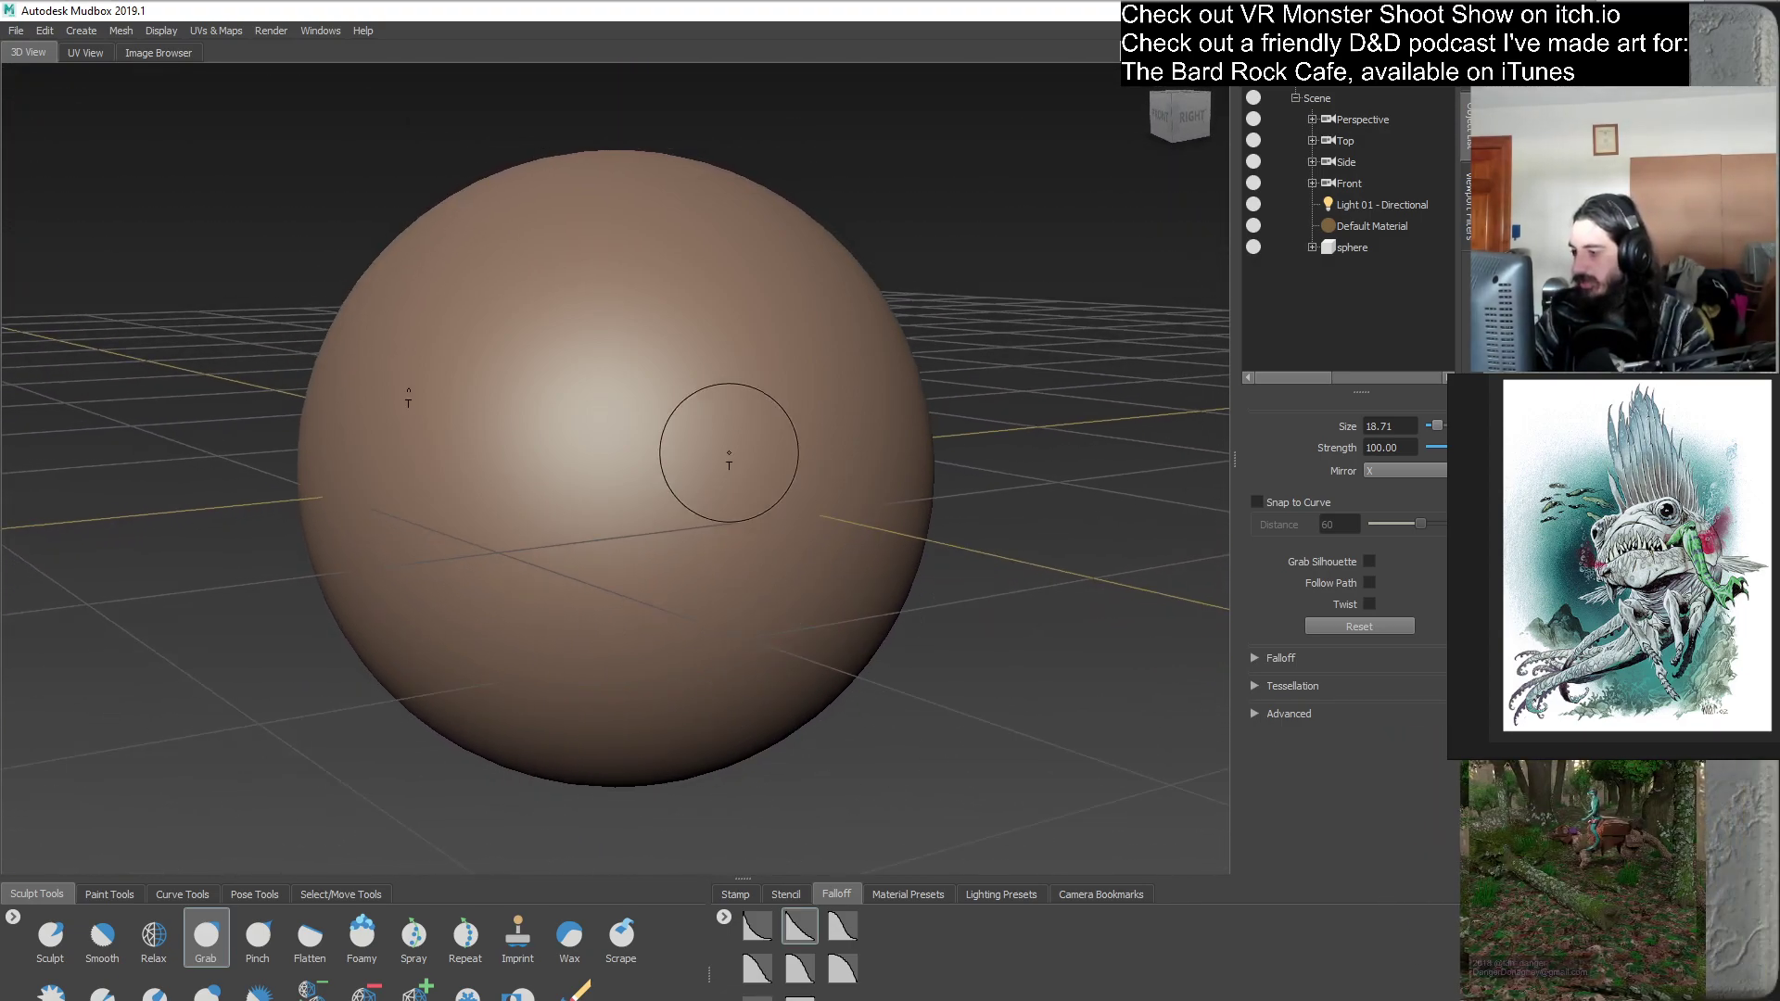
{"action": "left_click", "coordinate": [727, 460]}
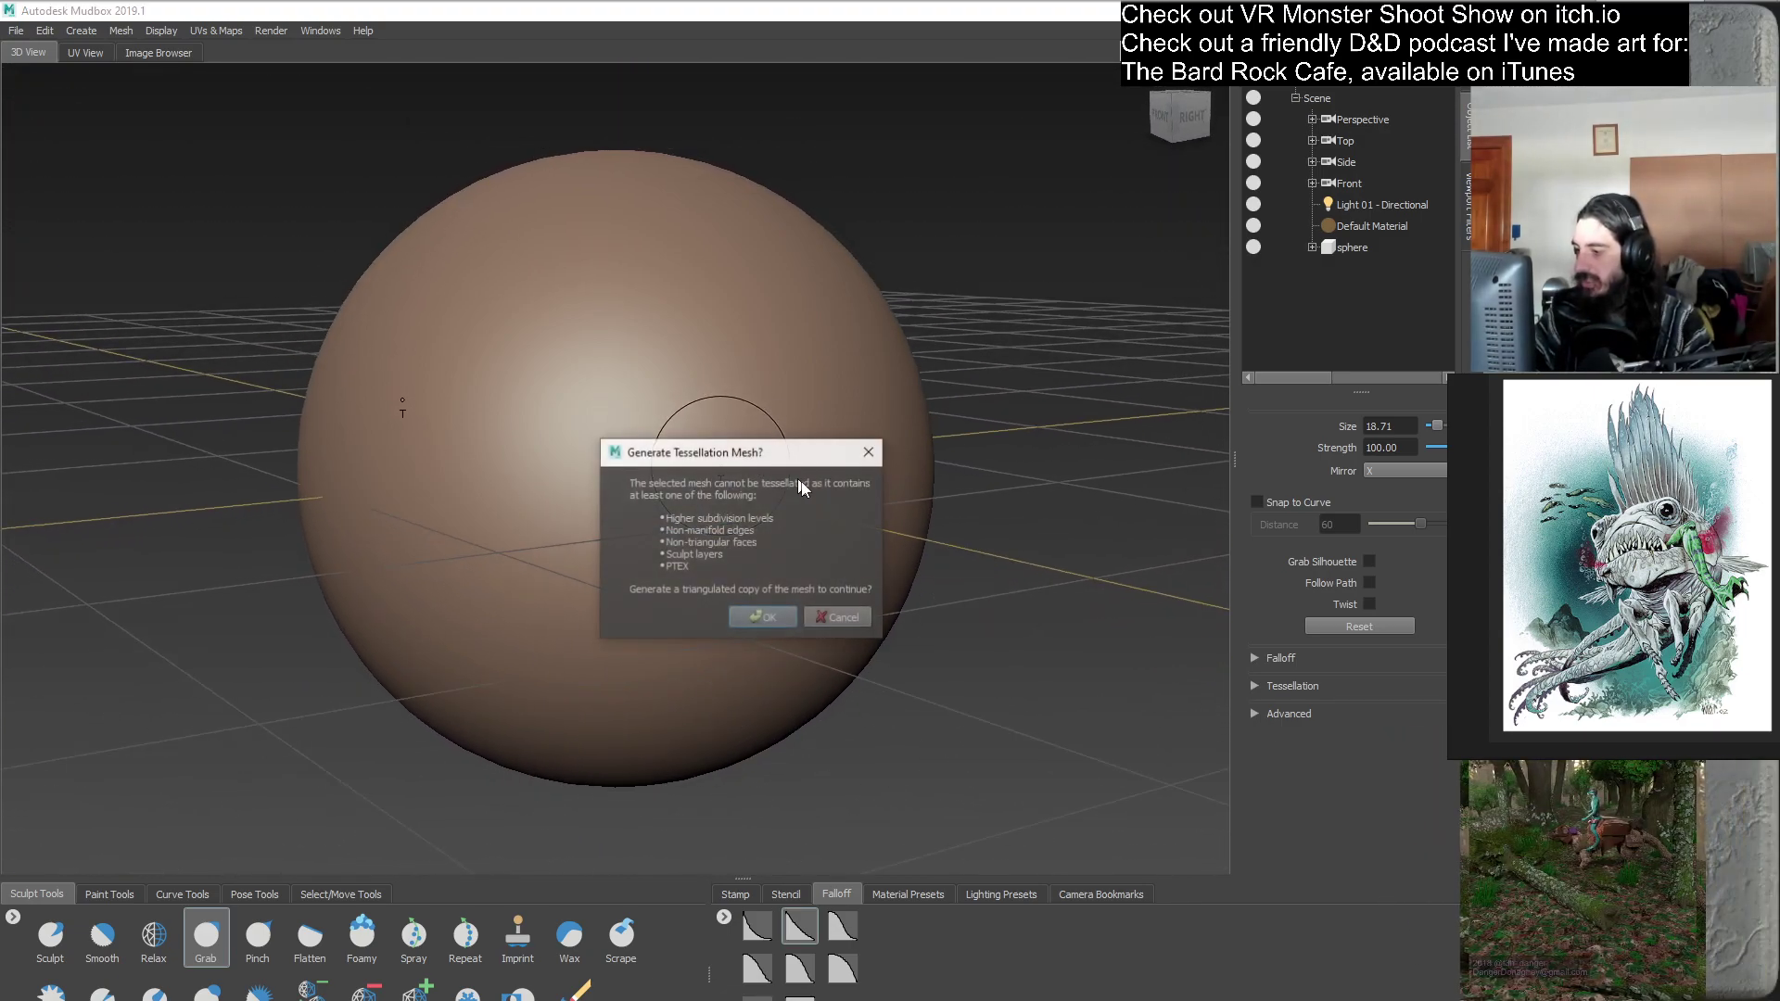
{"action": "left_click", "coordinate": [770, 618]}
{"action": "left_click", "coordinate": [1254, 246]}
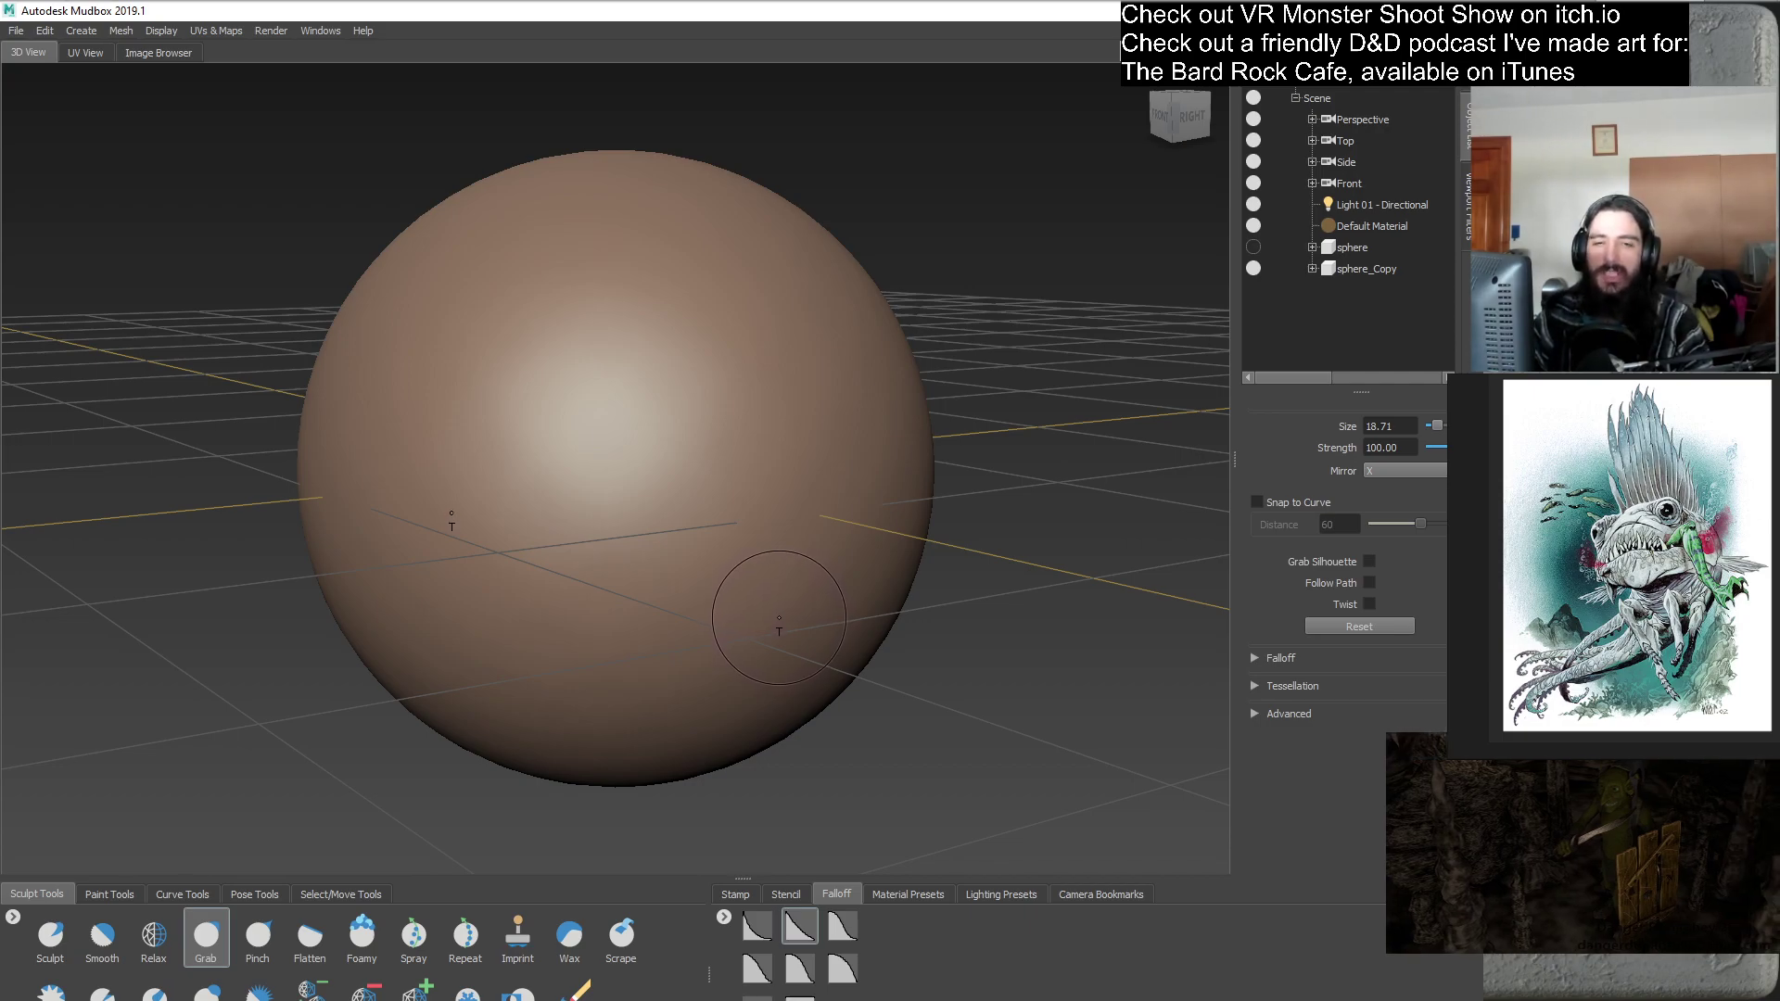
- Enlarge the Grab brush to size 105.86 for shaping the sphere copy
{"action": "scroll", "coordinate": [768, 540], "scroll_direction": "down", "scroll_amount": 5}
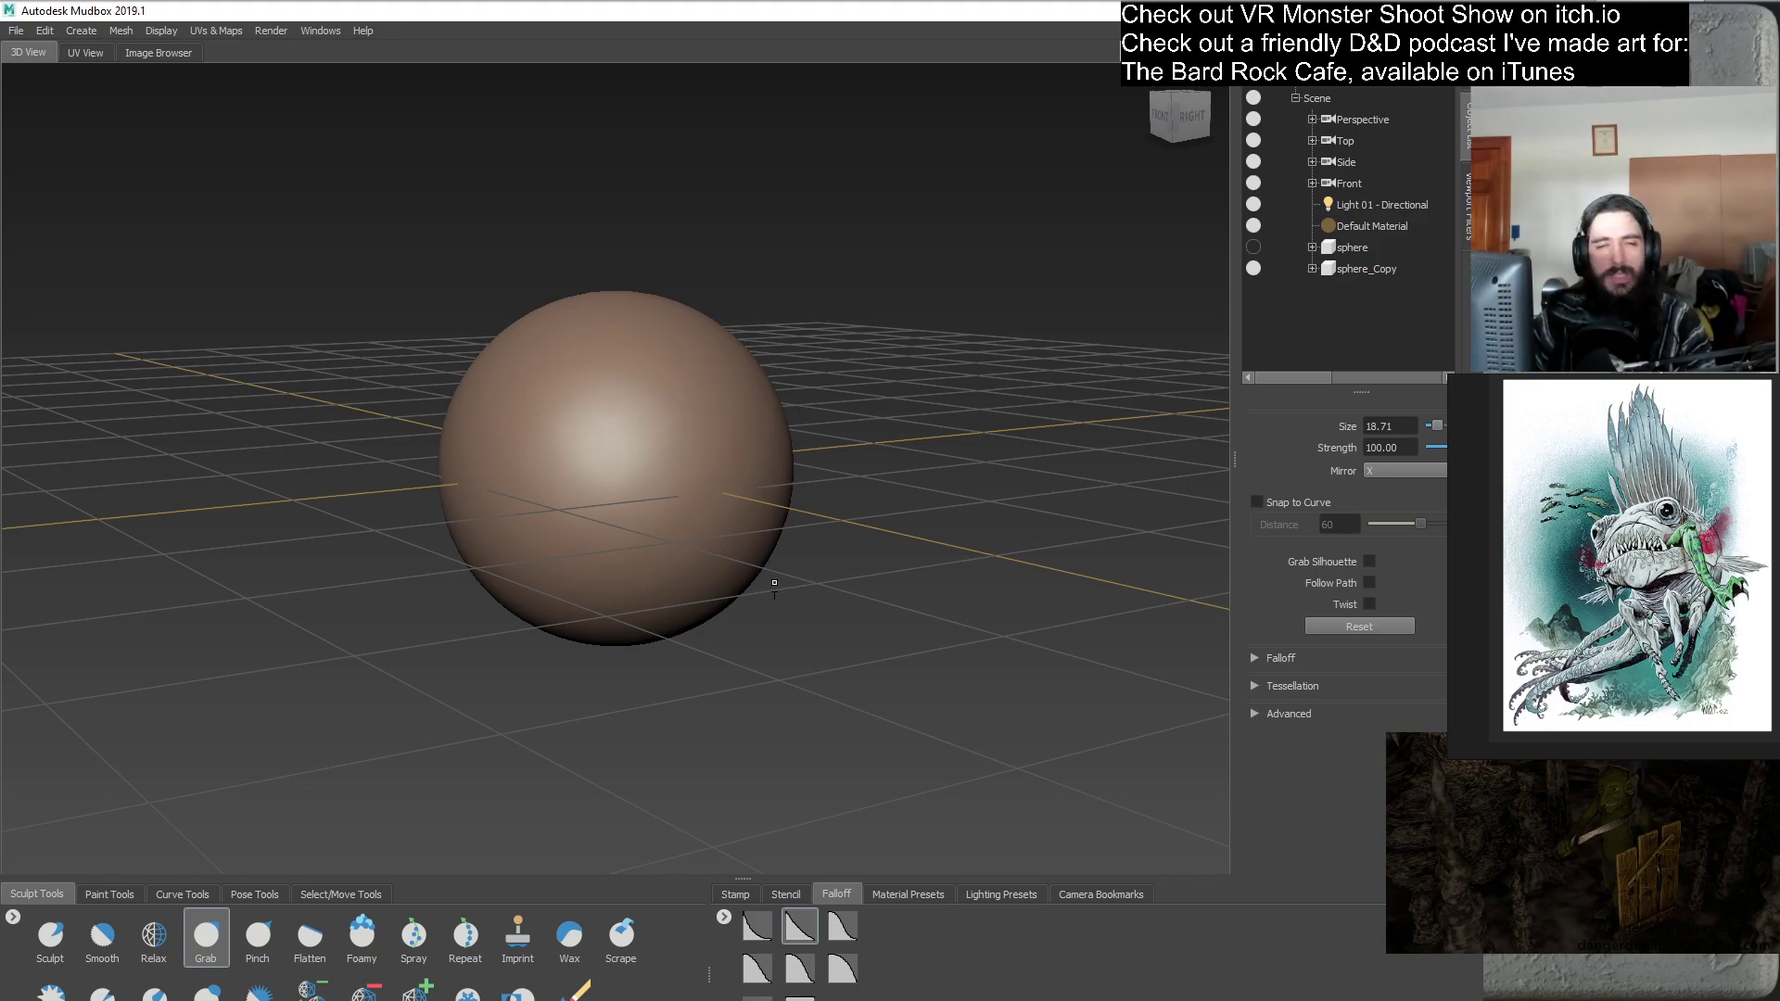
{"action": "key", "text": "b"}
{"action": "left_click_drag", "start_coordinate": [640, 571], "coordinate": [732, 571]}
{"action": "mouse_move", "coordinate": [769, 667]}
{"action": "left_mouse_down", "text": "alt"}
{"action": "mouse_move", "coordinate": [781, 576]}
{"action": "mouse_move", "coordinate": [878, 568]}
{"action": "left_mouse_up", "text": "alt"}
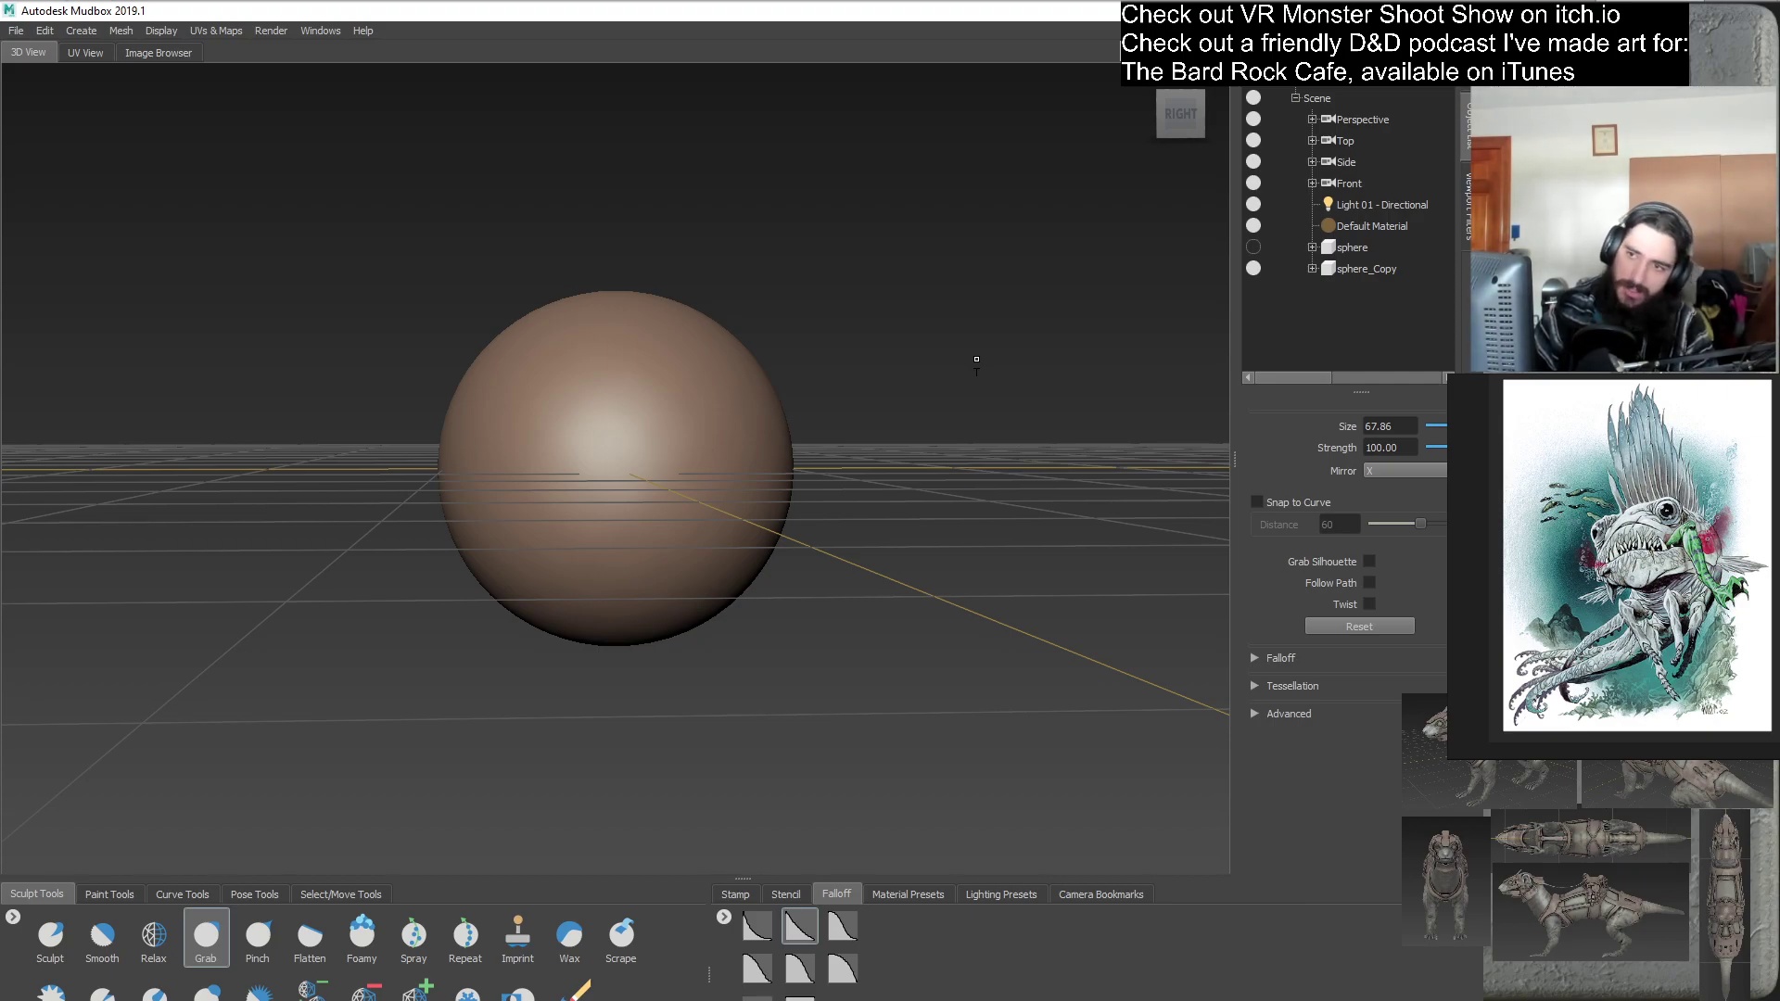
{"action": "left_click_drag", "start_coordinate": [973, 490], "coordinate": [736, 649], "text": "alt"}
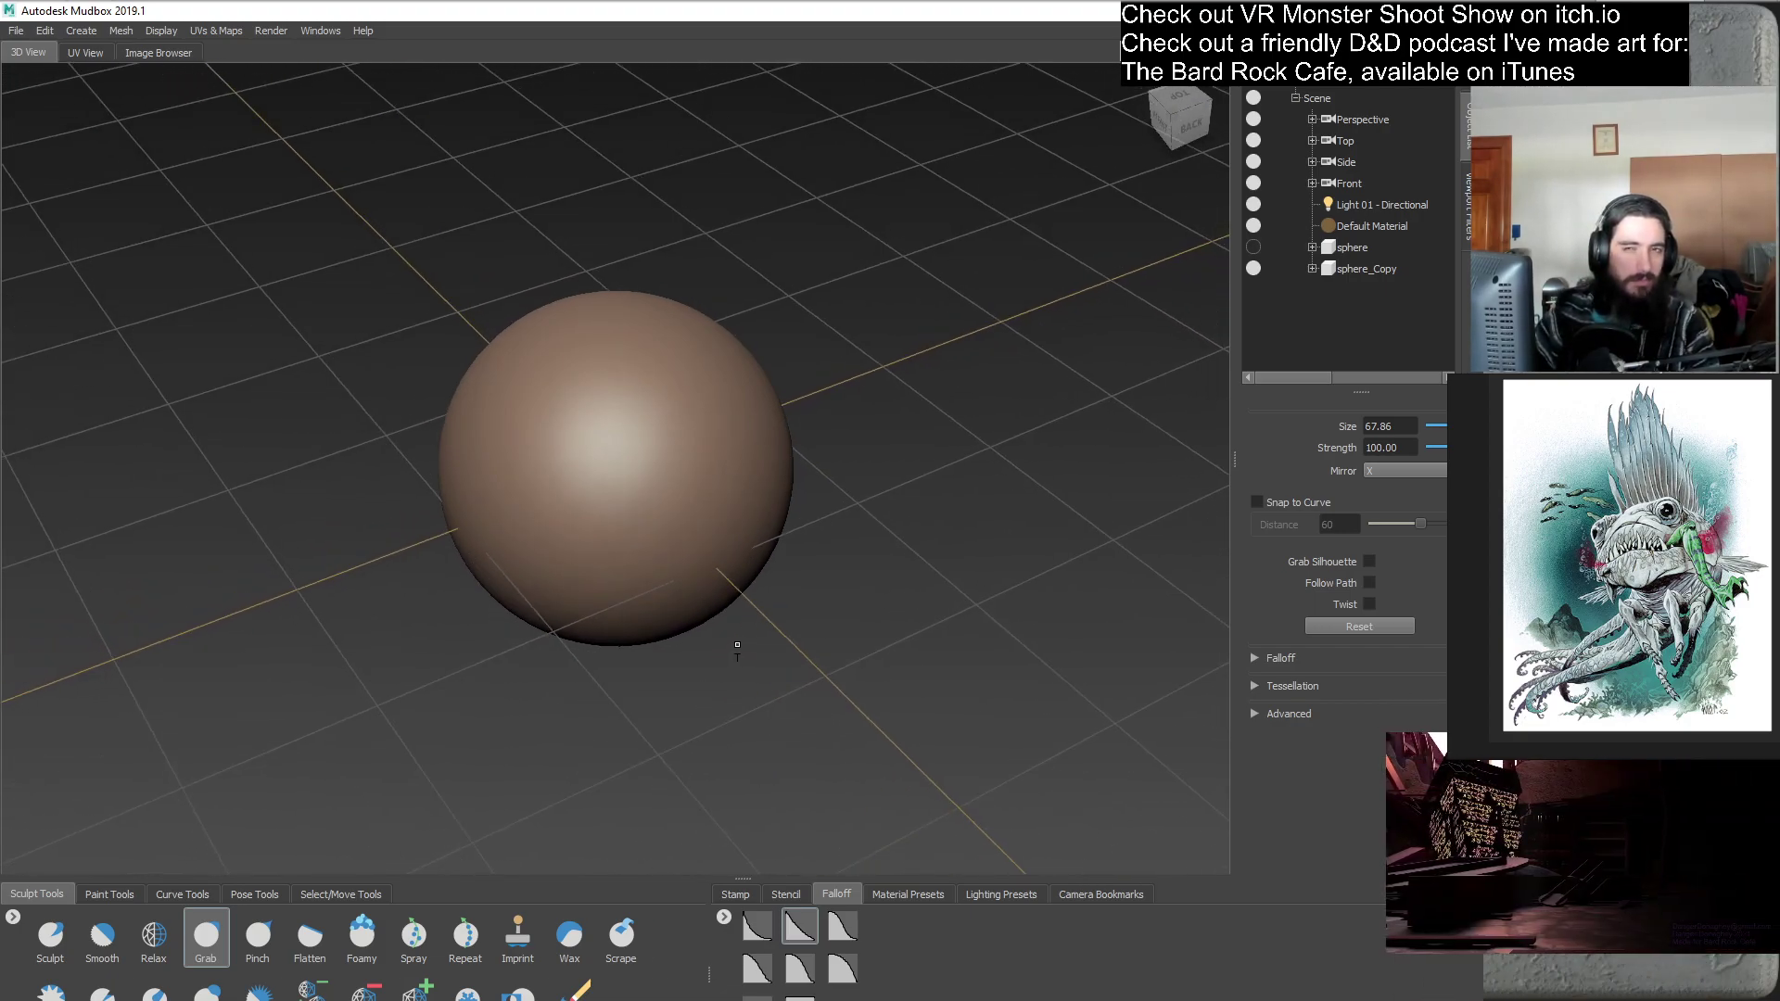
{"action": "left_click_drag", "start_coordinate": [854, 635], "coordinate": [769, 546], "text": "alt"}
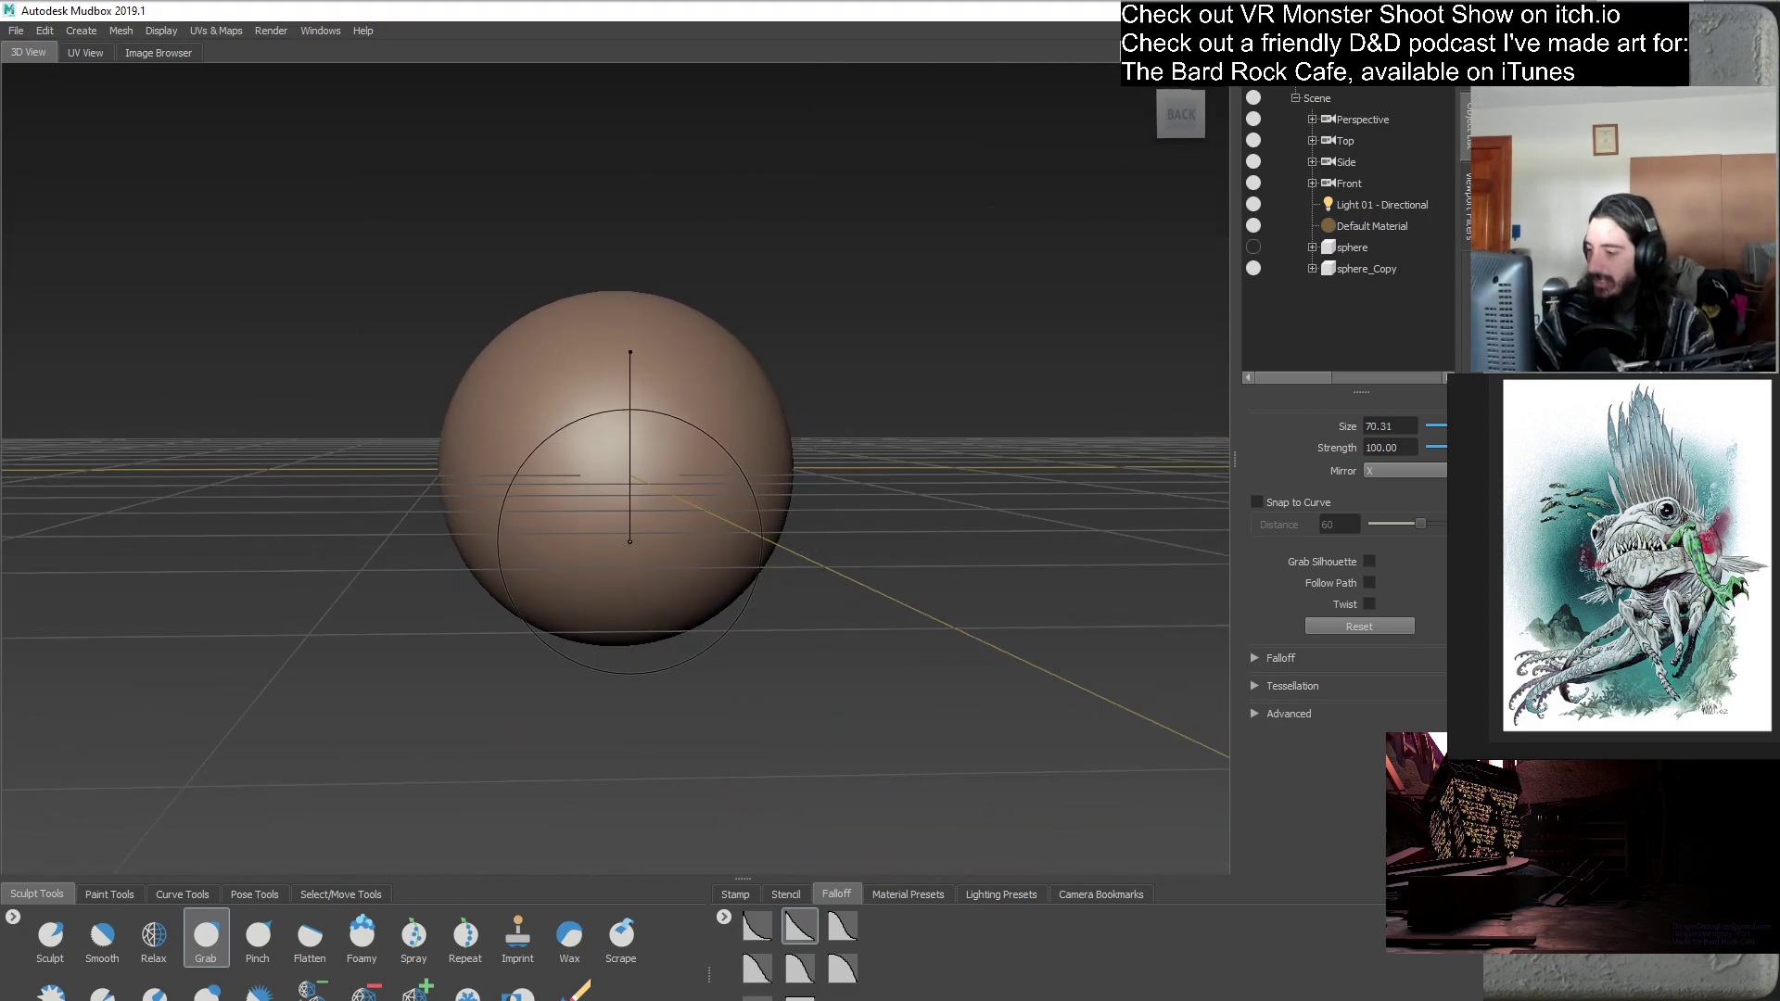
{"action": "mouse_move", "coordinate": [604, 482]}
{"action": "left_mouse_down", "text": "alt"}
{"action": "mouse_move", "coordinate": [728, 493]}
{"action": "mouse_move", "coordinate": [892, 621]}
{"action": "left_mouse_up", "text": "alt"}
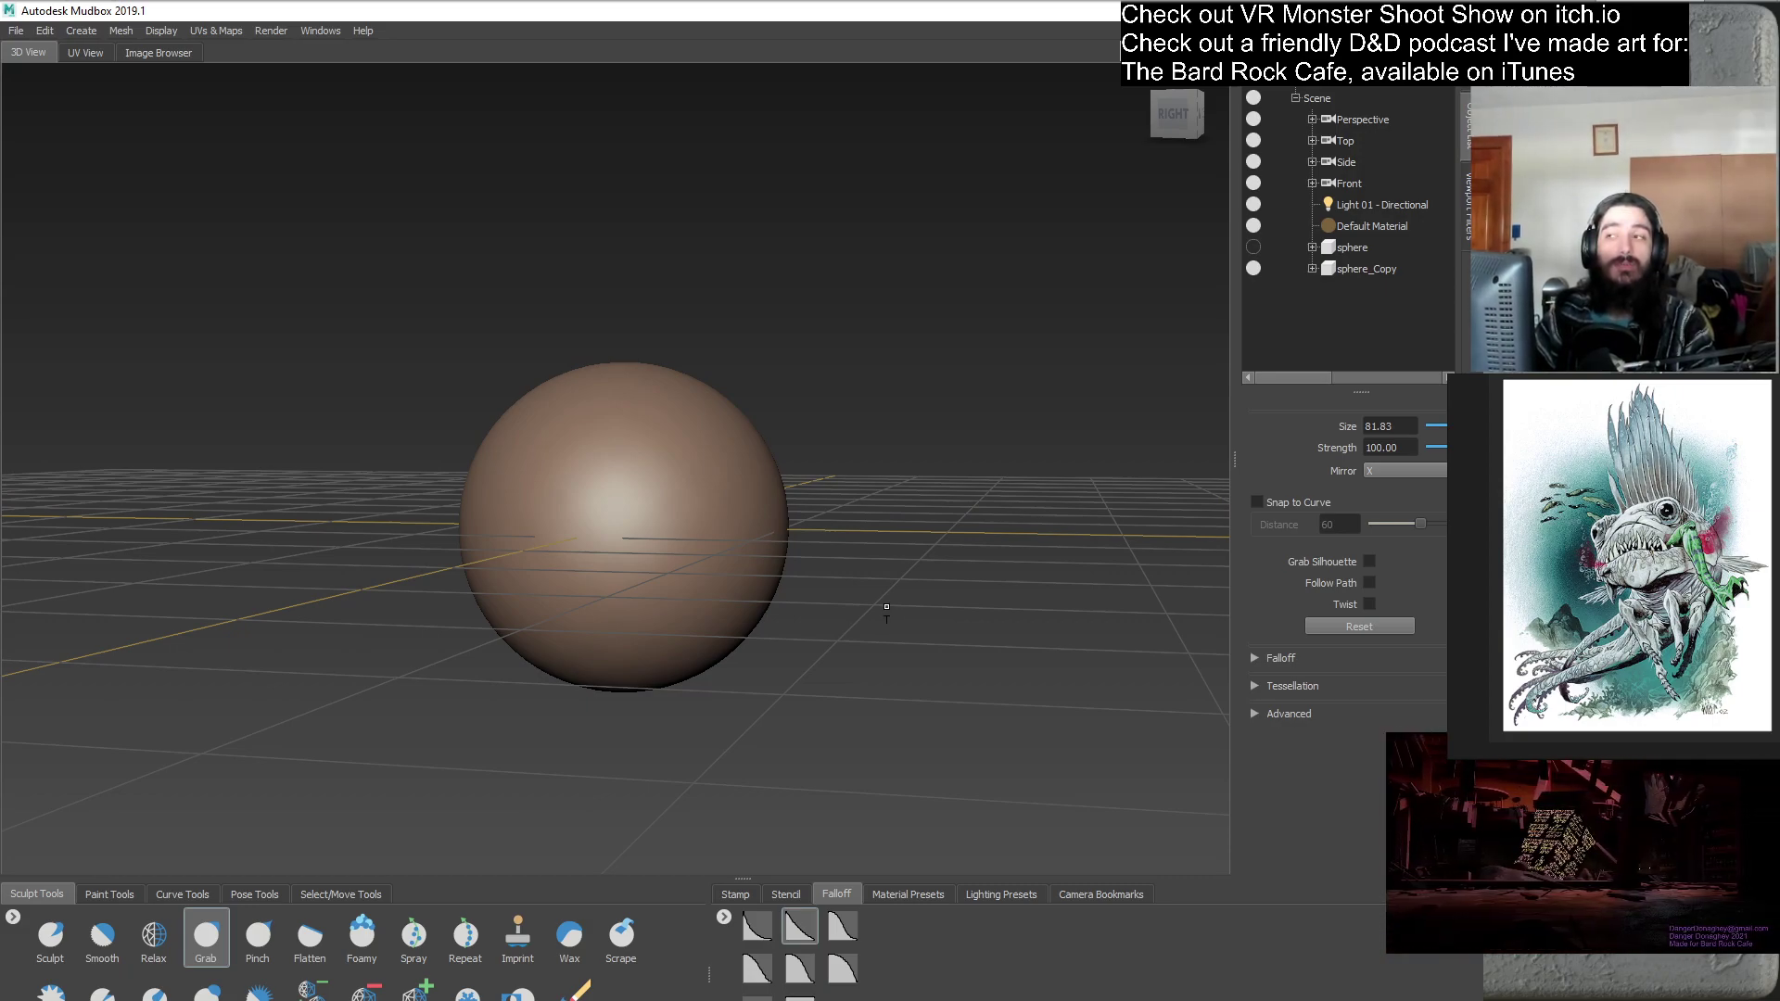
{"action": "left_click_drag", "start_coordinate": [863, 618], "coordinate": [968, 586], "text": "alt"}
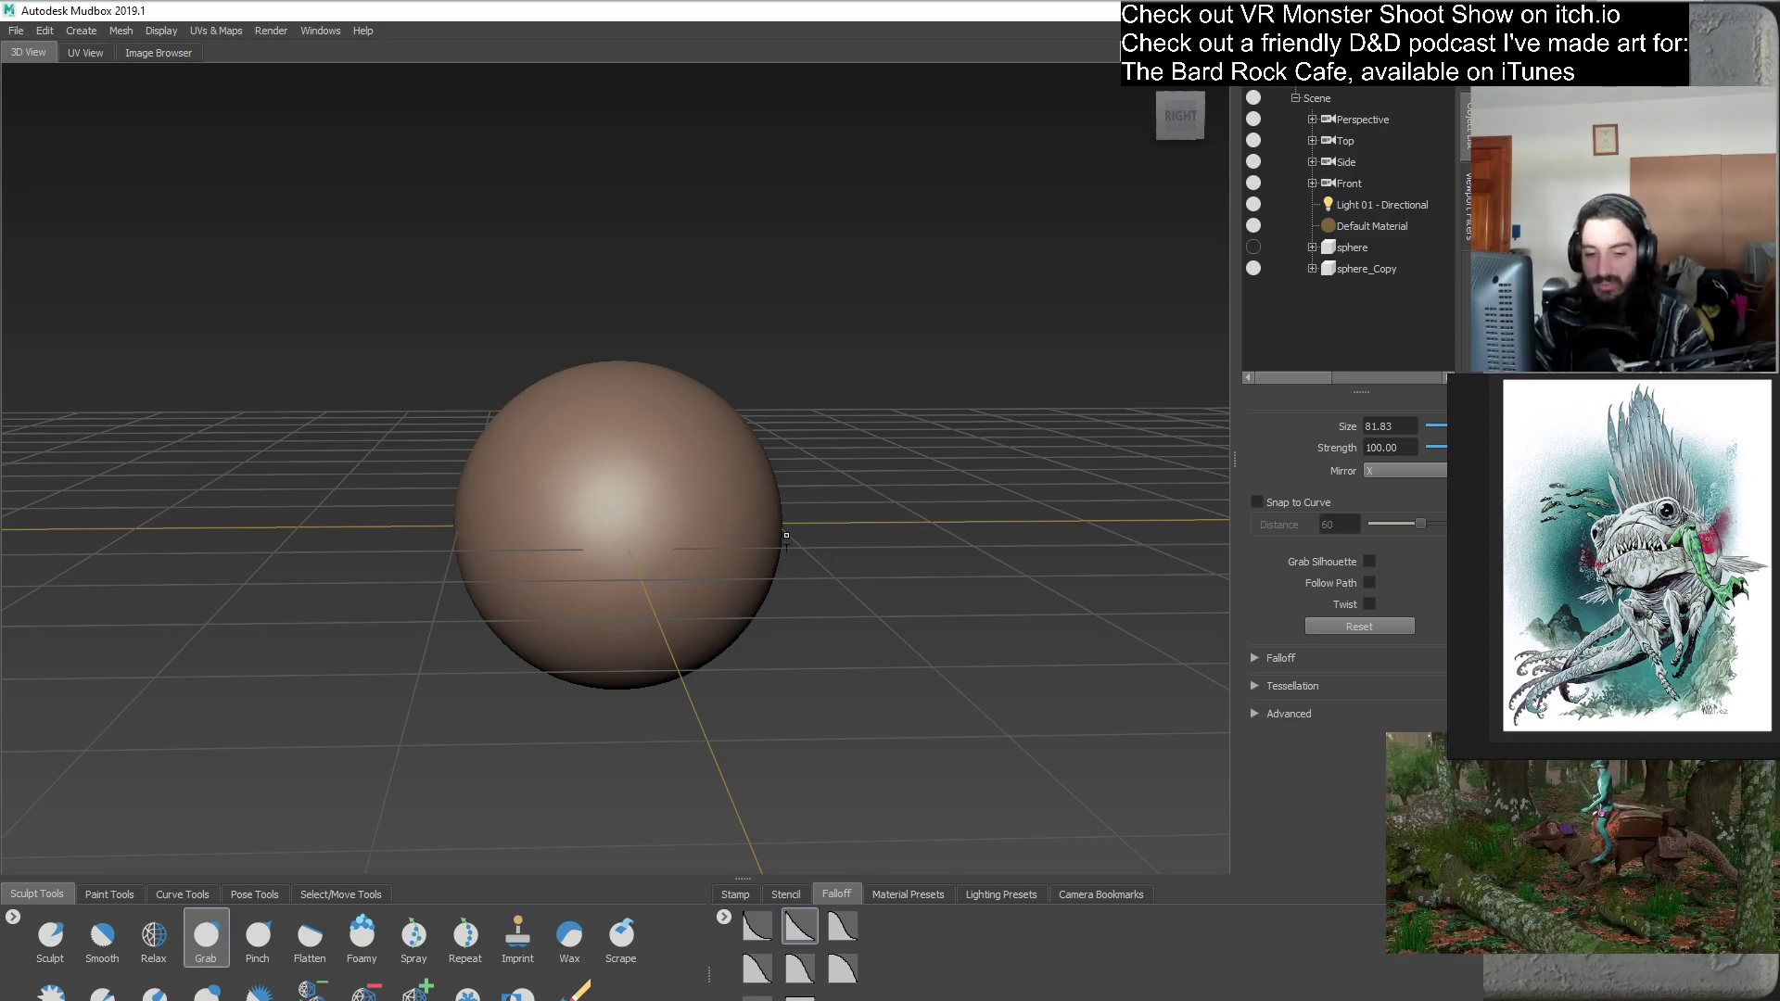
{"action": "left_click_drag", "start_coordinate": [679, 573], "coordinate": [643, 514]}
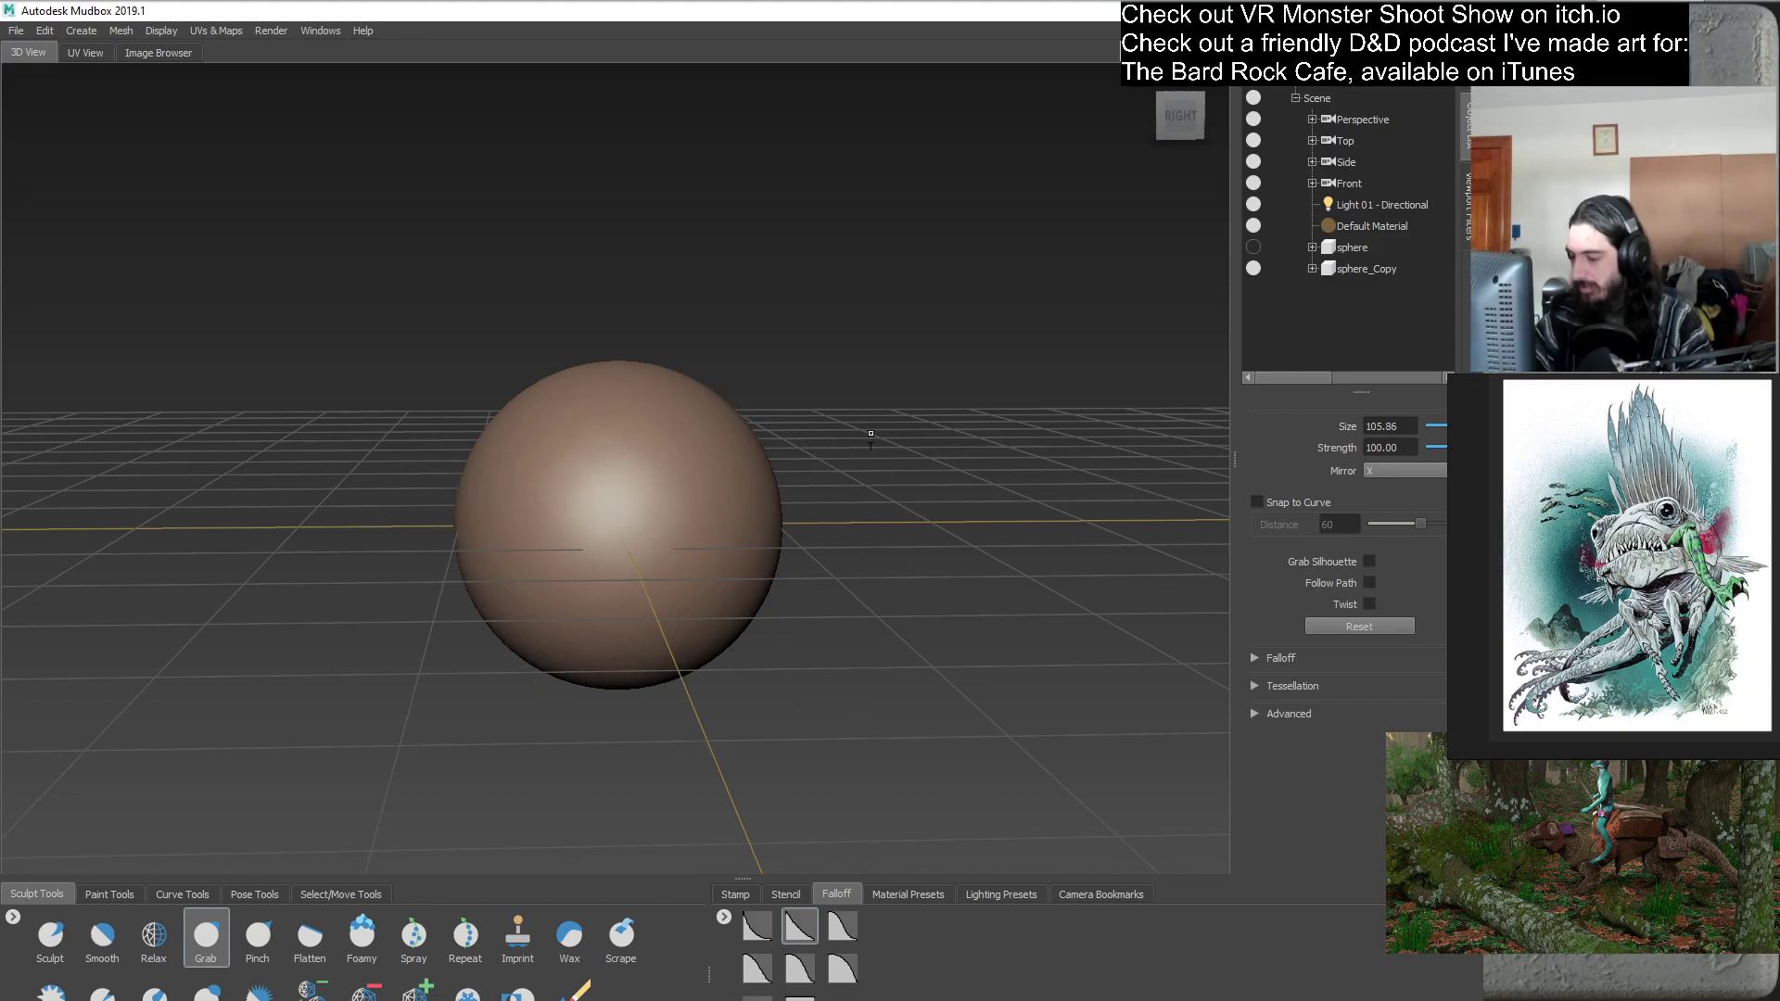
- In right view, grab the sphere copy's back out into a long tapered tail and its front into a blunt head
{"action": "left_click", "coordinate": [1187, 109]}
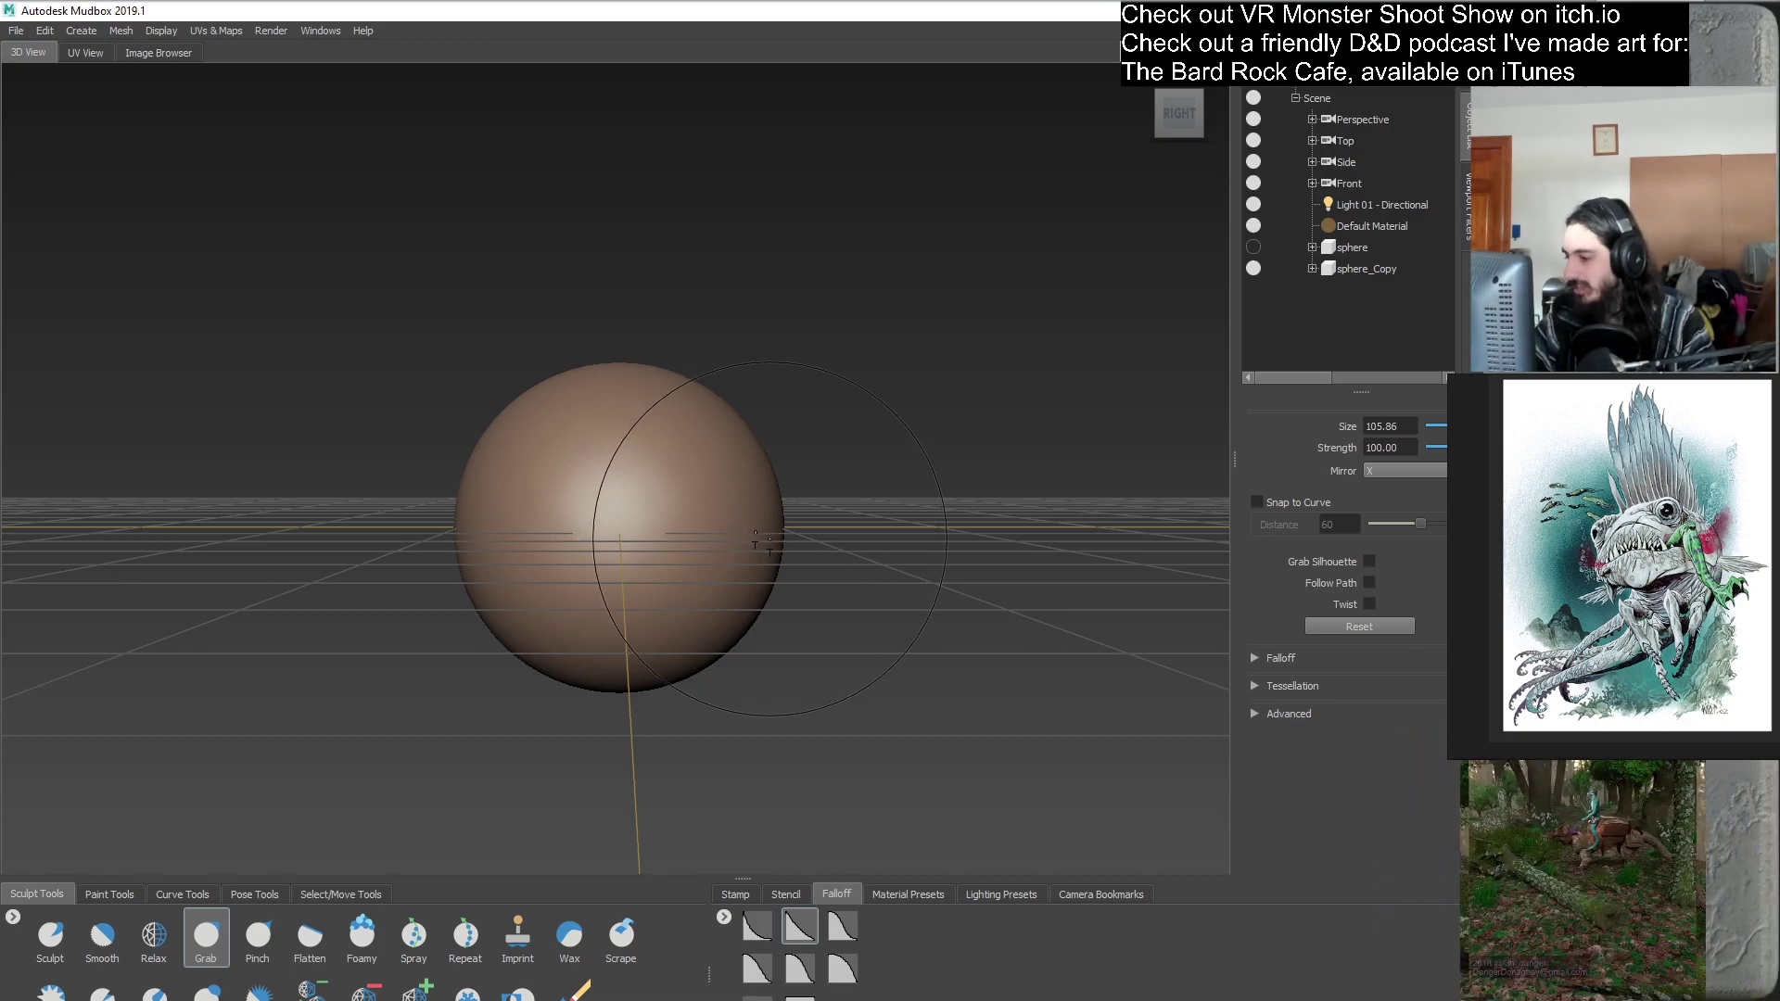
{"action": "left_click_drag", "start_coordinate": [777, 526], "coordinate": [1224, 536]}
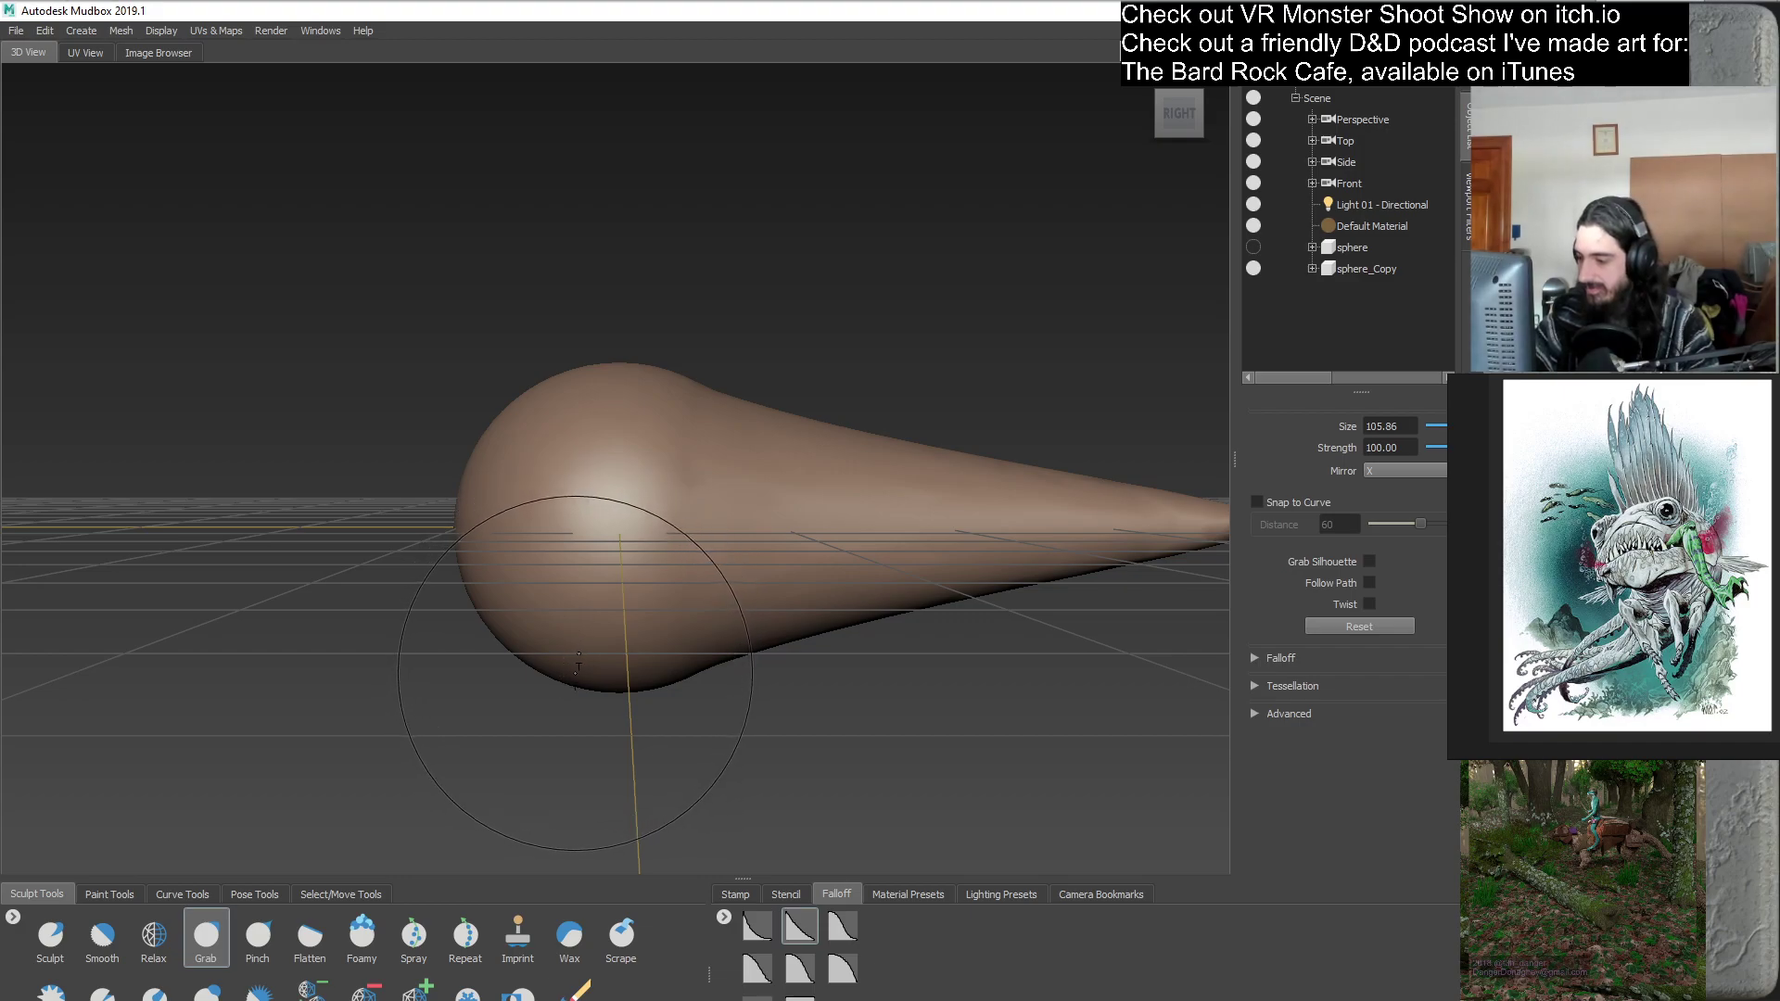
{"action": "left_click_drag", "start_coordinate": [612, 709], "coordinate": [576, 641]}
{"action": "mouse_move", "coordinate": [459, 524]}
{"action": "left_mouse_down"}
{"action": "mouse_move", "coordinate": [290, 520]}
{"action": "mouse_move", "coordinate": [306, 436]}
{"action": "mouse_move", "coordinate": [399, 427]}
{"action": "mouse_move", "coordinate": [456, 388]}
{"action": "mouse_move", "coordinate": [408, 447]}
{"action": "mouse_move", "coordinate": [454, 424]}
{"action": "left_mouse_up"}
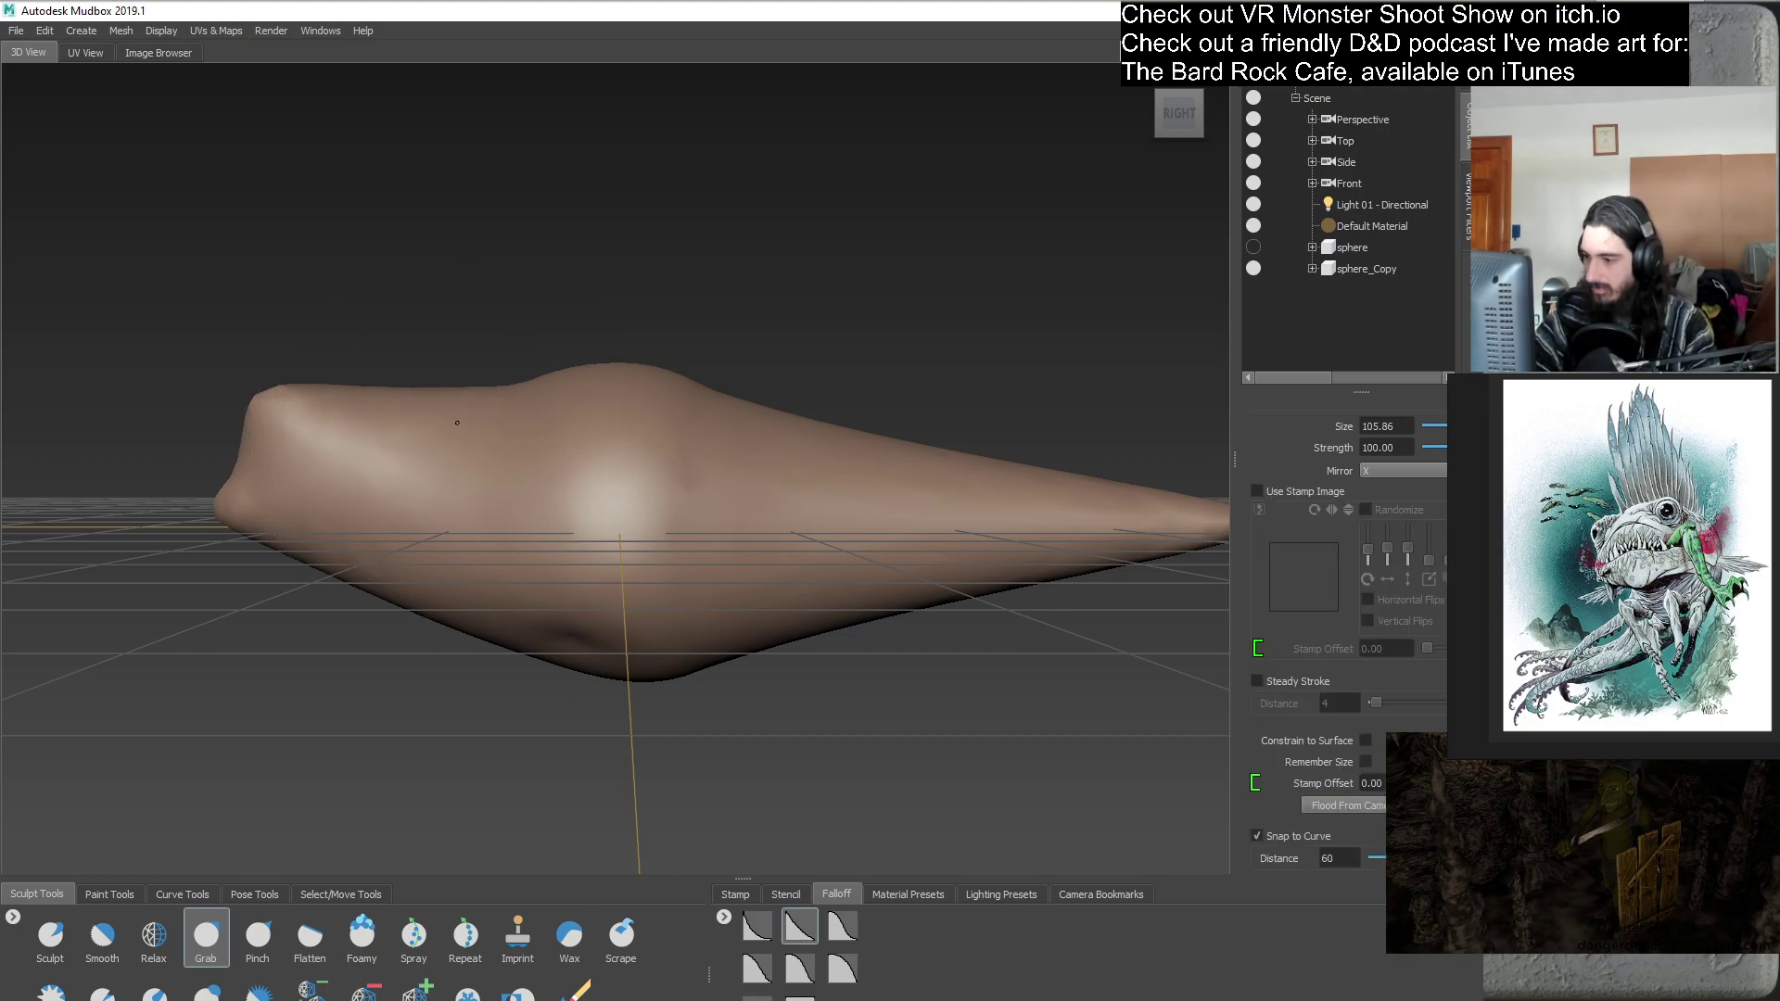
- Round and fill out the creature's narrow head end with the Grab tool, working from the front and from above
{"action": "left_click_drag", "start_coordinate": [536, 508], "coordinate": [459, 547], "text": "alt"}
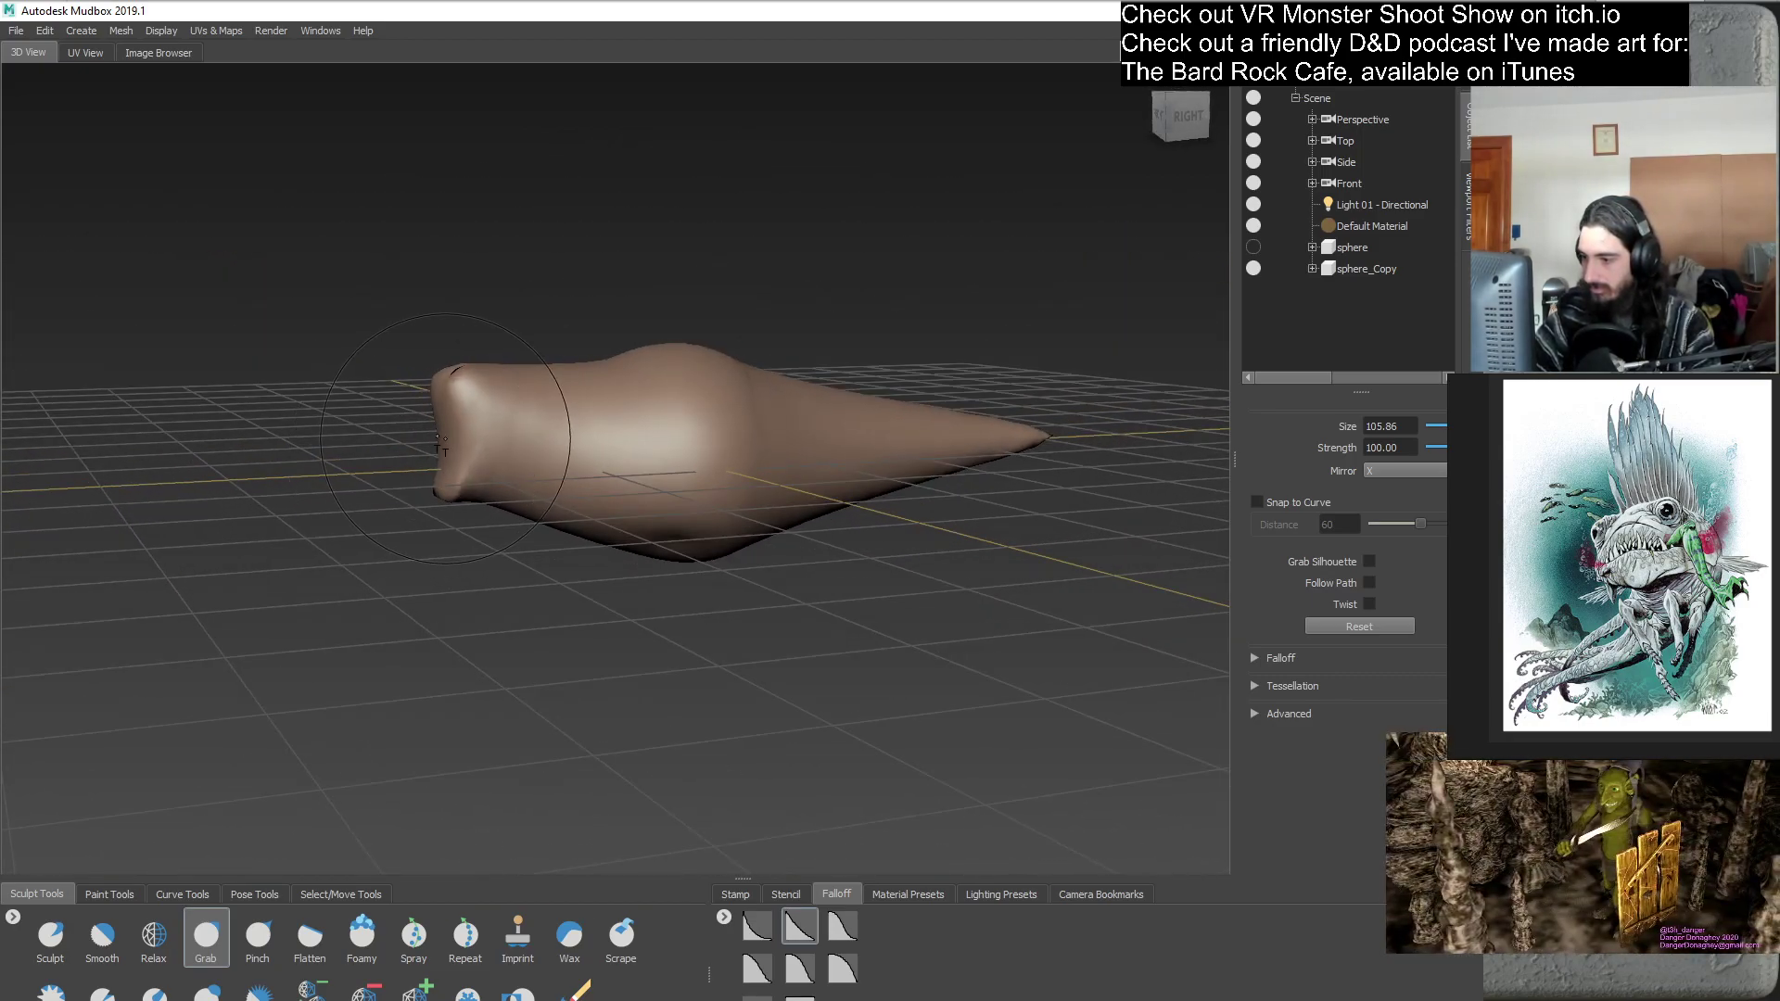
{"action": "left_click_drag", "start_coordinate": [413, 445], "coordinate": [648, 431], "text": "alt"}
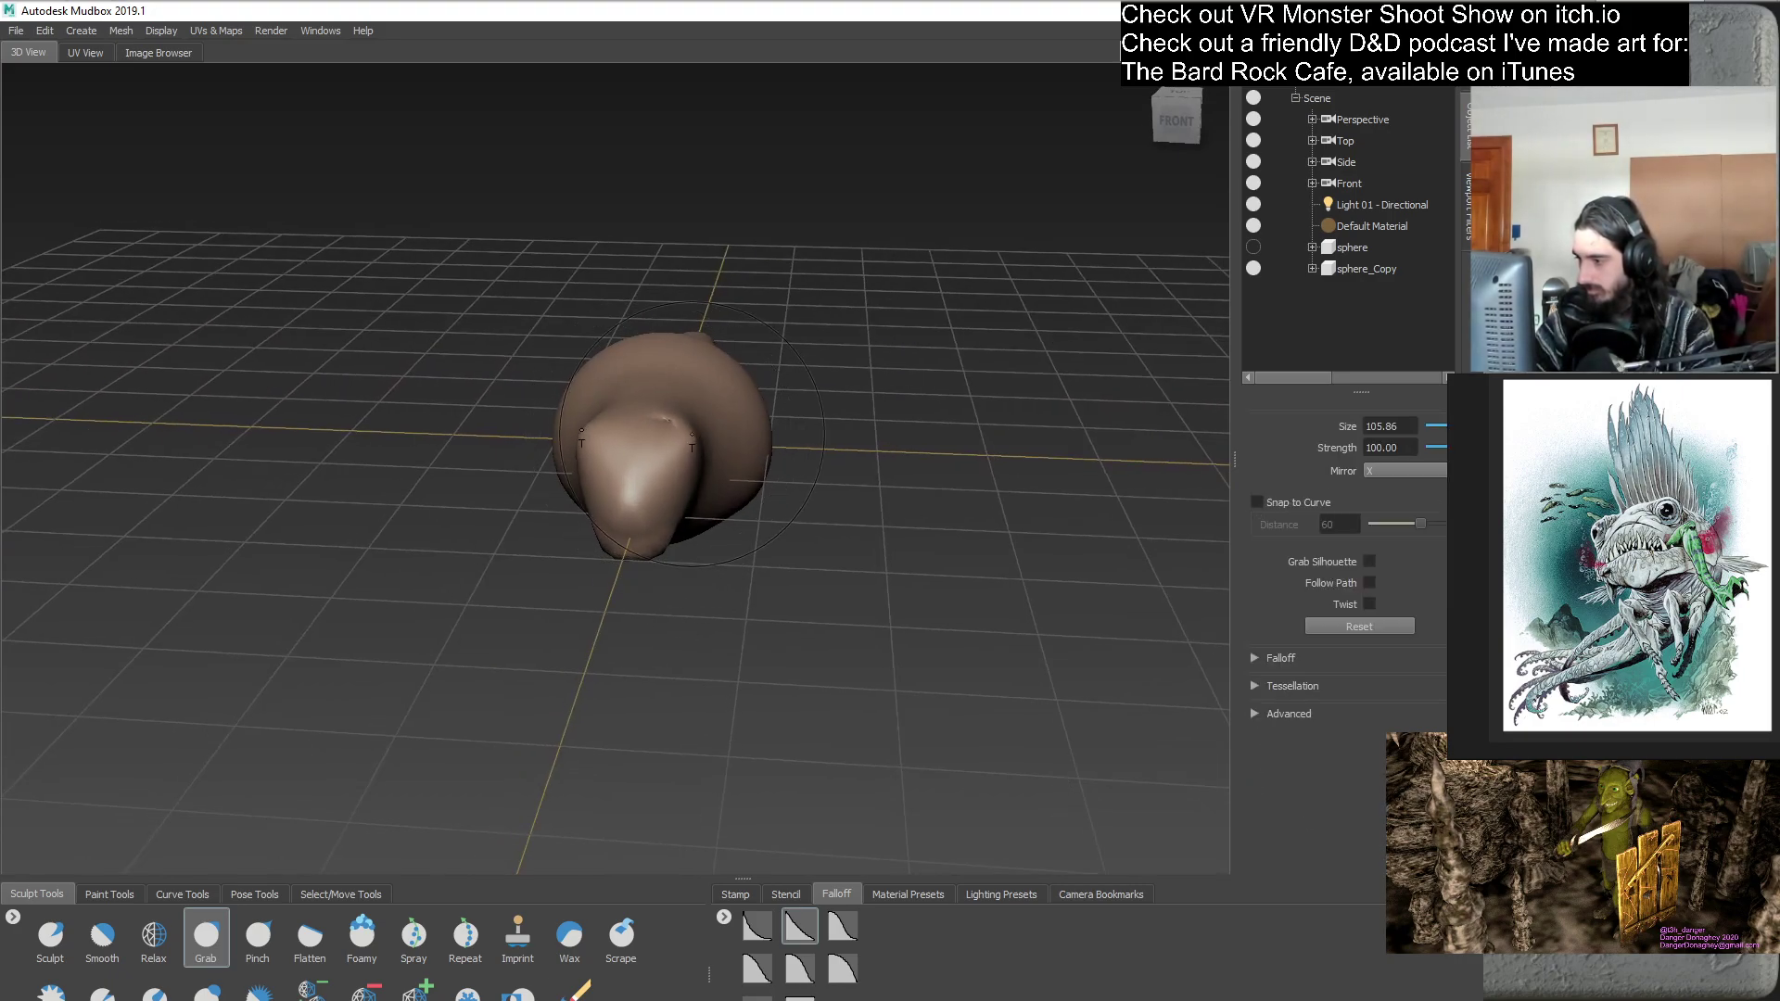
{"action": "left_click_drag", "start_coordinate": [664, 306], "coordinate": [664, 398]}
{"action": "left_click_drag", "start_coordinate": [700, 485], "coordinate": [639, 547], "text": "alt"}
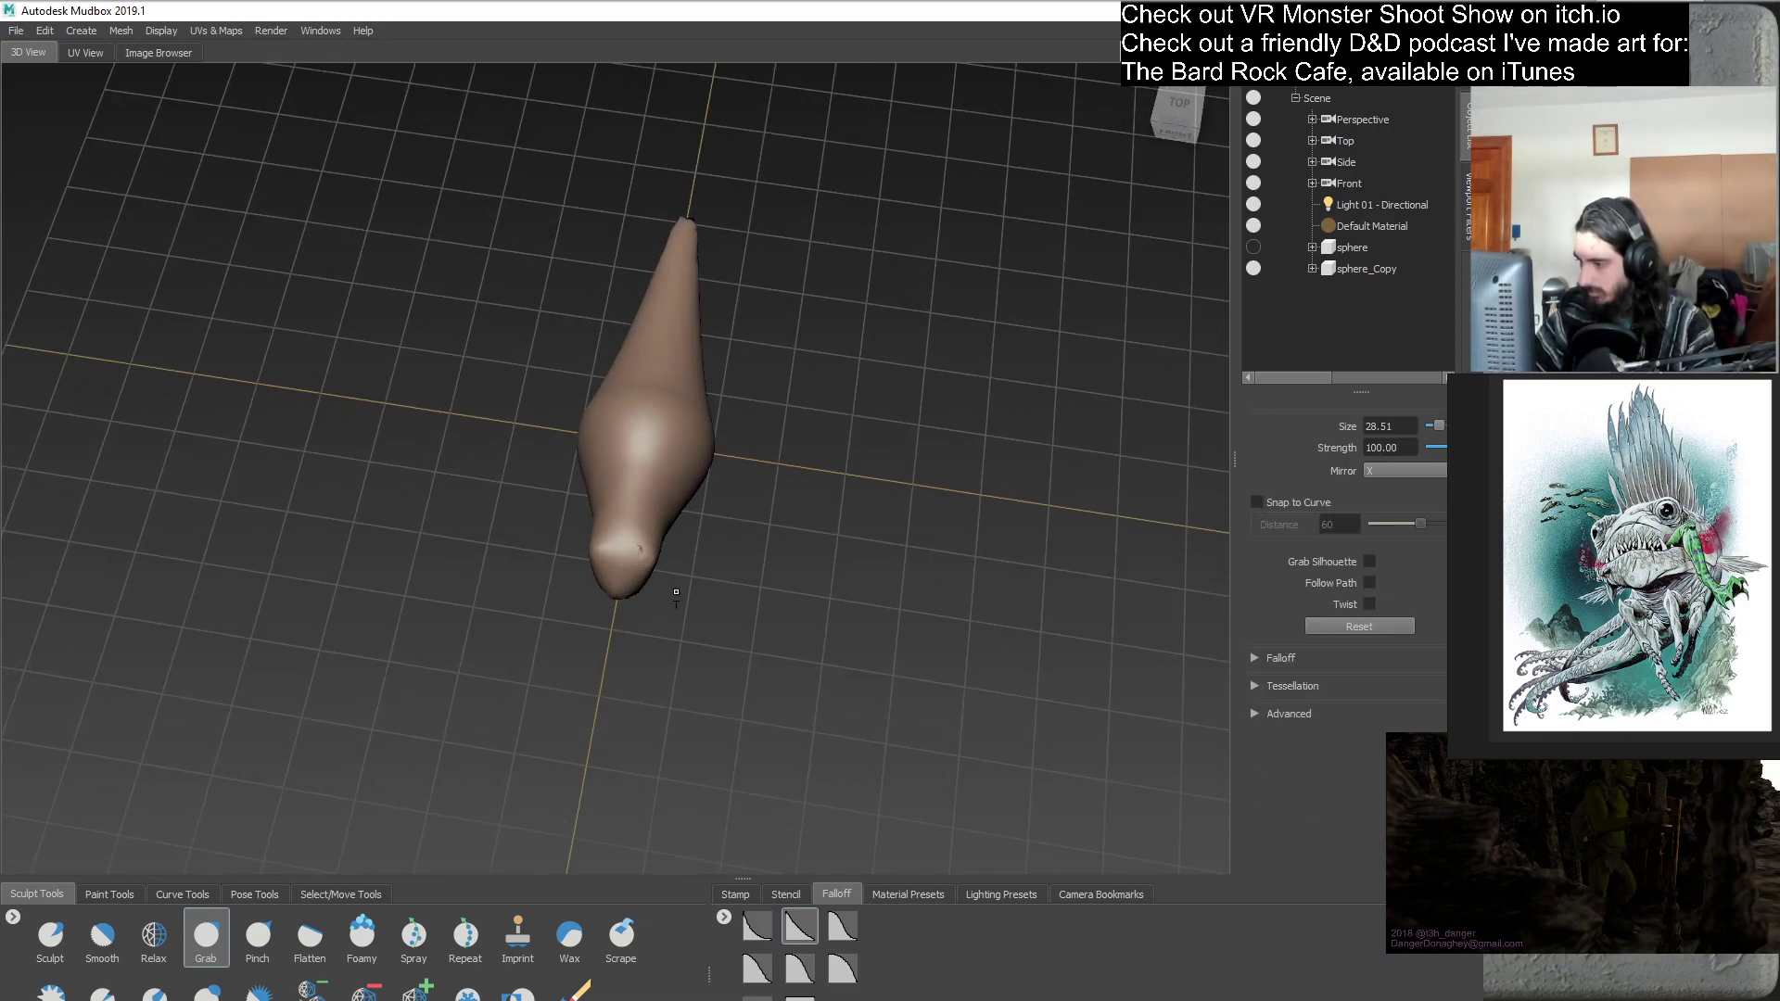
{"action": "right_click_drag", "start_coordinate": [639, 547], "coordinate": [689, 371], "text": "alt"}
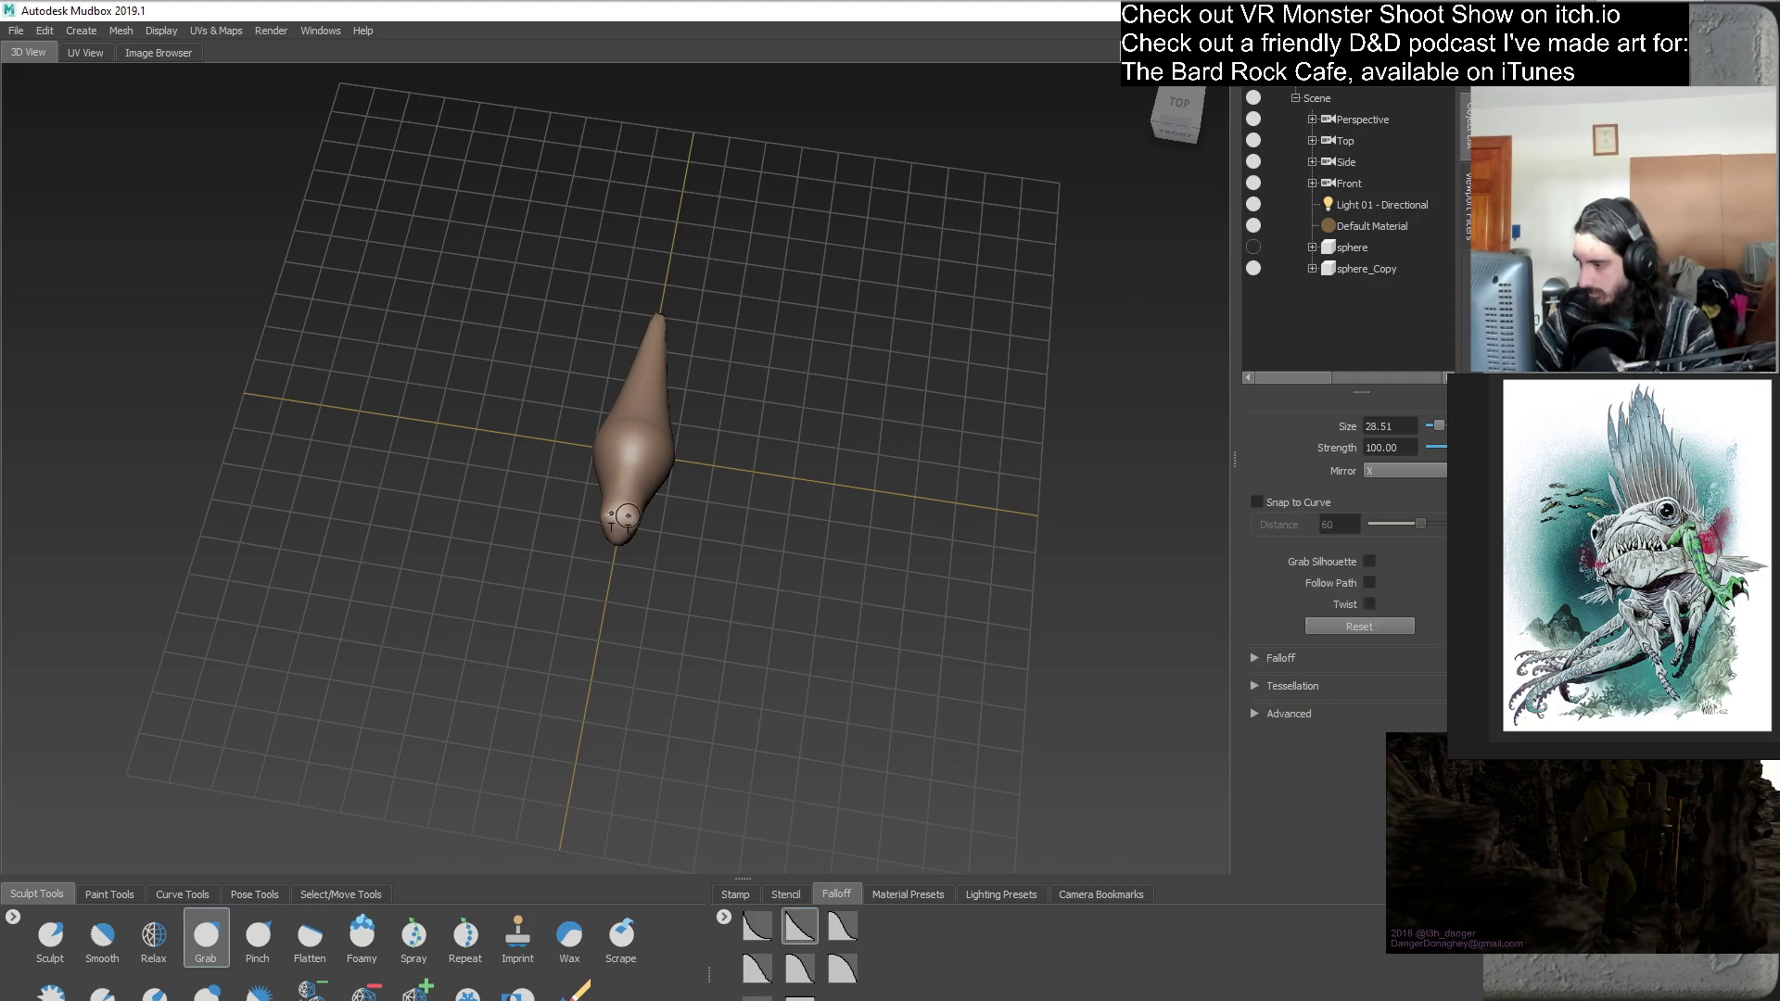
{"action": "left_click_drag", "start_coordinate": [668, 608], "coordinate": [638, 532], "text": "alt"}
{"action": "right_click_drag", "start_coordinate": [638, 532], "coordinate": [670, 528], "text": "alt"}
{"action": "mouse_move", "coordinate": [670, 529]}
{"action": "left_mouse_down", "text": "alt"}
{"action": "mouse_move", "coordinate": [675, 542]}
{"action": "mouse_move", "coordinate": [640, 482]}
{"action": "mouse_move", "coordinate": [640, 408]}
{"action": "left_mouse_up", "text": "alt"}
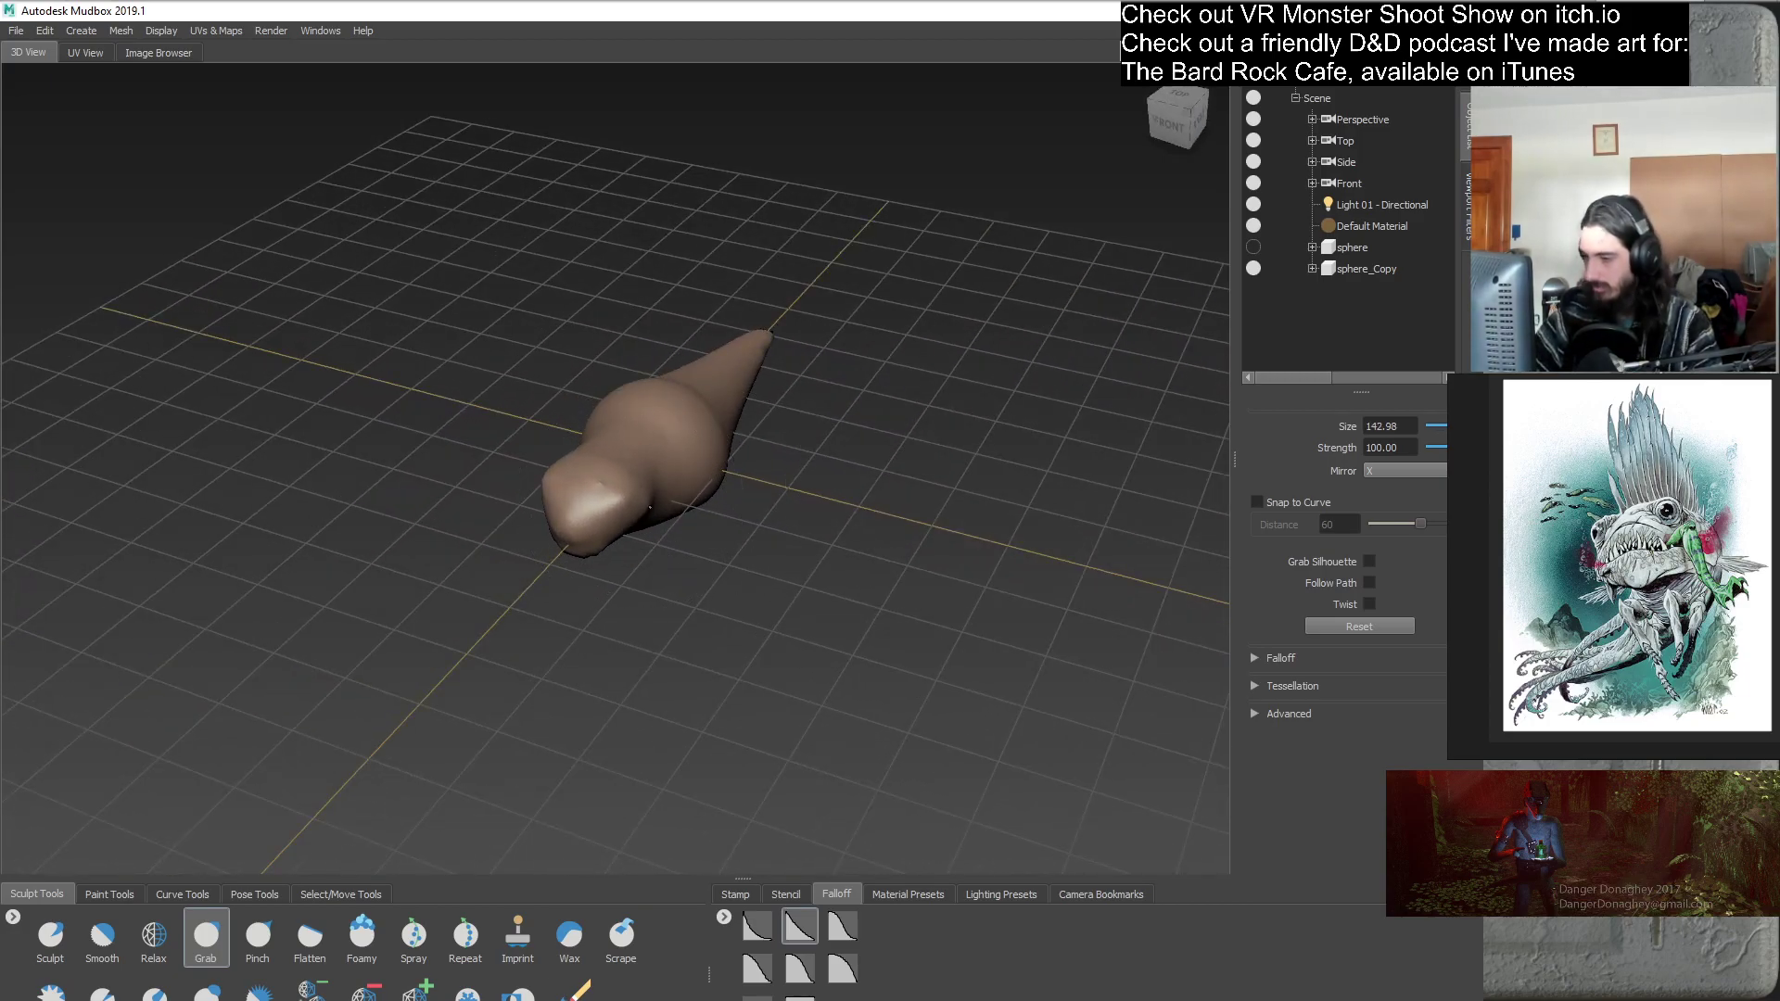
- Bulk out the head and lower body with the Grab brush at size 142.98, smoothing the back's silhouette
{"action": "mouse_move", "coordinate": [648, 508]}
{"action": "left_mouse_down"}
{"action": "mouse_move", "coordinate": [631, 519]}
{"action": "mouse_move", "coordinate": [521, 482]}
{"action": "mouse_move", "coordinate": [648, 584]}
{"action": "mouse_move", "coordinate": [603, 482]}
{"action": "mouse_move", "coordinate": [704, 602]}
{"action": "mouse_move", "coordinate": [389, 649]}
{"action": "mouse_move", "coordinate": [662, 607]}
{"action": "mouse_move", "coordinate": [626, 615]}
{"action": "left_mouse_up"}
{"action": "mouse_move", "coordinate": [732, 463]}
{"action": "left_mouse_down"}
{"action": "mouse_move", "coordinate": [735, 414]}
{"action": "mouse_move", "coordinate": [799, 476]}
{"action": "left_mouse_up"}
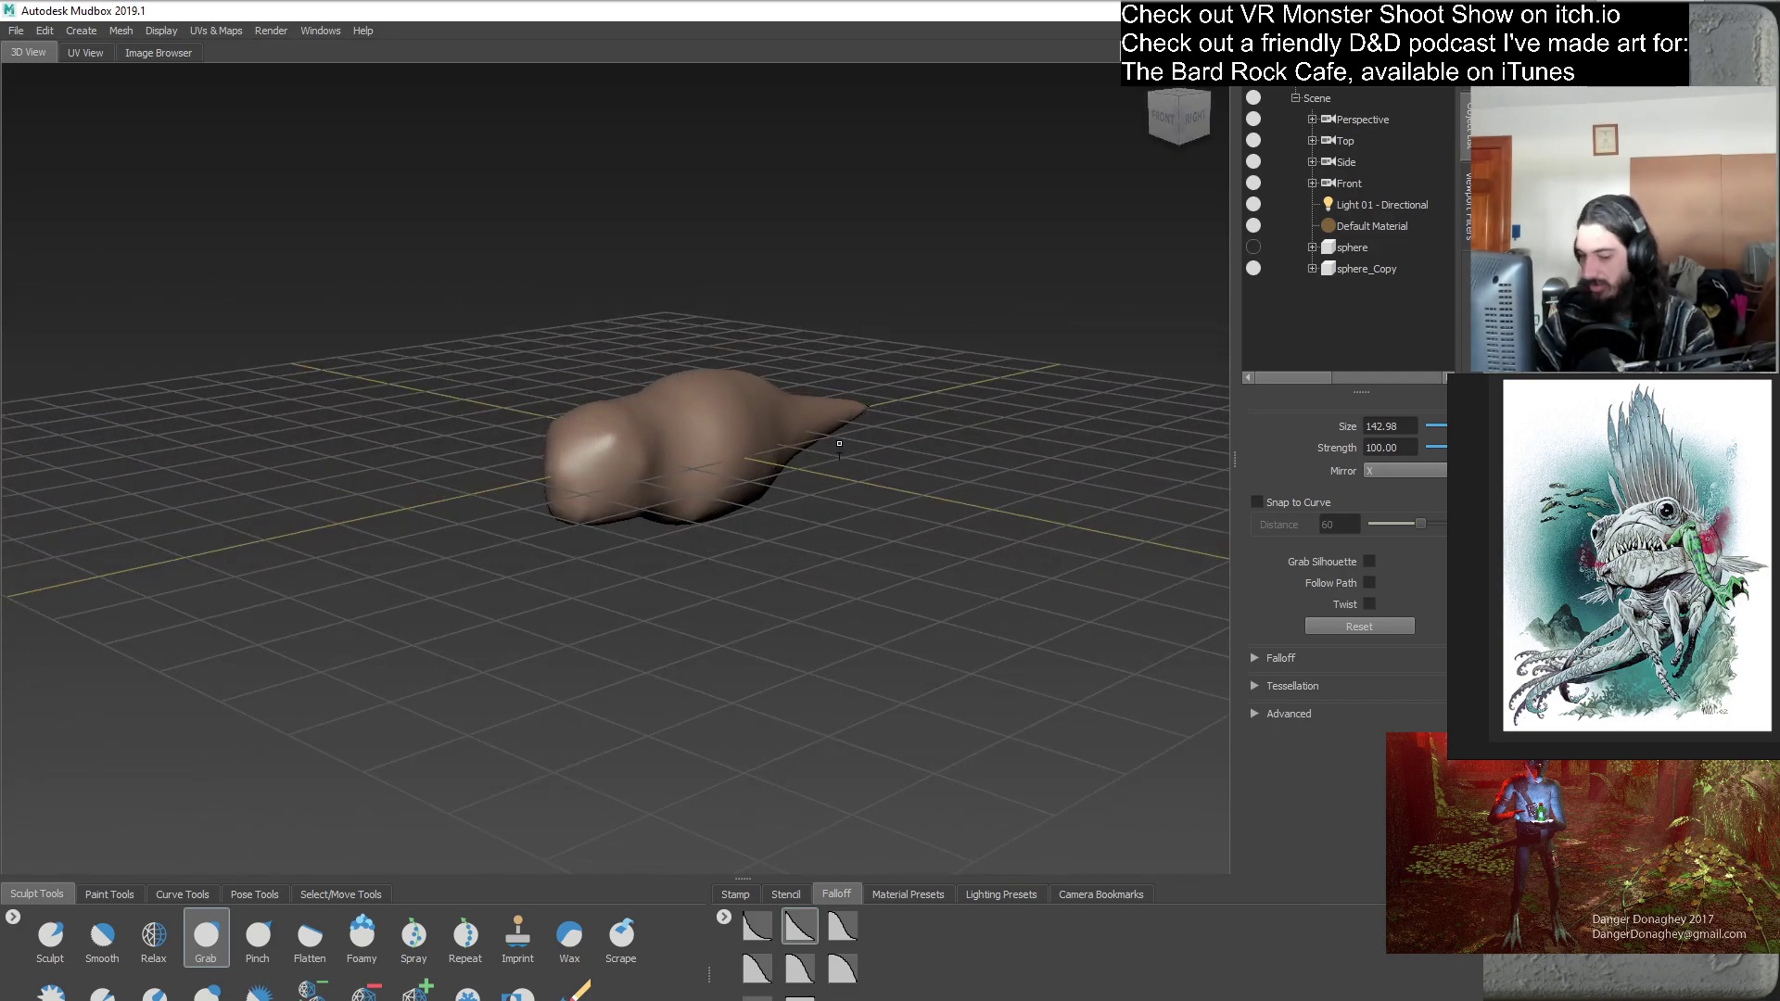
{"action": "middle_click_drag", "start_coordinate": [768, 462], "coordinate": [796, 491], "text": "alt"}
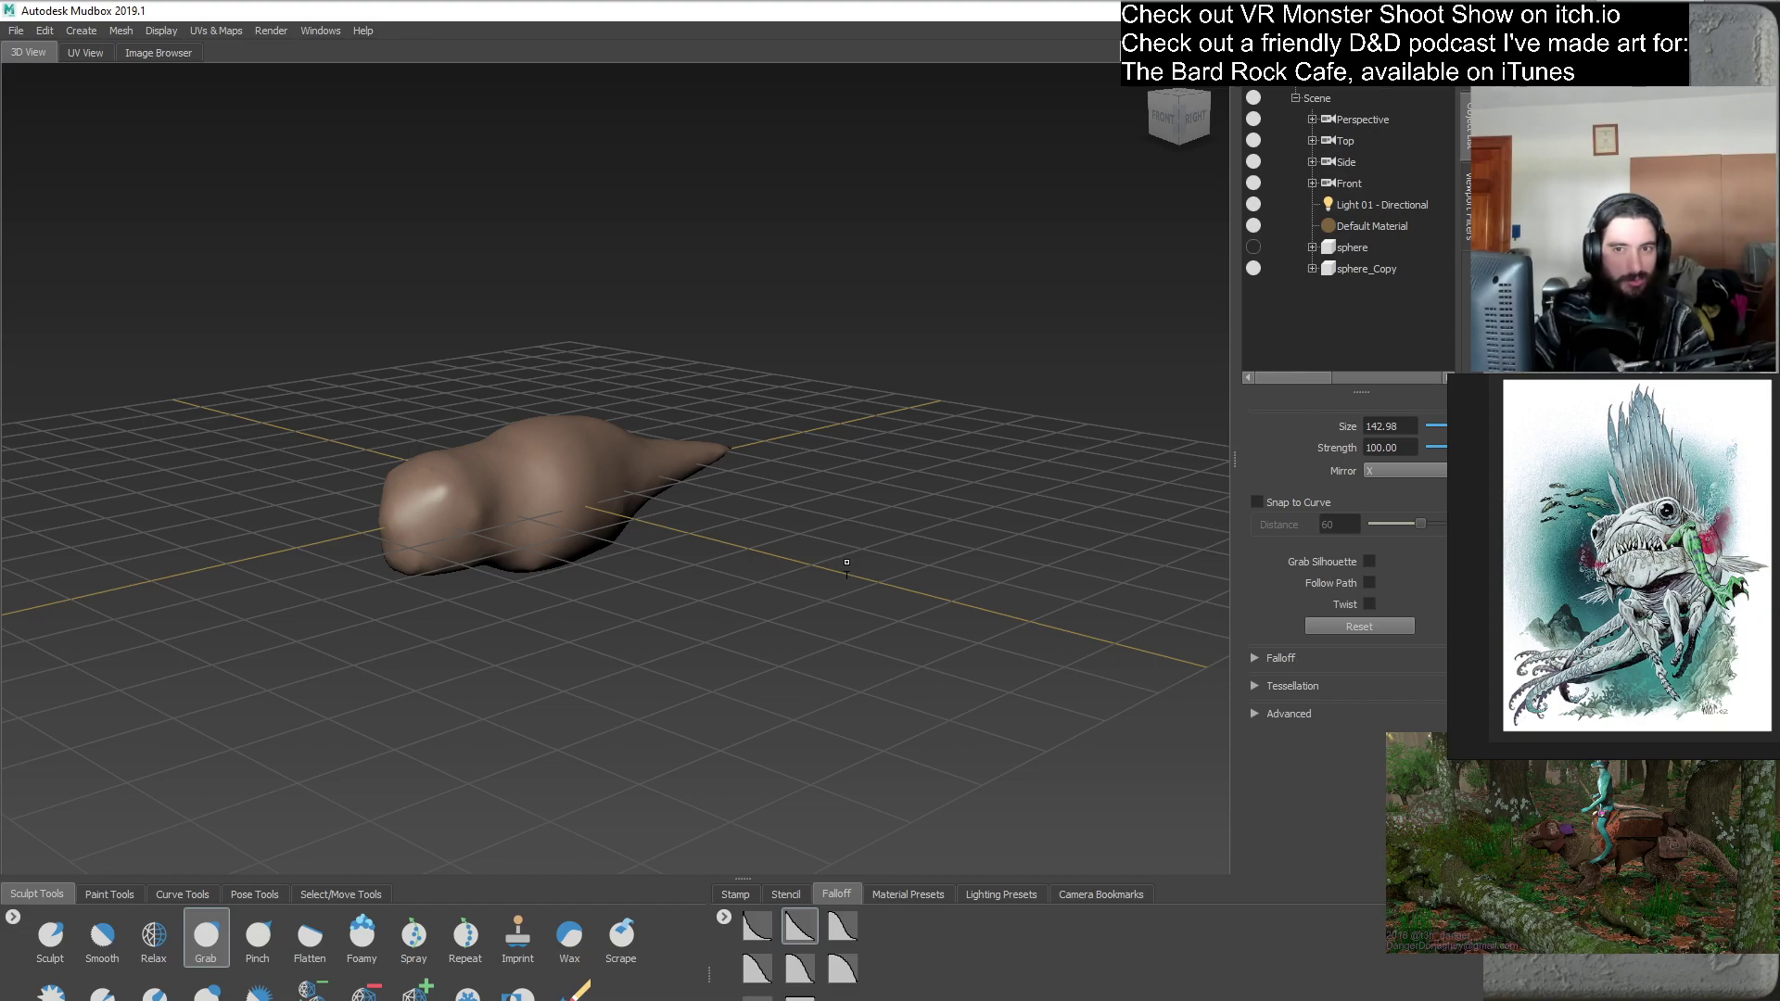
{"action": "left_click_drag", "start_coordinate": [809, 569], "coordinate": [570, 508], "text": "alt"}
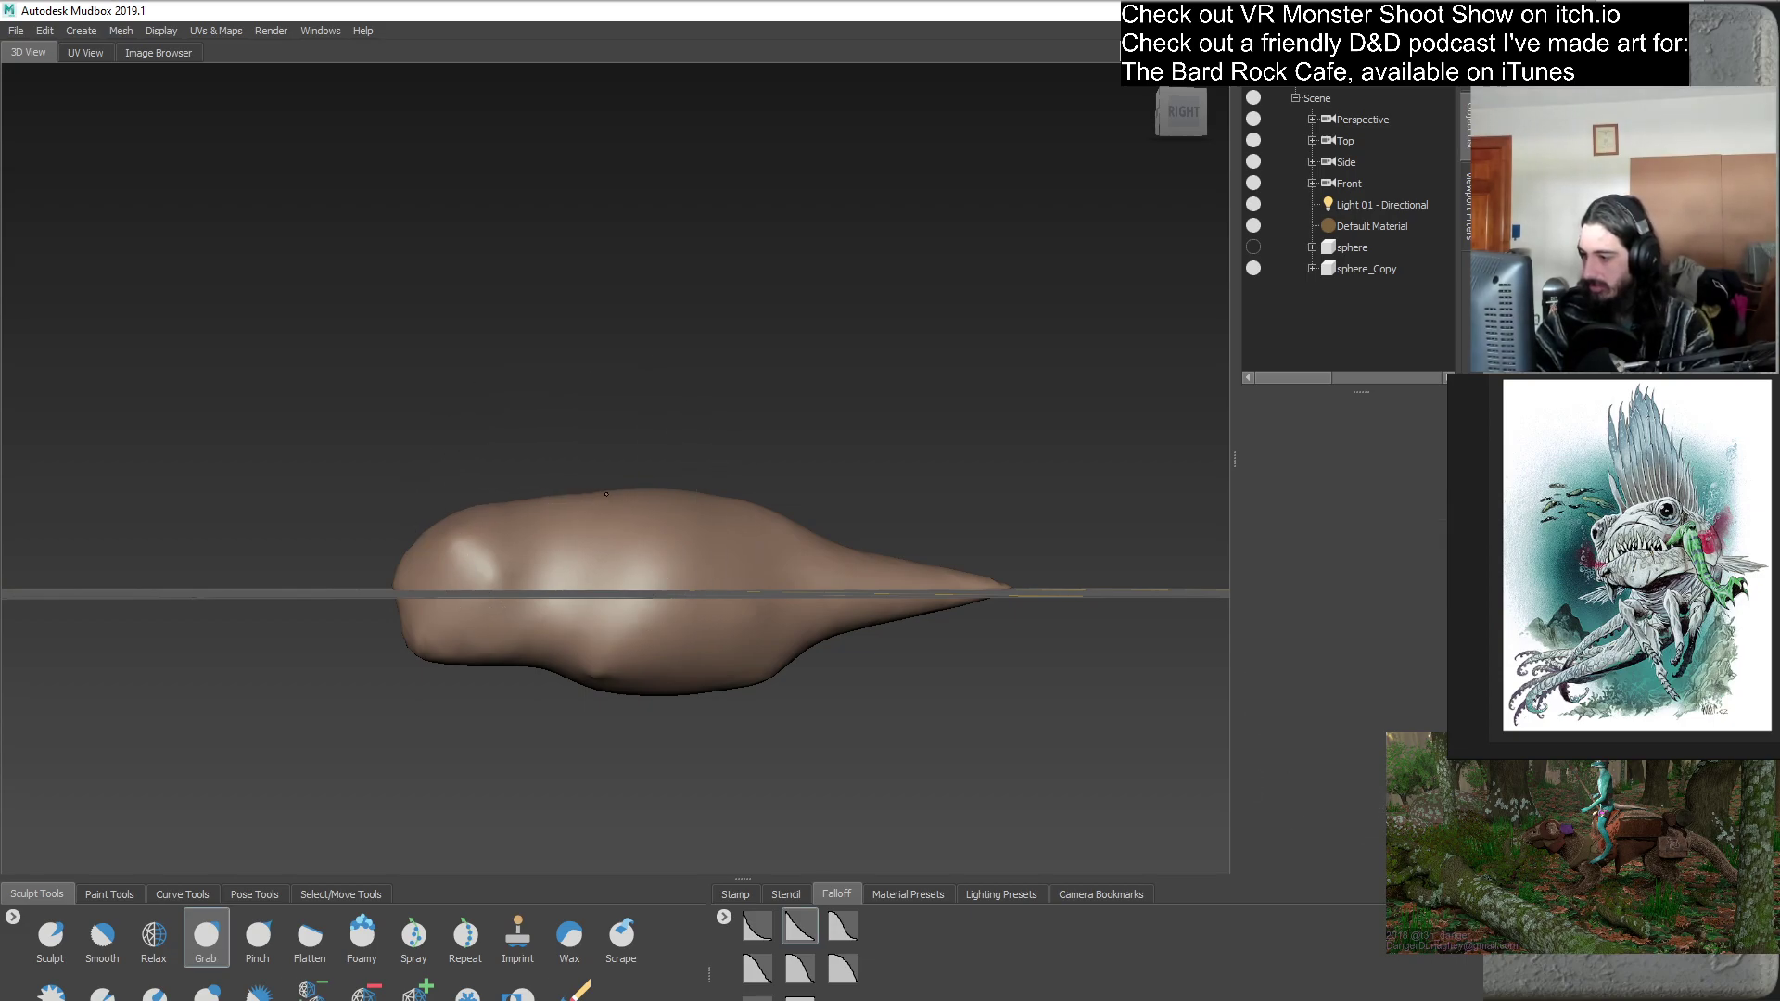
{"action": "mouse_move", "coordinate": [602, 501]}
{"action": "left_mouse_down", "text": "alt"}
{"action": "mouse_move", "coordinate": [662, 622]}
{"action": "mouse_move", "coordinate": [727, 648]}
{"action": "mouse_move", "coordinate": [677, 584]}
{"action": "left_mouse_up", "text": "alt"}
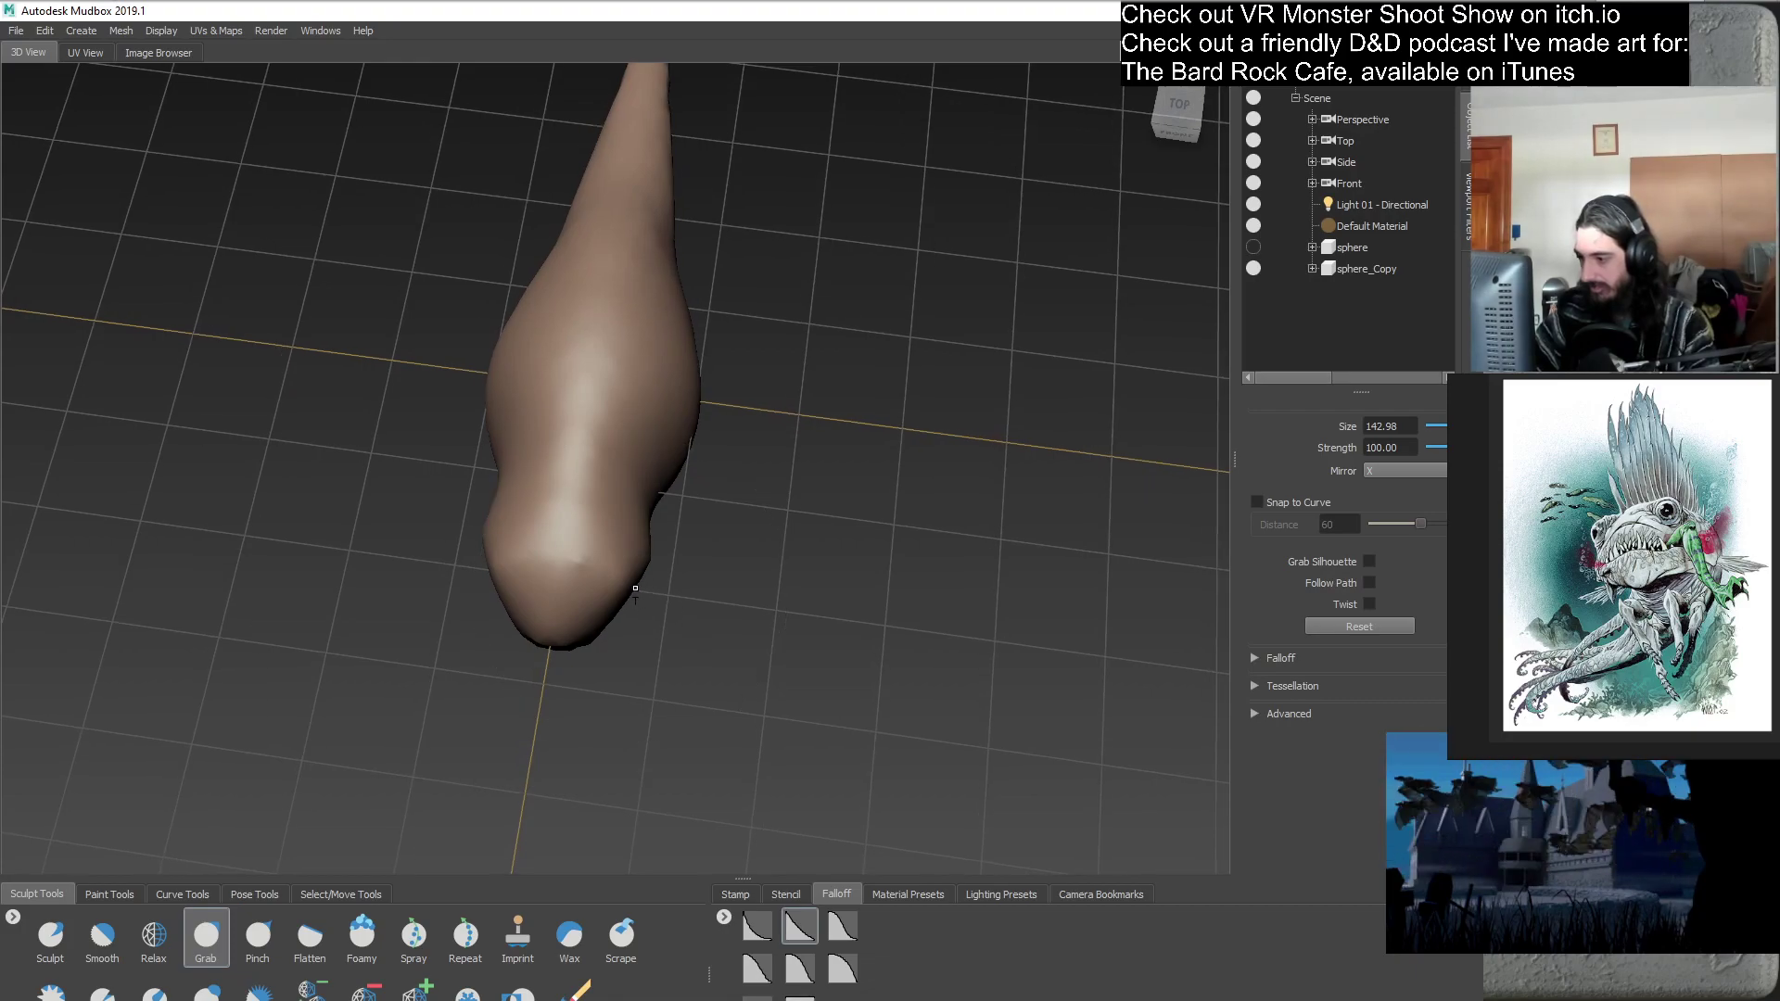
- Grab the head's lower front down into a jaw and hollow the throat behind it
{"action": "mouse_move", "coordinate": [638, 463]}
{"action": "left_mouse_down"}
{"action": "mouse_move", "coordinate": [644, 619]}
{"action": "mouse_move", "coordinate": [537, 586]}
{"action": "left_mouse_up"}
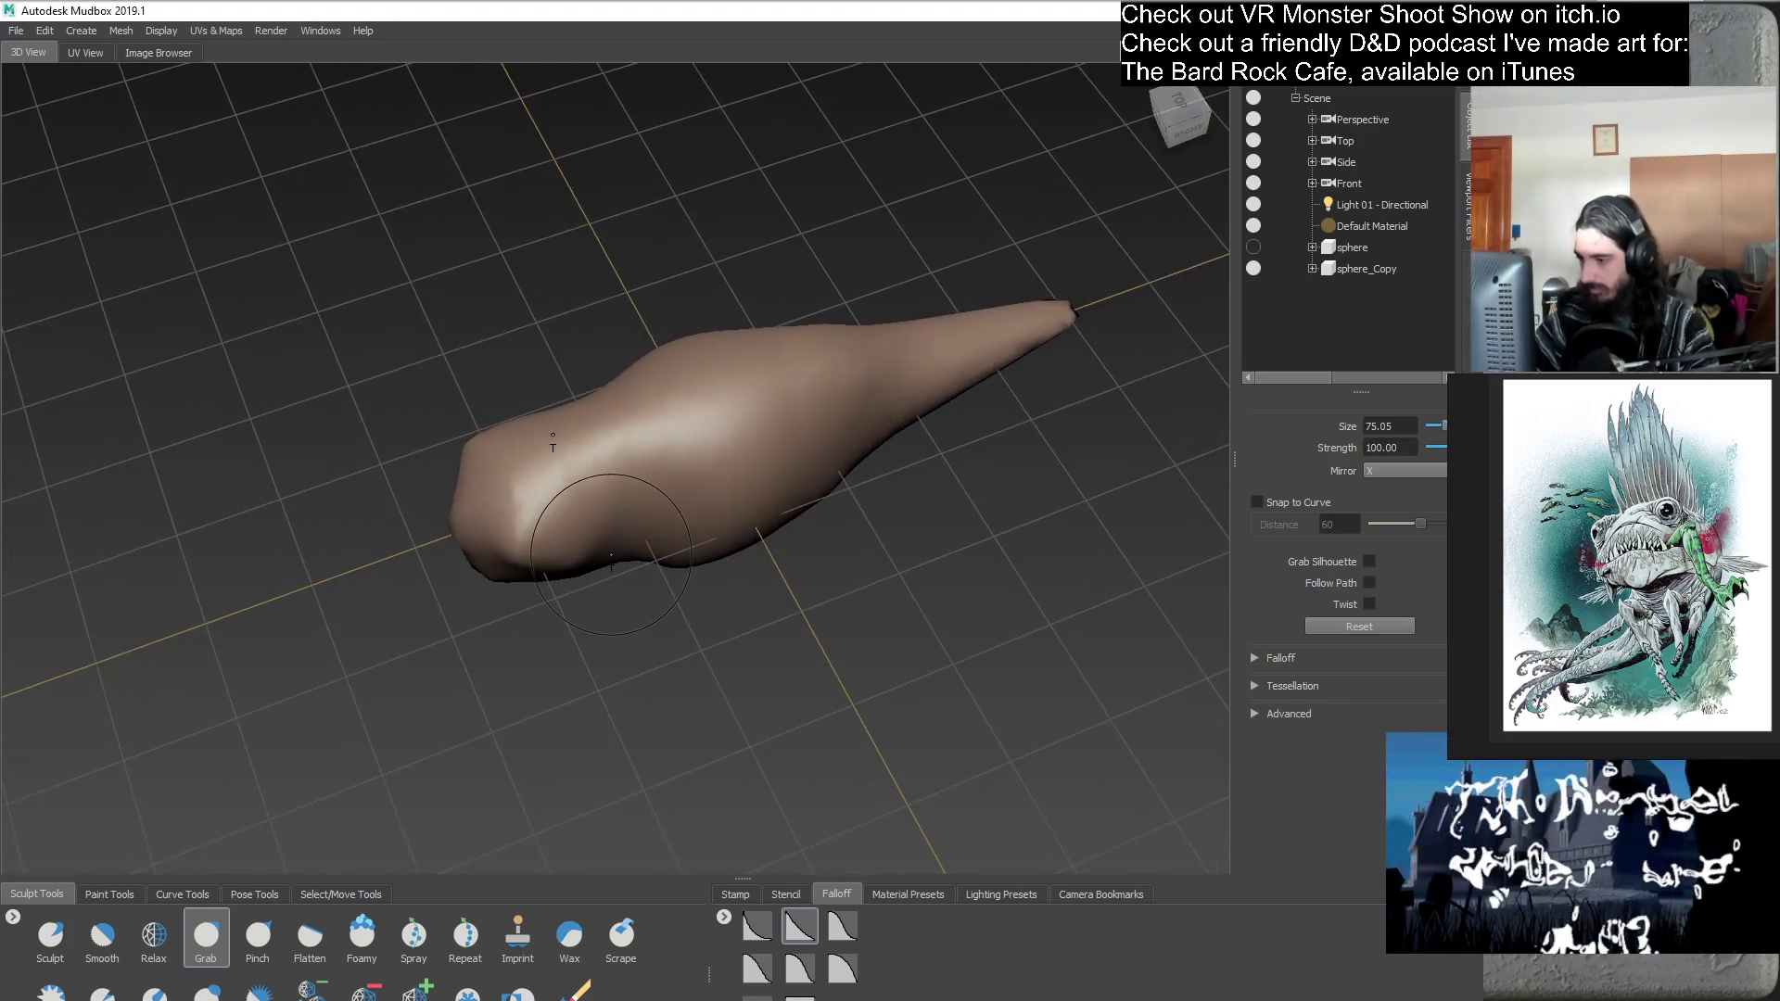
{"action": "mouse_move", "coordinate": [624, 530]}
{"action": "left_mouse_down"}
{"action": "mouse_move", "coordinate": [704, 584]}
{"action": "mouse_move", "coordinate": [668, 594]}
{"action": "mouse_move", "coordinate": [652, 557]}
{"action": "mouse_move", "coordinate": [613, 542]}
{"action": "left_mouse_up"}
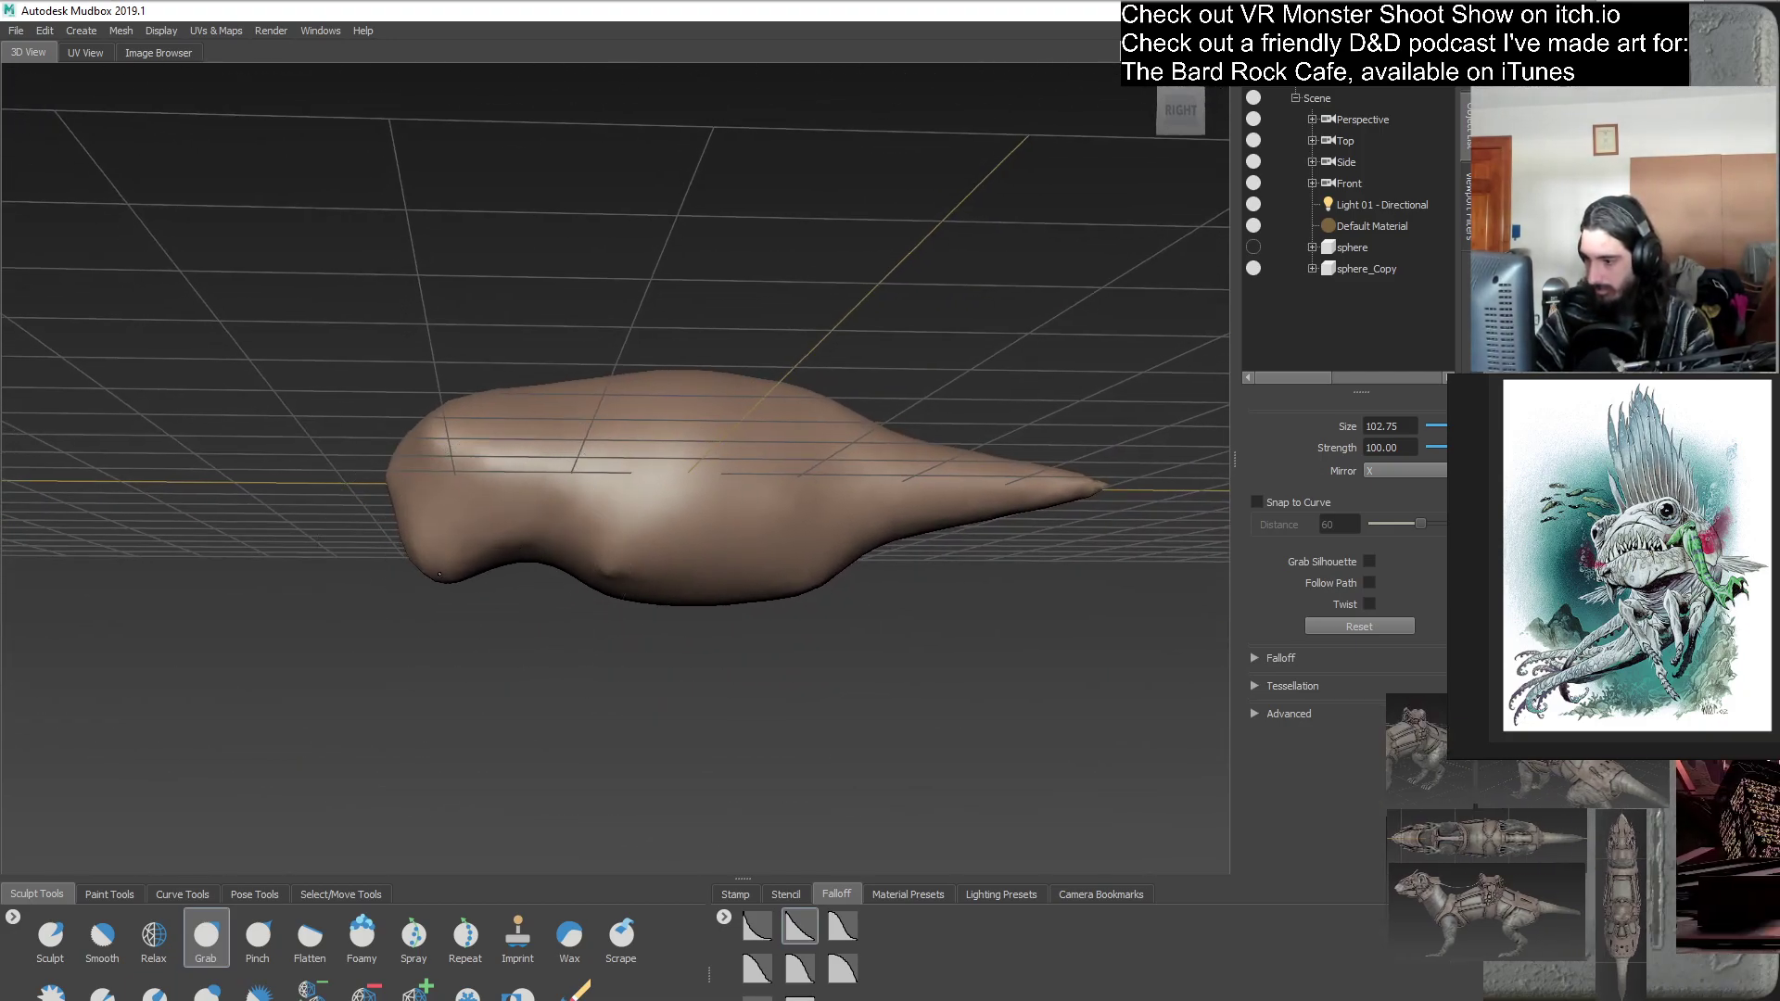
{"action": "left_click_drag", "start_coordinate": [495, 532], "coordinate": [558, 535], "text": "alt"}
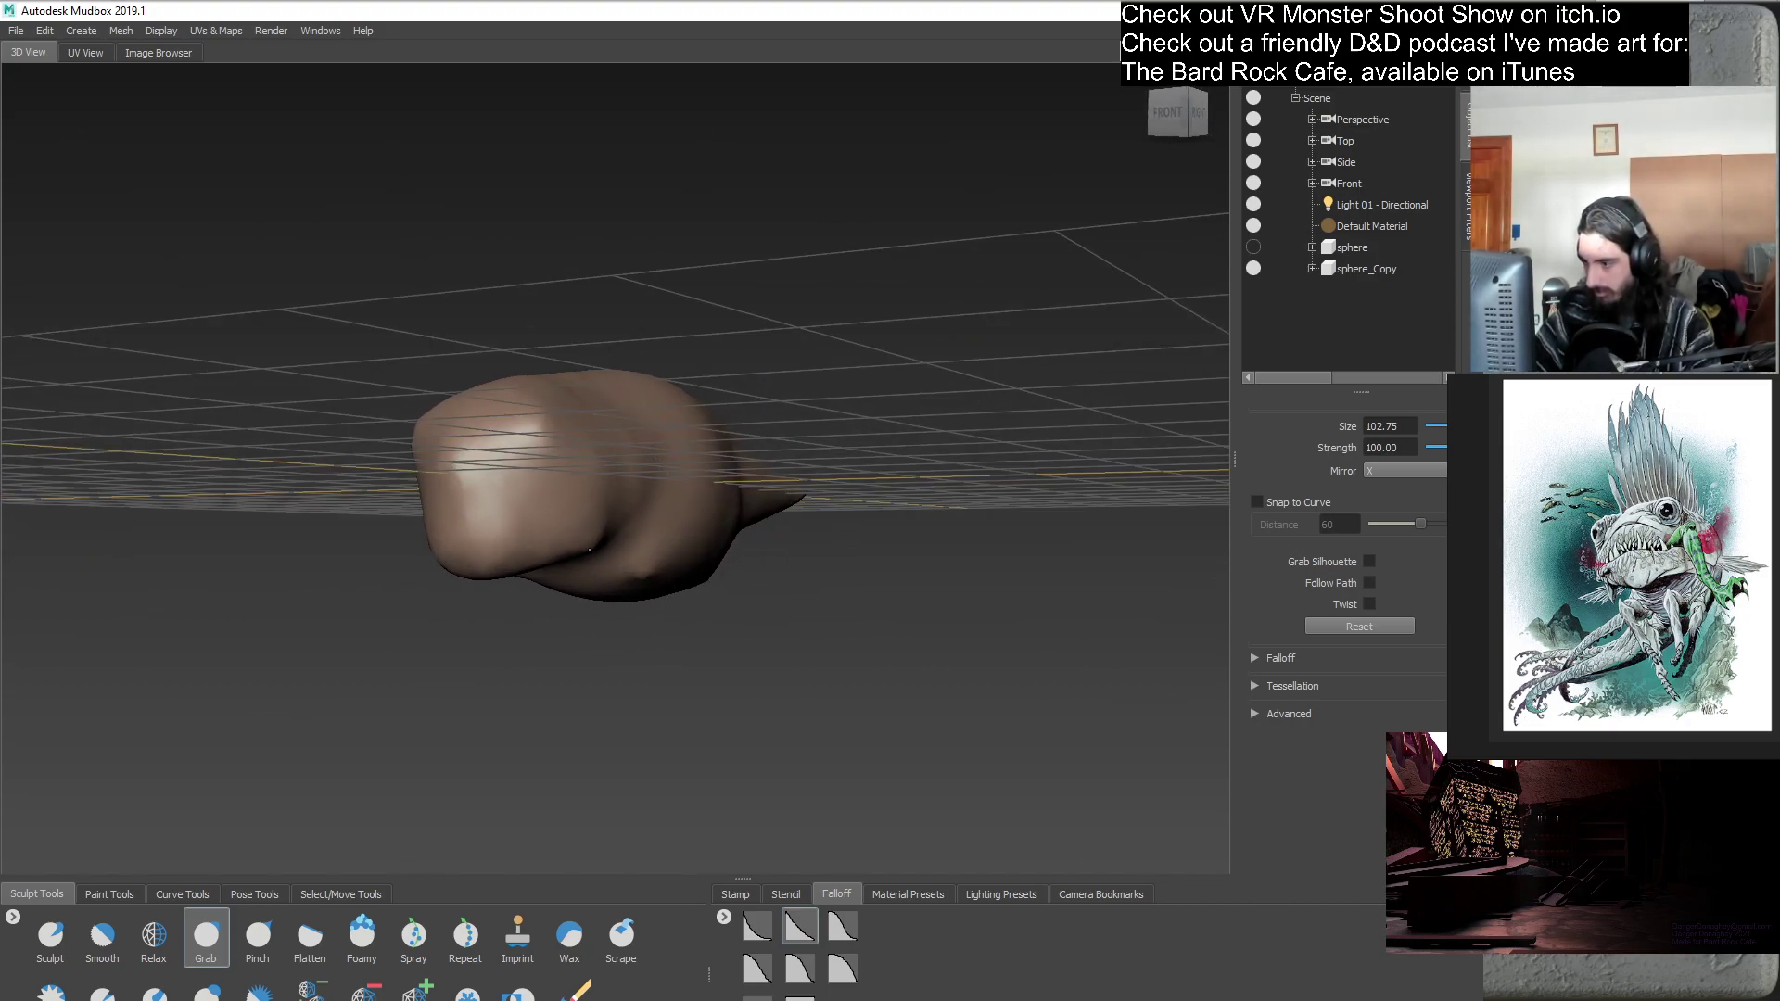
- Pull up mirrored rounded eye bumps on the upper head with the Grab brush at size 39.29
{"action": "mouse_move", "coordinate": [628, 615]}
{"action": "left_mouse_down", "text": "alt"}
{"action": "mouse_move", "coordinate": [512, 598]}
{"action": "mouse_move", "coordinate": [452, 521]}
{"action": "mouse_move", "coordinate": [652, 471]}
{"action": "left_mouse_up", "text": "alt"}
{"action": "mouse_move", "coordinate": [718, 542]}
{"action": "left_mouse_down", "text": "alt"}
{"action": "mouse_move", "coordinate": [612, 623]}
{"action": "mouse_move", "coordinate": [738, 650]}
{"action": "mouse_move", "coordinate": [660, 590]}
{"action": "mouse_move", "coordinate": [653, 556]}
{"action": "left_mouse_up", "text": "alt"}
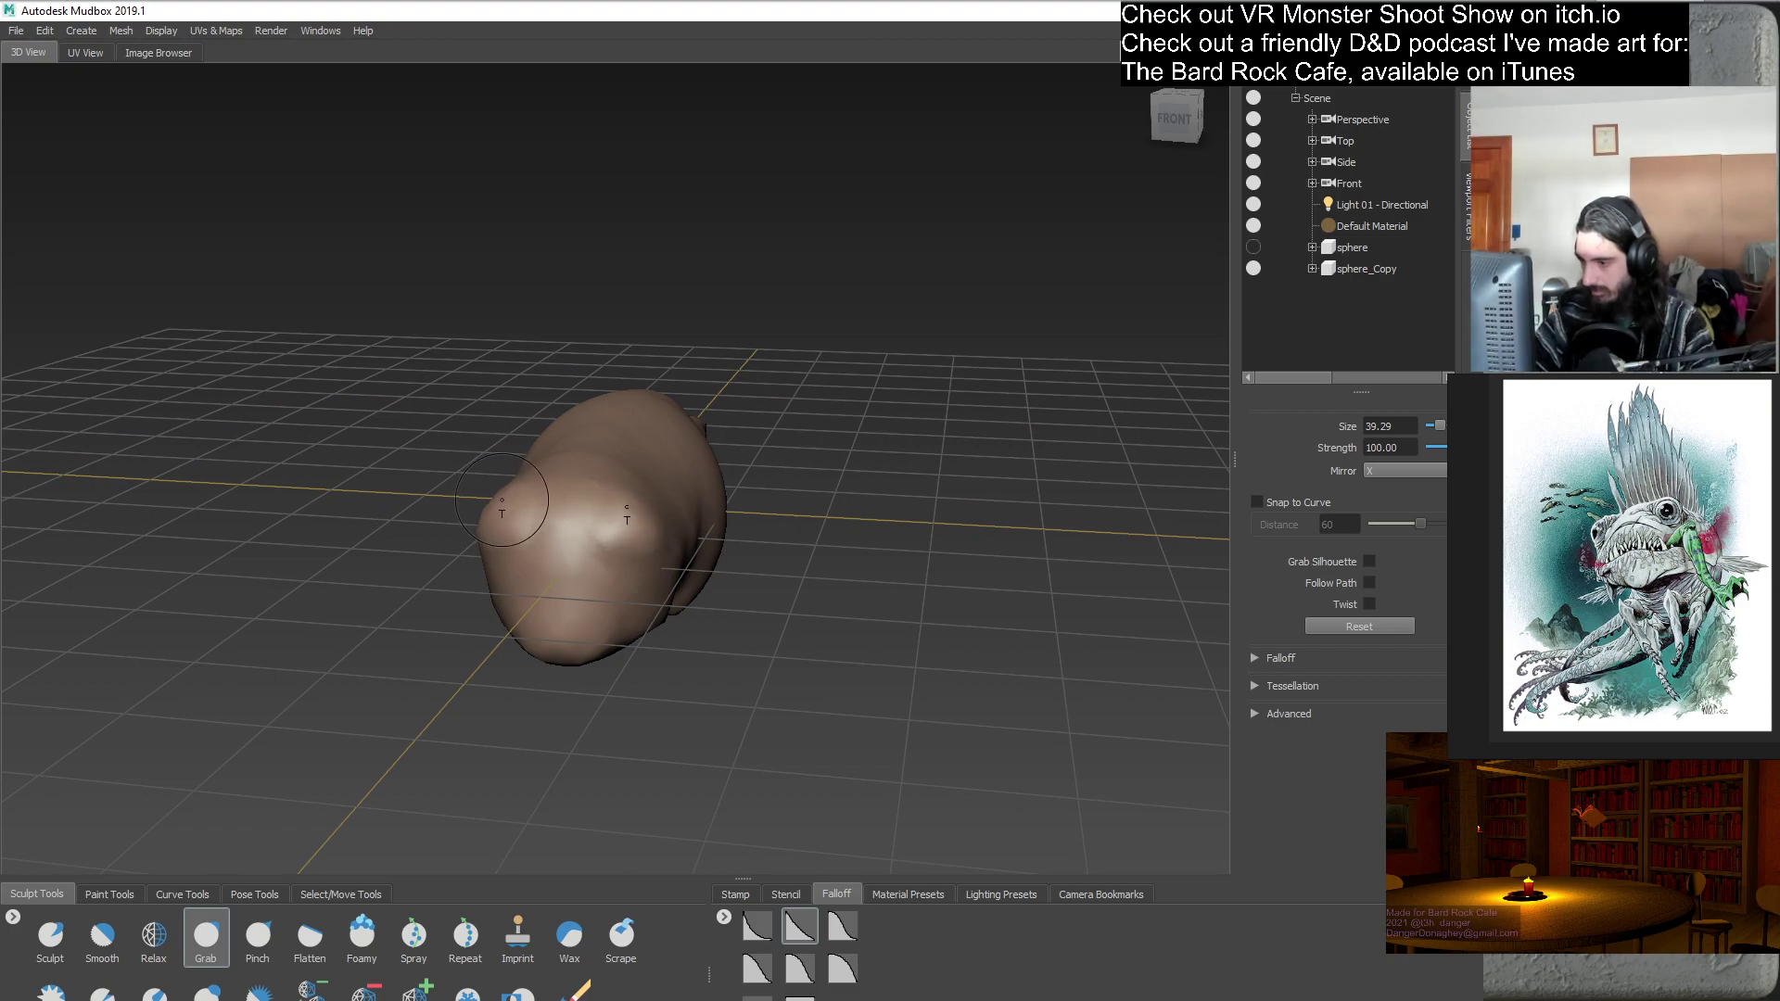
{"action": "left_click_drag", "start_coordinate": [632, 638], "coordinate": [577, 696], "text": "alt"}
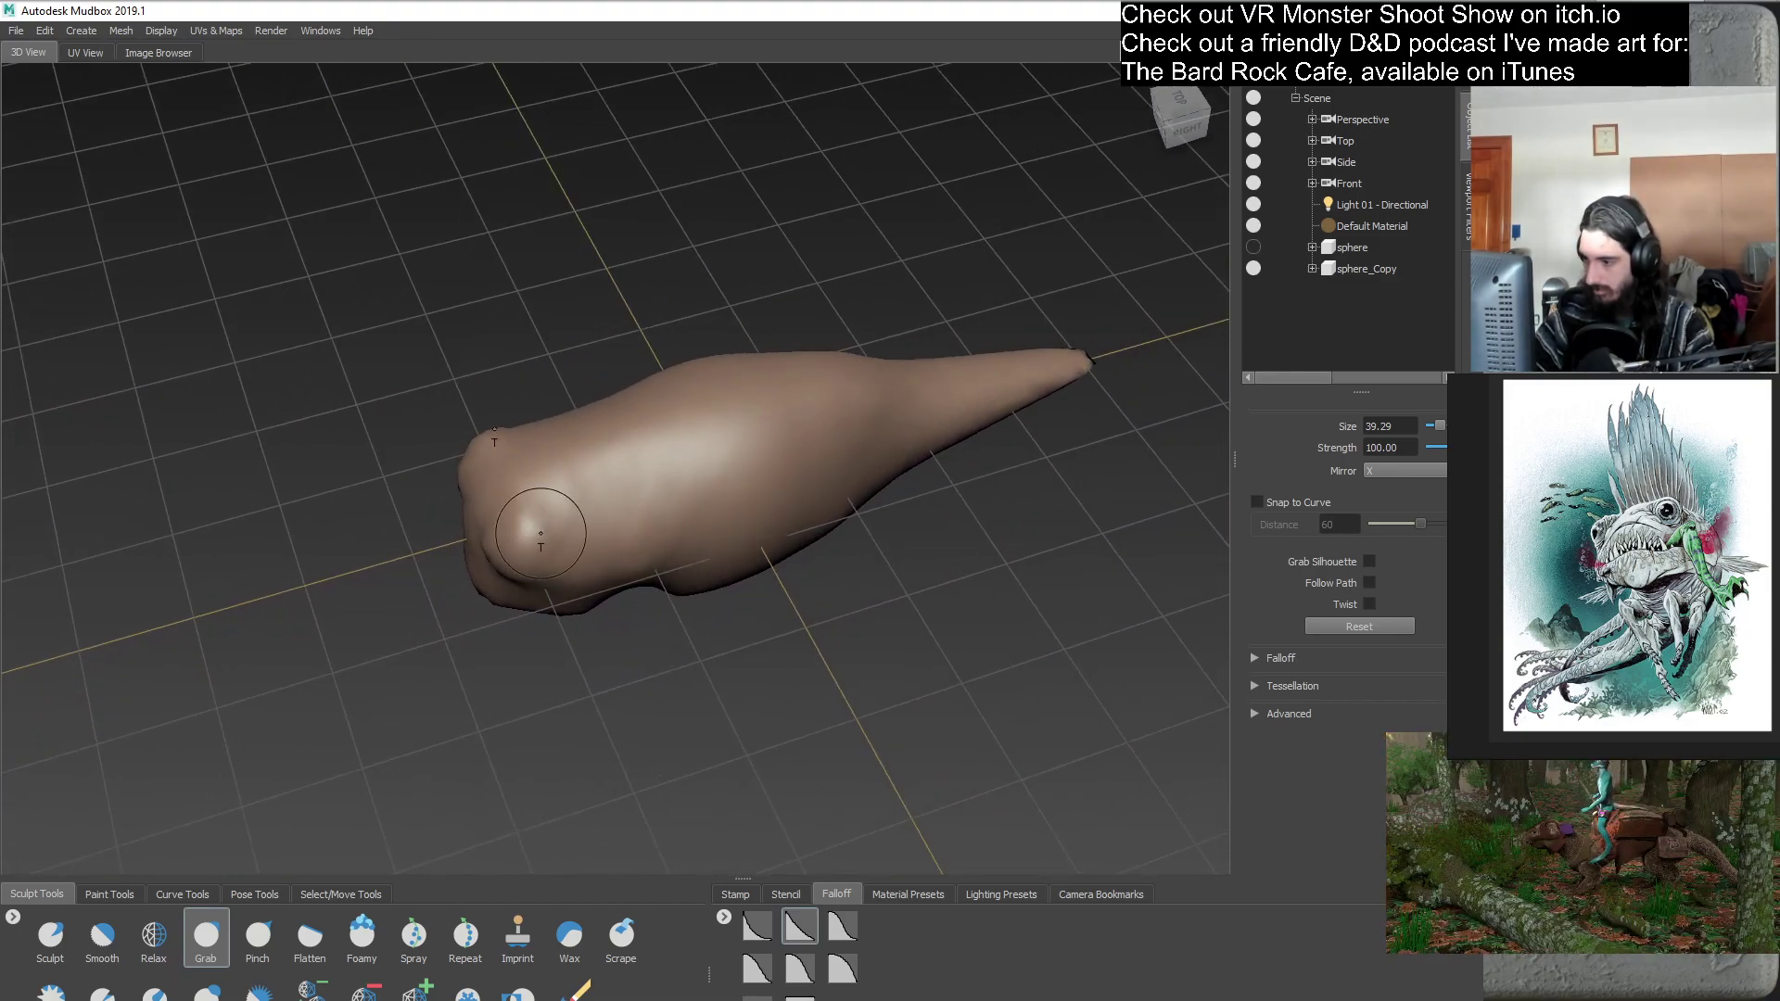
{"action": "left_click_drag", "start_coordinate": [547, 563], "coordinate": [1015, 481], "text": "alt"}
{"action": "right_click_drag", "start_coordinate": [827, 468], "coordinate": [564, 547], "text": "alt"}
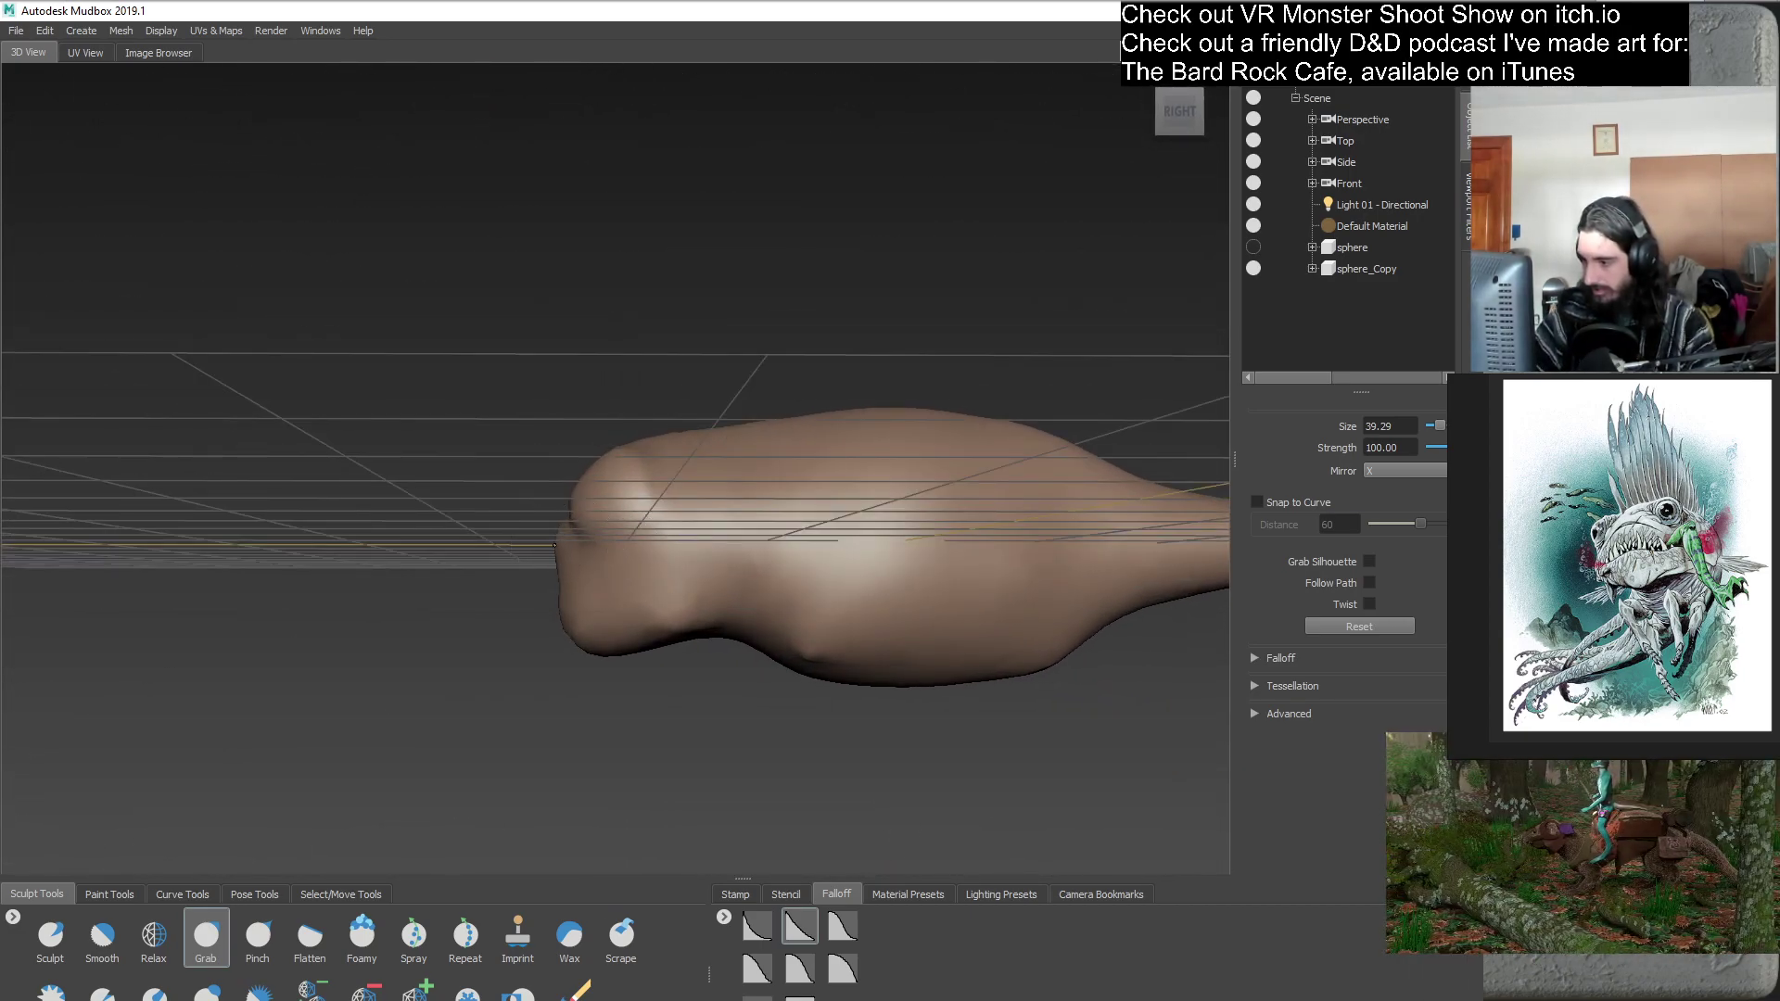
{"action": "left_click_drag", "start_coordinate": [545, 631], "coordinate": [632, 560], "text": "alt"}
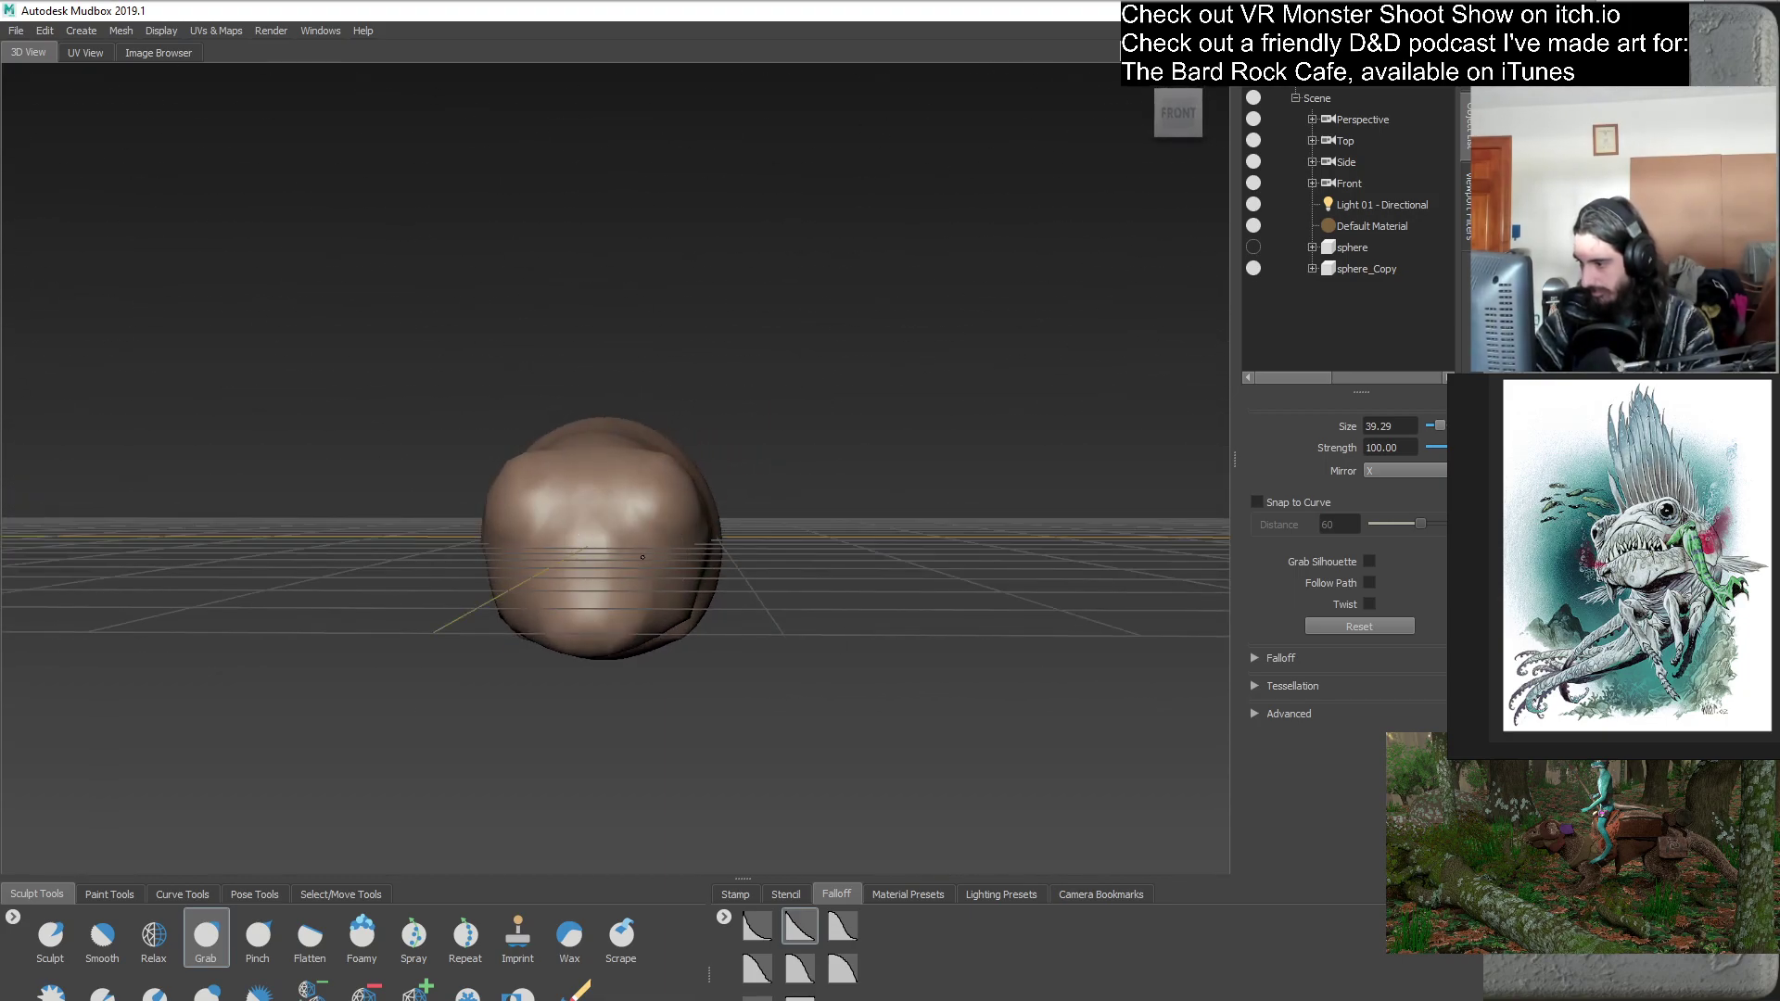
{"action": "left_click_drag", "start_coordinate": [723, 601], "coordinate": [399, 484], "text": "alt"}
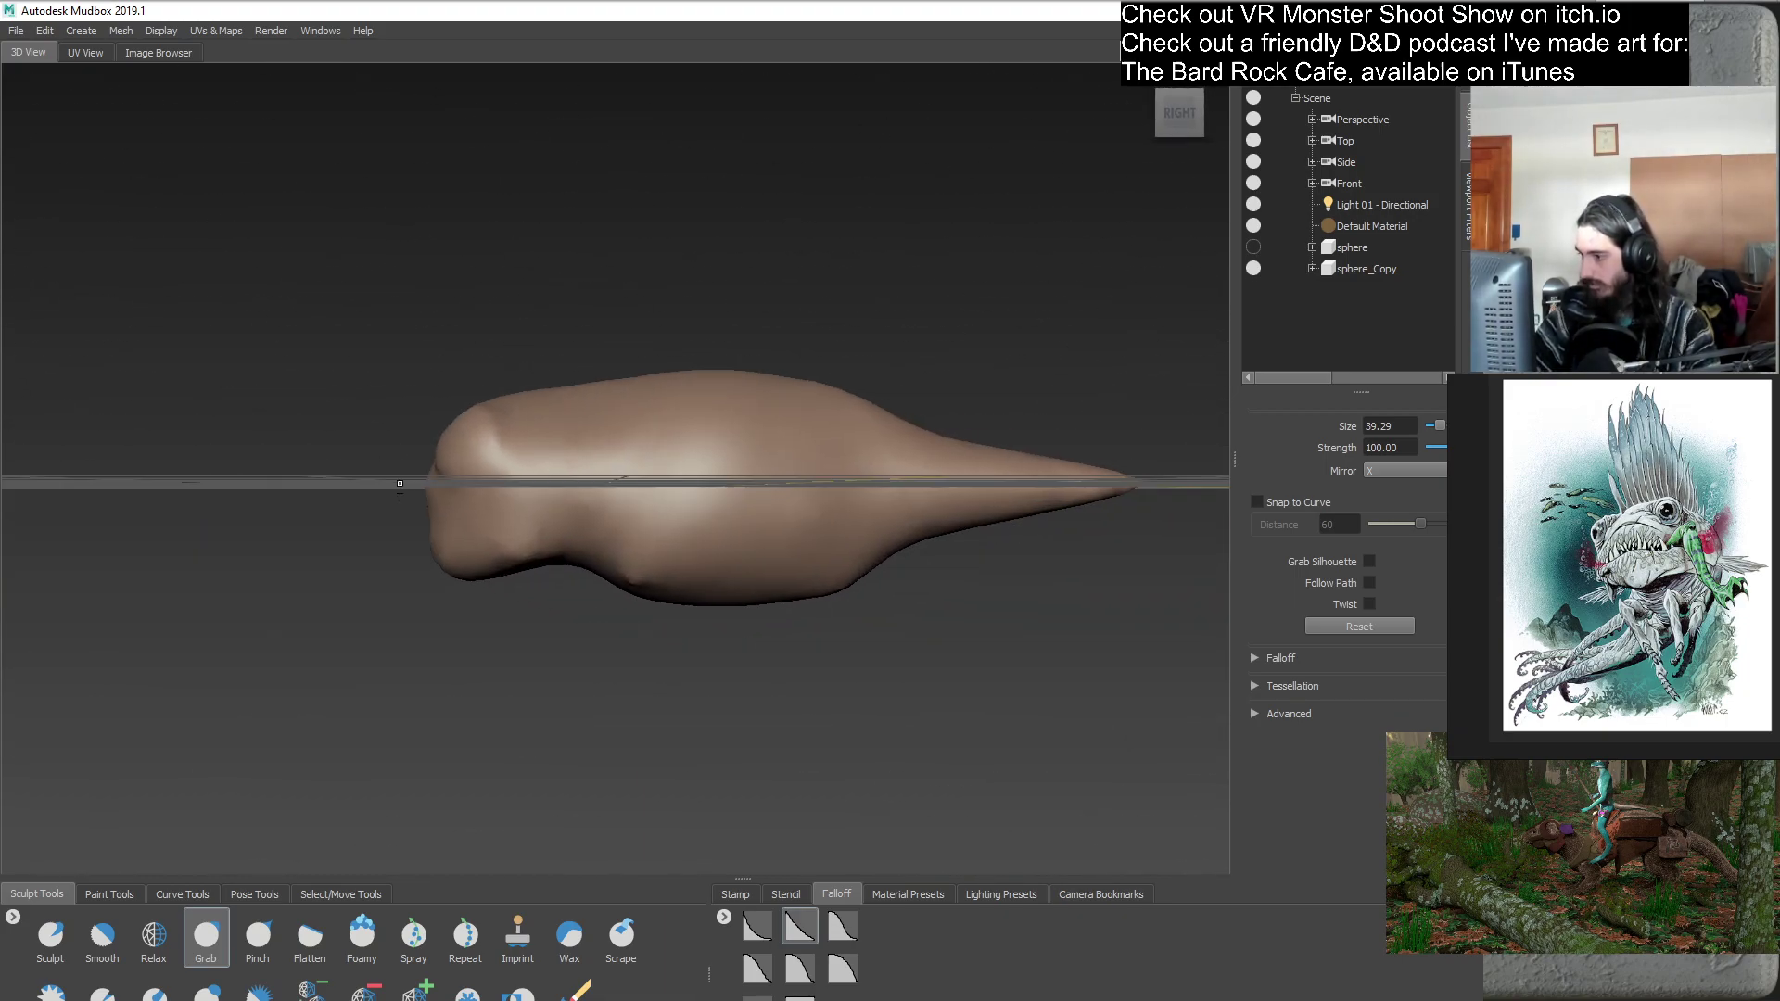
- Duplicate sphere_Copy and hide it so that only the new duplicate stays visible
{"action": "right_click", "coordinate": [1355, 268]}
{"action": "left_click", "coordinate": [1397, 363]}
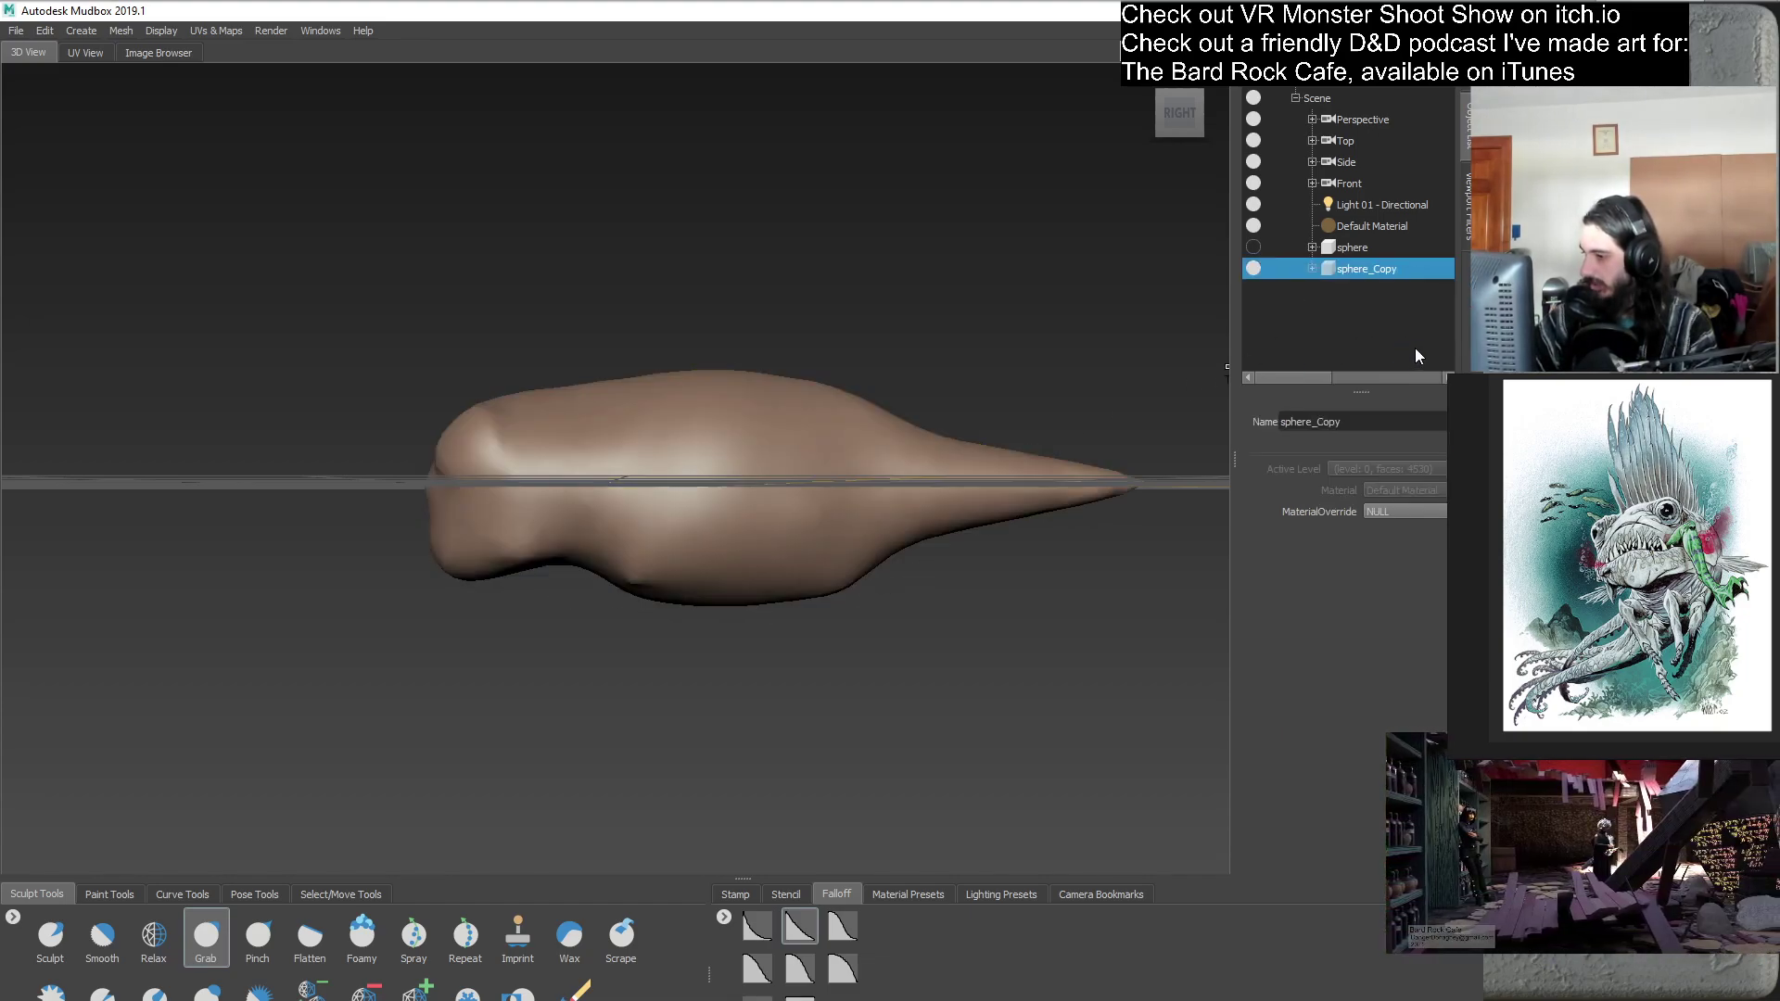
{"action": "left_click_drag", "start_coordinate": [1320, 378], "coordinate": [1303, 379]}
{"action": "left_click", "coordinate": [1253, 248]}
{"action": "left_click", "coordinate": [1254, 269]}
- Shape a wide mouth crease with a protruding lower jaw across the duplicate's face and build up the eye mounds above it
{"action": "mouse_move", "coordinate": [615, 624]}
{"action": "left_mouse_down", "text": "alt"}
{"action": "mouse_move", "coordinate": [795, 605]}
{"action": "mouse_move", "coordinate": [621, 636]}
{"action": "left_mouse_up", "text": "alt"}
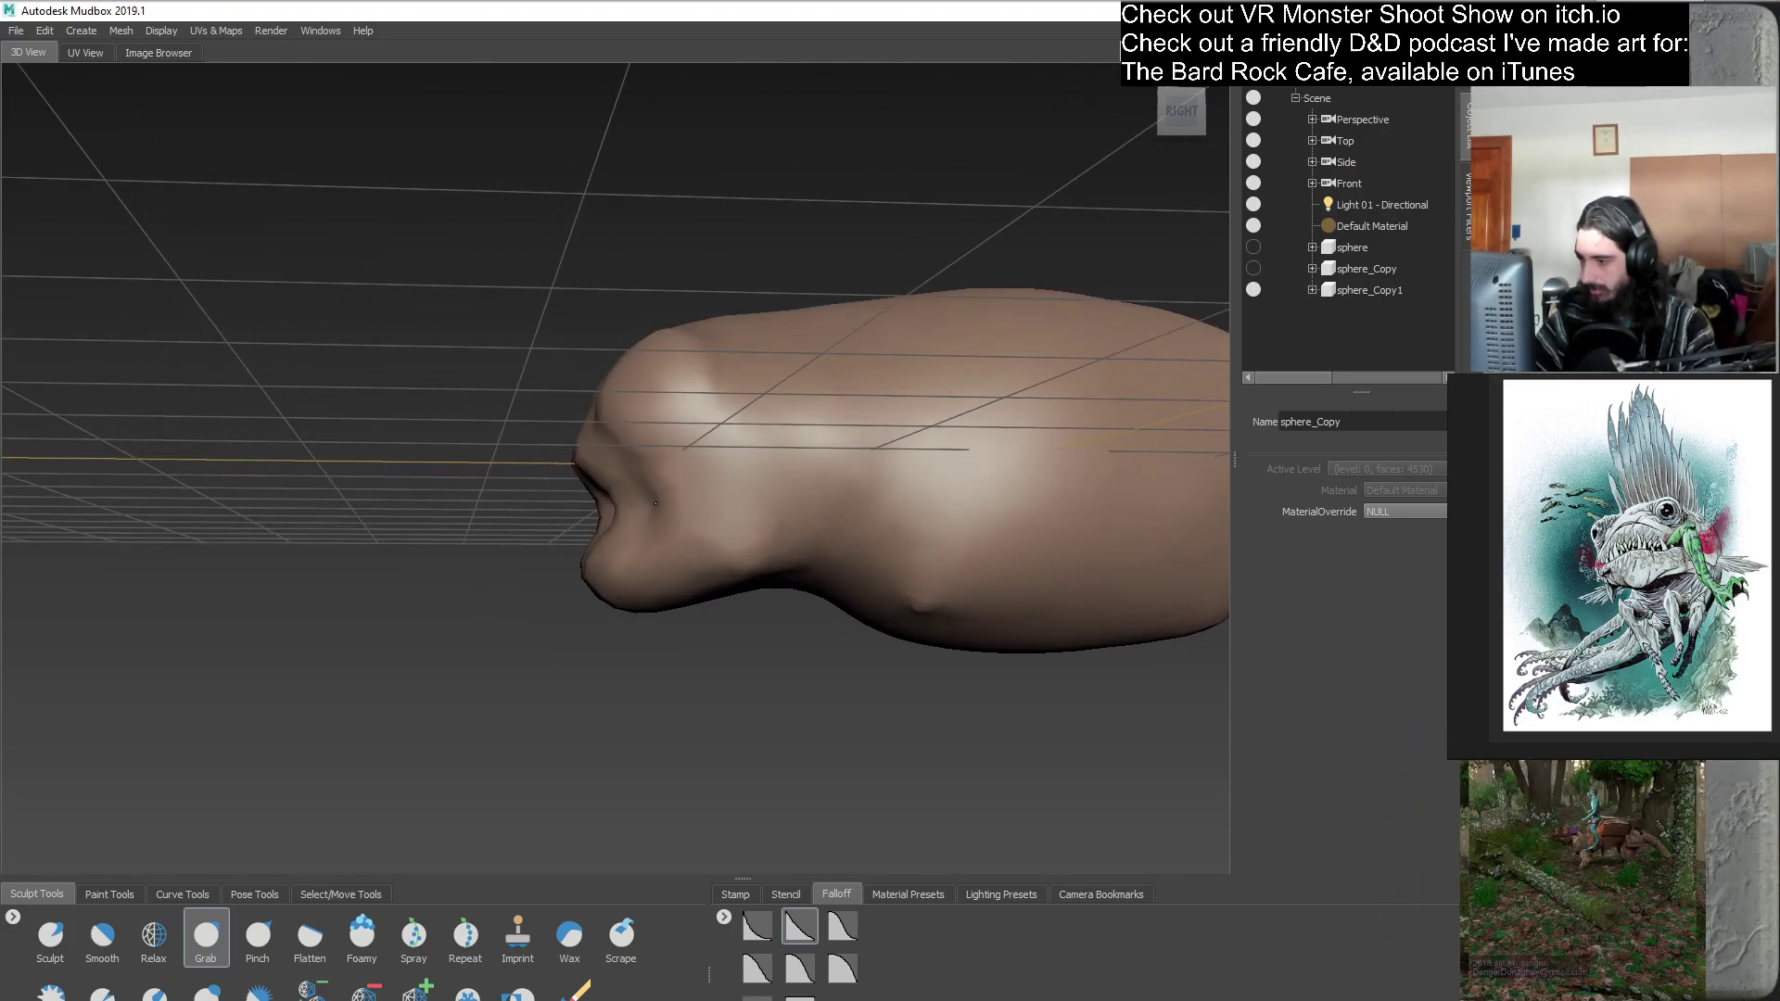
{"action": "left_click_drag", "start_coordinate": [635, 524], "coordinate": [819, 630], "text": "alt"}
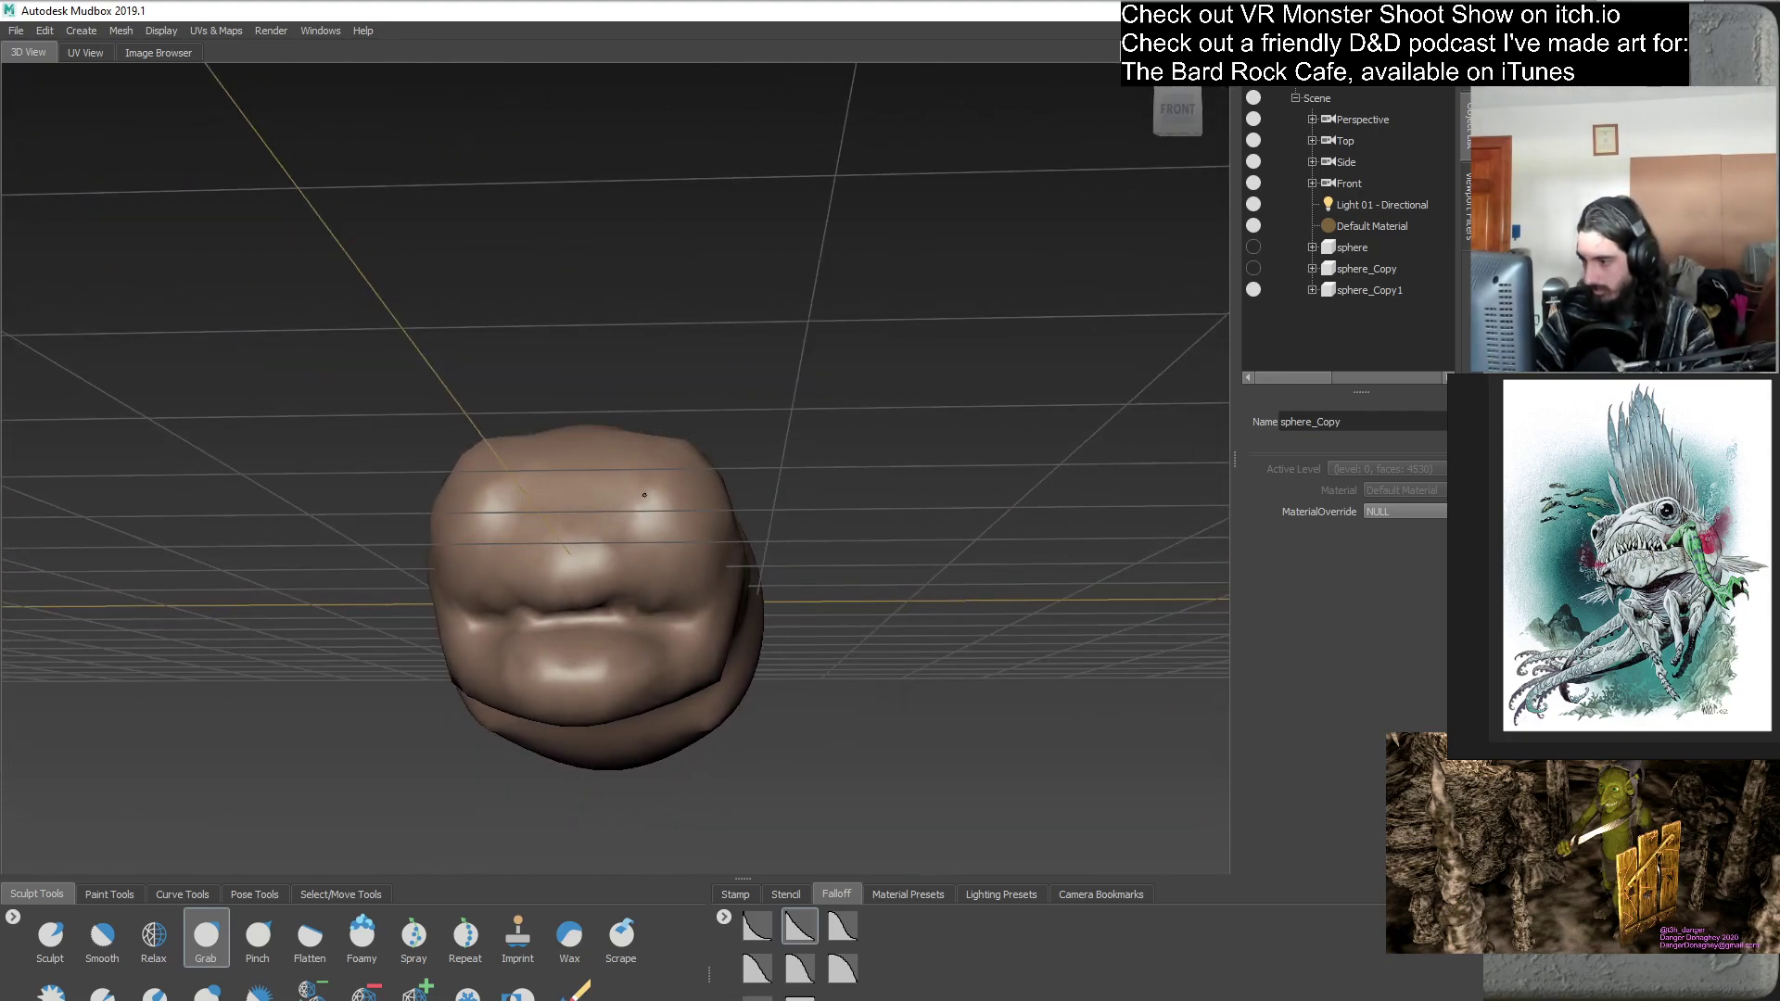
{"action": "left_click_drag", "start_coordinate": [648, 501], "coordinate": [700, 582], "text": "alt"}
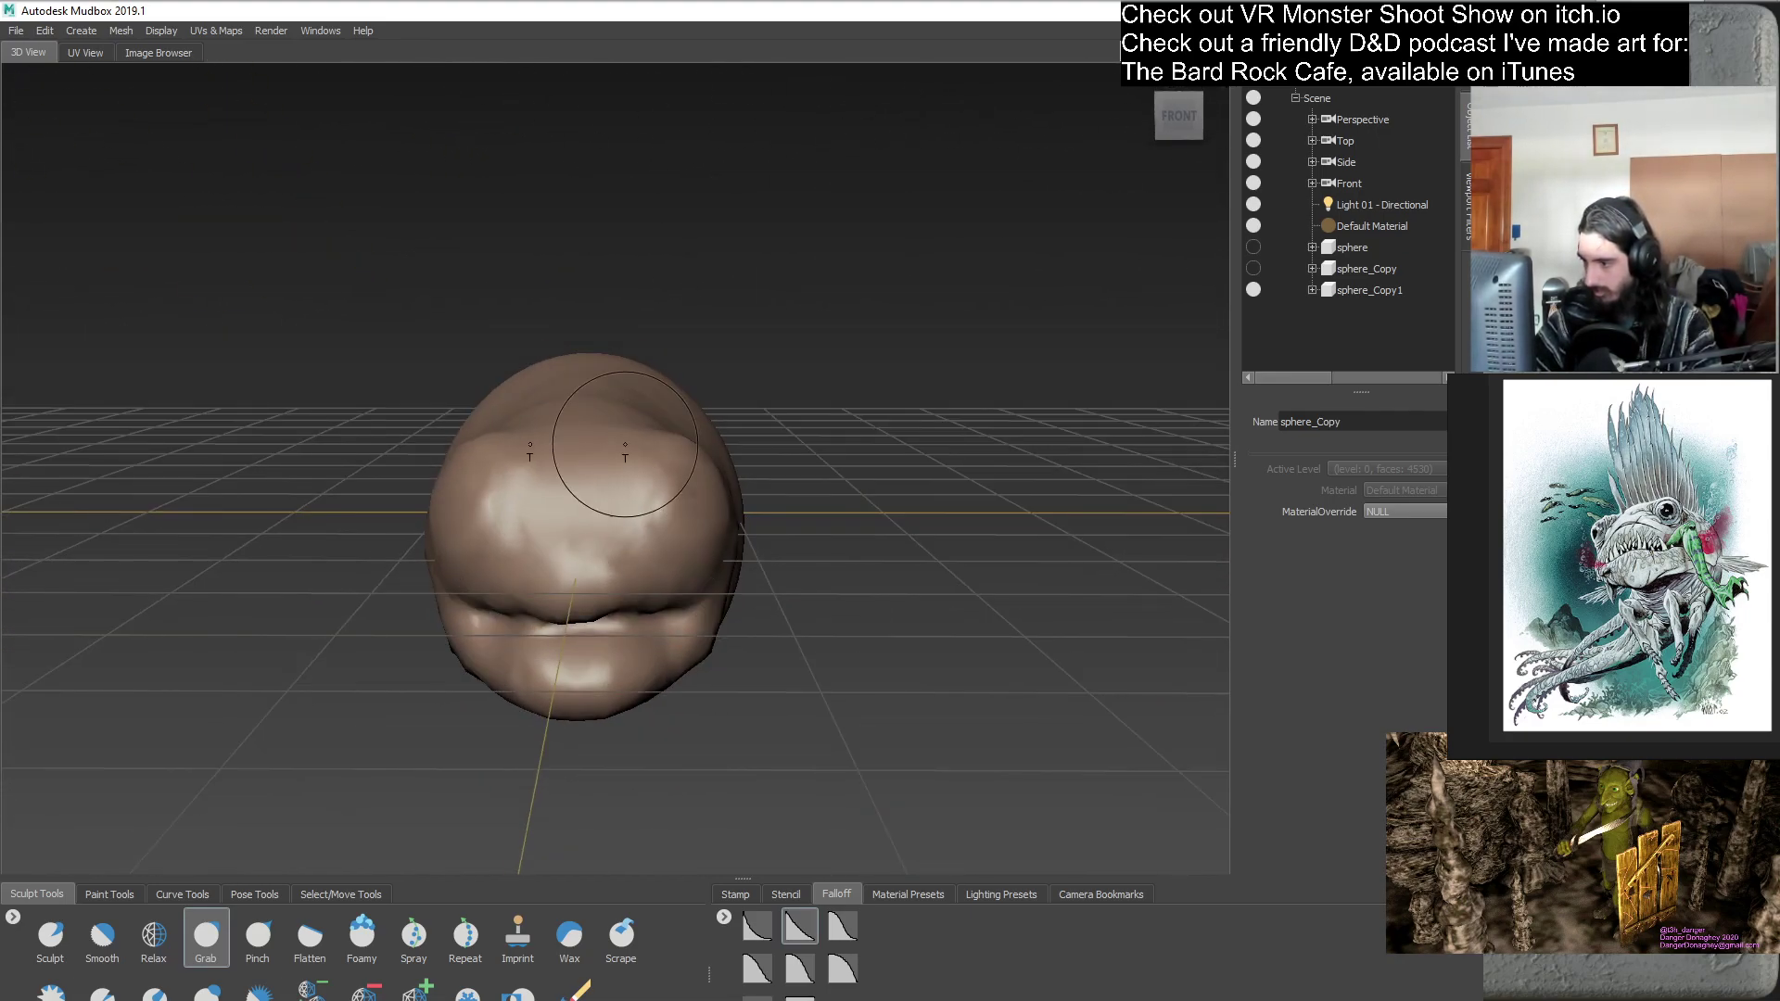
{"action": "left_click_drag", "start_coordinate": [655, 468], "coordinate": [633, 437], "text": "alt"}
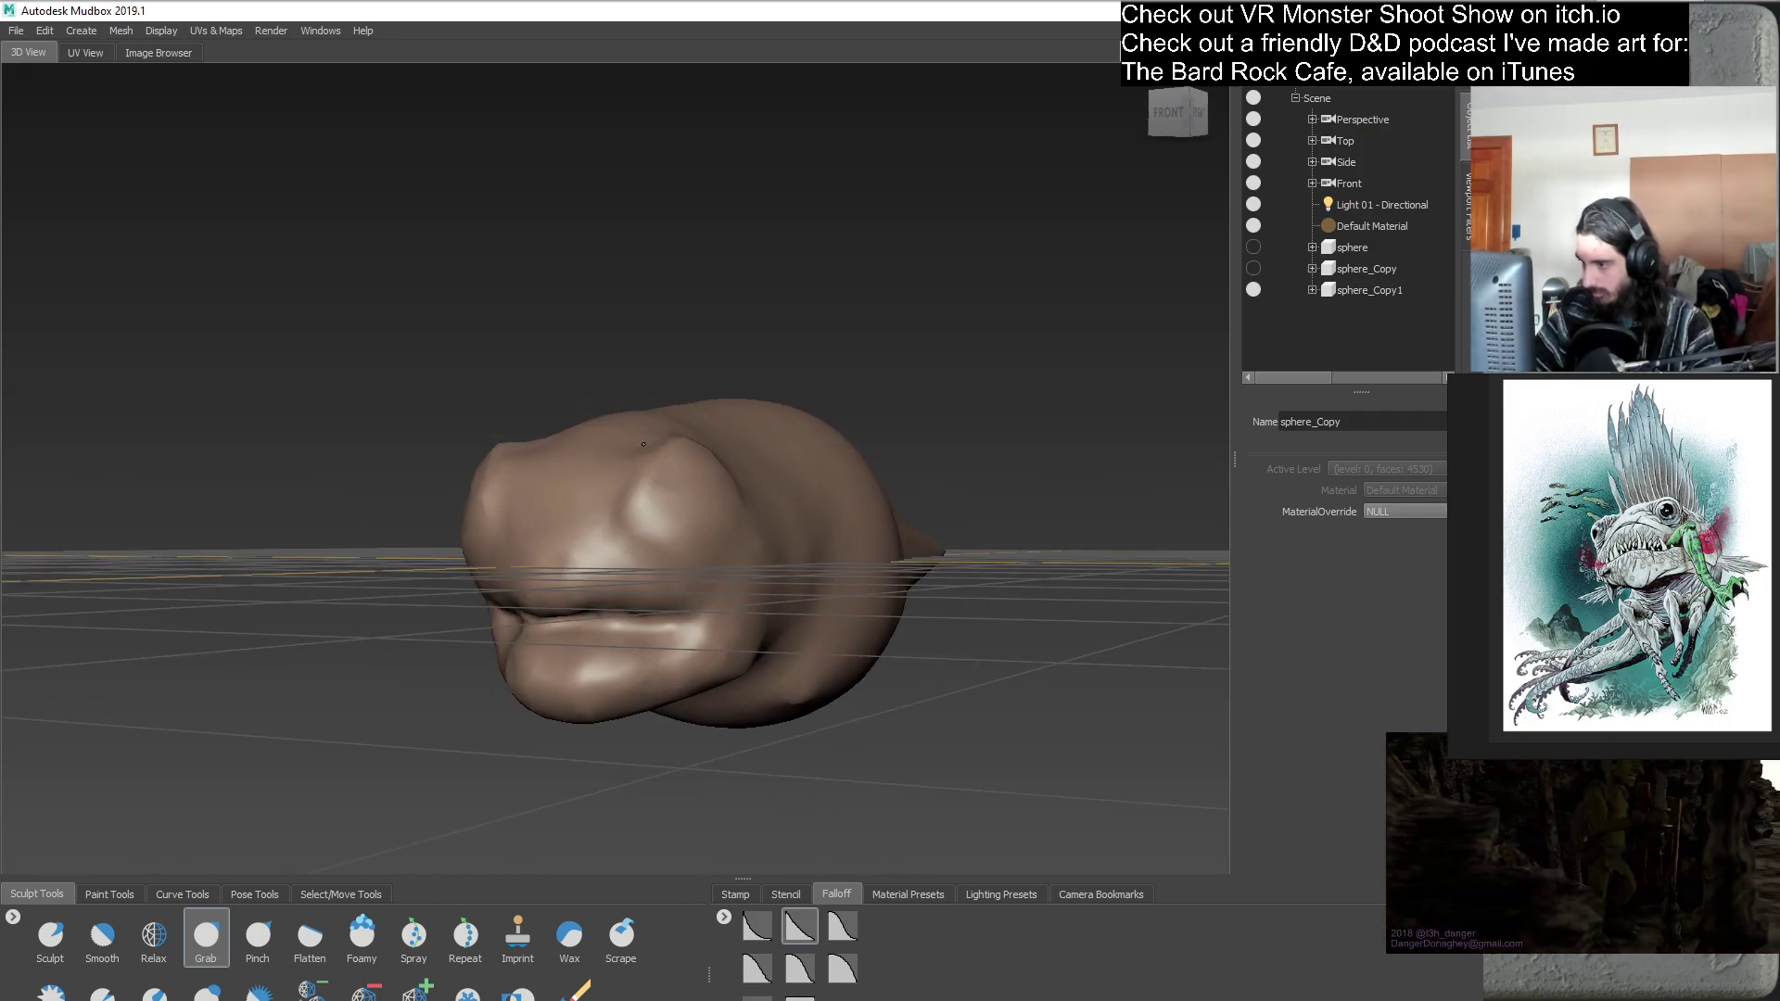
- Grab mirrored flared jaw hinges out of the head's sides behind the mouth and pull the chin down to a point
{"action": "mouse_move", "coordinate": [743, 544]}
{"action": "left_mouse_down", "text": "alt"}
{"action": "mouse_move", "coordinate": [714, 552]}
{"action": "mouse_move", "coordinate": [745, 558]}
{"action": "left_mouse_up", "text": "alt"}
{"action": "mouse_move", "coordinate": [642, 488]}
{"action": "left_mouse_down", "text": "alt"}
{"action": "mouse_move", "coordinate": [701, 501]}
{"action": "mouse_move", "coordinate": [635, 624]}
{"action": "mouse_move", "coordinate": [734, 652]}
{"action": "mouse_move", "coordinate": [651, 537]}
{"action": "mouse_move", "coordinate": [580, 361]}
{"action": "mouse_move", "coordinate": [598, 570]}
{"action": "mouse_move", "coordinate": [621, 540]}
{"action": "left_mouse_up", "text": "alt"}
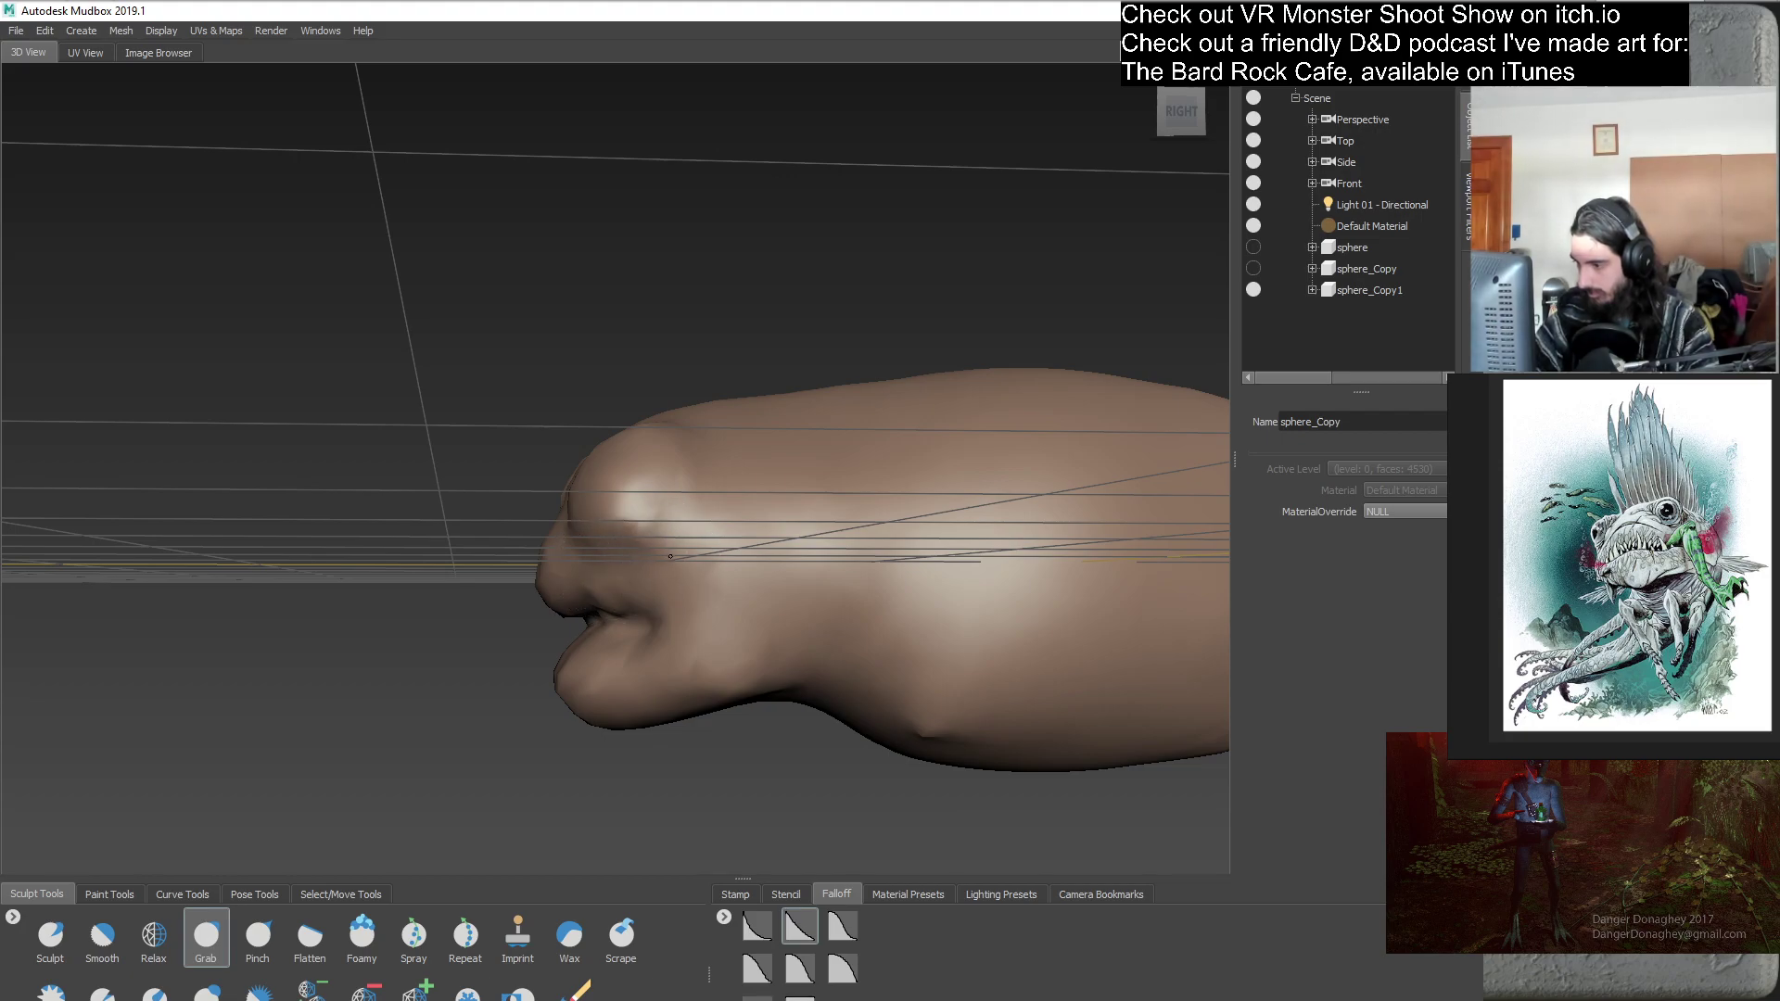
{"action": "left_click_drag", "start_coordinate": [679, 633], "coordinate": [650, 681], "text": "alt"}
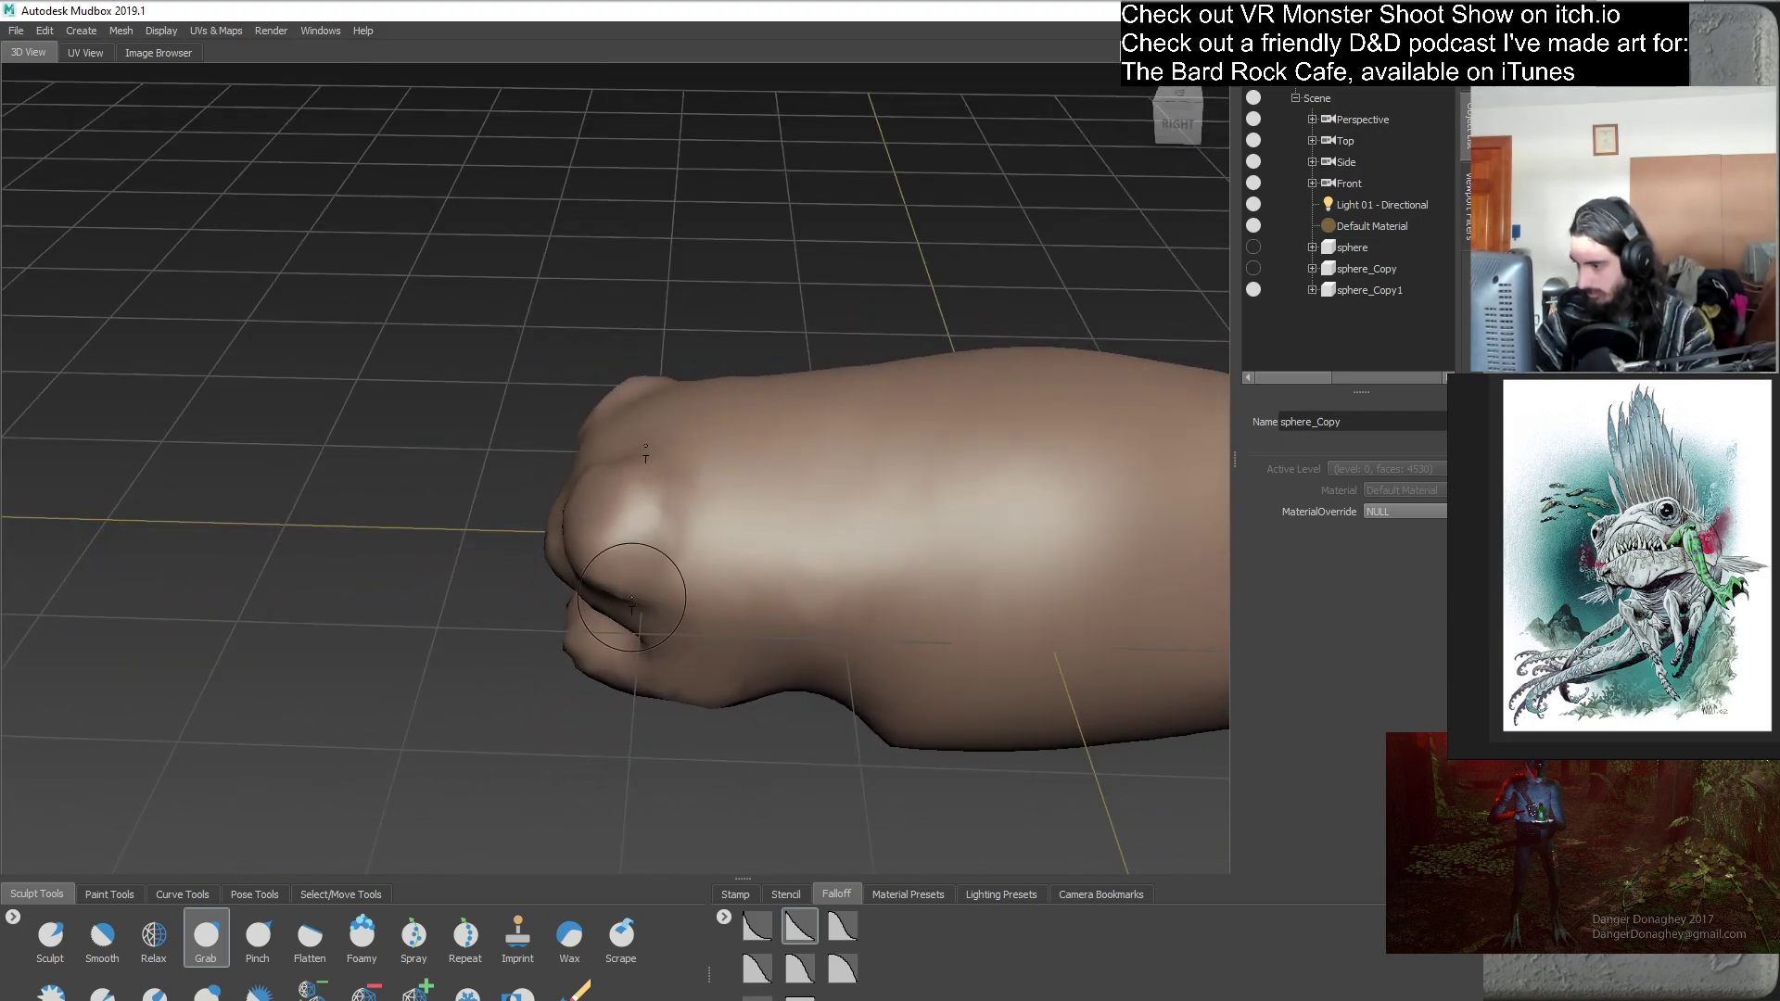
{"action": "left_click_drag", "start_coordinate": [629, 576], "coordinate": [612, 571]}
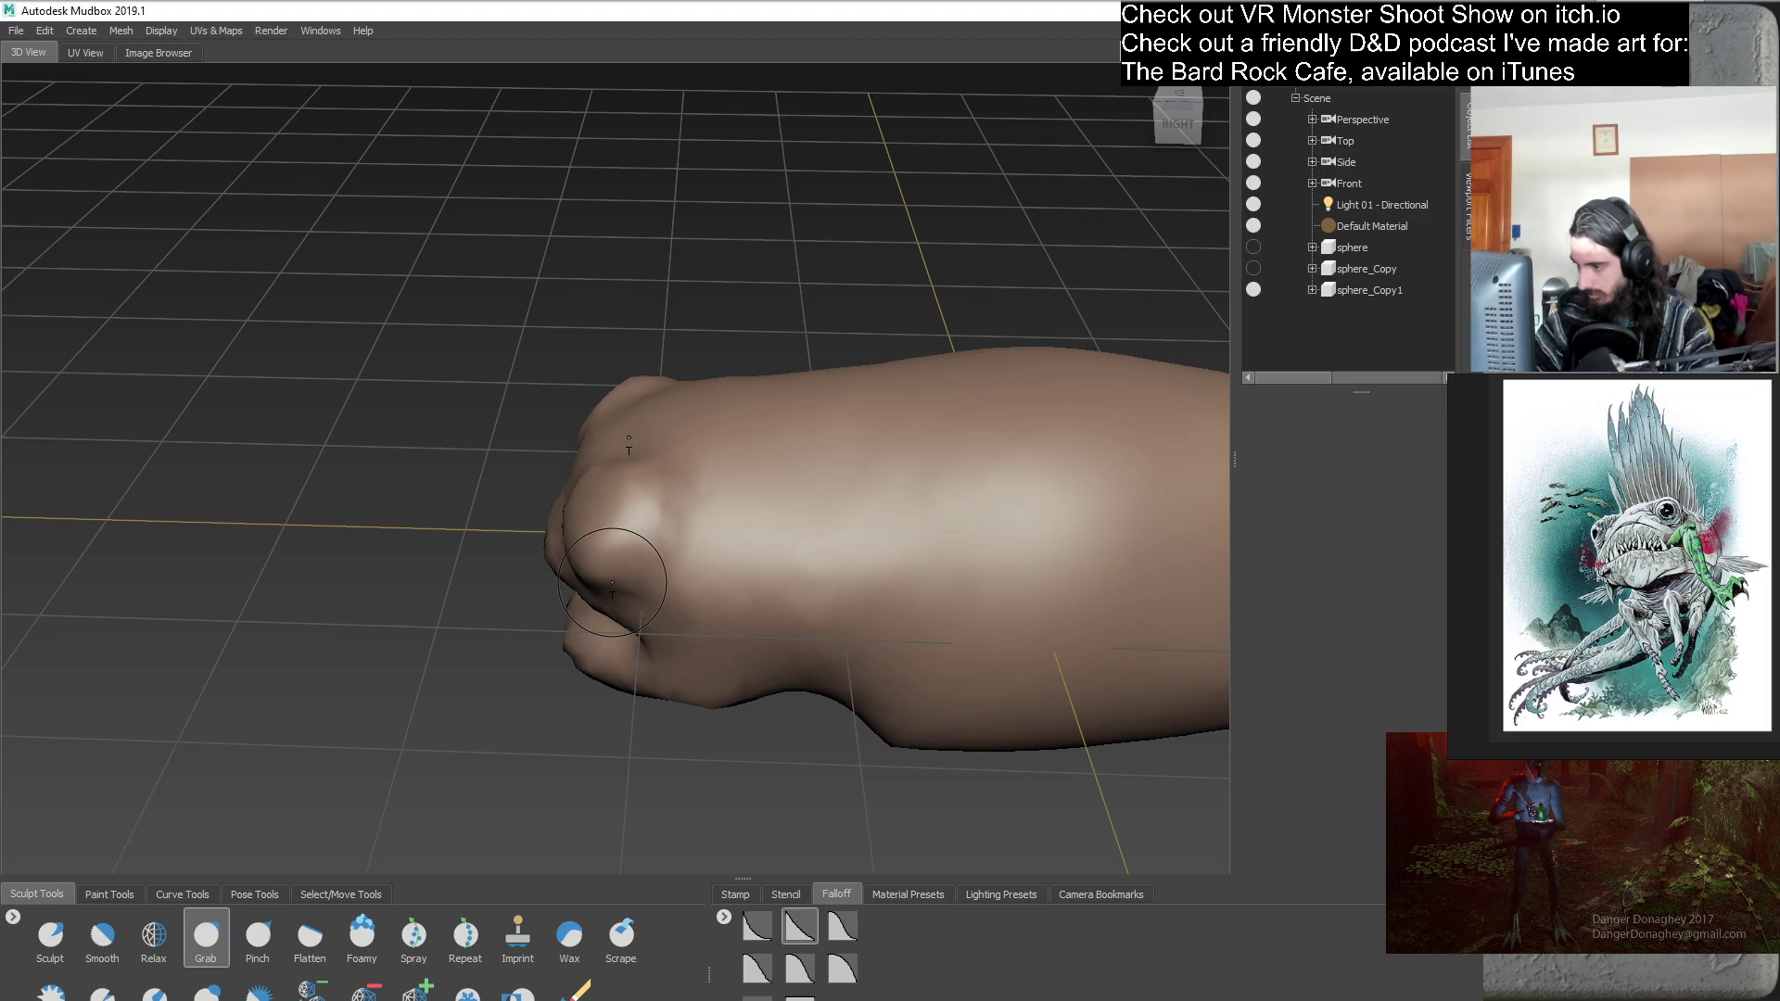
{"action": "left_click_drag", "start_coordinate": [623, 669], "coordinate": [582, 602], "text": "alt"}
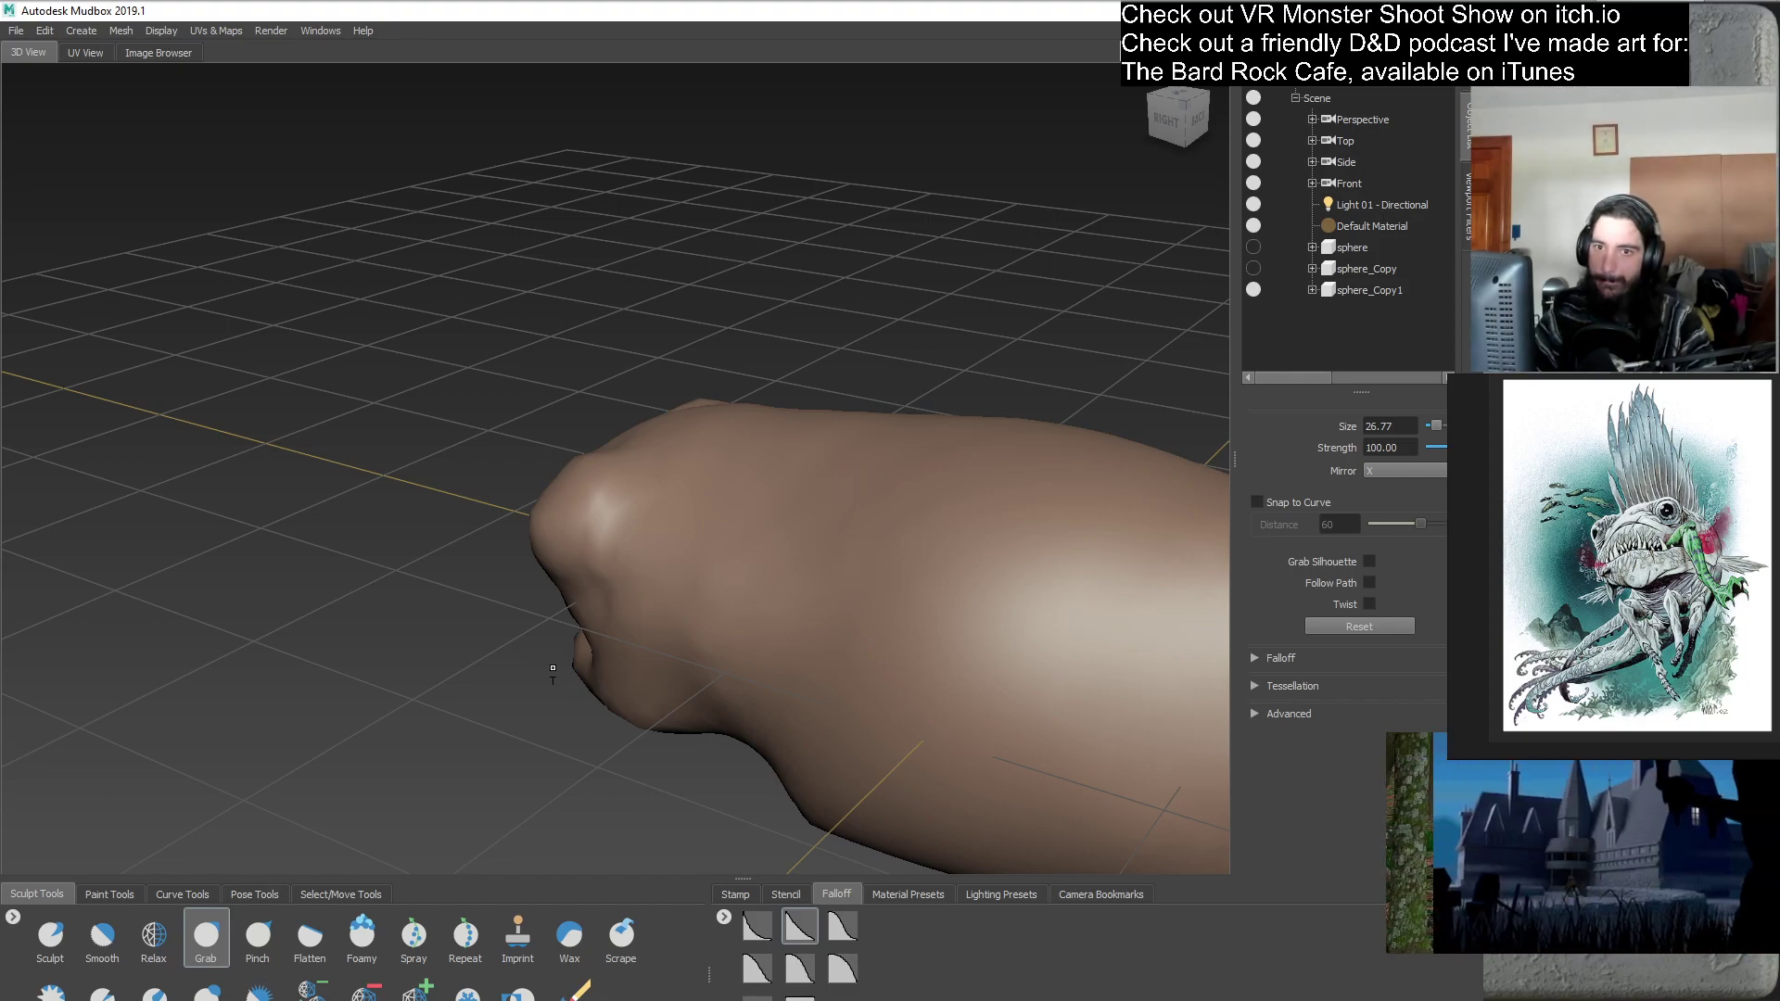
{"action": "mouse_move", "coordinate": [503, 658]}
{"action": "left_mouse_down", "text": "alt"}
{"action": "mouse_move", "coordinate": [682, 513]}
{"action": "mouse_move", "coordinate": [662, 572]}
{"action": "mouse_move", "coordinate": [655, 554]}
{"action": "mouse_move", "coordinate": [777, 583]}
{"action": "mouse_move", "coordinate": [692, 540]}
{"action": "mouse_move", "coordinate": [697, 476]}
{"action": "mouse_move", "coordinate": [694, 547]}
{"action": "mouse_move", "coordinate": [688, 519]}
{"action": "mouse_move", "coordinate": [617, 589]}
{"action": "mouse_move", "coordinate": [467, 666]}
{"action": "left_mouse_up", "text": "alt"}
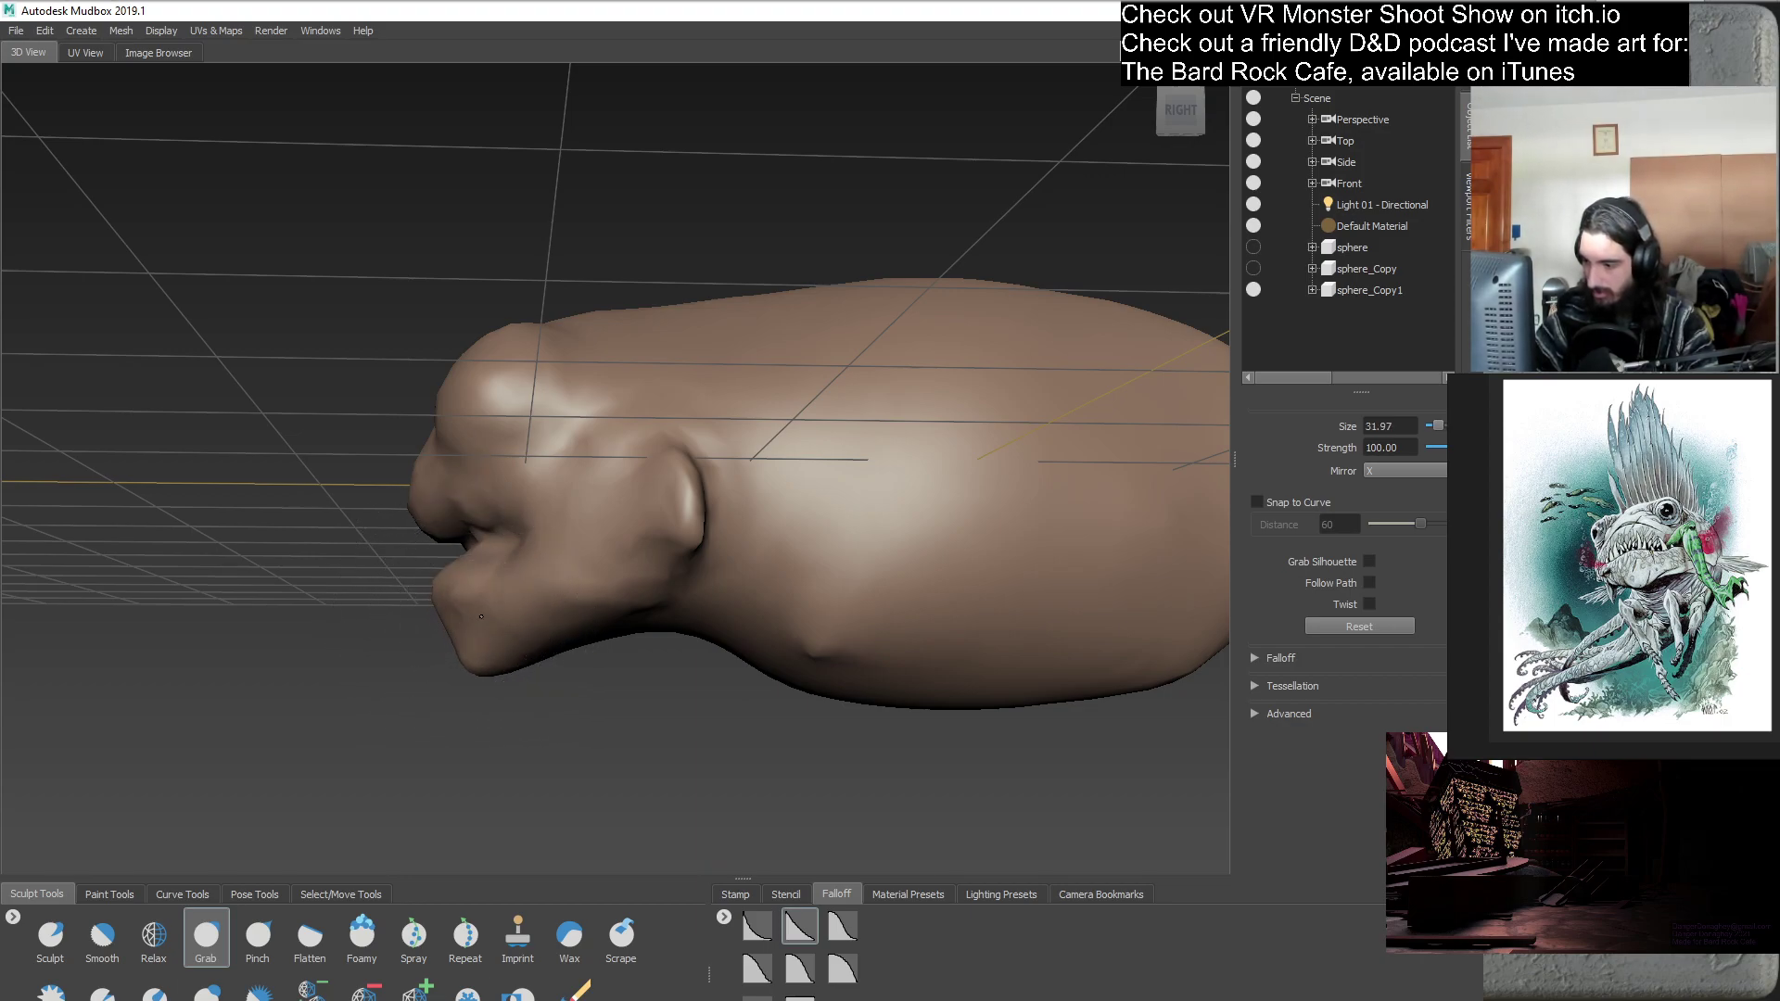
{"action": "left_click_drag", "start_coordinate": [547, 649], "coordinate": [478, 615], "text": "alt"}
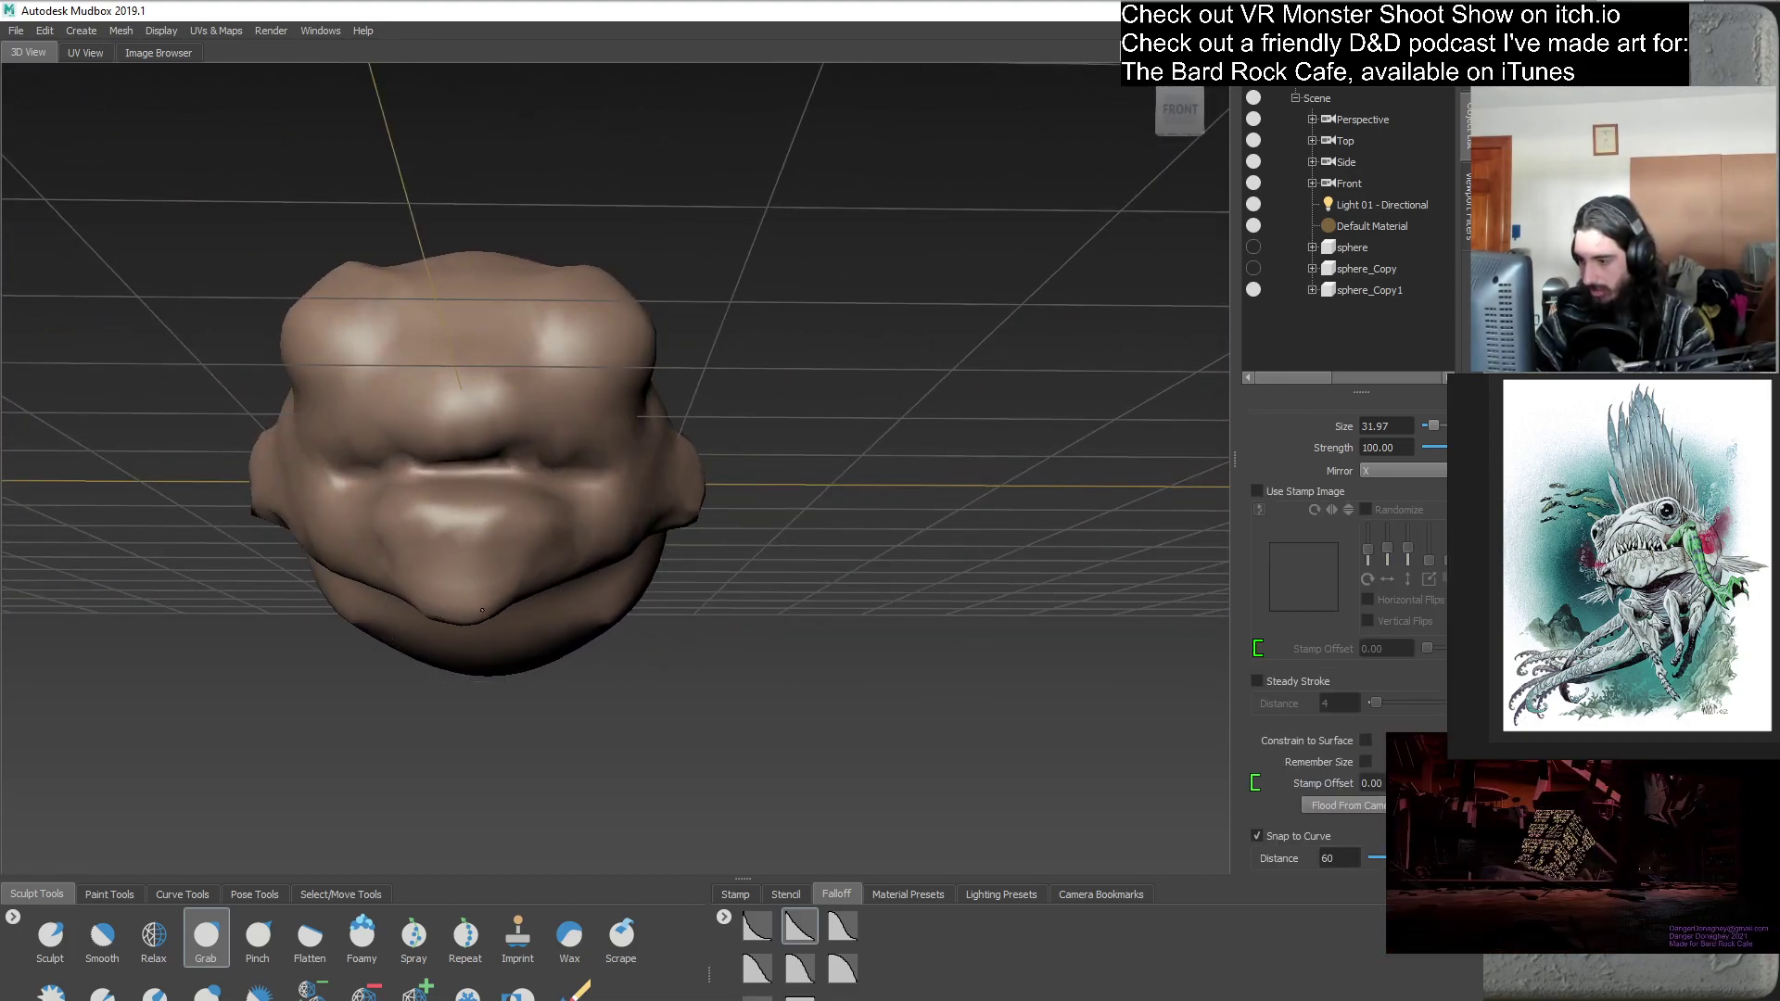
- Open the mouth between the lips and hollow its interior with the Grab brush at sizes 18.24 and 27.04
{"action": "left_click_drag", "start_coordinate": [636, 619], "coordinate": [560, 490], "text": "alt"}
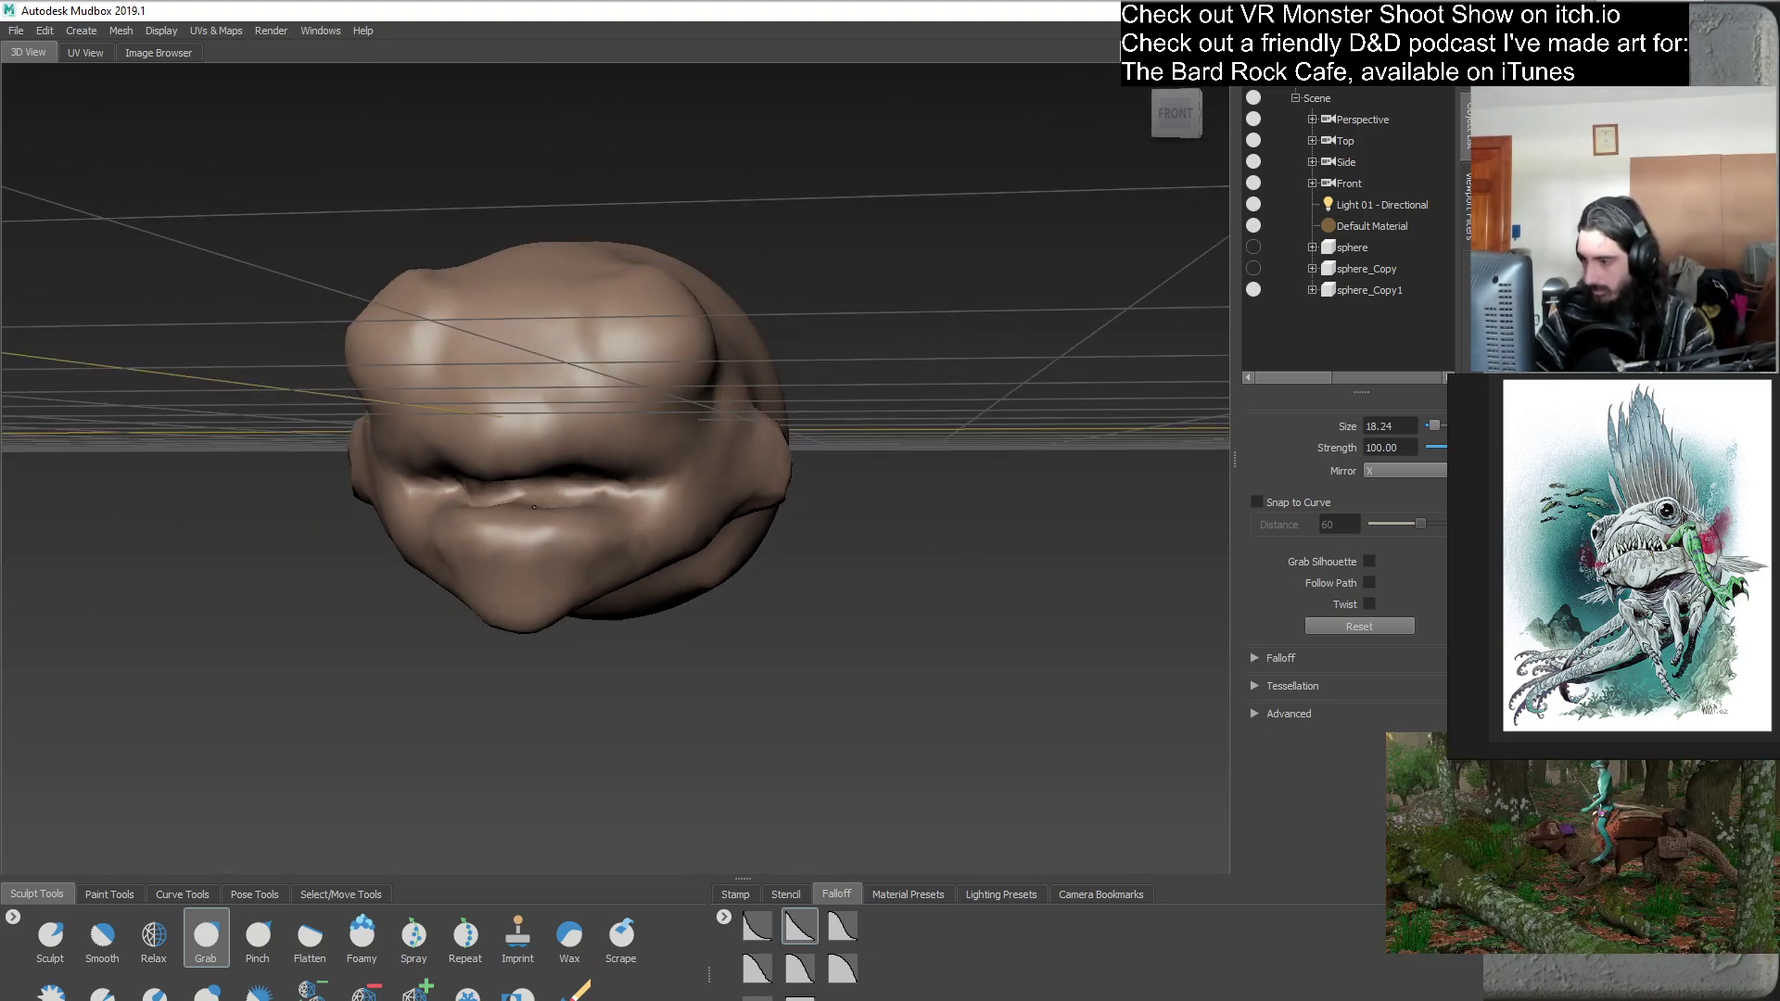
{"action": "left_click_drag", "start_coordinate": [532, 500], "coordinate": [649, 569], "text": "alt"}
{"action": "left_click_drag", "start_coordinate": [482, 568], "coordinate": [587, 502], "text": "alt"}
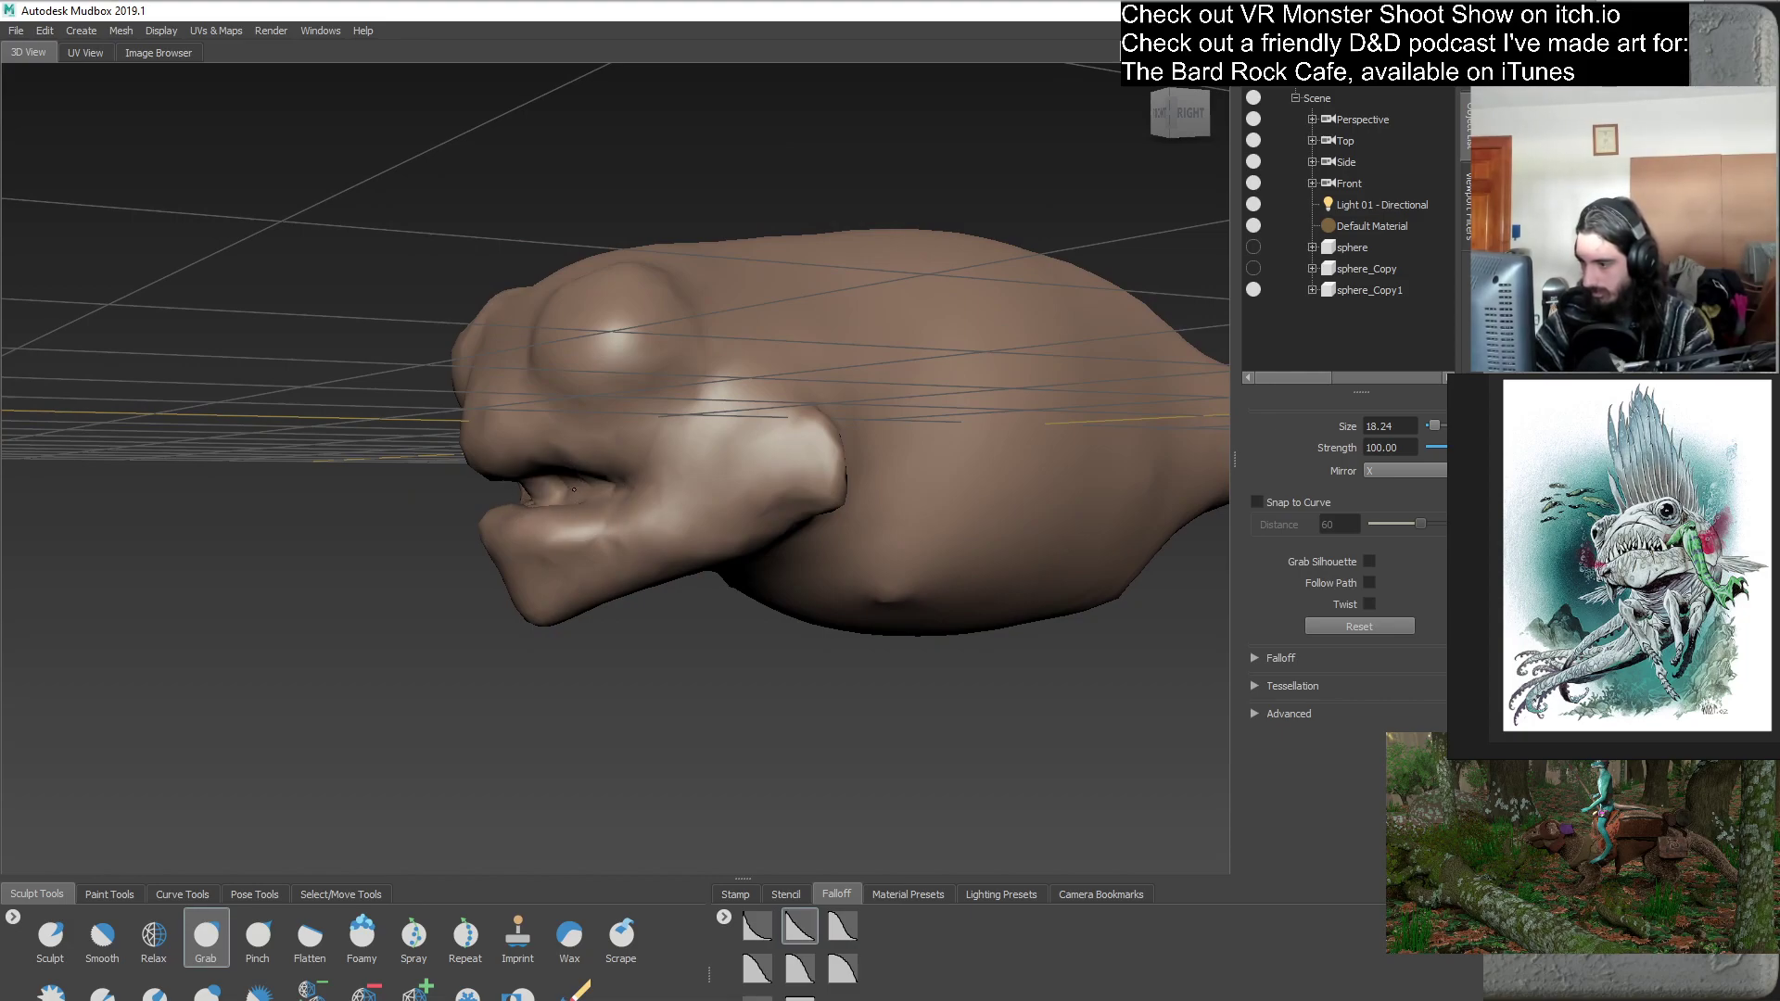
{"action": "left_click_drag", "start_coordinate": [529, 530], "coordinate": [580, 489], "text": "alt"}
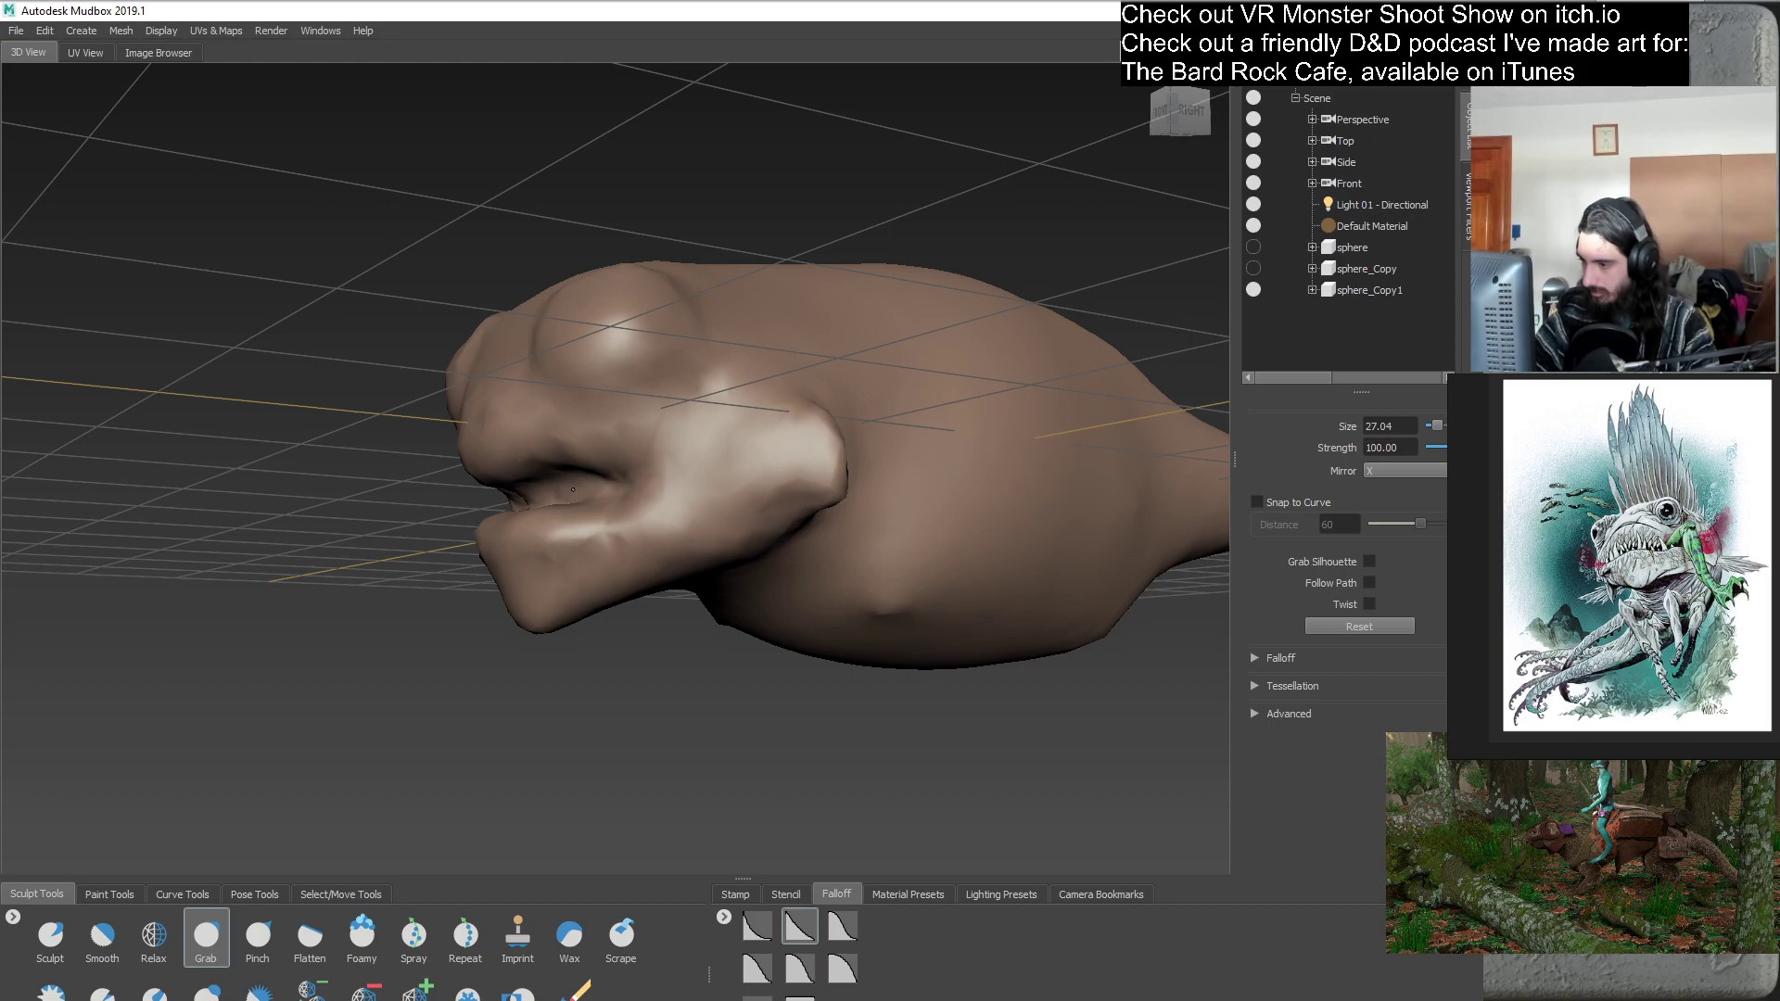
{"action": "mouse_move", "coordinate": [571, 492]}
{"action": "left_mouse_down", "text": "alt"}
{"action": "mouse_move", "coordinate": [561, 479]}
{"action": "mouse_move", "coordinate": [491, 600]}
{"action": "mouse_move", "coordinate": [579, 501]}
{"action": "left_mouse_up", "text": "alt"}
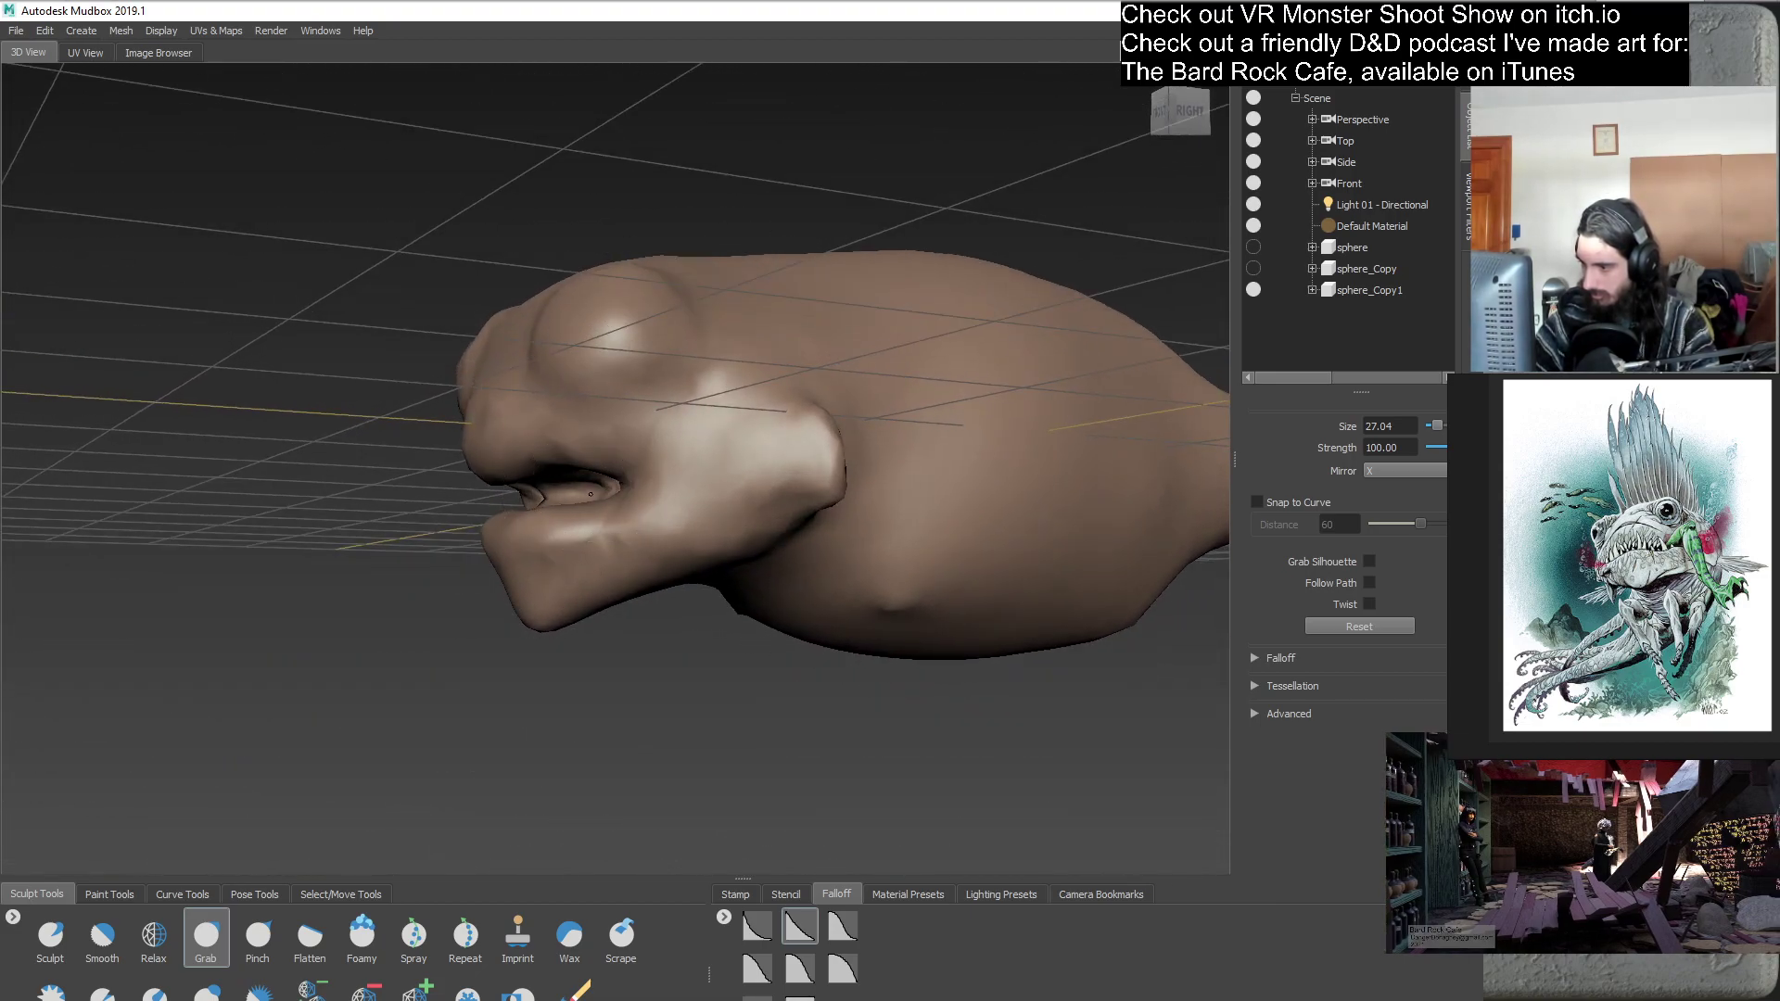
{"action": "mouse_move", "coordinate": [576, 503]}
{"action": "left_mouse_down", "text": "alt"}
{"action": "mouse_move", "coordinate": [473, 592]}
{"action": "mouse_move", "coordinate": [586, 508]}
{"action": "left_mouse_up", "text": "alt"}
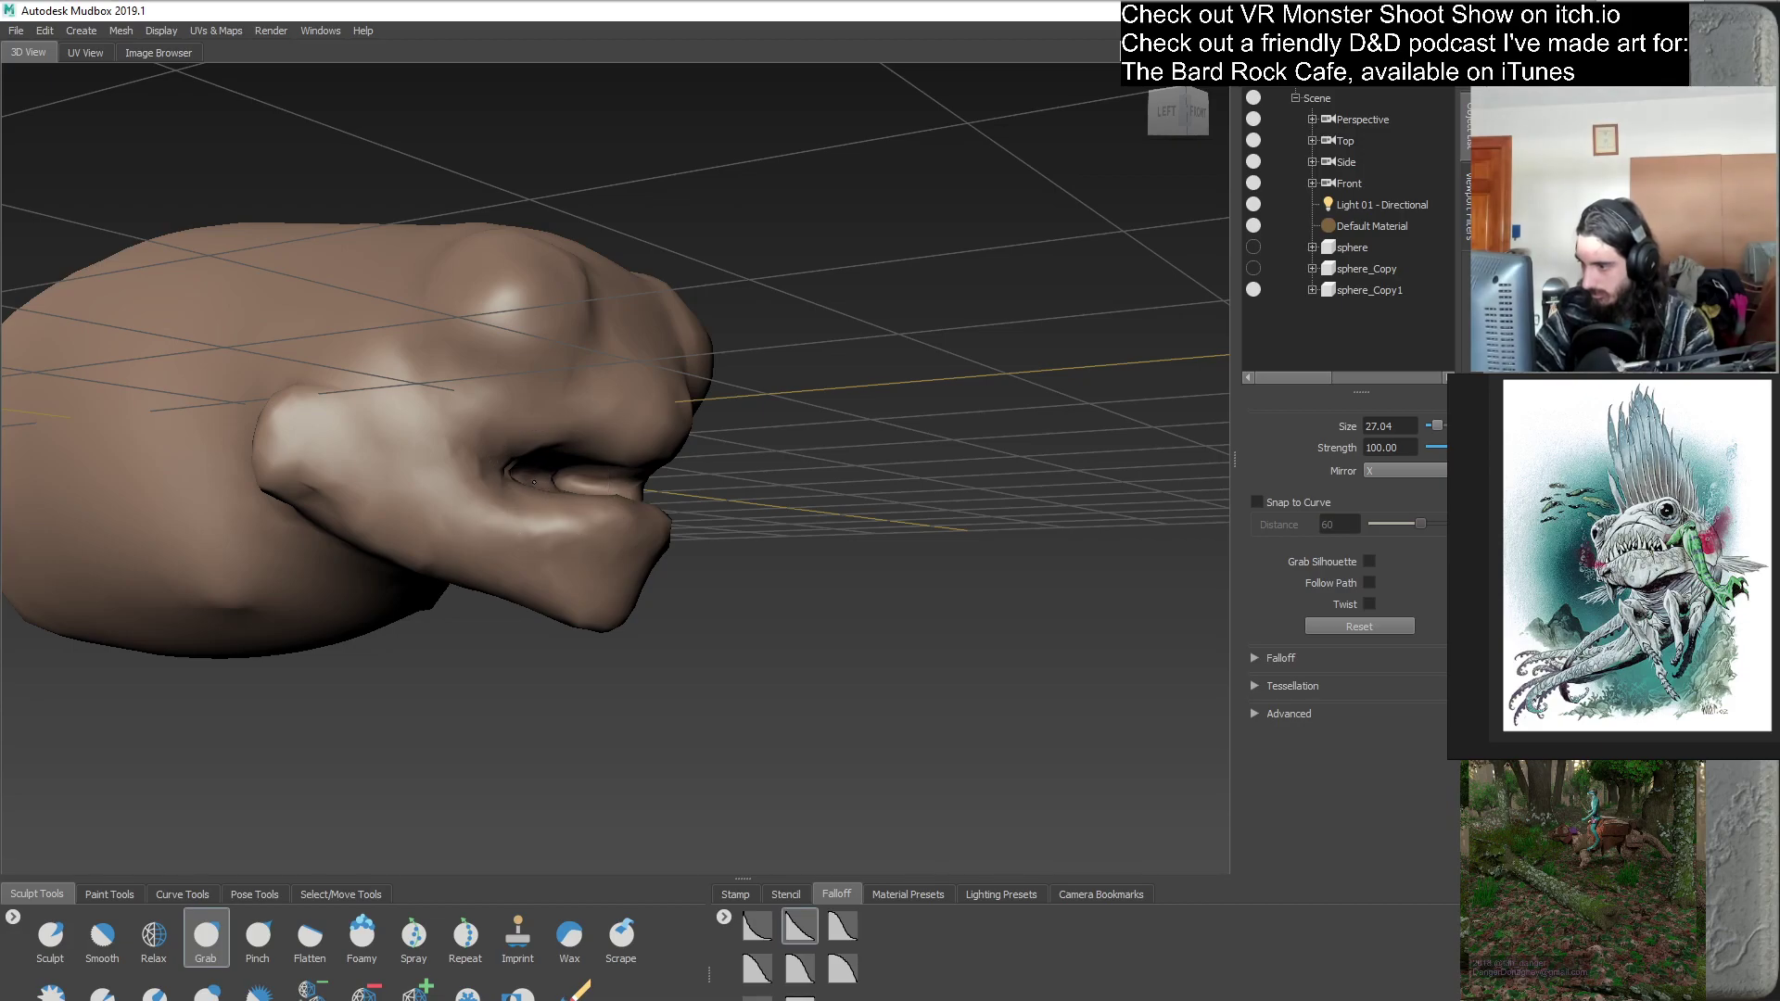
{"action": "left_click_drag", "start_coordinate": [522, 482], "coordinate": [549, 494], "text": "alt"}
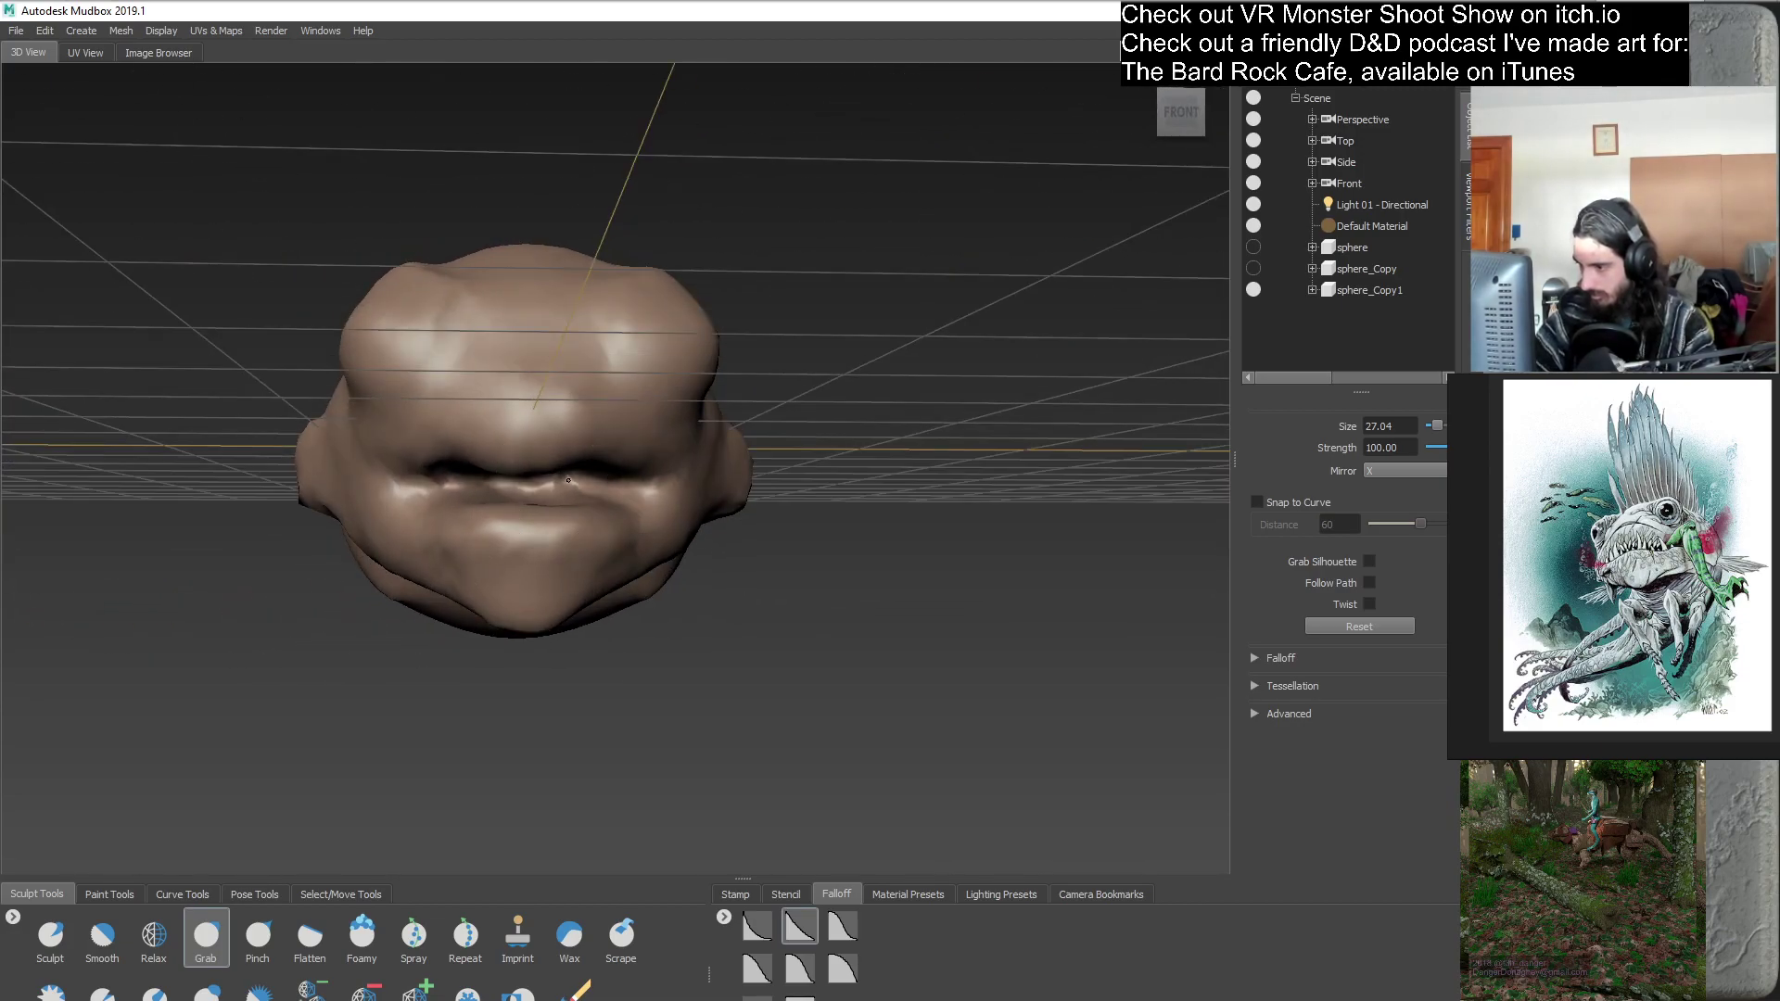
- Refine the lower lip and mouth corners and round out the eye mounds with the Grab brush at size 27.04
{"action": "mouse_move", "coordinate": [707, 600]}
{"action": "left_mouse_down", "text": "alt"}
{"action": "mouse_move", "coordinate": [616, 594]}
{"action": "mouse_move", "coordinate": [602, 502]}
{"action": "mouse_move", "coordinate": [578, 501]}
{"action": "left_mouse_up", "text": "alt"}
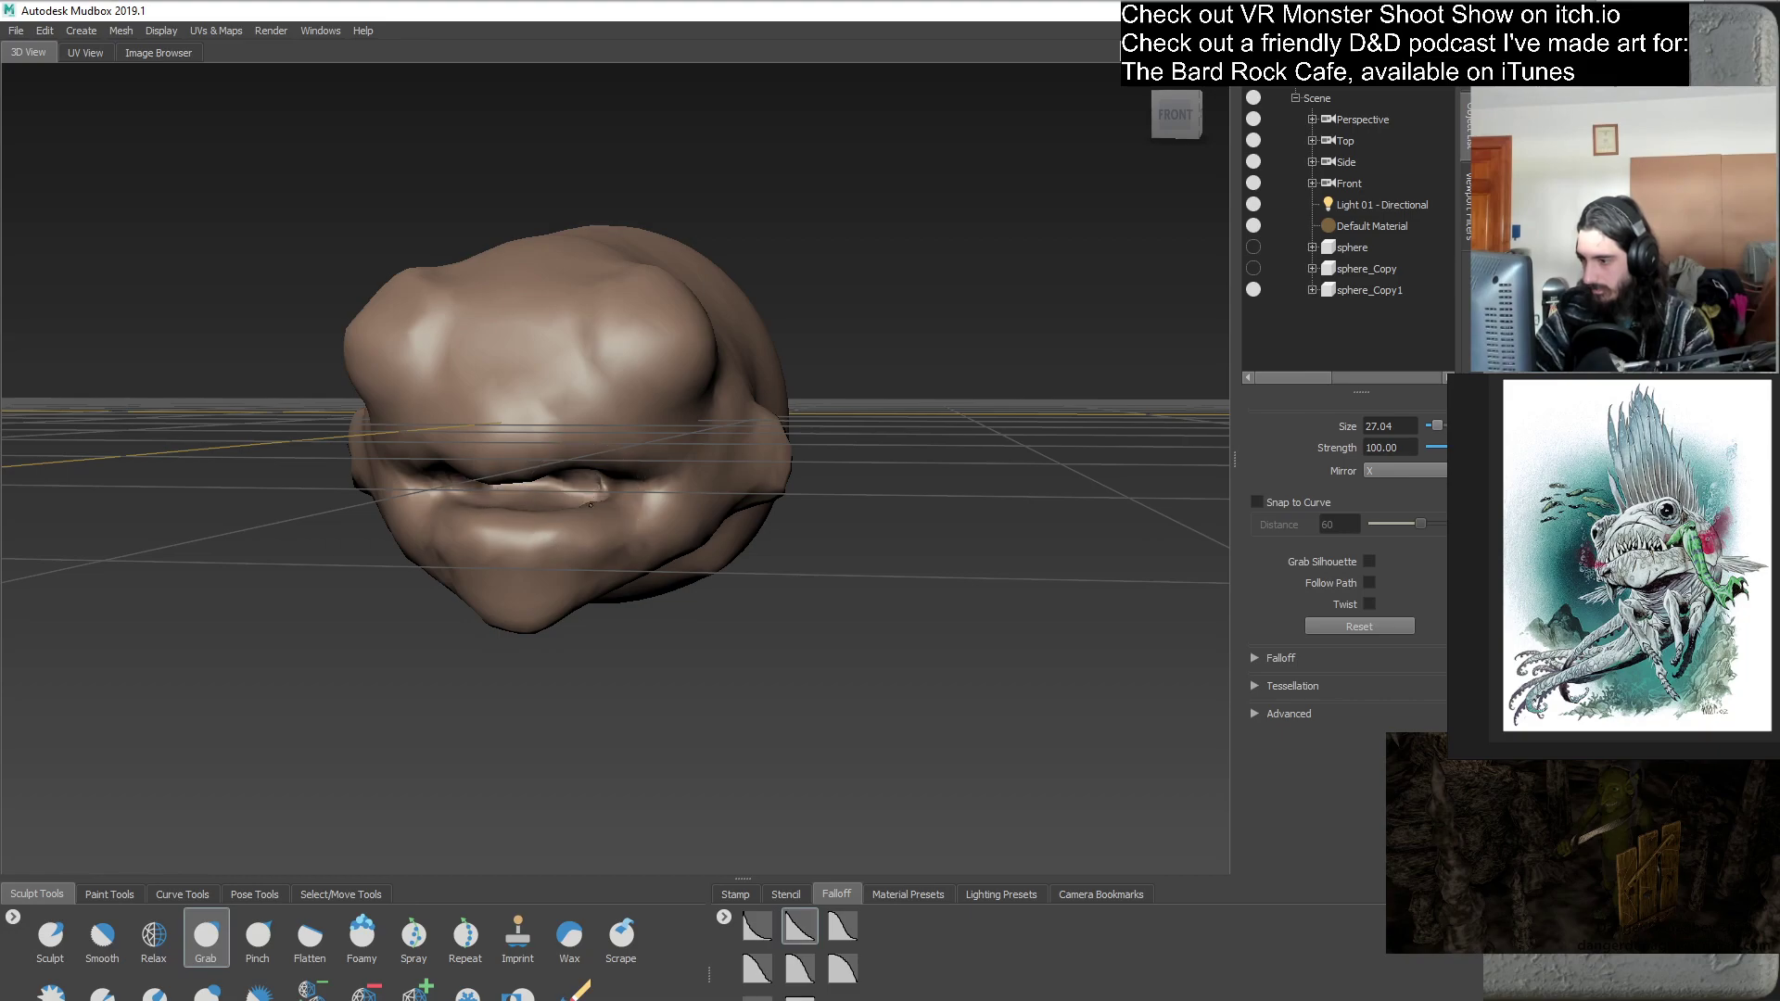
{"action": "mouse_move", "coordinate": [507, 582]}
{"action": "left_mouse_down", "text": "alt"}
{"action": "mouse_move", "coordinate": [634, 603]}
{"action": "mouse_move", "coordinate": [580, 508]}
{"action": "mouse_move", "coordinate": [536, 549]}
{"action": "mouse_move", "coordinate": [536, 601]}
{"action": "mouse_move", "coordinate": [590, 556]}
{"action": "left_mouse_up", "text": "alt"}
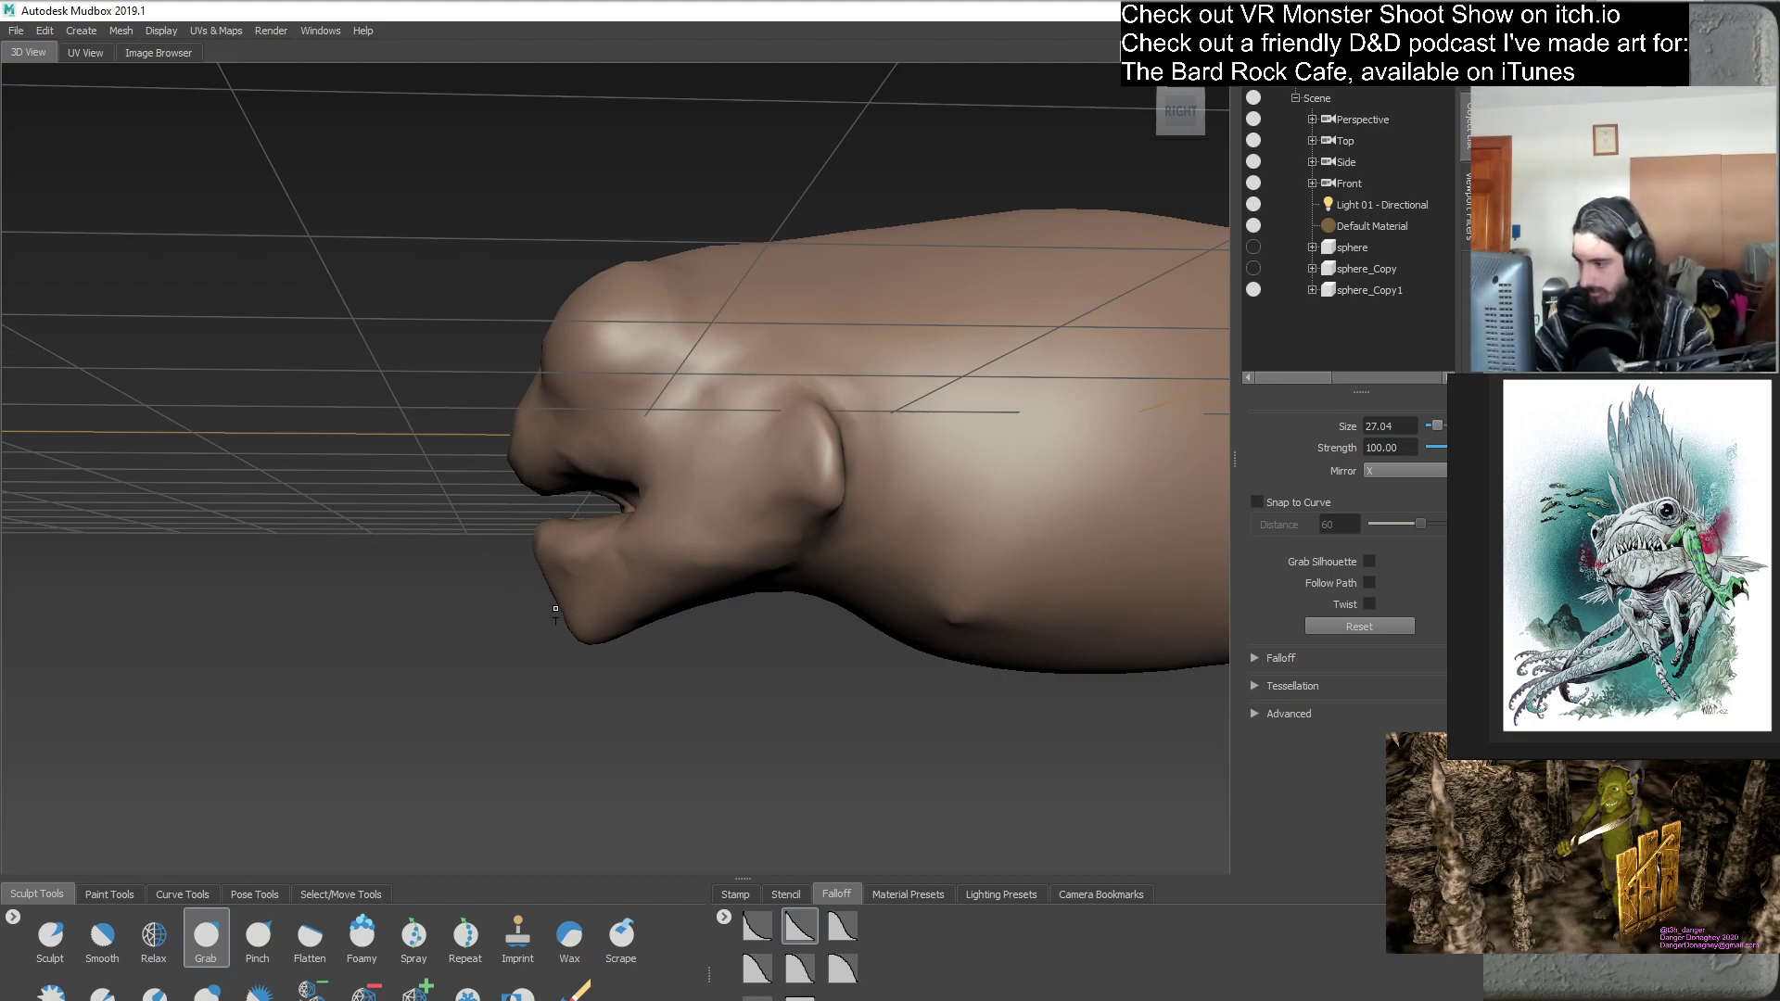
{"action": "left_click_drag", "start_coordinate": [554, 607], "coordinate": [647, 550], "text": "alt"}
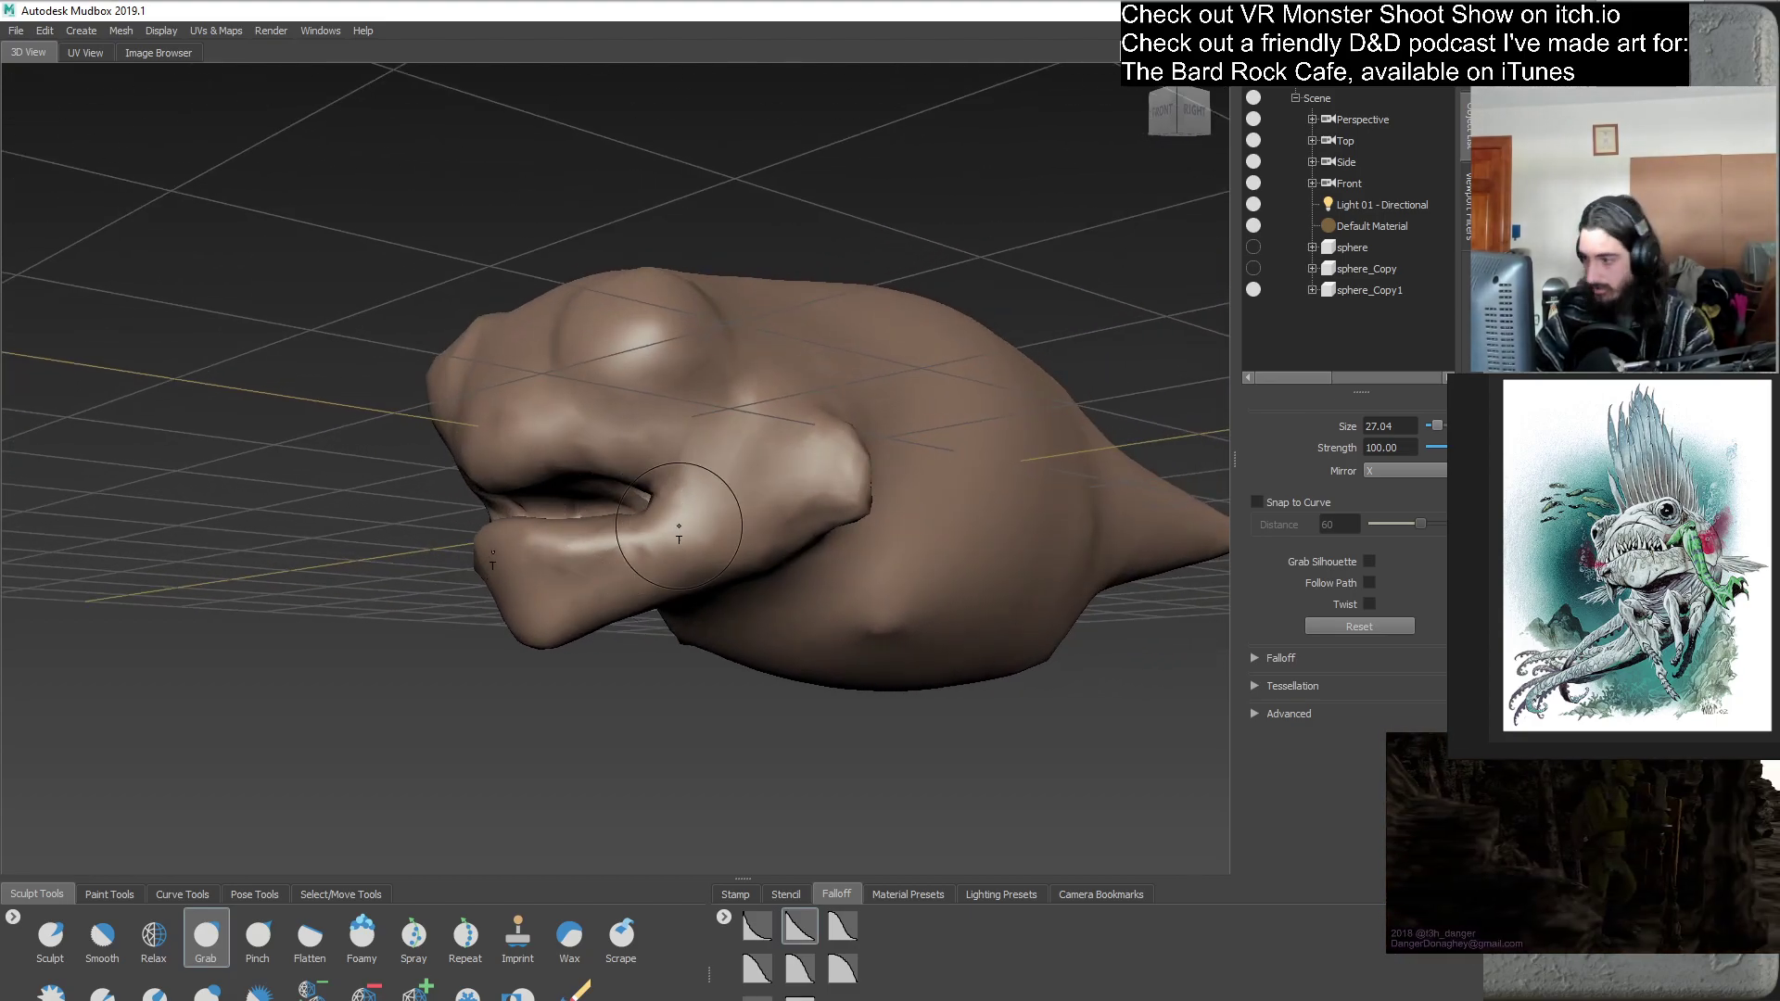
{"action": "left_click_drag", "start_coordinate": [651, 581], "coordinate": [576, 637], "text": "alt"}
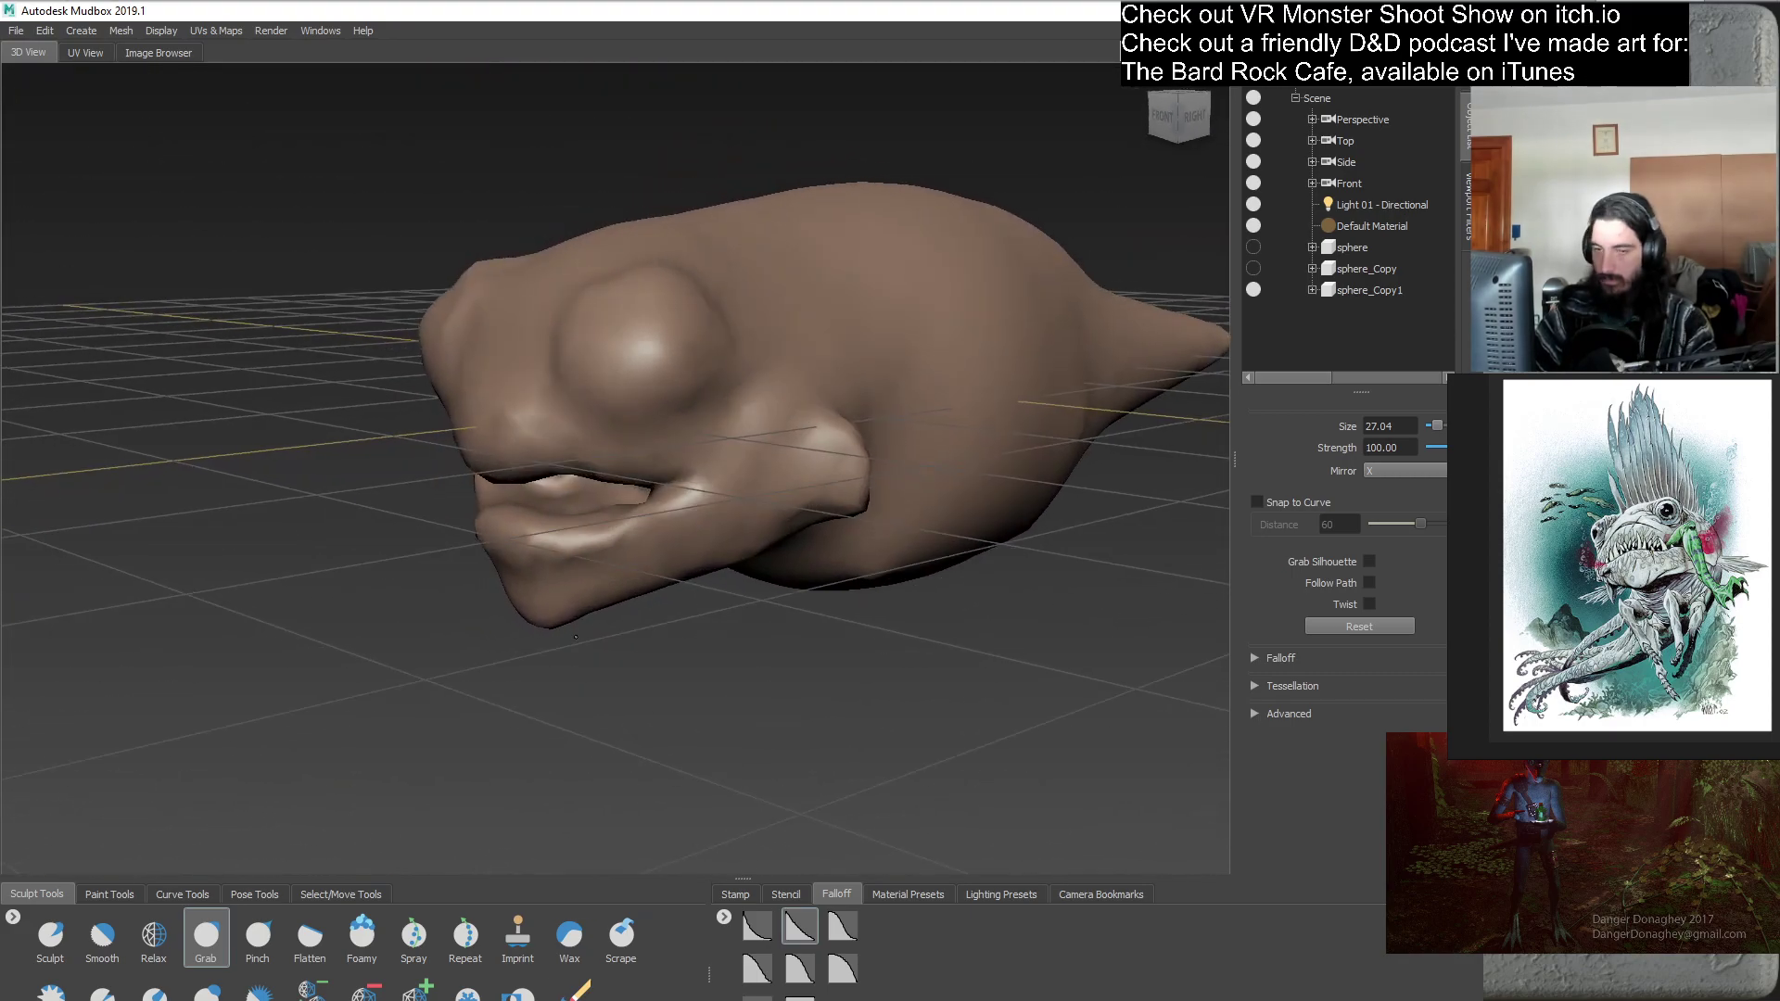
- Duplicate sphere_Copy1 and hide it so that only the new duplicate stays visible
{"action": "left_click", "coordinate": [1361, 287]}
{"action": "right_click", "coordinate": [1361, 287]}
{"action": "left_click", "coordinate": [1400, 378]}
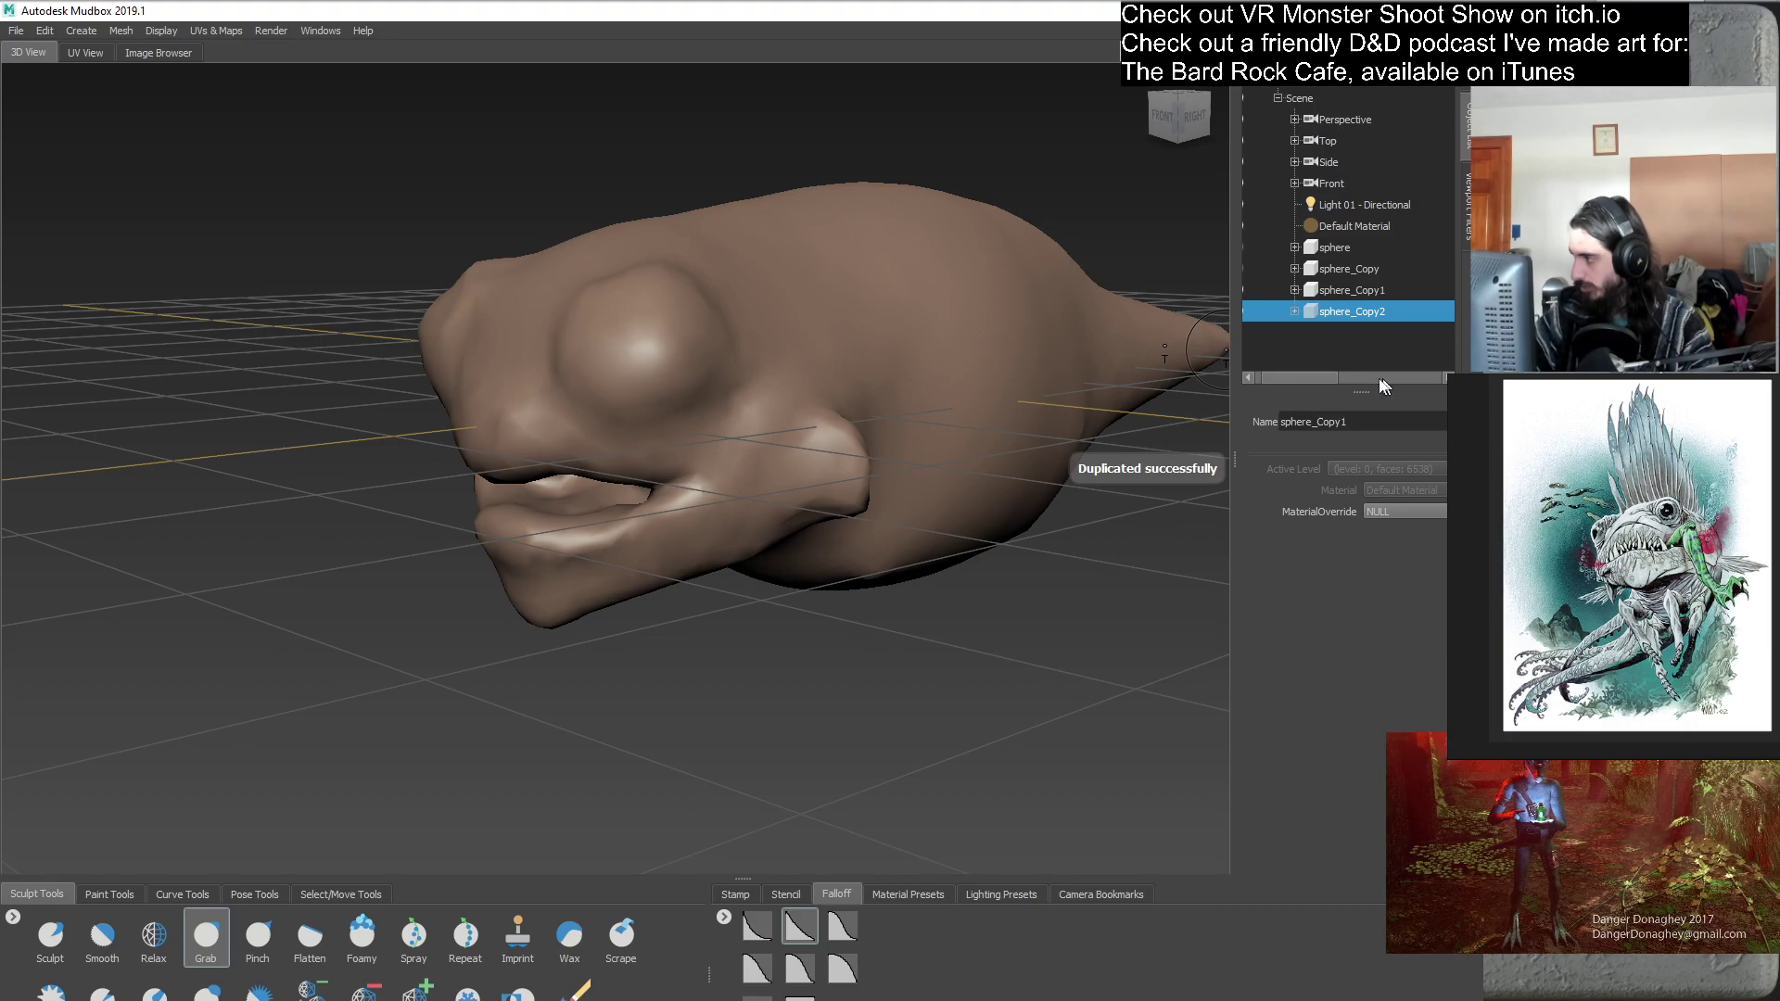
{"action": "left_click", "coordinate": [1253, 291]}
{"action": "left_click", "coordinate": [1325, 355]}
- Bulge the mirrored eye mounds outward and shape the snout between them with the Grab brush at size 27.68
{"action": "mouse_move", "coordinate": [741, 389]}
{"action": "left_mouse_down", "text": "alt"}
{"action": "mouse_move", "coordinate": [688, 584]}
{"action": "mouse_move", "coordinate": [700, 560]}
{"action": "left_mouse_up", "text": "alt"}
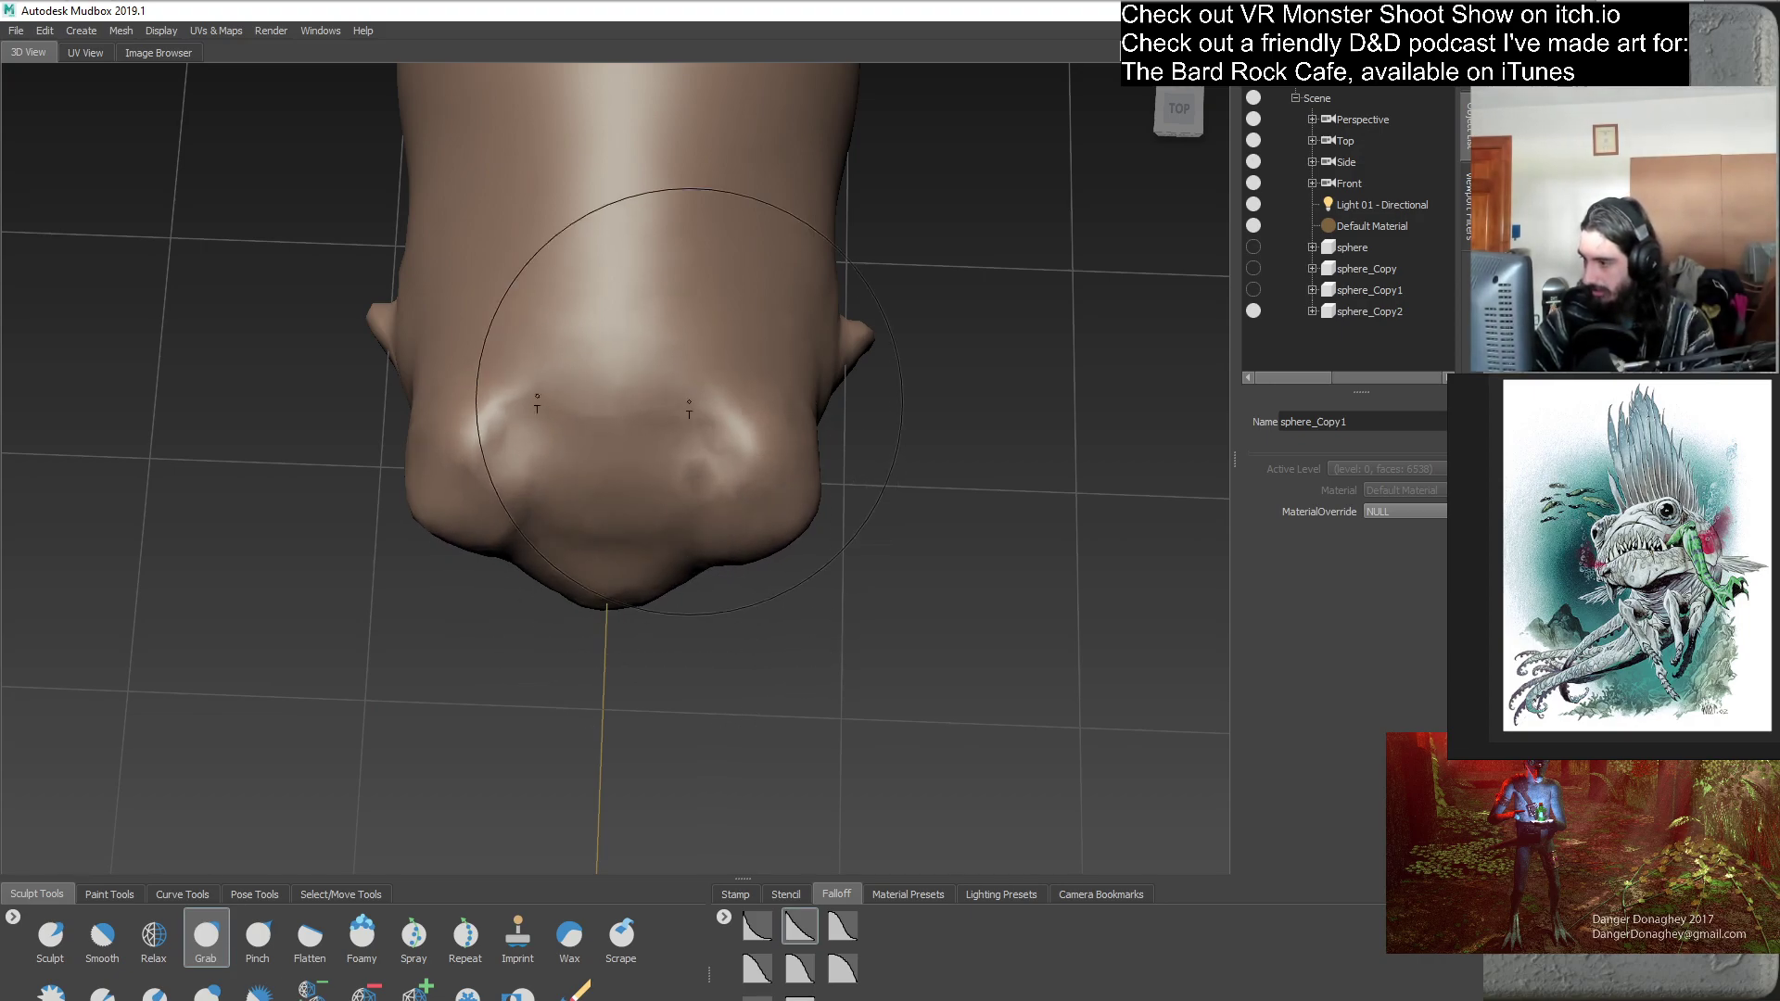
{"action": "mouse_move", "coordinate": [732, 459]}
{"action": "left_mouse_down", "text": "alt"}
{"action": "mouse_move", "coordinate": [696, 536]}
{"action": "mouse_move", "coordinate": [688, 320]}
{"action": "mouse_move", "coordinate": [765, 440]}
{"action": "mouse_move", "coordinate": [509, 417]}
{"action": "mouse_move", "coordinate": [519, 371]}
{"action": "mouse_move", "coordinate": [766, 368]}
{"action": "mouse_move", "coordinate": [677, 397]}
{"action": "left_mouse_up", "text": "alt"}
{"action": "mouse_move", "coordinate": [695, 528]}
{"action": "left_mouse_down", "text": "alt"}
{"action": "mouse_move", "coordinate": [788, 521]}
{"action": "mouse_move", "coordinate": [840, 567]}
{"action": "mouse_move", "coordinate": [702, 563]}
{"action": "mouse_move", "coordinate": [548, 470]}
{"action": "mouse_move", "coordinate": [641, 522]}
{"action": "mouse_move", "coordinate": [734, 541]}
{"action": "left_mouse_up", "text": "alt"}
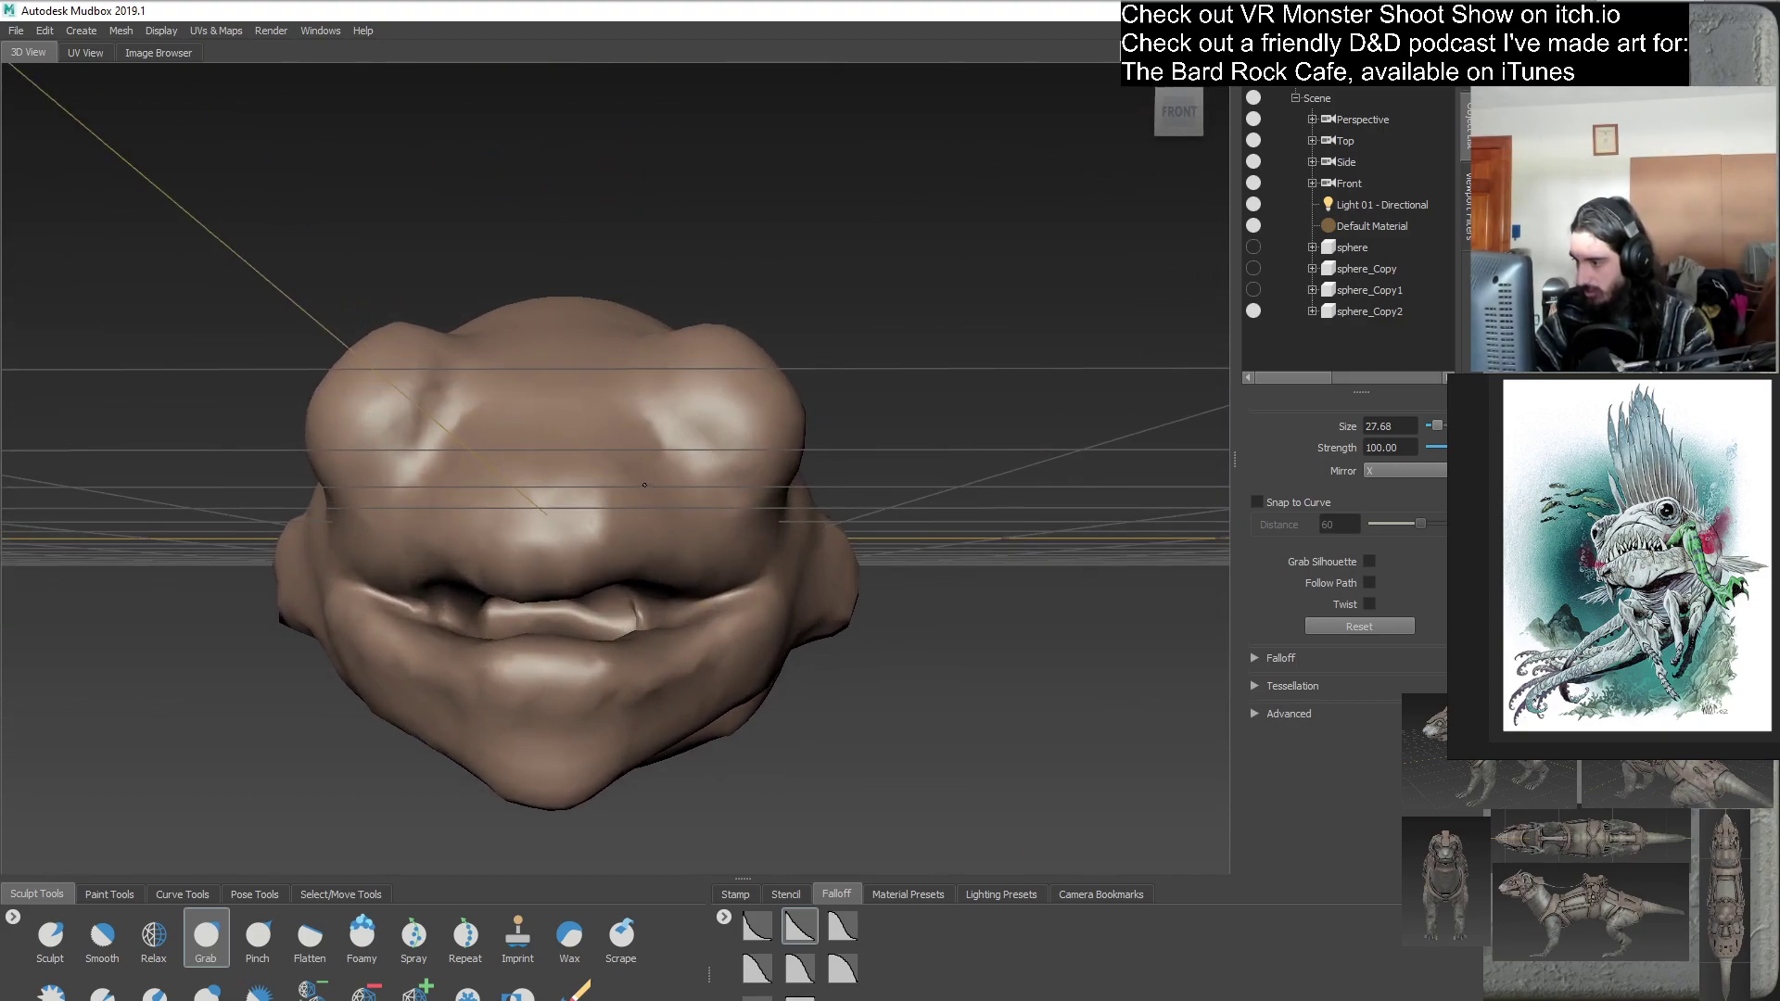
{"action": "left_click_drag", "start_coordinate": [624, 452], "coordinate": [554, 486], "text": "alt"}
{"action": "key", "text": "1"}
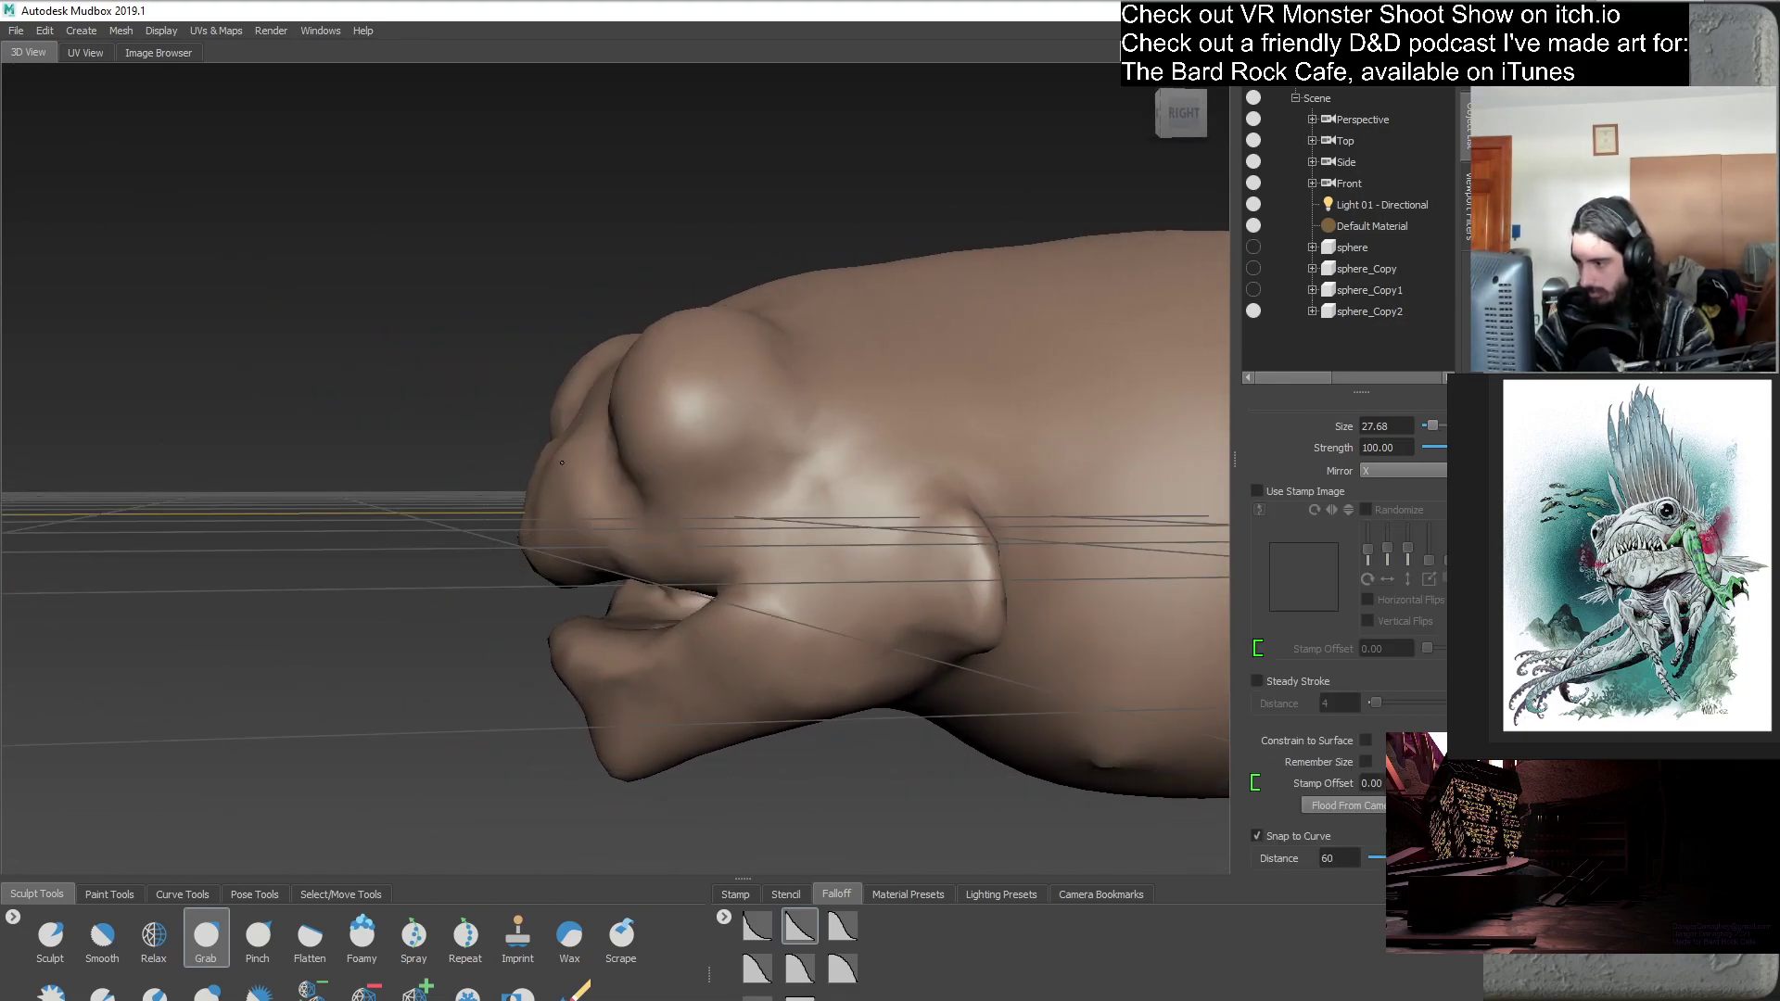
{"action": "left_click_drag", "start_coordinate": [600, 524], "coordinate": [556, 572], "text": "alt"}
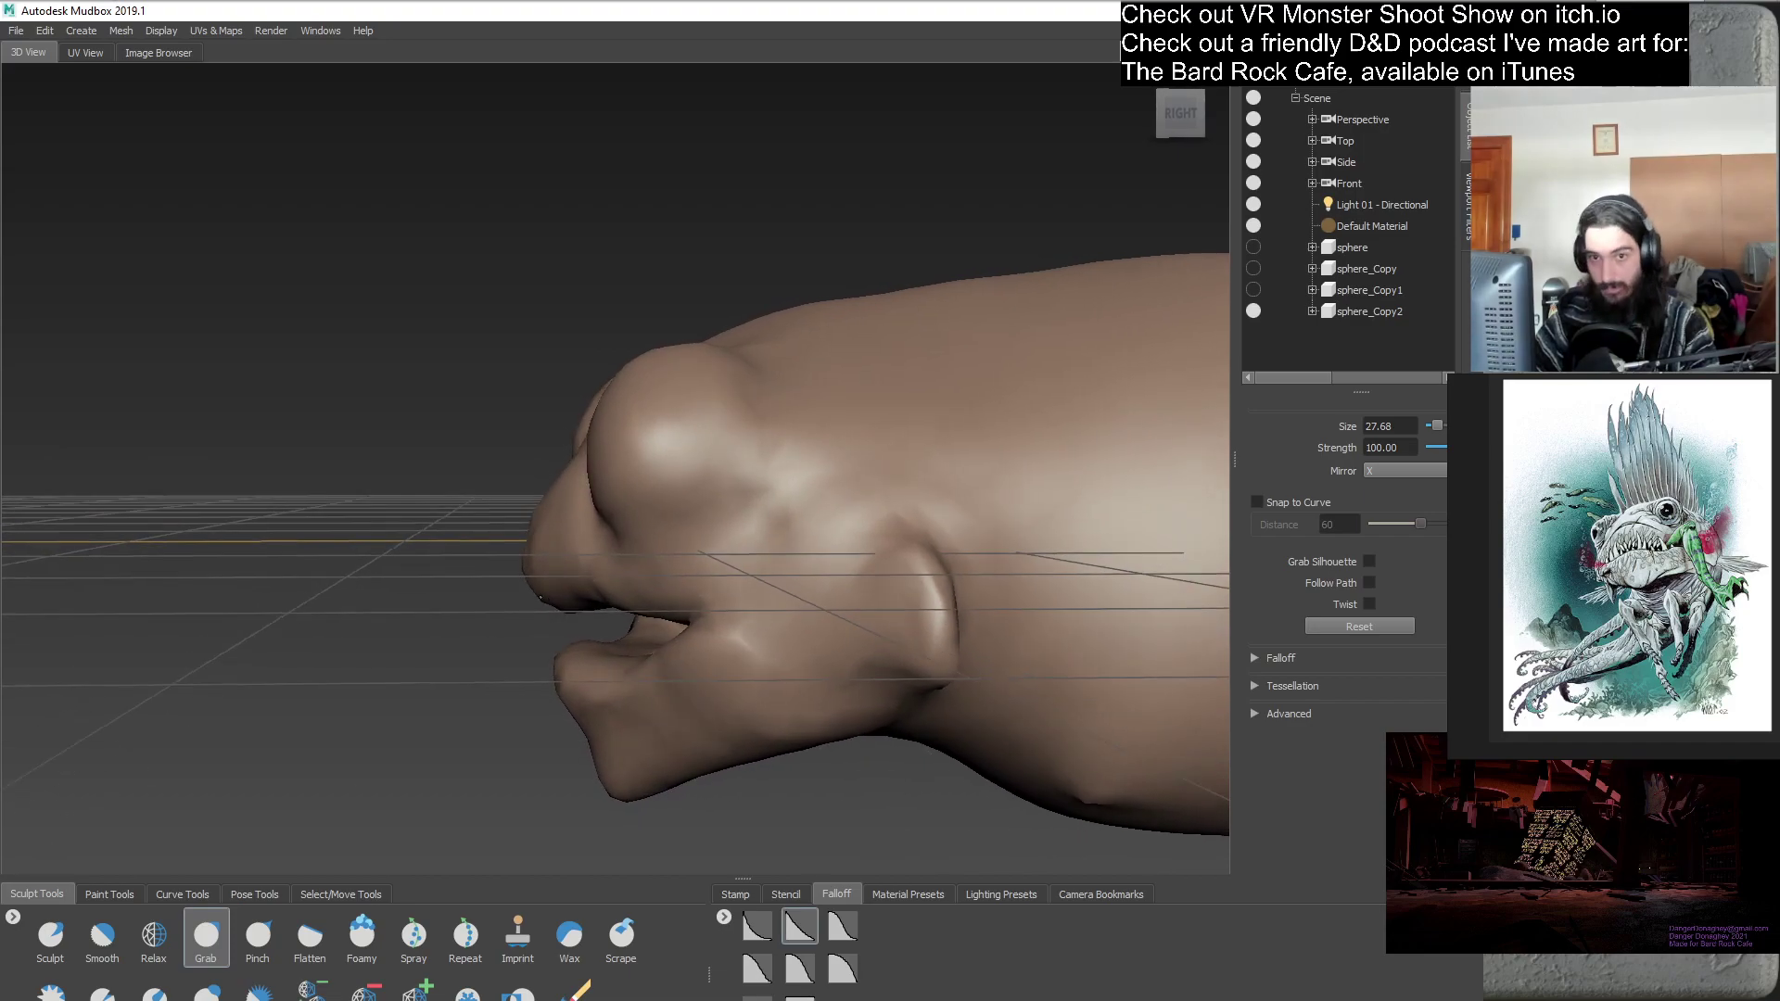
{"action": "right_click_drag", "start_coordinate": [556, 573], "coordinate": [522, 569], "text": "alt"}
{"action": "middle_click_drag", "start_coordinate": [522, 569], "coordinate": [520, 586], "text": "alt"}
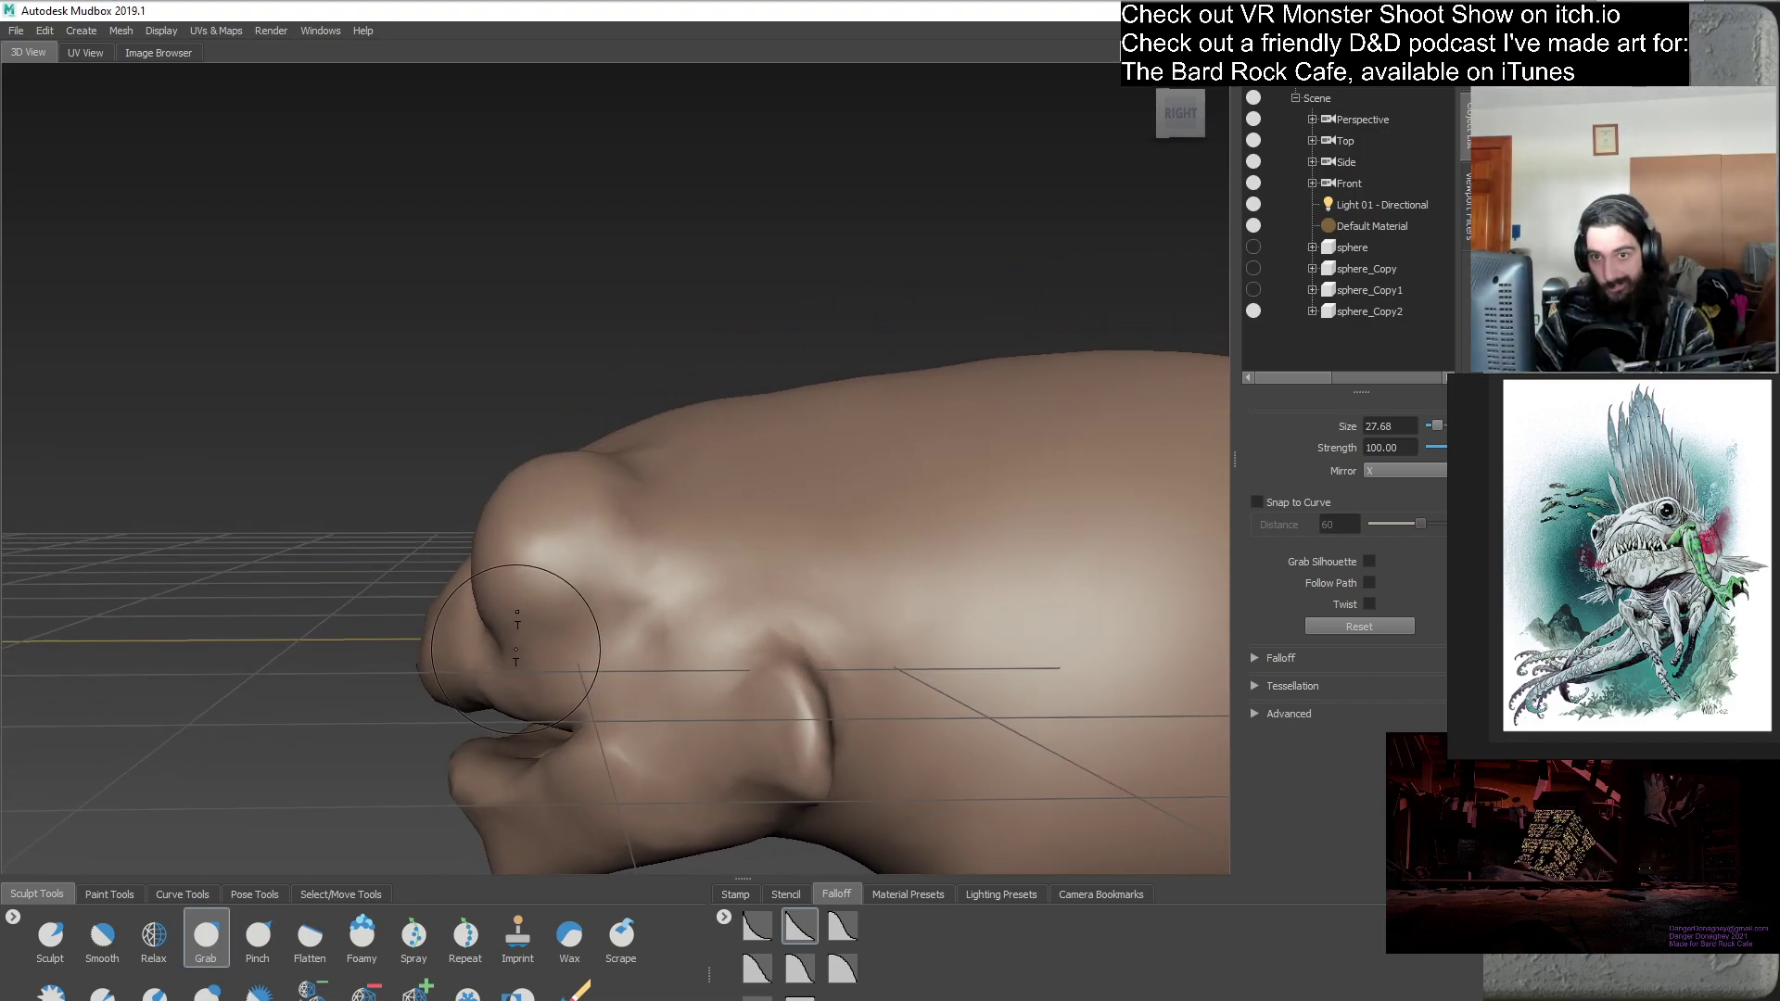
{"action": "left_click_drag", "start_coordinate": [516, 621], "coordinate": [922, 502], "text": "alt"}
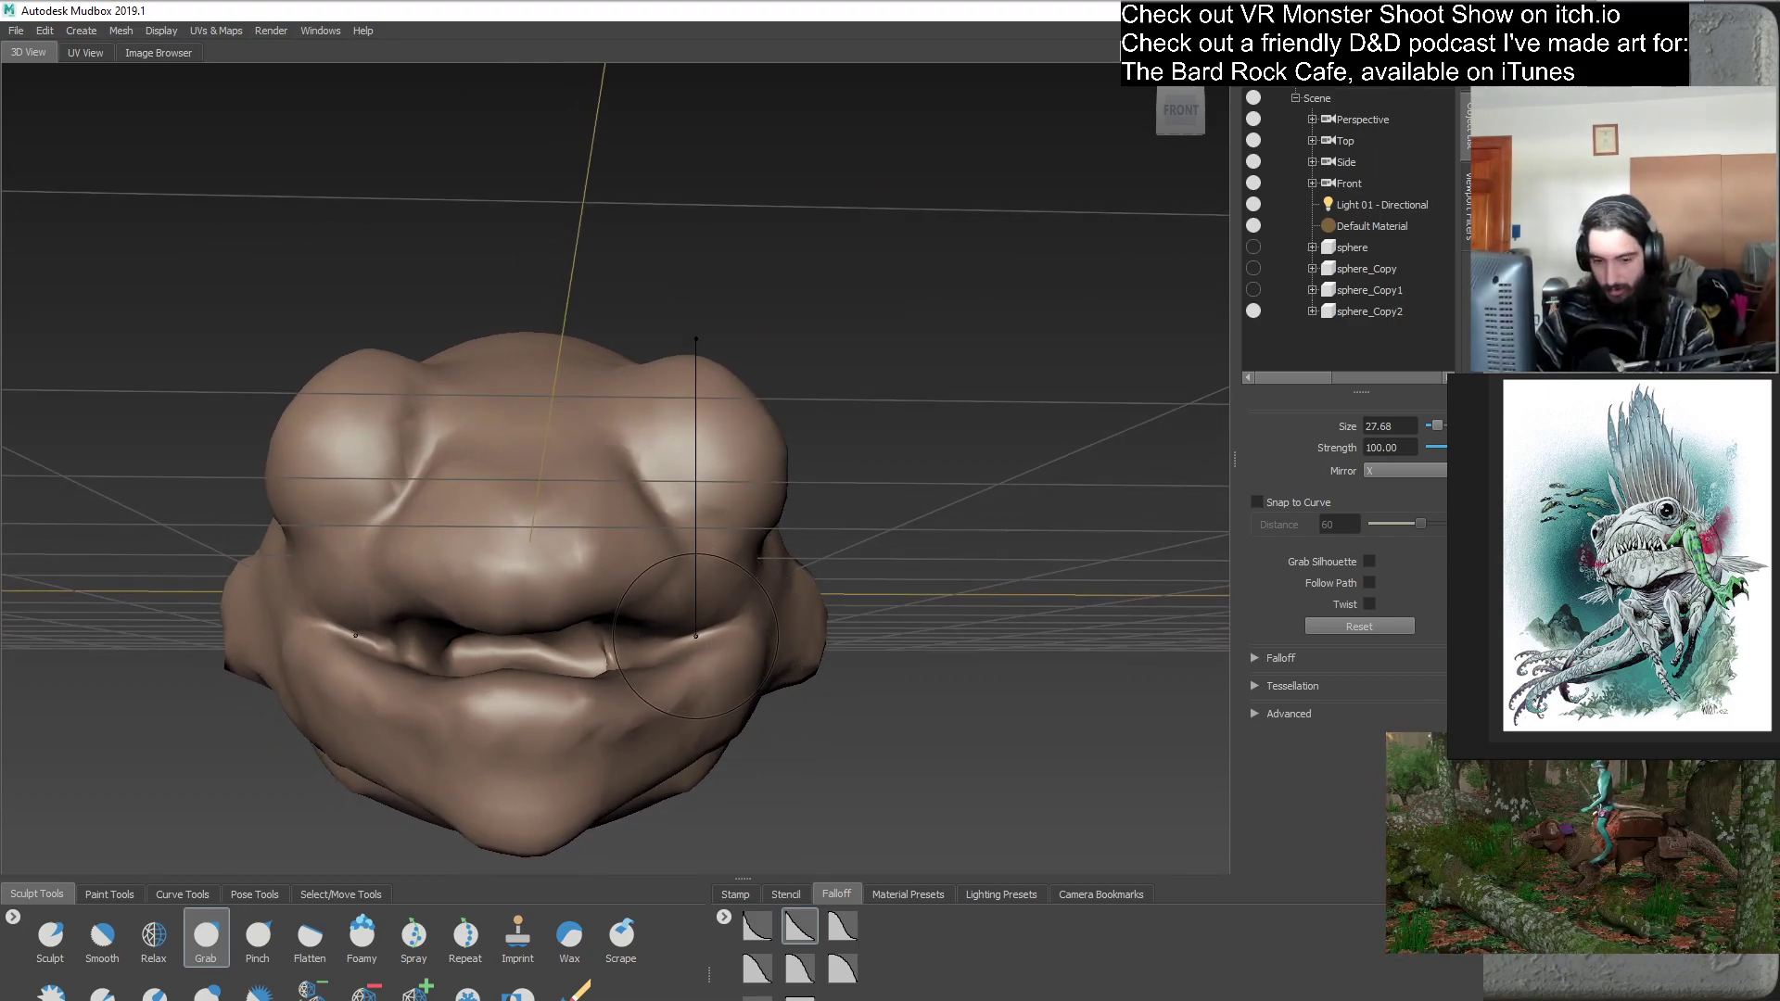
- Pull the mirrored mouth corners outward and upward to widen the mouth
{"action": "mouse_move", "coordinate": [697, 641]}
{"action": "left_mouse_down"}
{"action": "mouse_move", "coordinate": [783, 627]}
{"action": "mouse_move", "coordinate": [729, 590]}
{"action": "mouse_move", "coordinate": [751, 554]}
{"action": "left_mouse_up"}
{"action": "left_click_drag", "start_coordinate": [803, 614], "coordinate": [808, 533], "text": "alt"}
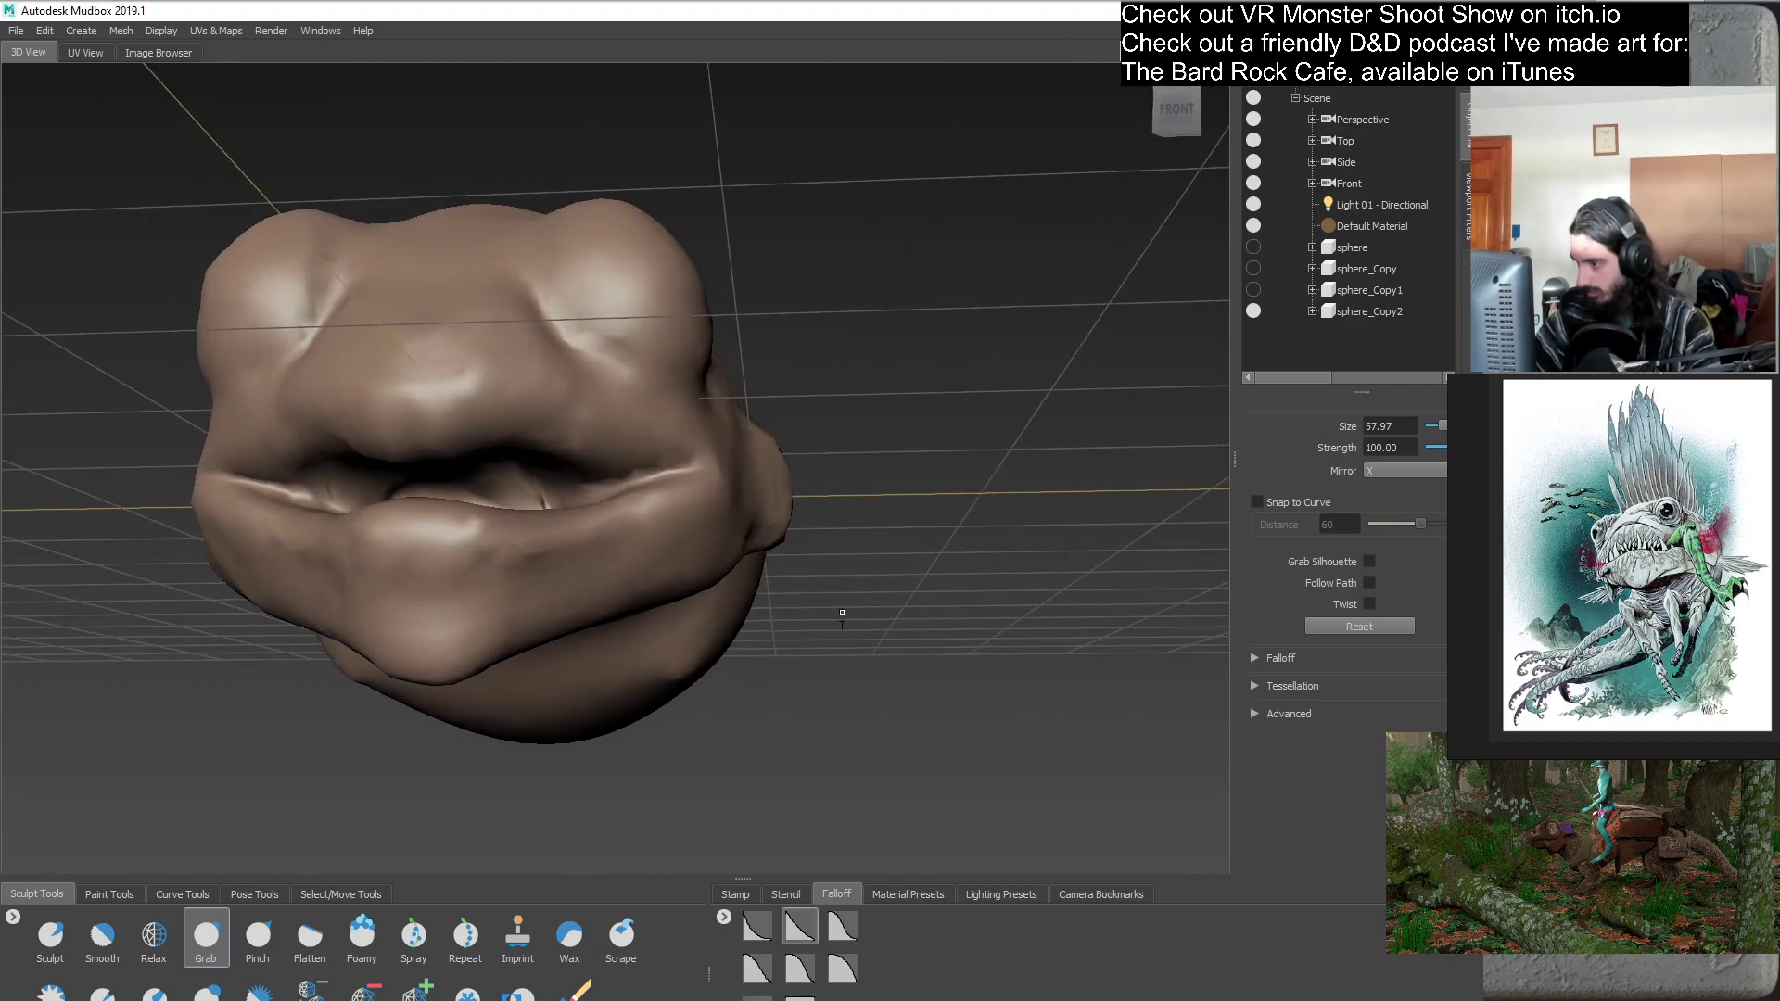
{"action": "left_click_drag", "start_coordinate": [787, 440], "coordinate": [644, 582], "text": "alt"}
{"action": "key", "text": "f"}
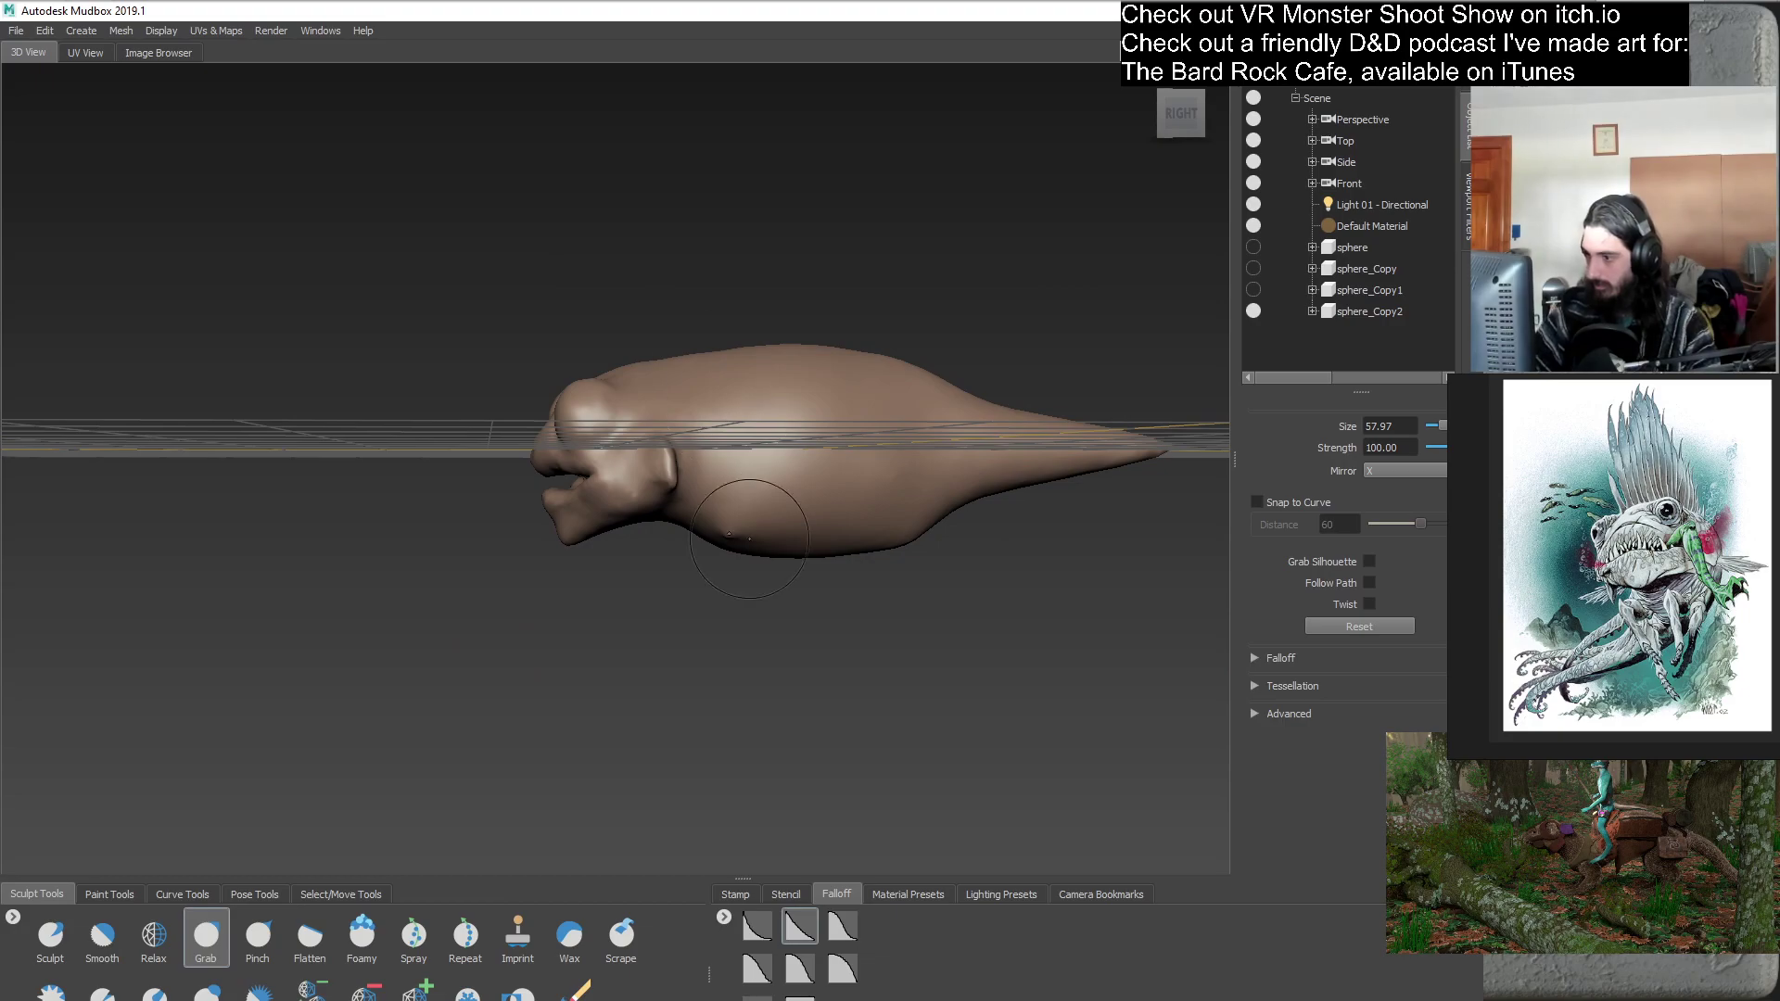
- Duplicate sphere_Copy2 and hide it, leaving only the newest copy displayed
{"action": "left_click_drag", "start_coordinate": [834, 556], "coordinate": [981, 542], "text": "alt"}
{"action": "right_click", "coordinate": [1352, 309]}
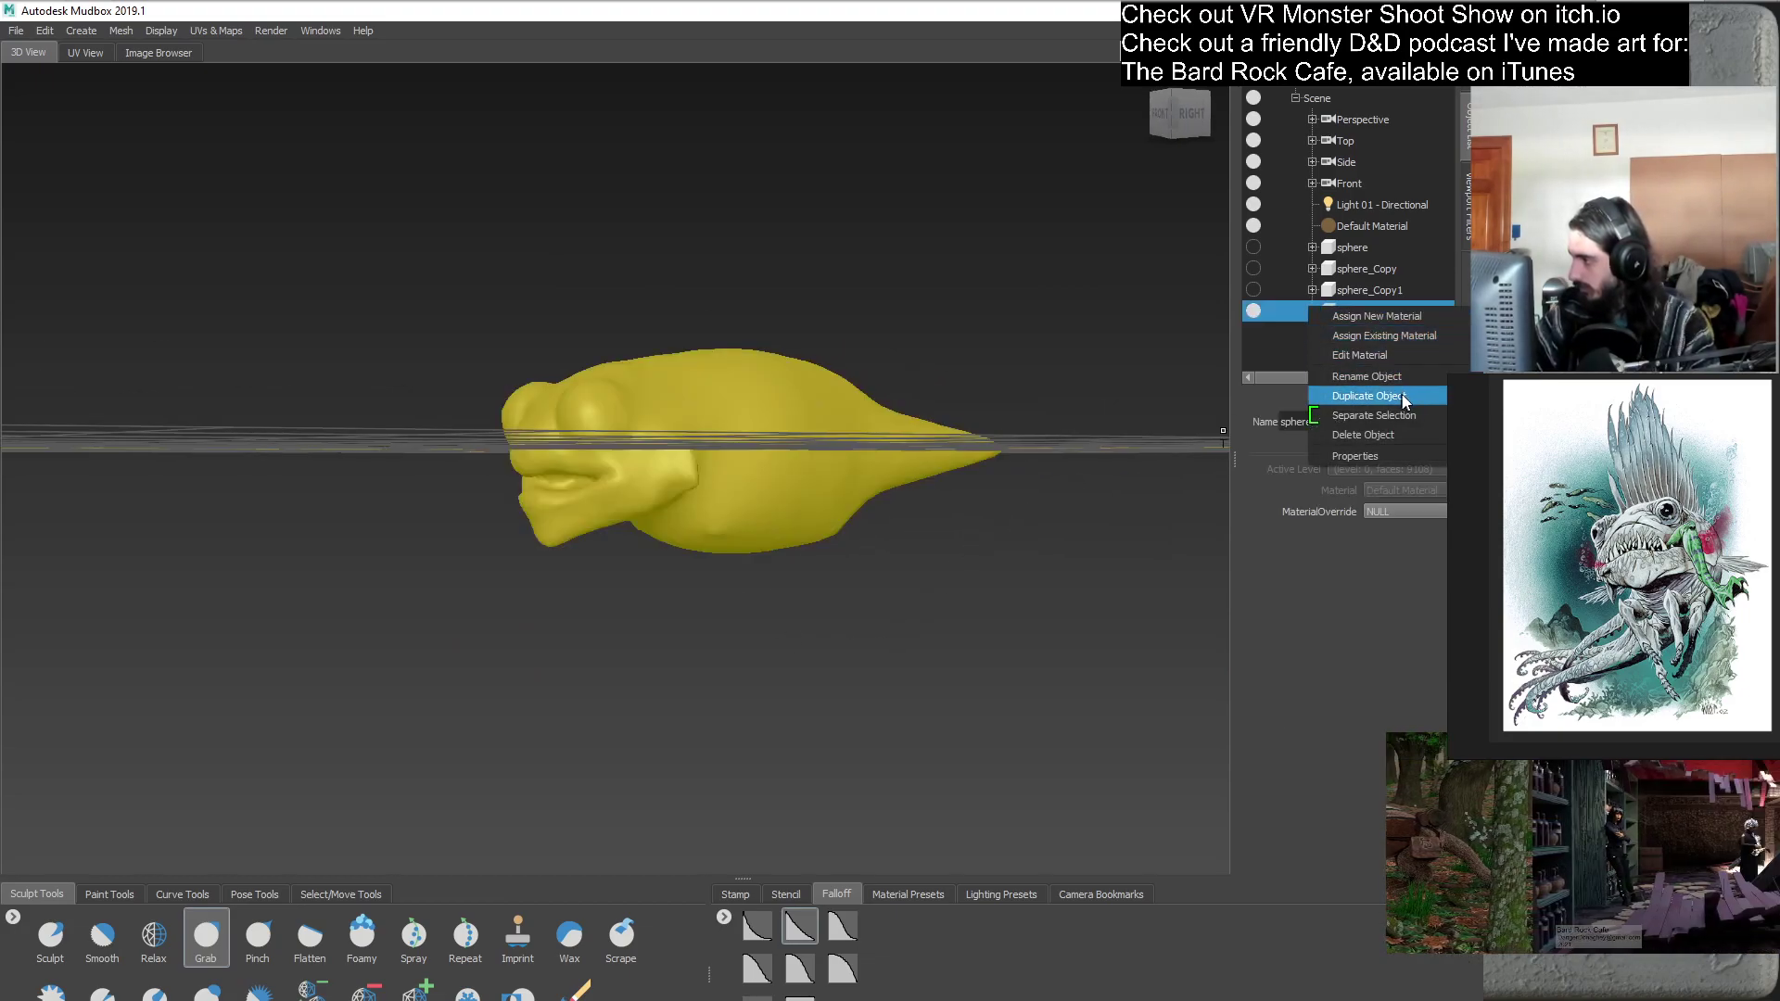
{"action": "left_click", "coordinate": [1370, 393]}
{"action": "left_click_drag", "start_coordinate": [1303, 378], "coordinate": [1296, 378]}
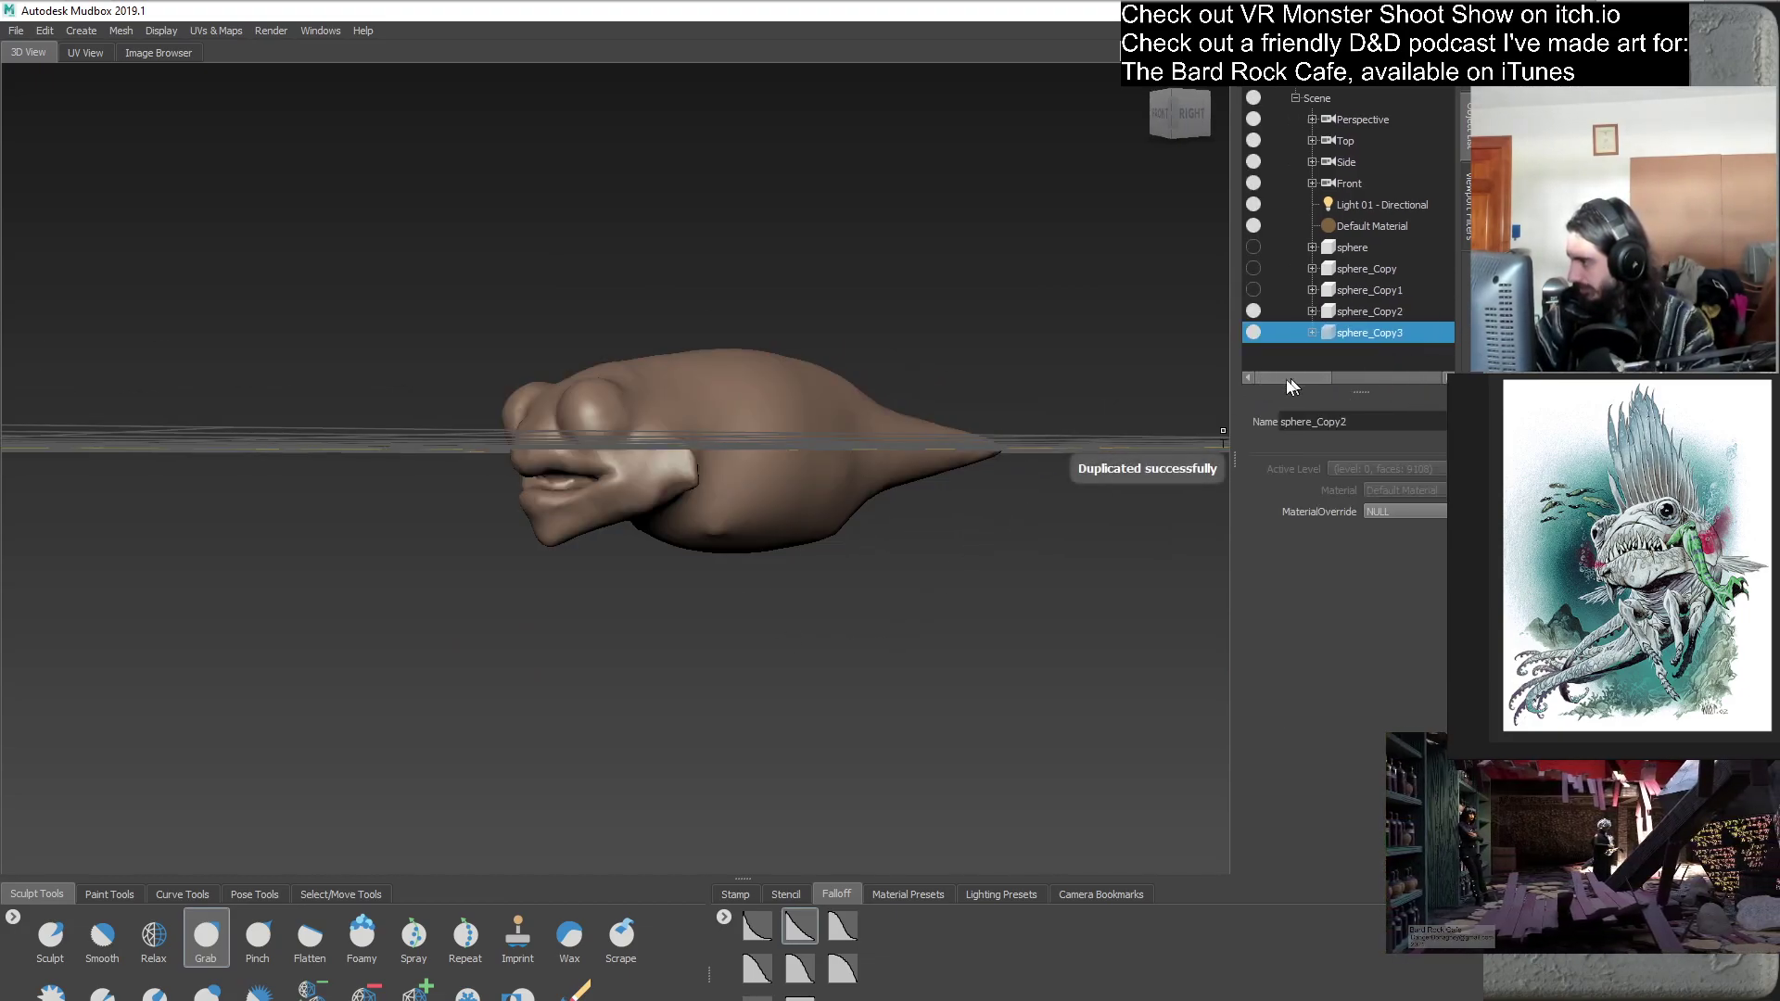
{"action": "left_click", "coordinate": [1253, 311]}
{"action": "left_click", "coordinate": [1309, 360]}
- Refine the eye mounds and the grooves between them and the snout with the Grab brush at size 34.14
{"action": "mouse_move", "coordinate": [862, 464]}
{"action": "left_mouse_down", "text": "alt"}
{"action": "mouse_move", "coordinate": [873, 539]}
{"action": "mouse_move", "coordinate": [494, 406]}
{"action": "left_mouse_up", "text": "alt"}
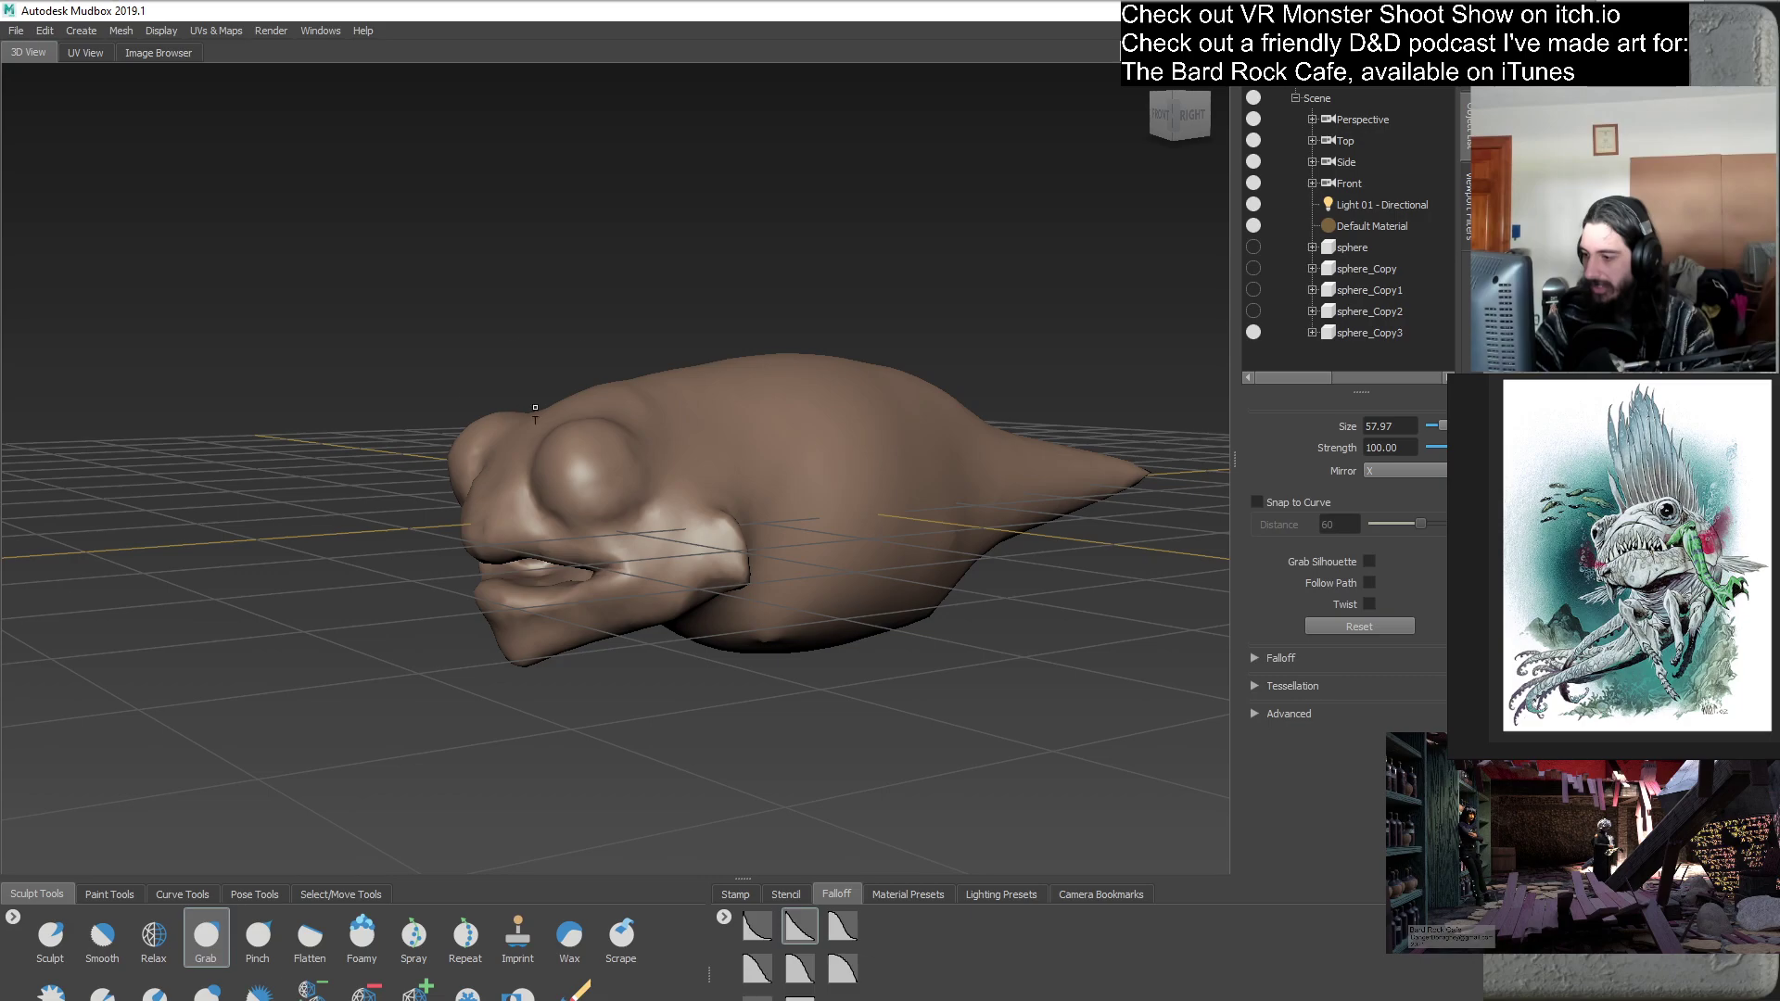
{"action": "left_click_drag", "start_coordinate": [579, 448], "coordinate": [595, 435], "text": "alt"}
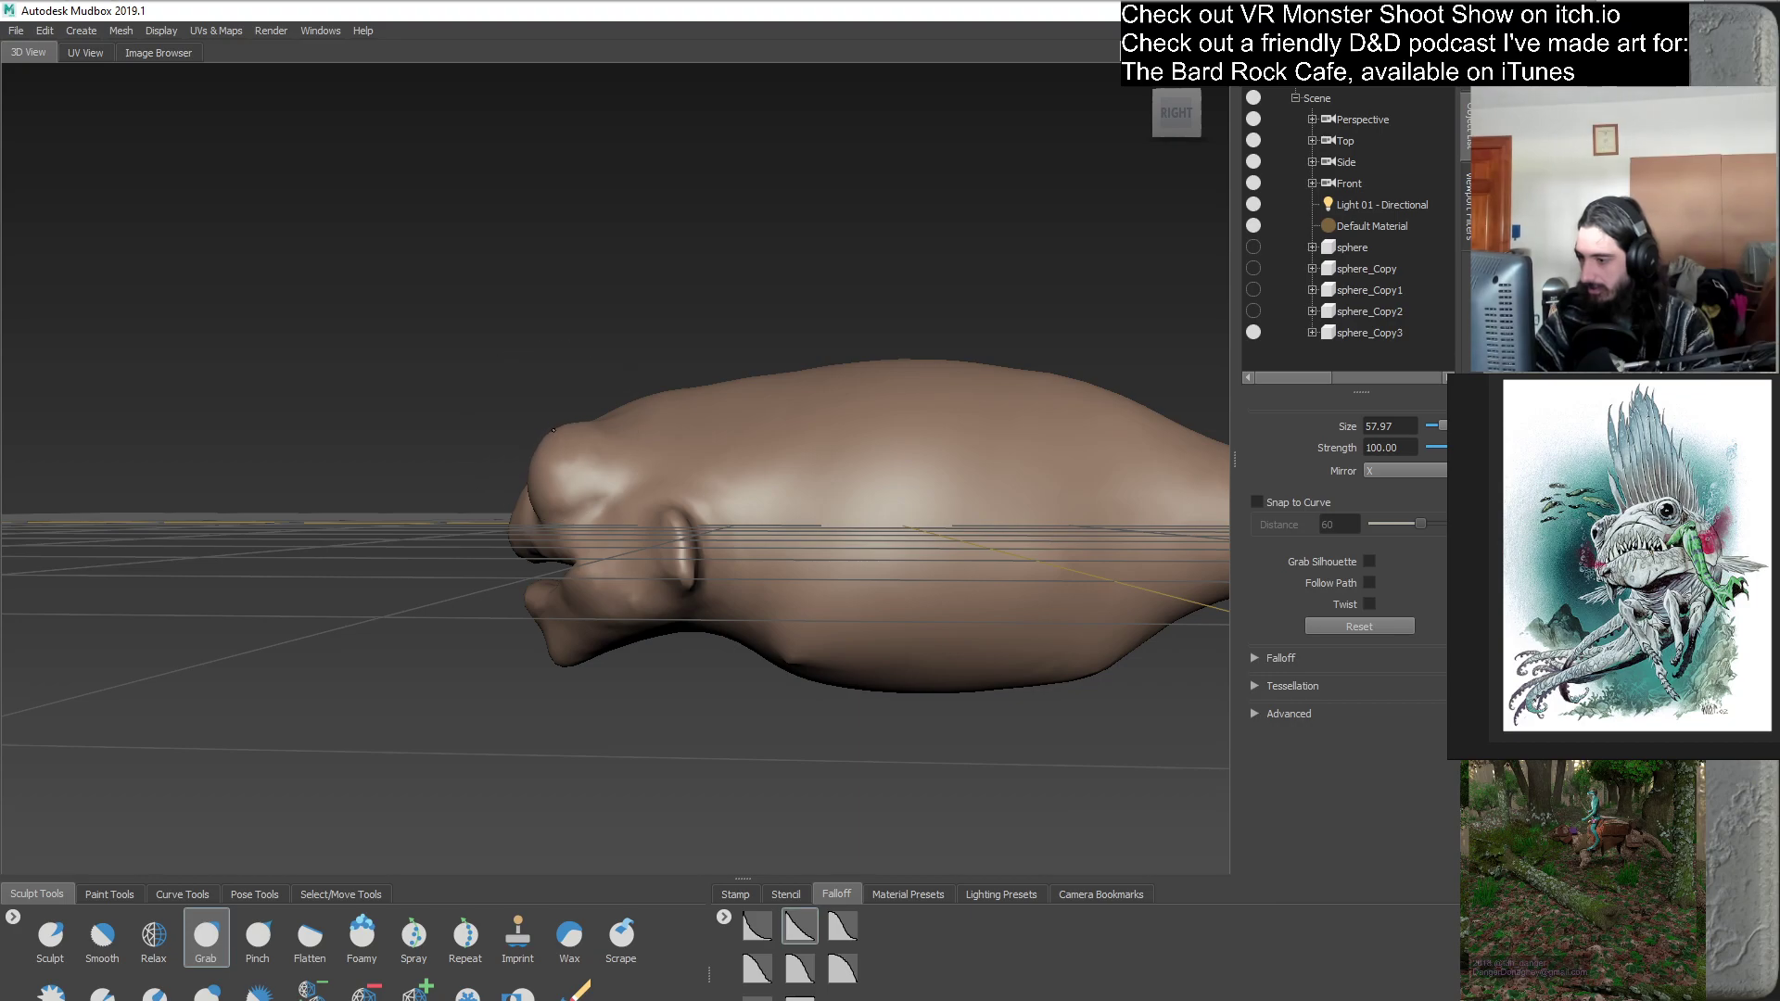
{"action": "mouse_move", "coordinate": [610, 594]}
{"action": "left_mouse_down", "text": "alt"}
{"action": "mouse_move", "coordinate": [722, 521]}
{"action": "mouse_move", "coordinate": [839, 548]}
{"action": "mouse_move", "coordinate": [674, 519]}
{"action": "left_mouse_up", "text": "alt"}
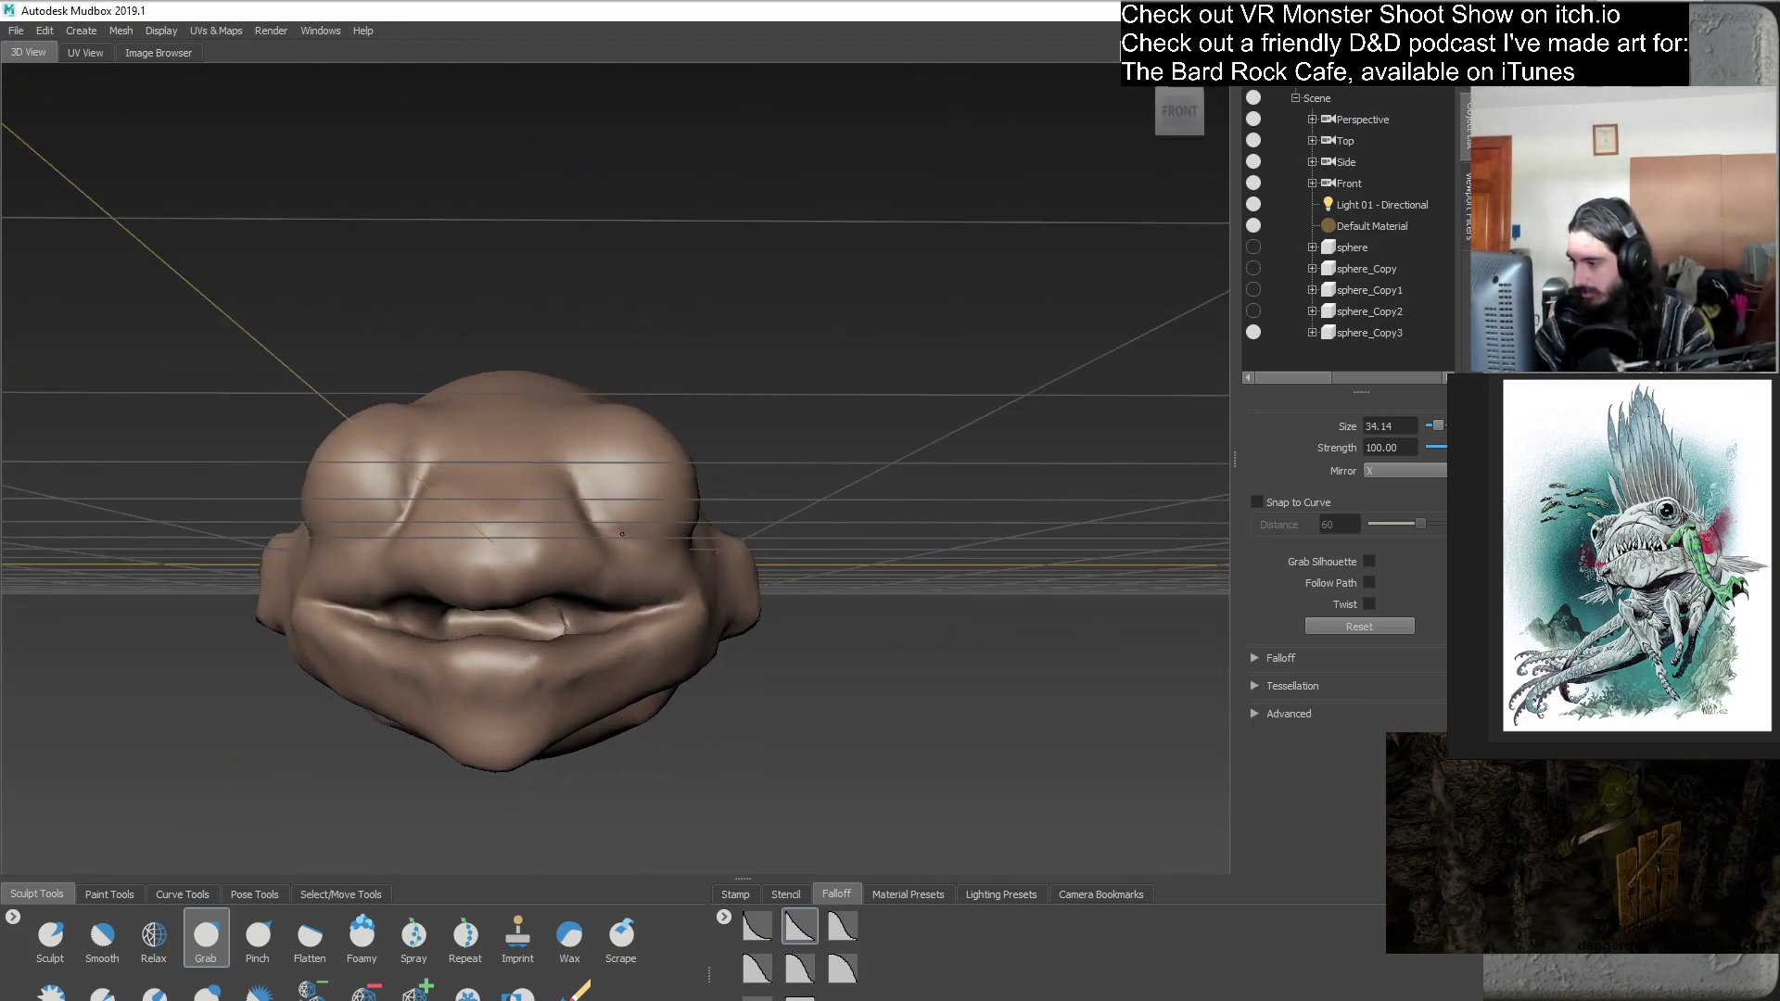
{"action": "left_click_drag", "start_coordinate": [754, 555], "coordinate": [542, 537], "text": "alt"}
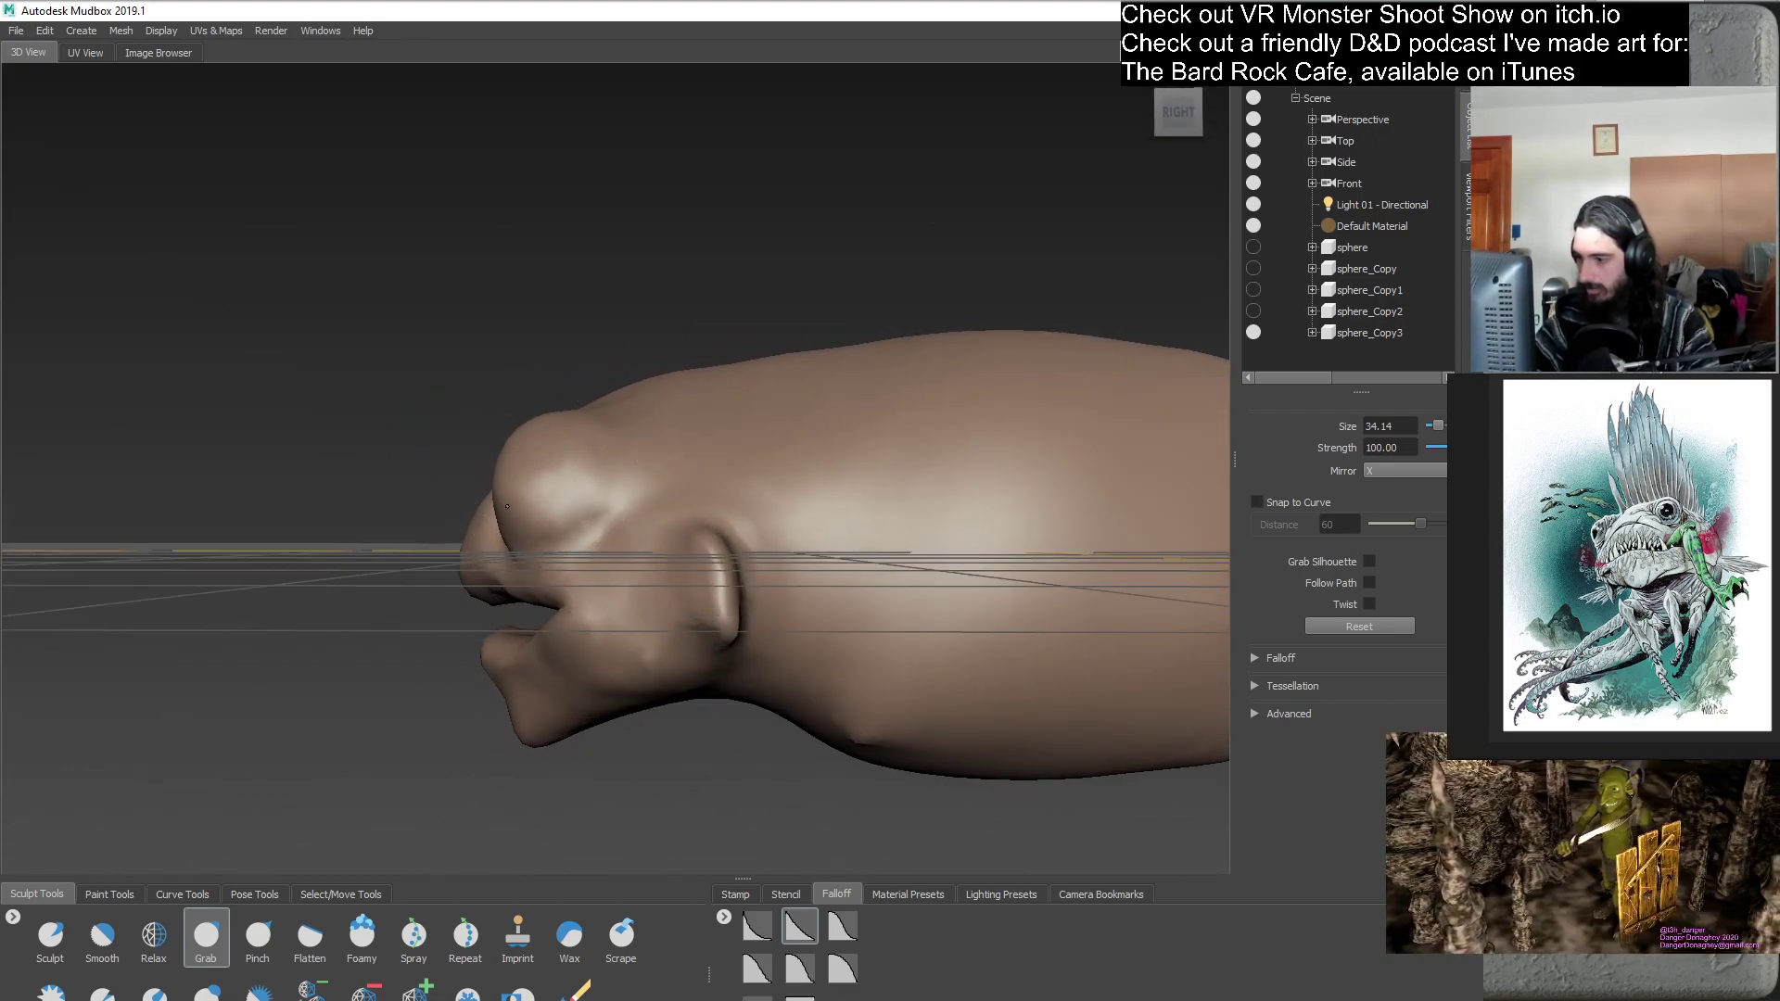
{"action": "mouse_move", "coordinate": [518, 486]}
{"action": "left_mouse_down", "text": "alt"}
{"action": "mouse_move", "coordinate": [649, 505]}
{"action": "mouse_move", "coordinate": [858, 580]}
{"action": "mouse_move", "coordinate": [836, 552]}
{"action": "mouse_move", "coordinate": [871, 557]}
{"action": "left_mouse_up", "text": "alt"}
- Grab the forehead and snout forward into a sloping profile with the eyes set back, using brush sizes 72.68 and 69.04
{"action": "left_click_drag", "start_coordinate": [843, 471], "coordinate": [513, 455], "text": "alt"}
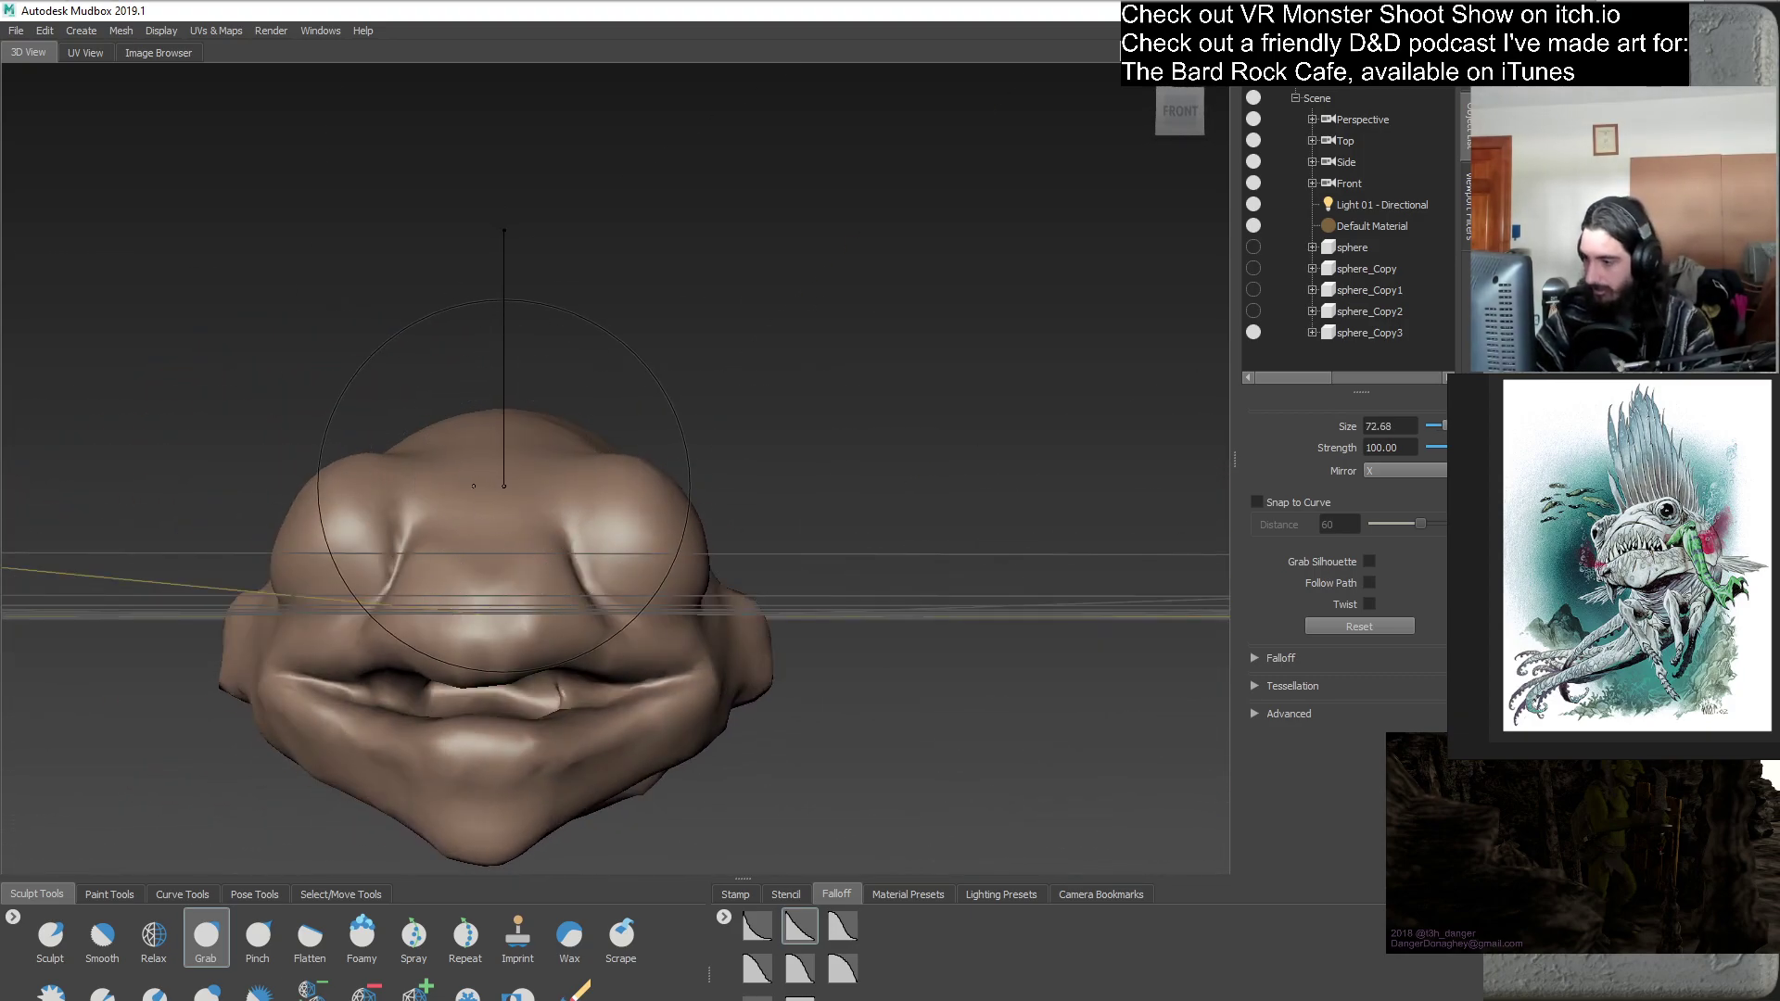
{"action": "left_click_drag", "start_coordinate": [513, 459], "coordinate": [399, 614], "text": "alt"}
{"action": "left_click_drag", "start_coordinate": [383, 604], "coordinate": [545, 614], "text": "alt"}
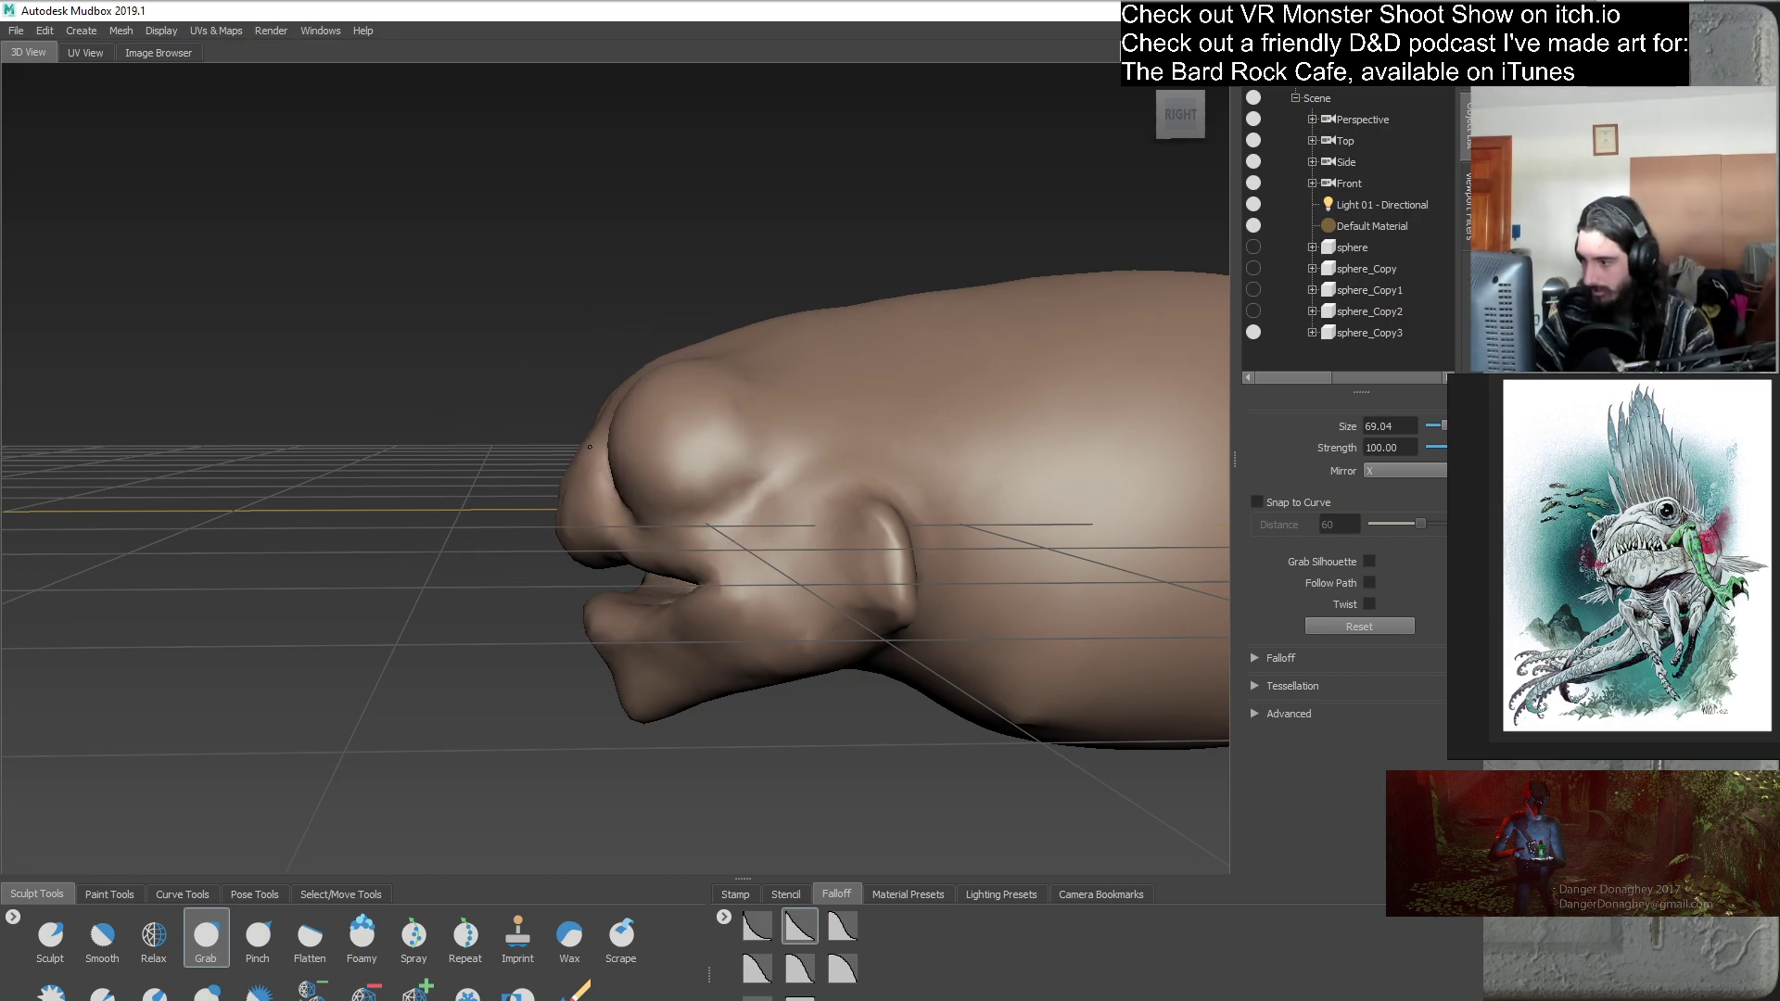
{"action": "mouse_move", "coordinate": [589, 452]}
{"action": "left_mouse_down", "text": "alt"}
{"action": "mouse_move", "coordinate": [695, 486]}
{"action": "mouse_move", "coordinate": [594, 469]}
{"action": "left_mouse_up", "text": "alt"}
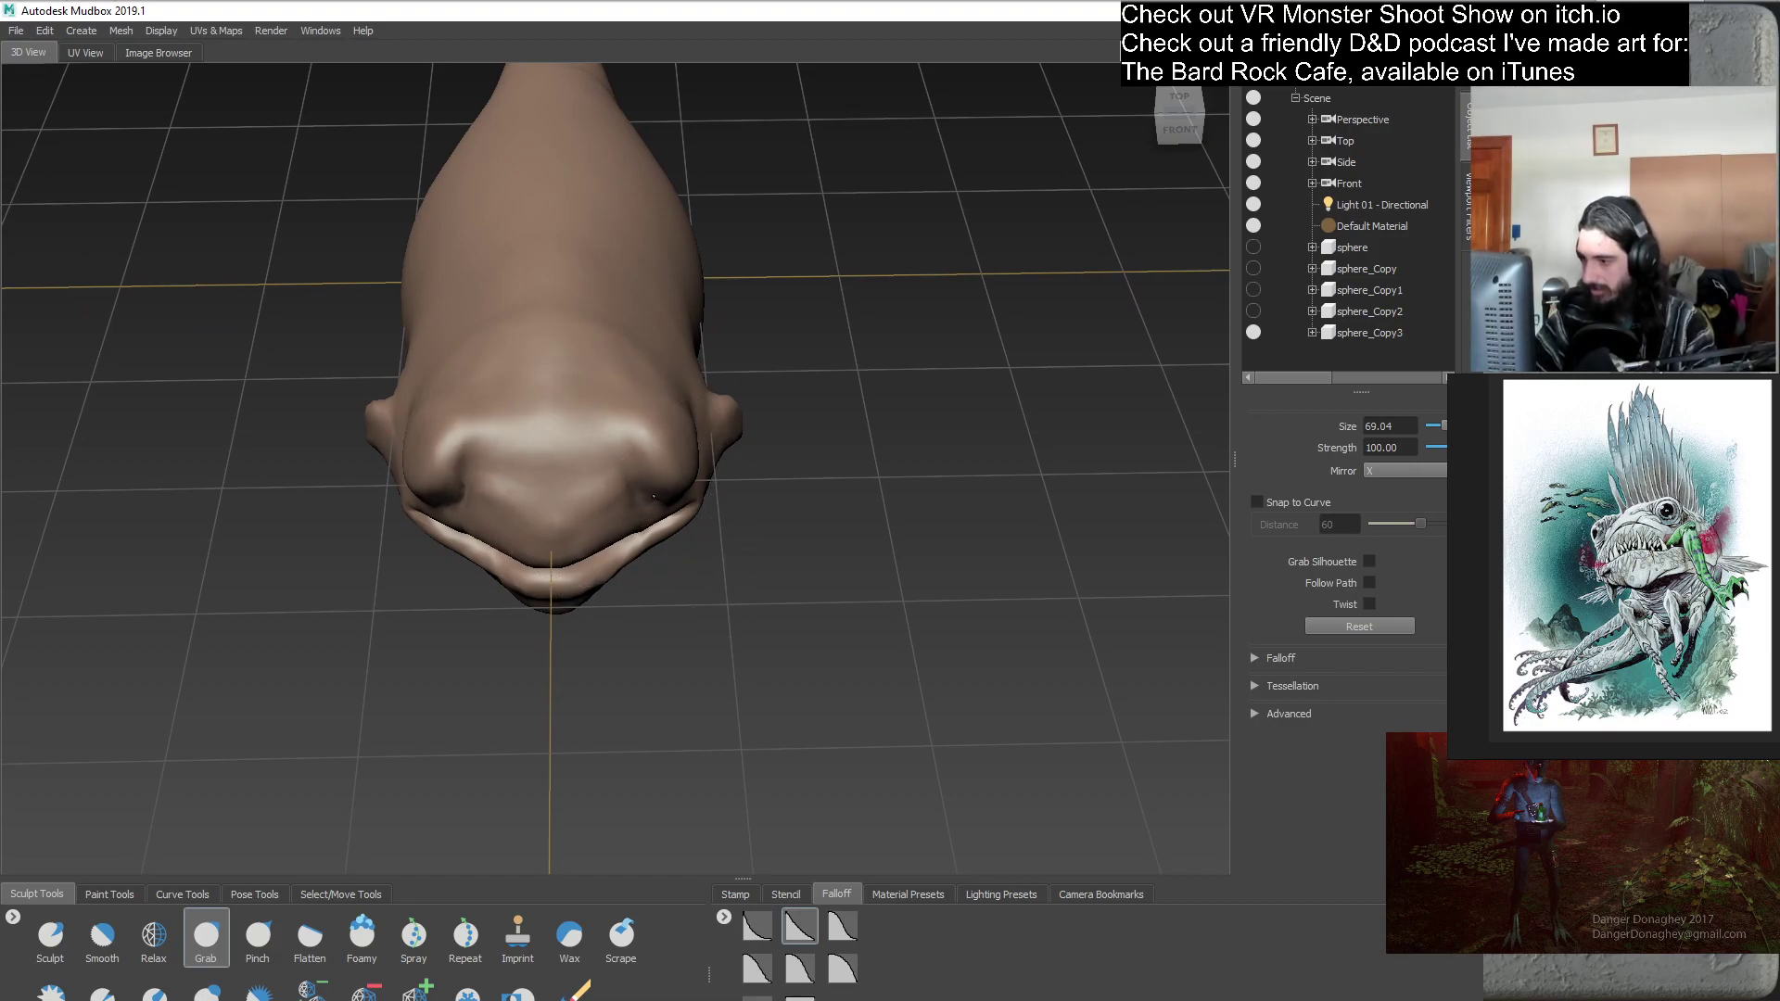
{"action": "mouse_move", "coordinate": [711, 542]}
{"action": "left_mouse_down", "text": "alt"}
{"action": "mouse_move", "coordinate": [825, 544]}
{"action": "mouse_move", "coordinate": [650, 470]}
{"action": "mouse_move", "coordinate": [710, 522]}
{"action": "left_mouse_up", "text": "alt"}
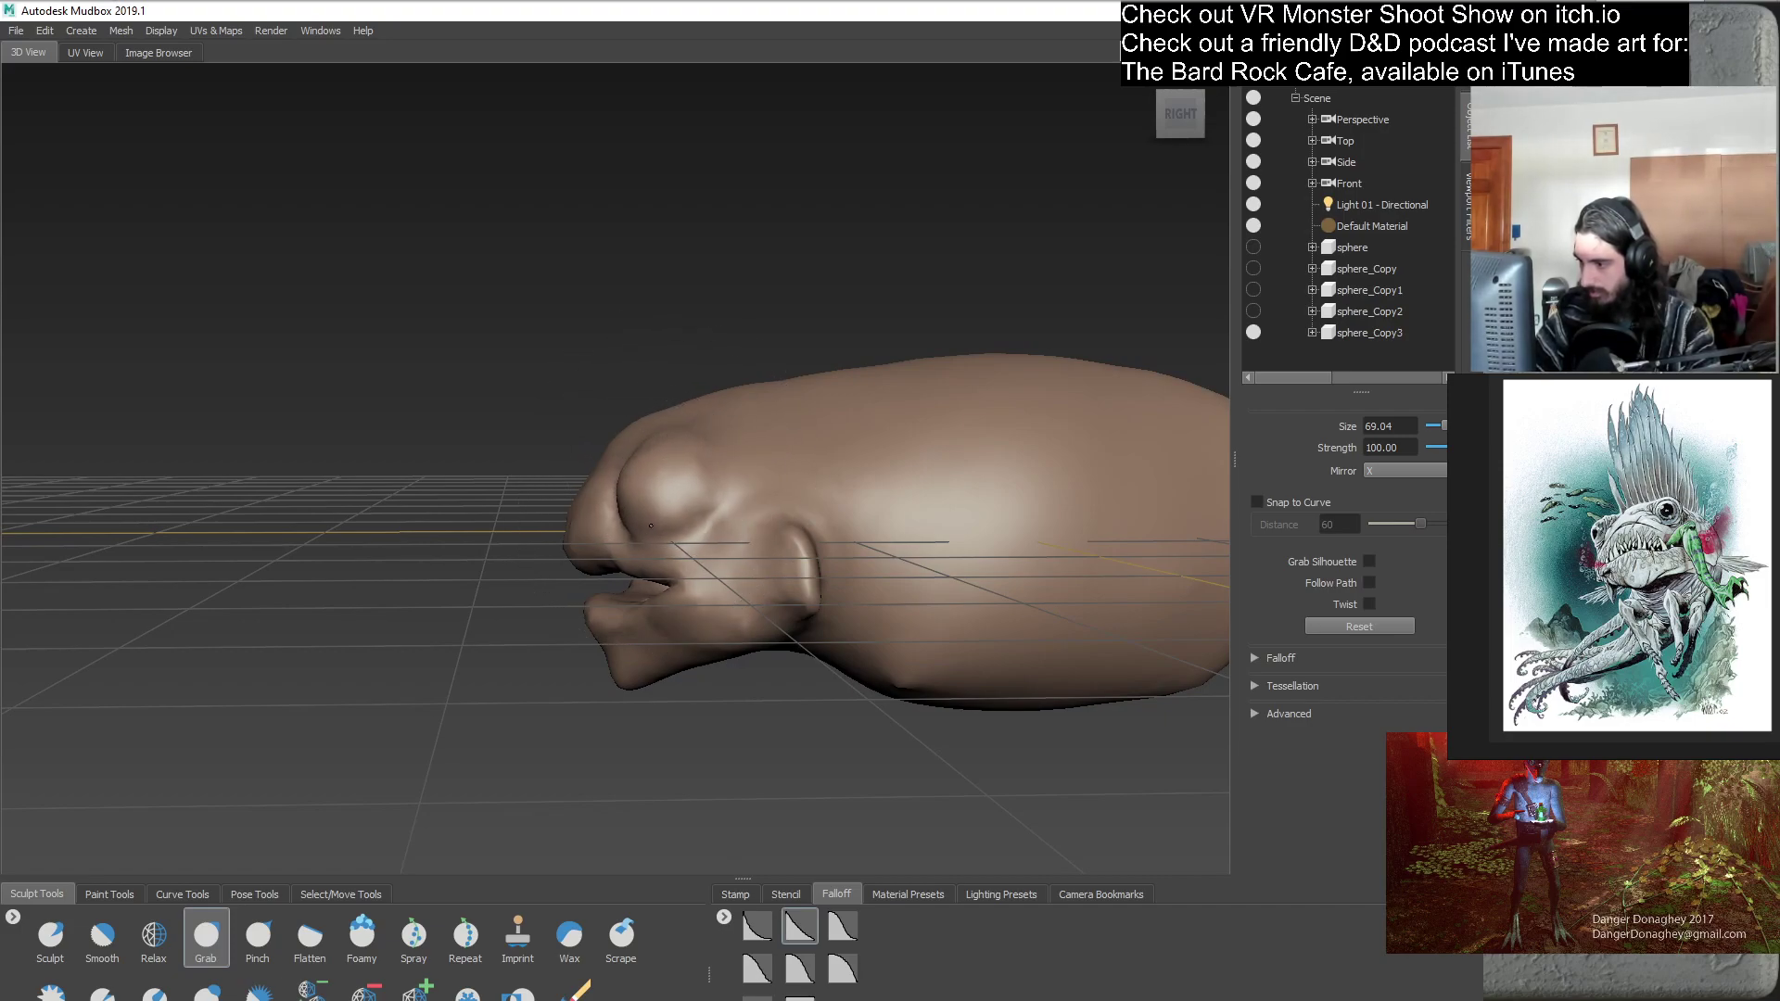
- Duplicate sphere_Copy3 and hide it, leaving only the new copy displayed
{"action": "left_click_drag", "start_coordinate": [651, 640], "coordinate": [1069, 427], "text": "alt"}
{"action": "right_click", "coordinate": [1368, 332]}
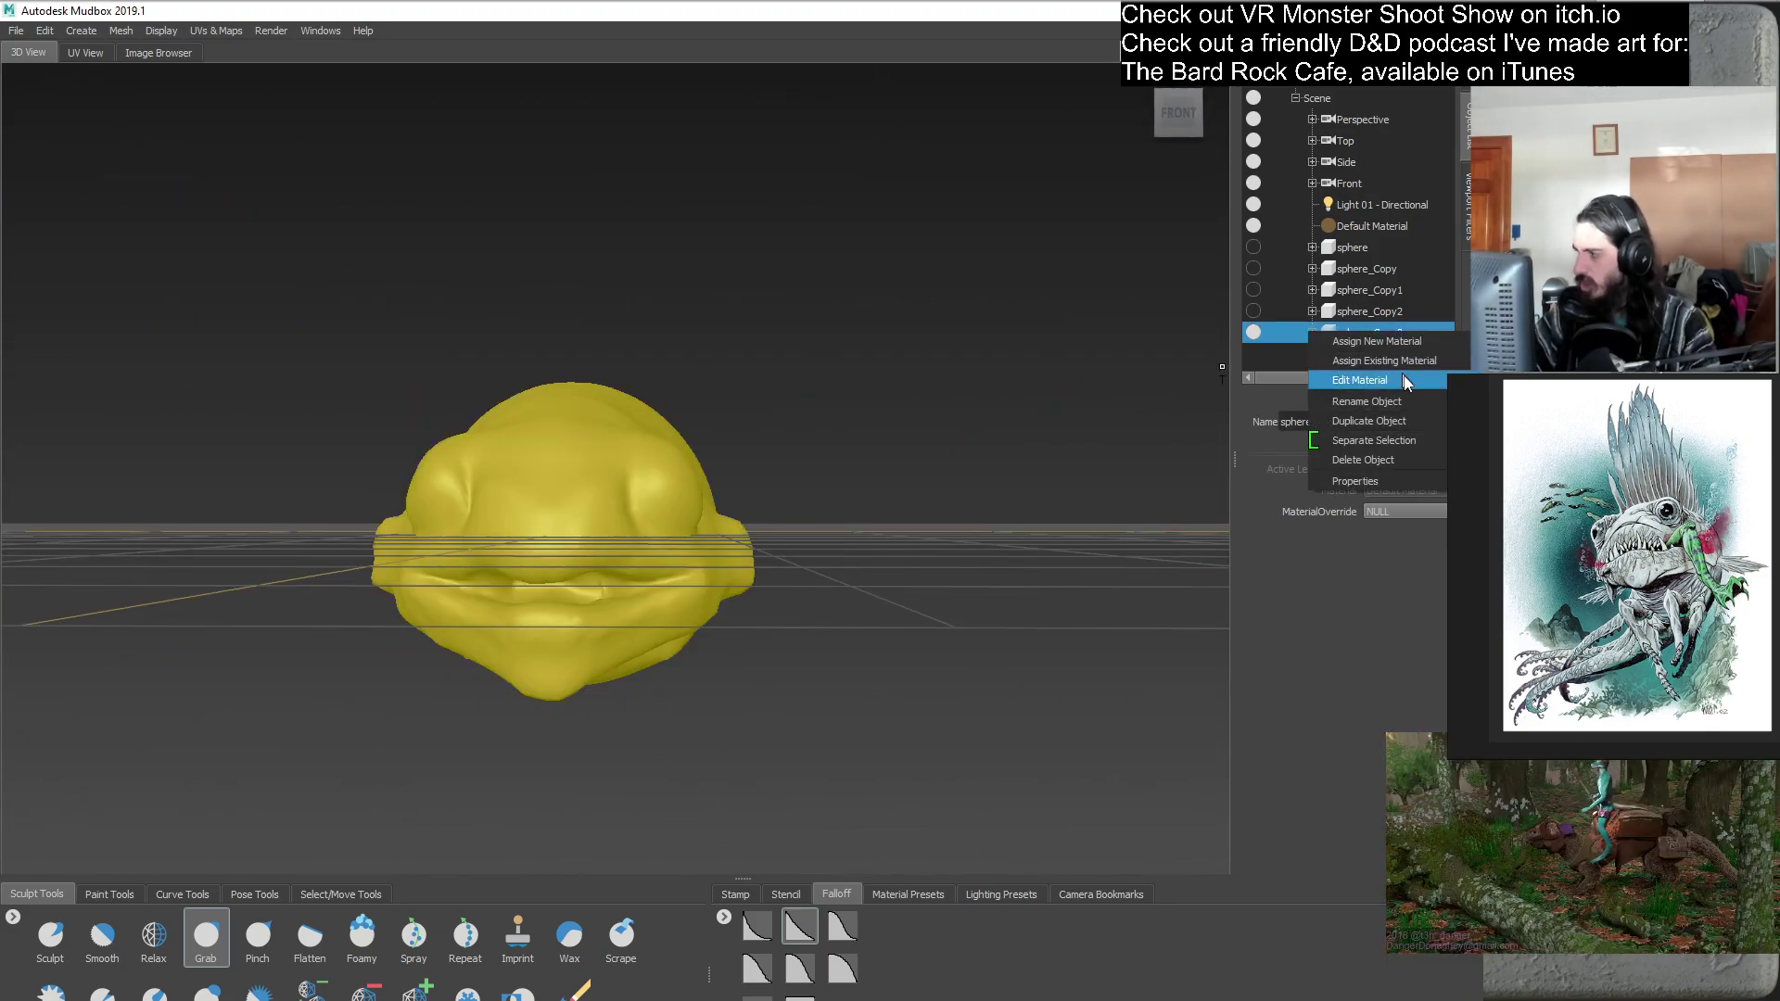
{"action": "left_click", "coordinate": [1372, 413]}
{"action": "left_click_drag", "start_coordinate": [1310, 376], "coordinate": [1303, 377]}
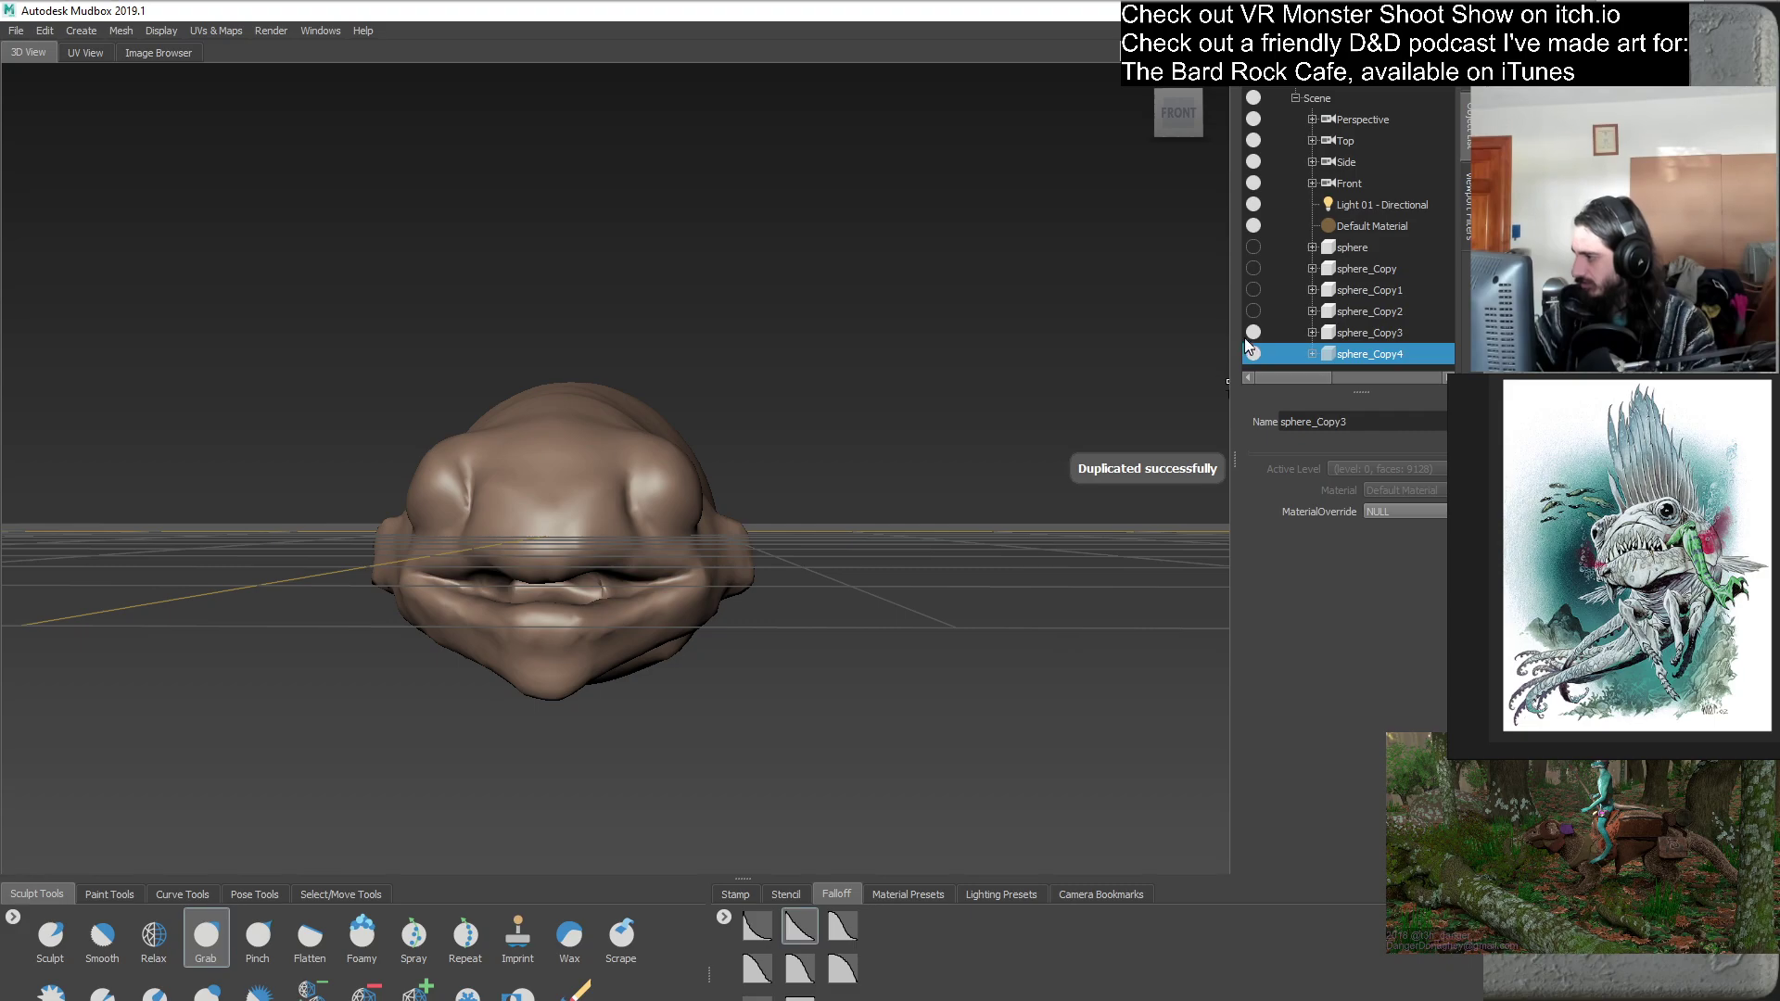
{"action": "left_click", "coordinate": [1298, 367]}
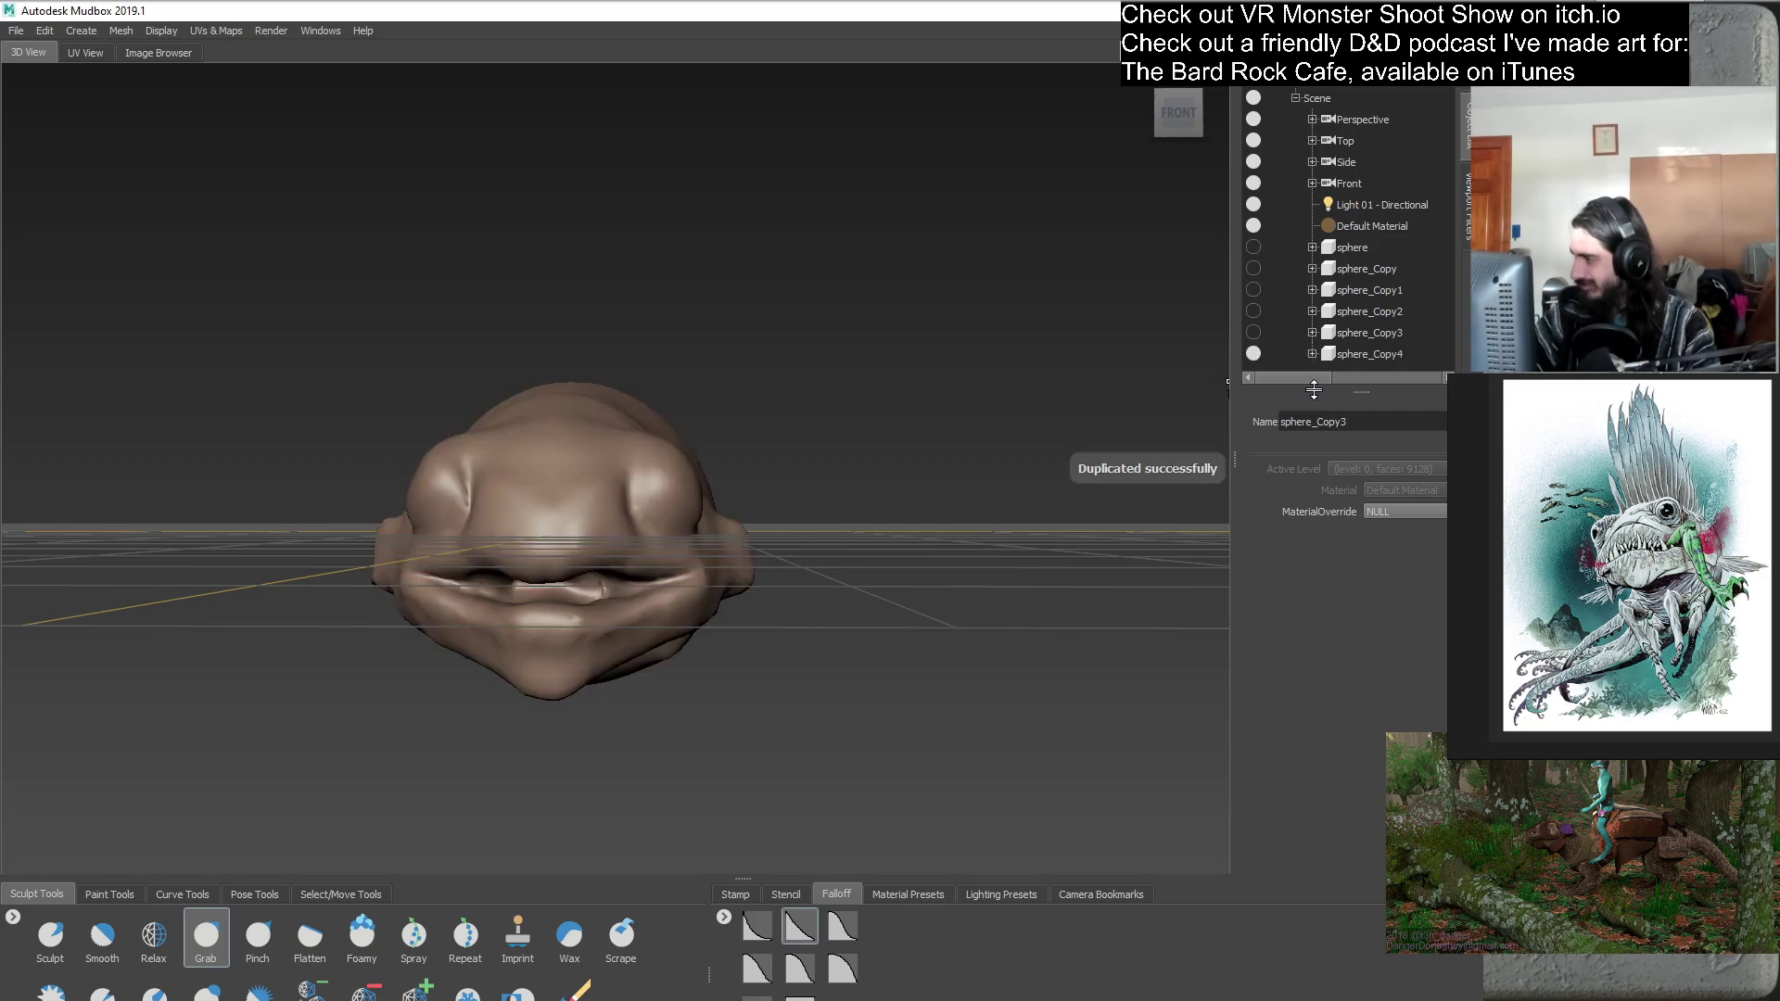
{"action": "left_click_drag", "start_coordinate": [1313, 391], "coordinate": [1313, 400]}
- Round the mirrored eye mounds and deepen the crease between them and the snout with the Grab brush at size 24.78
{"action": "left_click_drag", "start_coordinate": [906, 624], "coordinate": [794, 649], "text": "alt"}
{"action": "mouse_move", "coordinate": [718, 580]}
{"action": "left_mouse_down", "text": "alt"}
{"action": "mouse_move", "coordinate": [648, 649]}
{"action": "mouse_move", "coordinate": [596, 667]}
{"action": "mouse_move", "coordinate": [690, 600]}
{"action": "mouse_move", "coordinate": [729, 521]}
{"action": "mouse_move", "coordinate": [714, 612]}
{"action": "mouse_move", "coordinate": [670, 659]}
{"action": "mouse_move", "coordinate": [457, 642]}
{"action": "left_mouse_up", "text": "alt"}
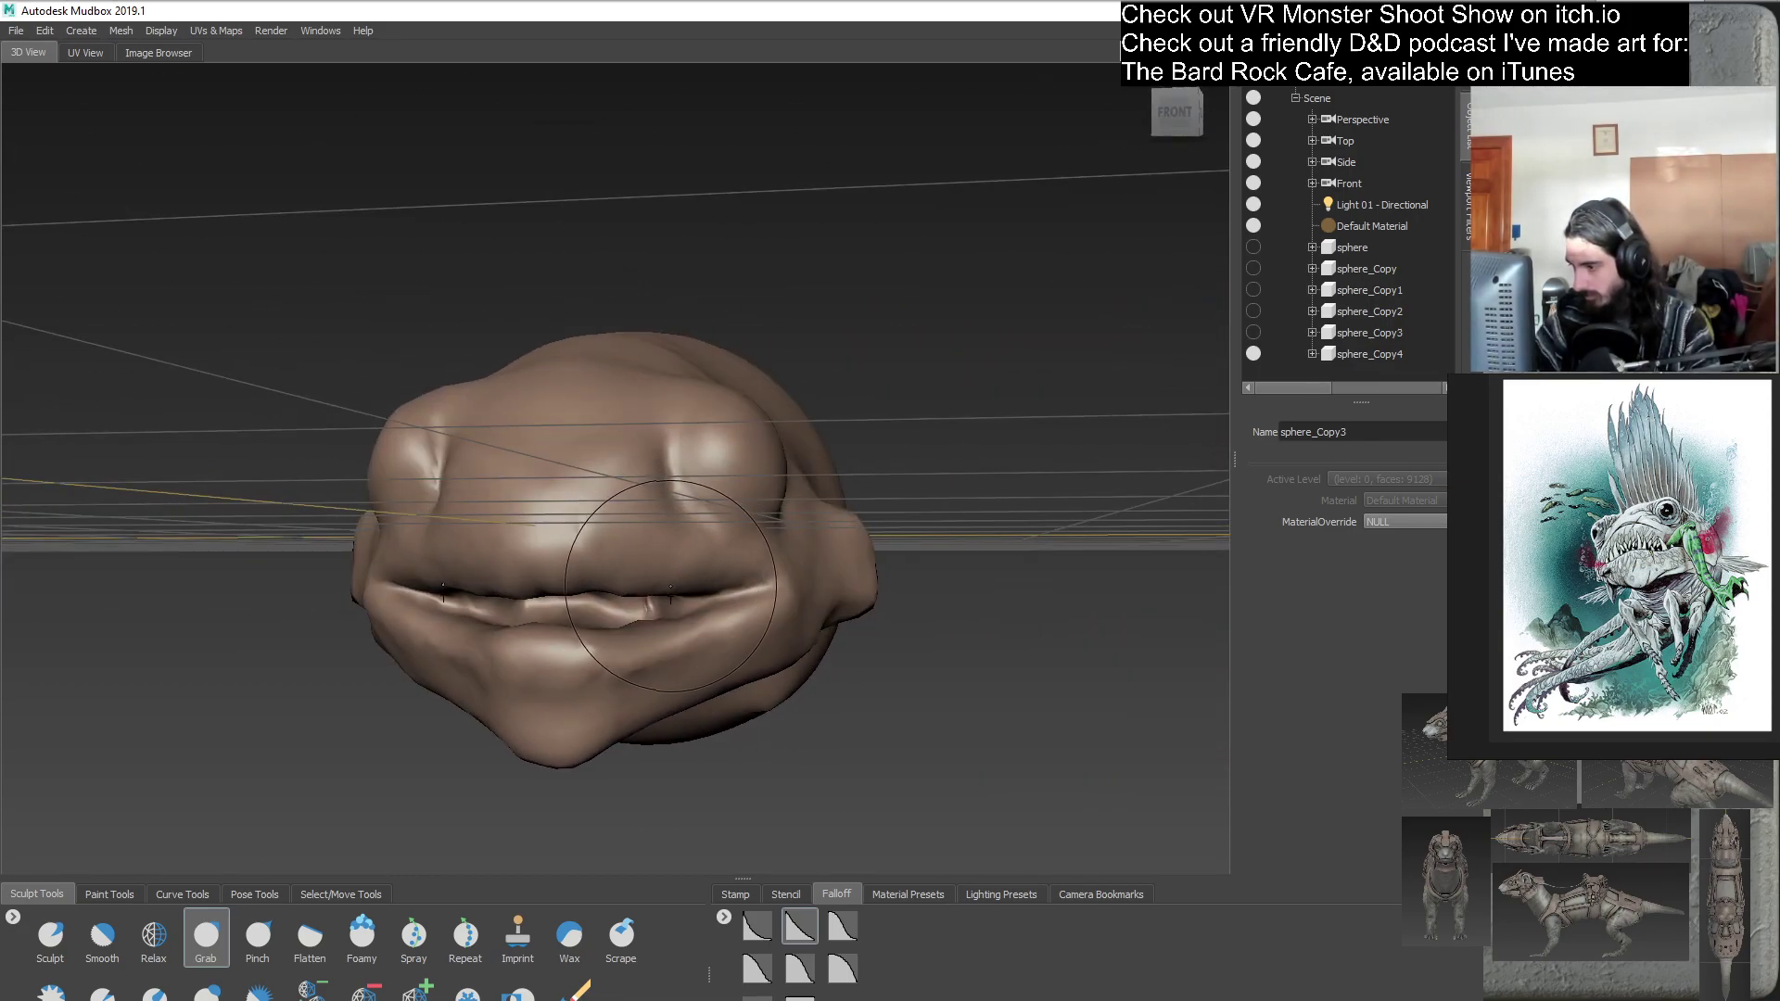
{"action": "left_click_drag", "start_coordinate": [592, 598], "coordinate": [838, 664], "text": "alt"}
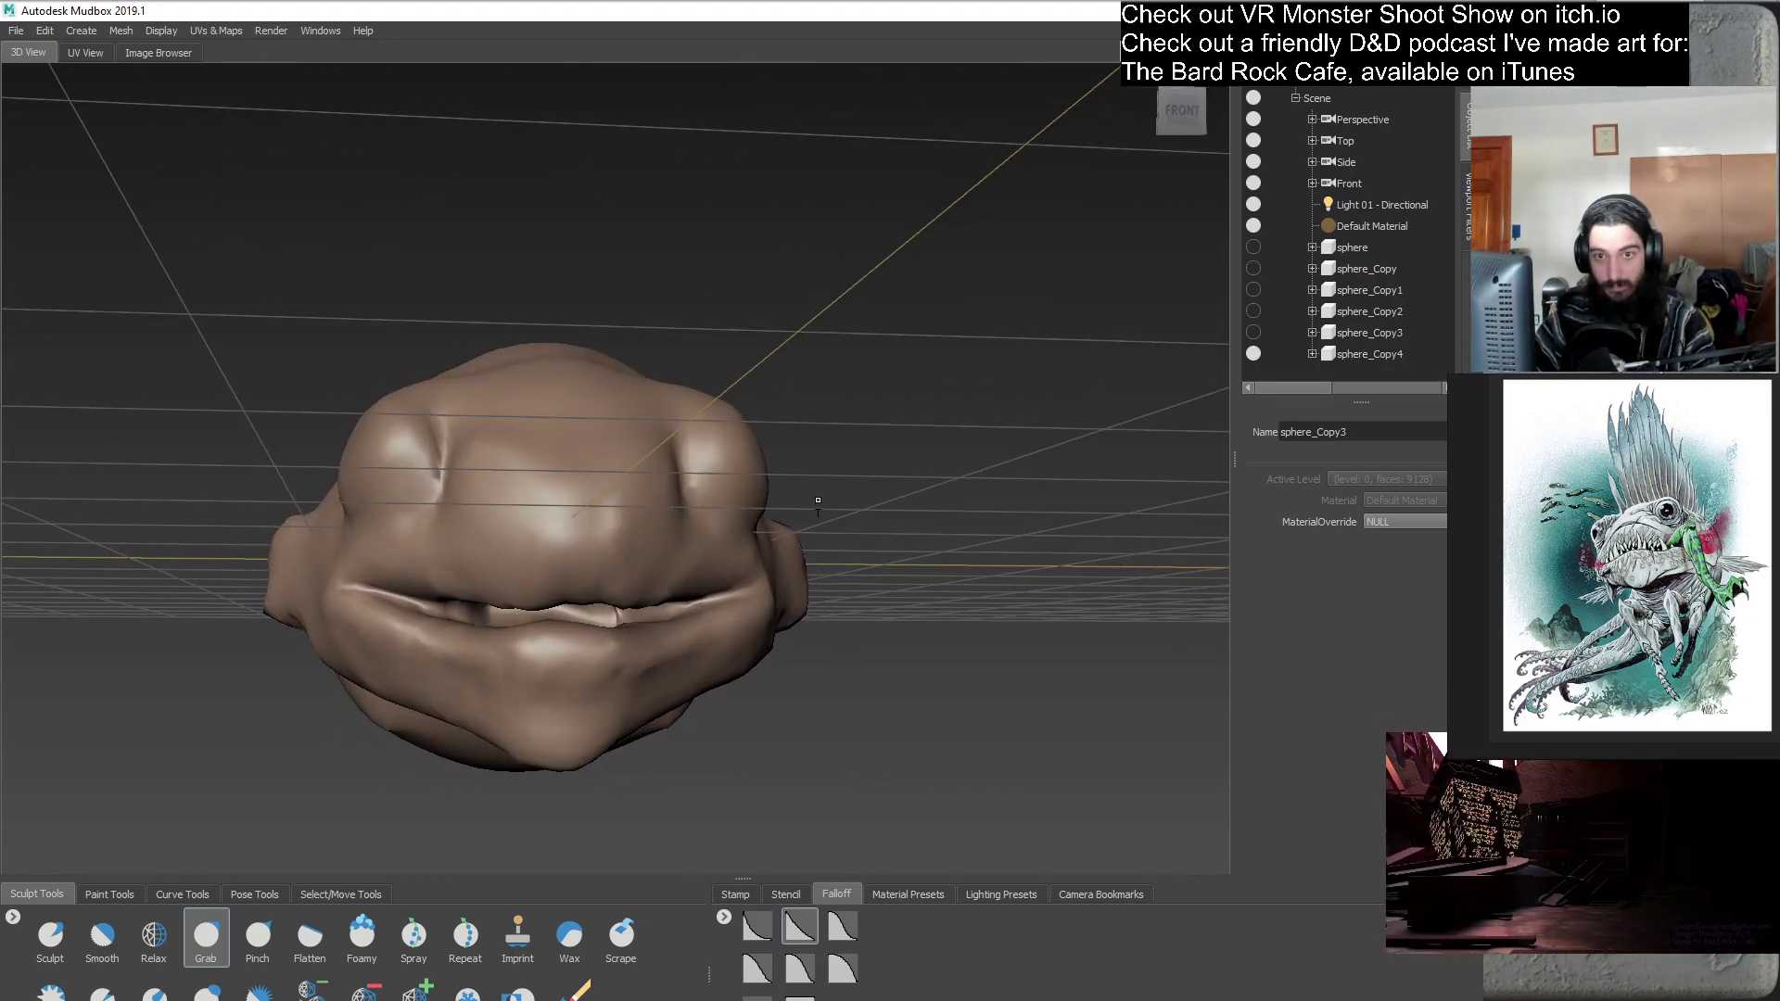
{"action": "left_click_drag", "start_coordinate": [825, 502], "coordinate": [773, 564], "text": "alt"}
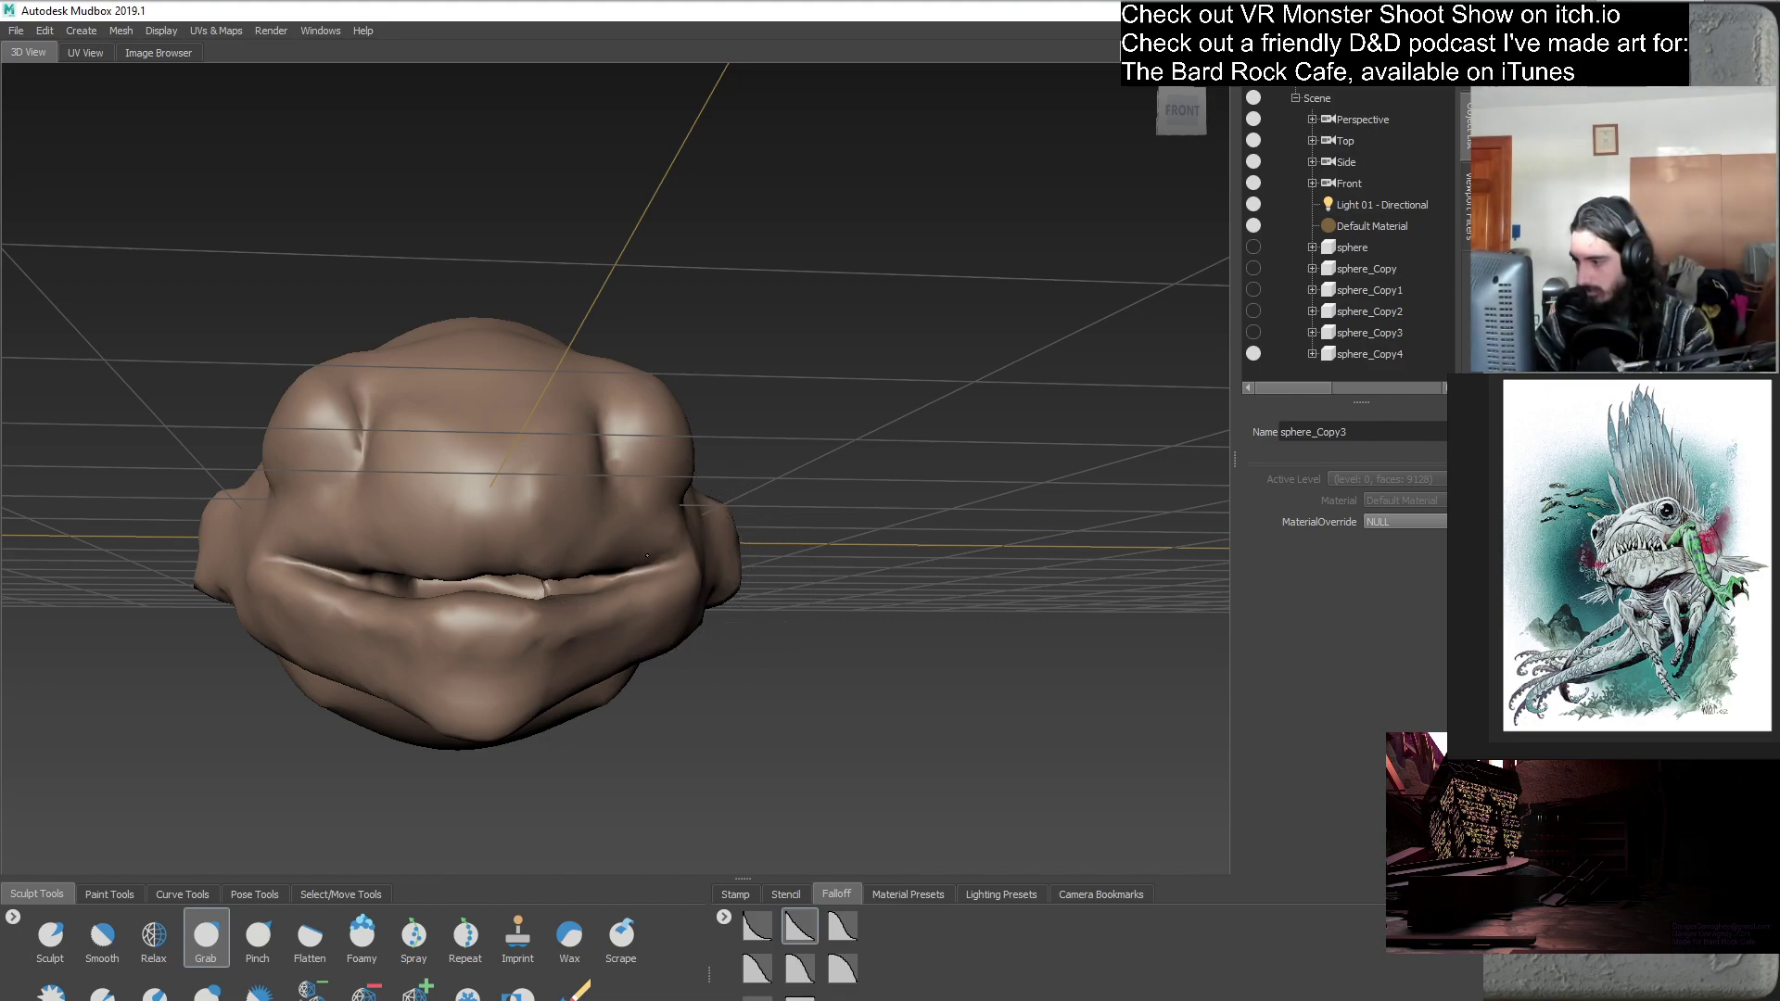
{"action": "mouse_move", "coordinate": [737, 612]}
{"action": "left_mouse_down", "text": "alt"}
{"action": "mouse_move", "coordinate": [541, 675]}
{"action": "mouse_move", "coordinate": [600, 603]}
{"action": "mouse_move", "coordinate": [649, 668]}
{"action": "mouse_move", "coordinate": [710, 687]}
{"action": "mouse_move", "coordinate": [723, 524]}
{"action": "mouse_move", "coordinate": [671, 598]}
{"action": "left_mouse_up", "text": "alt"}
{"action": "left_click_drag", "start_coordinate": [646, 459], "coordinate": [427, 524]}
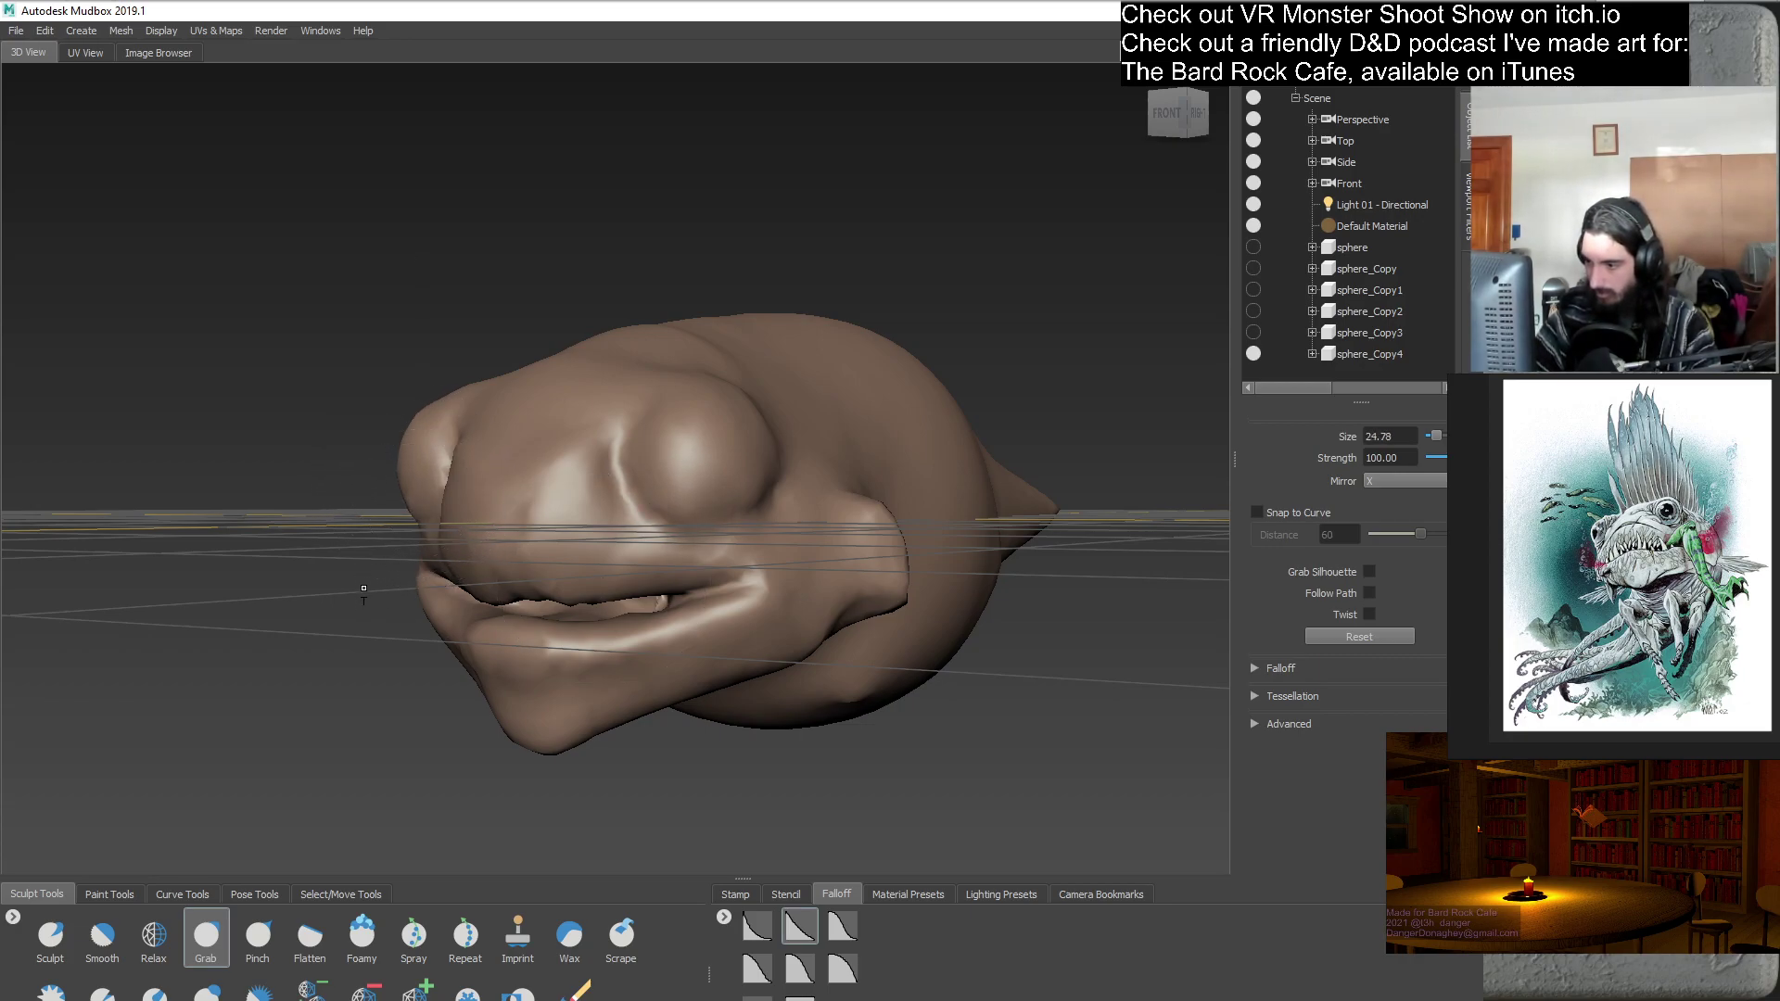
- Pull the mirrored eye mounds outward into bulging round eyes that stand out from the sides of the head
{"action": "left_click_drag", "start_coordinate": [363, 590], "coordinate": [406, 568], "text": "alt"}
{"action": "left_click_drag", "start_coordinate": [390, 501], "coordinate": [385, 533], "text": "alt"}
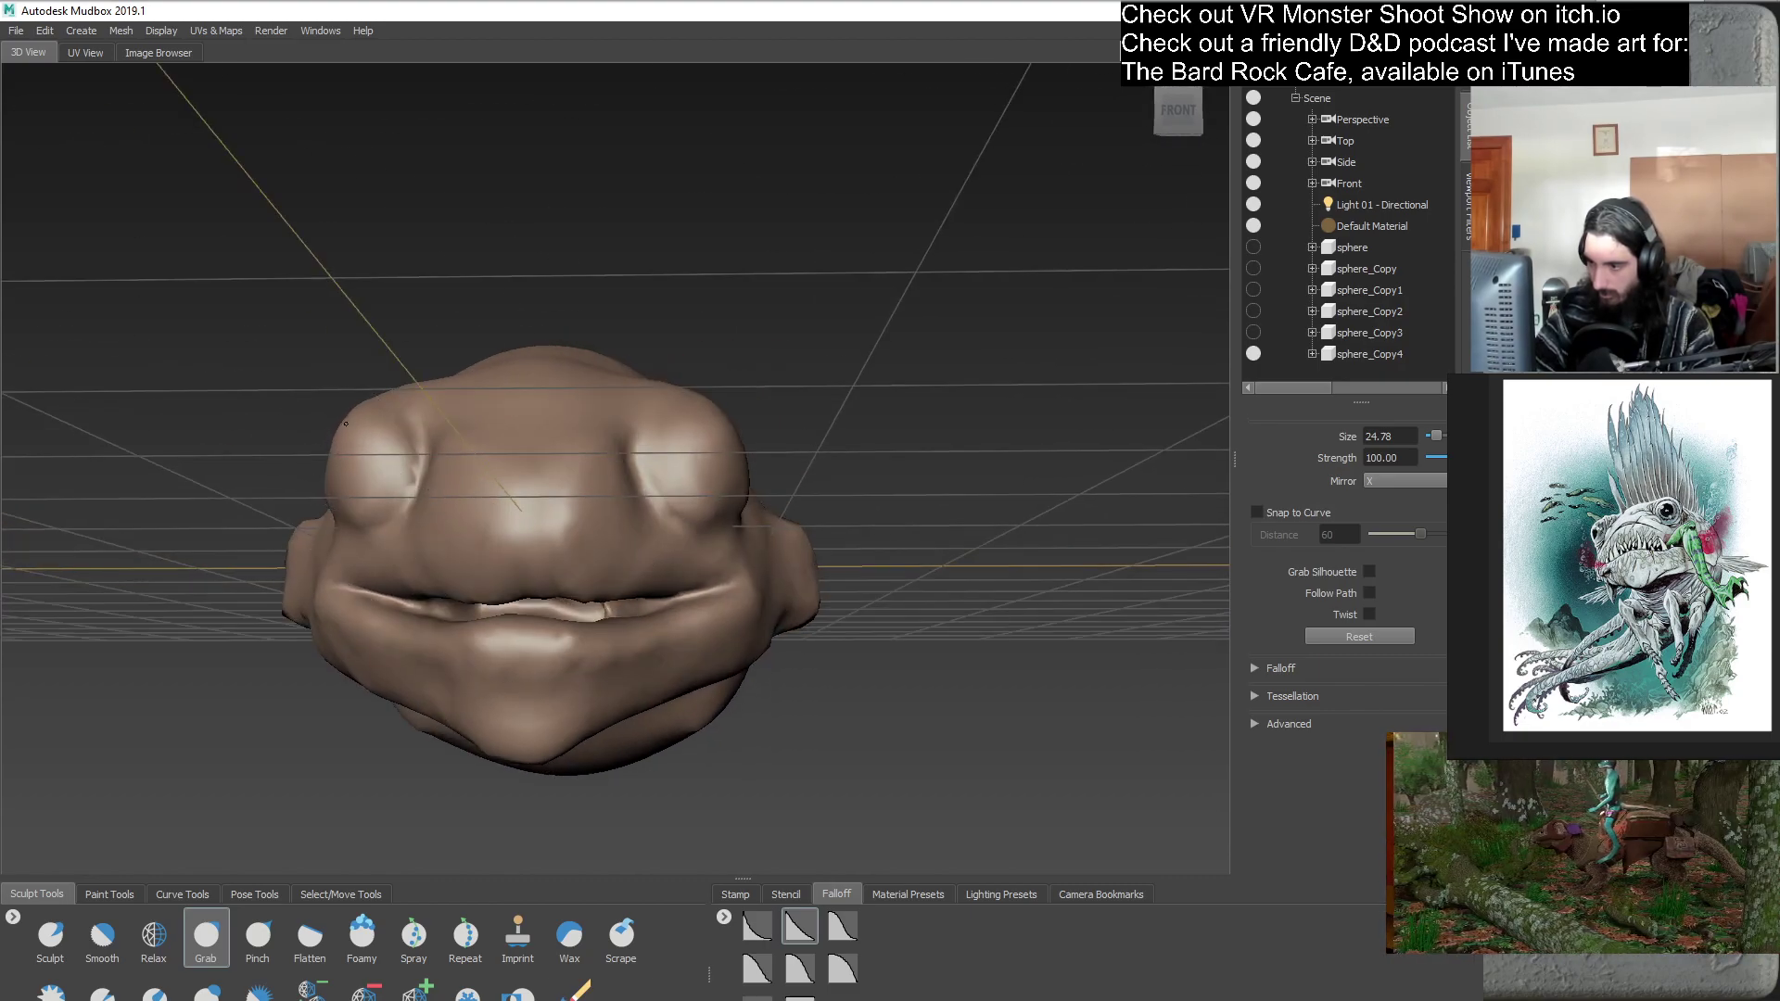
{"action": "left_click_drag", "start_coordinate": [550, 583], "coordinate": [618, 463], "text": "alt"}
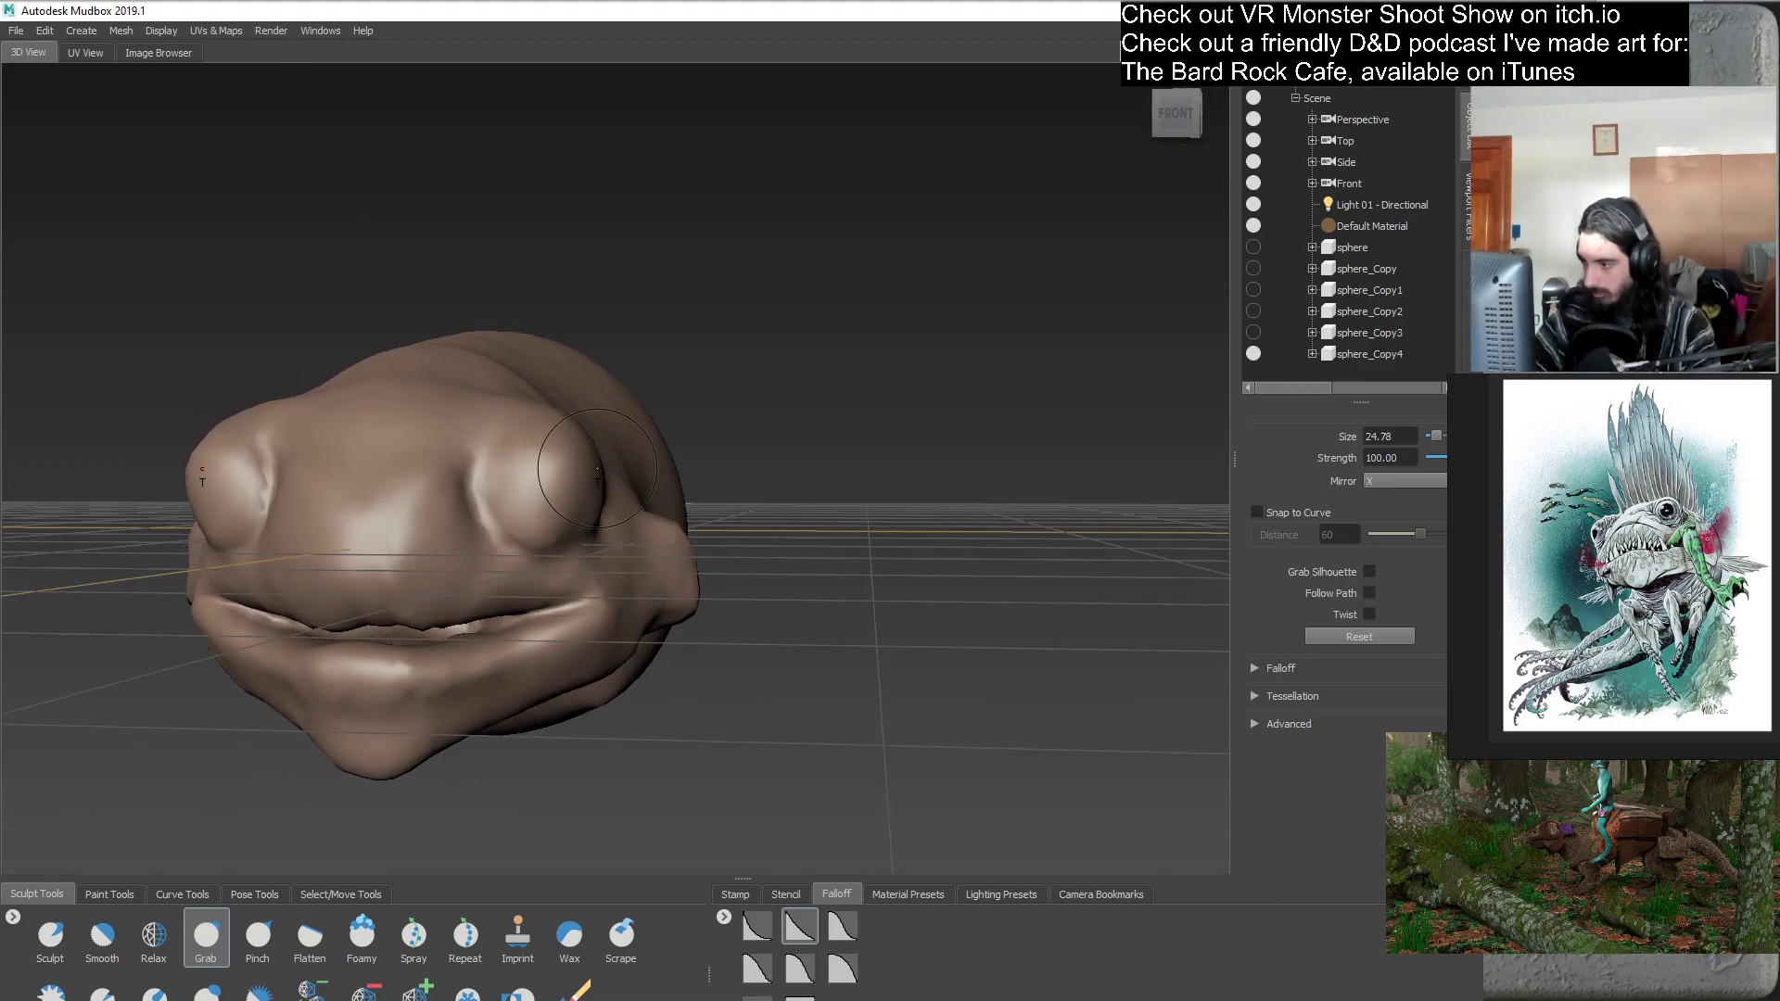
{"action": "mouse_move", "coordinate": [586, 522]}
{"action": "left_mouse_down", "text": "alt"}
{"action": "mouse_move", "coordinate": [581, 603]}
{"action": "mouse_move", "coordinate": [567, 539]}
{"action": "mouse_move", "coordinate": [786, 614]}
{"action": "left_mouse_up", "text": "alt"}
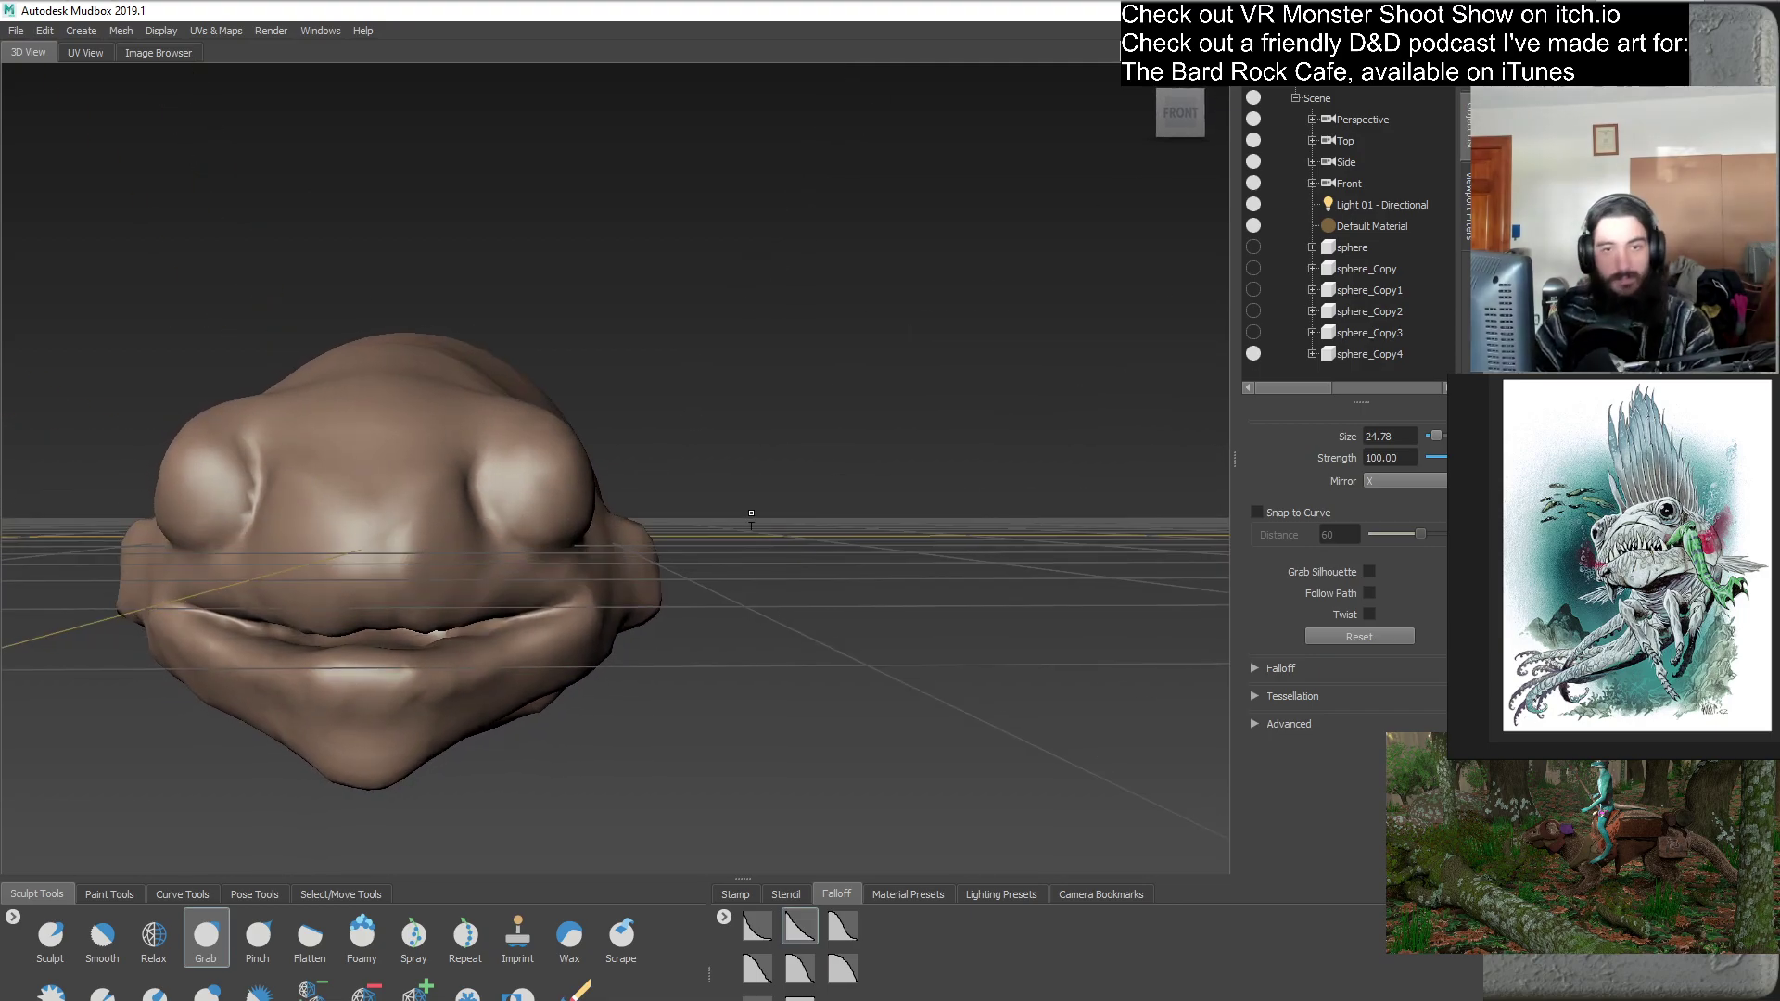
{"action": "left_click_drag", "start_coordinate": [727, 497], "coordinate": [563, 436], "text": "alt"}
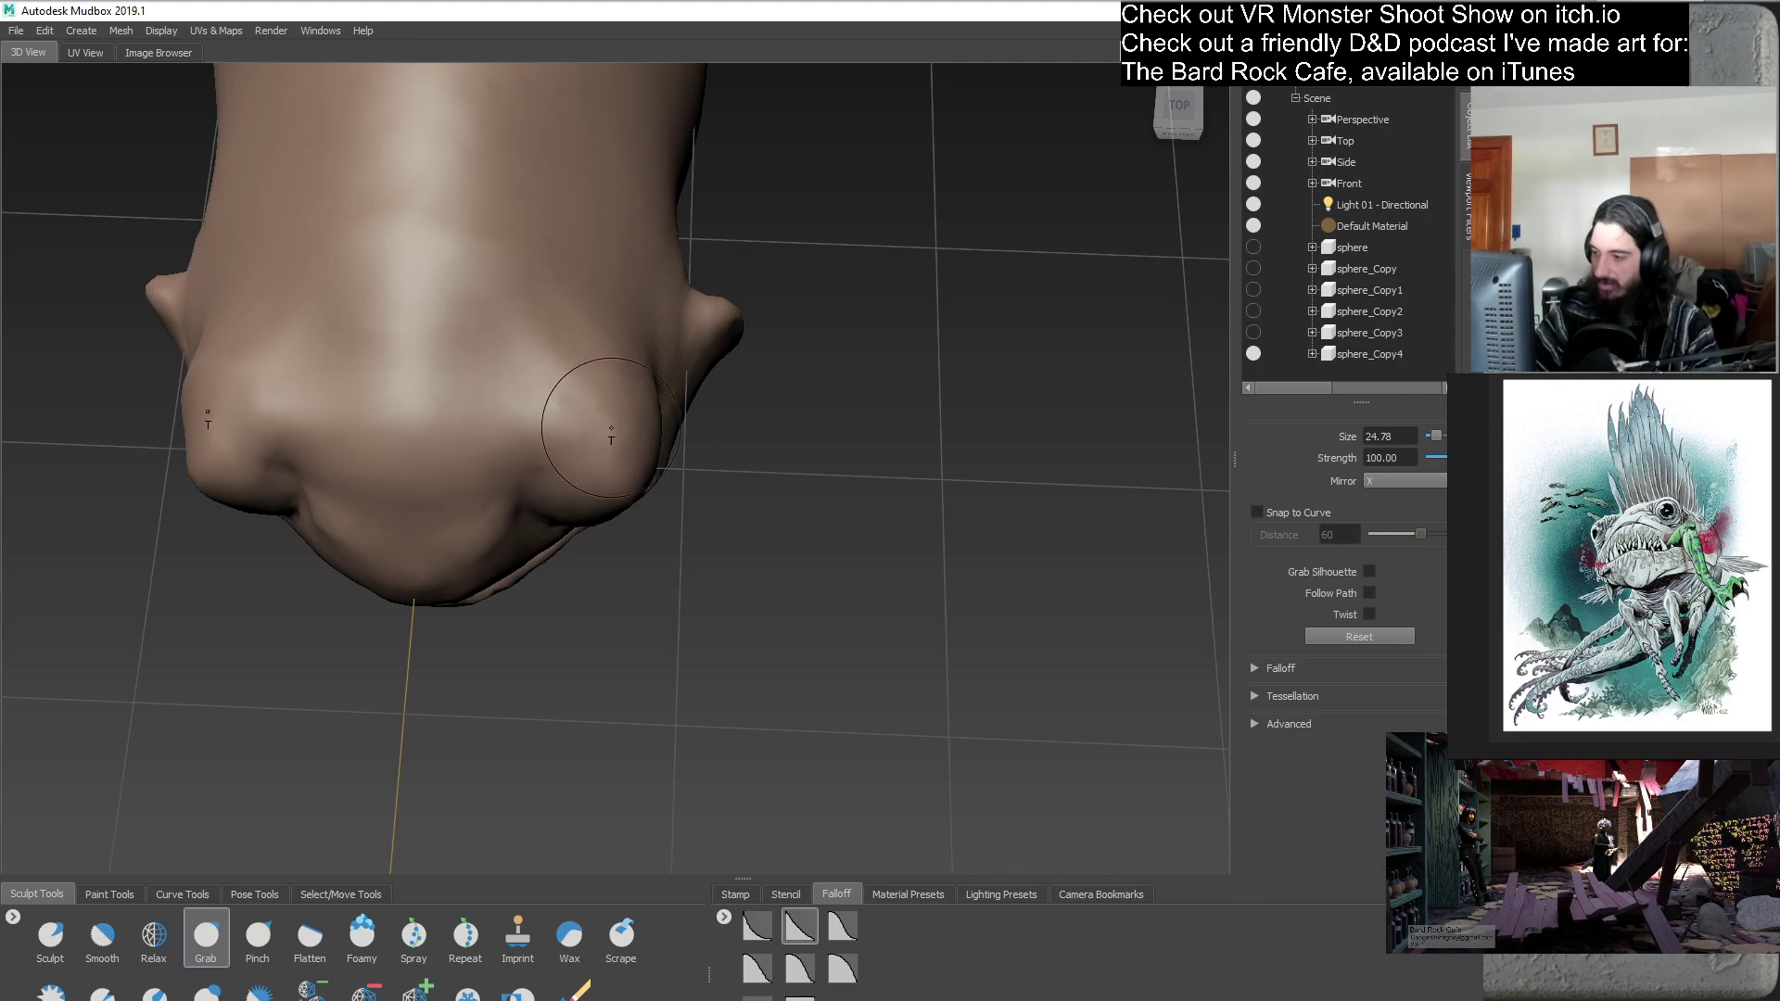
{"action": "left_click_drag", "start_coordinate": [741, 669], "coordinate": [626, 591], "text": "alt"}
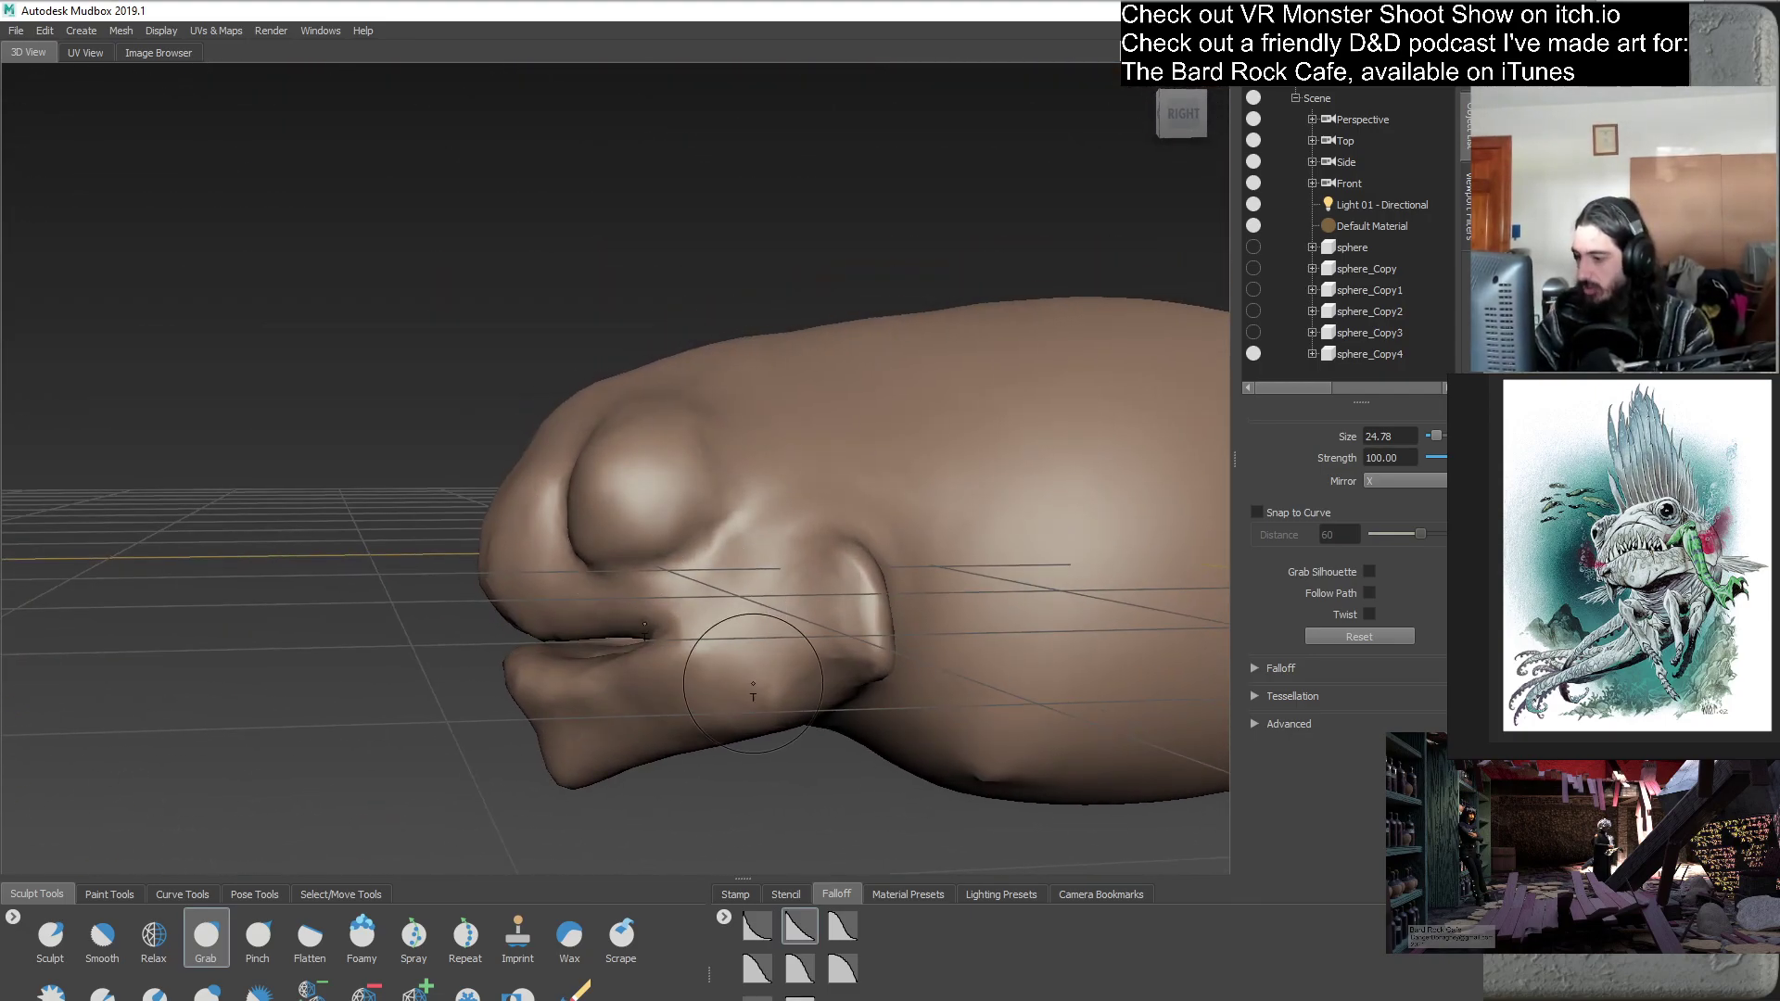
- Shape the mouth corners, jaw hinge flaps and underside of the lower jaw with the Grab brush, reducing its size to 18.84
{"action": "left_click_drag", "start_coordinate": [744, 676], "coordinate": [788, 660], "text": "alt"}
{"action": "mouse_move", "coordinate": [658, 418]}
{"action": "left_mouse_down", "text": "alt"}
{"action": "mouse_move", "coordinate": [846, 464]}
{"action": "mouse_move", "coordinate": [549, 631]}
{"action": "mouse_move", "coordinate": [697, 604]}
{"action": "left_mouse_up", "text": "alt"}
{"action": "right_click_drag", "start_coordinate": [697, 604], "coordinate": [660, 661], "text": "alt"}
{"action": "left_click_drag", "start_coordinate": [660, 661], "coordinate": [688, 677], "text": "alt"}
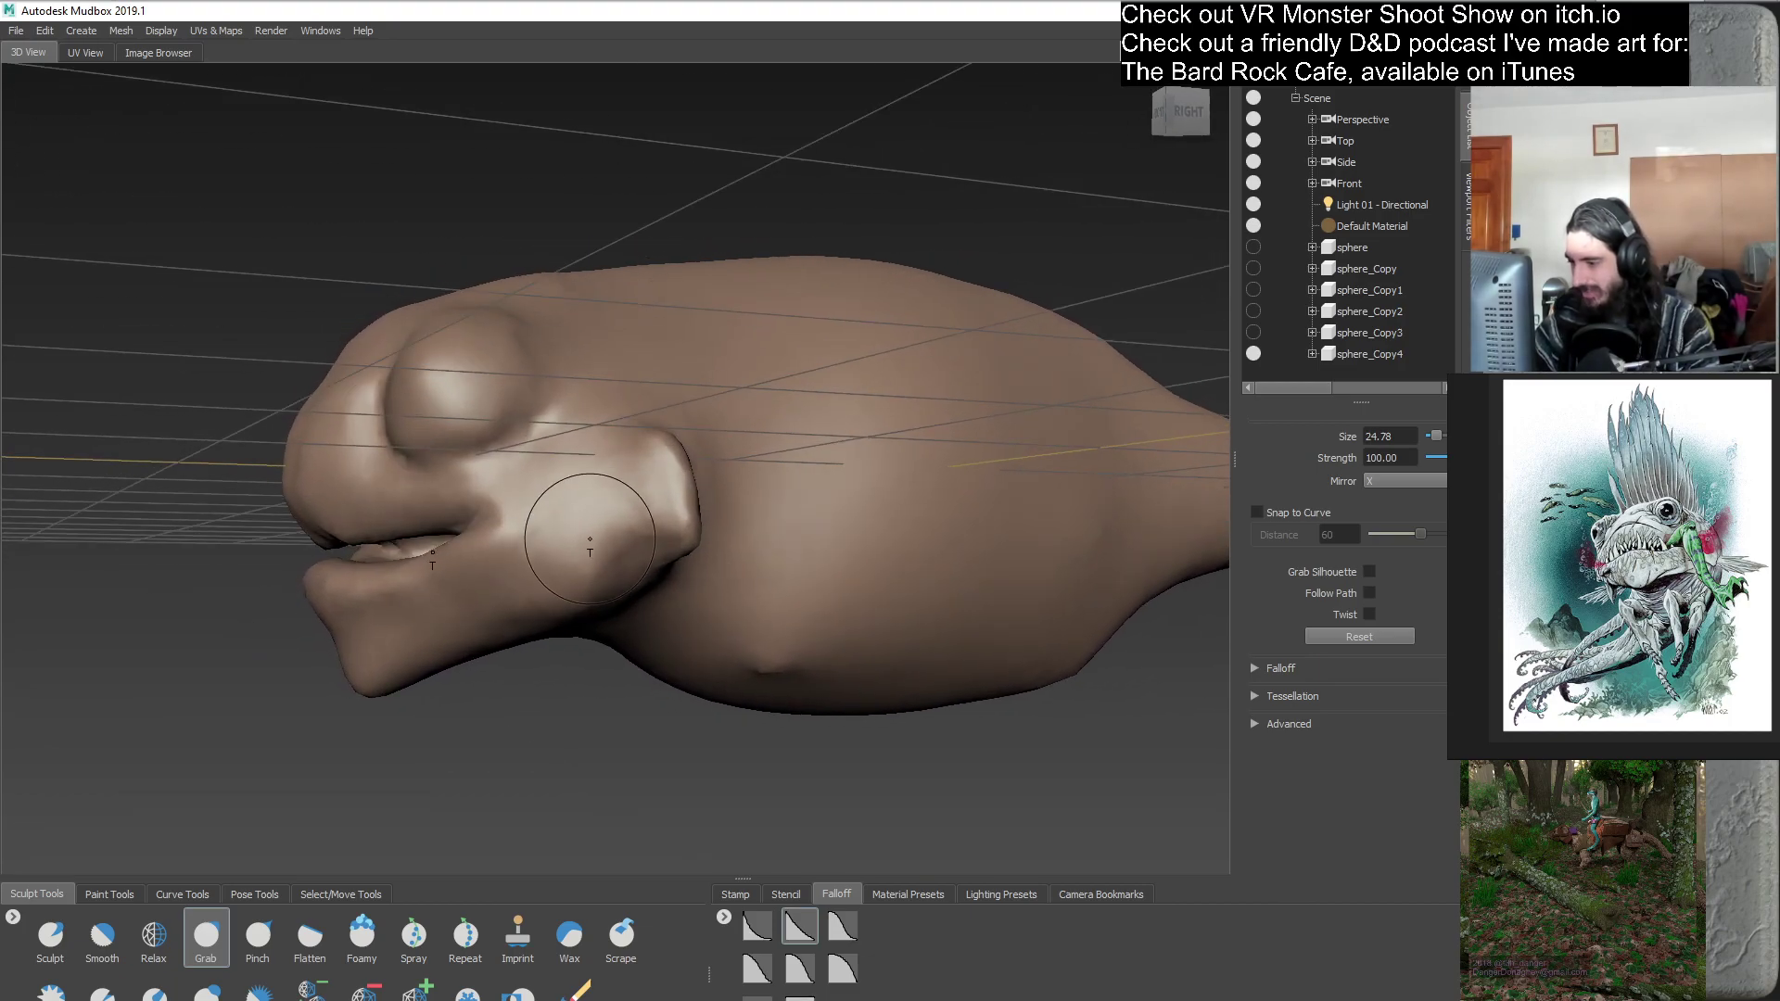
{"action": "mouse_move", "coordinate": [578, 539]}
{"action": "left_mouse_down", "text": "alt"}
{"action": "mouse_move", "coordinate": [623, 553]}
{"action": "mouse_move", "coordinate": [614, 574]}
{"action": "left_mouse_up", "text": "alt"}
{"action": "mouse_move", "coordinate": [716, 615]}
{"action": "left_mouse_down", "text": "alt"}
{"action": "mouse_move", "coordinate": [731, 535]}
{"action": "mouse_move", "coordinate": [514, 625]}
{"action": "mouse_move", "coordinate": [651, 509]}
{"action": "mouse_move", "coordinate": [713, 565]}
{"action": "mouse_move", "coordinate": [775, 569]}
{"action": "mouse_move", "coordinate": [735, 497]}
{"action": "mouse_move", "coordinate": [544, 584]}
{"action": "mouse_move", "coordinate": [516, 673]}
{"action": "mouse_move", "coordinate": [596, 634]}
{"action": "mouse_move", "coordinate": [611, 599]}
{"action": "left_mouse_up", "text": "alt"}
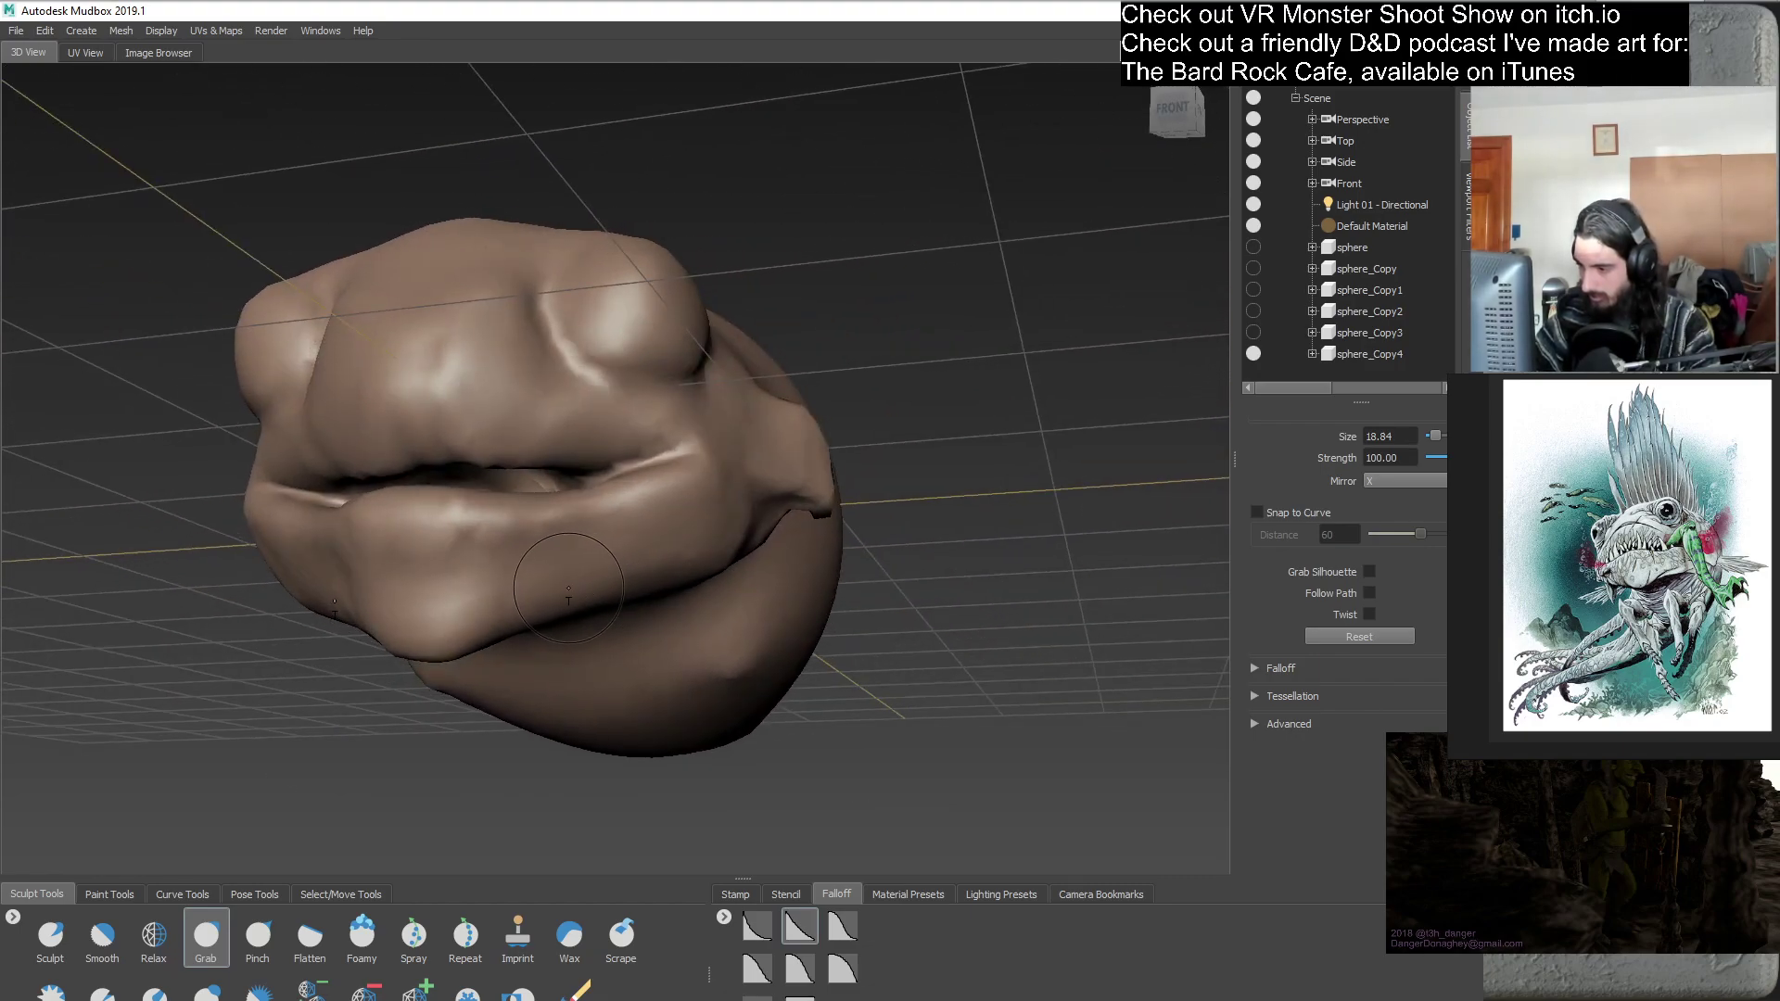
- Reshape the chin and front of the lower jaw with the Grab brush at size 38.34
{"action": "mouse_move", "coordinate": [506, 626]}
{"action": "left_mouse_down", "text": "alt"}
{"action": "mouse_move", "coordinate": [532, 584]}
{"action": "mouse_move", "coordinate": [665, 635]}
{"action": "mouse_move", "coordinate": [472, 651]}
{"action": "mouse_move", "coordinate": [496, 701]}
{"action": "mouse_move", "coordinate": [569, 583]}
{"action": "mouse_move", "coordinate": [488, 638]}
{"action": "left_mouse_up", "text": "alt"}
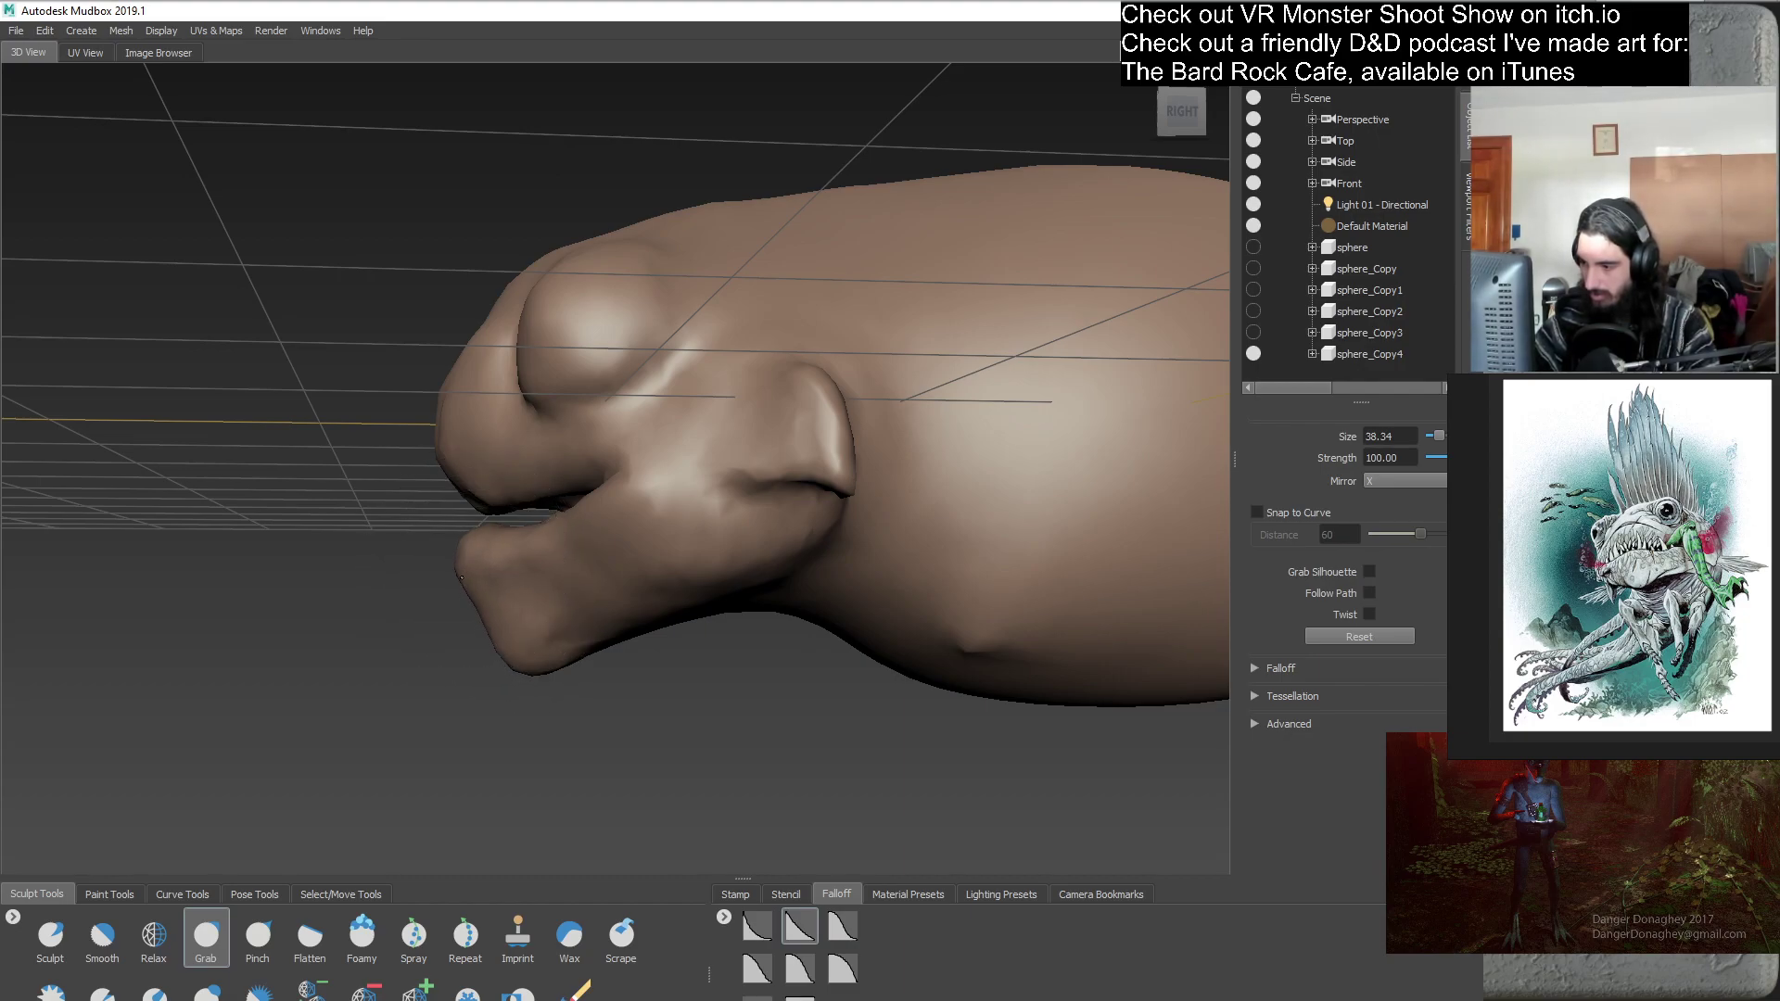
{"action": "left_click_drag", "start_coordinate": [501, 600], "coordinate": [649, 667], "text": "alt"}
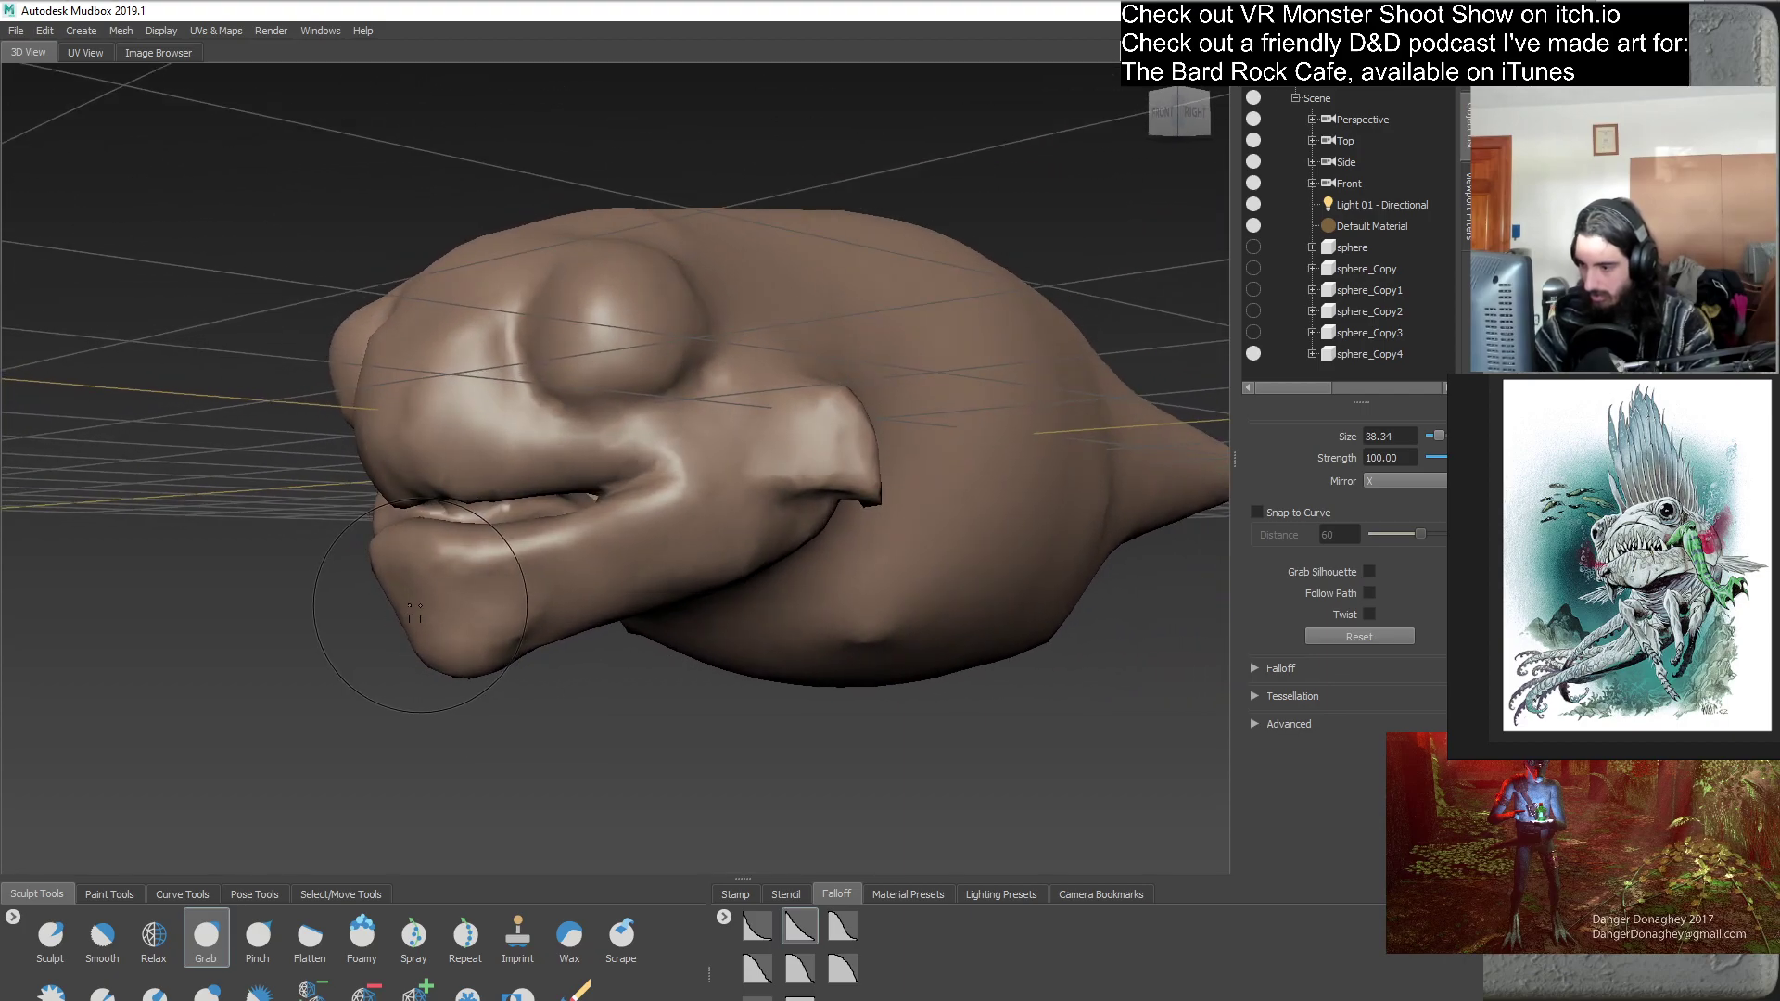
{"action": "left_click_drag", "start_coordinate": [495, 665], "coordinate": [456, 612], "text": "alt"}
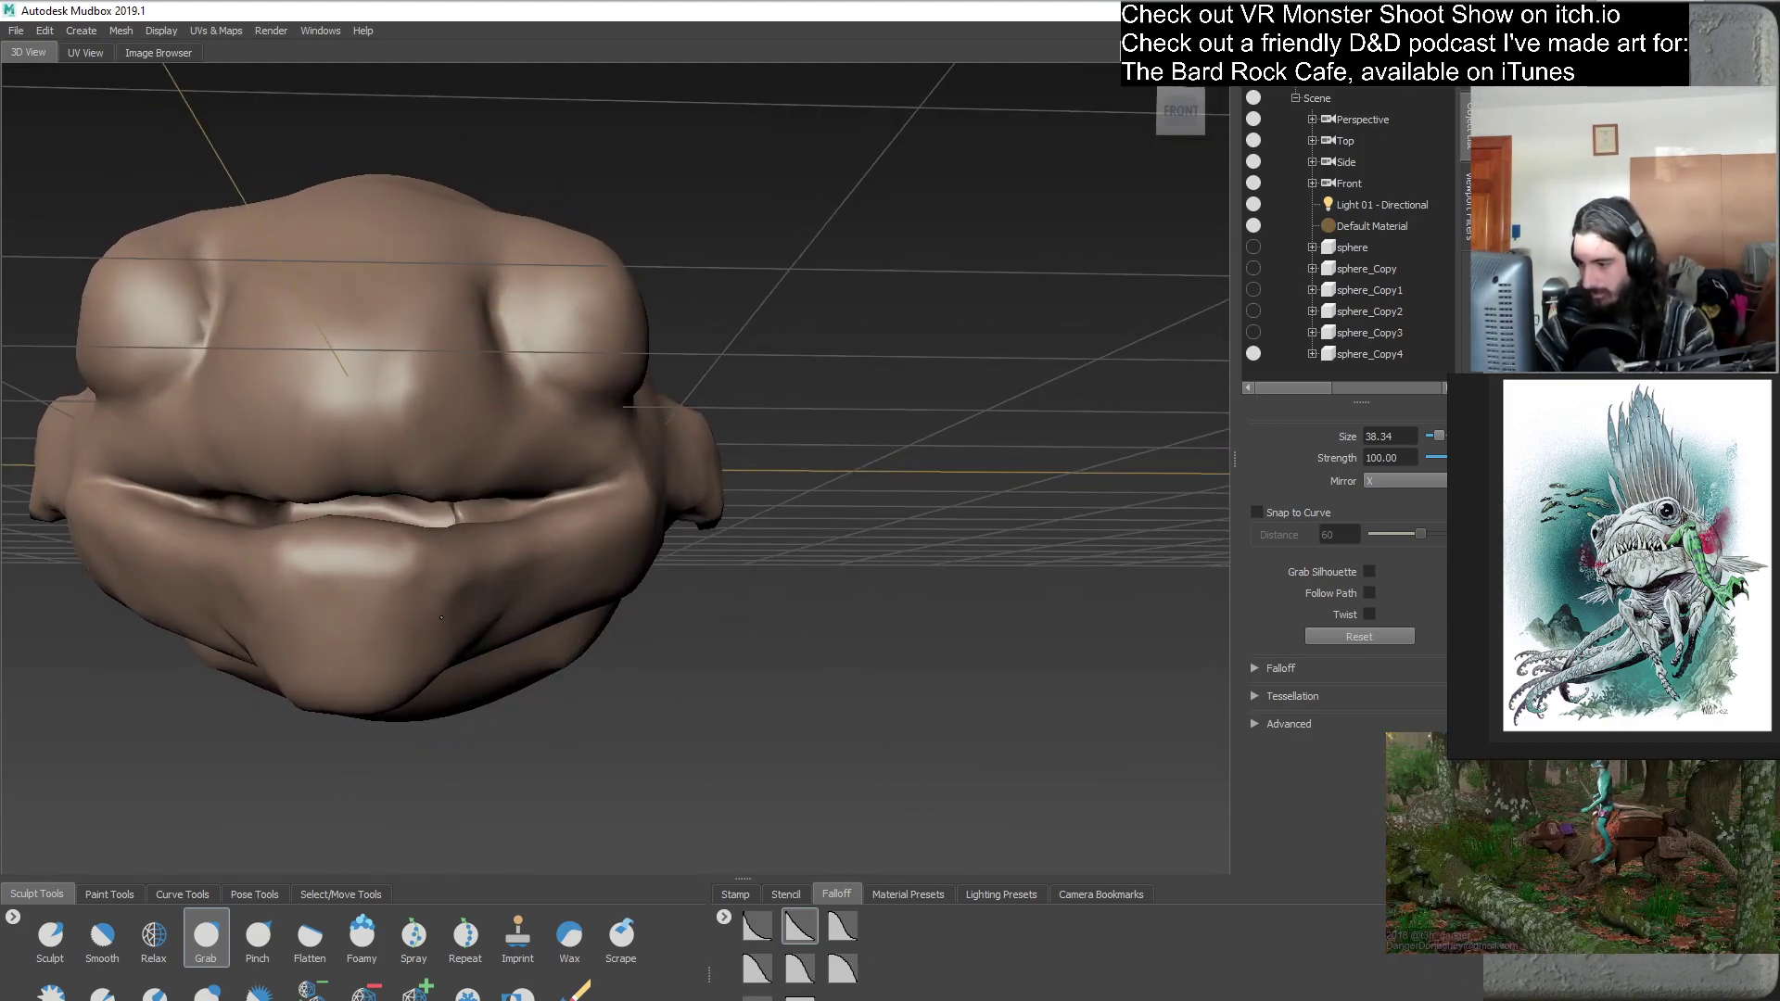
{"action": "mouse_move", "coordinate": [587, 625]}
{"action": "left_mouse_down", "text": "alt"}
{"action": "mouse_move", "coordinate": [603, 514]}
{"action": "mouse_move", "coordinate": [567, 560]}
{"action": "mouse_move", "coordinate": [538, 482]}
{"action": "mouse_move", "coordinate": [494, 659]}
{"action": "mouse_move", "coordinate": [547, 593]}
{"action": "left_mouse_up", "text": "alt"}
{"action": "right_click_drag", "start_coordinate": [547, 593], "coordinate": [629, 502], "text": "alt"}
- Refine the lower lip along the mouth opening with the Grab brush at sizes 24.22 and 18.63
{"action": "key", "text": "b"}
{"action": "left_click_drag", "start_coordinate": [574, 572], "coordinate": [575, 239]}
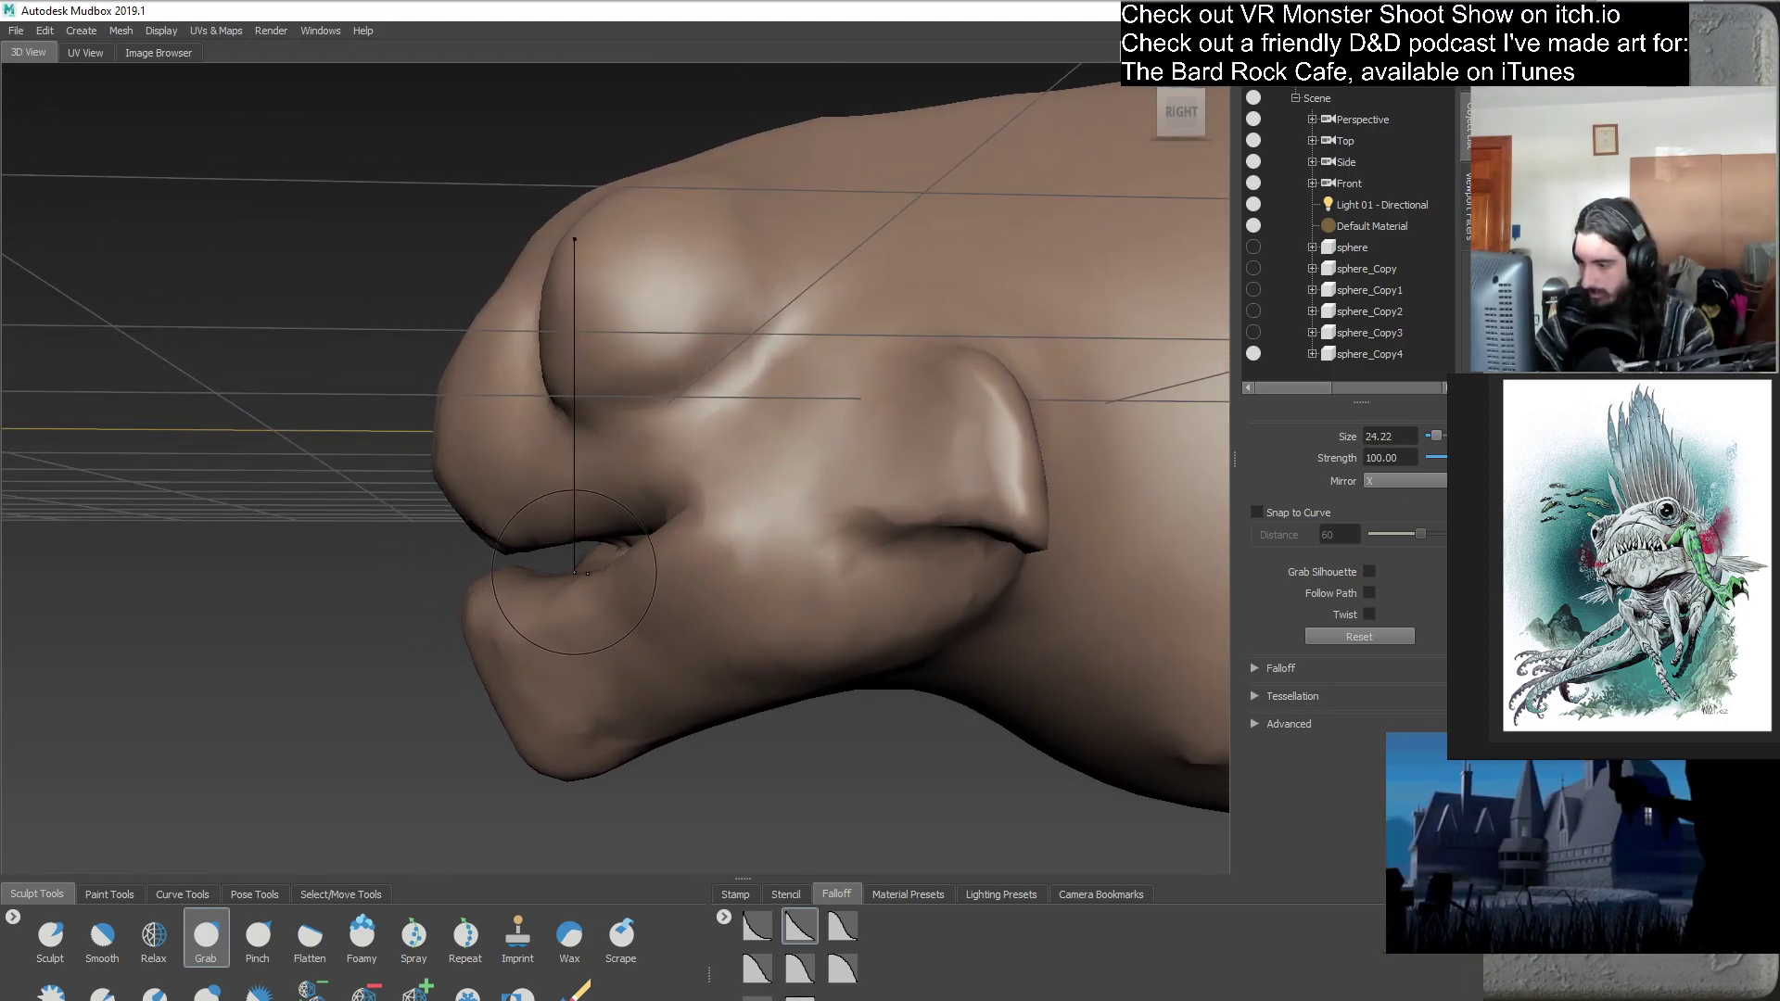
{"action": "left_click_drag", "start_coordinate": [519, 571], "coordinate": [365, 554], "text": "alt"}
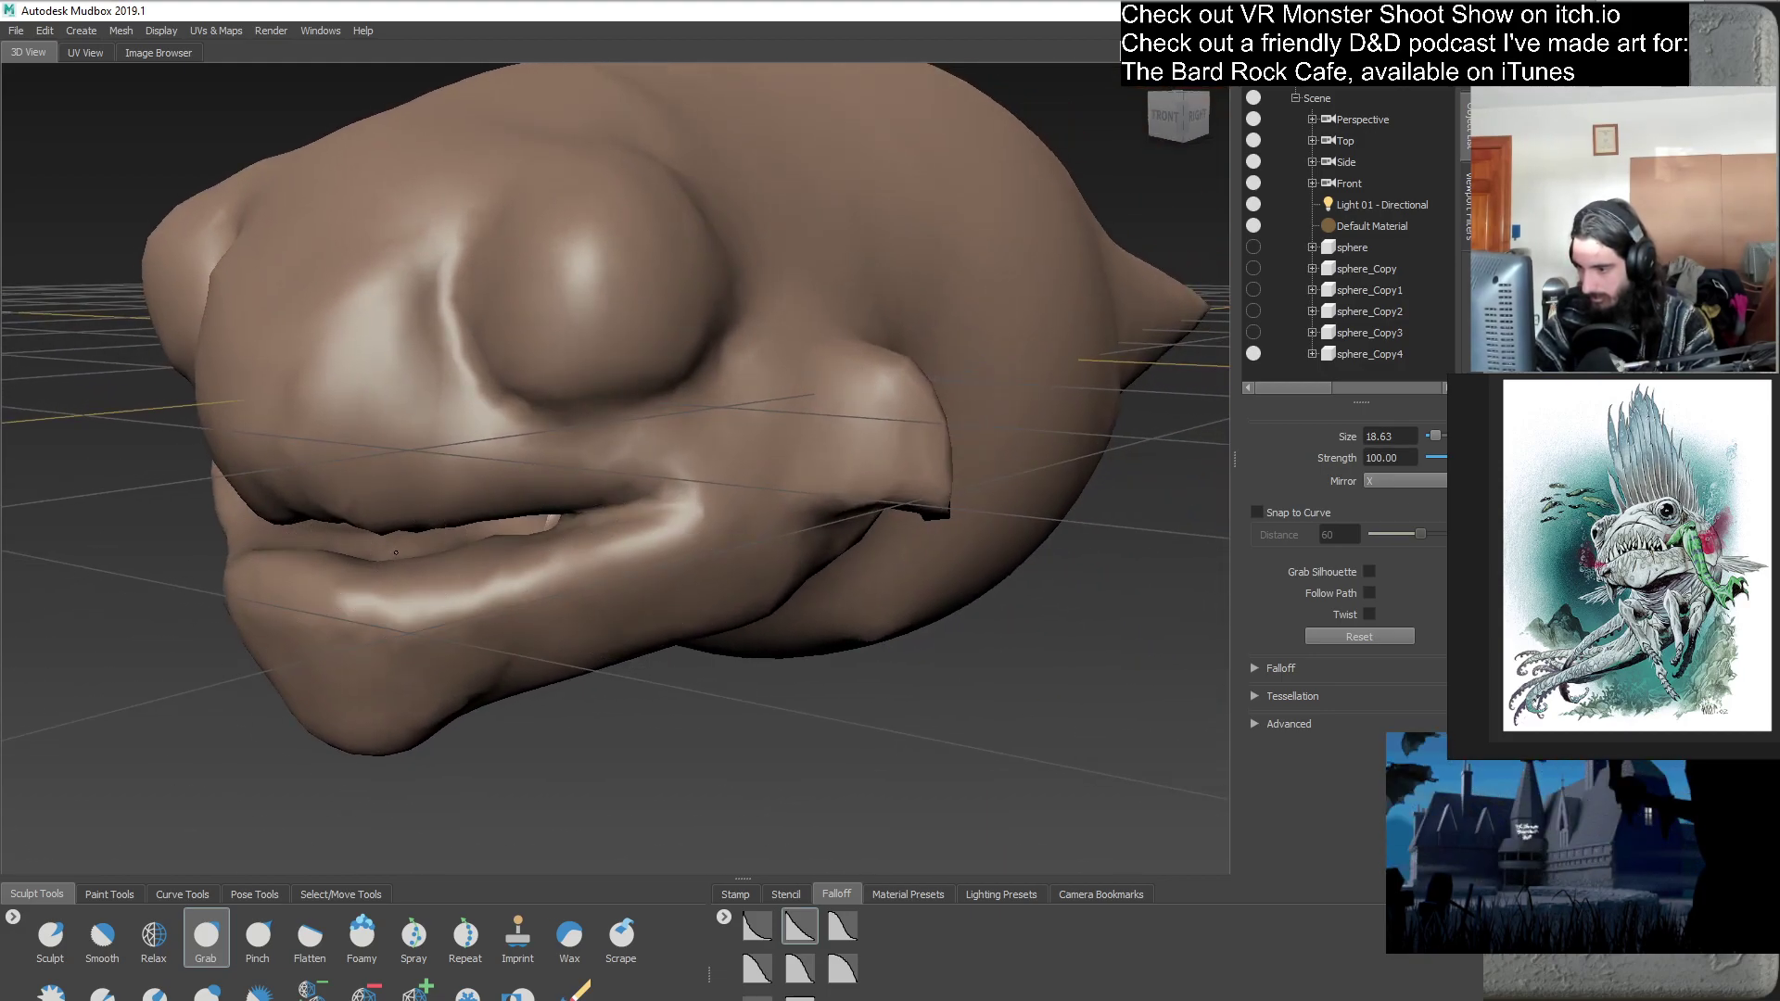
{"action": "left_click_drag", "start_coordinate": [475, 542], "coordinate": [530, 560], "text": "alt"}
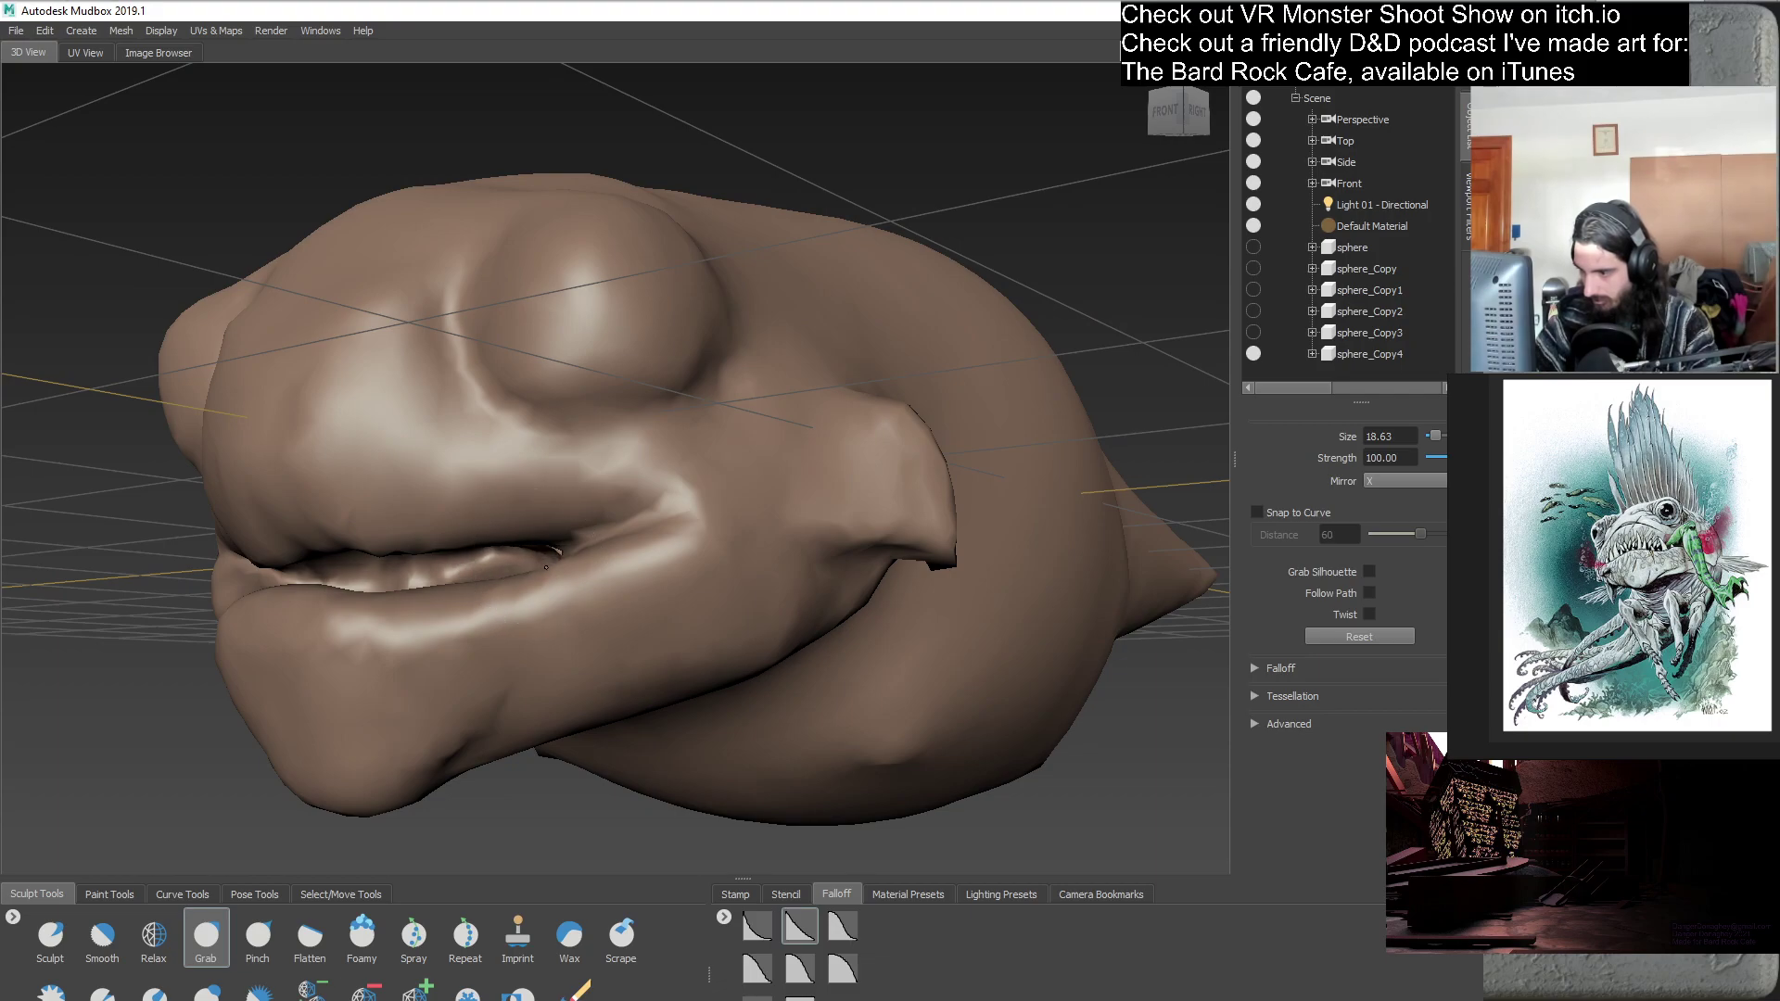
{"action": "left_click_drag", "start_coordinate": [507, 604], "coordinate": [613, 603], "text": "alt"}
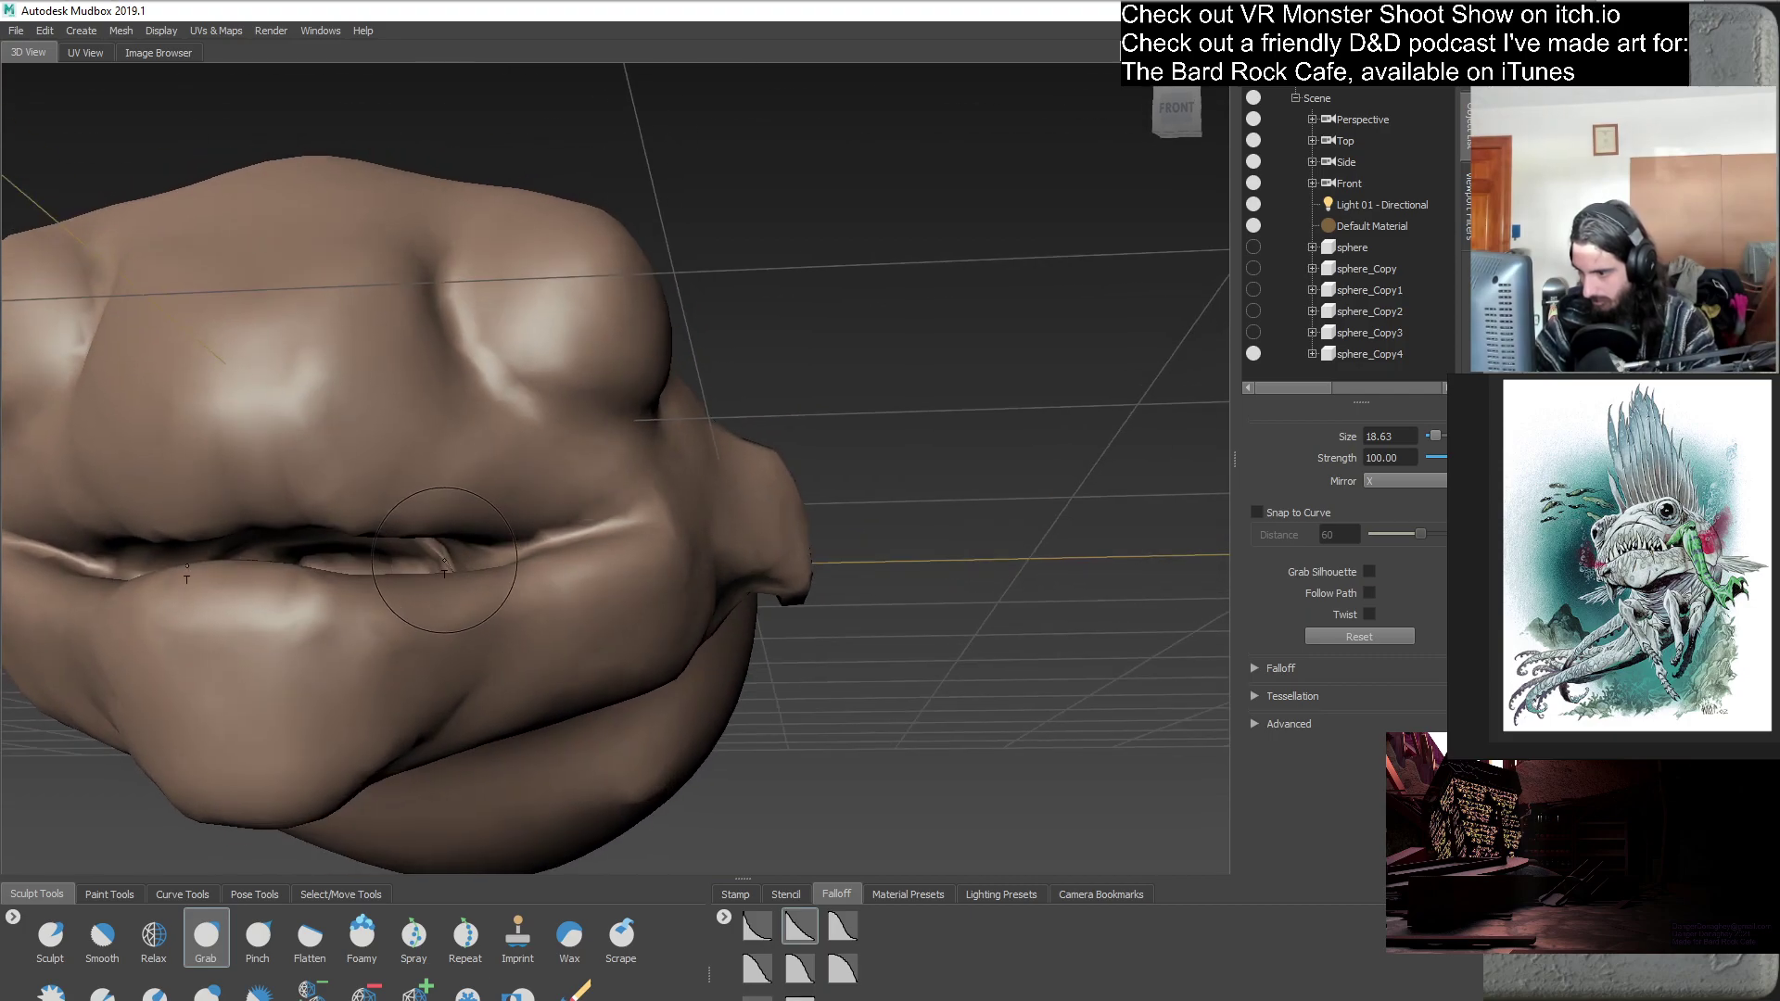
{"action": "left_click_drag", "start_coordinate": [445, 562], "coordinate": [508, 547], "text": "alt"}
- Duplicate sphere_Copy4 and hide it, keeping only the newest copy visible
{"action": "right_click_drag", "start_coordinate": [508, 547], "coordinate": [673, 612], "text": "alt"}
{"action": "mouse_move", "coordinate": [664, 612]}
{"action": "left_mouse_down", "text": "alt"}
{"action": "mouse_move", "coordinate": [631, 589]}
{"action": "mouse_move", "coordinate": [738, 513]}
{"action": "mouse_move", "coordinate": [1027, 437]}
{"action": "left_mouse_up", "text": "alt"}
{"action": "right_click", "coordinate": [1376, 359]}
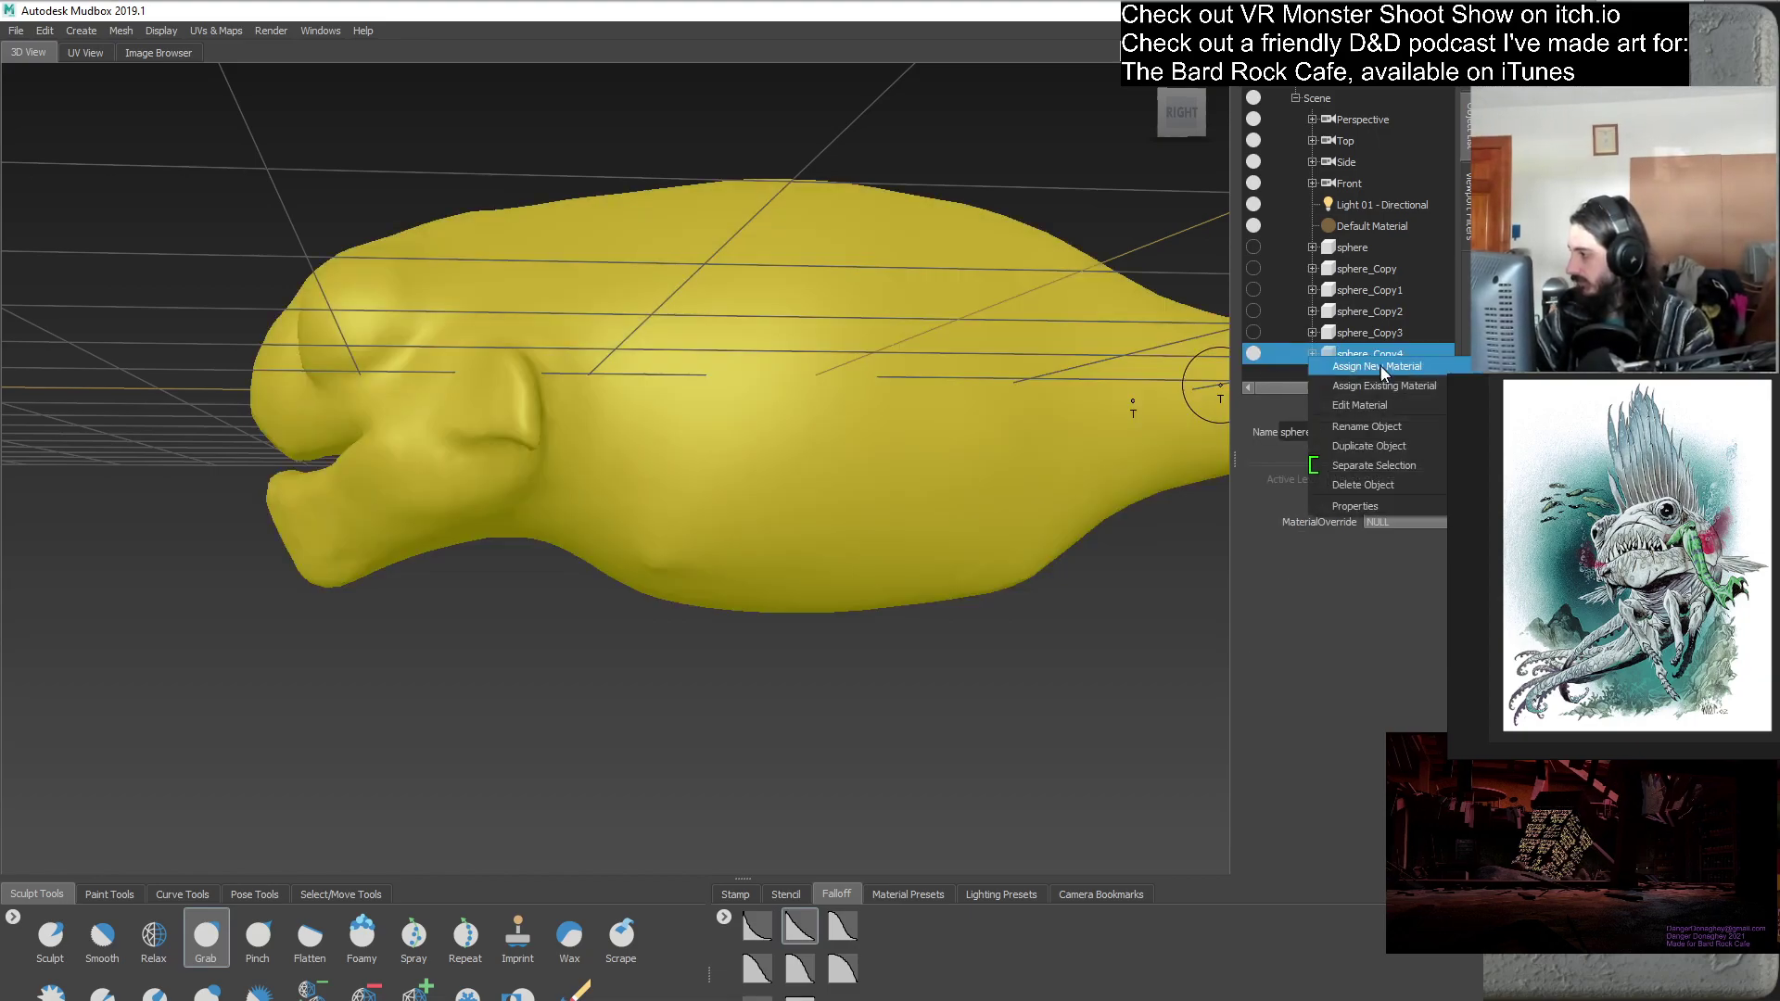
{"action": "left_click", "coordinate": [1394, 446]}
{"action": "scroll", "coordinate": [1446, 311], "scroll_direction": "down", "scroll_amount": 1}
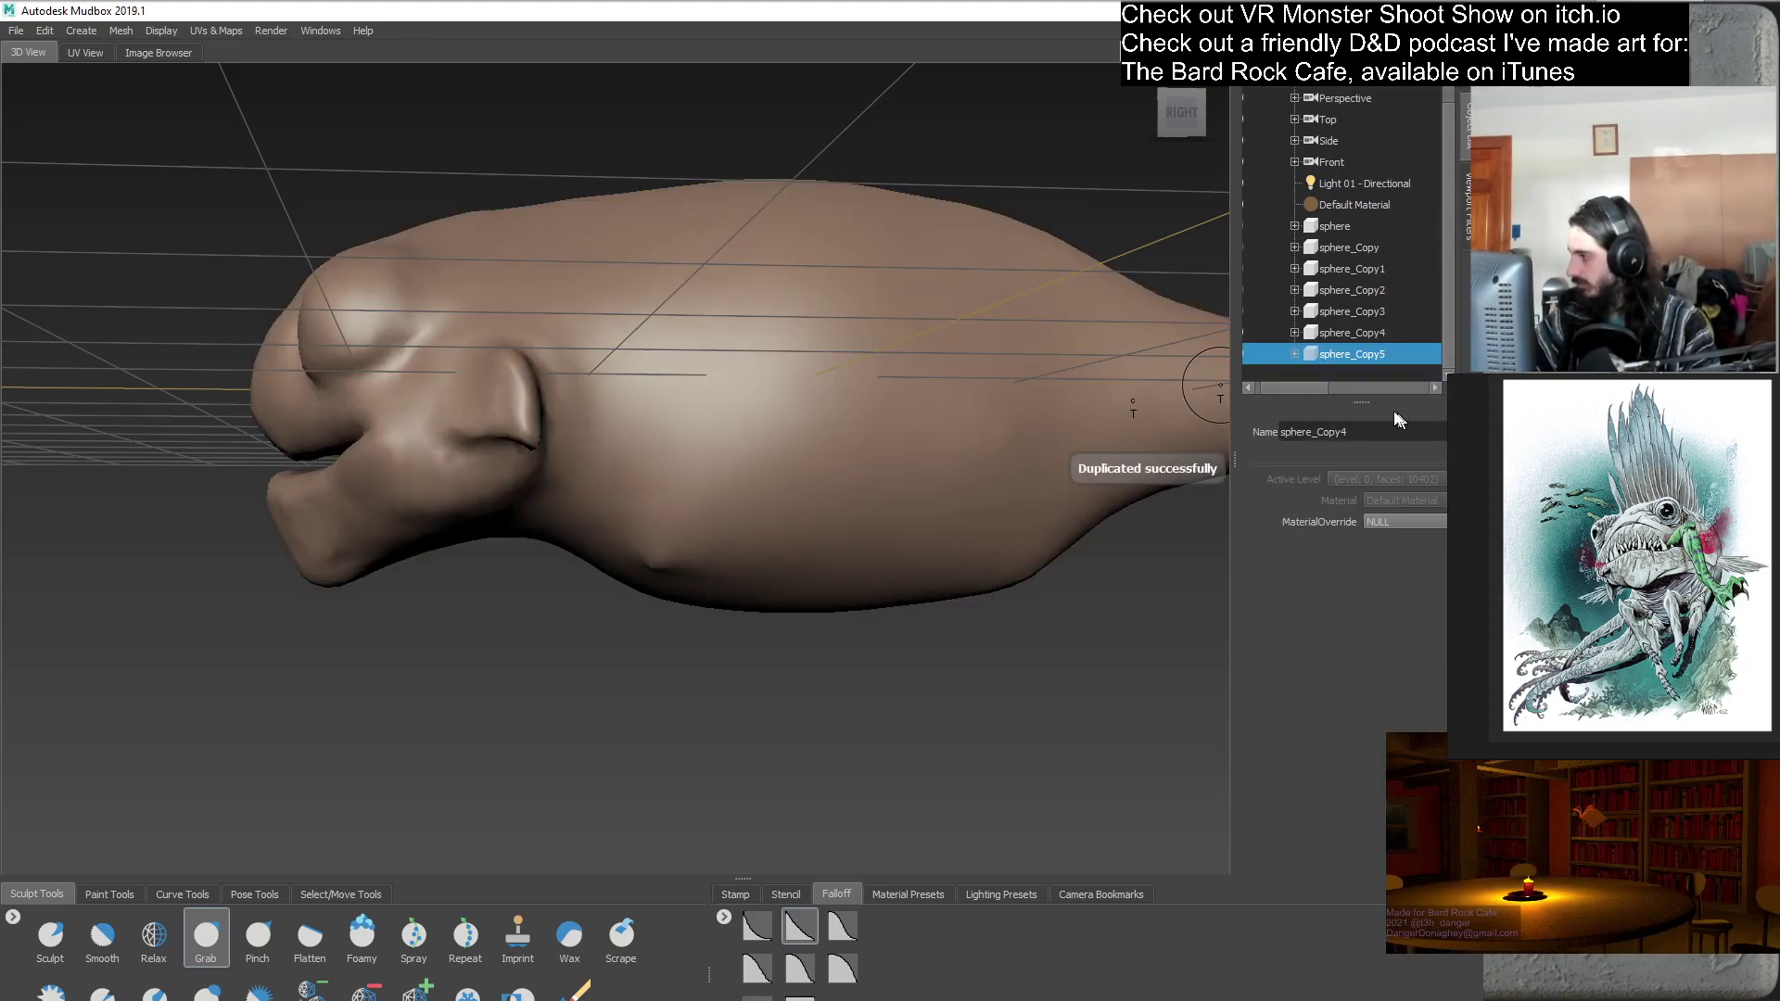
{"action": "left_click", "coordinate": [1251, 389]}
{"action": "left_click", "coordinate": [1258, 331]}
{"action": "left_click", "coordinate": [1314, 375]}
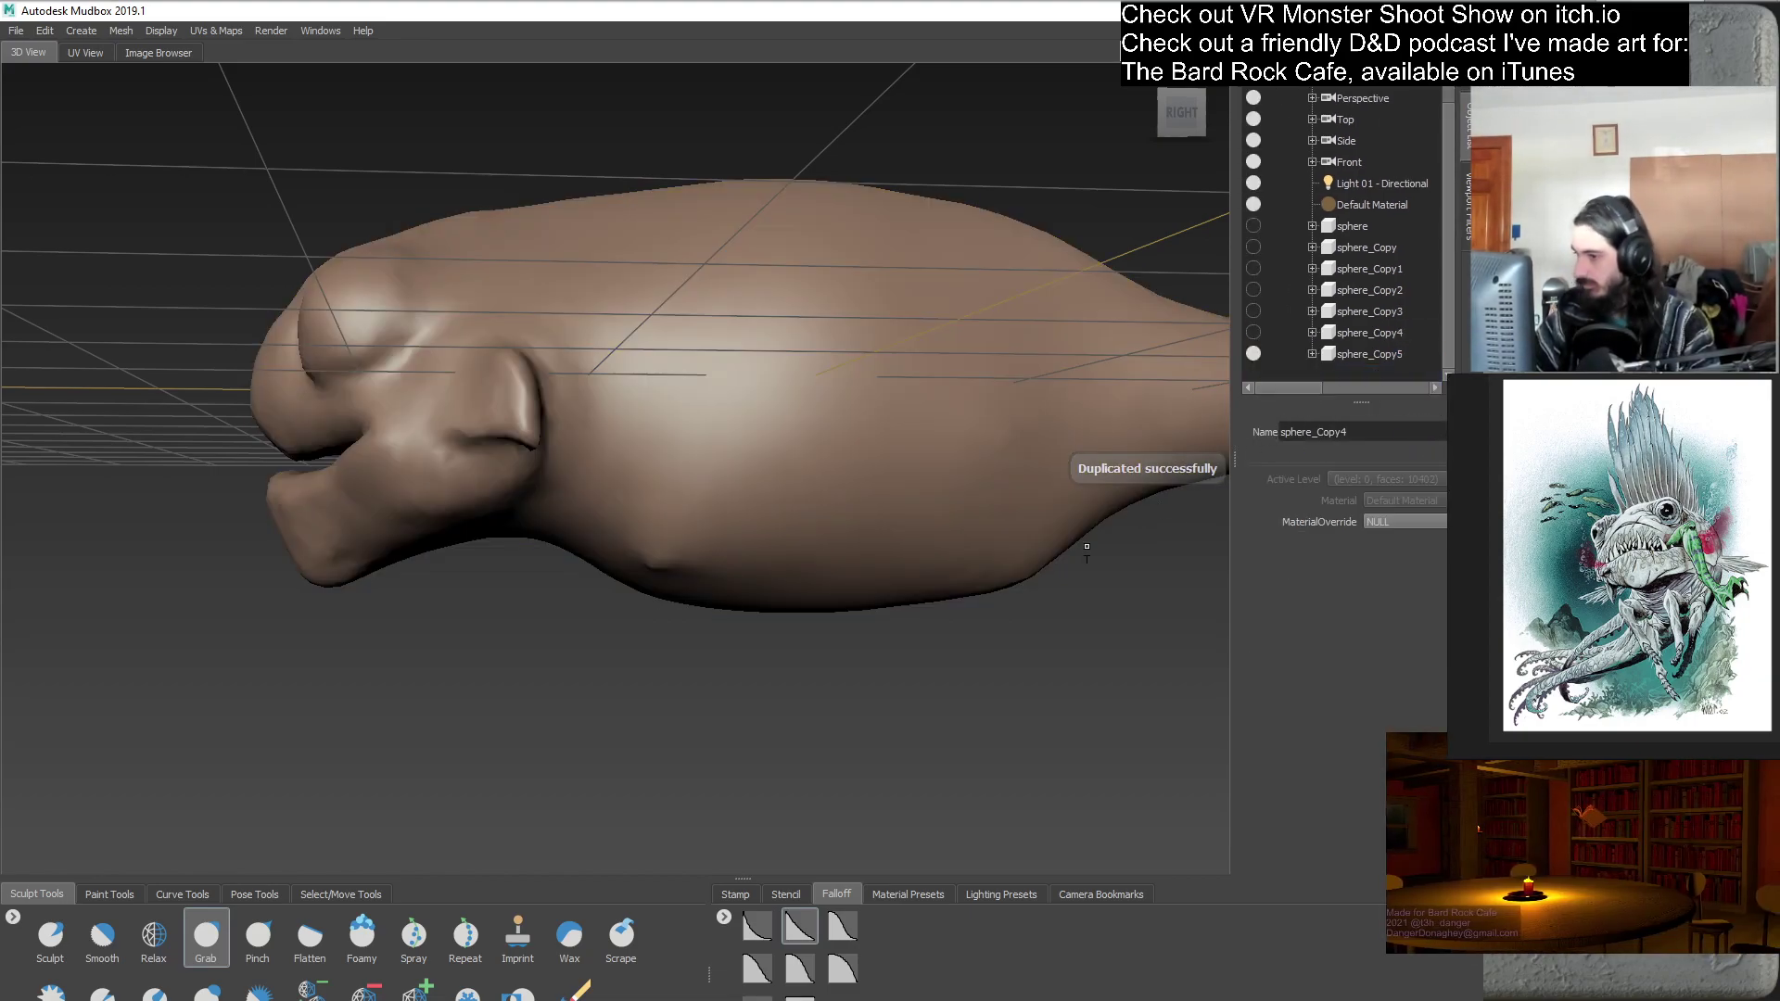
- Hollow the mirrored areas behind and below the eyes with the Grab brush, undoing one unwanted stroke
{"action": "scroll", "coordinate": [707, 274], "scroll_direction": "down", "scroll_amount": 5}
{"action": "left_click_drag", "start_coordinate": [707, 275], "coordinate": [687, 598], "text": "alt"}
{"action": "scroll", "coordinate": [761, 555], "scroll_direction": "up", "scroll_amount": 5}
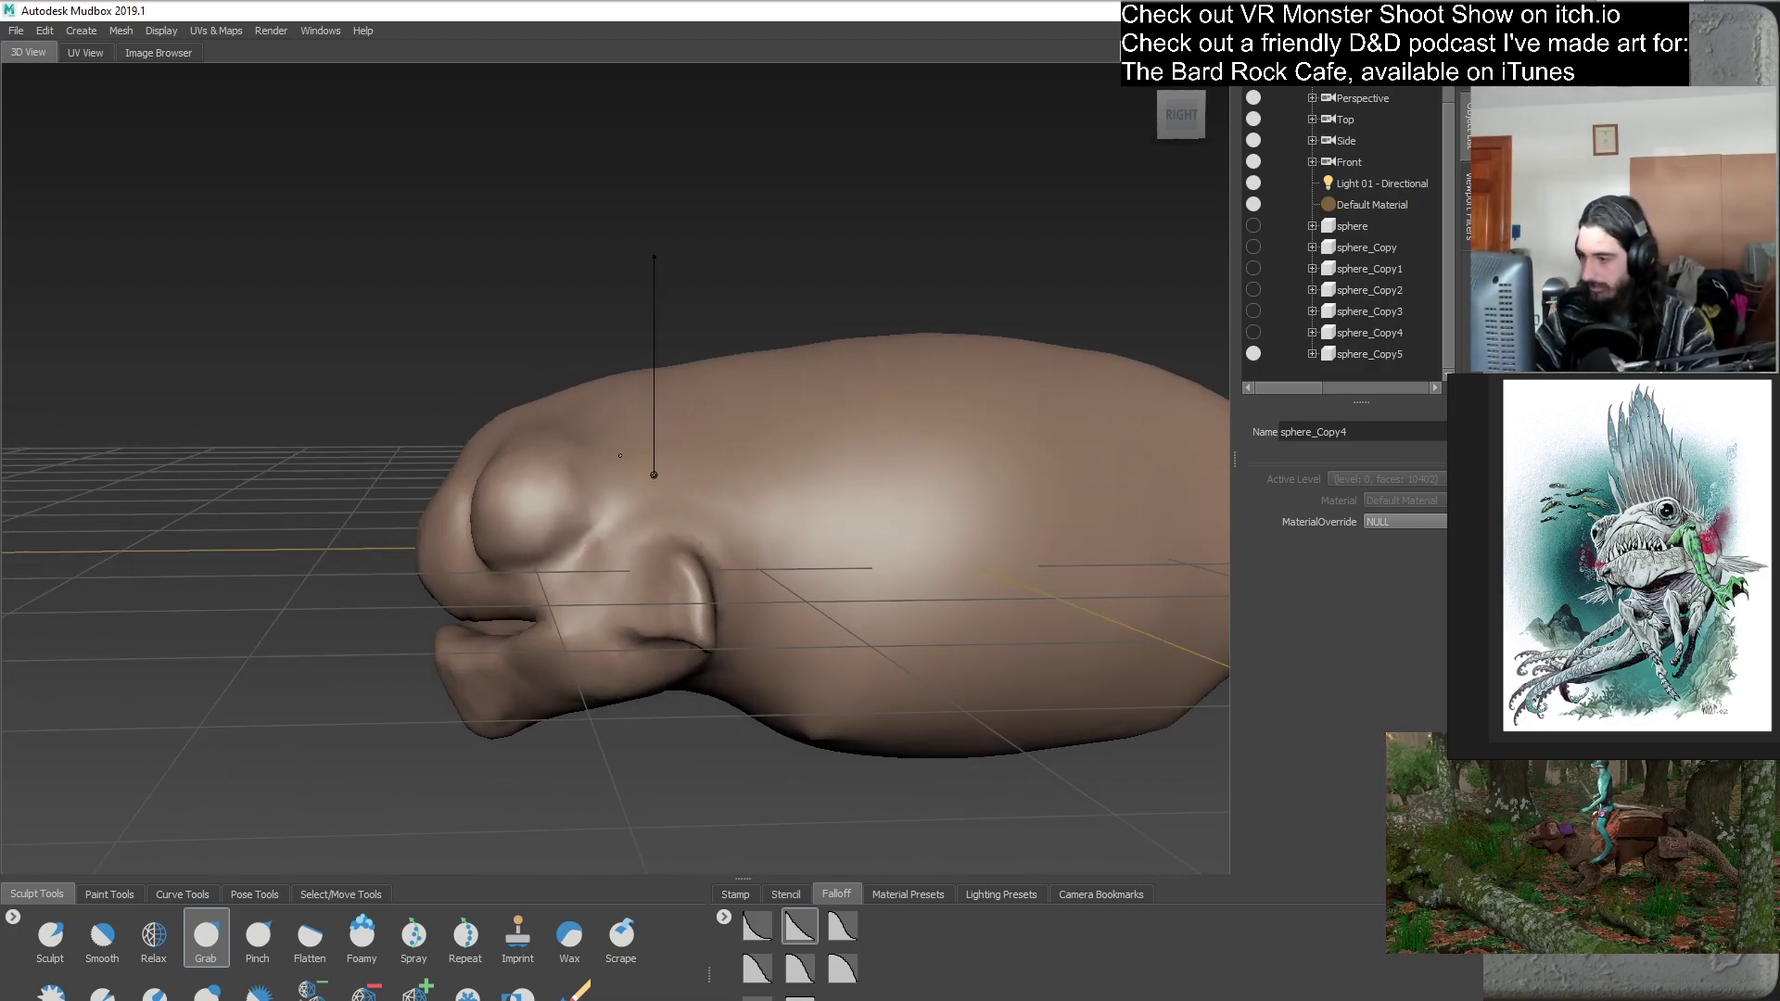
{"action": "mouse_move", "coordinate": [658, 473]}
{"action": "left_mouse_down", "text": "alt"}
{"action": "mouse_move", "coordinate": [527, 537]}
{"action": "mouse_move", "coordinate": [648, 576]}
{"action": "mouse_move", "coordinate": [669, 619]}
{"action": "left_mouse_up", "text": "alt"}
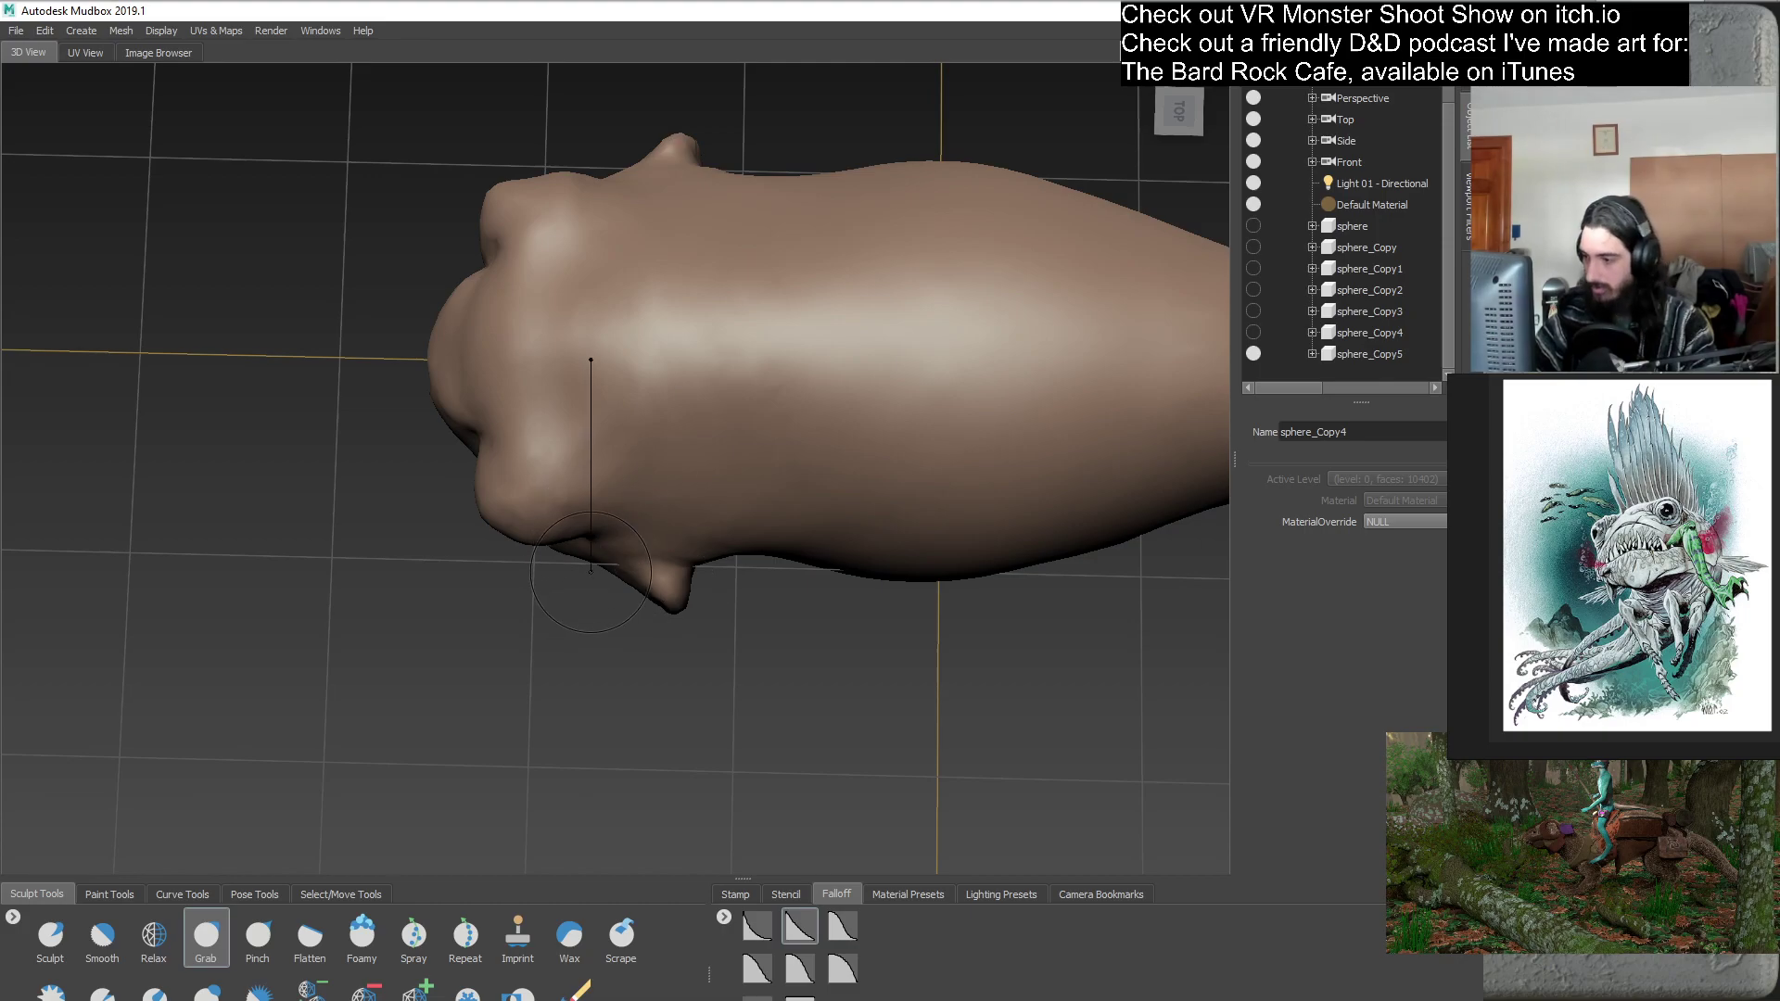
{"action": "mouse_move", "coordinate": [515, 554]}
{"action": "left_mouse_down", "text": "alt"}
{"action": "mouse_move", "coordinate": [820, 575]}
{"action": "mouse_move", "coordinate": [751, 536]}
{"action": "left_mouse_up", "text": "alt"}
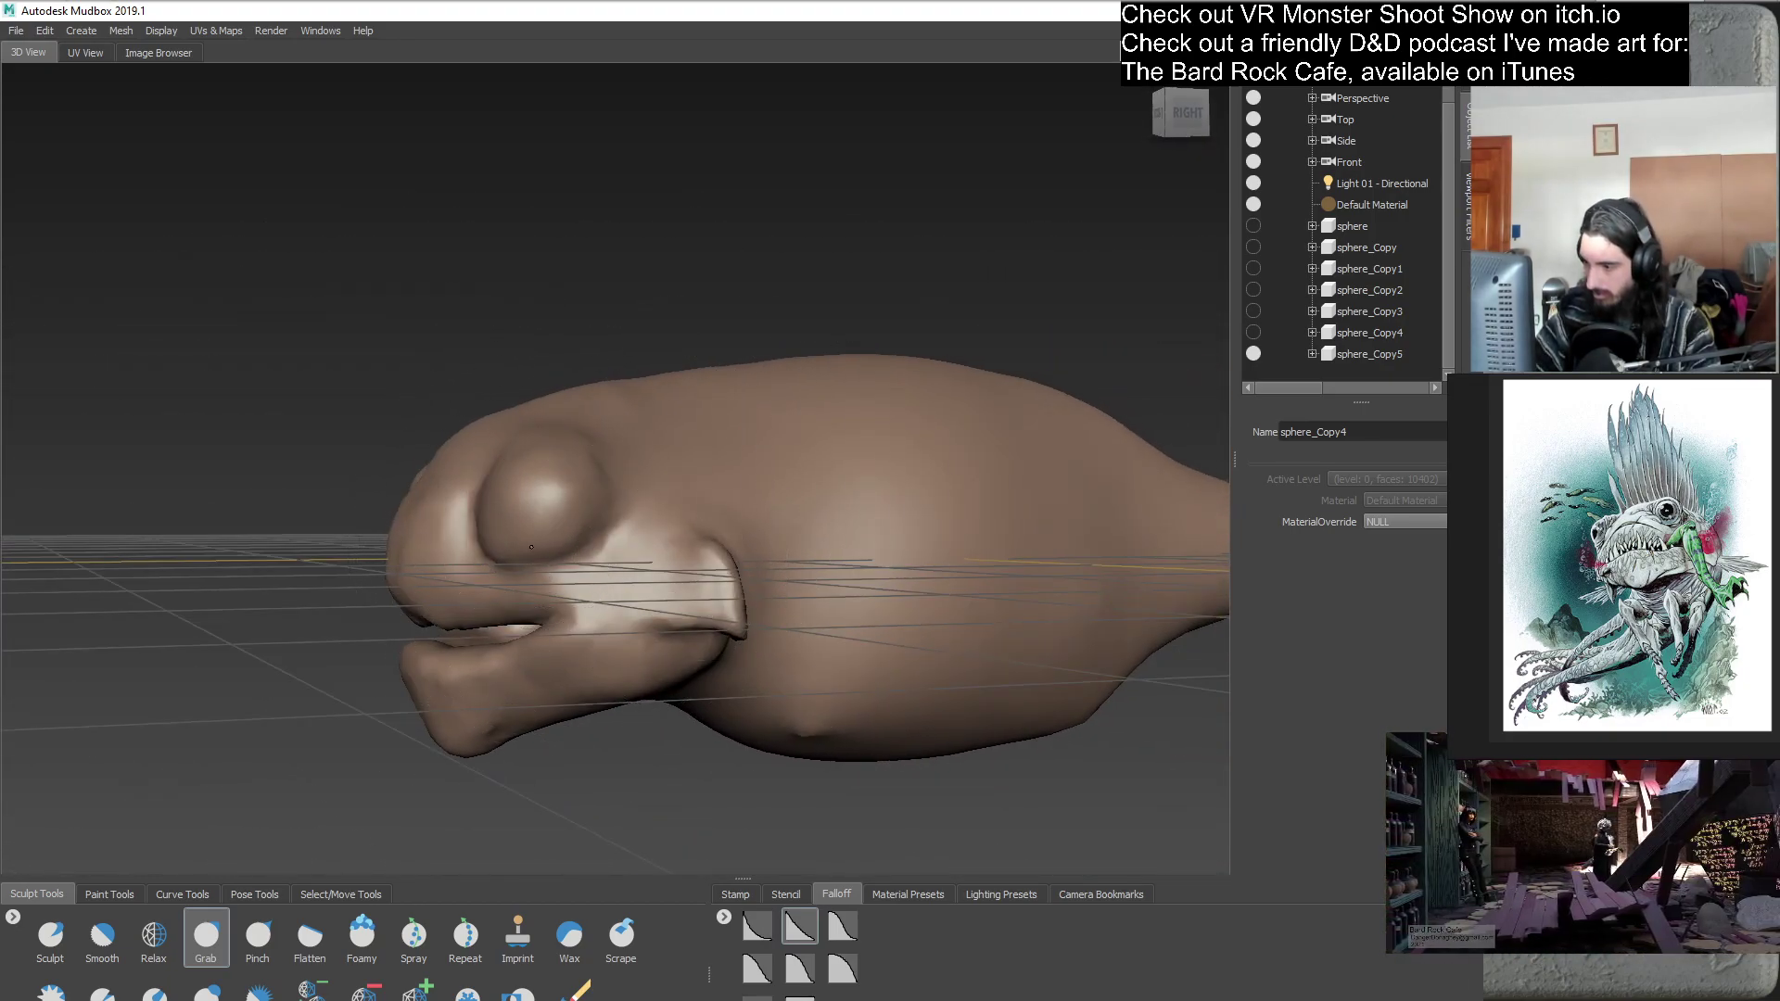
{"action": "key", "text": "ctrl+z"}
{"action": "left_click_drag", "start_coordinate": [544, 633], "coordinate": [588, 532], "text": "alt"}
{"action": "scroll", "coordinate": [604, 596], "scroll_direction": "up", "scroll_amount": 5}
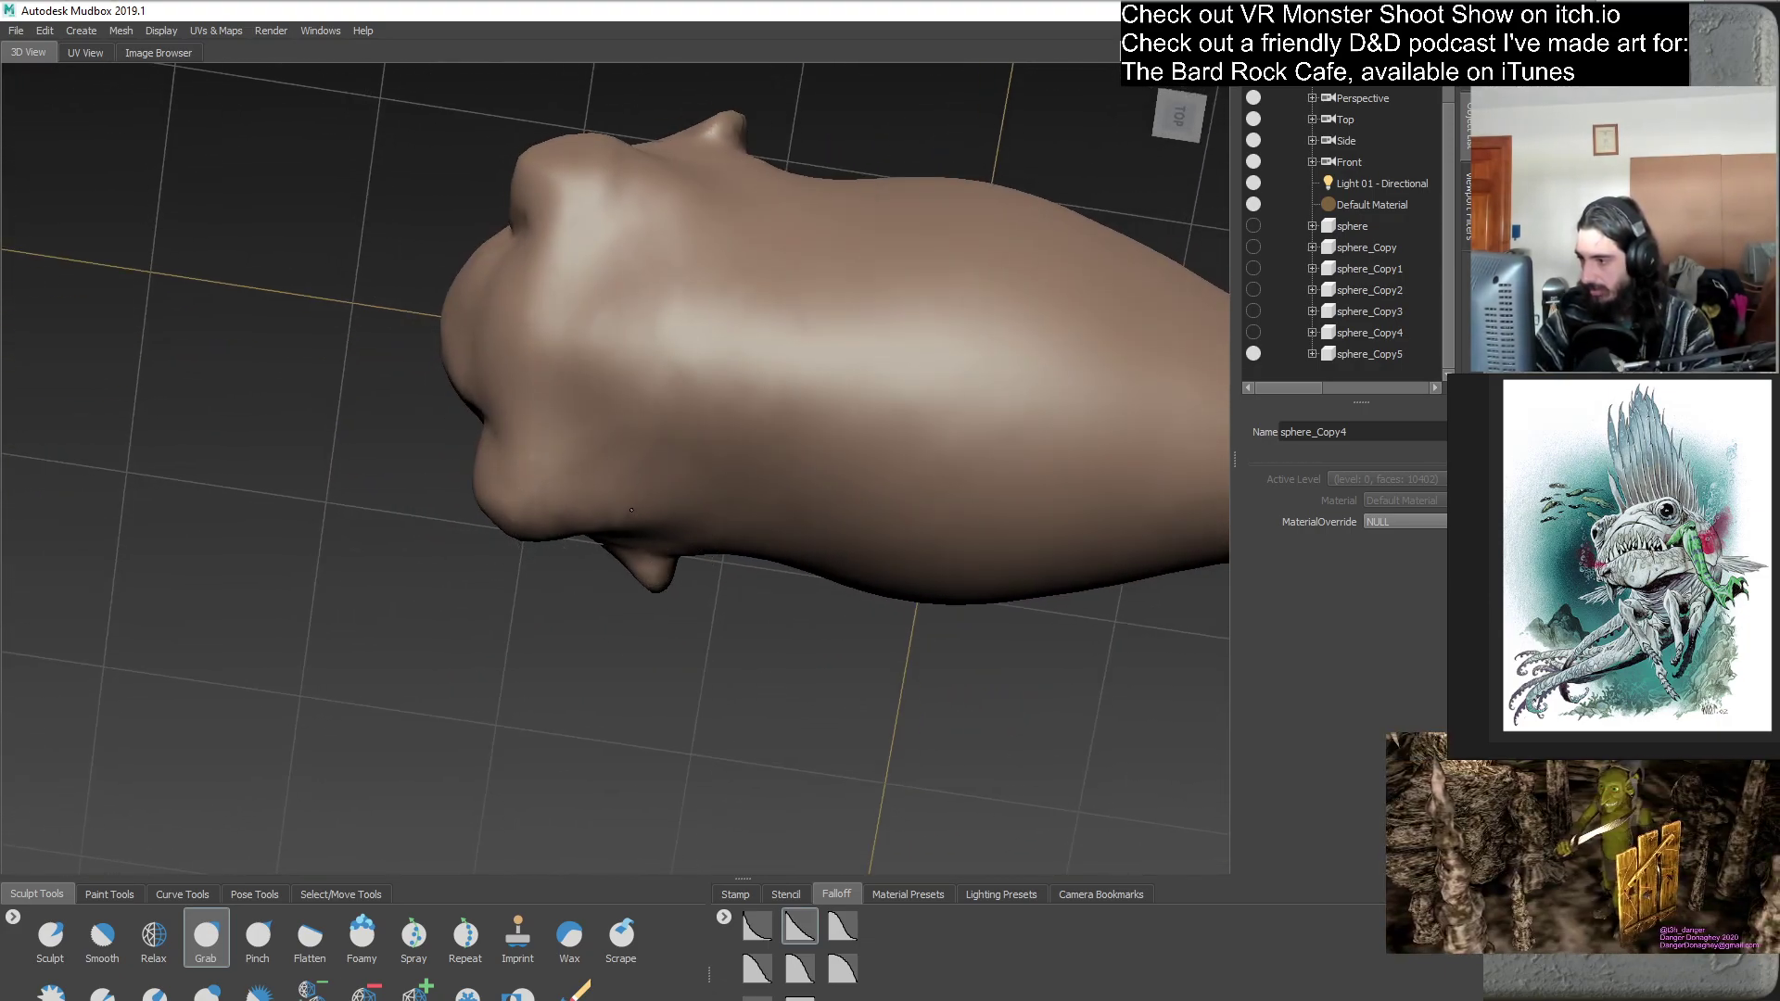
{"action": "mouse_move", "coordinate": [696, 609]}
{"action": "left_mouse_down", "text": "alt"}
{"action": "mouse_move", "coordinate": [715, 501]}
{"action": "mouse_move", "coordinate": [722, 541]}
{"action": "mouse_move", "coordinate": [609, 428]}
{"action": "mouse_move", "coordinate": [628, 521]}
{"action": "mouse_move", "coordinate": [693, 503]}
{"action": "mouse_move", "coordinate": [714, 464]}
{"action": "left_mouse_up", "text": "alt"}
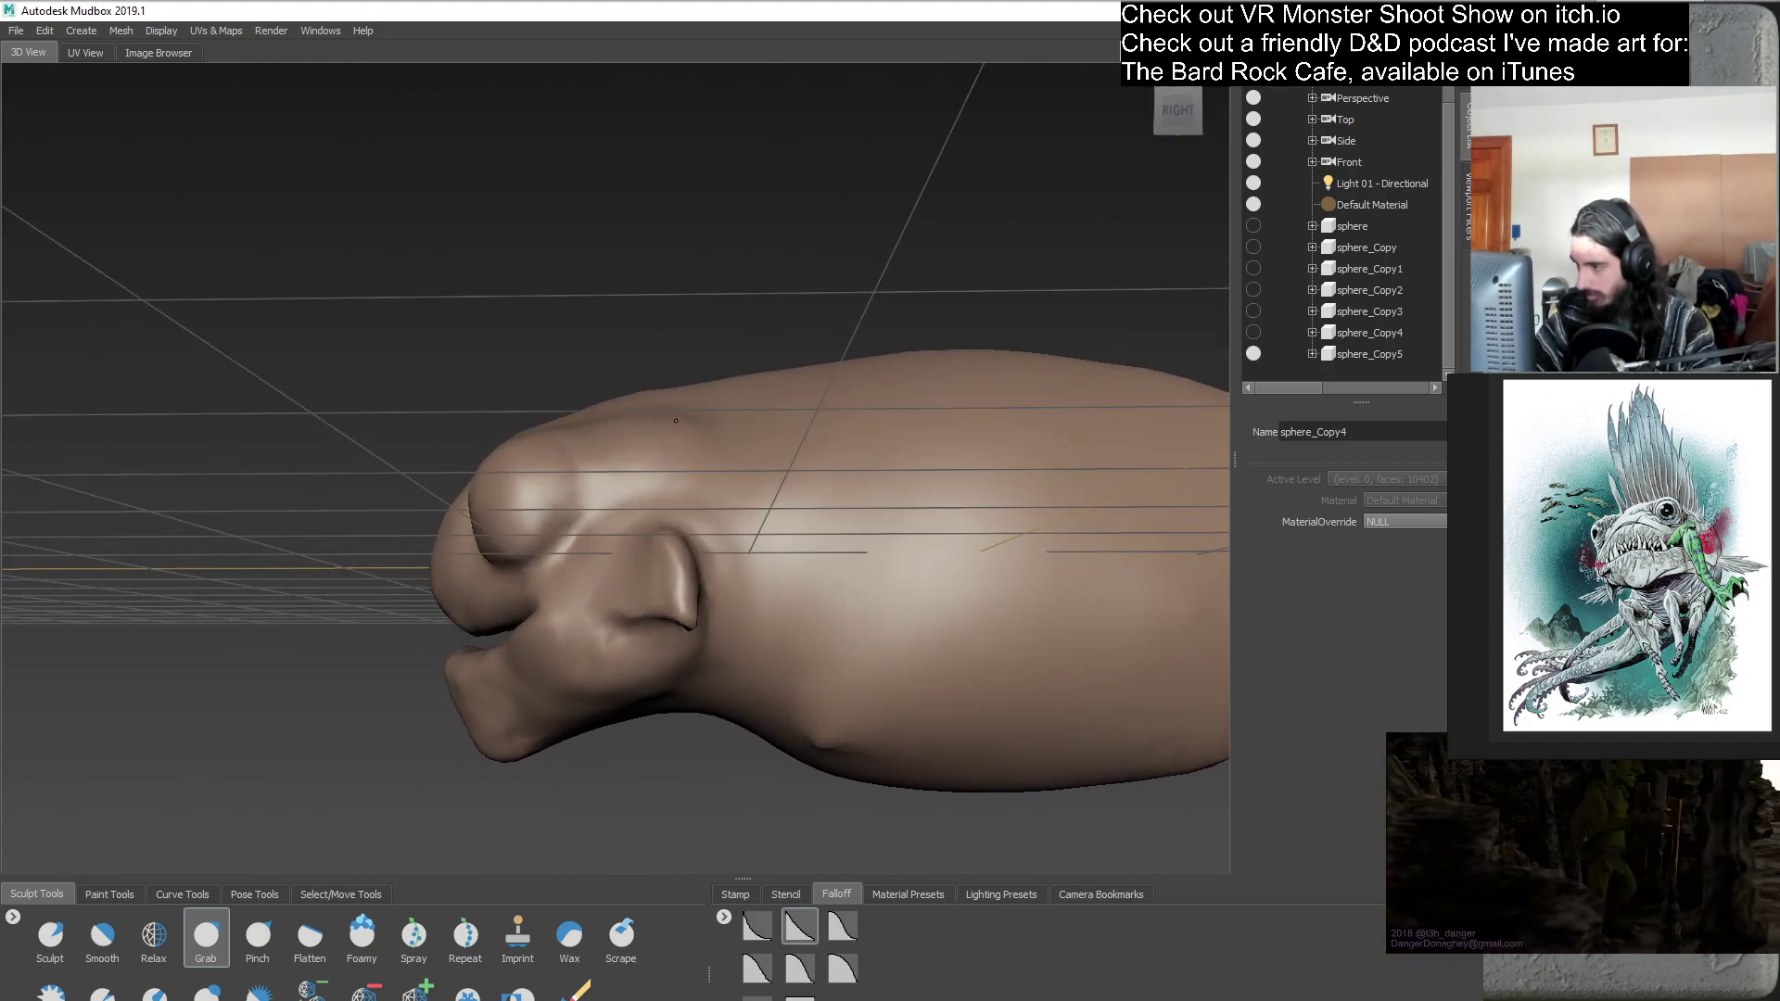
- Duplicate sphere_Copy5 and hide it so that only the latest copy is shown
{"action": "left_click_drag", "start_coordinate": [685, 552], "coordinate": [1003, 460], "text": "alt"}
{"action": "left_click", "coordinate": [1357, 353]}
{"action": "right_click", "coordinate": [1309, 353]}
{"action": "left_click", "coordinate": [1392, 437]}
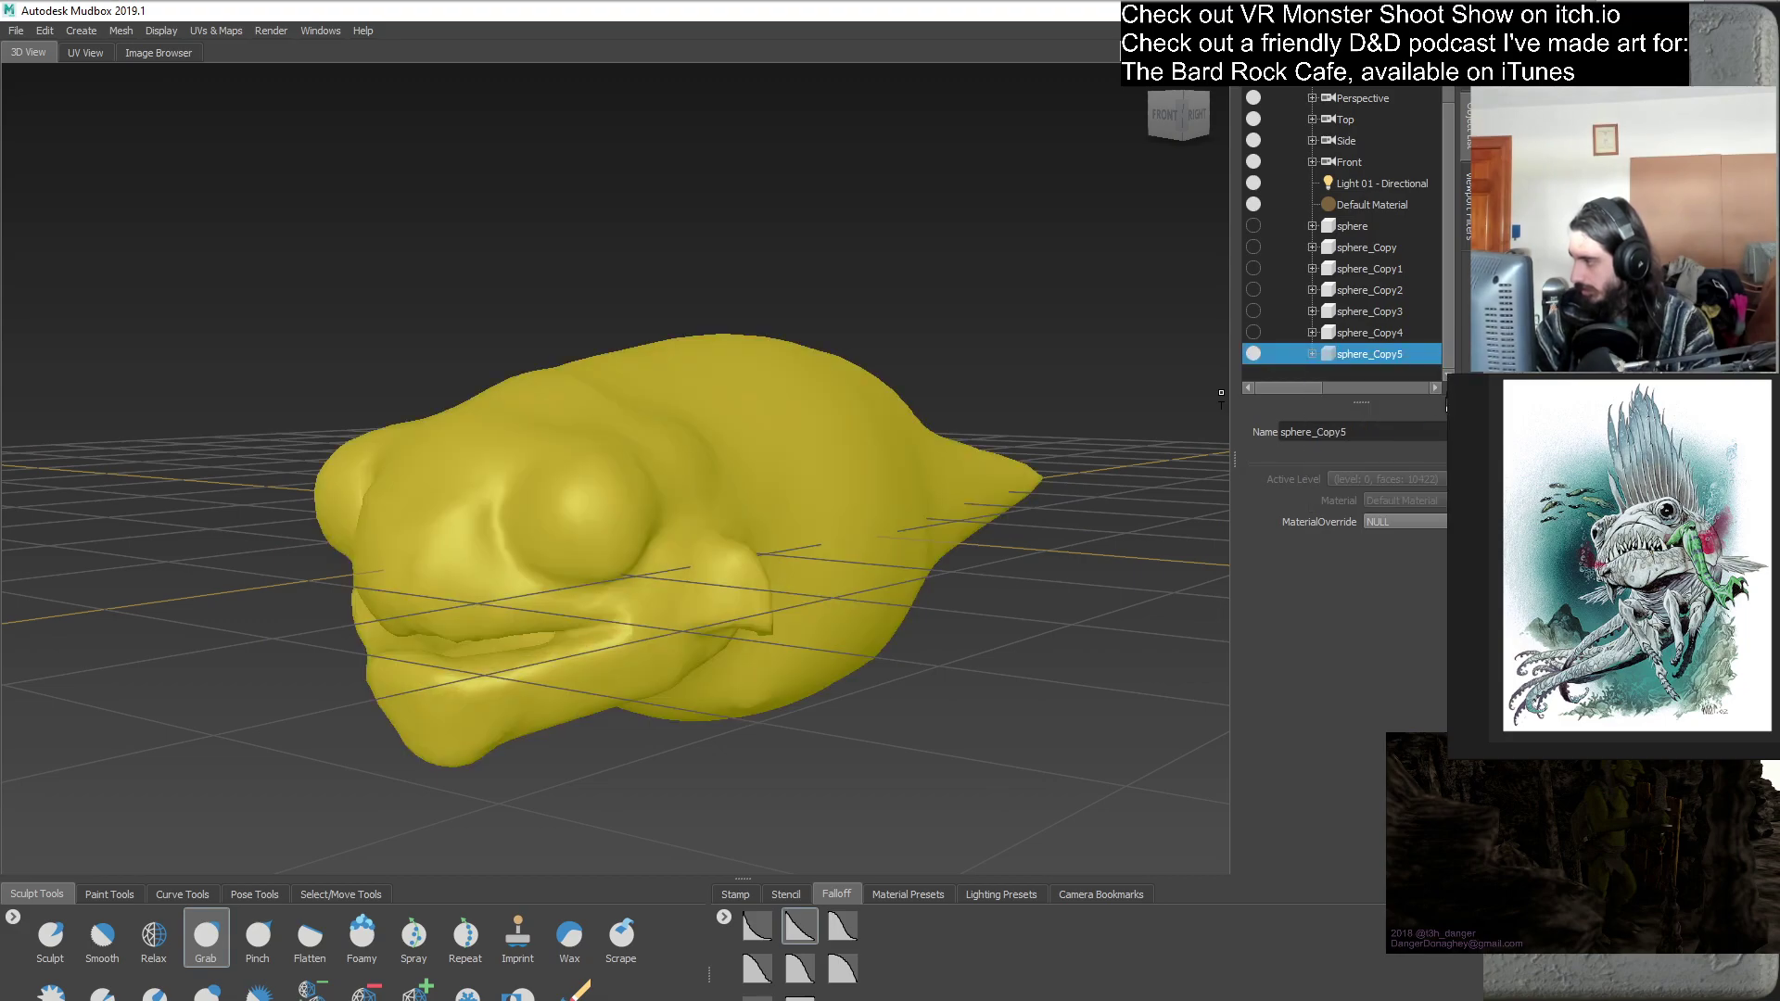
{"action": "left_click_drag", "start_coordinate": [1449, 342], "coordinate": [1448, 366]}
{"action": "left_click_drag", "start_coordinate": [1308, 386], "coordinate": [1286, 385]}
{"action": "left_click", "coordinate": [1252, 334]}
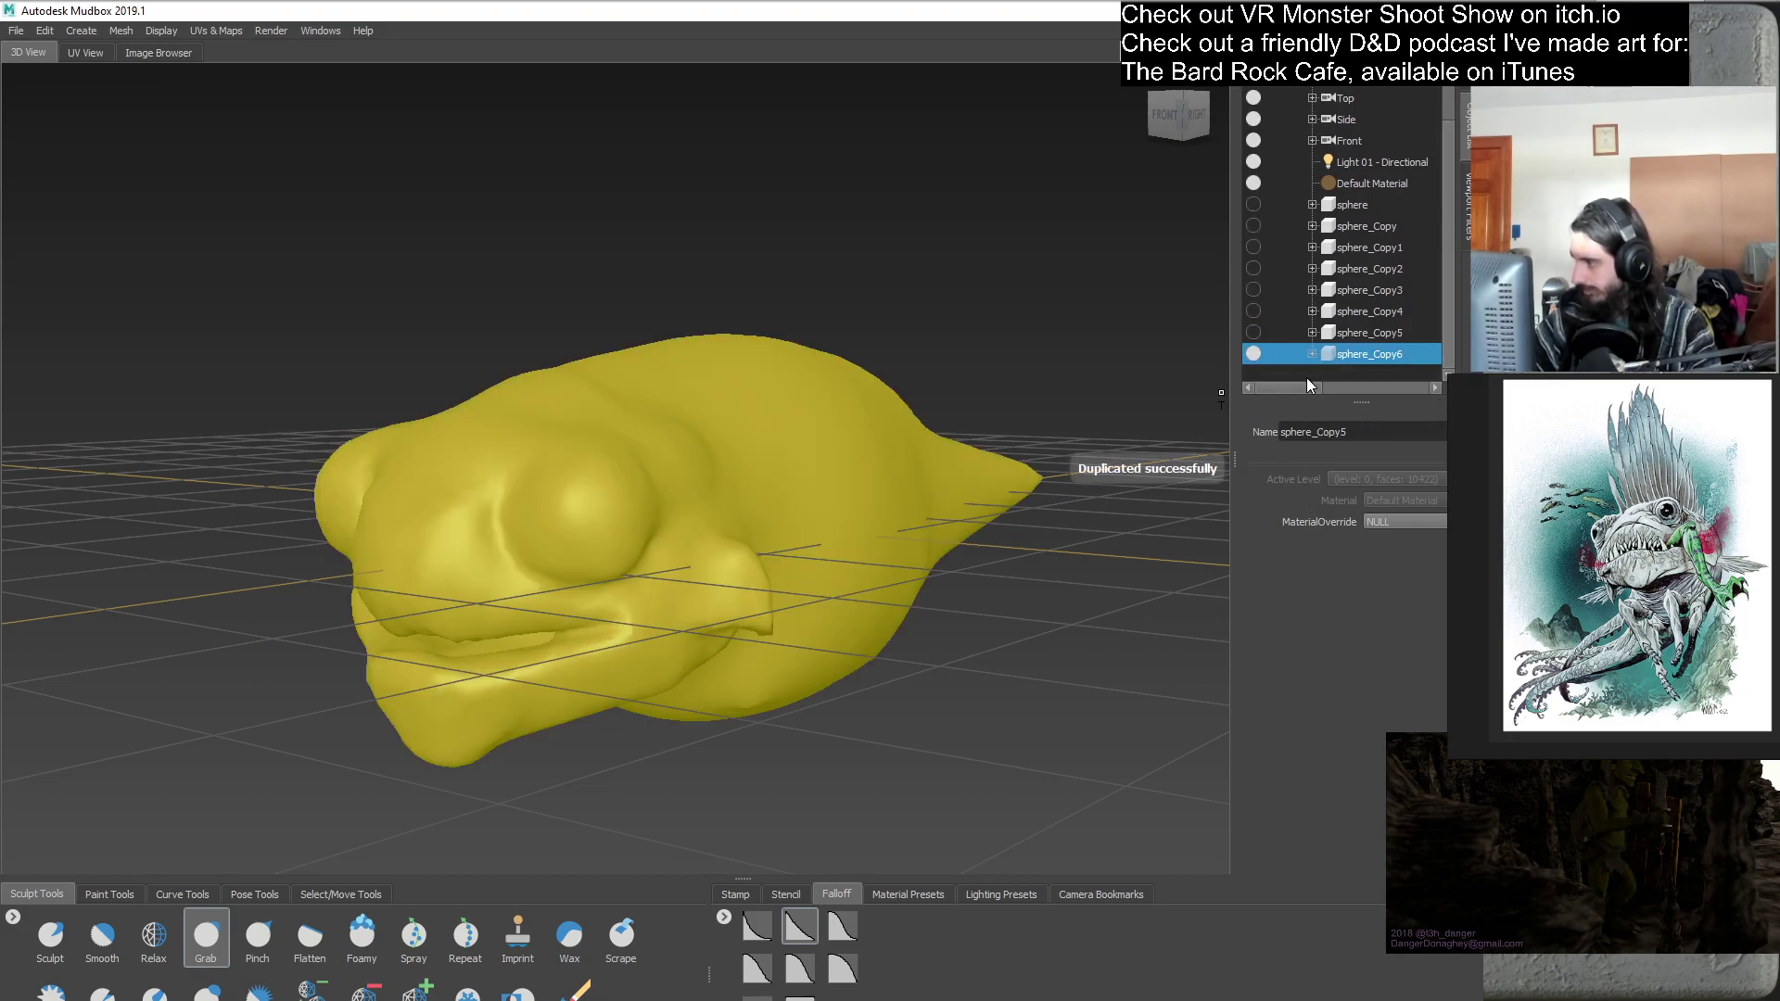
{"action": "left_click", "coordinate": [1306, 375]}
- Examine the head, mouth, eyes and body from the front, side and a distance with the Grab brush at size 68.69
{"action": "left_click_drag", "start_coordinate": [983, 576], "coordinate": [735, 517], "text": "alt"}
{"action": "left_click_drag", "start_coordinate": [927, 593], "coordinate": [984, 561], "text": "alt"}
{"action": "right_click_drag", "start_coordinate": [984, 560], "coordinate": [842, 608], "text": "alt"}
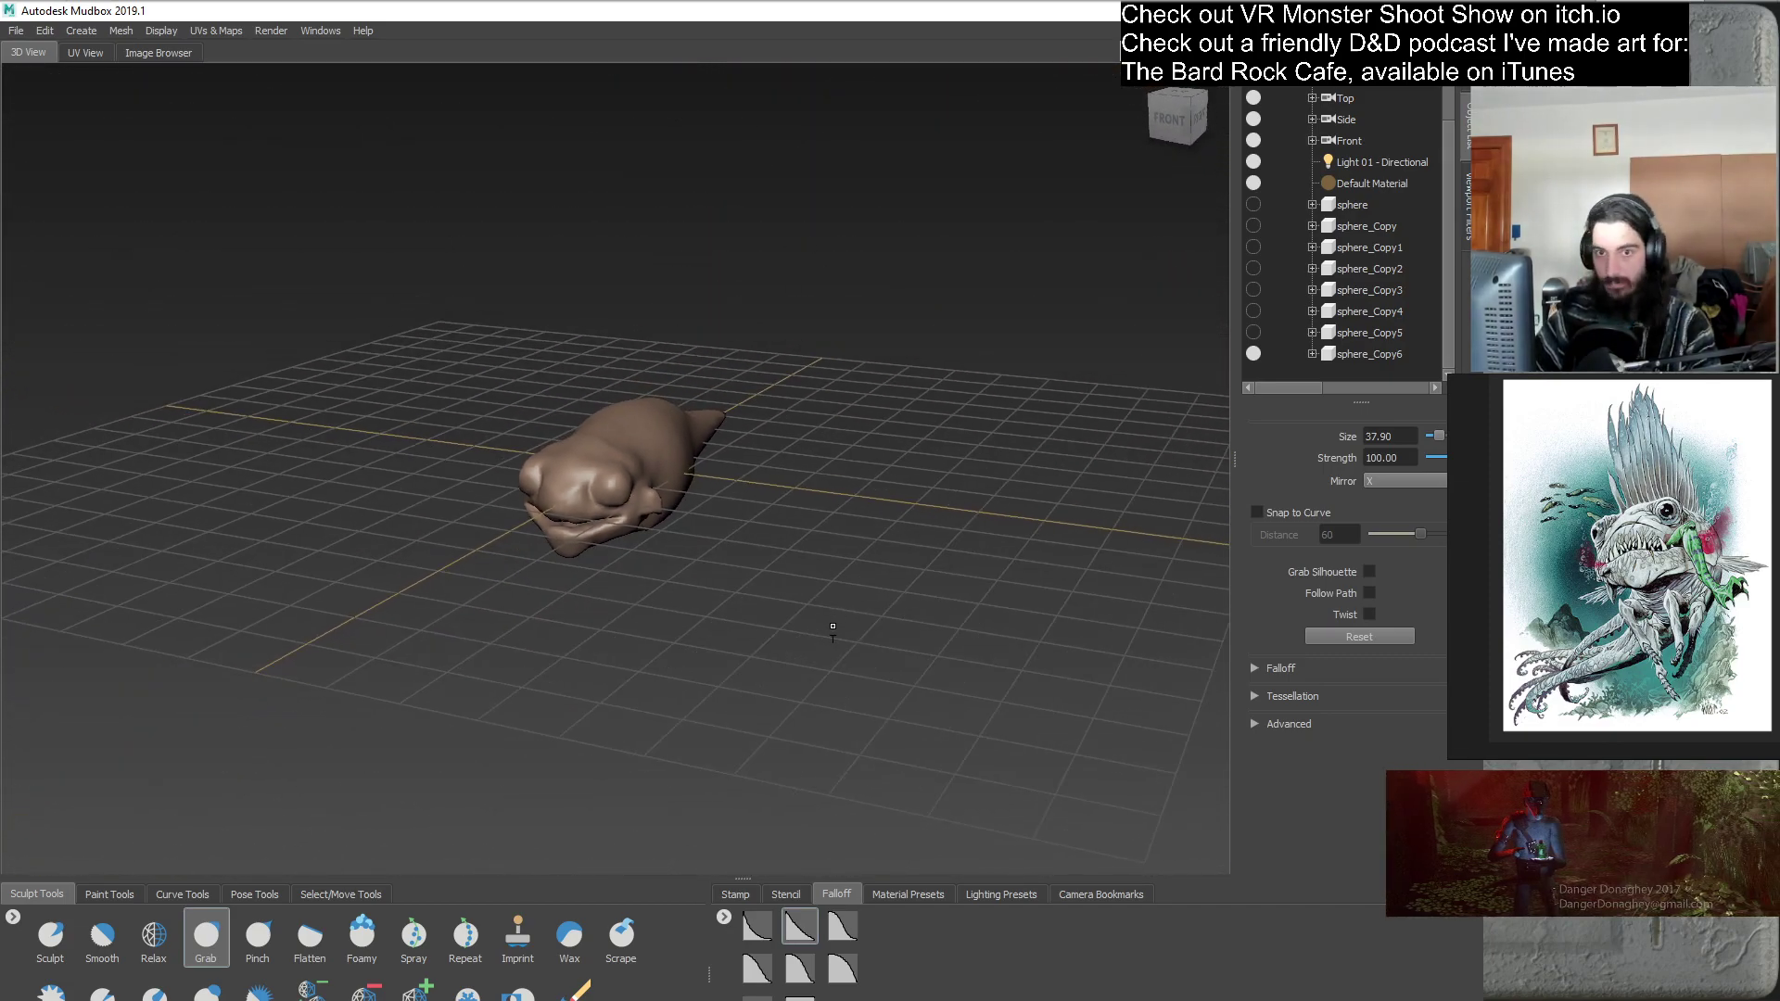
{"action": "left_click_drag", "start_coordinate": [826, 630], "coordinate": [898, 597], "text": "alt"}
{"action": "right_click_drag", "start_coordinate": [898, 597], "coordinate": [963, 539], "text": "alt"}
{"action": "left_click_drag", "start_coordinate": [963, 538], "coordinate": [786, 561], "text": "alt"}
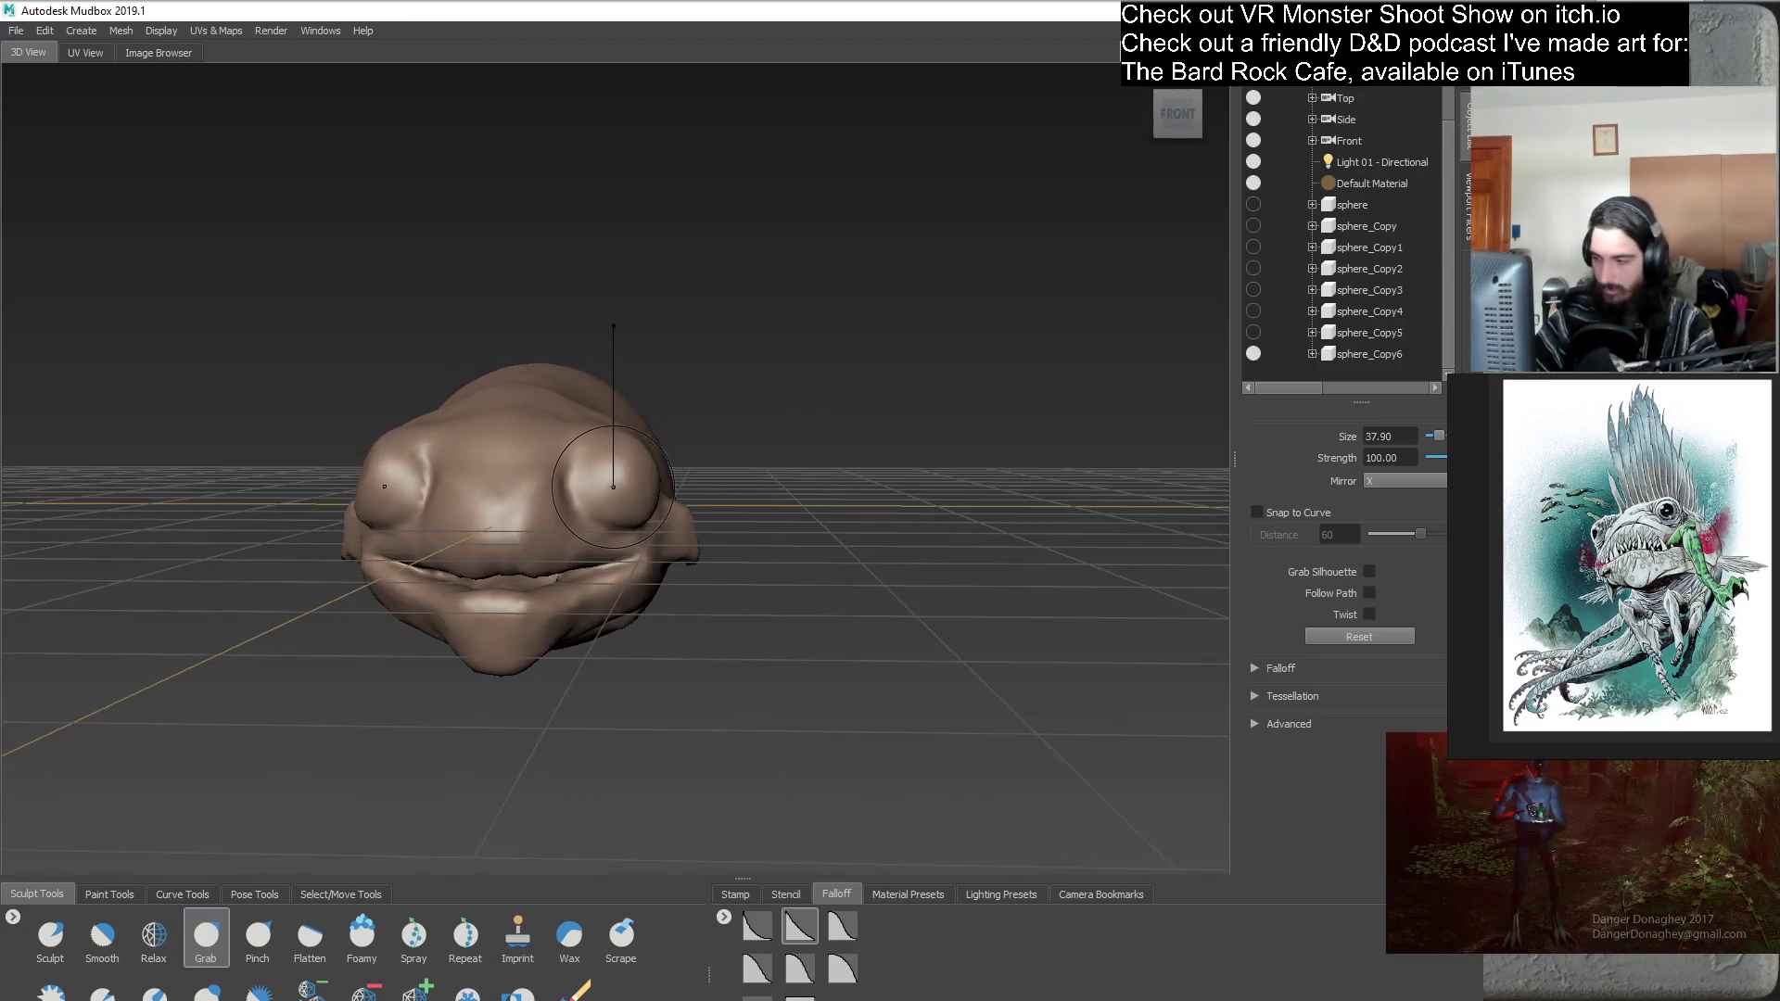
{"action": "left_click_drag", "start_coordinate": [629, 463], "coordinate": [643, 607], "text": "alt"}
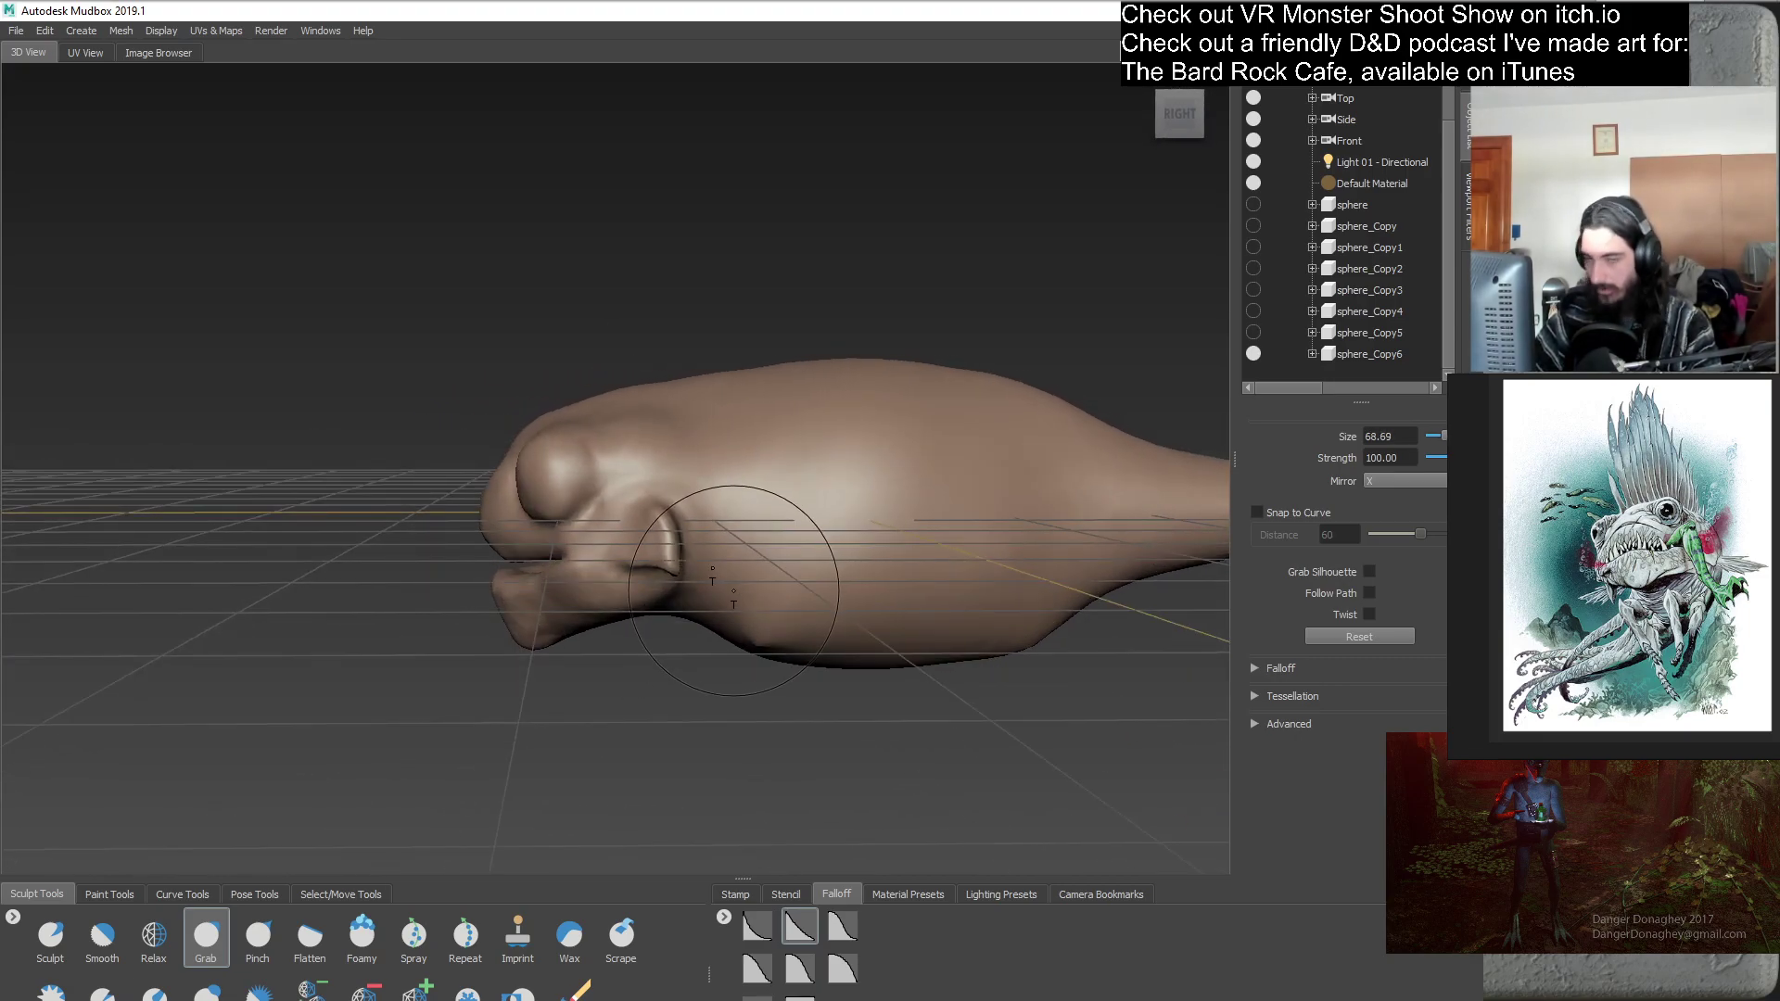
{"action": "right_click_drag", "start_coordinate": [728, 593], "coordinate": [750, 498], "text": "alt"}
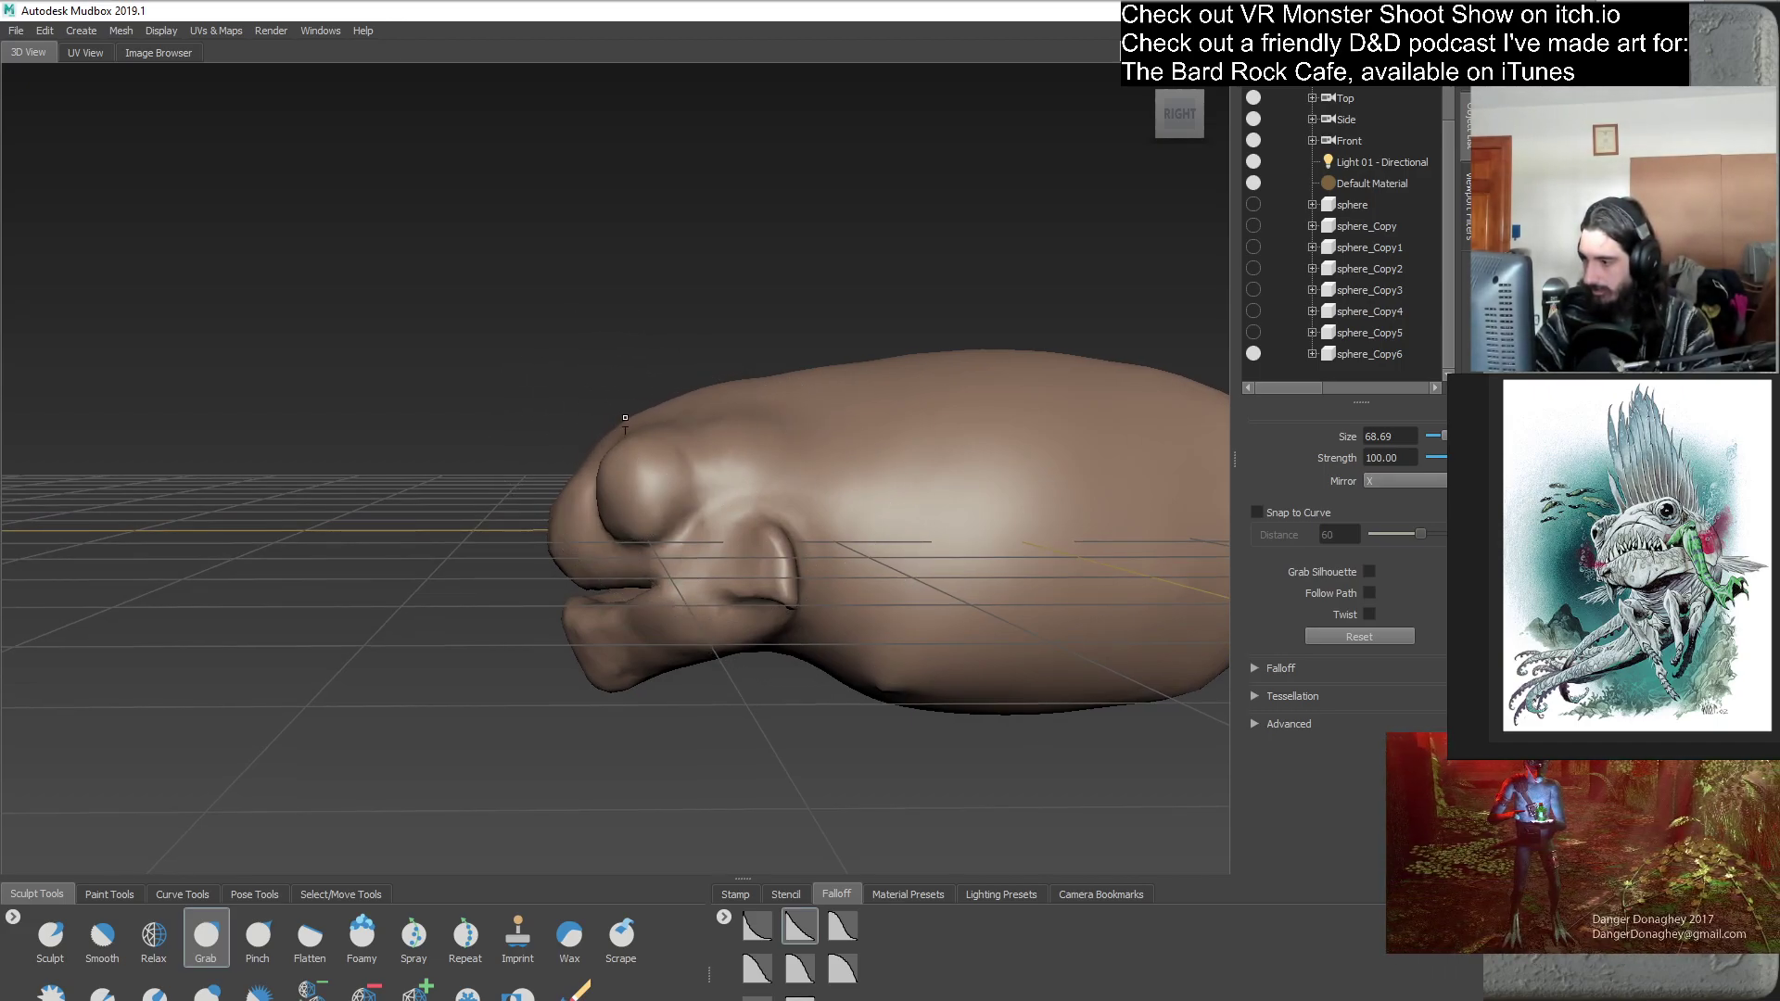
{"action": "left_click_drag", "start_coordinate": [683, 428], "coordinate": [1072, 465], "text": "alt"}
- Duplicate sphere_Copy6 and hide it so that only the new copy is shown
{"action": "right_click", "coordinate": [1360, 354]}
{"action": "left_click", "coordinate": [1392, 419]}
{"action": "left_click_drag", "start_coordinate": [1317, 391], "coordinate": [1291, 390]}
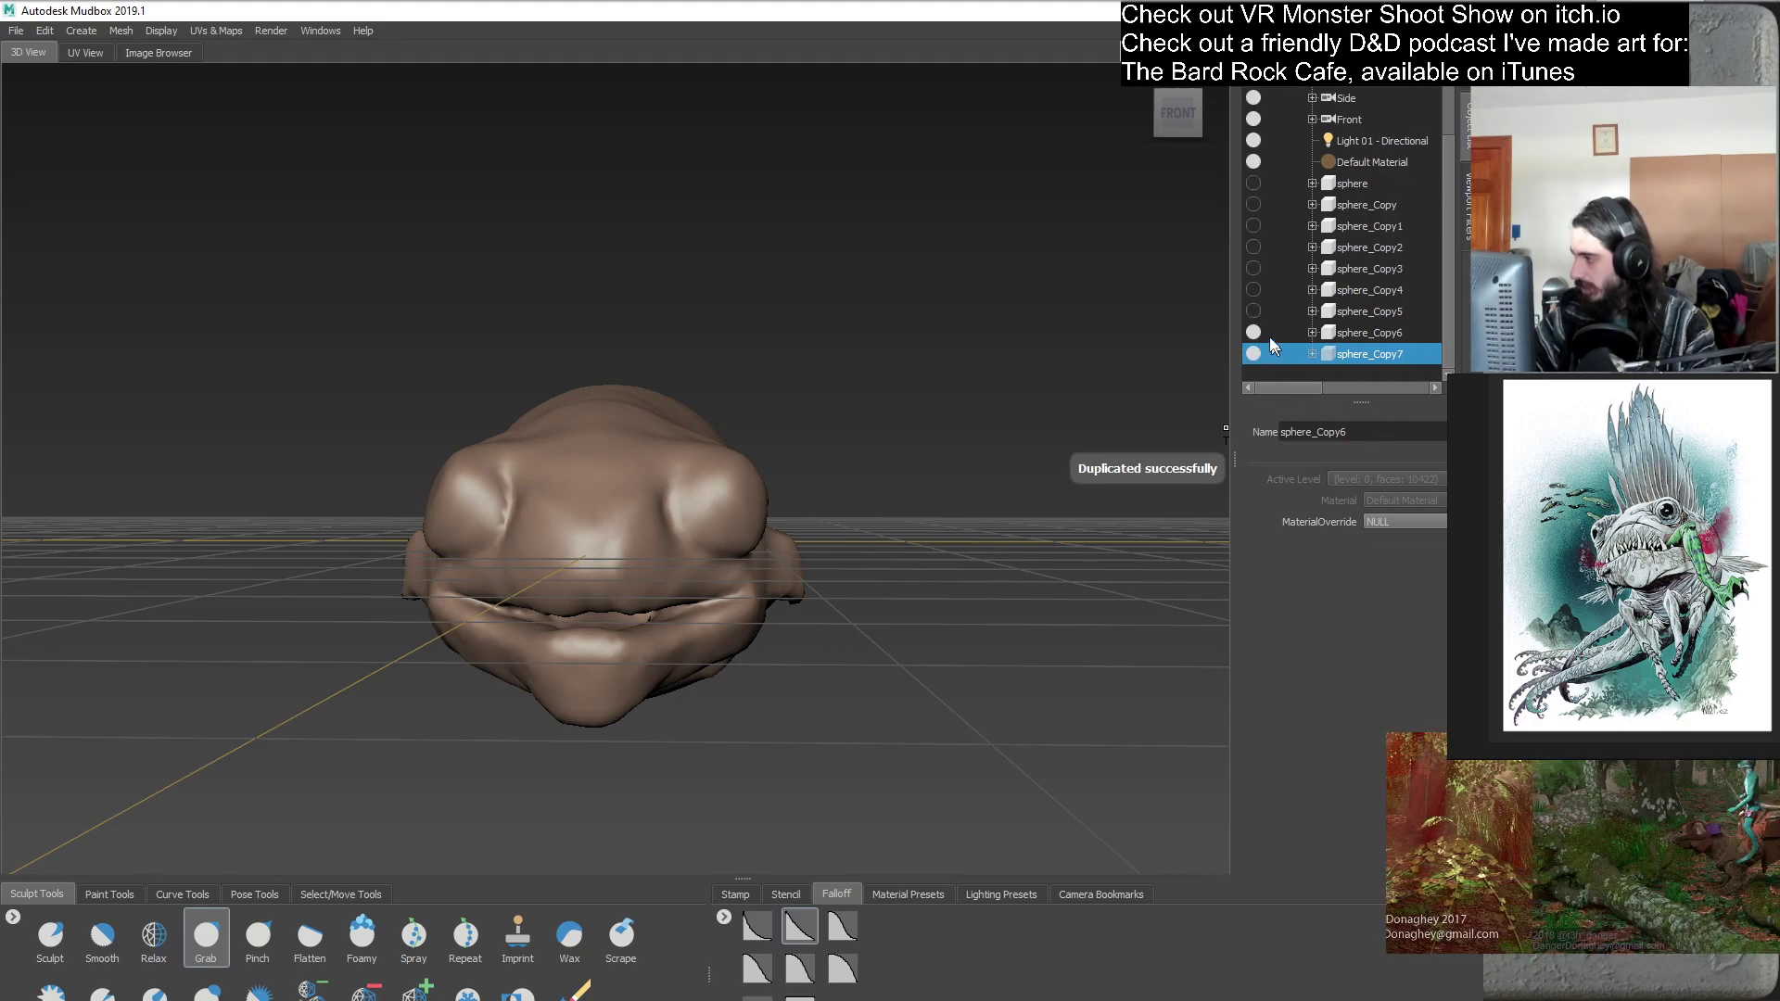
- Save the scene as the Mudbox file Morkoth_start in the MudboxRando_2023 folder
{"action": "left_click", "coordinate": [8, 28]}
{"action": "left_click", "coordinate": [136, 110]}
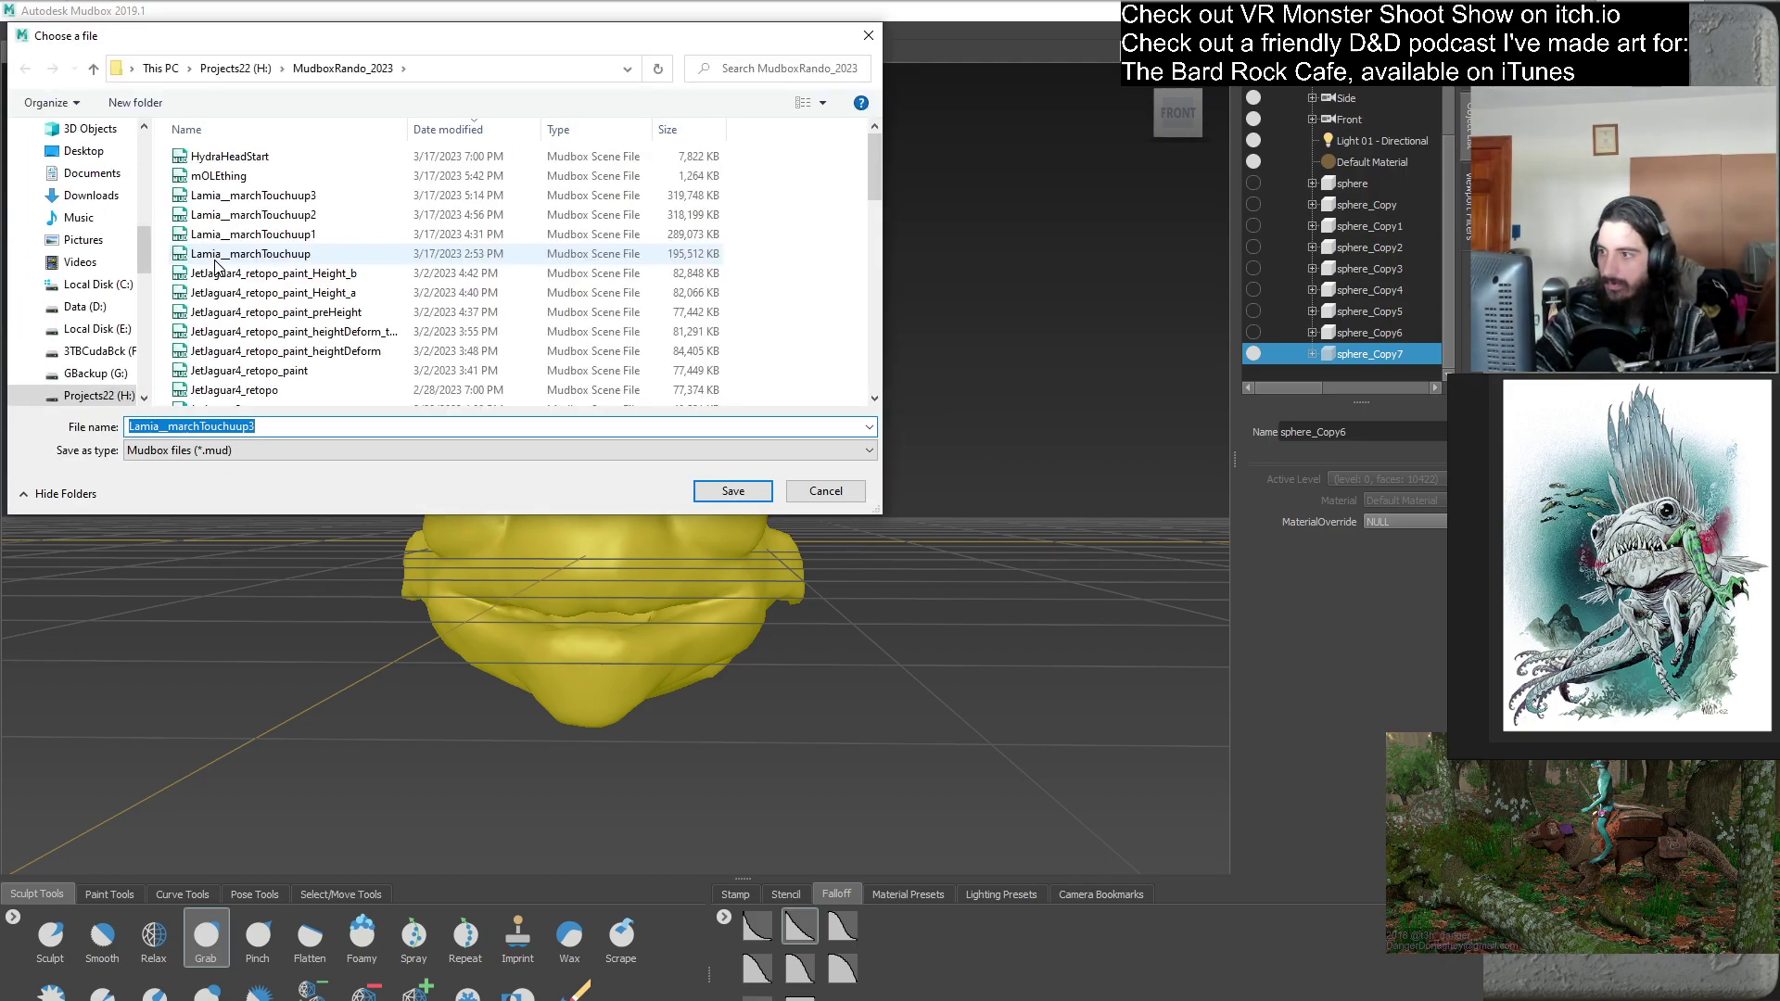
{"action": "key", "text": "End"}
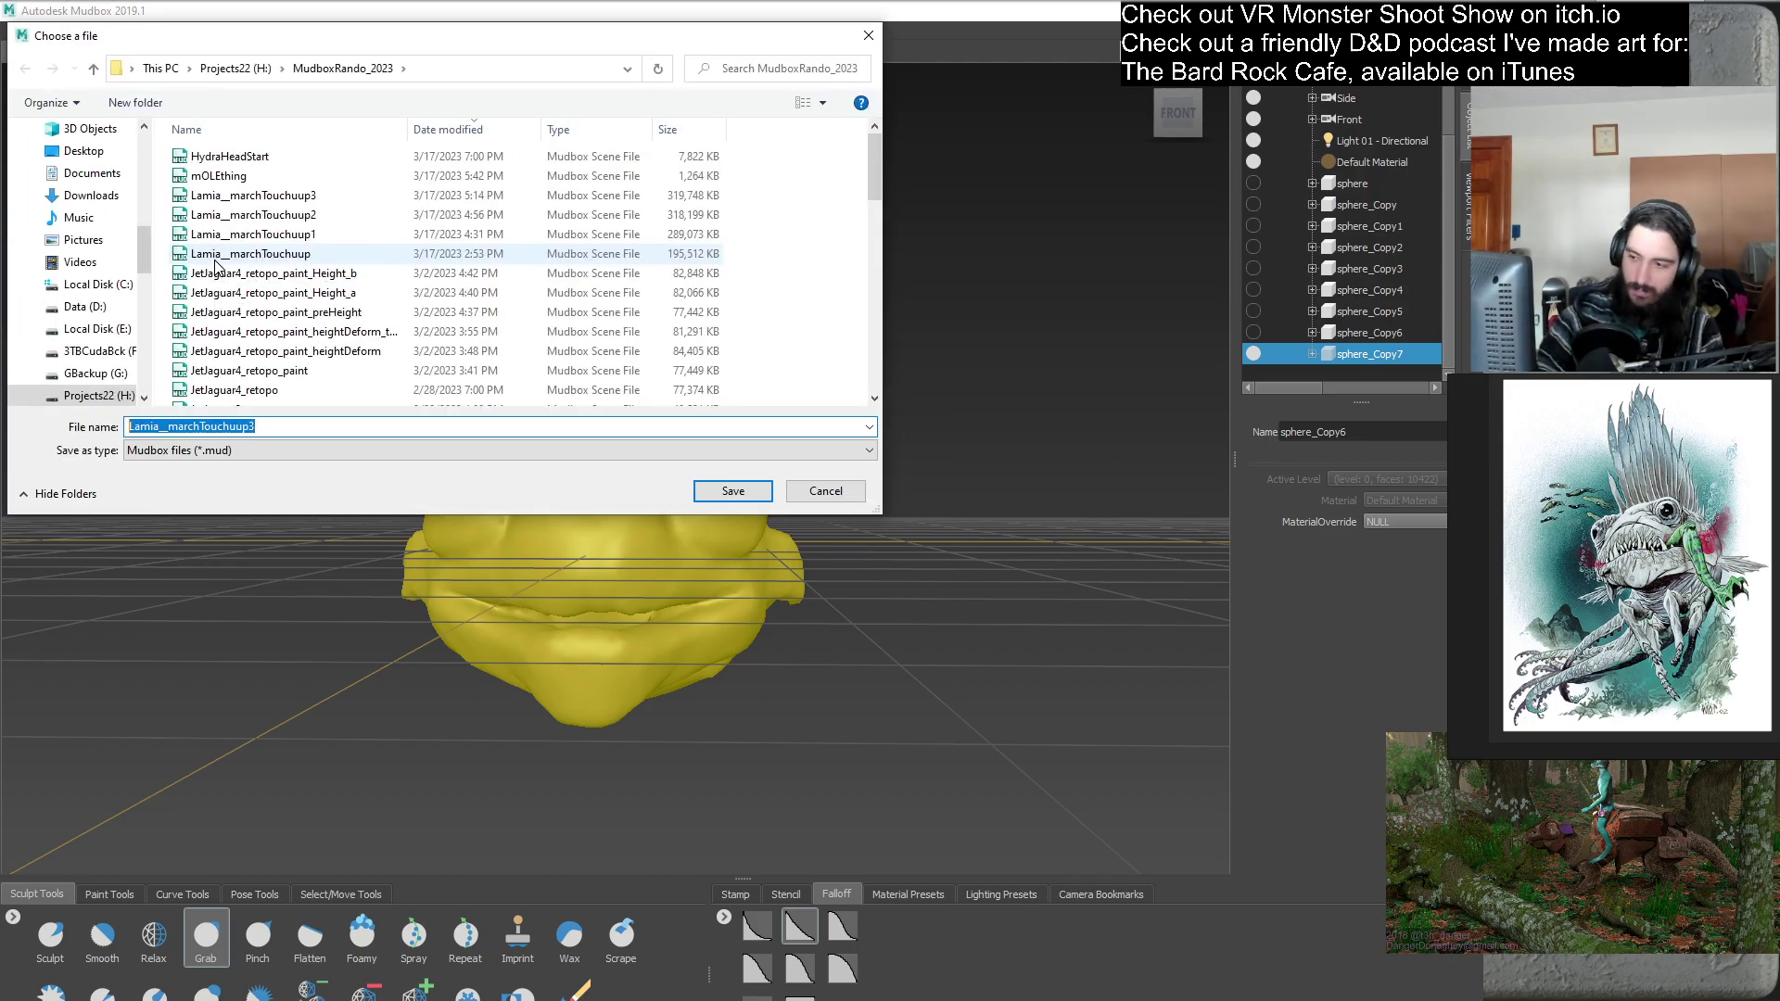
{"action": "type", "text": "Mo"}
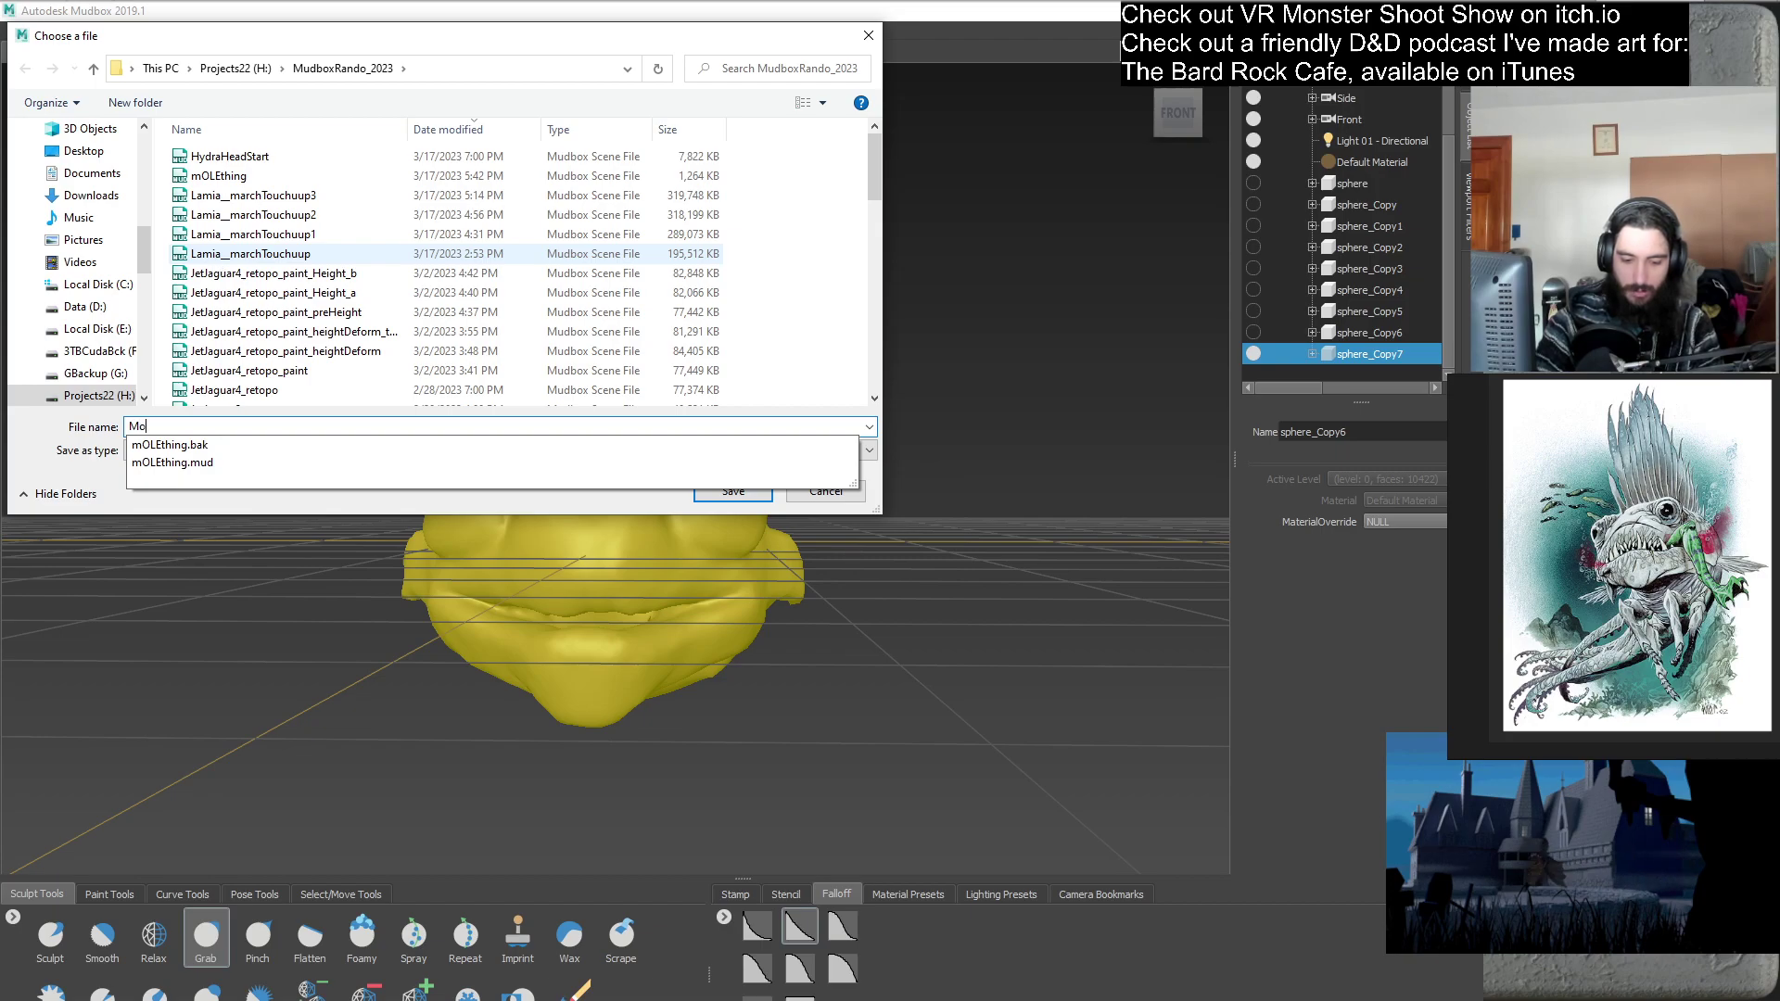
{"action": "type", "text": "rkoth"}
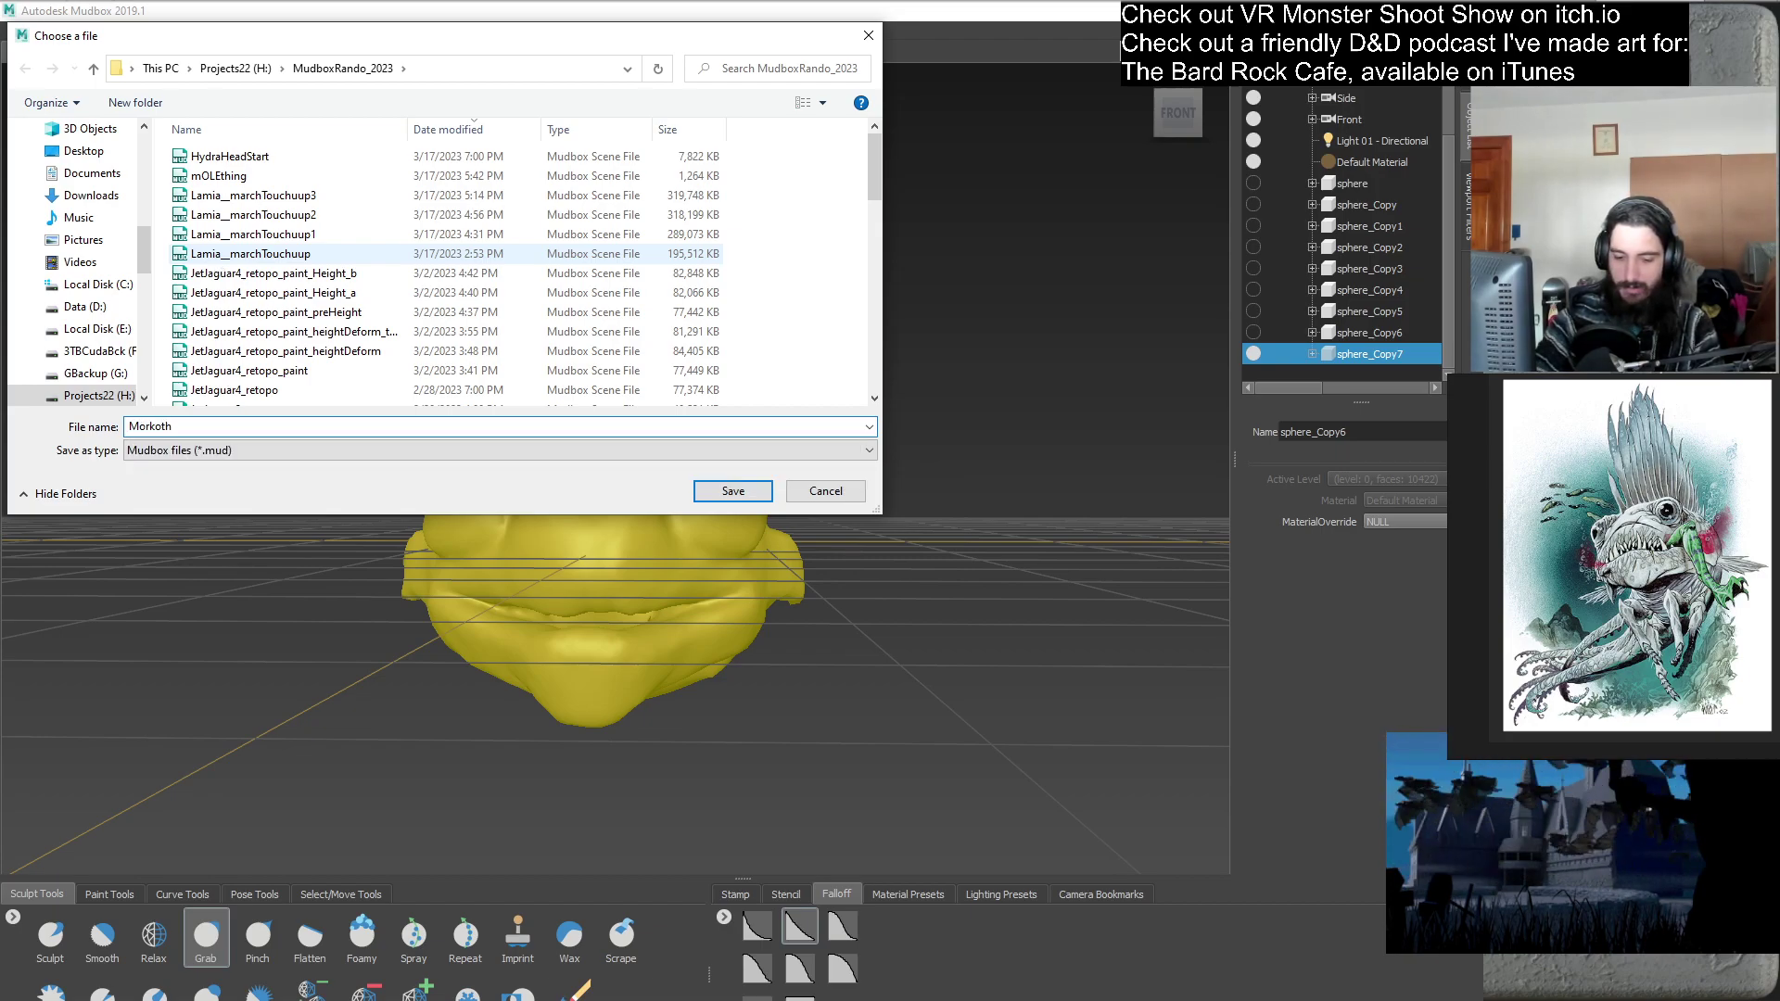
{"action": "type", "text": "_start"}
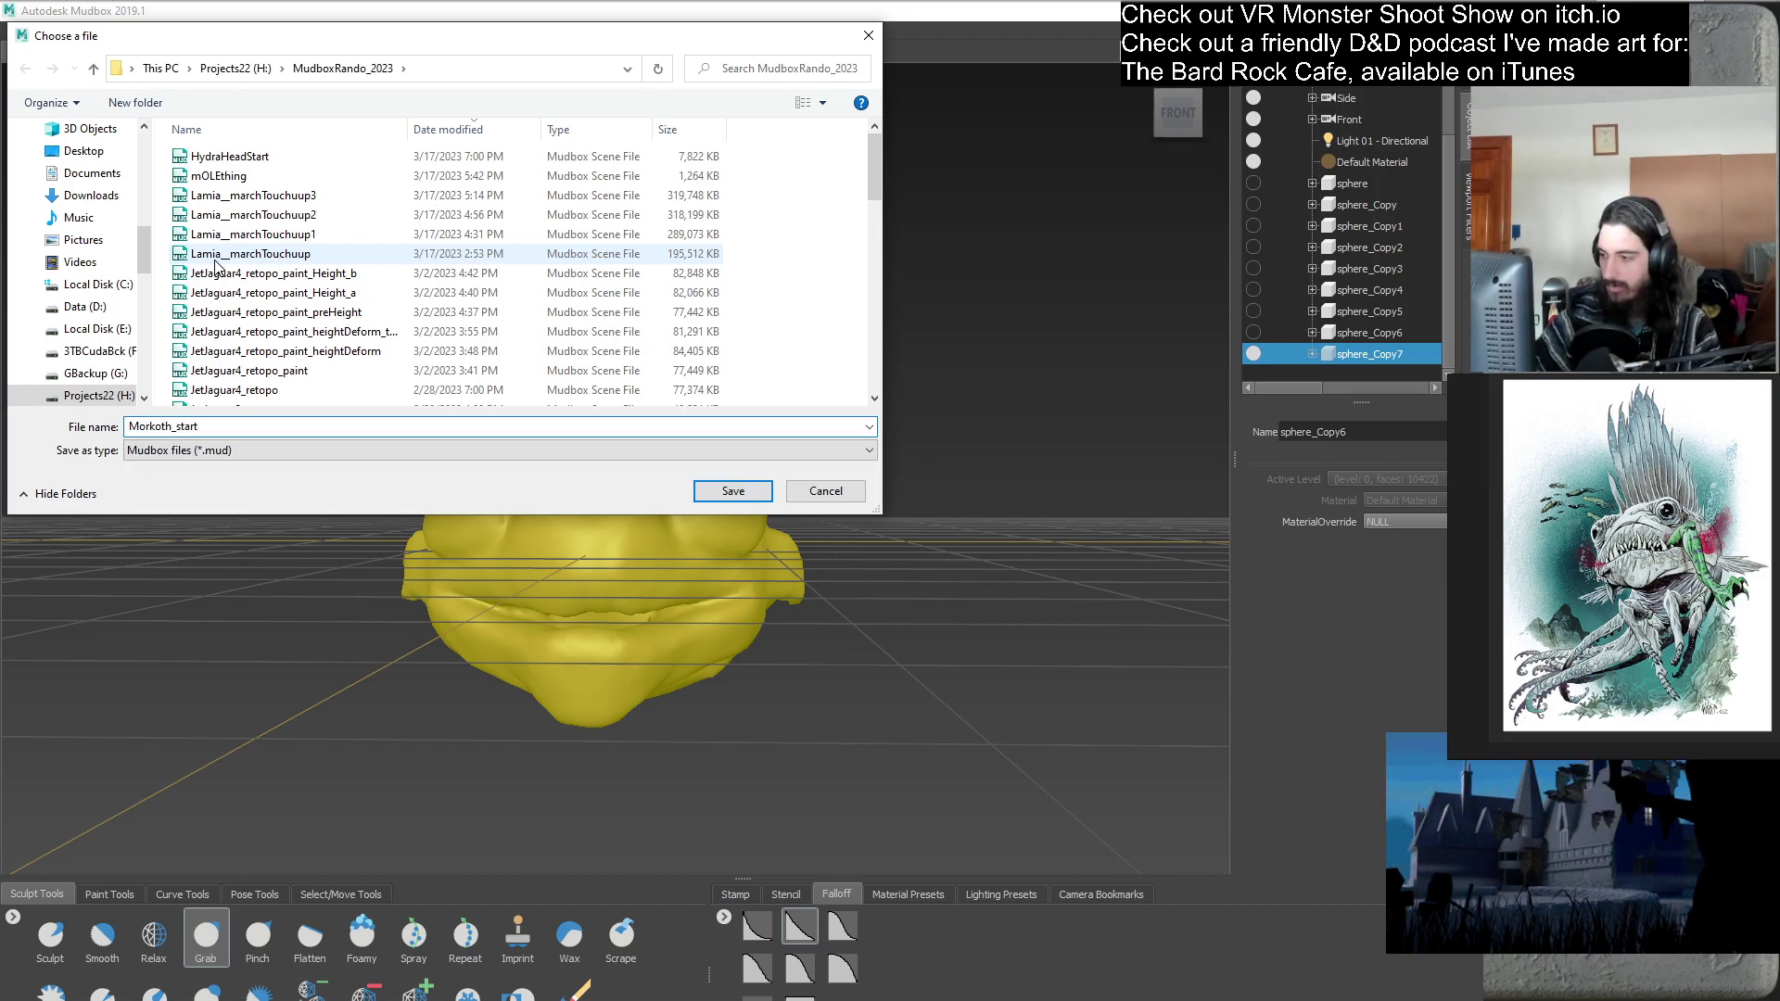
{"action": "left_click", "coordinate": [765, 487]}
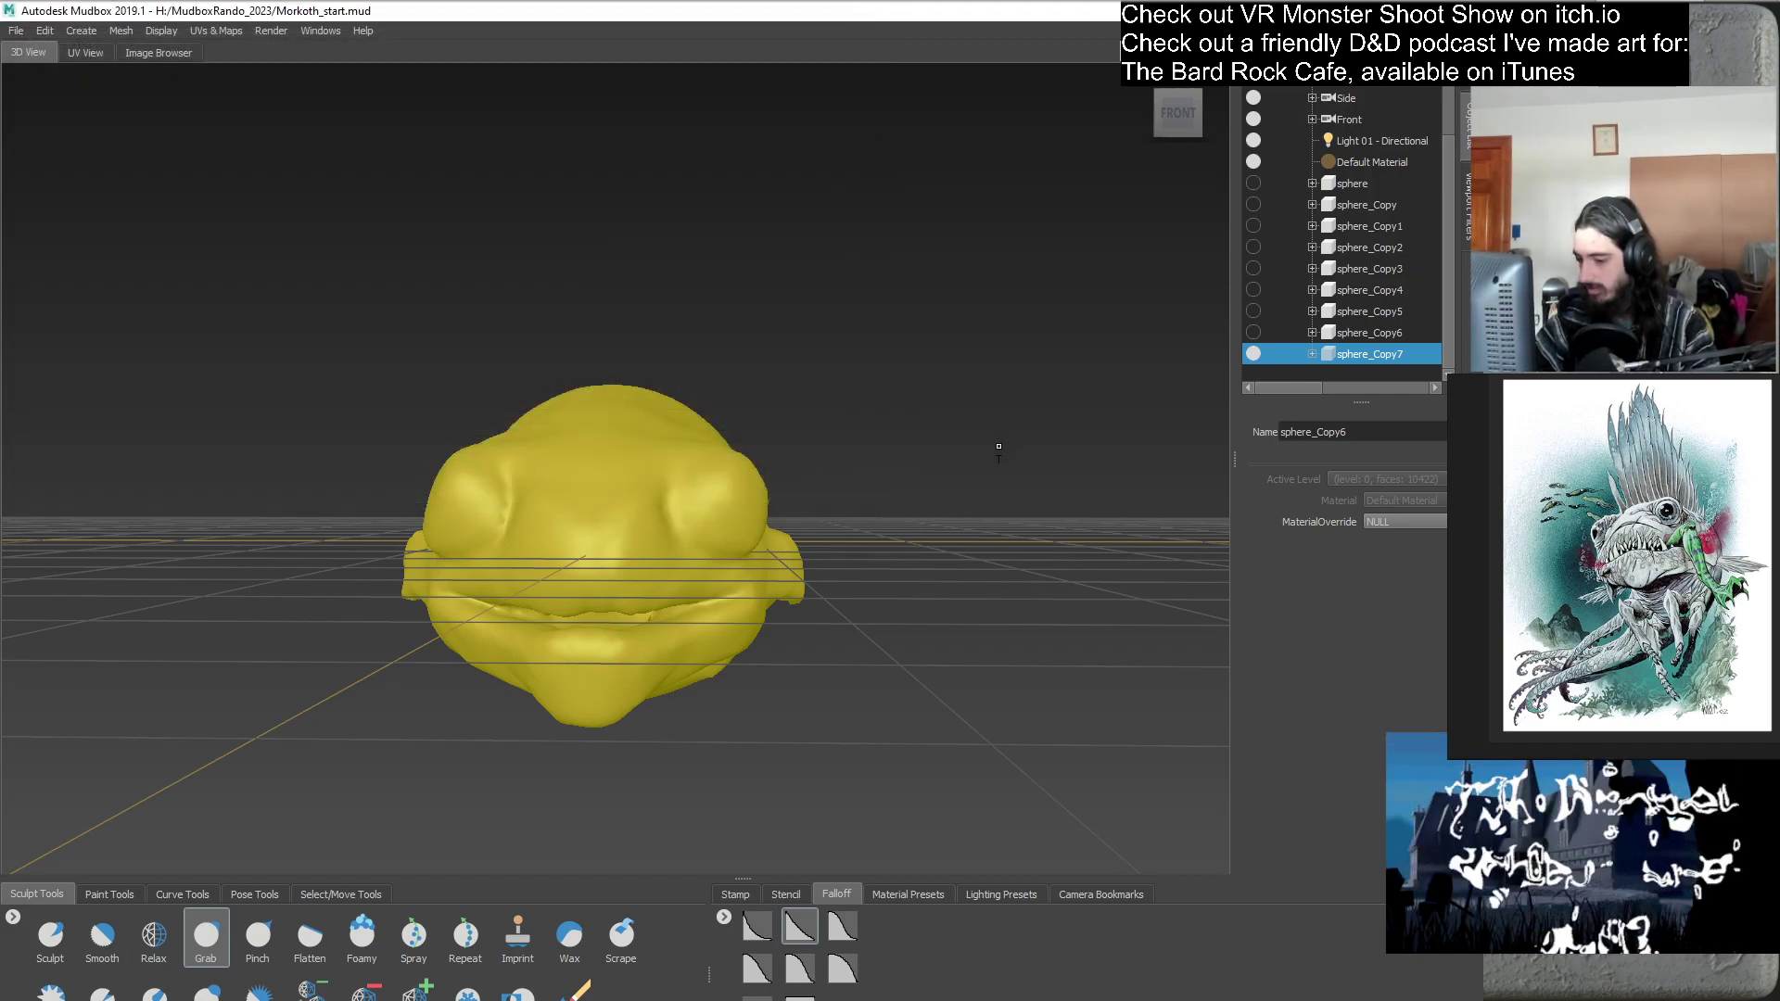
- Make sphere_Copy7 symmetrical with Left/Right (X) Symmetry set to Mirror Right to Left and the topological axis on X
{"action": "left_click_drag", "start_coordinate": [999, 447], "coordinate": [794, 398], "text": "alt"}
{"action": "left_click", "coordinate": [121, 31]}
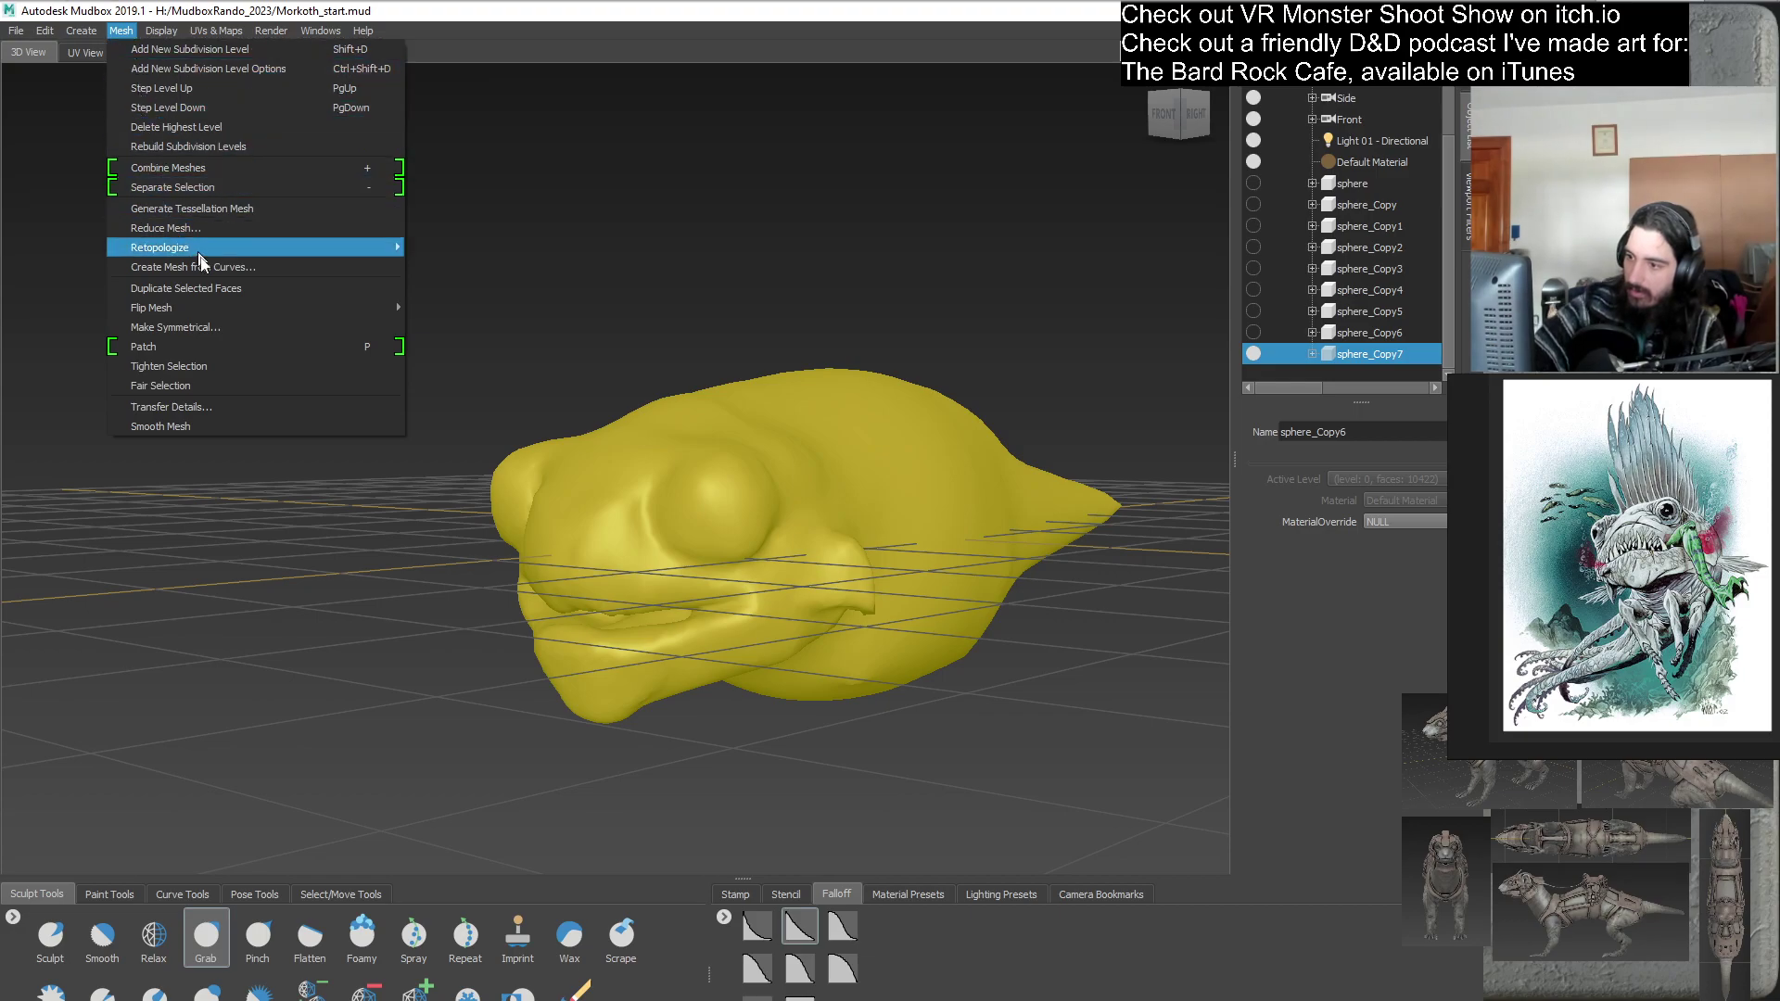
{"action": "left_click", "coordinate": [252, 327]}
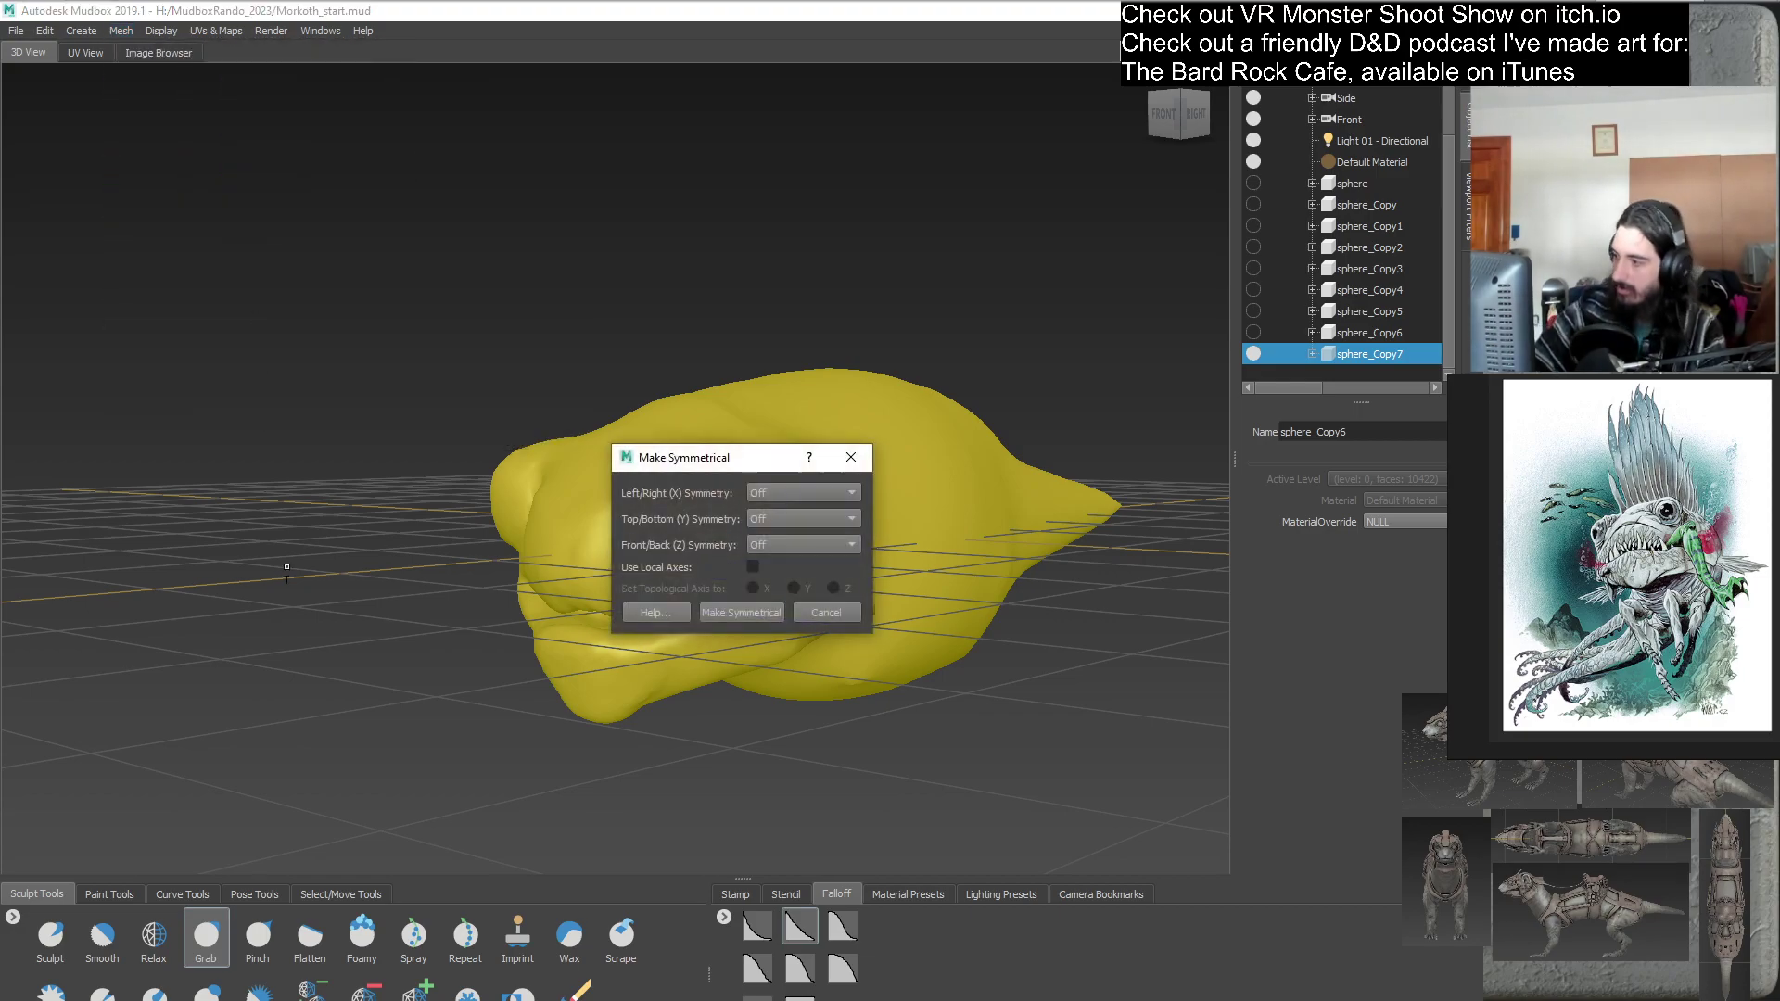
{"action": "left_click", "coordinate": [798, 482]}
{"action": "left_click", "coordinate": [825, 531]}
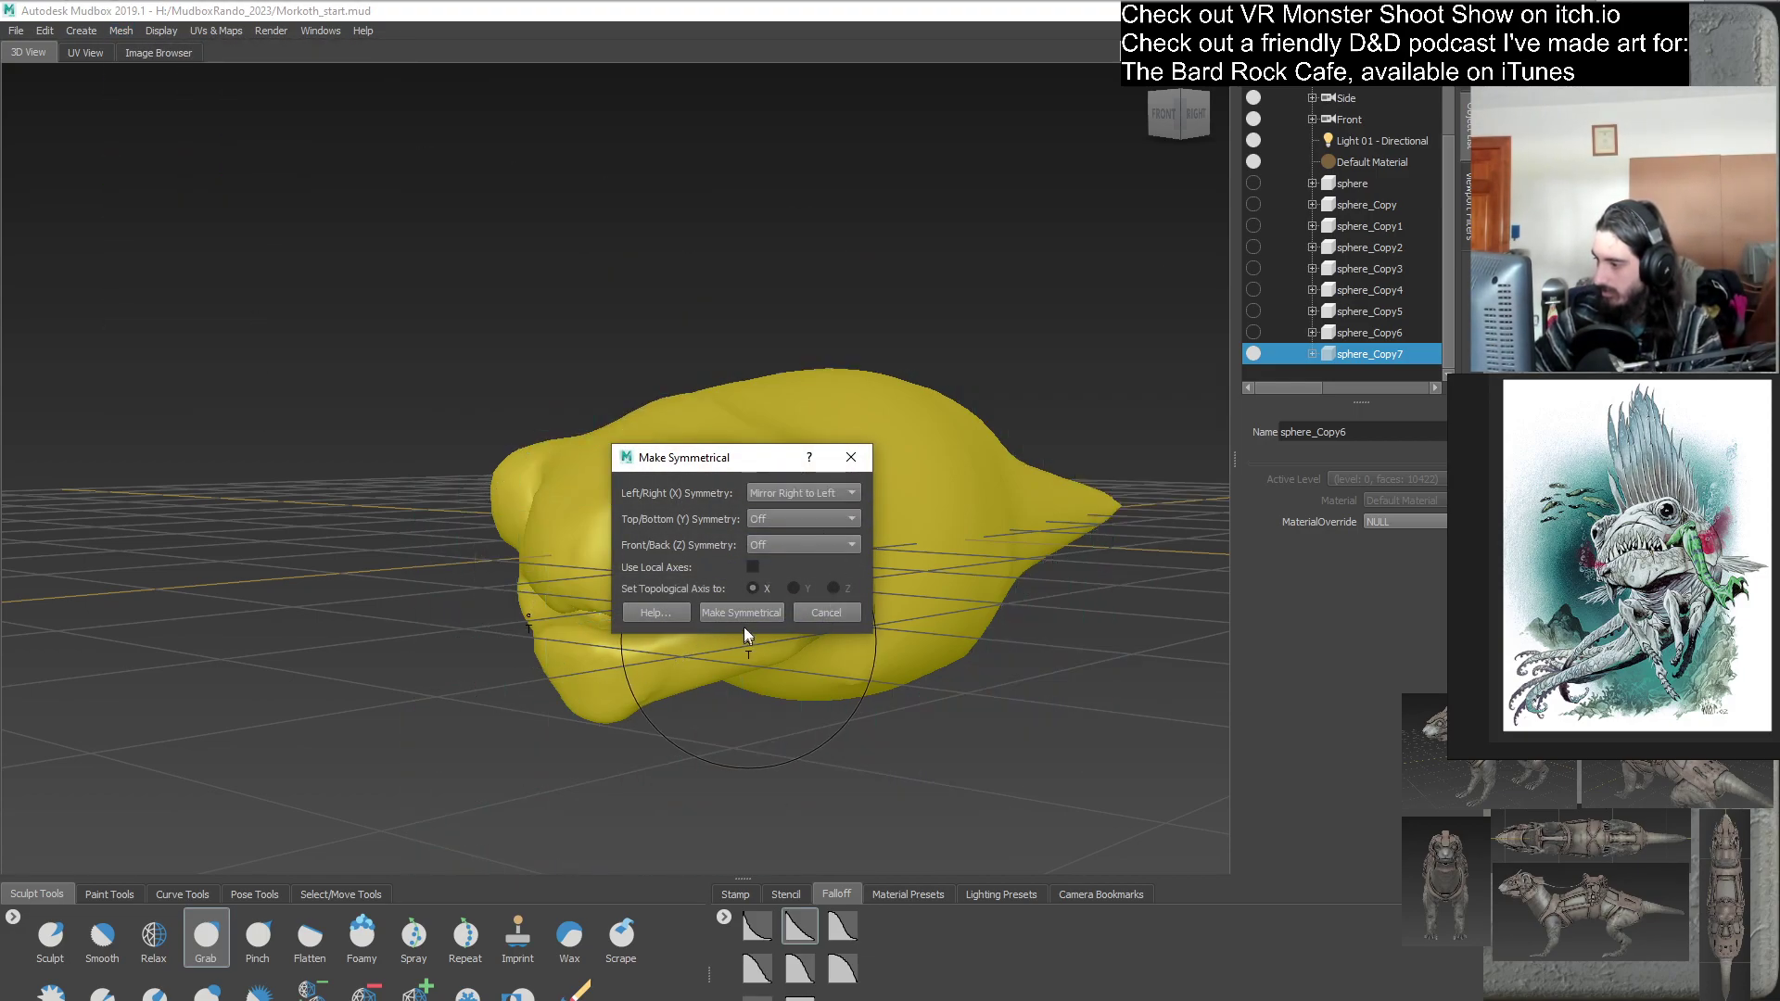
{"action": "left_click", "coordinate": [753, 614]}
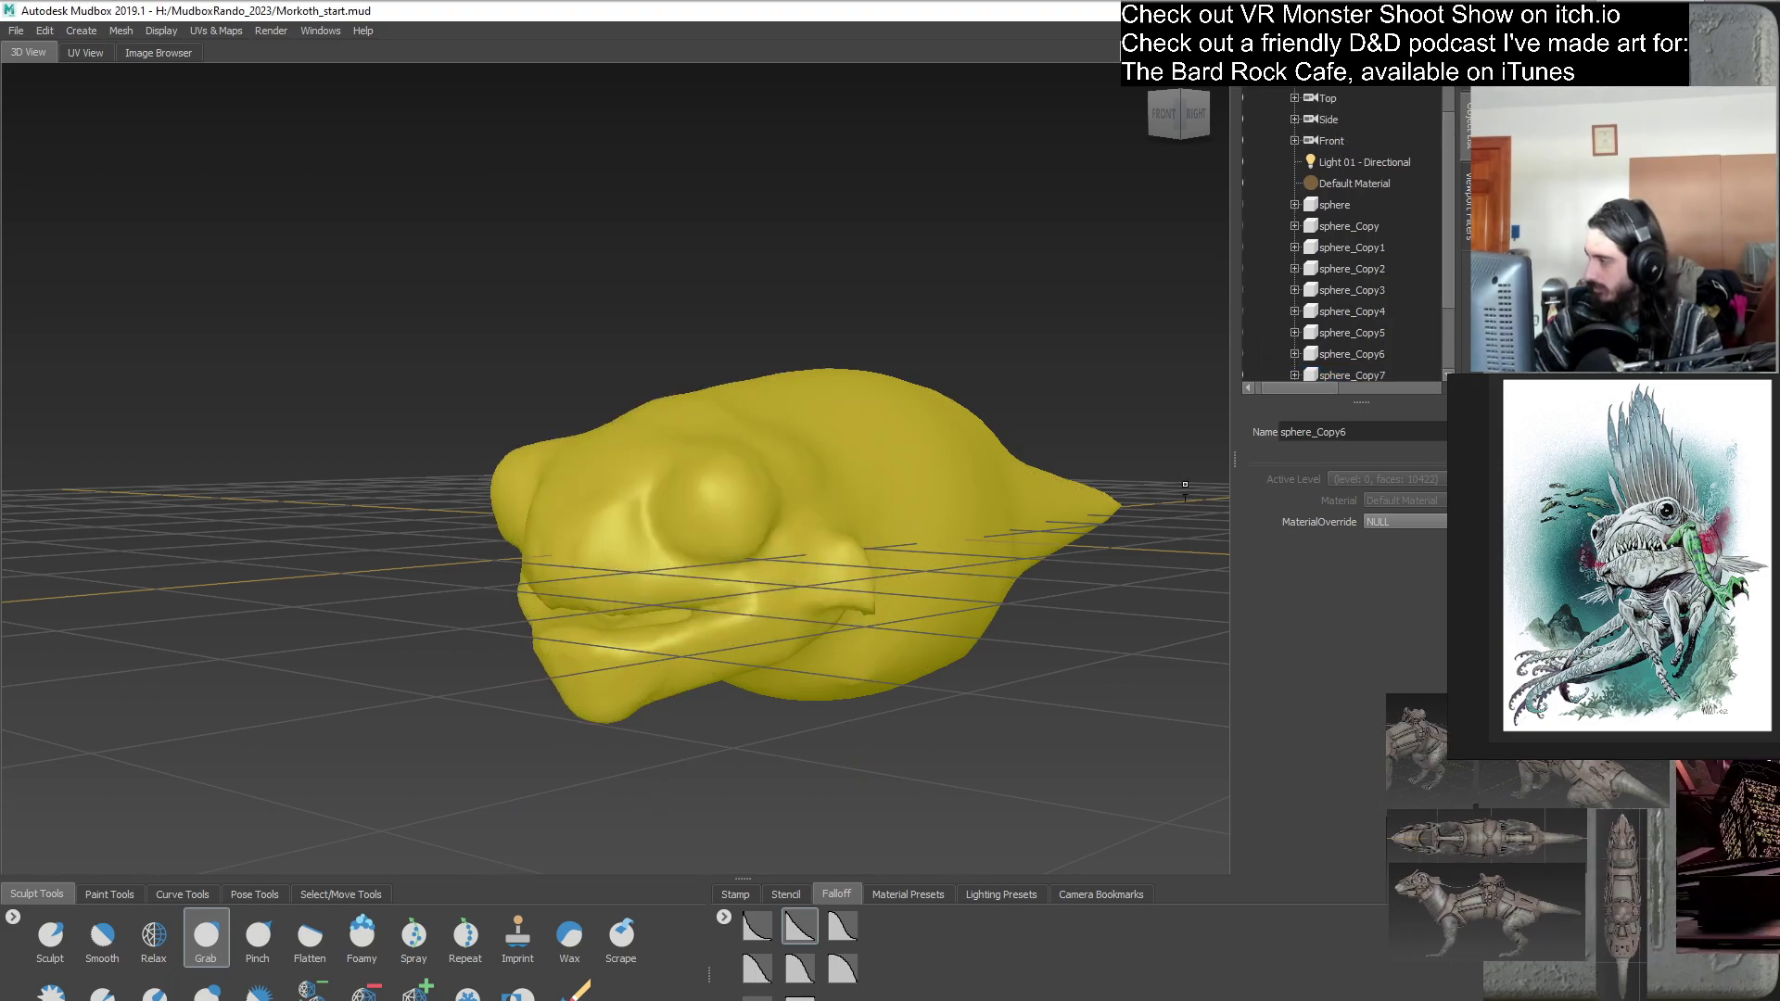
- Hide sphere_Copy7, duplicate the symmetrical mesh sphere_Copy7-sym, and leave only the newest duplicate visible and unselected
{"action": "left_click_drag", "start_coordinate": [1450, 296], "coordinate": [1446, 372]}
{"action": "left_click_drag", "start_coordinate": [1294, 388], "coordinate": [1258, 384]}
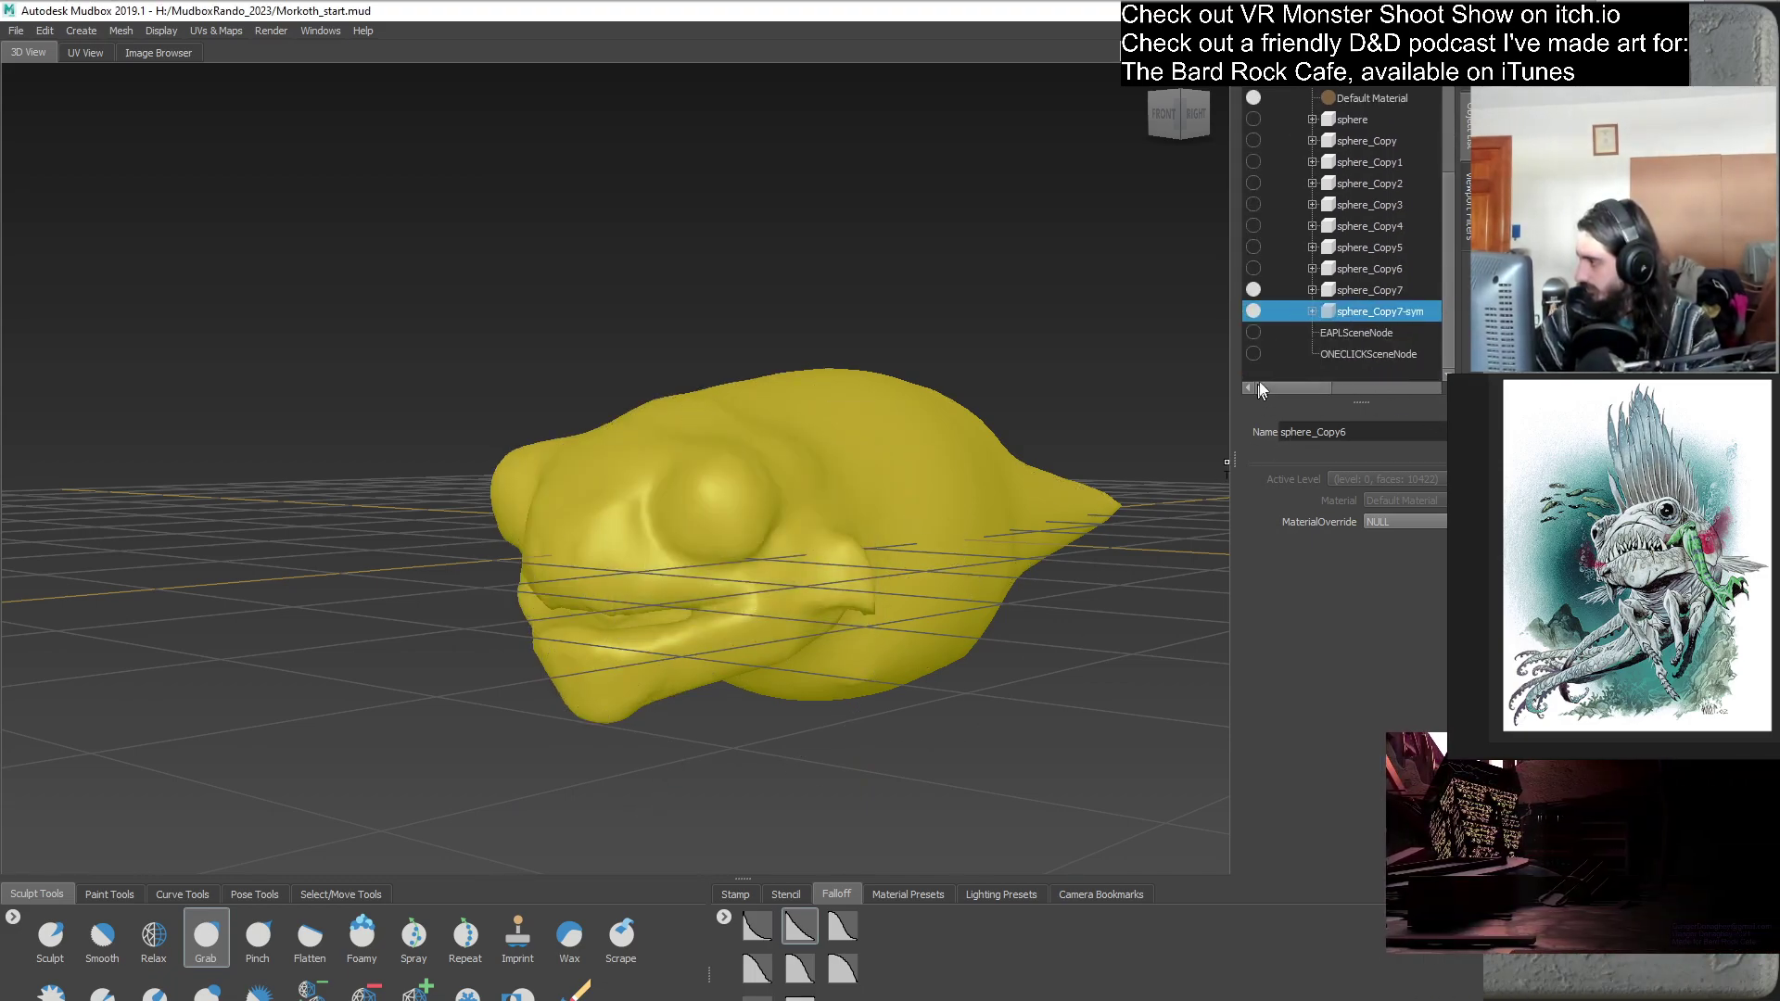
{"action": "left_click", "coordinate": [1366, 312]}
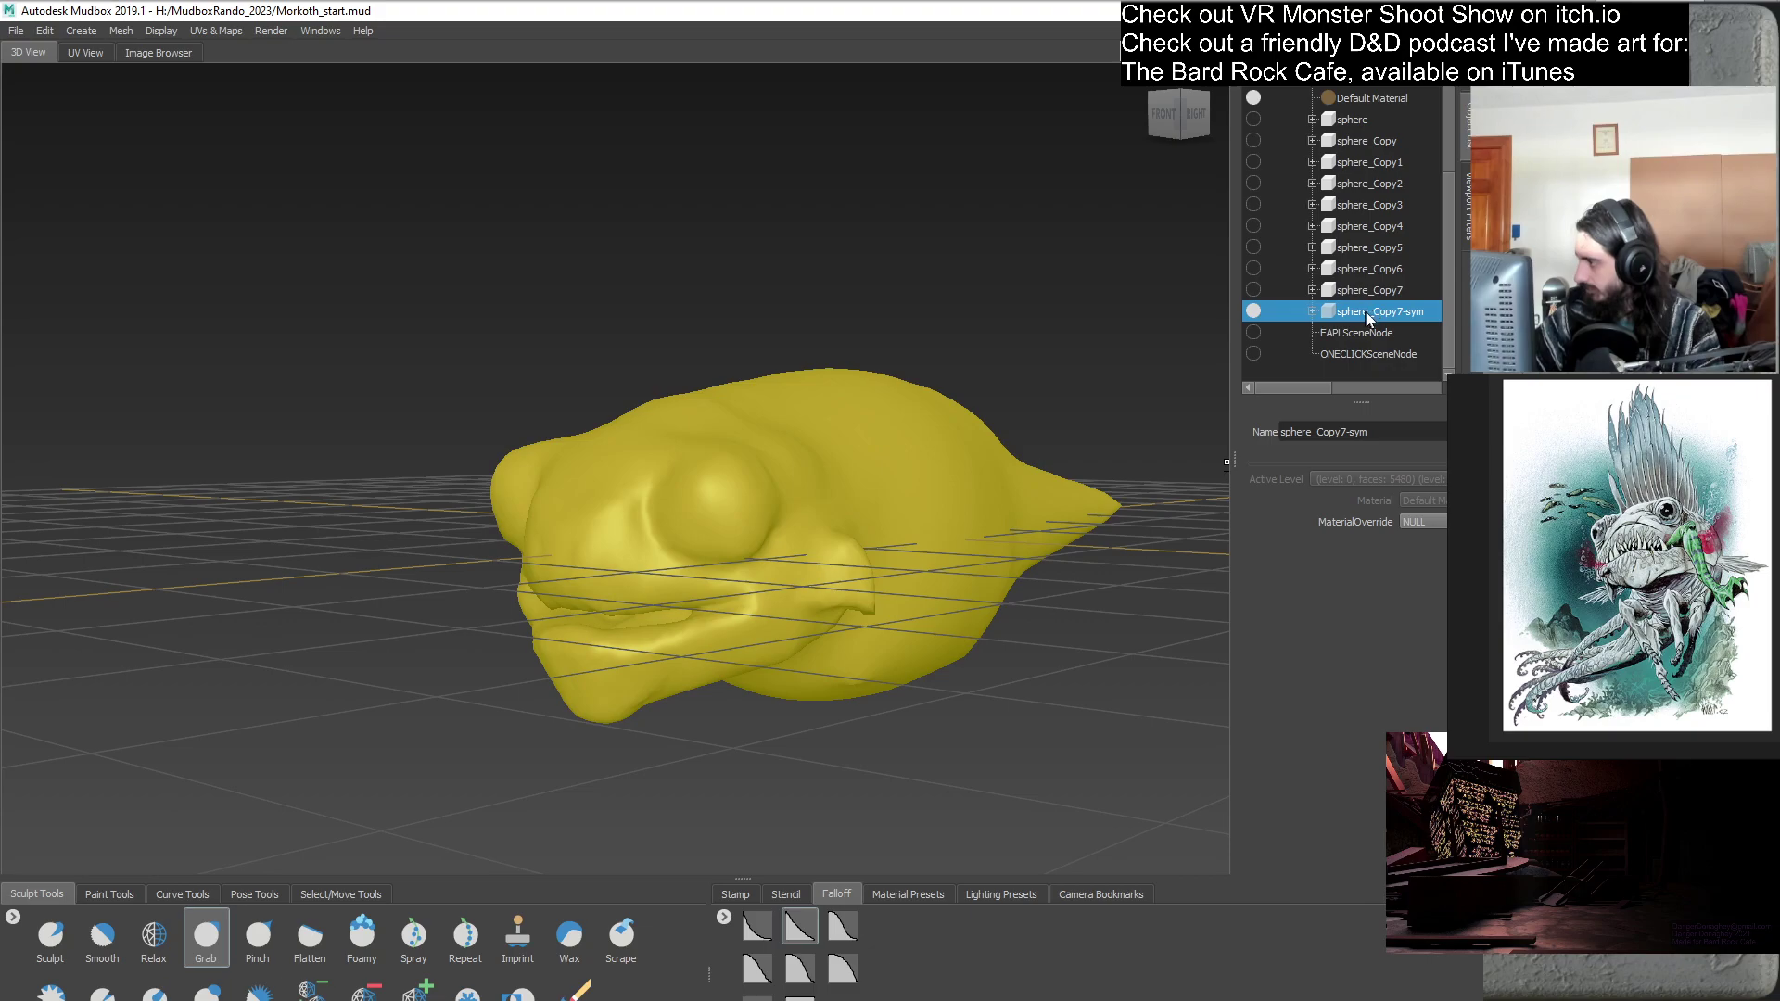
{"action": "right_click", "coordinate": [1310, 315]}
{"action": "left_click", "coordinate": [1370, 404]}
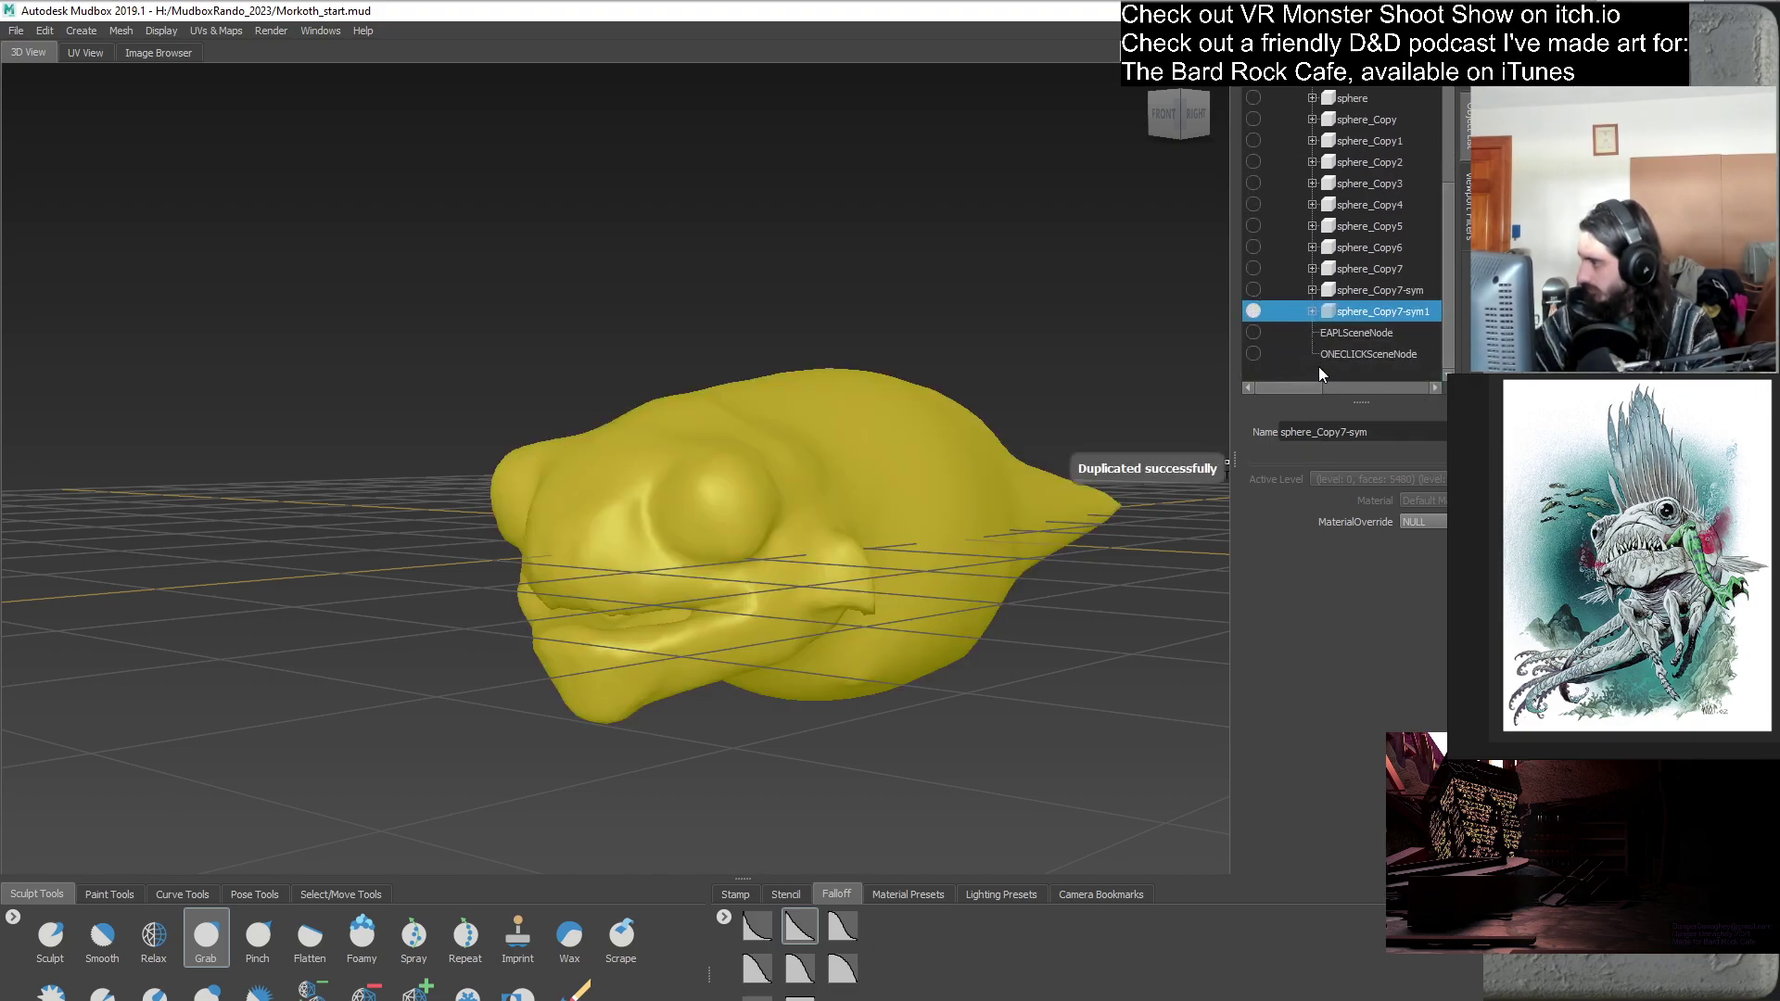
{"action": "left_click", "coordinate": [1312, 370]}
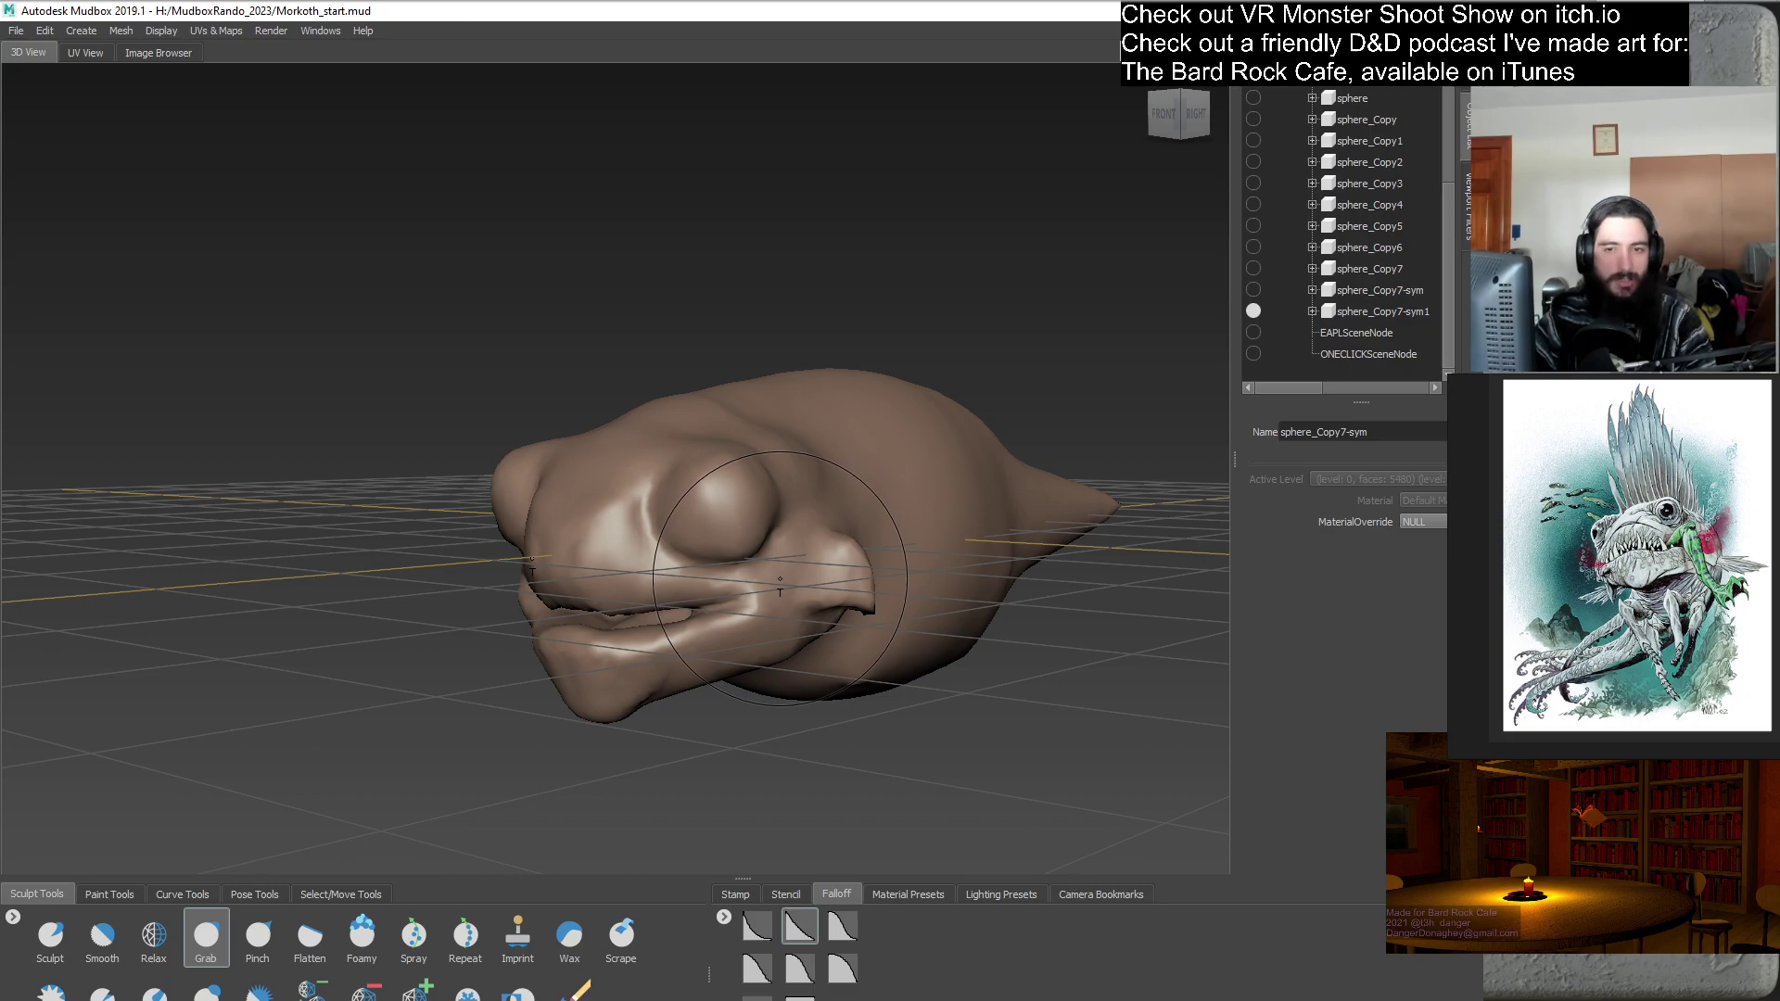
- Shape the chin and the underside of the jaw with mirrored Grab brush strokes
{"action": "mouse_move", "coordinate": [999, 553]}
{"action": "left_mouse_down", "text": "alt"}
{"action": "mouse_move", "coordinate": [799, 543]}
{"action": "mouse_move", "coordinate": [653, 508]}
{"action": "mouse_move", "coordinate": [665, 316]}
{"action": "left_mouse_up", "text": "alt"}
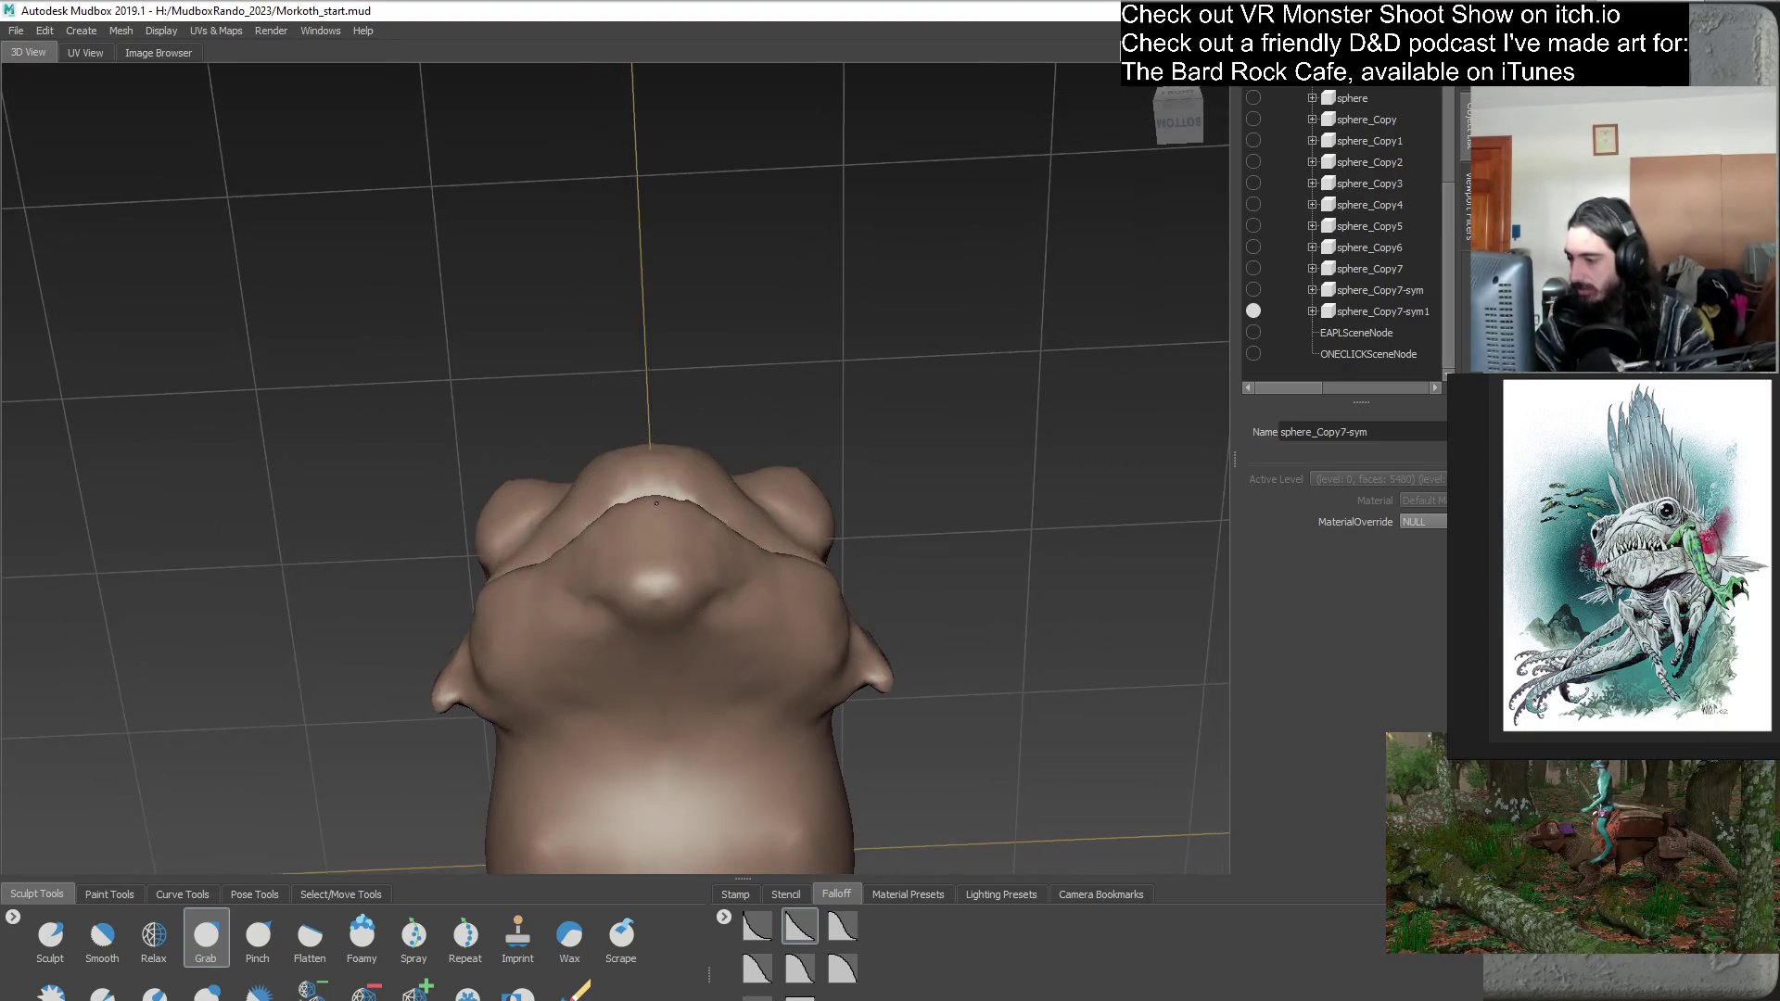
{"action": "left_click_drag", "start_coordinate": [677, 530], "coordinate": [744, 447], "text": "alt"}
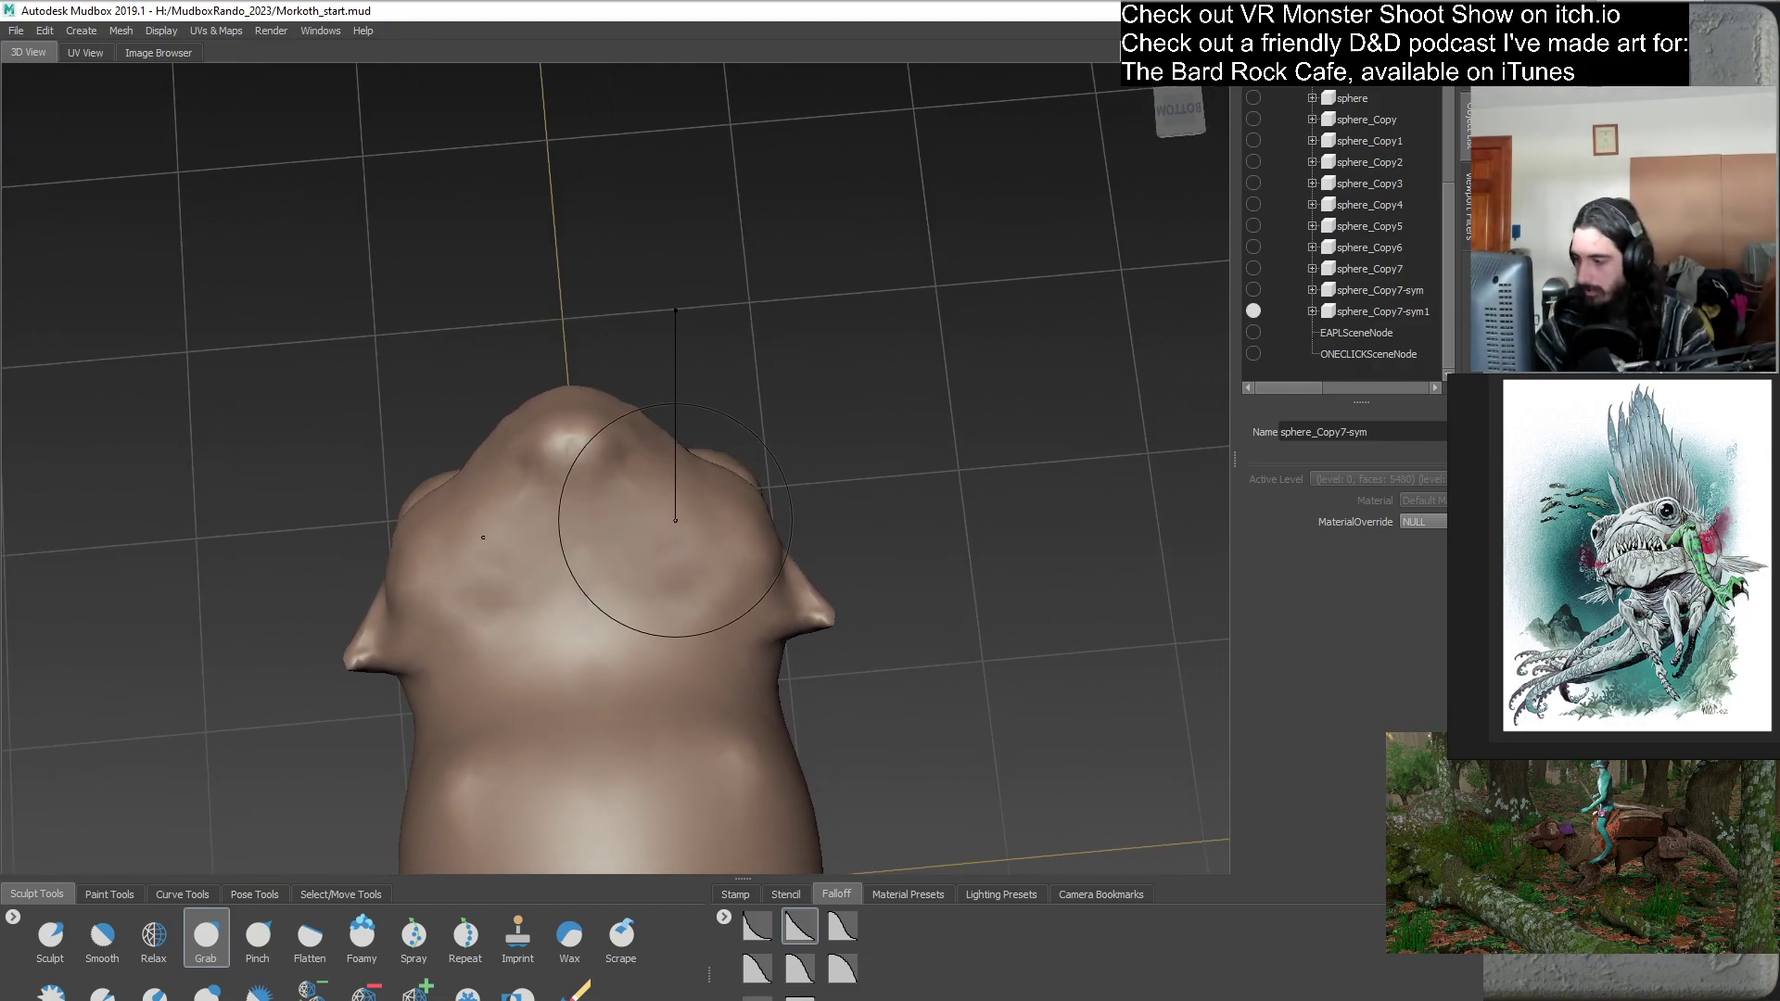
{"action": "left_click_drag", "start_coordinate": [759, 494], "coordinate": [688, 597], "text": "alt"}
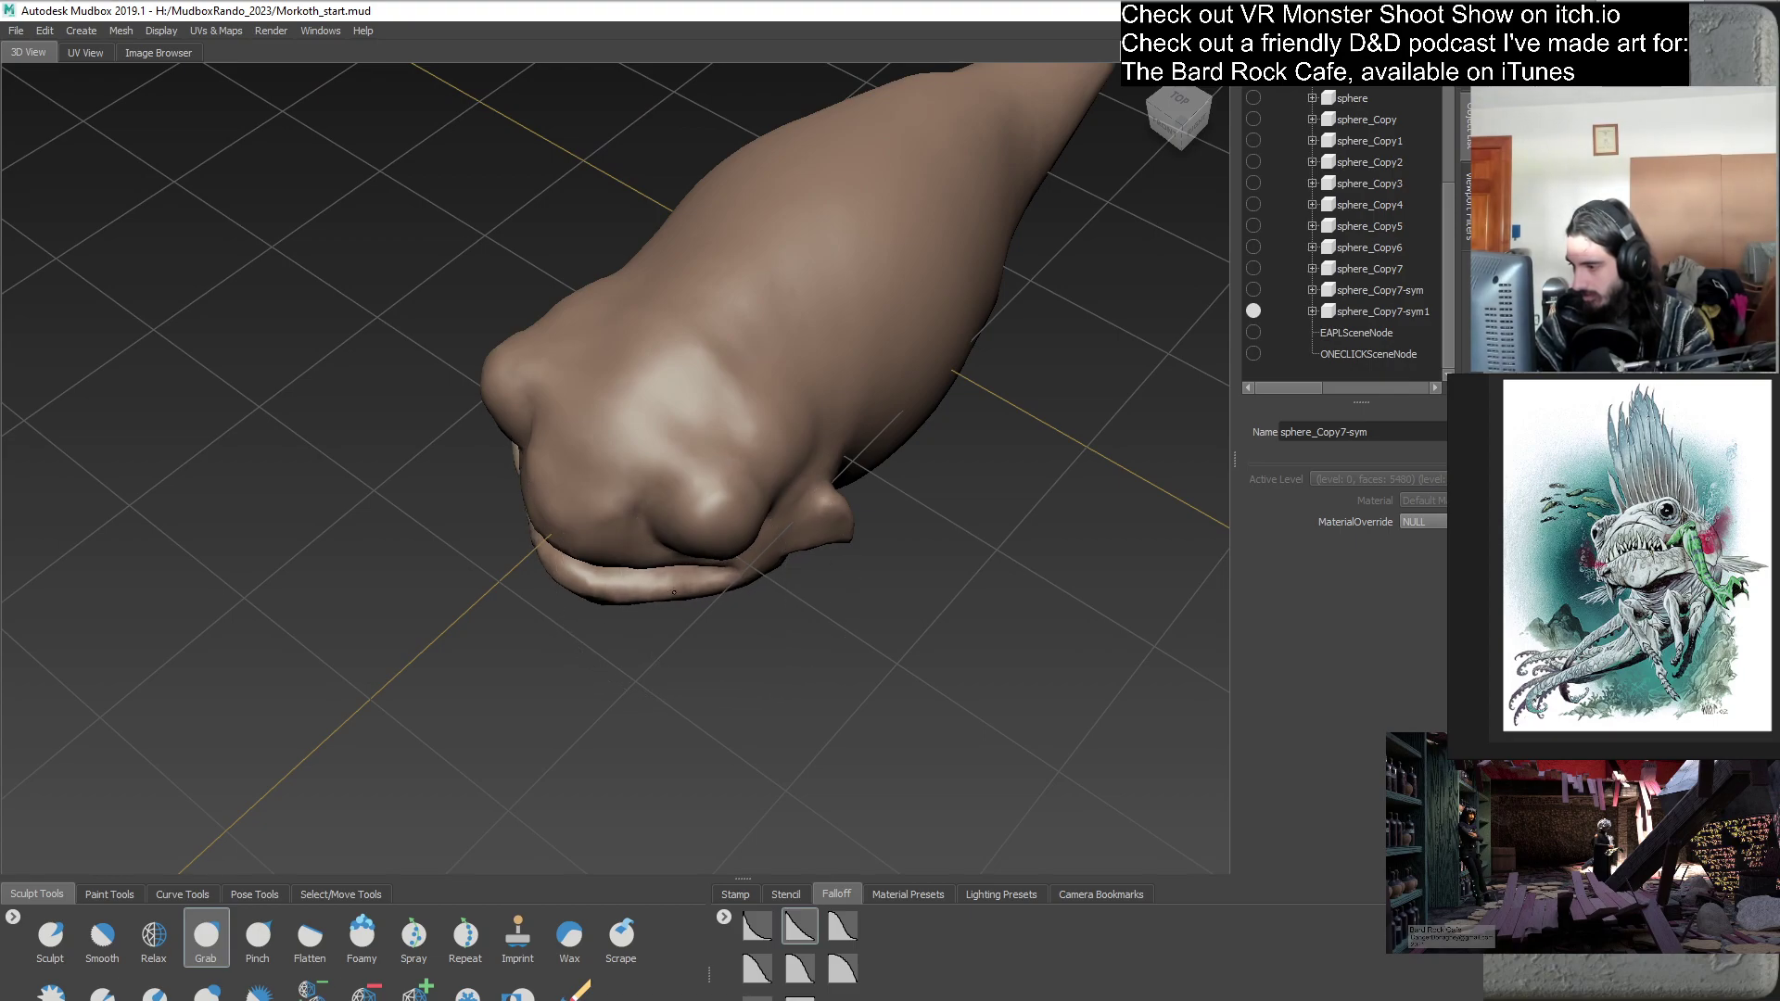
- Refine the lips and mouth opening with mirrored Grab brush strokes, working from the front, side and top
{"action": "left_click_drag", "start_coordinate": [659, 571], "coordinate": [583, 586], "text": "alt"}
{"action": "scroll", "coordinate": [666, 640], "scroll_direction": "up", "scroll_amount": 3}
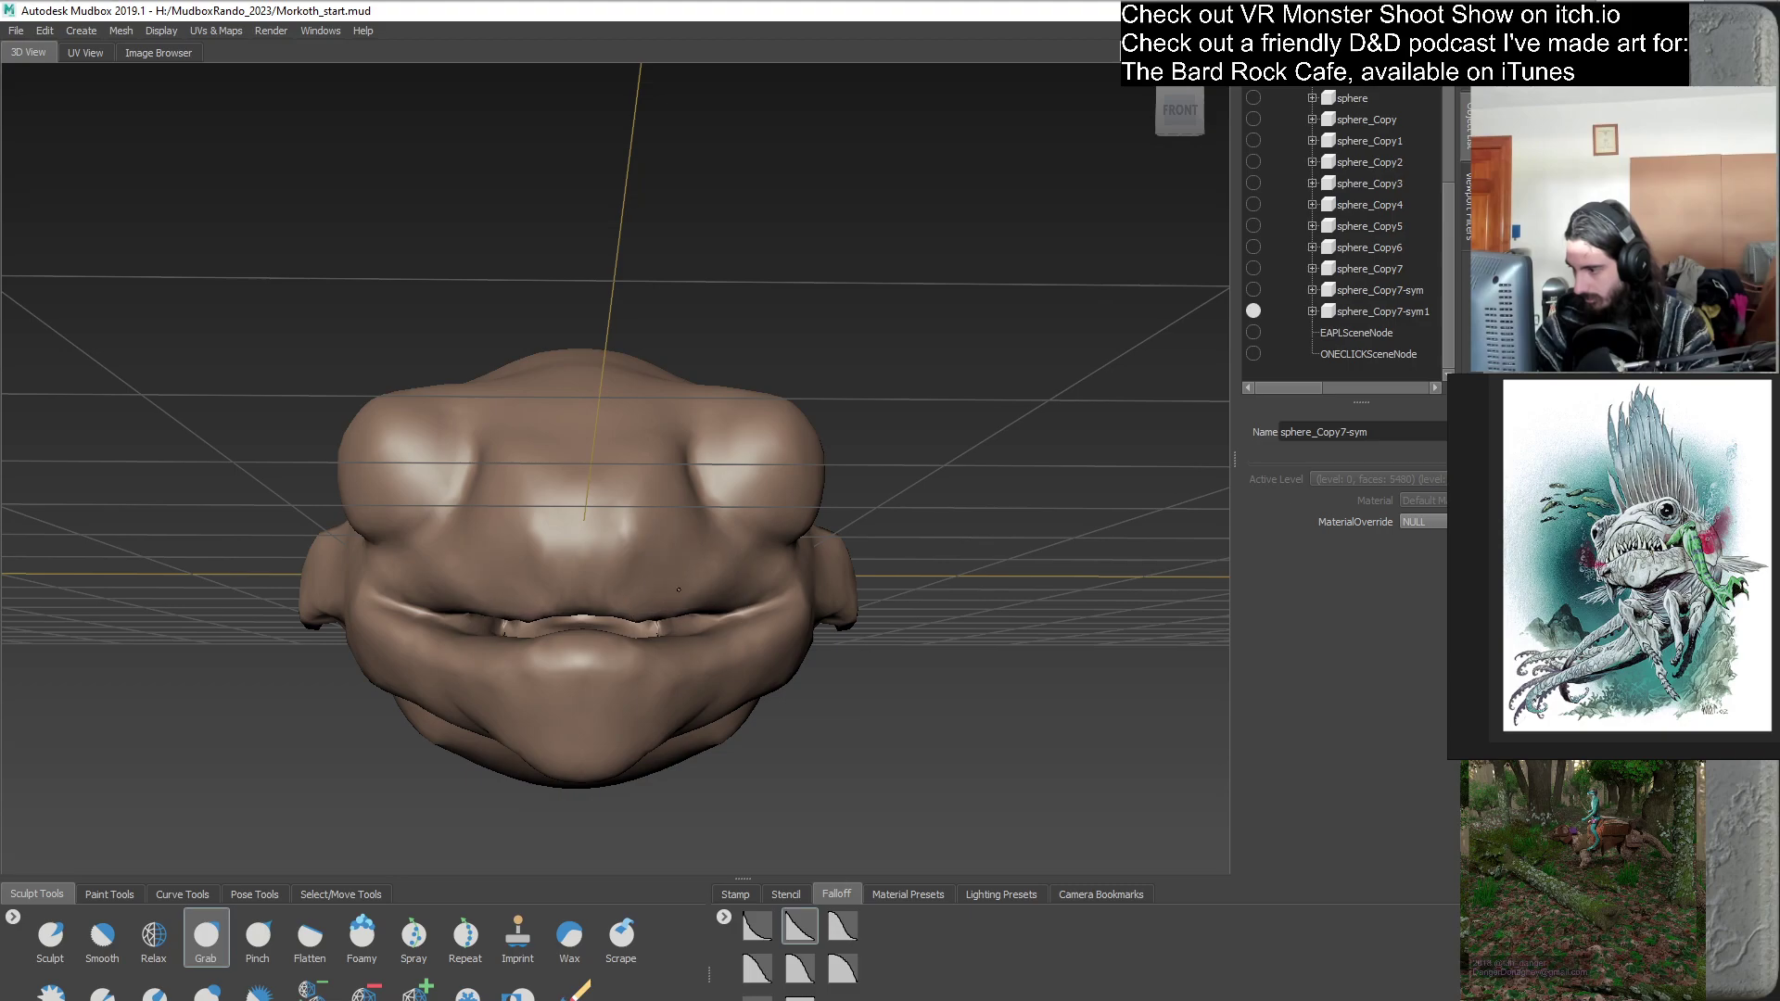
{"action": "left_click_drag", "start_coordinate": [686, 599], "coordinate": [613, 598], "text": "alt"}
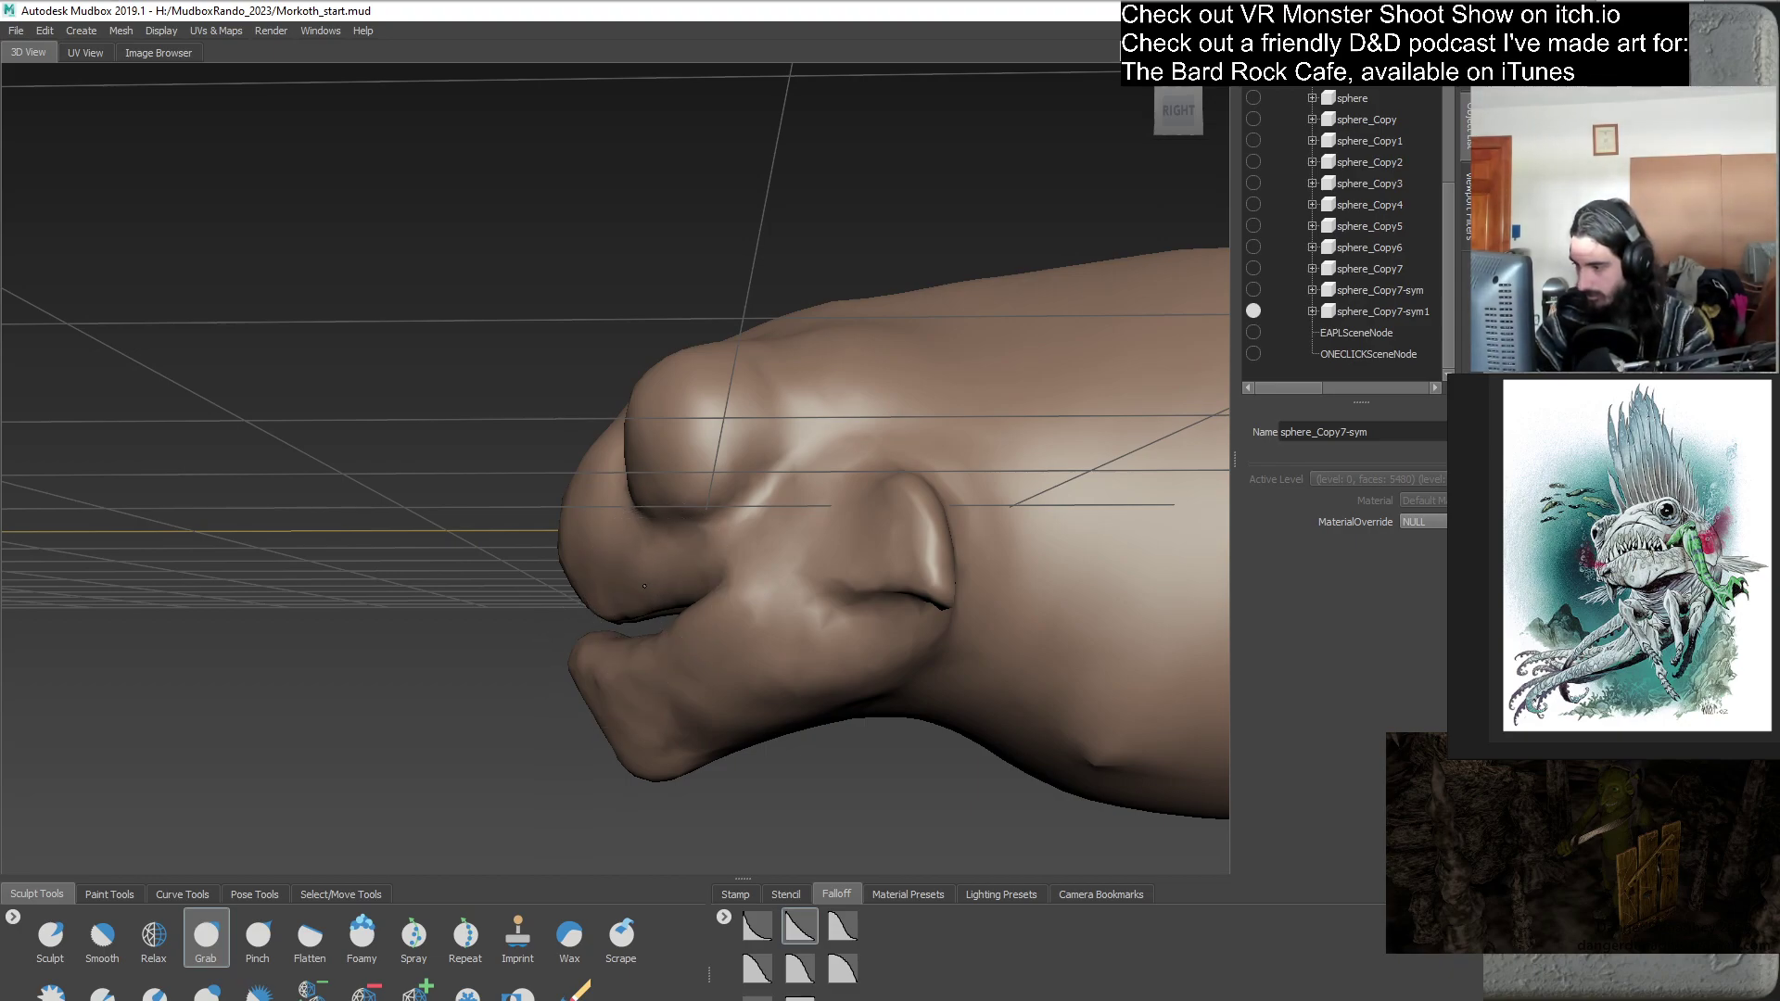
{"action": "left_click_drag", "start_coordinate": [620, 660], "coordinate": [664, 593], "text": "alt"}
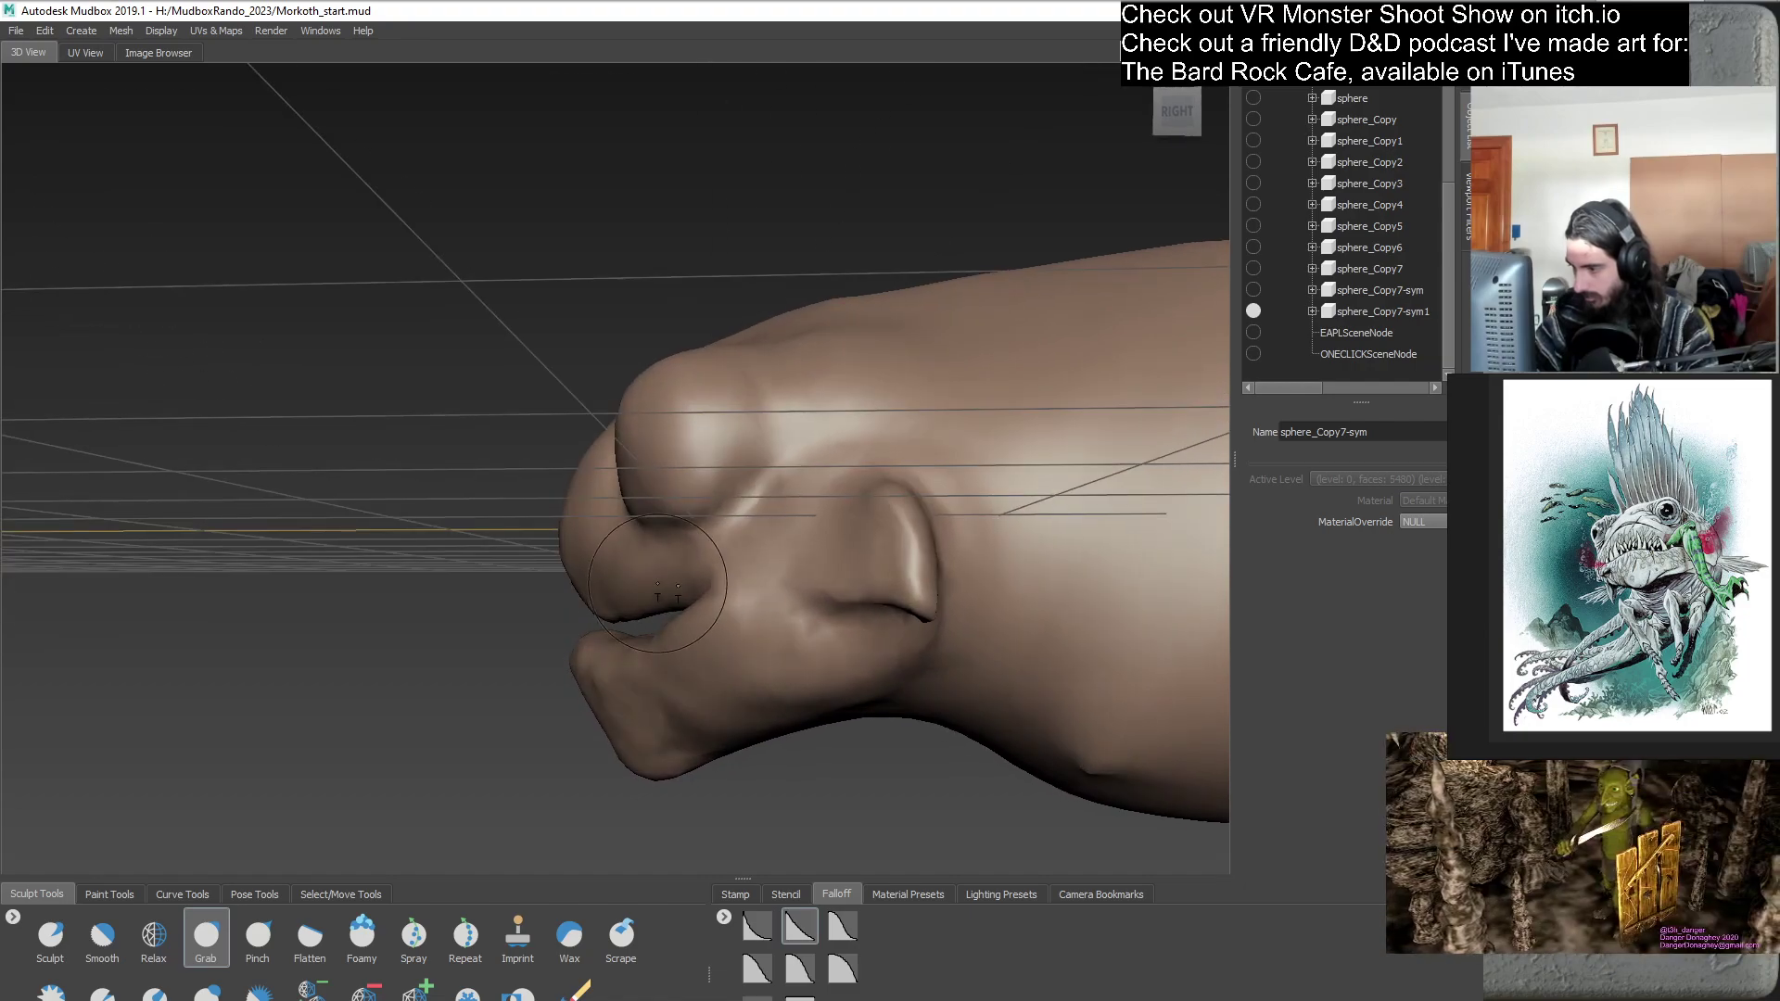
{"action": "left_click_drag", "start_coordinate": [705, 673], "coordinate": [644, 582], "text": "alt"}
{"action": "left_click_drag", "start_coordinate": [809, 560], "coordinate": [783, 711], "text": "alt"}
{"action": "right_click_drag", "start_coordinate": [742, 557], "coordinate": [694, 498], "text": "alt"}
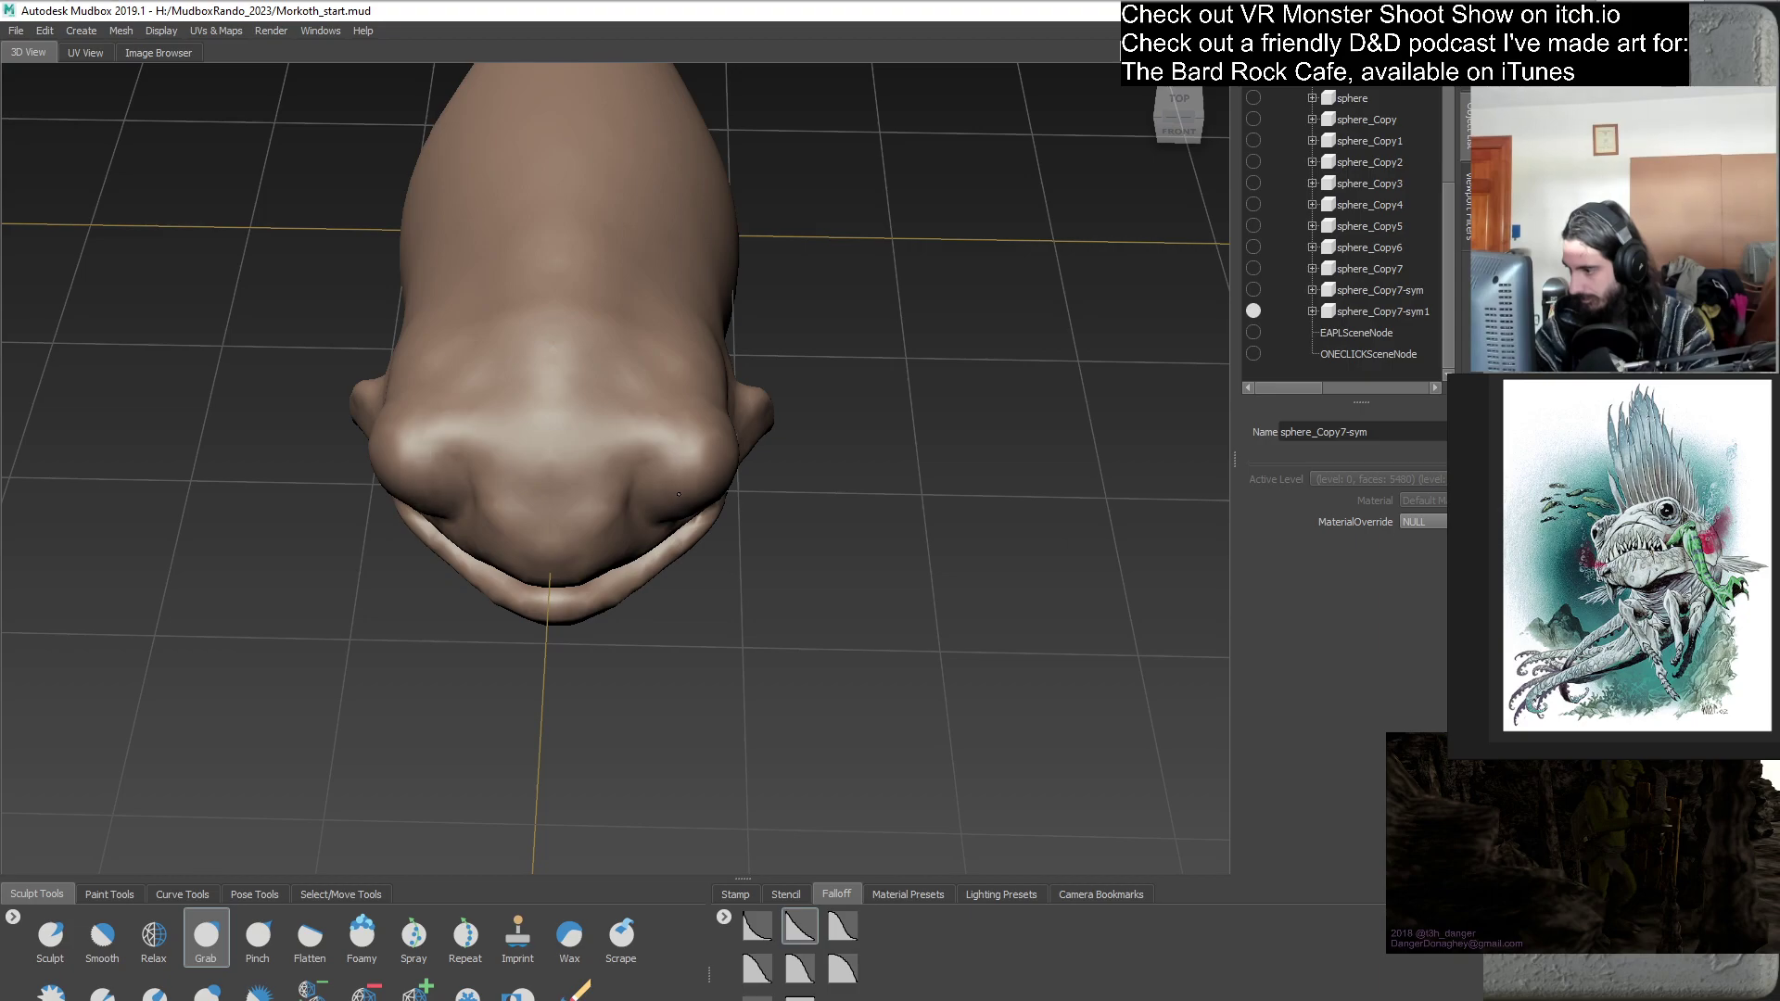
- Shape the bulging eyes symmetrically with a small Grab brush, working from several angles around the head
{"action": "mouse_move", "coordinate": [691, 504]}
{"action": "left_mouse_down", "text": "alt"}
{"action": "mouse_move", "coordinate": [745, 527]}
{"action": "mouse_move", "coordinate": [691, 537]}
{"action": "mouse_move", "coordinate": [657, 615]}
{"action": "mouse_move", "coordinate": [635, 606]}
{"action": "mouse_move", "coordinate": [602, 498]}
{"action": "mouse_move", "coordinate": [635, 537]}
{"action": "mouse_move", "coordinate": [699, 551]}
{"action": "mouse_move", "coordinate": [652, 469]}
{"action": "left_mouse_up", "text": "alt"}
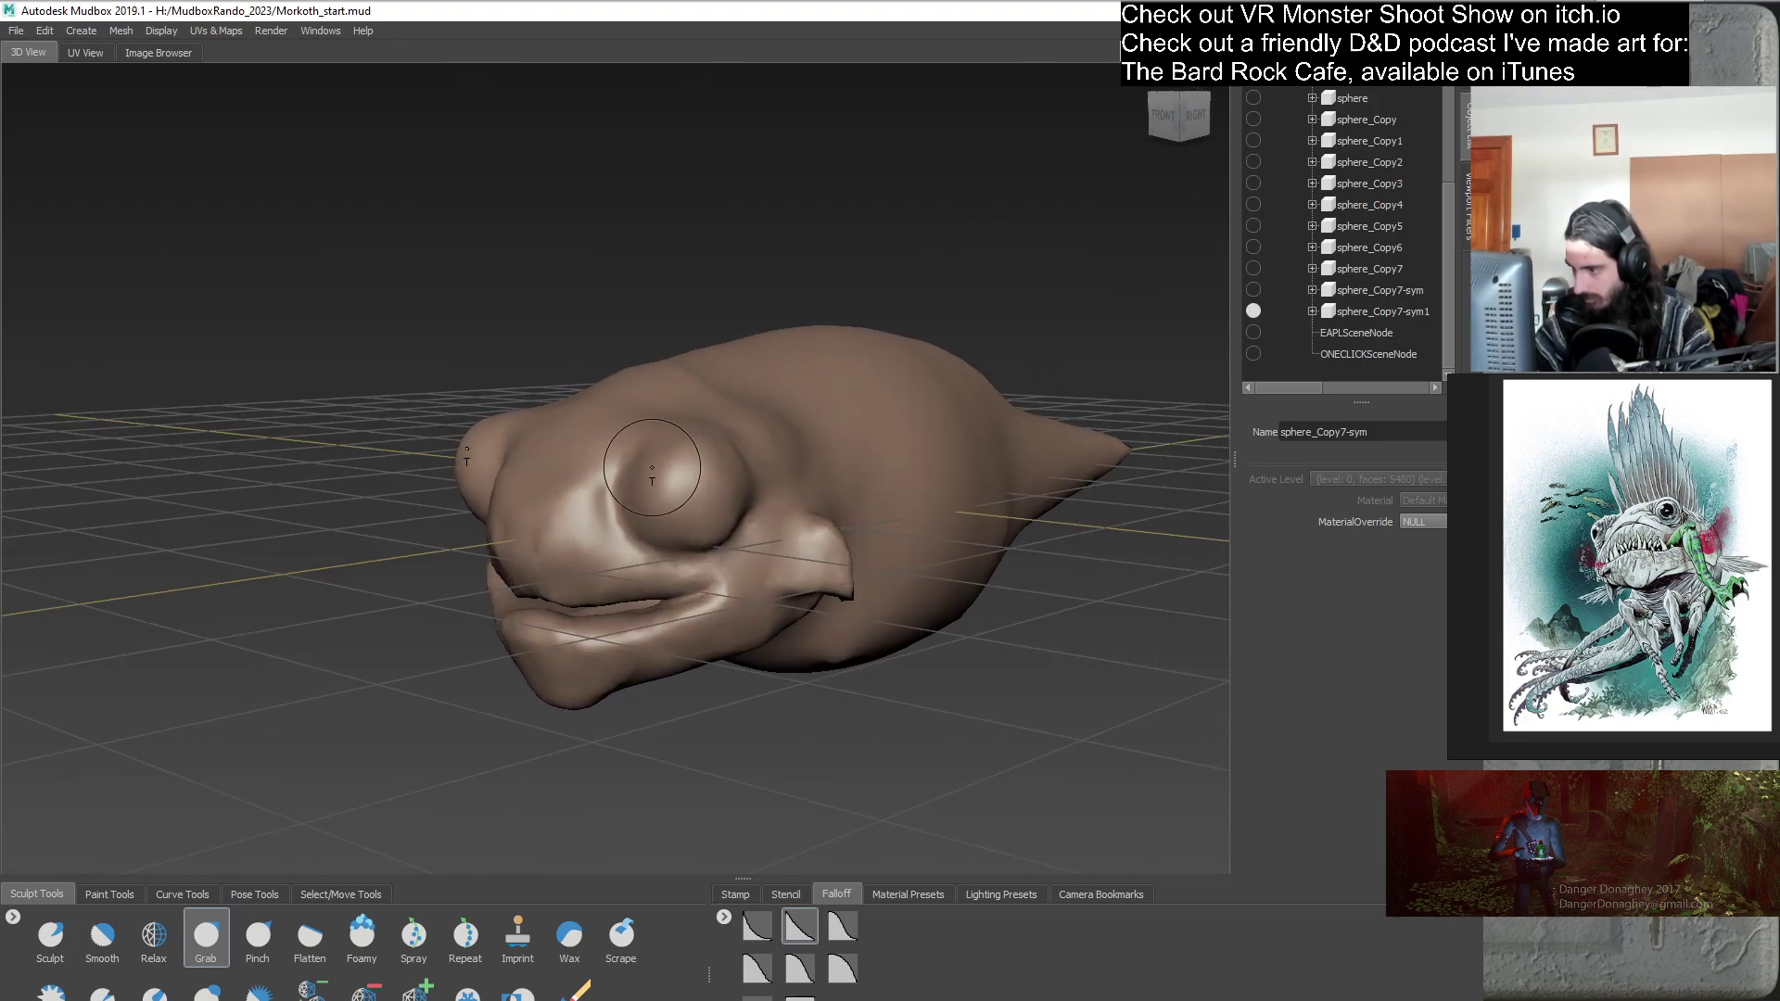
{"action": "left_click_drag", "start_coordinate": [701, 561], "coordinate": [828, 480], "text": "alt"}
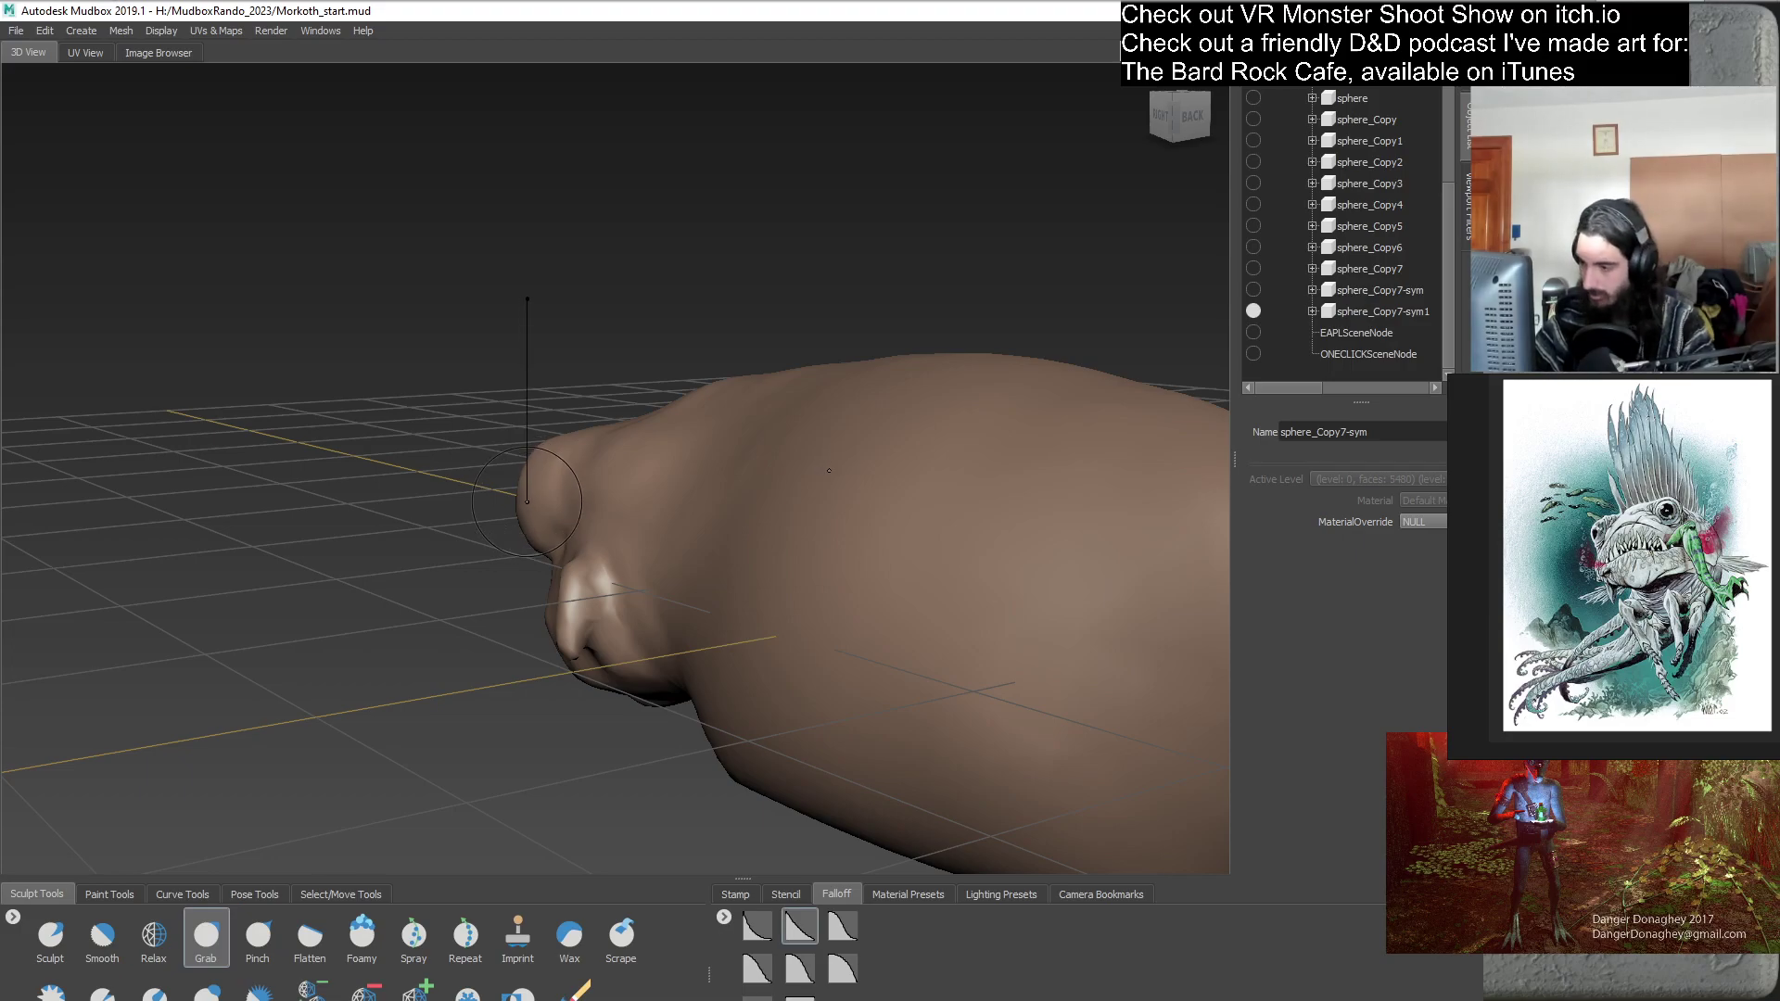
{"action": "left_click_drag", "start_coordinate": [939, 547], "coordinate": [928, 586], "text": "alt"}
{"action": "left_click_drag", "start_coordinate": [749, 472], "coordinate": [735, 508], "text": "alt"}
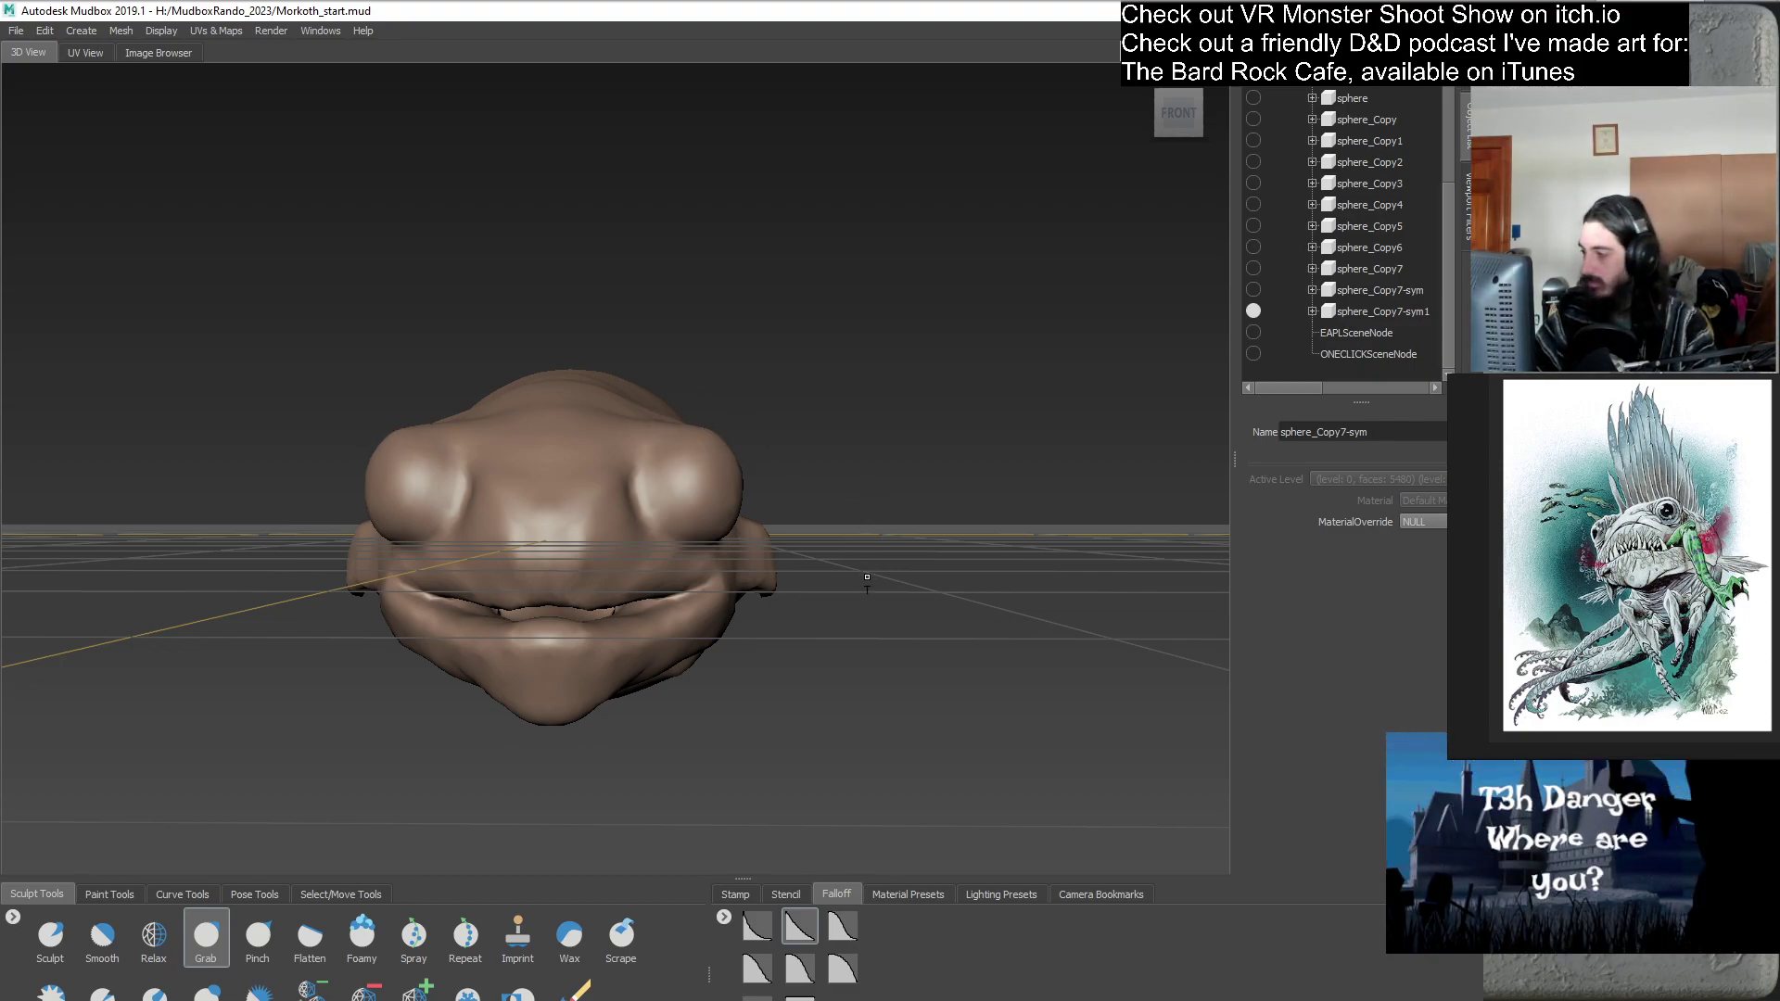
- Refine the eye contours and the cheek beside the mouth with the Grab brush at size 27.43, mirrored on X
{"action": "left_click", "coordinate": [206, 937]}
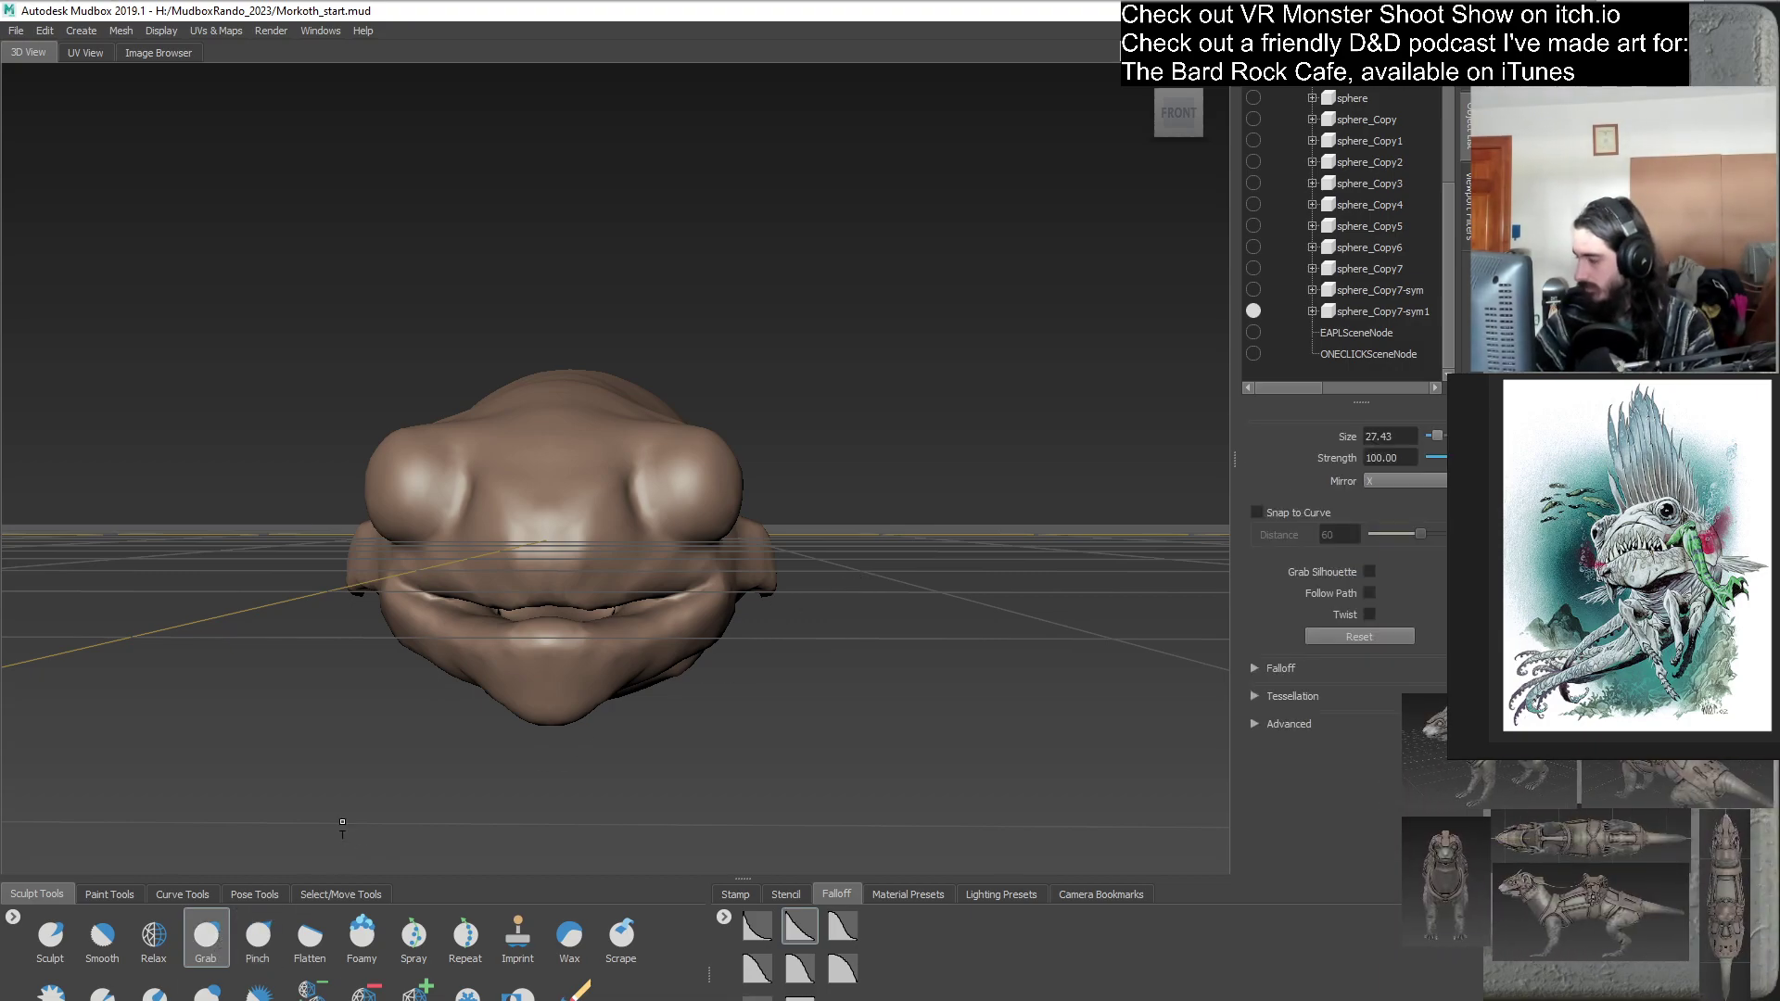
{"action": "left_click_drag", "start_coordinate": [1026, 490], "coordinate": [671, 675], "text": "alt"}
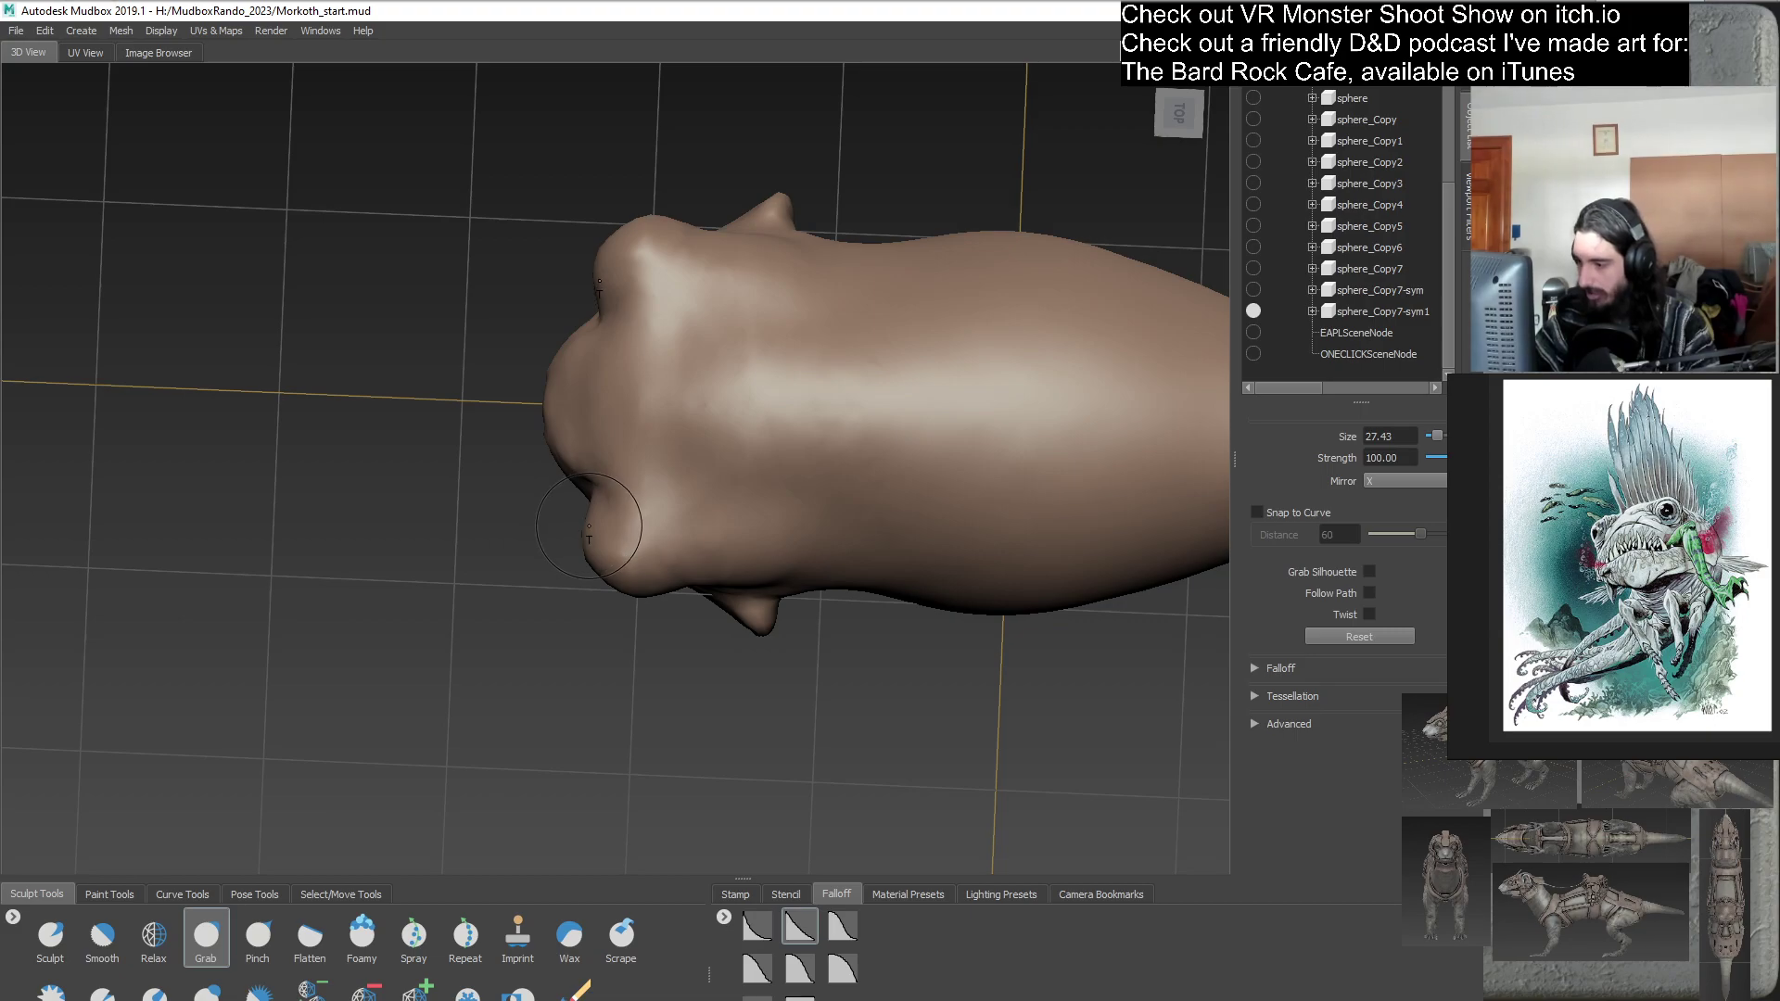
{"action": "left_click_drag", "start_coordinate": [577, 571], "coordinate": [700, 441], "text": "alt"}
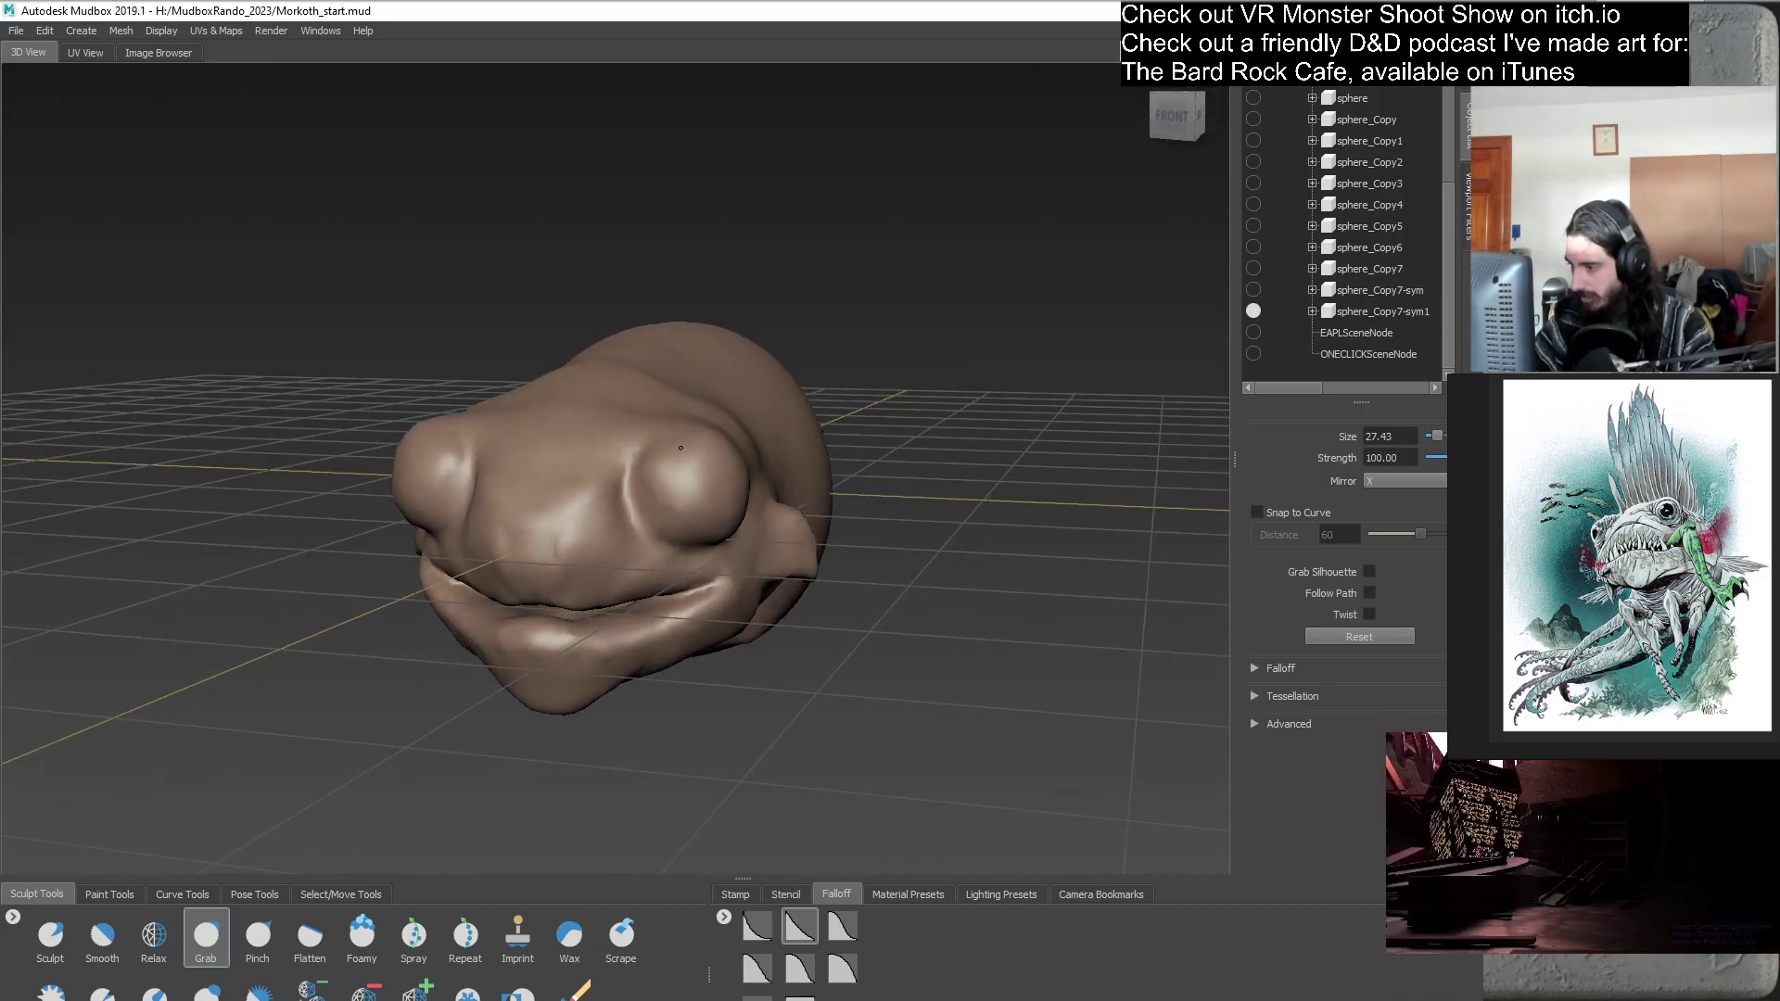
{"action": "left_click_drag", "start_coordinate": [702, 506], "coordinate": [719, 585], "text": "alt"}
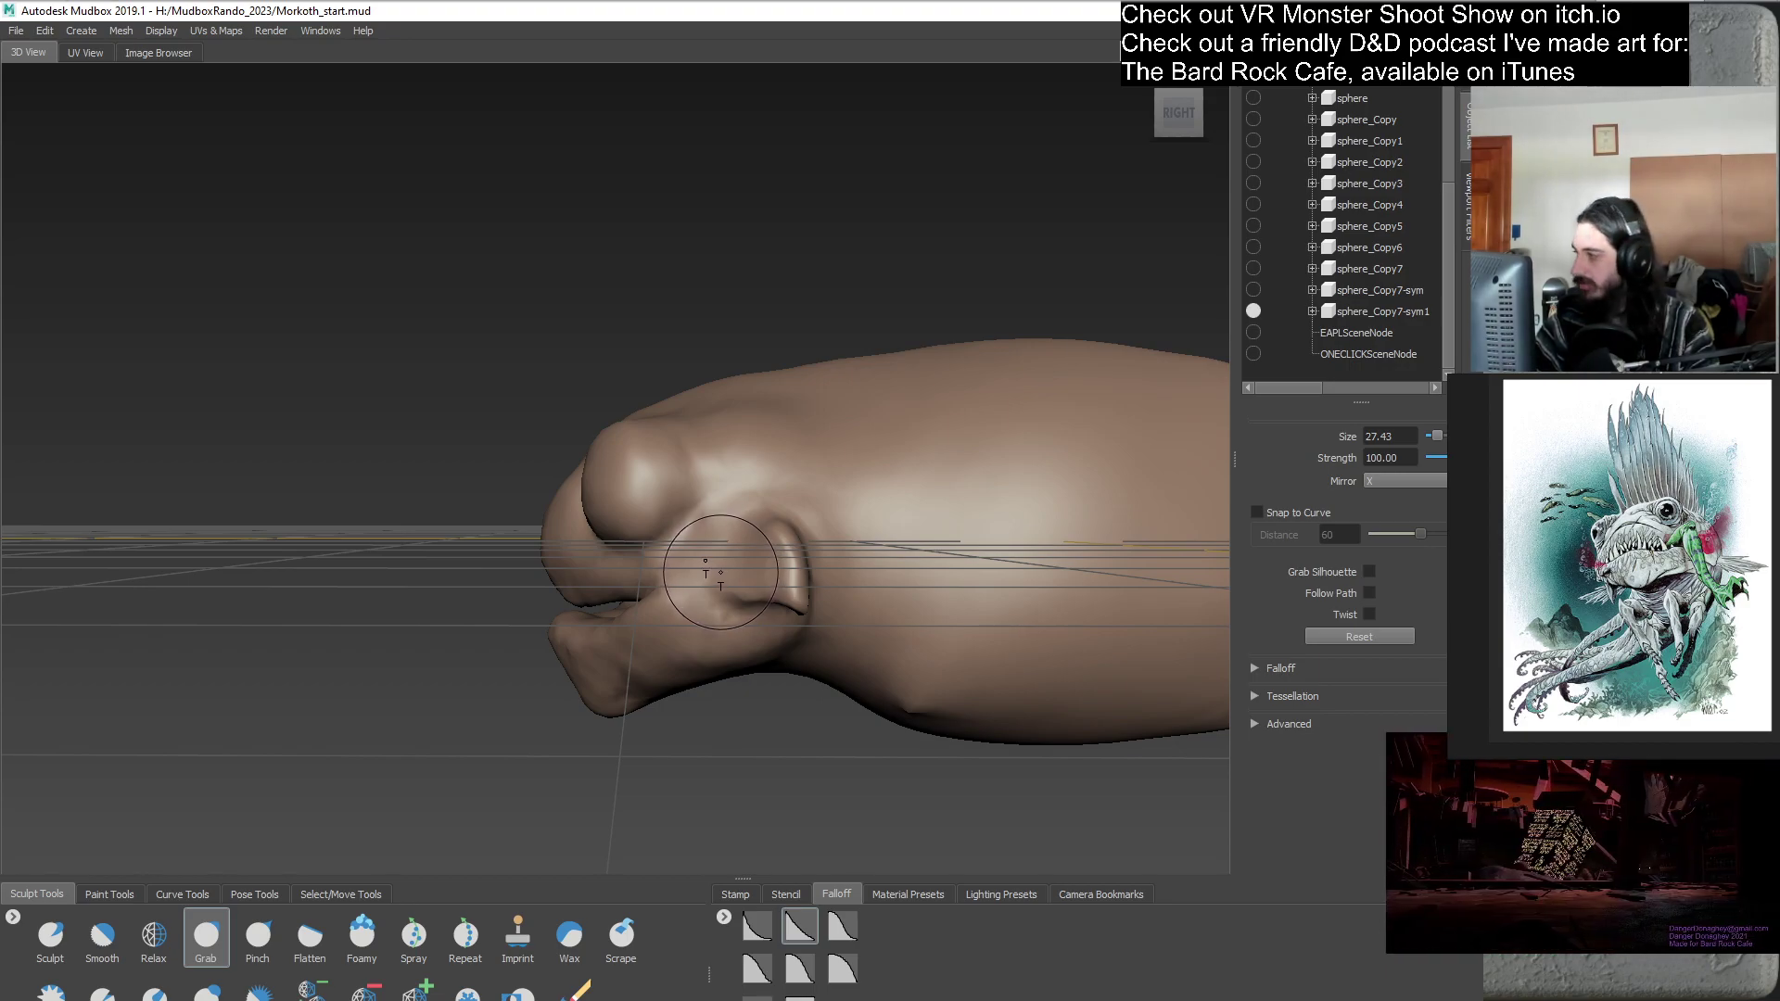
- Duplicate sphere_Copy7-sym1, hide it, and deselect the new copy to continue with it alone visible
{"action": "left_click", "coordinate": [1371, 311]}
{"action": "right_click", "coordinate": [1372, 311]}
{"action": "left_click", "coordinate": [1402, 395]}
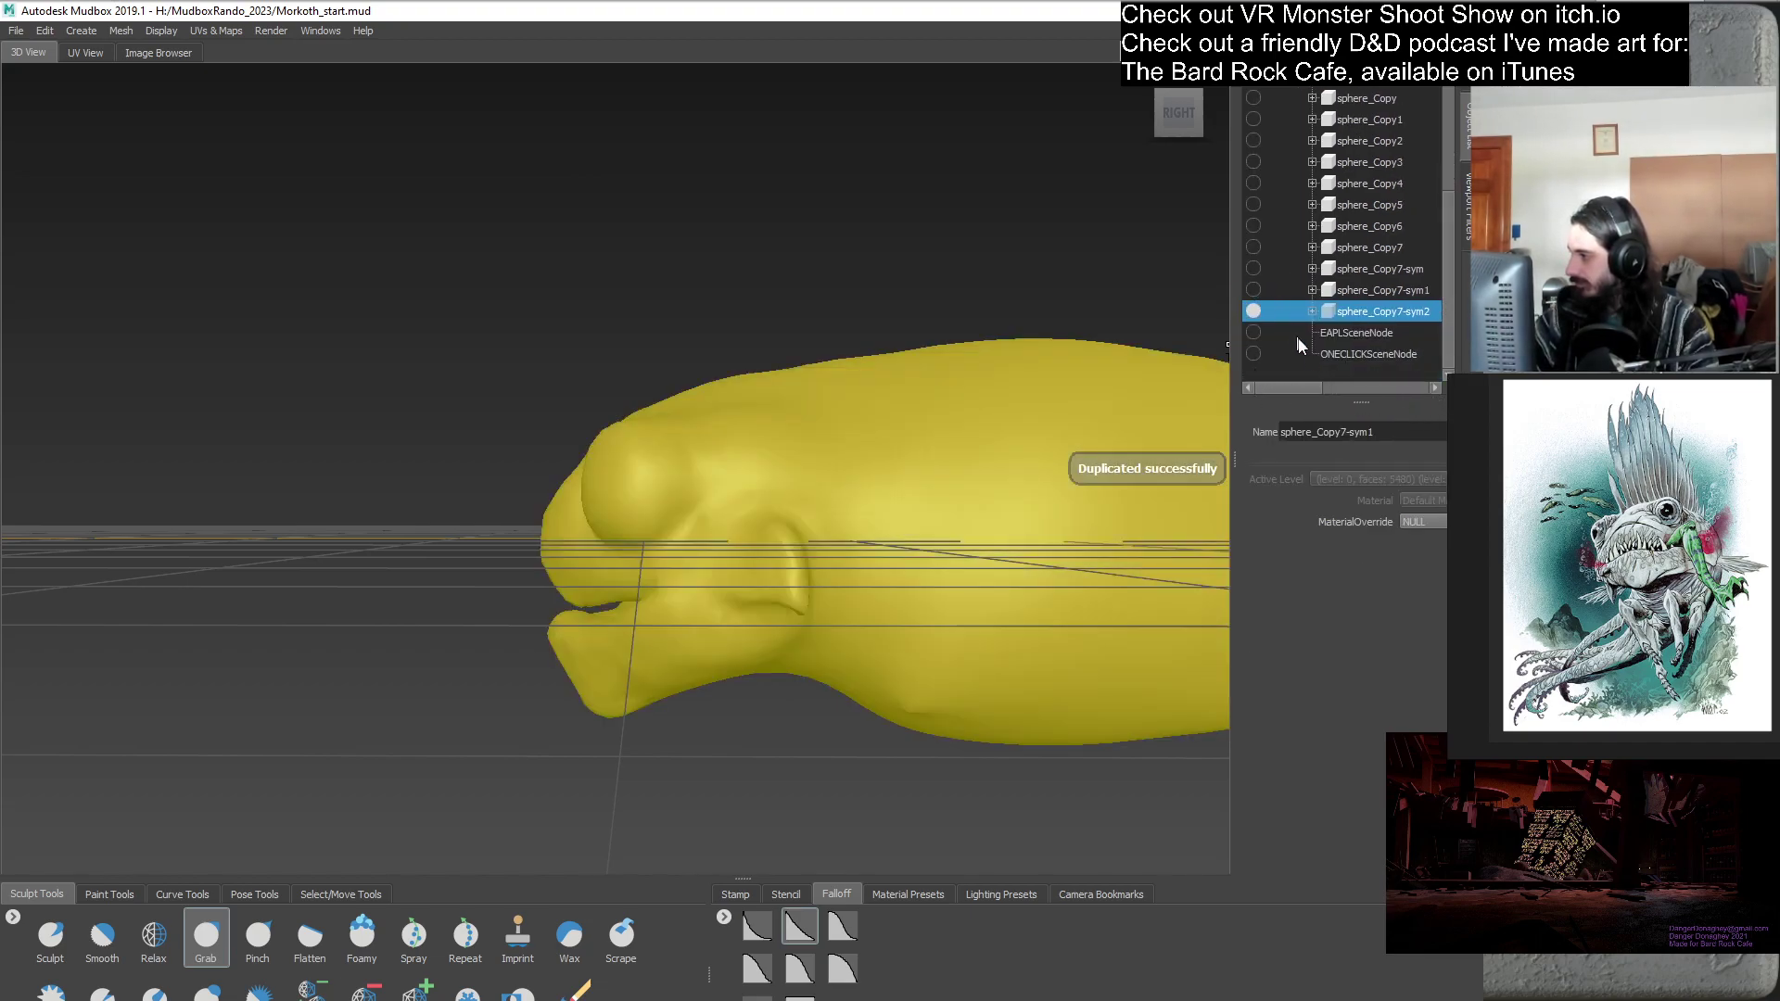
{"action": "left_click", "coordinate": [1311, 369]}
{"action": "left_click_drag", "start_coordinate": [695, 477], "coordinate": [519, 500], "text": "alt"}
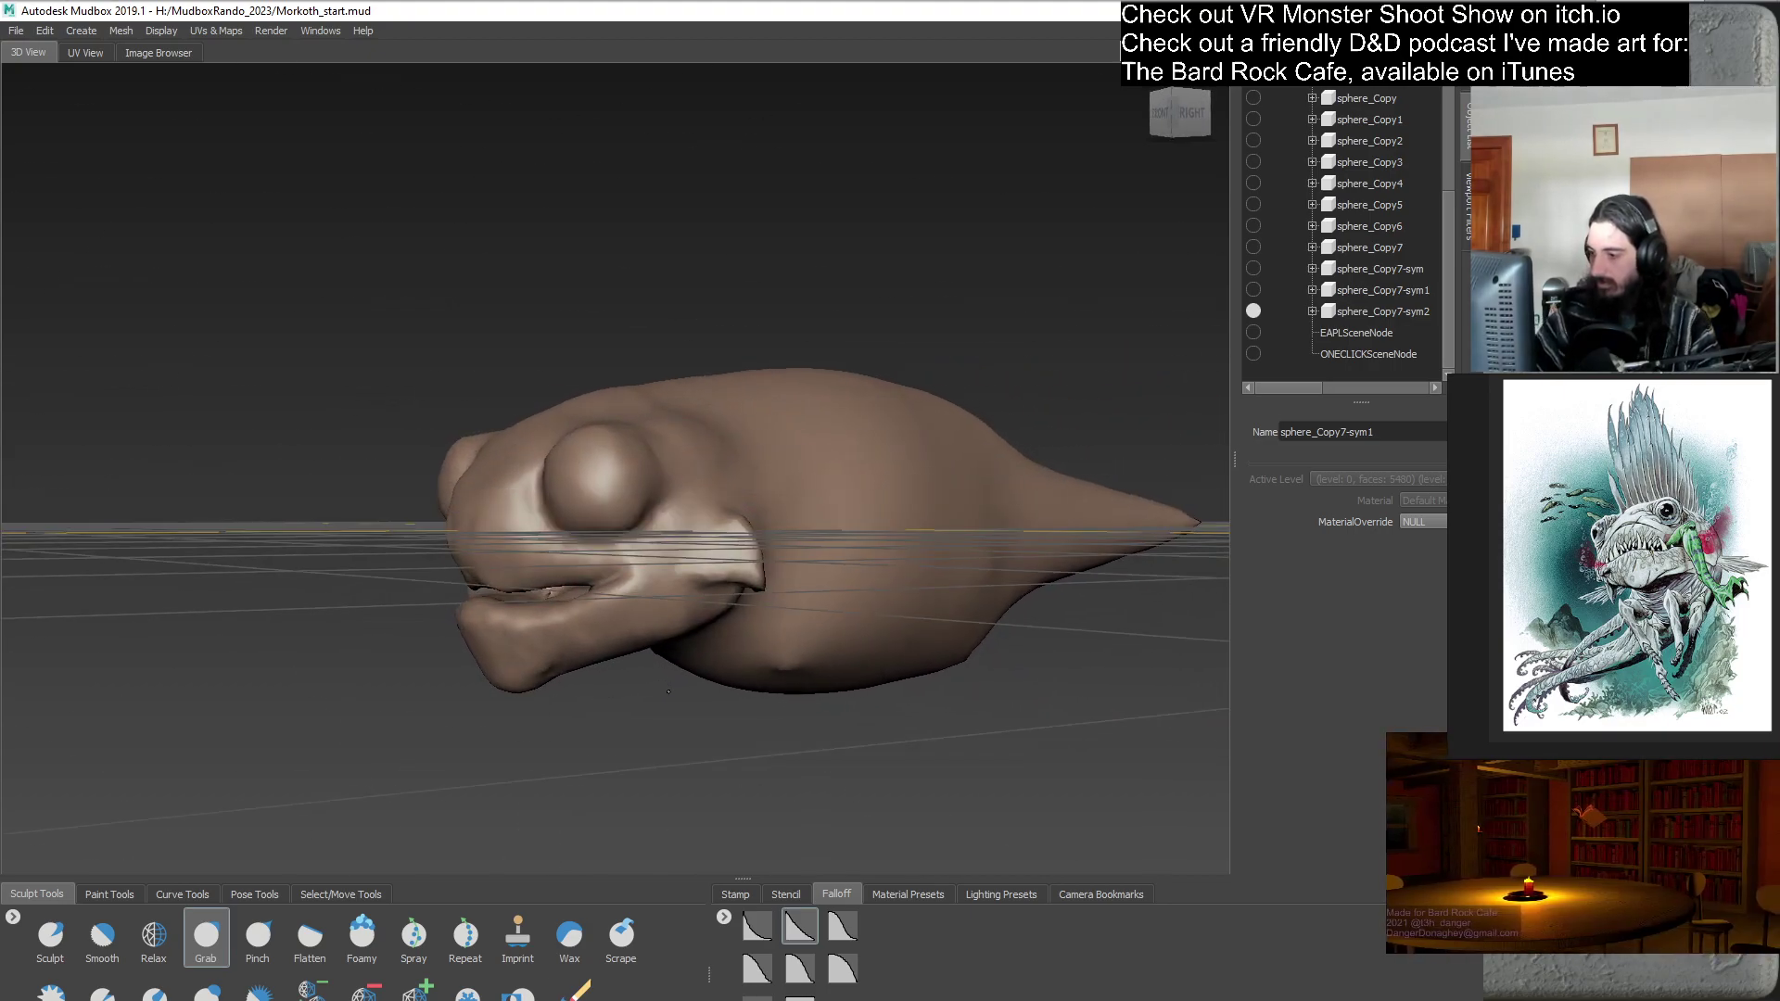
- Create a sphere mesh and move it over the creature's left eye, to about X 65 and Y 31
{"action": "left_click", "coordinate": [81, 31]}
{"action": "mouse_move", "coordinate": [102, 50]}
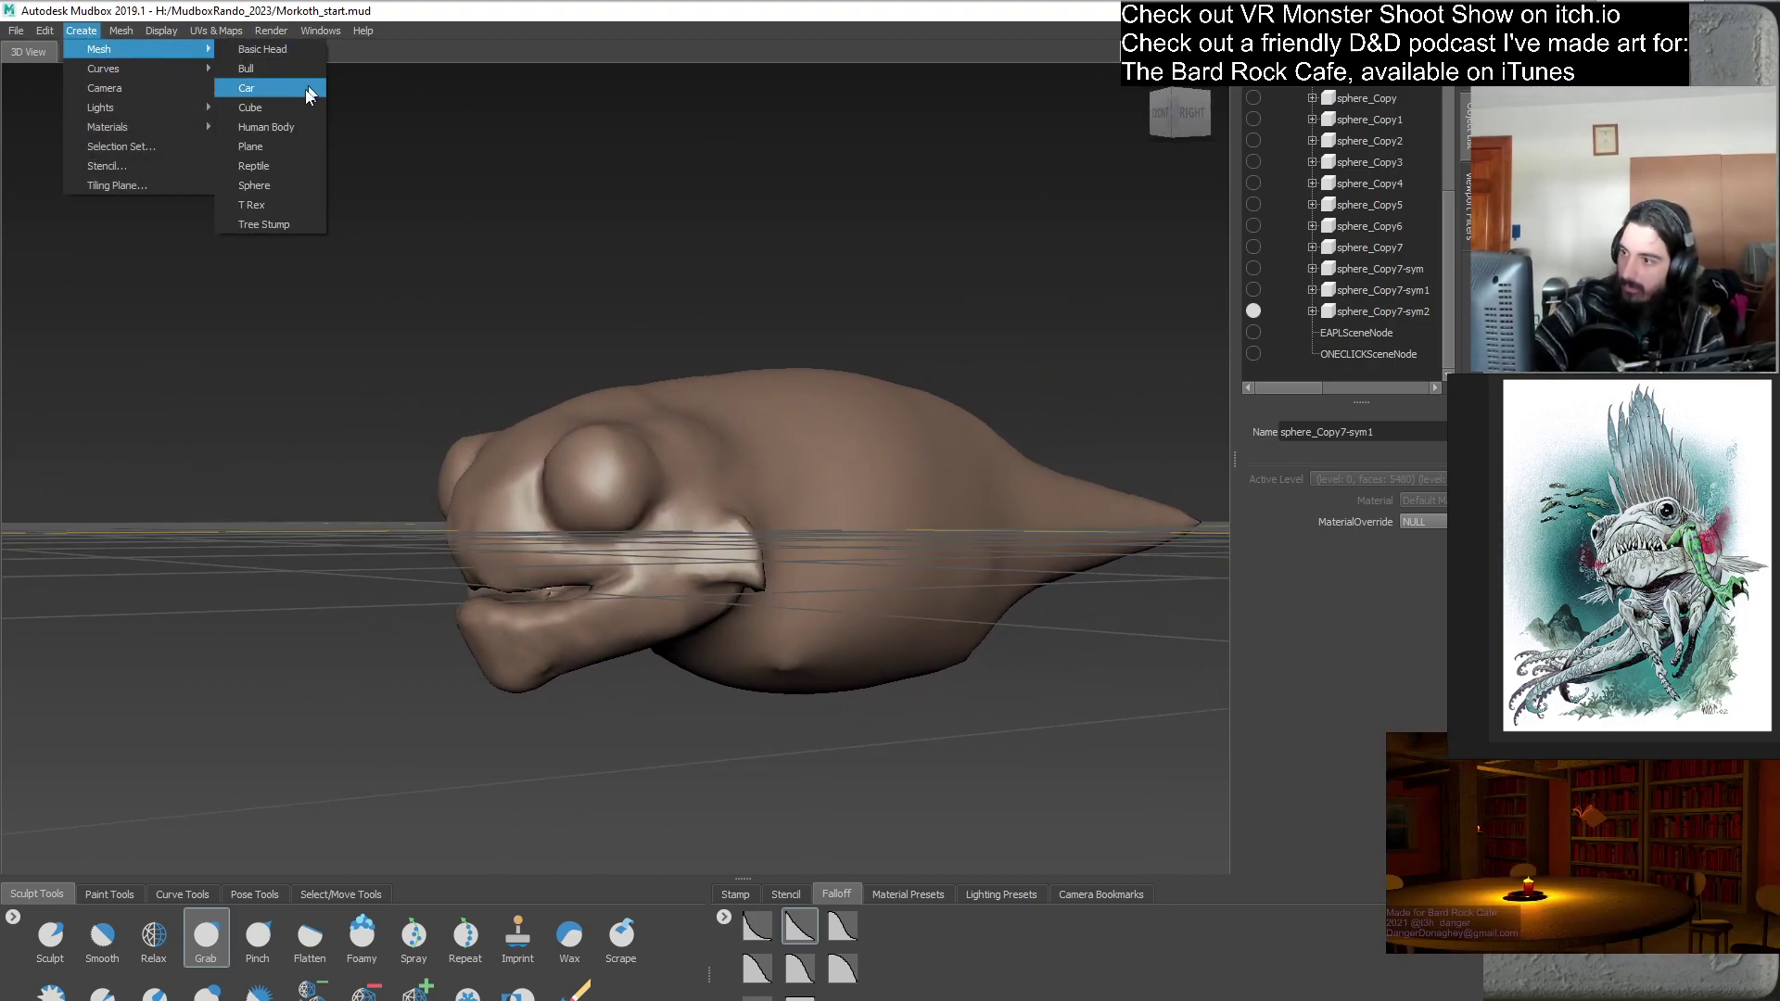
{"action": "left_click", "coordinate": [291, 184]}
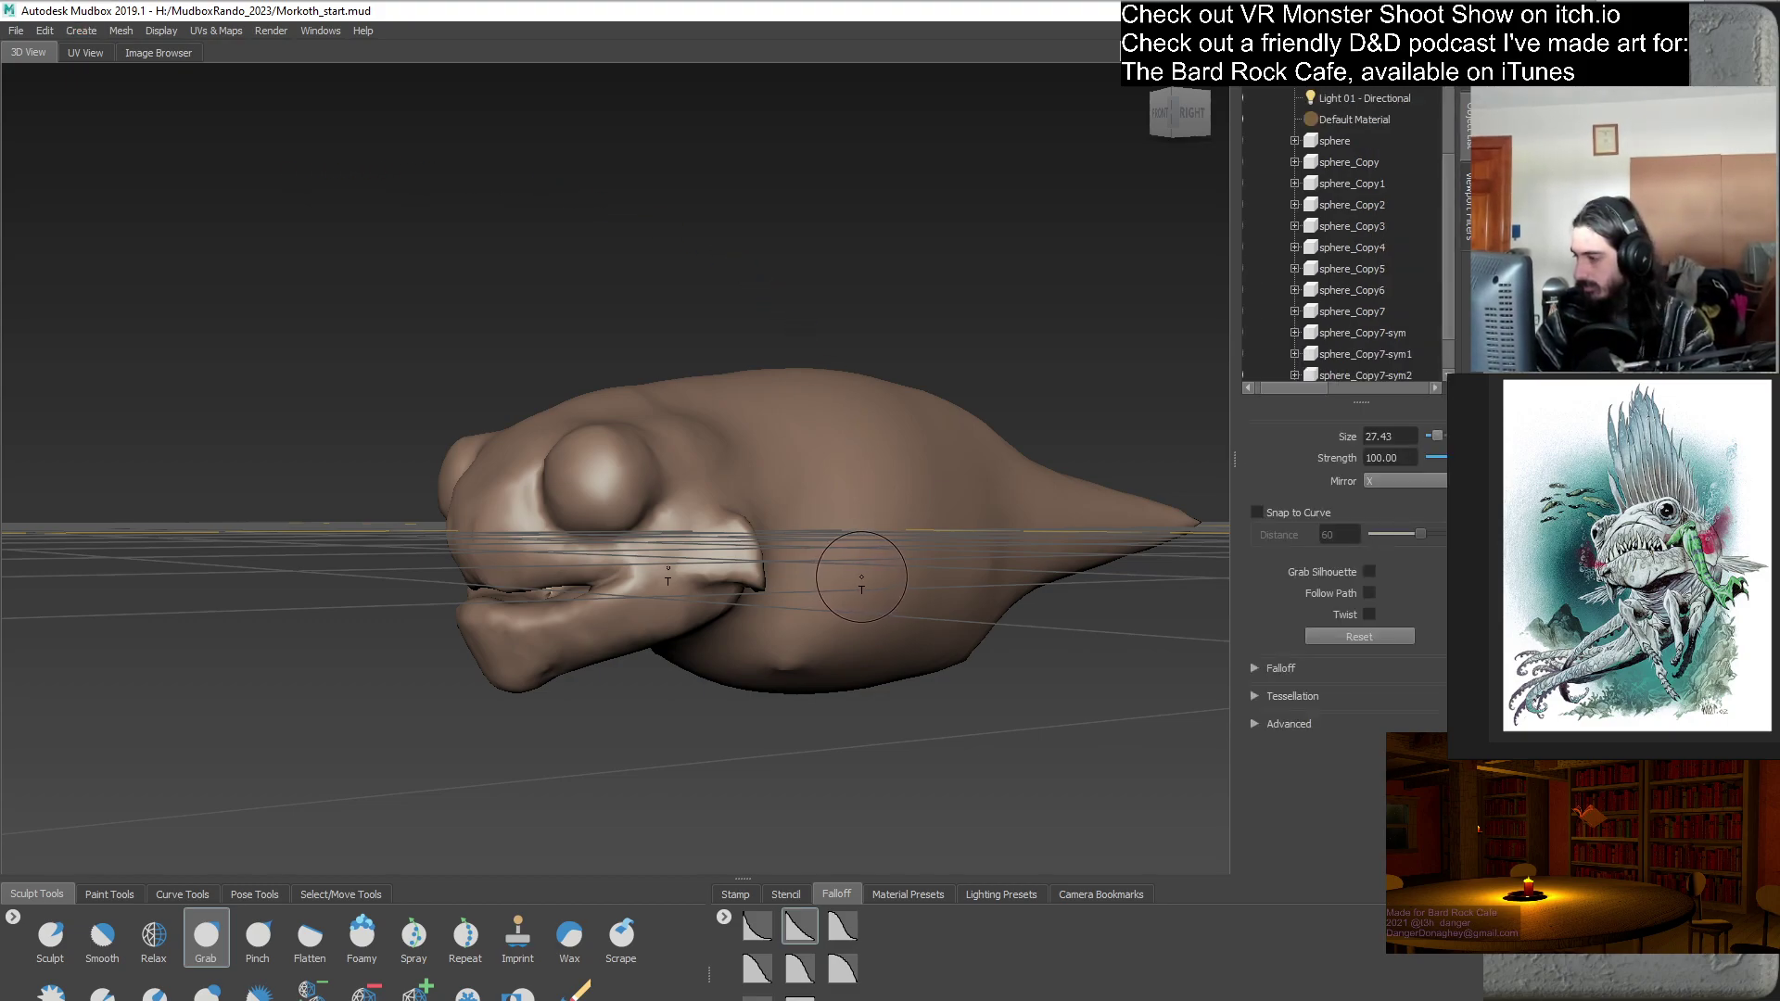
{"action": "left_click", "coordinate": [331, 896]}
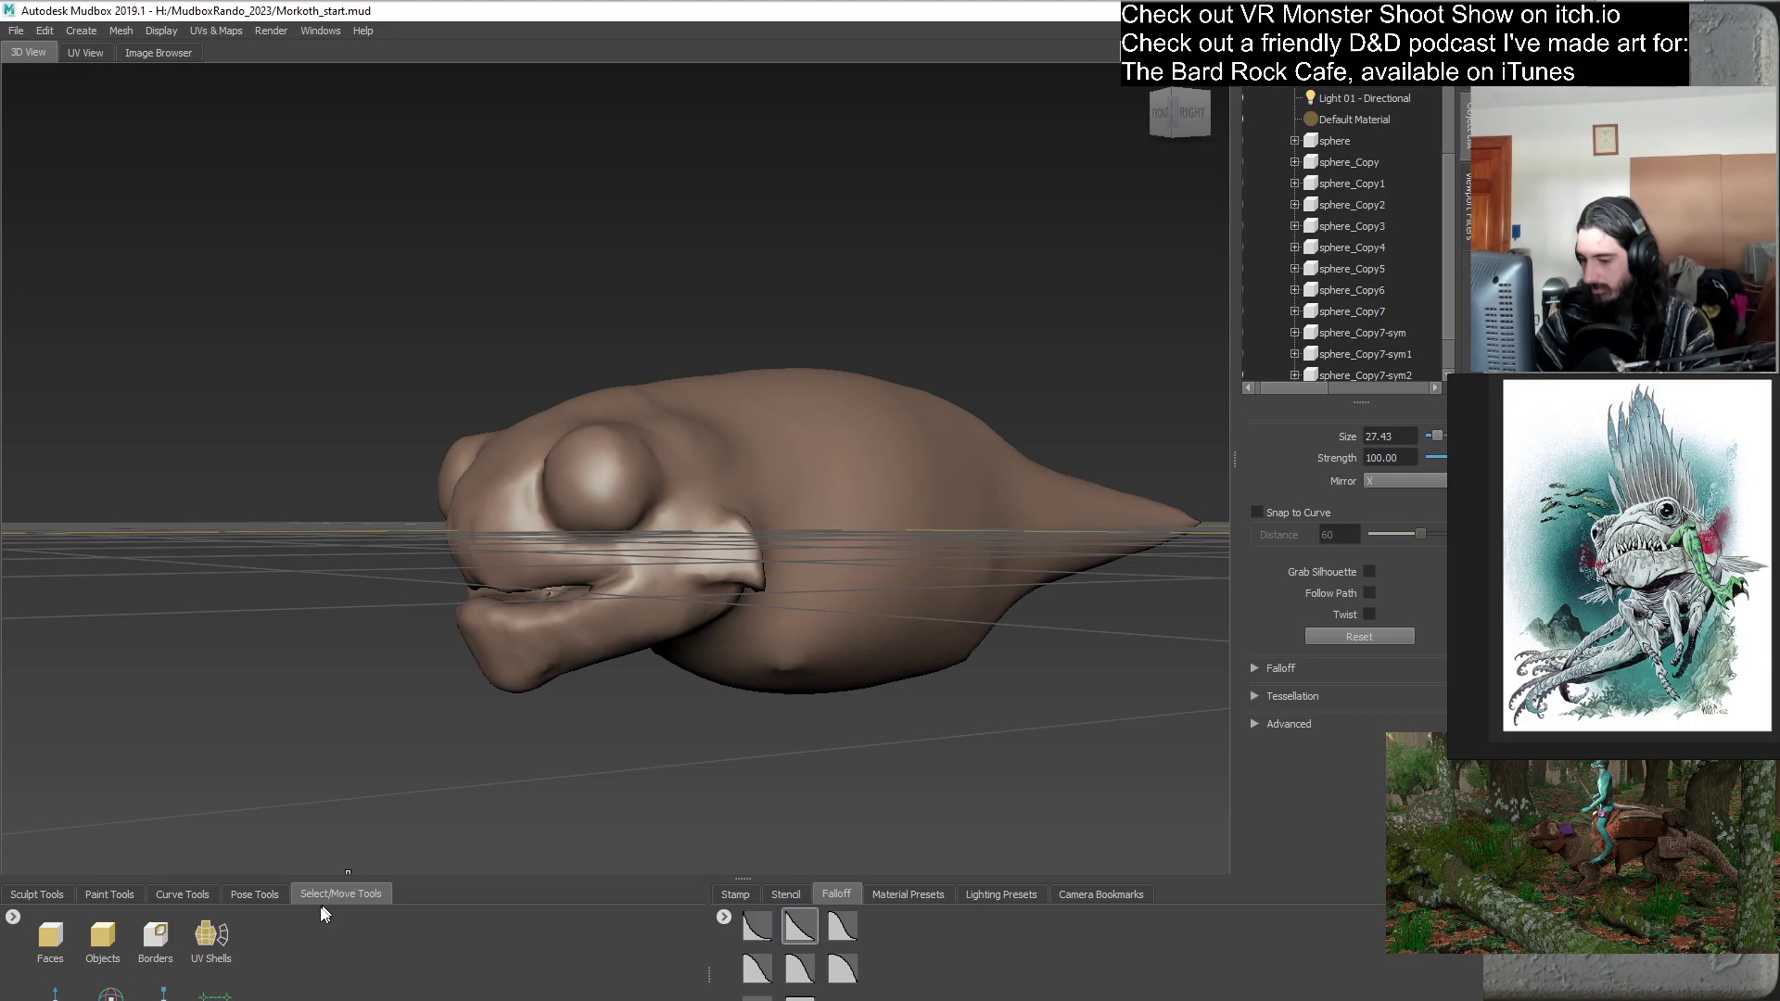
{"action": "left_click", "coordinate": [54, 990]}
{"action": "left_click_drag", "start_coordinate": [741, 575], "coordinate": [523, 548], "text": "alt"}
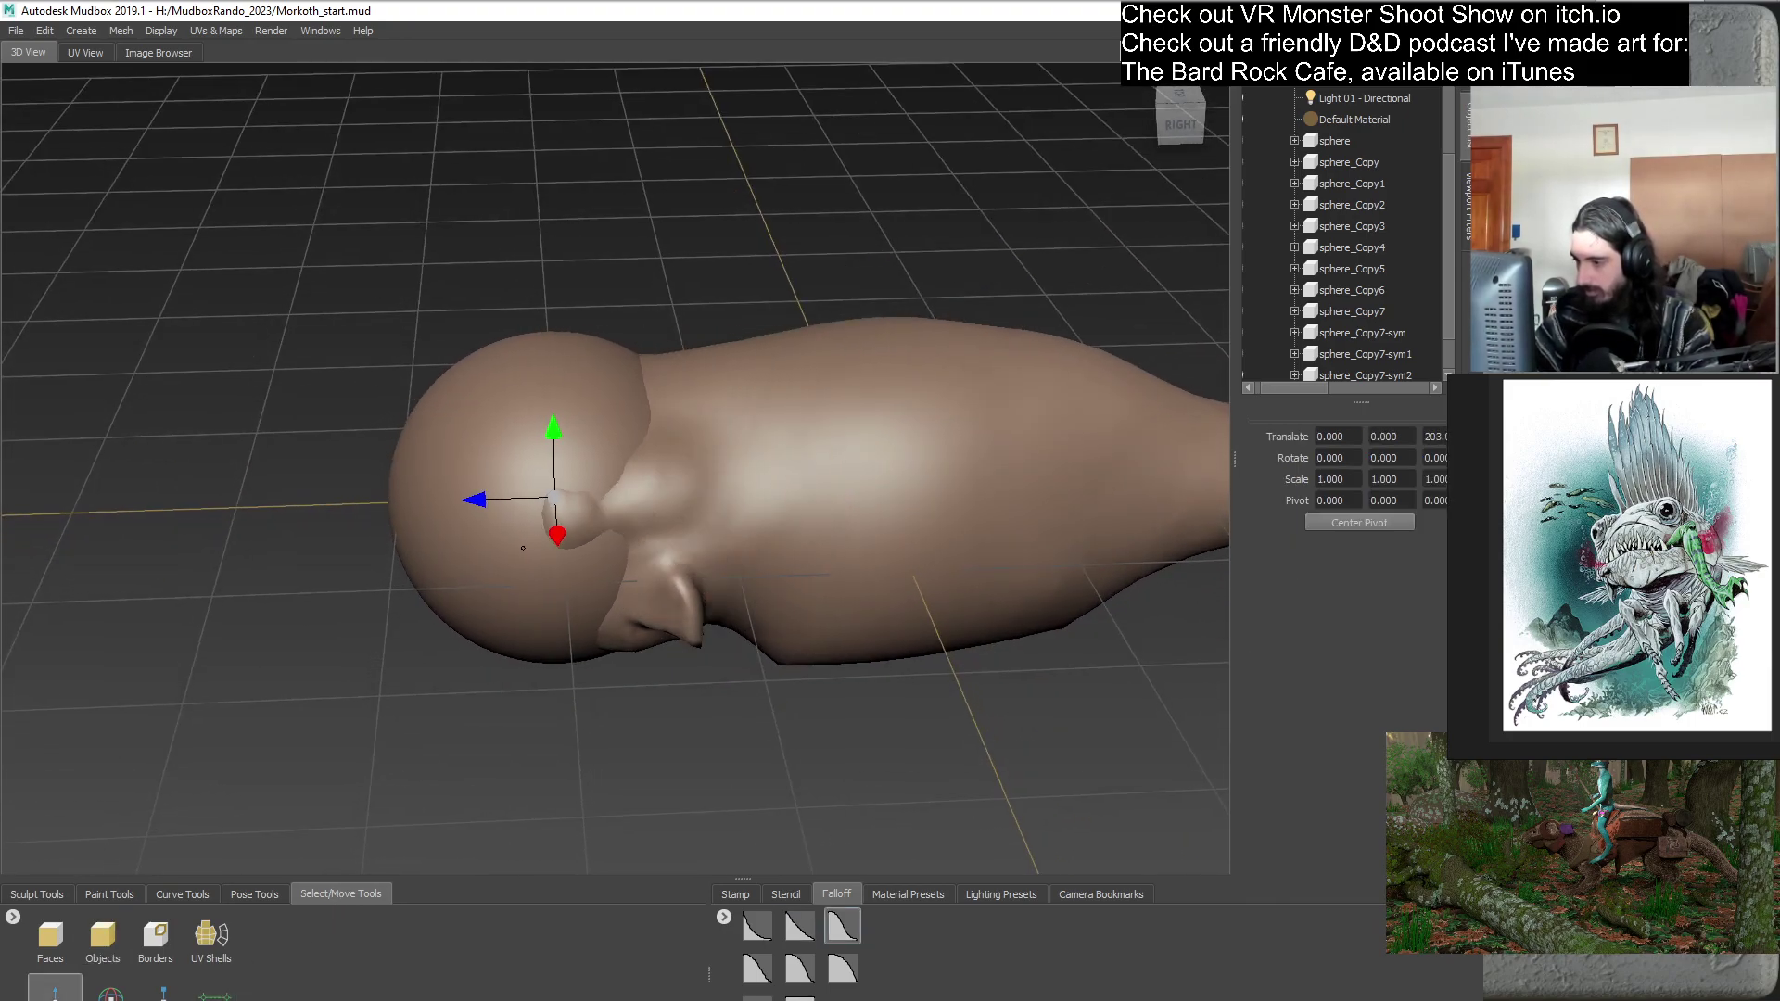
{"action": "left_click_drag", "start_coordinate": [555, 654], "coordinate": [730, 530], "text": "alt"}
{"action": "left_click_drag", "start_coordinate": [663, 454], "coordinate": [664, 398]}
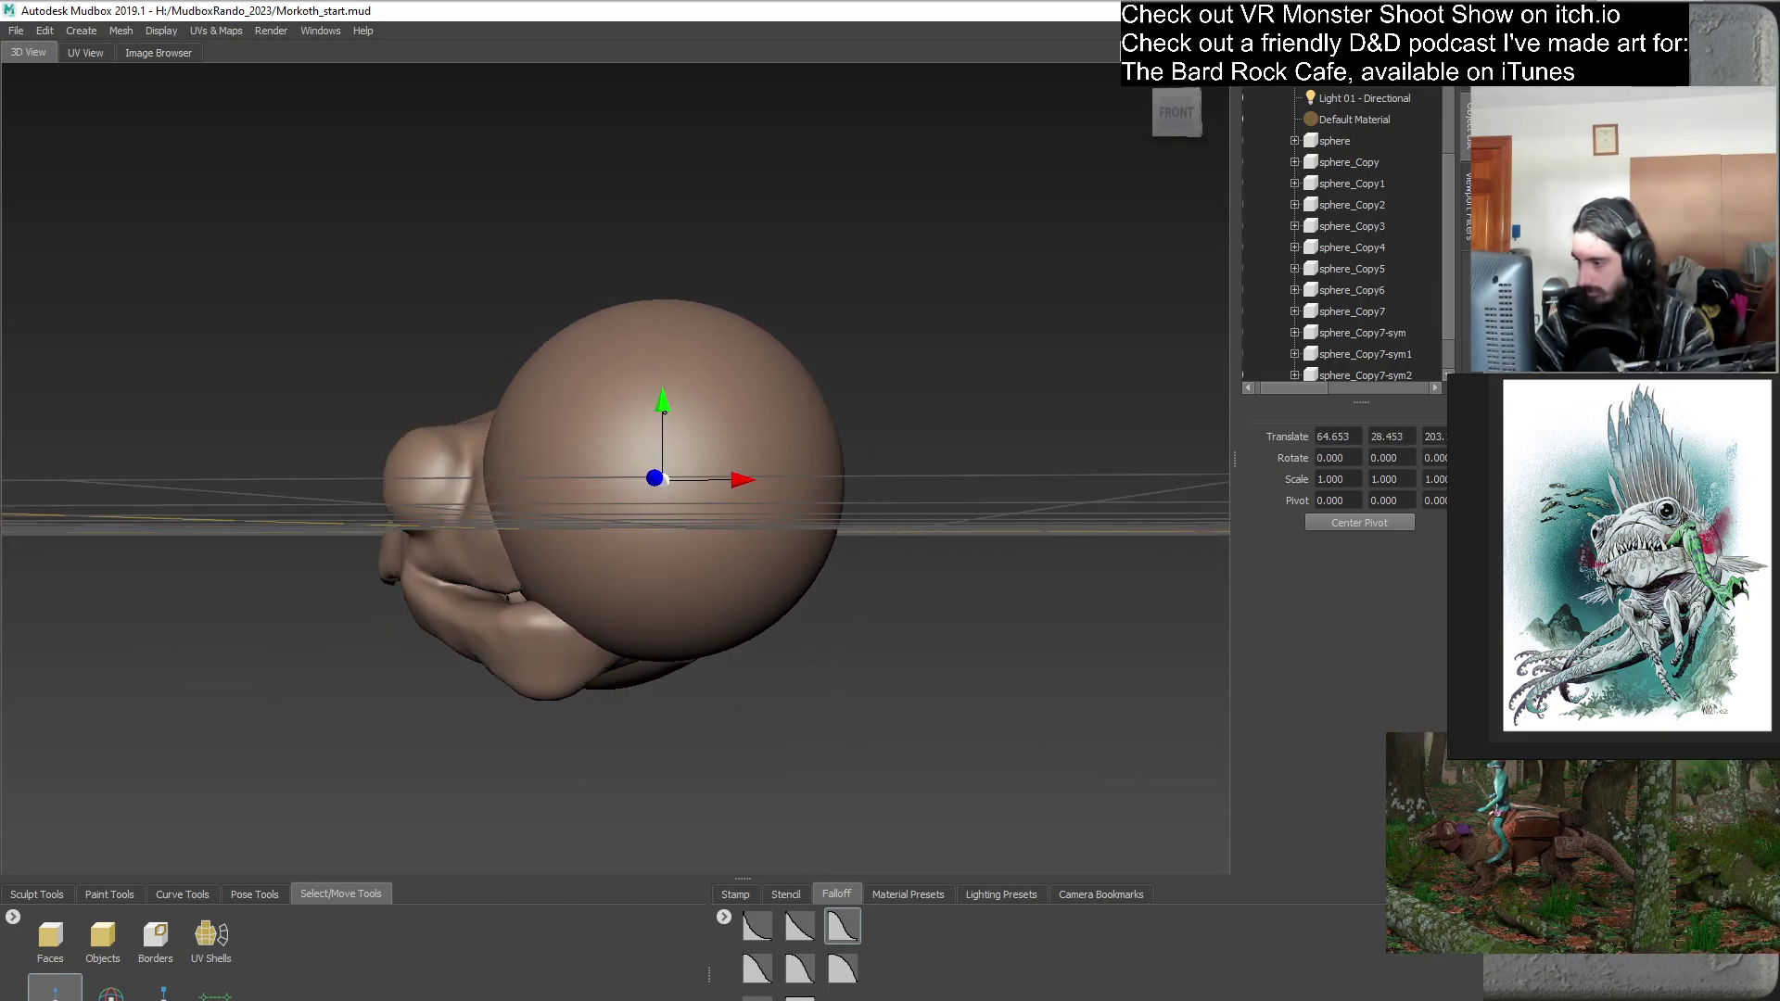
- Rename the new sphere LEye and scale it uniformly to about 0.313 to match the eye bulge
{"action": "left_click_drag", "start_coordinate": [1454, 295], "coordinate": [1452, 342]}
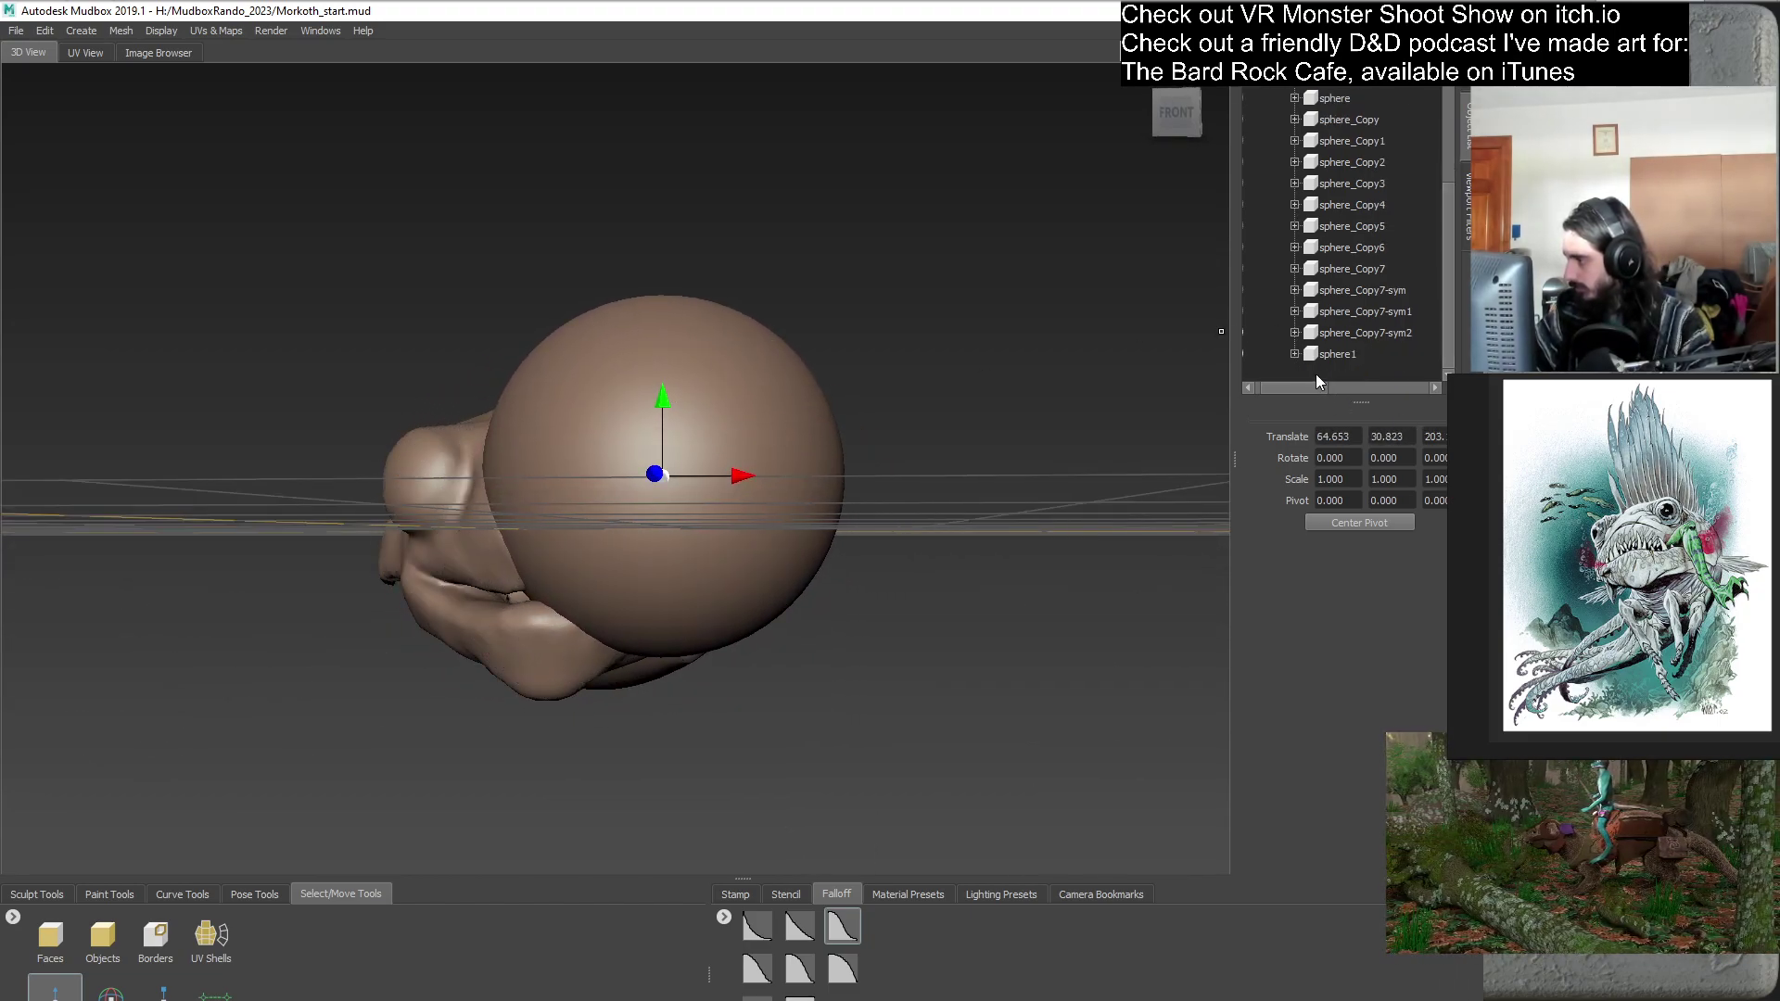
{"action": "left_click", "coordinate": [1343, 359]}
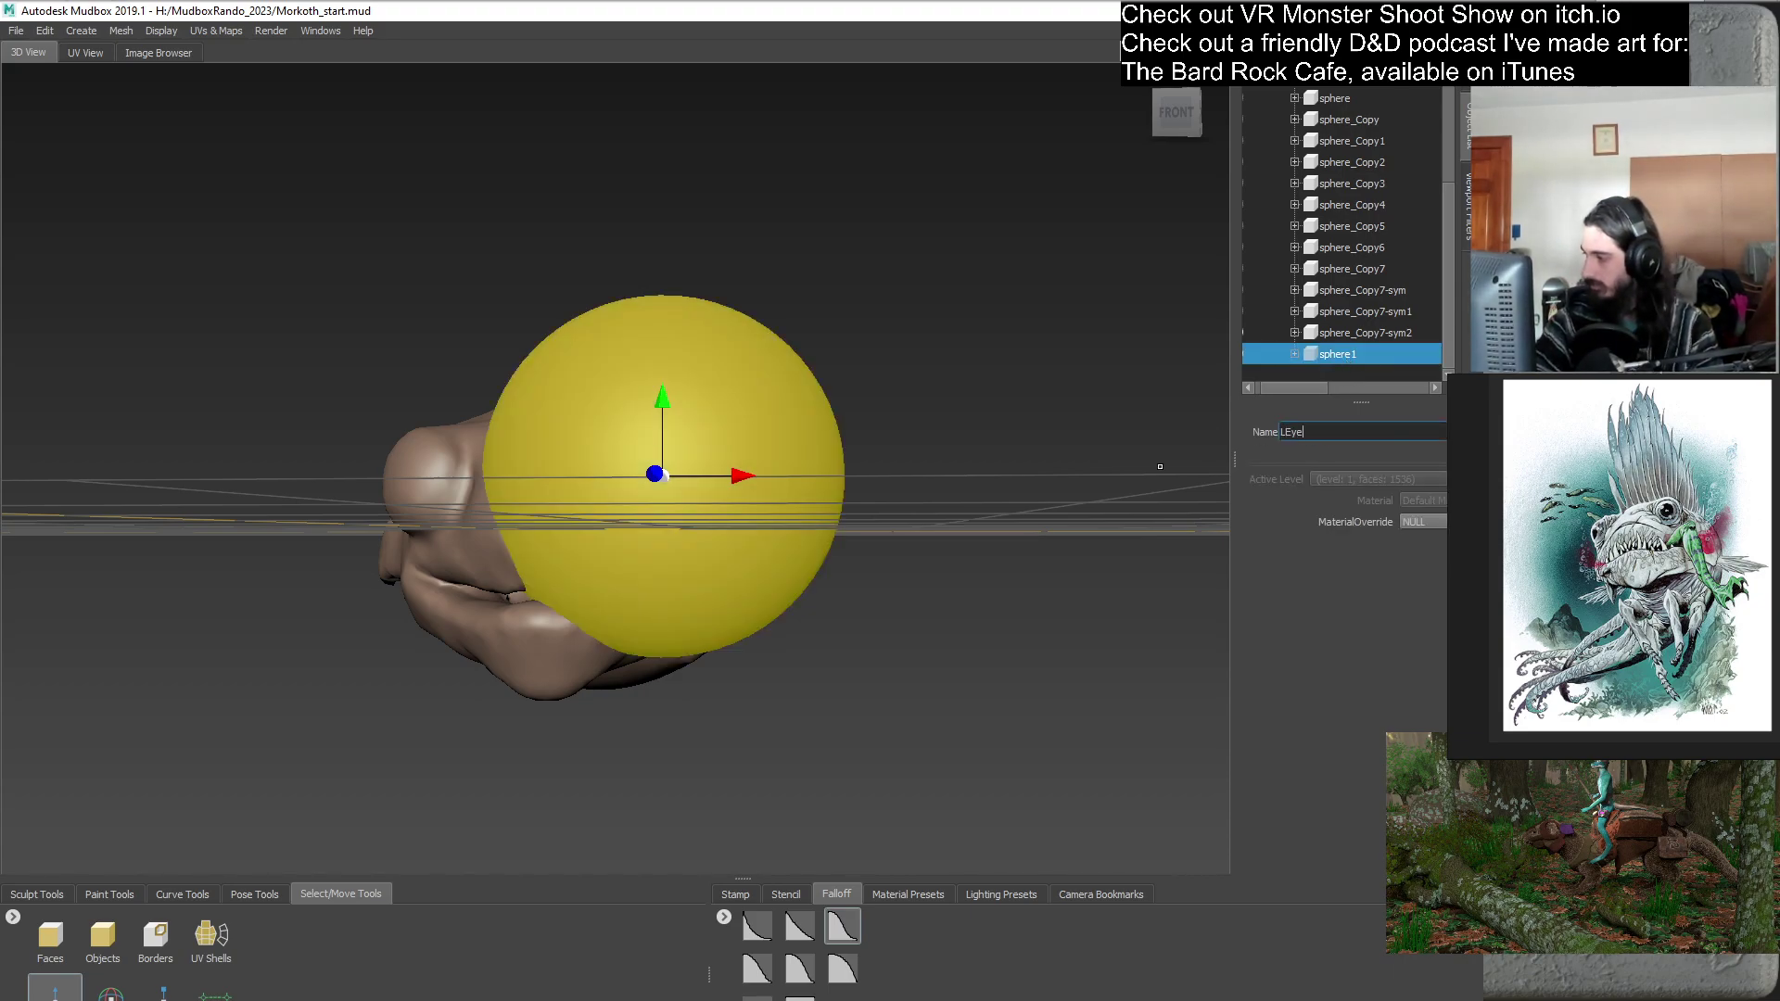
{"action": "key", "text": "w"}
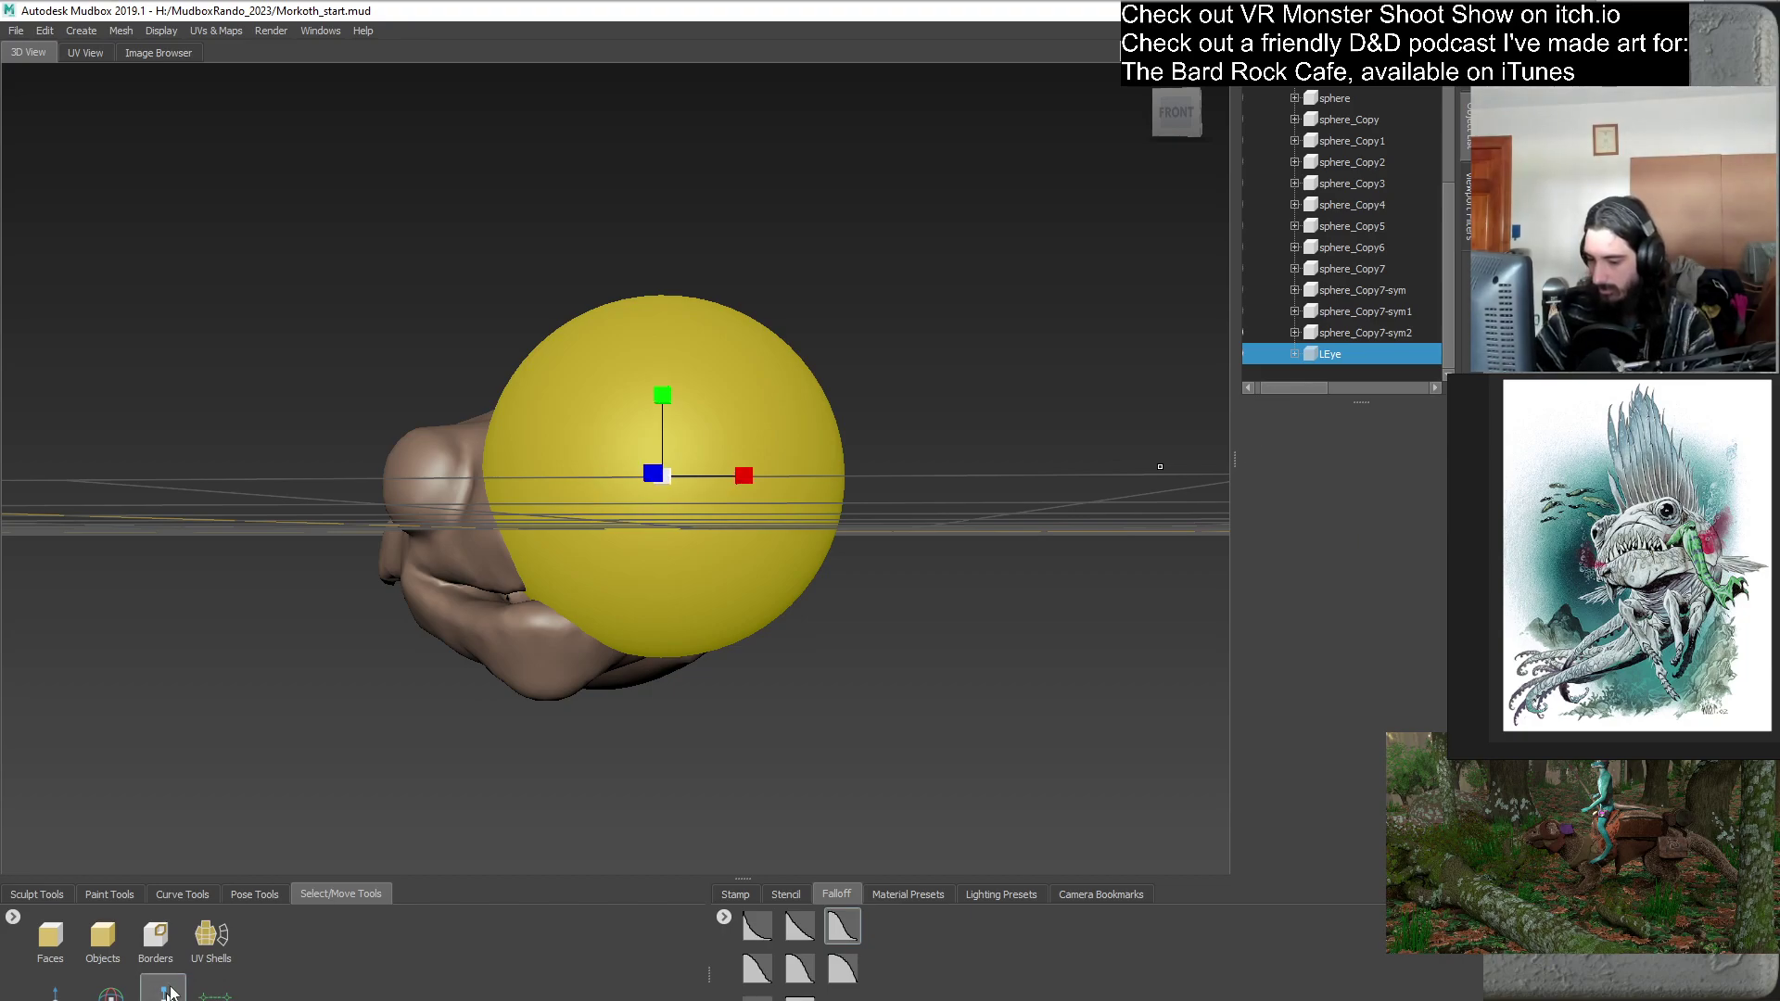
{"action": "left_click_drag", "start_coordinate": [697, 528], "coordinate": [446, 616], "text": "alt"}
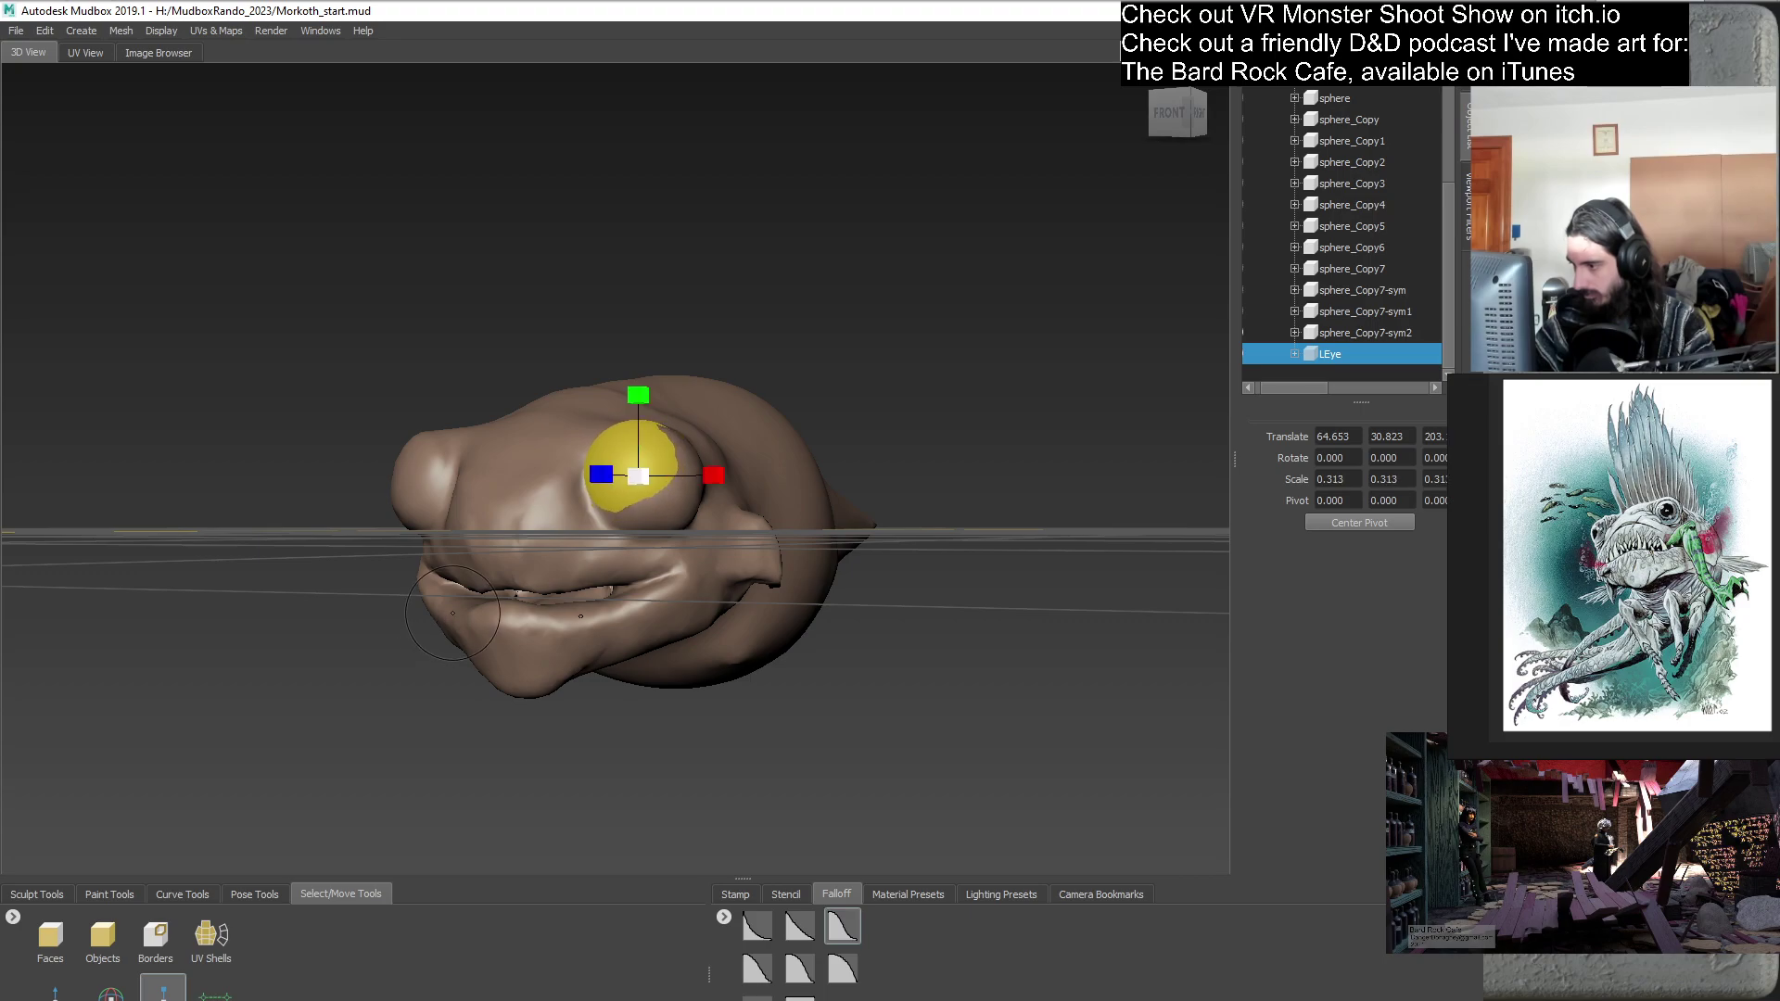
- Fit LEye into the eye bulge at about X 68.4 and Y 27, checking side and front, and lock it
{"action": "left_click_drag", "start_coordinate": [500, 519], "coordinate": [624, 525], "text": "alt"}
{"action": "left_click_drag", "start_coordinate": [567, 400], "coordinate": [566, 406]}
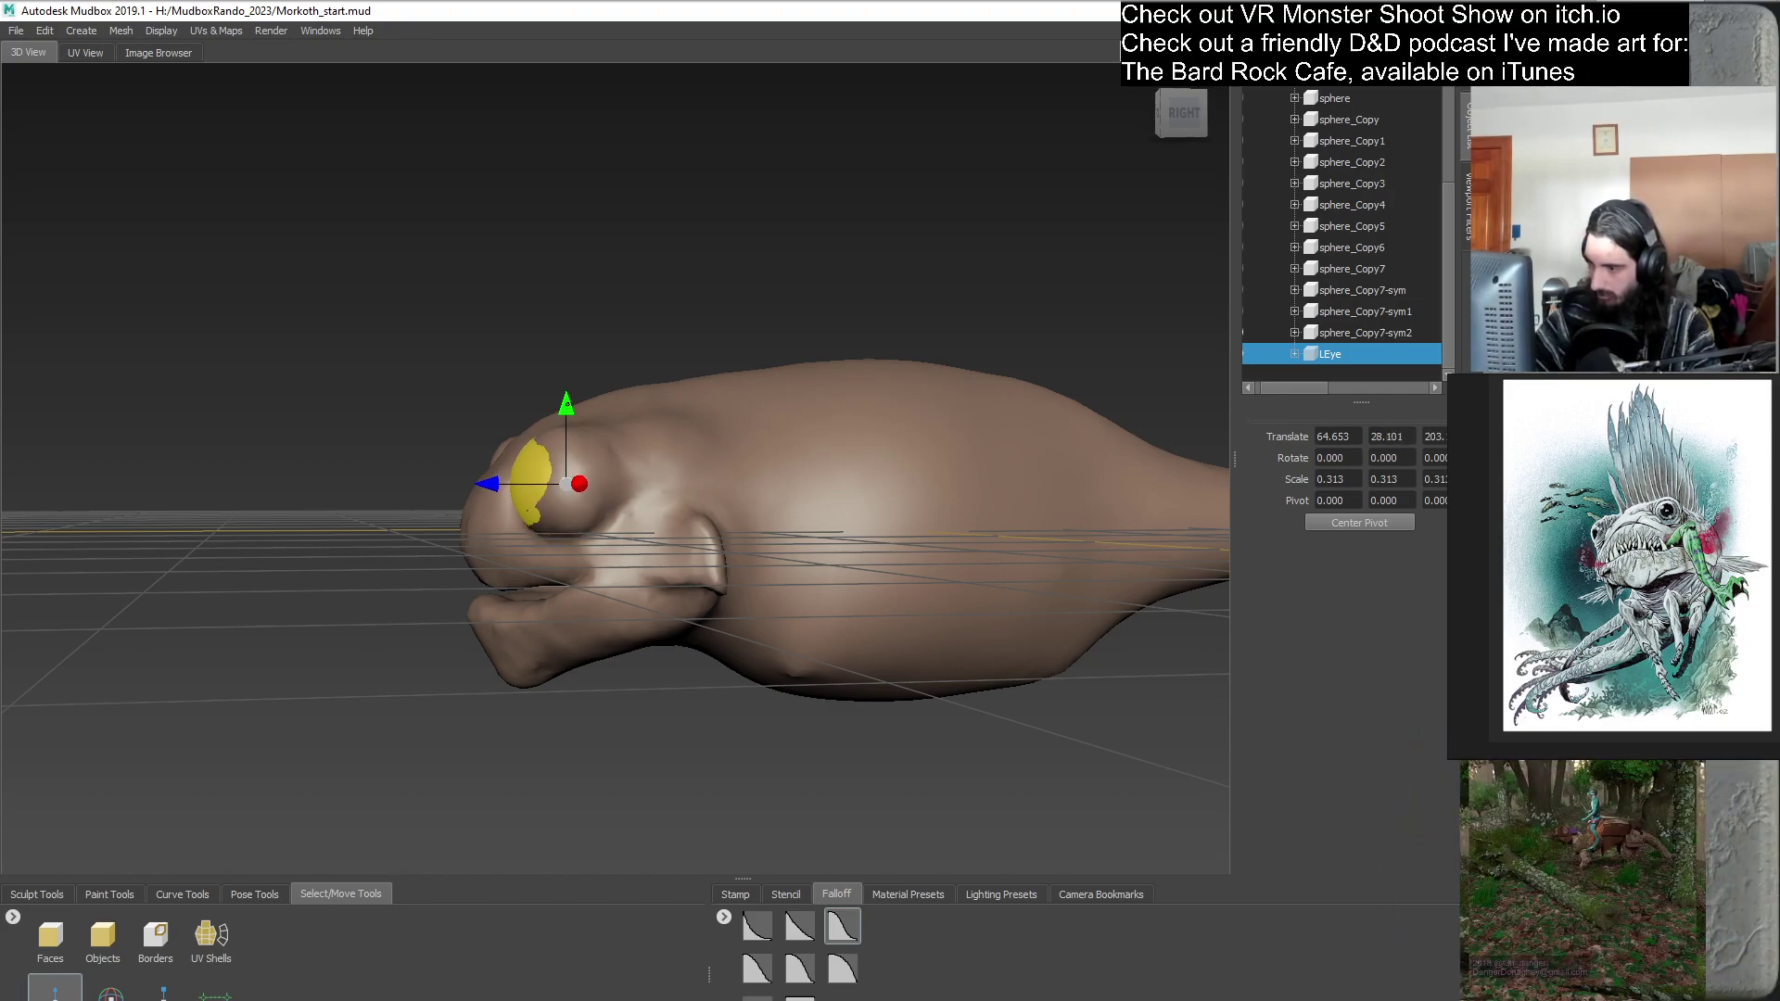
{"action": "left_click_drag", "start_coordinate": [623, 501], "coordinate": [496, 503], "text": "alt"}
{"action": "left_click_drag", "start_coordinate": [747, 483], "coordinate": [762, 483]}
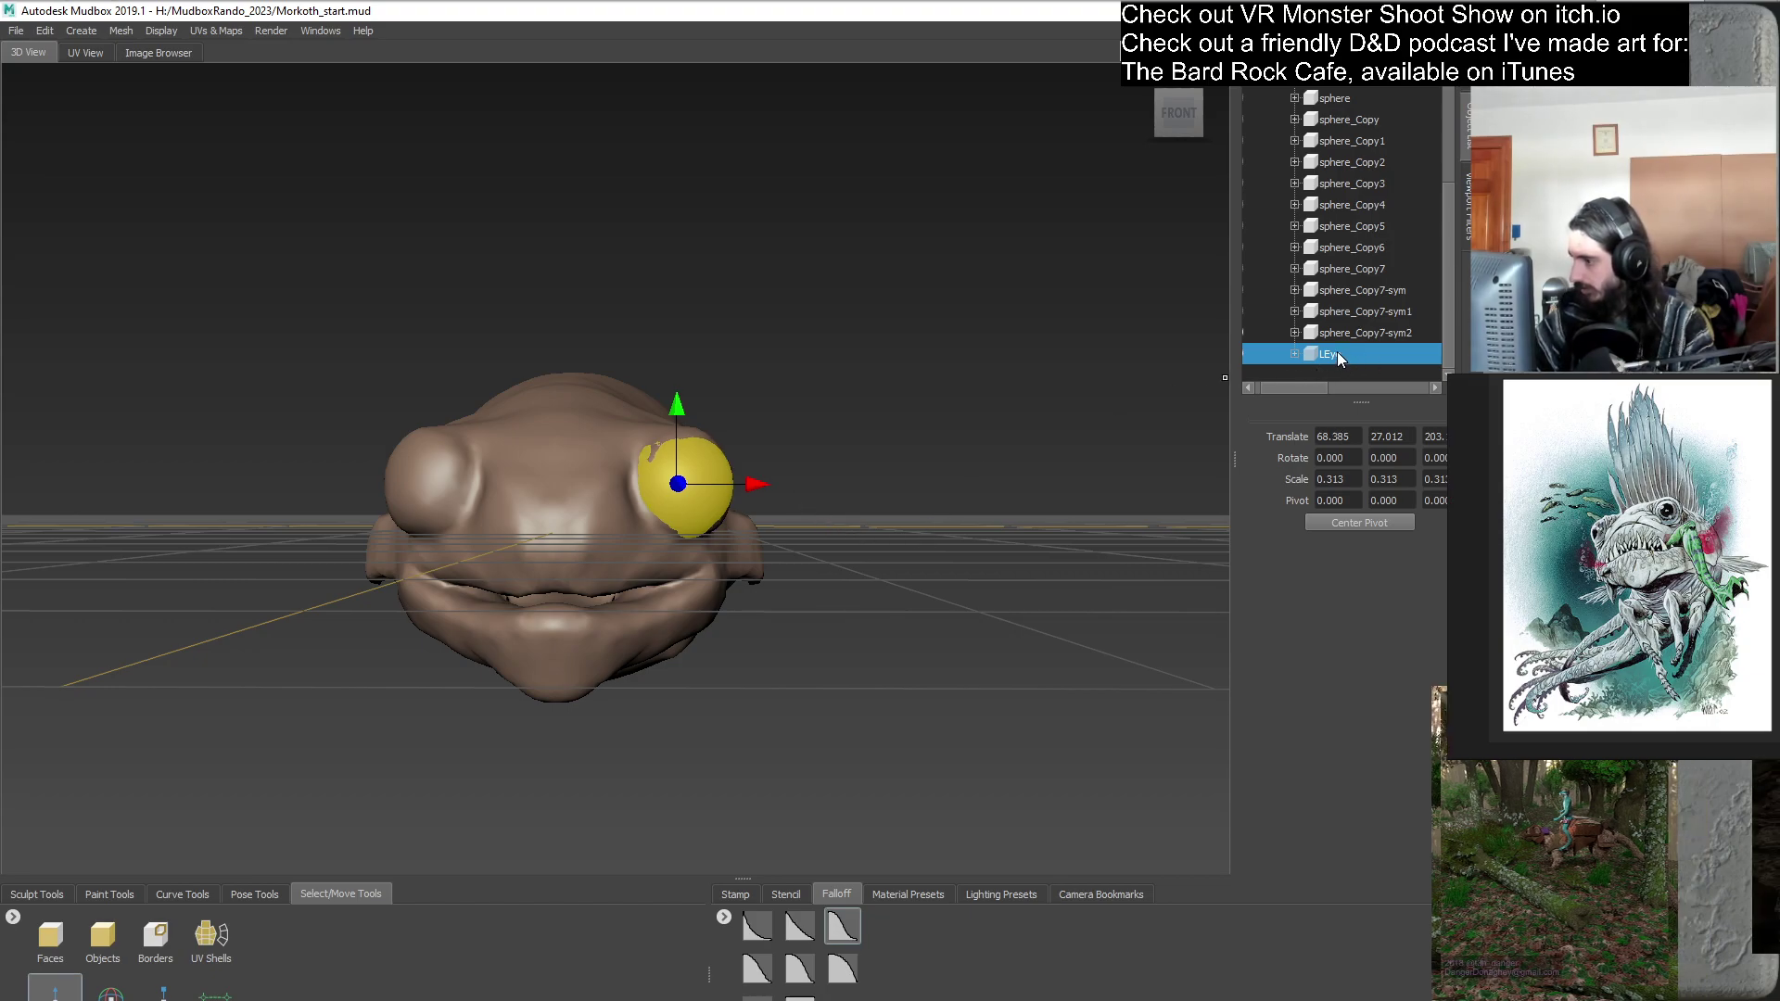
{"action": "left_click", "coordinate": [1285, 379]}
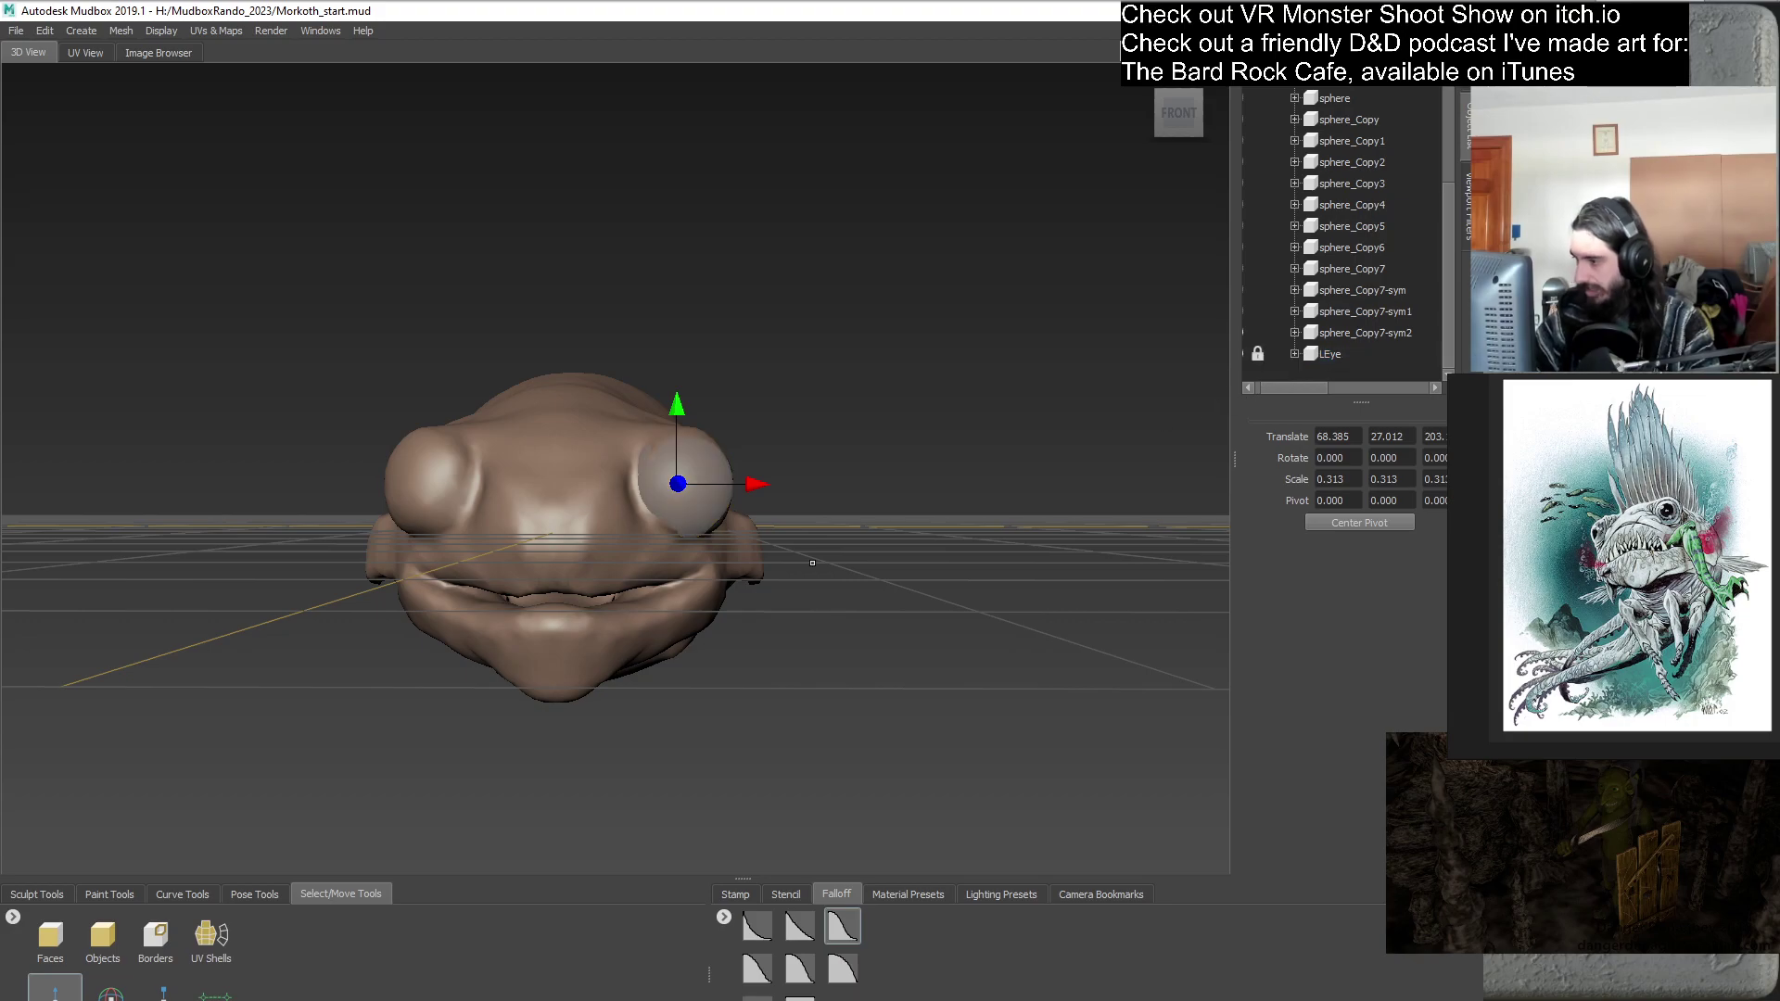
- Start shaping the flesh around the locked LEye sphere with the Grab brush at size 16.32, mirrored on X
{"action": "left_click", "coordinate": [37, 894]}
{"action": "left_click", "coordinate": [202, 936]}
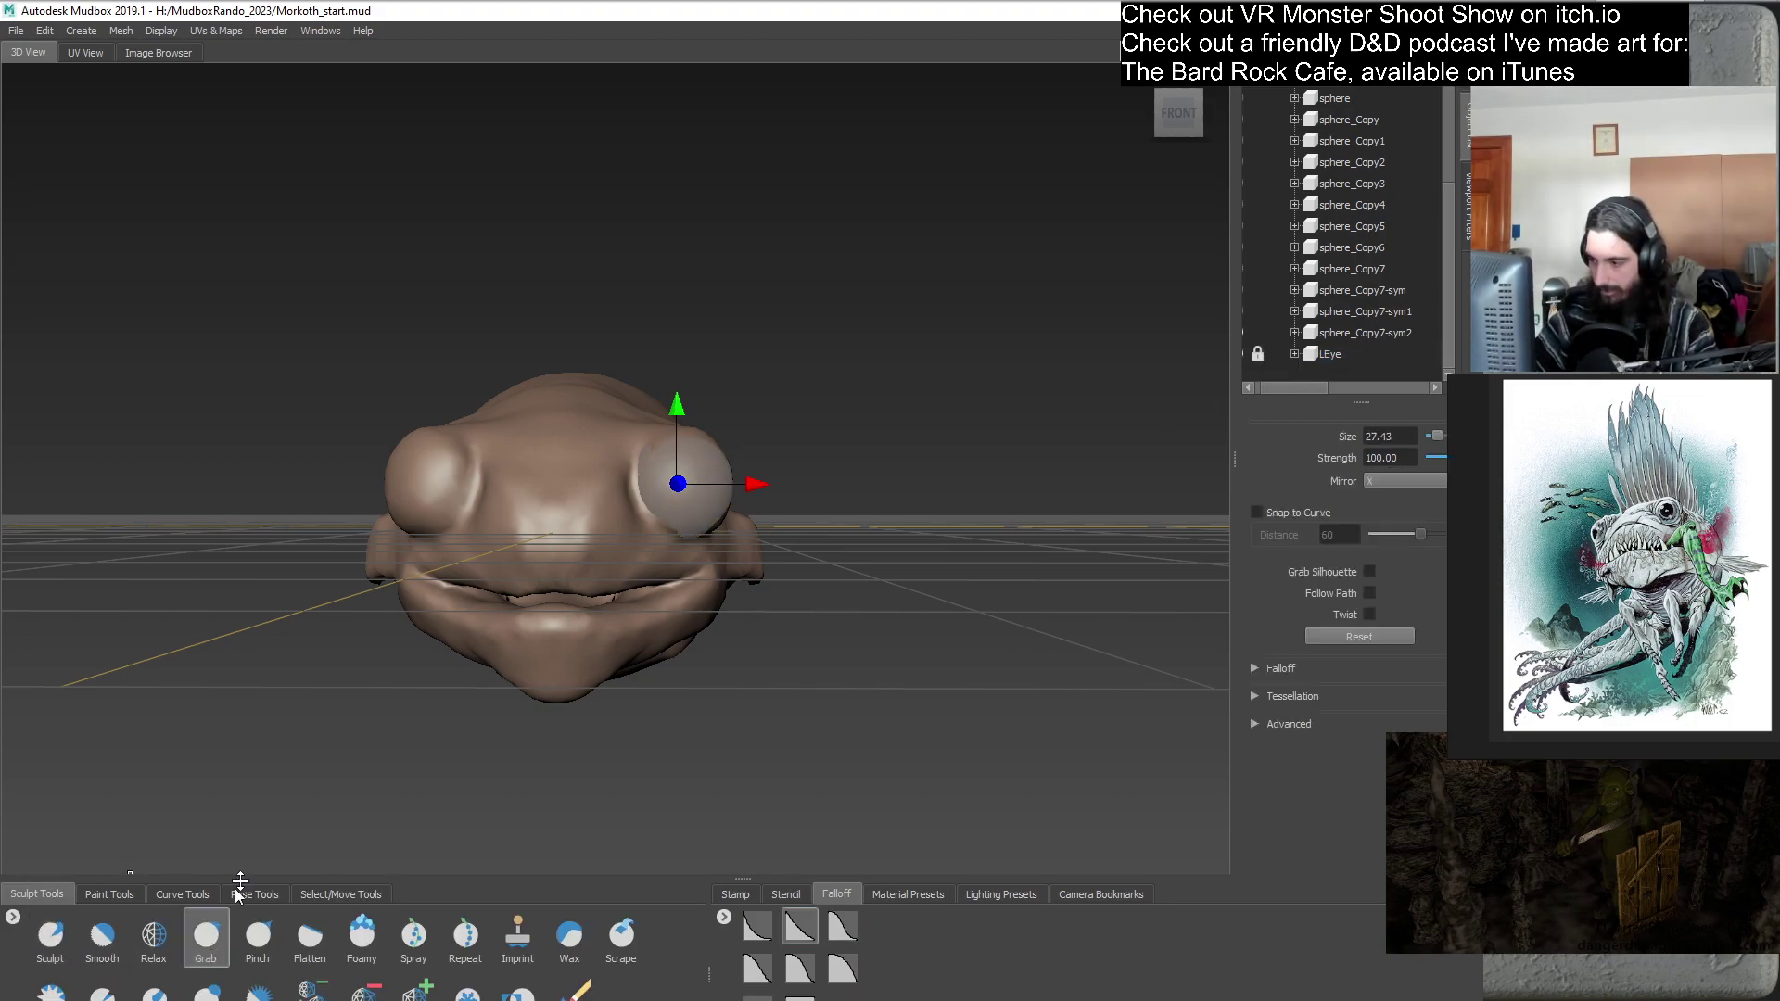
{"action": "left_click_drag", "start_coordinate": [952, 607], "coordinate": [729, 630], "text": "alt"}
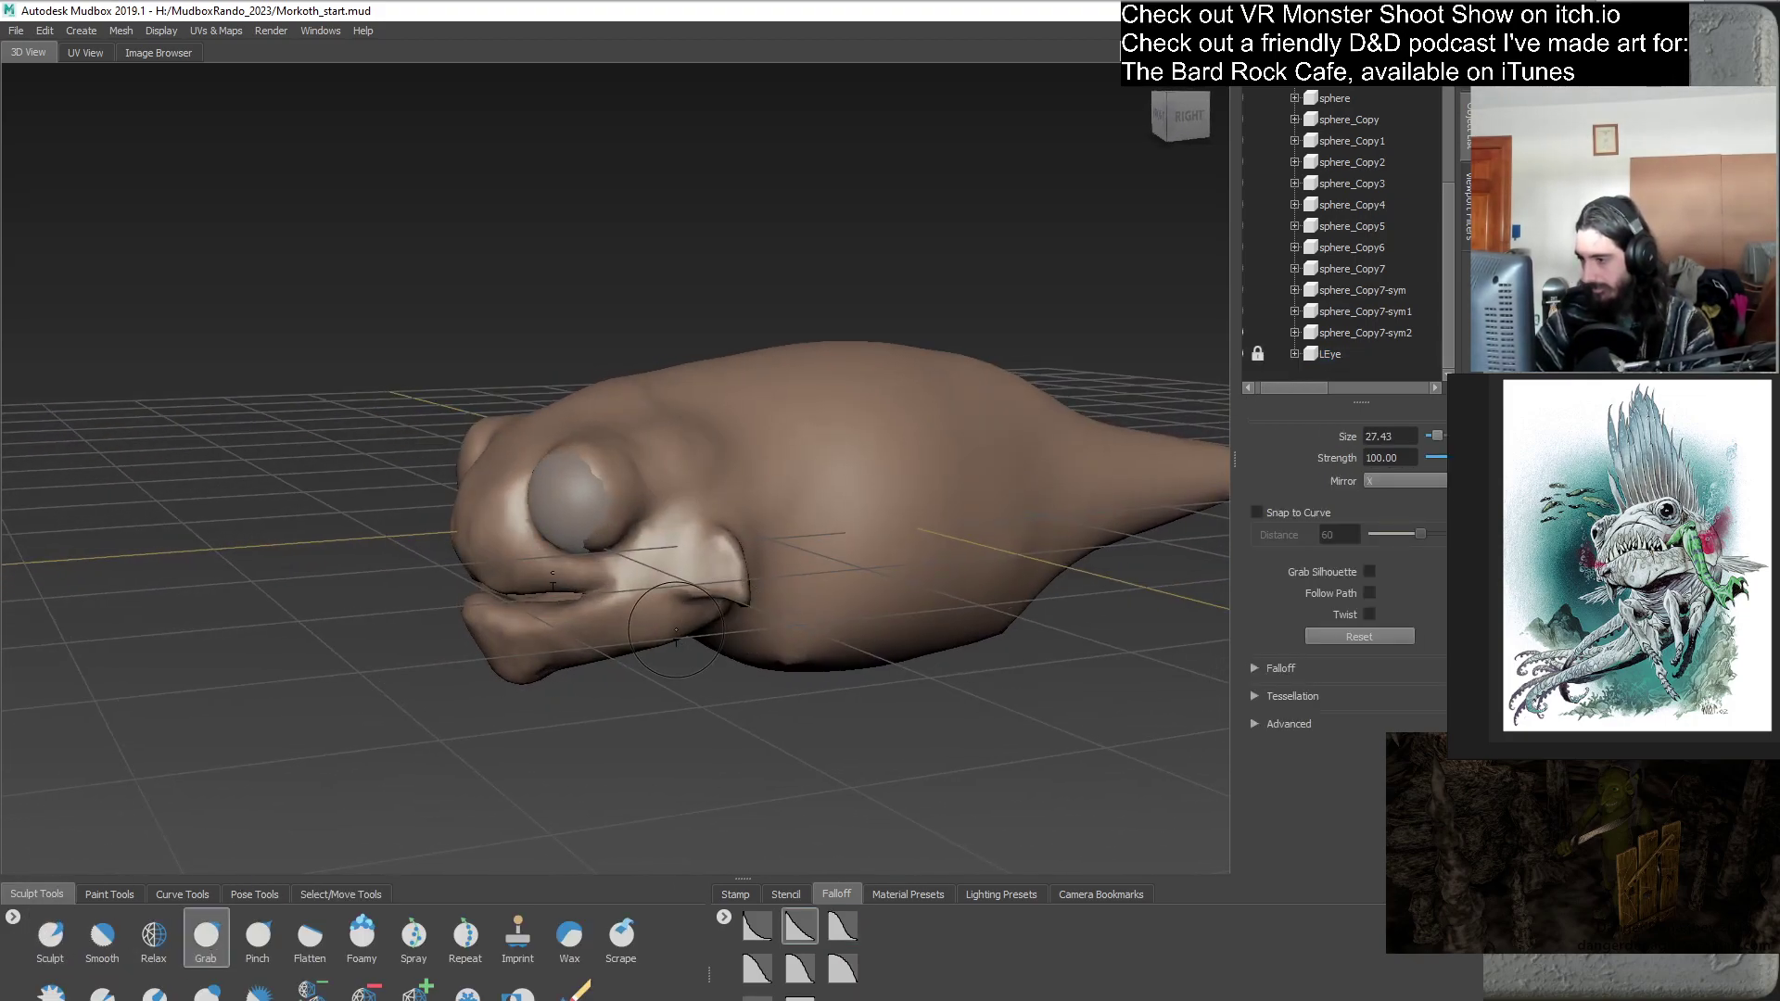
{"action": "right_click_drag", "start_coordinate": [661, 630], "coordinate": [749, 623], "text": "alt"}
{"action": "left_click_drag", "start_coordinate": [748, 623], "coordinate": [668, 602], "text": "alt"}
{"action": "left_click_drag", "start_coordinate": [593, 522], "coordinate": [594, 208]}
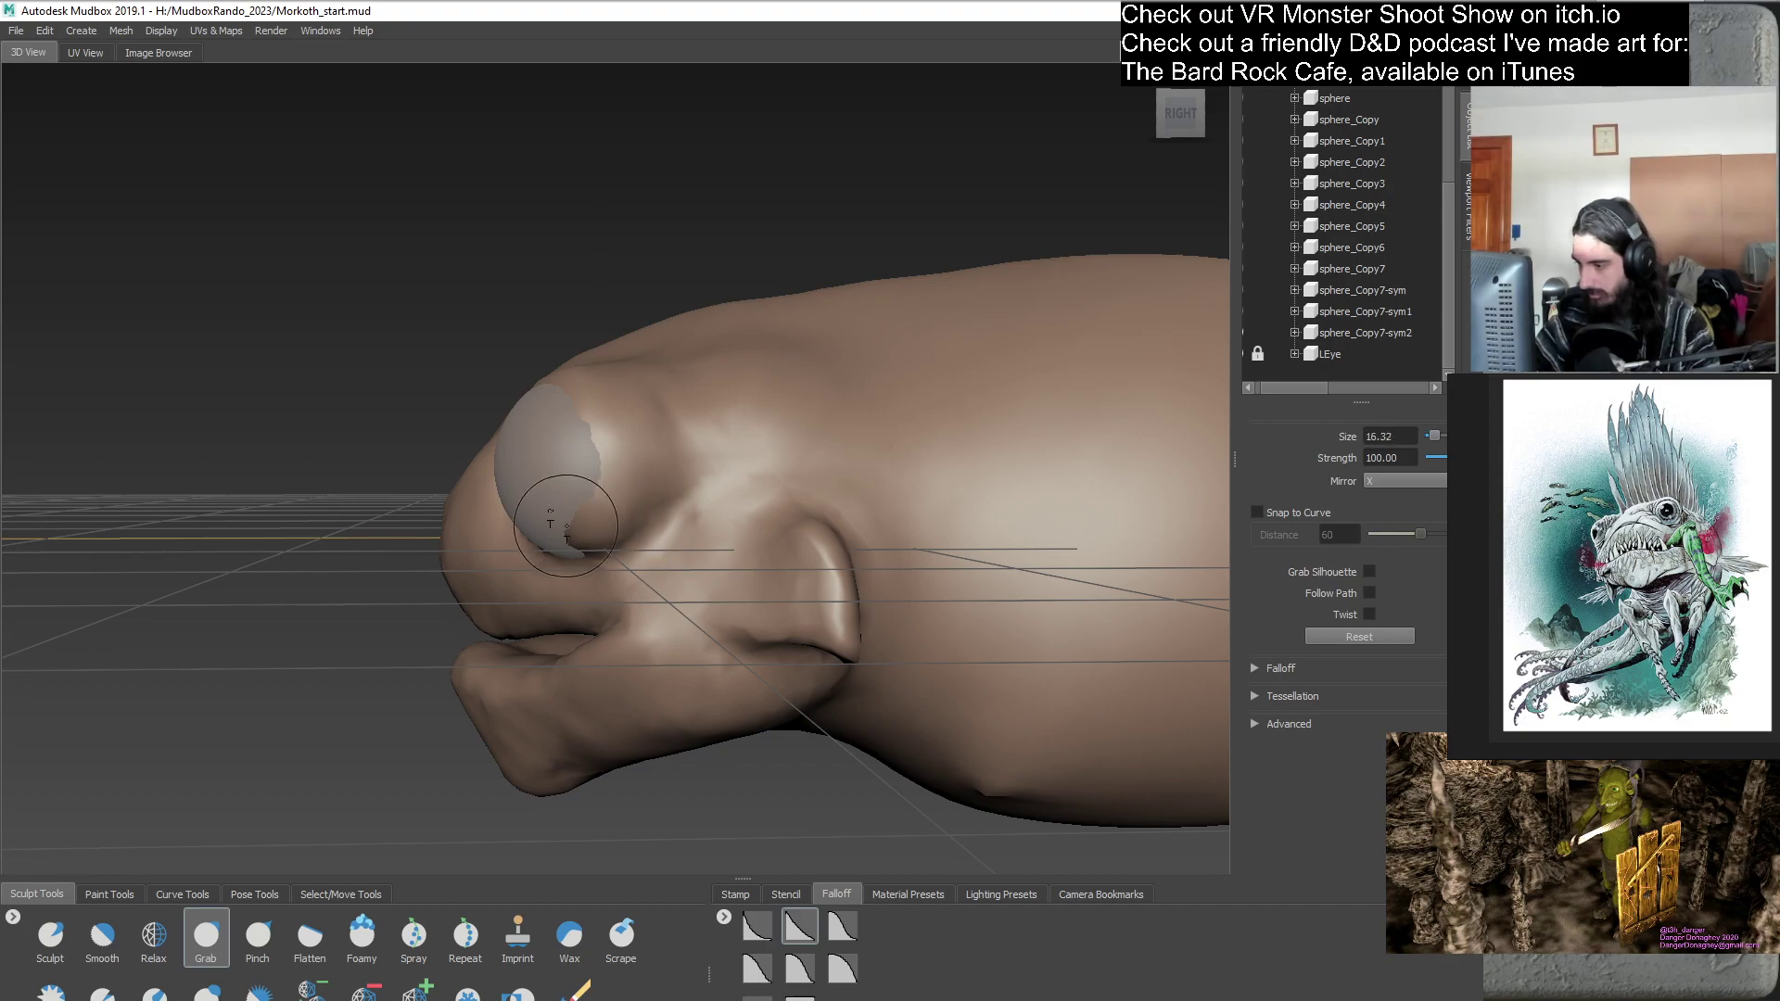
{"action": "left_click_drag", "start_coordinate": [583, 594], "coordinate": [753, 549], "text": "alt"}
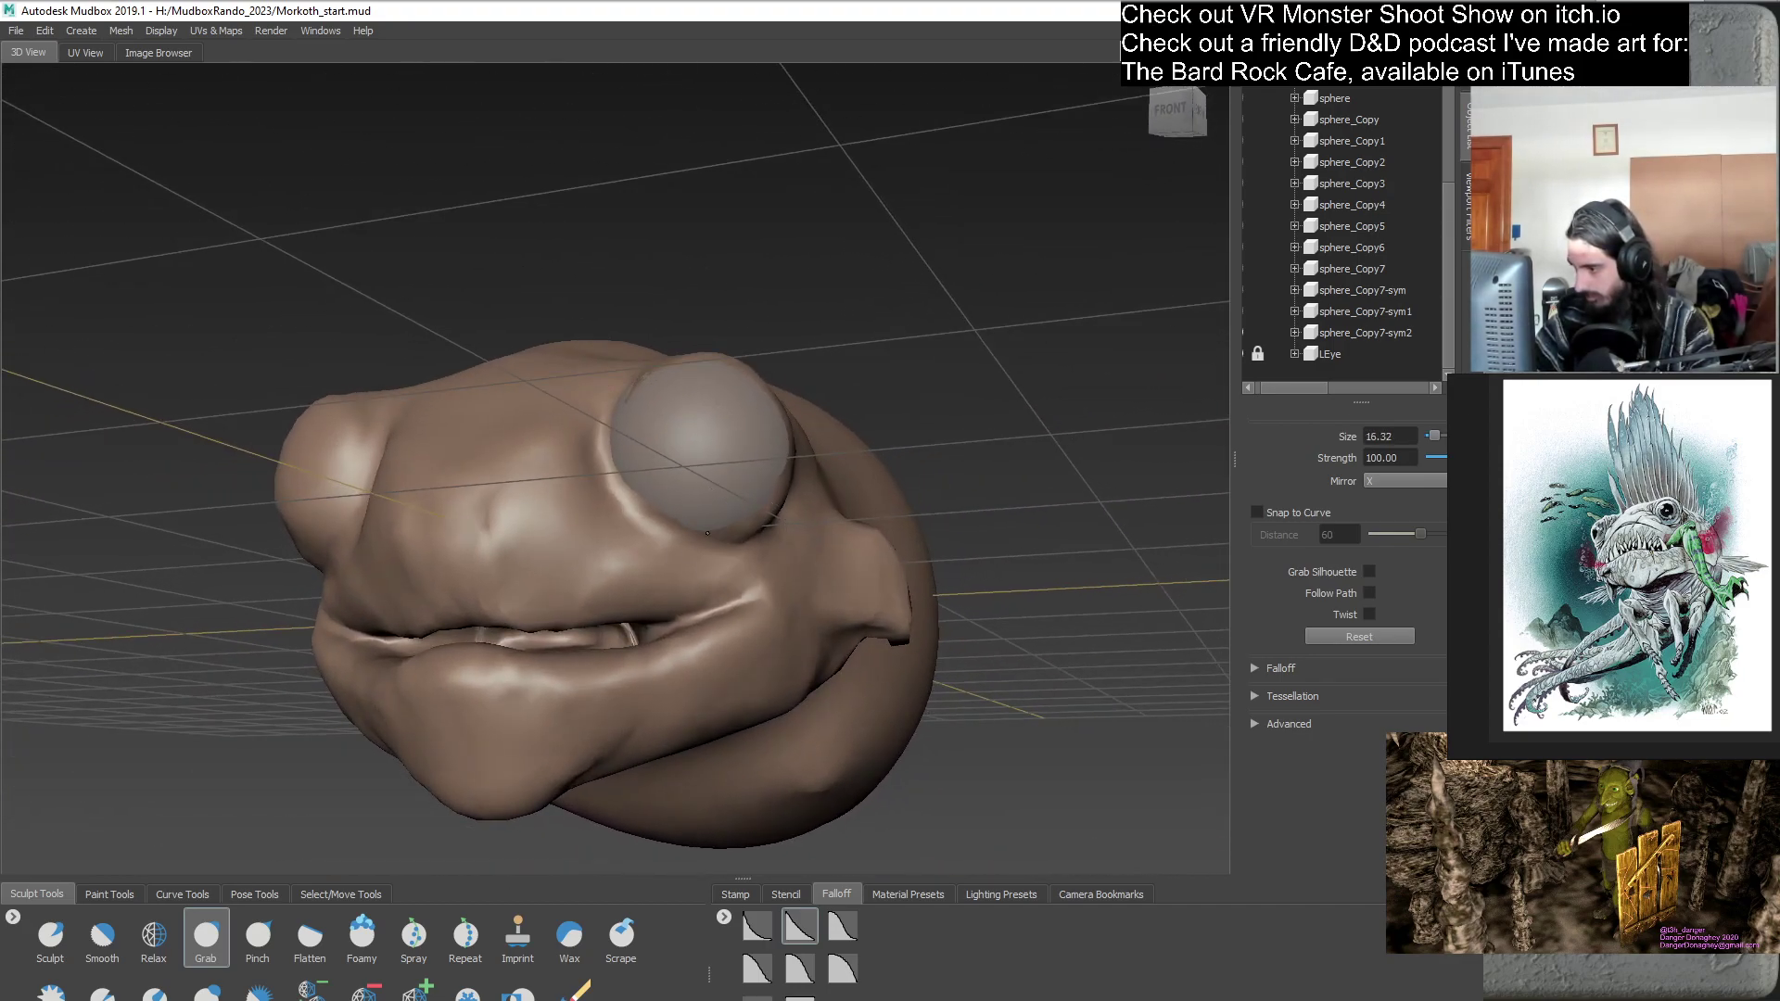
- Refine the eye socket rims around the eyeball with mirrored Grab strokes at size 16.32, working from above, front and both sides
{"action": "mouse_move", "coordinate": [658, 505]}
{"action": "left_mouse_down", "text": "alt"}
{"action": "mouse_move", "coordinate": [811, 621]}
{"action": "mouse_move", "coordinate": [714, 519]}
{"action": "left_mouse_up", "text": "alt"}
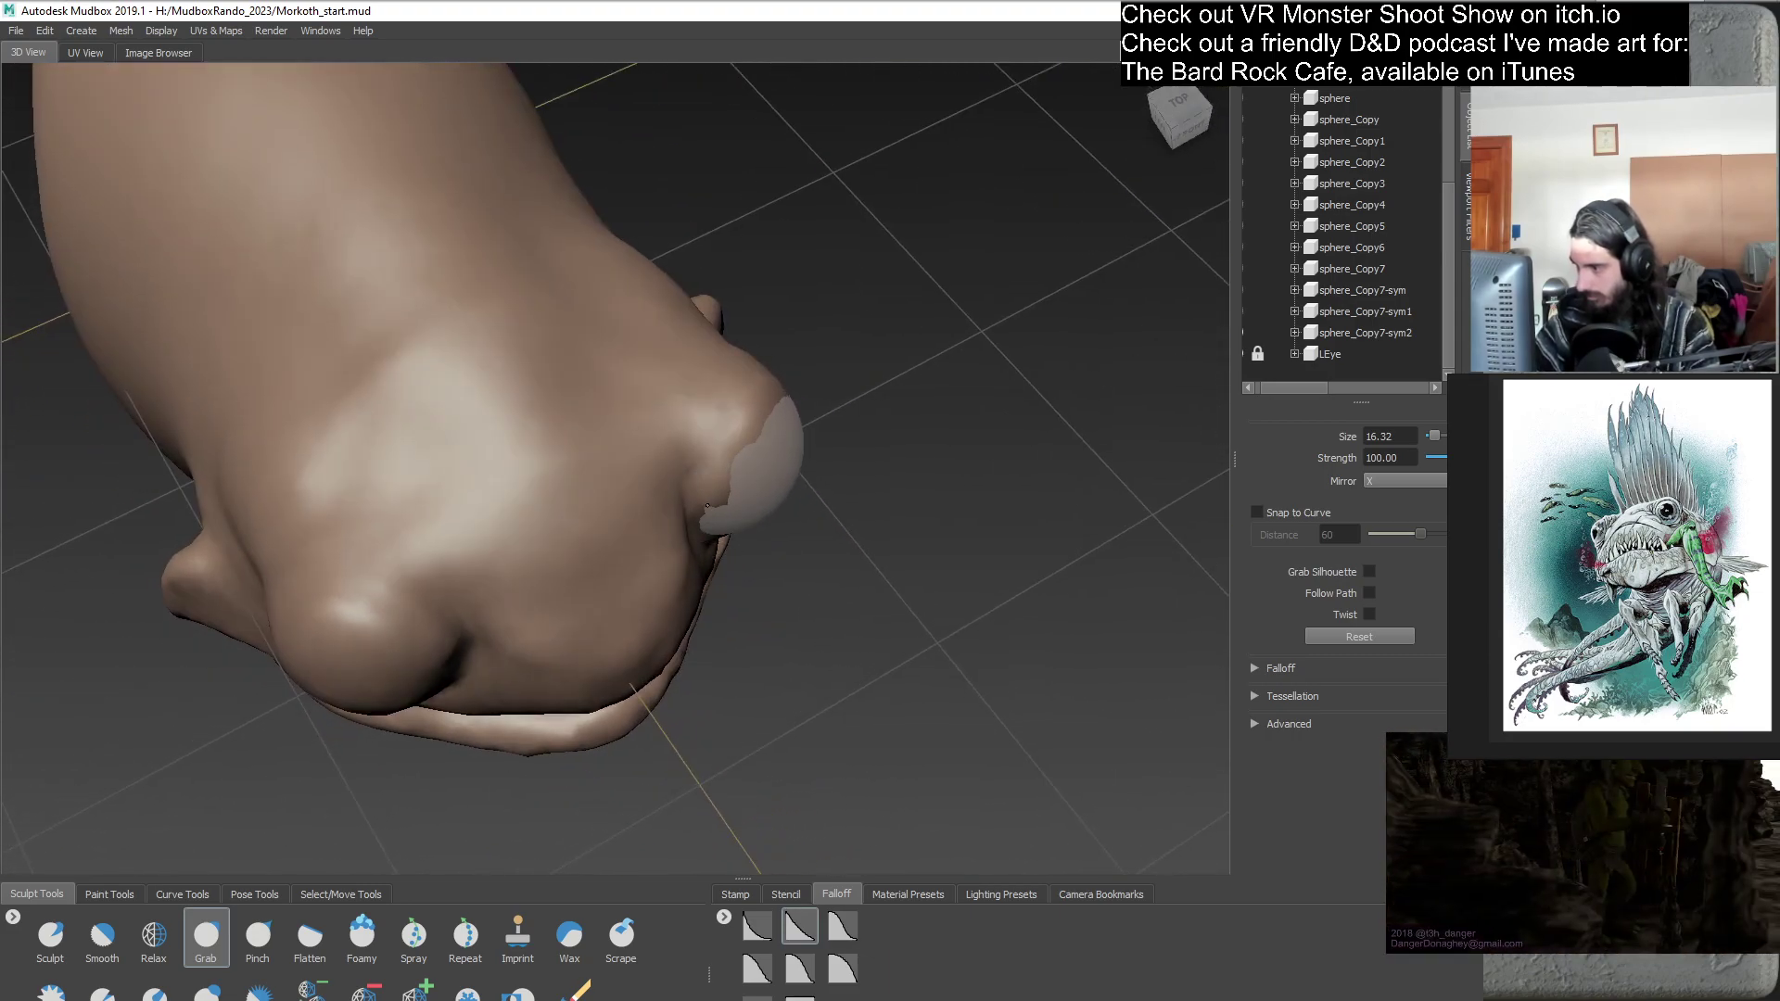
{"action": "left_click_drag", "start_coordinate": [762, 570], "coordinate": [858, 519], "text": "alt"}
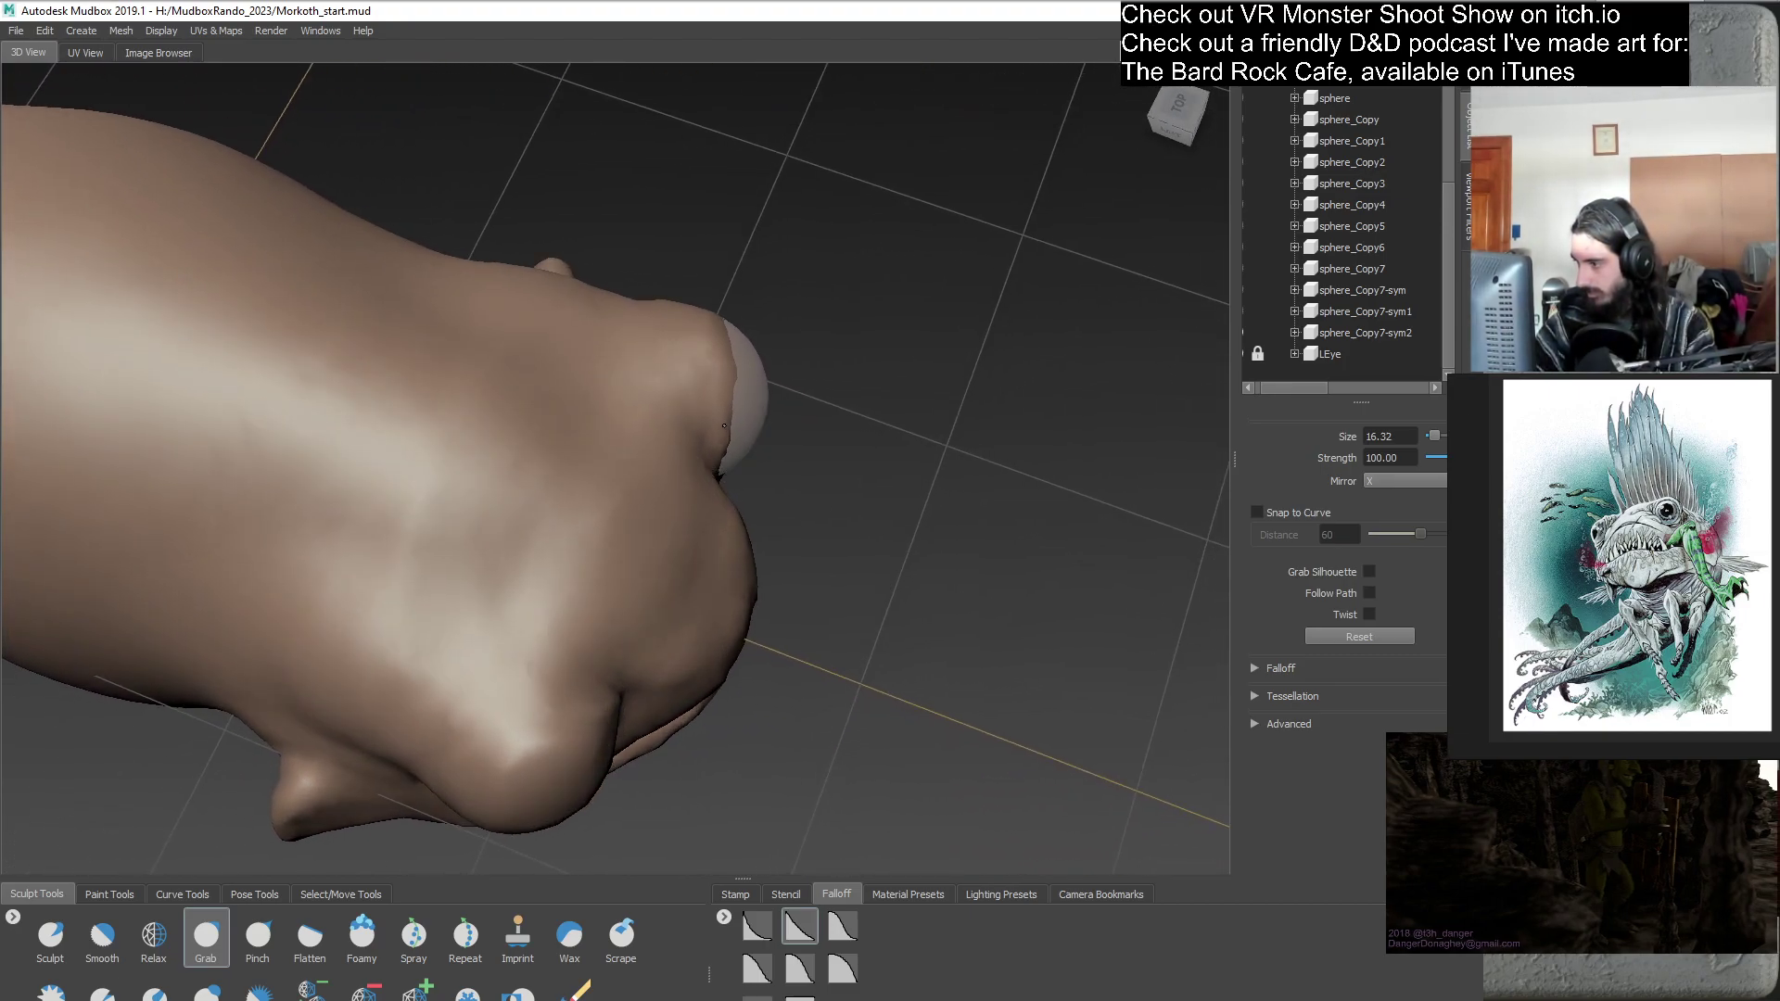
{"action": "left_click_drag", "start_coordinate": [754, 483], "coordinate": [645, 525], "text": "alt"}
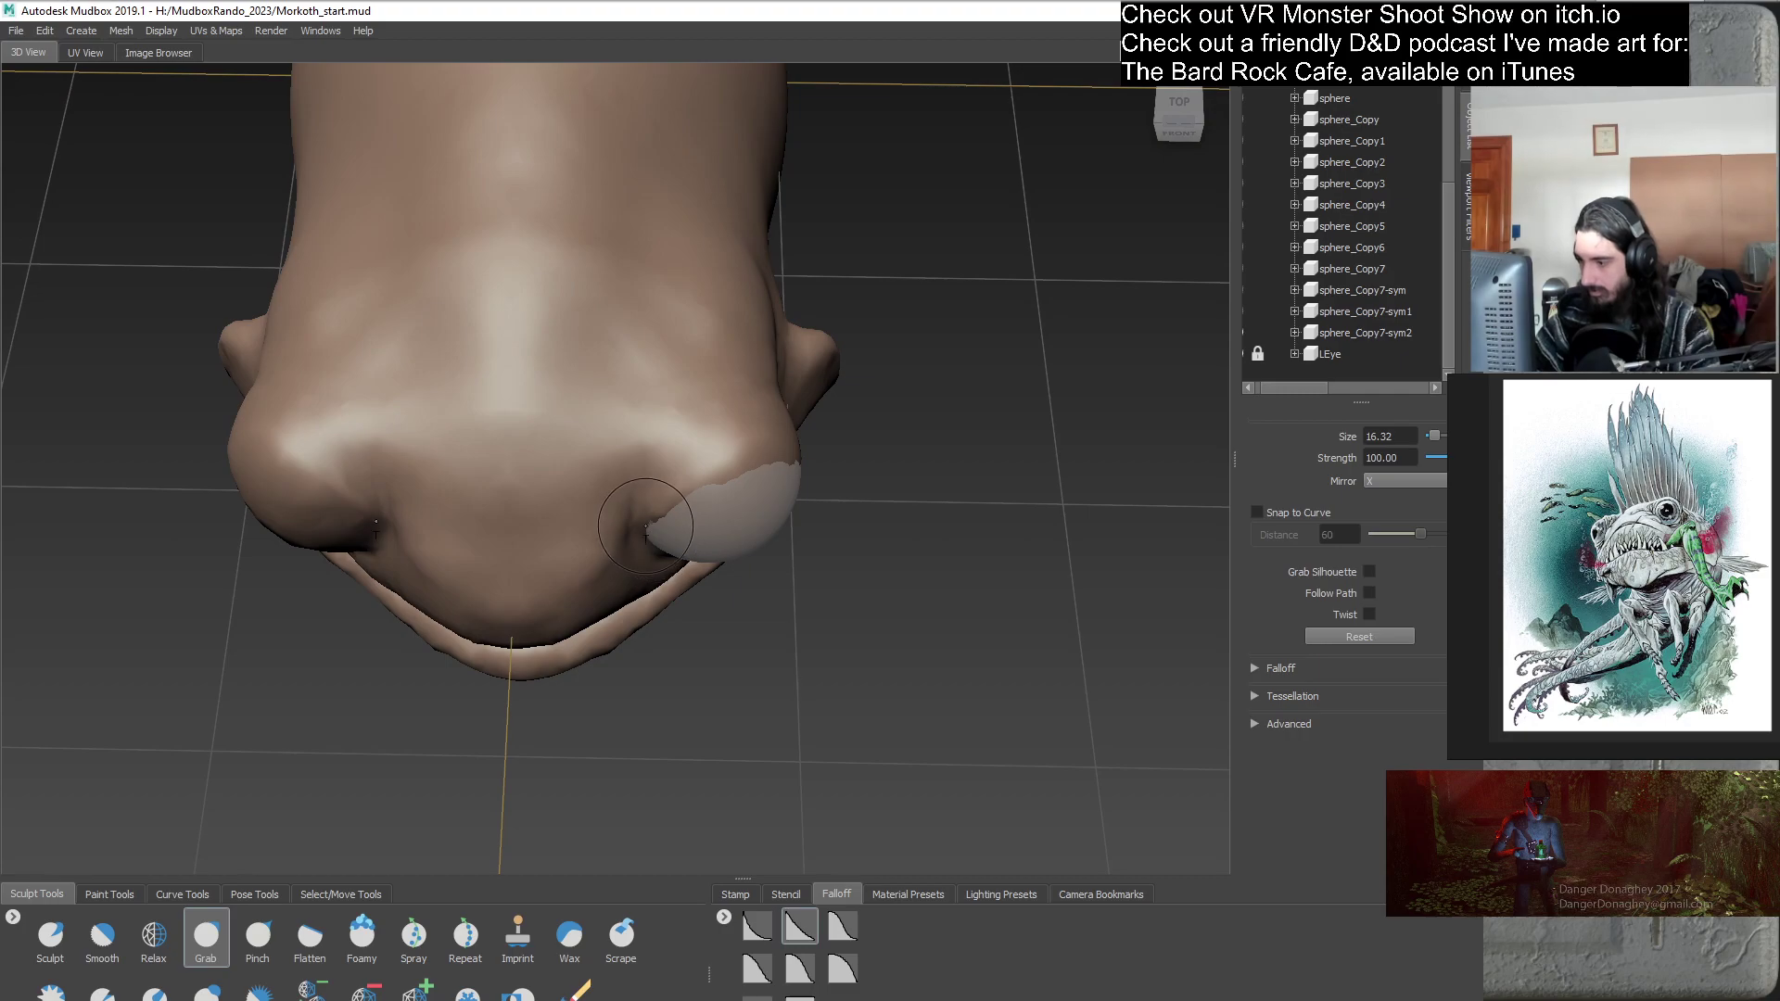
{"action": "mouse_move", "coordinate": [687, 617]}
{"action": "left_mouse_down", "text": "alt"}
{"action": "mouse_move", "coordinate": [585, 472]}
{"action": "mouse_move", "coordinate": [686, 500]}
{"action": "mouse_move", "coordinate": [719, 474]}
{"action": "mouse_move", "coordinate": [686, 455]}
{"action": "mouse_move", "coordinate": [727, 491]}
{"action": "mouse_move", "coordinate": [719, 458]}
{"action": "left_mouse_up", "text": "alt"}
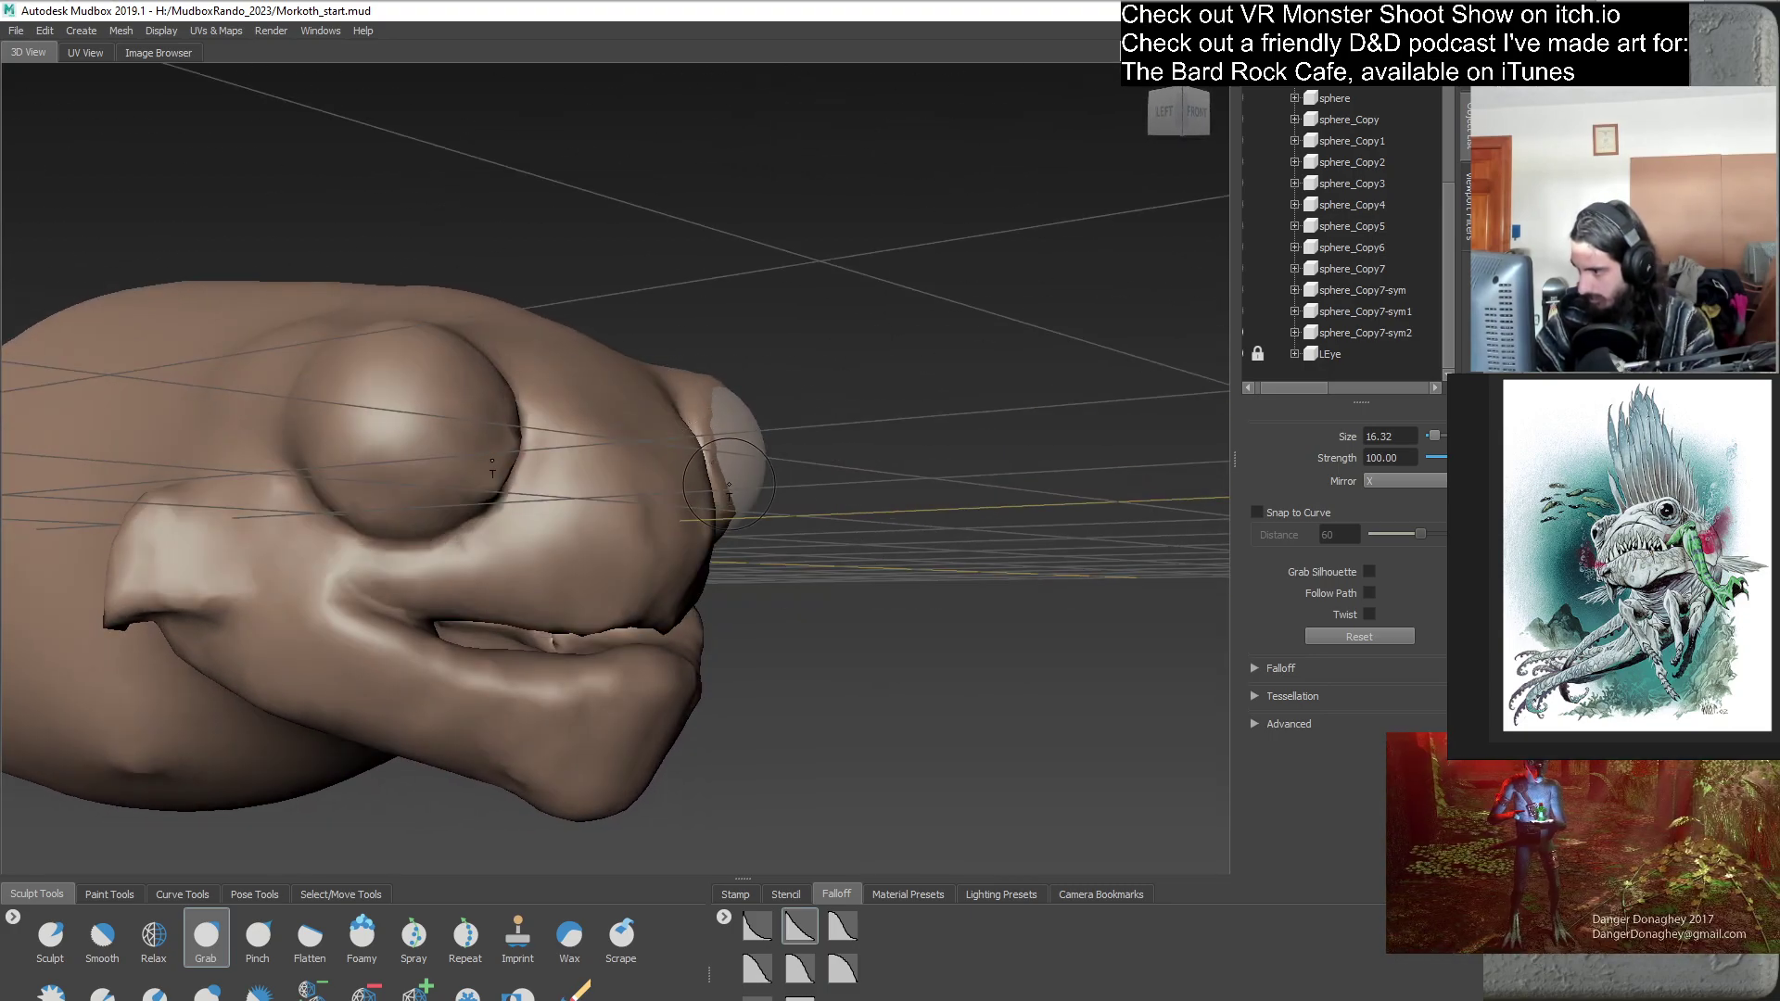
{"action": "left_click_drag", "start_coordinate": [721, 516], "coordinate": [844, 600], "text": "alt"}
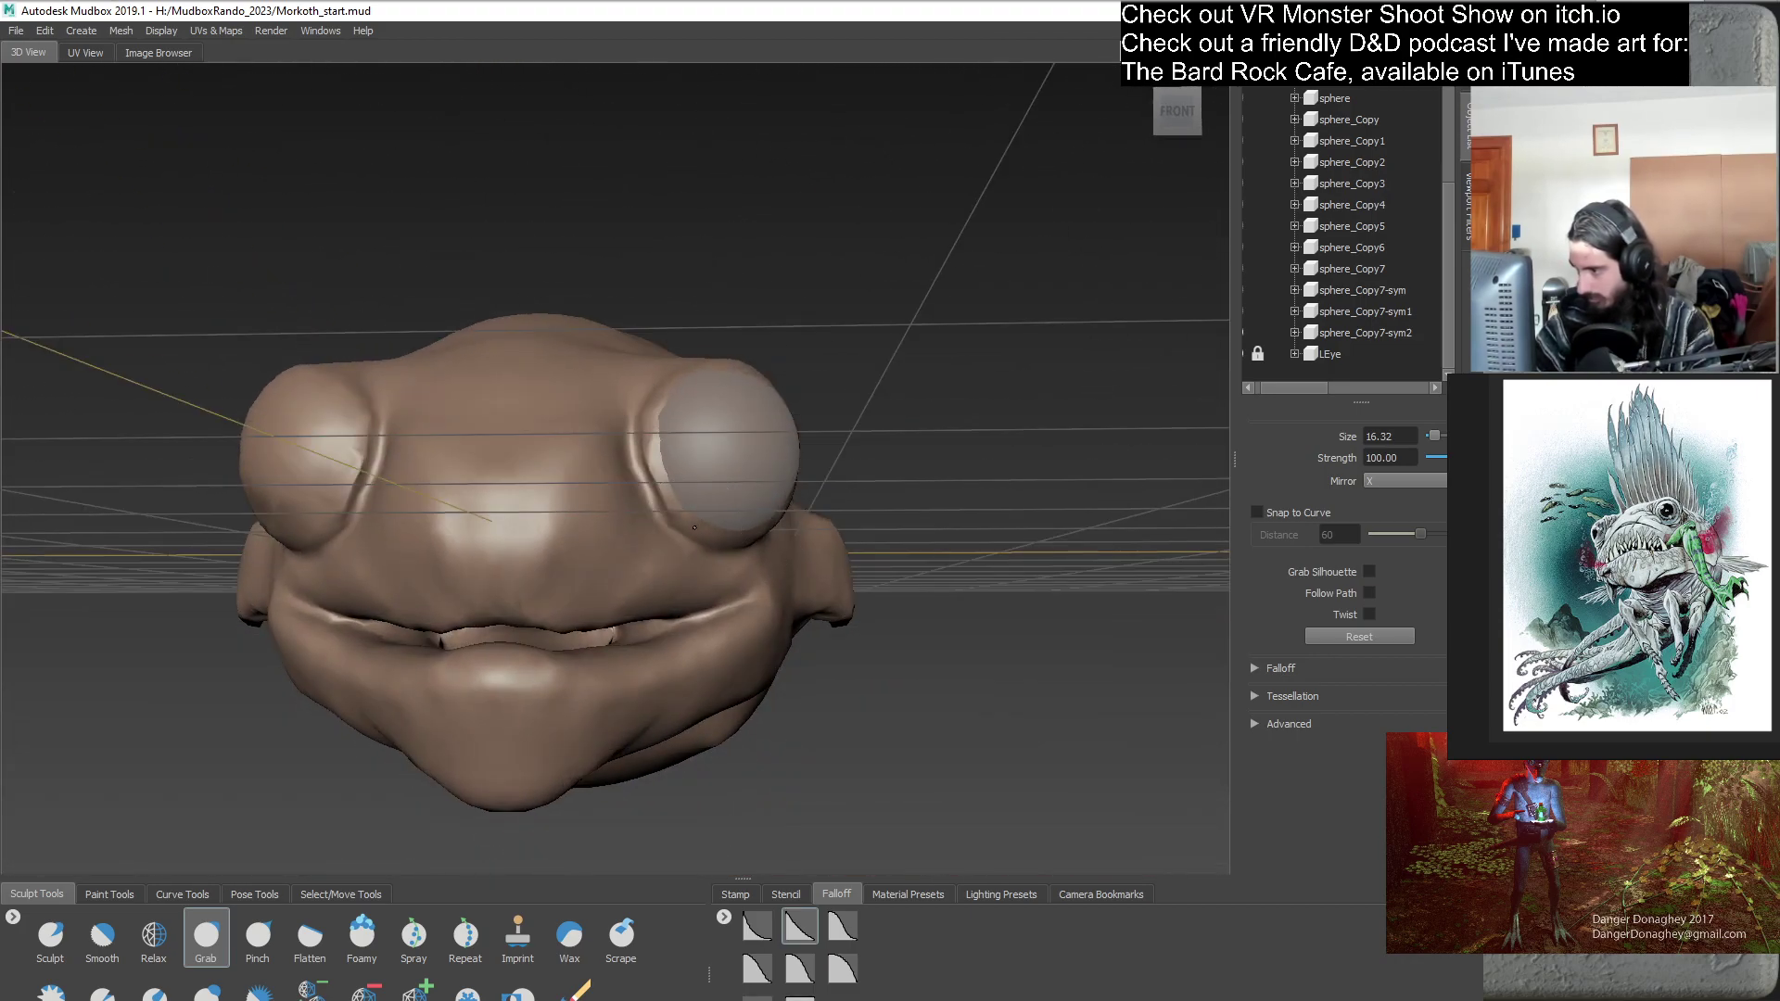
{"action": "left_click_drag", "start_coordinate": [800, 526], "coordinate": [648, 512], "text": "alt"}
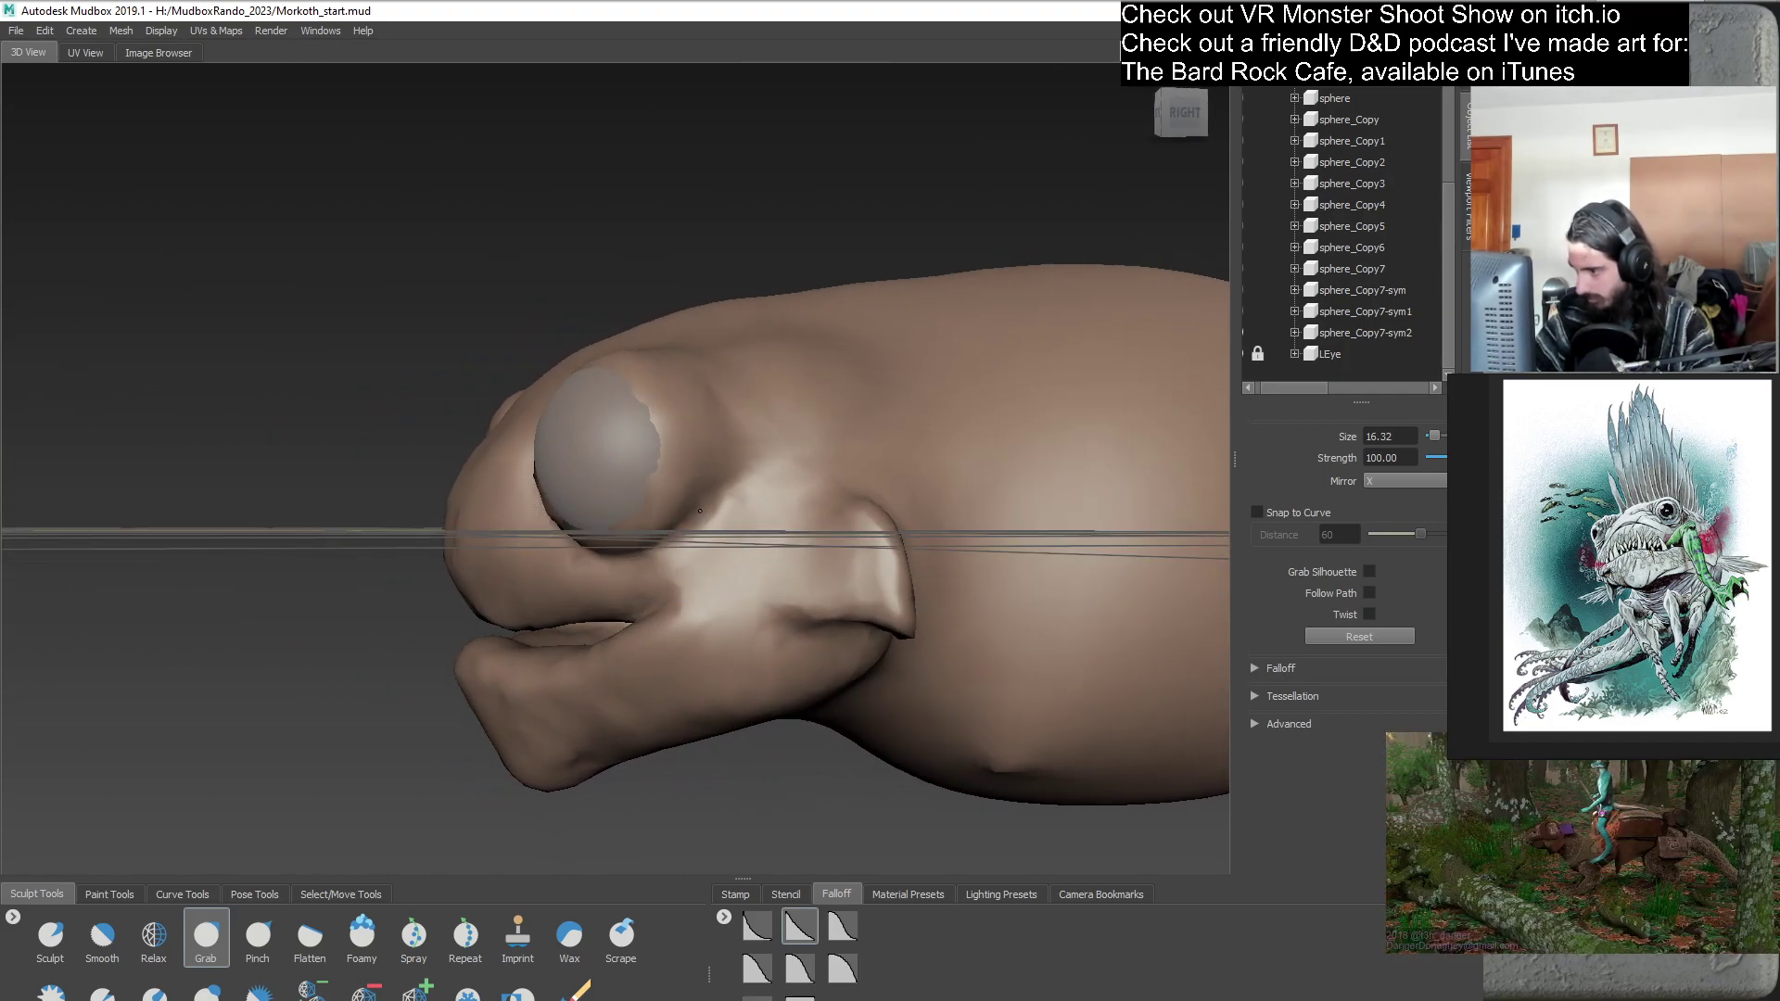
{"action": "left_click_drag", "start_coordinate": [737, 499], "coordinate": [662, 519], "text": "alt"}
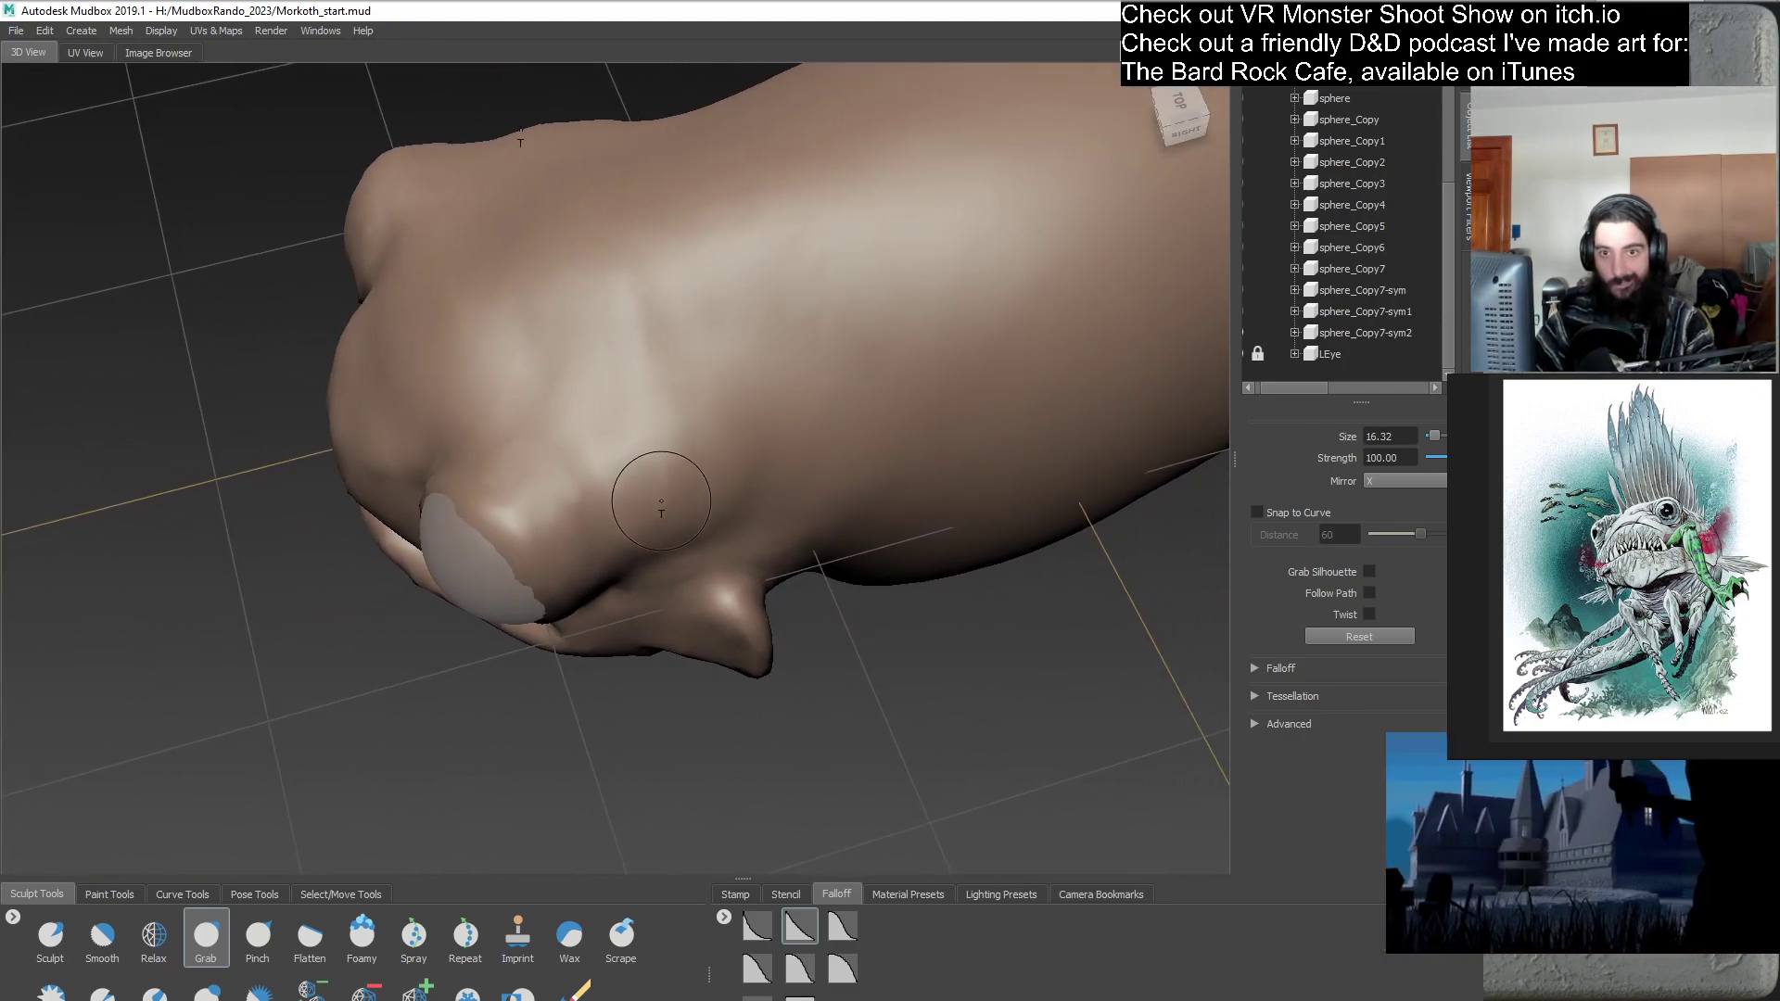
- Reshape the brow and upper eye bulge over the eyeball with a larger Grab brush at size 26.40, mirrored on X
{"action": "left_click_drag", "start_coordinate": [657, 608], "coordinate": [595, 514], "text": "alt"}
{"action": "left_click_drag", "start_coordinate": [537, 362], "coordinate": [556, 325]}
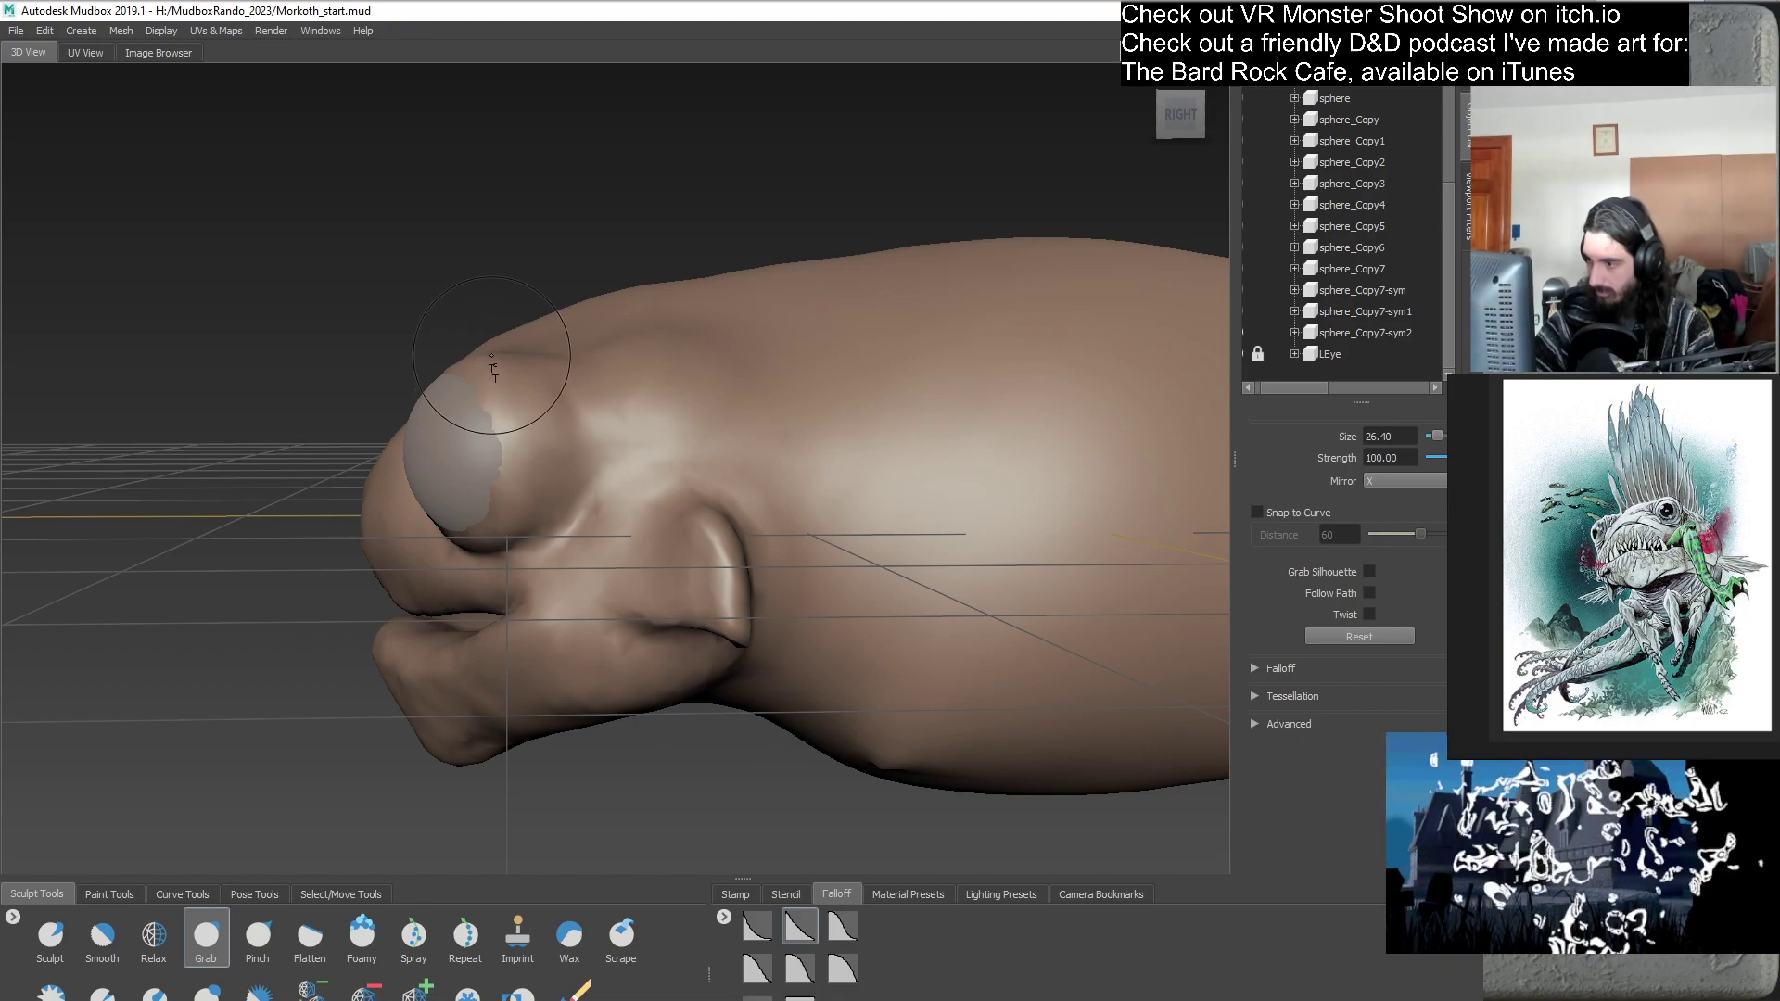
{"action": "left_click_drag", "start_coordinate": [482, 380], "coordinate": [661, 446], "text": "alt"}
{"action": "left_click_drag", "start_coordinate": [561, 361], "coordinate": [627, 404], "text": "alt"}
{"action": "mouse_move", "coordinate": [637, 390]}
{"action": "left_mouse_down", "text": "alt"}
{"action": "mouse_move", "coordinate": [723, 547]}
{"action": "mouse_move", "coordinate": [670, 503]}
{"action": "mouse_move", "coordinate": [774, 563]}
{"action": "mouse_move", "coordinate": [697, 560]}
{"action": "left_mouse_up", "text": "alt"}
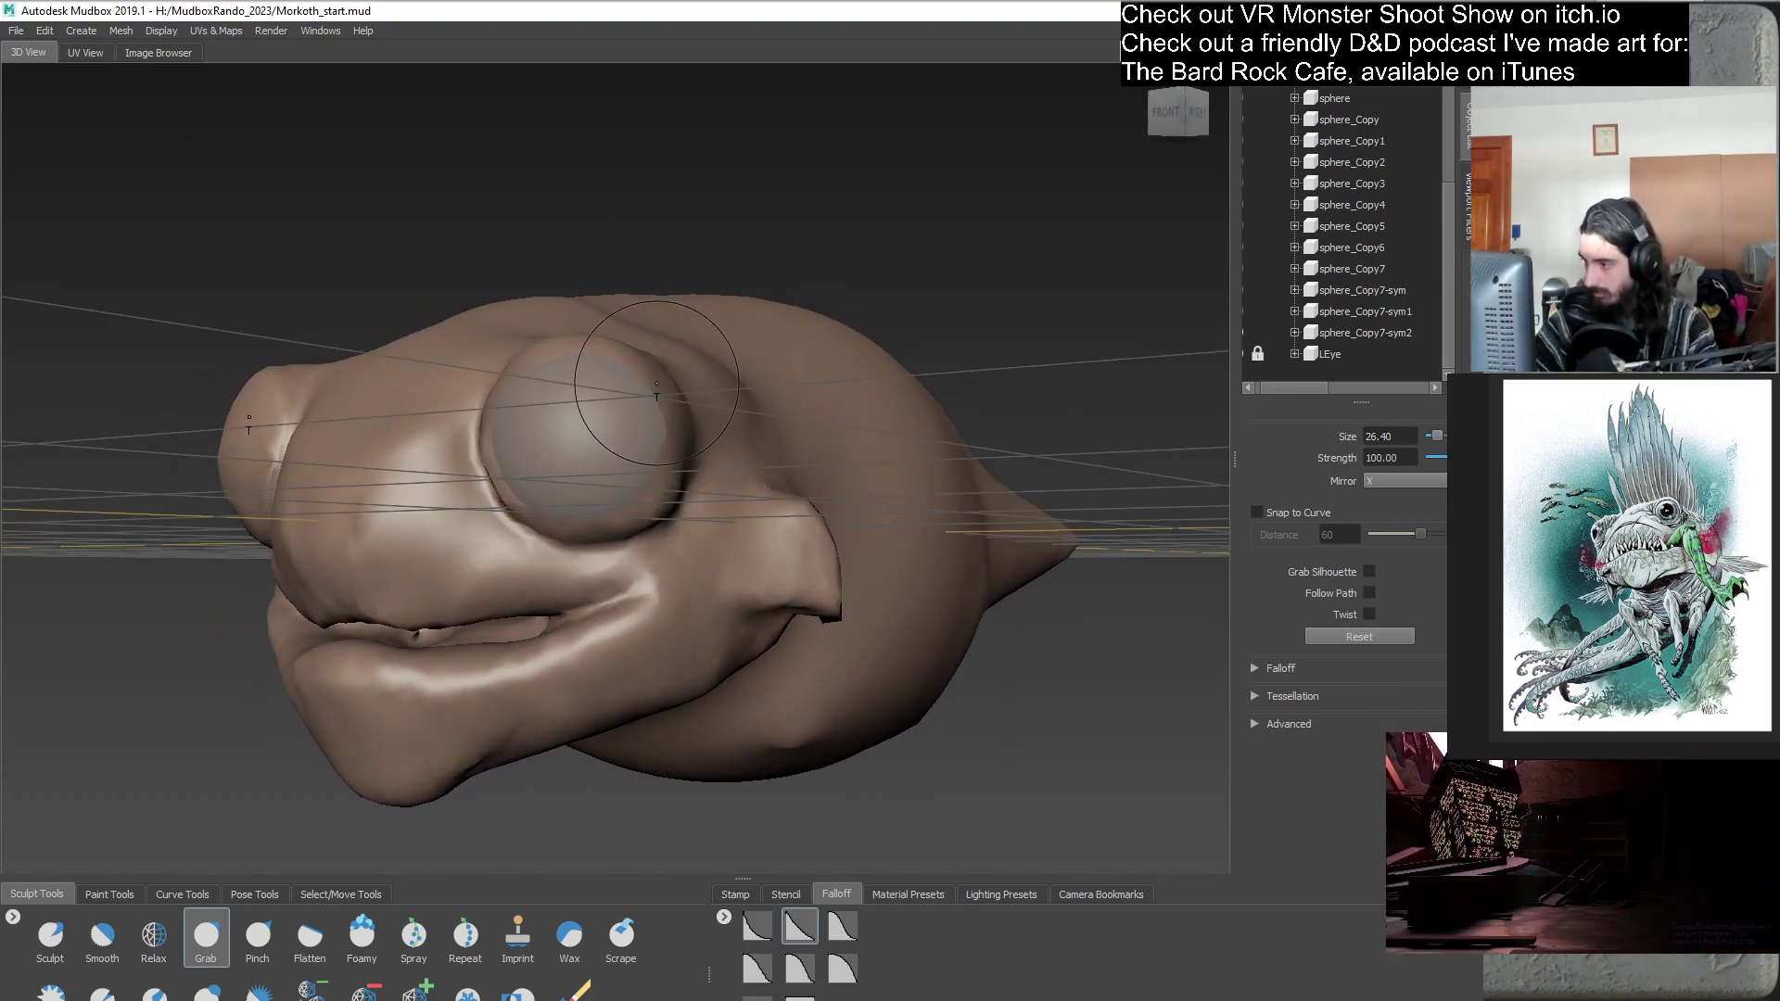
{"action": "left_click_drag", "start_coordinate": [637, 354], "coordinate": [809, 510], "text": "alt"}
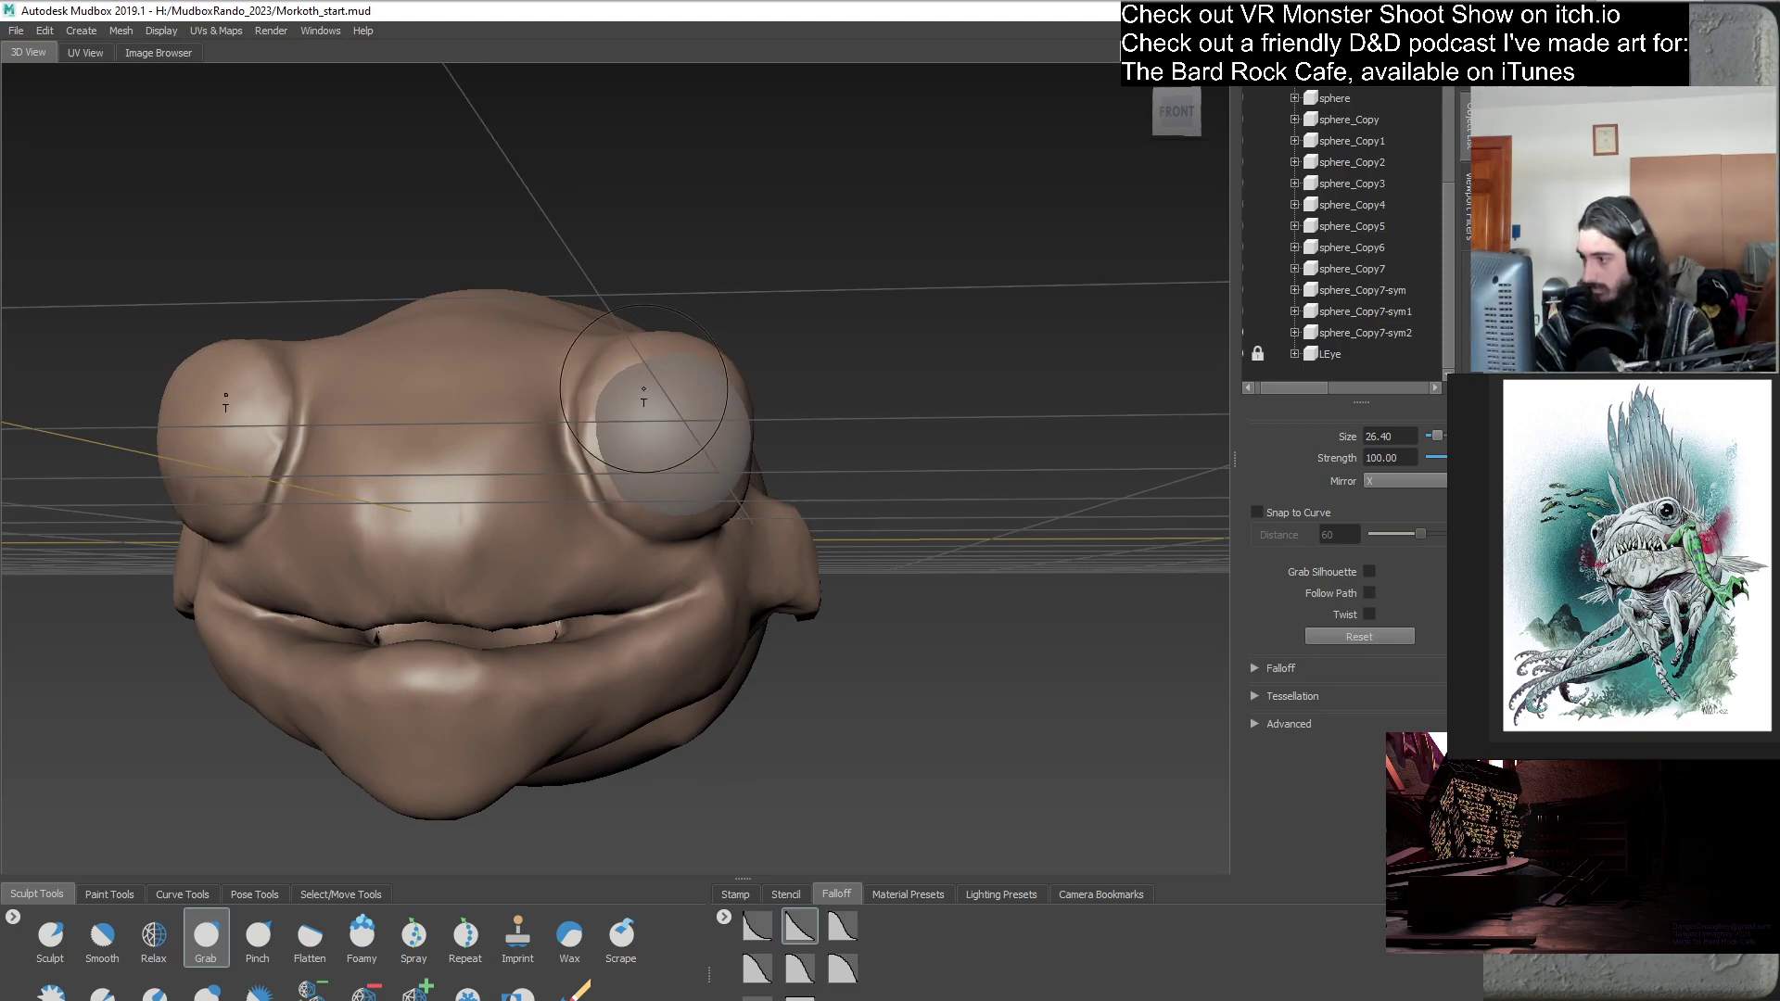
- Tighten the eyelid edges around the eyeball with the Grab brush at size 16.19, working from above, the side and below
{"action": "left_click_drag", "start_coordinate": [701, 417], "coordinate": [654, 547], "text": "alt"}
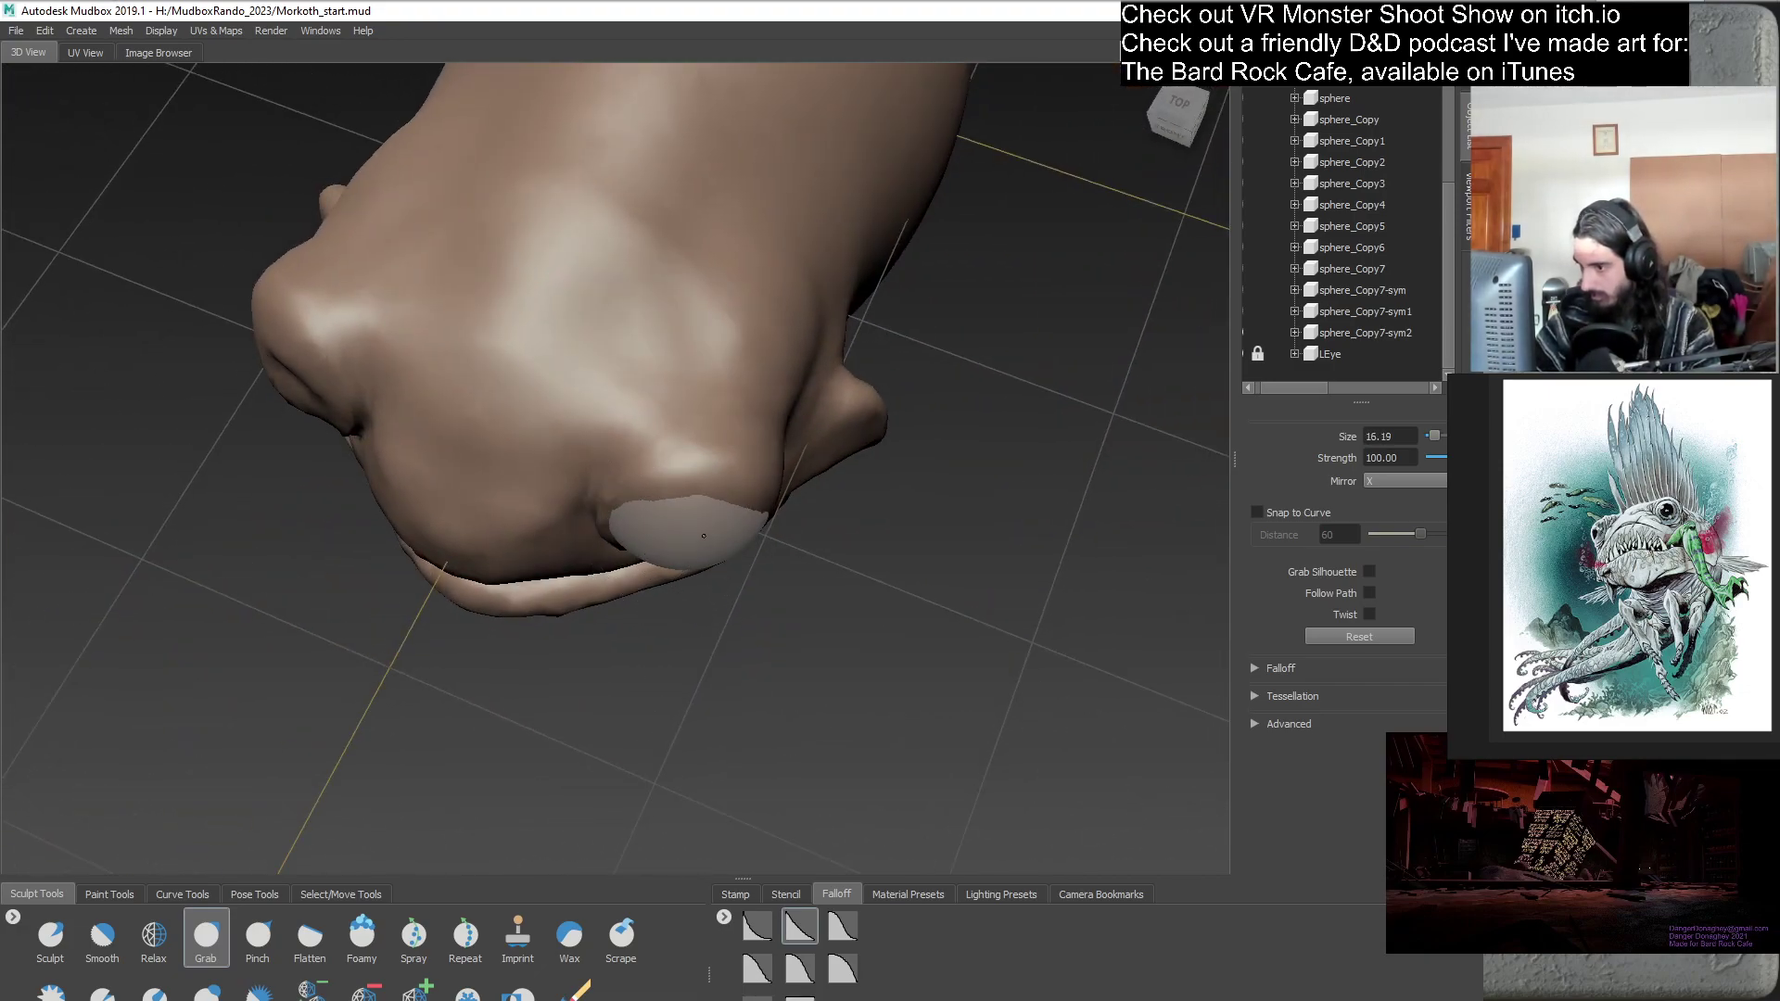
{"action": "left_click_drag", "start_coordinate": [709, 569], "coordinate": [588, 471], "text": "alt"}
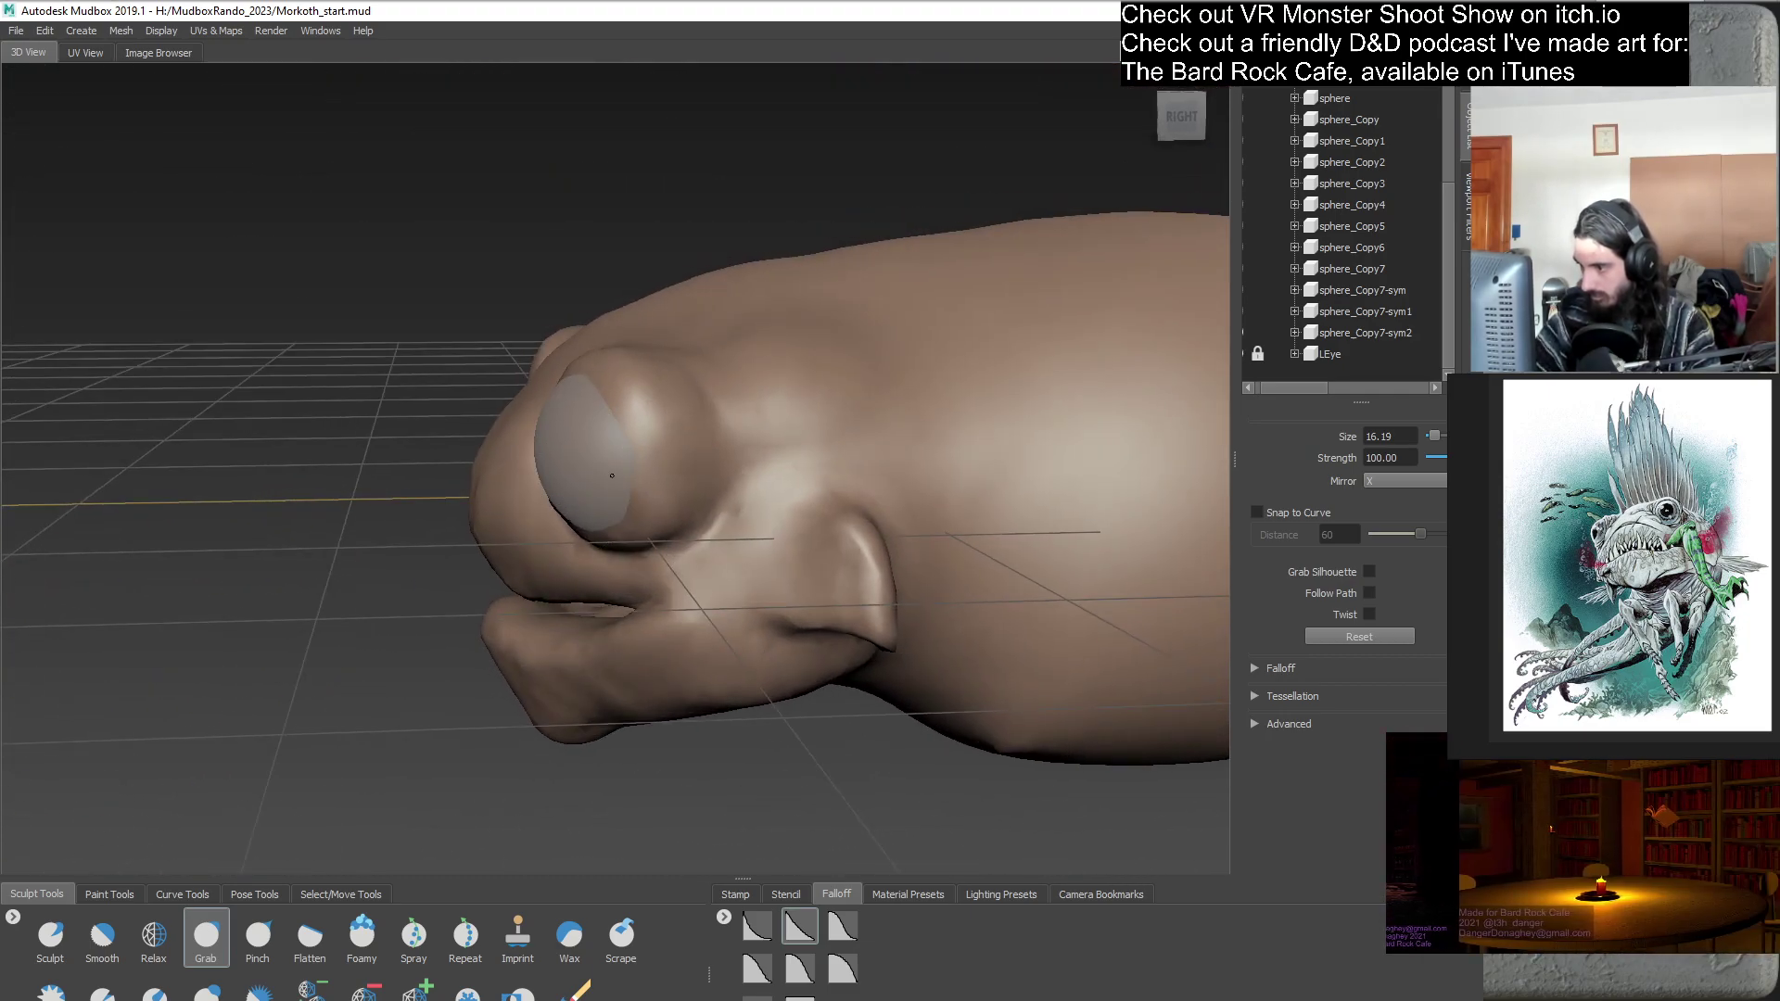
{"action": "left_click_drag", "start_coordinate": [562, 577], "coordinate": [814, 450], "text": "alt"}
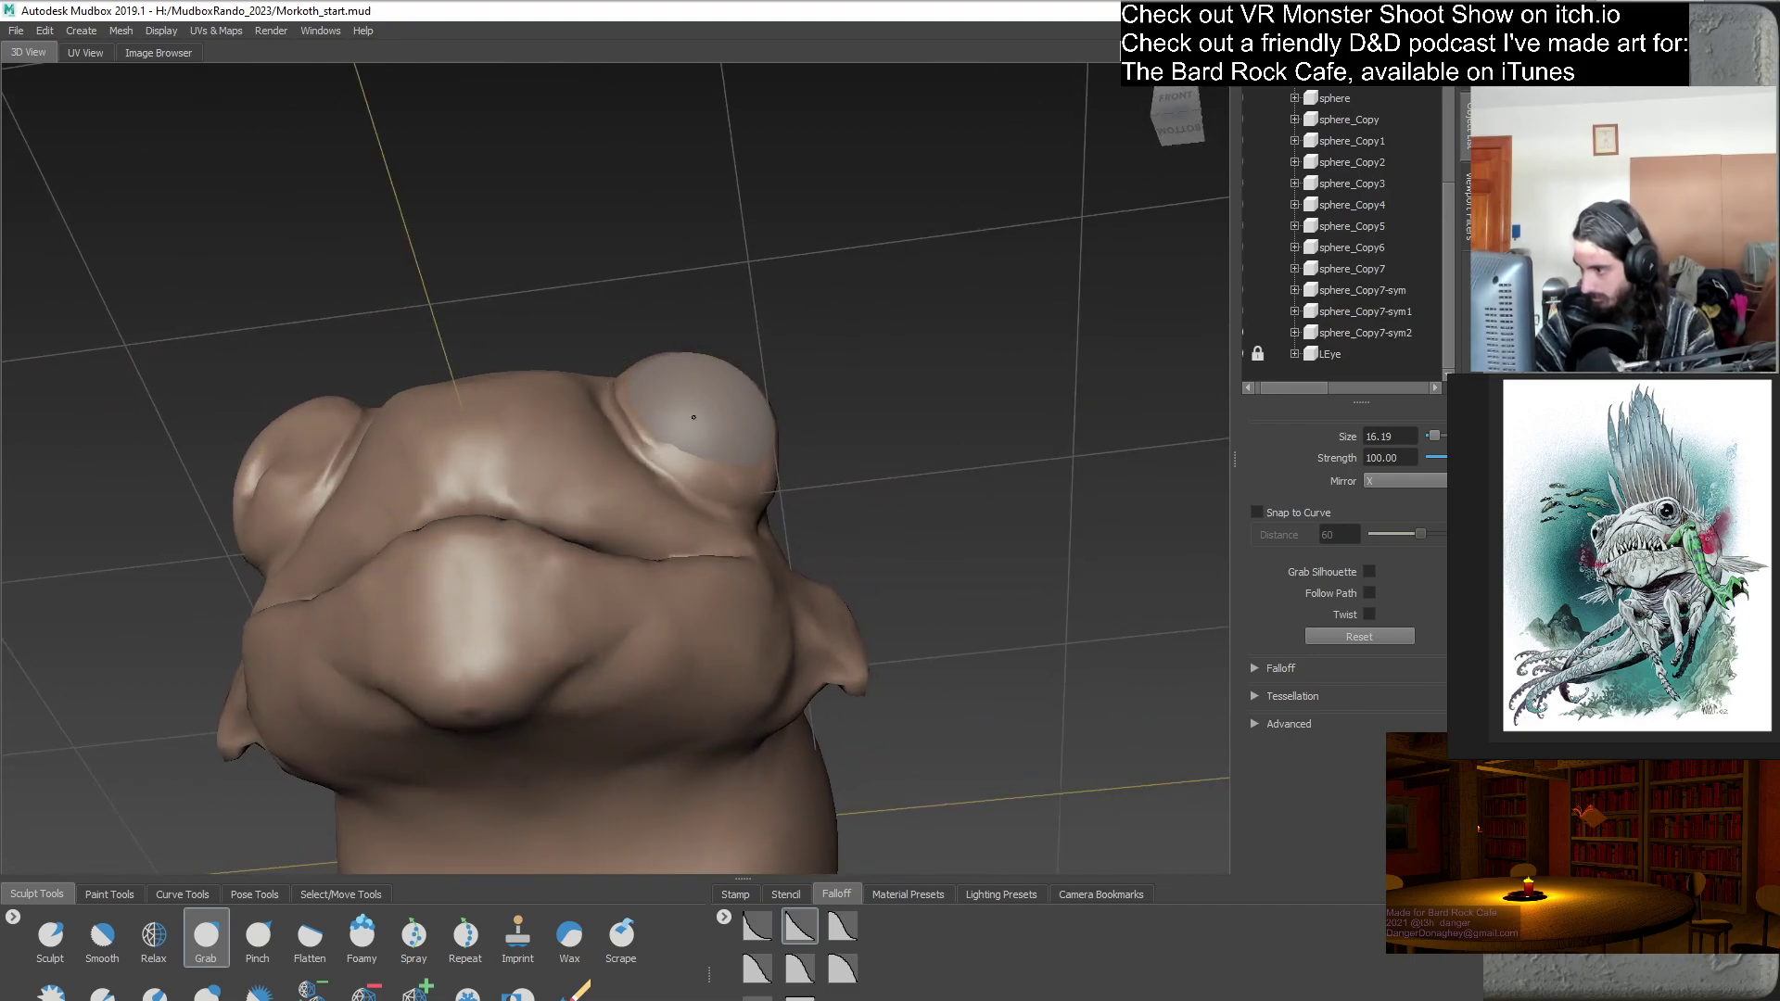
{"action": "left_click_drag", "start_coordinate": [694, 417], "coordinate": [646, 390], "text": "alt"}
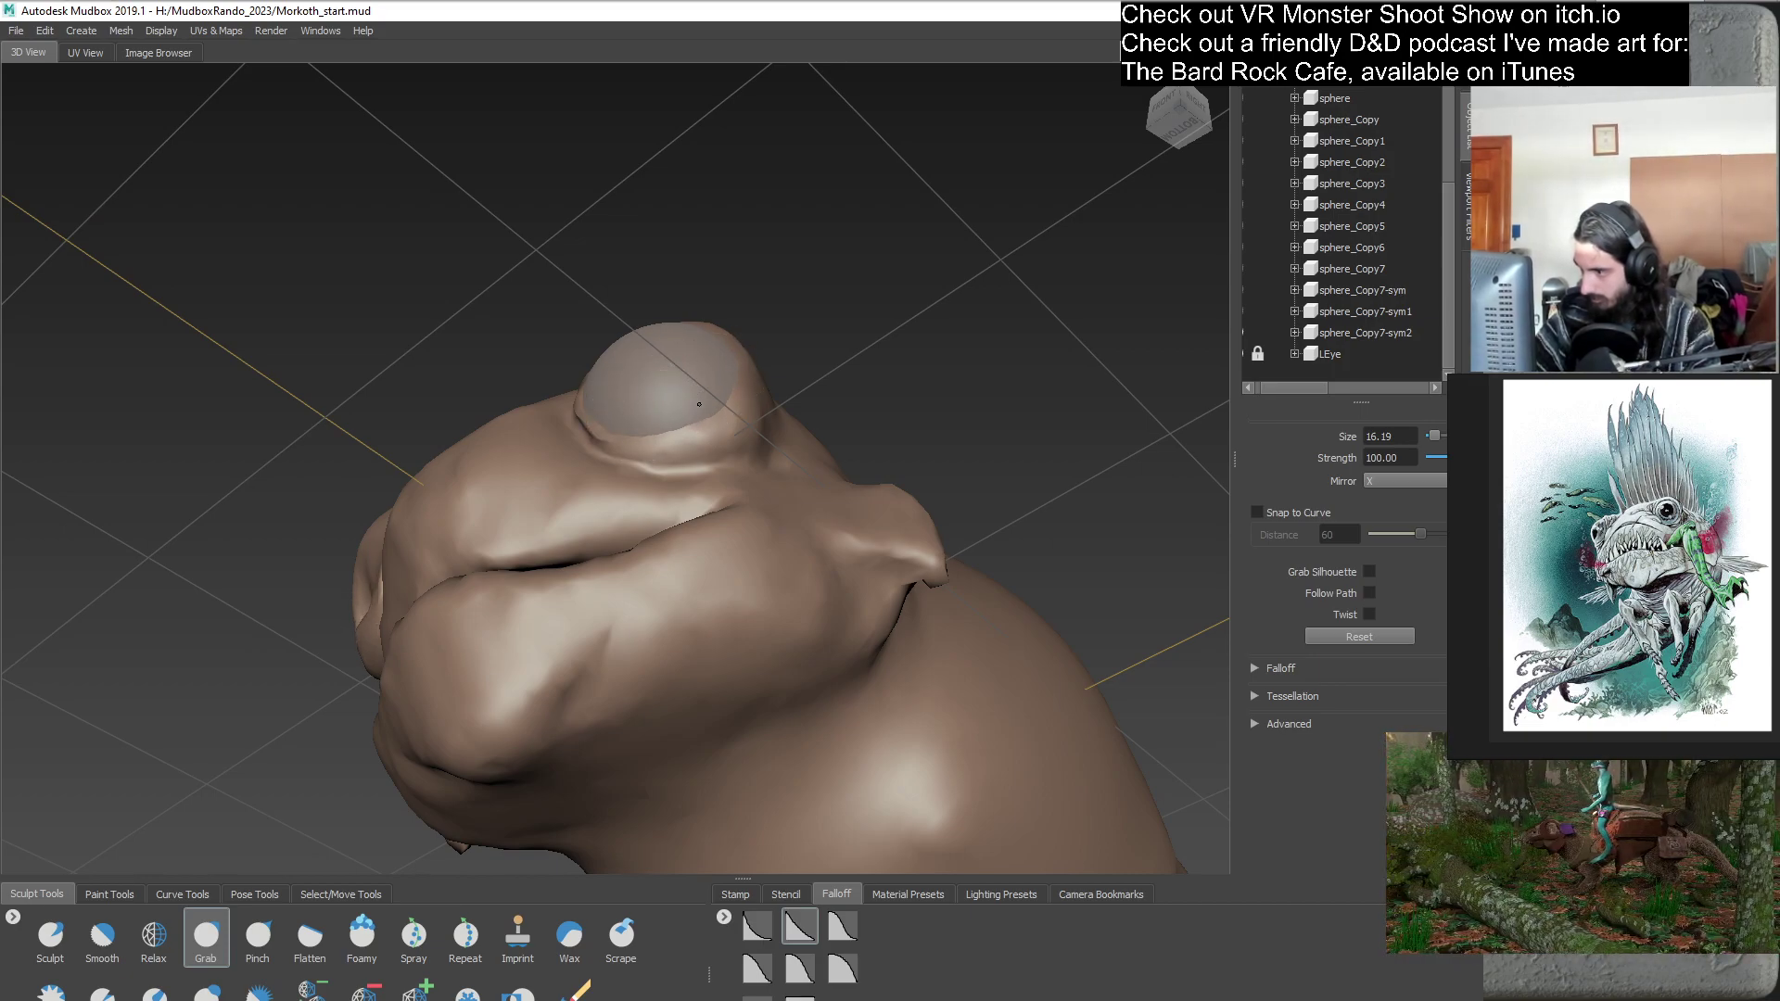
{"action": "mouse_move", "coordinate": [708, 412]}
{"action": "left_mouse_down", "text": "alt"}
{"action": "mouse_move", "coordinate": [703, 536]}
{"action": "mouse_move", "coordinate": [649, 515]}
{"action": "mouse_move", "coordinate": [727, 520]}
{"action": "mouse_move", "coordinate": [663, 499]}
{"action": "left_mouse_up", "text": "alt"}
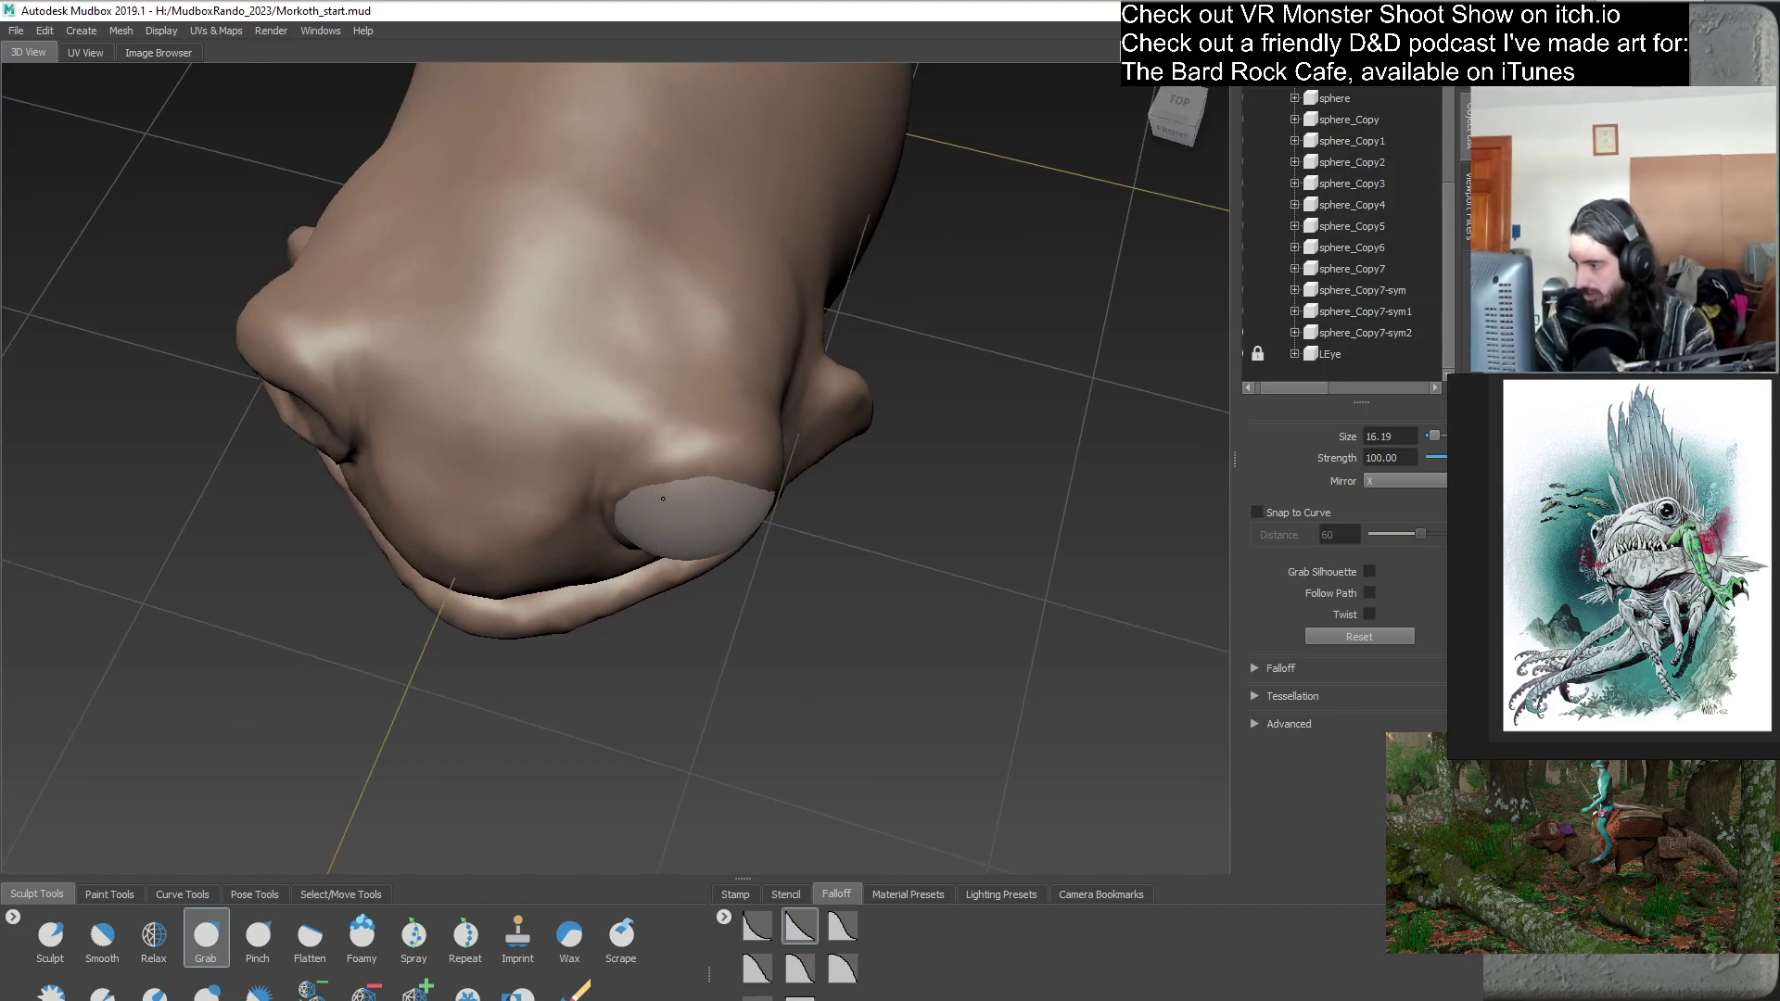
{"action": "left_click_drag", "start_coordinate": [727, 593], "coordinate": [666, 477], "text": "alt"}
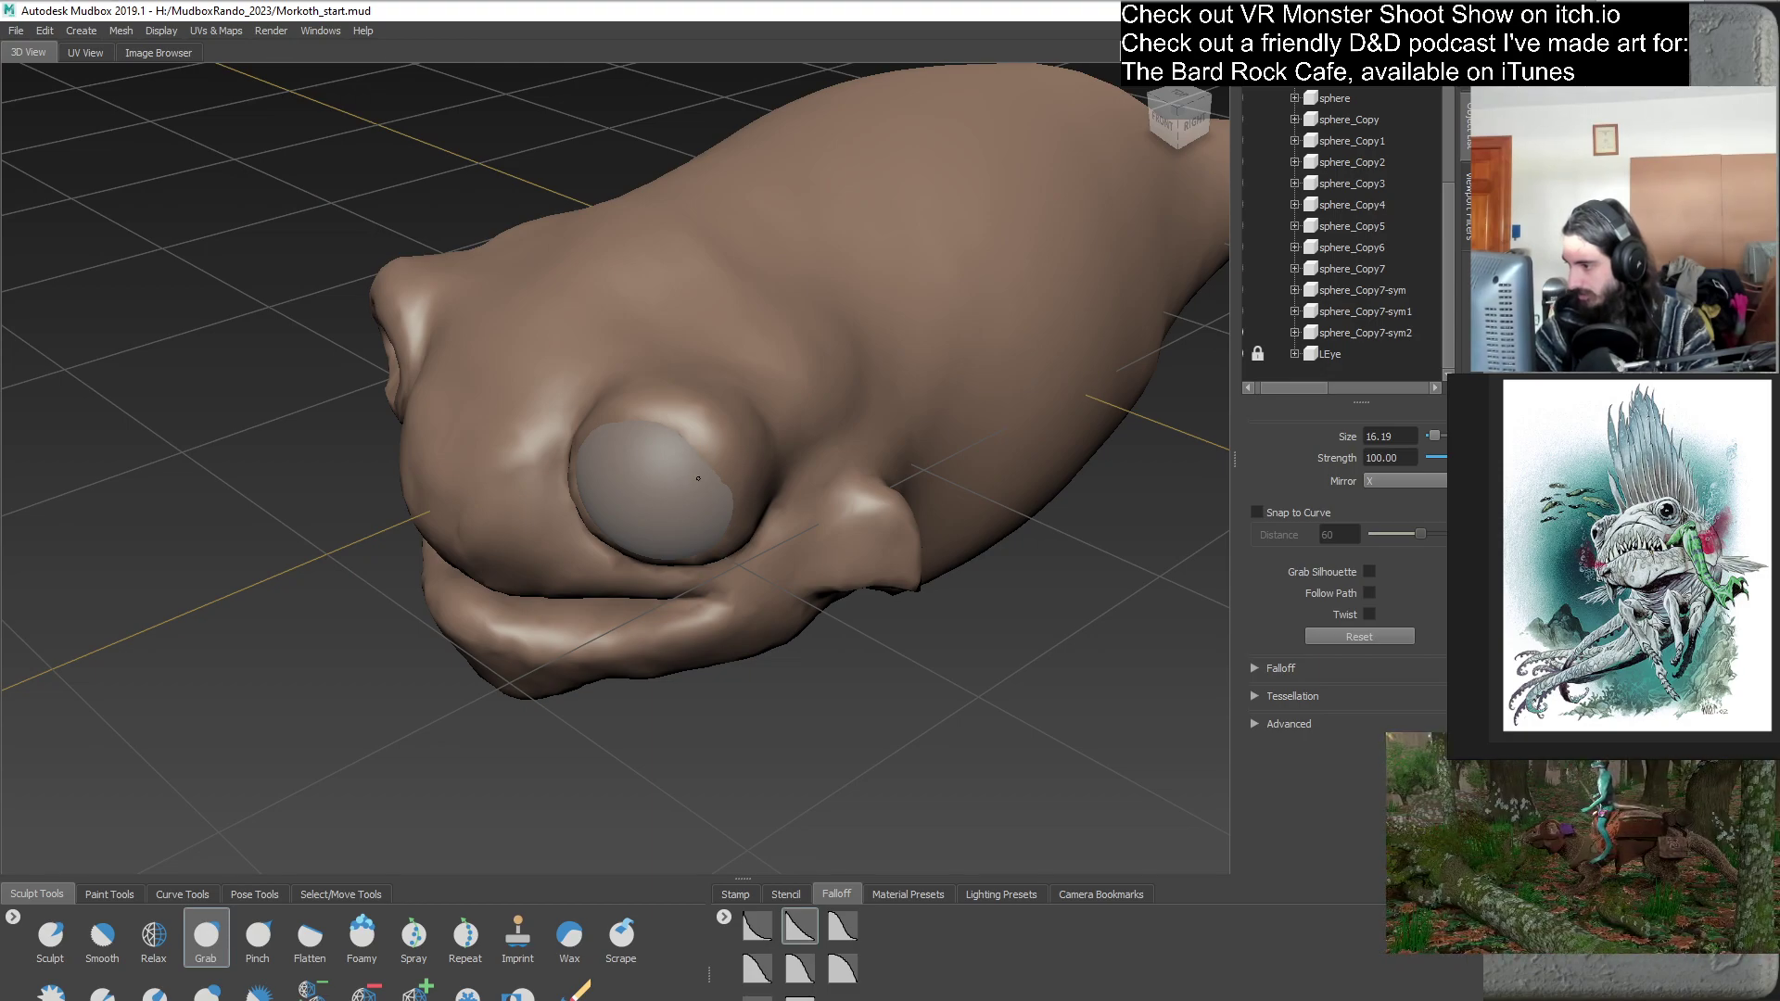
- Refine the hollow of the socket without an eyeball and its rim with mirrored Grab strokes at size 16.19
{"action": "left_click_drag", "start_coordinate": [710, 505], "coordinate": [517, 490], "text": "alt"}
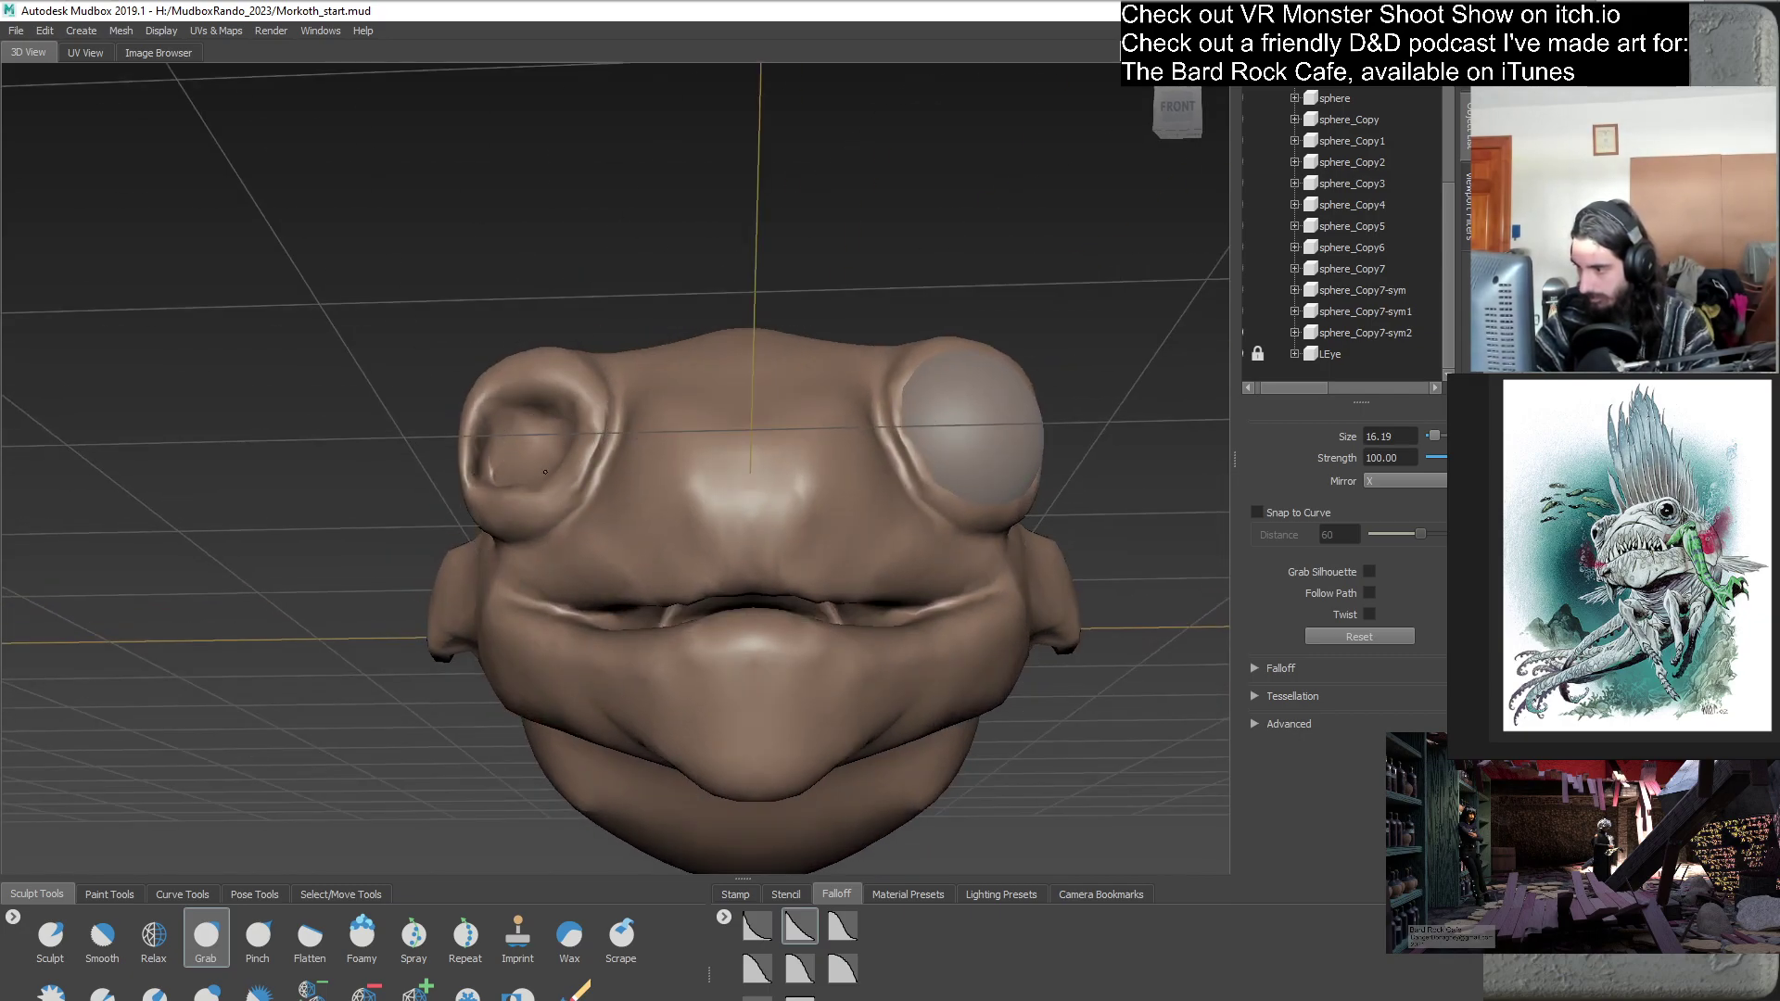
{"action": "left_click_drag", "start_coordinate": [519, 478], "coordinate": [551, 497], "text": "alt"}
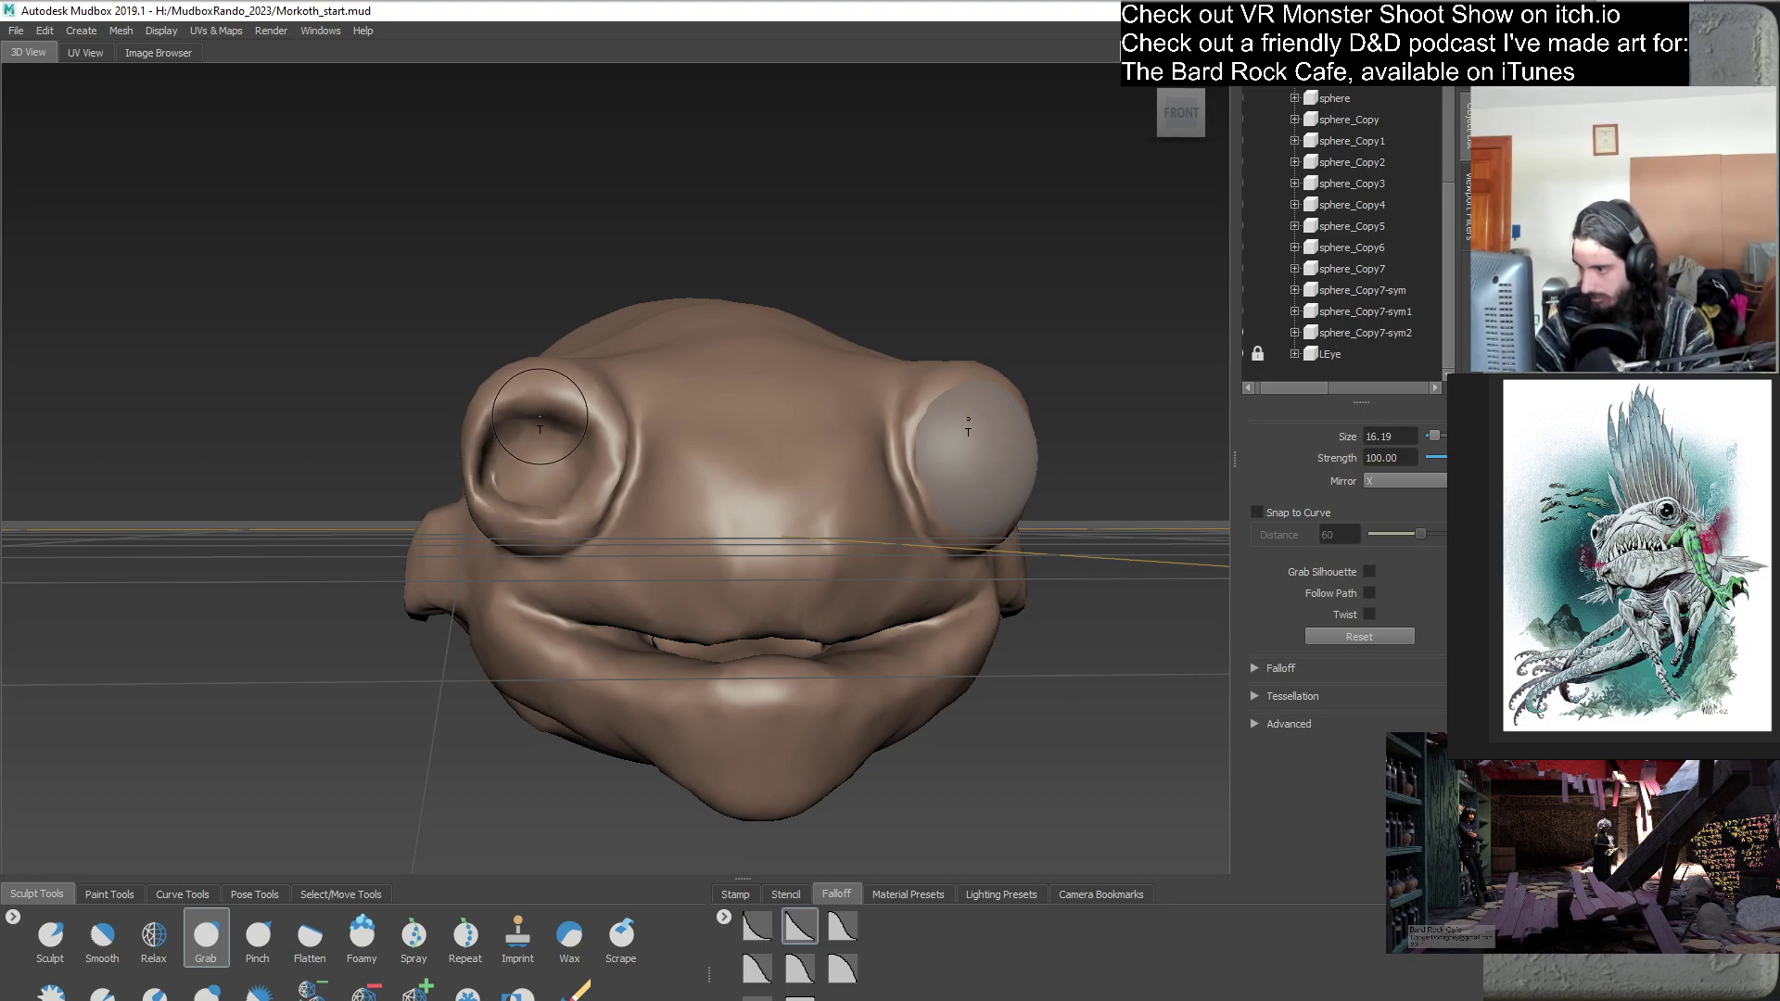
{"action": "mouse_move", "coordinate": [756, 537]}
{"action": "left_mouse_down", "text": "alt"}
{"action": "mouse_move", "coordinate": [743, 580]}
{"action": "mouse_move", "coordinate": [863, 572]}
{"action": "mouse_move", "coordinate": [739, 517]}
{"action": "left_mouse_up", "text": "alt"}
{"action": "mouse_move", "coordinate": [899, 616]}
{"action": "left_mouse_down", "text": "alt"}
{"action": "mouse_move", "coordinate": [660, 579]}
{"action": "mouse_move", "coordinate": [709, 481]}
{"action": "left_mouse_up", "text": "alt"}
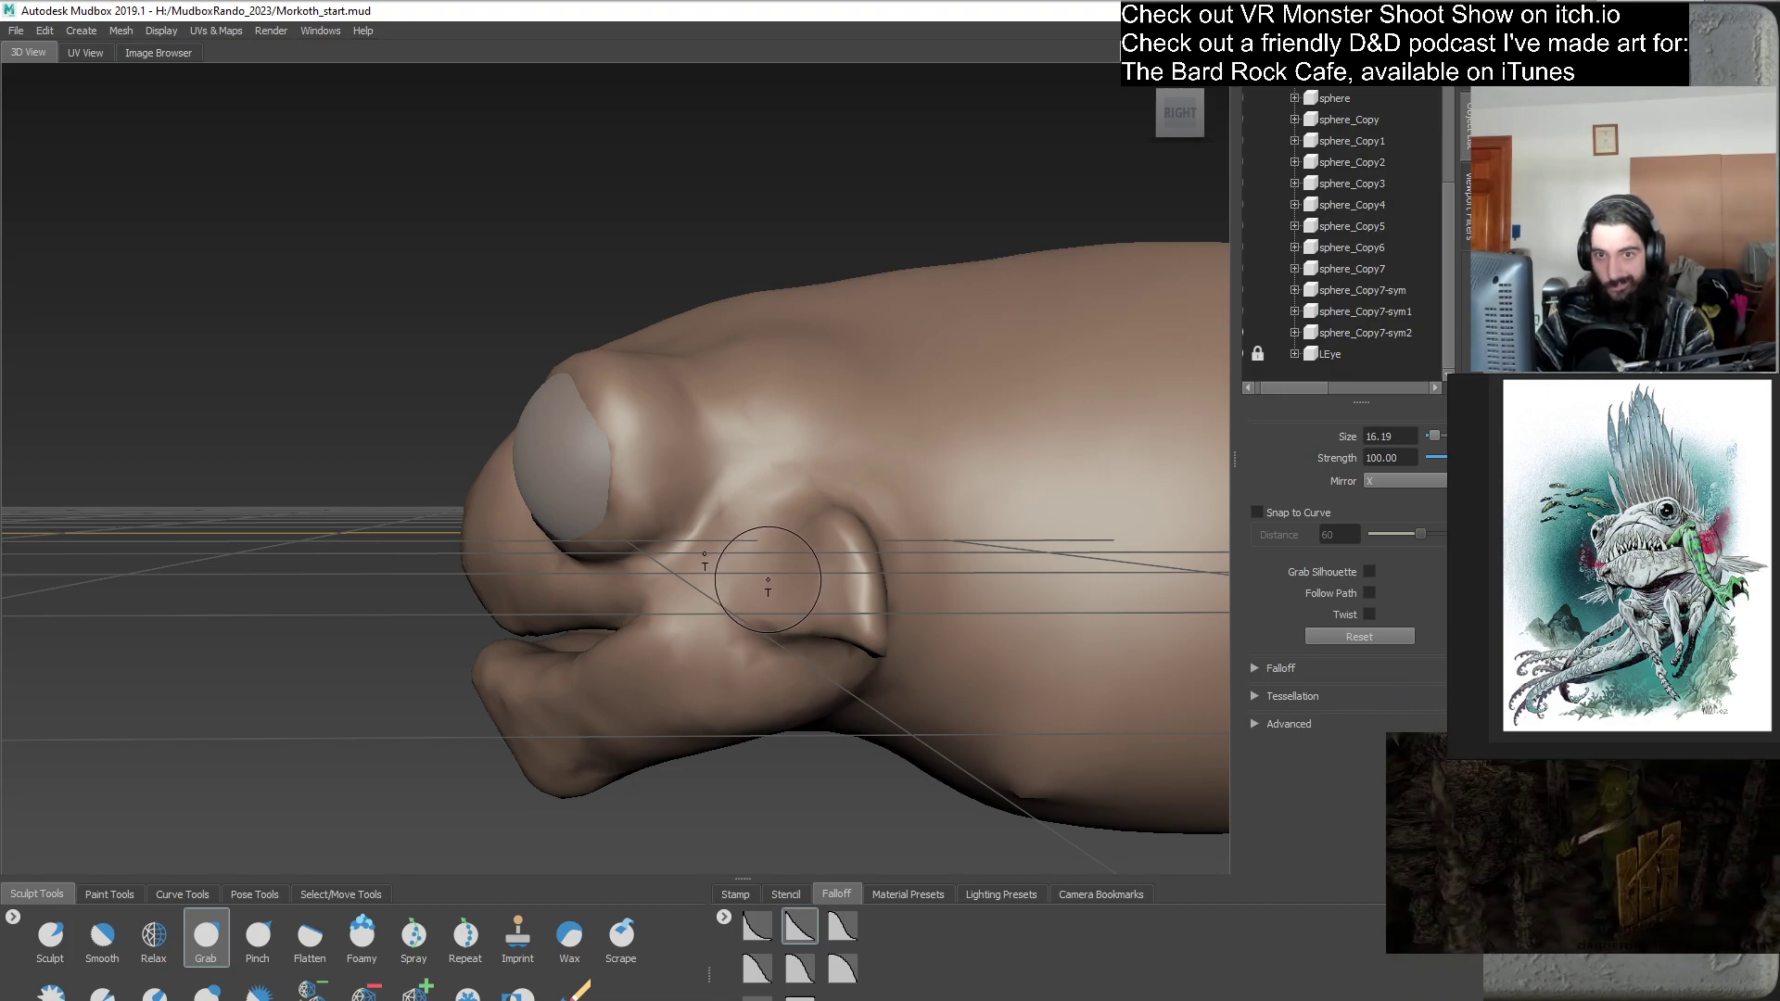
- Duplicate the body mesh sphere_Copy7-sym2 and hide the original, leaving only the new copy and LEye shown
{"action": "mouse_move", "coordinate": [632, 591]}
{"action": "left_mouse_down", "text": "alt"}
{"action": "mouse_move", "coordinate": [546, 586]}
{"action": "mouse_move", "coordinate": [794, 708]}
{"action": "mouse_move", "coordinate": [517, 631]}
{"action": "mouse_move", "coordinate": [859, 425]}
{"action": "mouse_move", "coordinate": [747, 655]}
{"action": "mouse_move", "coordinate": [673, 604]}
{"action": "left_mouse_up", "text": "alt"}
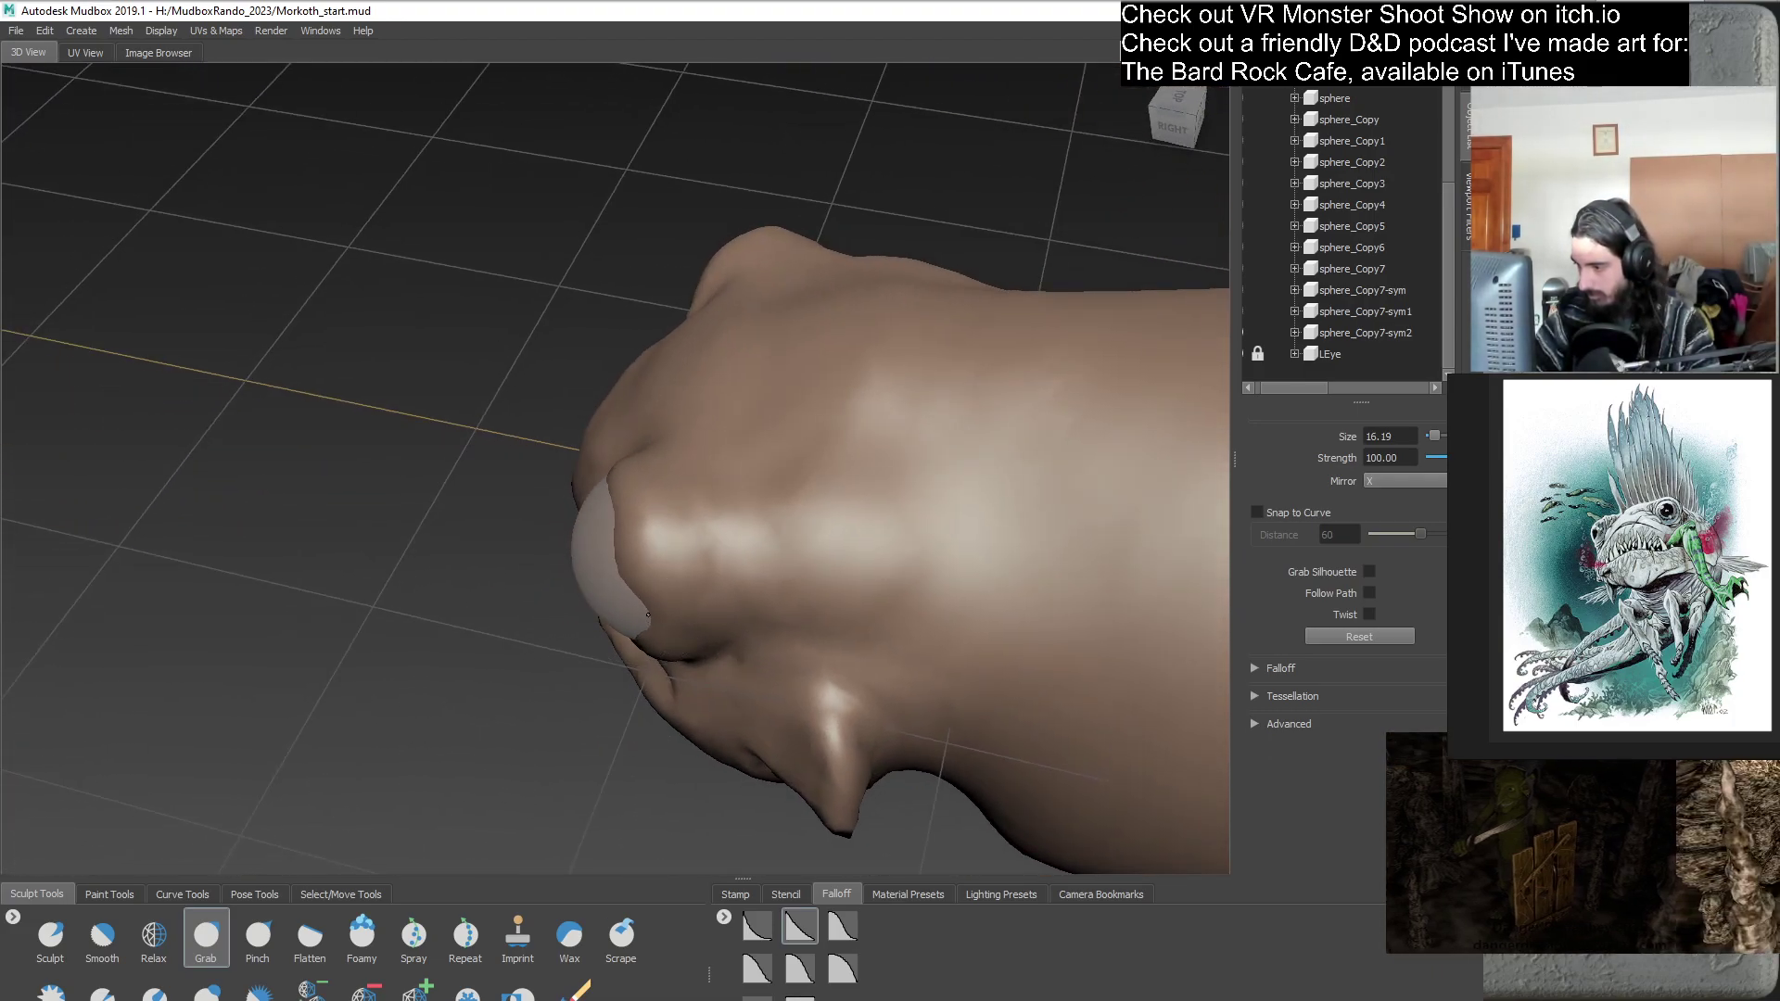
{"action": "mouse_move", "coordinate": [631, 526]}
{"action": "left_mouse_down", "text": "alt"}
{"action": "mouse_move", "coordinate": [651, 549]}
{"action": "mouse_move", "coordinate": [692, 543]}
{"action": "mouse_move", "coordinate": [633, 524]}
{"action": "mouse_move", "coordinate": [949, 480]}
{"action": "mouse_move", "coordinate": [708, 527]}
{"action": "mouse_move", "coordinate": [704, 511]}
{"action": "mouse_move", "coordinate": [753, 549]}
{"action": "mouse_move", "coordinate": [687, 693]}
{"action": "left_mouse_up", "text": "alt"}
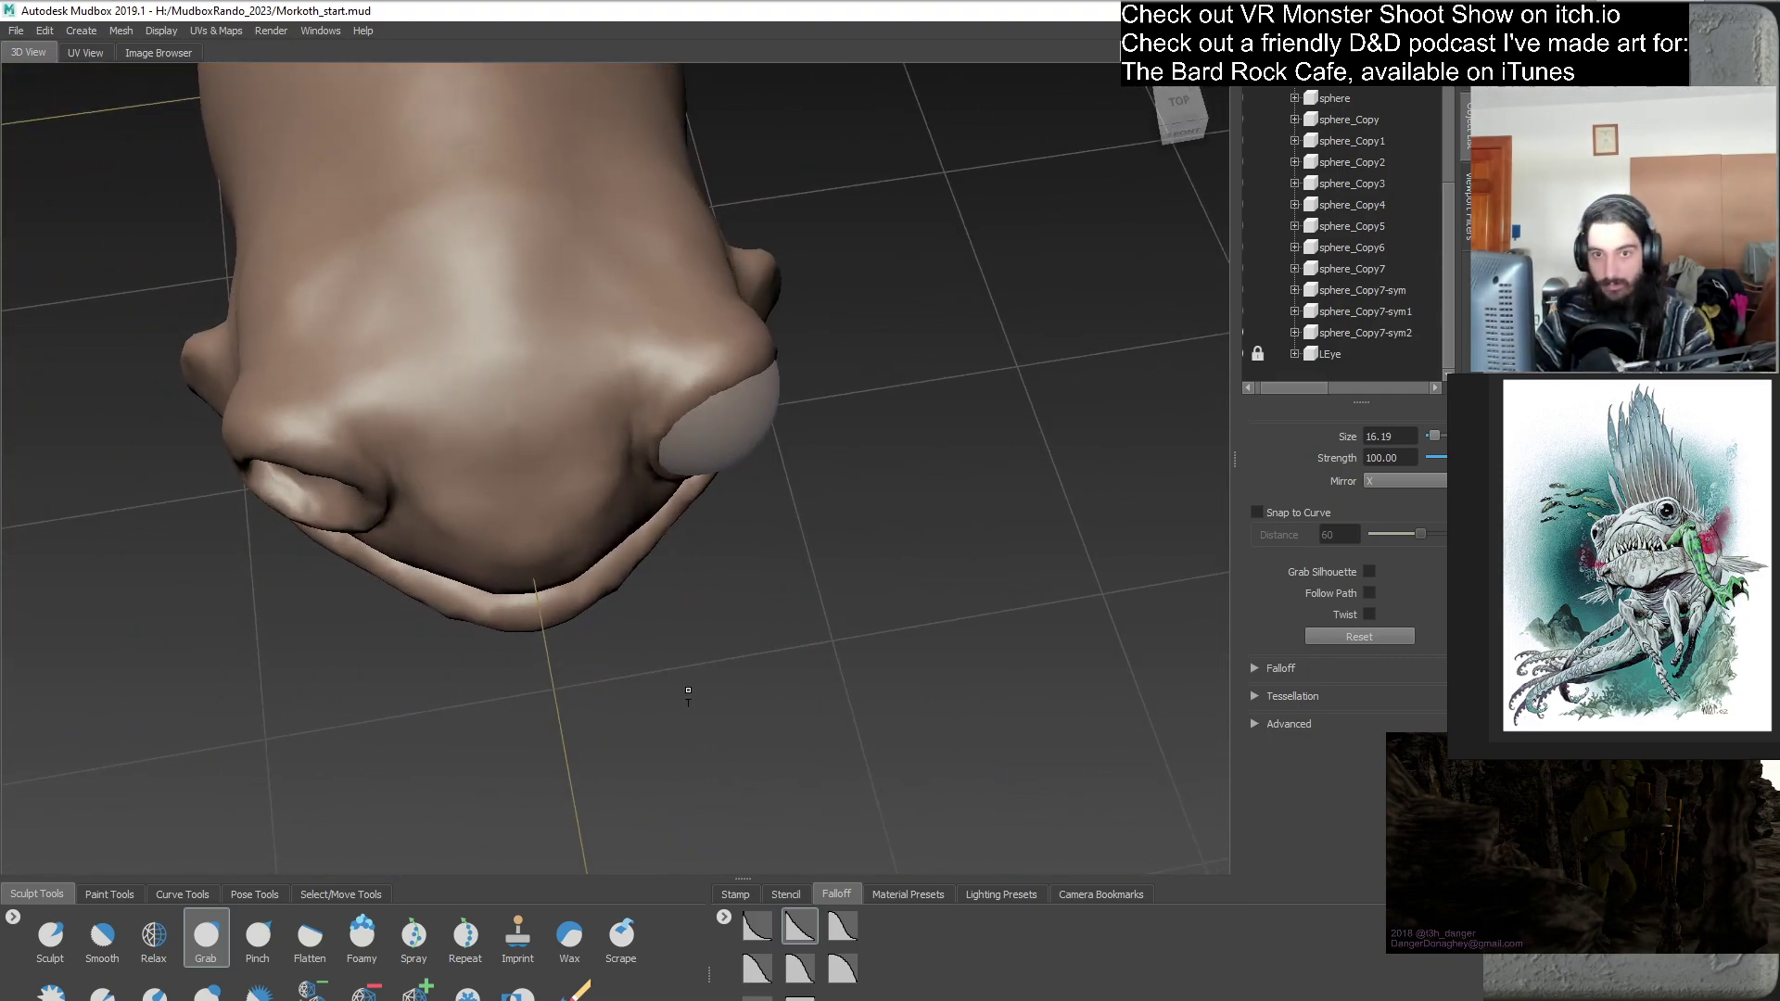
{"action": "mouse_move", "coordinate": [712, 554]}
{"action": "left_mouse_down", "text": "alt"}
{"action": "mouse_move", "coordinate": [232, 408]}
{"action": "mouse_move", "coordinate": [482, 556]}
{"action": "mouse_move", "coordinate": [723, 607]}
{"action": "mouse_move", "coordinate": [704, 584]}
{"action": "mouse_move", "coordinate": [742, 556]}
{"action": "left_mouse_up", "text": "alt"}
{"action": "scroll", "coordinate": [732, 611], "scroll_direction": "up", "scroll_amount": 4}
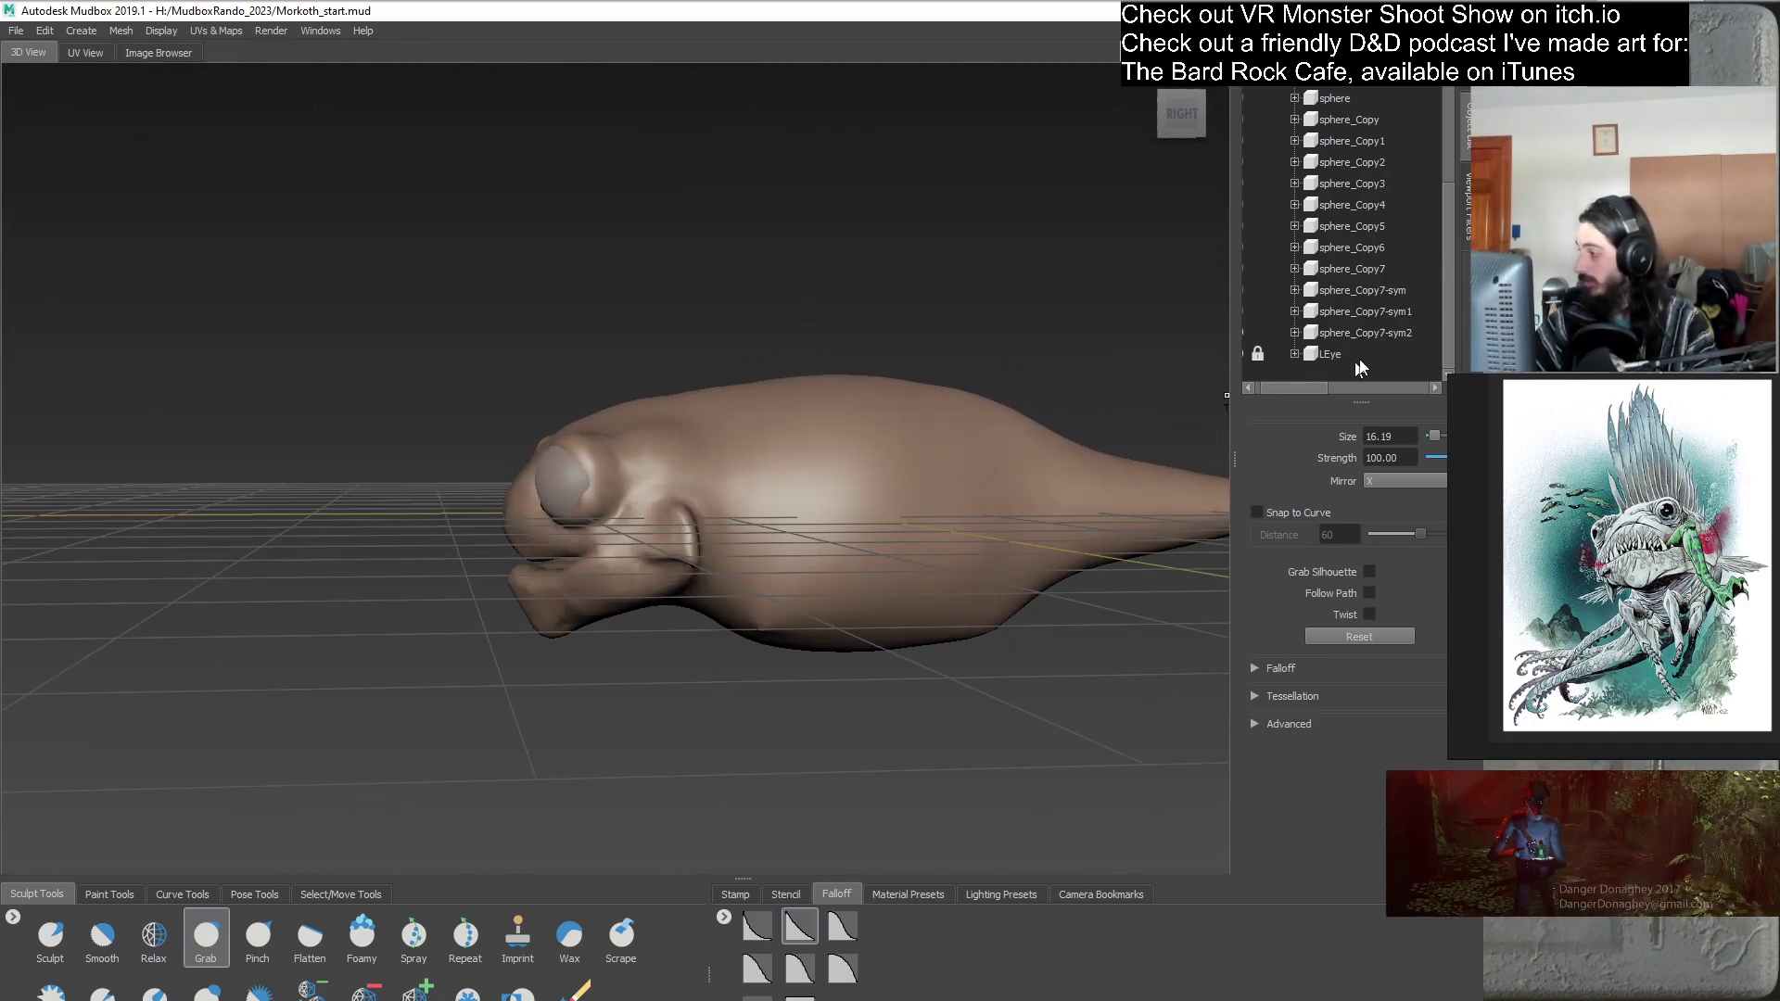
{"action": "left_click", "coordinate": [1359, 334]}
{"action": "right_click", "coordinate": [1359, 334]}
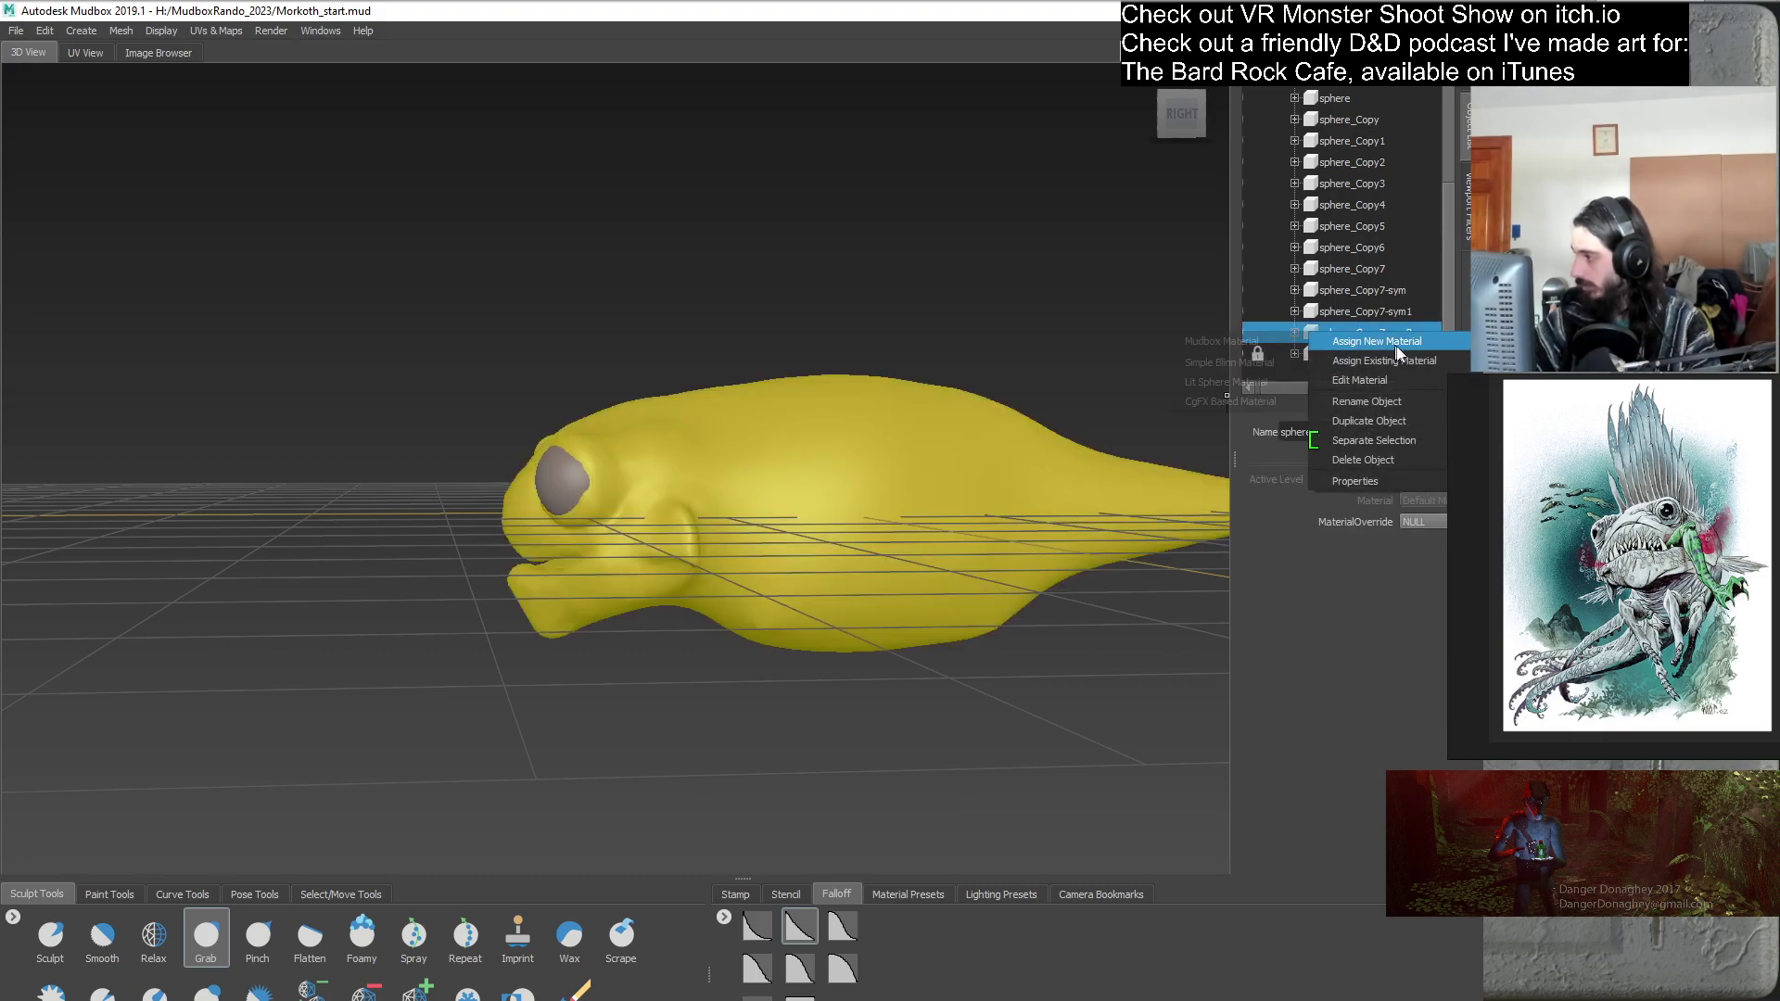
{"action": "key", "text": "Escape"}
{"action": "key", "text": "ctrl+d"}
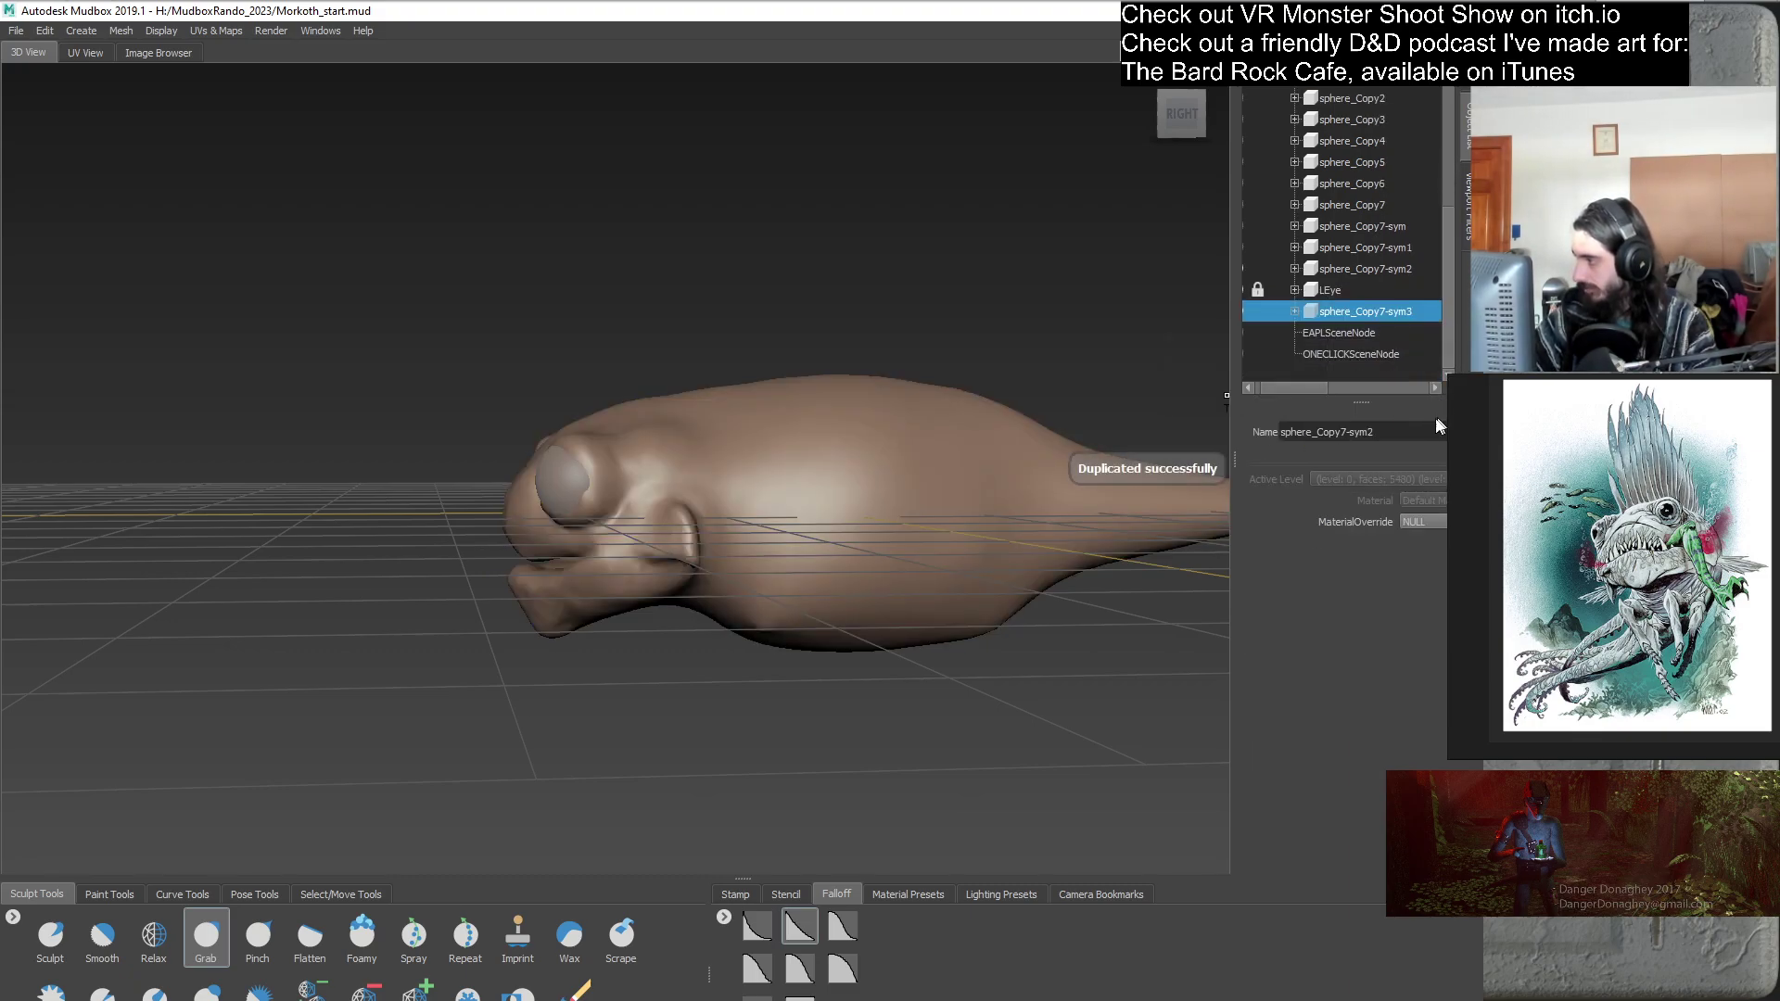
{"action": "left_click", "coordinate": [1247, 387]}
{"action": "left_click", "coordinate": [1253, 268]}
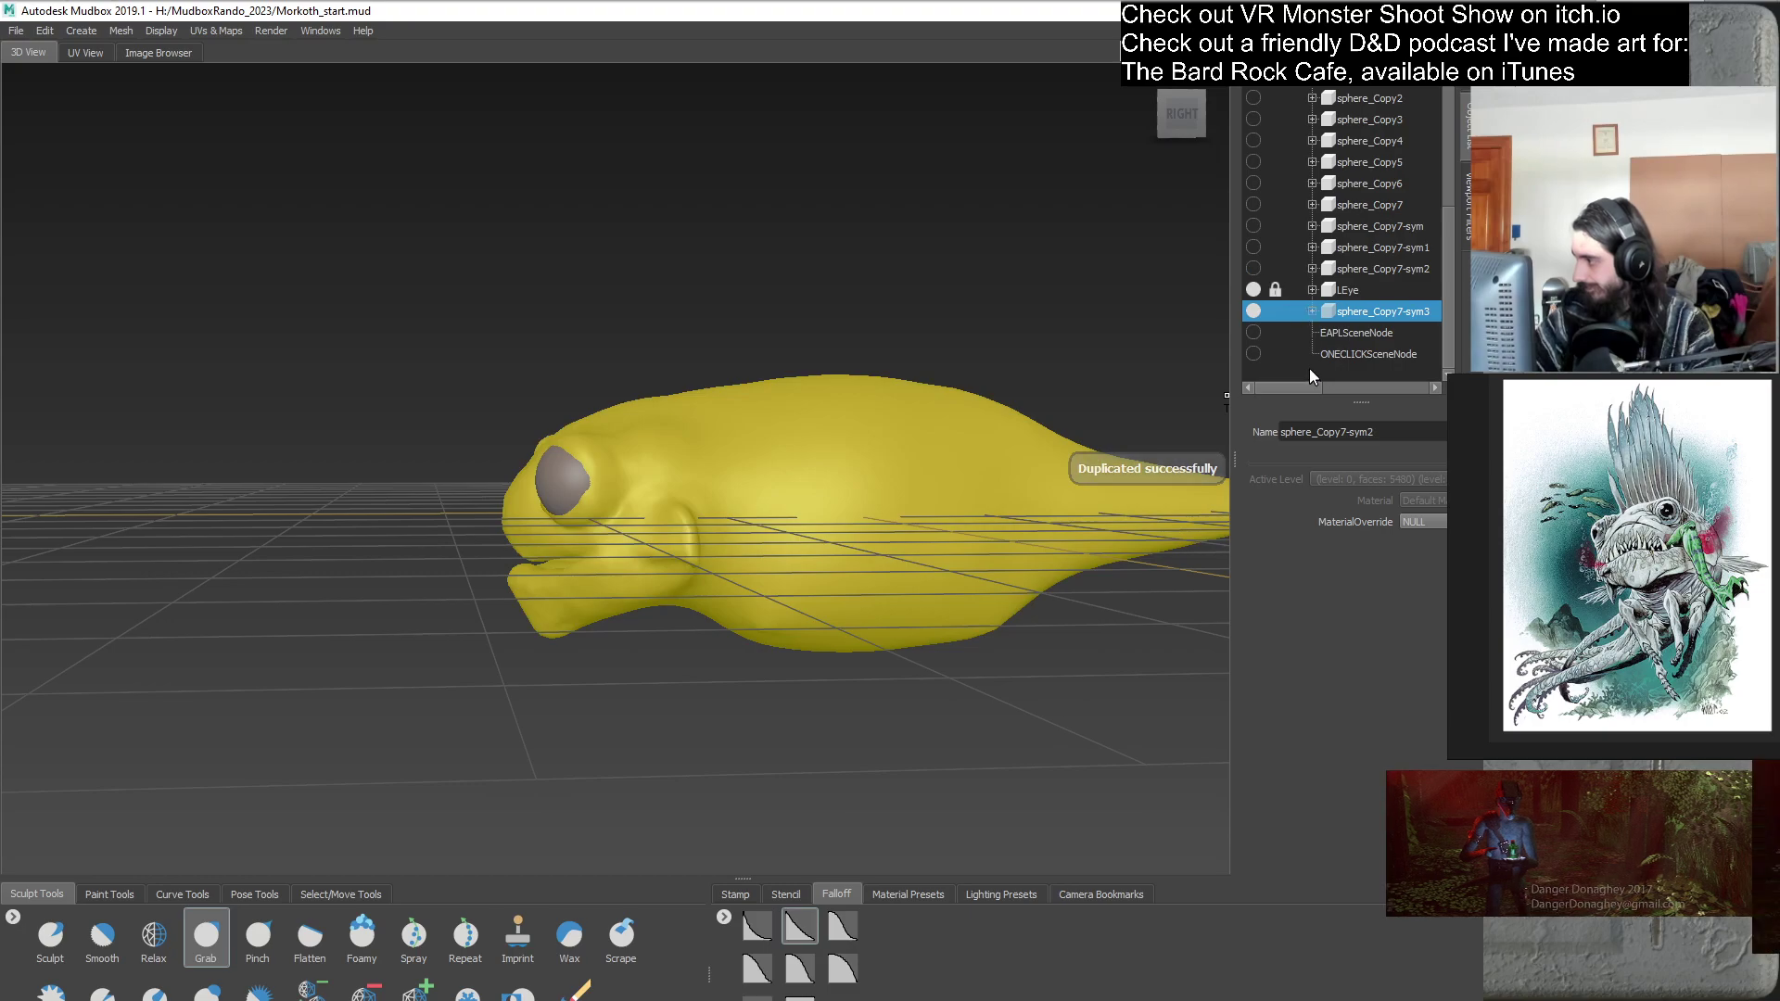
{"action": "left_click", "coordinate": [1309, 369]}
- Reshape the chest and belly underside with a large Grab brush at size 100.54, mirrored on X
{"action": "left_click_drag", "start_coordinate": [731, 493], "coordinate": [794, 518], "text": "alt"}
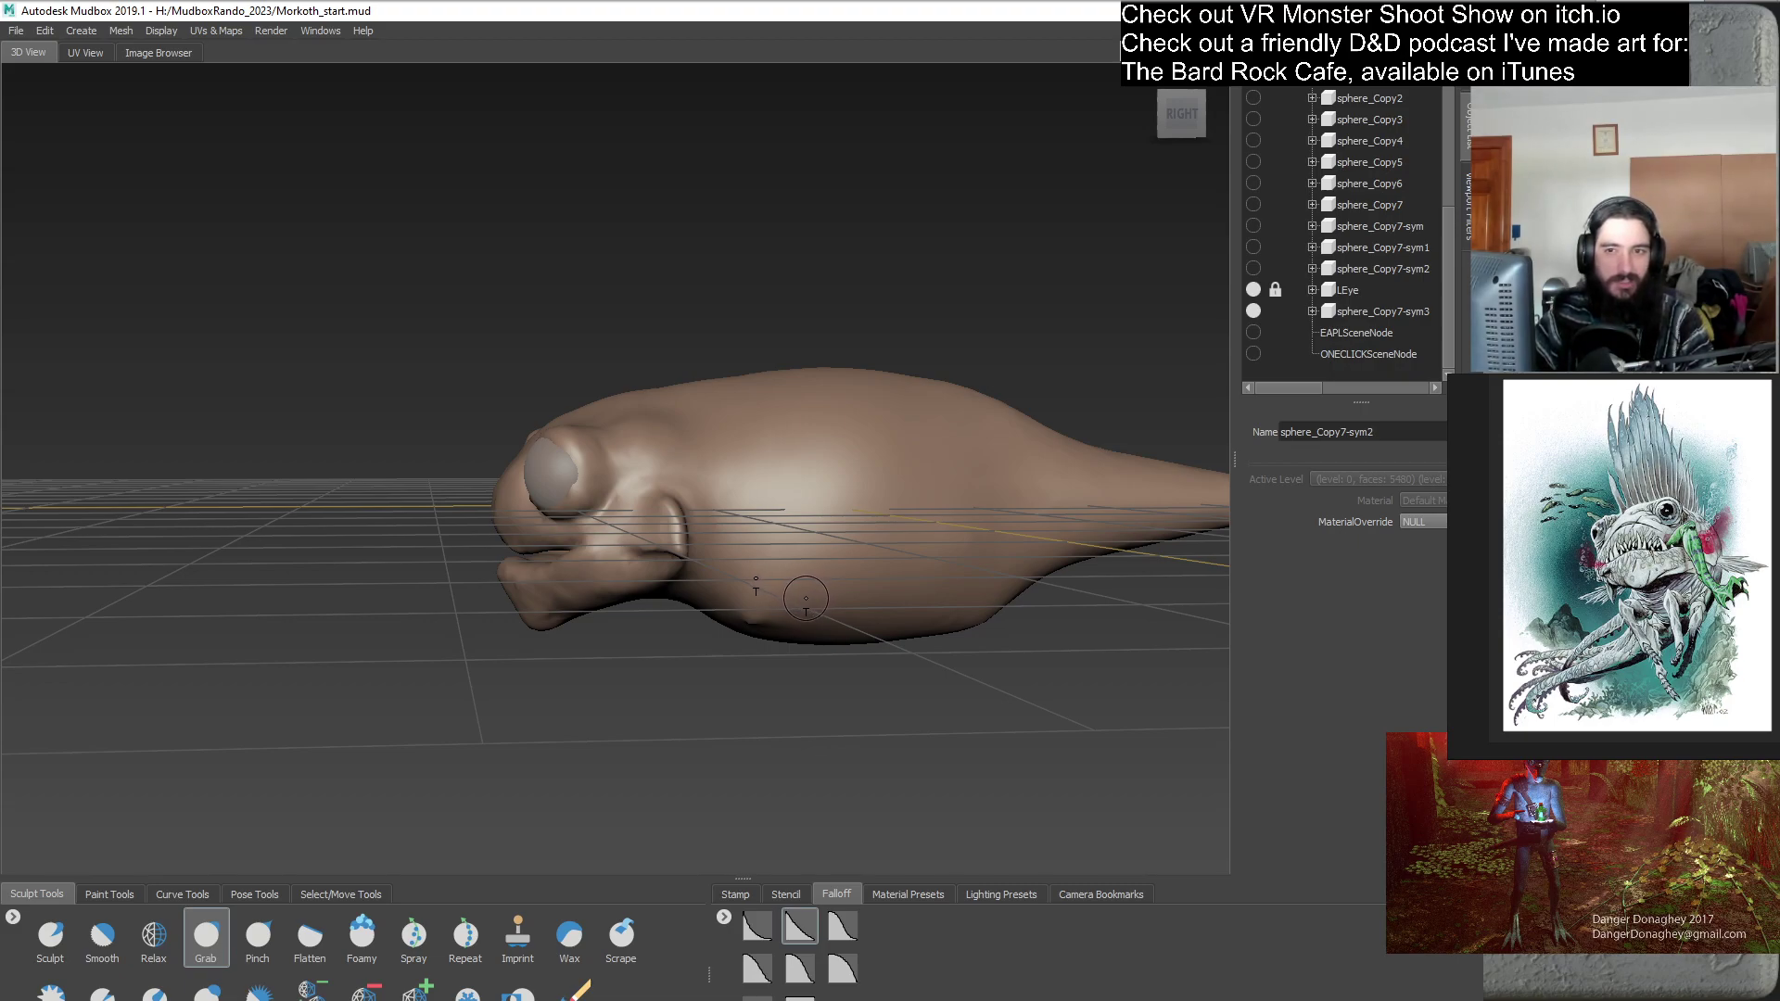
{"action": "left_click_drag", "start_coordinate": [779, 619], "coordinate": [714, 586], "text": "alt"}
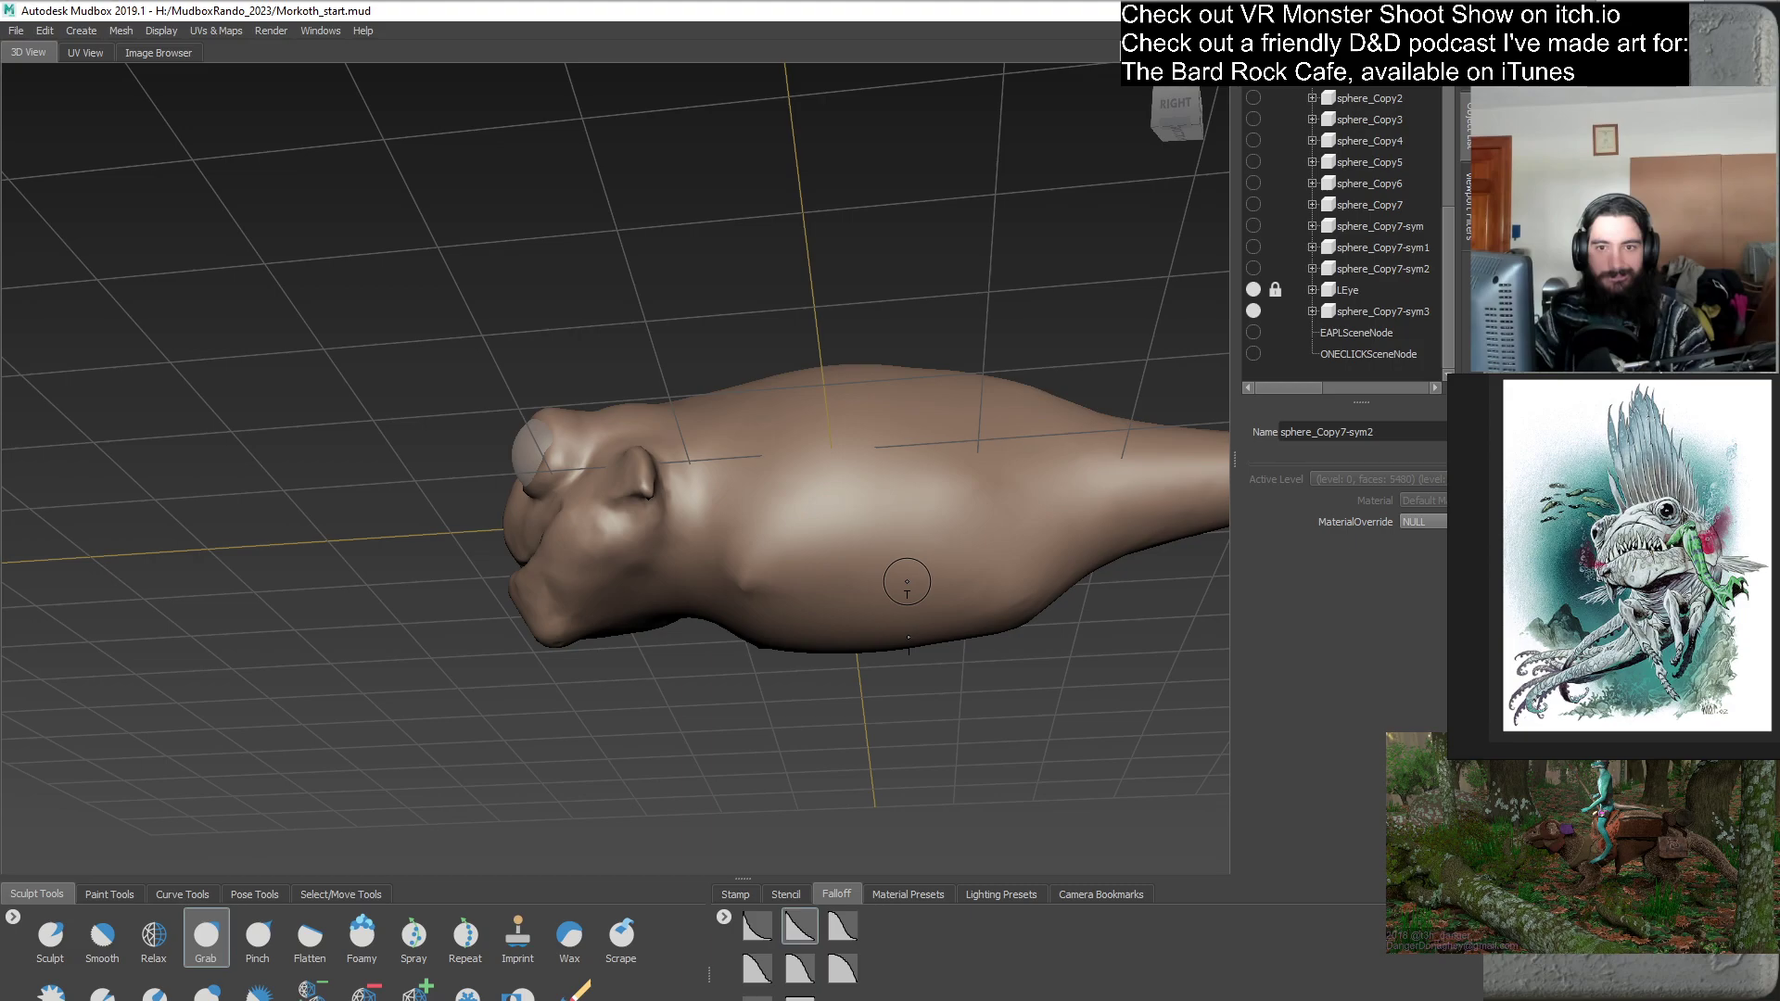
{"action": "left_click_drag", "start_coordinate": [889, 561], "coordinate": [576, 636], "text": "alt"}
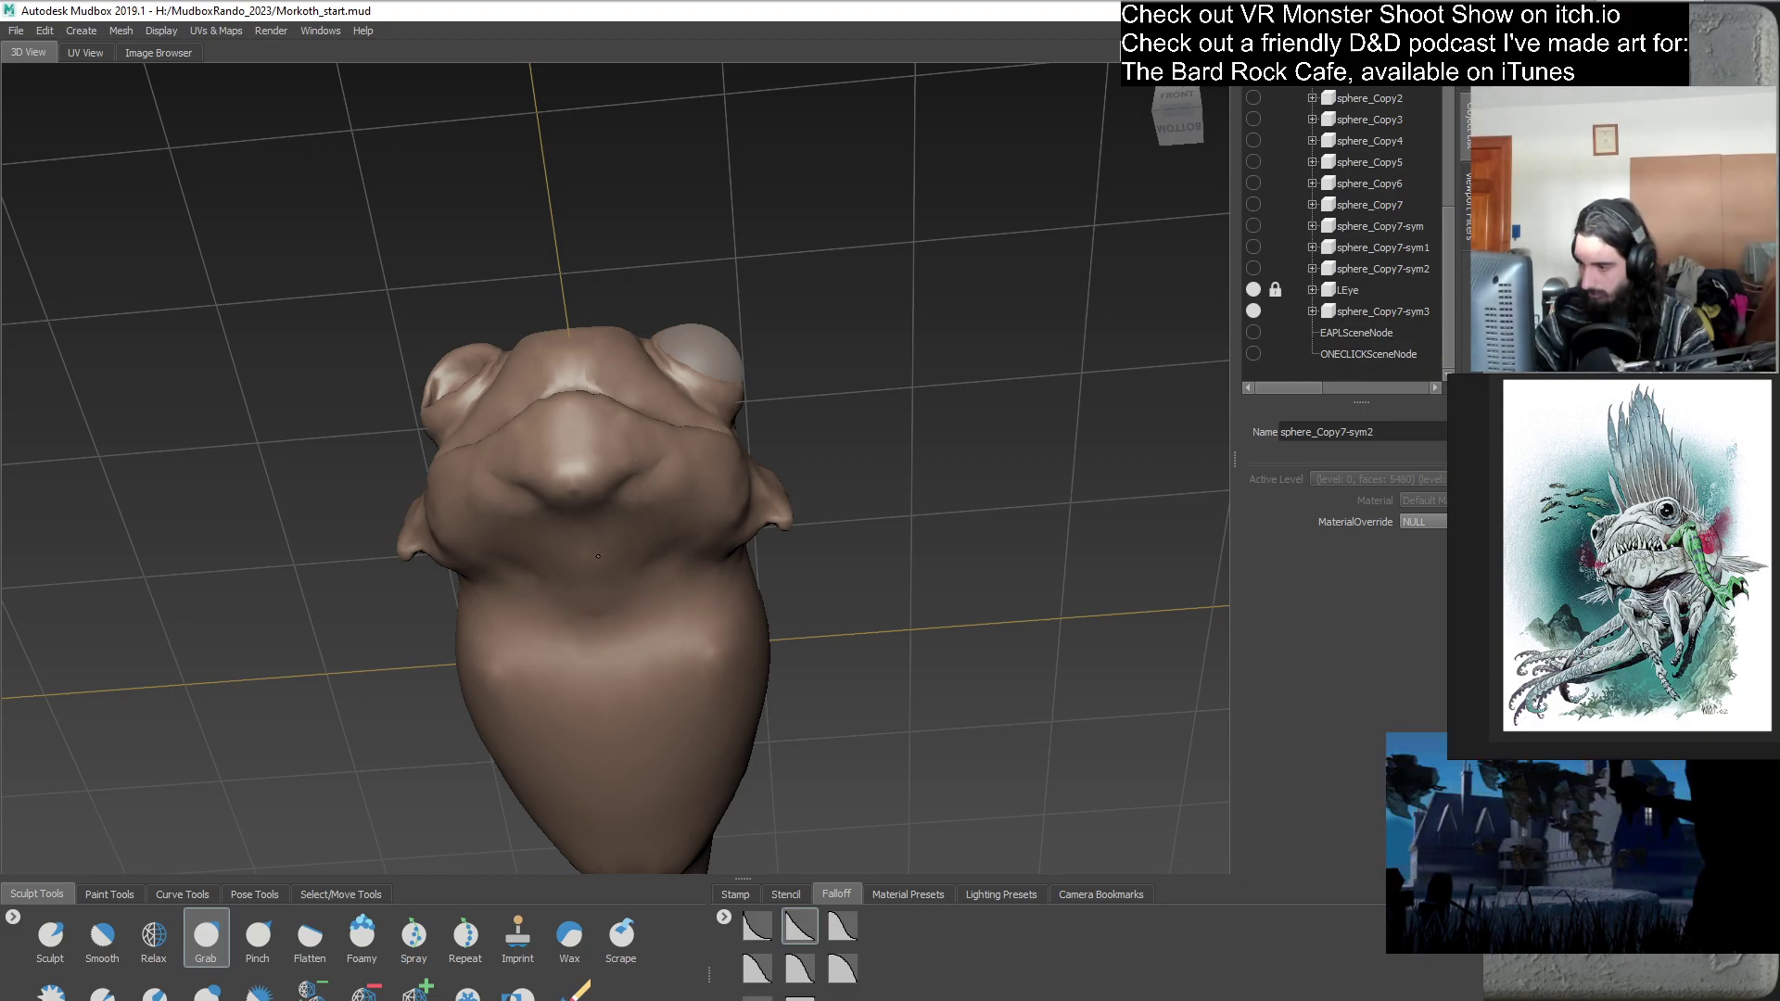
{"action": "mouse_move", "coordinate": [588, 532]}
{"action": "left_mouse_down", "text": "alt"}
{"action": "mouse_move", "coordinate": [668, 669]}
{"action": "mouse_move", "coordinate": [722, 599]}
{"action": "mouse_move", "coordinate": [610, 538]}
{"action": "left_mouse_up", "text": "alt"}
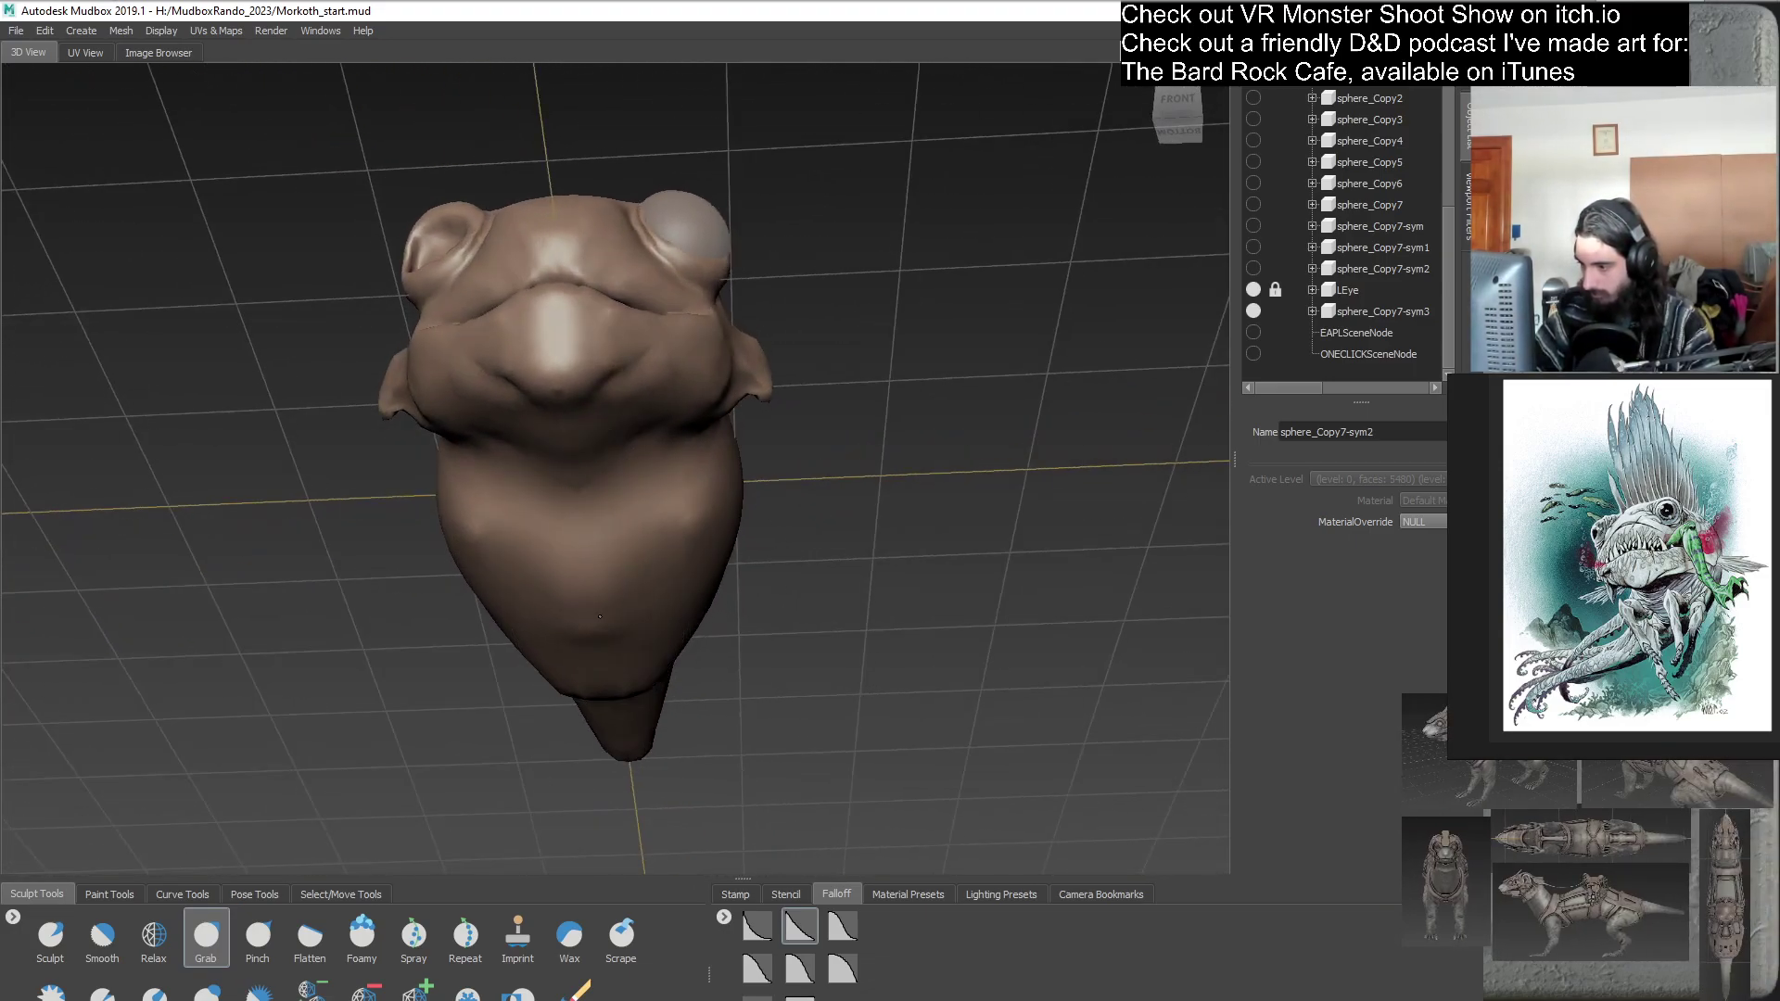
{"action": "mouse_move", "coordinate": [611, 677]}
{"action": "left_mouse_down", "text": "alt"}
{"action": "mouse_move", "coordinate": [547, 598]}
{"action": "mouse_move", "coordinate": [633, 678]}
{"action": "left_mouse_up", "text": "alt"}
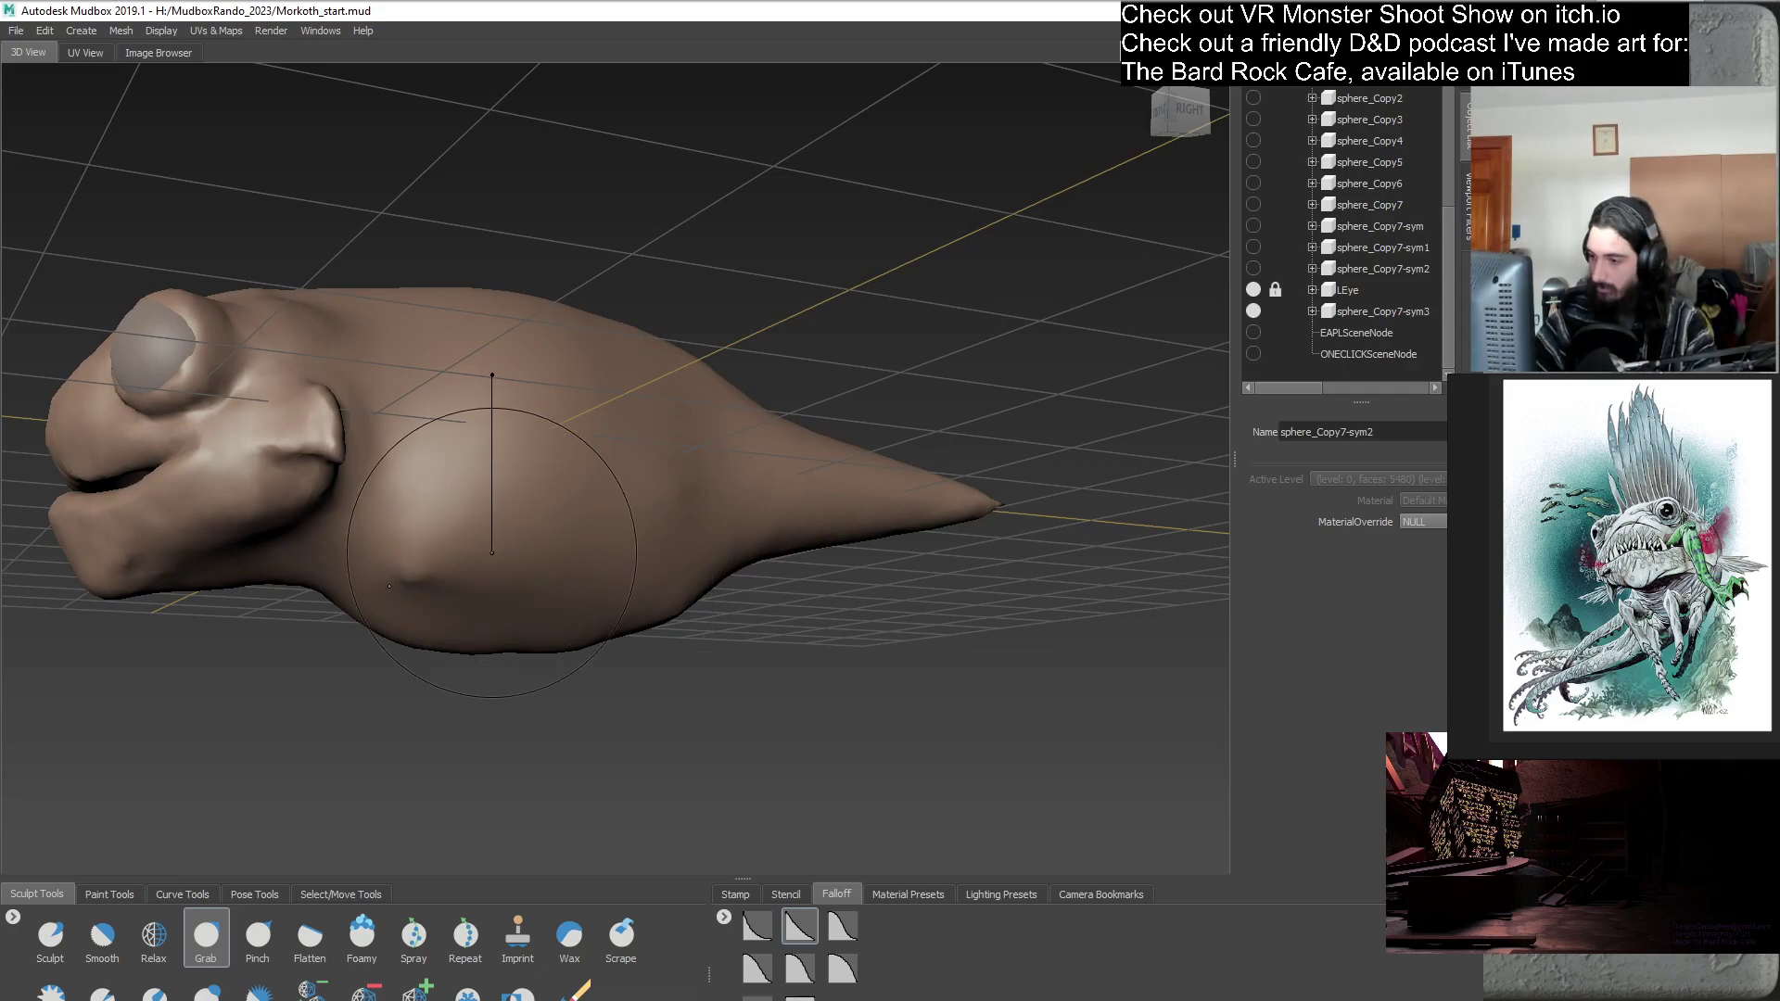
{"action": "left_click_drag", "start_coordinate": [464, 581], "coordinate": [469, 556]}
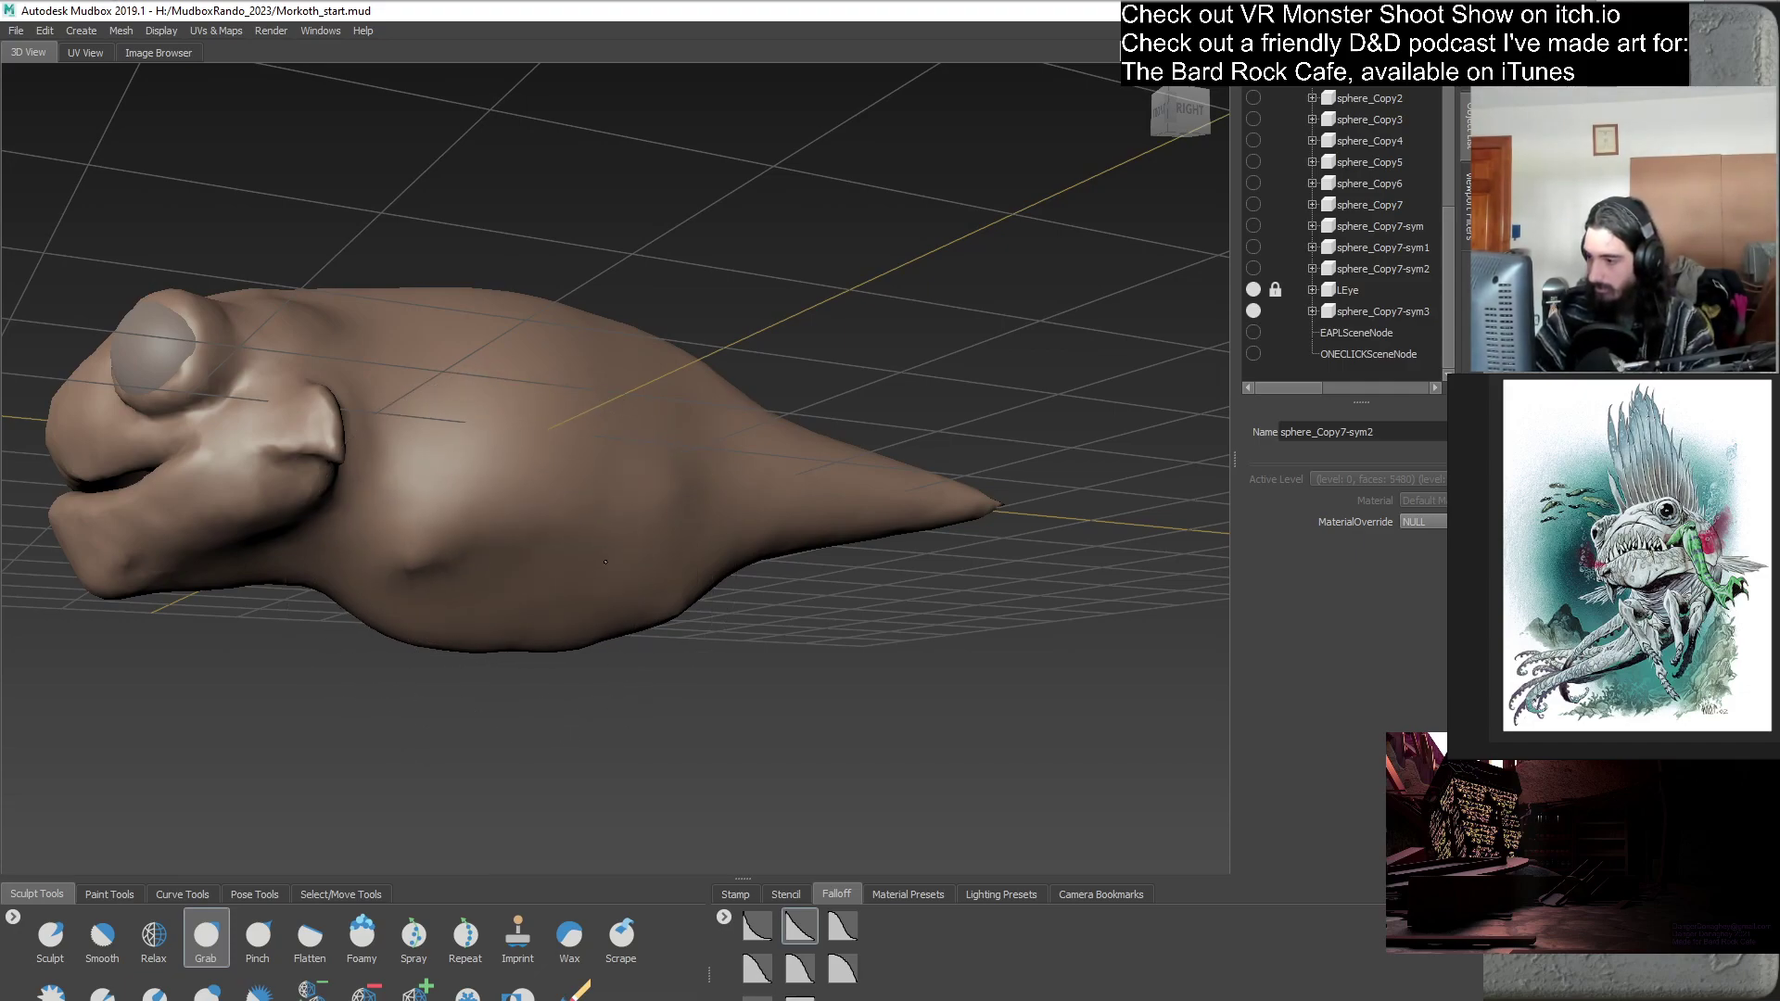
{"action": "mouse_move", "coordinate": [737, 625]}
{"action": "left_mouse_down", "text": "alt"}
{"action": "mouse_move", "coordinate": [630, 584]}
{"action": "mouse_move", "coordinate": [739, 567]}
{"action": "mouse_move", "coordinate": [716, 535]}
{"action": "mouse_move", "coordinate": [652, 657]}
{"action": "mouse_move", "coordinate": [642, 528]}
{"action": "mouse_move", "coordinate": [652, 551]}
{"action": "left_mouse_up", "text": "alt"}
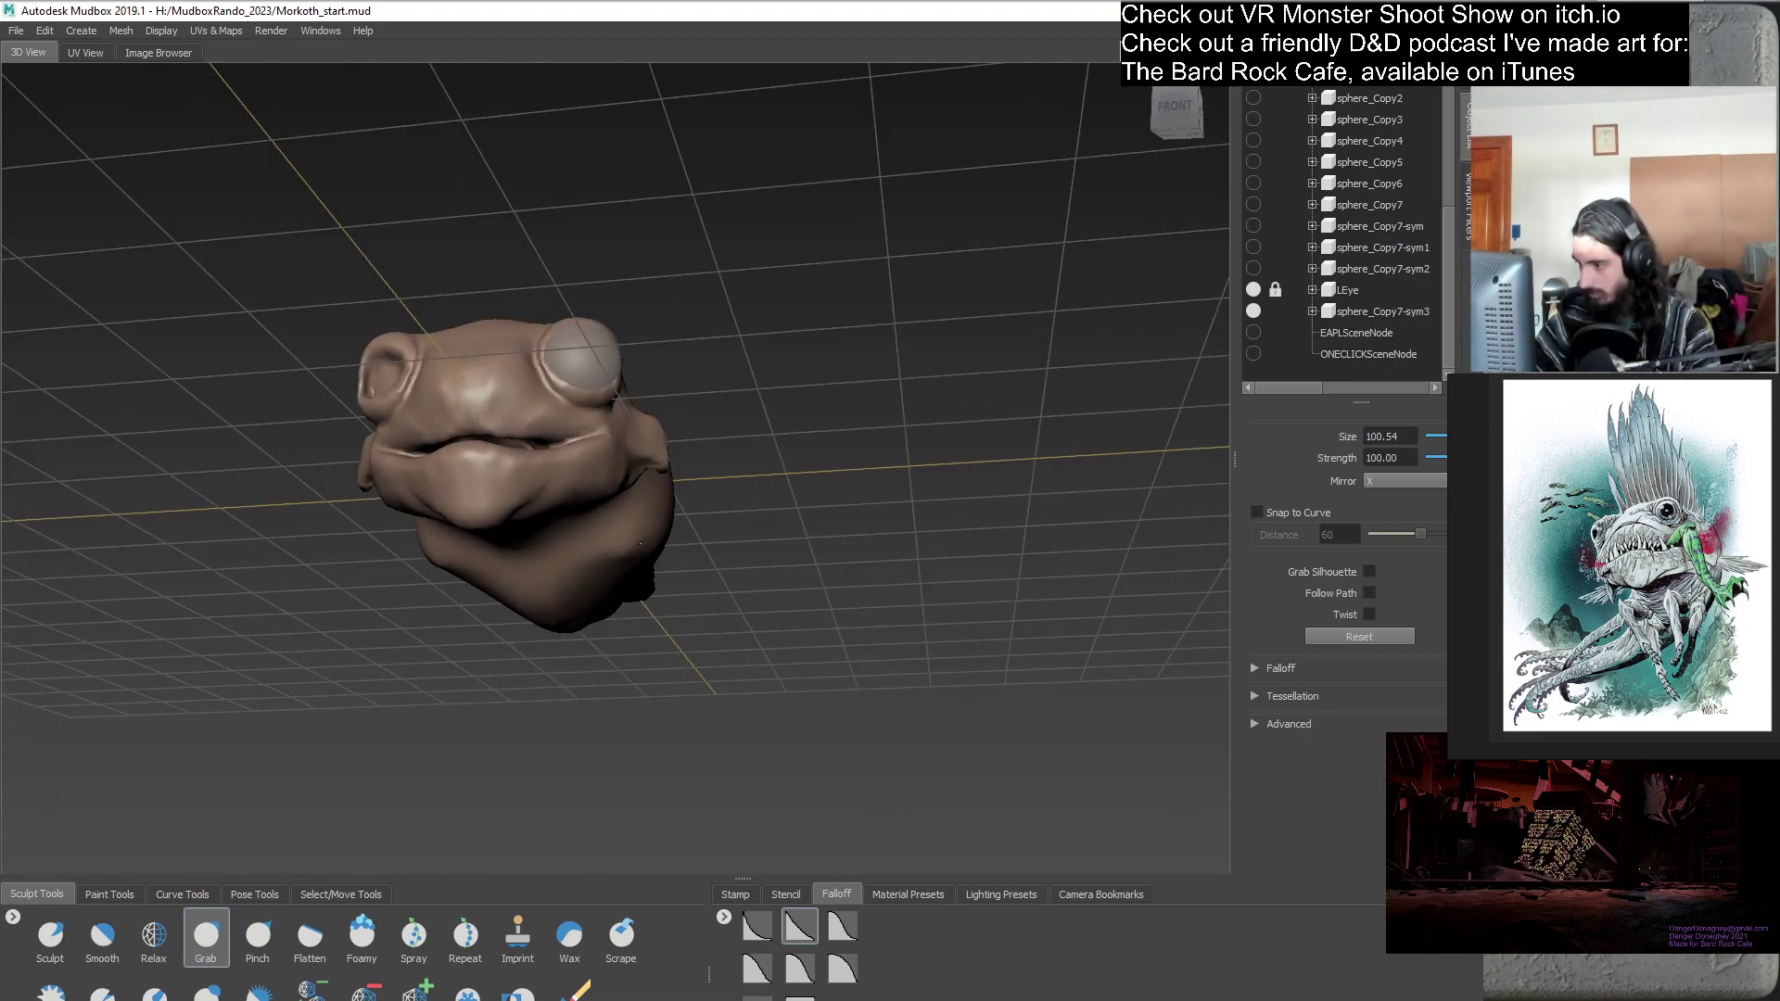
{"action": "mouse_move", "coordinate": [744, 586]}
{"action": "left_mouse_down", "text": "alt"}
{"action": "mouse_move", "coordinate": [666, 614]}
{"action": "mouse_move", "coordinate": [701, 528]}
{"action": "left_mouse_up", "text": "alt"}
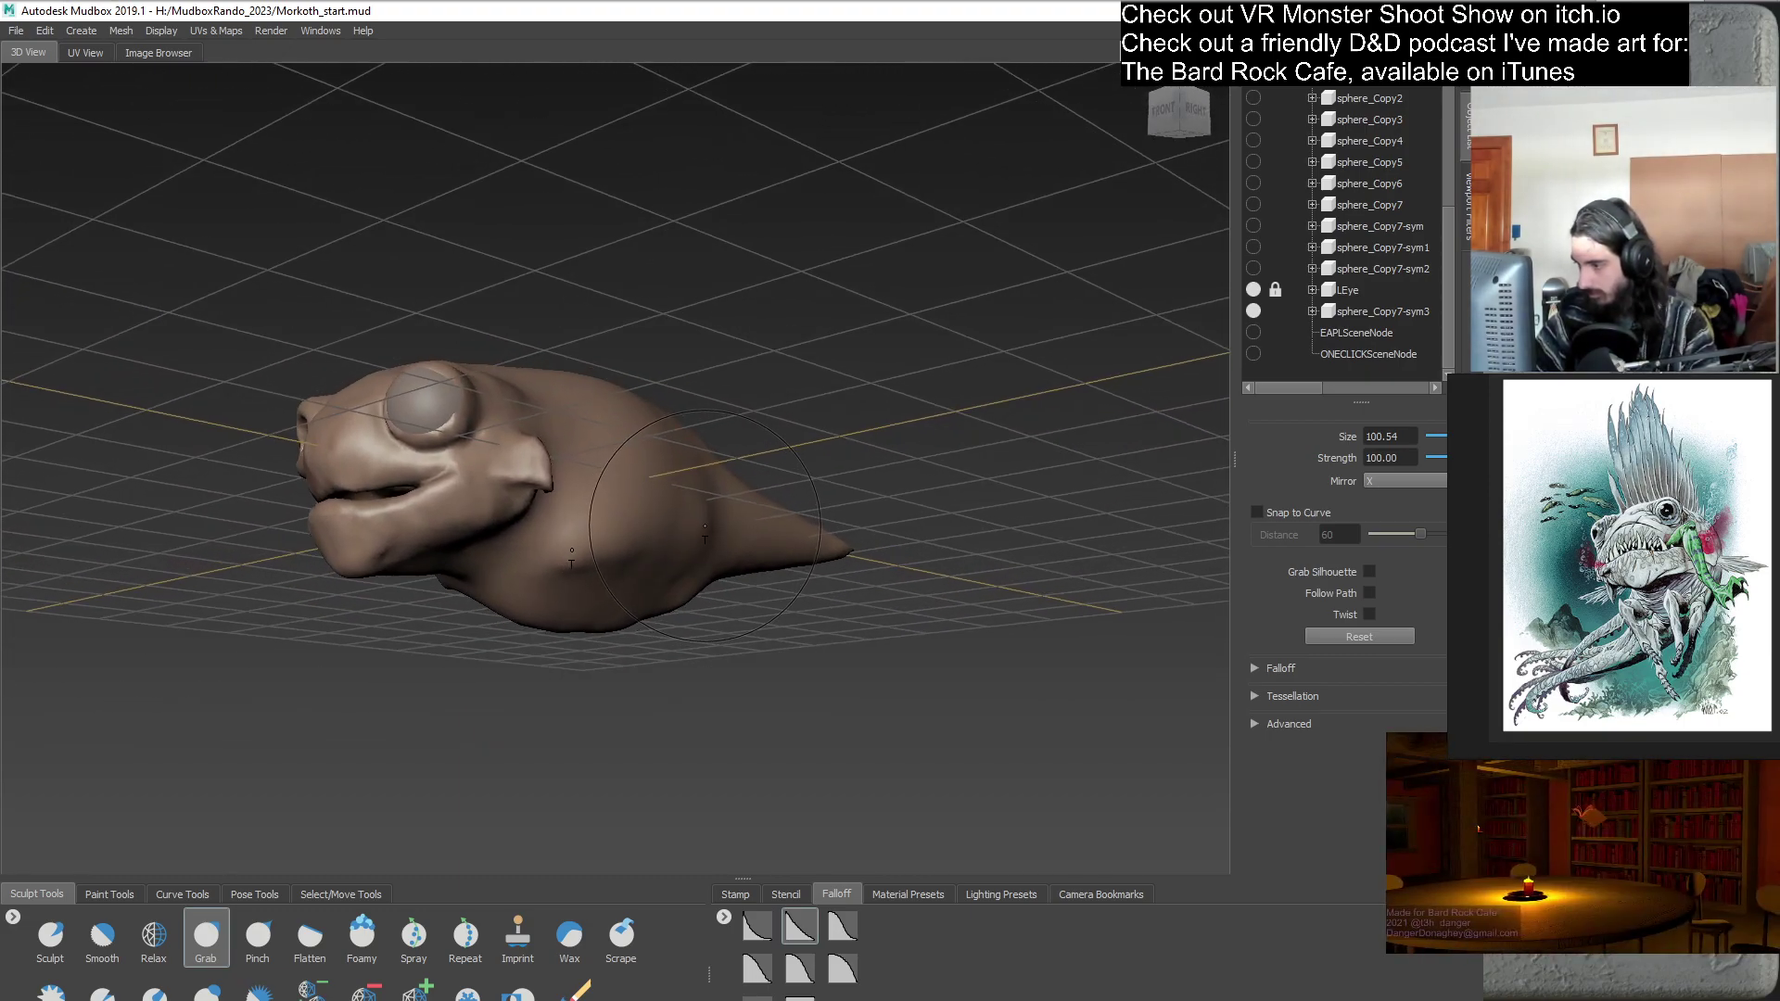
- Thicken the tapering tail and blunt its pointed tip into a broad end, using mirrored Grab strokes at sizes 100.54 and 55.28
{"action": "left_click_drag", "start_coordinate": [795, 591], "coordinate": [599, 548], "text": "alt"}
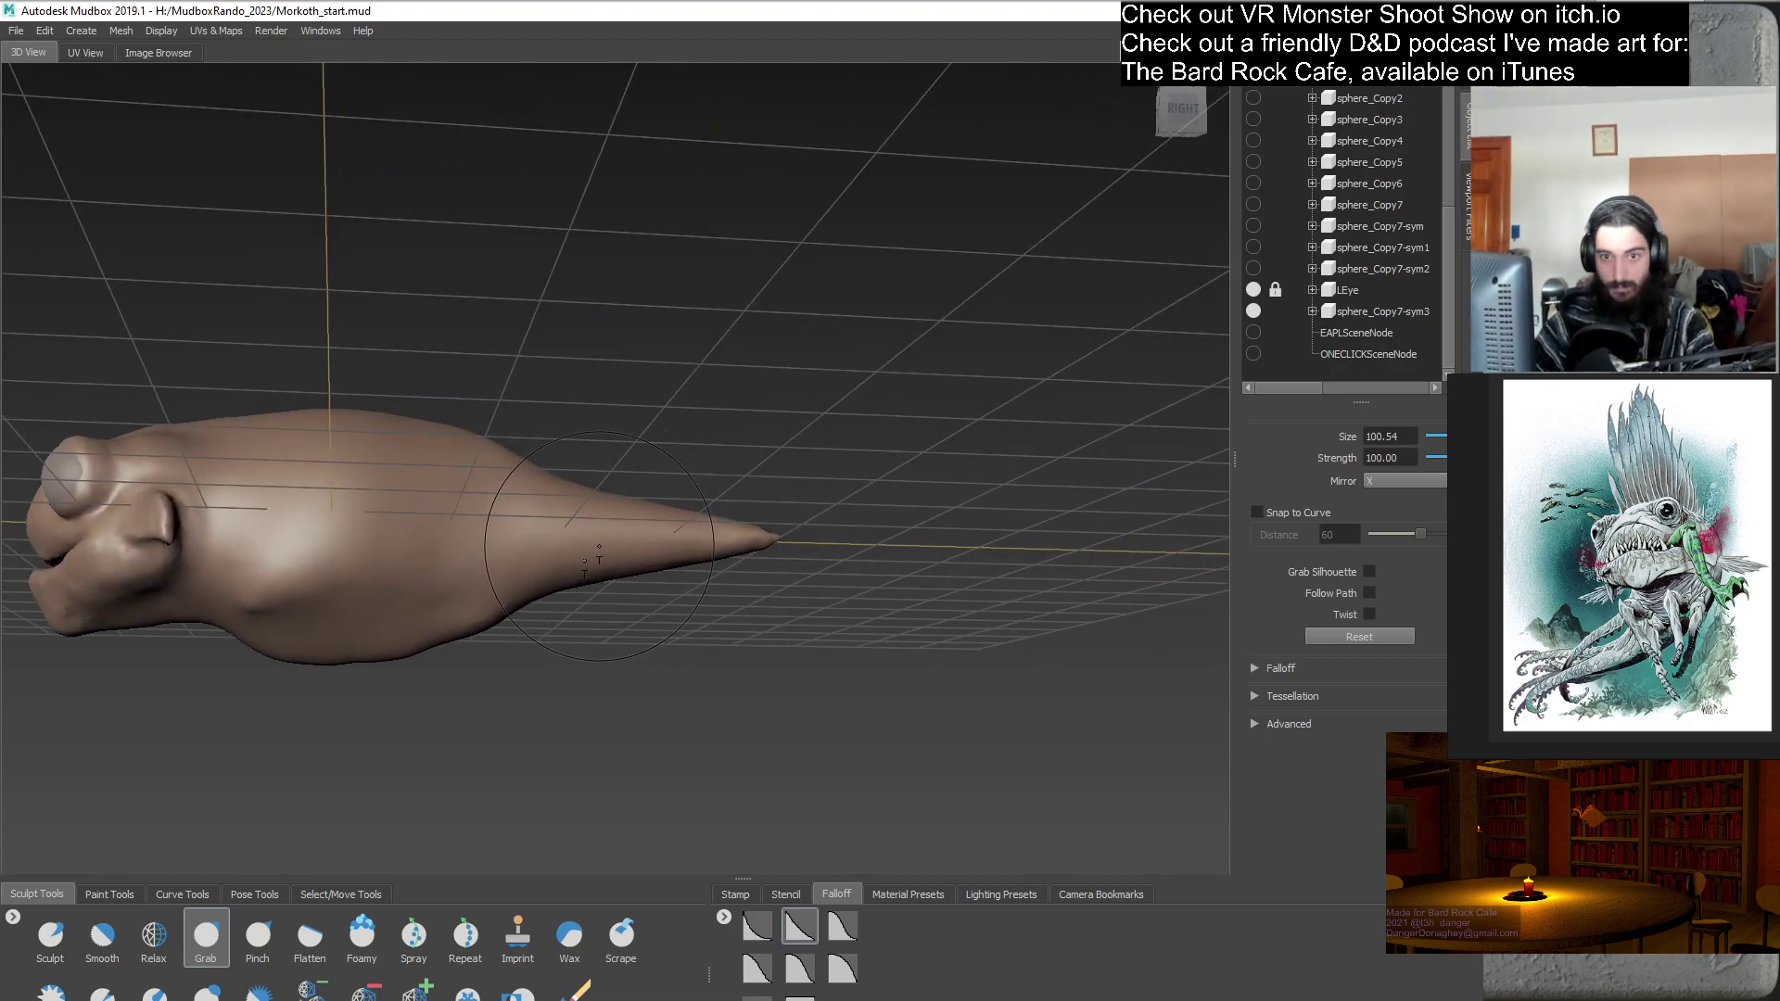
{"action": "mouse_move", "coordinate": [632, 580]}
{"action": "left_mouse_down"}
{"action": "mouse_move", "coordinate": [639, 595]}
{"action": "mouse_move", "coordinate": [685, 570]}
{"action": "left_mouse_up"}
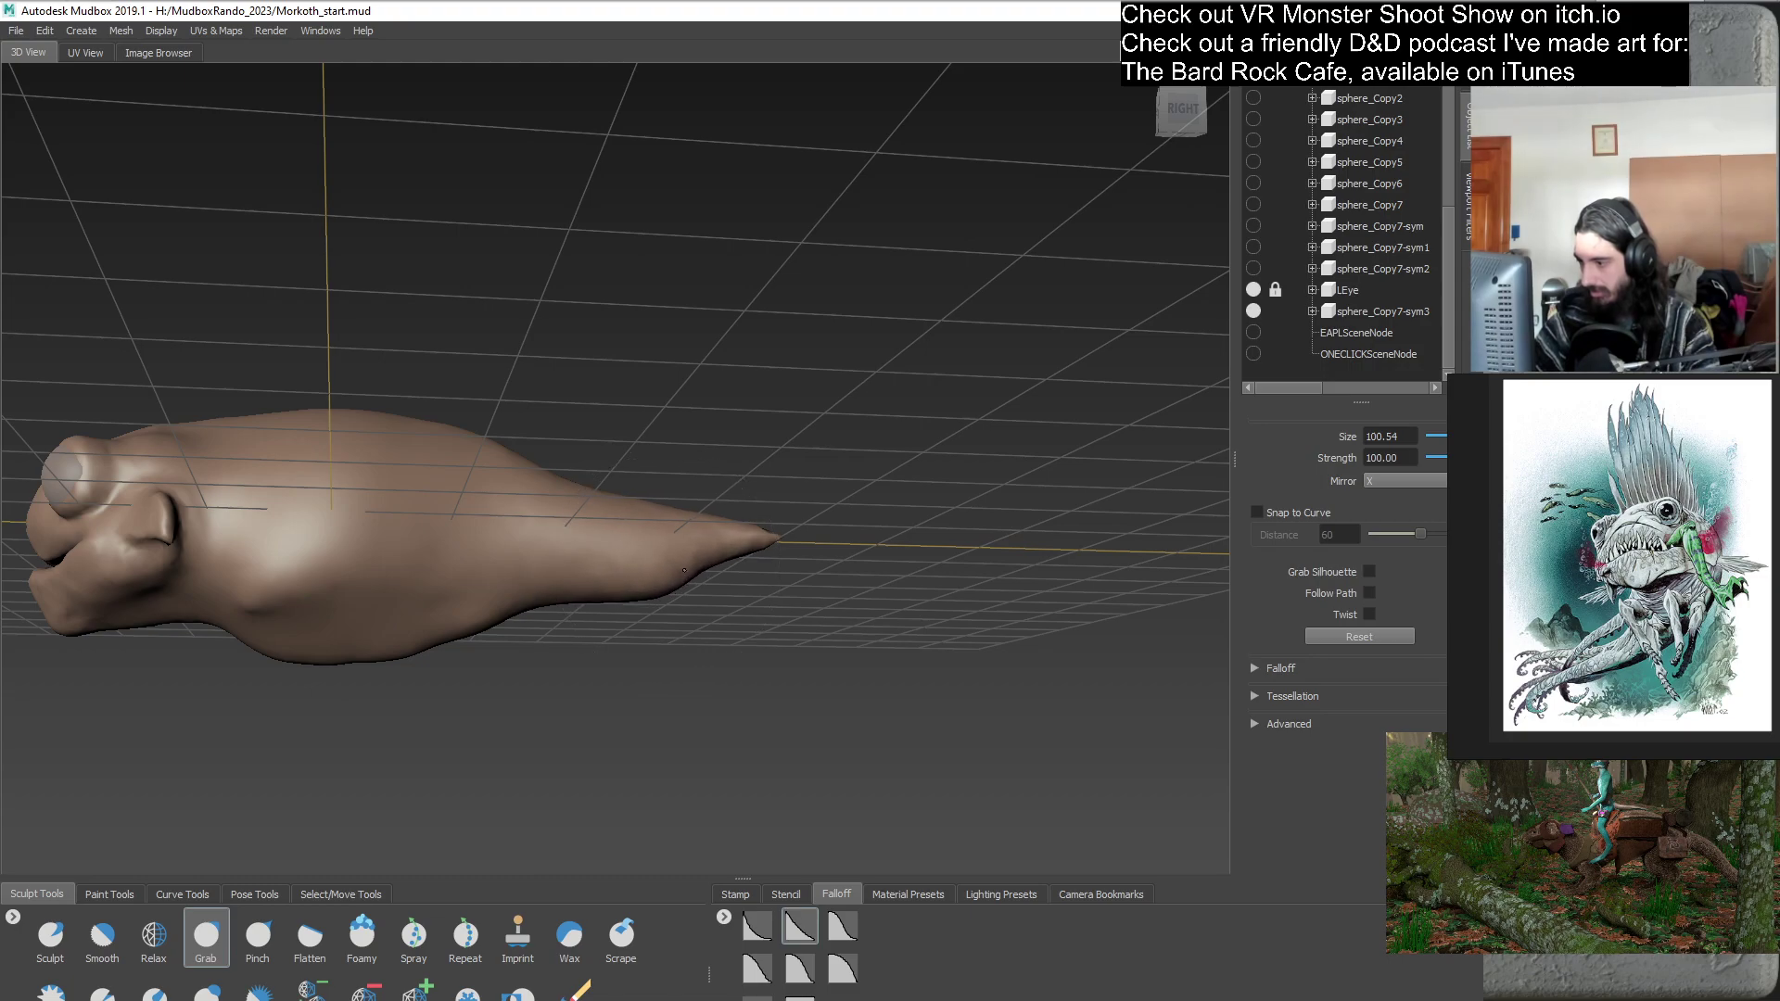
{"action": "key", "text": "ctrl+z"}
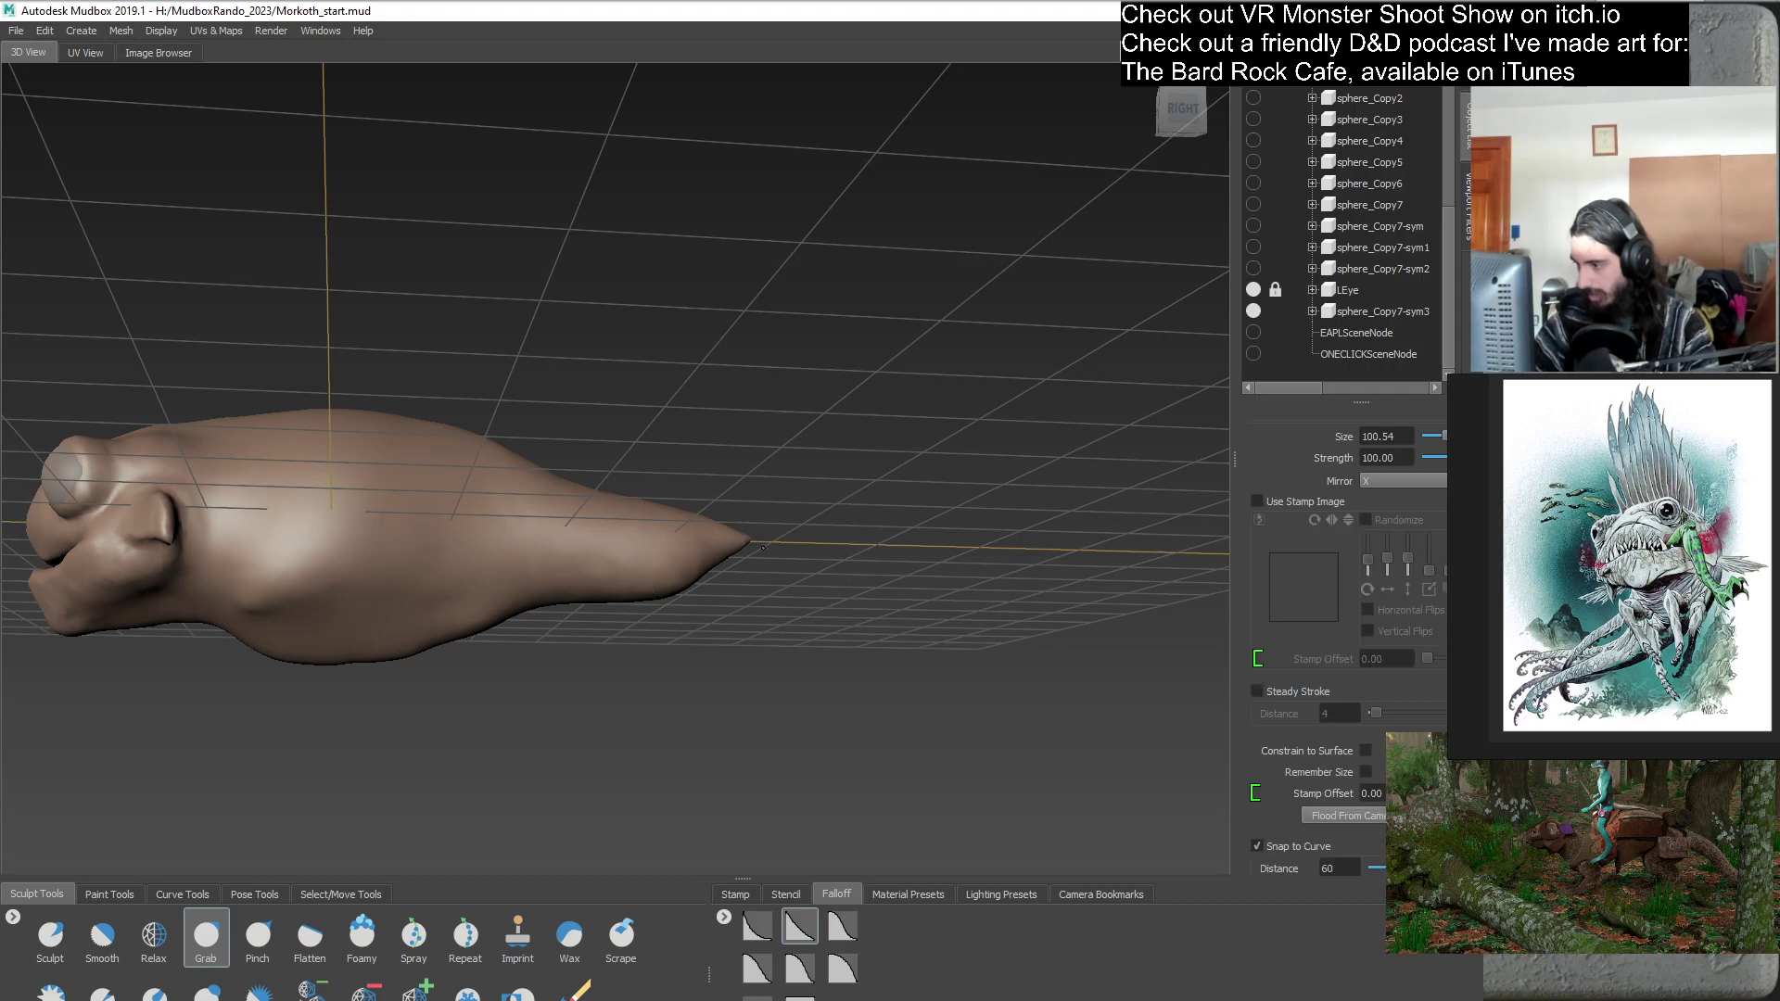
{"action": "mouse_move", "coordinate": [747, 552]}
{"action": "left_mouse_down", "text": "alt"}
{"action": "mouse_move", "coordinate": [667, 537]}
{"action": "mouse_move", "coordinate": [730, 485]}
{"action": "mouse_move", "coordinate": [737, 547]}
{"action": "mouse_move", "coordinate": [716, 607]}
{"action": "left_mouse_up", "text": "alt"}
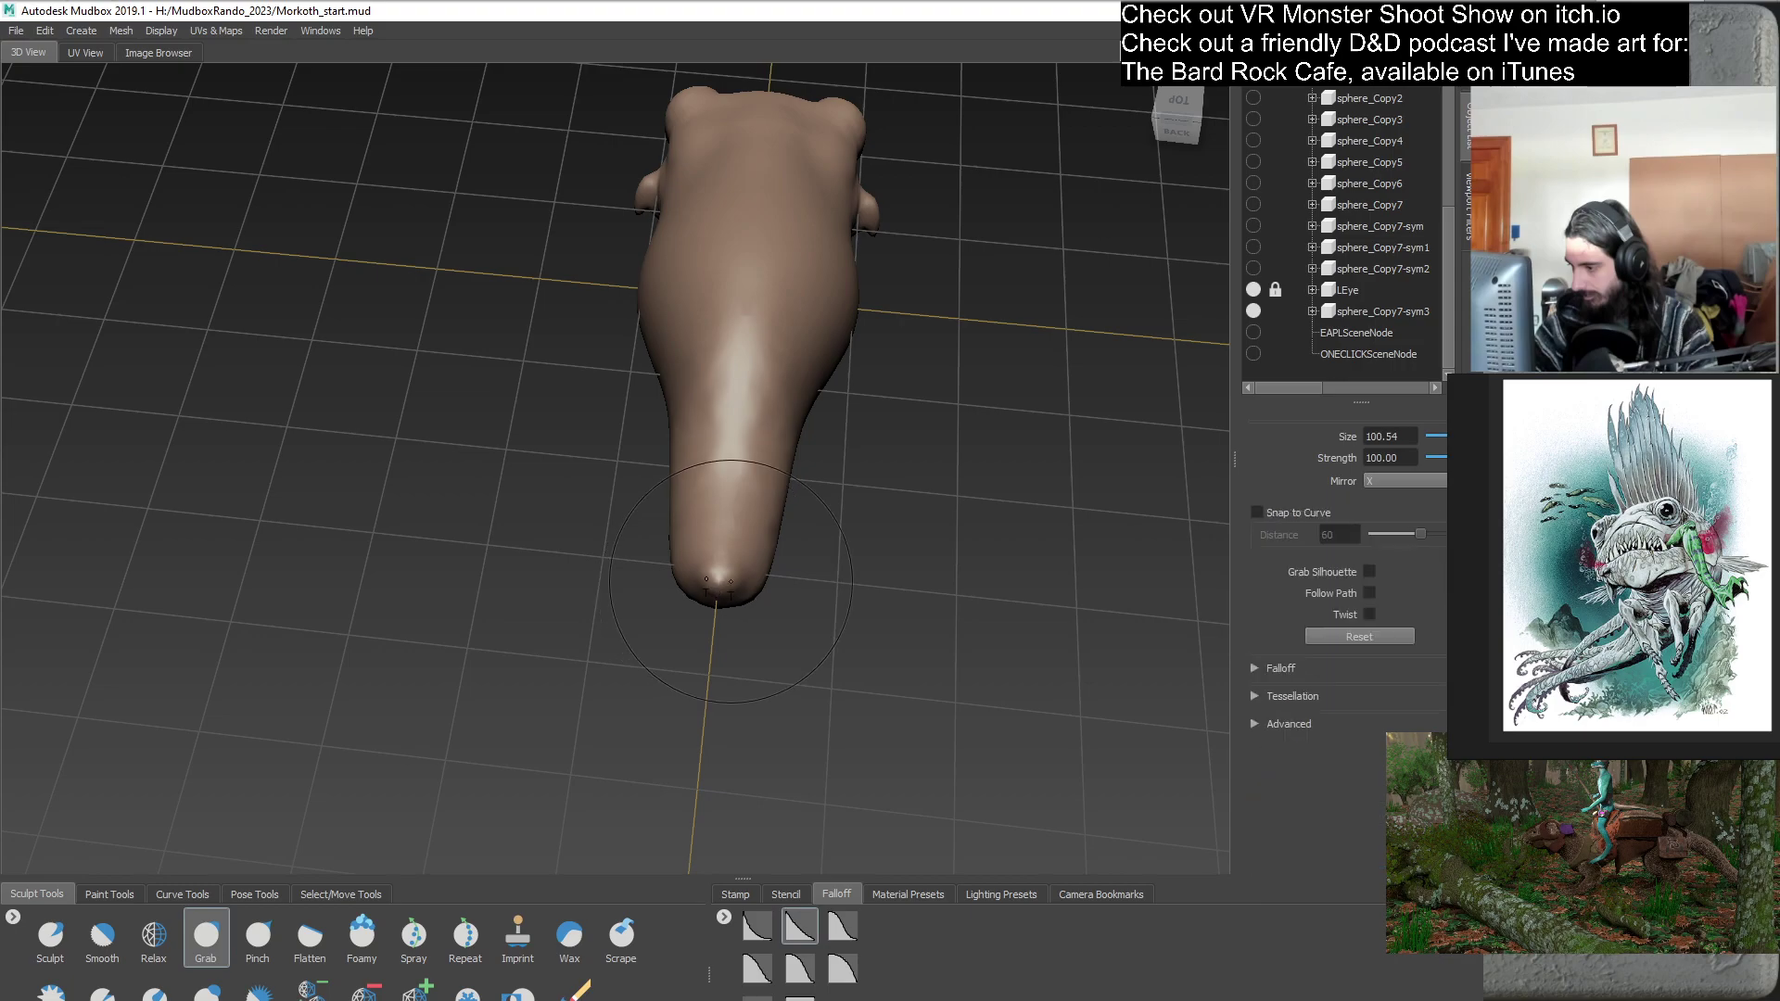
{"action": "left_click_drag", "start_coordinate": [731, 462], "coordinate": [731, 581]}
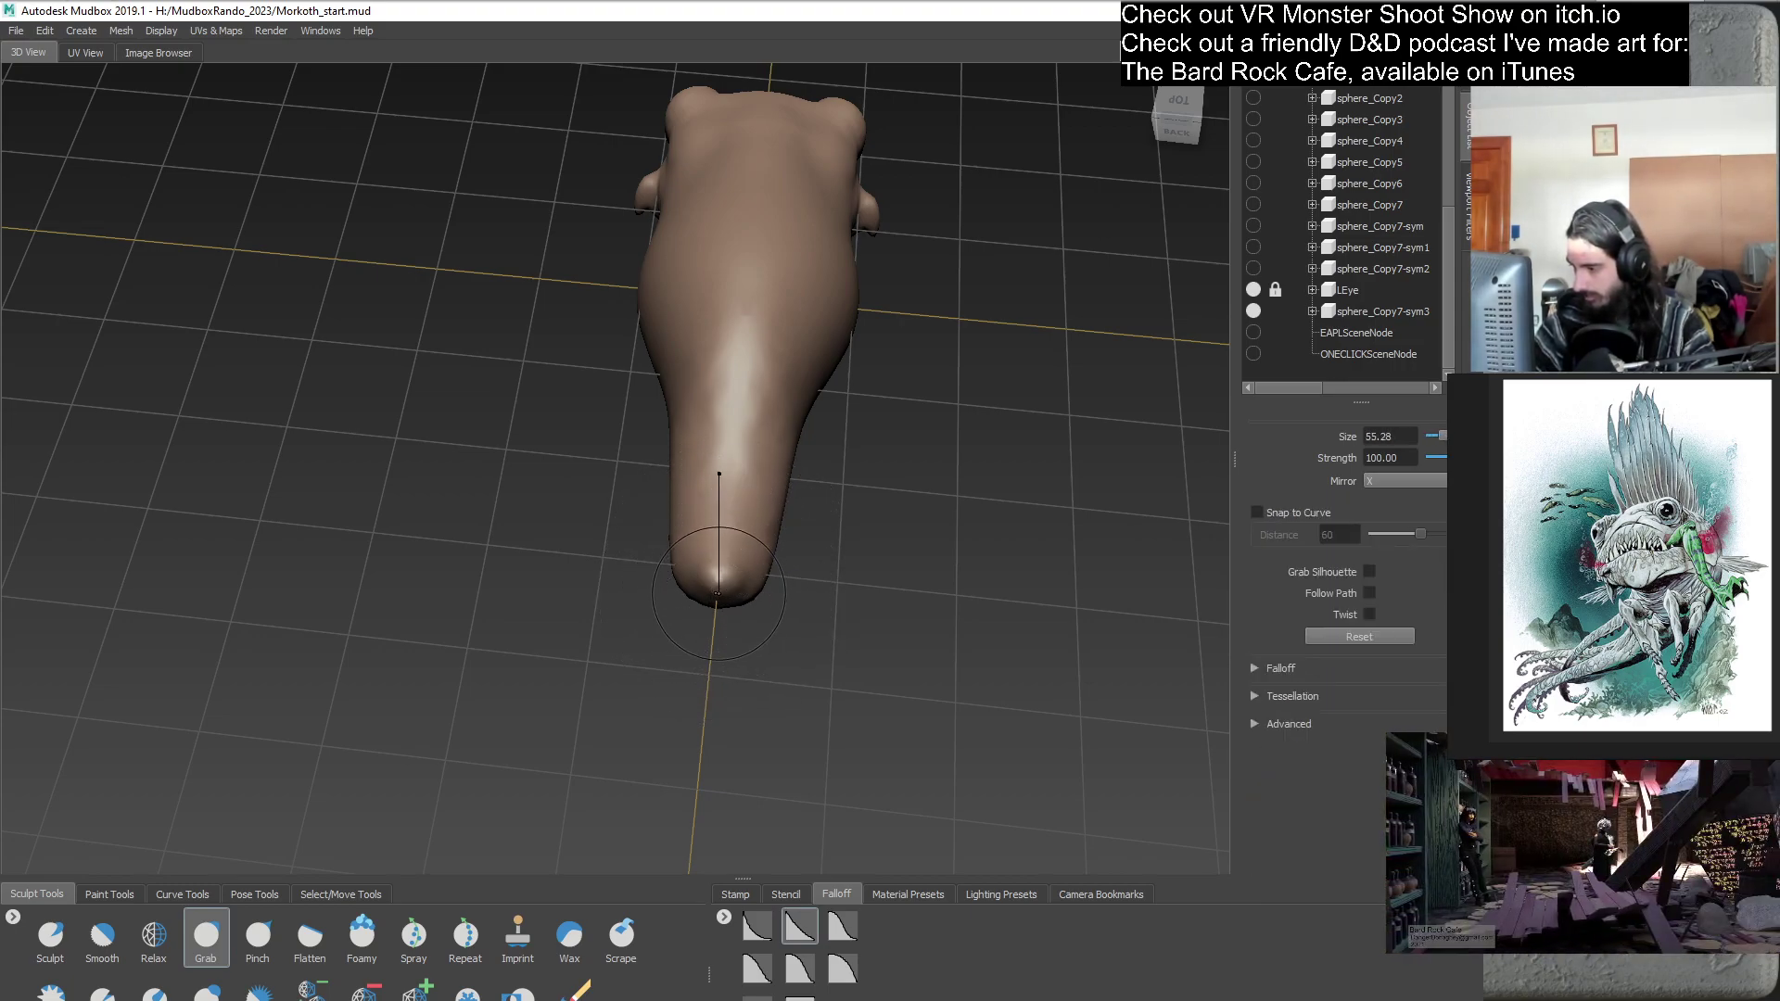
{"action": "left_click_drag", "start_coordinate": [719, 581], "coordinate": [993, 524]}
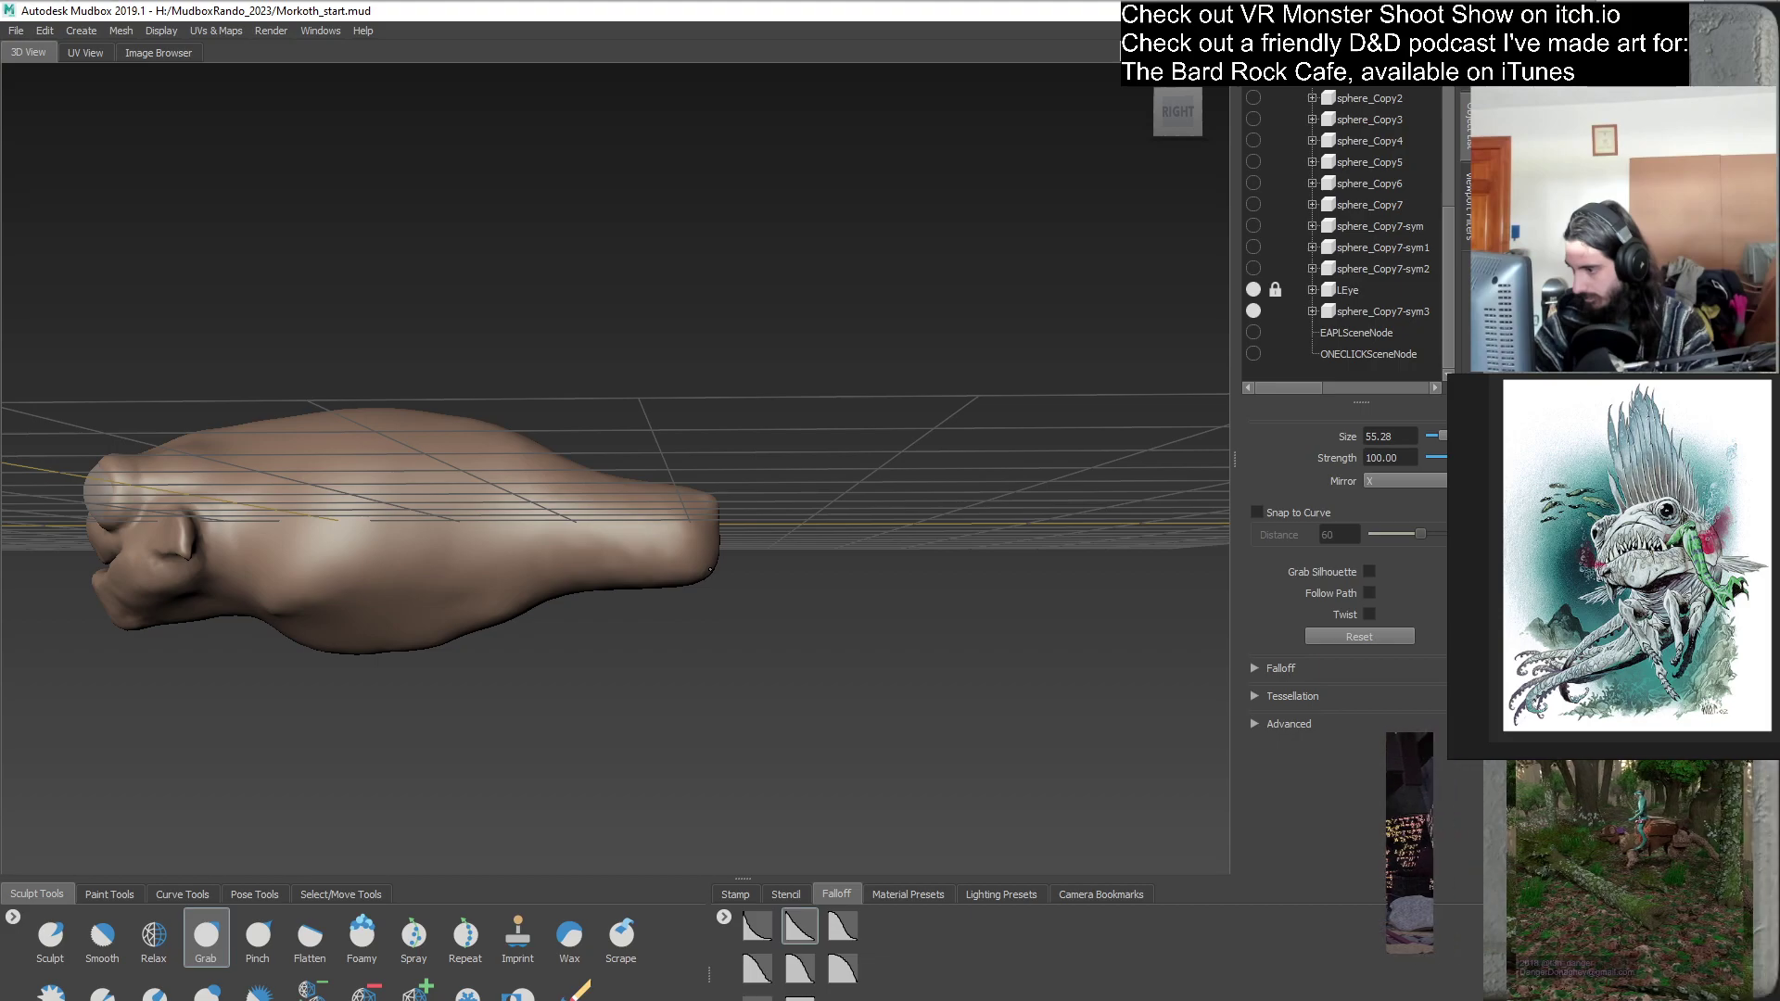
{"action": "left_click_drag", "start_coordinate": [704, 580], "coordinate": [693, 623], "text": "alt"}
{"action": "middle_click_drag", "start_coordinate": [707, 515], "coordinate": [739, 515], "text": "alt"}
{"action": "left_click_drag", "start_coordinate": [686, 482], "coordinate": [683, 491]}
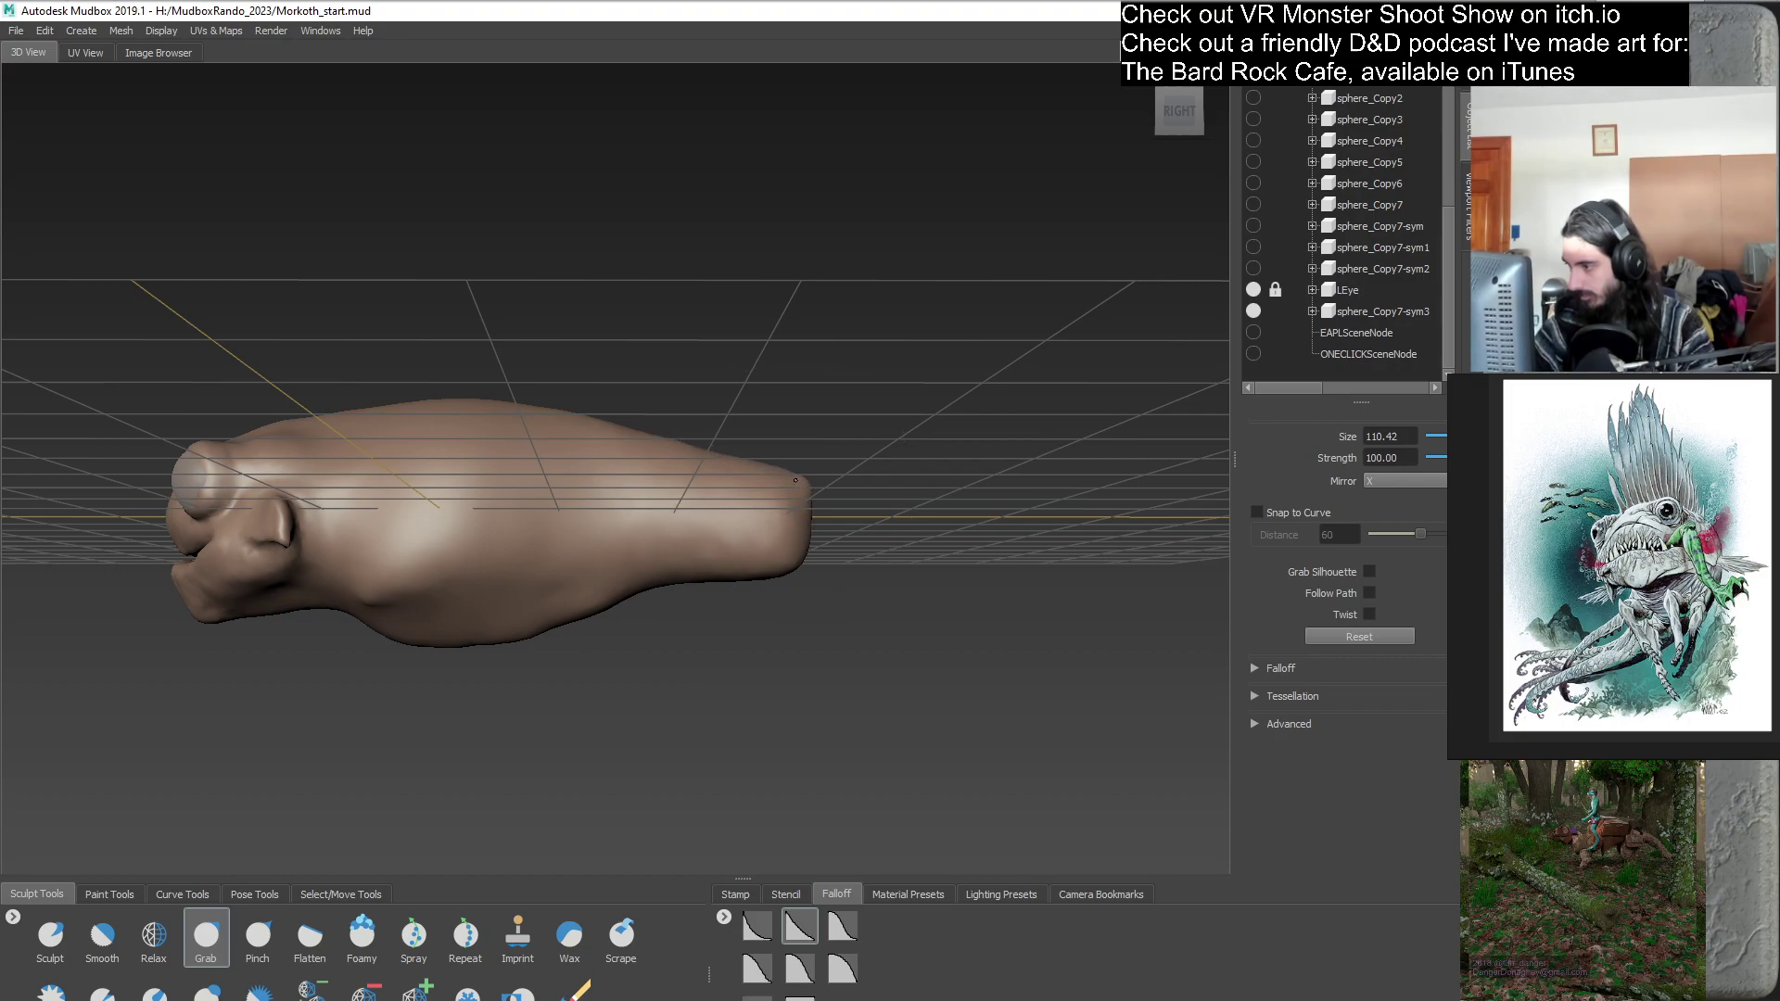
- Build up the chest bulges and narrow the body behind them with mirrored Grab strokes, reducing the brush size from 100.13 to 48.79
{"action": "mouse_move", "coordinate": [757, 526]}
{"action": "left_mouse_down", "text": "alt"}
{"action": "mouse_move", "coordinate": [691, 570]}
{"action": "mouse_move", "coordinate": [778, 524]}
{"action": "mouse_move", "coordinate": [734, 575]}
{"action": "mouse_move", "coordinate": [626, 609]}
{"action": "mouse_move", "coordinate": [608, 408]}
{"action": "mouse_move", "coordinate": [623, 472]}
{"action": "mouse_move", "coordinate": [537, 615]}
{"action": "mouse_move", "coordinate": [607, 628]}
{"action": "mouse_move", "coordinate": [631, 519]}
{"action": "left_mouse_up", "text": "alt"}
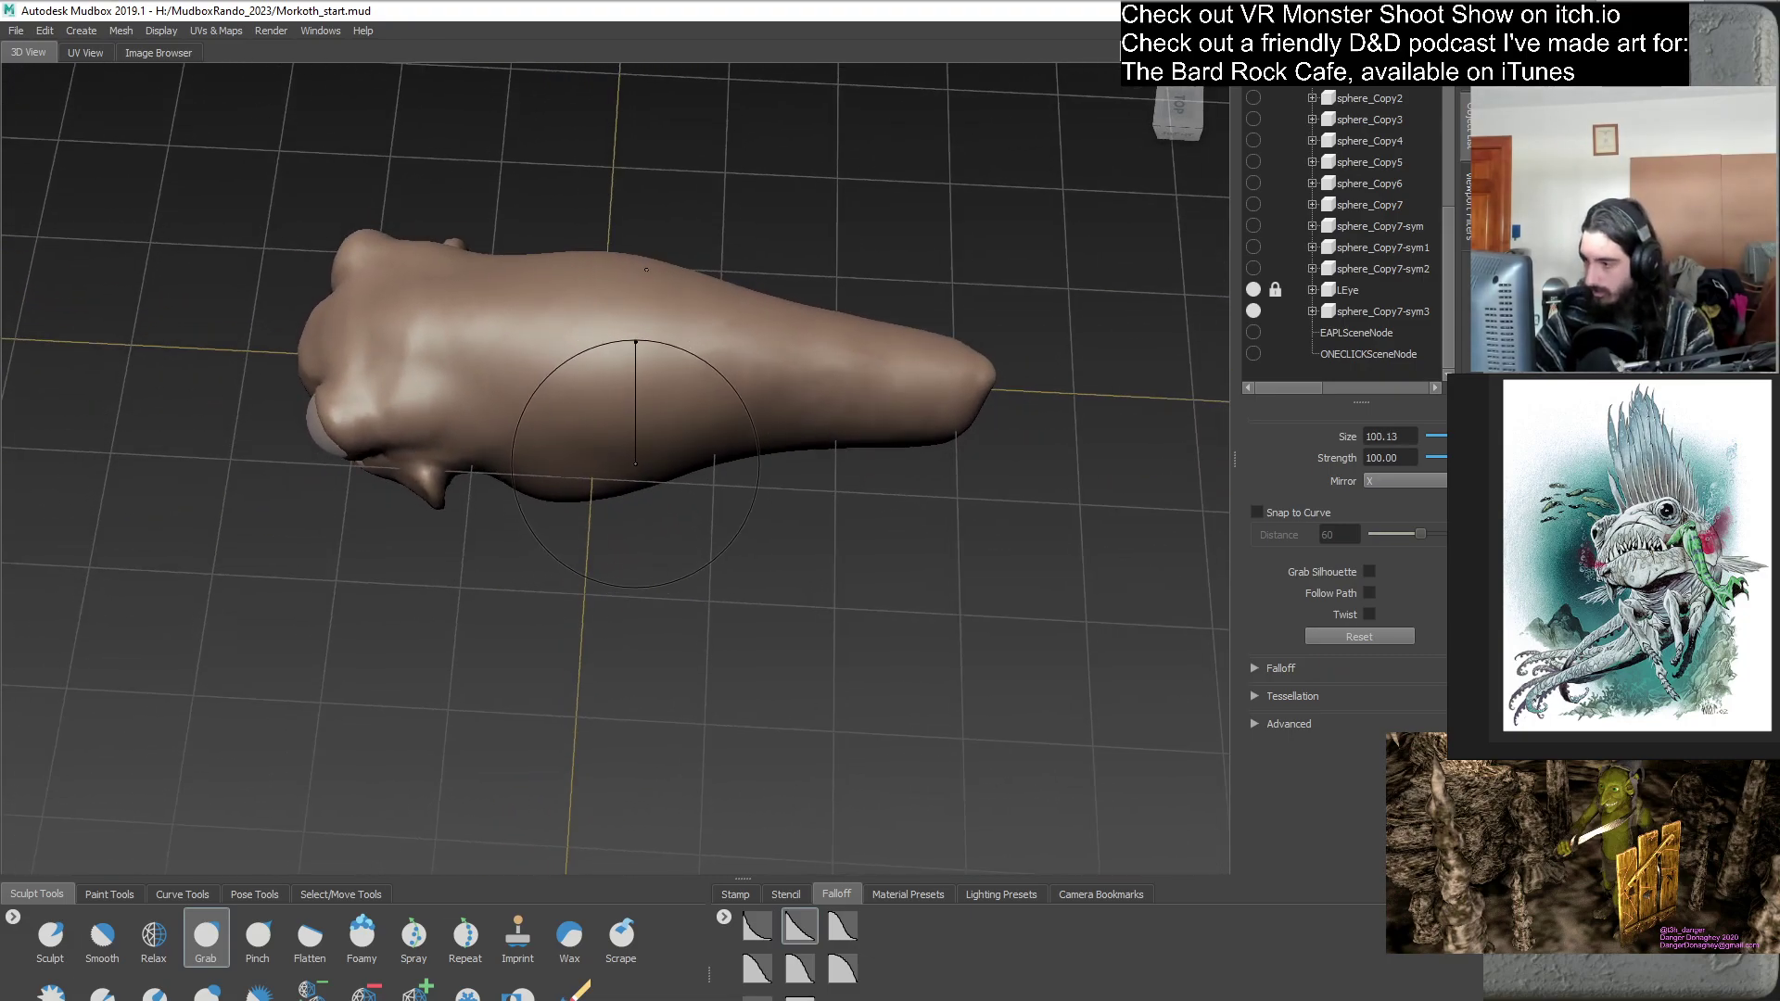
{"action": "left_click_drag", "start_coordinate": [677, 570], "coordinate": [680, 454], "text": "alt"}
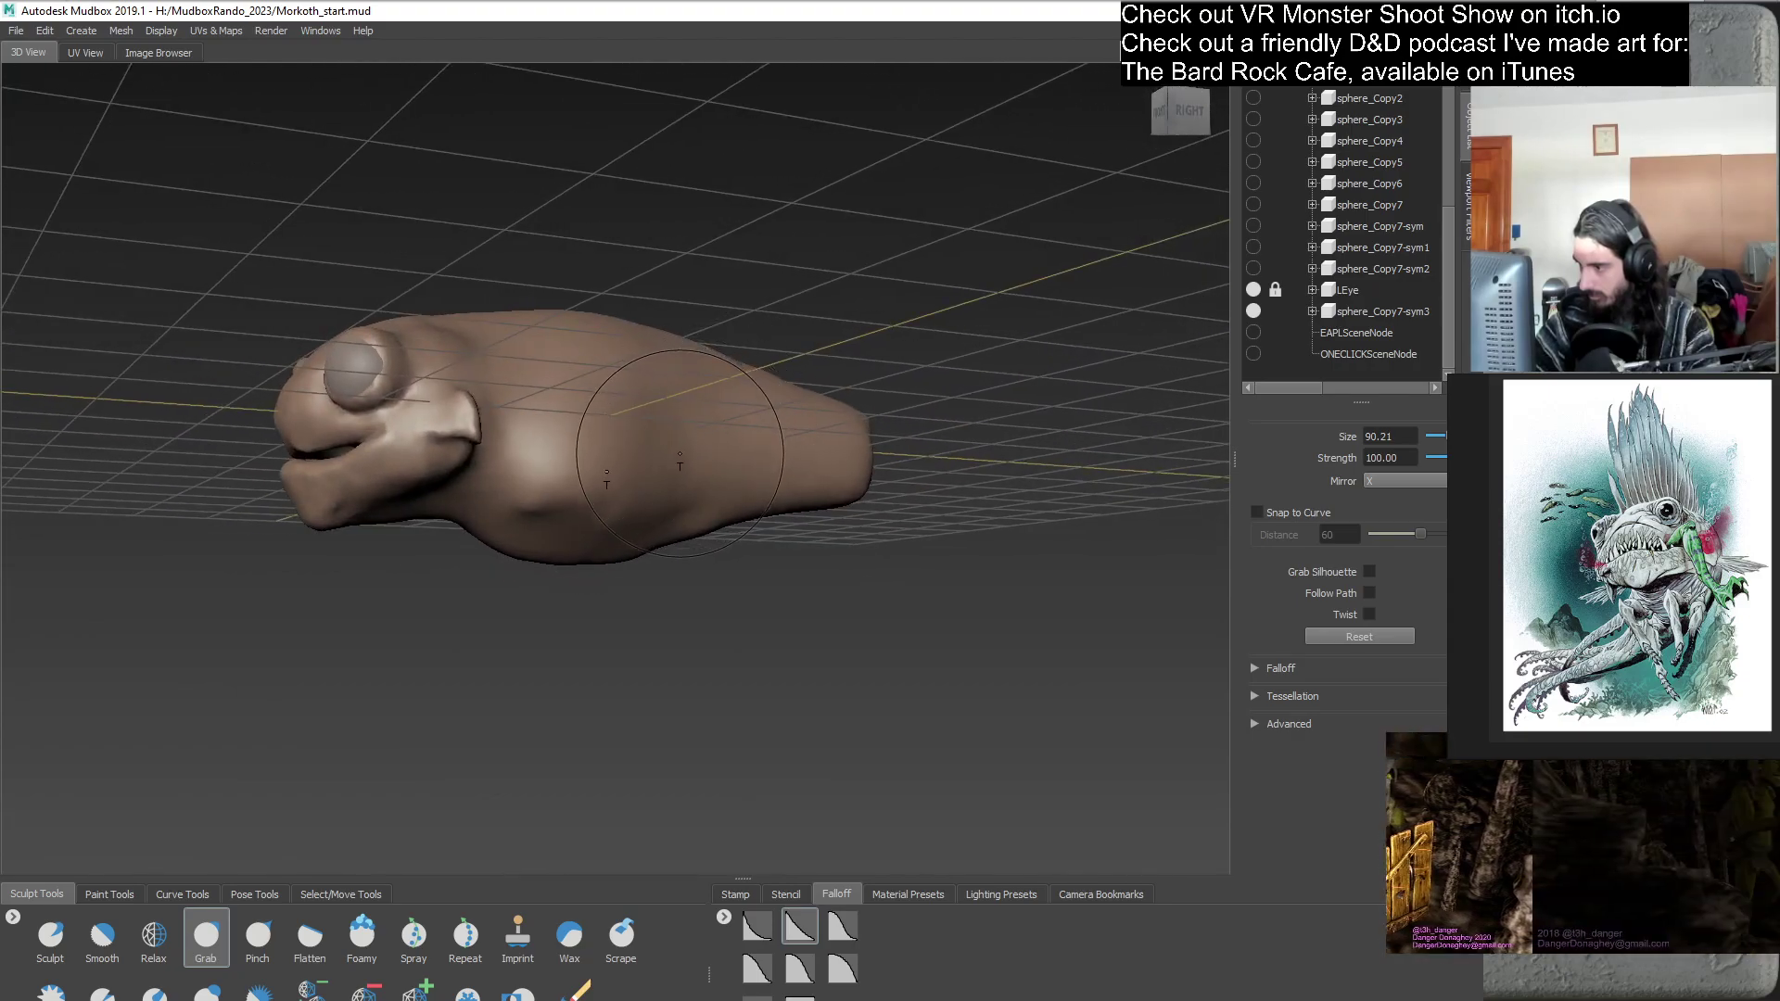
{"action": "mouse_move", "coordinate": [646, 570]}
{"action": "left_mouse_down", "text": "alt"}
{"action": "mouse_move", "coordinate": [485, 606]}
{"action": "mouse_move", "coordinate": [732, 583]}
{"action": "left_mouse_up", "text": "alt"}
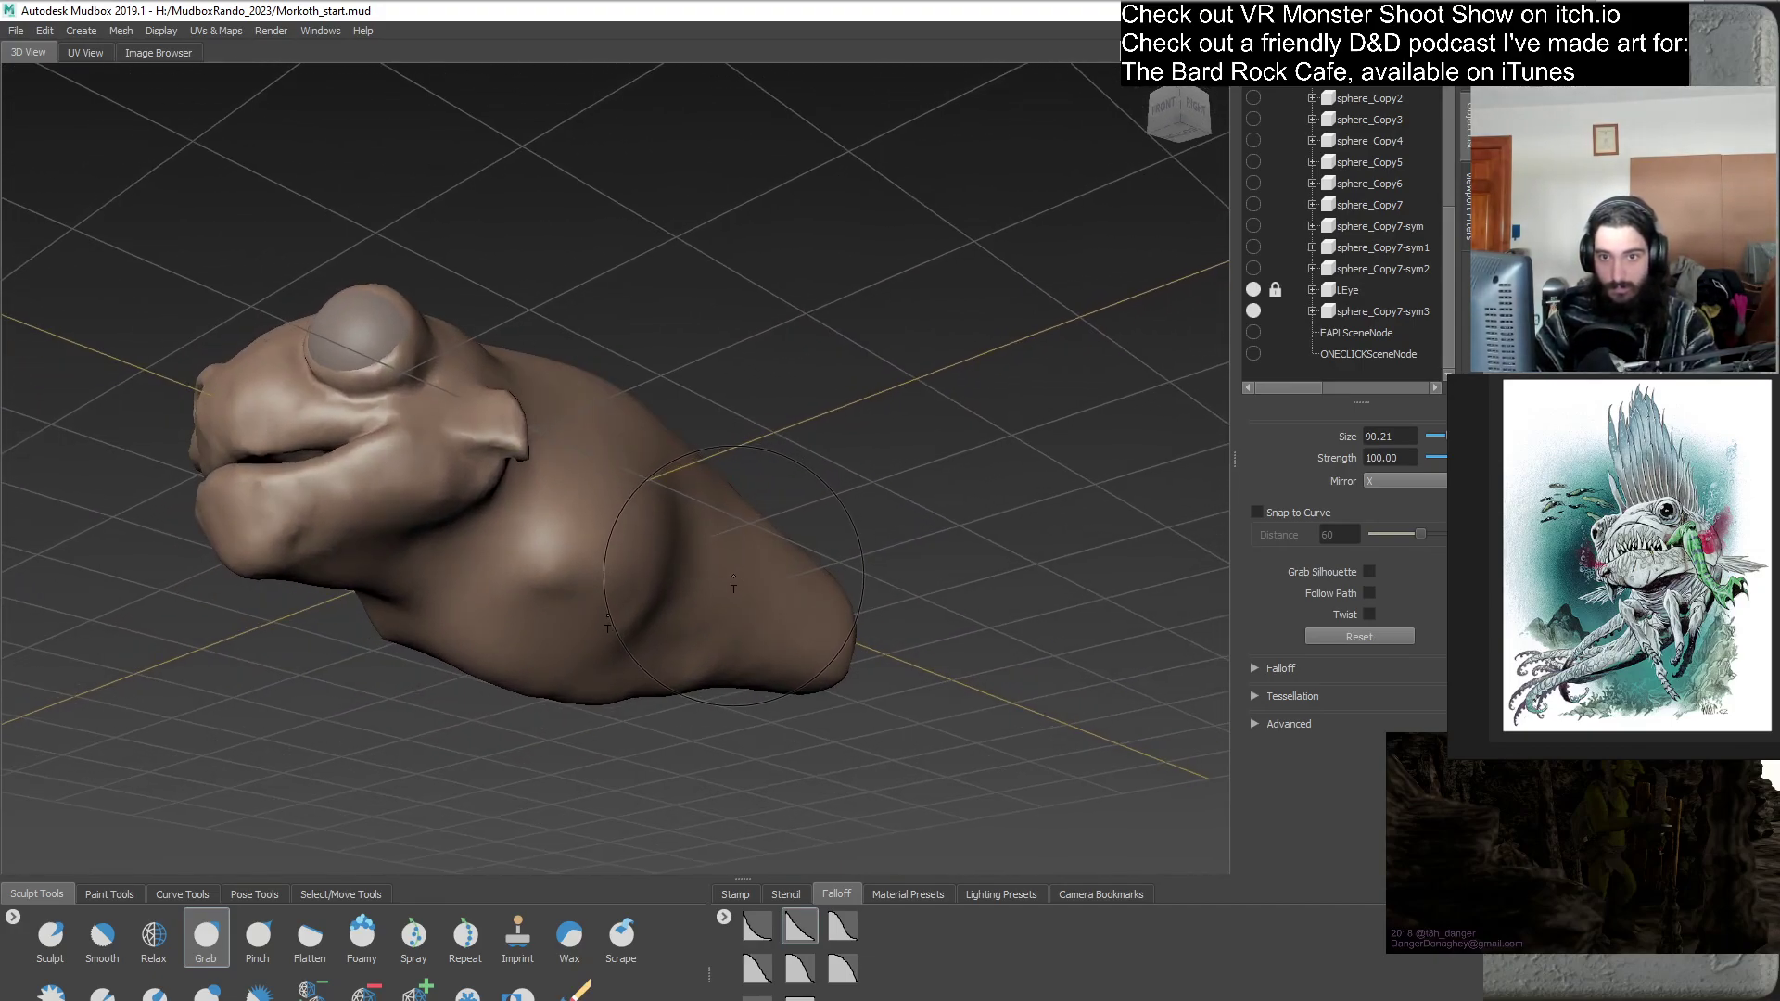
{"action": "left_click_drag", "start_coordinate": [679, 621], "coordinate": [707, 557], "text": "alt"}
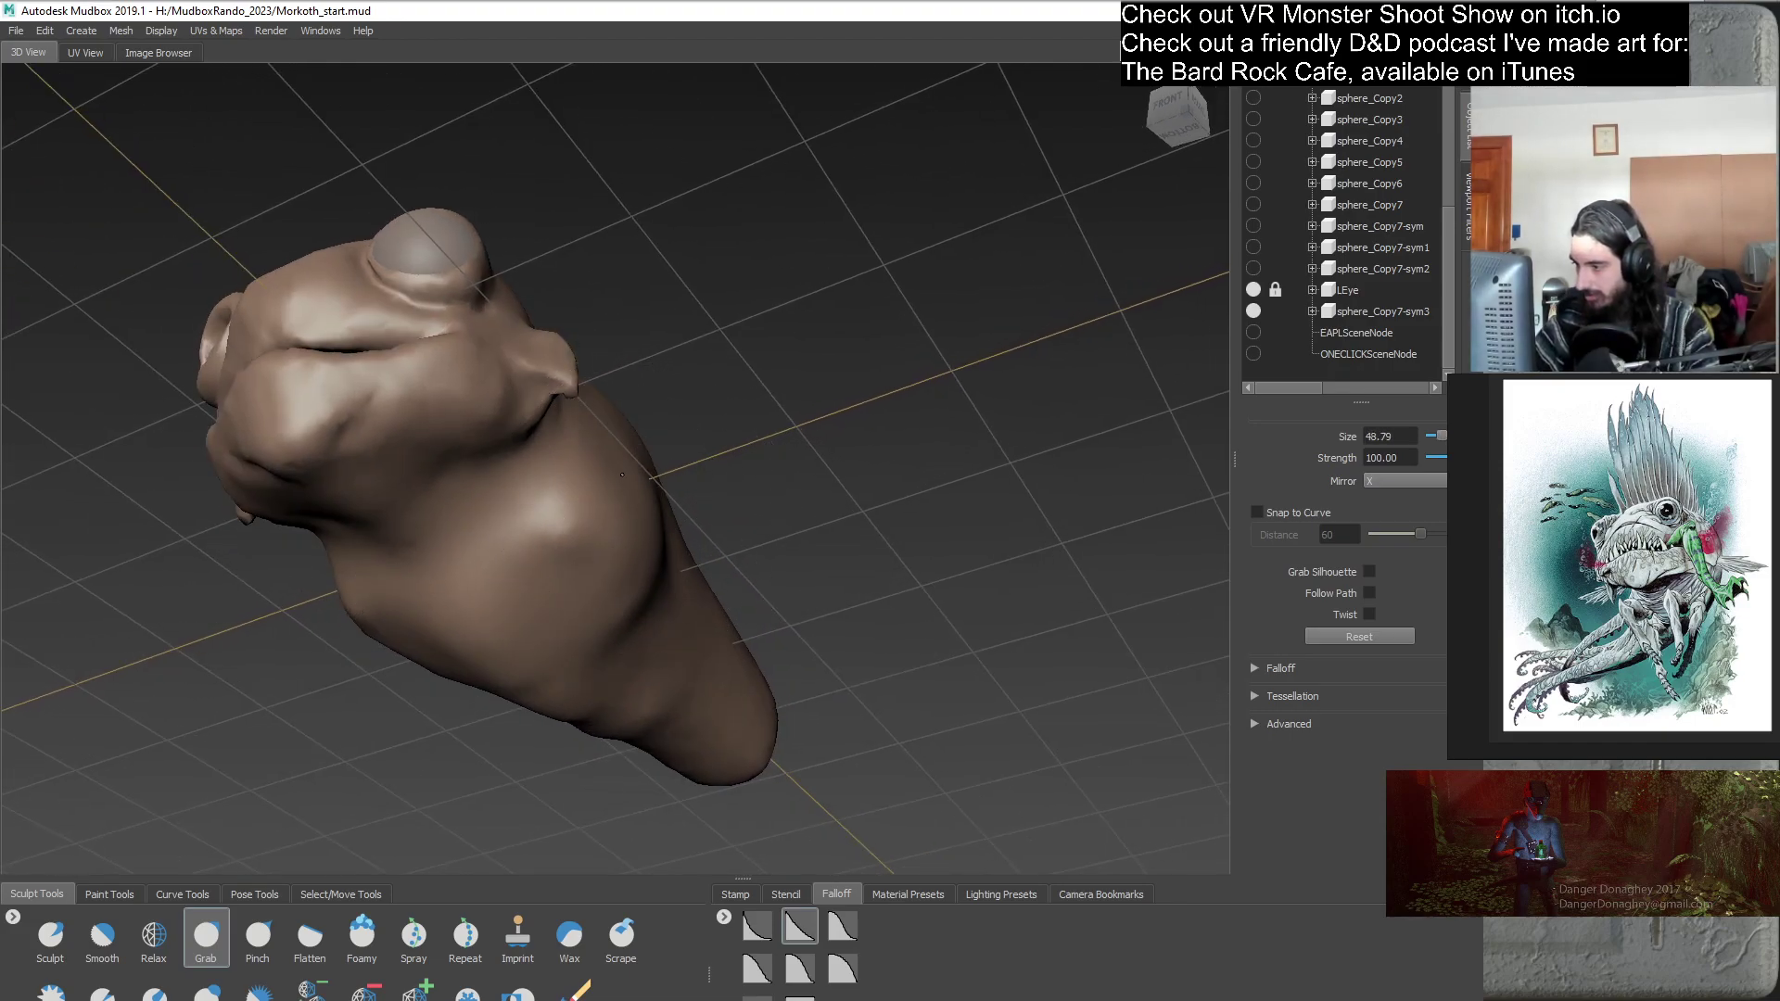
{"action": "left_click_drag", "start_coordinate": [611, 548], "coordinate": [845, 549], "text": "alt"}
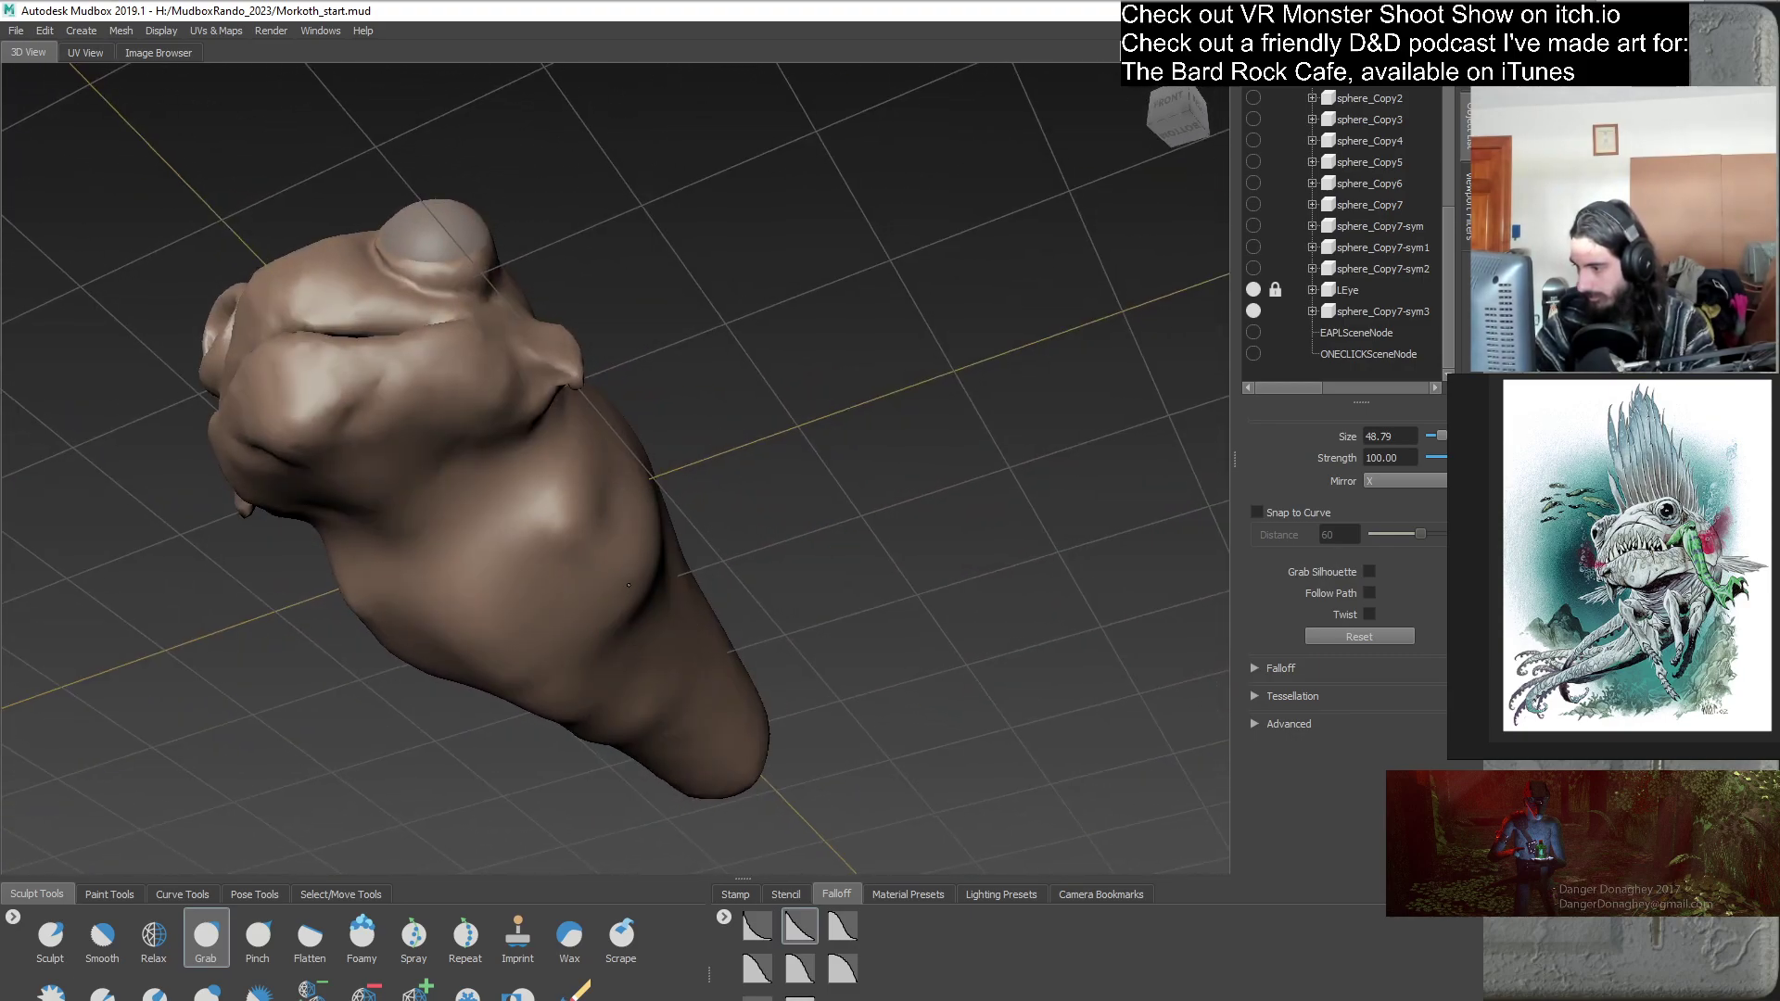
{"action": "left_click_drag", "start_coordinate": [567, 525], "coordinate": [525, 506], "text": "alt"}
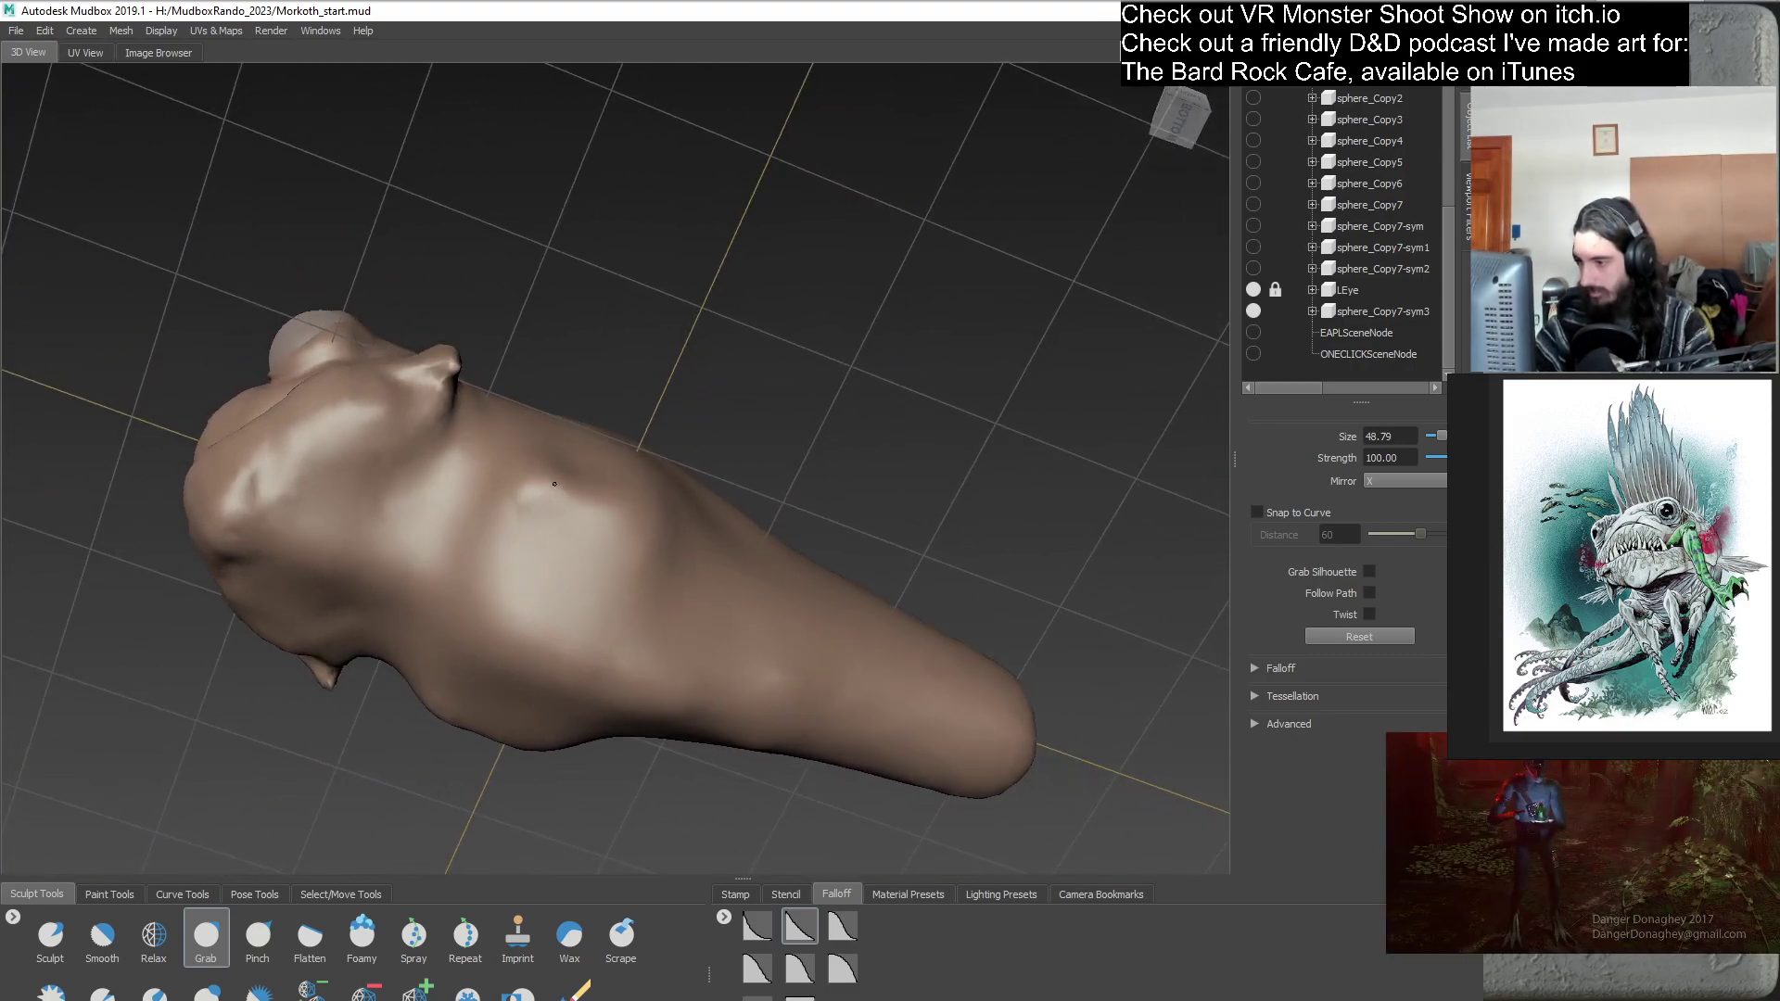
- Examine the creature's overall silhouette and proportions from the side, three-quarter and front views
{"action": "mouse_move", "coordinate": [576, 554]}
{"action": "left_mouse_down", "text": "alt"}
{"action": "mouse_move", "coordinate": [629, 710]}
{"action": "mouse_move", "coordinate": [728, 733]}
{"action": "mouse_move", "coordinate": [683, 664]}
{"action": "left_mouse_up", "text": "alt"}
{"action": "right_click_drag", "start_coordinate": [683, 664], "coordinate": [794, 290], "text": "alt"}
{"action": "left_click_drag", "start_coordinate": [793, 290], "coordinate": [684, 595], "text": "alt"}
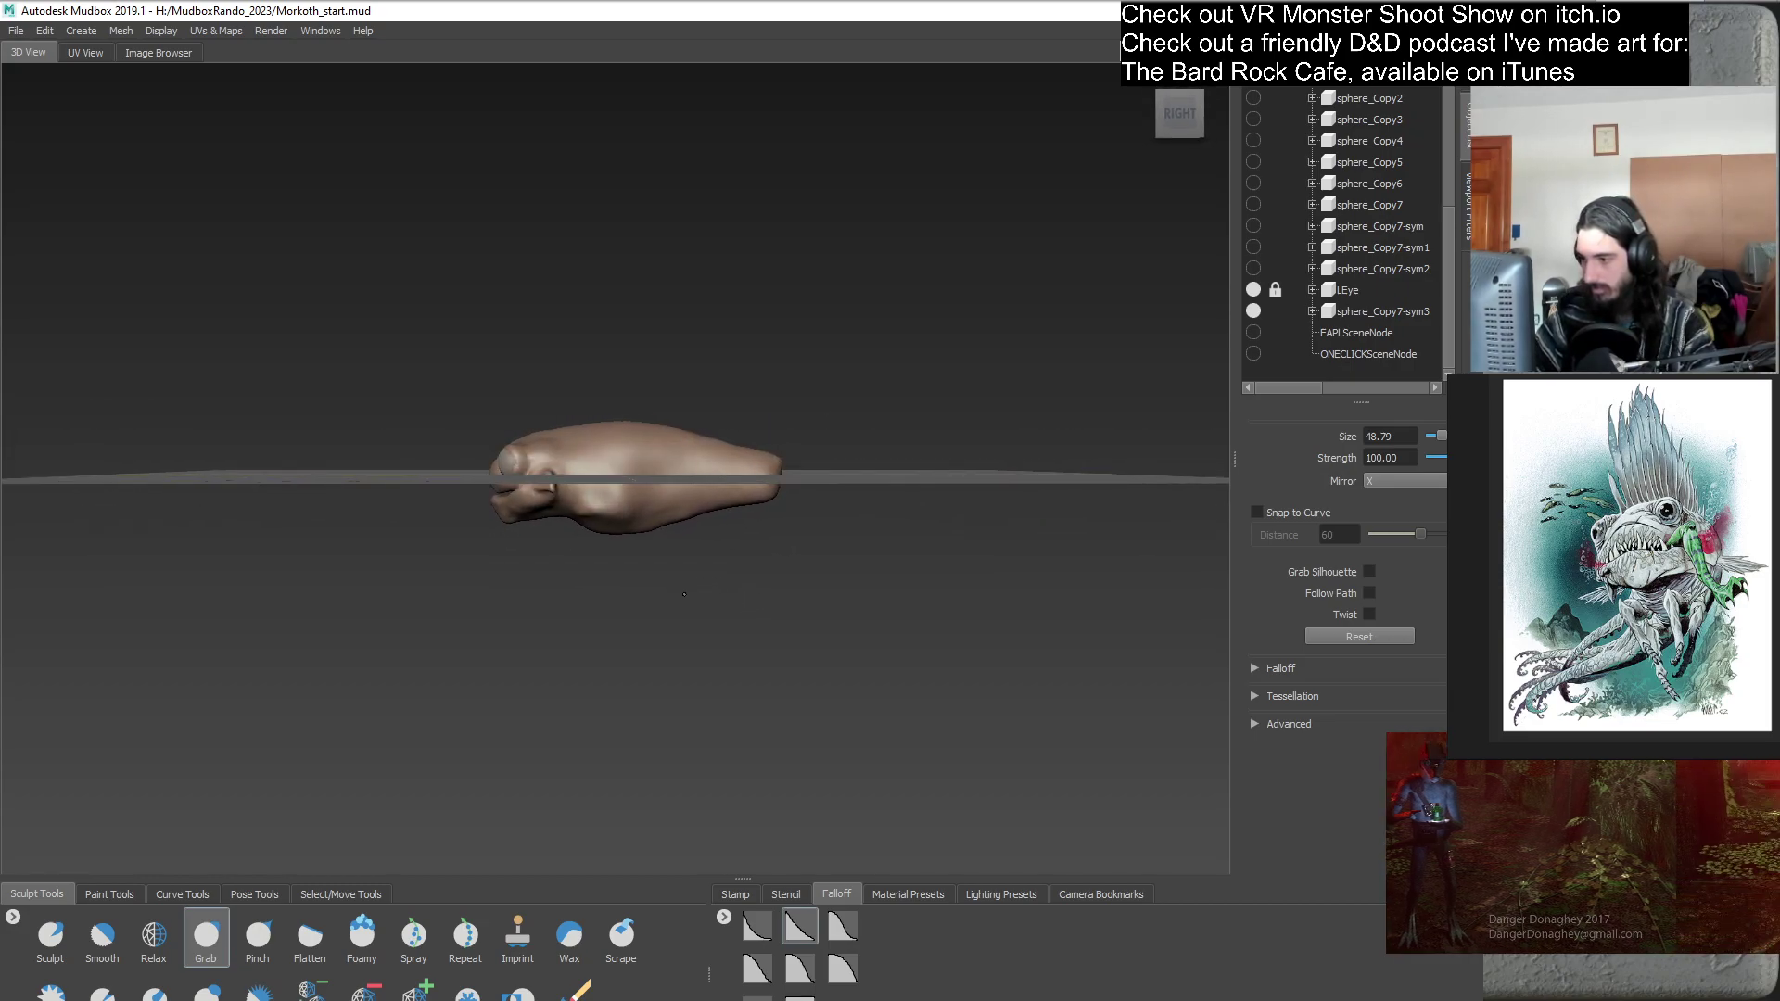
{"action": "right_click_drag", "start_coordinate": [685, 594], "coordinate": [812, 595], "text": "alt"}
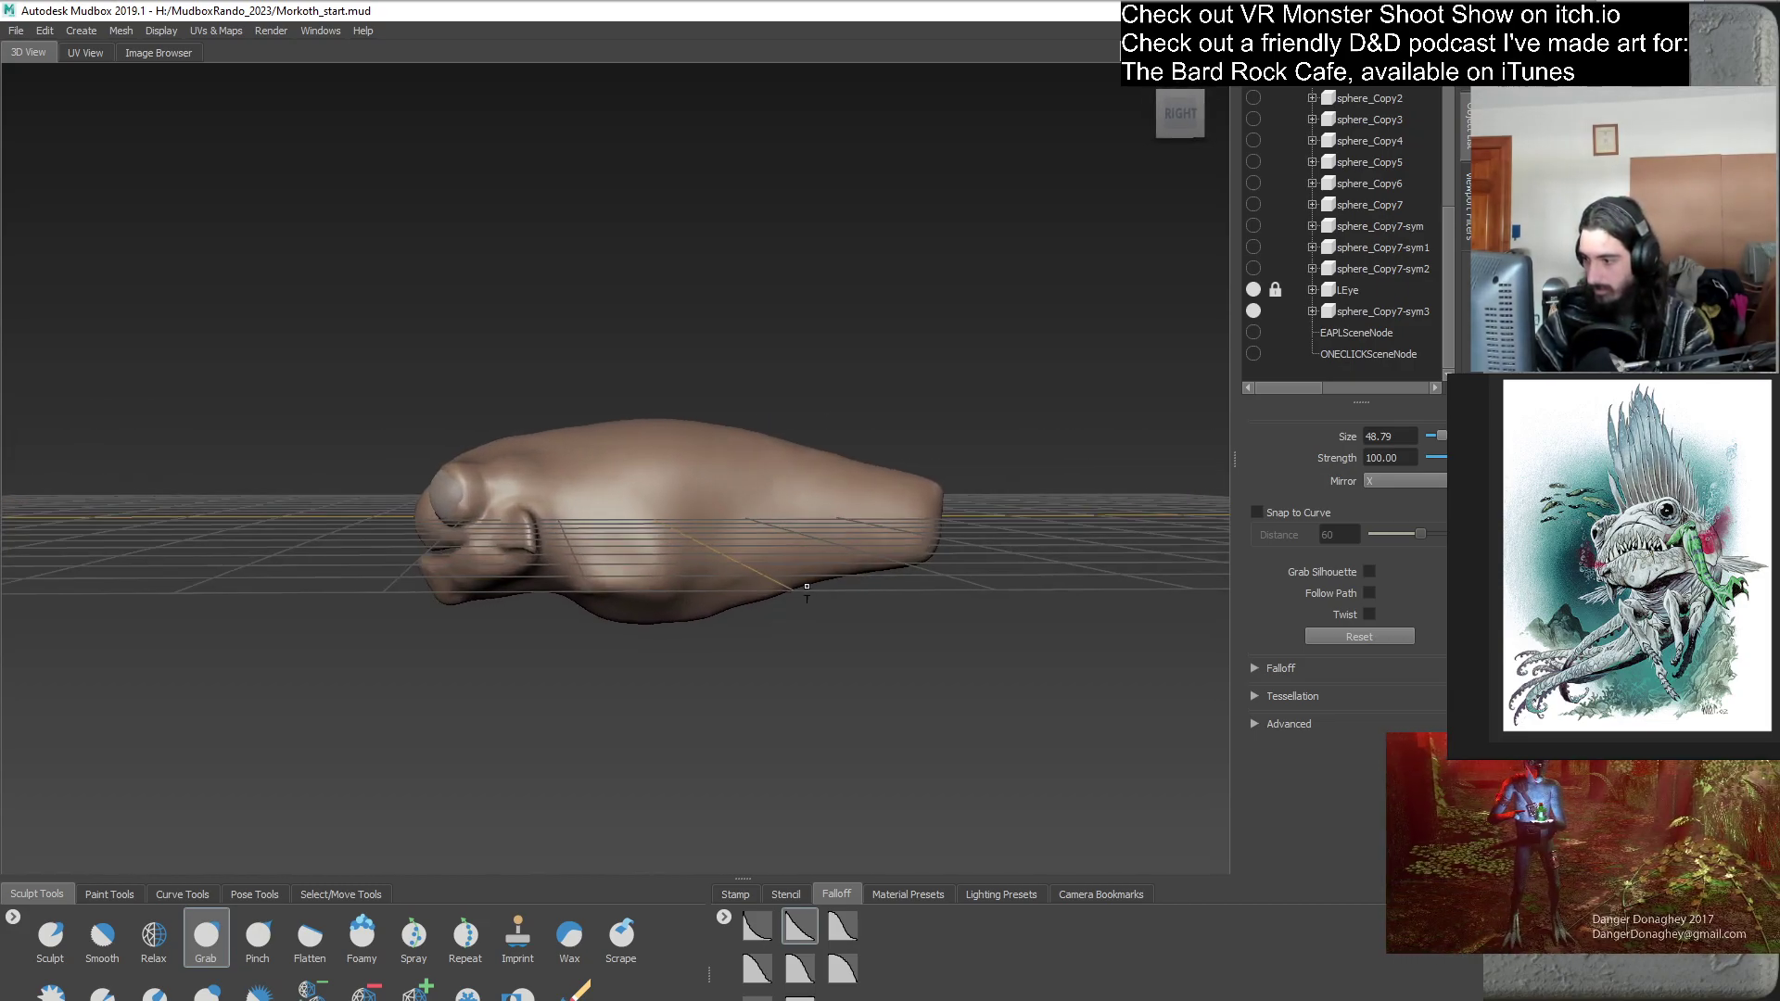
{"action": "left_click_drag", "start_coordinate": [812, 595], "coordinate": [779, 524], "text": "alt"}
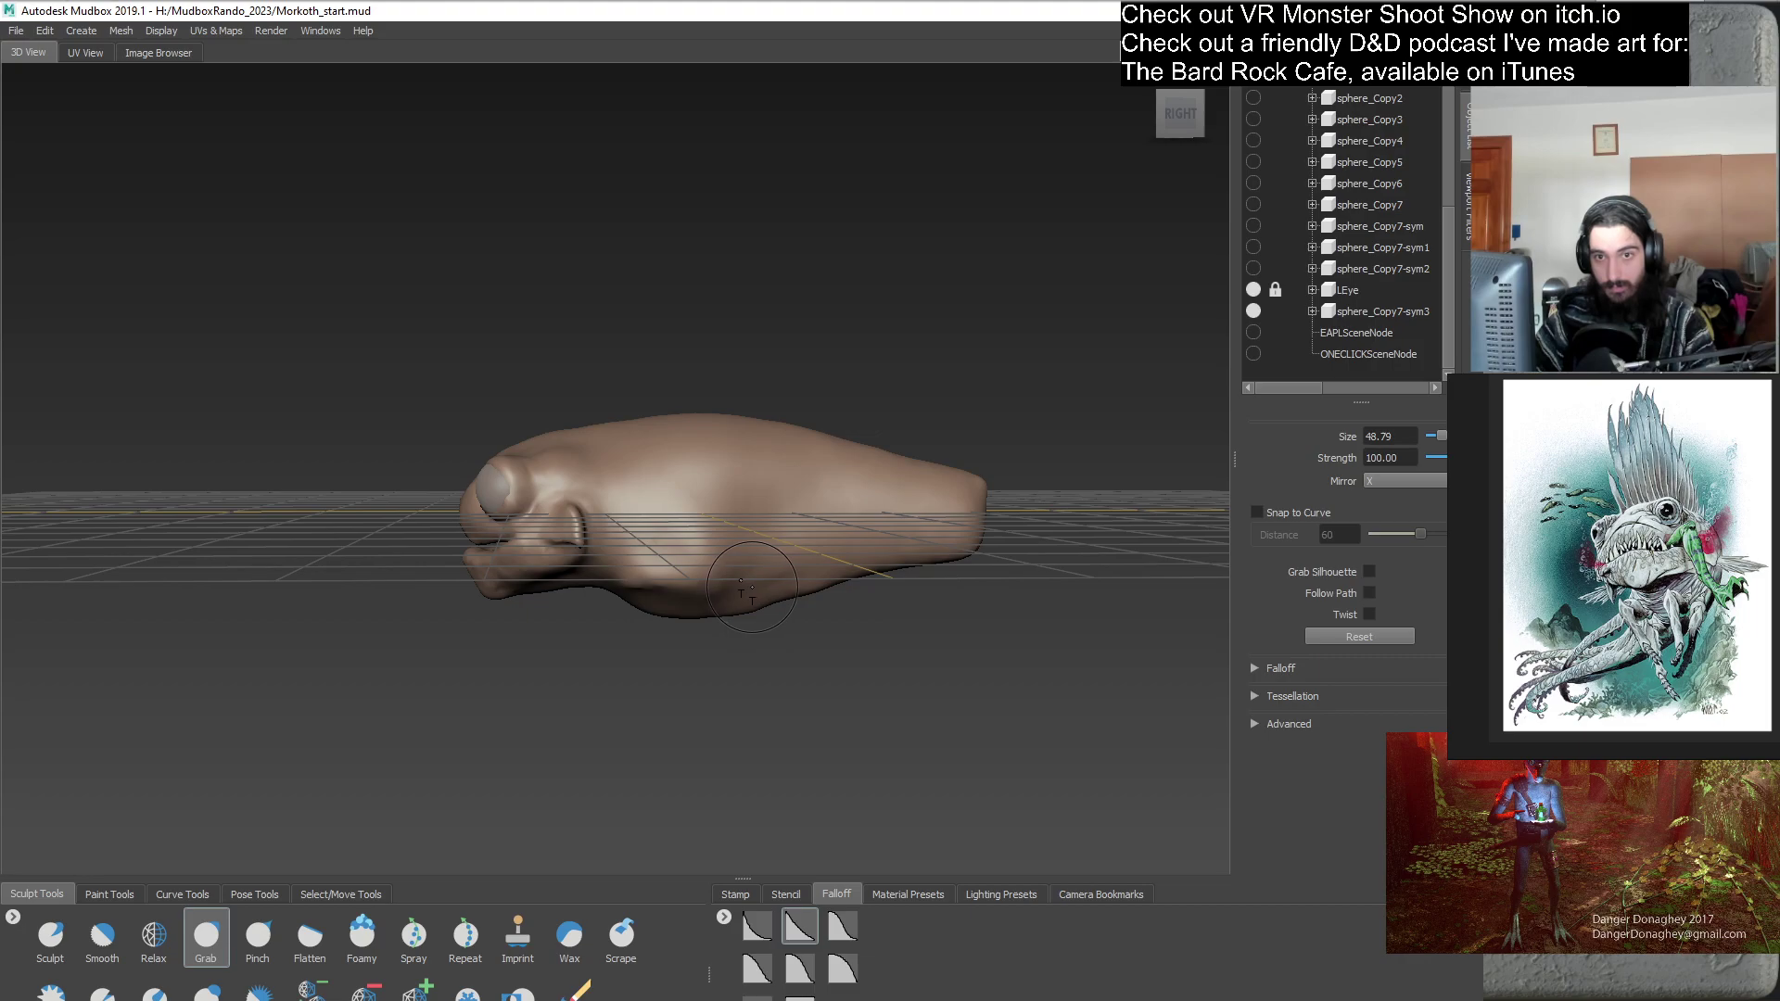
{"action": "left_click_drag", "start_coordinate": [618, 618], "coordinate": [658, 566], "text": "alt"}
{"action": "right_click_drag", "start_coordinate": [658, 566], "coordinate": [714, 556], "text": "alt"}
{"action": "left_click_drag", "start_coordinate": [713, 556], "coordinate": [612, 496], "text": "alt"}
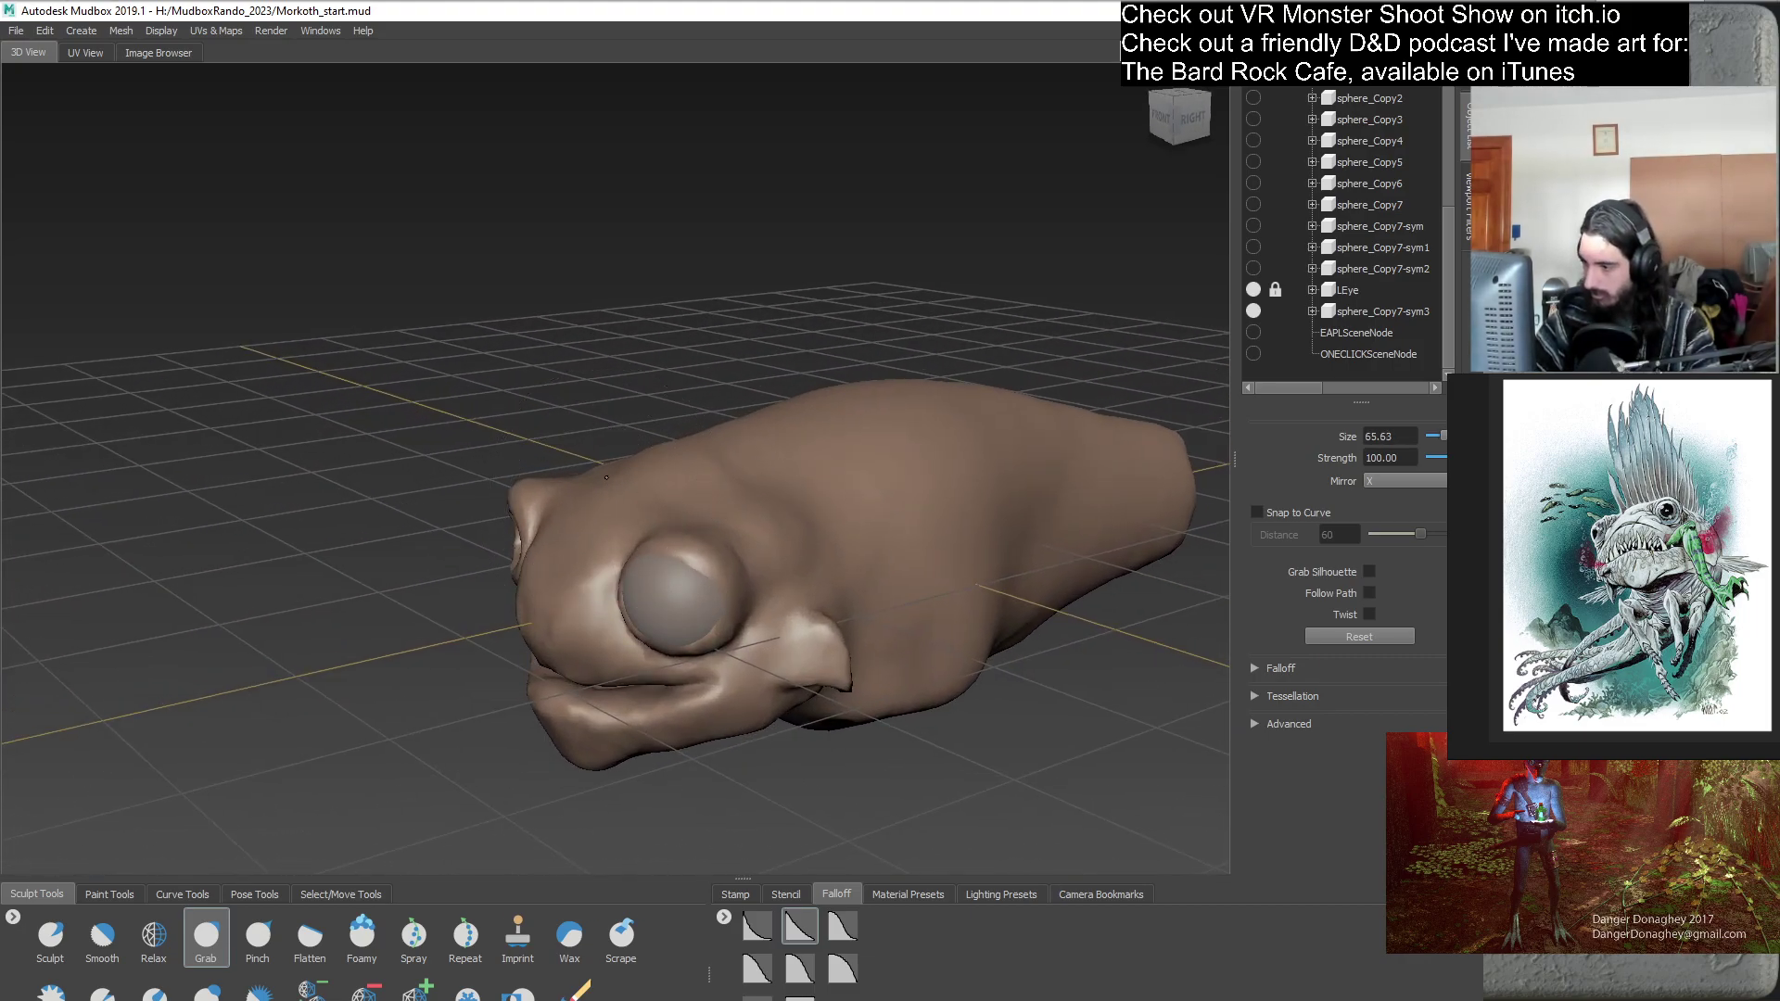
{"action": "mouse_move", "coordinate": [592, 512]}
{"action": "left_mouse_down", "text": "alt"}
{"action": "mouse_move", "coordinate": [628, 658]}
{"action": "mouse_move", "coordinate": [743, 502]}
{"action": "mouse_move", "coordinate": [732, 605]}
{"action": "mouse_move", "coordinate": [644, 591]}
{"action": "left_mouse_up", "text": "alt"}
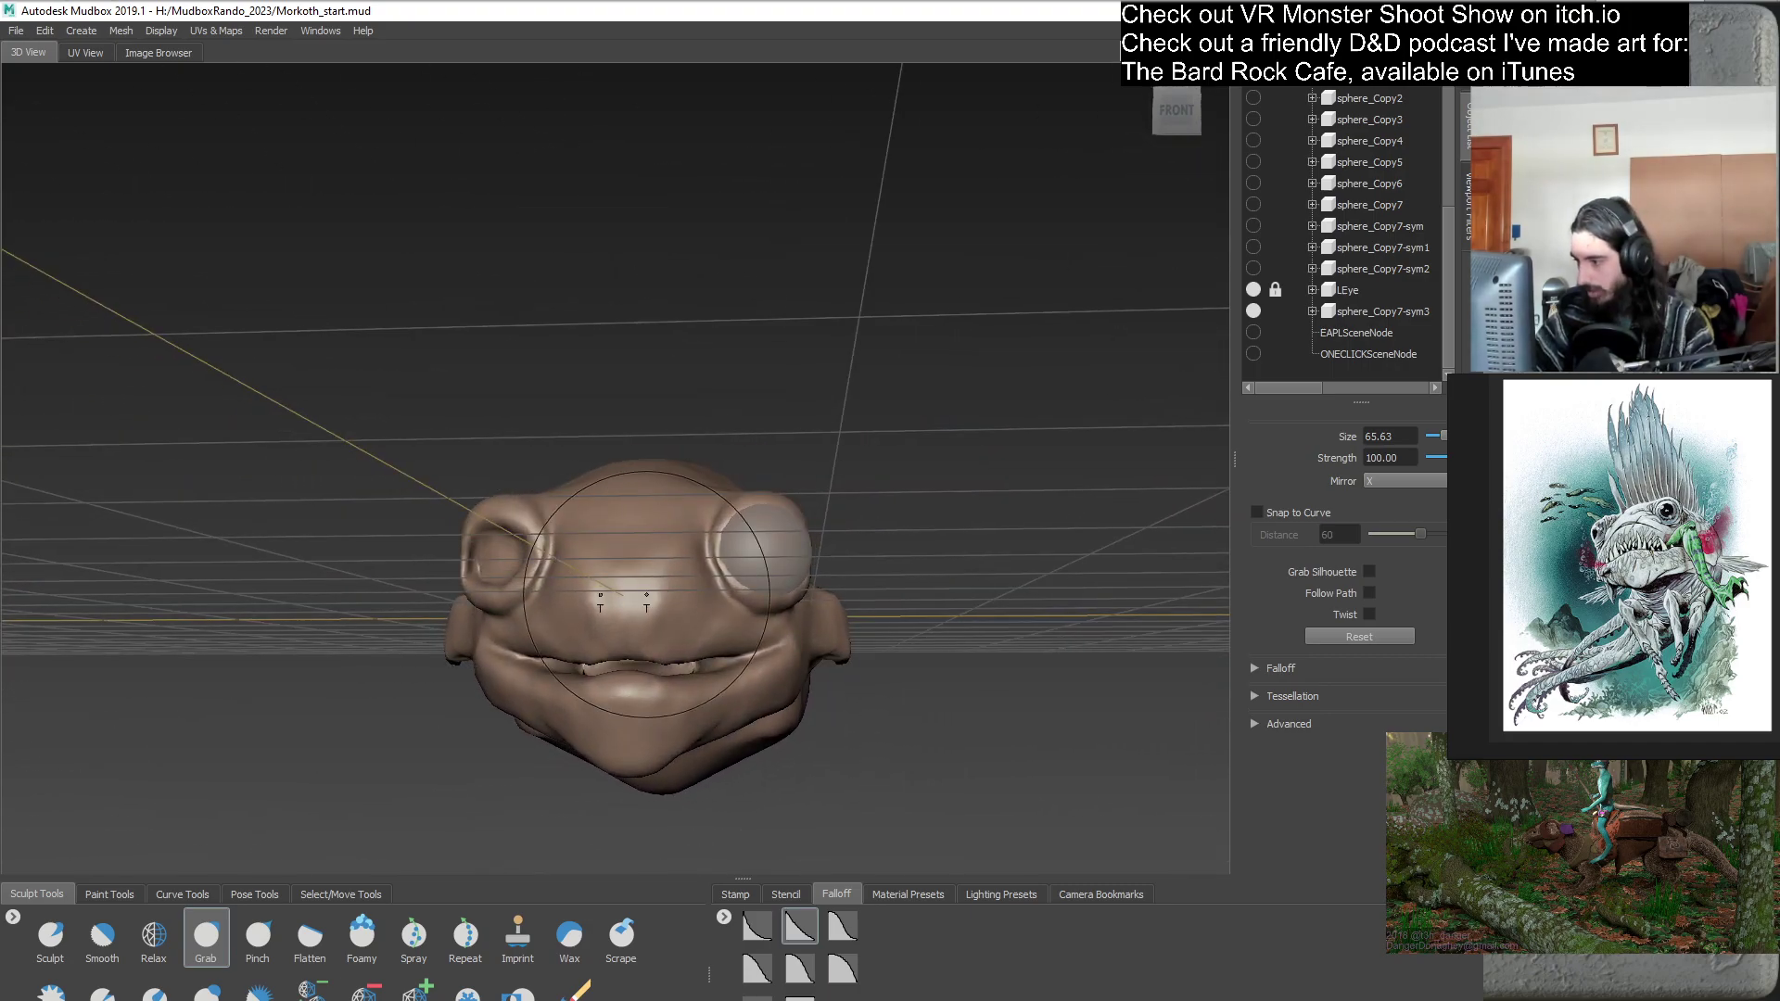
- Duplicate the body mesh sphere_Copy7-sym3 and hide the original
{"action": "right_click", "coordinate": [1361, 319]}
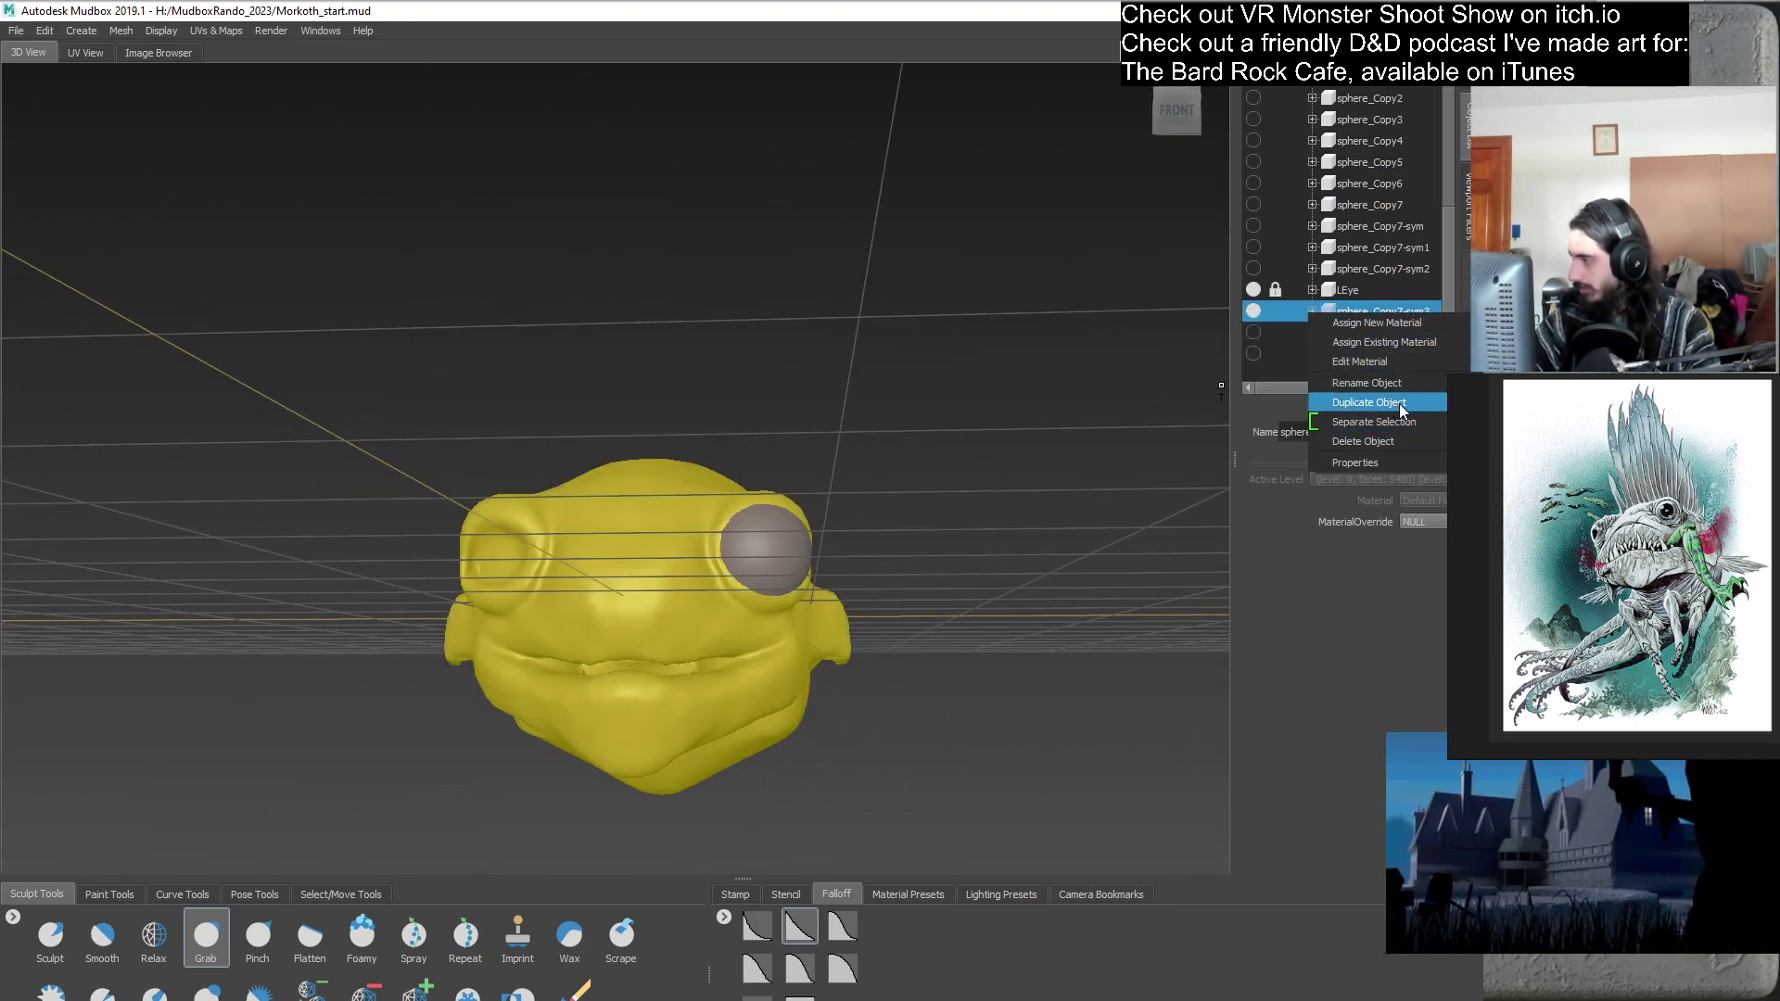
{"action": "left_click", "coordinate": [1368, 402]}
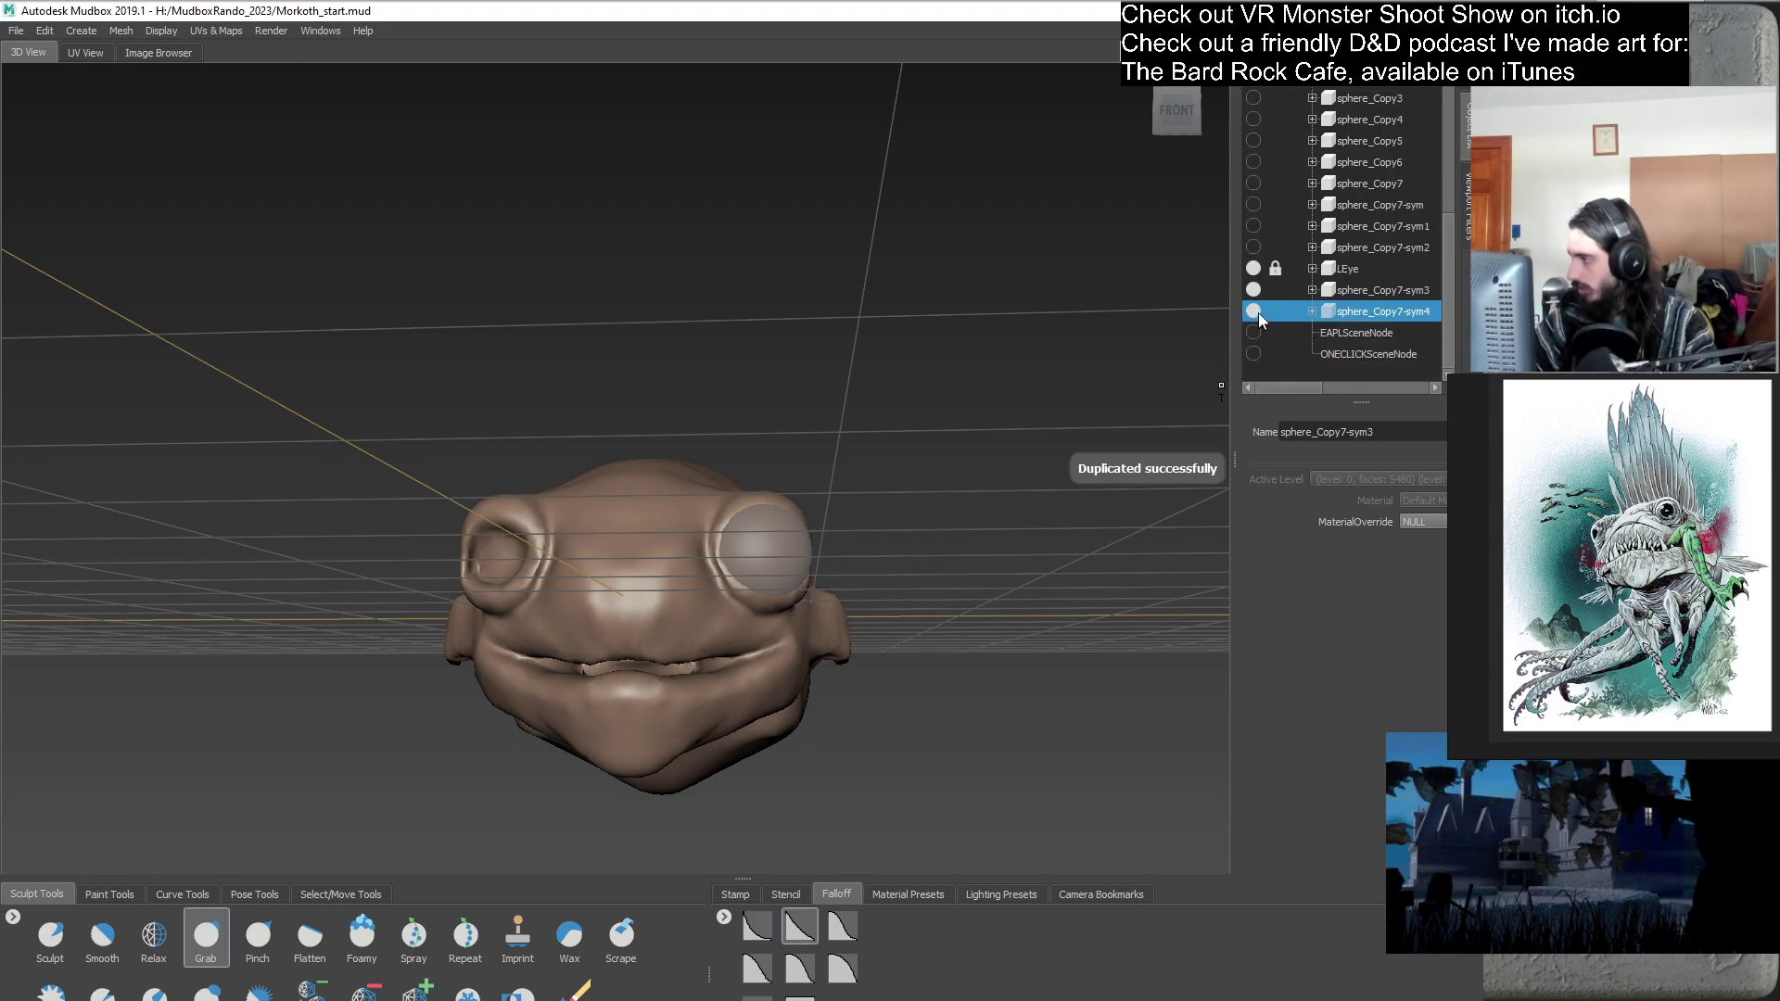
{"action": "left_click", "coordinate": [1253, 290]}
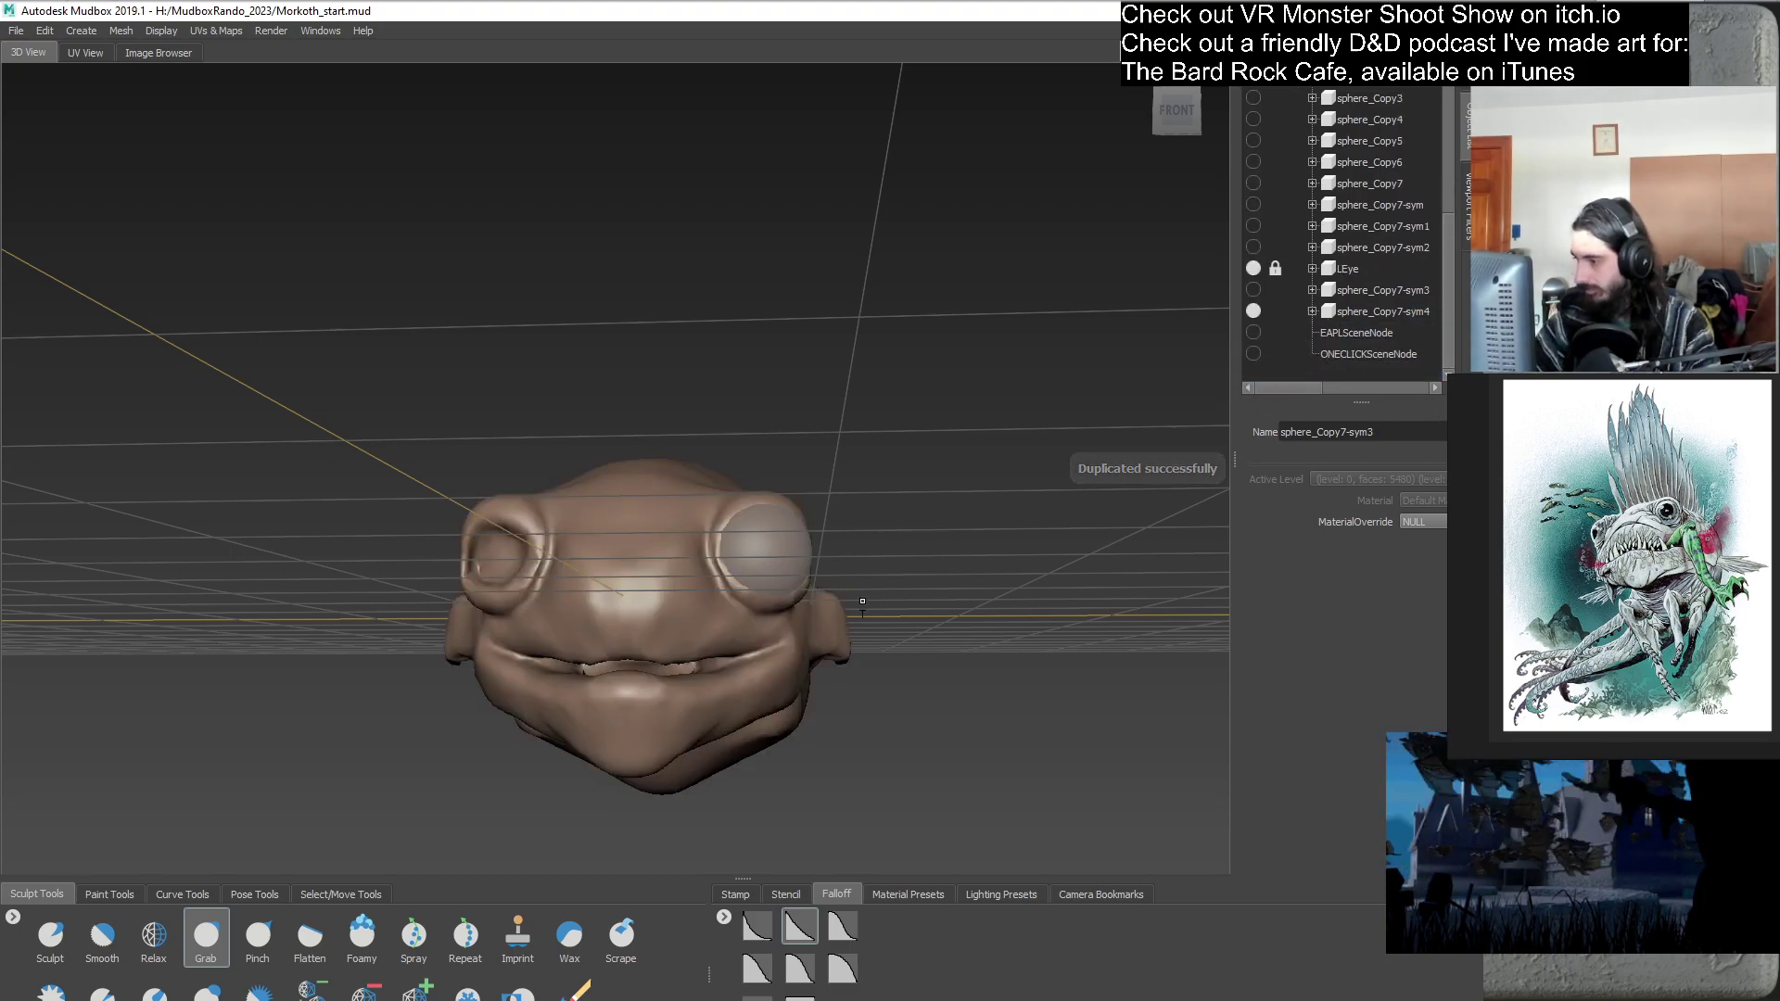
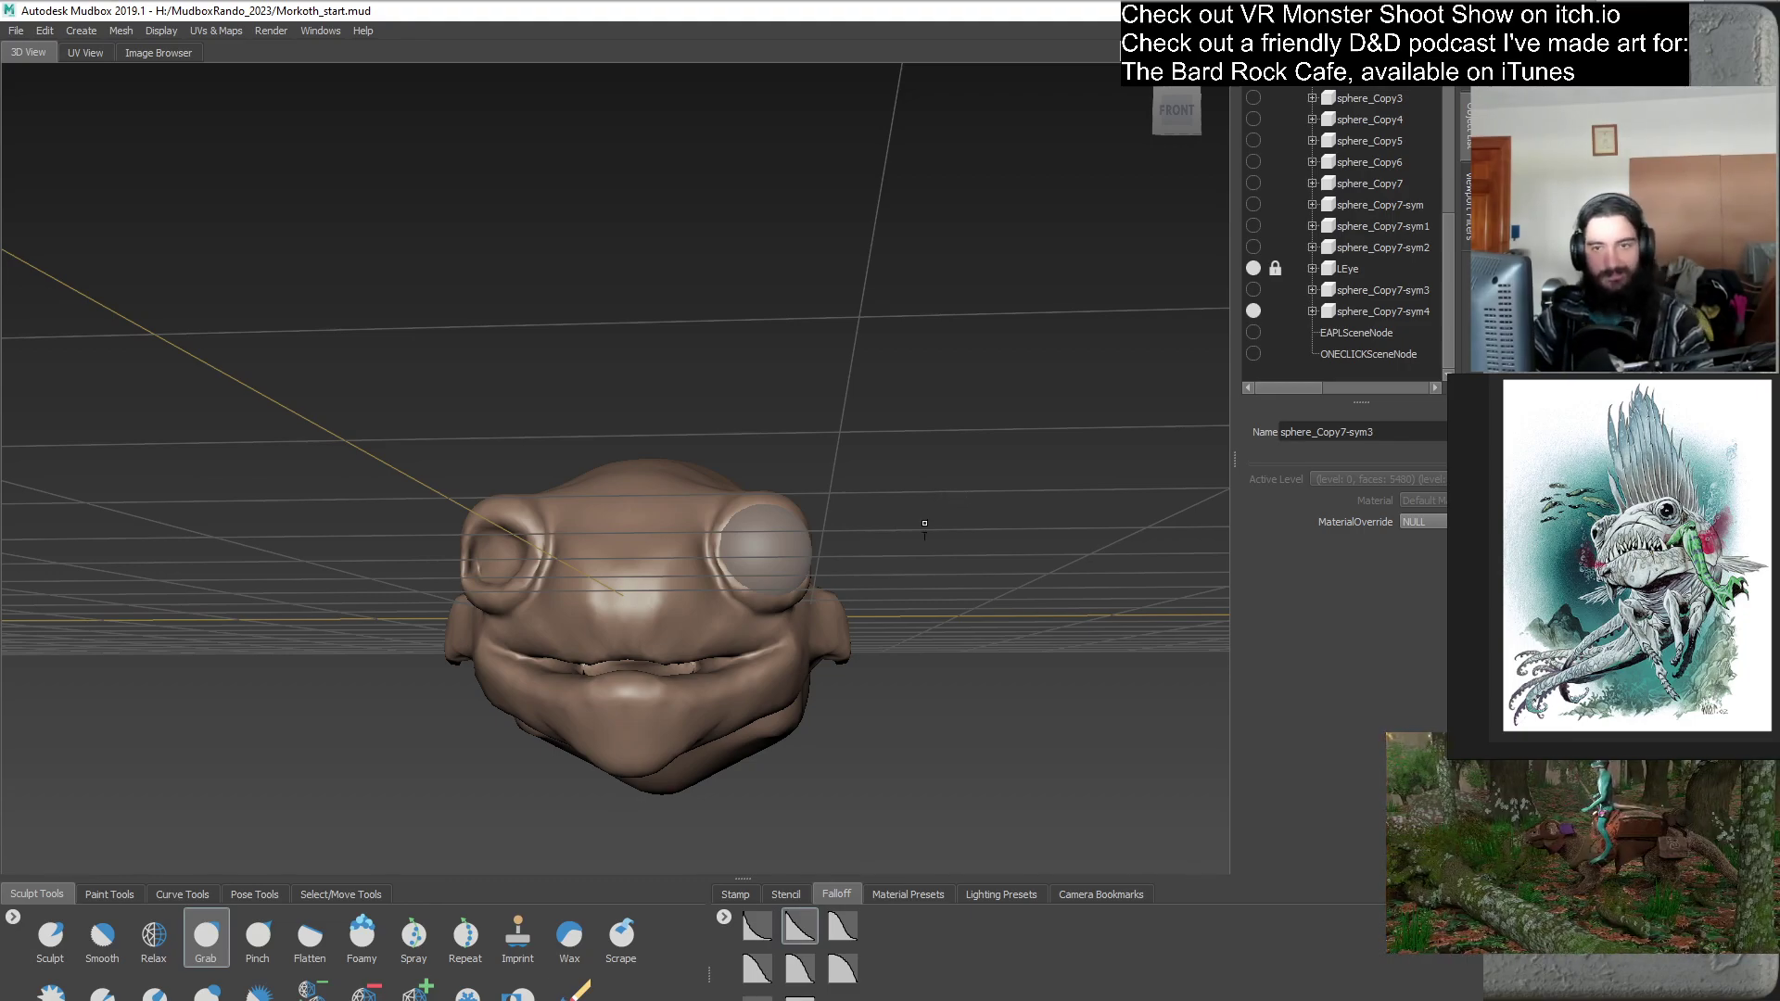
- Examine the duplicated body mesh's overall shape from the front, side, and low three-quarter views
{"action": "mouse_move", "coordinate": [946, 584]}
{"action": "left_mouse_down", "text": "alt"}
{"action": "mouse_move", "coordinate": [922, 603]}
{"action": "mouse_move", "coordinate": [951, 583]}
{"action": "left_mouse_up", "text": "alt"}
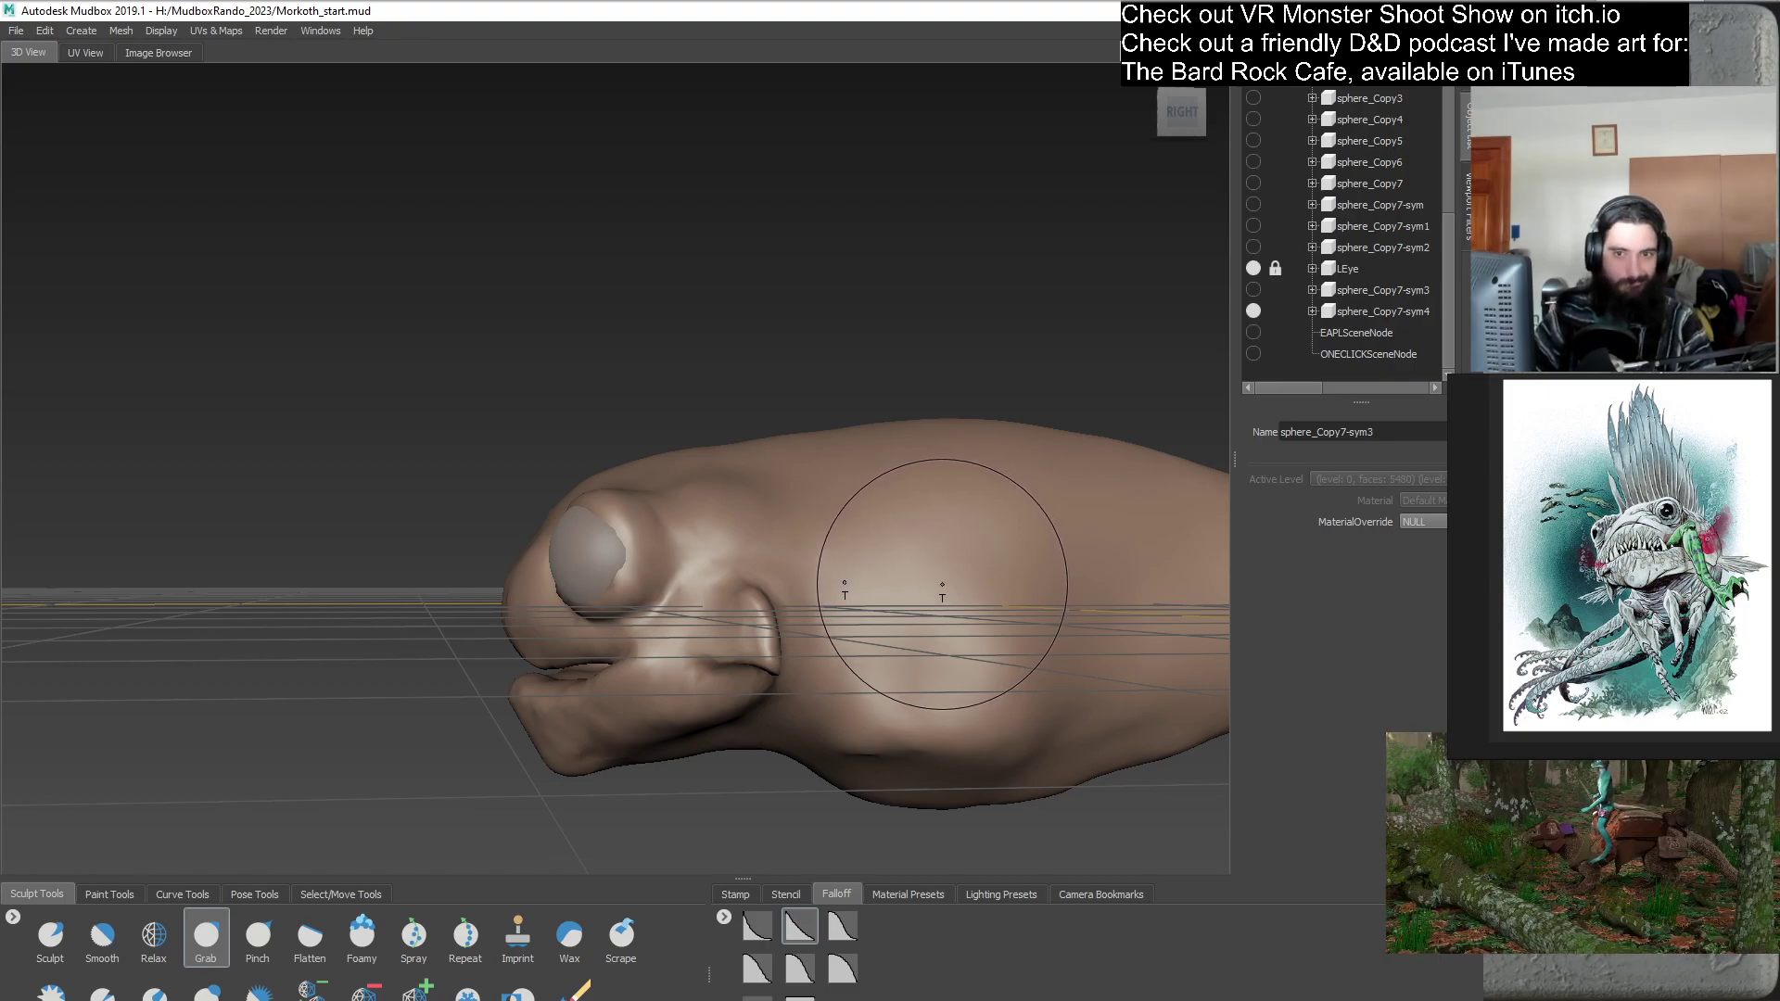
{"action": "left_click_drag", "start_coordinate": [929, 585], "coordinate": [794, 636], "text": "alt"}
{"action": "scroll", "coordinate": [697, 399], "scroll_direction": "down", "scroll_amount": 5}
{"action": "left_click_drag", "start_coordinate": [697, 399], "coordinate": [885, 576], "text": "alt"}
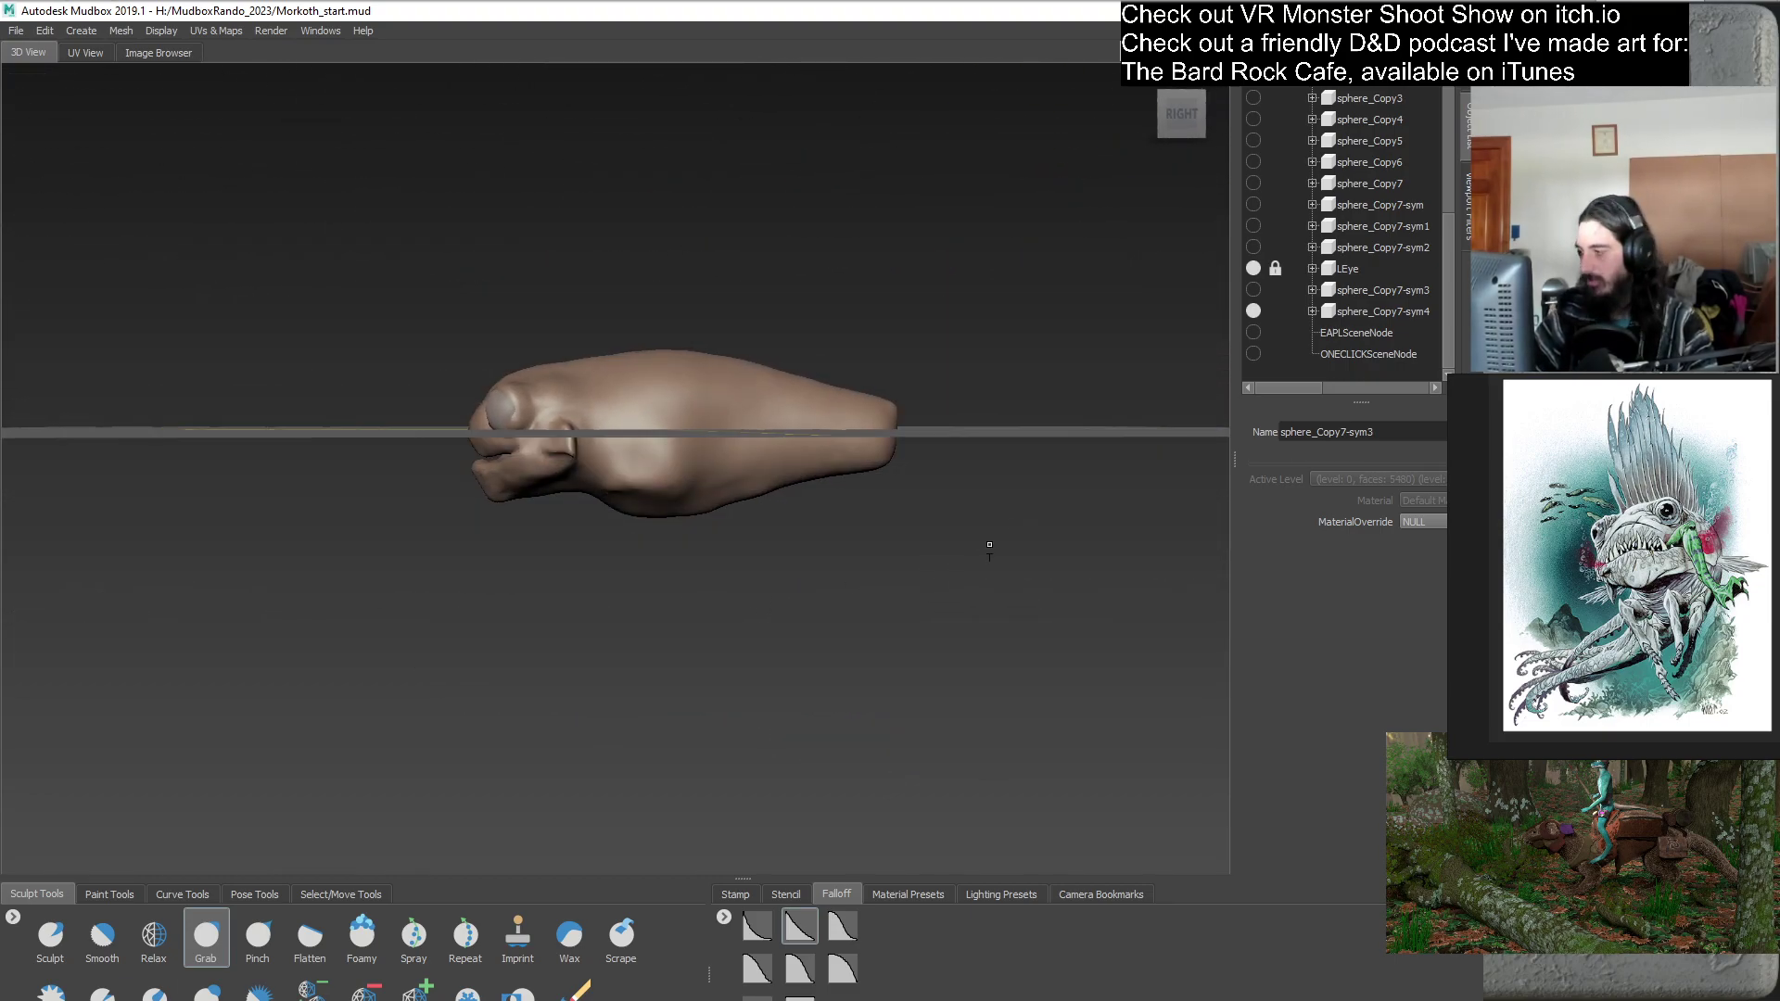
{"action": "left_click", "coordinate": [1254, 311]}
{"action": "left_click_drag", "start_coordinate": [714, 610], "coordinate": [835, 484], "text": "alt"}
{"action": "scroll", "coordinate": [908, 565], "scroll_direction": "up", "scroll_amount": 3}
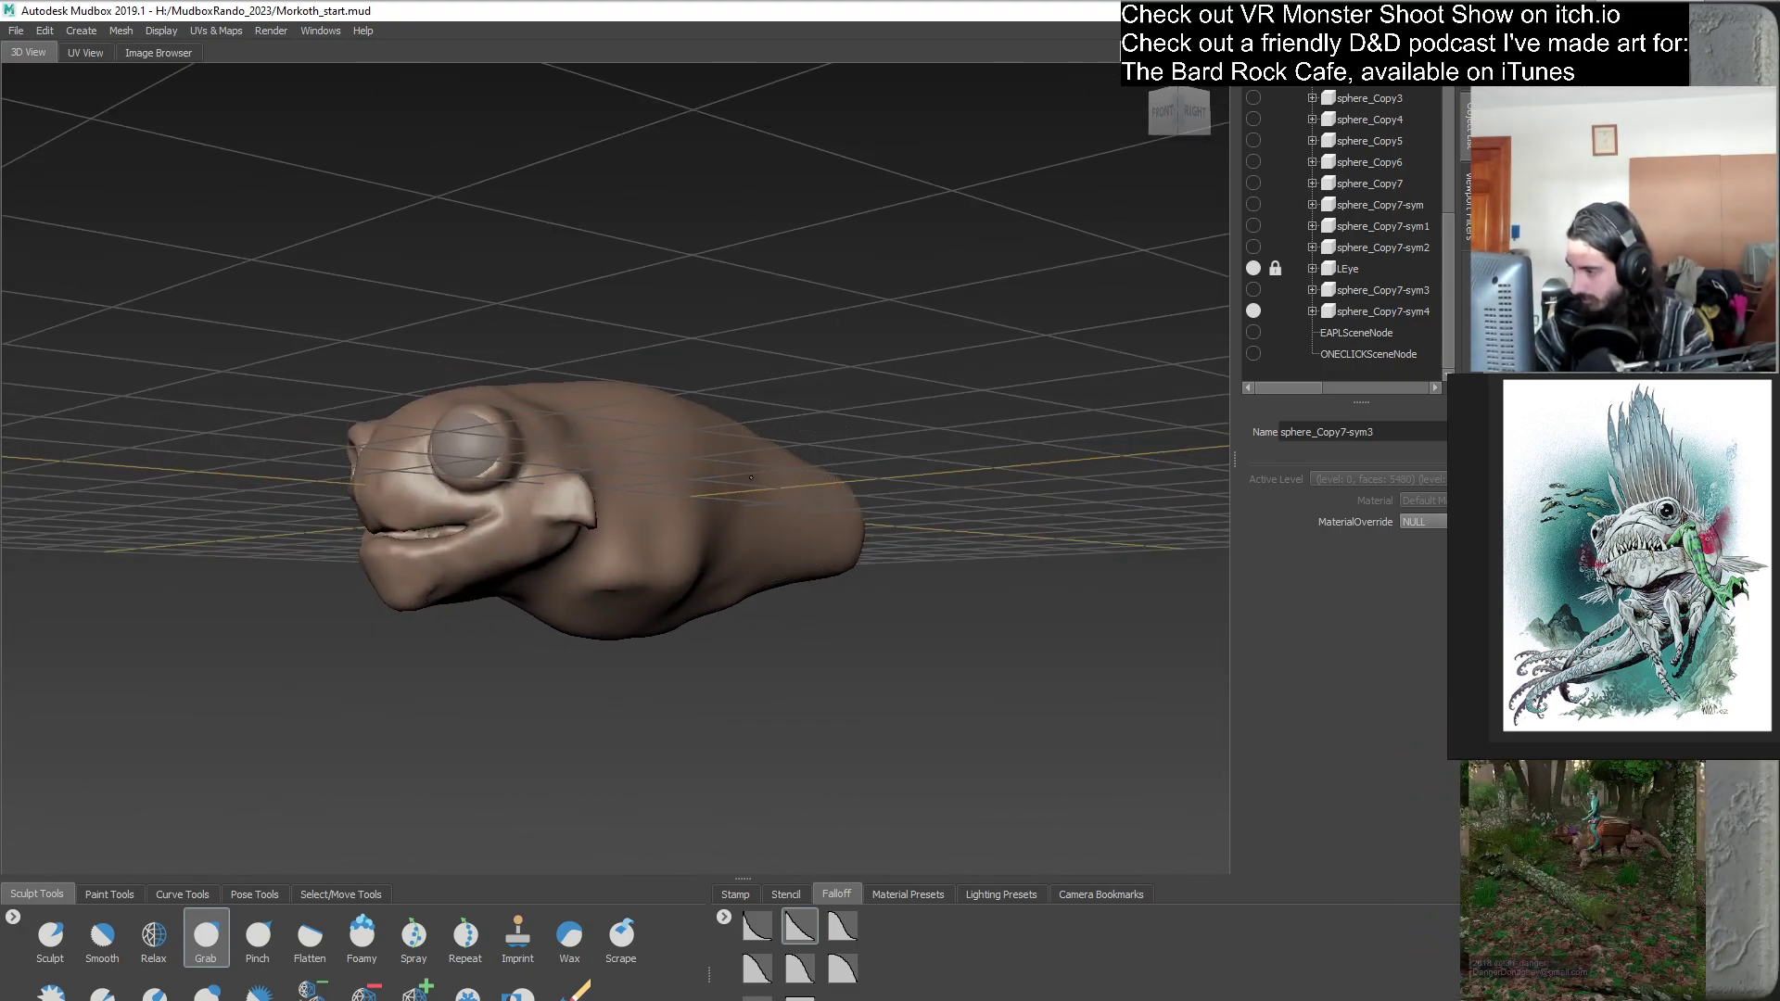
{"action": "left_click_drag", "start_coordinate": [725, 544], "coordinate": [921, 570], "text": "alt"}
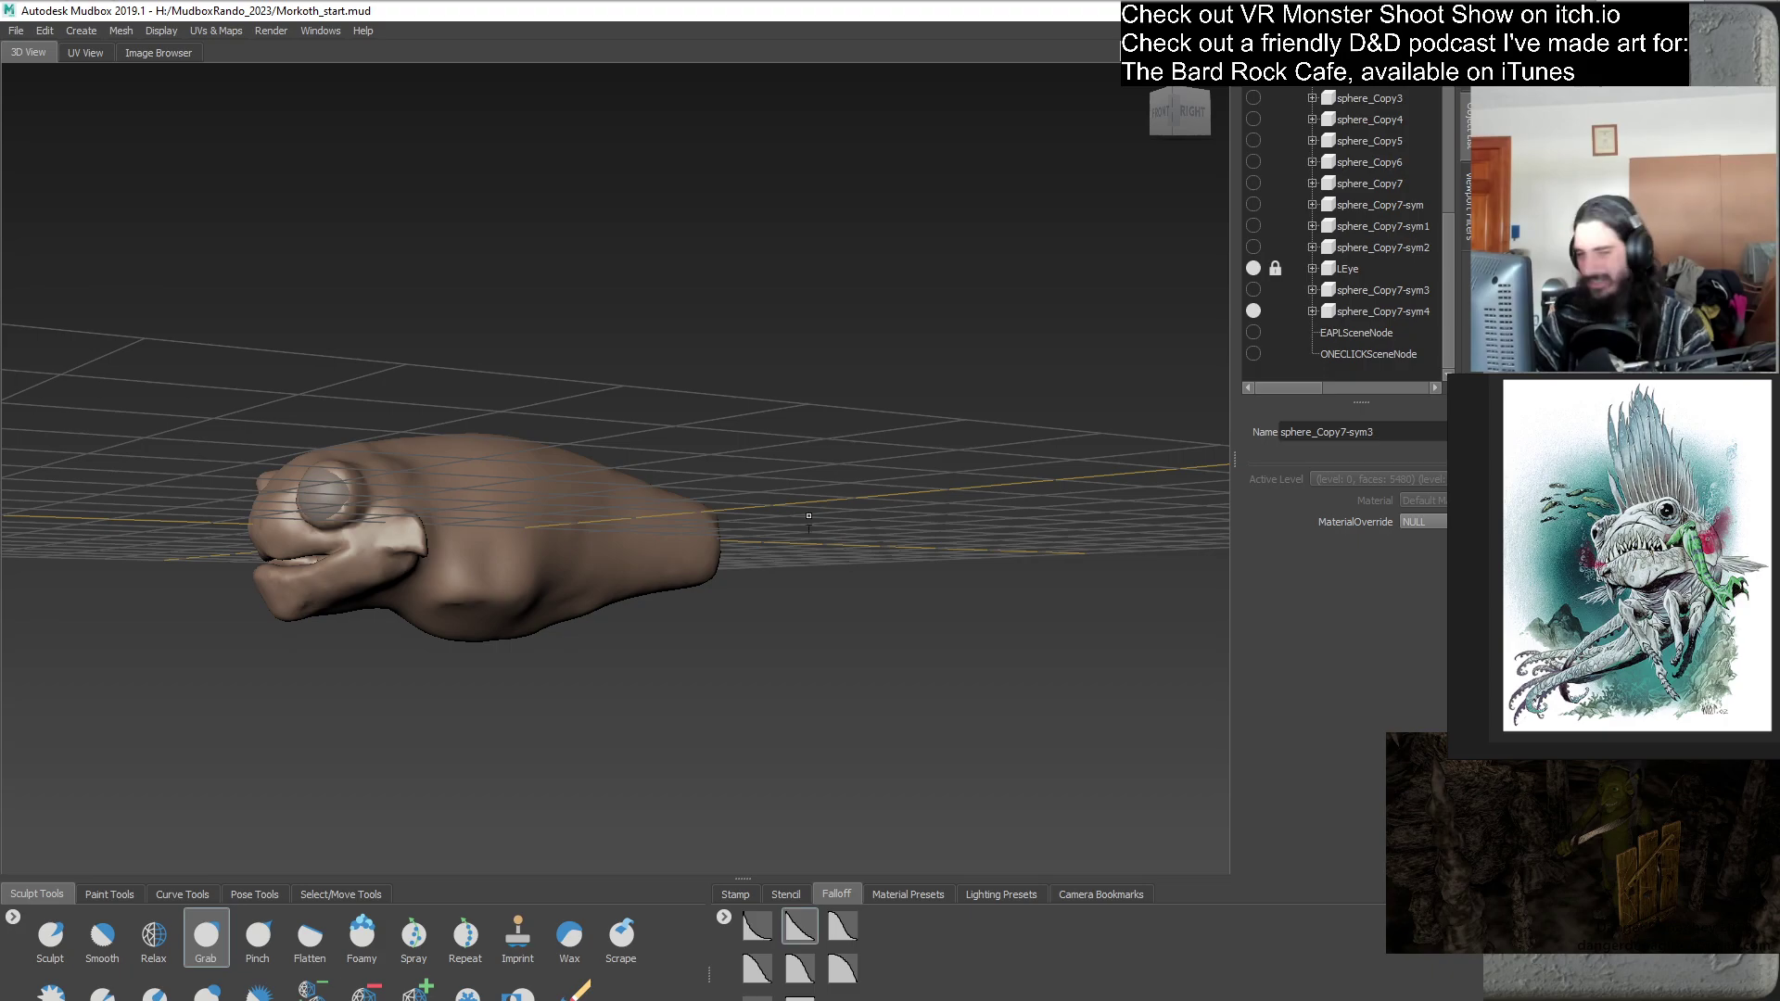
- Adjust the eye socket rims so they wrap around the eyeball, using mirrored Grab strokes on the head
{"action": "scroll", "coordinate": [702, 658], "scroll_direction": "up", "scroll_amount": 5}
{"action": "mouse_move", "coordinate": [703, 658]}
{"action": "left_mouse_down", "text": "alt"}
{"action": "mouse_move", "coordinate": [695, 573]}
{"action": "mouse_move", "coordinate": [673, 578]}
{"action": "mouse_move", "coordinate": [707, 502]}
{"action": "mouse_move", "coordinate": [638, 554]}
{"action": "left_mouse_up", "text": "alt"}
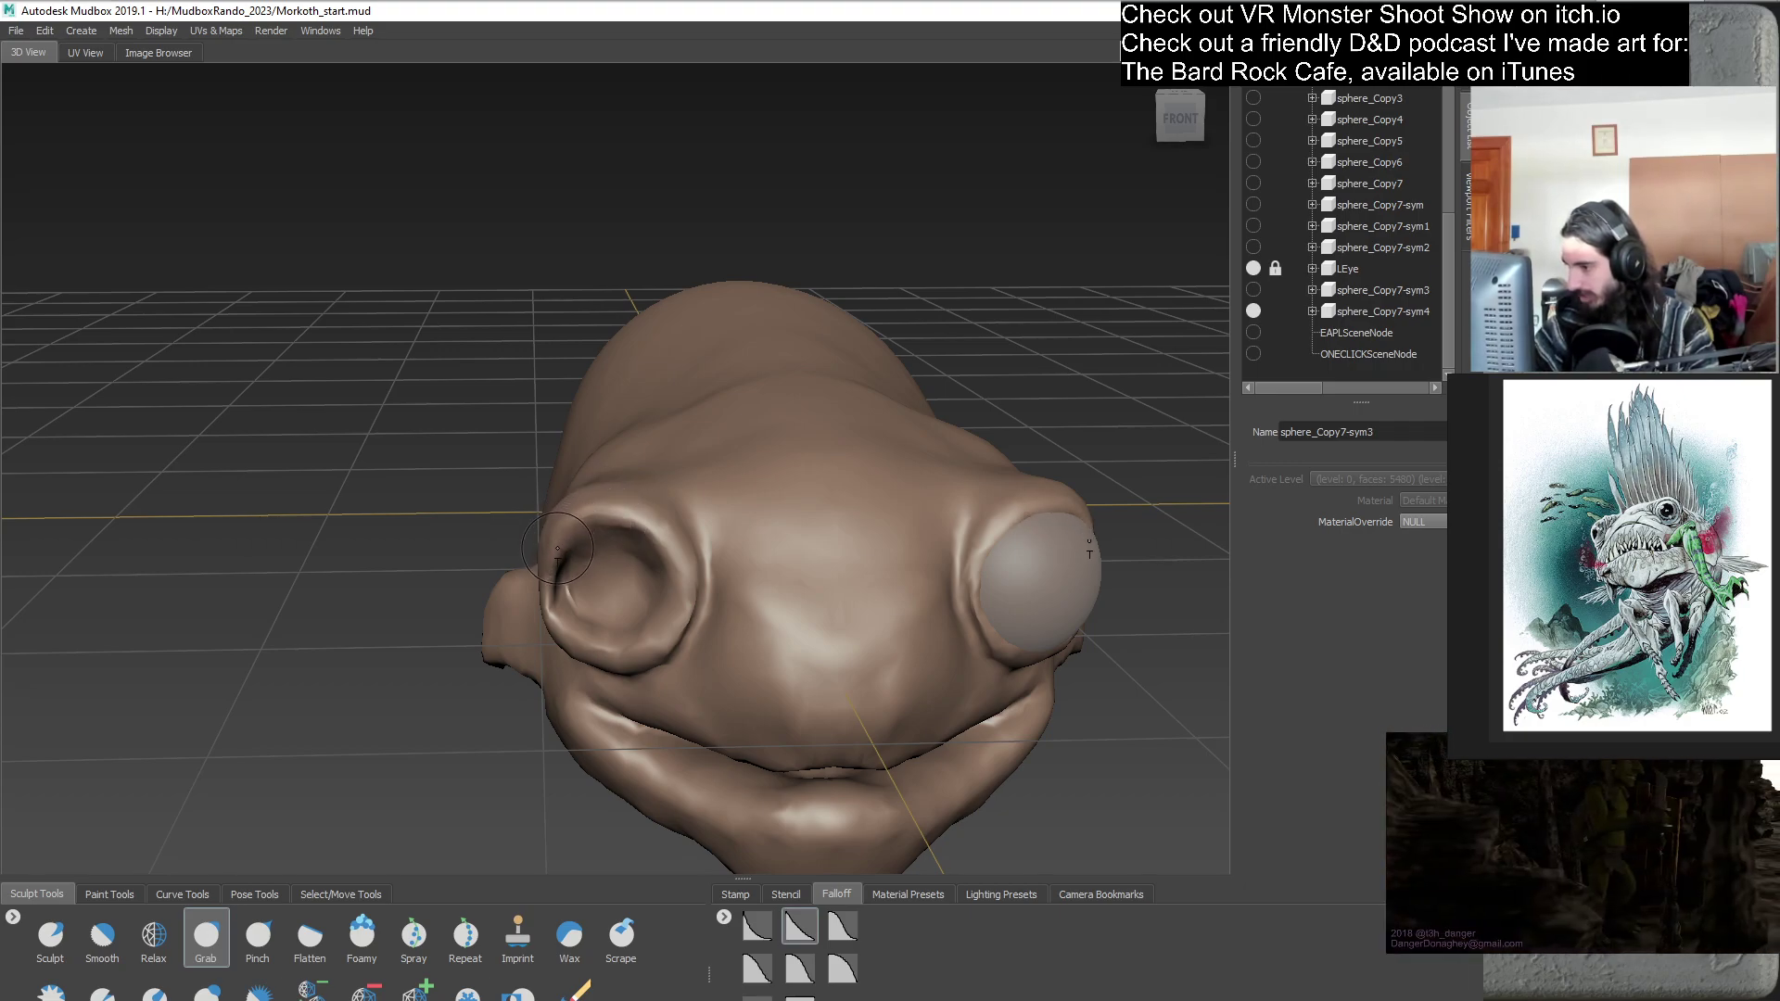
{"action": "left_click_drag", "start_coordinate": [806, 563], "coordinate": [730, 494], "text": "alt"}
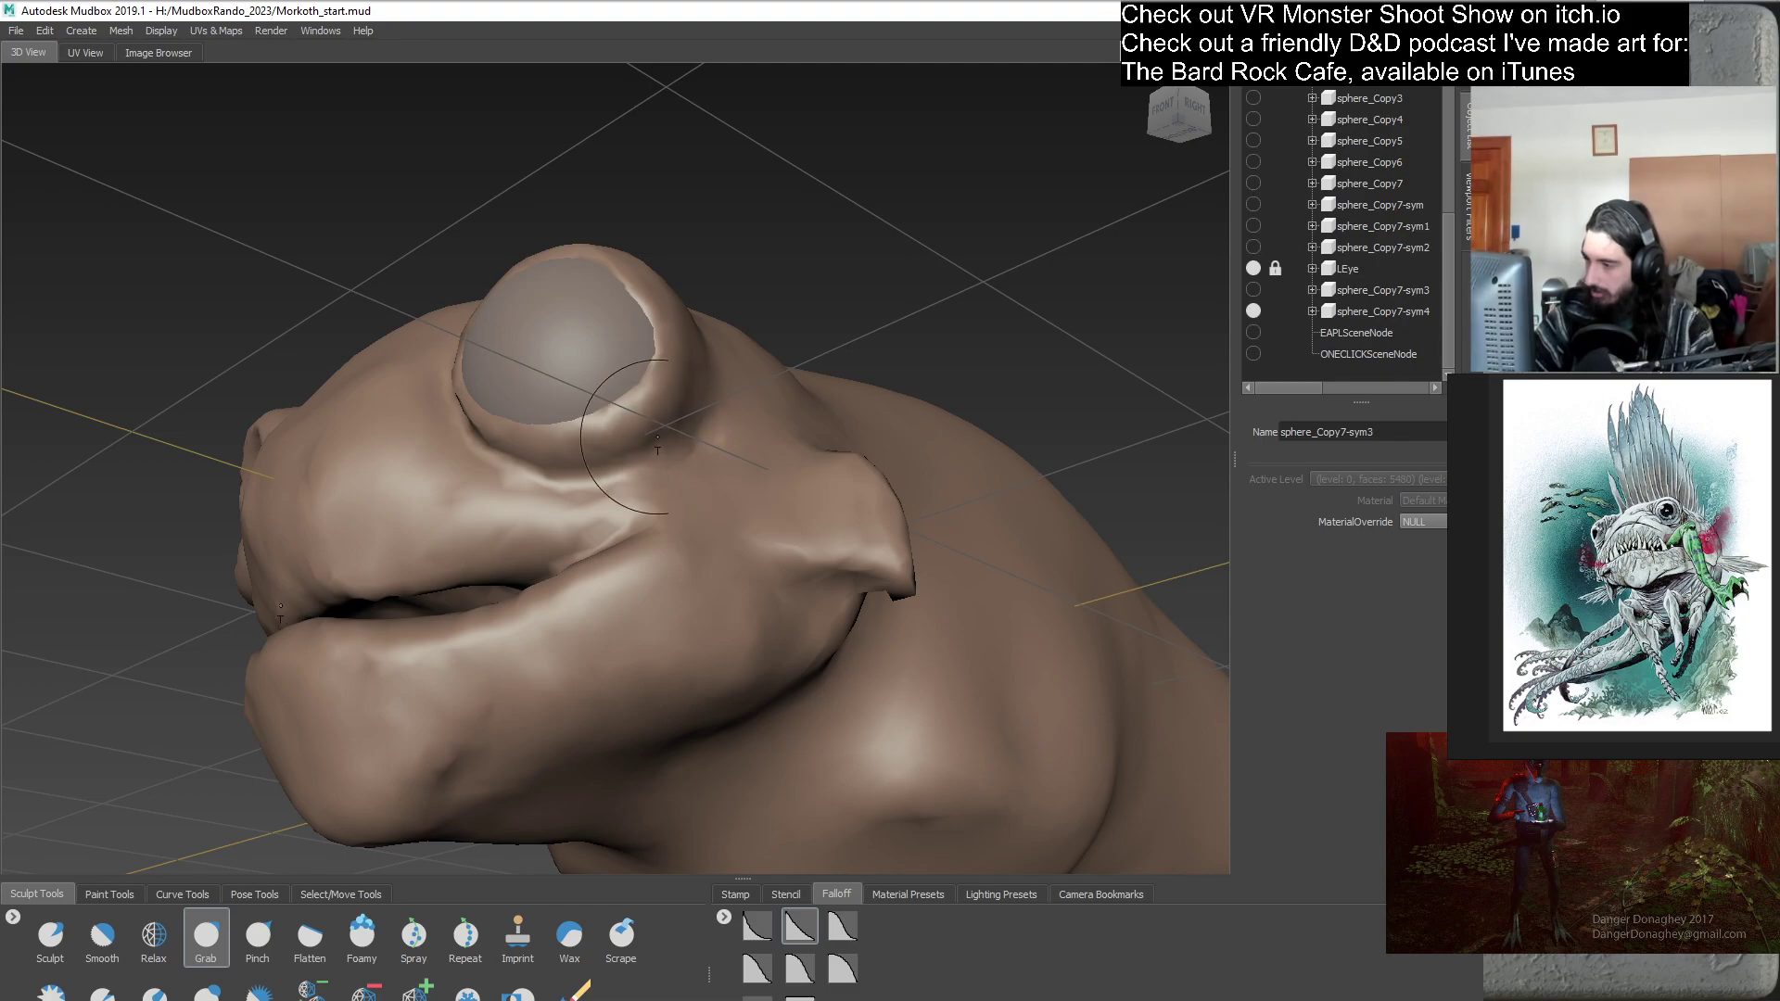
{"action": "left_click_drag", "start_coordinate": [653, 447], "coordinate": [735, 469], "text": "alt"}
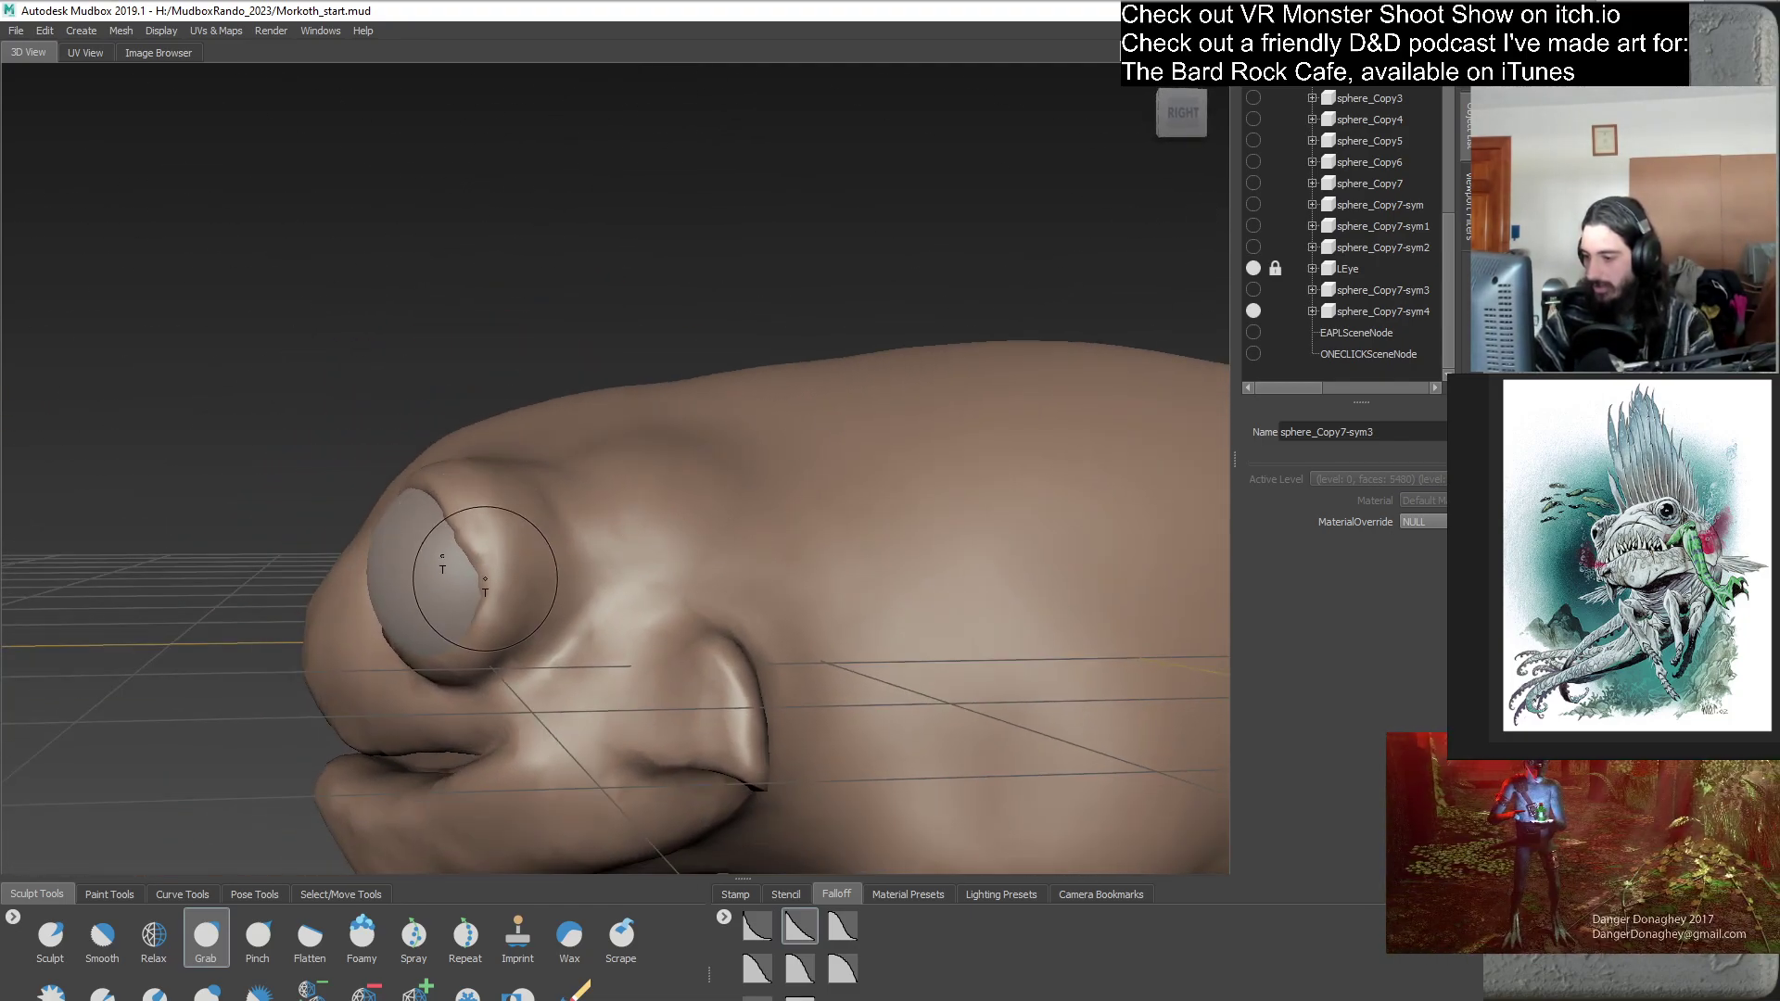
{"action": "left_click_drag", "start_coordinate": [574, 625], "coordinate": [719, 539], "text": "alt"}
{"action": "mouse_move", "coordinate": [707, 511]}
{"action": "left_mouse_down", "text": "alt"}
{"action": "mouse_move", "coordinate": [920, 640]}
{"action": "mouse_move", "coordinate": [968, 429]}
{"action": "mouse_move", "coordinate": [732, 714]}
{"action": "mouse_move", "coordinate": [708, 547]}
{"action": "left_mouse_up", "text": "alt"}
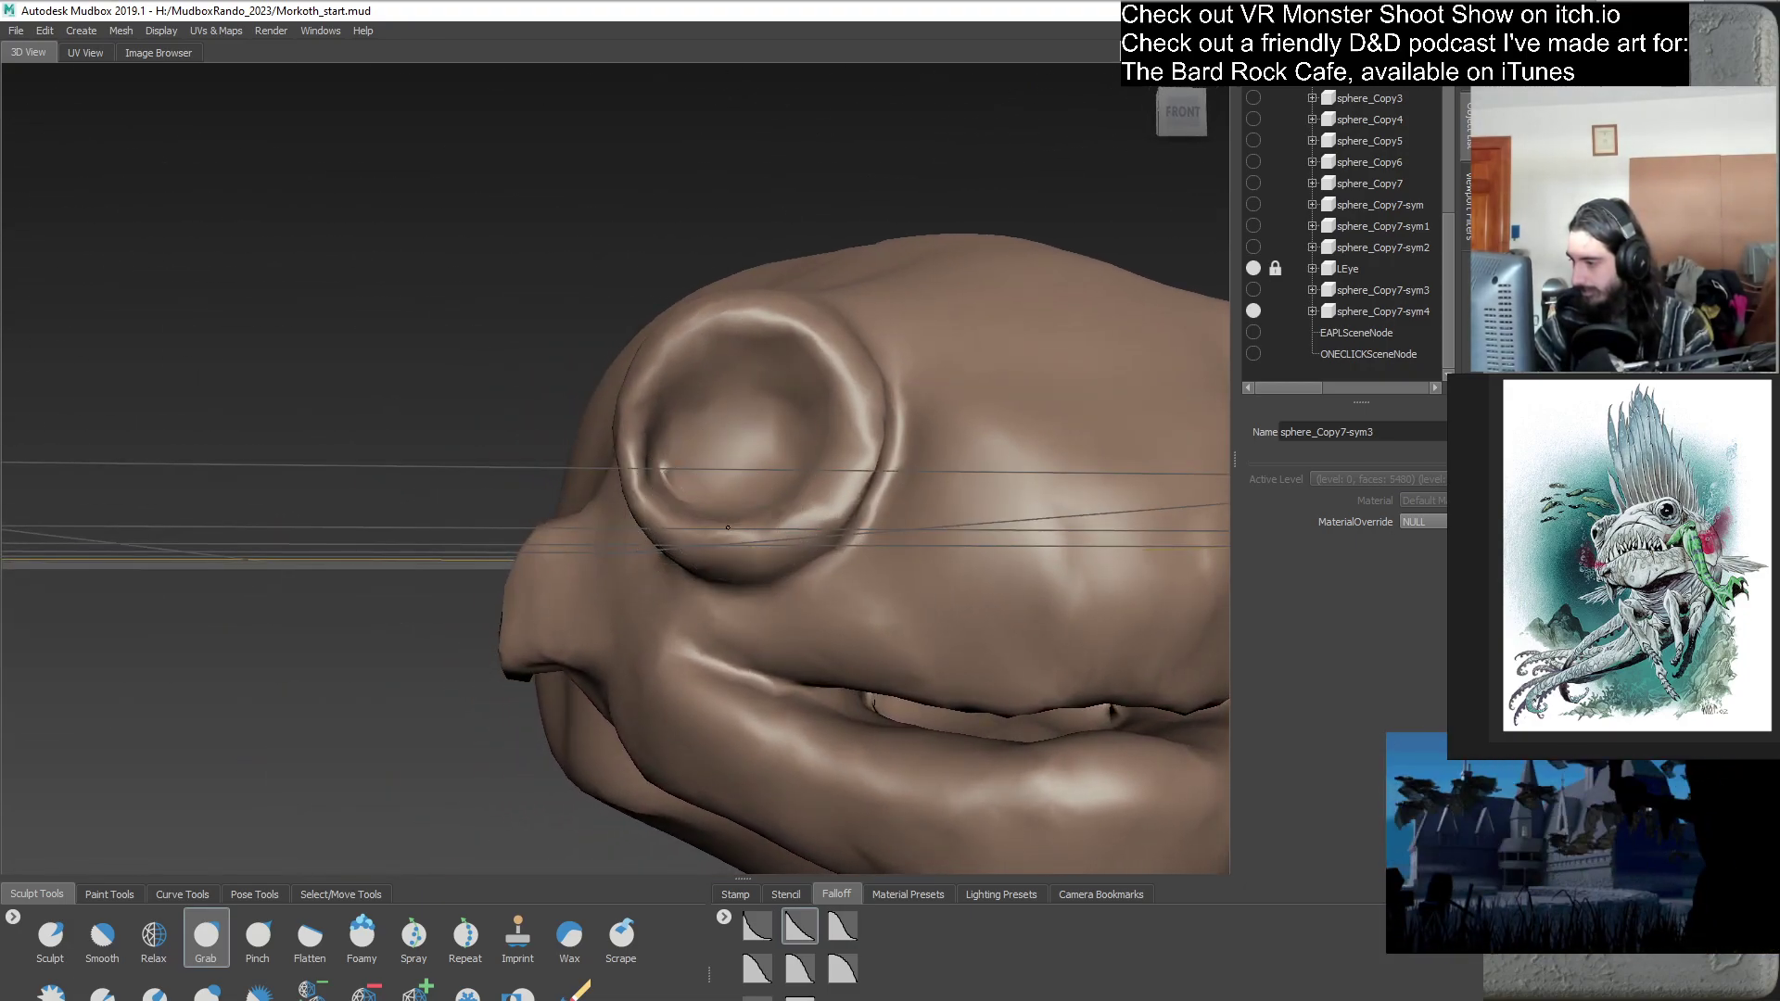
- Round out the empty eye socket's outline and inner floor with small mirrored Grab strokes
{"action": "left_click_drag", "start_coordinate": [728, 527], "coordinate": [736, 362], "text": "alt"}
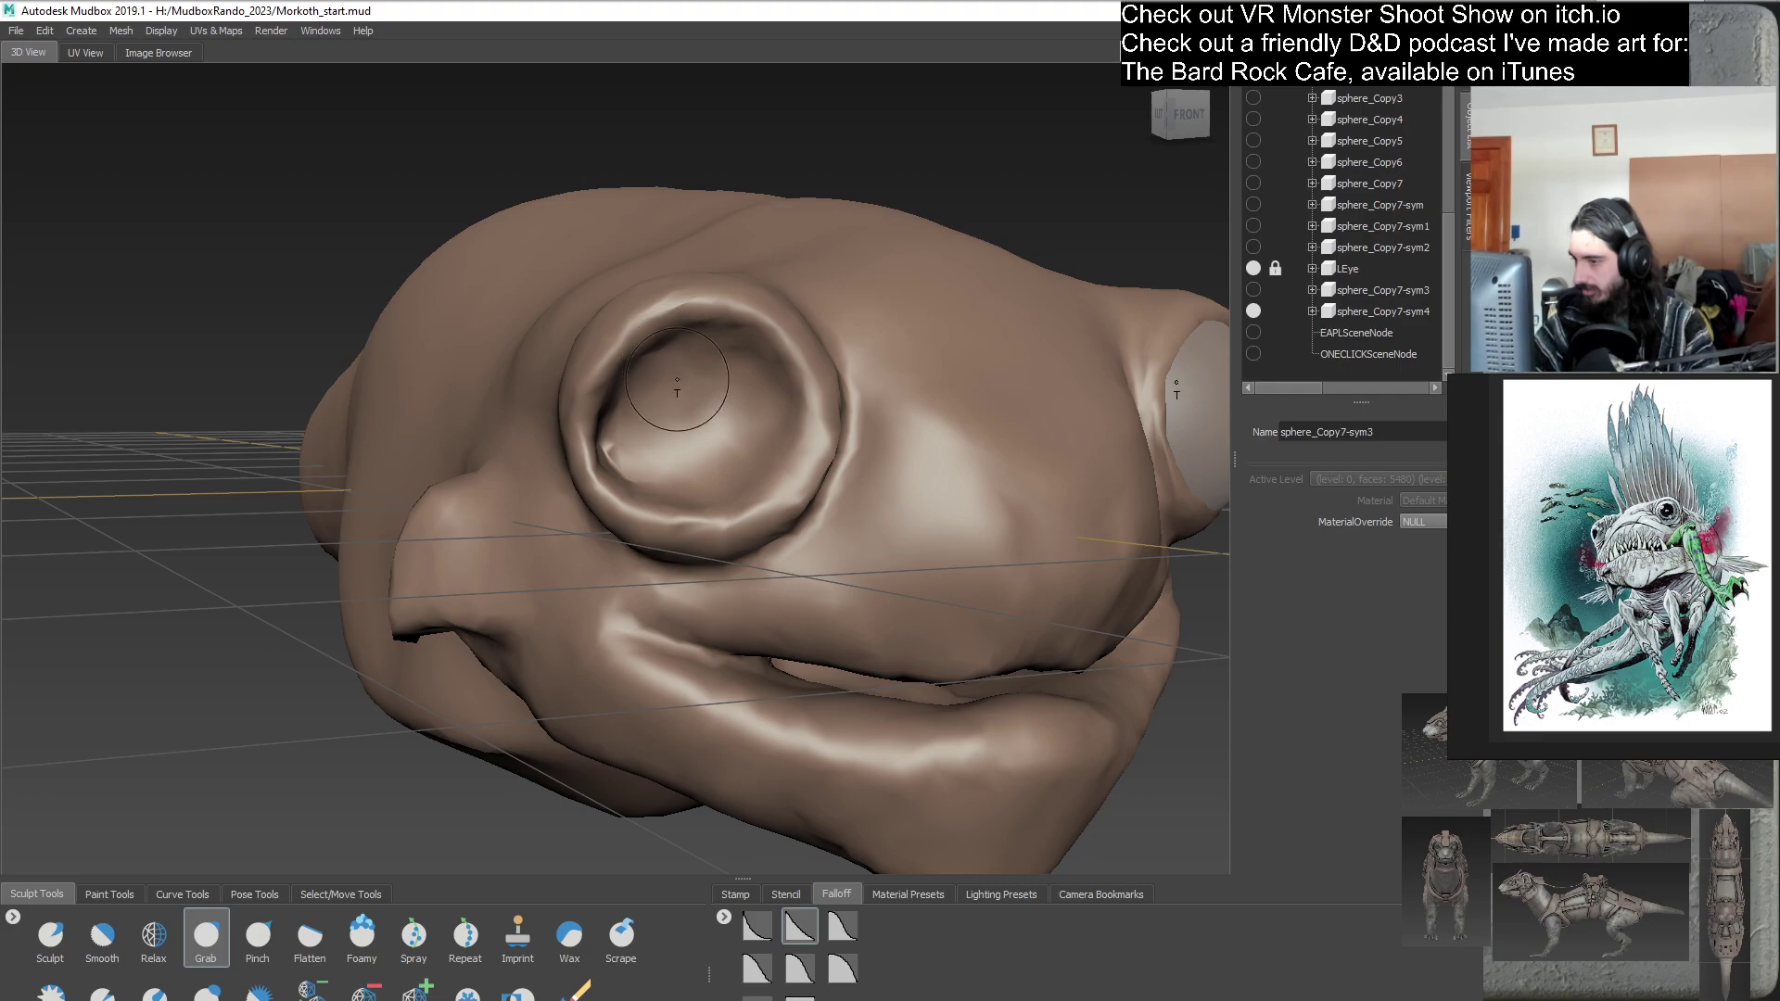
{"action": "left_click_drag", "start_coordinate": [667, 556], "coordinate": [697, 532], "text": "alt"}
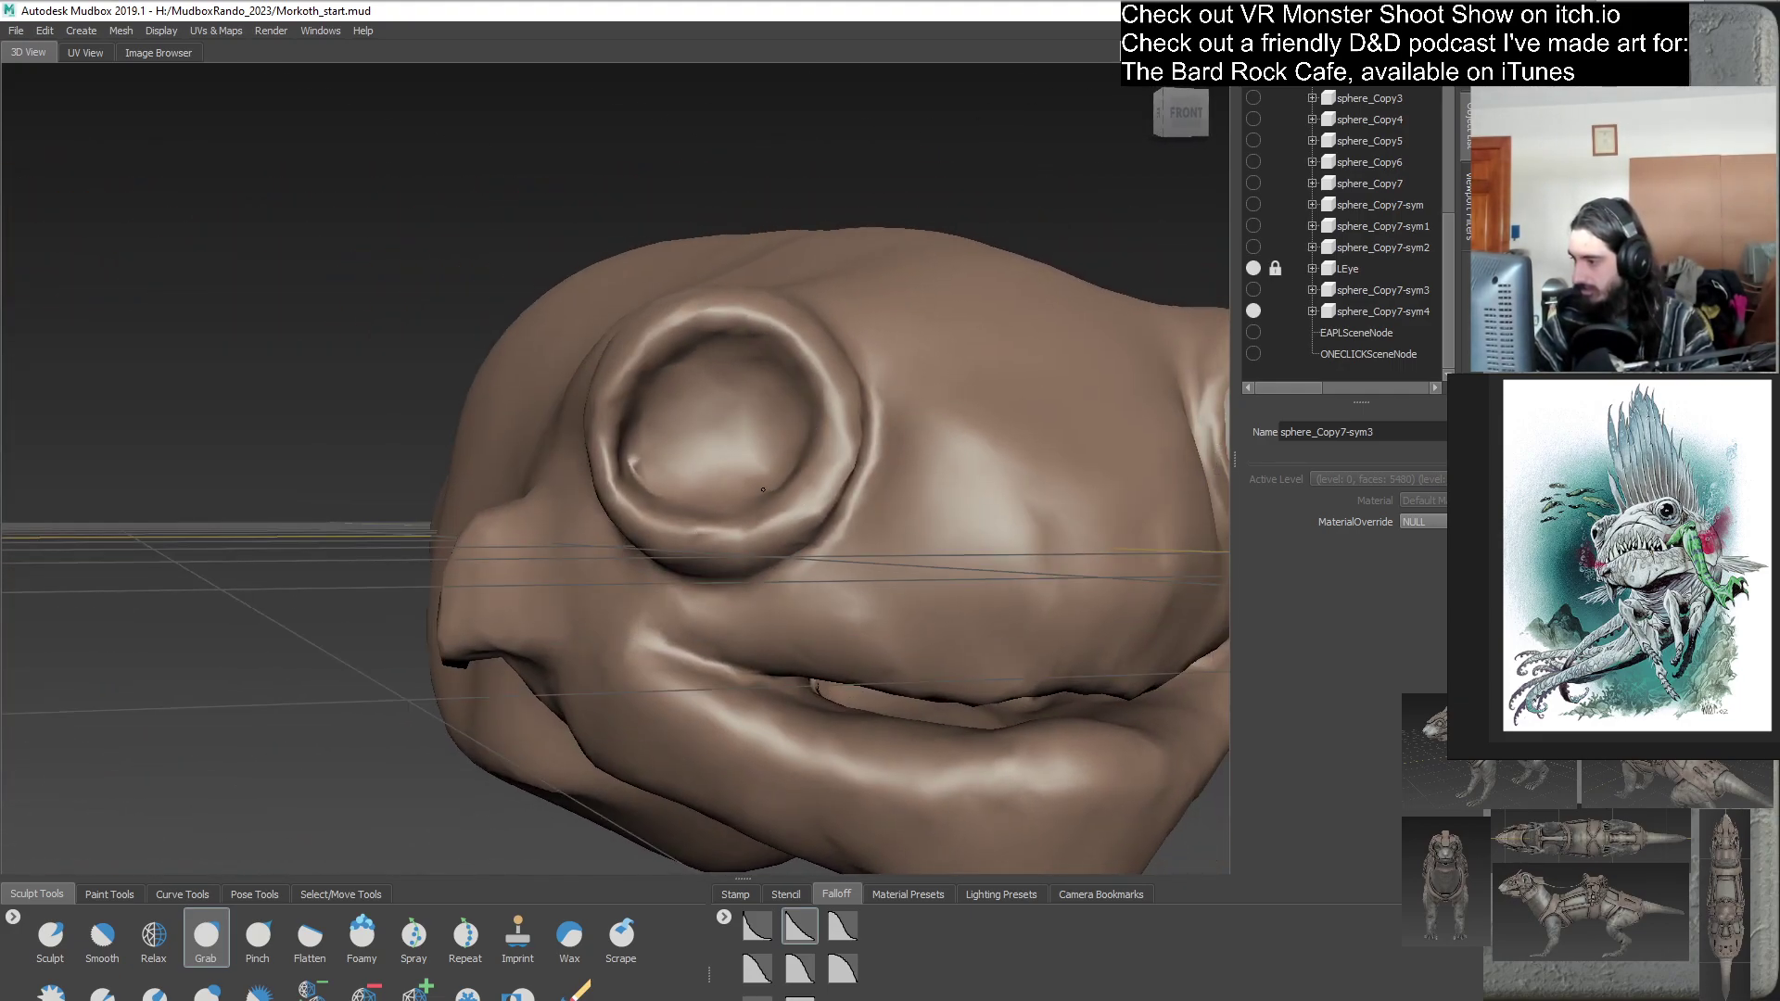
{"action": "left_click_drag", "start_coordinate": [649, 487], "coordinate": [715, 497], "text": "alt"}
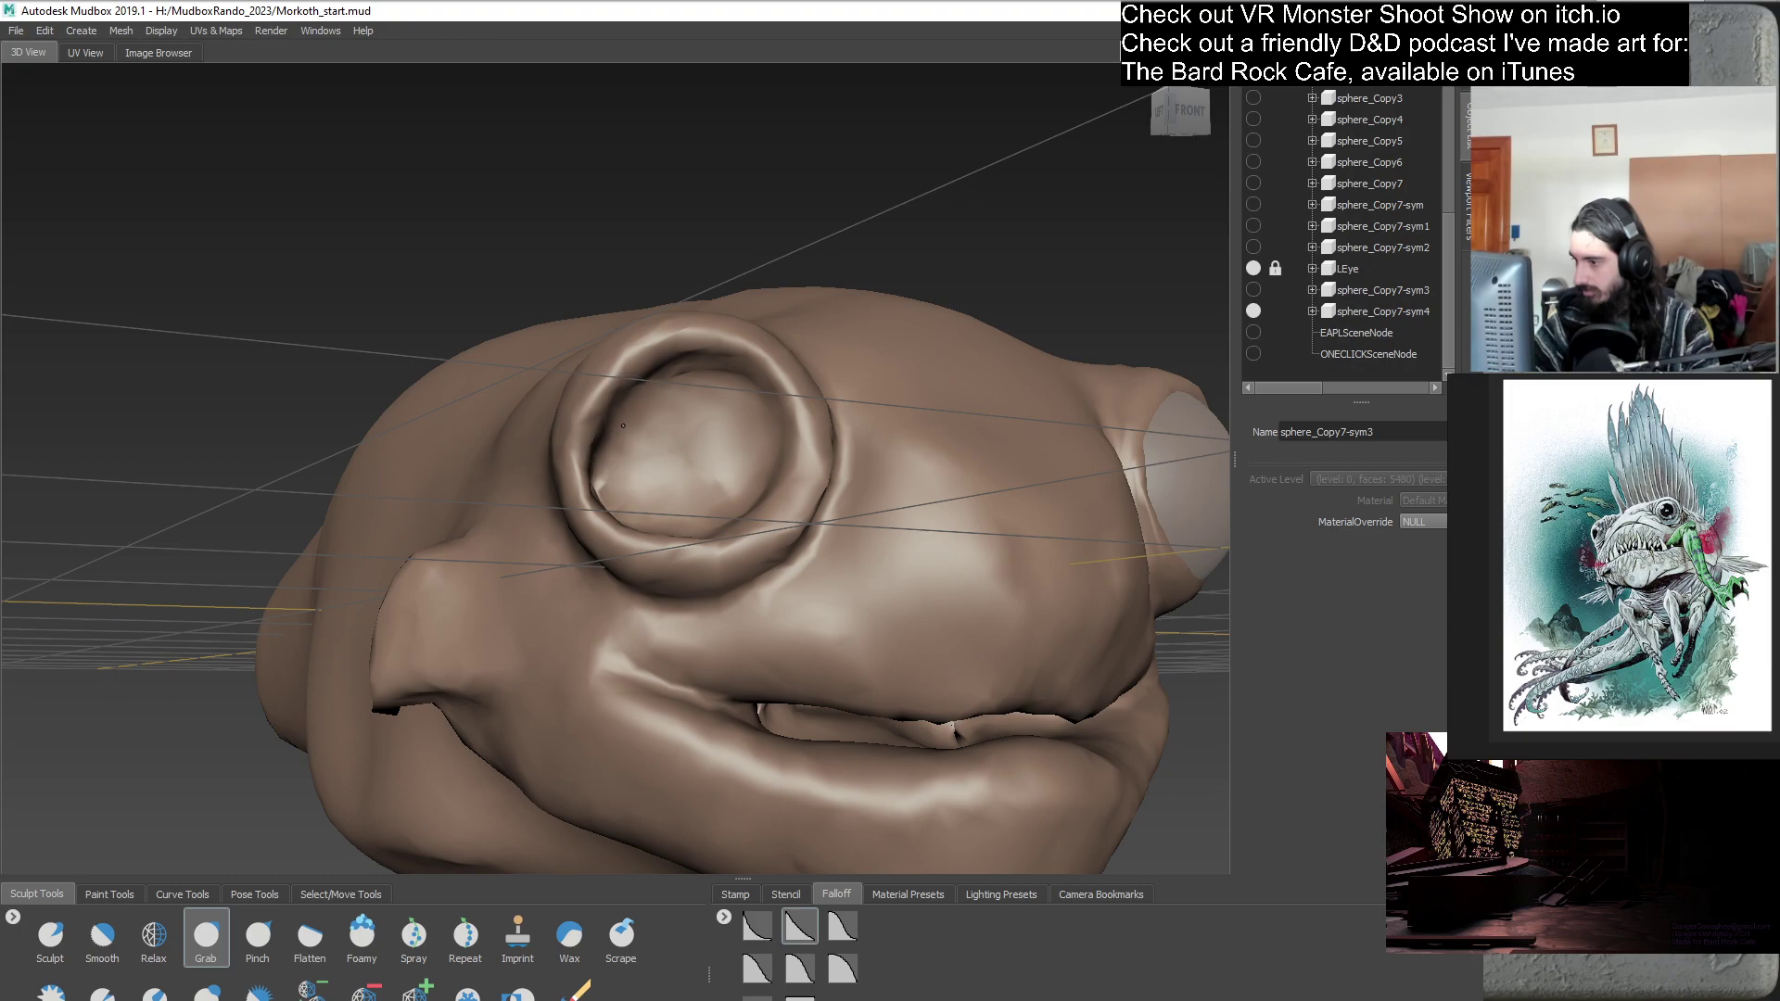
{"action": "left_click_drag", "start_coordinate": [645, 390], "coordinate": [708, 458], "text": "alt"}
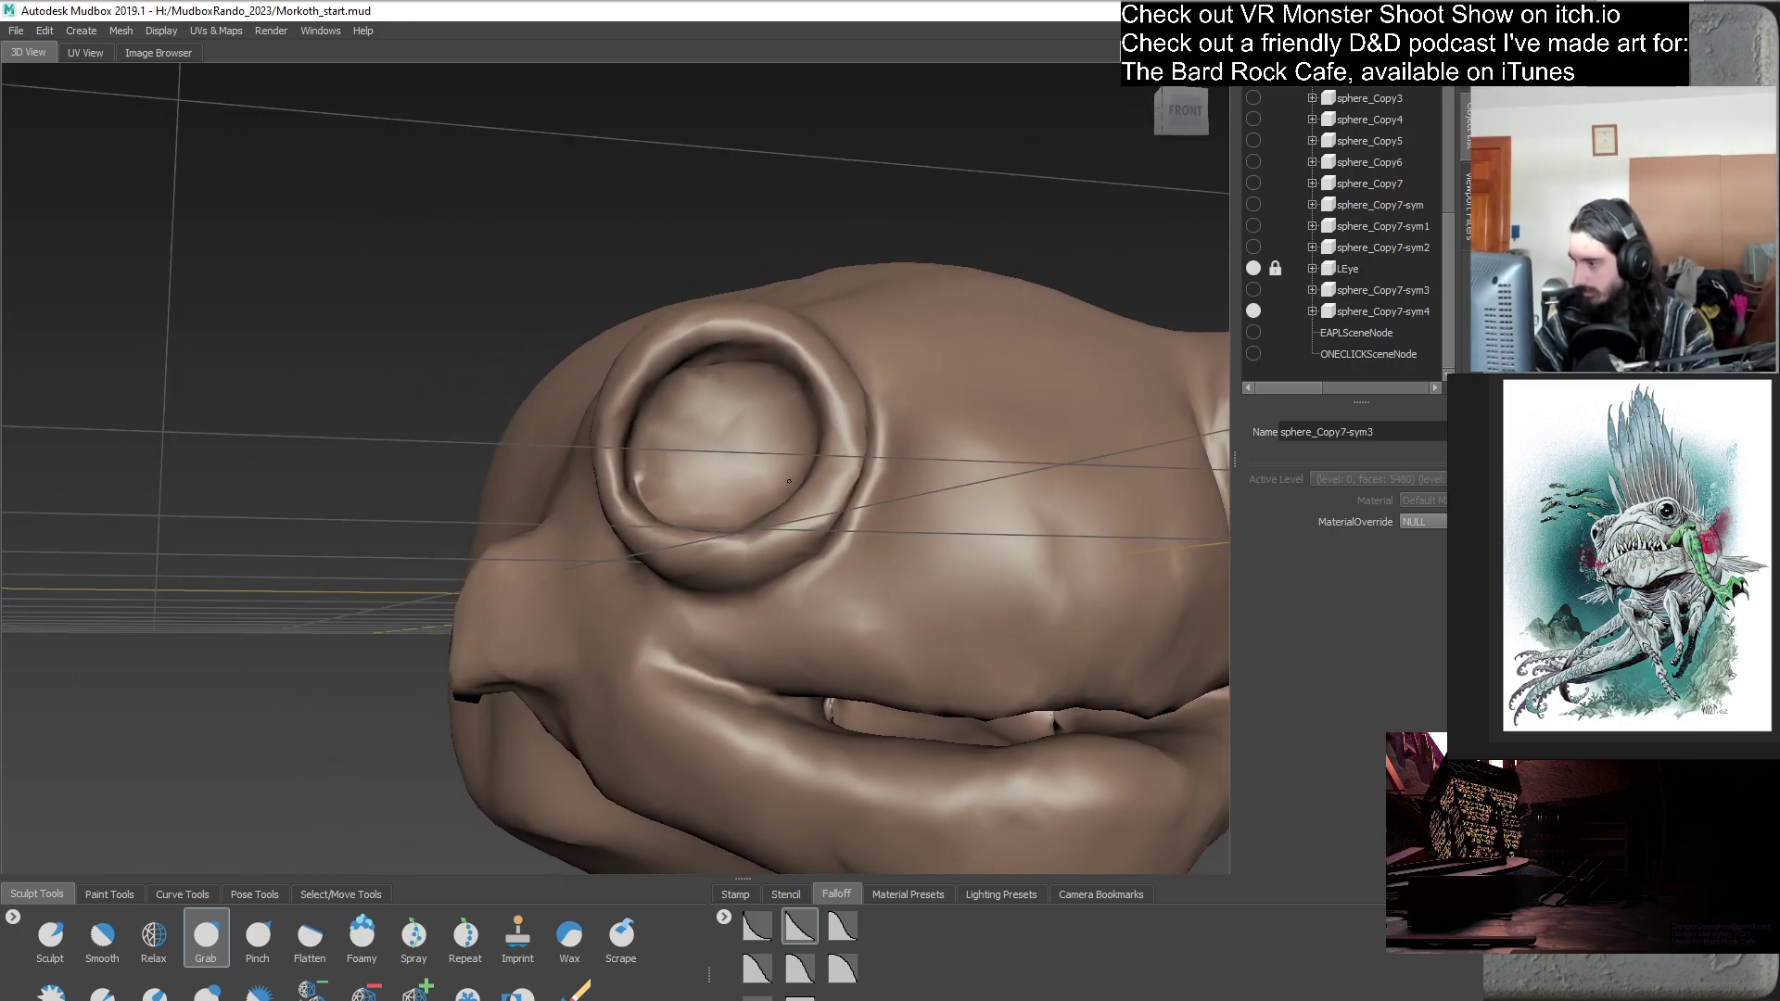
{"action": "left_click_drag", "start_coordinate": [699, 527], "coordinate": [823, 515], "text": "alt"}
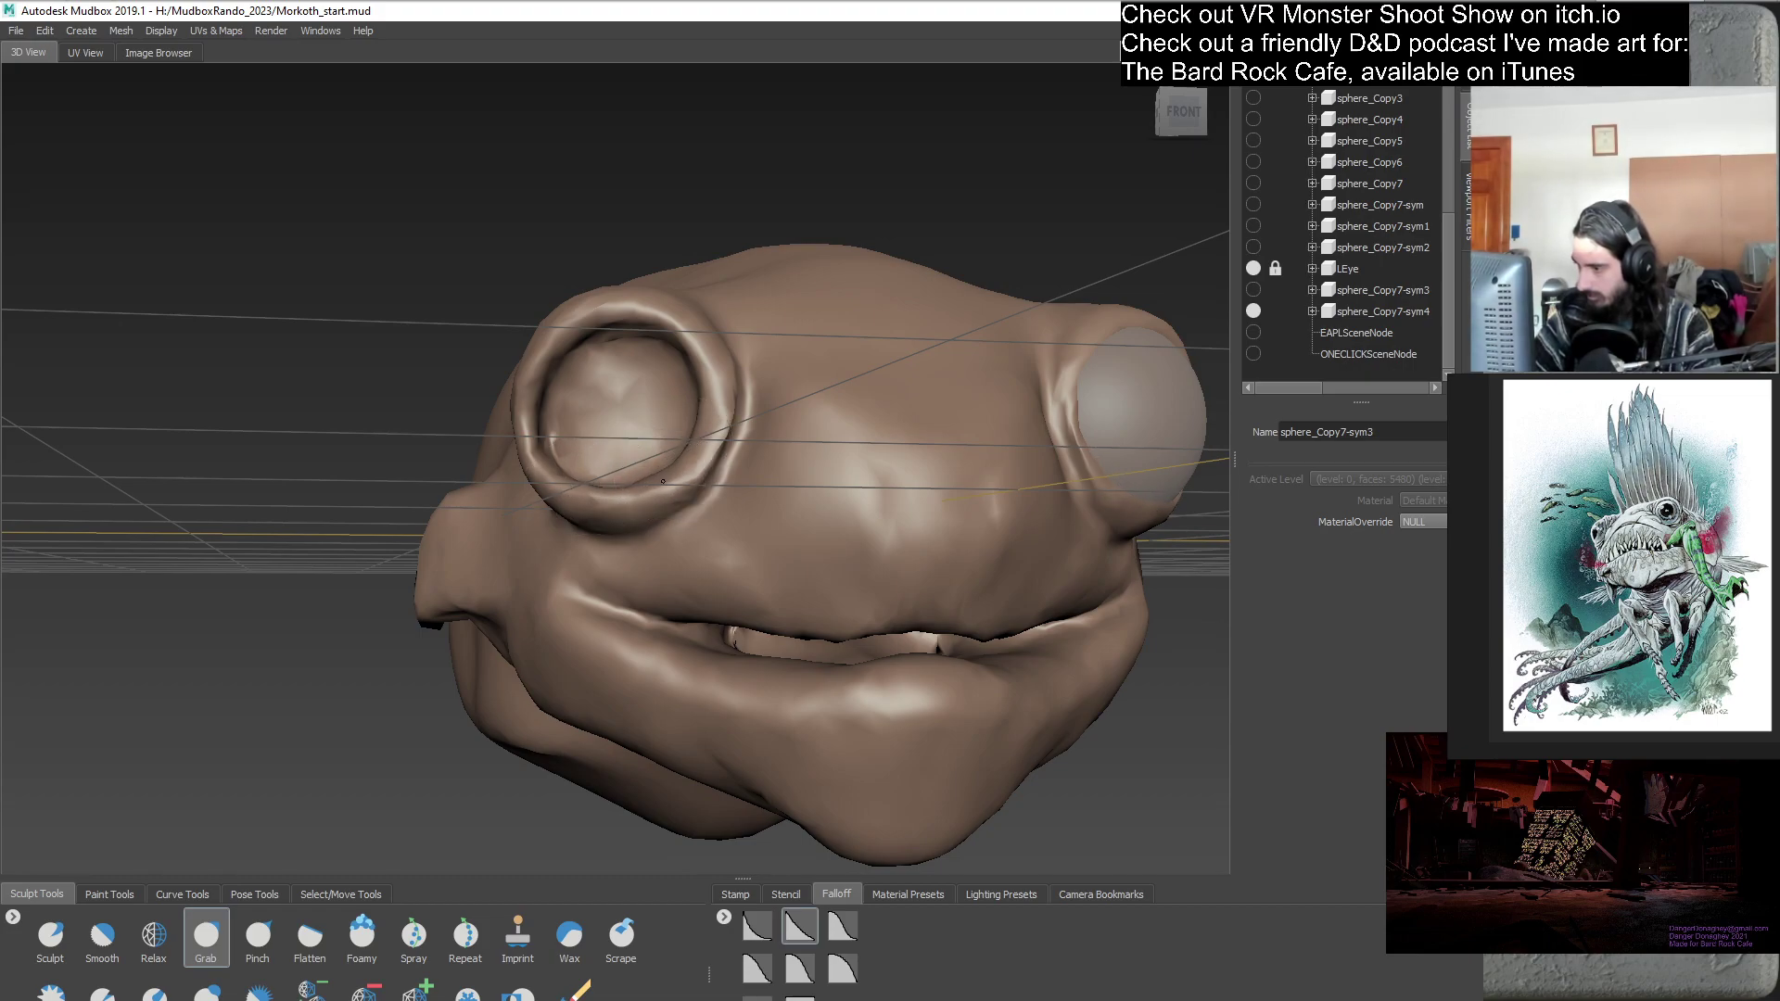
- Pull the lower and outer edges of the eye socket rim into a cleaner fit around the eyeball with mirrored Grab strokes
{"action": "left_click_drag", "start_coordinate": [875, 580], "coordinate": [842, 557], "text": "alt"}
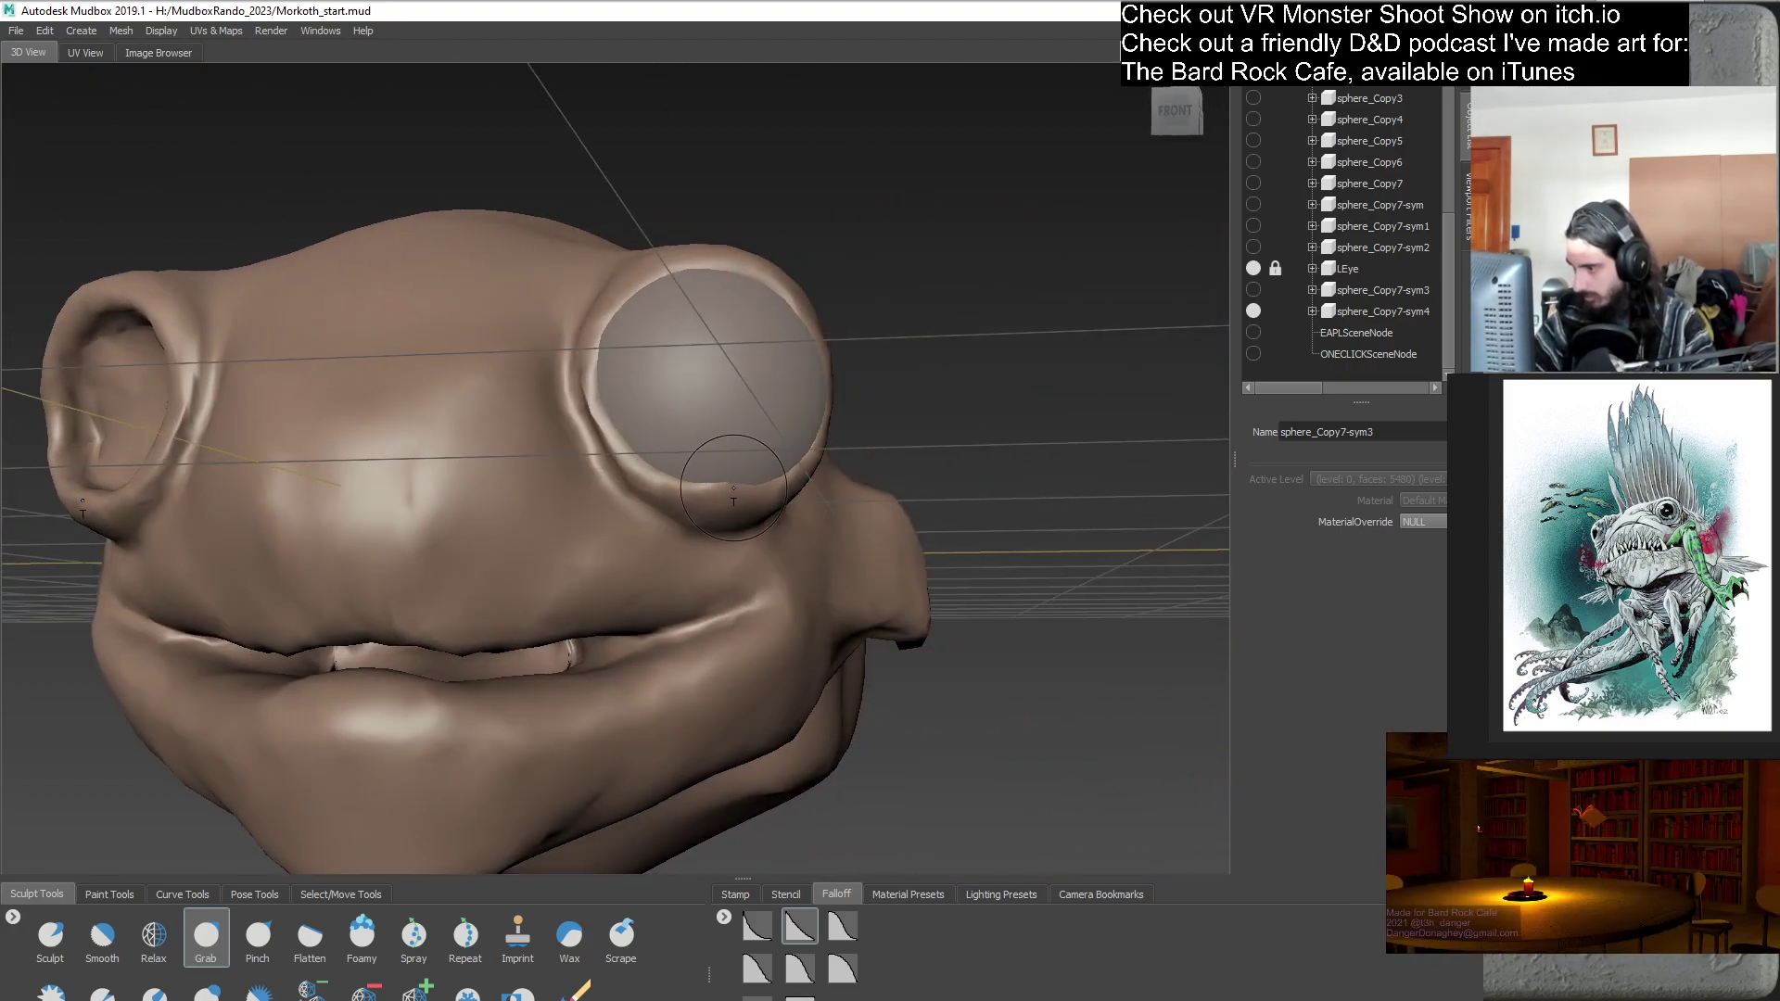
{"action": "mouse_move", "coordinate": [764, 490]}
{"action": "left_mouse_down", "text": "alt"}
{"action": "mouse_move", "coordinate": [834, 487]}
{"action": "mouse_move", "coordinate": [795, 496]}
{"action": "left_mouse_up", "text": "alt"}
{"action": "left_click_drag", "start_coordinate": [855, 549], "coordinate": [667, 504], "text": "alt"}
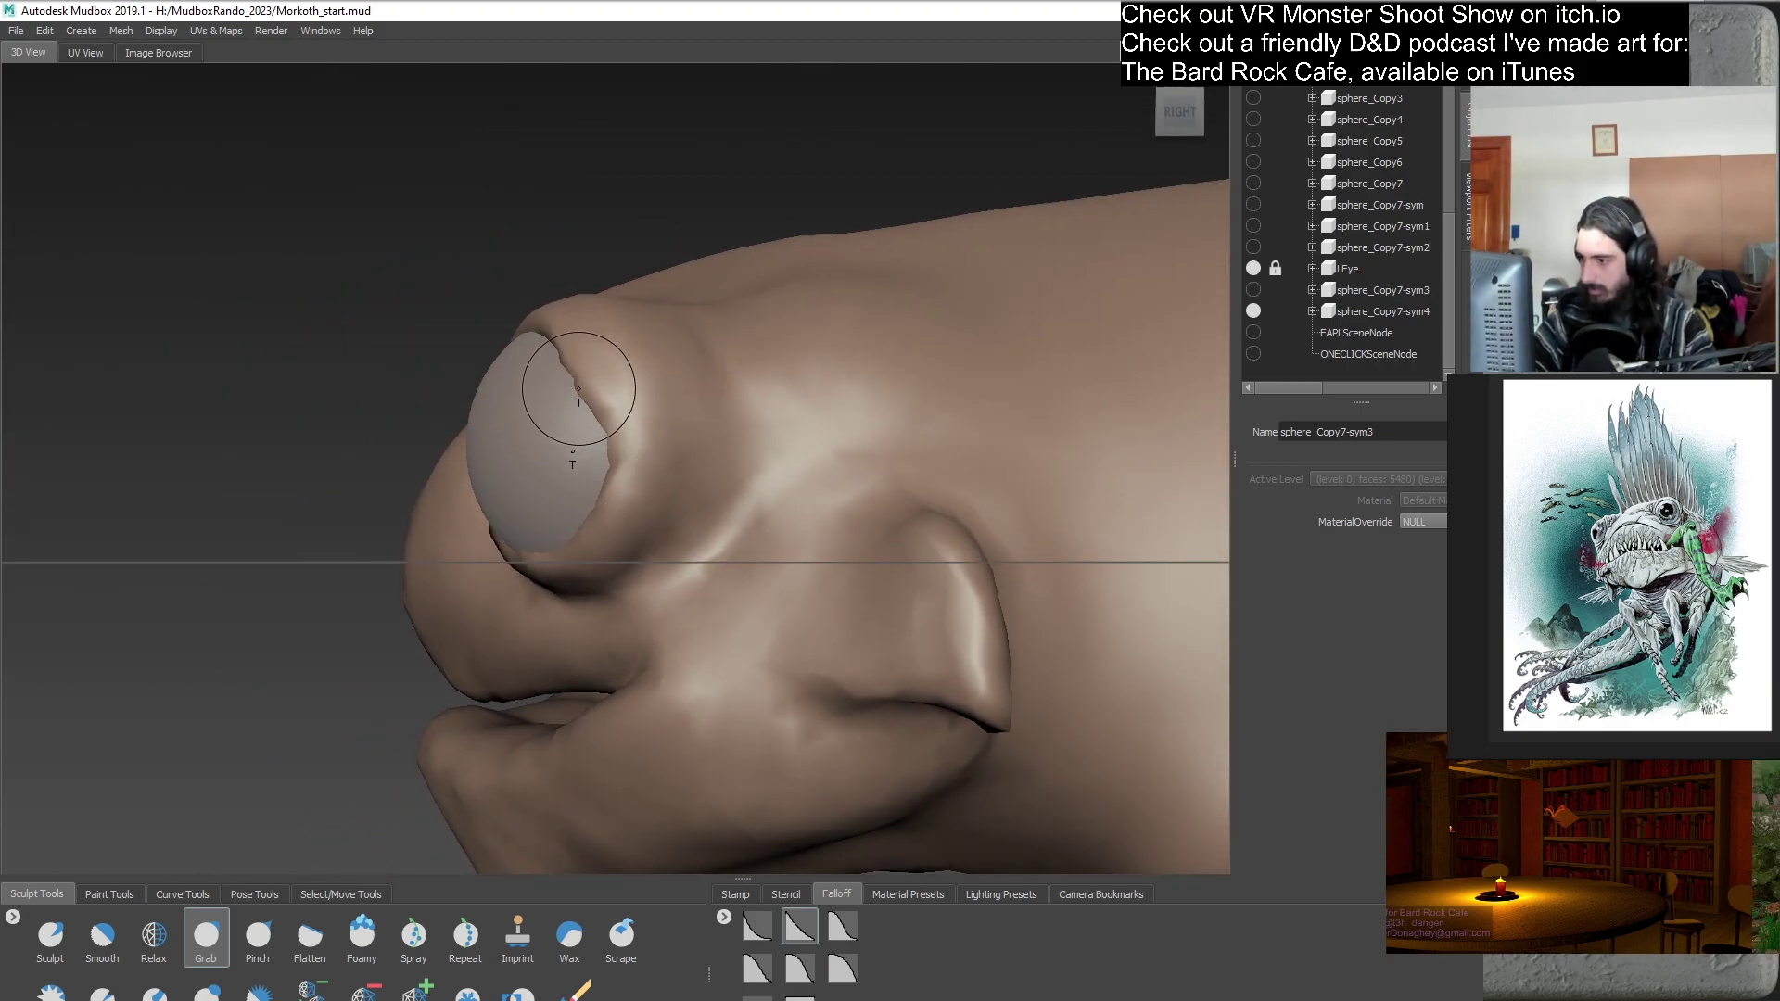
{"action": "left_click_drag", "start_coordinate": [579, 389], "coordinate": [575, 362]}
{"action": "left_click_drag", "start_coordinate": [622, 455], "coordinate": [623, 451]}
{"action": "left_click_drag", "start_coordinate": [639, 583], "coordinate": [830, 620], "text": "alt"}
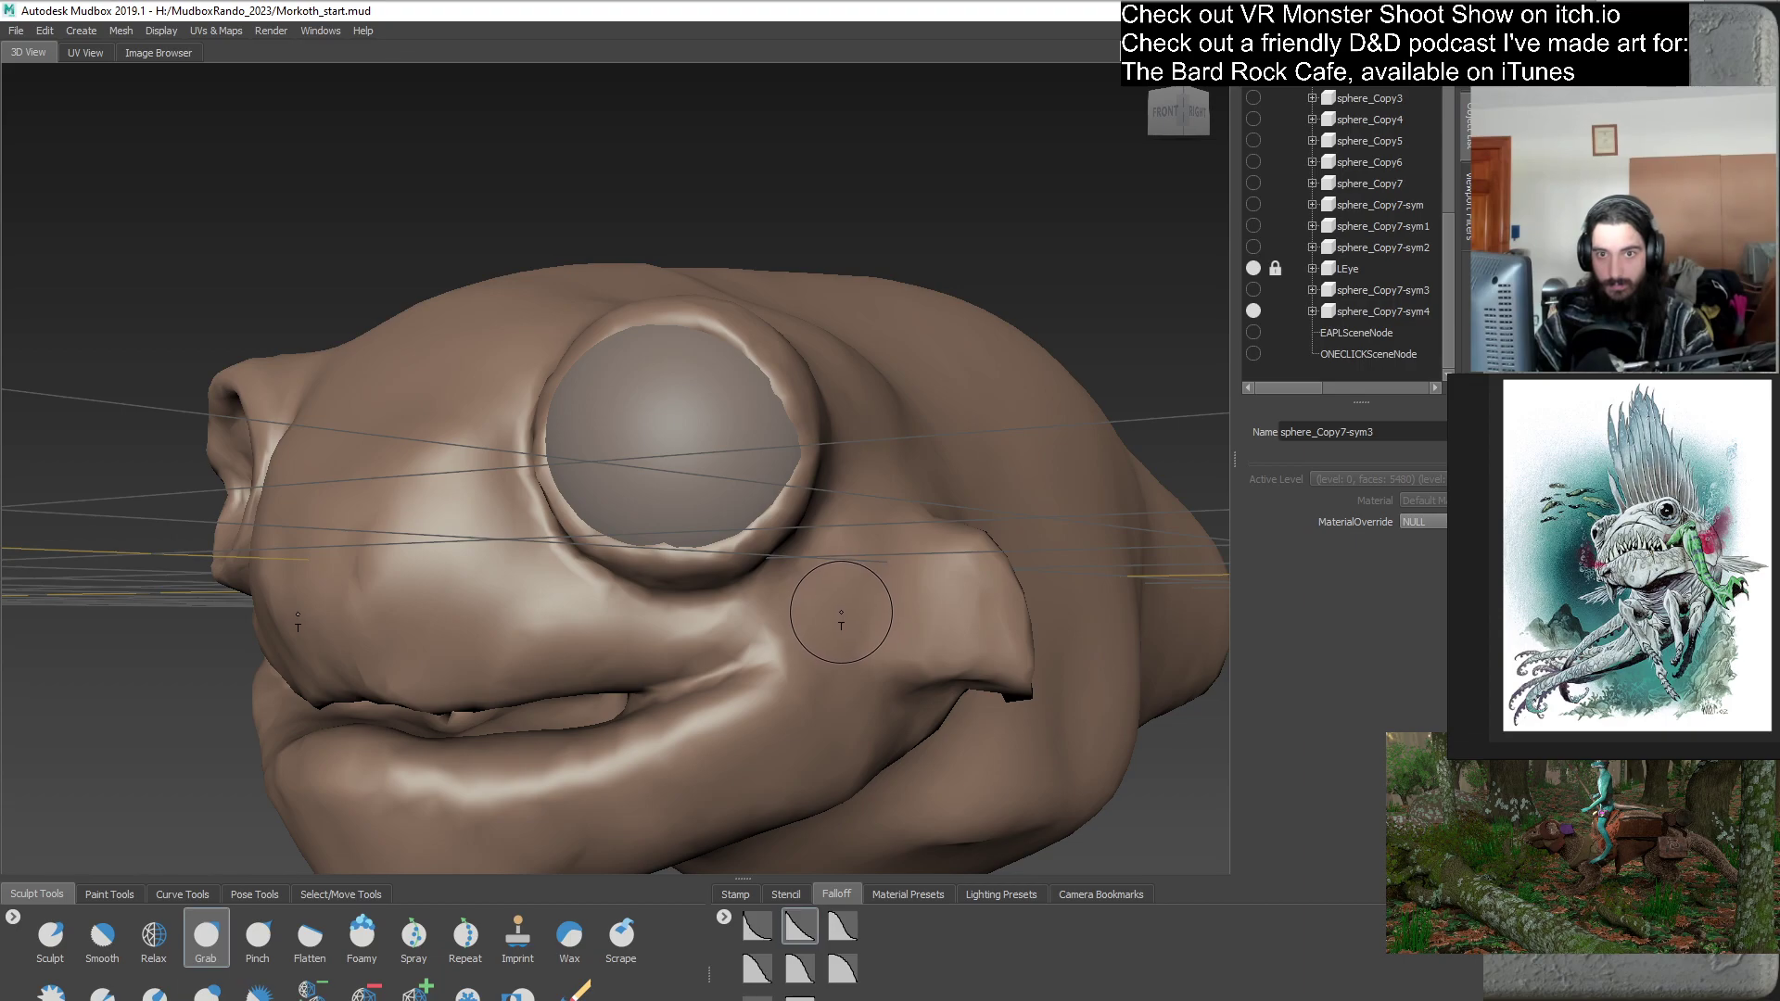
{"action": "left_click_drag", "start_coordinate": [840, 616], "coordinate": [773, 556], "text": "alt"}
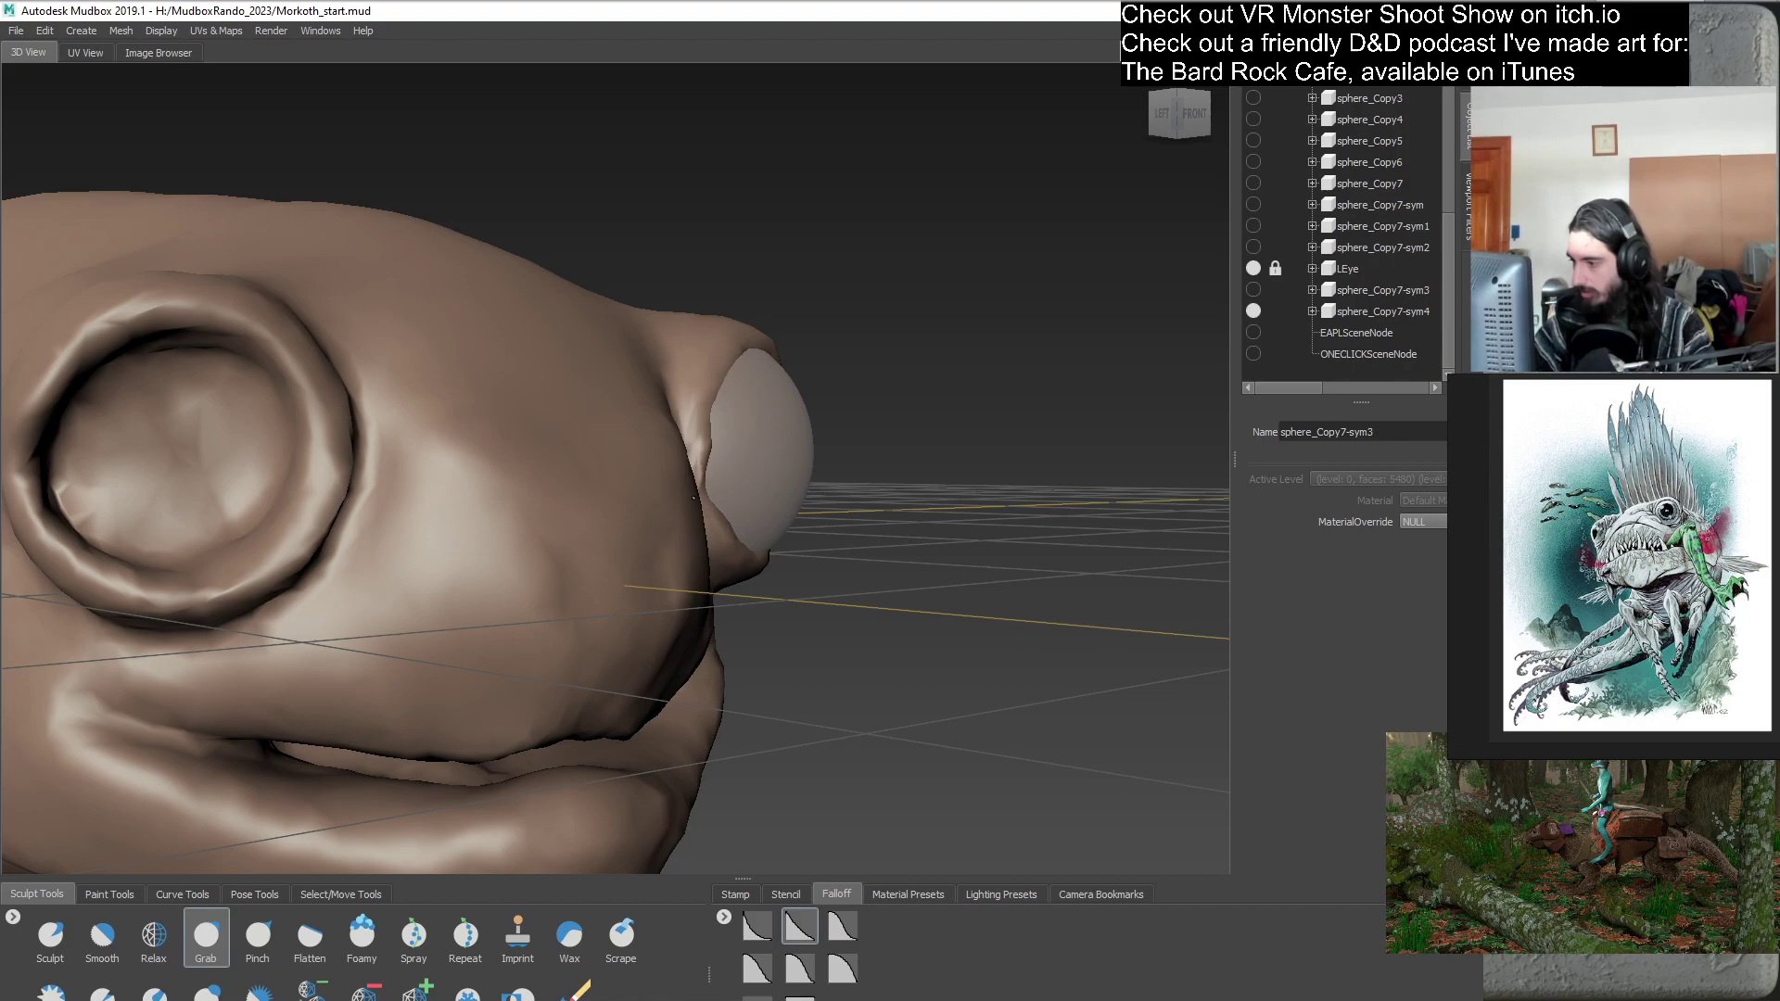
- Shape the snout-side edge and underside of the eye socket rim against the eyeball with mirrored Grab strokes
{"action": "mouse_move", "coordinate": [707, 446]}
{"action": "left_mouse_down"}
{"action": "mouse_move", "coordinate": [680, 610]}
{"action": "mouse_move", "coordinate": [735, 582]}
{"action": "mouse_move", "coordinate": [734, 479]}
{"action": "left_mouse_up"}
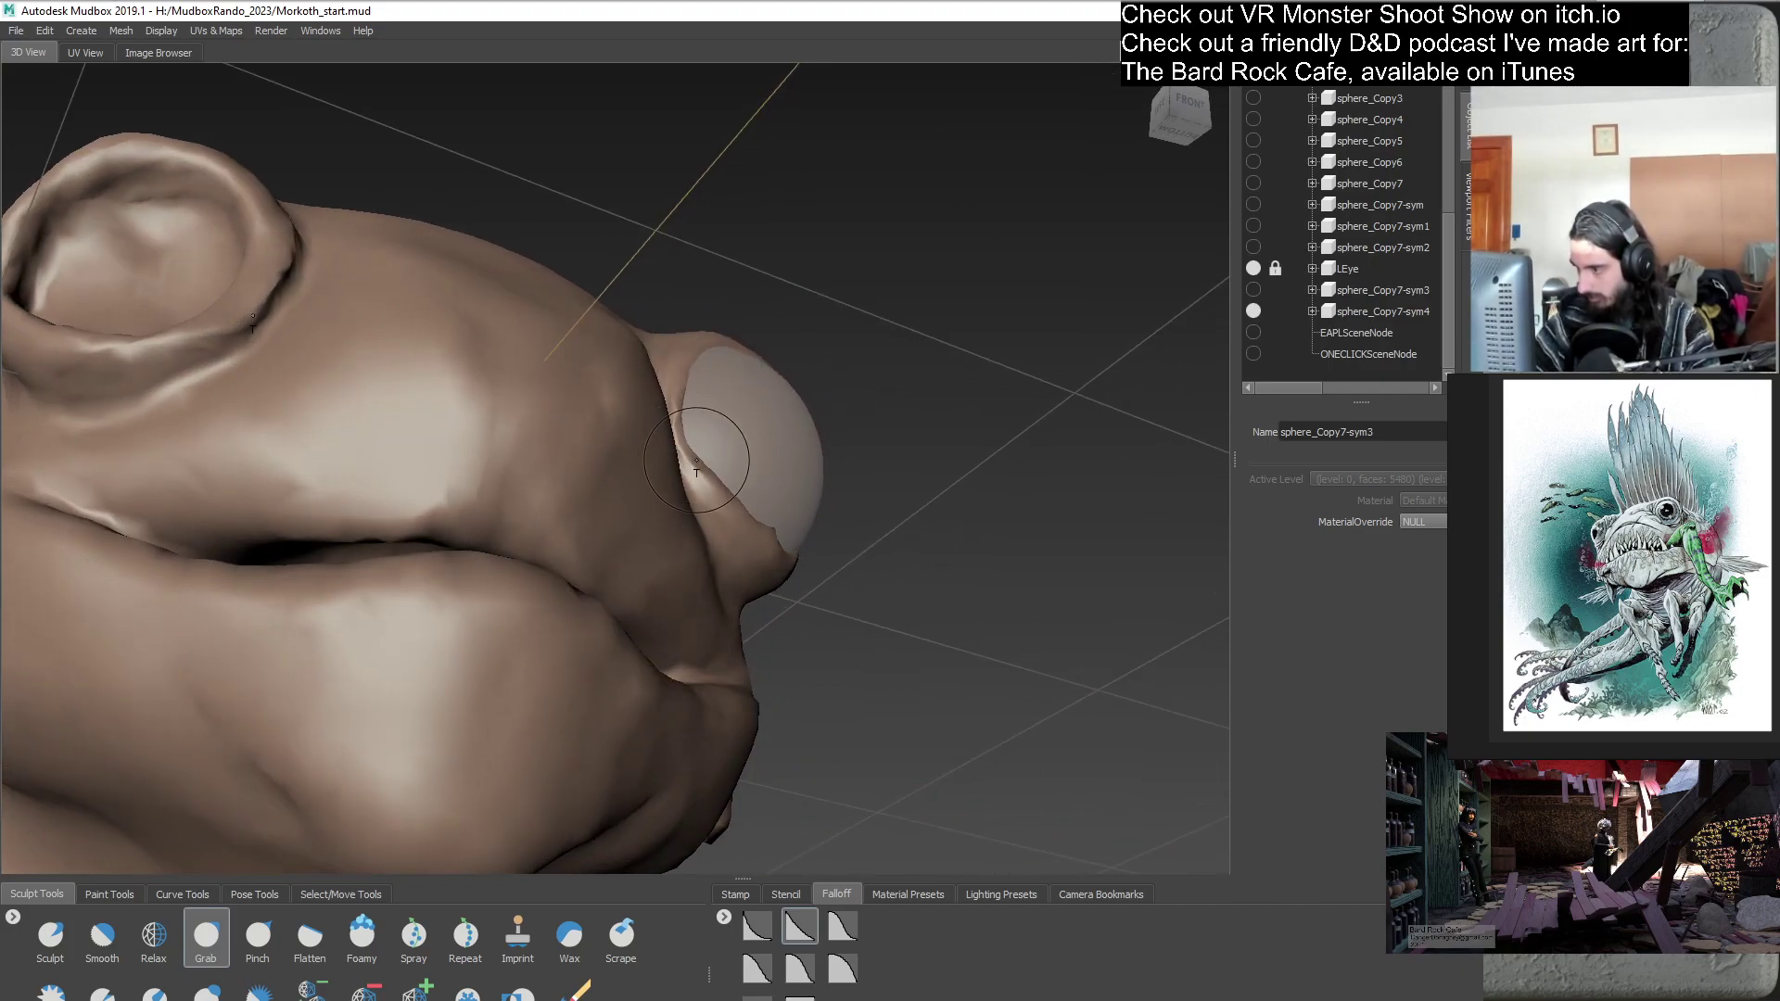
{"action": "left_click_drag", "start_coordinate": [731, 500], "coordinate": [702, 390], "text": "alt"}
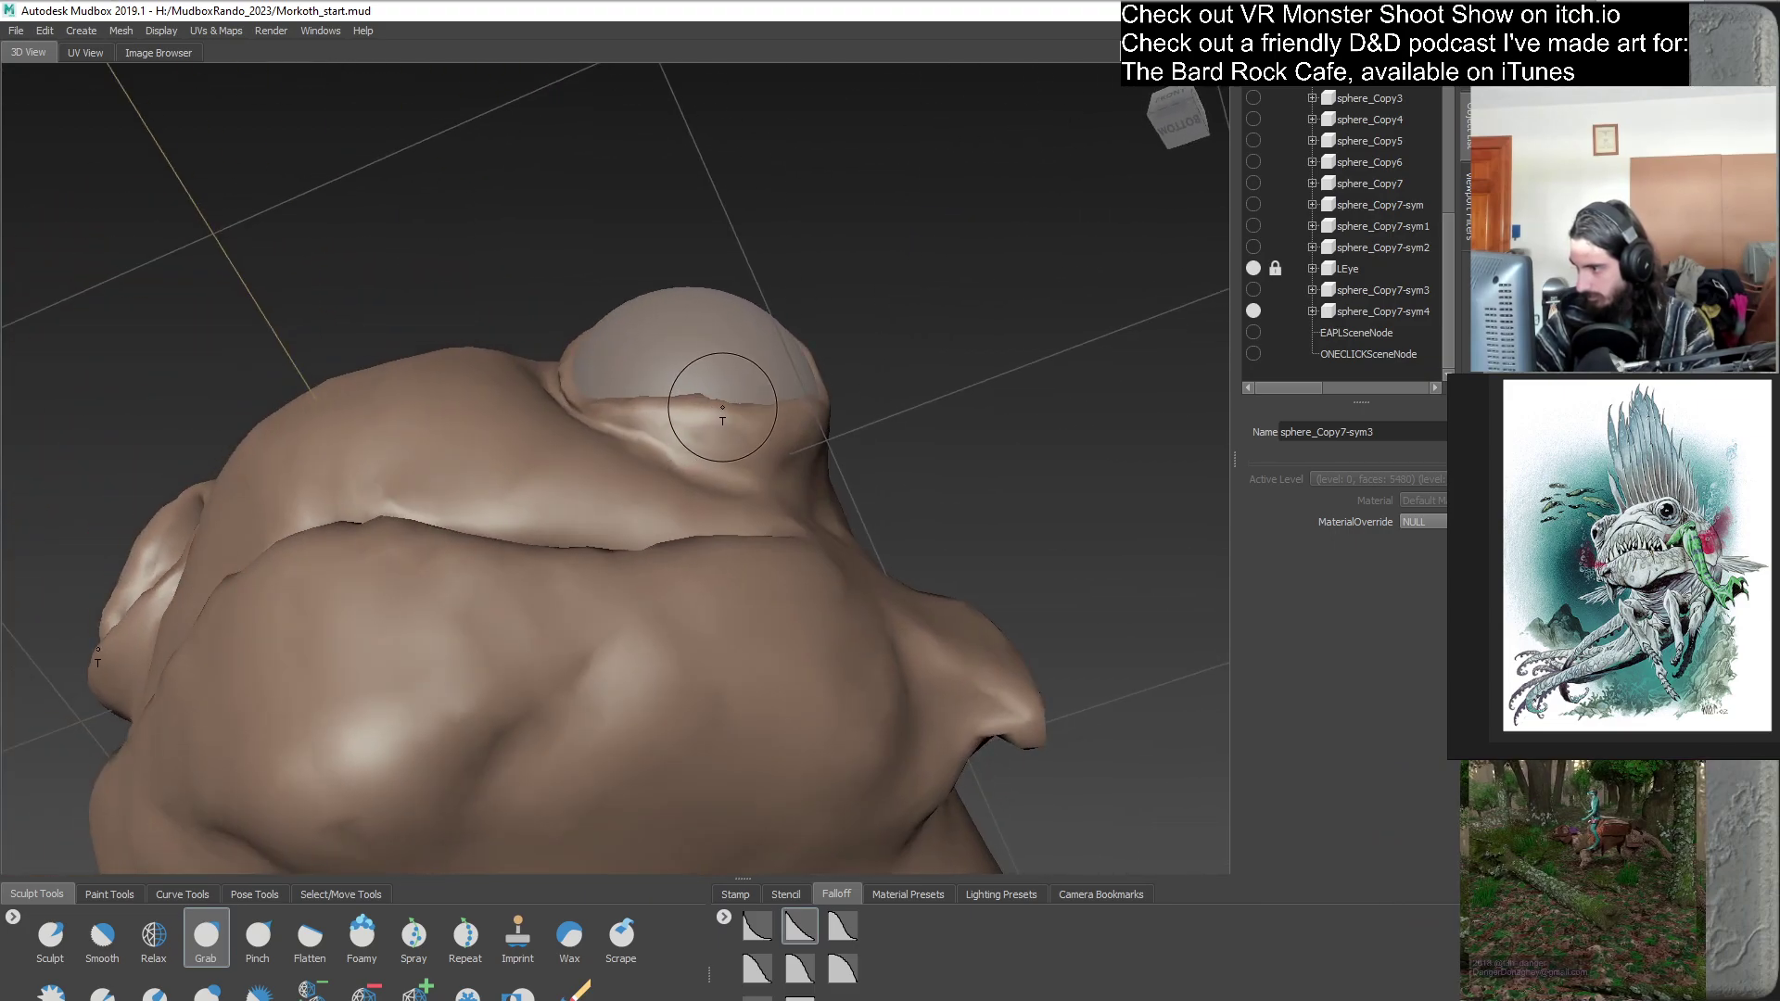
{"action": "mouse_move", "coordinate": [777, 409]}
{"action": "left_mouse_down", "text": "alt"}
{"action": "mouse_move", "coordinate": [633, 522]}
{"action": "mouse_move", "coordinate": [623, 510]}
{"action": "left_mouse_up", "text": "alt"}
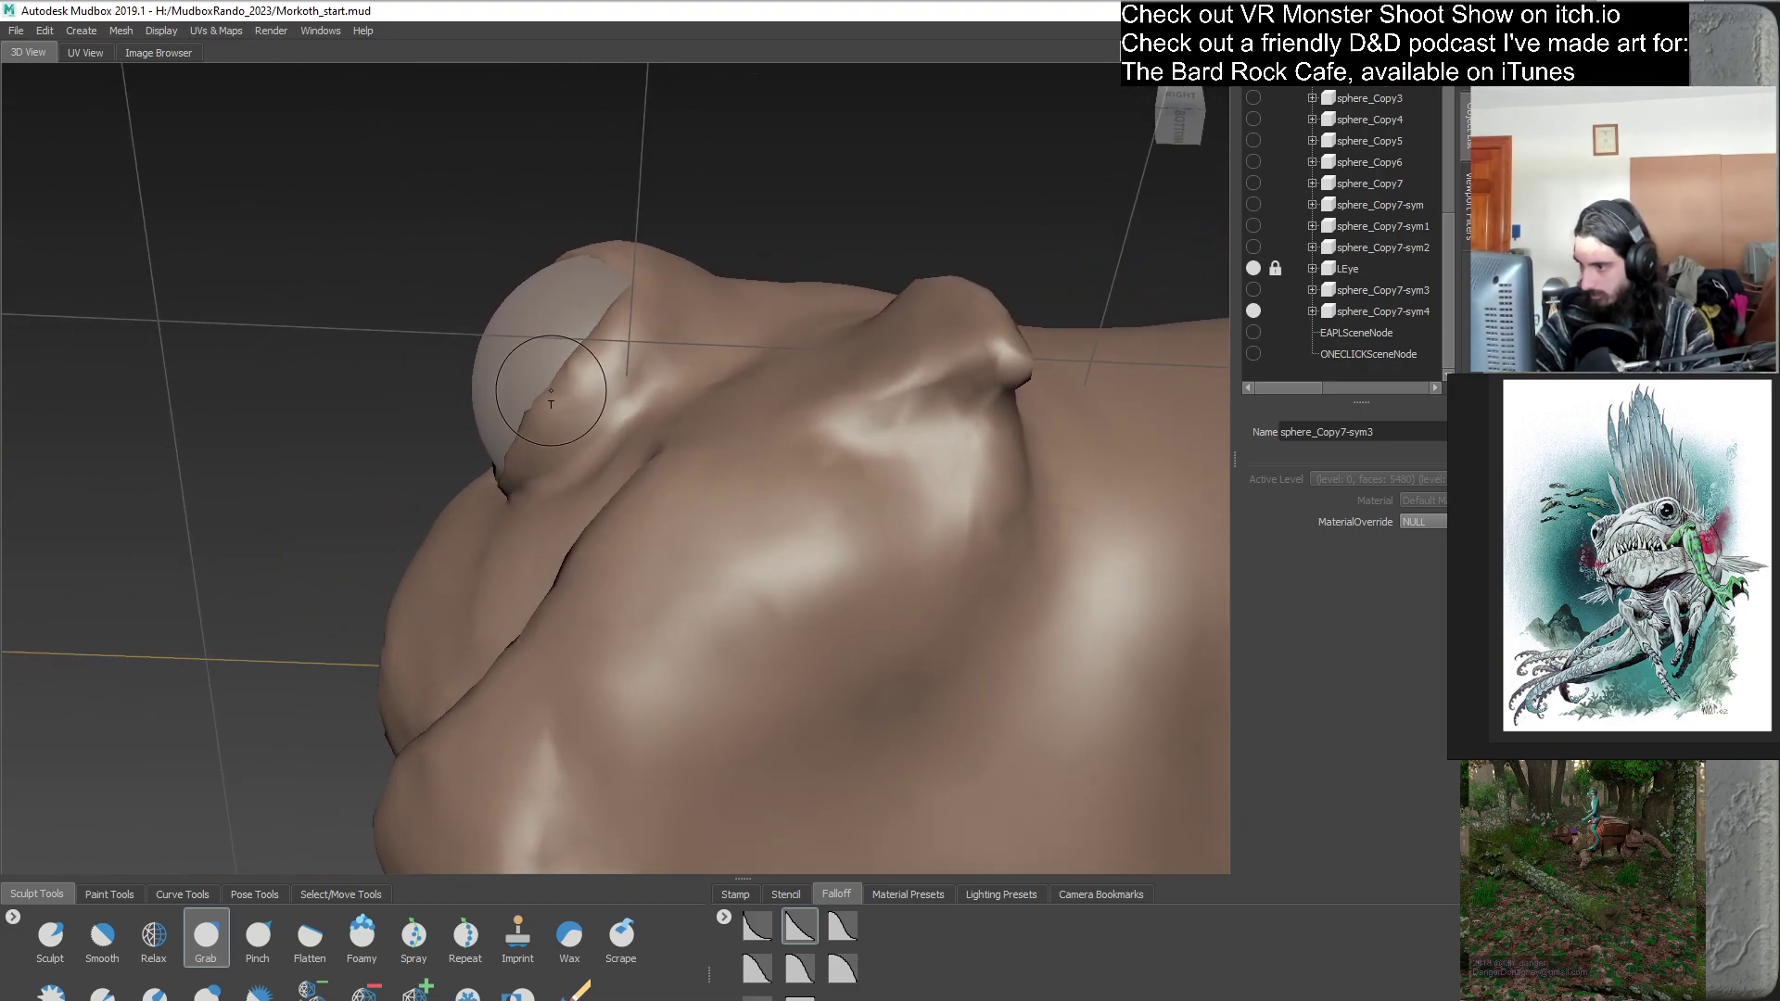
{"action": "mouse_move", "coordinate": [547, 389]}
{"action": "left_mouse_down", "text": "alt"}
{"action": "mouse_move", "coordinate": [559, 579]}
{"action": "mouse_move", "coordinate": [619, 600]}
{"action": "mouse_move", "coordinate": [675, 509]}
{"action": "mouse_move", "coordinate": [635, 590]}
{"action": "left_mouse_up", "text": "alt"}
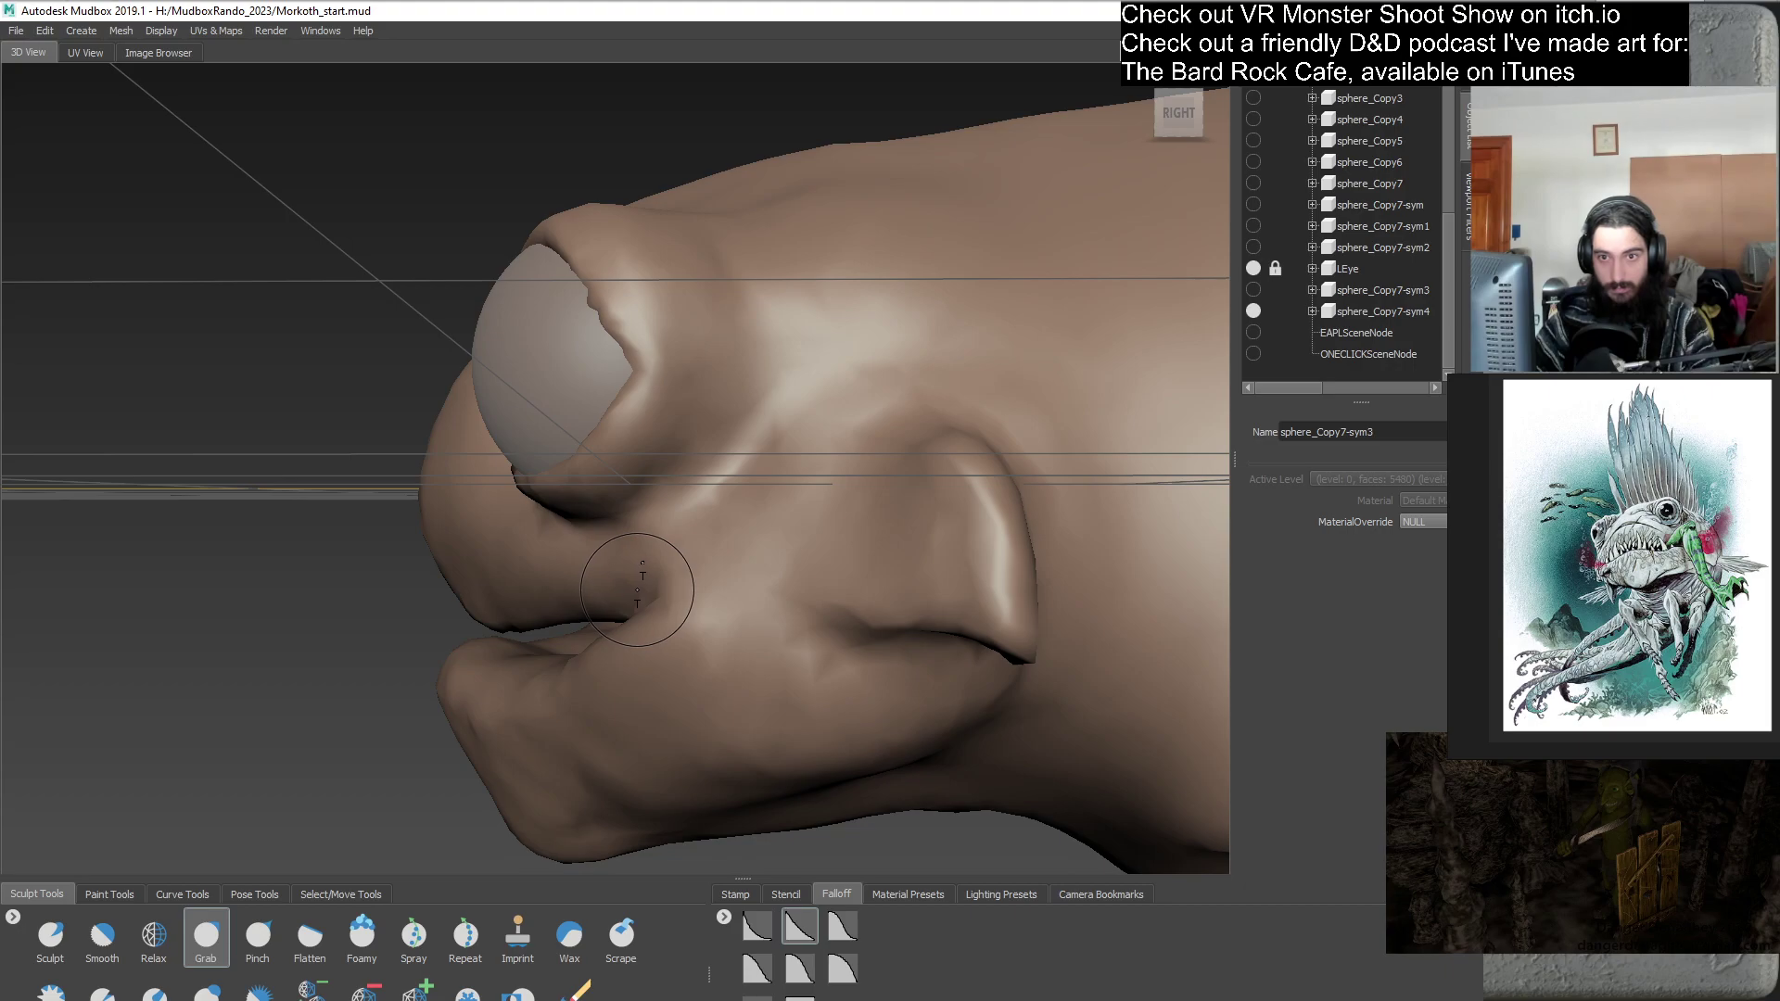
{"action": "mouse_move", "coordinate": [668, 524]}
{"action": "left_mouse_down", "text": "alt"}
{"action": "mouse_move", "coordinate": [641, 528]}
{"action": "mouse_move", "coordinate": [758, 499]}
{"action": "mouse_move", "coordinate": [821, 506]}
{"action": "mouse_move", "coordinate": [686, 515]}
{"action": "mouse_move", "coordinate": [504, 602]}
{"action": "mouse_move", "coordinate": [533, 579]}
{"action": "left_mouse_up", "text": "alt"}
{"action": "left_click_drag", "start_coordinate": [638, 504], "coordinate": [803, 573], "text": "alt"}
- Refine the upper and snout-side eyelid rim where it meets the eyeball, using a small mirrored Grab brush
{"action": "left_click_drag", "start_coordinate": [789, 509], "coordinate": [695, 524], "text": "alt"}
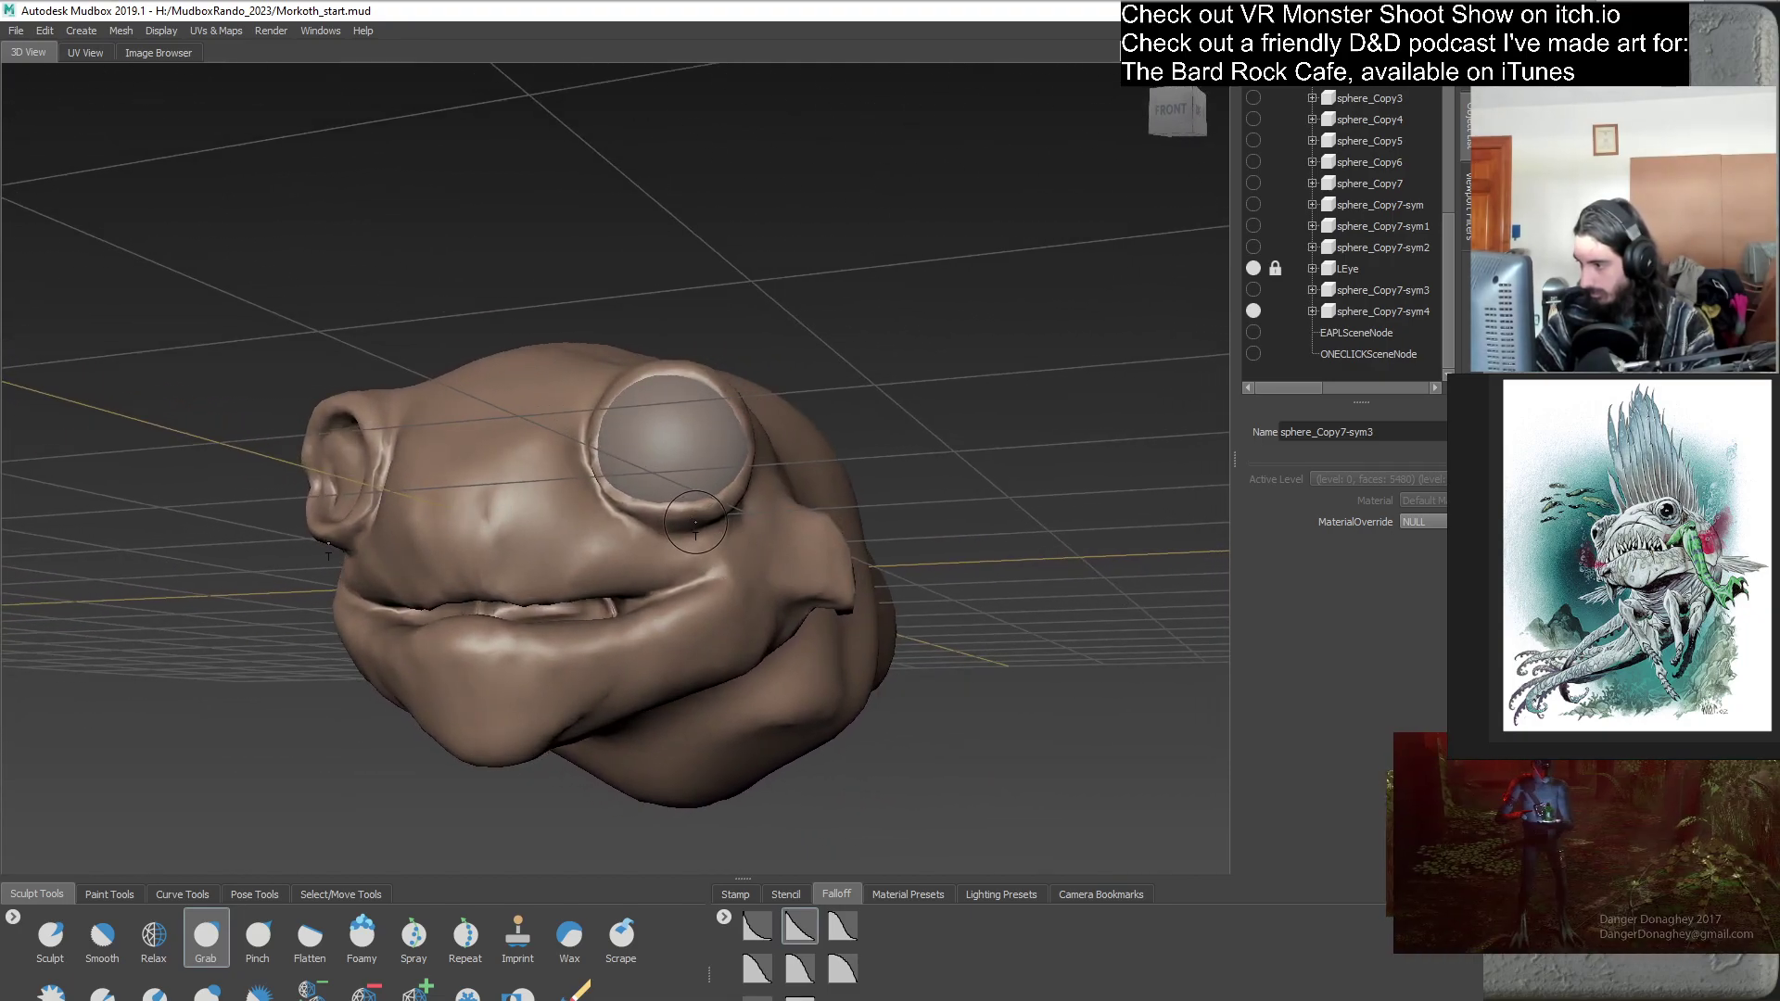
{"action": "left_click_drag", "start_coordinate": [756, 603], "coordinate": [672, 556], "text": "alt"}
{"action": "left_click_drag", "start_coordinate": [766, 515], "coordinate": [869, 522], "text": "alt"}
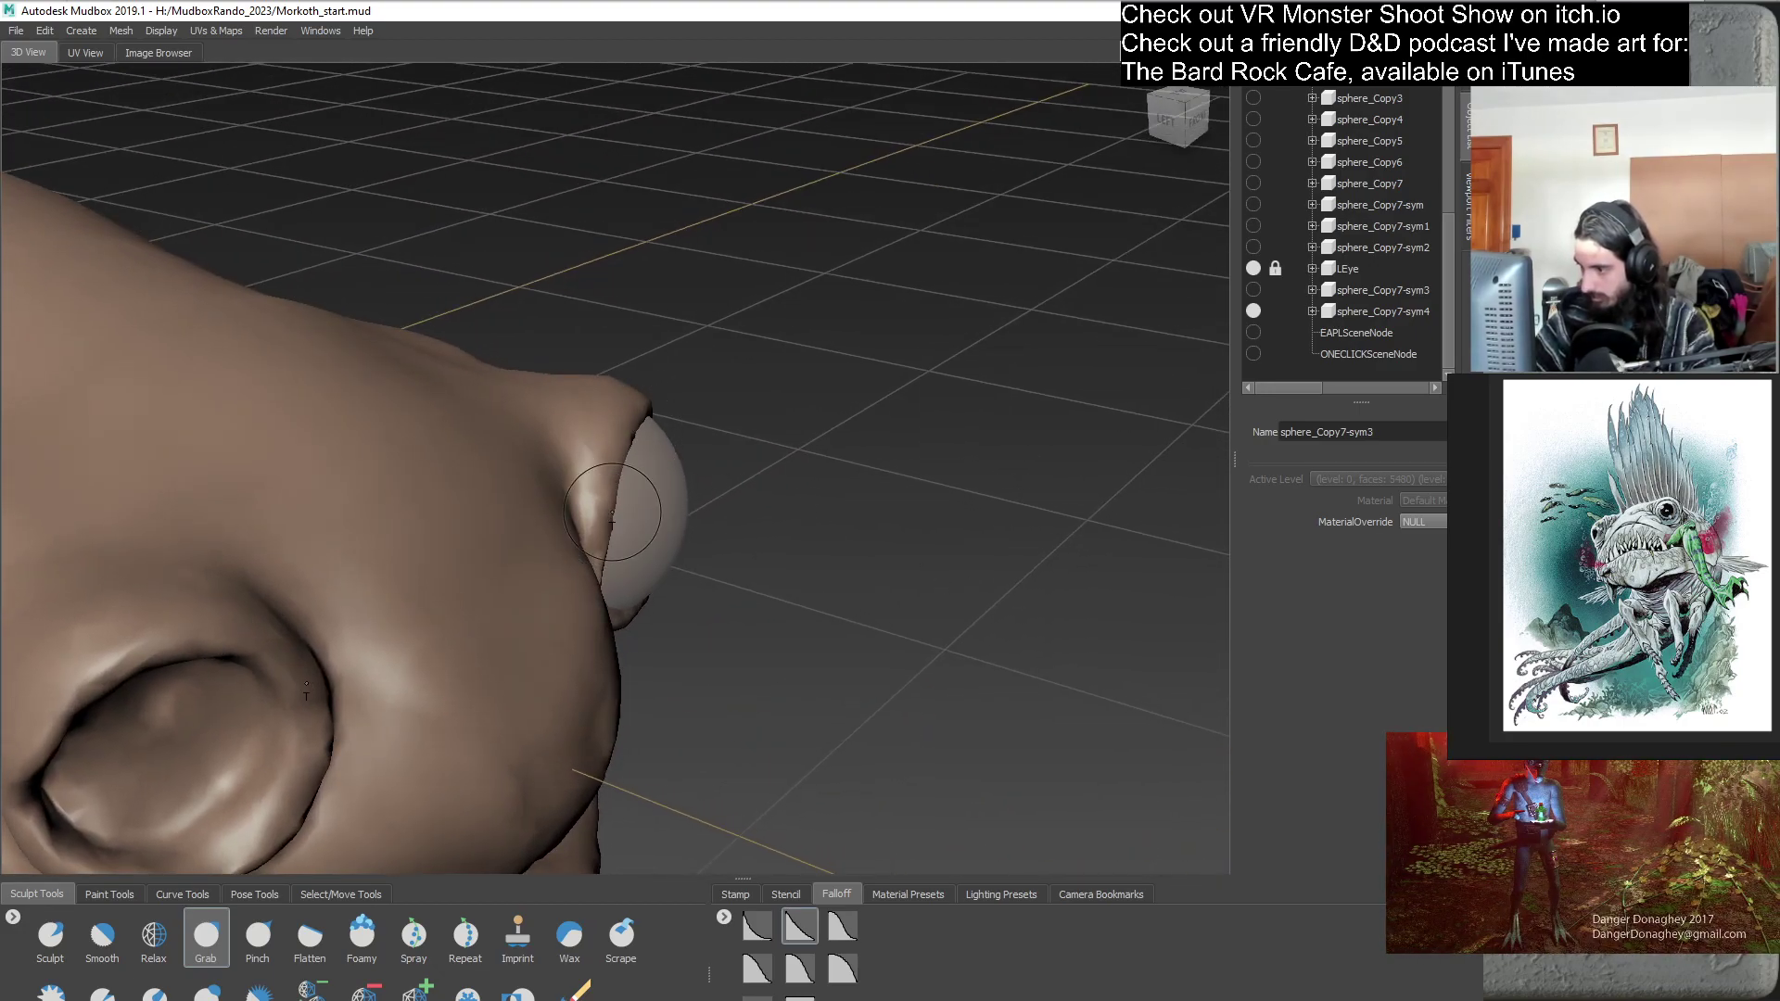
{"action": "mouse_move", "coordinate": [610, 545]}
{"action": "left_mouse_down", "text": "alt"}
{"action": "mouse_move", "coordinate": [623, 655]}
{"action": "mouse_move", "coordinate": [653, 587]}
{"action": "mouse_move", "coordinate": [618, 543]}
{"action": "left_mouse_up", "text": "alt"}
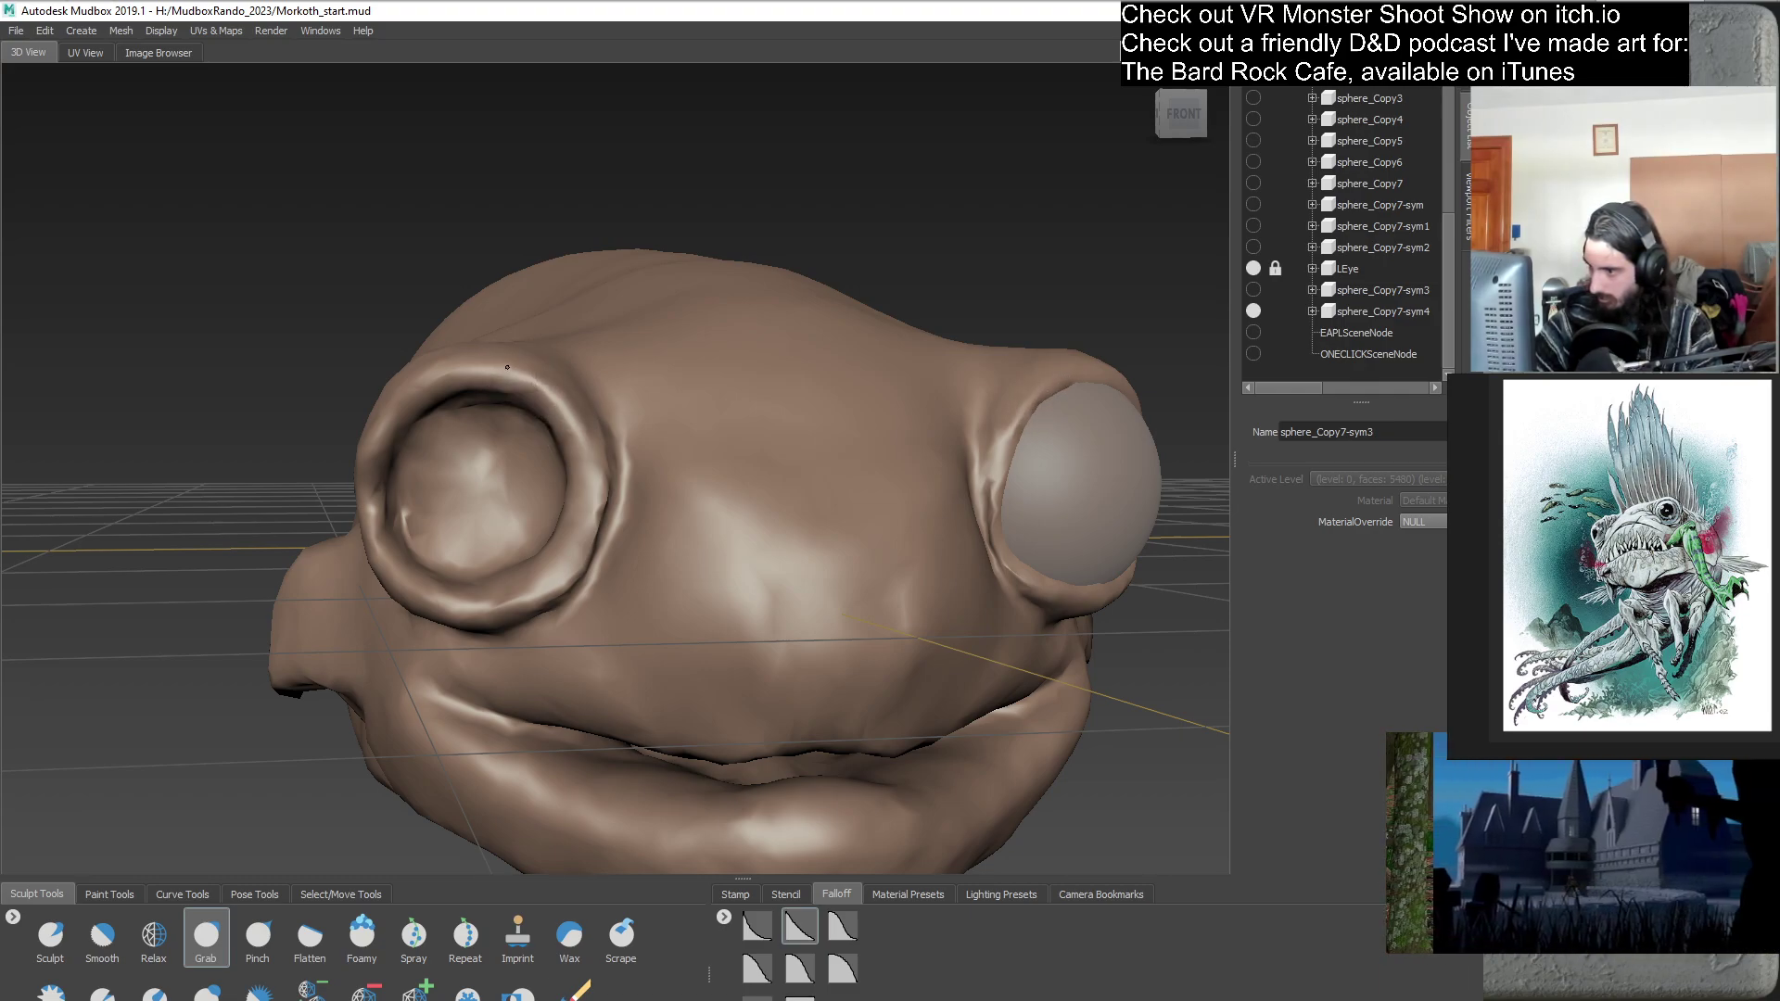
{"action": "mouse_move", "coordinate": [472, 394]}
{"action": "left_mouse_down", "text": "alt"}
{"action": "mouse_move", "coordinate": [695, 603]}
{"action": "mouse_move", "coordinate": [715, 613]}
{"action": "mouse_move", "coordinate": [649, 547]}
{"action": "mouse_move", "coordinate": [616, 476]}
{"action": "mouse_move", "coordinate": [890, 630]}
{"action": "mouse_move", "coordinate": [767, 559]}
{"action": "mouse_move", "coordinate": [800, 492]}
{"action": "left_mouse_up", "text": "alt"}
{"action": "scroll", "coordinate": [800, 492], "scroll_direction": "up", "scroll_amount": 5}
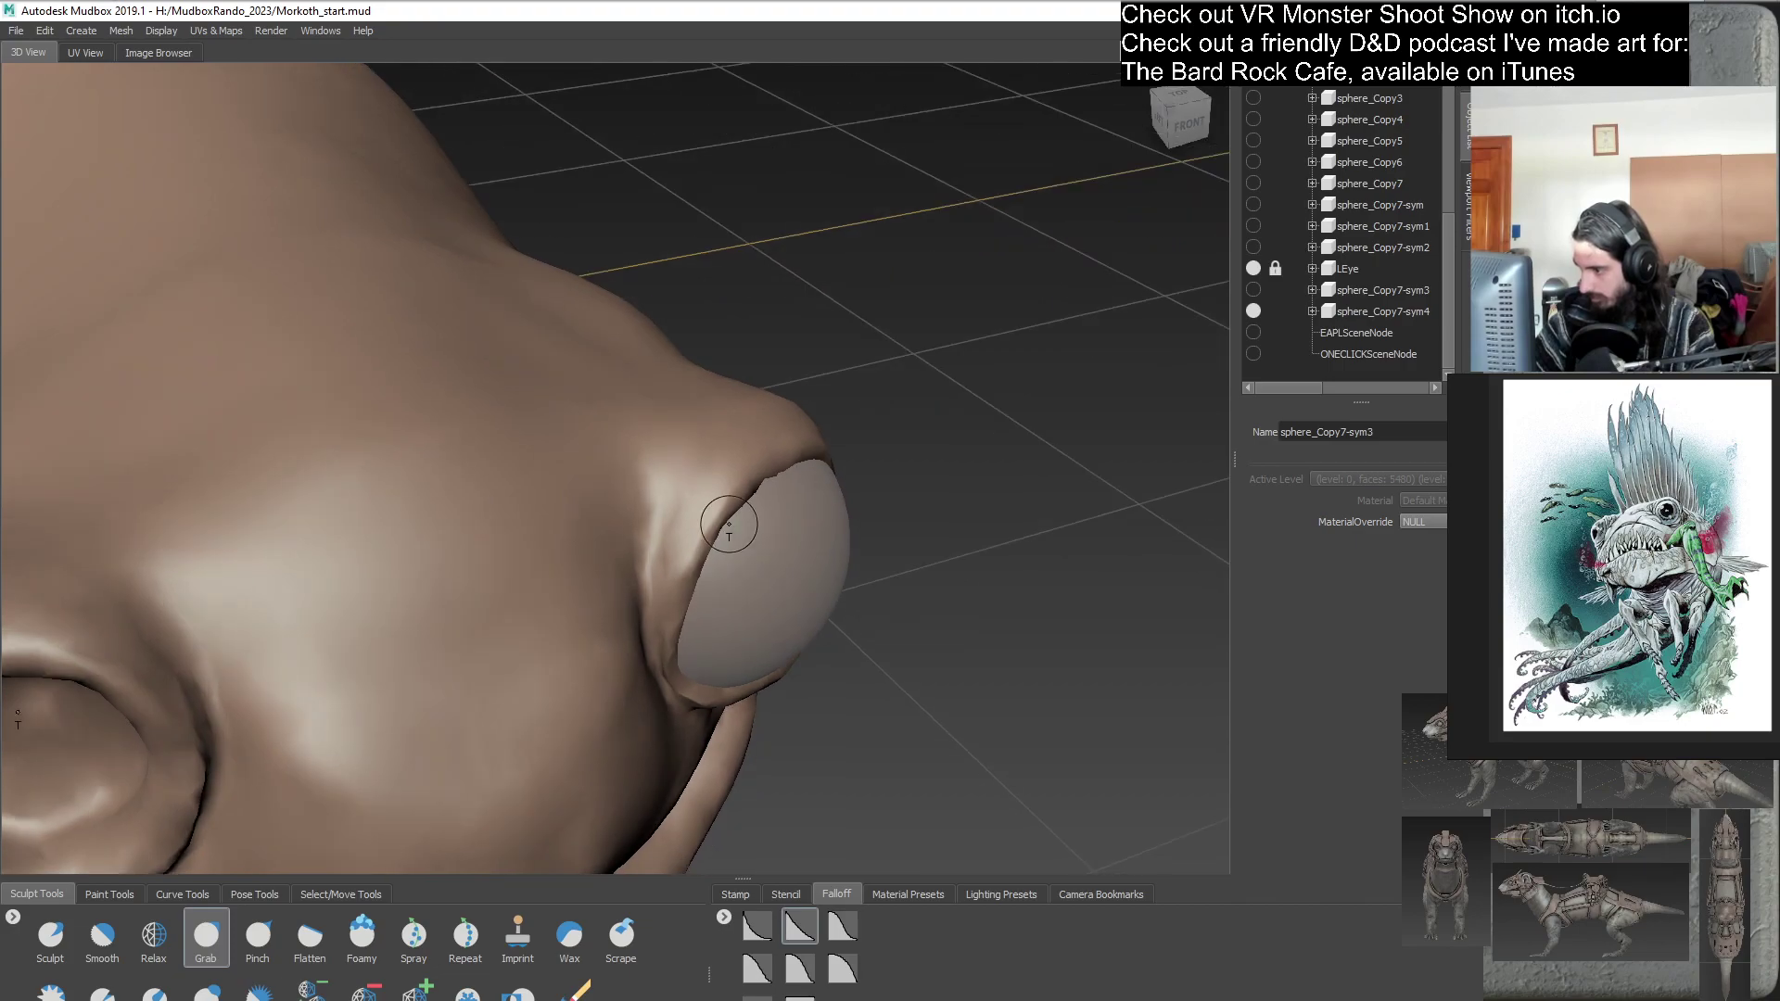
{"action": "mouse_move", "coordinate": [727, 526]}
{"action": "left_mouse_down", "text": "alt"}
{"action": "mouse_move", "coordinate": [854, 516]}
{"action": "mouse_move", "coordinate": [767, 461]}
{"action": "left_mouse_up", "text": "alt"}
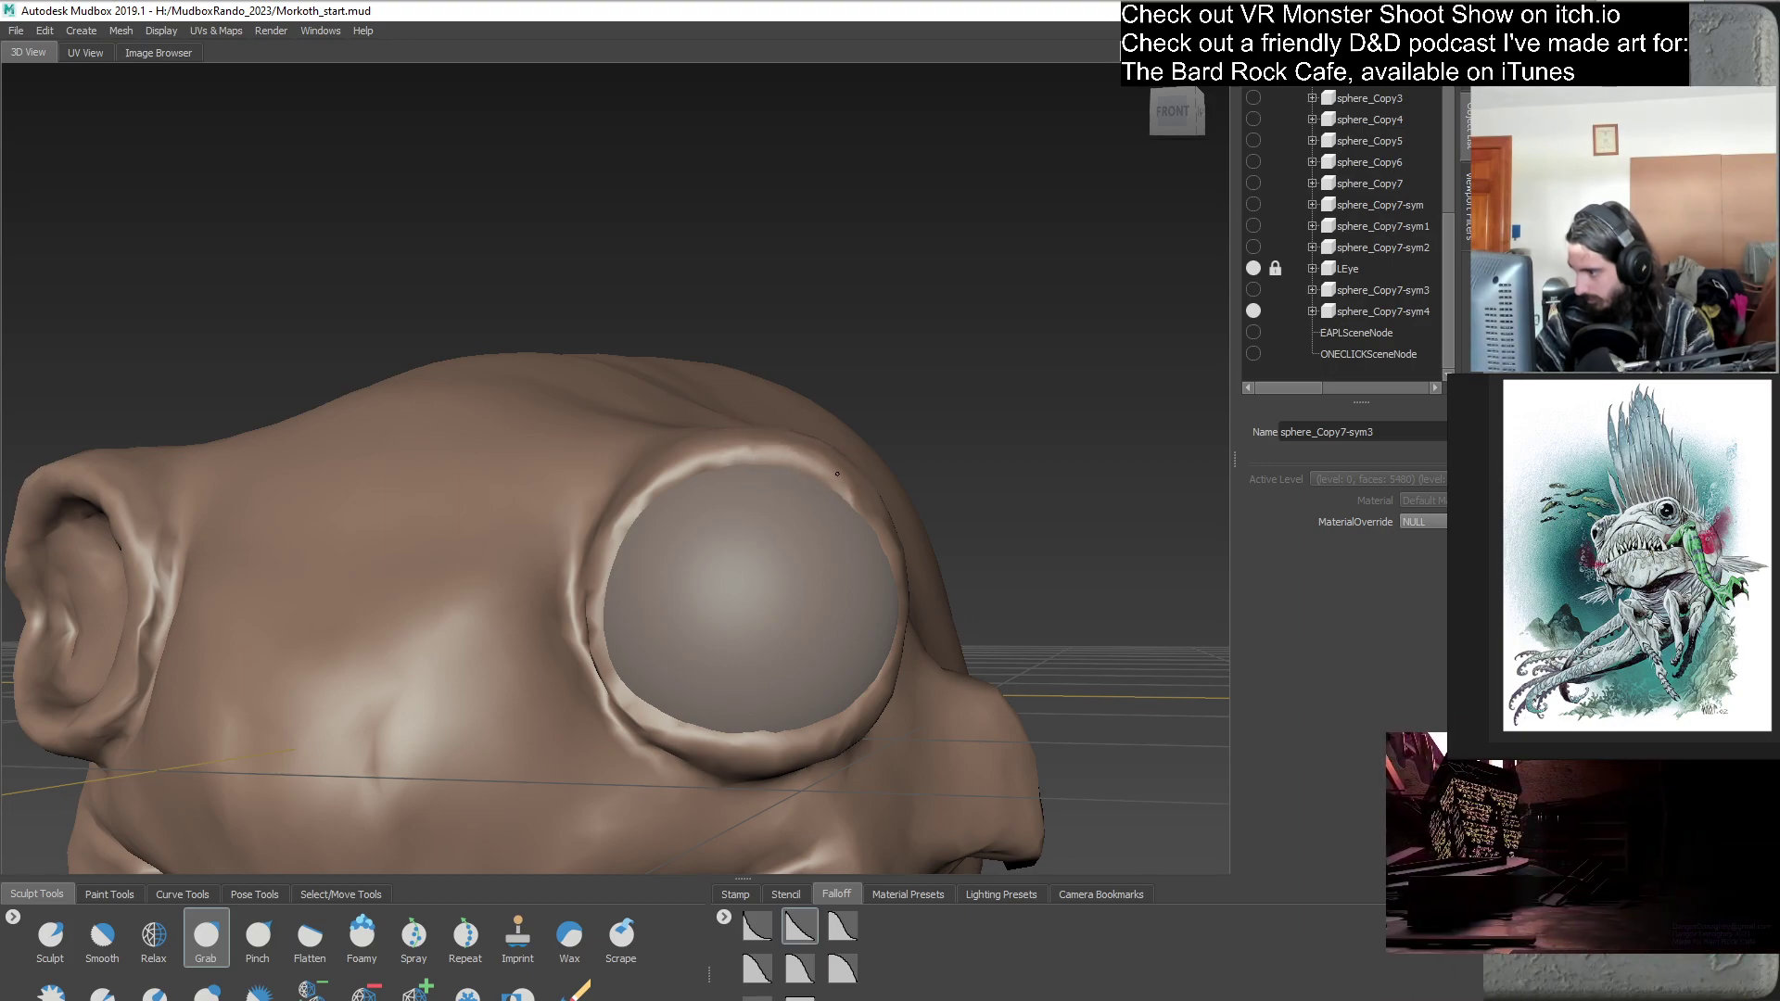
- Even out the jagged rear edge of the eye socket rim with mirrored Grab strokes at sizes 6.16, 10.33 and 5.77
{"action": "mouse_move", "coordinate": [872, 522]}
{"action": "left_mouse_down", "text": "alt"}
{"action": "mouse_move", "coordinate": [700, 660]}
{"action": "mouse_move", "coordinate": [688, 564]}
{"action": "left_mouse_up", "text": "alt"}
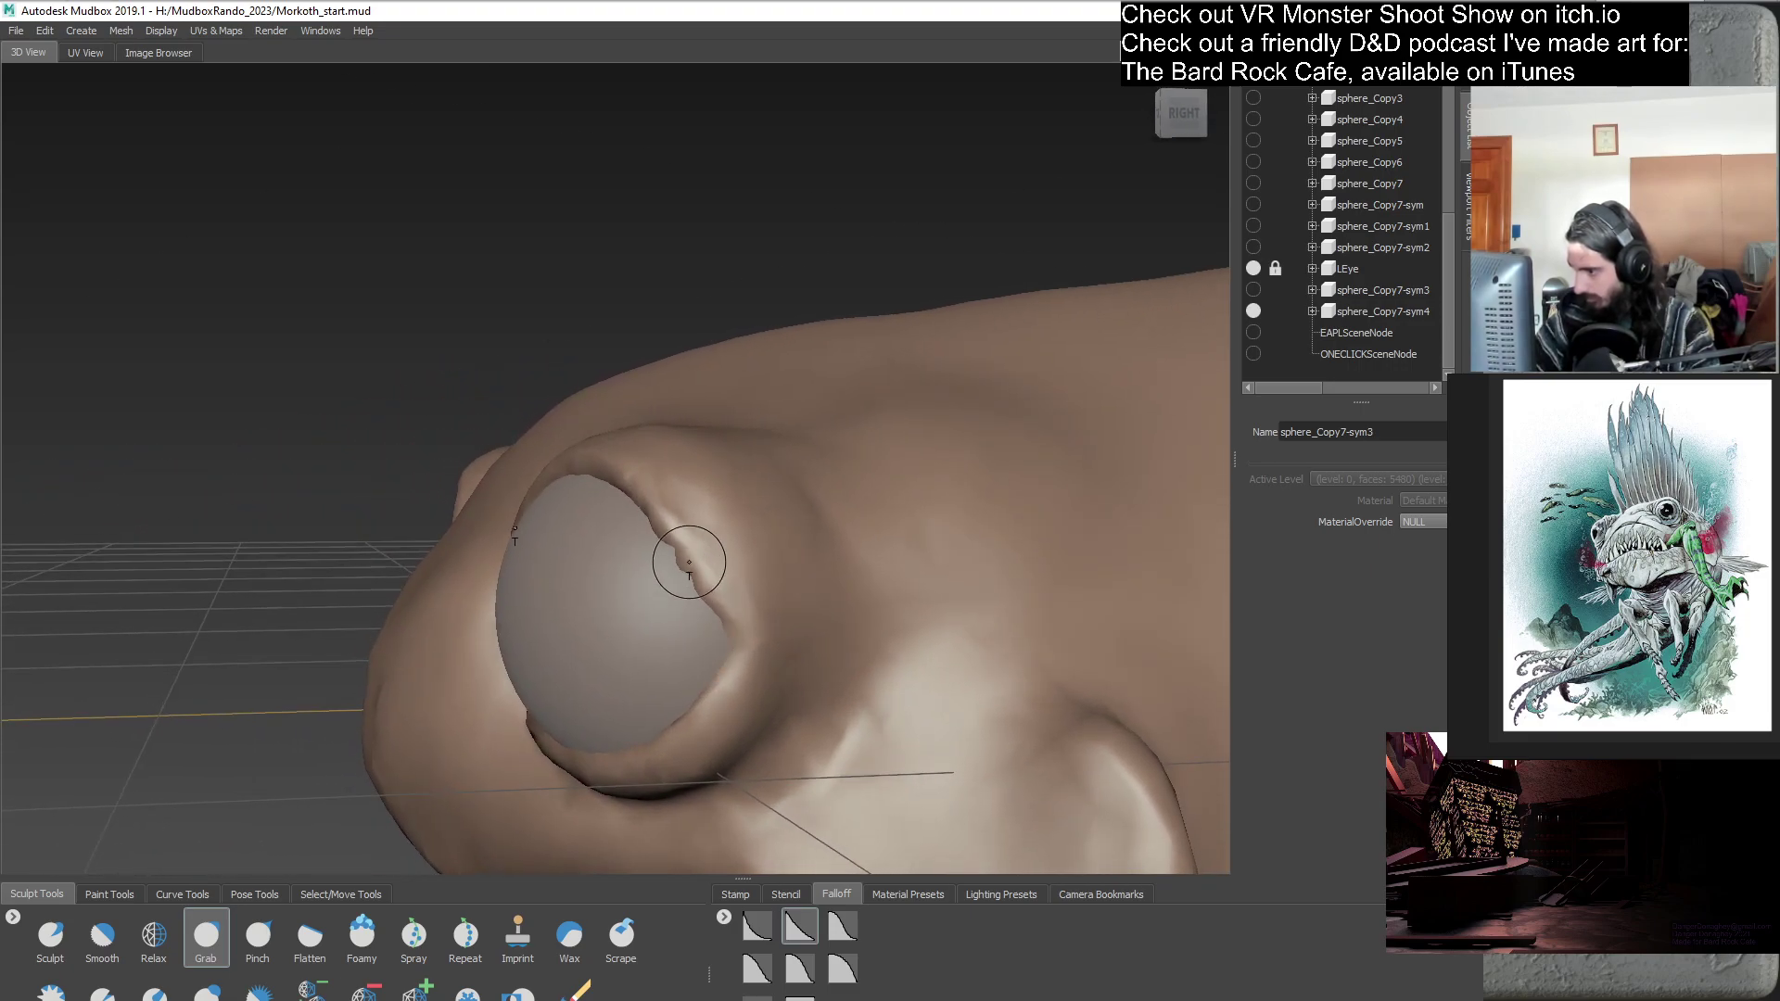
{"action": "left_click", "coordinate": [680, 566]}
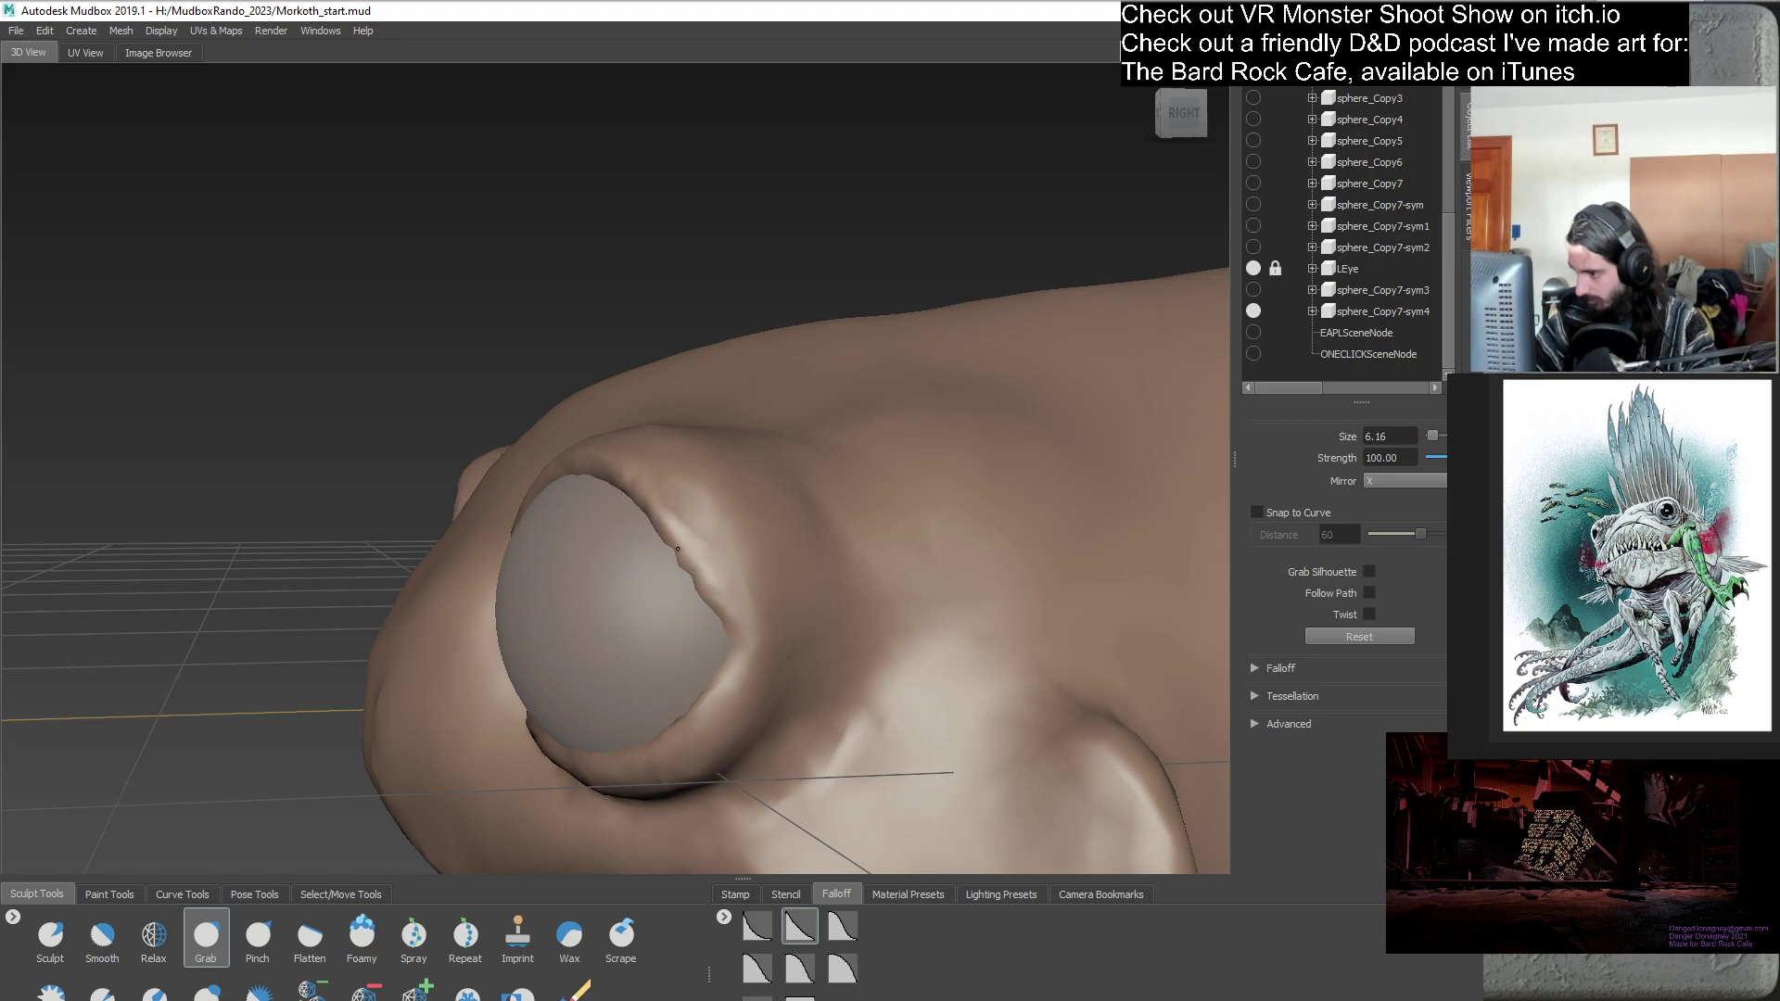
{"action": "mouse_move", "coordinate": [684, 623]}
{"action": "left_mouse_down", "text": "alt"}
{"action": "mouse_move", "coordinate": [834, 519]}
{"action": "mouse_move", "coordinate": [856, 496]}
{"action": "mouse_move", "coordinate": [845, 478]}
{"action": "left_mouse_up", "text": "alt"}
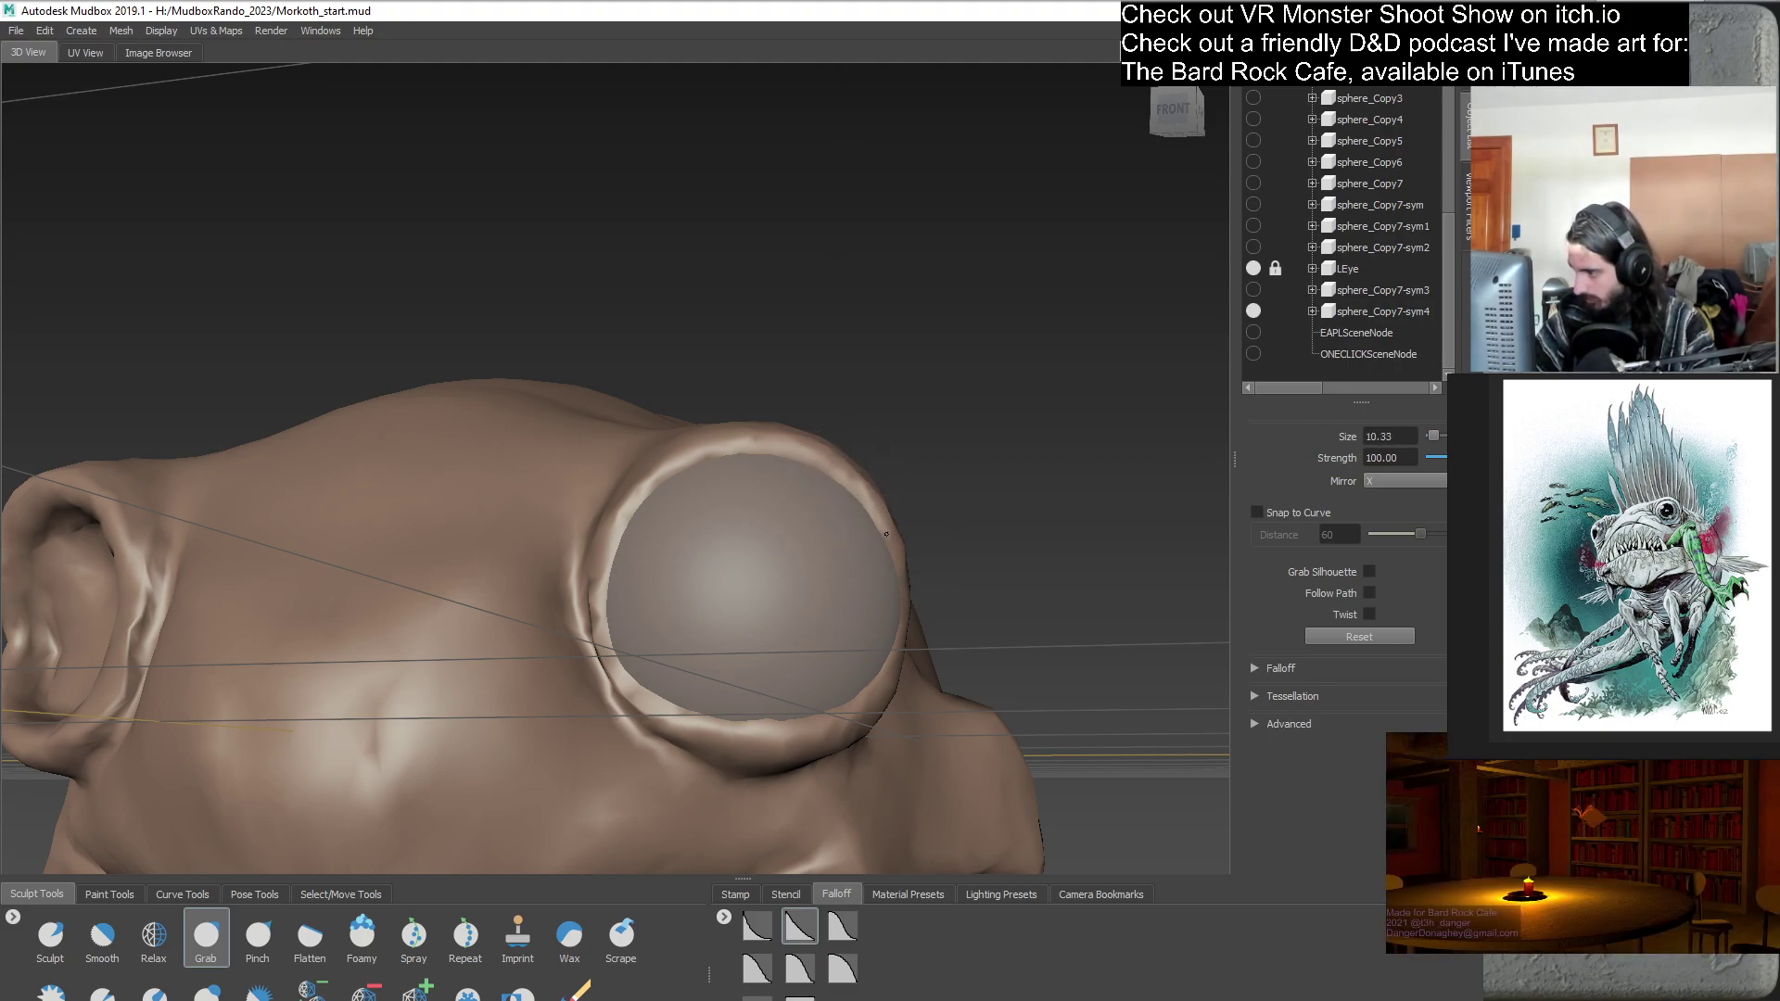
{"action": "left_click_drag", "start_coordinate": [941, 594], "coordinate": [826, 438], "text": "alt"}
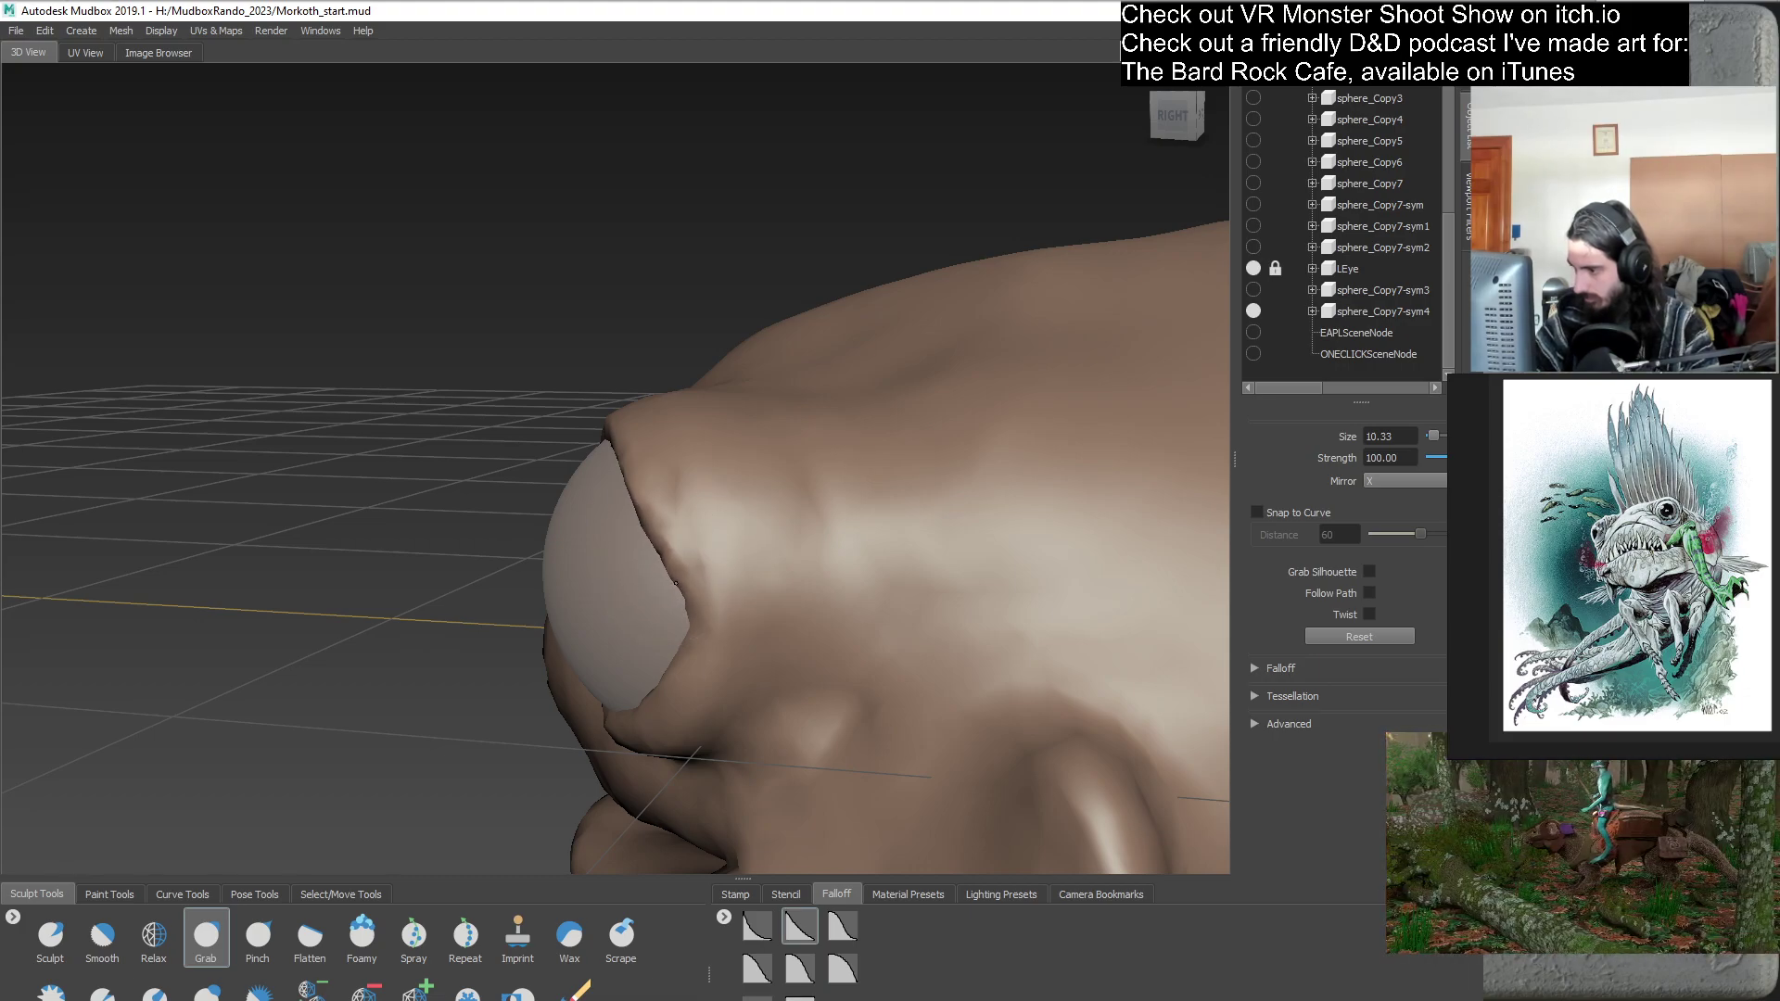
{"action": "mouse_move", "coordinate": [763, 631]}
{"action": "left_mouse_down", "text": "alt"}
{"action": "mouse_move", "coordinate": [699, 541]}
{"action": "mouse_move", "coordinate": [686, 559]}
{"action": "left_mouse_up", "text": "alt"}
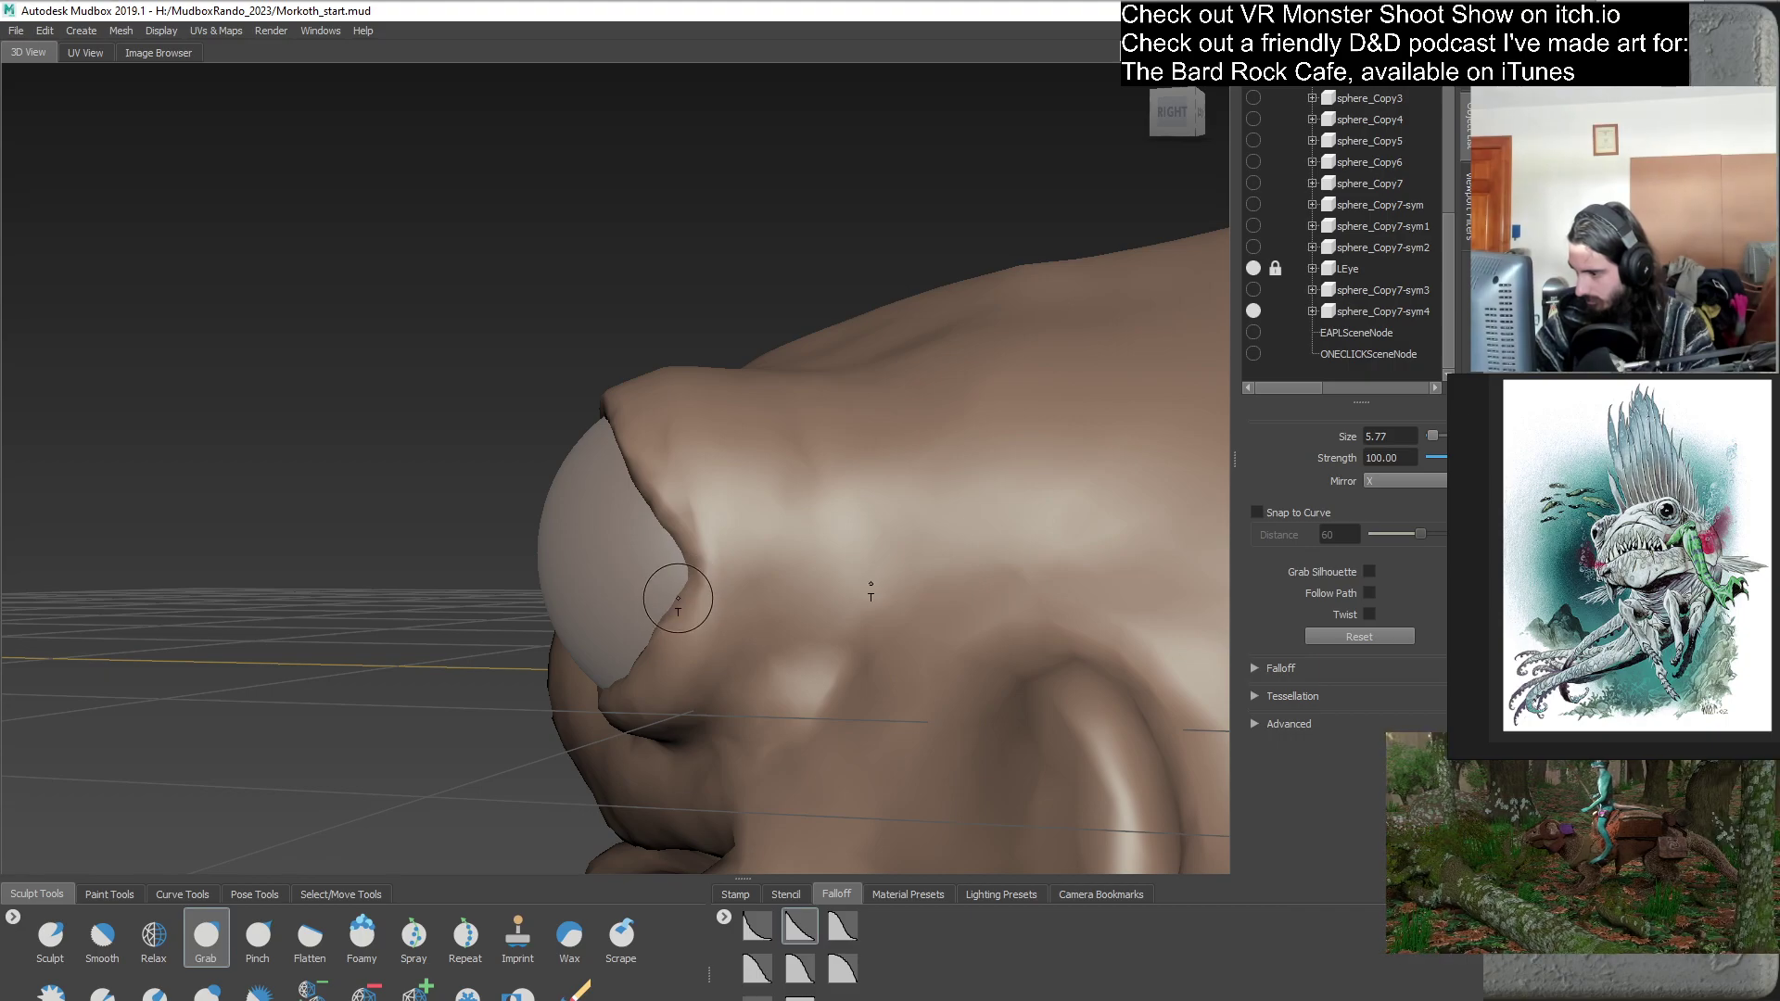
{"action": "left_click_drag", "start_coordinate": [600, 672], "coordinate": [785, 582], "text": "alt"}
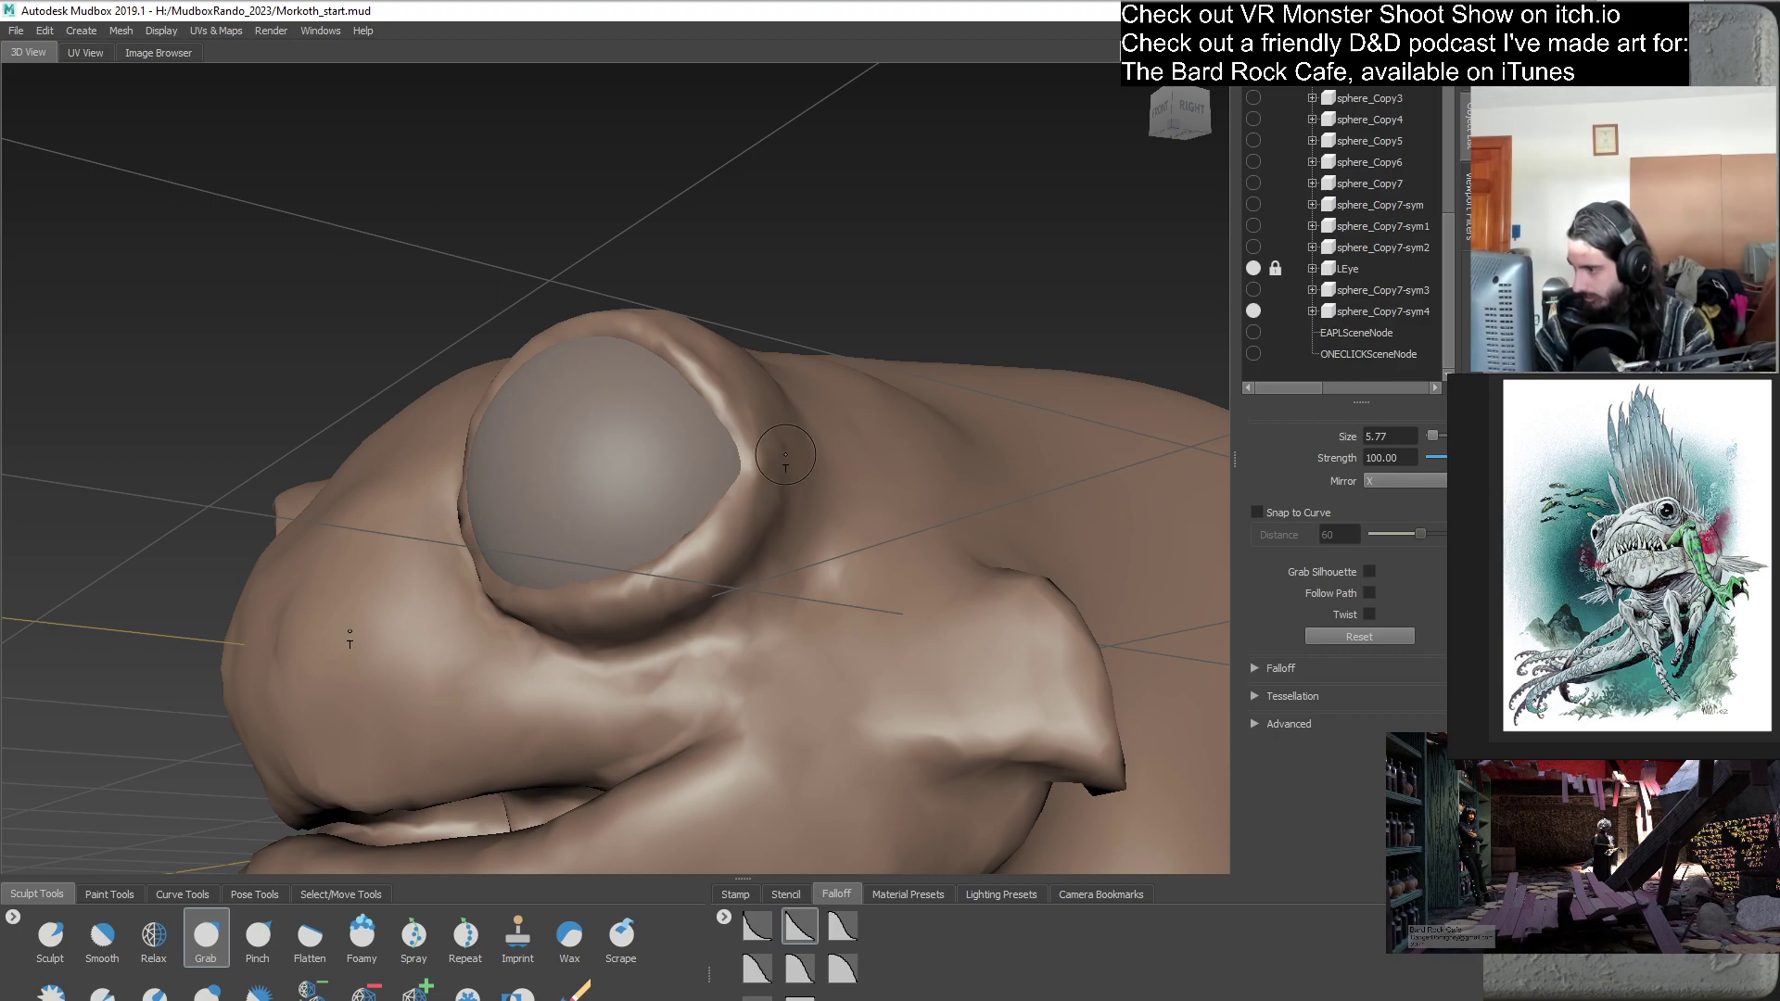
- Duplicate the sphere_Copy7-sym4 body mesh and hide the original, keeping only the new copy and the eyeball visible
{"action": "left_click_drag", "start_coordinate": [812, 549], "coordinate": [993, 489], "text": "alt"}
{"action": "scroll", "coordinate": [898, 553], "scroll_direction": "down", "scroll_amount": 10}
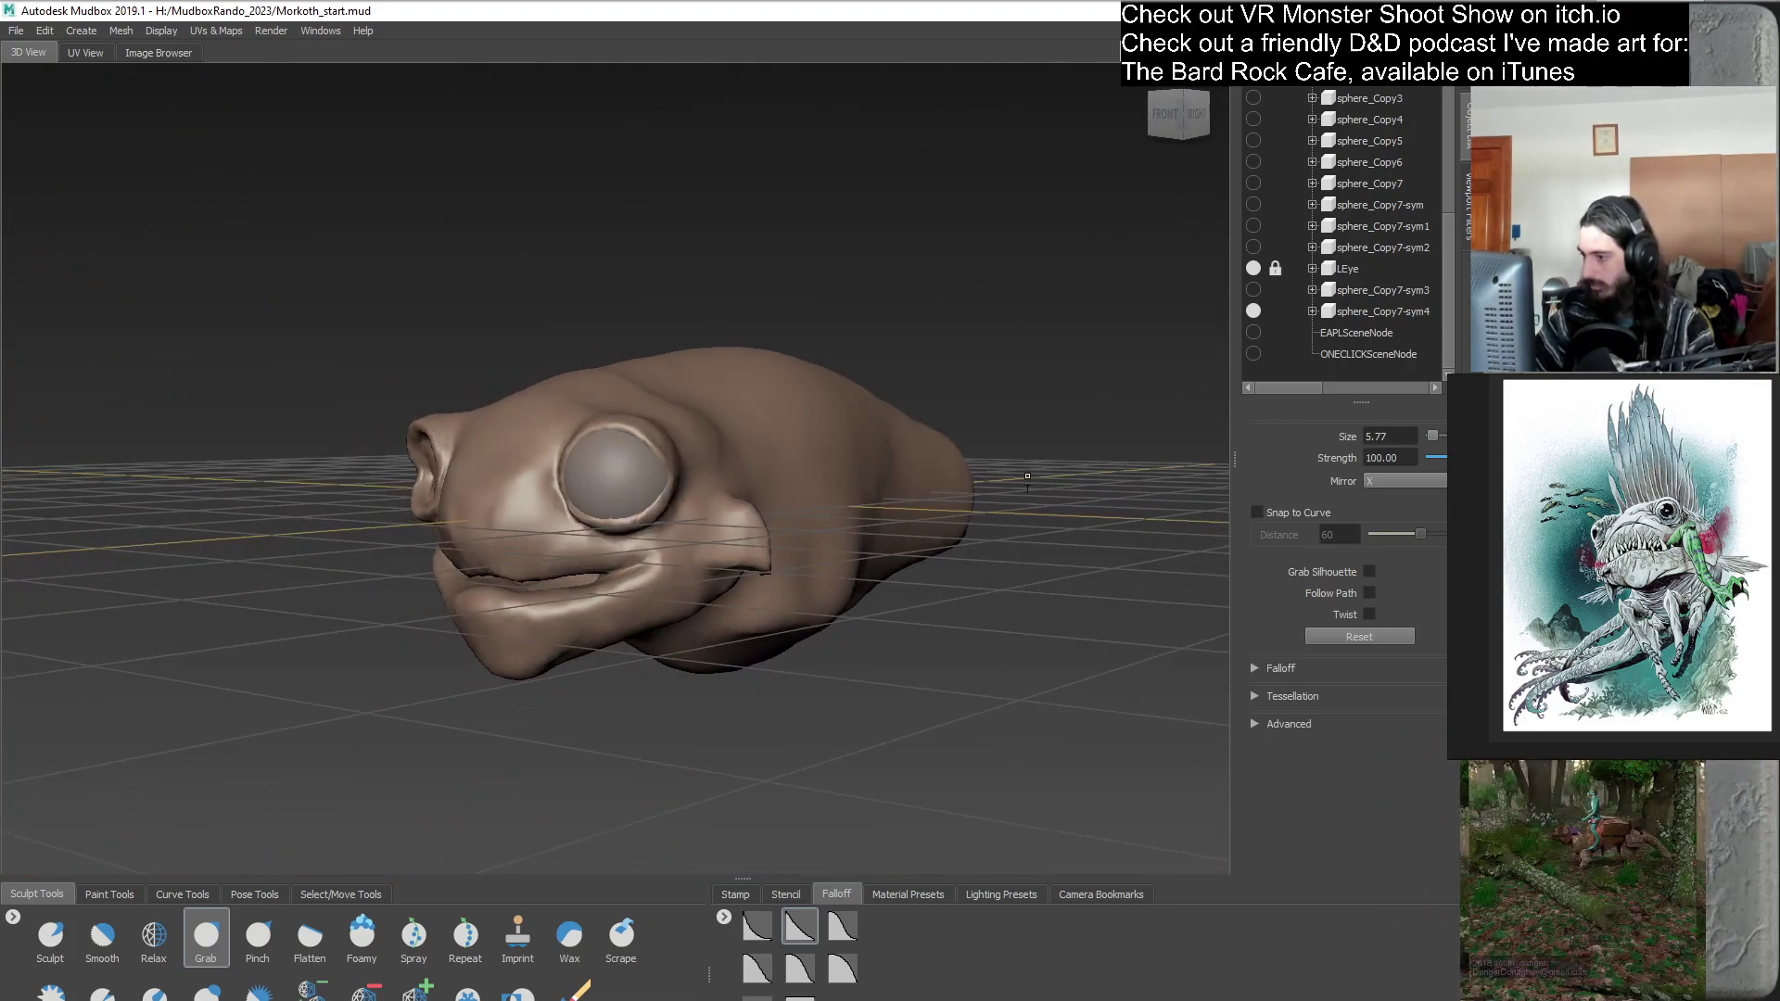
{"action": "right_click", "coordinate": [1367, 309]}
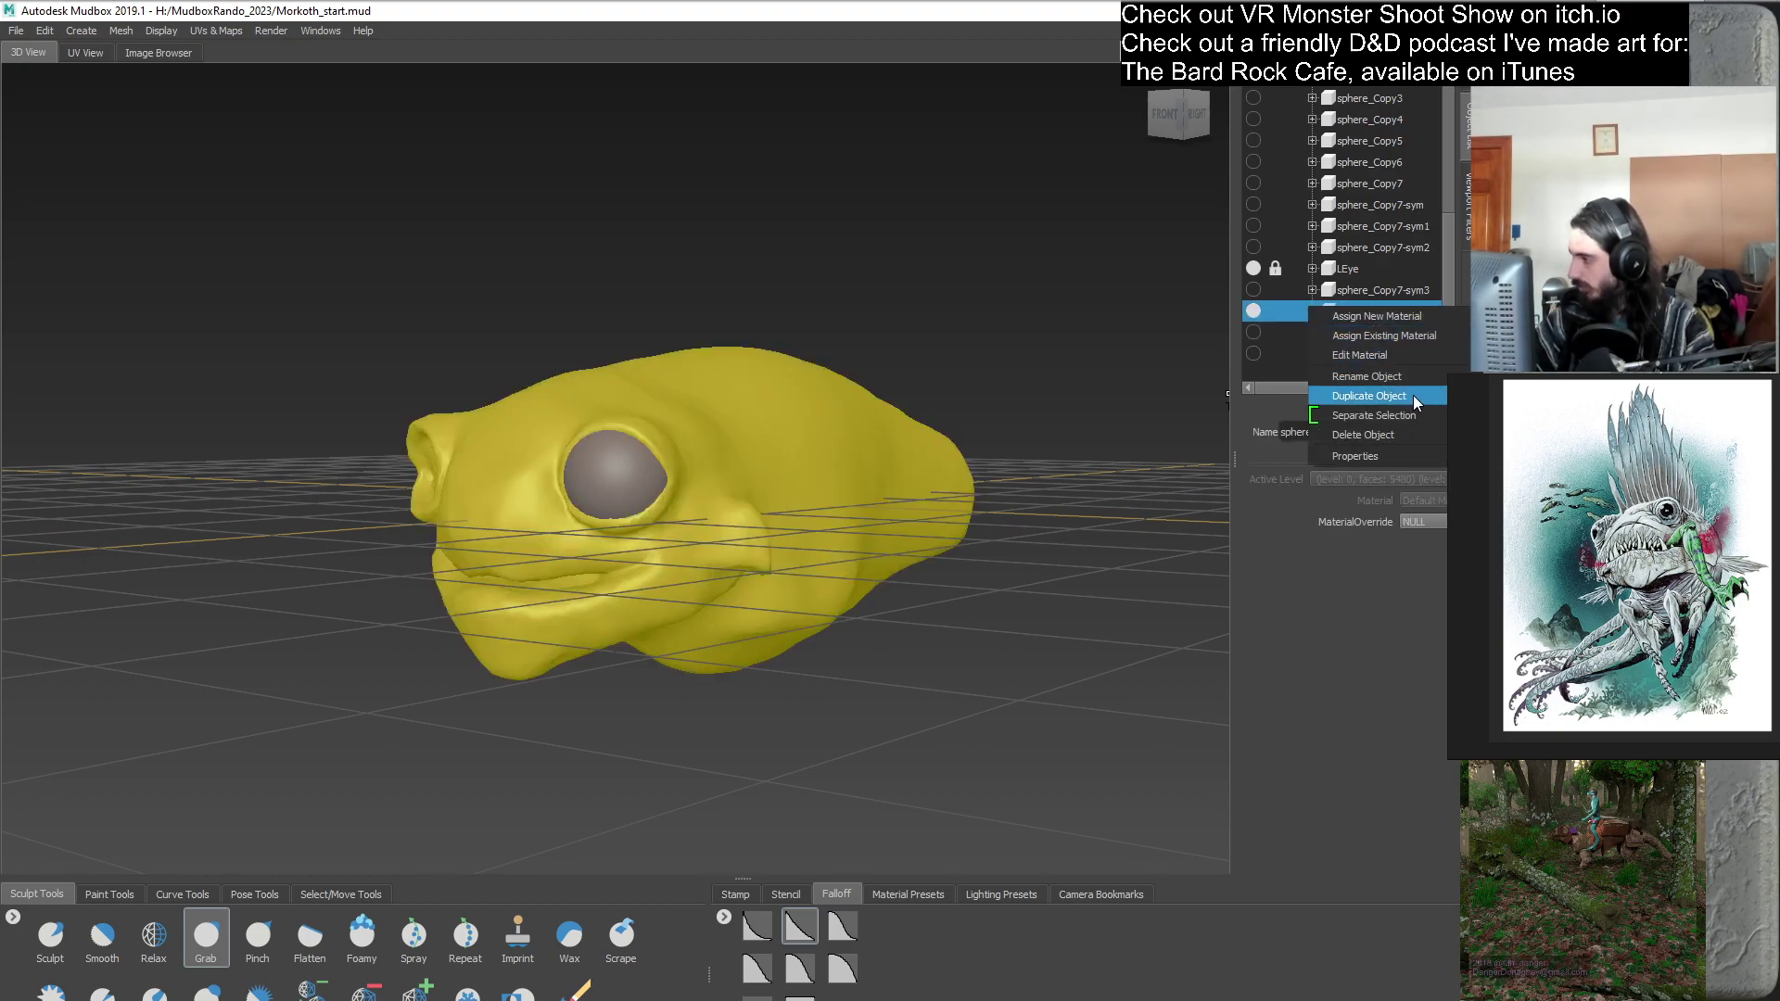
{"action": "left_click", "coordinate": [1412, 395]}
{"action": "left_click_drag", "start_coordinate": [1450, 300], "coordinate": [1450, 355]}
{"action": "left_click_drag", "start_coordinate": [1302, 386], "coordinate": [1284, 386]}
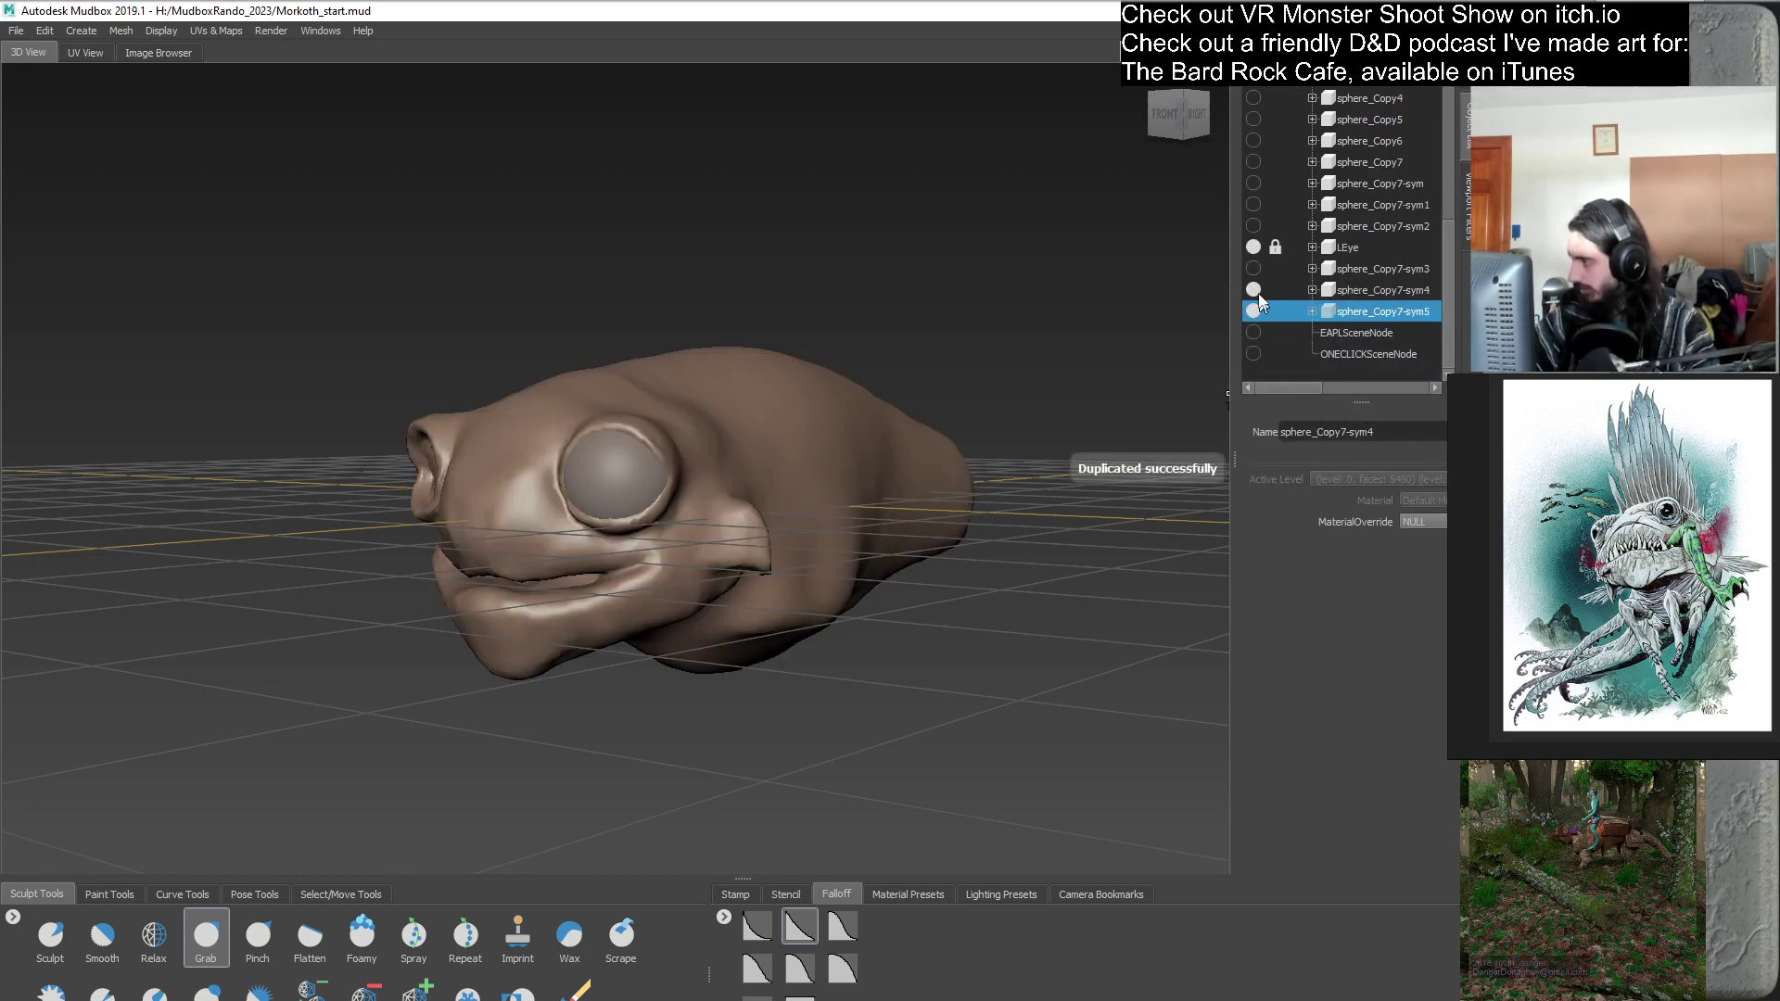
{"action": "left_click", "coordinate": [1311, 369]}
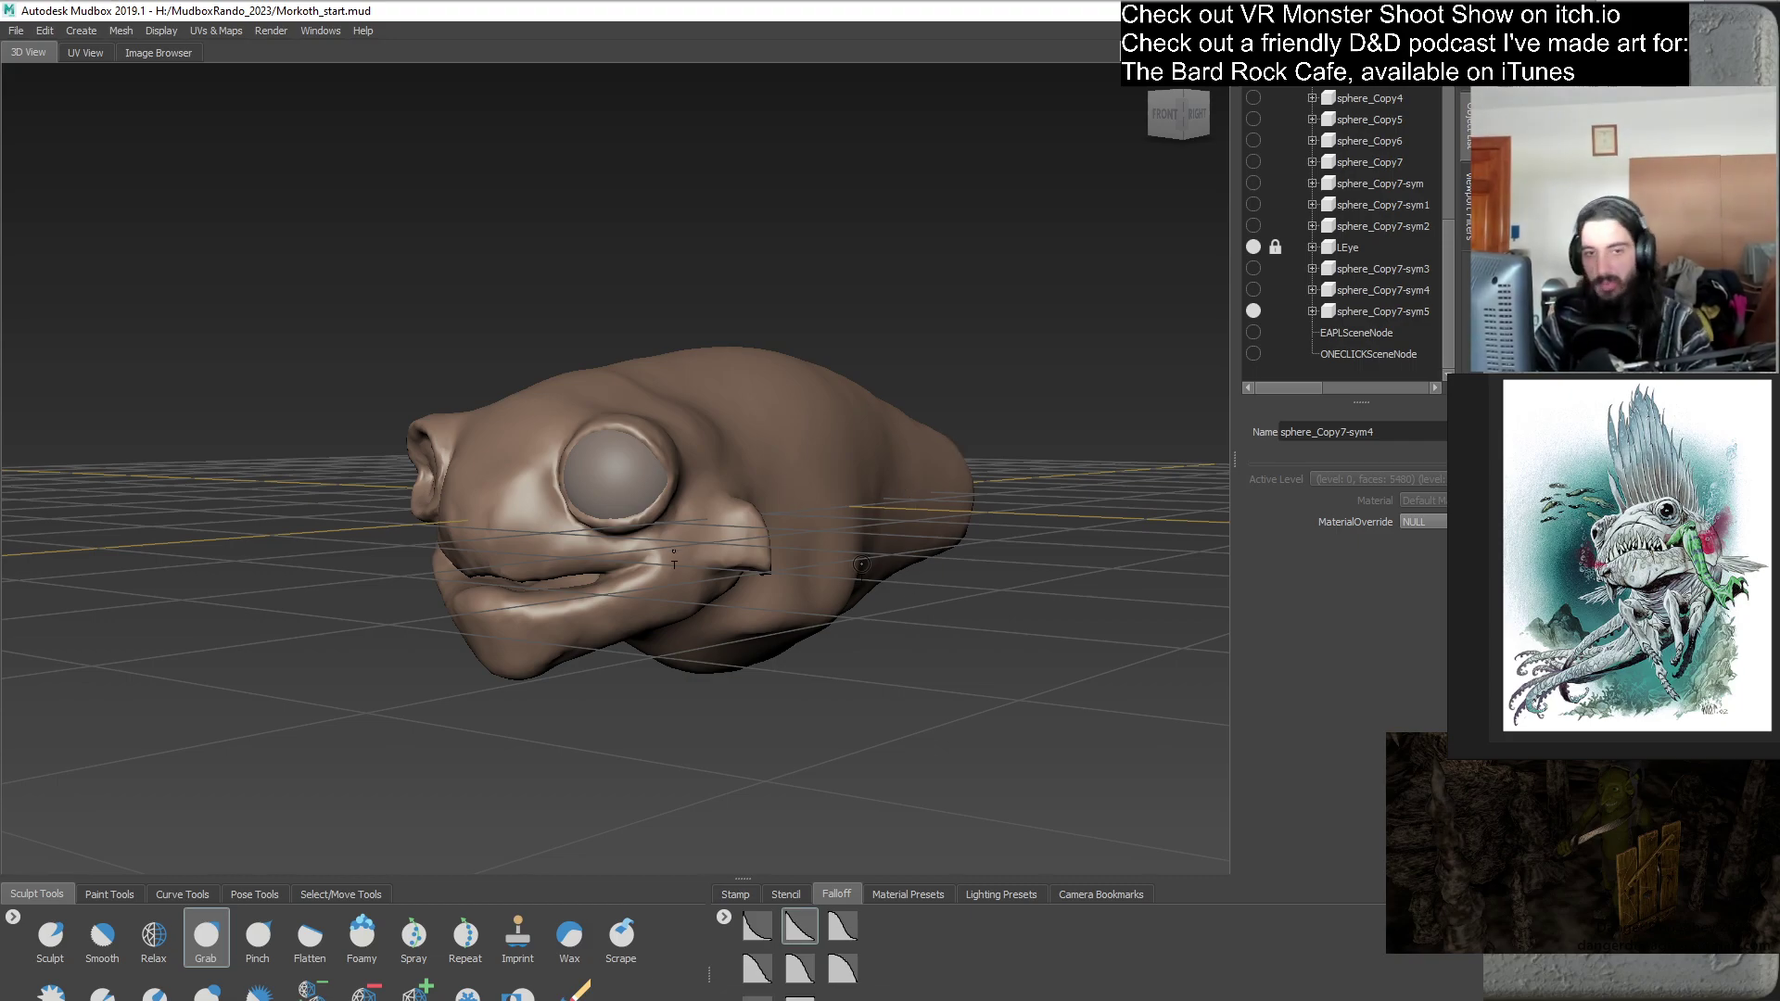
- Shape the brow and the top of the head behind the eye sockets with large mirrored Grab strokes at size 46.37
{"action": "mouse_move", "coordinate": [849, 575]}
{"action": "left_mouse_down", "text": "alt"}
{"action": "mouse_move", "coordinate": [655, 570]}
{"action": "mouse_move", "coordinate": [675, 516]}
{"action": "mouse_move", "coordinate": [824, 564]}
{"action": "mouse_move", "coordinate": [631, 579]}
{"action": "mouse_move", "coordinate": [277, 524]}
{"action": "mouse_move", "coordinate": [341, 586]}
{"action": "left_mouse_up", "text": "alt"}
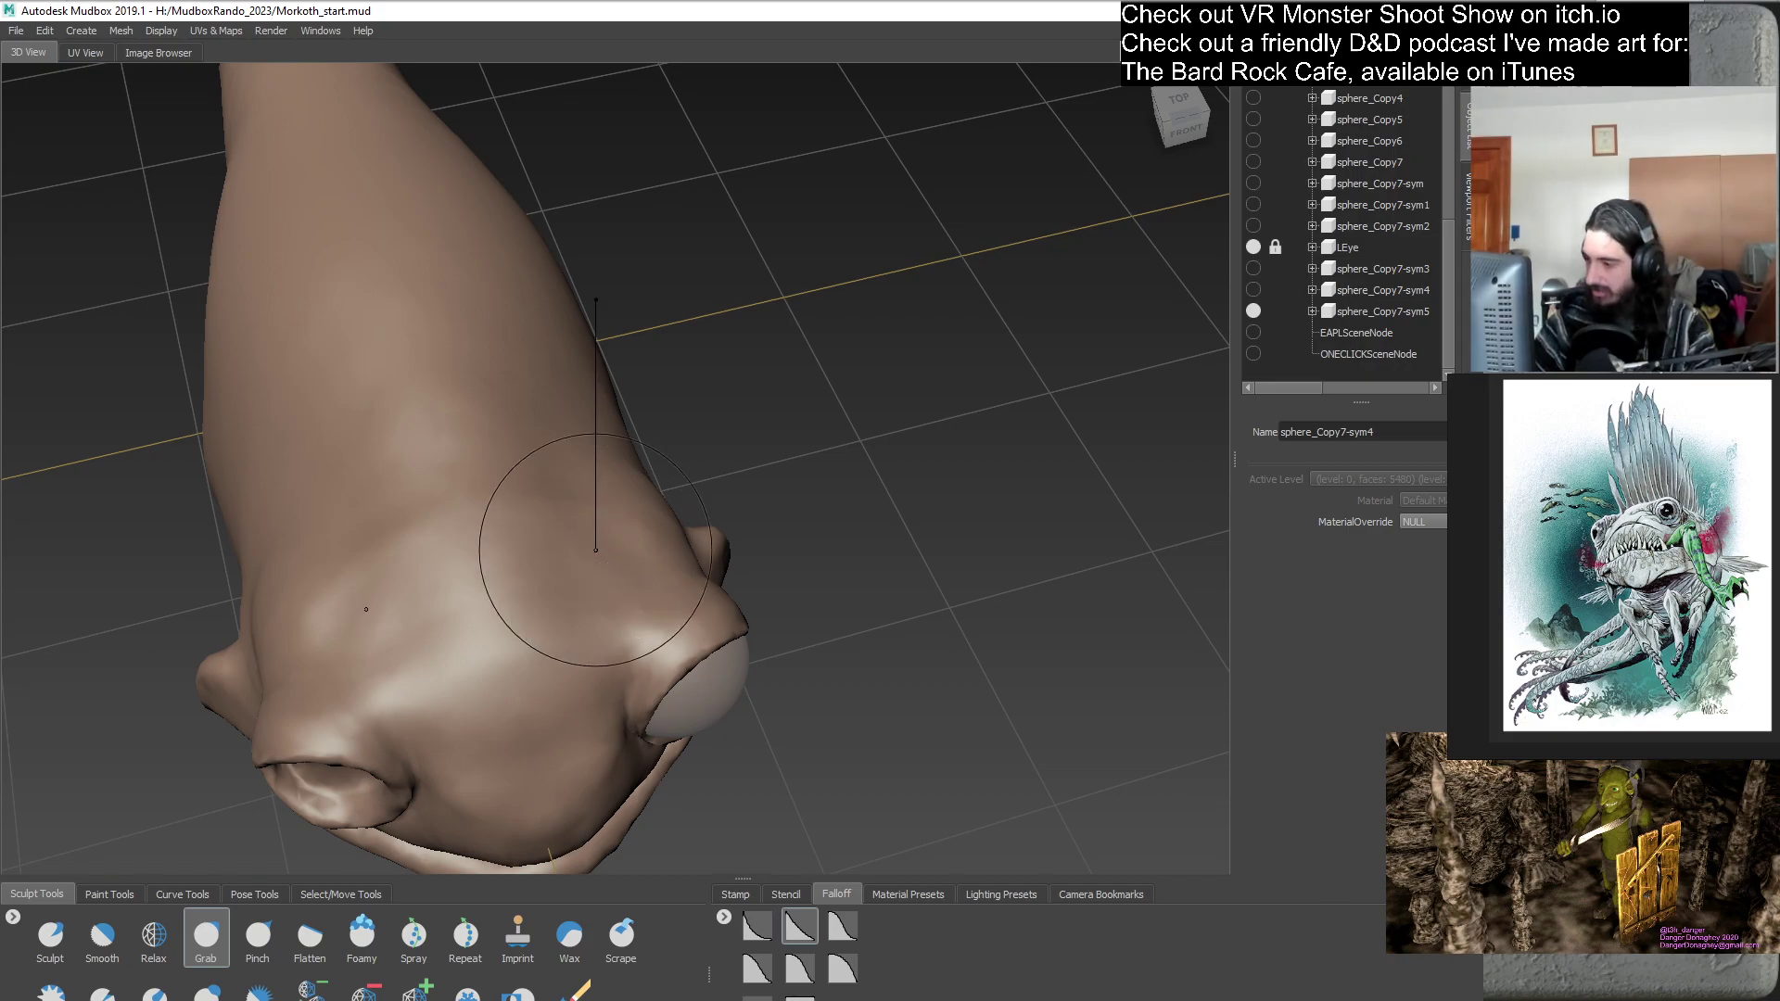
{"action": "left_click_drag", "start_coordinate": [656, 513], "coordinate": [650, 693], "text": "alt"}
{"action": "mouse_move", "coordinate": [704, 445]}
{"action": "left_mouse_down", "text": "alt"}
{"action": "mouse_move", "coordinate": [939, 581]}
{"action": "mouse_move", "coordinate": [936, 654]}
{"action": "left_mouse_up", "text": "alt"}
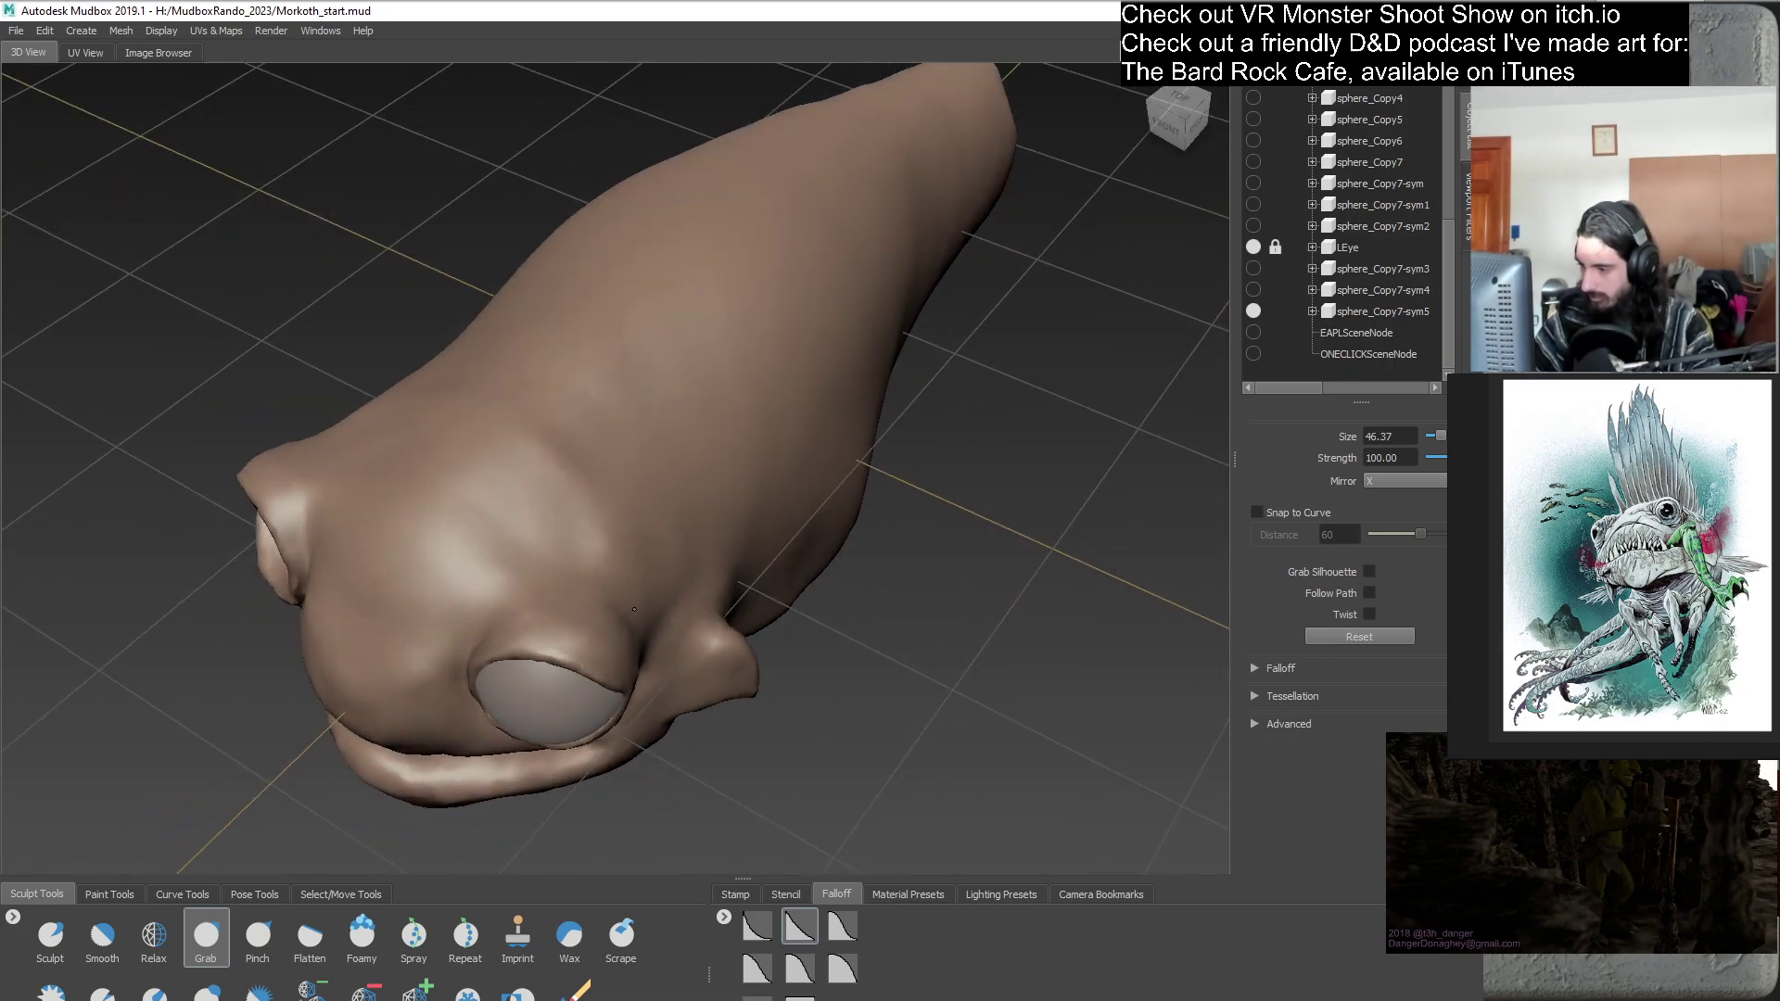
{"action": "mouse_move", "coordinate": [635, 609]}
{"action": "left_mouse_down", "text": "alt"}
{"action": "mouse_move", "coordinate": [664, 727]}
{"action": "mouse_move", "coordinate": [654, 522]}
{"action": "mouse_move", "coordinate": [527, 529]}
{"action": "left_mouse_up", "text": "alt"}
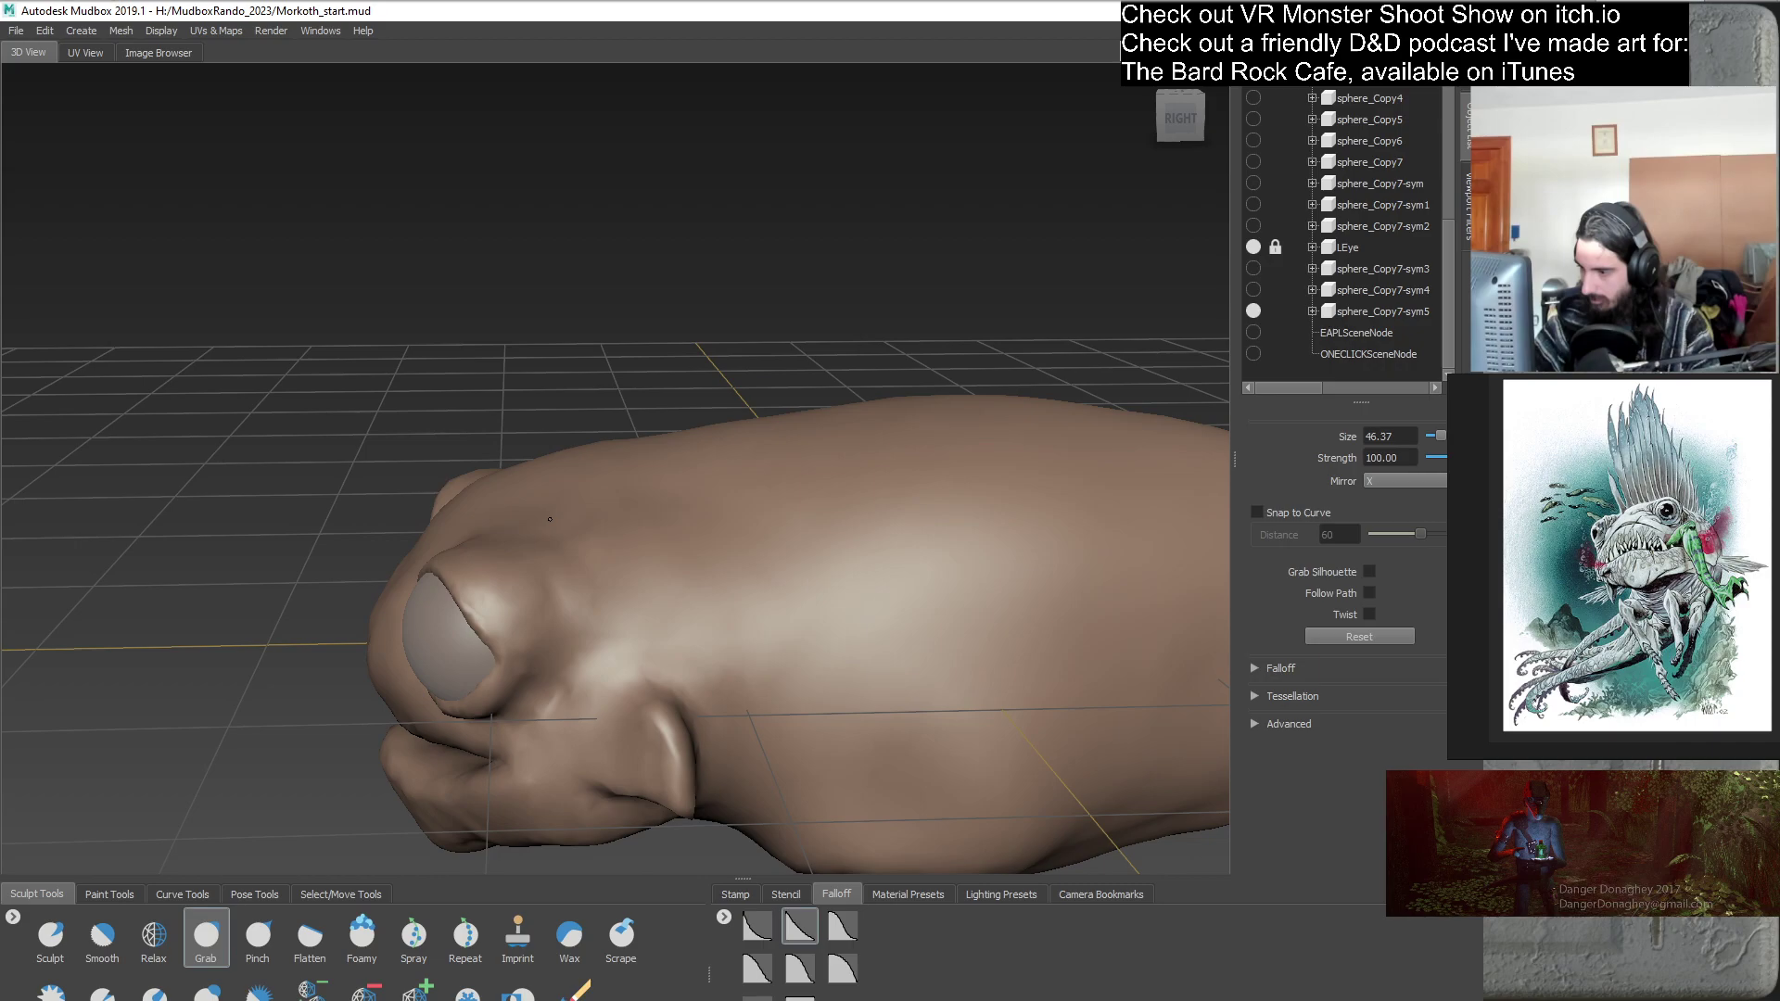
{"action": "left_click_drag", "start_coordinate": [549, 614], "coordinate": [521, 530], "text": "alt"}
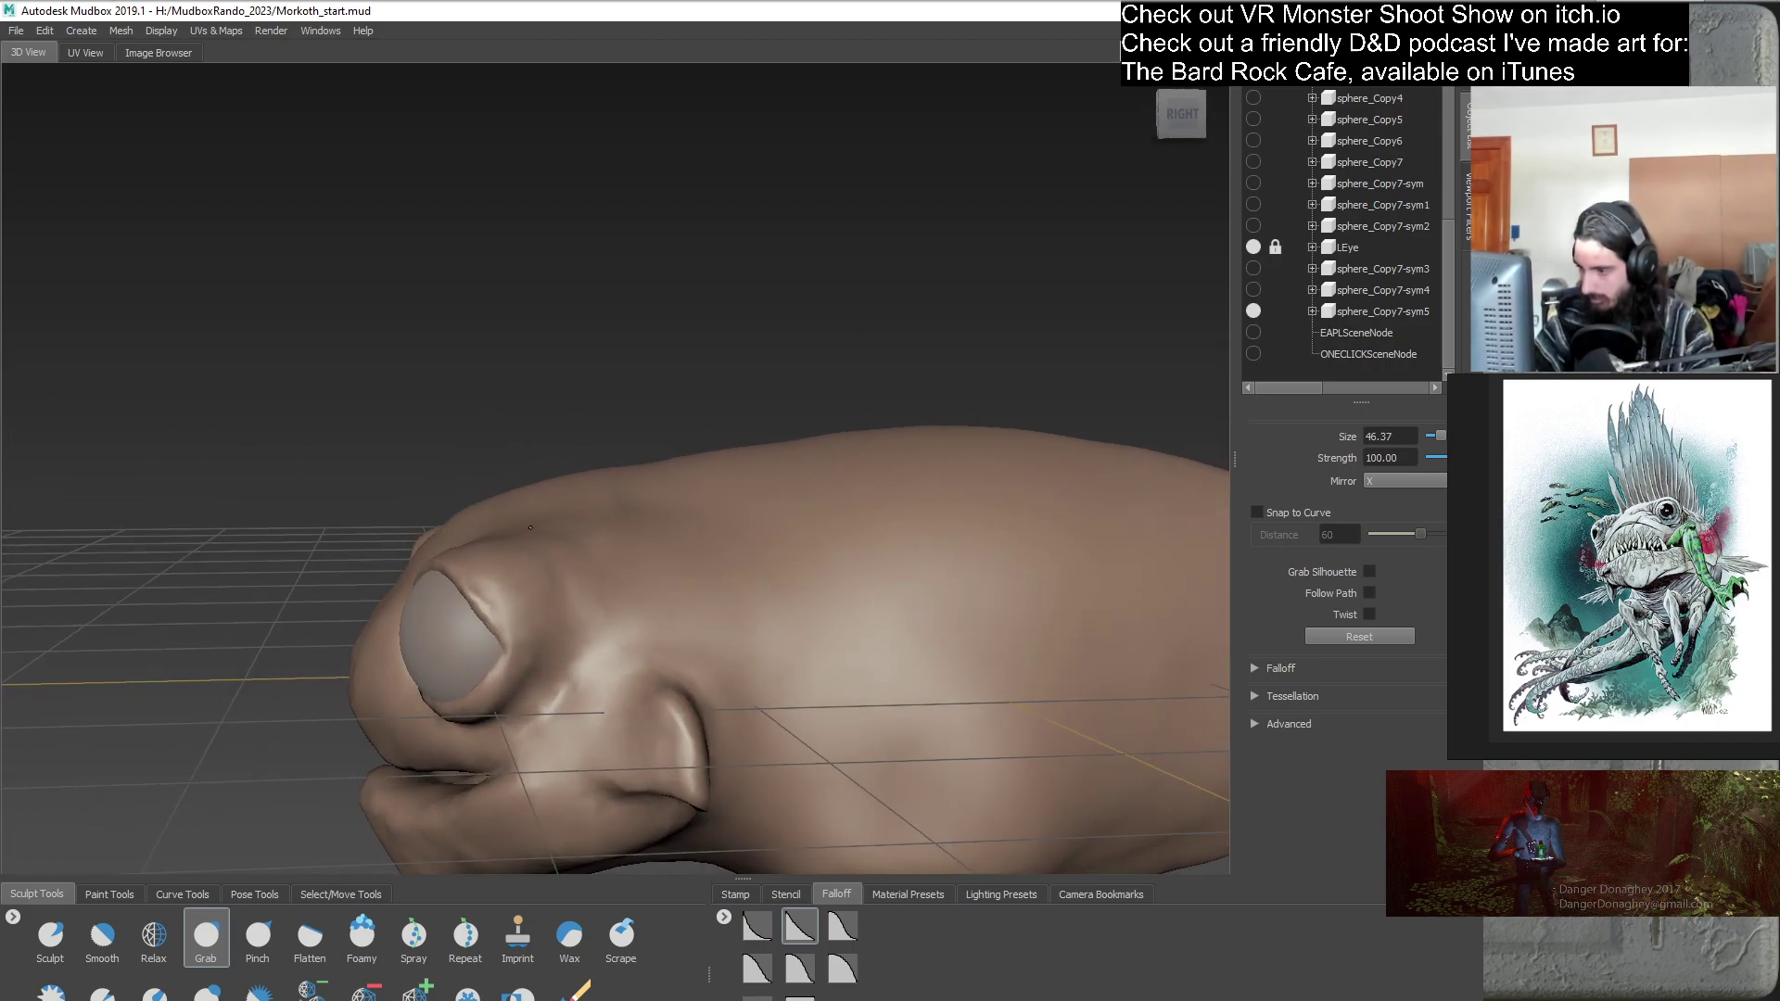
{"action": "mouse_move", "coordinate": [655, 596]}
{"action": "left_mouse_down", "text": "alt"}
{"action": "mouse_move", "coordinate": [549, 551]}
{"action": "mouse_move", "coordinate": [692, 627]}
{"action": "left_mouse_up", "text": "alt"}
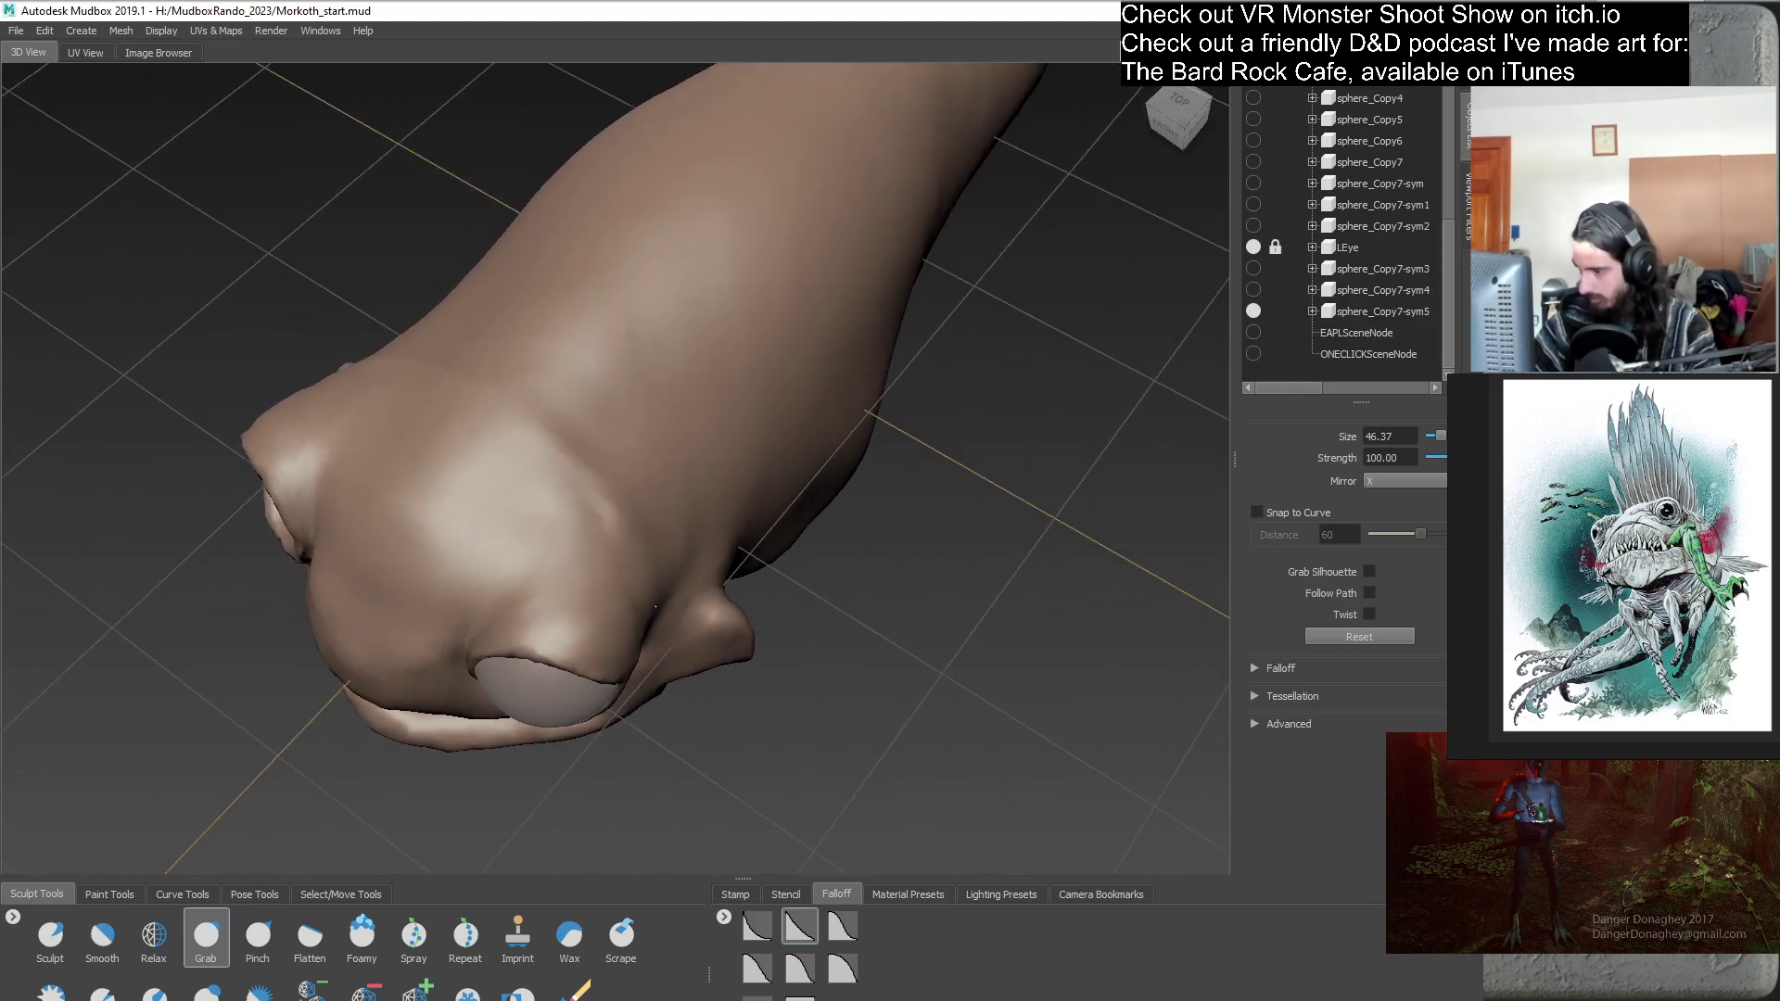
{"action": "mouse_move", "coordinate": [668, 553]}
{"action": "left_mouse_down", "text": "alt"}
{"action": "mouse_move", "coordinate": [769, 545]}
{"action": "mouse_move", "coordinate": [597, 535]}
{"action": "mouse_move", "coordinate": [621, 621]}
{"action": "mouse_move", "coordinate": [605, 694]}
{"action": "mouse_move", "coordinate": [696, 615]}
{"action": "mouse_move", "coordinate": [639, 636]}
{"action": "mouse_move", "coordinate": [661, 633]}
{"action": "left_mouse_up", "text": "alt"}
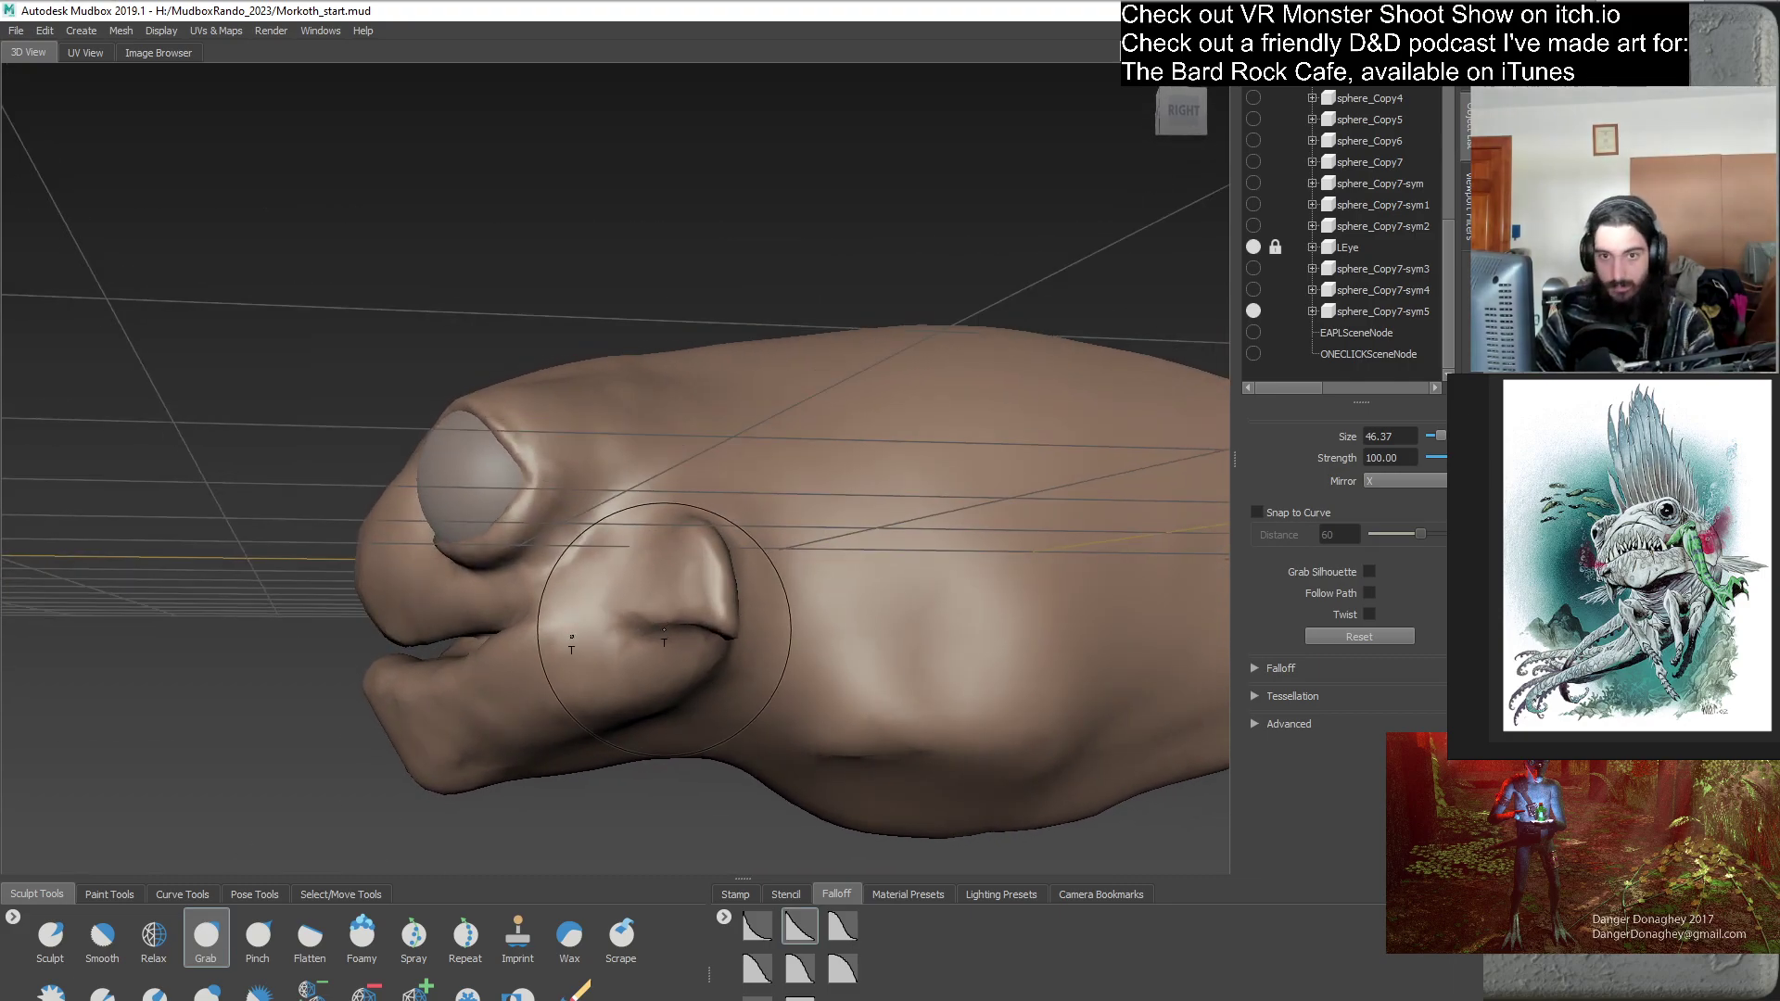
{"action": "left_click_drag", "start_coordinate": [501, 657], "coordinate": [592, 516], "text": "alt"}
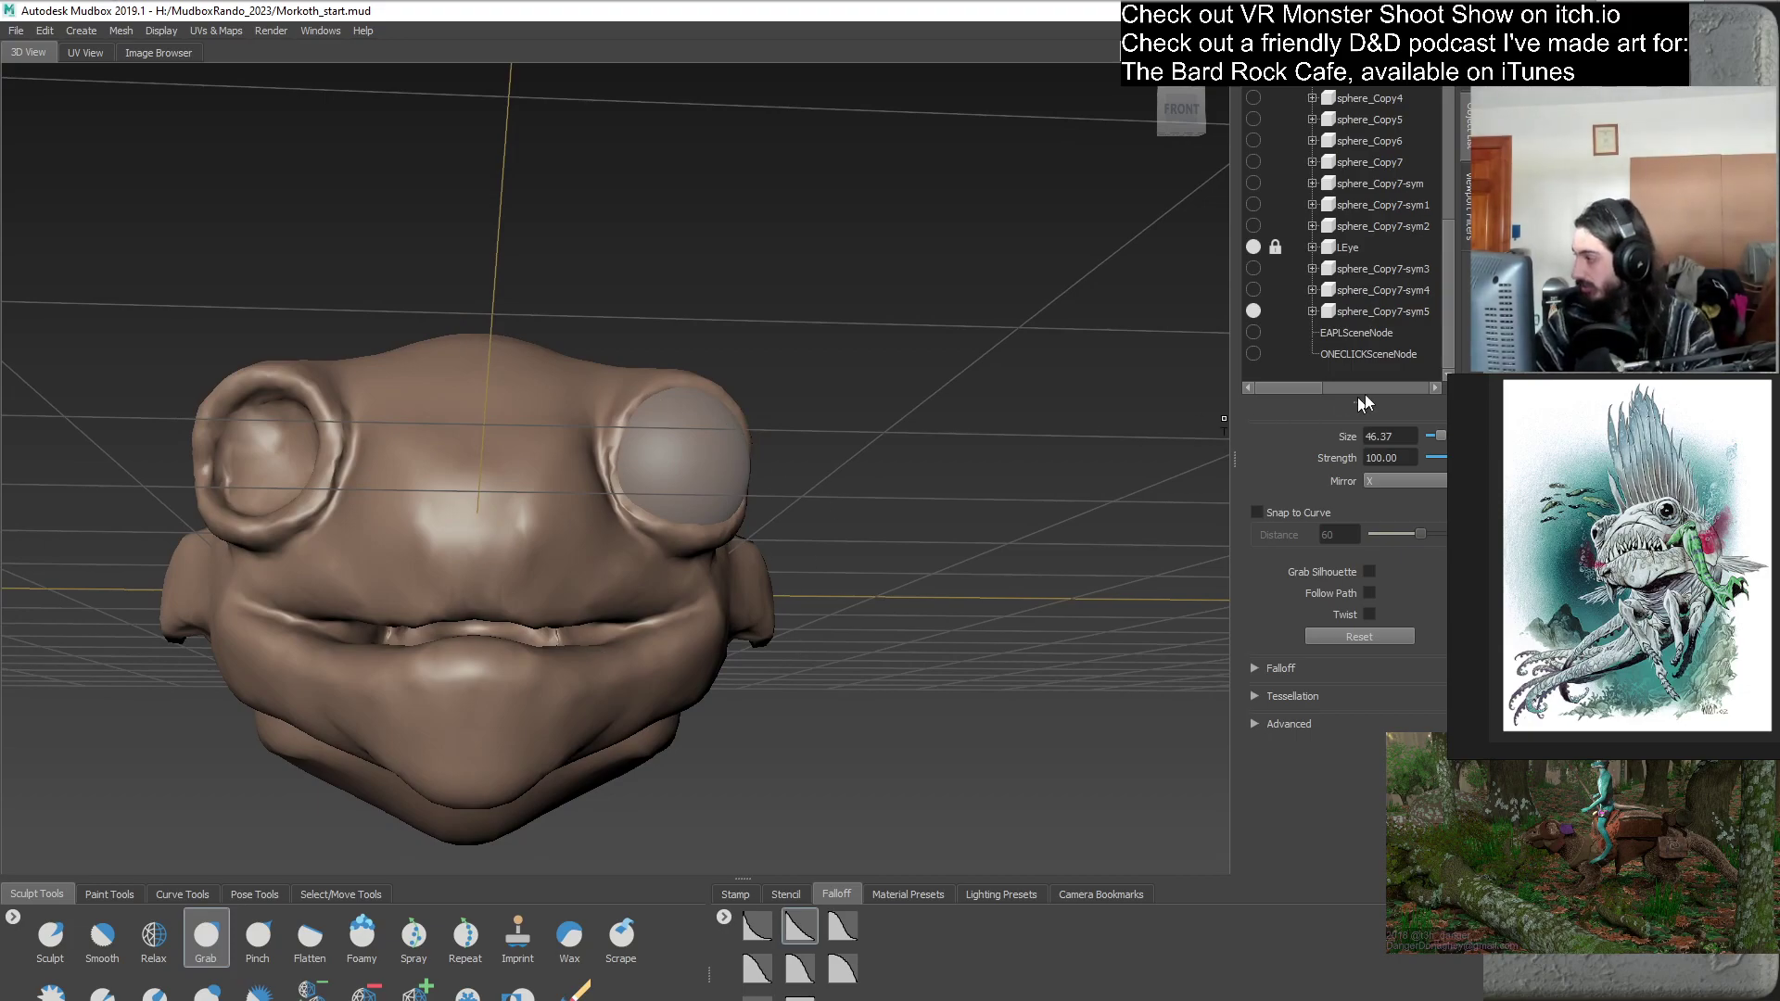
- Duplicate the sphere_Copy7-sym5 body mesh, hide the original and clear the selection
{"action": "right_click", "coordinate": [1371, 308]}
{"action": "left_click", "coordinate": [1398, 401]}
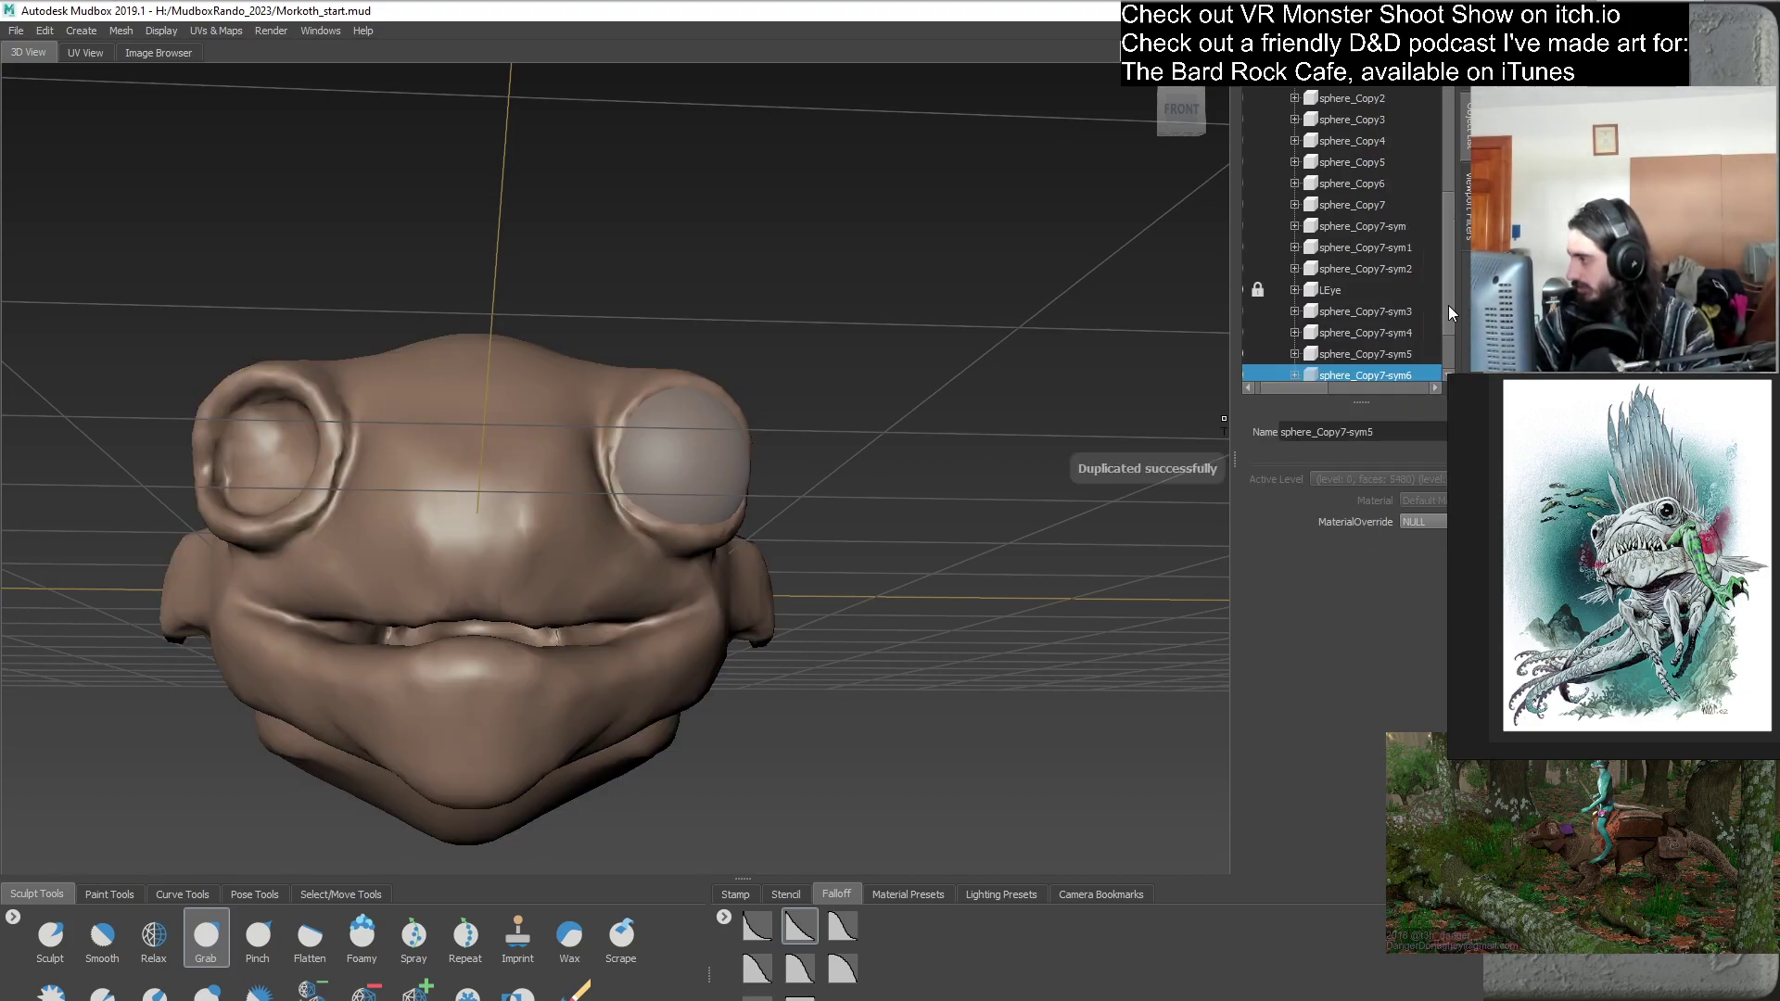
{"action": "left_click_drag", "start_coordinate": [1450, 348], "coordinate": [1449, 369]}
{"action": "left_click_drag", "start_coordinate": [1314, 385], "coordinate": [1284, 386]}
{"action": "left_click", "coordinate": [1253, 291]}
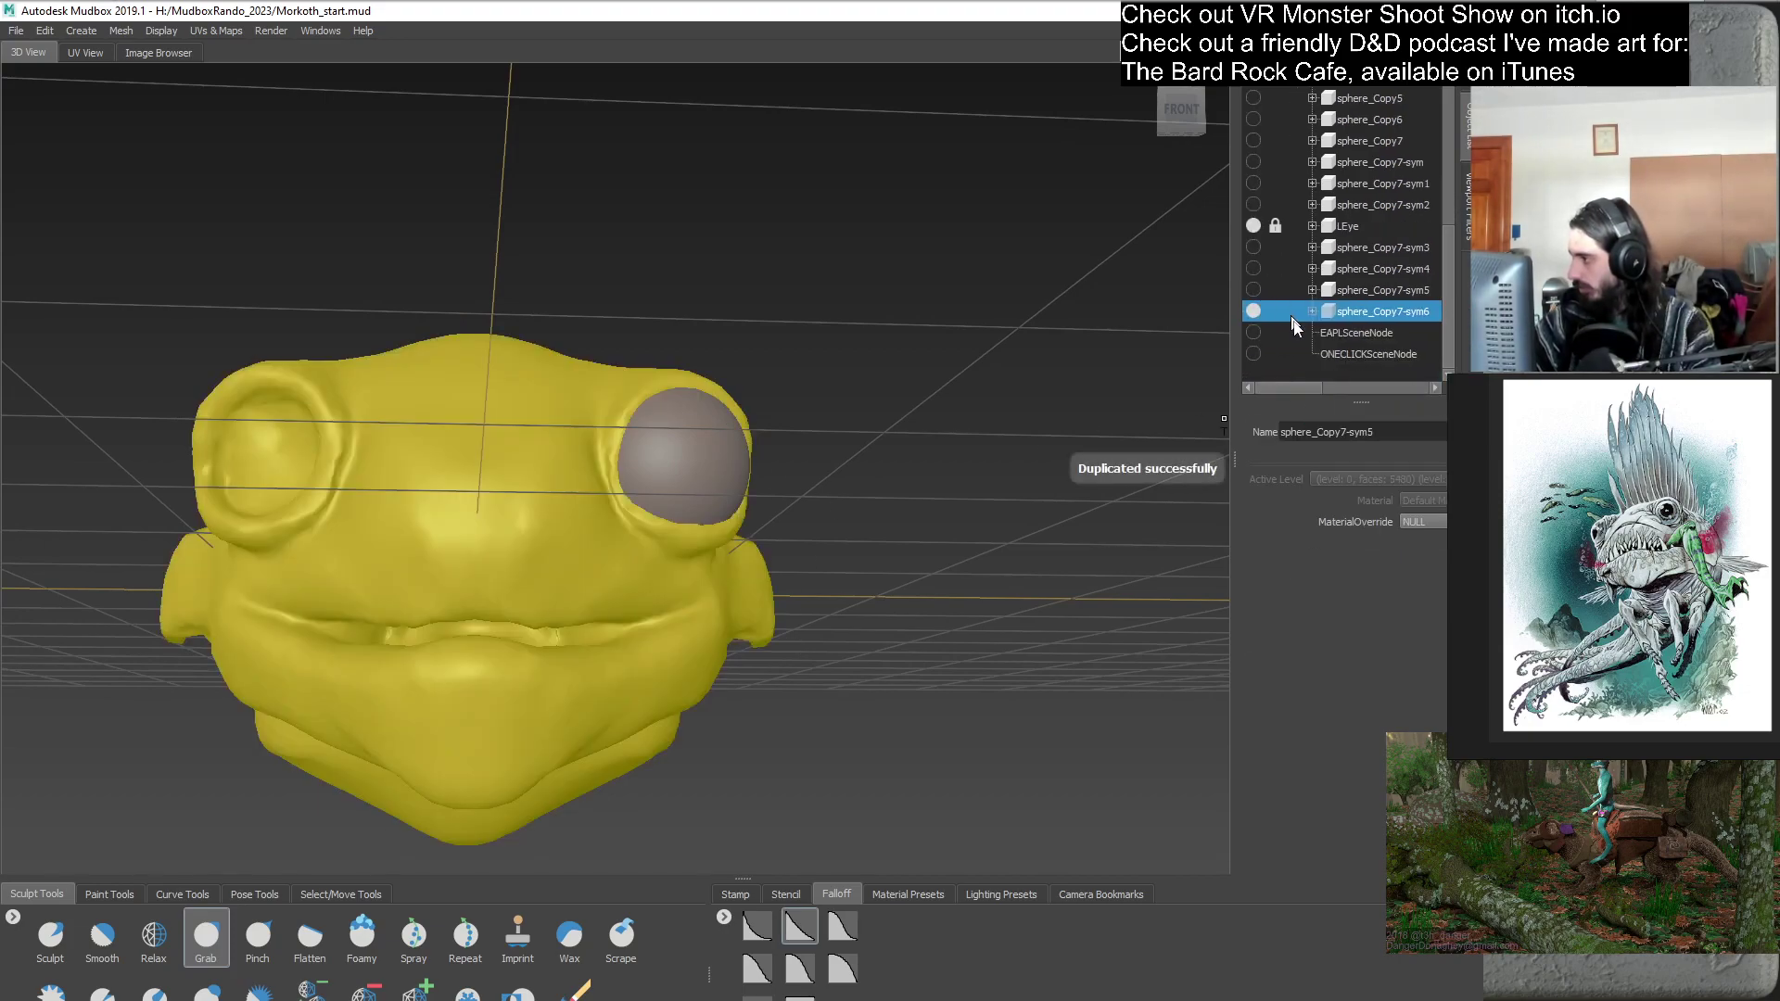
{"action": "left_click", "coordinate": [1310, 375]}
- Broaden the snout and fill out the upper lip below the eye sockets with mirrored Grab strokes
{"action": "left_click_drag", "start_coordinate": [815, 519], "coordinate": [757, 529], "text": "alt"}
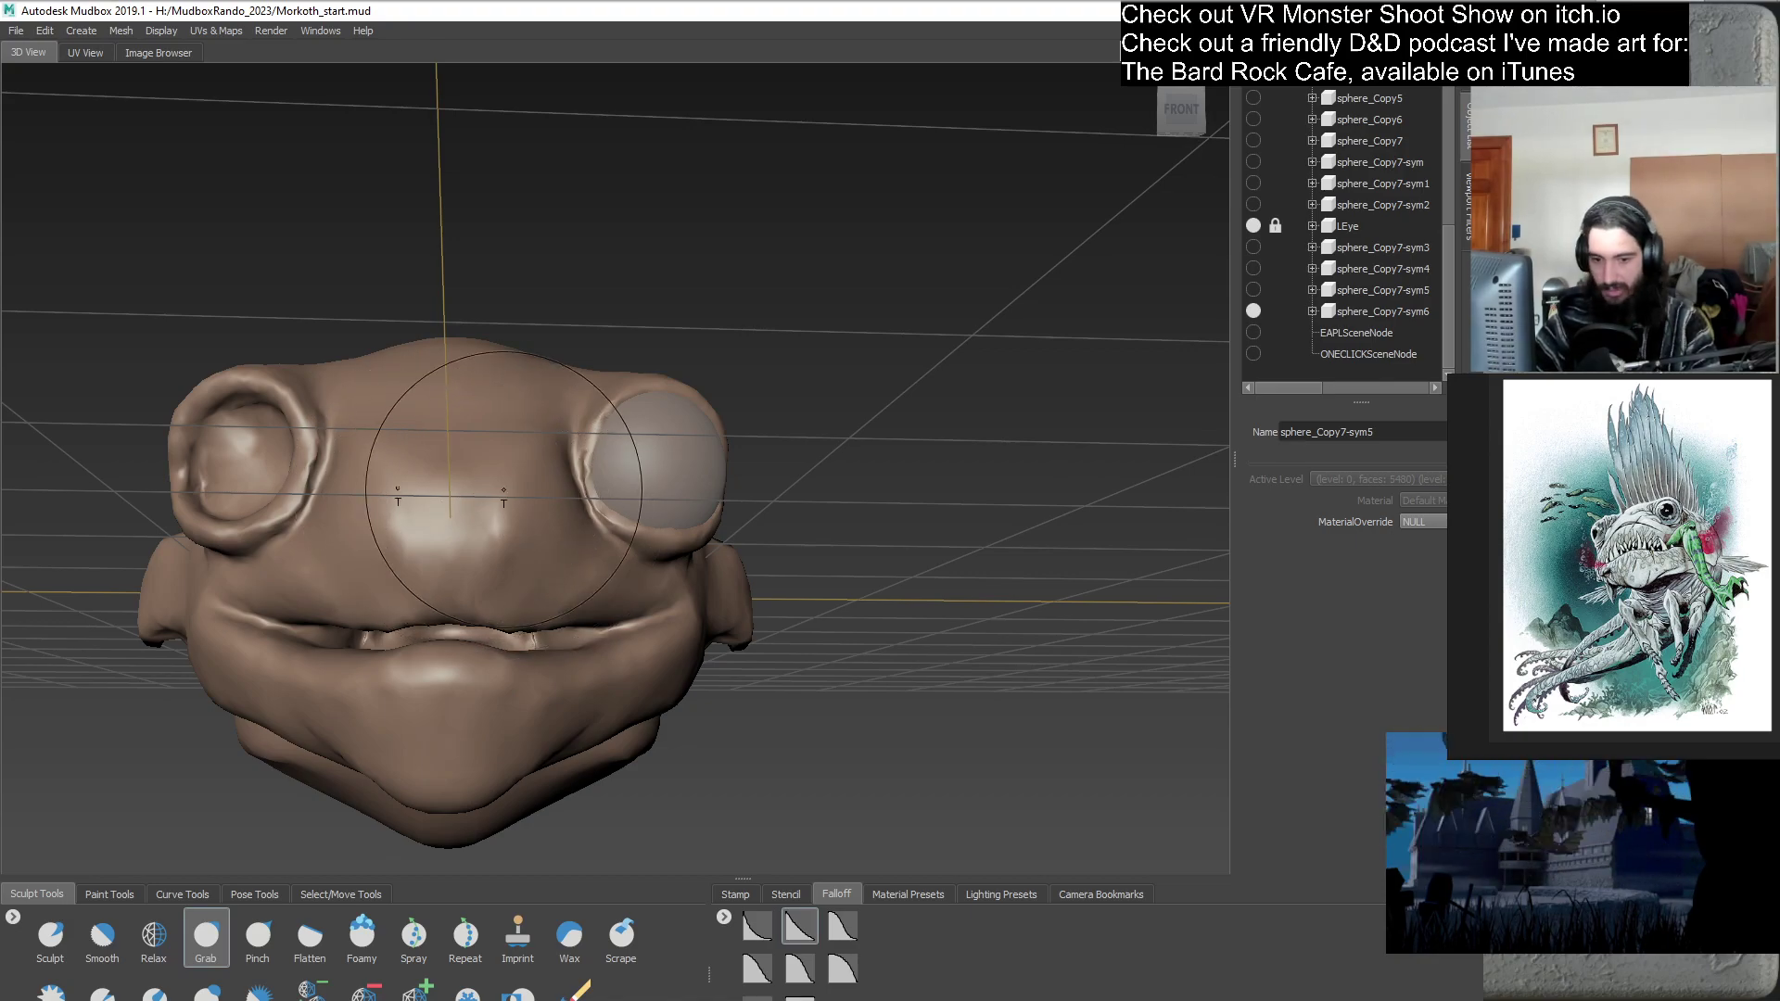
{"action": "mouse_move", "coordinate": [499, 529]}
{"action": "left_mouse_down"}
{"action": "mouse_move", "coordinate": [499, 227]}
{"action": "mouse_move", "coordinate": [587, 609]}
{"action": "mouse_move", "coordinate": [699, 587]}
{"action": "left_mouse_up"}
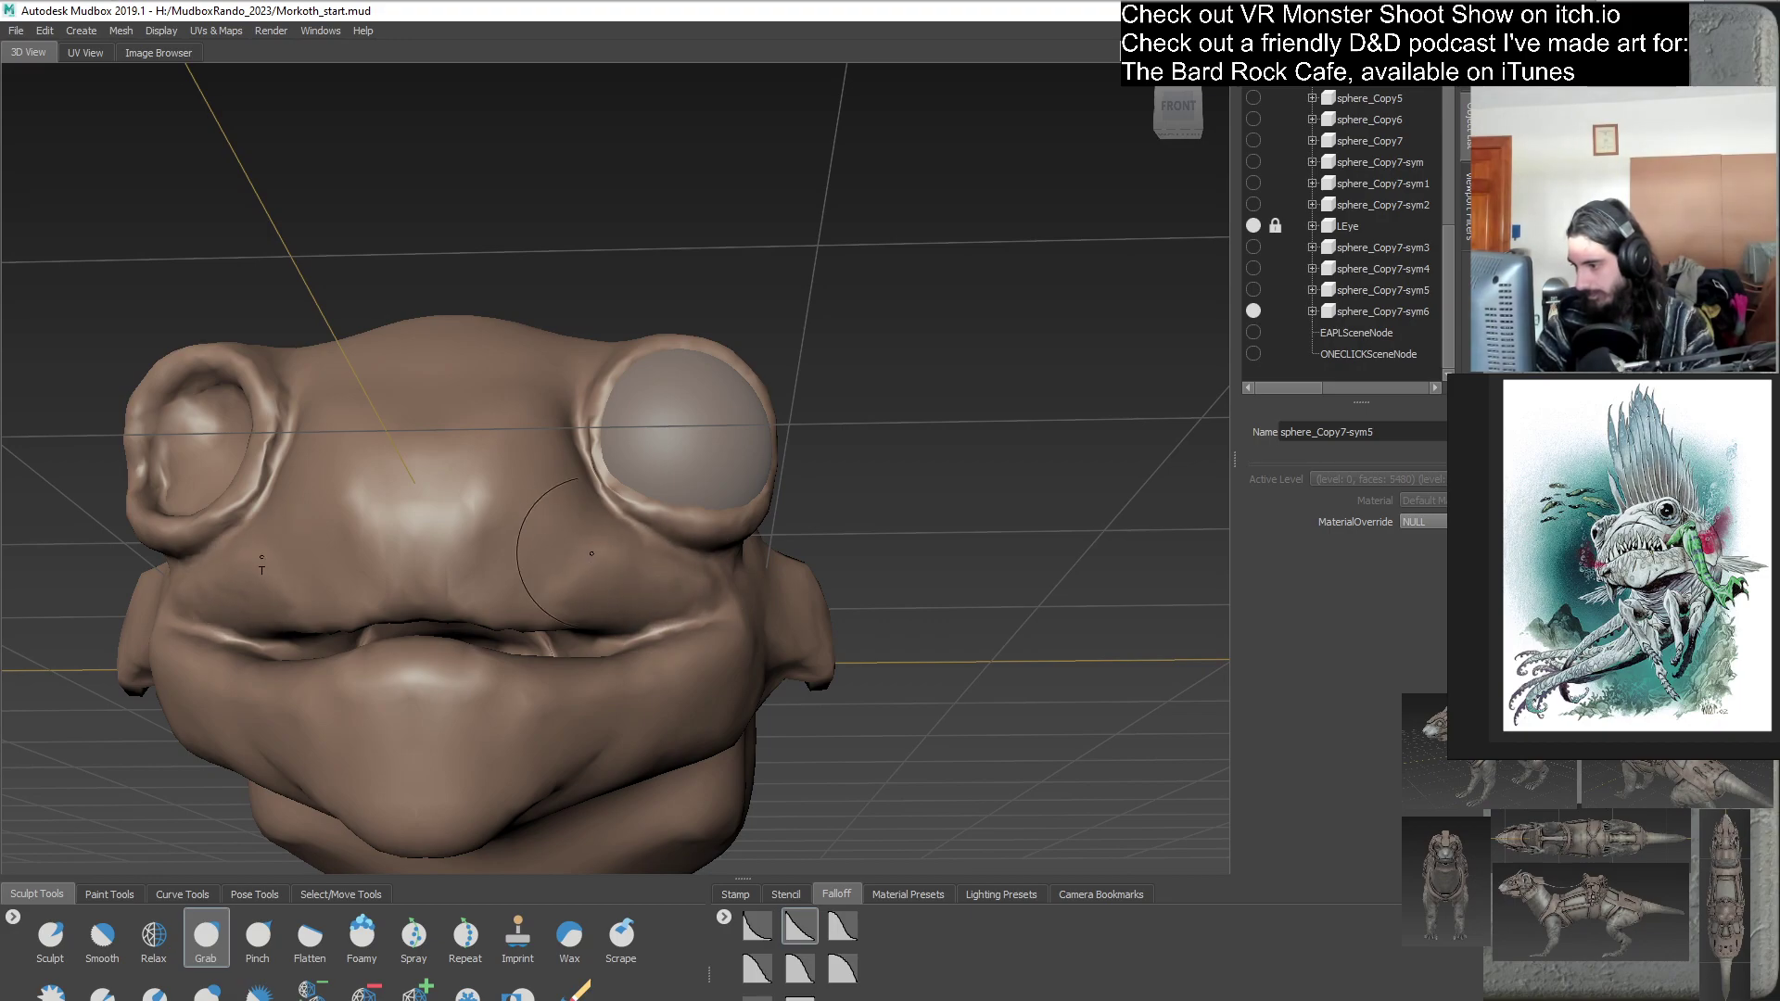
{"action": "left_click_drag", "start_coordinate": [605, 570], "coordinate": [610, 601], "text": "alt"}
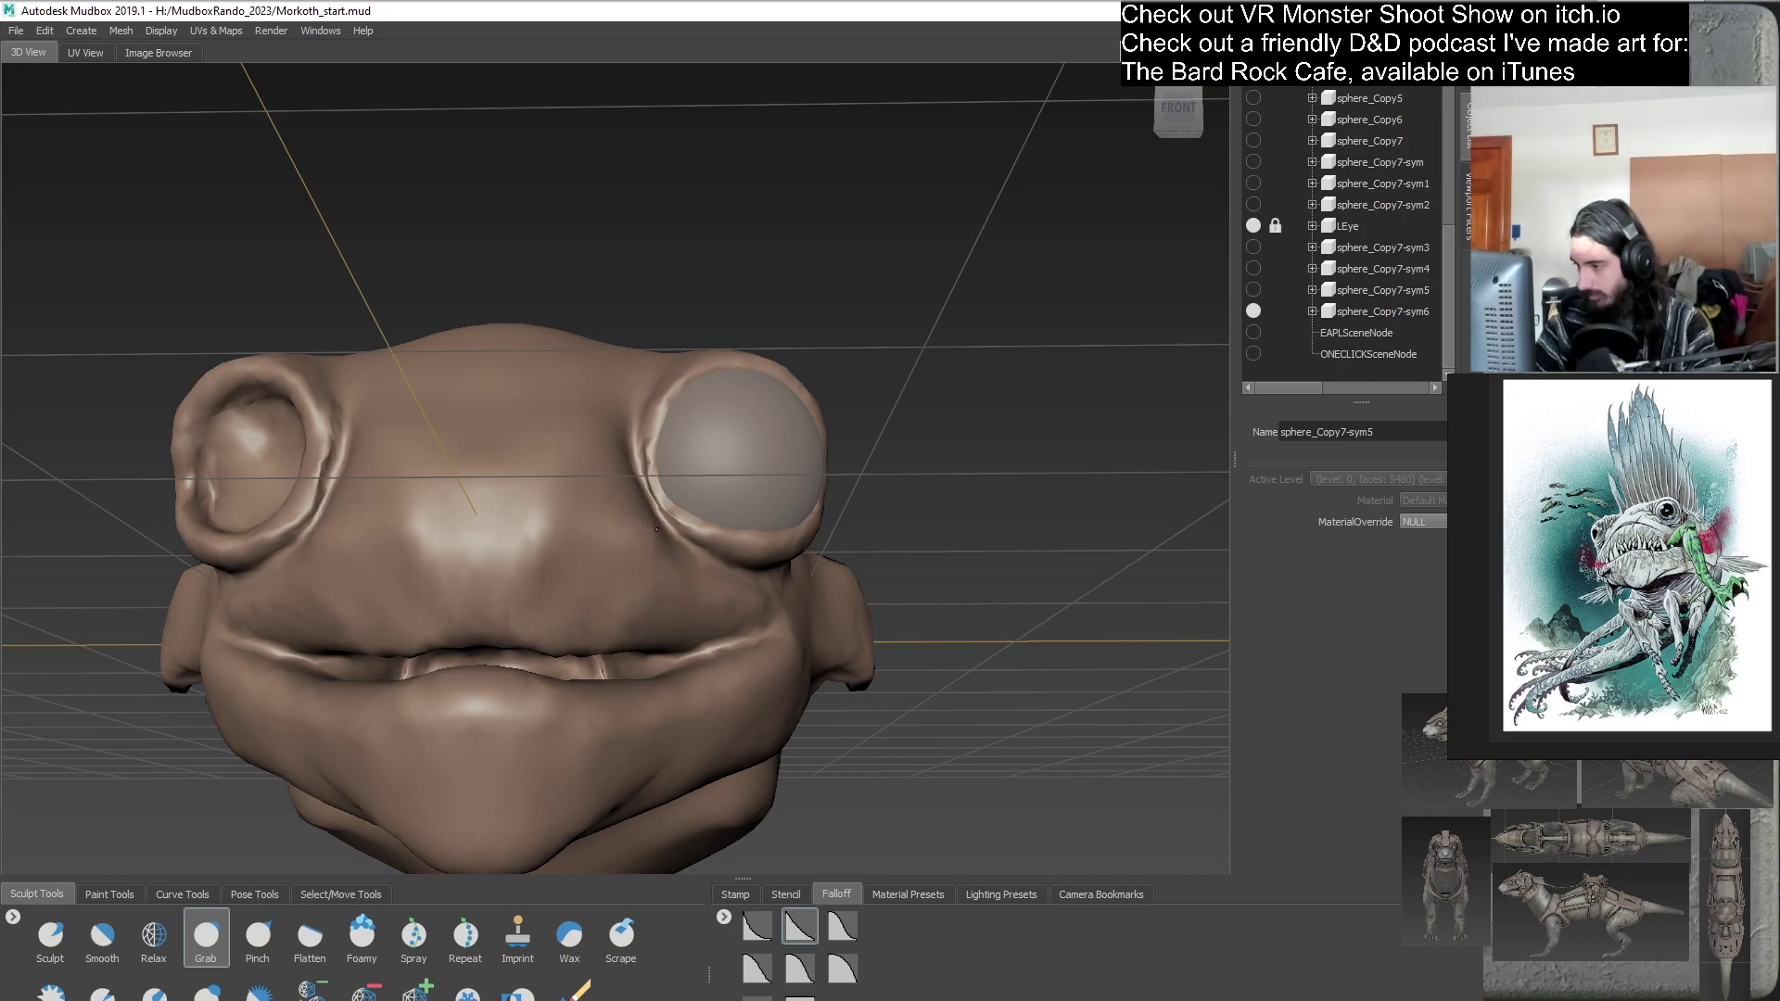
{"action": "left_click_drag", "start_coordinate": [656, 564], "coordinate": [601, 621], "text": "alt"}
{"action": "left_click_drag", "start_coordinate": [611, 687], "coordinate": [613, 591], "text": "alt"}
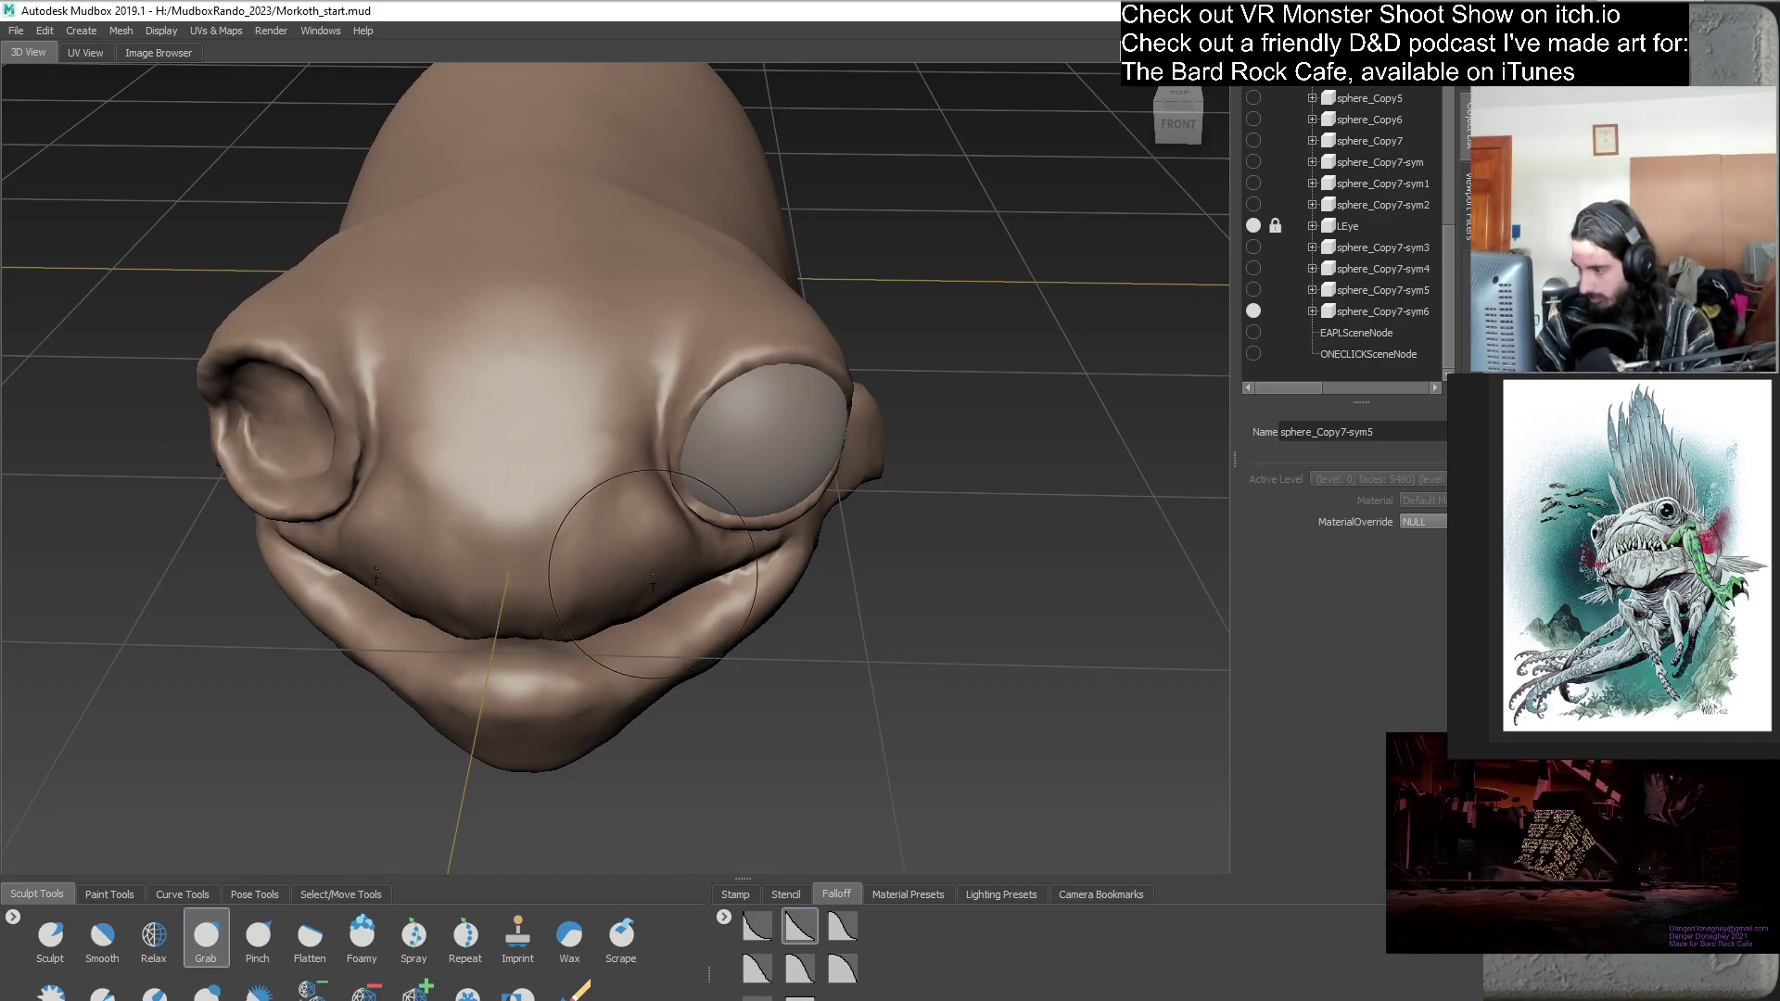
{"action": "mouse_move", "coordinate": [683, 613]}
{"action": "left_mouse_down", "text": "alt"}
{"action": "mouse_move", "coordinate": [477, 600]}
{"action": "mouse_move", "coordinate": [741, 591]}
{"action": "mouse_move", "coordinate": [719, 330]}
{"action": "mouse_move", "coordinate": [439, 408]}
{"action": "mouse_move", "coordinate": [633, 499]}
{"action": "left_mouse_up", "text": "alt"}
- Refine the upper lip along the mouth line toward the mouth corners with mirrored Grab strokes
{"action": "scroll", "coordinate": [639, 477], "scroll_direction": "up", "scroll_amount": 2}
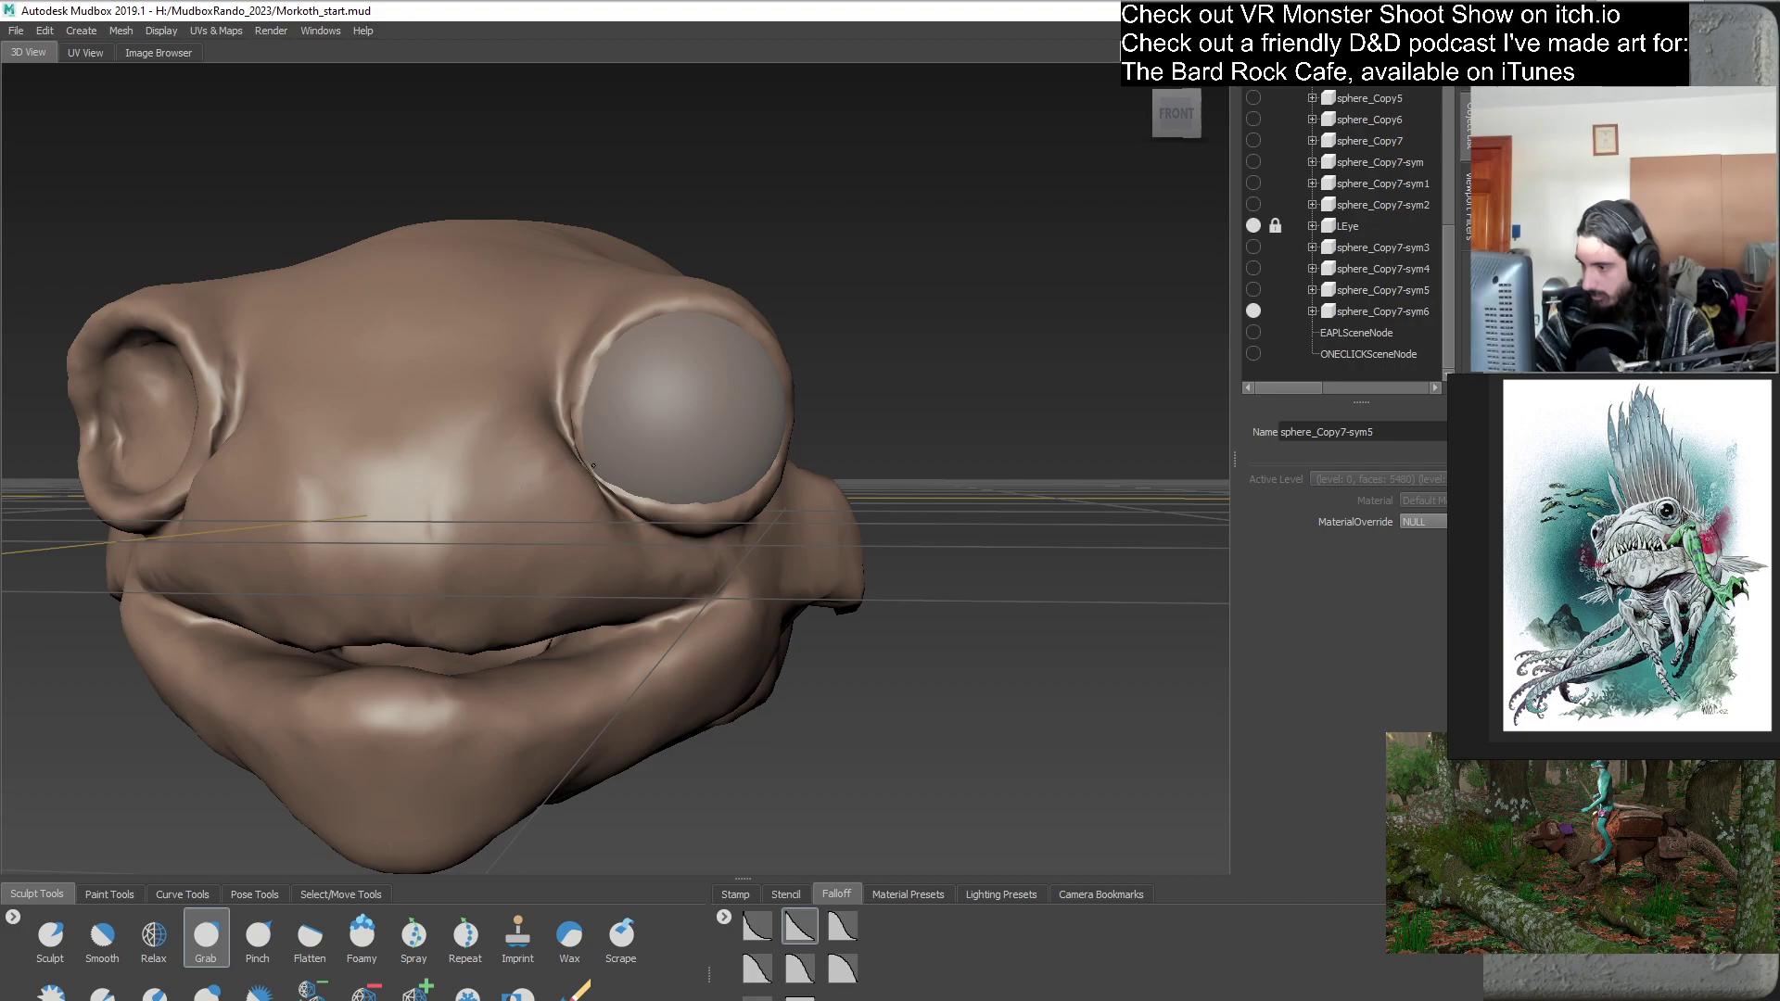
{"action": "left_click_drag", "start_coordinate": [590, 510], "coordinate": [565, 565], "text": "alt"}
{"action": "scroll", "coordinate": [696, 559], "scroll_direction": "down", "scroll_amount": 5}
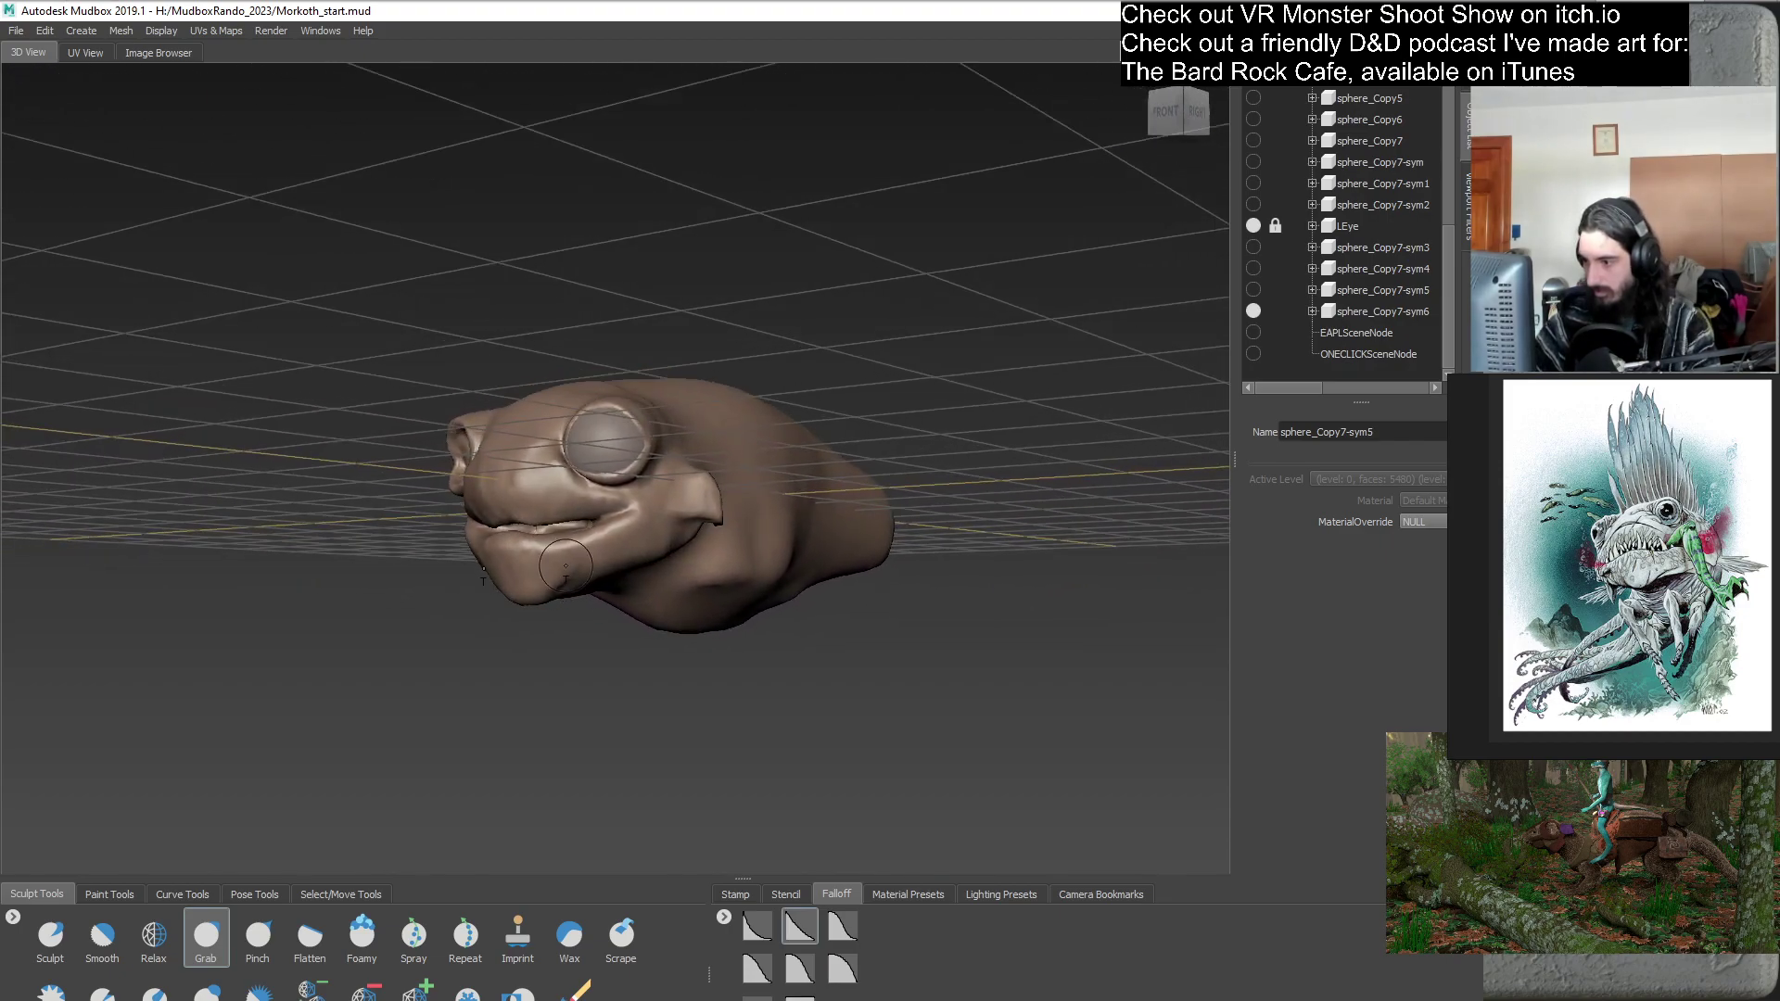
{"action": "right_click_drag", "start_coordinate": [565, 565], "coordinate": [656, 565], "text": "alt"}
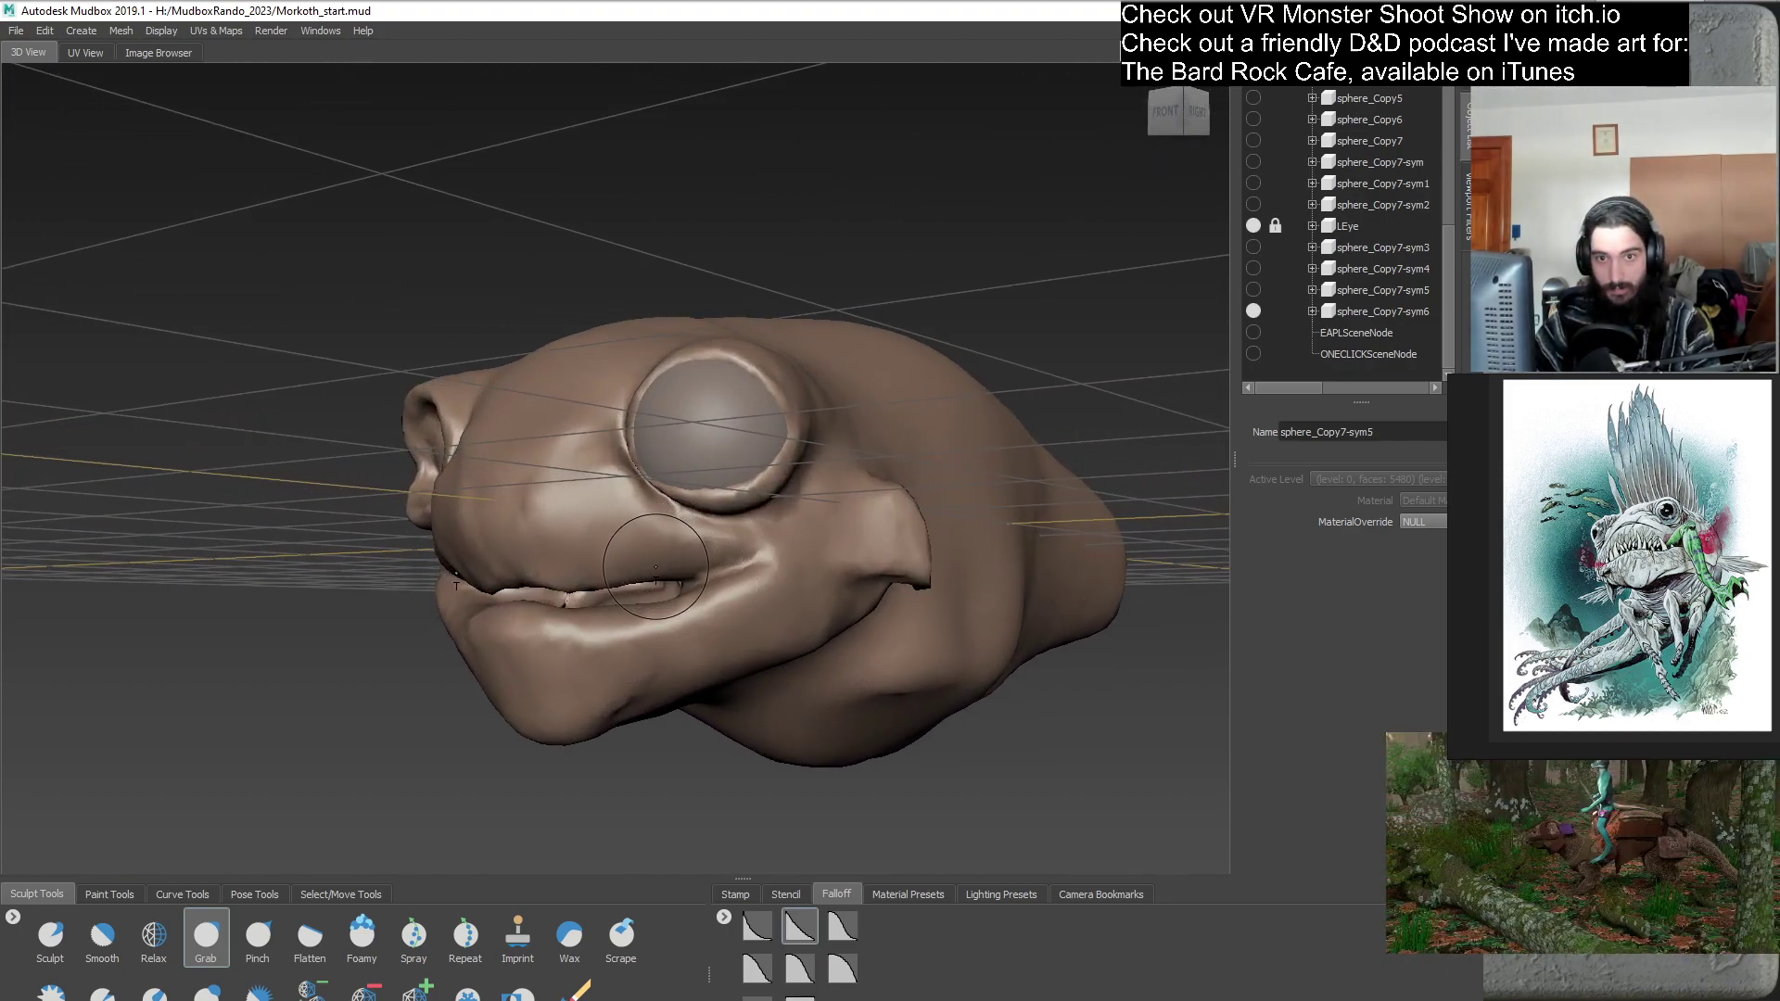
{"action": "mouse_move", "coordinate": [456, 468]}
{"action": "left_mouse_down", "text": "alt"}
{"action": "mouse_move", "coordinate": [680, 575]}
{"action": "mouse_move", "coordinate": [705, 567]}
{"action": "mouse_move", "coordinate": [683, 554]}
{"action": "left_mouse_up", "text": "alt"}
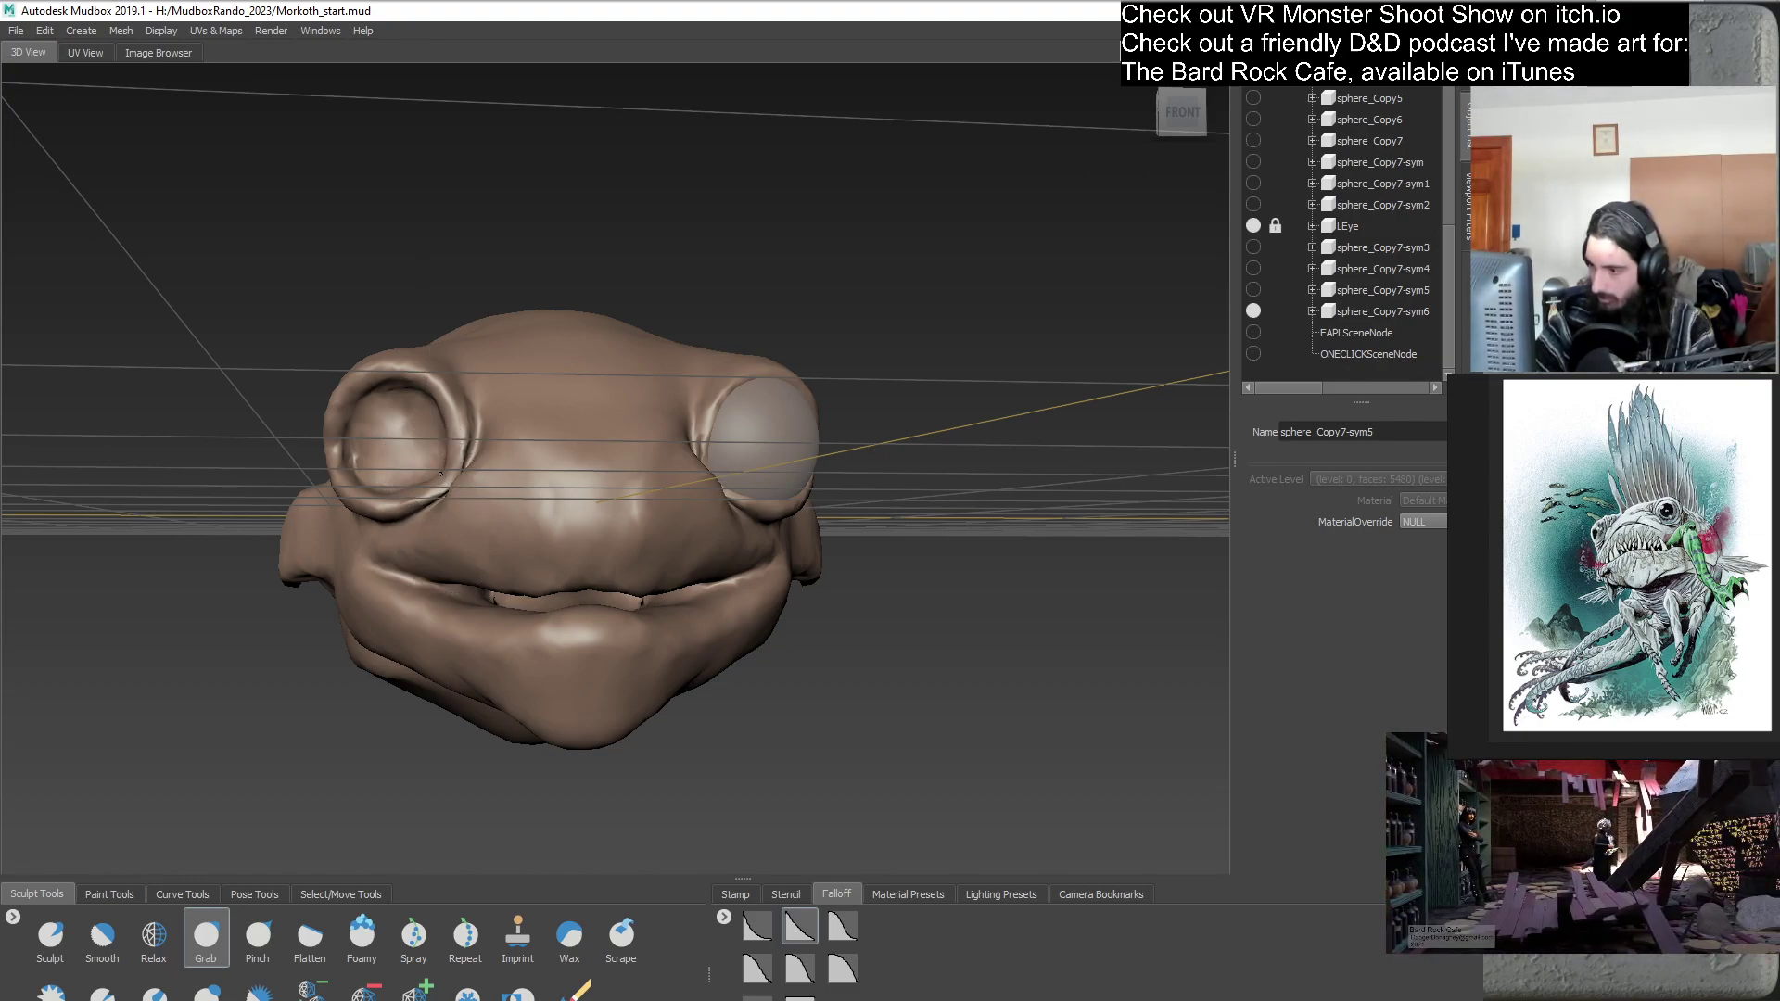
- Form a fold between the inner edge of each eye socket and the snout with mirrored Grab strokes at sizes 7.38 and 11.78
{"action": "left_click_drag", "start_coordinate": [422, 489], "coordinate": [628, 517], "text": "alt"}
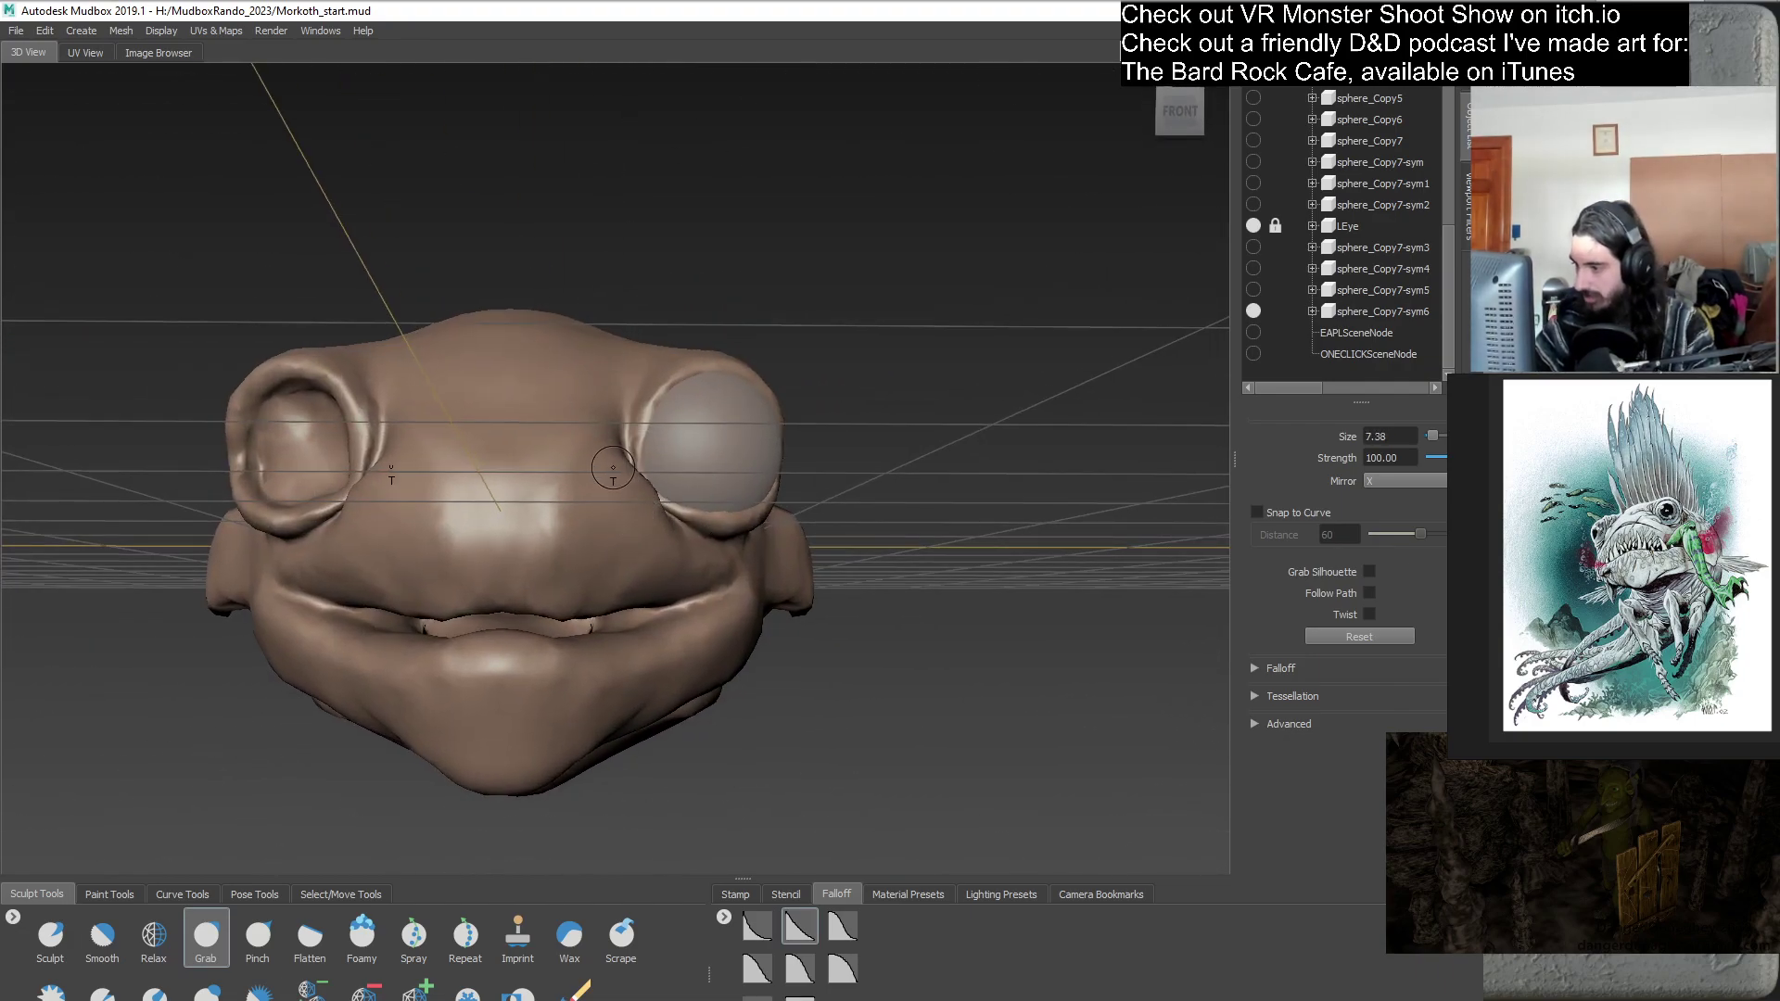
{"action": "left_click_drag", "start_coordinate": [650, 526], "coordinate": [504, 505], "text": "alt"}
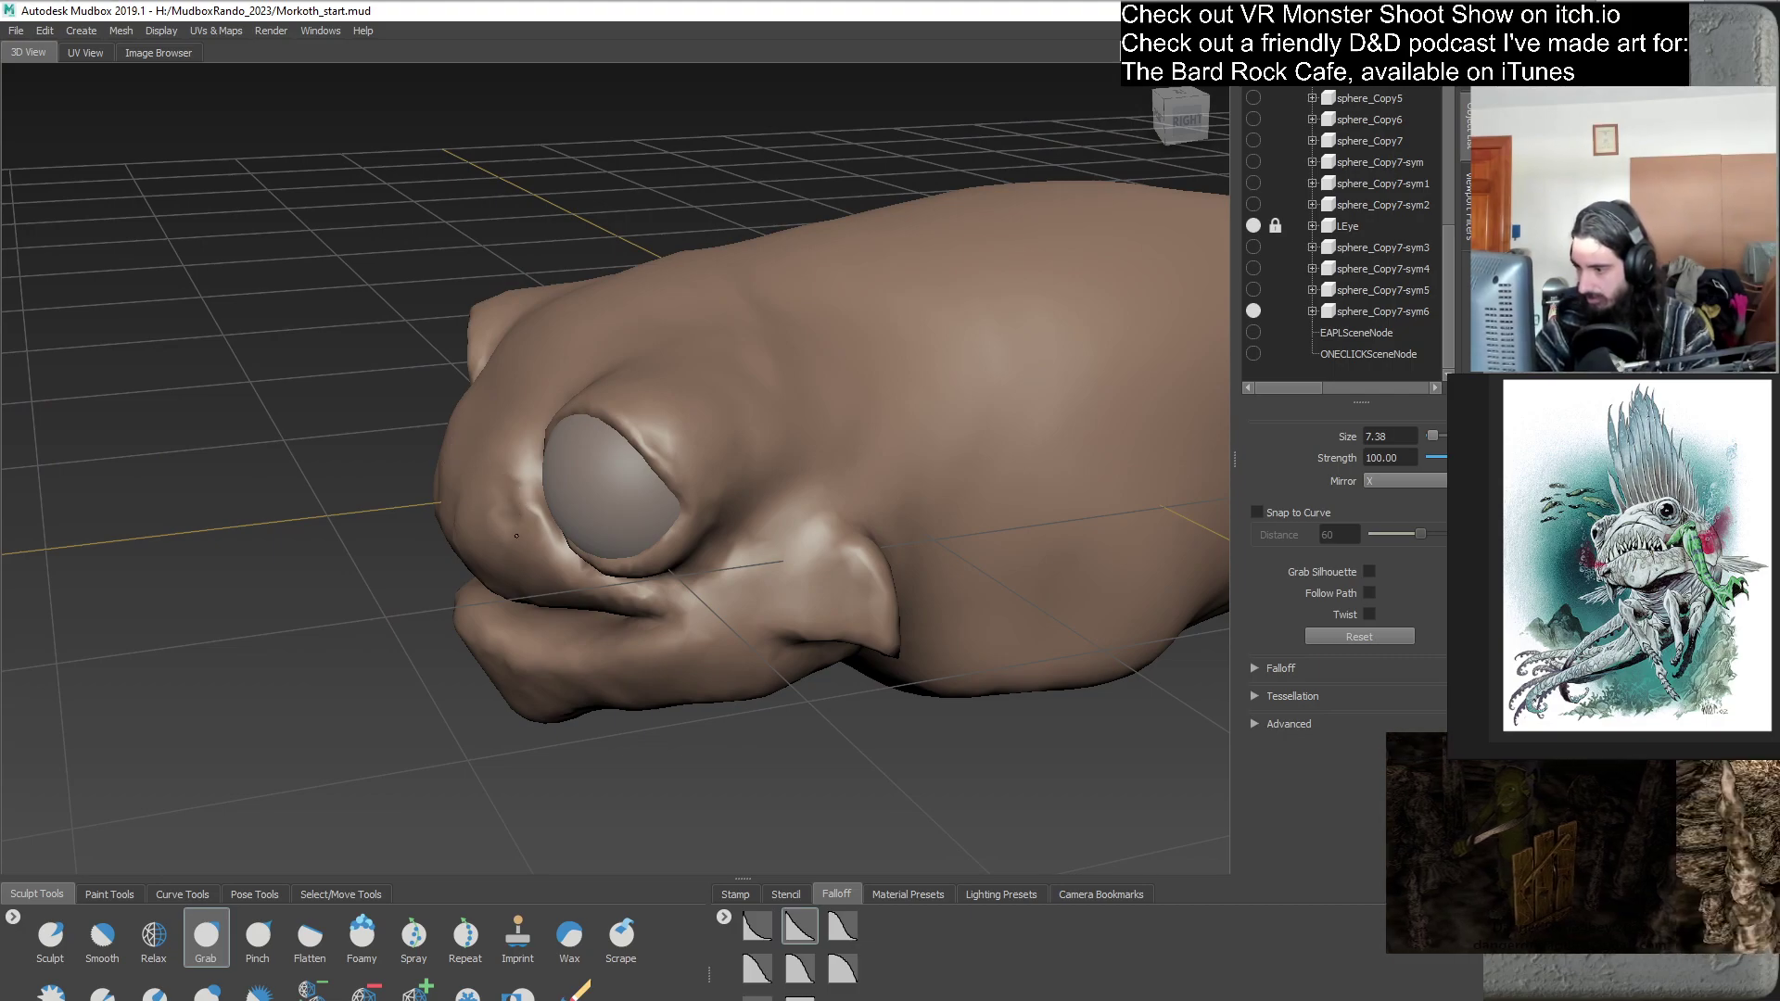
{"action": "left_click_drag", "start_coordinate": [497, 594], "coordinate": [661, 483], "text": "alt"}
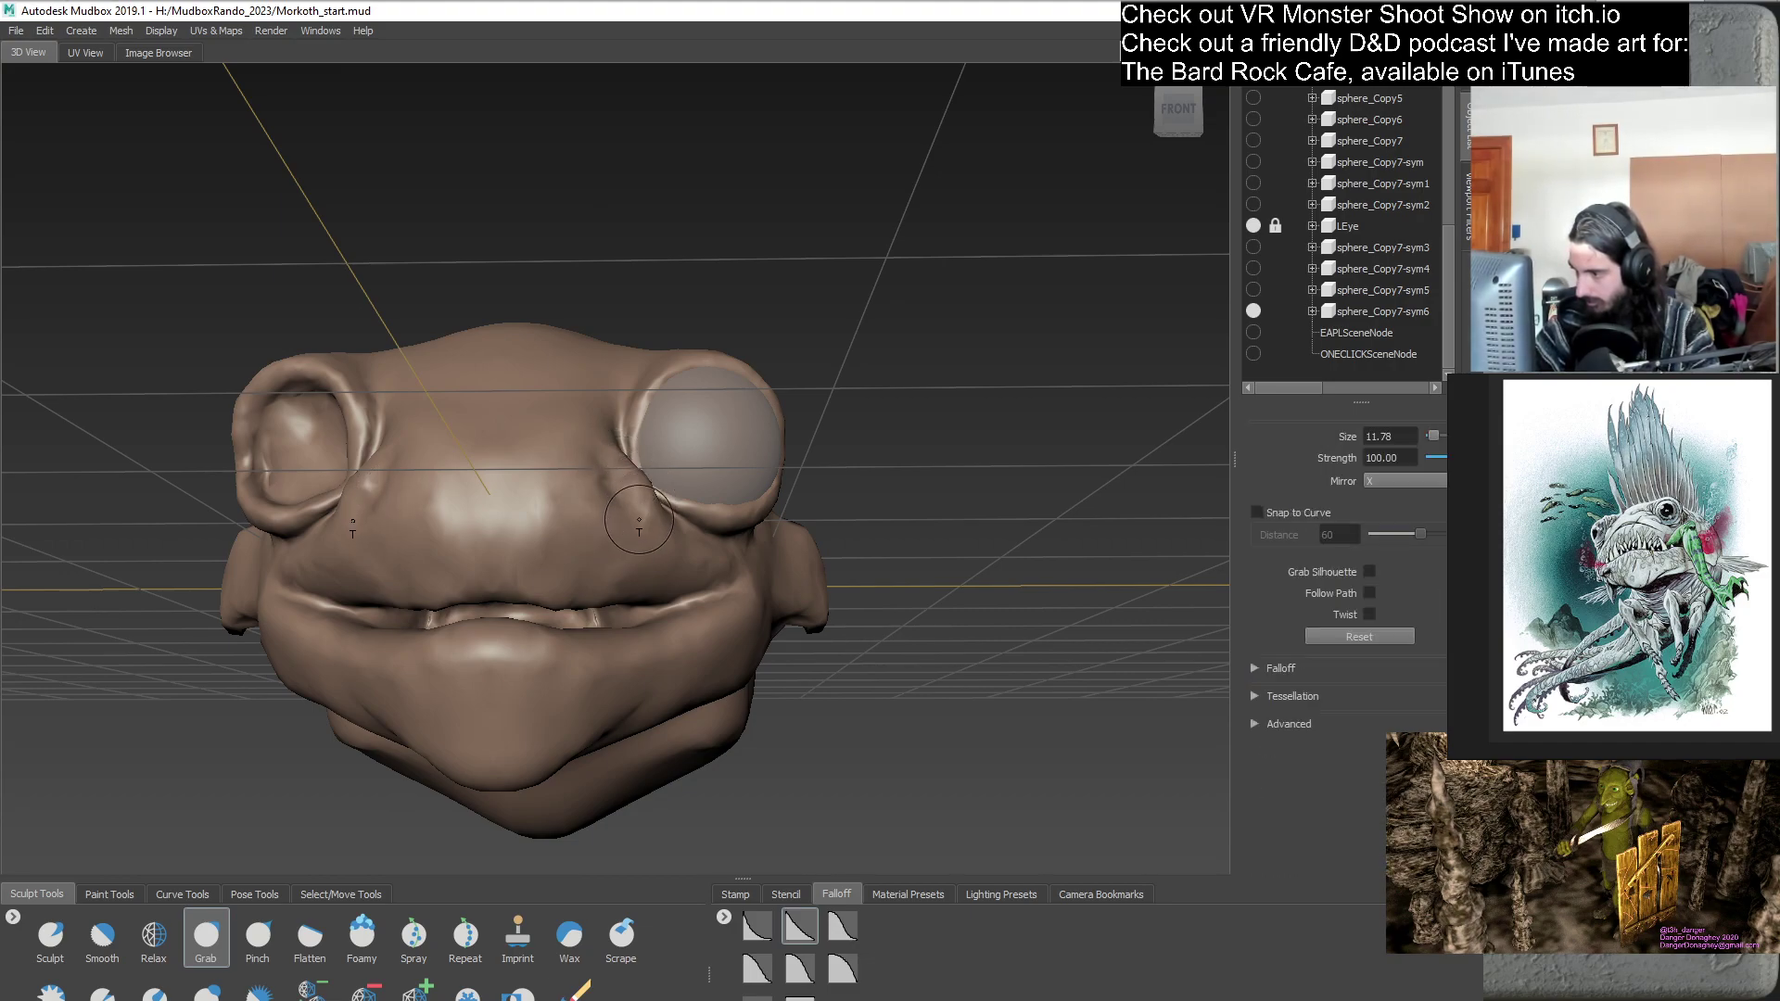
{"action": "mouse_move", "coordinate": [639, 520]}
{"action": "left_mouse_down", "text": "alt"}
{"action": "mouse_move", "coordinate": [509, 590]}
{"action": "mouse_move", "coordinate": [626, 519]}
{"action": "left_mouse_up", "text": "alt"}
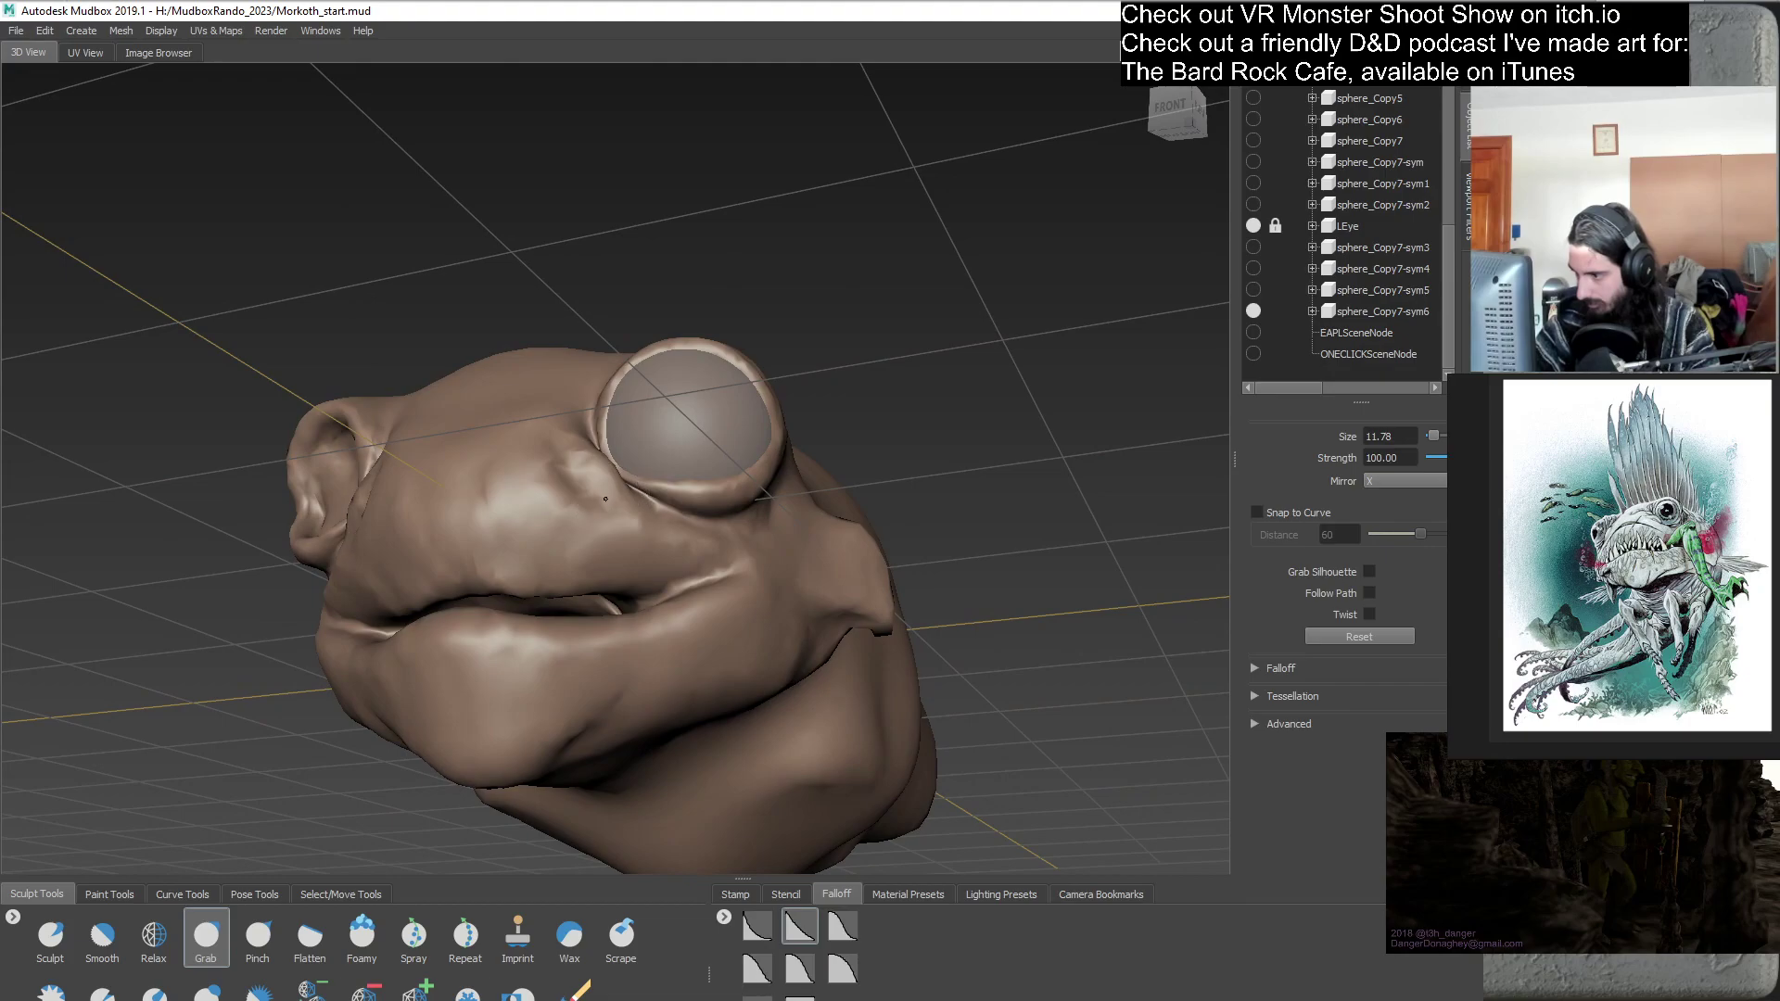
{"action": "left_click_drag", "start_coordinate": [595, 539], "coordinate": [624, 513], "text": "alt"}
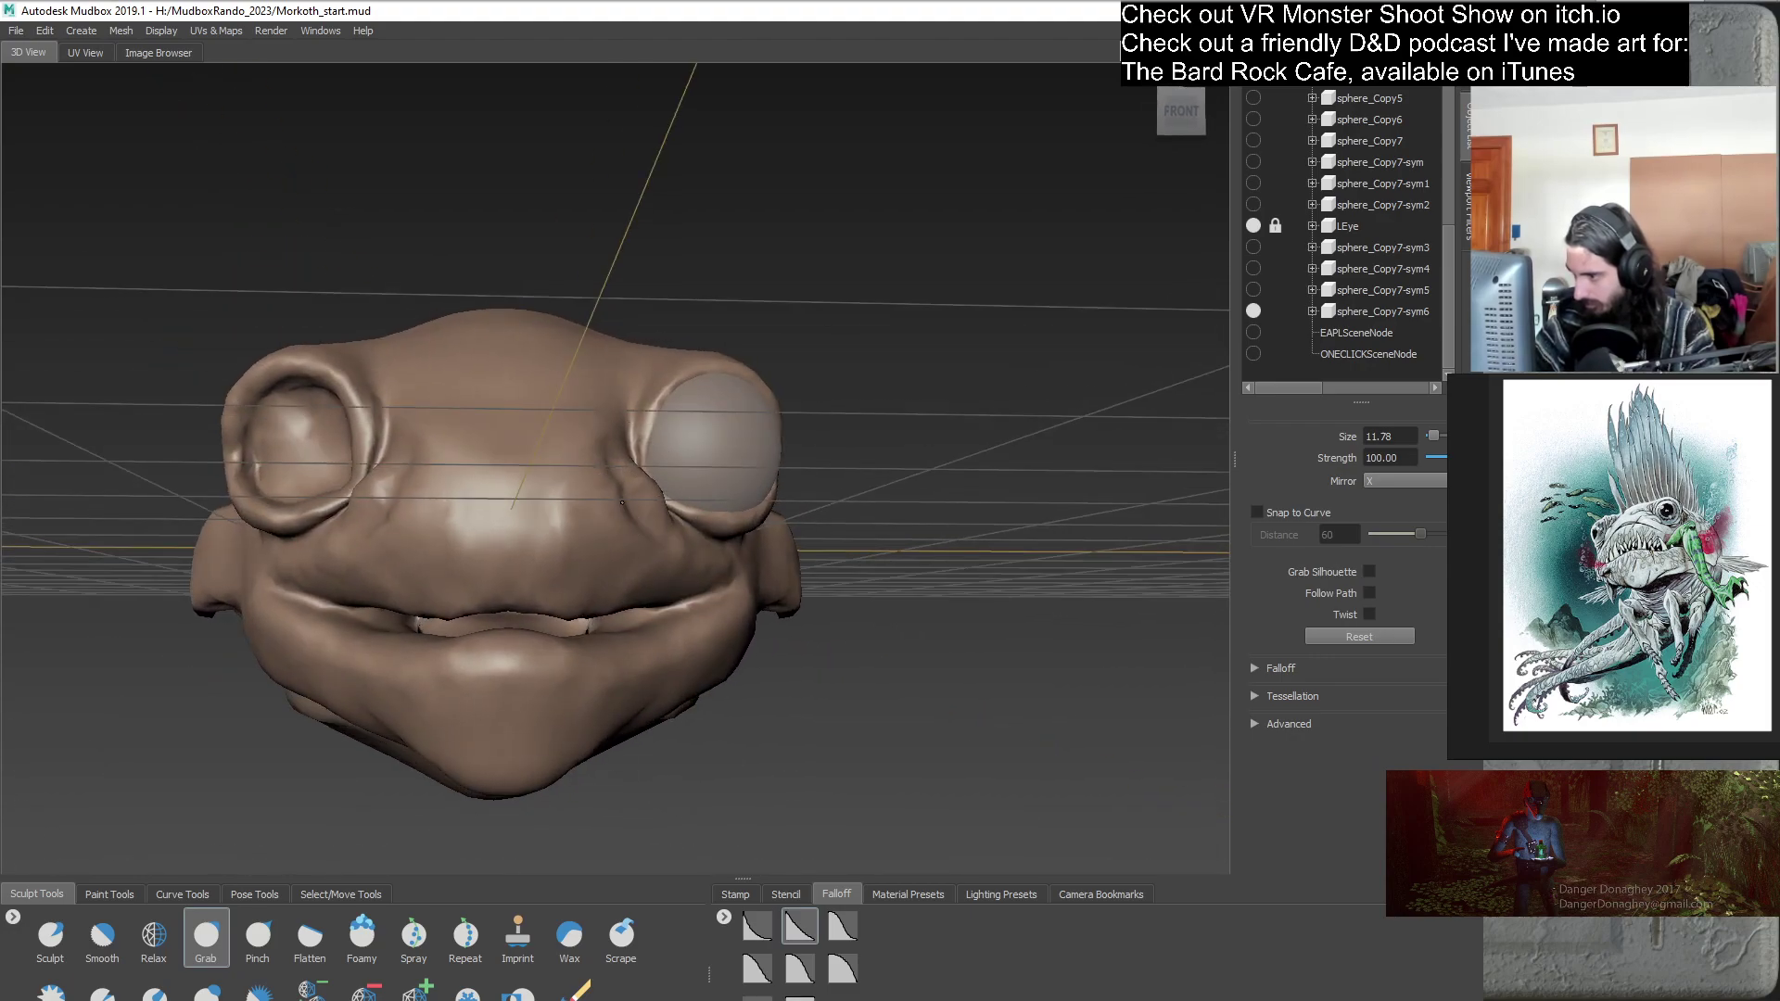
- Extend the fold under the eye sockets and shape the adjoining upper lip with mirrored Grab strokes at sizes 11.78 and 17.86
{"action": "left_click_drag", "start_coordinate": [685, 583], "coordinate": [600, 482], "text": "alt"}
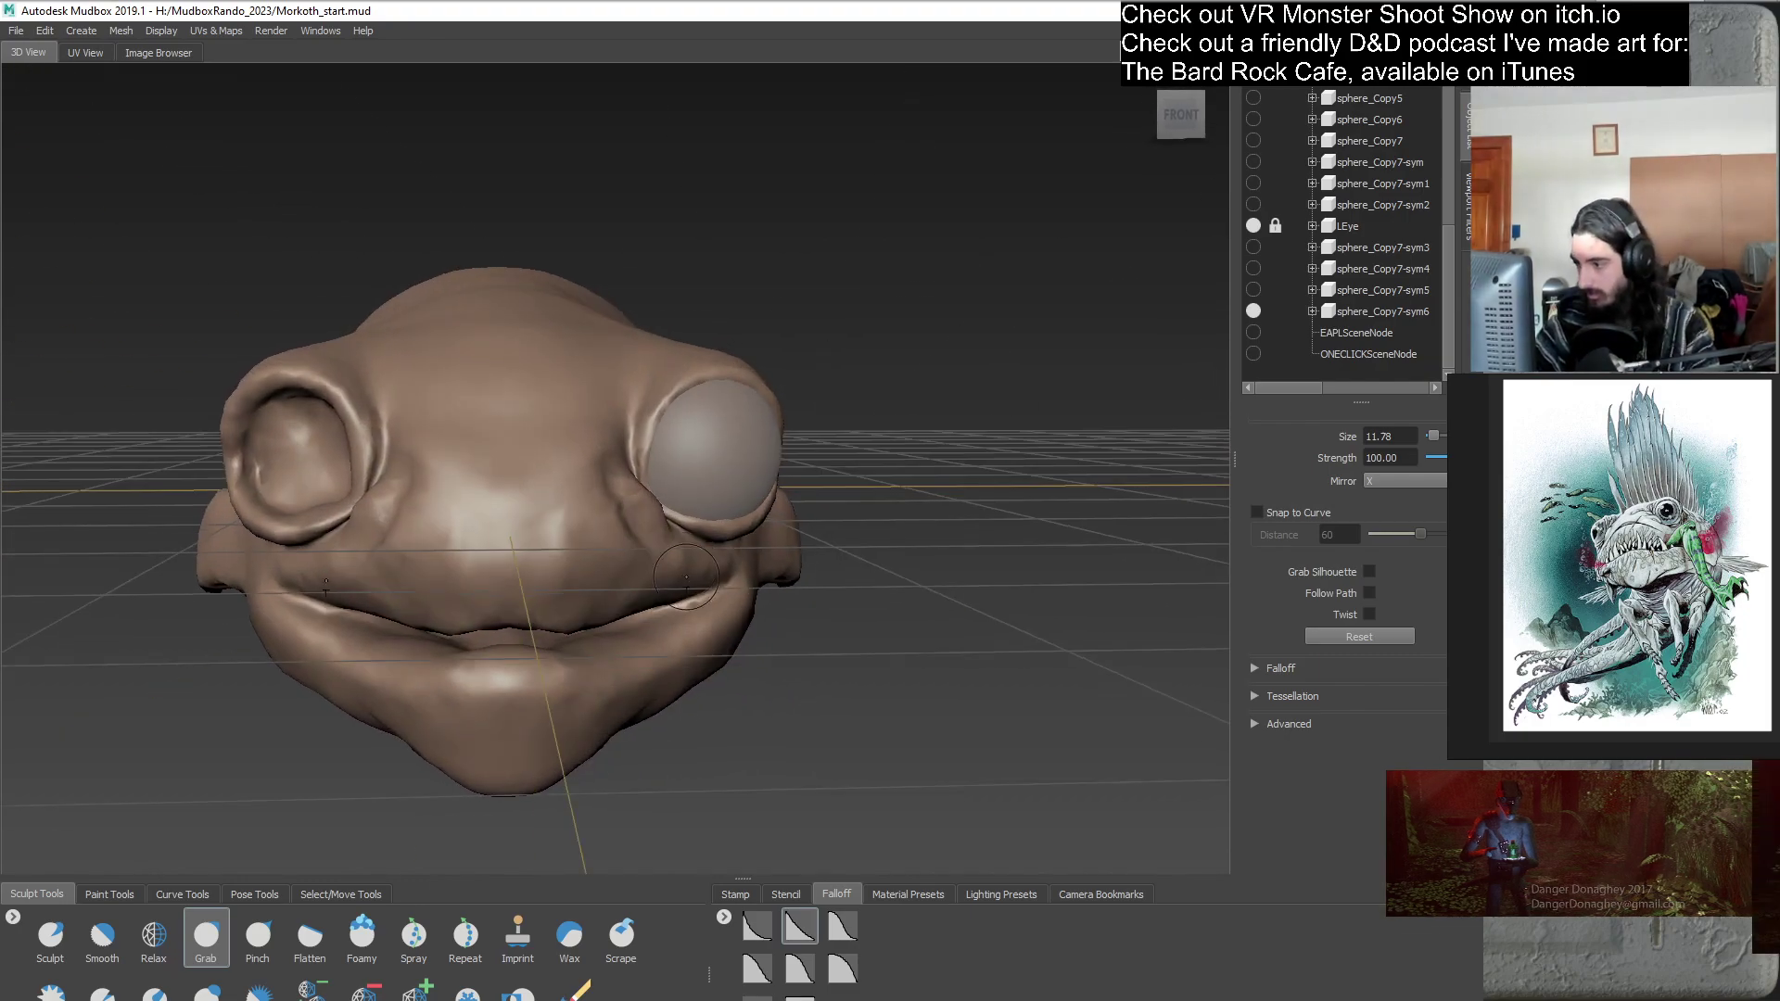
{"action": "mouse_move", "coordinate": [632, 494]}
{"action": "left_mouse_down", "text": "alt"}
{"action": "mouse_move", "coordinate": [665, 525]}
{"action": "mouse_move", "coordinate": [648, 501]}
{"action": "left_mouse_up", "text": "alt"}
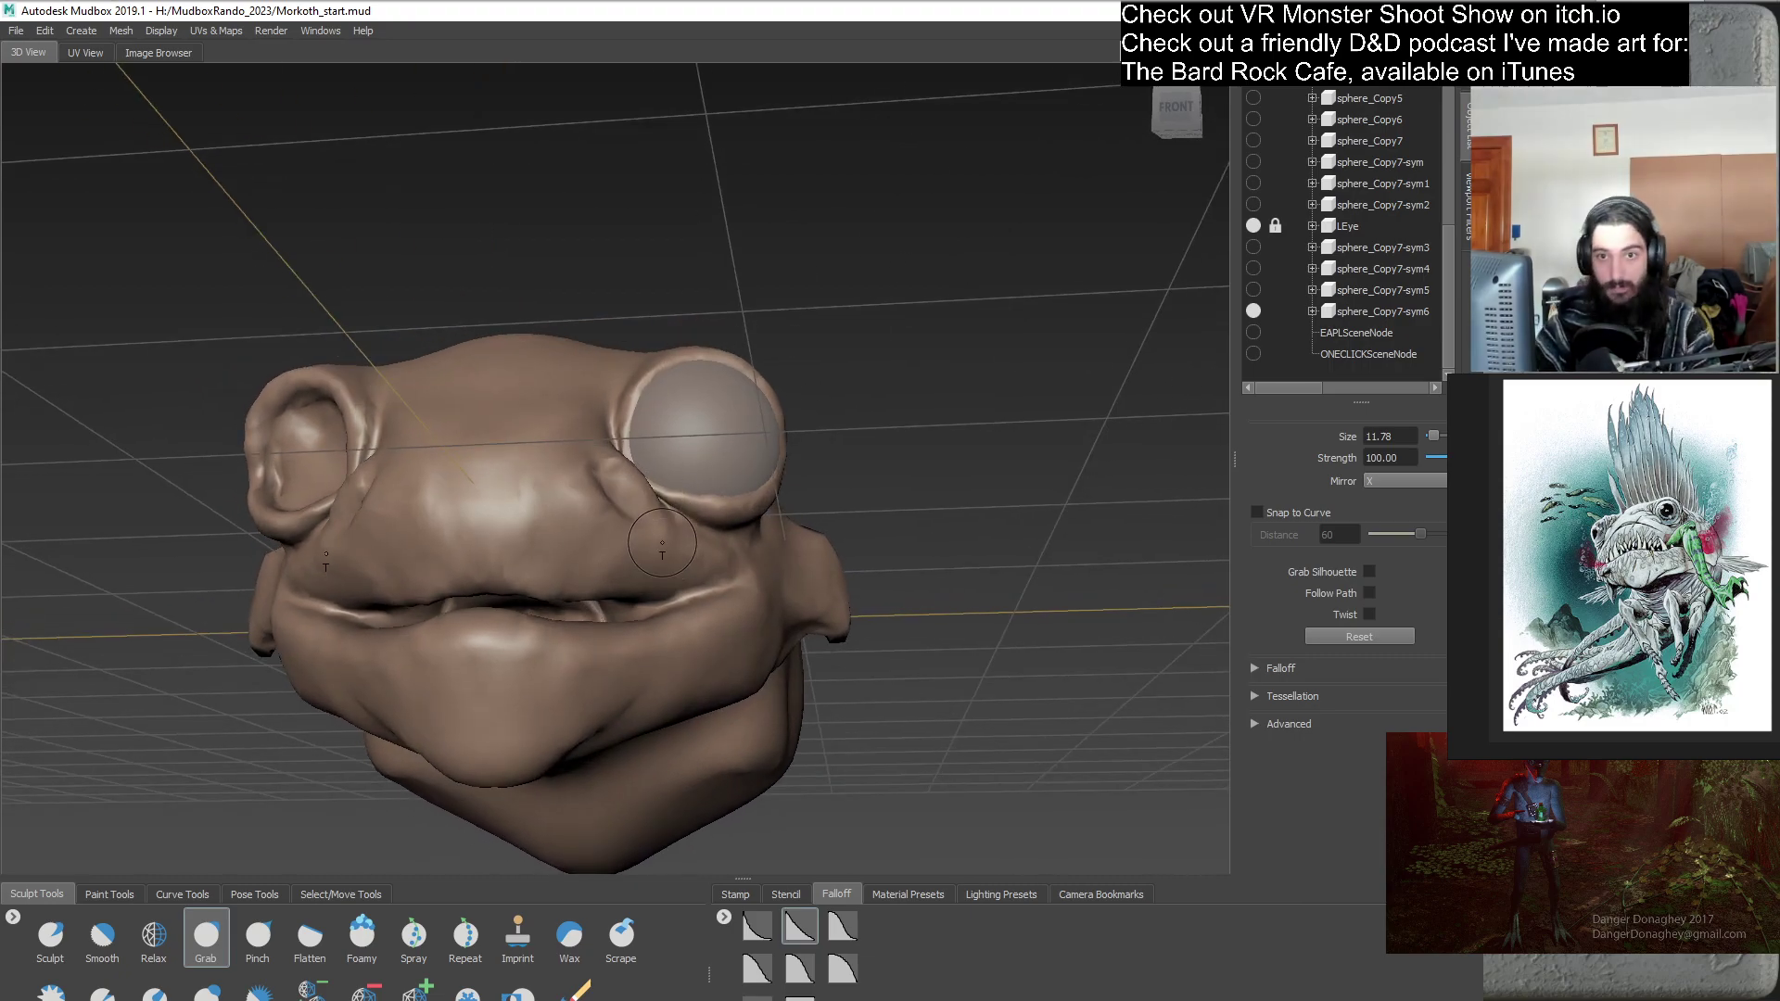
{"action": "left_click_drag", "start_coordinate": [658, 530], "coordinate": [707, 559], "text": "alt"}
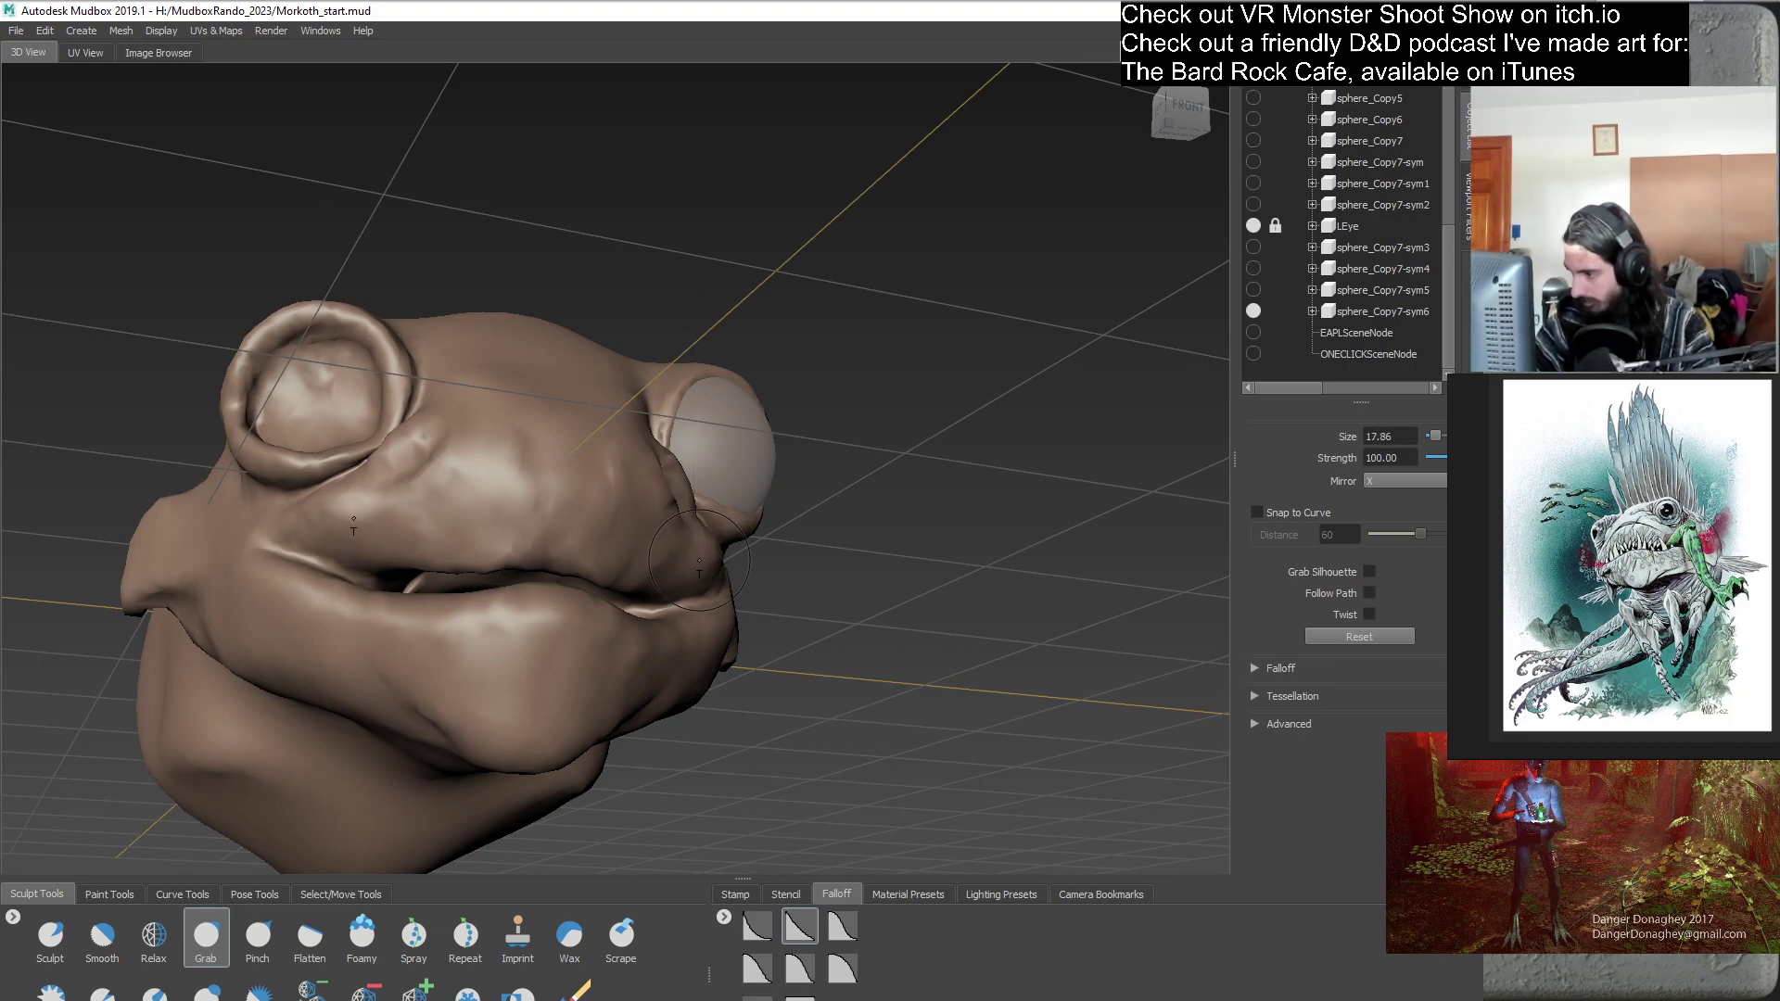
{"action": "left_click_drag", "start_coordinate": [720, 570], "coordinate": [530, 565], "text": "alt"}
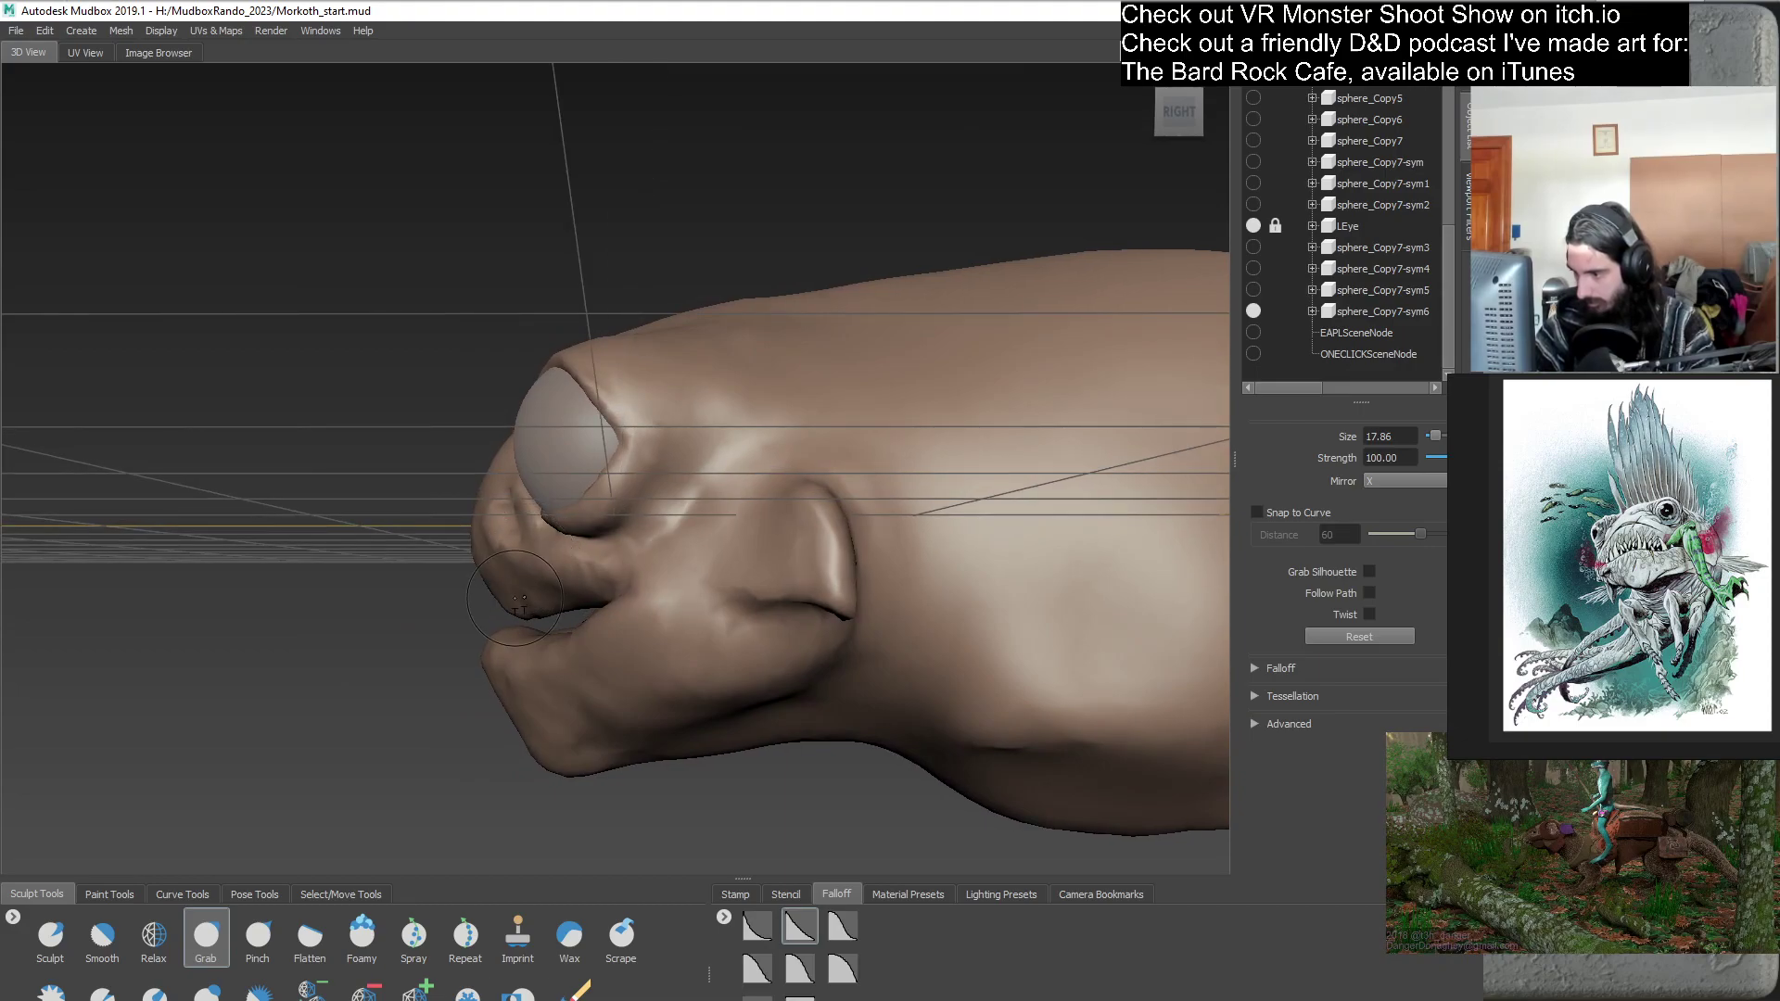
- Duplicate the sphere_Copy7-sym6 body mesh and hide the original, leaving the new copy ready for sculpting
{"action": "scroll", "coordinate": [514, 598], "scroll_direction": "down", "scroll_amount": 5}
{"action": "left_click_drag", "start_coordinate": [554, 299], "coordinate": [892, 600], "text": "alt"}
{"action": "scroll", "coordinate": [760, 581], "scroll_direction": "up", "scroll_amount": 3}
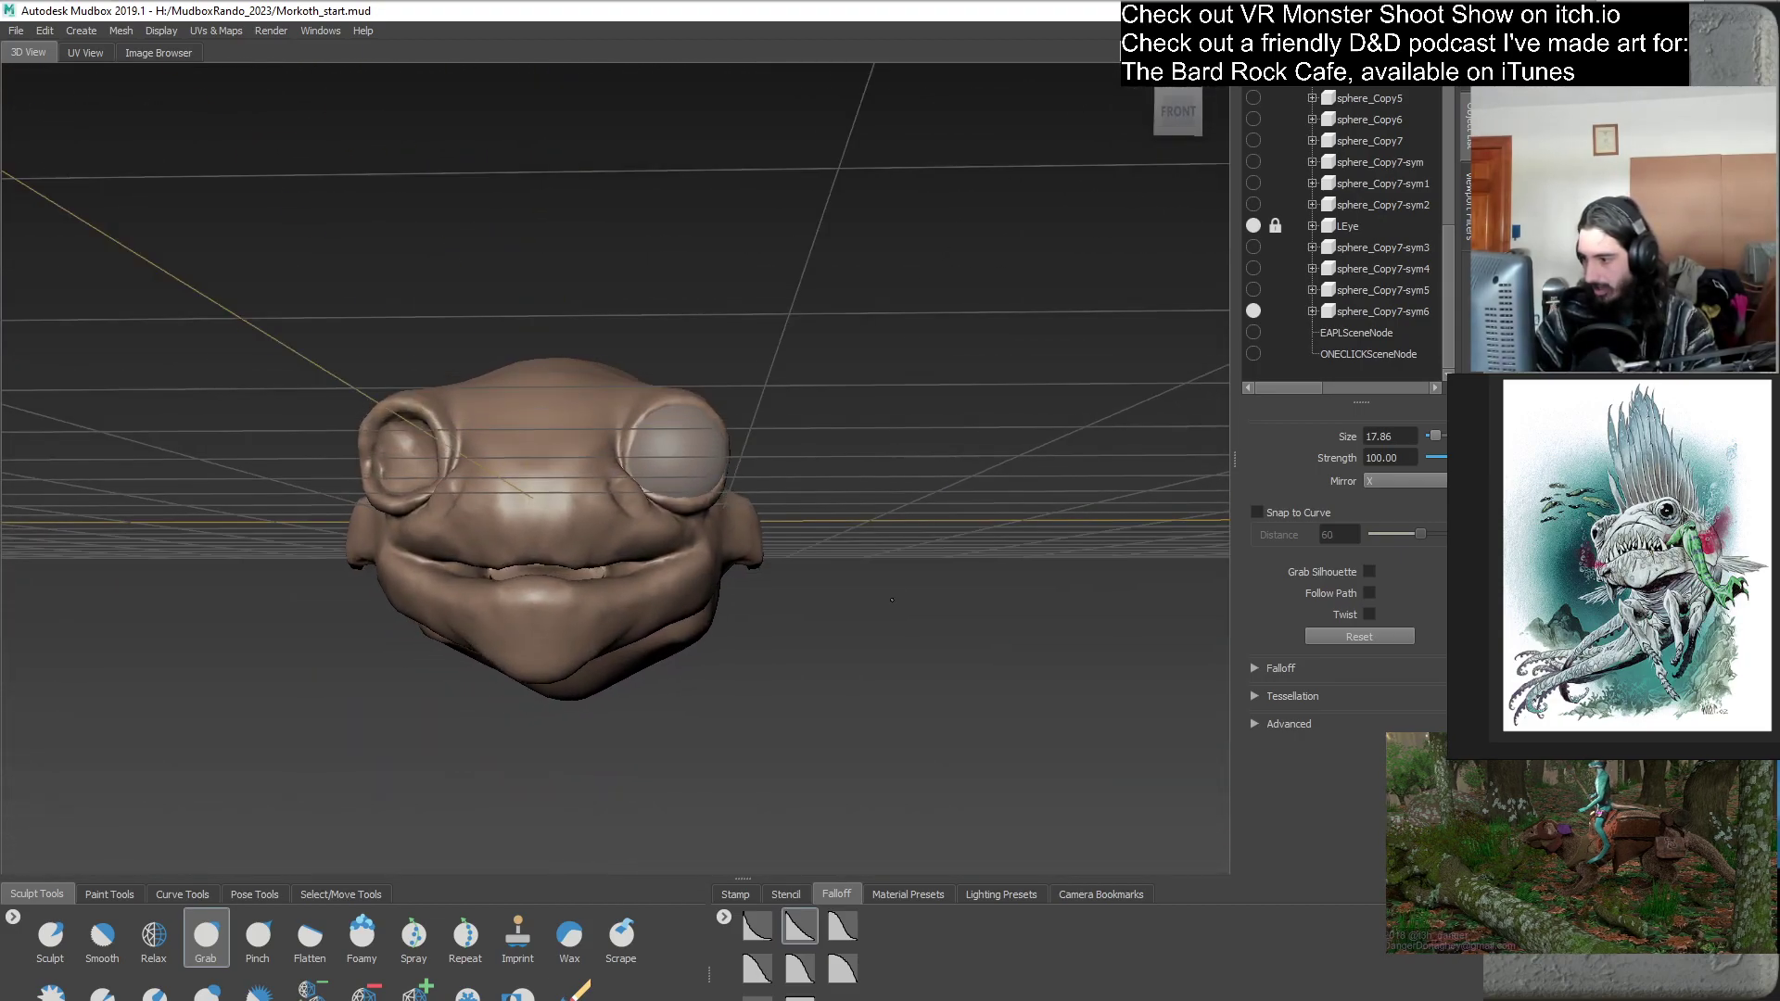
{"action": "left_click", "coordinate": [1371, 312]}
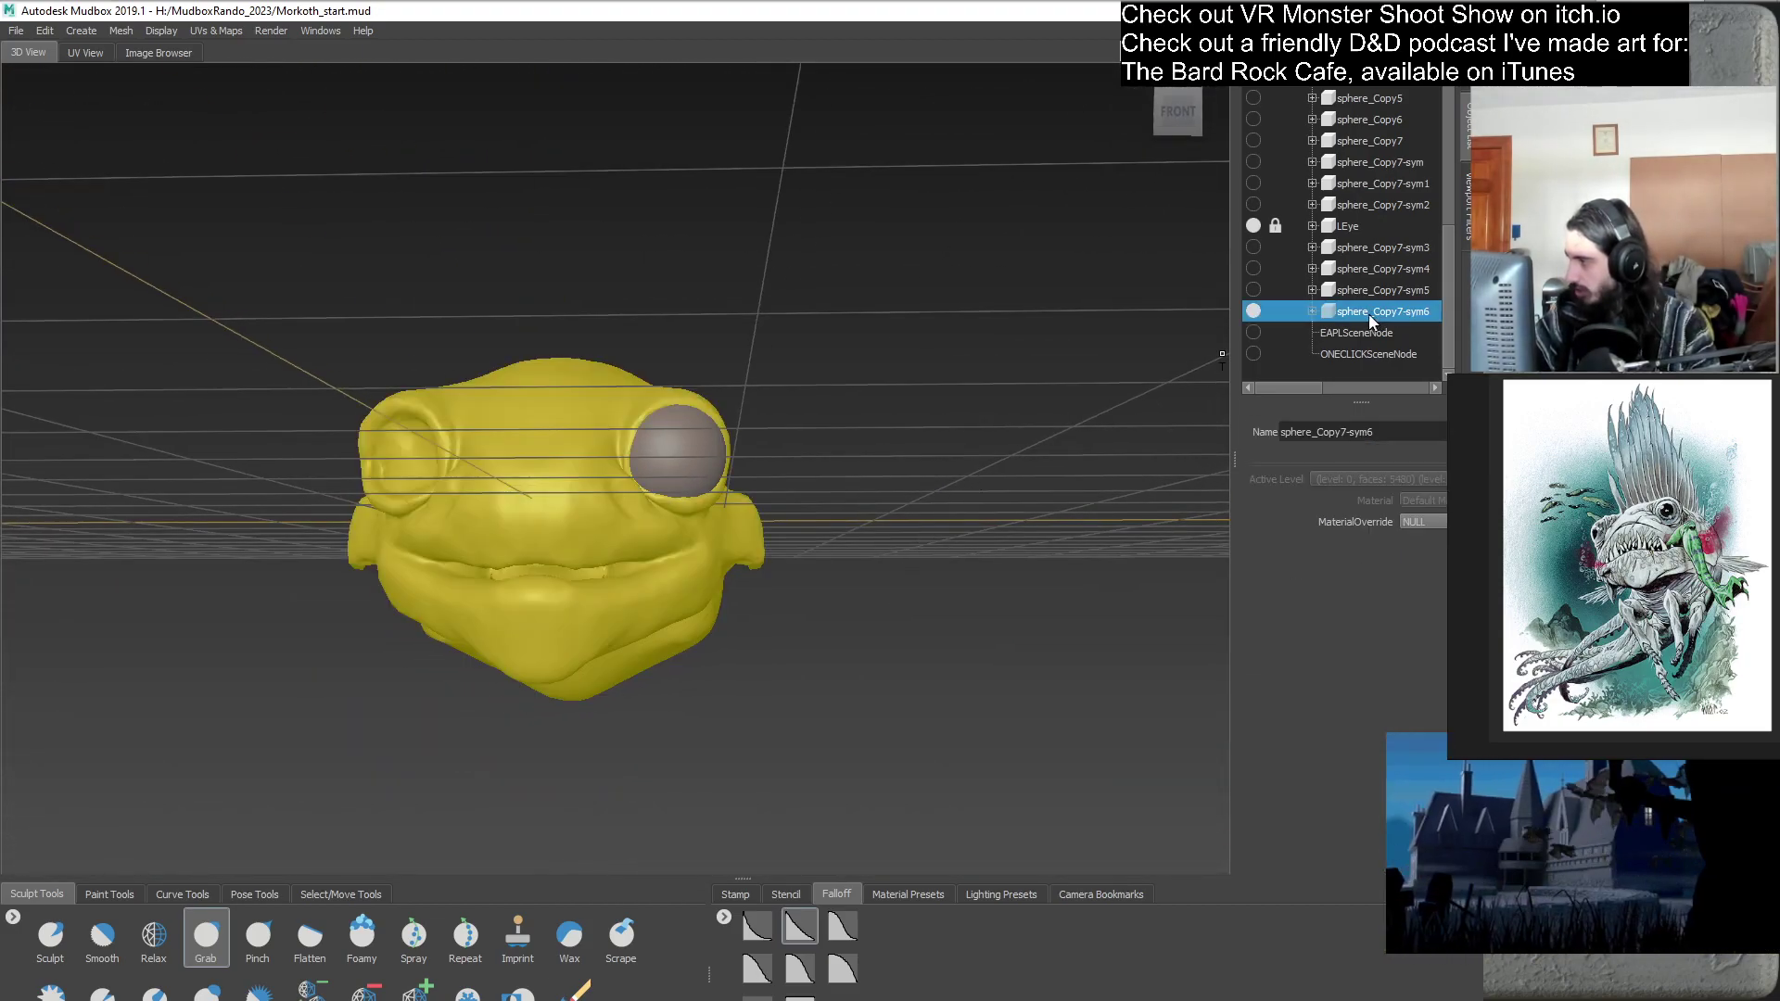
{"action": "right_click", "coordinate": [1370, 315]}
{"action": "left_click", "coordinate": [1403, 397]}
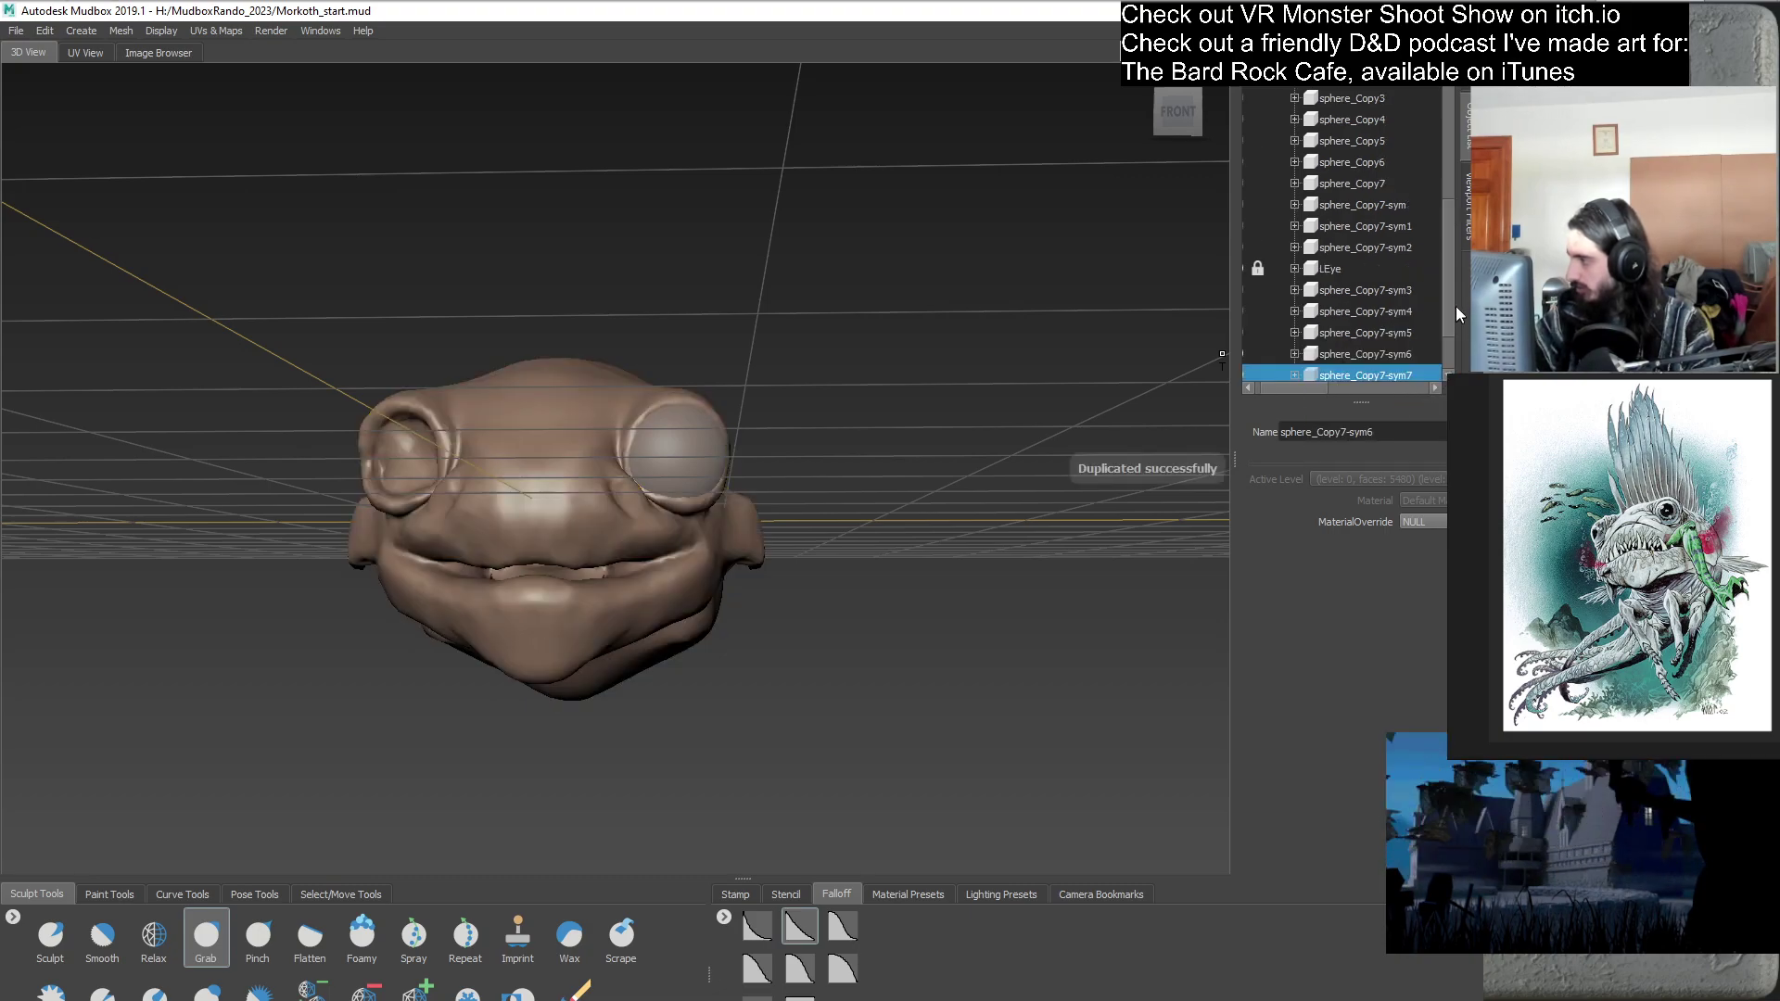
{"action": "left_click_drag", "start_coordinate": [1299, 387], "coordinate": [1288, 388]}
{"action": "scroll", "coordinate": [1261, 309], "scroll_direction": "down", "scroll_amount": 1}
{"action": "left_click", "coordinate": [1254, 289]}
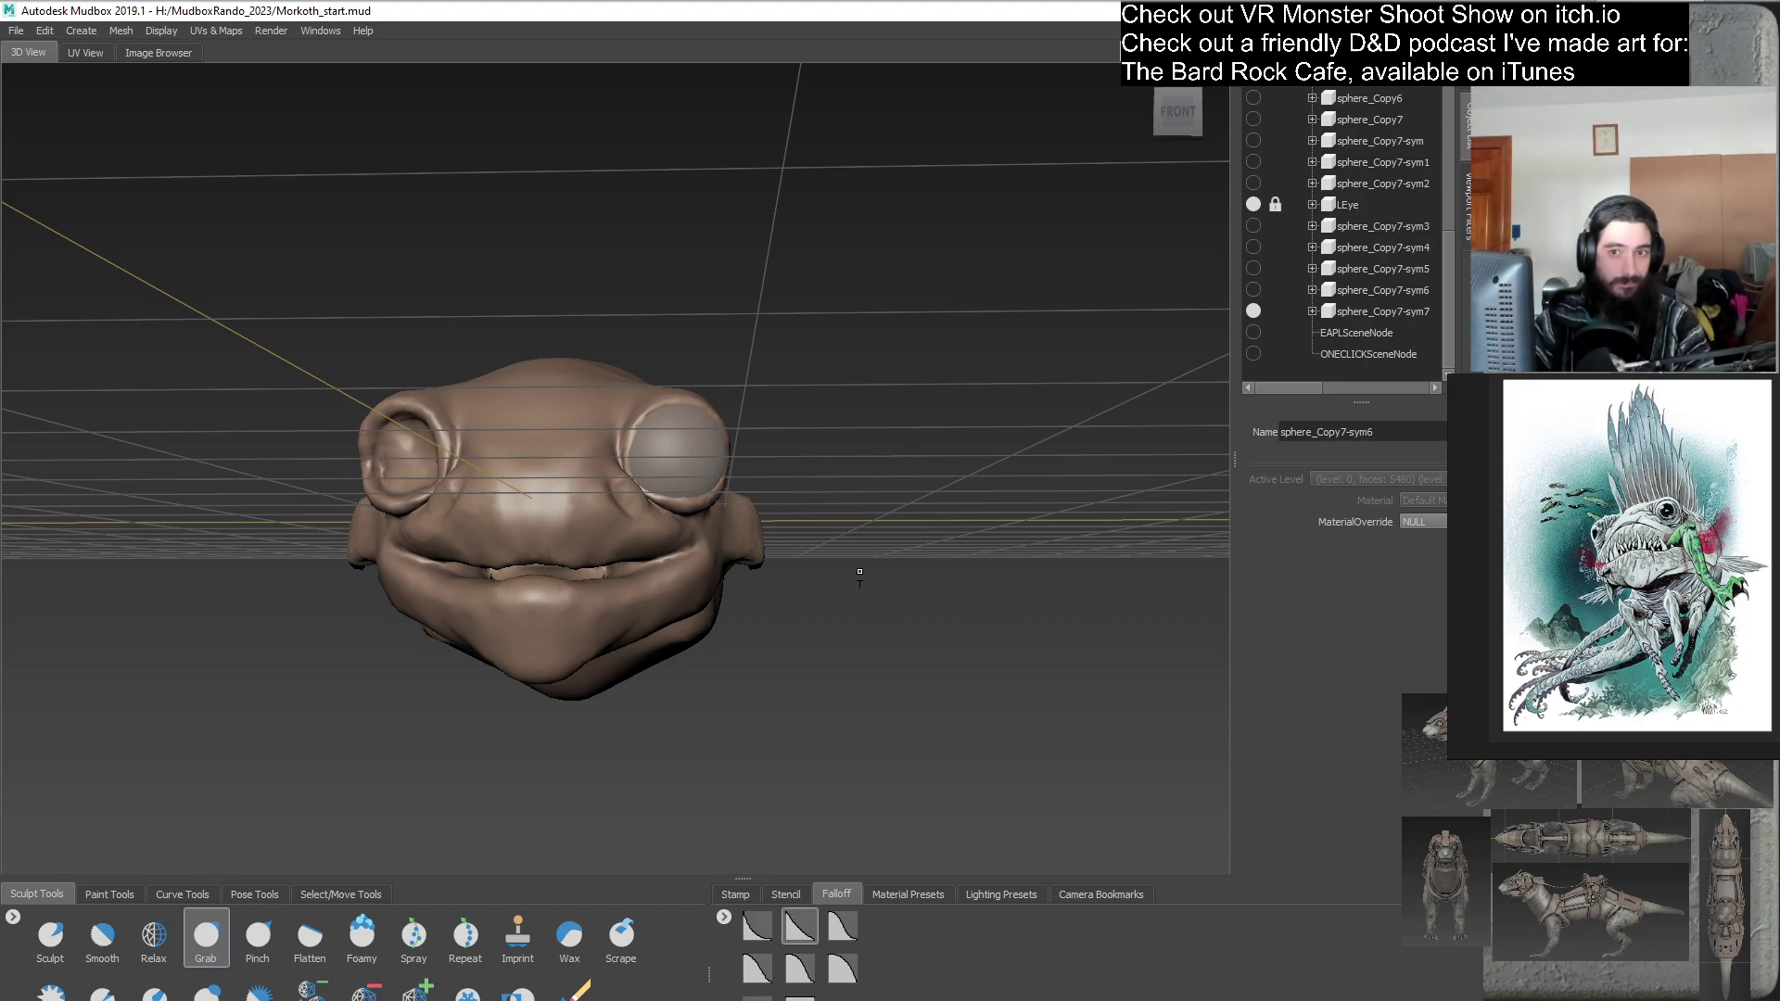
- Shape the throat behind the lower jaw and the bulges on the body's underside with mirrored Grab strokes
{"action": "mouse_move", "coordinate": [843, 594]}
{"action": "left_mouse_down", "text": "alt"}
{"action": "mouse_move", "coordinate": [813, 619]}
{"action": "mouse_move", "coordinate": [795, 476]}
{"action": "left_mouse_up", "text": "alt"}
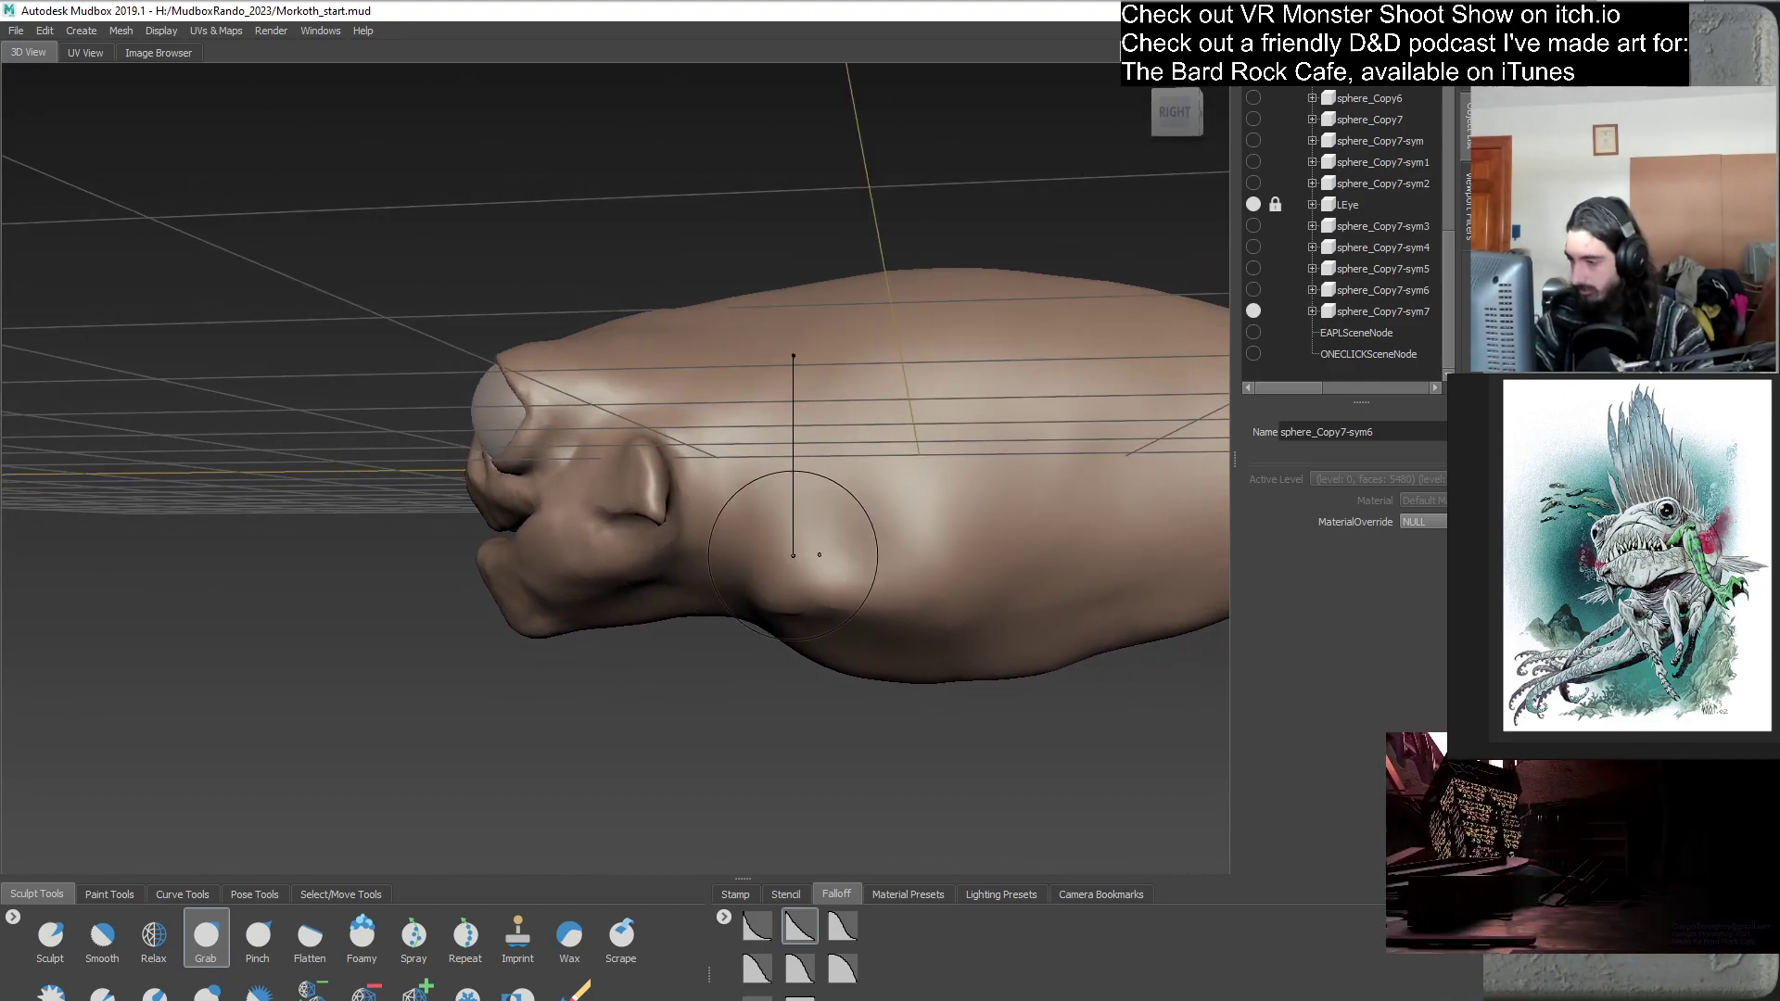
{"action": "mouse_move", "coordinate": [682, 621]}
{"action": "left_mouse_down", "text": "alt"}
{"action": "mouse_move", "coordinate": [681, 574]}
{"action": "mouse_move", "coordinate": [686, 630]}
{"action": "mouse_move", "coordinate": [638, 628]}
{"action": "left_mouse_up", "text": "alt"}
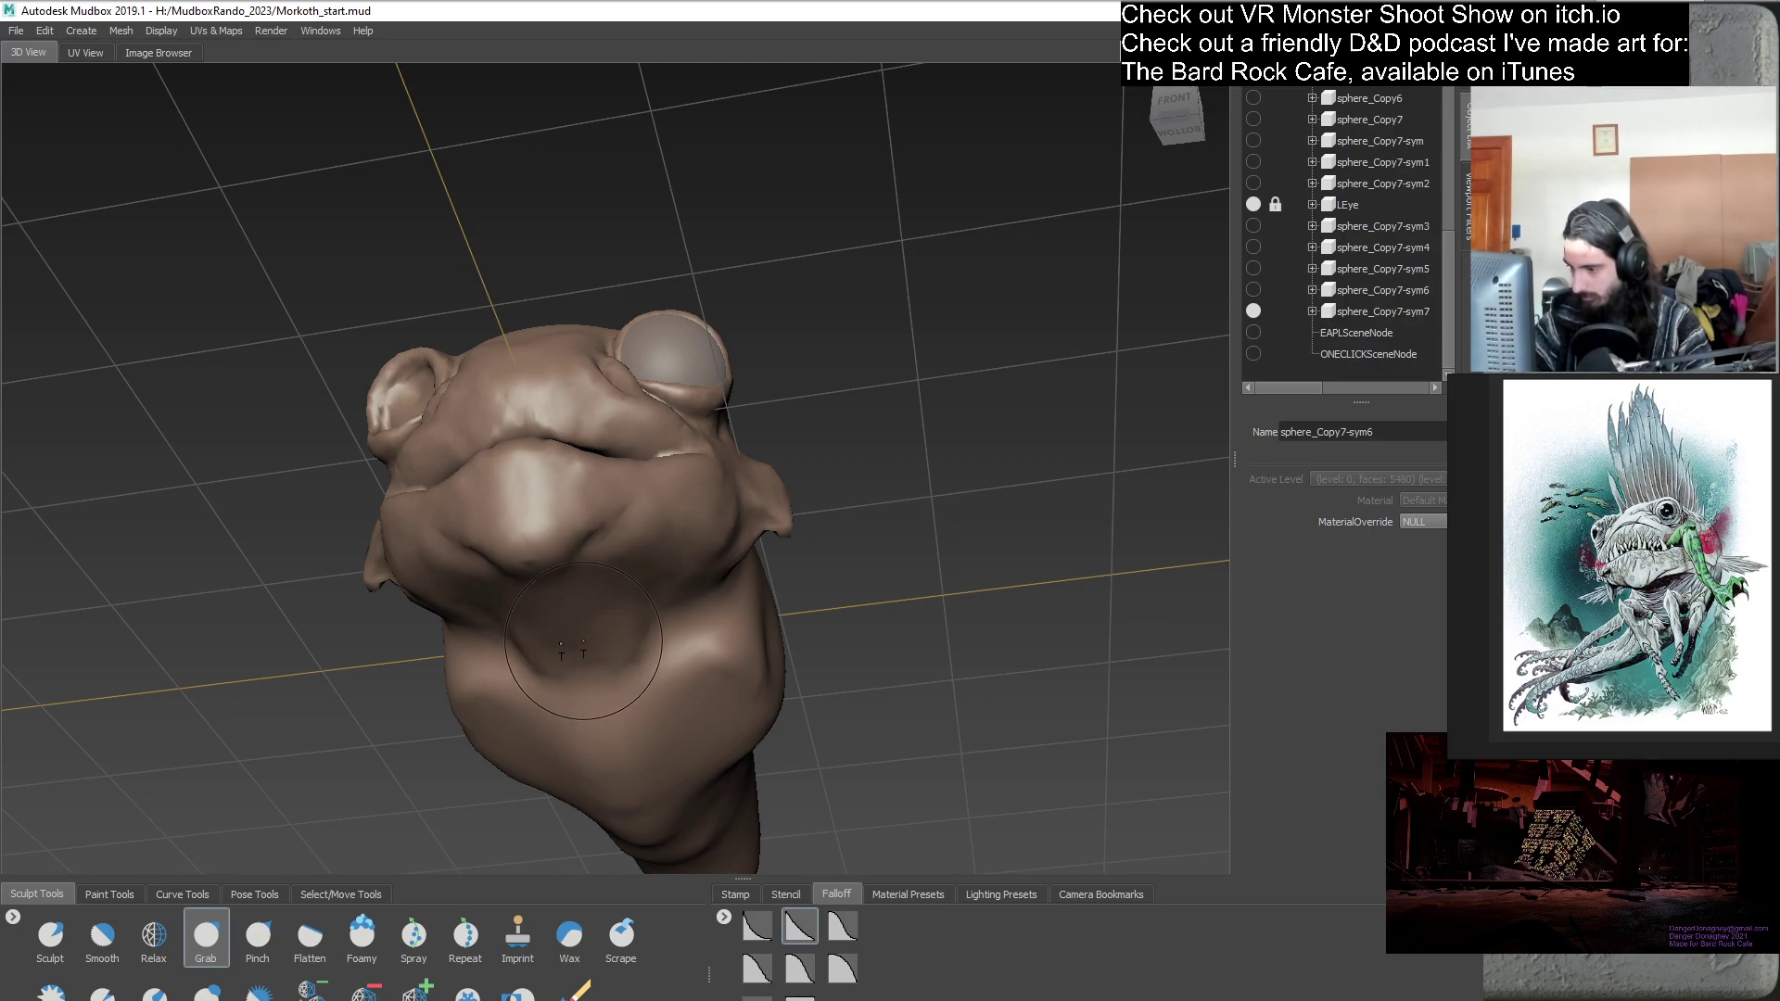
{"action": "mouse_move", "coordinate": [604, 617]}
{"action": "left_mouse_down", "text": "alt"}
{"action": "mouse_move", "coordinate": [566, 715]}
{"action": "mouse_move", "coordinate": [638, 635]}
{"action": "left_mouse_up", "text": "alt"}
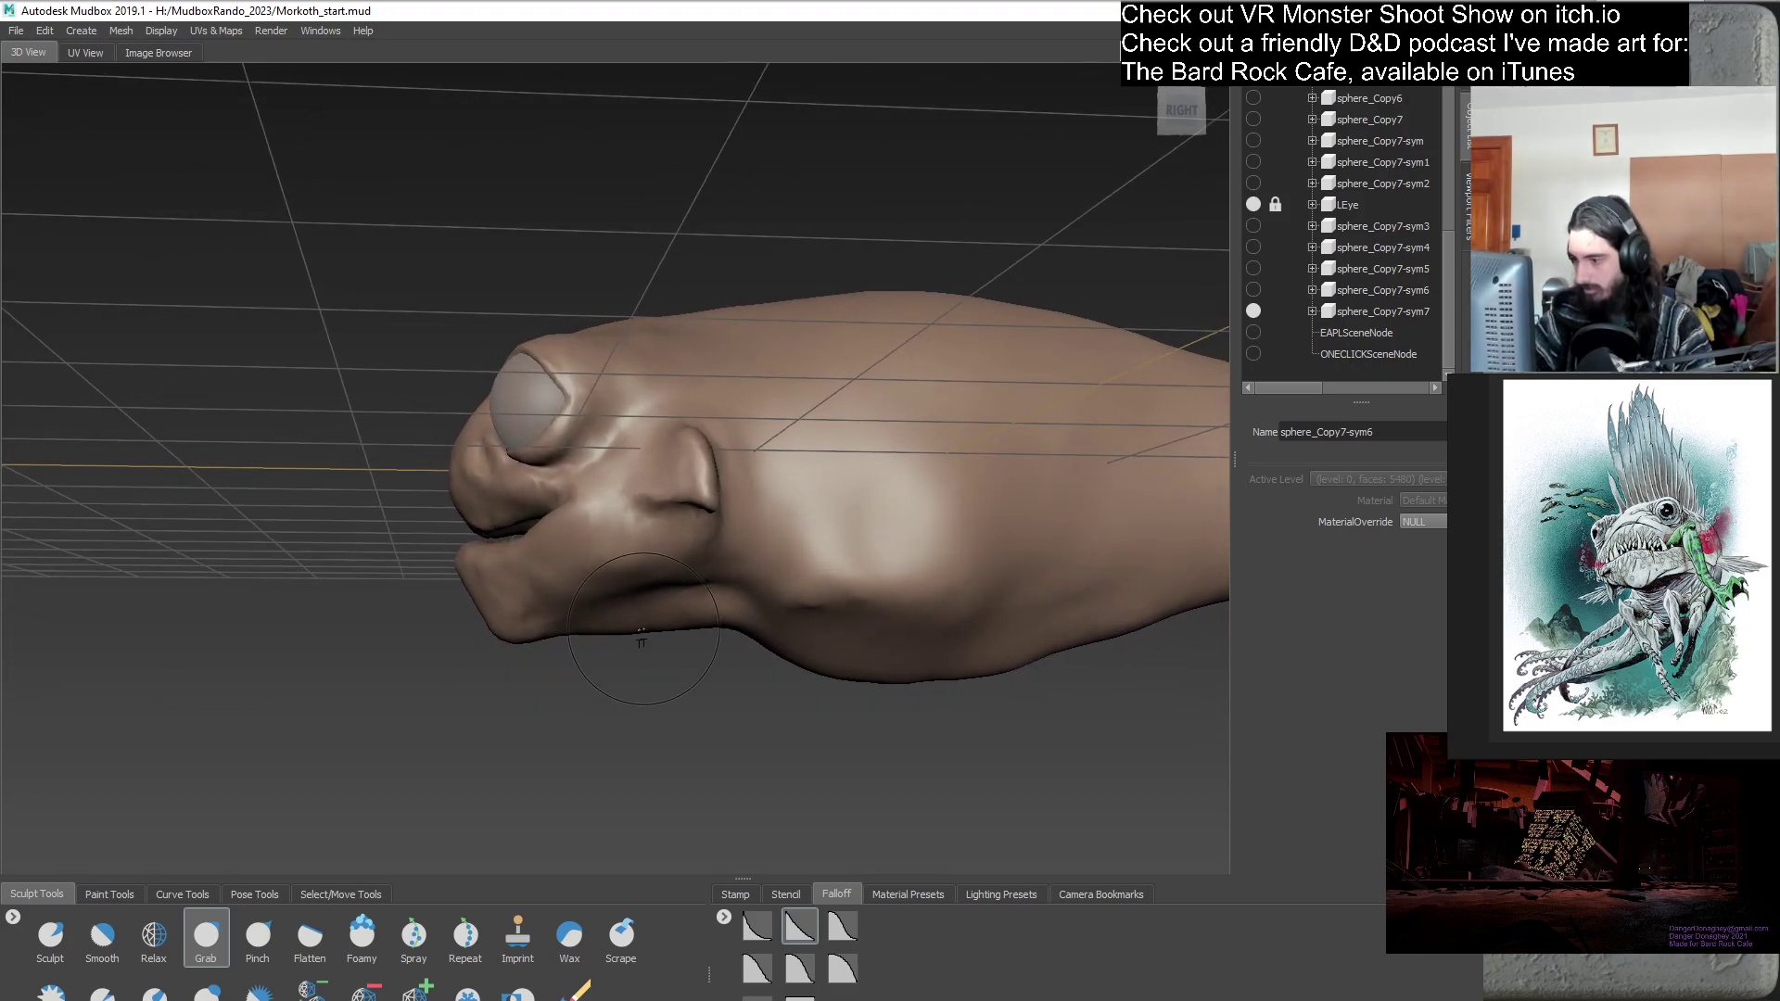
{"action": "left_click_drag", "start_coordinate": [707, 683], "coordinate": [542, 632], "text": "alt"}
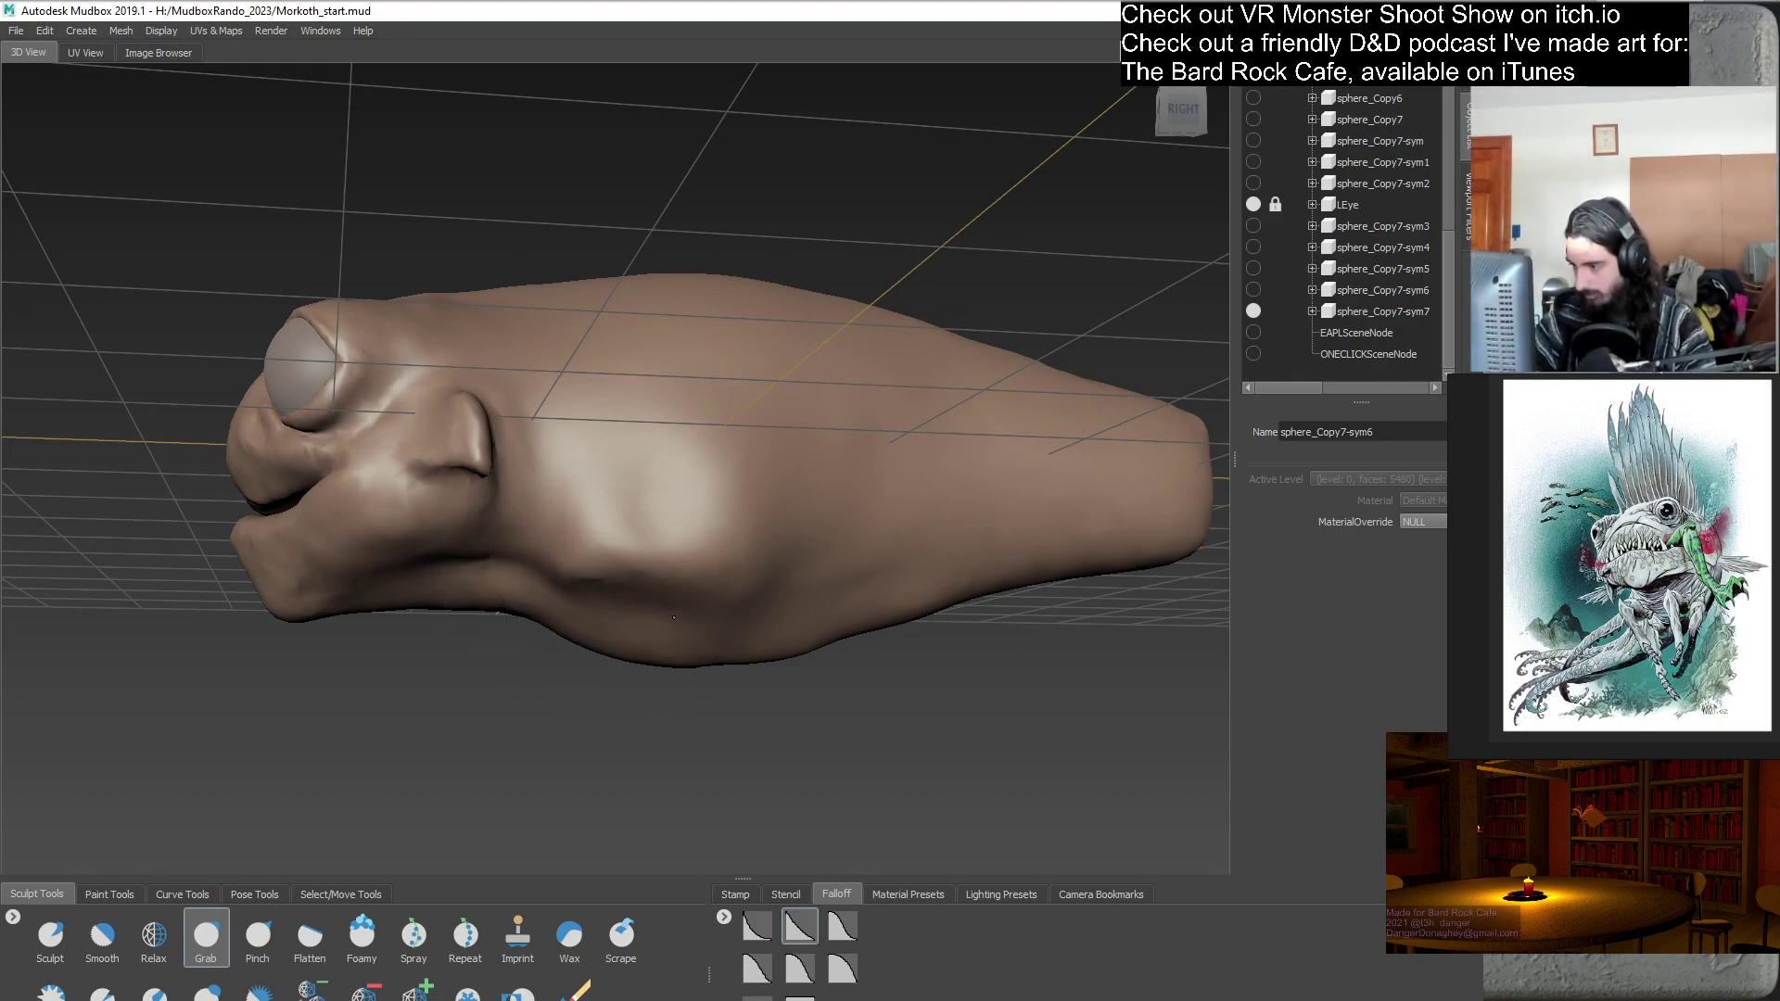
{"action": "left_click_drag", "start_coordinate": [730, 621], "coordinate": [824, 470], "text": "alt"}
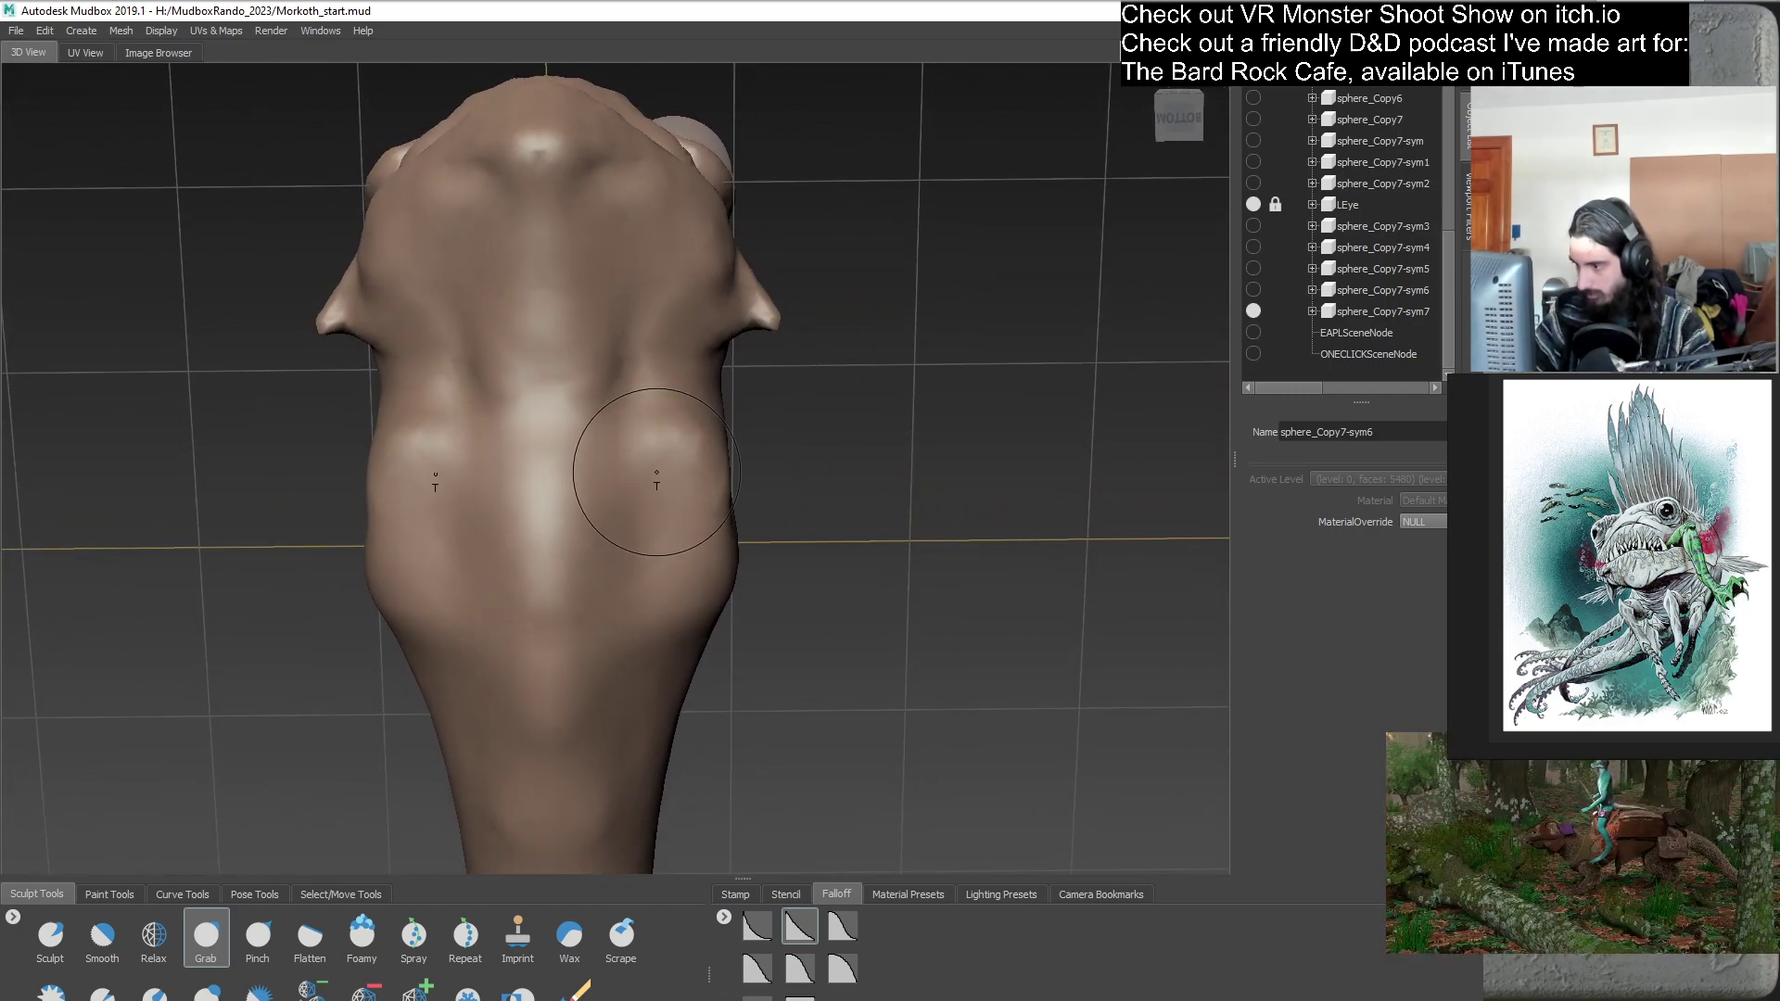
{"action": "left_click_drag", "start_coordinate": [655, 488], "coordinate": [616, 457], "text": "alt"}
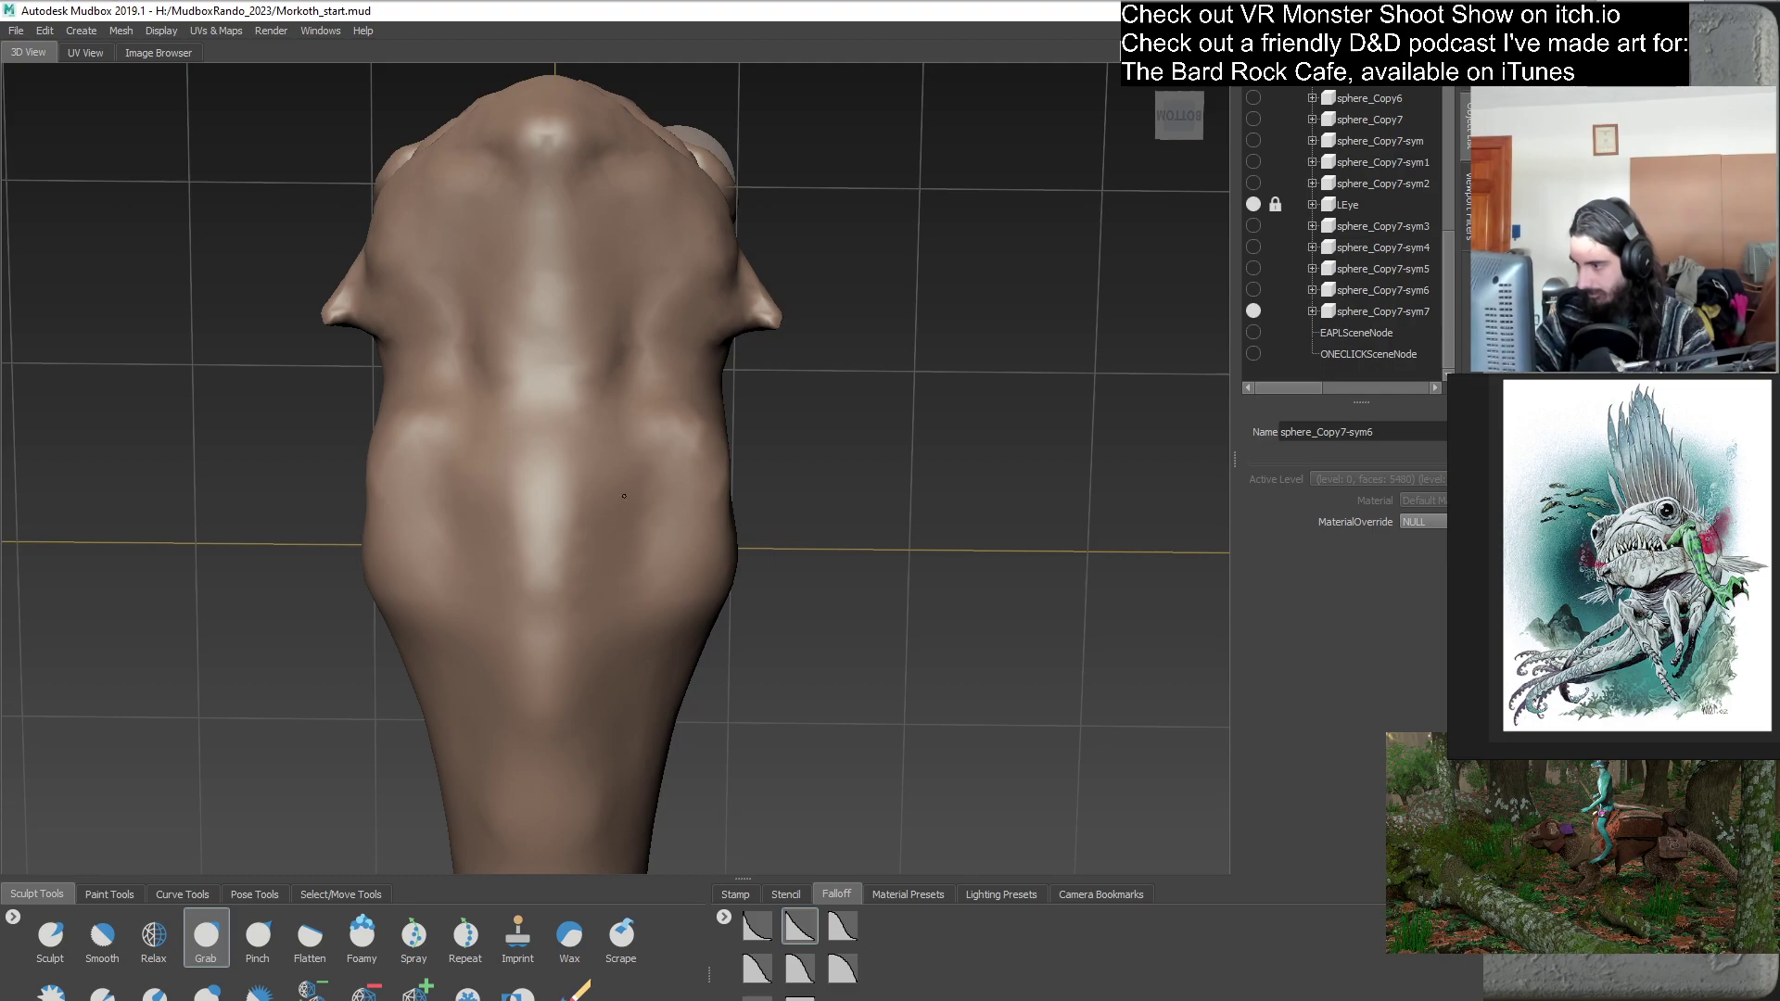
{"action": "left_click_drag", "start_coordinate": [626, 530], "coordinate": [620, 610]}
{"action": "left_click_drag", "start_coordinate": [722, 578], "coordinate": [627, 678], "text": "alt"}
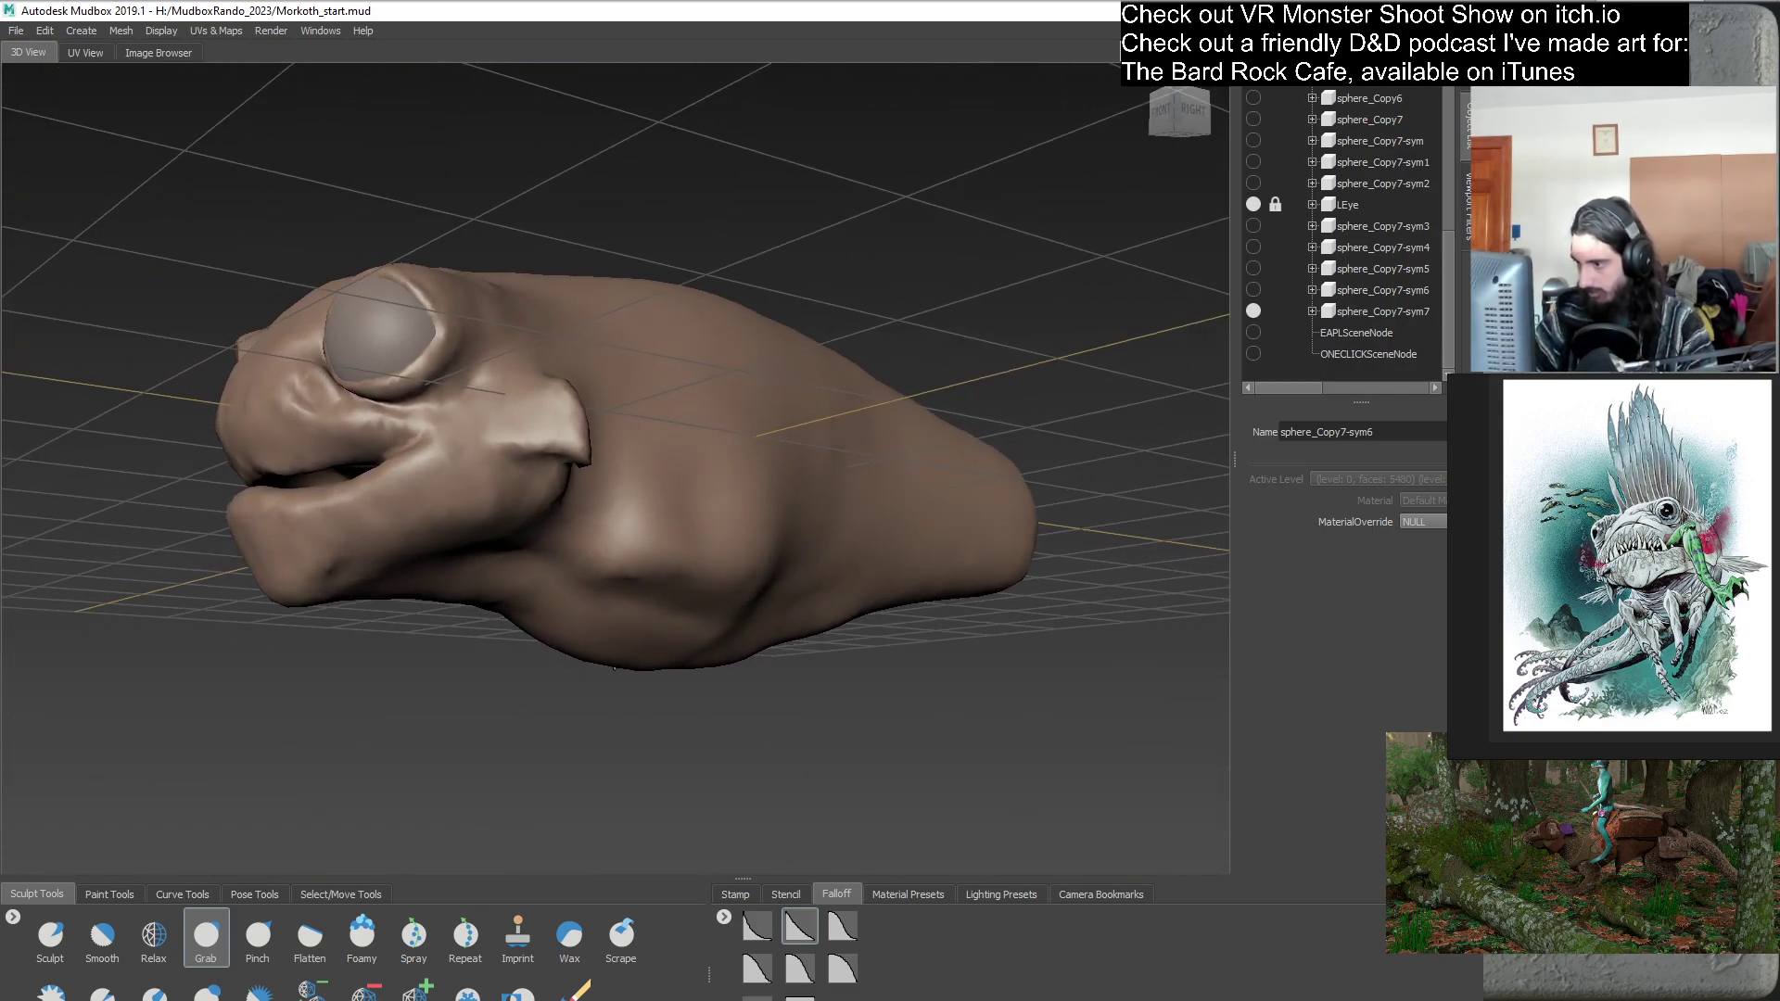
{"action": "right_click_drag", "start_coordinate": [627, 678], "coordinate": [616, 623], "text": "alt"}
{"action": "left_click_drag", "start_coordinate": [616, 623], "coordinate": [759, 624], "text": "alt"}
- Duplicate the sphere_Copy7-sym7 body mesh and hide the original
{"action": "left_click", "coordinate": [1365, 311]}
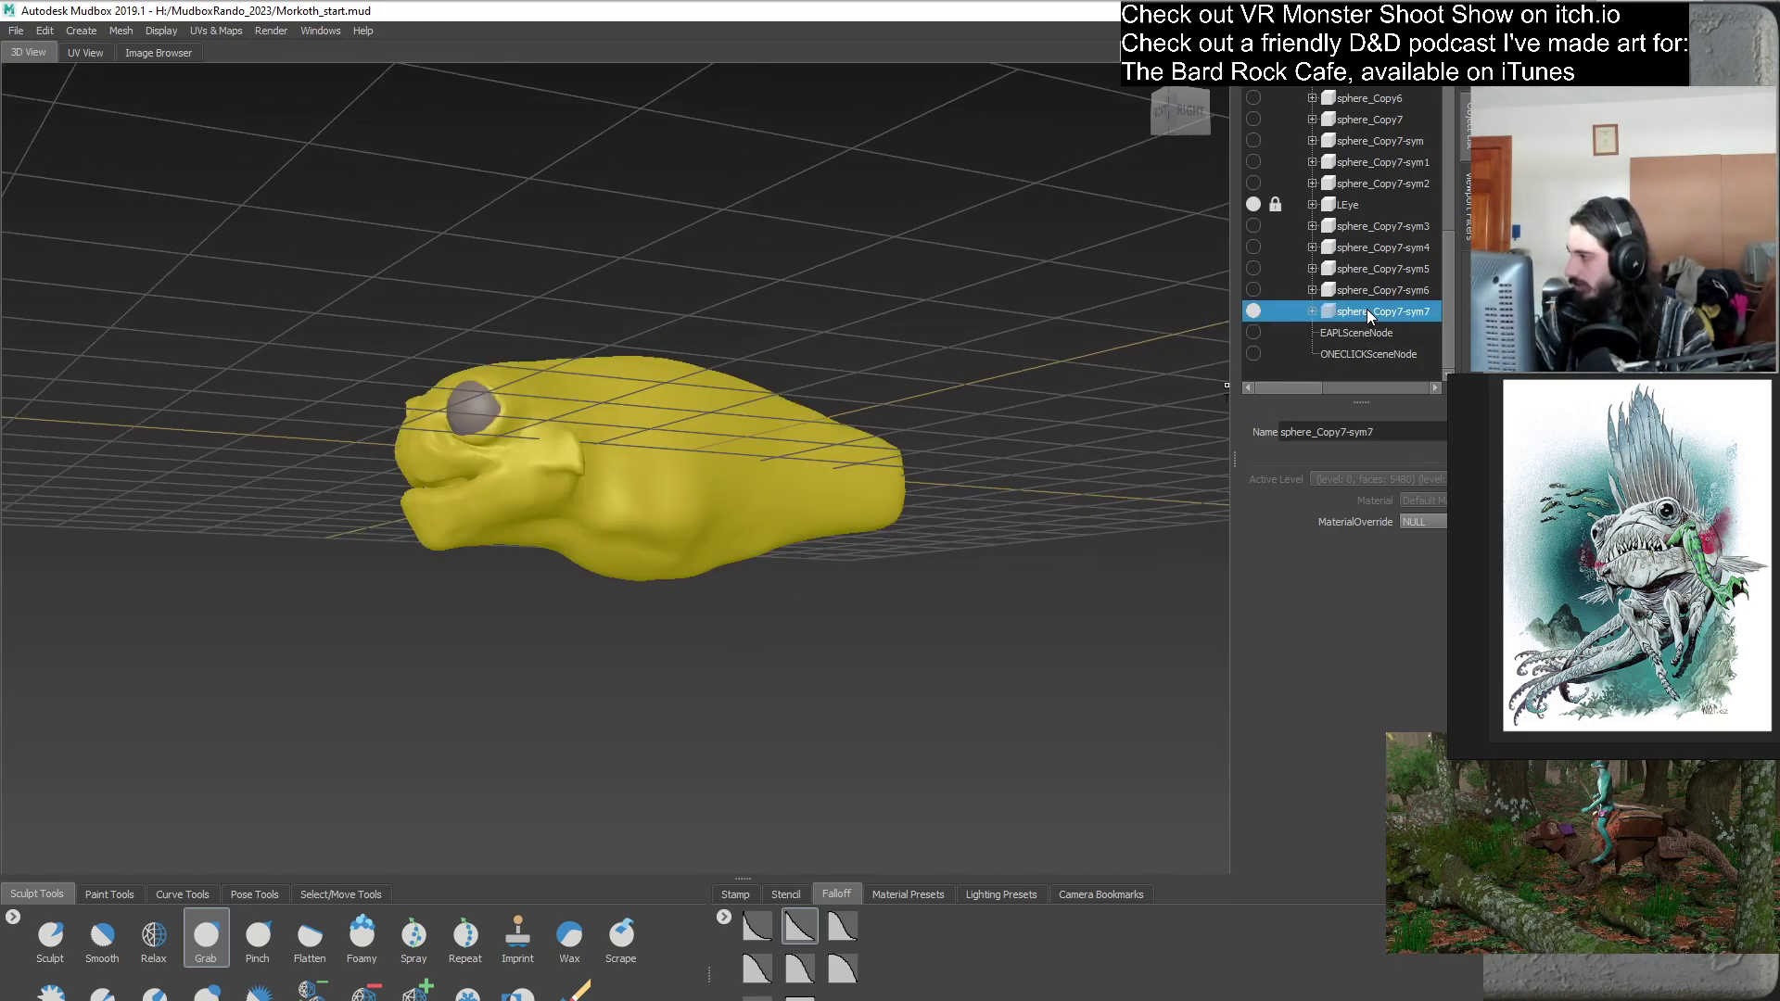
{"action": "right_click", "coordinate": [1365, 311]}
{"action": "left_click", "coordinate": [1405, 397]}
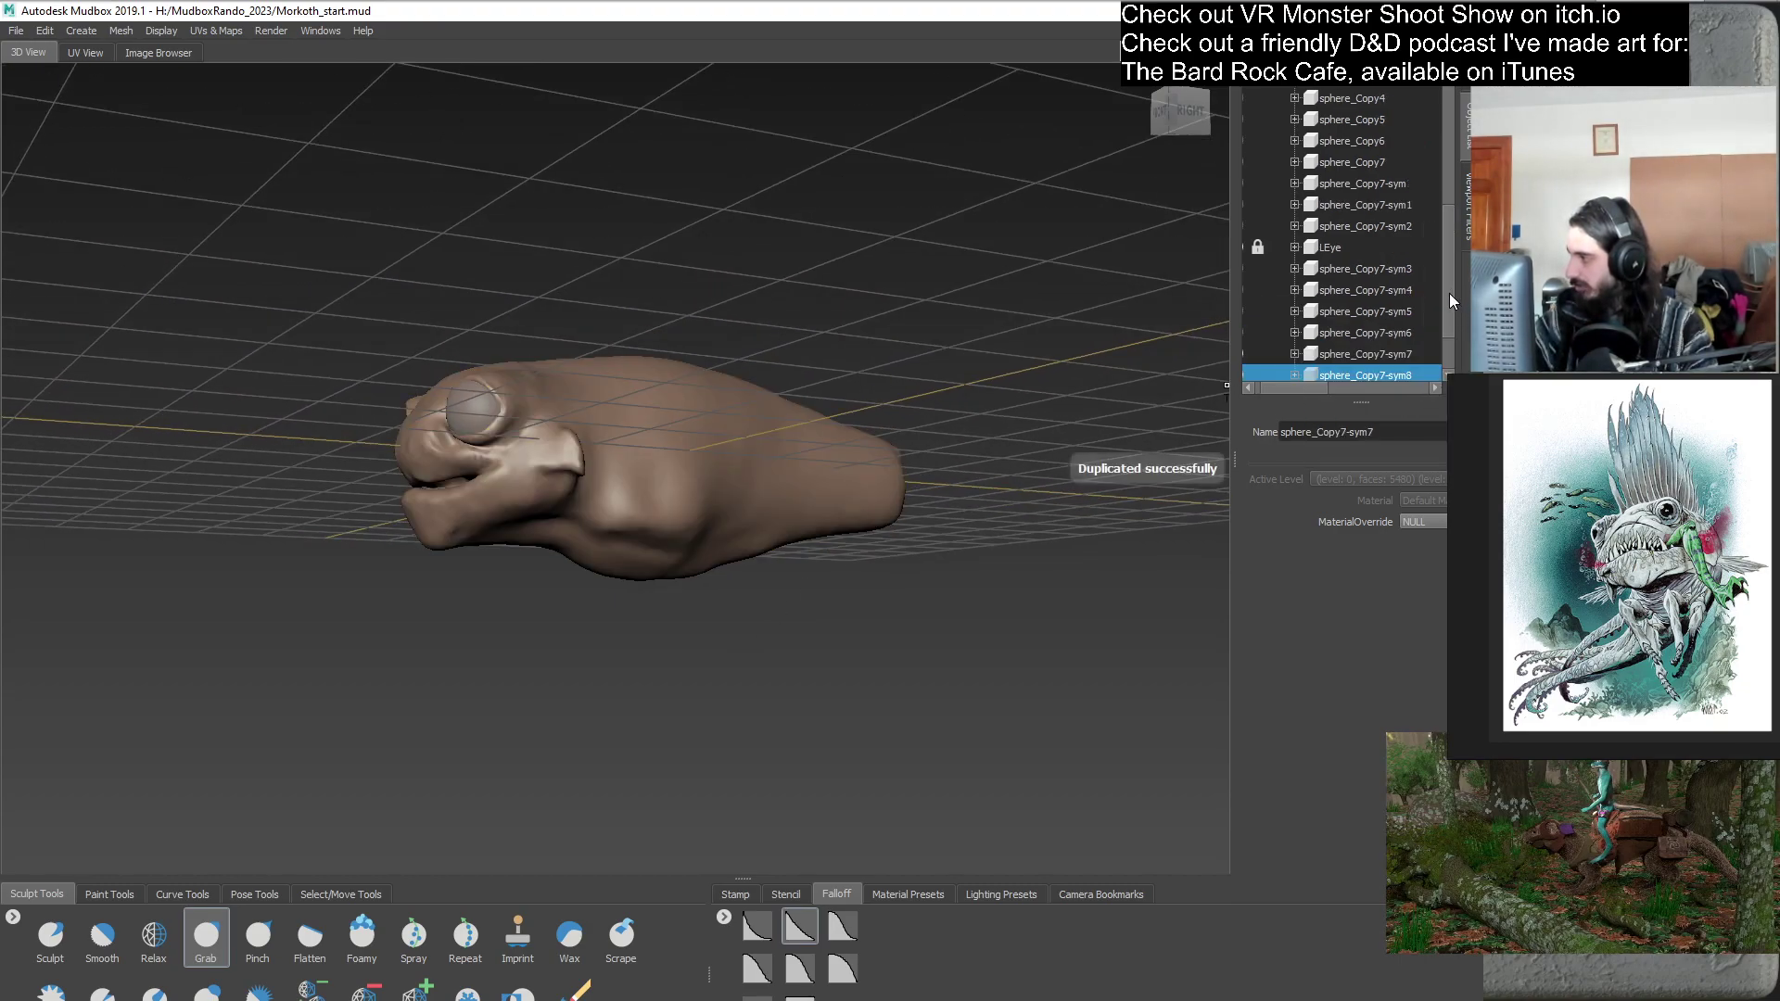
{"action": "left_click", "coordinate": [1253, 310]}
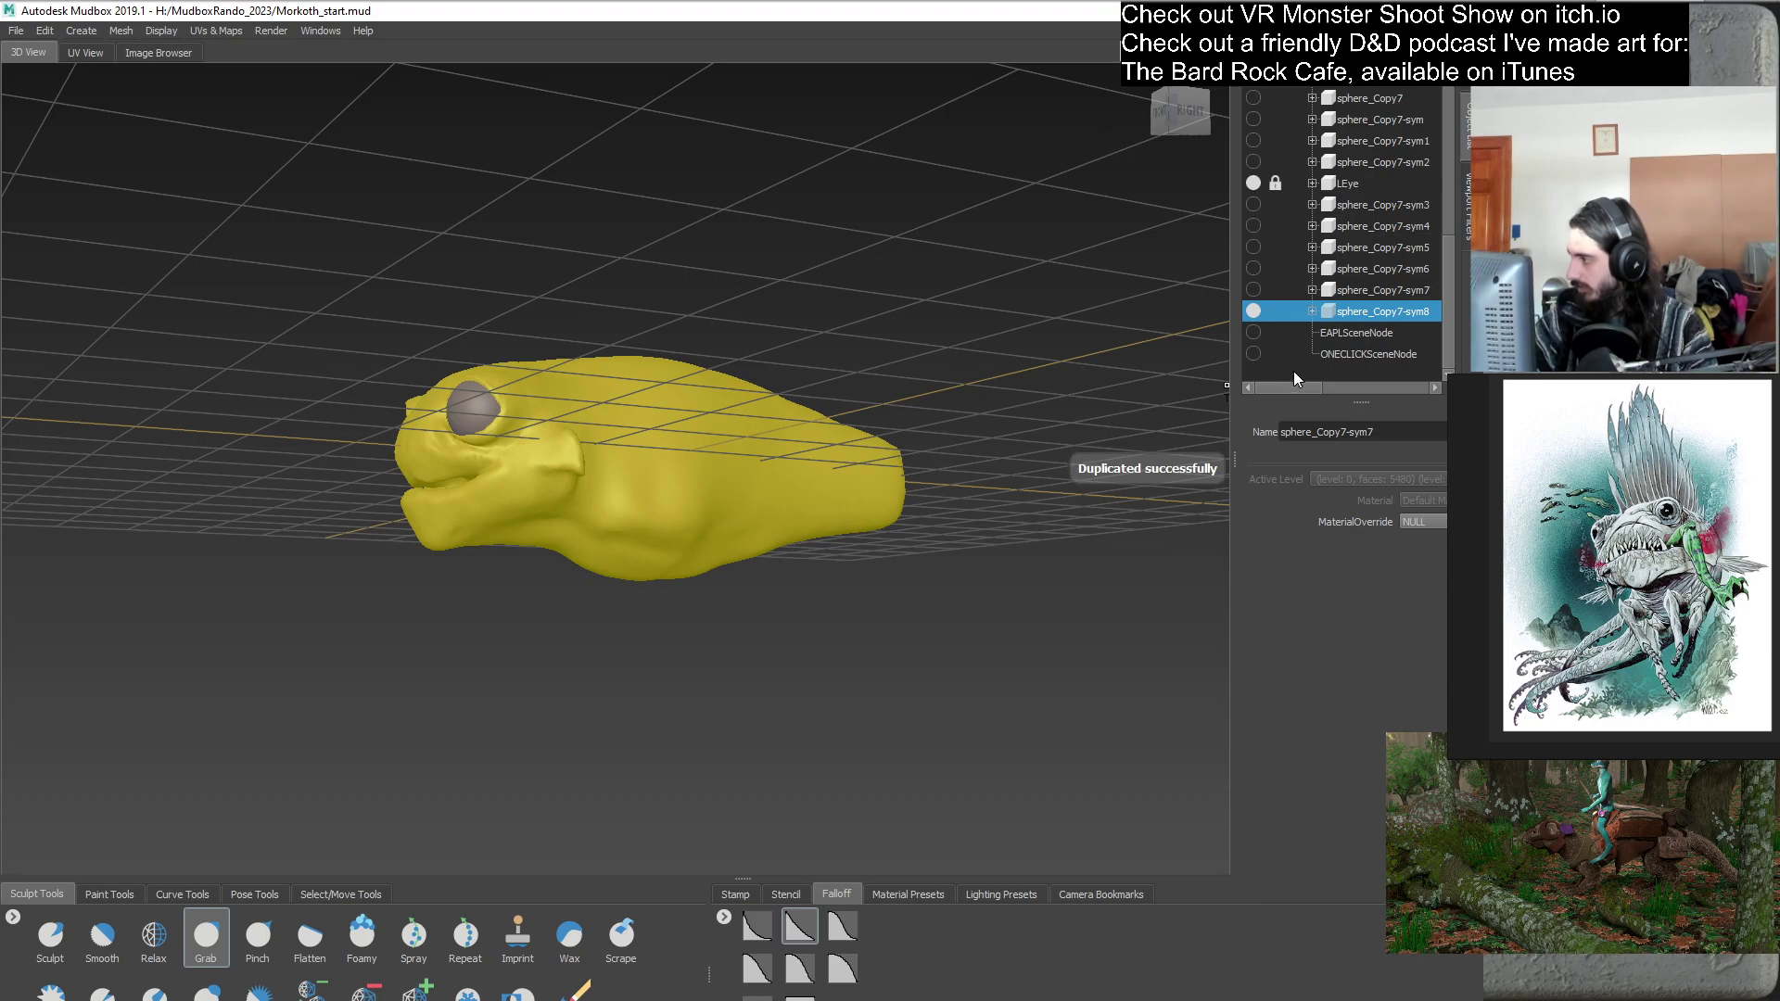
- Refine the snout front, the upper lip and the lower jaw profile with mirrored Grab strokes
{"action": "left_click_drag", "start_coordinate": [762, 652], "coordinate": [754, 621], "text": "alt"}
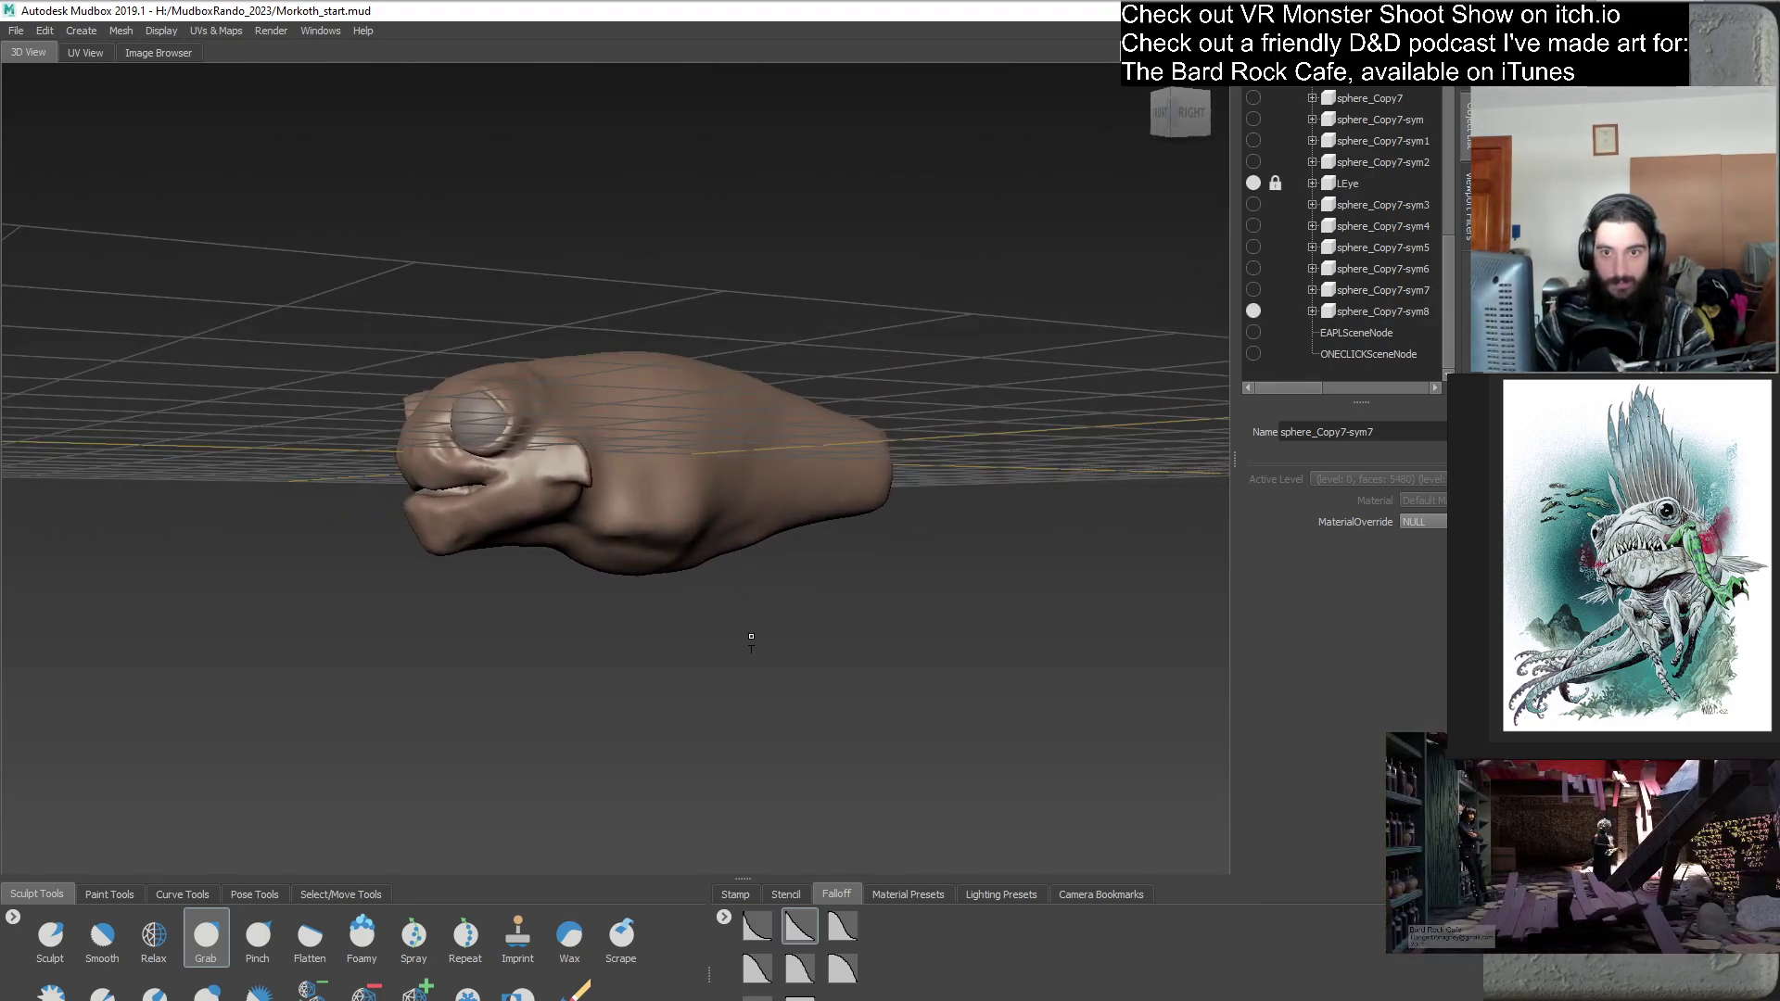
{"action": "left_click_drag", "start_coordinate": [739, 627], "coordinate": [902, 677], "text": "alt"}
{"action": "scroll", "coordinate": [901, 678], "scroll_direction": "up", "scroll_amount": 2}
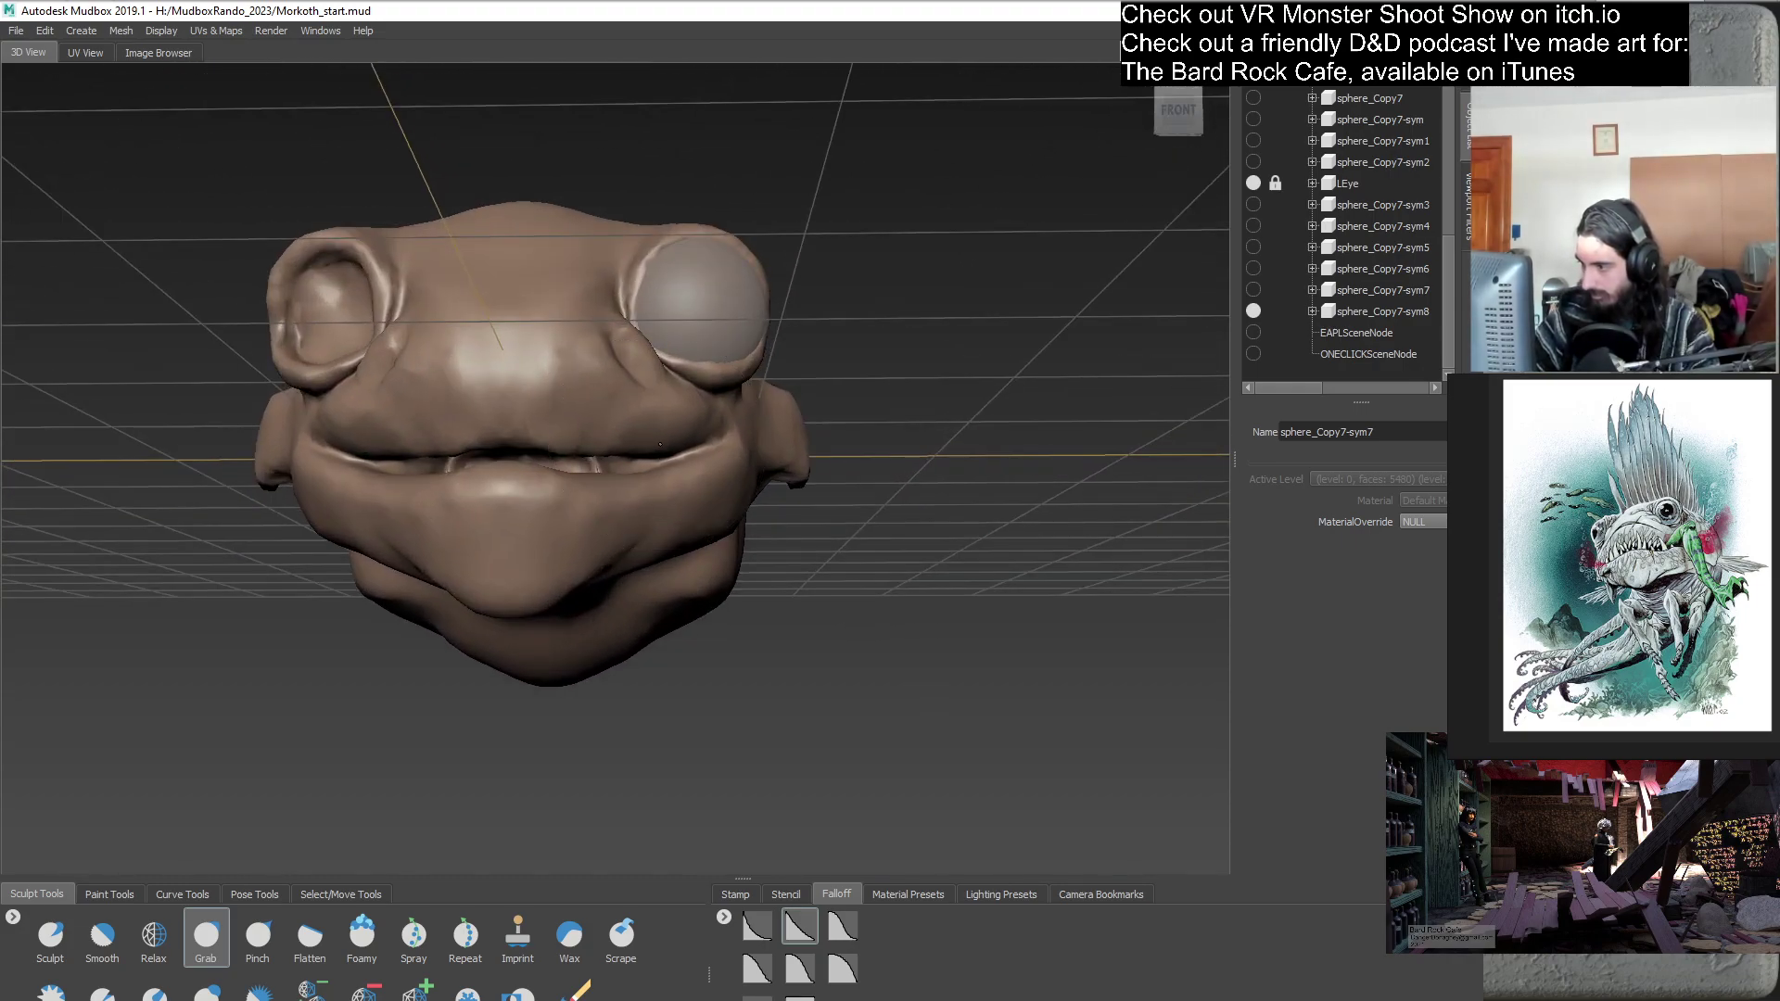
{"action": "left_click_drag", "start_coordinate": [670, 448], "coordinate": [448, 524], "text": "alt"}
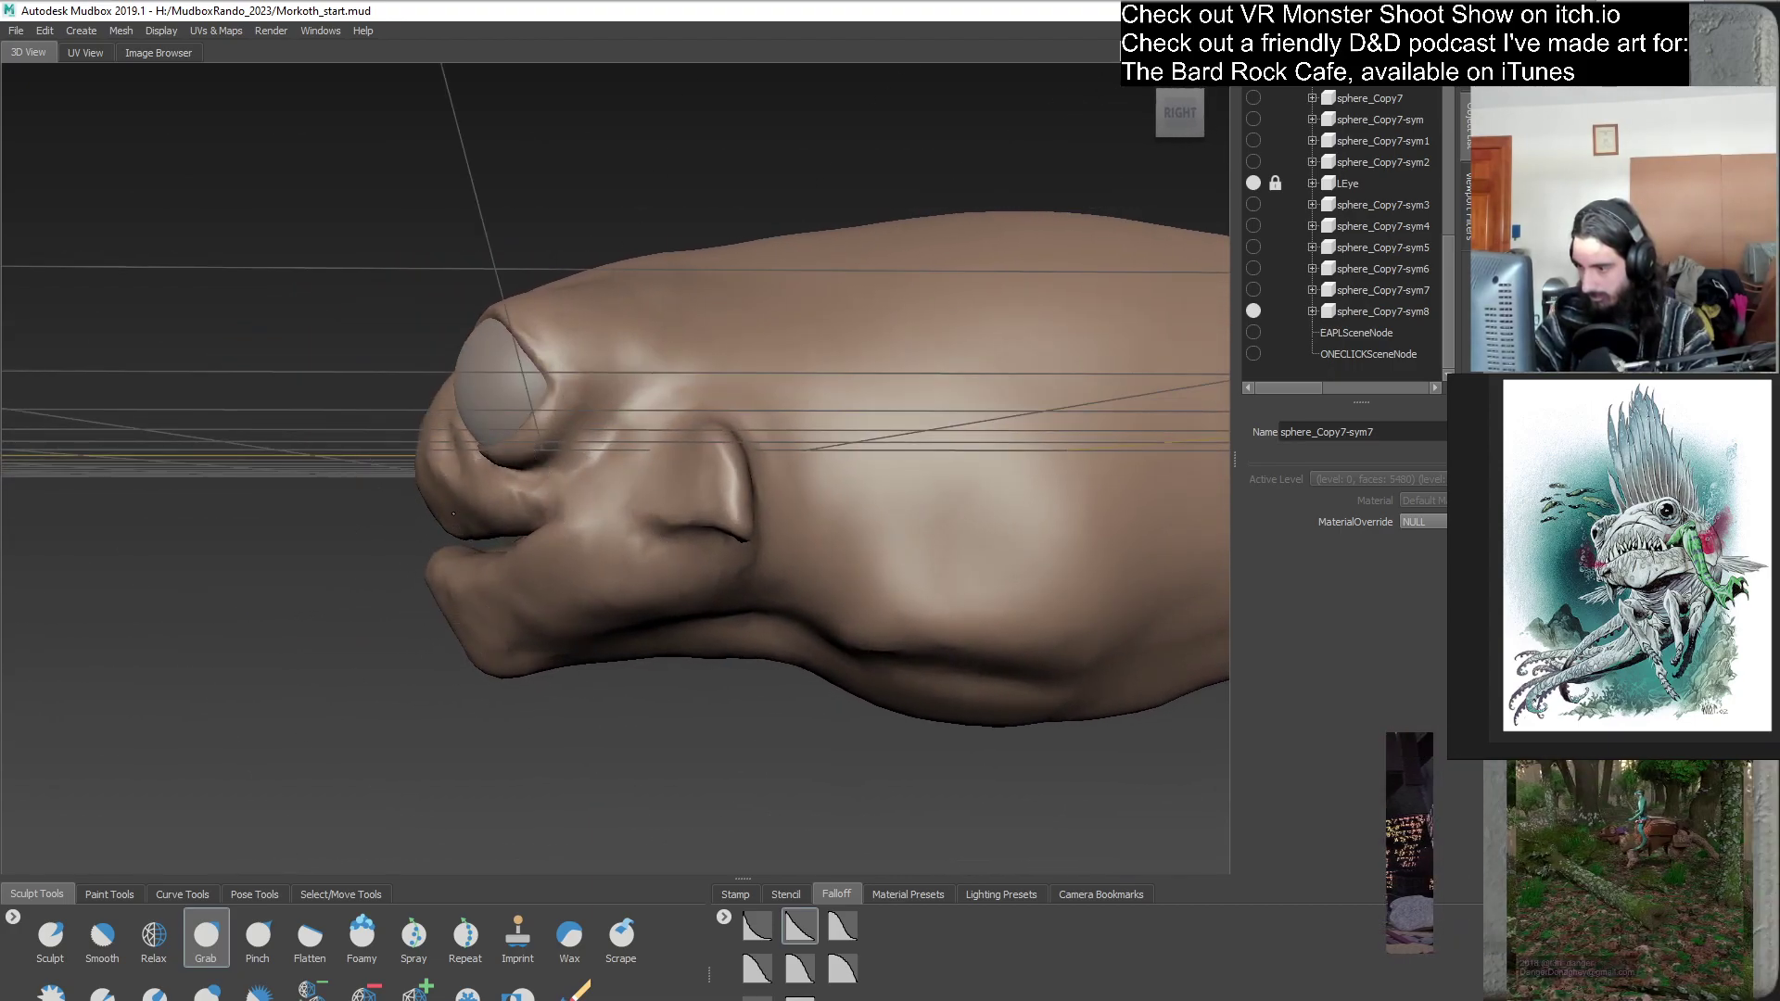
{"action": "left_click_drag", "start_coordinate": [455, 532], "coordinate": [487, 537], "text": "alt"}
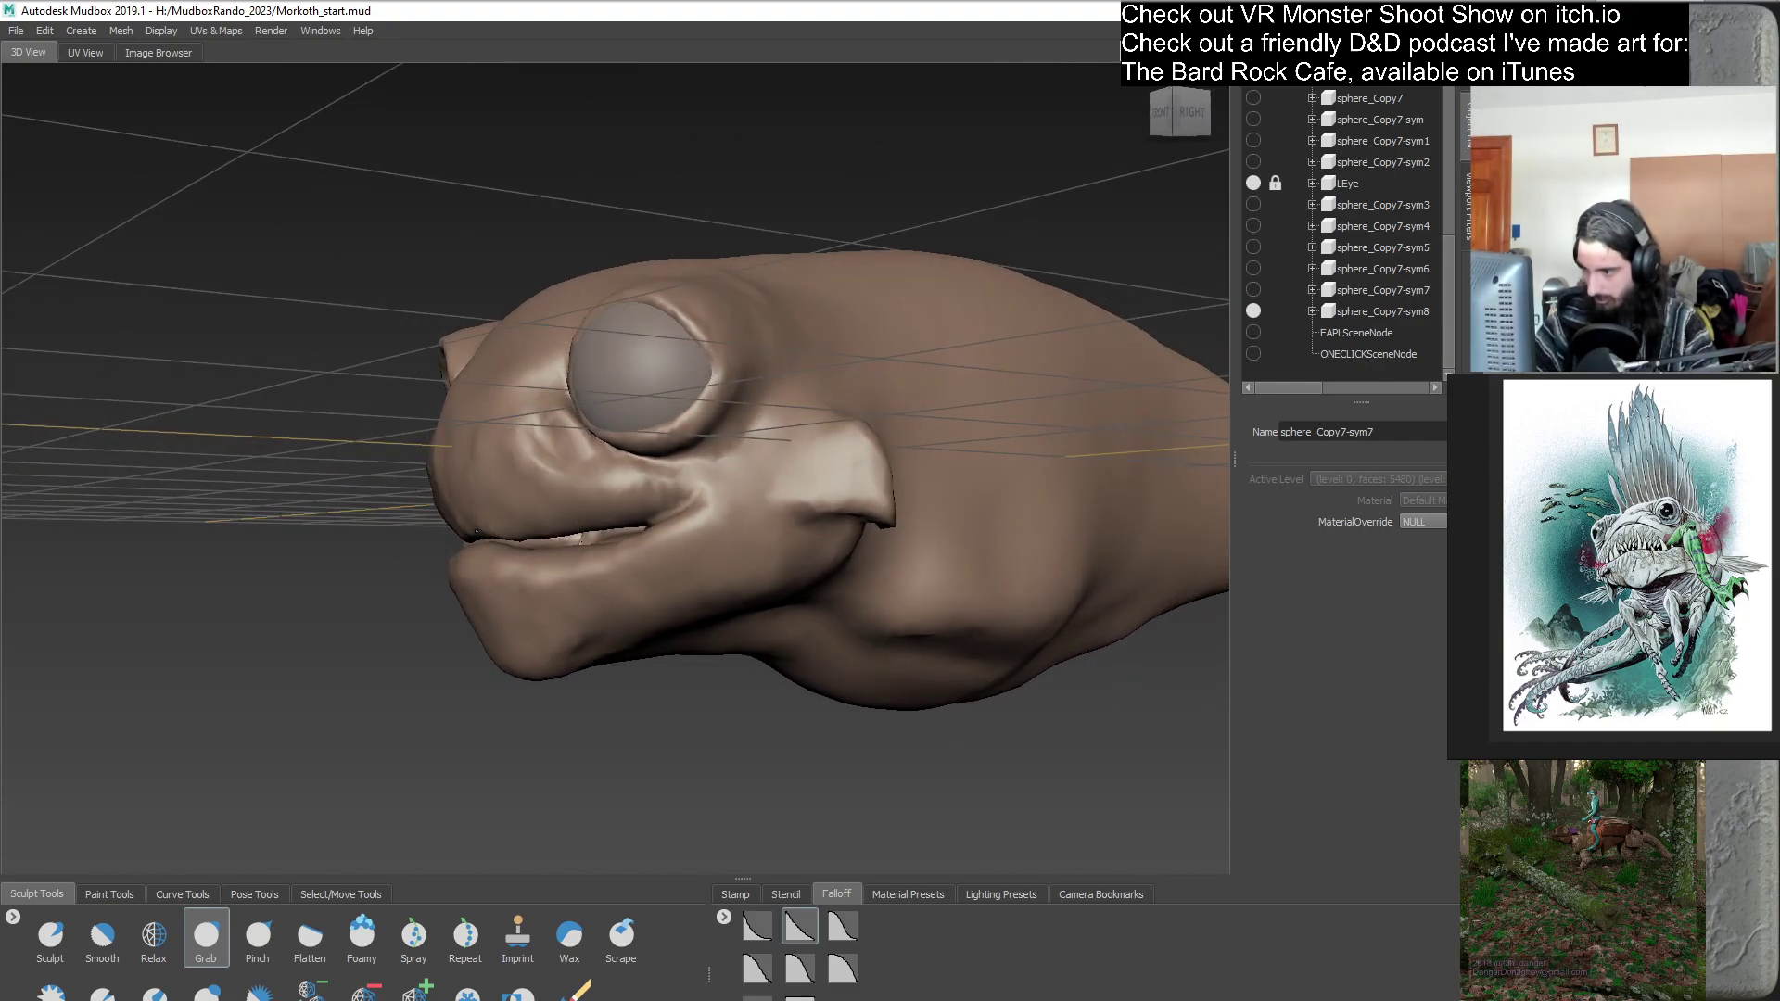
{"action": "mouse_move", "coordinate": [470, 603]}
{"action": "left_mouse_down", "text": "alt"}
{"action": "mouse_move", "coordinate": [533, 607]}
{"action": "mouse_move", "coordinate": [430, 624]}
{"action": "mouse_move", "coordinate": [464, 623]}
{"action": "left_mouse_up", "text": "alt"}
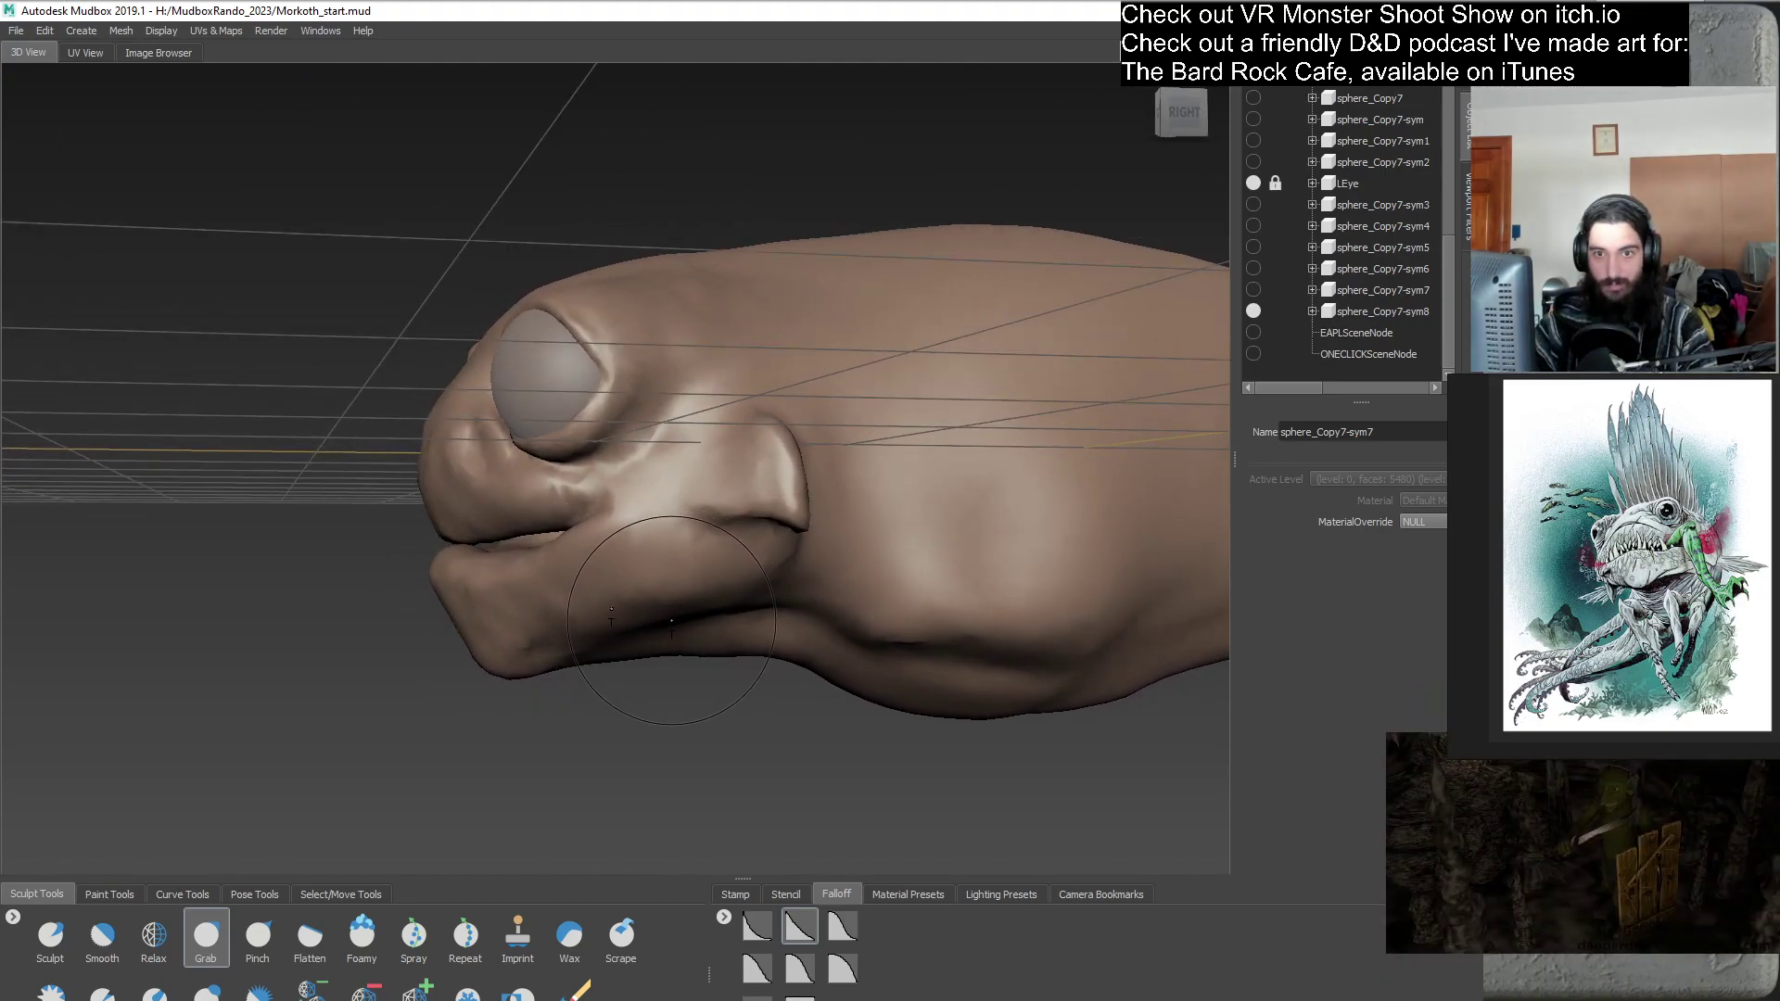
{"action": "mouse_move", "coordinate": [662, 622]}
{"action": "left_mouse_down", "text": "alt"}
{"action": "mouse_move", "coordinate": [593, 584]}
{"action": "mouse_move", "coordinate": [845, 612]}
{"action": "left_mouse_up", "text": "alt"}
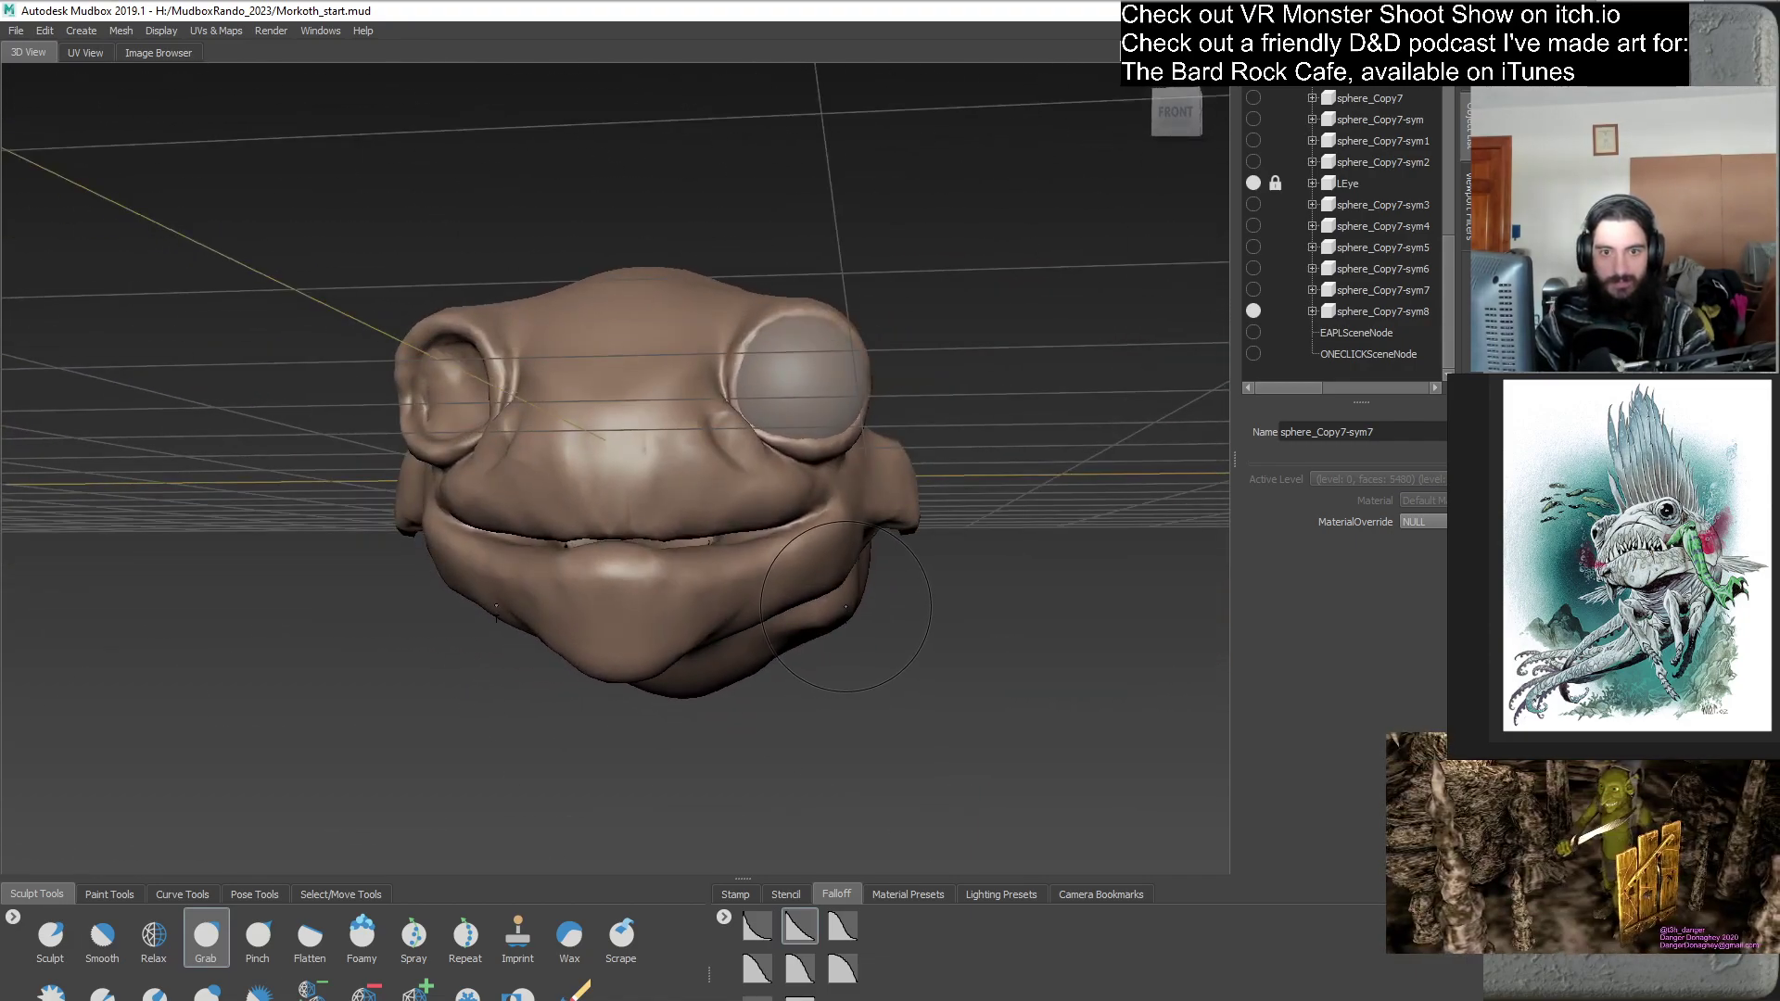
{"action": "left_click_drag", "start_coordinate": [841, 608], "coordinate": [1134, 426], "text": "alt"}
- Duplicate the sphere_Copy7-sym8 body mesh, hide the original and deselect the new copy for sculpting
{"action": "right_click", "coordinate": [1359, 316]}
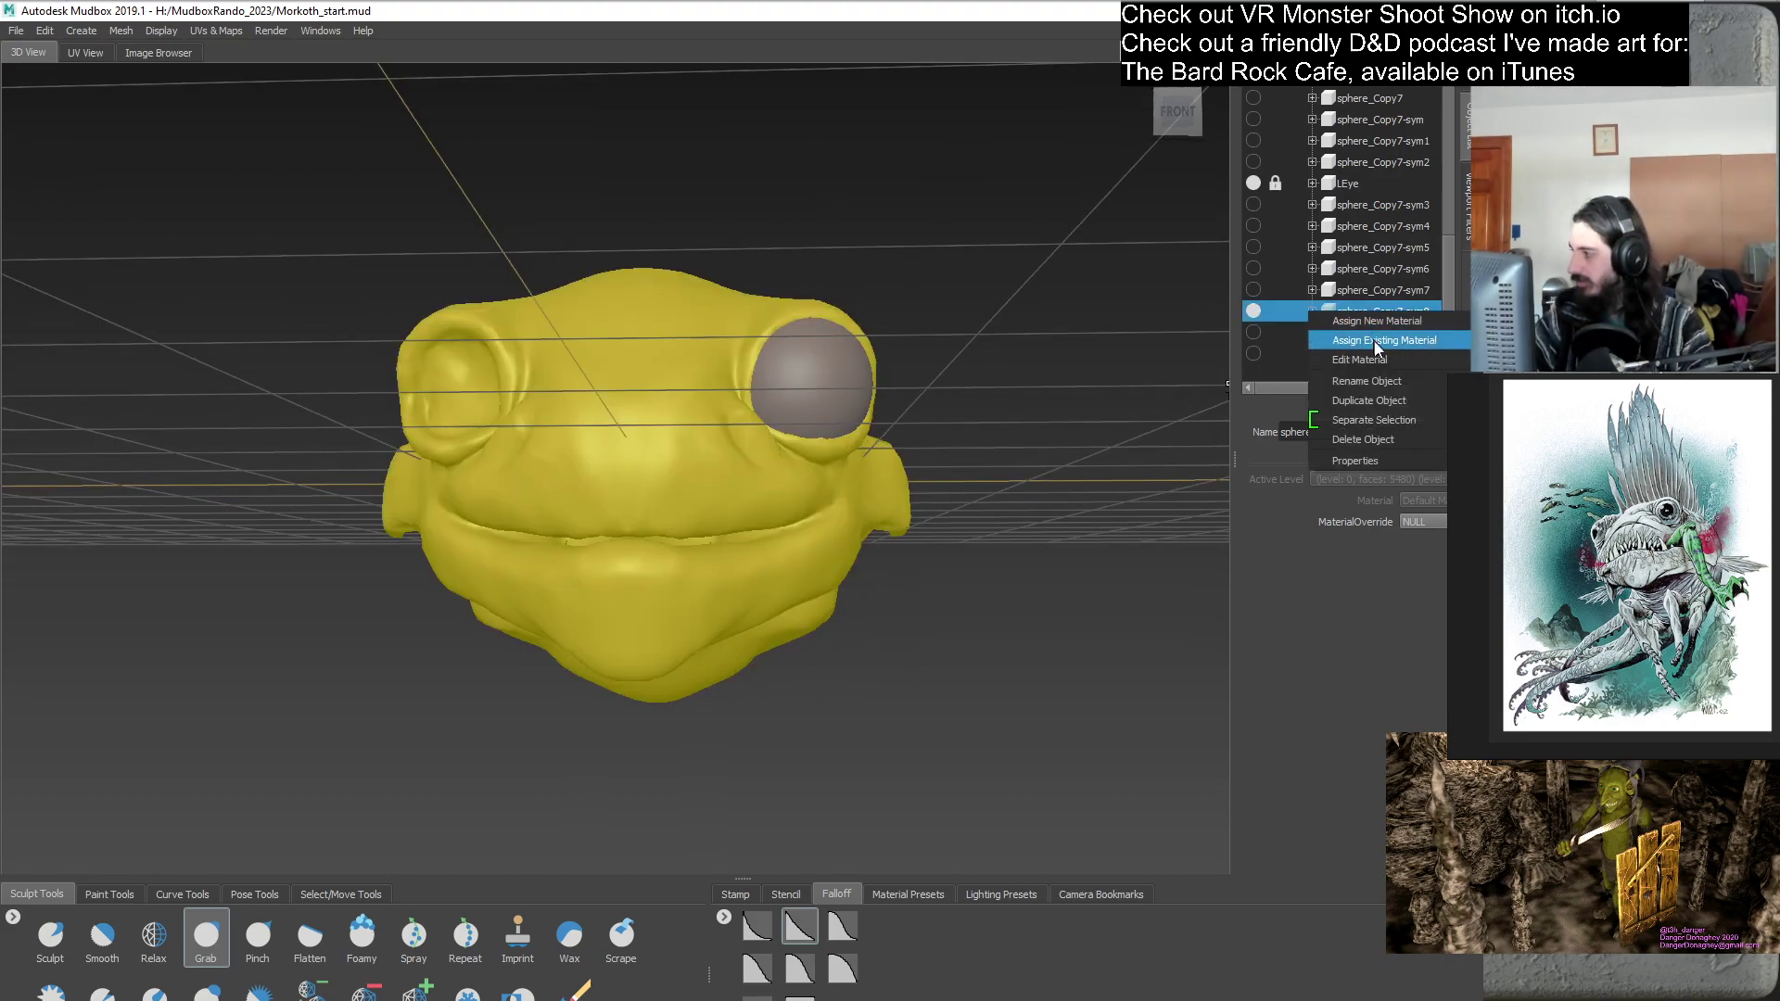
{"action": "left_click", "coordinate": [1386, 400]}
{"action": "scroll", "coordinate": [1446, 295], "scroll_direction": "down", "scroll_amount": 1}
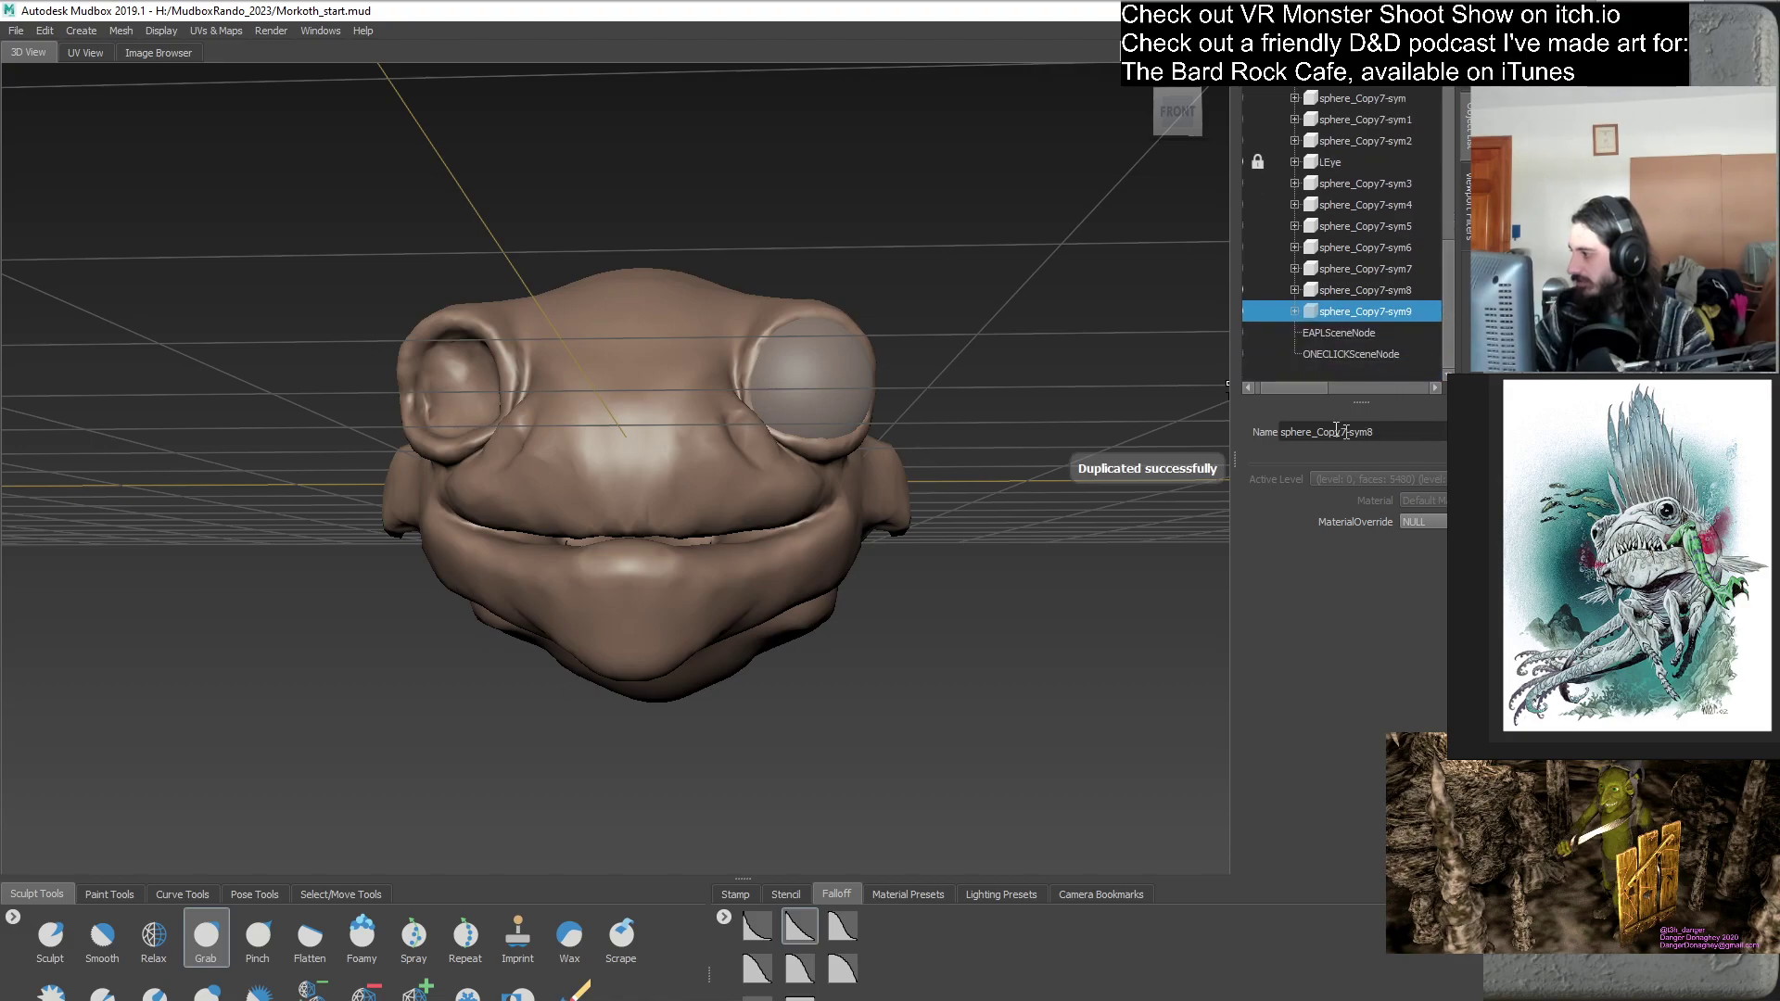
{"action": "left_click_drag", "start_coordinate": [1303, 388], "coordinate": [1284, 403]}
{"action": "left_click", "coordinate": [1254, 285]}
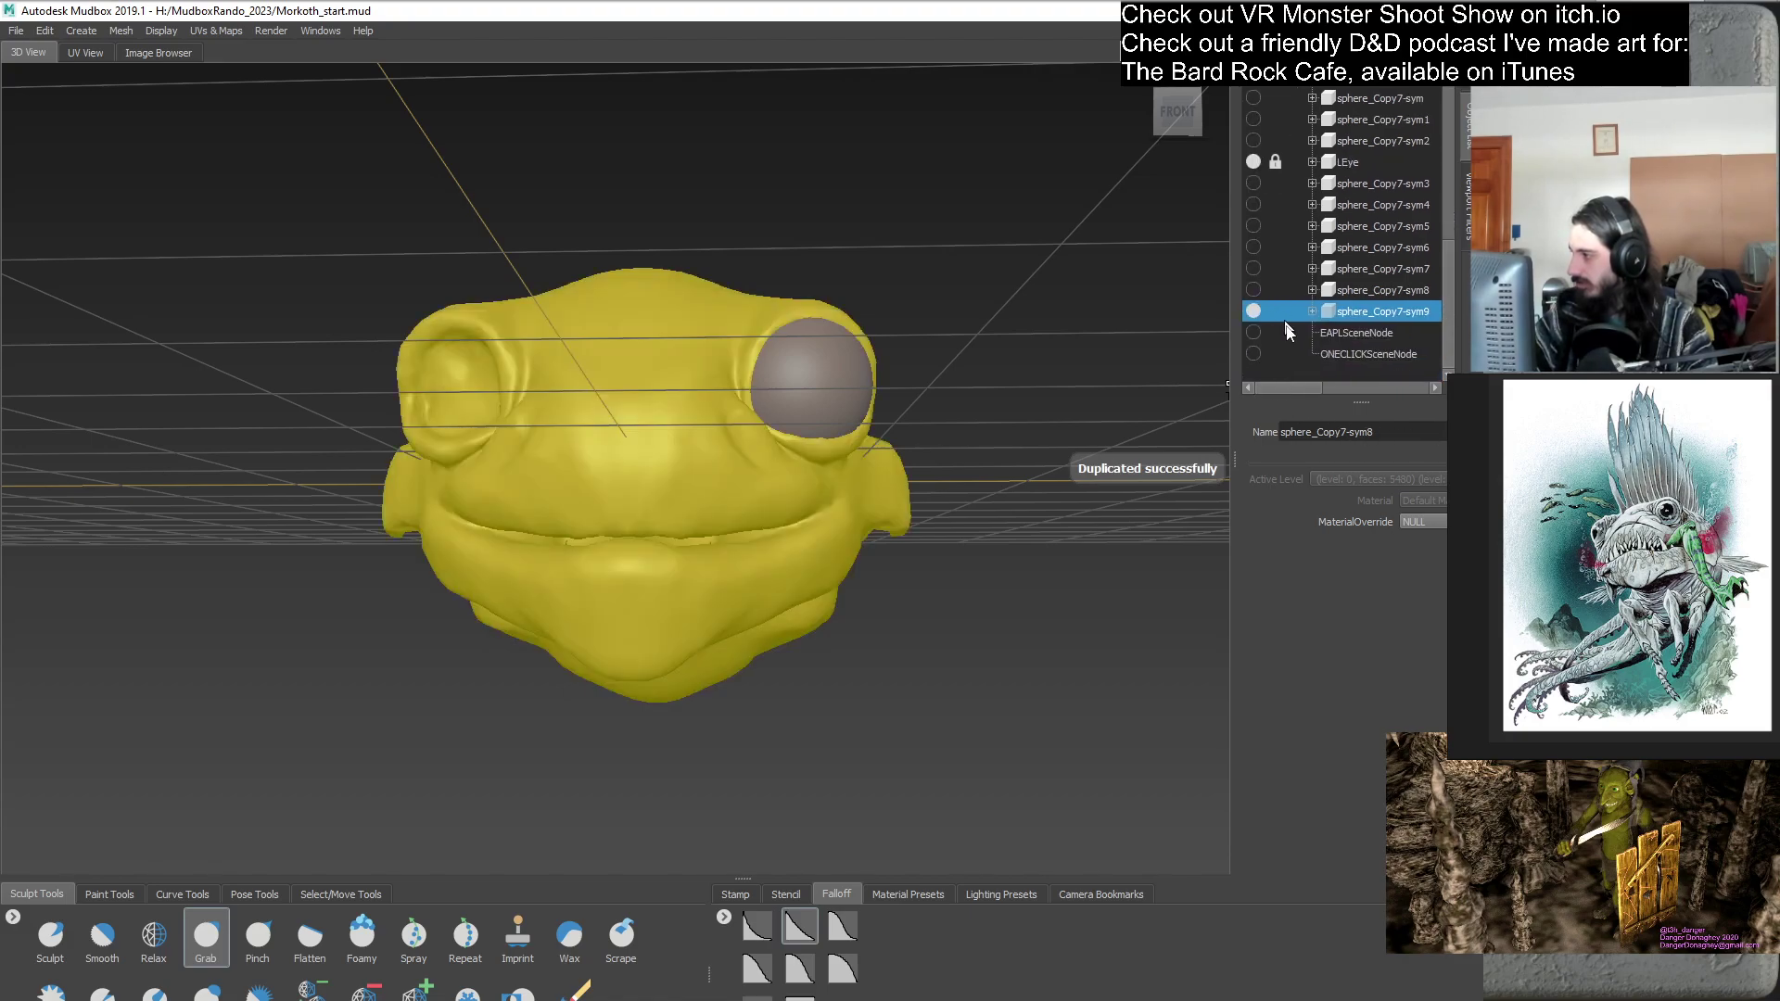
{"action": "left_click", "coordinate": [1310, 373]}
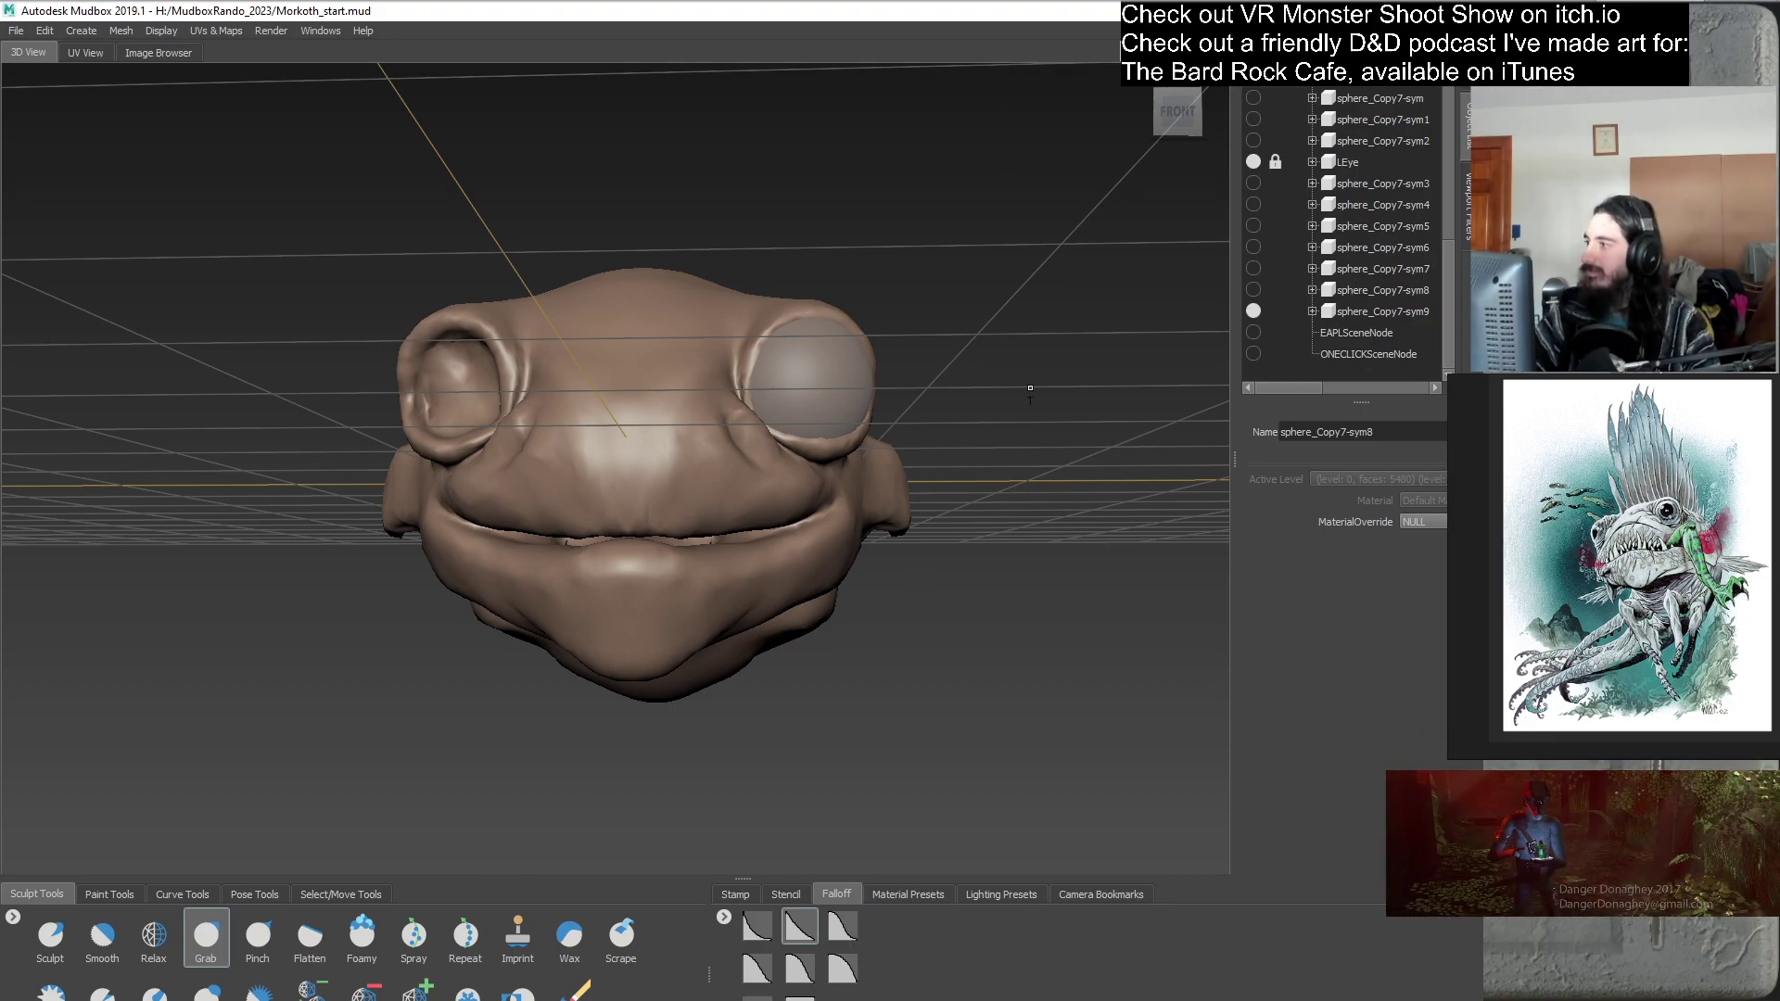
- Check the head and body from several sides and compare the current mesh with the previous copy
{"action": "left_click_drag", "start_coordinate": [925, 556], "coordinate": [849, 559], "text": "alt"}
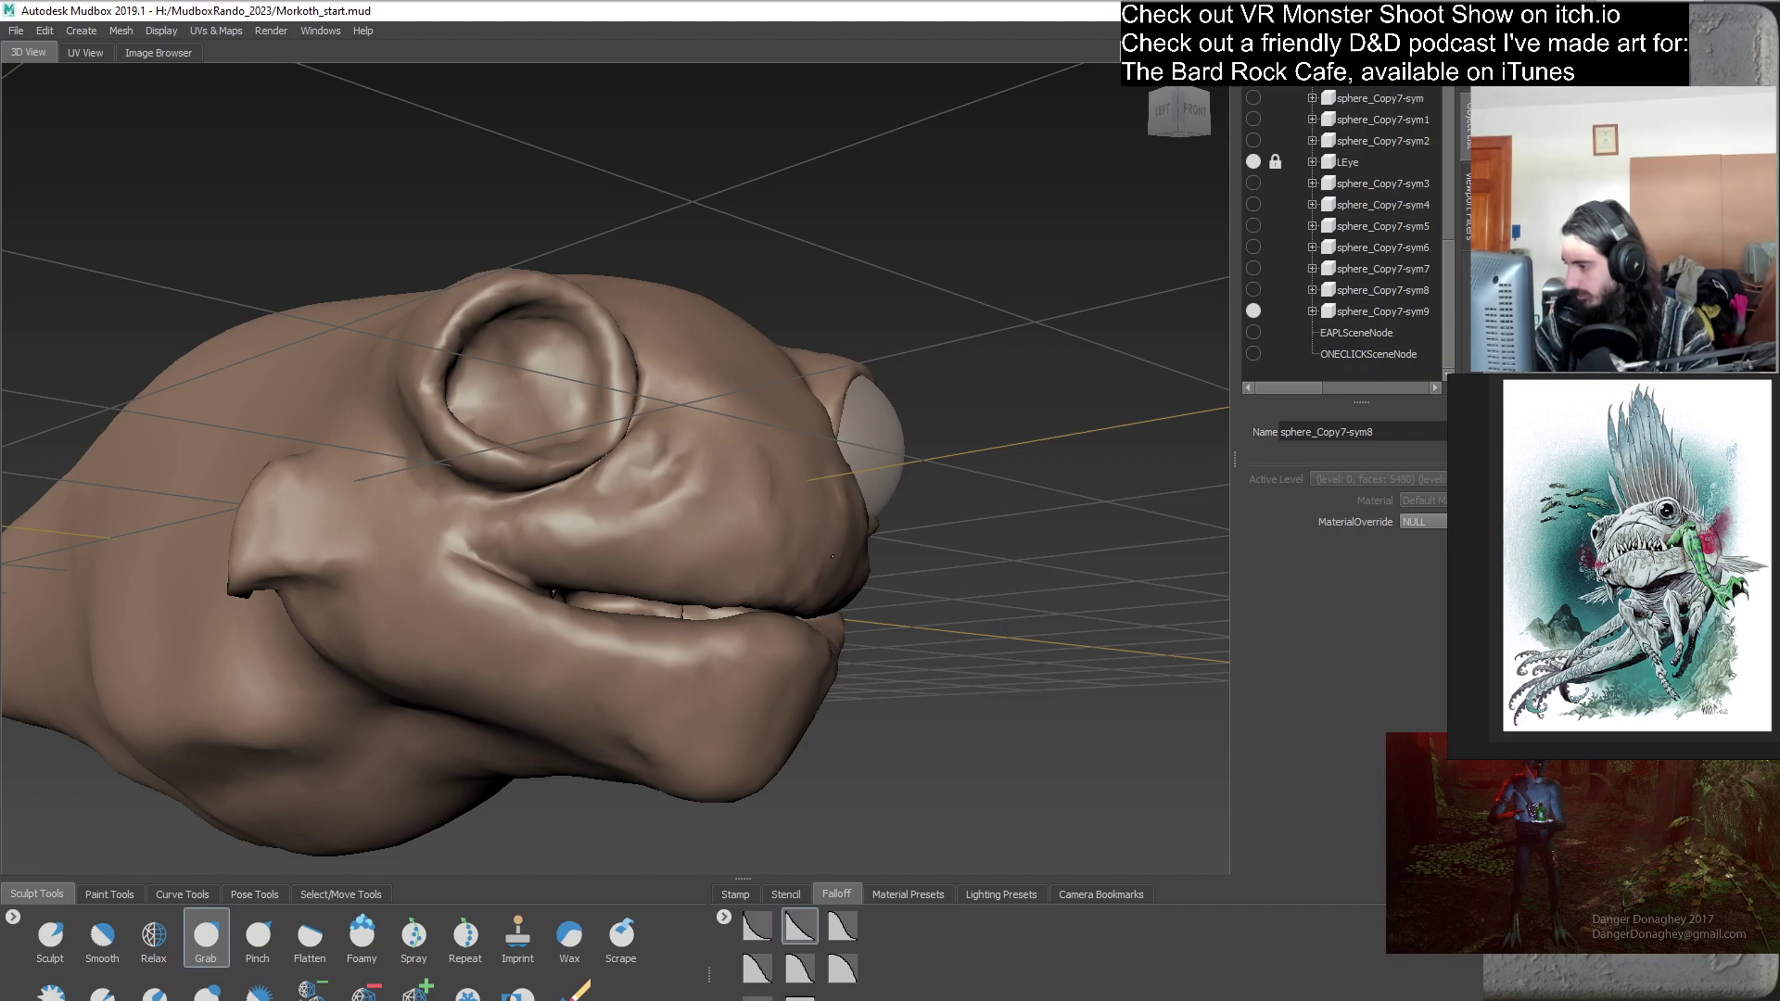
{"action": "left_click_drag", "start_coordinate": [839, 562], "coordinate": [751, 684], "text": "alt"}
{"action": "right_click_drag", "start_coordinate": [788, 681], "coordinate": [792, 635], "text": "alt"}
{"action": "left_click_drag", "start_coordinate": [793, 635], "coordinate": [570, 643], "text": "alt"}
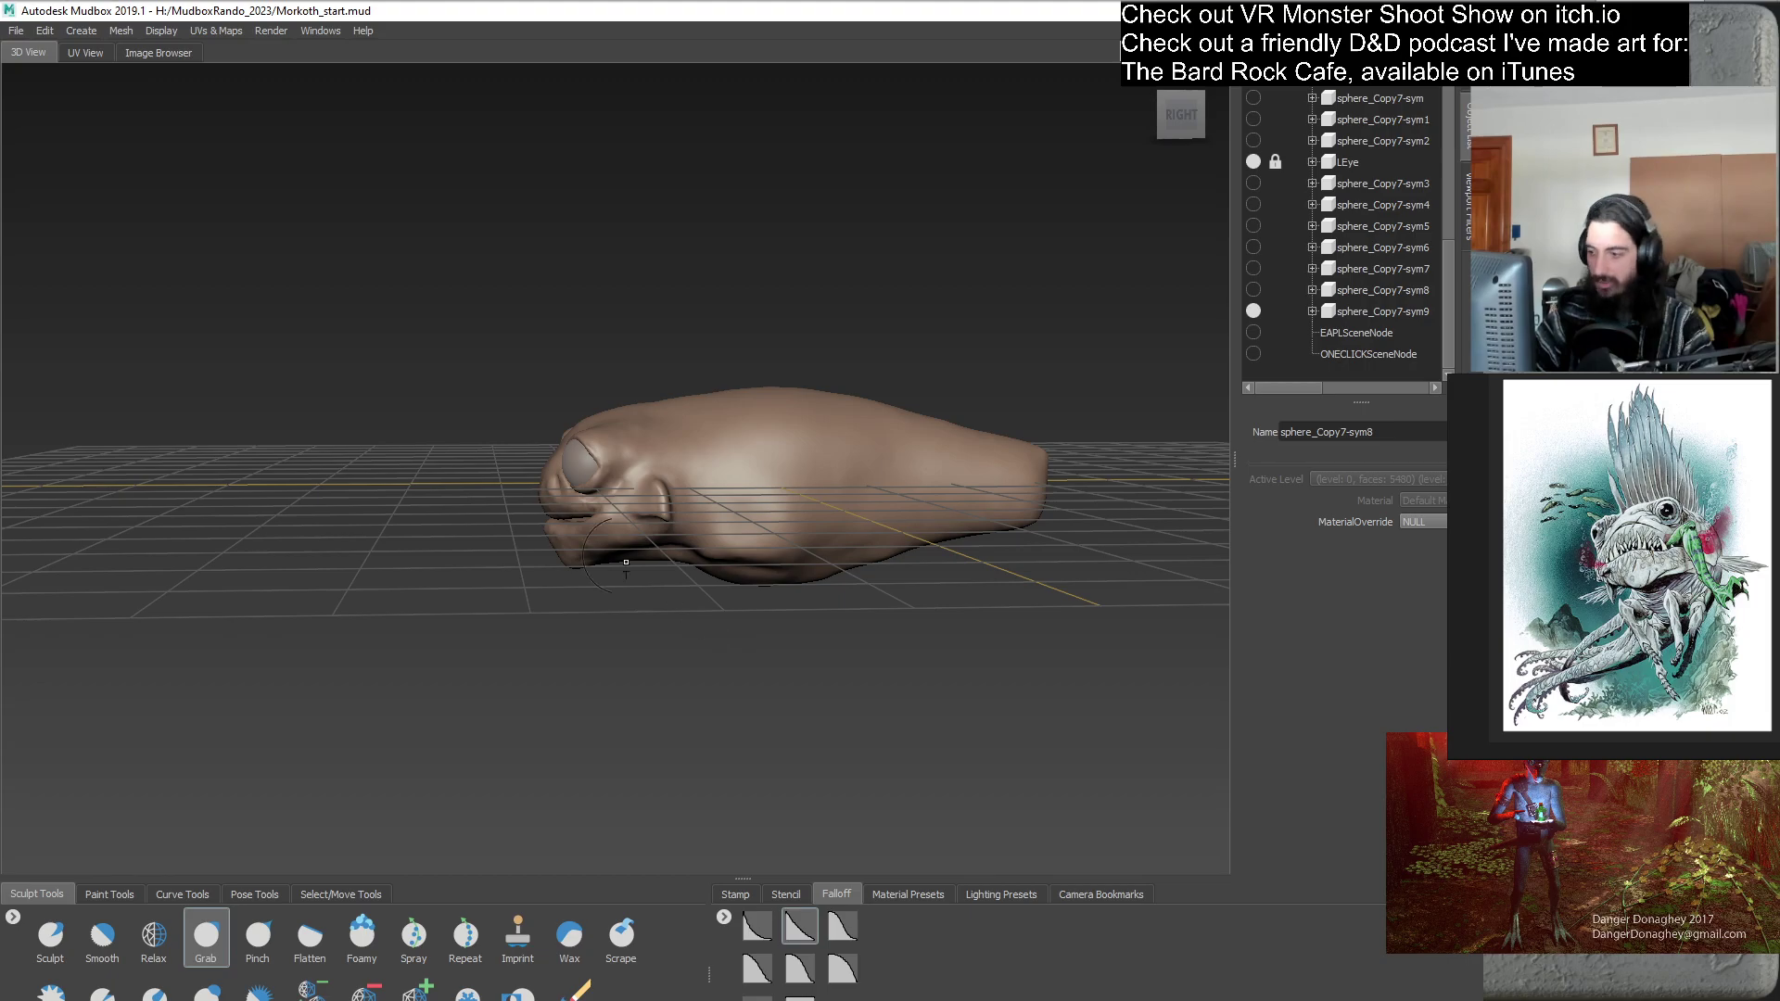
{"action": "left_click_drag", "start_coordinate": [667, 677], "coordinate": [649, 591], "text": "alt"}
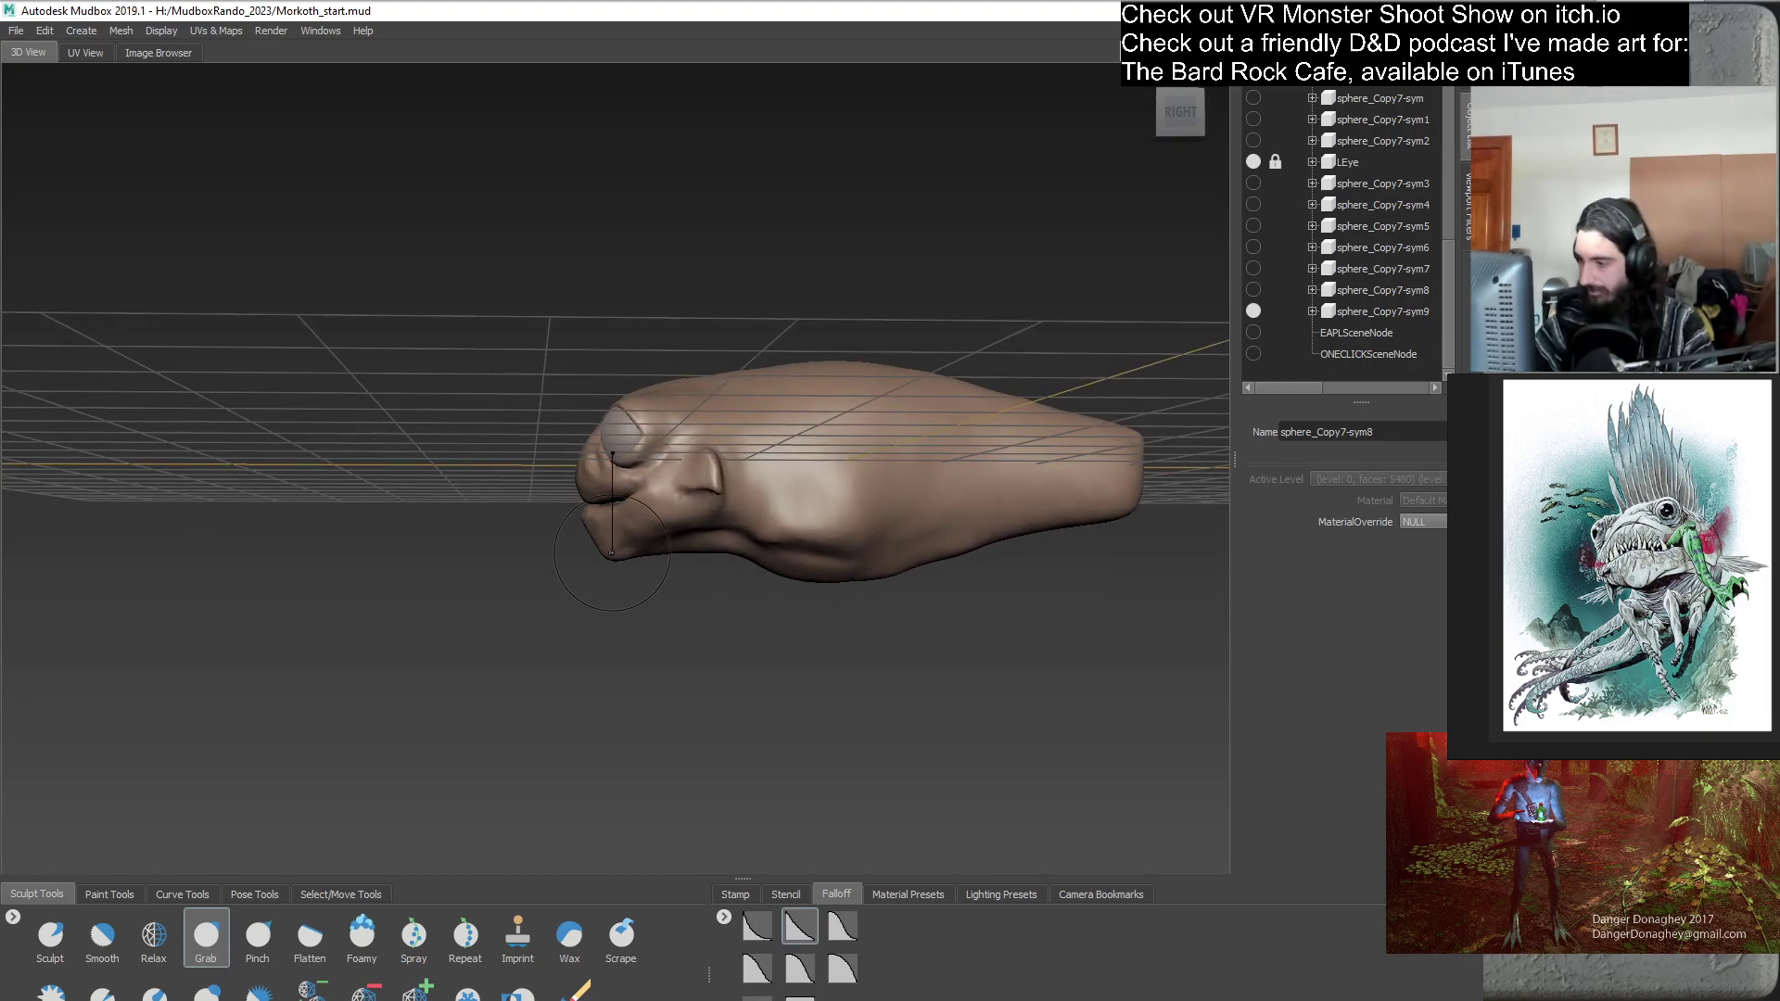
{"action": "left_click", "coordinate": [1253, 310]}
{"action": "left_click", "coordinate": [1253, 289]}
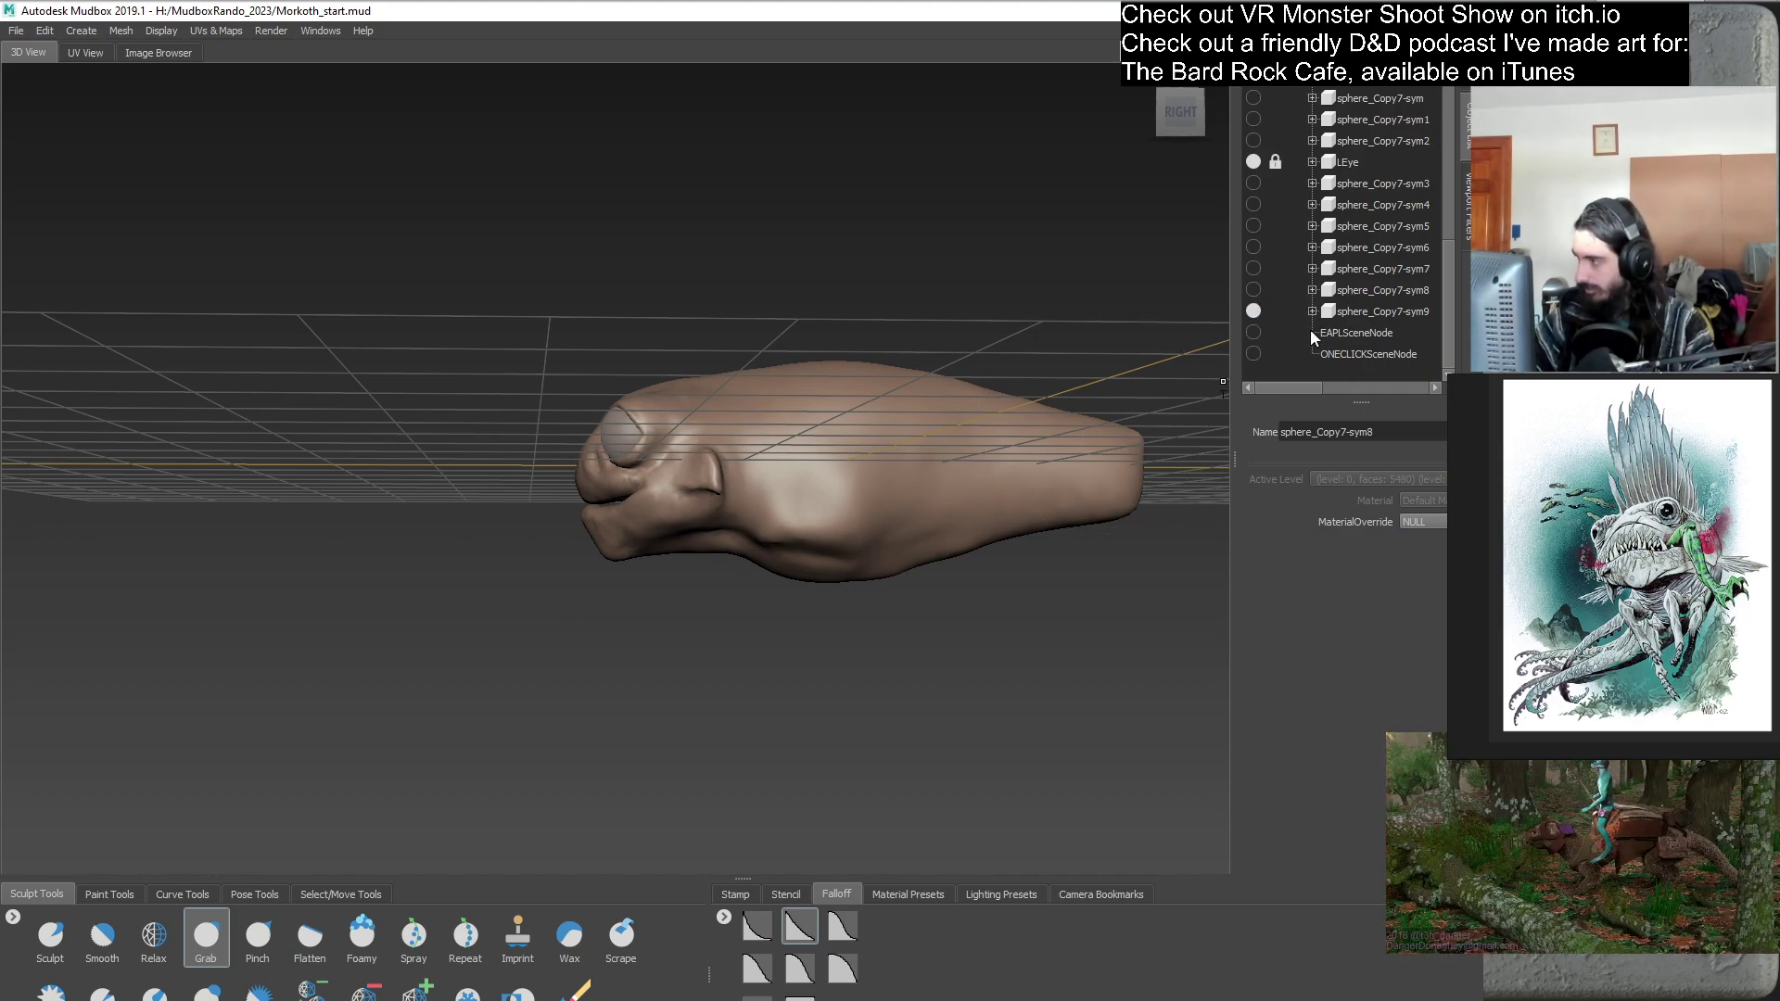
- Duplicate the sphere_Copy7-sym9 body mesh, hide the original and deselect the new copy
{"action": "left_click", "coordinate": [1370, 312]}
{"action": "right_click", "coordinate": [1372, 312]}
{"action": "left_click", "coordinate": [1391, 403]}
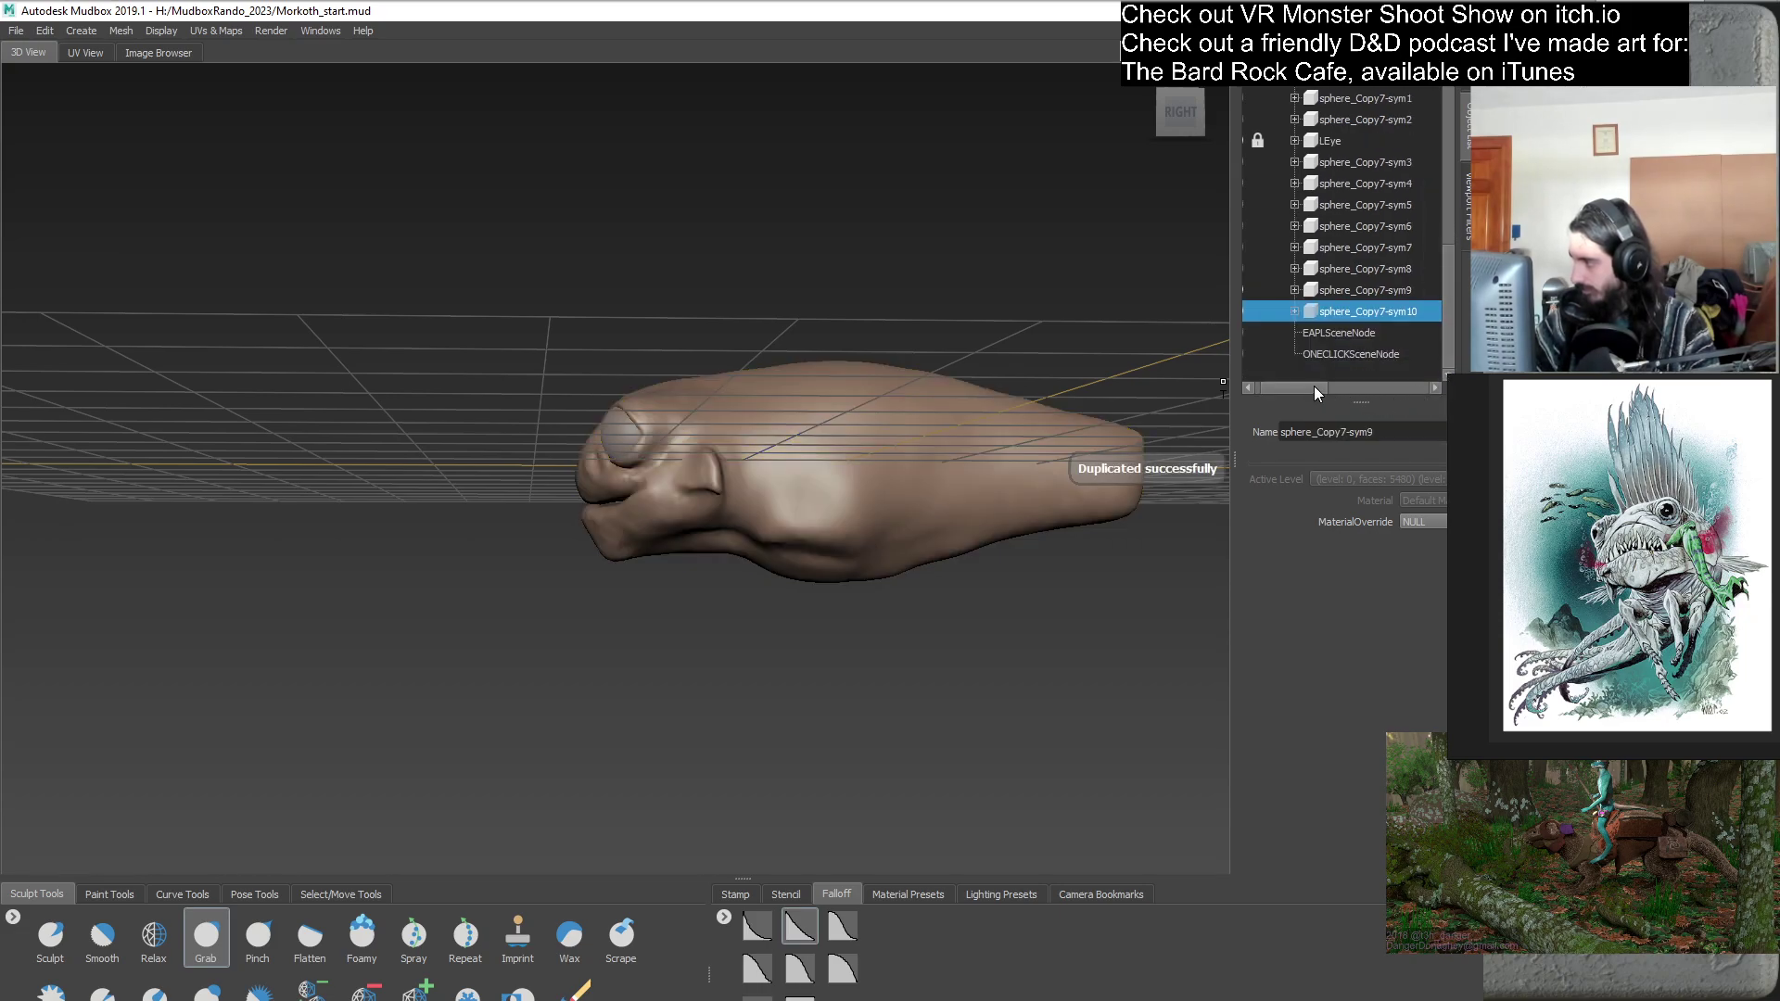
{"action": "left_click", "coordinate": [1253, 289]}
{"action": "left_click", "coordinate": [1288, 373]}
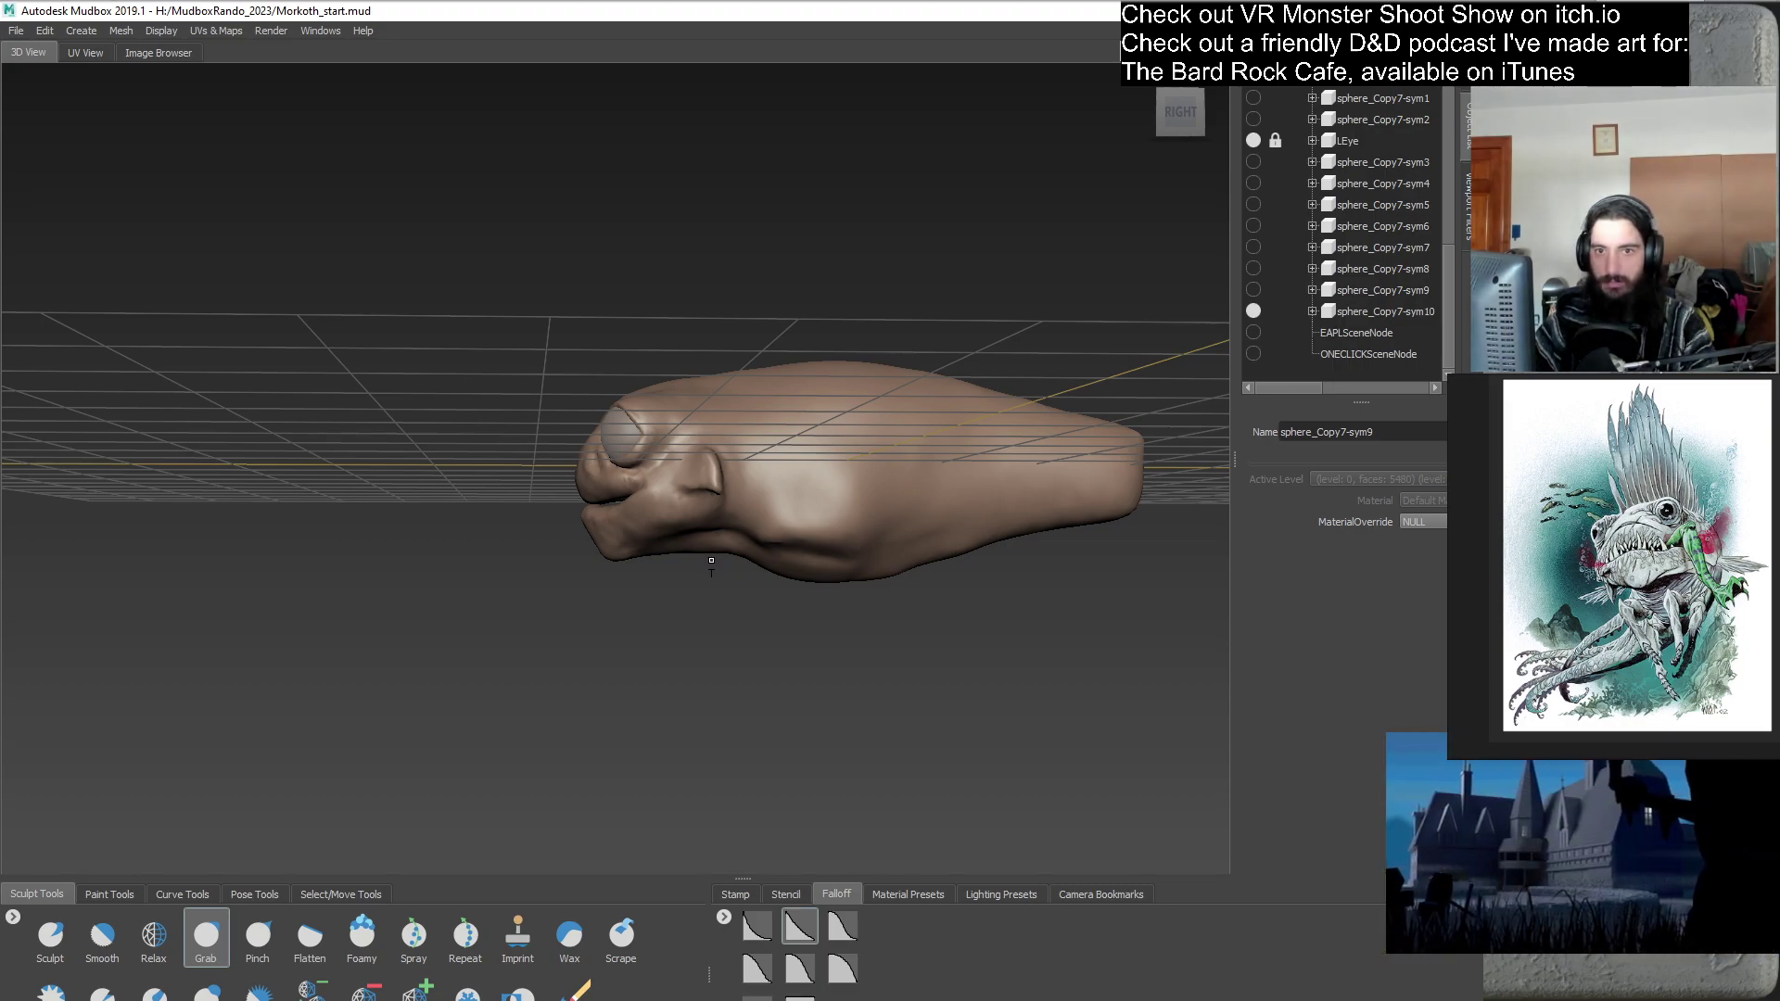
- Pull the lower jaw downward with mirrored Grab strokes to open the mouth
{"action": "left_click_drag", "start_coordinate": [710, 561], "coordinate": [648, 468], "text": "alt"}
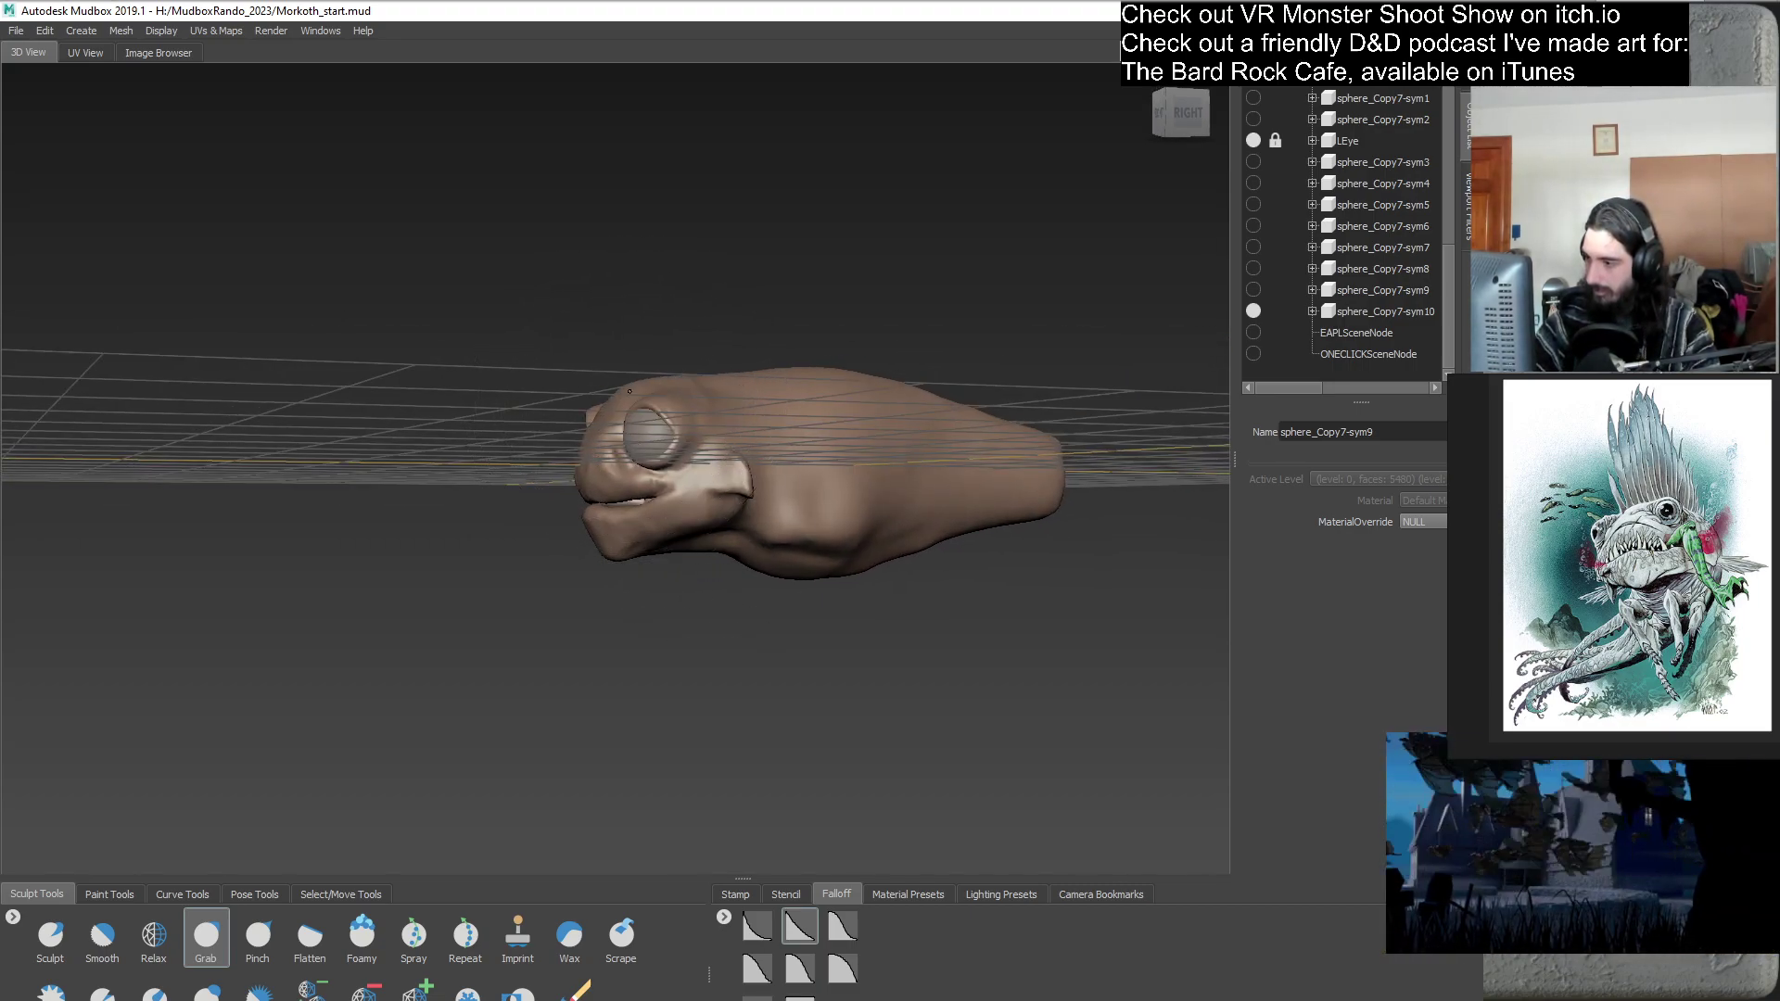
{"action": "left_click_drag", "start_coordinate": [703, 454], "coordinate": [693, 606], "text": "alt"}
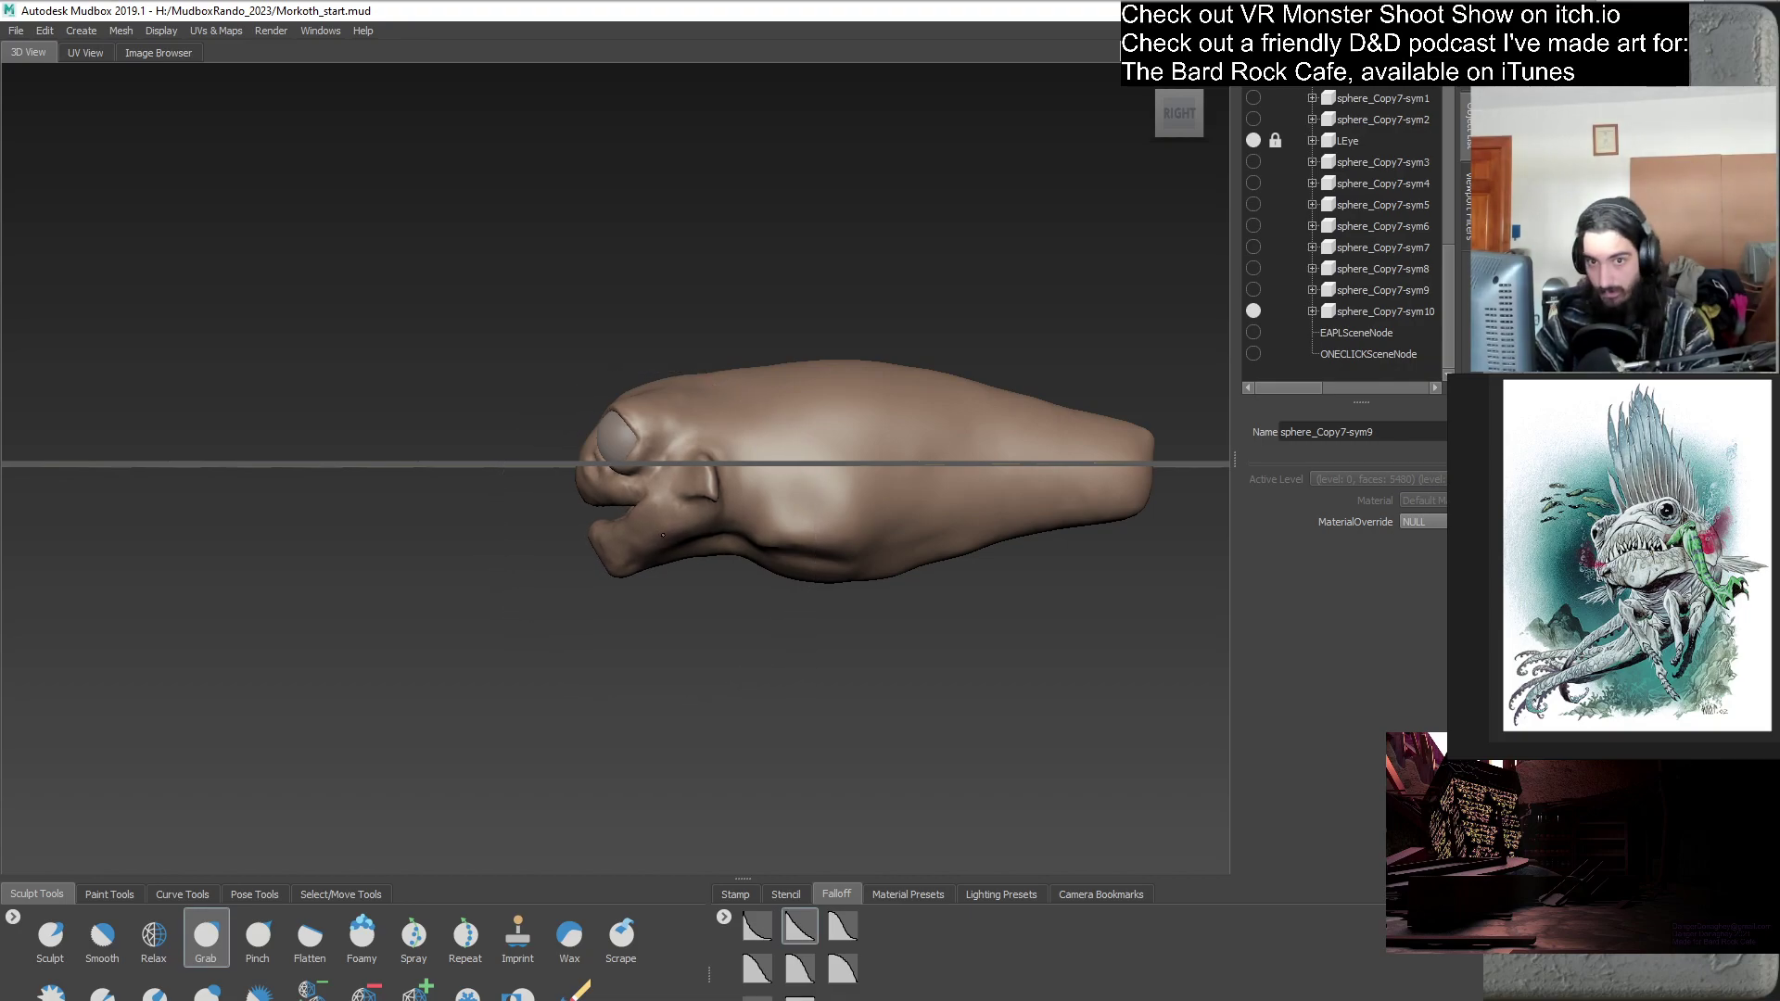
{"action": "mouse_move", "coordinate": [605, 632]}
{"action": "left_mouse_down", "text": "alt"}
{"action": "mouse_move", "coordinate": [668, 632]}
{"action": "mouse_move", "coordinate": [623, 619]}
{"action": "mouse_move", "coordinate": [603, 538]}
{"action": "left_mouse_up", "text": "alt"}
{"action": "left_click_drag", "start_coordinate": [603, 651], "coordinate": [798, 493], "text": "alt"}
- Adjust the snout and eye socket area above the open mouth with large mirrored Grab strokes
{"action": "left_click_drag", "start_coordinate": [634, 490], "coordinate": [633, 484]}
{"action": "left_click_drag", "start_coordinate": [726, 537], "coordinate": [590, 609], "text": "alt"}
{"action": "mouse_move", "coordinate": [575, 609]}
{"action": "left_mouse_down", "text": "alt"}
{"action": "mouse_move", "coordinate": [589, 616]}
{"action": "mouse_move", "coordinate": [569, 474]}
{"action": "left_mouse_up", "text": "alt"}
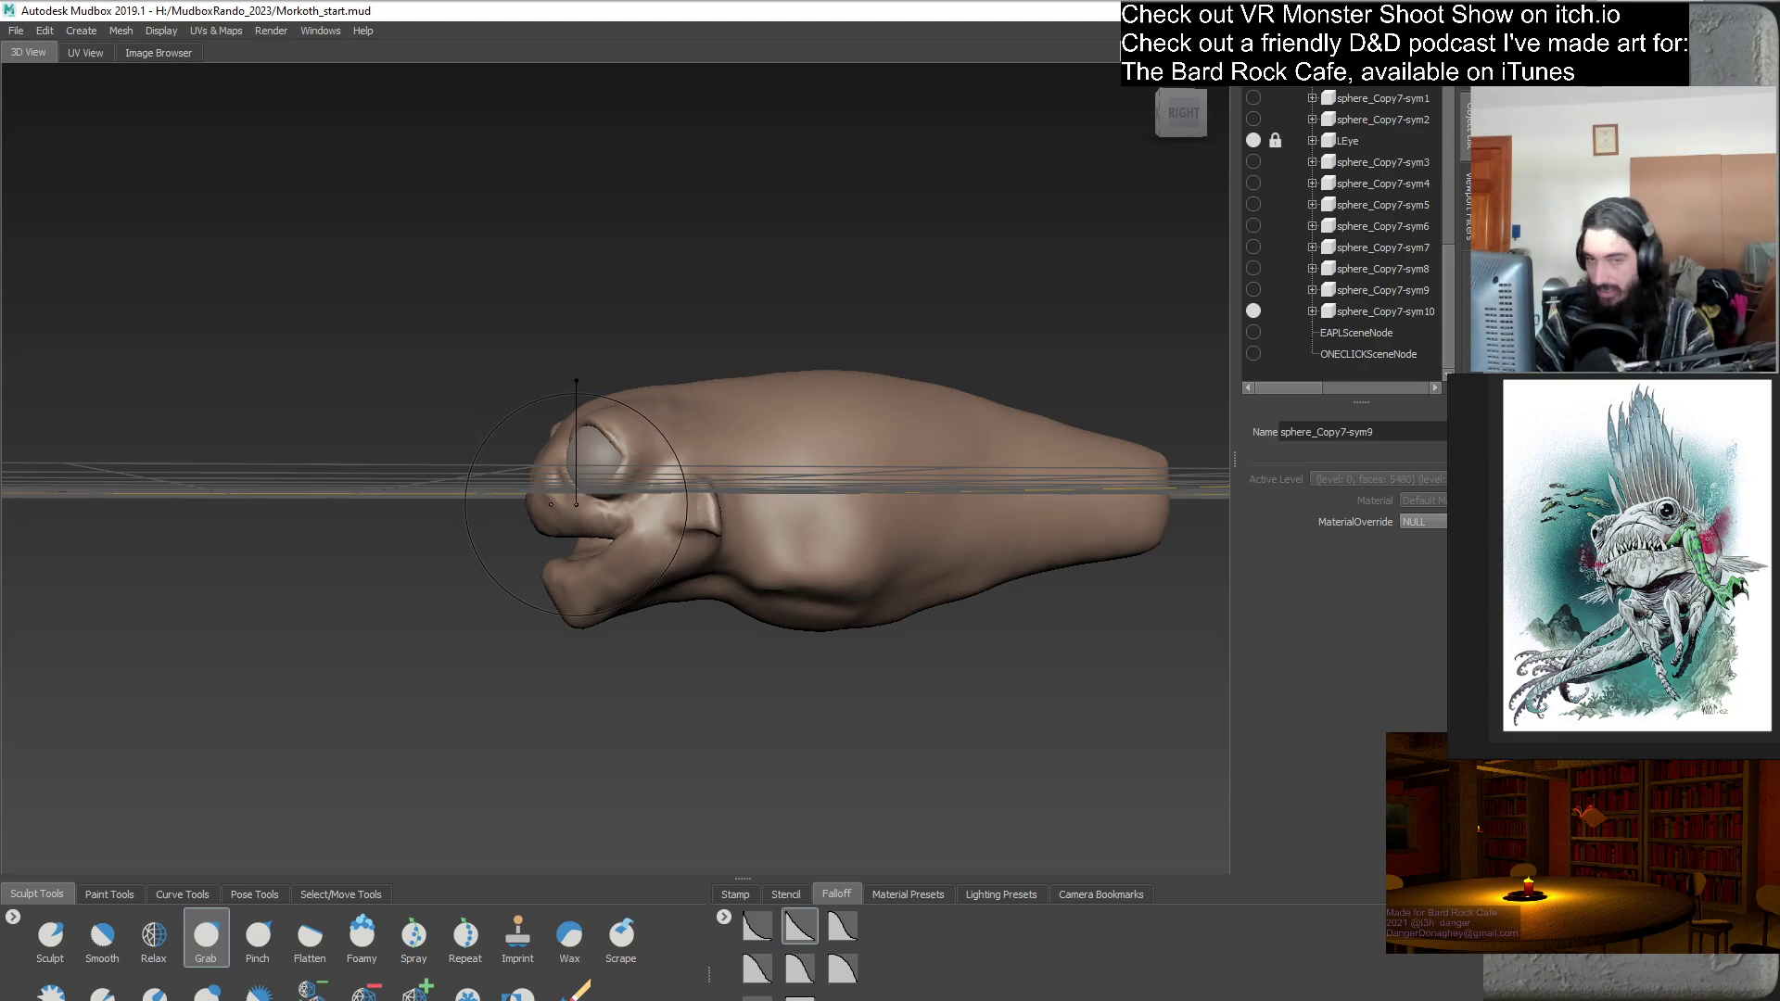
{"action": "mouse_move", "coordinate": [529, 604]}
{"action": "left_mouse_down", "text": "alt"}
{"action": "mouse_move", "coordinate": [763, 619]}
{"action": "mouse_move", "coordinate": [642, 501]}
{"action": "left_mouse_up", "text": "alt"}
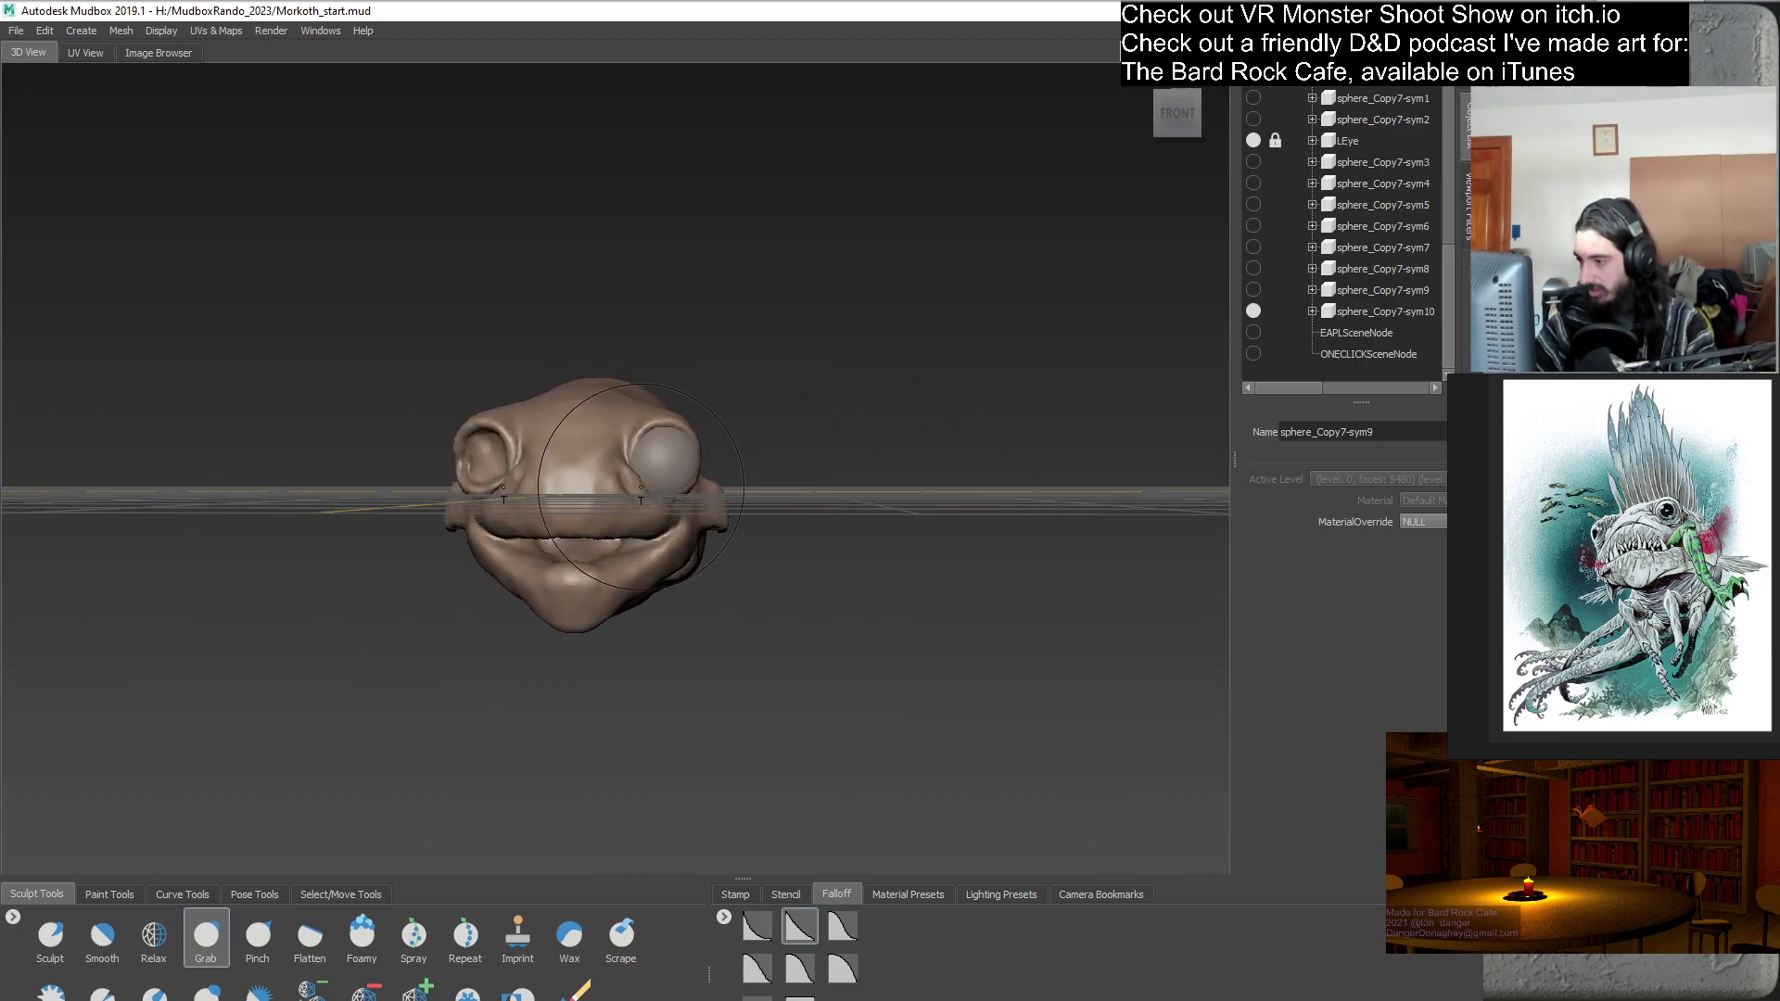
{"action": "left_click_drag", "start_coordinate": [719, 584], "coordinate": [609, 614], "text": "alt"}
{"action": "left_click_drag", "start_coordinate": [598, 541], "coordinate": [936, 640], "text": "alt"}
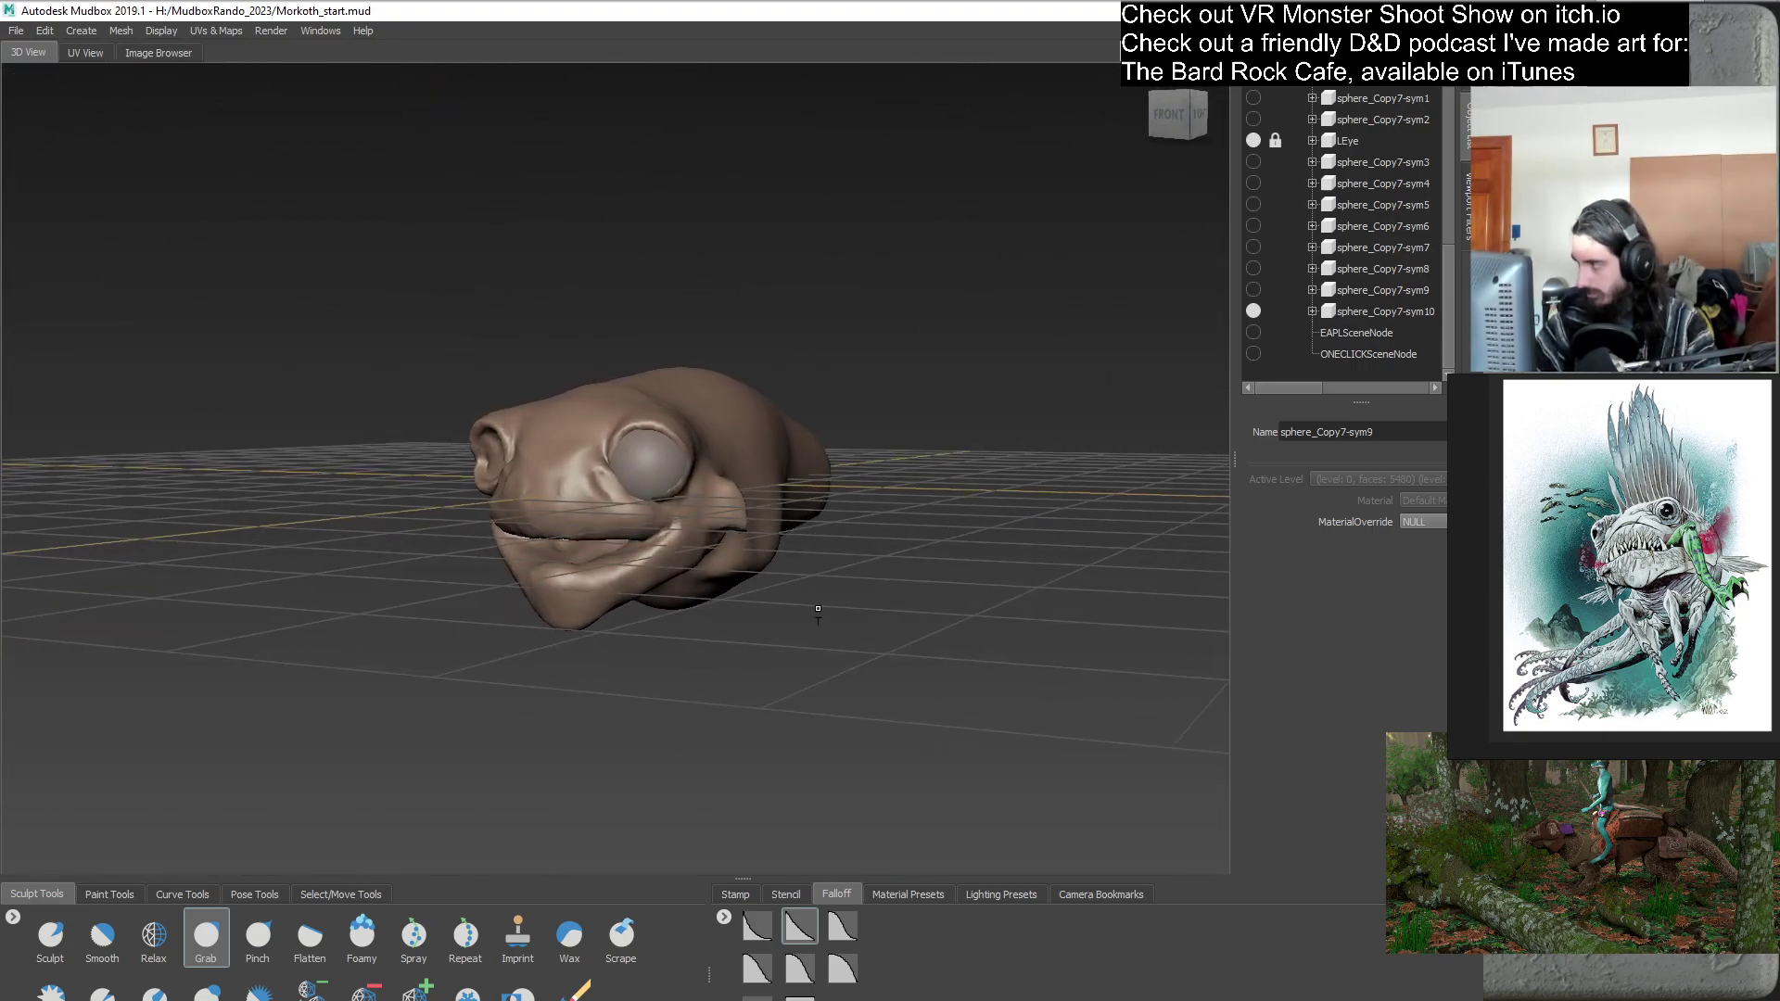
- Duplicate the LEye eyeball and hide the original
{"action": "right_click", "coordinate": [1349, 142]}
{"action": "left_click", "coordinate": [1405, 235]}
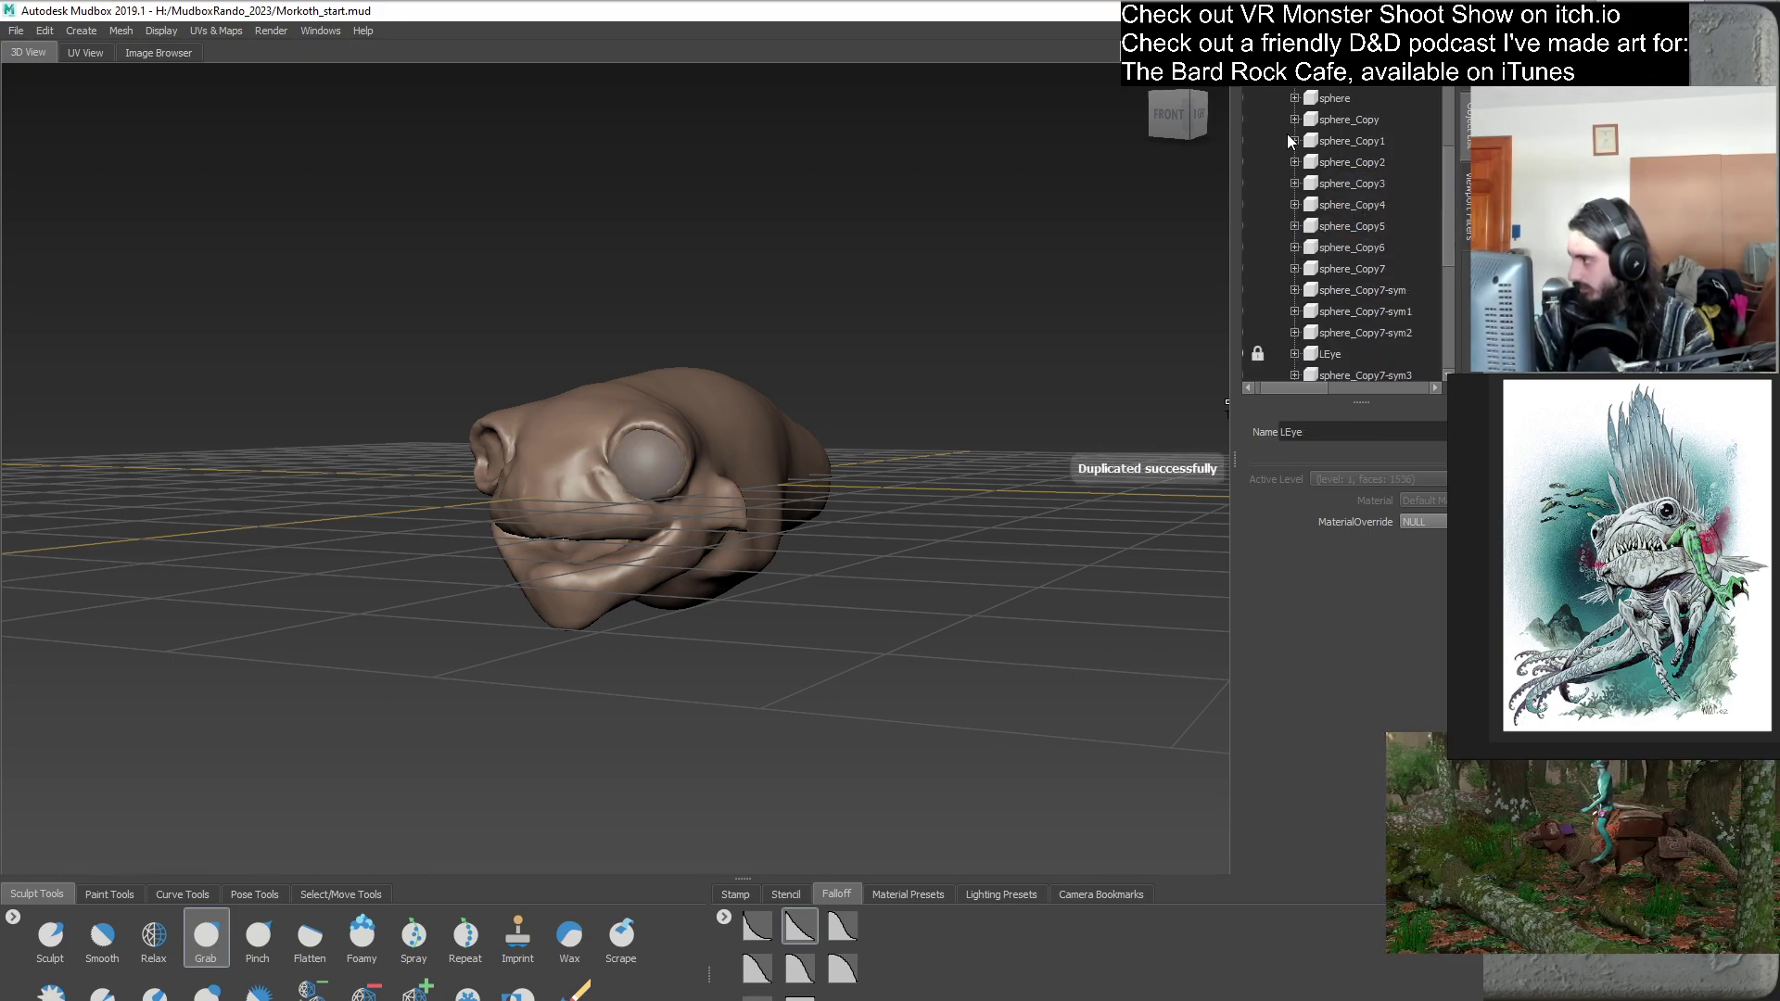
{"action": "scroll", "coordinate": [1374, 272], "scroll_direction": "down", "scroll_amount": 4}
{"action": "left_click_drag", "start_coordinate": [1307, 387], "coordinate": [1283, 387]}
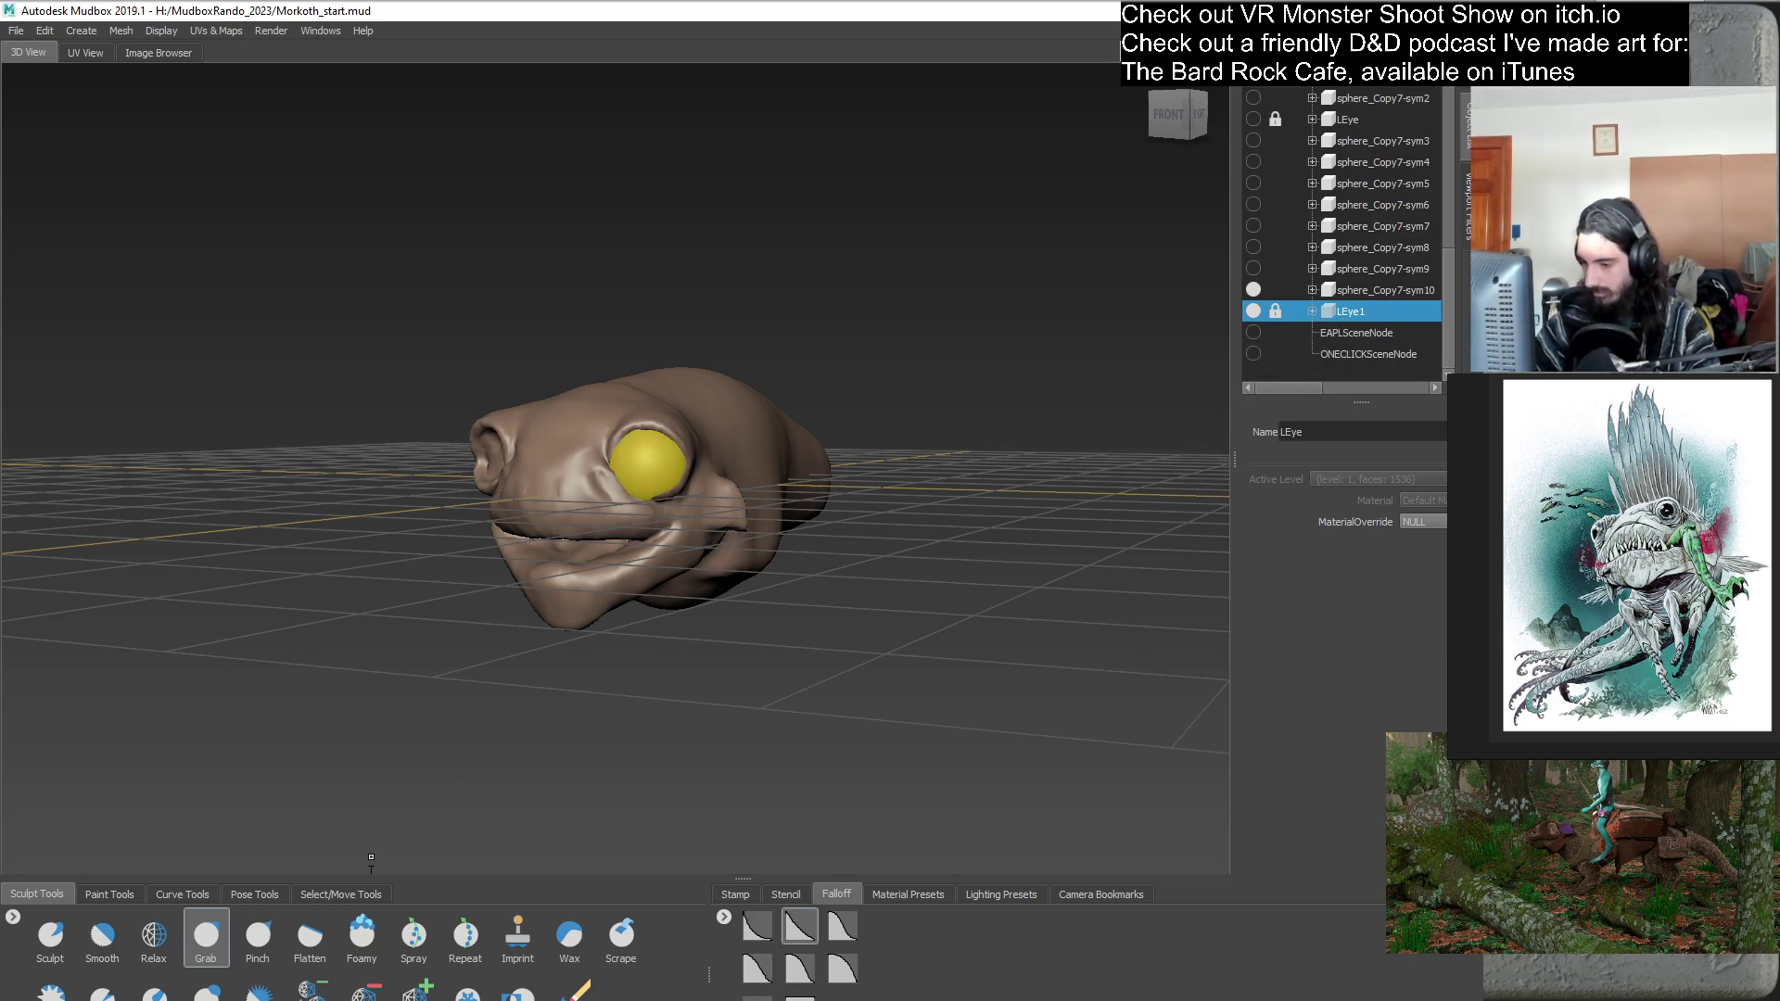
- Scale the duplicate eyeball to about 0.265 and move it forward in its socket to a Z translation of about 210
{"action": "left_click", "coordinate": [357, 892]}
{"action": "left_click_drag", "start_coordinate": [519, 603], "coordinate": [633, 470], "text": "alt"}
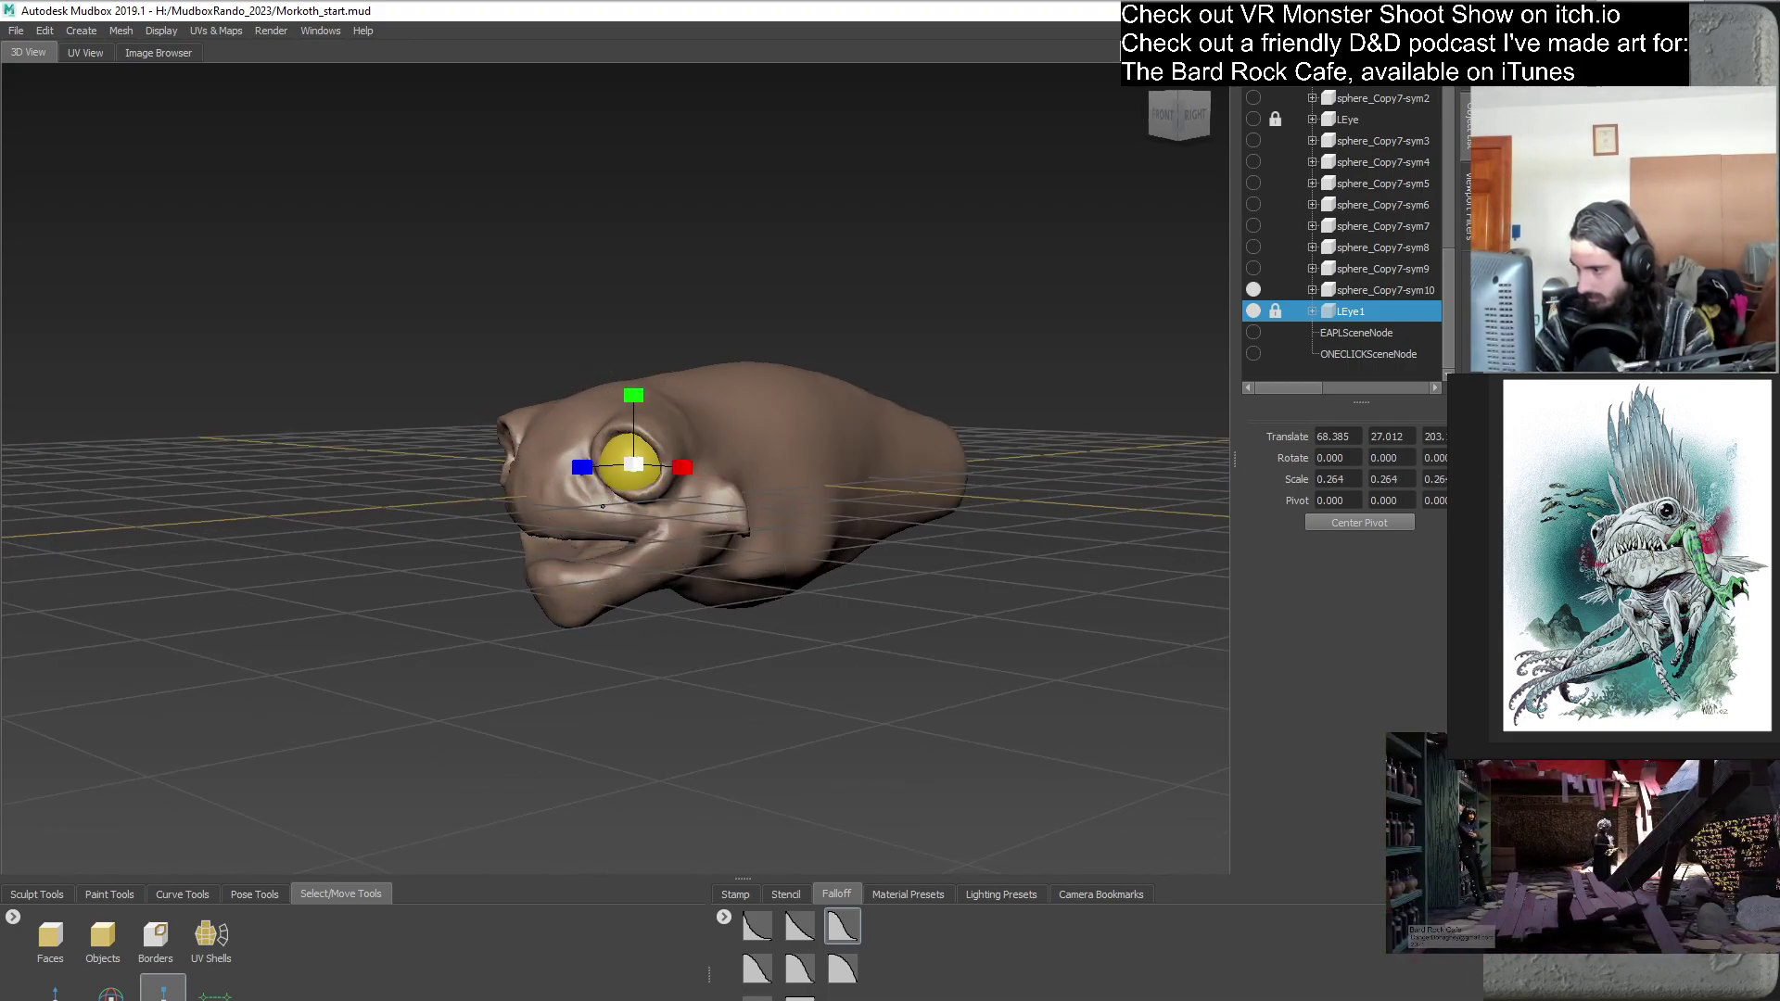
{"action": "left_click", "coordinate": [55, 990]}
{"action": "left_click_drag", "start_coordinate": [640, 556], "coordinate": [611, 458], "text": "alt"}
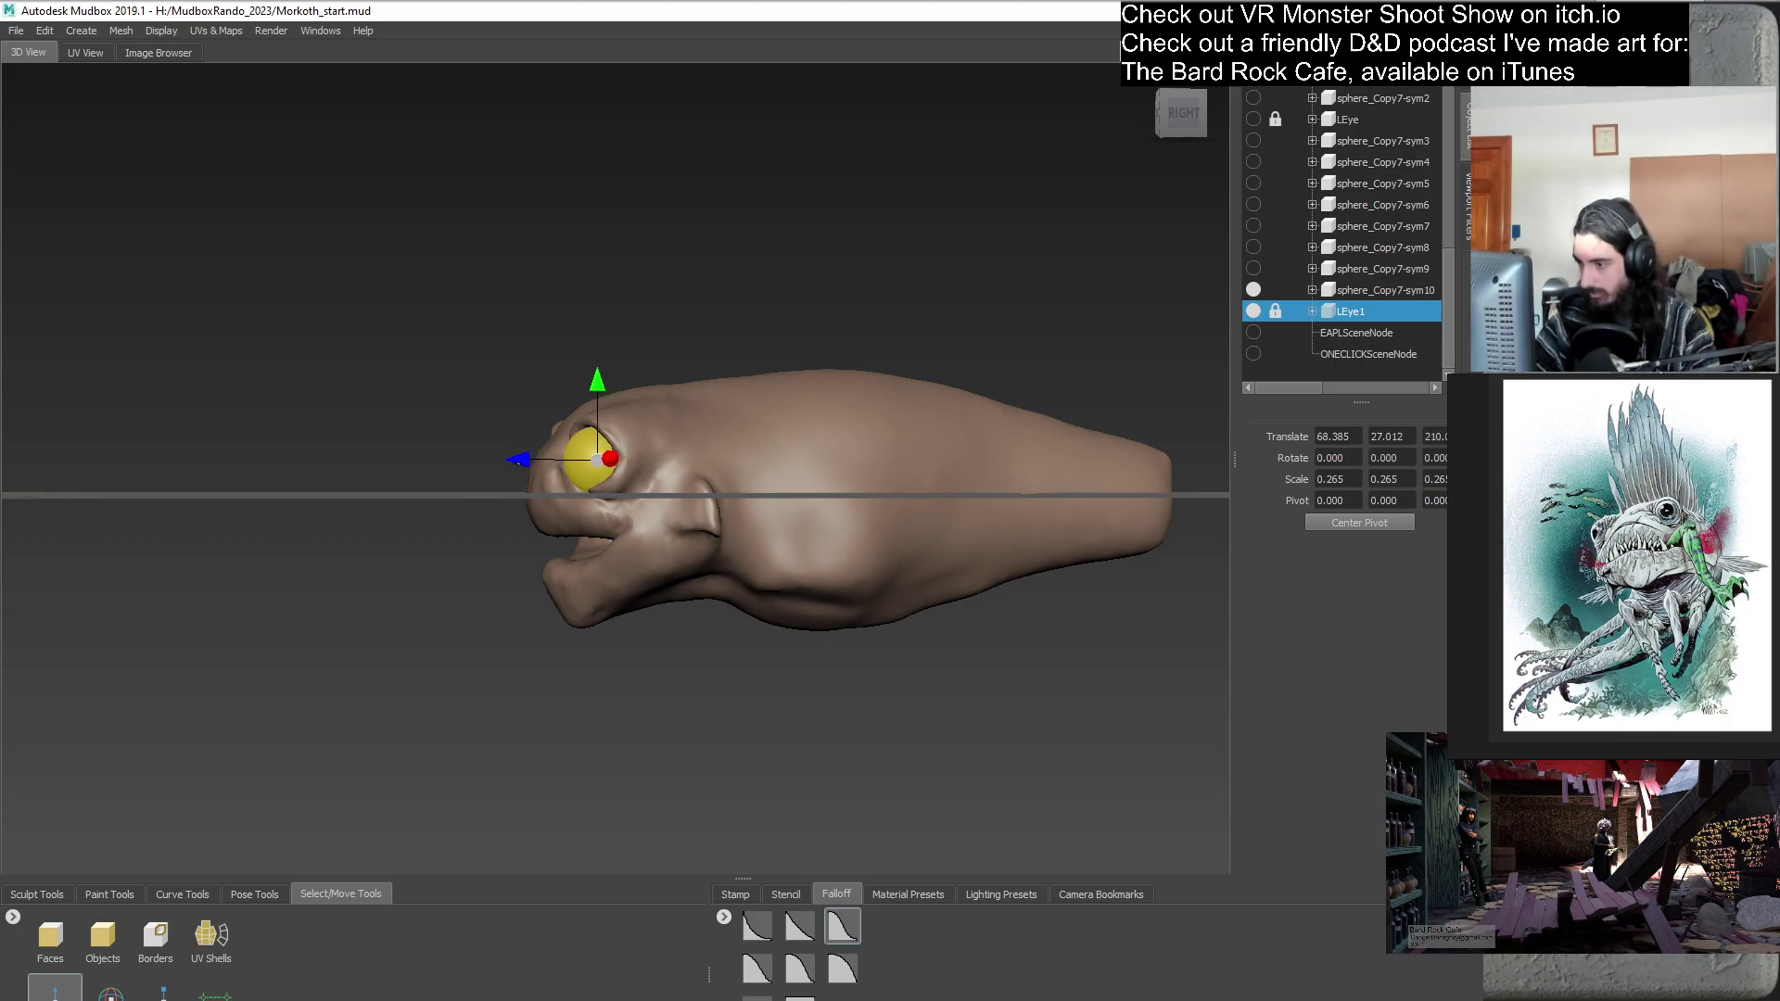
- Reposition the duplicate eyeball in its socket to a translation of about X 71.6, Y 31.5 and Z 207
{"action": "left_click_drag", "start_coordinate": [612, 458], "coordinate": [614, 458]}
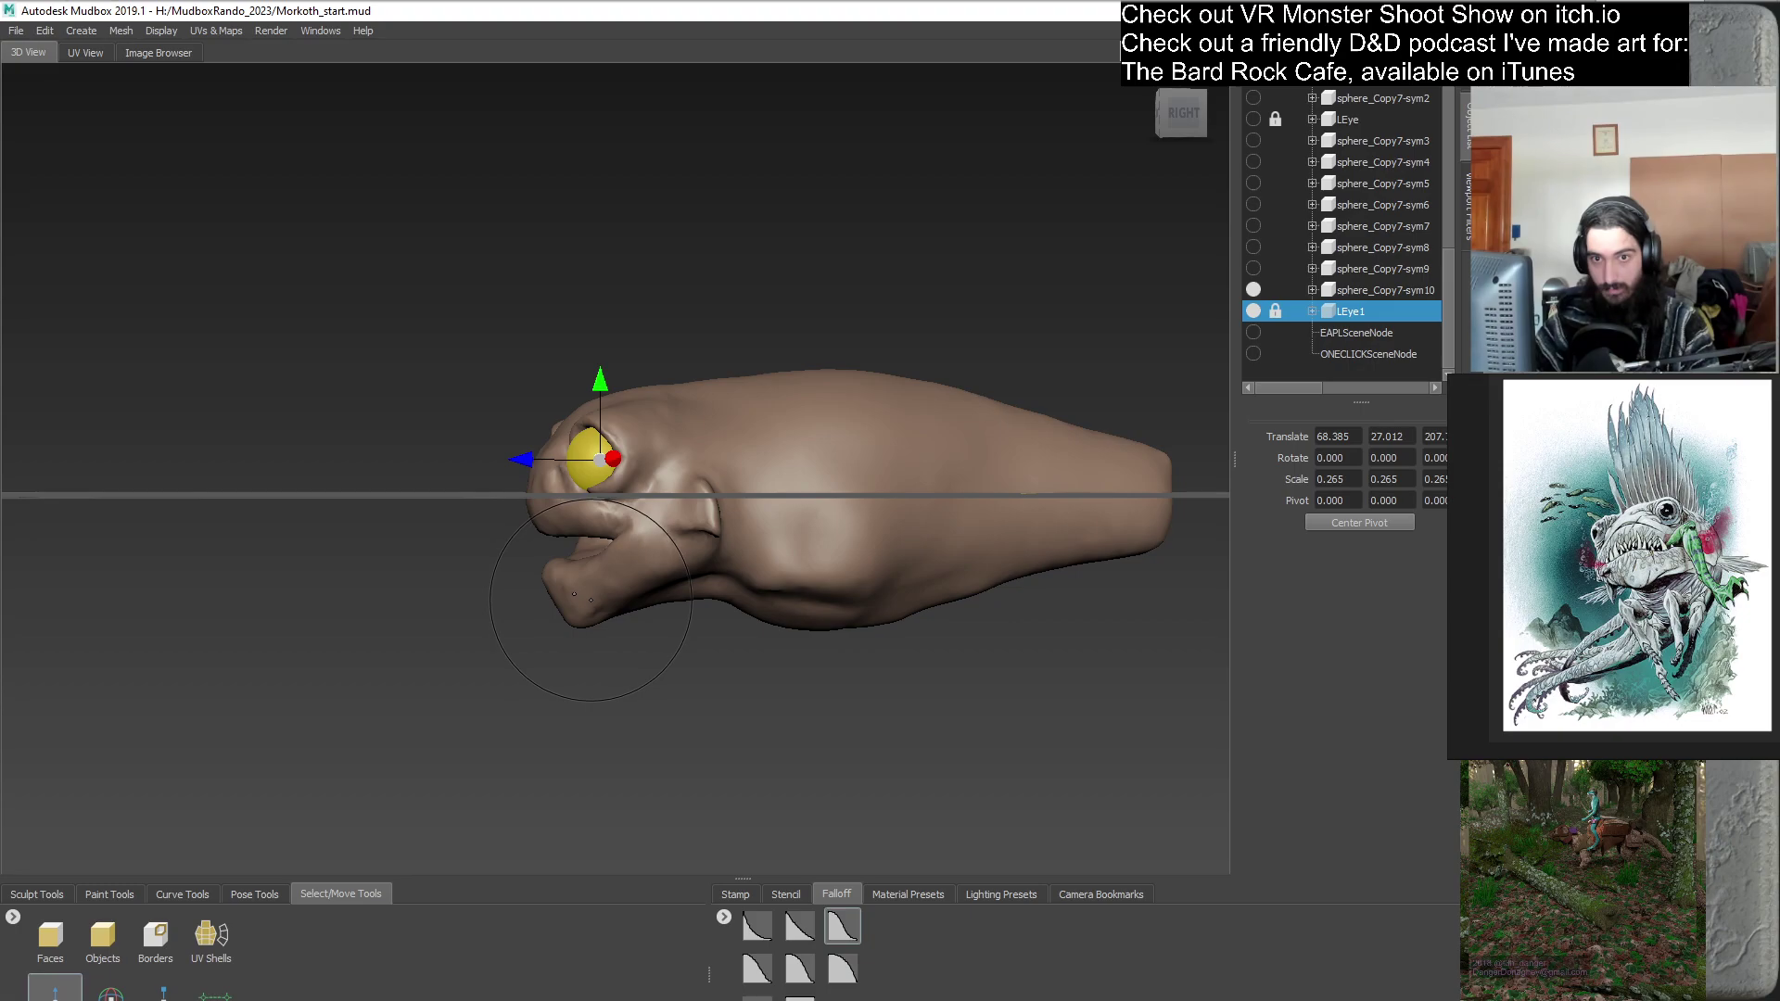
{"action": "left_click_drag", "start_coordinate": [700, 563], "coordinate": [770, 512], "text": "alt"}
{"action": "left_click_drag", "start_coordinate": [705, 516], "coordinate": [728, 519]}
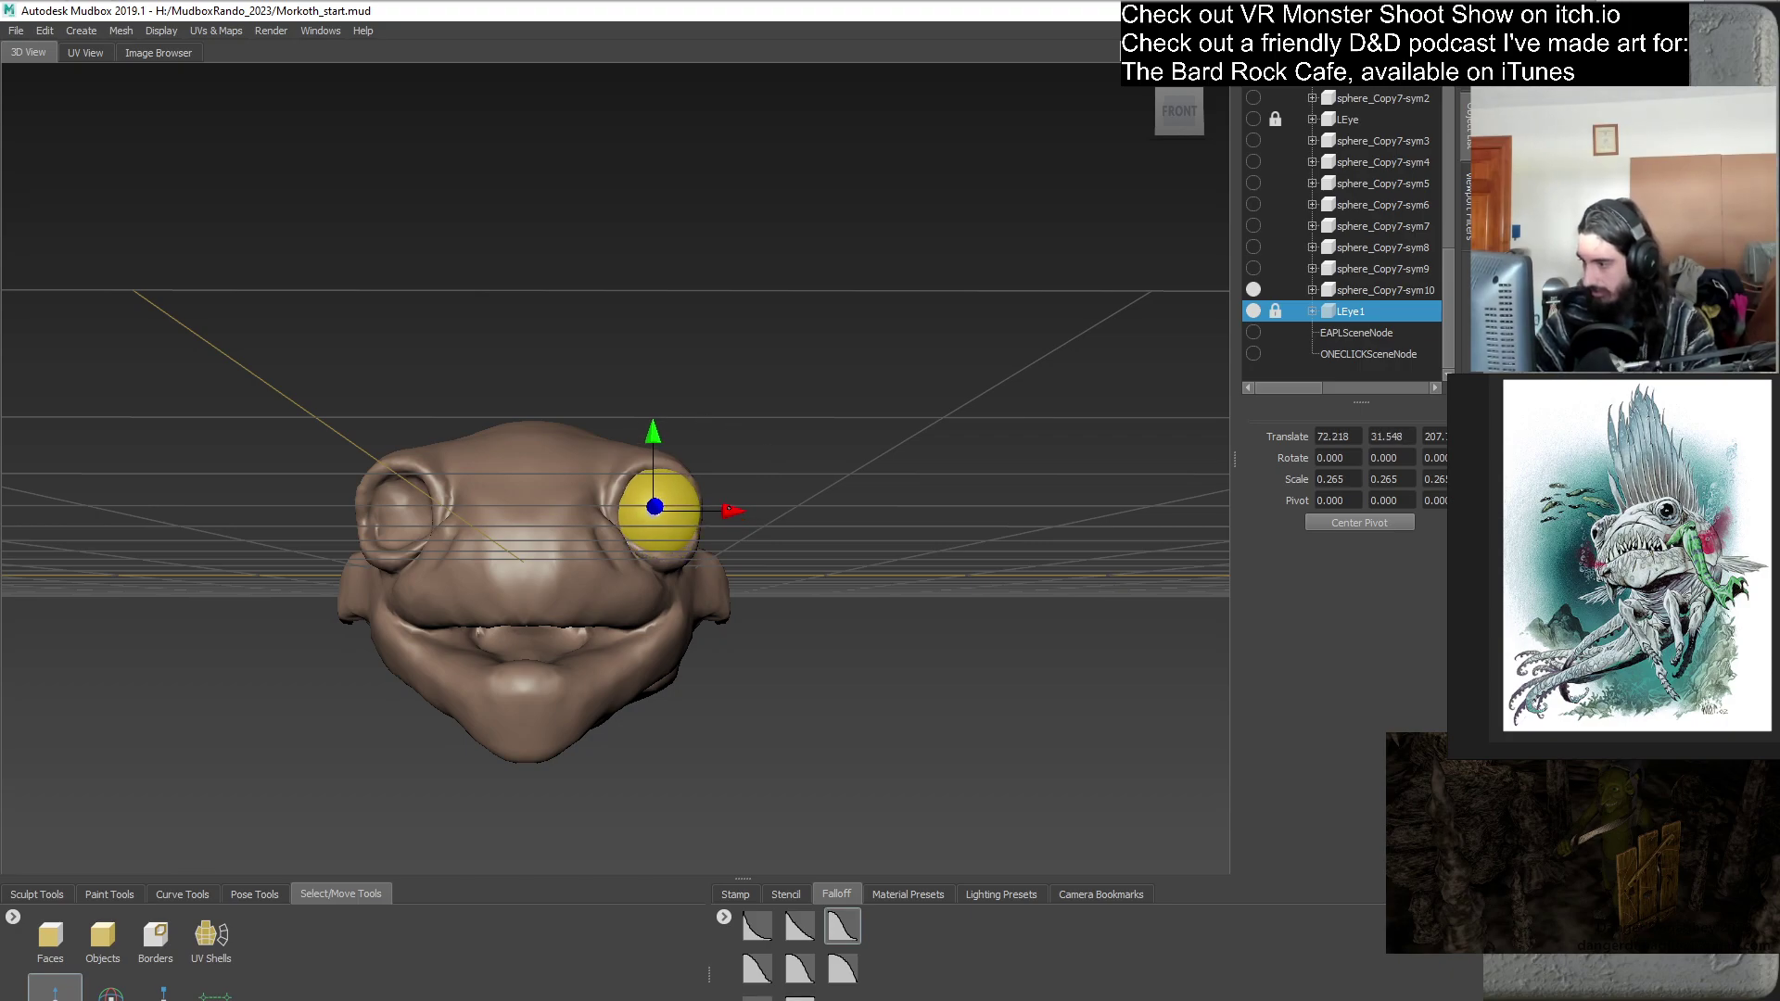
{"action": "left_click_drag", "start_coordinate": [881, 584], "coordinate": [690, 625], "text": "alt"}
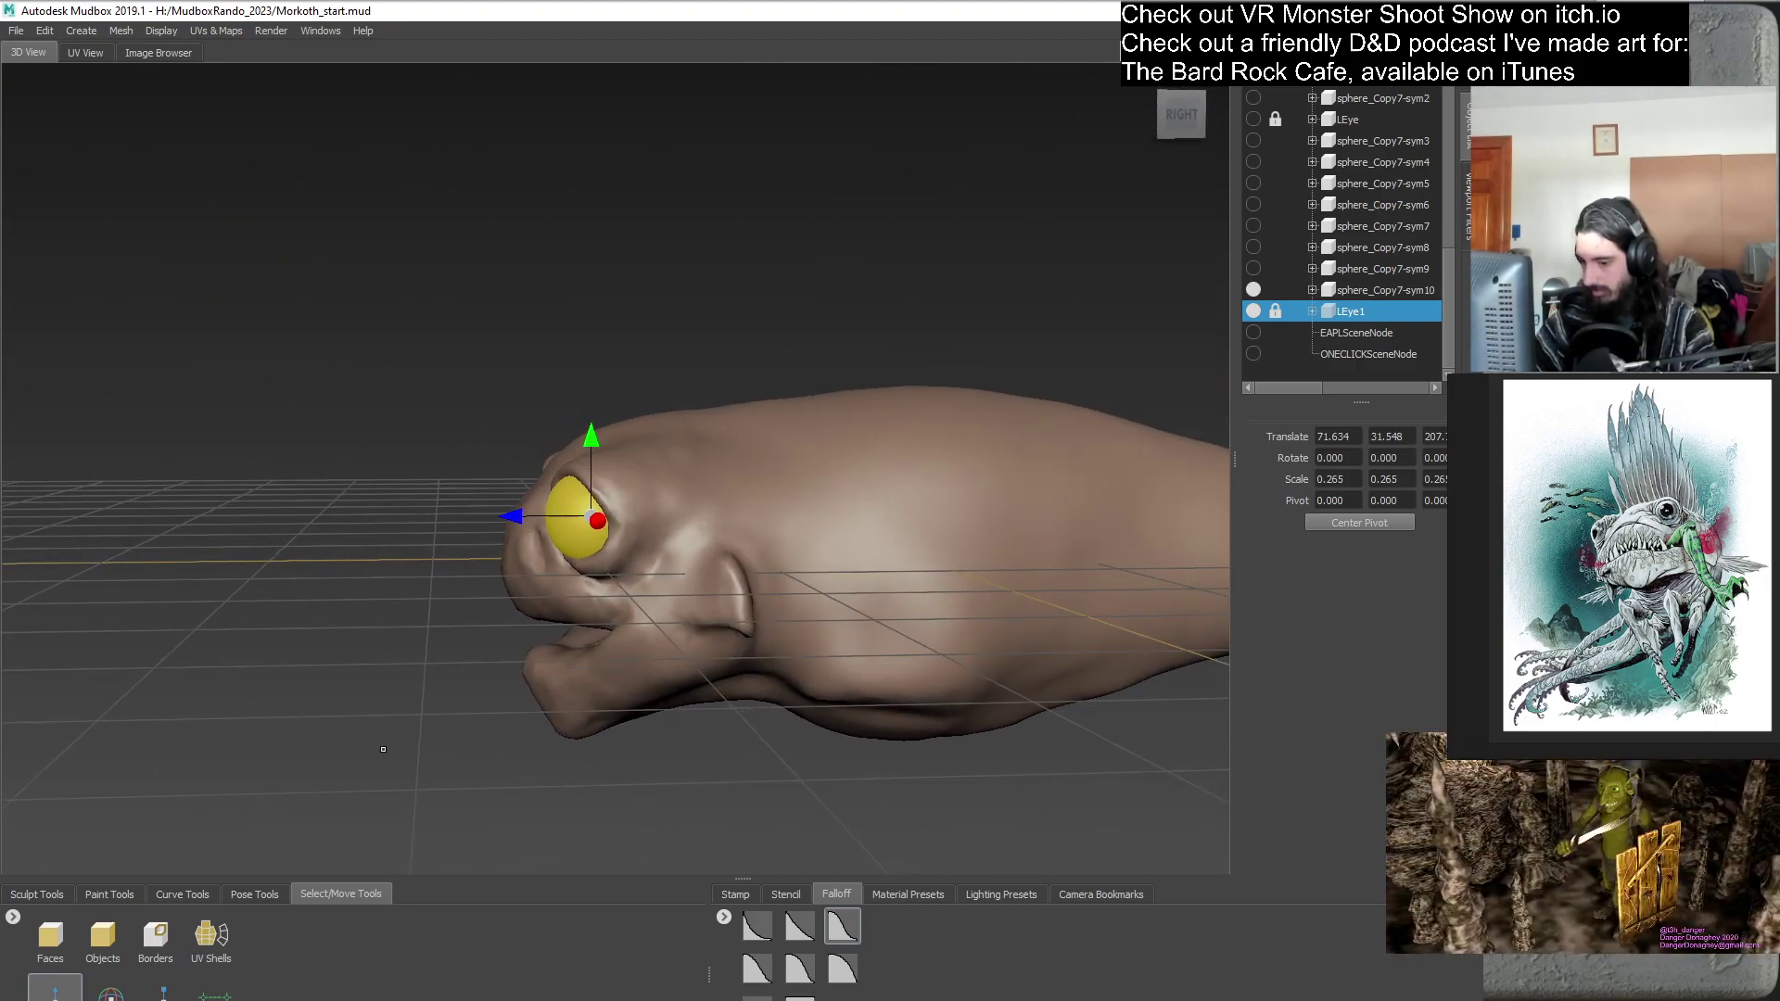
- Refine the head and jaw shape around the repositioned eyeball with mirrored Grab strokes at brush size 82.51
{"action": "left_click", "coordinate": [37, 895]}
{"action": "left_click", "coordinate": [206, 937]}
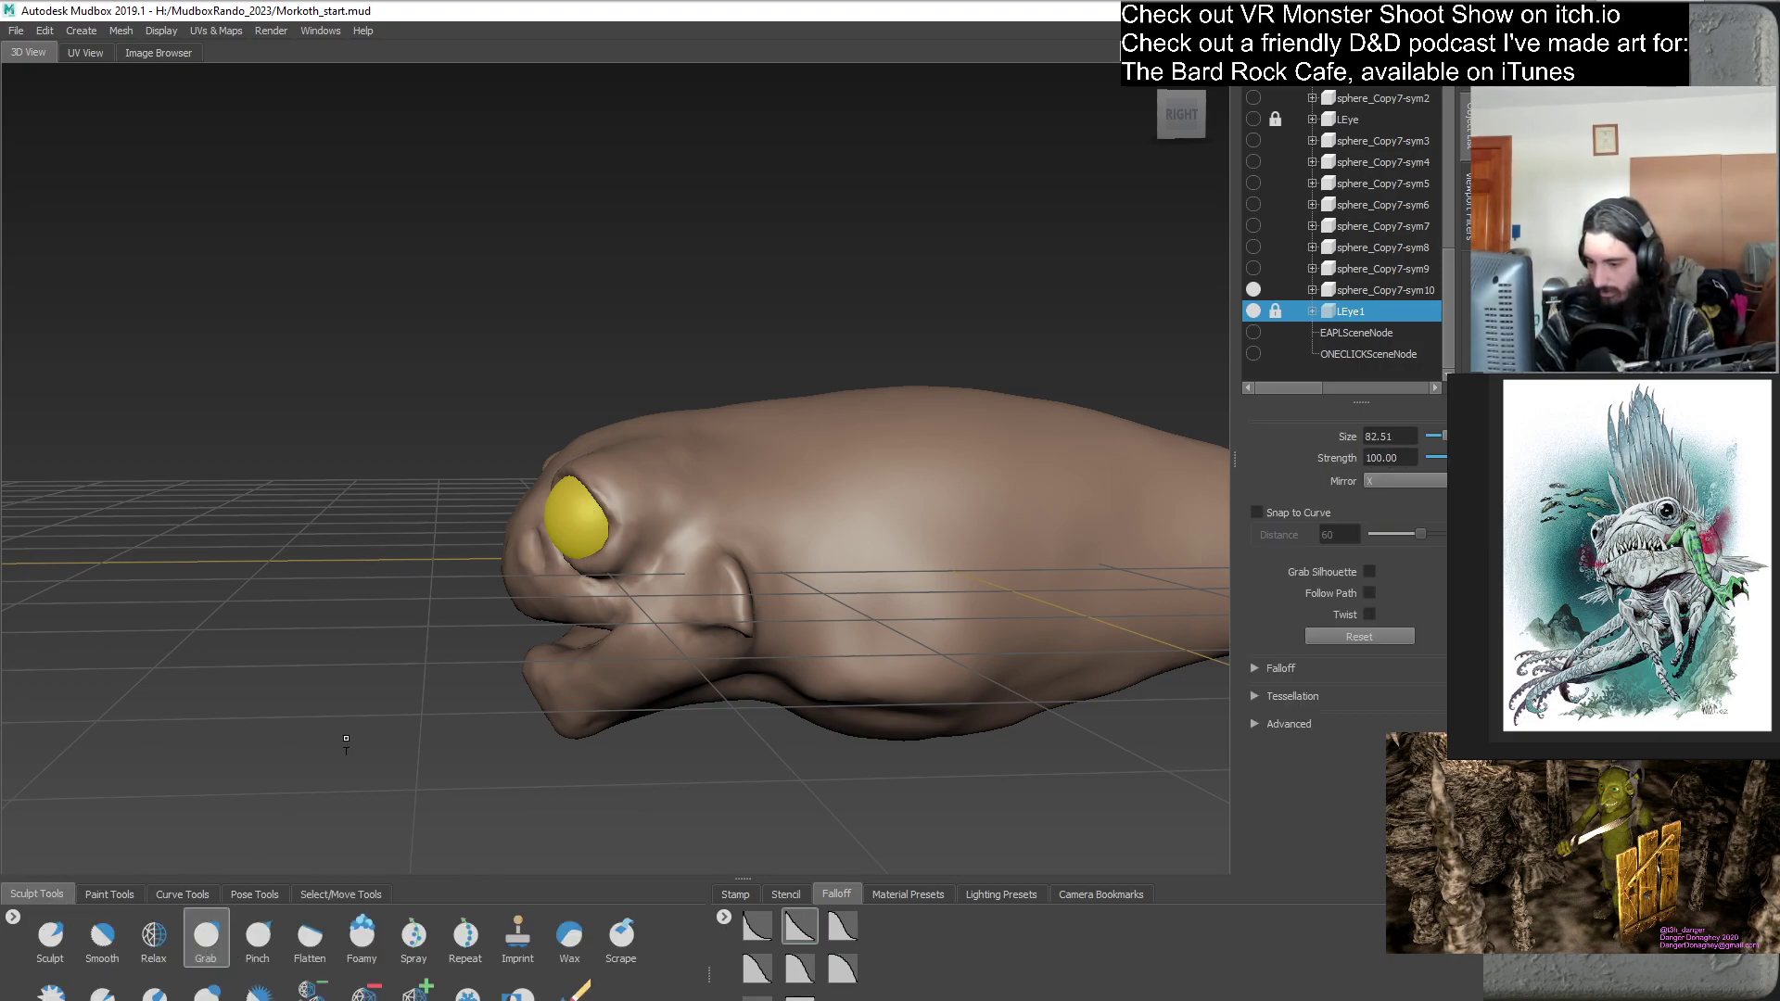
{"action": "left_click_drag", "start_coordinate": [453, 667], "coordinate": [484, 683], "text": "alt"}
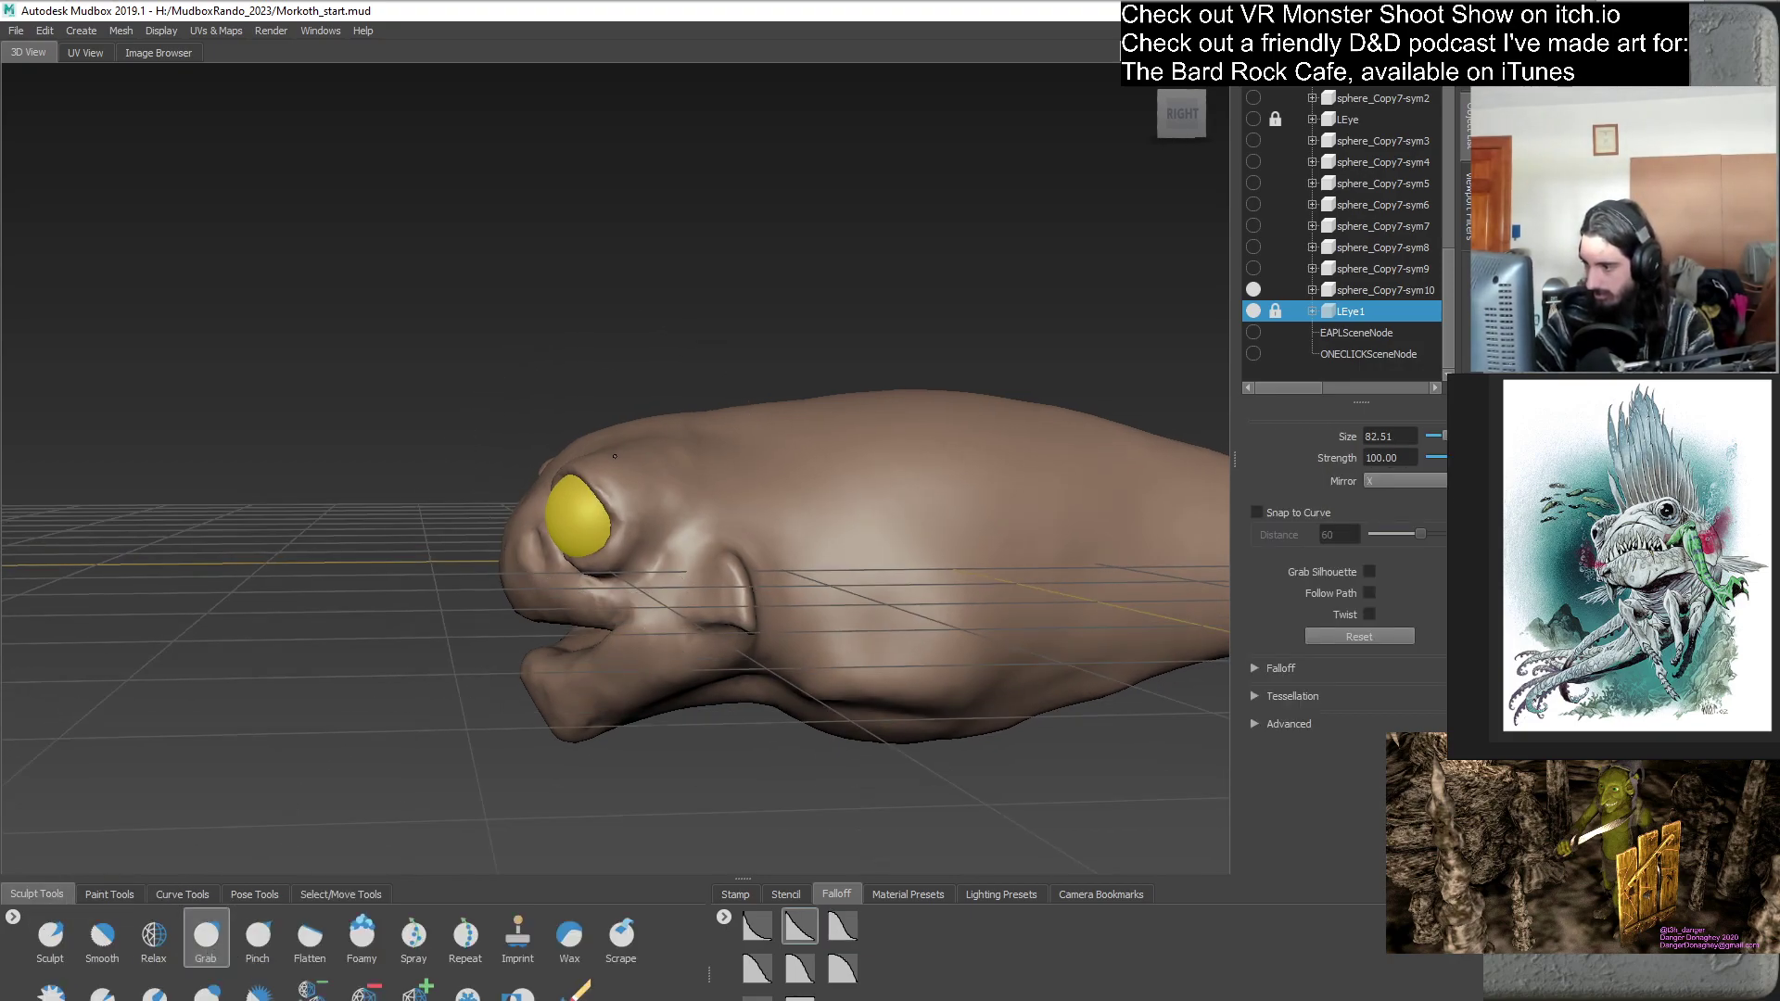
{"action": "mouse_move", "coordinate": [591, 461]}
{"action": "left_mouse_down", "text": "alt"}
{"action": "mouse_move", "coordinate": [585, 596]}
{"action": "mouse_move", "coordinate": [655, 567]}
{"action": "mouse_move", "coordinate": [672, 638]}
{"action": "left_mouse_up", "text": "alt"}
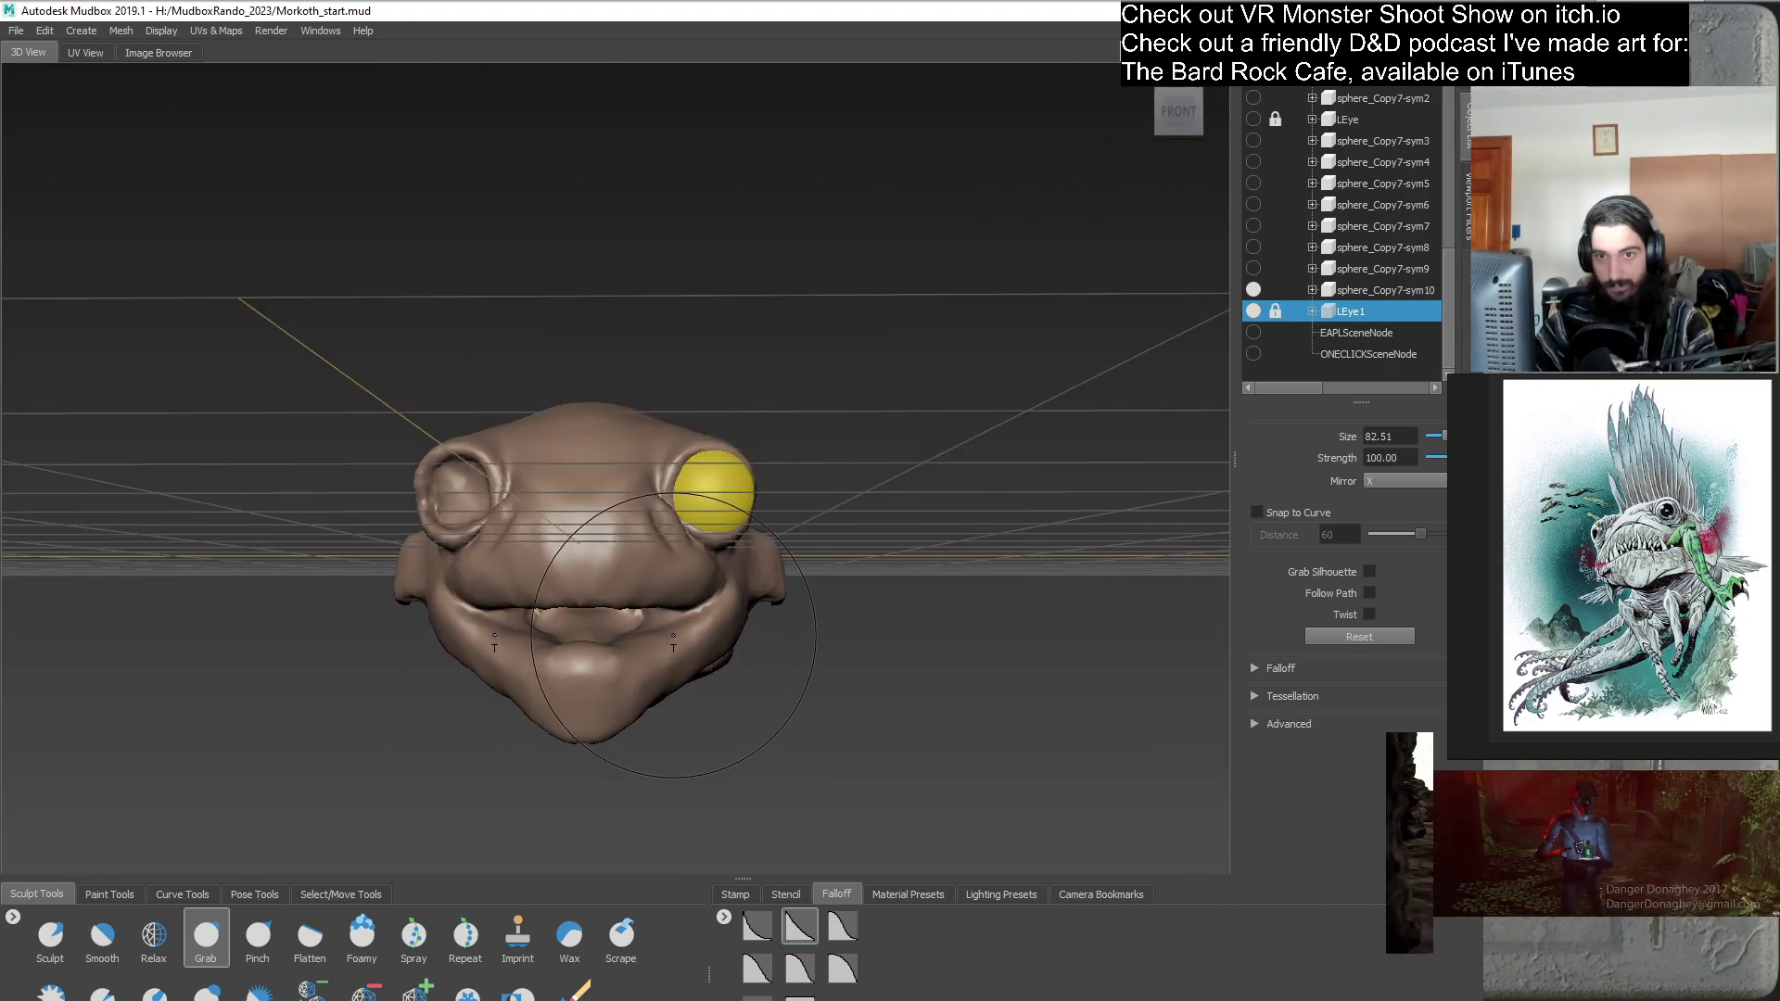
{"action": "left_click_drag", "start_coordinate": [773, 602], "coordinate": [839, 492], "text": "alt"}
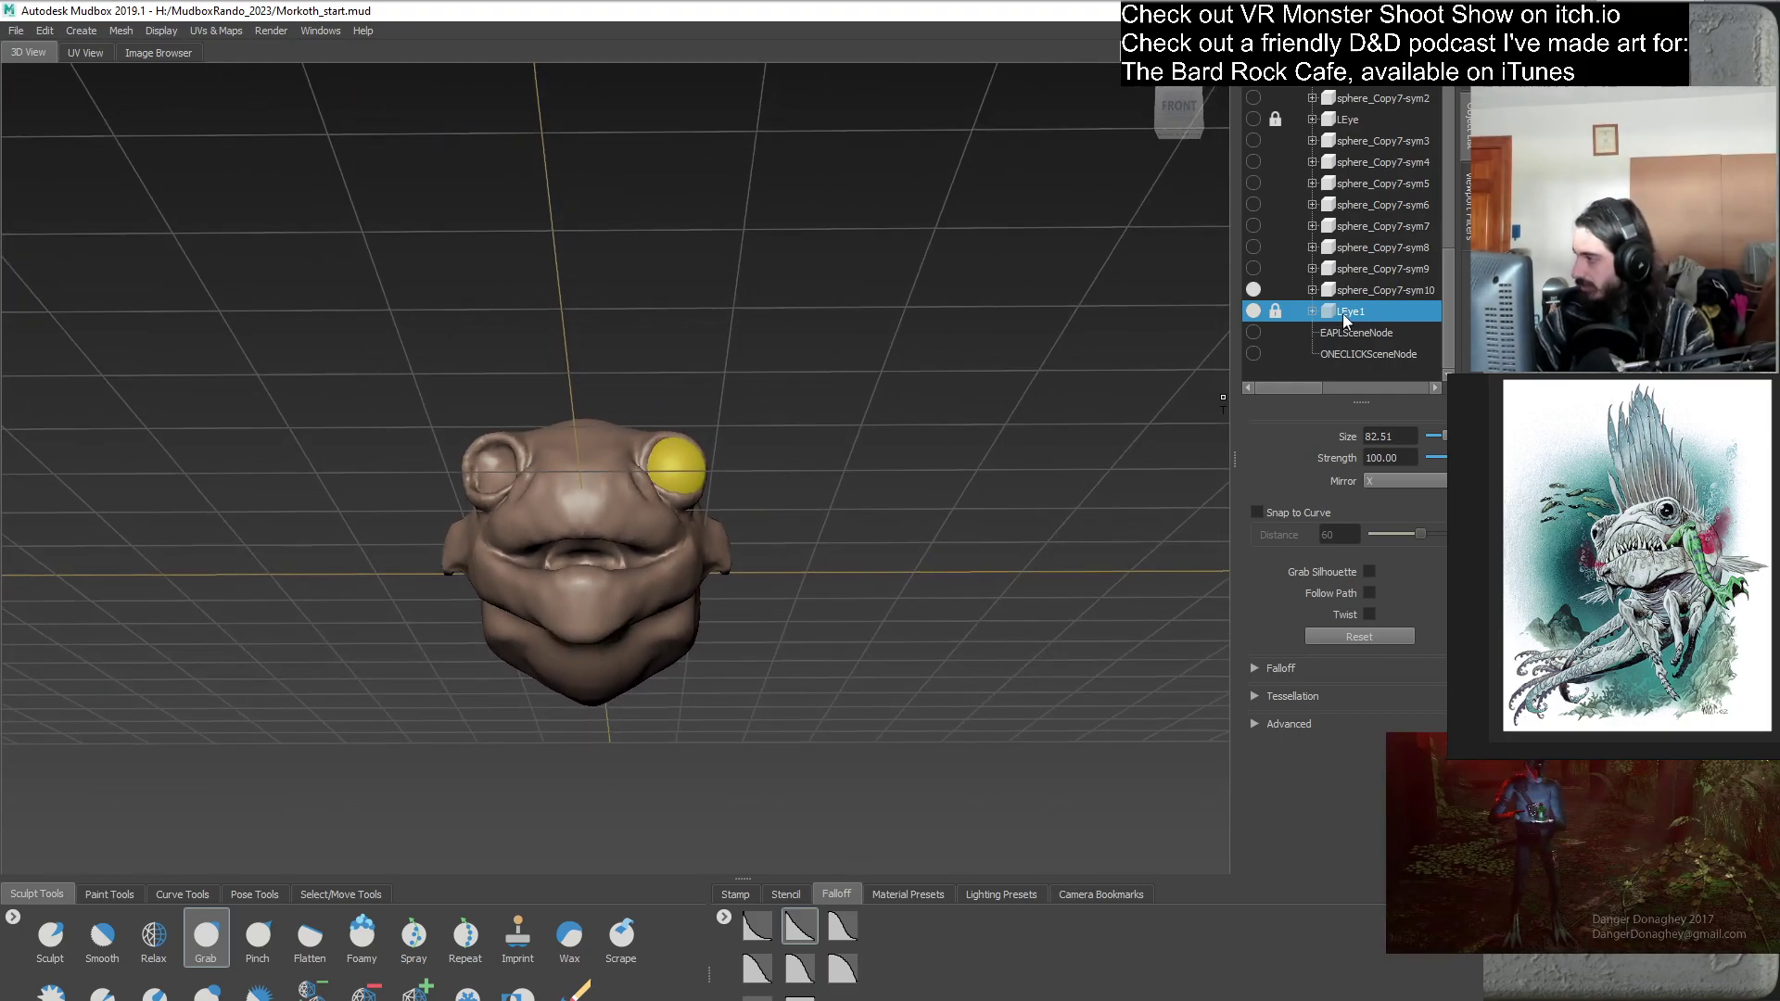
- Duplicate the sphere_Copy7-sym10 body mesh and hide the original
{"action": "left_click", "coordinate": [1376, 290]}
{"action": "right_click", "coordinate": [1370, 291]}
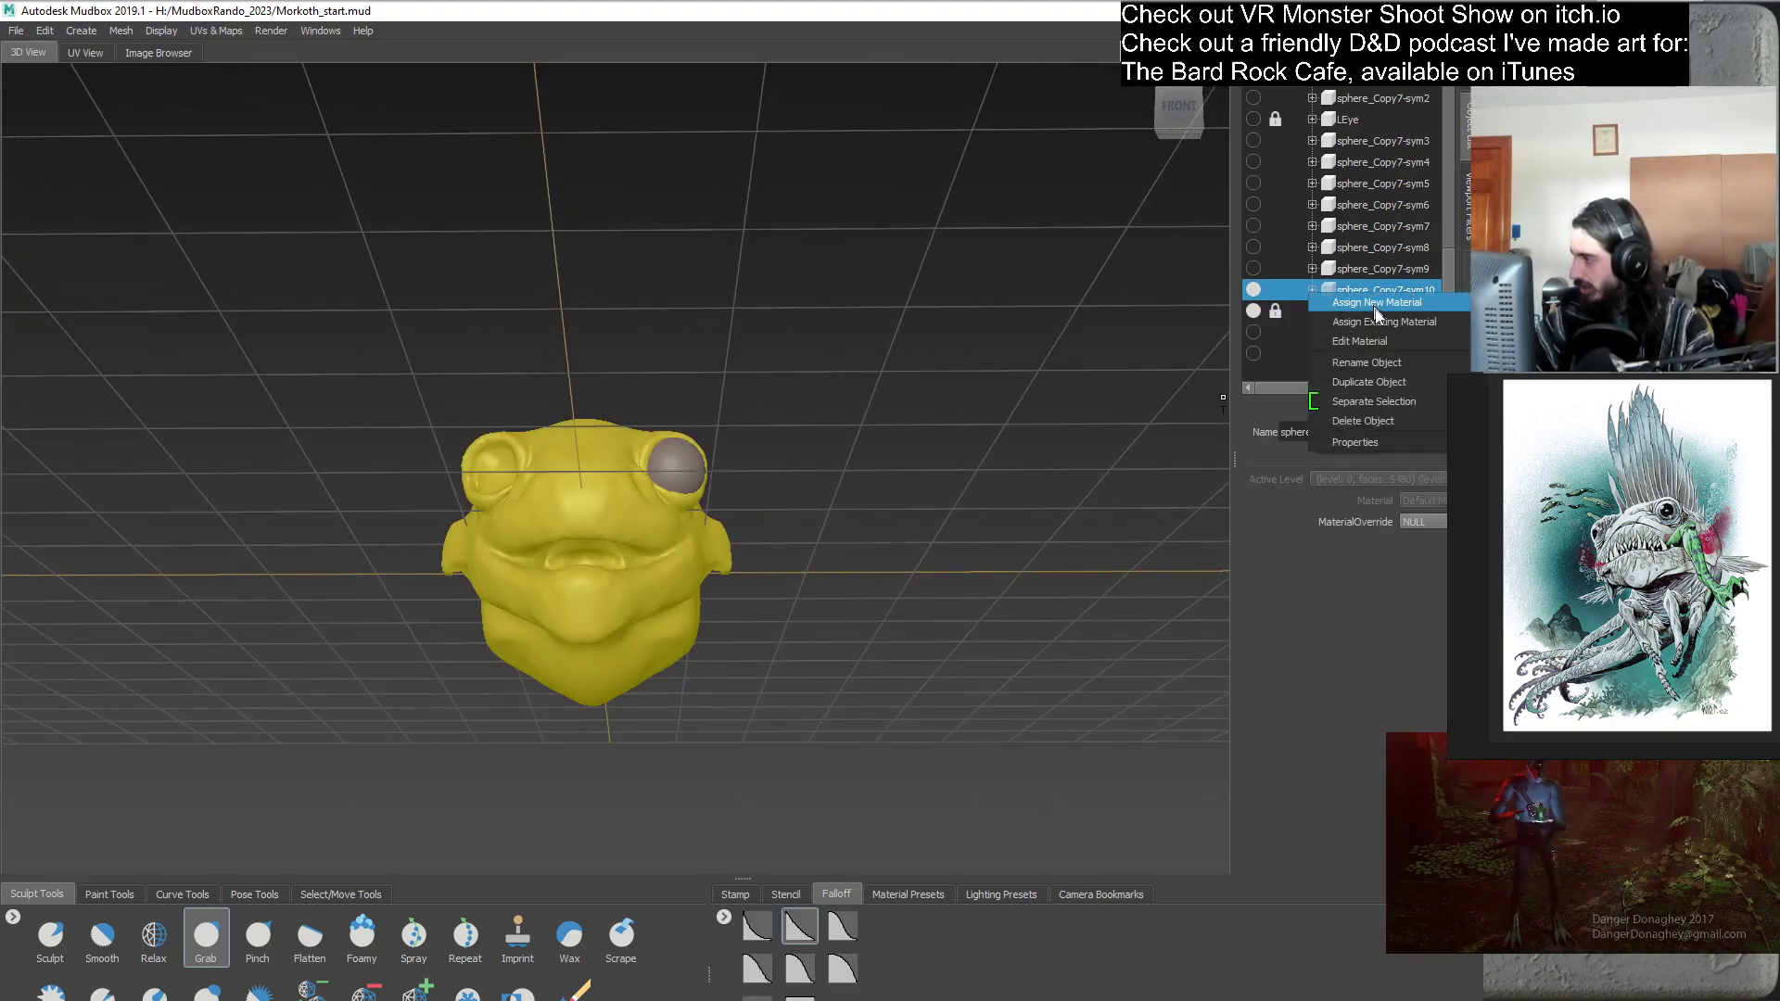
{"action": "left_click", "coordinate": [1399, 384]}
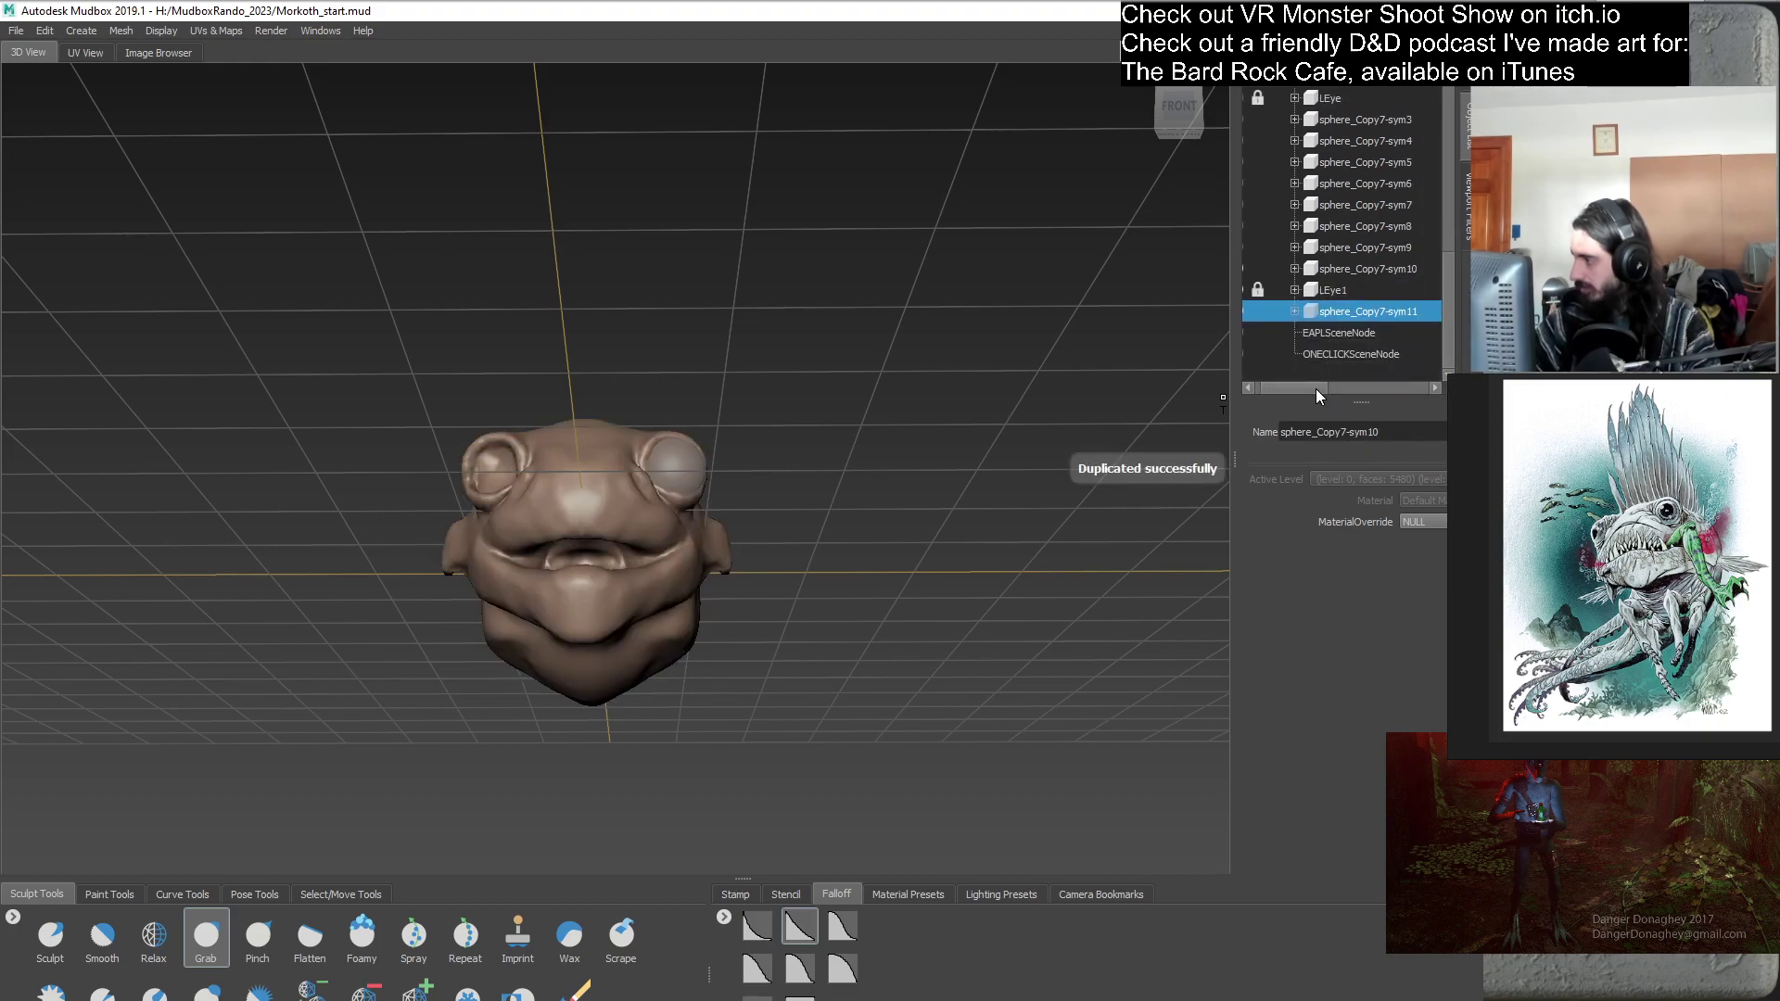
{"action": "left_click_drag", "start_coordinate": [1318, 395], "coordinate": [1293, 394]}
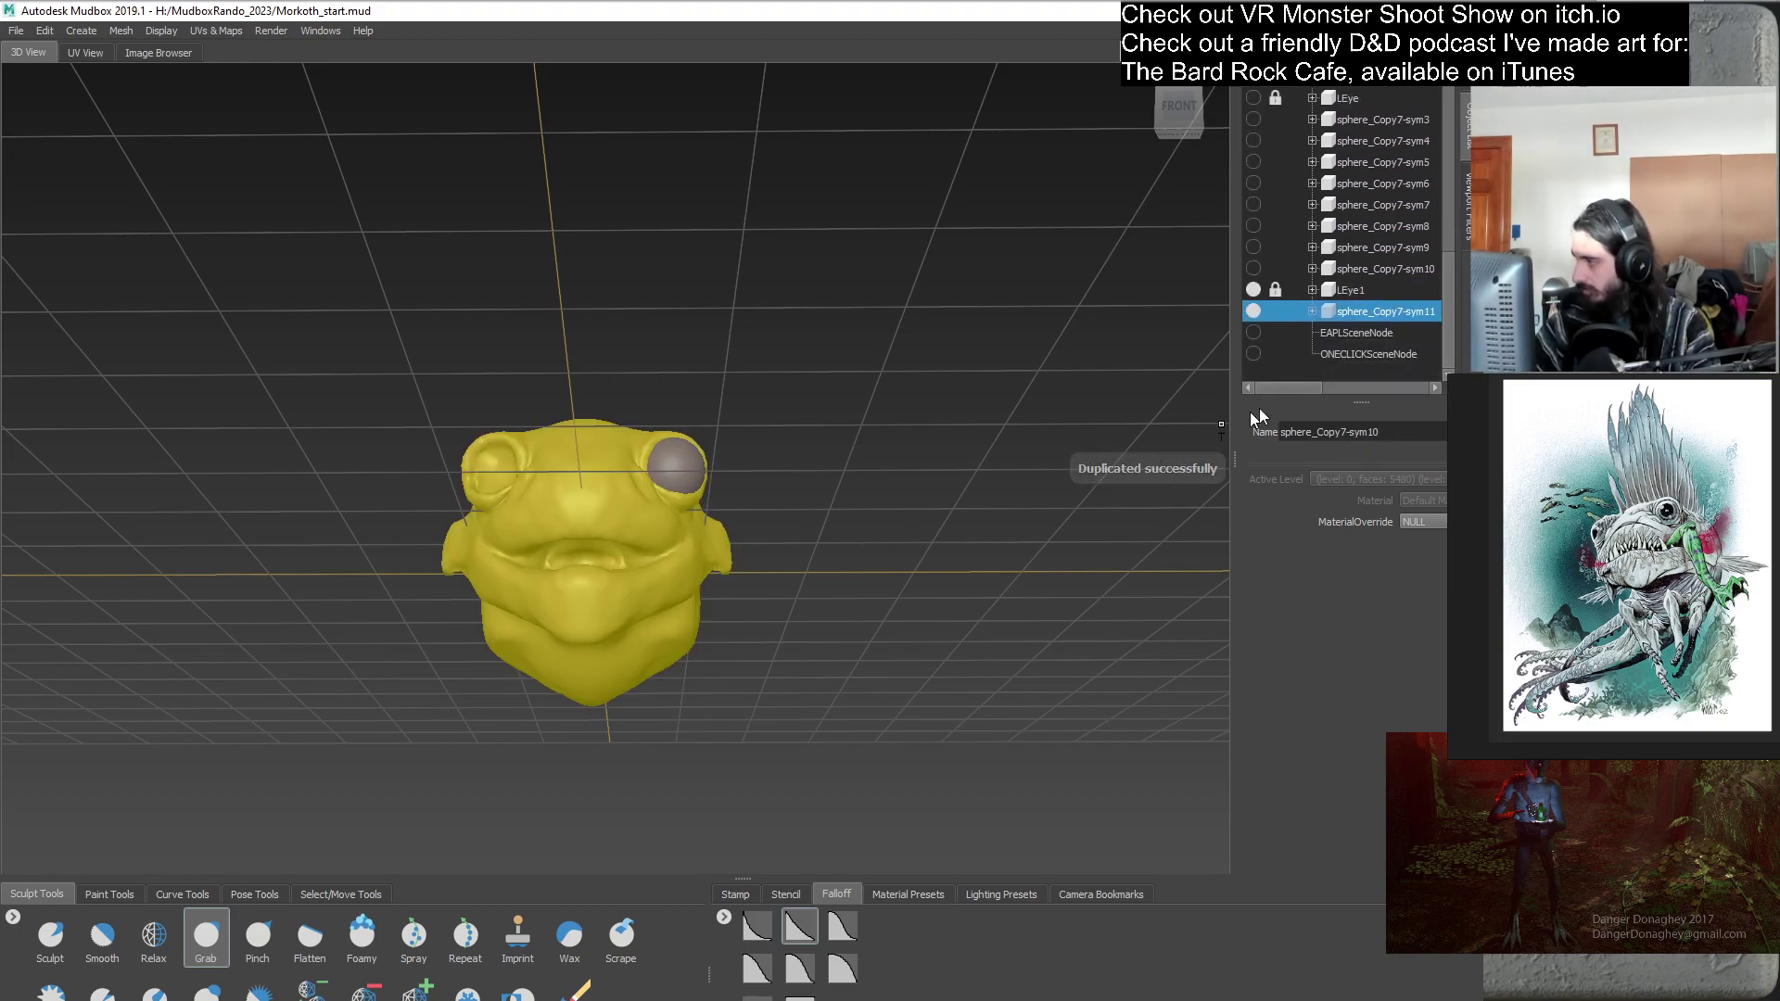
{"action": "left_click", "coordinate": [1317, 369]}
- Adjust the lower jaw and mouth of the new body copy with mirrored Grab strokes
{"action": "mouse_move", "coordinate": [661, 556]}
{"action": "left_mouse_down", "text": "alt"}
{"action": "mouse_move", "coordinate": [603, 532]}
{"action": "mouse_move", "coordinate": [645, 538]}
{"action": "left_mouse_up", "text": "alt"}
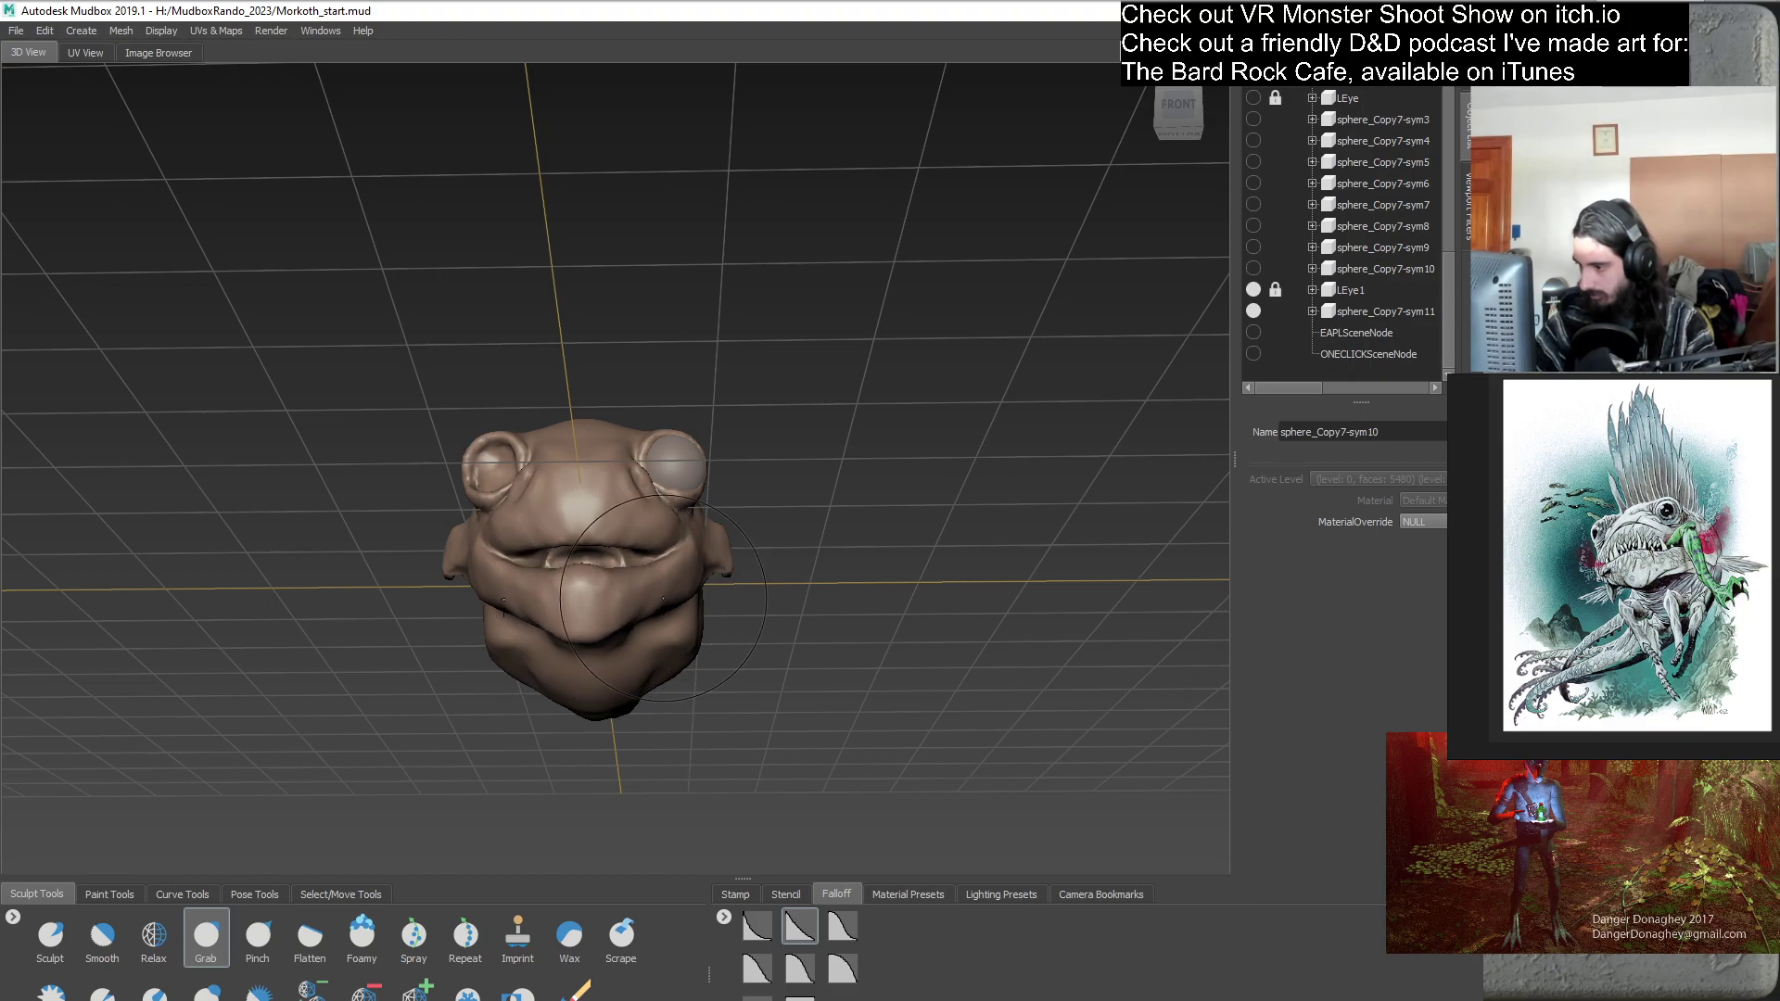
{"action": "left_click_drag", "start_coordinate": [664, 605], "coordinate": [530, 598], "text": "alt"}
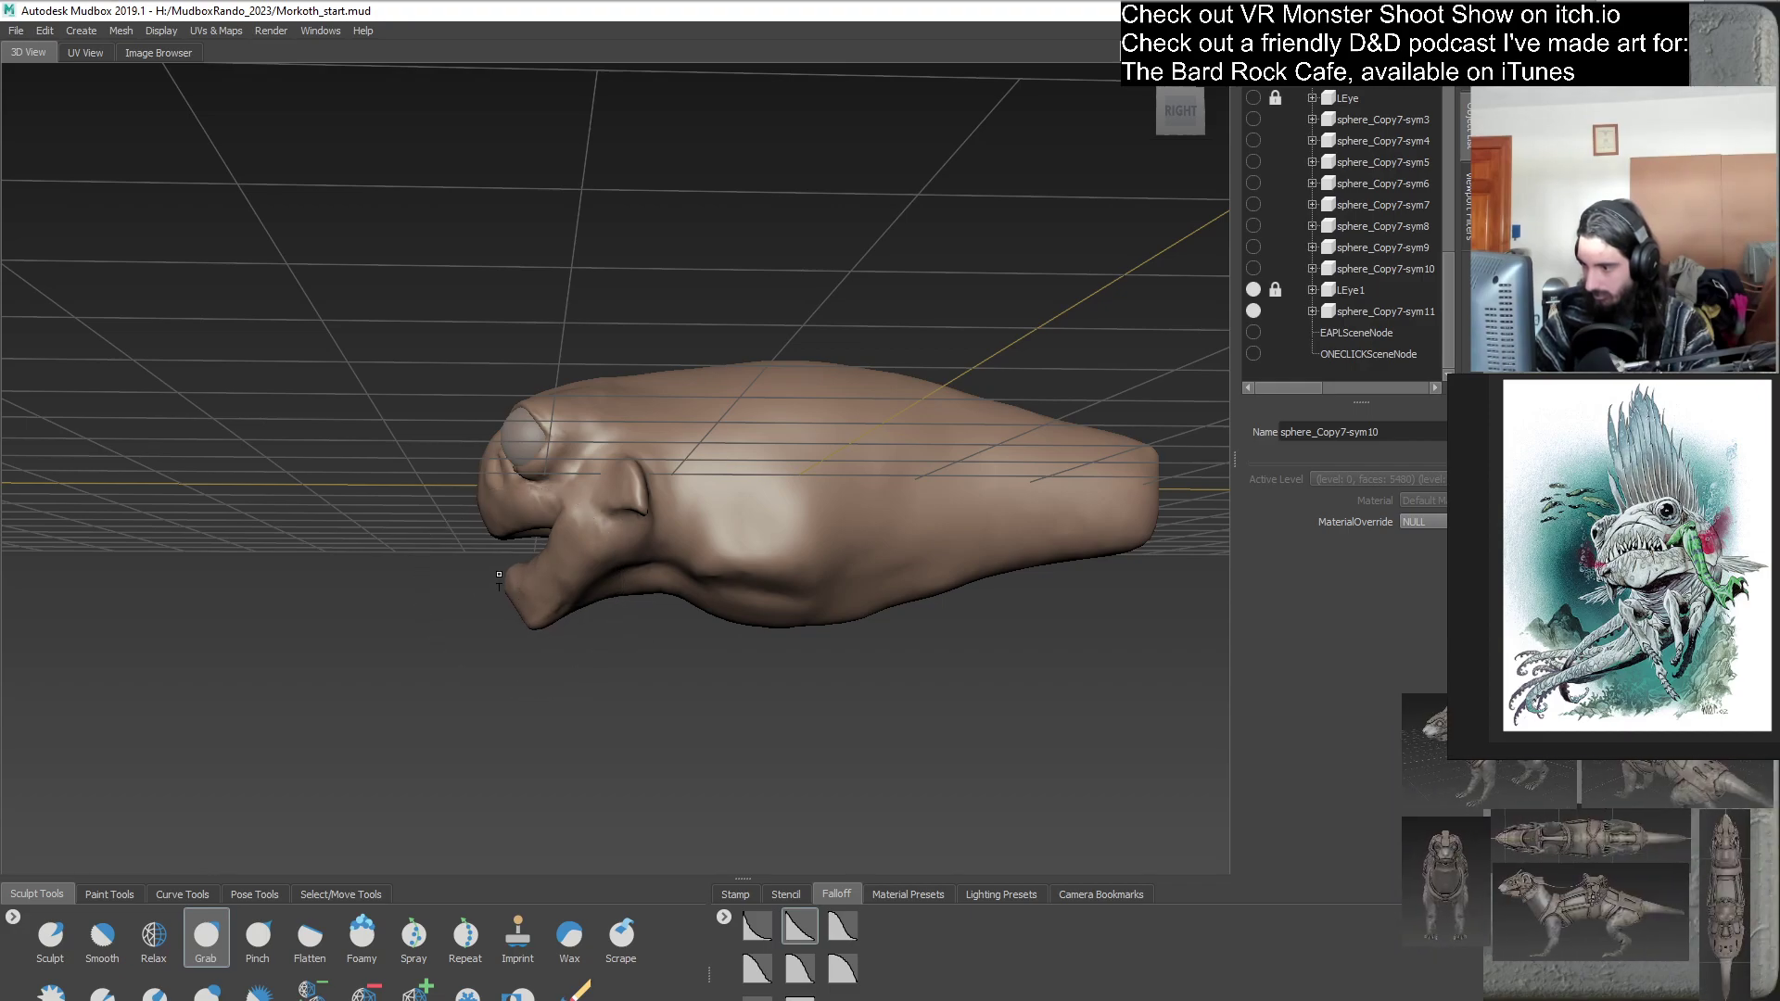
{"action": "left_click_drag", "start_coordinate": [480, 499], "coordinate": [802, 577], "text": "alt"}
{"action": "scroll", "coordinate": [813, 572], "scroll_direction": "up", "scroll_amount": 5}
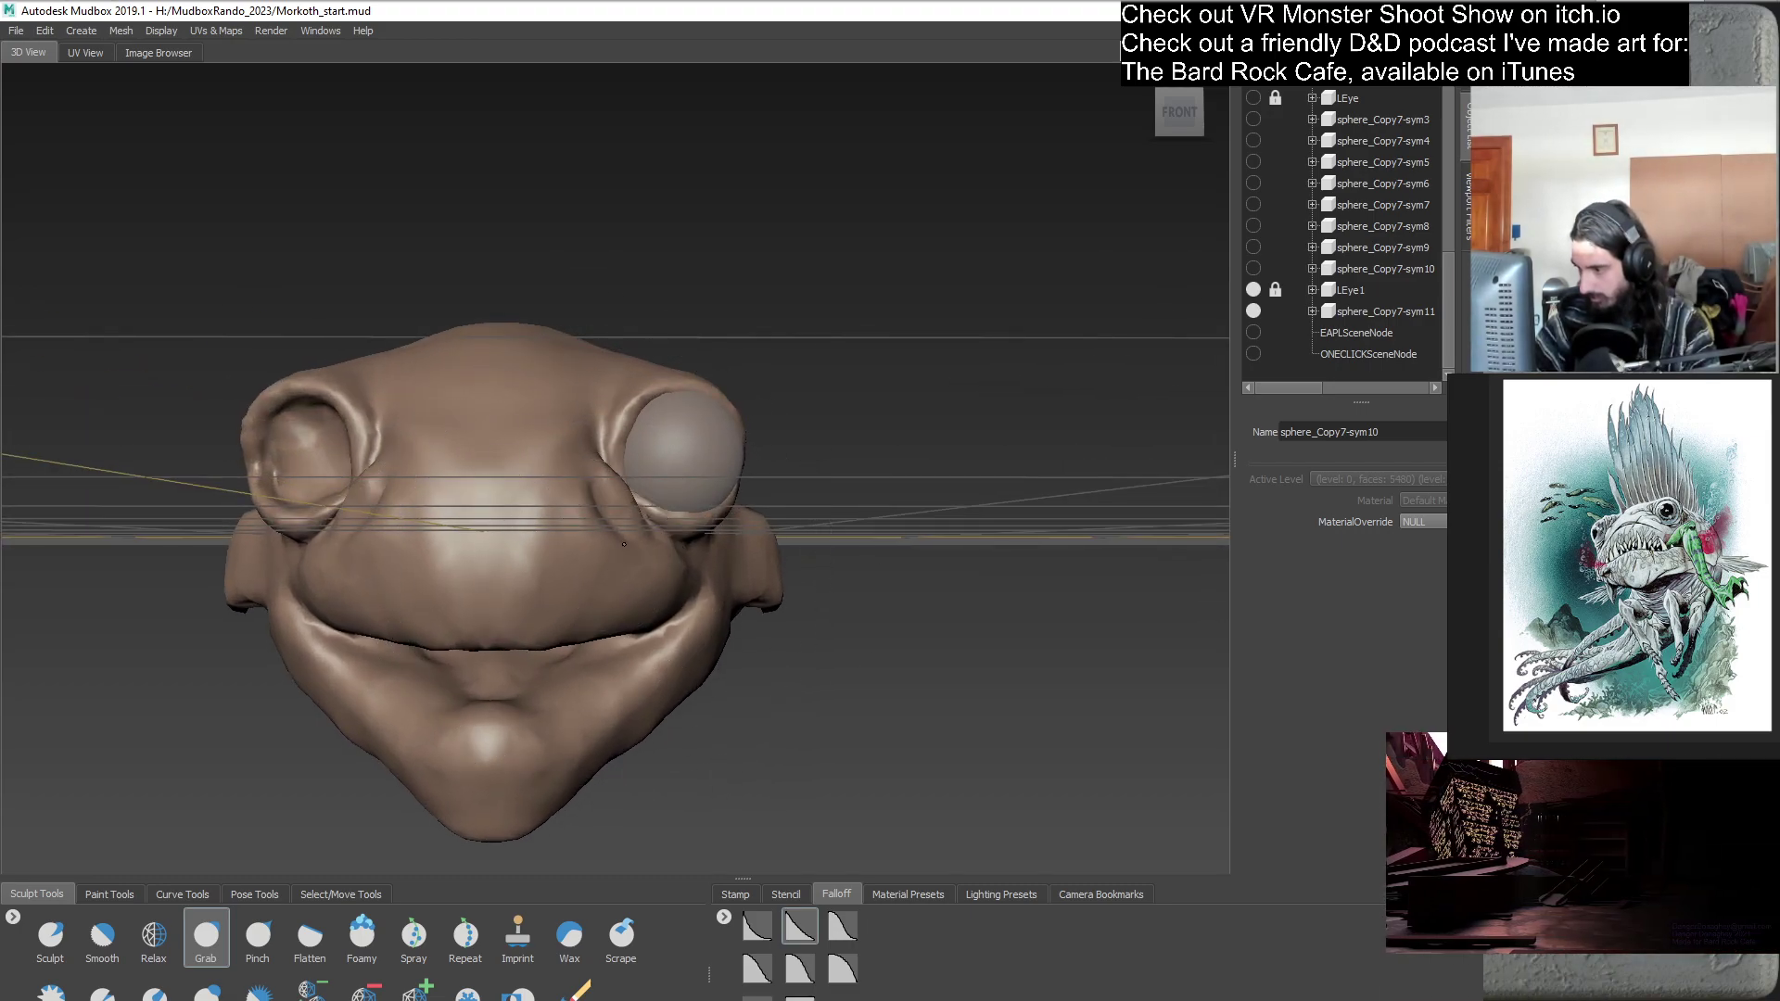
- Shape the folds between the eye sockets and the snout with mirrored Grab strokes at brush size 25.71
{"action": "left_click_drag", "start_coordinate": [684, 560], "coordinate": [515, 615], "text": "alt"}
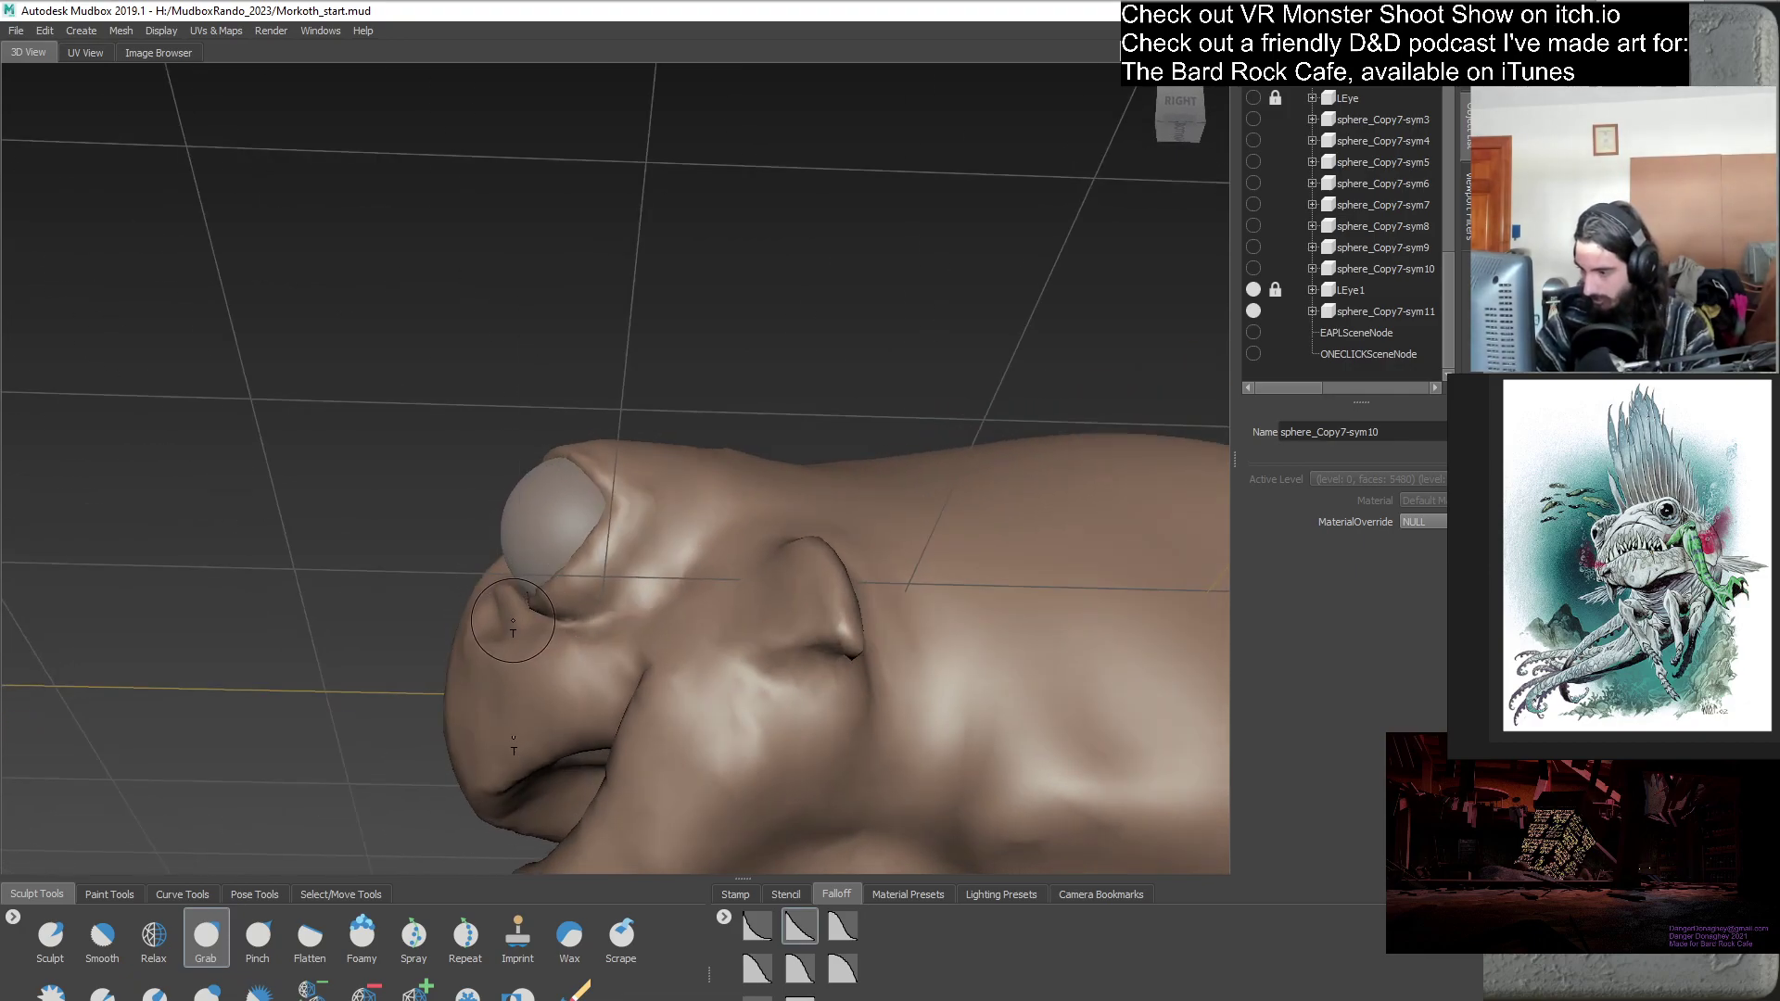
{"action": "mouse_move", "coordinate": [499, 690]}
{"action": "left_mouse_down", "text": "alt"}
{"action": "mouse_move", "coordinate": [562, 651]}
{"action": "mouse_move", "coordinate": [436, 608]}
{"action": "mouse_move", "coordinate": [567, 560]}
{"action": "mouse_move", "coordinate": [621, 601]}
{"action": "mouse_move", "coordinate": [706, 619]}
{"action": "mouse_move", "coordinate": [703, 465]}
{"action": "left_mouse_up", "text": "alt"}
{"action": "mouse_move", "coordinate": [624, 522]}
{"action": "left_mouse_down", "text": "alt"}
{"action": "mouse_move", "coordinate": [490, 665]}
{"action": "mouse_move", "coordinate": [685, 495]}
{"action": "mouse_move", "coordinate": [566, 428]}
{"action": "mouse_move", "coordinate": [717, 538]}
{"action": "mouse_move", "coordinate": [497, 427]}
{"action": "mouse_move", "coordinate": [492, 562]}
{"action": "mouse_move", "coordinate": [562, 541]}
{"action": "mouse_move", "coordinate": [528, 541]}
{"action": "mouse_move", "coordinate": [533, 664]}
{"action": "mouse_move", "coordinate": [546, 579]}
{"action": "left_mouse_up", "text": "alt"}
{"action": "scroll", "coordinate": [493, 562], "scroll_direction": "down", "scroll_amount": 3}
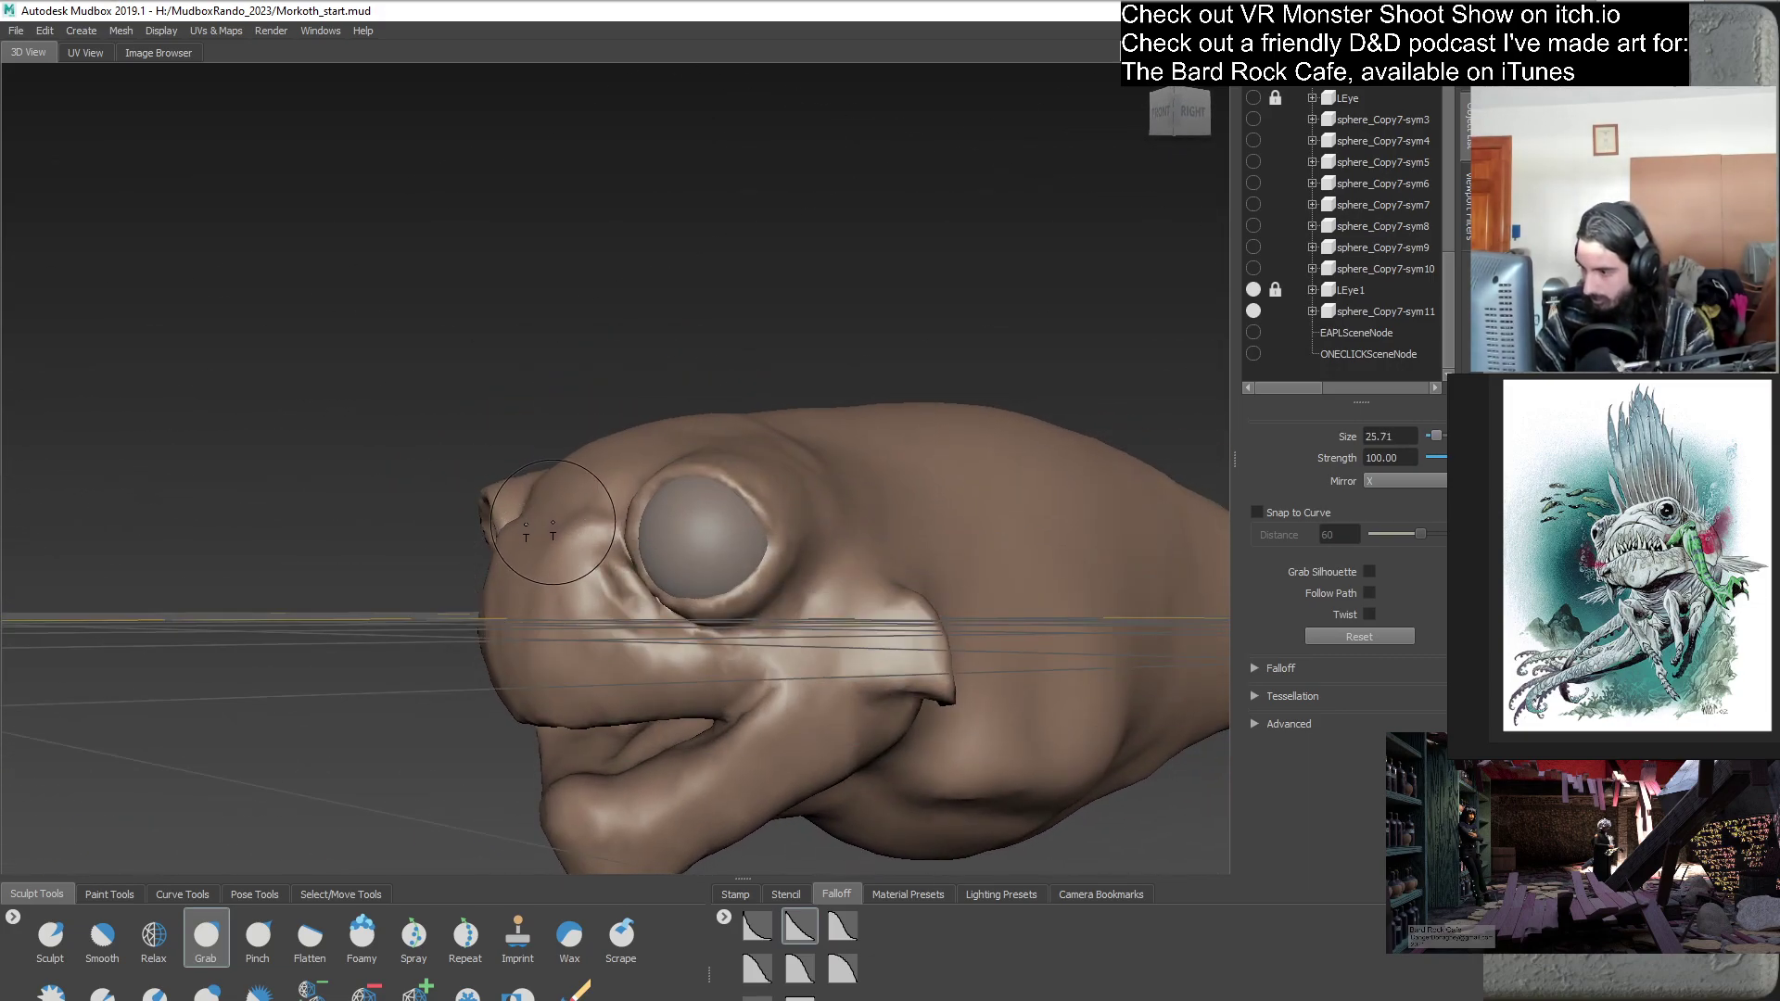
{"action": "left_click_drag", "start_coordinate": [566, 505], "coordinate": [704, 572], "text": "alt"}
{"action": "left_click_drag", "start_coordinate": [827, 567], "coordinate": [657, 600], "text": "alt"}
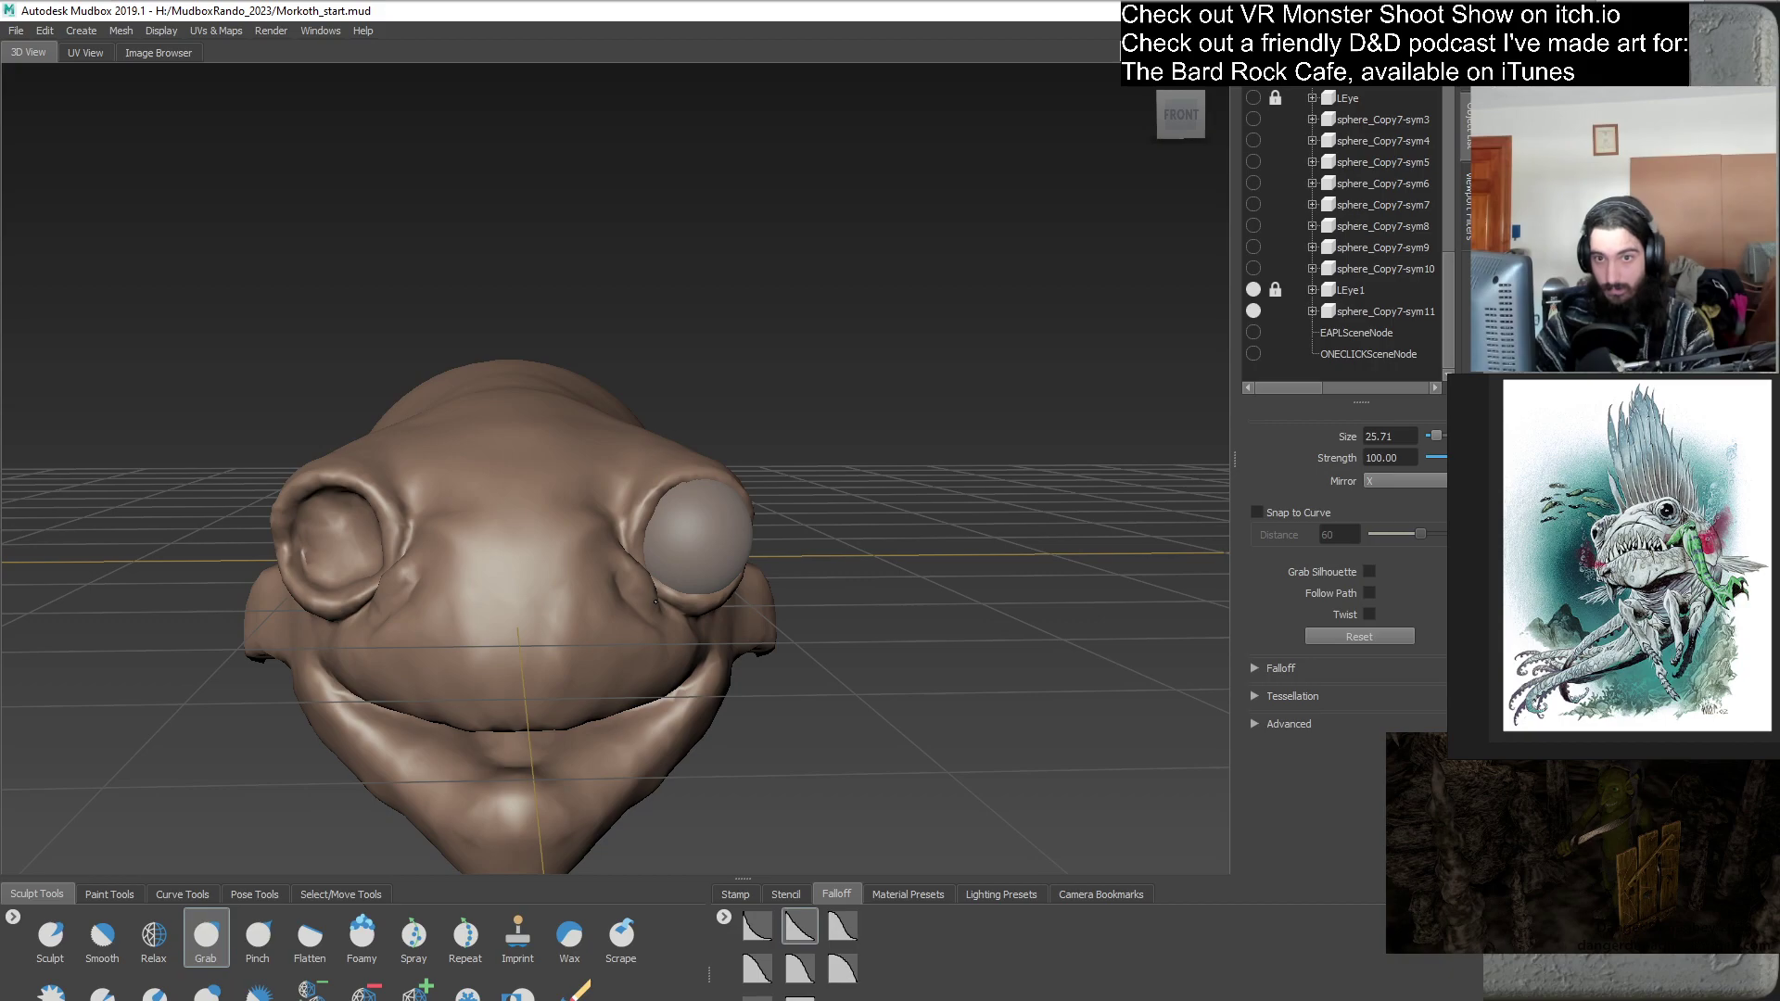
- Define the brow and the snout bridge between the eyes with mirrored Grab strokes
{"action": "scroll", "coordinate": [670, 594], "scroll_direction": "up", "scroll_amount": 2}
{"action": "left_click_drag", "start_coordinate": [635, 607], "coordinate": [565, 620], "text": "alt"}
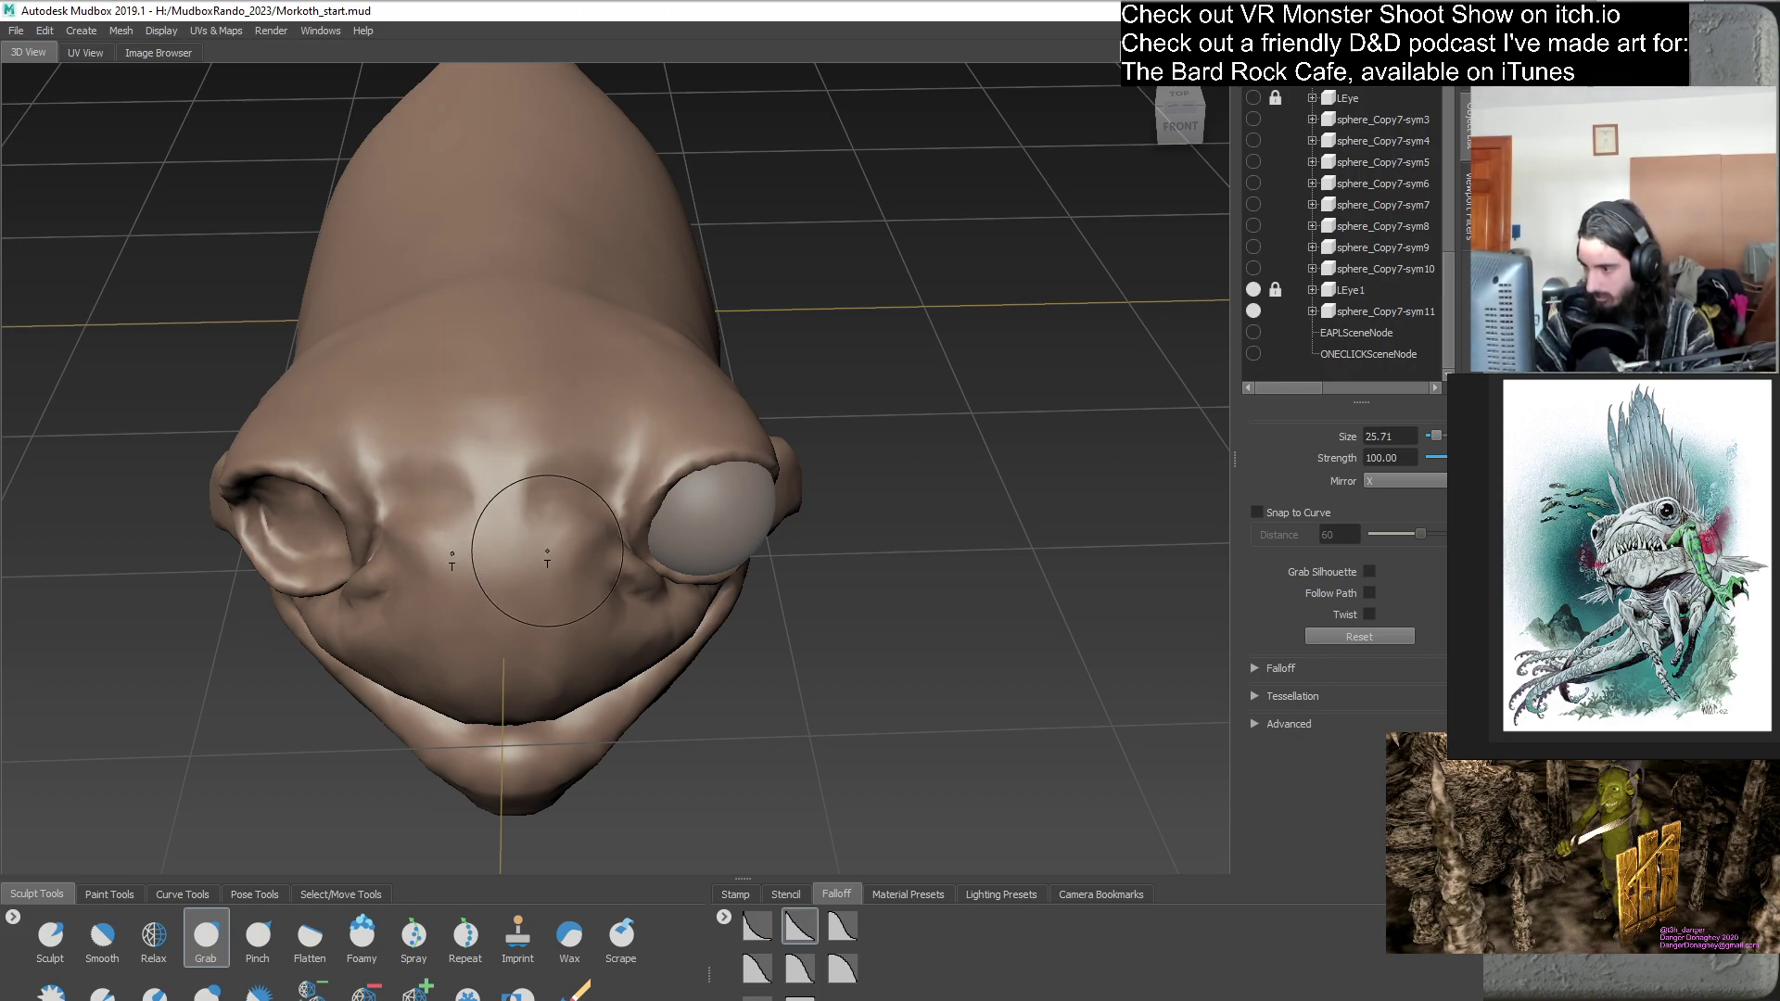
{"action": "left_click_drag", "start_coordinate": [557, 533], "coordinate": [547, 514], "text": "alt"}
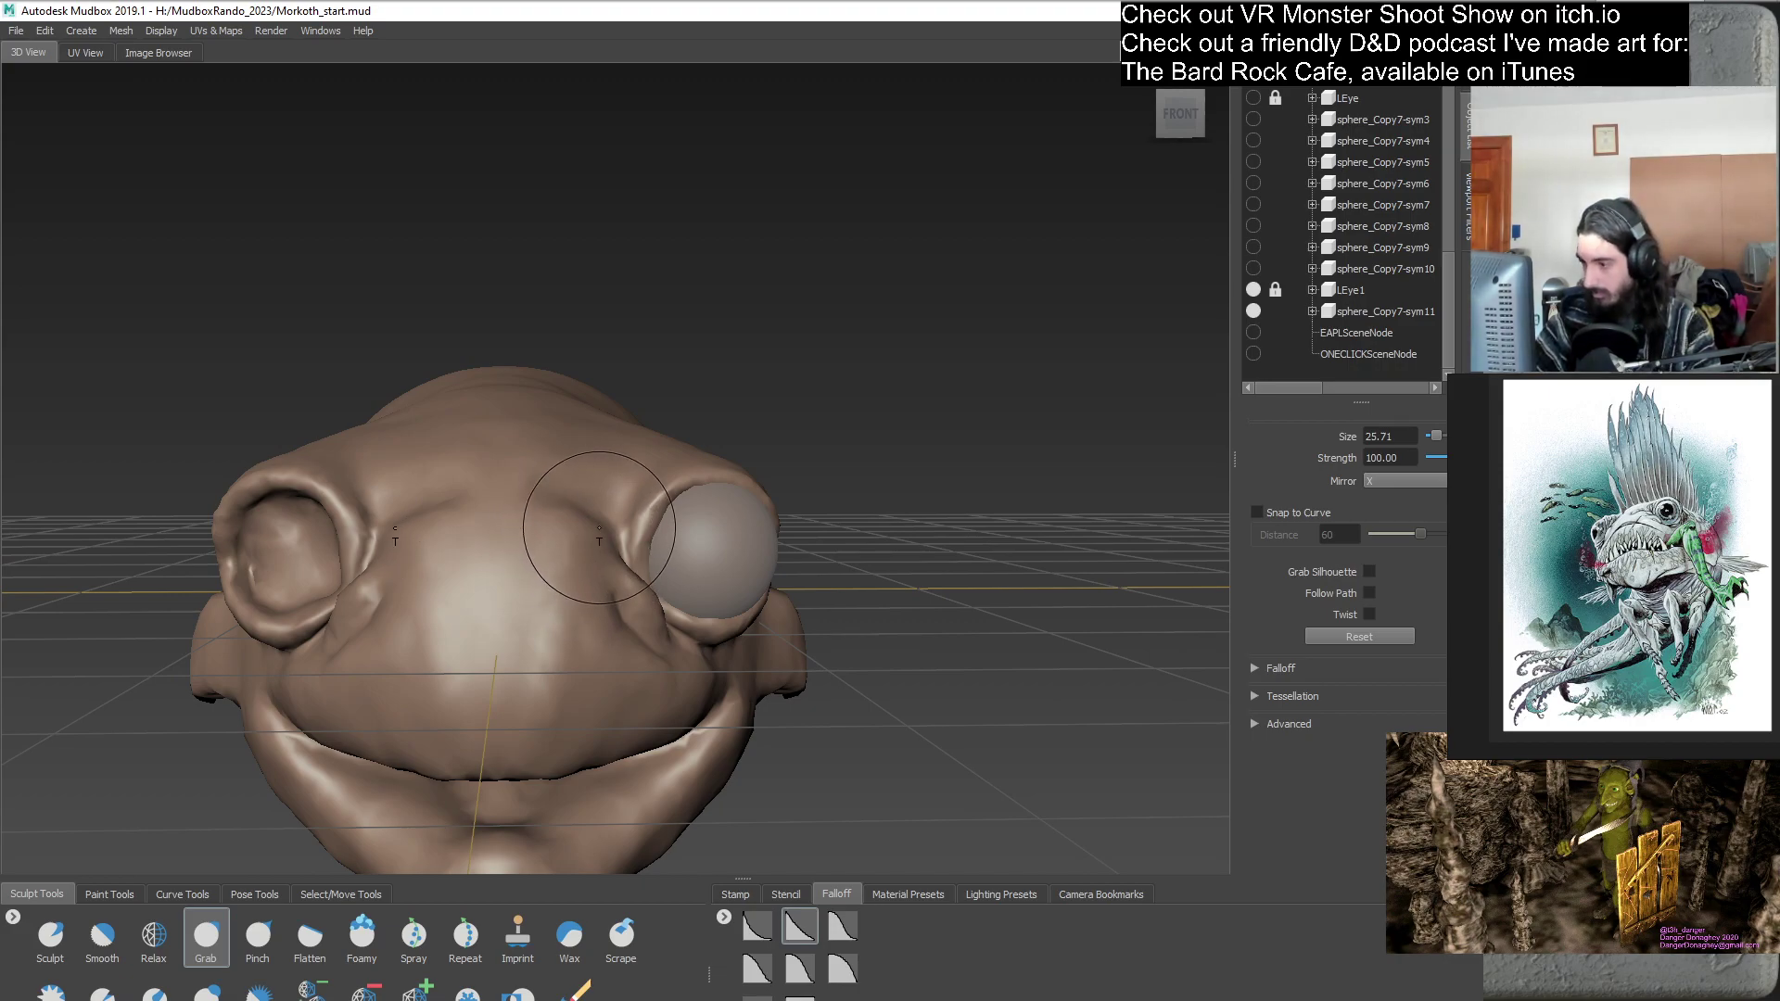
{"action": "mouse_move", "coordinate": [508, 633]}
{"action": "left_mouse_down", "text": "alt"}
{"action": "mouse_move", "coordinate": [709, 629]}
{"action": "mouse_move", "coordinate": [590, 472]}
{"action": "mouse_move", "coordinate": [612, 634]}
{"action": "mouse_move", "coordinate": [700, 636]}
{"action": "left_mouse_up", "text": "alt"}
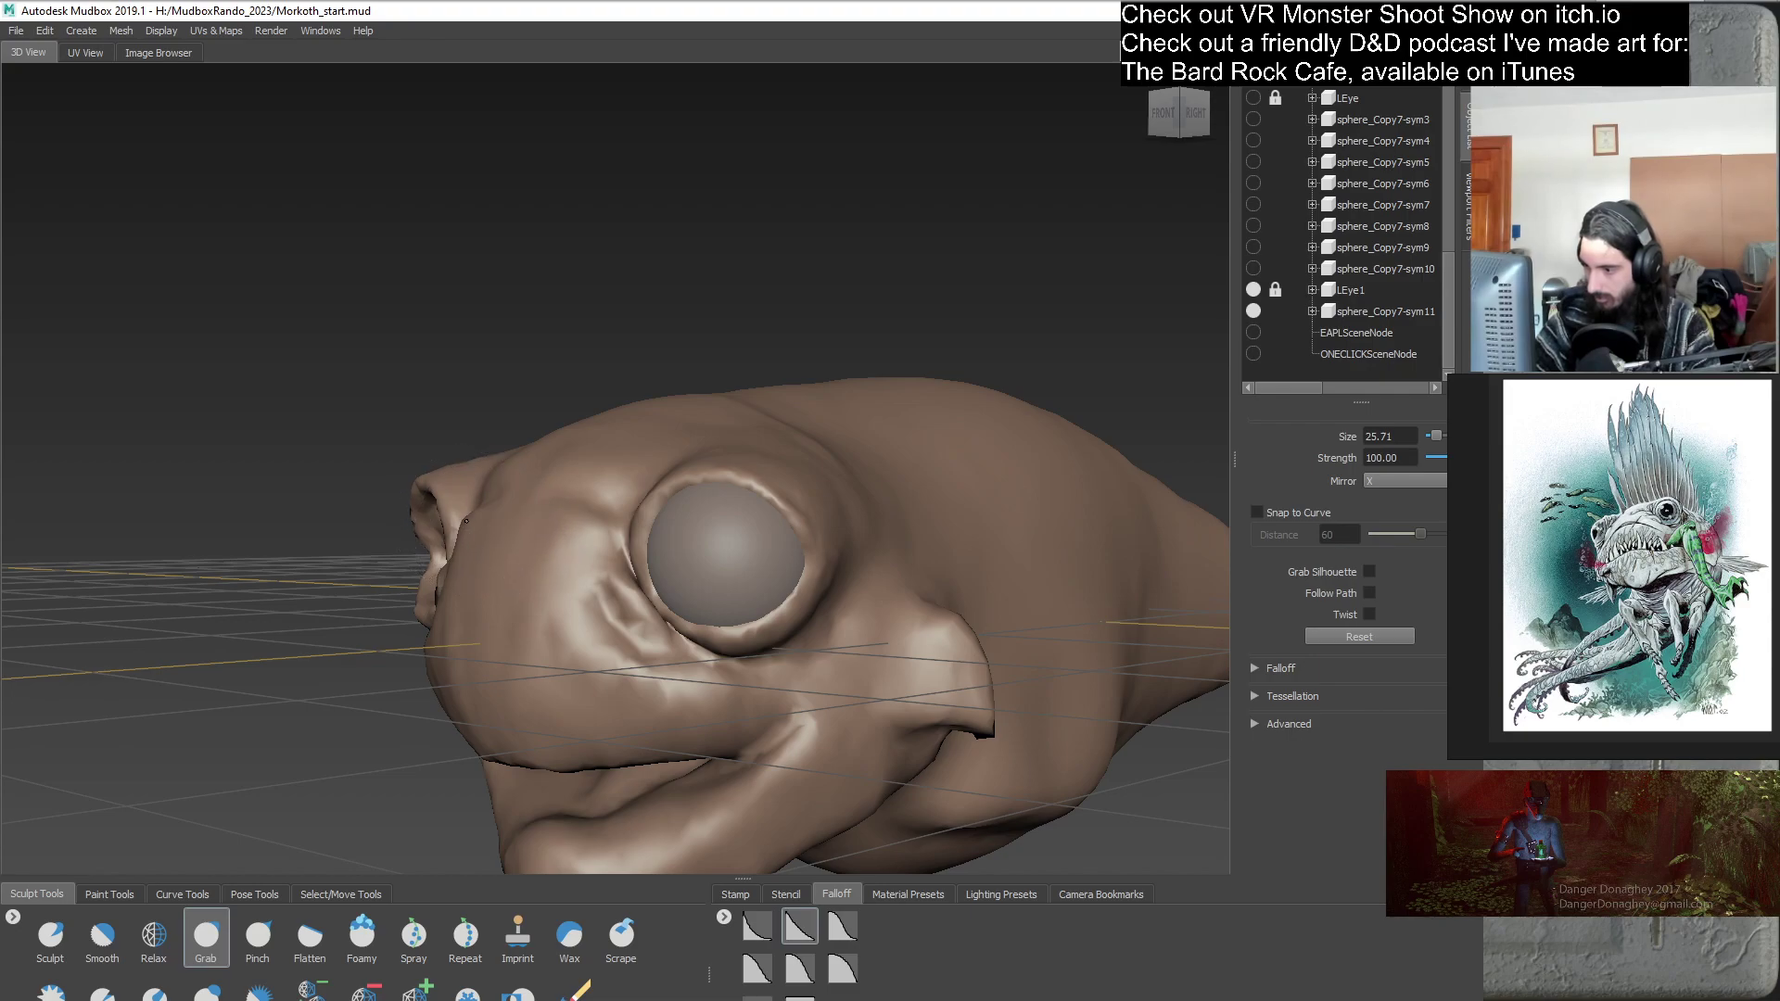
{"action": "left_click_drag", "start_coordinate": [467, 524], "coordinate": [828, 505], "text": "alt"}
- Duplicate the sphere_Copy7-sym11 body mesh and hide the original
{"action": "right_click", "coordinate": [1370, 311]}
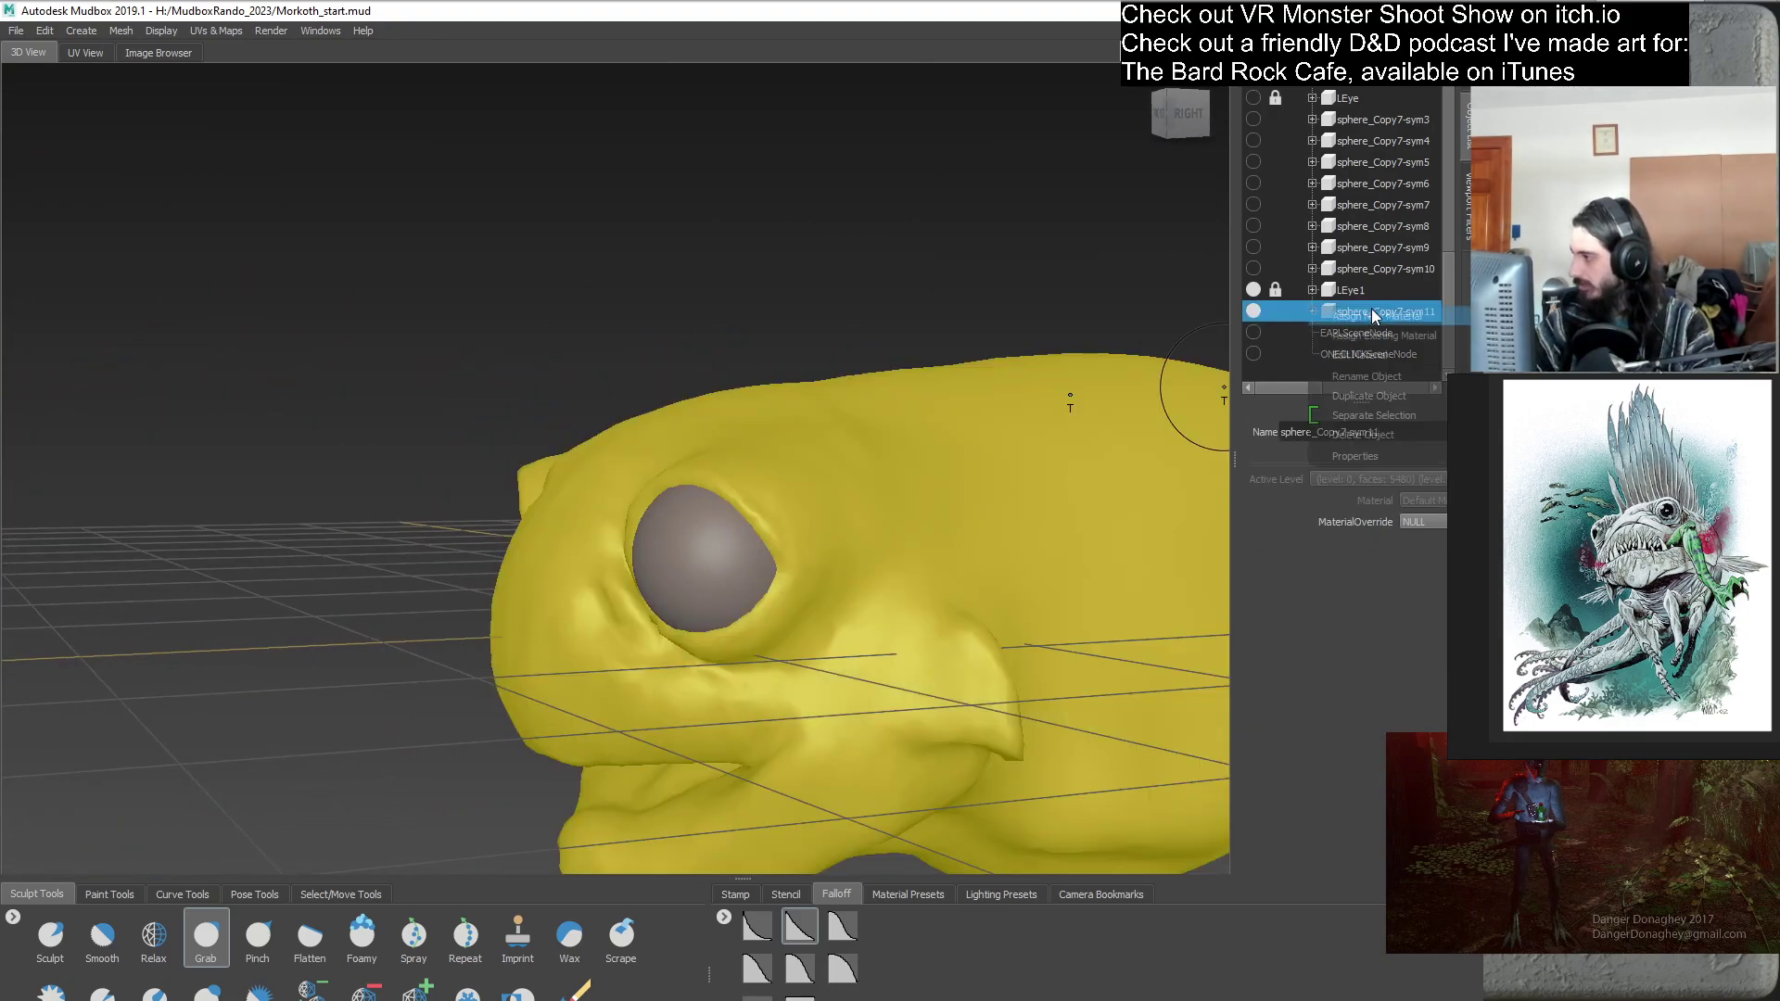
{"action": "left_click", "coordinate": [1411, 391]}
{"action": "scroll", "coordinate": [1316, 278], "scroll_direction": "down", "scroll_amount": 1}
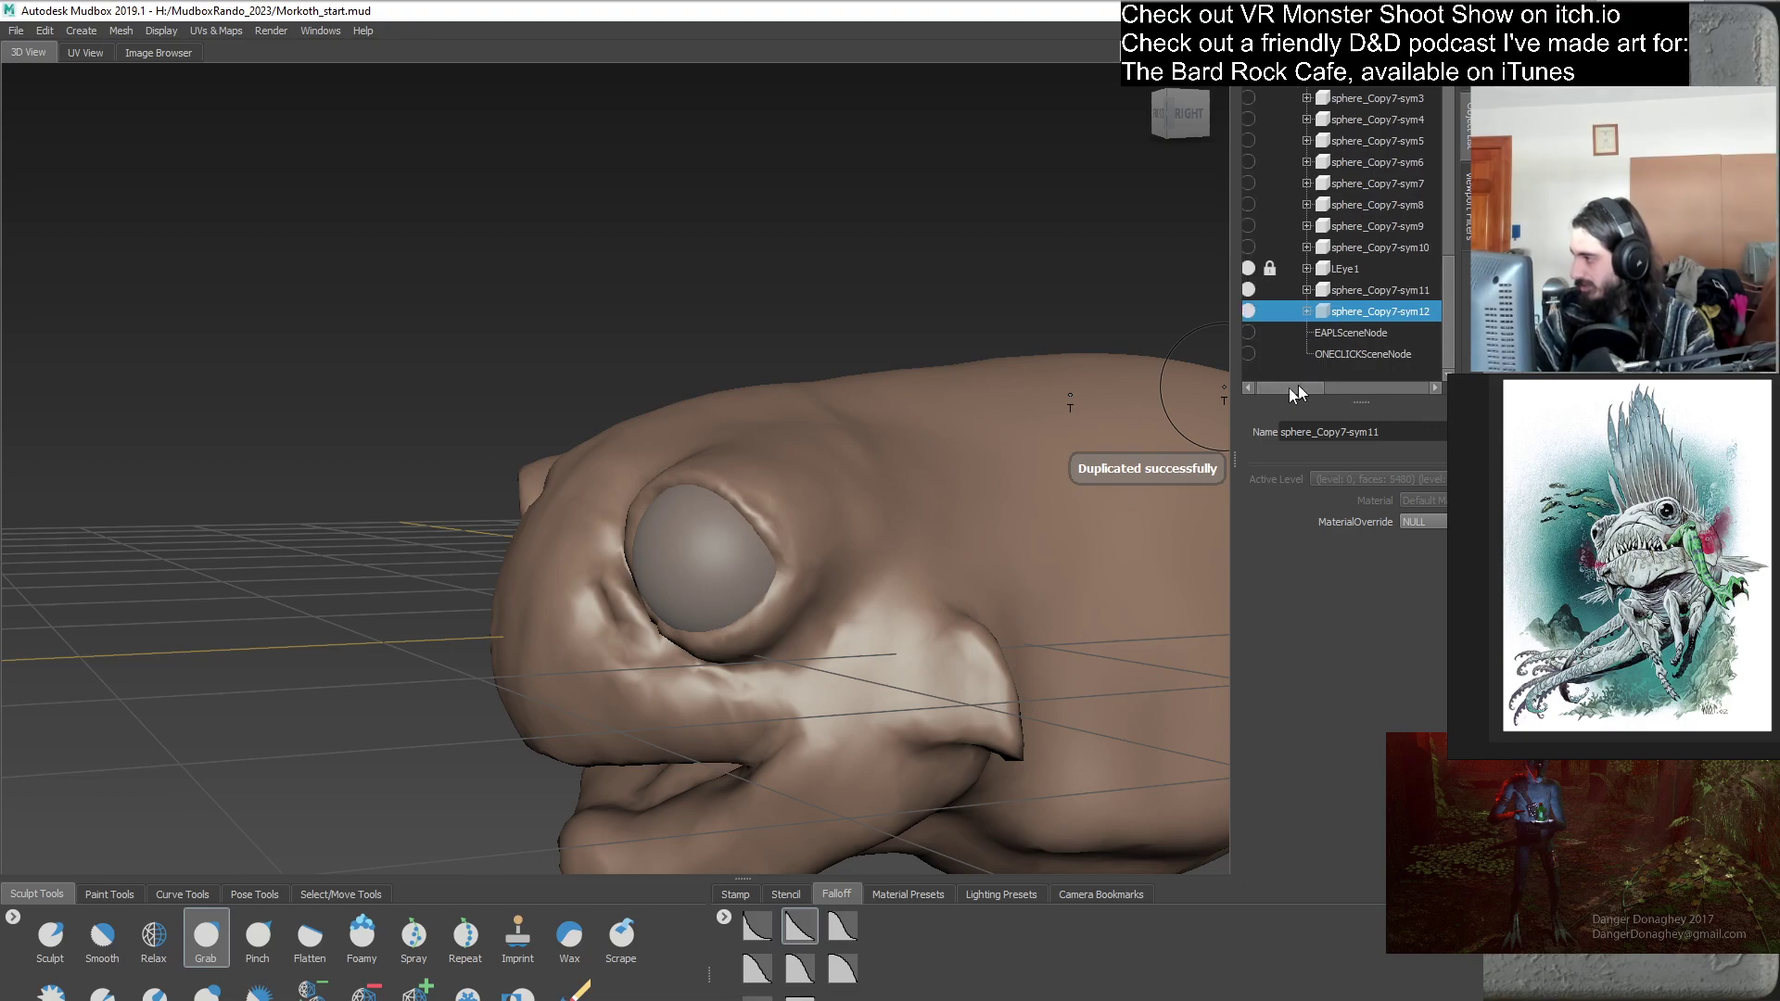
{"action": "left_click", "coordinate": [1314, 377]}
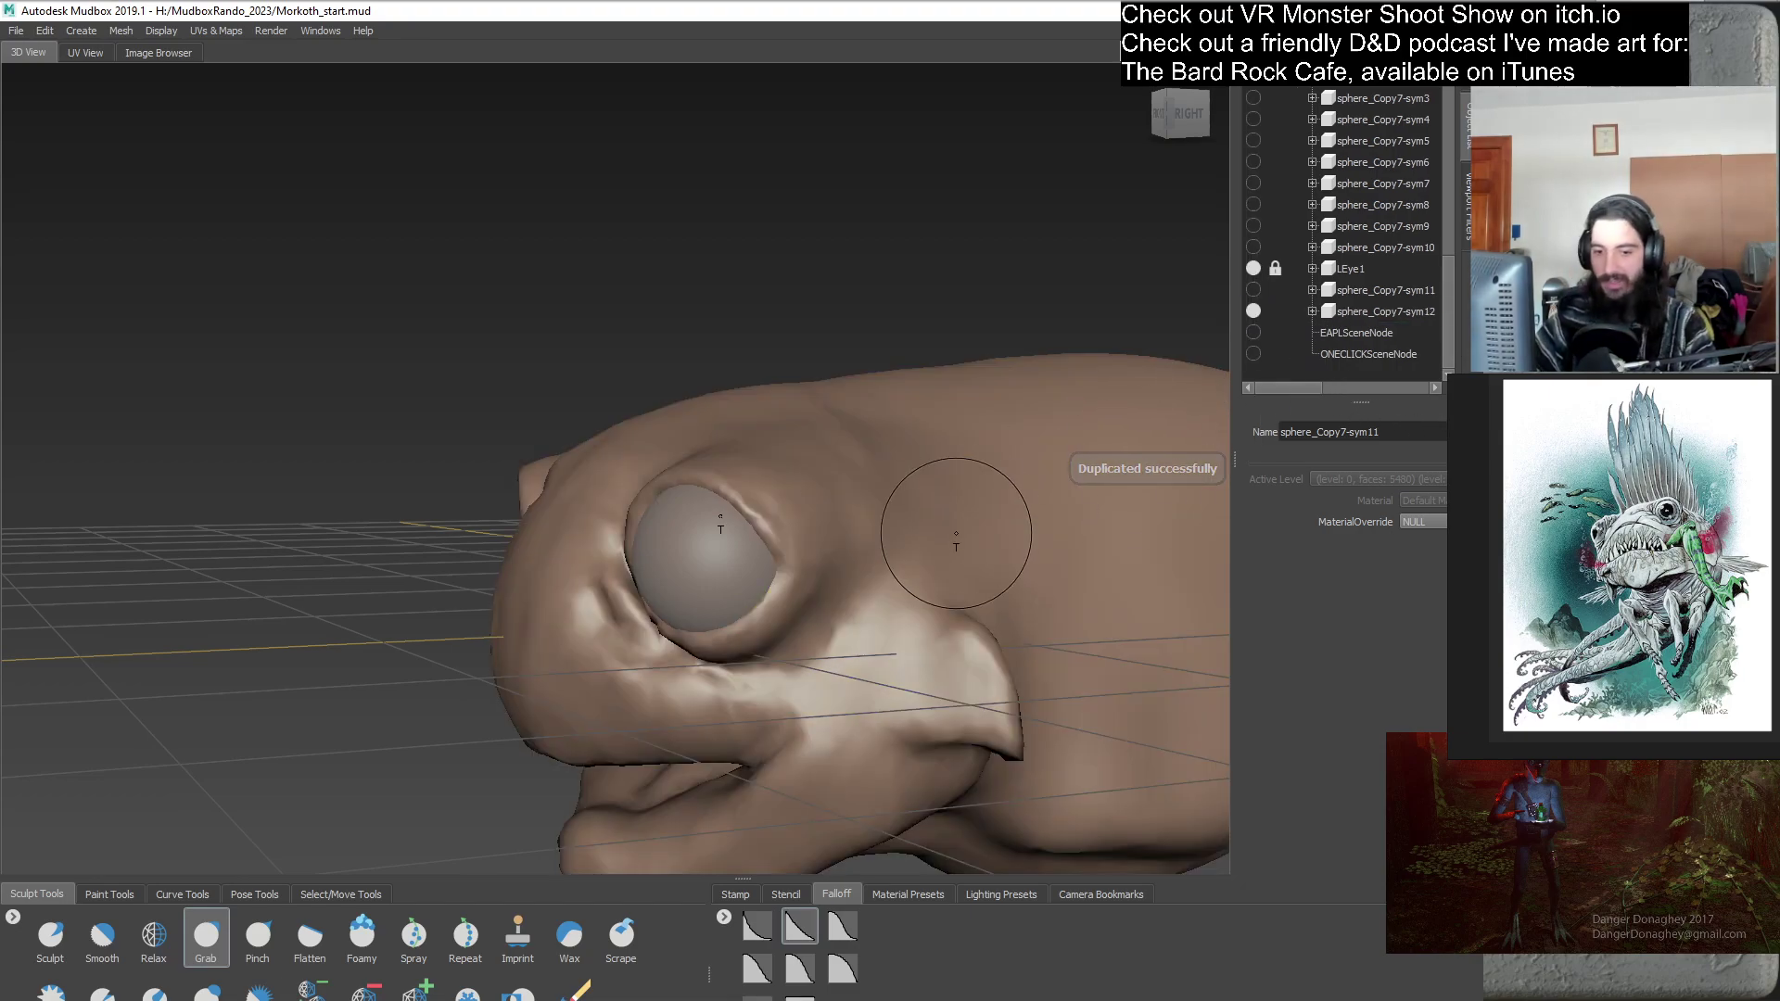
- Sculpt a raised ridge across the top of the snout and shape its sides with small mirrored Grab strokes
{"action": "mouse_move", "coordinate": [846, 476]}
{"action": "left_mouse_down", "text": "alt"}
{"action": "mouse_move", "coordinate": [664, 692]}
{"action": "mouse_move", "coordinate": [558, 658]}
{"action": "mouse_move", "coordinate": [520, 624]}
{"action": "left_mouse_up", "text": "alt"}
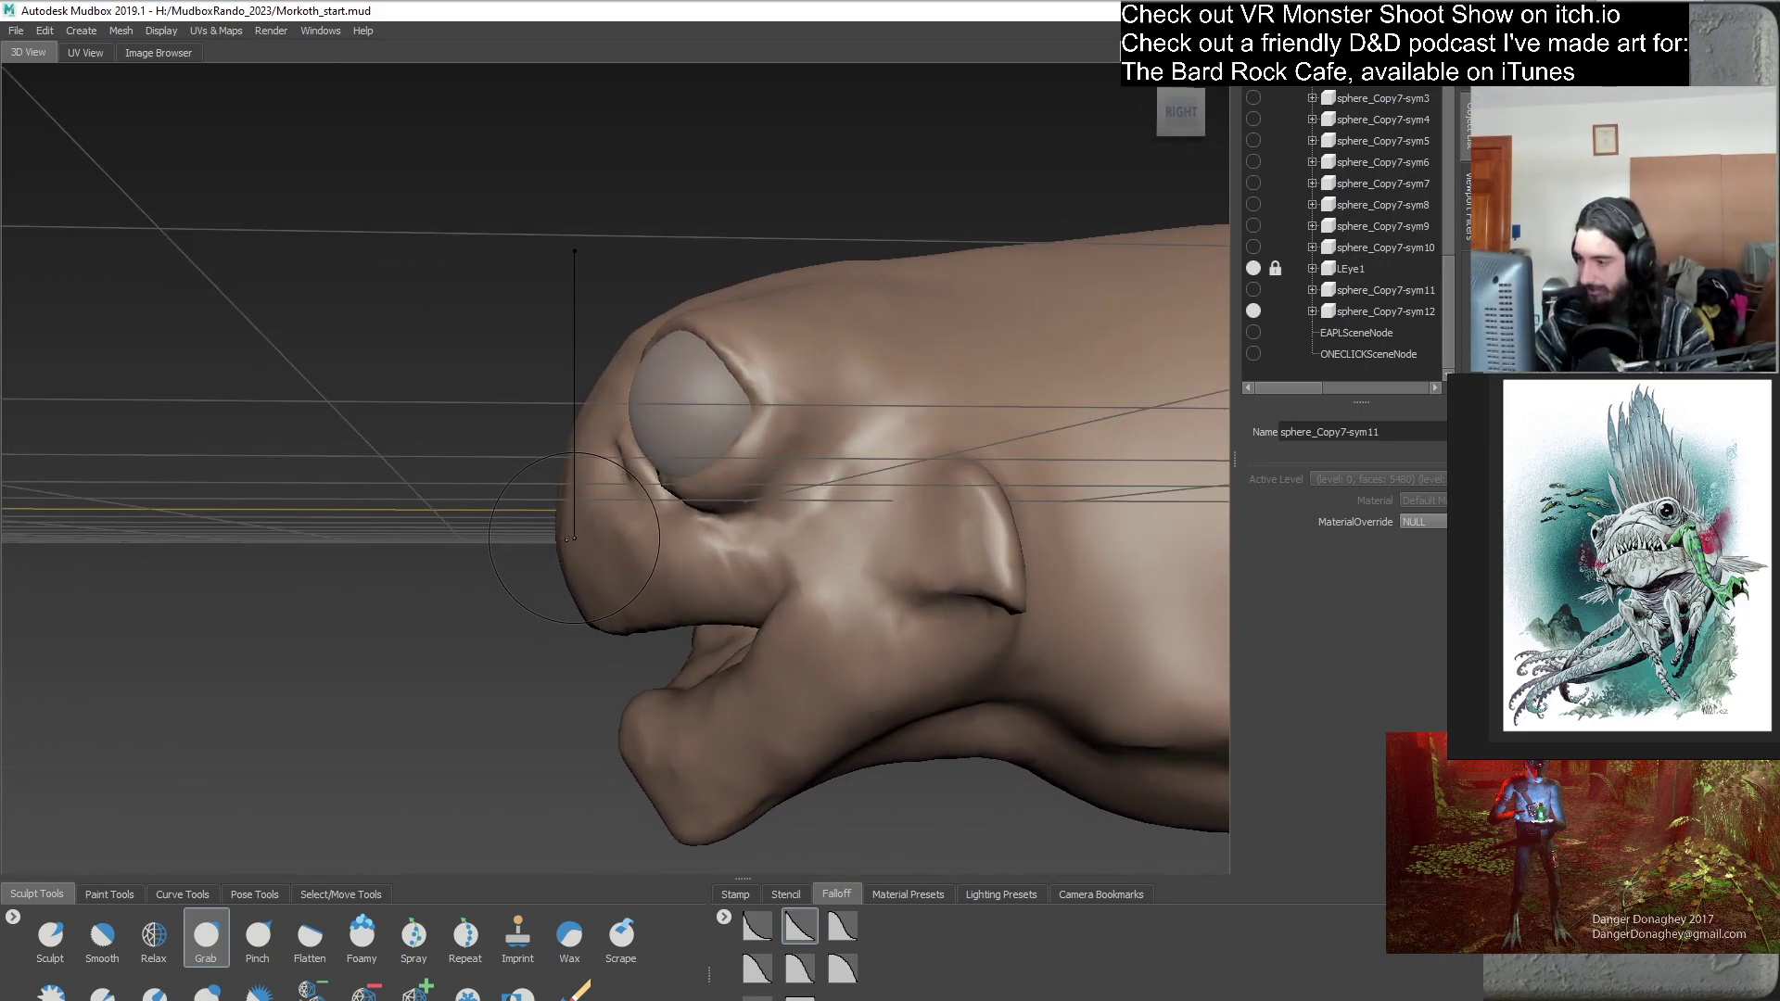
{"action": "left_click_drag", "start_coordinate": [559, 521], "coordinate": [605, 562], "text": "alt"}
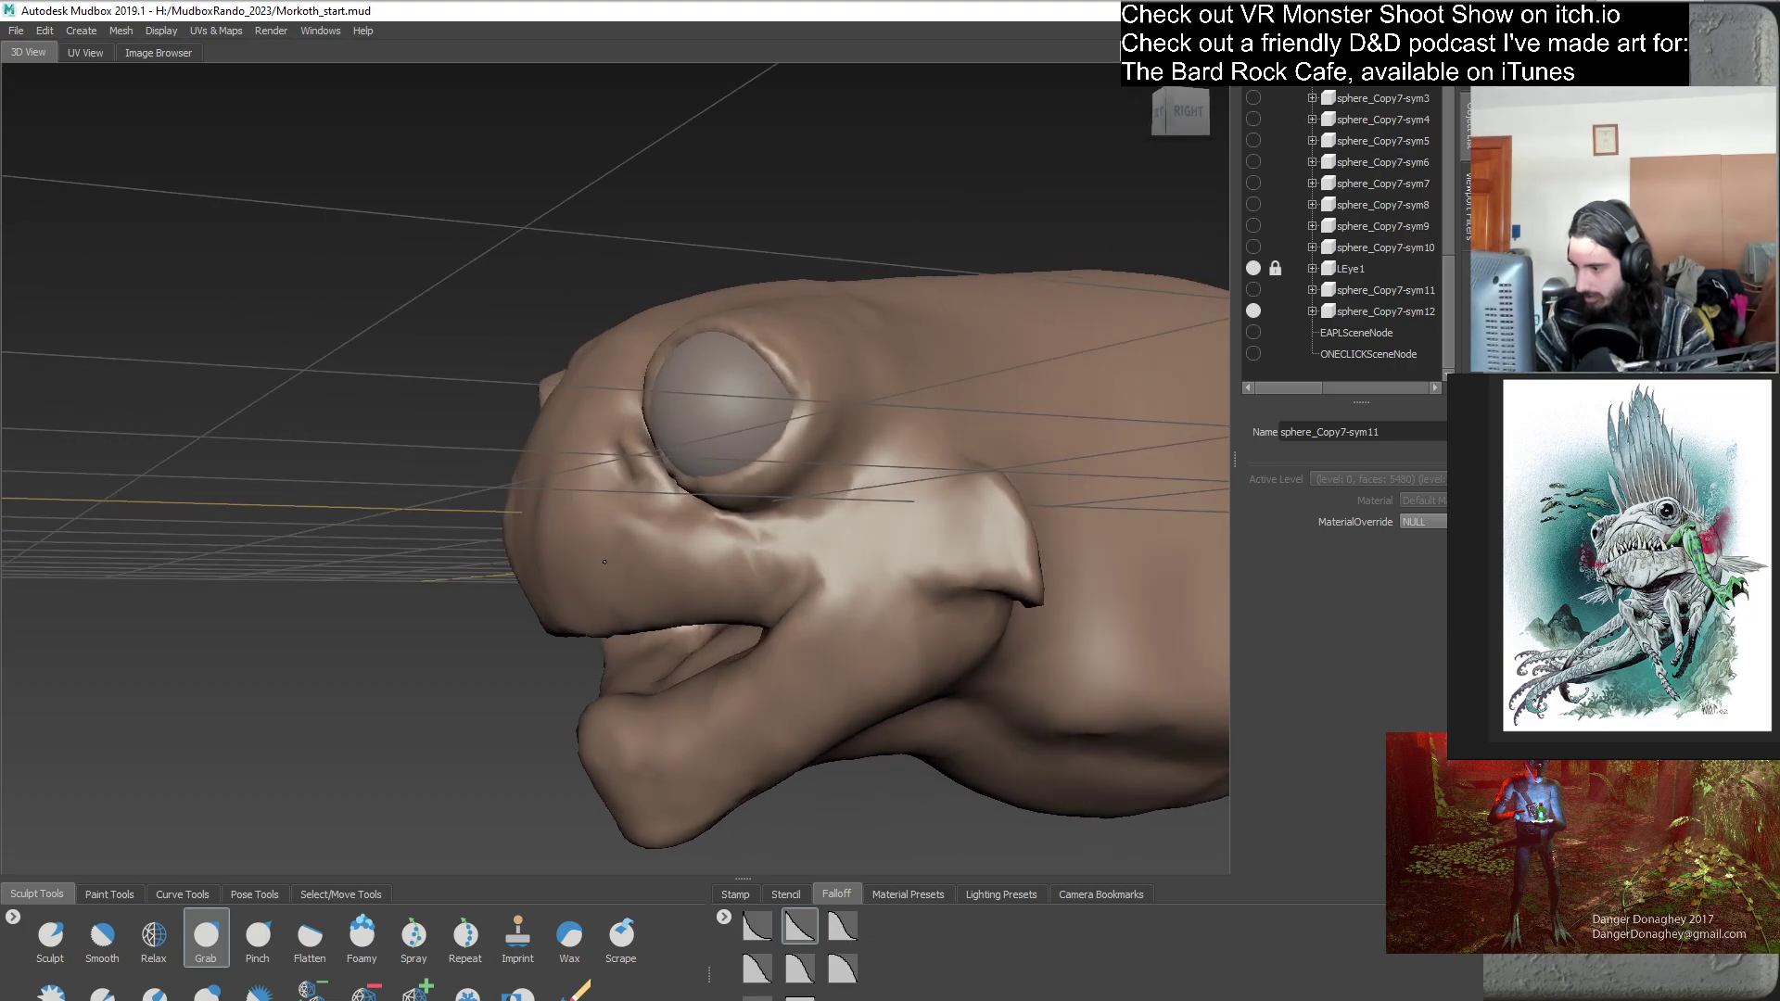
{"action": "left_click_drag", "start_coordinate": [531, 514], "coordinate": [646, 430], "text": "alt"}
{"action": "mouse_move", "coordinate": [589, 485]}
{"action": "left_mouse_down", "text": "alt"}
{"action": "mouse_move", "coordinate": [601, 572]}
{"action": "mouse_move", "coordinate": [611, 521]}
{"action": "mouse_move", "coordinate": [554, 456]}
{"action": "mouse_move", "coordinate": [564, 475]}
{"action": "left_mouse_up", "text": "alt"}
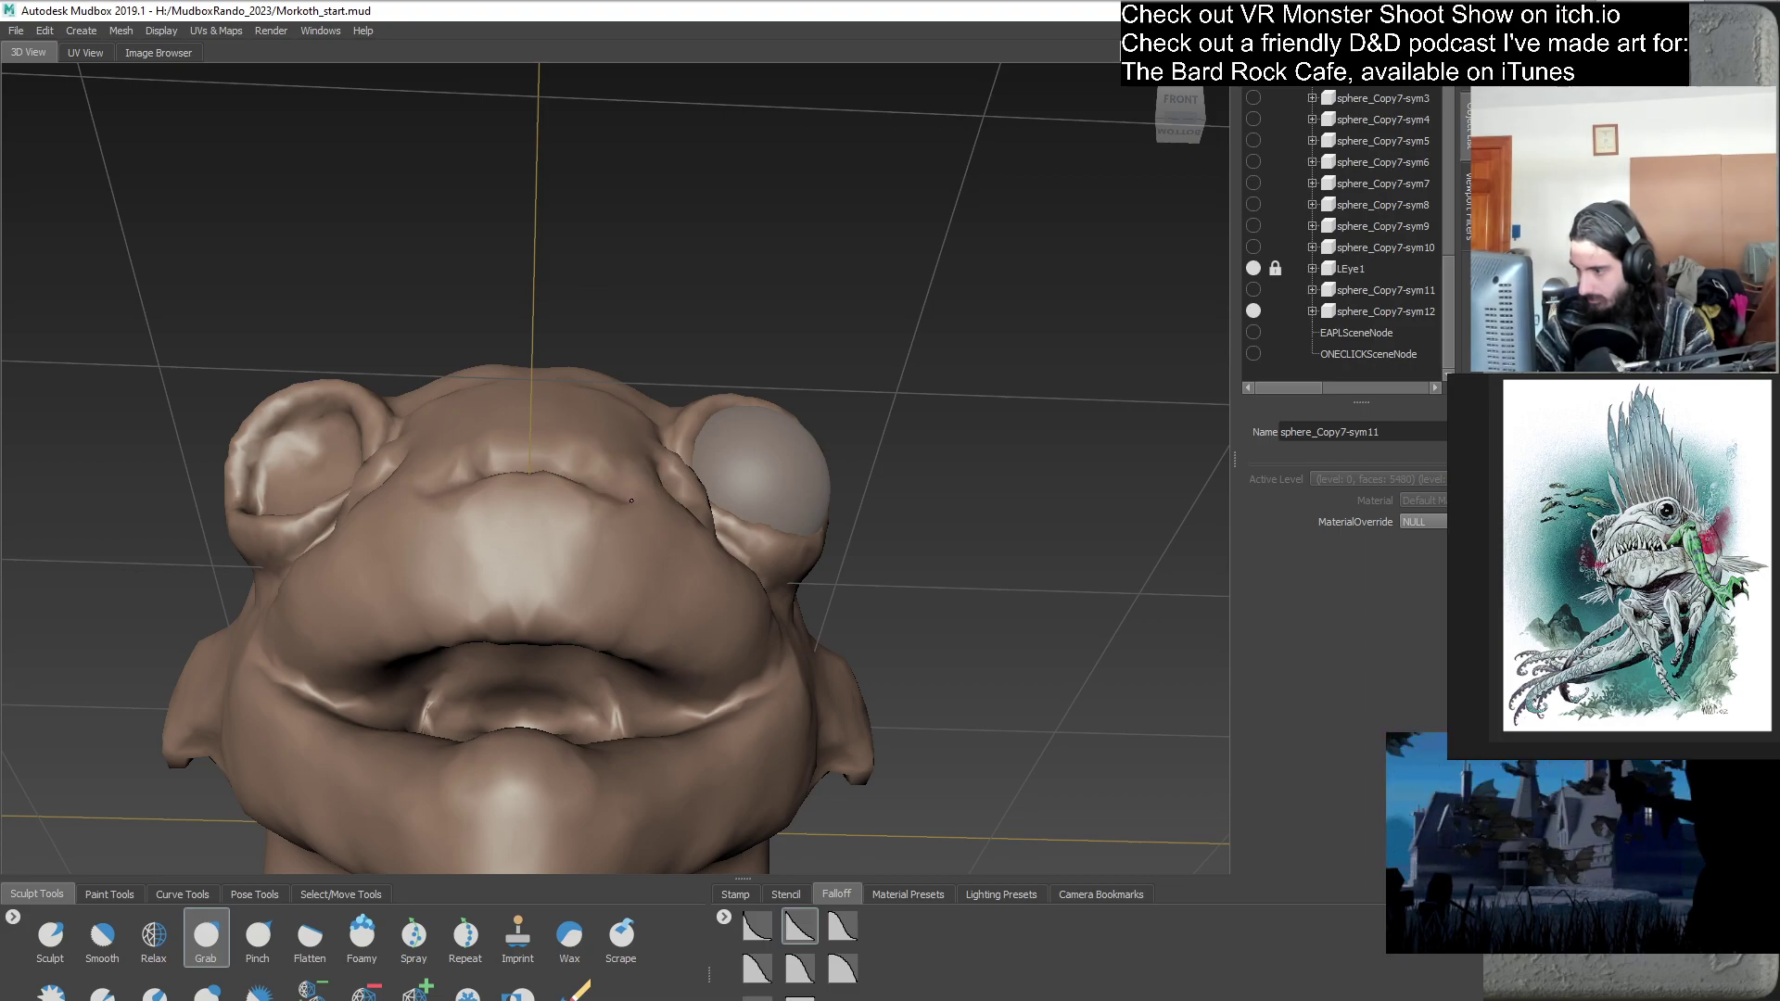
{"action": "mouse_move", "coordinate": [624, 500]}
{"action": "left_mouse_down", "text": "alt"}
{"action": "mouse_move", "coordinate": [510, 634]}
{"action": "mouse_move", "coordinate": [608, 604]}
{"action": "mouse_move", "coordinate": [652, 519]}
{"action": "left_mouse_up", "text": "alt"}
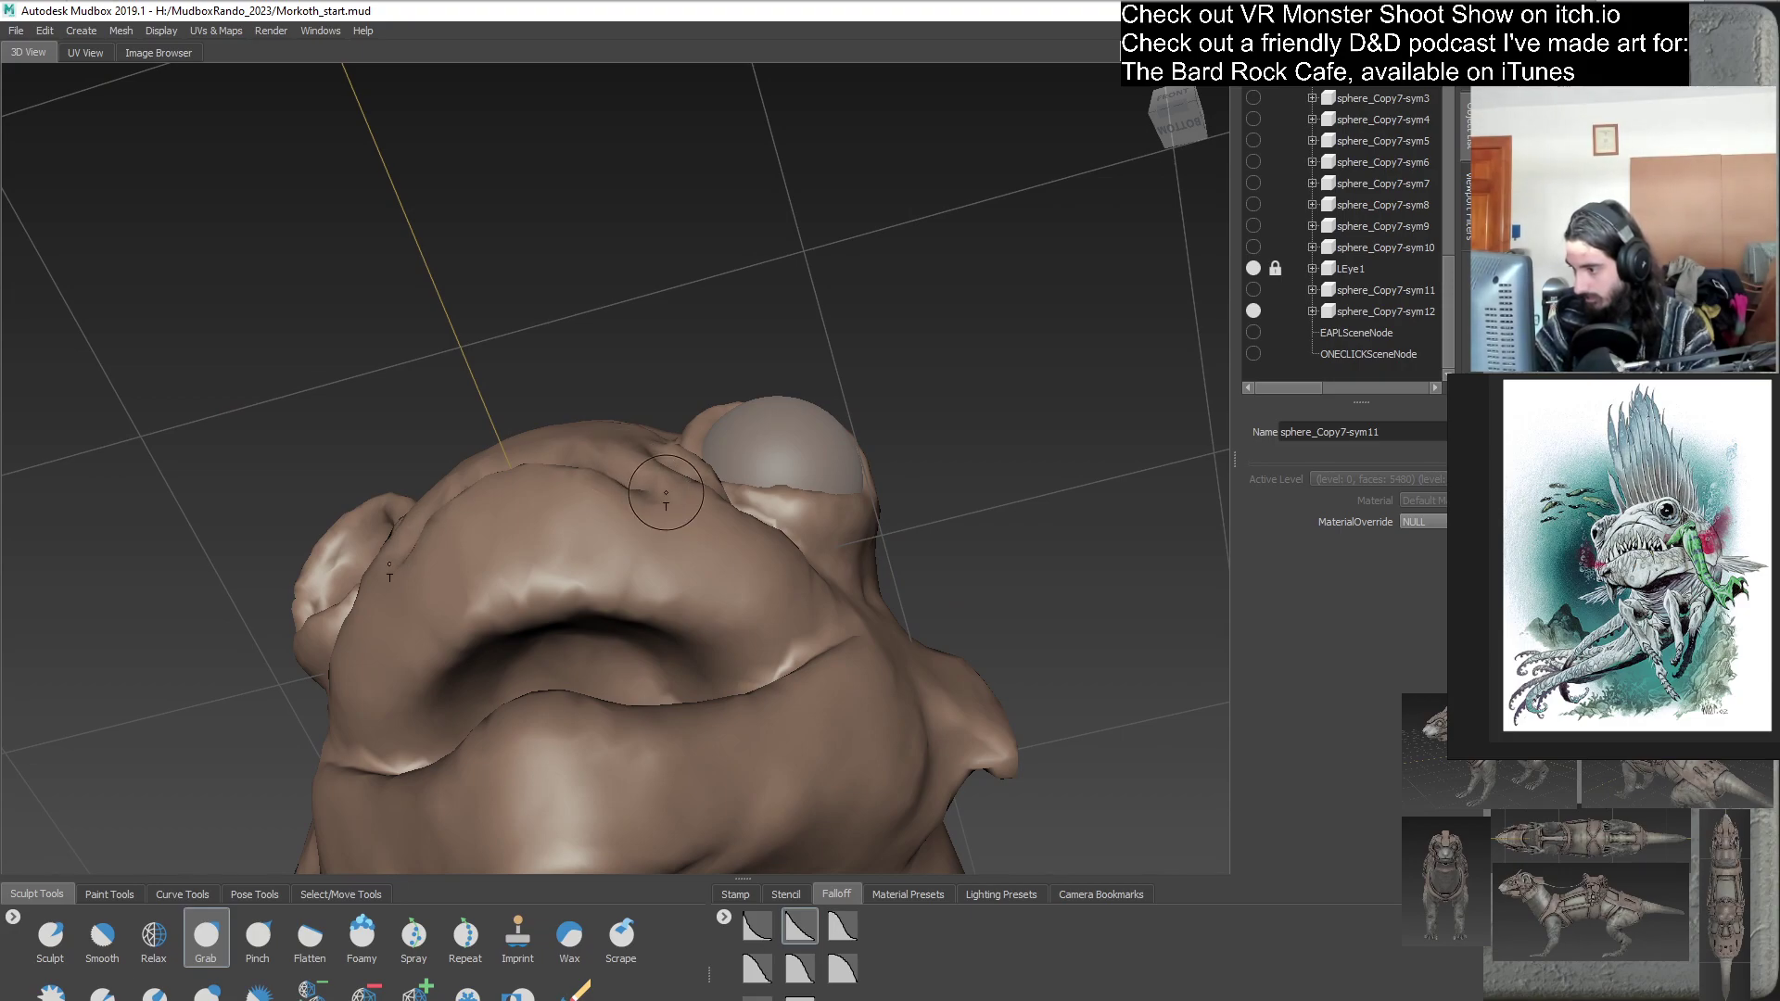
{"action": "mouse_move", "coordinate": [696, 529]}
{"action": "left_mouse_down", "text": "alt"}
{"action": "mouse_move", "coordinate": [593, 649]}
{"action": "mouse_move", "coordinate": [862, 665]}
{"action": "mouse_move", "coordinate": [716, 557]}
{"action": "left_mouse_up", "text": "alt"}
{"action": "right_click_drag", "start_coordinate": [619, 522], "coordinate": [599, 472], "text": "alt"}
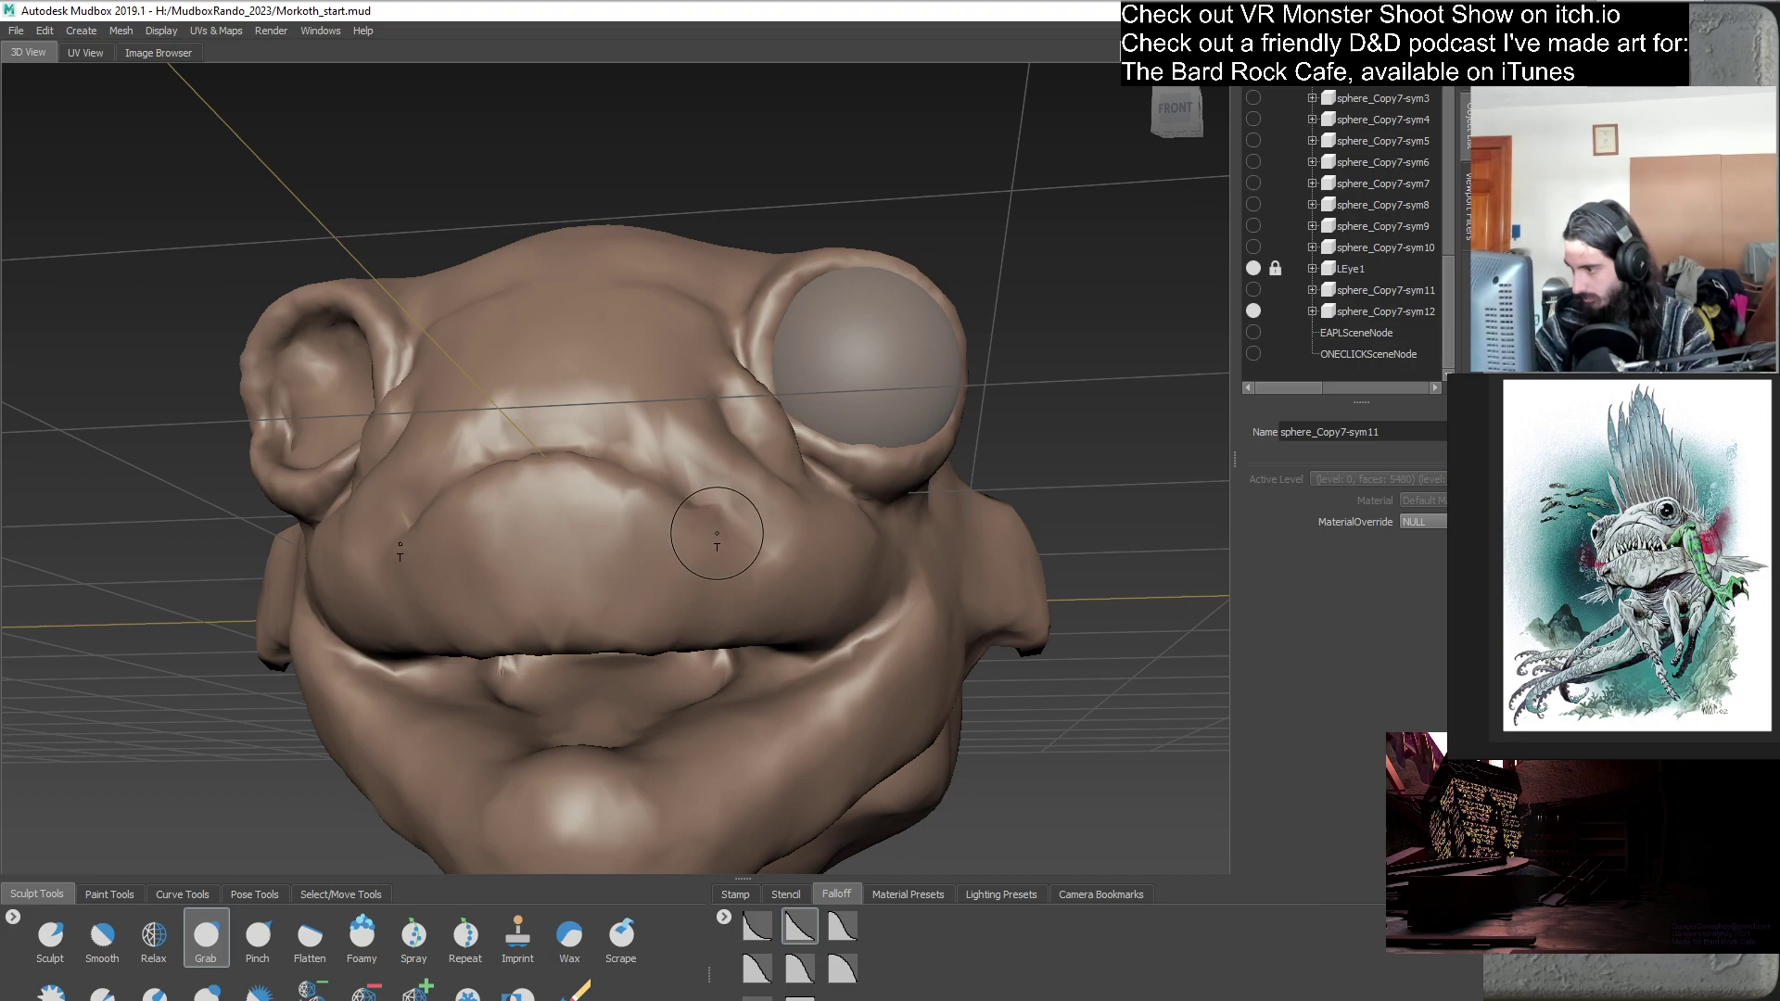
- Form a crease across the snout above the upper lip and down both sides with the Grab tool
{"action": "mouse_move", "coordinate": [727, 543]}
{"action": "left_mouse_down", "text": "alt"}
{"action": "mouse_move", "coordinate": [631, 574]}
{"action": "mouse_move", "coordinate": [701, 604]}
{"action": "mouse_move", "coordinate": [636, 516]}
{"action": "mouse_move", "coordinate": [563, 464]}
{"action": "mouse_move", "coordinate": [577, 477]}
{"action": "mouse_move", "coordinate": [551, 478]}
{"action": "mouse_move", "coordinate": [592, 520]}
{"action": "left_mouse_up", "text": "alt"}
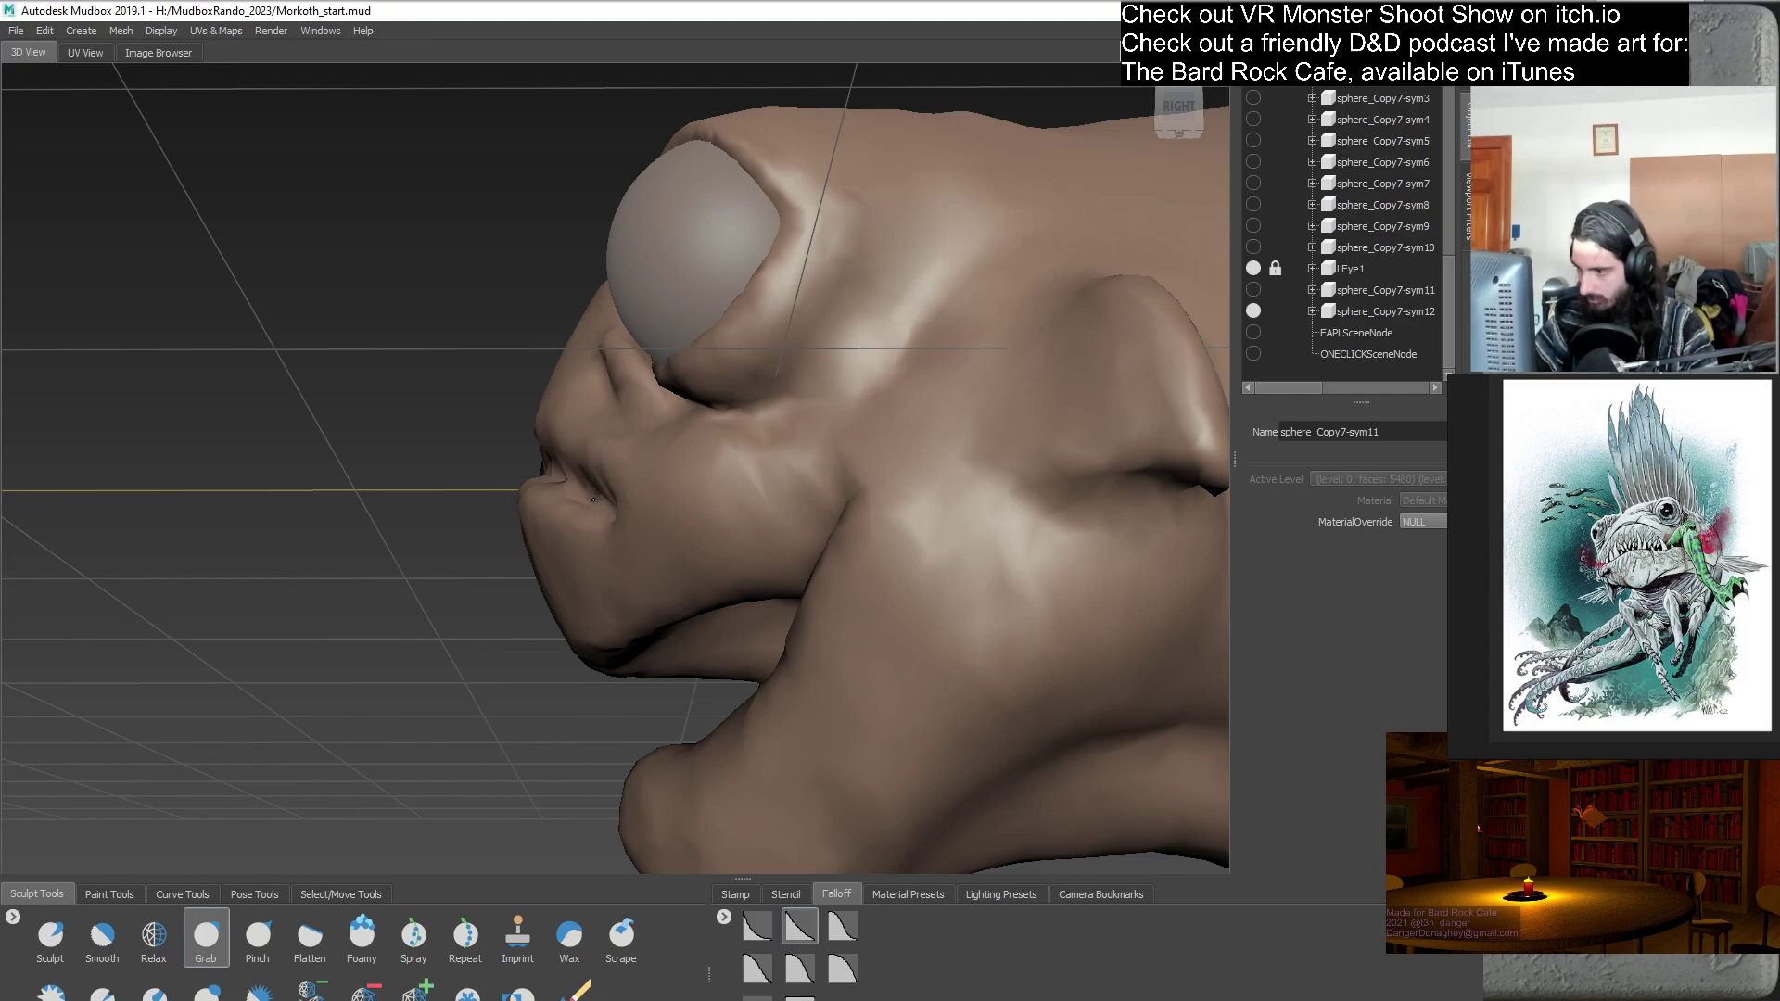
{"action": "left_click_drag", "start_coordinate": [585, 494], "coordinate": [746, 575], "text": "alt"}
{"action": "right_click_drag", "start_coordinate": [747, 575], "coordinate": [704, 631], "text": "alt"}
{"action": "left_click_drag", "start_coordinate": [704, 631], "coordinate": [770, 584], "text": "alt"}
{"action": "right_click_drag", "start_coordinate": [769, 584], "coordinate": [967, 537], "text": "alt"}
{"action": "left_click_drag", "start_coordinate": [967, 537], "coordinate": [712, 492], "text": "alt"}
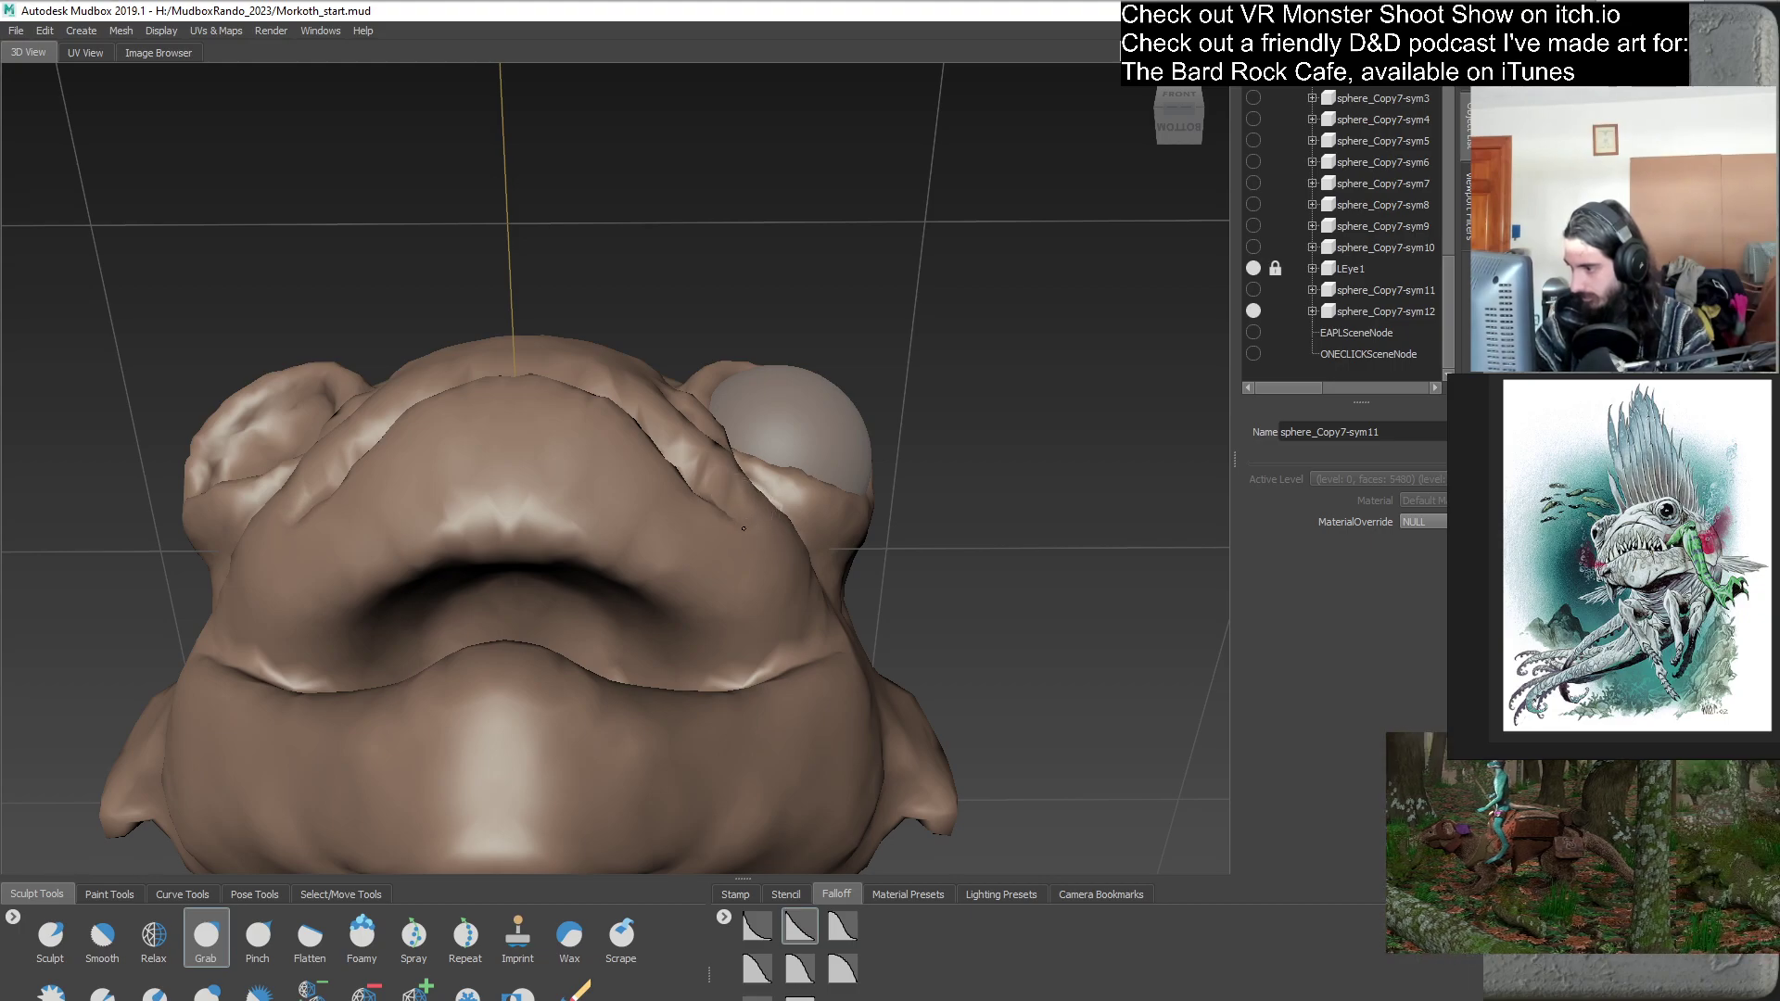
{"action": "mouse_move", "coordinate": [746, 511]}
{"action": "left_mouse_down", "text": "alt"}
{"action": "mouse_move", "coordinate": [763, 588]}
{"action": "mouse_move", "coordinate": [745, 498]}
{"action": "mouse_move", "coordinate": [723, 506]}
{"action": "left_mouse_up", "text": "alt"}
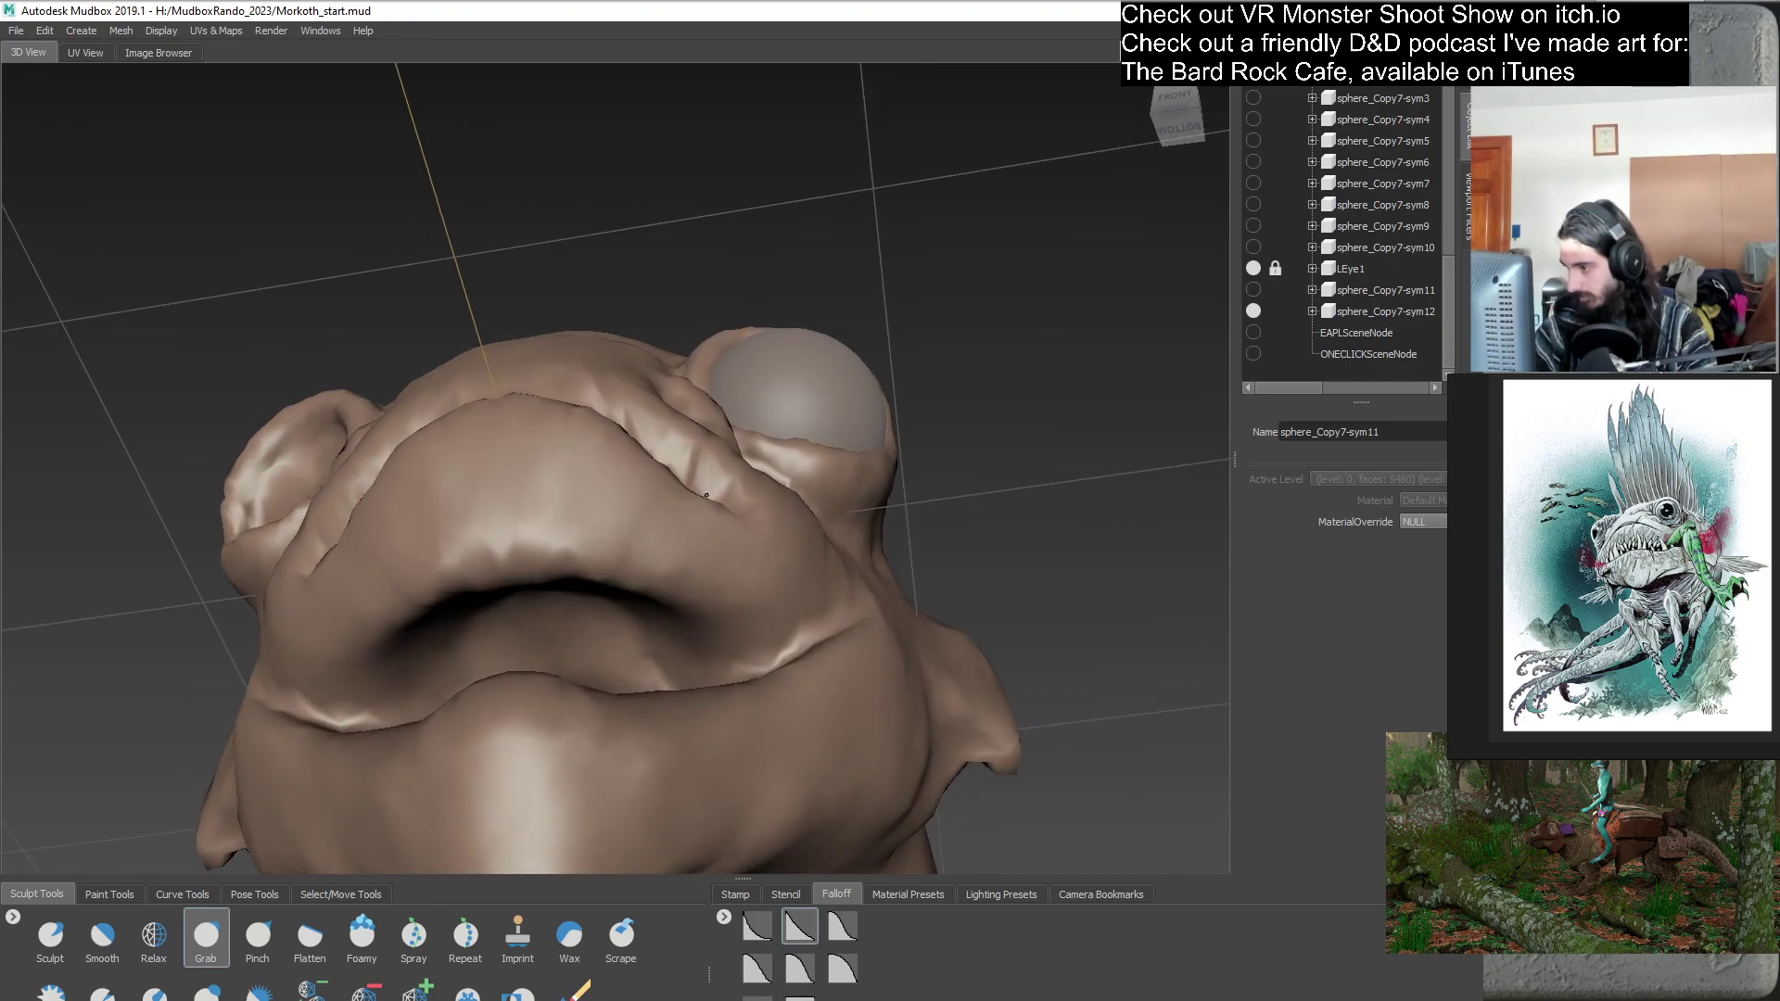
{"action": "left_click_drag", "start_coordinate": [778, 558], "coordinate": [835, 612], "text": "alt"}
{"action": "right_click_drag", "start_coordinate": [835, 611], "coordinate": [924, 637], "text": "alt"}
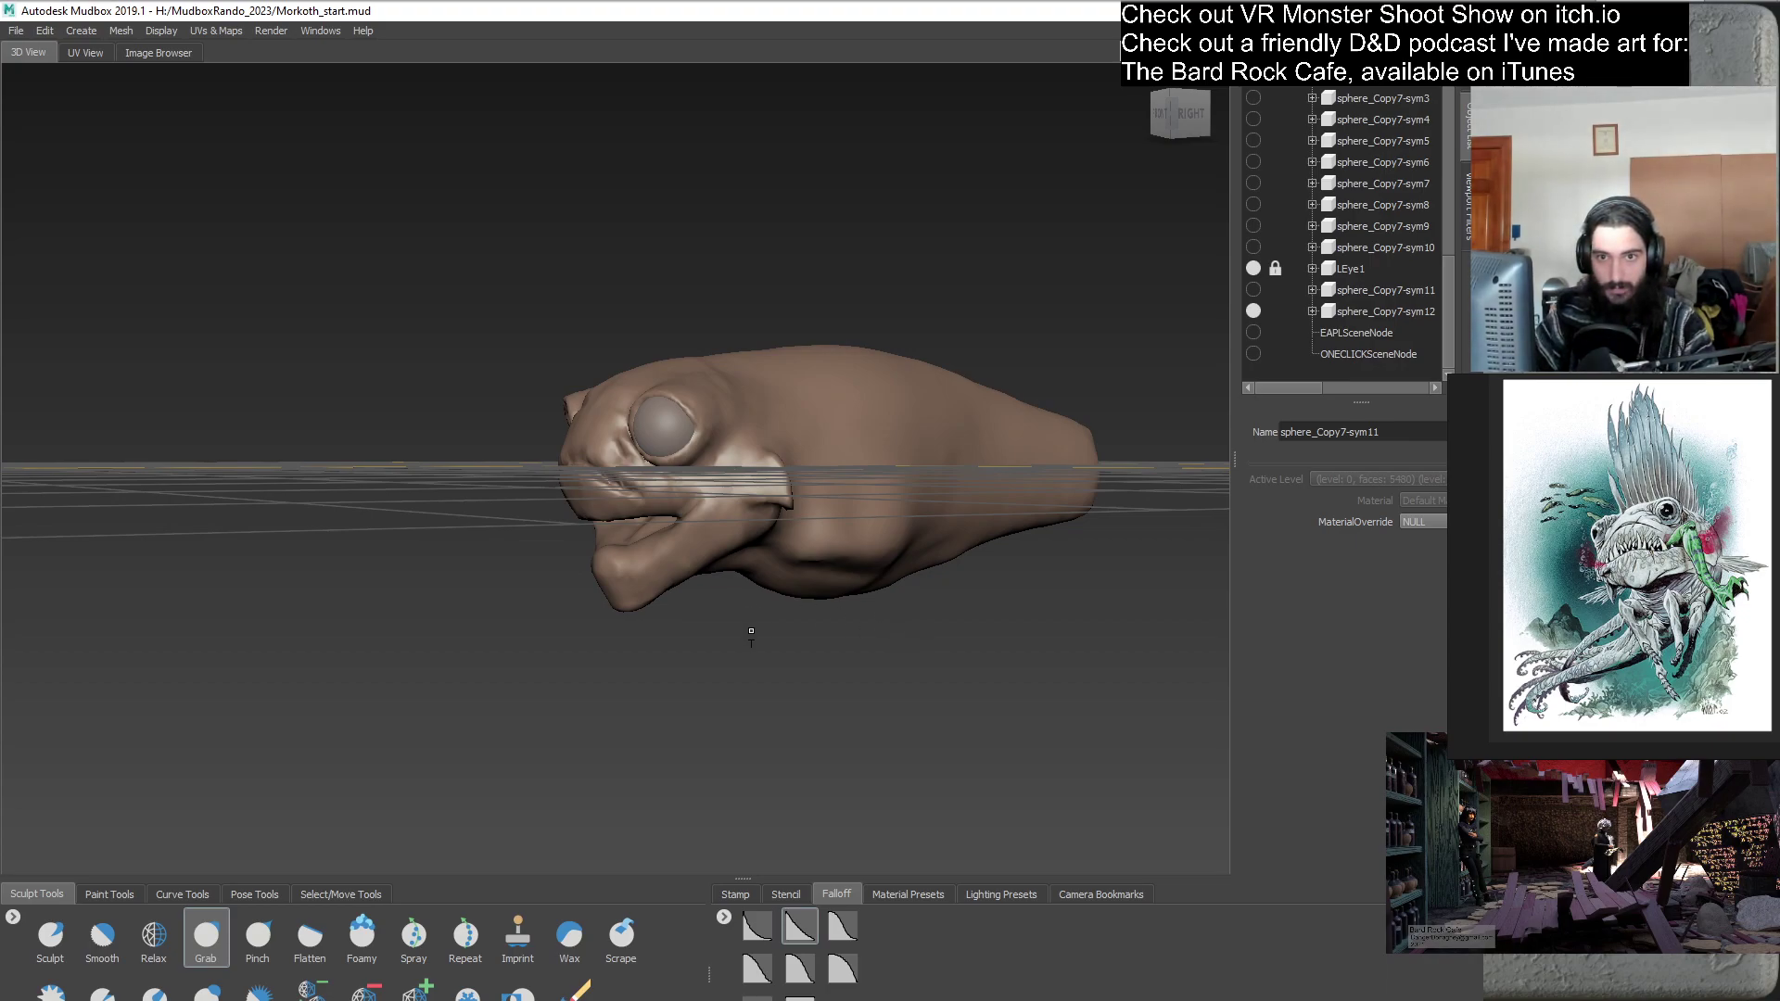
- Duplicate the head mesh sphere_Copy7-sym12 as a backup and hide the original
{"action": "left_click_drag", "start_coordinate": [741, 608], "coordinate": [962, 522], "text": "alt"}
{"action": "right_click", "coordinate": [1355, 311]}
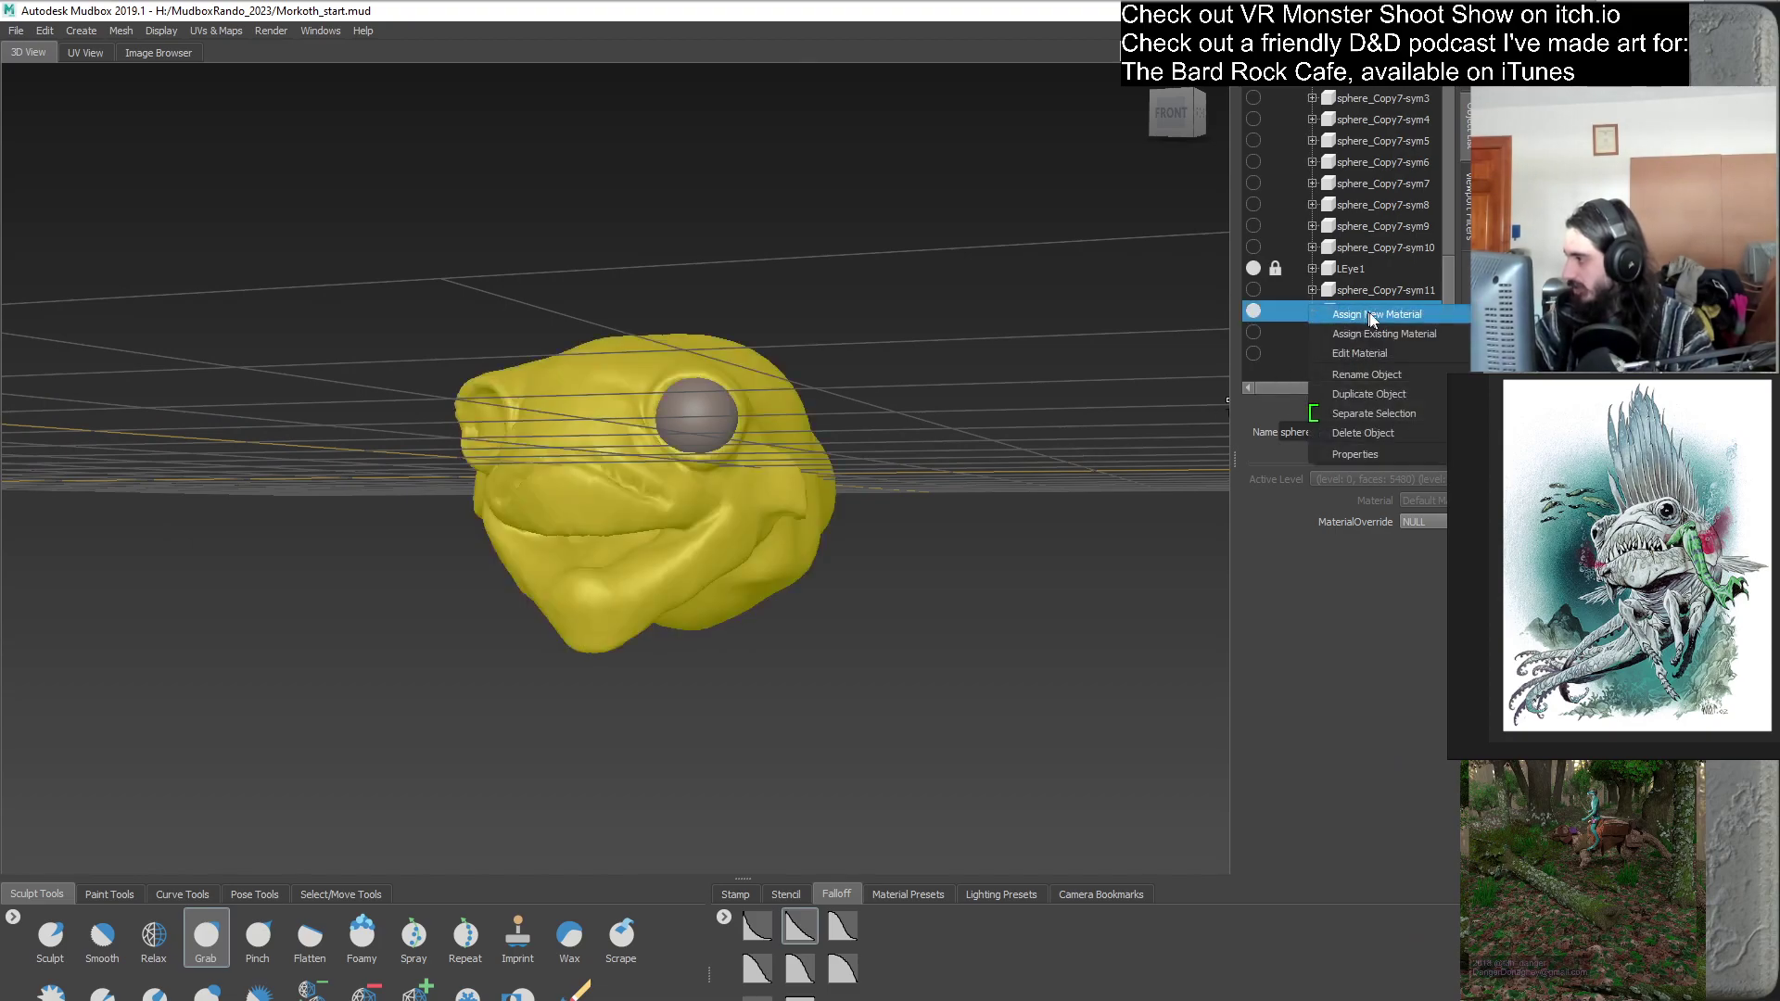
{"action": "left_click", "coordinate": [1406, 393]}
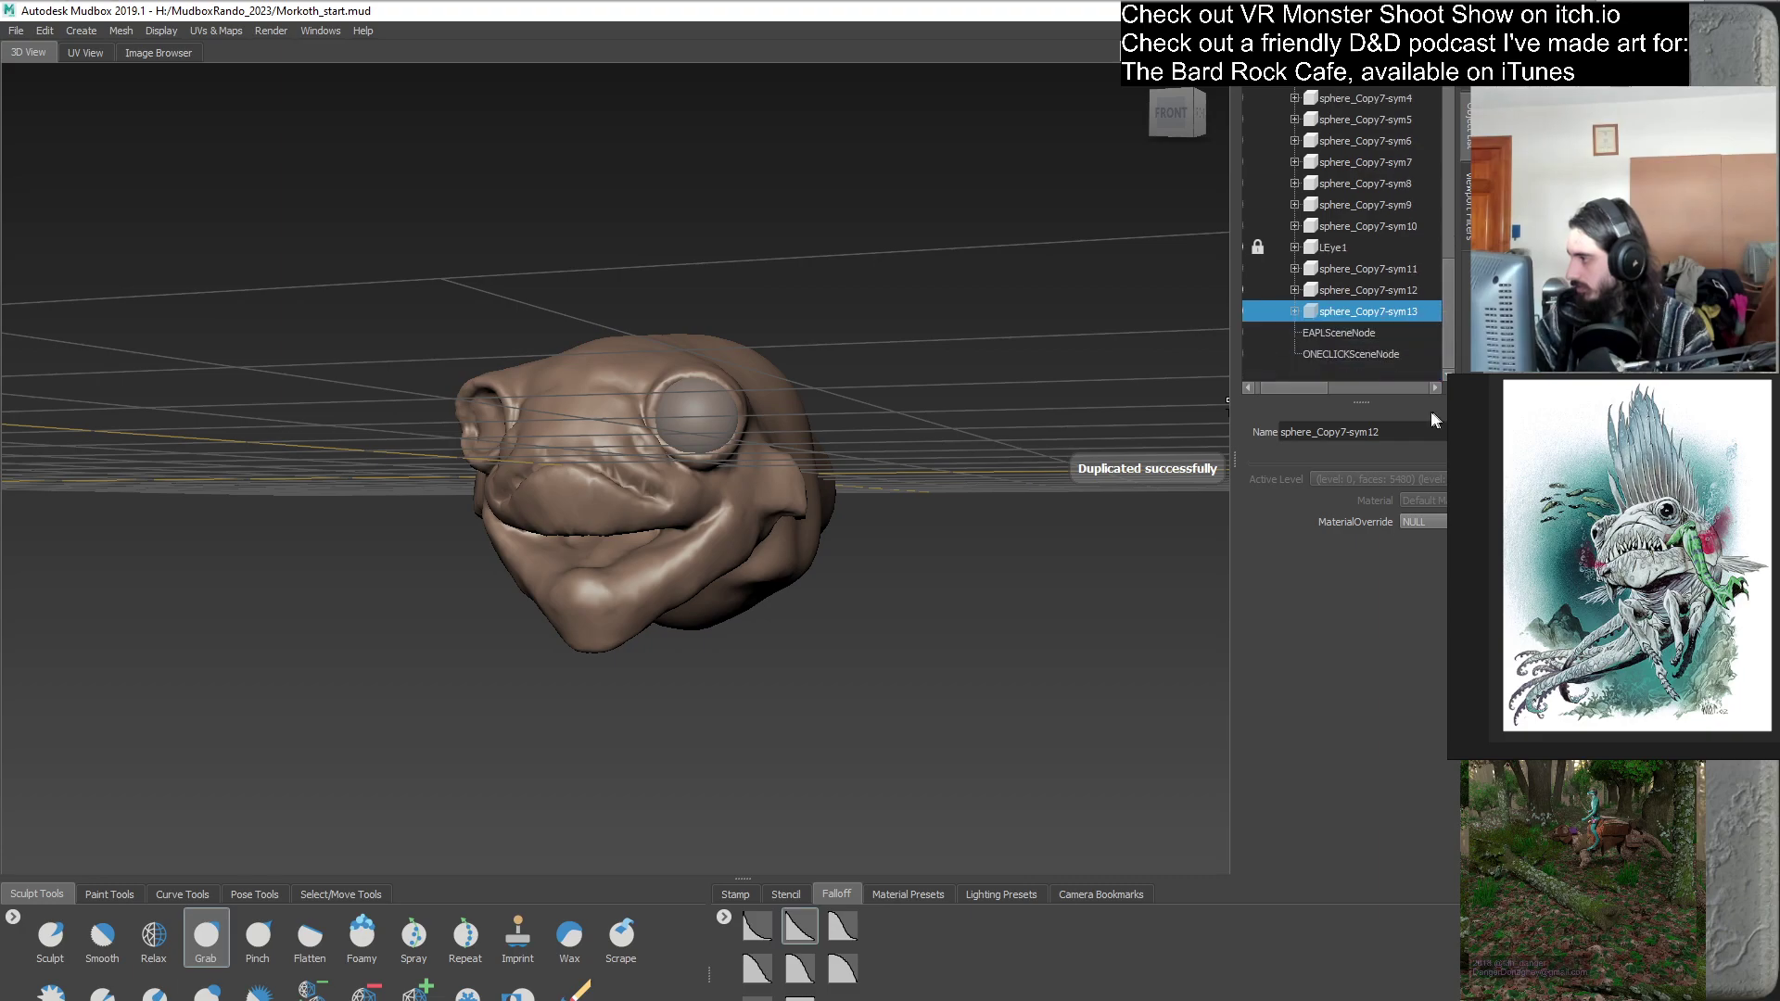
{"action": "left_click", "coordinate": [1252, 288]}
{"action": "left_click", "coordinate": [1300, 369]}
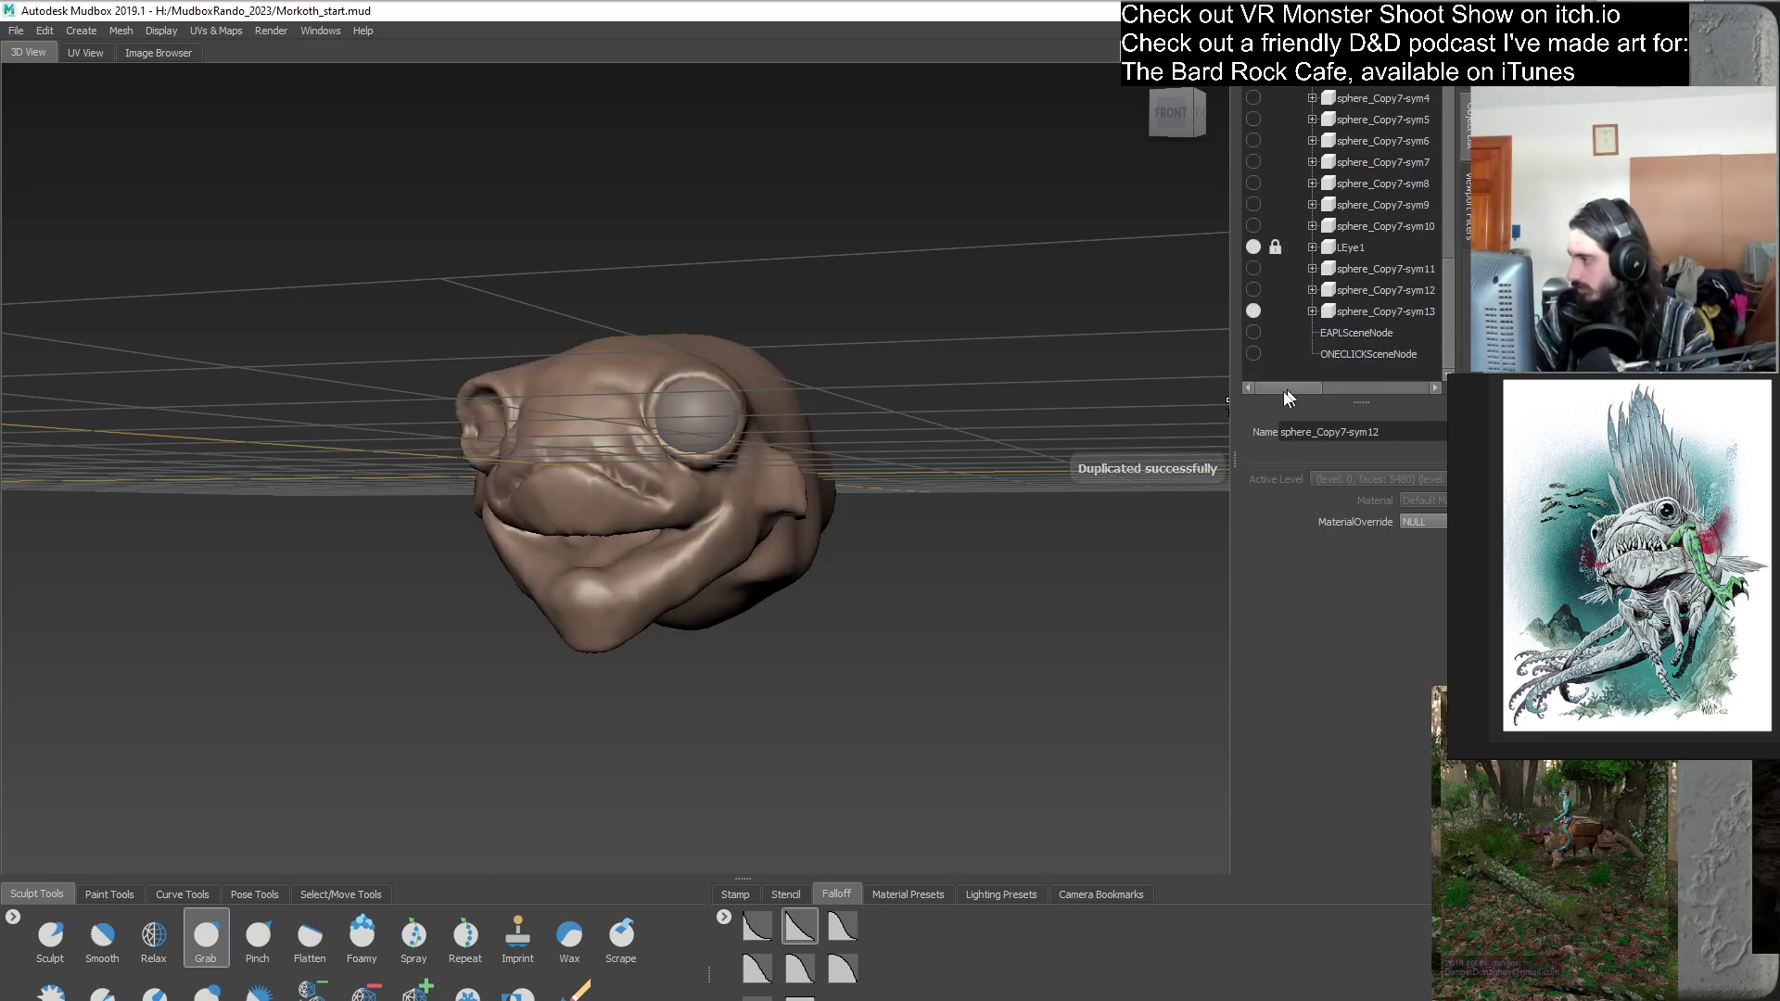
- Deepen the crease above the upper lip and extend it diagonally toward the cheeks with the Grab tool
{"action": "left_click_drag", "start_coordinate": [700, 547], "coordinate": [762, 565], "text": "alt"}
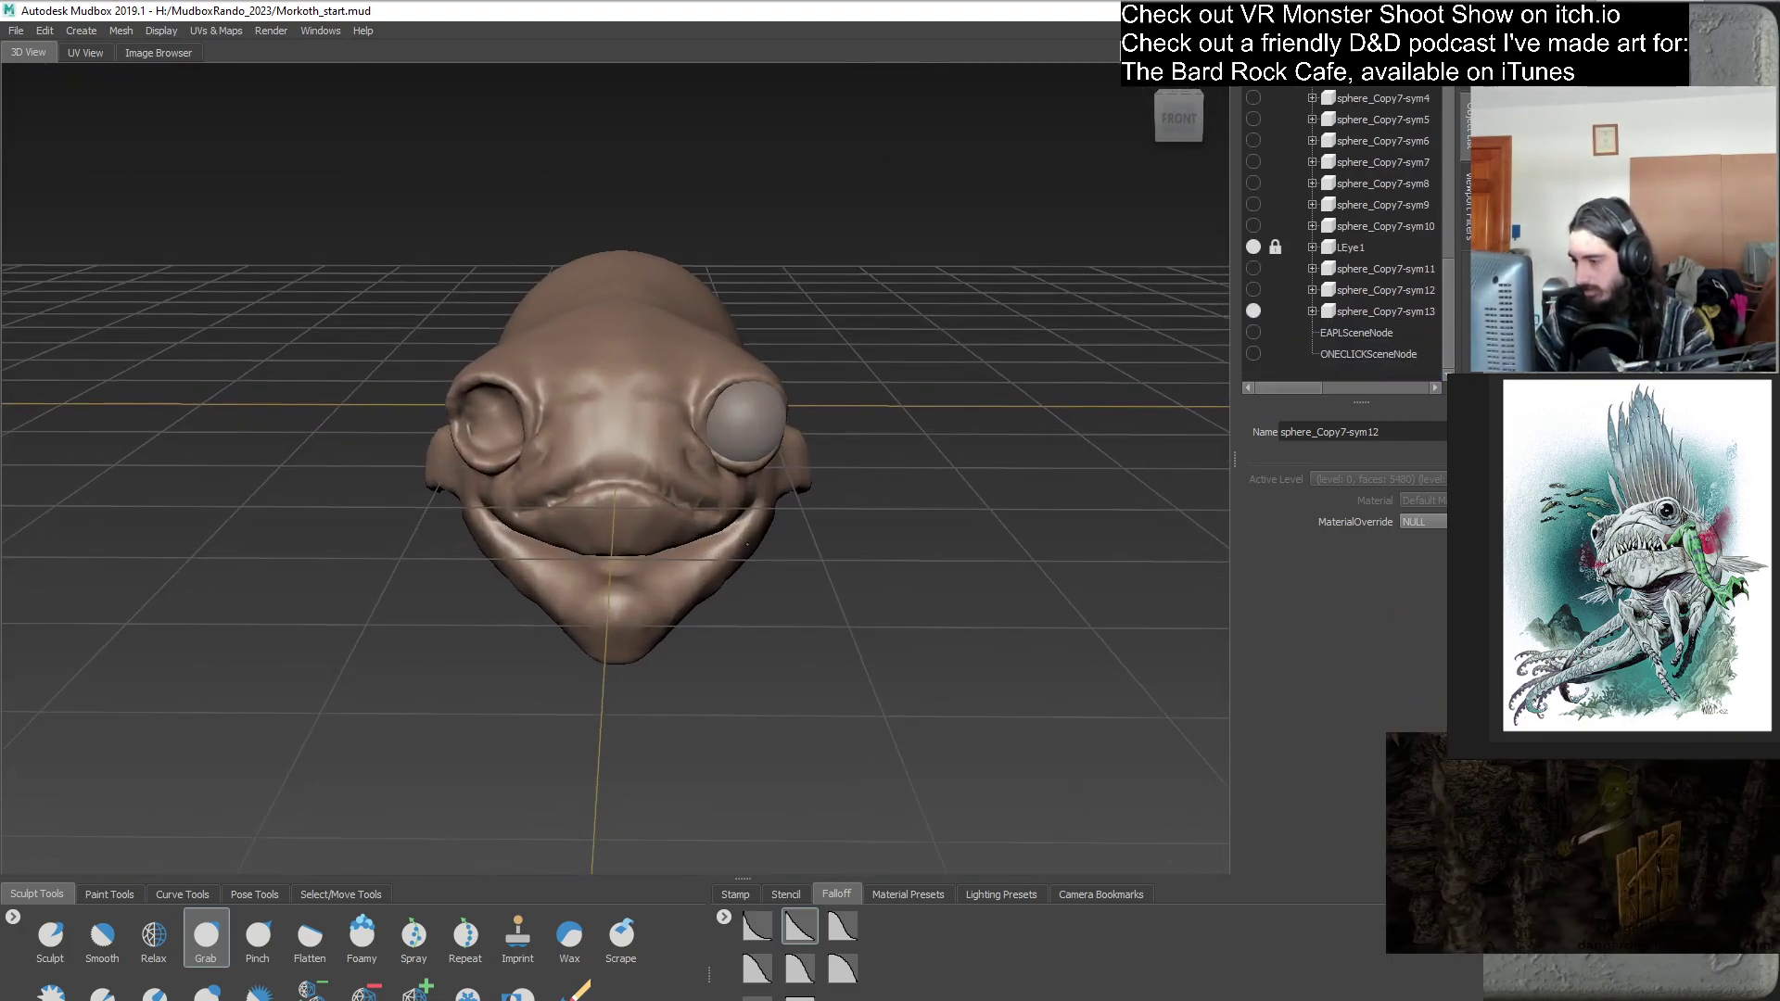
{"action": "scroll", "coordinate": [762, 566], "scroll_direction": "up", "scroll_amount": 5}
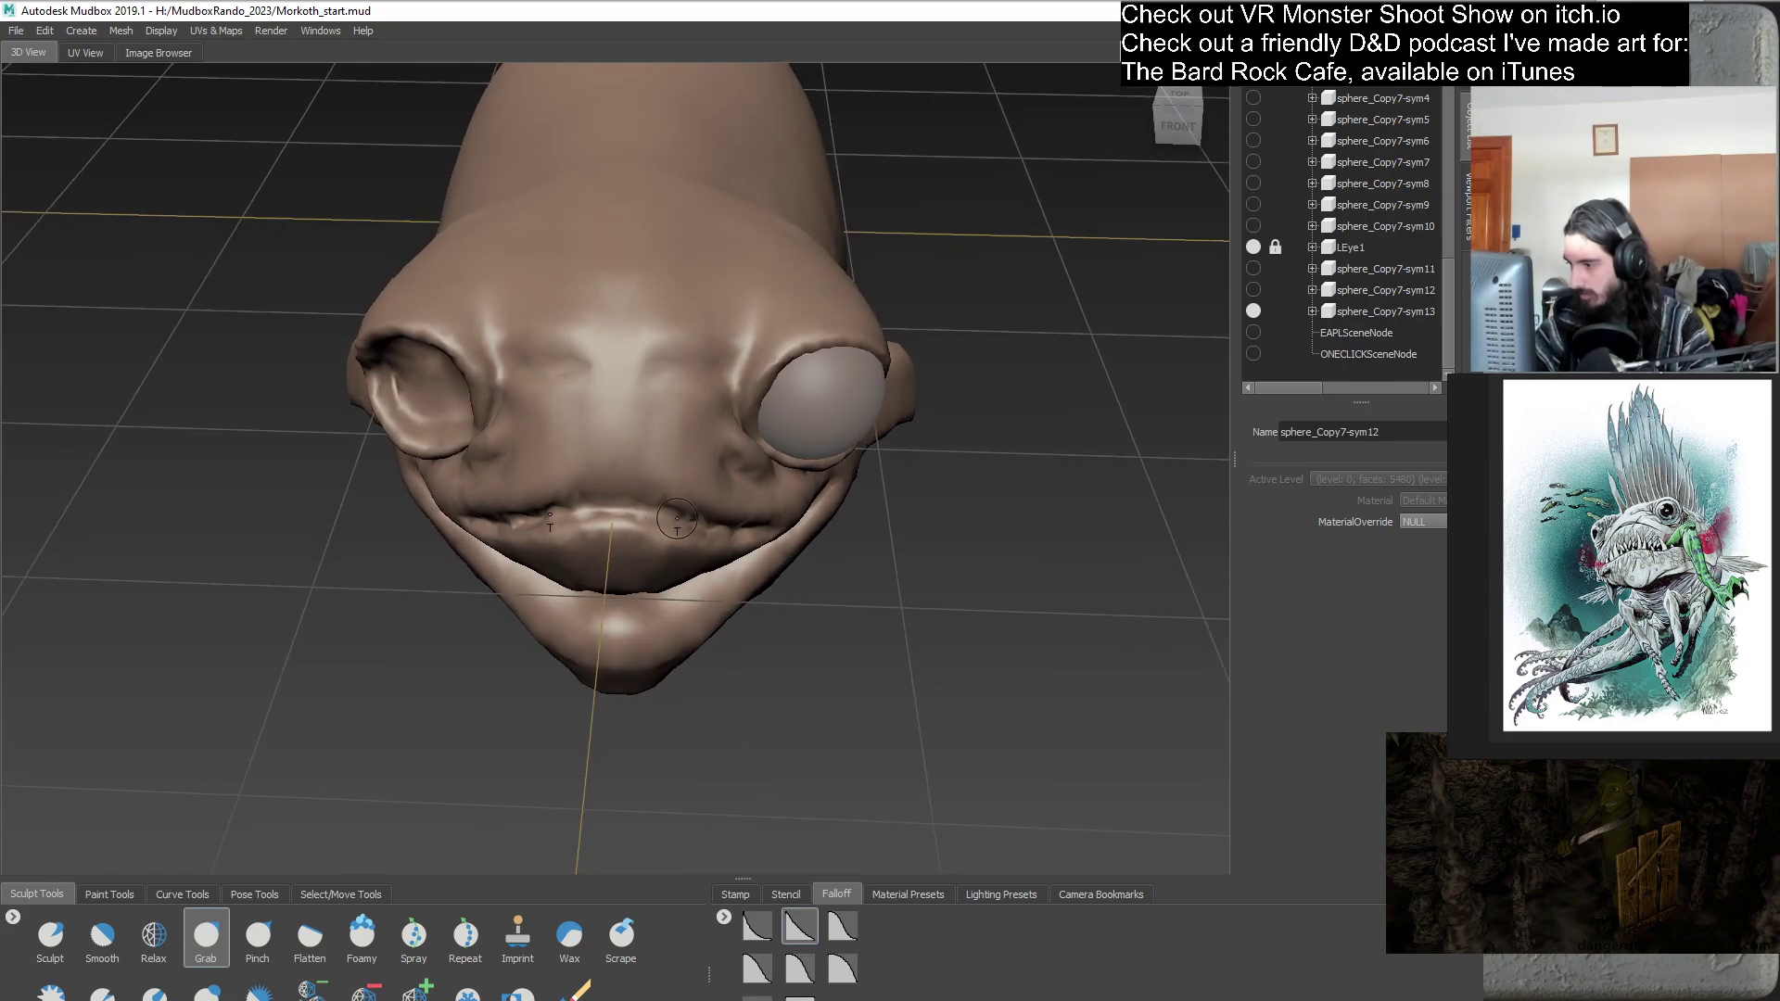
{"action": "key", "text": "m"}
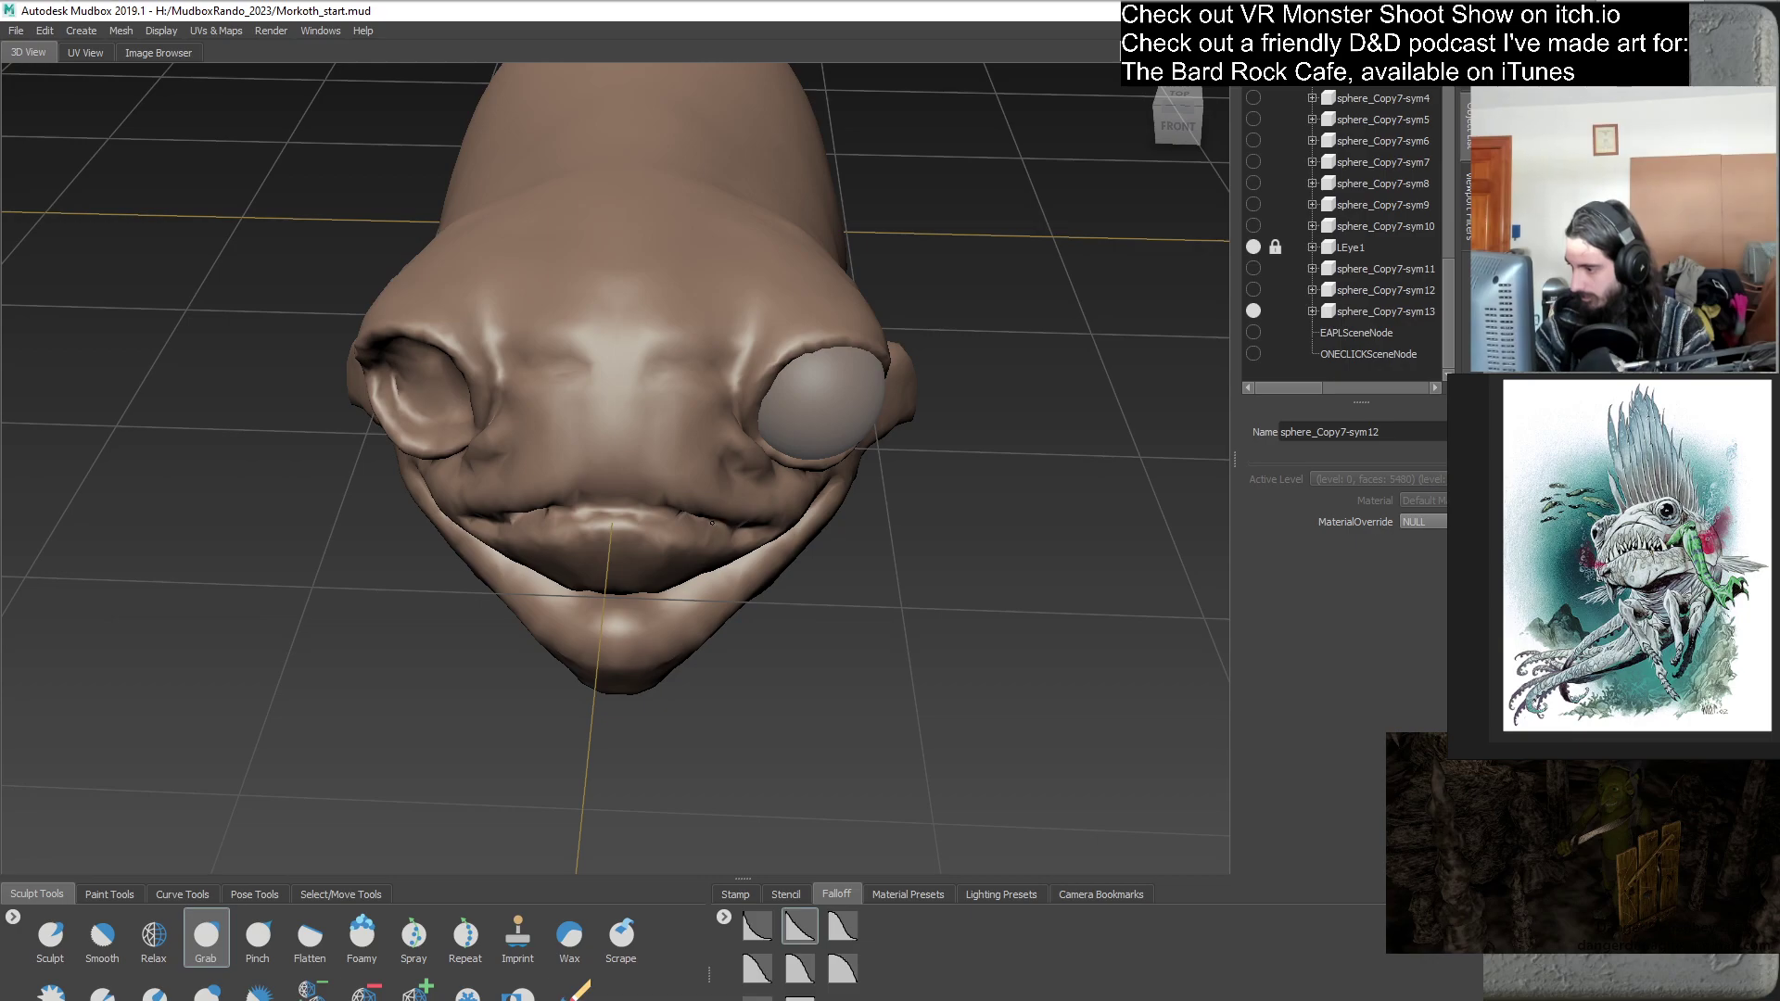
{"action": "mouse_move", "coordinate": [726, 525]}
{"action": "left_mouse_down", "text": "alt"}
{"action": "mouse_move", "coordinate": [608, 560]}
{"action": "mouse_move", "coordinate": [617, 516]}
{"action": "left_mouse_up", "text": "alt"}
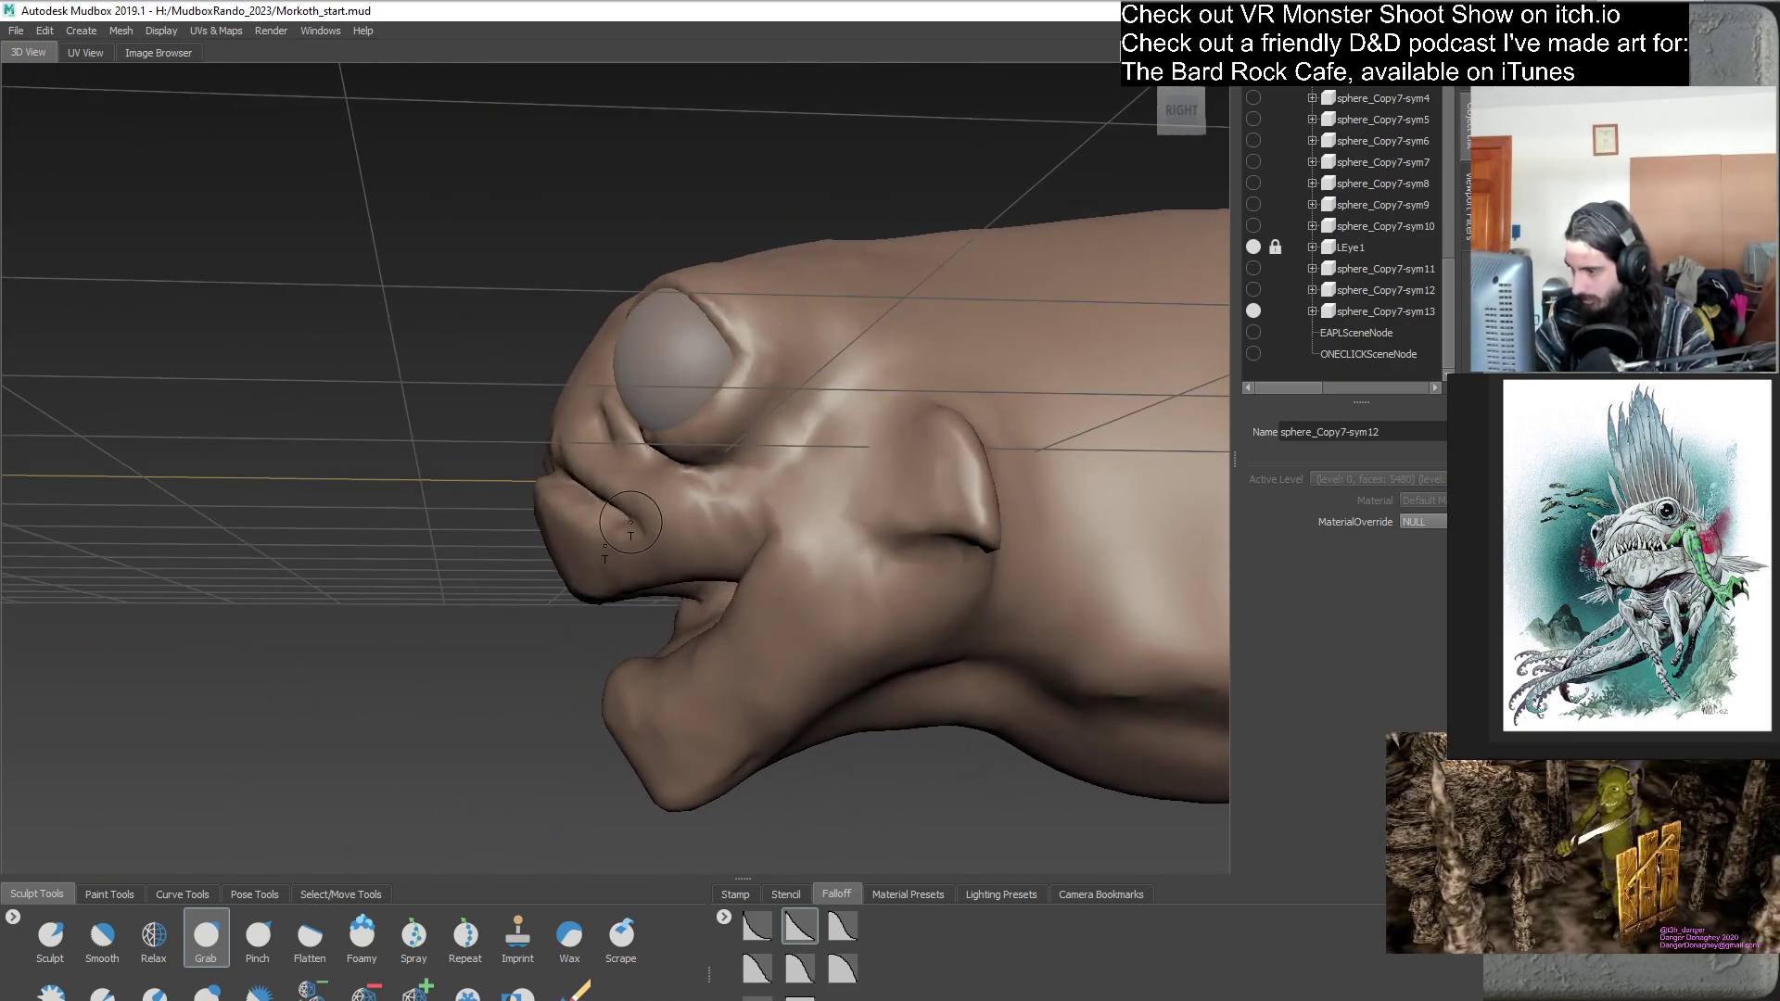
{"action": "left_click_drag", "start_coordinate": [588, 586], "coordinate": [742, 525], "text": "alt"}
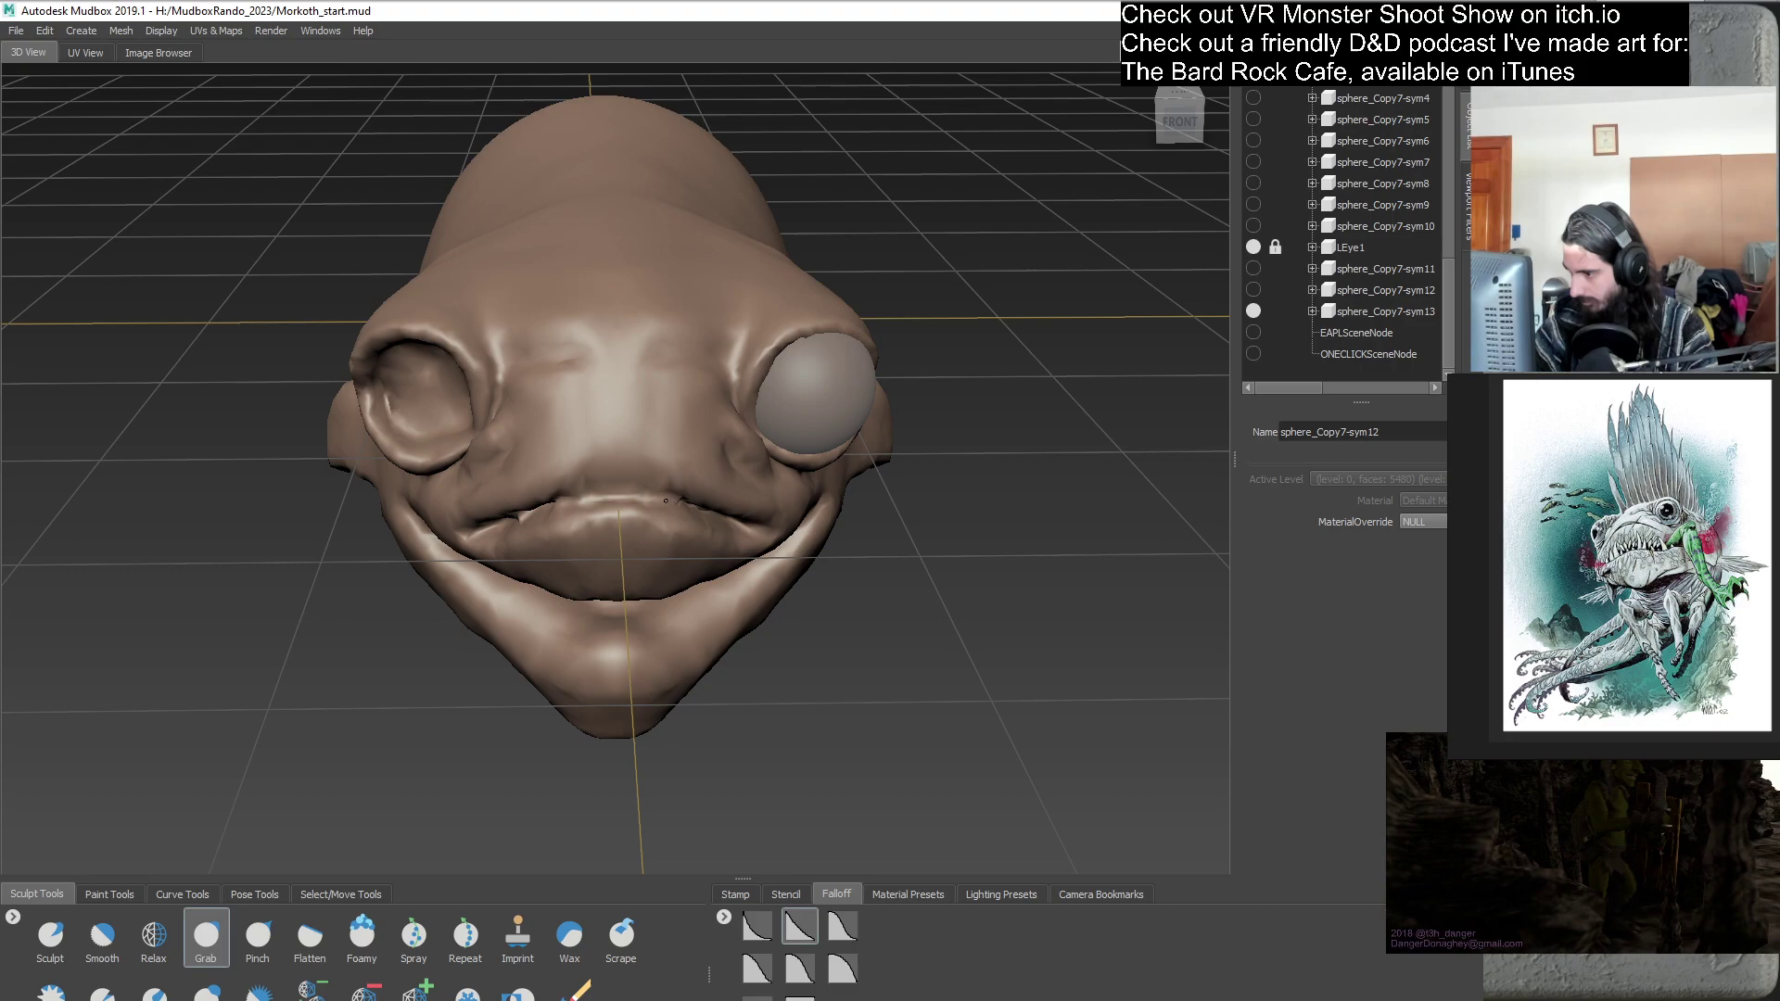
{"action": "left_click_drag", "start_coordinate": [623, 488], "coordinate": [670, 475], "text": "alt"}
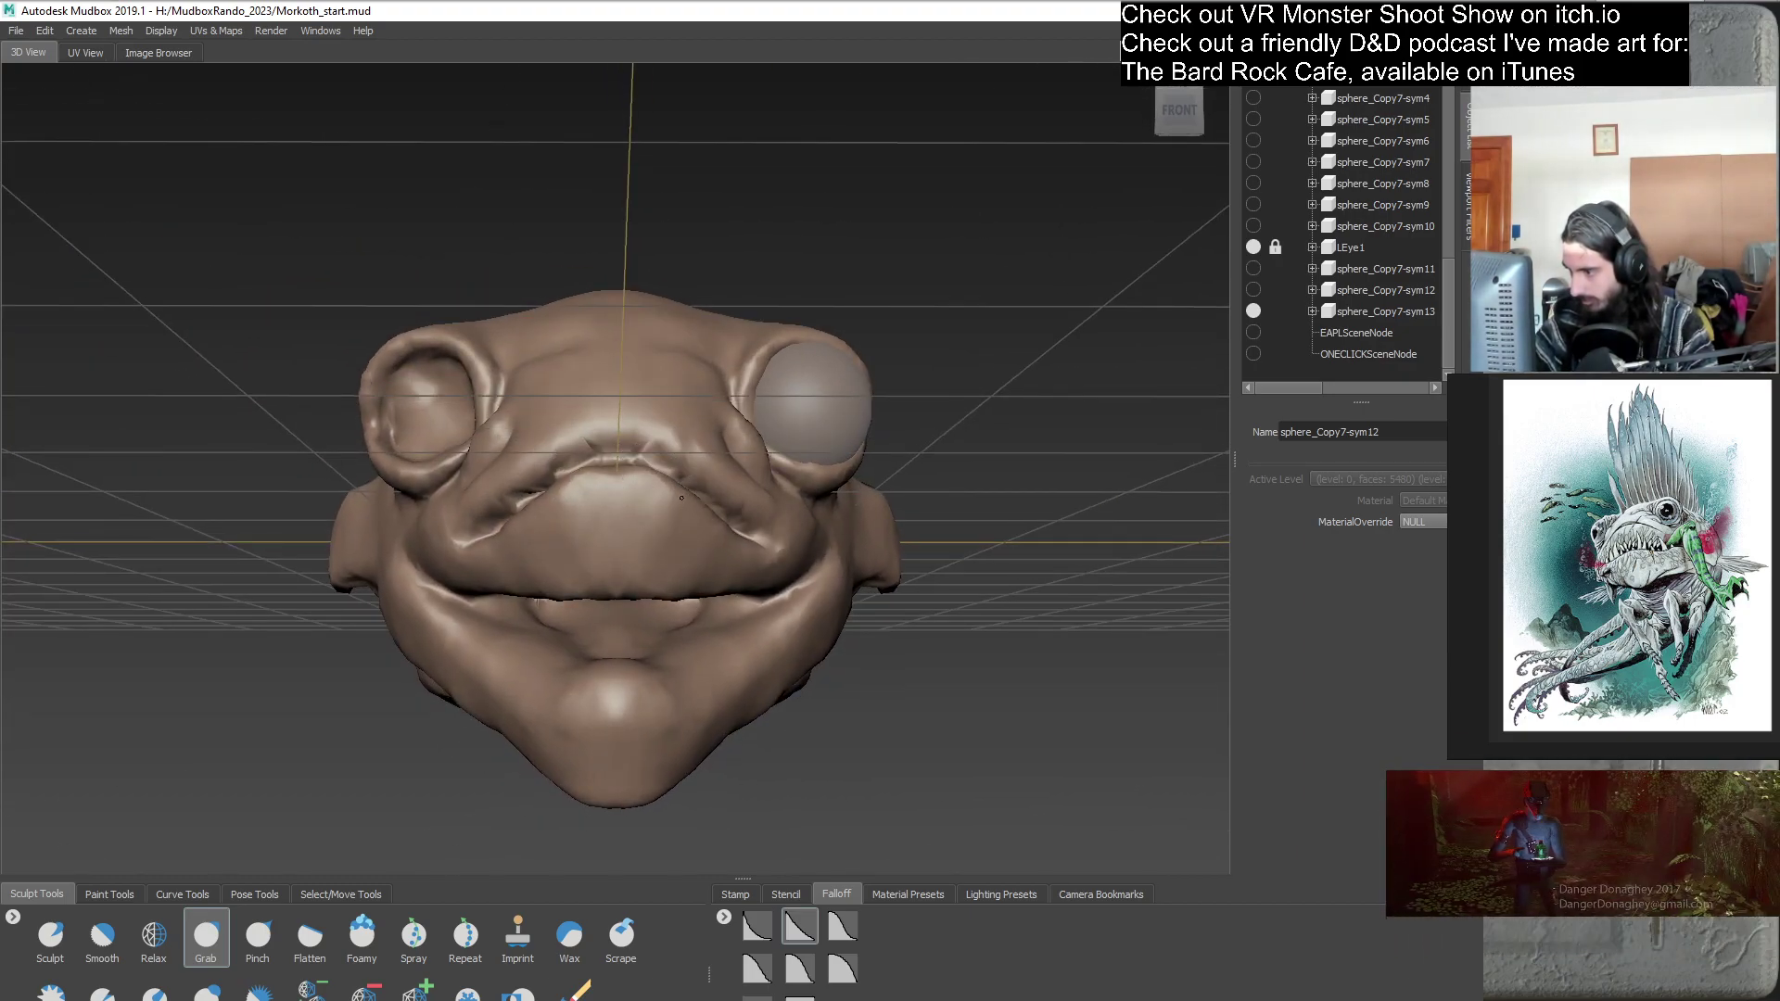
{"action": "left_click_drag", "start_coordinate": [745, 581], "coordinate": [553, 522], "text": "alt"}
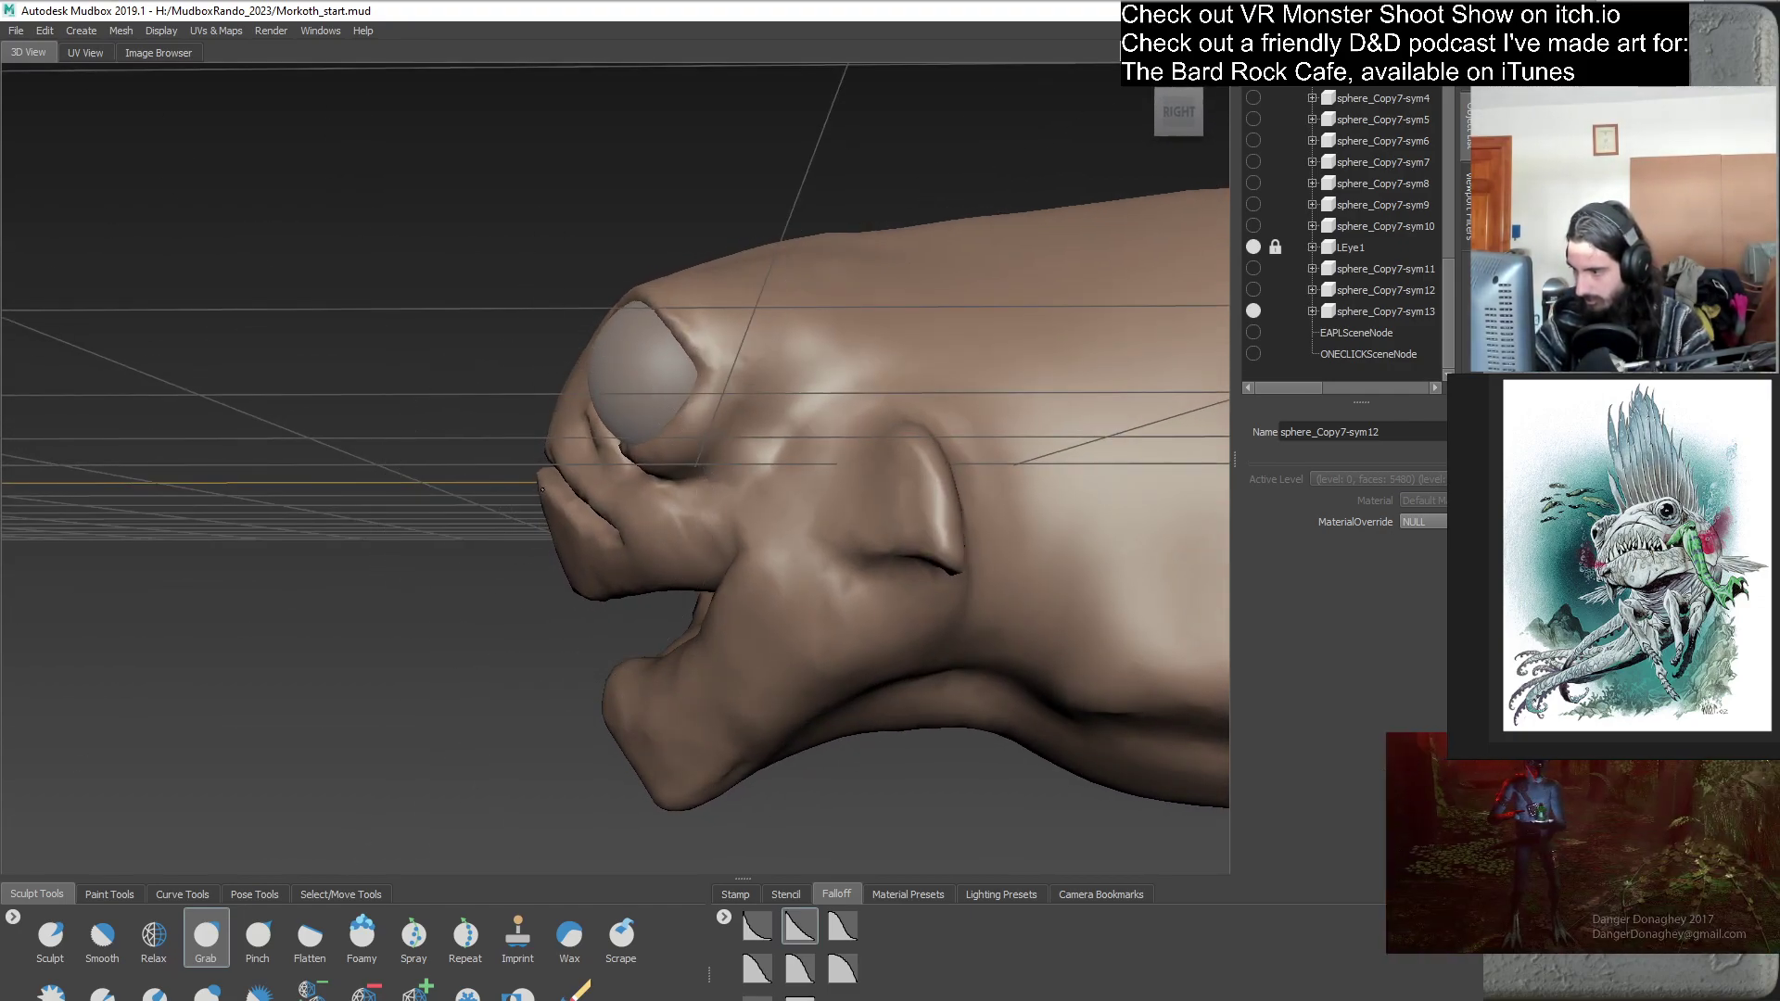
{"action": "left_click_drag", "start_coordinate": [598, 542], "coordinate": [696, 560], "text": "alt"}
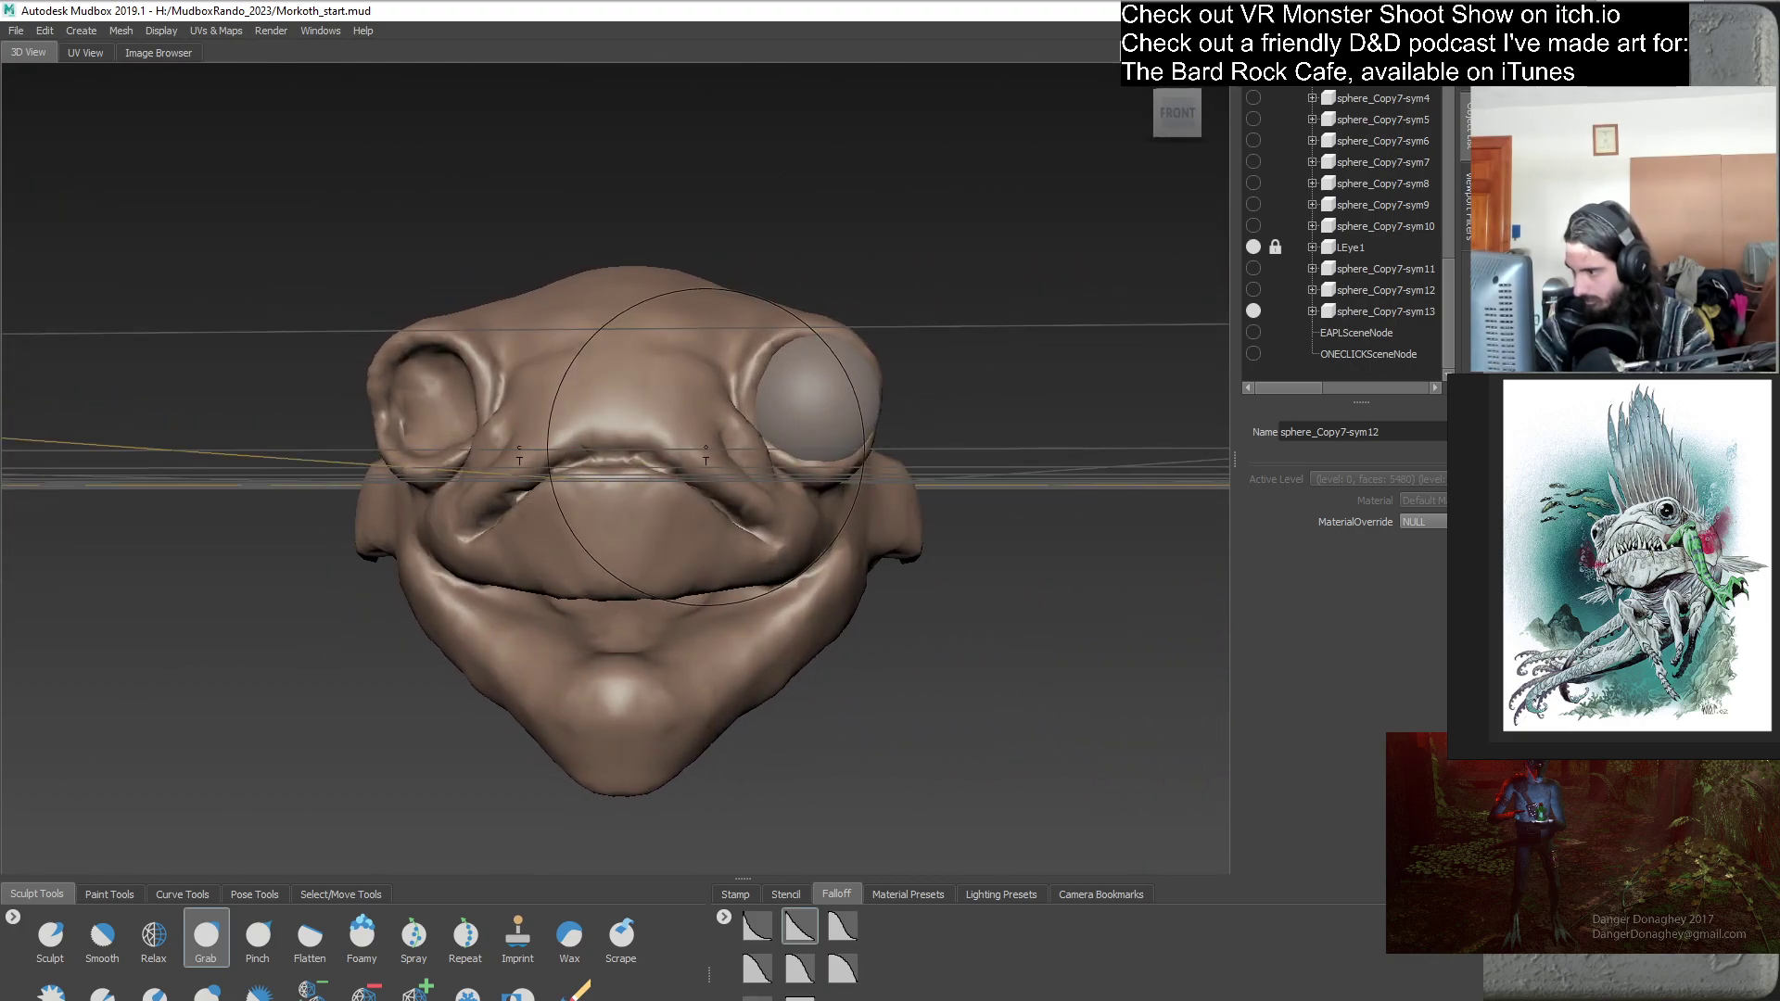
- Reshape the front of the upper lip into a fuller, rounder bulge using a larger Grab brush
{"action": "left_click_drag", "start_coordinate": [710, 447], "coordinate": [686, 473], "text": "alt"}
{"action": "right_click_drag", "start_coordinate": [686, 473], "coordinate": [636, 526], "text": "alt"}
{"action": "mouse_move", "coordinate": [636, 526]}
{"action": "left_mouse_down"}
{"action": "mouse_move", "coordinate": [561, 526]}
{"action": "mouse_move", "coordinate": [644, 542]}
{"action": "mouse_move", "coordinate": [676, 526]}
{"action": "mouse_move", "coordinate": [602, 551]}
{"action": "mouse_move", "coordinate": [408, 551]}
{"action": "left_mouse_up"}
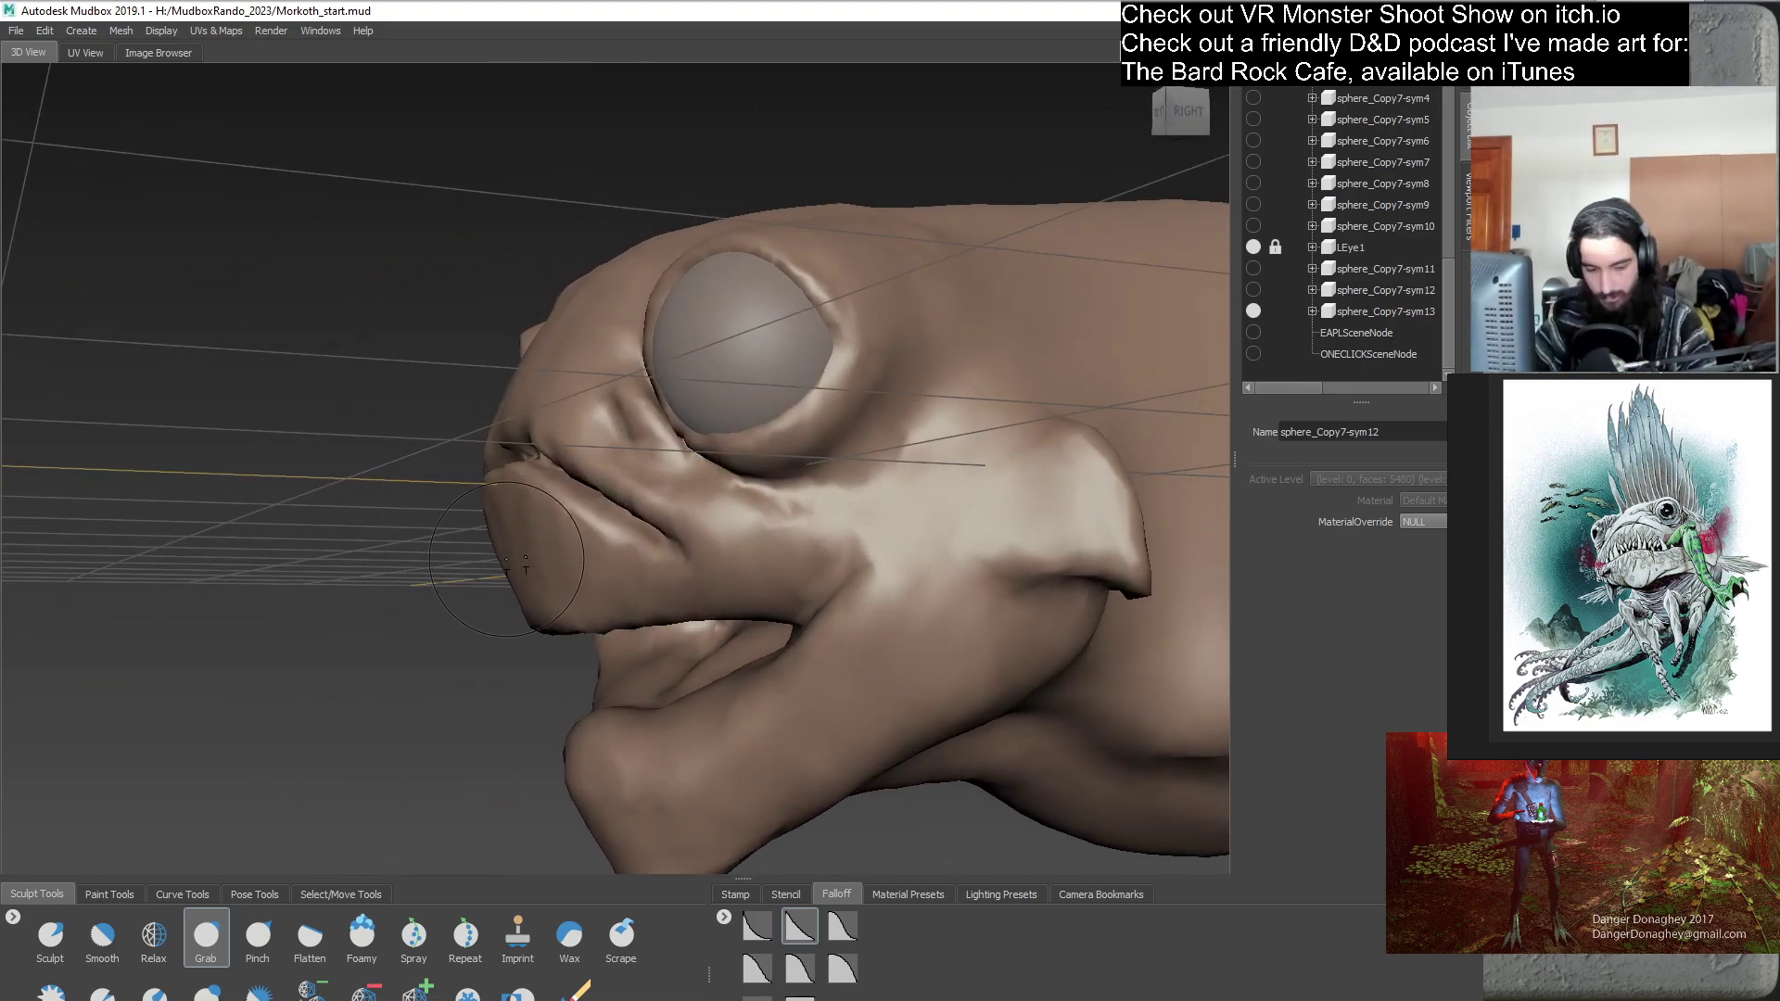
{"action": "left_click_drag", "start_coordinate": [526, 568], "coordinate": [698, 554], "text": "alt"}
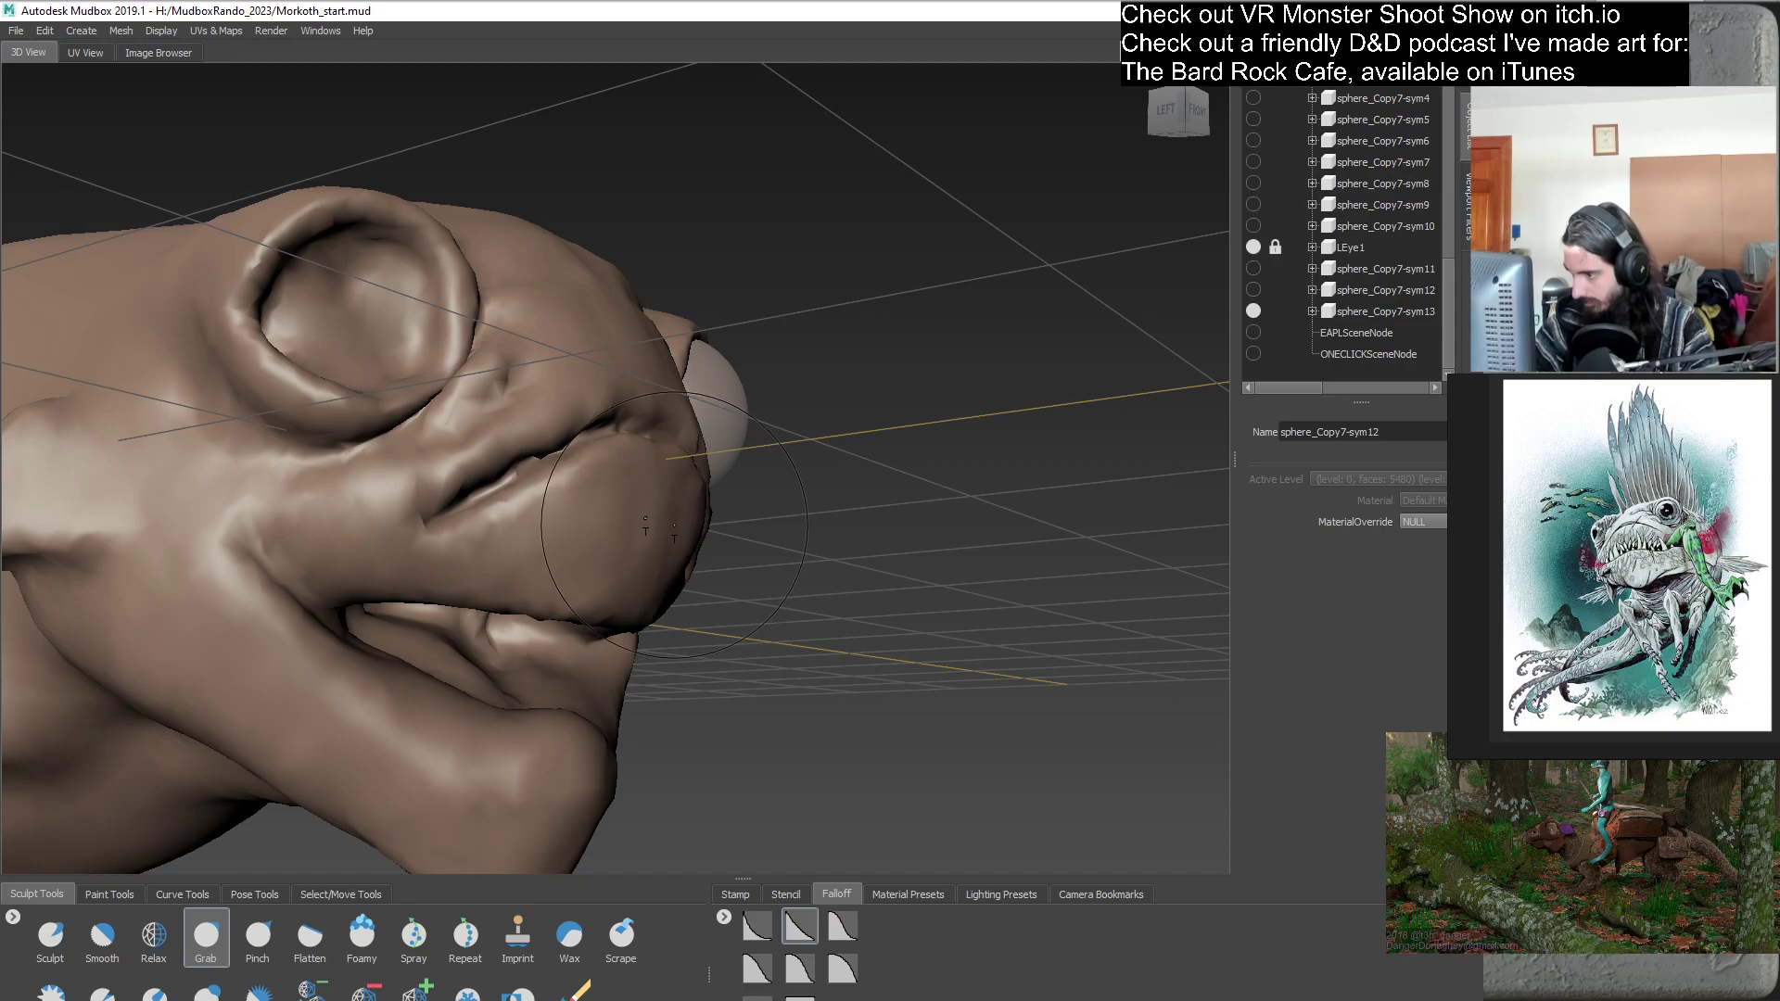
{"action": "mouse_move", "coordinate": [598, 520]}
{"action": "left_mouse_down", "text": "alt"}
{"action": "mouse_move", "coordinate": [592, 605]}
{"action": "mouse_move", "coordinate": [721, 582]}
{"action": "left_mouse_up", "text": "alt"}
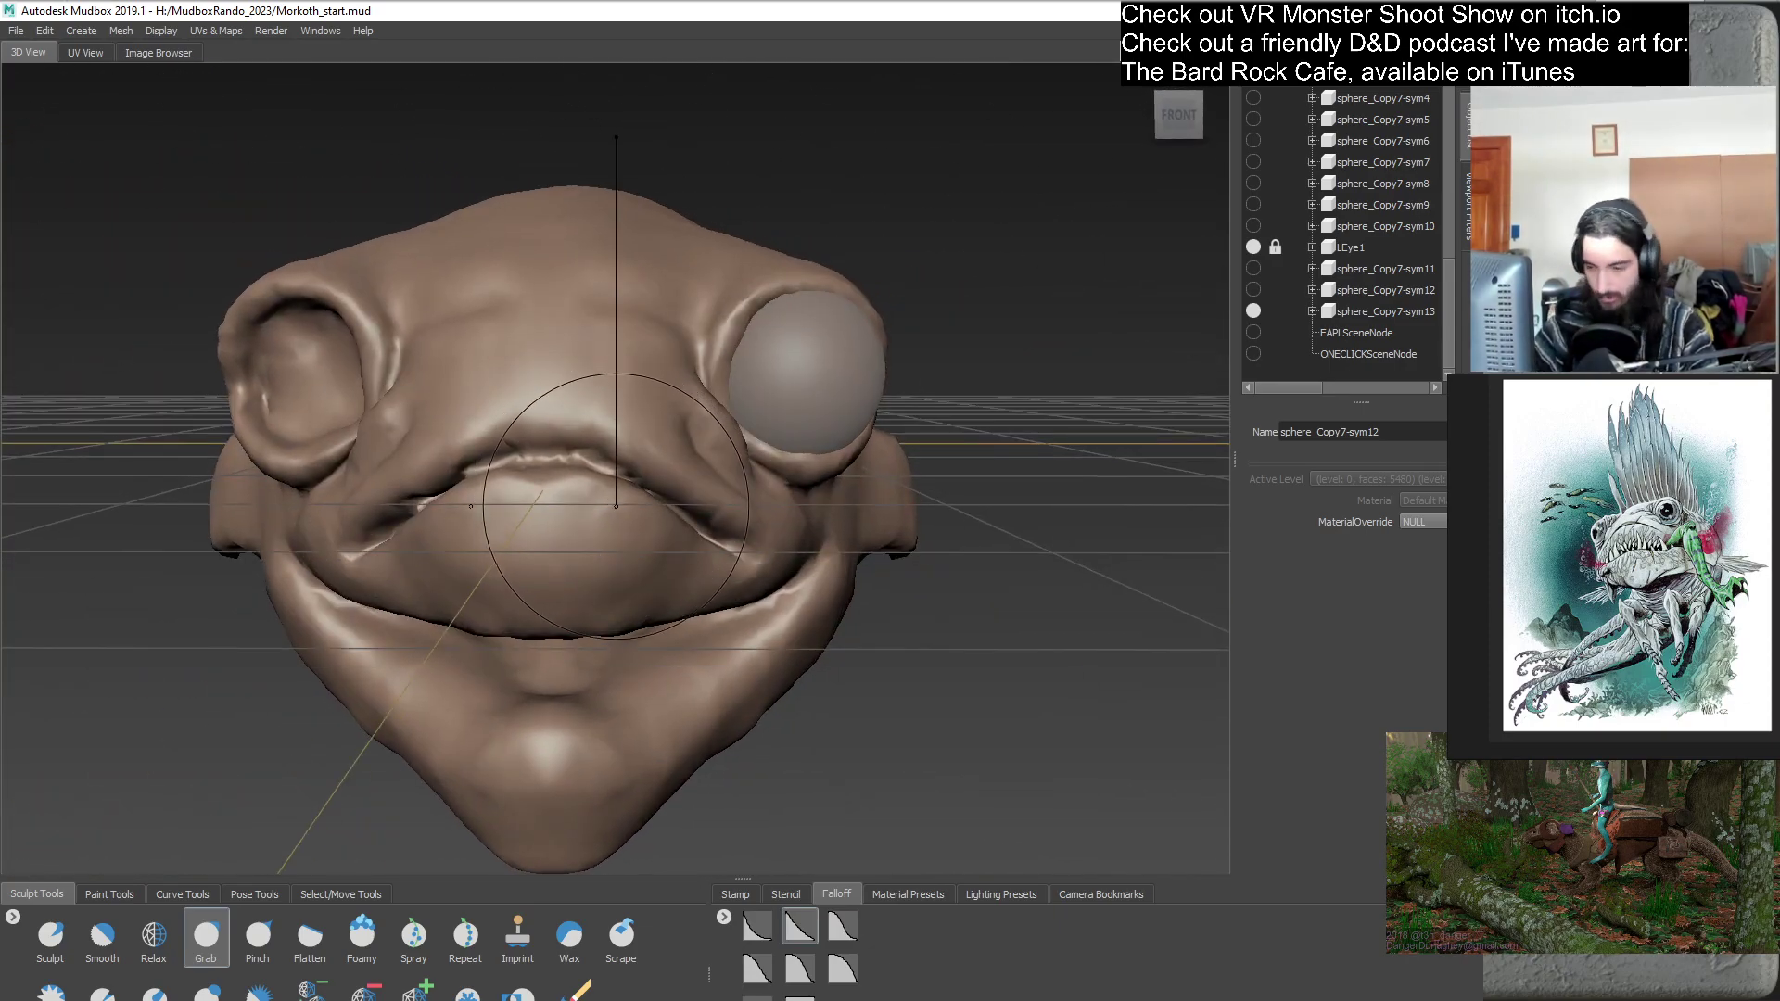
{"action": "left_click_drag", "start_coordinate": [617, 515], "coordinate": [579, 486], "text": "alt"}
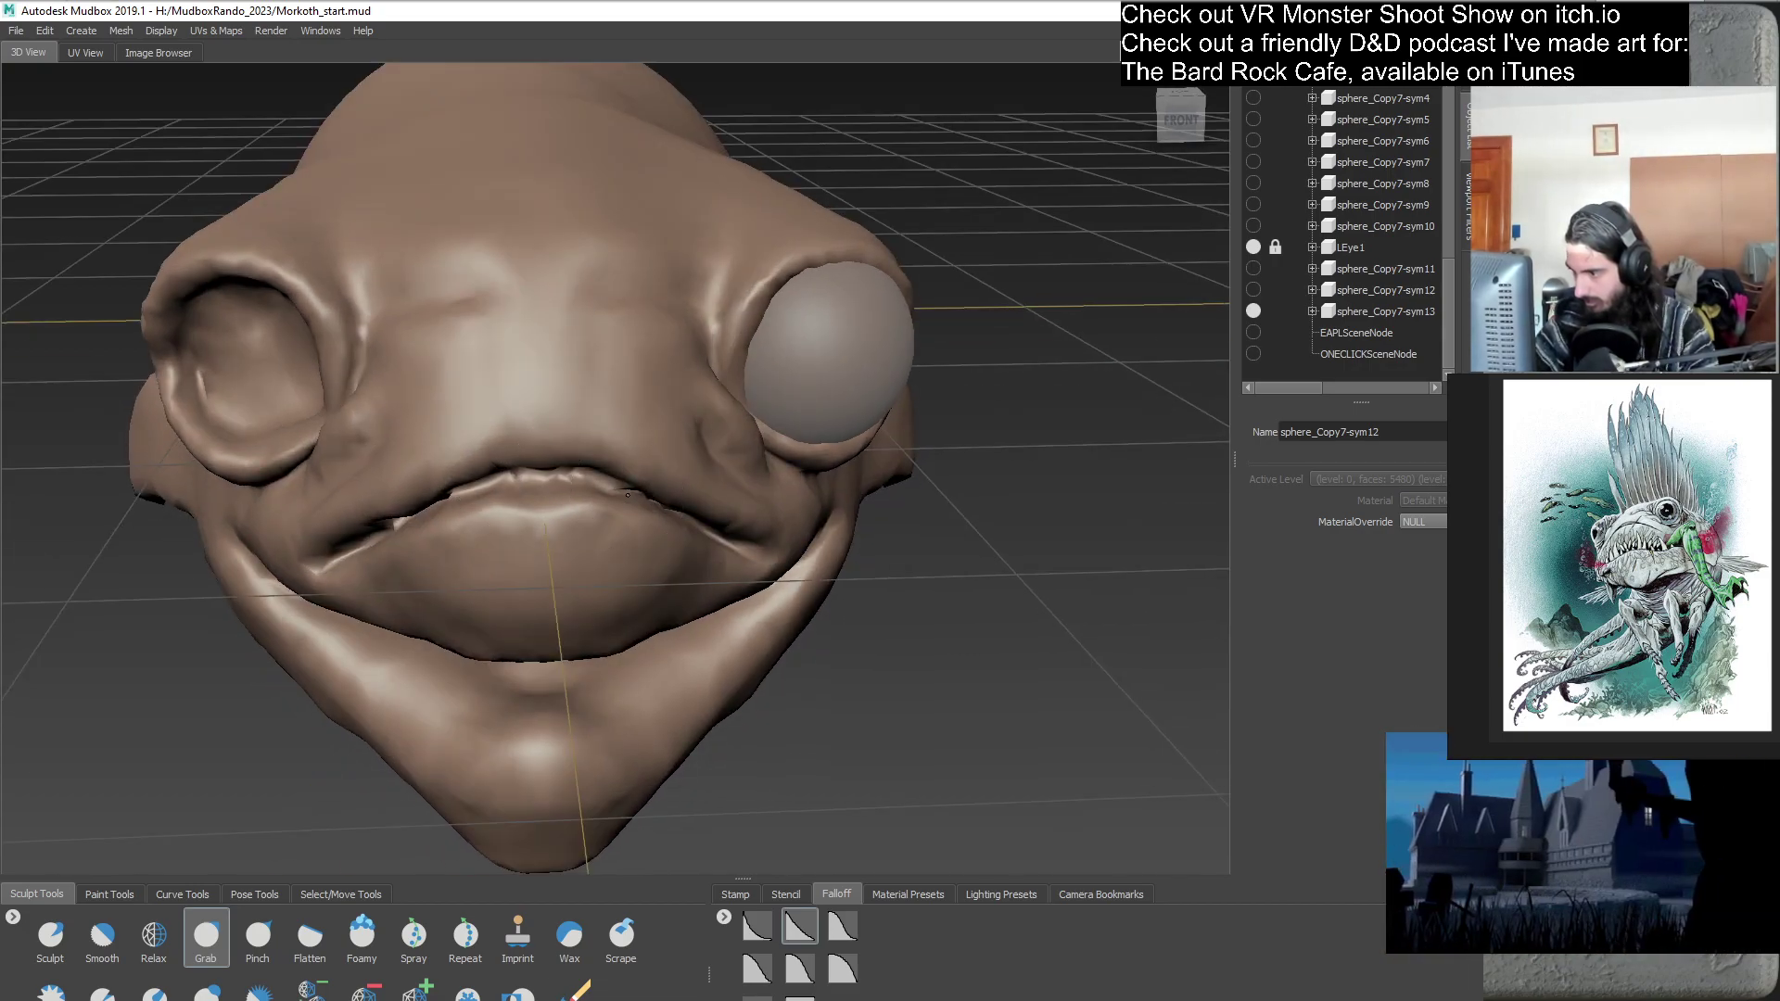
{"action": "left_click_drag", "start_coordinate": [650, 507], "coordinate": [579, 505], "text": "alt"}
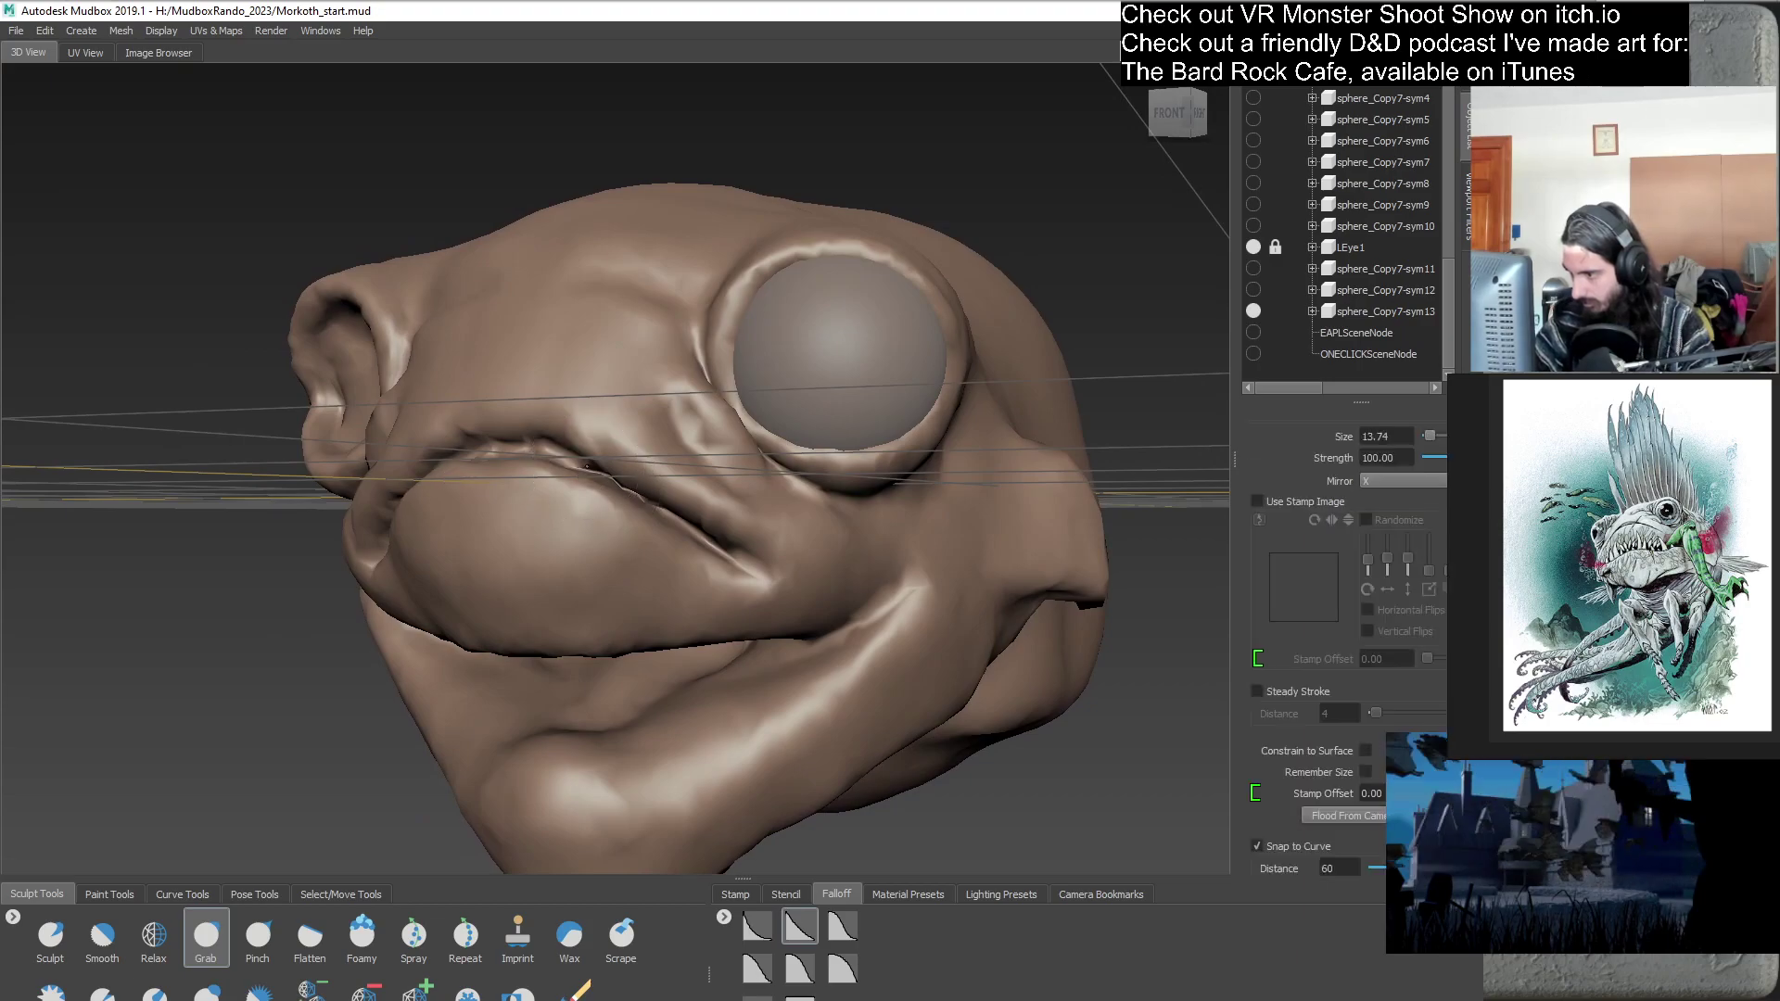
- Clean up the diagonal crease between the upper lip and the eye, refining it with a Grab brush of size 8.36
{"action": "mouse_move", "coordinate": [607, 472]}
{"action": "left_mouse_down"}
{"action": "mouse_move", "coordinate": [583, 463]}
{"action": "mouse_move", "coordinate": [811, 570]}
{"action": "mouse_move", "coordinate": [611, 560]}
{"action": "mouse_move", "coordinate": [725, 540]}
{"action": "left_mouse_up"}
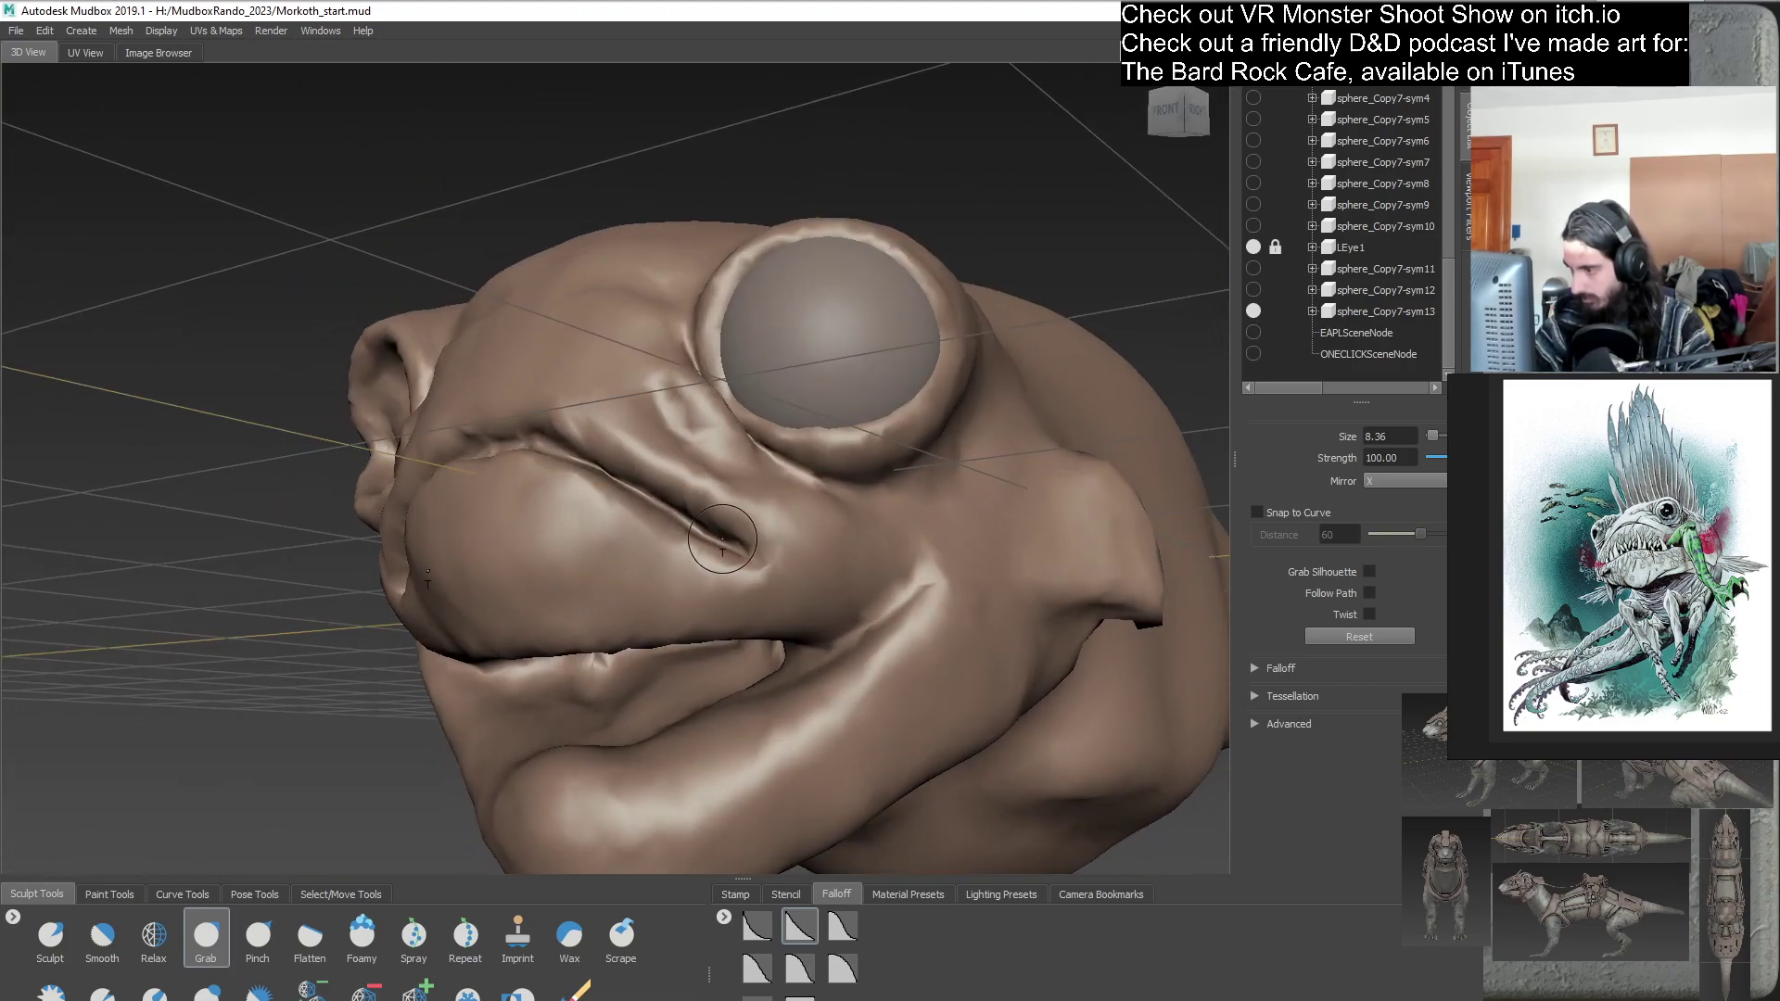
{"action": "left_click_drag", "start_coordinate": [701, 607], "coordinate": [644, 491], "text": "alt"}
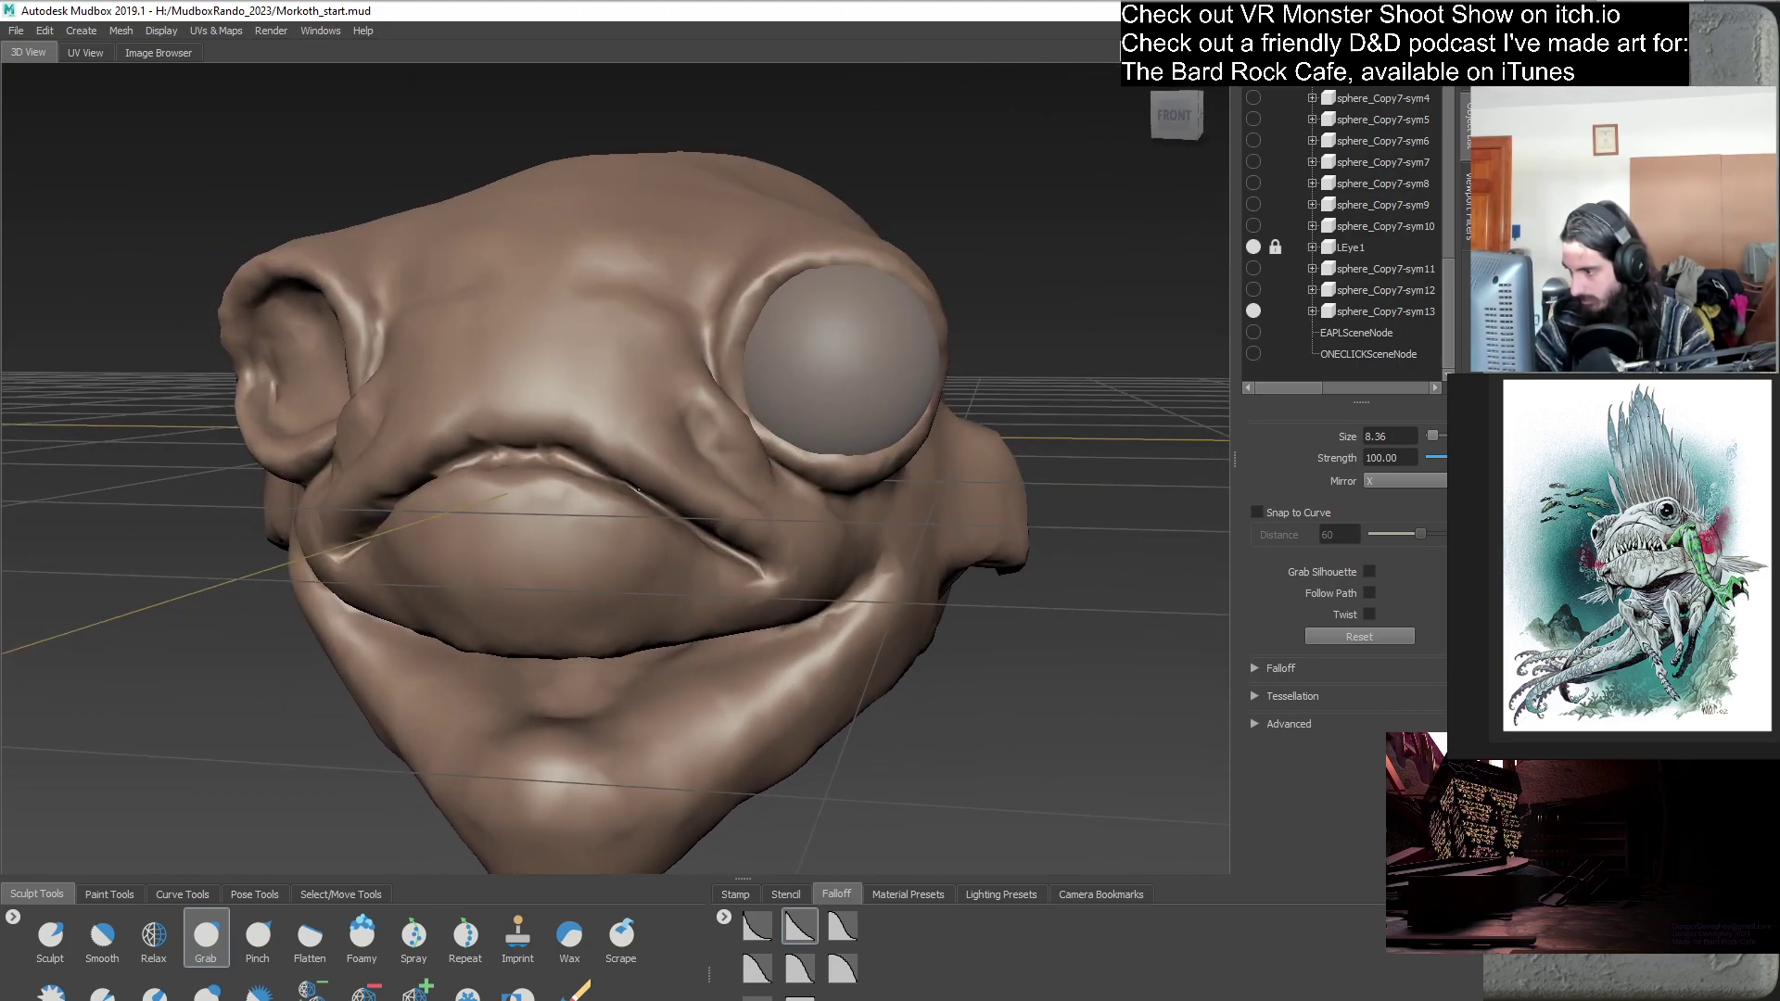
{"action": "mouse_move", "coordinate": [675, 576]}
{"action": "left_mouse_down", "text": "alt"}
{"action": "mouse_move", "coordinate": [685, 641]}
{"action": "mouse_move", "coordinate": [681, 623]}
{"action": "left_mouse_up", "text": "alt"}
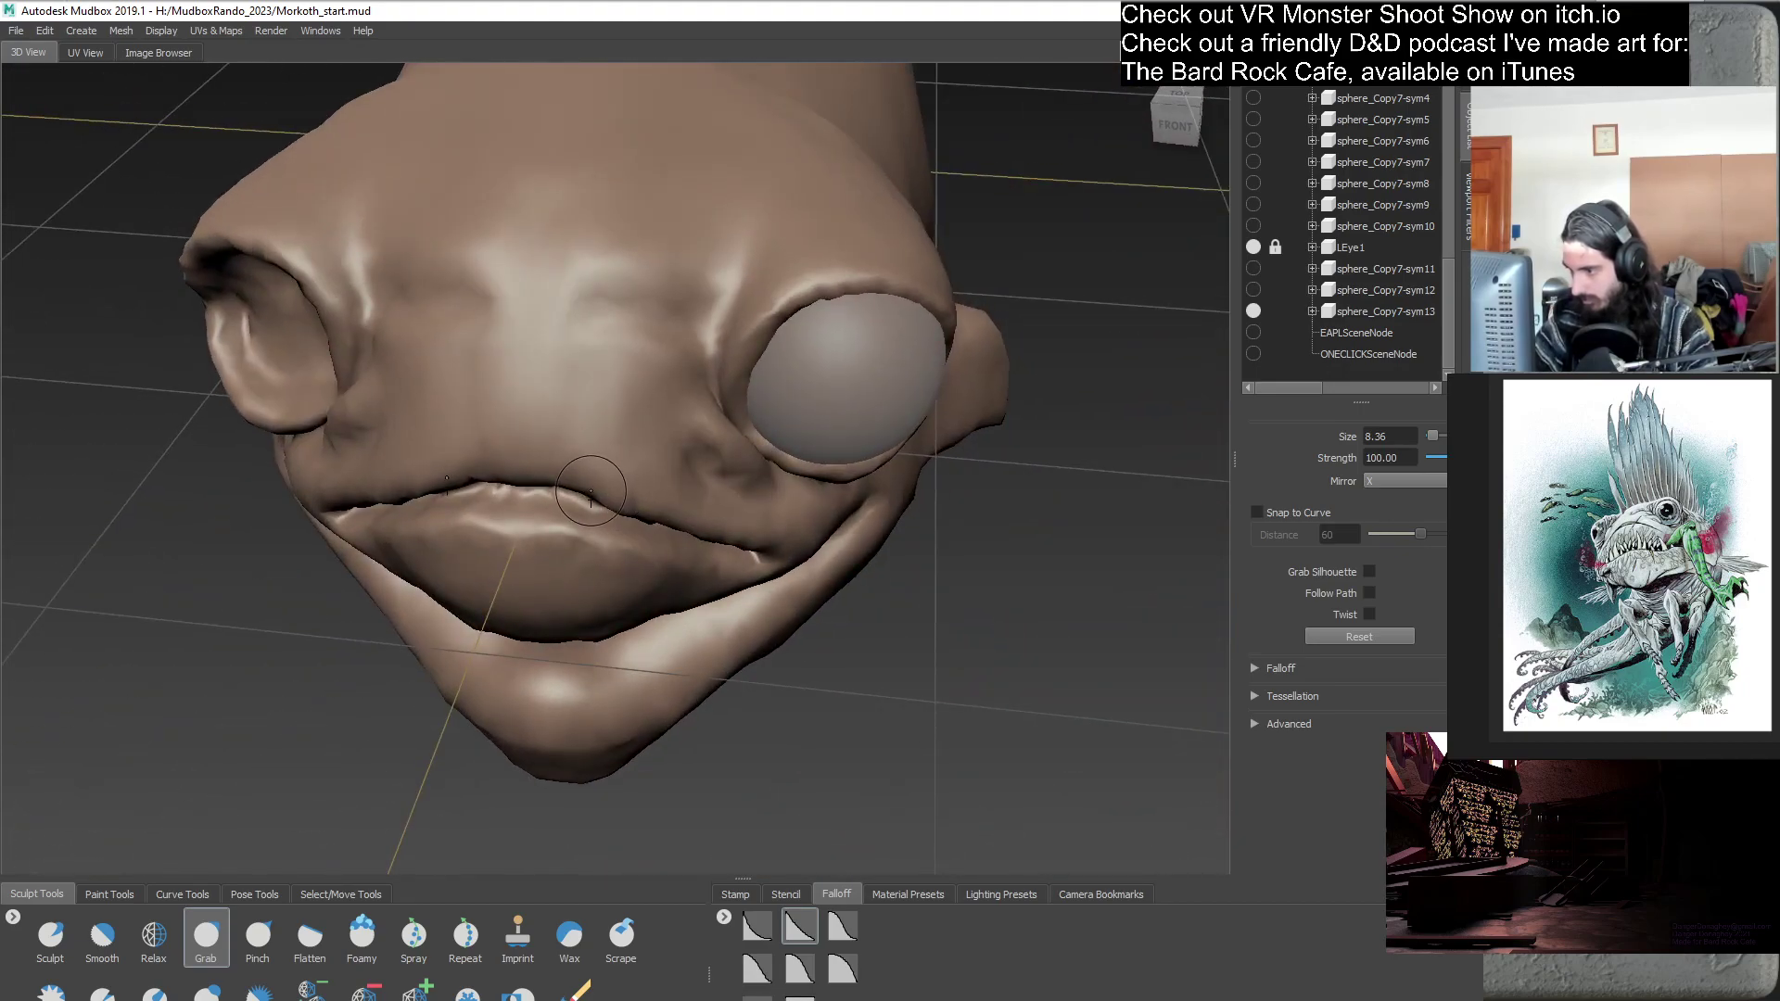
- Duplicate the head mesh sphere_Copy7-sym13 and hide the original
{"action": "left_click_drag", "start_coordinate": [540, 501], "coordinate": [865, 457], "text": "alt"}
{"action": "right_click_drag", "start_coordinate": [865, 457], "coordinate": [667, 57], "text": "alt"}
{"action": "left_click_drag", "start_coordinate": [667, 57], "coordinate": [556, 547], "text": "alt"}
{"action": "right_click_drag", "start_coordinate": [556, 547], "coordinate": [906, 547], "text": "alt"}
{"action": "left_click_drag", "start_coordinate": [906, 550], "coordinate": [704, 567], "text": "alt"}
{"action": "left_click", "coordinate": [1374, 312]}
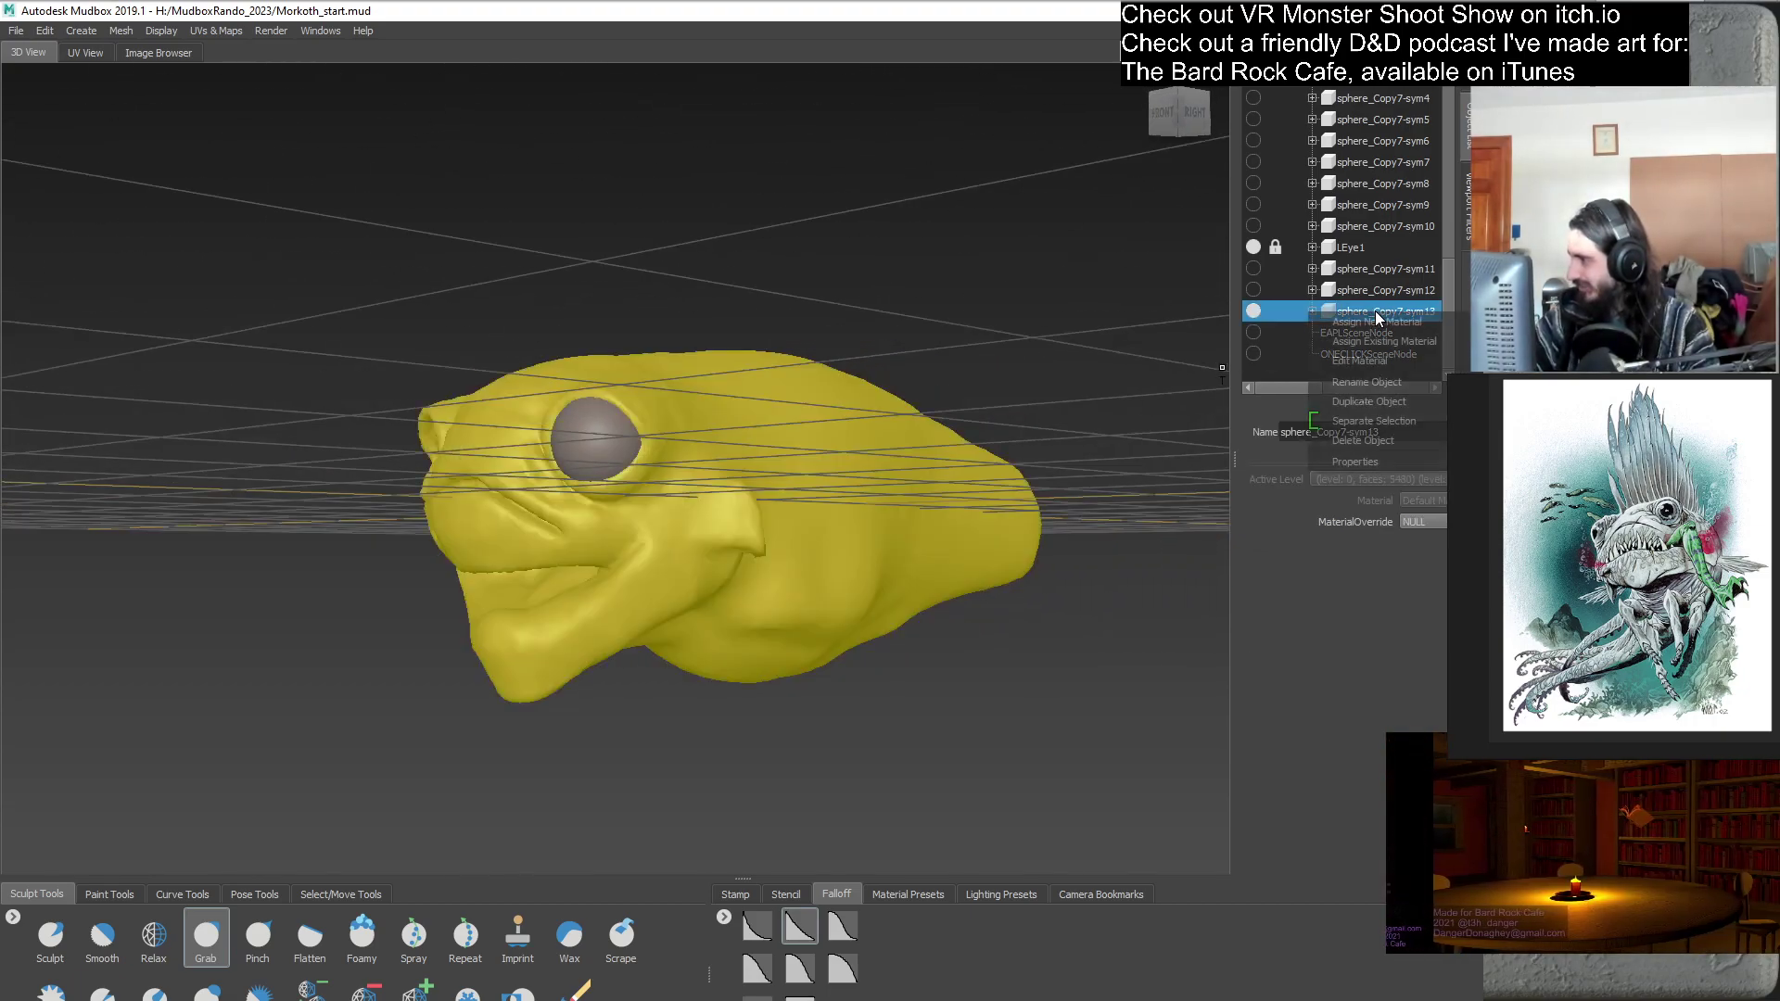
{"action": "right_click", "coordinate": [1375, 310]}
{"action": "left_click", "coordinate": [1408, 408]}
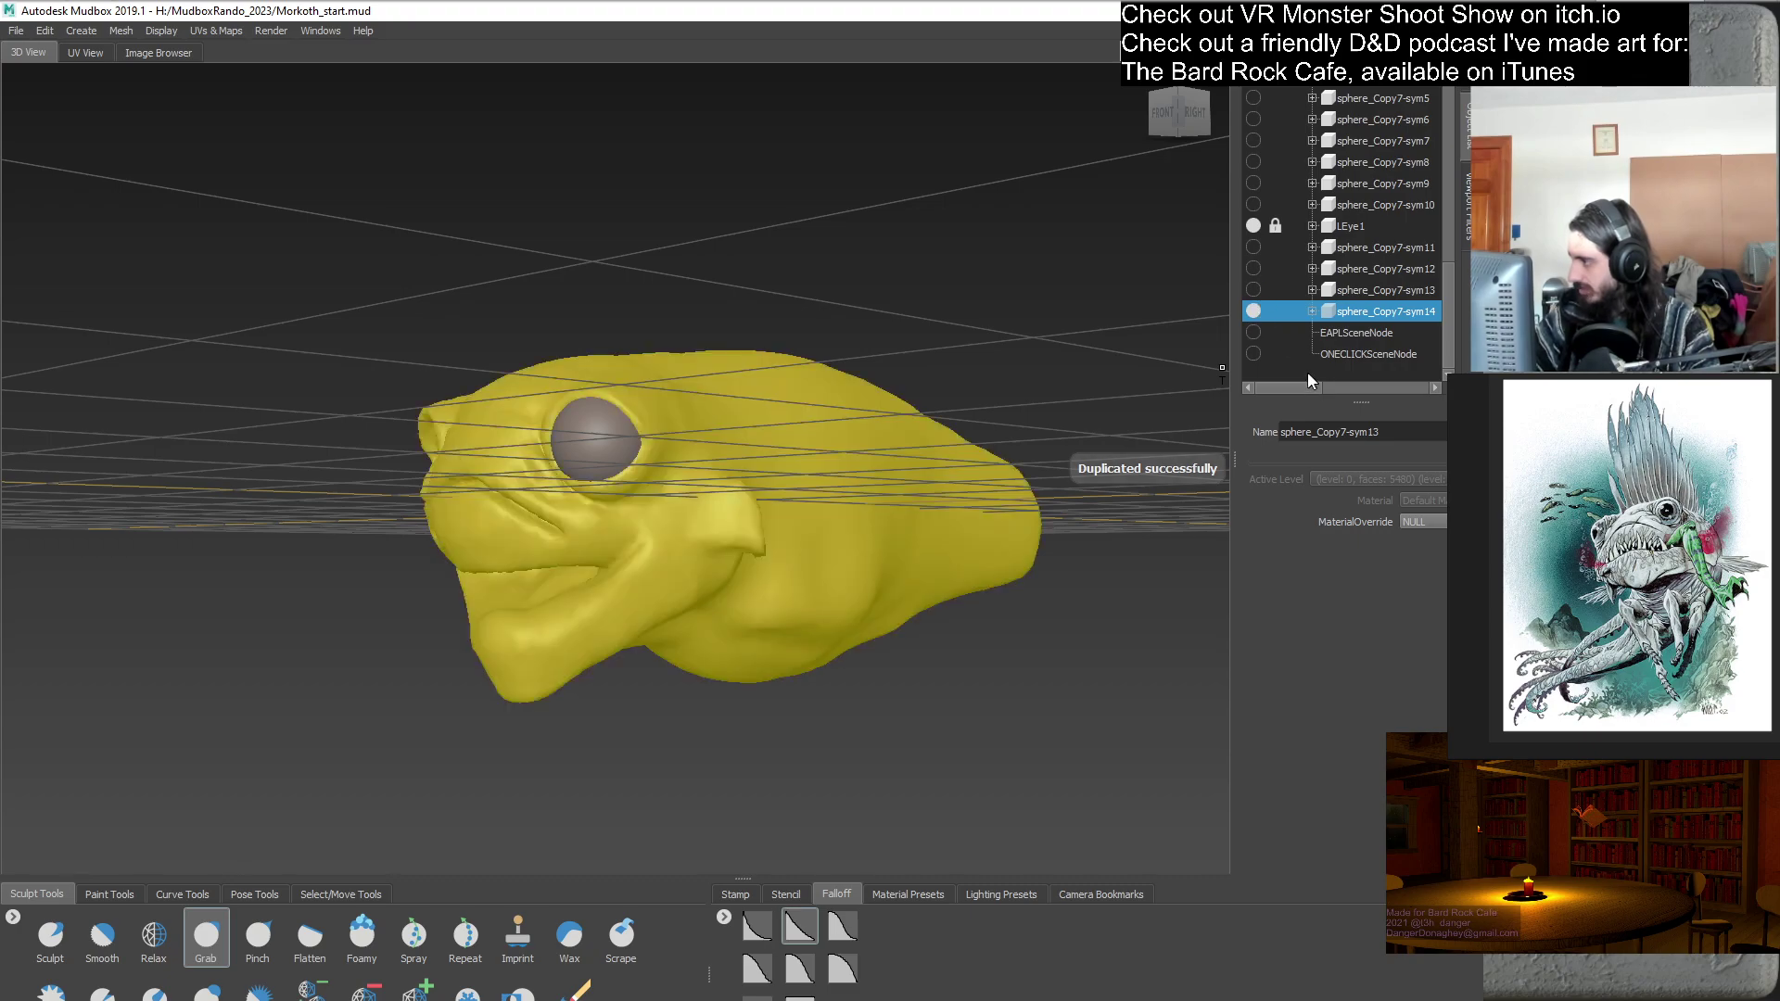
{"action": "left_click", "coordinate": [1309, 373]}
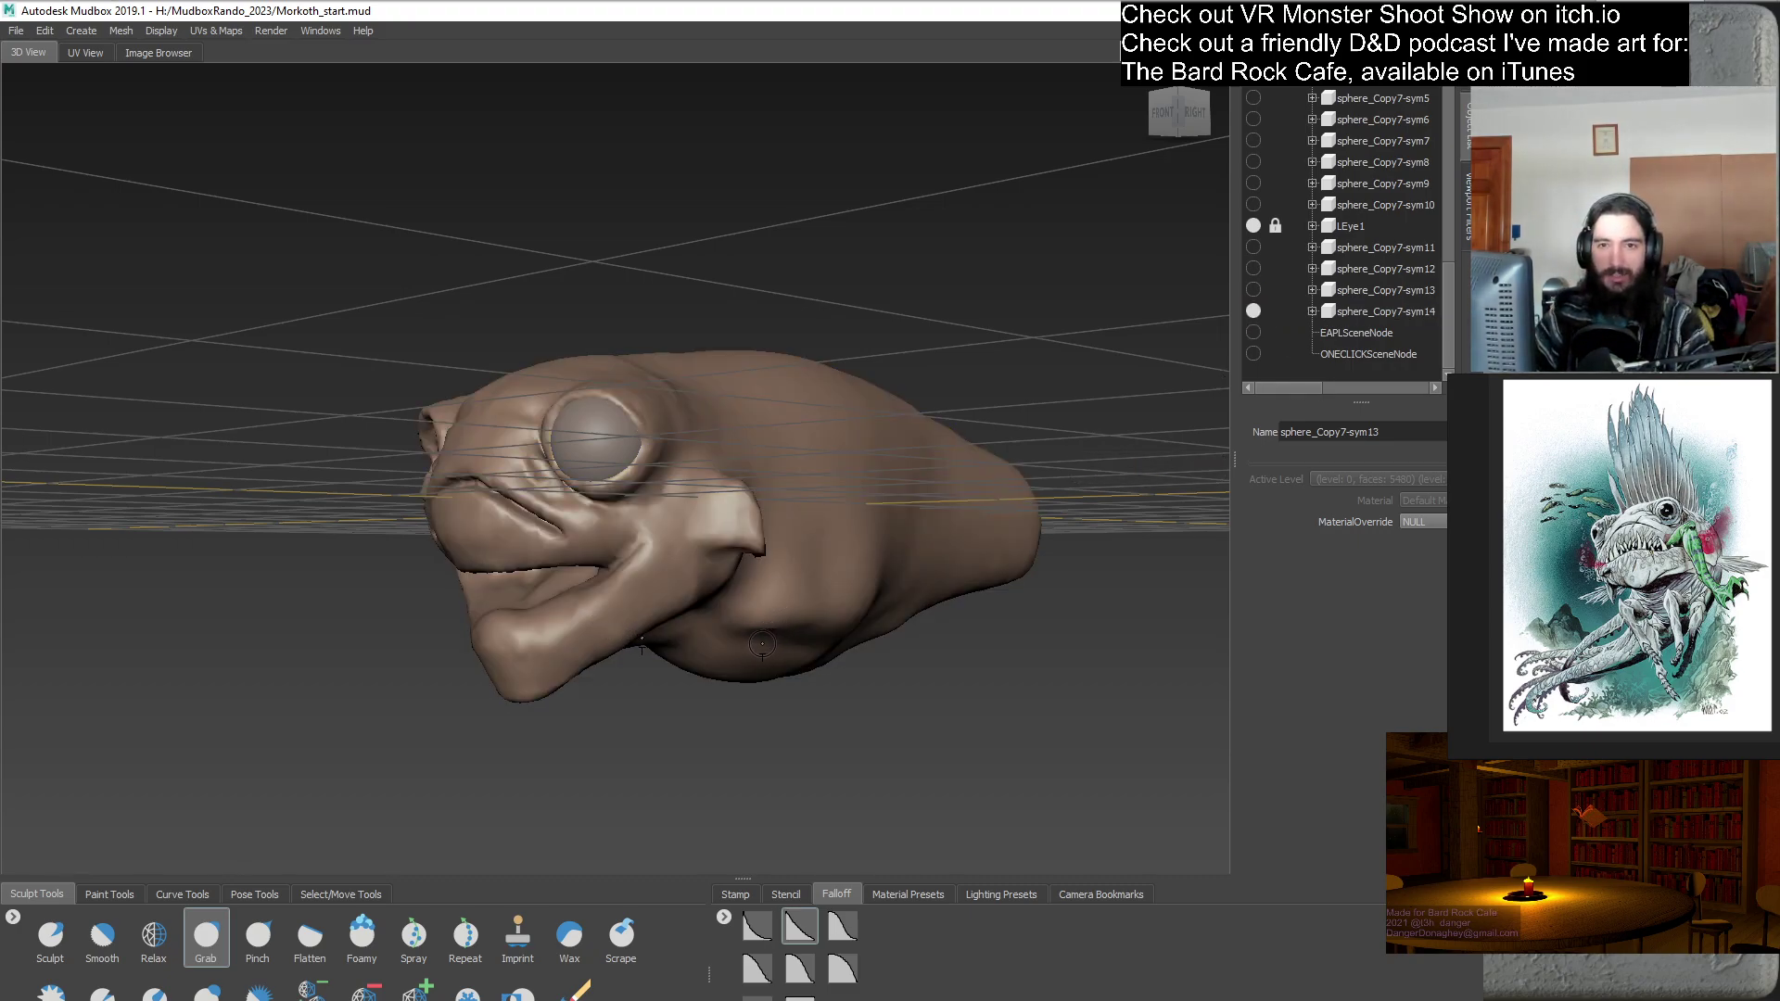
- Refine the outer ends of the creases beside the upper lip with the Grab tool
{"action": "left_click_drag", "start_coordinate": [762, 643], "coordinate": [812, 639], "text": "alt"}
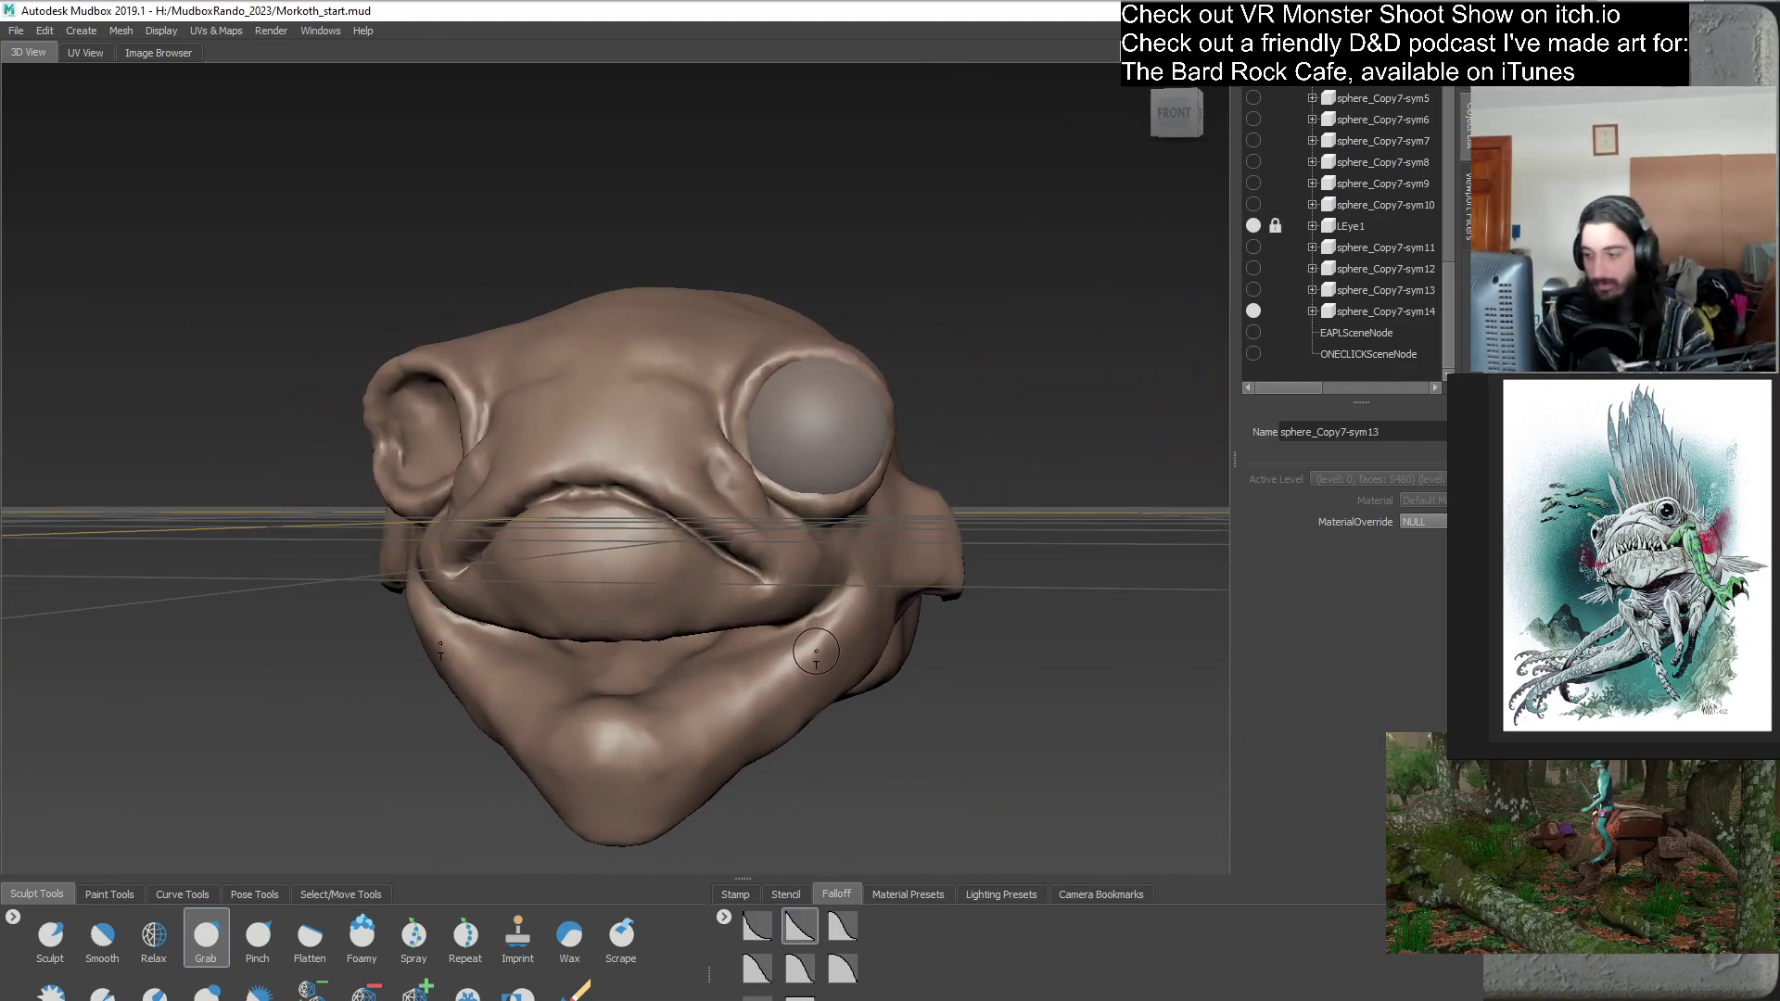
{"action": "mouse_move", "coordinate": [815, 653]}
{"action": "left_mouse_down", "text": "alt"}
{"action": "mouse_move", "coordinate": [936, 644]}
{"action": "mouse_move", "coordinate": [789, 631]}
{"action": "mouse_move", "coordinate": [668, 484]}
{"action": "left_mouse_up", "text": "alt"}
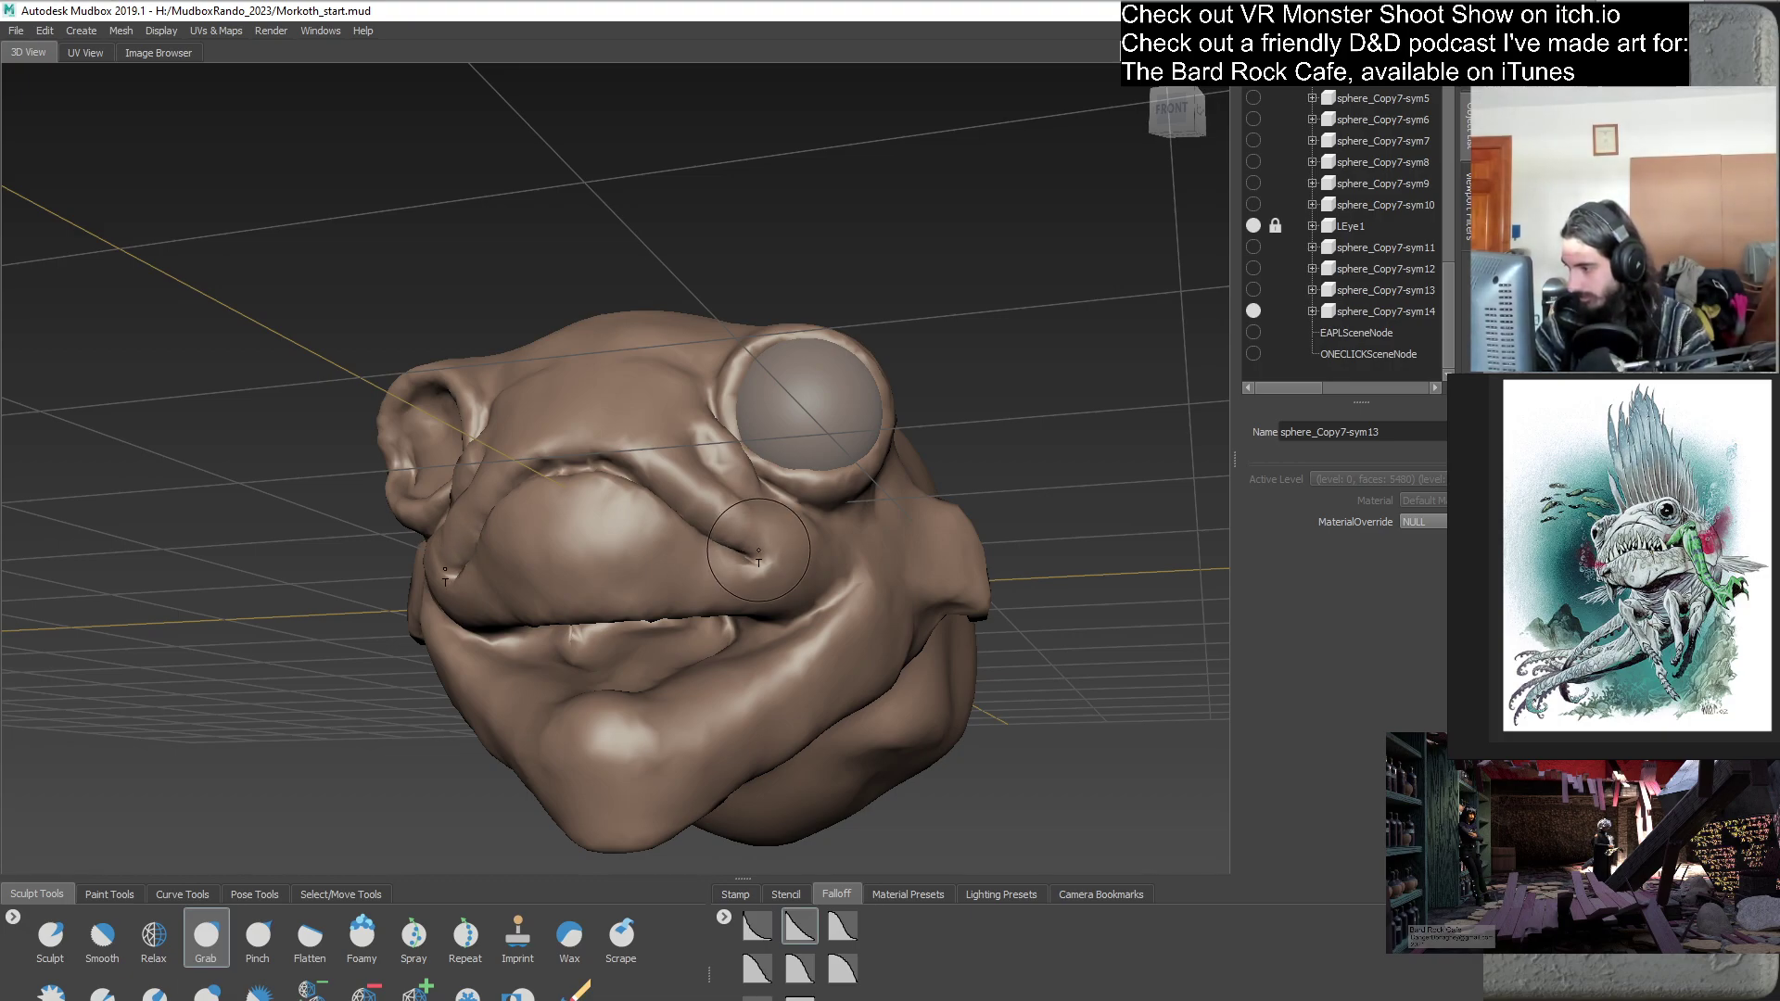
{"action": "mouse_move", "coordinate": [752, 563]}
{"action": "left_mouse_down", "text": "alt"}
{"action": "mouse_move", "coordinate": [649, 584]}
{"action": "mouse_move", "coordinate": [784, 624]}
{"action": "mouse_move", "coordinate": [619, 557]}
{"action": "left_mouse_up", "text": "alt"}
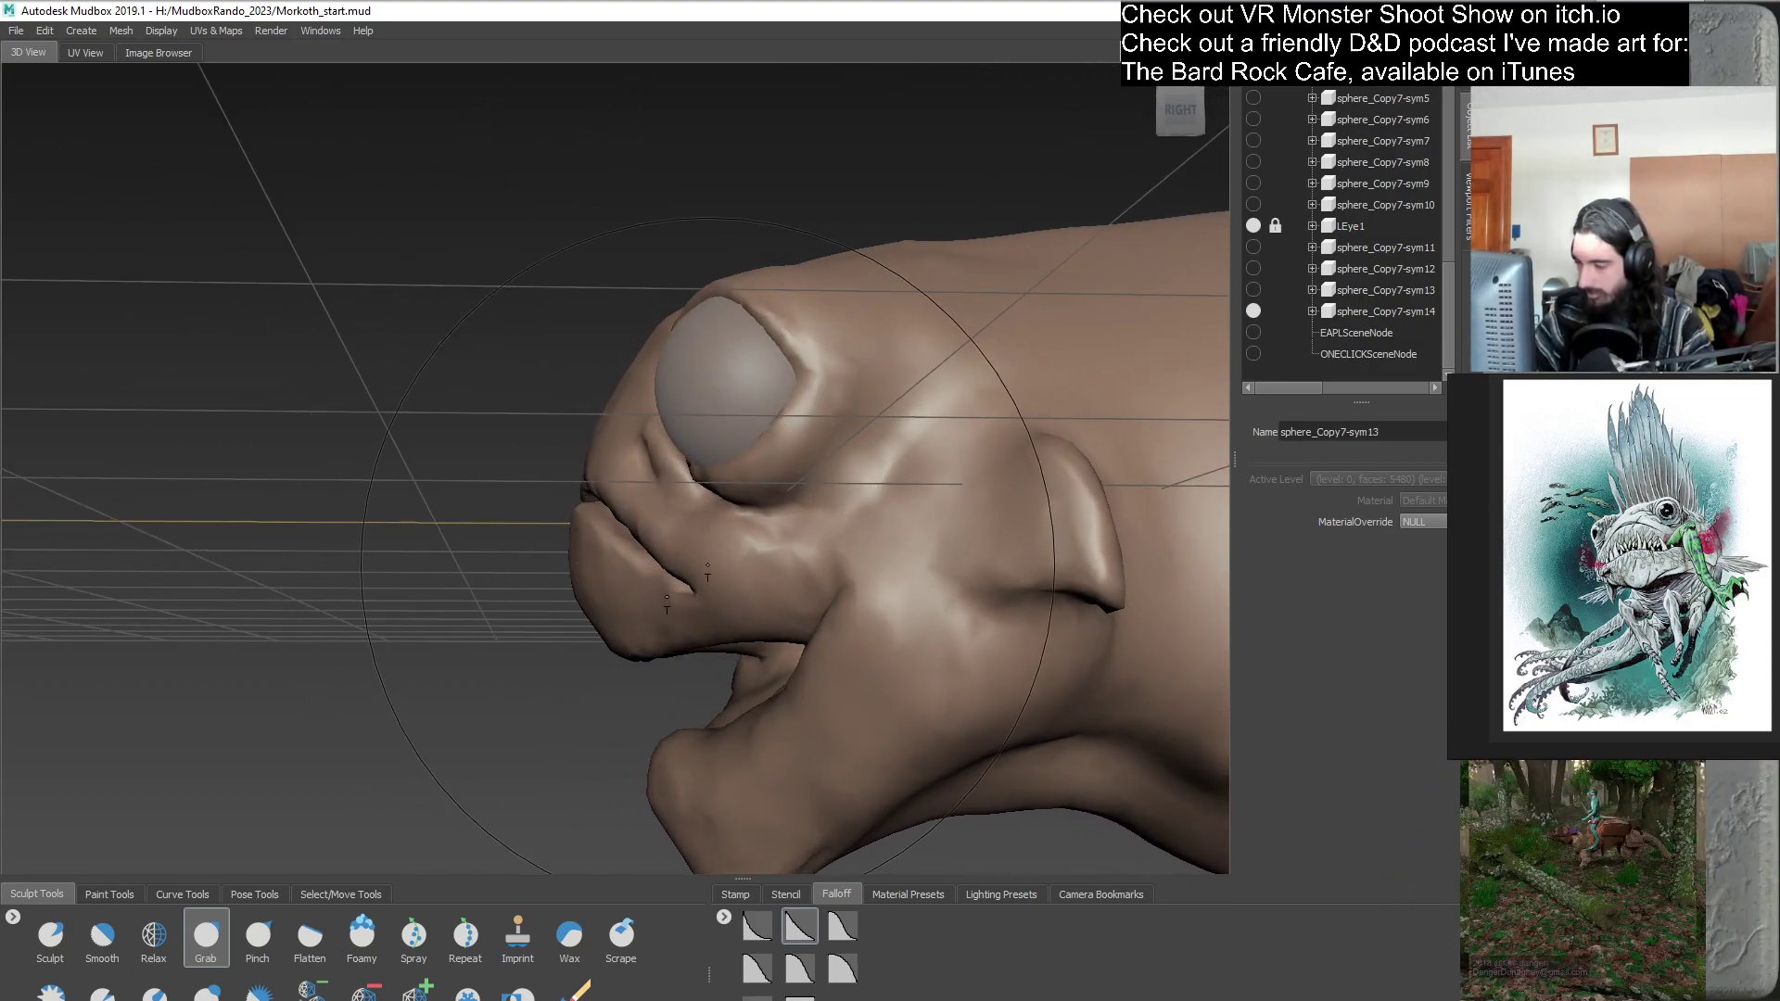
- Pull the front of the snout slightly forward in side view with a large Grab brush
{"action": "right_click_drag", "start_coordinate": [760, 501], "coordinate": [702, 456], "text": "alt"}
{"action": "left_click_drag", "start_coordinate": [702, 456], "coordinate": [612, 520], "text": "alt"}
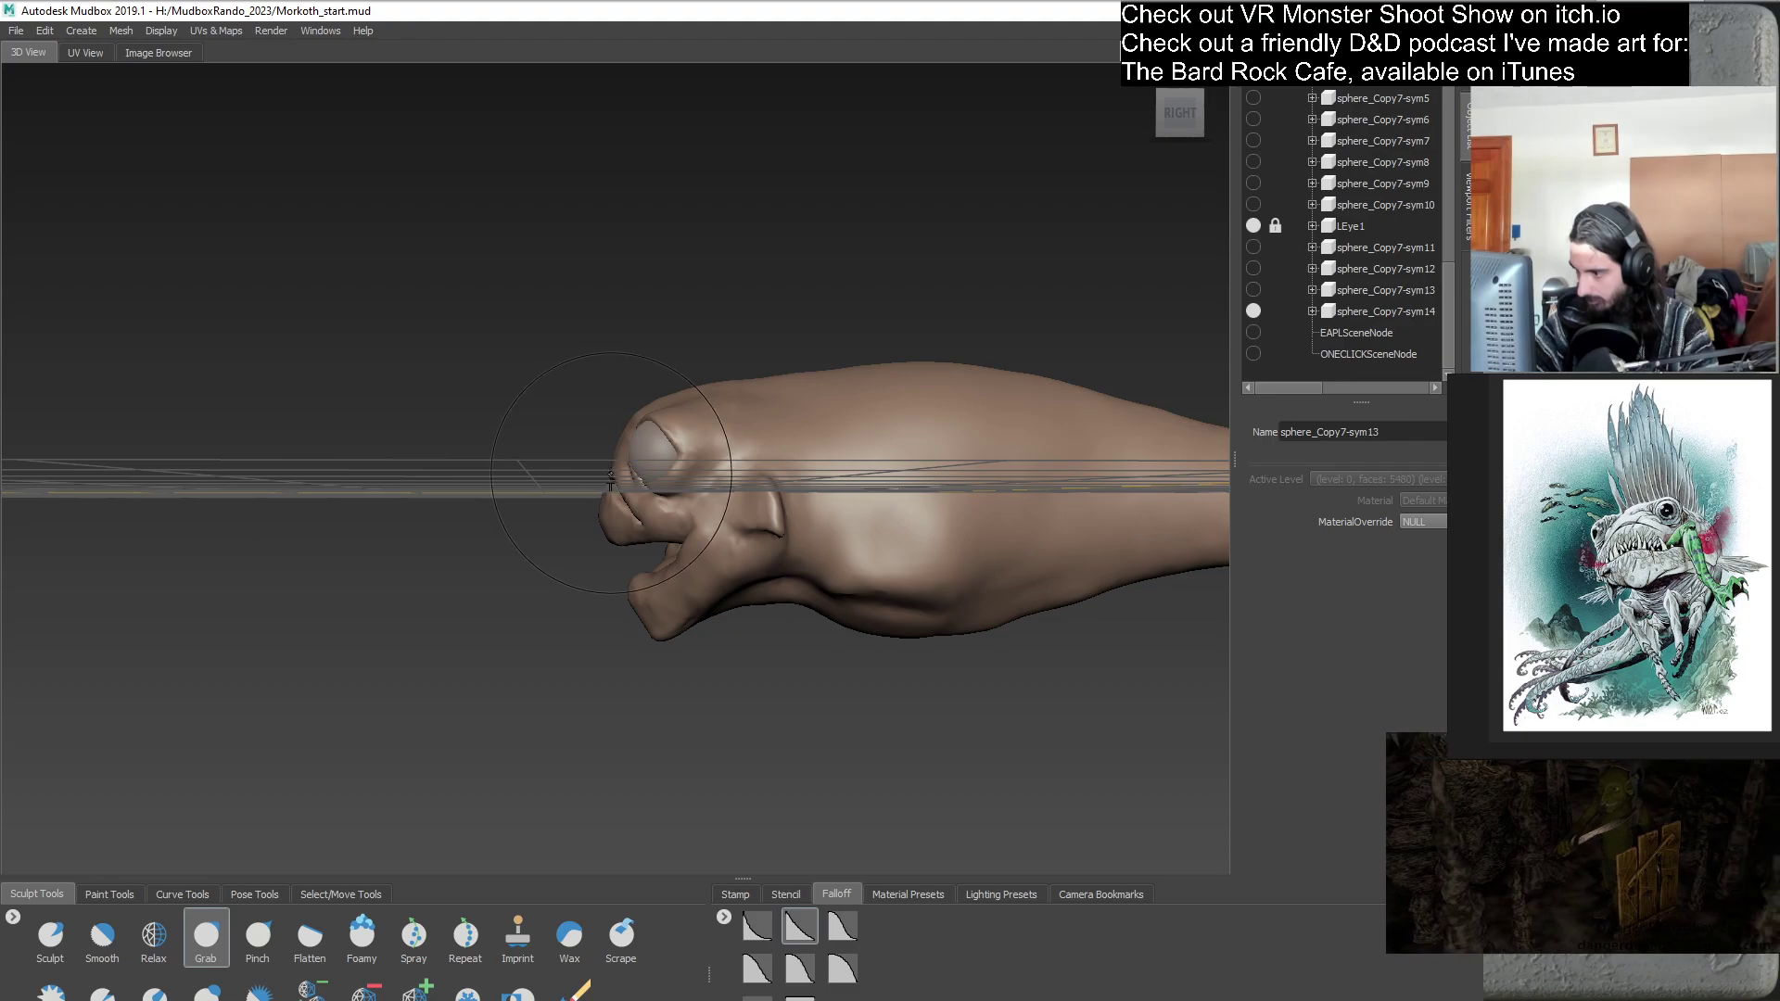
{"action": "mouse_move", "coordinate": [581, 524]}
{"action": "left_mouse_down", "text": "alt"}
{"action": "mouse_move", "coordinate": [780, 598]}
{"action": "mouse_move", "coordinate": [585, 599]}
{"action": "mouse_move", "coordinate": [612, 487]}
{"action": "left_mouse_up", "text": "alt"}
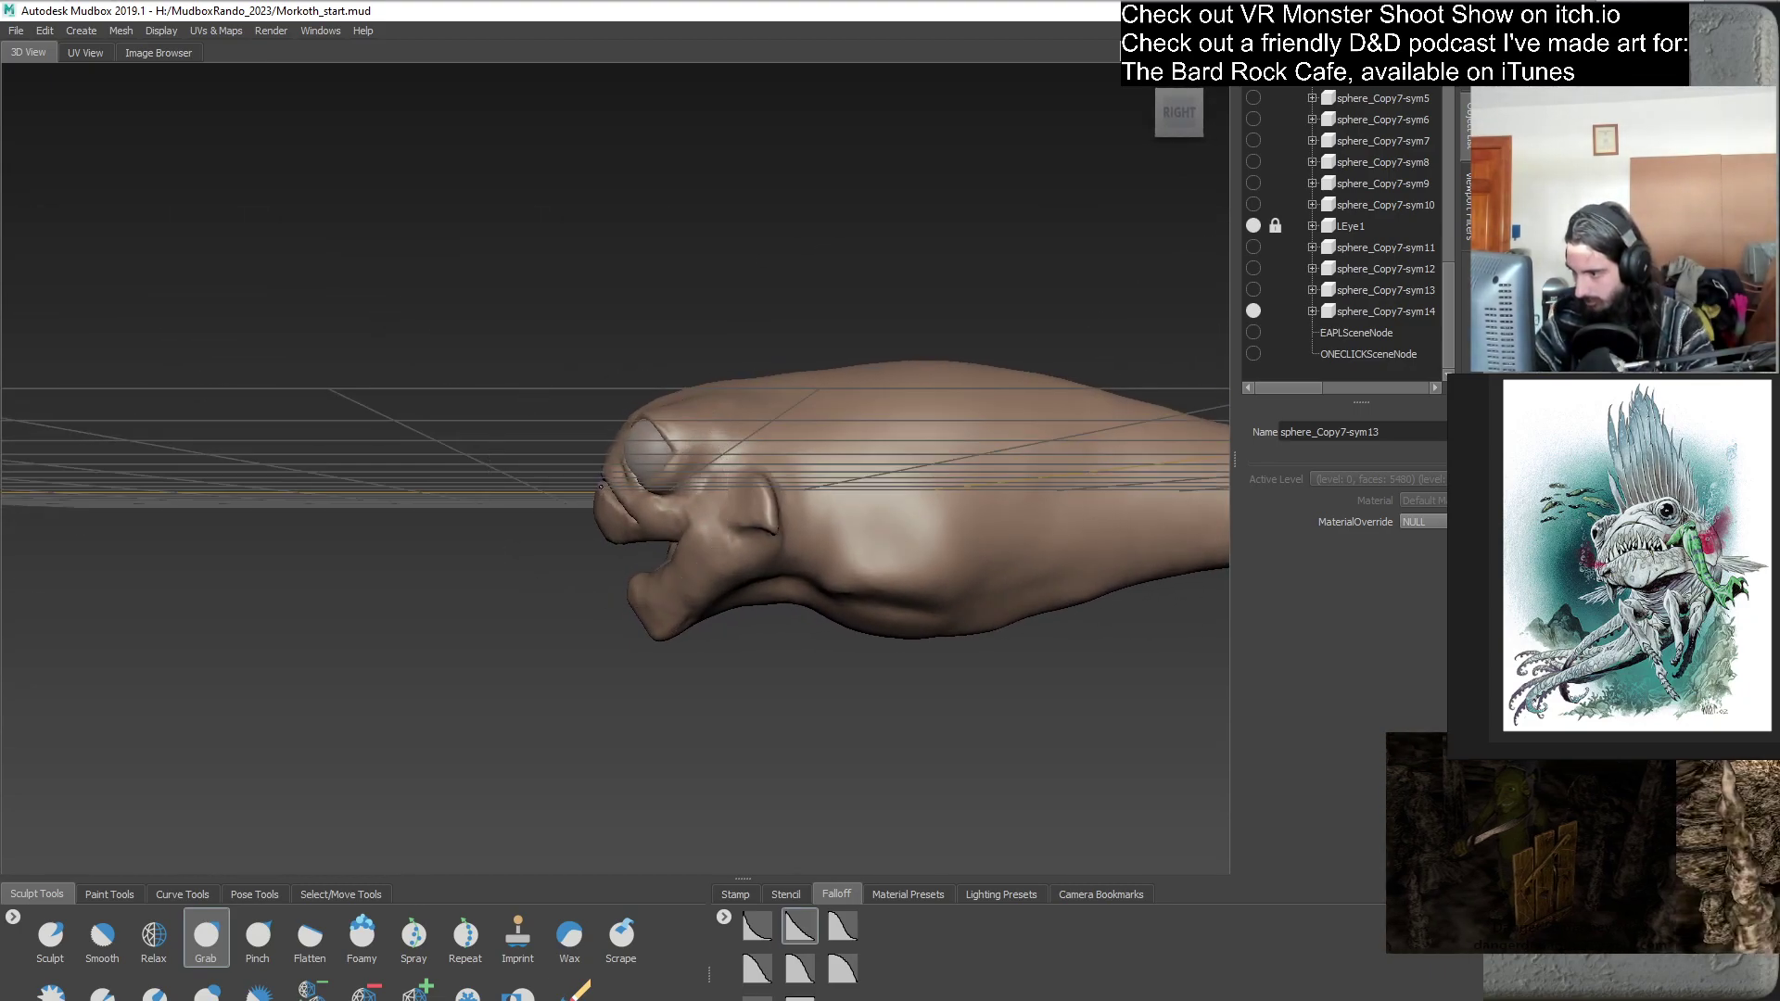
- Duplicate the head mesh sphere_Copy7-sym14 and hide the original
{"action": "left_click_drag", "start_coordinate": [643, 590], "coordinate": [899, 542], "text": "alt"}
{"action": "right_click_drag", "start_coordinate": [900, 542], "coordinate": [896, 496], "text": "alt"}
{"action": "left_click_drag", "start_coordinate": [897, 496], "coordinate": [983, 459], "text": "alt"}
{"action": "right_click", "coordinate": [1347, 311]}
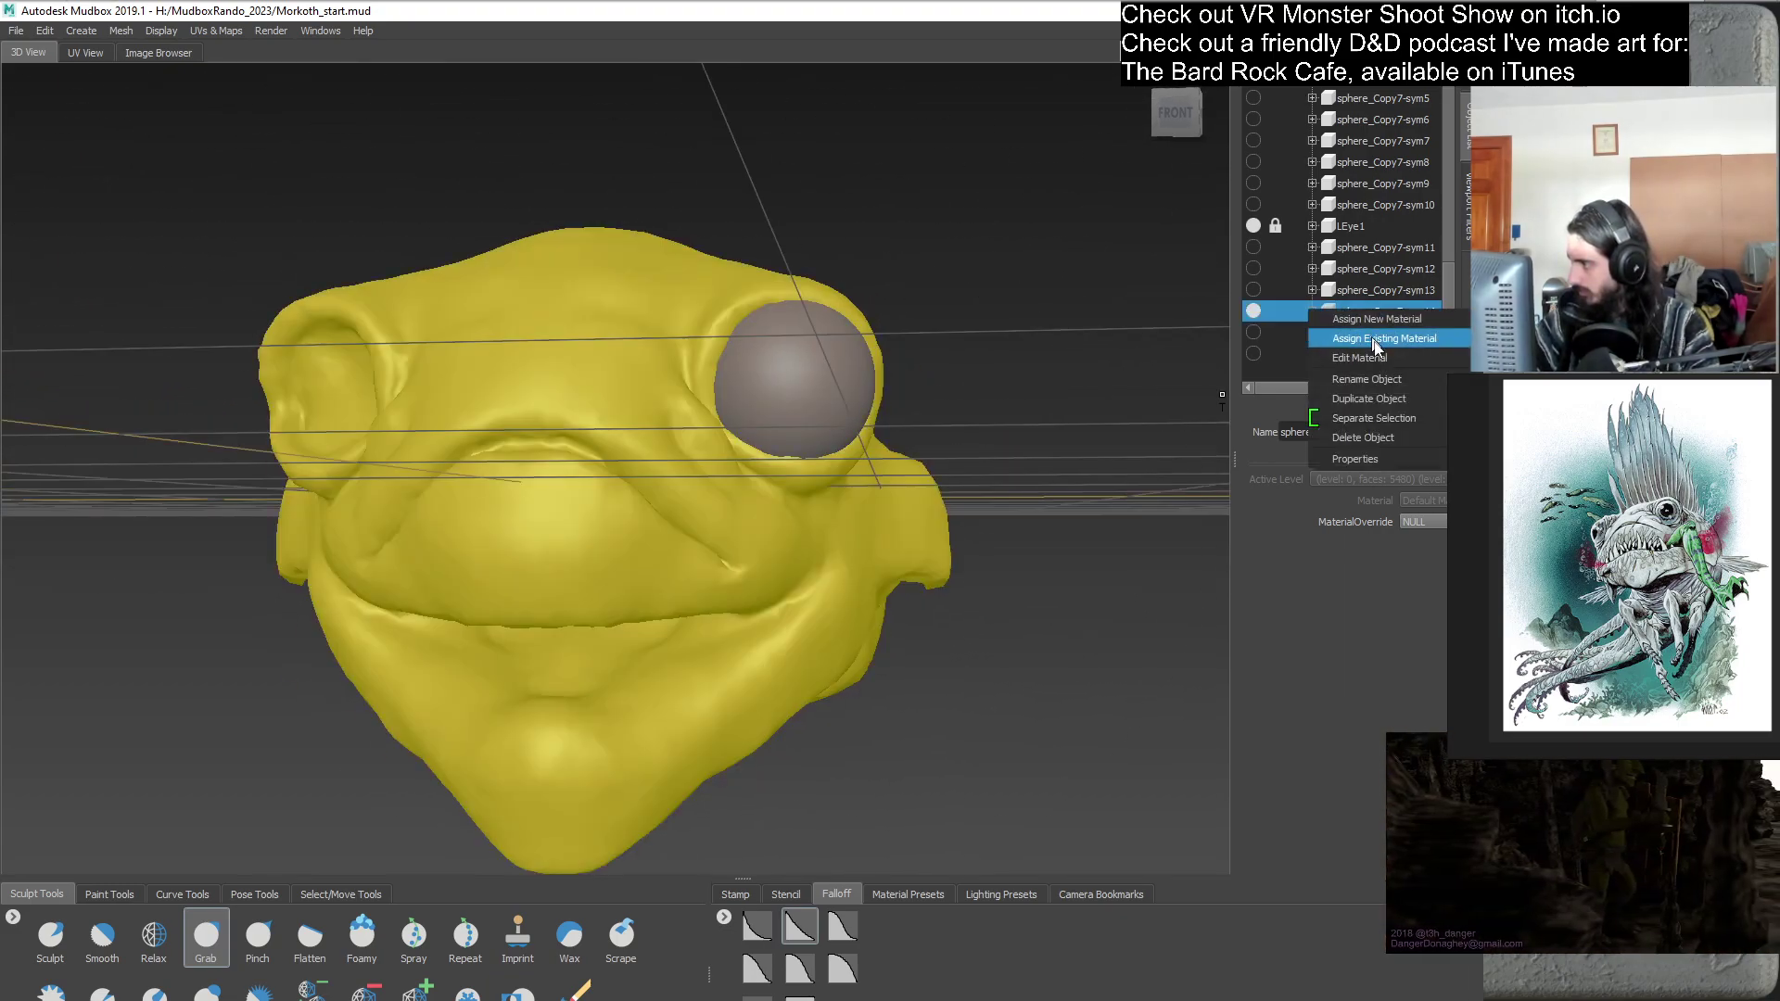
{"action": "left_click", "coordinate": [1387, 398]}
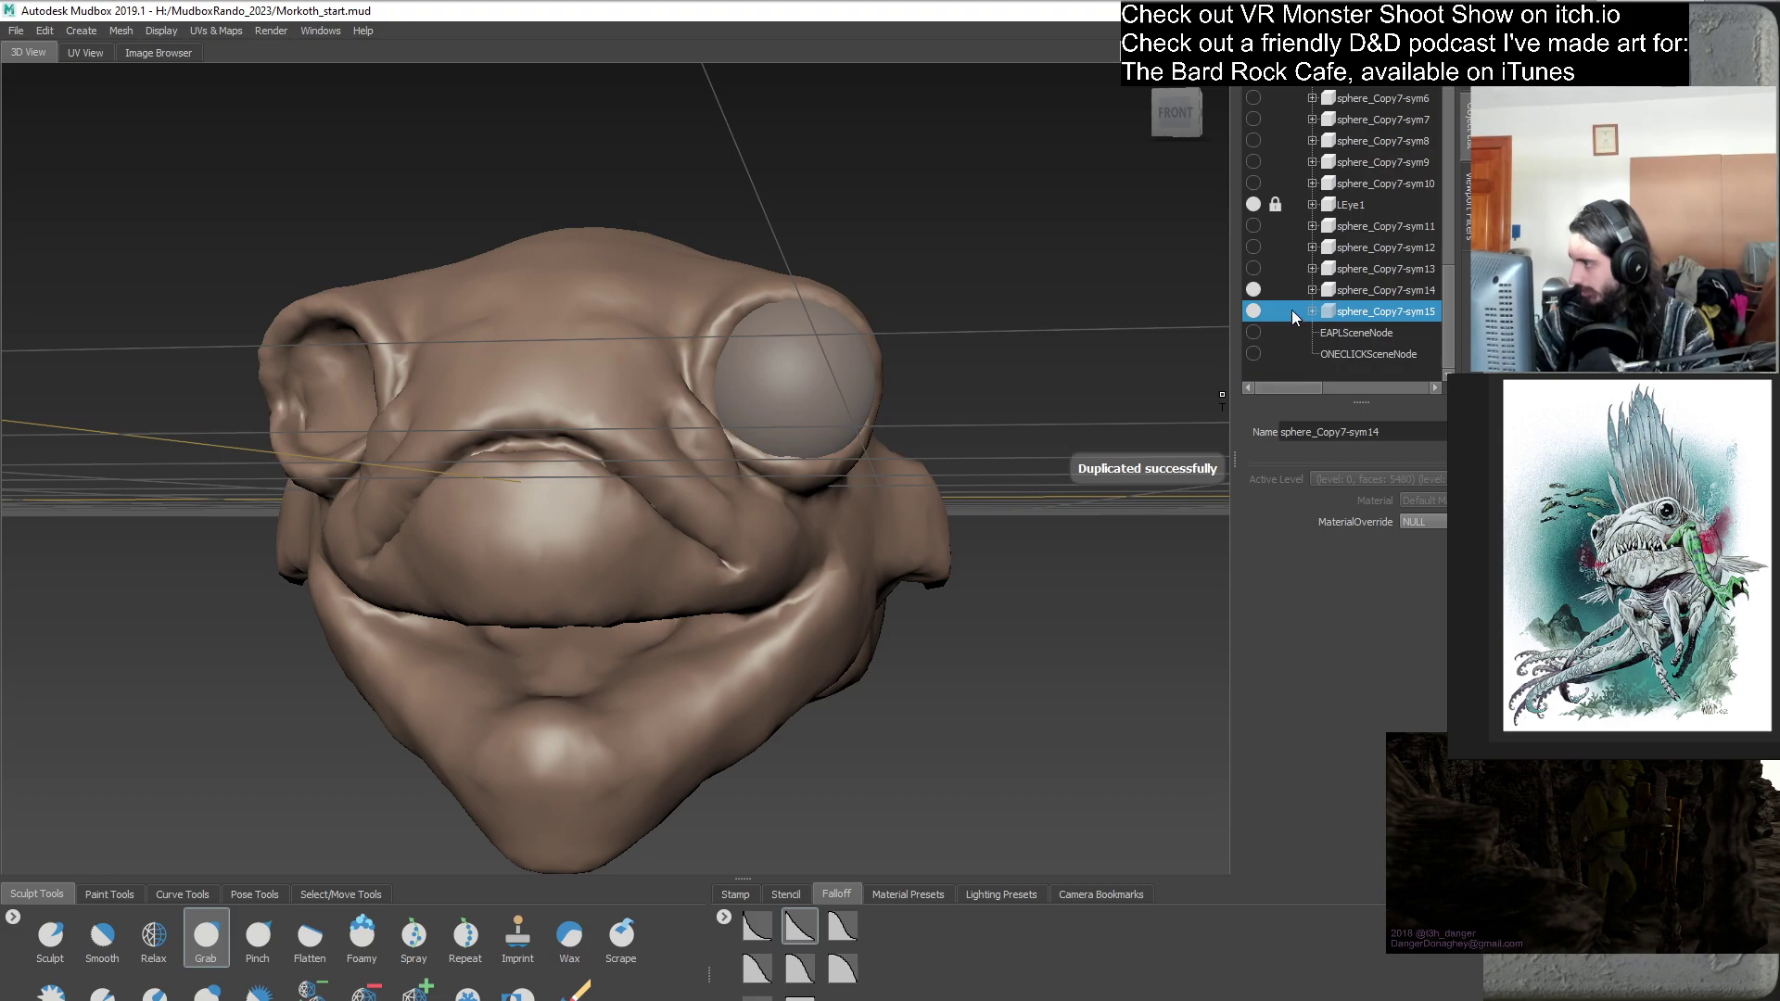
{"action": "left_click", "coordinate": [1309, 373]}
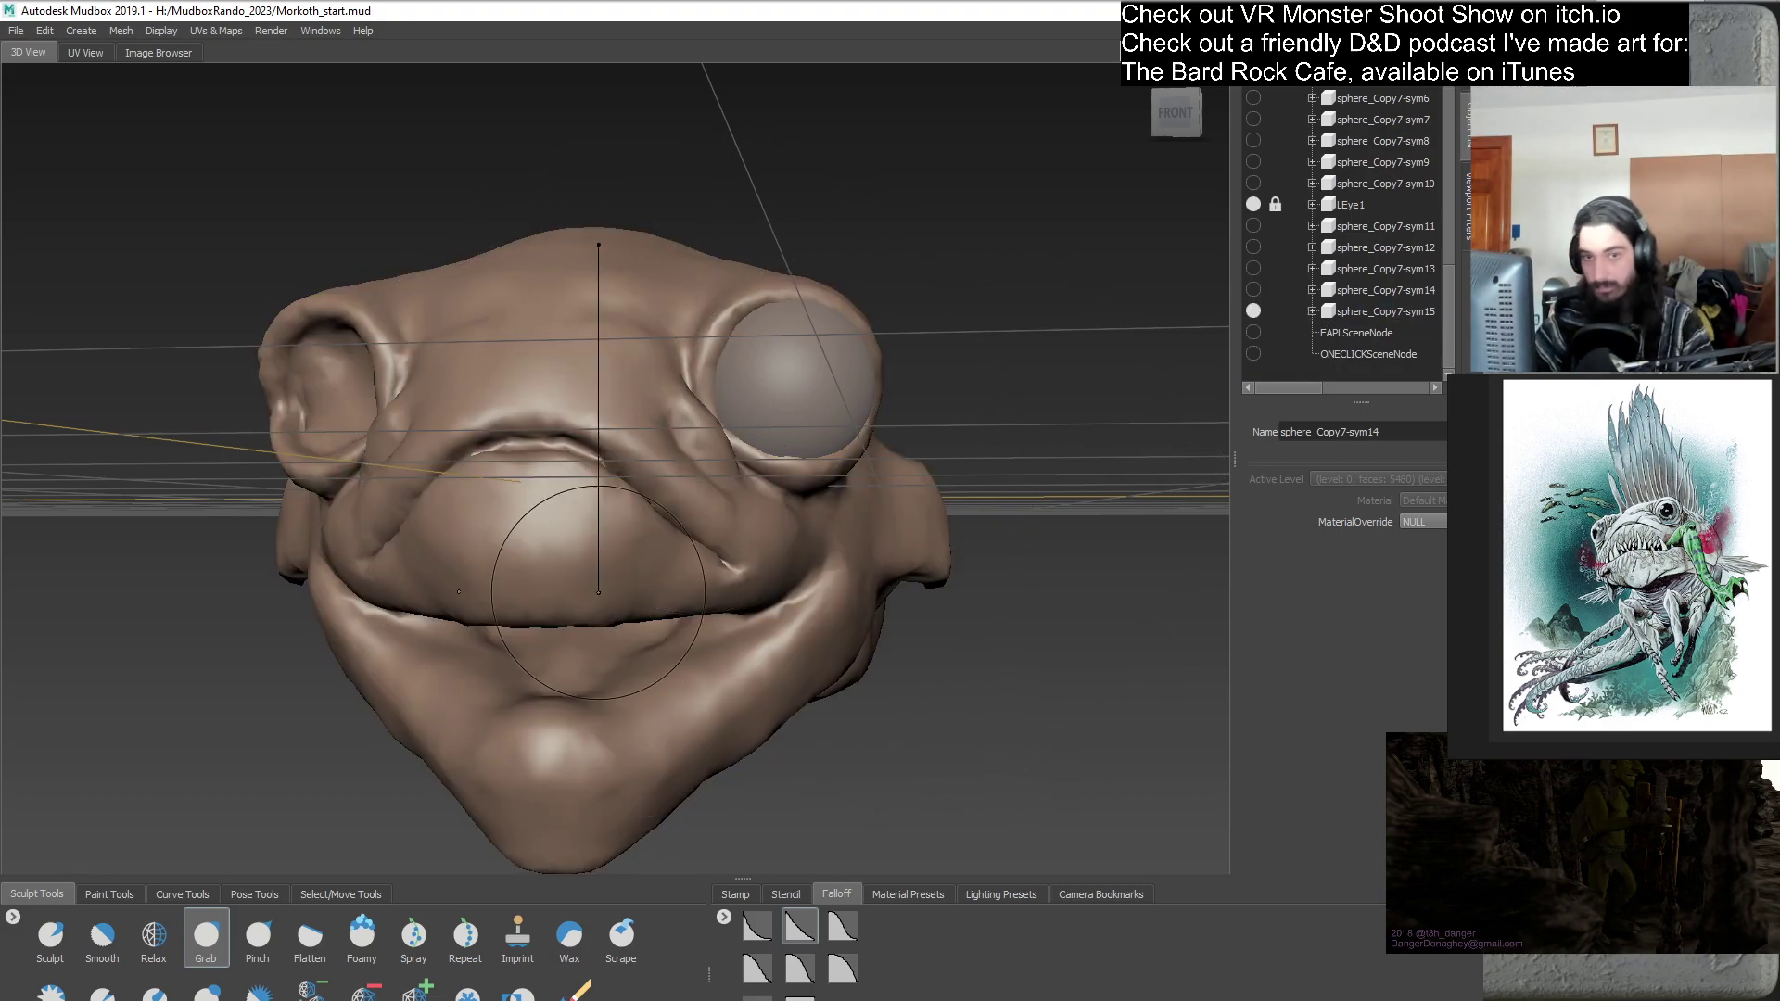
- Refine the folds between the eyes and the upper lip with a small Grab brush at size 8.57
{"action": "scroll", "coordinate": [660, 458], "scroll_direction": "up", "scroll_amount": 5}
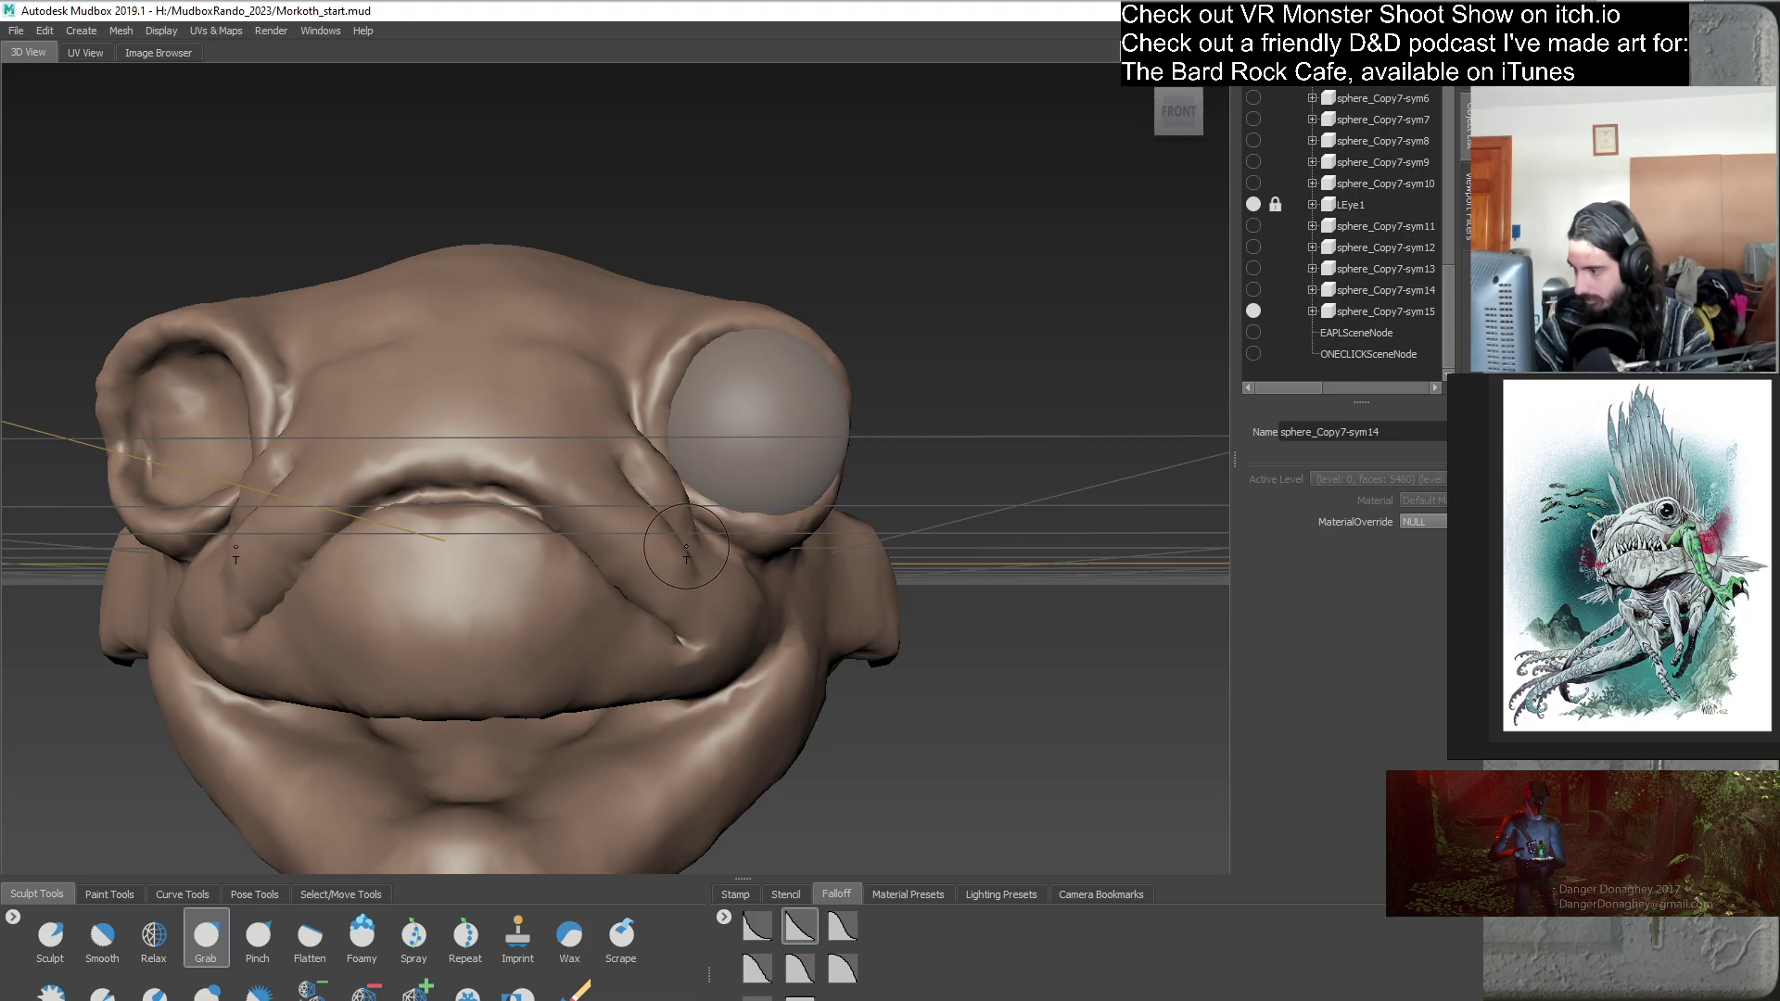
{"action": "mouse_move", "coordinate": [708, 579]}
{"action": "left_mouse_down", "text": "alt"}
{"action": "mouse_move", "coordinate": [646, 599]}
{"action": "mouse_move", "coordinate": [778, 586]}
{"action": "mouse_move", "coordinate": [653, 607]}
{"action": "mouse_move", "coordinate": [709, 625]}
{"action": "mouse_move", "coordinate": [568, 516]}
{"action": "left_mouse_up", "text": "alt"}
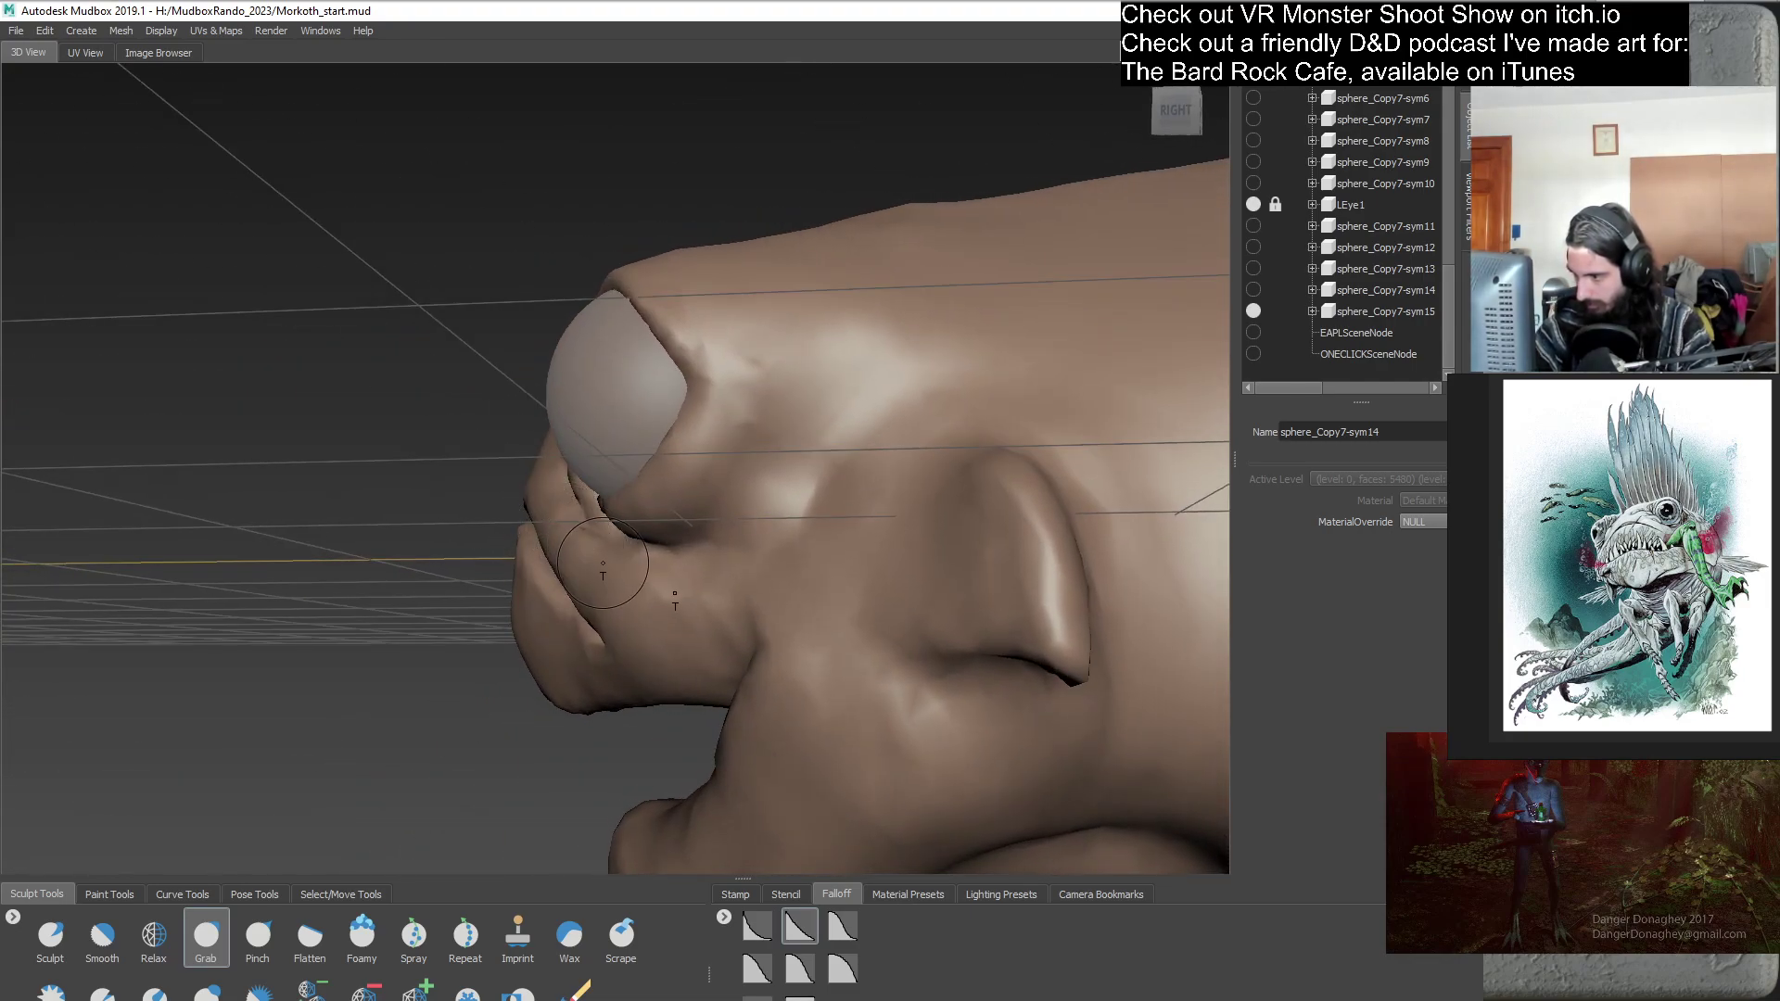
{"action": "mouse_move", "coordinate": [594, 648]}
{"action": "left_mouse_down", "text": "alt"}
{"action": "mouse_move", "coordinate": [594, 496]}
{"action": "mouse_move", "coordinate": [635, 555]}
{"action": "mouse_move", "coordinate": [796, 576]}
{"action": "mouse_move", "coordinate": [738, 555]}
{"action": "left_mouse_up", "text": "alt"}
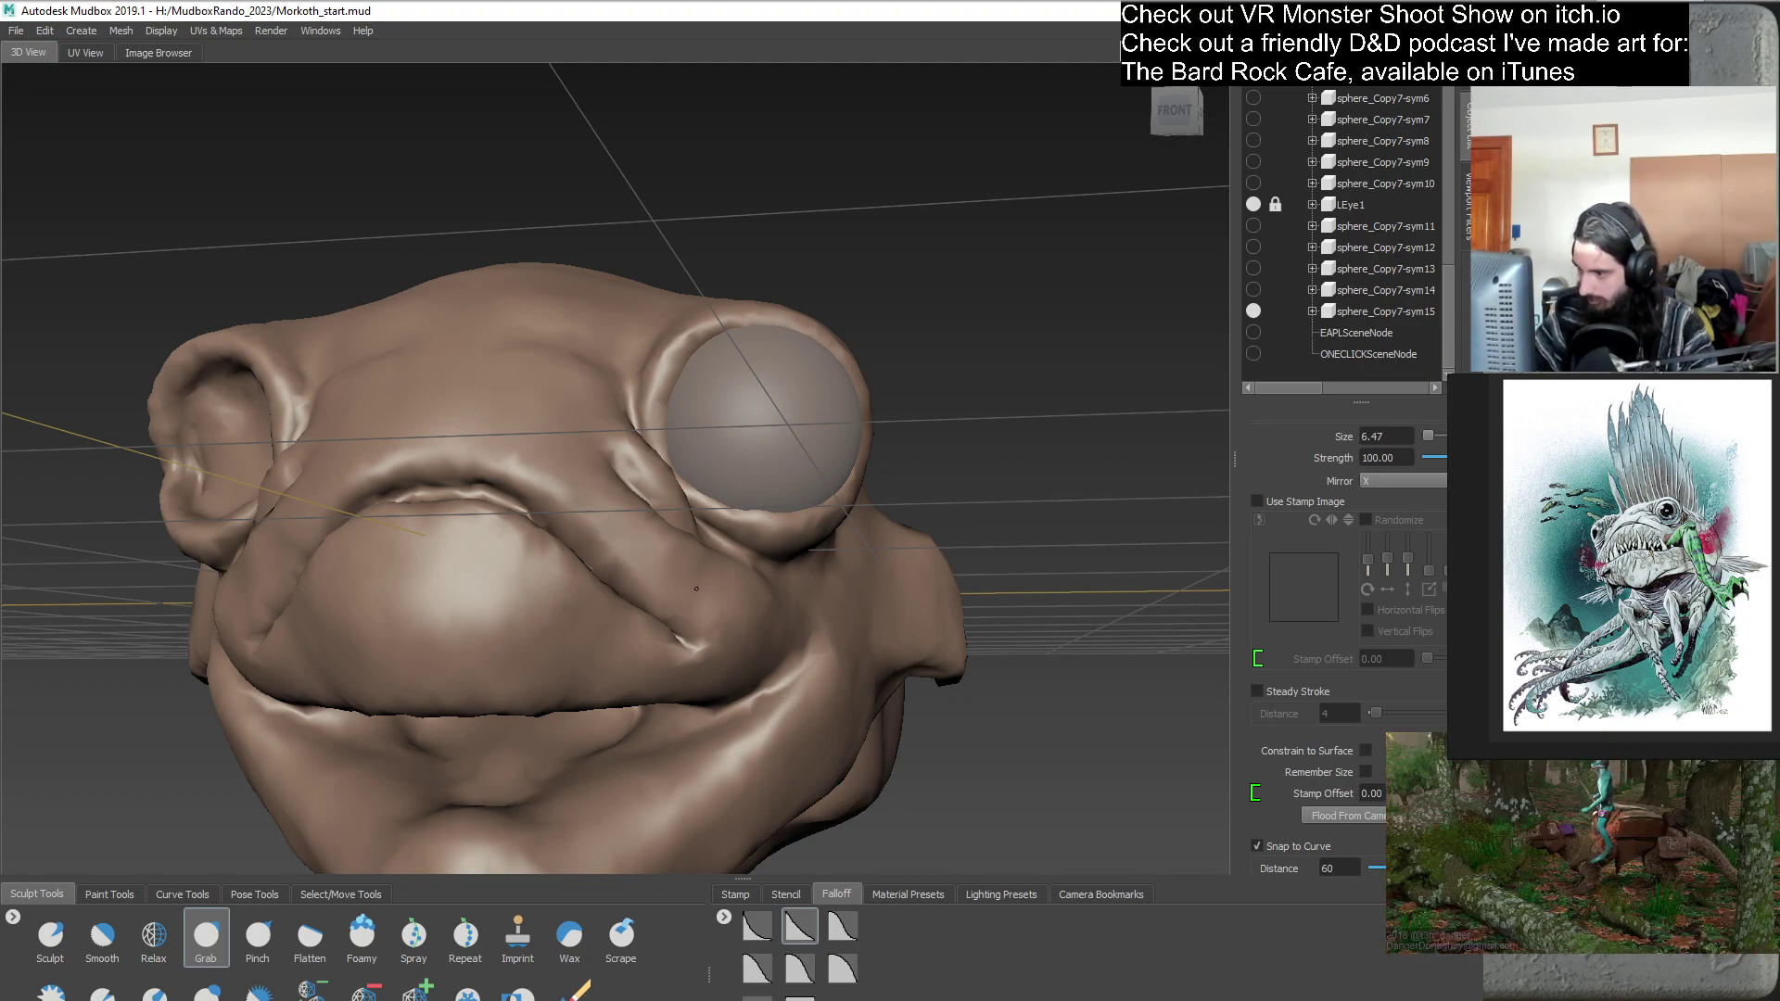
{"action": "mouse_move", "coordinate": [716, 575]}
{"action": "left_mouse_down", "text": "alt"}
{"action": "mouse_move", "coordinate": [778, 567]}
{"action": "mouse_move", "coordinate": [664, 550]}
{"action": "left_mouse_up", "text": "alt"}
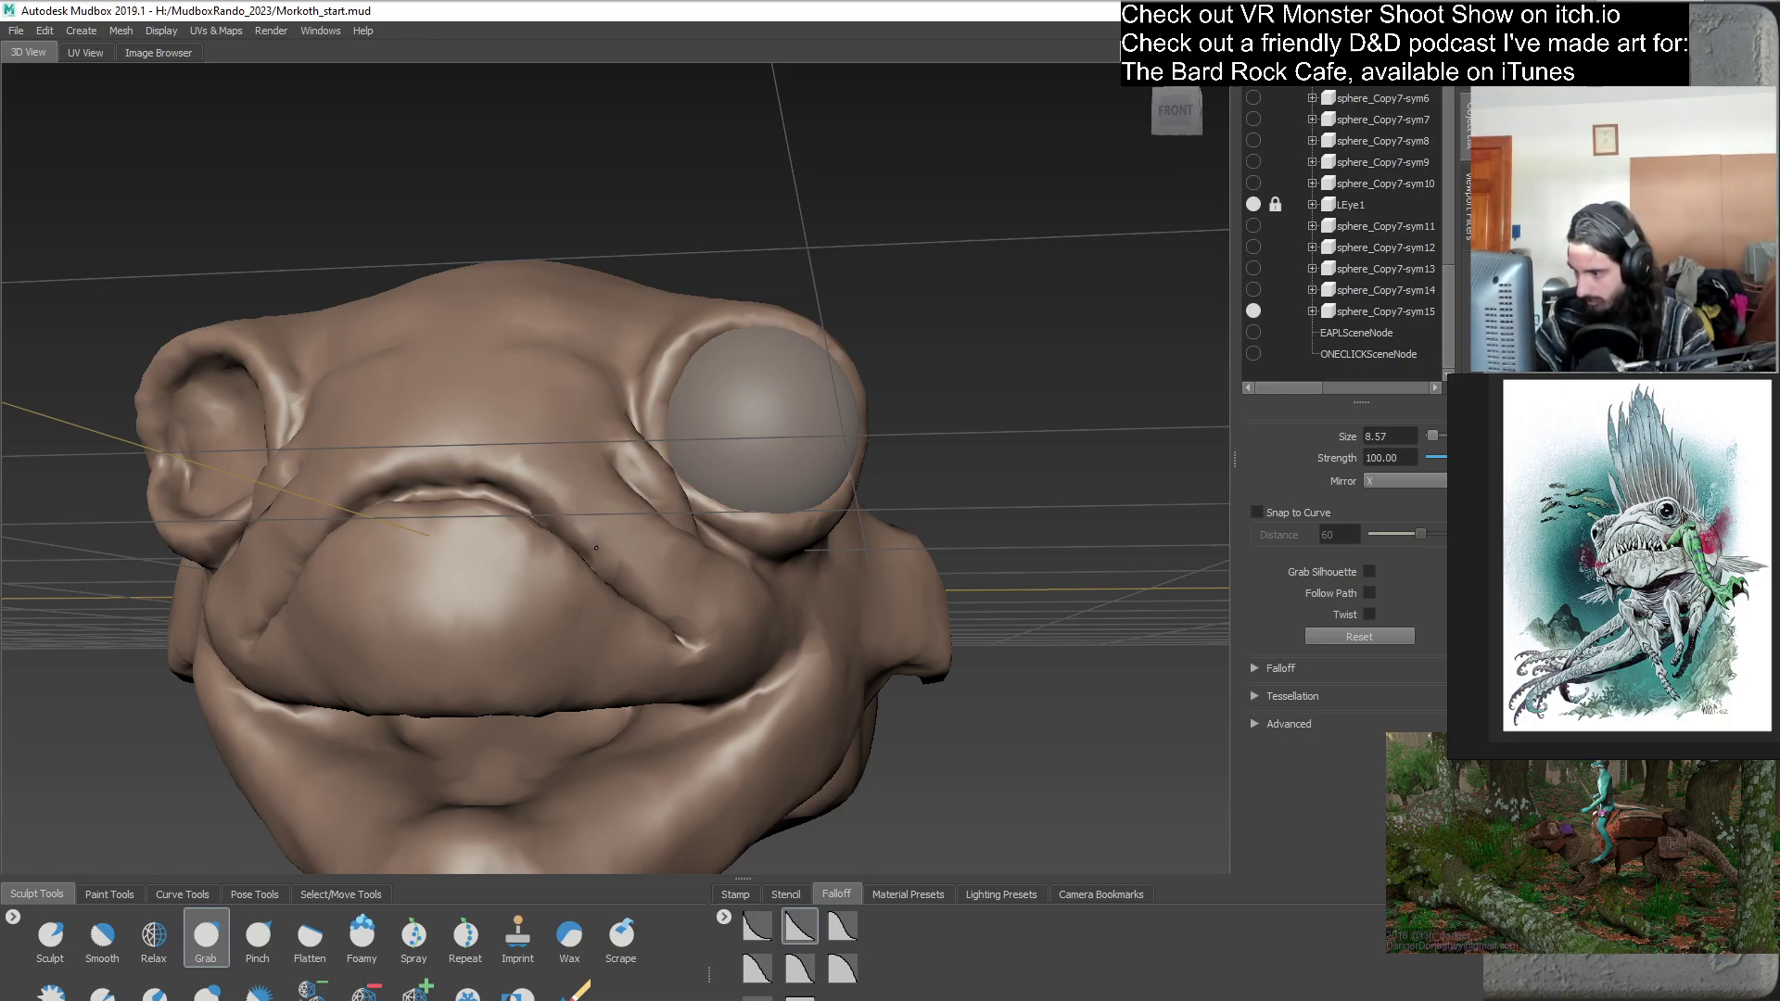
{"action": "mouse_move", "coordinate": [652, 590]}
{"action": "left_mouse_down", "text": "alt"}
{"action": "mouse_move", "coordinate": [599, 574]}
{"action": "mouse_move", "coordinate": [726, 649]}
{"action": "mouse_move", "coordinate": [589, 576]}
{"action": "mouse_move", "coordinate": [634, 708]}
{"action": "mouse_move", "coordinate": [446, 599]}
{"action": "mouse_move", "coordinate": [558, 653]}
{"action": "mouse_move", "coordinate": [587, 616]}
{"action": "mouse_move", "coordinate": [640, 623]}
{"action": "left_mouse_up", "text": "alt"}
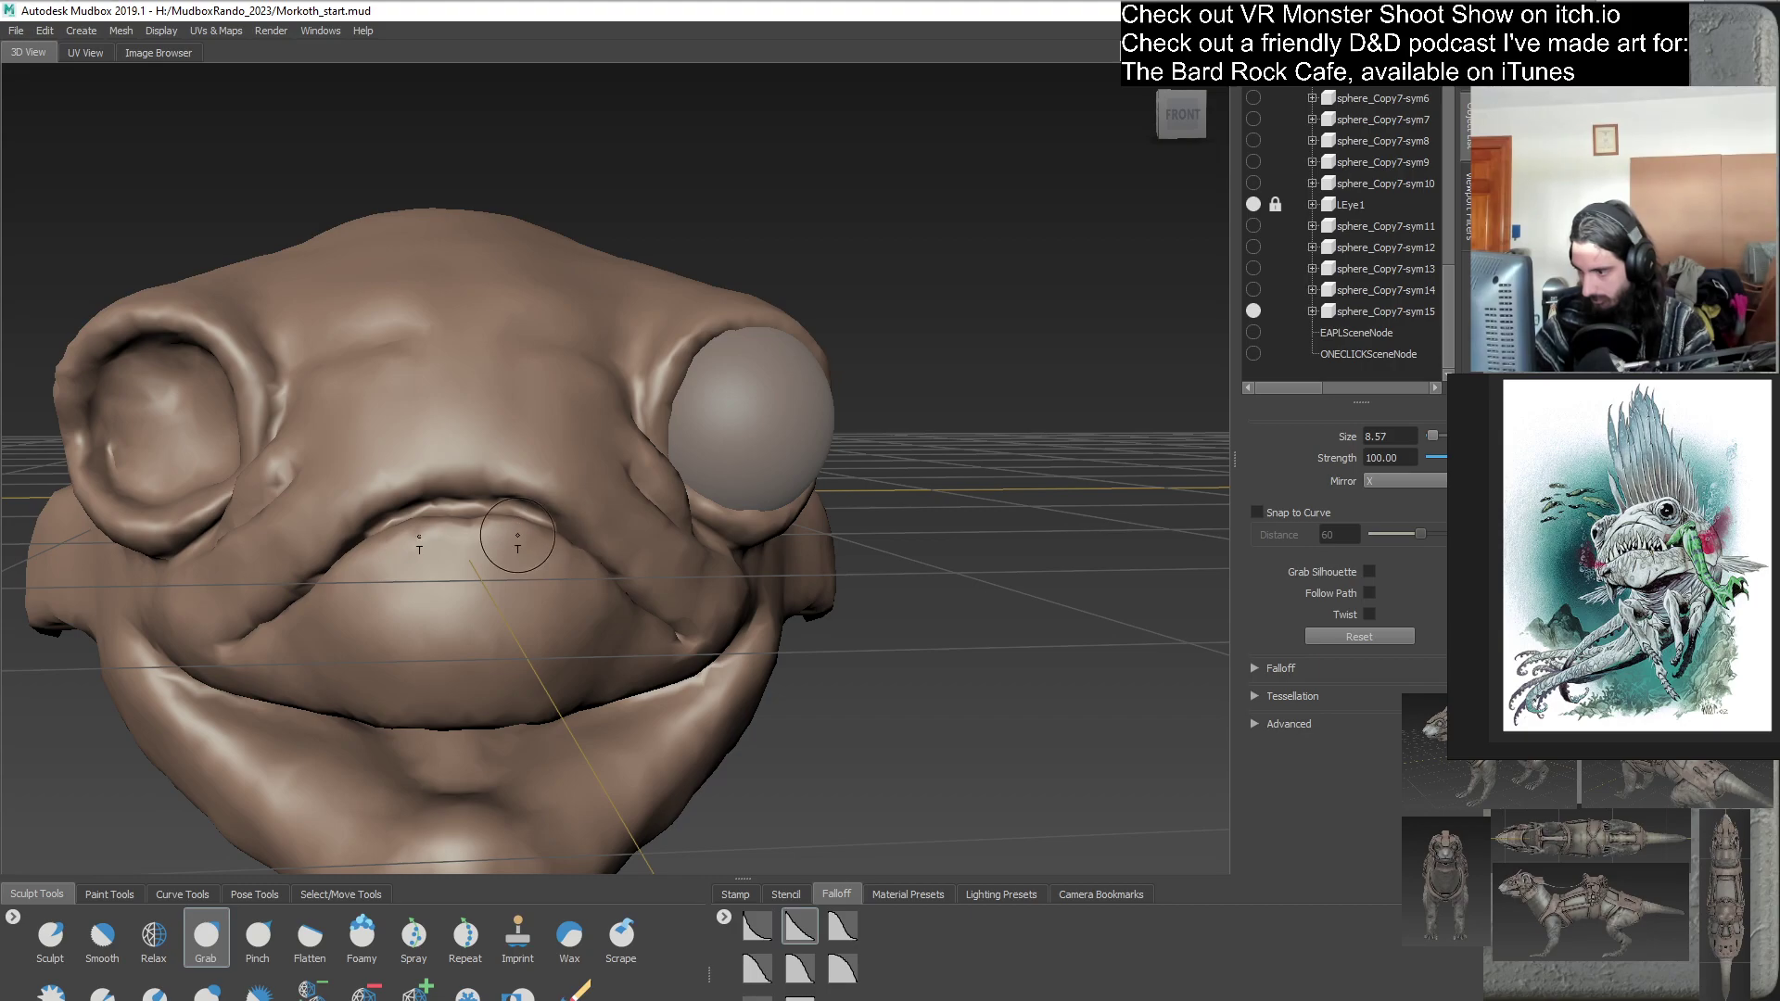
- Adjust the centre of the fold along the upper lip's top edge from above with the Grab tool
{"action": "mouse_move", "coordinate": [478, 524]}
{"action": "left_mouse_down", "text": "alt"}
{"action": "mouse_move", "coordinate": [544, 614]}
{"action": "mouse_move", "coordinate": [566, 506]}
{"action": "left_mouse_up", "text": "alt"}
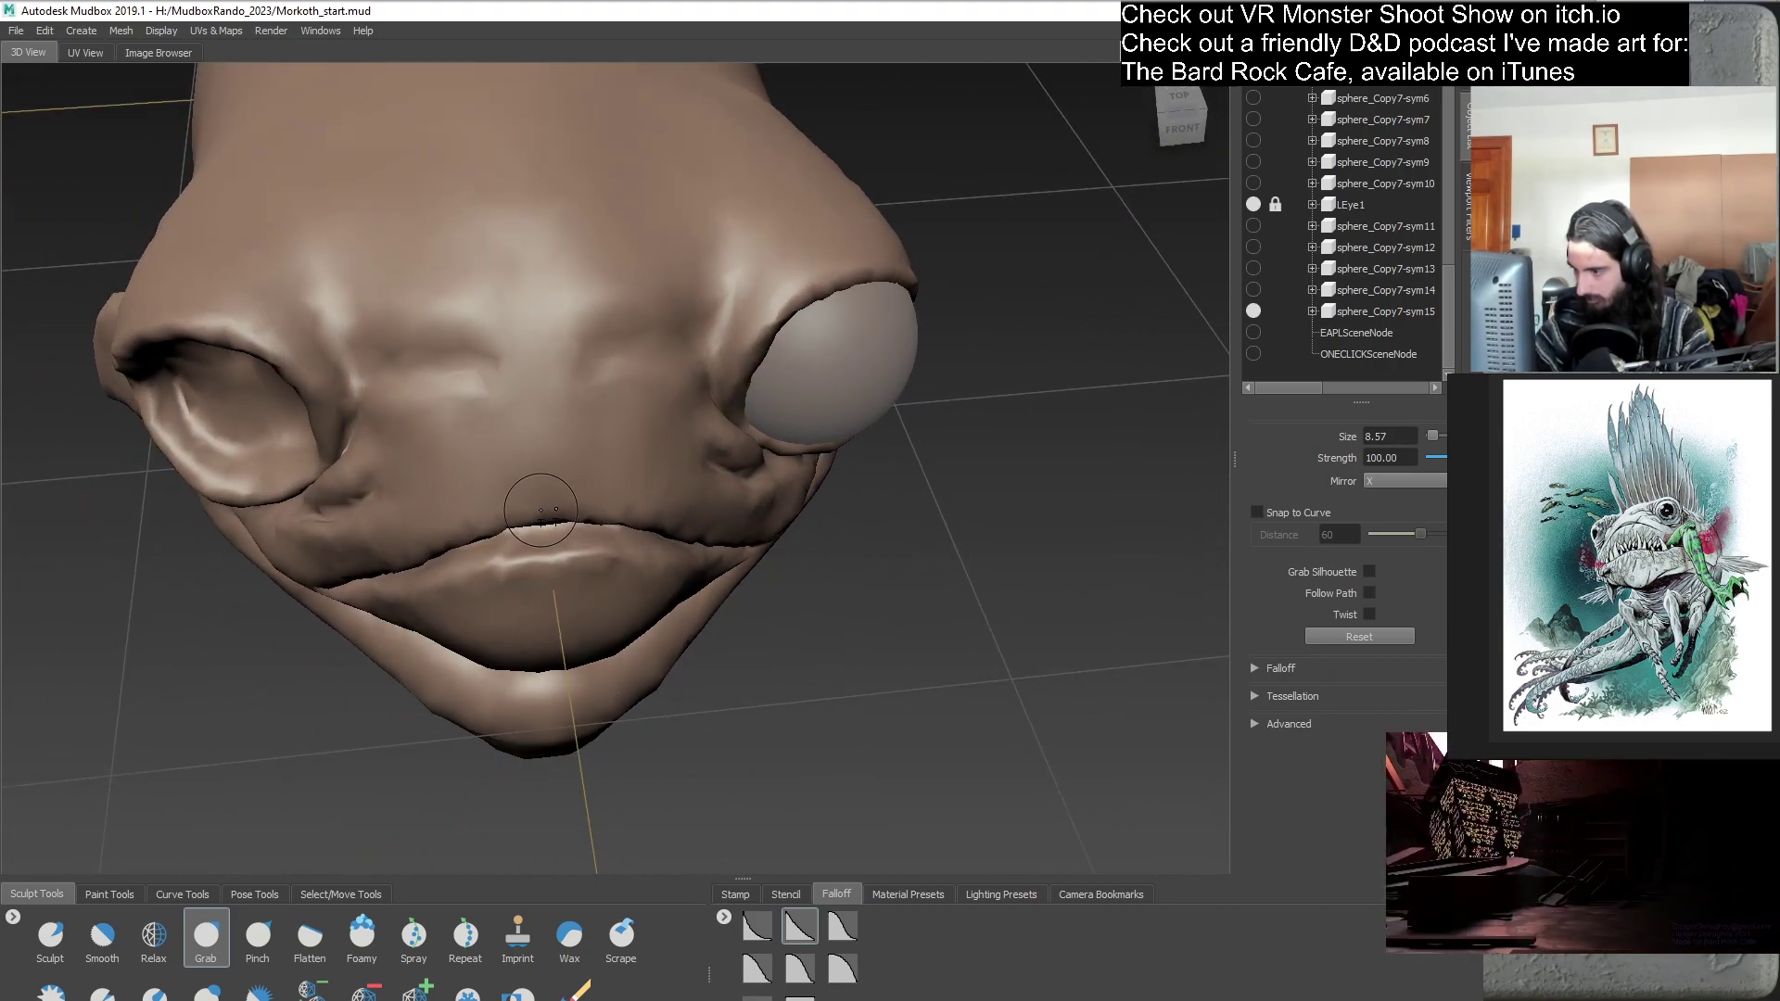
{"action": "mouse_move", "coordinate": [559, 514]}
{"action": "left_mouse_down", "text": "alt"}
{"action": "mouse_move", "coordinate": [564, 554]}
{"action": "mouse_move", "coordinate": [556, 507]}
{"action": "mouse_move", "coordinate": [461, 537]}
{"action": "mouse_move", "coordinate": [505, 576]}
{"action": "left_mouse_up", "text": "alt"}
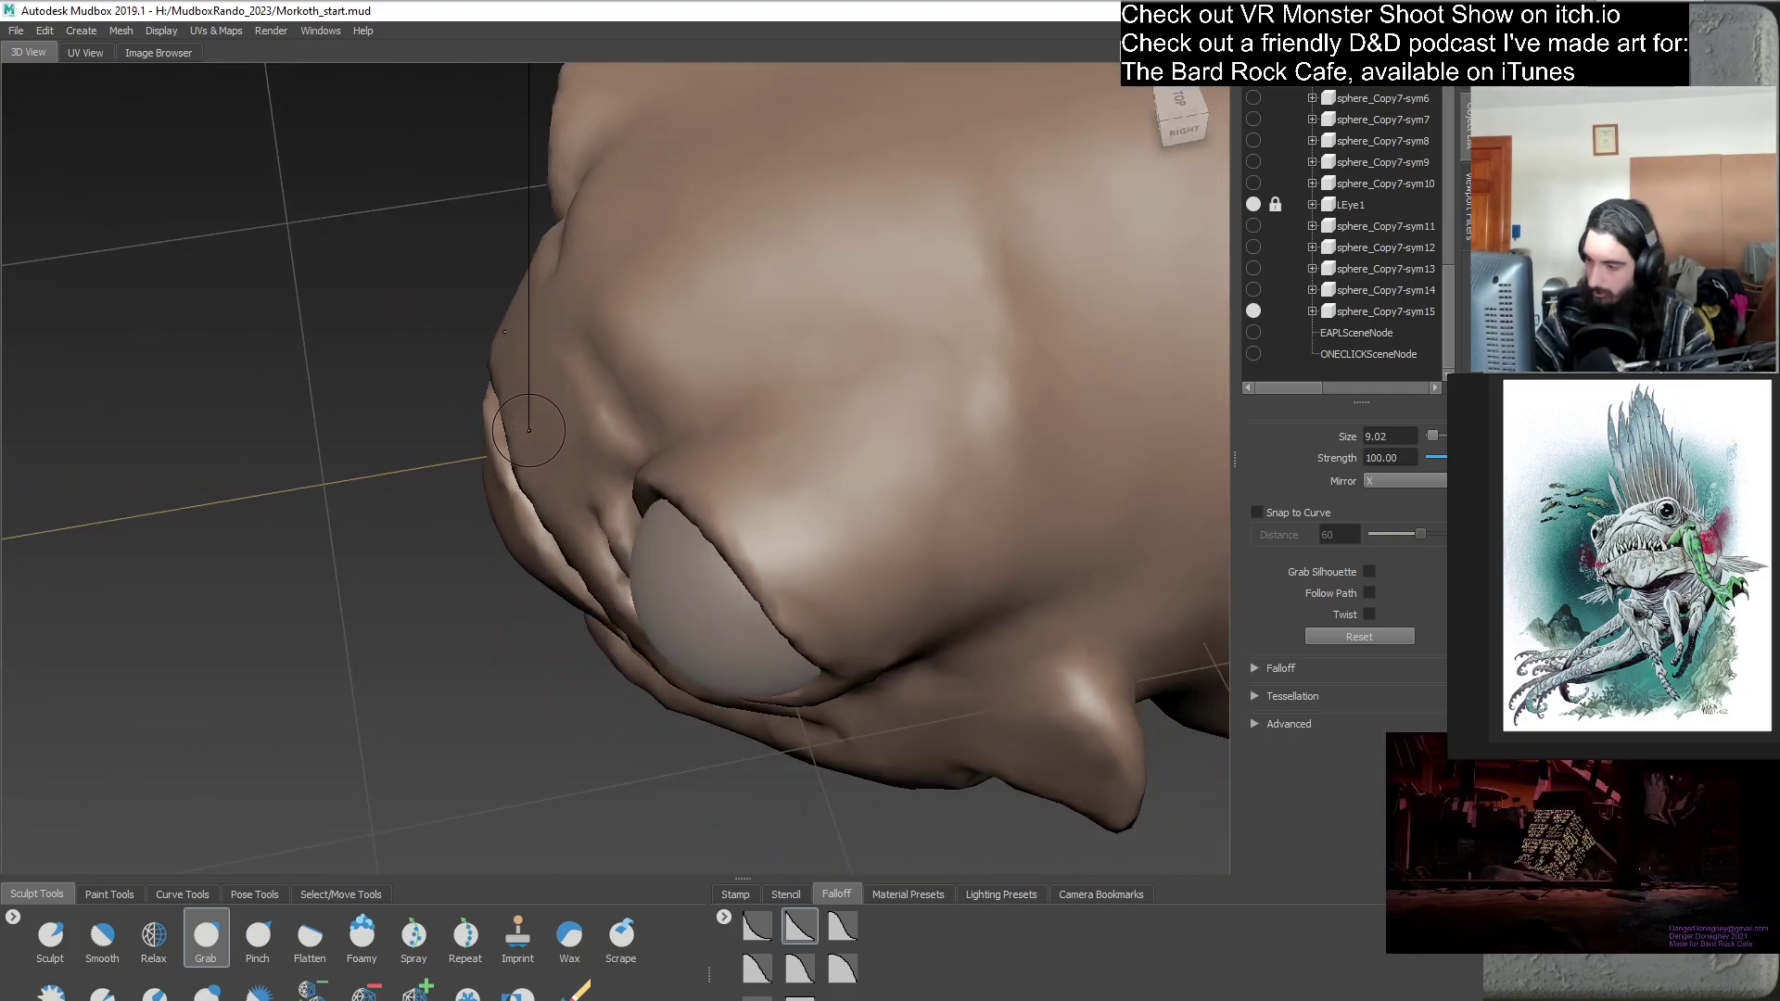
{"action": "left_click_drag", "start_coordinate": [505, 414], "coordinate": [603, 519], "text": "alt"}
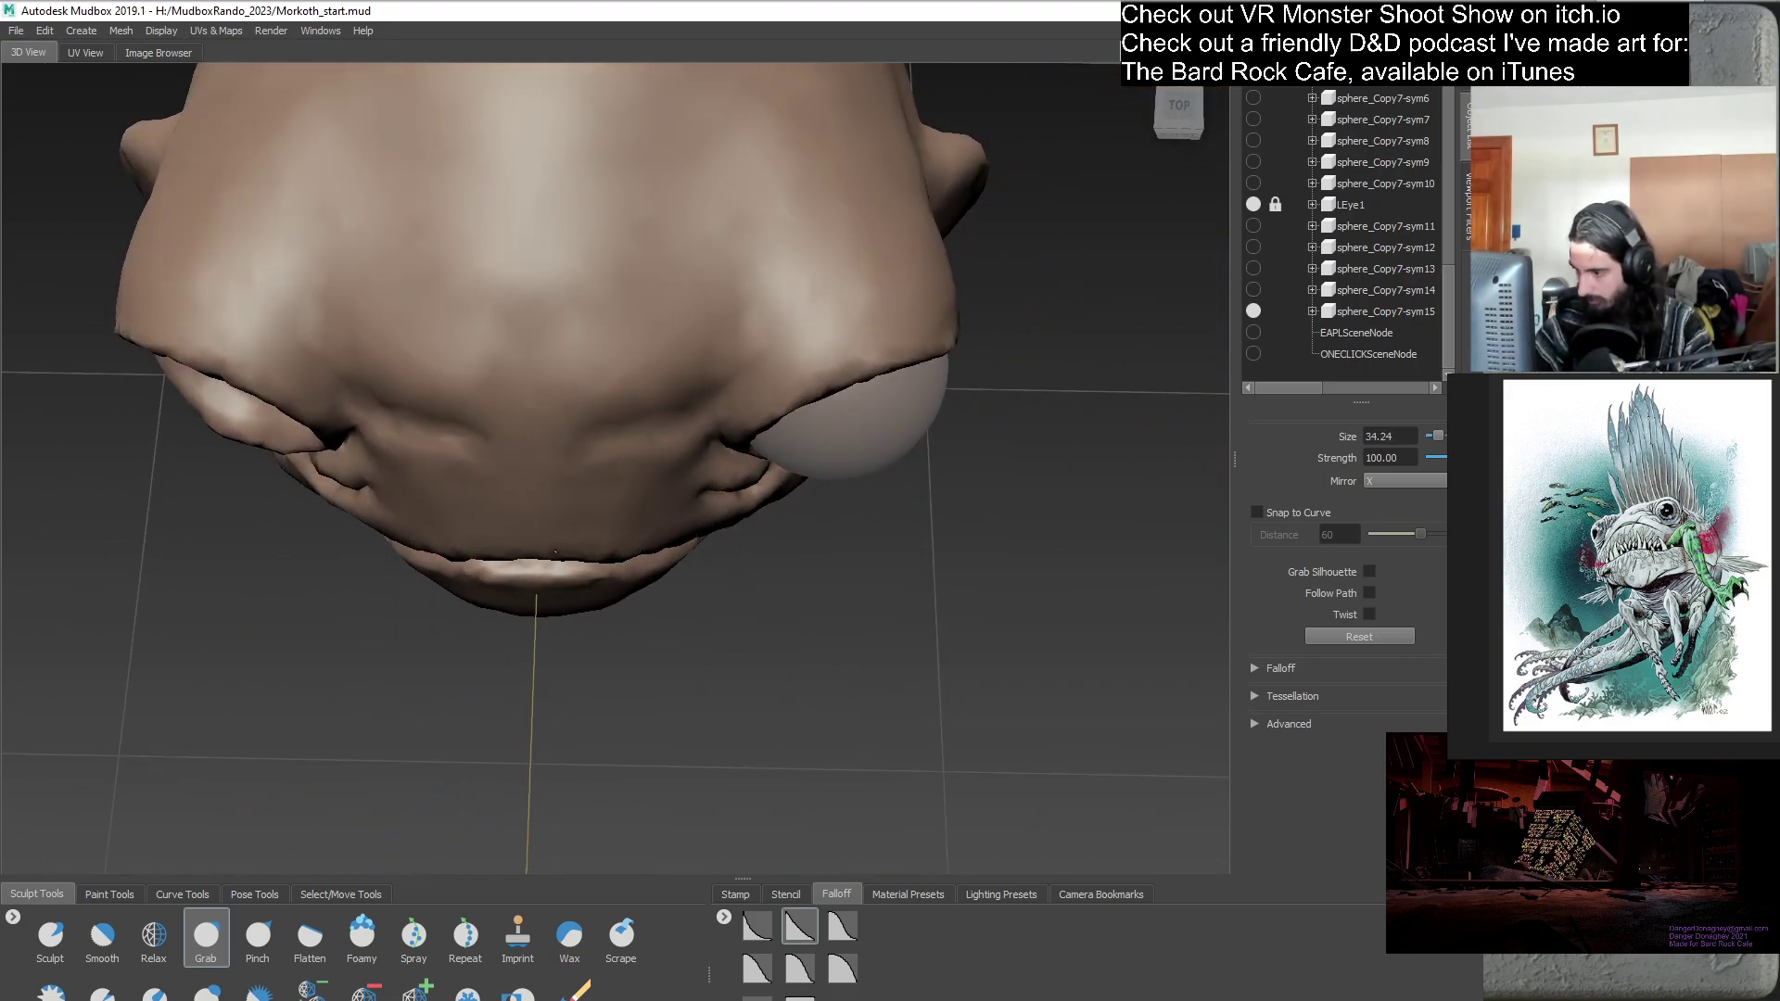
{"action": "mouse_move", "coordinate": [554, 560]}
{"action": "left_mouse_down", "text": "alt"}
{"action": "mouse_move", "coordinate": [527, 581]}
{"action": "mouse_move", "coordinate": [553, 593]}
{"action": "mouse_move", "coordinate": [559, 575]}
{"action": "mouse_move", "coordinate": [636, 561]}
{"action": "left_mouse_up", "text": "alt"}
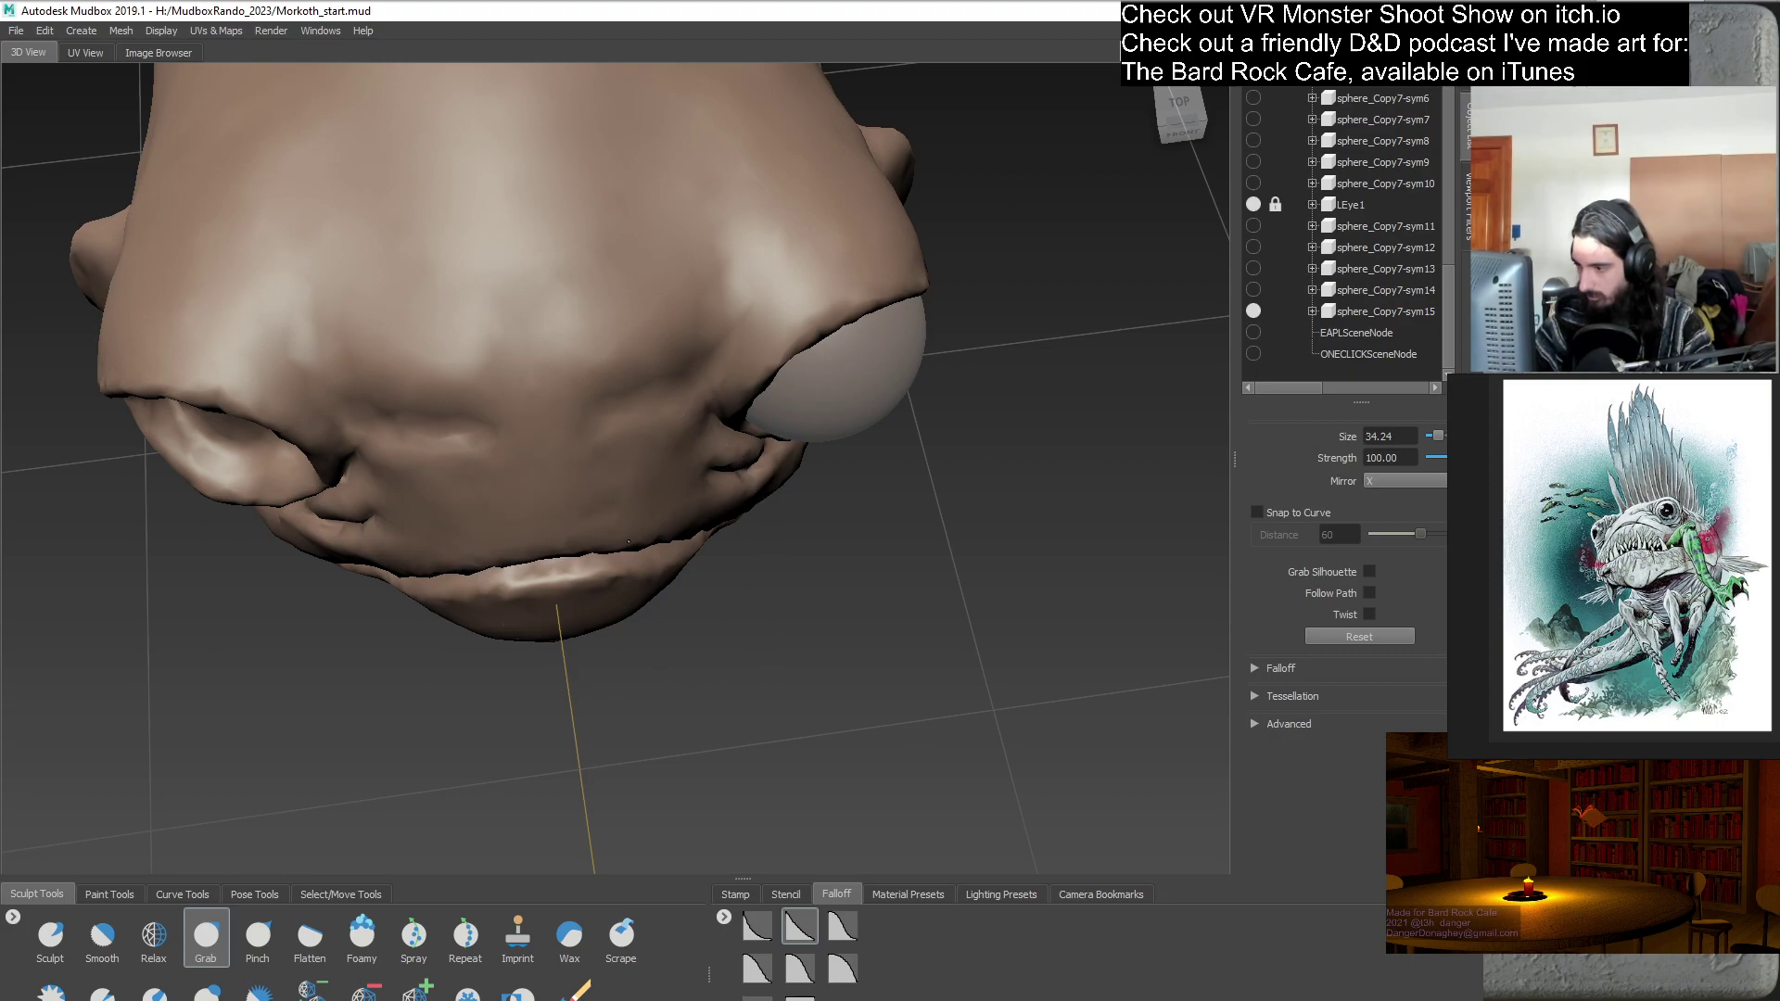
- Try to reshape the front of the snout in side view with an enlarged Grab brush
{"action": "mouse_move", "coordinate": [659, 535]}
{"action": "left_mouse_down", "text": "alt"}
{"action": "mouse_move", "coordinate": [884, 493]}
{"action": "mouse_move", "coordinate": [752, 522]}
{"action": "left_mouse_up", "text": "alt"}
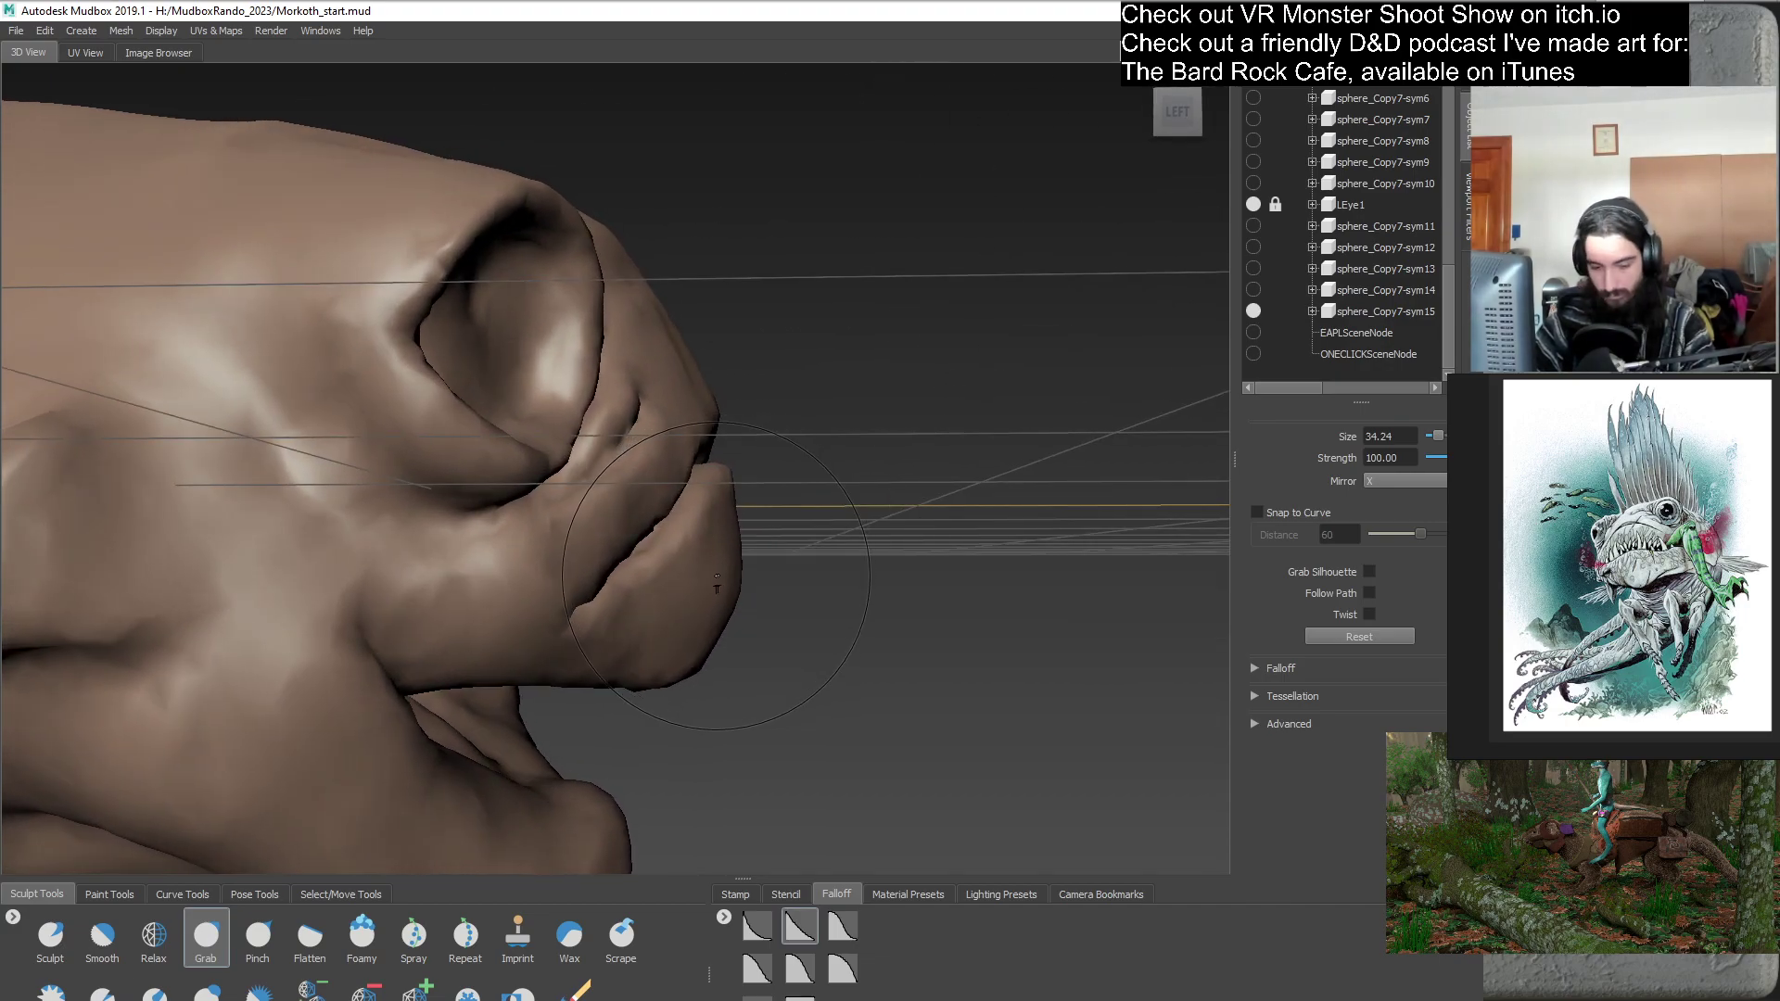
{"action": "mouse_move", "coordinate": [741, 572]}
{"action": "left_mouse_down"}
{"action": "mouse_move", "coordinate": [751, 560]}
{"action": "mouse_move", "coordinate": [628, 646]}
{"action": "mouse_move", "coordinate": [815, 635]}
{"action": "mouse_move", "coordinate": [1077, 480]}
{"action": "left_mouse_up"}
{"action": "scroll", "coordinate": [920, 630], "scroll_direction": "up", "scroll_amount": 3}
{"action": "key", "text": "ctrl+z"}
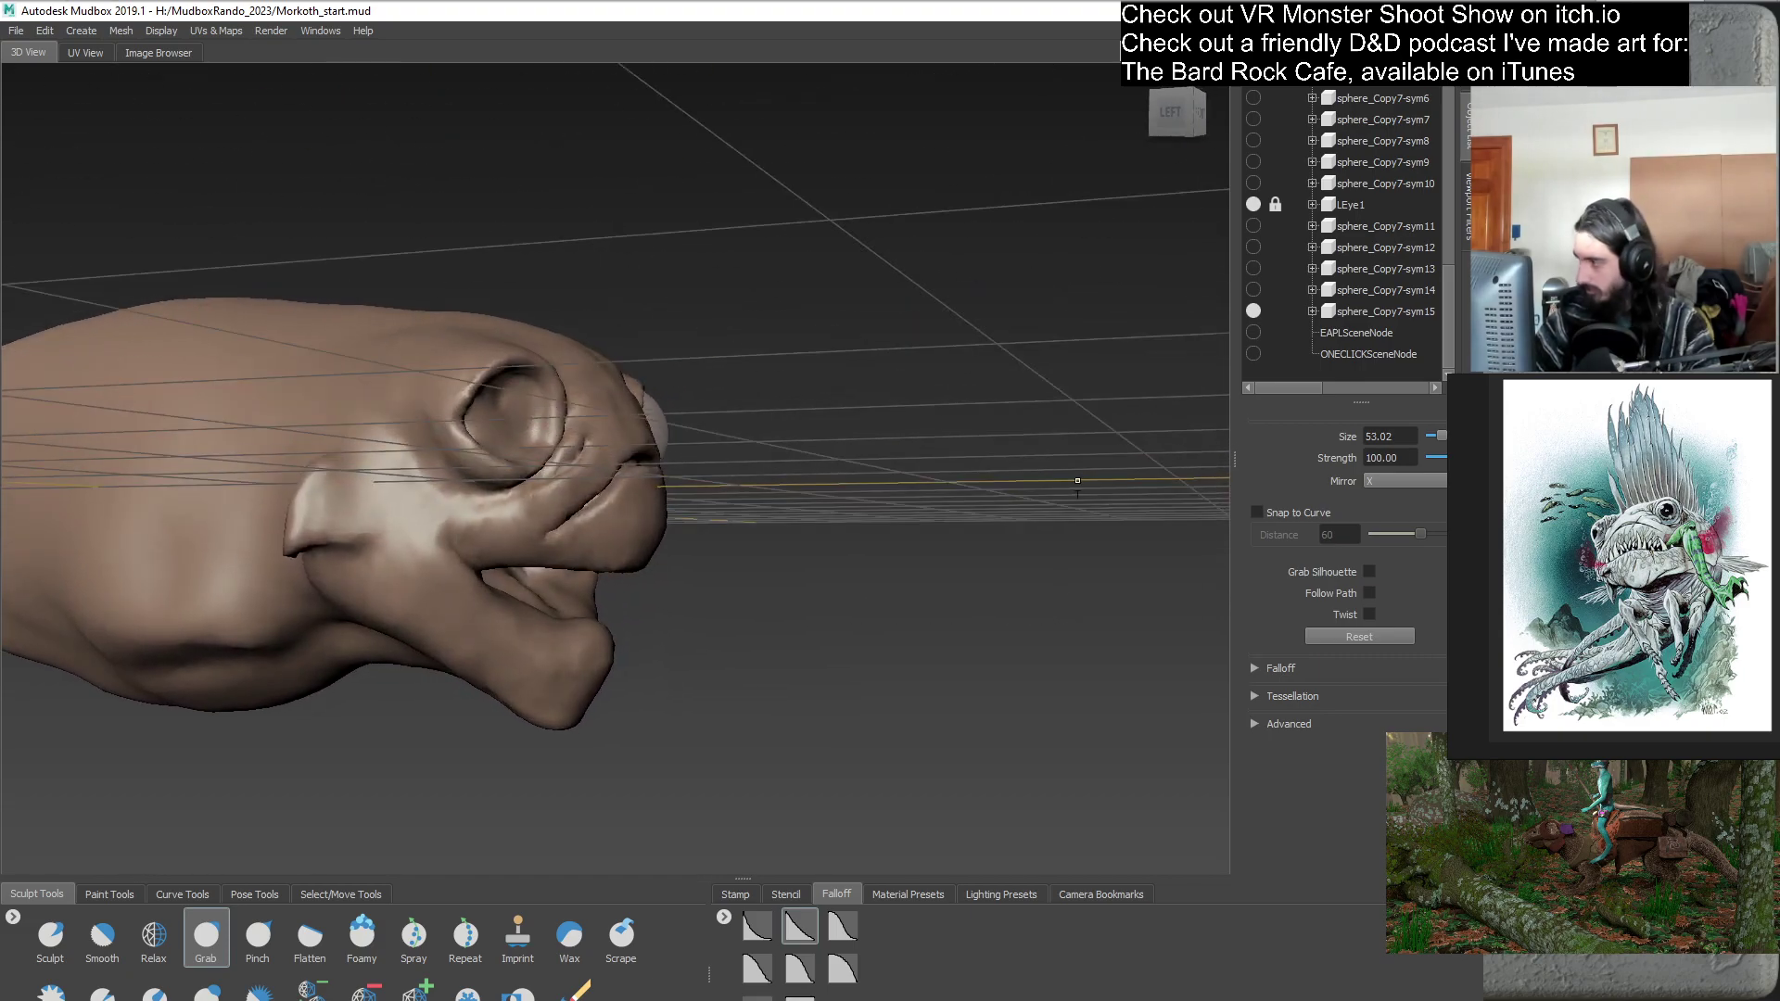
- Duplicate the head mesh sphere_Copy7-sym15 and hide the original
{"action": "right_click", "coordinate": [1355, 315]}
{"action": "left_click", "coordinate": [1353, 398]}
{"action": "scroll", "coordinate": [1446, 298], "scroll_direction": "down", "scroll_amount": 1}
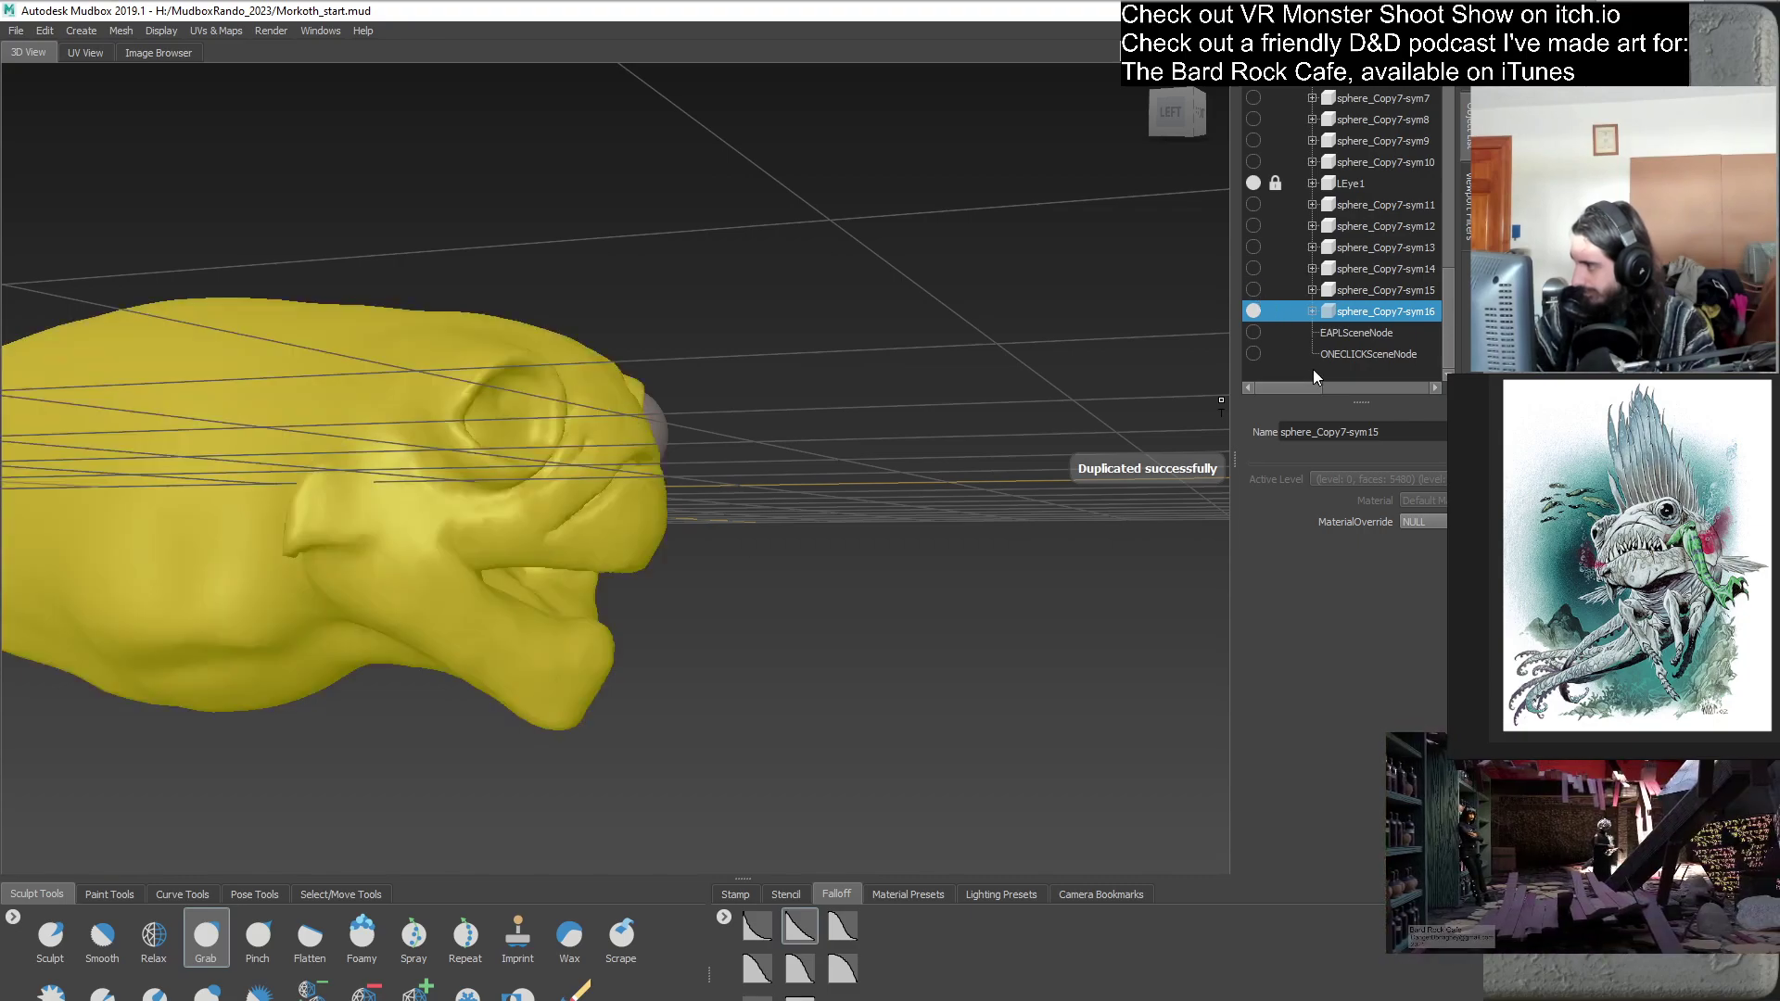
{"action": "left_click", "coordinate": [1311, 370]}
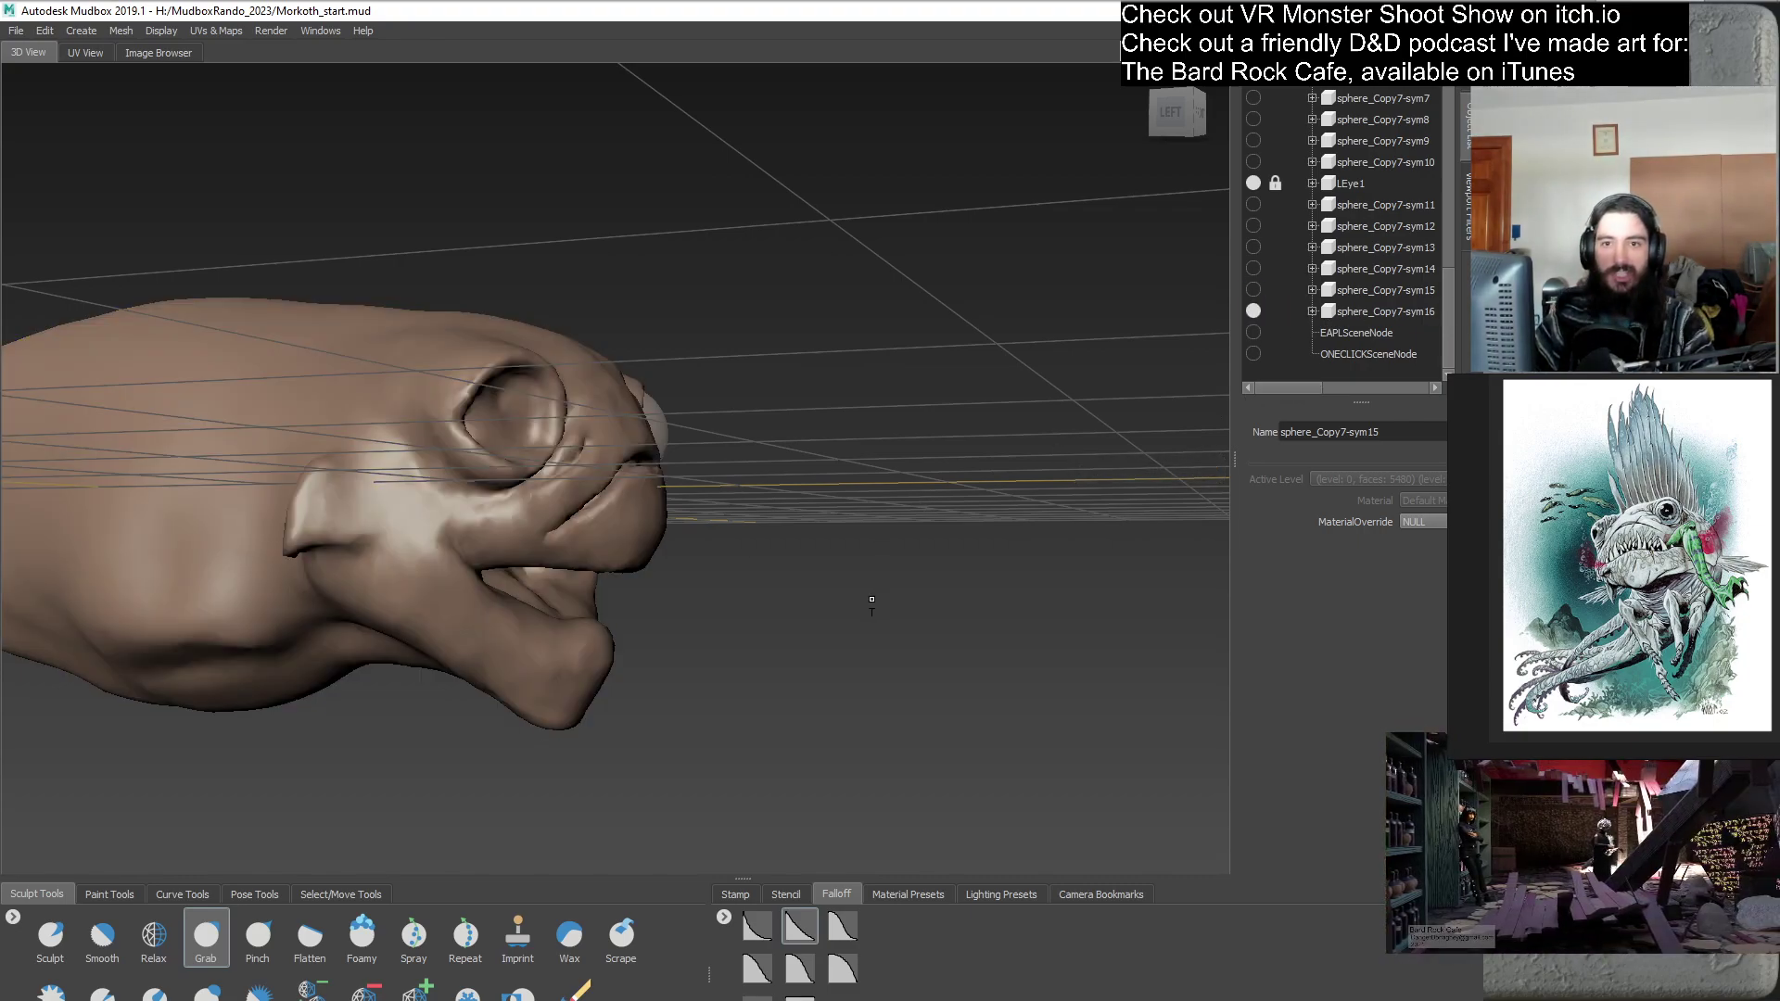
- Broaden the arched fold above the upper lip with the Grab tool
{"action": "mouse_move", "coordinate": [921, 554]}
{"action": "left_mouse_down", "text": "alt"}
{"action": "mouse_move", "coordinate": [788, 565]}
{"action": "mouse_move", "coordinate": [989, 575]}
{"action": "mouse_move", "coordinate": [668, 519]}
{"action": "mouse_move", "coordinate": [580, 482]}
{"action": "mouse_move", "coordinate": [649, 547]}
{"action": "mouse_move", "coordinate": [714, 567]}
{"action": "mouse_move", "coordinate": [743, 530]}
{"action": "left_mouse_up", "text": "alt"}
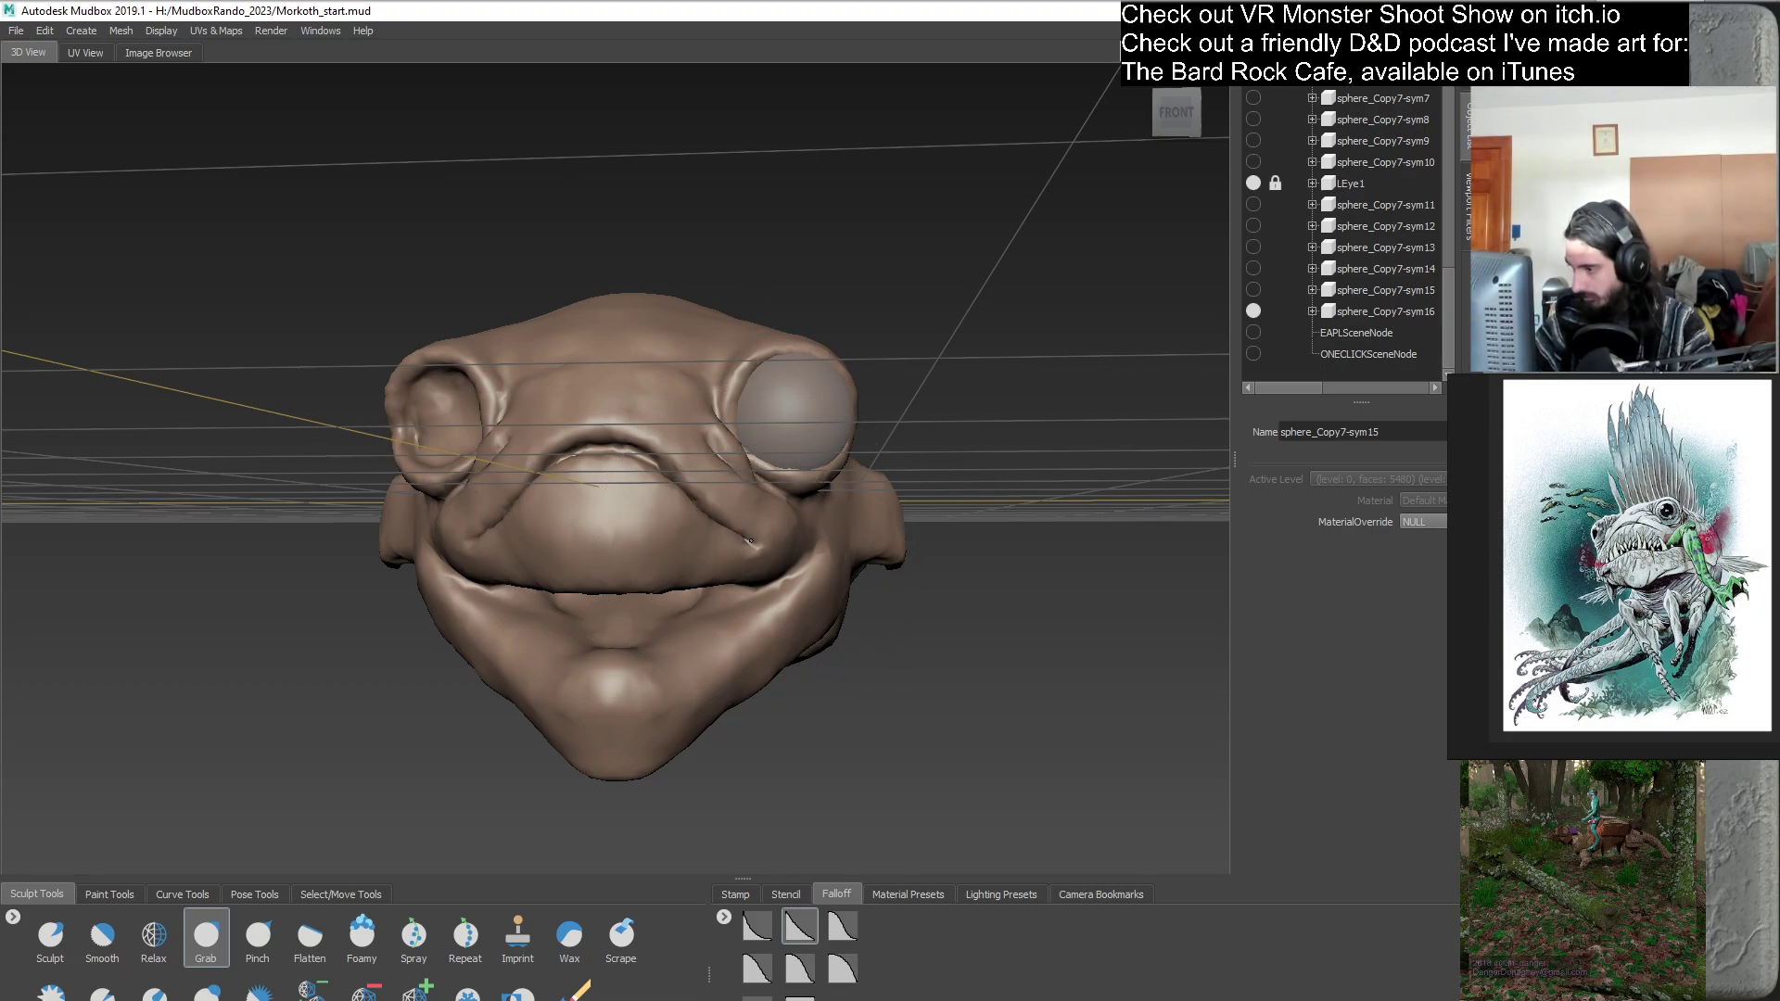
{"action": "left_click_drag", "start_coordinate": [755, 536], "coordinate": [792, 505], "text": "alt"}
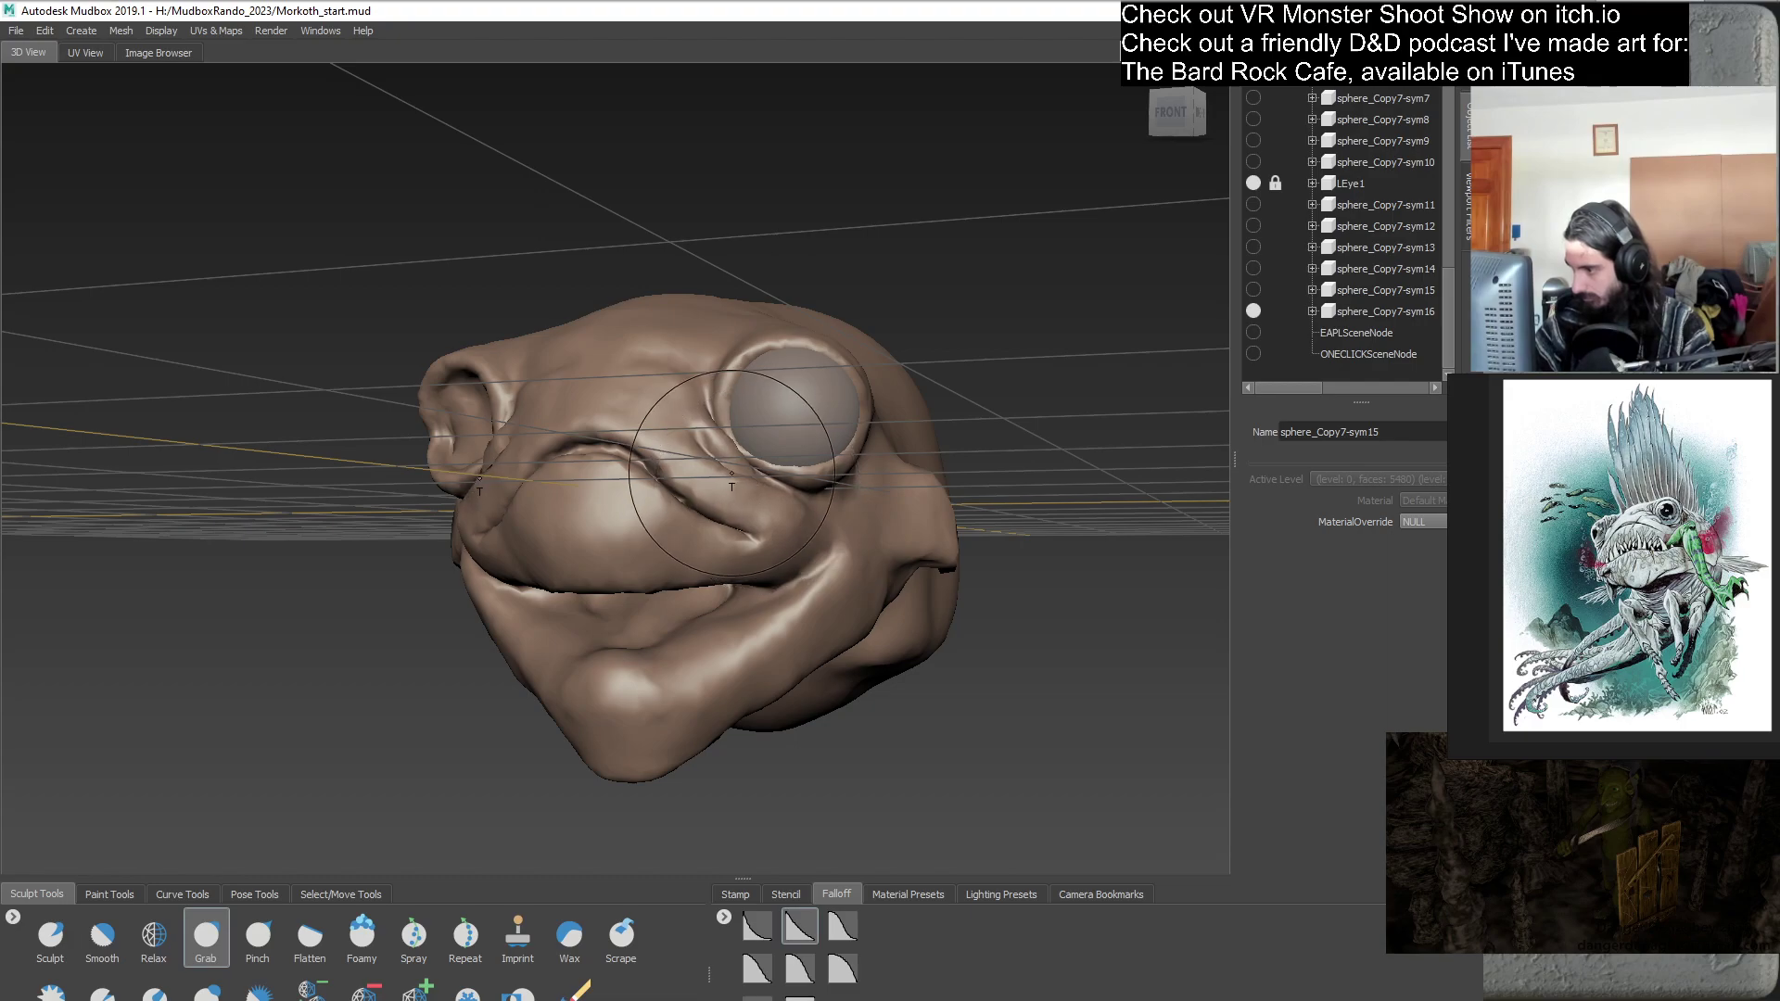
{"action": "left_click_drag", "start_coordinate": [707, 444], "coordinate": [809, 498], "text": "alt"}
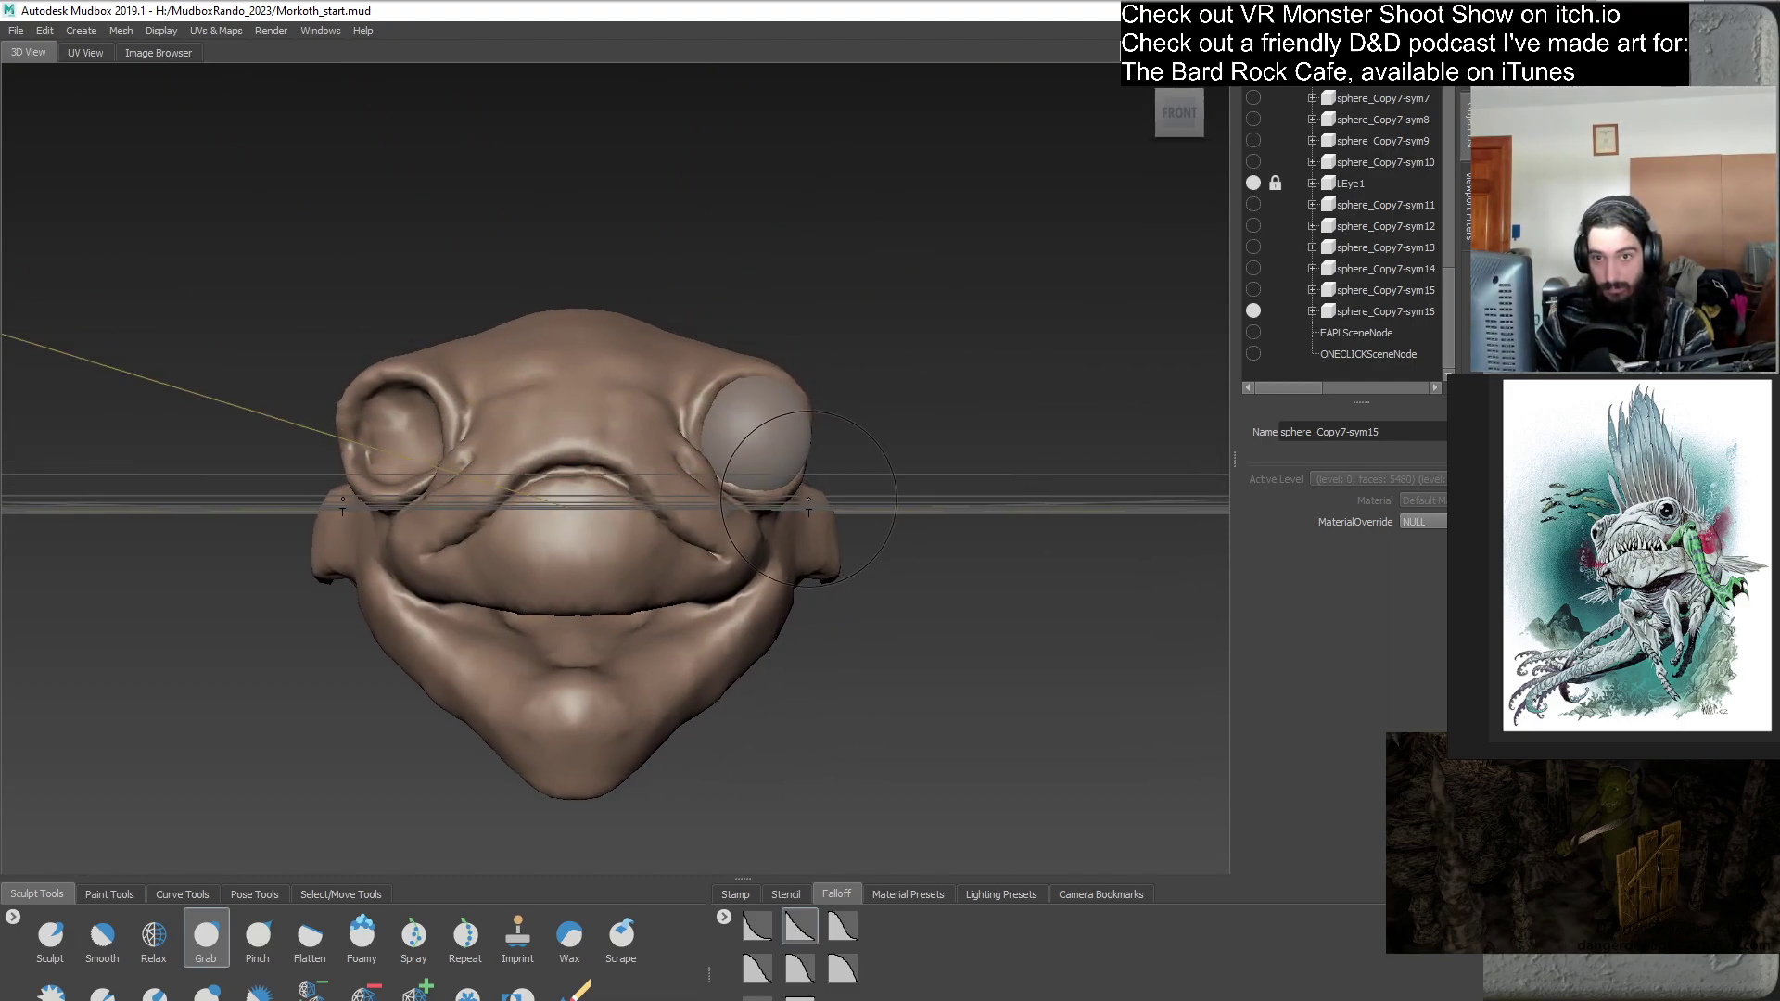
{"action": "left_click_drag", "start_coordinate": [796, 598], "coordinate": [702, 523], "text": "alt"}
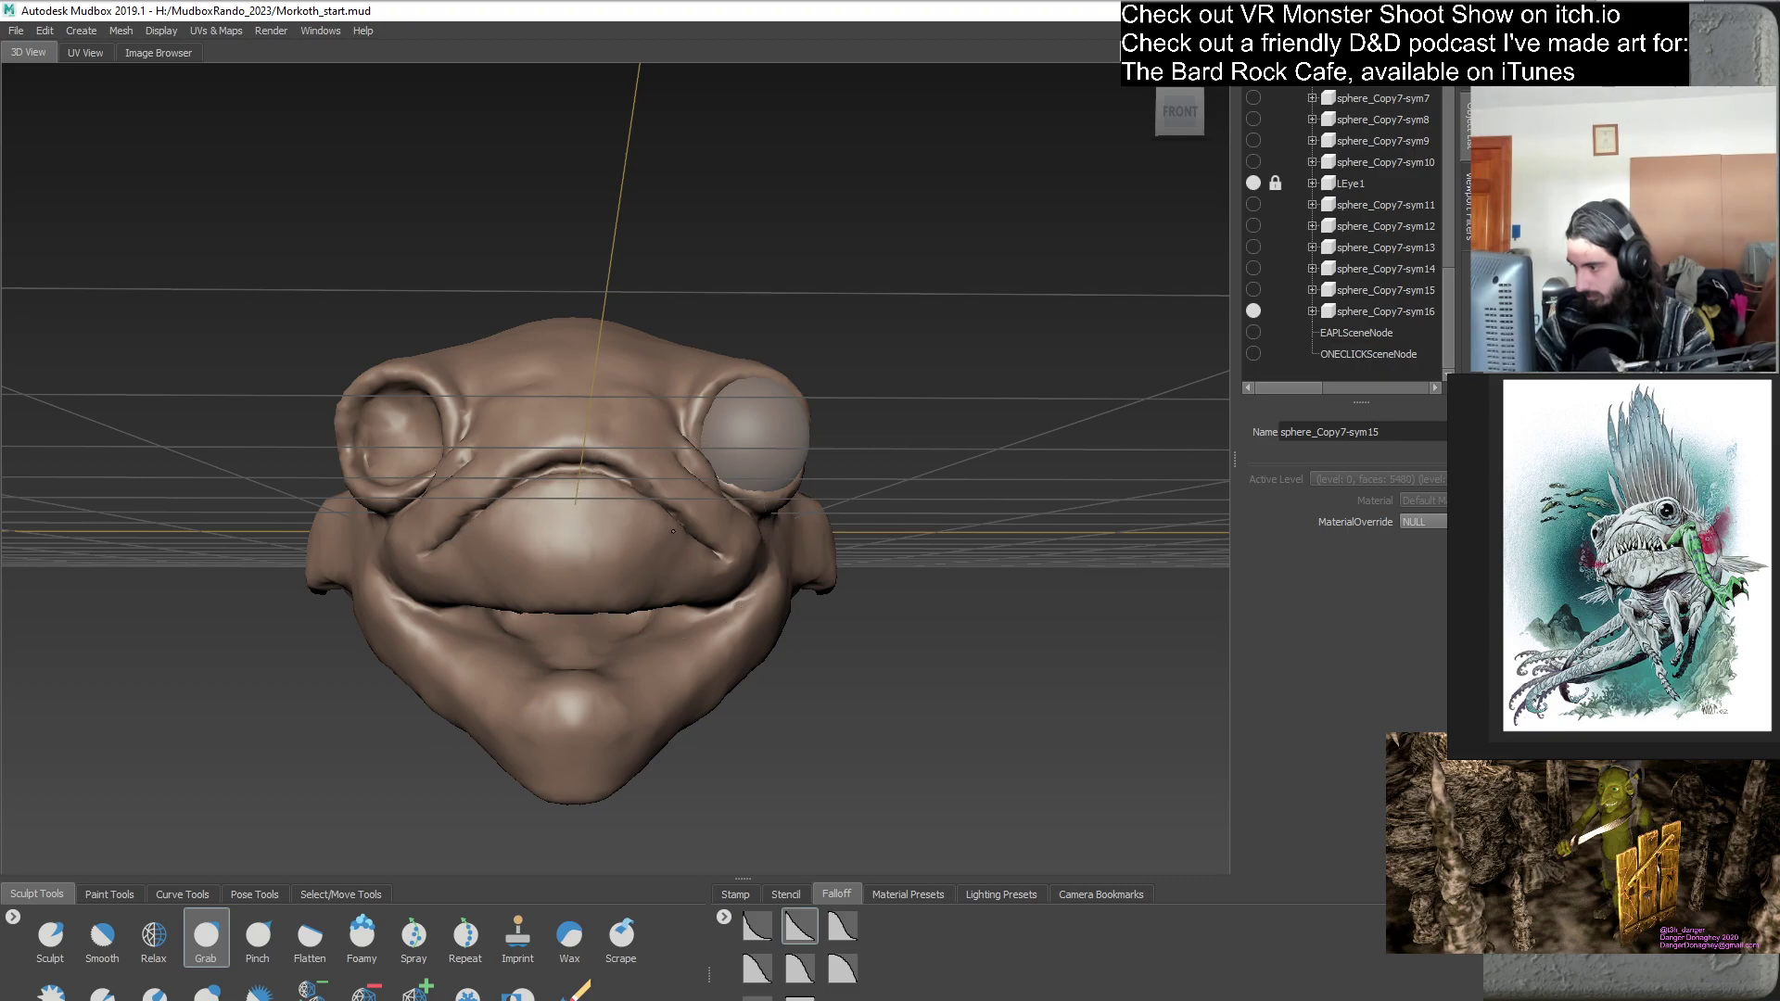
{"action": "mouse_move", "coordinate": [702, 600]}
{"action": "left_mouse_down", "text": "alt"}
{"action": "mouse_move", "coordinate": [484, 614]}
{"action": "mouse_move", "coordinate": [702, 511]}
{"action": "mouse_move", "coordinate": [633, 529]}
{"action": "left_mouse_up", "text": "alt"}
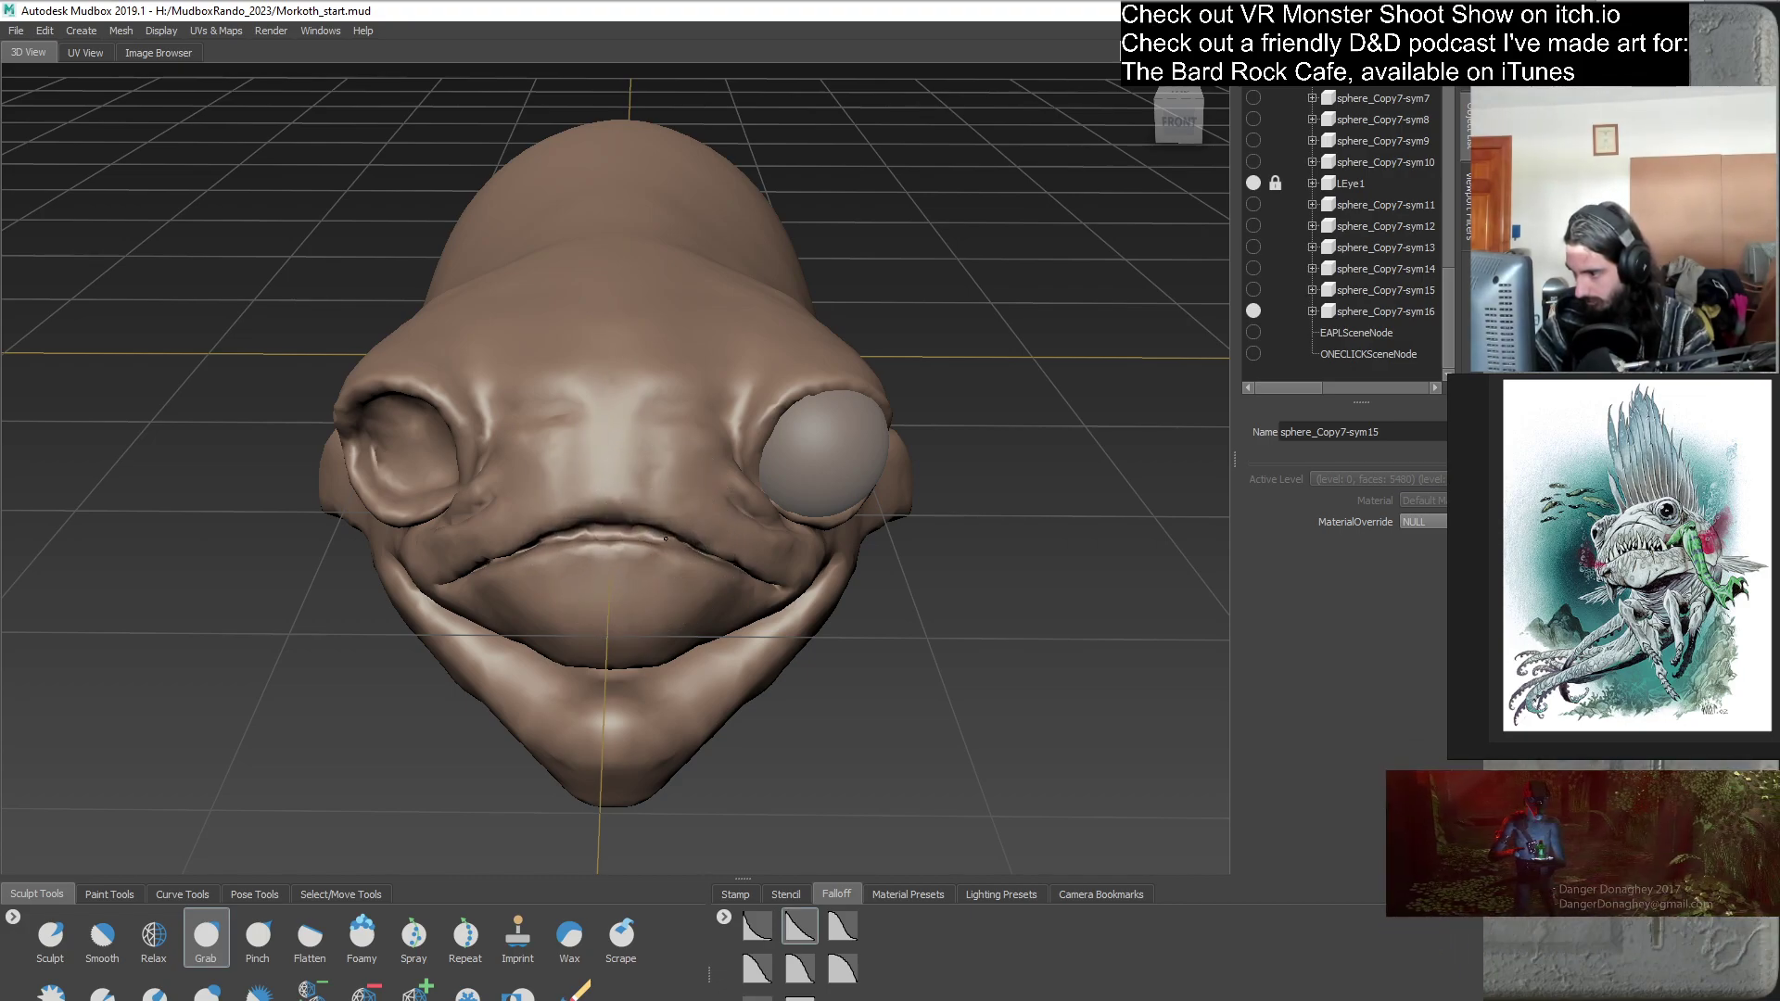
- Refine the edge of the fold above the upper lip with a Grab brush at size 9.85
{"action": "mouse_move", "coordinate": [671, 541]}
{"action": "left_mouse_down", "text": "alt"}
{"action": "mouse_move", "coordinate": [621, 579]}
{"action": "mouse_move", "coordinate": [701, 604]}
{"action": "mouse_move", "coordinate": [626, 503]}
{"action": "left_mouse_up", "text": "alt"}
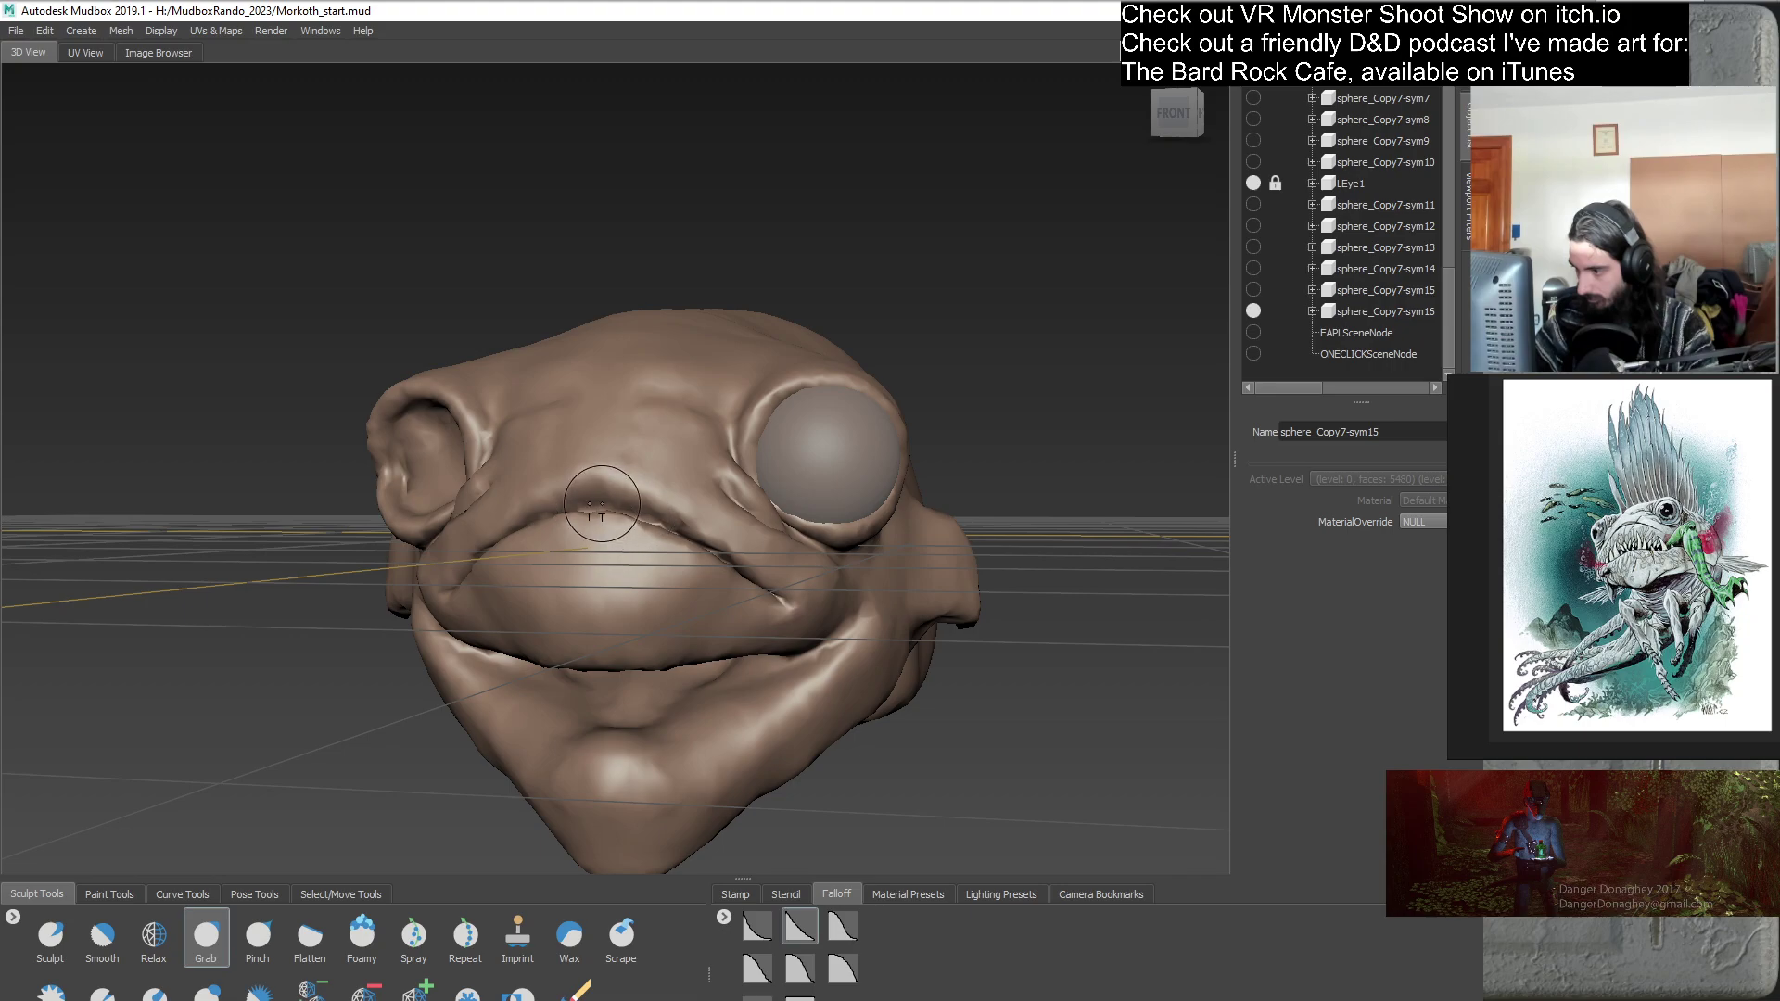
{"action": "left_click_drag", "start_coordinate": [601, 505], "coordinate": [647, 533], "text": "alt"}
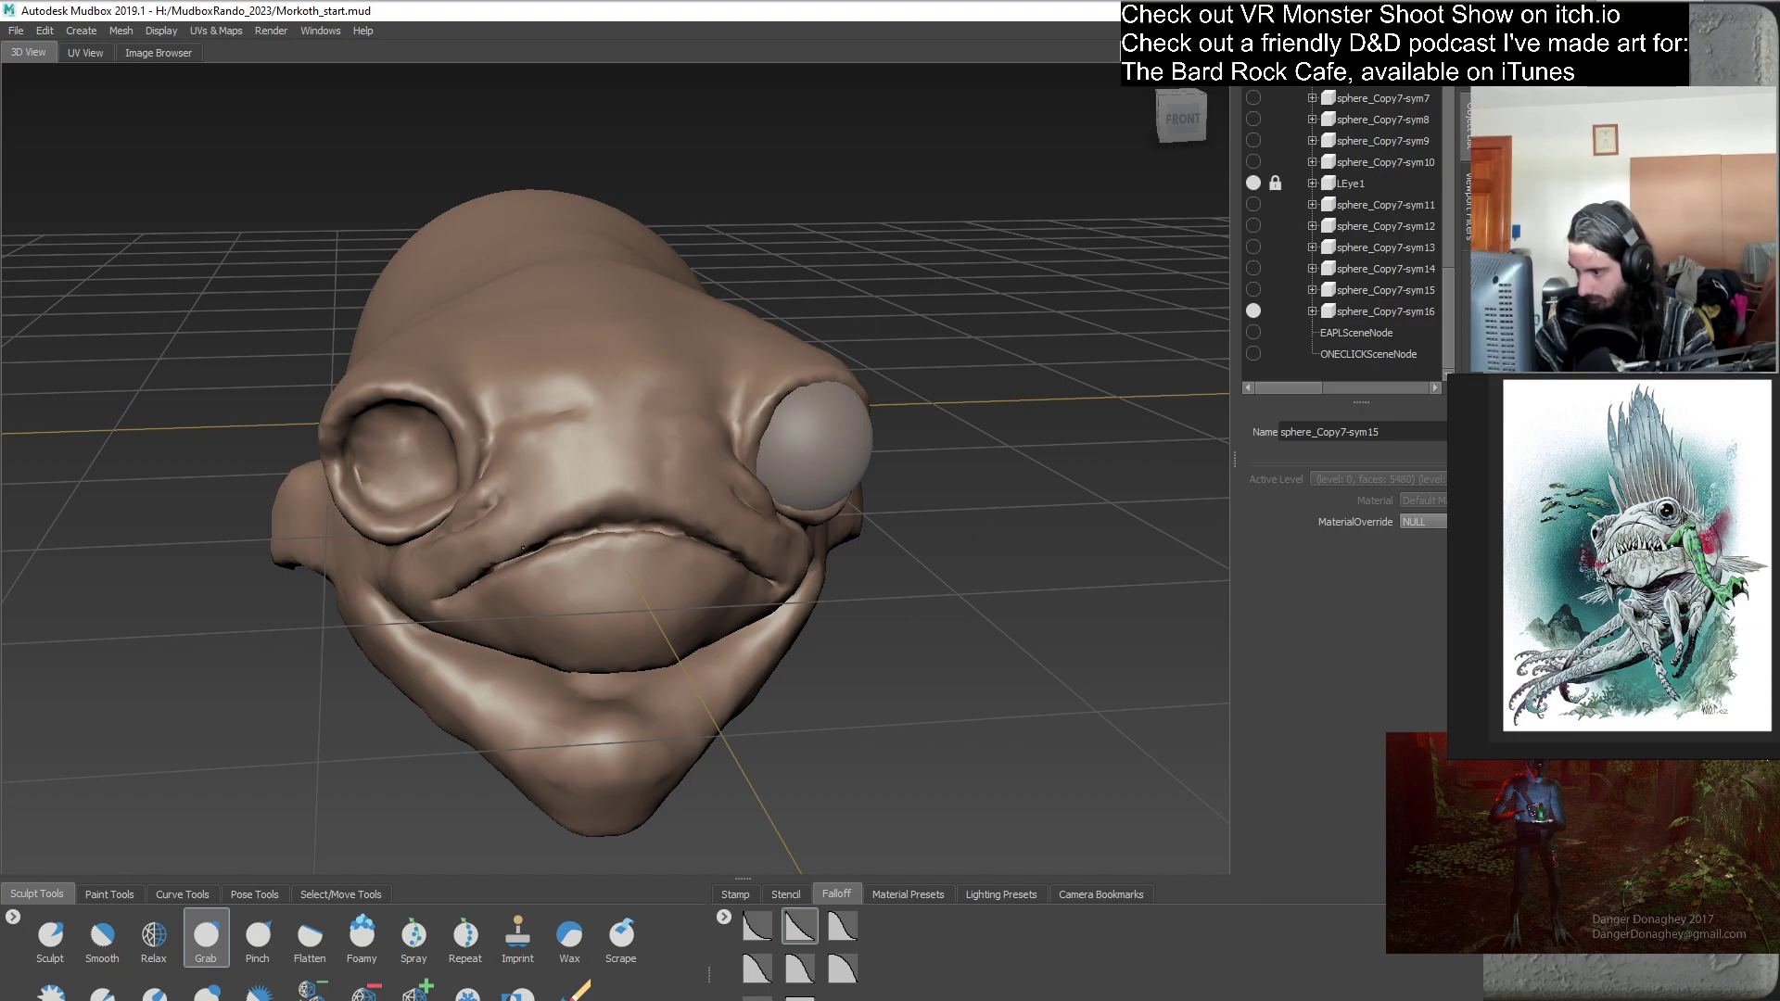
{"action": "left_click_drag", "start_coordinate": [515, 553], "coordinate": [503, 646], "text": "alt"}
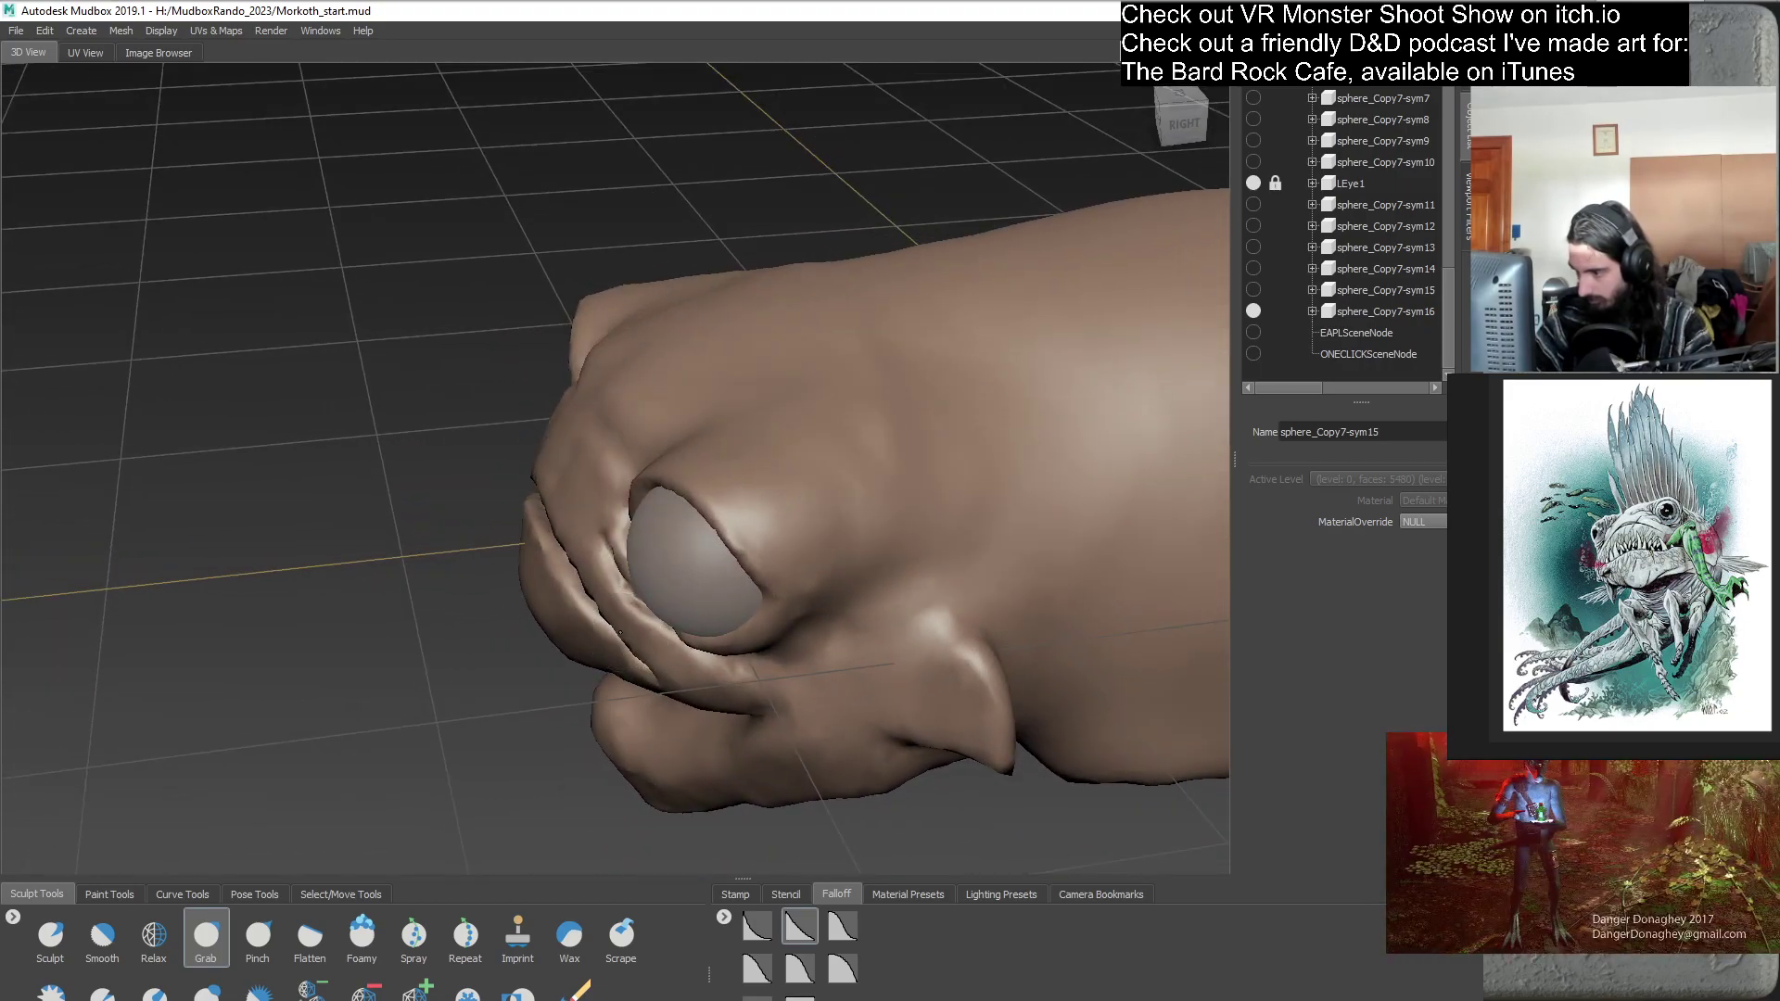
{"action": "left_click_drag", "start_coordinate": [633, 652], "coordinate": [634, 595], "text": "alt"}
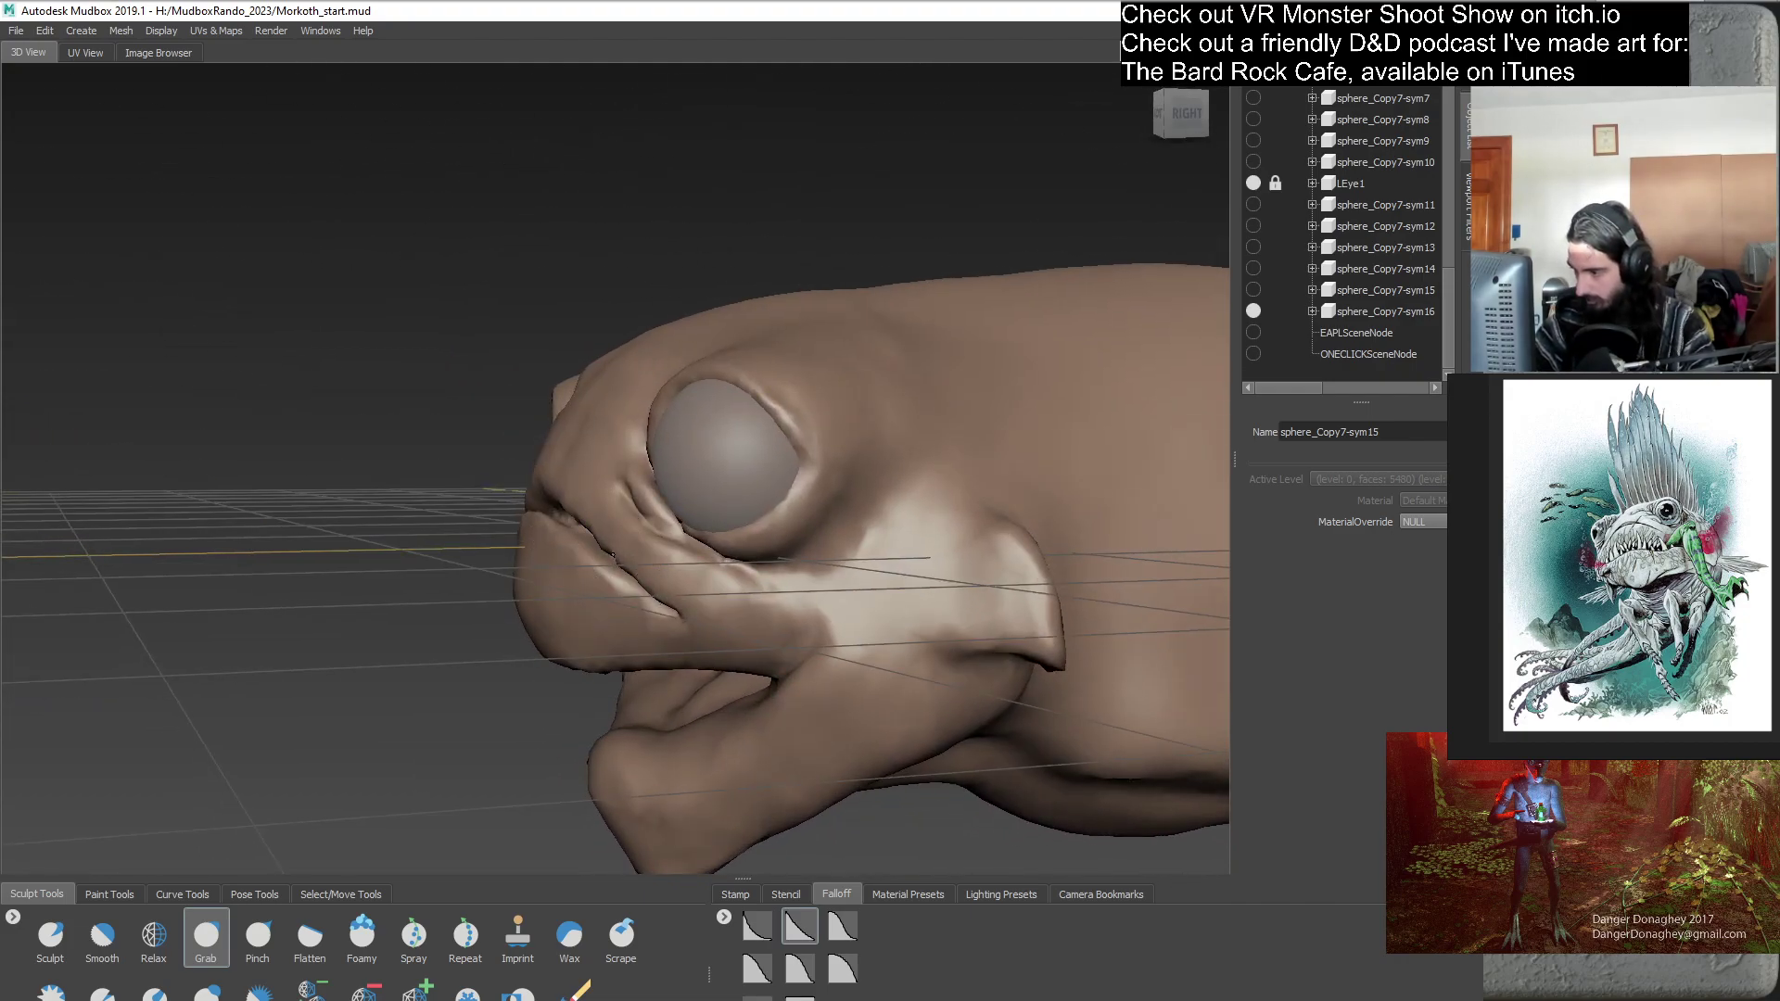
{"action": "left_click_drag", "start_coordinate": [611, 554], "coordinate": [751, 603], "text": "alt"}
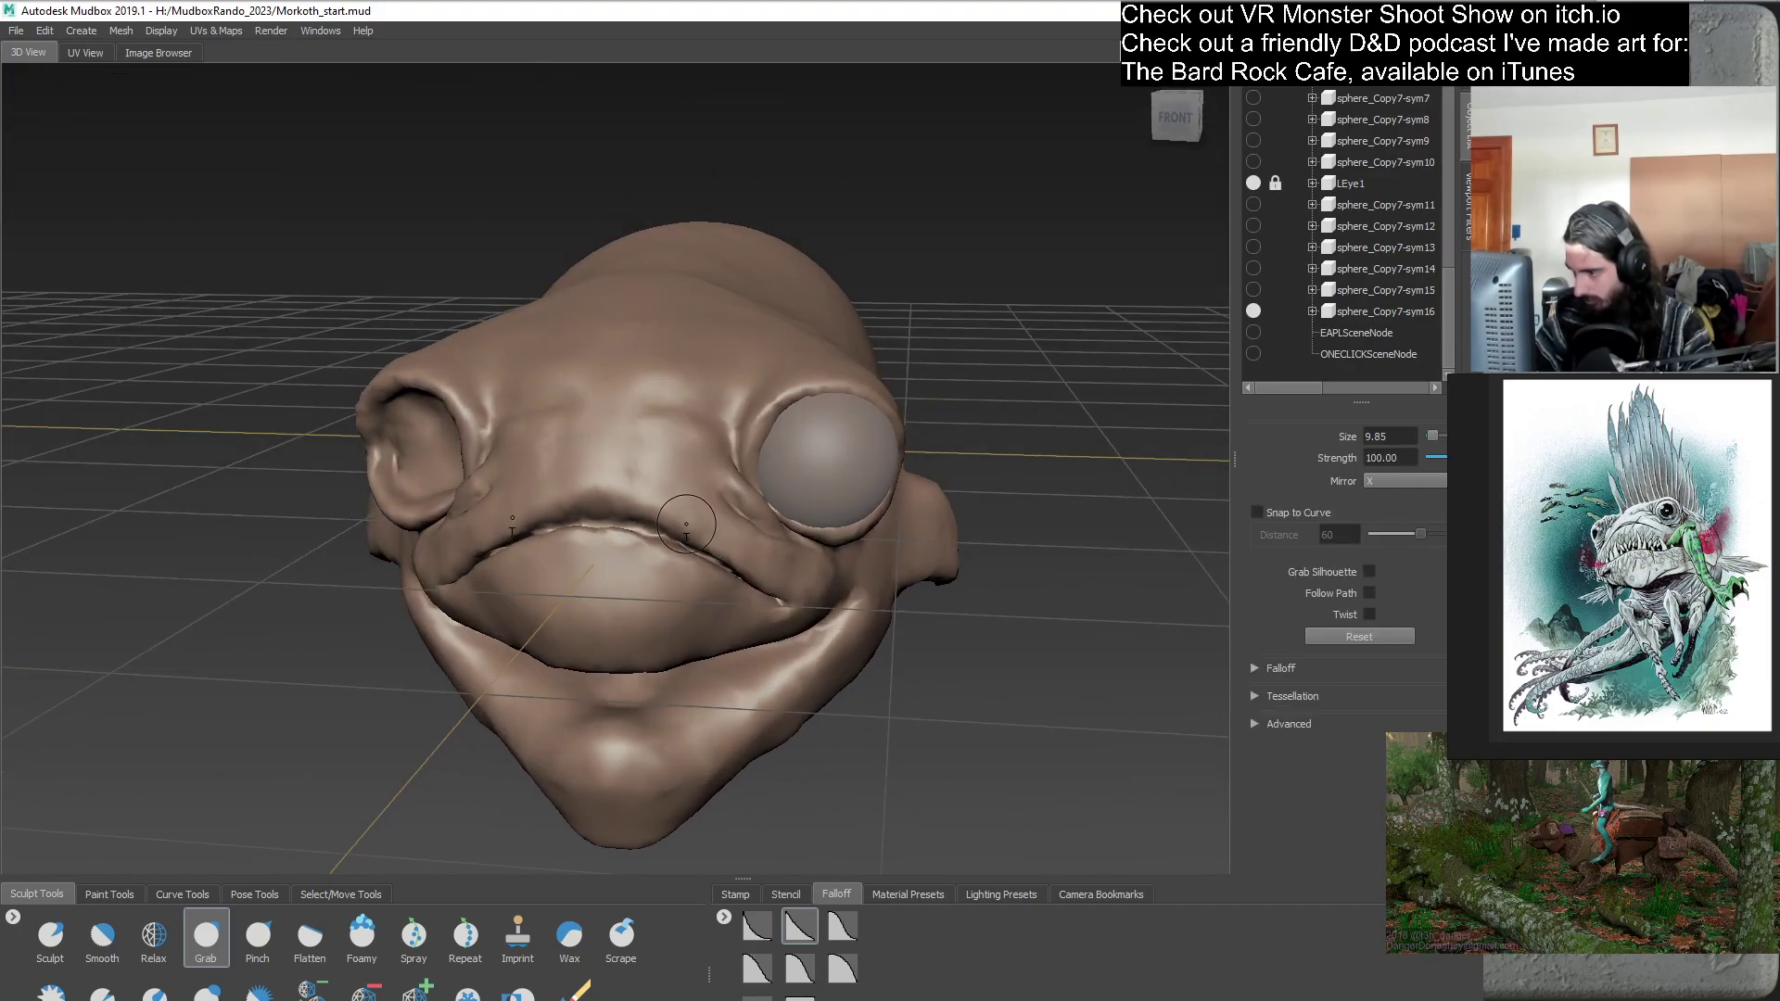
- Even out the arch between the snout and the upper lip with a Grab brush at size 18.25
{"action": "mouse_move", "coordinate": [599, 505]}
{"action": "left_mouse_down", "text": "alt"}
{"action": "mouse_move", "coordinate": [797, 574]}
{"action": "mouse_move", "coordinate": [860, 626]}
{"action": "mouse_move", "coordinate": [612, 582]}
{"action": "mouse_move", "coordinate": [649, 585]}
{"action": "mouse_move", "coordinate": [558, 626]}
{"action": "mouse_move", "coordinate": [553, 648]}
{"action": "mouse_move", "coordinate": [799, 647]}
{"action": "left_mouse_up", "text": "alt"}
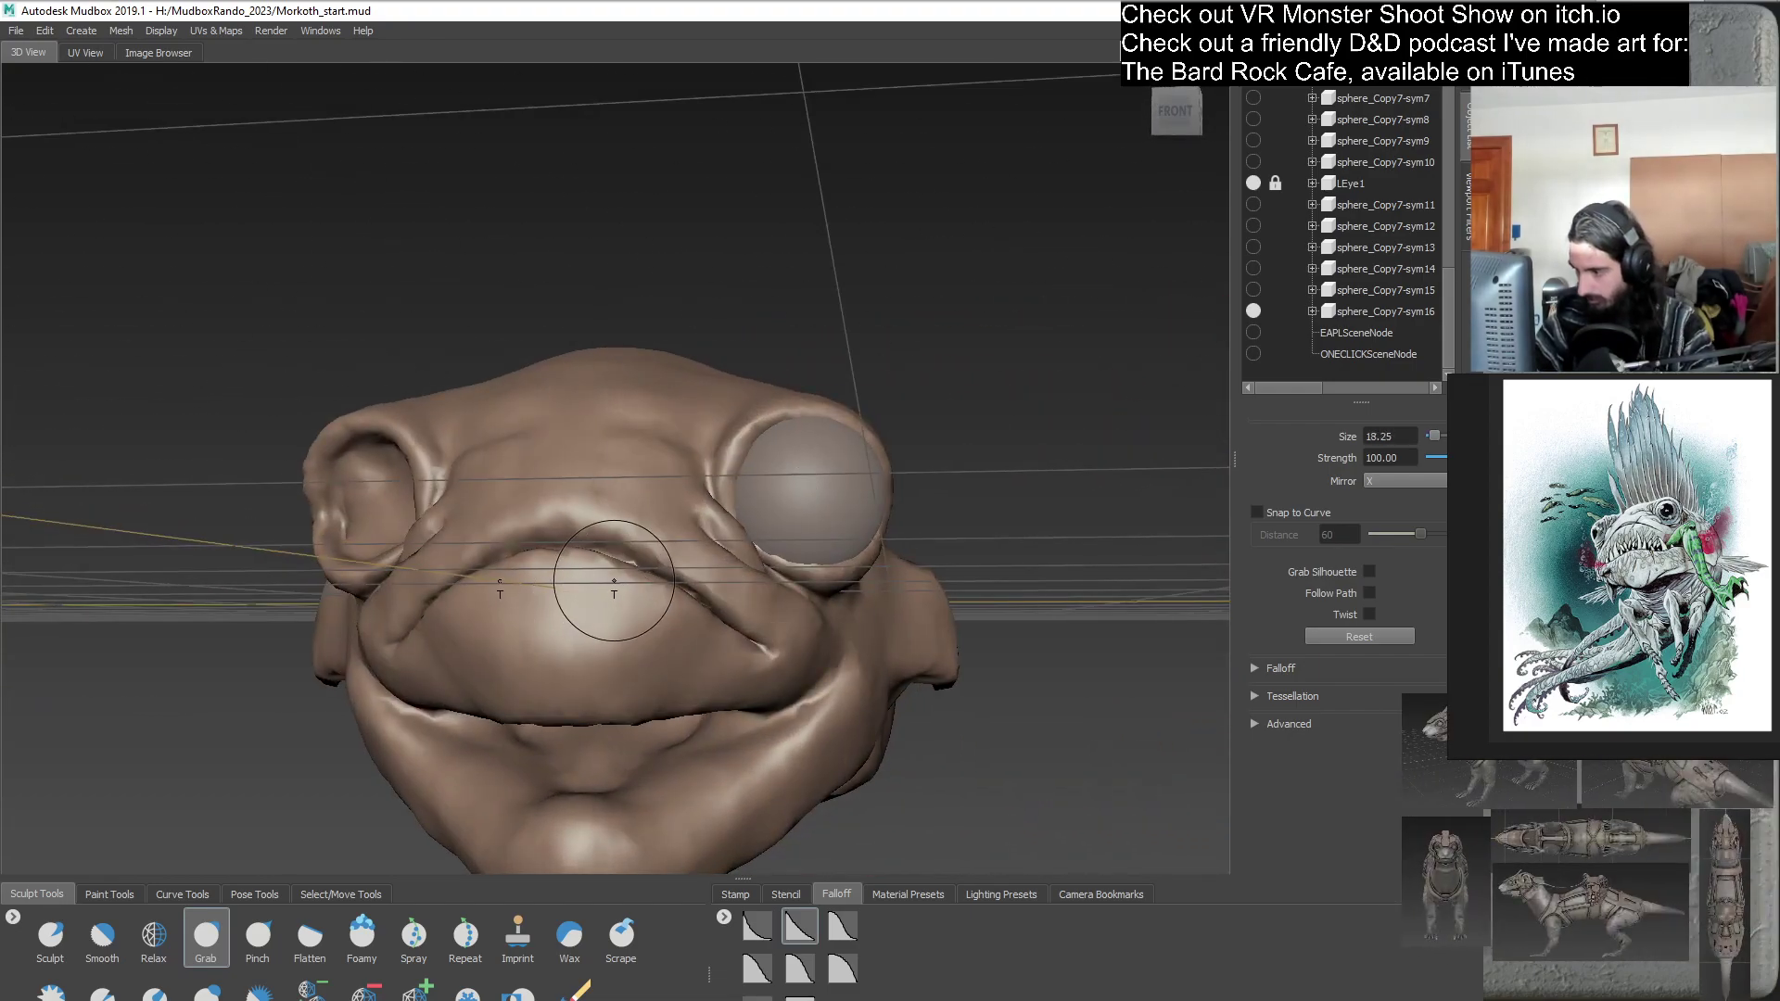
{"action": "mouse_move", "coordinate": [605, 584]}
{"action": "left_mouse_down", "text": "alt"}
{"action": "mouse_move", "coordinate": [559, 632]}
{"action": "mouse_move", "coordinate": [595, 573]}
{"action": "mouse_move", "coordinate": [557, 617]}
{"action": "mouse_move", "coordinate": [398, 656]}
{"action": "mouse_move", "coordinate": [455, 657]}
{"action": "mouse_move", "coordinate": [501, 621]}
{"action": "mouse_move", "coordinate": [557, 515]}
{"action": "left_mouse_up", "text": "alt"}
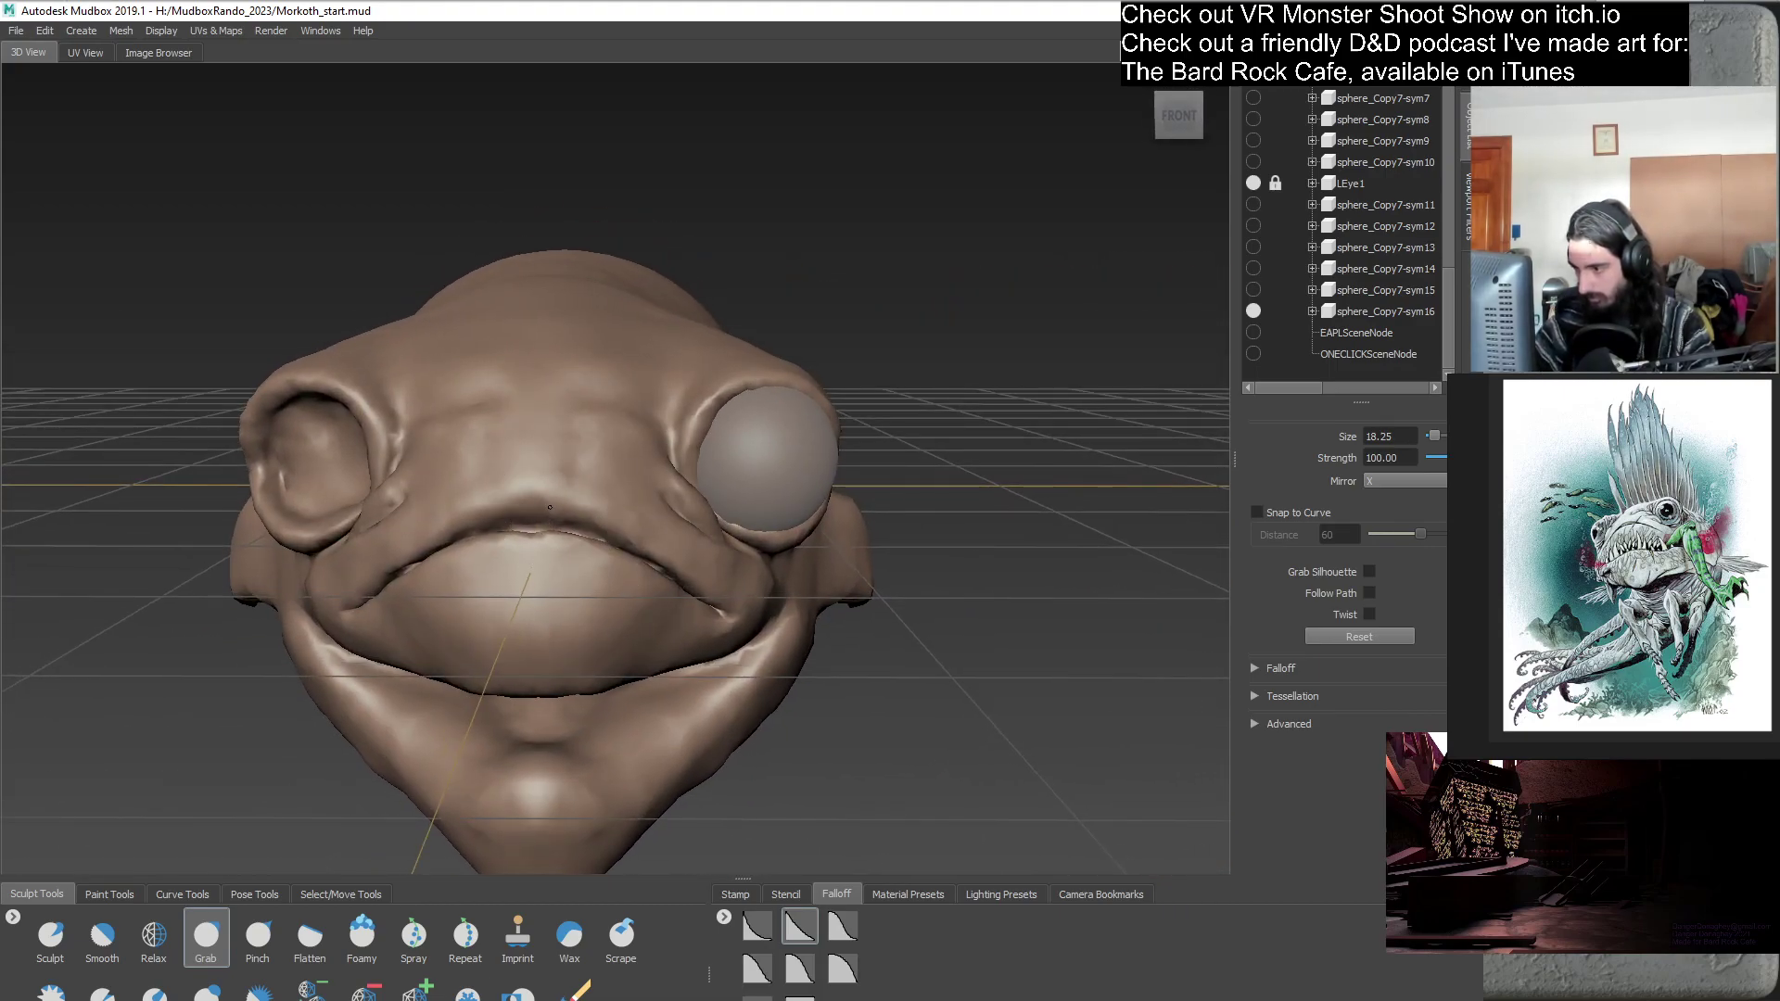
{"action": "left_click_drag", "start_coordinate": [612, 614], "coordinate": [540, 524], "text": "alt"}
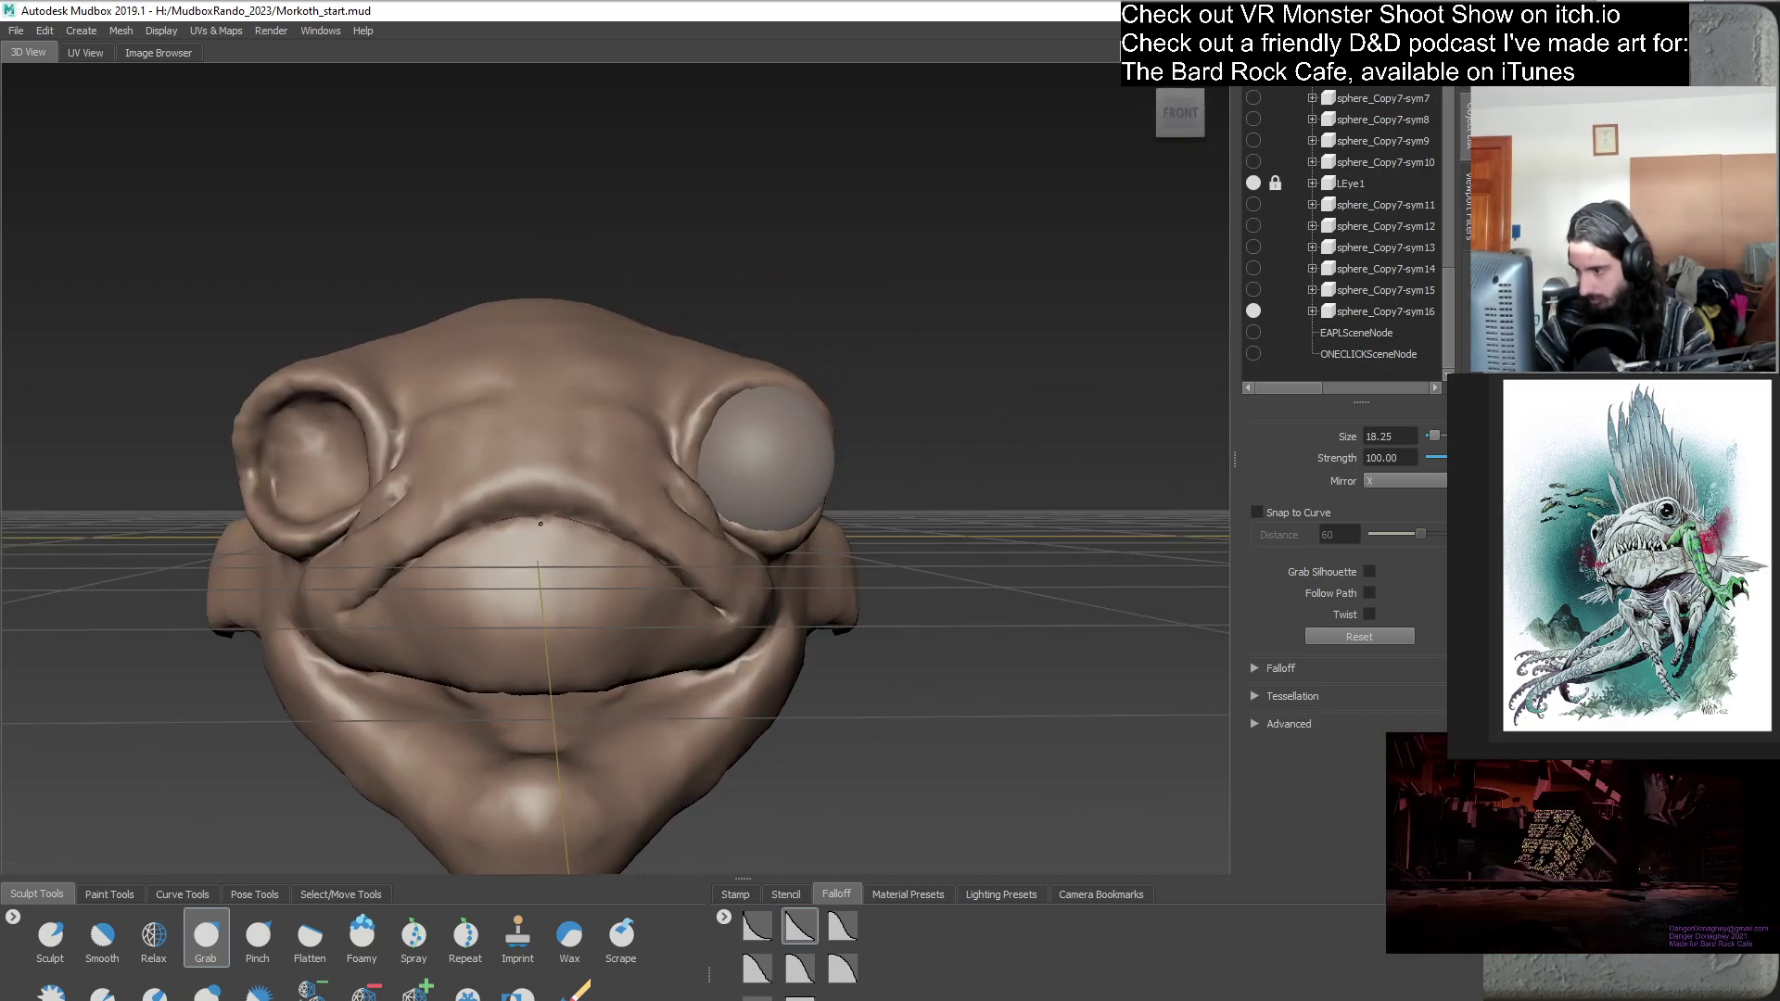
{"action": "left_click_drag", "start_coordinate": [590, 534], "coordinate": [475, 629], "text": "alt"}
{"action": "scroll", "coordinate": [476, 630], "scroll_direction": "down", "scroll_amount": 10}
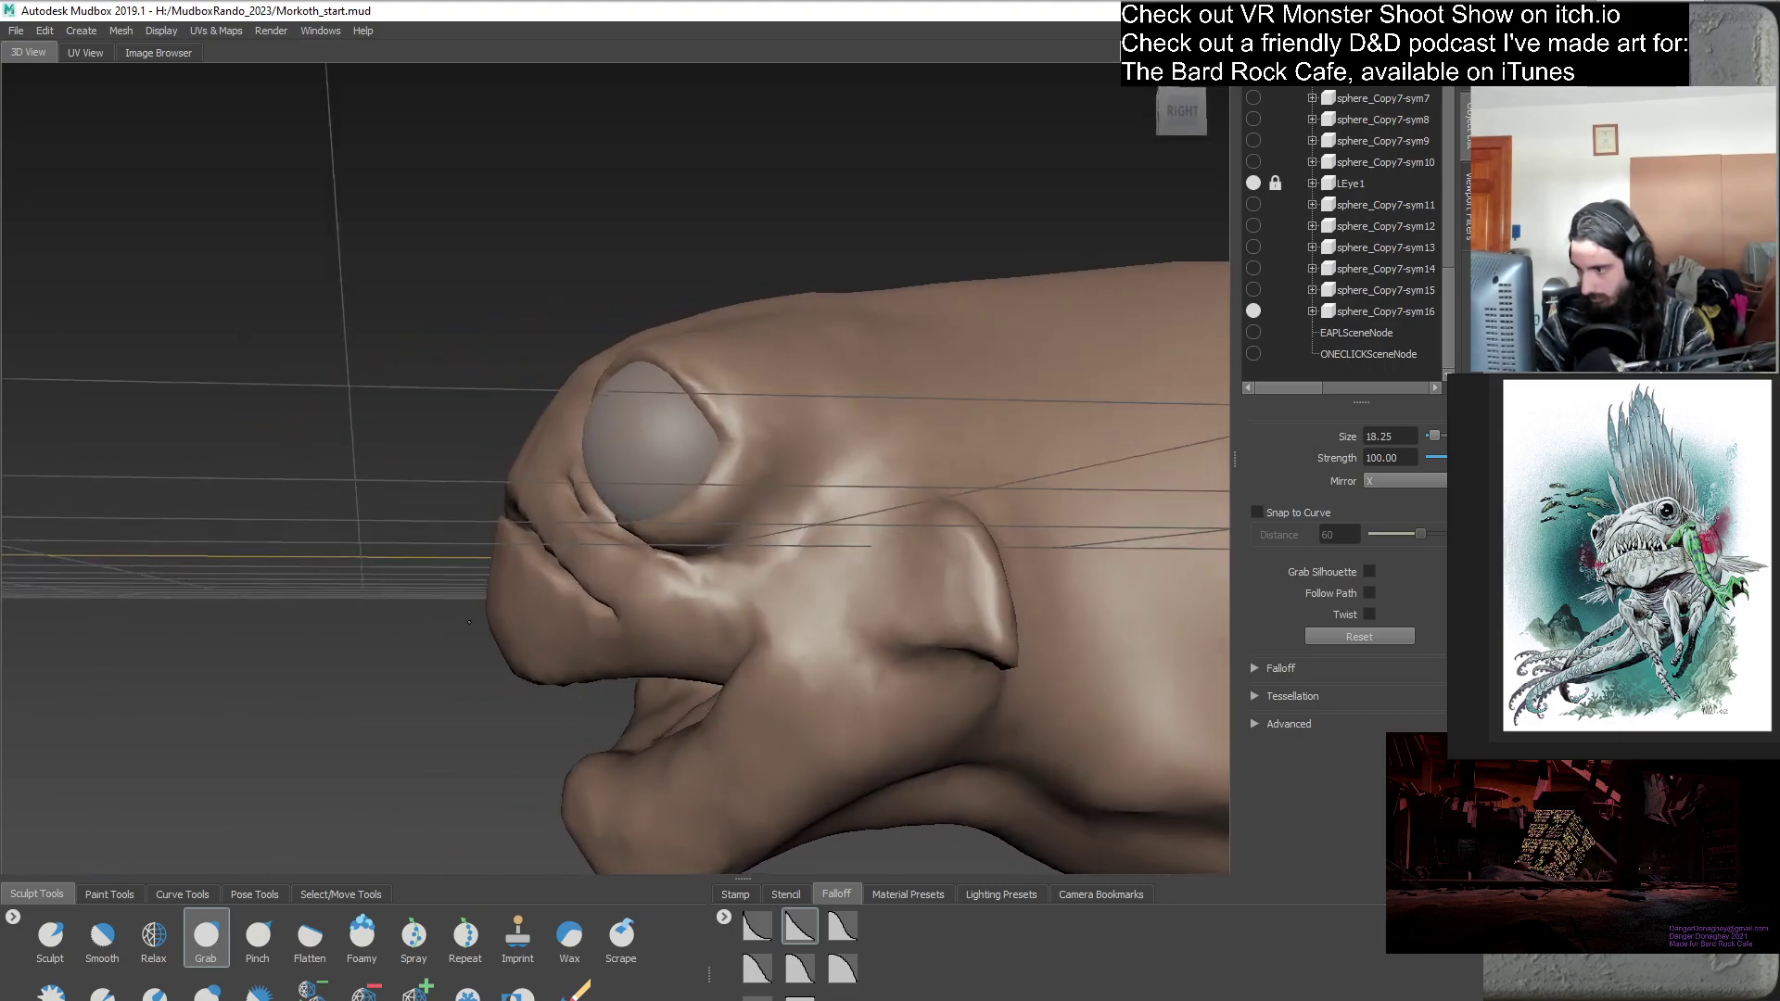
- Duplicate the head mesh sphere_Copy7-sym16 and hide the original
{"action": "left_click_drag", "start_coordinate": [599, 659], "coordinate": [864, 480], "text": "alt"}
{"action": "scroll", "coordinate": [771, 563], "scroll_direction": "up", "scroll_amount": 3}
{"action": "right_click", "coordinate": [1360, 318]}
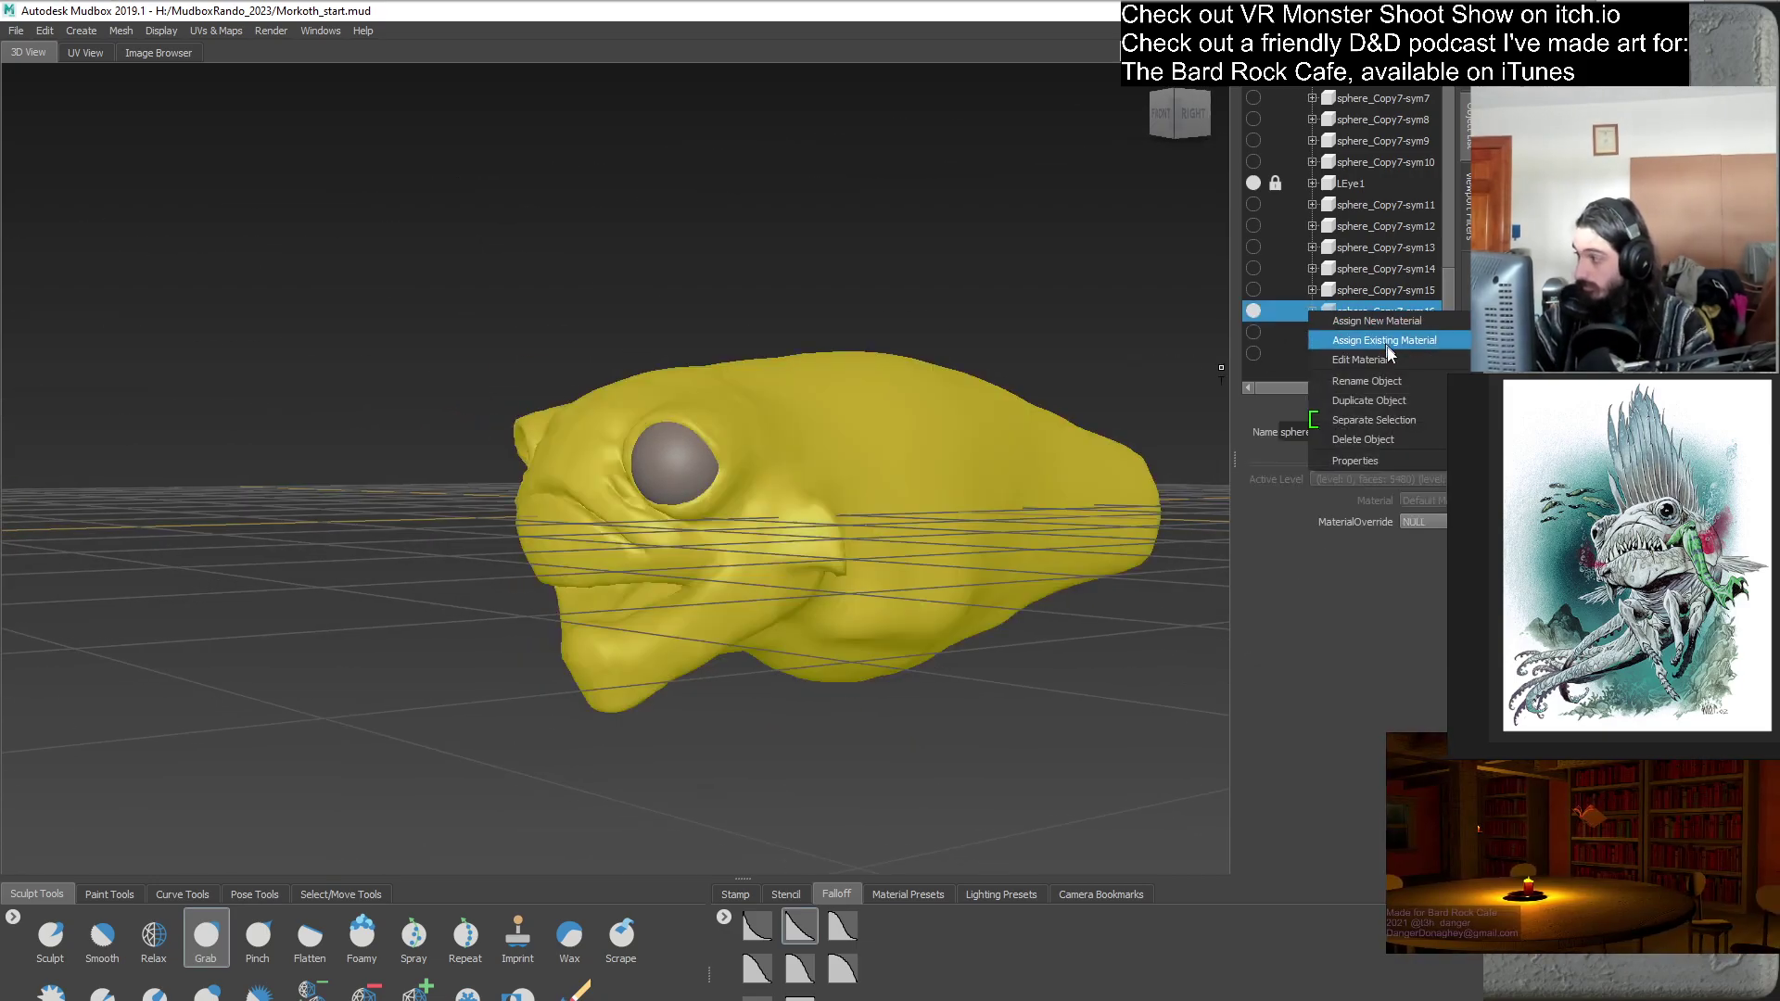
{"action": "left_click", "coordinate": [1391, 396]}
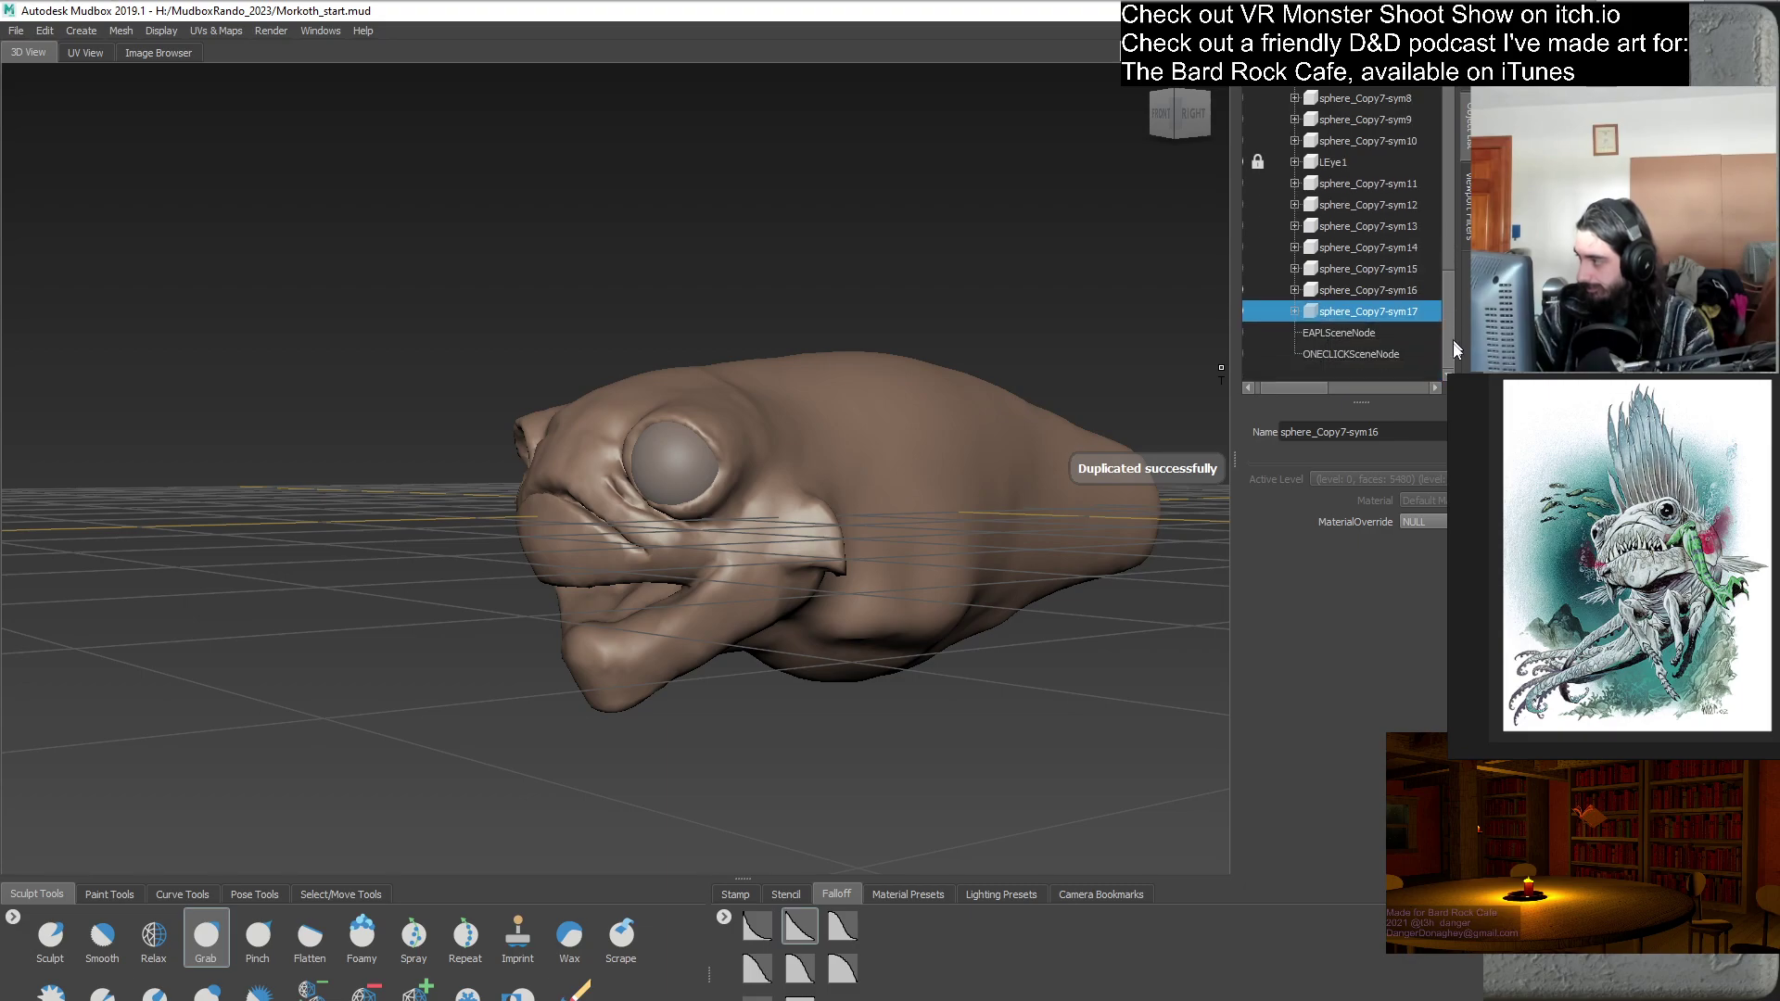
{"action": "left_click", "coordinate": [1275, 312]}
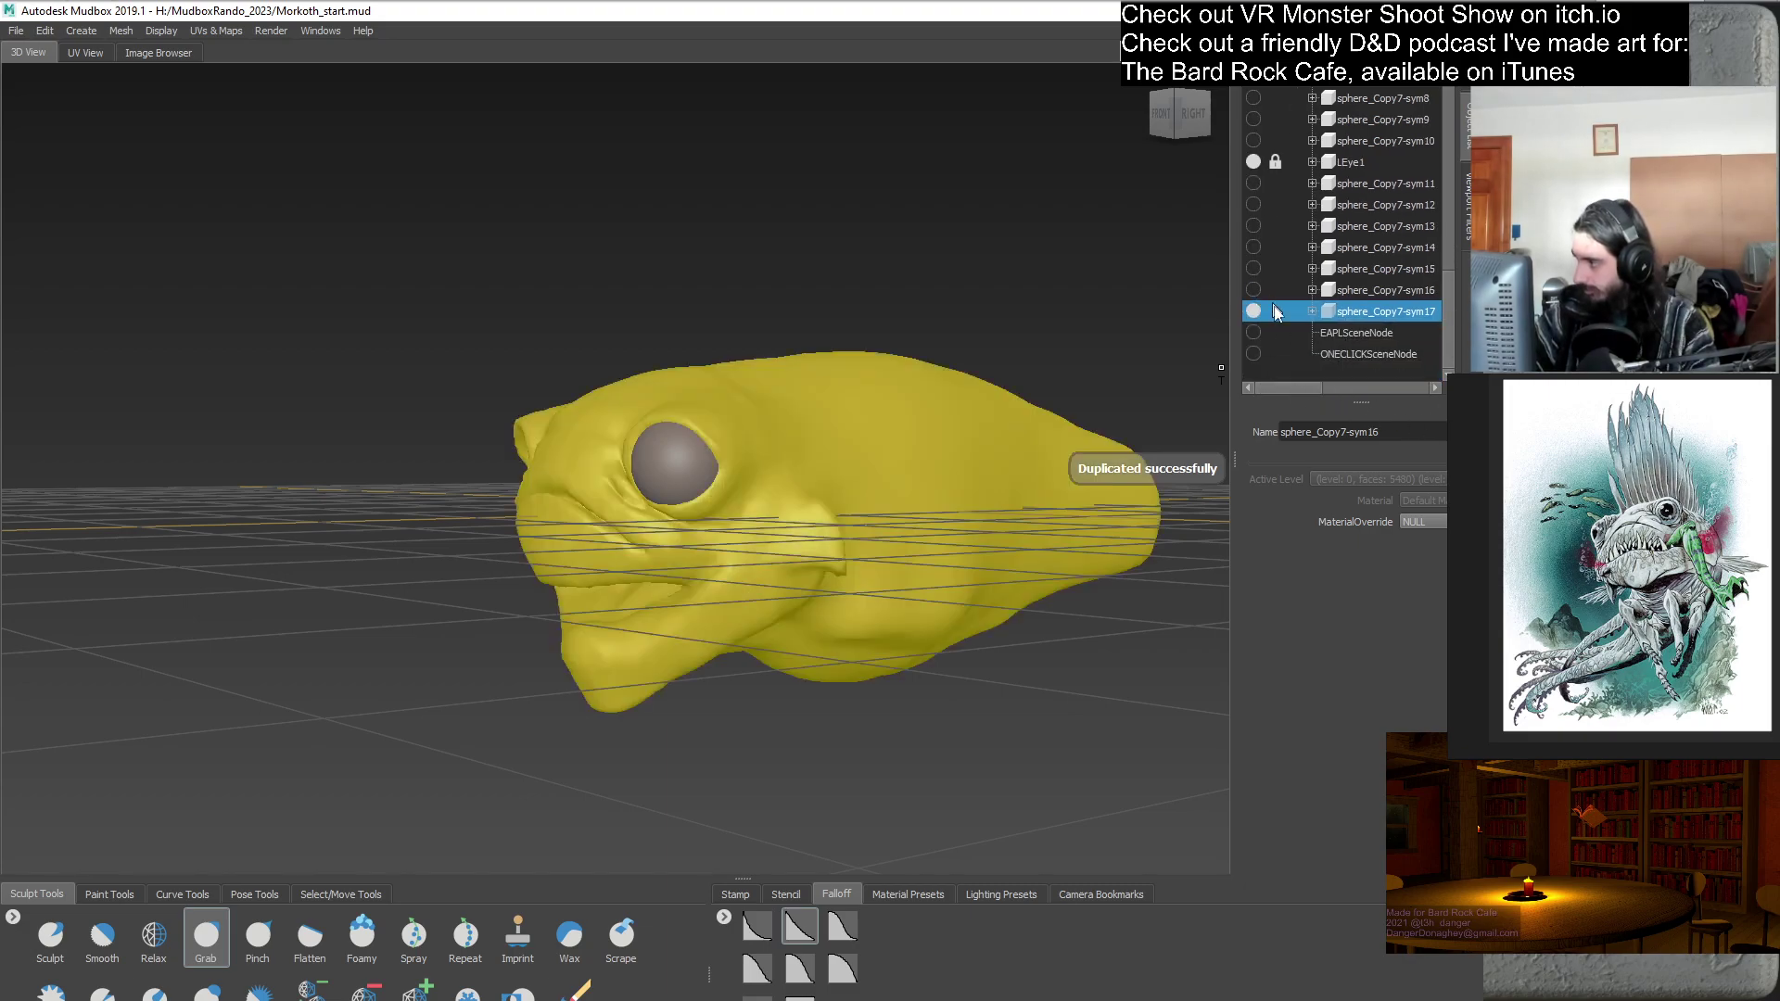
{"action": "left_click", "coordinate": [1320, 369]}
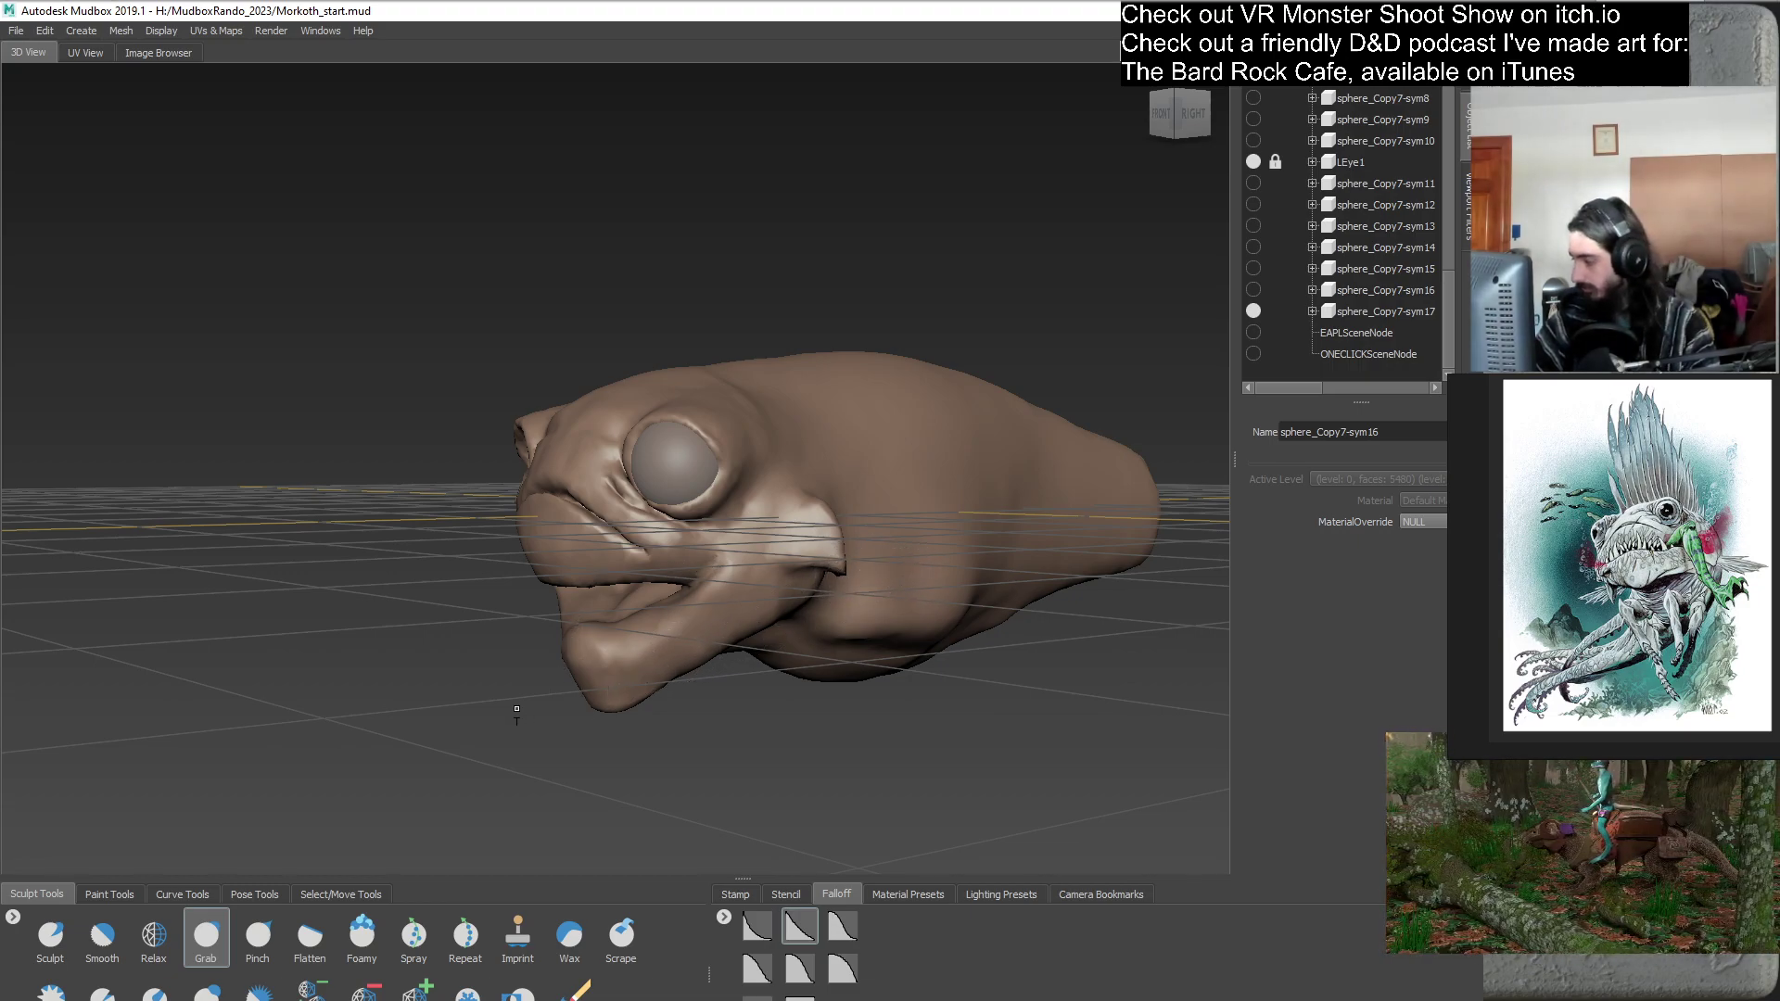
- Examine the head's snout, mouth, eye and lower jaw from the side, below, front and above
{"action": "left_click_drag", "start_coordinate": [877, 542], "coordinate": [789, 599], "text": "alt"}
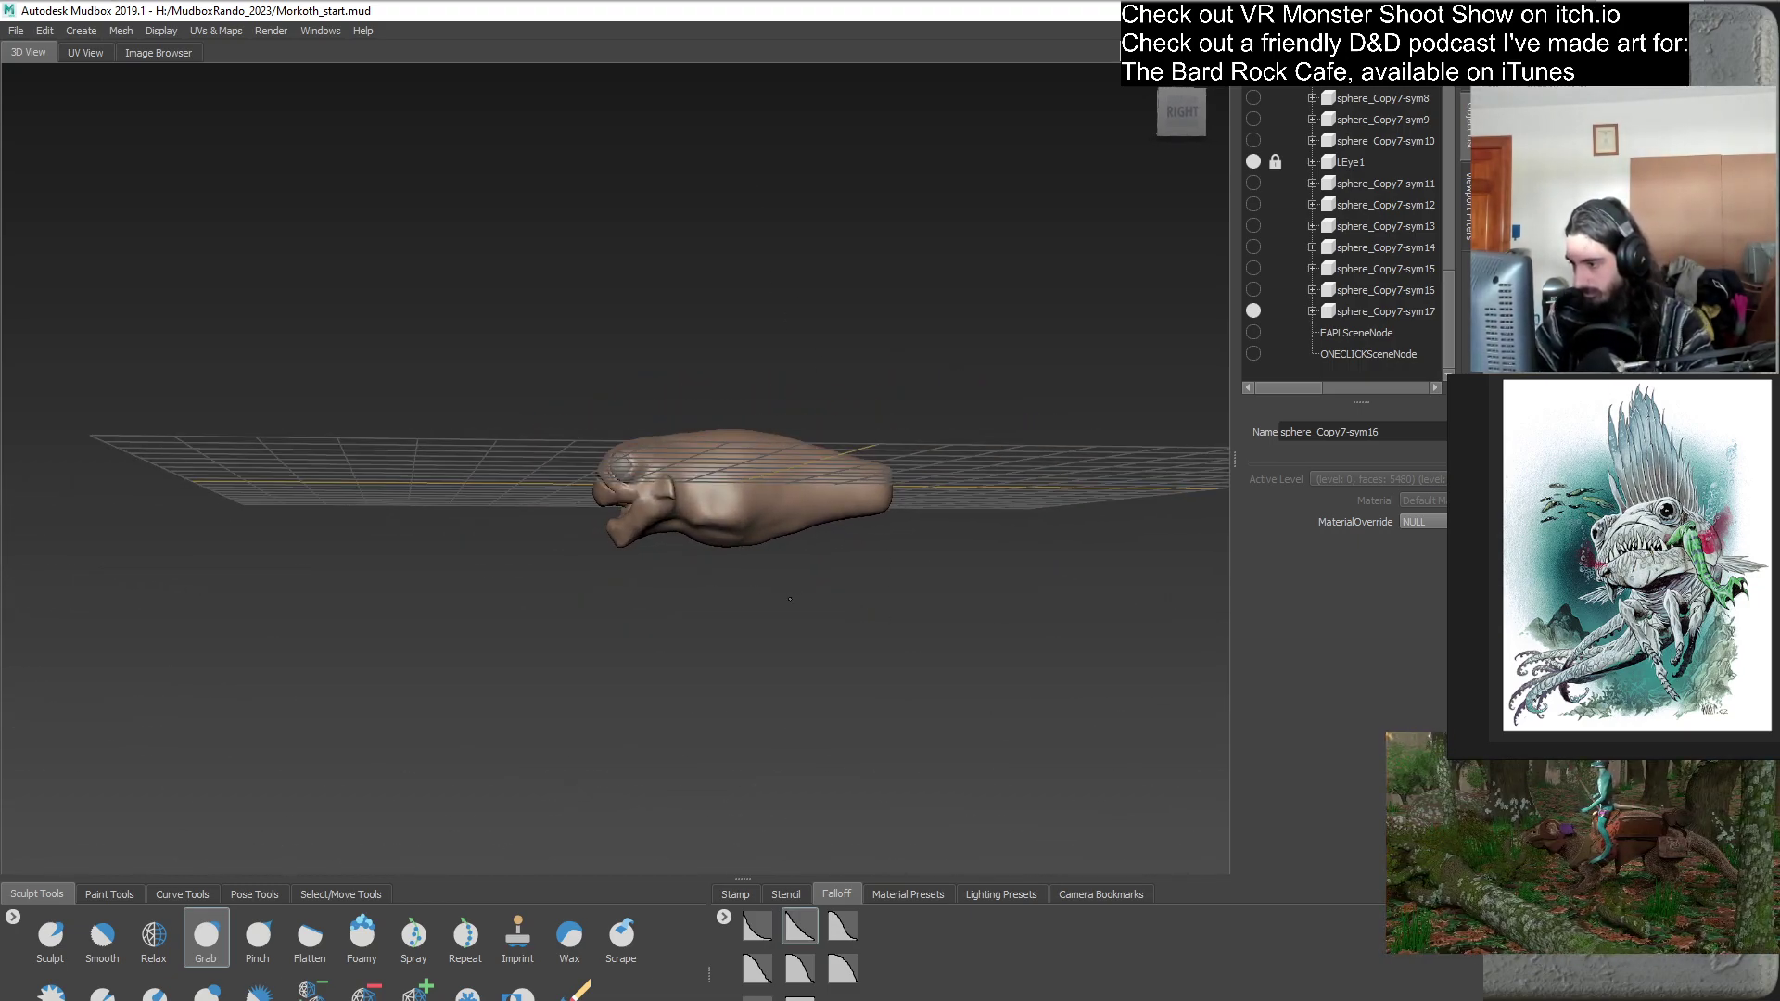
{"action": "left_click_drag", "start_coordinate": [547, 448], "coordinate": [781, 580], "text": "alt"}
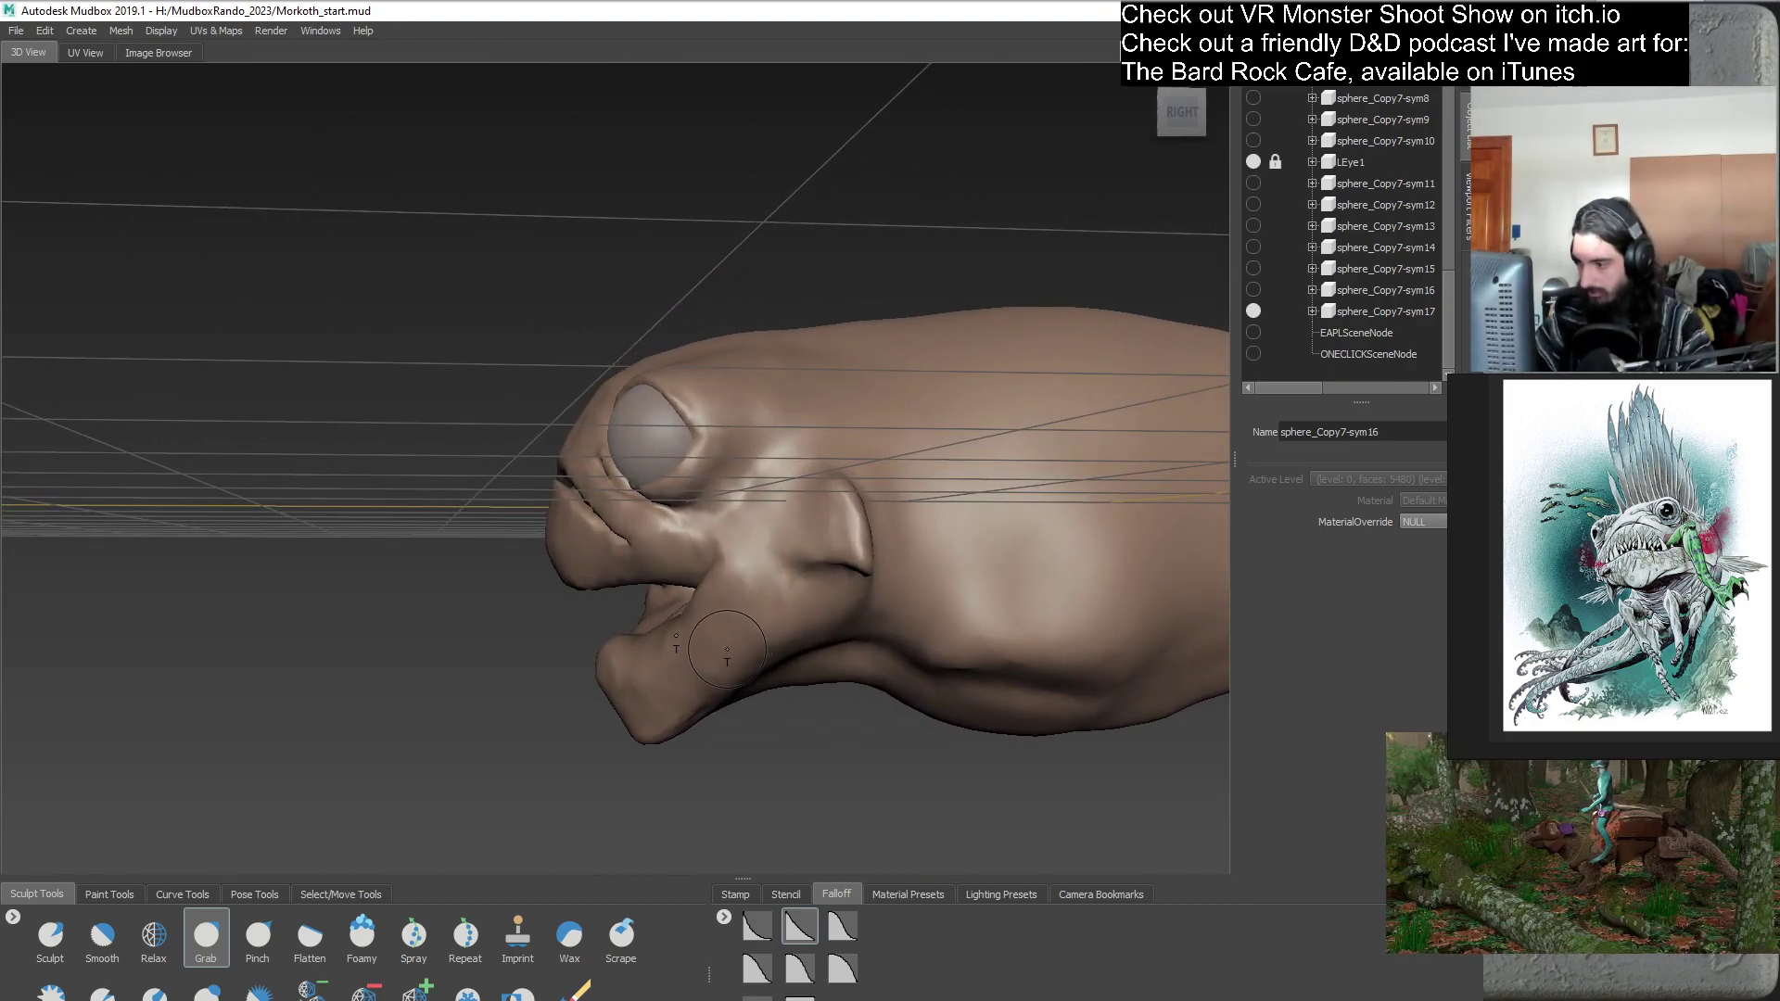
{"action": "left_click_drag", "start_coordinate": [681, 649], "coordinate": [648, 535], "text": "alt"}
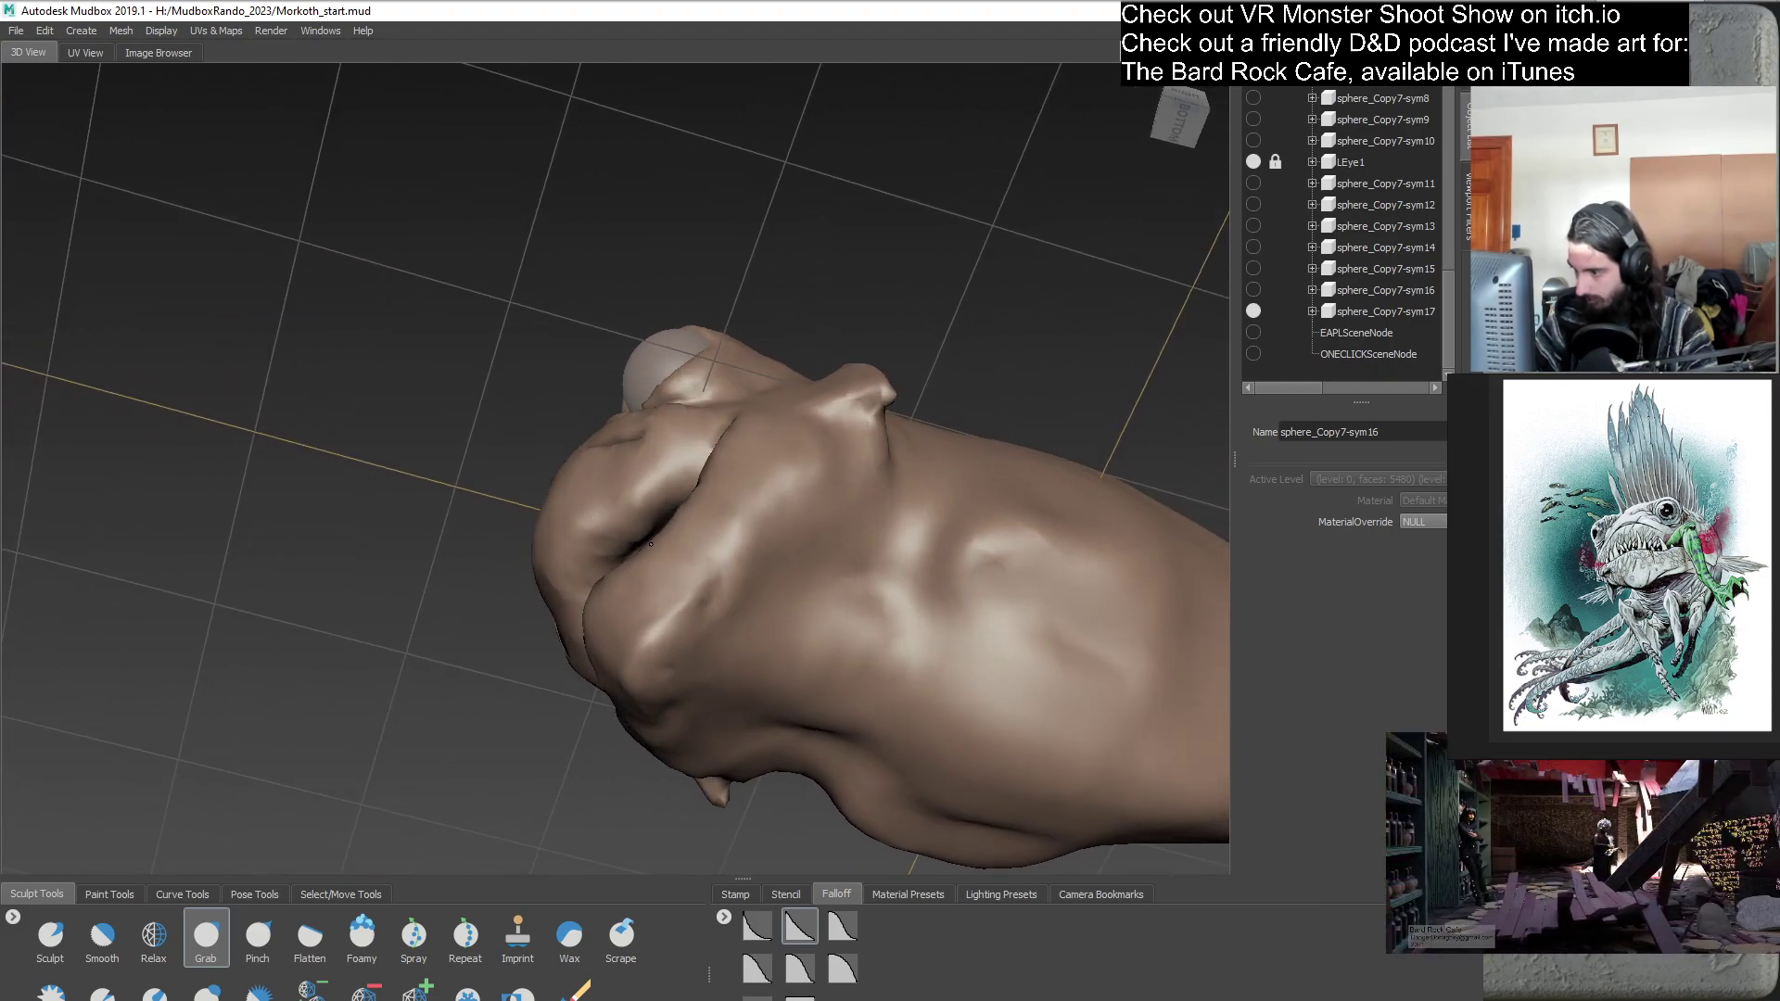
{"action": "left_click_drag", "start_coordinate": [661, 534], "coordinate": [723, 639], "text": "alt"}
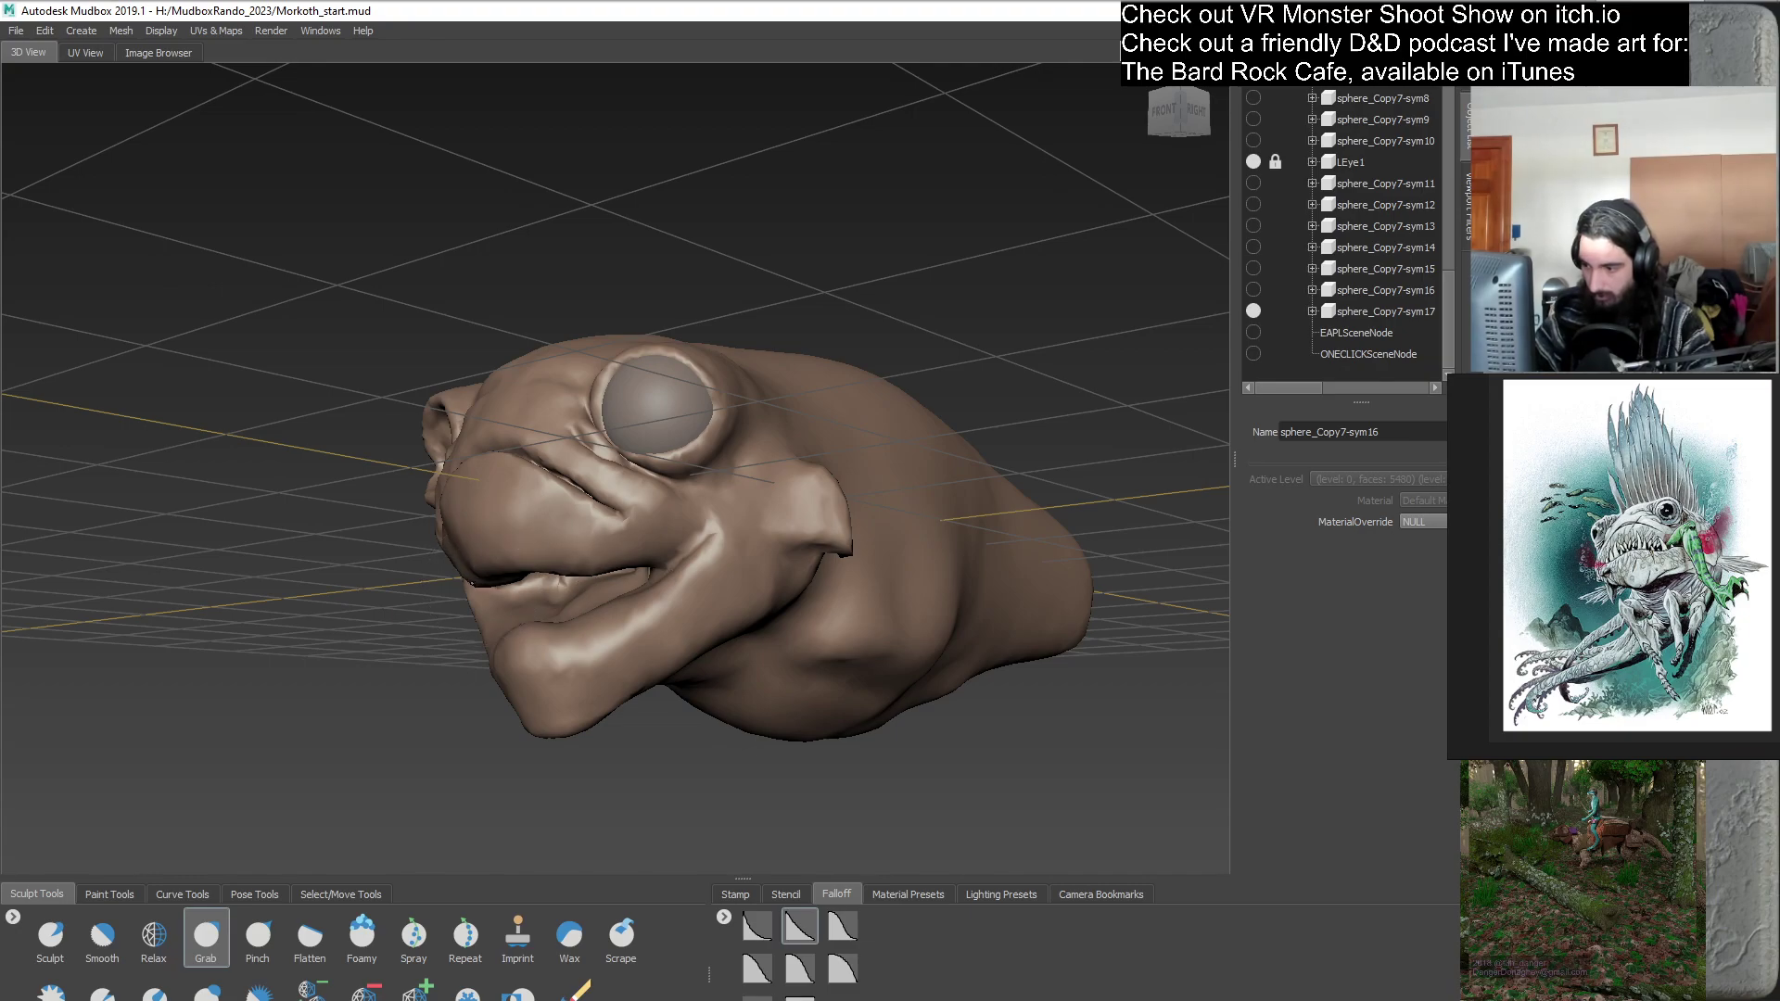
{"action": "left_click_drag", "start_coordinate": [389, 593], "coordinate": [508, 565], "text": "alt"}
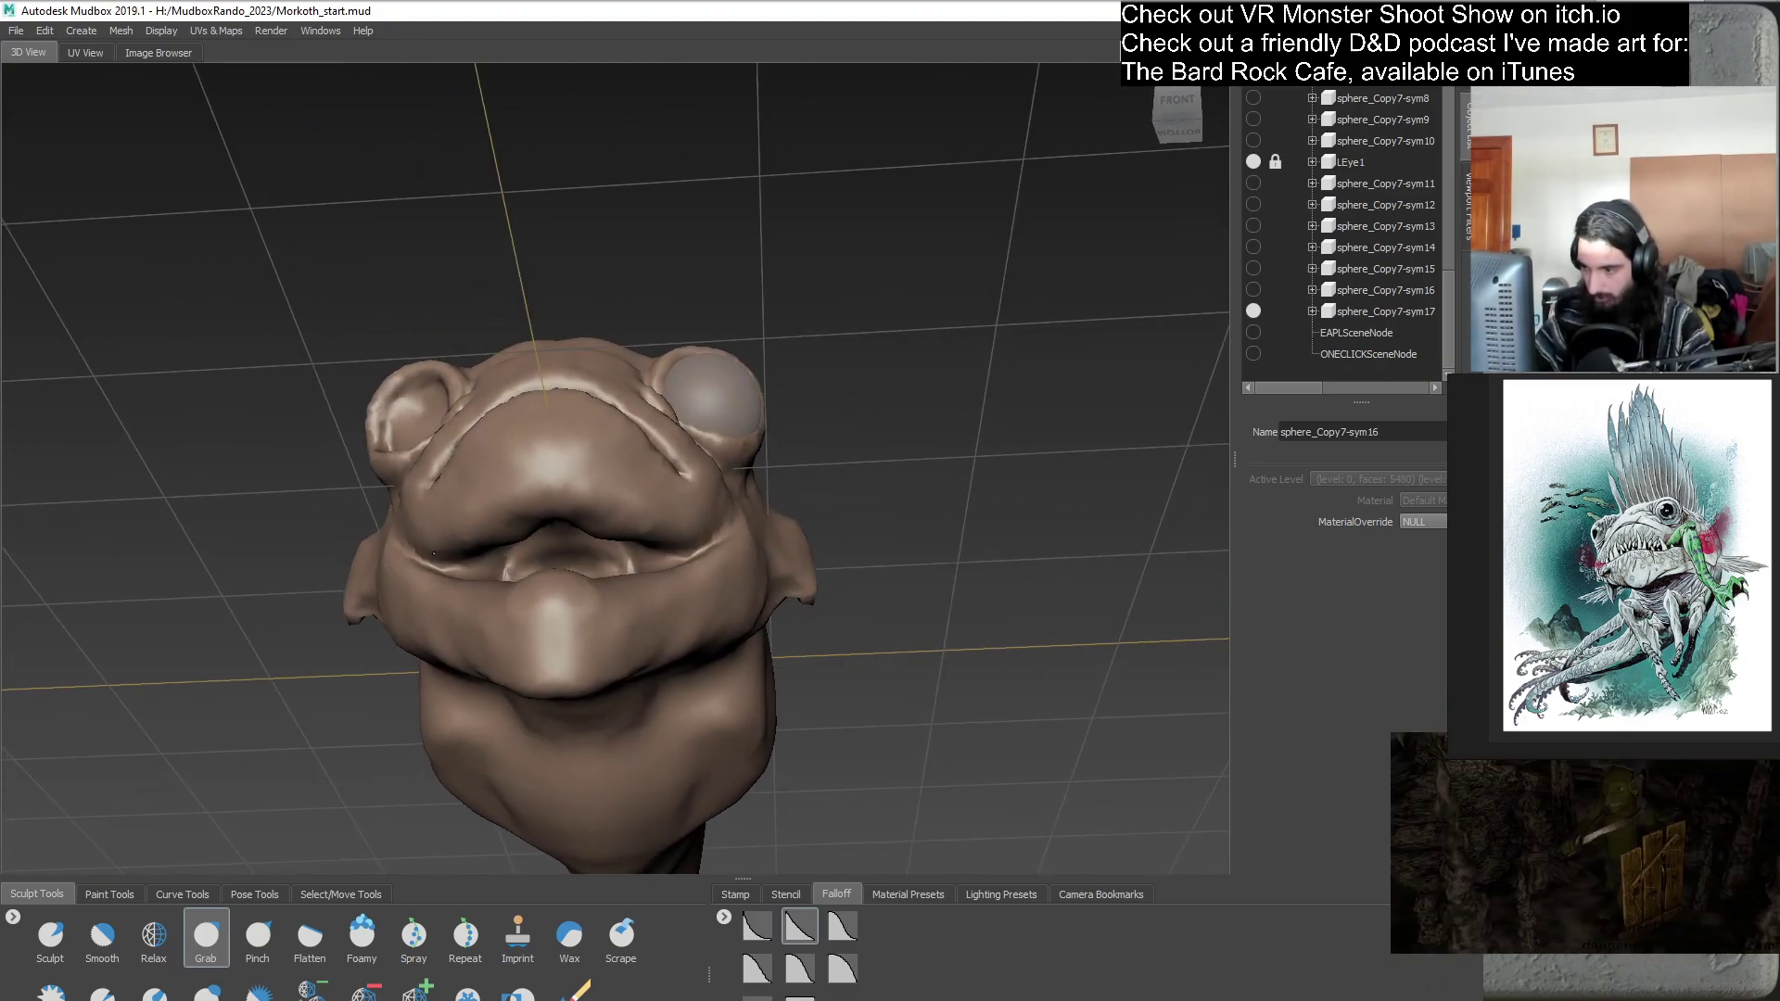
{"action": "mouse_move", "coordinate": [701, 596]}
{"action": "left_mouse_down", "text": "alt"}
{"action": "mouse_move", "coordinate": [716, 551]}
{"action": "mouse_move", "coordinate": [890, 584]}
{"action": "mouse_move", "coordinate": [857, 606]}
{"action": "mouse_move", "coordinate": [727, 543]}
{"action": "mouse_move", "coordinate": [760, 586]}
{"action": "mouse_move", "coordinate": [709, 599]}
{"action": "left_mouse_up", "text": "alt"}
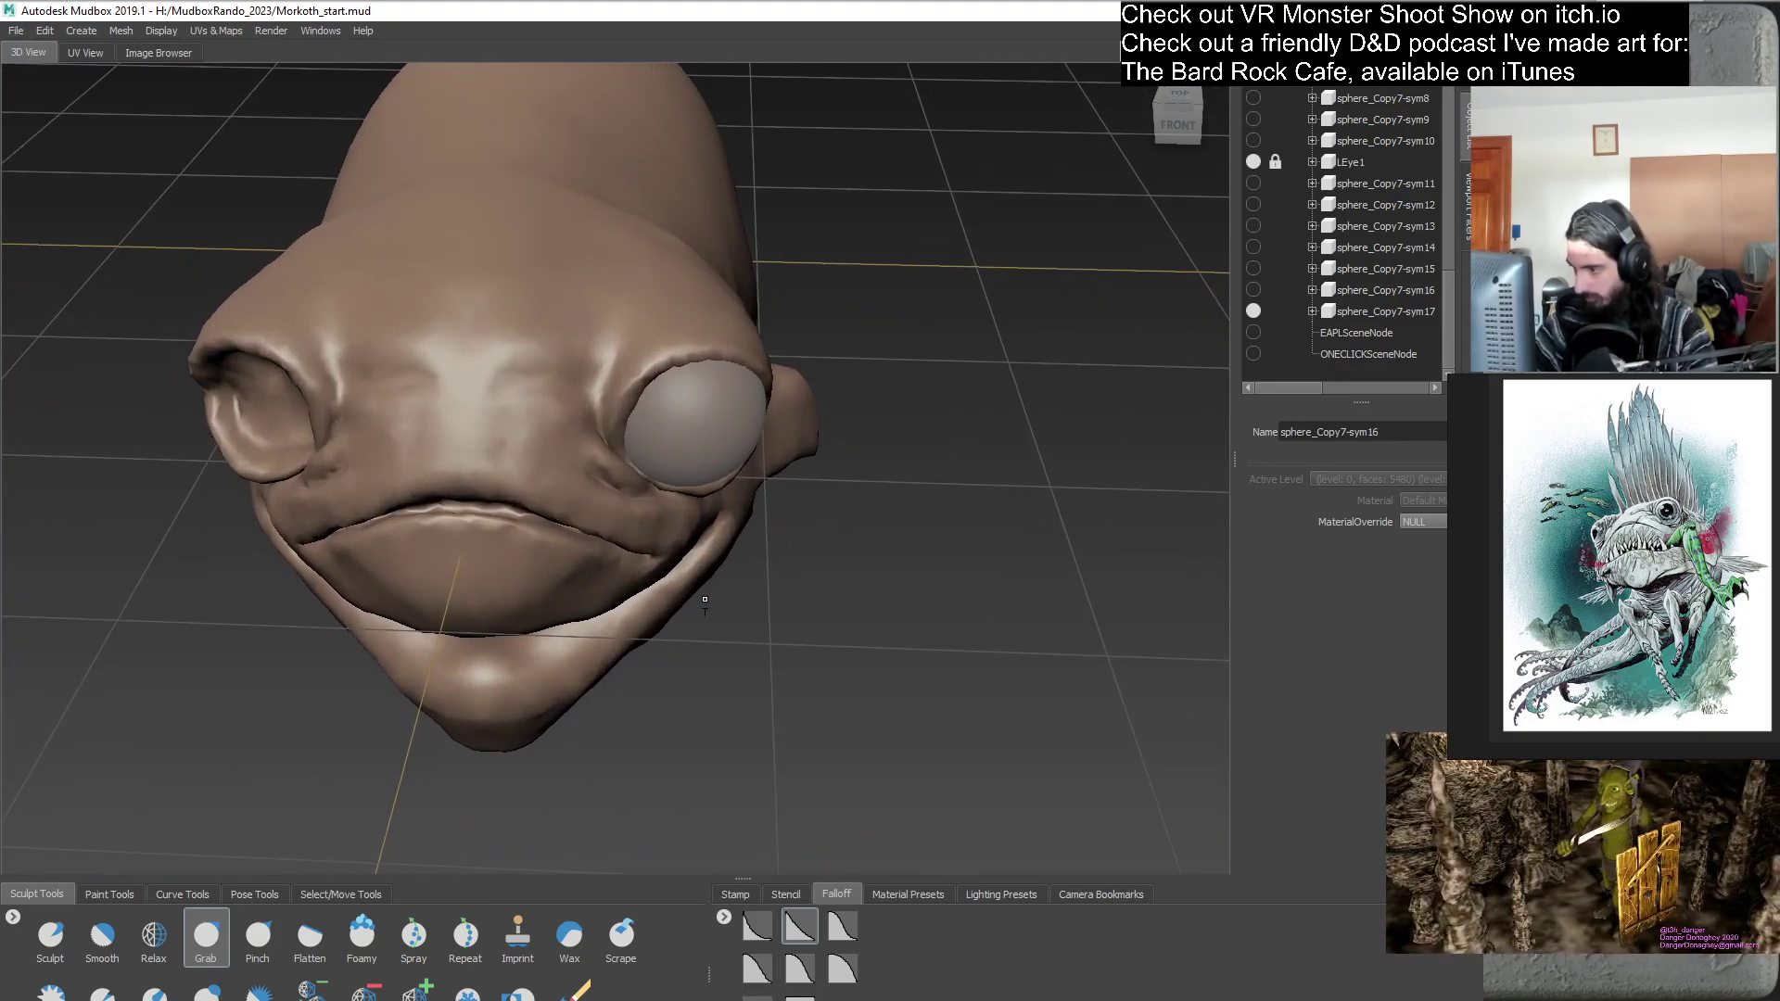
{"action": "left_click_drag", "start_coordinate": [643, 550], "coordinate": [642, 558], "text": "alt"}
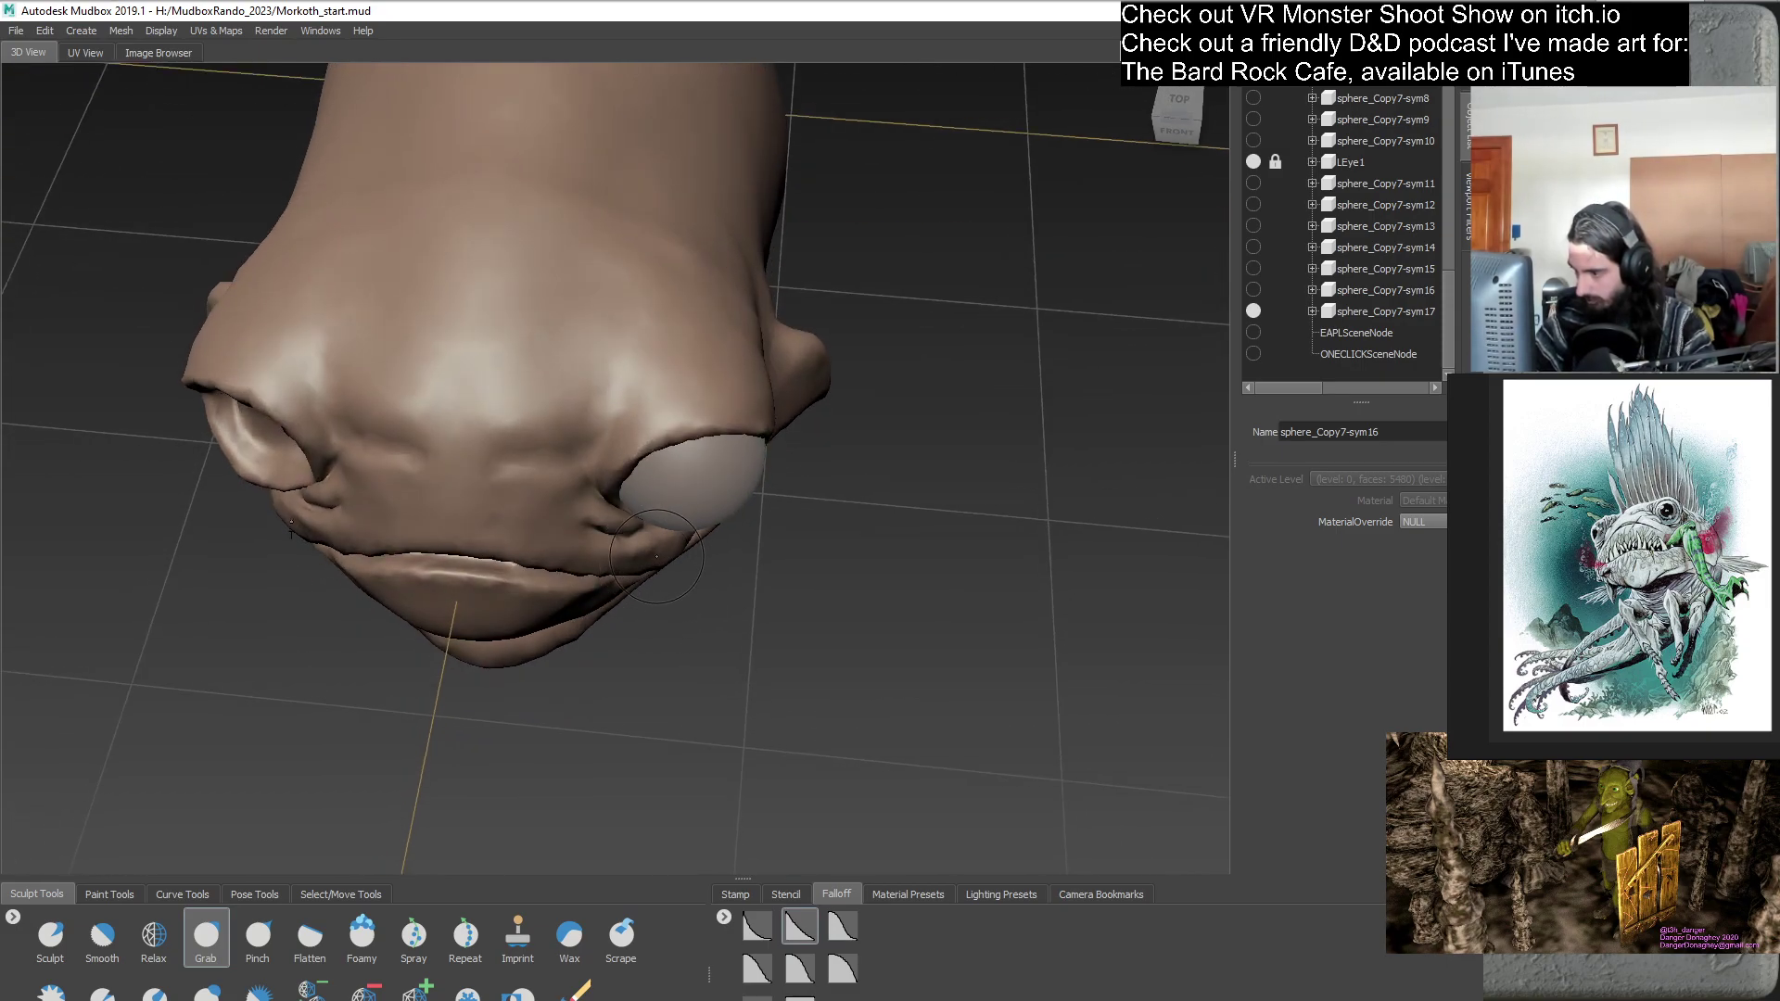
{"action": "left_click_drag", "start_coordinate": [716, 619], "coordinate": [694, 541], "text": "alt"}
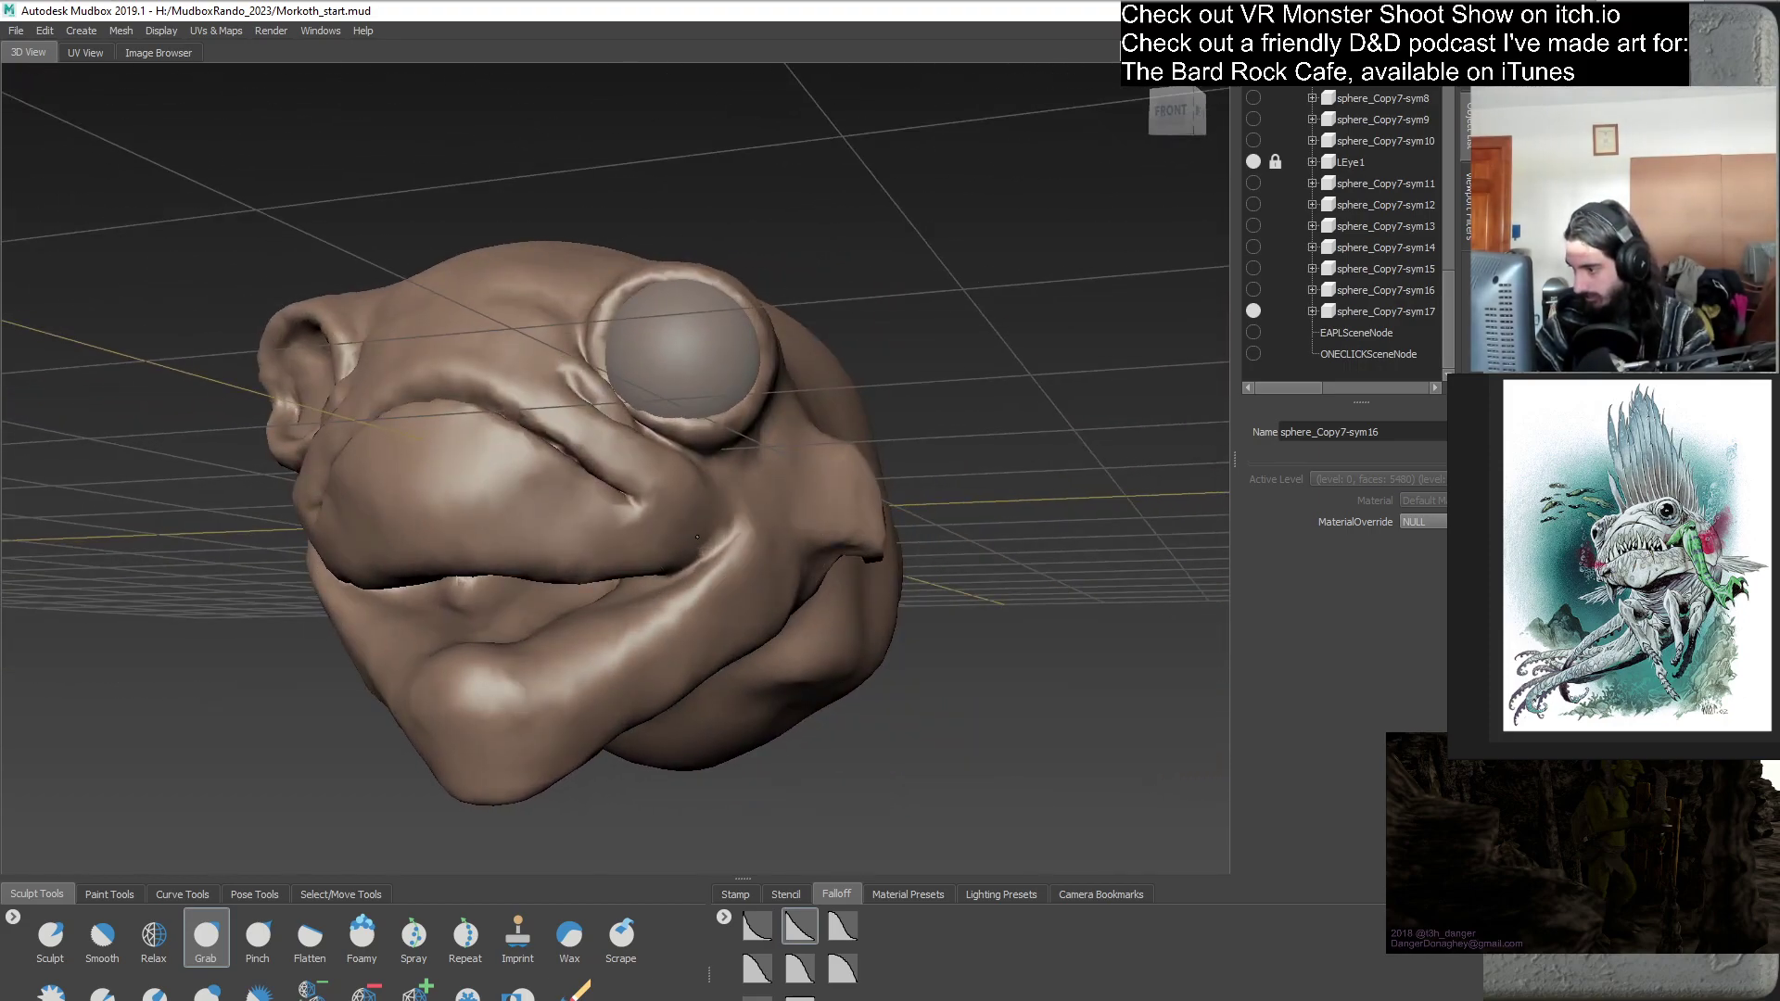
{"action": "left_click_drag", "start_coordinate": [682, 611], "coordinate": [513, 622], "text": "alt"}
{"action": "scroll", "coordinate": [519, 627], "scroll_direction": "up", "scroll_amount": 5}
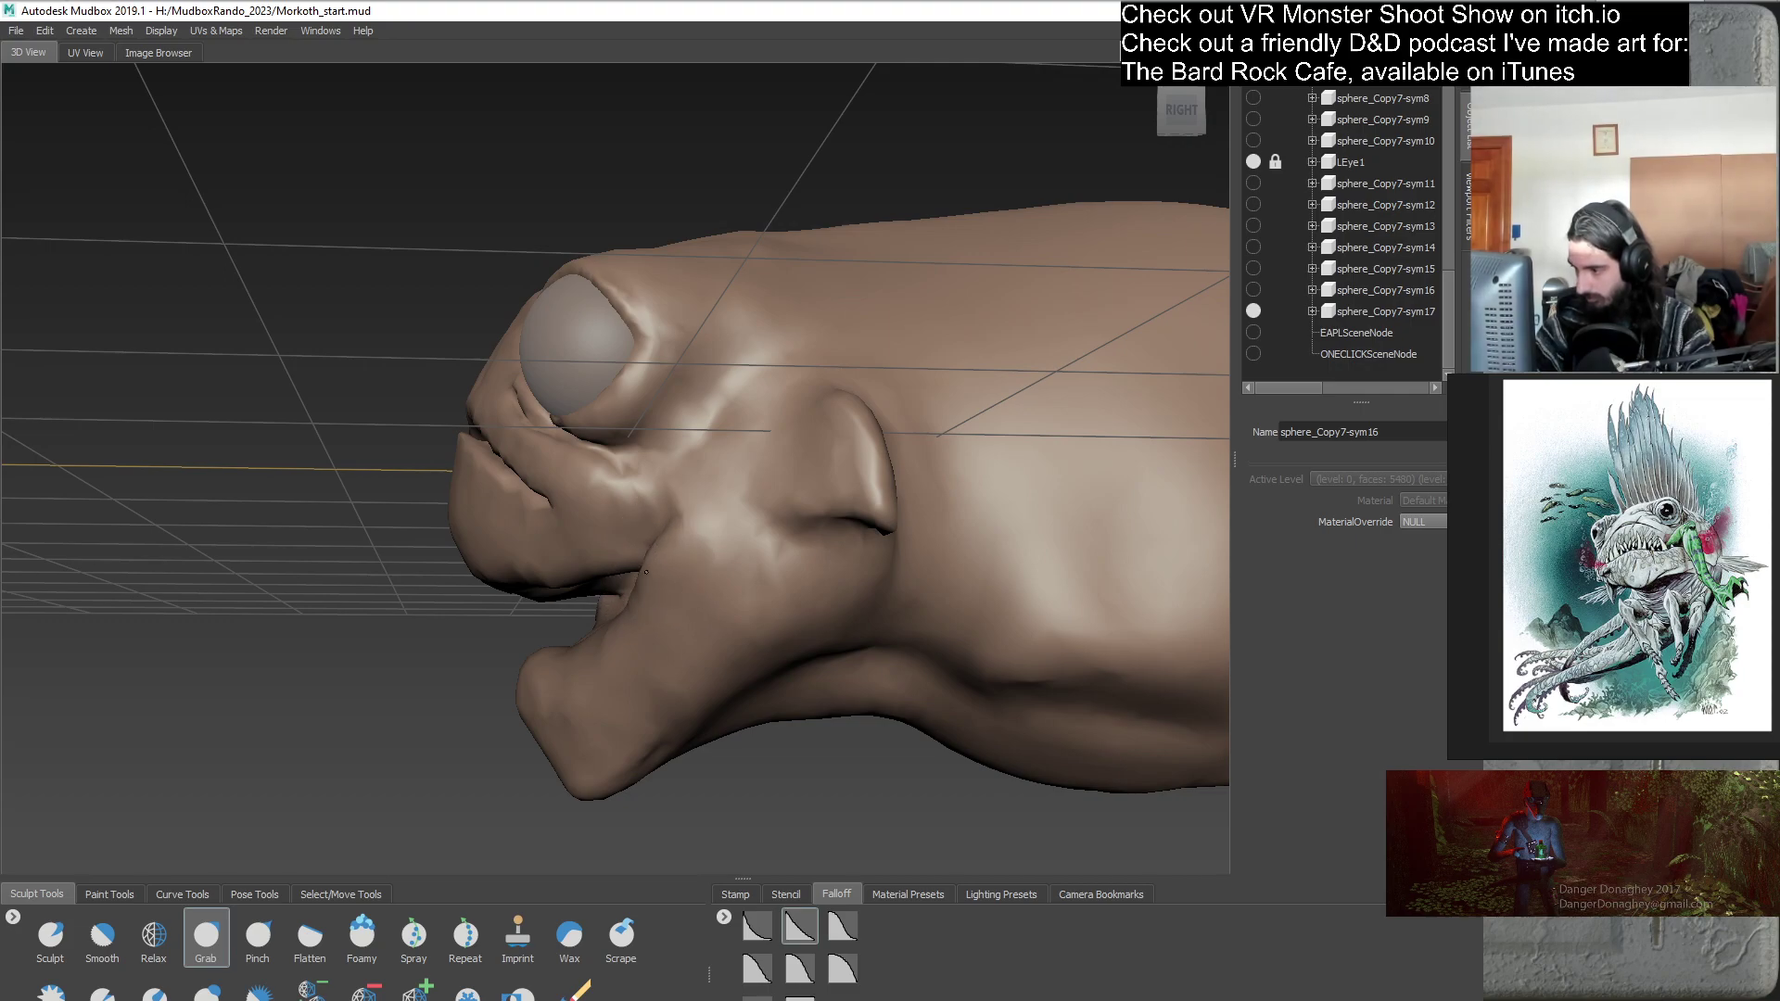
- Duplicate the head mesh sphere_Copy7-sym17 and hide the original
{"action": "mouse_move", "coordinate": [626, 615]}
{"action": "left_mouse_down", "text": "alt"}
{"action": "mouse_move", "coordinate": [558, 613]}
{"action": "mouse_move", "coordinate": [633, 587]}
{"action": "mouse_move", "coordinate": [584, 528]}
{"action": "mouse_move", "coordinate": [502, 567]}
{"action": "mouse_move", "coordinate": [495, 488]}
{"action": "left_mouse_up", "text": "alt"}
{"action": "right_click_drag", "start_coordinate": [495, 488], "coordinate": [588, 615], "text": "alt"}
{"action": "left_click_drag", "start_coordinate": [588, 616], "coordinate": [753, 680], "text": "alt"}
{"action": "right_click", "coordinate": [1361, 314]}
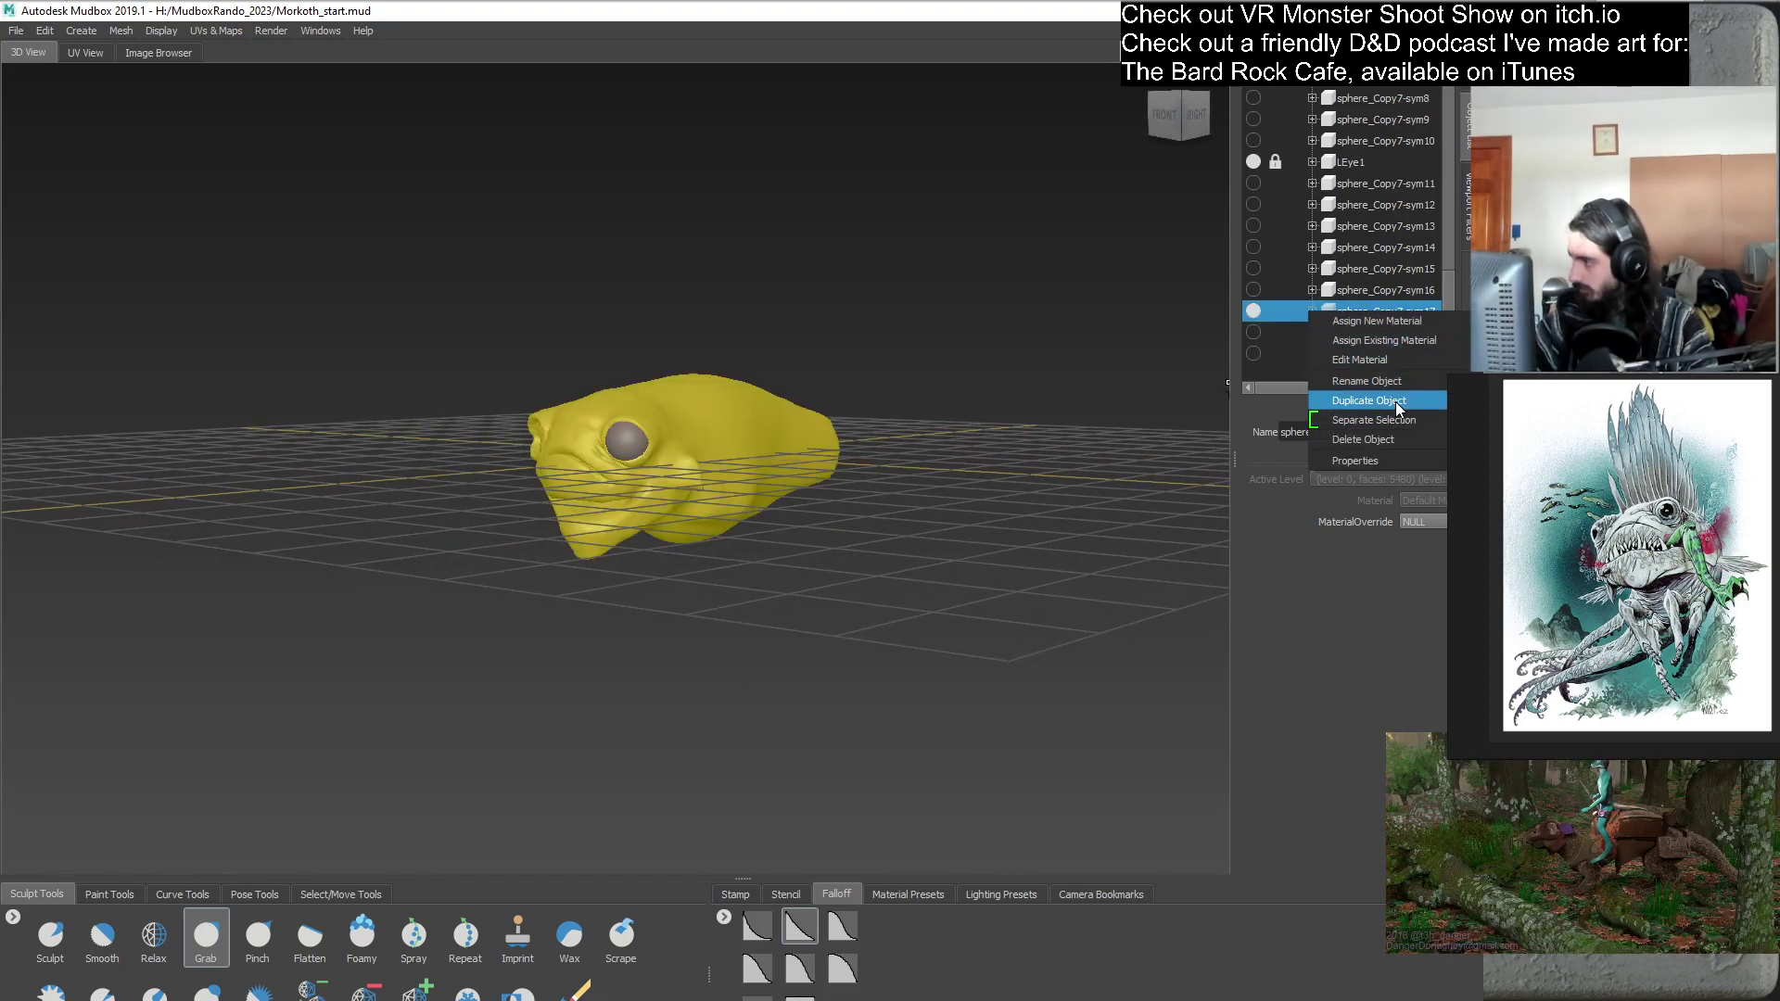
{"action": "left_click", "coordinate": [1369, 400]}
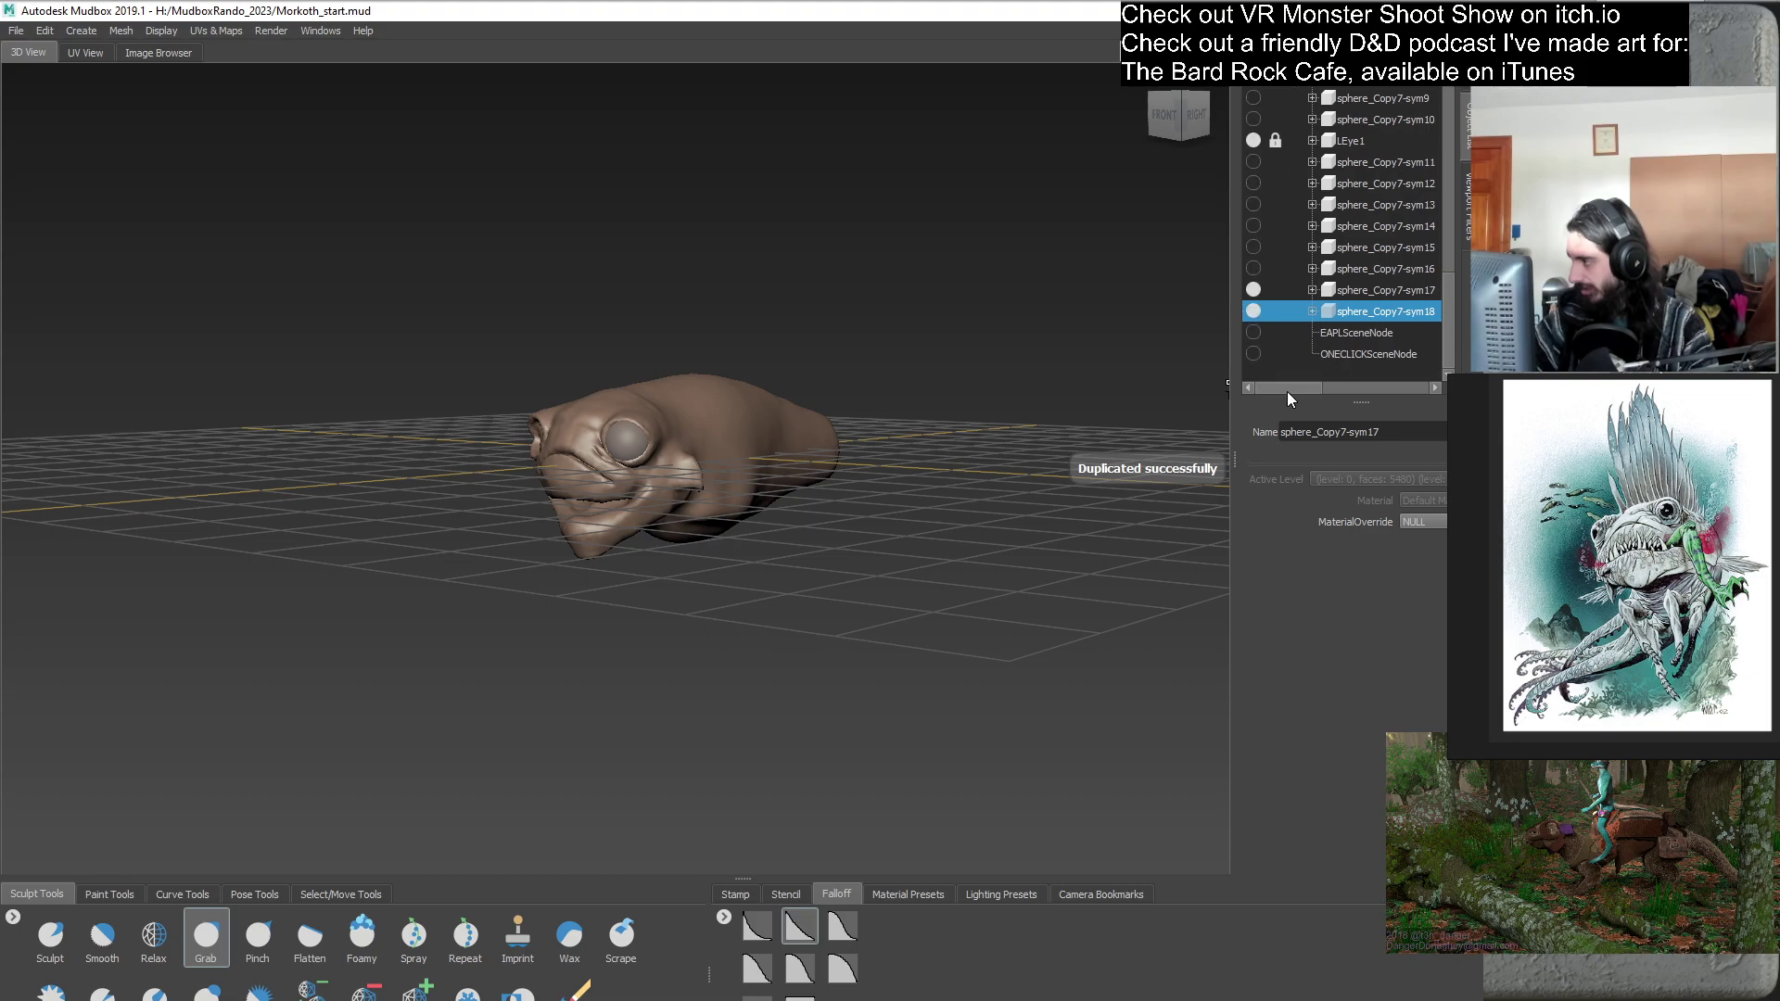
{"action": "left_click", "coordinate": [1309, 371]}
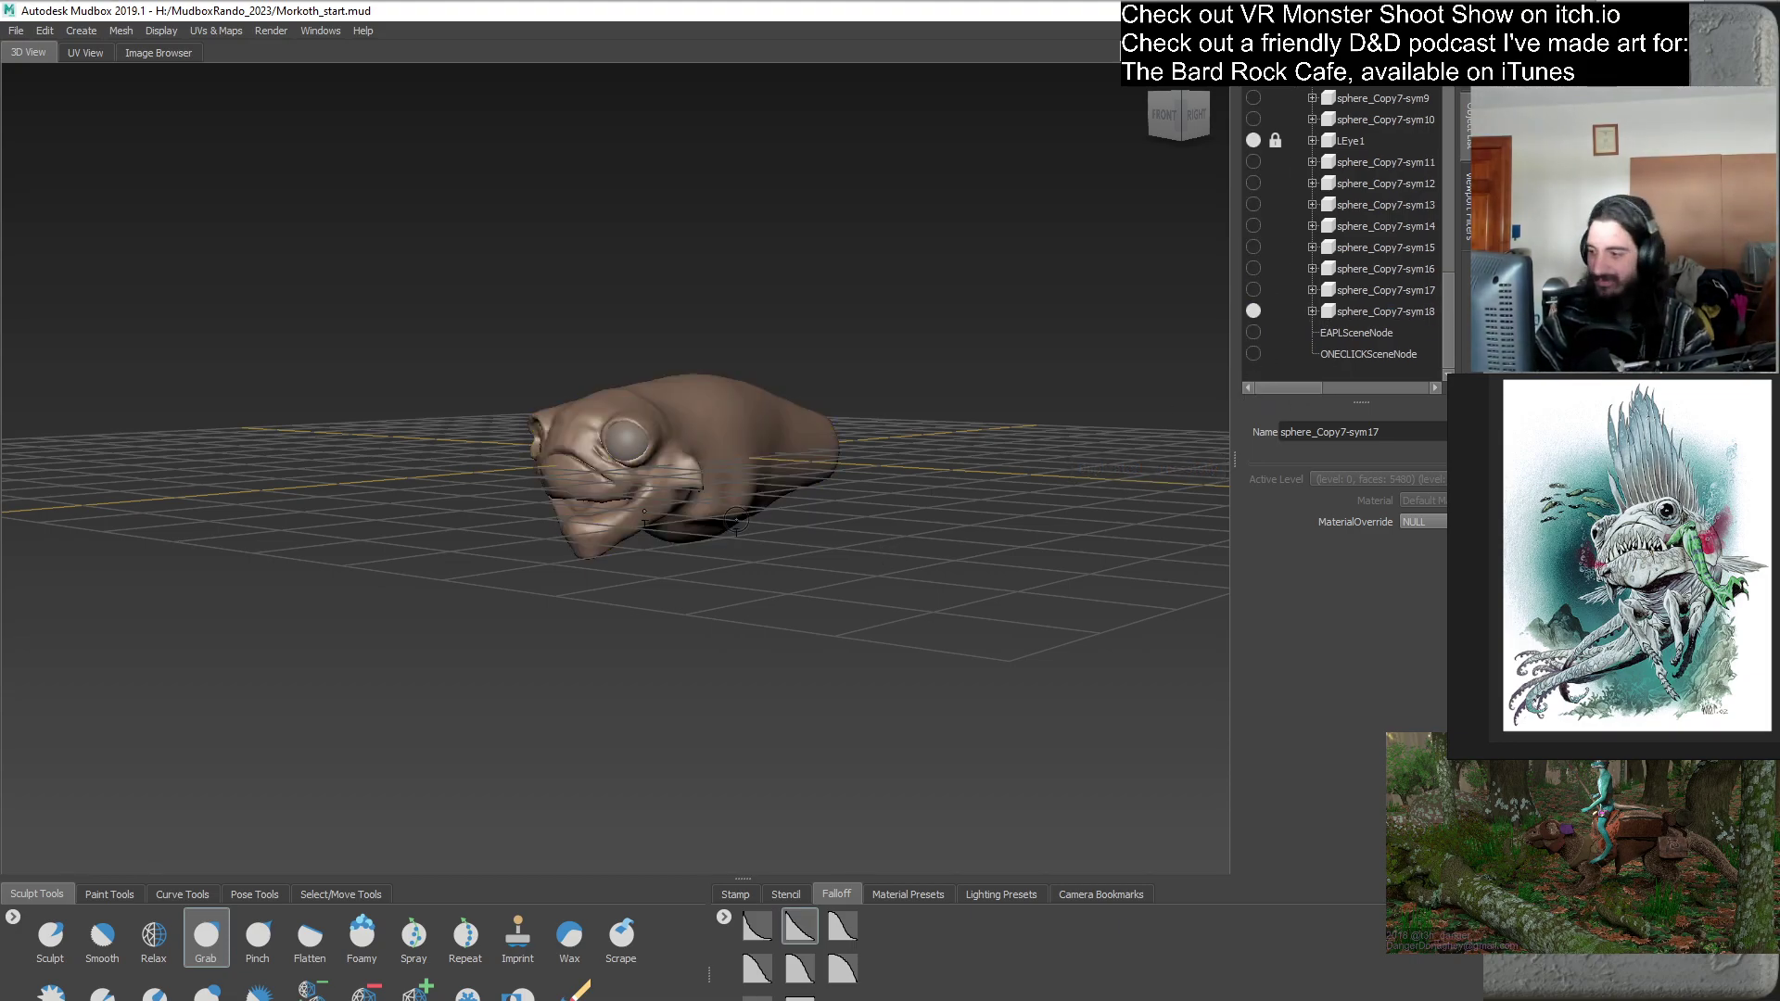
- Compare sphere_Copy7-sym17 and sphere_Copy7-sym18 from the front by toggling their visibility
{"action": "left_click_drag", "start_coordinate": [741, 516], "coordinate": [864, 541], "text": "alt"}
{"action": "scroll", "coordinate": [864, 515], "scroll_direction": "up", "scroll_amount": 8}
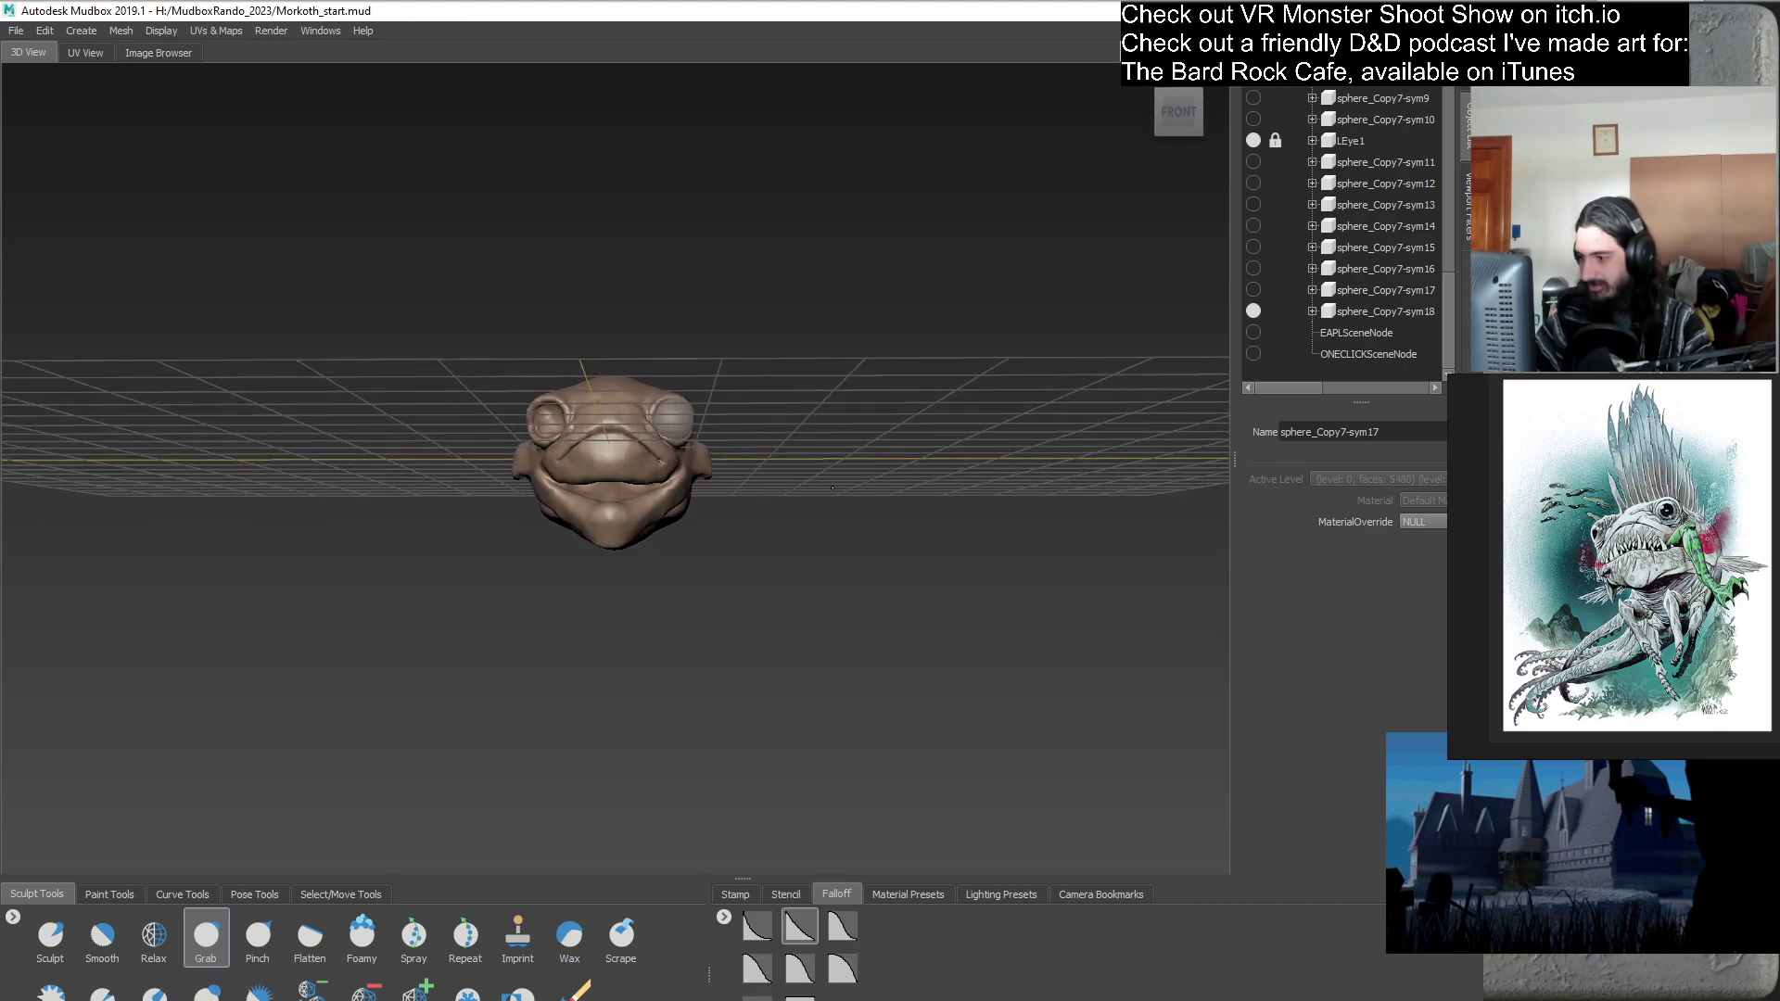
{"action": "scroll", "coordinate": [891, 554], "scroll_direction": "up", "scroll_amount": 2}
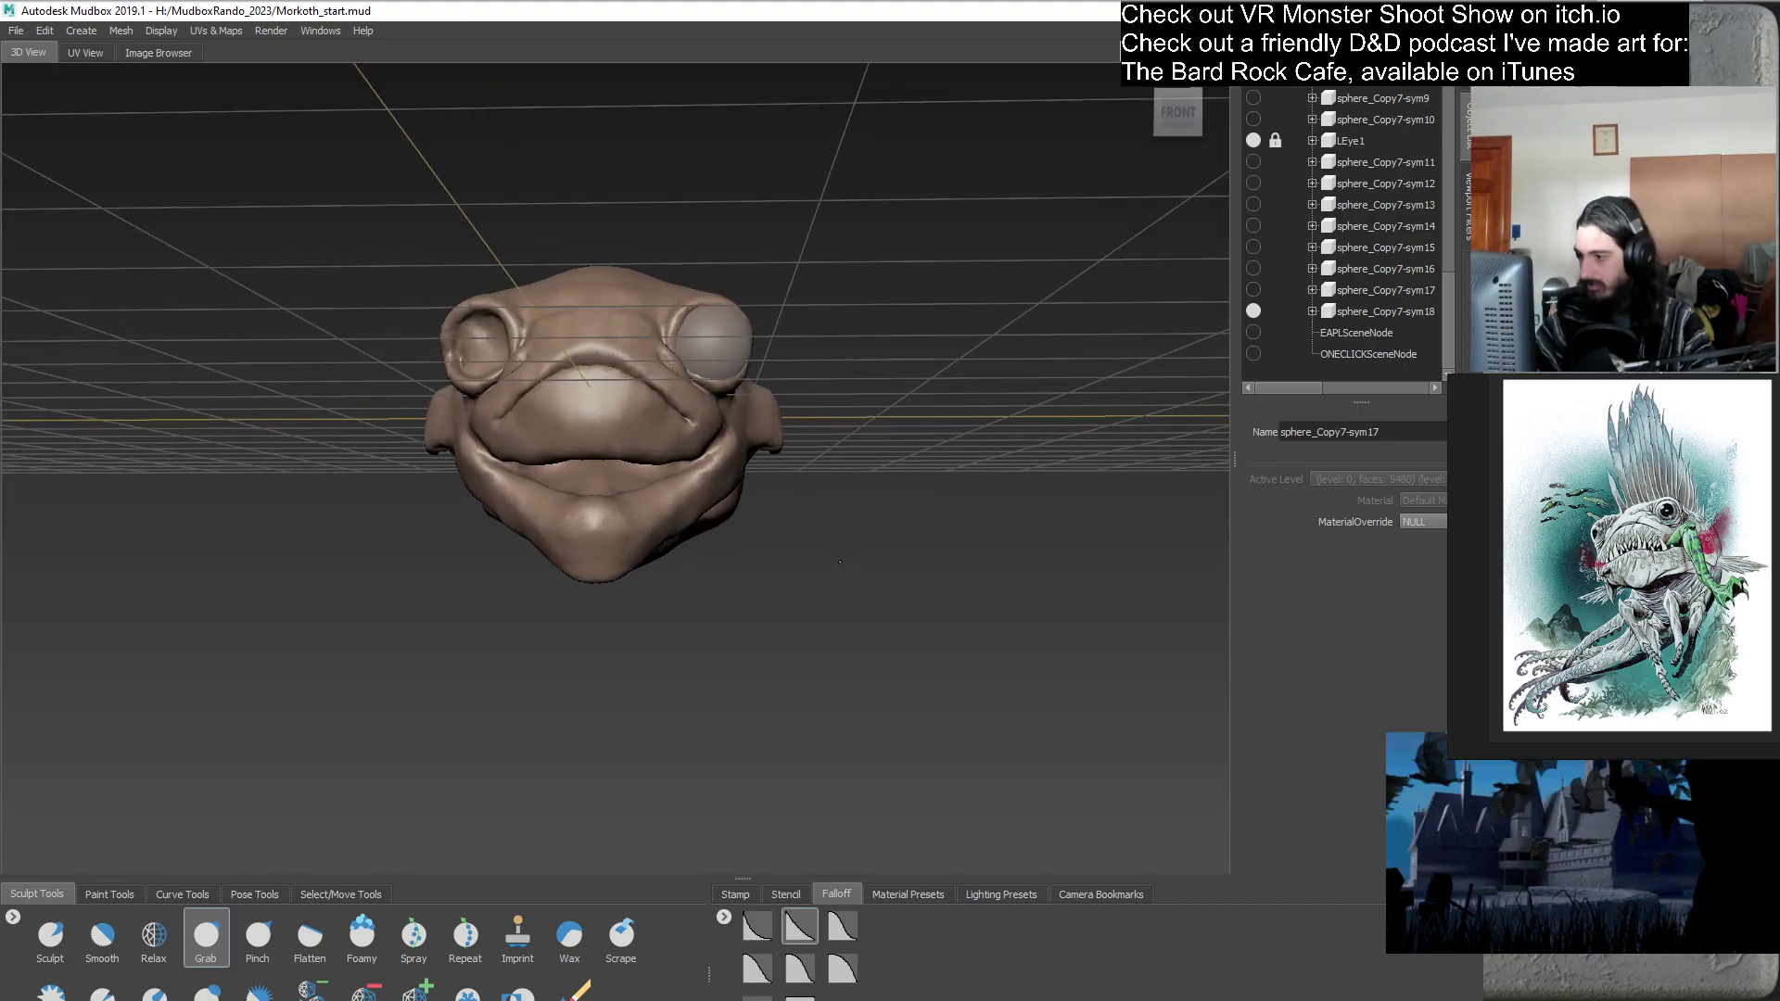
{"action": "left_click", "coordinate": [1253, 289]}
{"action": "left_click", "coordinate": [1253, 311]}
{"action": "left_click", "coordinate": [1254, 312]}
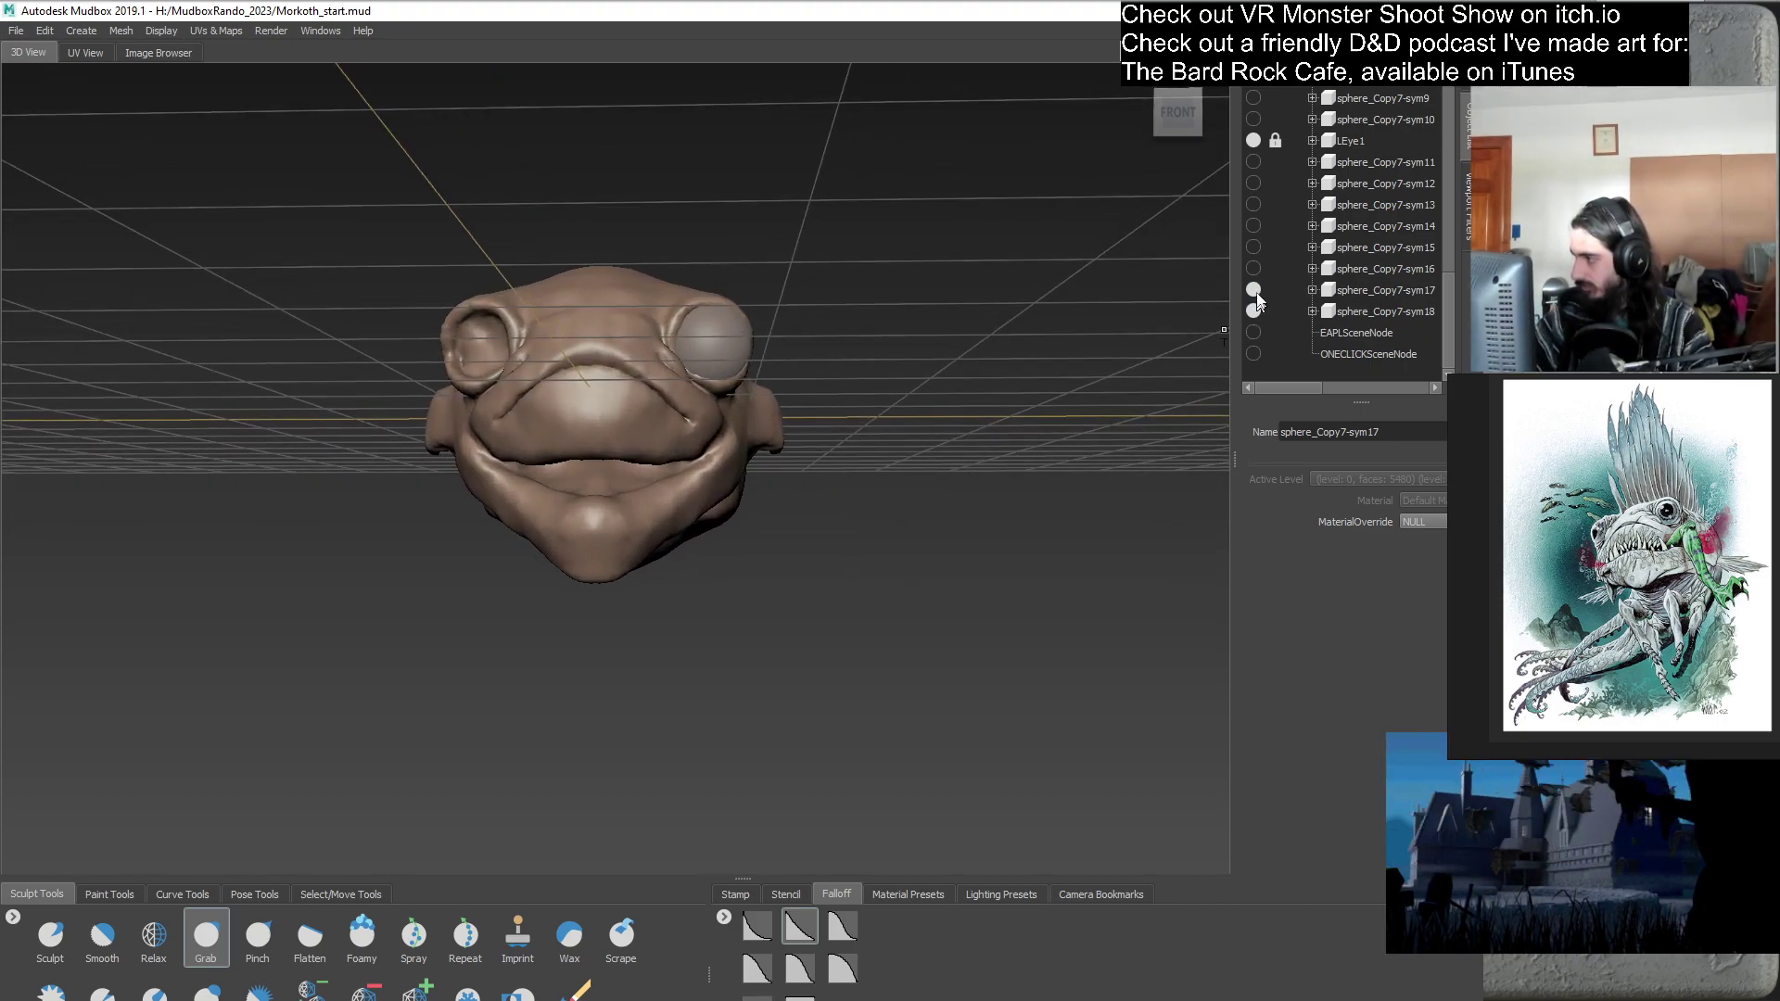
- Pull the flaps behind the jaw outward on both sides of the head with the Grab tool
{"action": "left_click_drag", "start_coordinate": [946, 544], "coordinate": [918, 577], "text": "alt"}
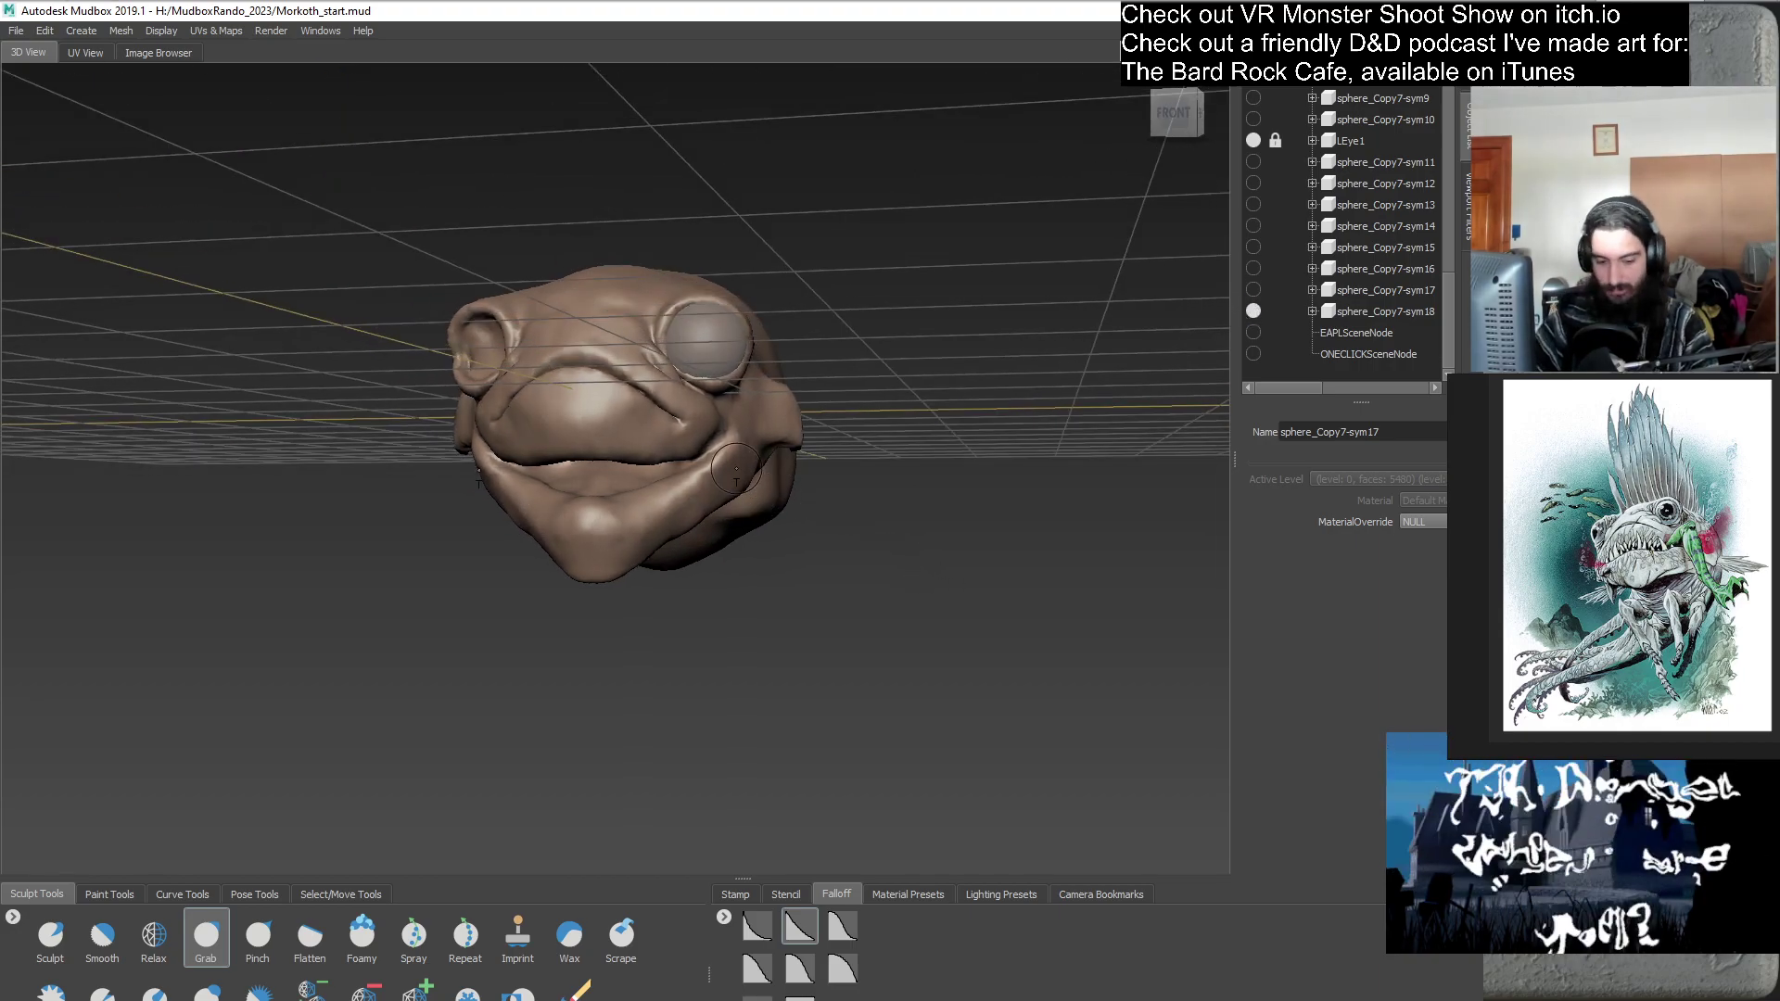
{"action": "left_click_drag", "start_coordinate": [756, 477], "coordinate": [839, 537], "text": "alt"}
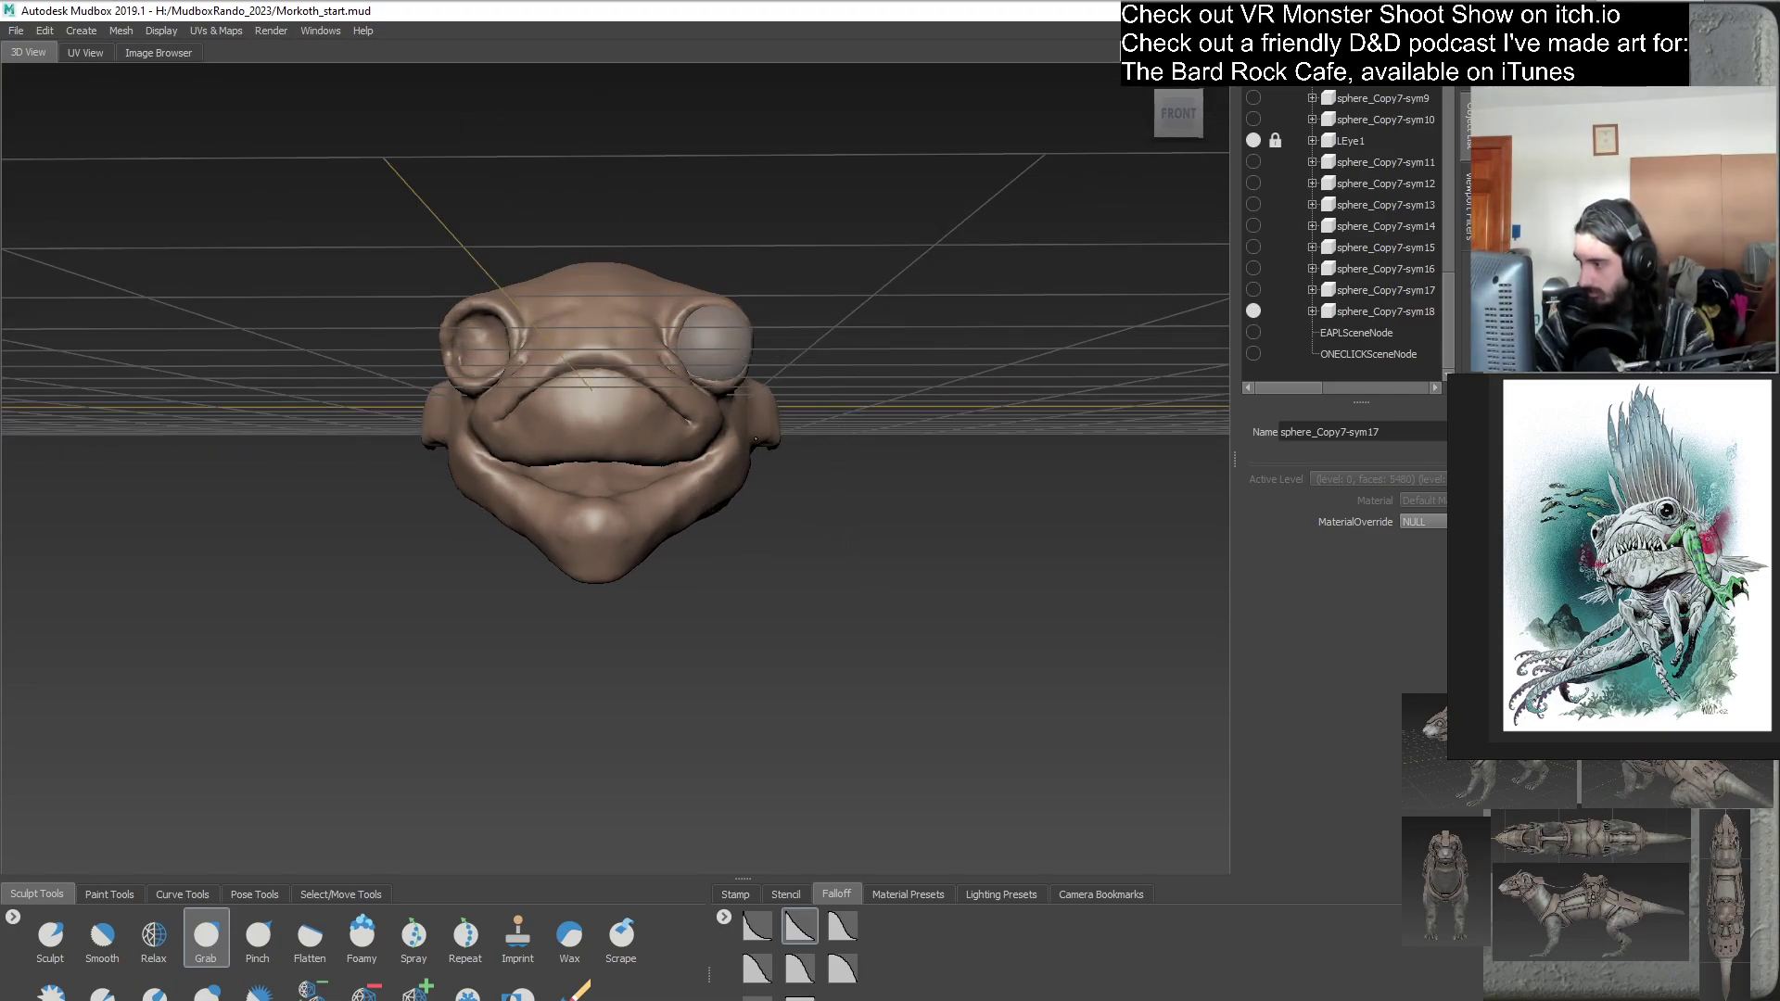
{"action": "left_click_drag", "start_coordinate": [755, 439], "coordinate": [454, 548], "text": "alt"}
{"action": "left_click_drag", "start_coordinate": [480, 443], "coordinate": [784, 507], "text": "alt"}
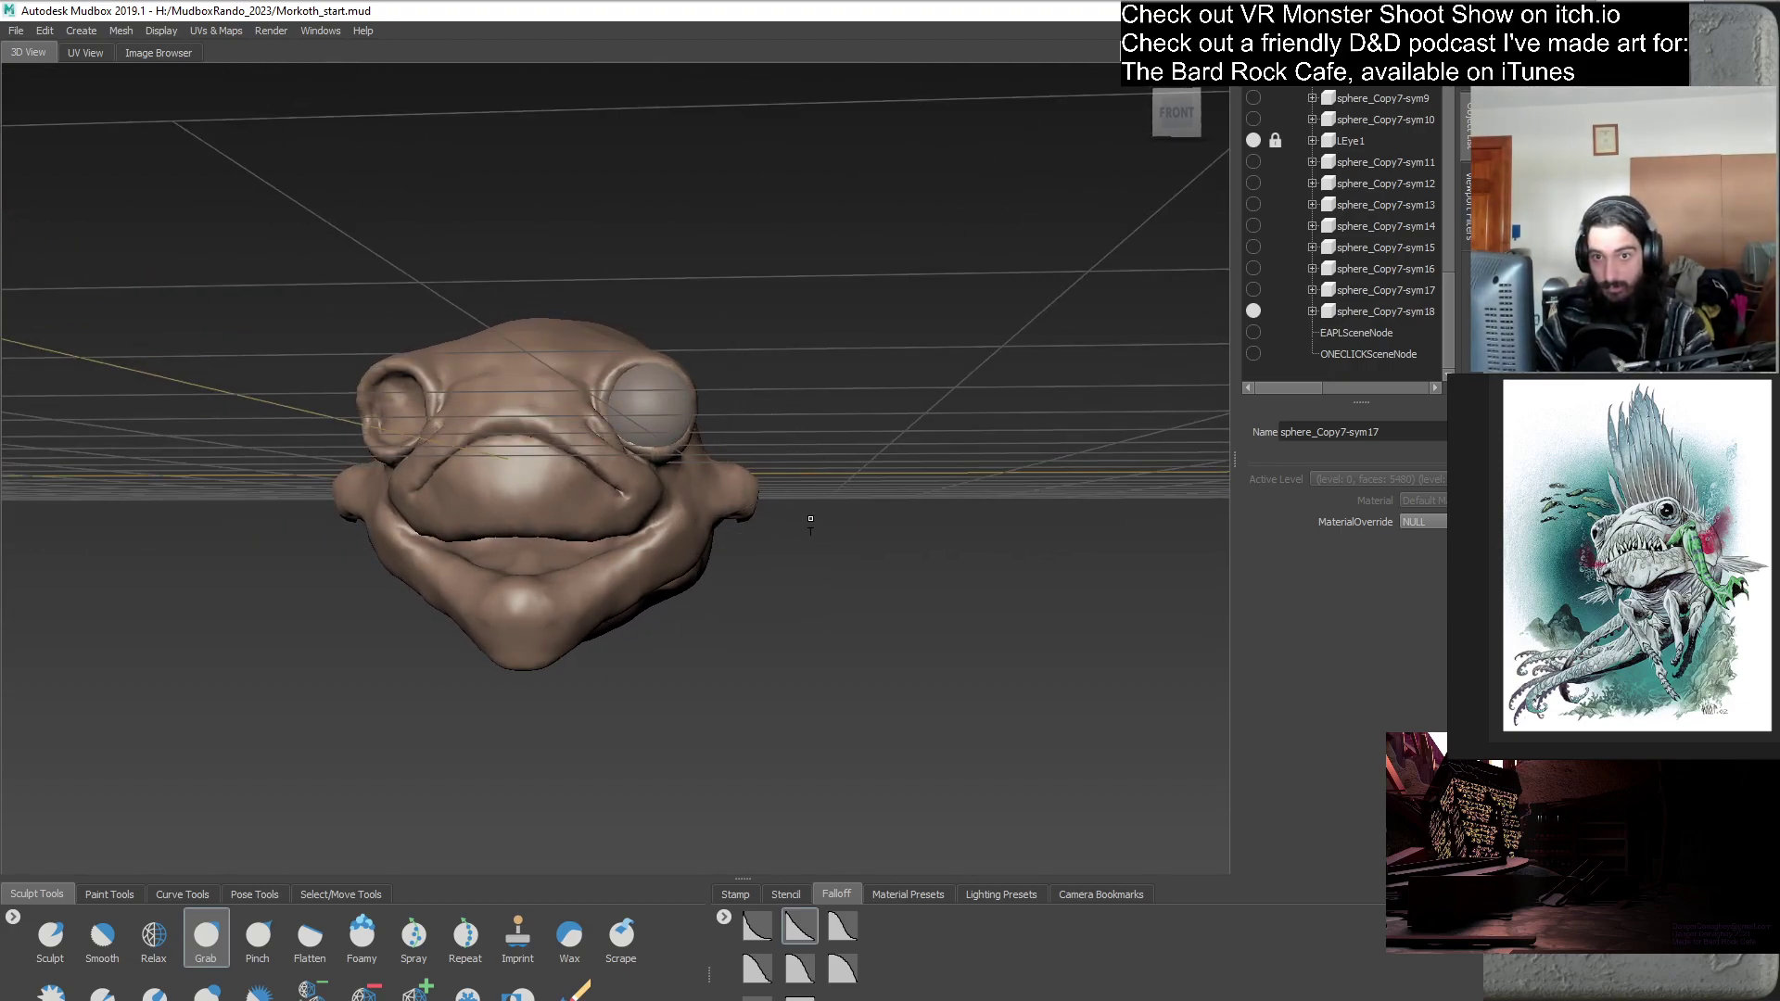
{"action": "left_click_drag", "start_coordinate": [812, 524], "coordinate": [773, 646], "text": "alt"}
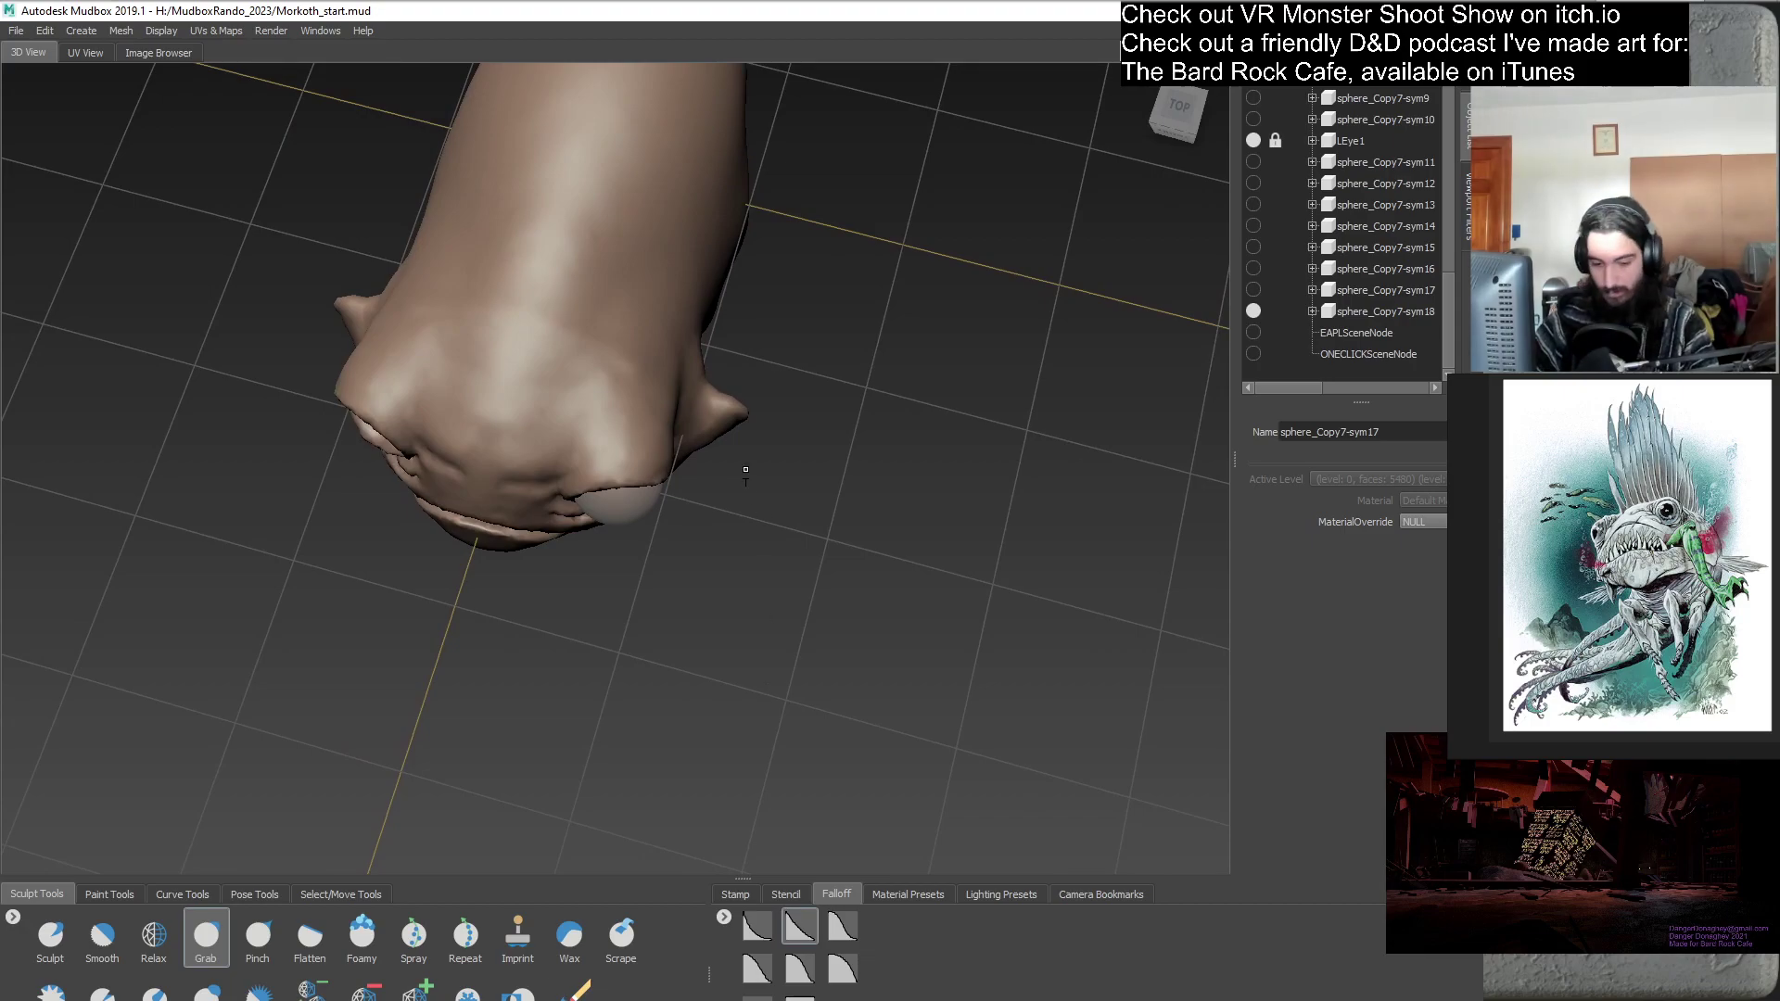
{"action": "left_click_drag", "start_coordinate": [718, 430], "coordinate": [740, 406]}
- Shift the area below and behind the jaw flap slightly forward with a larger Grab brush
{"action": "left_click_drag", "start_coordinate": [836, 525], "coordinate": [903, 464], "text": "alt"}
{"action": "mouse_move", "coordinate": [911, 528]}
{"action": "left_mouse_down", "text": "alt"}
{"action": "mouse_move", "coordinate": [841, 523]}
{"action": "mouse_move", "coordinate": [830, 565]}
{"action": "left_mouse_up", "text": "alt"}
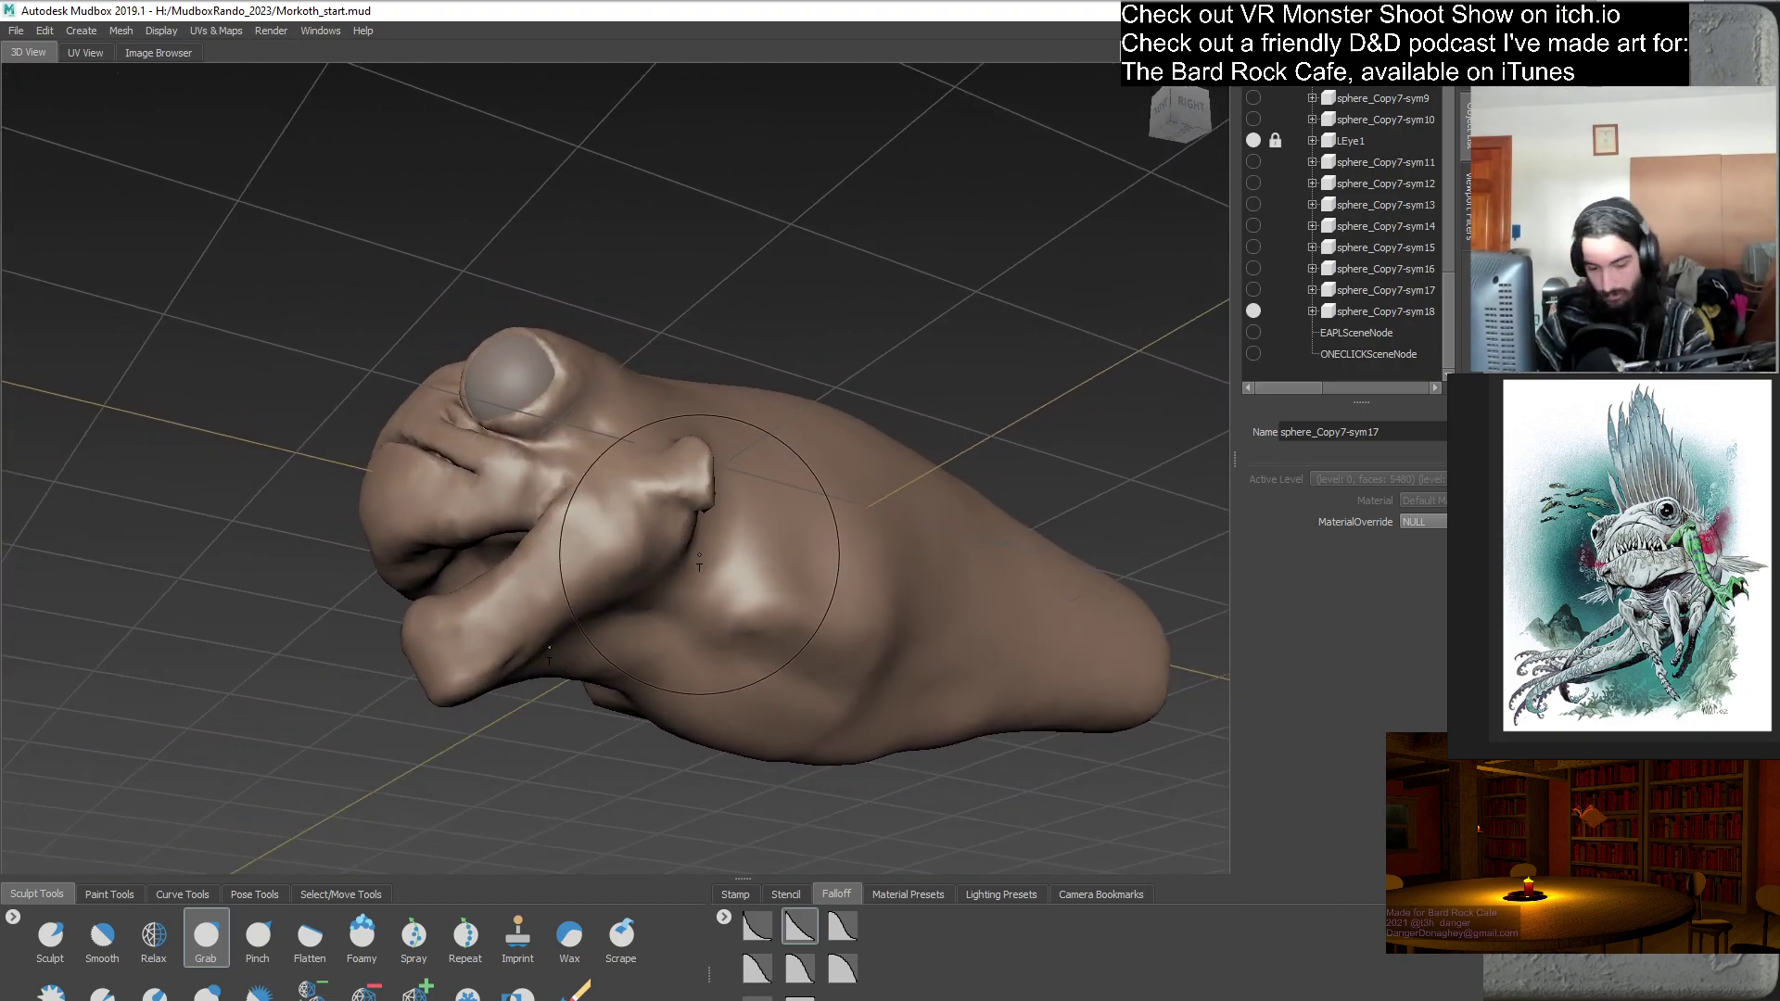
{"action": "left_click_drag", "start_coordinate": [696, 582], "coordinate": [671, 590]}
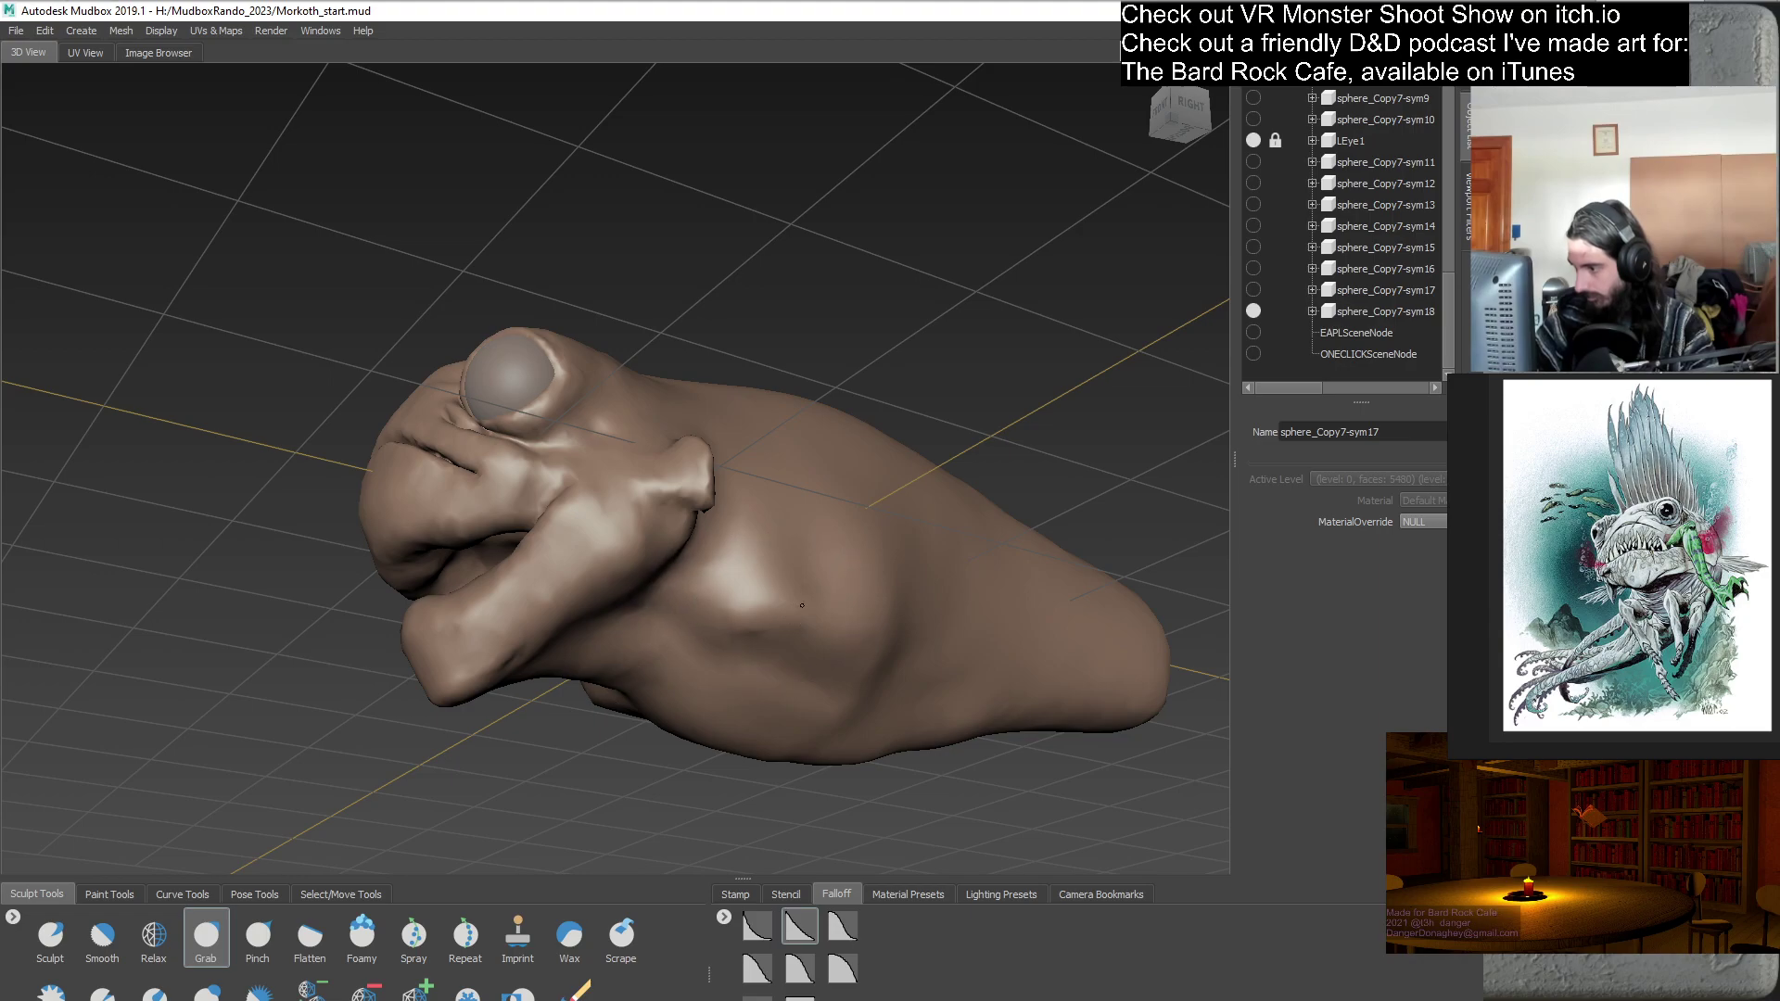
- Duplicate the head mesh sphere_Copy7-sym18 and hide the original
{"action": "left_click", "coordinate": [1191, 105]}
{"action": "left_click", "coordinate": [1361, 312]}
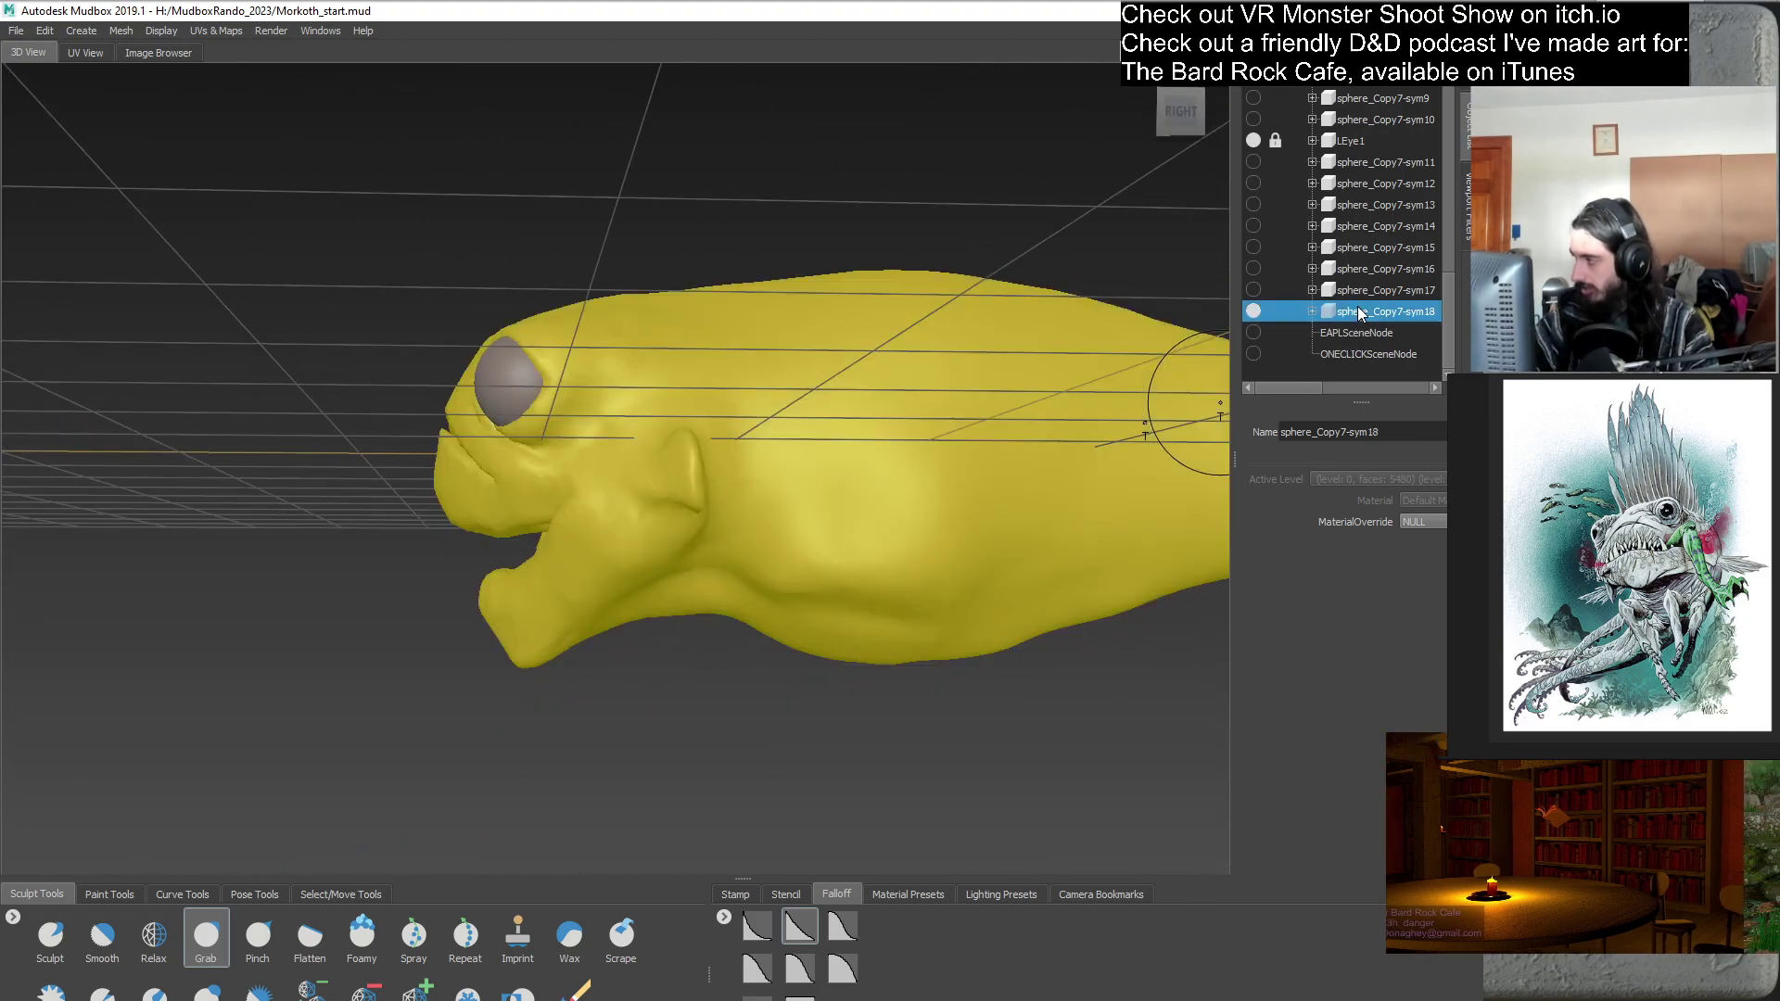
{"action": "right_click", "coordinate": [1360, 311]}
{"action": "left_click", "coordinate": [1403, 393]}
{"action": "scroll", "coordinate": [1450, 298], "scroll_direction": "down", "scroll_amount": 1}
{"action": "left_click", "coordinate": [1255, 289]}
{"action": "left_click", "coordinate": [1315, 372]}
- Shape a curved, gill-like fold behind the jaw flap with a smaller Grab brush
{"action": "middle_click_drag", "start_coordinate": [899, 473], "coordinate": [830, 477], "text": "alt"}
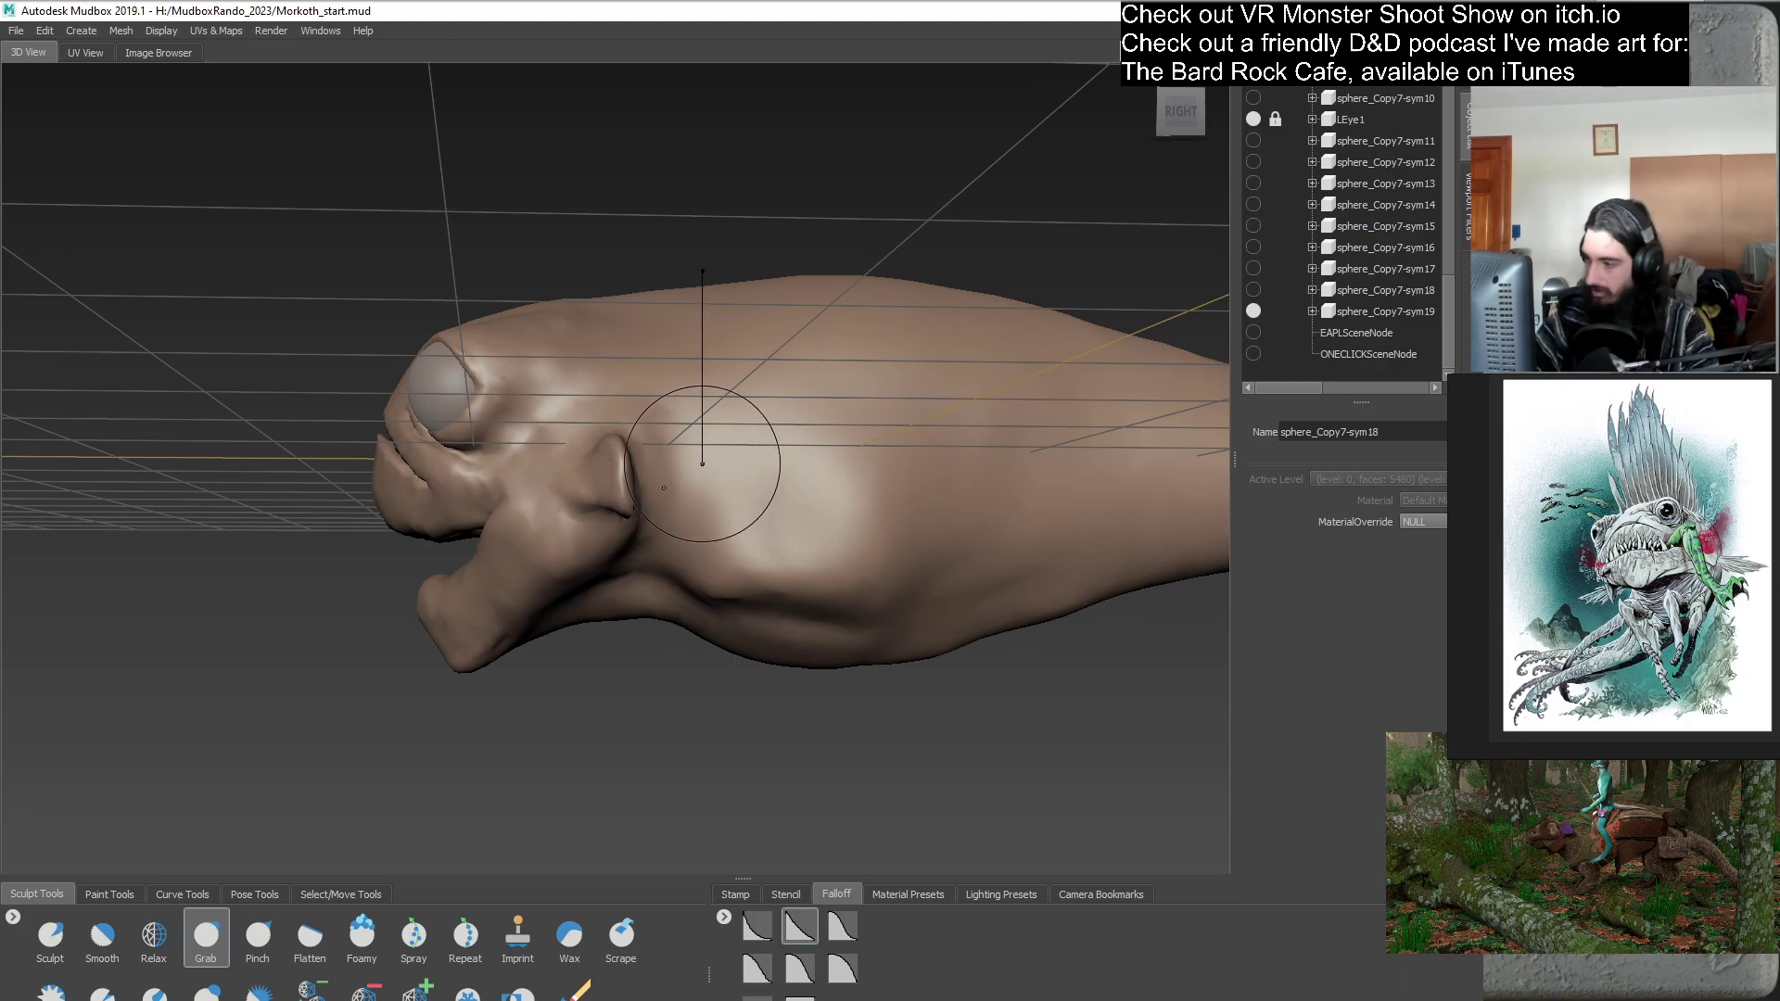
{"action": "left_click_drag", "start_coordinate": [658, 412], "coordinate": [743, 455], "text": "alt"}
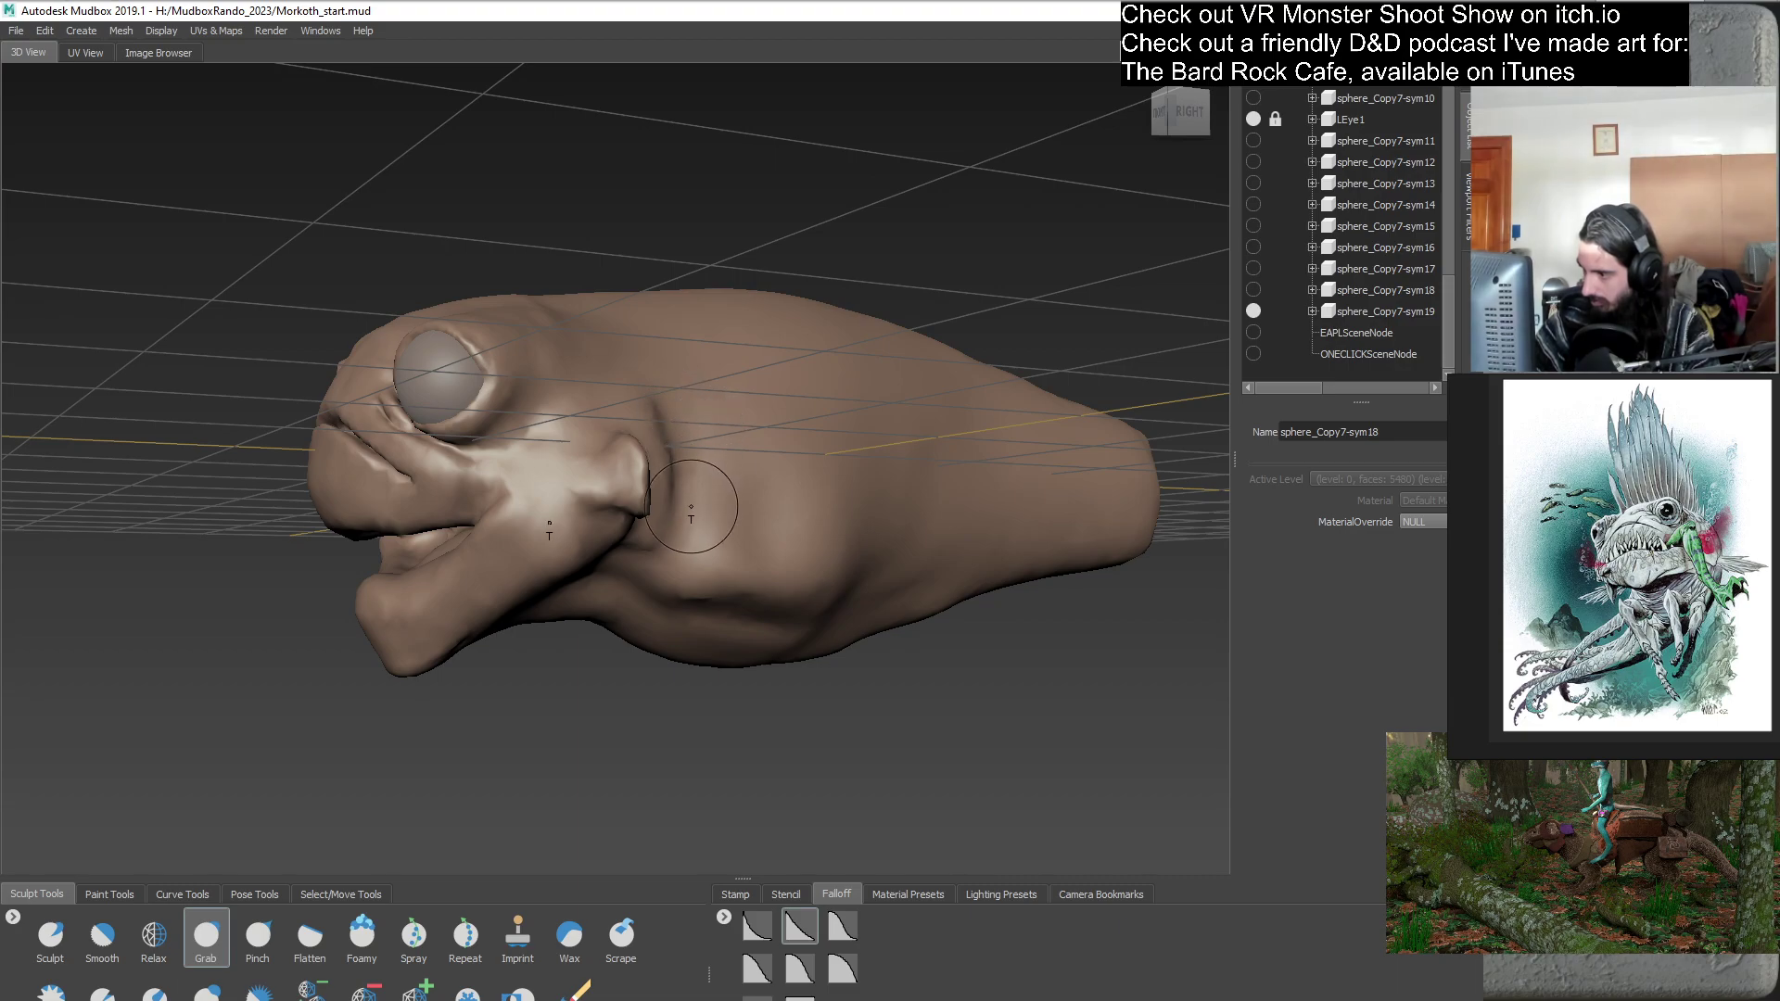
{"action": "left_click_drag", "start_coordinate": [663, 561], "coordinate": [618, 566], "text": "alt"}
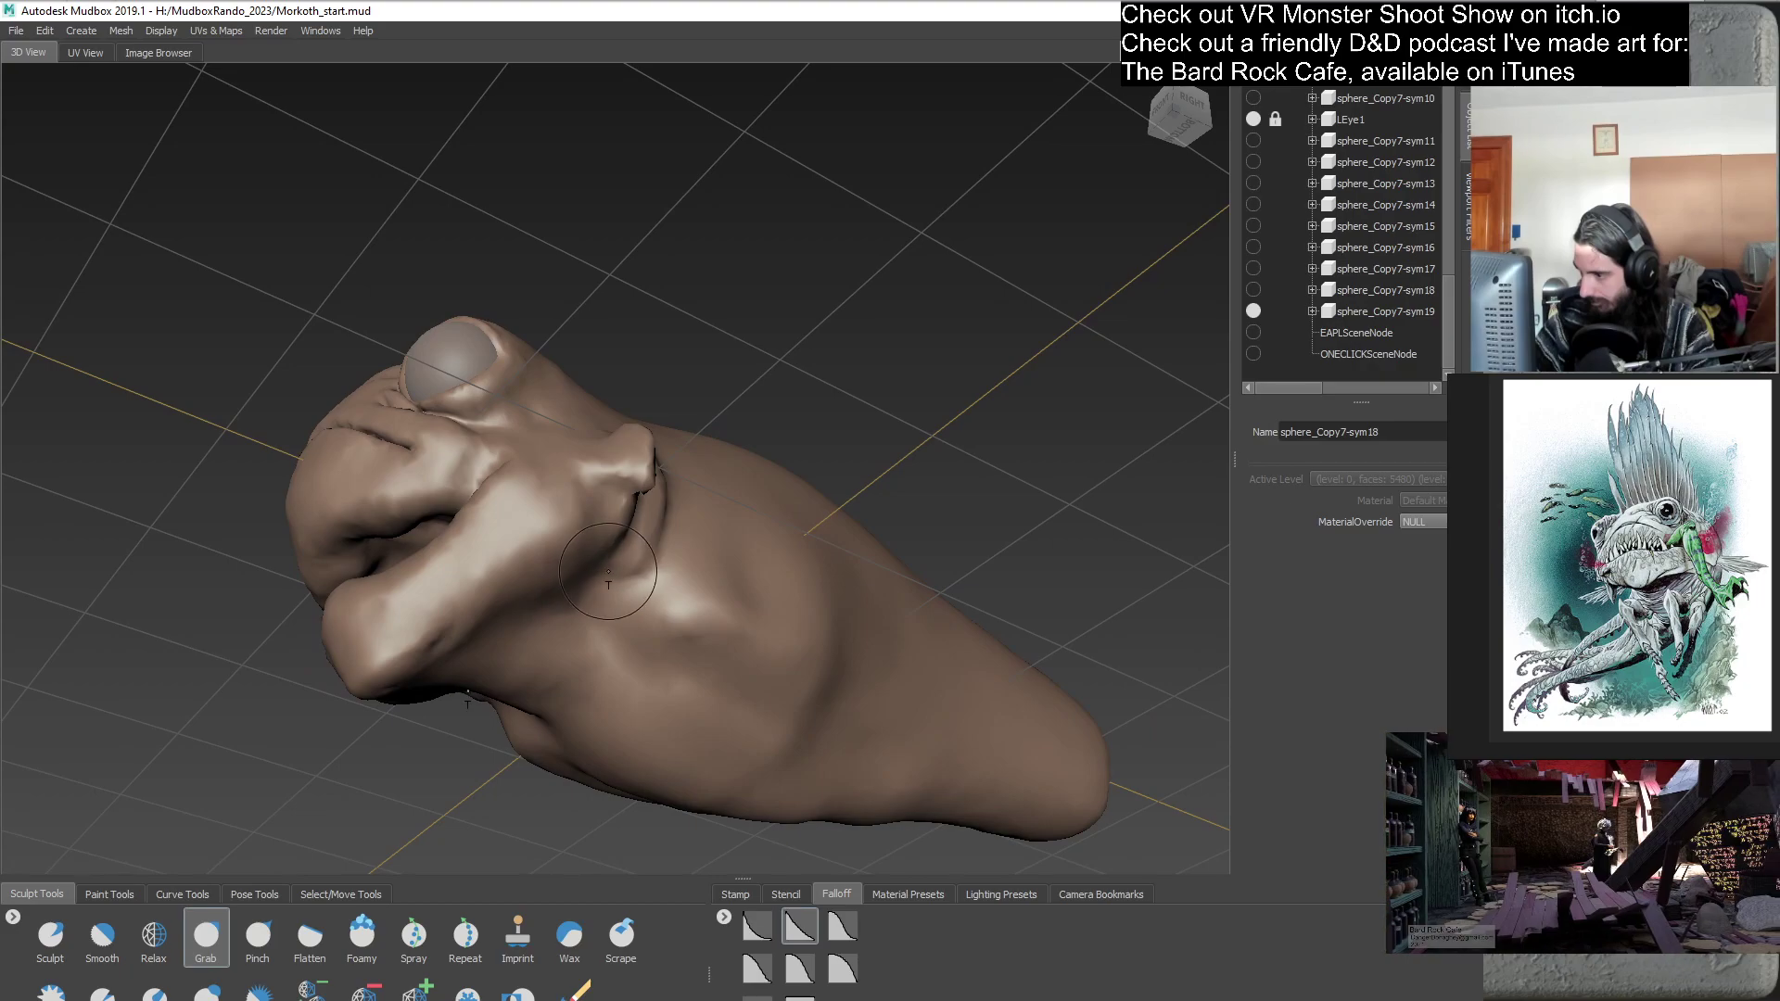
{"action": "left_click_drag", "start_coordinate": [662, 640], "coordinate": [643, 556], "text": "alt"}
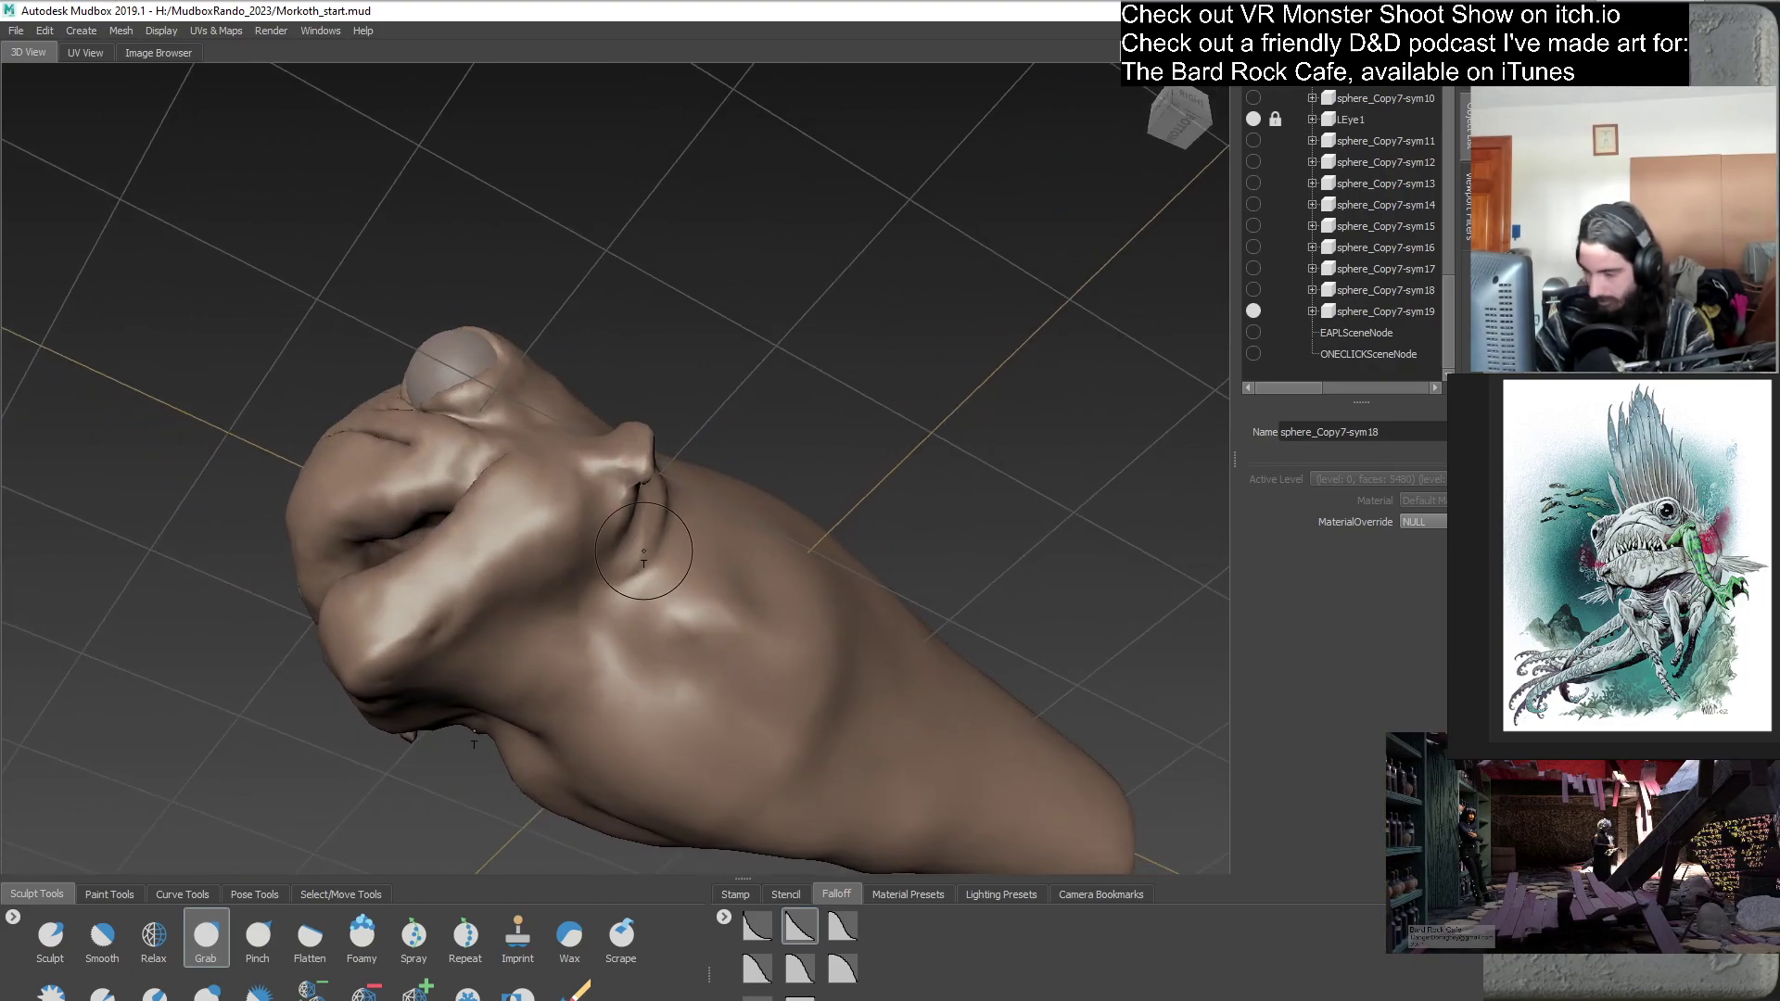
{"action": "mouse_move", "coordinate": [605, 524]}
{"action": "right_mouse_down", "text": "alt"}
{"action": "mouse_move", "coordinate": [636, 624]}
{"action": "mouse_move", "coordinate": [632, 488]}
{"action": "right_mouse_up", "text": "alt"}
{"action": "mouse_move", "coordinate": [667, 565]}
{"action": "left_mouse_down", "text": "alt"}
{"action": "mouse_move", "coordinate": [699, 505]}
{"action": "mouse_move", "coordinate": [684, 500]}
{"action": "mouse_move", "coordinate": [602, 669]}
{"action": "mouse_move", "coordinate": [633, 521]}
{"action": "mouse_move", "coordinate": [612, 546]}
{"action": "mouse_move", "coordinate": [677, 591]}
{"action": "mouse_move", "coordinate": [655, 597]}
{"action": "left_mouse_up", "text": "alt"}
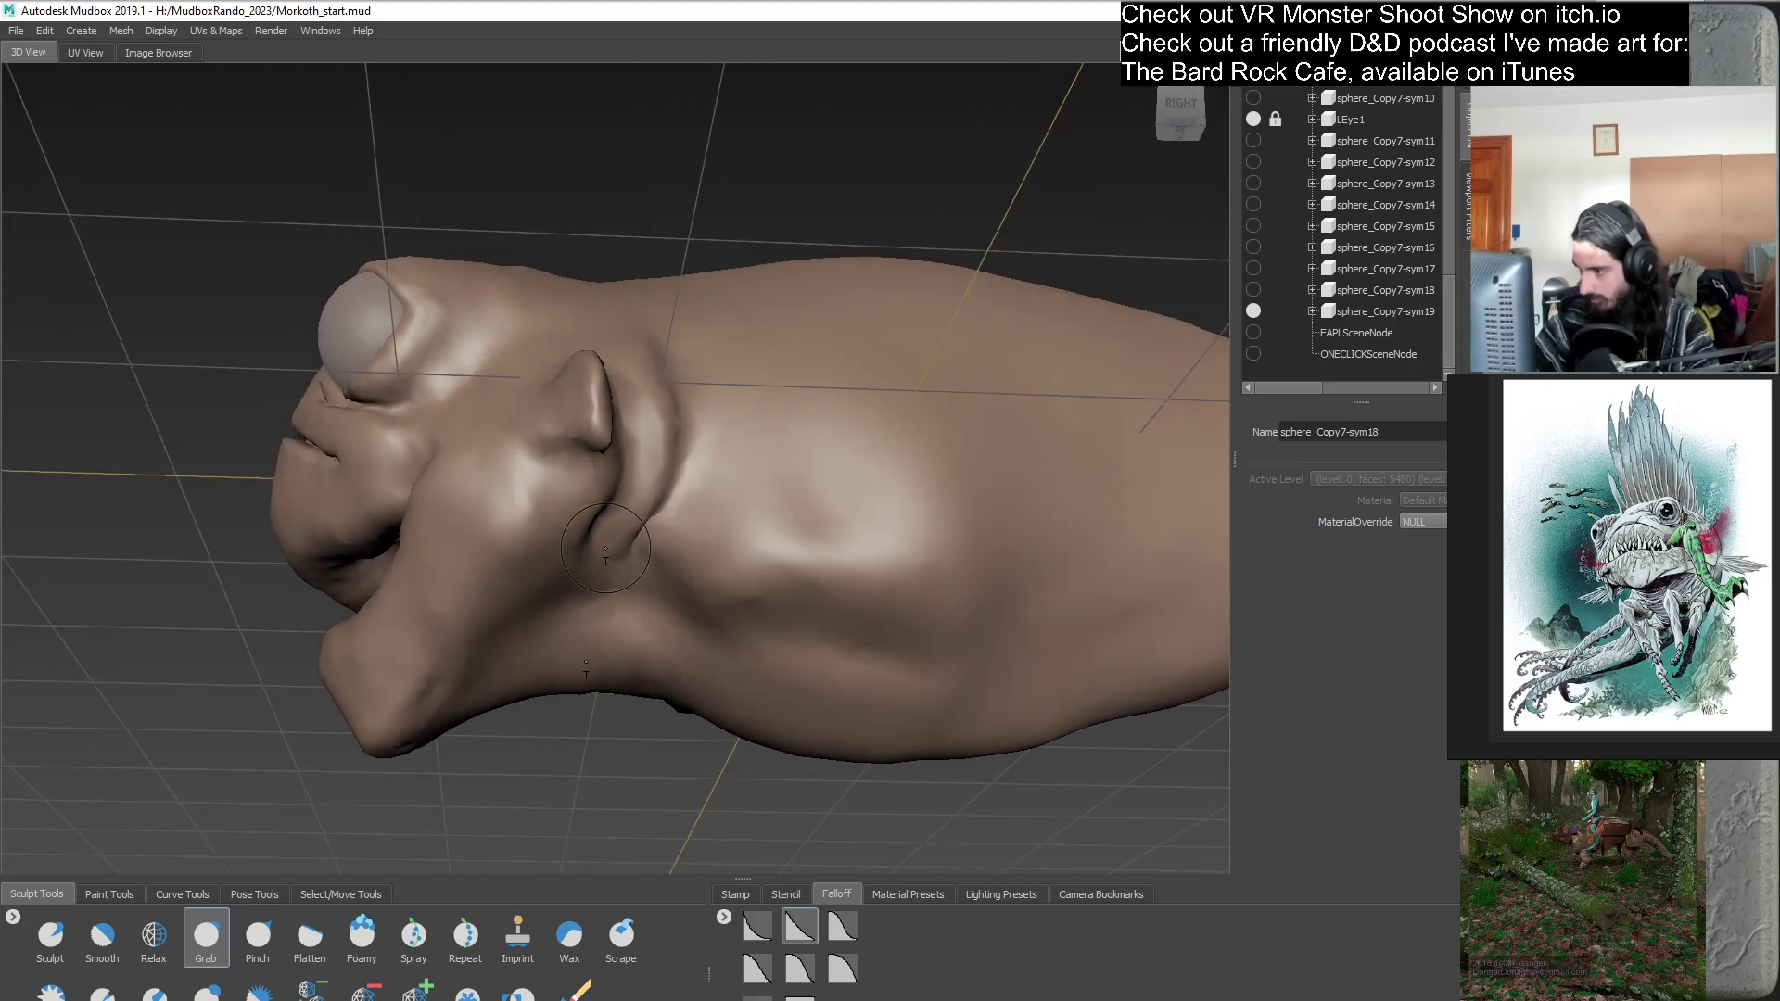
{"action": "mouse_move", "coordinate": [594, 543]}
{"action": "left_mouse_down", "text": "alt"}
{"action": "mouse_move", "coordinate": [661, 539]}
{"action": "mouse_move", "coordinate": [594, 556]}
{"action": "mouse_move", "coordinate": [586, 642]}
{"action": "mouse_move", "coordinate": [684, 533]}
{"action": "mouse_move", "coordinate": [669, 511]}
{"action": "mouse_move", "coordinate": [690, 548]}
{"action": "mouse_move", "coordinate": [723, 523]}
{"action": "mouse_move", "coordinate": [718, 462]}
{"action": "left_mouse_up", "text": "alt"}
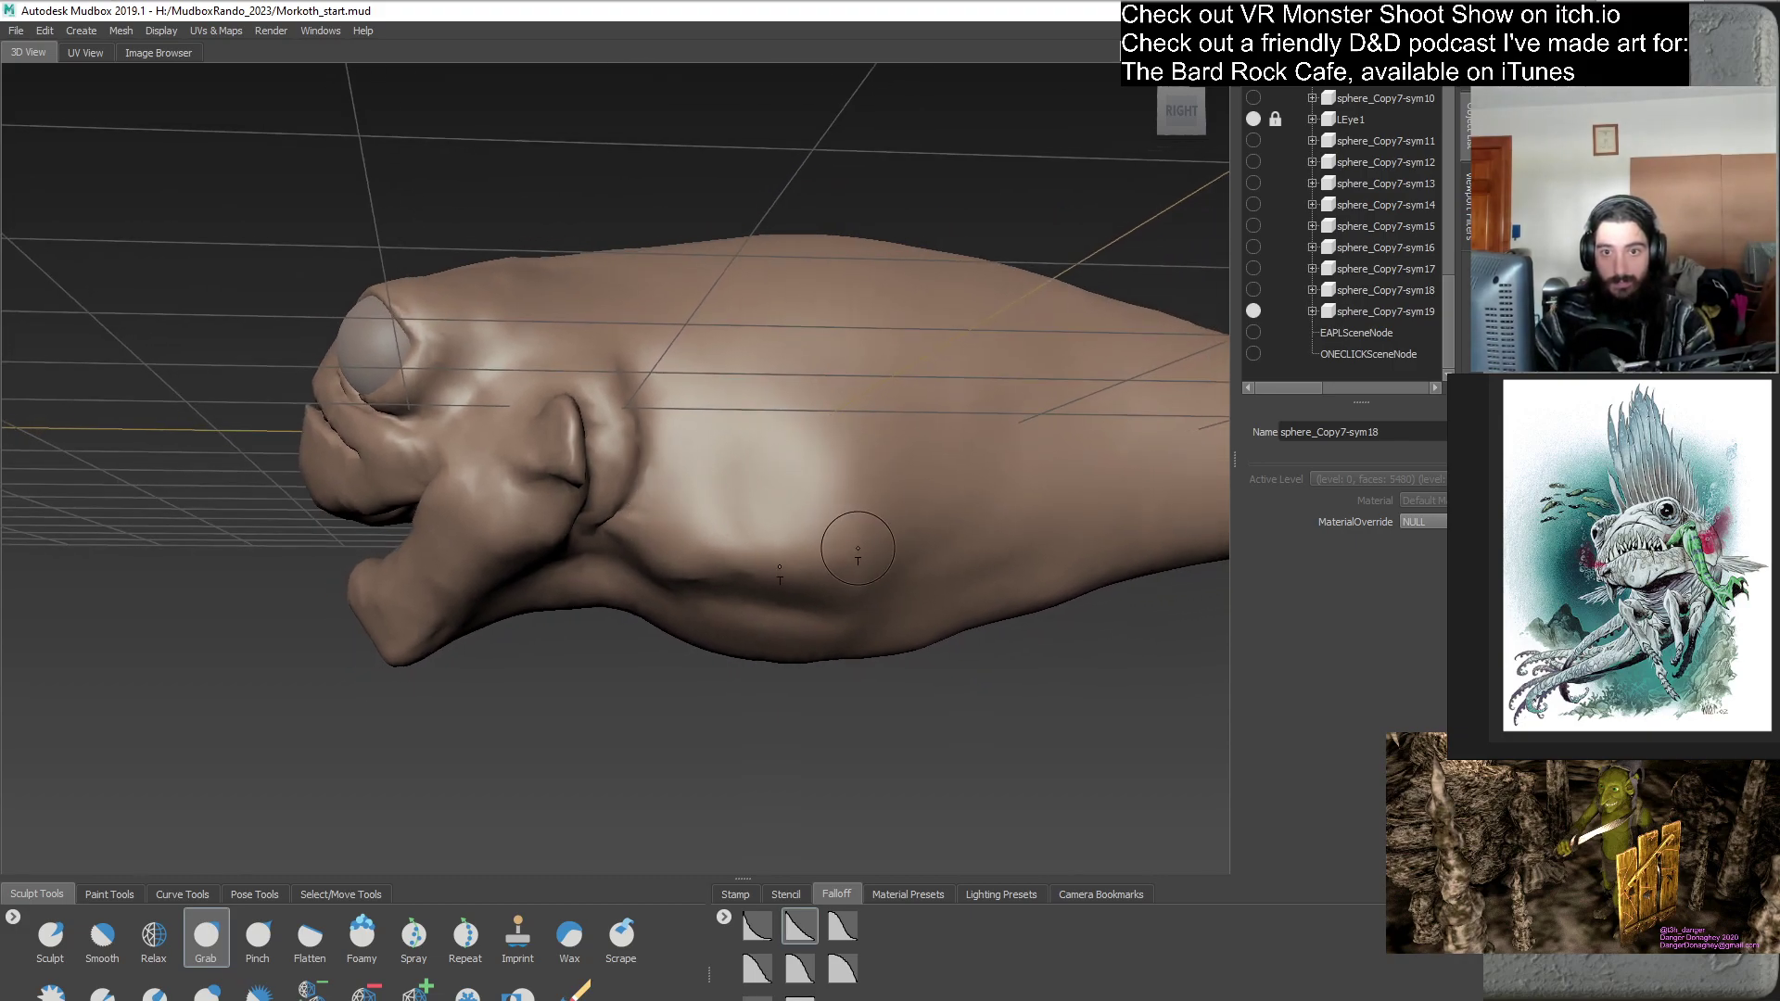
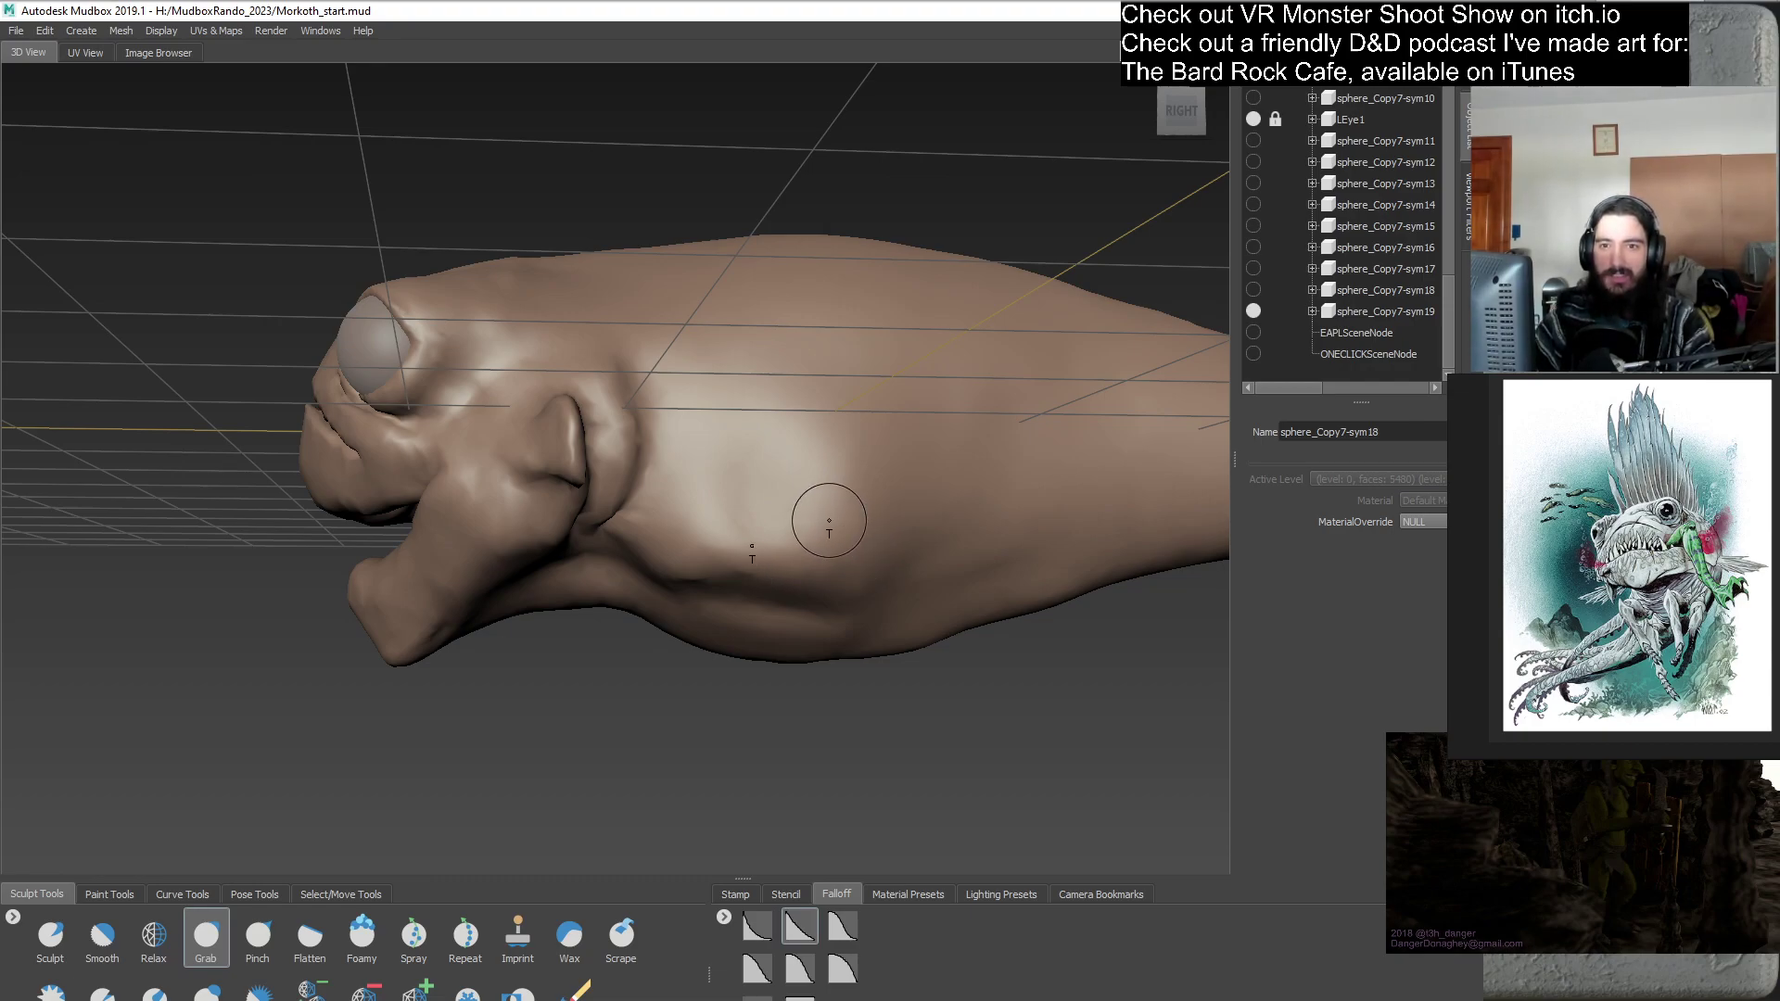
- Pull the jaw flap outward and refine its outer edge with the Grab tool
{"action": "left_click_drag", "start_coordinate": [730, 505], "coordinate": [722, 633], "text": "alt"}
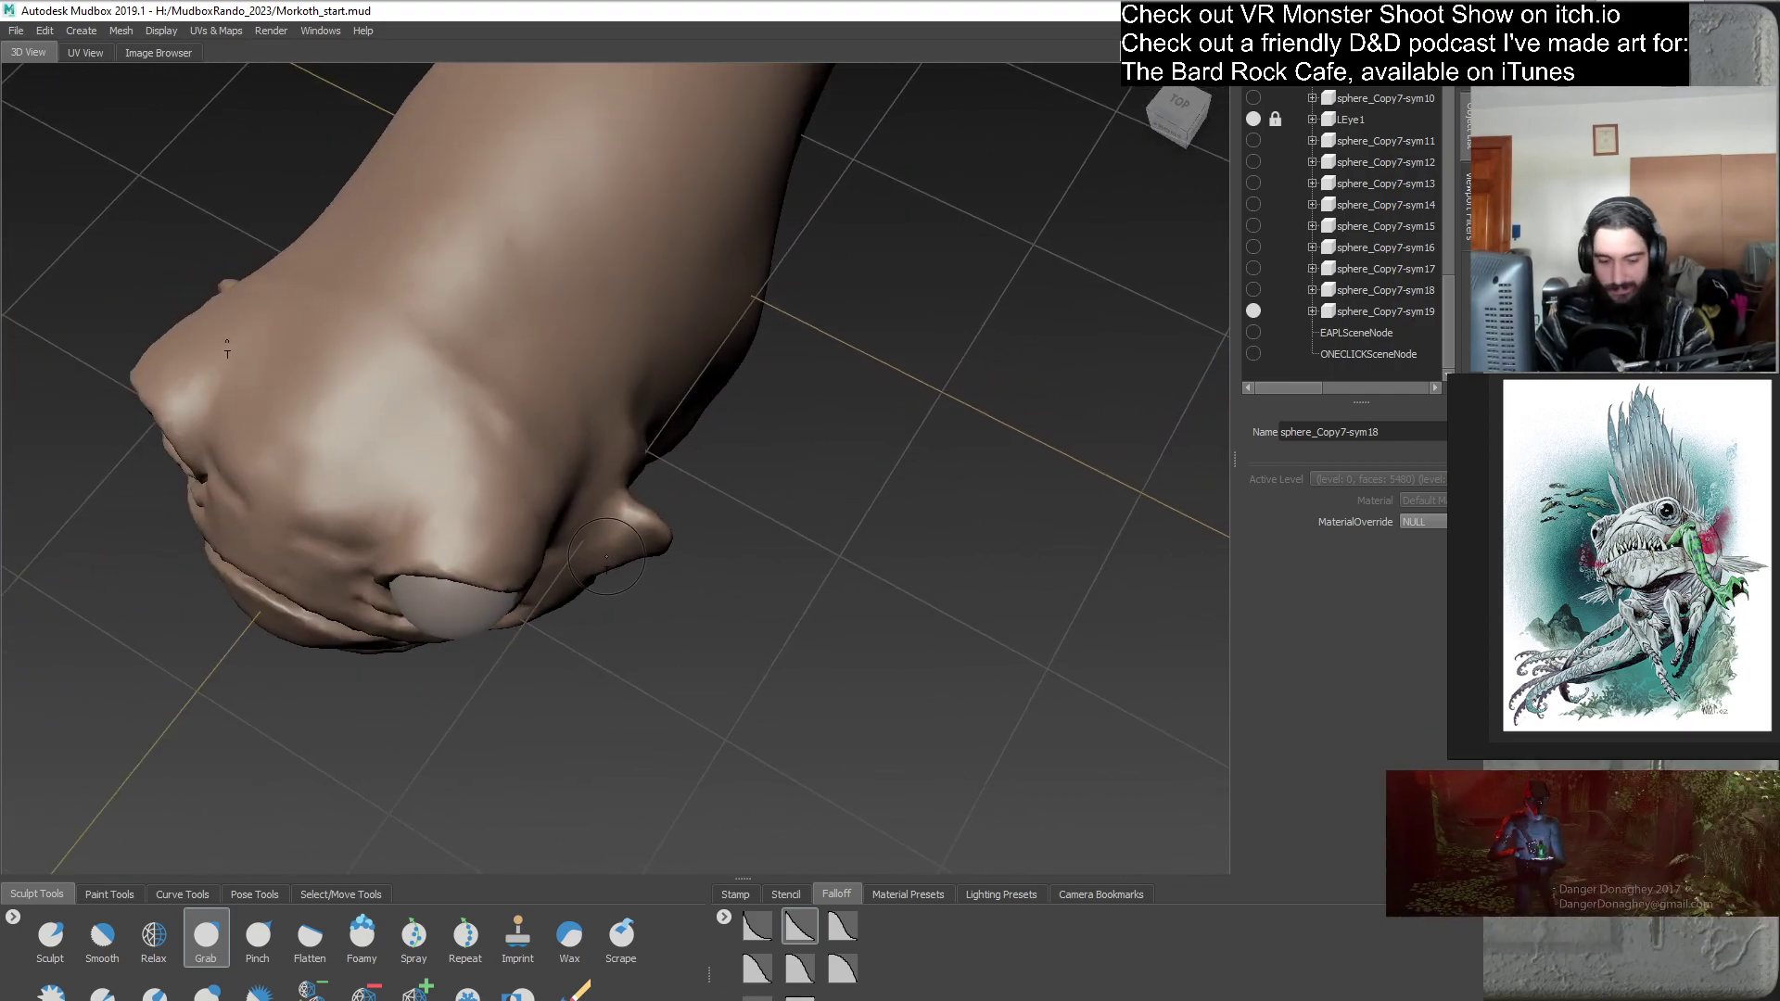
{"action": "mouse_move", "coordinate": [610, 572]}
{"action": "left_mouse_down"}
{"action": "mouse_move", "coordinate": [767, 497]}
{"action": "mouse_move", "coordinate": [770, 542]}
{"action": "mouse_move", "coordinate": [777, 497]}
{"action": "mouse_move", "coordinate": [735, 489]}
{"action": "left_mouse_up"}
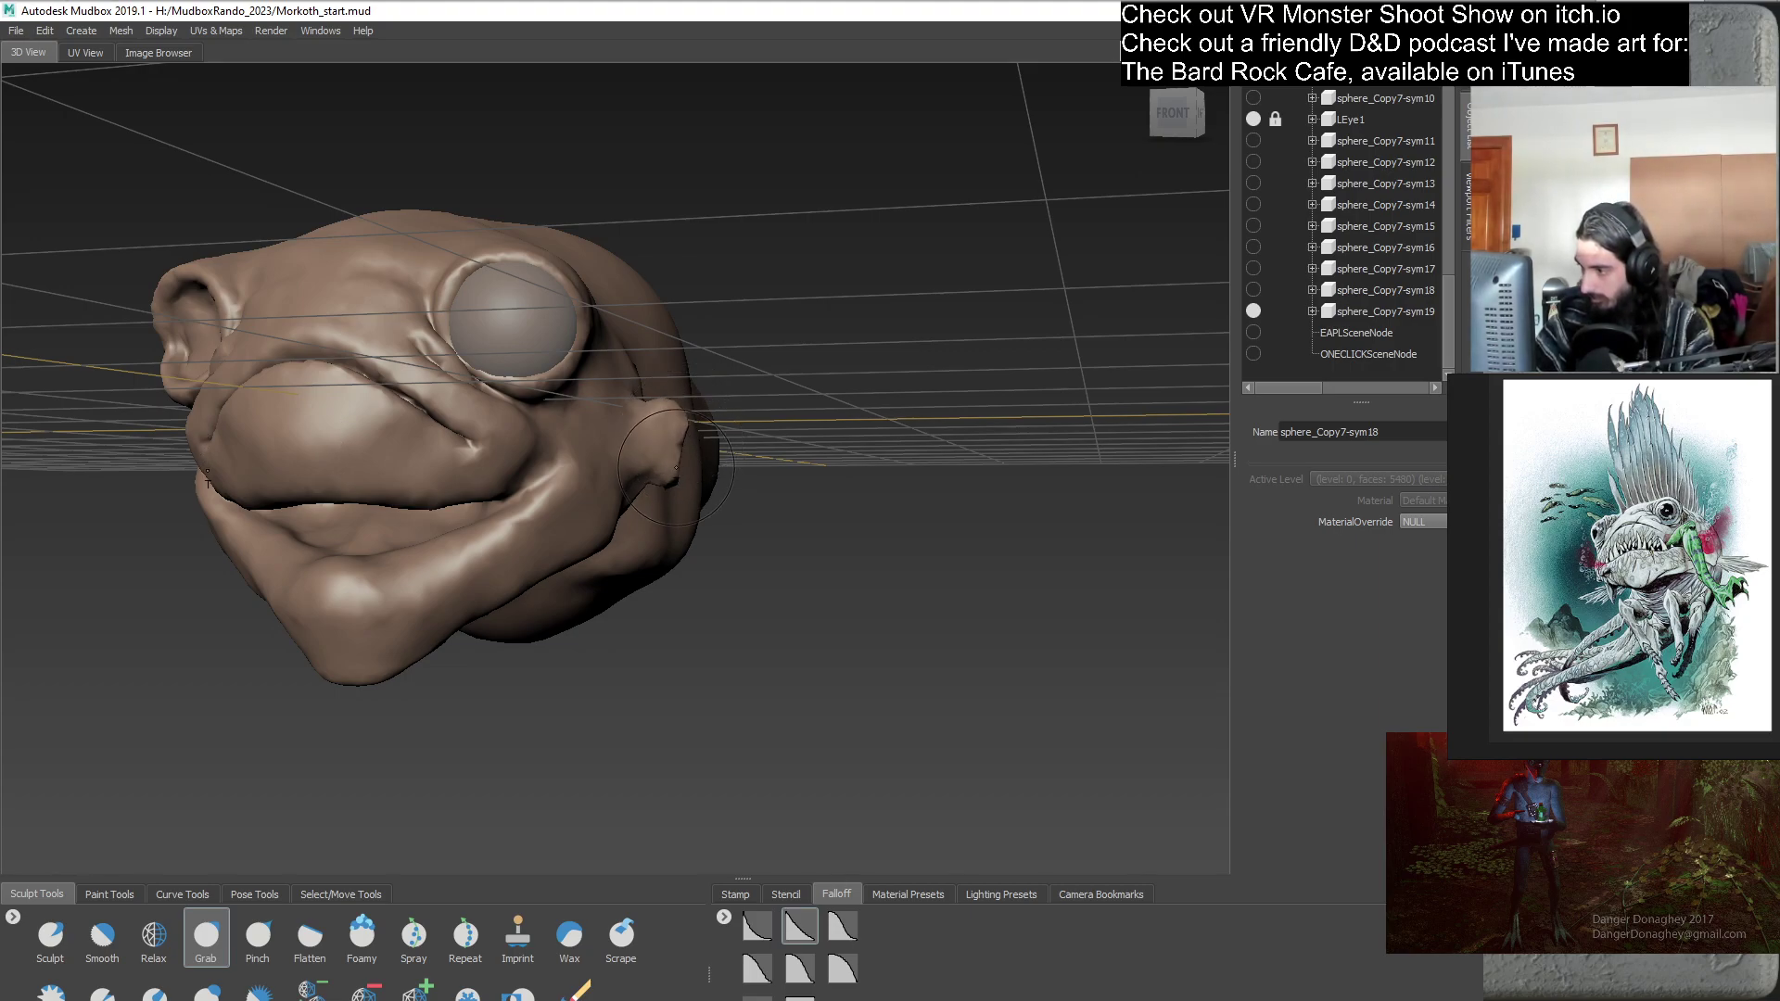
{"action": "mouse_move", "coordinate": [750, 535]}
{"action": "left_mouse_down", "text": "alt"}
{"action": "mouse_move", "coordinate": [653, 559]}
{"action": "mouse_move", "coordinate": [686, 529]}
{"action": "mouse_move", "coordinate": [672, 461]}
{"action": "left_mouse_up", "text": "alt"}
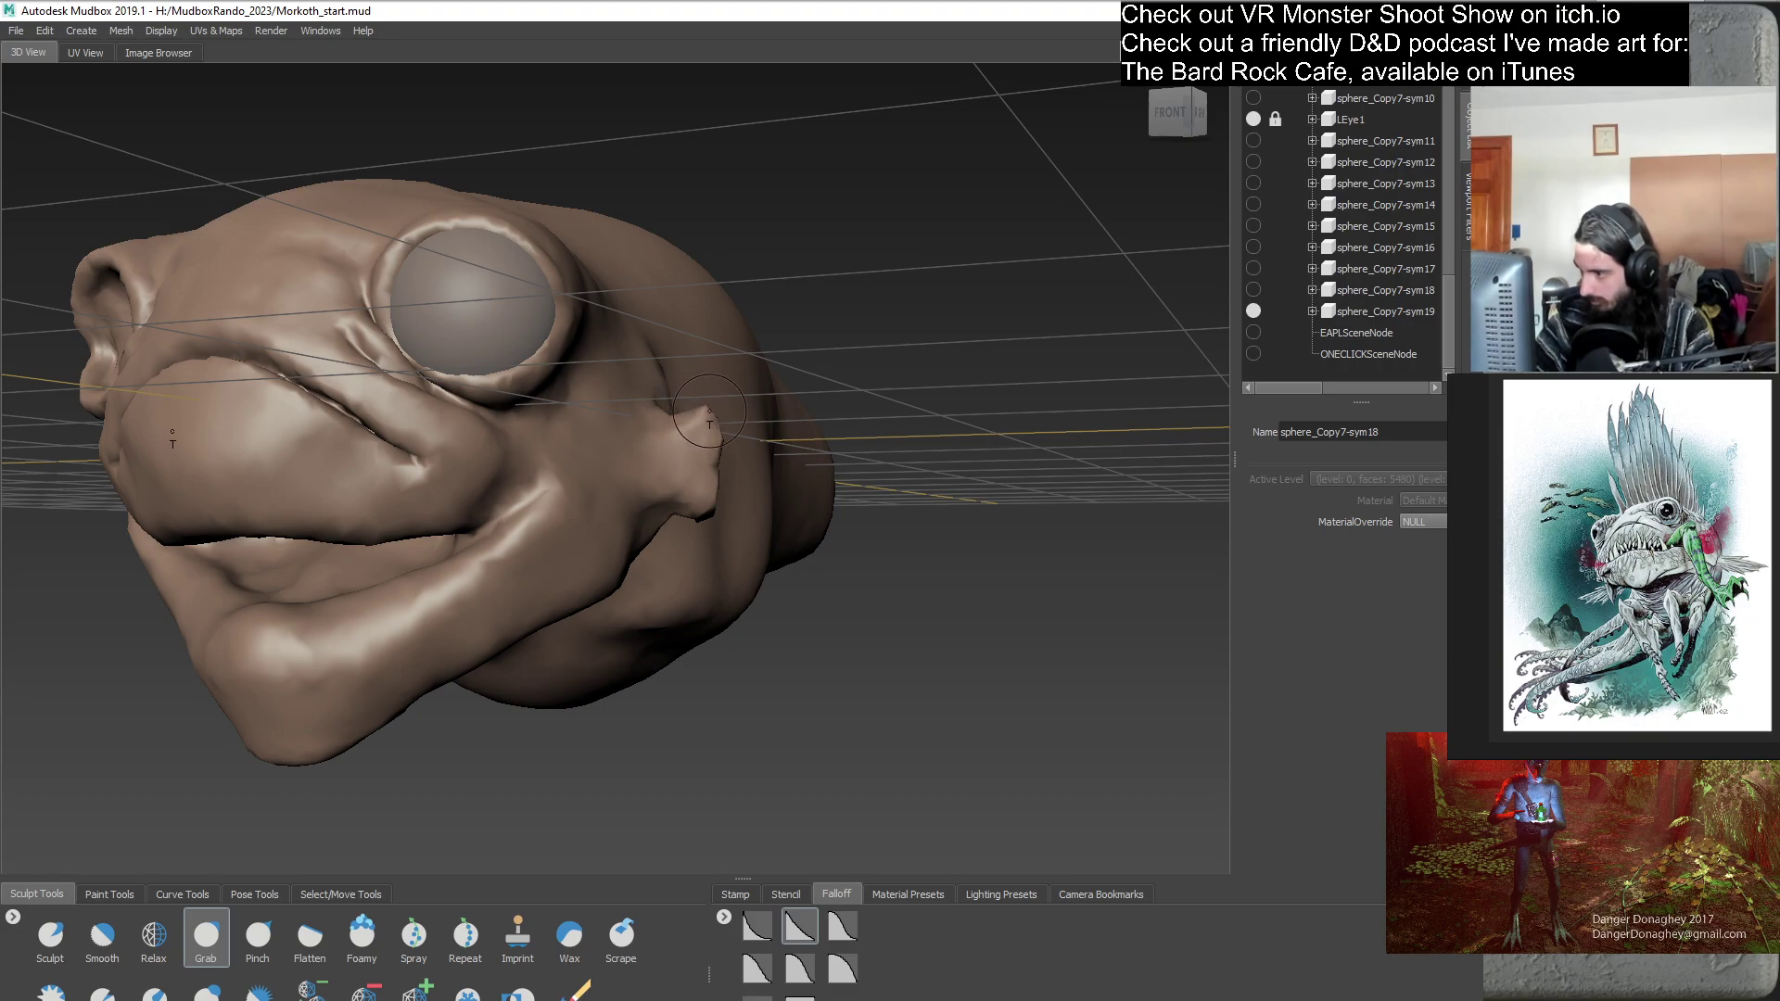
{"action": "left_click_drag", "start_coordinate": [710, 425], "coordinate": [772, 533], "text": "alt"}
{"action": "scroll", "coordinate": [771, 533], "scroll_direction": "up", "scroll_amount": 1}
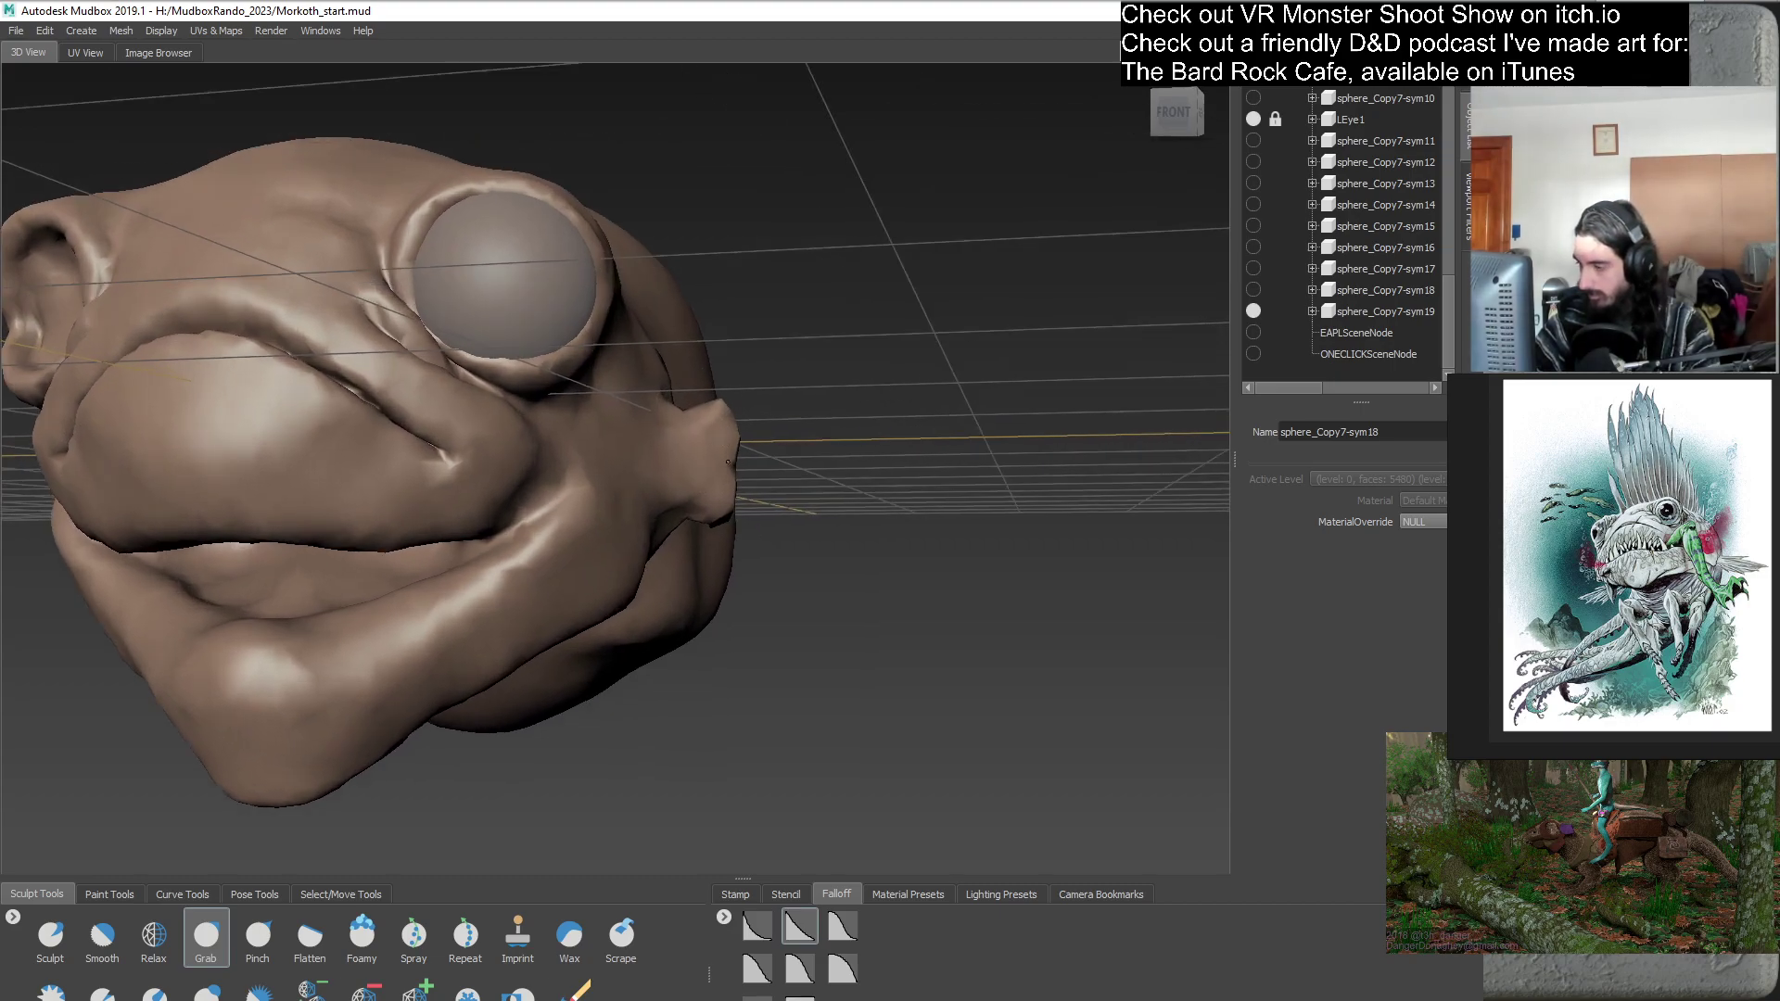
{"action": "scroll", "coordinate": [714, 389], "scroll_direction": "up", "scroll_amount": 3}
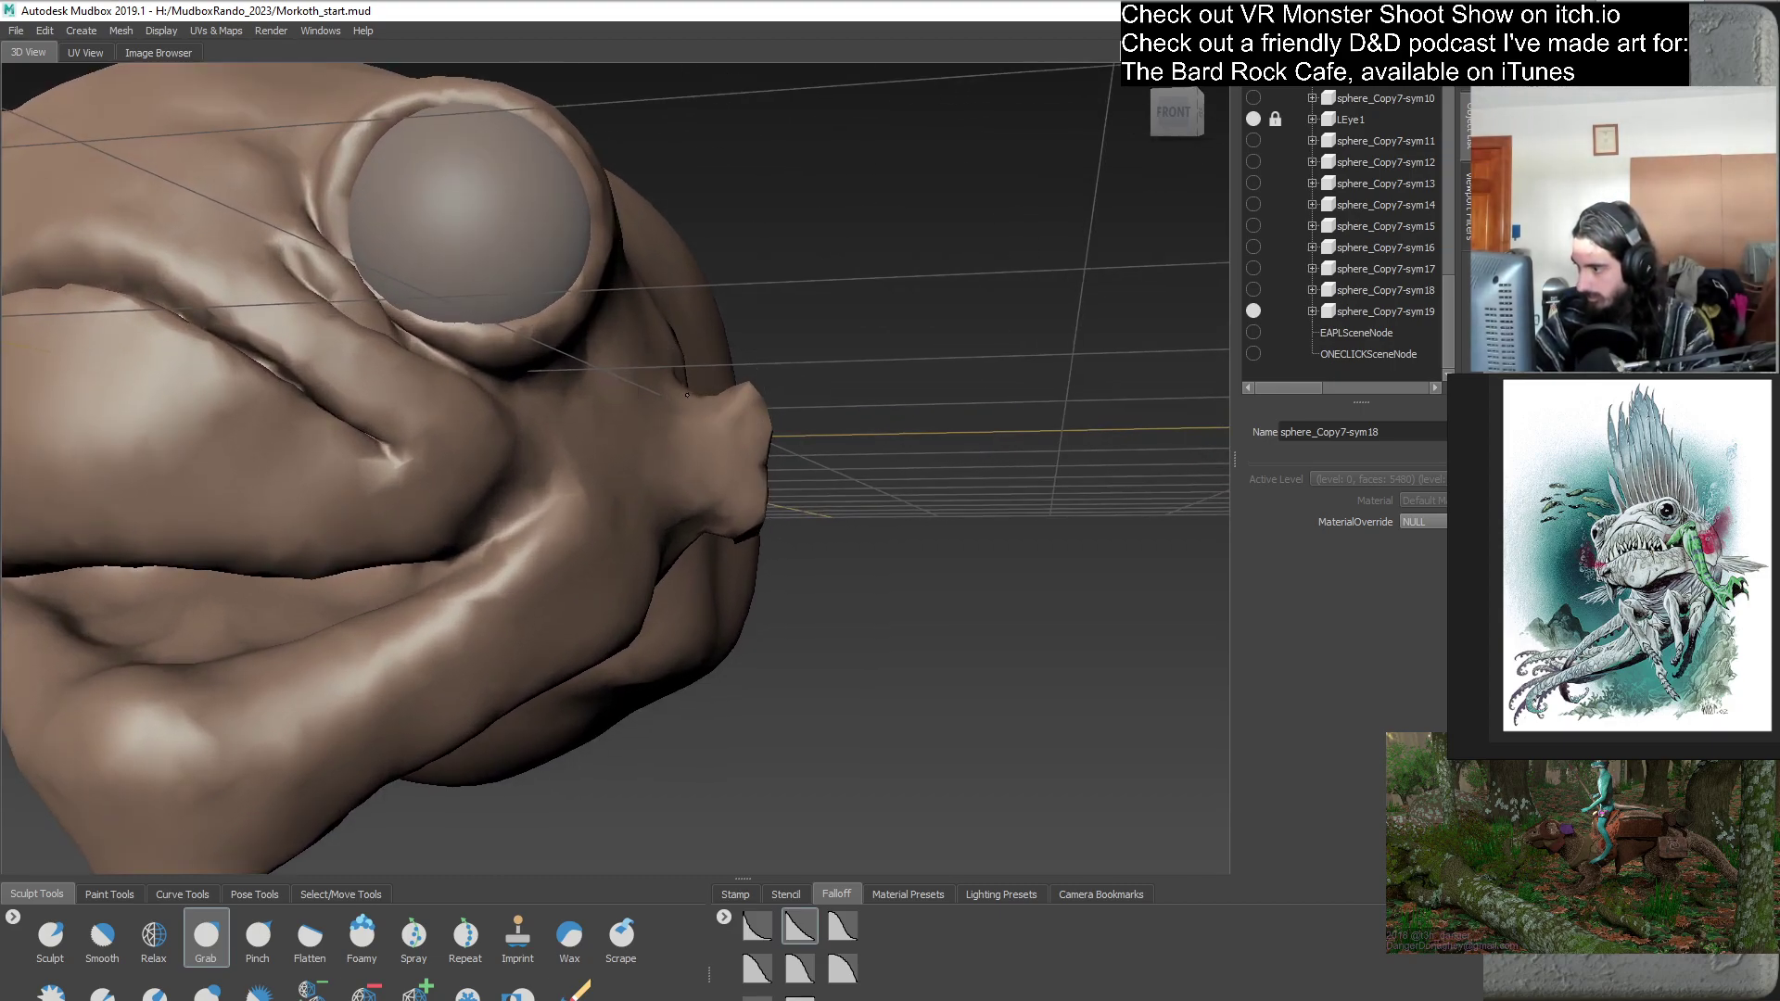
{"action": "scroll", "coordinate": [781, 482], "scroll_direction": "down", "scroll_amount": 3}
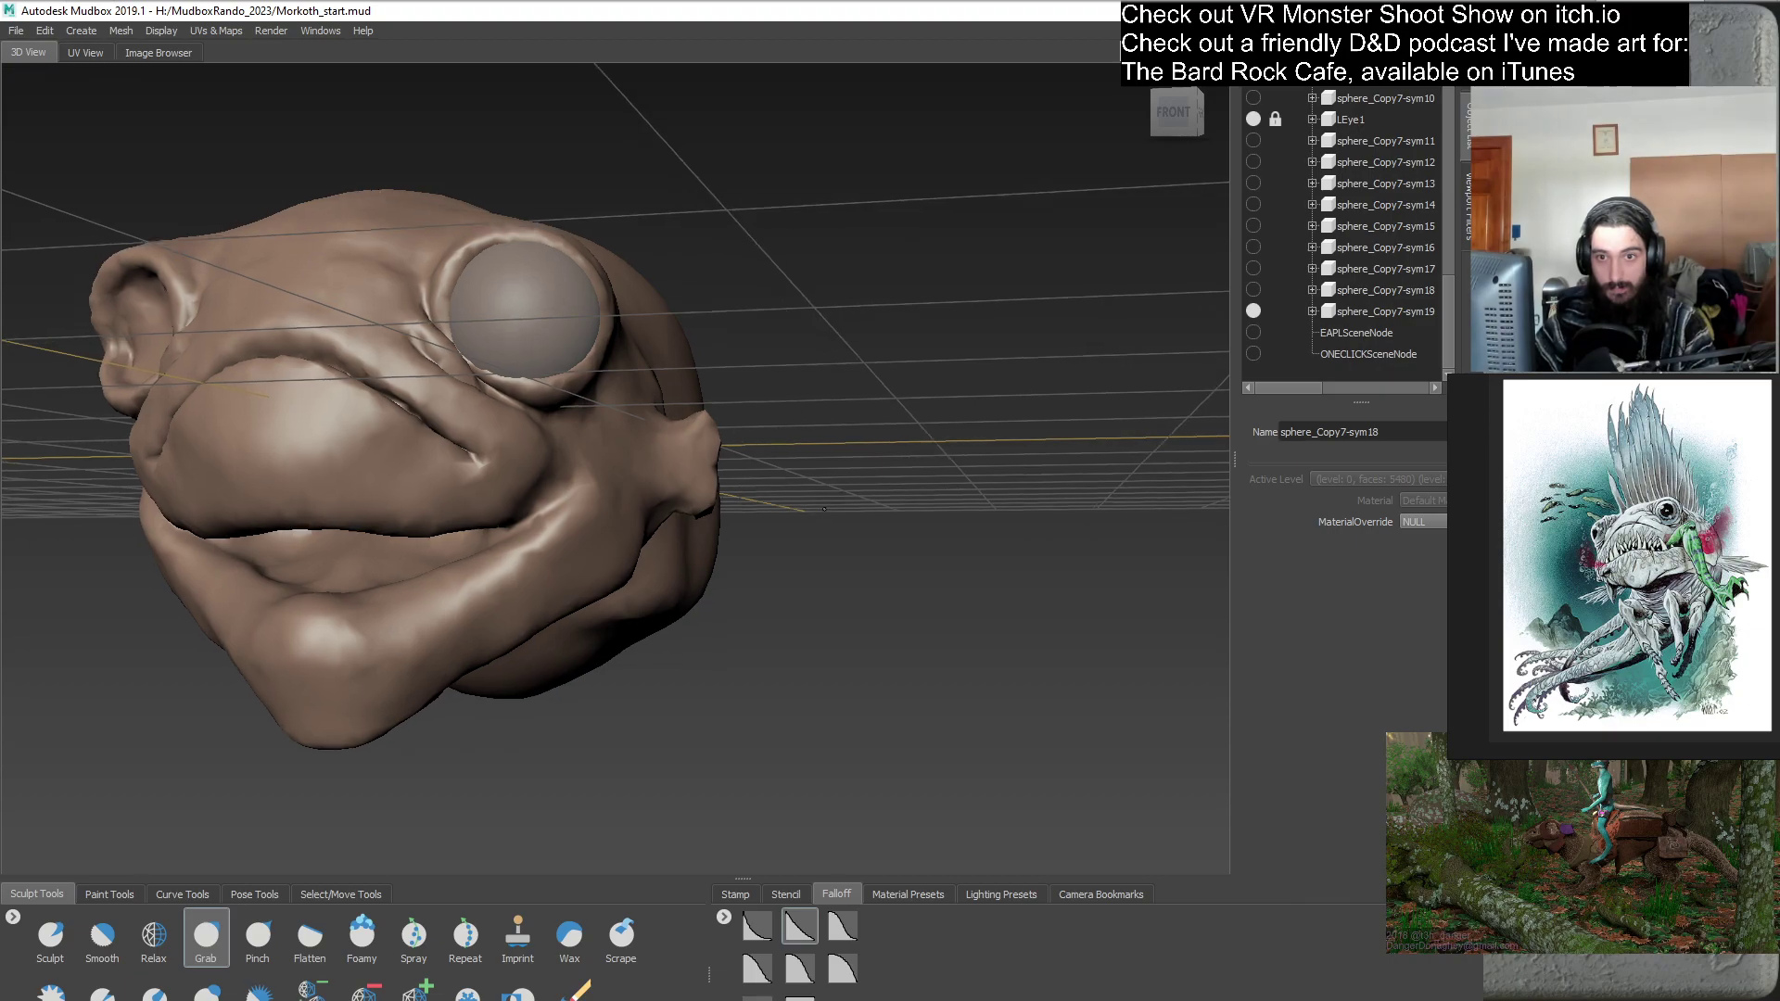
- Refine the curved gill fold behind the jaw flap with the Grab tool, working from the front, side and underside
{"action": "mouse_move", "coordinate": [804, 557]}
{"action": "left_mouse_down", "text": "alt"}
{"action": "mouse_move", "coordinate": [607, 549]}
{"action": "mouse_move", "coordinate": [766, 583]}
{"action": "mouse_move", "coordinate": [650, 532]}
{"action": "mouse_move", "coordinate": [670, 510]}
{"action": "left_mouse_up", "text": "alt"}
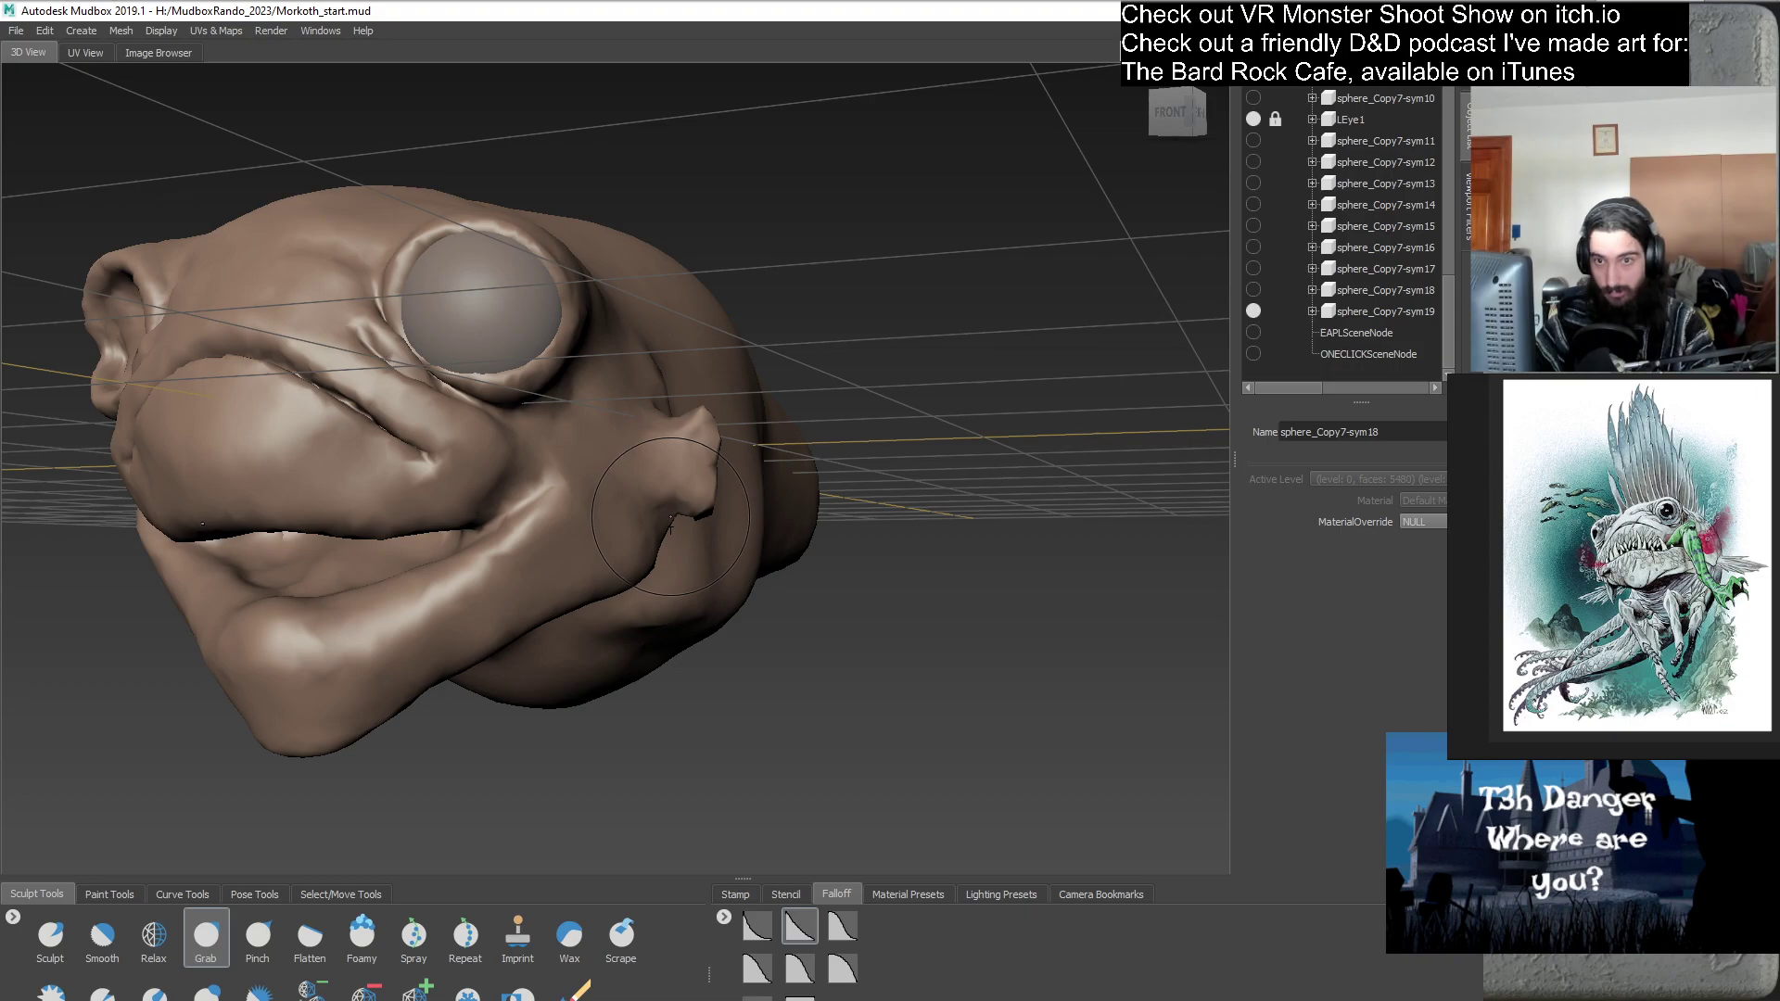
{"action": "left_click_drag", "start_coordinate": [668, 547], "coordinate": [425, 689], "text": "alt"}
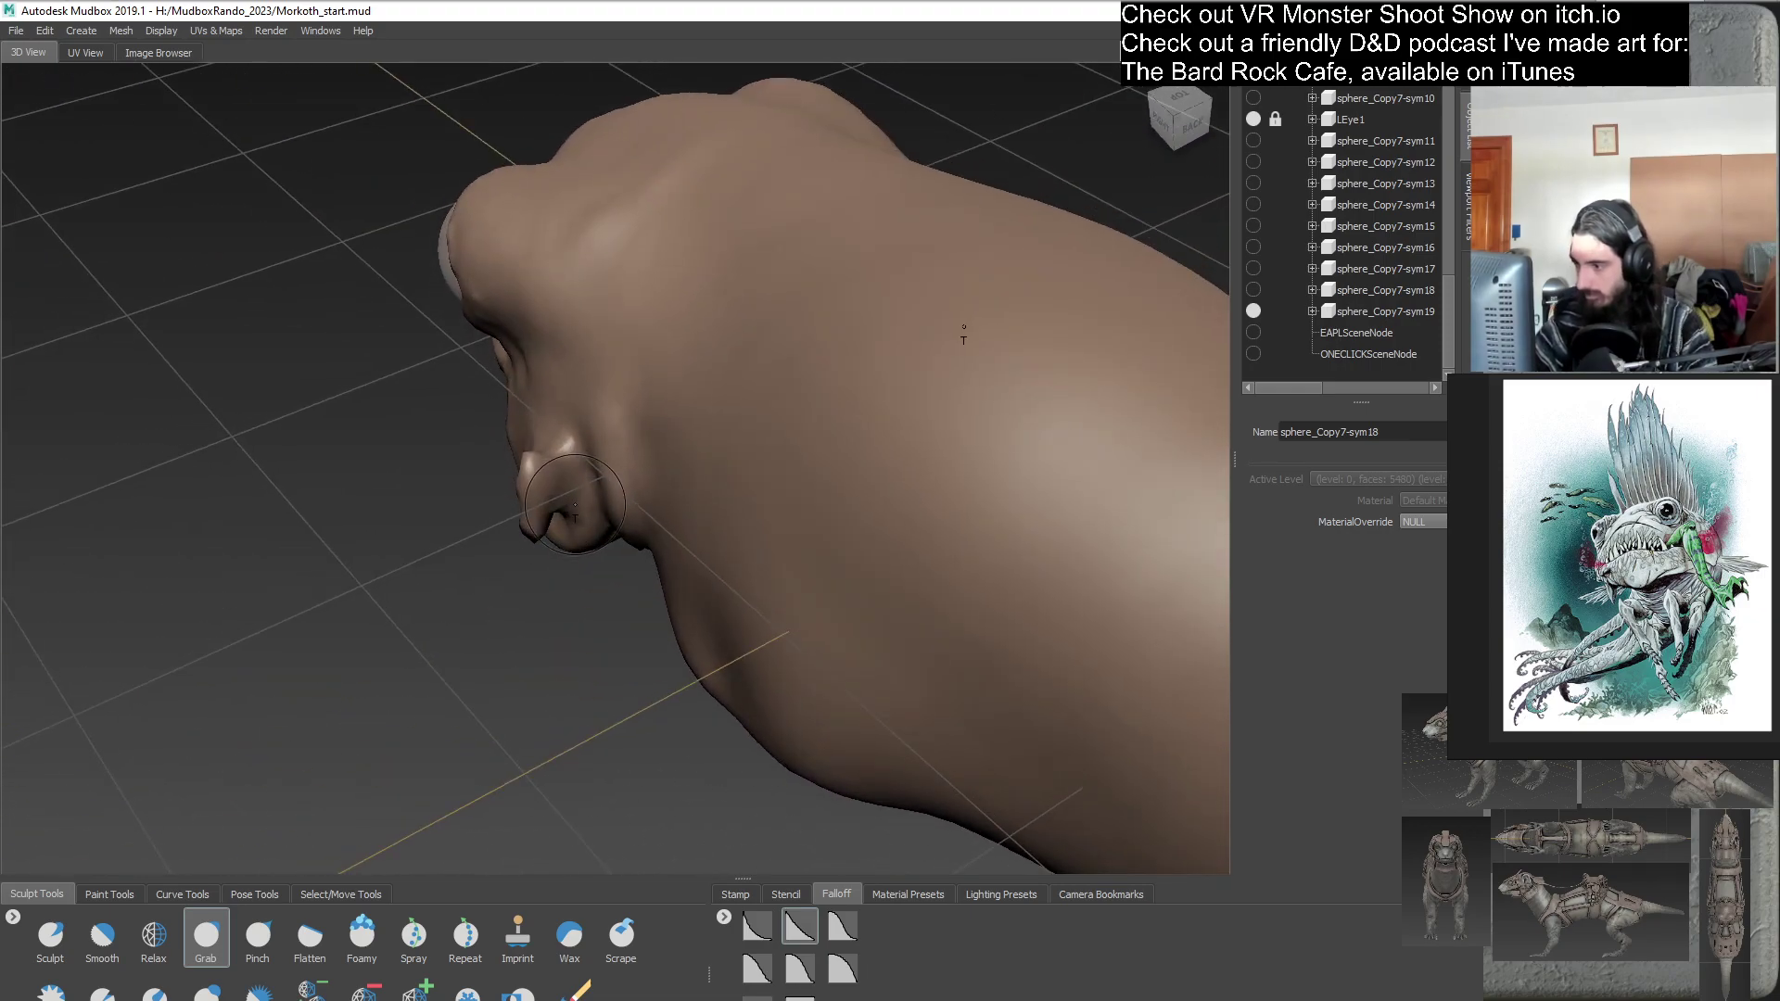
{"action": "mouse_move", "coordinate": [957, 321]}
{"action": "left_mouse_down", "text": "alt"}
{"action": "mouse_move", "coordinate": [579, 470]}
{"action": "mouse_move", "coordinate": [577, 421]}
{"action": "mouse_move", "coordinate": [597, 492]}
{"action": "left_mouse_up", "text": "alt"}
{"action": "left_click_drag", "start_coordinate": [853, 535], "coordinate": [715, 491], "text": "alt"}
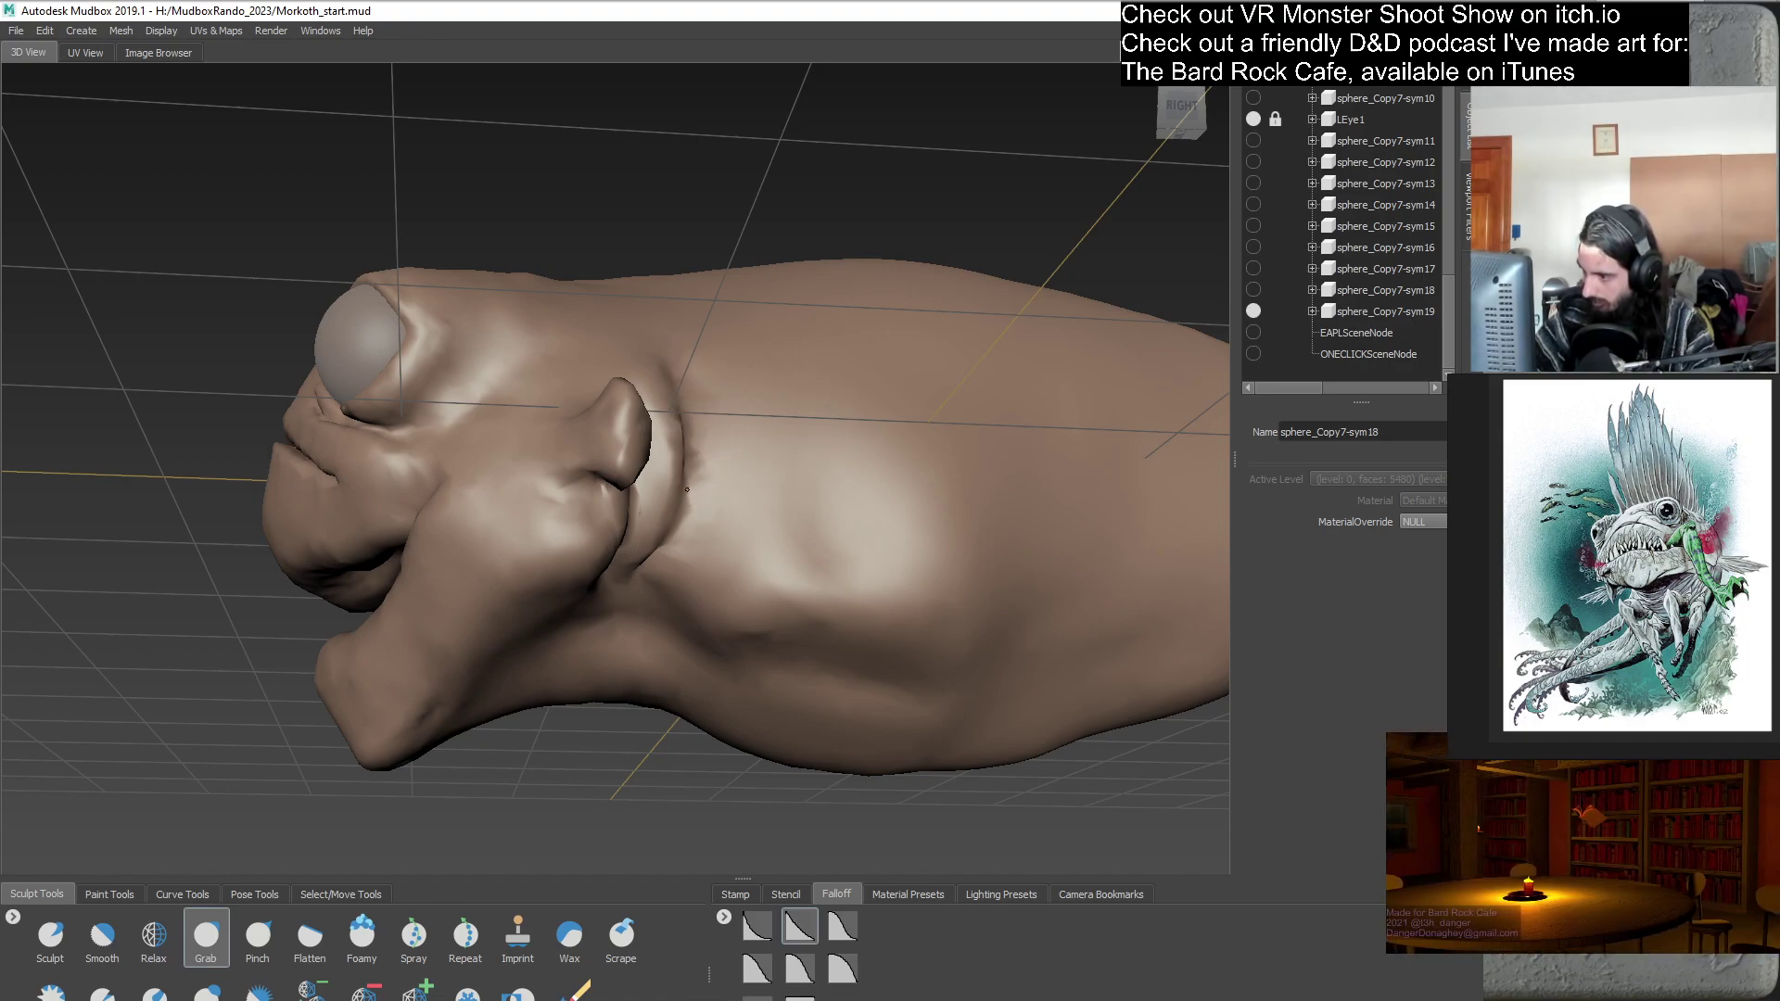
{"action": "left_click_drag", "start_coordinate": [608, 656], "coordinate": [503, 797], "text": "alt"}
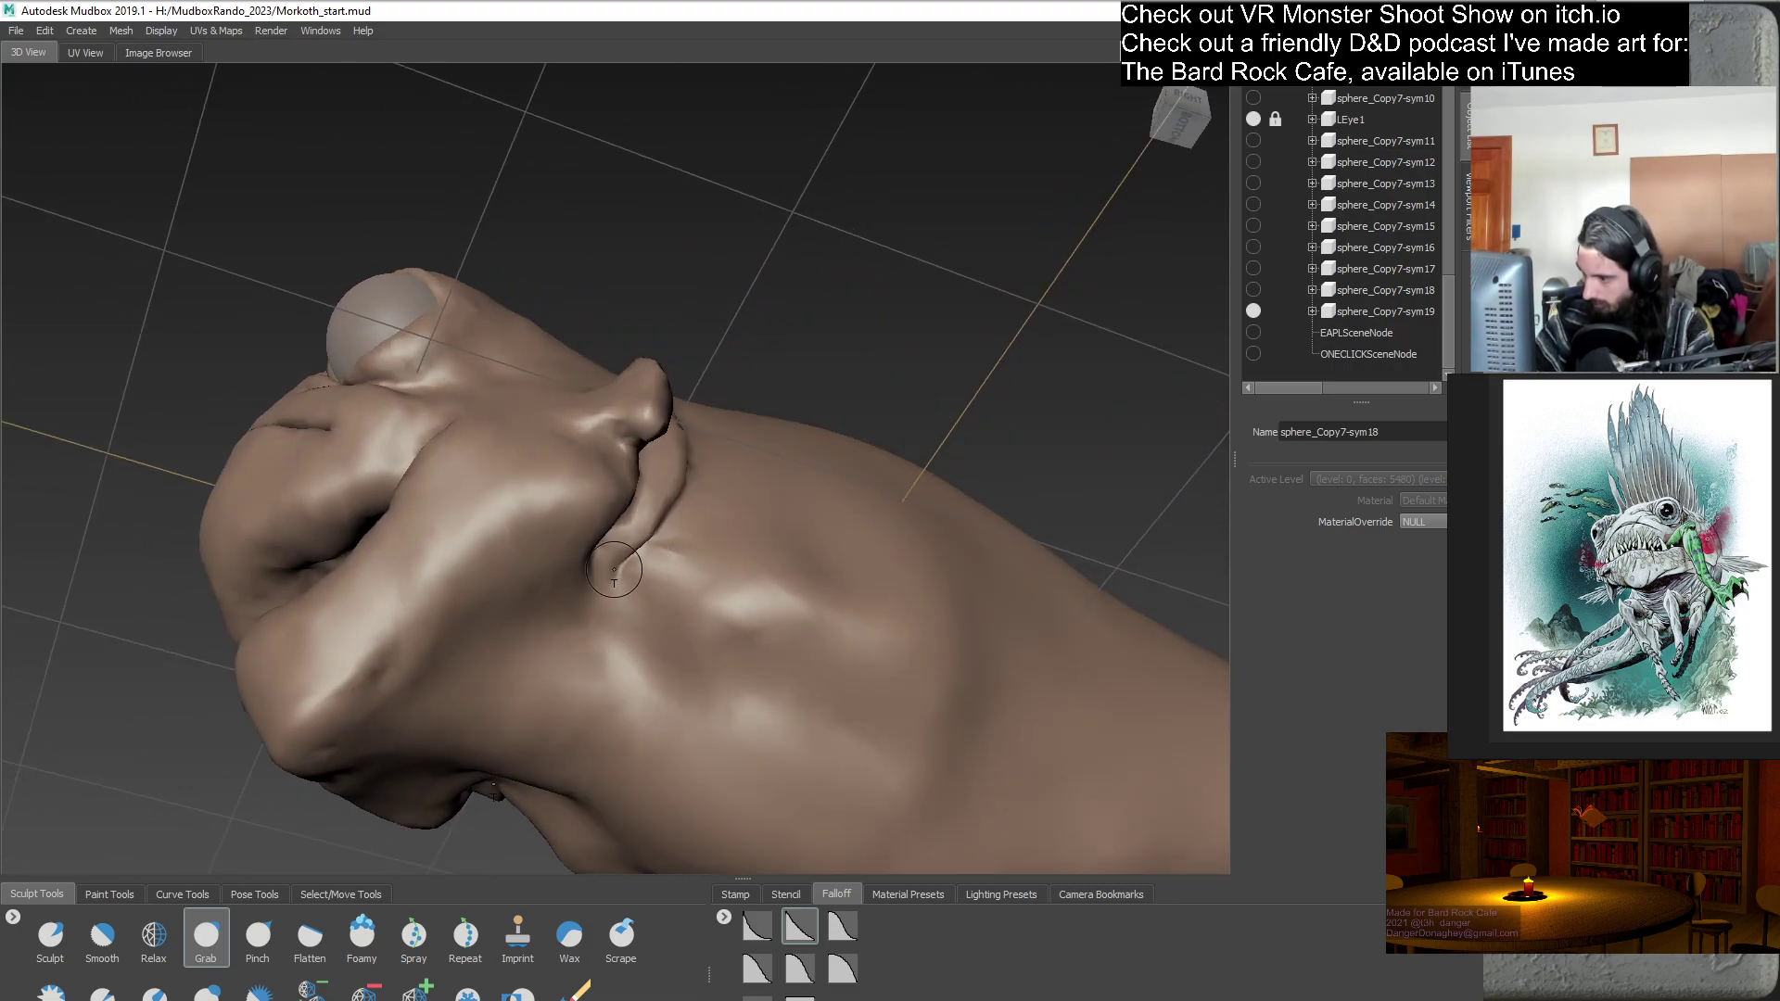
{"action": "left_click_drag", "start_coordinate": [658, 595], "coordinate": [628, 709], "text": "alt"}
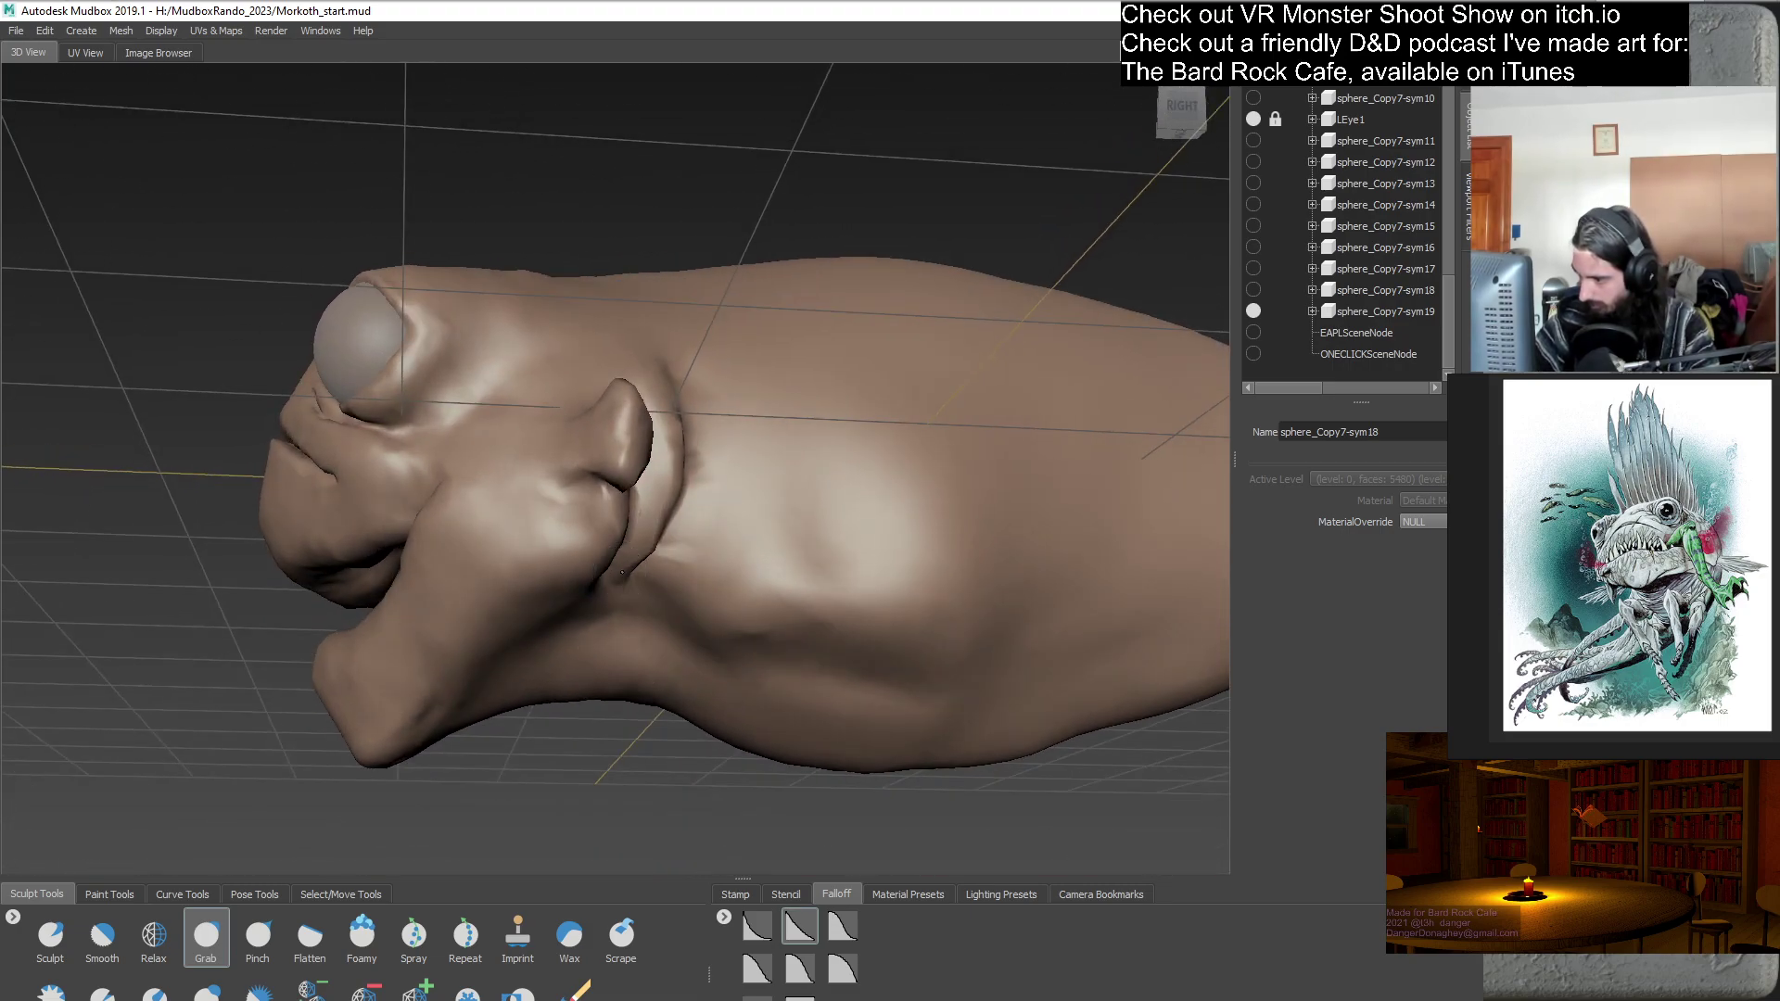
{"action": "left_click_drag", "start_coordinate": [641, 546], "coordinate": [711, 572], "text": "alt"}
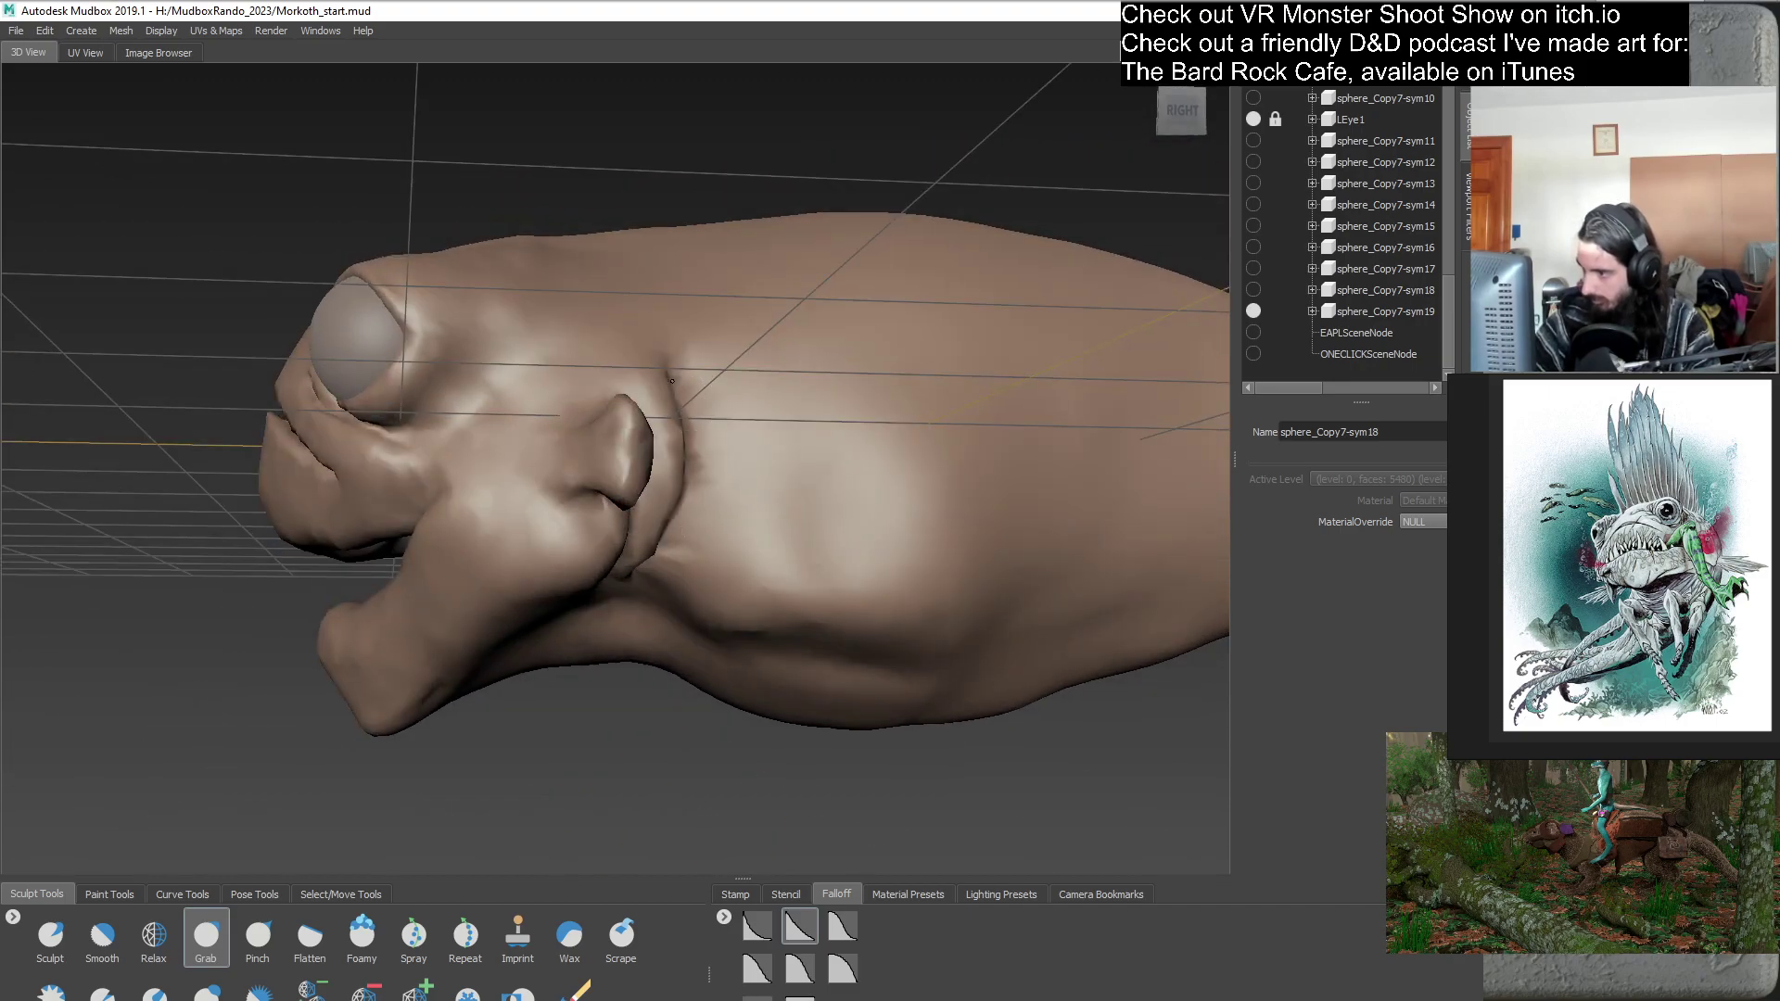
- Extend the gill crease upward behind the jaw flap and deepen its upper end with the Grab tool
{"action": "left_click_drag", "start_coordinate": [708, 437], "coordinate": [577, 579], "text": "alt"}
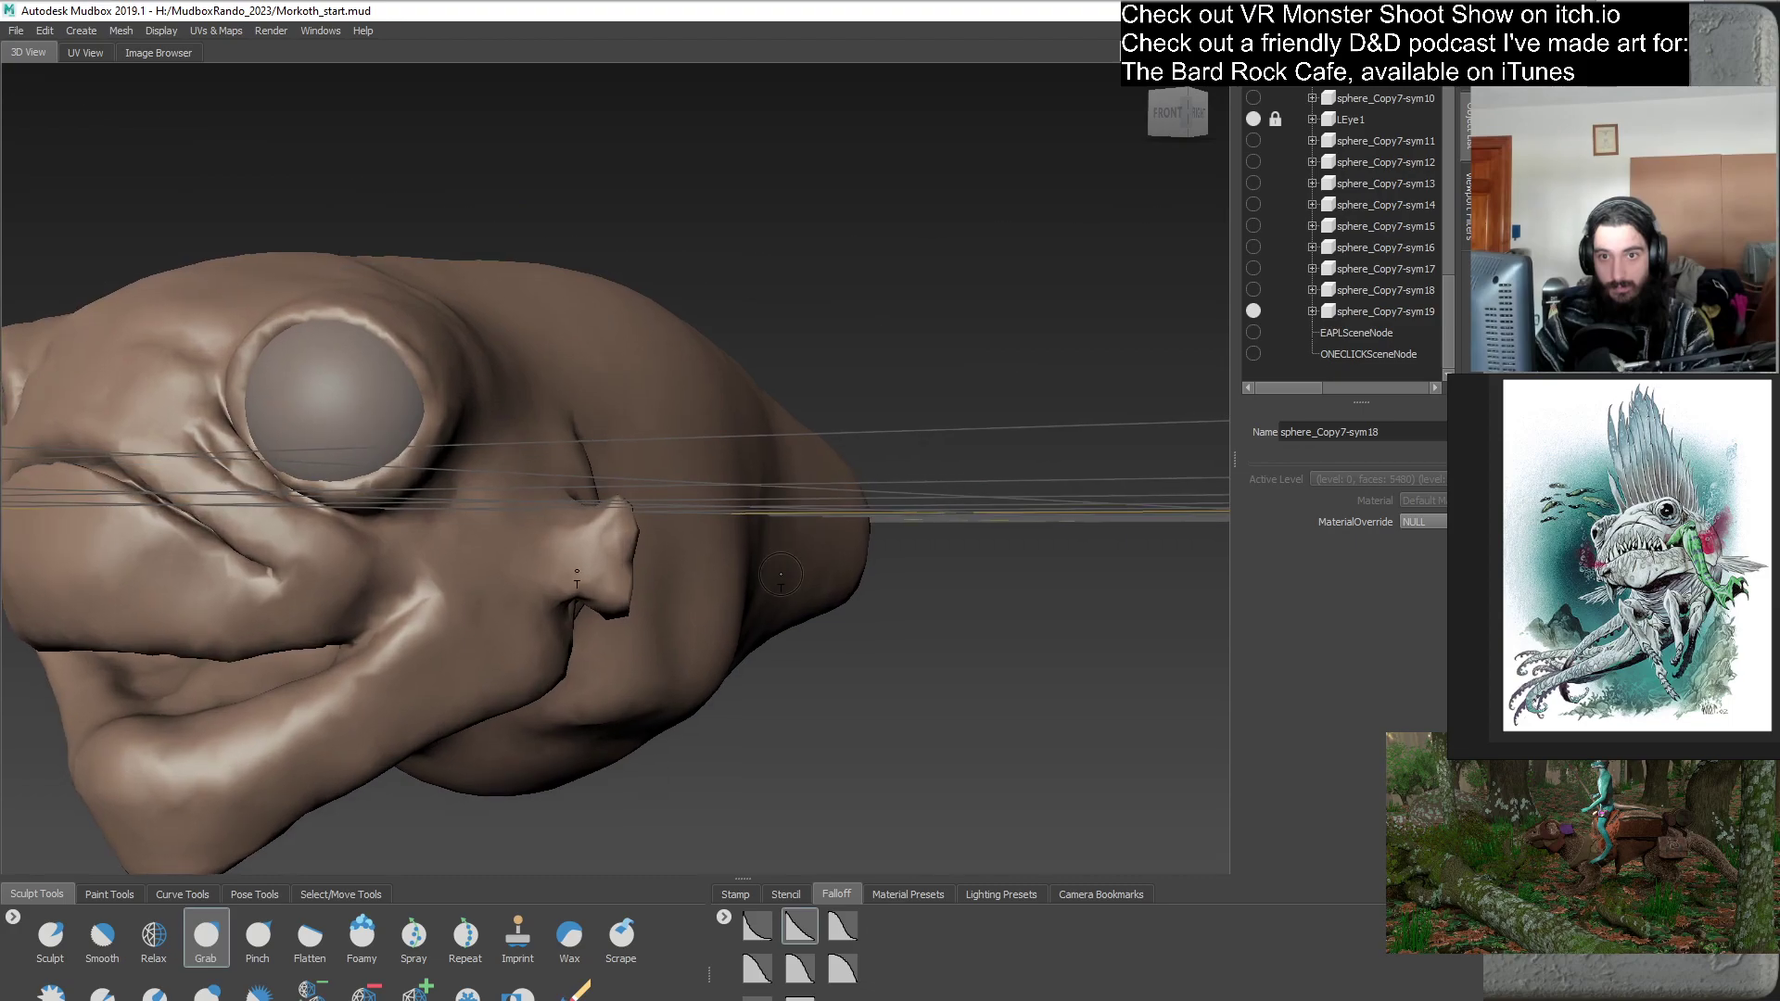
{"action": "left_click_drag", "start_coordinate": [767, 582], "coordinate": [625, 579], "text": "alt"}
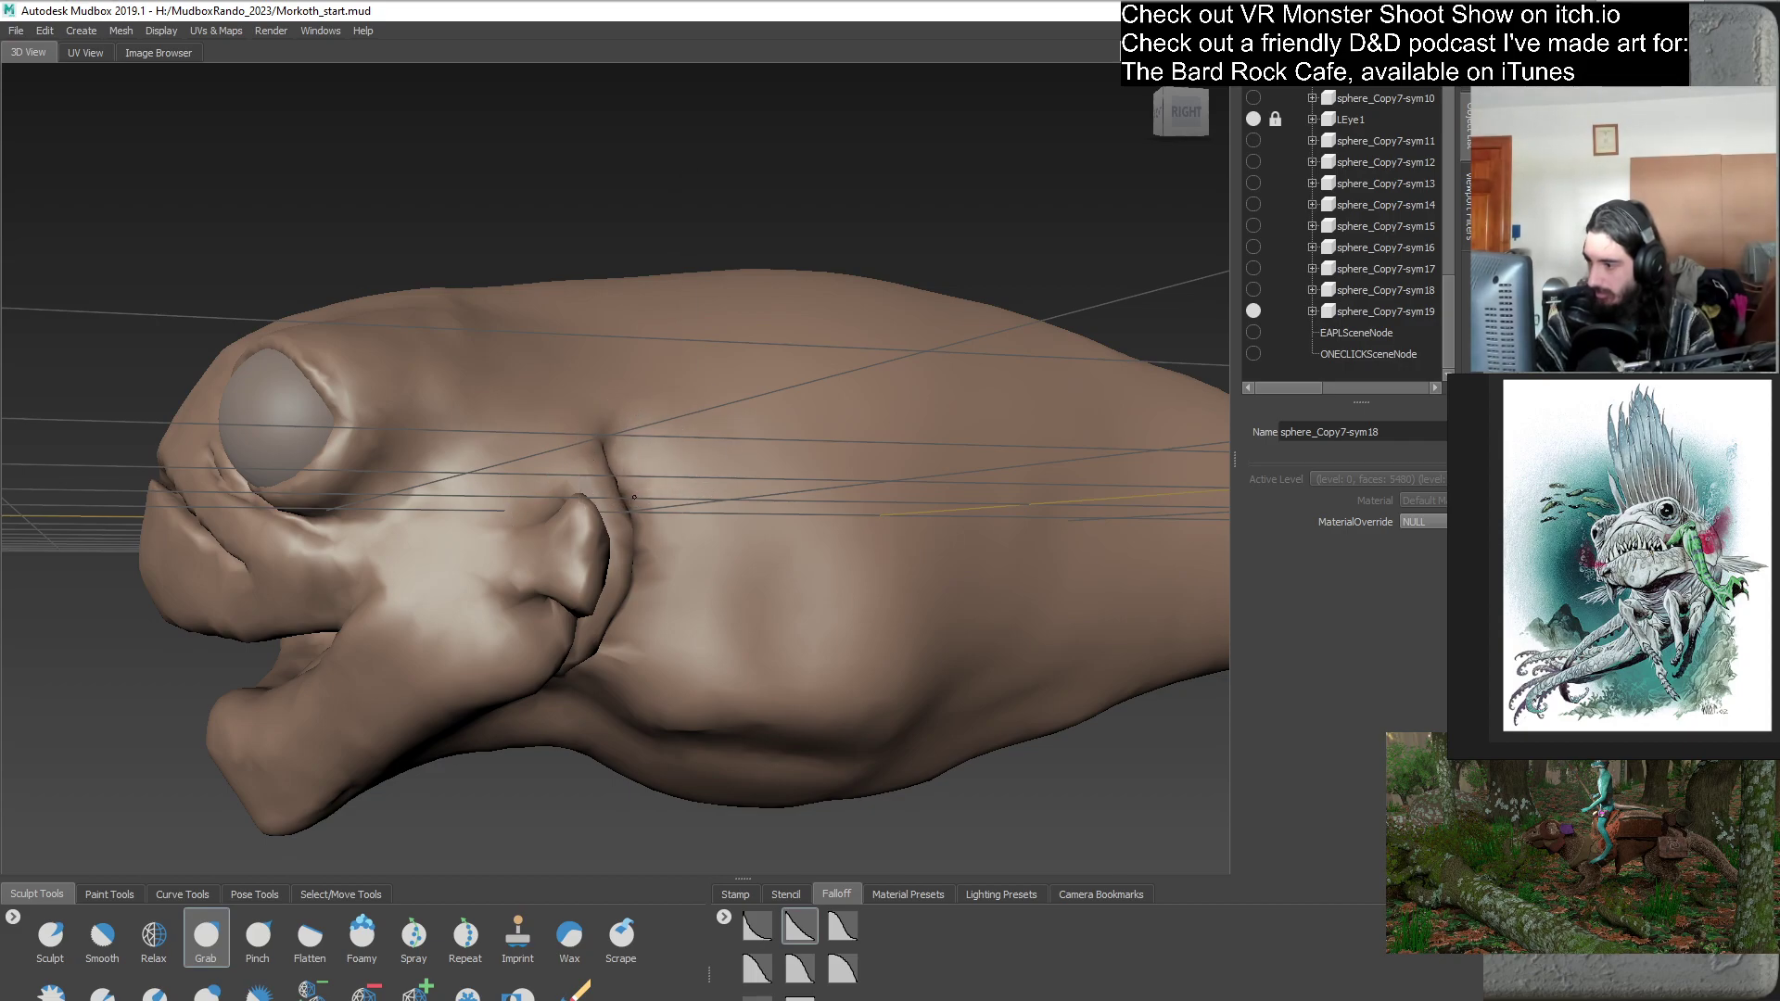
{"action": "left_click_drag", "start_coordinate": [636, 497], "coordinate": [721, 559], "text": "alt"}
{"action": "mouse_move", "coordinate": [781, 561]}
{"action": "left_mouse_down", "text": "alt"}
{"action": "mouse_move", "coordinate": [654, 537]}
{"action": "mouse_move", "coordinate": [627, 476]}
{"action": "mouse_move", "coordinate": [660, 564]}
{"action": "mouse_move", "coordinate": [662, 528]}
{"action": "left_mouse_up", "text": "alt"}
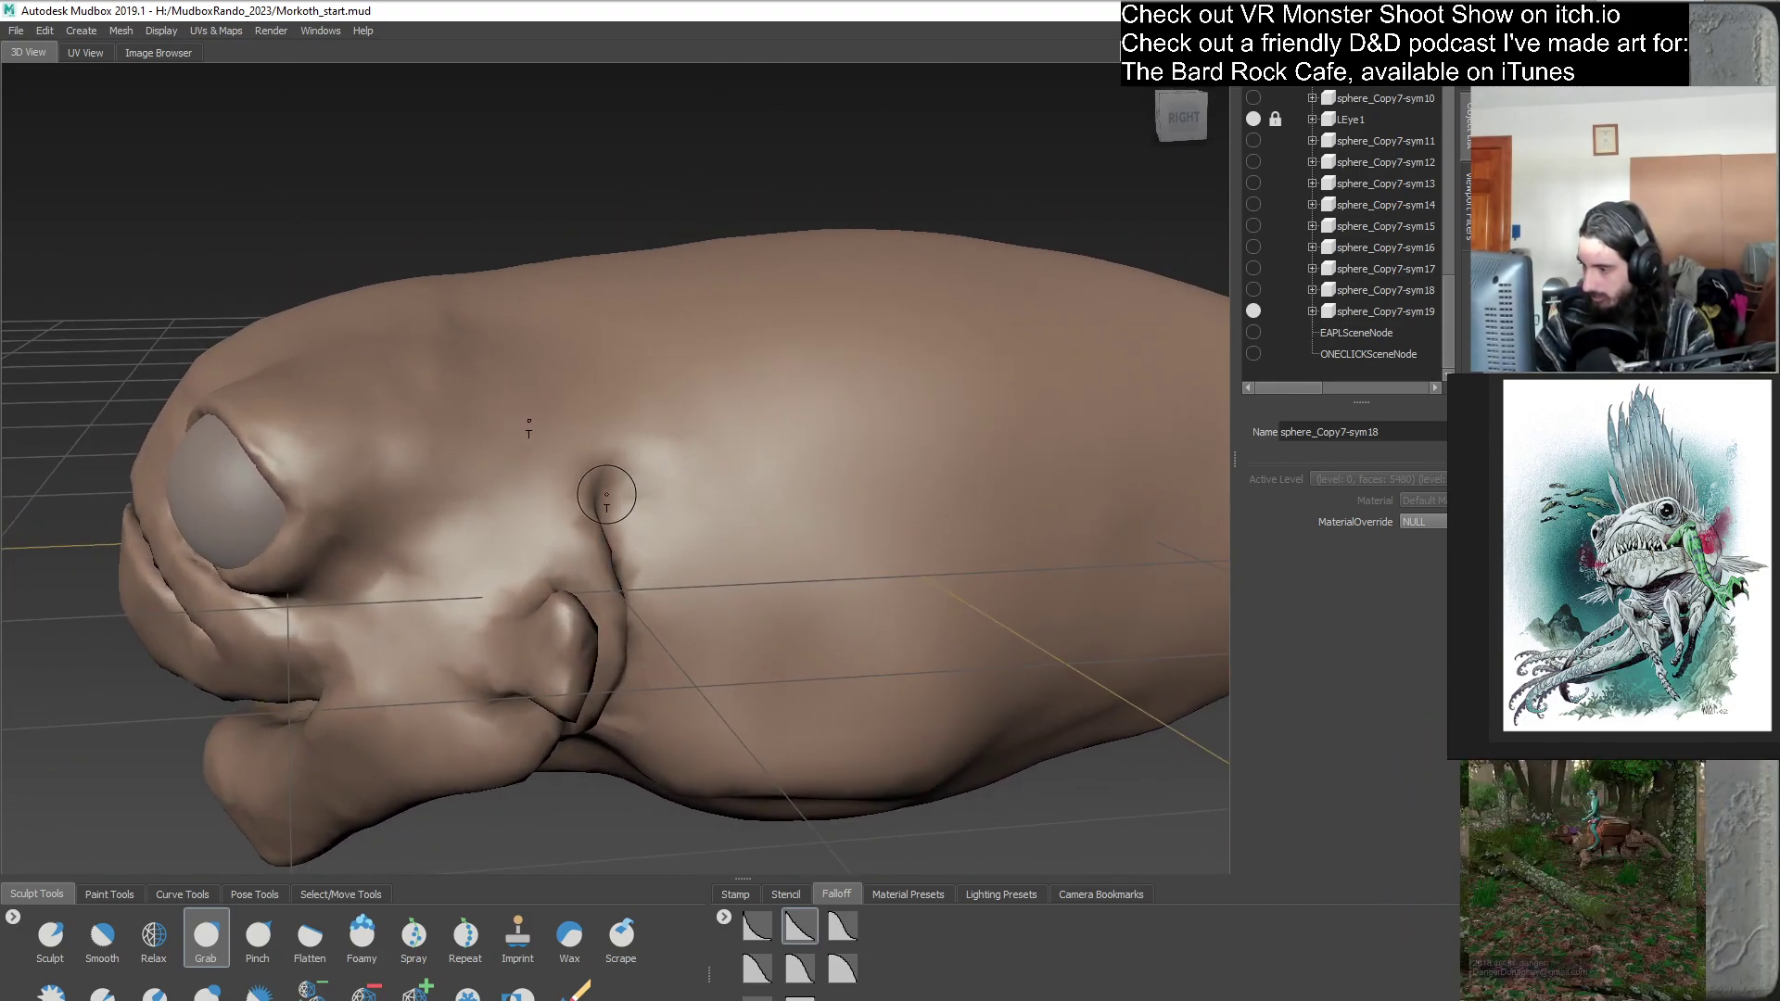
{"action": "mouse_move", "coordinate": [594, 484]}
{"action": "left_mouse_down", "text": "alt"}
{"action": "mouse_move", "coordinate": [639, 520]}
{"action": "mouse_move", "coordinate": [598, 494]}
{"action": "left_mouse_up", "text": "alt"}
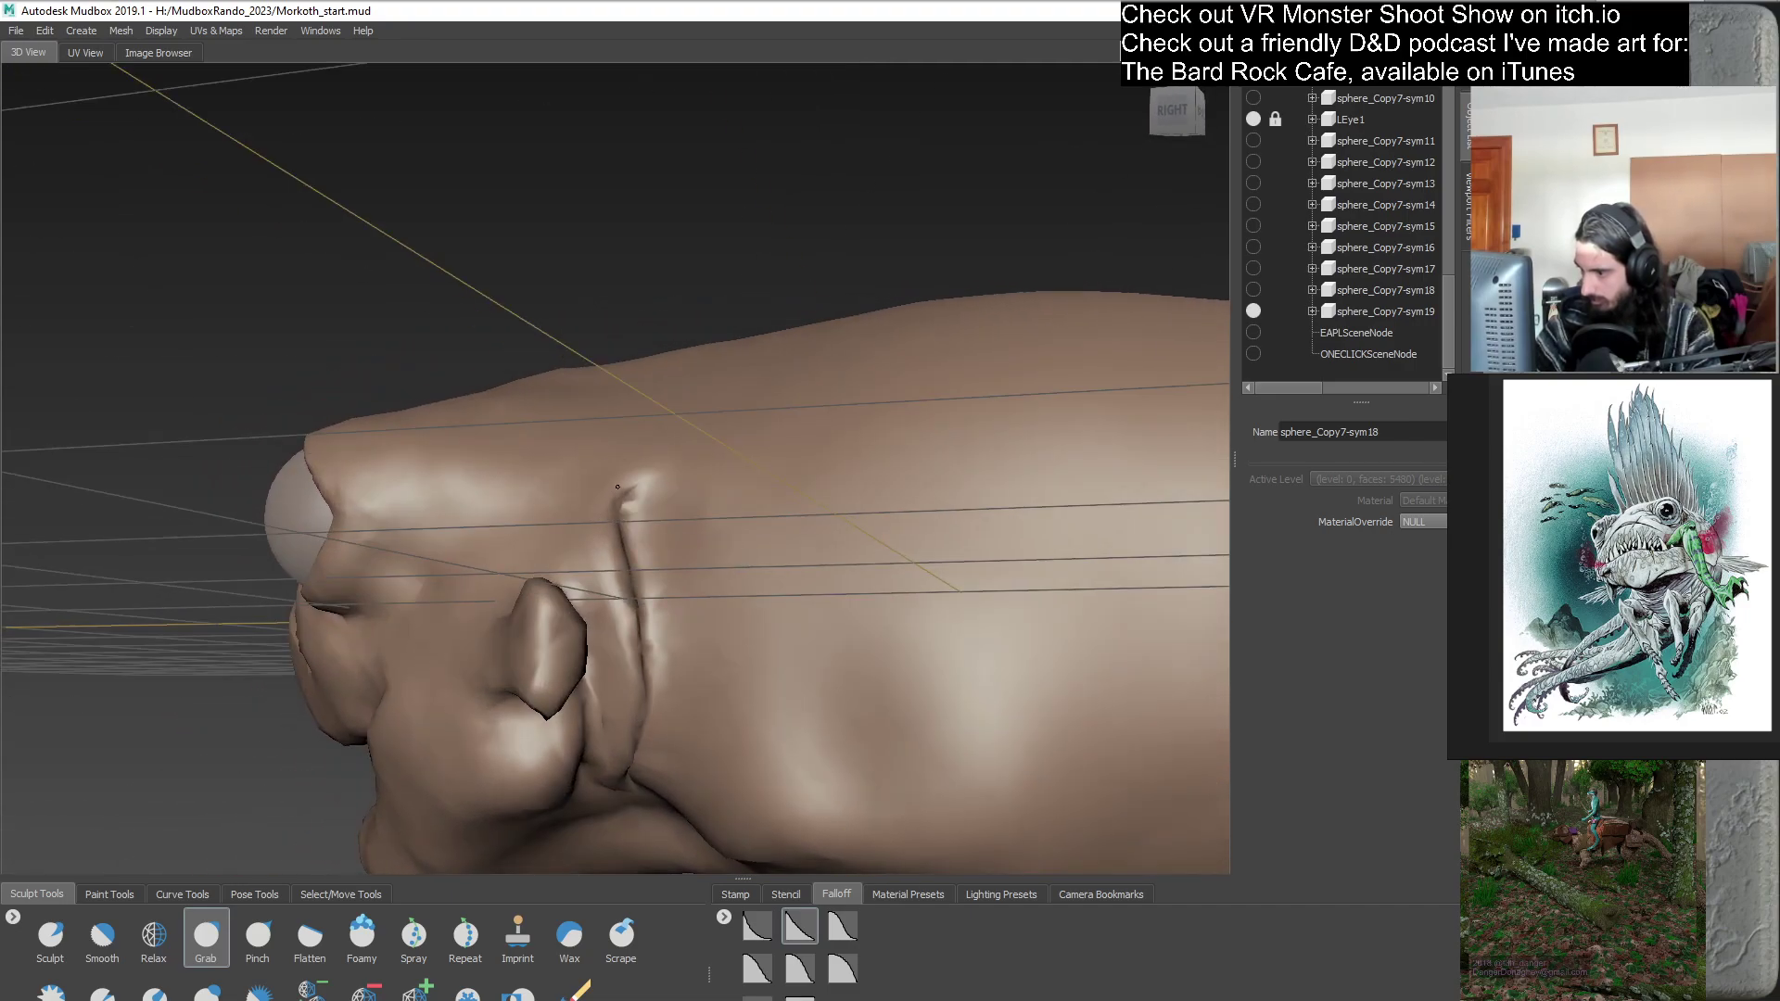
{"action": "mouse_move", "coordinate": [618, 565]}
{"action": "left_mouse_down", "text": "alt"}
{"action": "mouse_move", "coordinate": [898, 605]}
{"action": "mouse_move", "coordinate": [880, 611]}
{"action": "mouse_move", "coordinate": [913, 601]}
{"action": "mouse_move", "coordinate": [802, 577]}
{"action": "mouse_move", "coordinate": [508, 584]}
{"action": "mouse_move", "coordinate": [423, 677]}
{"action": "mouse_move", "coordinate": [552, 659]}
{"action": "mouse_move", "coordinate": [726, 588]}
{"action": "mouse_move", "coordinate": [587, 557]}
{"action": "left_mouse_up", "text": "alt"}
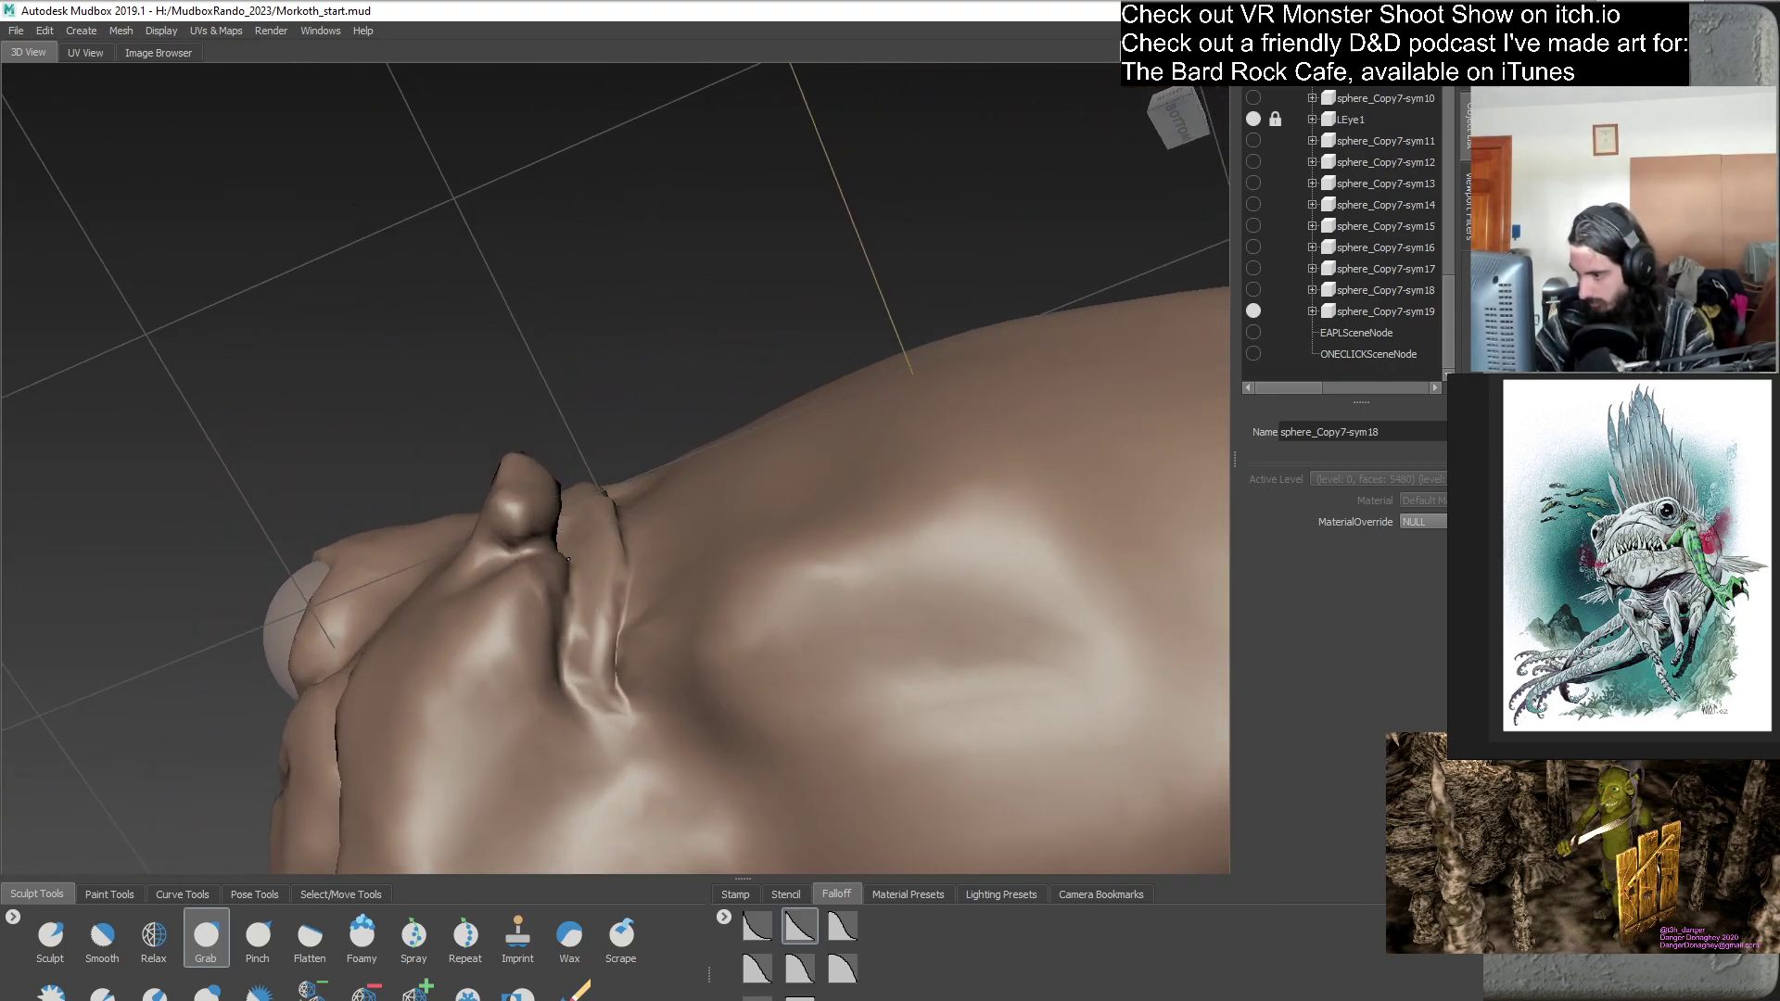
- Shape a second gill fold between the jaw flap and the existing rear fold with the Grab tool
{"action": "left_click_drag", "start_coordinate": [565, 577], "coordinate": [605, 586], "text": "alt"}
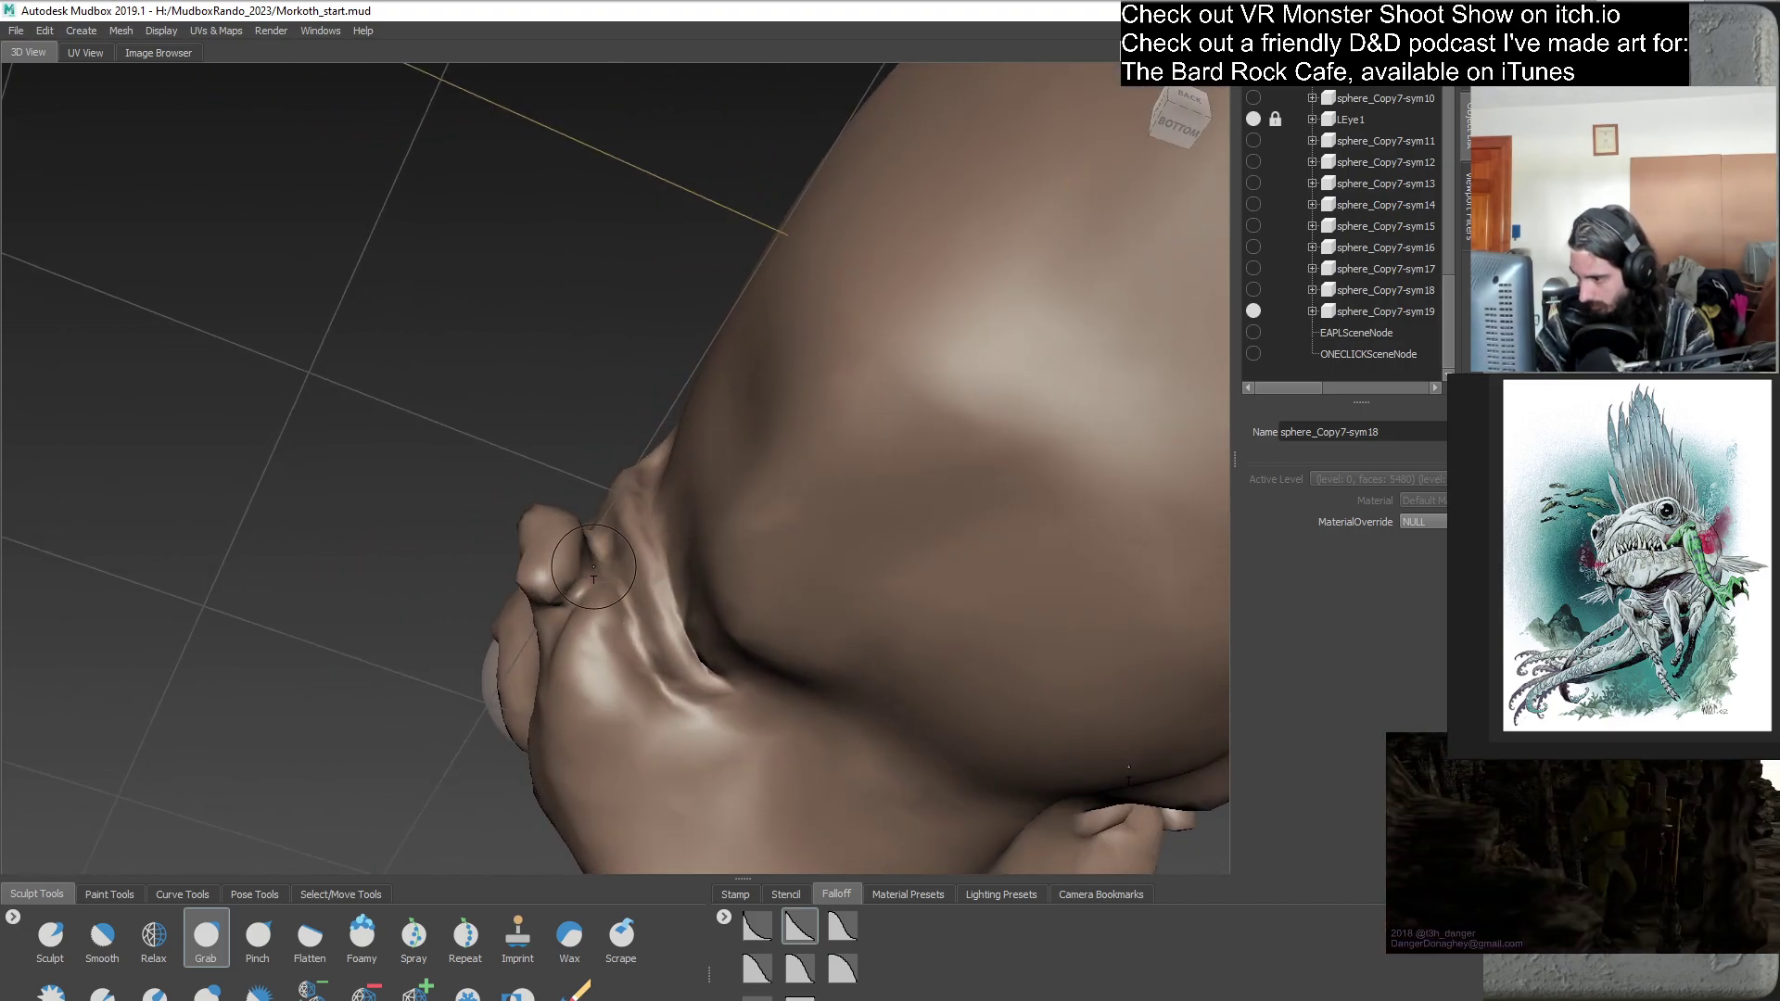
{"action": "mouse_move", "coordinate": [630, 643]}
{"action": "left_mouse_down", "text": "alt"}
{"action": "mouse_move", "coordinate": [633, 568]}
{"action": "mouse_move", "coordinate": [564, 546]}
{"action": "mouse_move", "coordinate": [583, 552]}
{"action": "left_mouse_up", "text": "alt"}
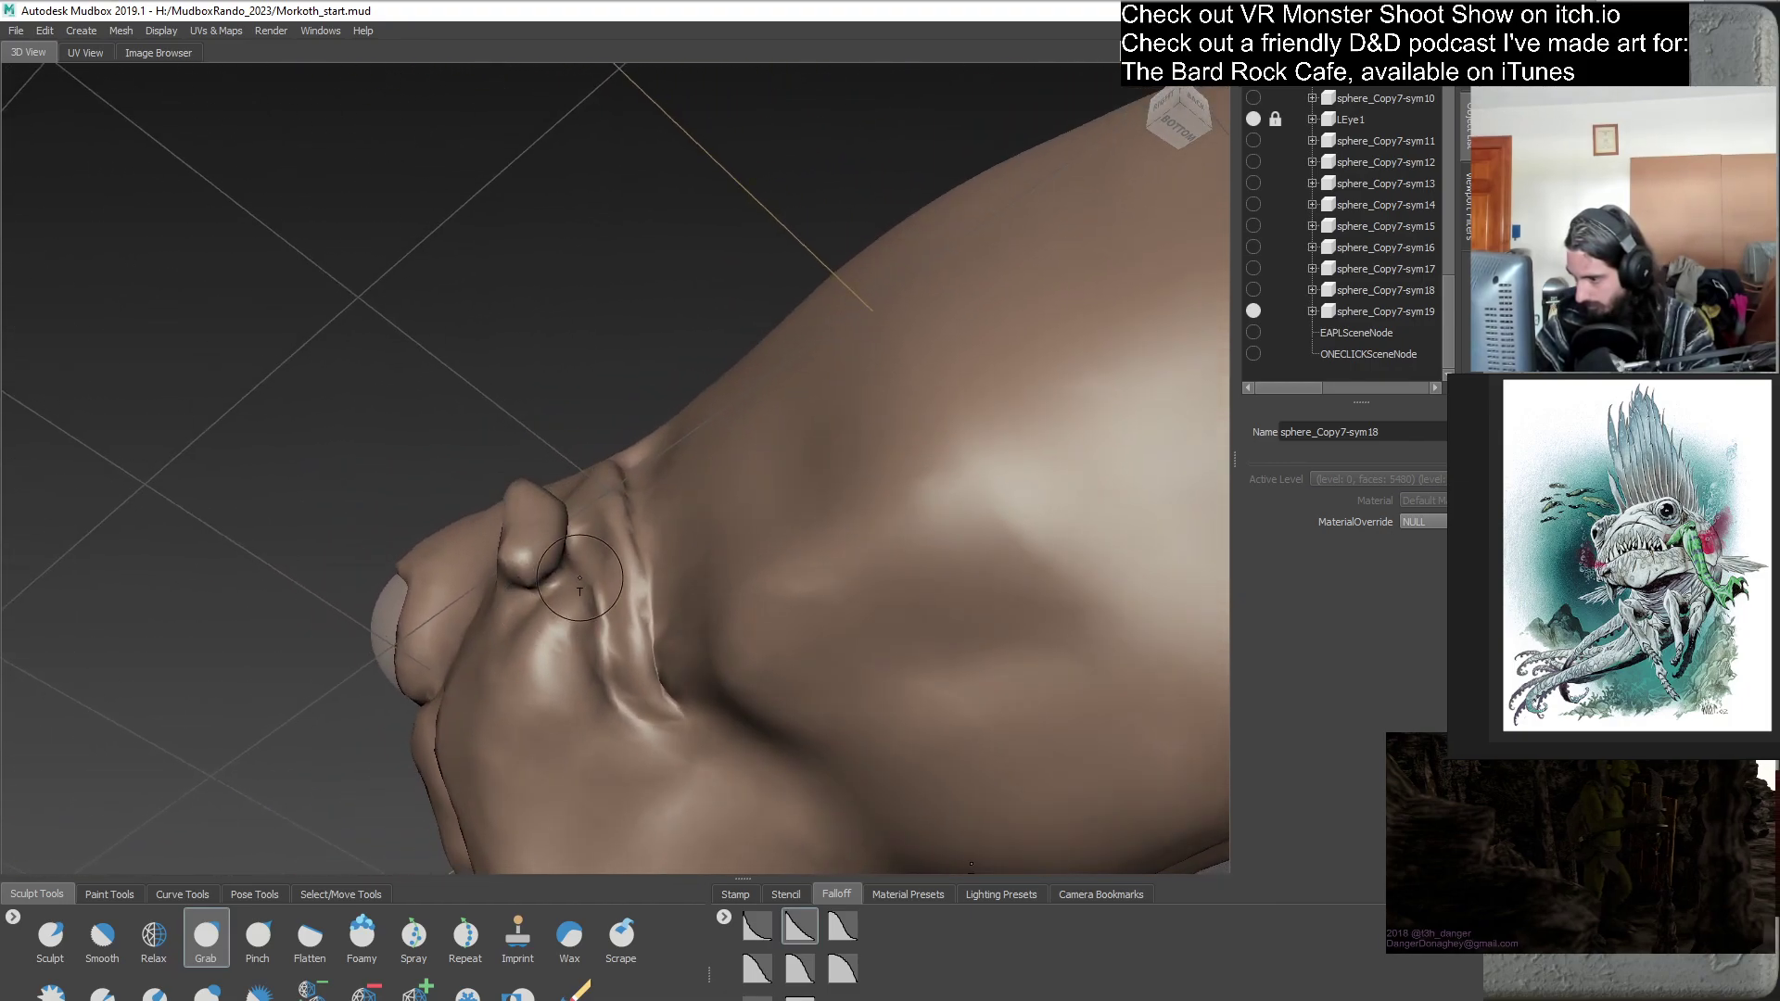
{"action": "left_click_drag", "start_coordinate": [593, 616], "coordinate": [680, 584], "text": "alt"}
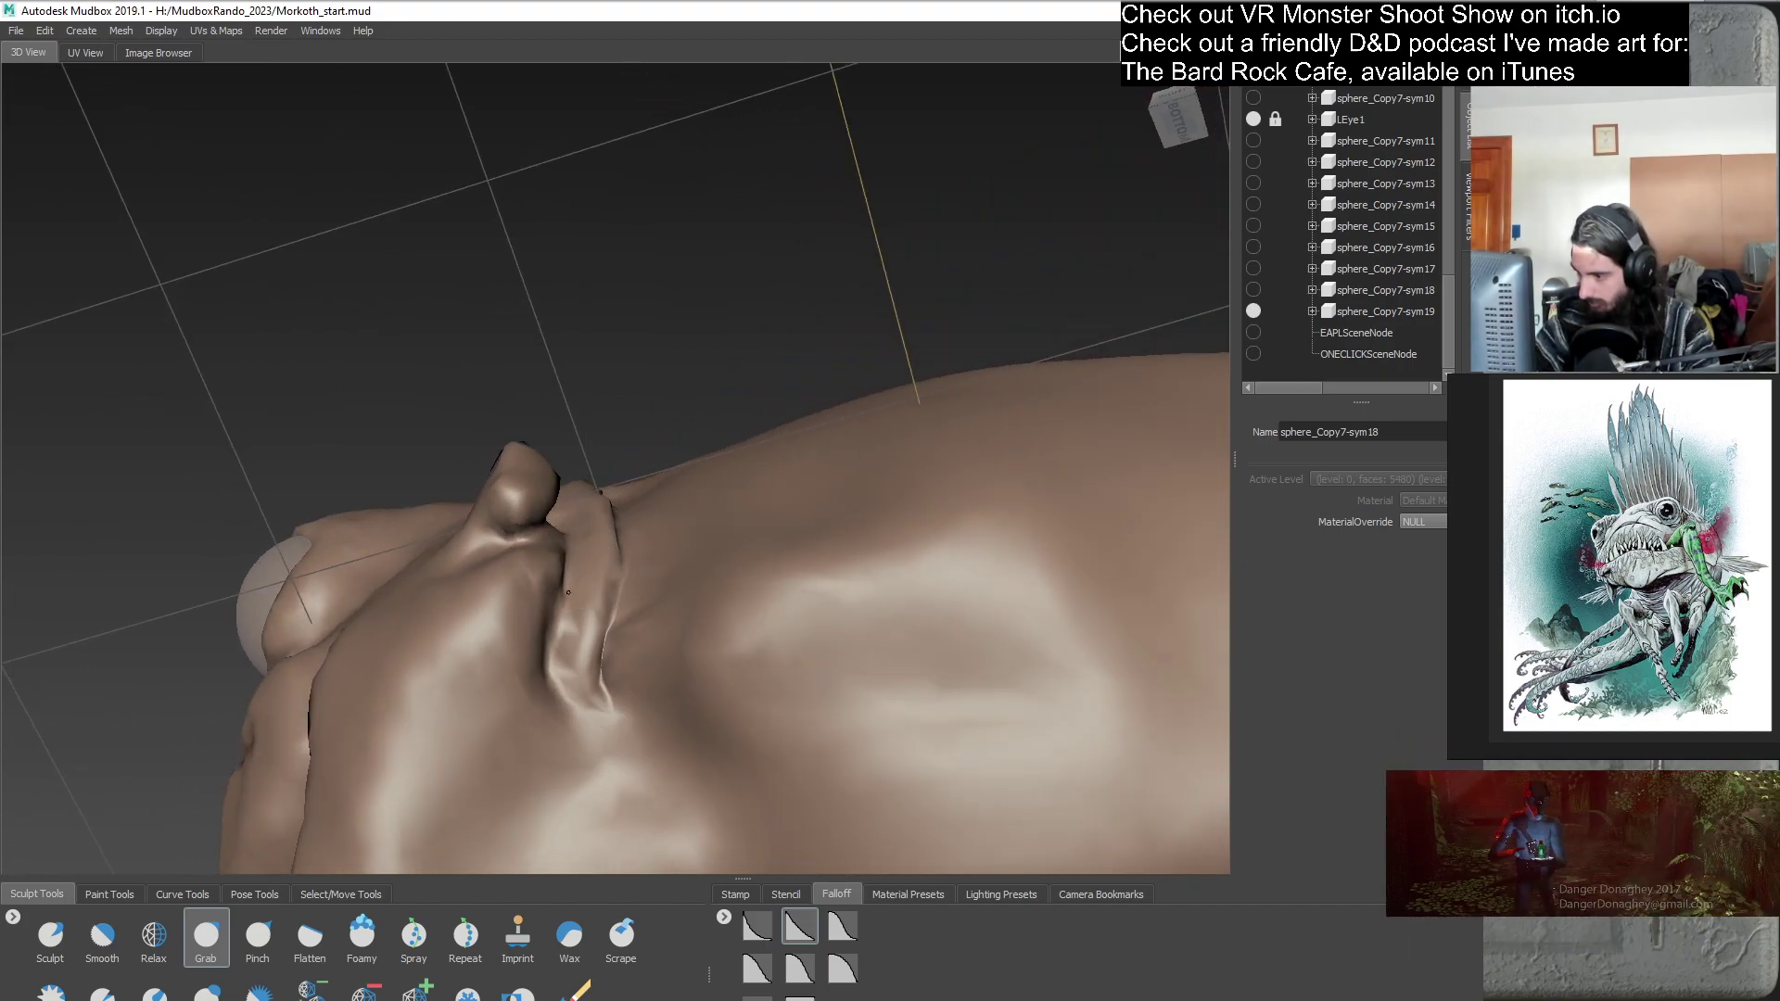
{"action": "left_click_drag", "start_coordinate": [601, 596], "coordinate": [579, 569], "text": "alt"}
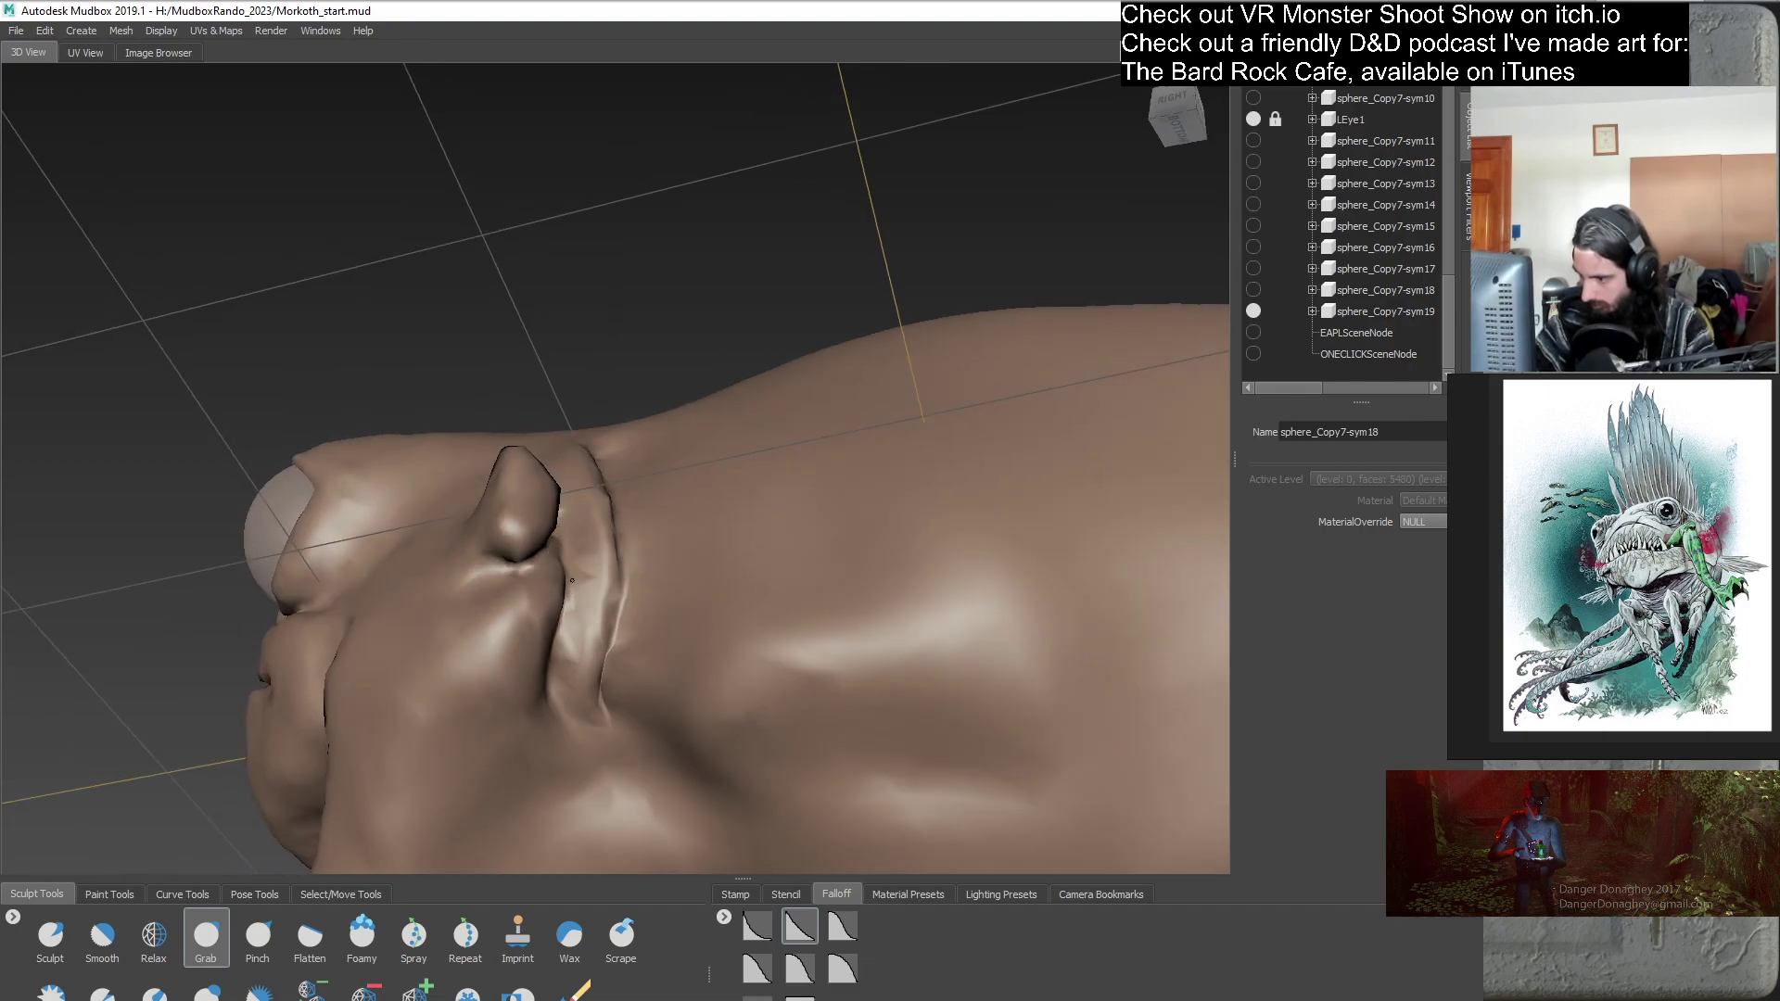
{"action": "mouse_move", "coordinate": [572, 581]}
{"action": "left_mouse_down", "text": "alt"}
{"action": "mouse_move", "coordinate": [601, 550]}
{"action": "mouse_move", "coordinate": [560, 485]}
{"action": "mouse_move", "coordinate": [549, 517]}
{"action": "mouse_move", "coordinate": [556, 492]}
{"action": "left_mouse_up", "text": "alt"}
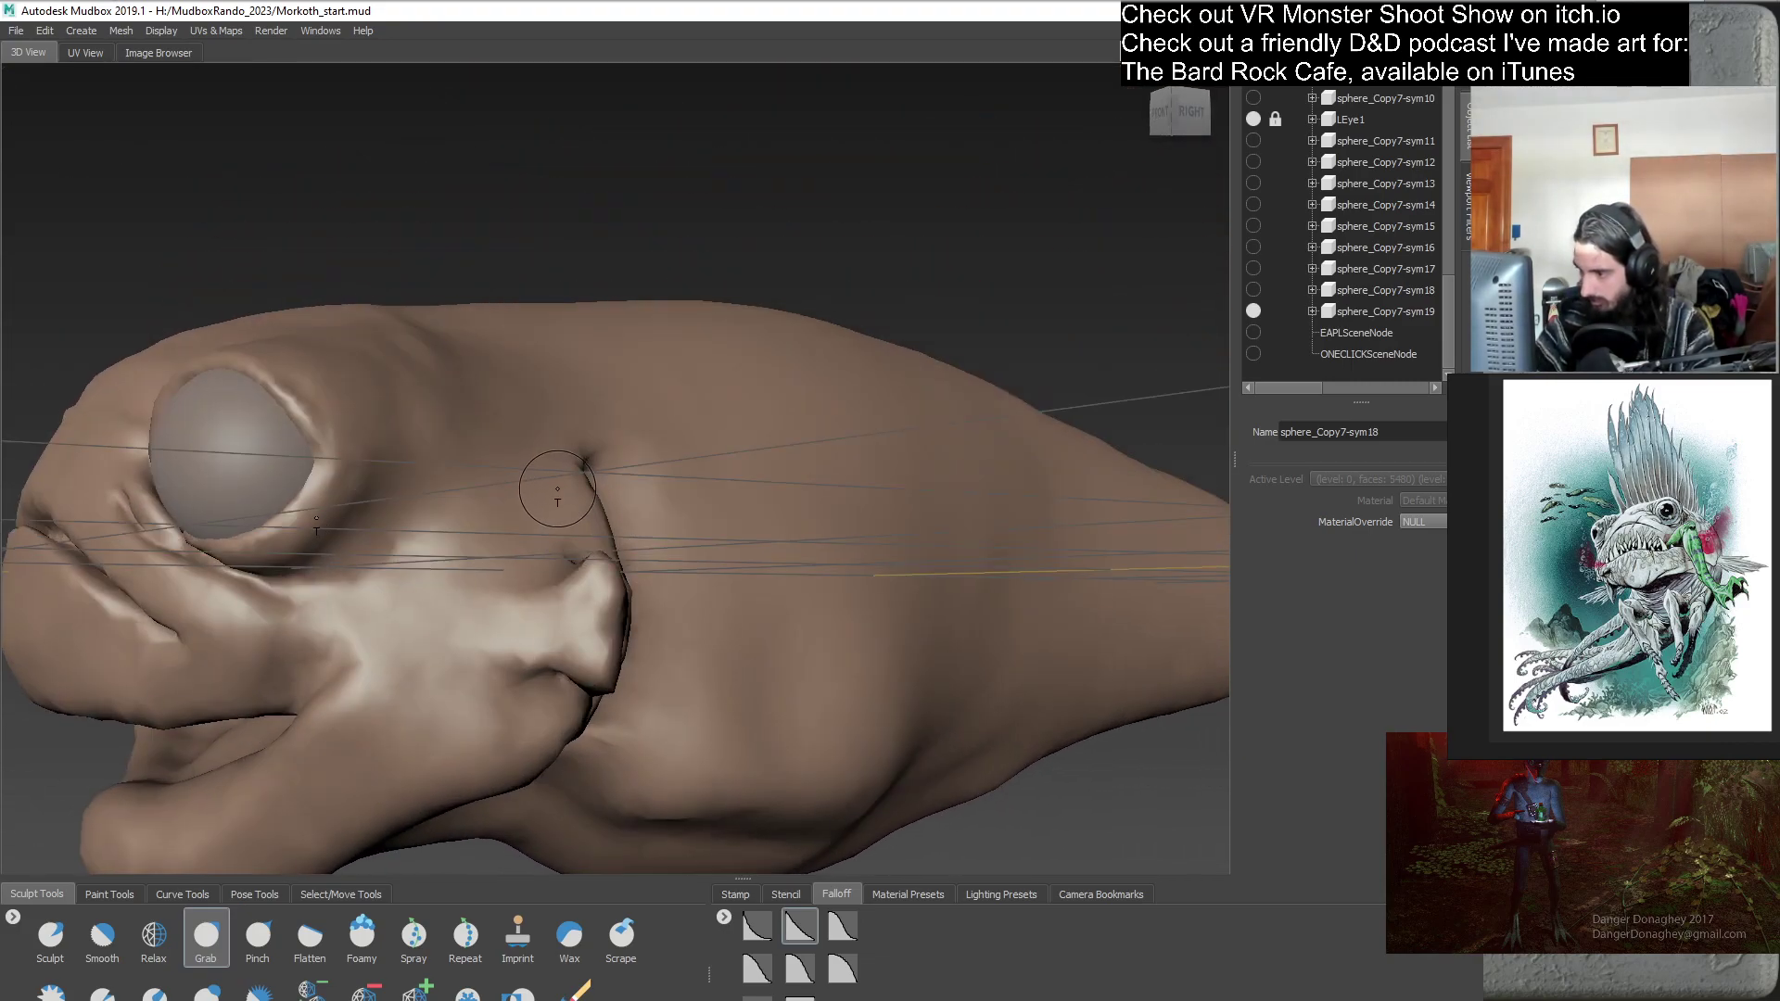
{"action": "left_click_drag", "start_coordinate": [555, 621], "coordinate": [618, 570], "text": "alt"}
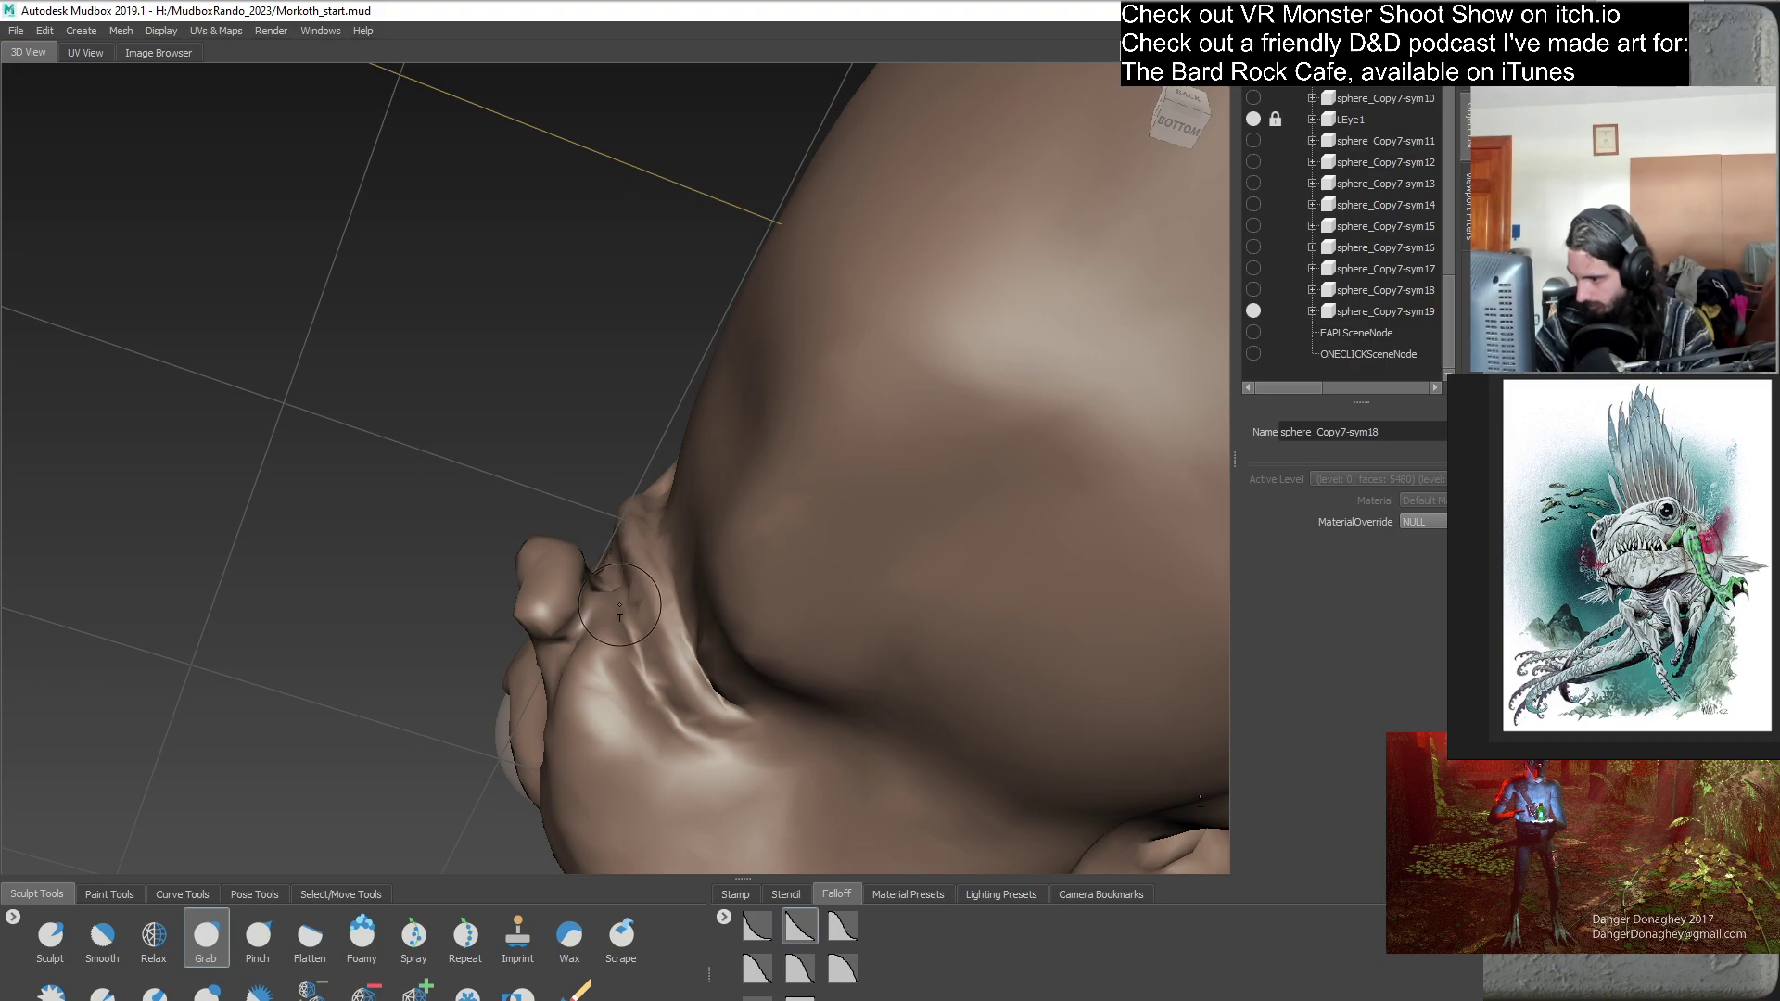
{"action": "left_click_drag", "start_coordinate": [623, 608], "coordinate": [614, 617], "text": "alt"}
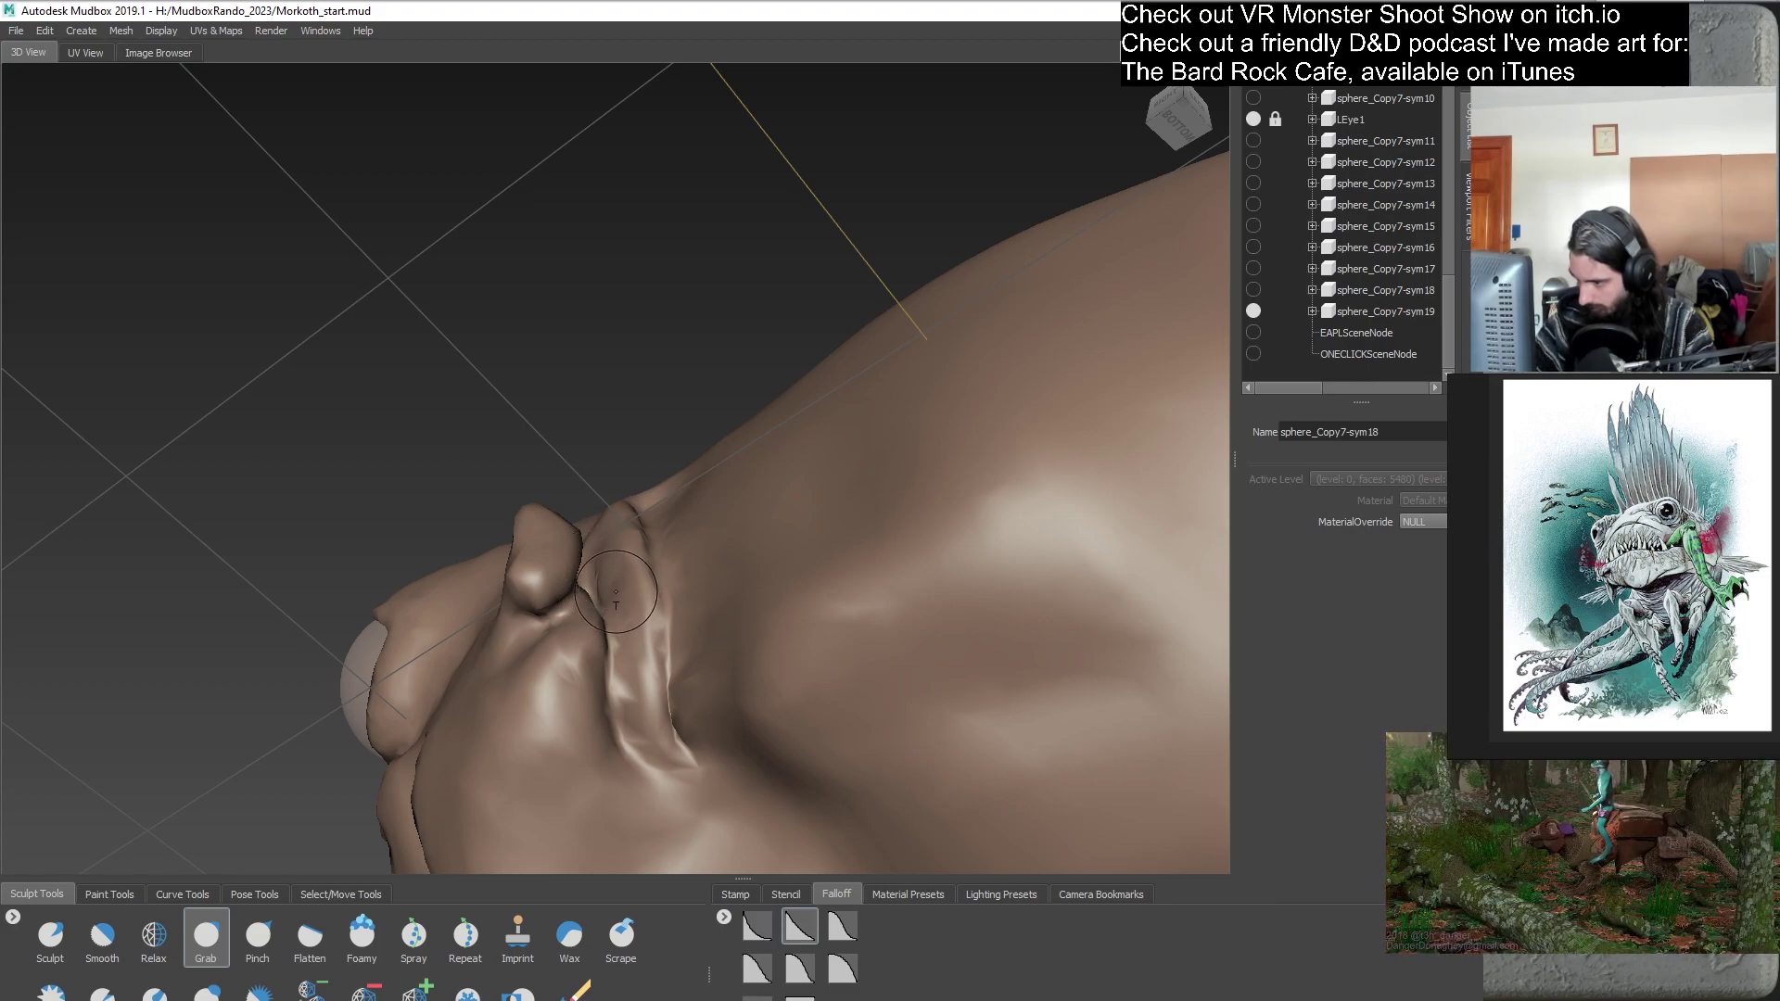
{"action": "left_click_drag", "start_coordinate": [635, 608], "coordinate": [708, 835], "text": "alt"}
{"action": "left_click_drag", "start_coordinate": [628, 577], "coordinate": [646, 529], "text": "alt"}
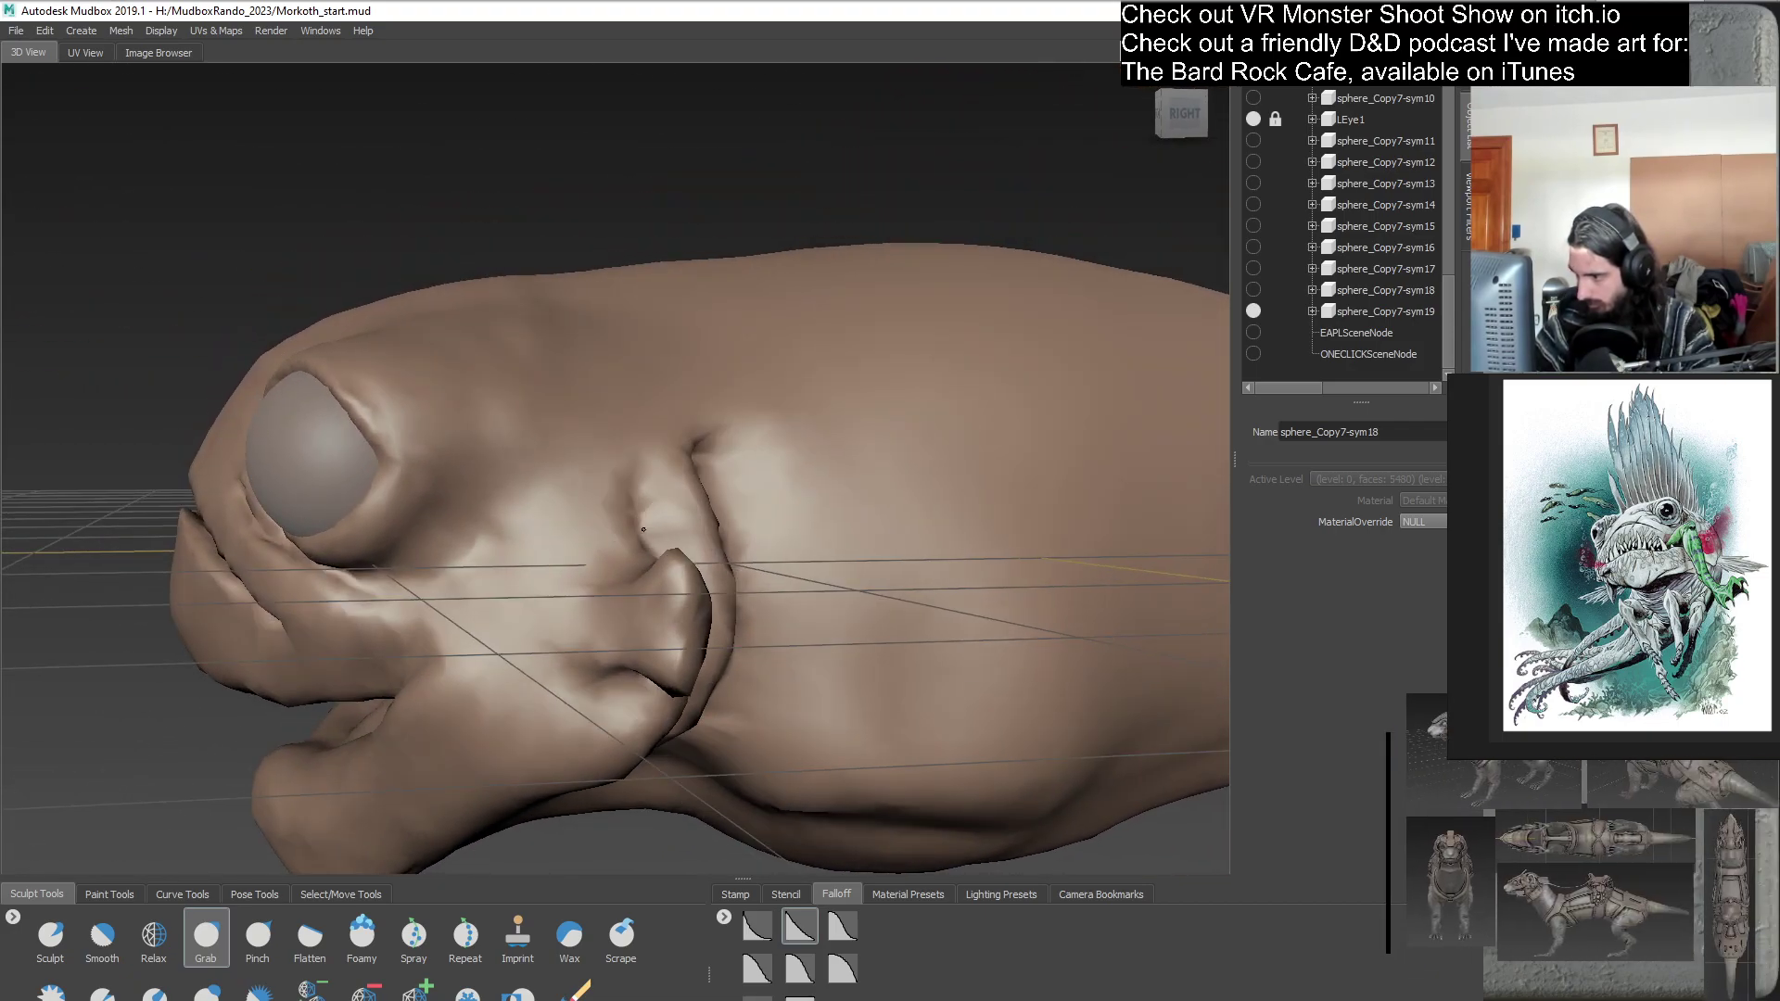
{"action": "left_click_drag", "start_coordinate": [647, 538], "coordinate": [751, 533], "text": "alt"}
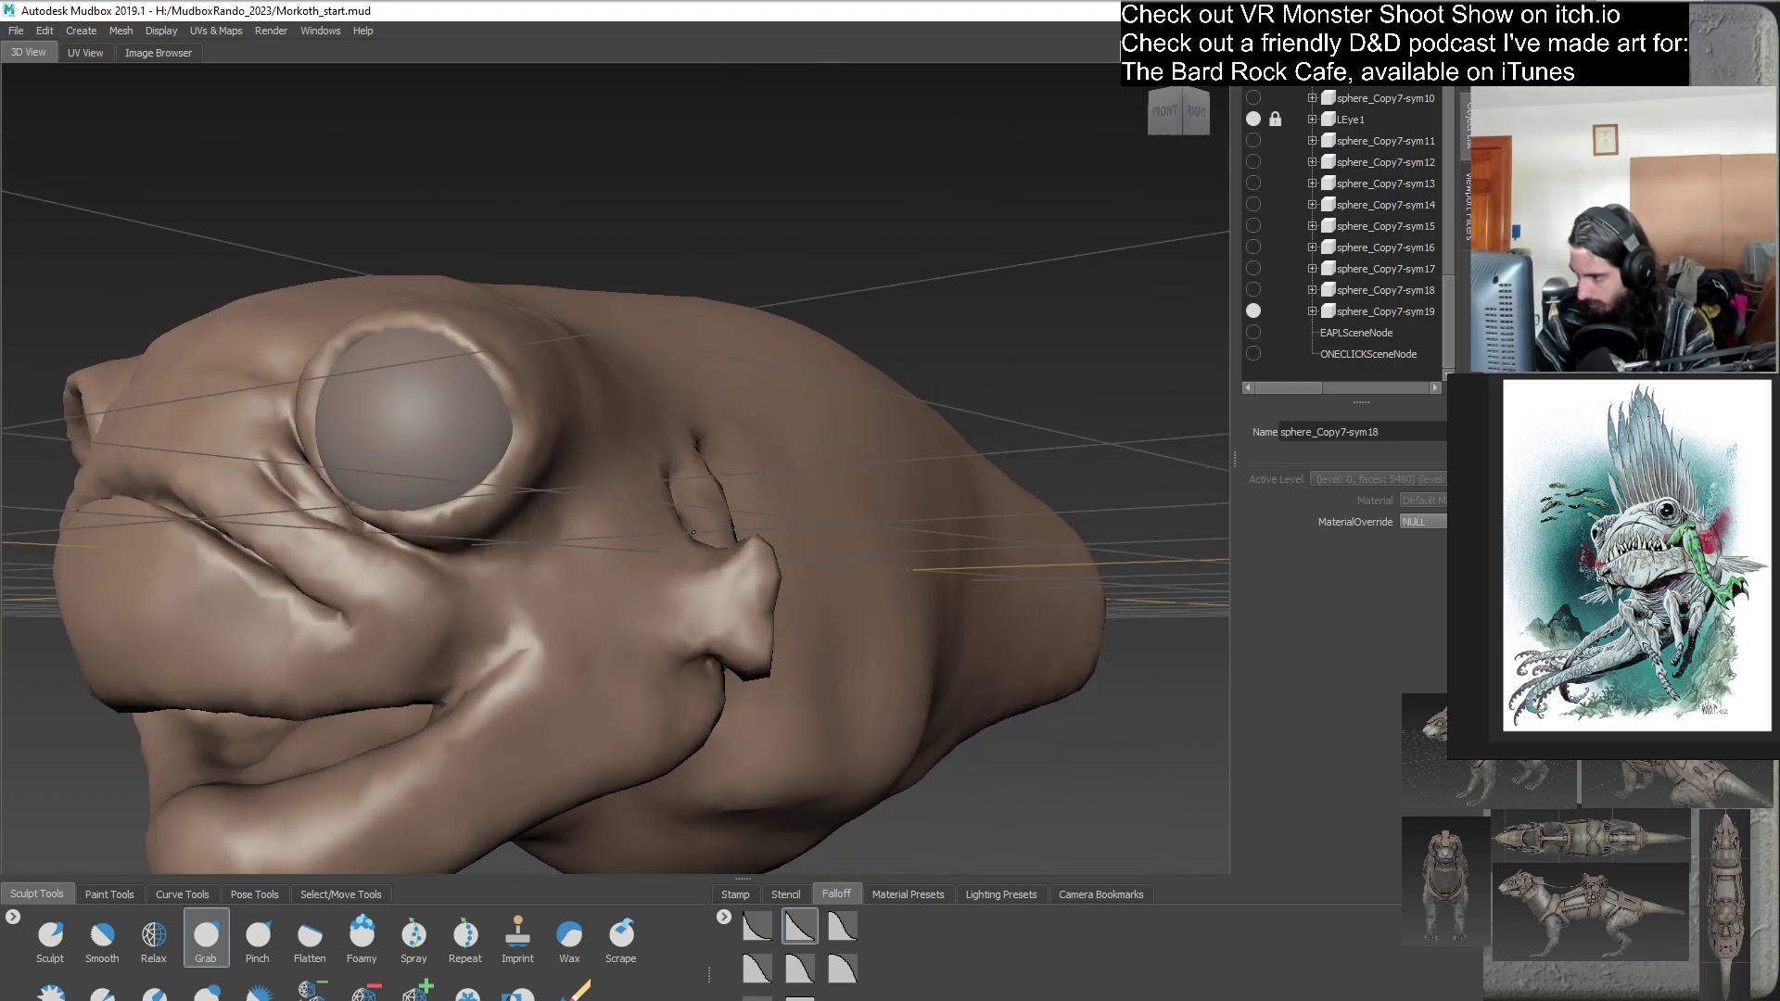
- Duplicate the head mesh sphere_Copy7-sym19 and hide the original
{"action": "scroll", "coordinate": [673, 485], "scroll_direction": "down", "scroll_amount": 6}
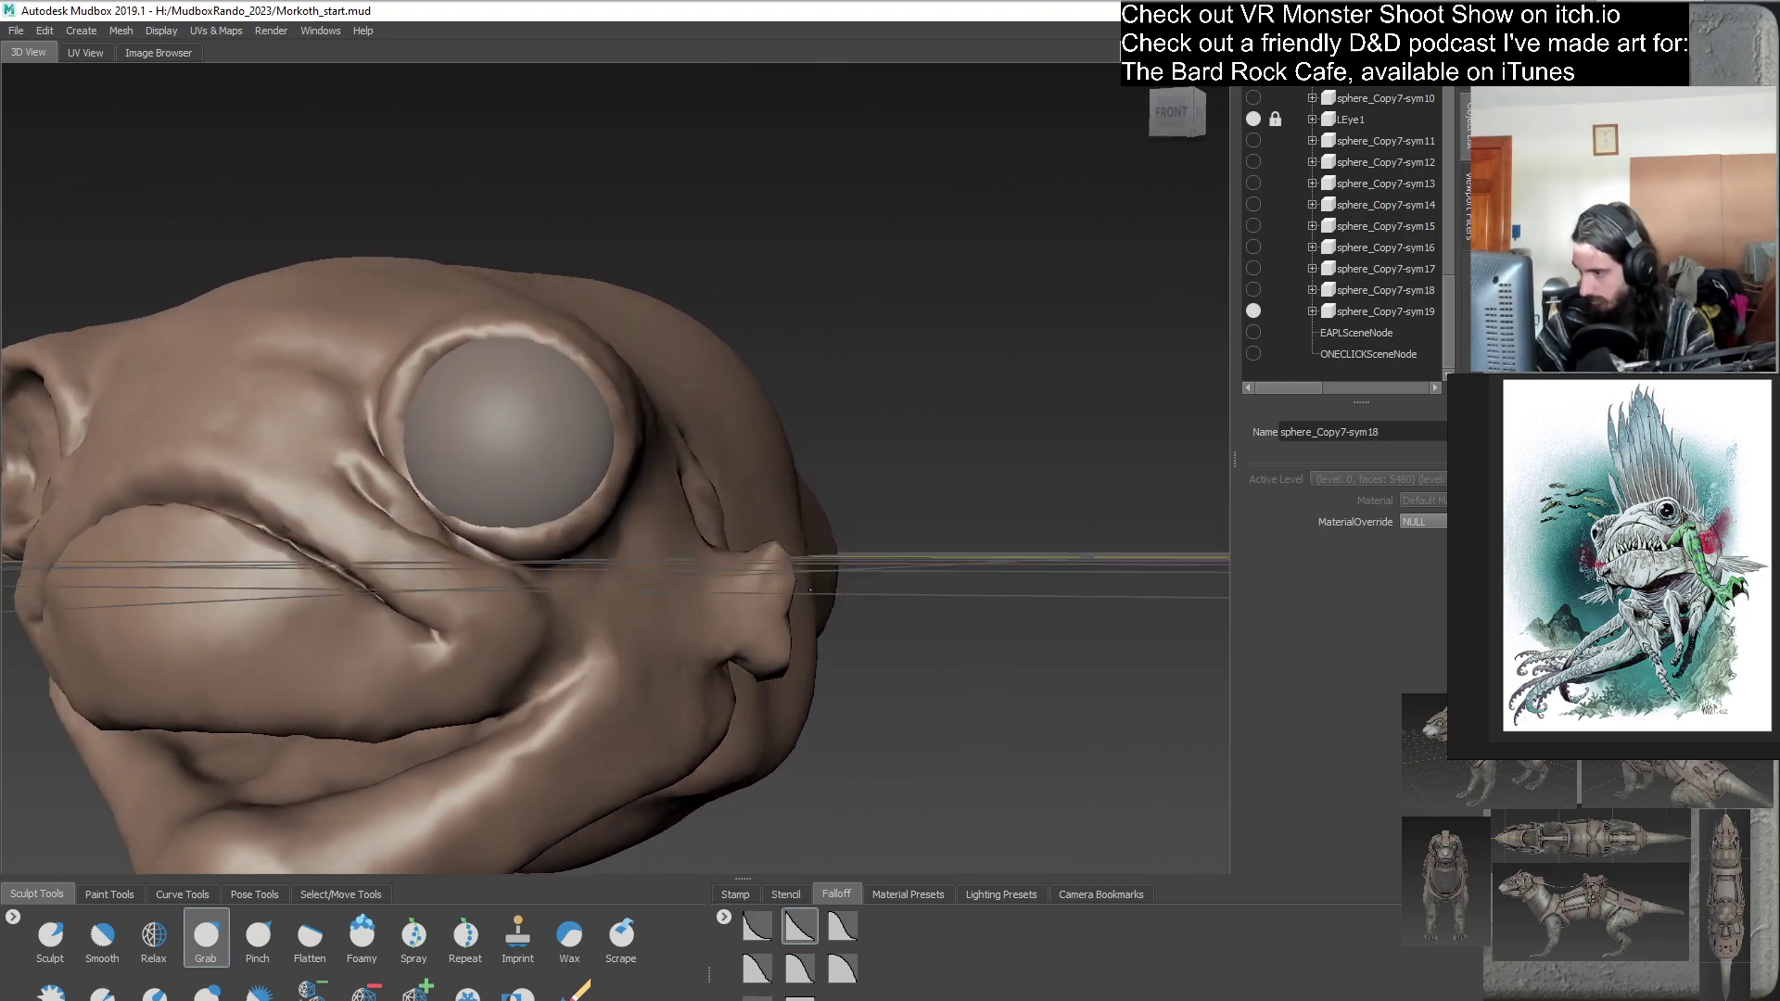
{"action": "left_click_drag", "start_coordinate": [795, 636], "coordinate": [841, 549], "text": "alt"}
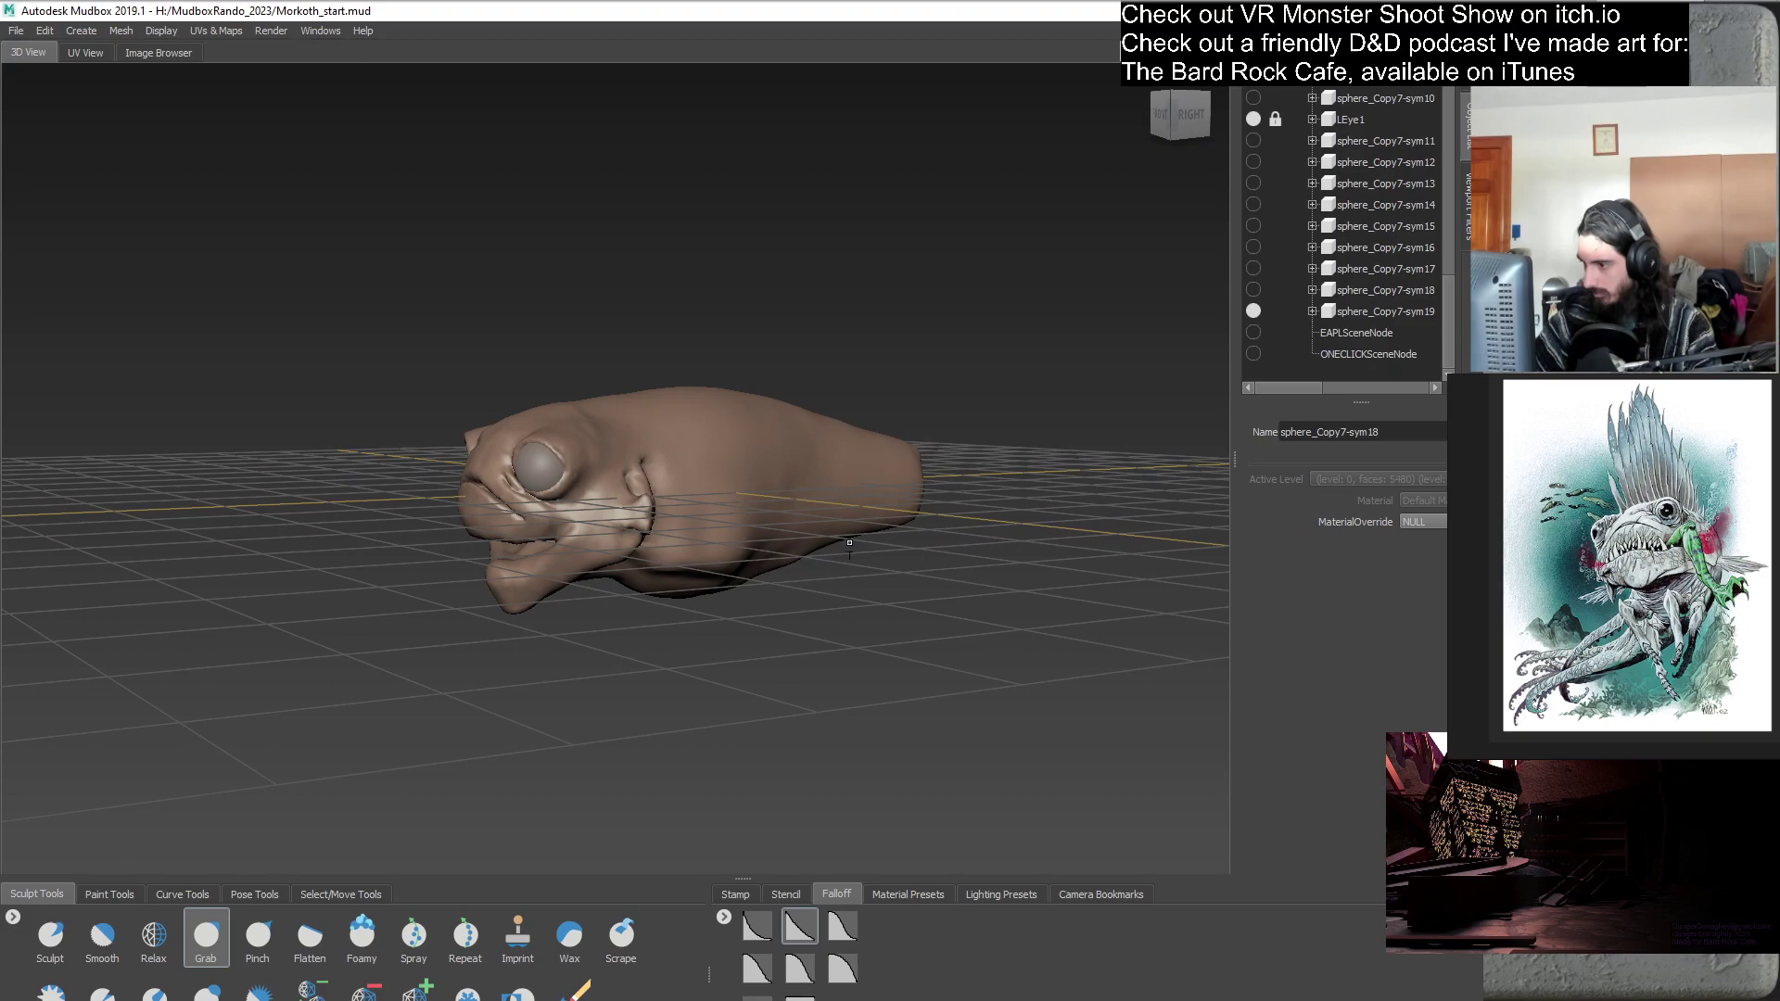
{"action": "right_click", "coordinate": [1367, 316]}
{"action": "left_click", "coordinate": [1394, 397]}
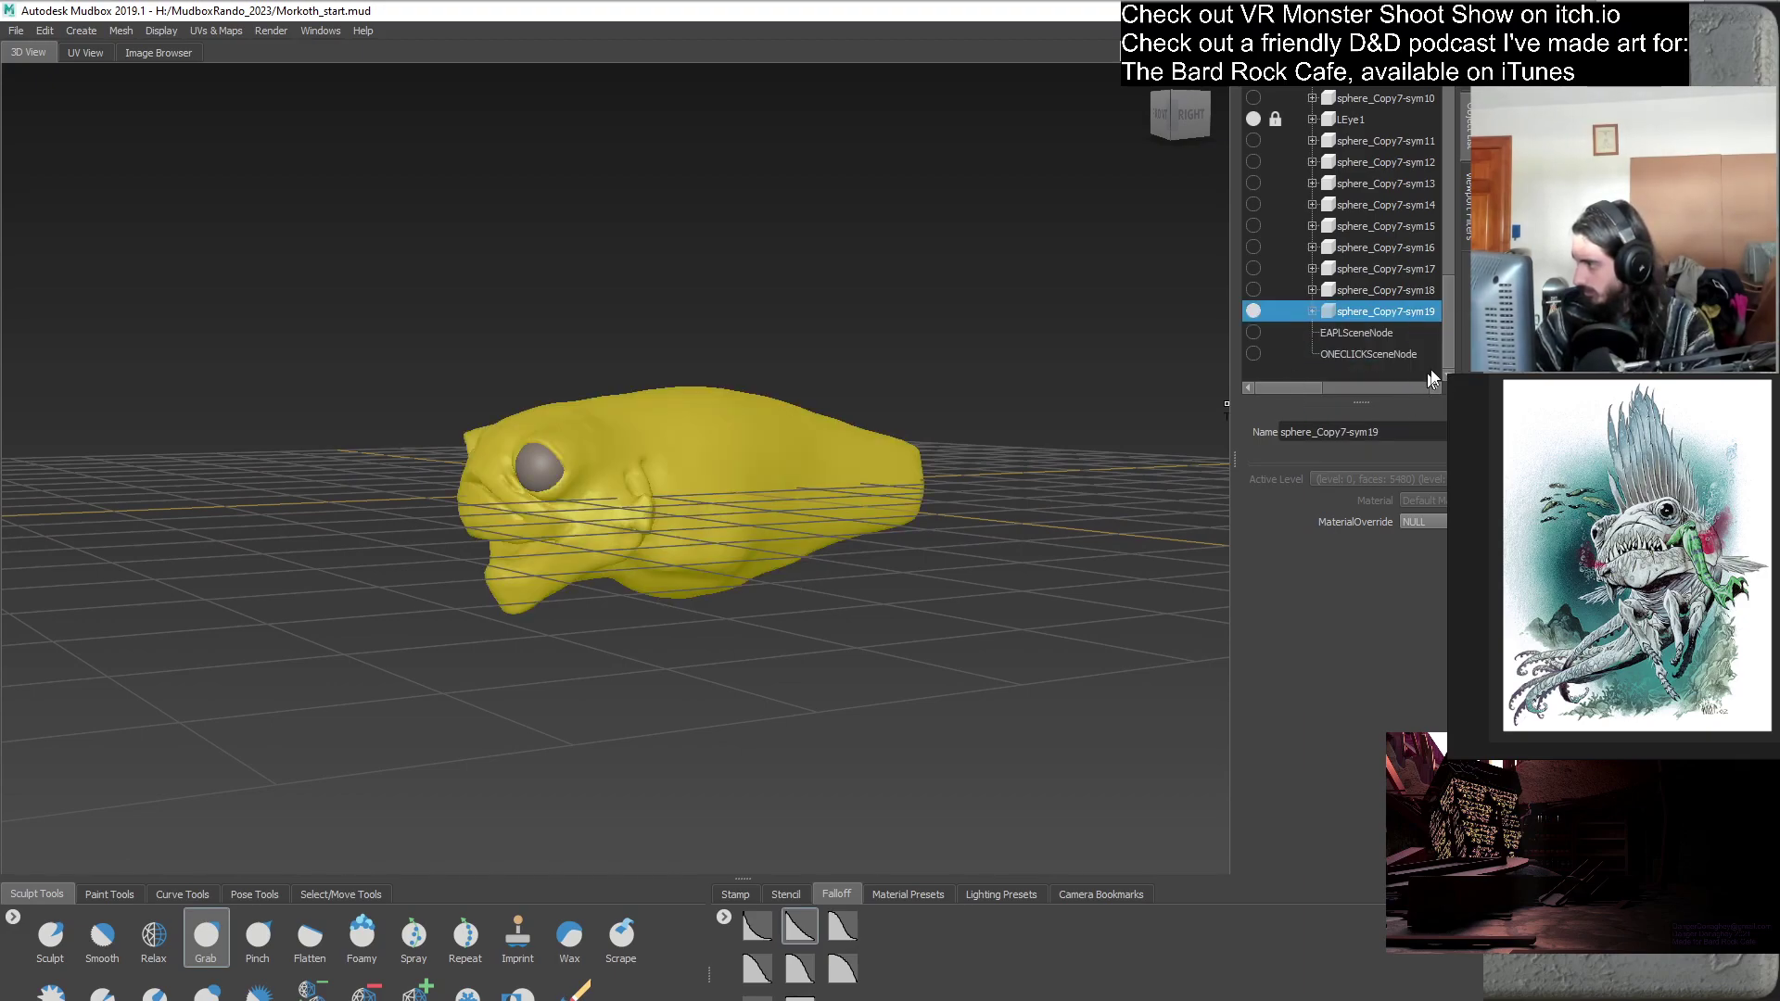
{"action": "scroll", "coordinate": [1450, 311], "scroll_direction": "down", "scroll_amount": 1}
{"action": "left_click_drag", "start_coordinate": [1296, 386], "coordinate": [1278, 386]}
{"action": "left_click", "coordinate": [1252, 290]}
{"action": "left_click", "coordinate": [866, 596]}
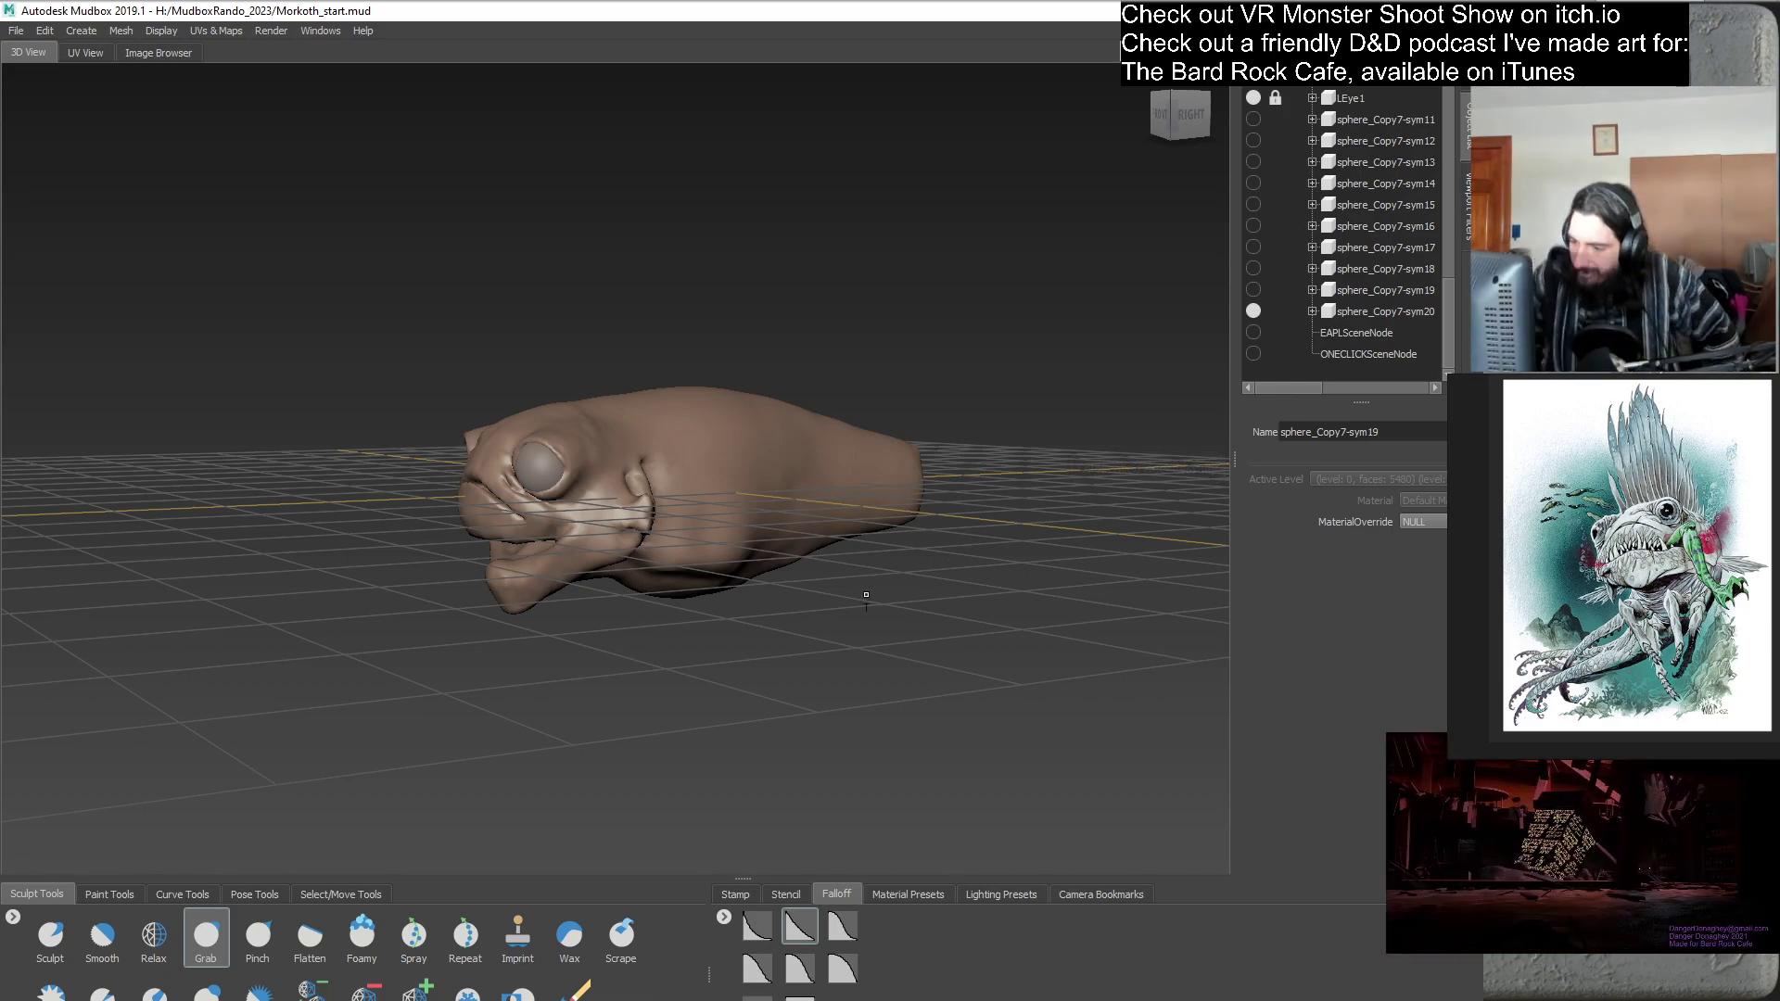
- Shape the cheek surface between the eye and the gill folds with the Grab tool
{"action": "left_click_drag", "start_coordinate": [887, 539], "coordinate": [947, 592], "text": "alt"}
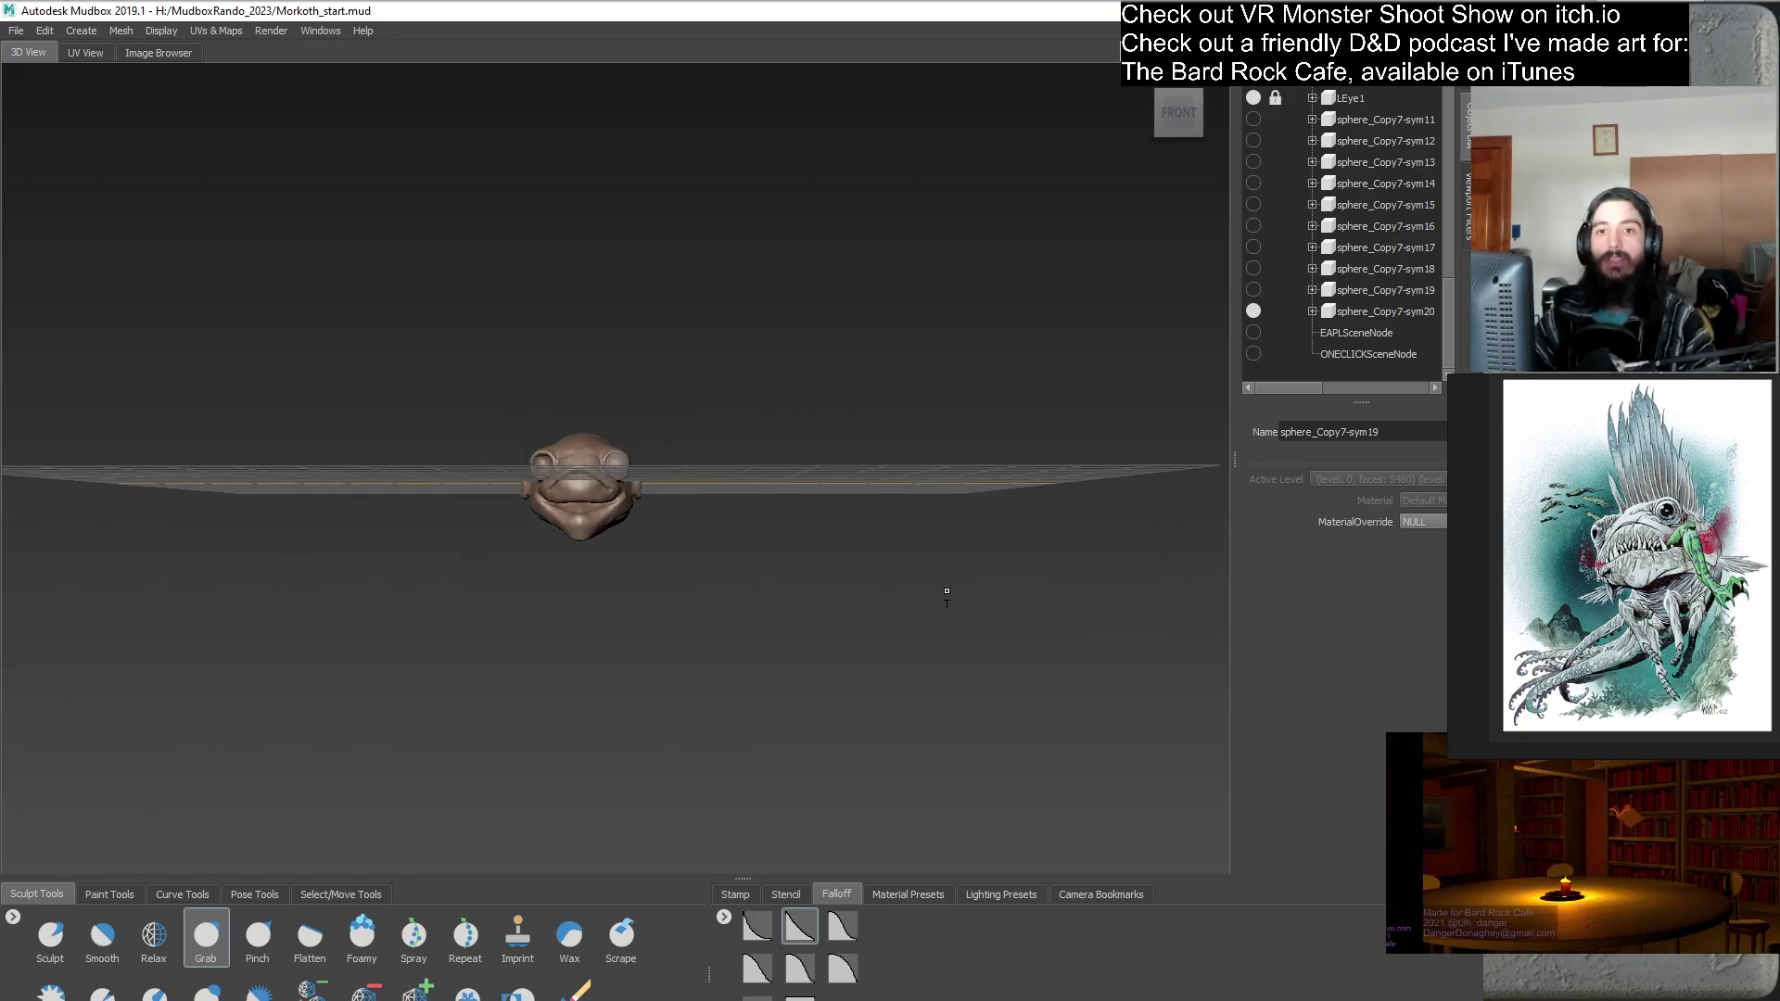
{"action": "right_click_drag", "start_coordinate": [850, 516], "coordinate": [886, 641], "text": "alt"}
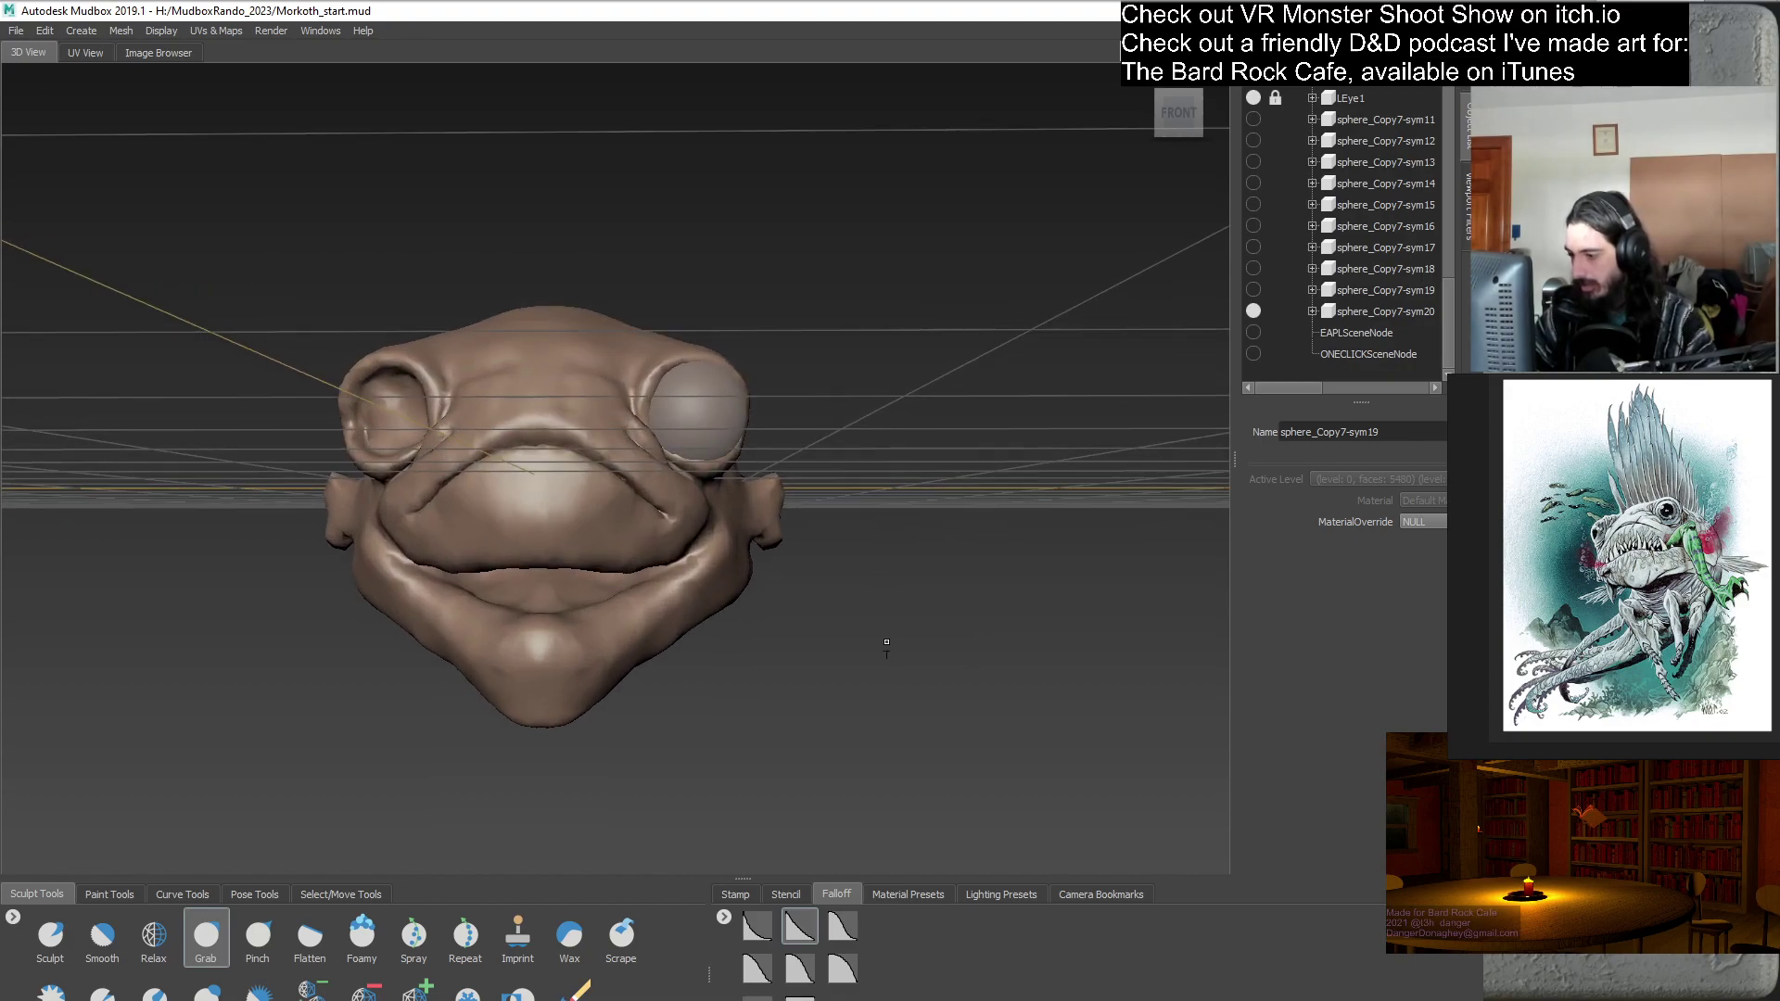
{"action": "left_click_drag", "start_coordinate": [680, 604], "coordinate": [651, 549], "text": "alt"}
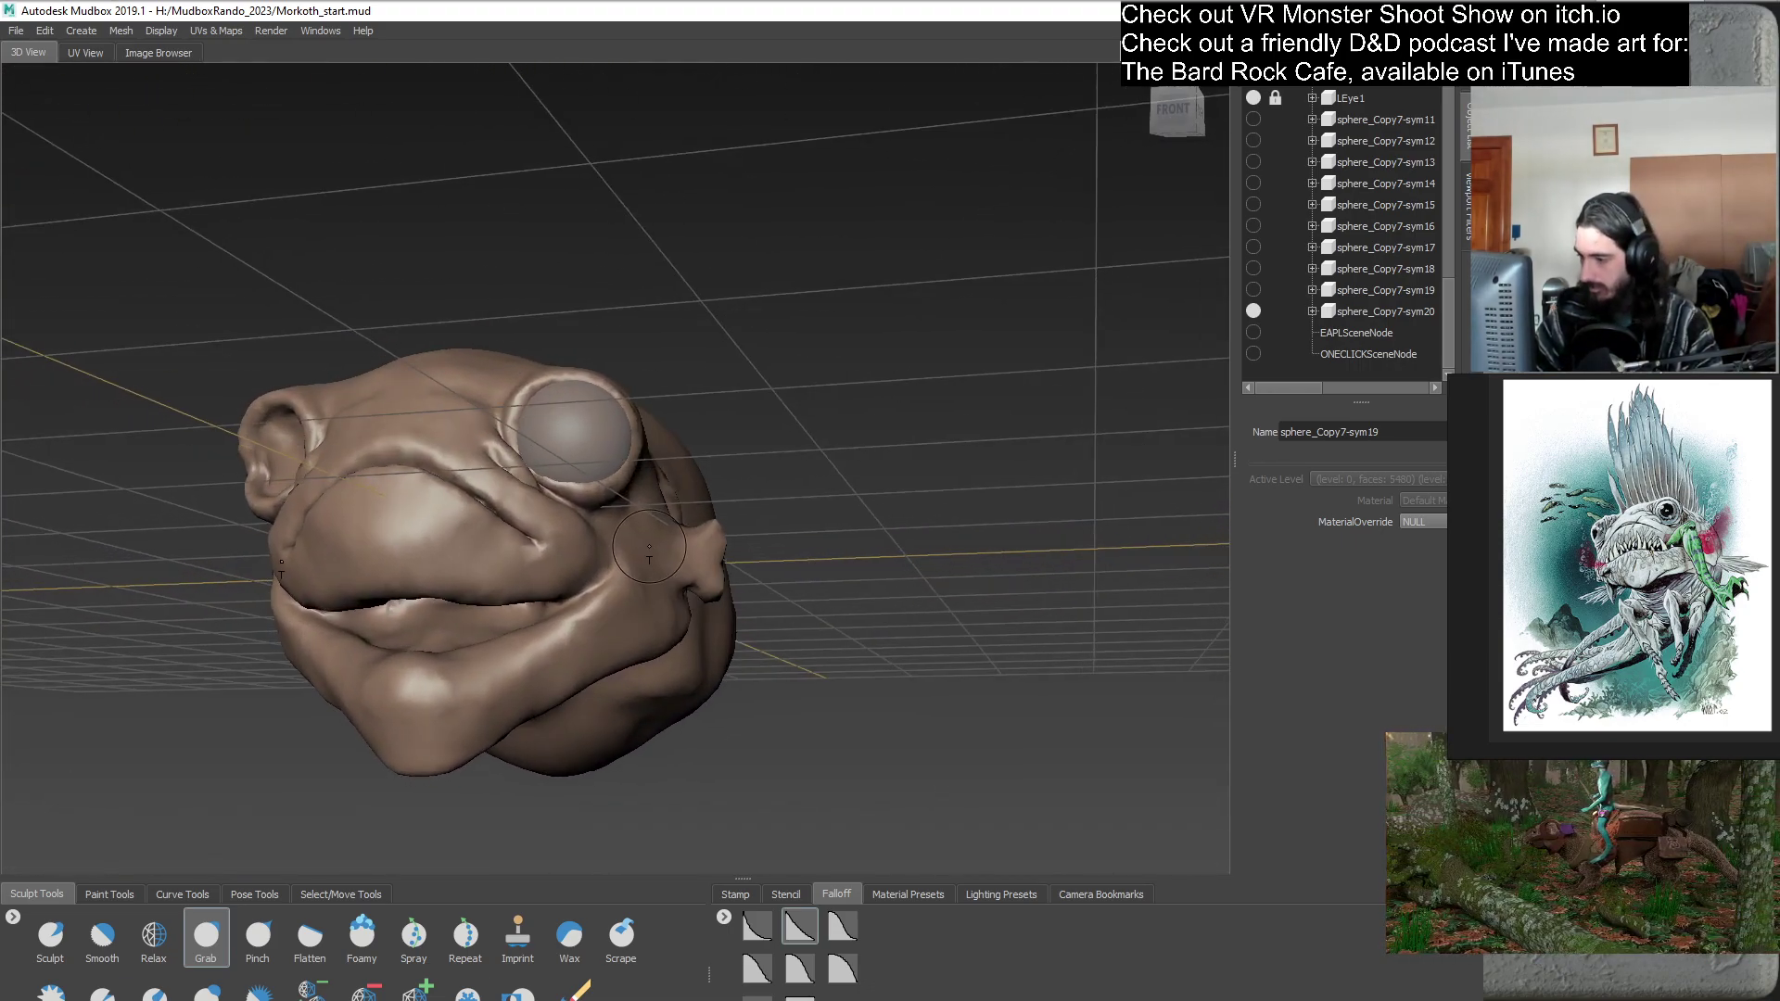
{"action": "left_click_drag", "start_coordinate": [693, 612], "coordinate": [798, 576], "text": "alt"}
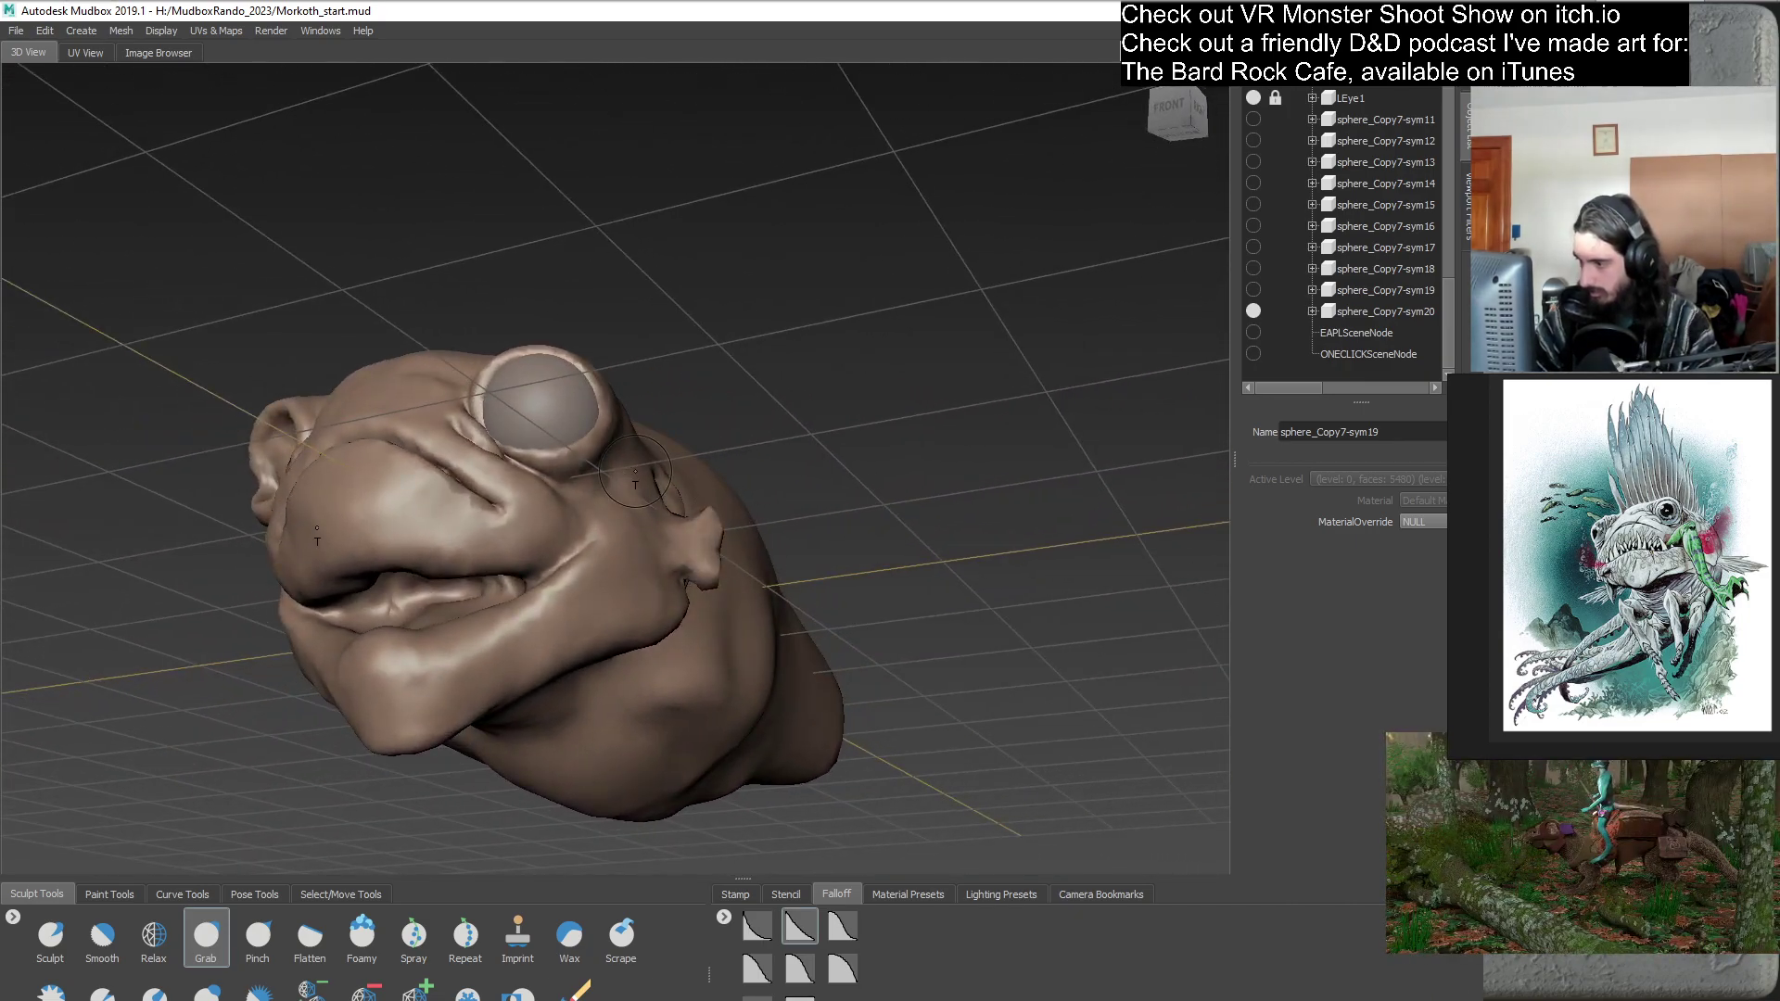
{"action": "left_click_drag", "start_coordinate": [626, 484], "coordinate": [600, 588], "text": "alt"}
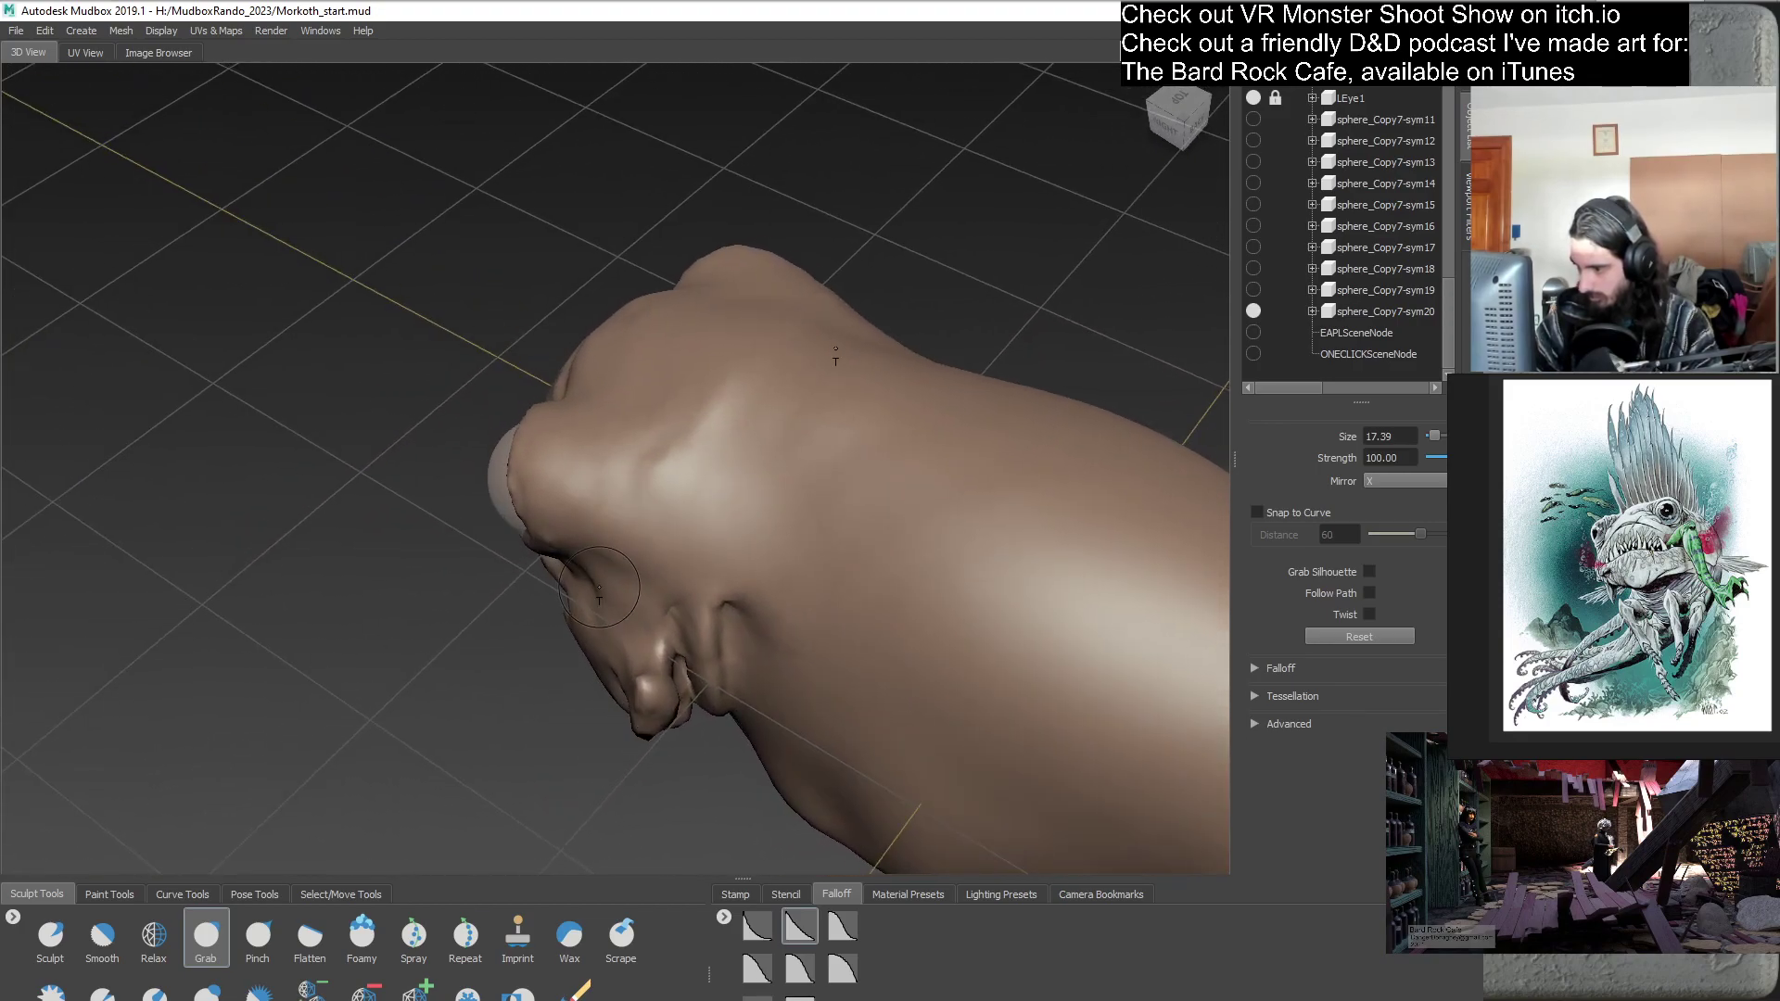
{"action": "left_click_drag", "start_coordinate": [585, 651], "coordinate": [890, 505], "text": "alt"}
- Shape the cheek hollow and socket edge behind and below the eye with the Grab tool
{"action": "scroll", "coordinate": [882, 656], "scroll_direction": "down", "scroll_amount": 3}
{"action": "scroll", "coordinate": [729, 526], "scroll_direction": "up", "scroll_amount": 3}
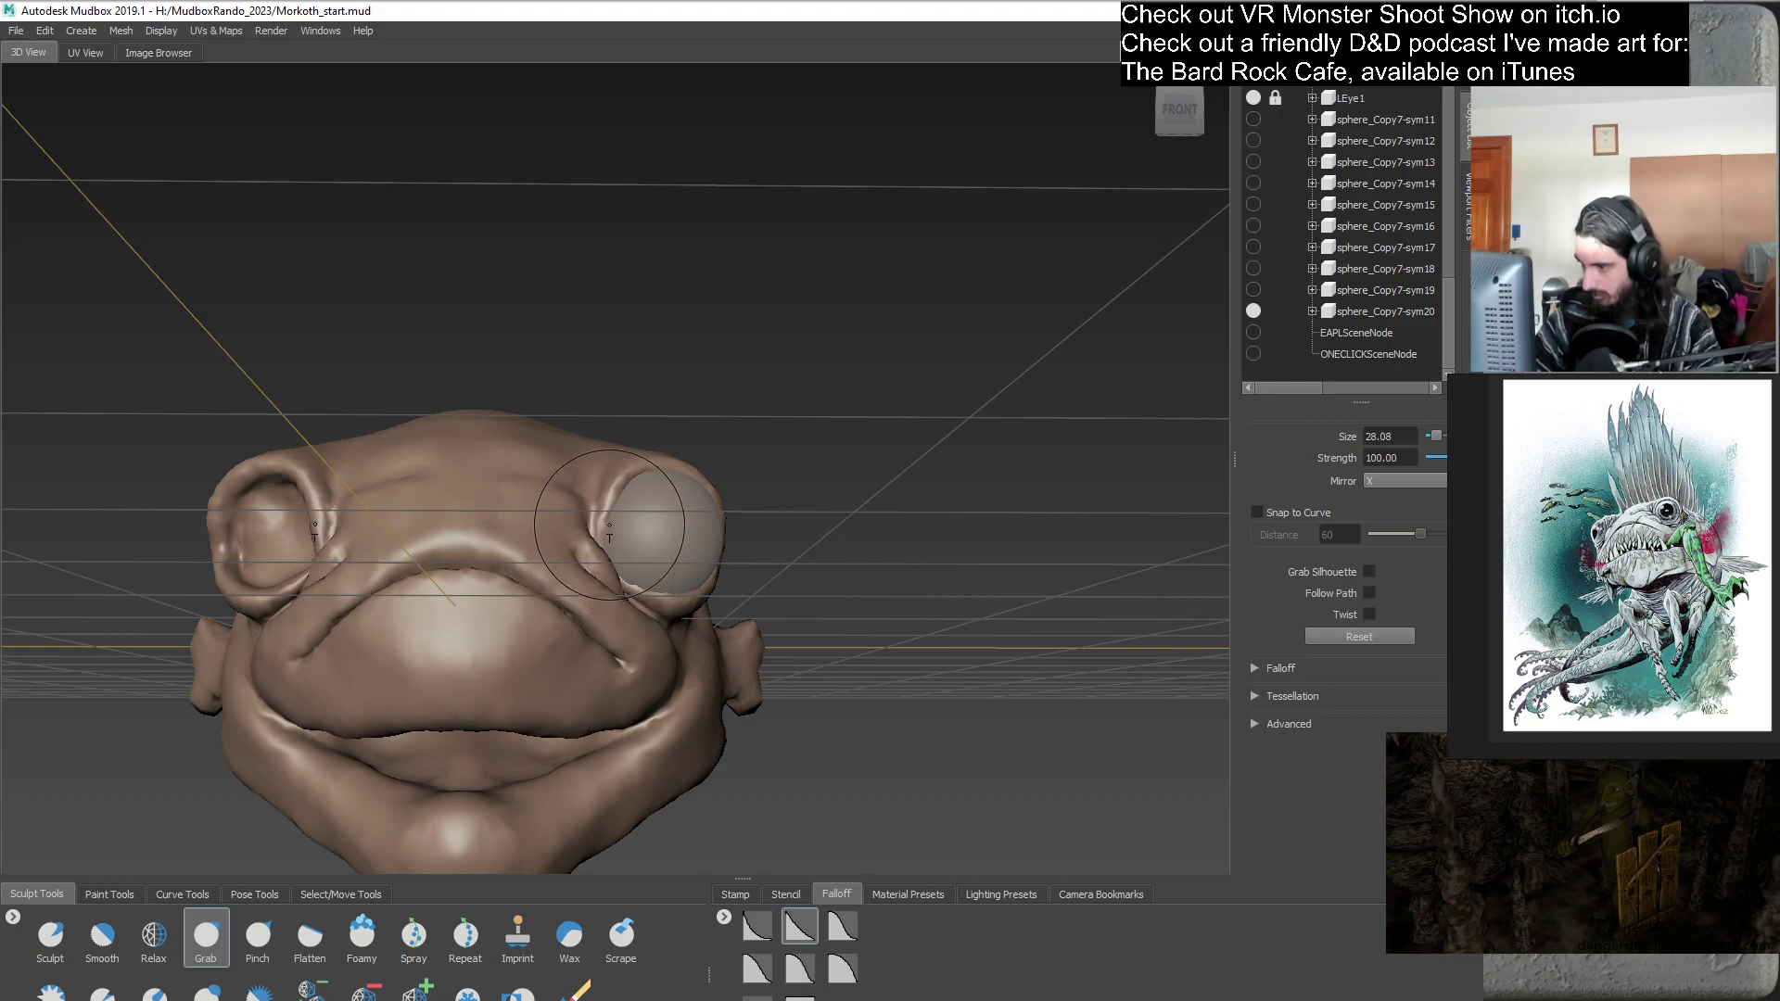
{"action": "left_click_drag", "start_coordinate": [746, 575], "coordinate": [448, 598], "text": "alt"}
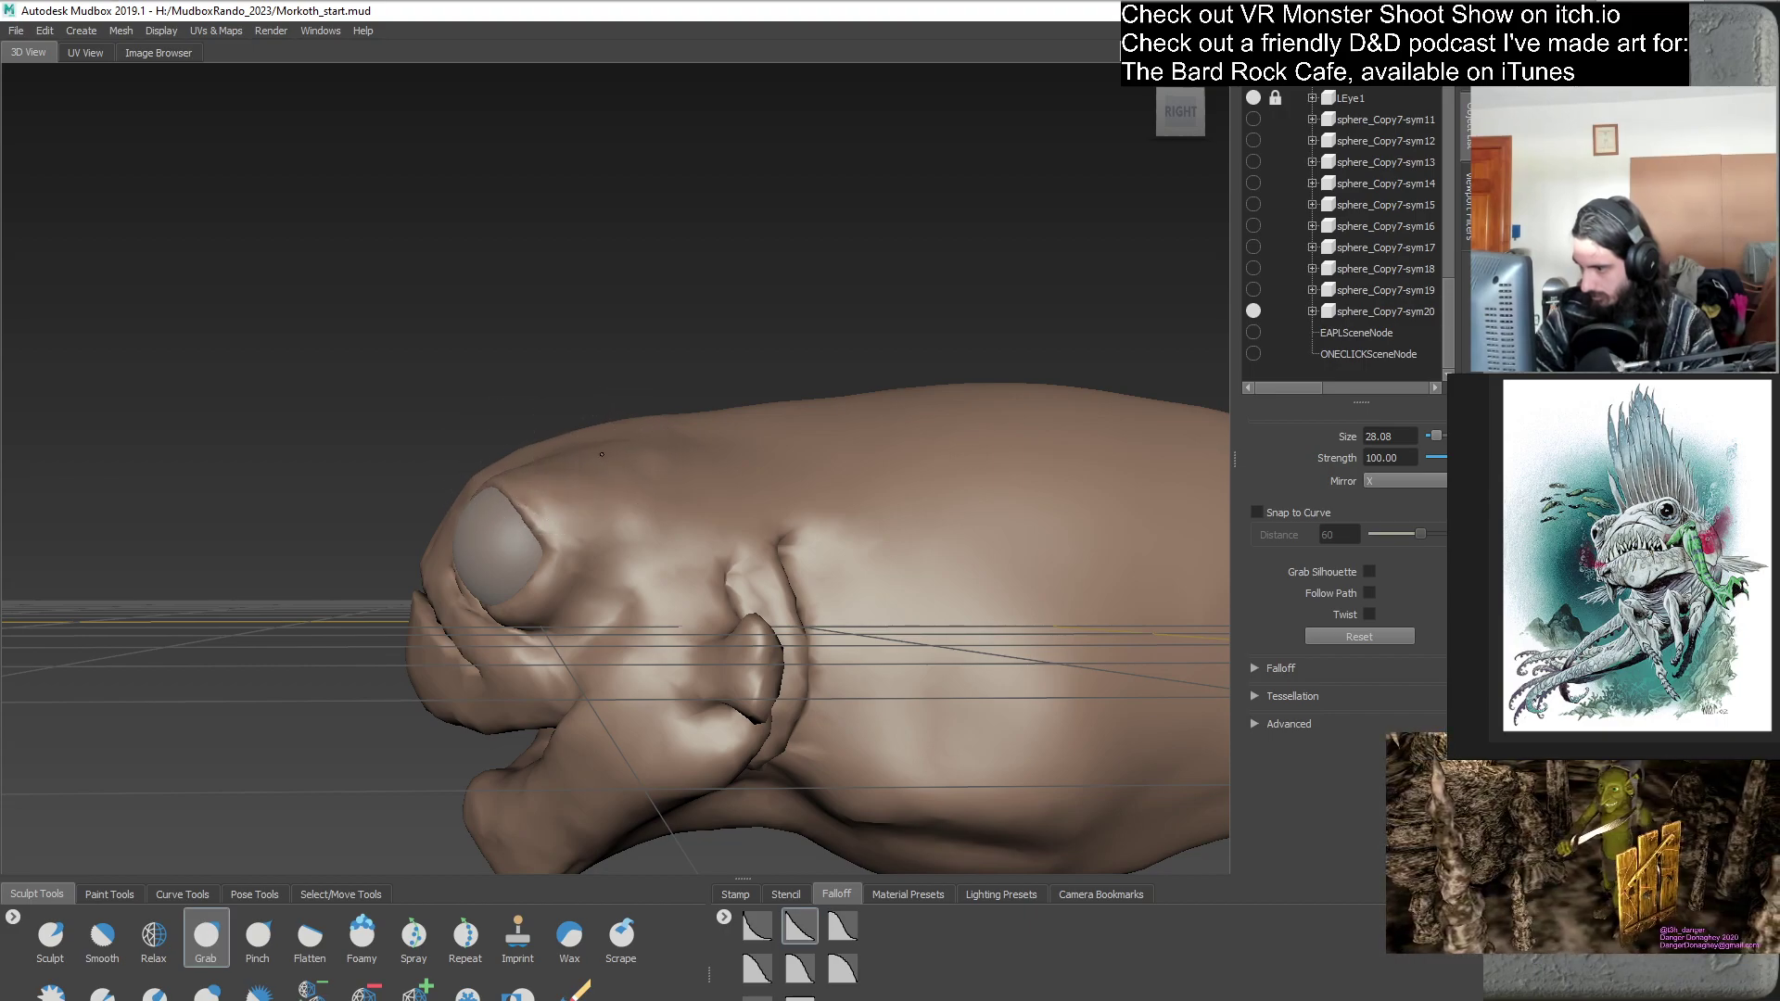
{"action": "mouse_move", "coordinate": [595, 483]}
{"action": "left_mouse_down", "text": "alt"}
{"action": "mouse_move", "coordinate": [598, 602]}
{"action": "mouse_move", "coordinate": [601, 549]}
{"action": "left_mouse_up", "text": "alt"}
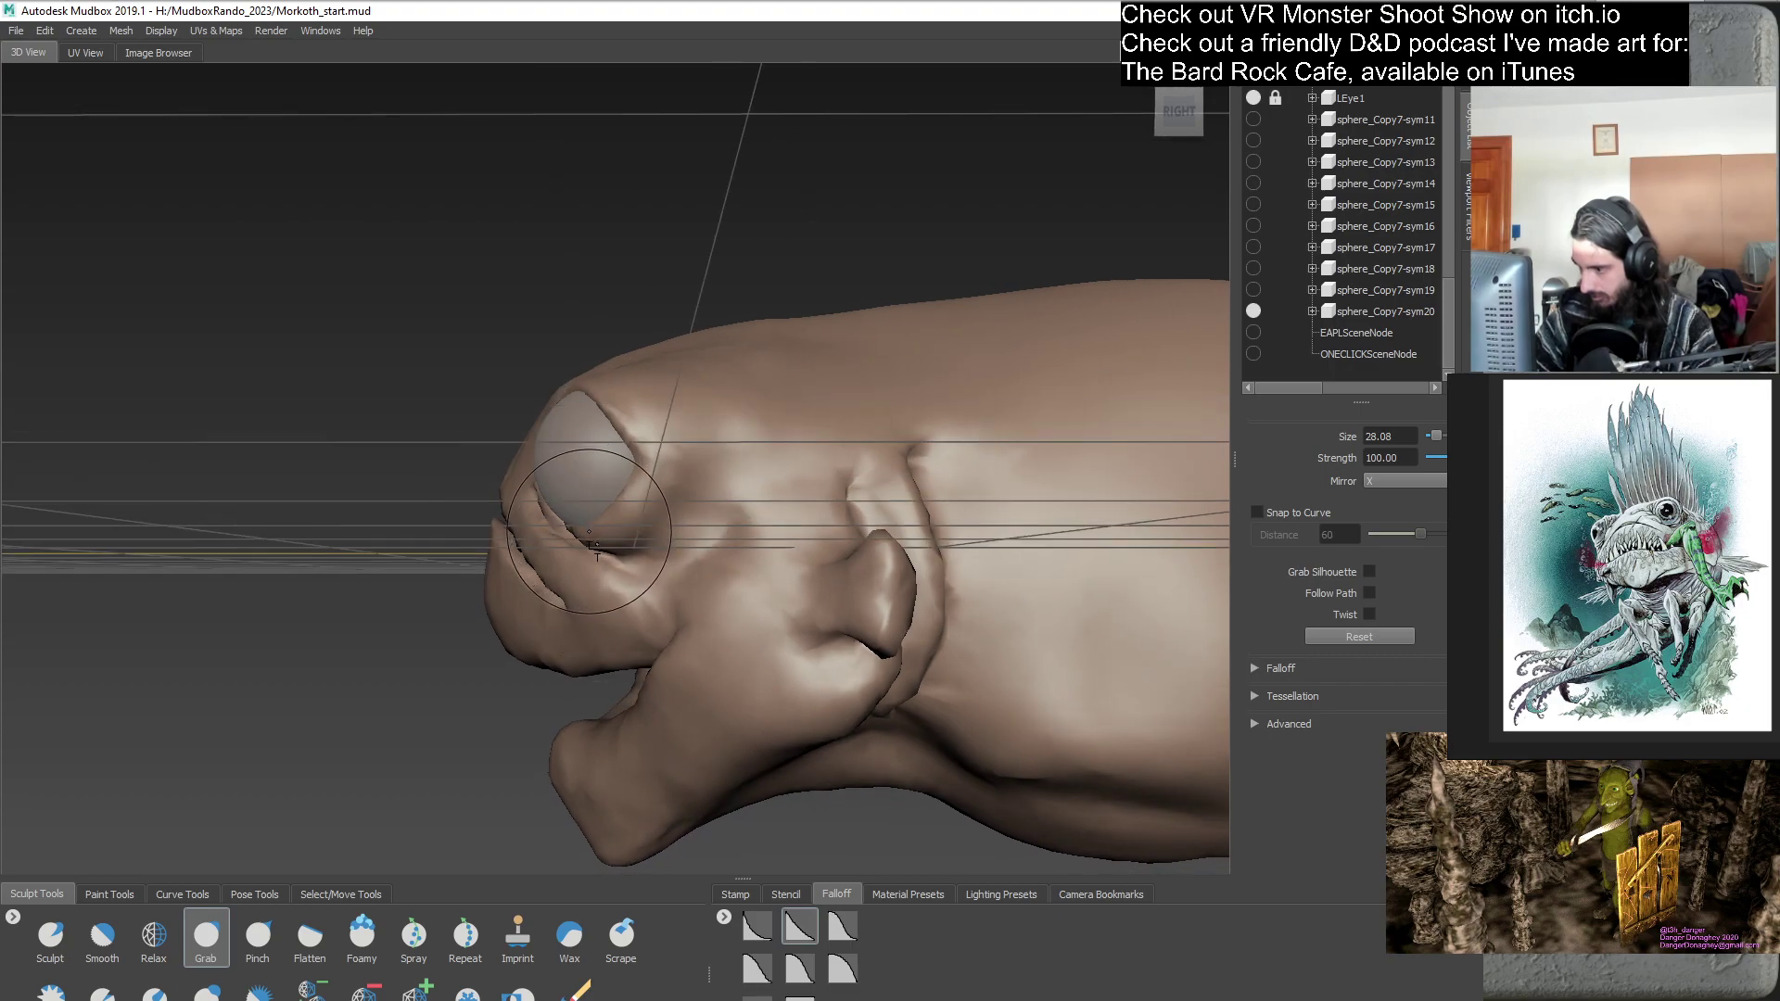
{"action": "left_click_drag", "start_coordinate": [624, 522], "coordinate": [719, 547], "text": "alt"}
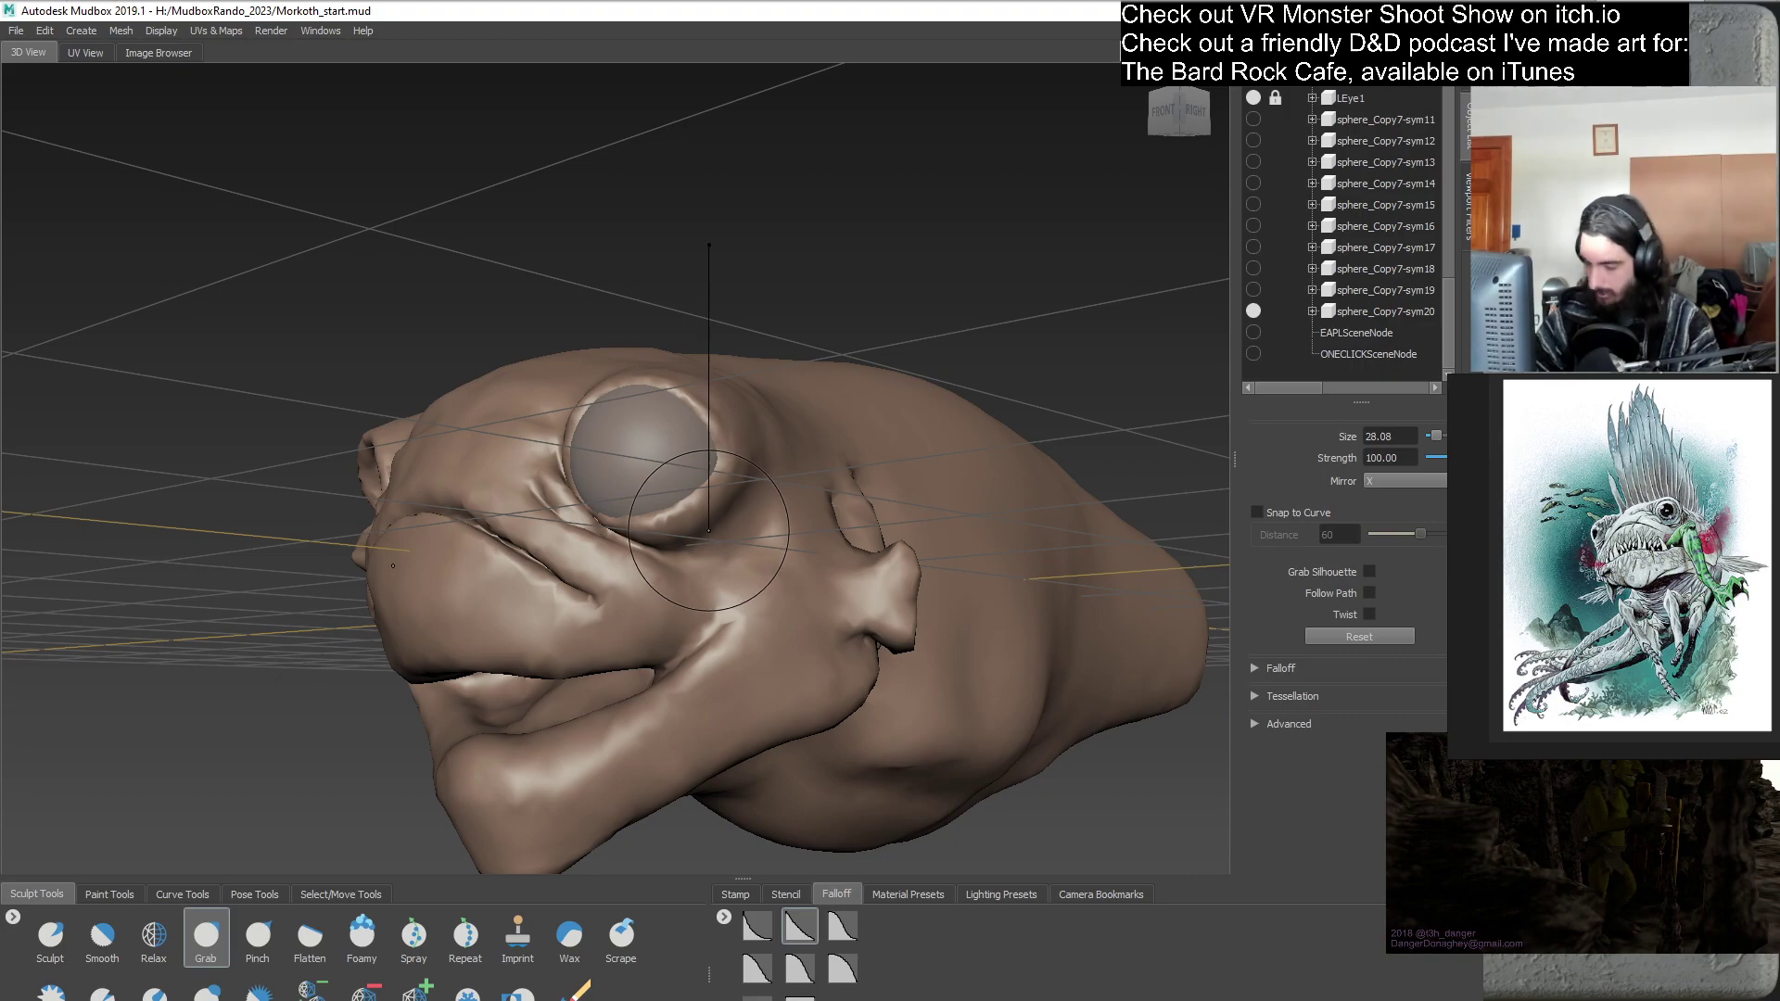
{"action": "mouse_move", "coordinate": [744, 556]}
{"action": "left_mouse_down", "text": "alt"}
{"action": "mouse_move", "coordinate": [553, 586]}
{"action": "mouse_move", "coordinate": [812, 549]}
{"action": "left_mouse_up", "text": "alt"}
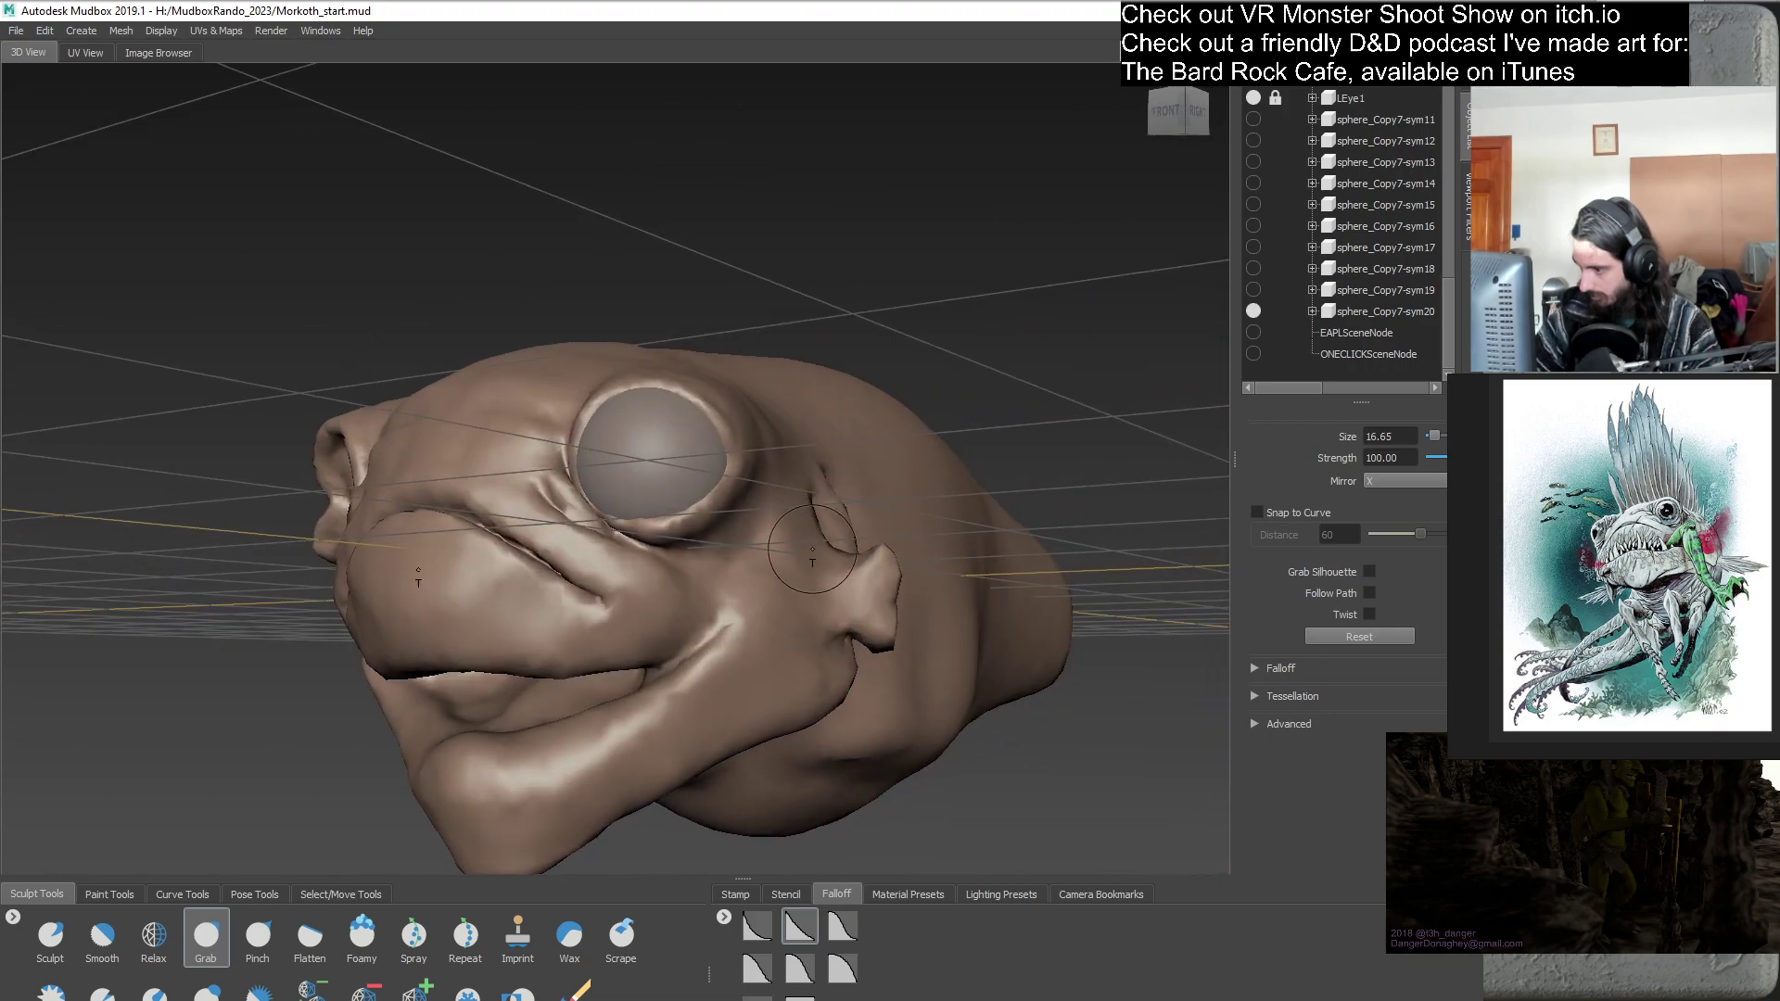
{"action": "left_click_drag", "start_coordinate": [726, 492], "coordinate": [740, 487], "text": "alt"}
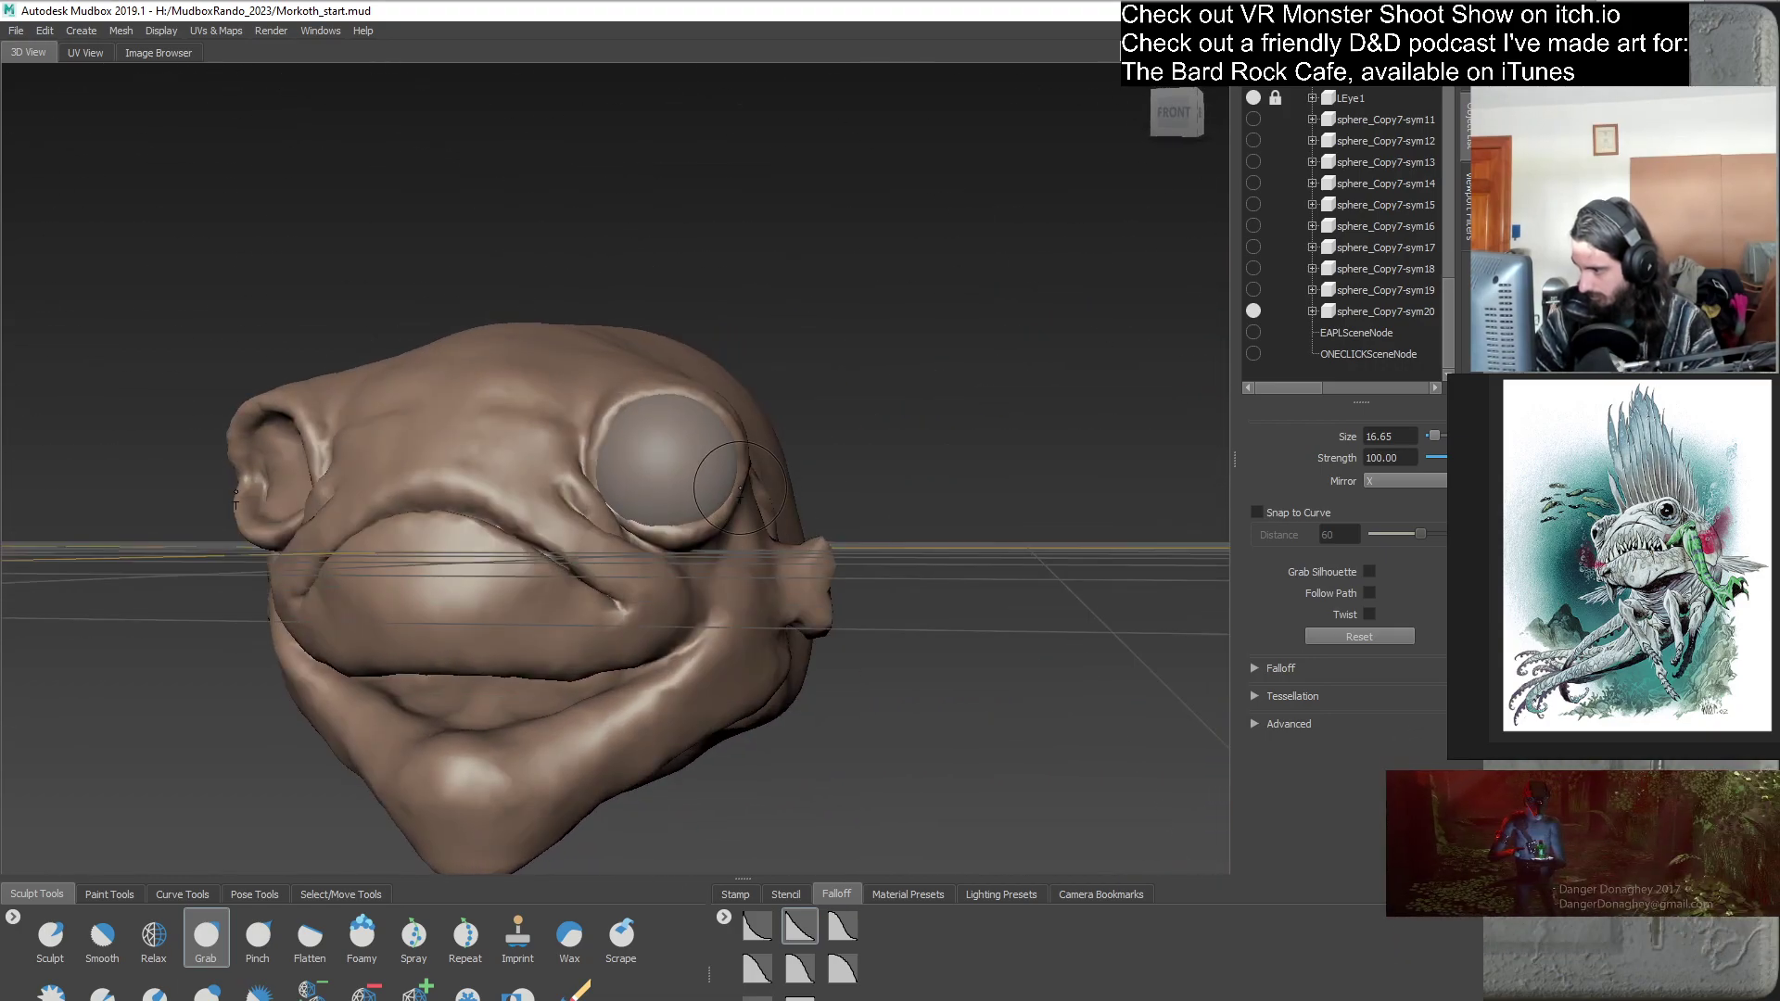
{"action": "left_click_drag", "start_coordinate": [796, 597], "coordinate": [611, 565], "text": "alt"}
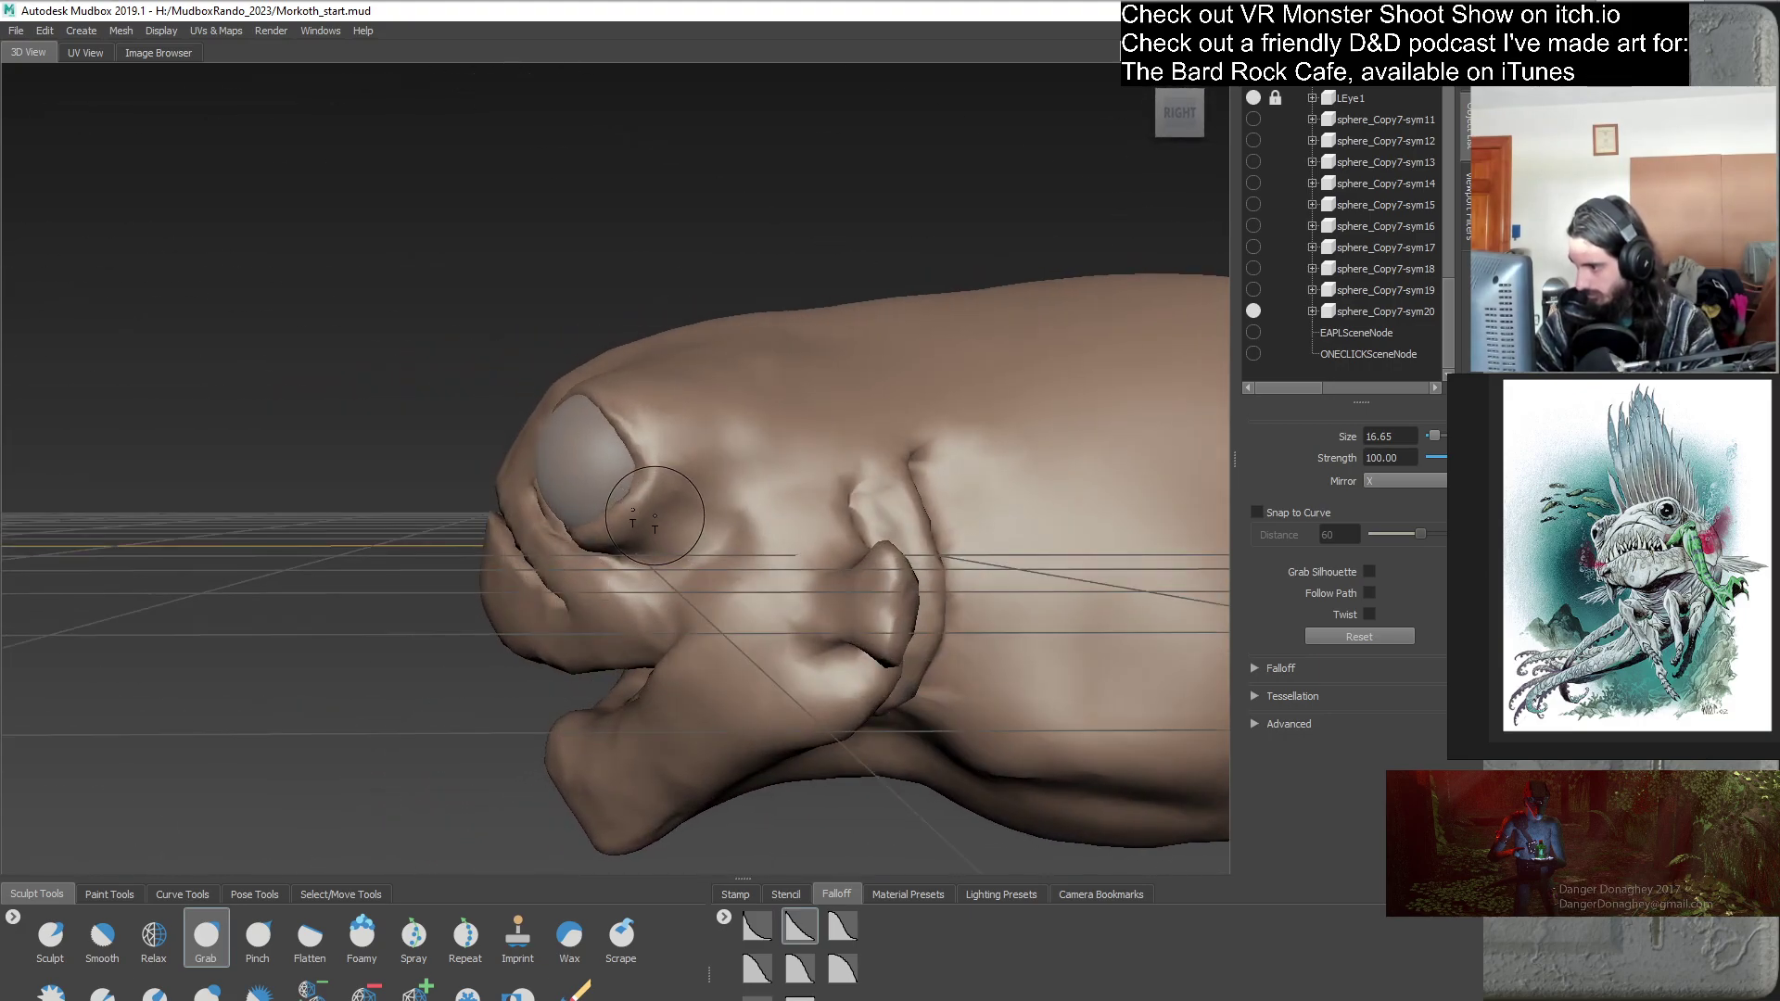
{"action": "left_click_drag", "start_coordinate": [665, 495], "coordinate": [653, 572], "text": "alt"}
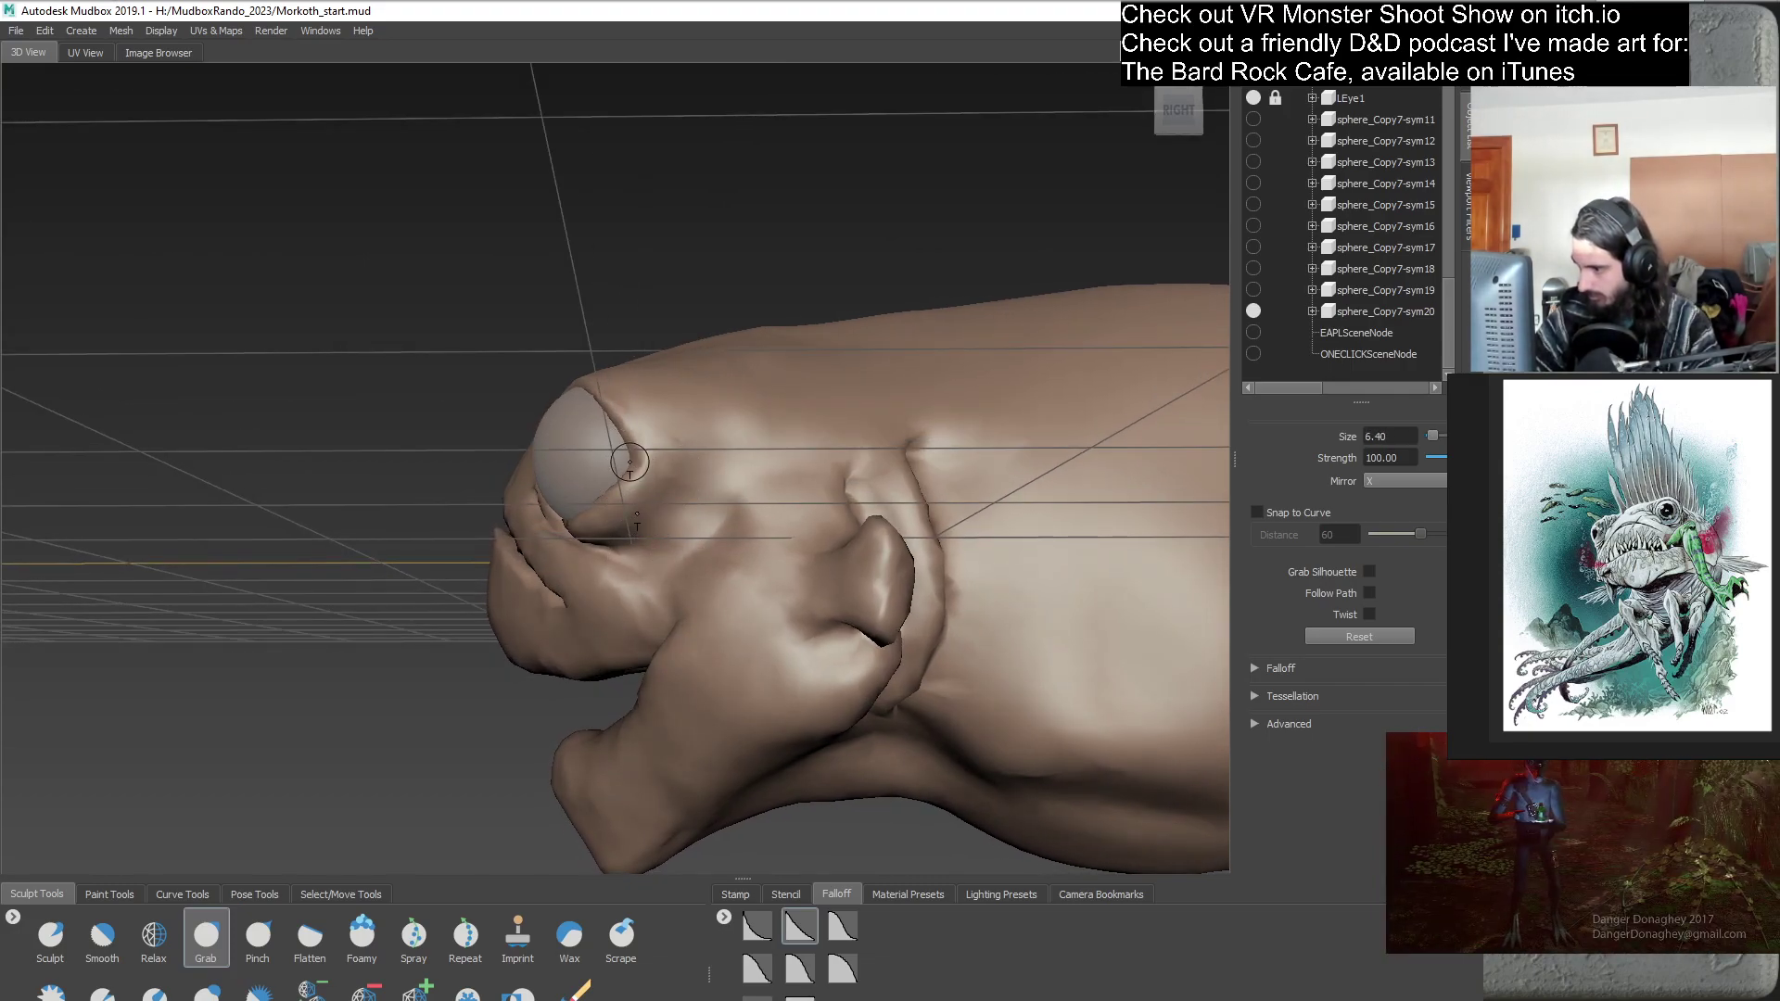
- Refine the upper rim of the eye socket with the Grab tool and check the head from several angles
{"action": "left_click_drag", "start_coordinate": [623, 483], "coordinate": [833, 575], "text": "alt"}
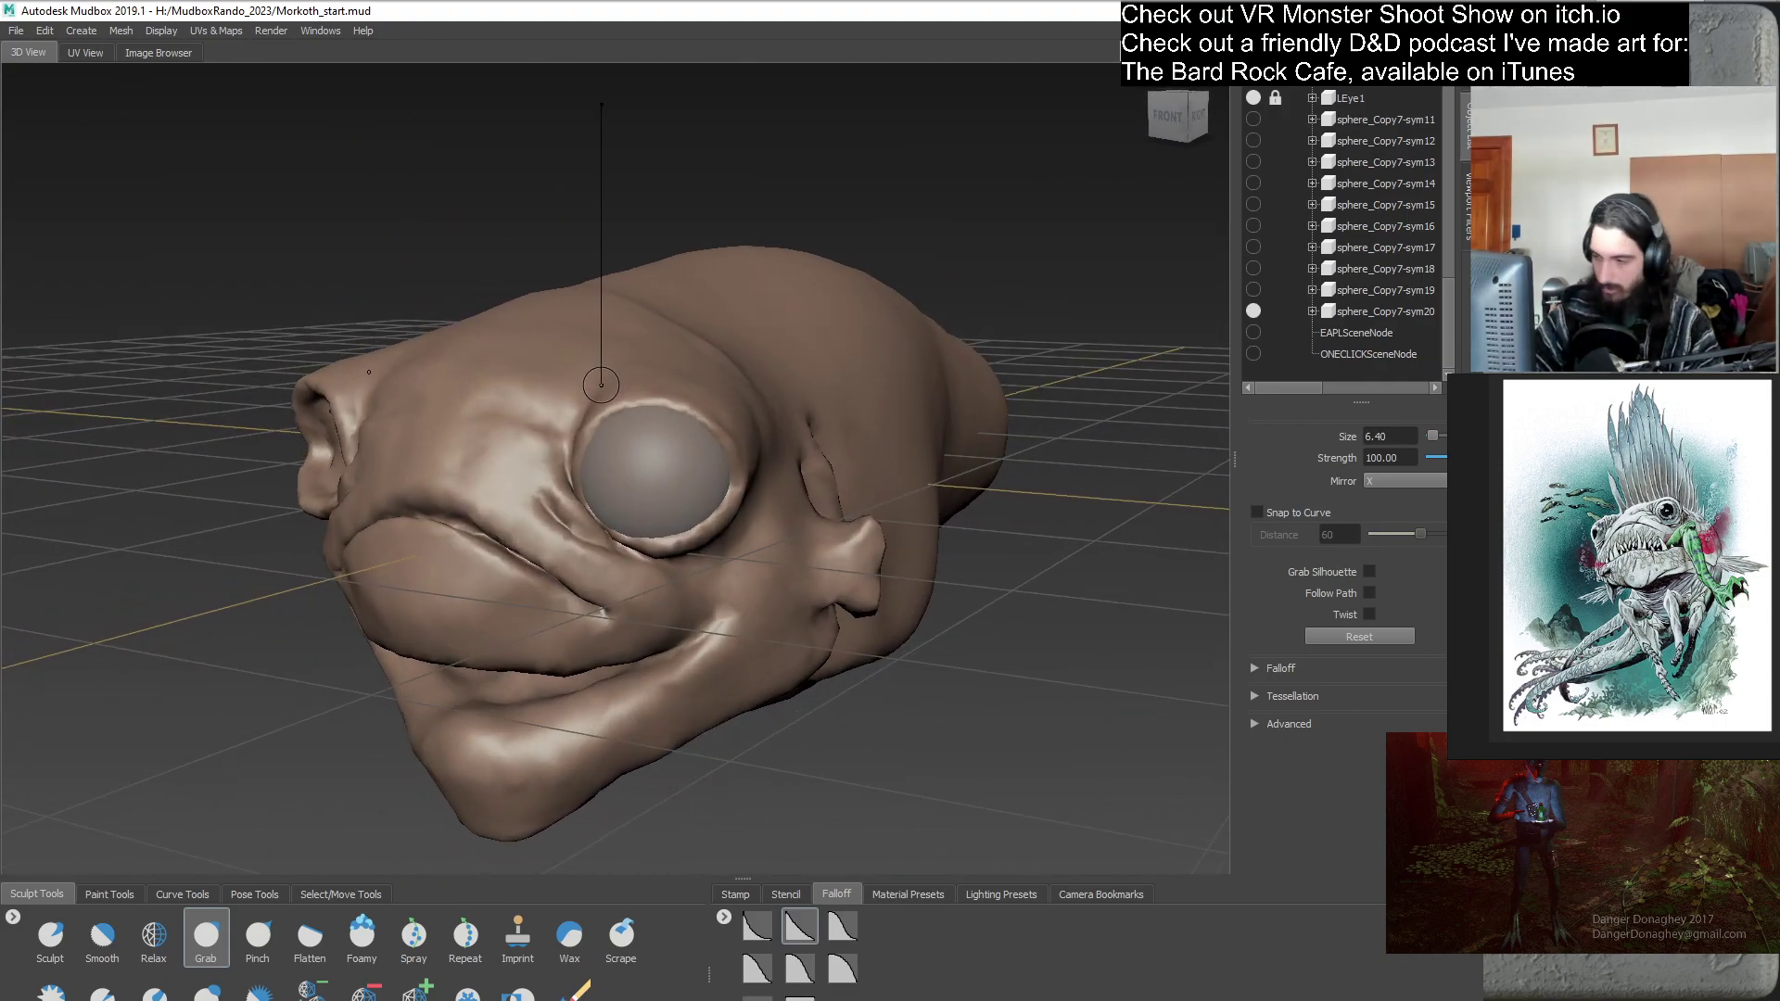
{"action": "left_click_drag", "start_coordinate": [607, 390], "coordinate": [608, 388]}
{"action": "left_click_drag", "start_coordinate": [645, 369], "coordinate": [621, 369], "text": "alt"}
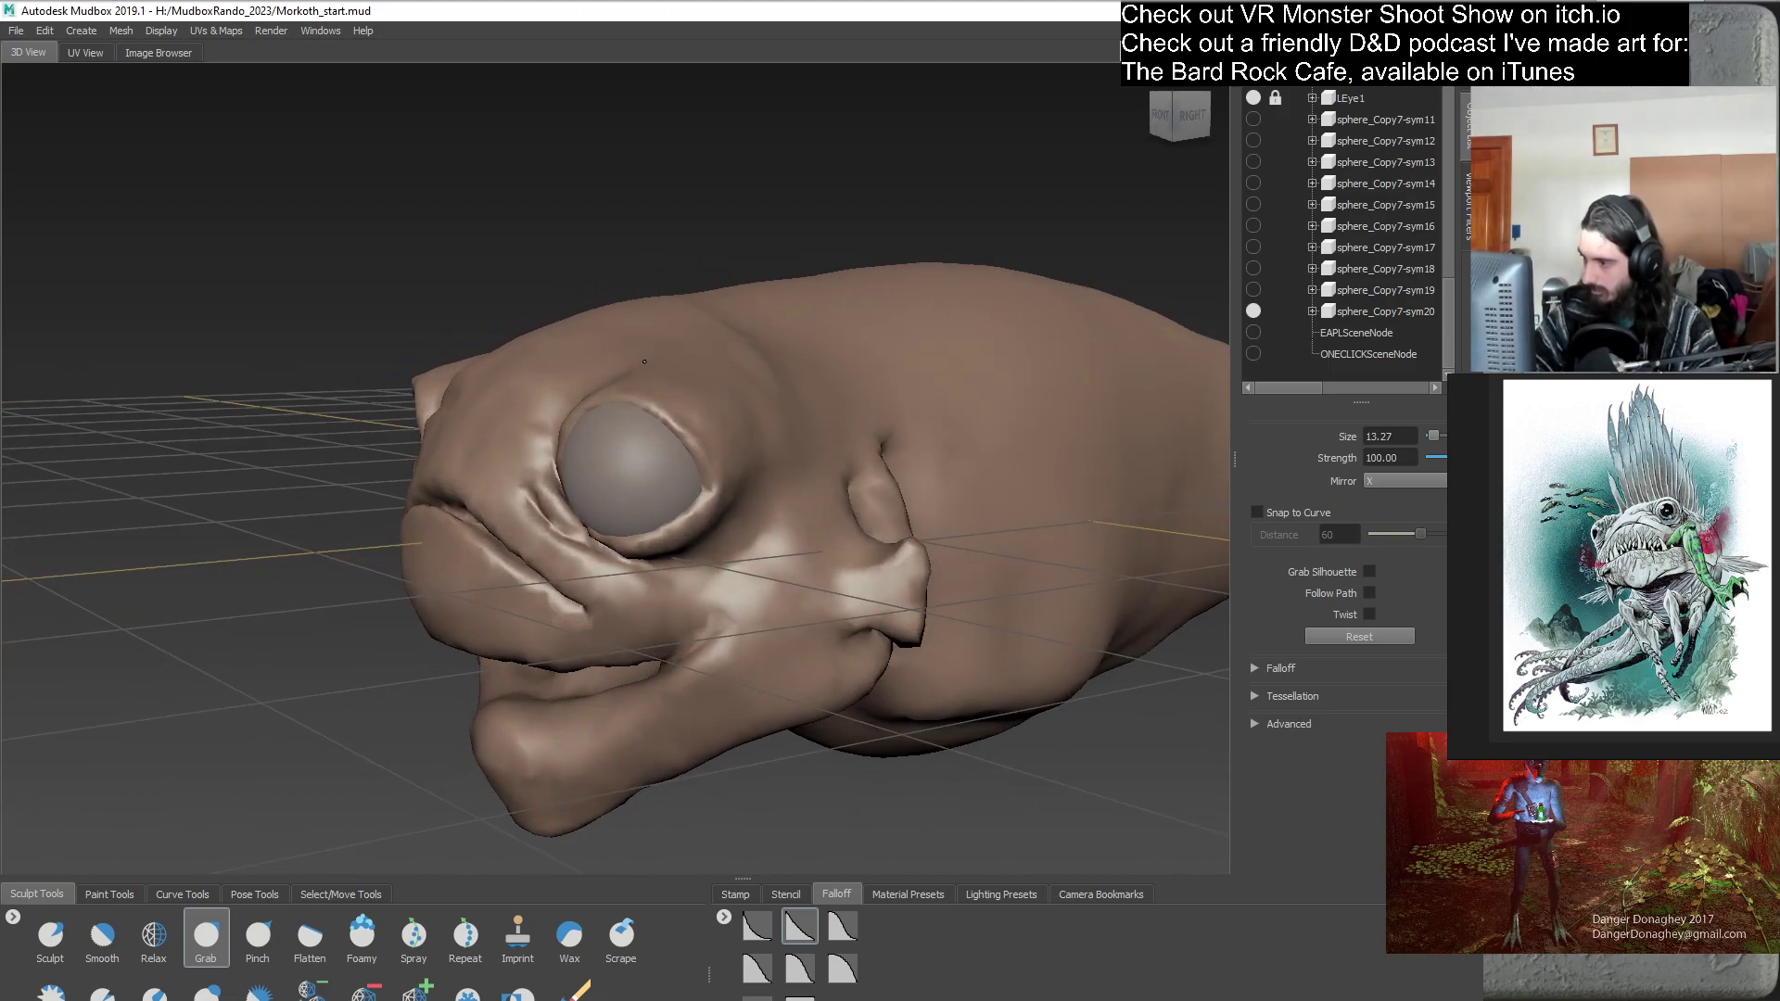
{"action": "left_click_drag", "start_coordinate": [575, 481], "coordinate": [769, 660], "text": "alt"}
{"action": "key", "text": "Home"}
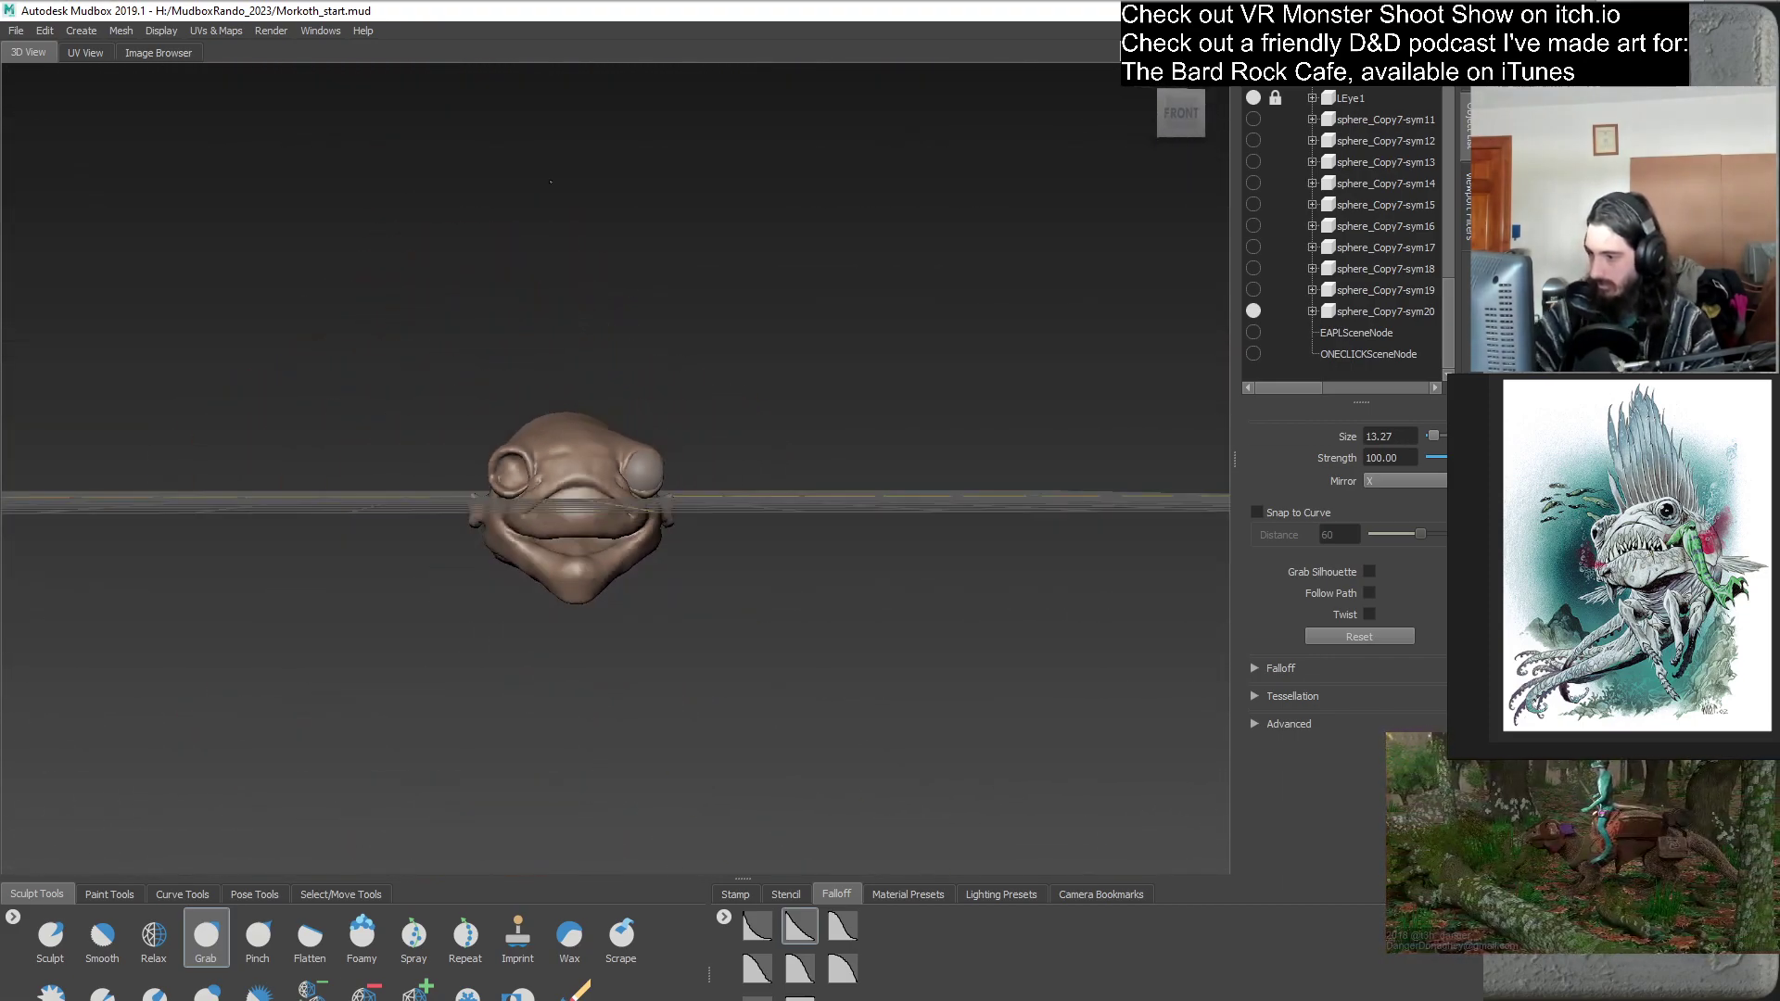
{"action": "right_click_drag", "start_coordinate": [684, 603], "coordinate": [796, 609], "text": "alt"}
{"action": "left_click_drag", "start_coordinate": [795, 609], "coordinate": [584, 598], "text": "alt"}
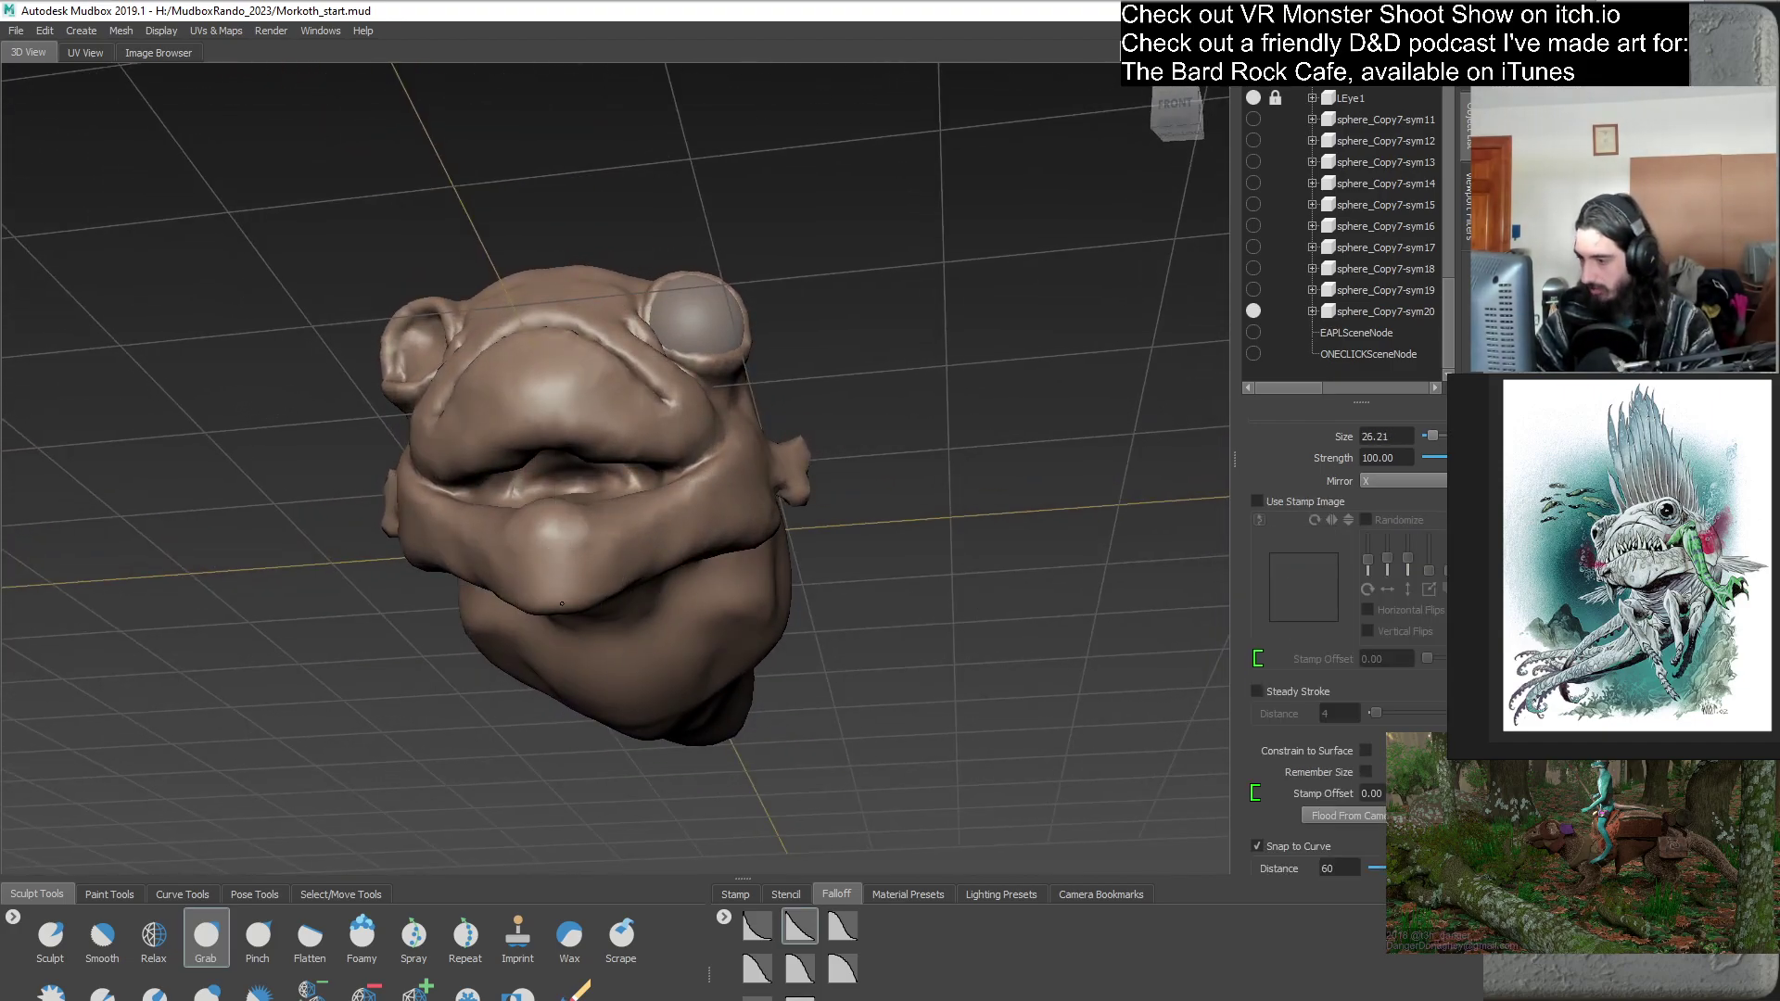
{"action": "left_click_drag", "start_coordinate": [595, 599], "coordinate": [815, 657], "text": "alt"}
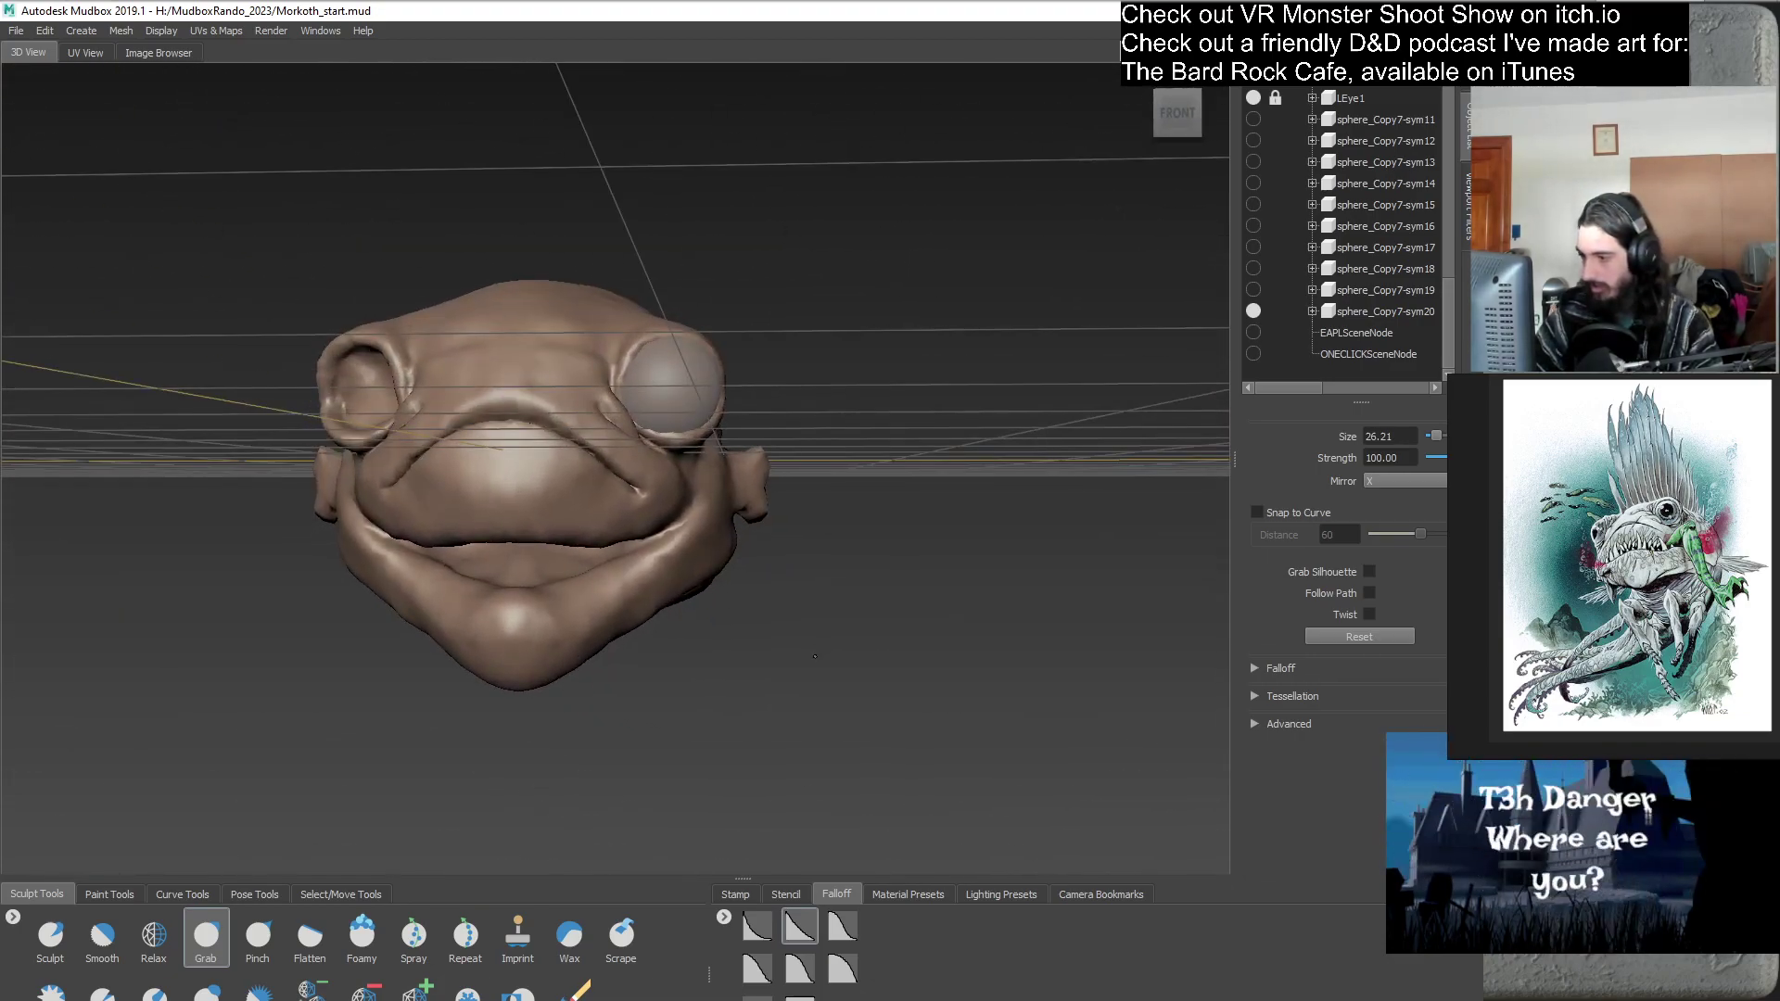
- Duplicate the head mesh sphere_Copy7-sym20 and hide the original
{"action": "right_click", "coordinate": [1354, 307]}
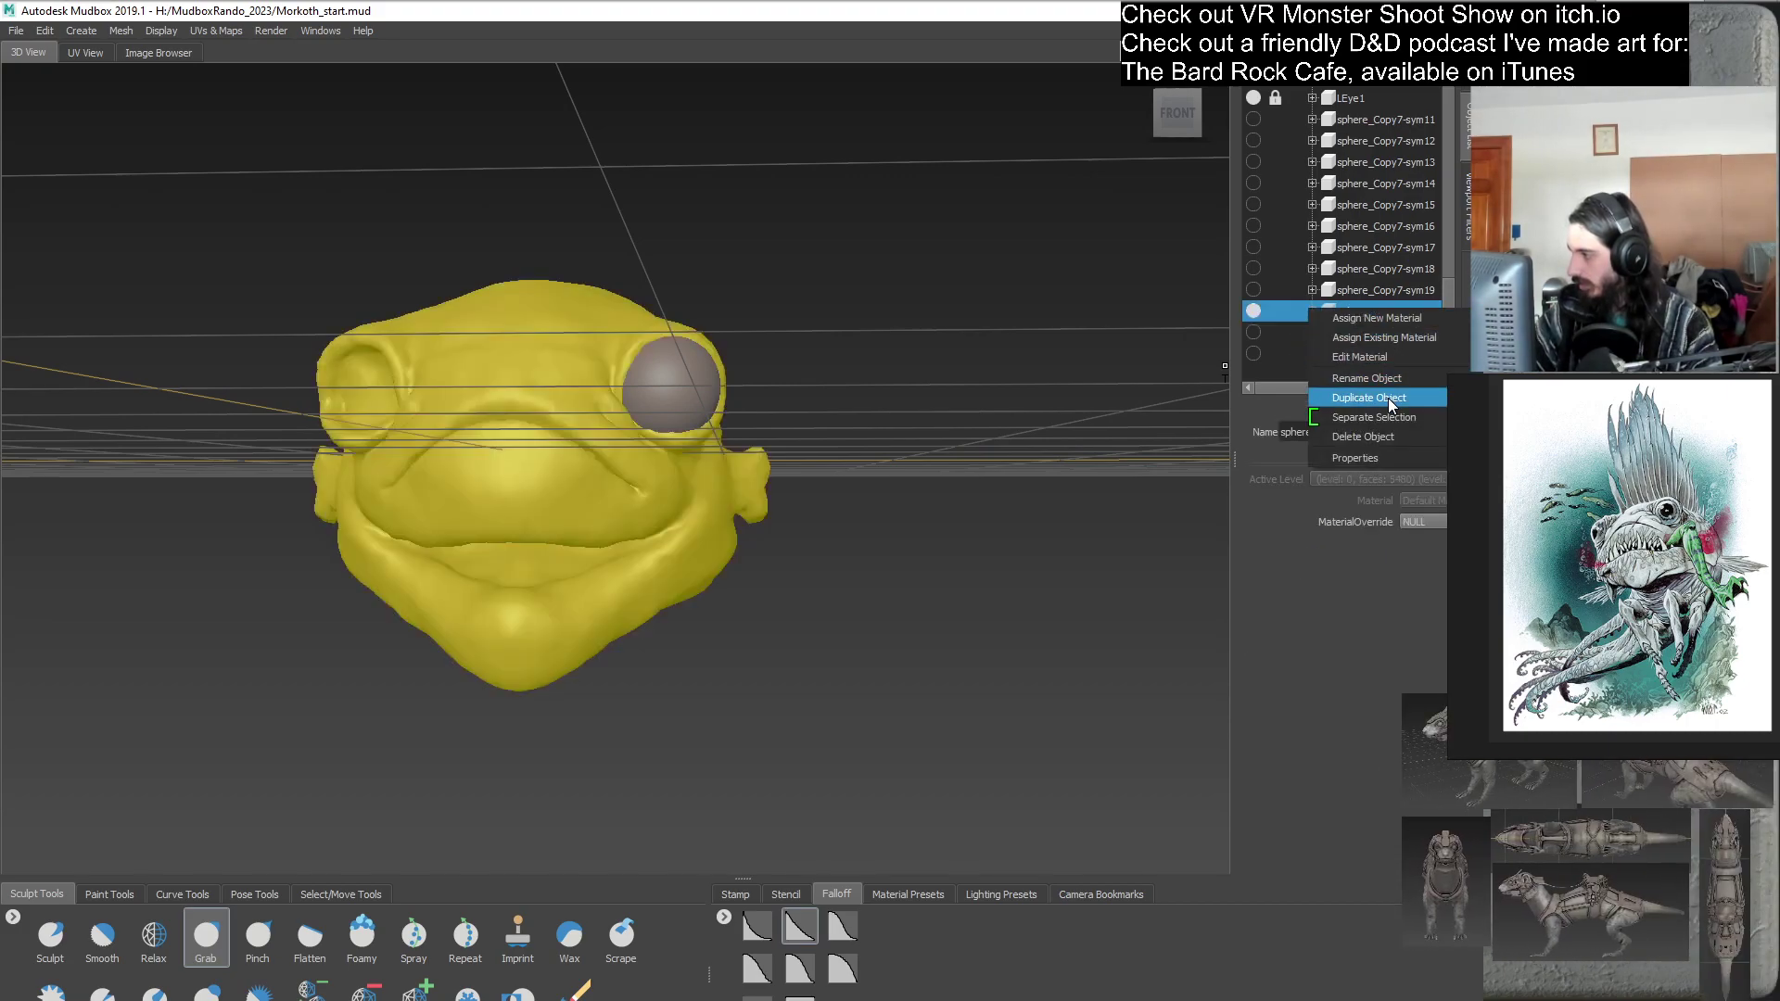
{"action": "left_click_drag", "start_coordinate": [1285, 390], "coordinate": [1269, 391]}
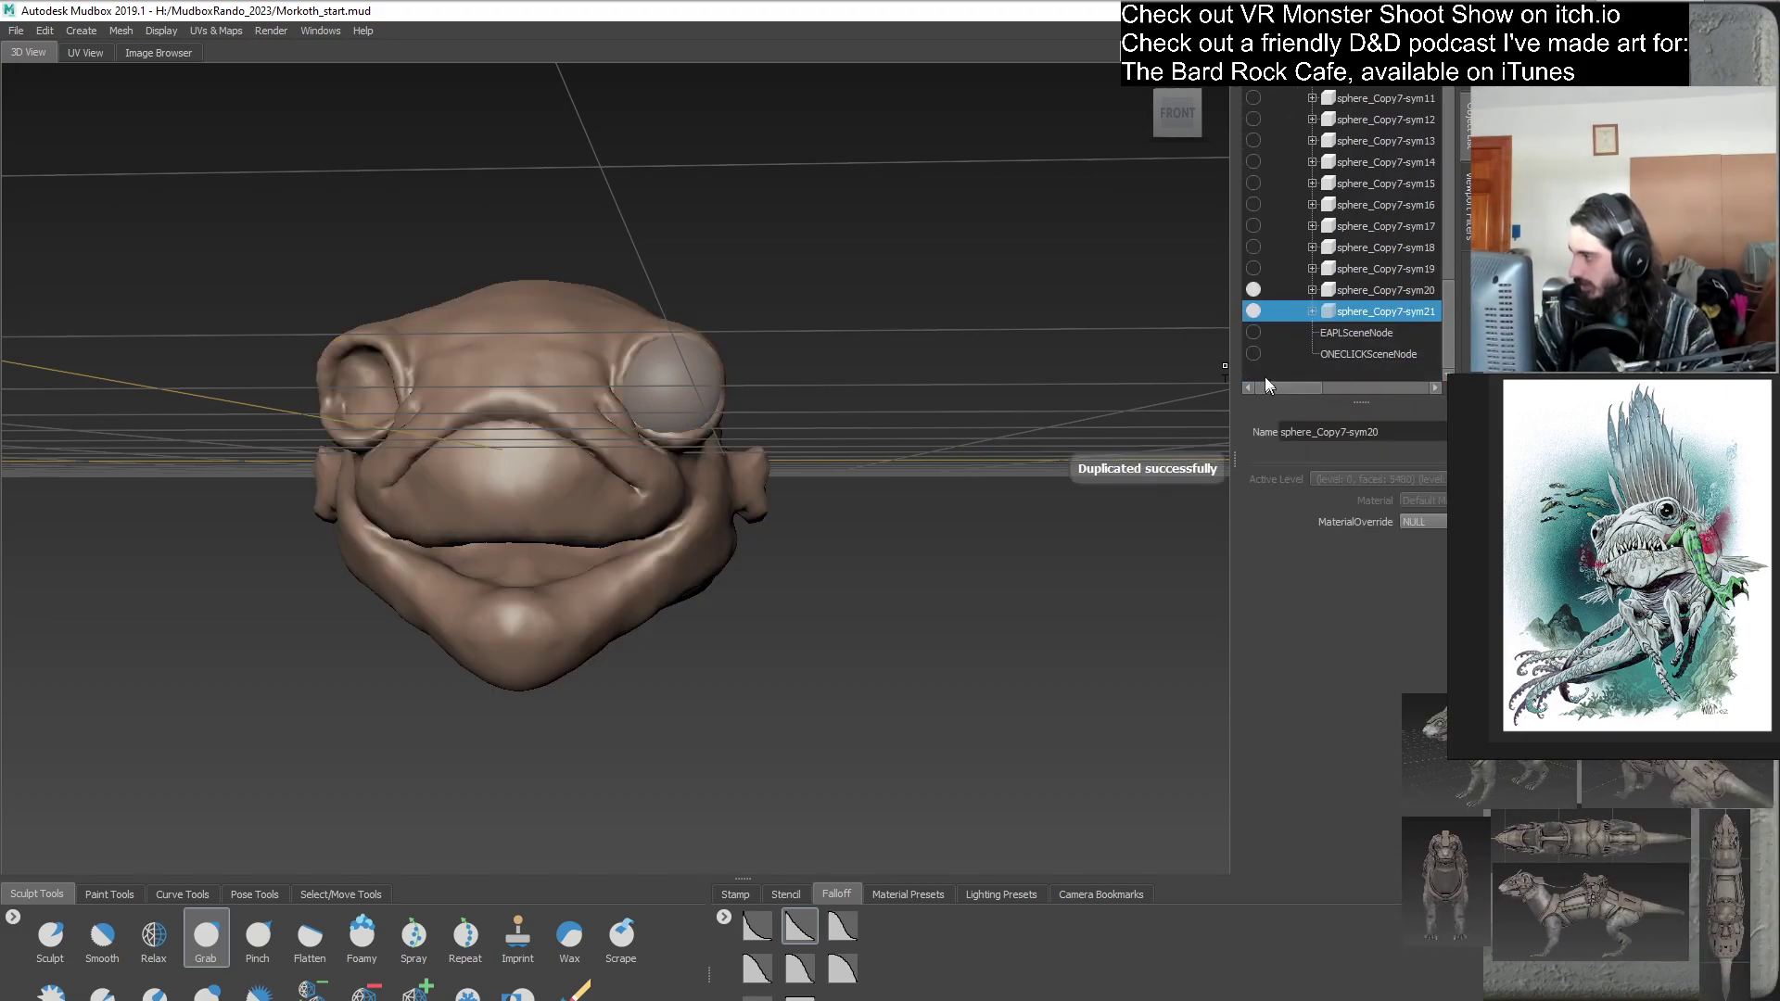
{"action": "left_click", "coordinate": [1253, 290]}
{"action": "left_click", "coordinate": [1307, 370]}
- Sculpt a crease in the side of the lower jaw behind the mouth corner with the Grab tool
{"action": "left_click_drag", "start_coordinate": [834, 464], "coordinate": [702, 529], "text": "alt"}
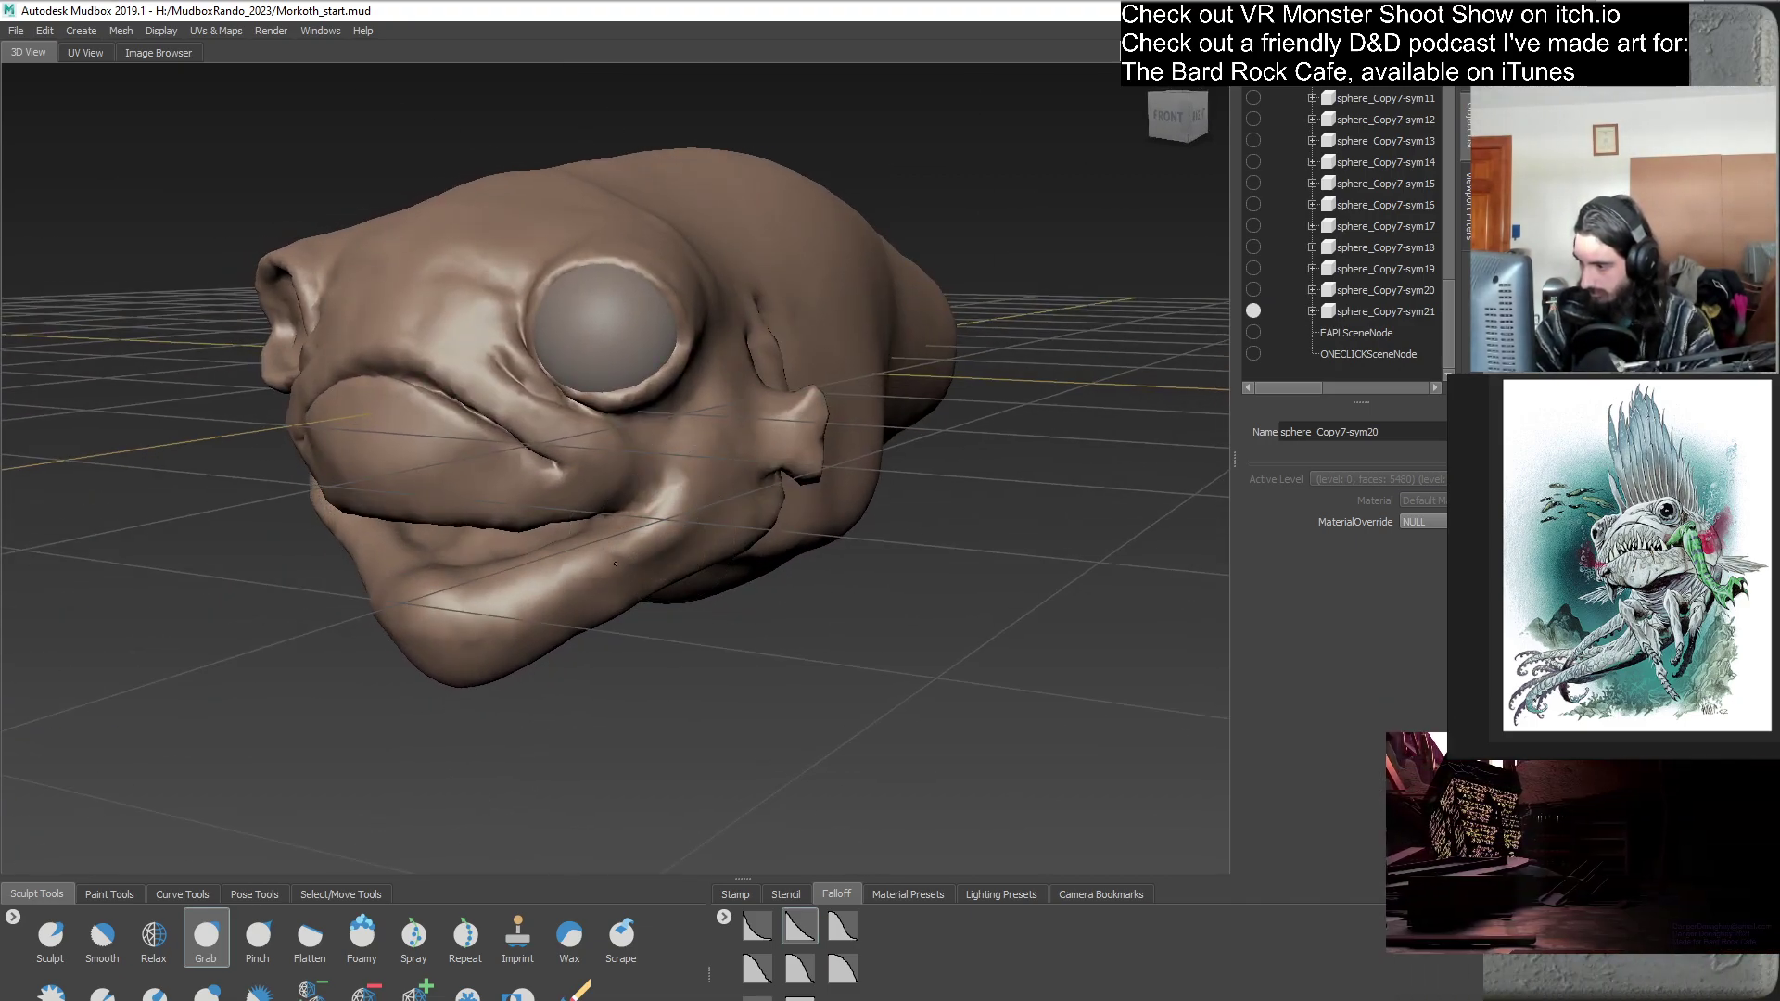
{"action": "left_click_drag", "start_coordinate": [687, 615], "coordinate": [861, 538], "text": "alt"}
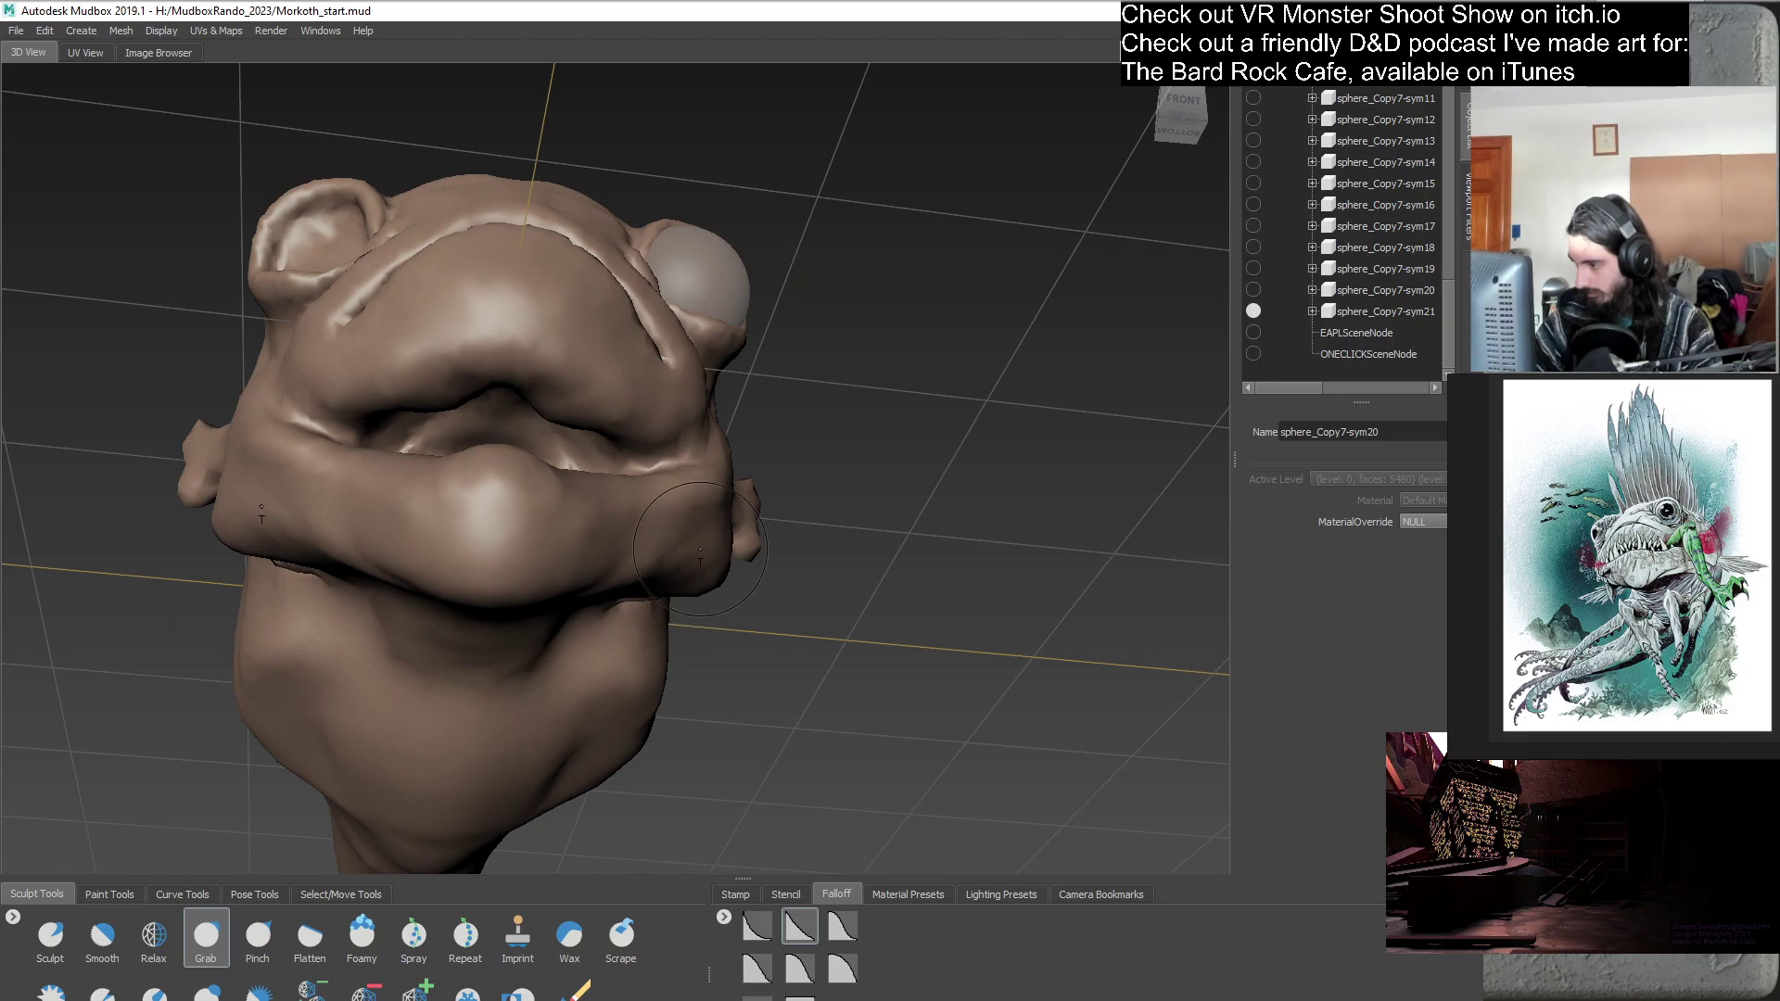
{"action": "left_click_drag", "start_coordinate": [661, 560], "coordinate": [710, 509], "text": "alt"}
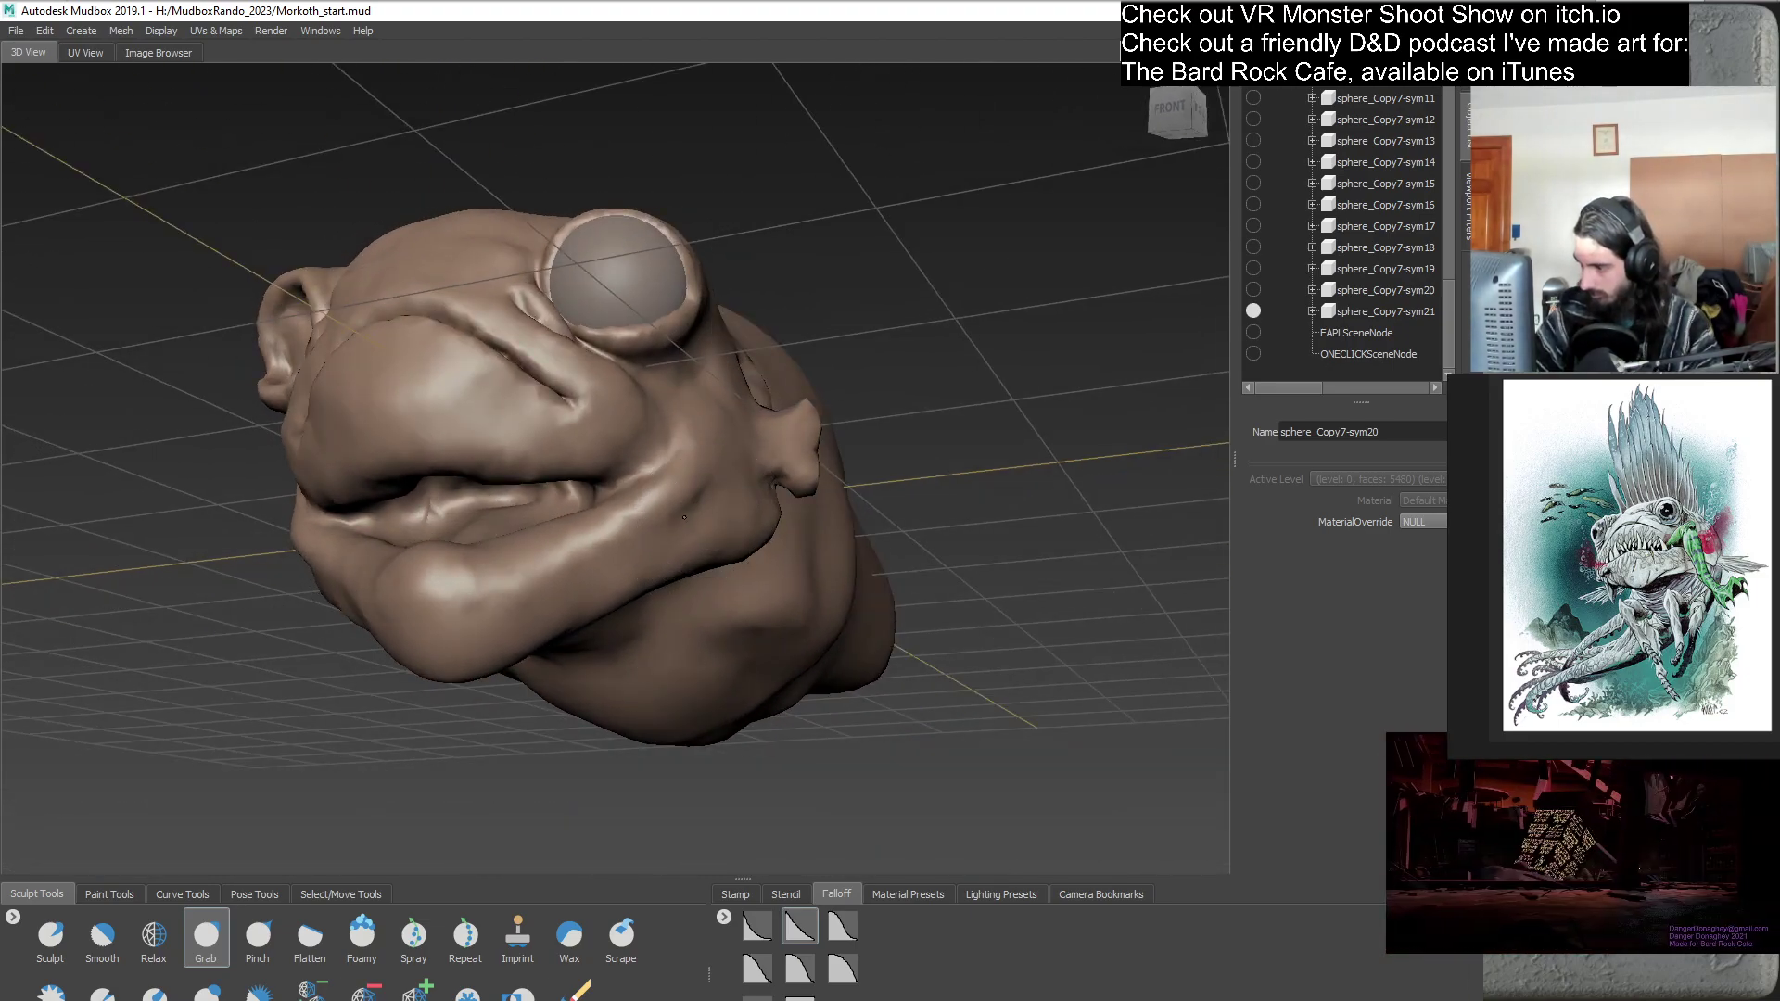
{"action": "left_click_drag", "start_coordinate": [647, 535], "coordinate": [702, 573], "text": "alt"}
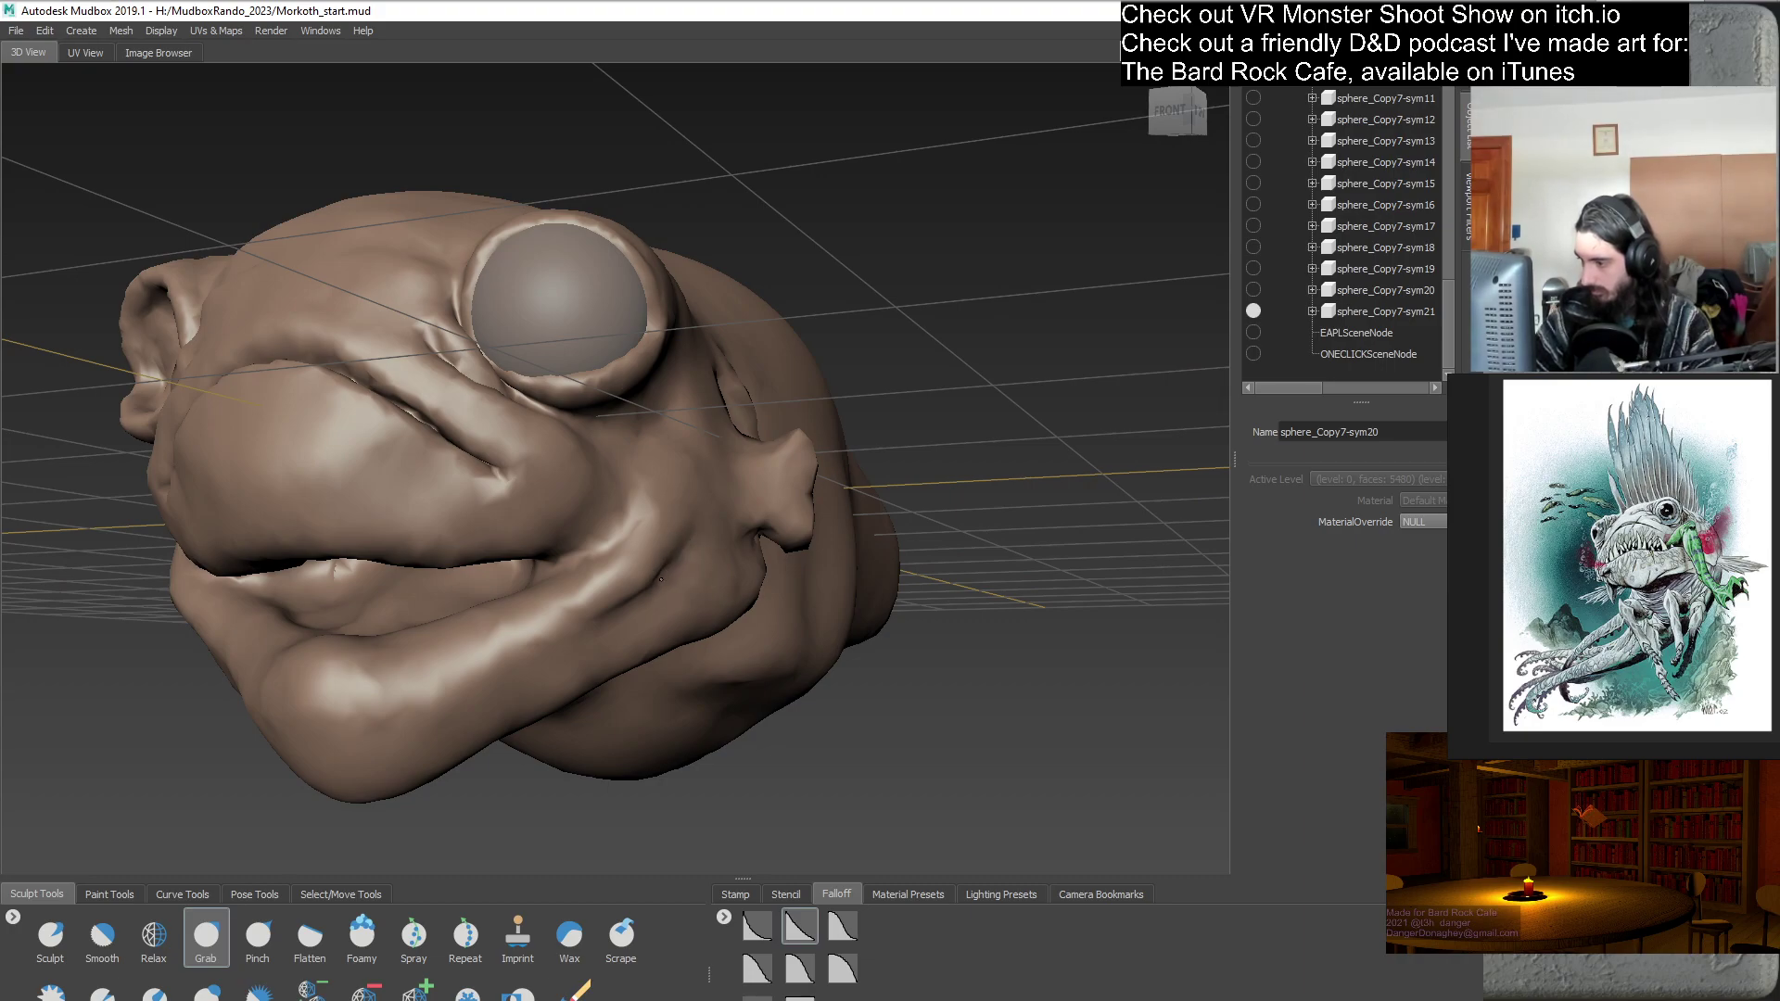
{"action": "mouse_move", "coordinate": [573, 622]}
{"action": "left_mouse_down", "text": "alt"}
{"action": "mouse_move", "coordinate": [527, 639]}
{"action": "mouse_move", "coordinate": [535, 545]}
{"action": "mouse_move", "coordinate": [580, 542]}
{"action": "mouse_move", "coordinate": [665, 686]}
{"action": "mouse_move", "coordinate": [615, 557]}
{"action": "left_mouse_up", "text": "alt"}
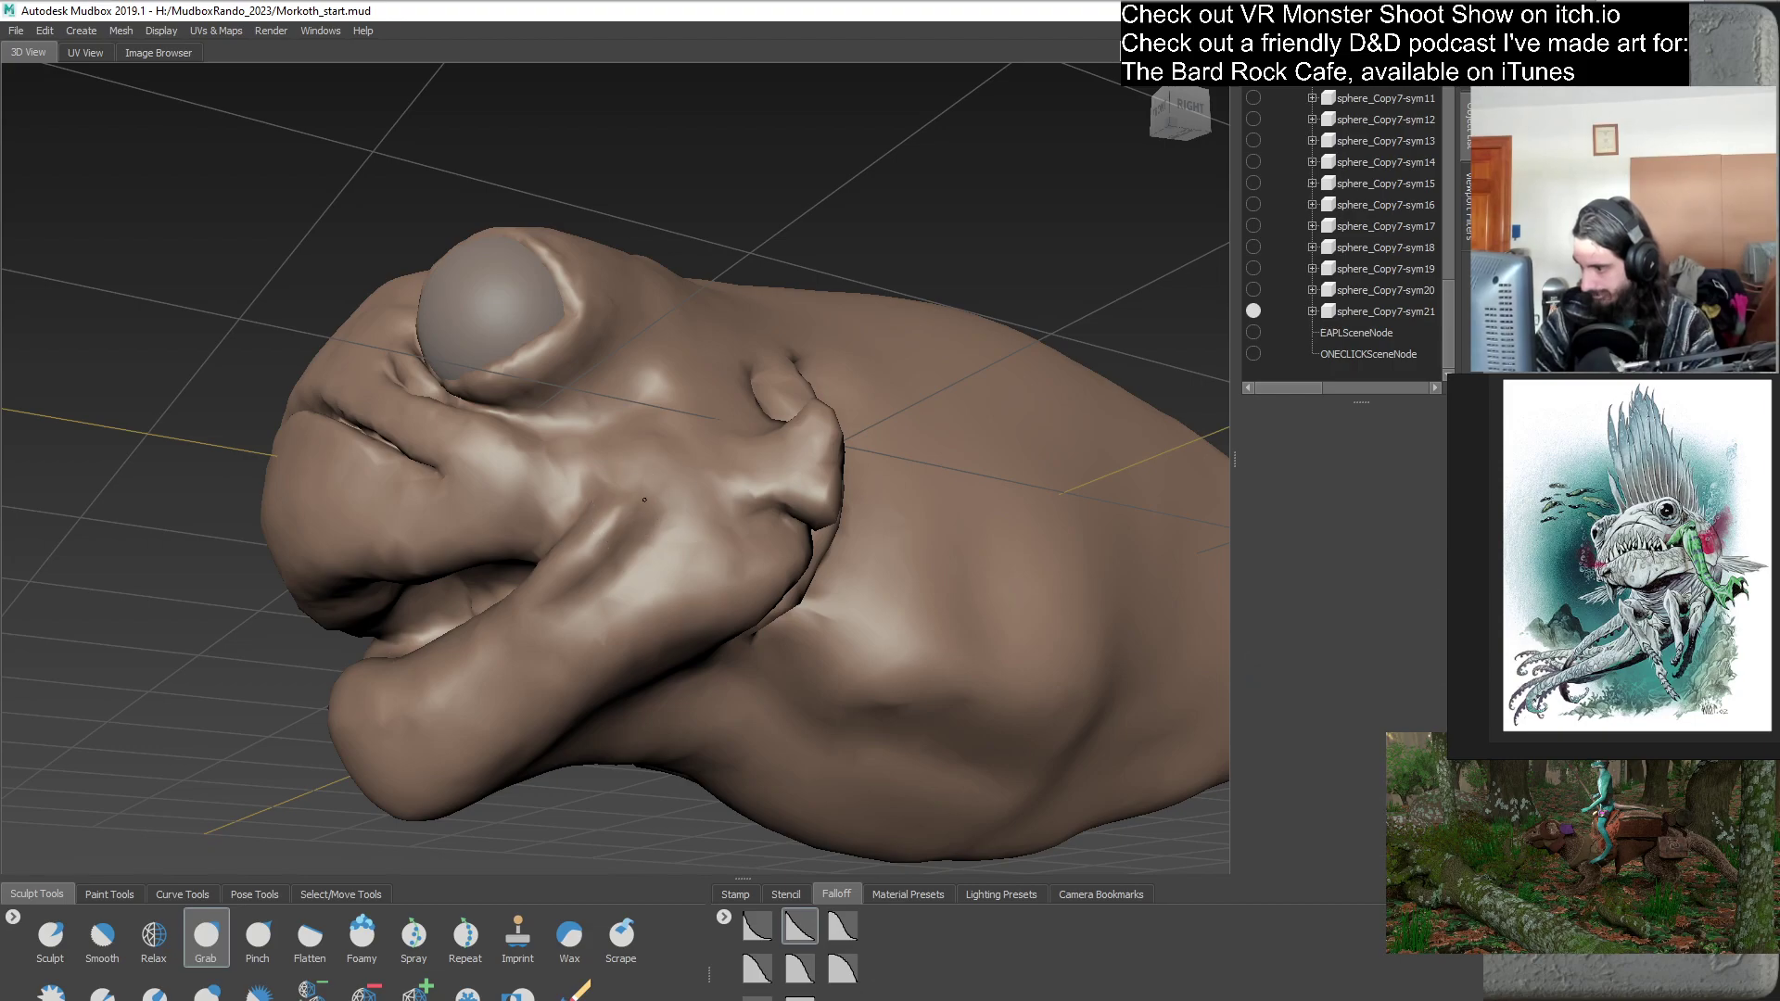
{"action": "mouse_move", "coordinate": [596, 615]}
{"action": "left_mouse_down", "text": "alt"}
{"action": "mouse_move", "coordinate": [812, 675]}
{"action": "mouse_move", "coordinate": [781, 587]}
{"action": "left_mouse_up", "text": "alt"}
- Shape the lower lip ridge running from the chin to the mouth corner with the Grab tool
{"action": "left_click_drag", "start_coordinate": [770, 649], "coordinate": [612, 688], "text": "alt"}
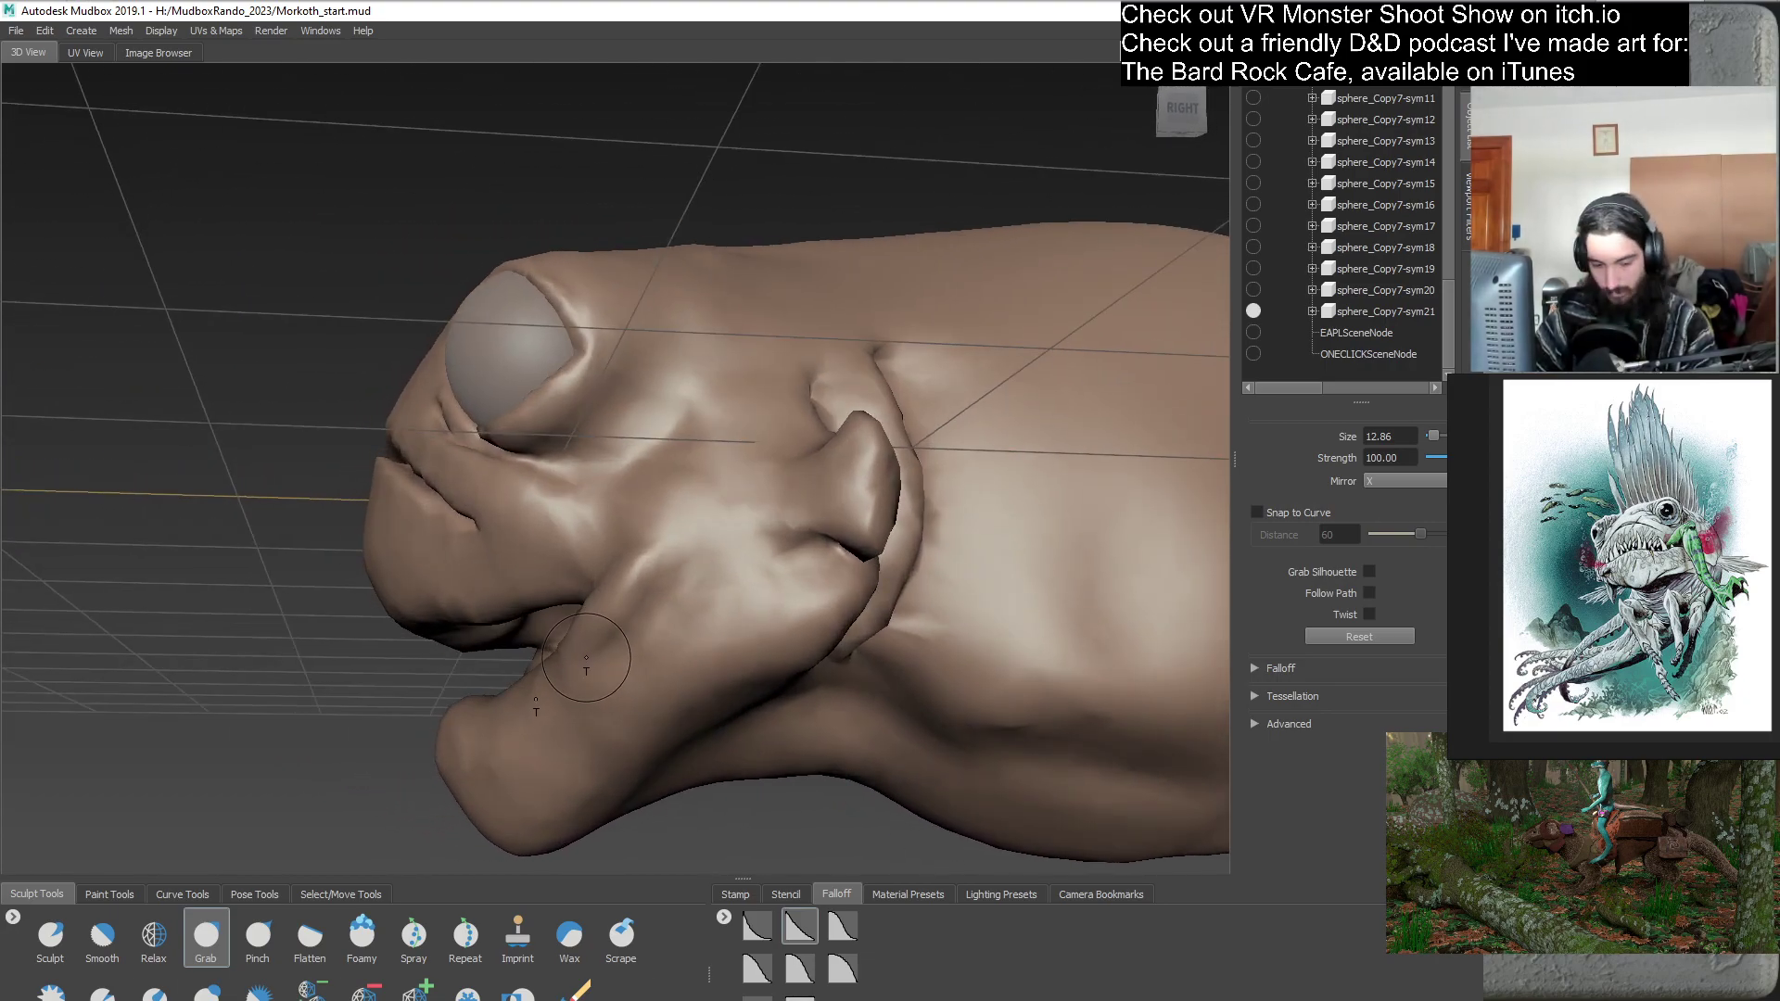
{"action": "mouse_move", "coordinate": [537, 700]}
{"action": "left_mouse_down", "text": "alt"}
{"action": "mouse_move", "coordinate": [557, 715]}
{"action": "mouse_move", "coordinate": [700, 673]}
{"action": "mouse_move", "coordinate": [687, 668]}
{"action": "mouse_move", "coordinate": [708, 604]}
{"action": "left_mouse_up", "text": "alt"}
{"action": "left_click_drag", "start_coordinate": [492, 690], "coordinate": [505, 584], "text": "alt"}
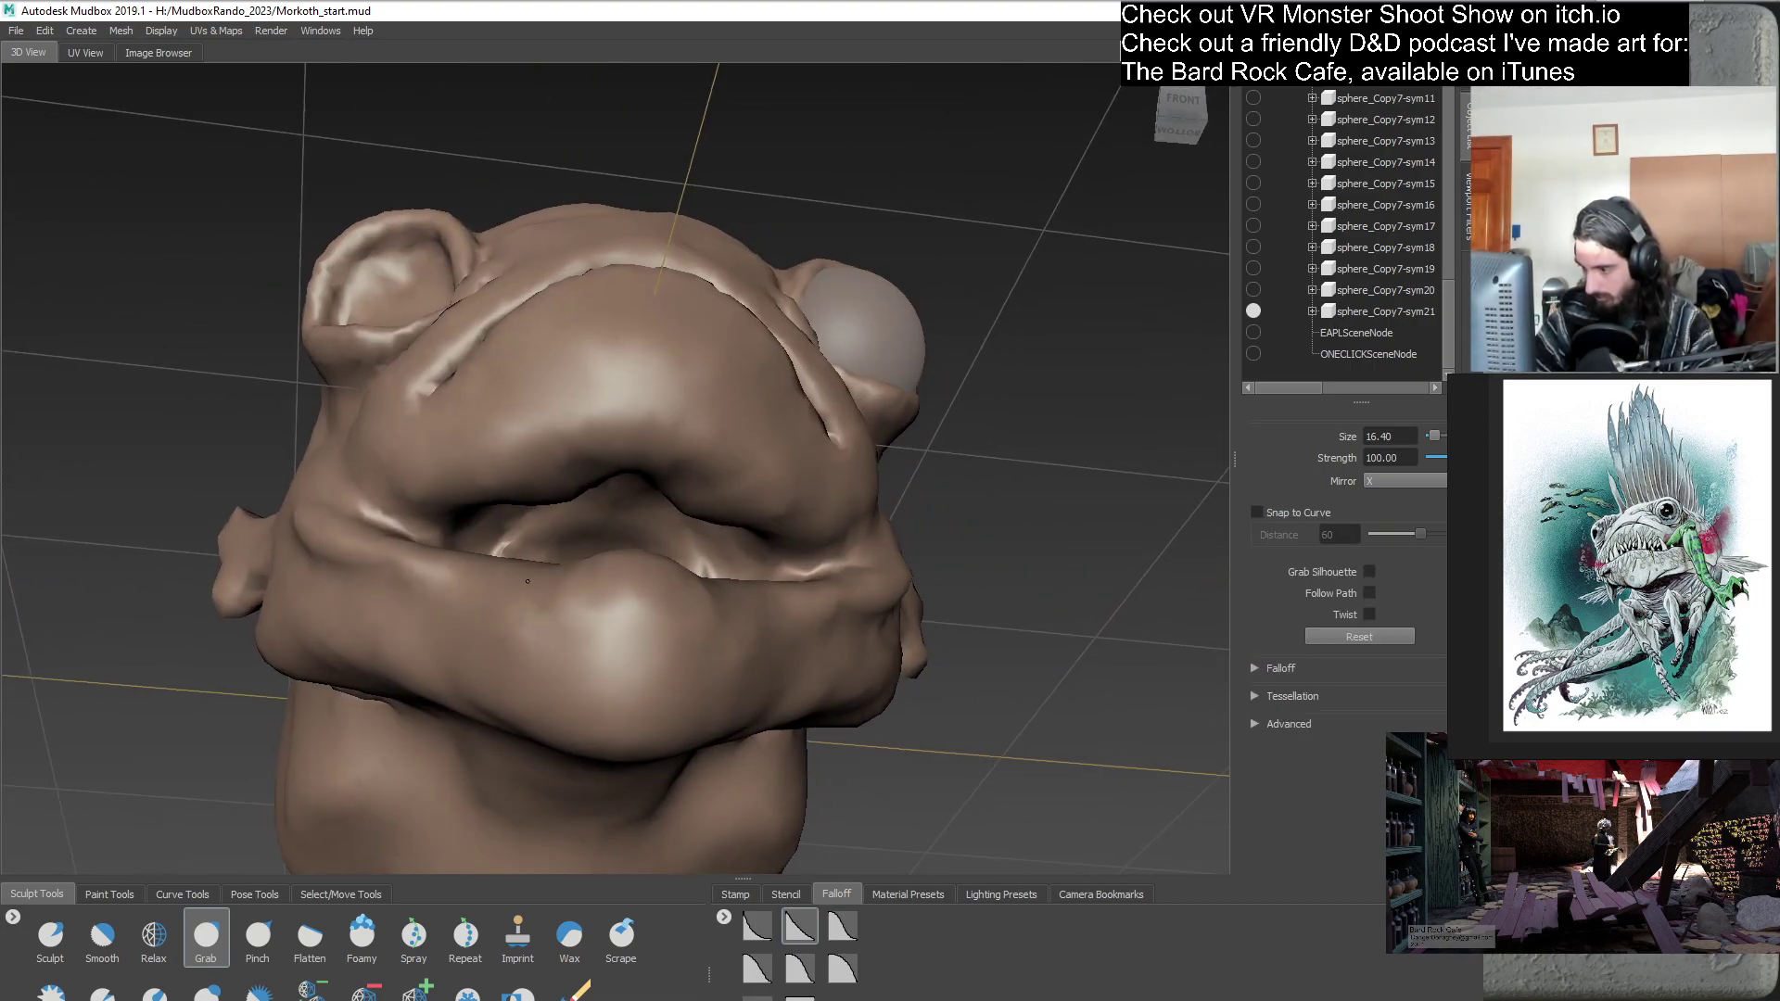
{"action": "mouse_move", "coordinate": [585, 652]}
{"action": "left_mouse_down", "text": "alt"}
{"action": "mouse_move", "coordinate": [556, 795]}
{"action": "mouse_move", "coordinate": [464, 727]}
{"action": "left_mouse_up", "text": "alt"}
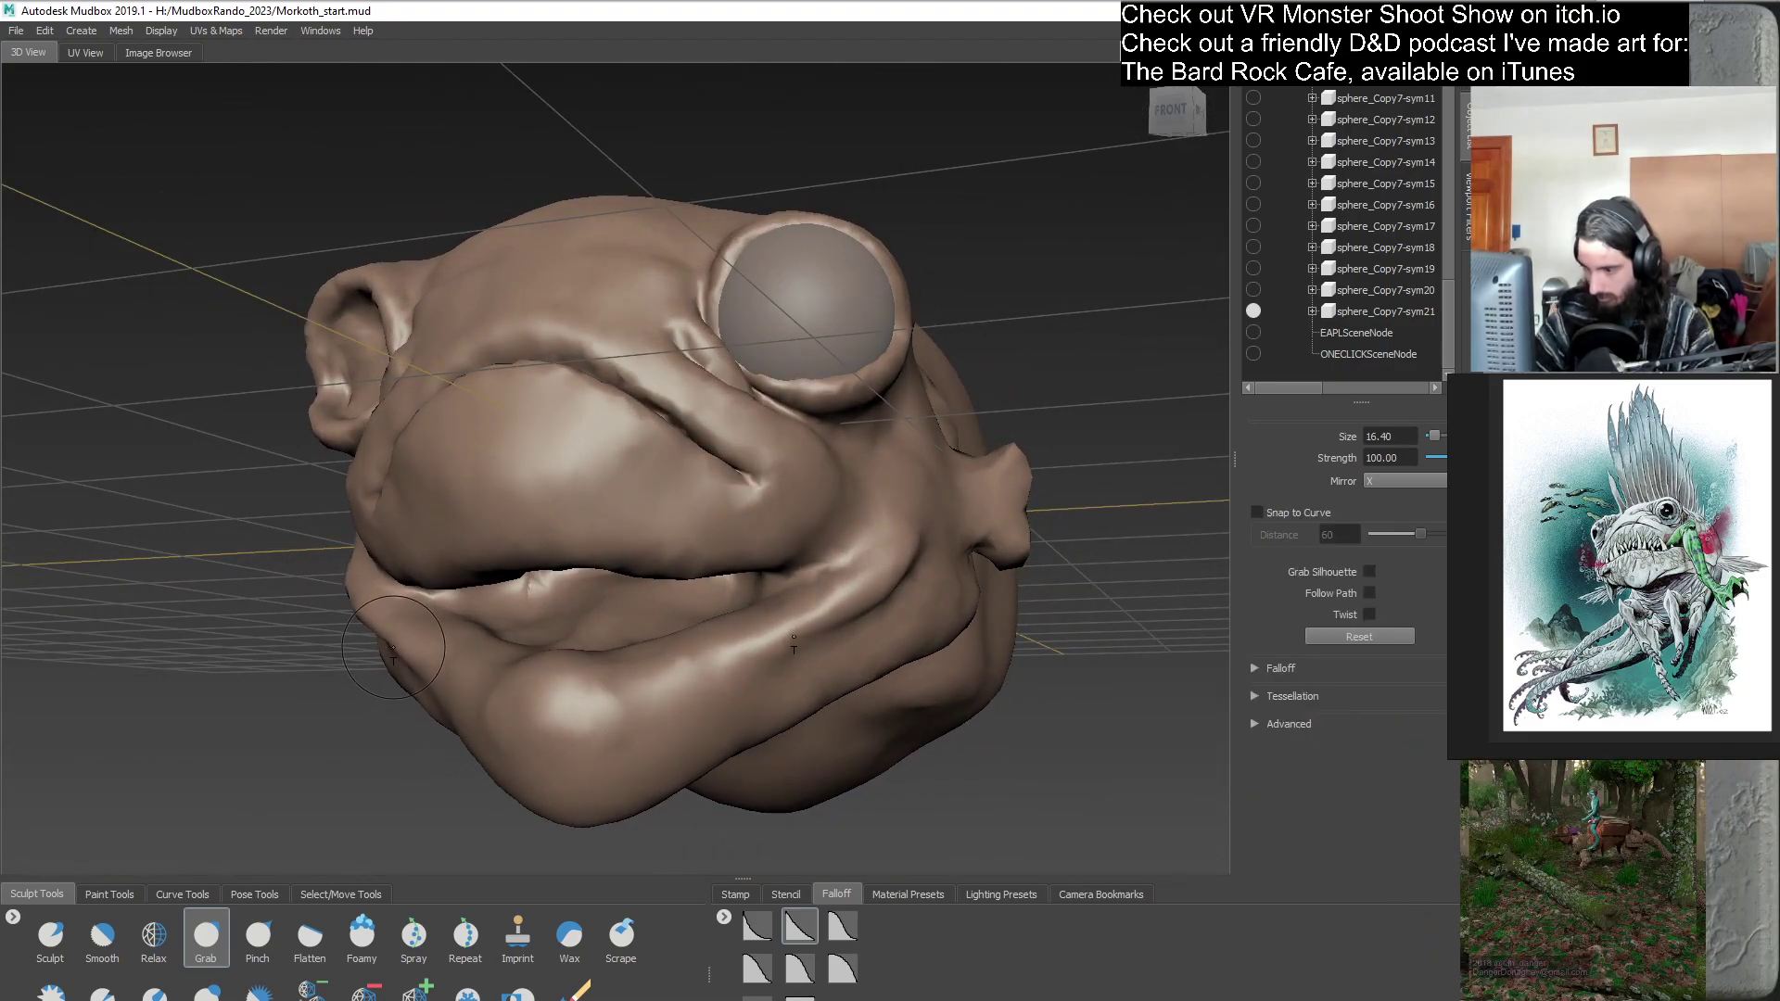
{"action": "left_click_drag", "start_coordinate": [435, 686], "coordinate": [408, 653], "text": "alt"}
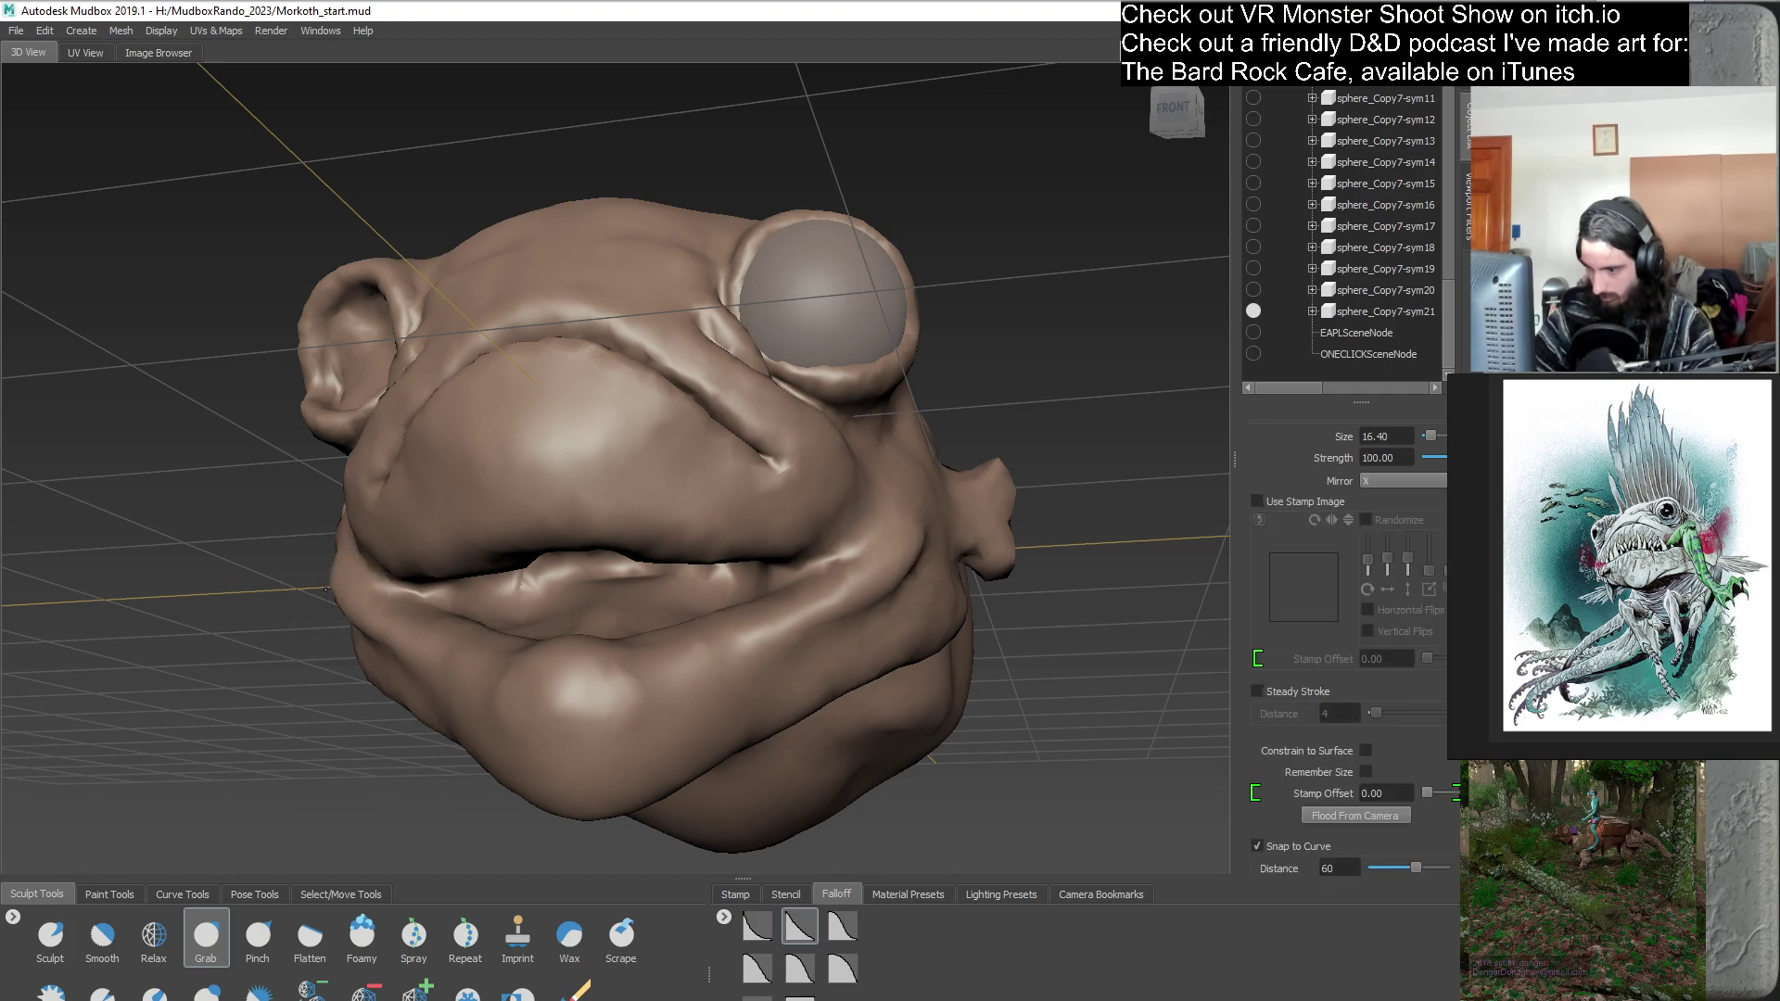
{"action": "left_click_drag", "start_coordinate": [851, 660], "coordinate": [718, 589], "text": "alt"}
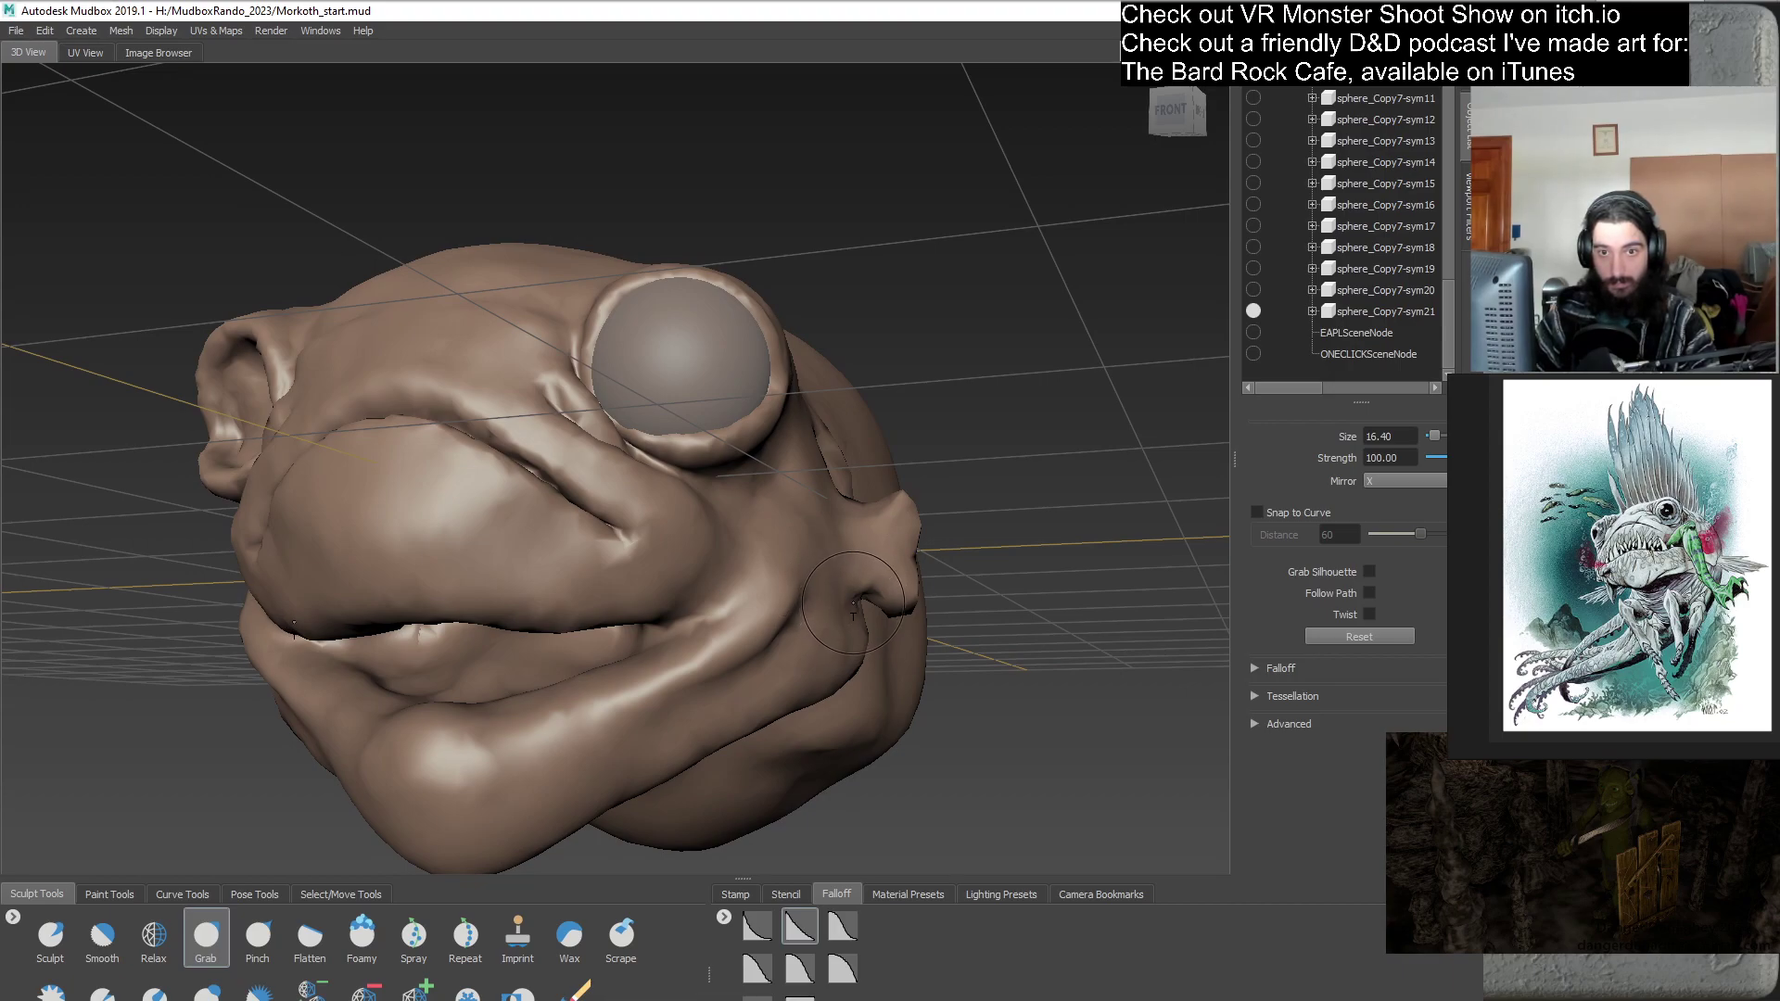
- Refine the fold where the lower jaw meets the cheek behind the mouth corner with the Grab tool
{"action": "left_click_drag", "start_coordinate": [844, 623], "coordinate": [619, 534], "text": "alt"}
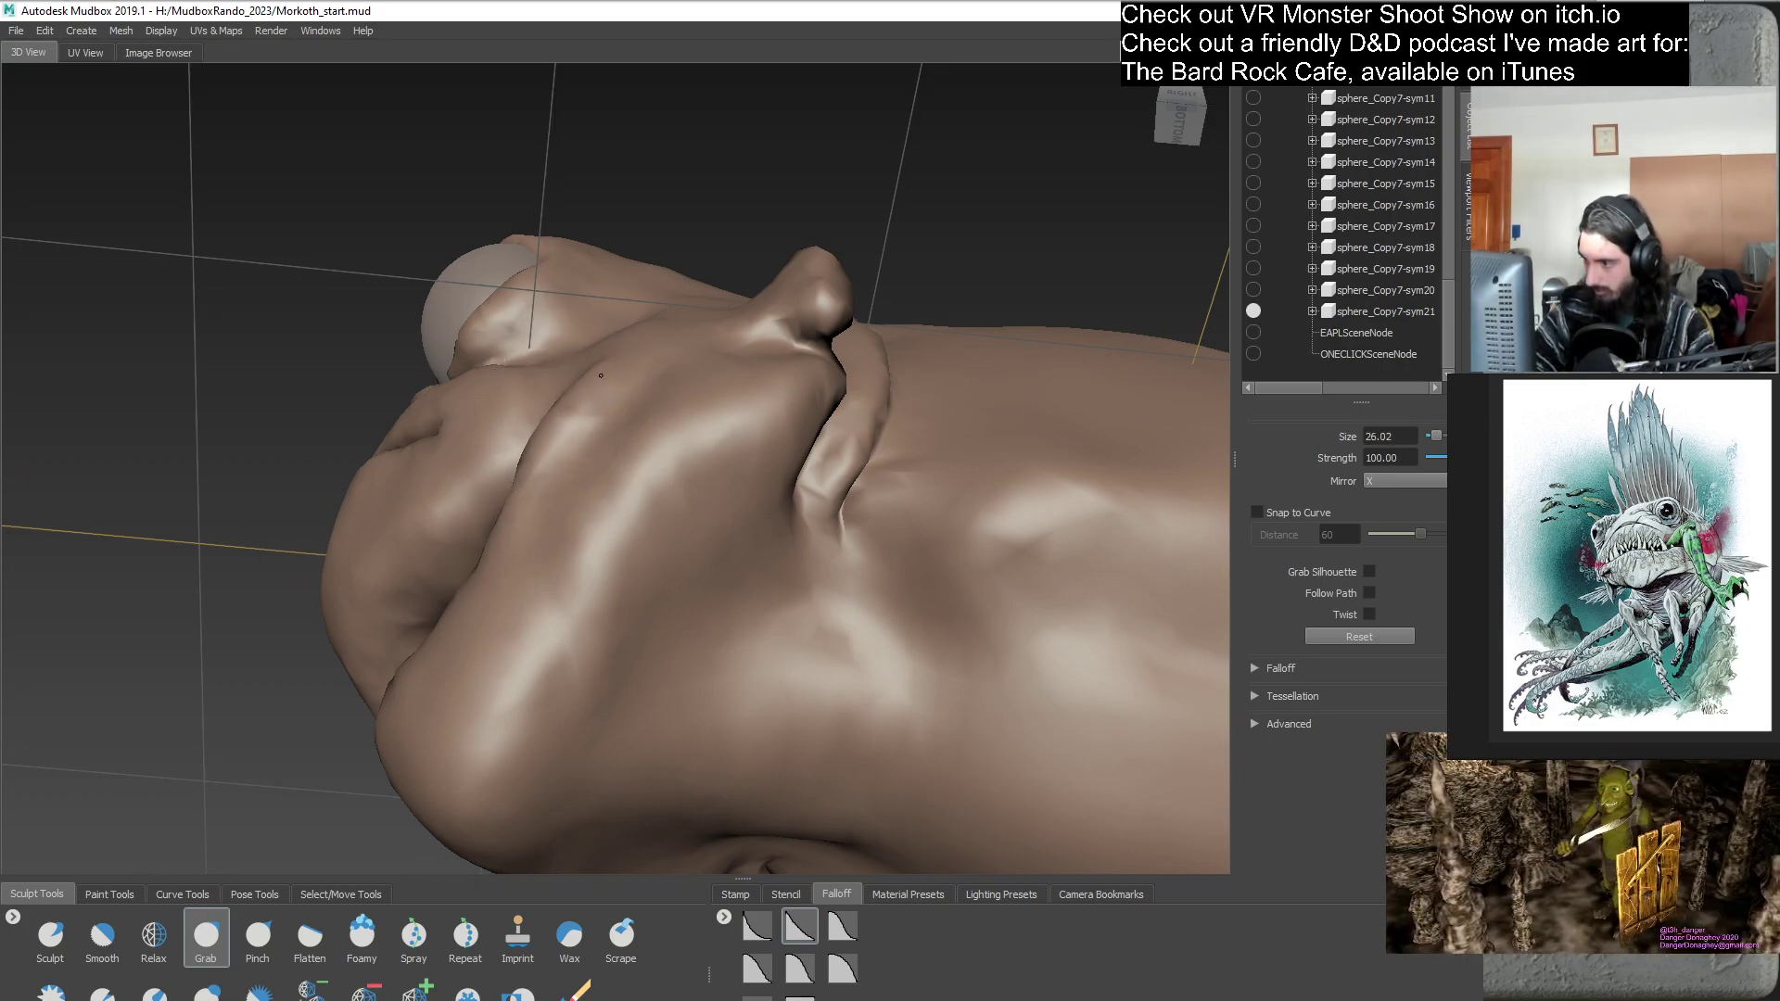
{"action": "mouse_move", "coordinate": [567, 482]}
{"action": "left_mouse_down", "text": "alt"}
{"action": "mouse_move", "coordinate": [571, 574]}
{"action": "mouse_move", "coordinate": [737, 691]}
{"action": "mouse_move", "coordinate": [687, 616]}
{"action": "left_mouse_up", "text": "alt"}
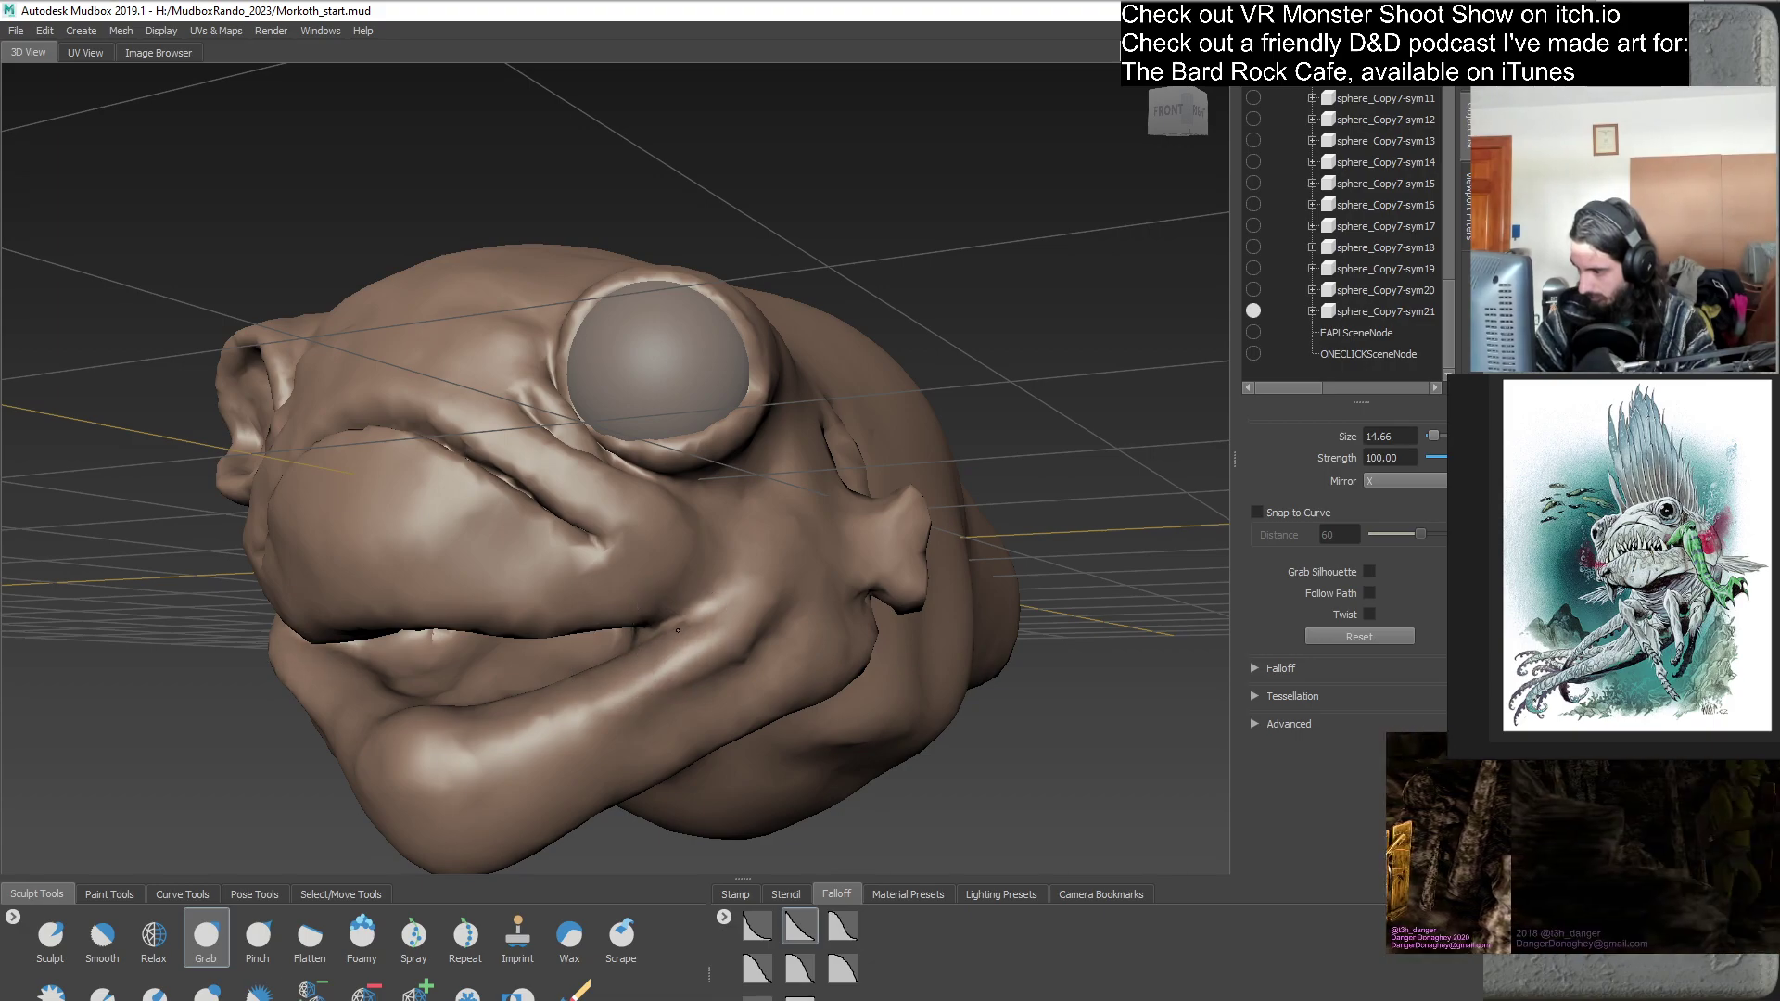
{"action": "mouse_move", "coordinate": [788, 658]}
{"action": "left_mouse_down", "text": "alt"}
{"action": "mouse_move", "coordinate": [615, 604]}
{"action": "mouse_move", "coordinate": [708, 597]}
{"action": "mouse_move", "coordinate": [660, 623]}
{"action": "mouse_move", "coordinate": [609, 575]}
{"action": "left_mouse_up", "text": "alt"}
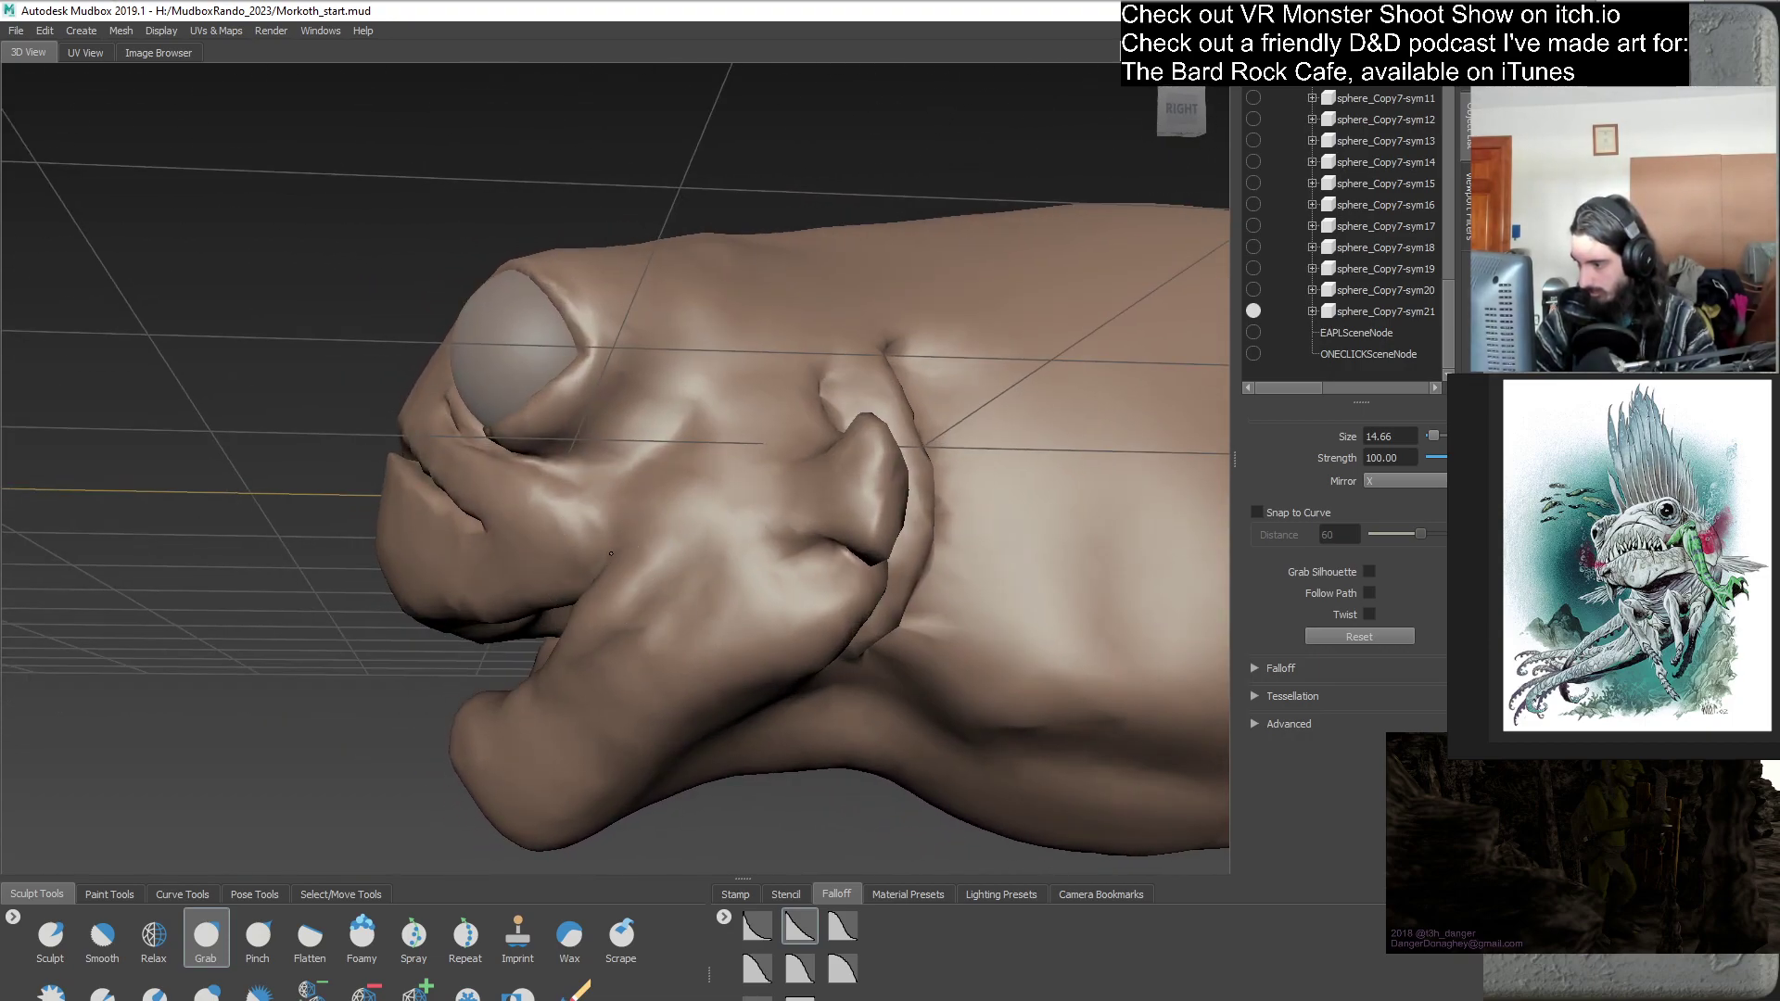
{"action": "left_click_drag", "start_coordinate": [636, 516], "coordinate": [819, 582], "text": "alt"}
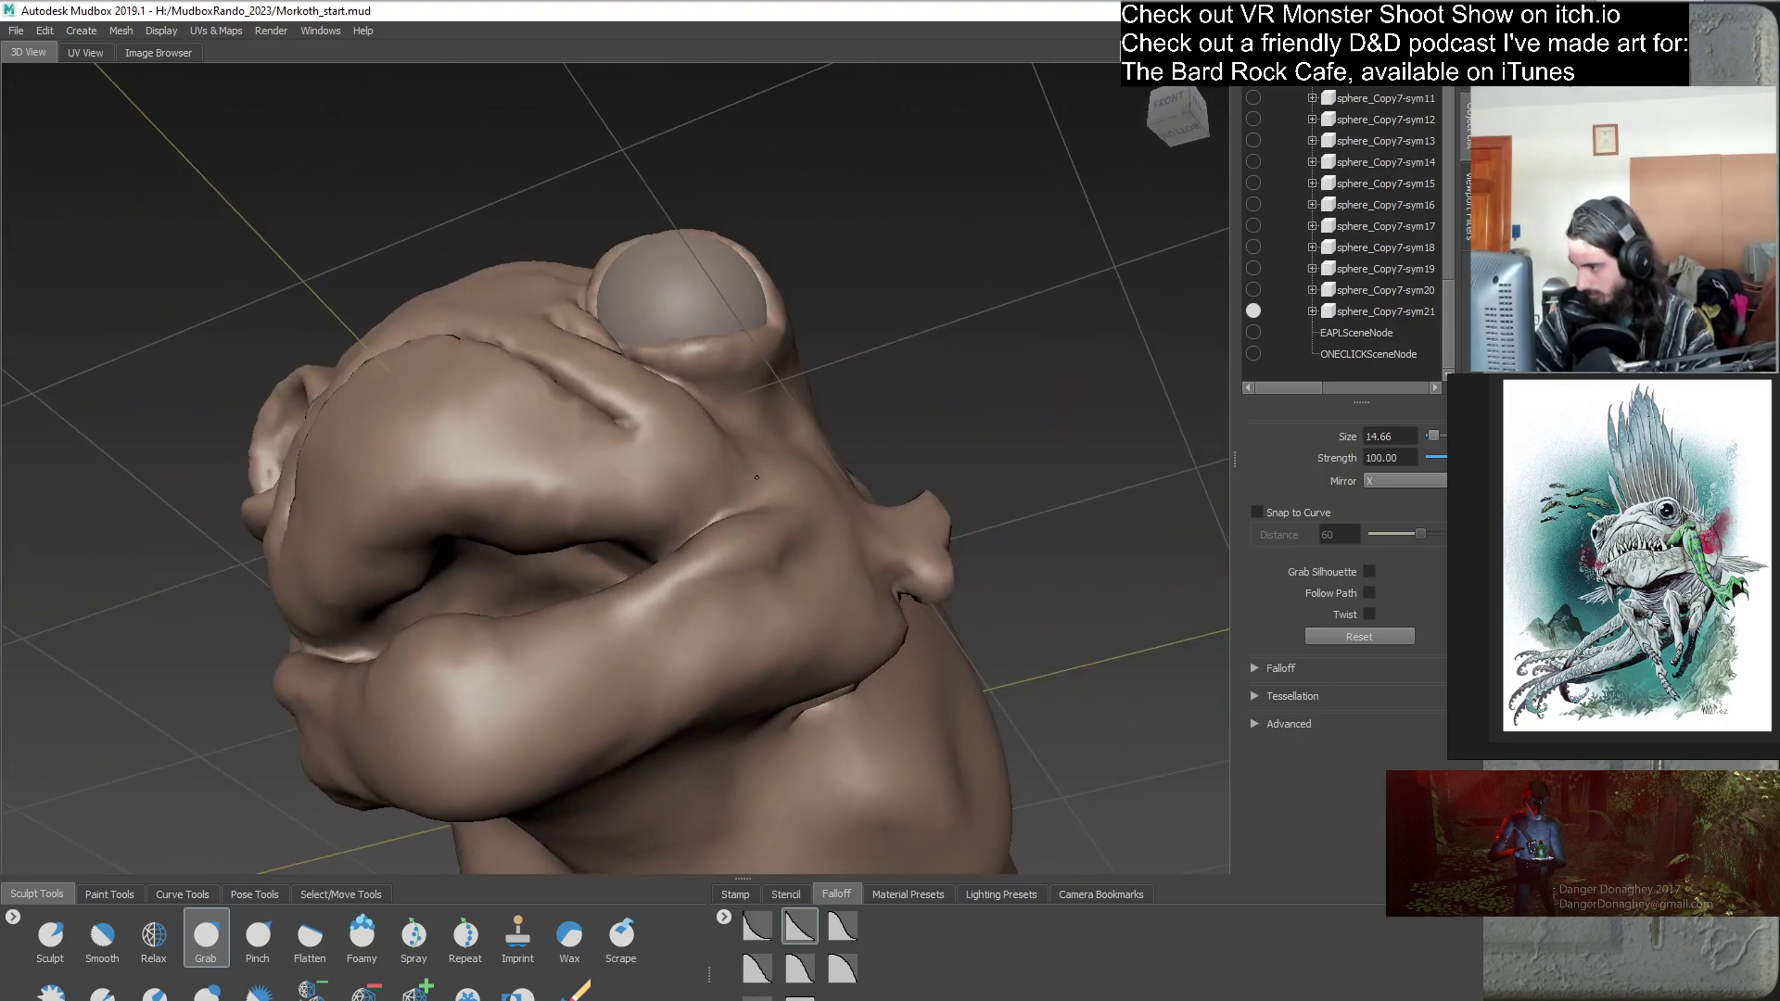
{"action": "left_click_drag", "start_coordinate": [732, 486], "coordinate": [772, 523], "text": "alt"}
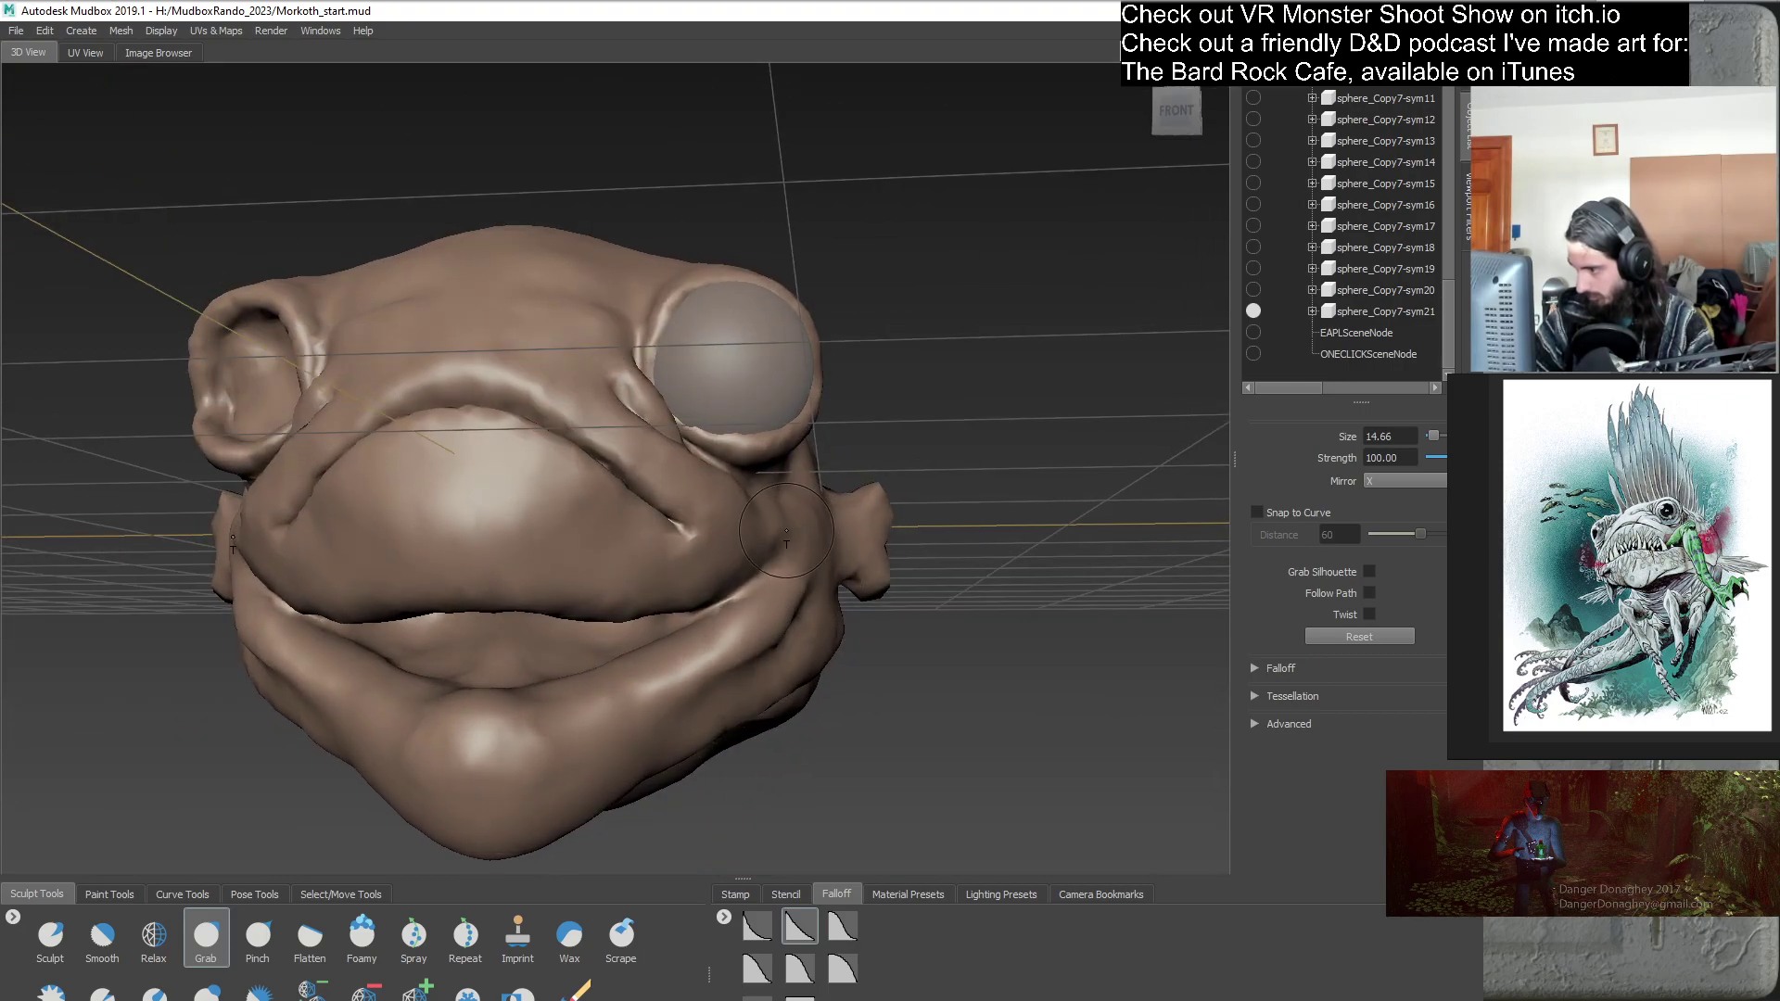
- Adjust the mouth corner and the upper lip's lower edge in side profile with the Grab tool
{"action": "left_click_drag", "start_coordinate": [797, 582], "coordinate": [570, 683], "text": "alt"}
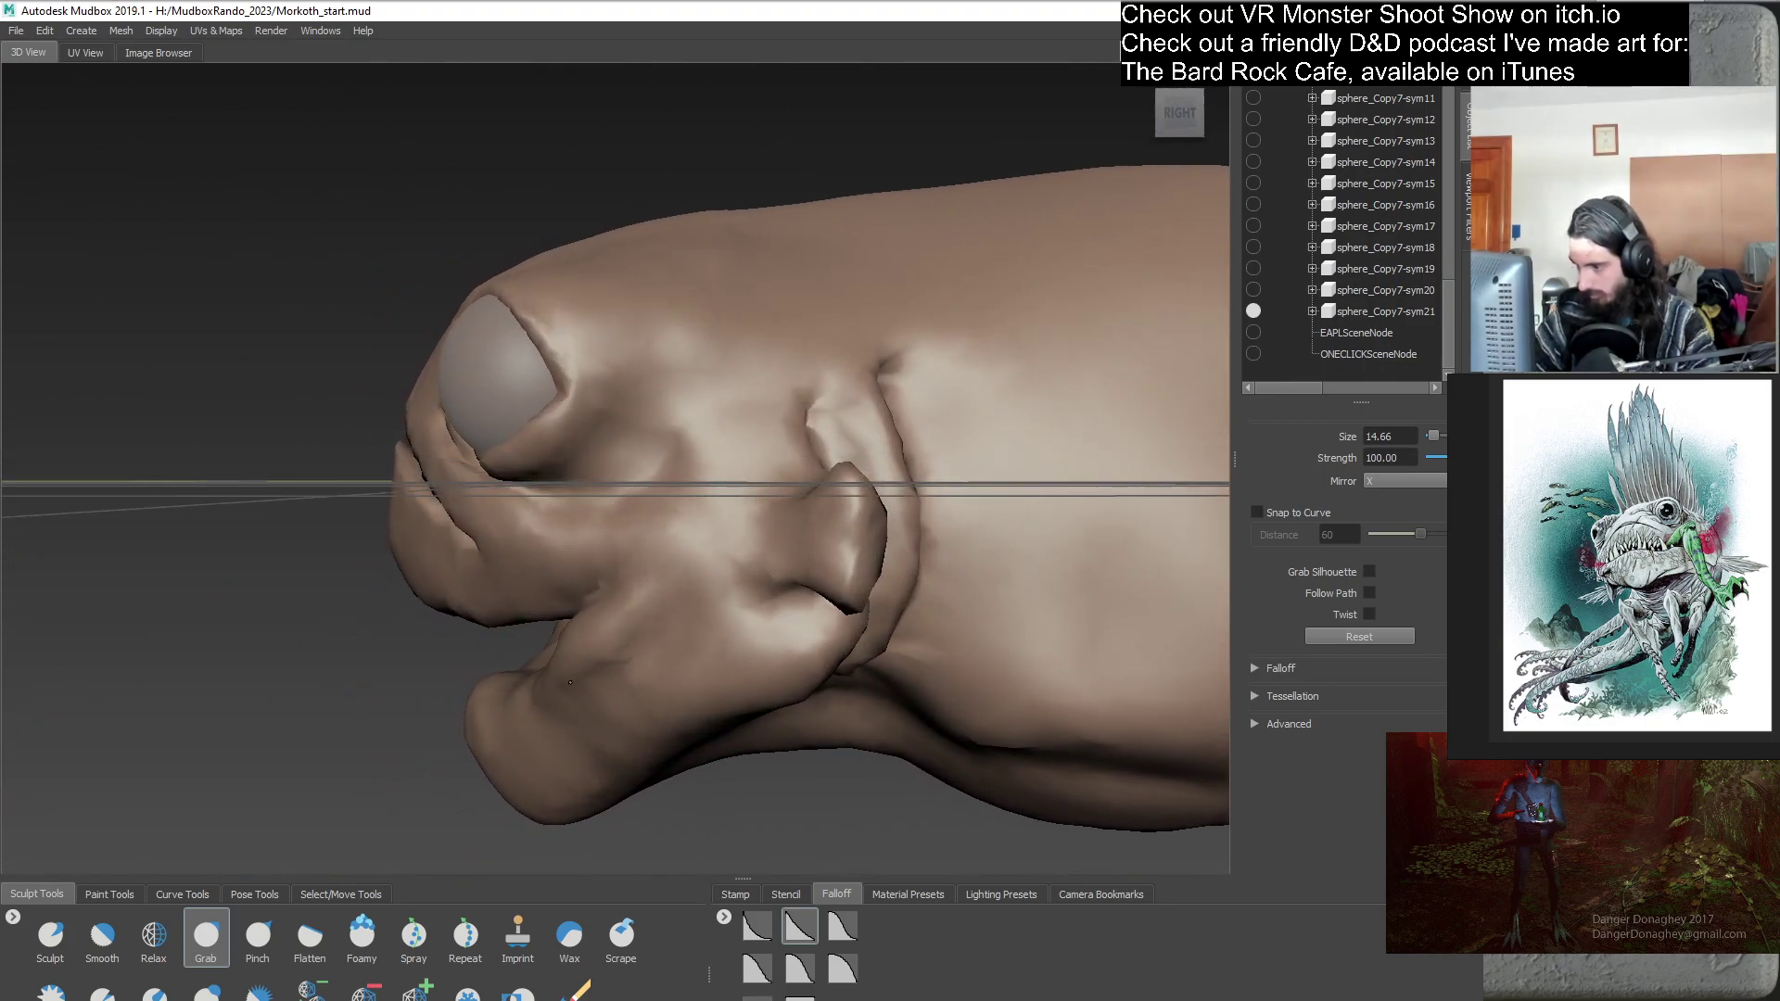
{"action": "left_click_drag", "start_coordinate": [588, 603], "coordinate": [604, 580], "text": "alt"}
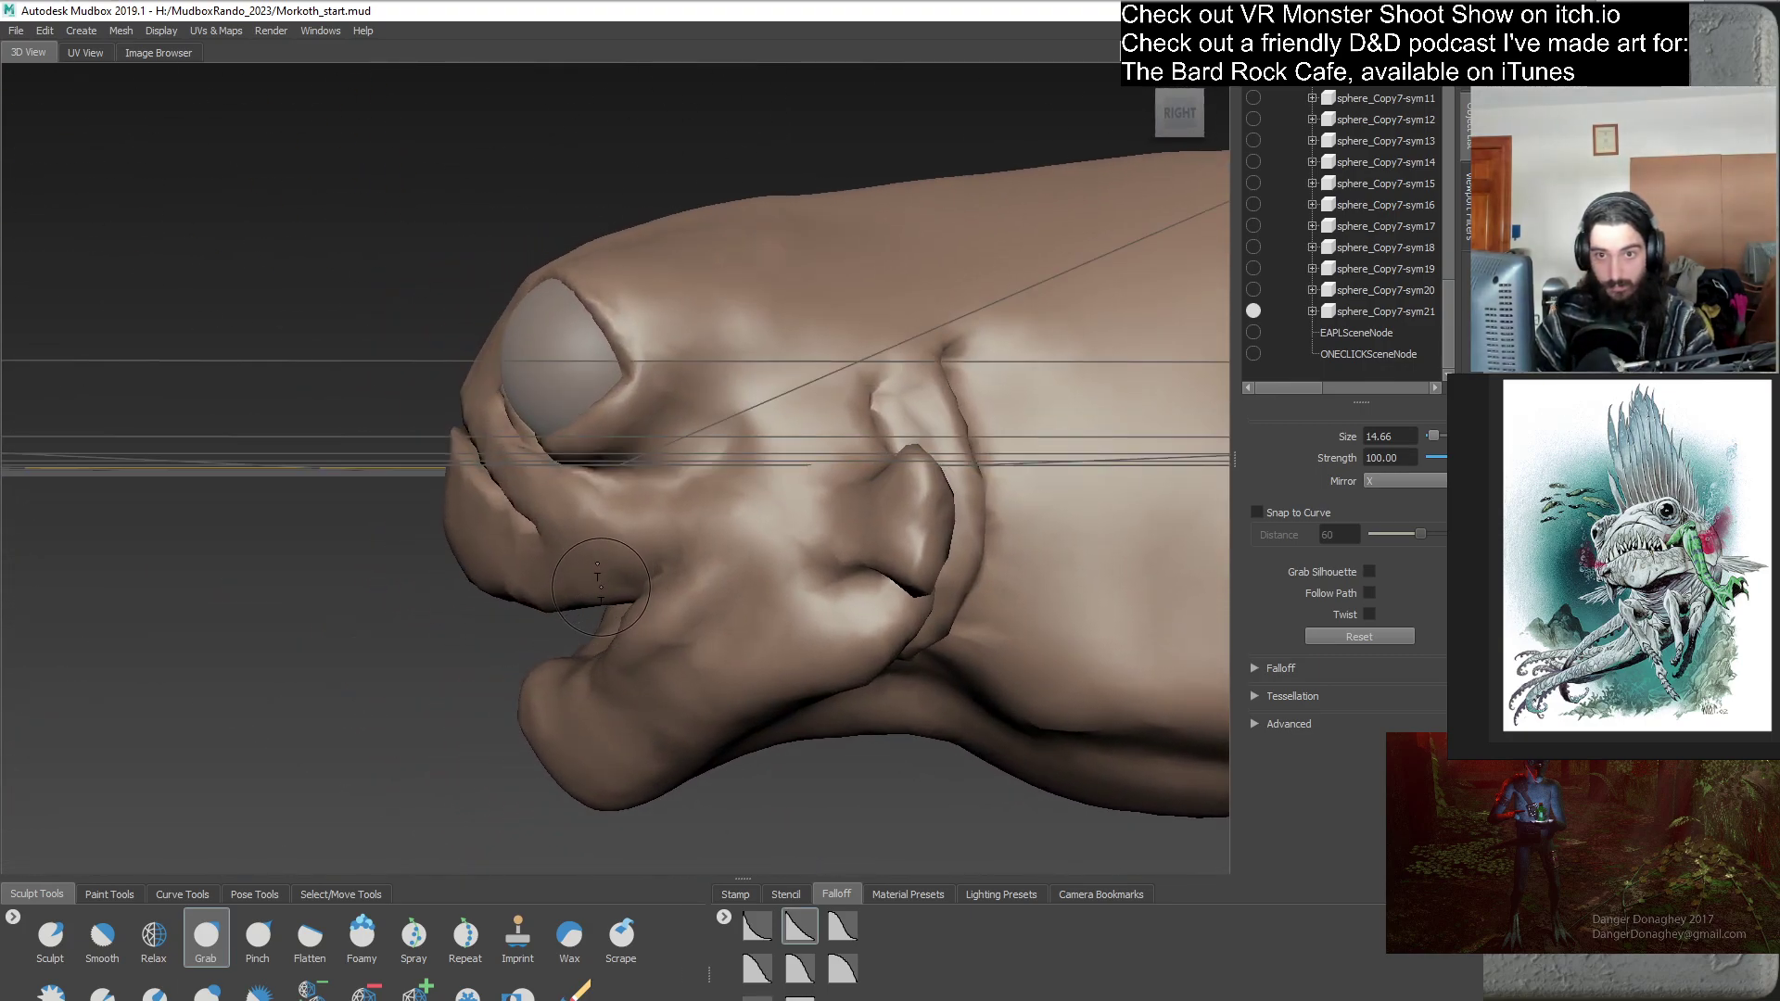
{"action": "left_click_drag", "start_coordinate": [603, 660], "coordinate": [536, 607], "text": "alt"}
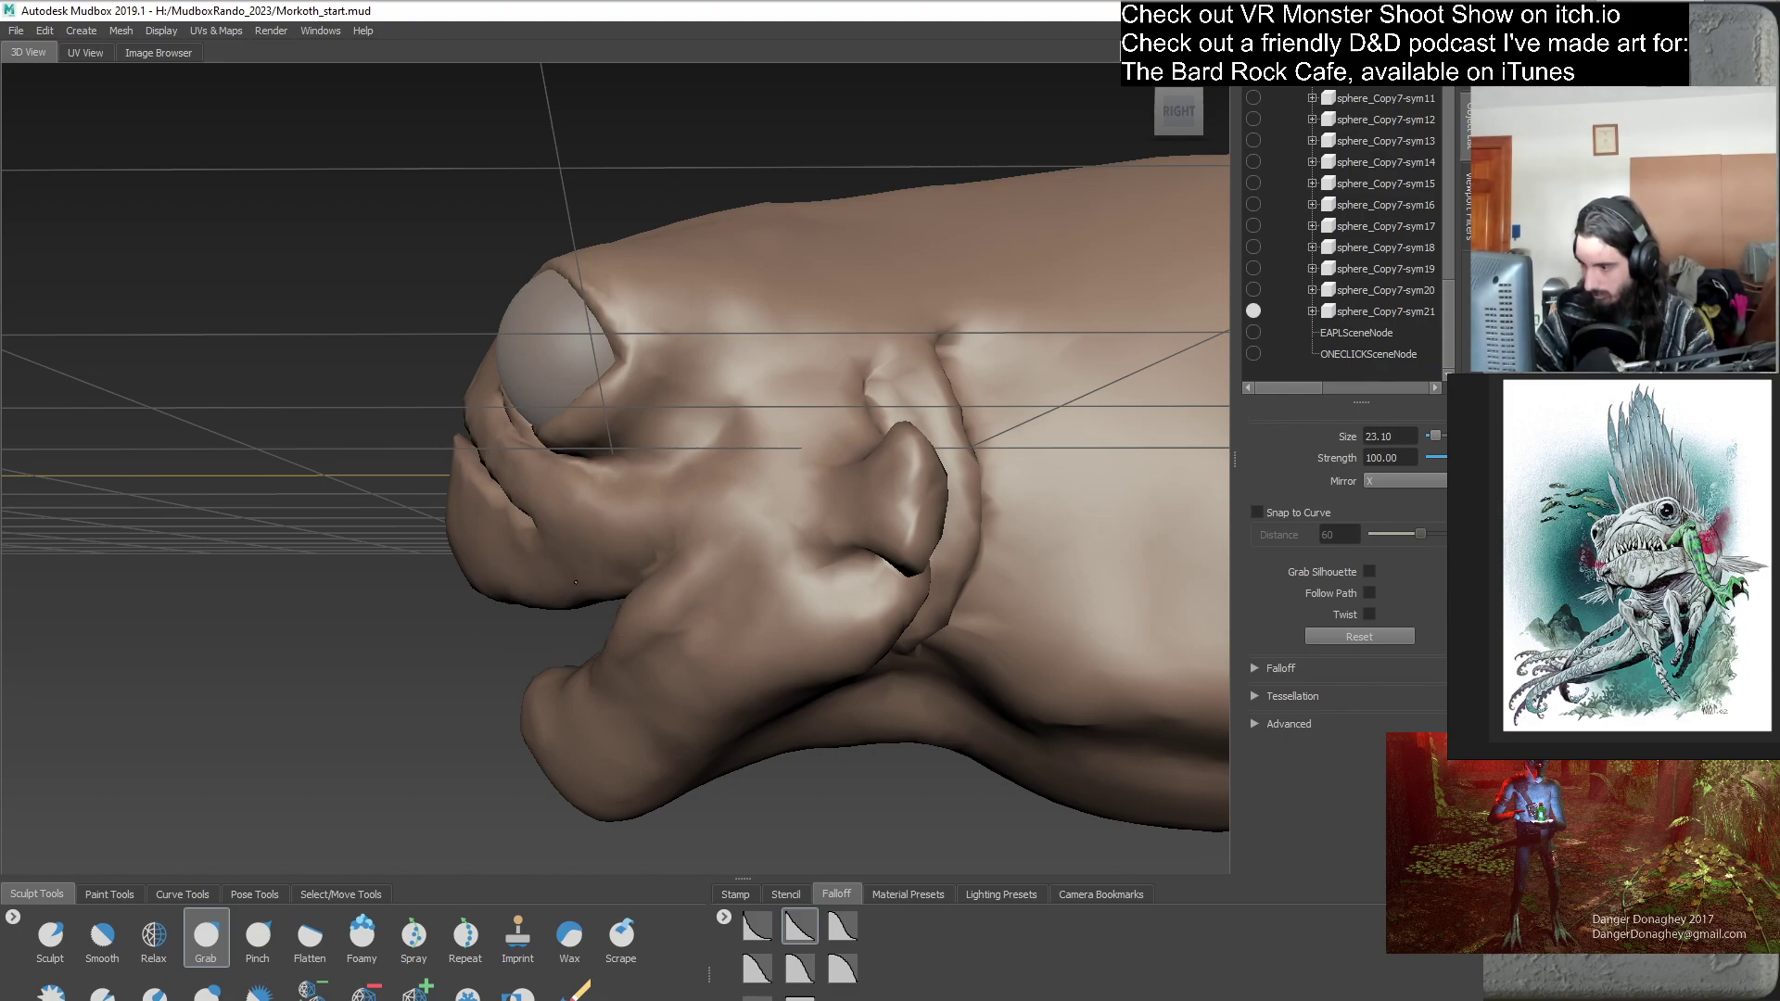
{"action": "left_click_drag", "start_coordinate": [504, 594], "coordinate": [739, 513], "text": "alt"}
{"action": "right_click_drag", "start_coordinate": [738, 512], "coordinate": [916, 514], "text": "alt"}
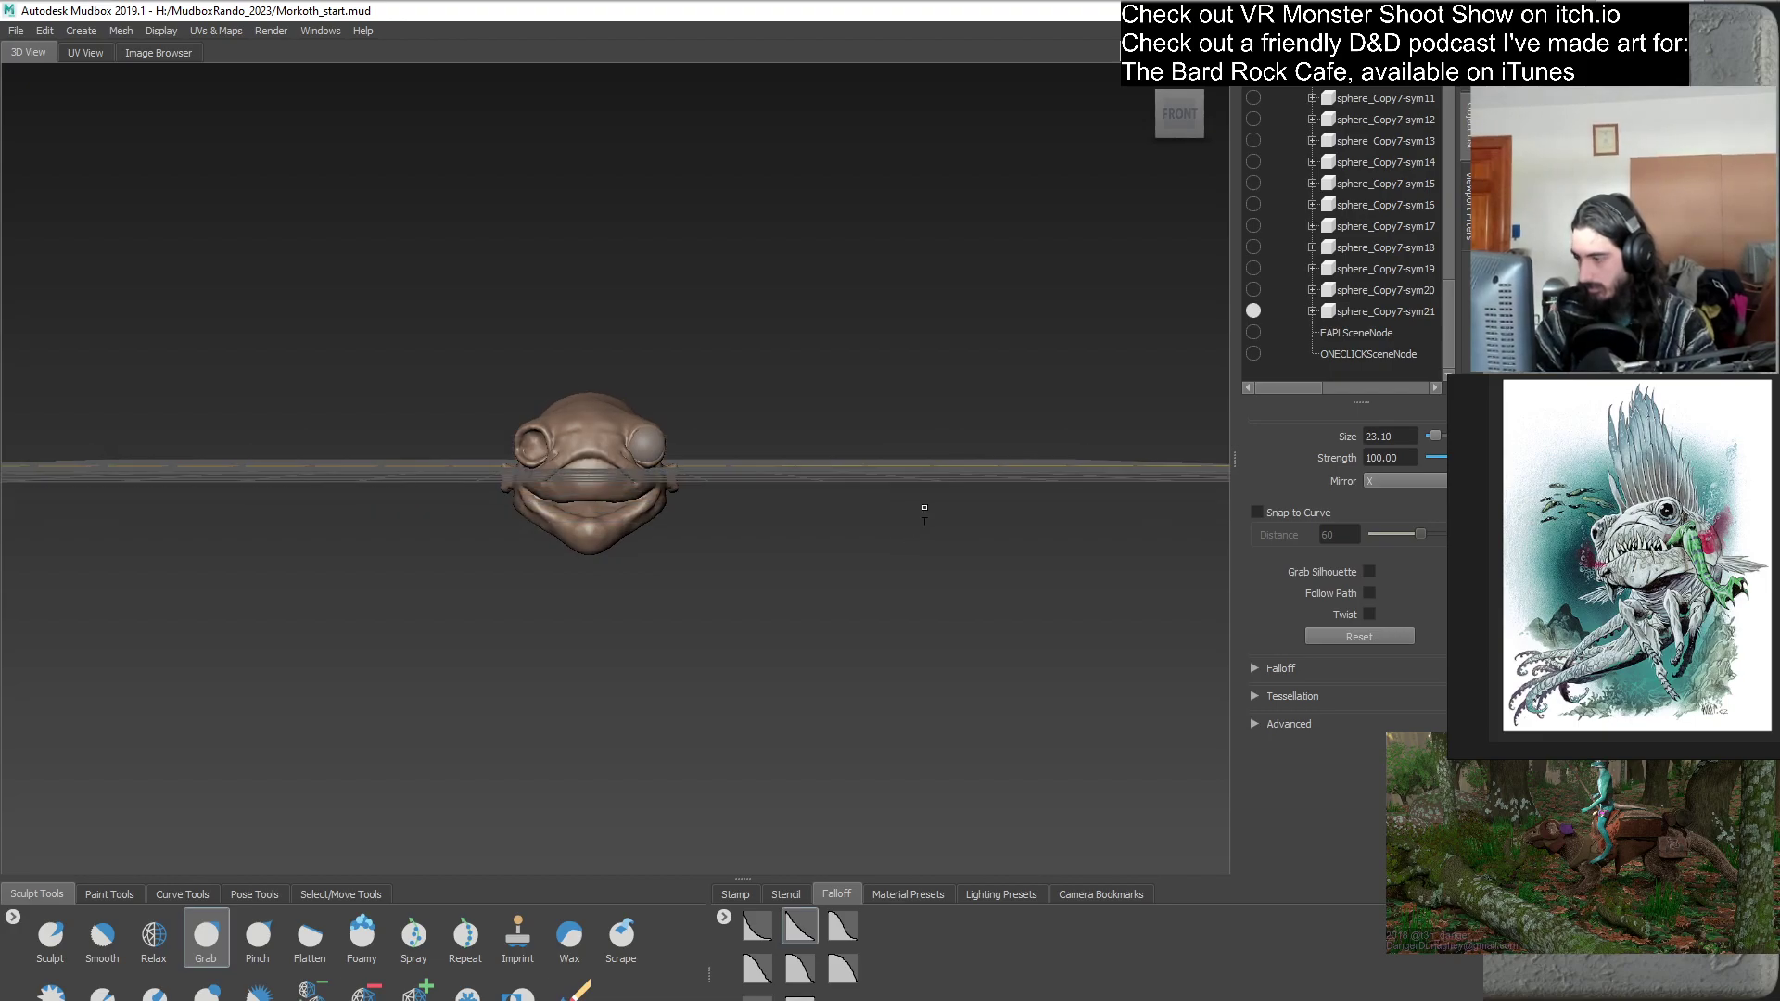
- Duplicate the sphere_Copy7-sym21 head mesh as a backup and hide the older copy
{"action": "right_click", "coordinate": [1367, 310]}
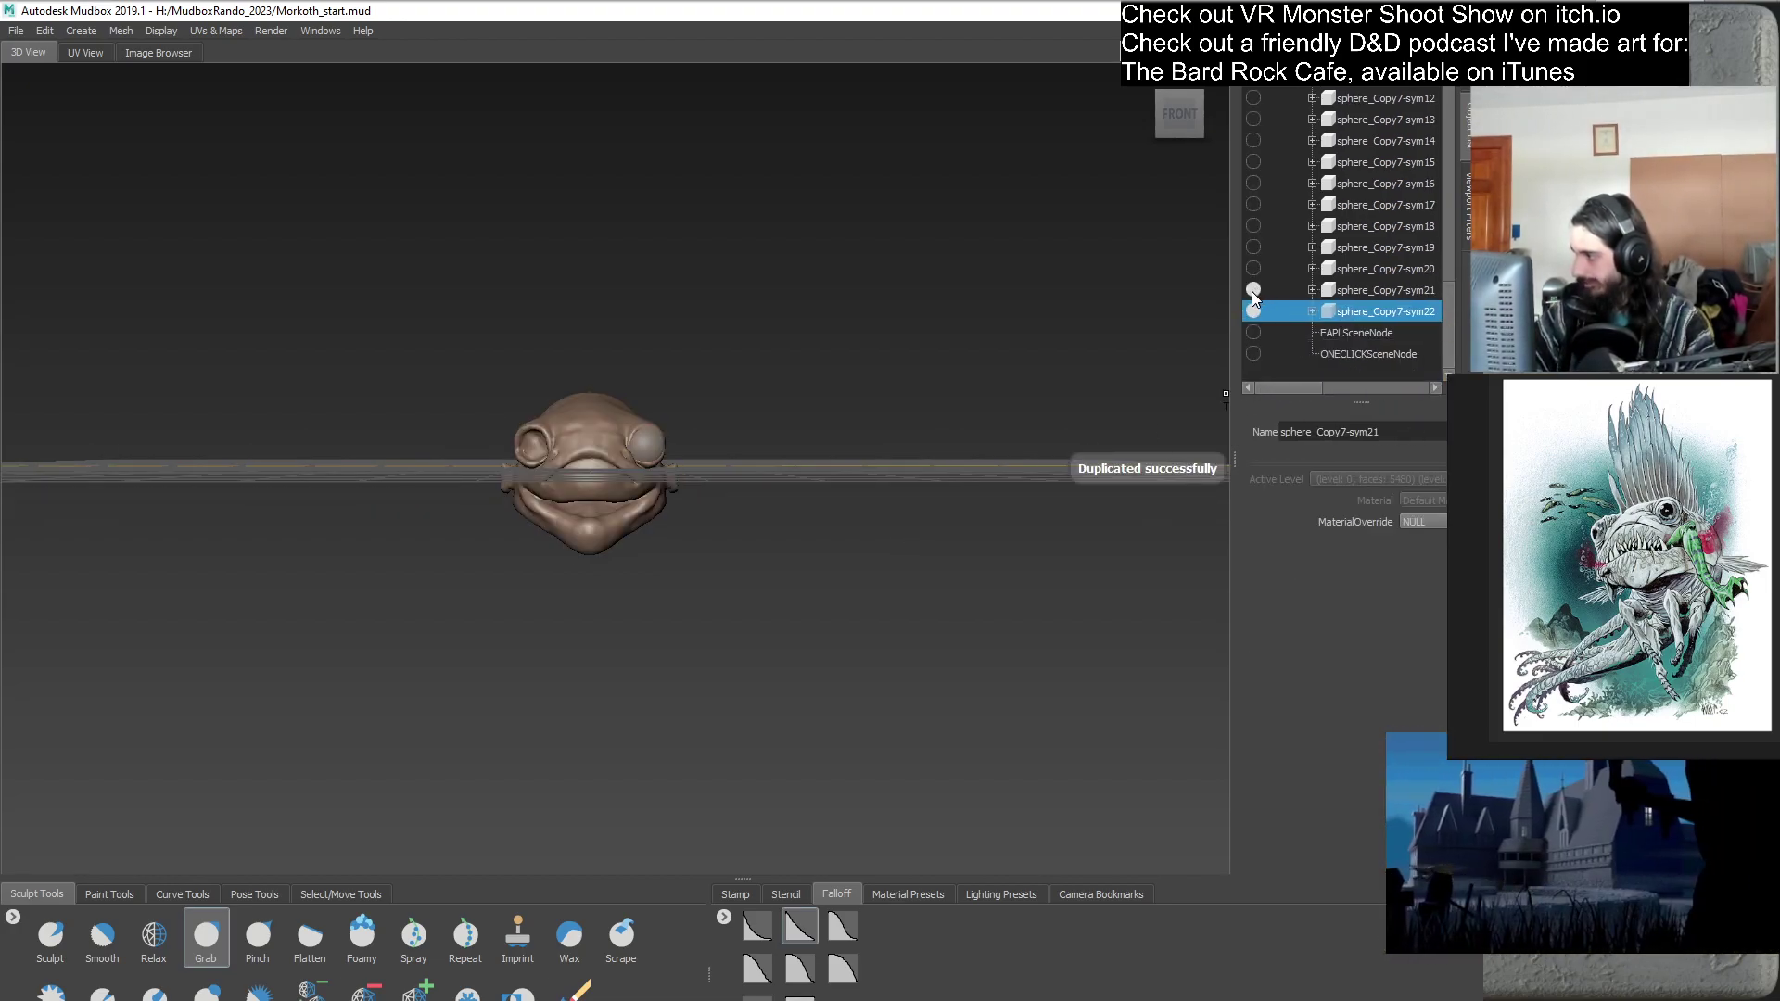
{"action": "left_click", "coordinate": [1339, 374]}
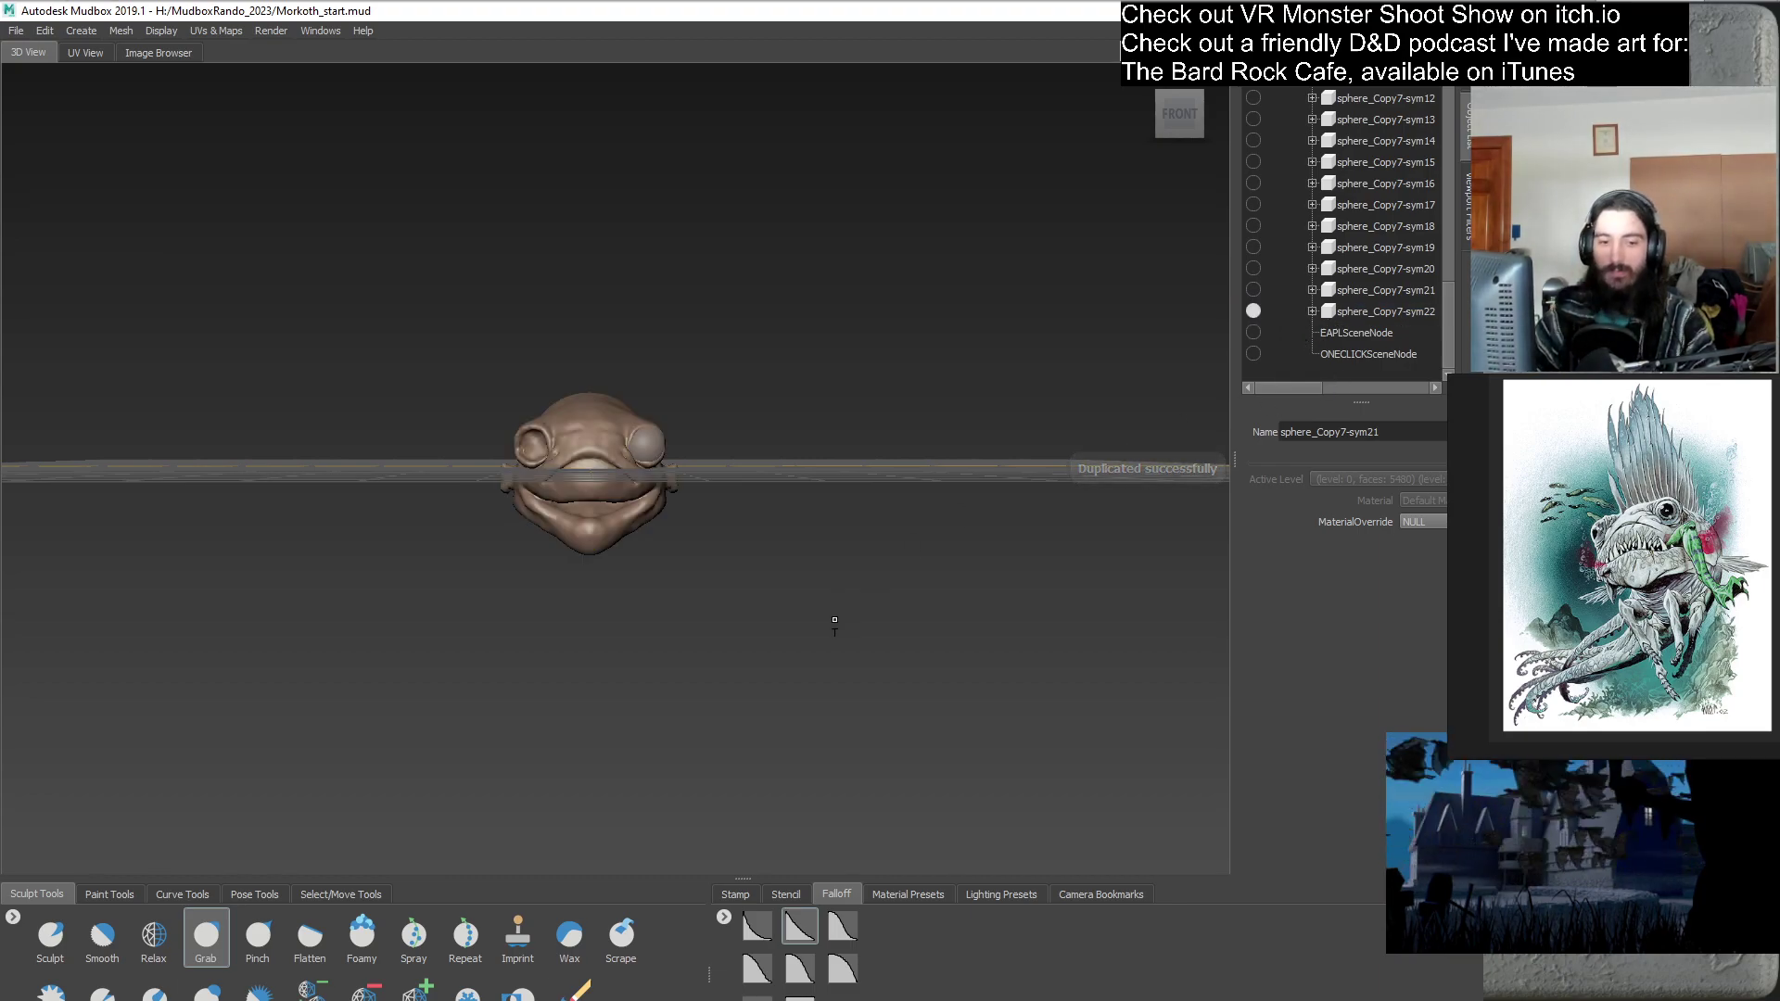
- Examine the head's overall shape from the front, the side and underneath the mouth
{"action": "mouse_move", "coordinate": [787, 624]}
{"action": "left_mouse_down", "text": "alt"}
{"action": "mouse_move", "coordinate": [719, 621]}
{"action": "mouse_move", "coordinate": [877, 642]}
{"action": "mouse_move", "coordinate": [834, 640]}
{"action": "left_mouse_up", "text": "alt"}
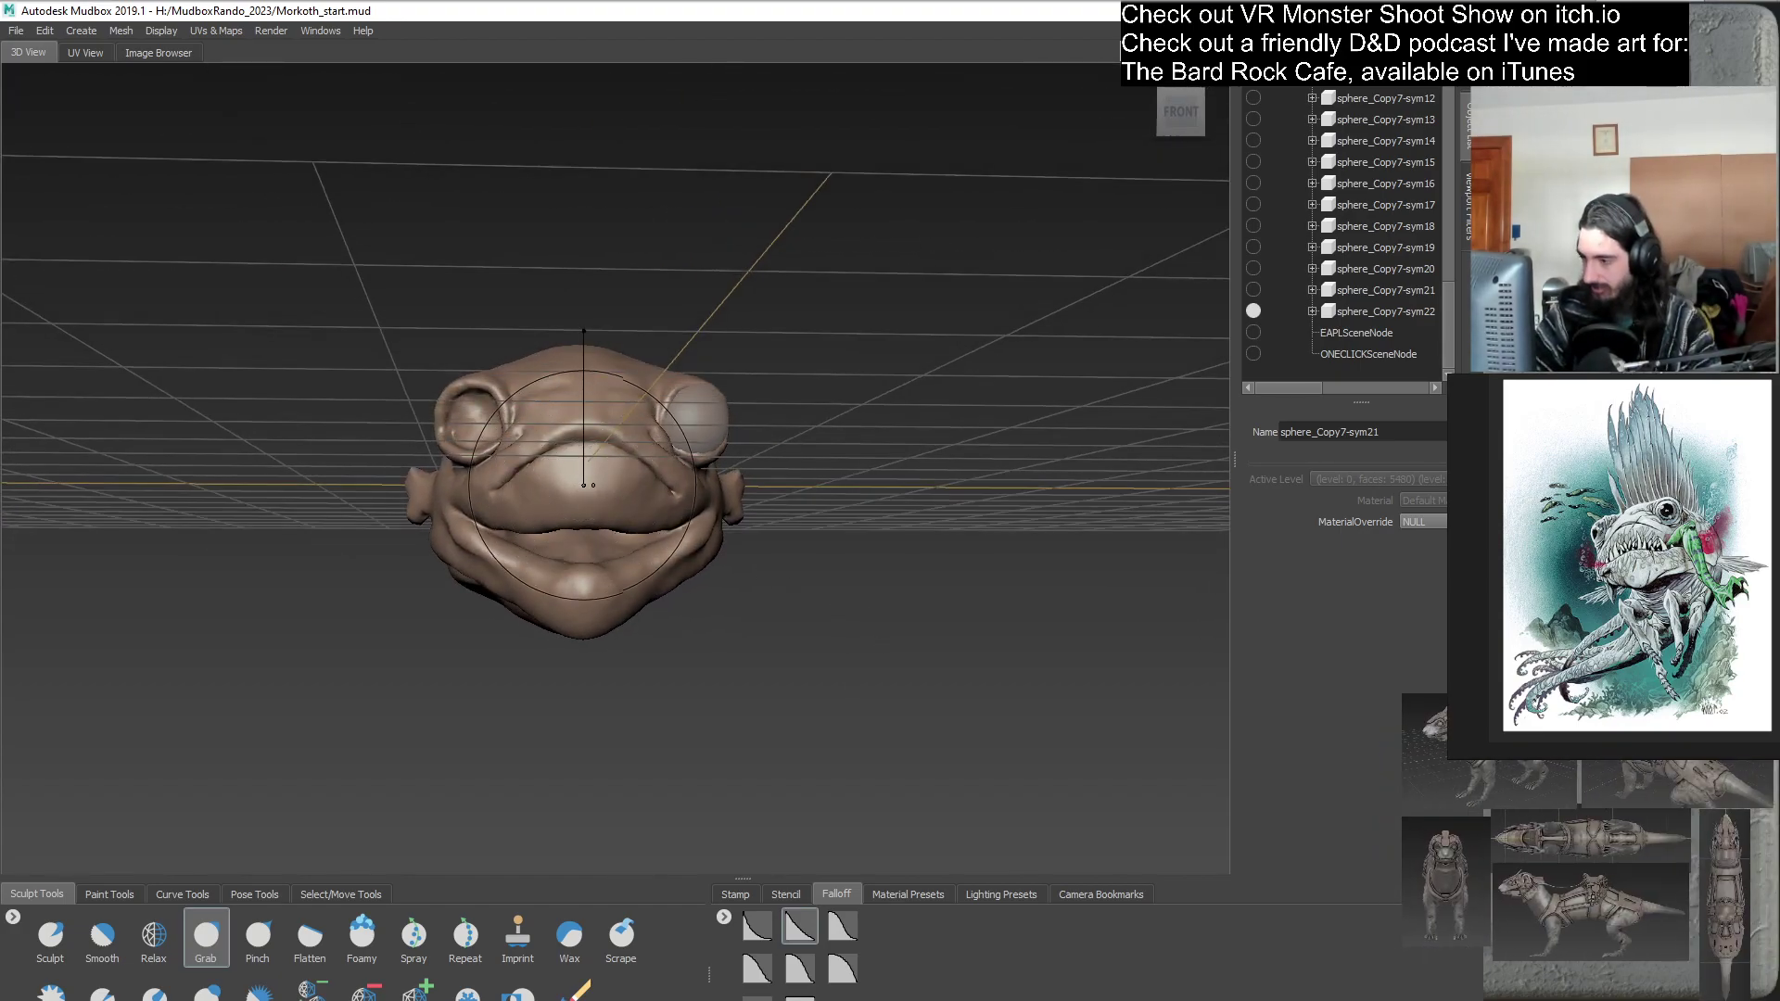
{"action": "mouse_move", "coordinate": [656, 466]}
{"action": "left_mouse_down", "text": "alt"}
{"action": "mouse_move", "coordinate": [1068, 557]}
{"action": "mouse_move", "coordinate": [633, 470]}
{"action": "left_mouse_up", "text": "alt"}
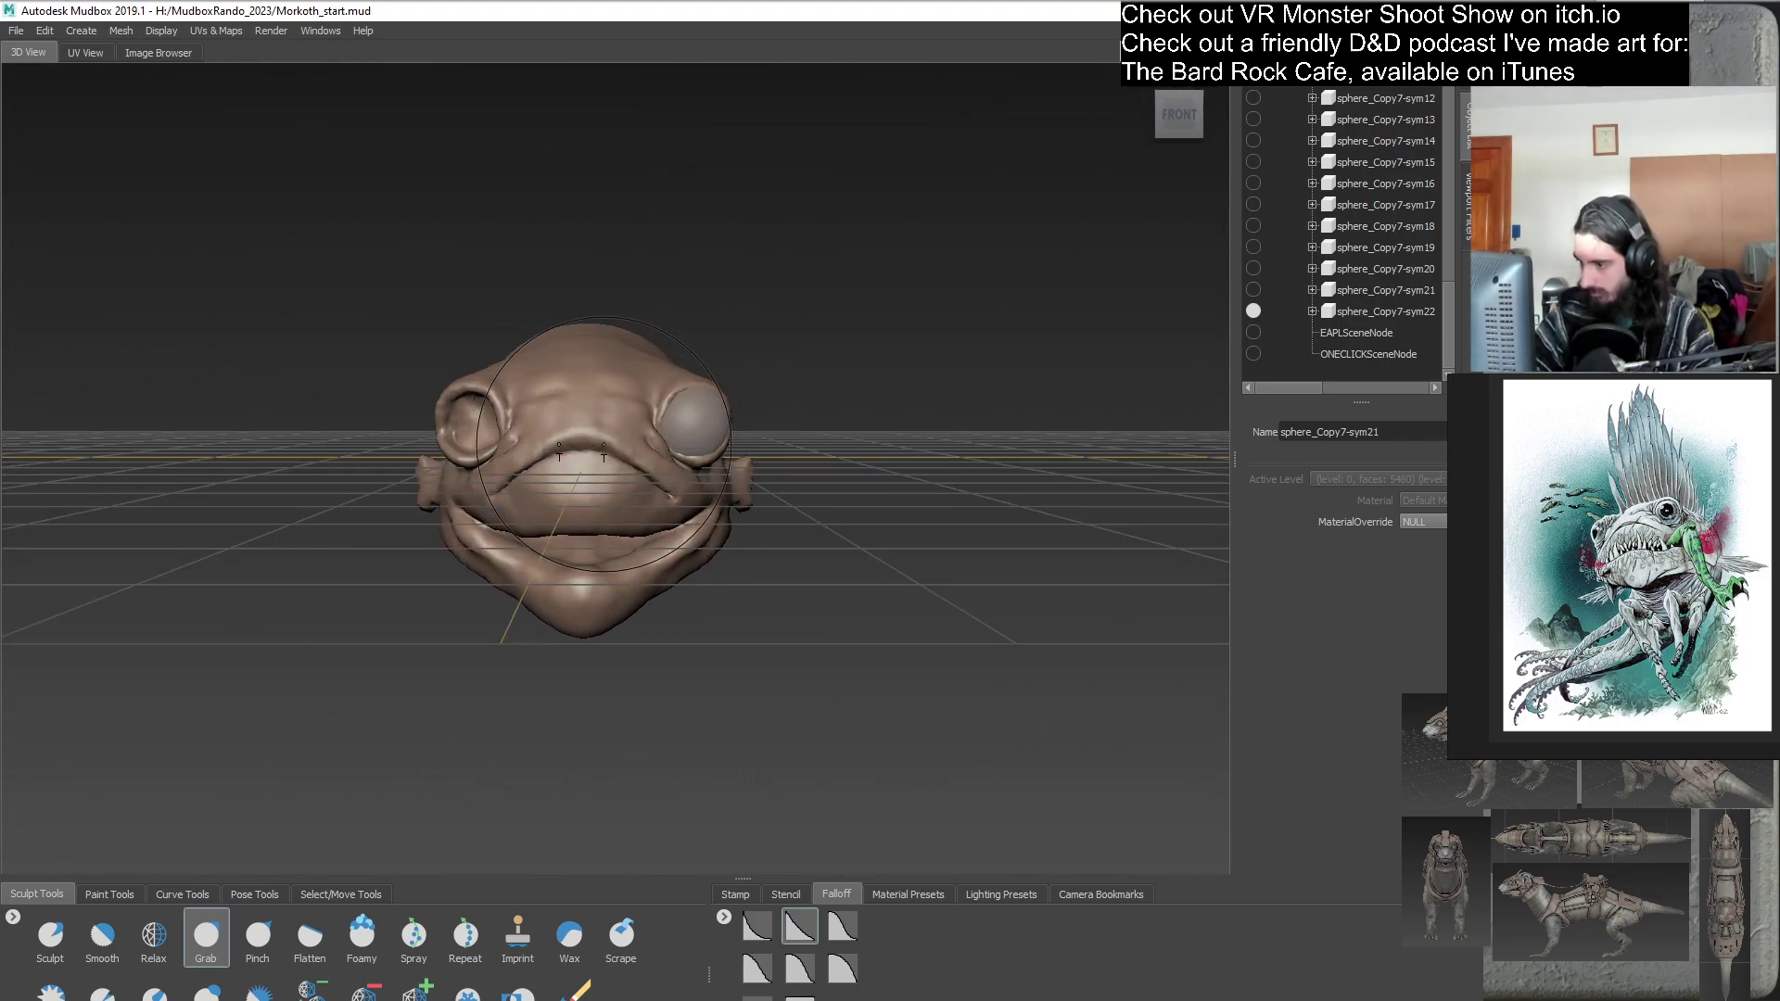
{"action": "left_click_drag", "start_coordinate": [631, 524], "coordinate": [601, 456], "text": "alt"}
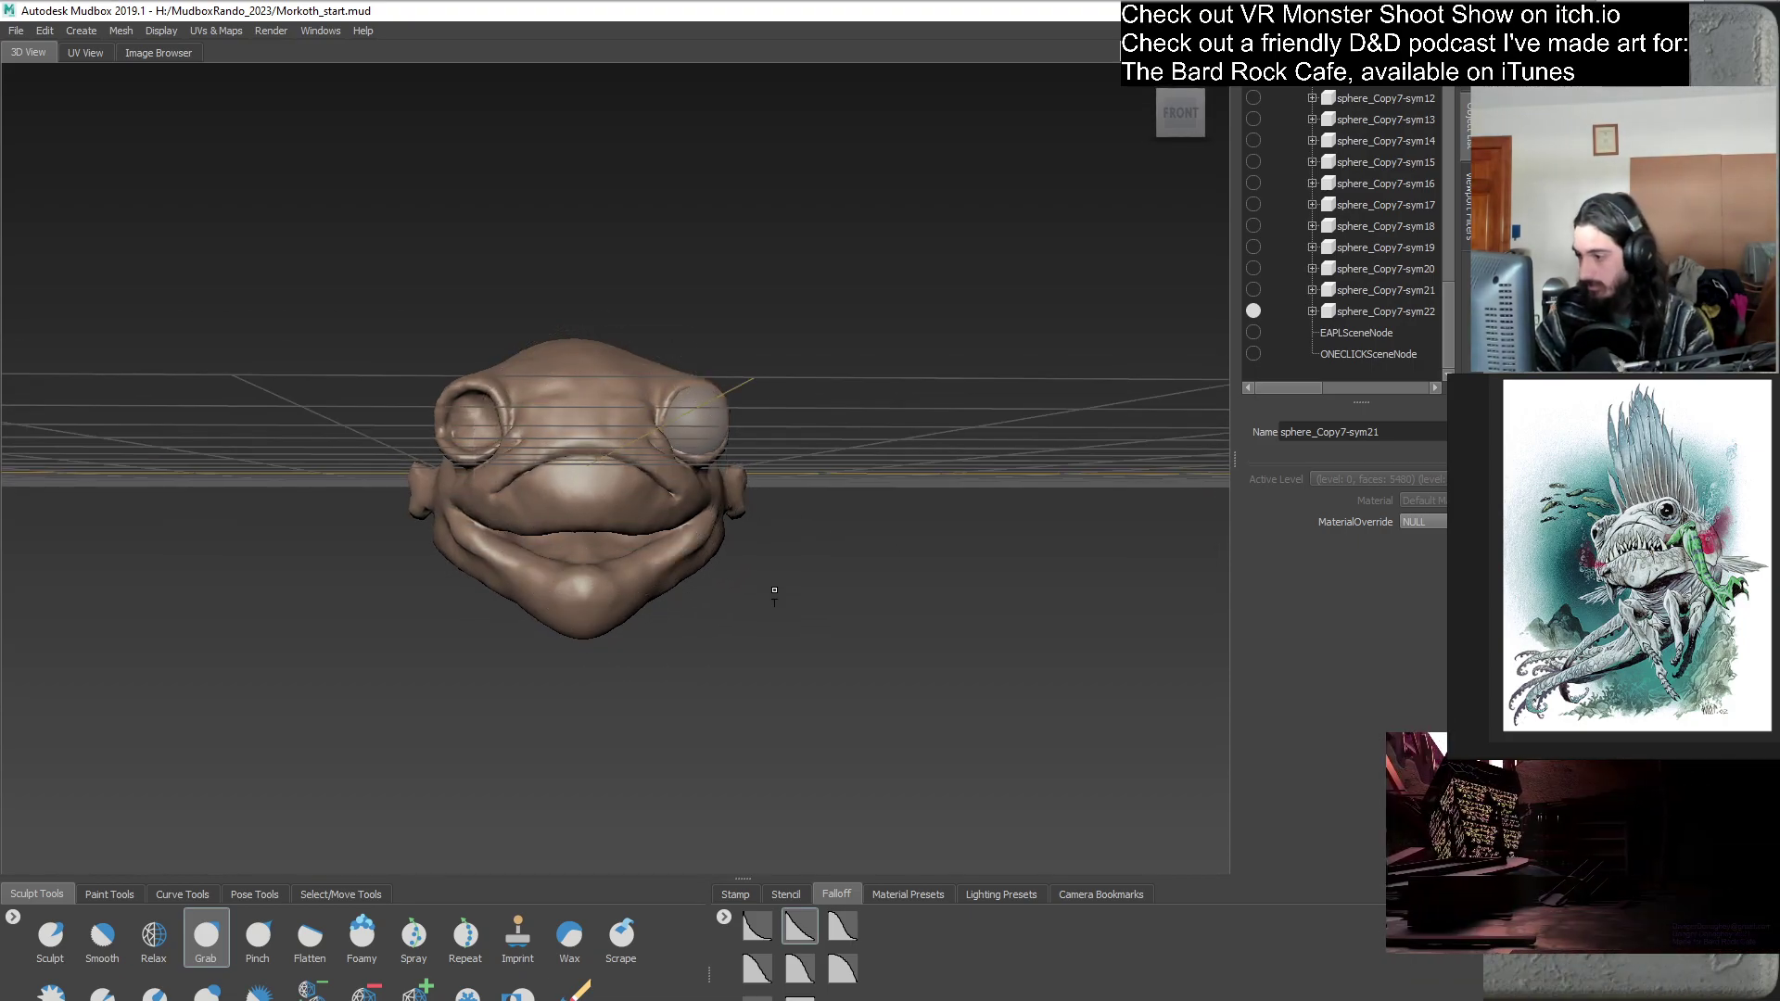
{"action": "left_click_drag", "start_coordinate": [664, 643], "coordinate": [568, 632], "text": "alt"}
{"action": "right_click_drag", "start_coordinate": [606, 612], "coordinate": [402, 342], "text": "alt"}
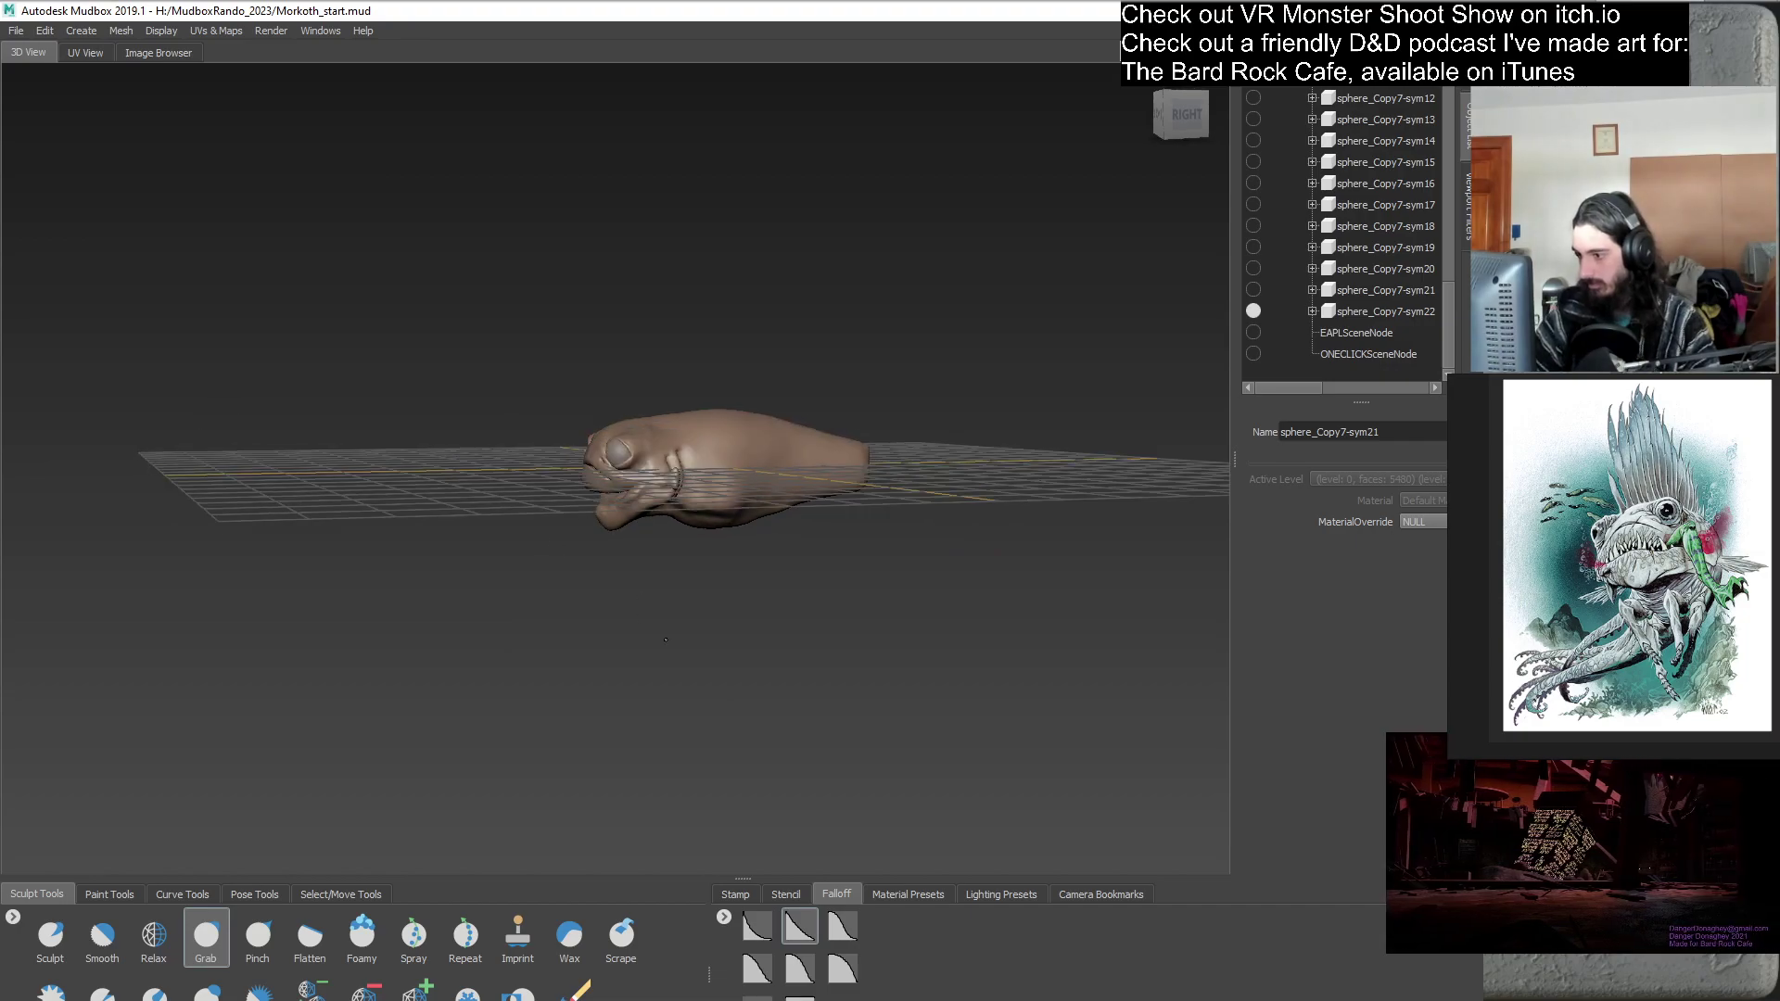
{"action": "left_click_drag", "start_coordinate": [802, 638], "coordinate": [926, 637], "text": "alt"}
{"action": "right_click_drag", "start_coordinate": [659, 444], "coordinate": [732, 519], "text": "alt"}
{"action": "left_click_drag", "start_coordinate": [733, 519], "coordinate": [482, 640], "text": "alt"}
{"action": "right_click_drag", "start_coordinate": [482, 639], "coordinate": [454, 667], "text": "alt"}
{"action": "left_click_drag", "start_coordinate": [455, 667], "coordinate": [727, 494], "text": "alt"}
{"action": "right_click_drag", "start_coordinate": [727, 494], "coordinate": [786, 601], "text": "alt"}
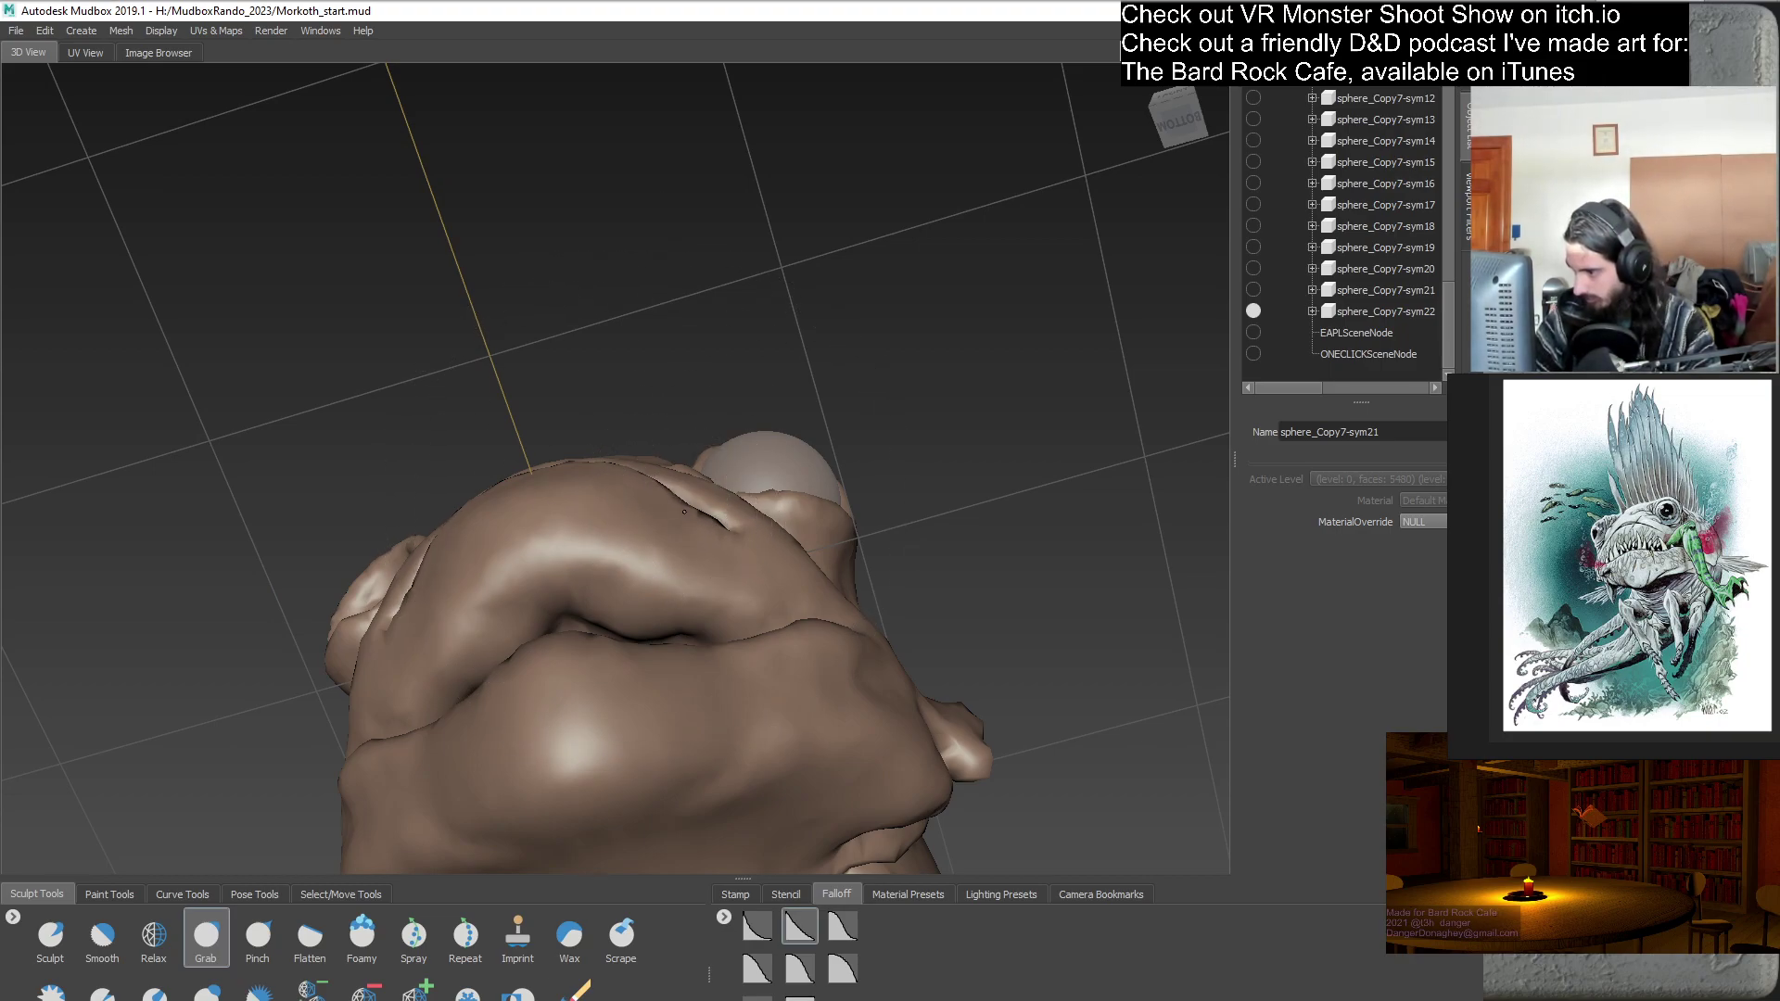
- Refine the front of the snout and the crease above the upper lip with the Grab tool
{"action": "left_click_drag", "start_coordinate": [691, 512], "coordinate": [622, 575], "text": "alt"}
{"action": "mouse_move", "coordinate": [600, 607]}
{"action": "left_mouse_down", "text": "alt"}
{"action": "mouse_move", "coordinate": [630, 602]}
{"action": "mouse_move", "coordinate": [566, 607]}
{"action": "left_mouse_up", "text": "alt"}
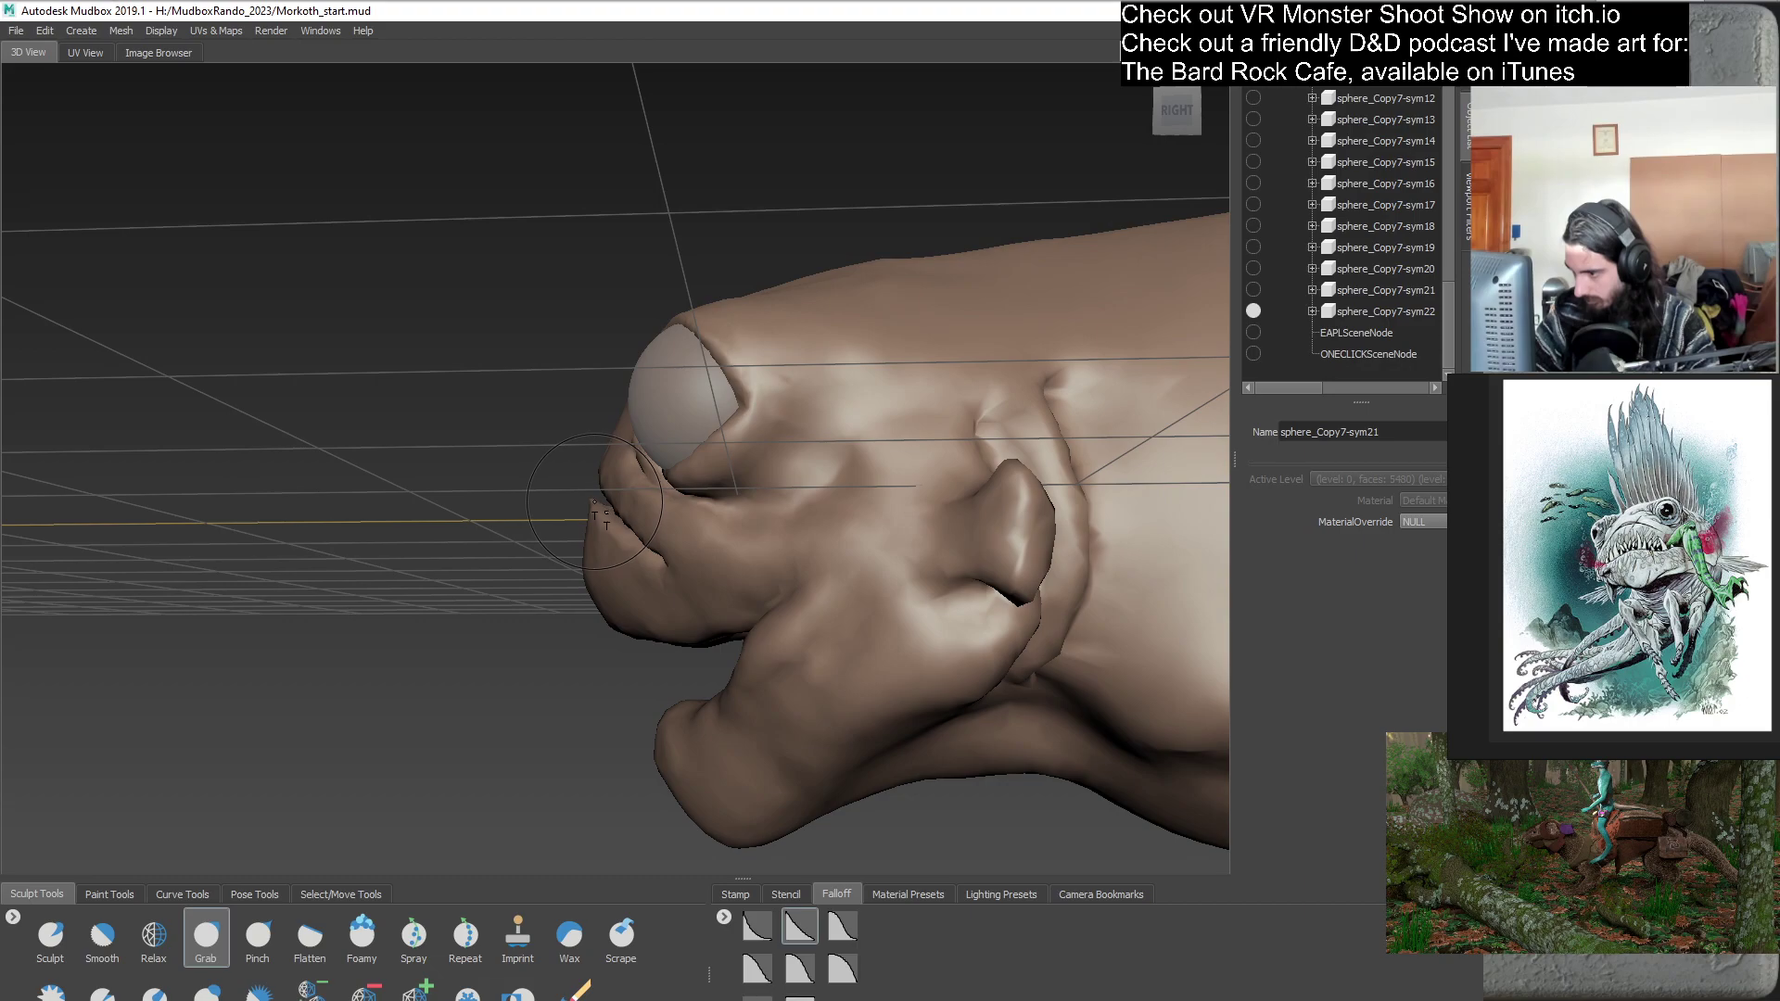
{"action": "mouse_move", "coordinate": [605, 512]}
{"action": "left_mouse_down", "text": "alt"}
{"action": "mouse_move", "coordinate": [996, 618]}
{"action": "mouse_move", "coordinate": [586, 506]}
{"action": "left_mouse_up", "text": "alt"}
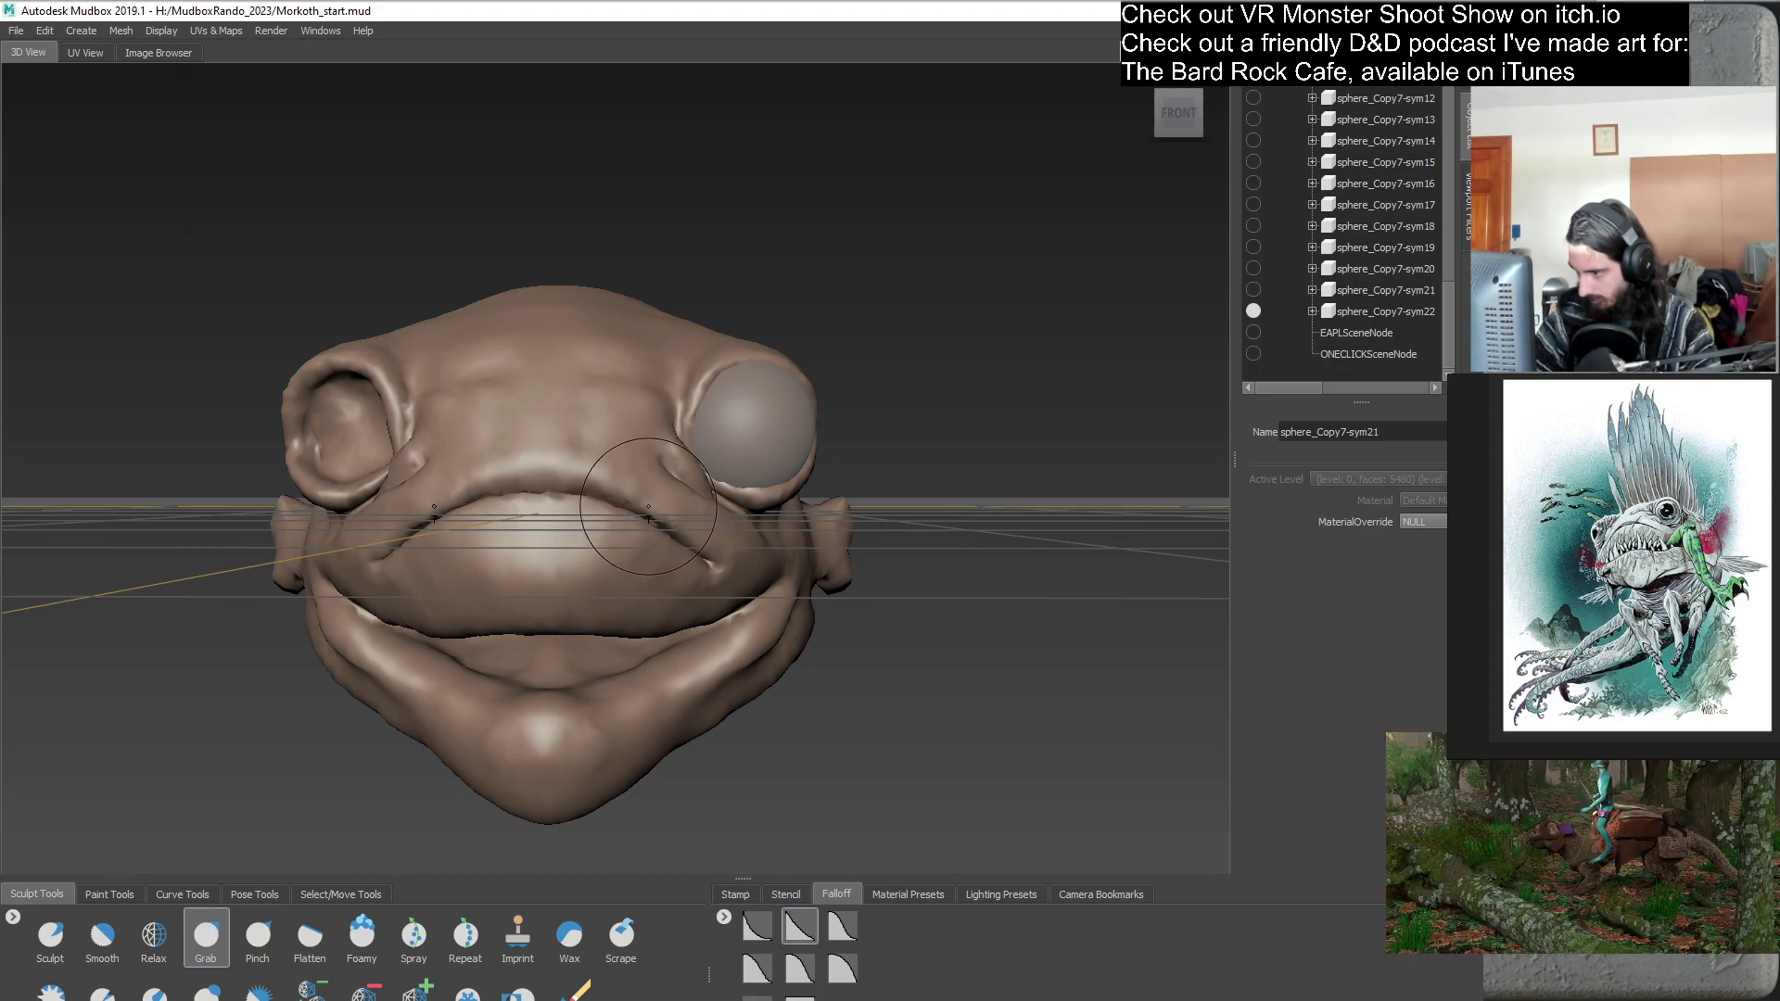
{"action": "left_click_drag", "start_coordinate": [648, 505], "coordinate": [674, 547], "text": "alt"}
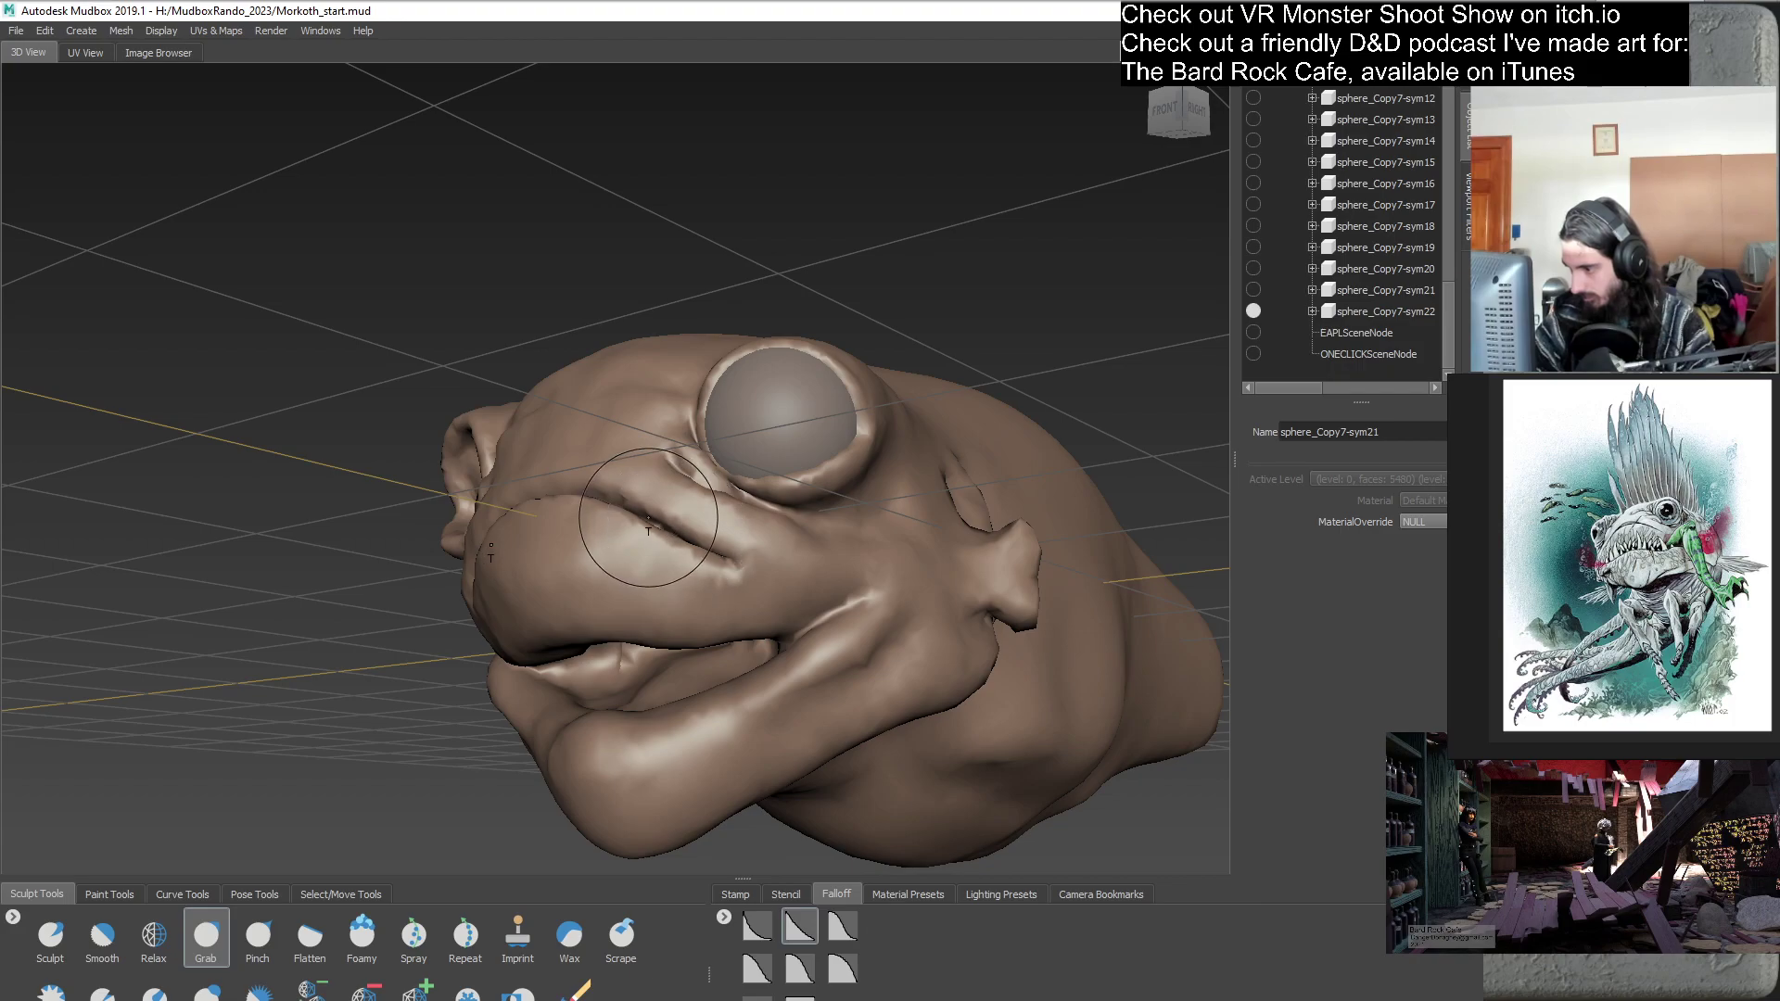
{"action": "left_click_drag", "start_coordinate": [638, 524], "coordinate": [756, 643], "text": "alt"}
{"action": "scroll", "coordinate": [788, 597], "scroll_direction": "down", "scroll_amount": 3}
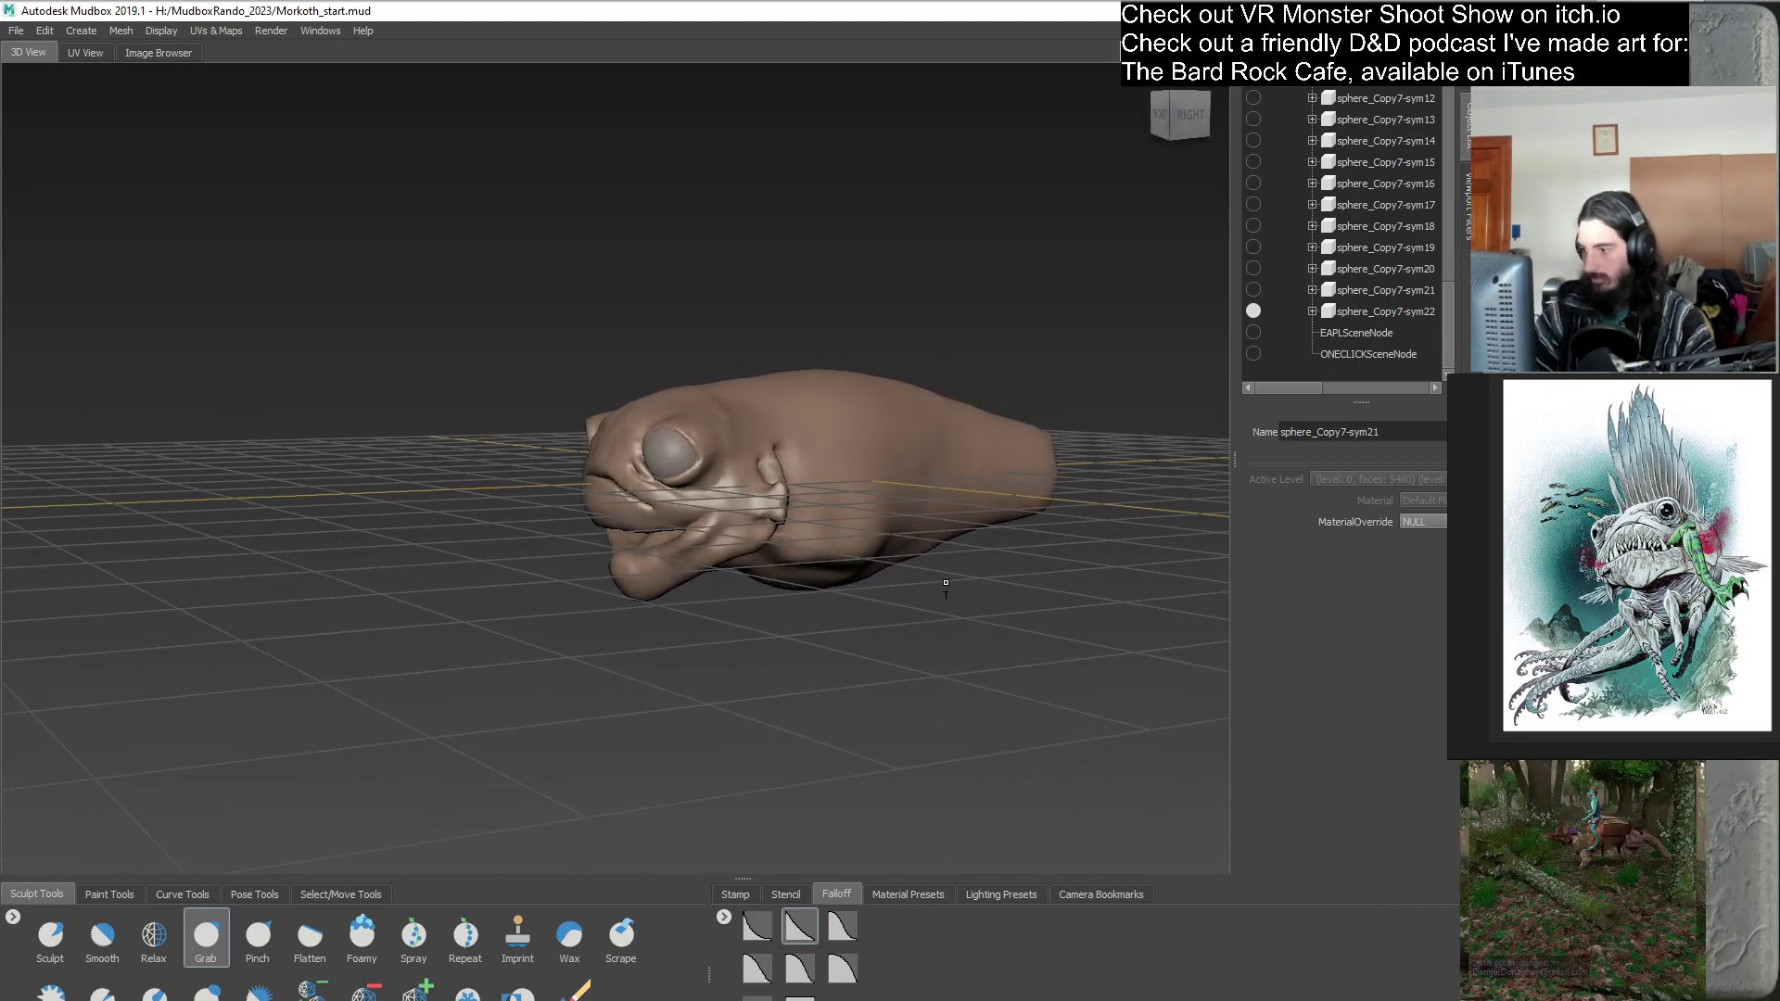
- Deepen the skin fold at the lower front corner of the eye socket with the Grab tool
{"action": "left_click_drag", "start_coordinate": [946, 593], "coordinate": [874, 565], "text": "alt"}
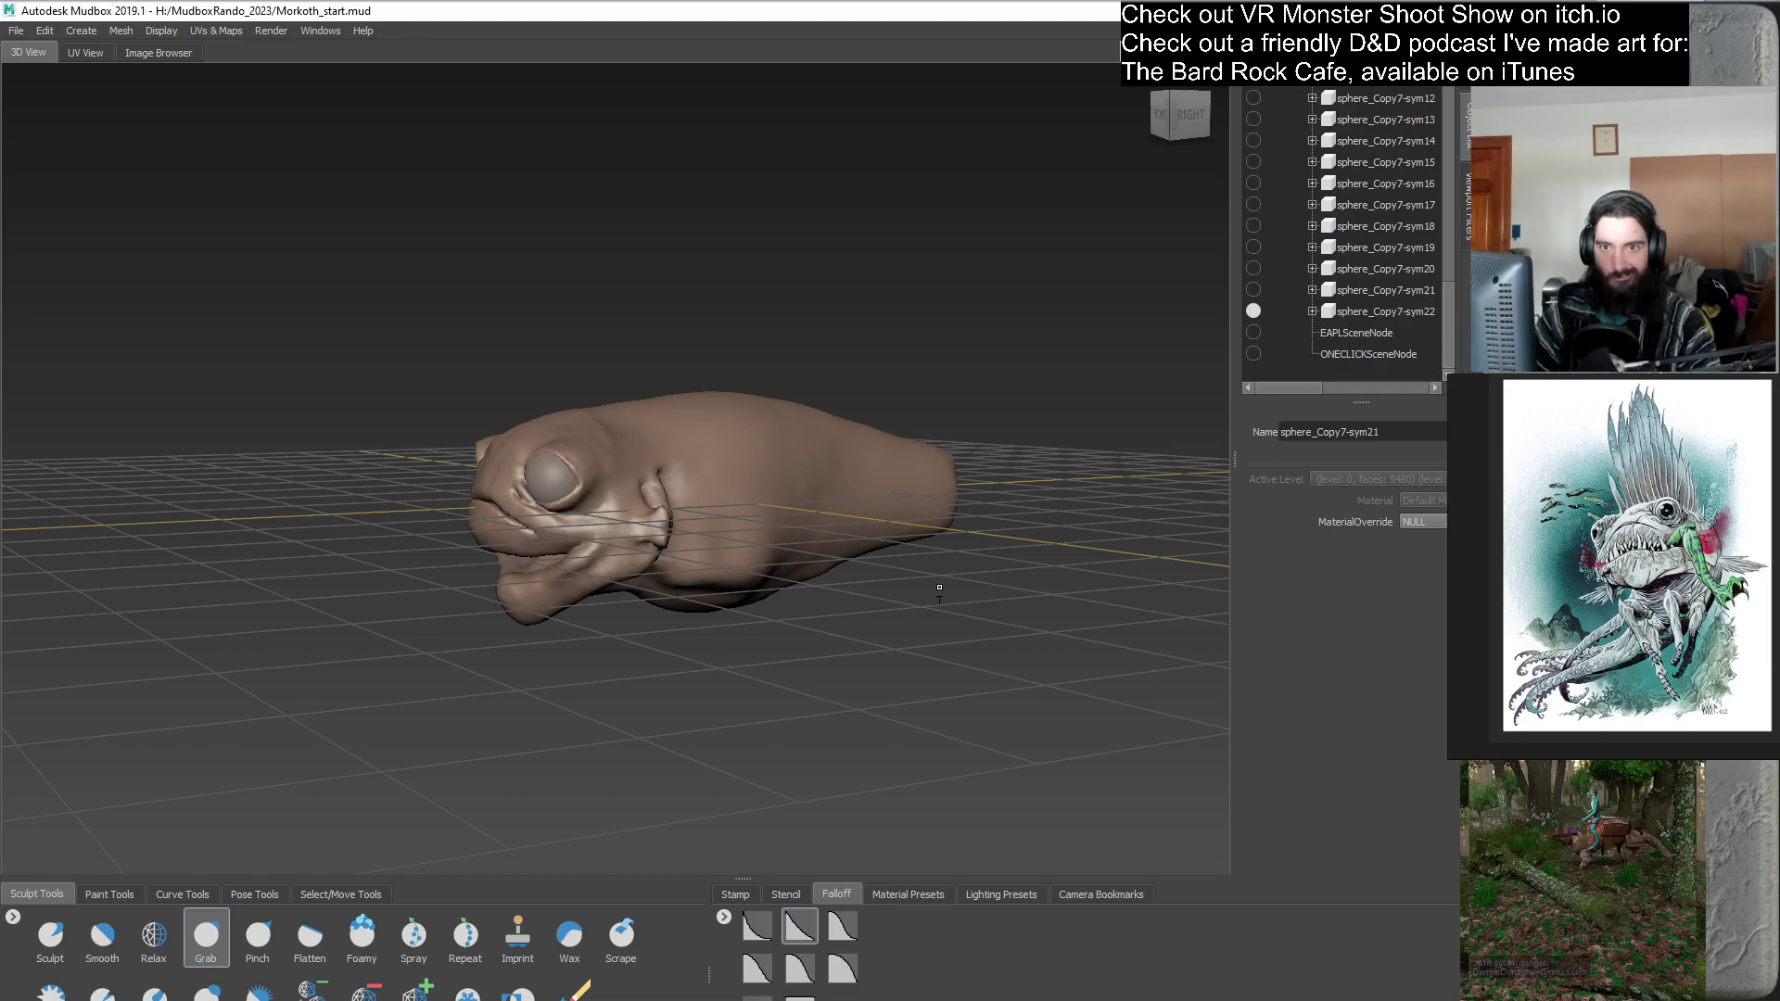
{"action": "left_click_drag", "start_coordinate": [839, 626], "coordinate": [845, 556], "text": "alt"}
{"action": "right_click_drag", "start_coordinate": [845, 556], "coordinate": [990, 608], "text": "alt"}
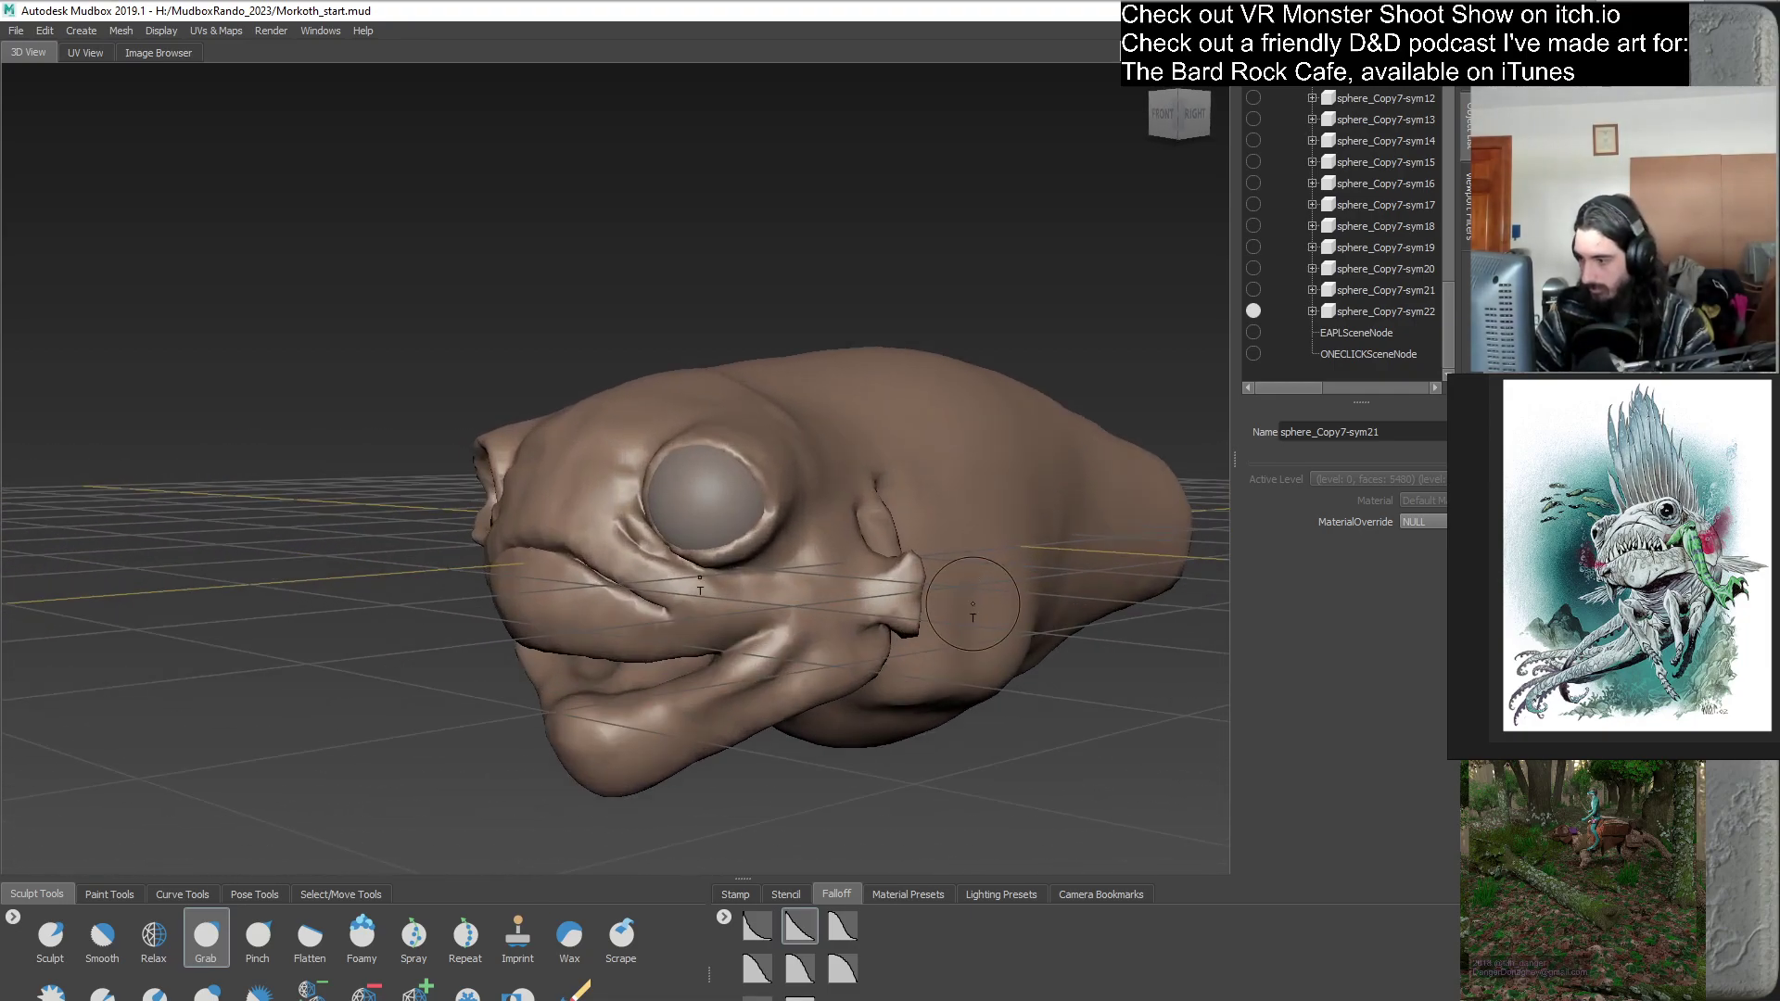
{"action": "left_click_drag", "start_coordinate": [726, 623], "coordinate": [798, 618], "text": "alt"}
{"action": "right_click_drag", "start_coordinate": [797, 617], "coordinate": [917, 612], "text": "alt"}
{"action": "left_click_drag", "start_coordinate": [917, 609], "coordinate": [764, 501], "text": "alt"}
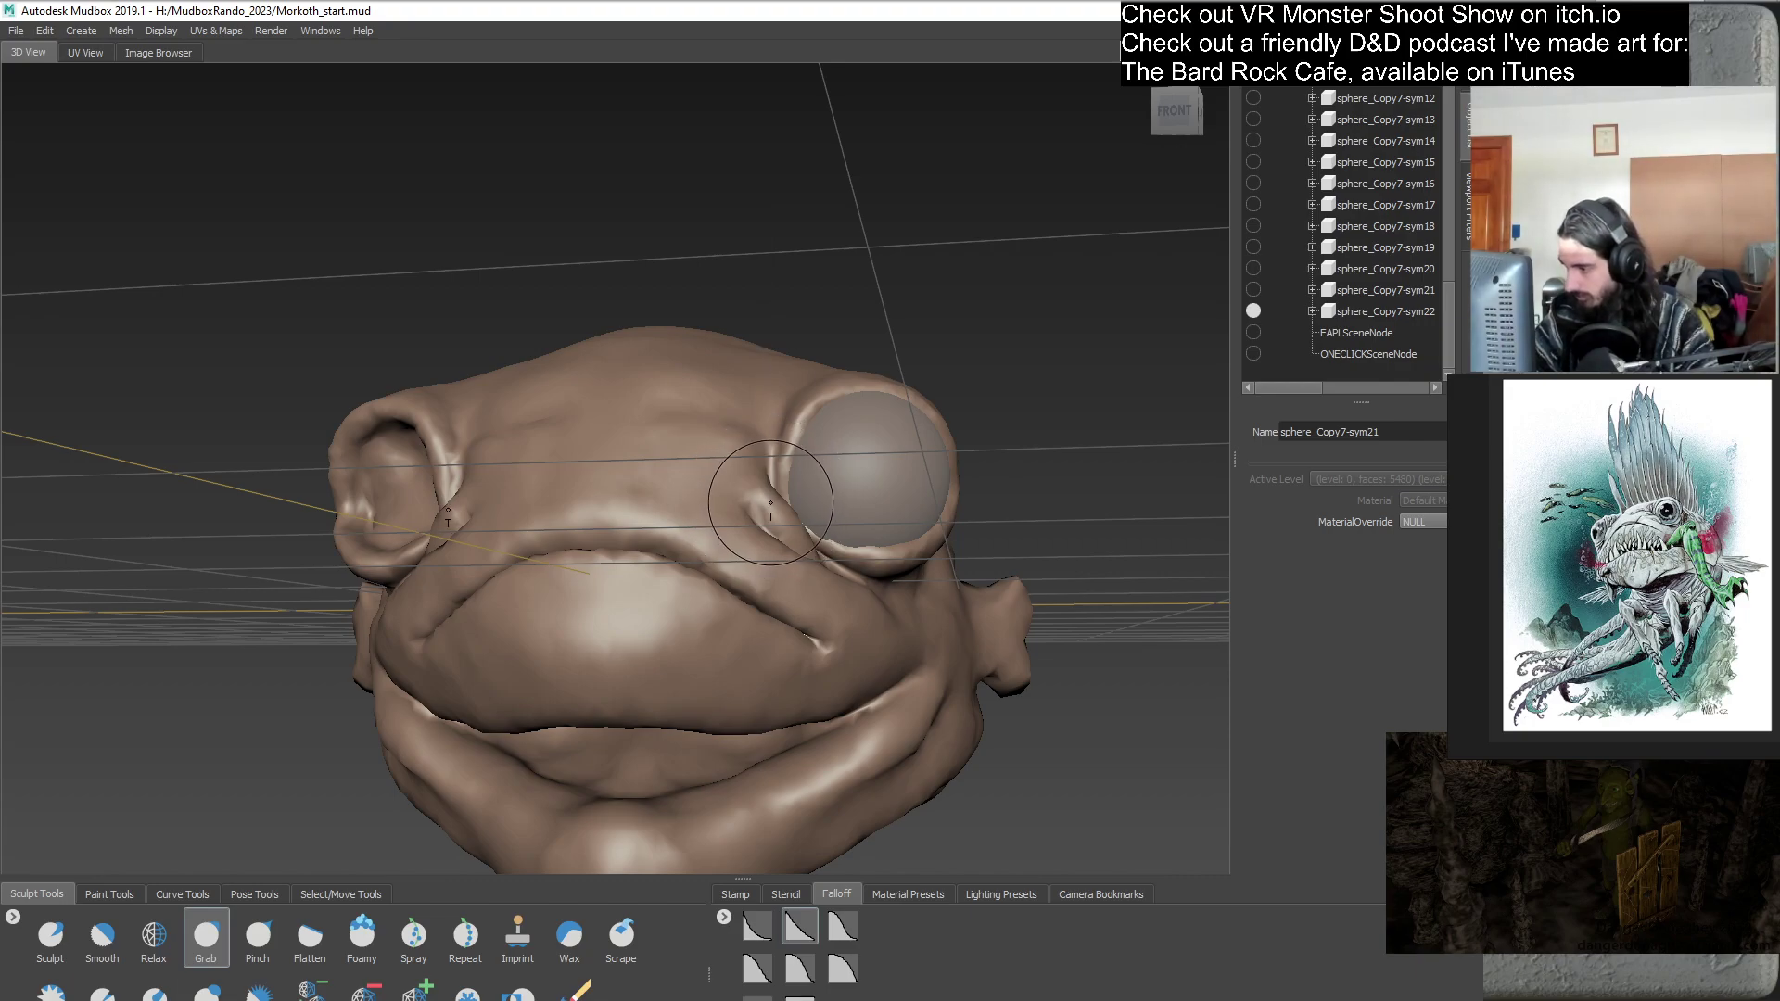
{"action": "left_click_drag", "start_coordinate": [793, 571], "coordinate": [646, 617], "text": "alt"}
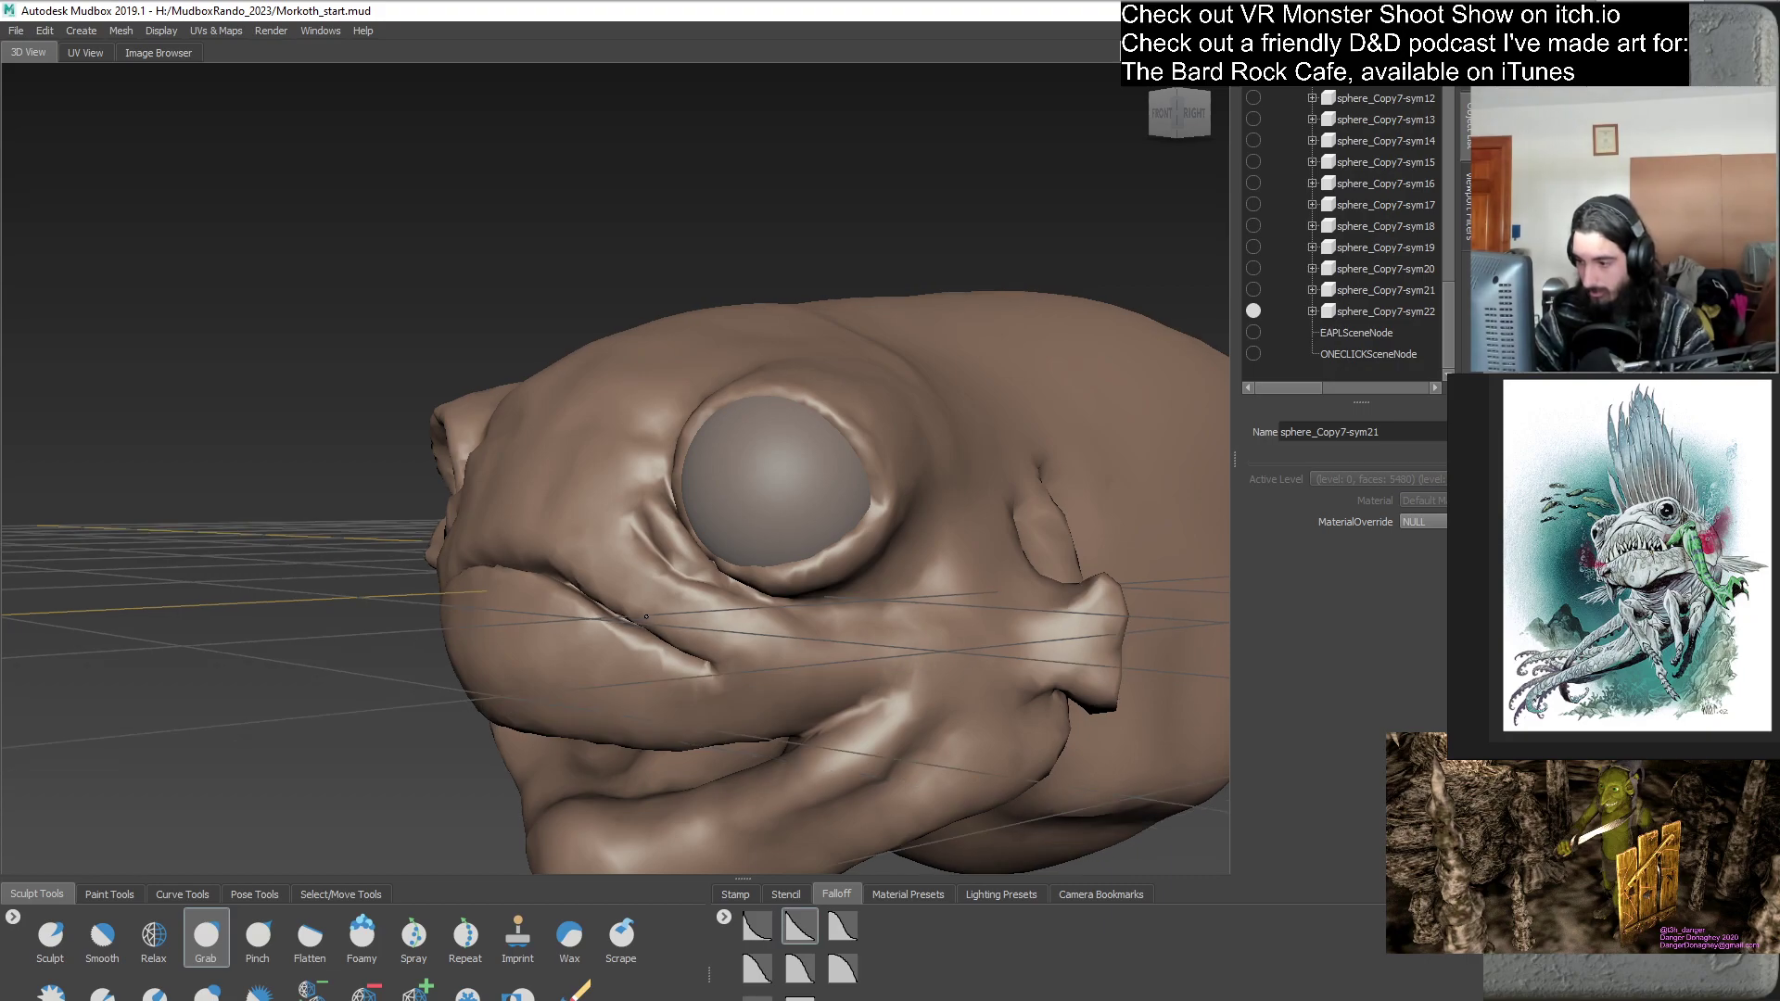
{"action": "left_click_drag", "start_coordinate": [646, 617], "coordinate": [648, 618], "text": "alt"}
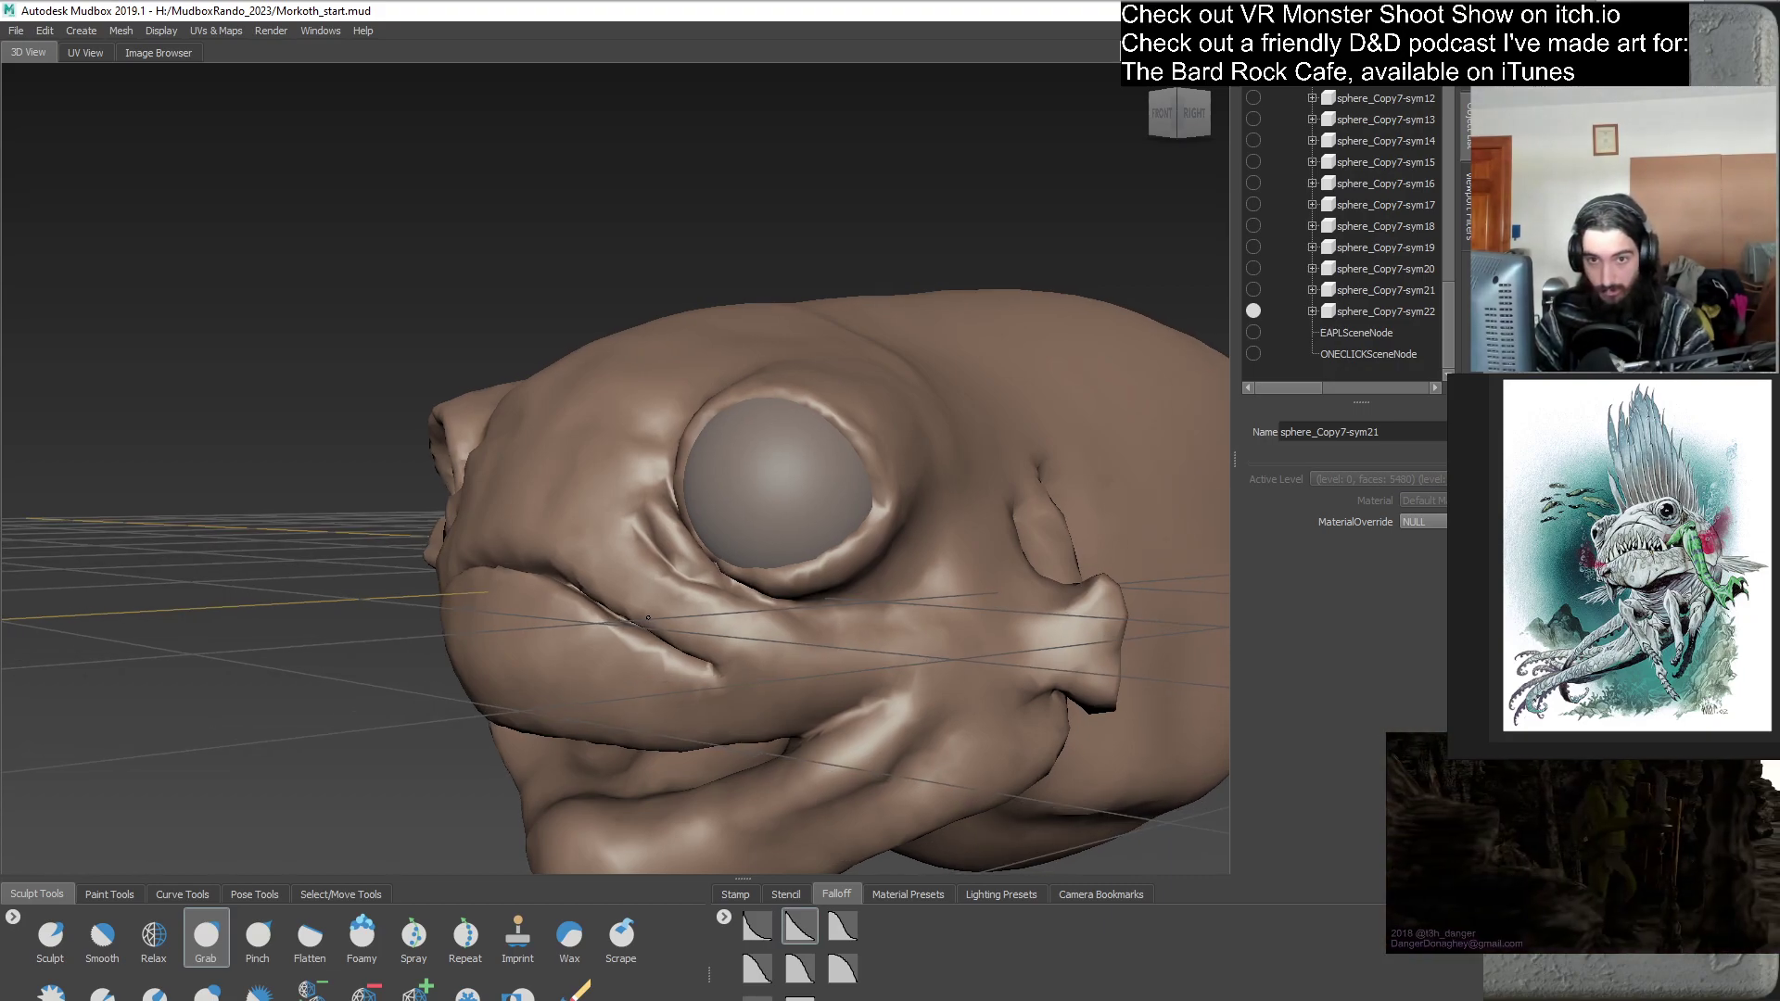
{"action": "left_click_drag", "start_coordinate": [520, 490], "coordinate": [620, 494], "text": "alt"}
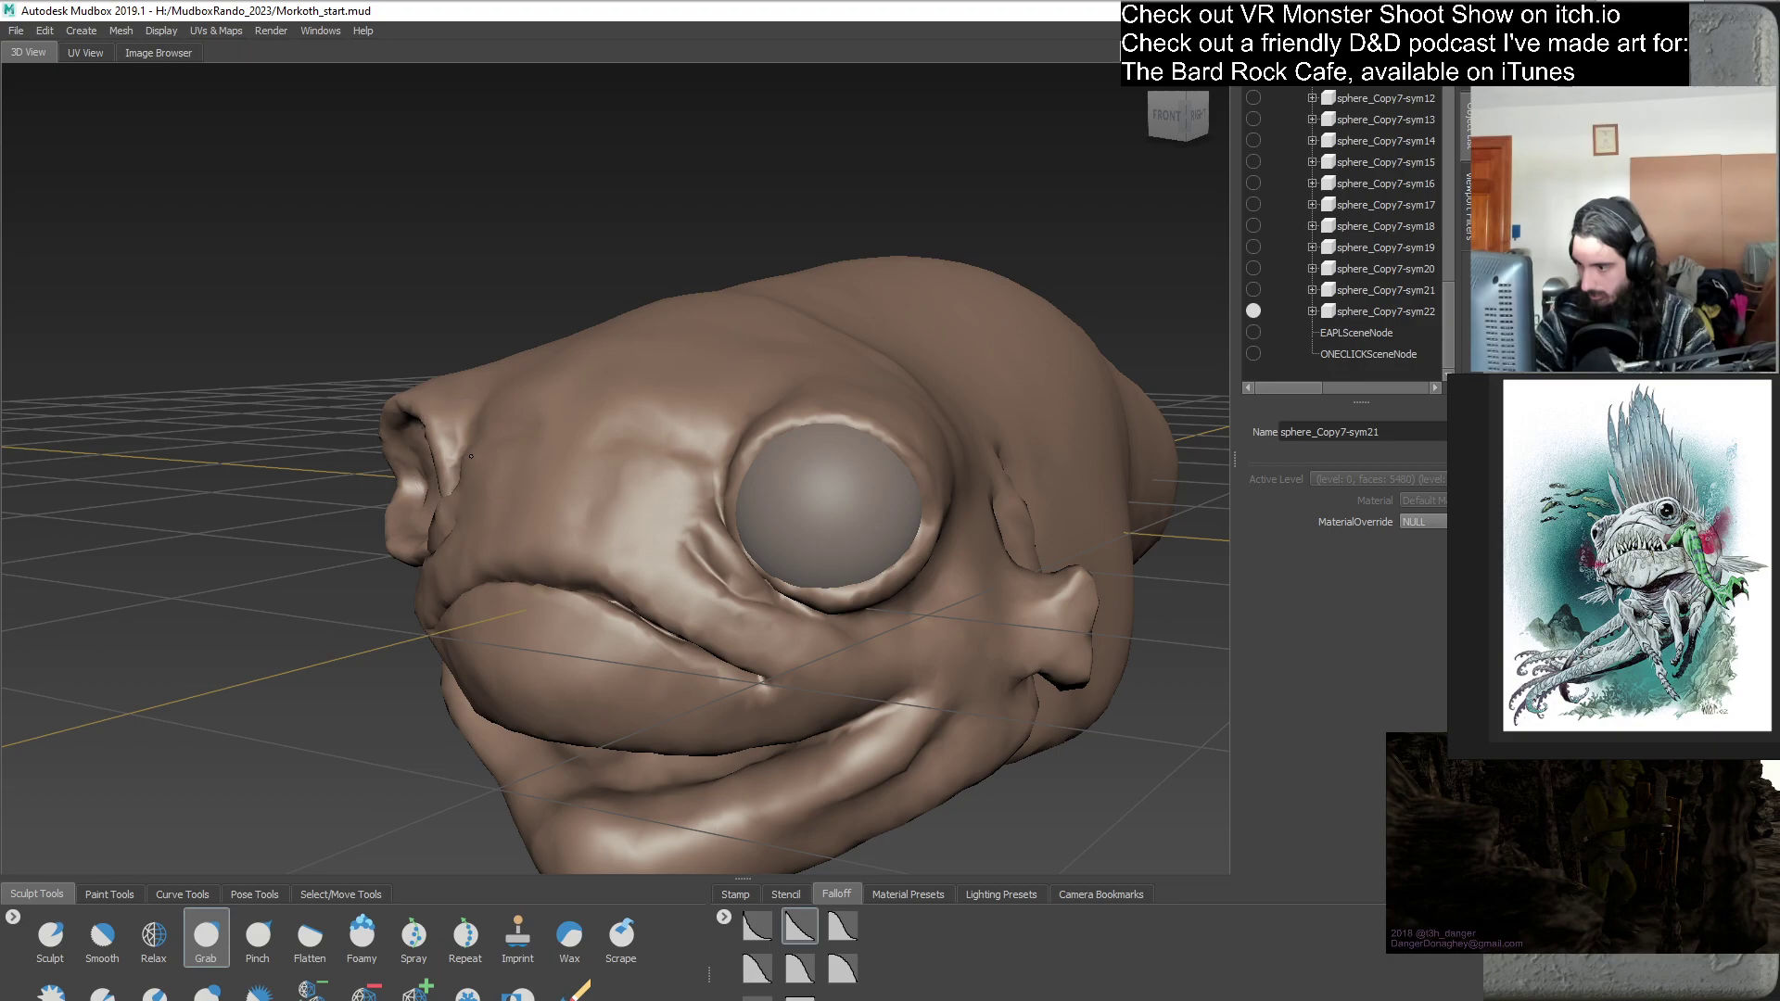
- Refine the snout surface between the eye socket fold and the upper lip crease with the Grab tool
{"action": "left_click_drag", "start_coordinate": [473, 458], "coordinate": [805, 556], "text": "alt"}
{"action": "right_click_drag", "start_coordinate": [804, 555], "coordinate": [743, 593], "text": "alt"}
{"action": "left_click_drag", "start_coordinate": [744, 600], "coordinate": [597, 519], "text": "alt"}
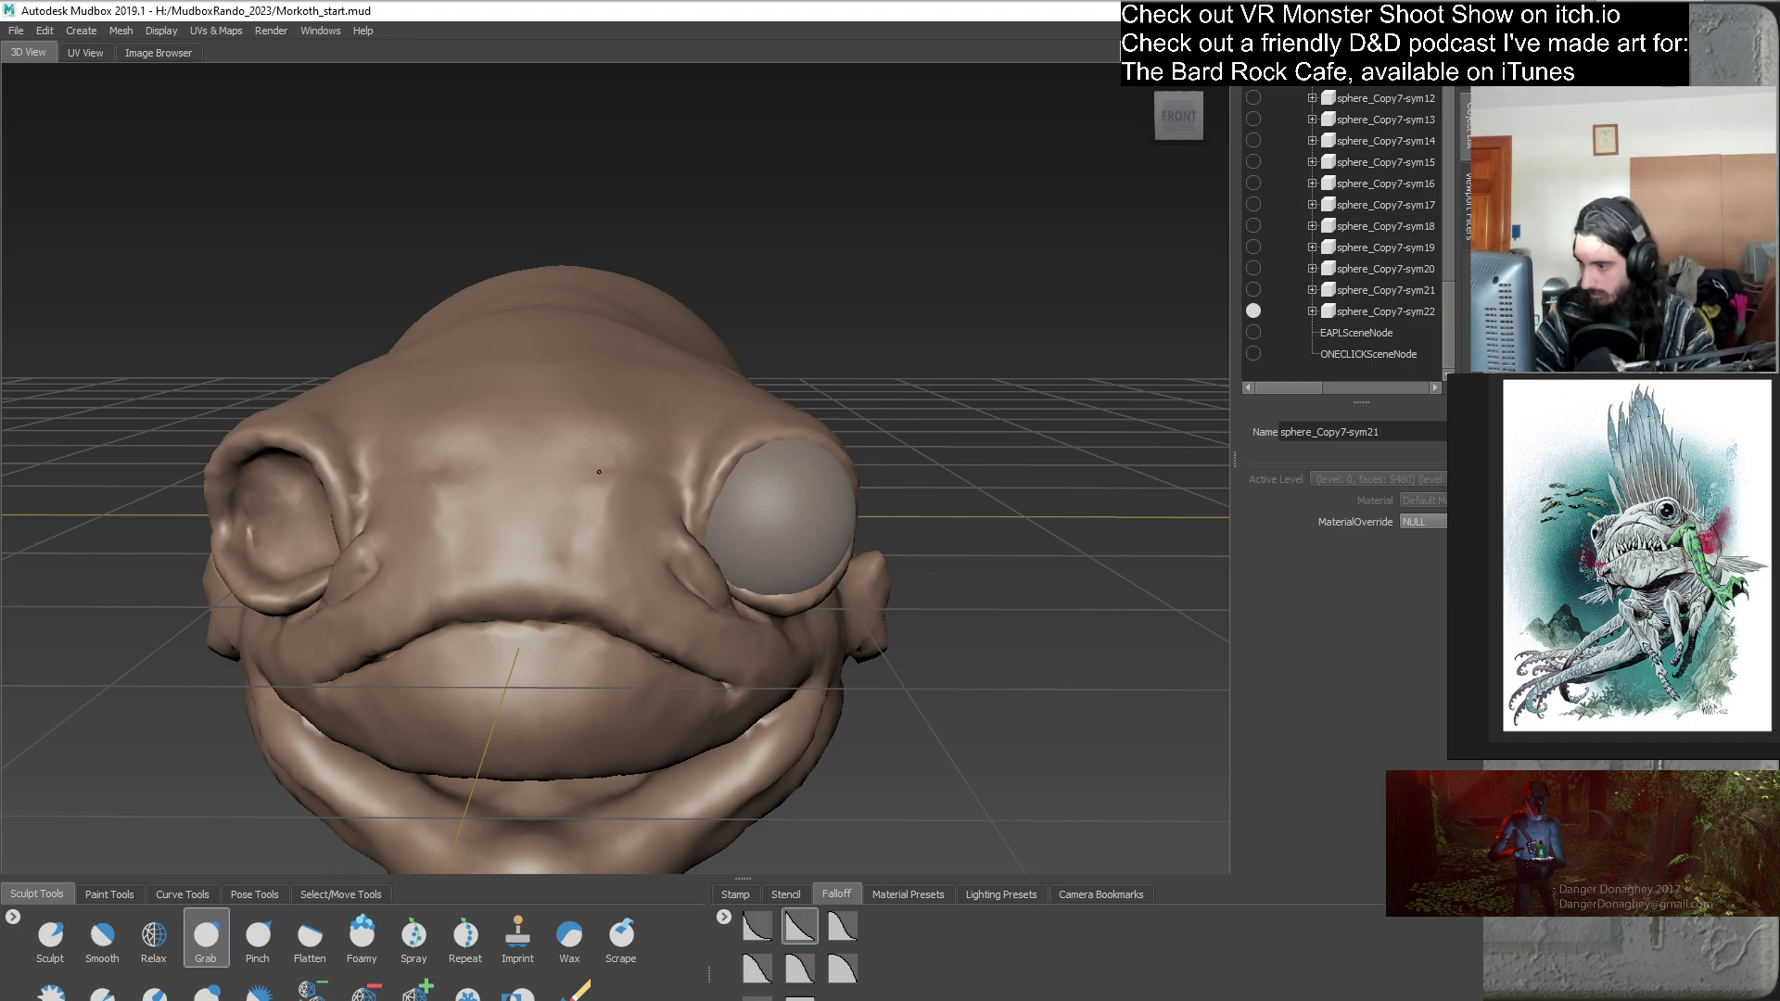
{"action": "left_click_drag", "start_coordinate": [599, 472], "coordinate": [593, 556], "text": "alt"}
{"action": "scroll", "coordinate": [594, 556], "scroll_direction": "up", "scroll_amount": 3}
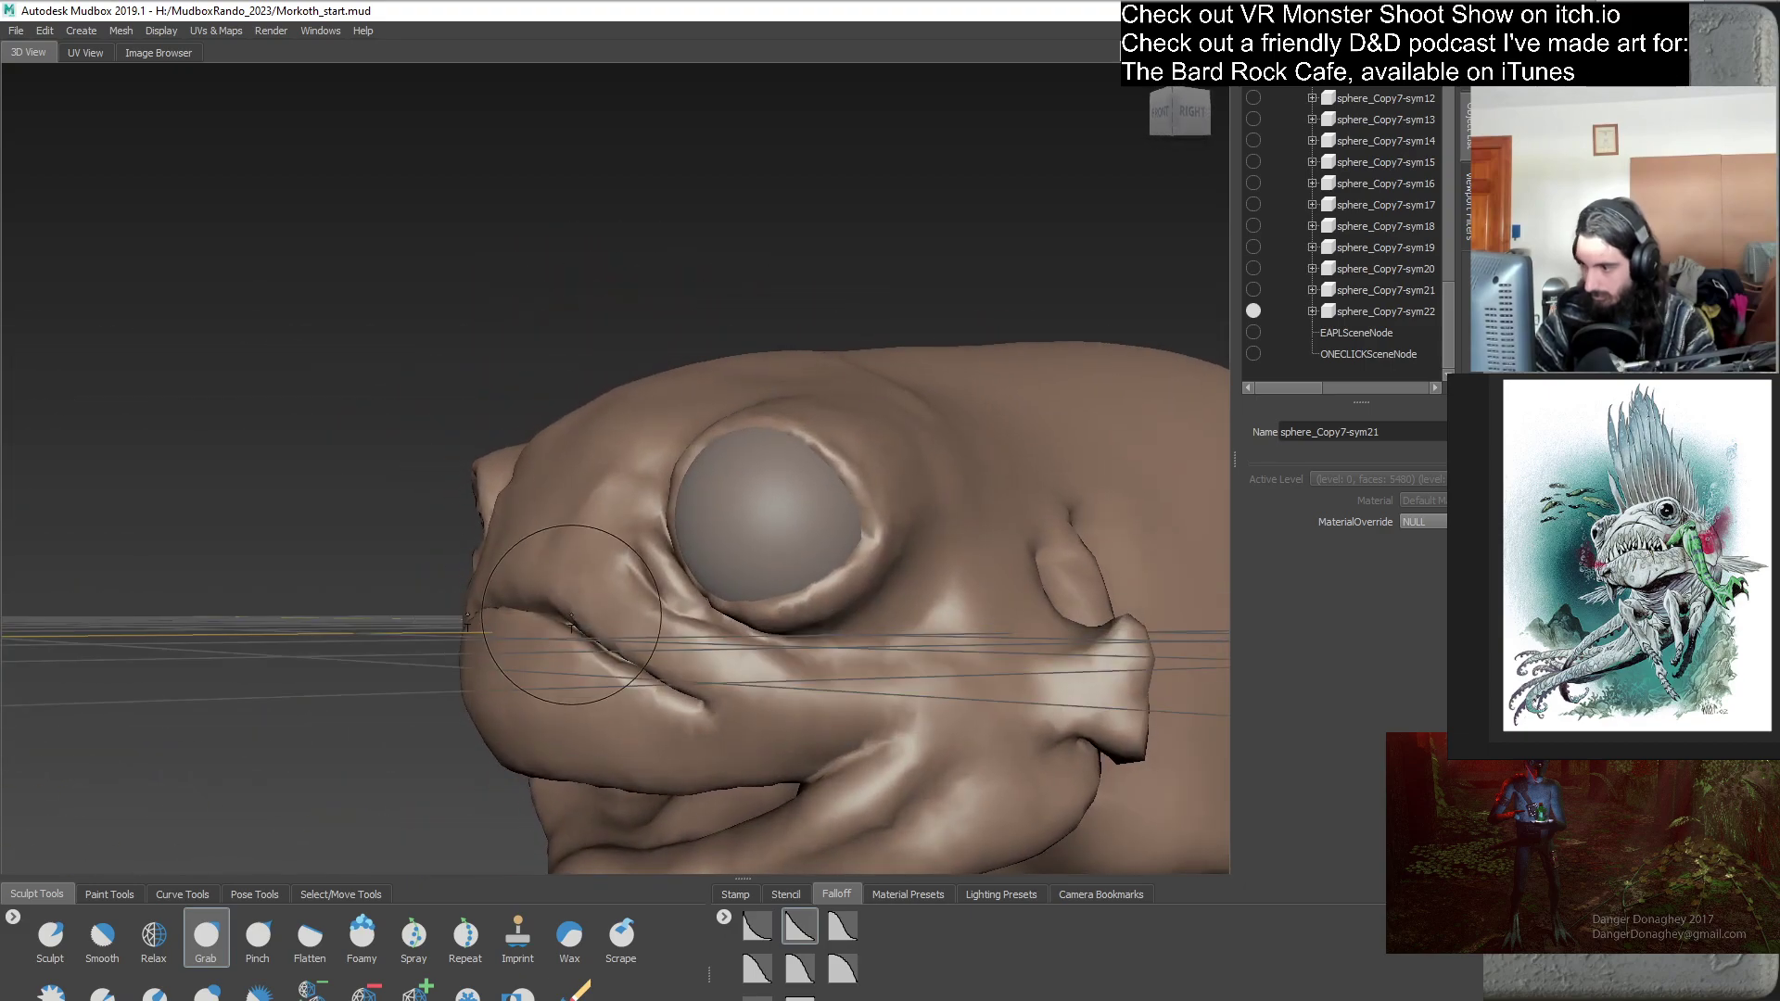
{"action": "mouse_move", "coordinate": [576, 624]}
{"action": "left_mouse_down", "text": "alt"}
{"action": "mouse_move", "coordinate": [623, 516]}
{"action": "mouse_move", "coordinate": [602, 558]}
{"action": "mouse_move", "coordinate": [492, 621]}
{"action": "mouse_move", "coordinate": [776, 619]}
{"action": "mouse_move", "coordinate": [463, 556]}
{"action": "mouse_move", "coordinate": [623, 584]}
{"action": "mouse_move", "coordinate": [463, 616]}
{"action": "mouse_move", "coordinate": [593, 644]}
{"action": "mouse_move", "coordinate": [596, 628]}
{"action": "left_mouse_up", "text": "alt"}
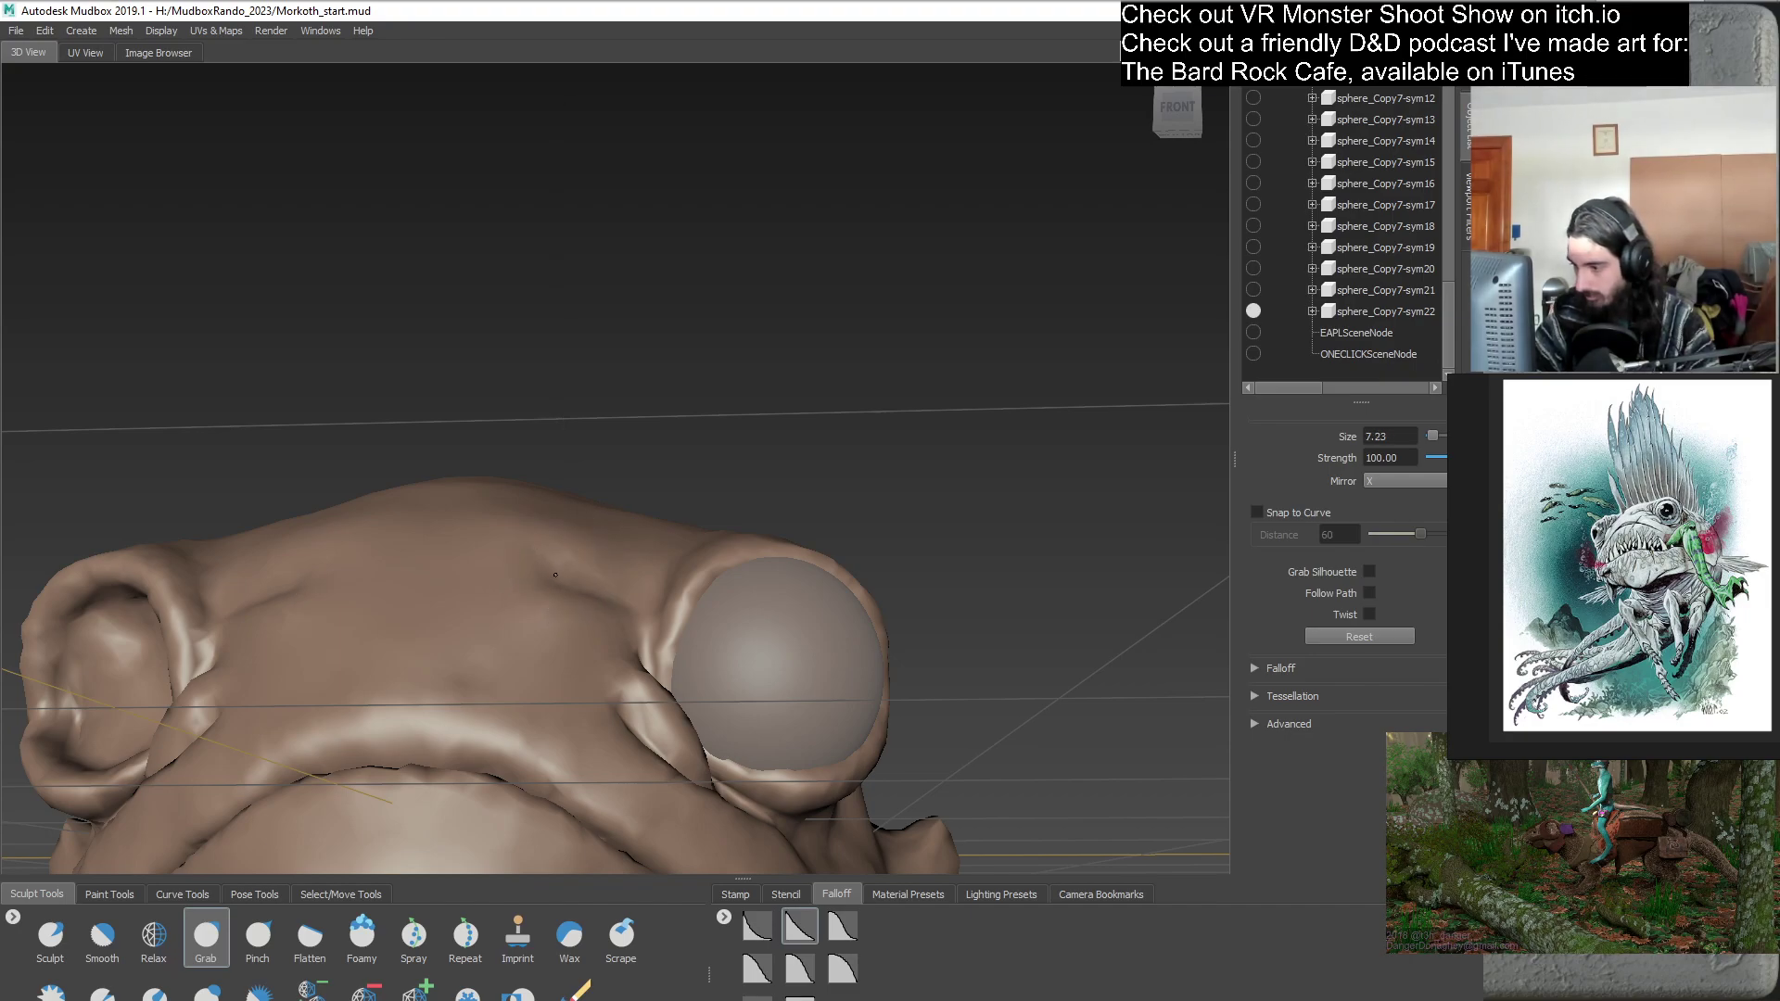
- Sculpt a small mirrored wrinkle on the brow in front of each eye socket with the Grab tool at size 10.77
{"action": "left_click_drag", "start_coordinate": [556, 574], "coordinate": [667, 562], "text": "alt"}
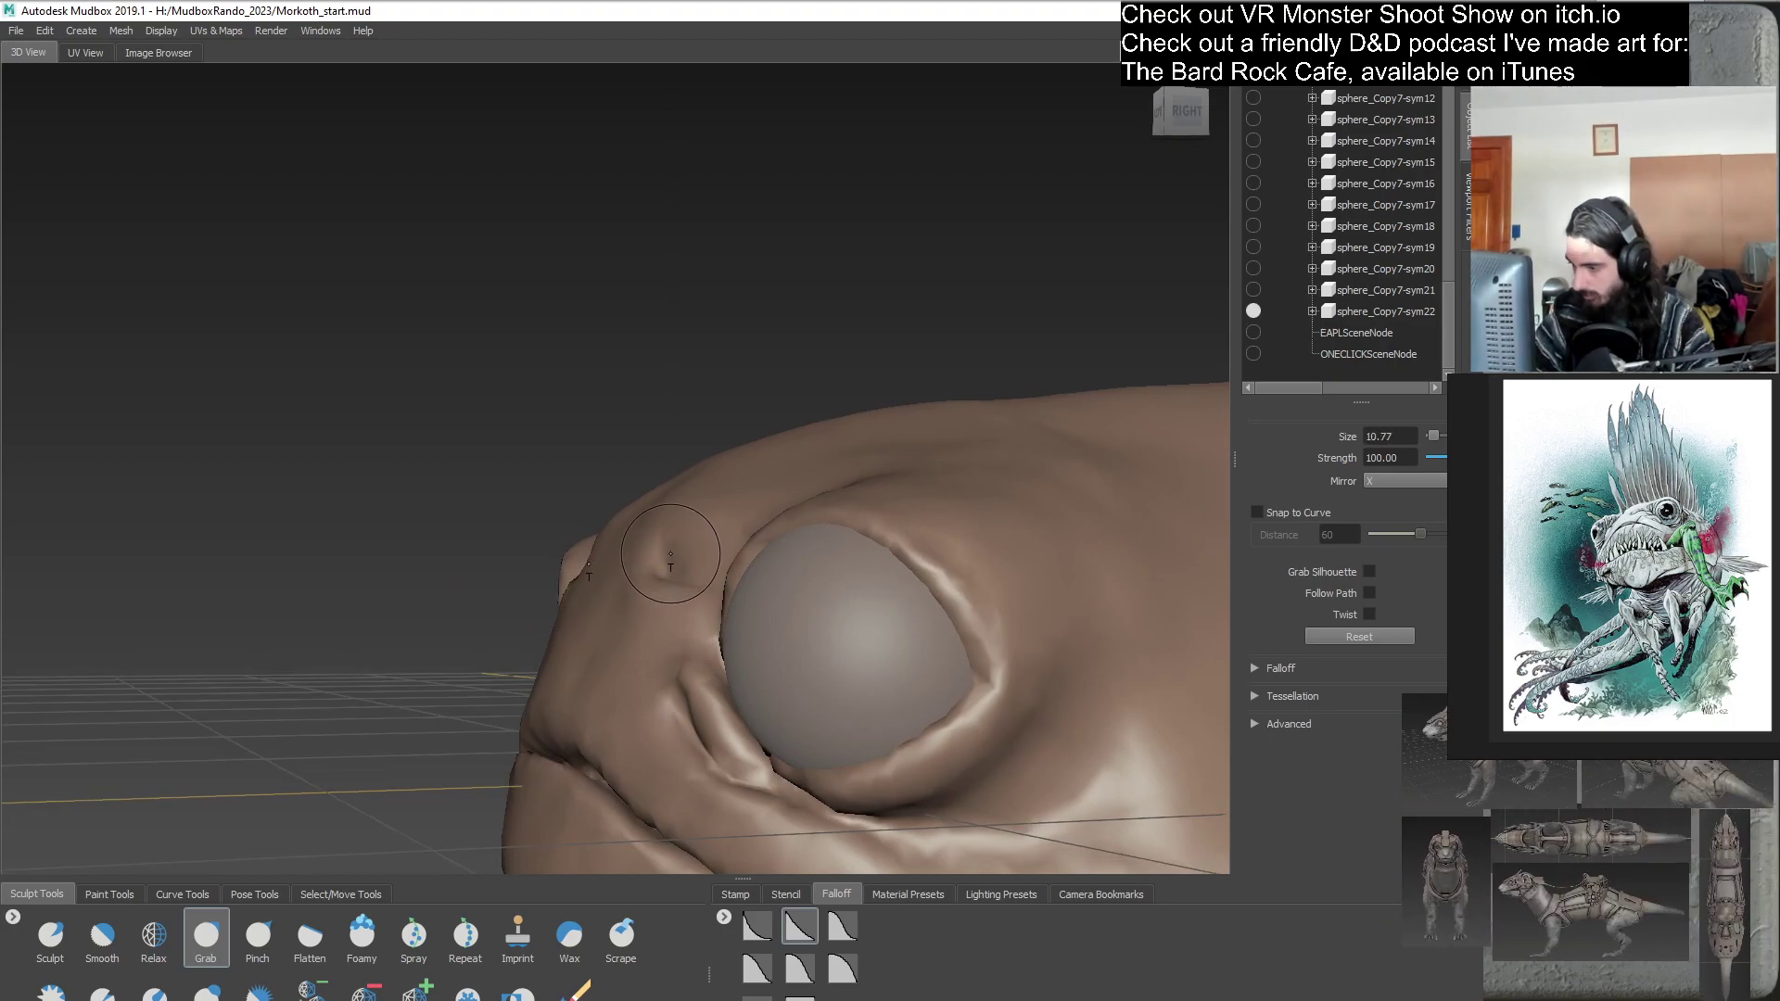
{"action": "left_click_drag", "start_coordinate": [695, 559], "coordinate": [851, 625], "text": "alt"}
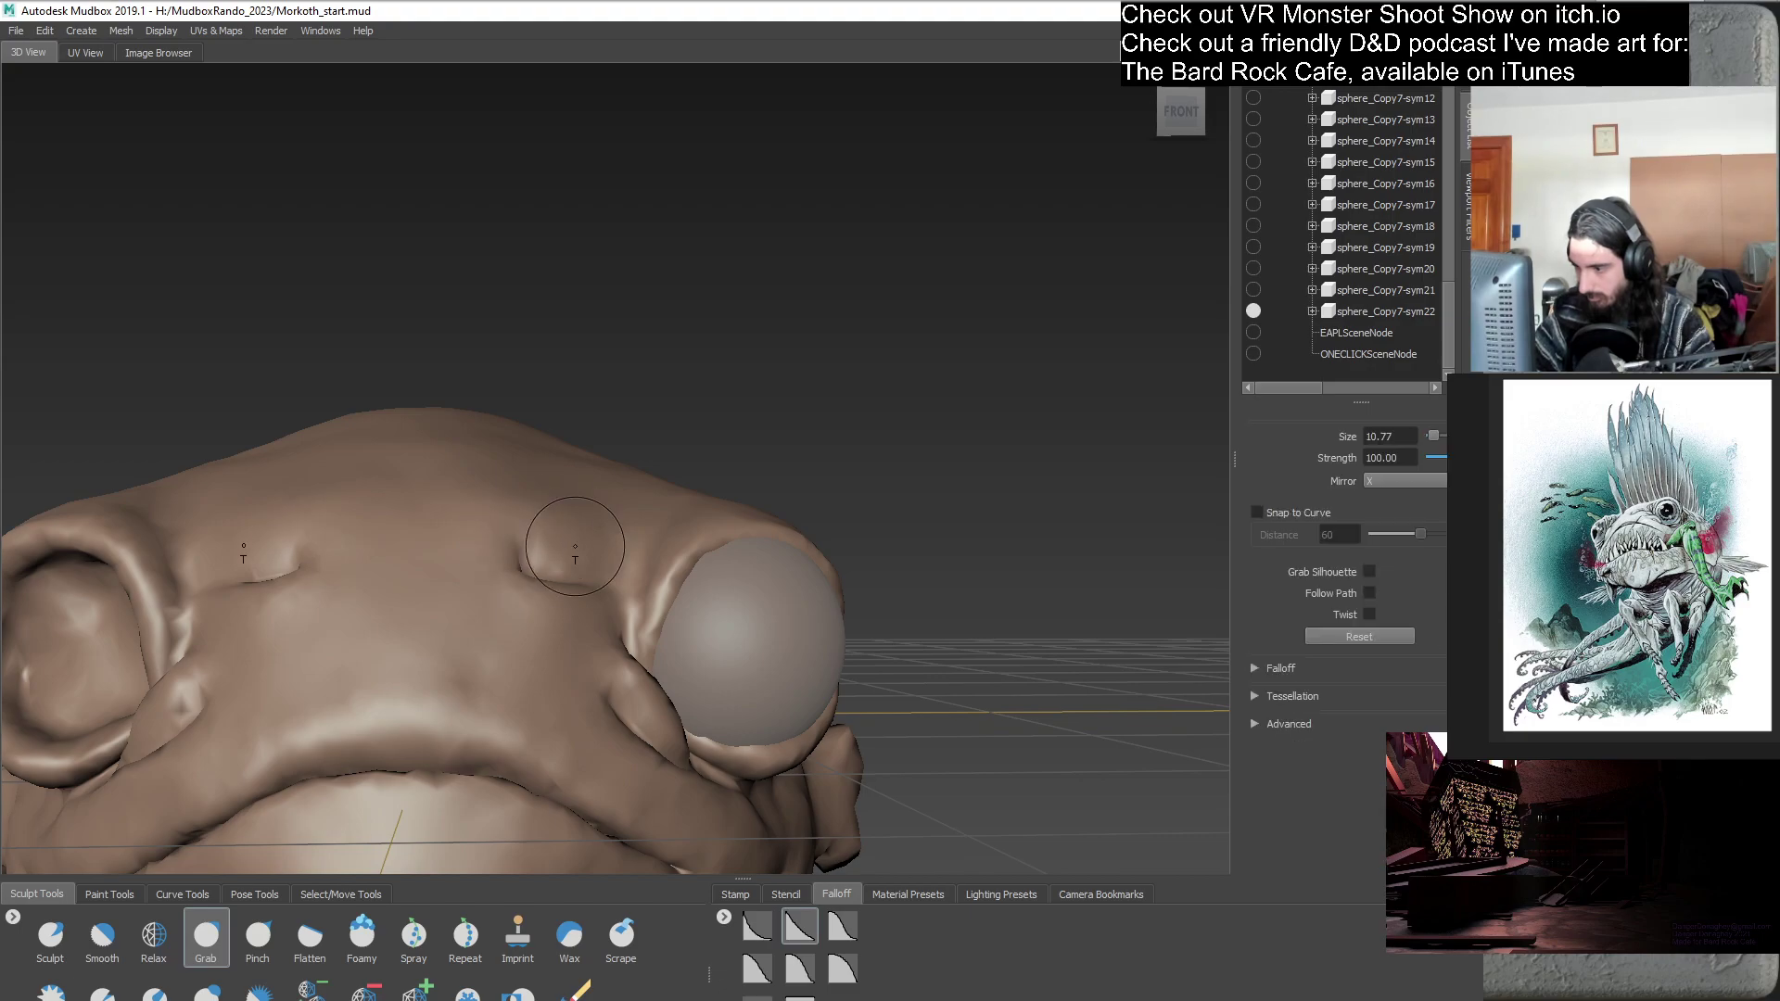
{"action": "scroll", "coordinate": [511, 547], "scroll_direction": "down", "scroll_amount": 10}
{"action": "left_click_drag", "start_coordinate": [787, 596], "coordinate": [760, 657], "text": "alt"}
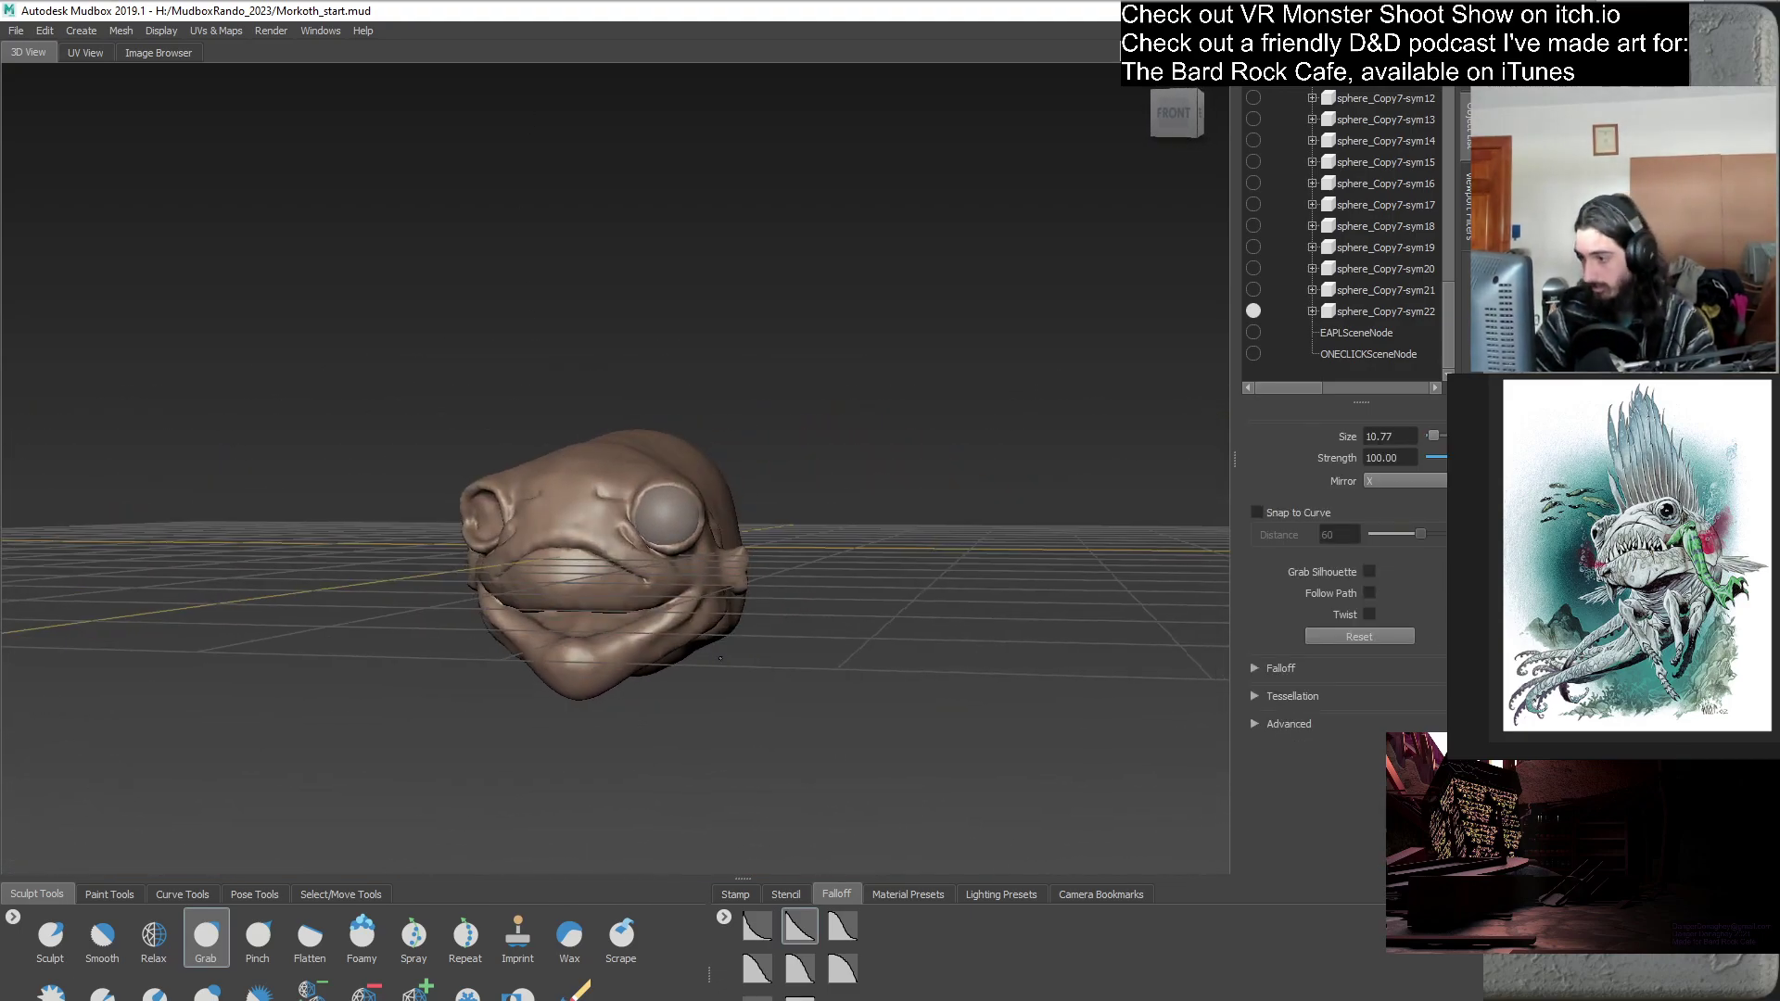
- Set the Grab brush size to 18.11 and soften the brow surface around the new wrinkles
{"action": "scroll", "coordinate": [939, 649], "scroll_direction": "up", "scroll_amount": 6}
{"action": "key", "text": "b"}
{"action": "mouse_move", "coordinate": [590, 565]}
{"action": "left_mouse_down"}
{"action": "mouse_move", "coordinate": [607, 567]}
{"action": "mouse_move", "coordinate": [594, 550]}
{"action": "mouse_move", "coordinate": [501, 640]}
{"action": "left_mouse_up"}
{"action": "scroll", "coordinate": [500, 638], "scroll_direction": "up", "scroll_amount": 3}
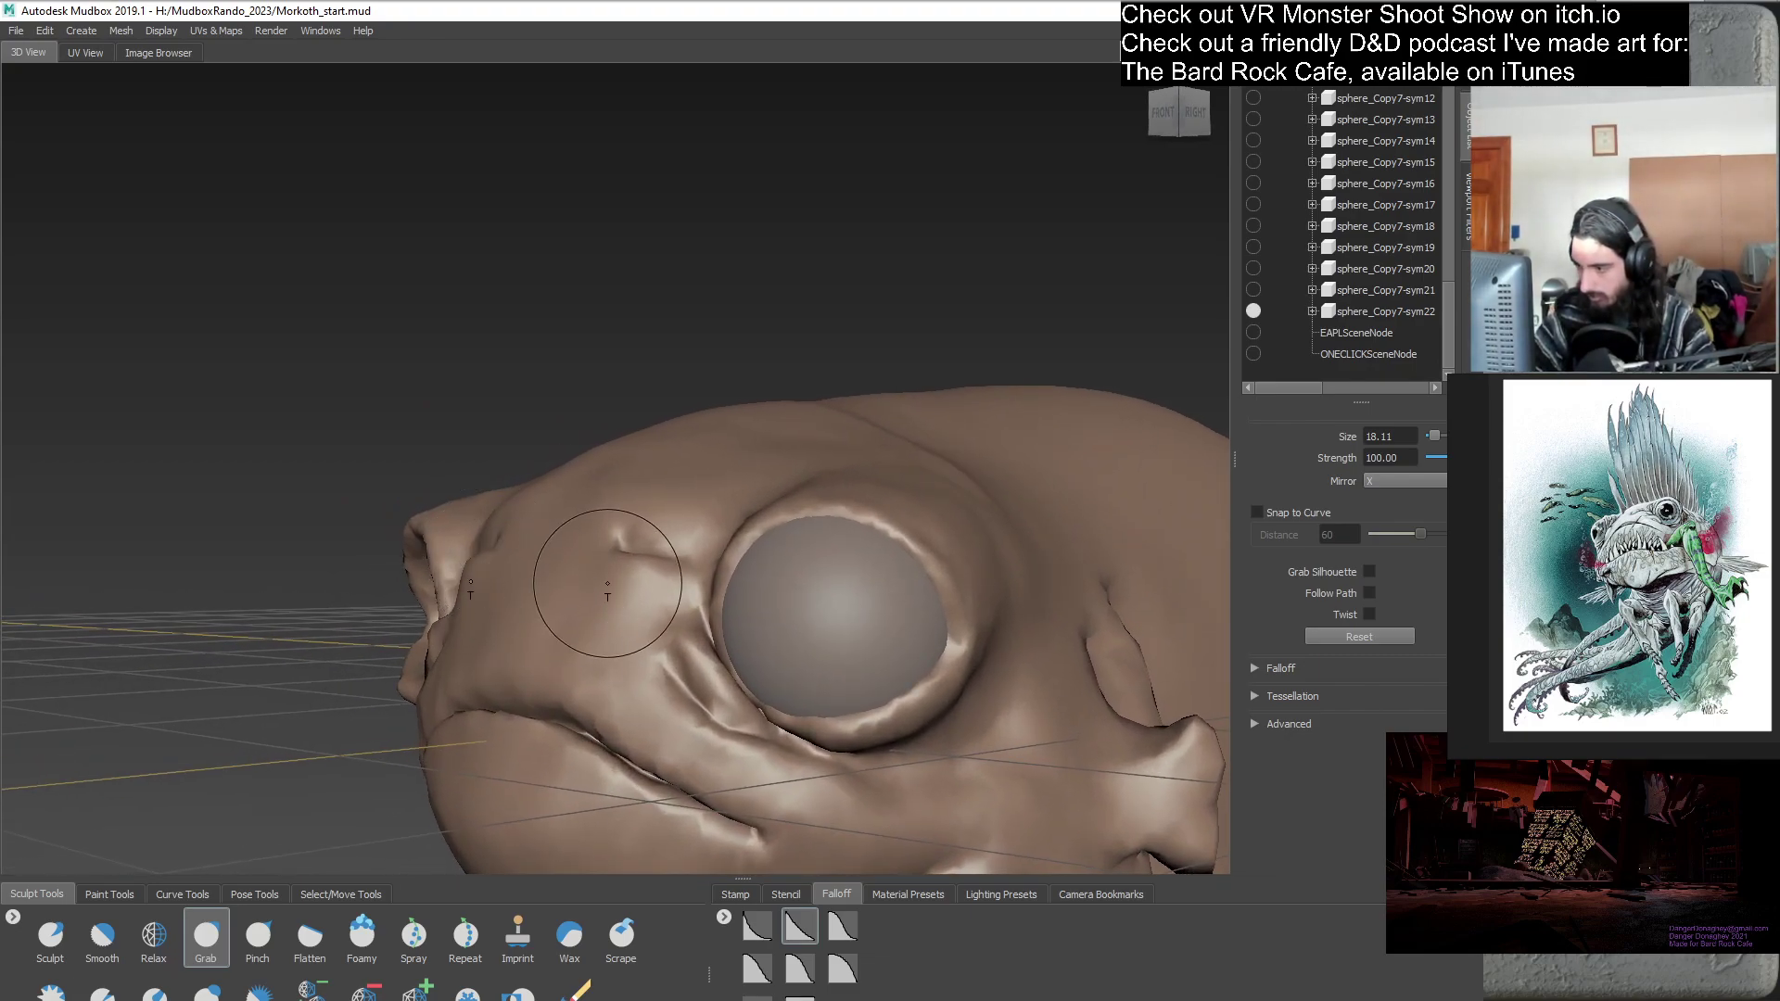
{"action": "left_click_drag", "start_coordinate": [490, 547], "coordinate": [482, 547]}
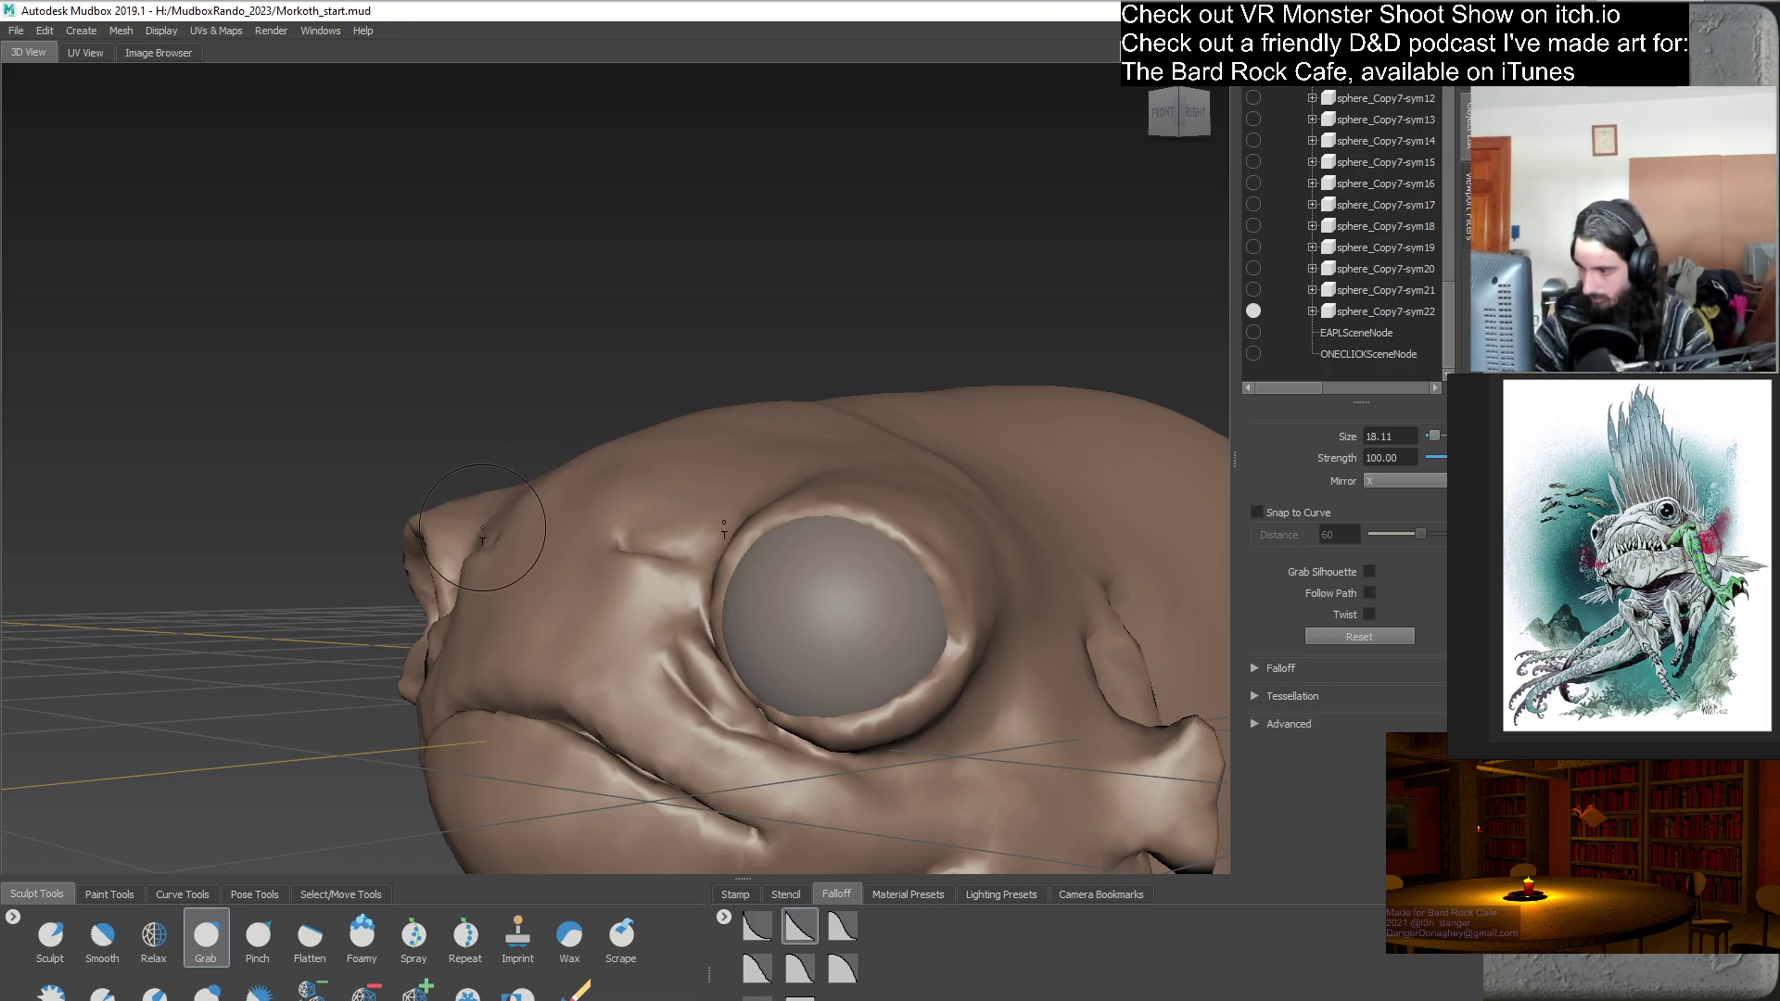
{"action": "left_click_drag", "start_coordinate": [510, 510], "coordinate": [498, 489], "text": "alt"}
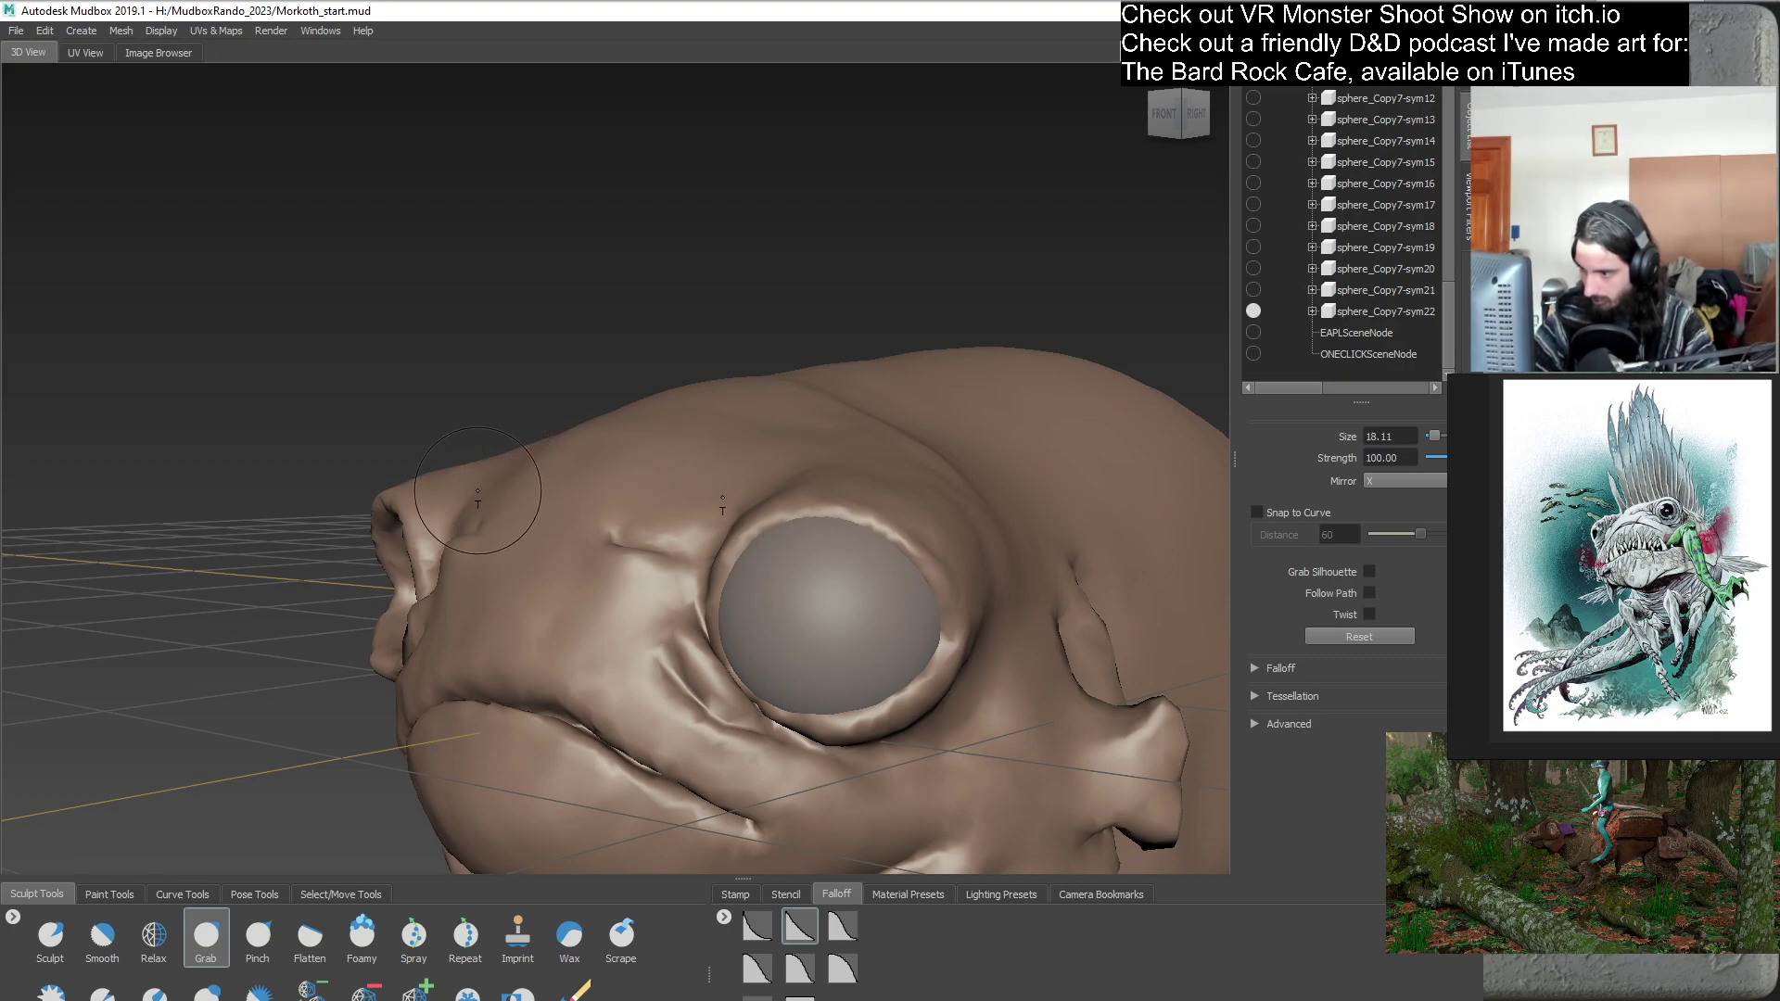
- Hide the ground grid in the 3D view
{"action": "left_click_drag", "start_coordinate": [468, 510], "coordinate": [759, 576], "text": "alt"}
{"action": "scroll", "coordinate": [586, 522], "scroll_direction": "down", "scroll_amount": 5}
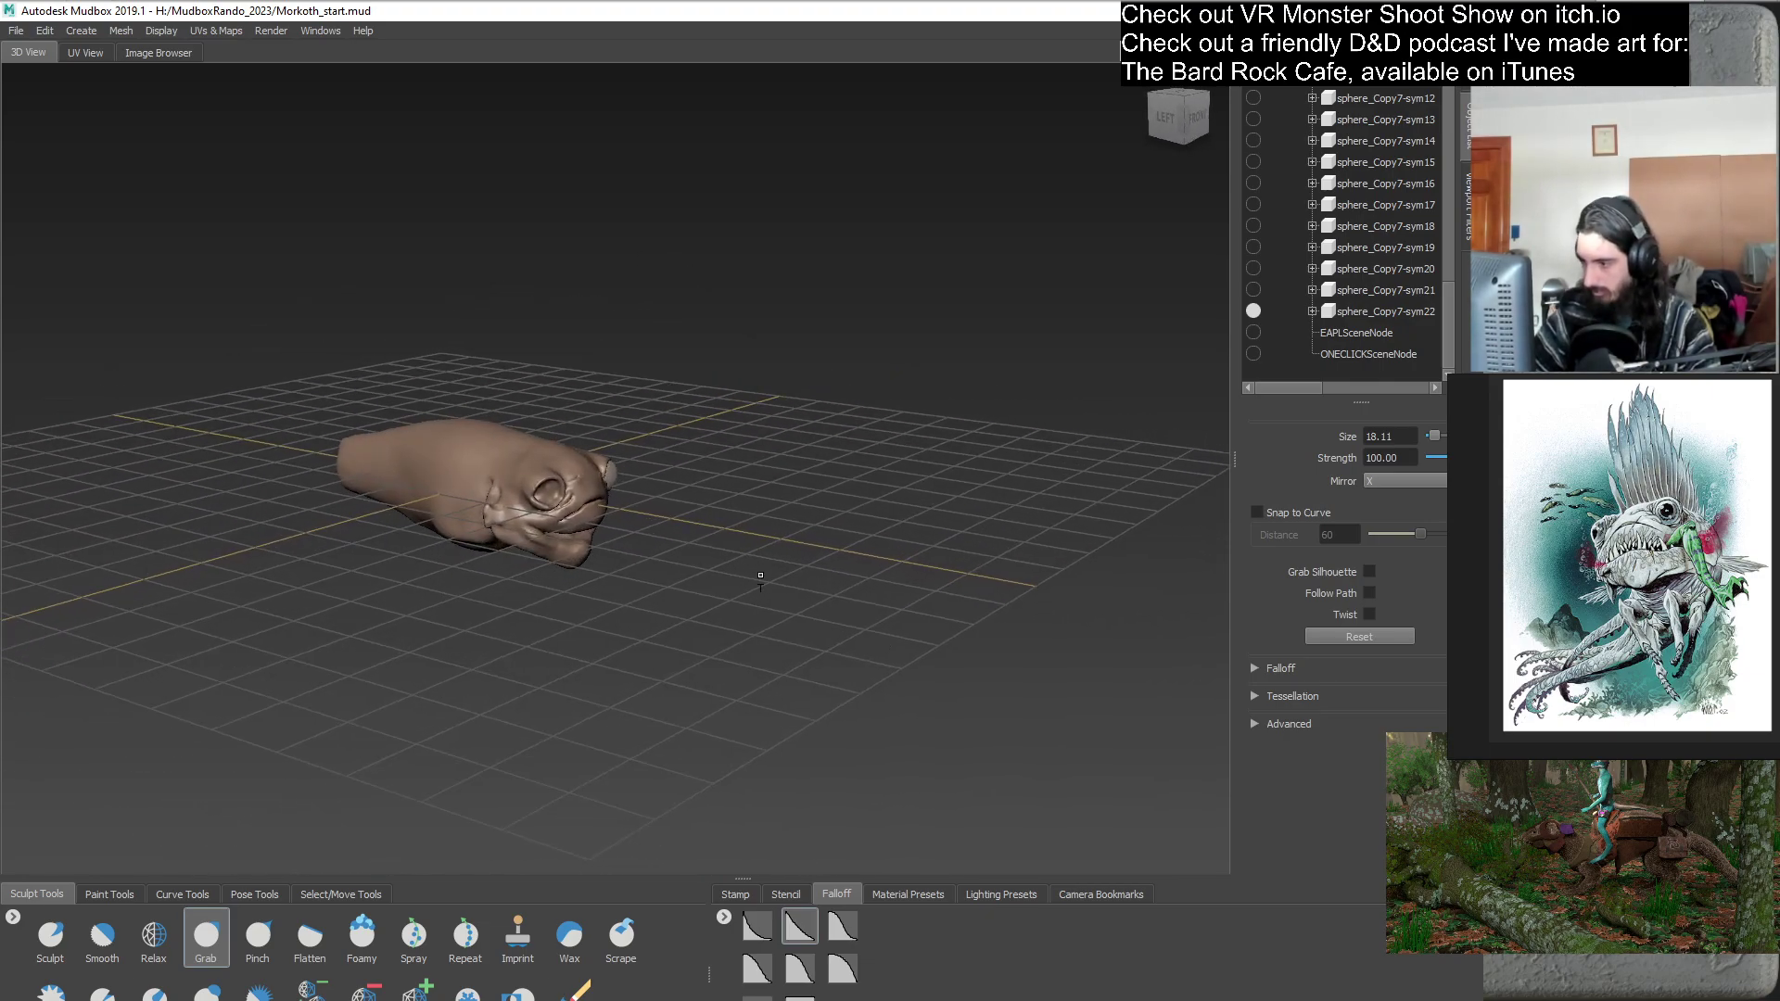
{"action": "right_click", "coordinate": [767, 576]}
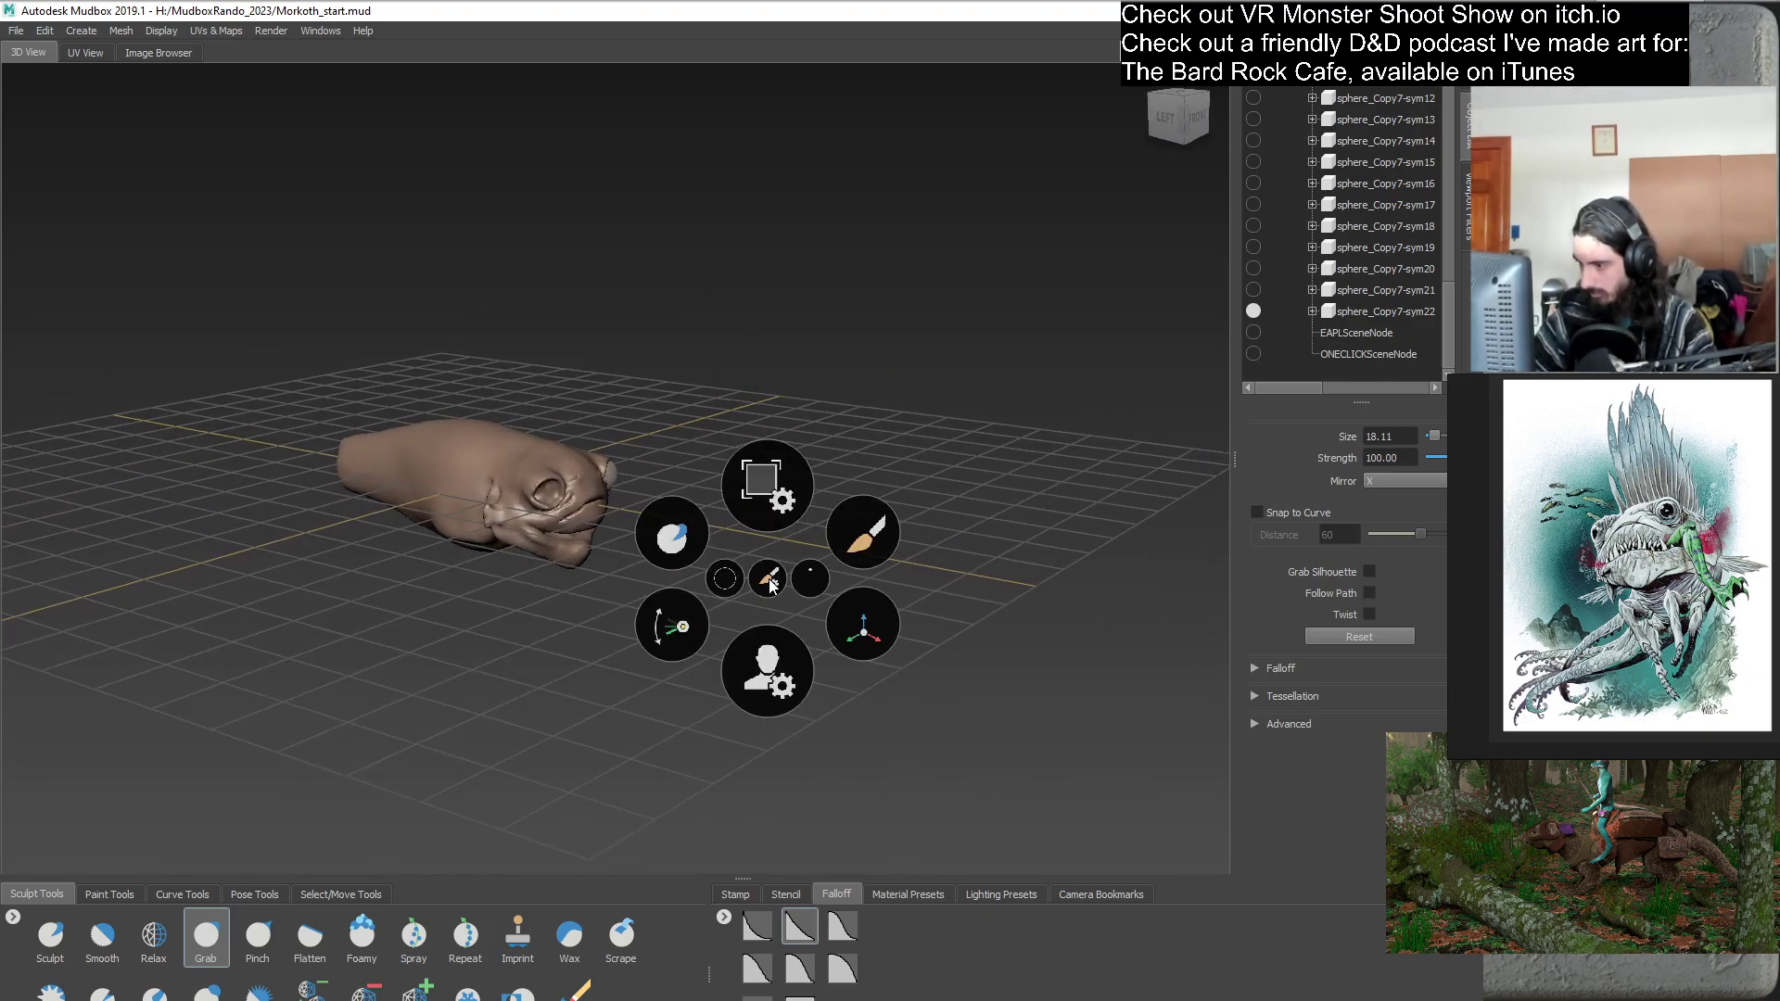
{"action": "left_click", "coordinate": [779, 478]}
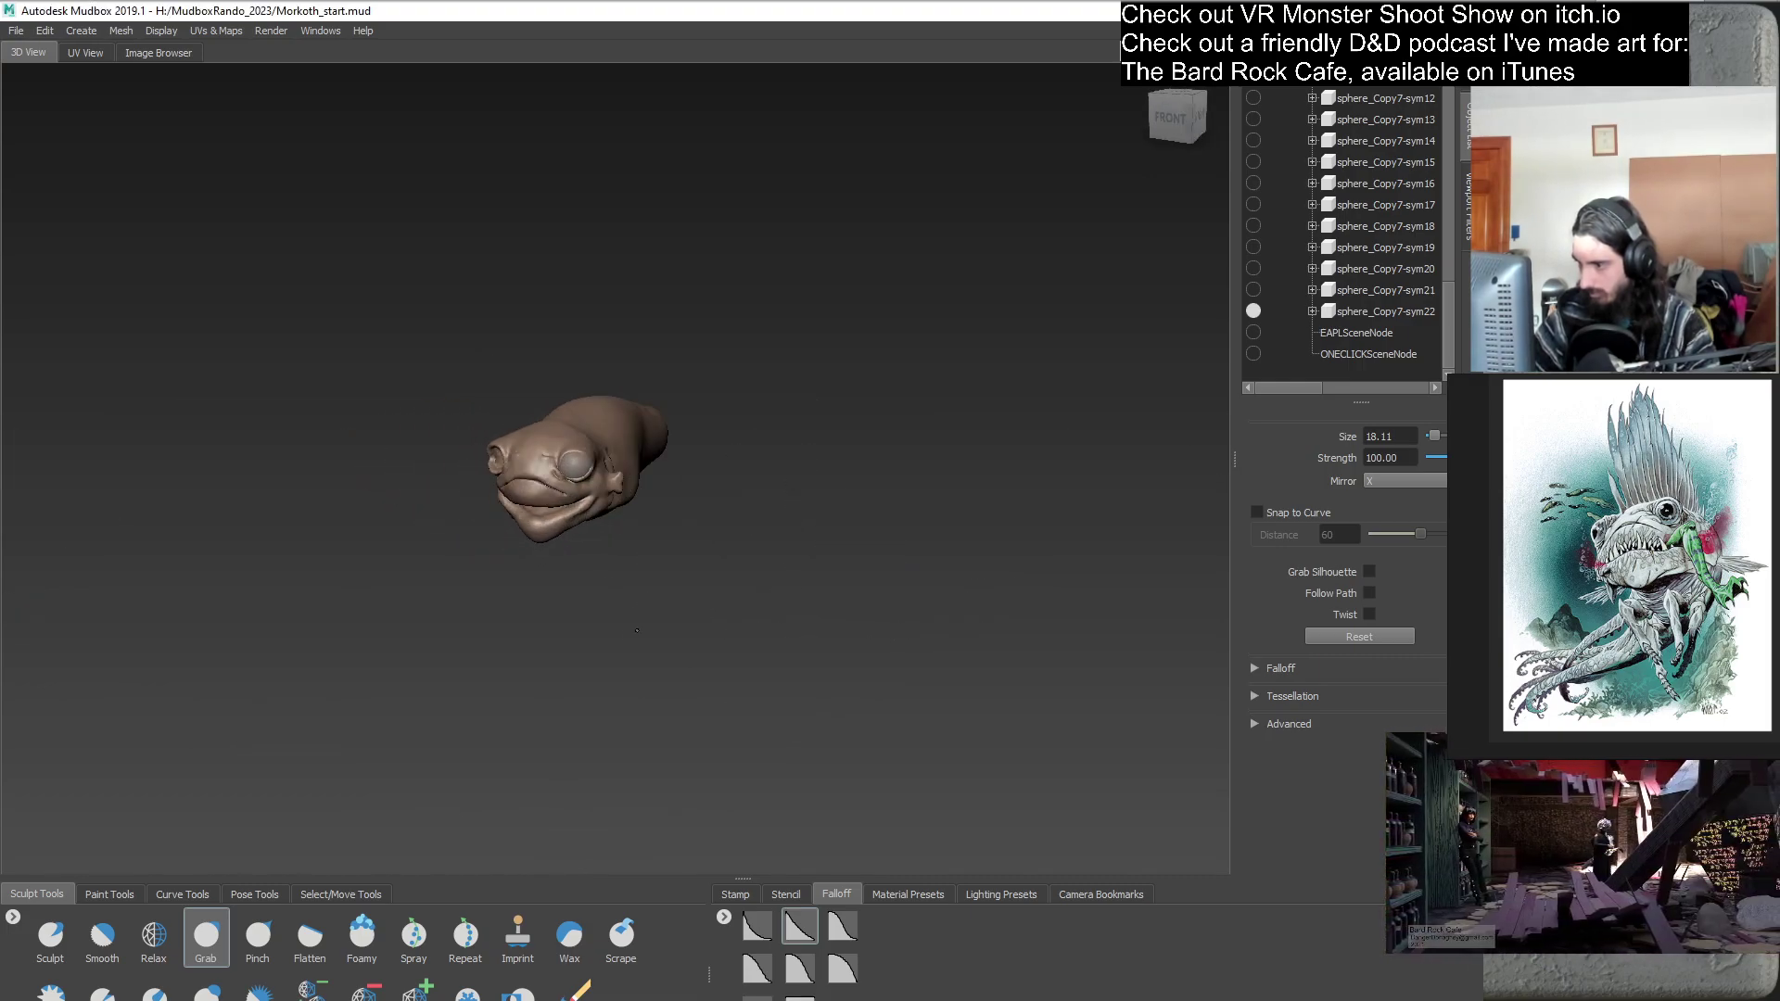
- Set the Grab brush size to 23.97 and adjust the front of the snout in side profile
{"action": "left_click_drag", "start_coordinate": [724, 611], "coordinate": [782, 634], "text": "alt"}
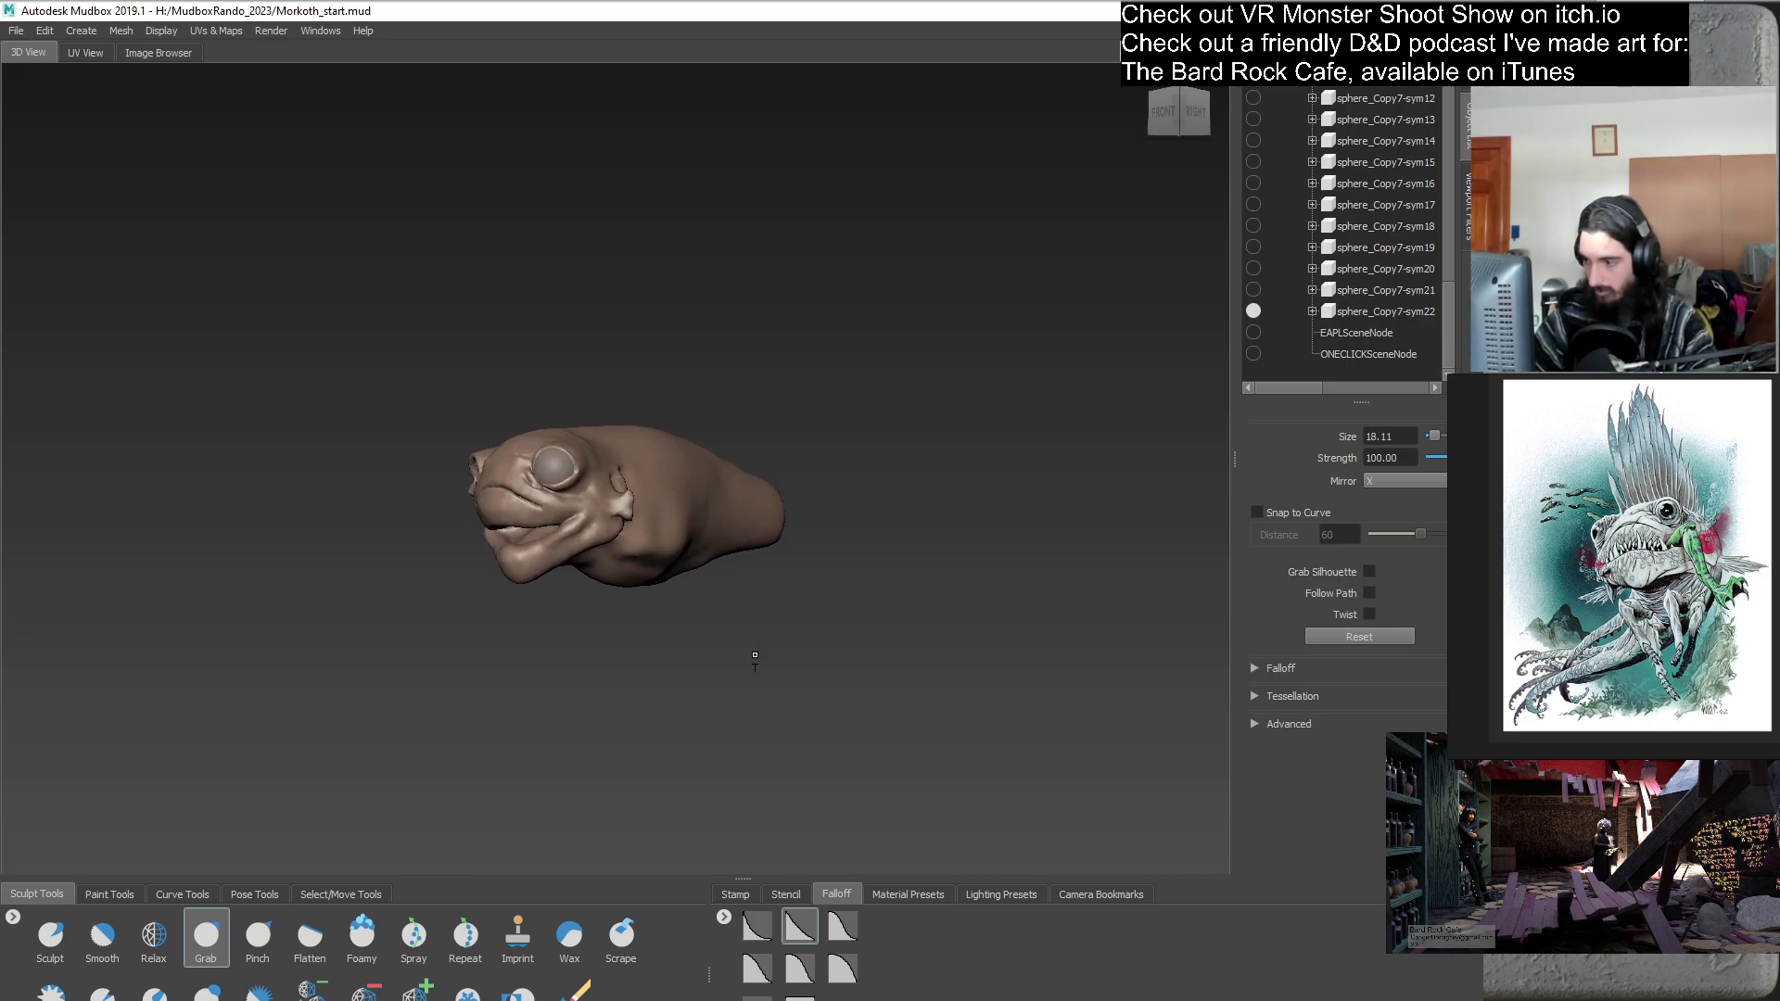
{"action": "mouse_move", "coordinate": [703, 611]}
{"action": "left_mouse_down", "text": "alt"}
{"action": "mouse_move", "coordinate": [733, 640]}
{"action": "mouse_move", "coordinate": [663, 648]}
{"action": "mouse_move", "coordinate": [663, 613]}
{"action": "left_mouse_up", "text": "alt"}
{"action": "scroll", "coordinate": [755, 655], "scroll_direction": "up", "scroll_amount": 4}
{"action": "scroll", "coordinate": [675, 639], "scroll_direction": "up", "scroll_amount": 5}
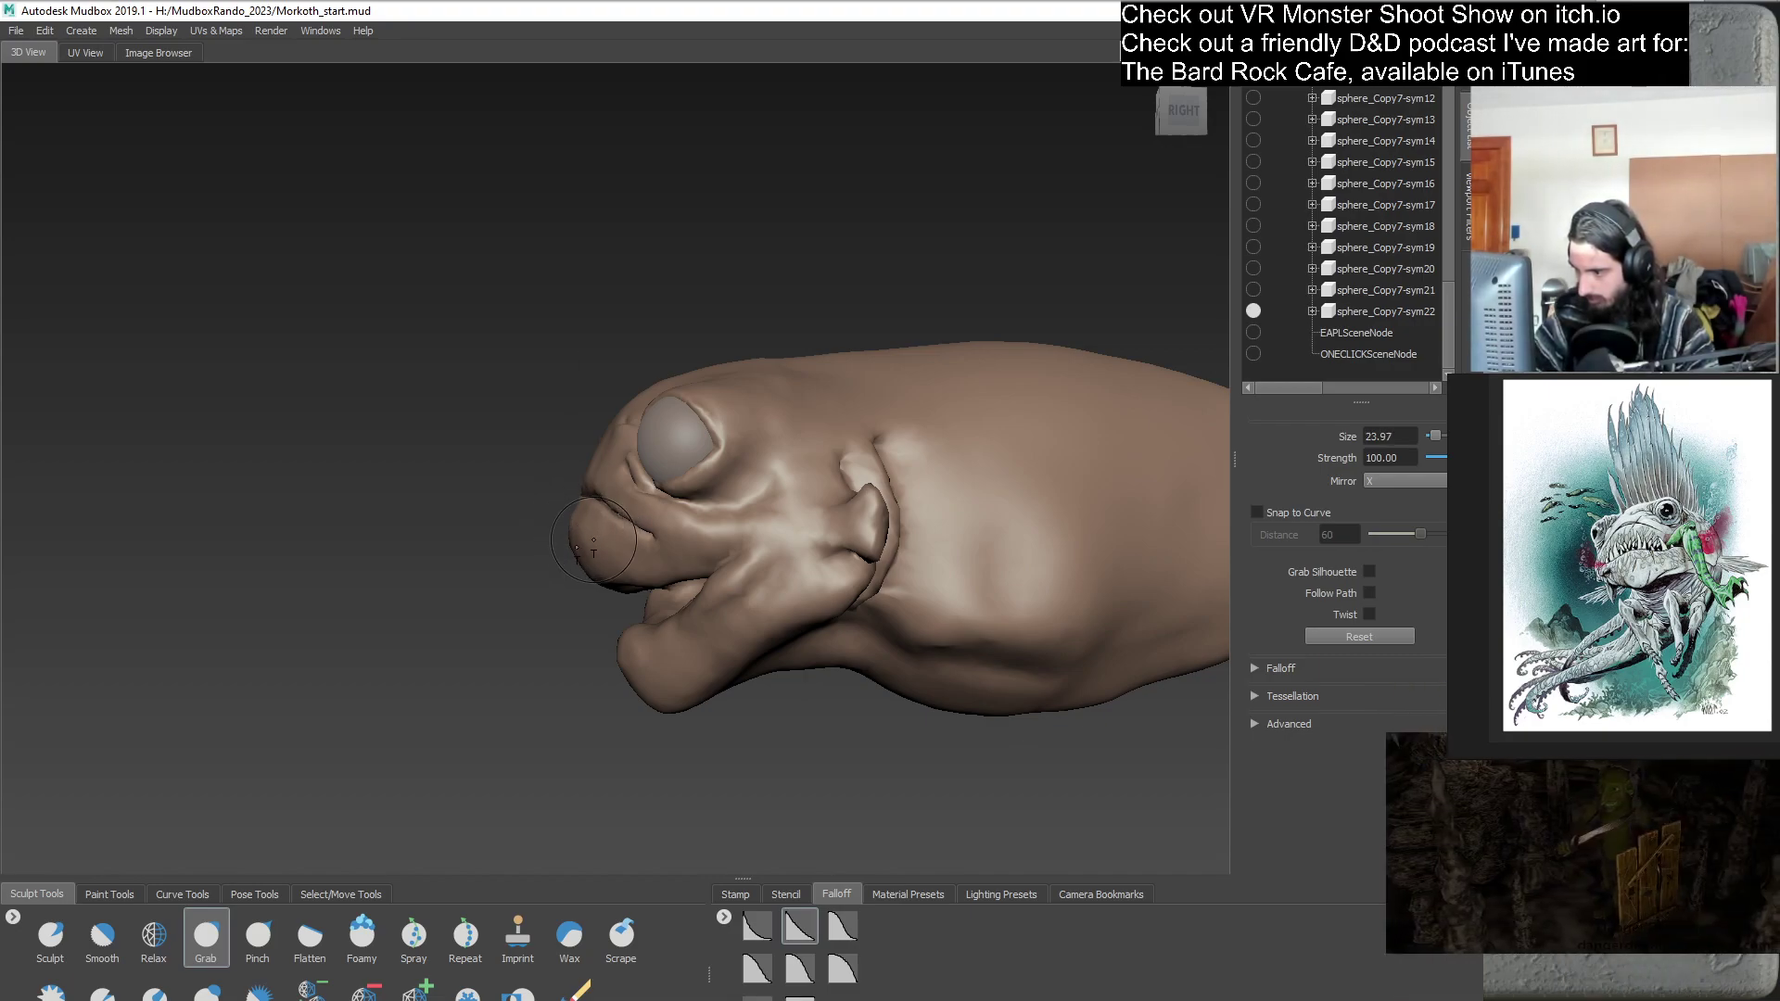
{"action": "mouse_move", "coordinate": [598, 562]}
{"action": "left_mouse_down", "text": "alt"}
{"action": "mouse_move", "coordinate": [928, 627]}
{"action": "mouse_move", "coordinate": [824, 614]}
{"action": "left_mouse_up", "text": "alt"}
- Duplicate the sphere_Copy7-sym22 head mesh as a backup and hide the older copy
{"action": "left_click", "coordinate": [1349, 306]}
{"action": "right_click", "coordinate": [1309, 312]}
{"action": "left_click", "coordinate": [1344, 399]}
{"action": "scroll", "coordinate": [1303, 352], "scroll_direction": "down", "scroll_amount": 1}
{"action": "left_click", "coordinate": [1254, 311]}
{"action": "left_click", "coordinate": [1297, 376]}
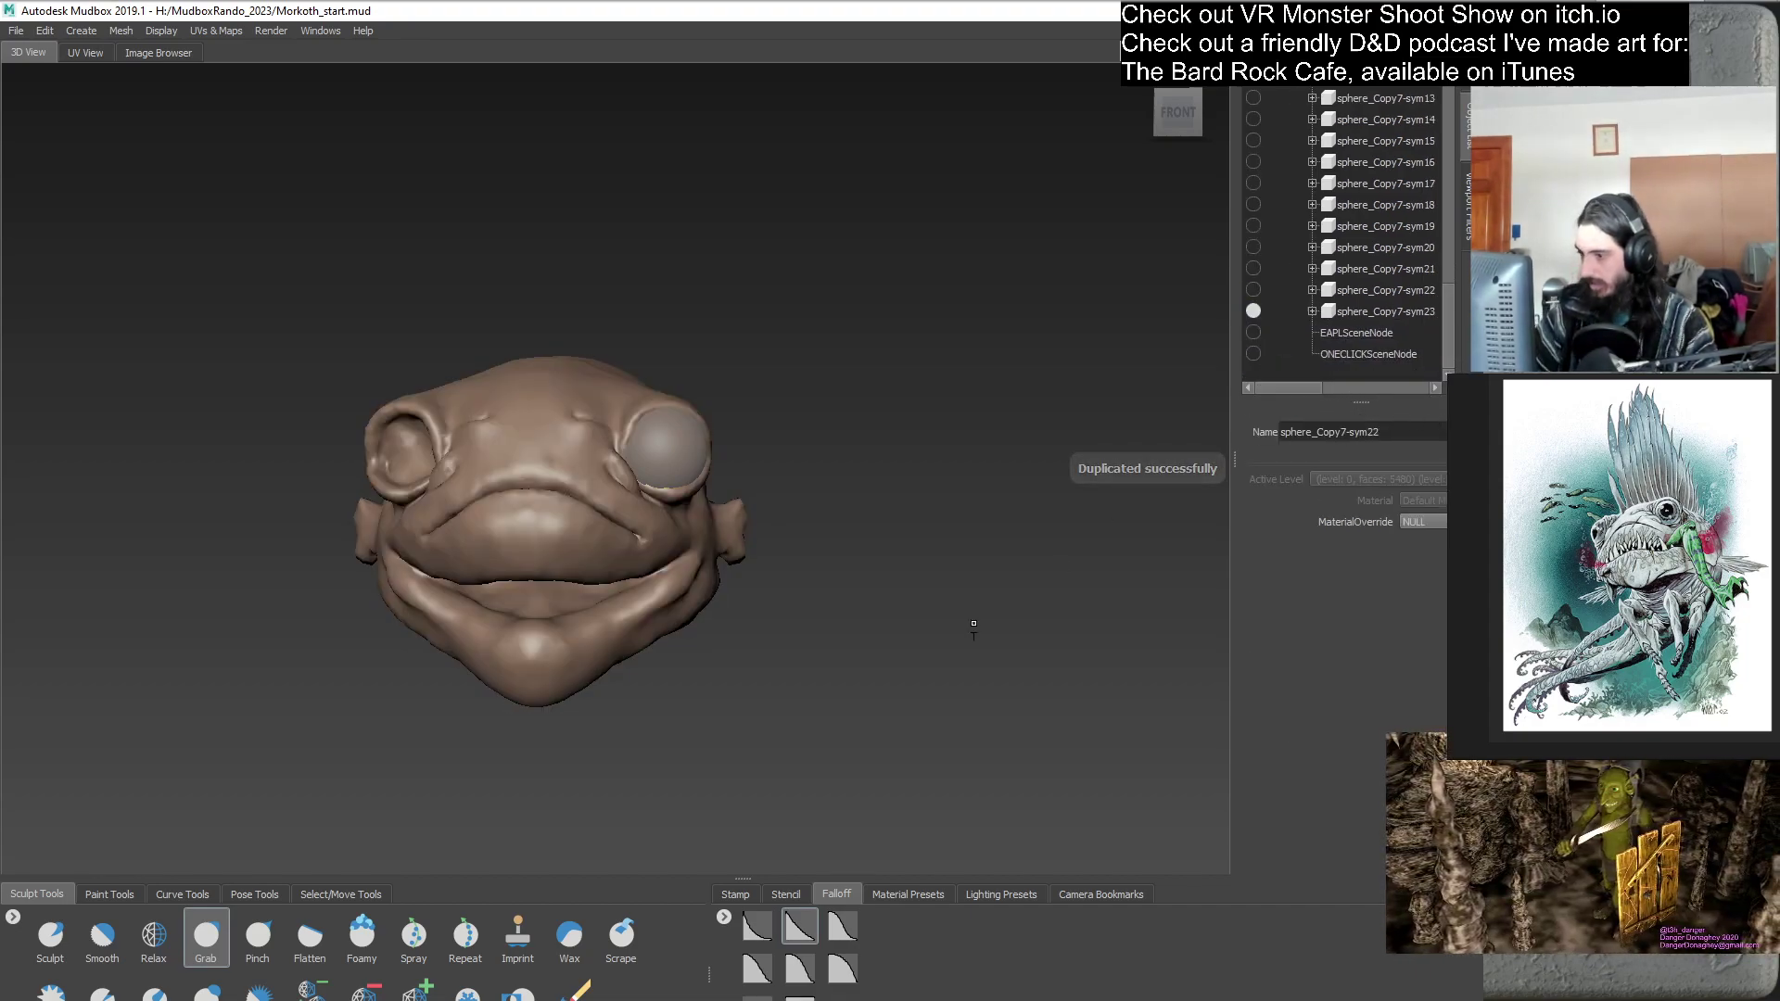
- Save the scene as a new version named Morkoth_start1
{"action": "right_click_drag", "start_coordinate": [993, 615], "coordinate": [815, 409], "text": "alt"}
{"action": "left_click_drag", "start_coordinate": [814, 410], "coordinate": [445, 640], "text": "alt"}
{"action": "left_click", "coordinate": [16, 30]}
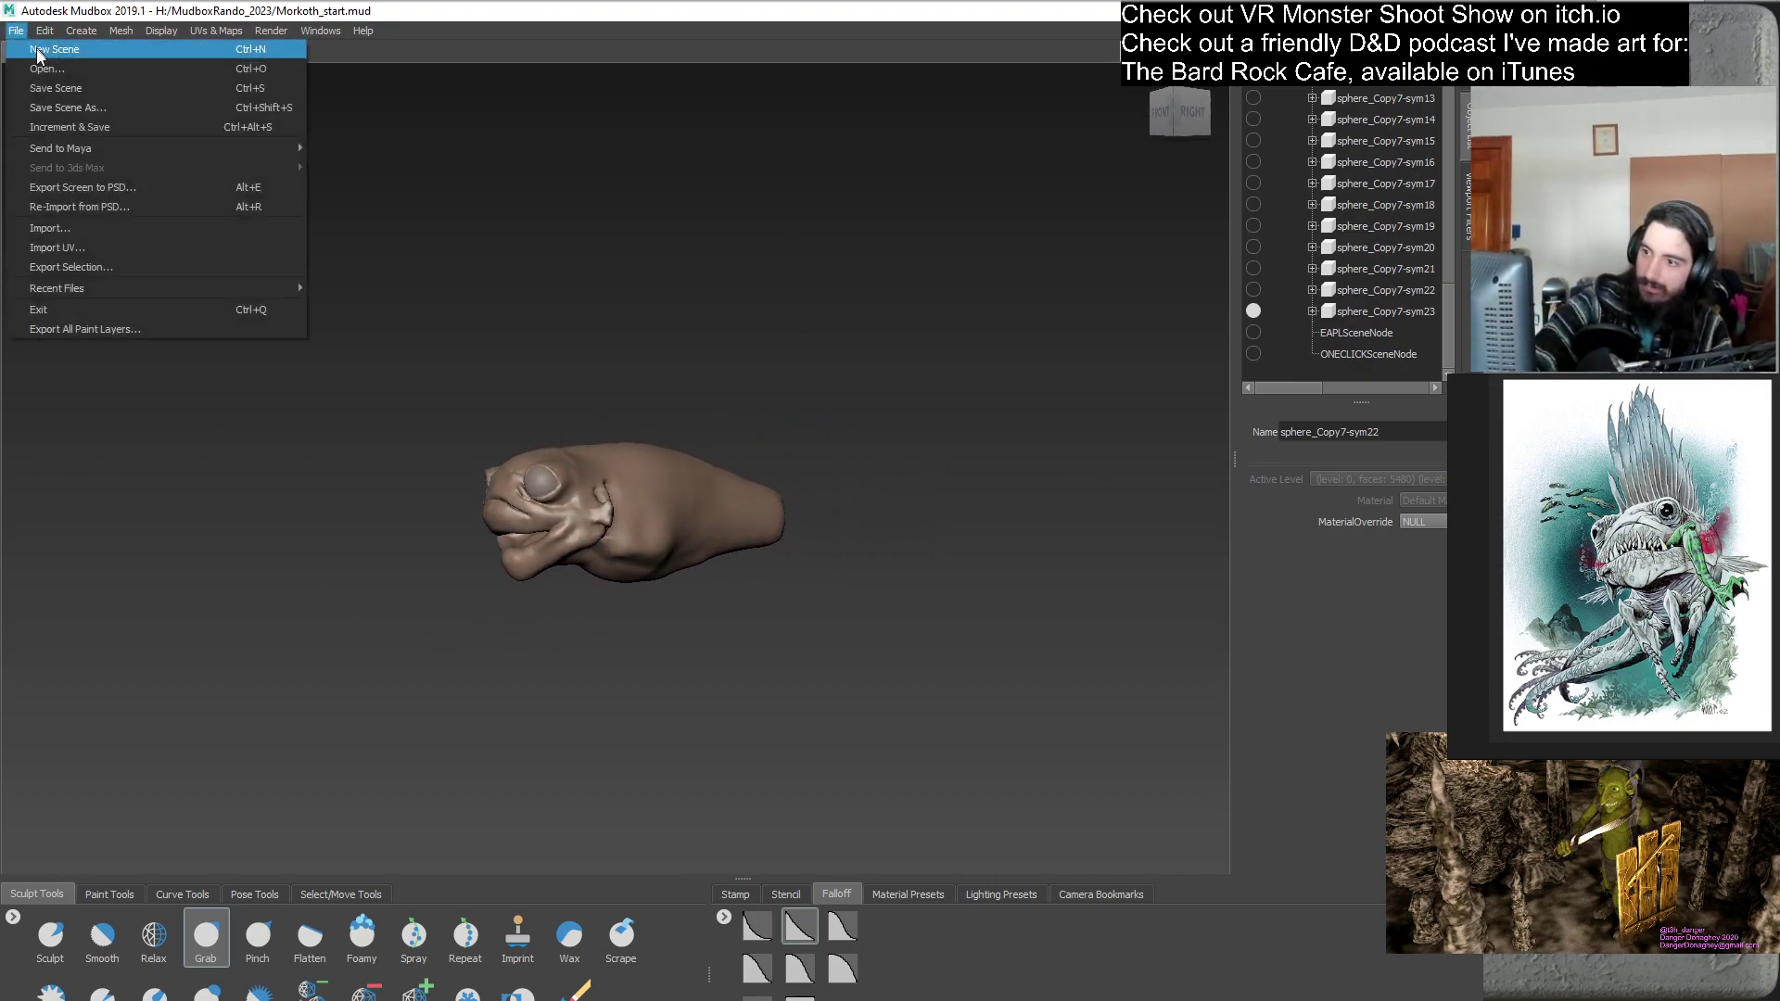
{"action": "left_click", "coordinate": [110, 108]}
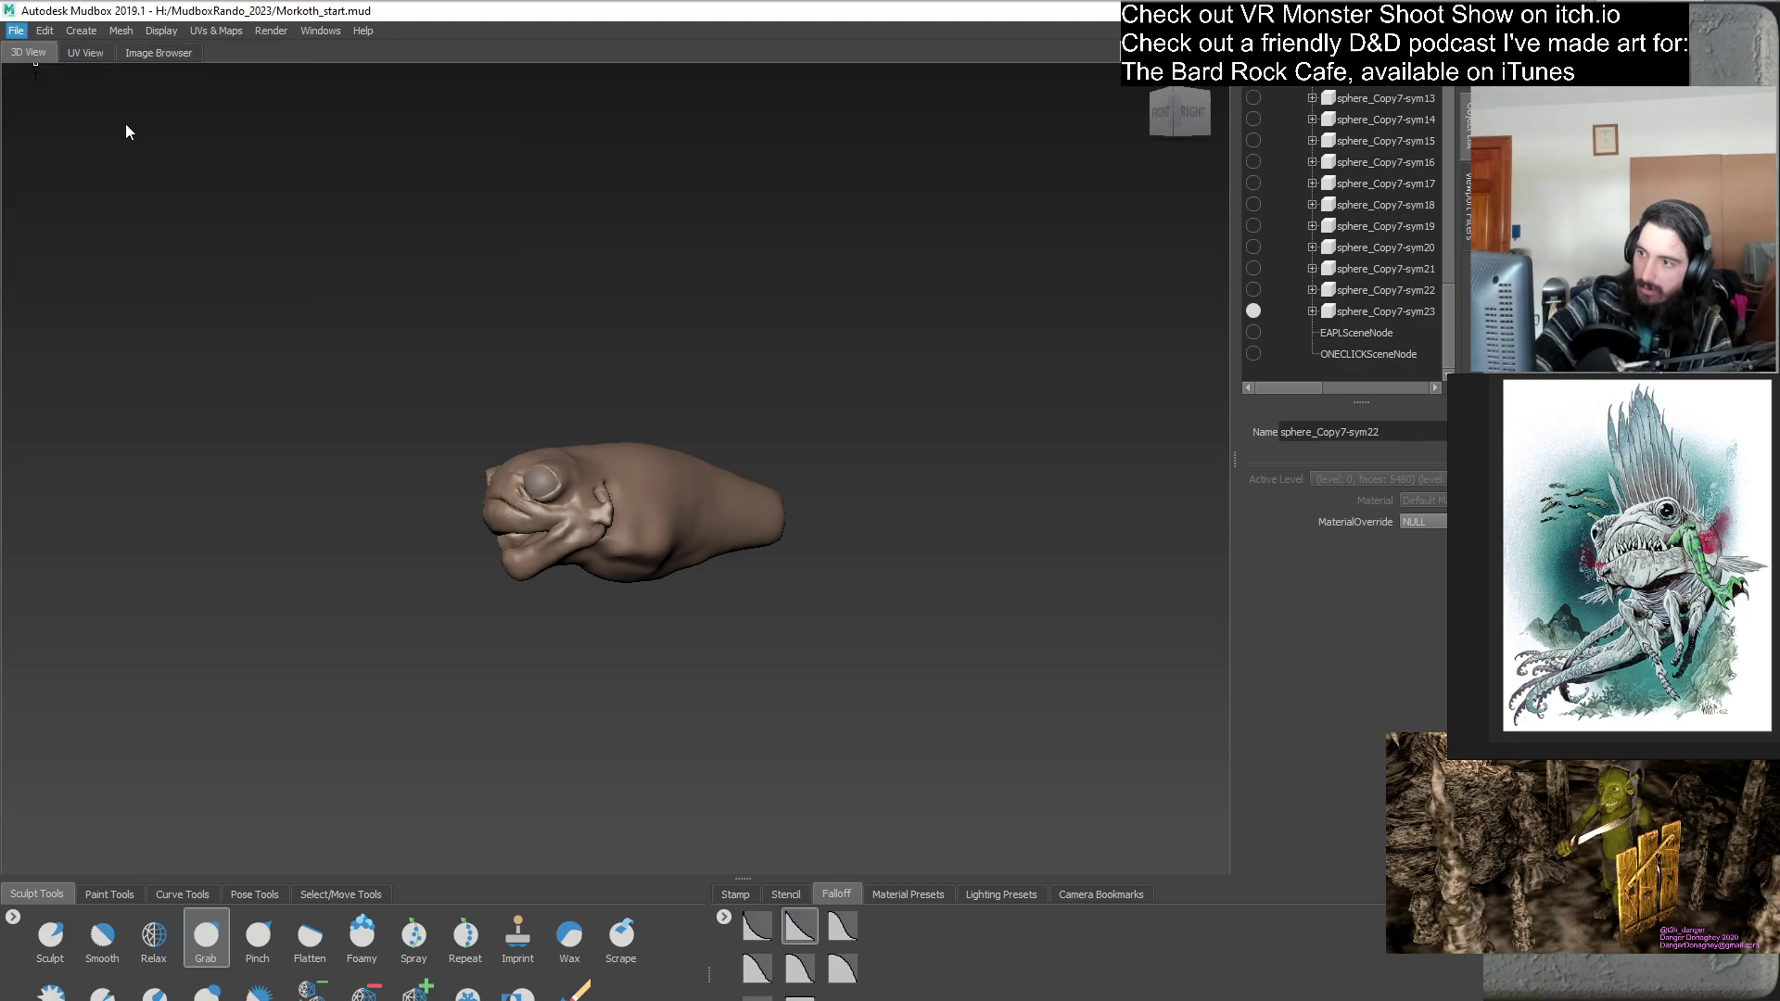
{"action": "key", "text": "End"}
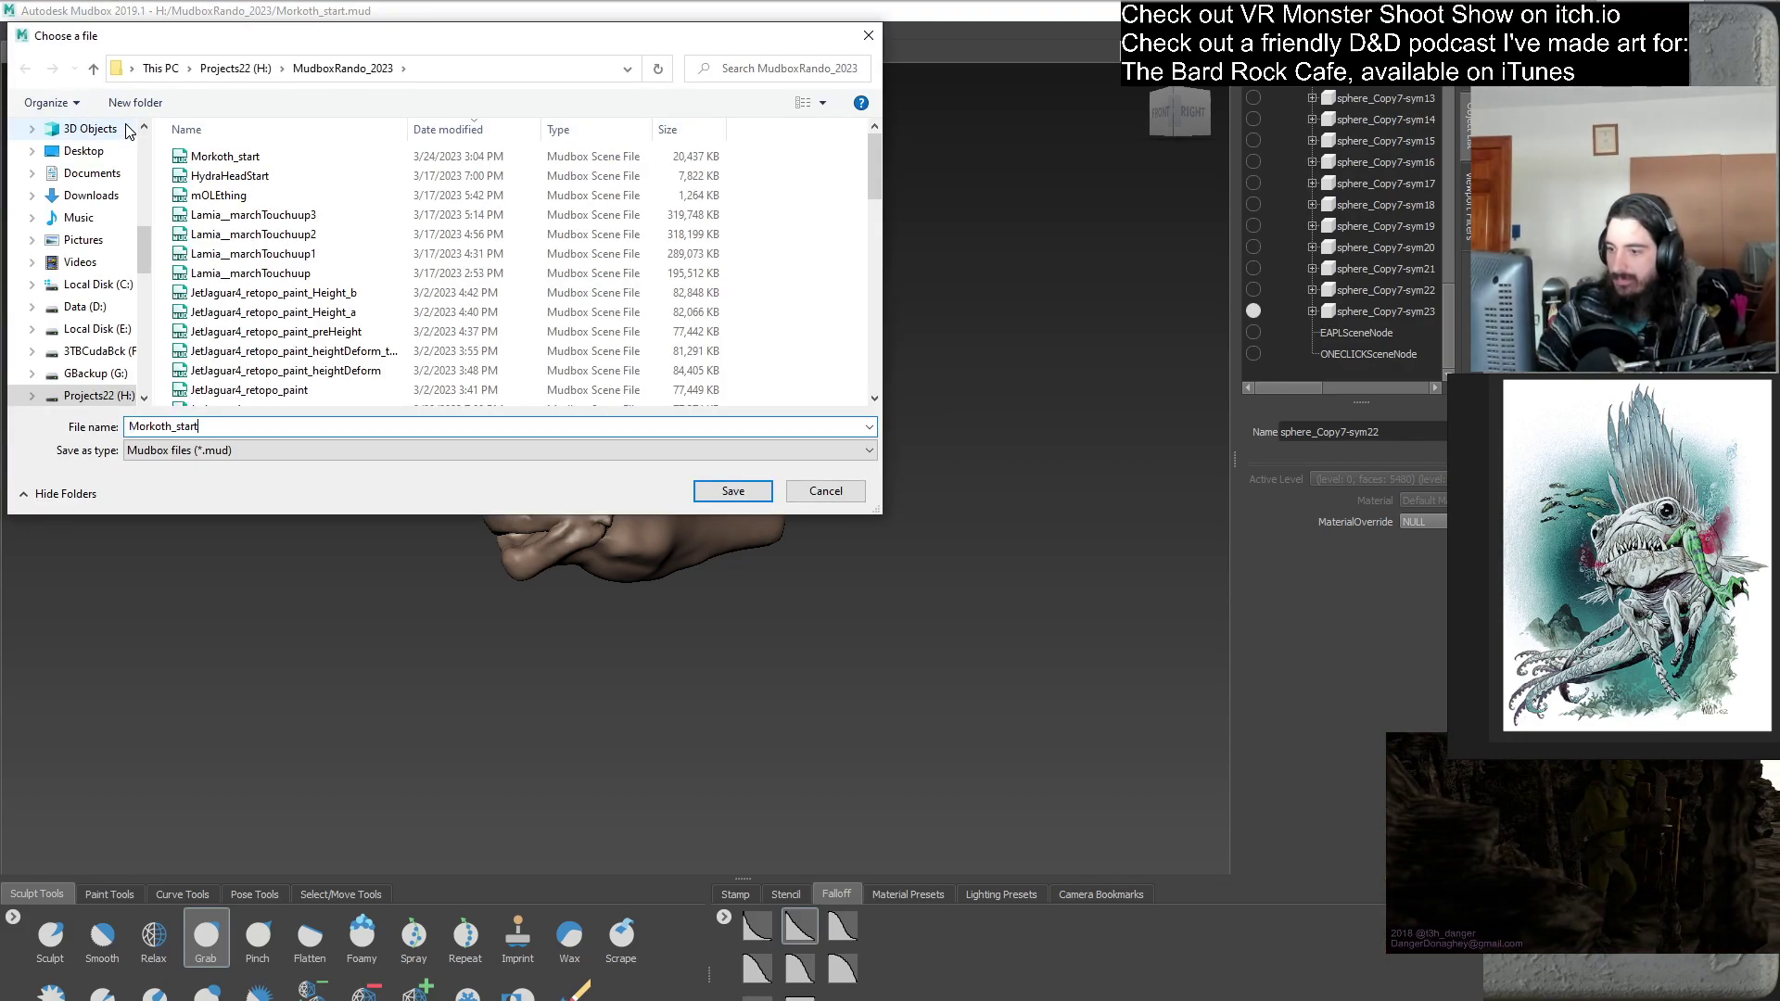
{"action": "key", "text": "Return"}
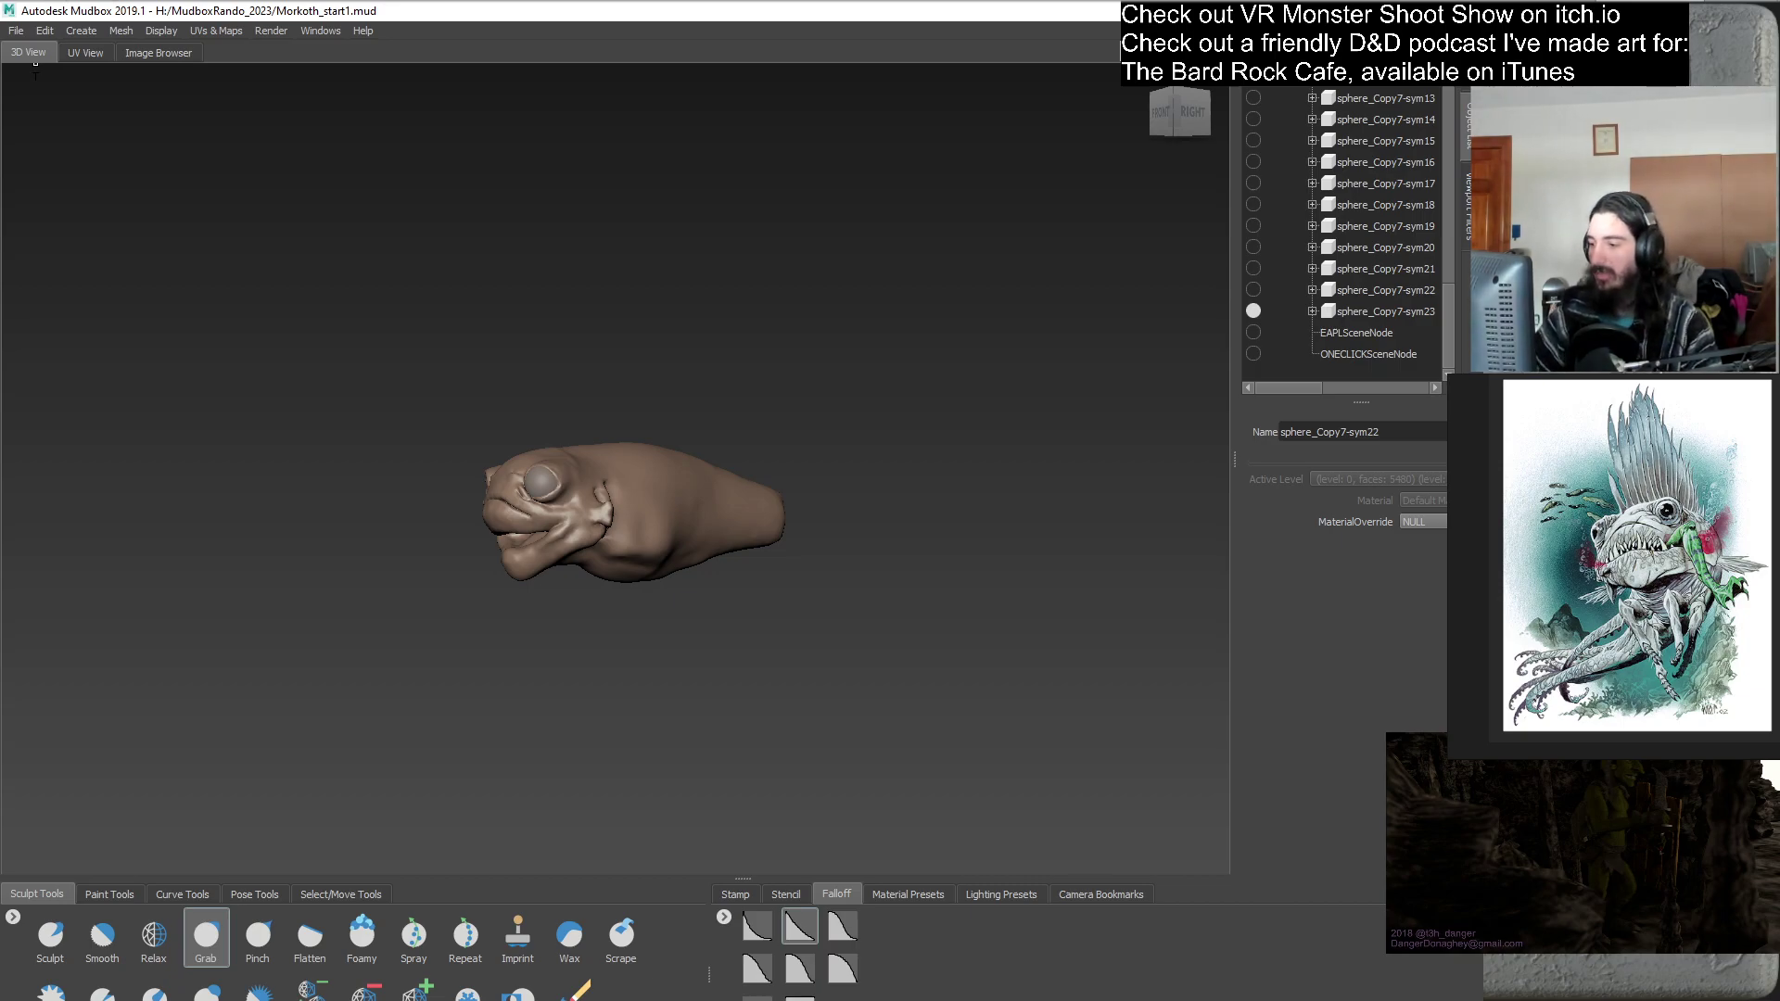
- Reshape the underside and side profile of the body behind the head, bringing the Grab brush size to 46.20
{"action": "left_click_drag", "start_coordinate": [931, 519], "coordinate": [828, 604], "text": "alt"}
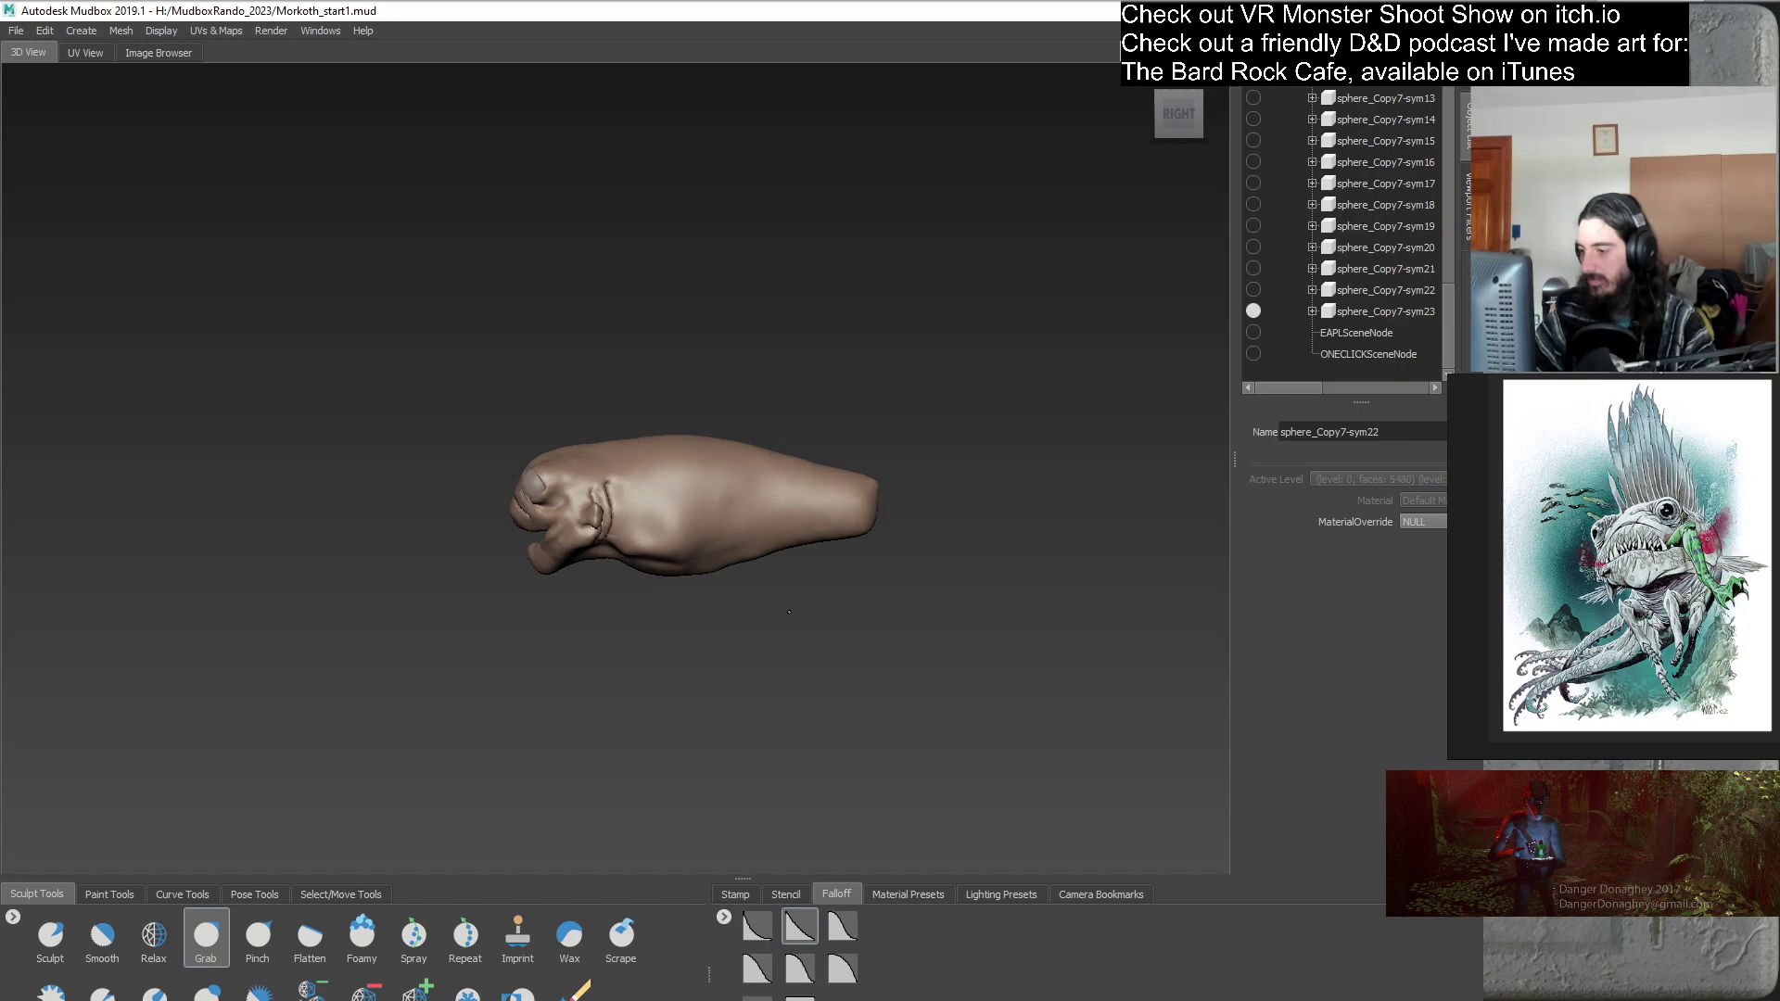
{"action": "mouse_move", "coordinate": [987, 581]}
{"action": "right_mouse_down", "text": "alt"}
{"action": "mouse_move", "coordinate": [942, 519]}
{"action": "mouse_move", "coordinate": [815, 488]}
{"action": "mouse_move", "coordinate": [765, 522]}
{"action": "right_mouse_up", "text": "alt"}
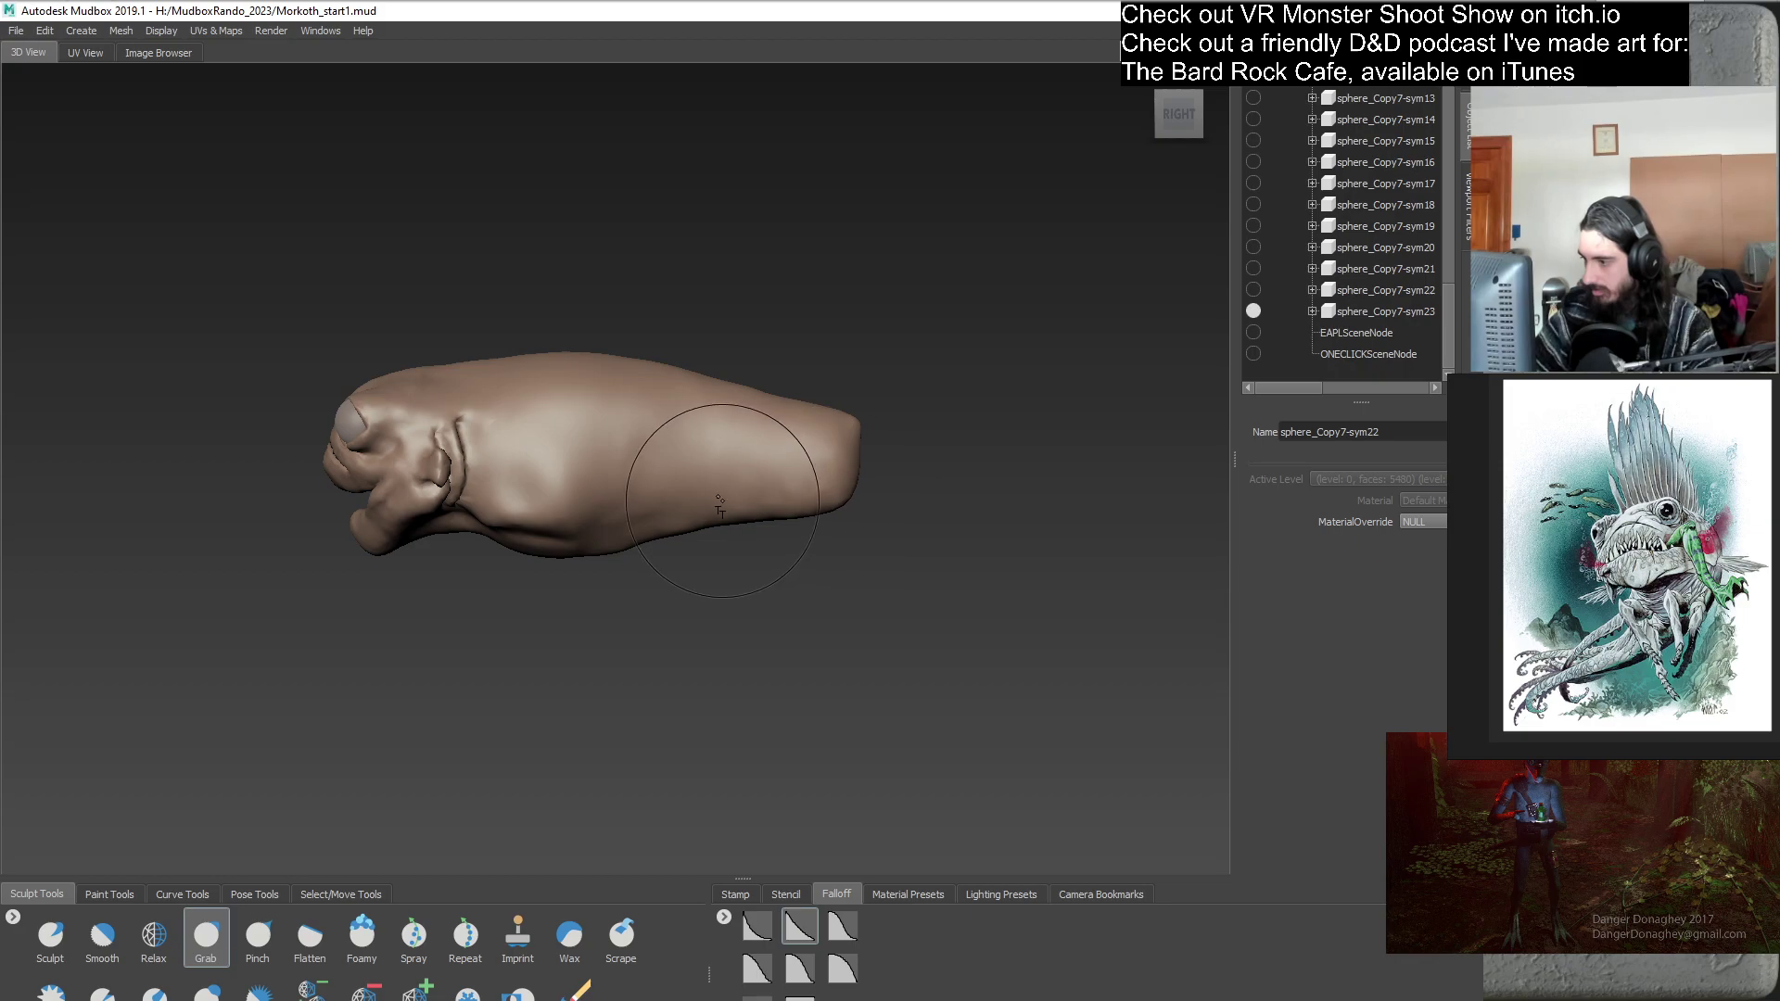
{"action": "mouse_move", "coordinate": [700, 478]}
{"action": "left_mouse_down", "text": "alt"}
{"action": "mouse_move", "coordinate": [663, 492]}
{"action": "mouse_move", "coordinate": [795, 497]}
{"action": "mouse_move", "coordinate": [899, 434]}
{"action": "mouse_move", "coordinate": [707, 507]}
{"action": "left_mouse_up", "text": "alt"}
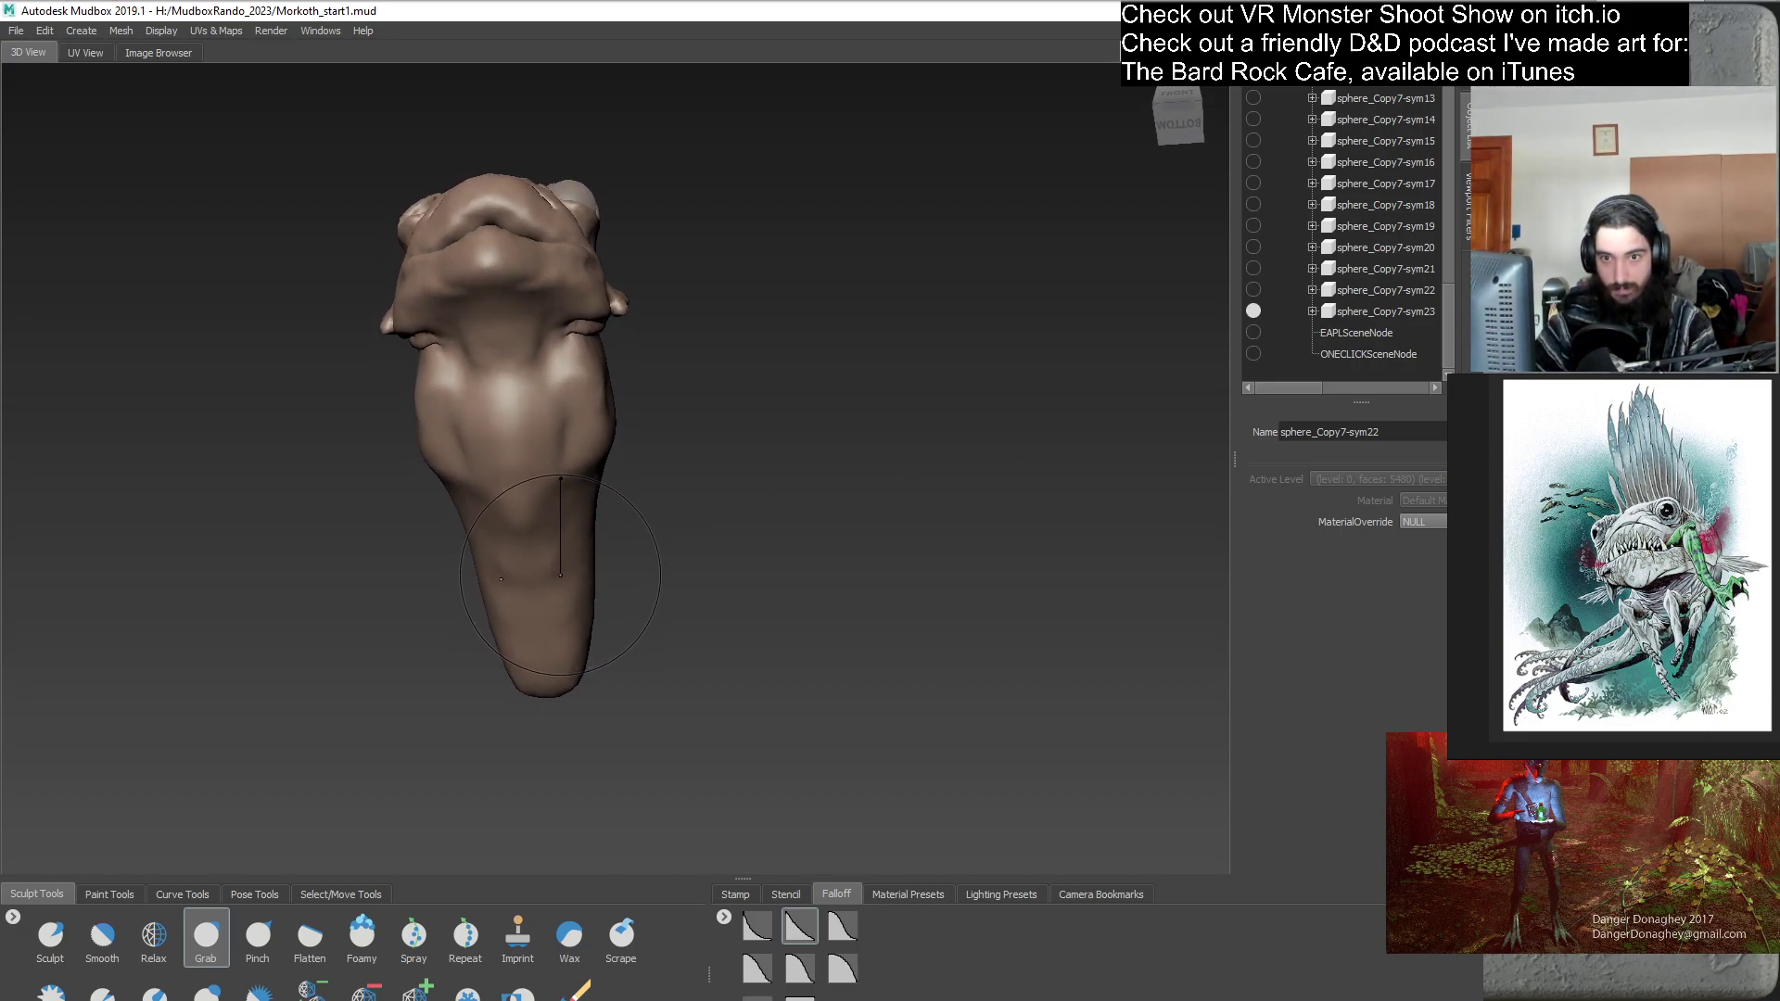
{"action": "mouse_move", "coordinate": [560, 575]}
{"action": "left_mouse_down"}
{"action": "mouse_move", "coordinate": [619, 587]}
{"action": "mouse_move", "coordinate": [622, 702]}
{"action": "left_mouse_up"}
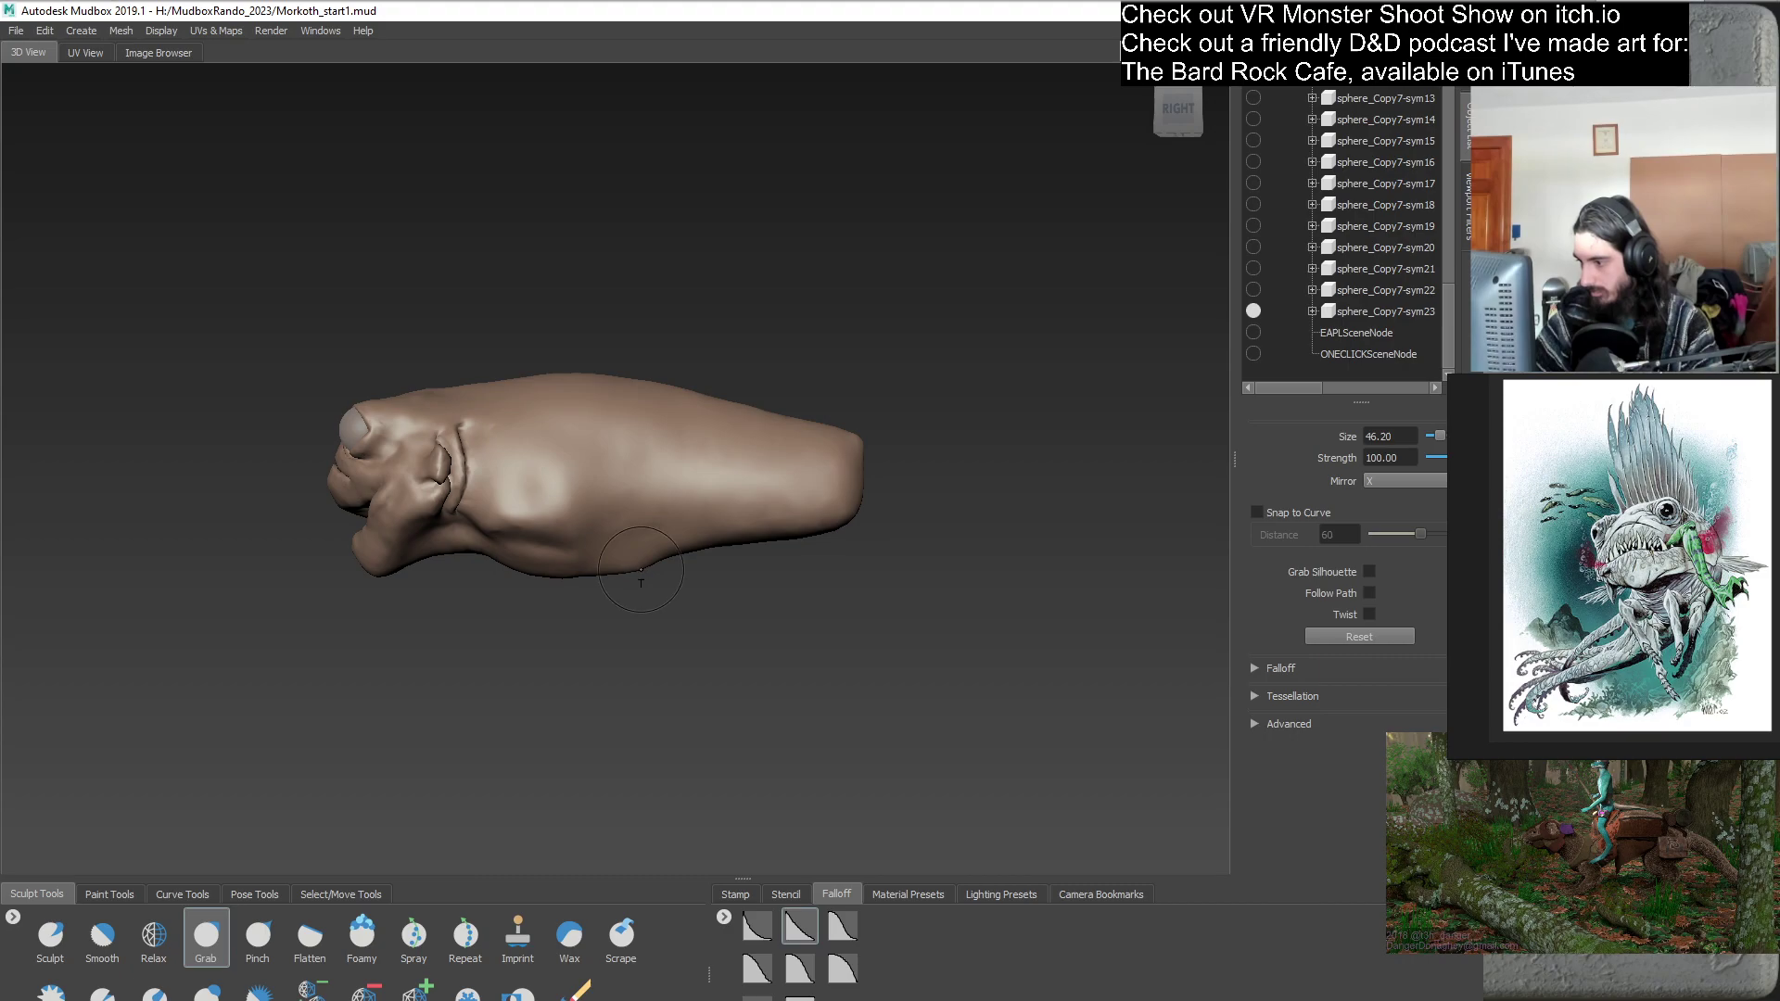
{"action": "left_click_drag", "start_coordinate": [642, 640], "coordinate": [640, 667], "text": "alt"}
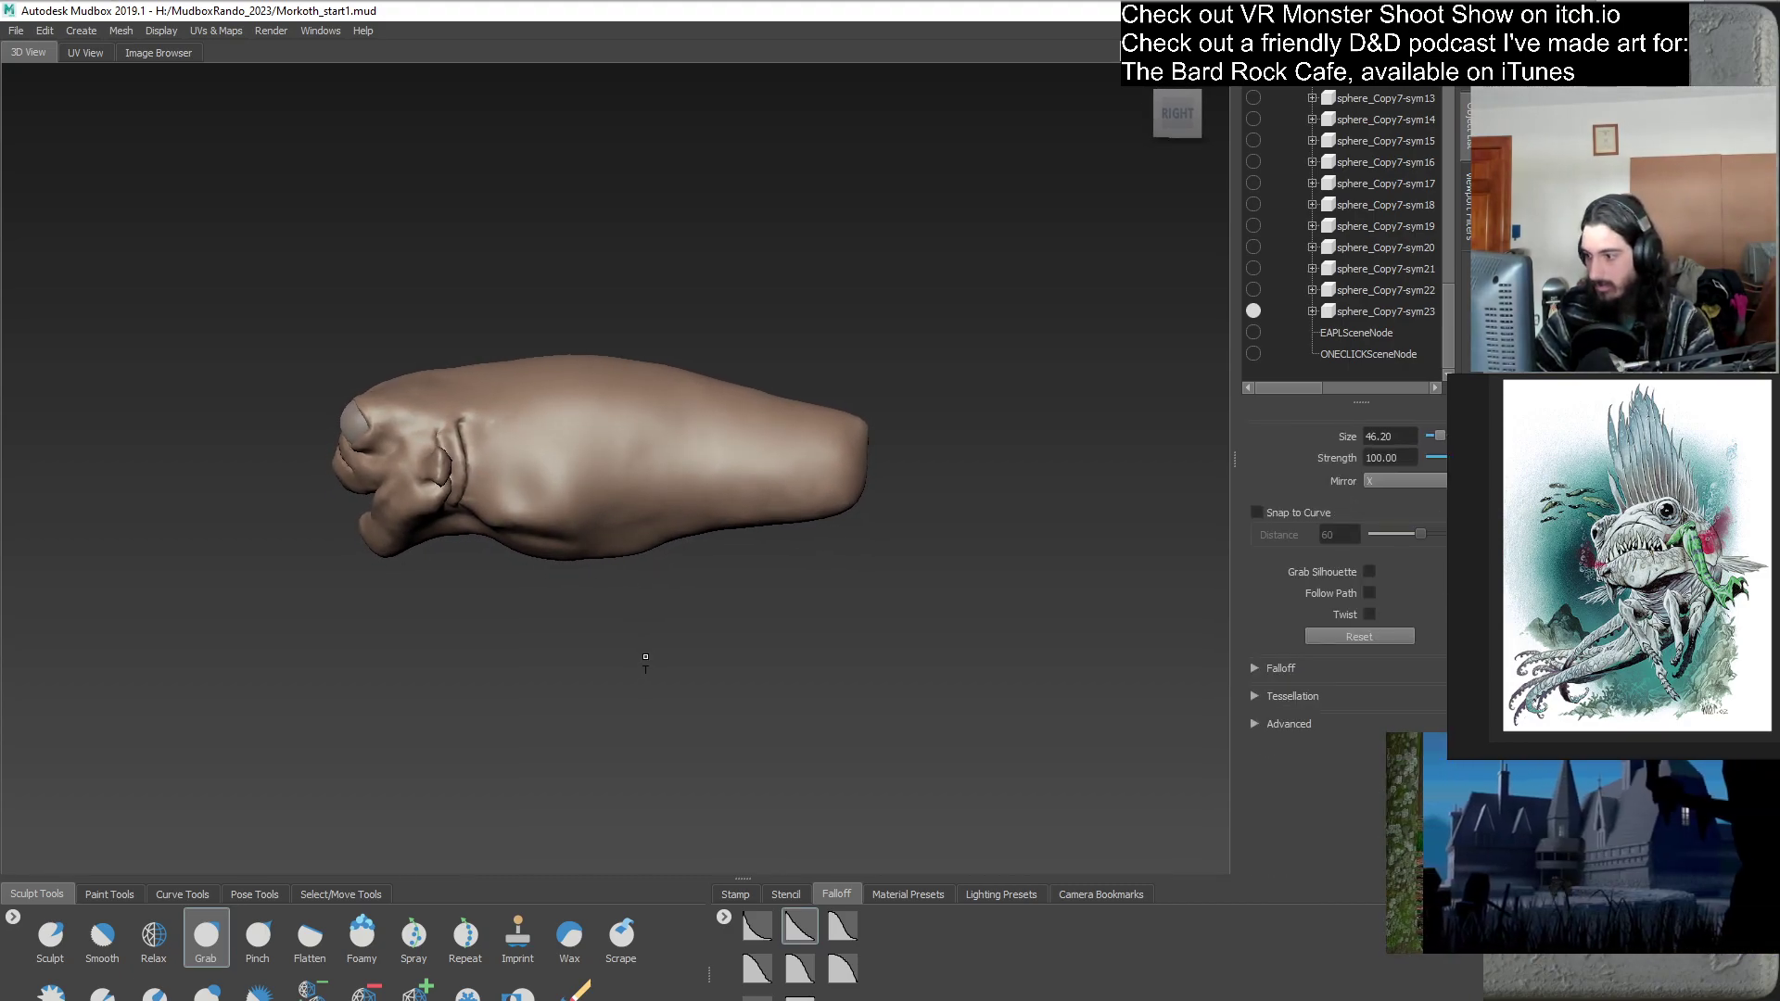
- Duplicate the sphere_Copy7-sym23 mesh with the older copy hidden as a backup, and pull the new copy's belly downward with Grab
{"action": "right_click", "coordinate": [1362, 318]}
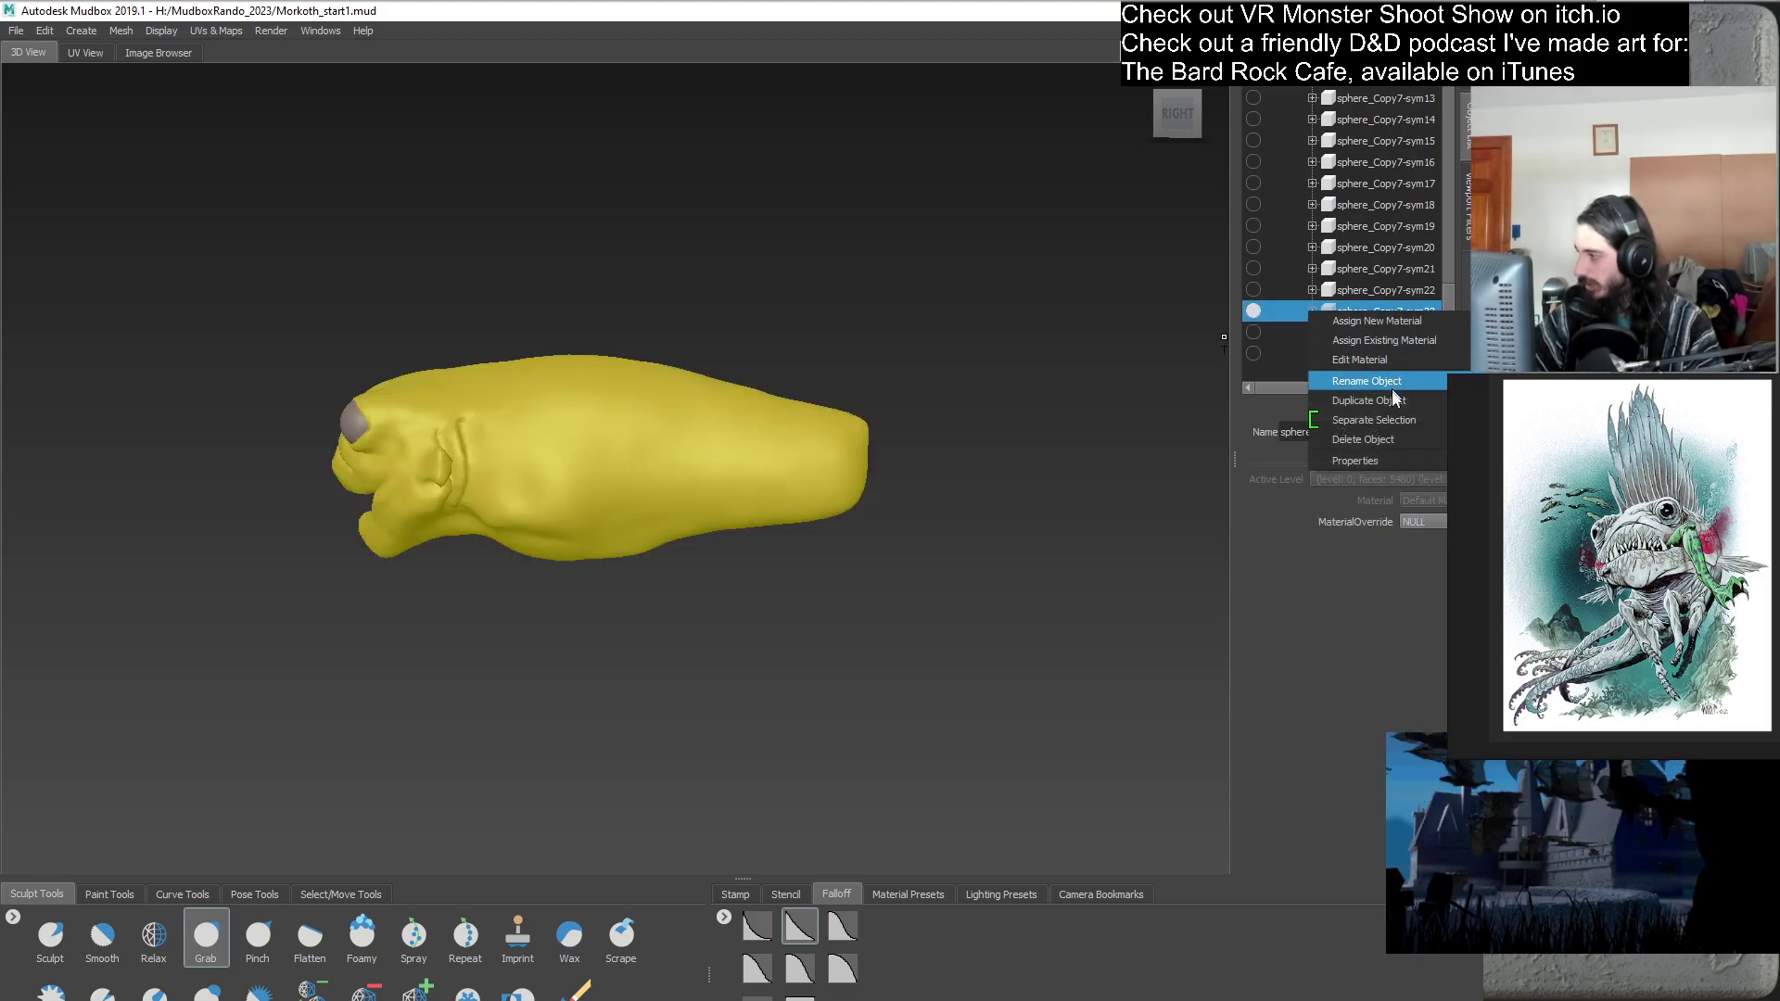
{"action": "left_click", "coordinate": [1394, 400]}
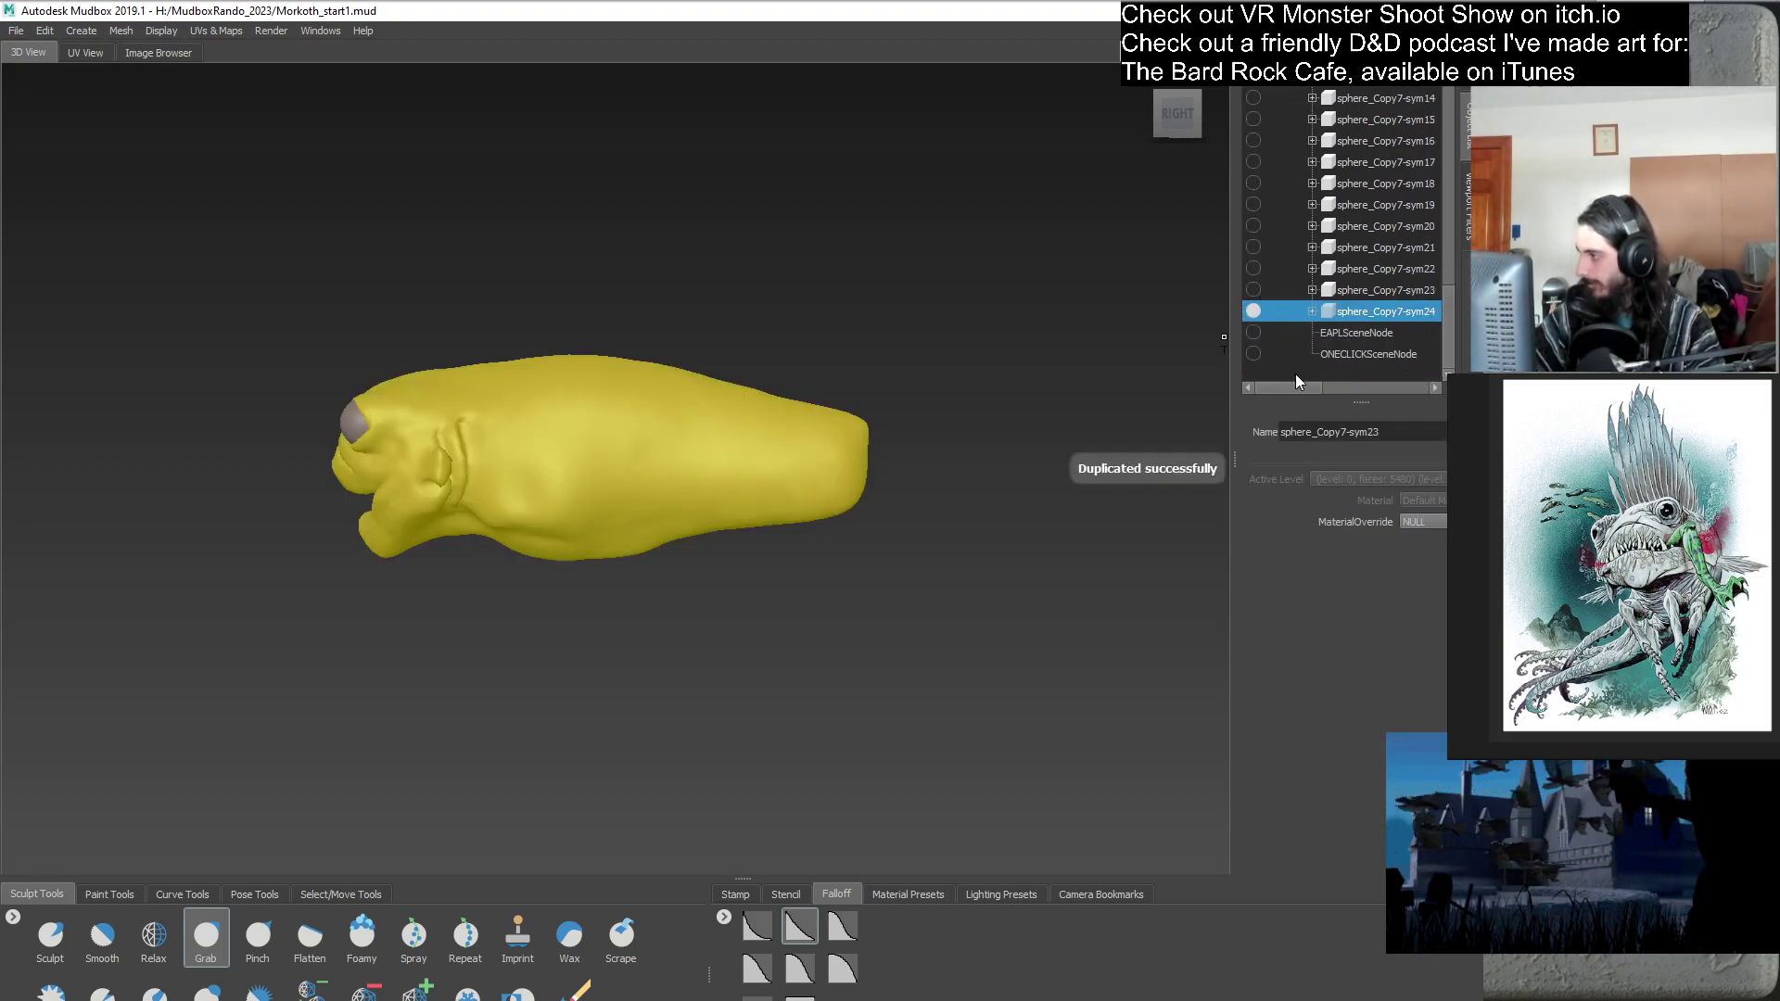
{"action": "left_click", "coordinate": [1298, 371]}
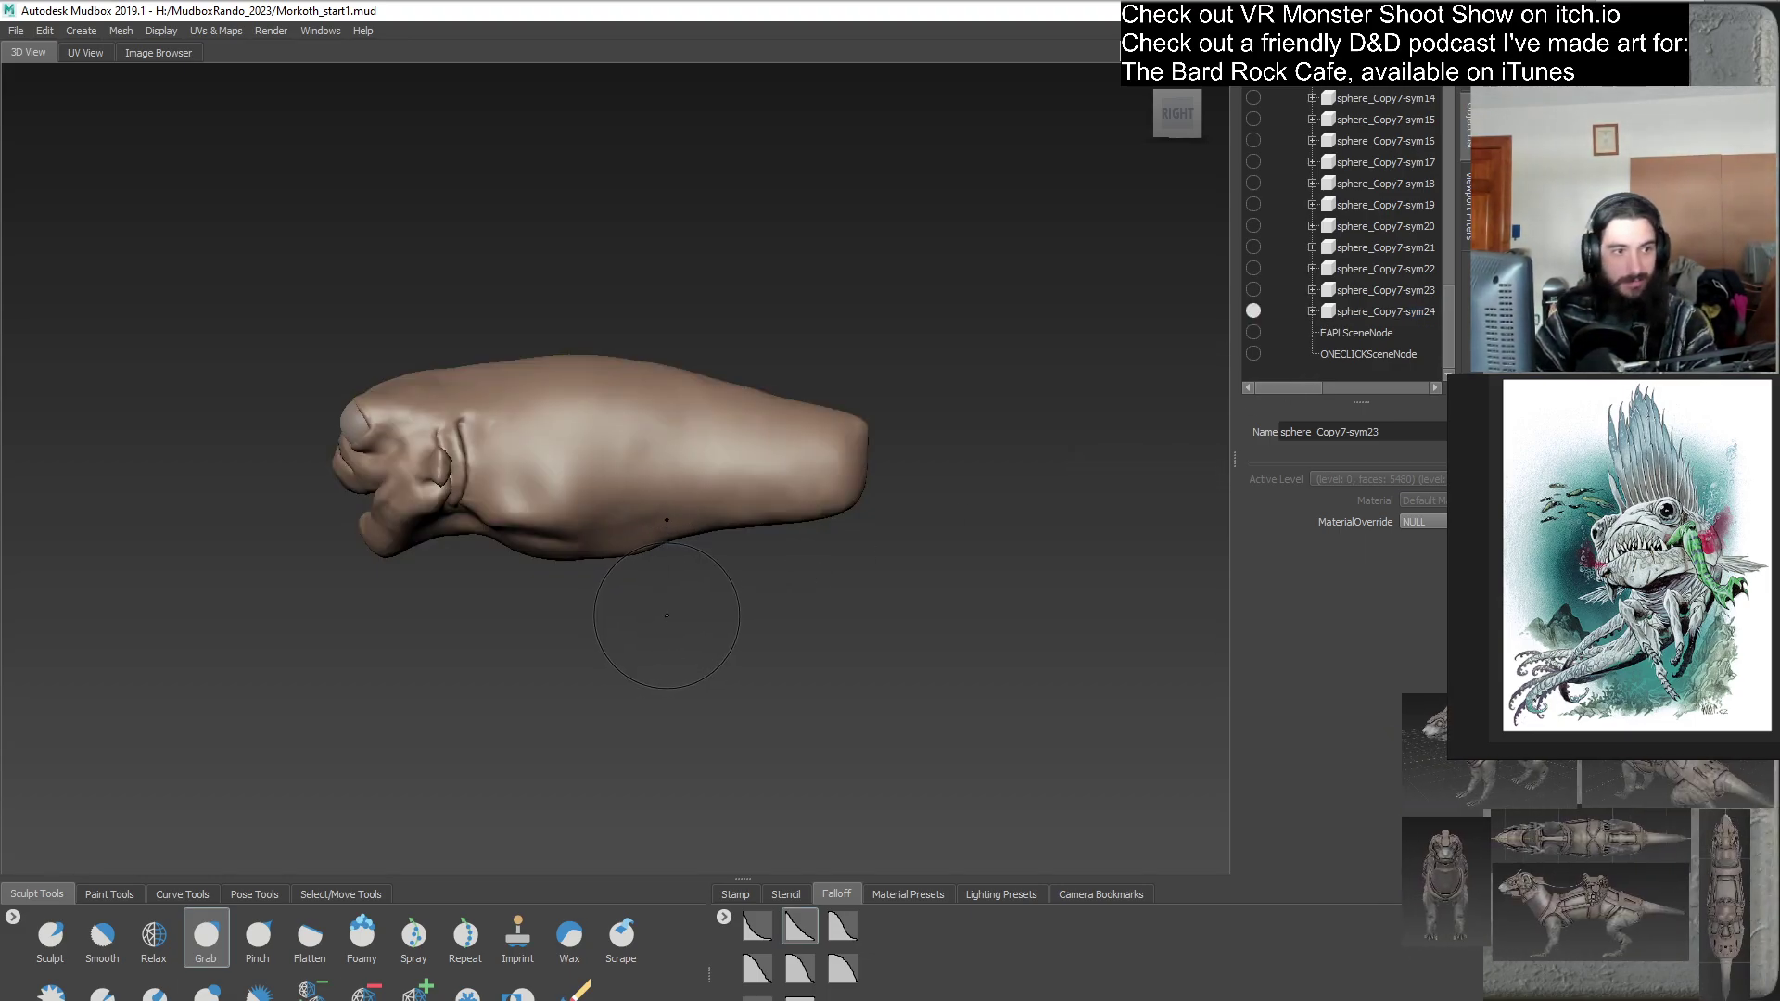
{"action": "mouse_move", "coordinate": [651, 521]}
{"action": "left_mouse_down"}
{"action": "mouse_move", "coordinate": [566, 468]}
{"action": "mouse_move", "coordinate": [598, 518]}
{"action": "mouse_move", "coordinate": [732, 413]}
{"action": "mouse_move", "coordinate": [709, 577]}
{"action": "mouse_move", "coordinate": [664, 613]}
{"action": "mouse_move", "coordinate": [686, 579]}
{"action": "mouse_move", "coordinate": [732, 574]}
{"action": "mouse_move", "coordinate": [648, 524]}
{"action": "mouse_move", "coordinate": [649, 566]}
{"action": "mouse_move", "coordinate": [562, 691]}
{"action": "left_mouse_up"}
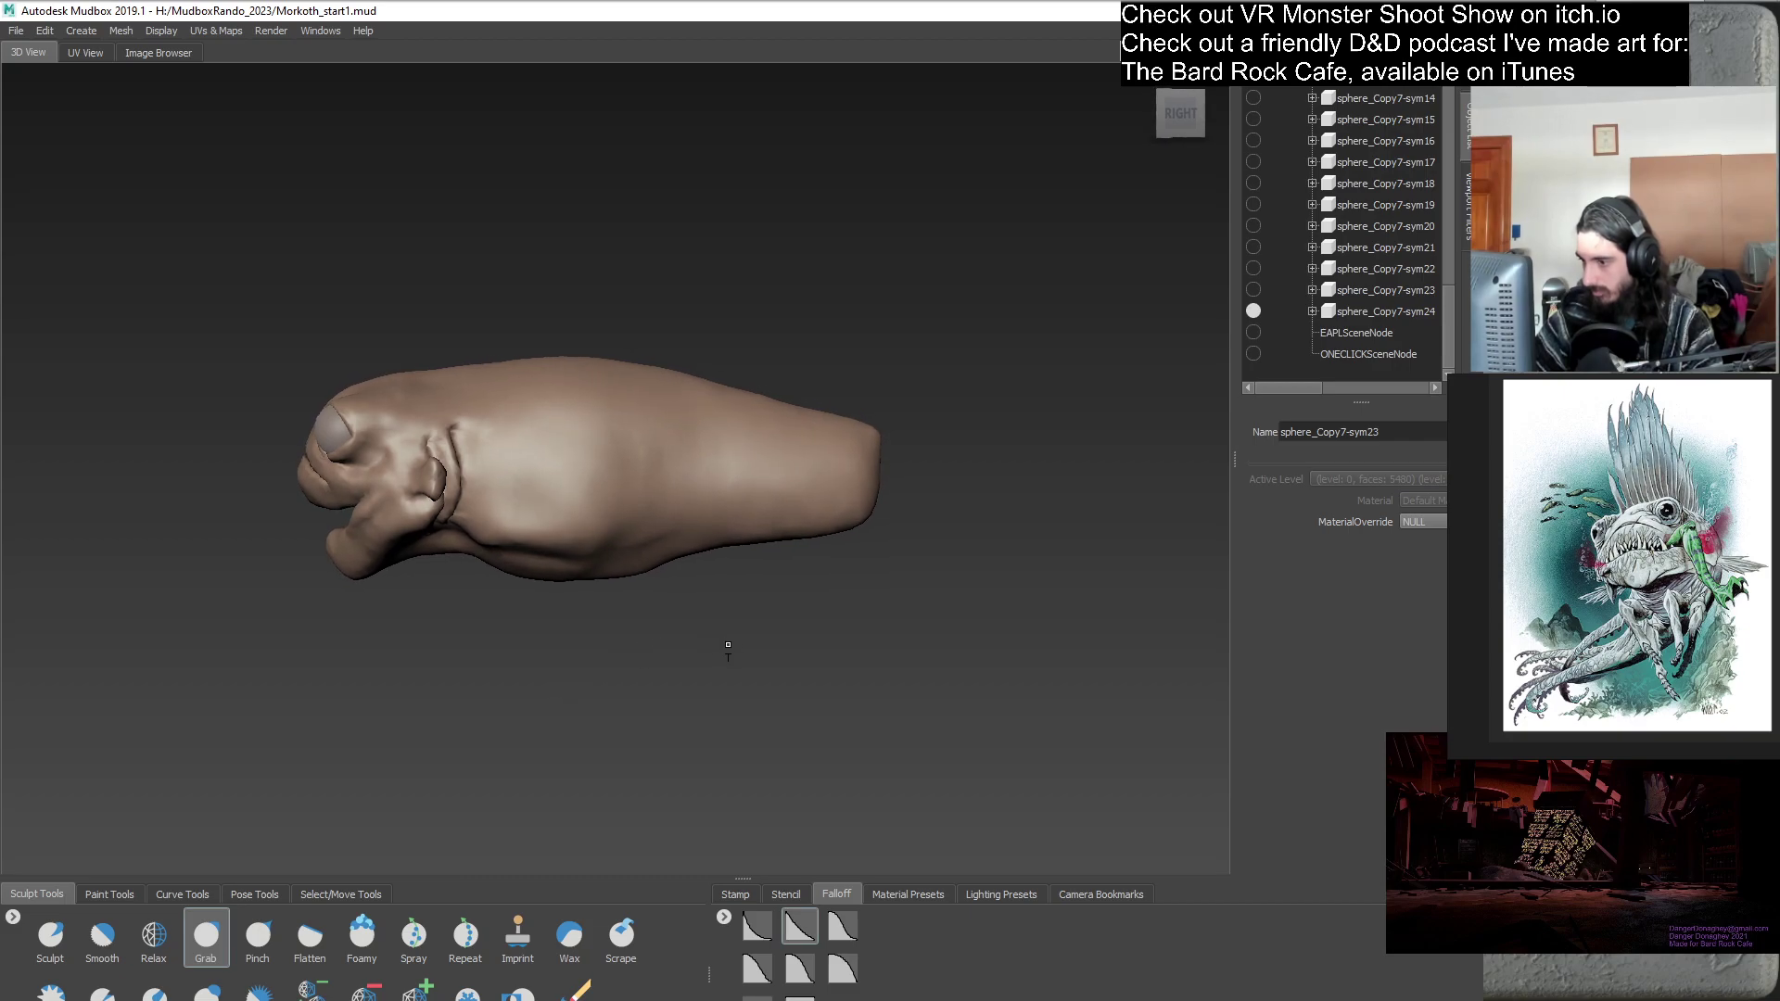
- Duplicate the sphere_Copy7-sym24 mesh, hide the older copy as a backup and lock the new one
{"action": "right_click", "coordinate": [1309, 311]}
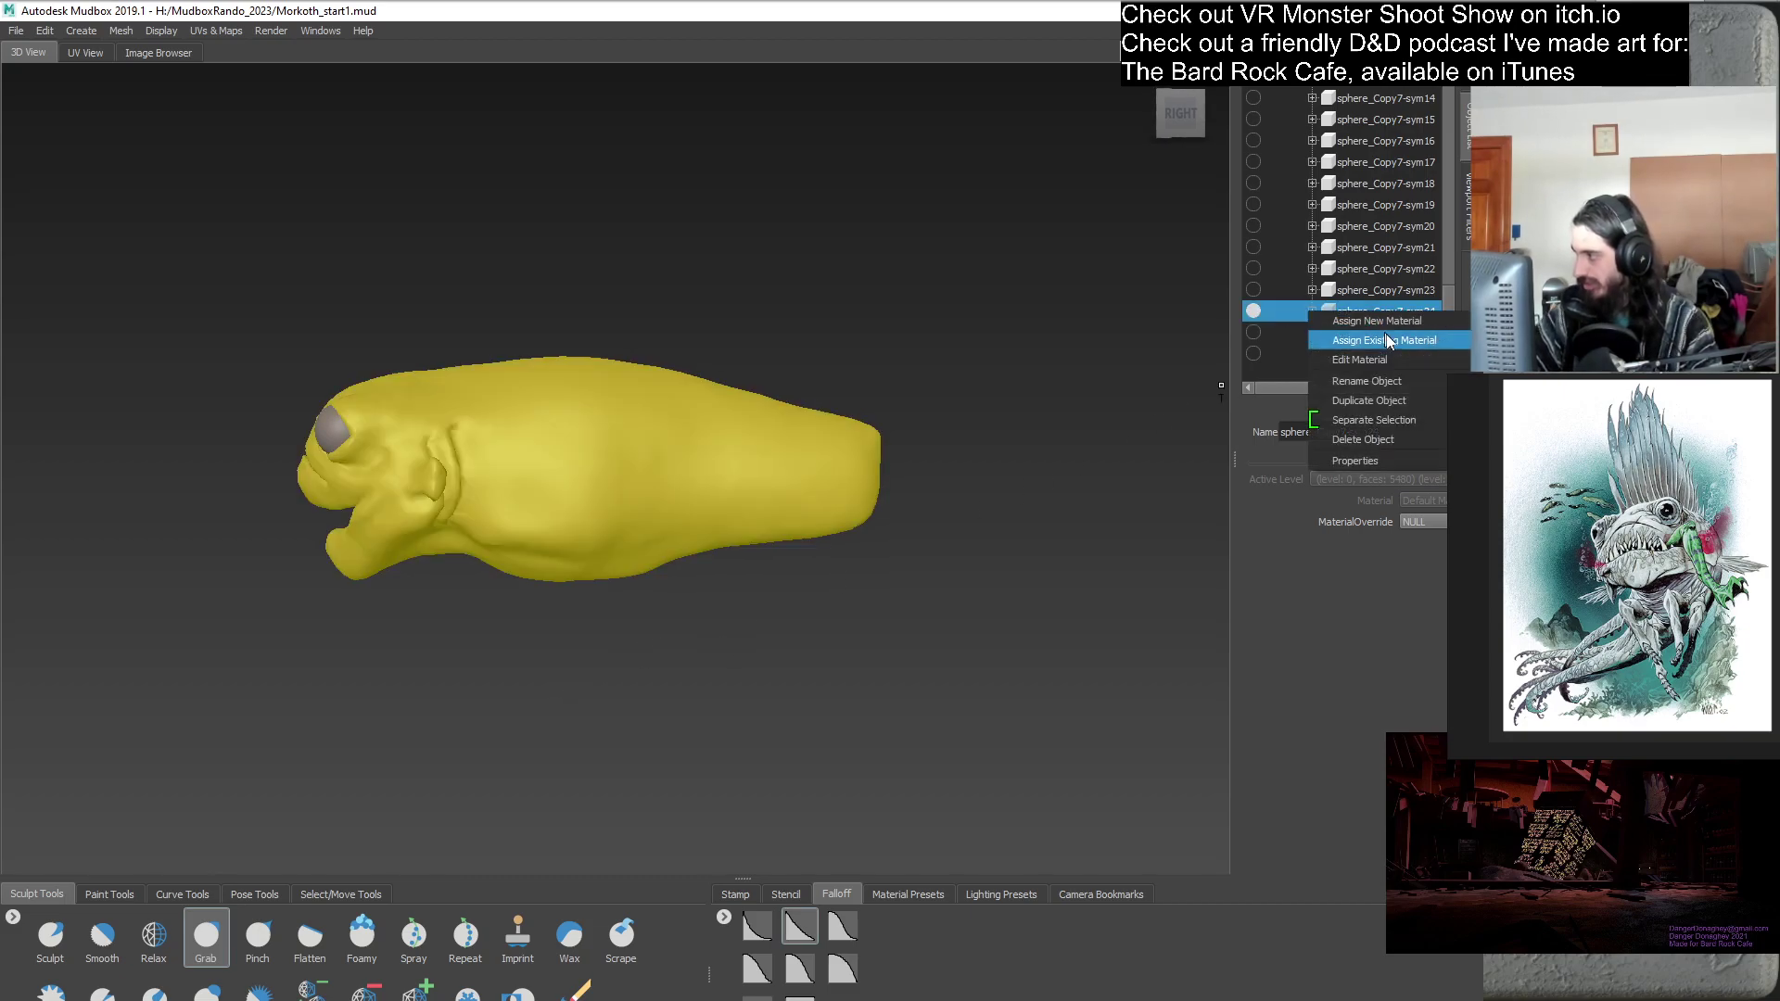
{"action": "left_click", "coordinate": [1409, 398]}
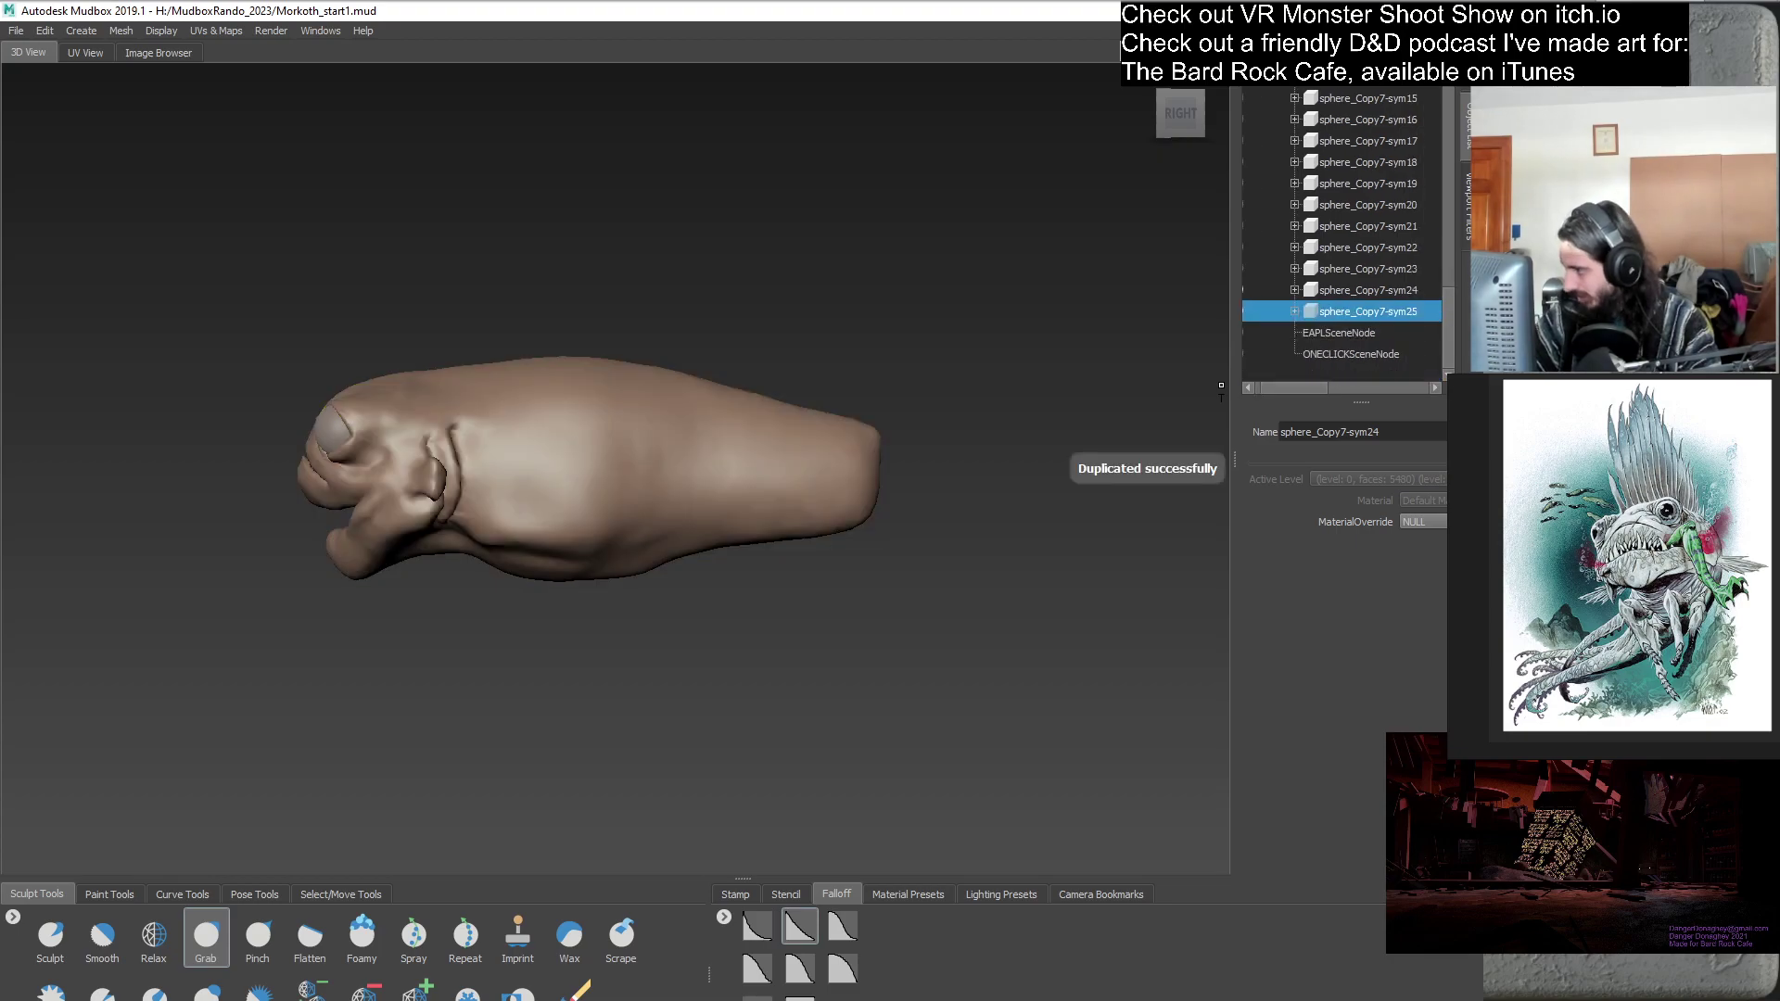
{"action": "left_click", "coordinate": [1279, 310]}
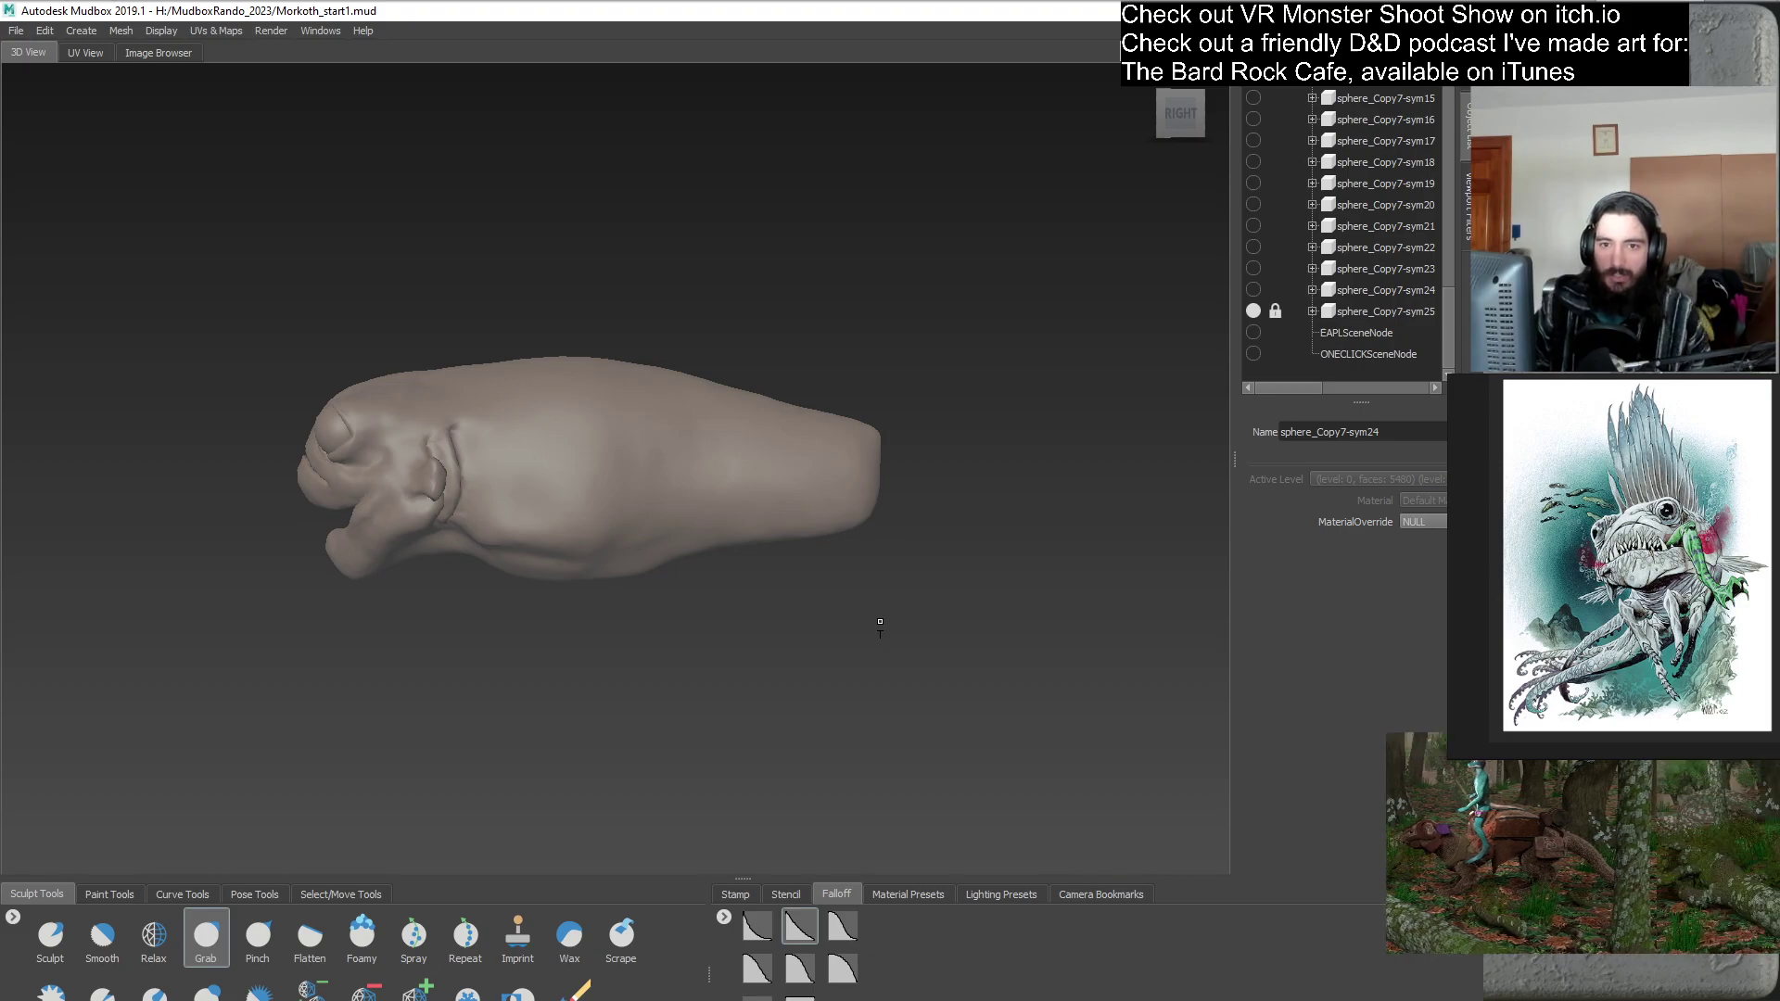
- Create a sphere mesh, generate its triangulated copy for tessellation and hide the original sphere
{"action": "left_click", "coordinate": [121, 33]}
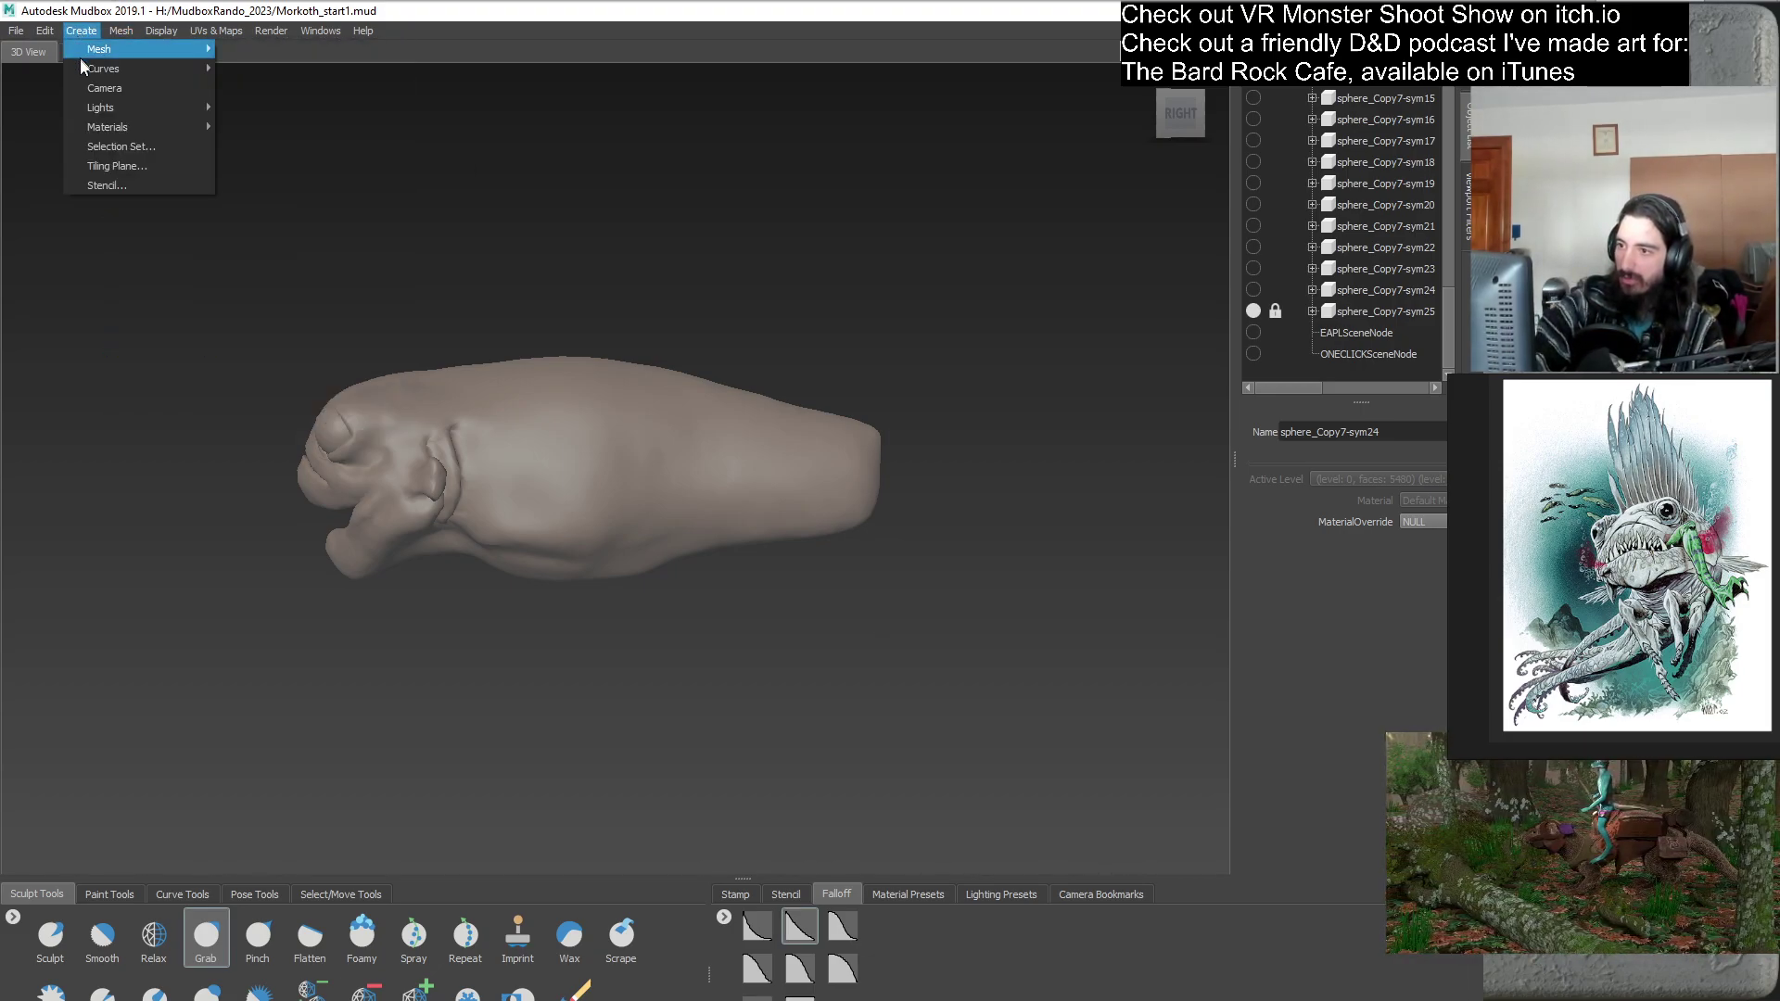
{"action": "mouse_move", "coordinate": [180, 52]}
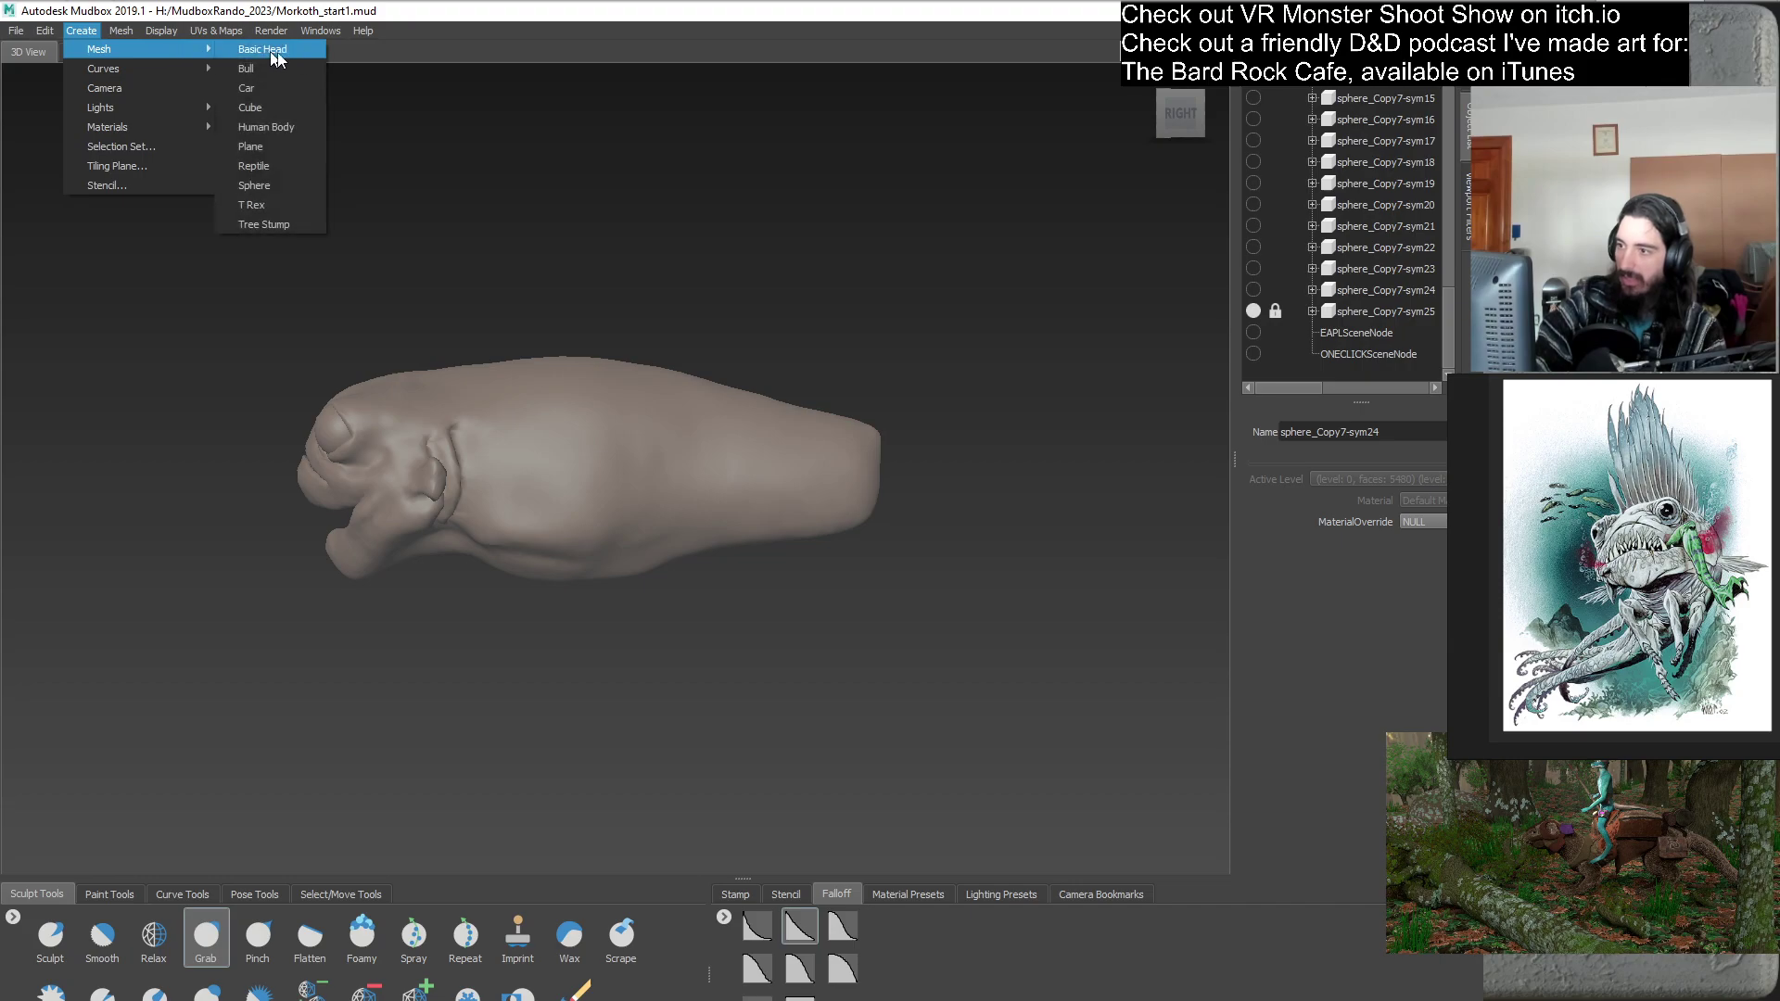
{"action": "left_click", "coordinate": [291, 186]}
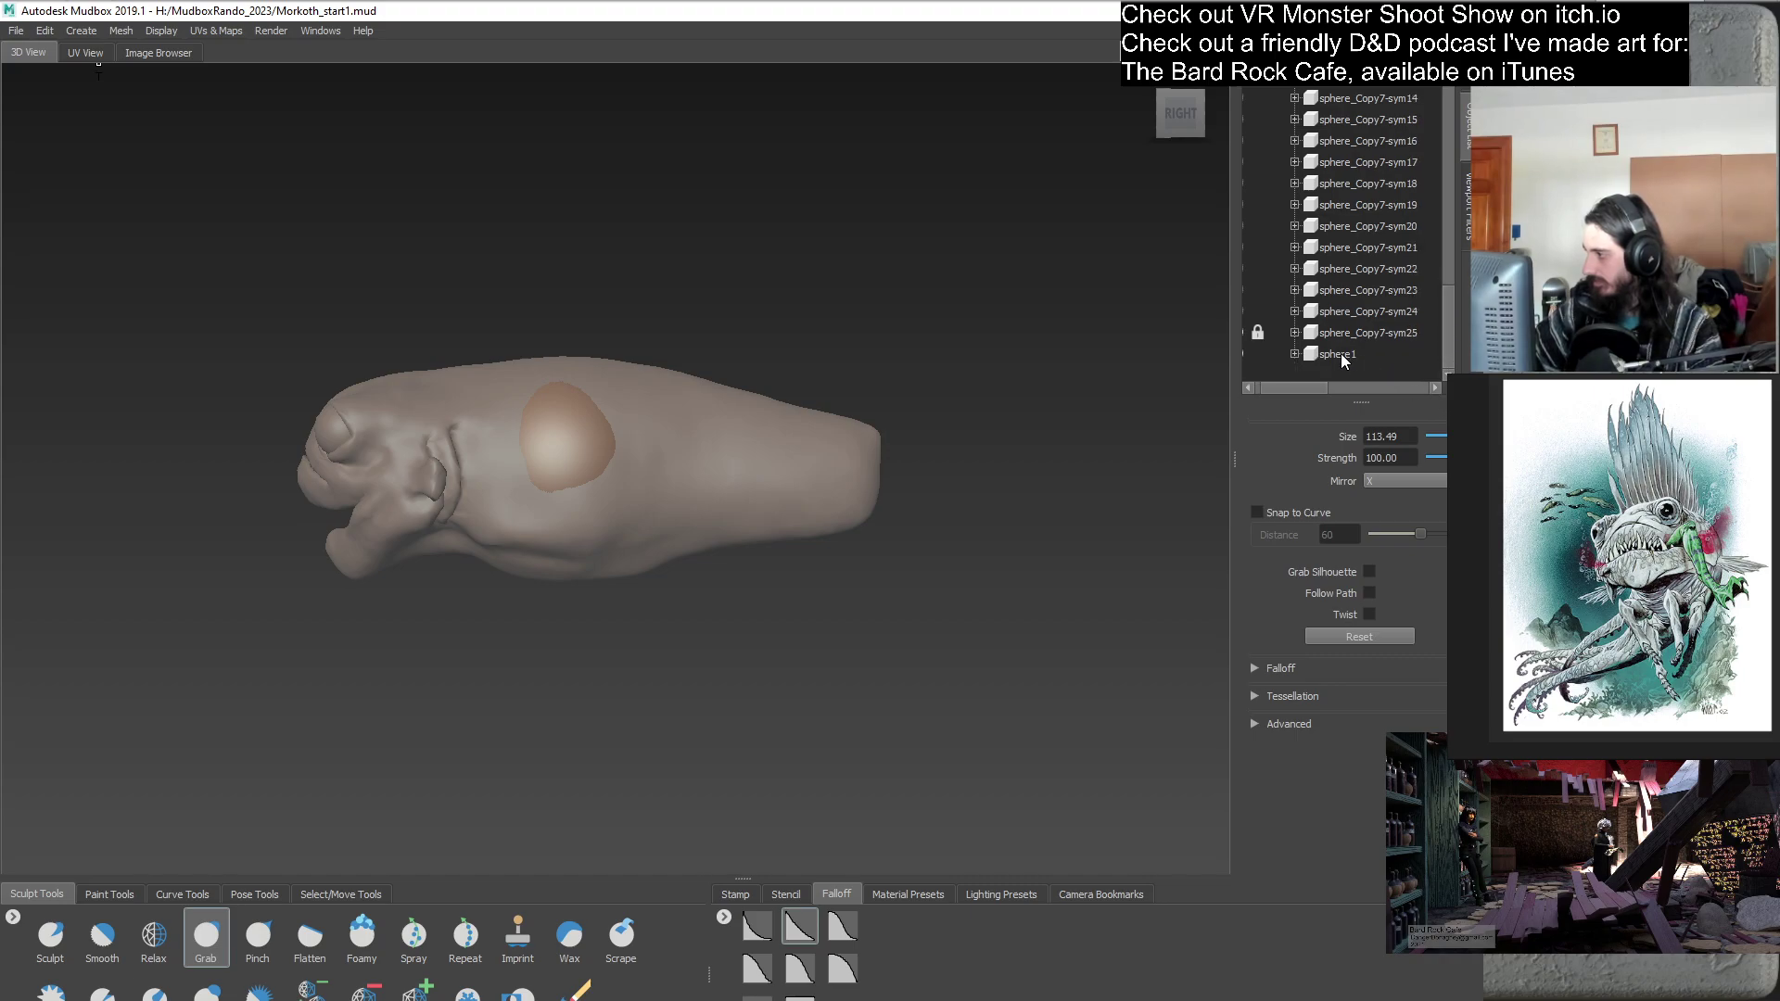
{"action": "left_click", "coordinate": [1341, 357]}
{"action": "left_click", "coordinate": [565, 452]}
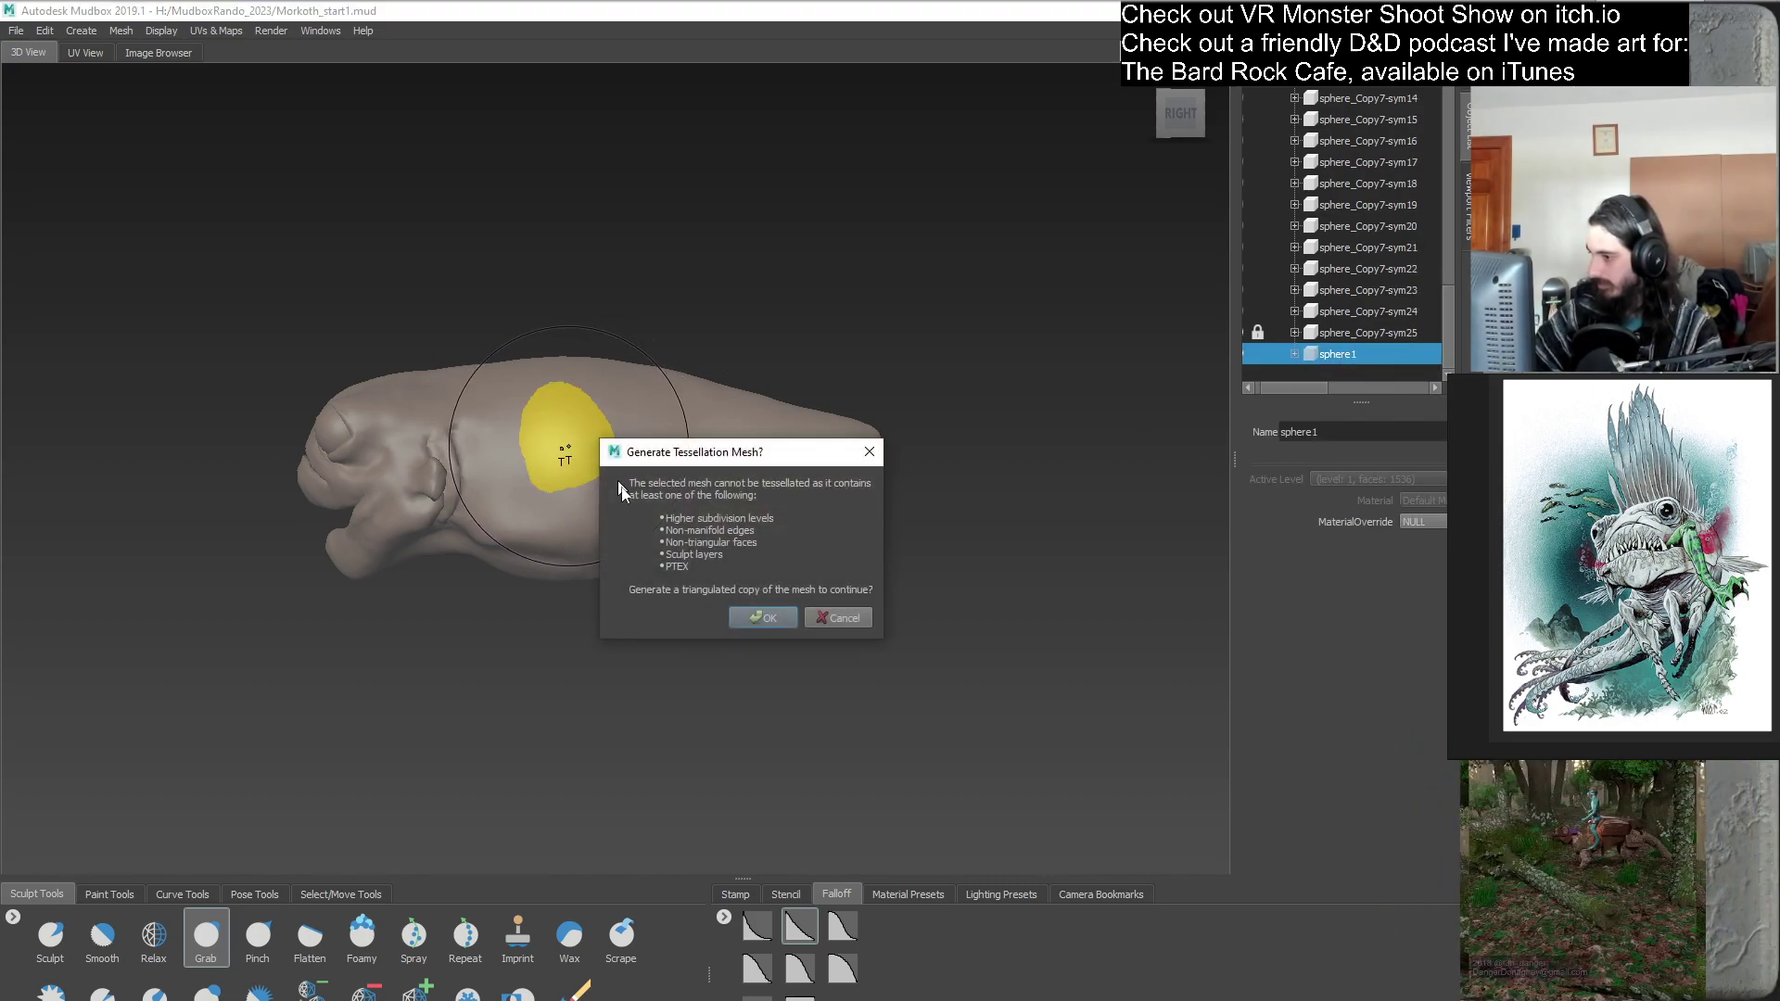
{"action": "left_click", "coordinate": [759, 617]}
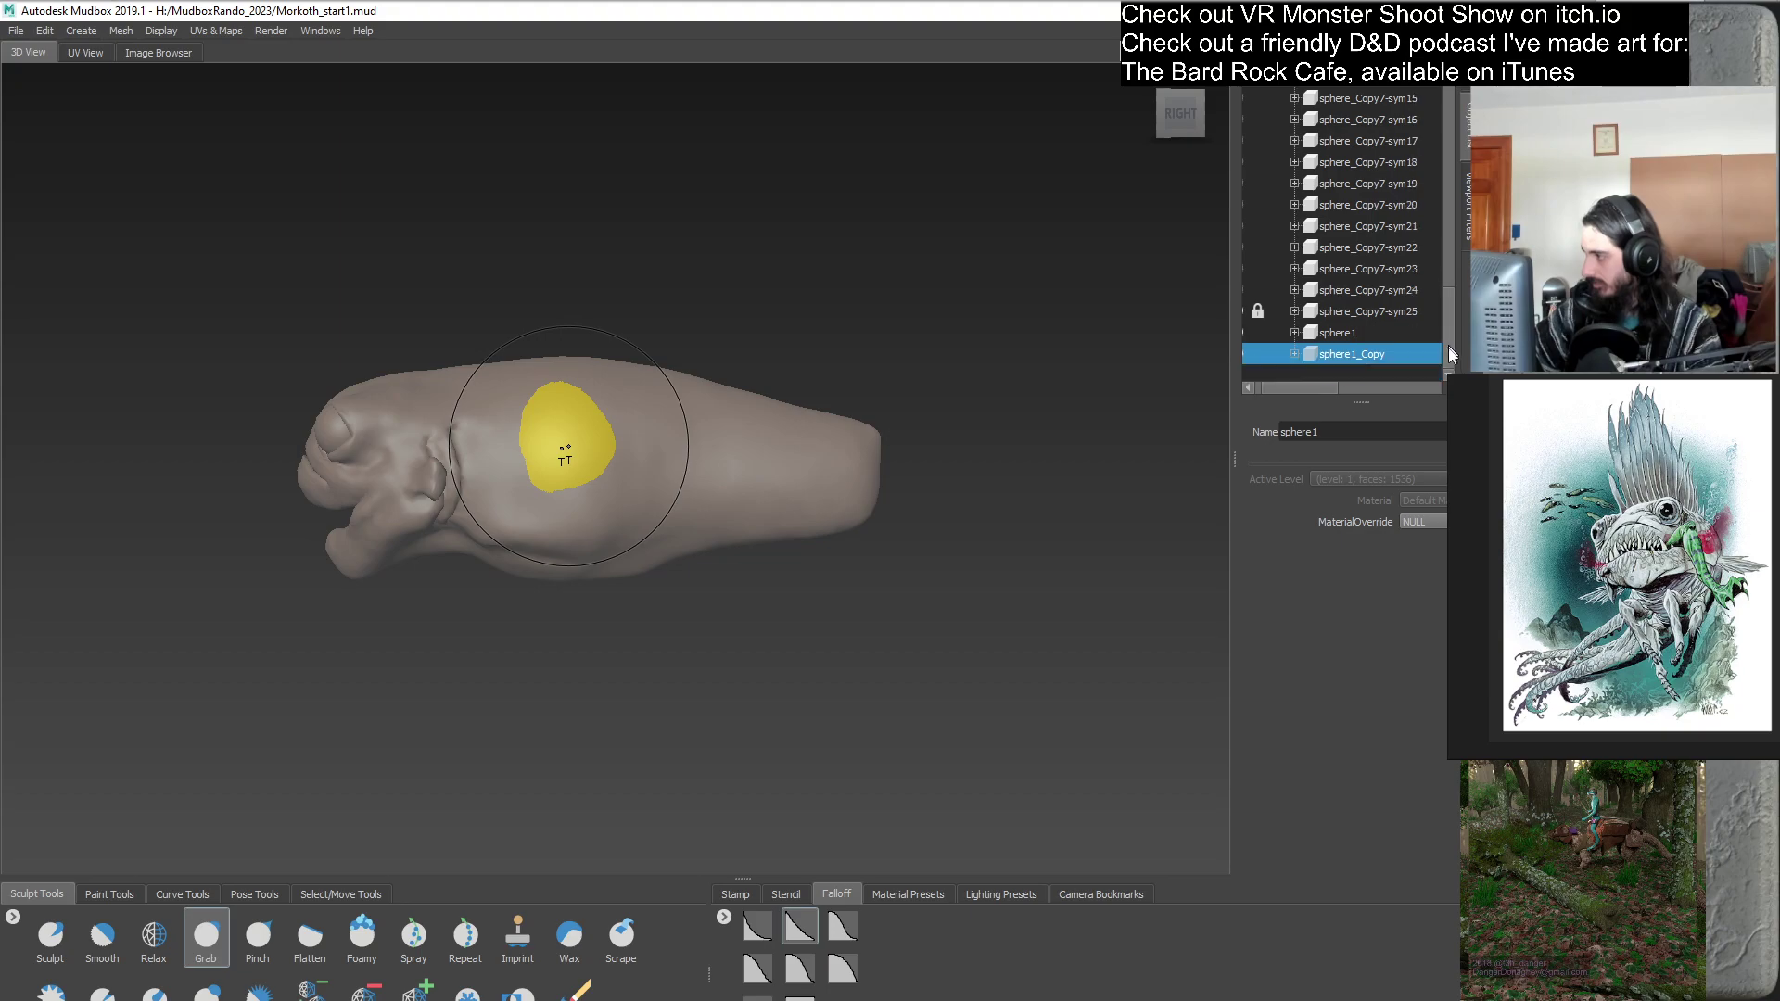
{"action": "left_click_drag", "start_coordinate": [1308, 389], "coordinate": [1255, 374]}
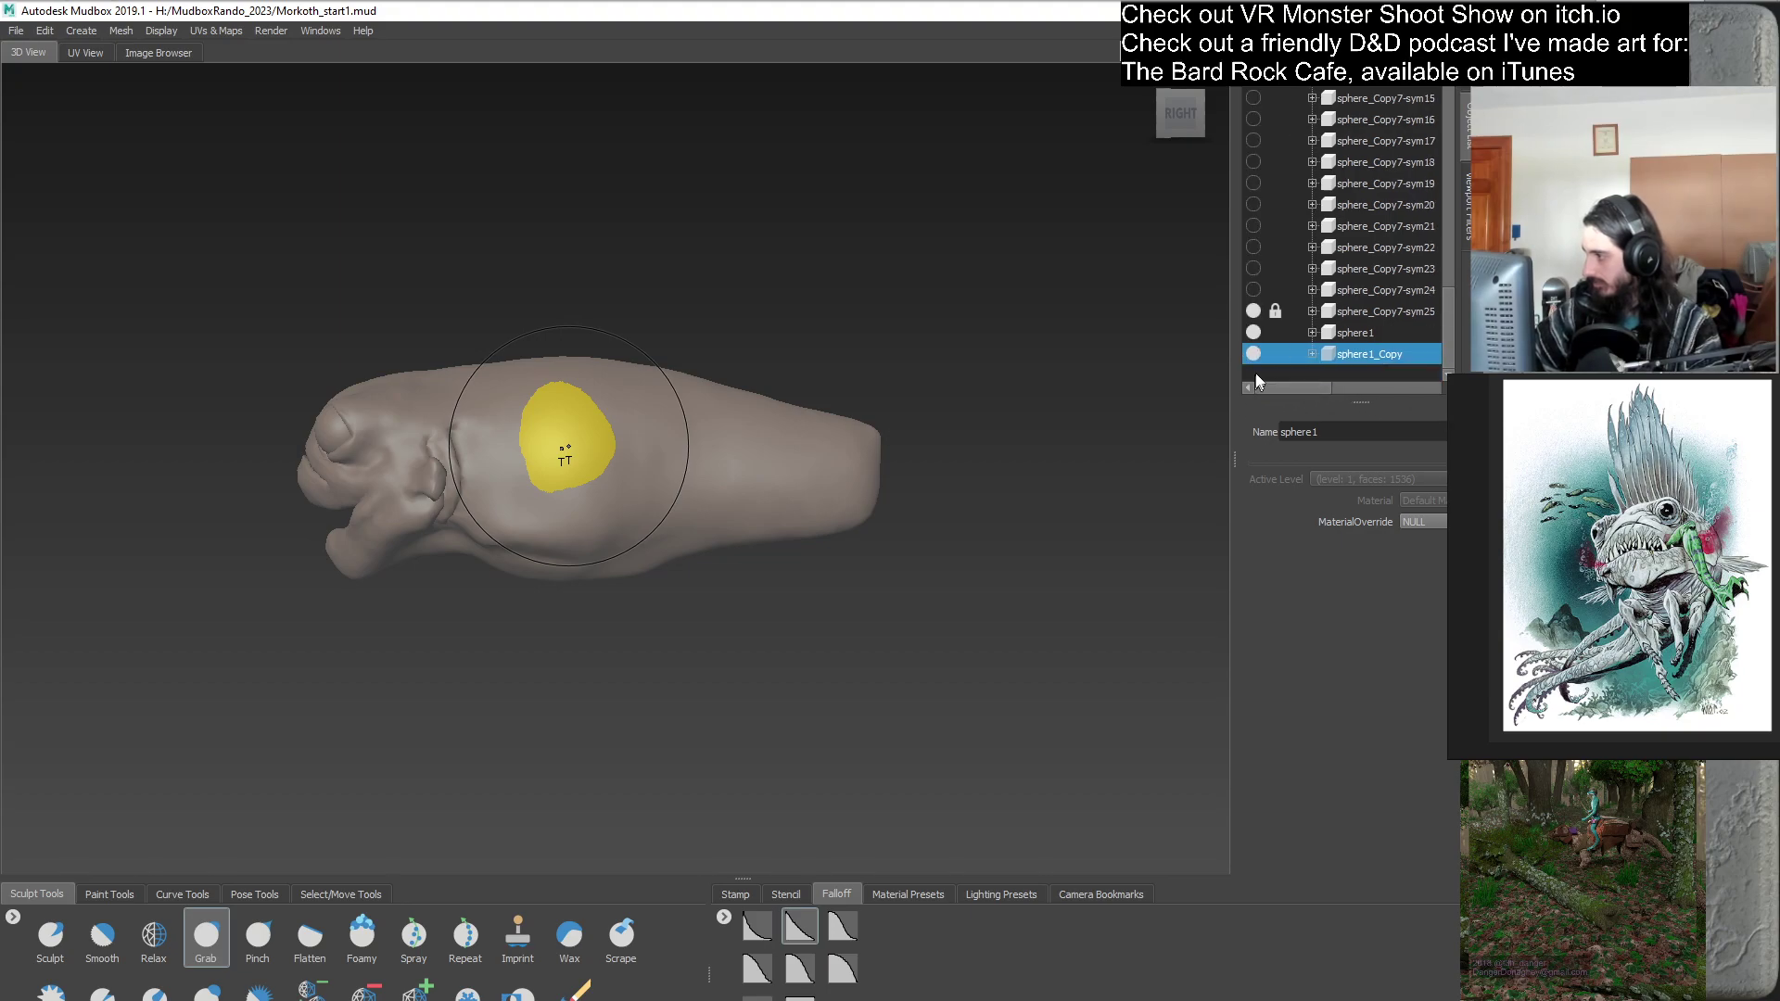
- Duplicate the triangulated sphere, hide the earlier copy and keep the new duplicate selected
{"action": "right_click", "coordinate": [1368, 357]}
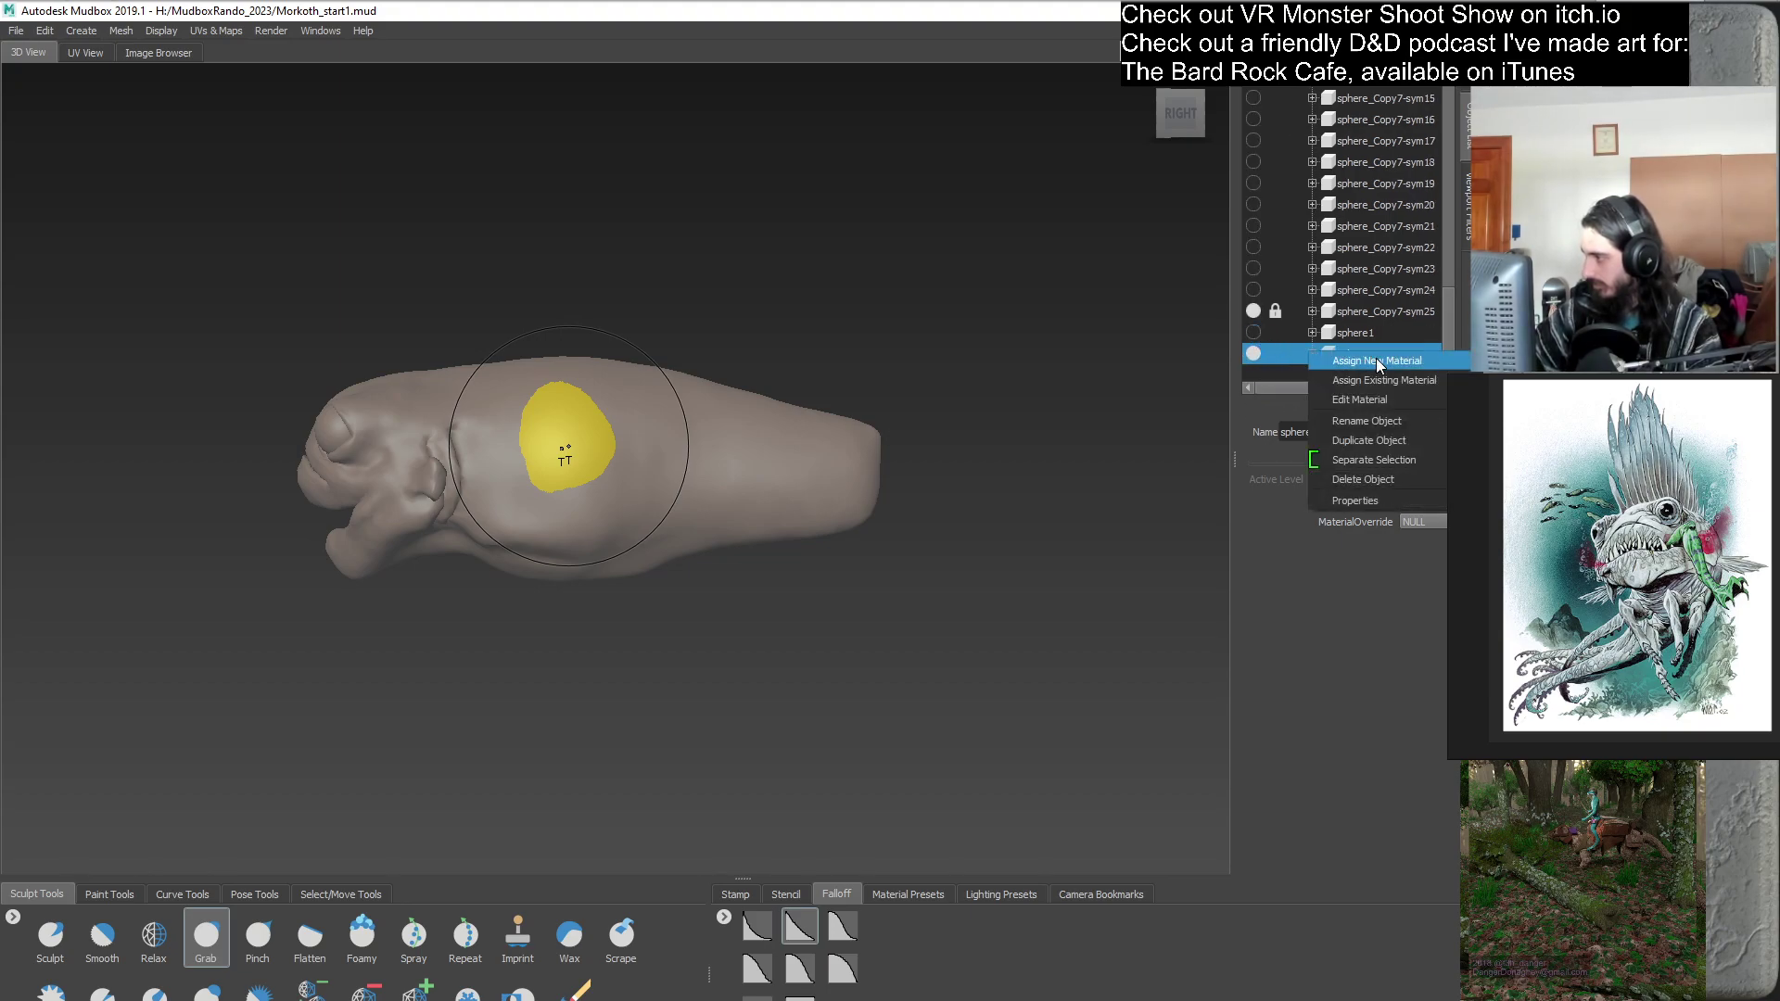
{"action": "left_click", "coordinate": [1394, 441]}
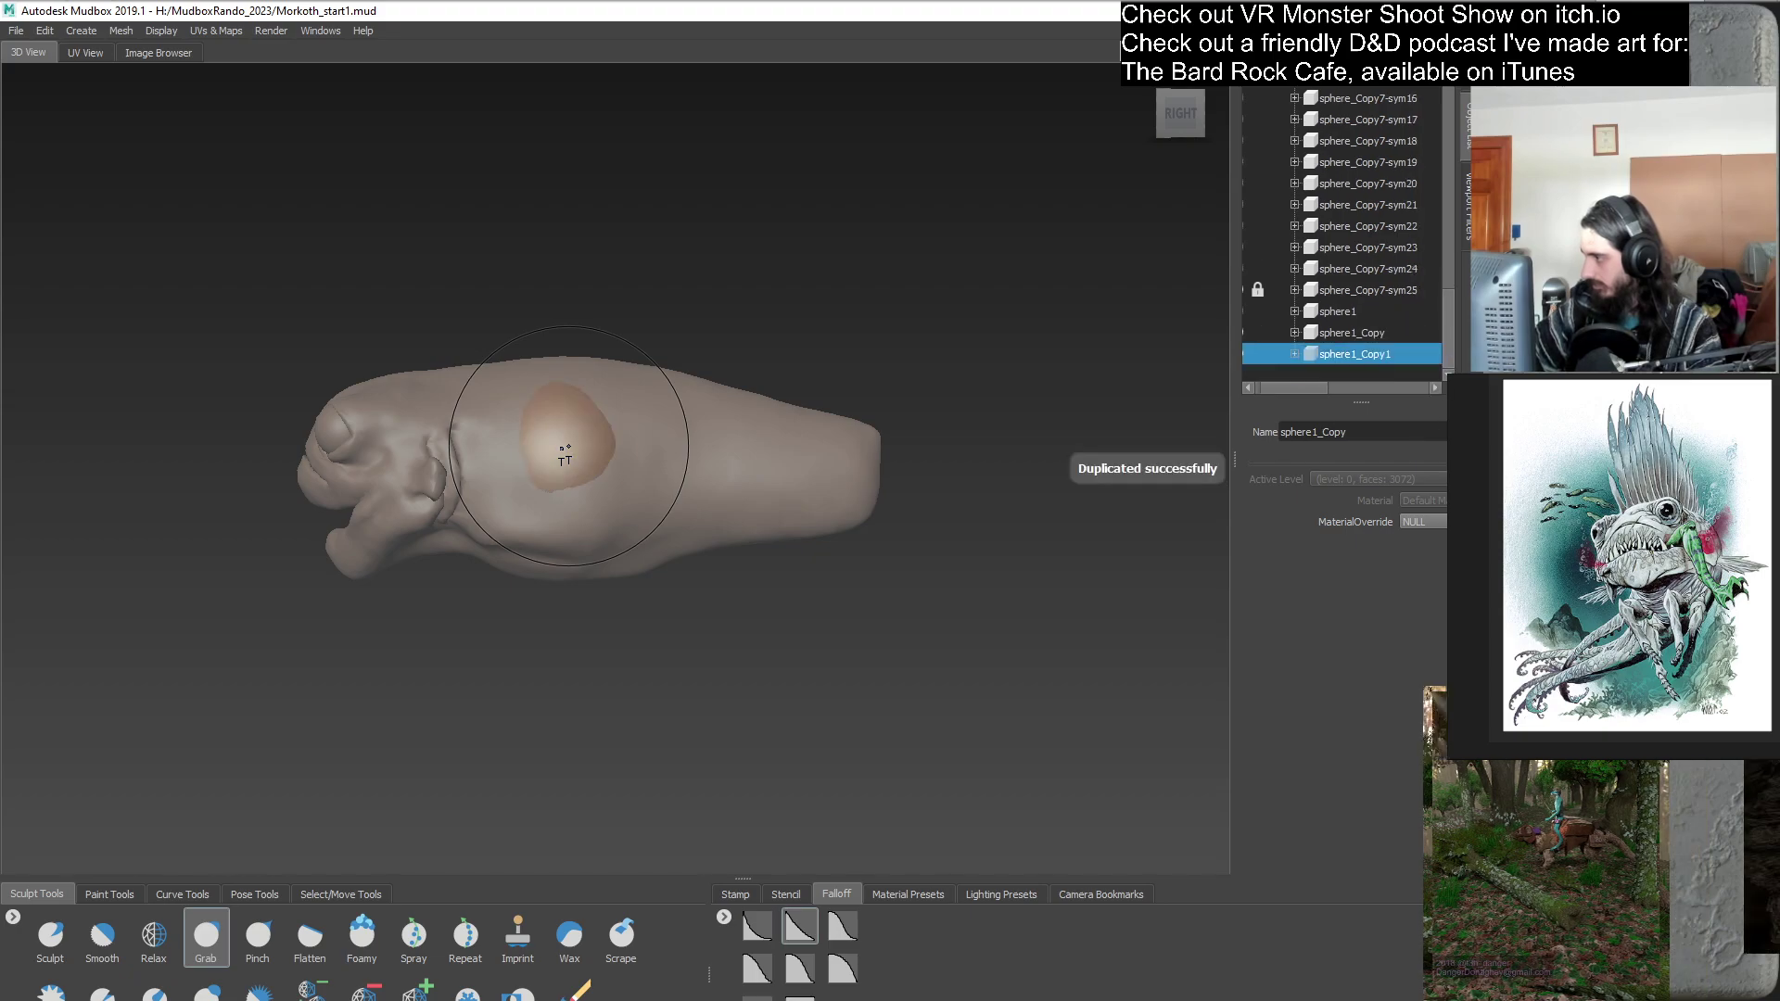
{"action": "left_click_drag", "start_coordinate": [1307, 390], "coordinate": [1259, 386]}
{"action": "left_click", "coordinate": [1308, 355]}
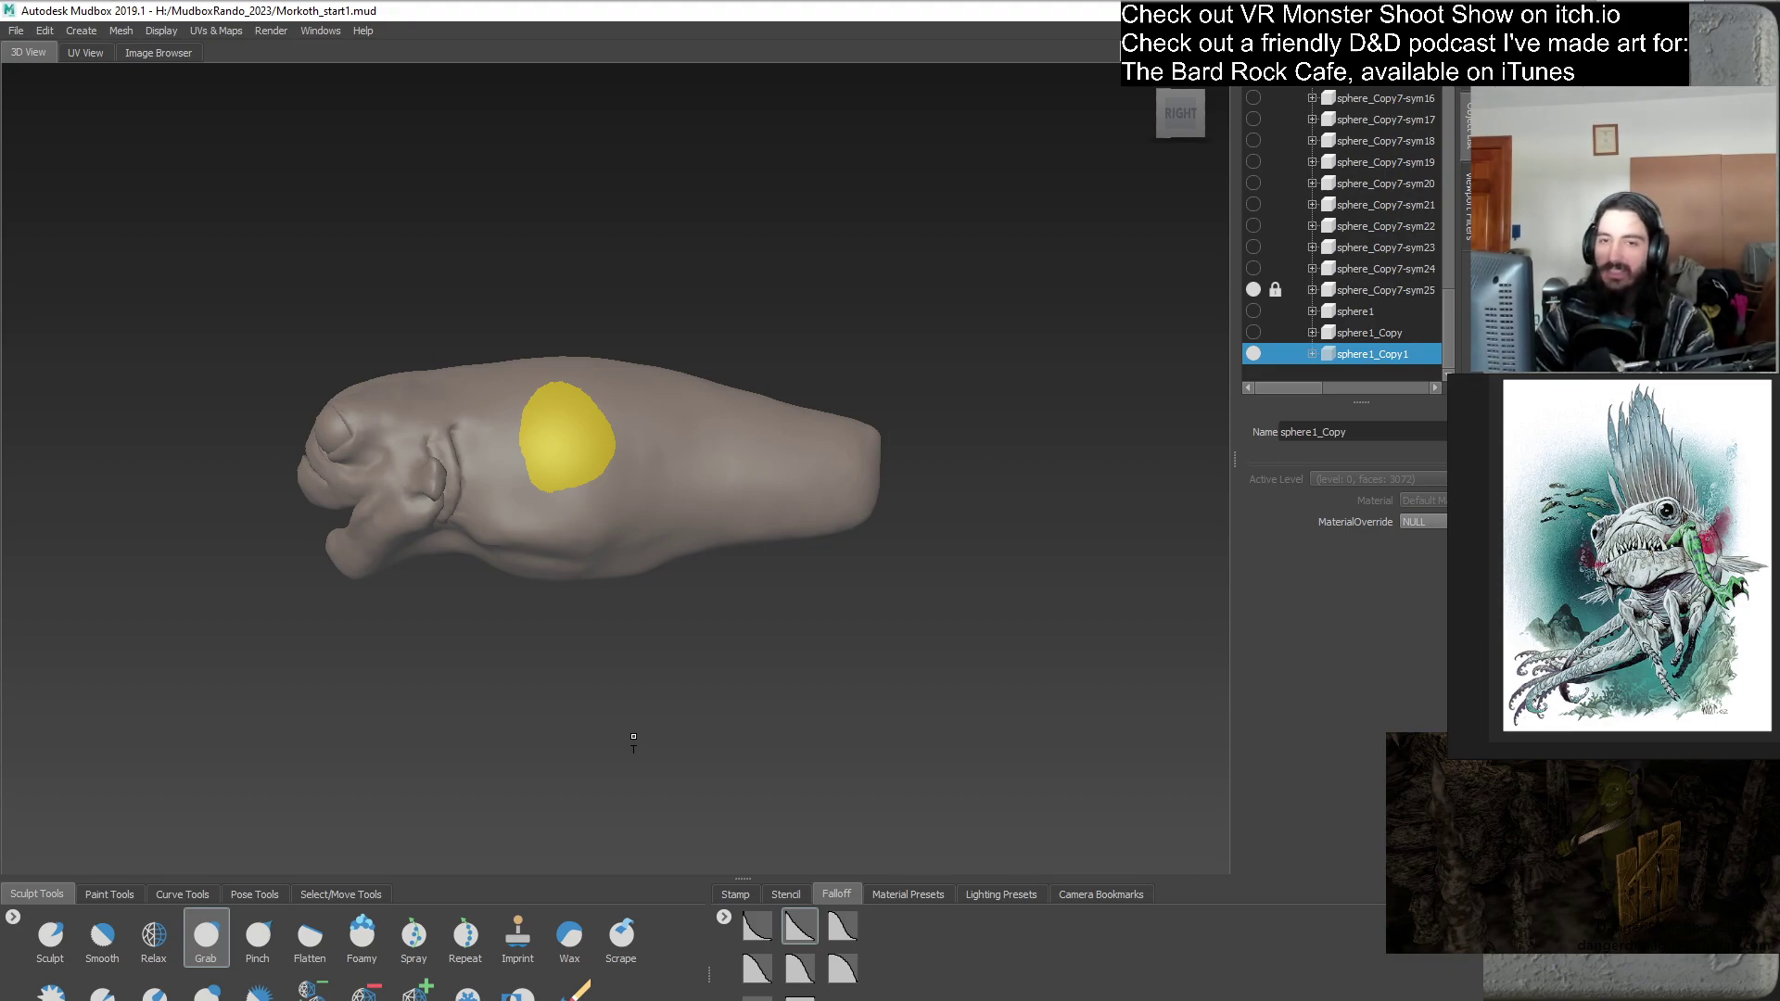
- Translate the new sphere straight up above the locked body, to a vertical translation of 234.279
{"action": "mouse_move", "coordinate": [596, 699]}
{"action": "left_mouse_down", "text": "alt"}
{"action": "mouse_move", "coordinate": [910, 683]}
{"action": "mouse_move", "coordinate": [884, 763]}
{"action": "mouse_move", "coordinate": [869, 745]}
{"action": "left_mouse_up", "text": "alt"}
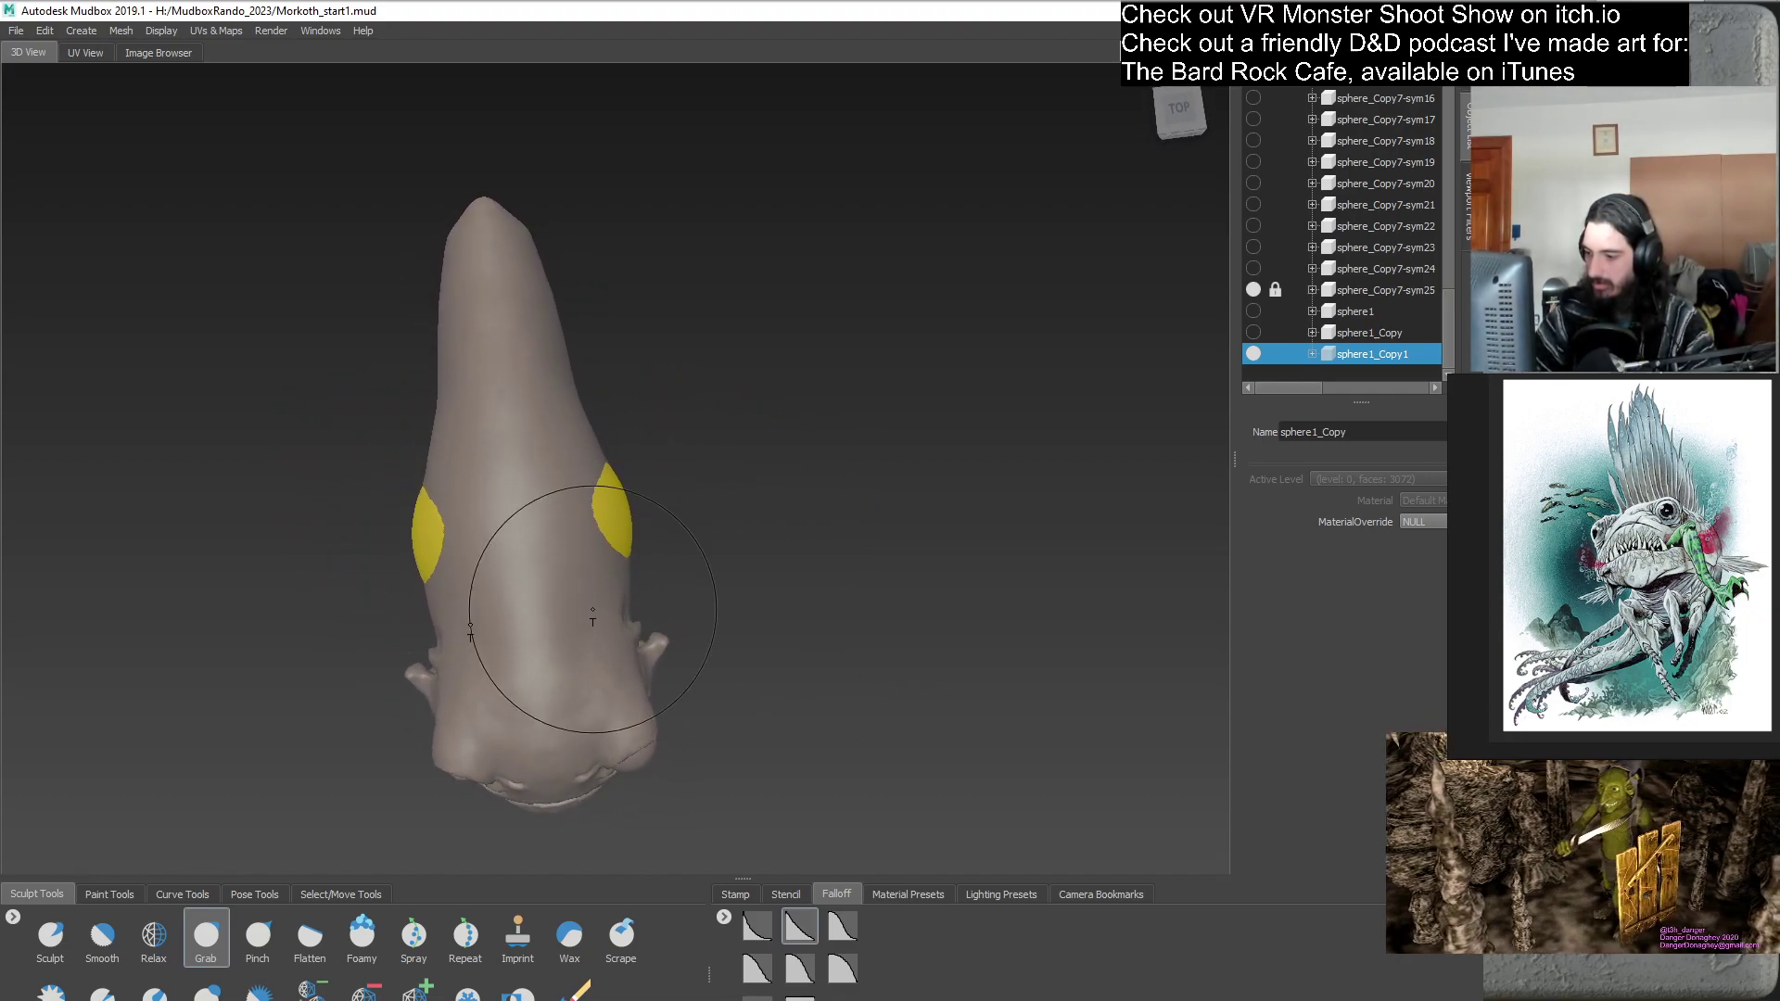
{"action": "left_click_drag", "start_coordinate": [853, 659], "coordinate": [865, 548], "text": "alt"}
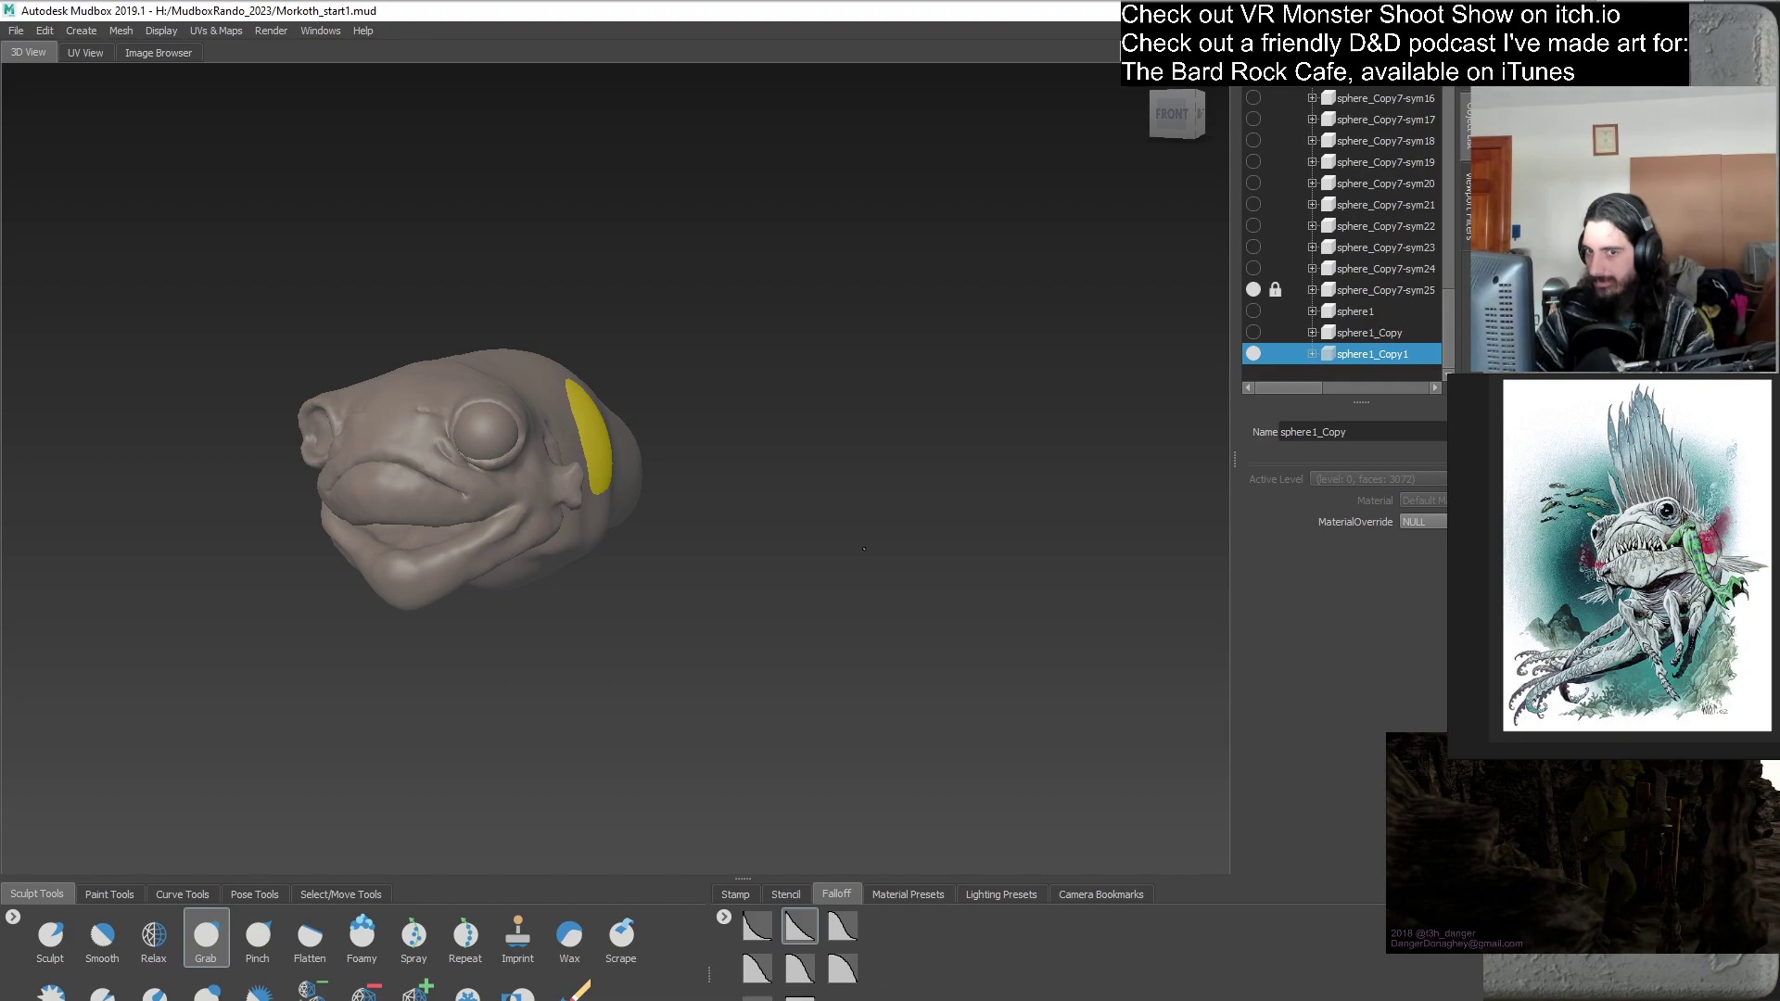
{"action": "left_click_drag", "start_coordinate": [864, 549], "coordinate": [682, 552], "text": "alt"}
{"action": "left_click", "coordinate": [353, 895]}
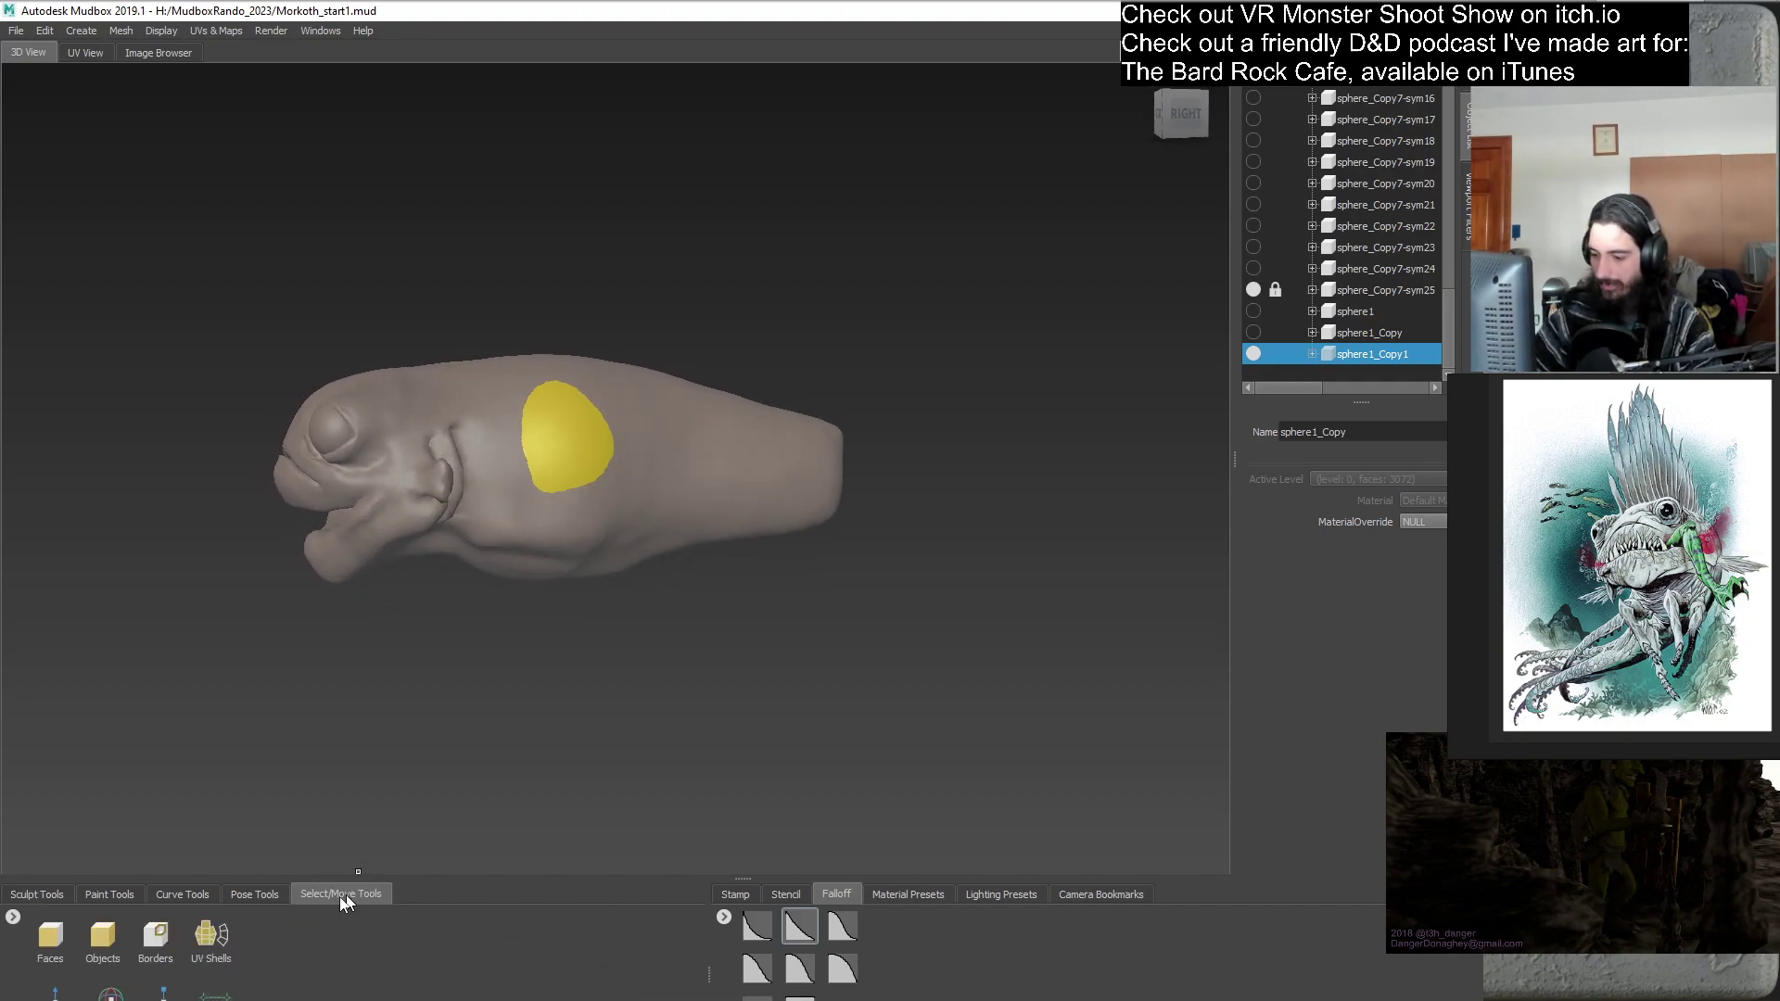
{"action": "left_click", "coordinate": [55, 990]}
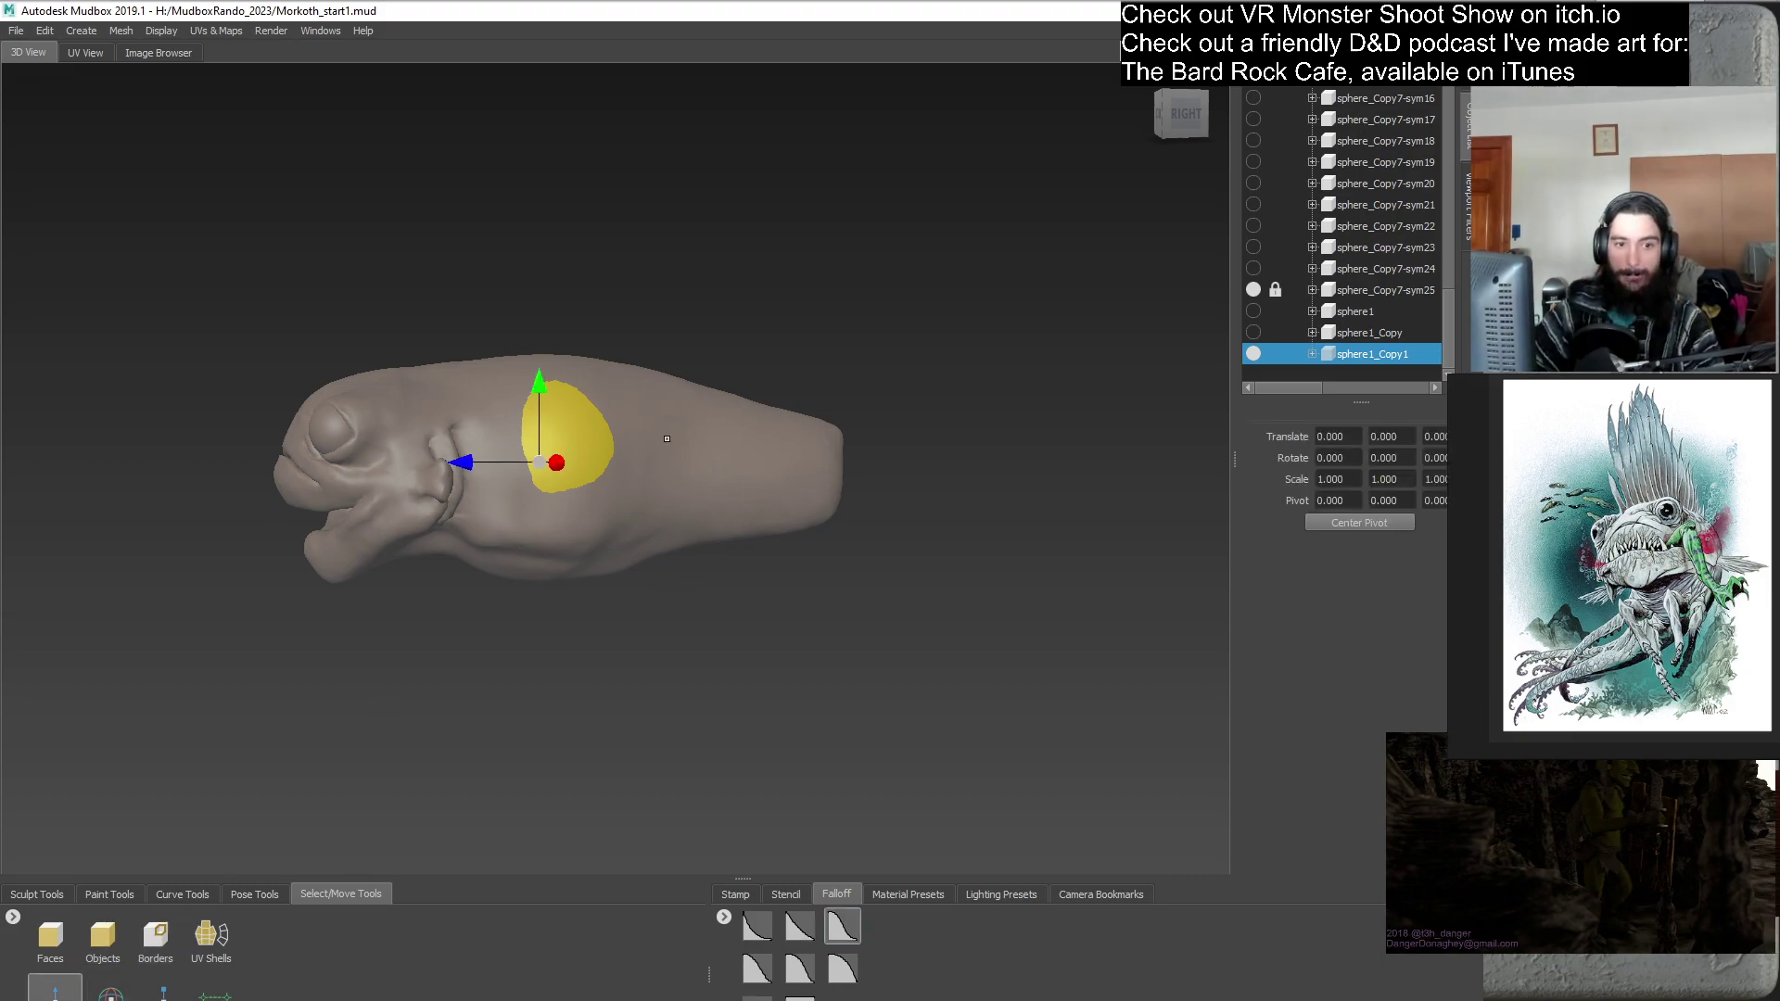
{"action": "left_click_drag", "start_coordinate": [533, 416], "coordinate": [531, 180]}
{"action": "middle_click_drag", "start_coordinate": [557, 232], "coordinate": [556, 396], "text": "alt"}
- Align the camera to the right view and set its projection to Perspective with Orthographic Faces
{"action": "left_click", "coordinate": [42, 895]}
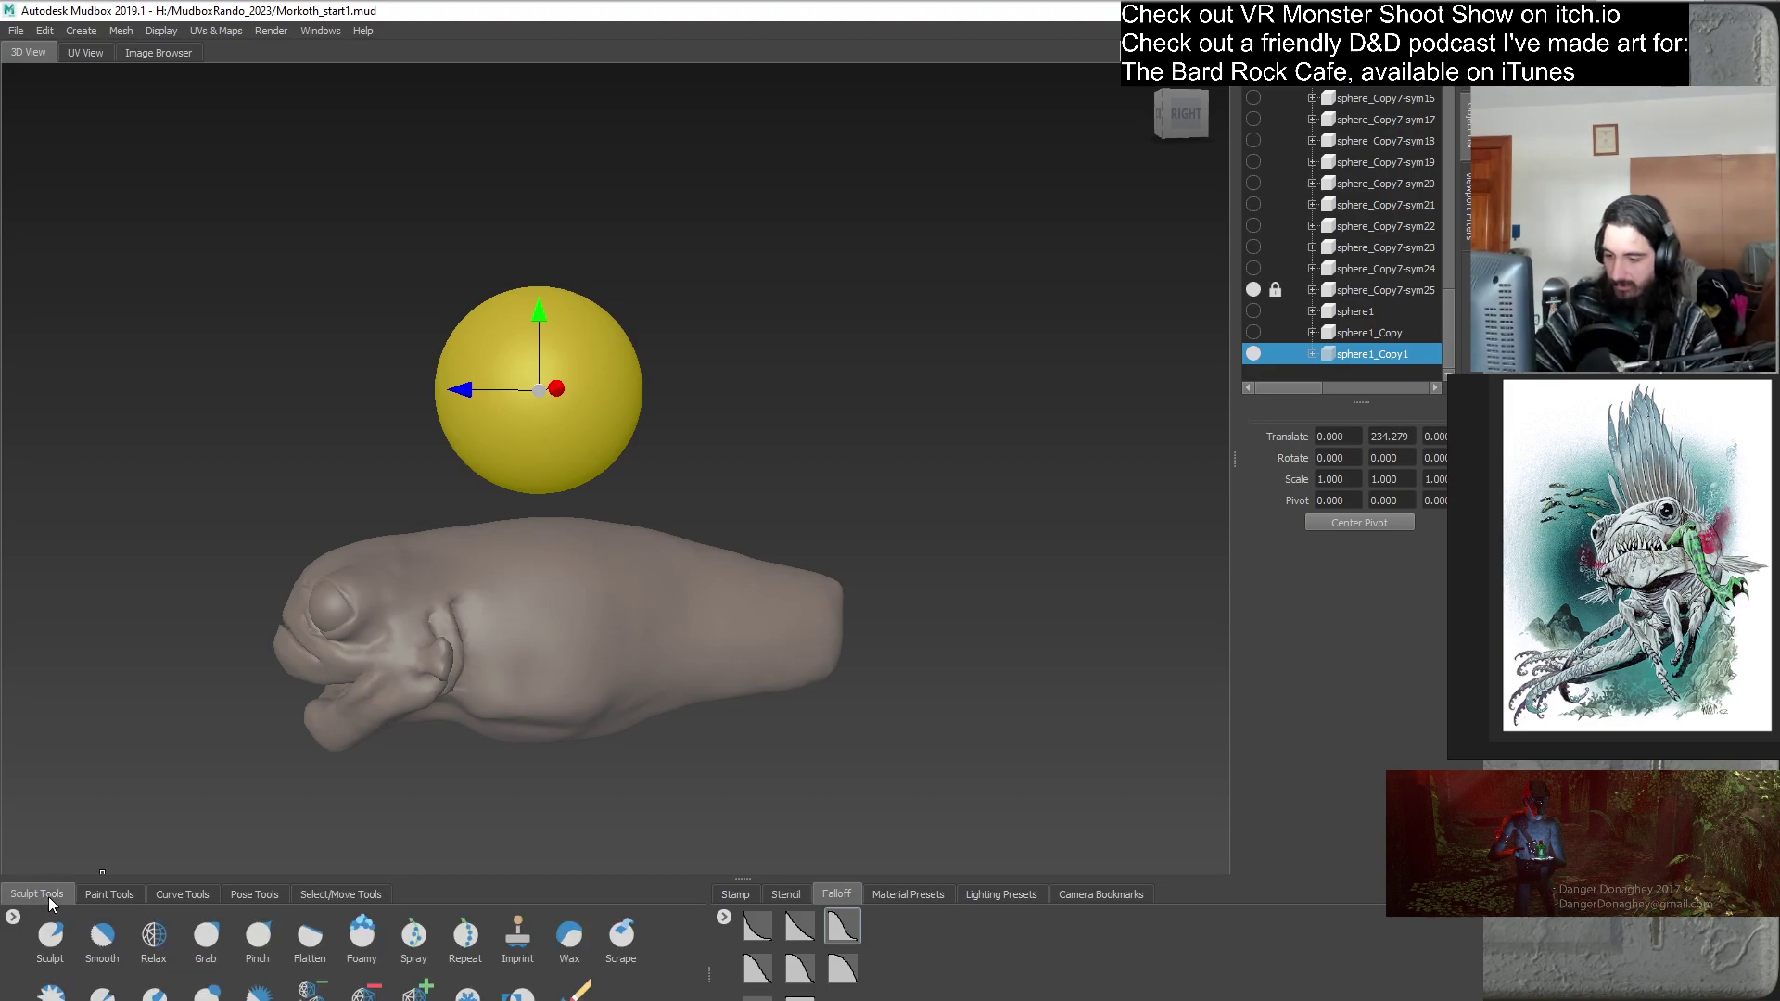
{"action": "left_click", "coordinate": [206, 936]}
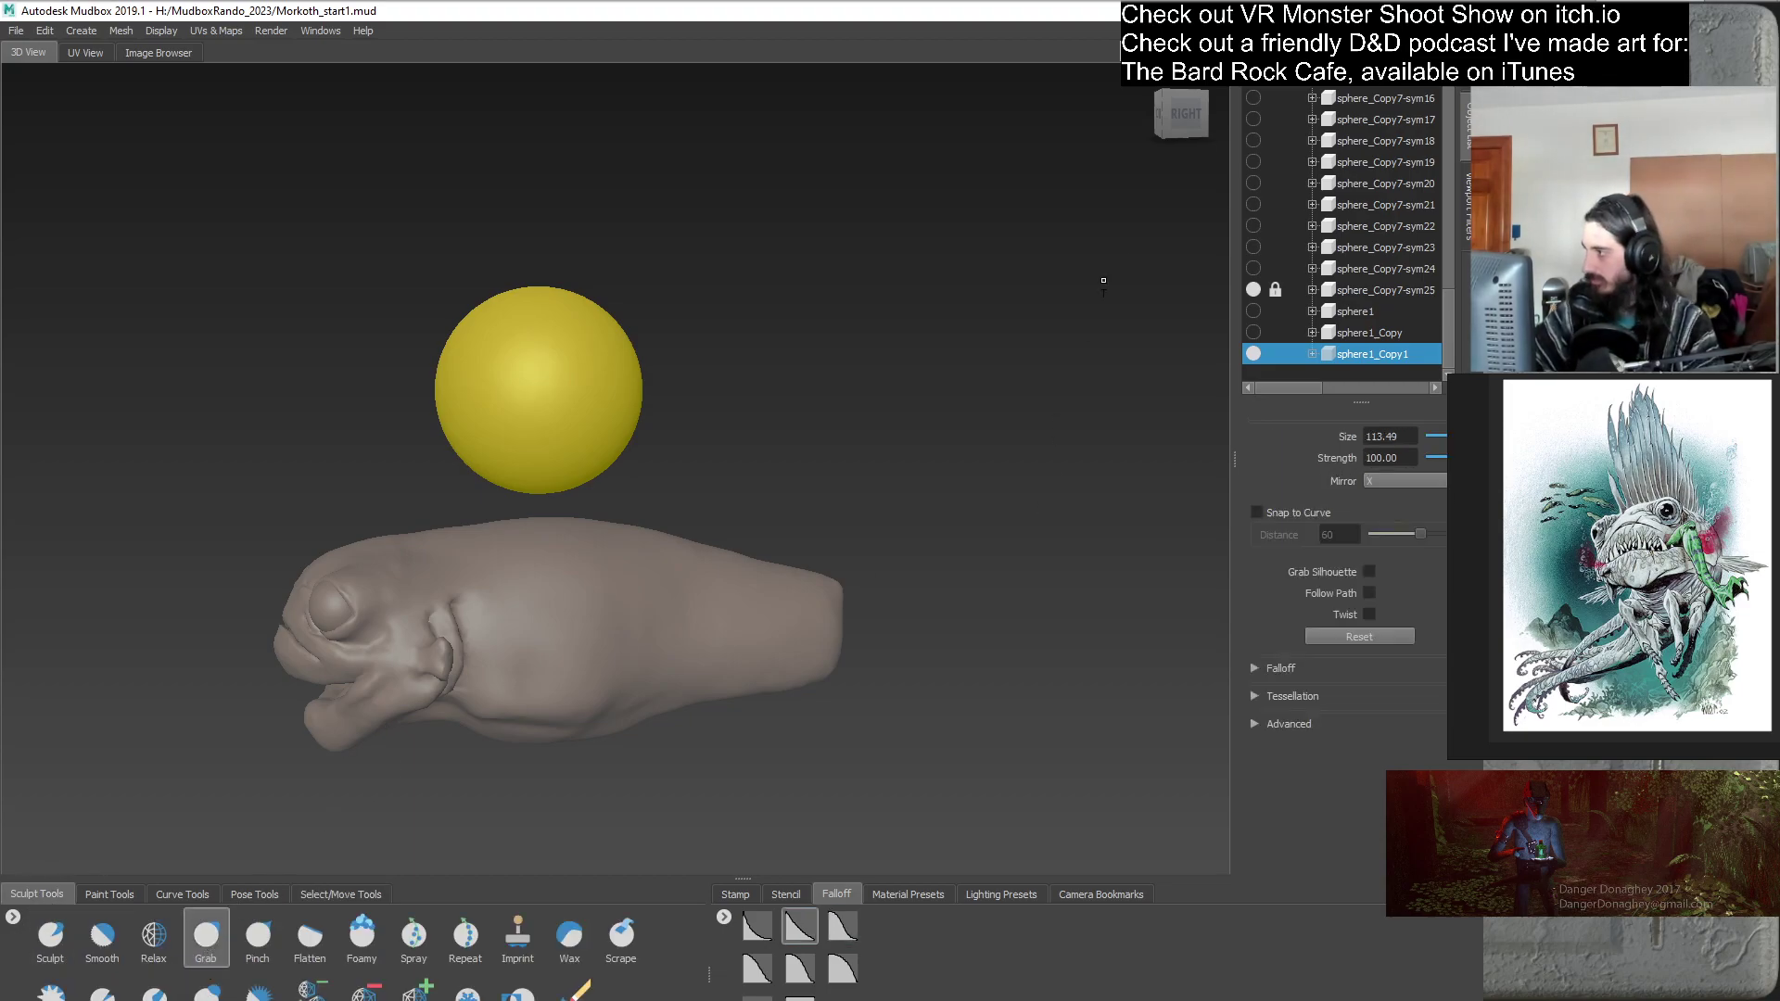
{"action": "left_click", "coordinate": [1187, 117]}
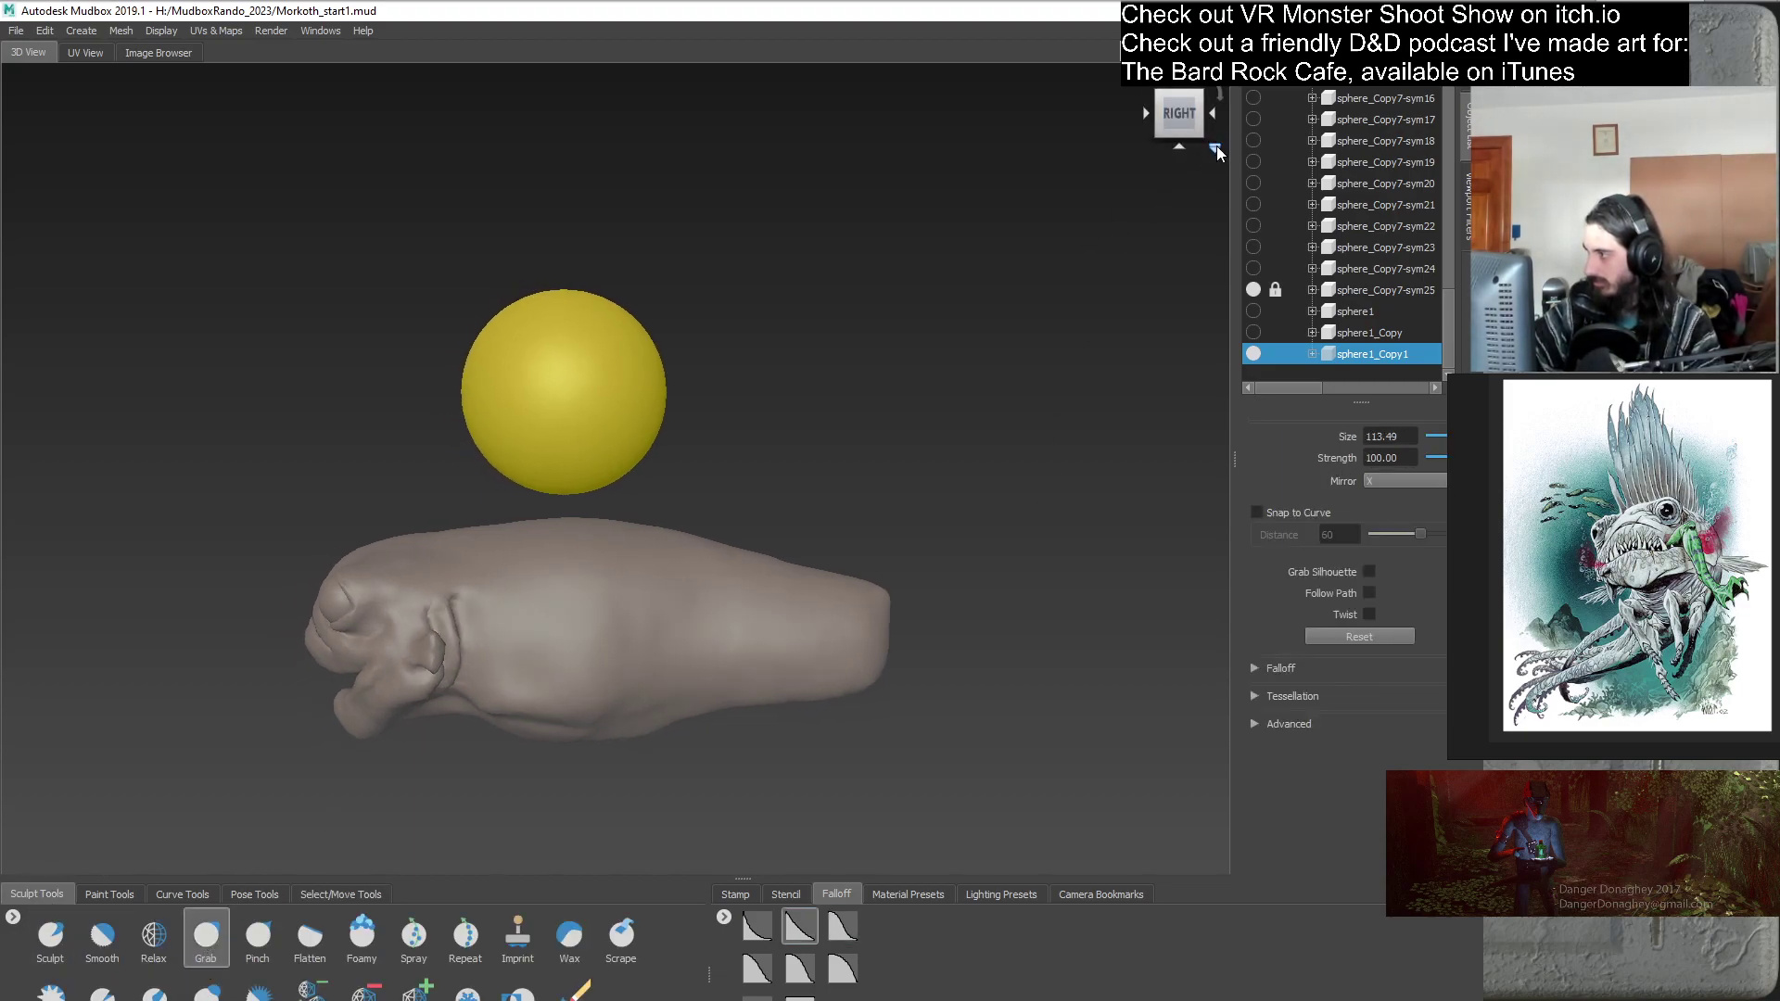
{"action": "left_click", "coordinate": [1214, 149]}
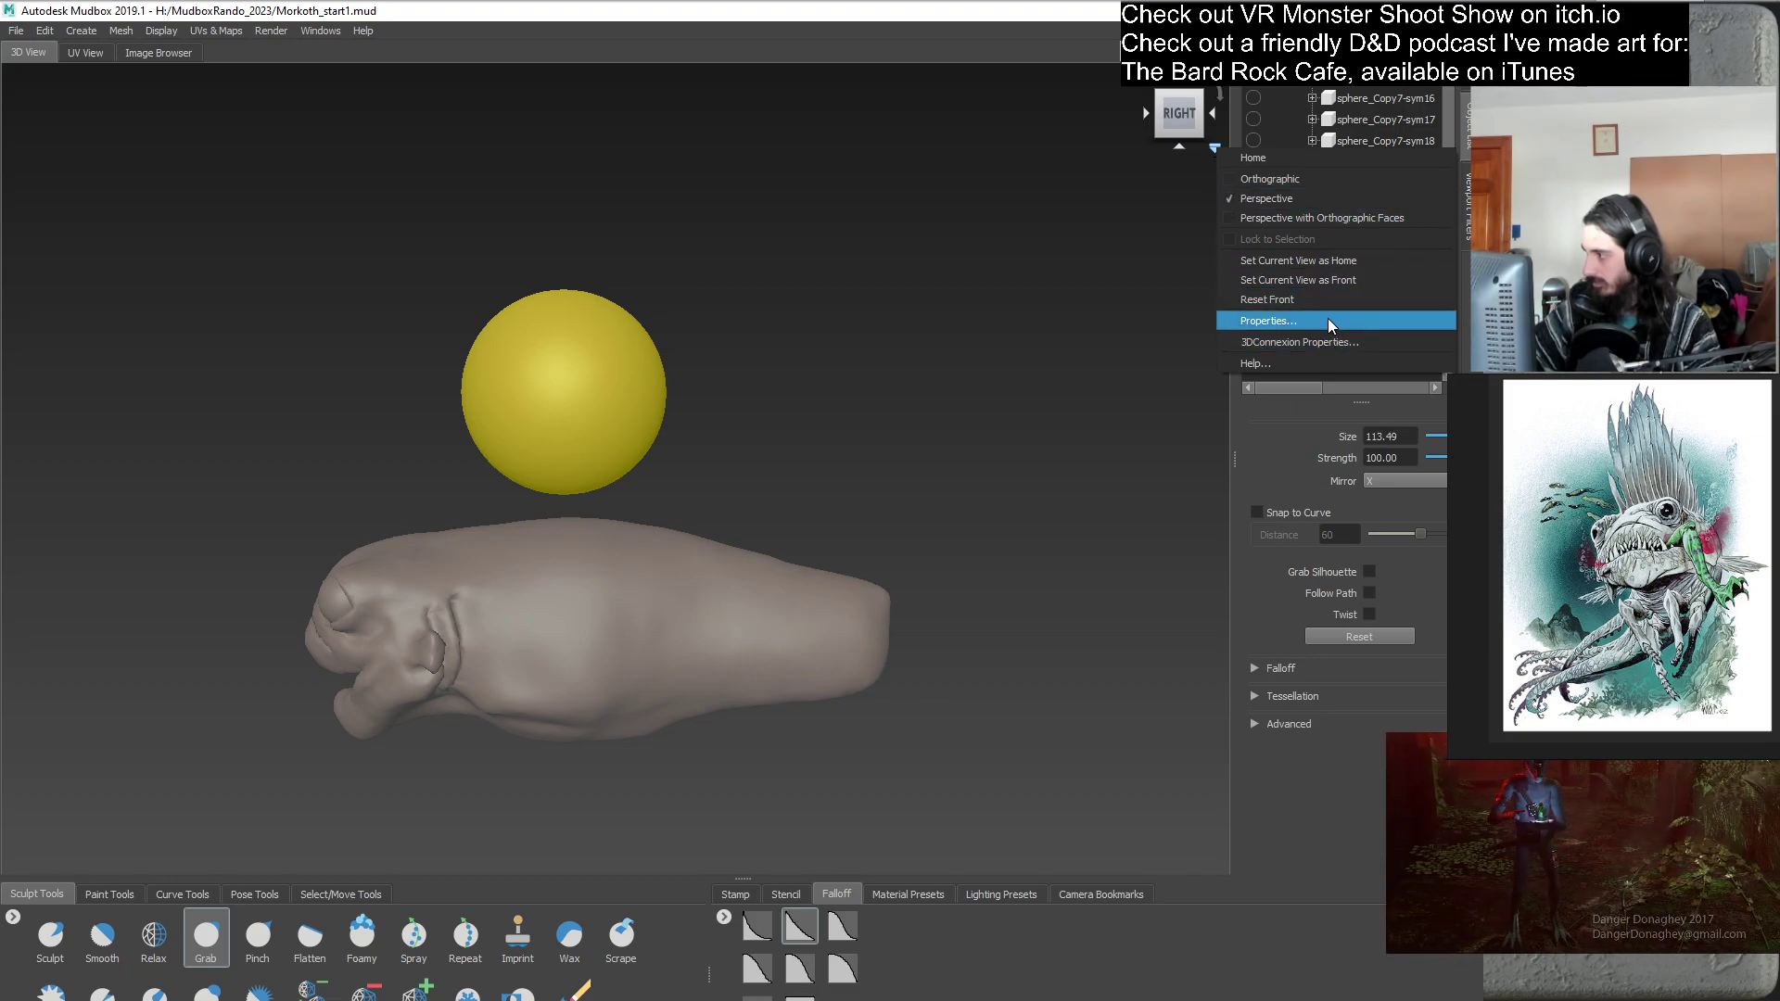
{"action": "left_click", "coordinate": [1340, 220]}
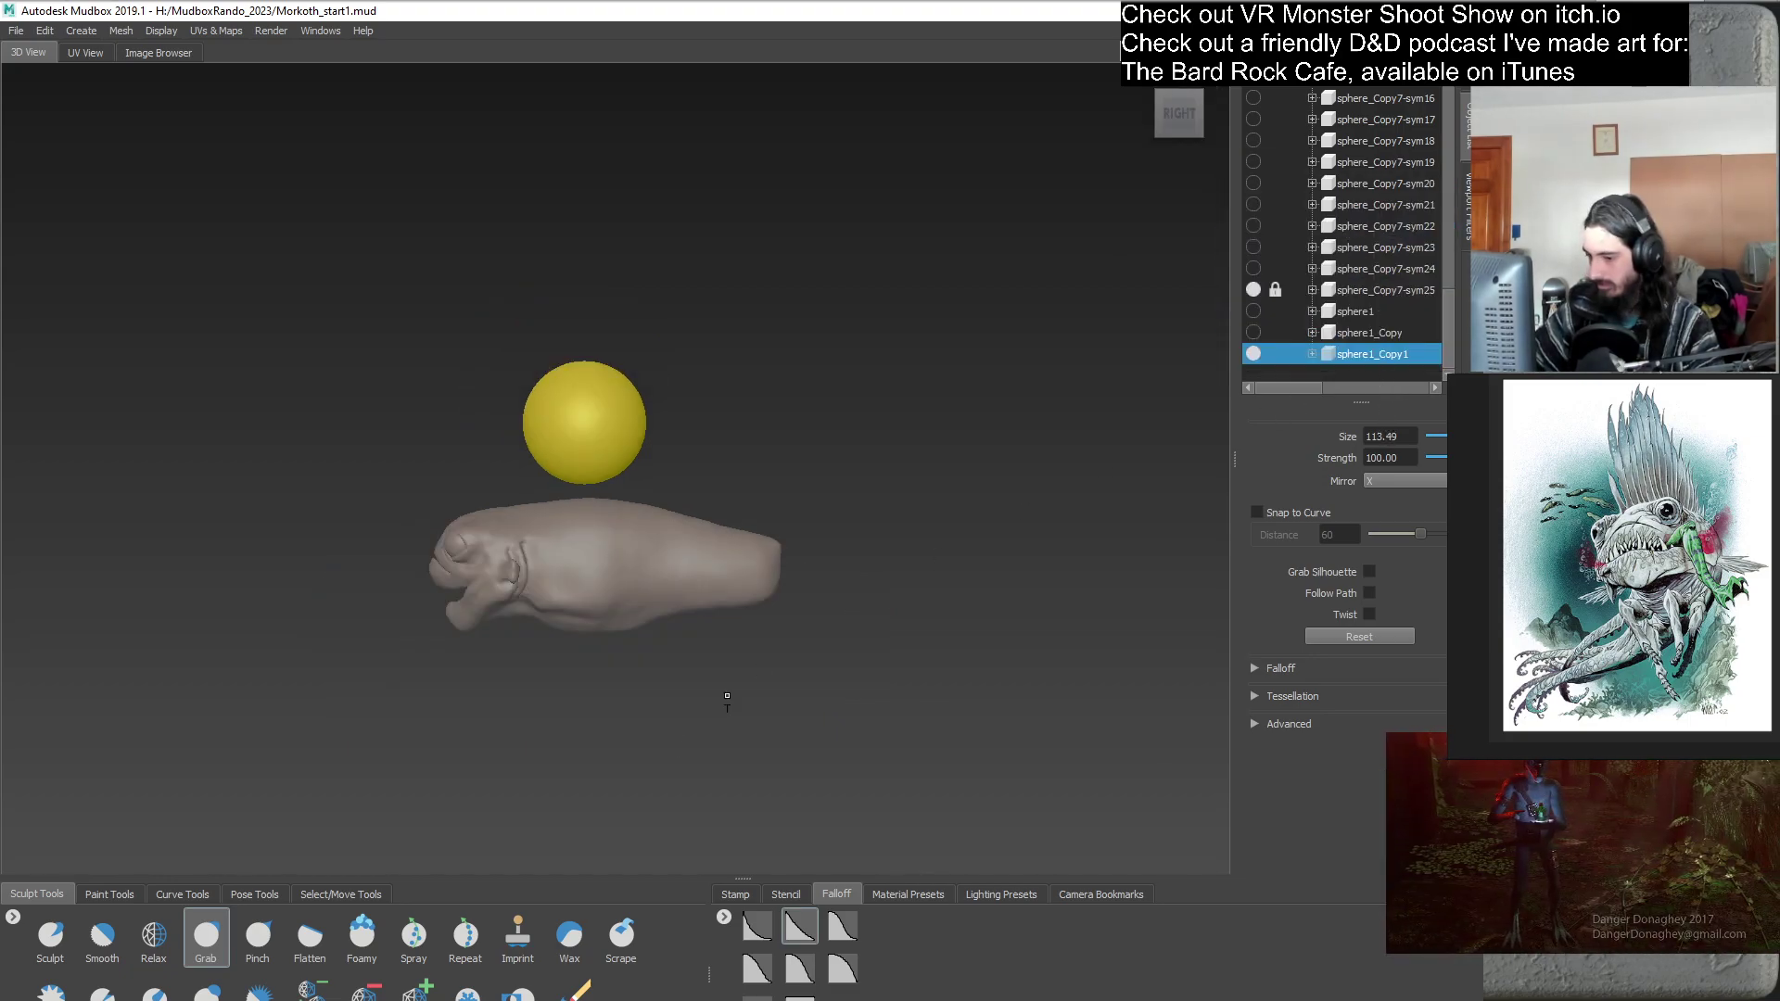
- Scale the sphere floating above the body uniformly to 0.259 and switch back to the Grab sculpting tool
{"action": "left_click", "coordinate": [369, 896]}
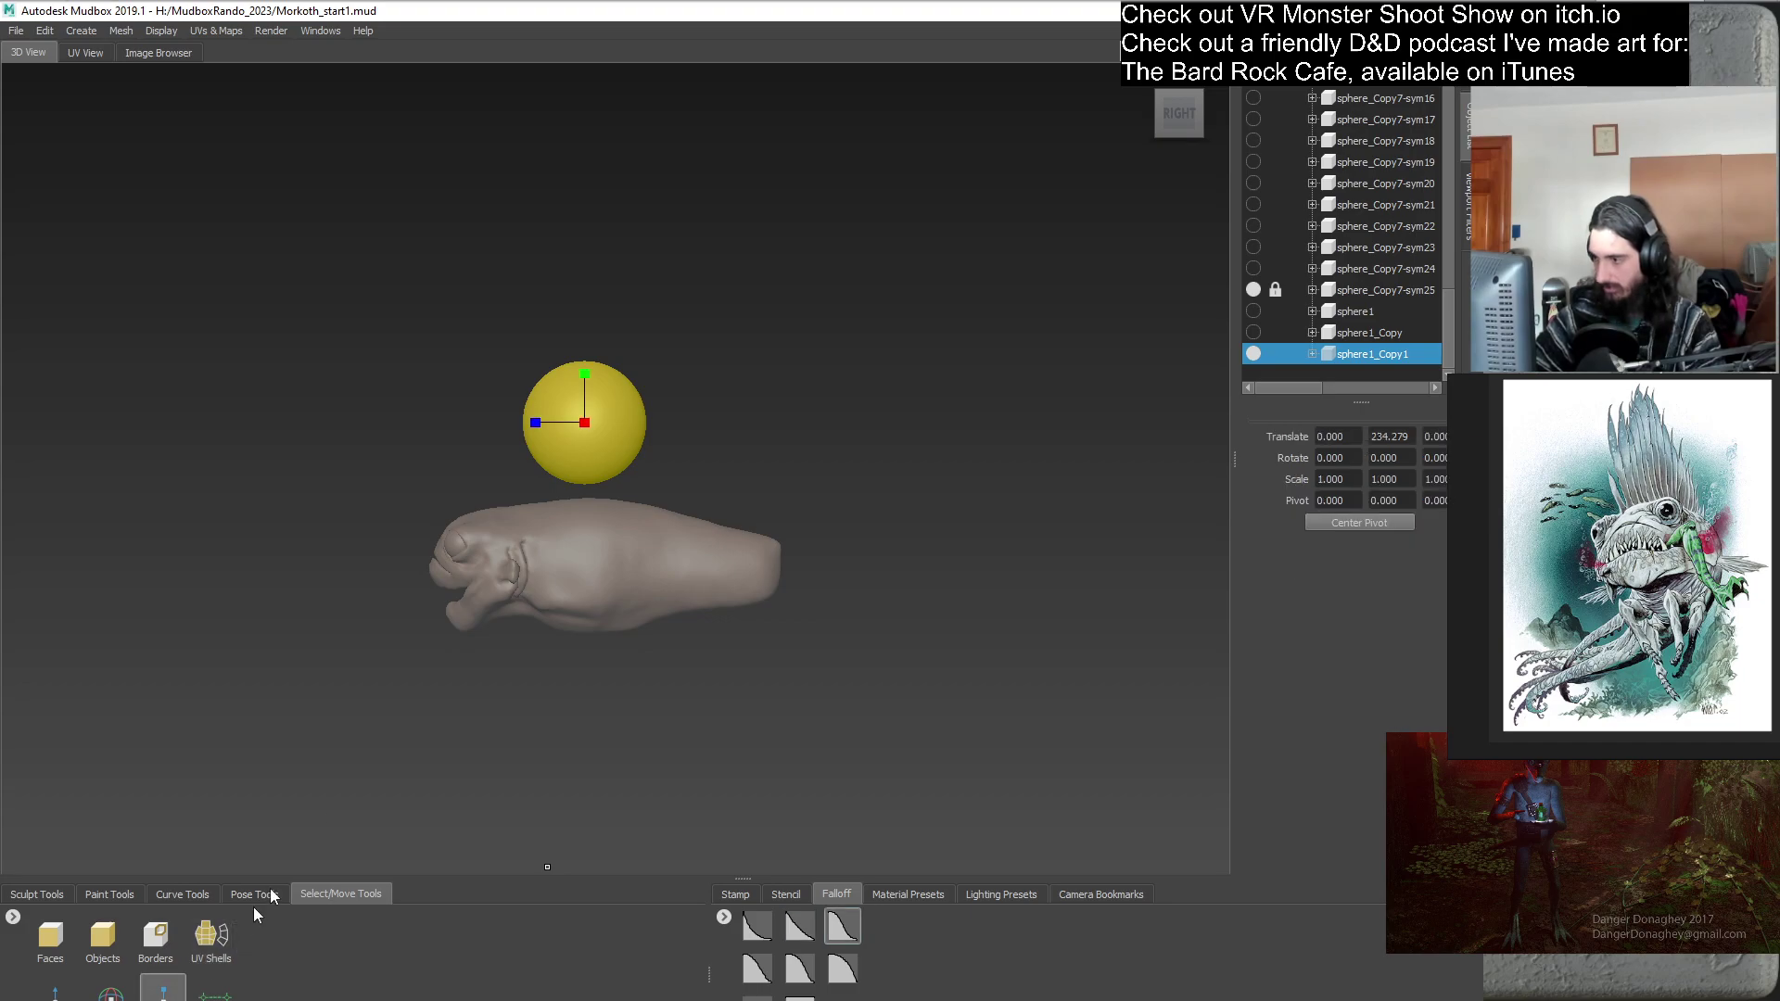
{"action": "scroll", "coordinate": [562, 507], "scroll_direction": "up", "scroll_amount": 3}
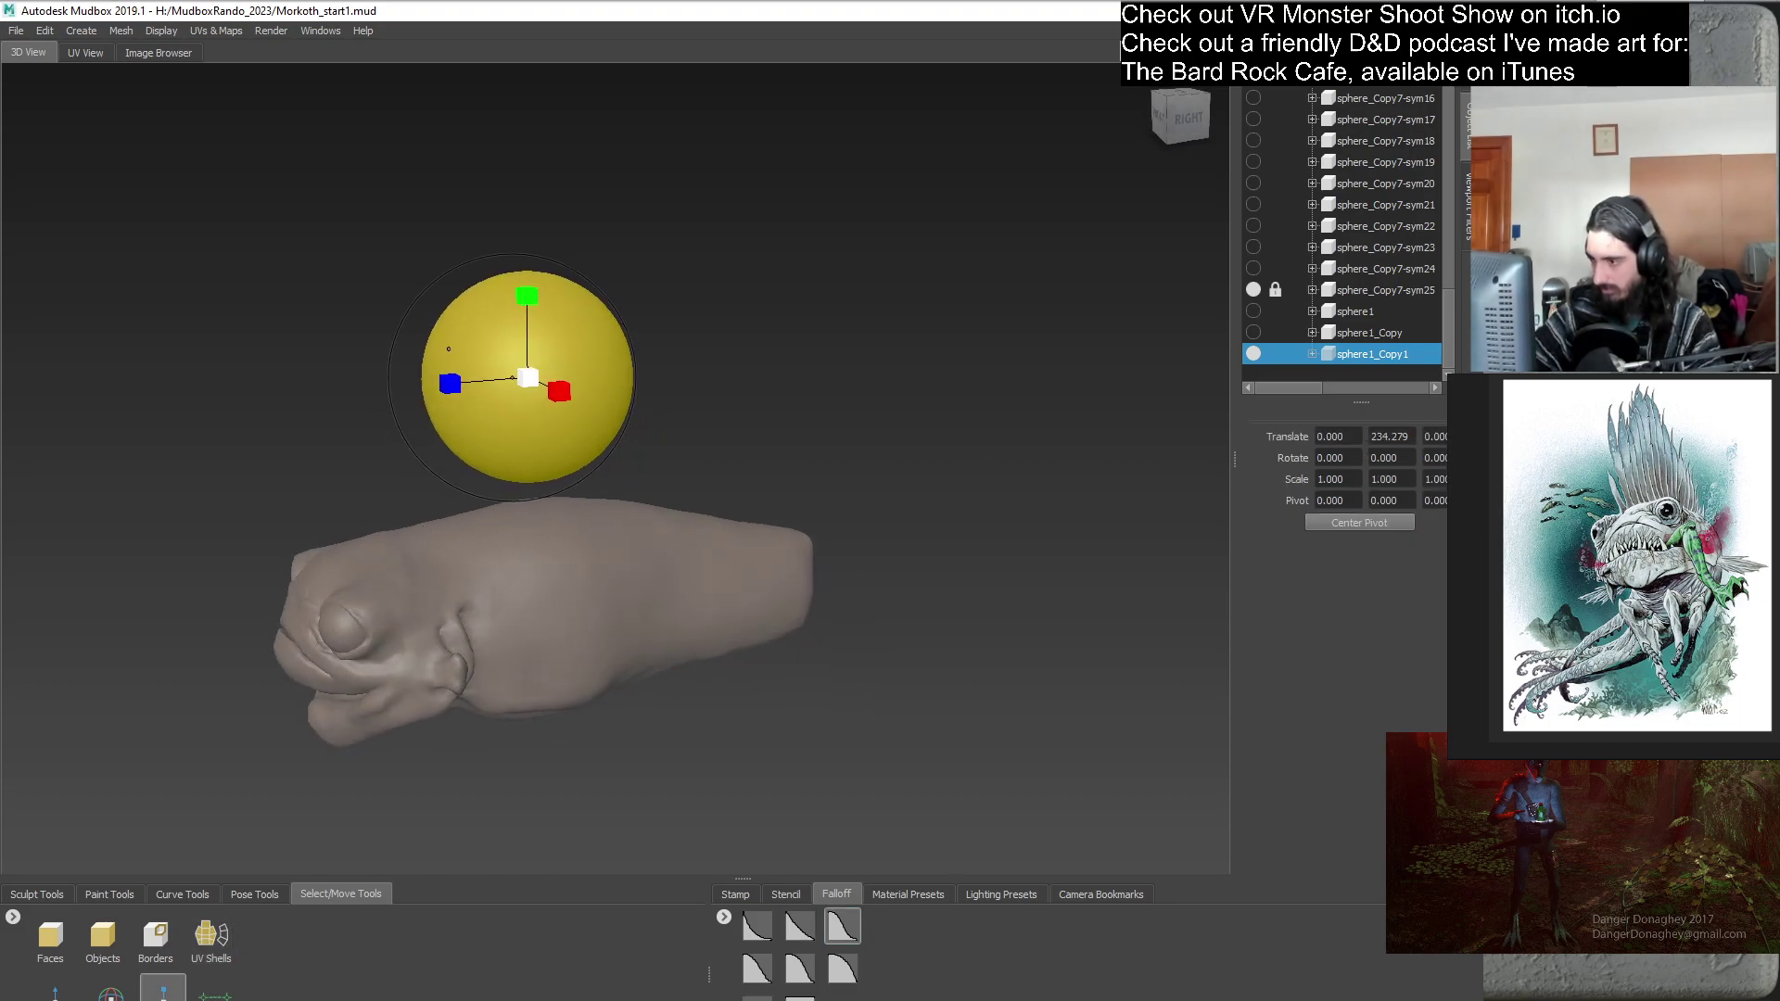
{"action": "left_click_drag", "start_coordinate": [529, 361], "coordinate": [266, 677]}
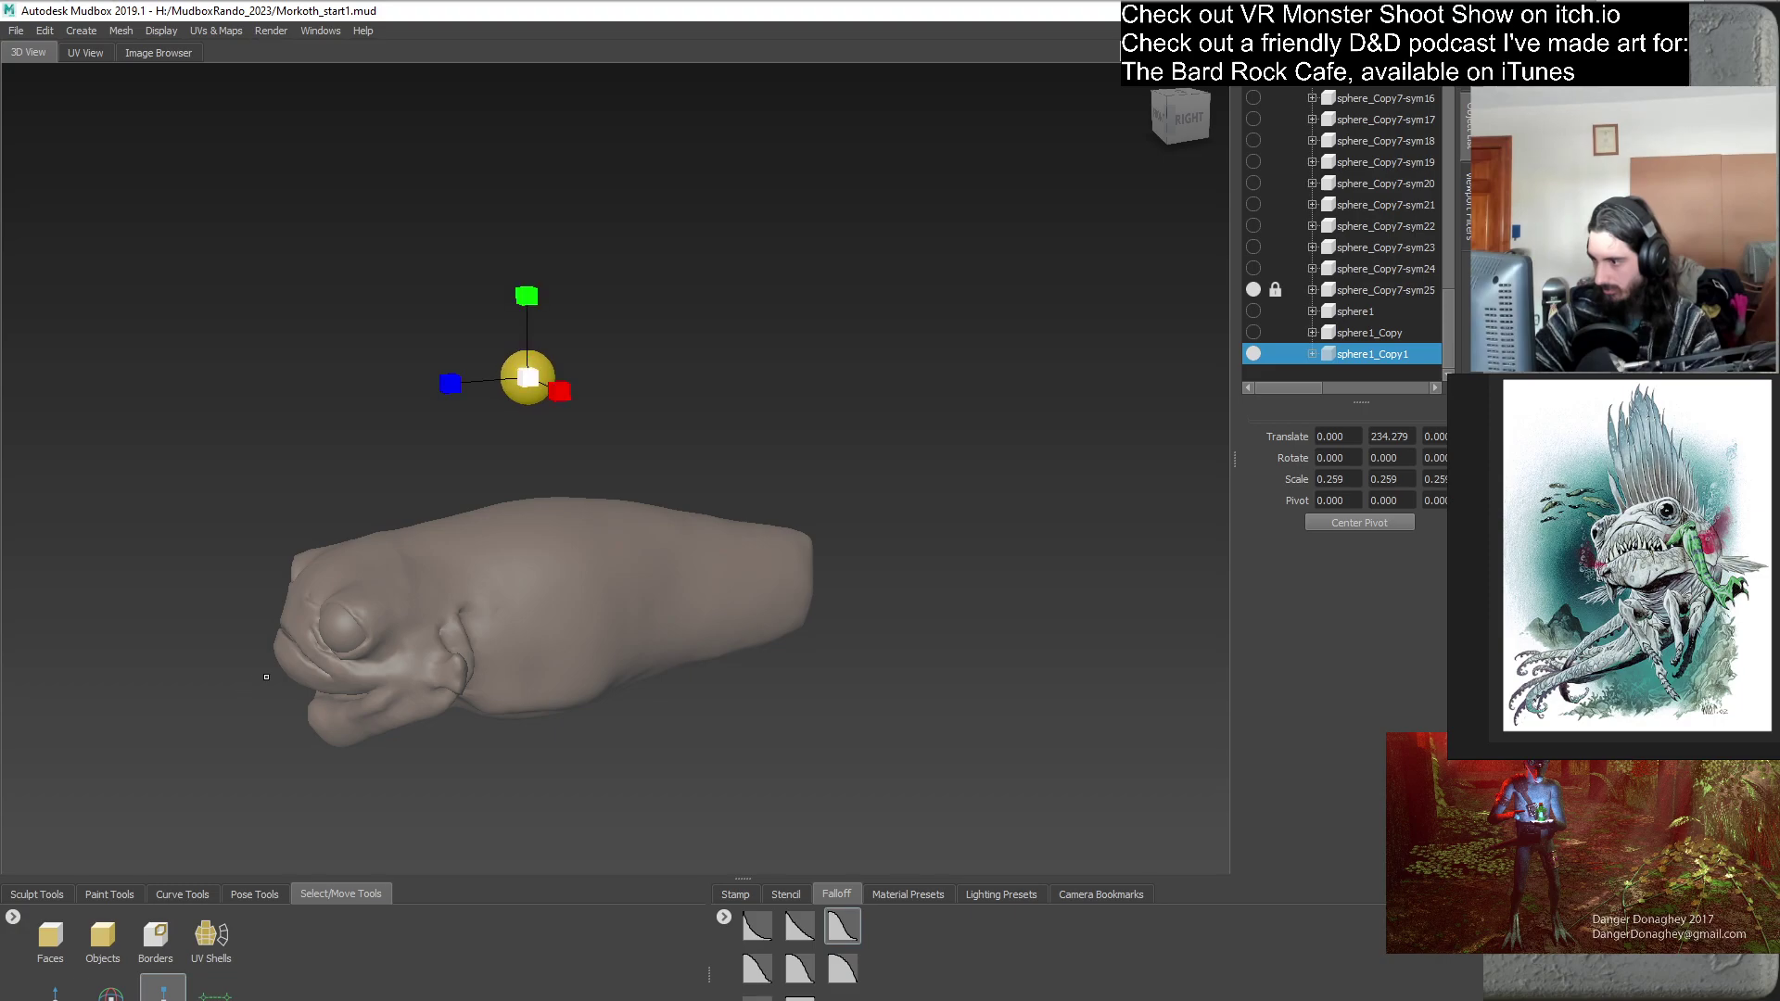
{"action": "left_click", "coordinate": [52, 896]}
{"action": "left_click", "coordinate": [206, 938]}
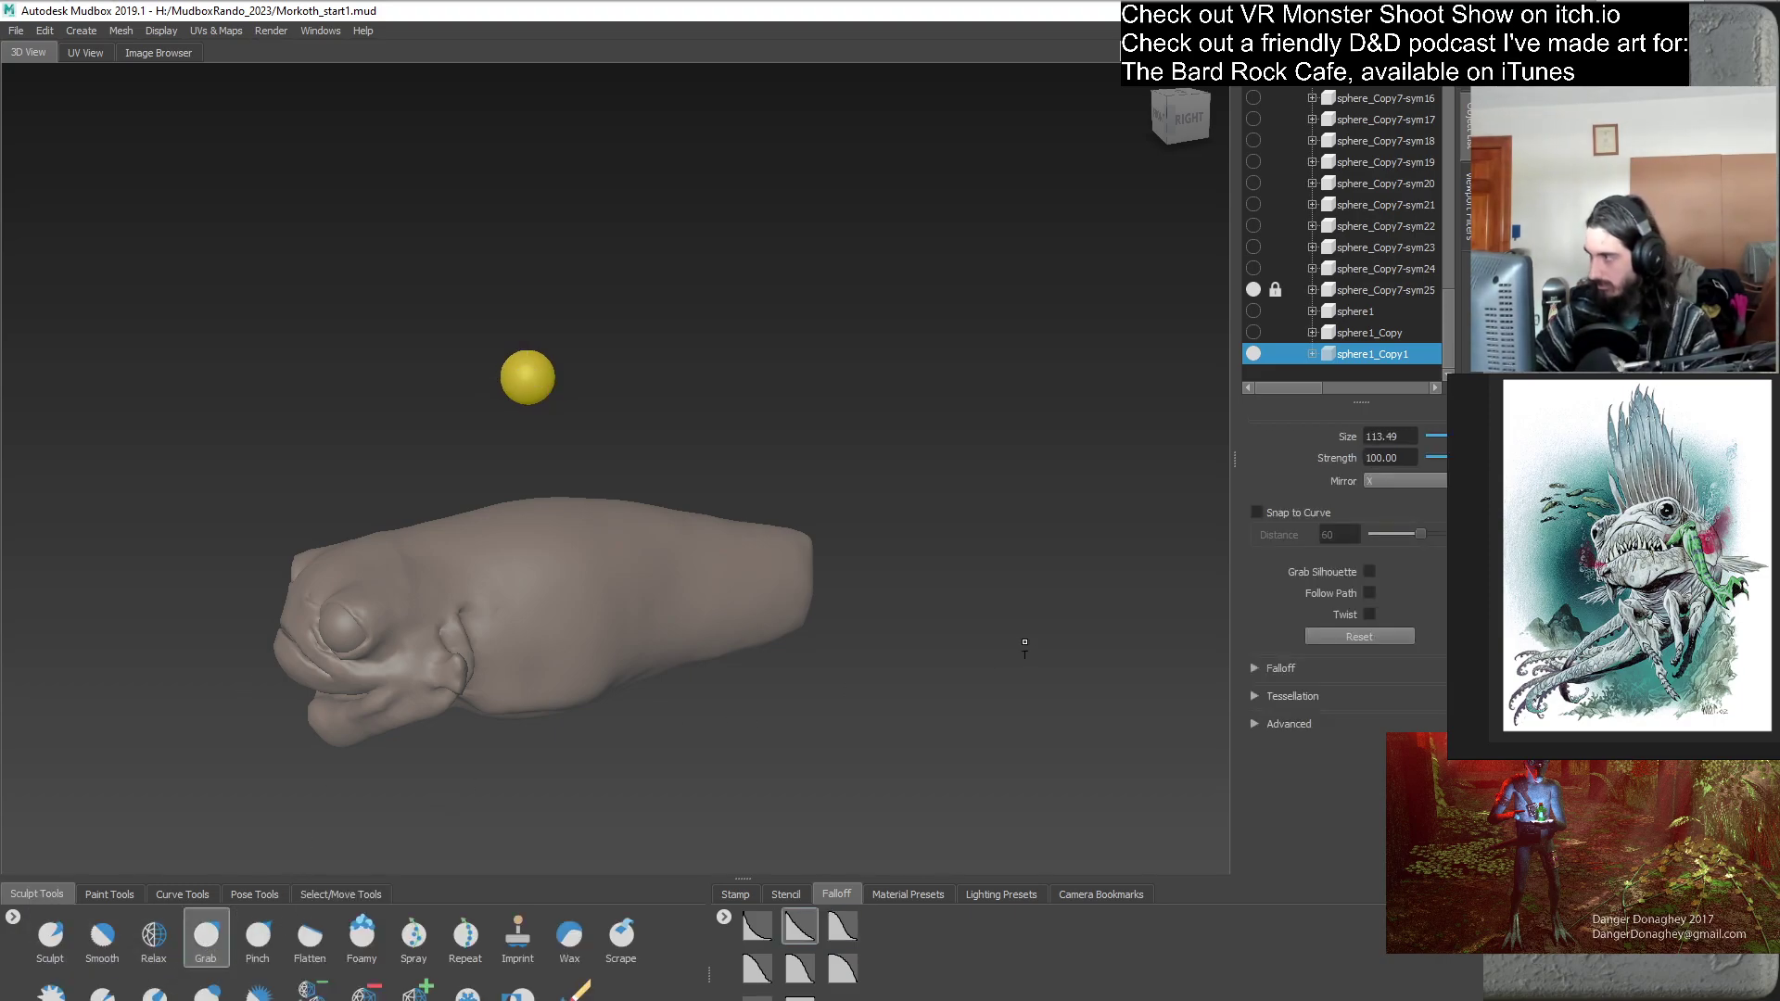
- Duplicate the scaled-down sphere, hide the earlier copy and clear the selection, with the camera in the right view
{"action": "left_click", "coordinate": [1198, 126]}
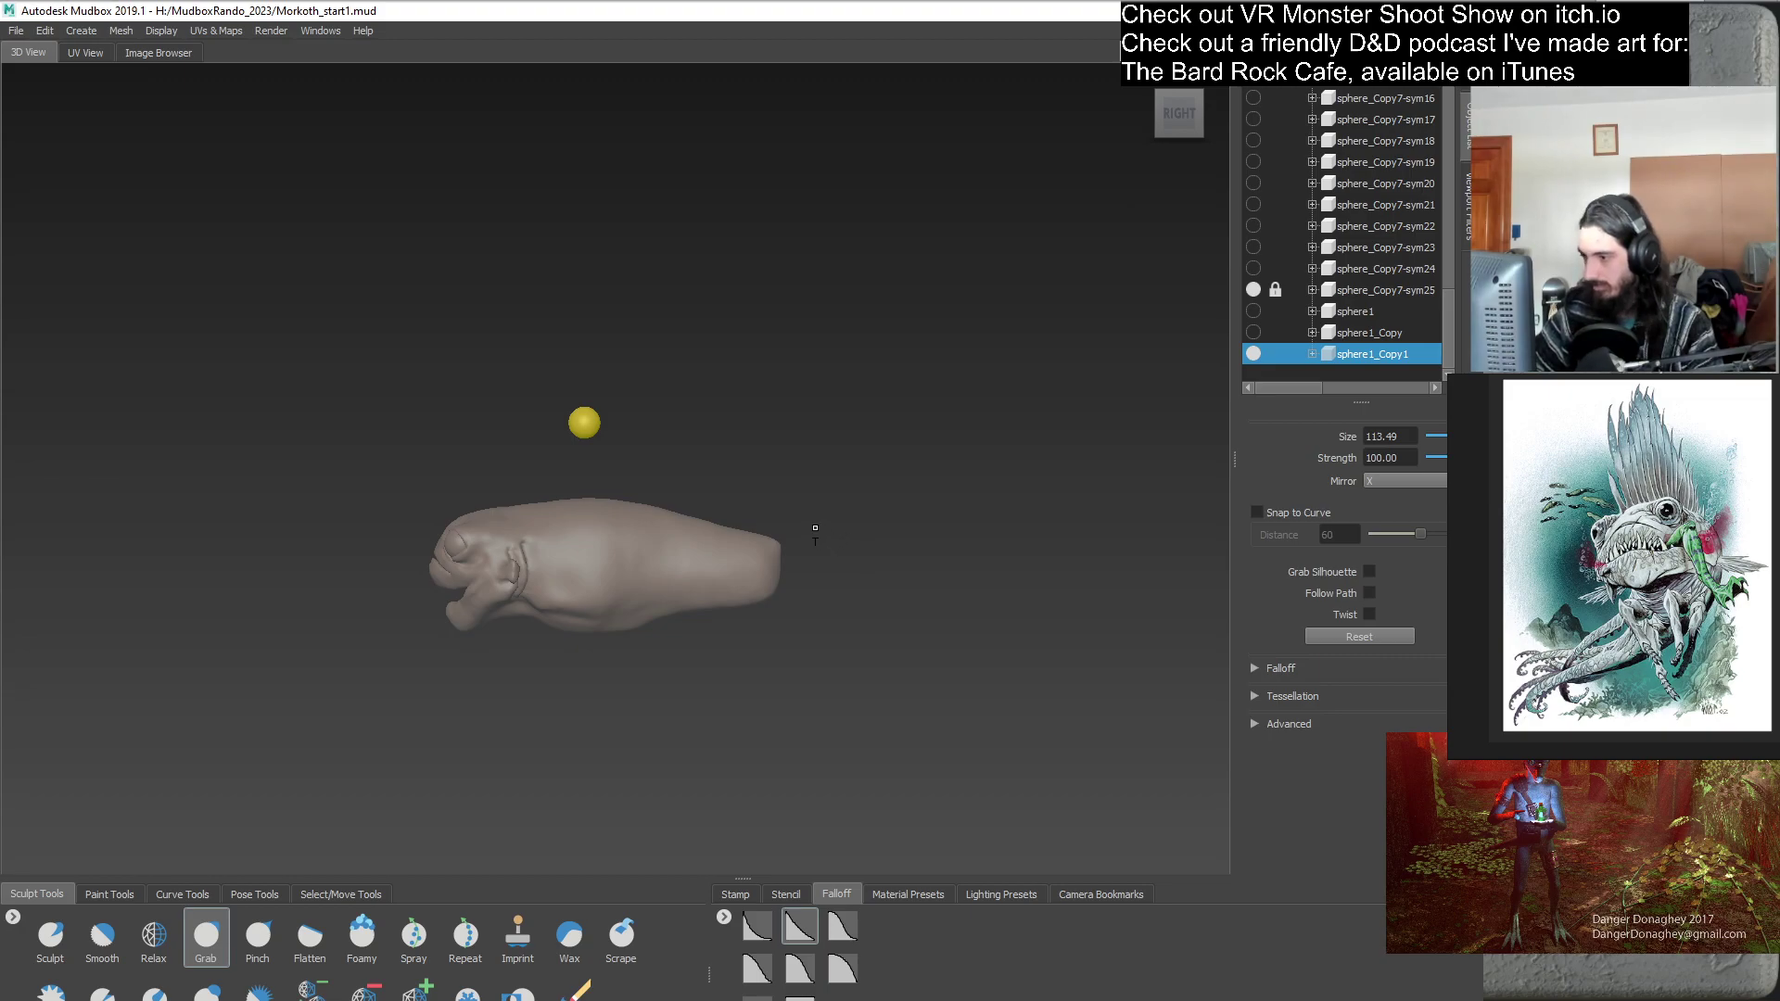
{"action": "left_click_drag", "start_coordinate": [819, 533], "coordinate": [726, 528], "text": "alt"}
{"action": "scroll", "coordinate": [746, 590], "scroll_direction": "up", "scroll_amount": 2}
{"action": "scroll", "coordinate": [745, 590], "scroll_direction": "up", "scroll_amount": 1}
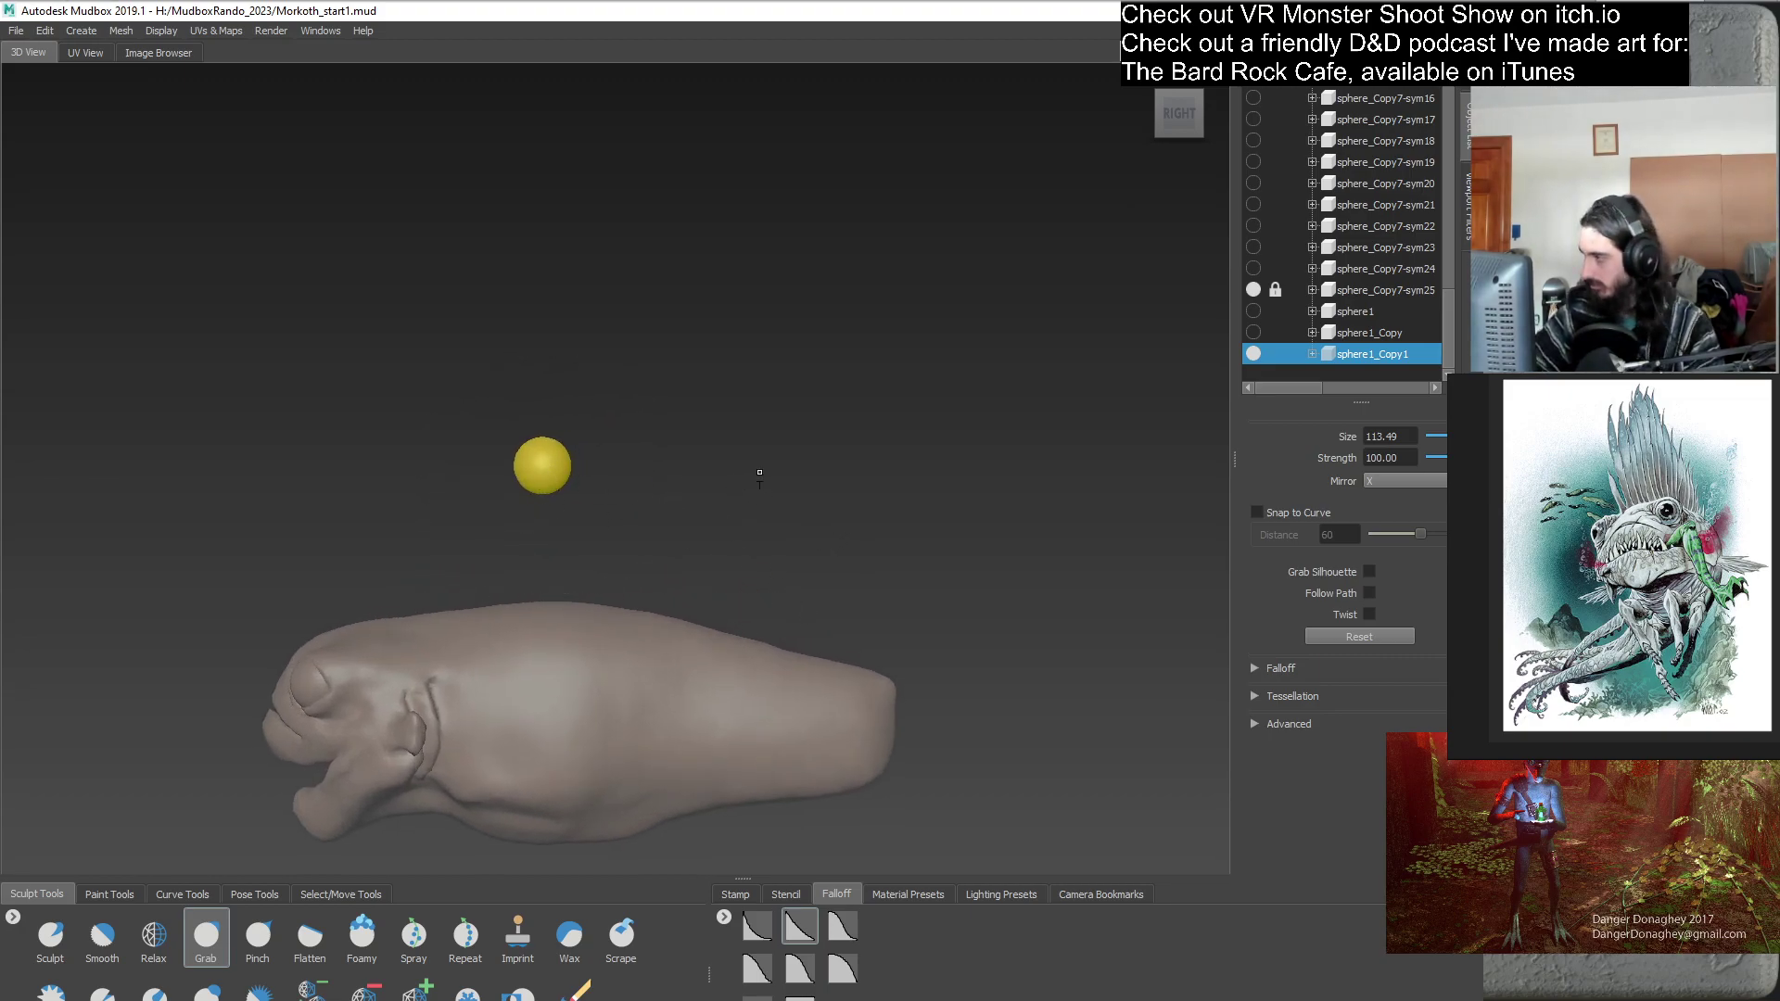
{"action": "left_click", "coordinate": [1253, 333]}
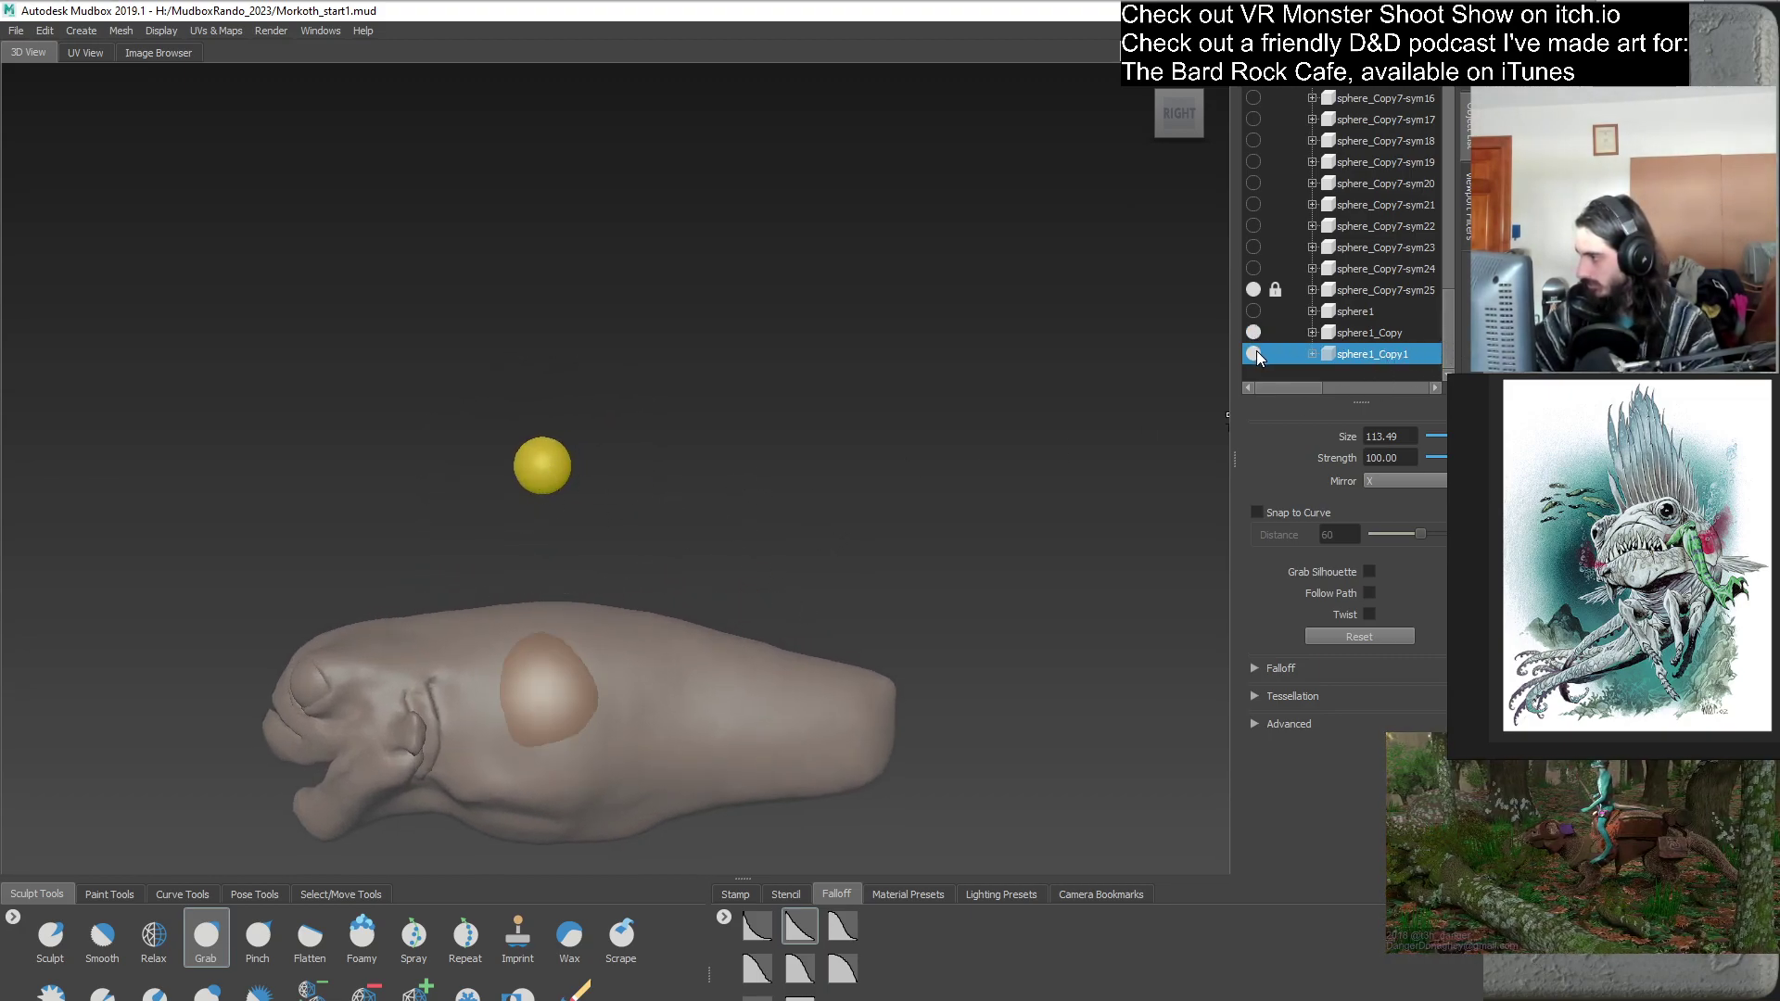
{"action": "left_click", "coordinate": [1253, 332]}
{"action": "right_click", "coordinate": [1354, 356]}
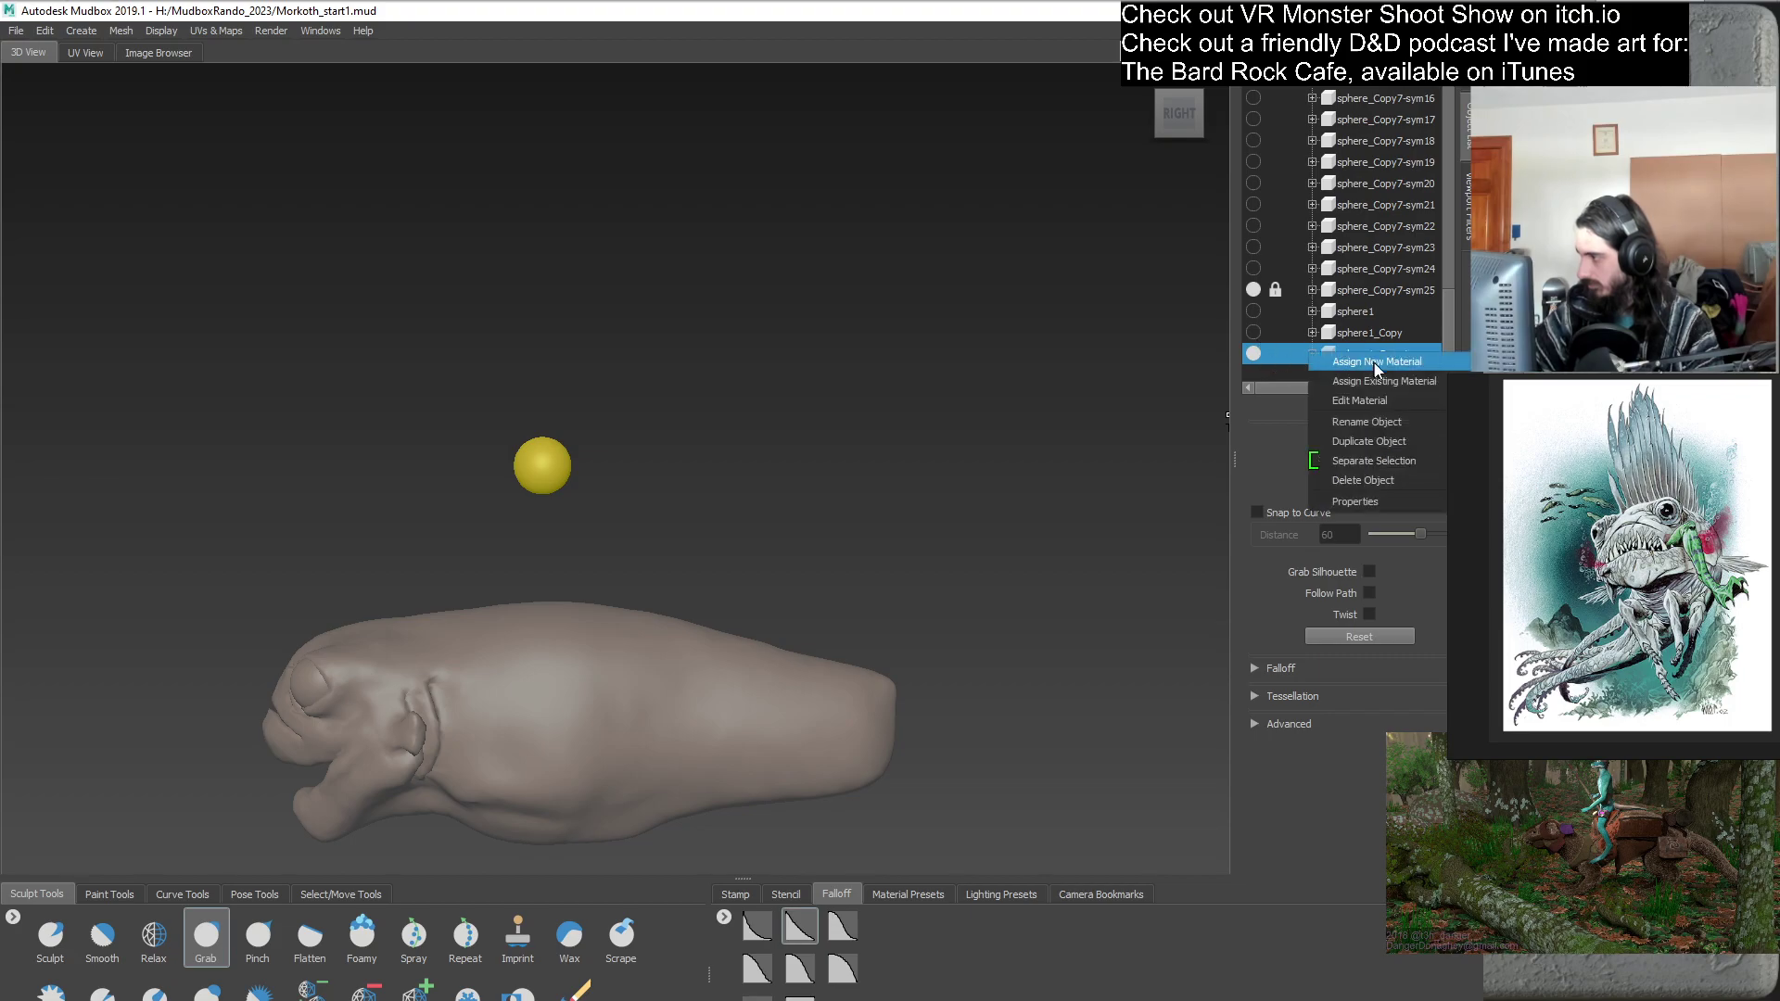
{"action": "left_click", "coordinate": [1396, 442]}
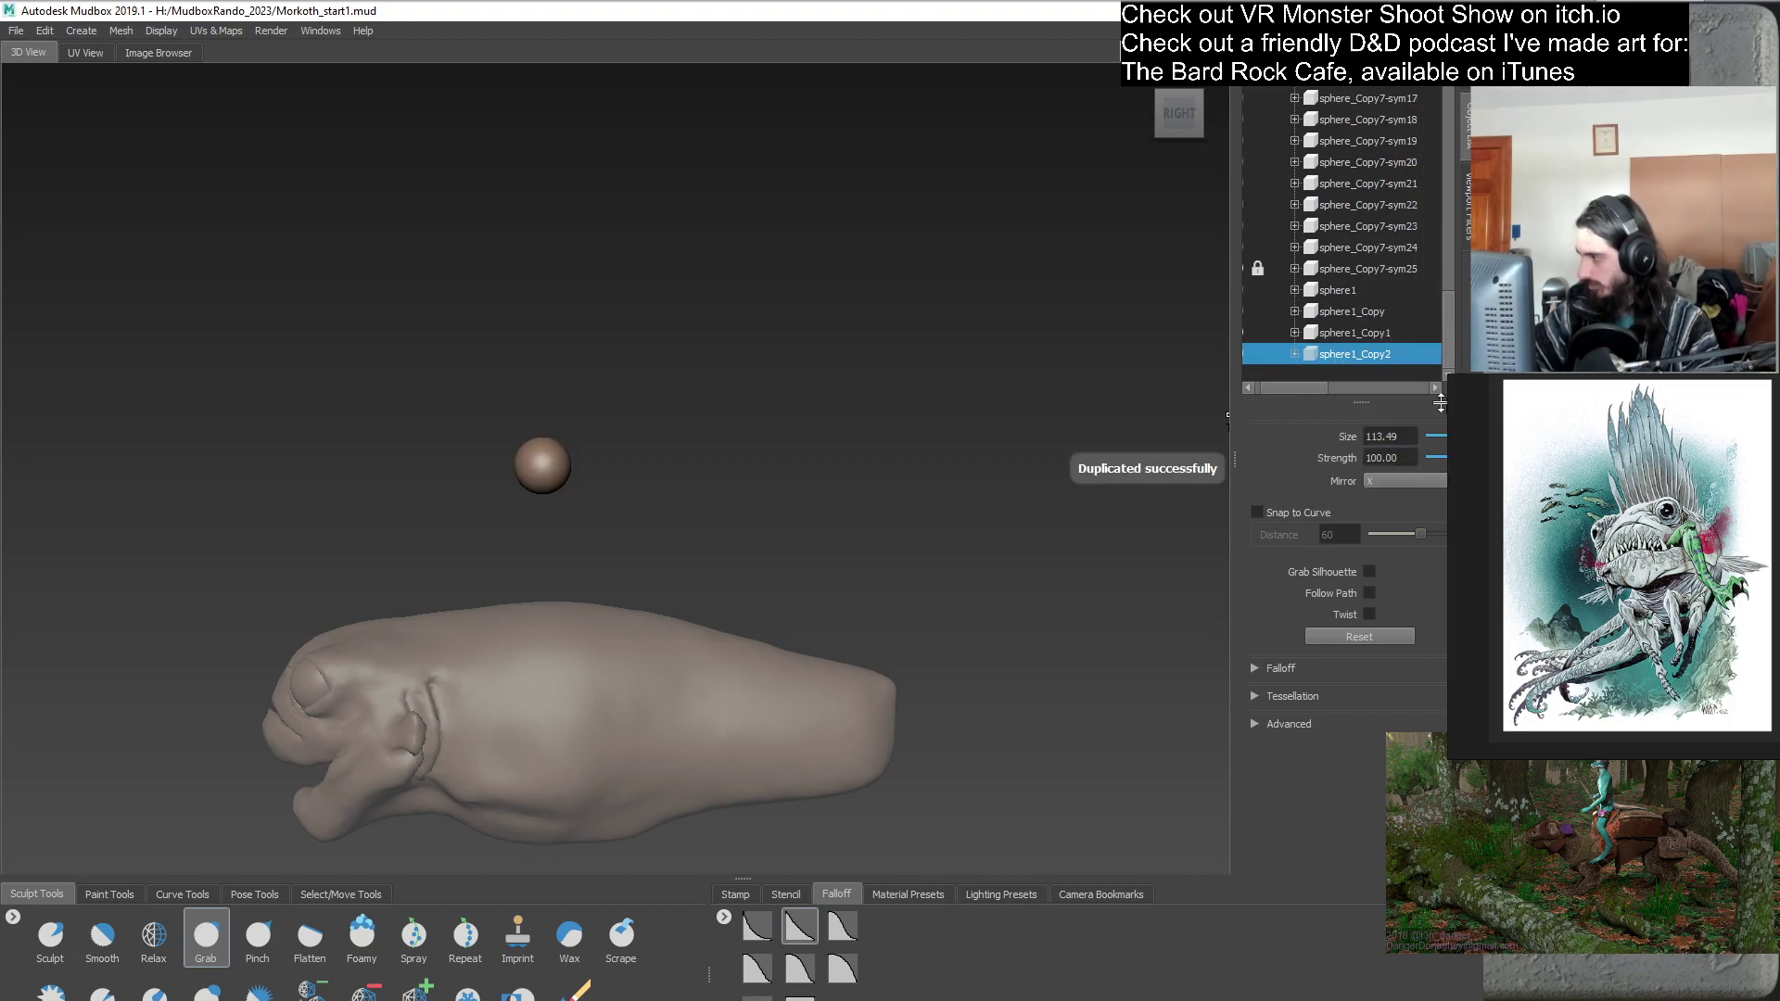
{"action": "left_click", "coordinate": [1293, 375]}
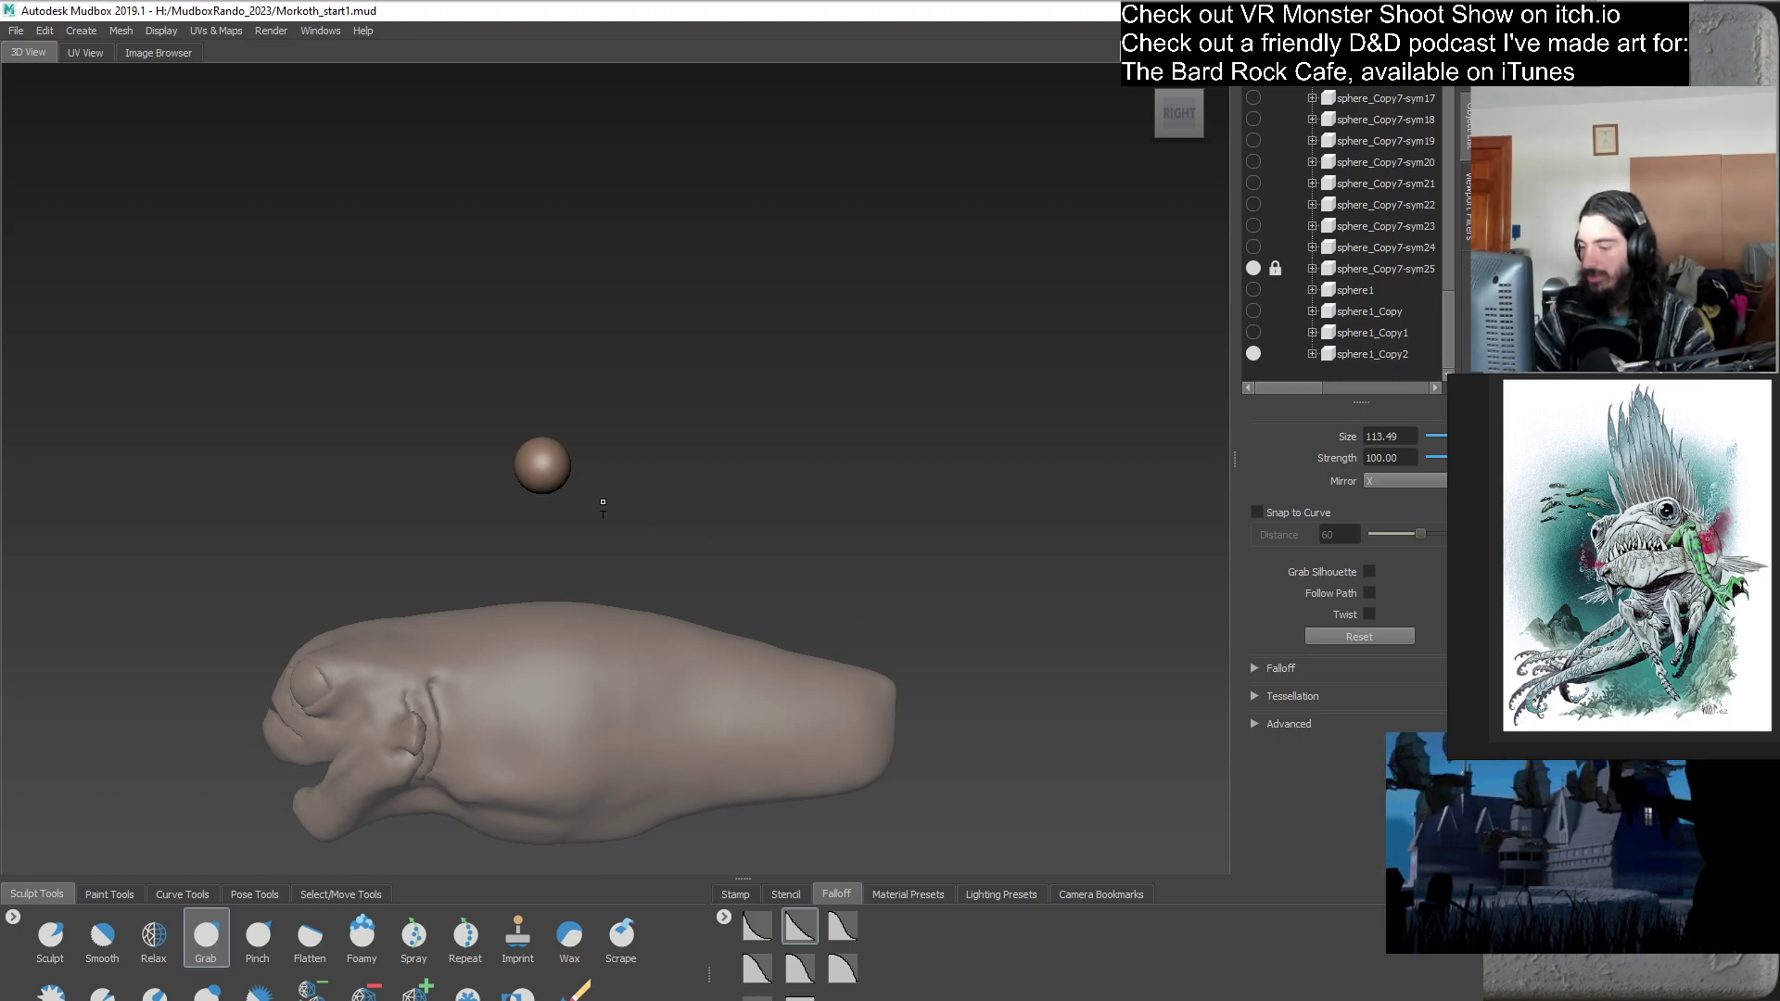
- Stretch the small sphere toward the body's tail end with the Grab tool, forming a long, thin spindle
{"action": "middle_click_drag", "start_coordinate": [604, 504], "coordinate": [651, 491], "text": "alt"}
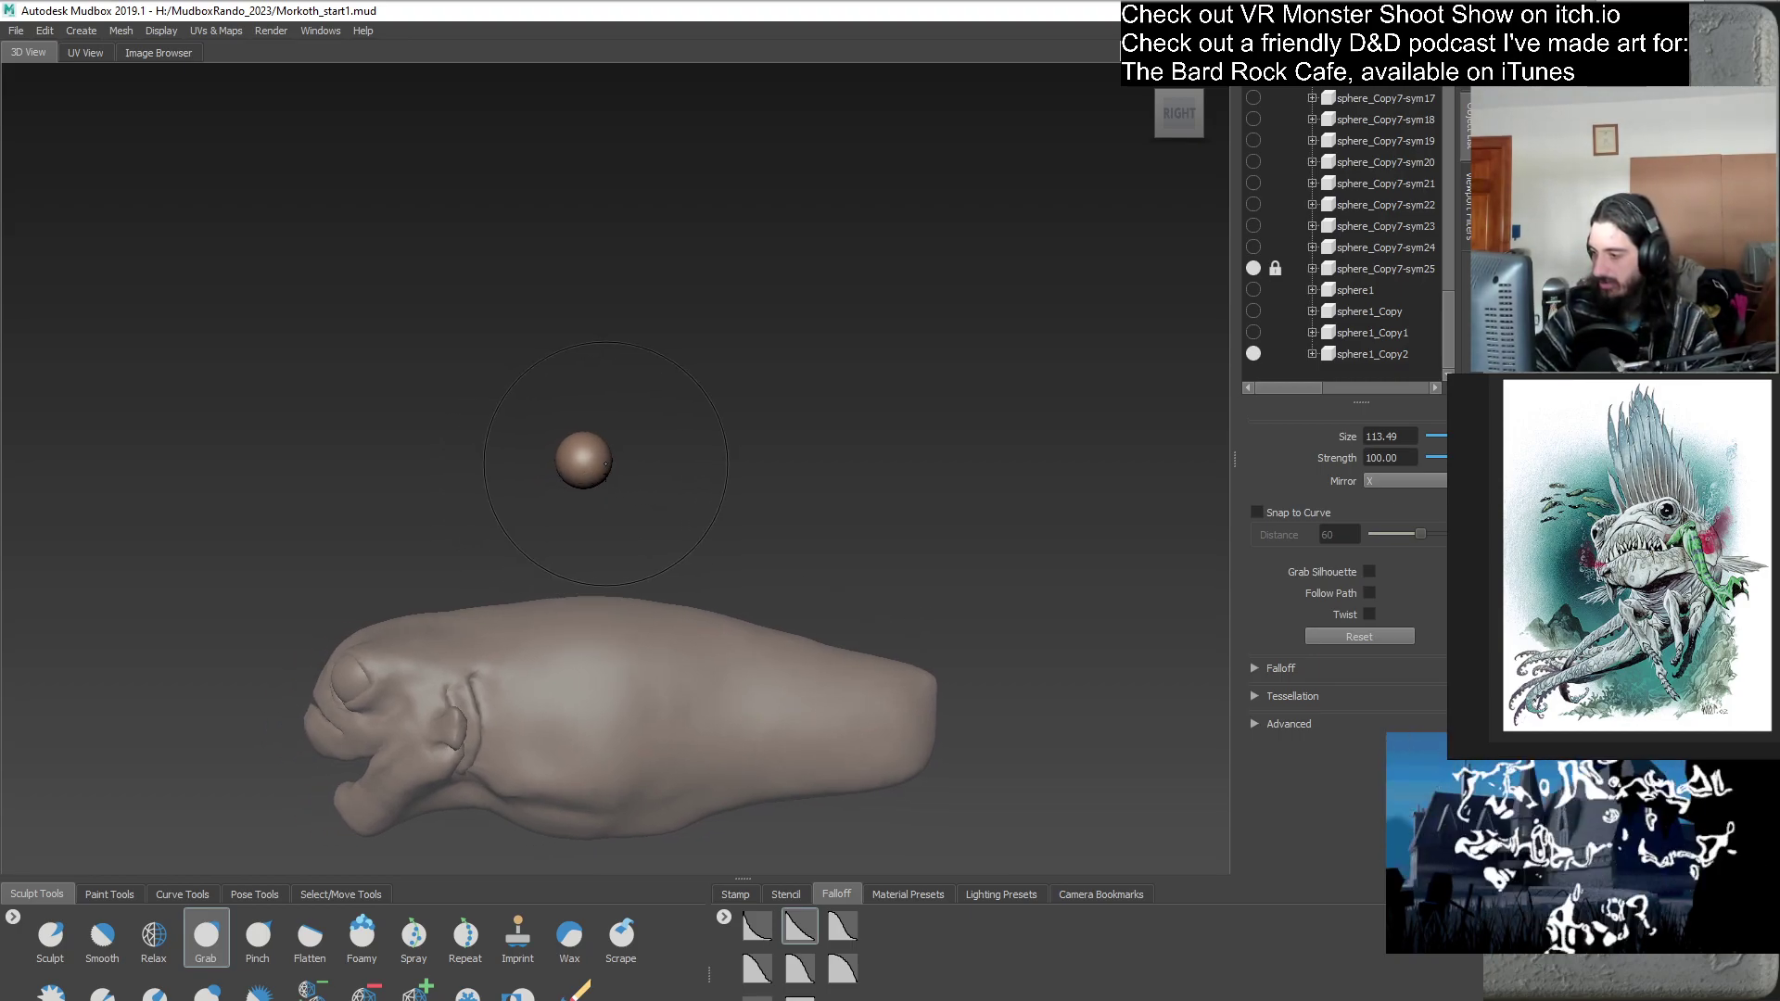
{"action": "left_click_drag", "start_coordinate": [611, 468], "coordinate": [802, 462]}
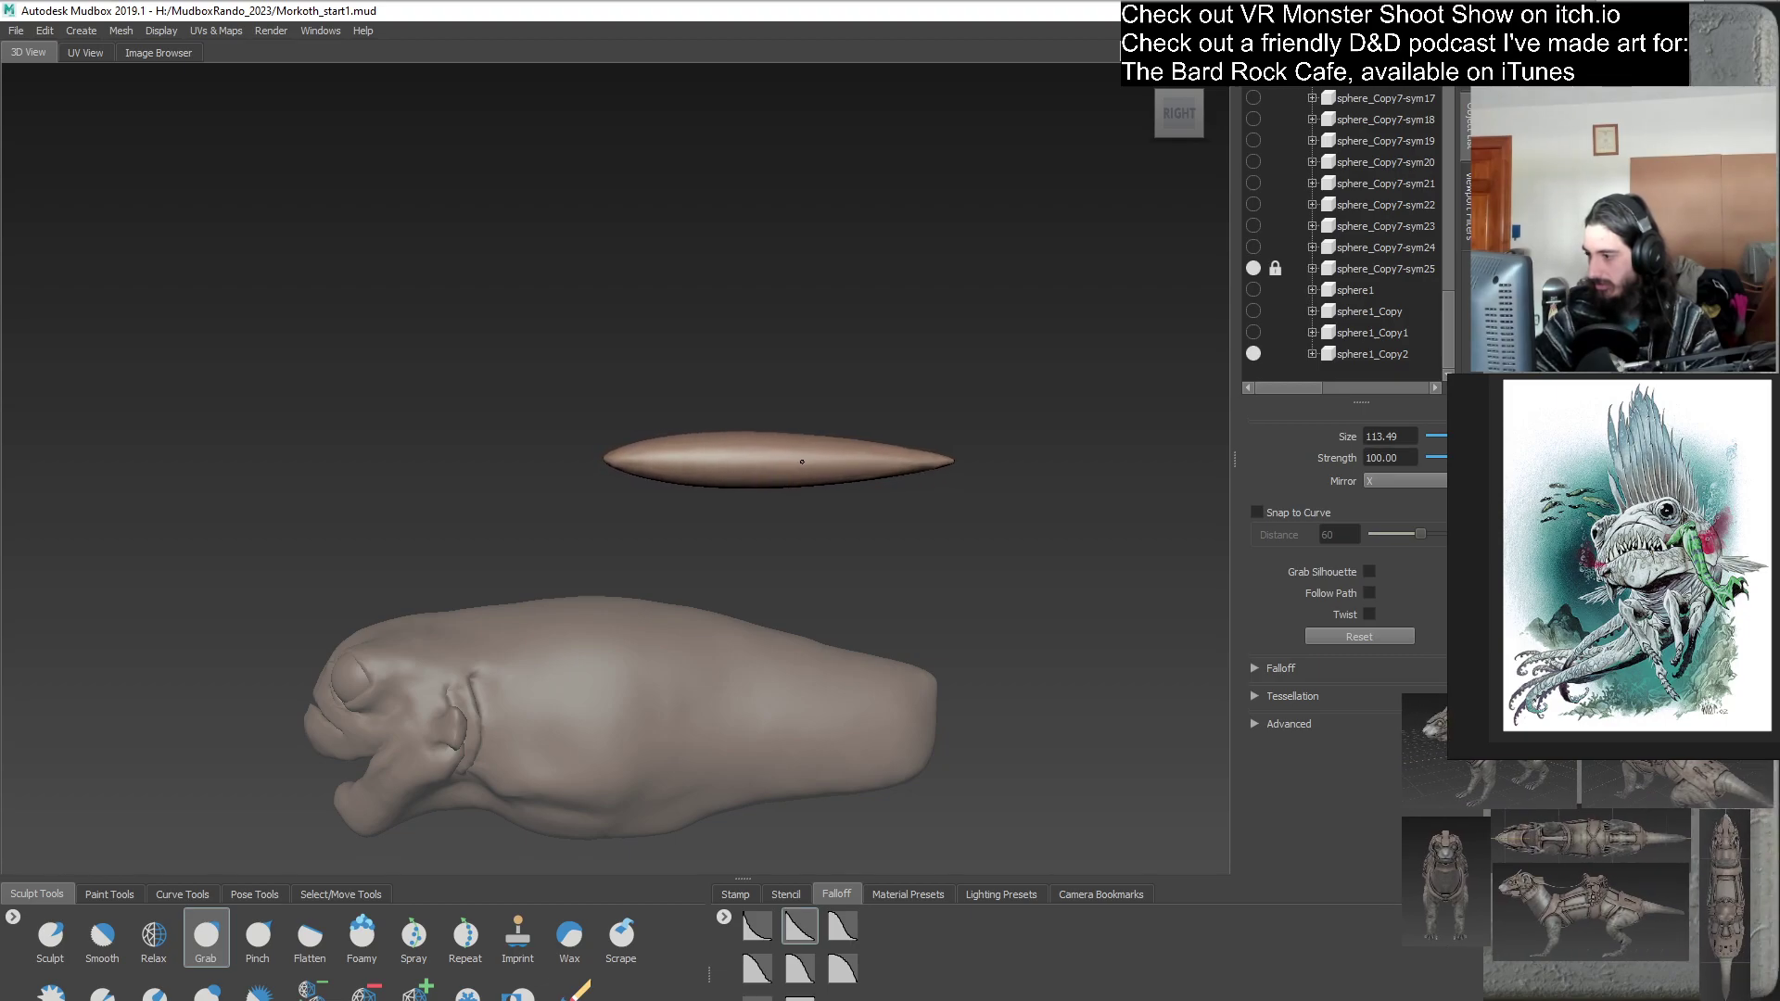
{"action": "mouse_move", "coordinate": [941, 587]}
{"action": "left_mouse_down", "text": "alt"}
{"action": "mouse_move", "coordinate": [482, 776]}
{"action": "mouse_move", "coordinate": [917, 580]}
{"action": "mouse_move", "coordinate": [854, 497]}
{"action": "left_mouse_up", "text": "alt"}
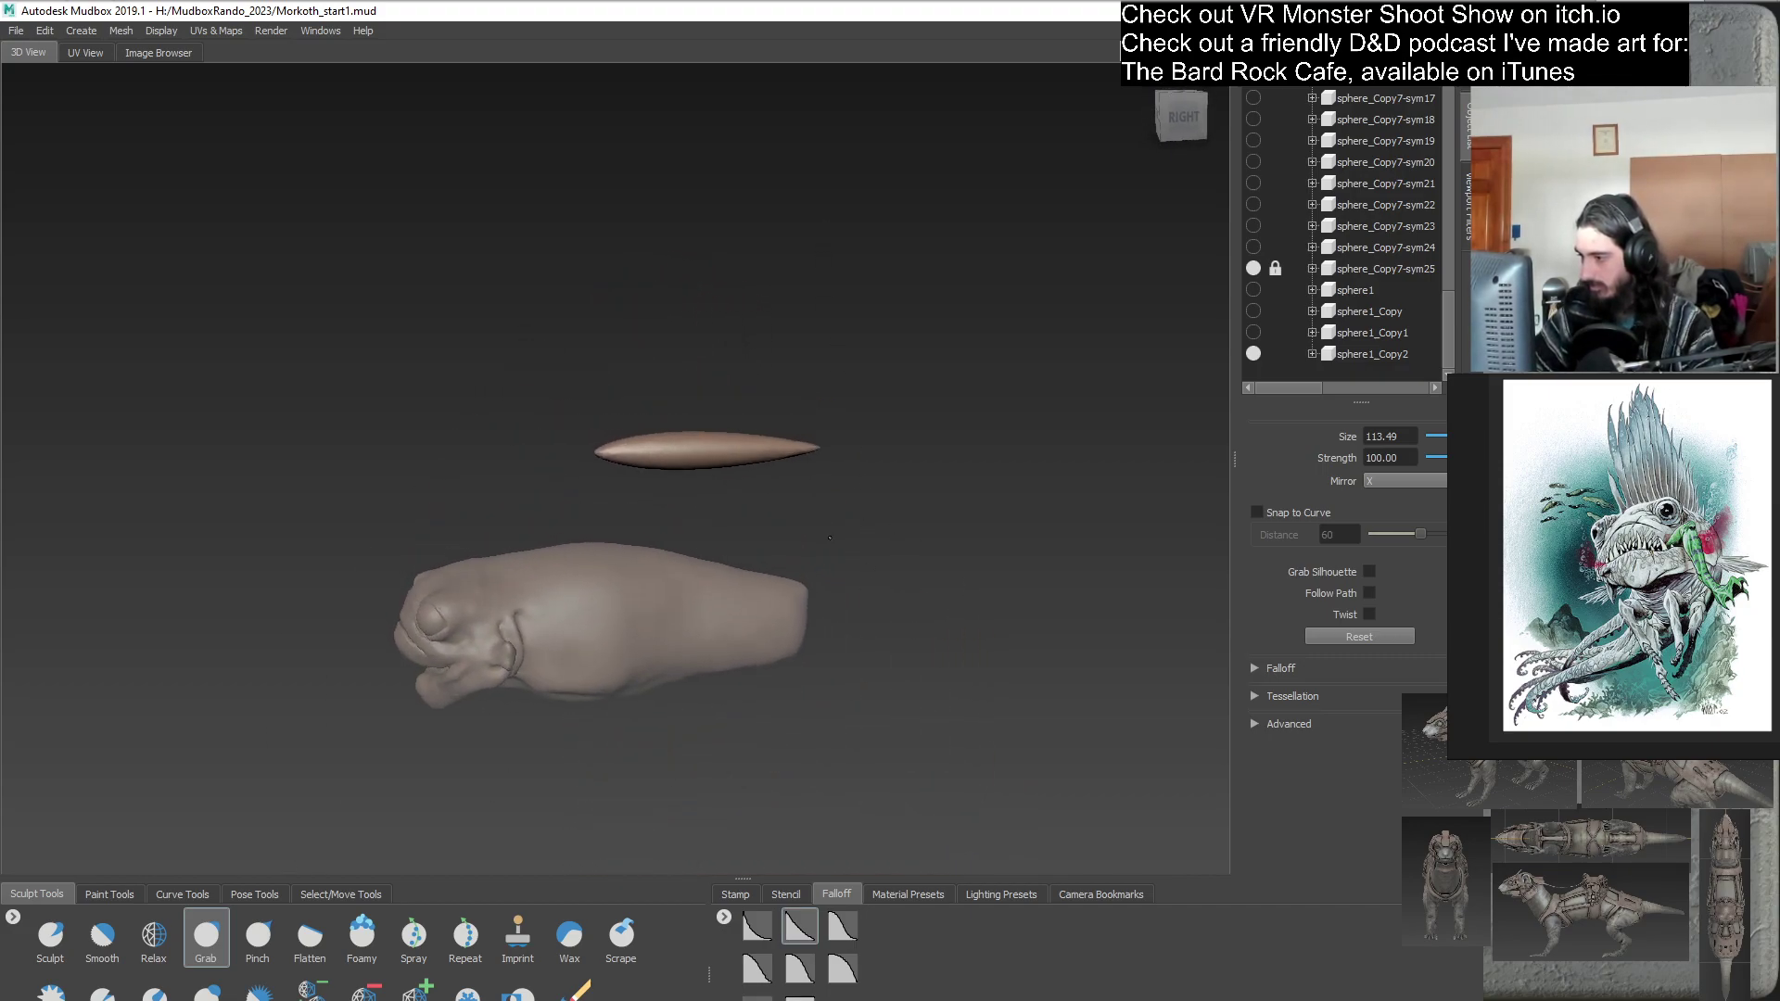
- Duplicate the stretched spindle, hide the earlier version and keep the new duplicate selected
{"action": "left_click", "coordinate": [1364, 353]}
{"action": "right_click", "coordinate": [1365, 353]}
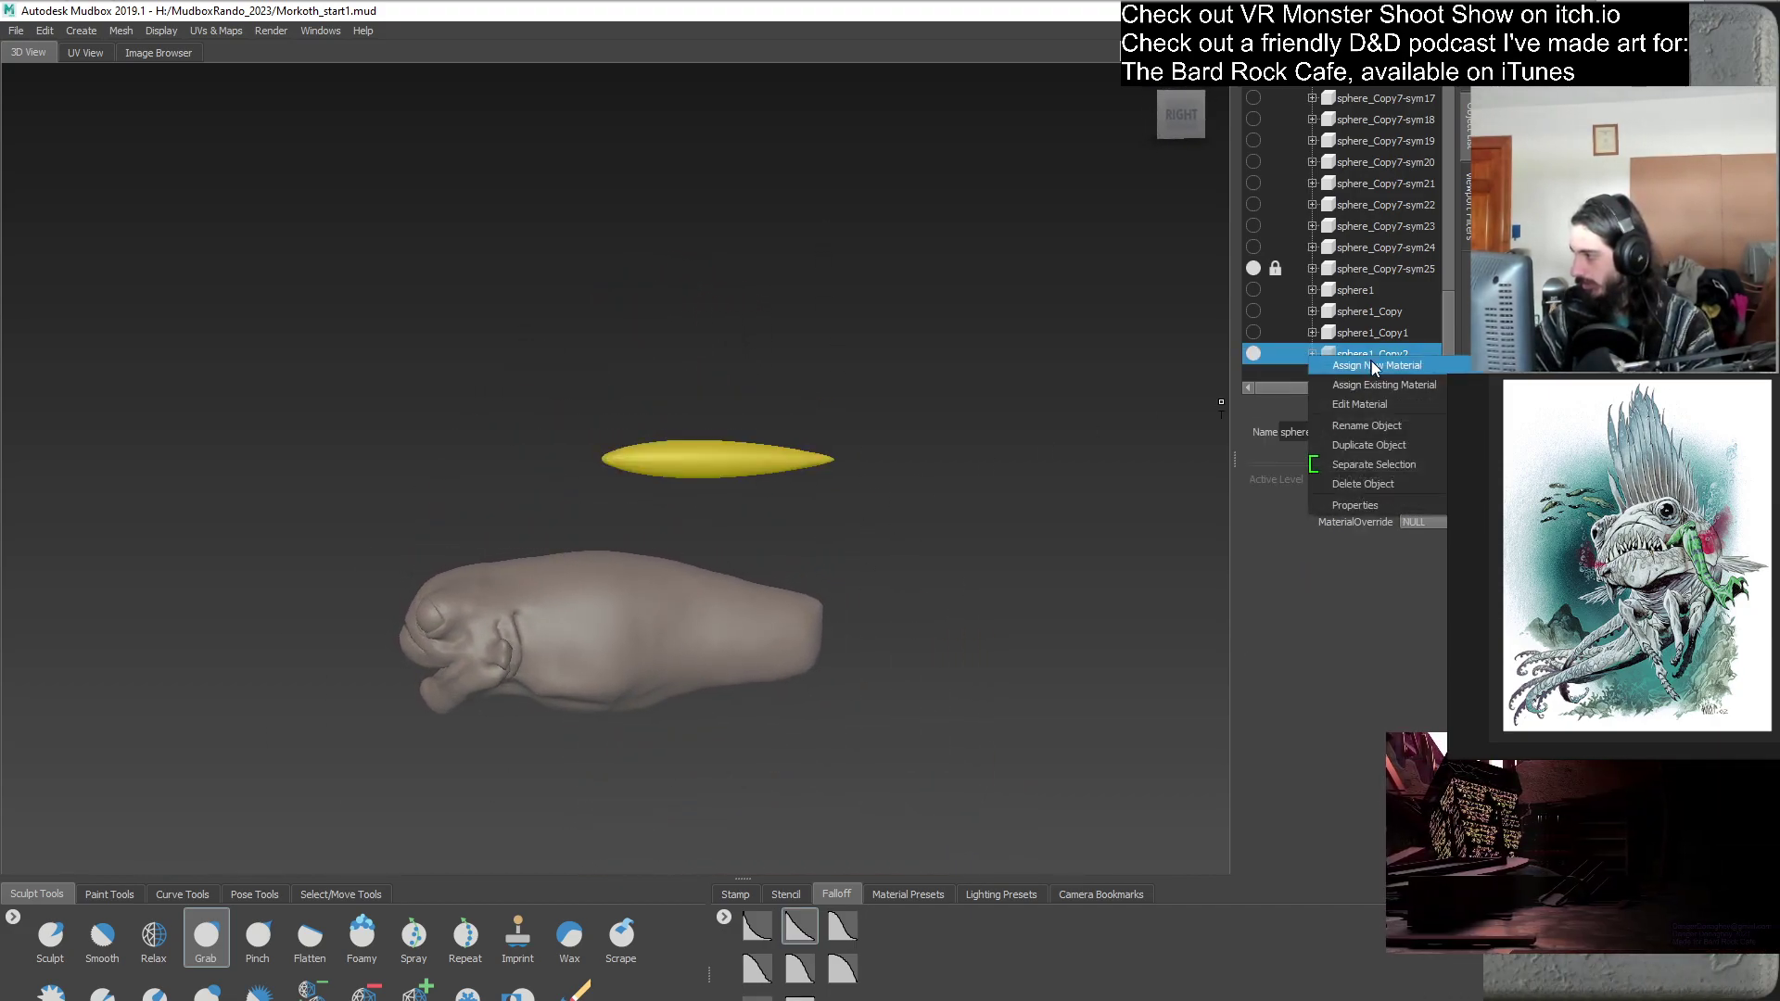
{"action": "left_click", "coordinate": [1413, 432]}
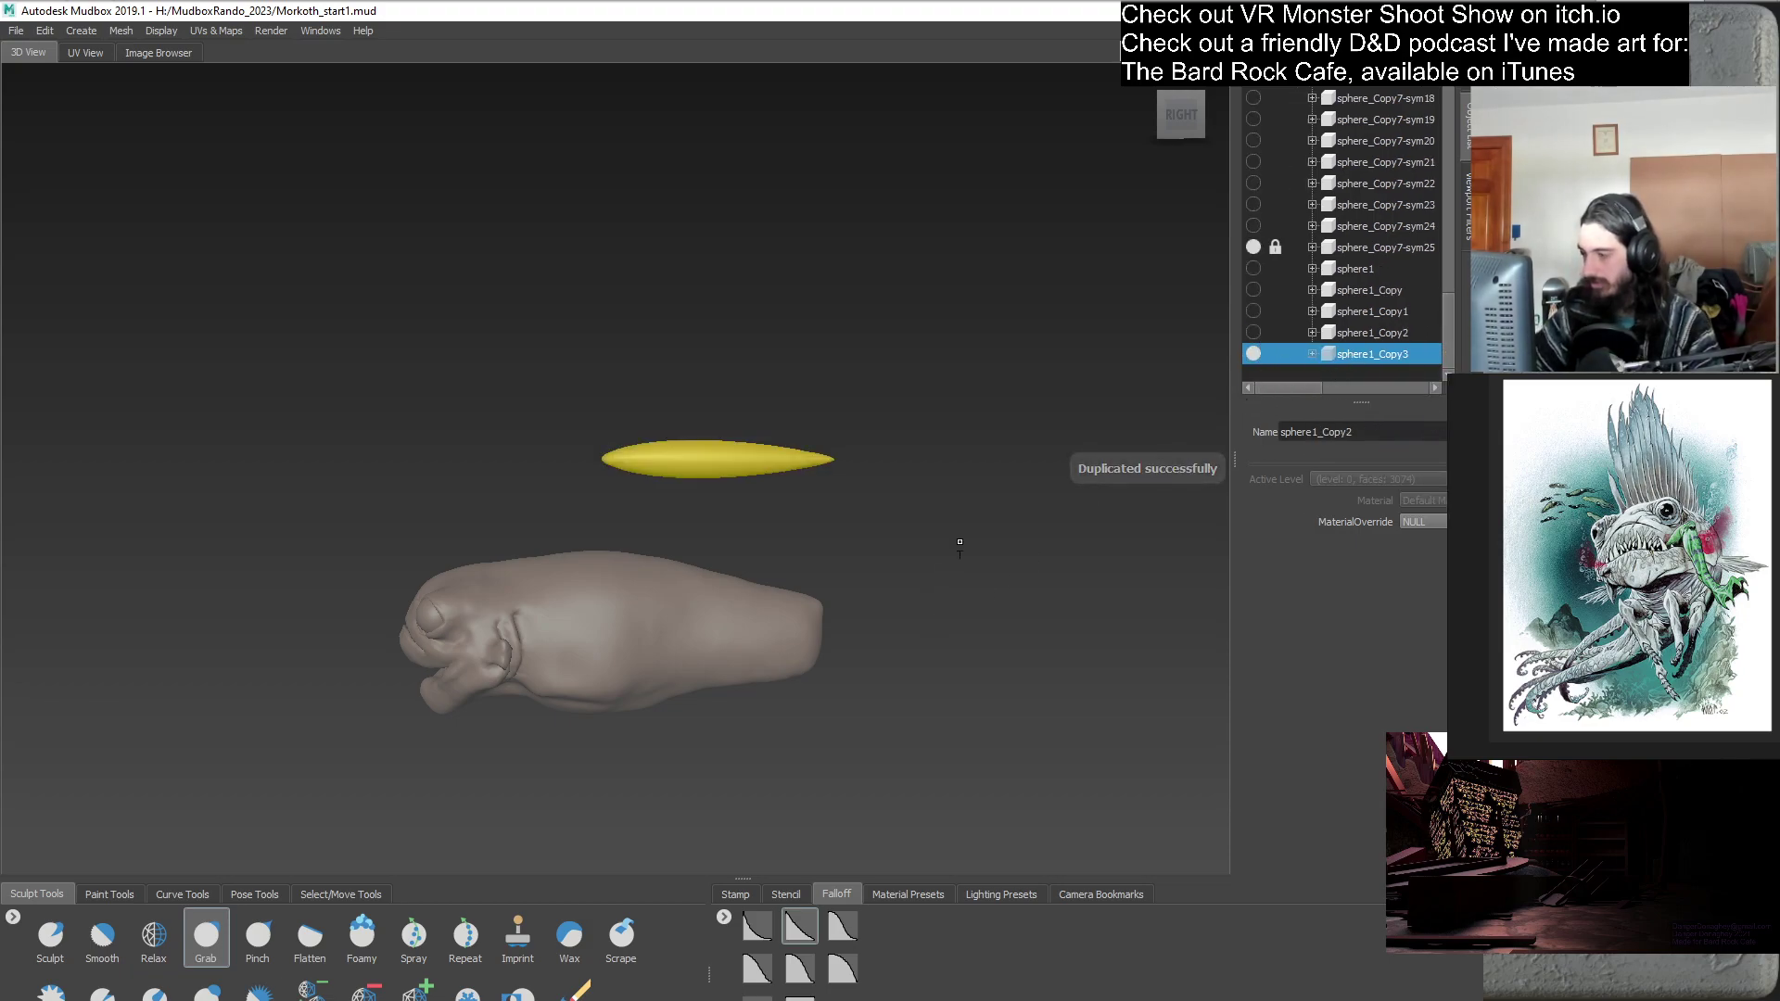
- Push in and round out the spindle's head-side end with the Grab tool, making a blunt base while keeping the opposite tip pointed
{"action": "left_click", "coordinate": [1170, 125]}
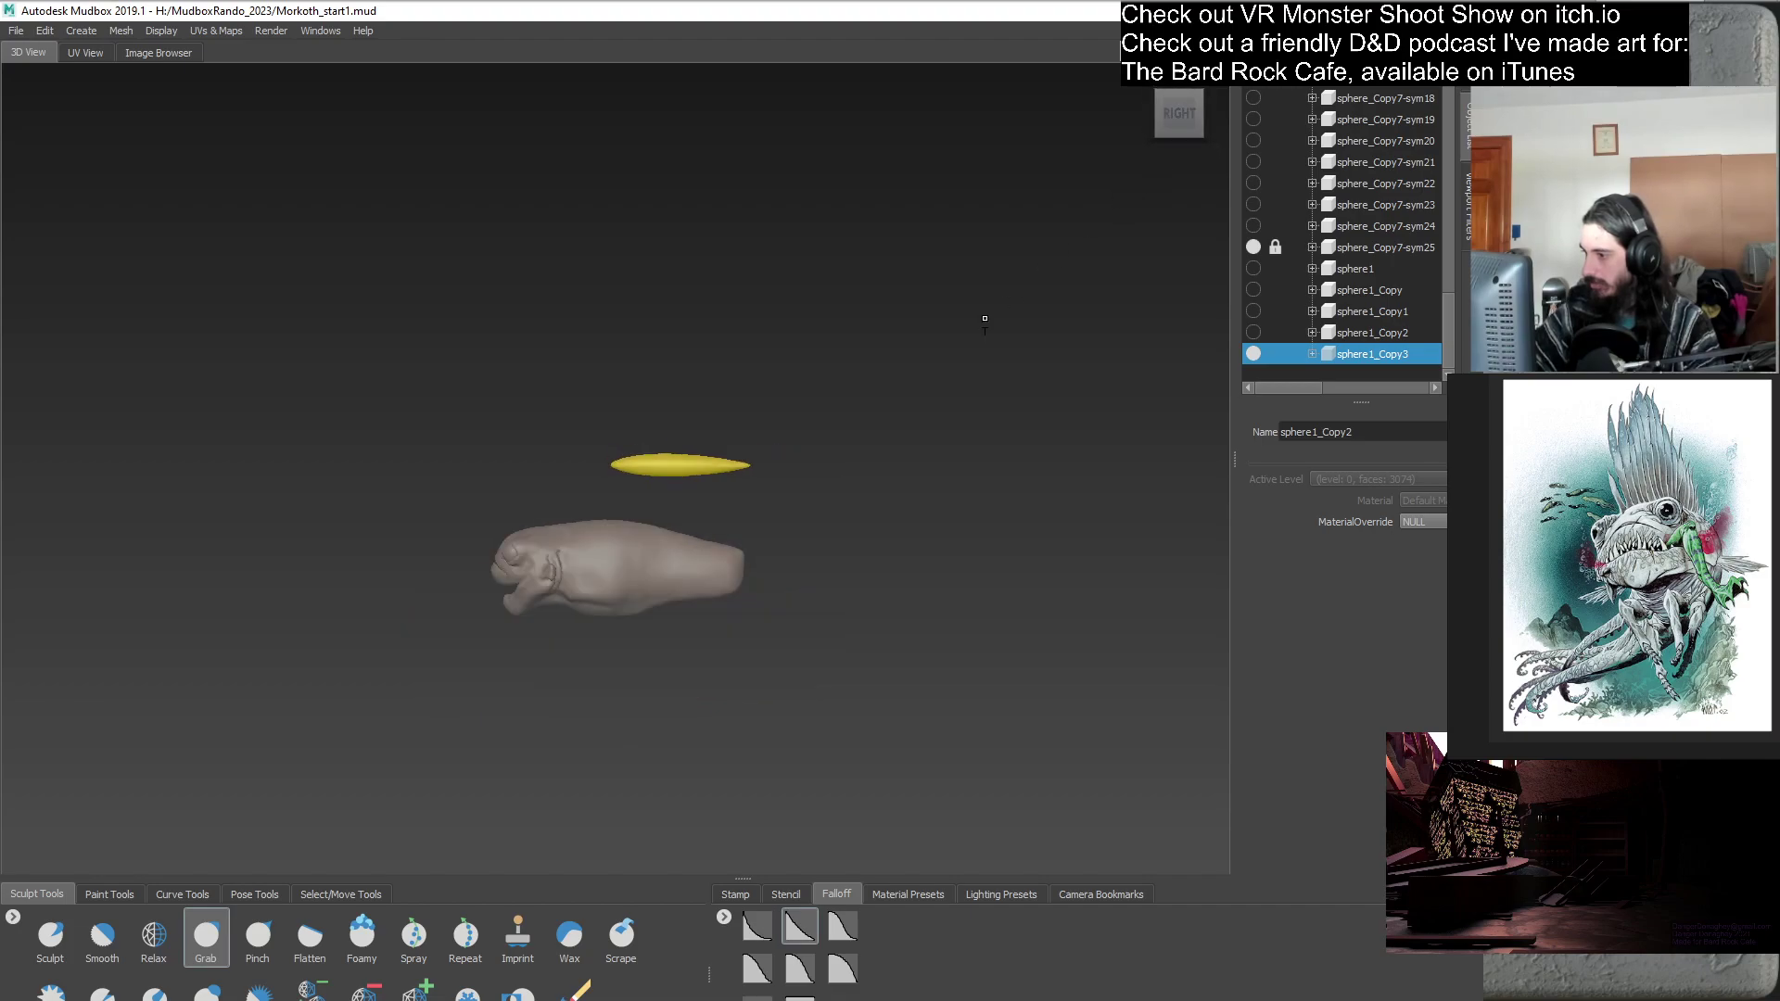
{"action": "right_click_drag", "start_coordinate": [984, 318], "coordinate": [876, 654], "text": "alt"}
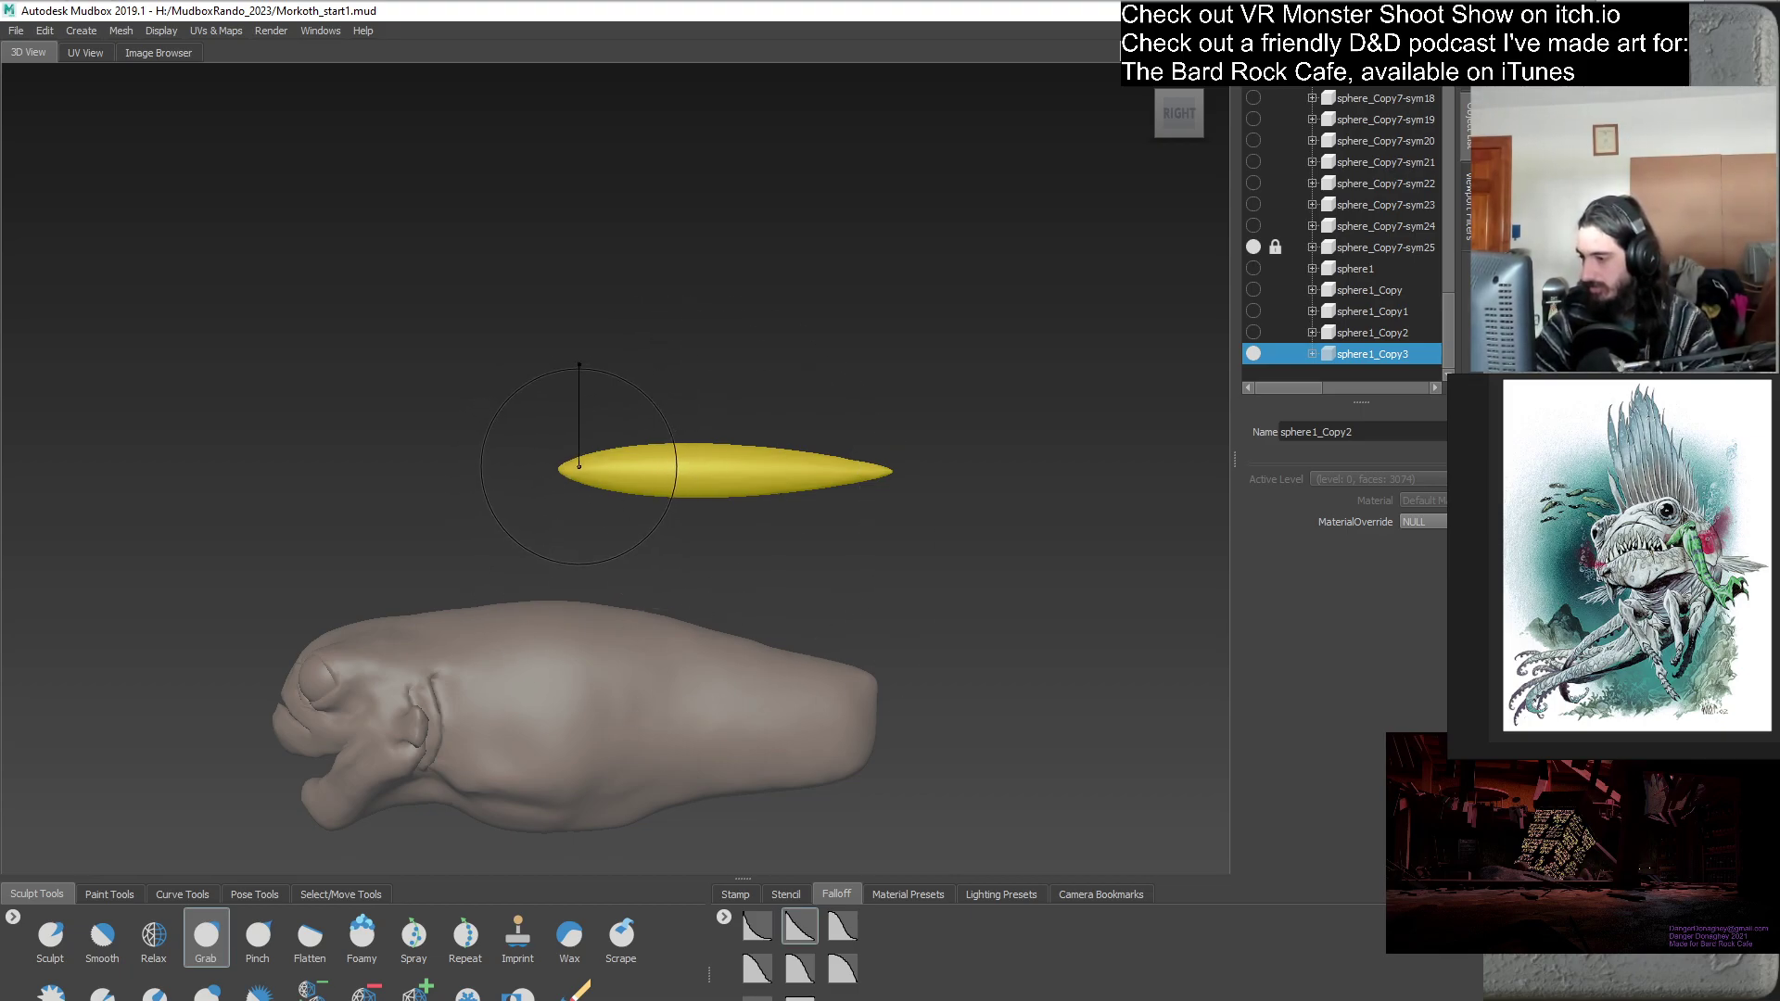
{"action": "left_click_drag", "start_coordinate": [560, 470], "coordinate": [585, 471]}
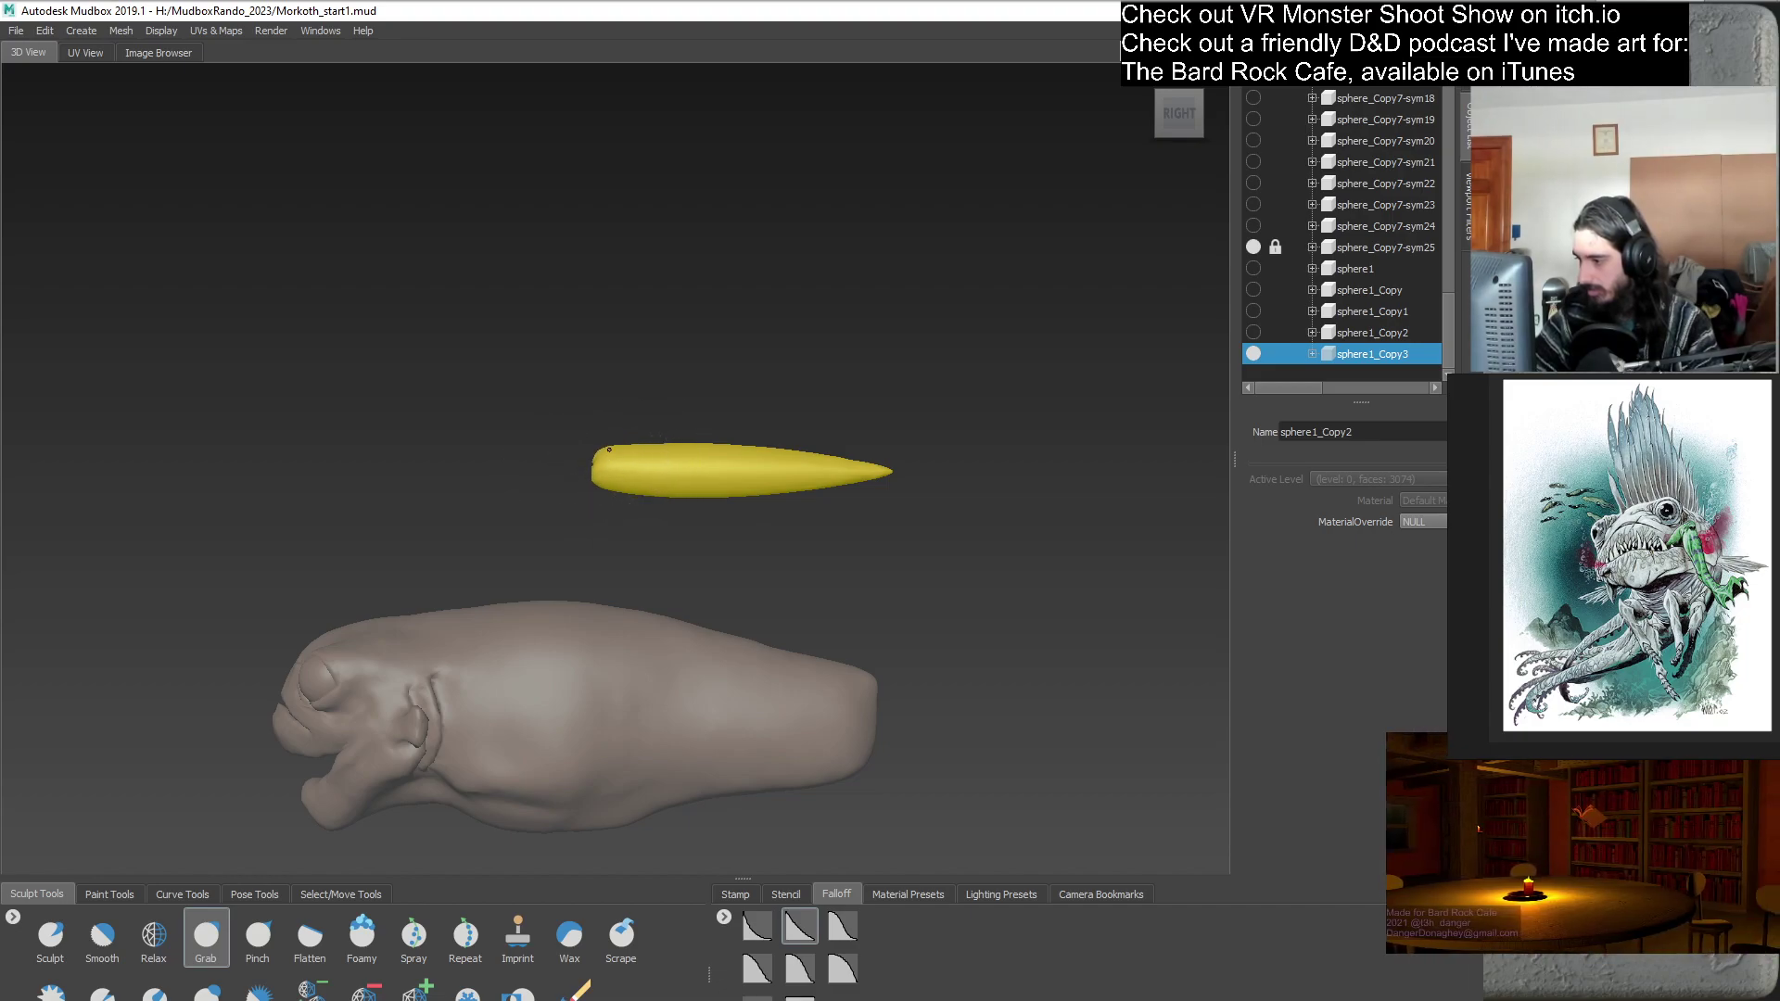
{"action": "left_click_drag", "start_coordinate": [600, 486], "coordinate": [605, 494]}
{"action": "left_click_drag", "start_coordinate": [708, 521], "coordinate": [540, 528], "text": "alt"}
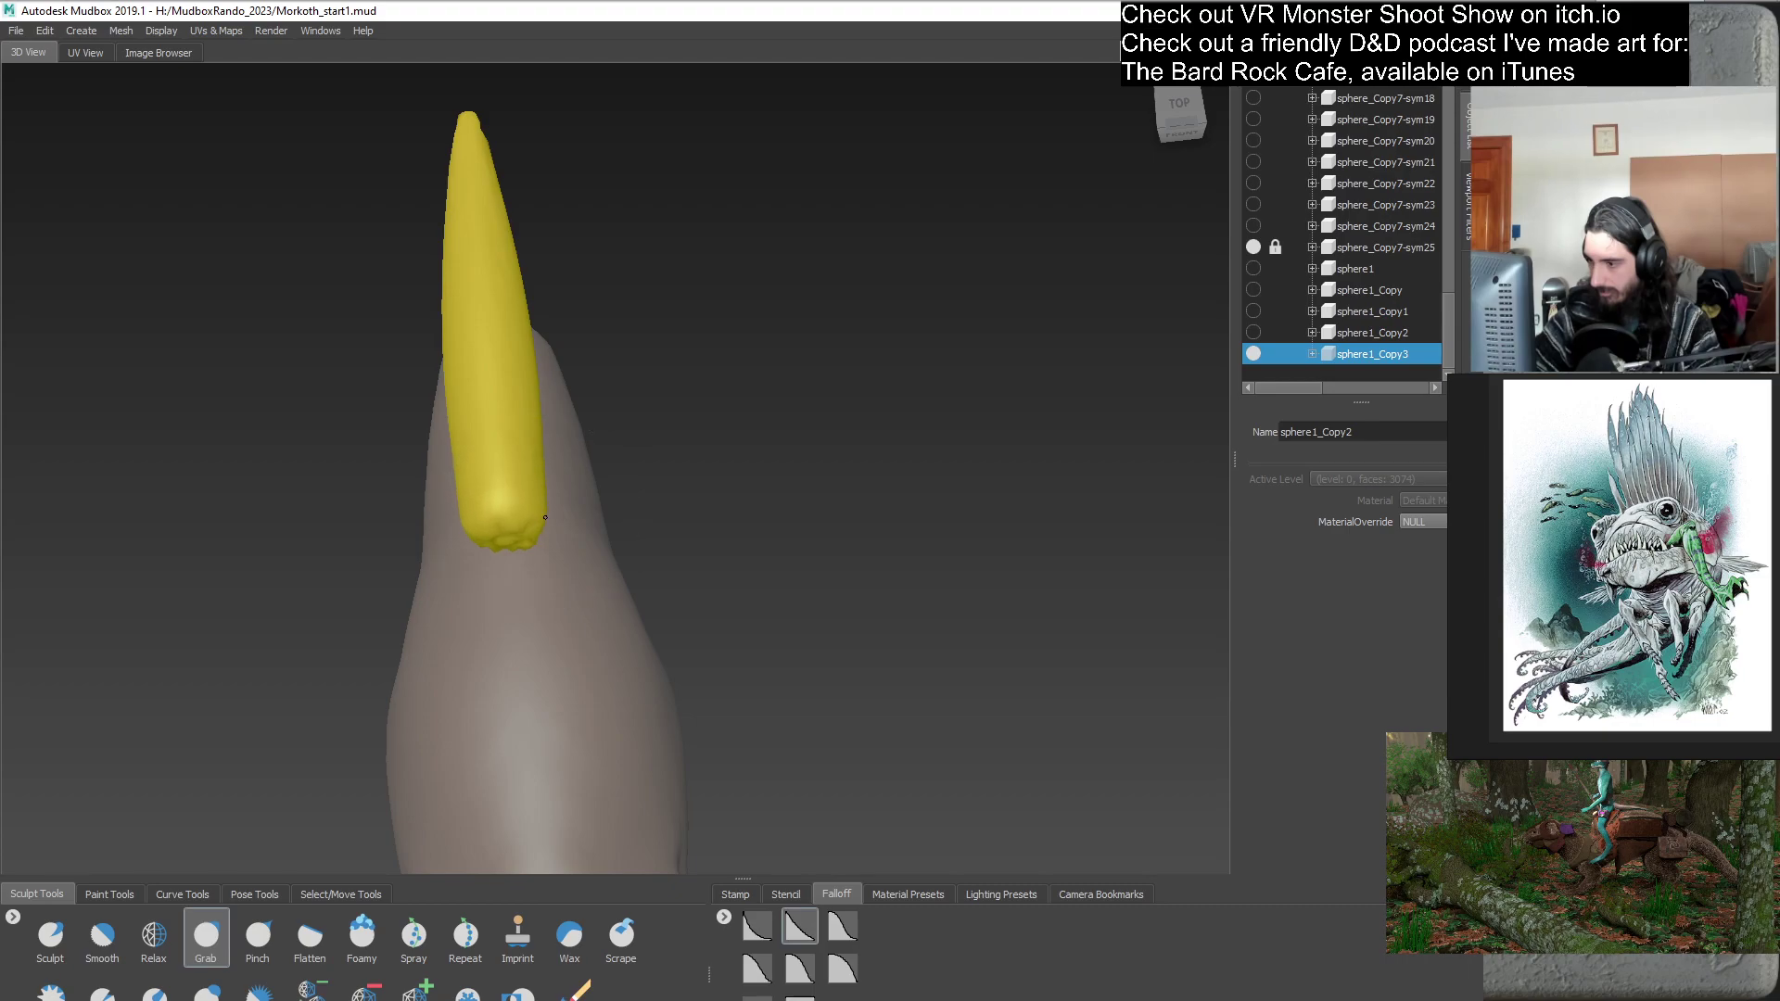
{"action": "mouse_move", "coordinate": [676, 608]}
{"action": "left_mouse_down", "text": "alt"}
{"action": "mouse_move", "coordinate": [513, 537]}
{"action": "mouse_move", "coordinate": [827, 495]}
{"action": "left_mouse_up", "text": "alt"}
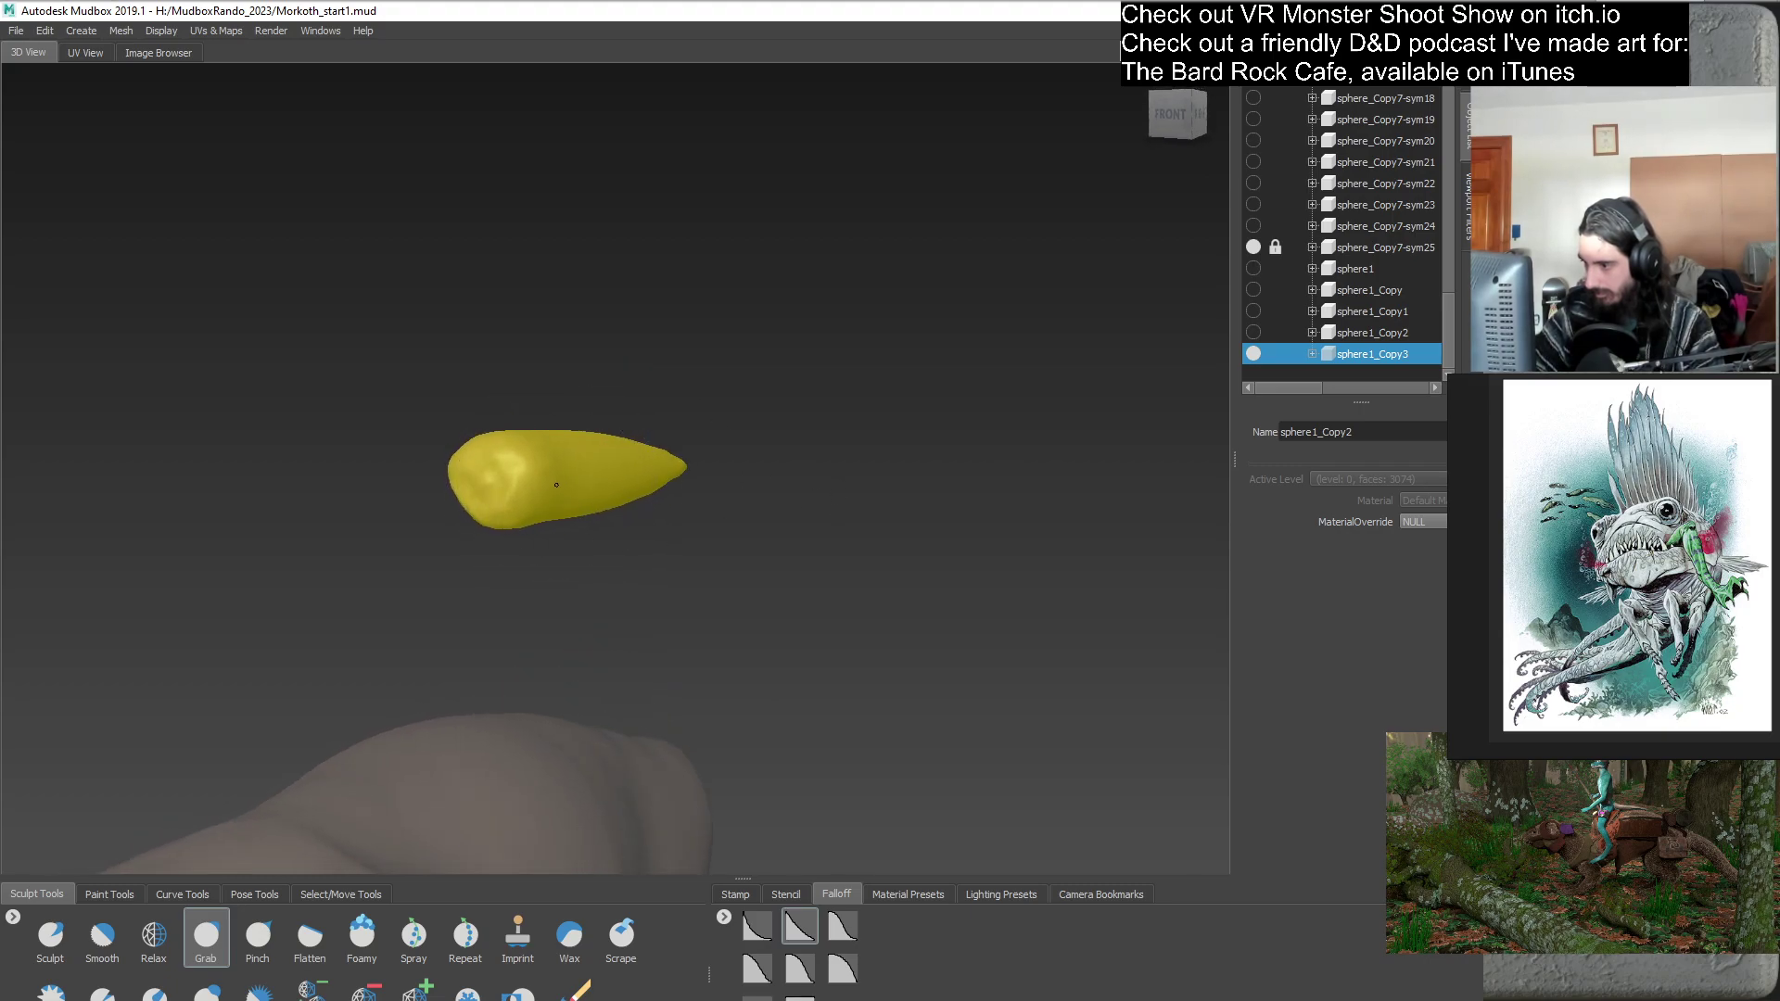
{"action": "left_click_drag", "start_coordinate": [673, 574], "coordinate": [595, 540], "text": "alt"}
{"action": "mouse_move", "coordinate": [665, 653]}
{"action": "left_mouse_down", "text": "alt"}
{"action": "mouse_move", "coordinate": [530, 651]}
{"action": "mouse_move", "coordinate": [644, 512]}
{"action": "left_mouse_up", "text": "alt"}
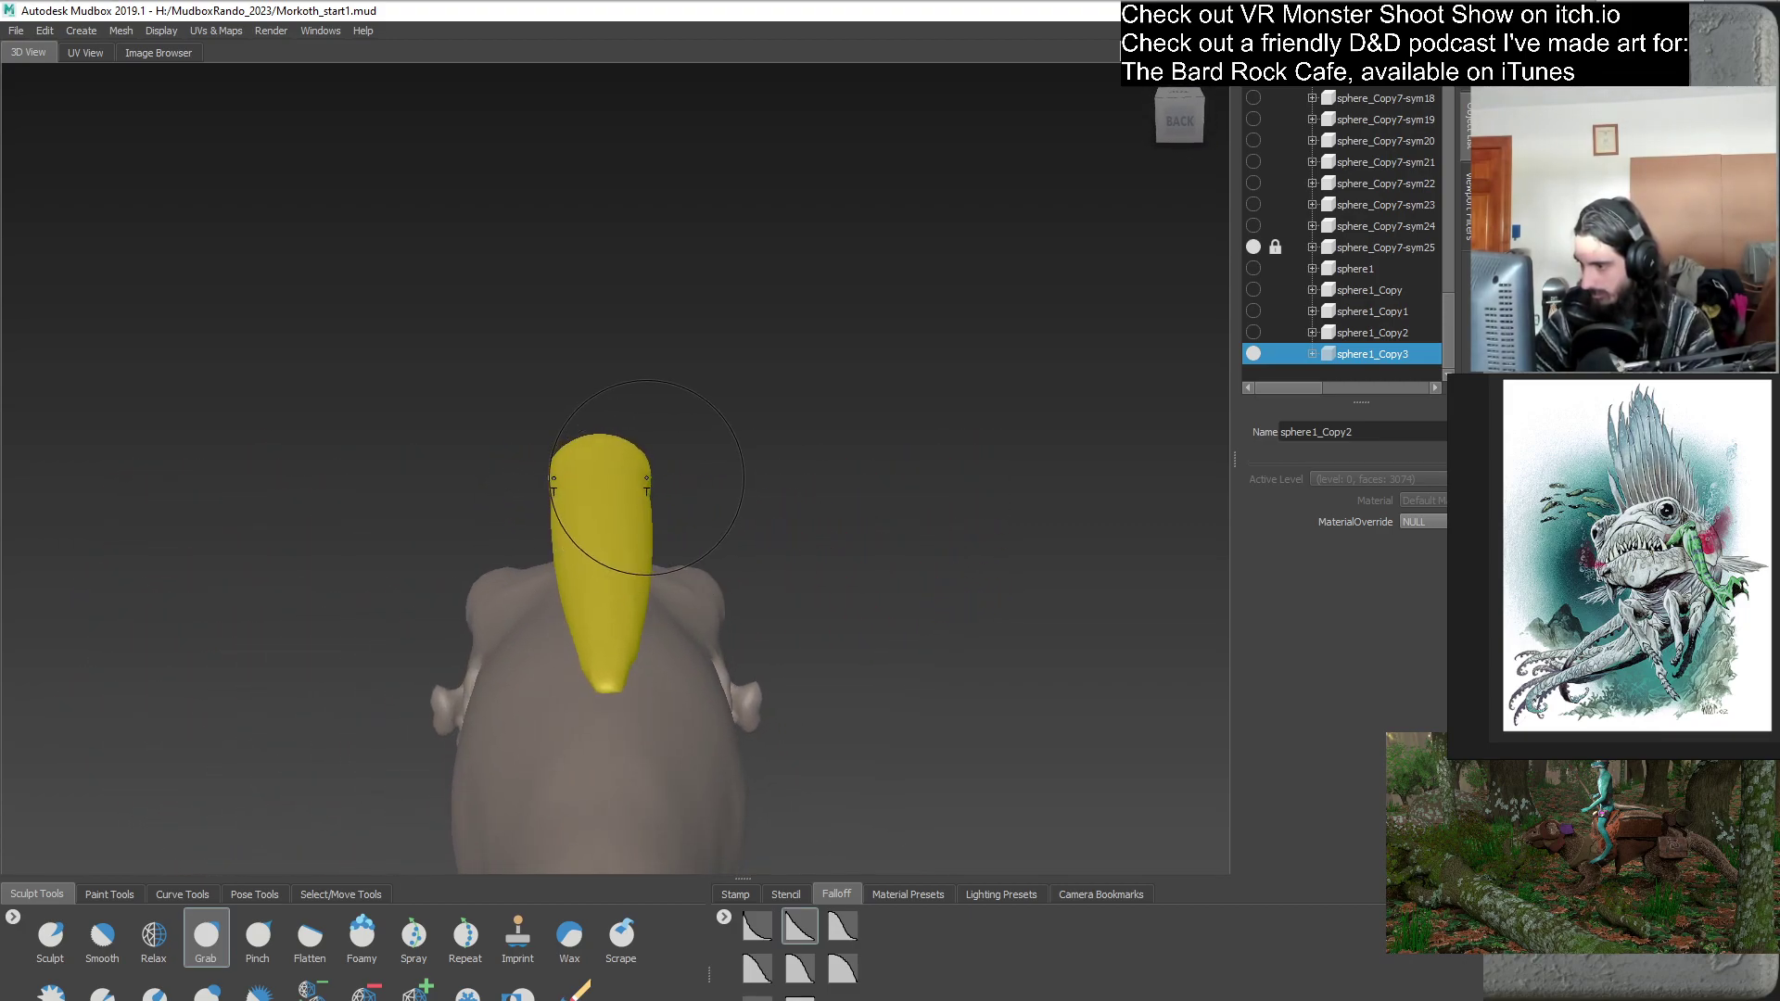
{"action": "mouse_move", "coordinate": [683, 511]}
{"action": "left_mouse_down", "text": "alt"}
{"action": "mouse_move", "coordinate": [845, 569]}
{"action": "mouse_move", "coordinate": [738, 556]}
{"action": "left_mouse_up", "text": "alt"}
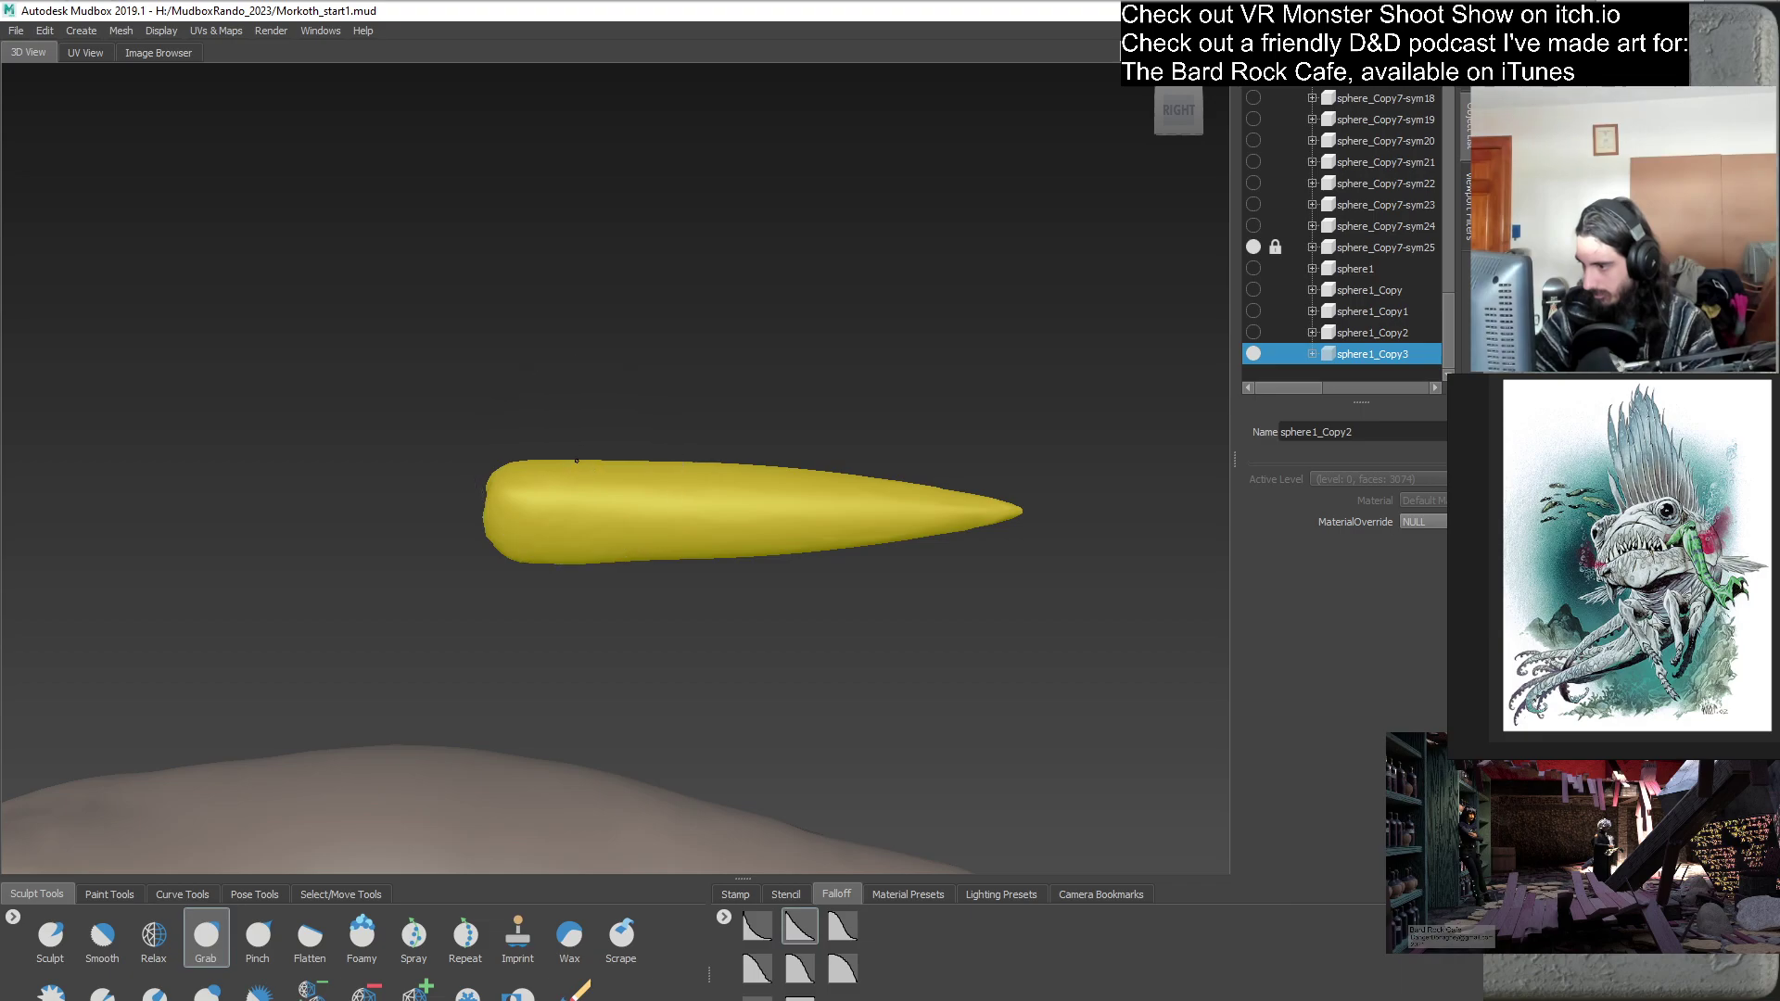
{"action": "left_click_drag", "start_coordinate": [559, 494], "coordinate": [557, 593], "text": "alt"}
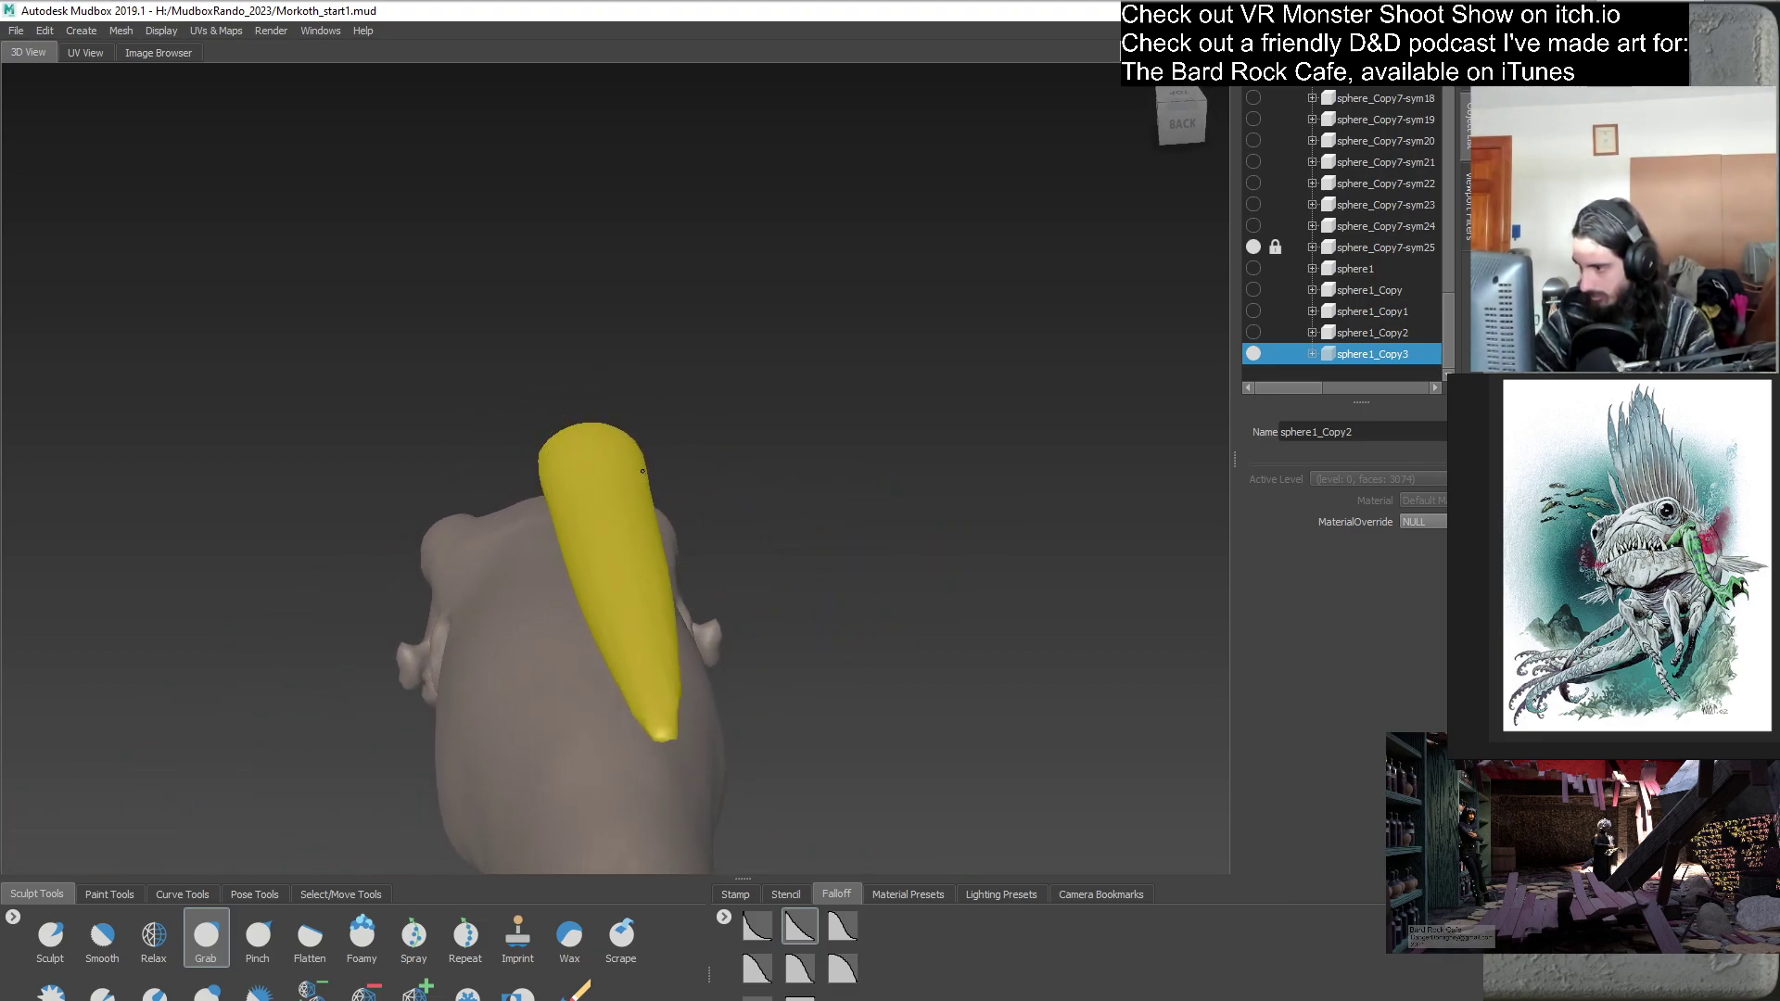
{"action": "left_click_drag", "start_coordinate": [707, 516], "coordinate": [513, 587], "text": "alt"}
- Duplicate the finished straight spike and hide the version it was copied from
{"action": "scroll", "coordinate": [726, 377], "scroll_direction": "down", "scroll_amount": 5}
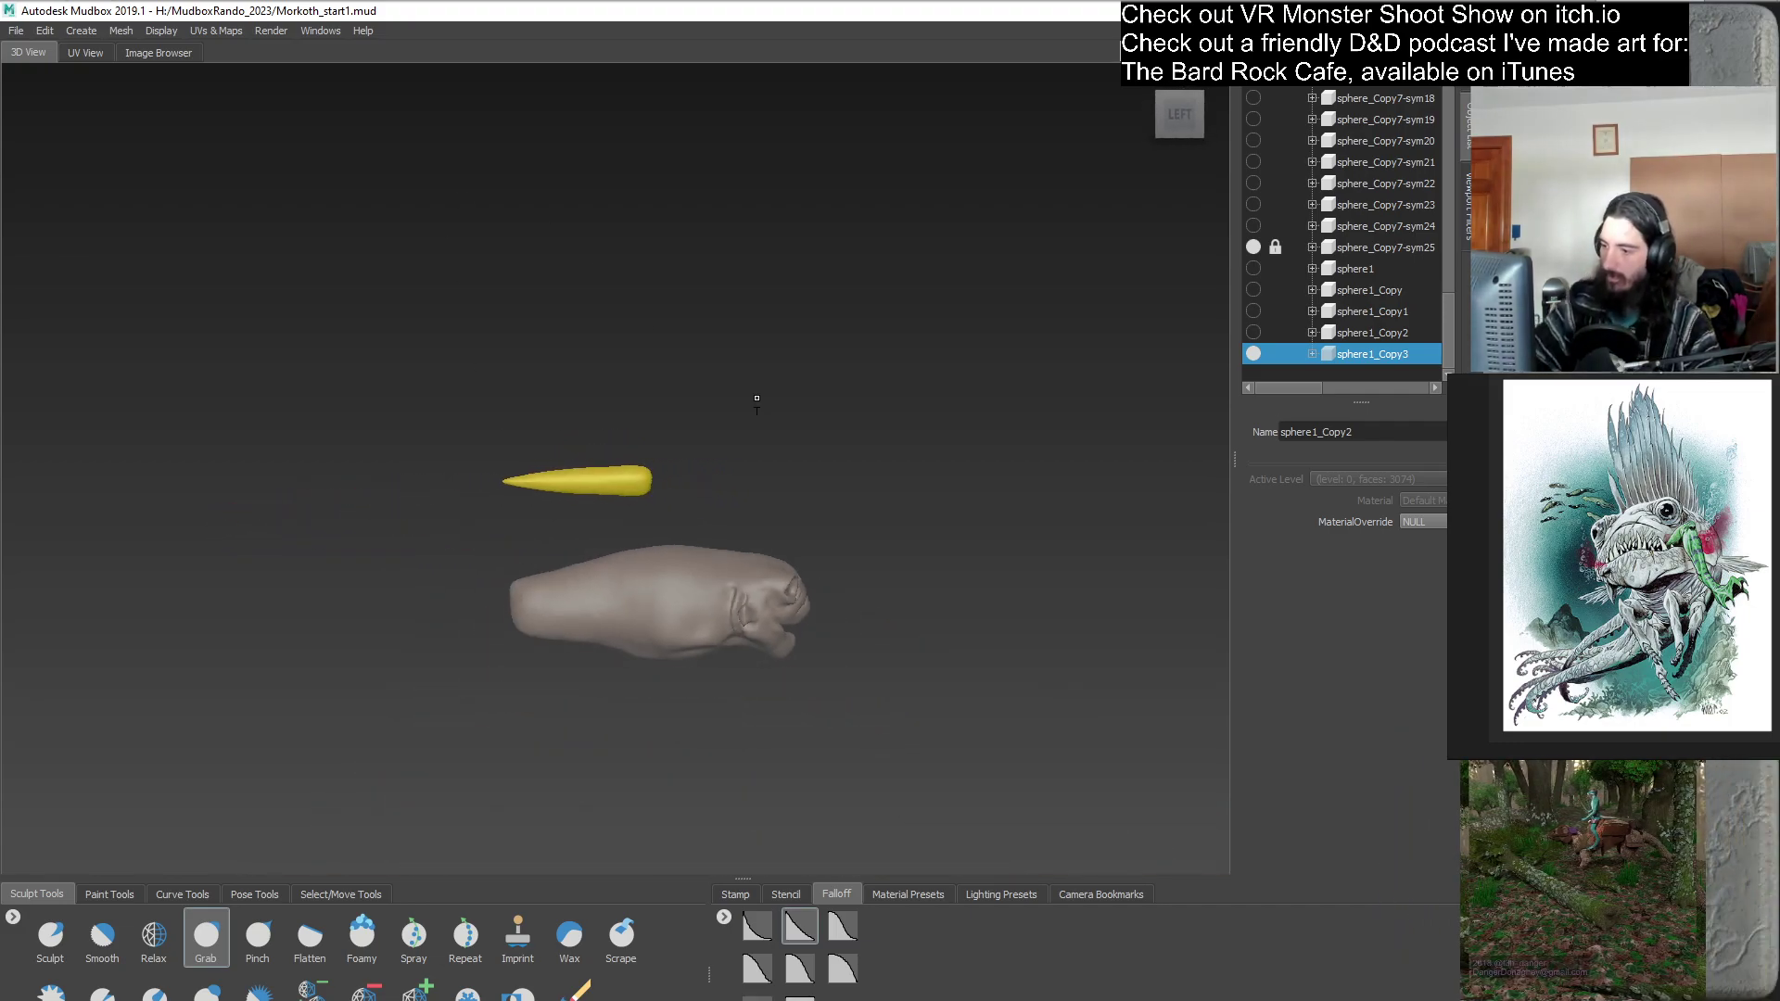
{"action": "scroll", "coordinate": [892, 516], "scroll_direction": "up", "scroll_amount": 1}
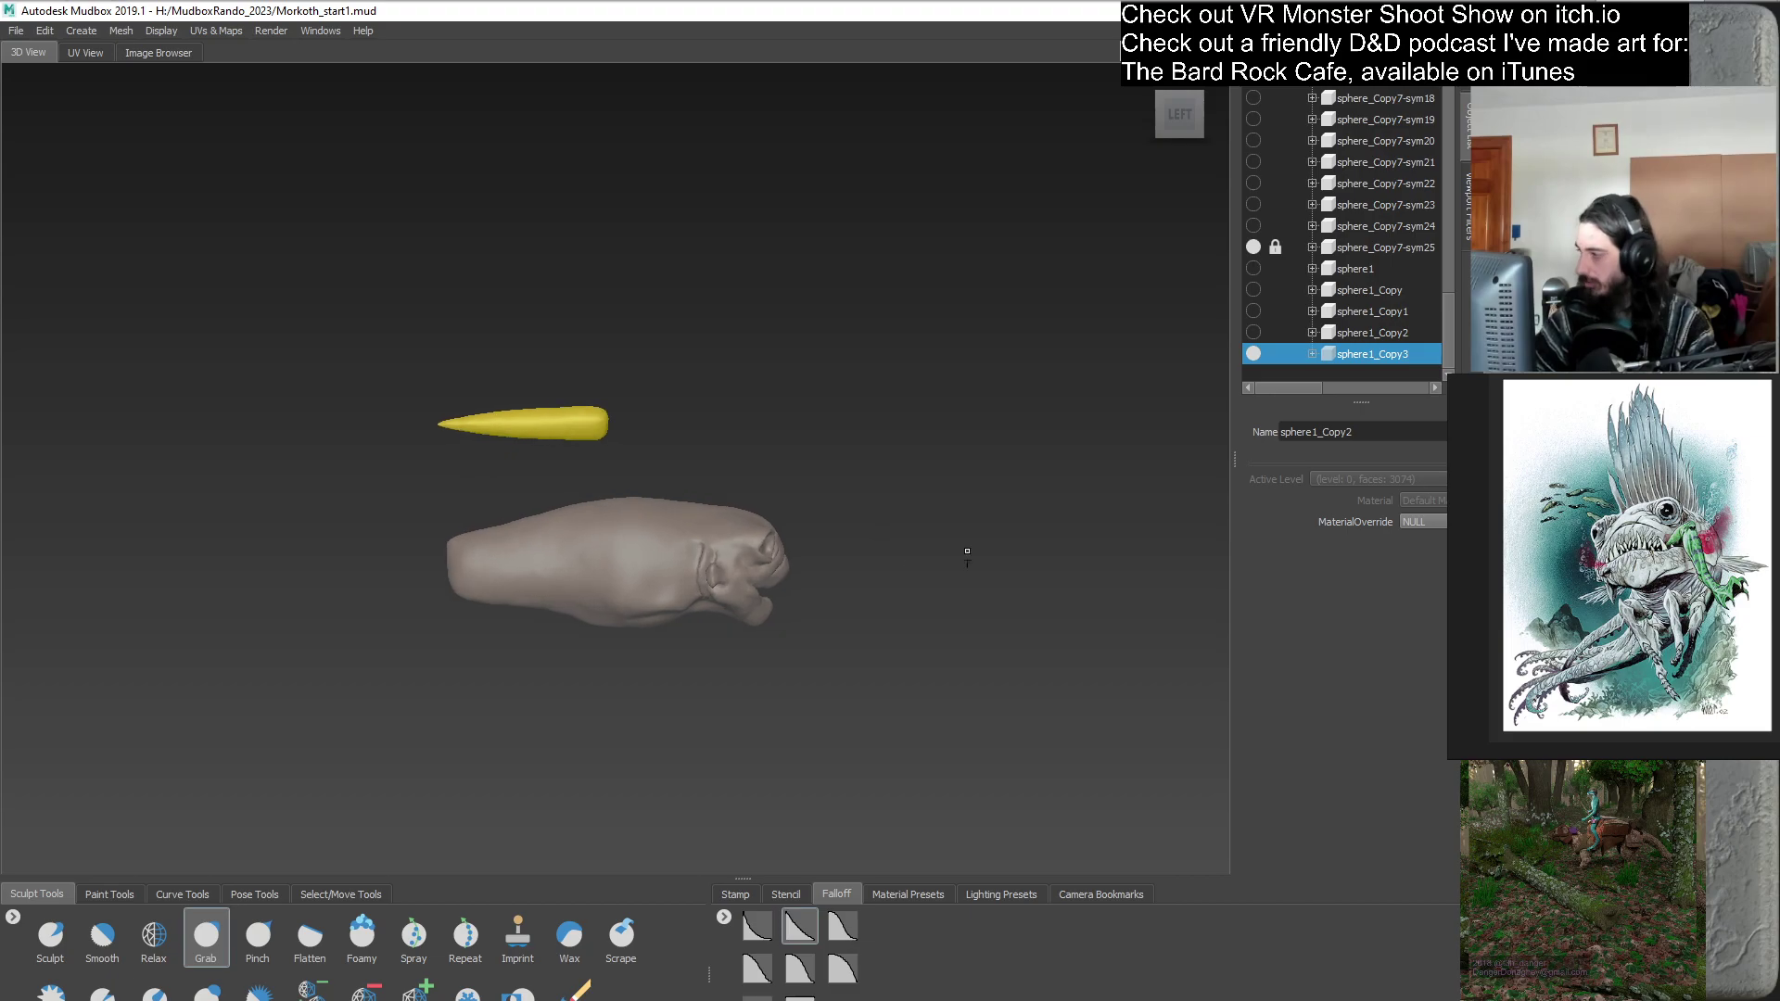
{"action": "right_click", "coordinate": [1365, 353]}
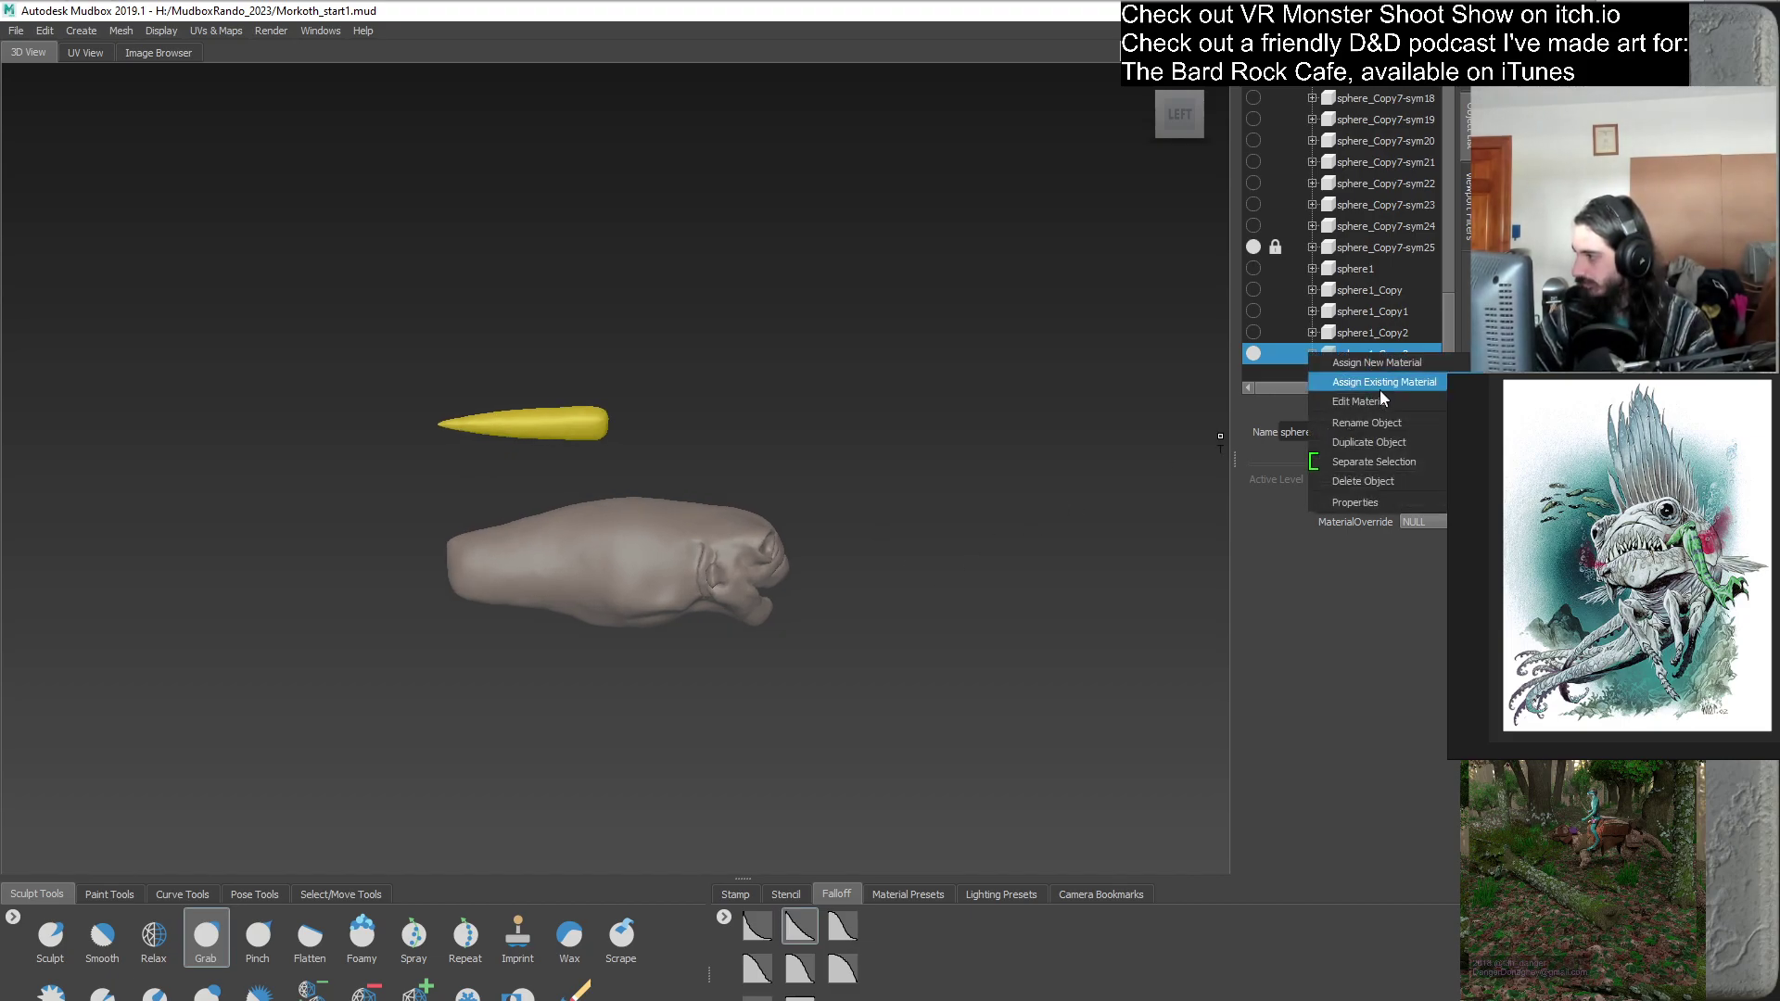
{"action": "left_click", "coordinate": [1381, 442]}
{"action": "left_click_drag", "start_coordinate": [1320, 388], "coordinate": [1303, 388]}
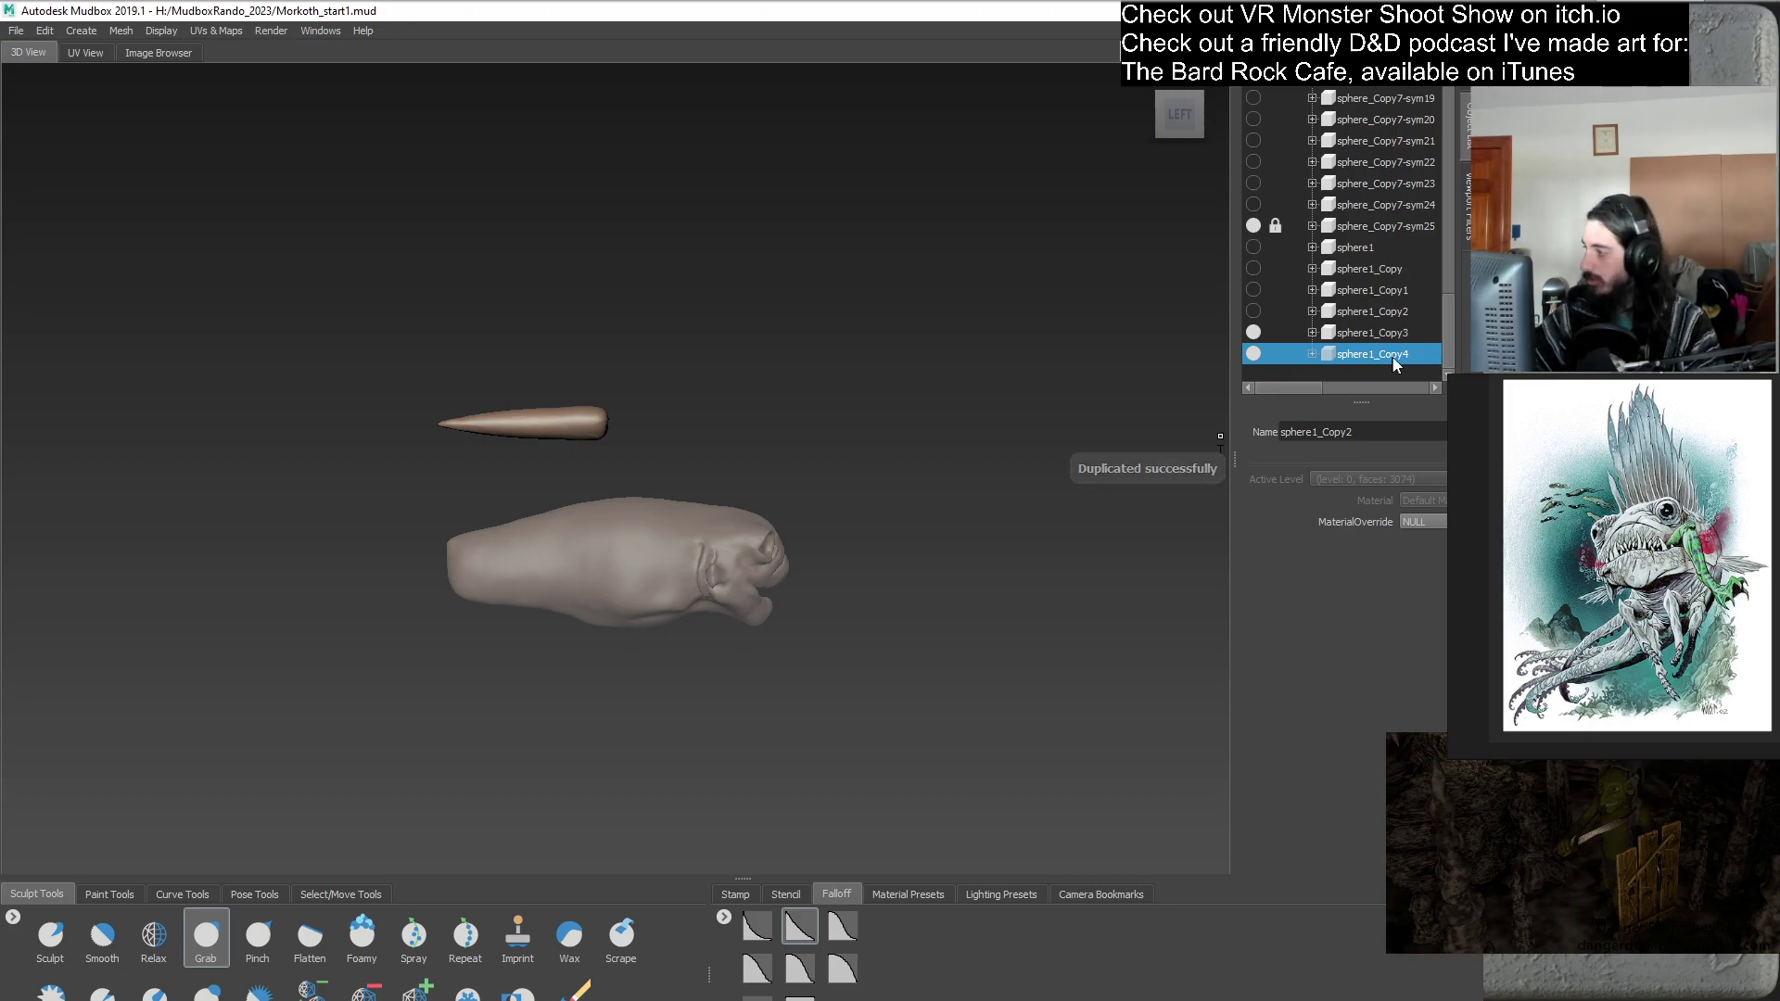
{"action": "left_click", "coordinate": [1252, 332]}
- Deselect the new spike duplicate and bend its pointed tip downward with the Grab tool
{"action": "left_click", "coordinate": [1310, 375]}
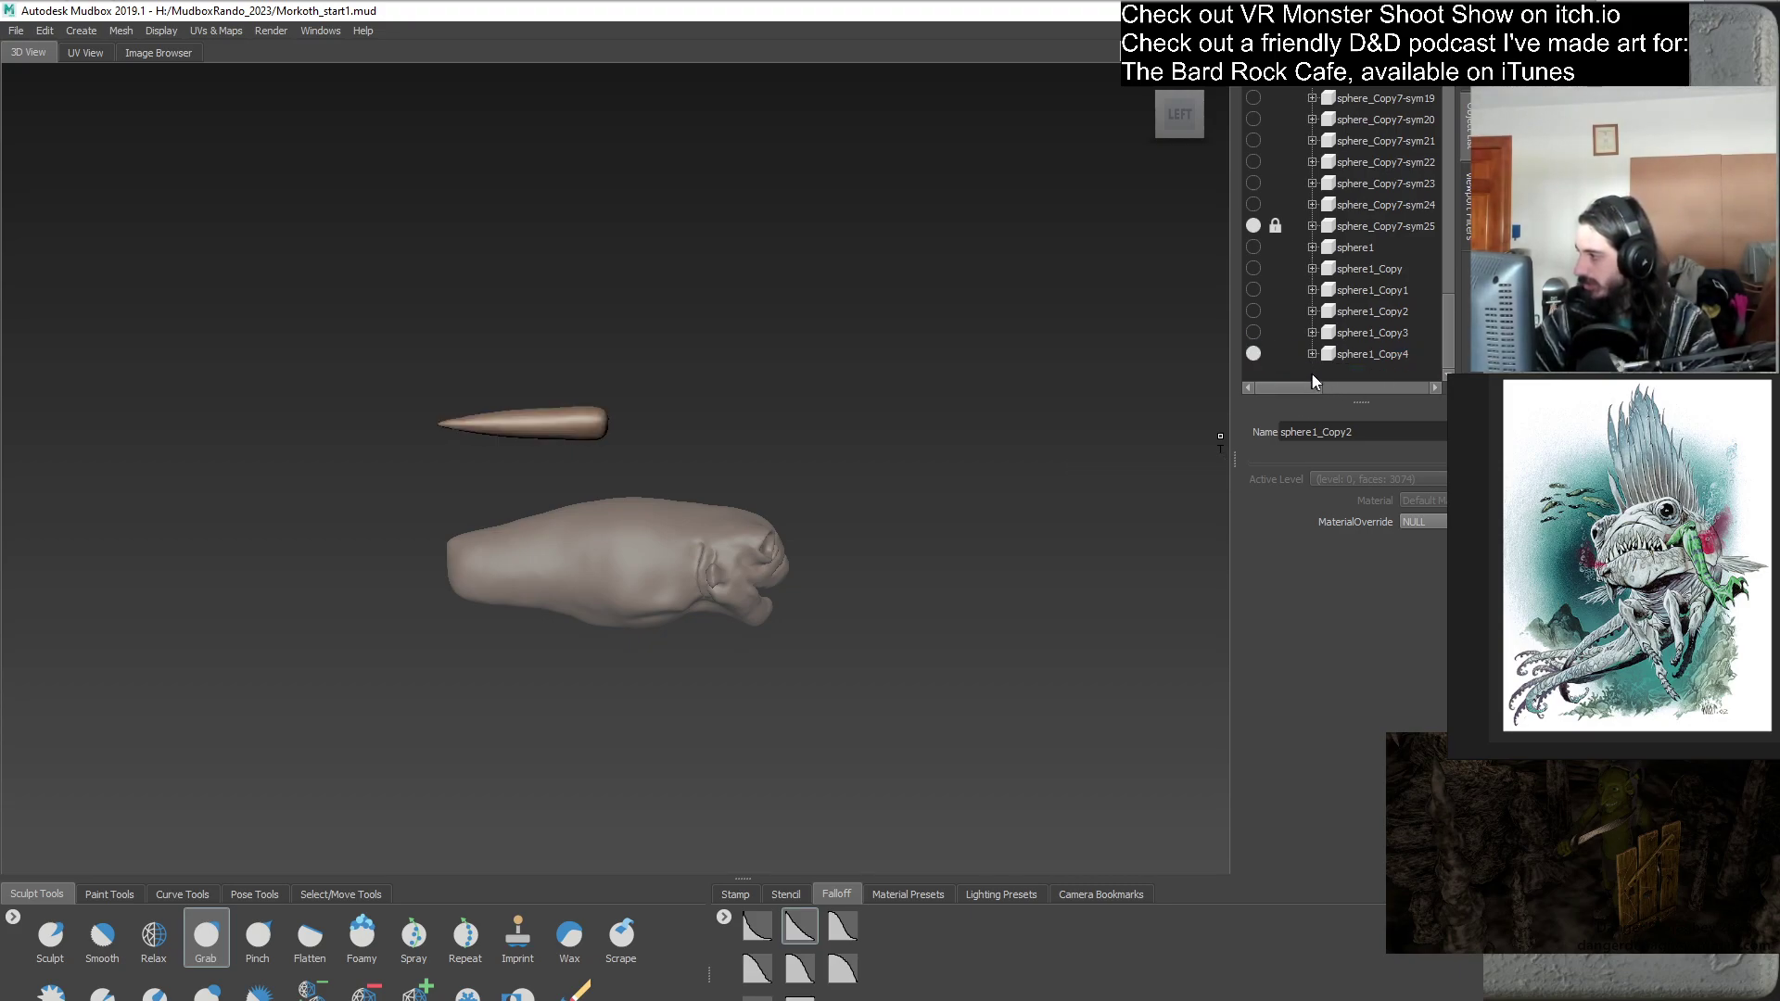
{"action": "middle_click_drag", "start_coordinate": [599, 550], "coordinate": [659, 548], "text": "alt"}
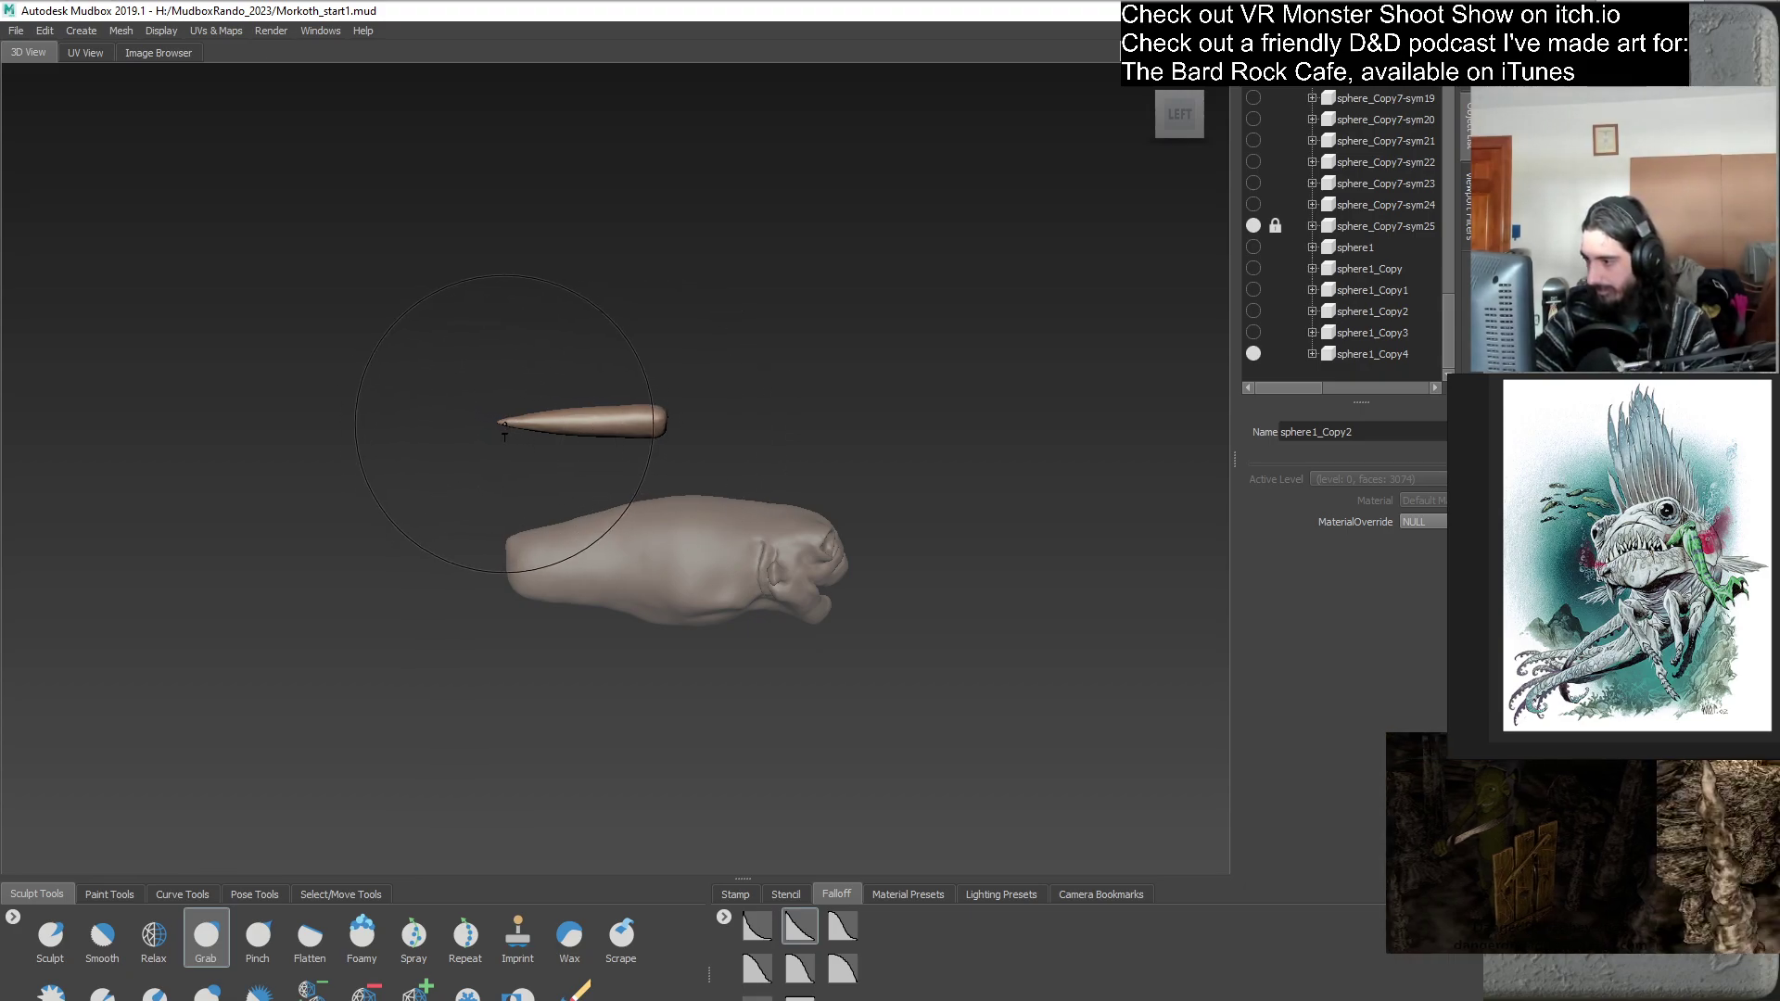
{"action": "left_click_drag", "start_coordinate": [498, 423], "coordinate": [501, 441]}
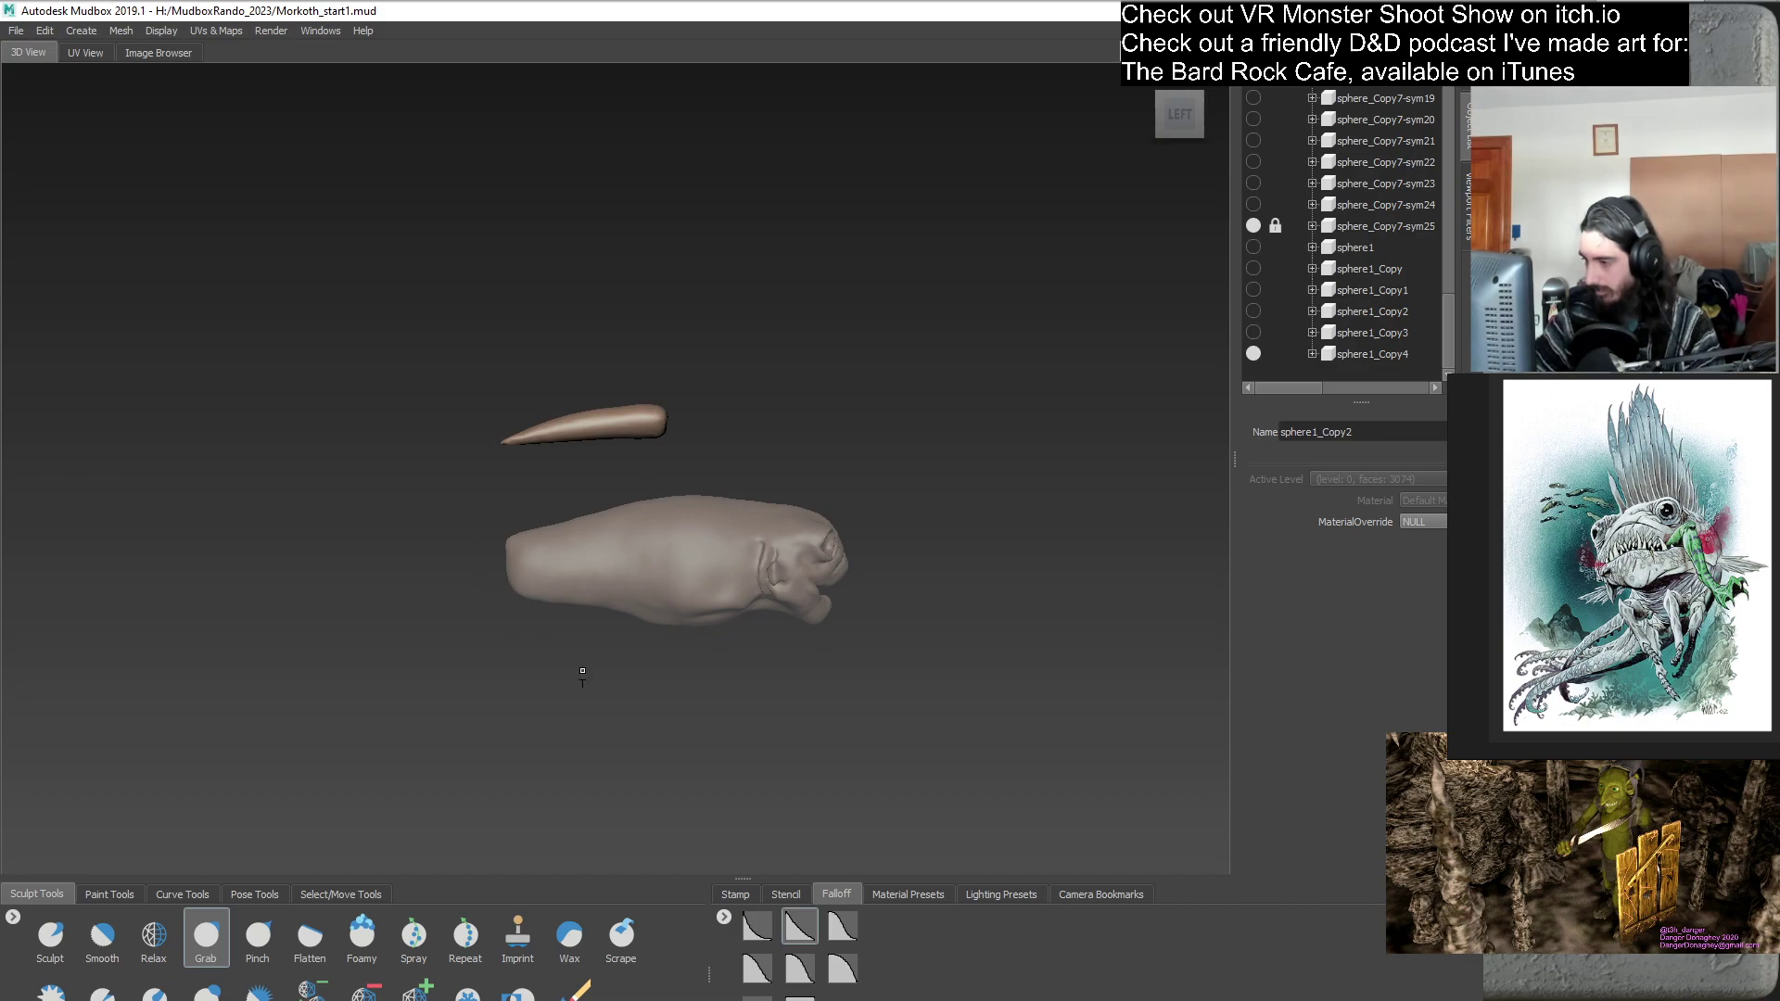
- Rename the hidden straight spike mesh sphere1_Copy3 to LongPointyThin
{"action": "left_click", "coordinate": [1369, 334]}
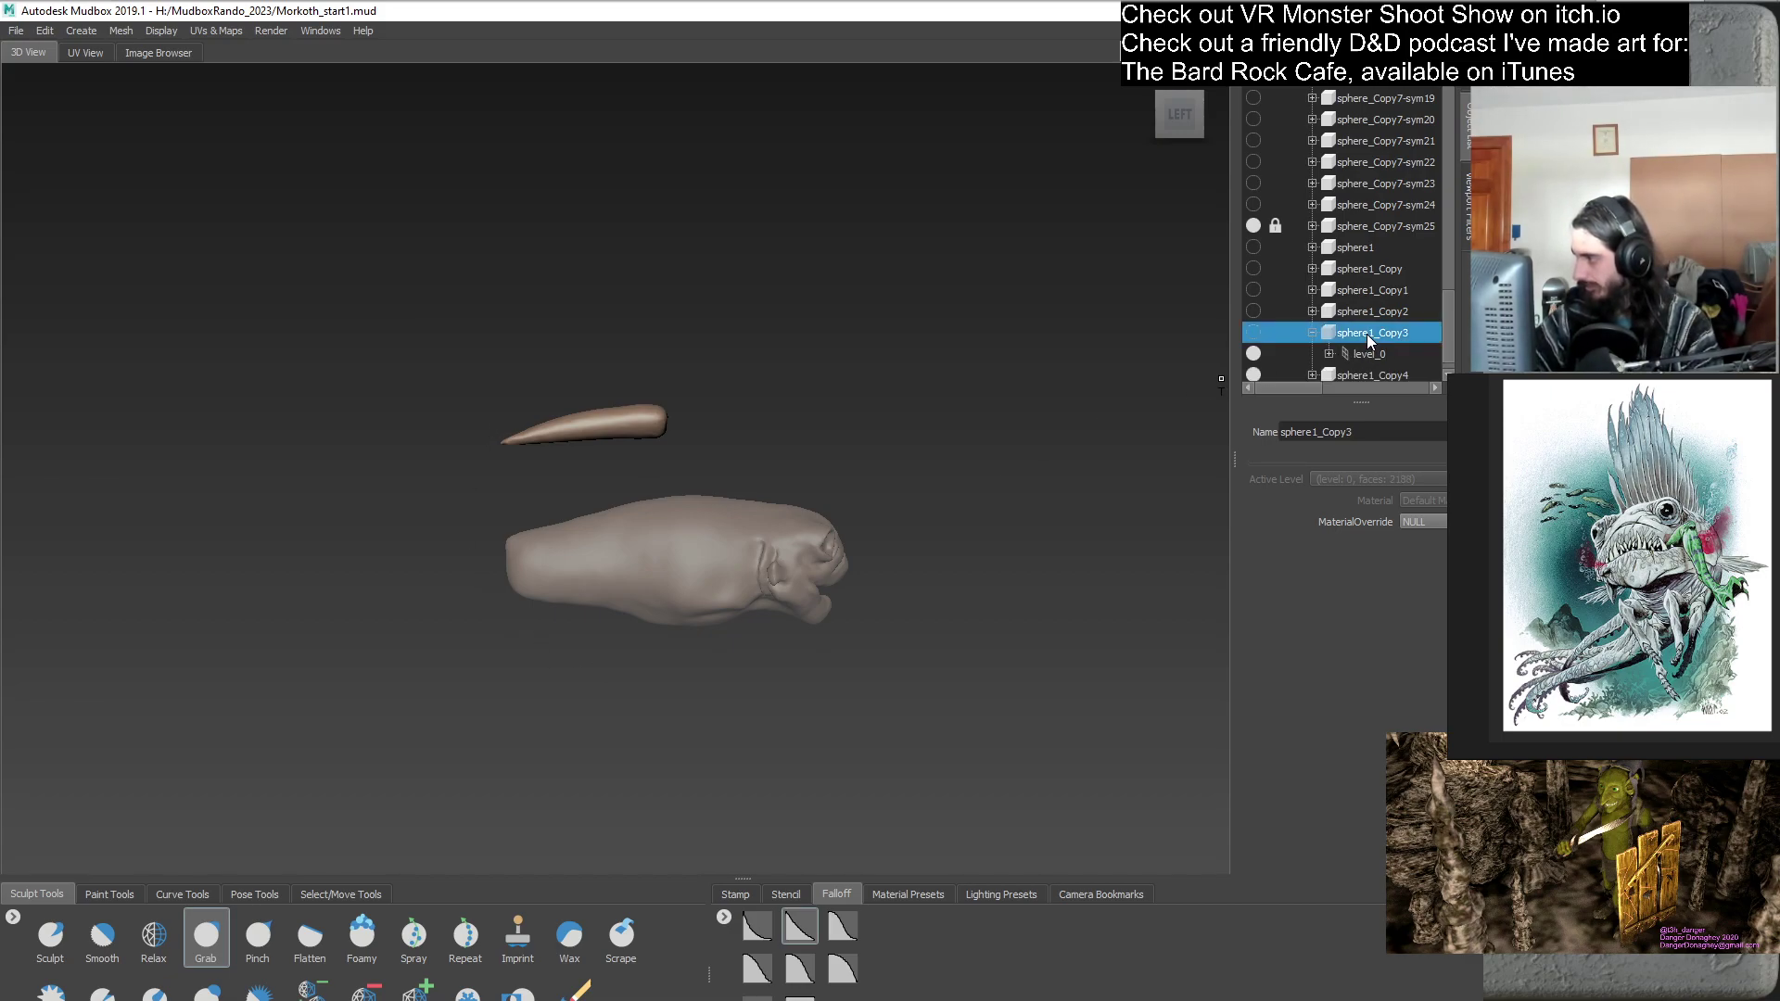
{"action": "double_click", "coordinate": [1359, 431]}
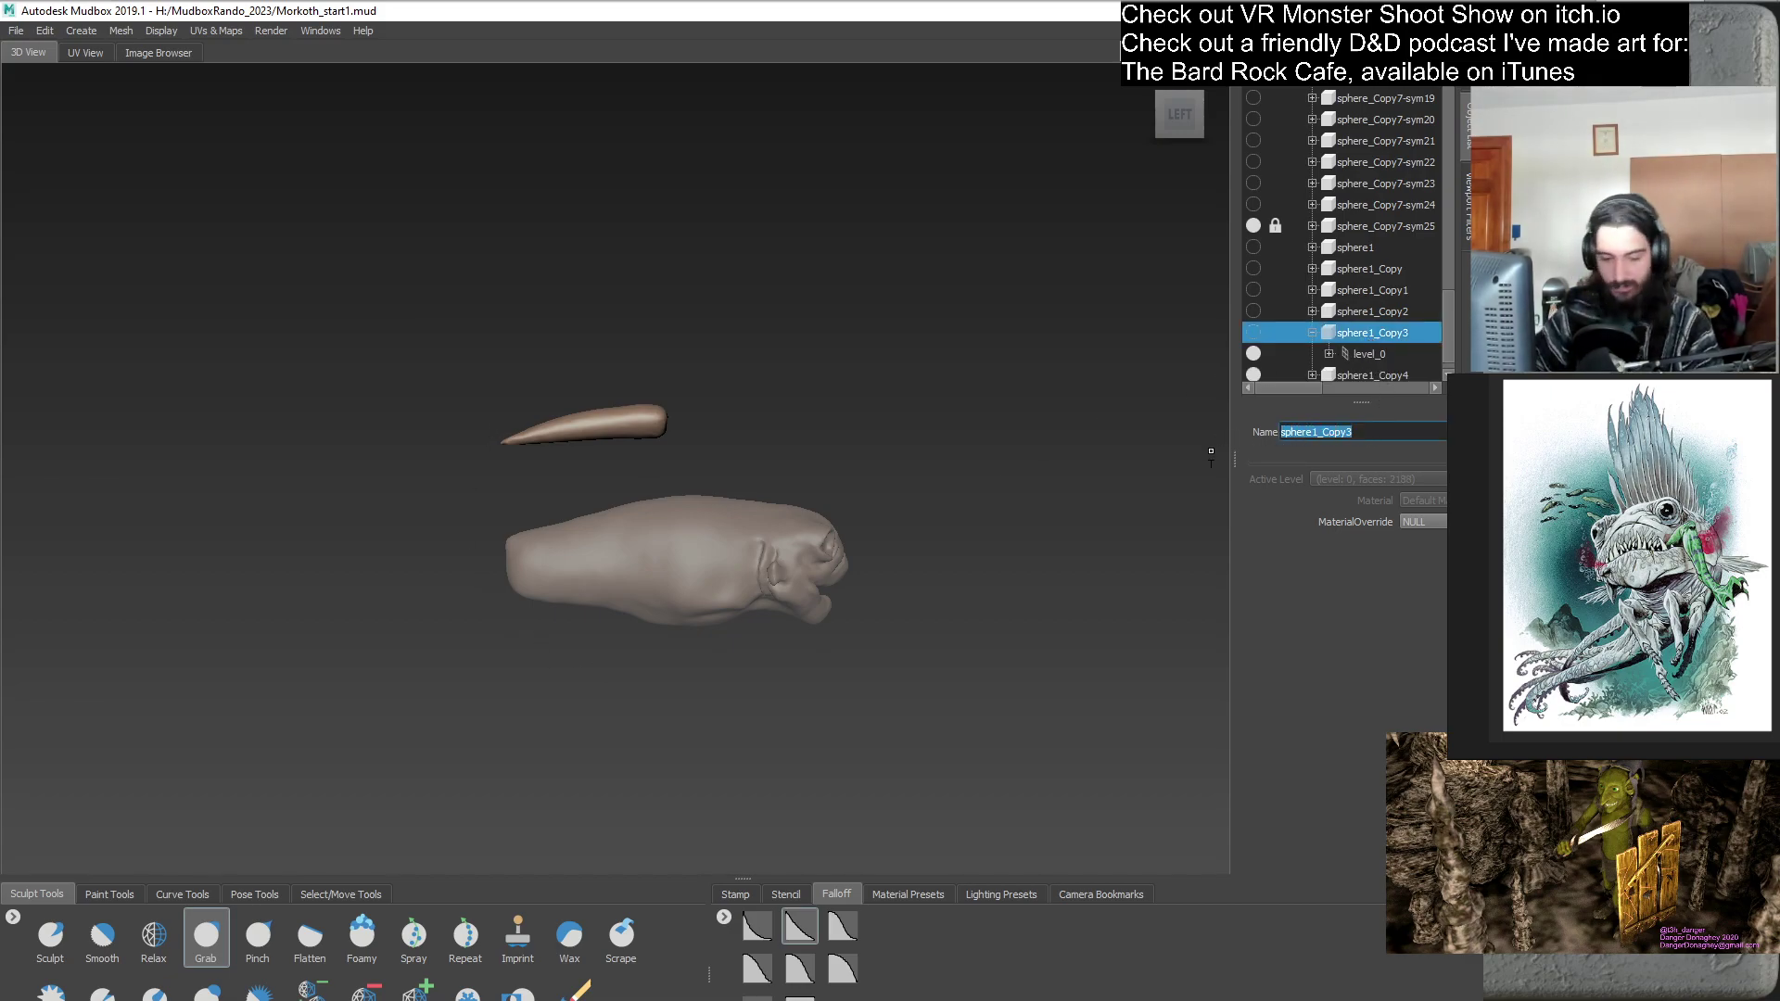
{"action": "type", "text": "Long"}
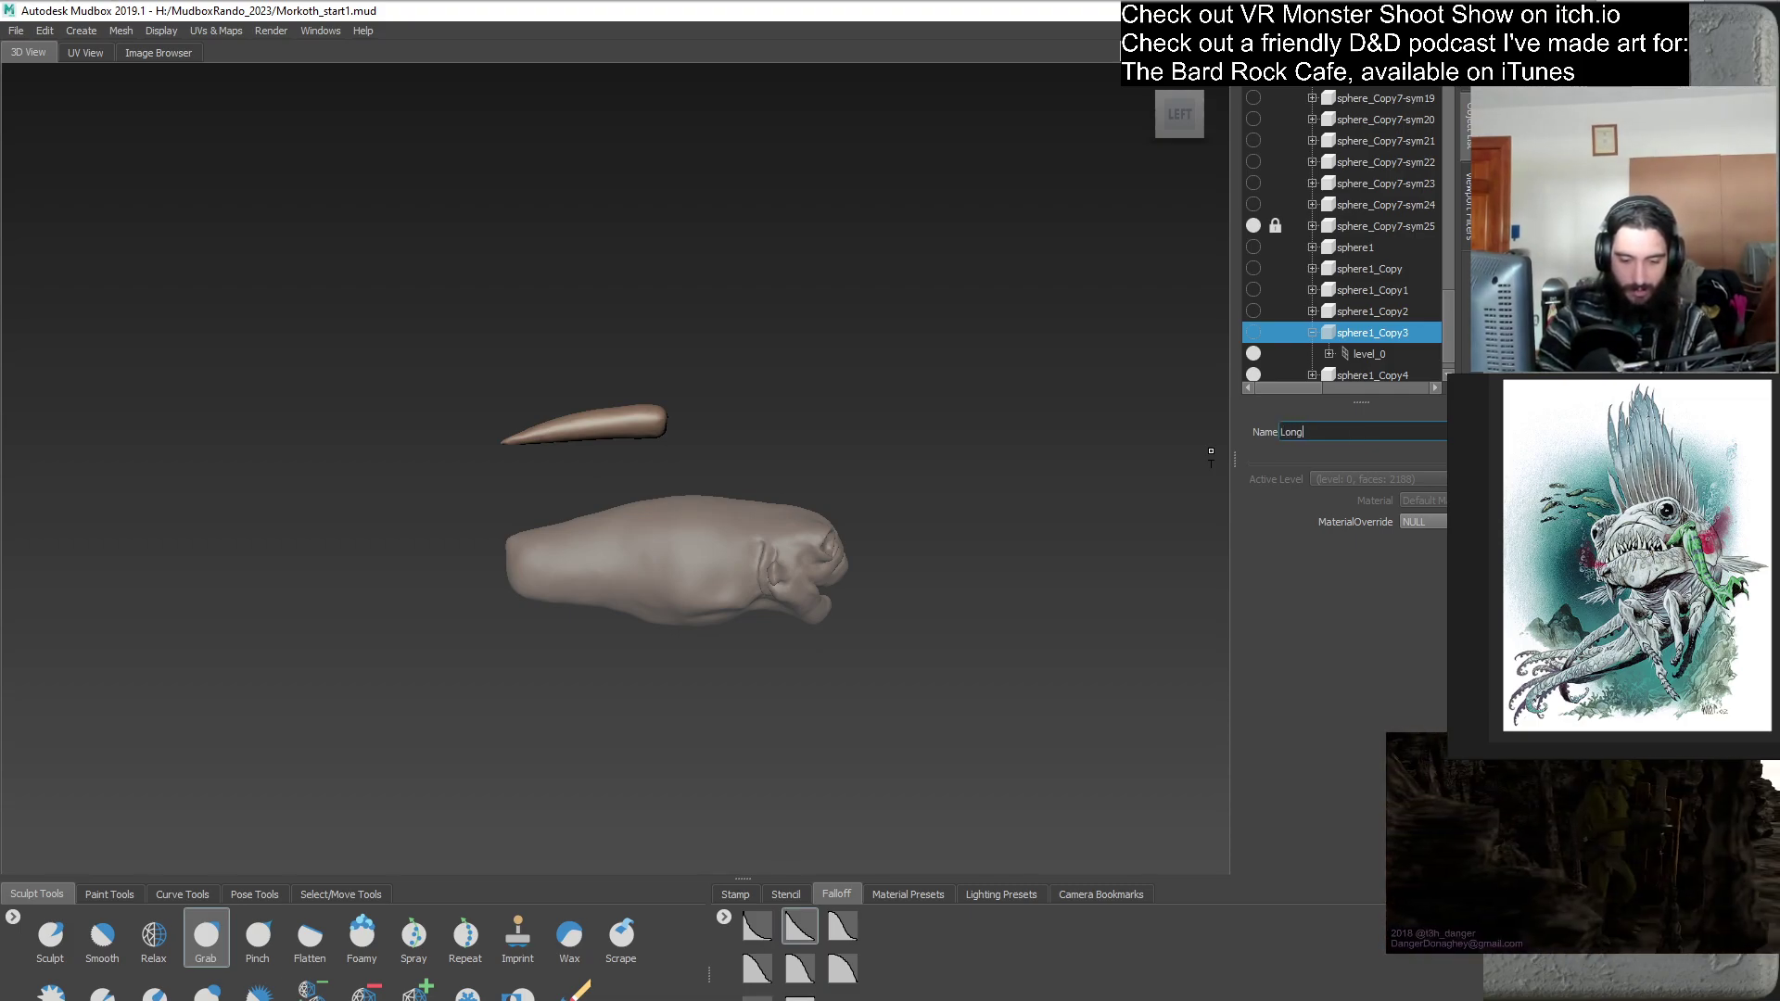
{"action": "type", "text": "PointyThin"}
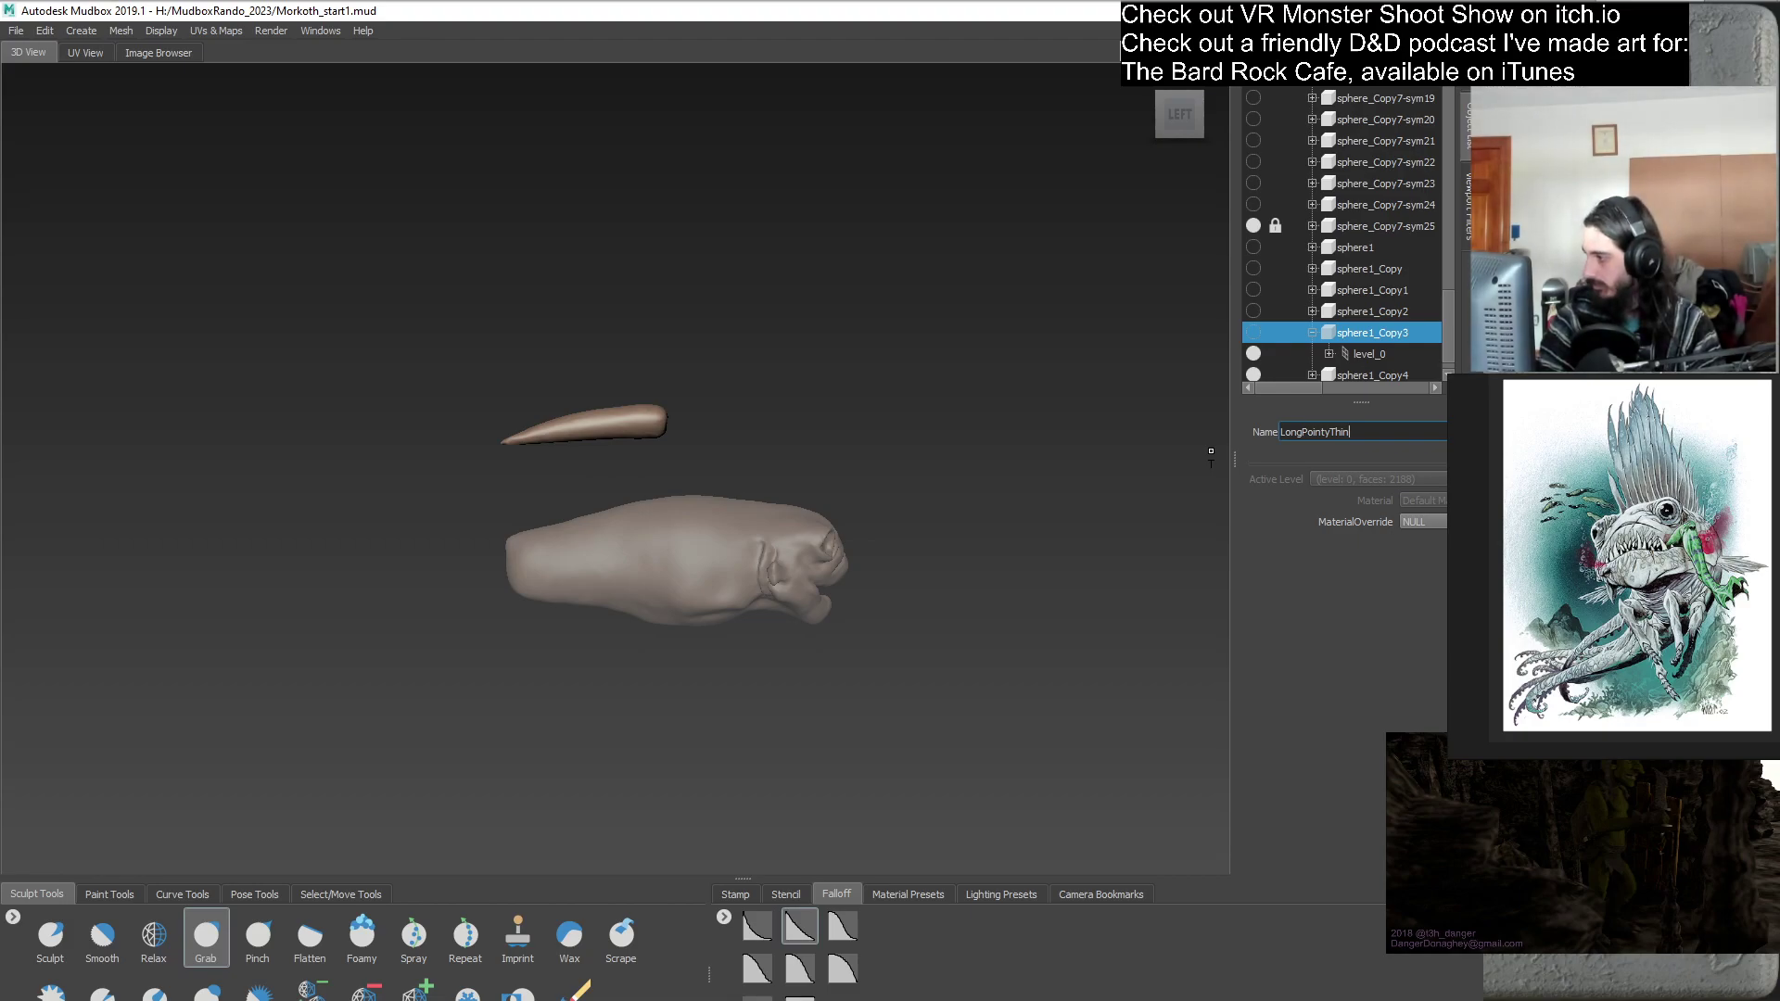
{"action": "key", "text": "Return"}
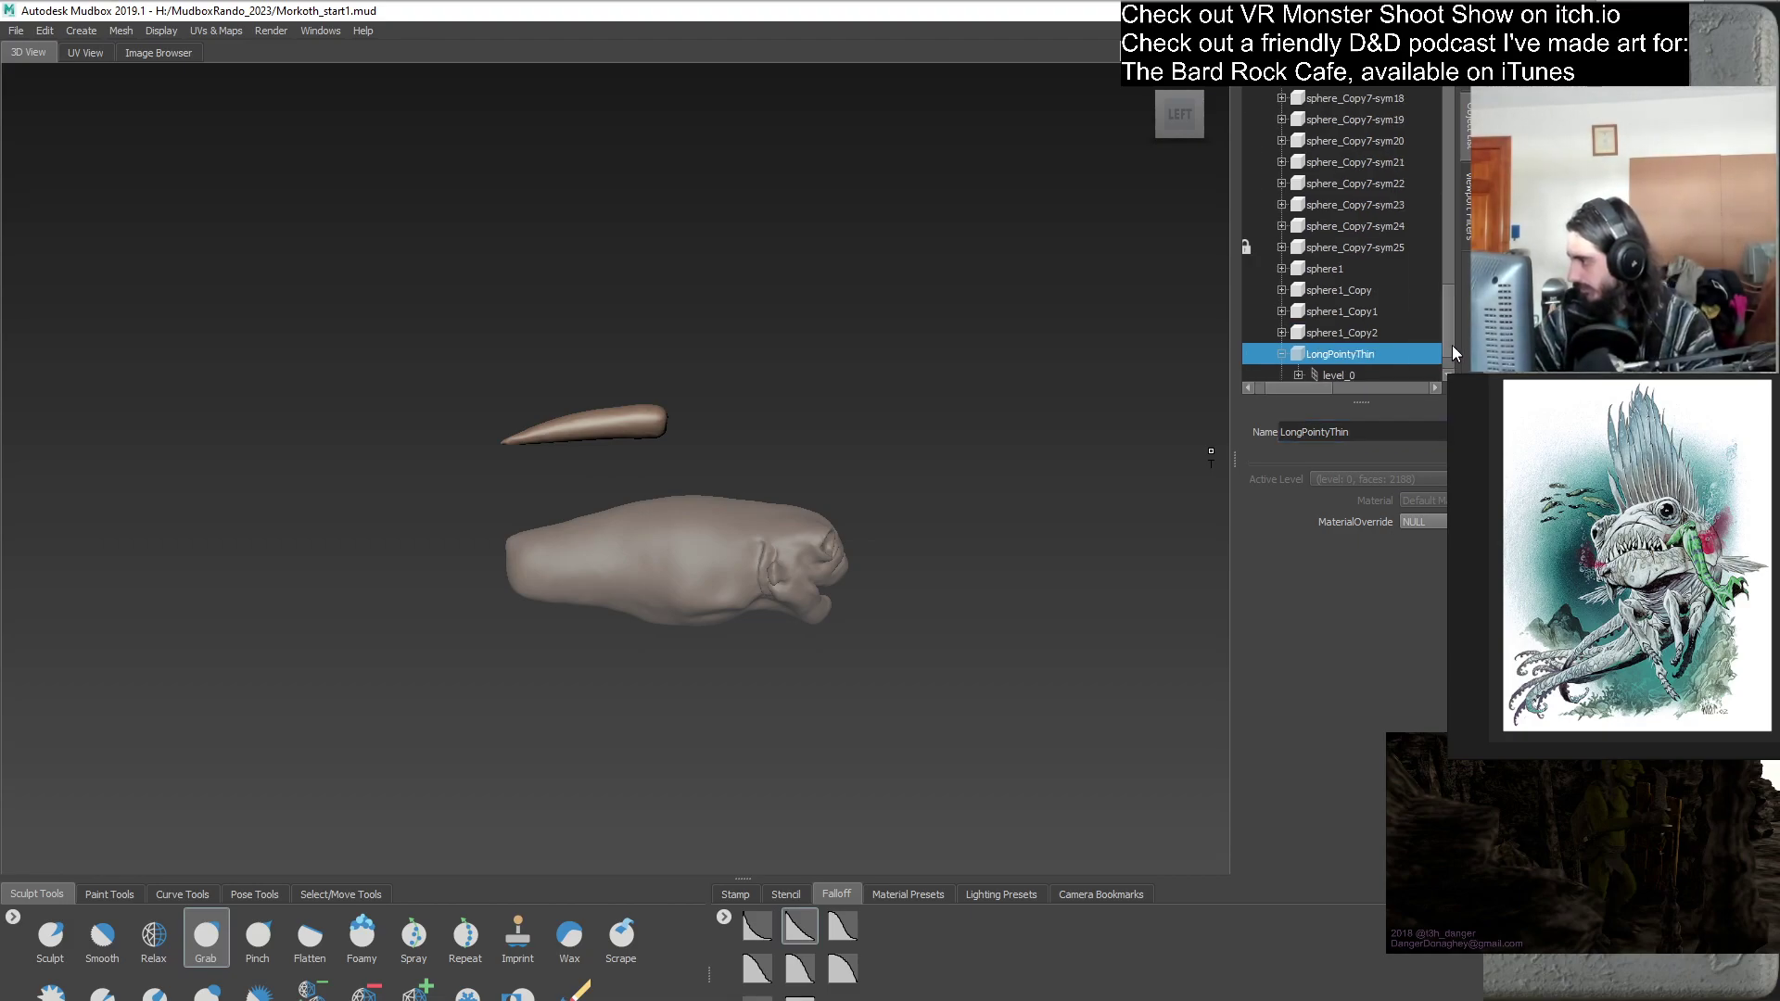
- Rename the curved spike mesh sphere1_Copy4 to curvedLonPointyThin
{"action": "scroll", "coordinate": [1449, 351], "scroll_direction": "down", "scroll_amount": 1}
{"action": "left_click_drag", "start_coordinate": [1303, 386], "coordinate": [1277, 320]}
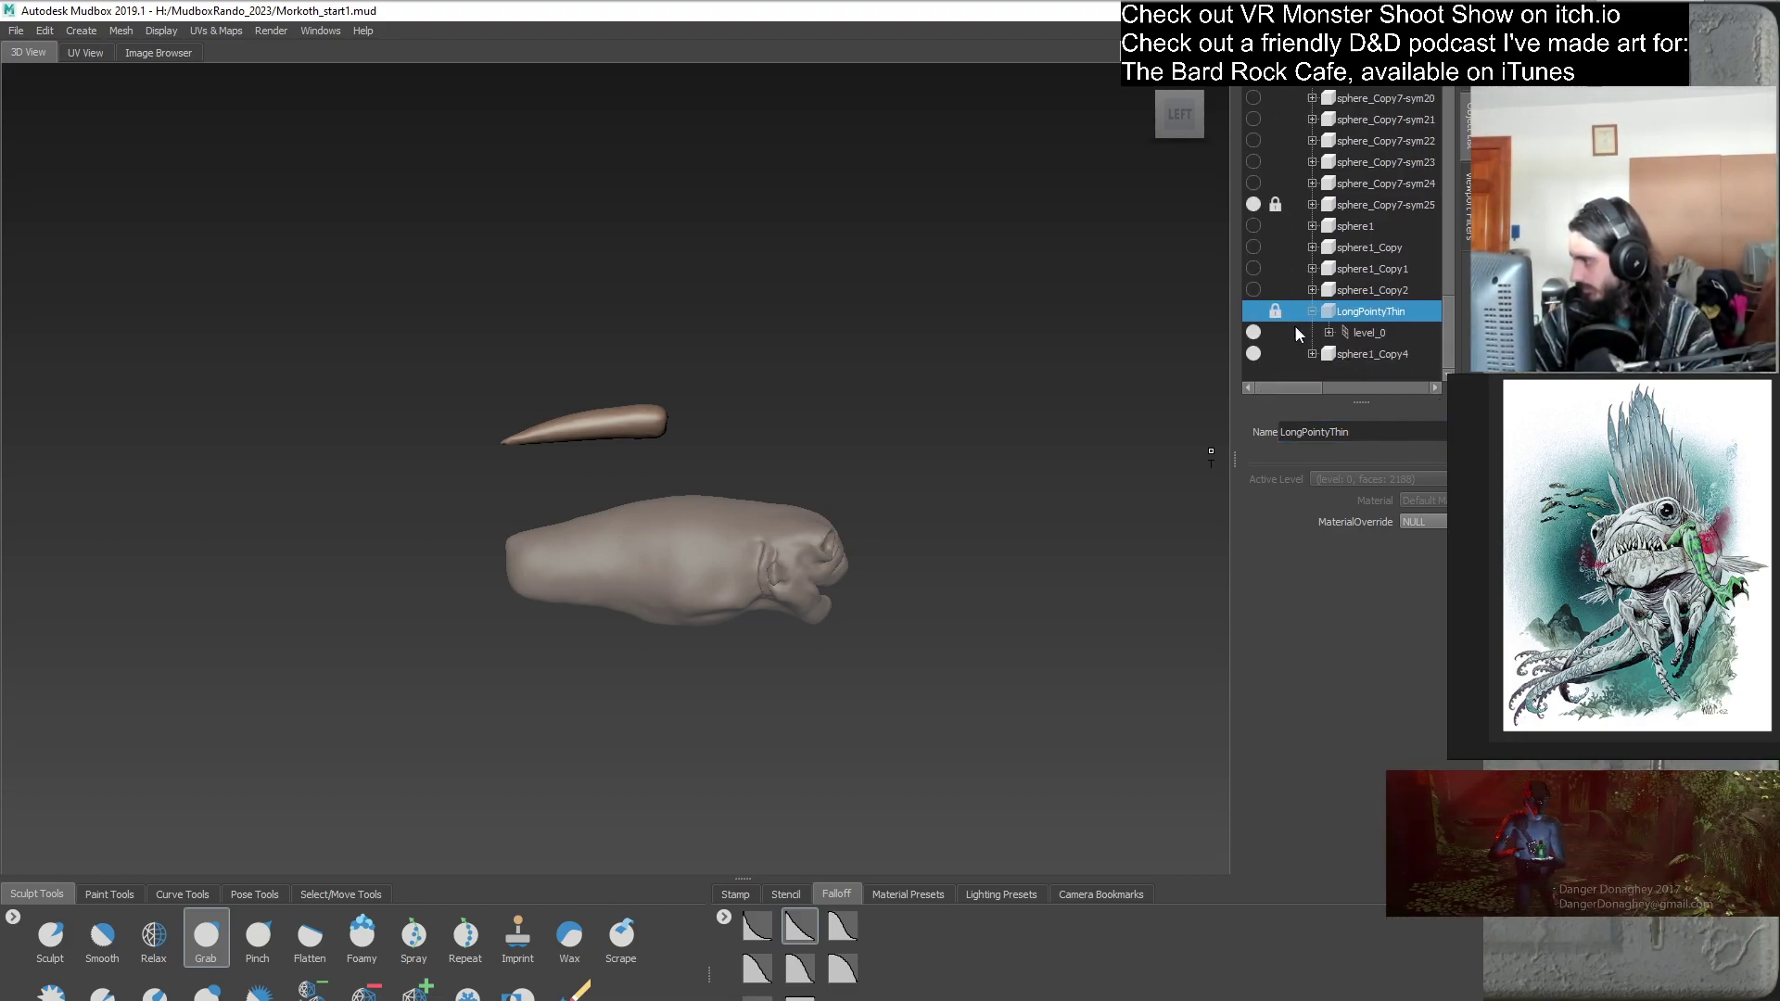
{"action": "left_click", "coordinate": [1366, 354]}
{"action": "double_click", "coordinate": [1373, 437]}
{"action": "type", "text": "cu"}
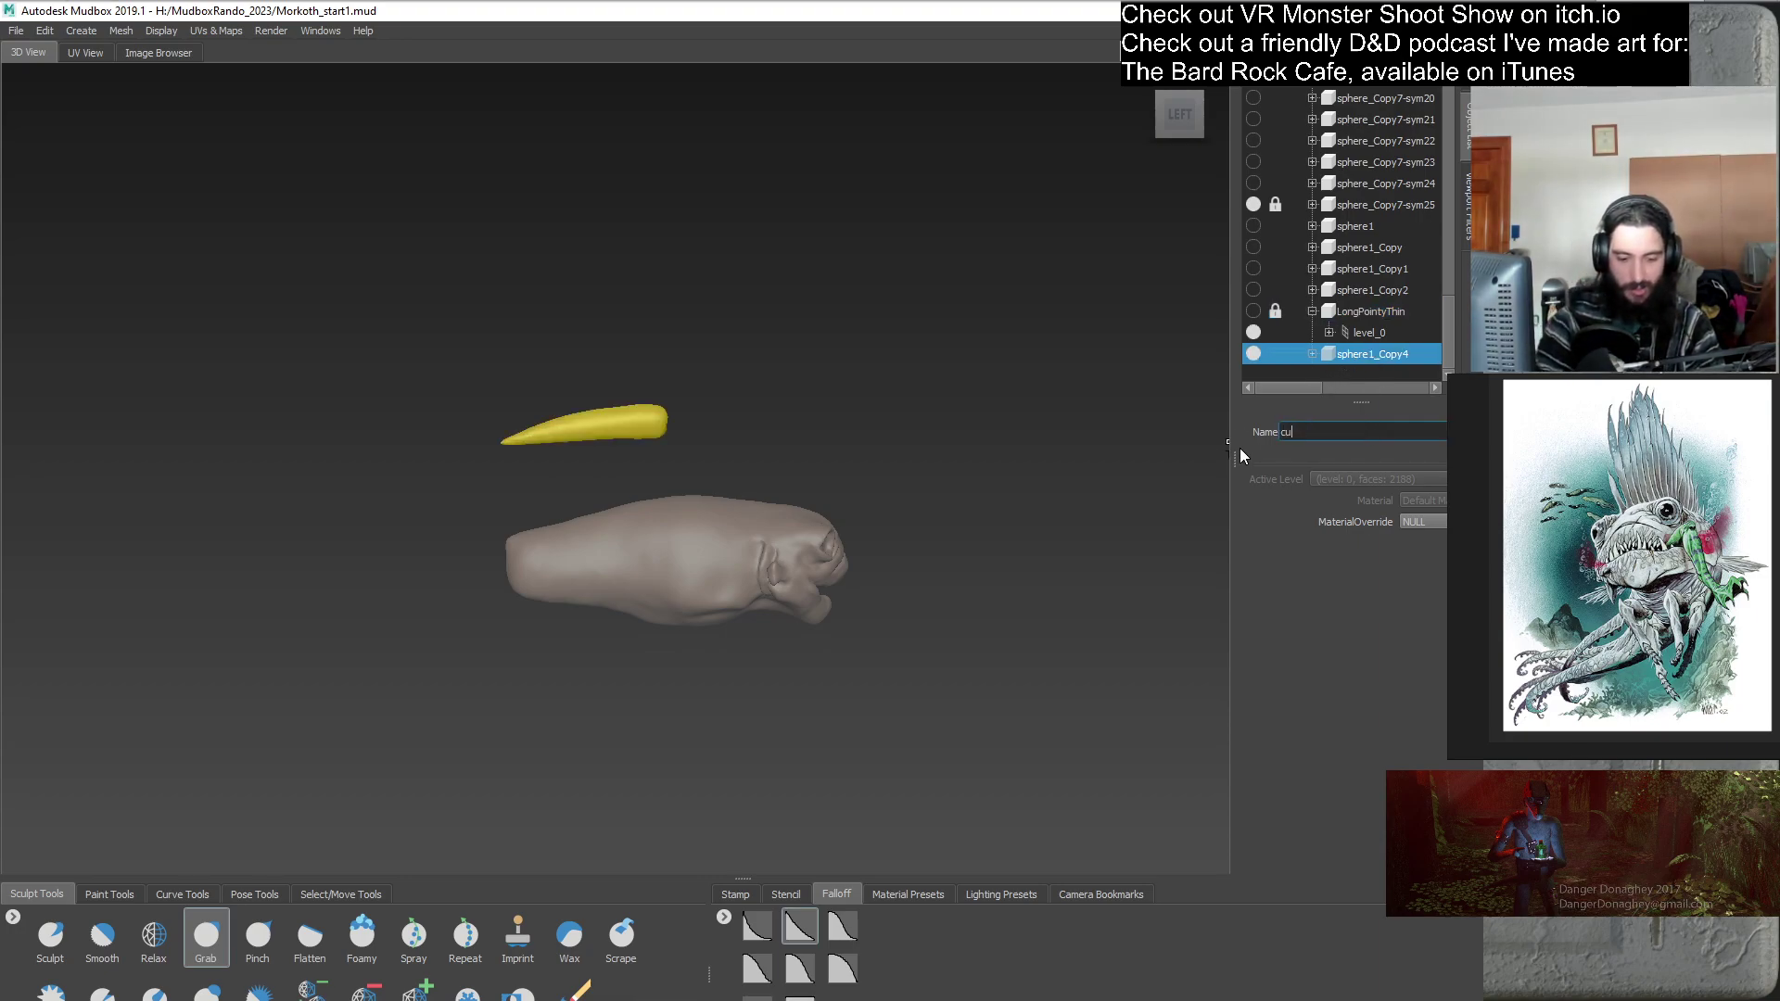
{"action": "type", "text": "rvedLonPointyT"}
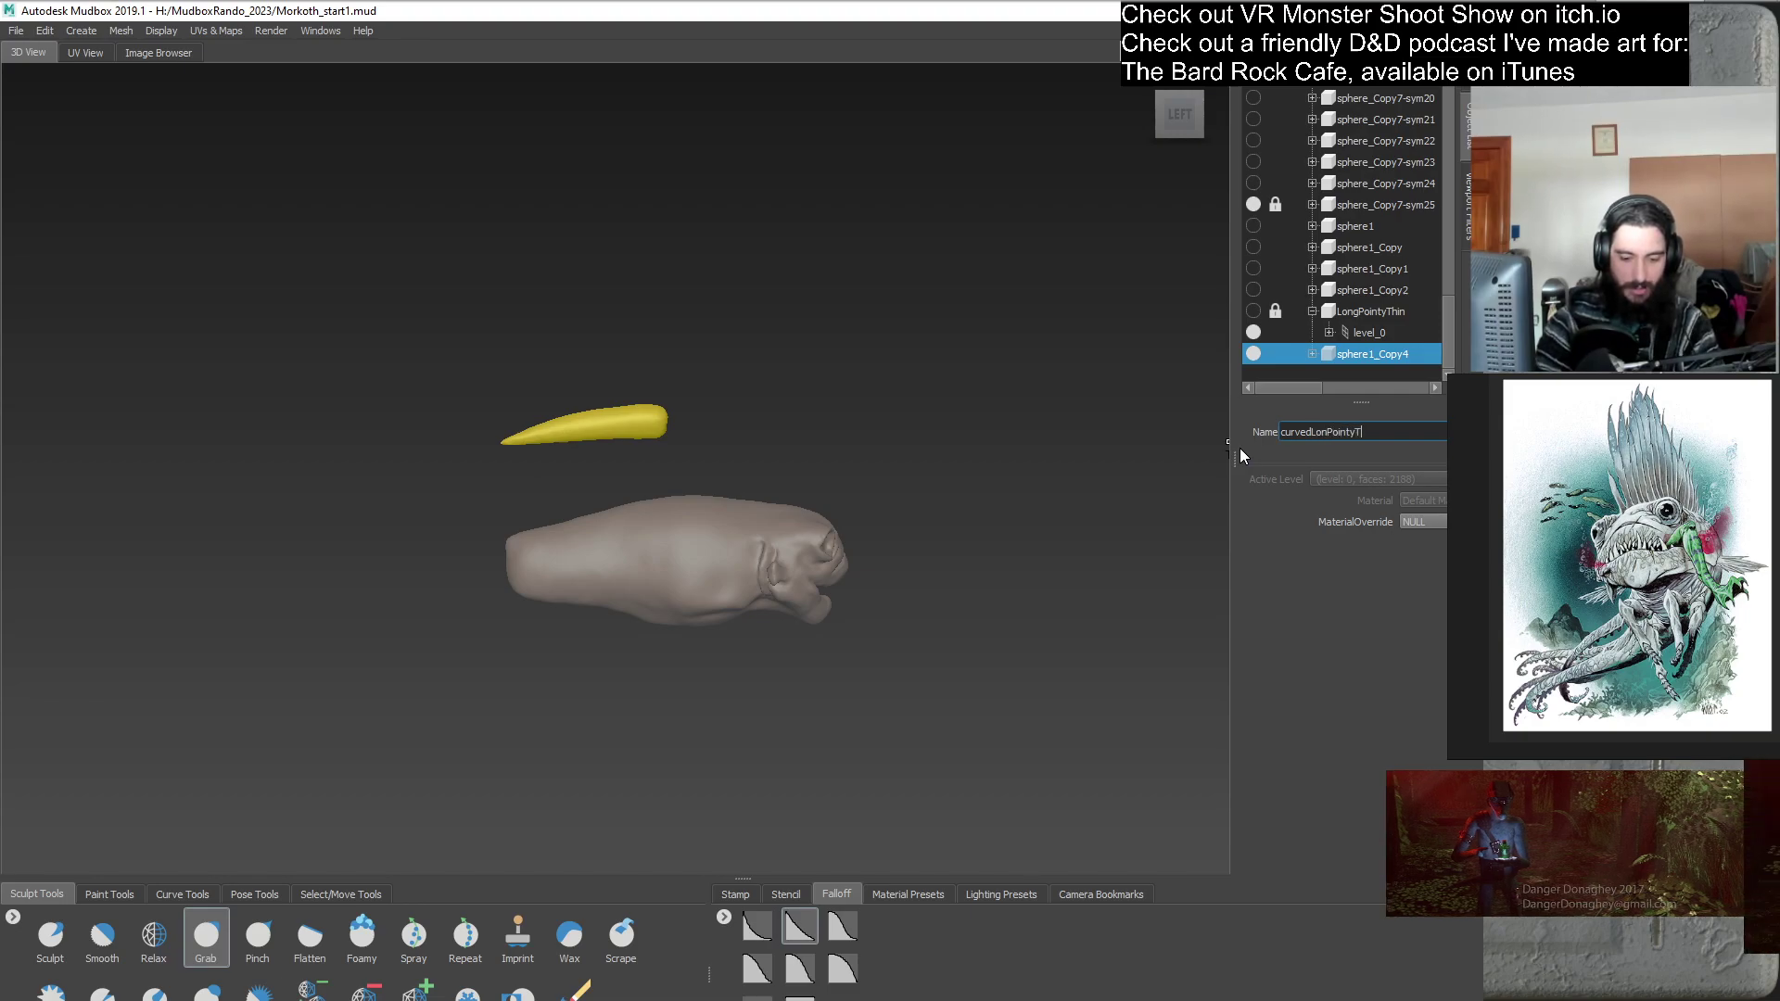
{"action": "type", "text": "hin"}
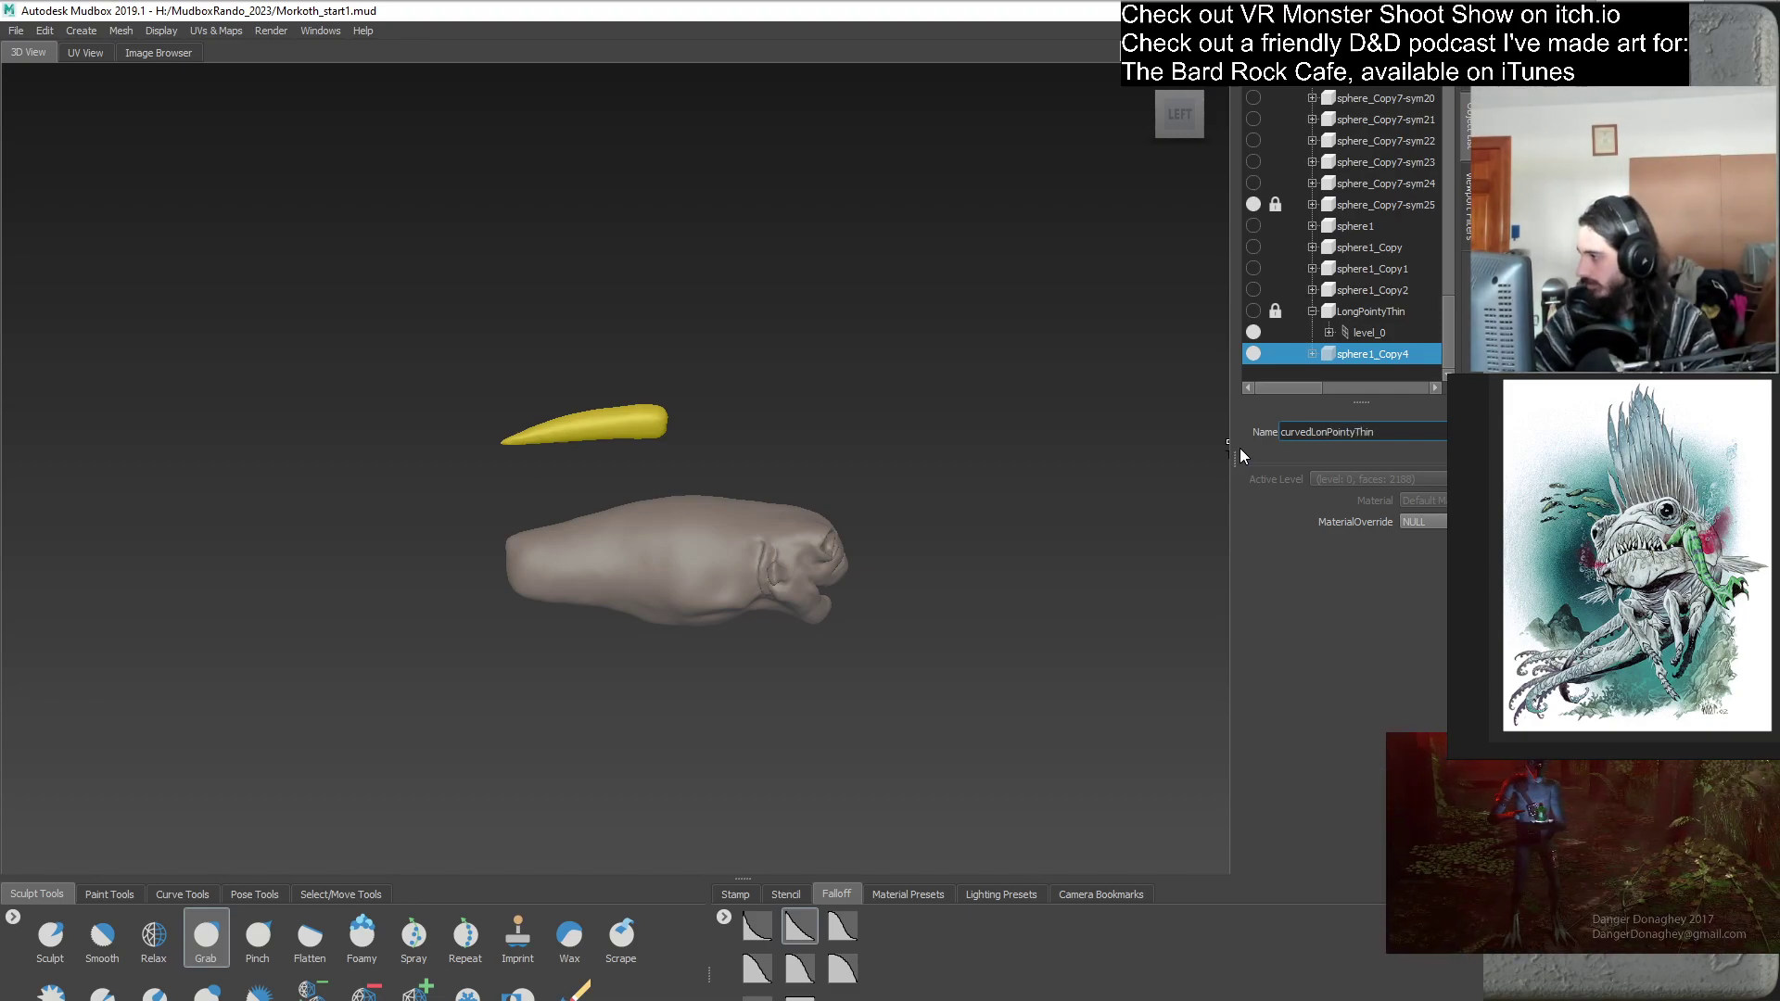
{"action": "key", "text": "Return"}
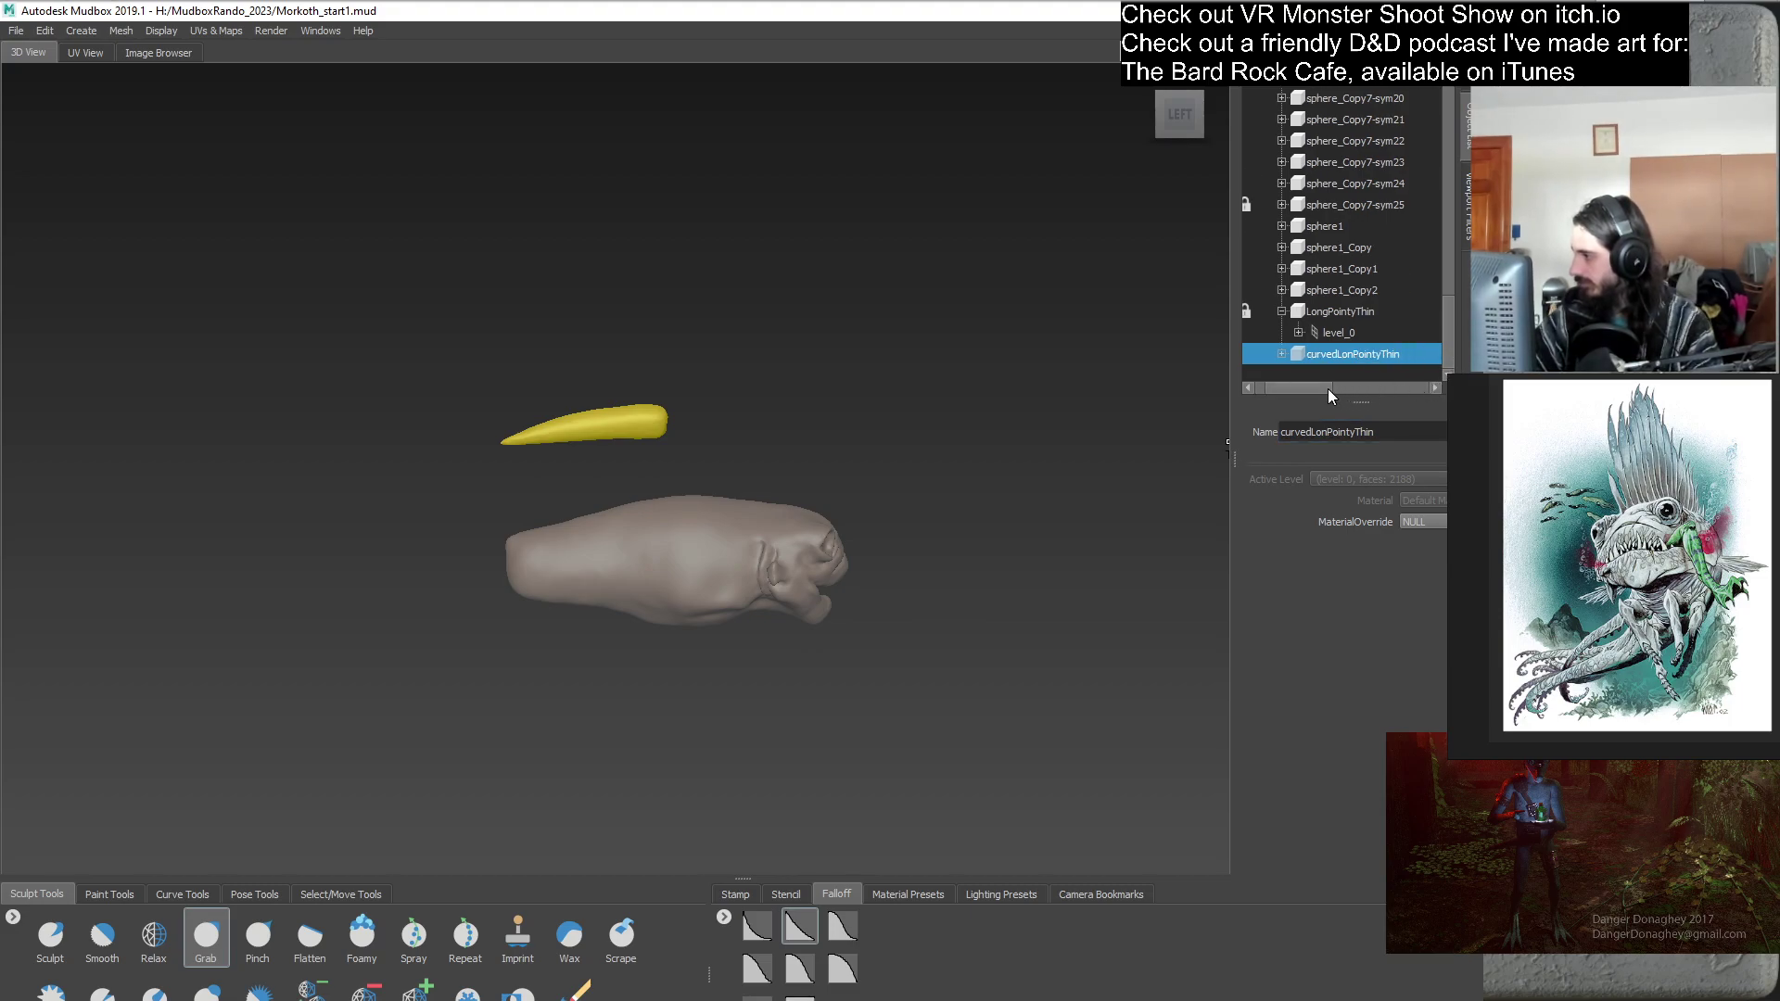
- Duplicate the curved spike curvedLonPointyThin and move the copy forward above the creature's head
{"action": "left_click_drag", "start_coordinate": [1327, 387], "coordinate": [1299, 371]}
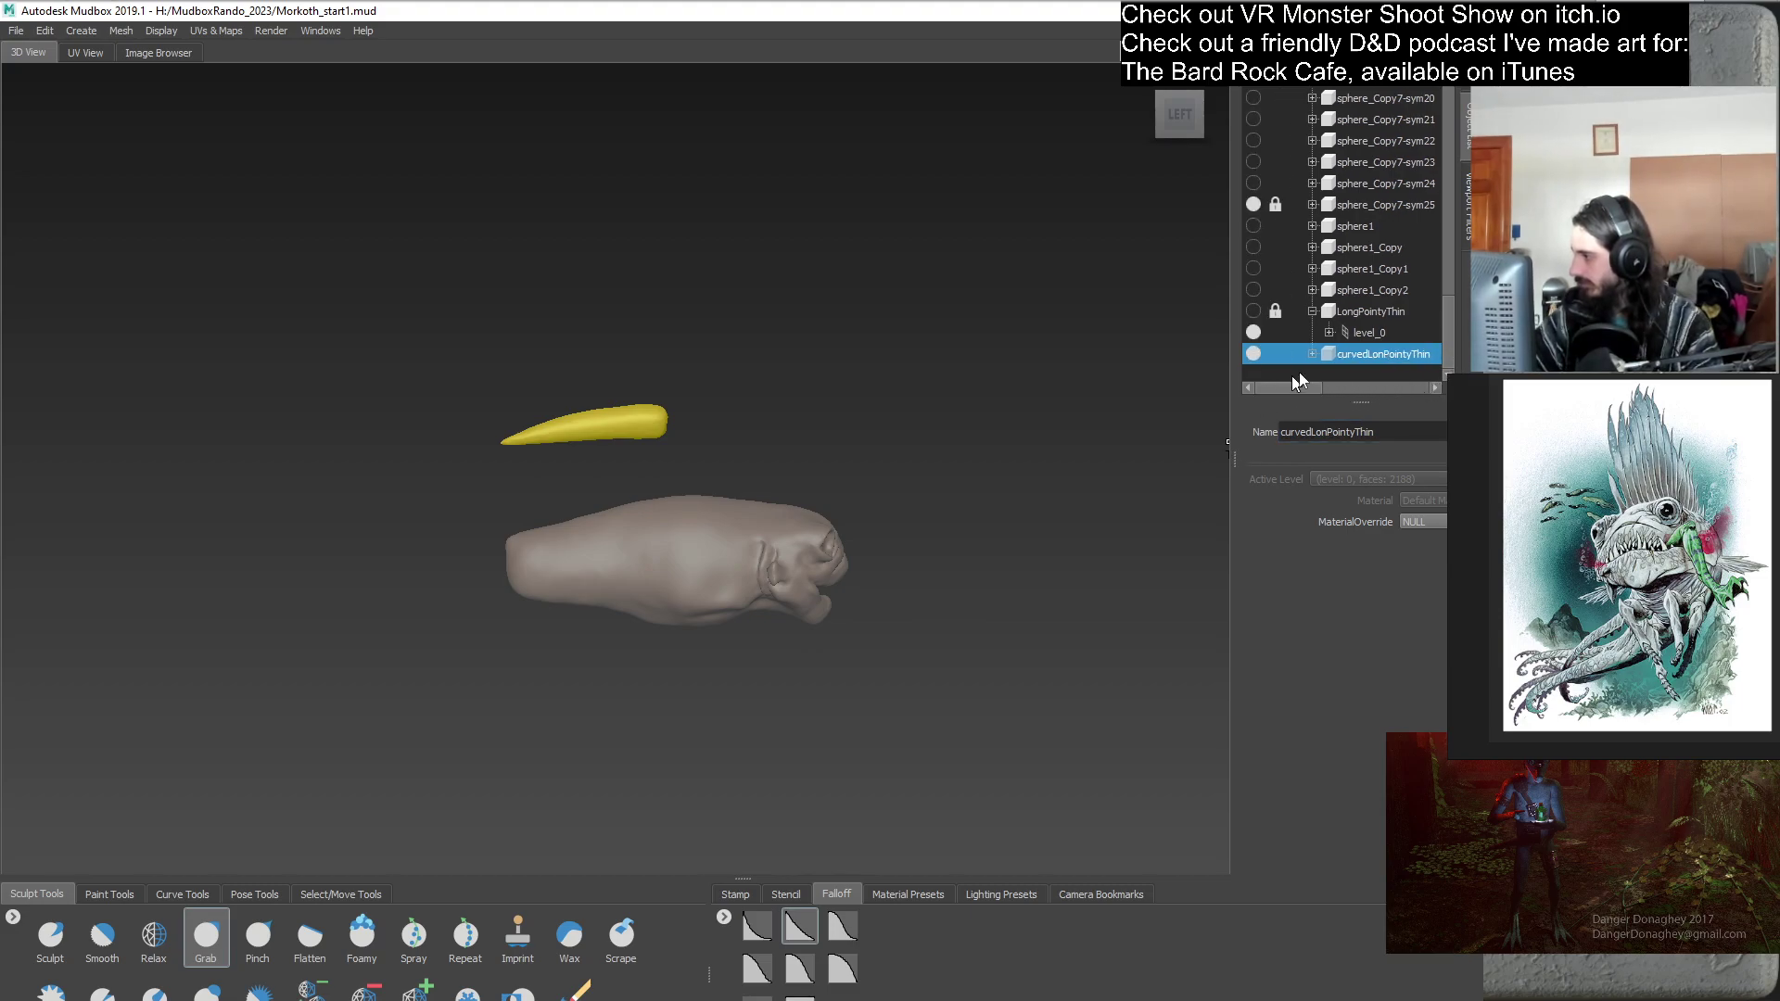
{"action": "right_click", "coordinate": [1362, 363]}
{"action": "left_click", "coordinate": [1391, 449]}
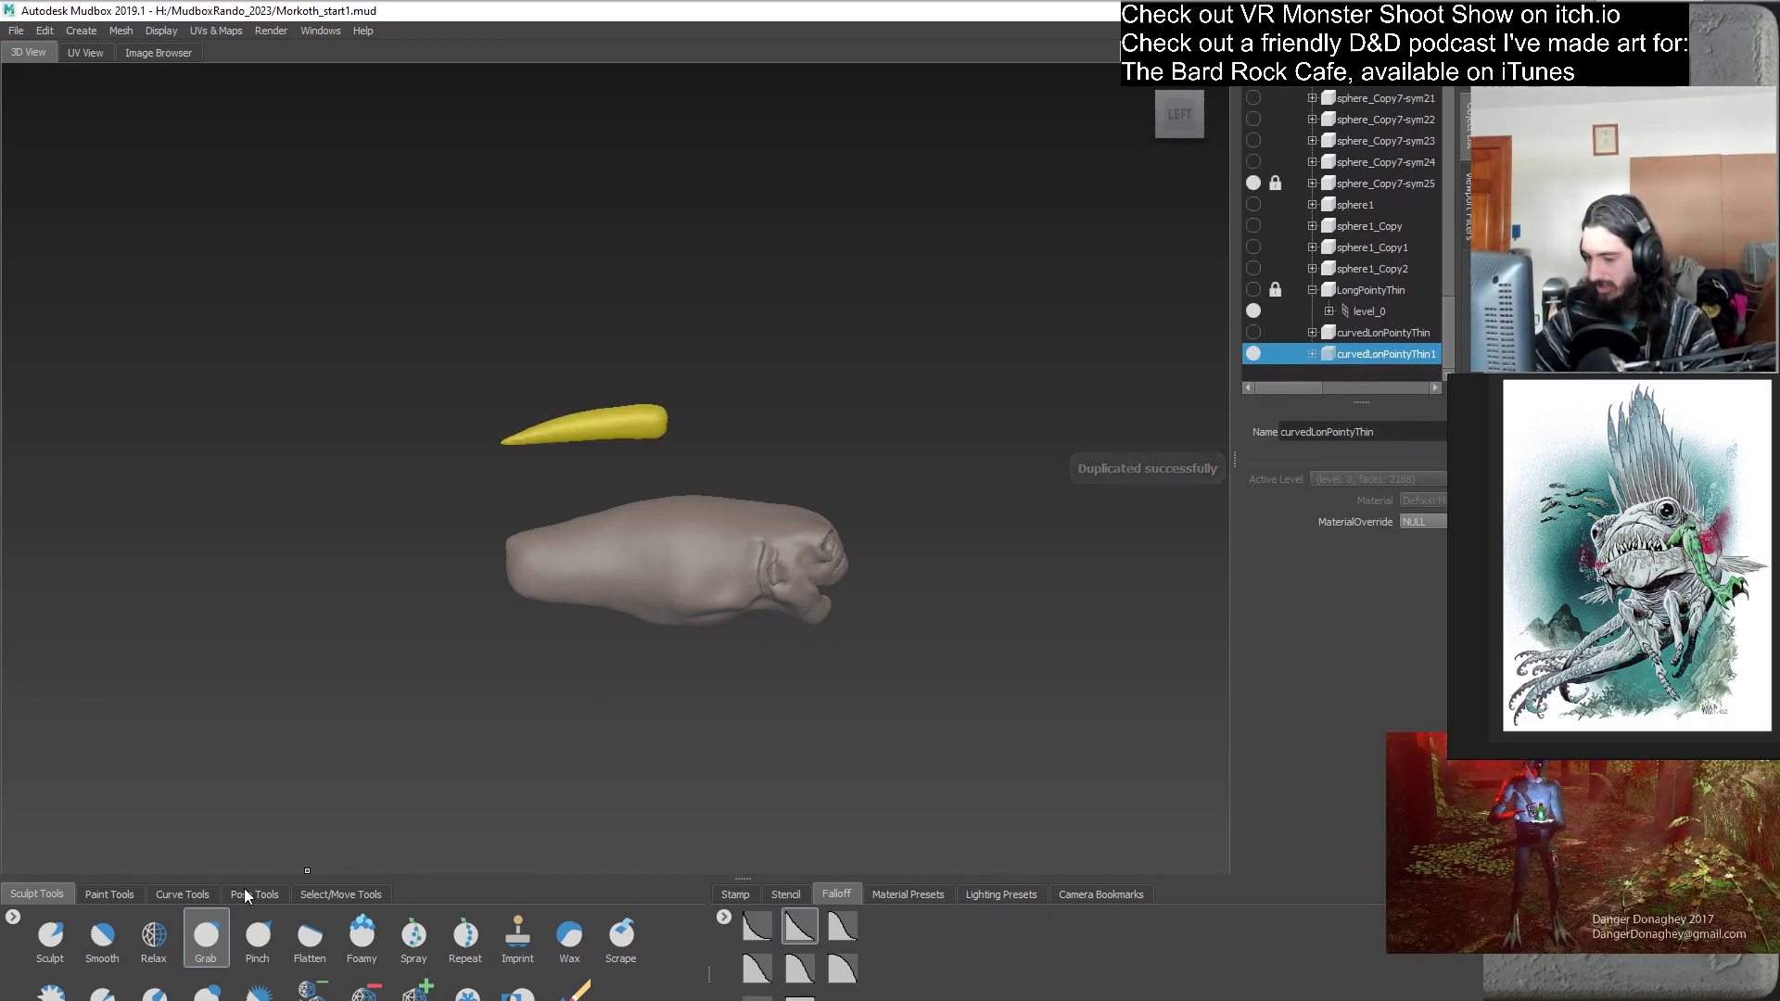
{"action": "left_click", "coordinate": [340, 894]}
{"action": "left_click", "coordinate": [55, 991]}
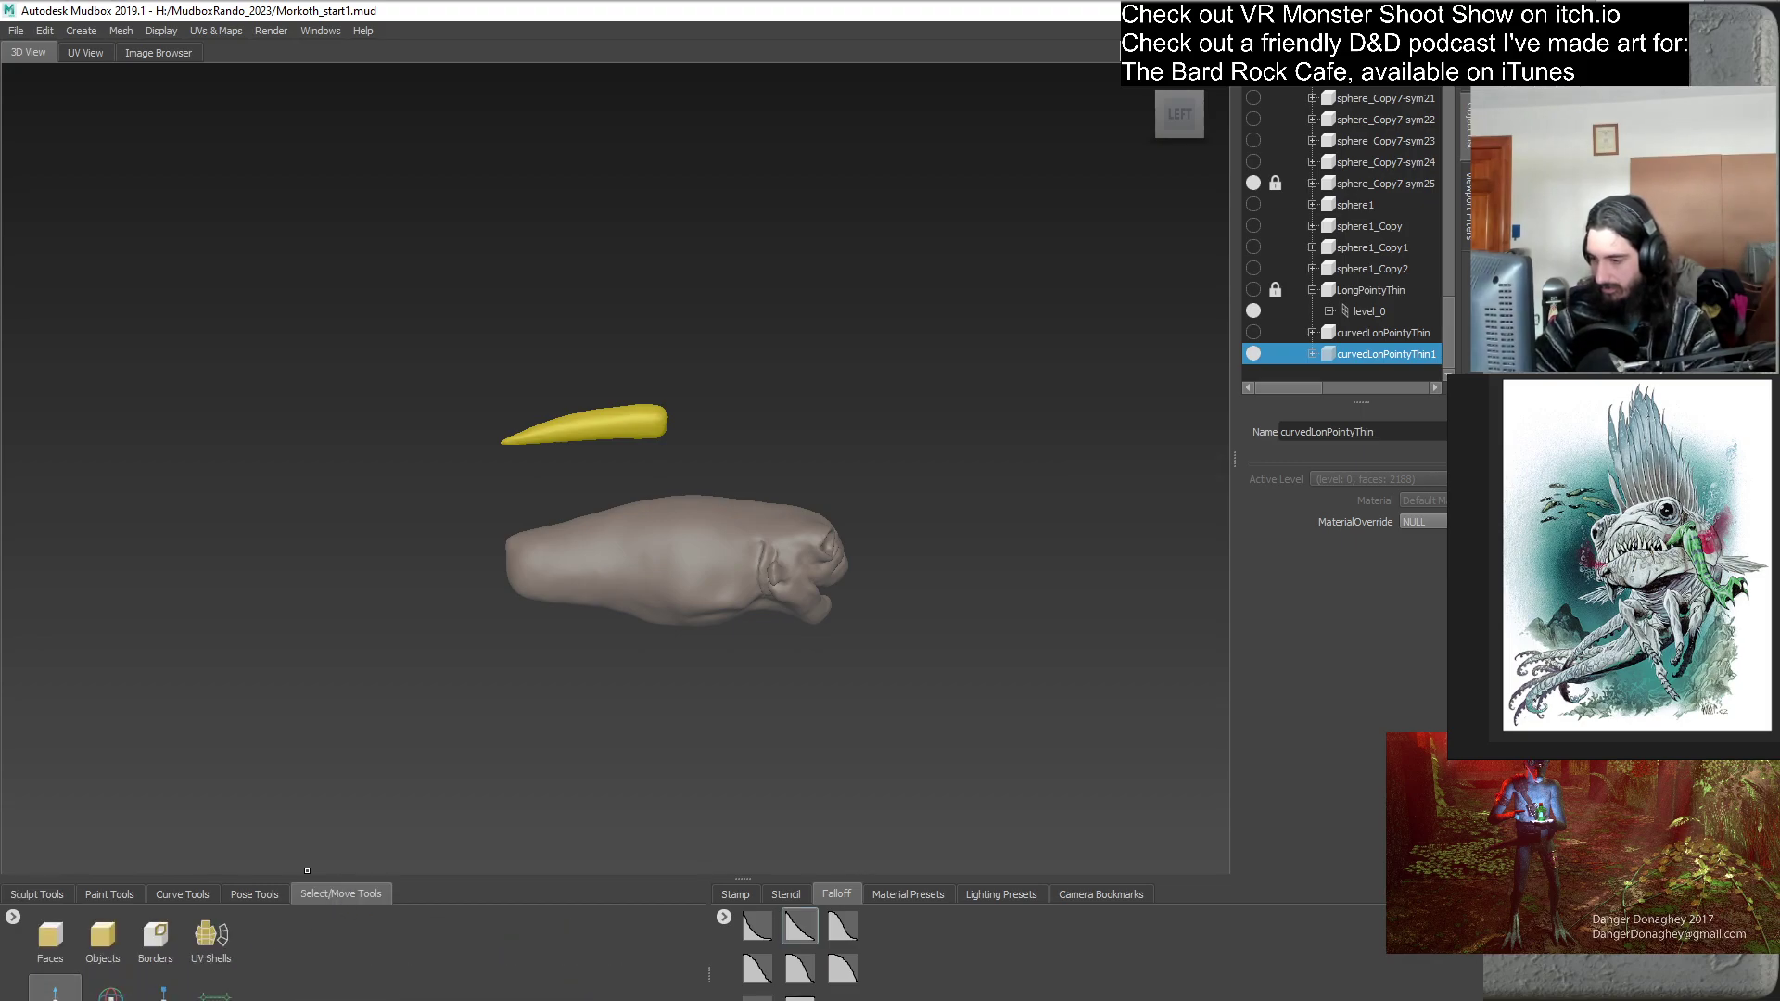
{"action": "left_click_drag", "start_coordinate": [776, 417], "coordinate": [946, 417]}
- Shrink the spike copy to a scale of about 0.064 and move it down to the creature's lower jaw
{"action": "left_click", "coordinate": [163, 992]}
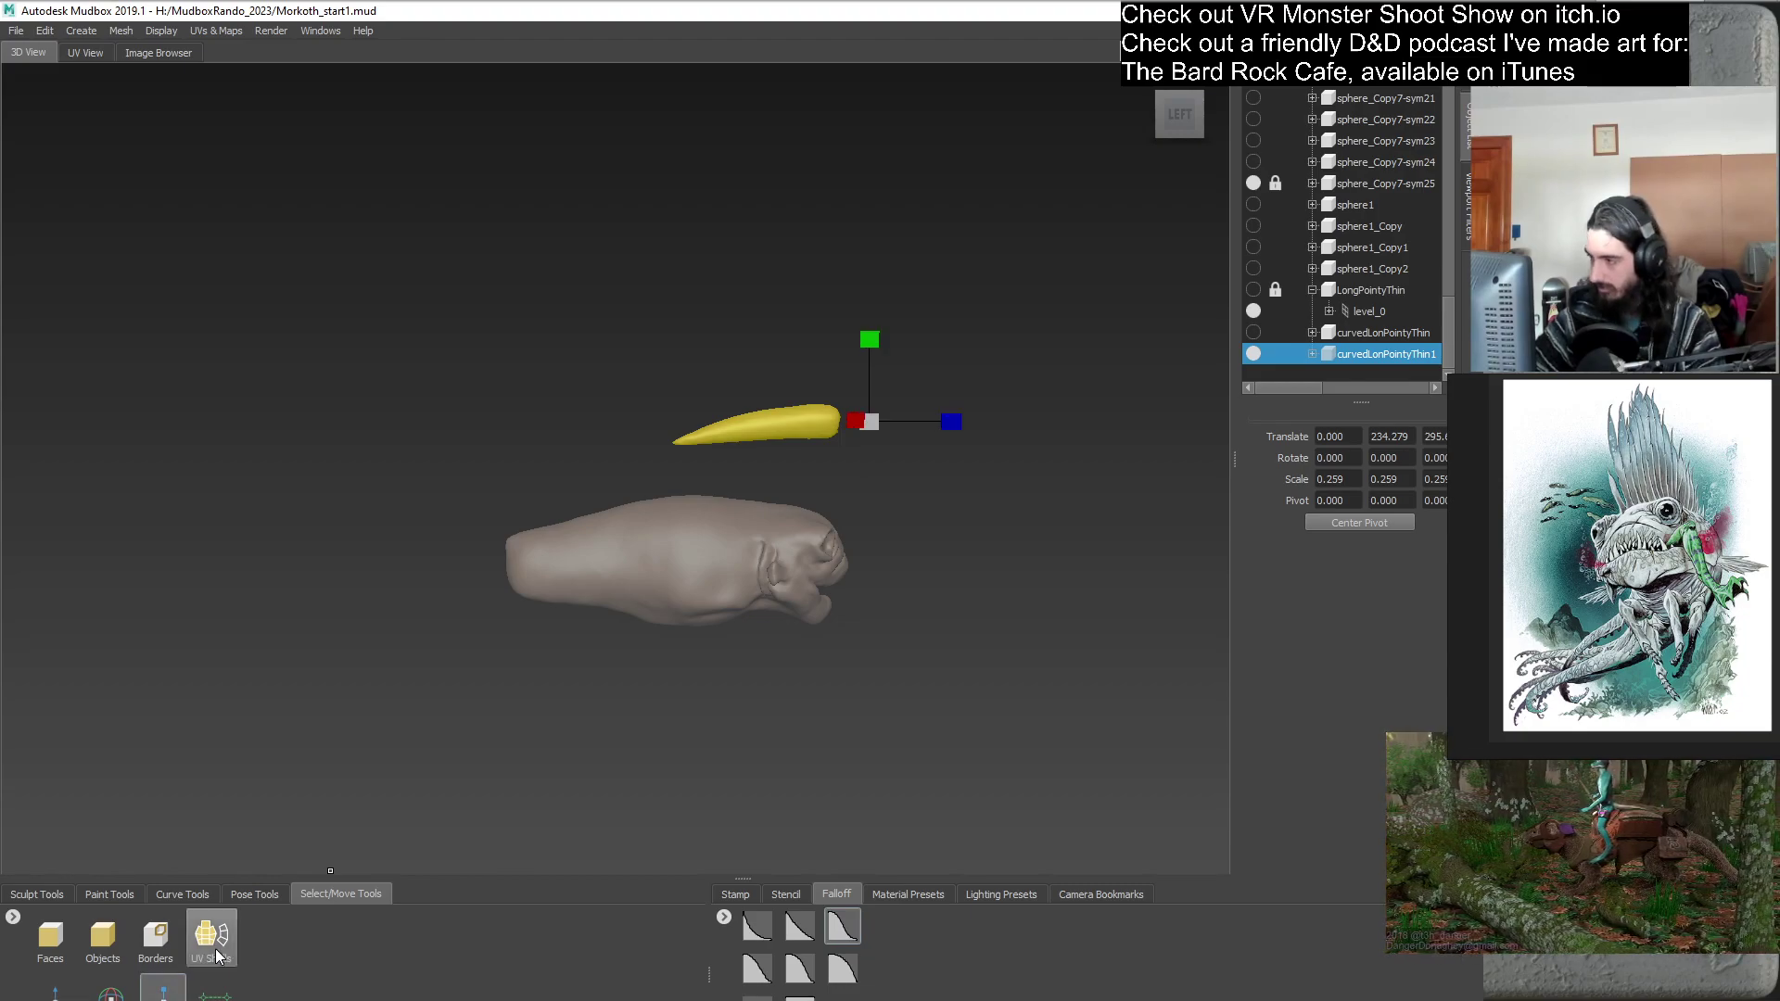
{"action": "left_click_drag", "start_coordinate": [835, 519], "coordinate": [863, 516], "text": "alt"}
{"action": "left_click_drag", "start_coordinate": [860, 426], "coordinate": [842, 532]}
{"action": "left_click", "coordinate": [55, 992]}
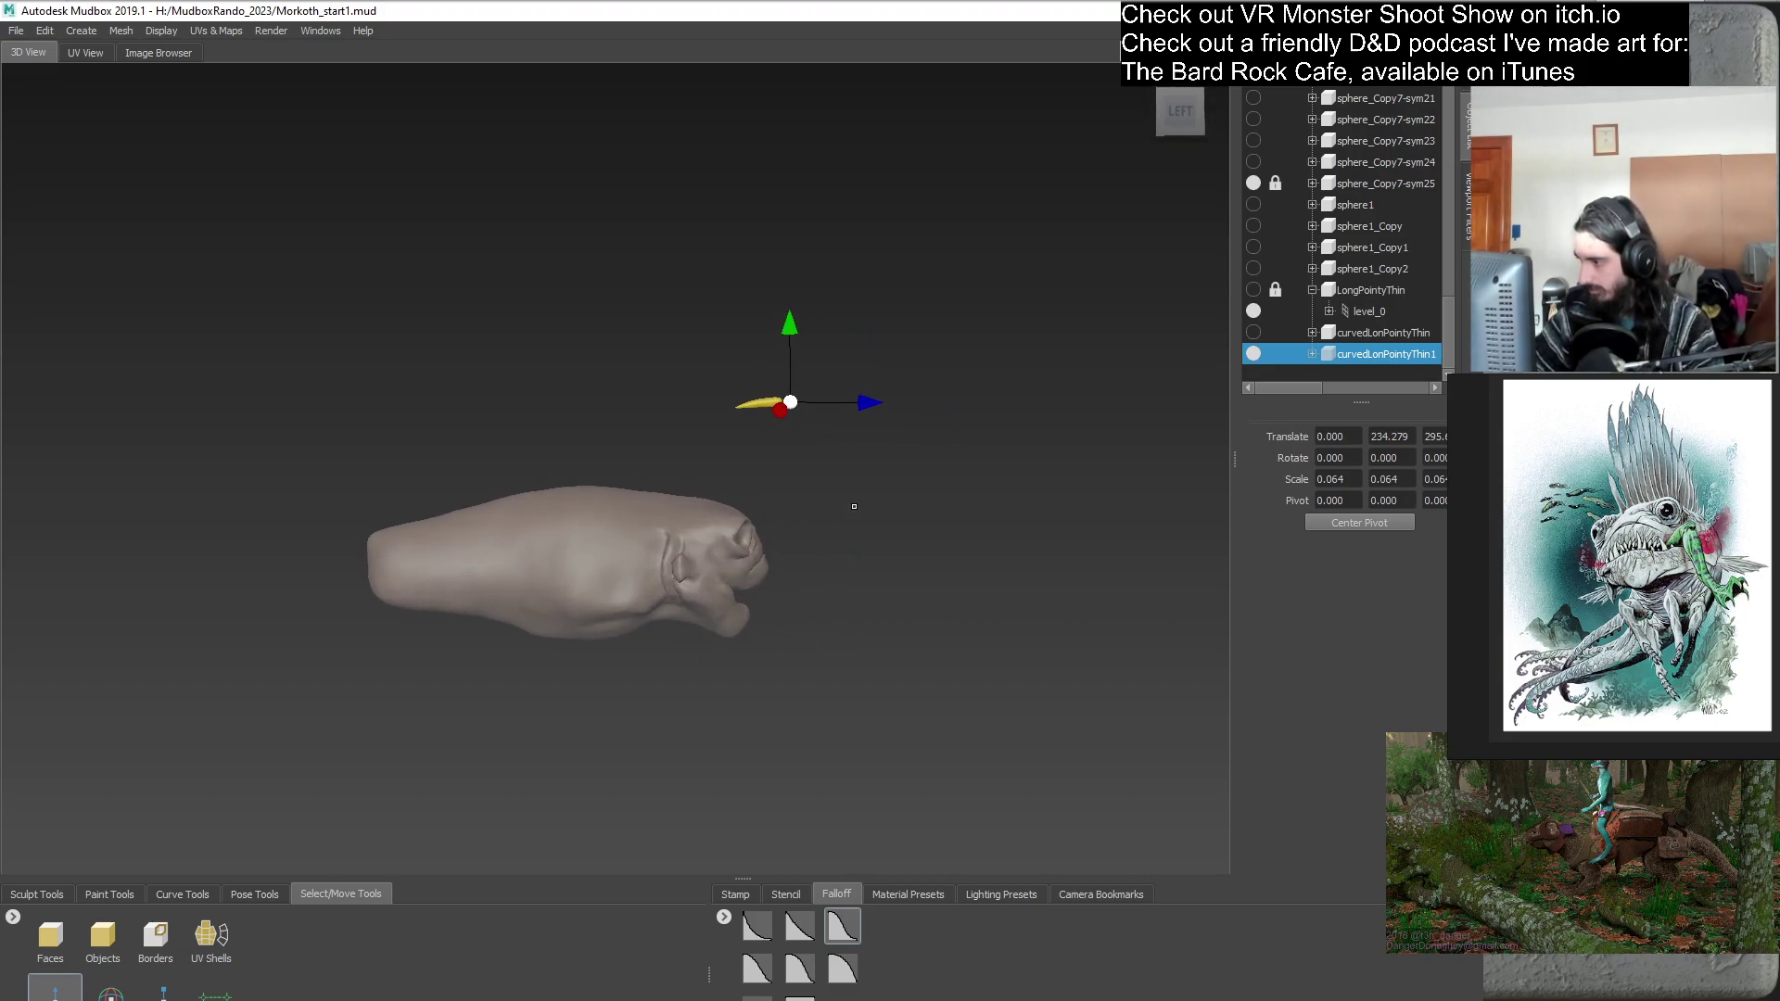
{"action": "left_click_drag", "start_coordinate": [789, 321], "coordinate": [791, 531]}
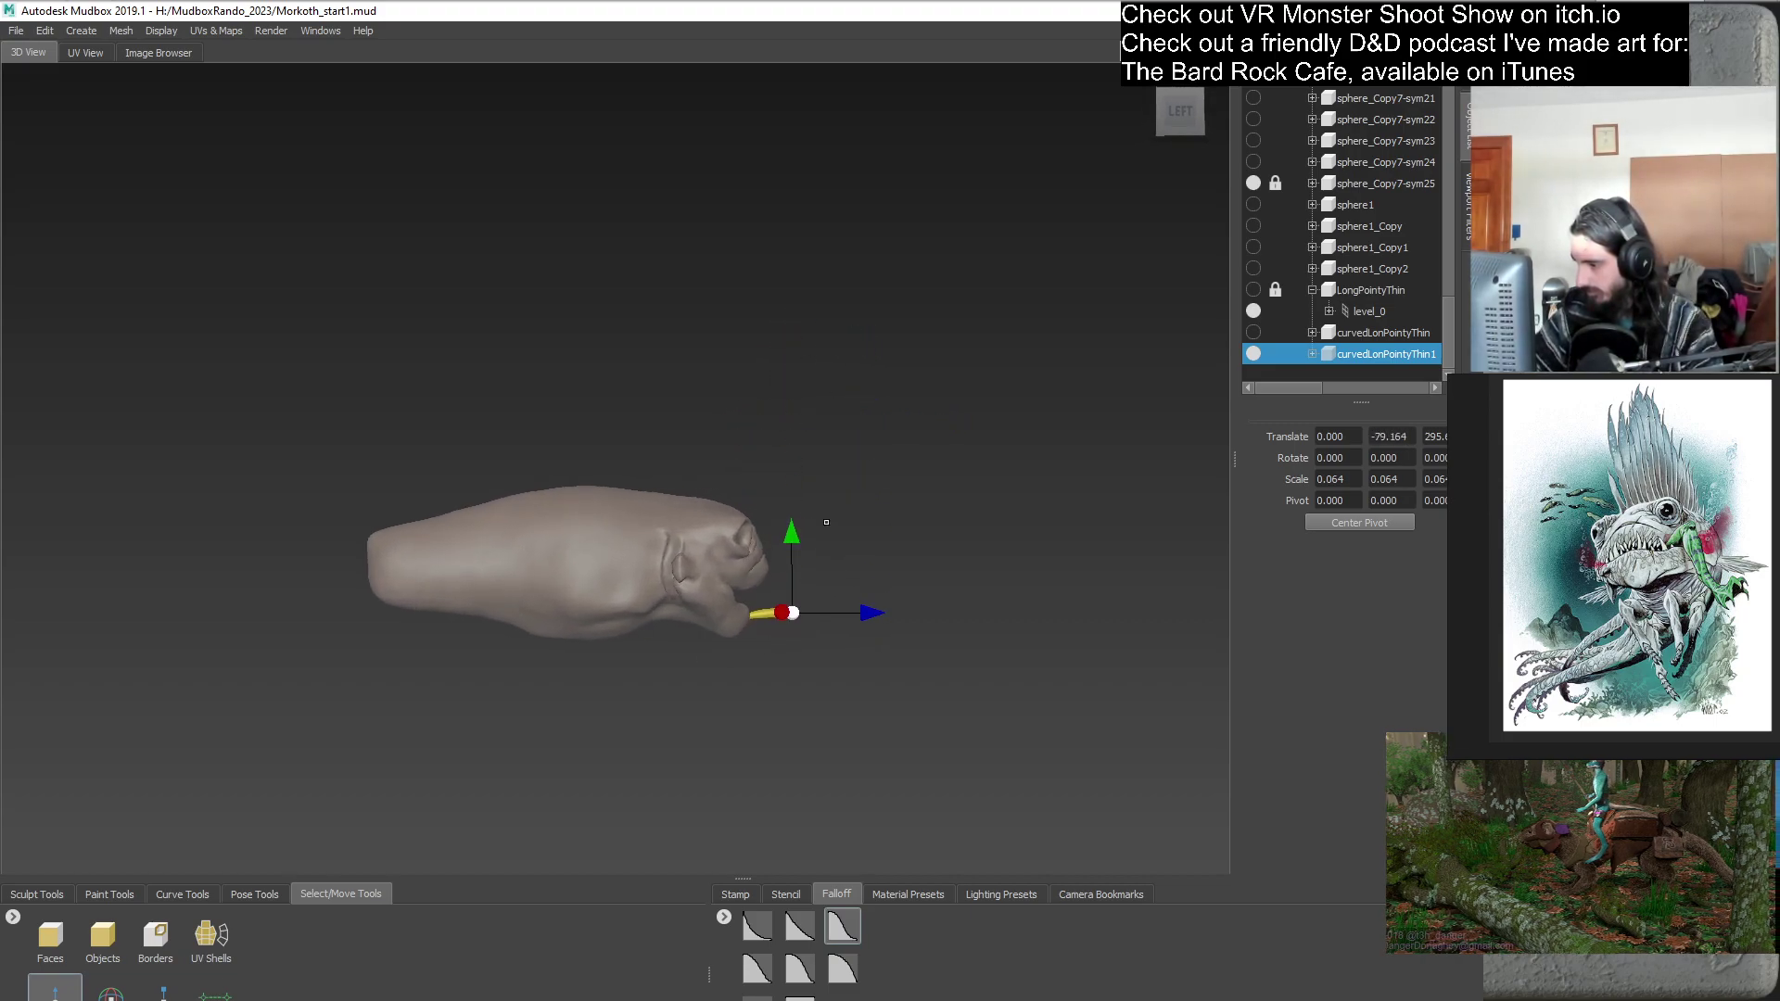
{"action": "left_click_drag", "start_coordinate": [872, 613], "coordinate": [825, 624]}
- Rotate the spike copy so its tip points up from the lower jaw, and shrink it to a scale of about 0.043
{"action": "key", "text": "e"}
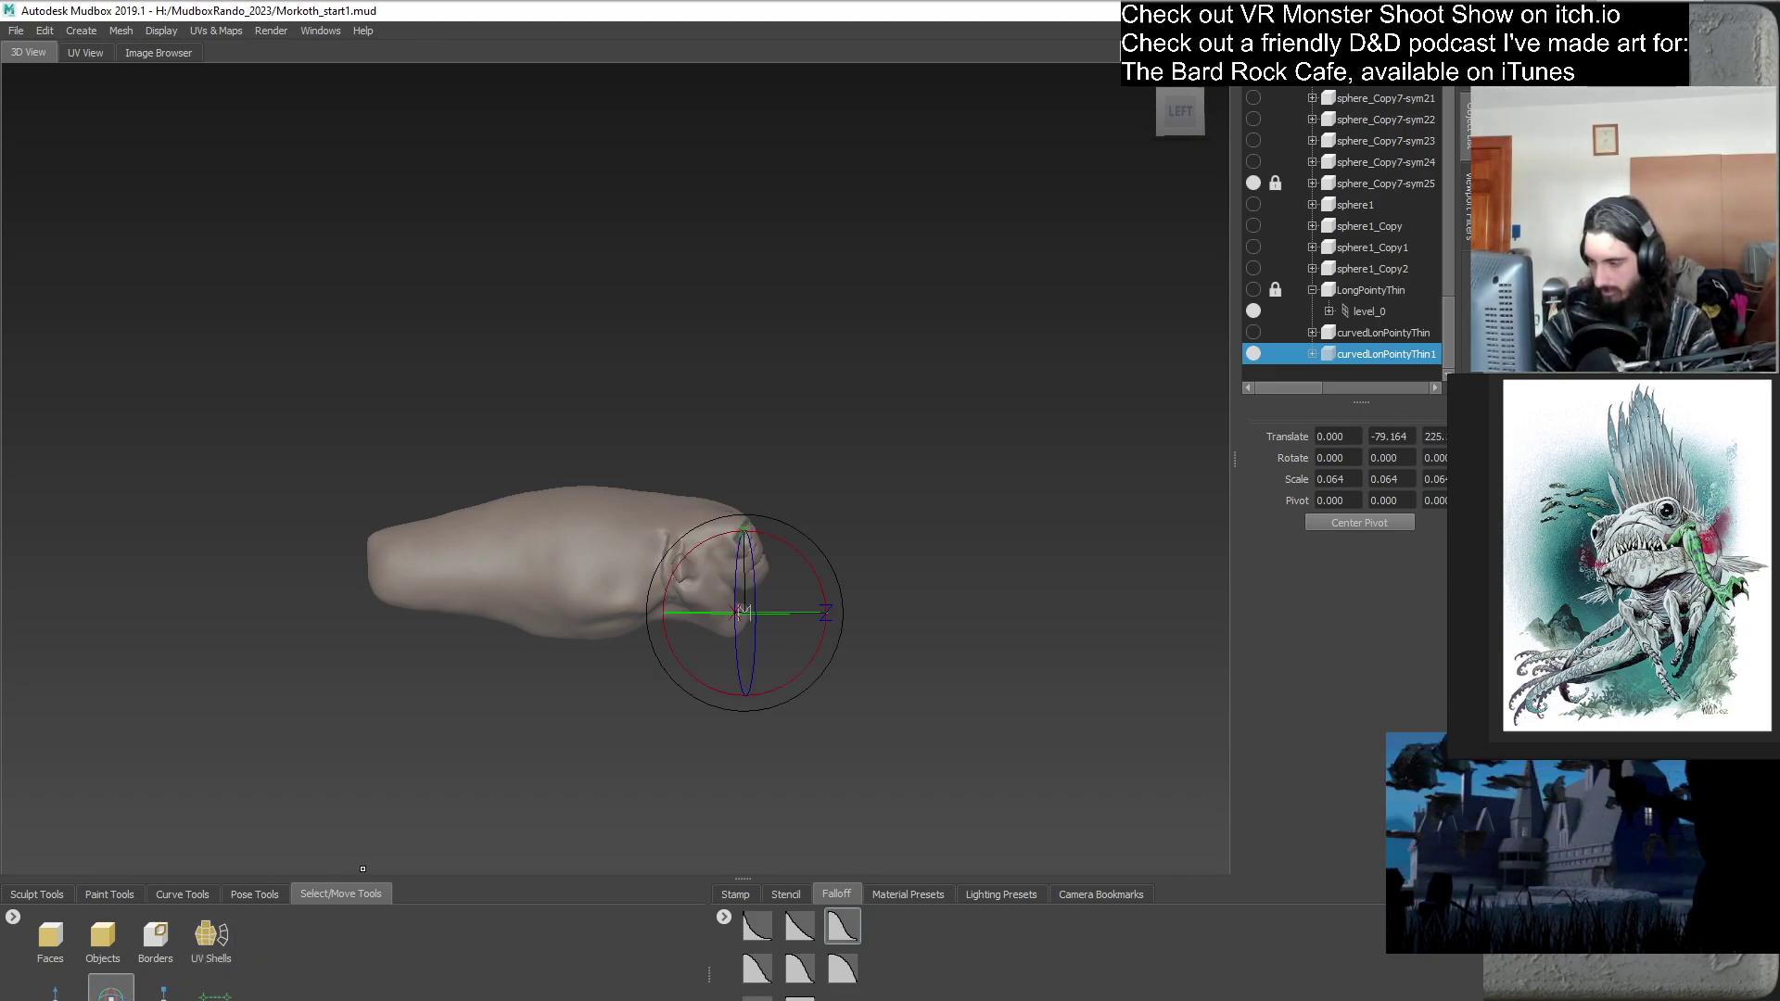
{"action": "left_click_drag", "start_coordinate": [851, 541], "coordinate": [734, 653]}
{"action": "right_click_drag", "start_coordinate": [734, 653], "coordinate": [863, 647], "text": "alt"}
{"action": "left_click", "coordinate": [163, 990]}
{"action": "left_click_drag", "start_coordinate": [705, 668], "coordinate": [593, 654], "text": "alt"}
{"action": "left_click_drag", "start_coordinate": [395, 638], "coordinate": [661, 595]}
{"action": "key", "text": "shift+w"}
{"action": "key", "text": "shift+w"}
- Set the spike's Z rotation to 0 so it stands straight in front view
{"action": "left_click", "coordinate": [55, 990]}
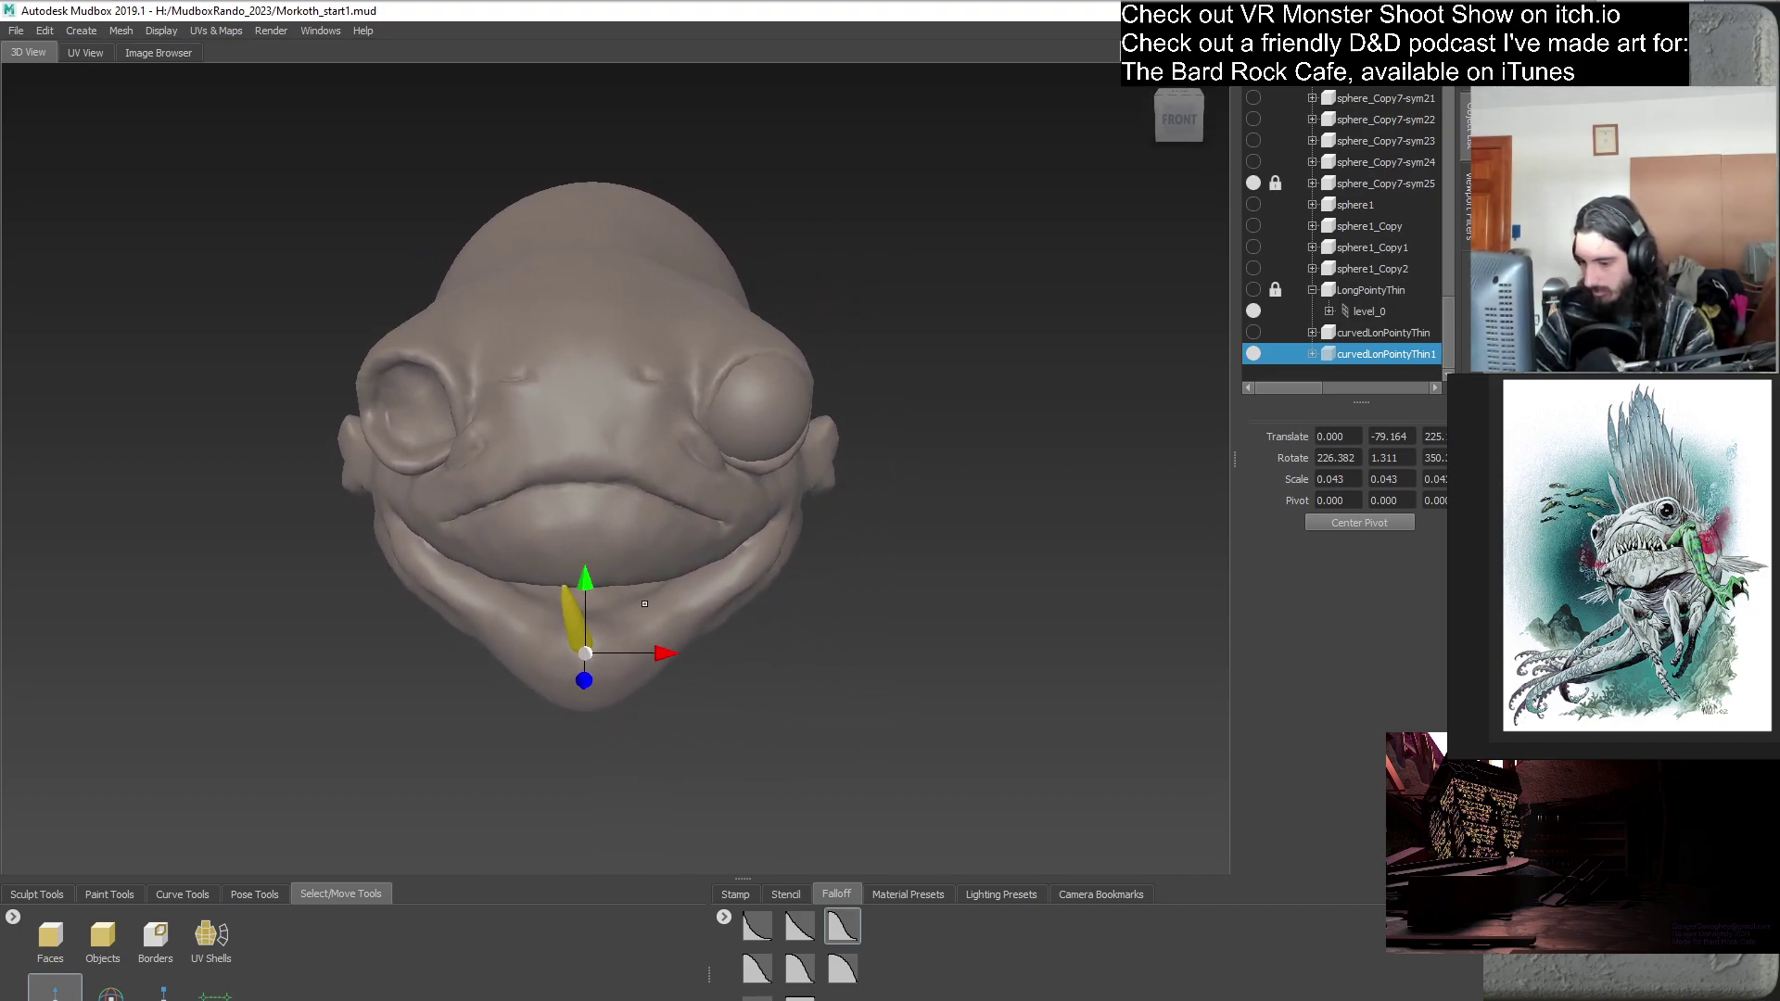
{"action": "left_click_drag", "start_coordinate": [706, 654], "coordinate": [664, 660], "text": "alt"}
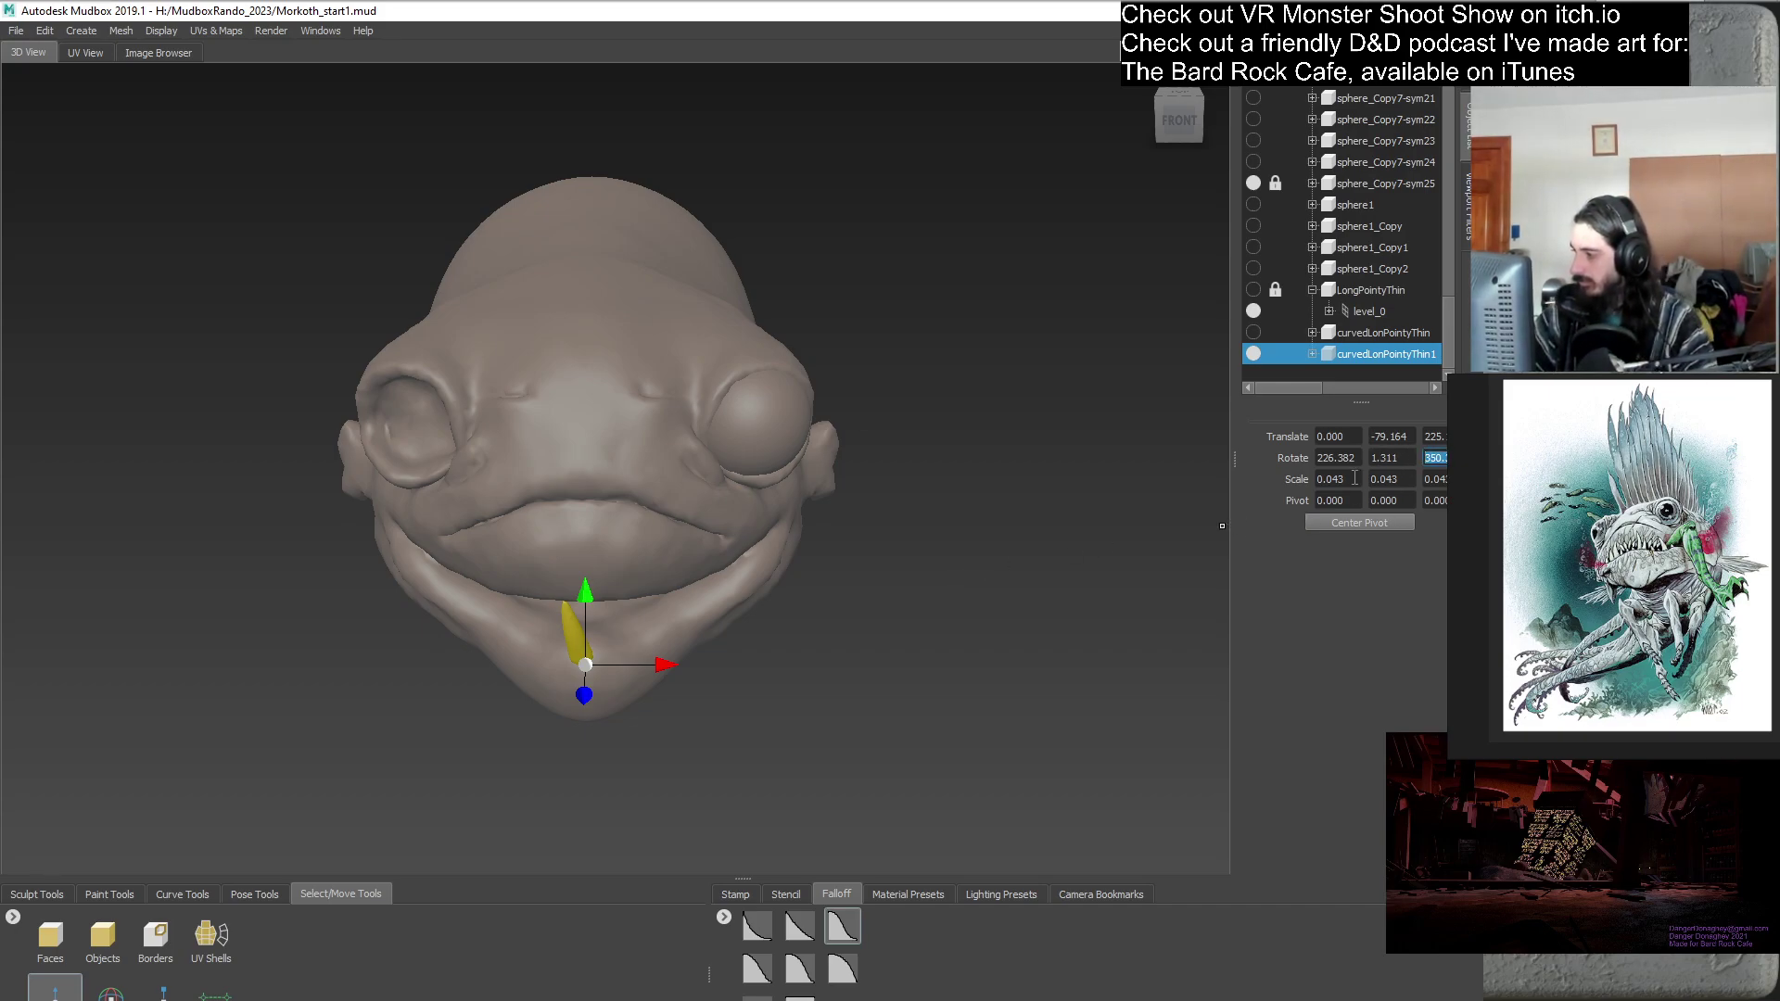
{"action": "type", "text": "0"}
{"action": "key", "text": "Return"}
- Seat the spike as a central tooth at the front of the lower jaw, at about Y -91.5 and Z 220
{"action": "left_click_drag", "start_coordinate": [833, 441], "coordinate": [489, 654], "text": "alt"}
{"action": "left_click_drag", "start_coordinate": [550, 576], "coordinate": [553, 603]}
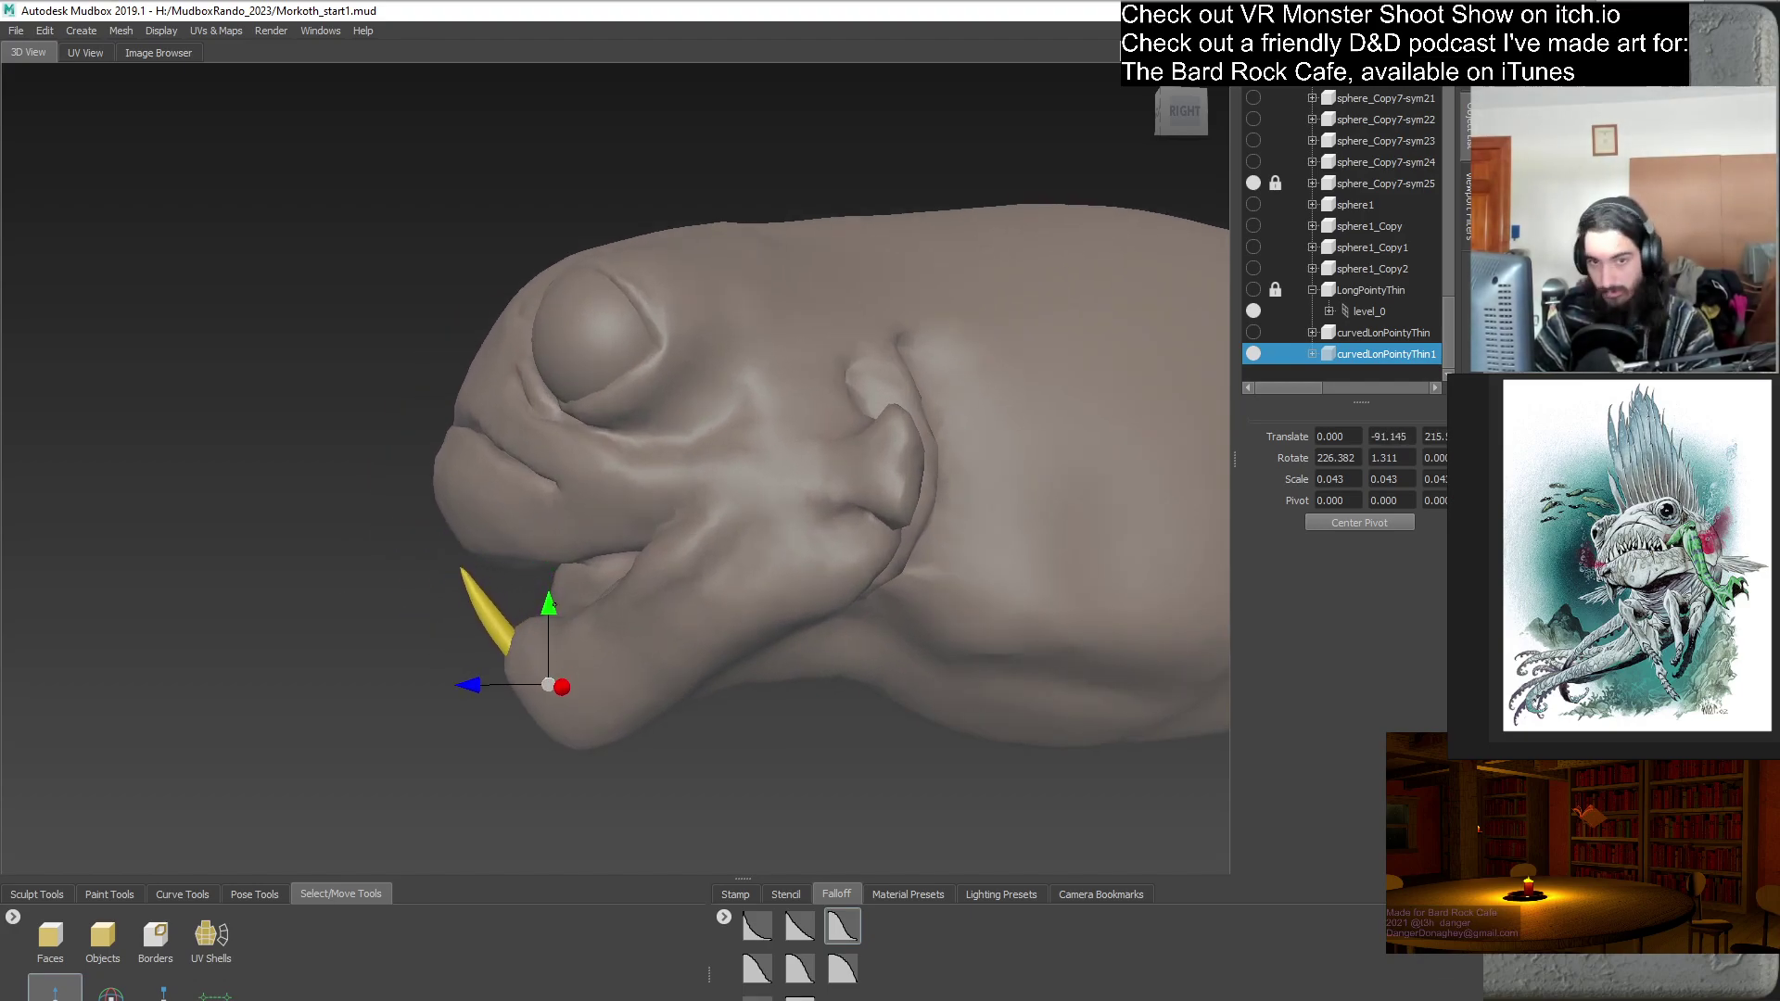
{"action": "left_click_drag", "start_coordinate": [470, 687], "coordinate": [719, 695]}
{"action": "left_click_drag", "start_coordinate": [805, 560], "coordinate": [779, 611], "text": "alt"}
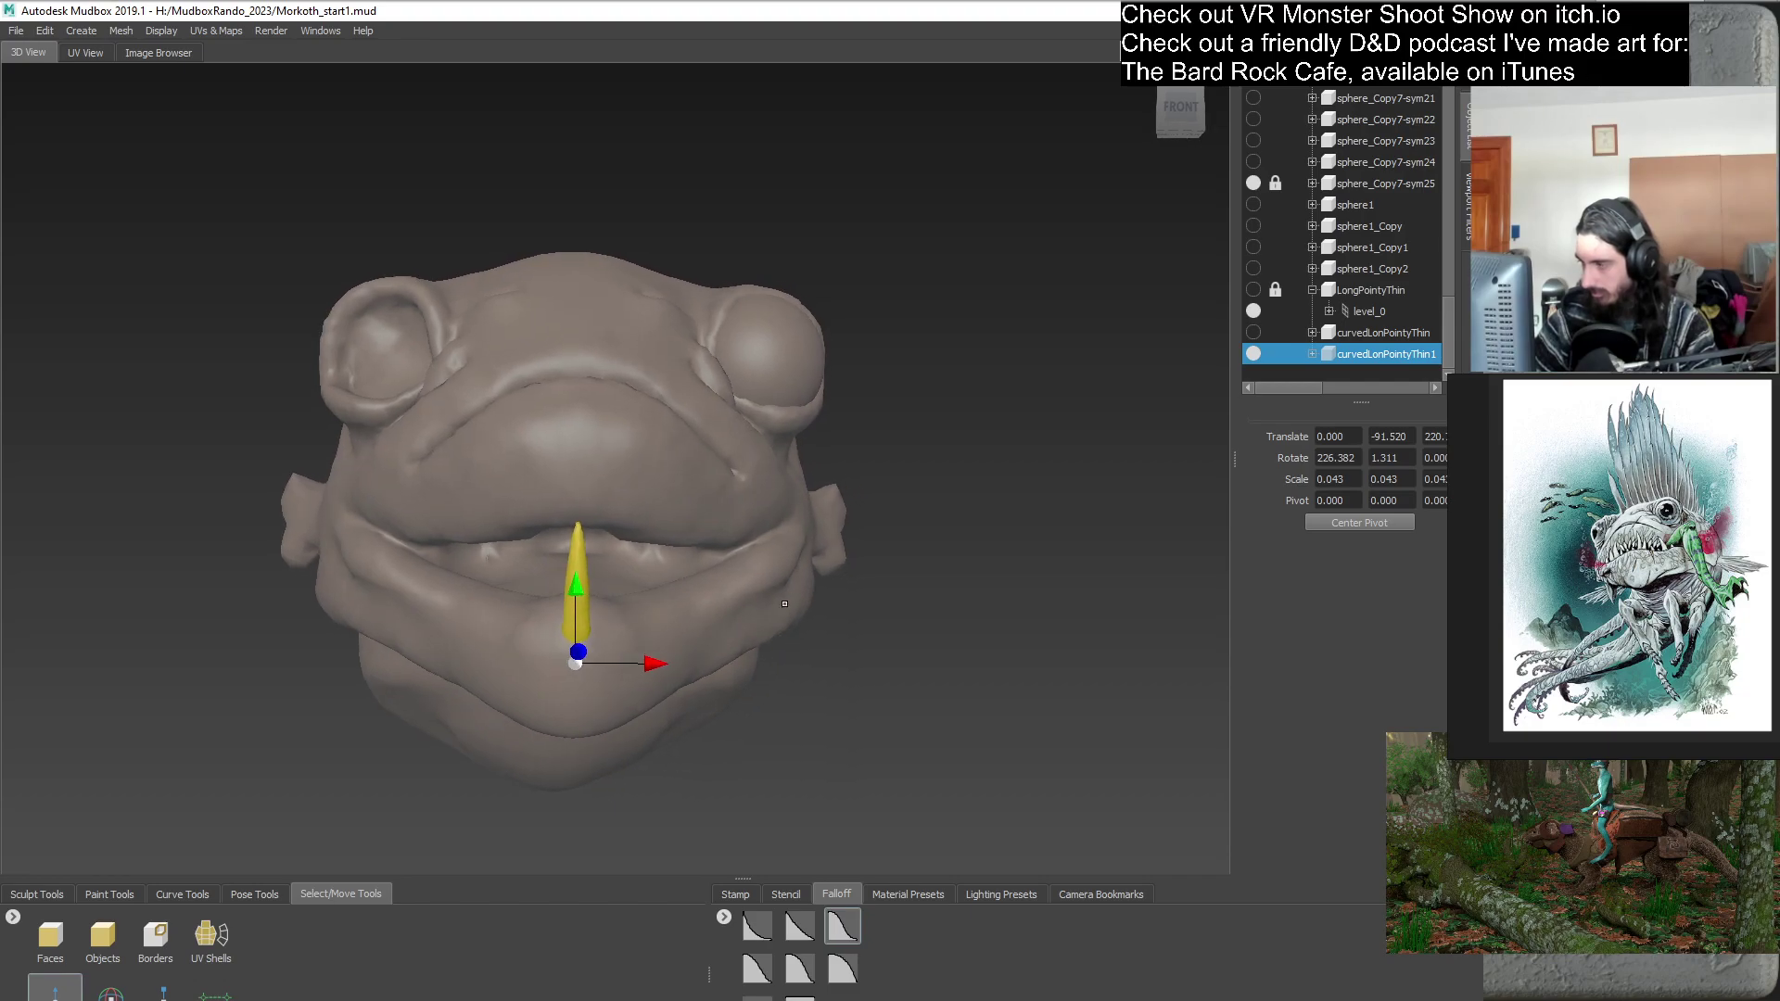
- Duplicate the central front tooth and lock the version it was copied from
{"action": "right_click", "coordinate": [1370, 358]}
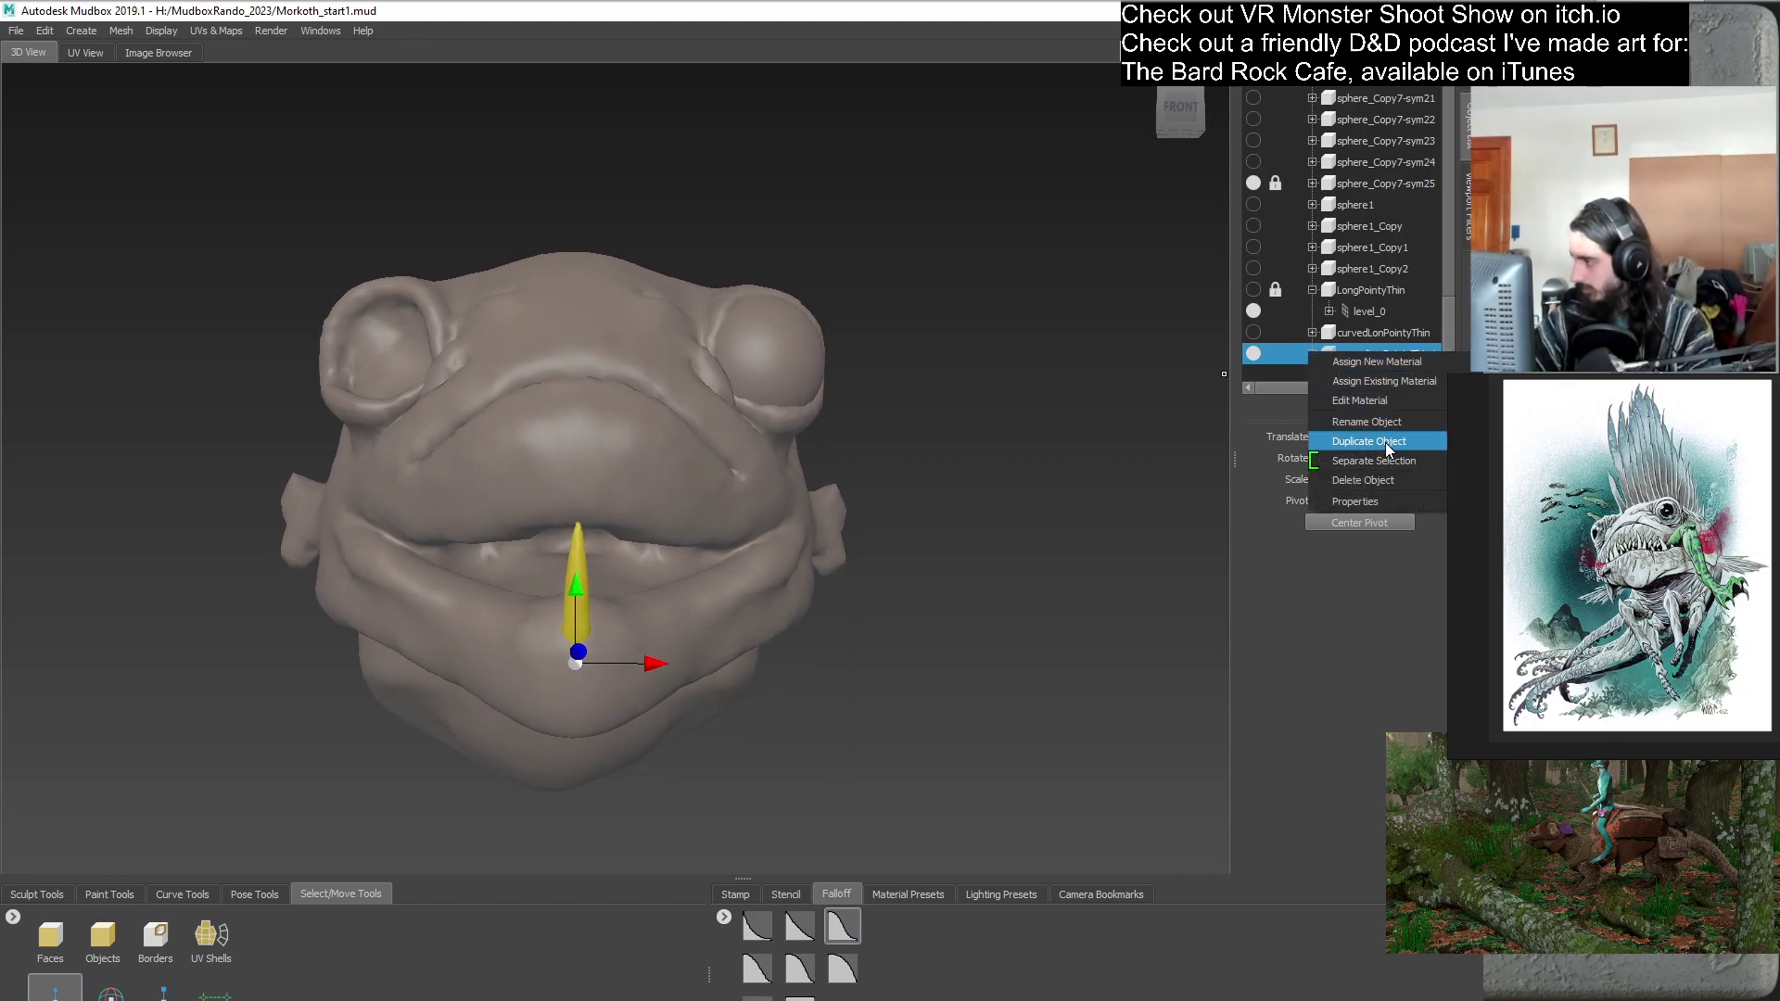
{"action": "left_click", "coordinate": [1381, 445]}
{"action": "left_click_drag", "start_coordinate": [1443, 352], "coordinate": [1446, 373]}
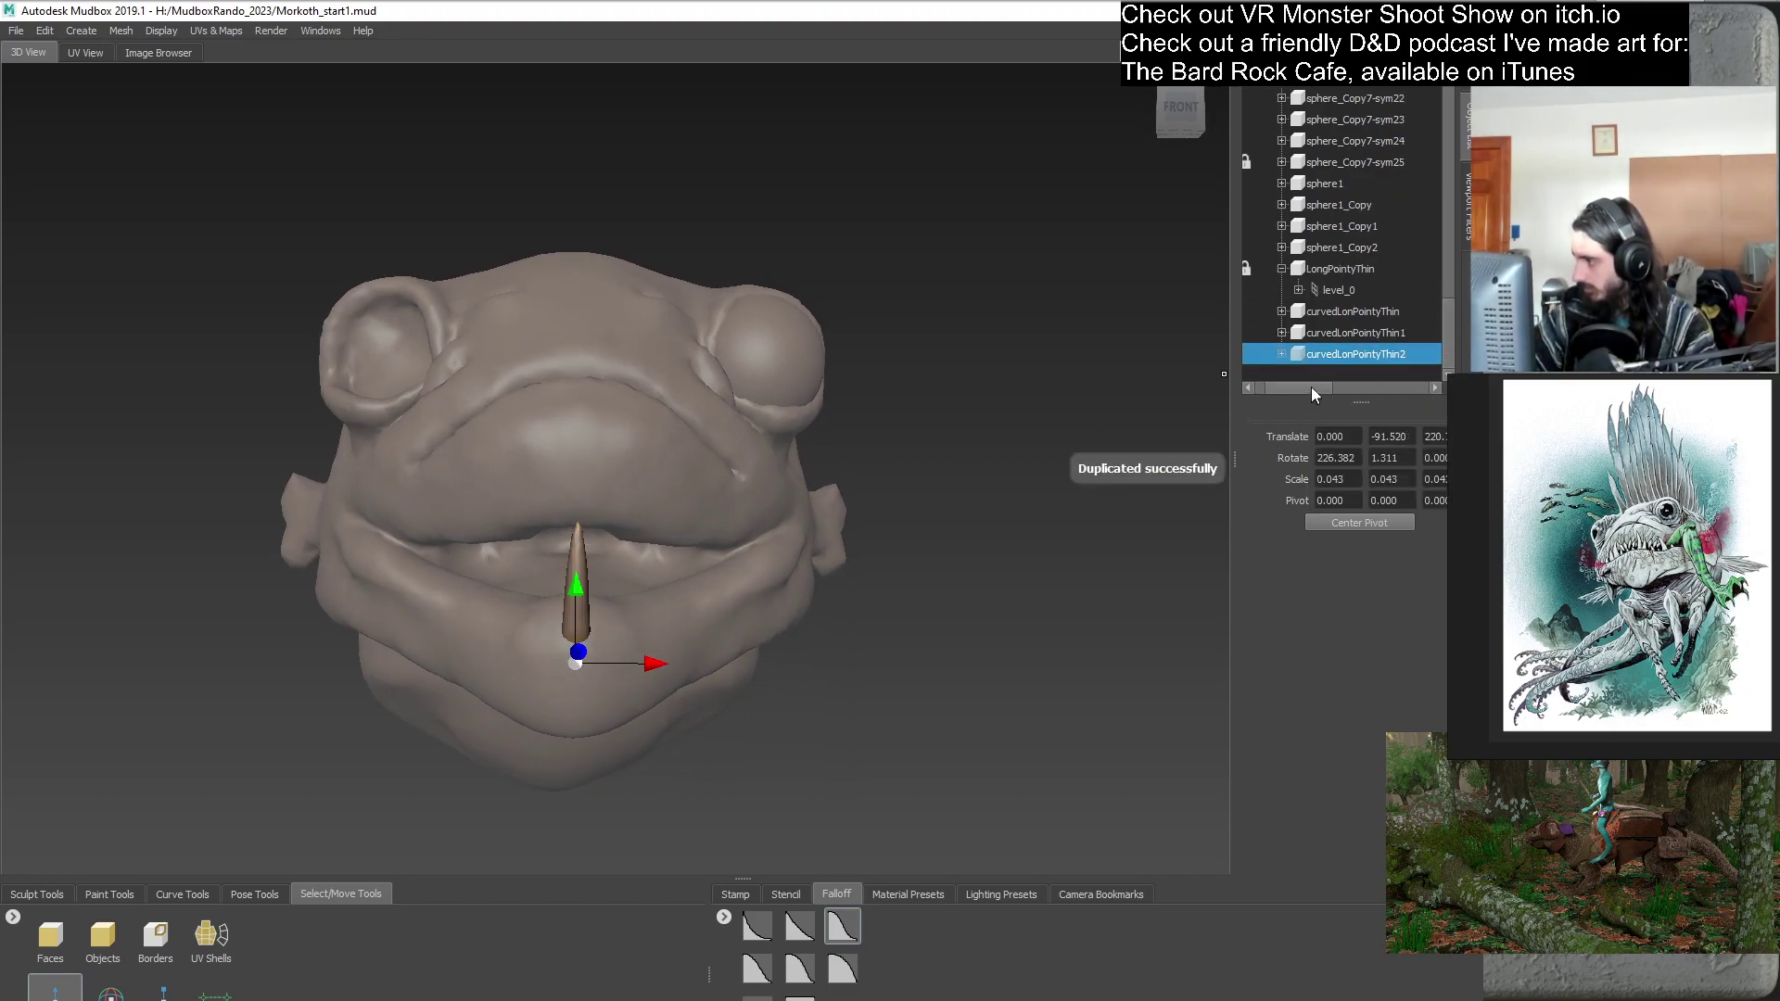
{"action": "left_click_drag", "start_coordinate": [1312, 394], "coordinate": [1298, 393]}
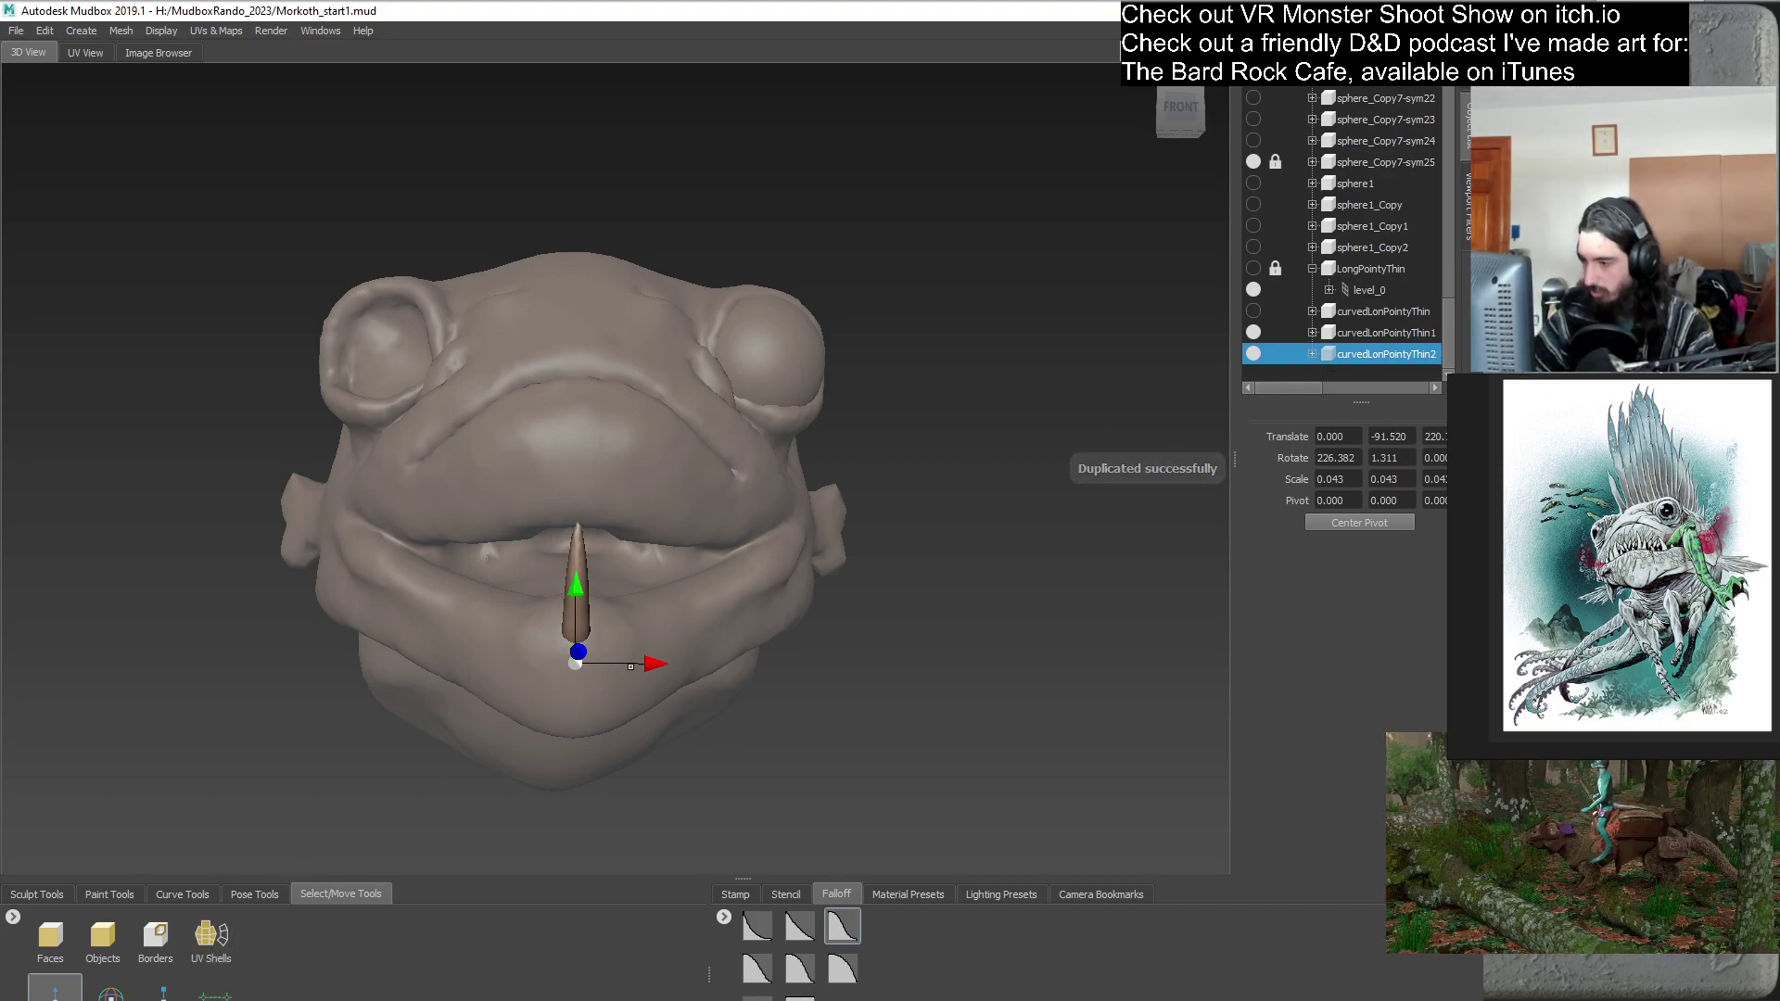
{"action": "left_click", "coordinate": [1279, 332]}
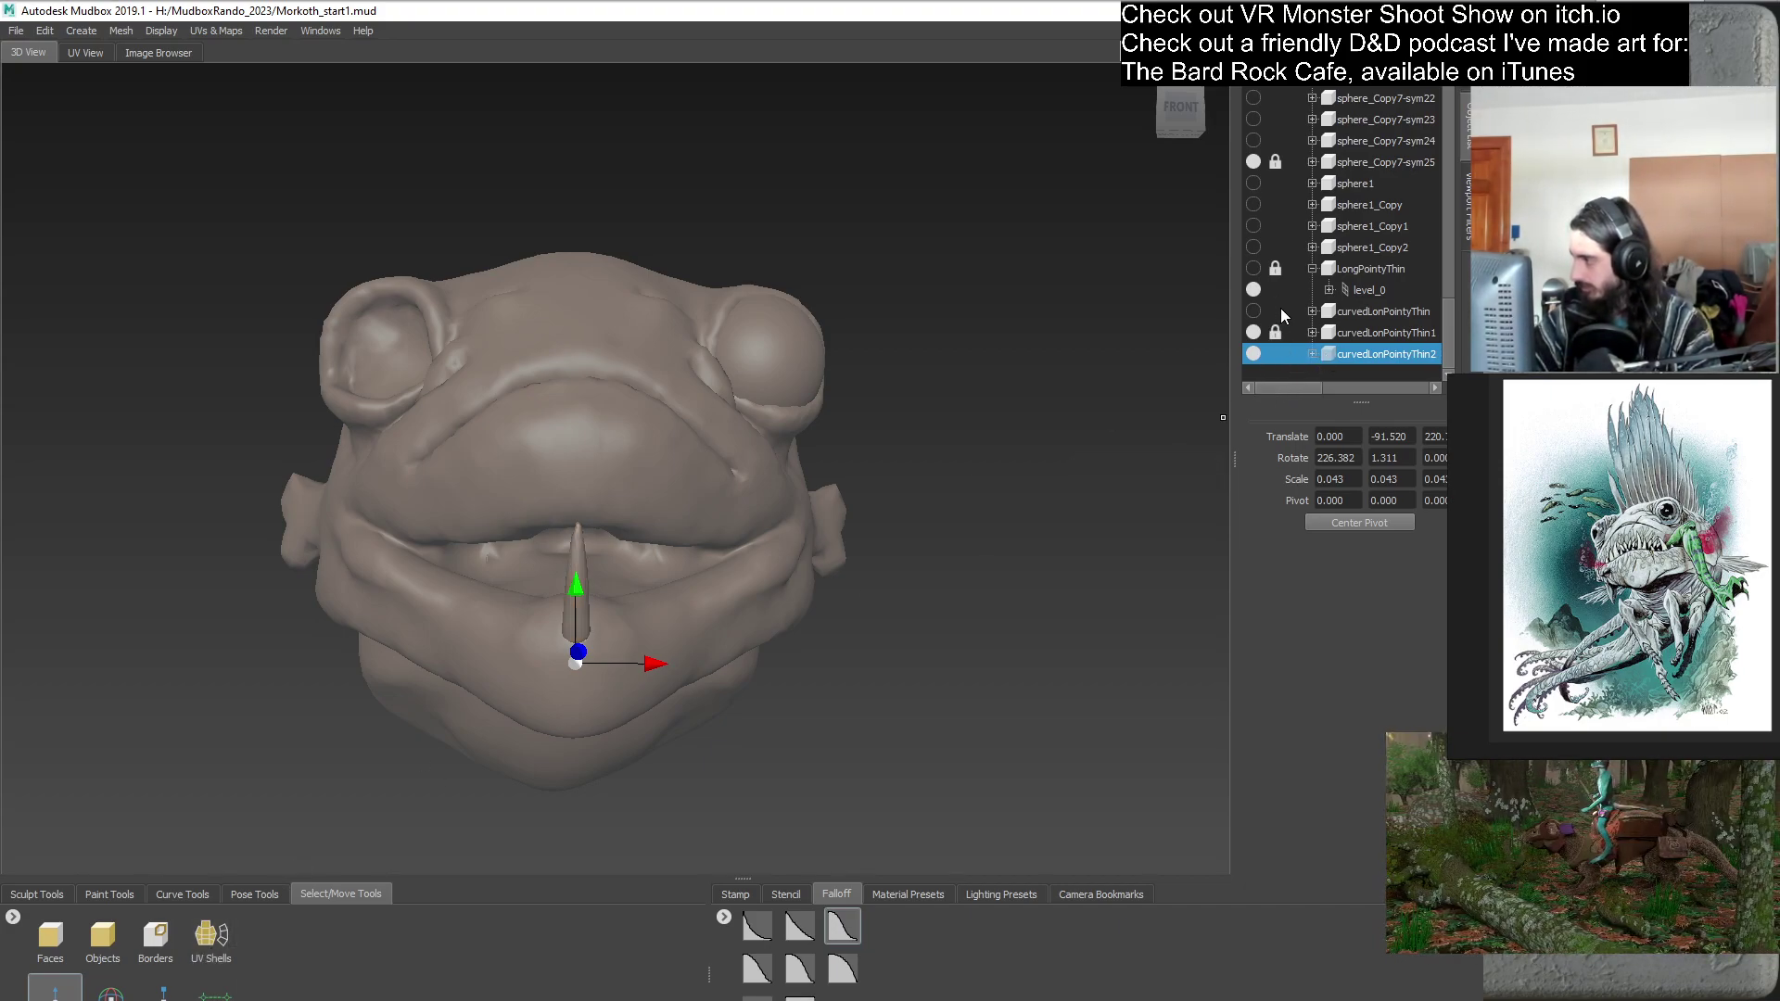
- Move the duplicate tooth sideways to about X 22.6 and thicken it to about 0.061 in X and Y scale
{"action": "left_click_drag", "start_coordinate": [652, 665], "coordinate": [537, 733]}
{"action": "left_click_drag", "start_coordinate": [586, 667], "coordinate": [876, 602]}
{"action": "left_click_drag", "start_coordinate": [598, 738], "coordinate": [582, 715]}
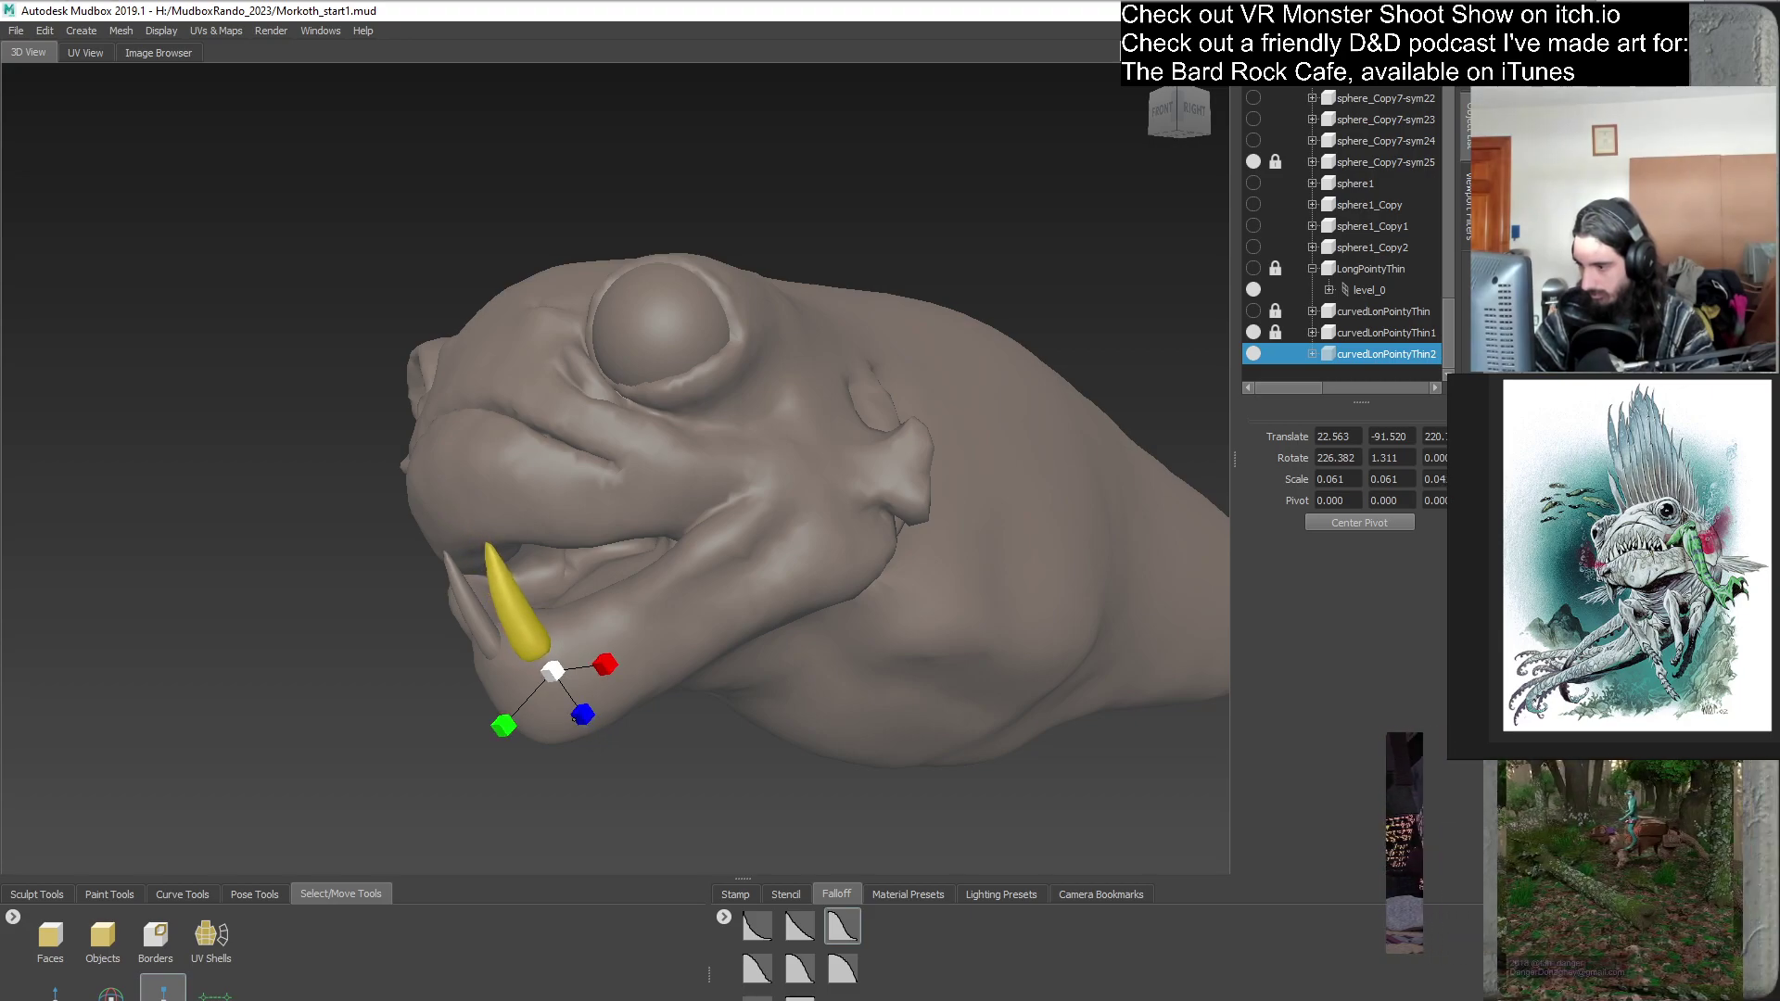
- Shorten the second tooth and set it farther back inside the lower lip, at about X 48.9, Y -82.8 and Z 183
{"action": "left_click_drag", "start_coordinate": [583, 715], "coordinate": [997, 656], "text": "alt"}
{"action": "key", "text": "w"}
{"action": "left_click_drag", "start_coordinate": [536, 685], "coordinate": [343, 675]}
{"action": "left_click_drag", "start_coordinate": [709, 651], "coordinate": [820, 646]}
{"action": "left_click_drag", "start_coordinate": [306, 705], "coordinate": [516, 658], "text": "alt"}
{"action": "left_click_drag", "start_coordinate": [602, 594], "coordinate": [604, 567]}
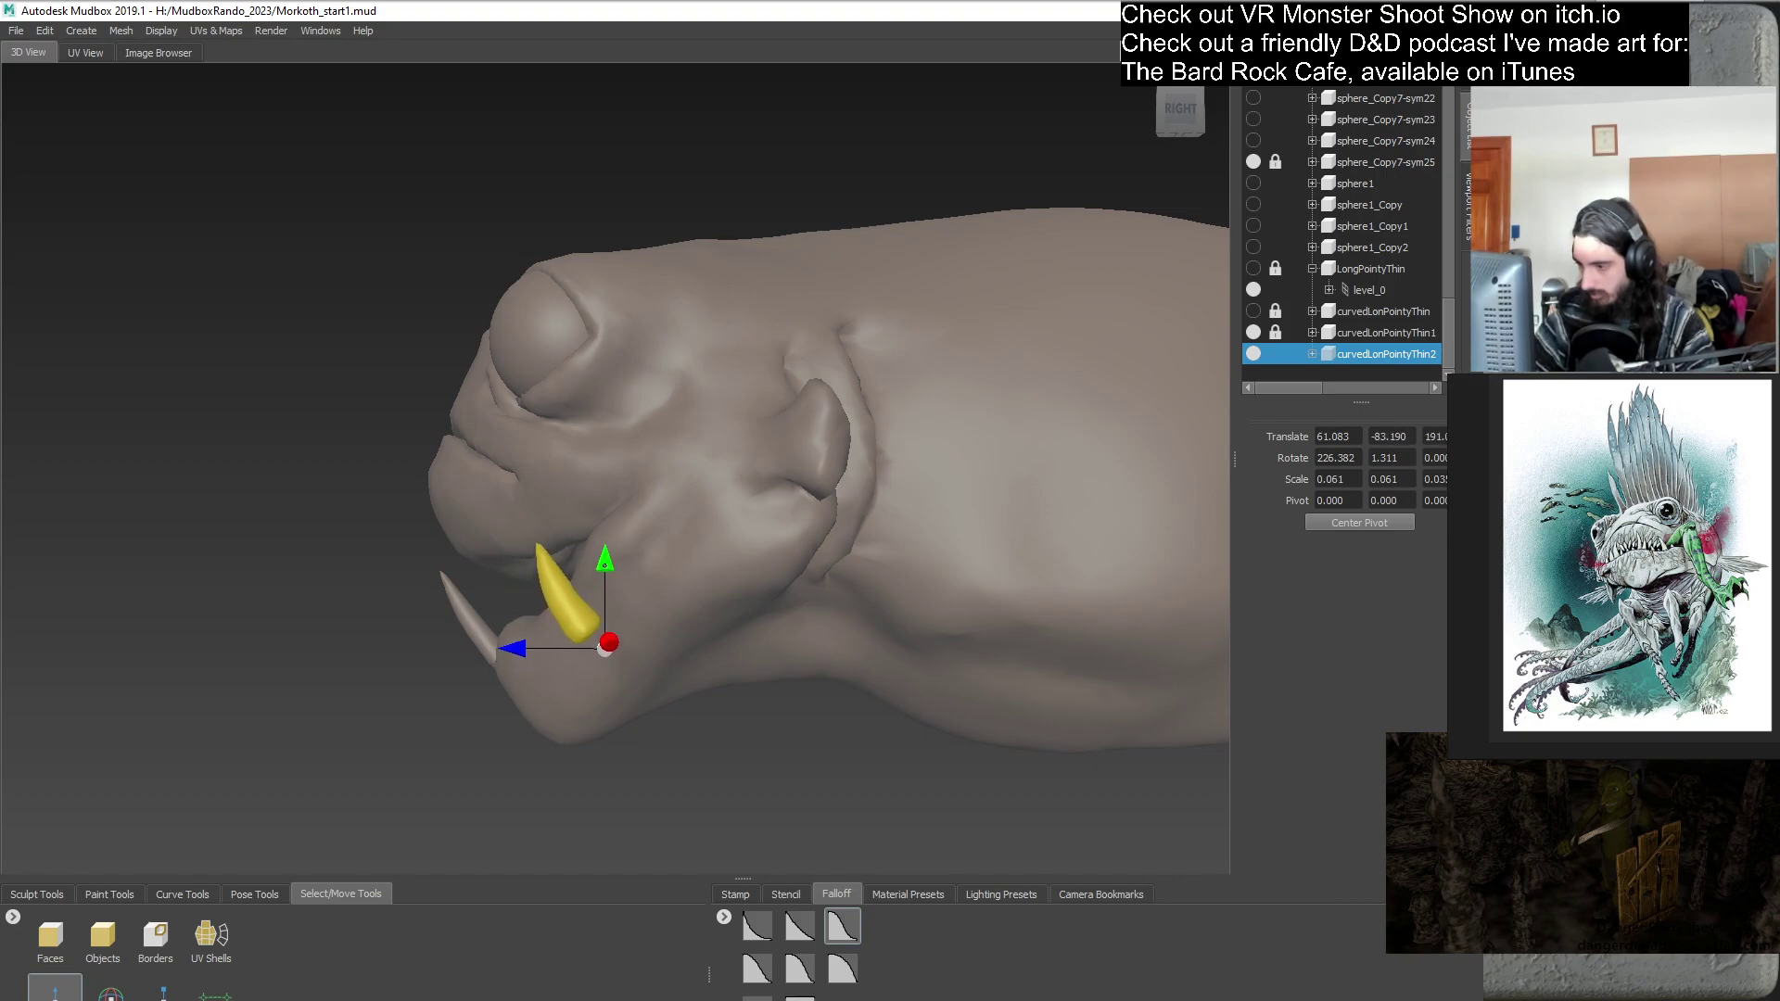
{"action": "left_click_drag", "start_coordinate": [548, 650], "coordinate": [325, 653], "text": "alt"}
{"action": "left_click_drag", "start_coordinate": [817, 638], "coordinate": [580, 703]}
{"action": "left_click_drag", "start_coordinate": [546, 635], "coordinate": [557, 637]}
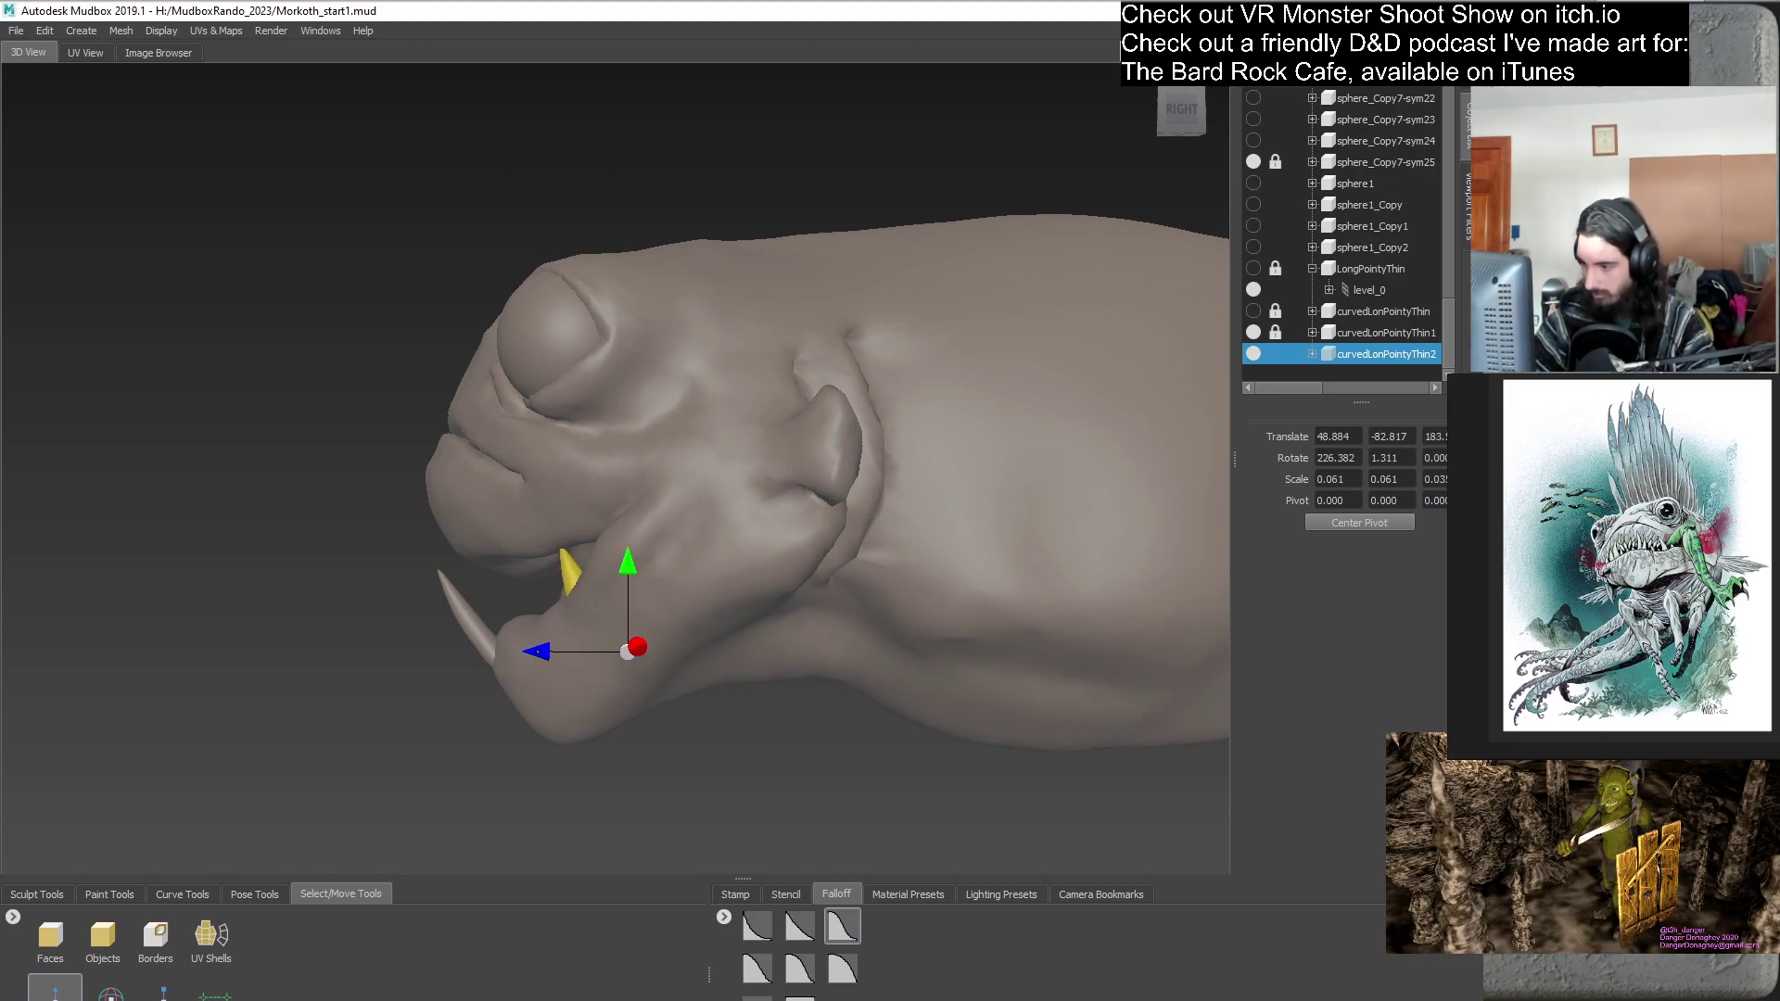
{"action": "left_click_drag", "start_coordinate": [593, 669], "coordinate": [798, 669], "text": "alt"}
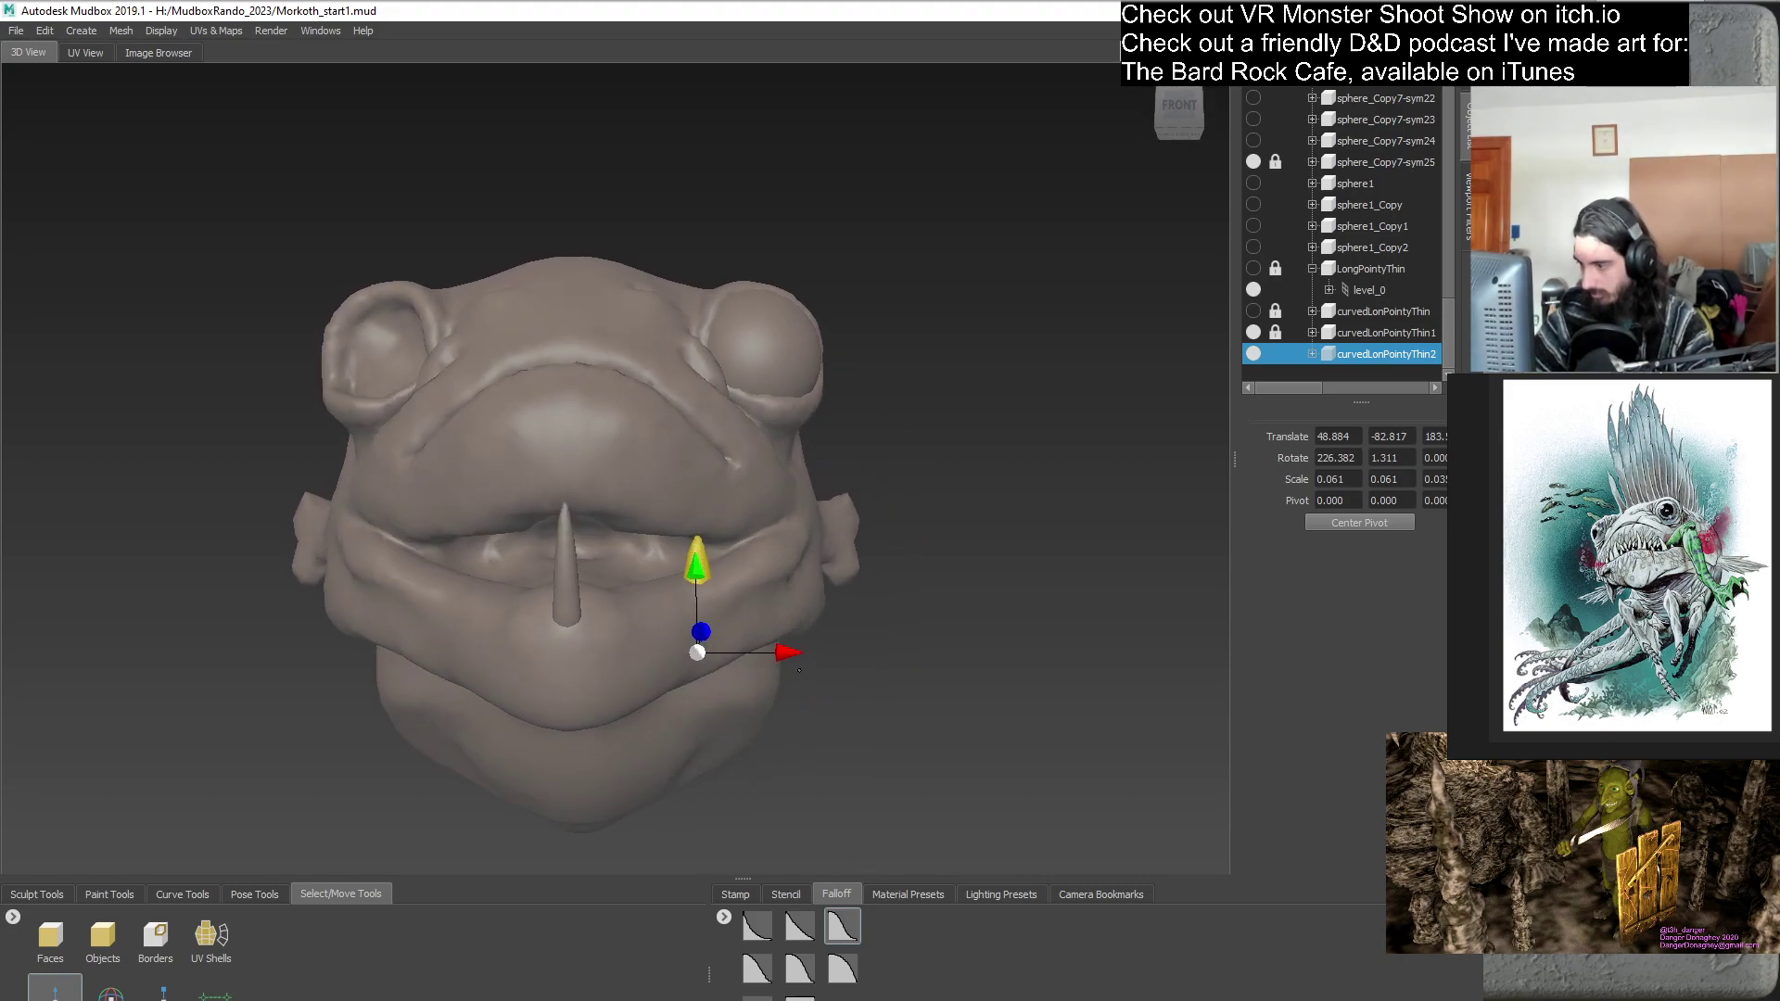
- Raise the second tooth to about Y -70.3 and tilt it to follow the lower jaw, rotating it to about 202, 349 and 340 degrees
{"action": "left_click", "coordinate": [126, 990]}
{"action": "left_click_drag", "start_coordinate": [802, 603], "coordinate": [515, 621]}
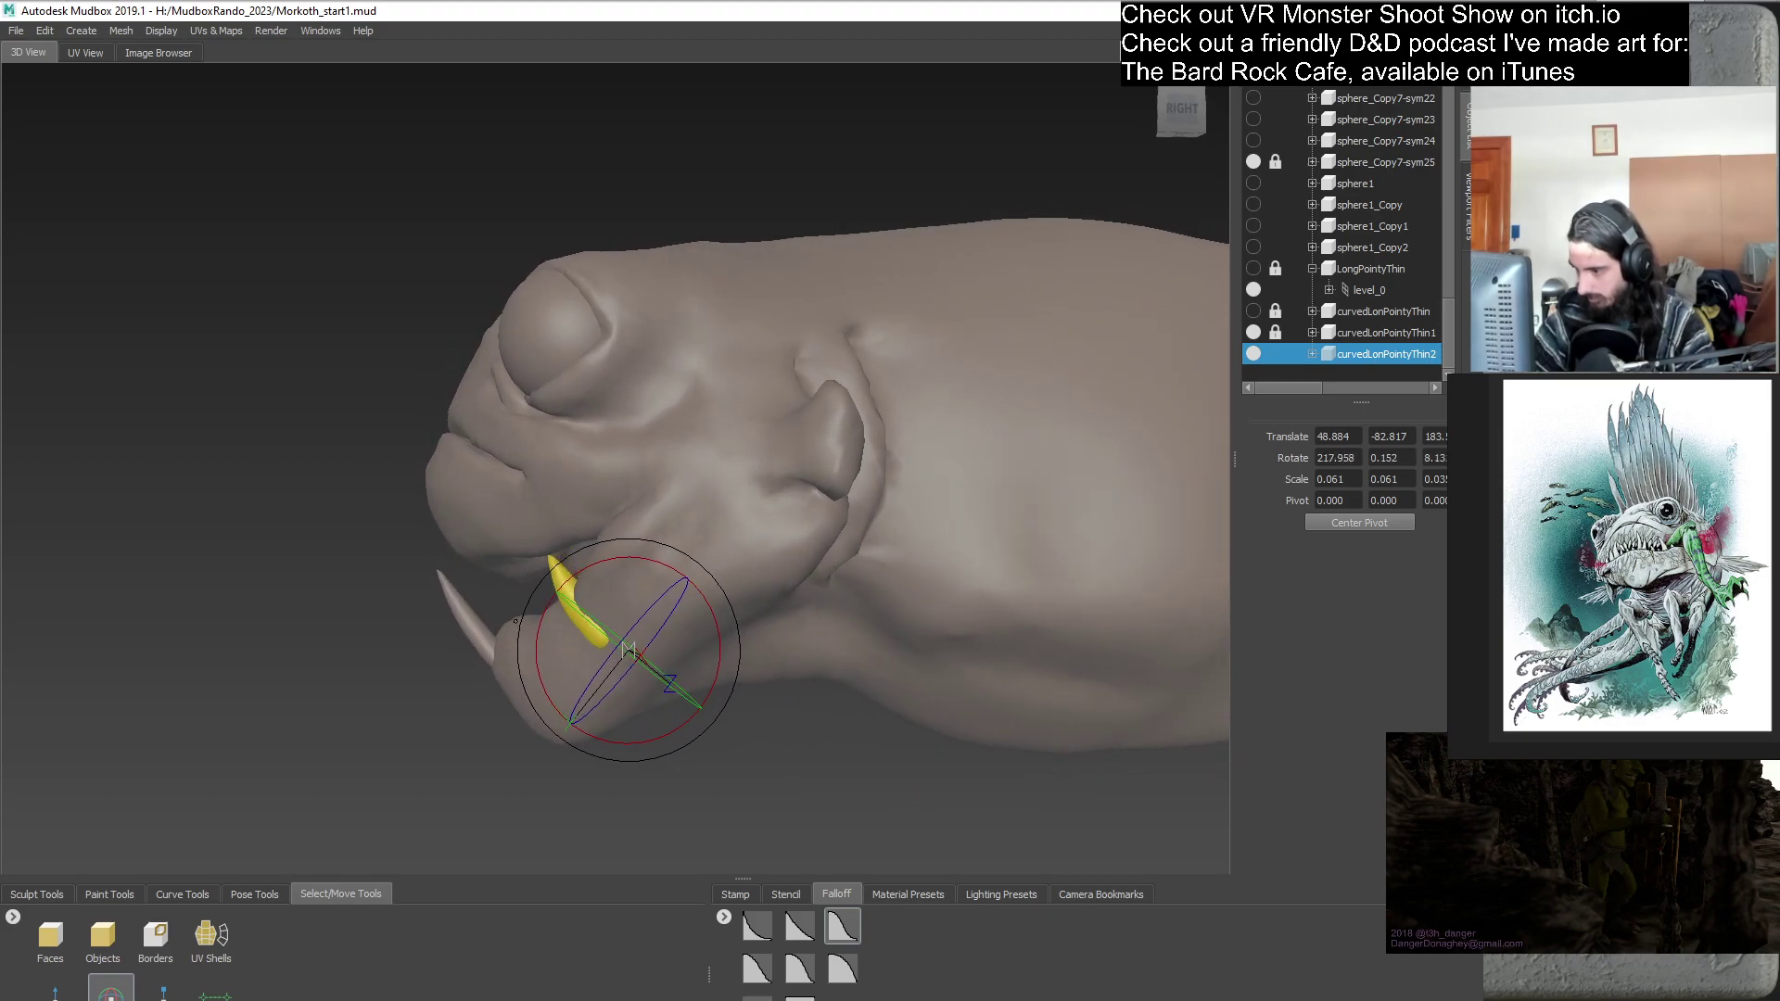
{"action": "left_click", "coordinate": [54, 992]}
{"action": "left_click_drag", "start_coordinate": [629, 558], "coordinate": [557, 613]}
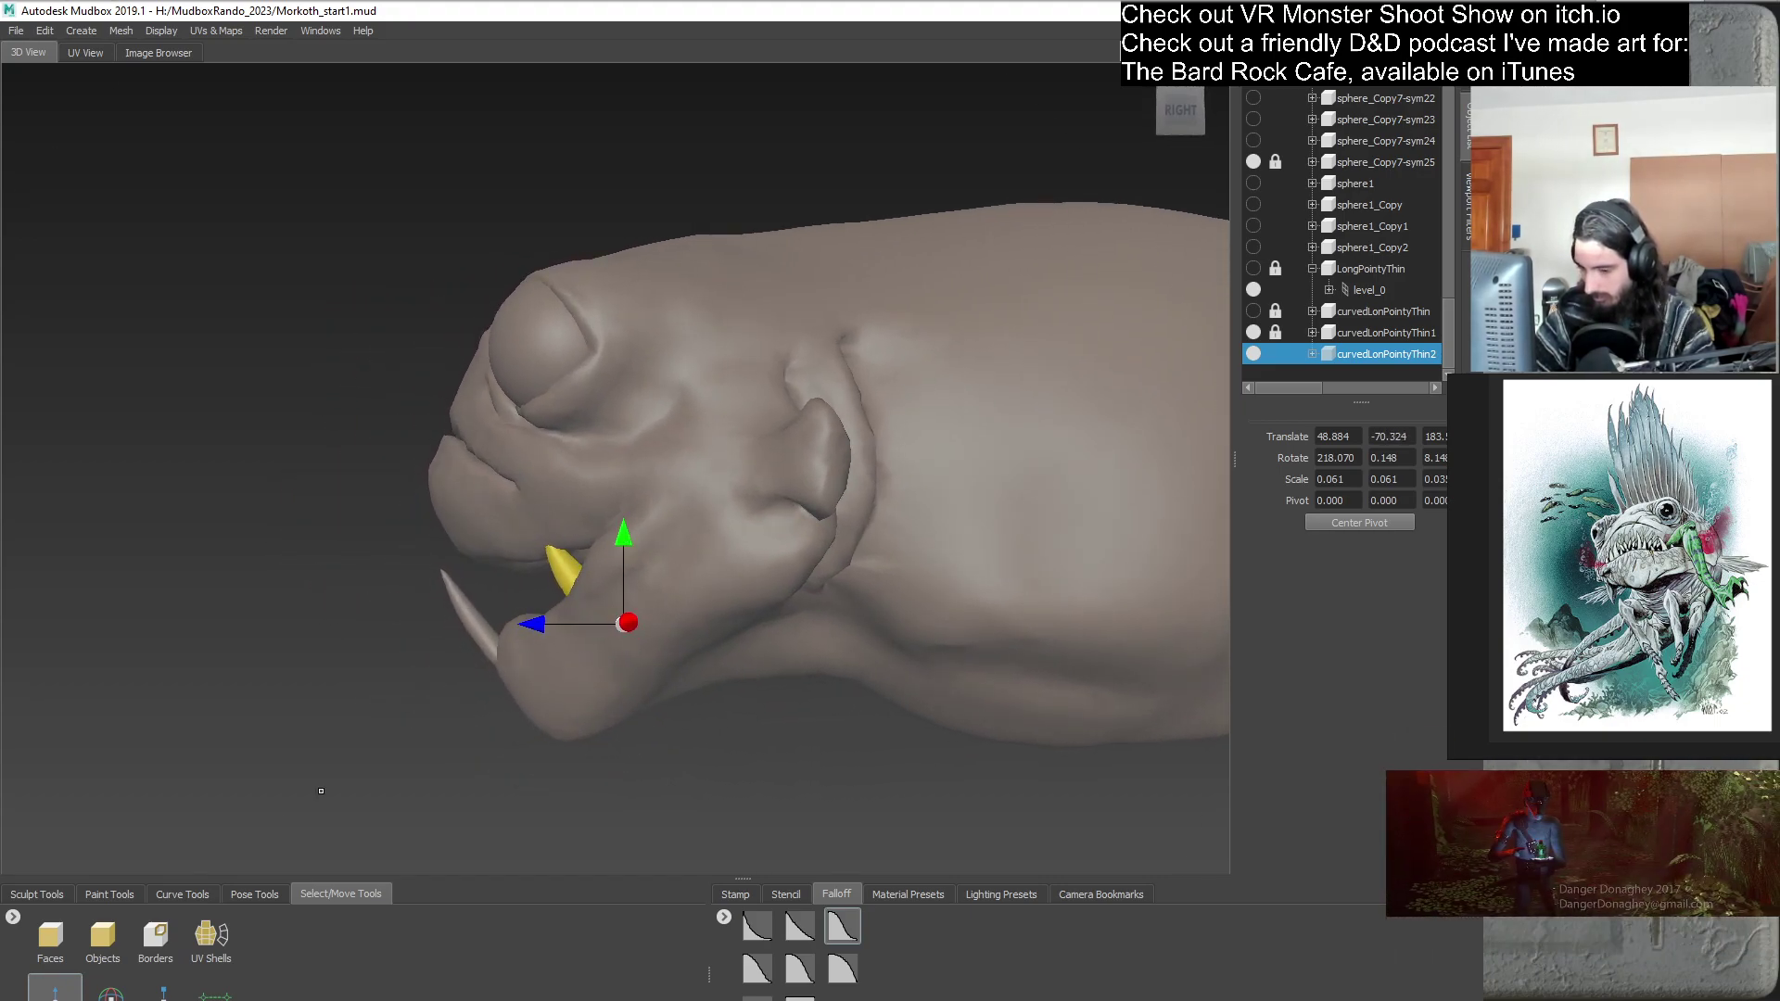
{"action": "key", "text": "e"}
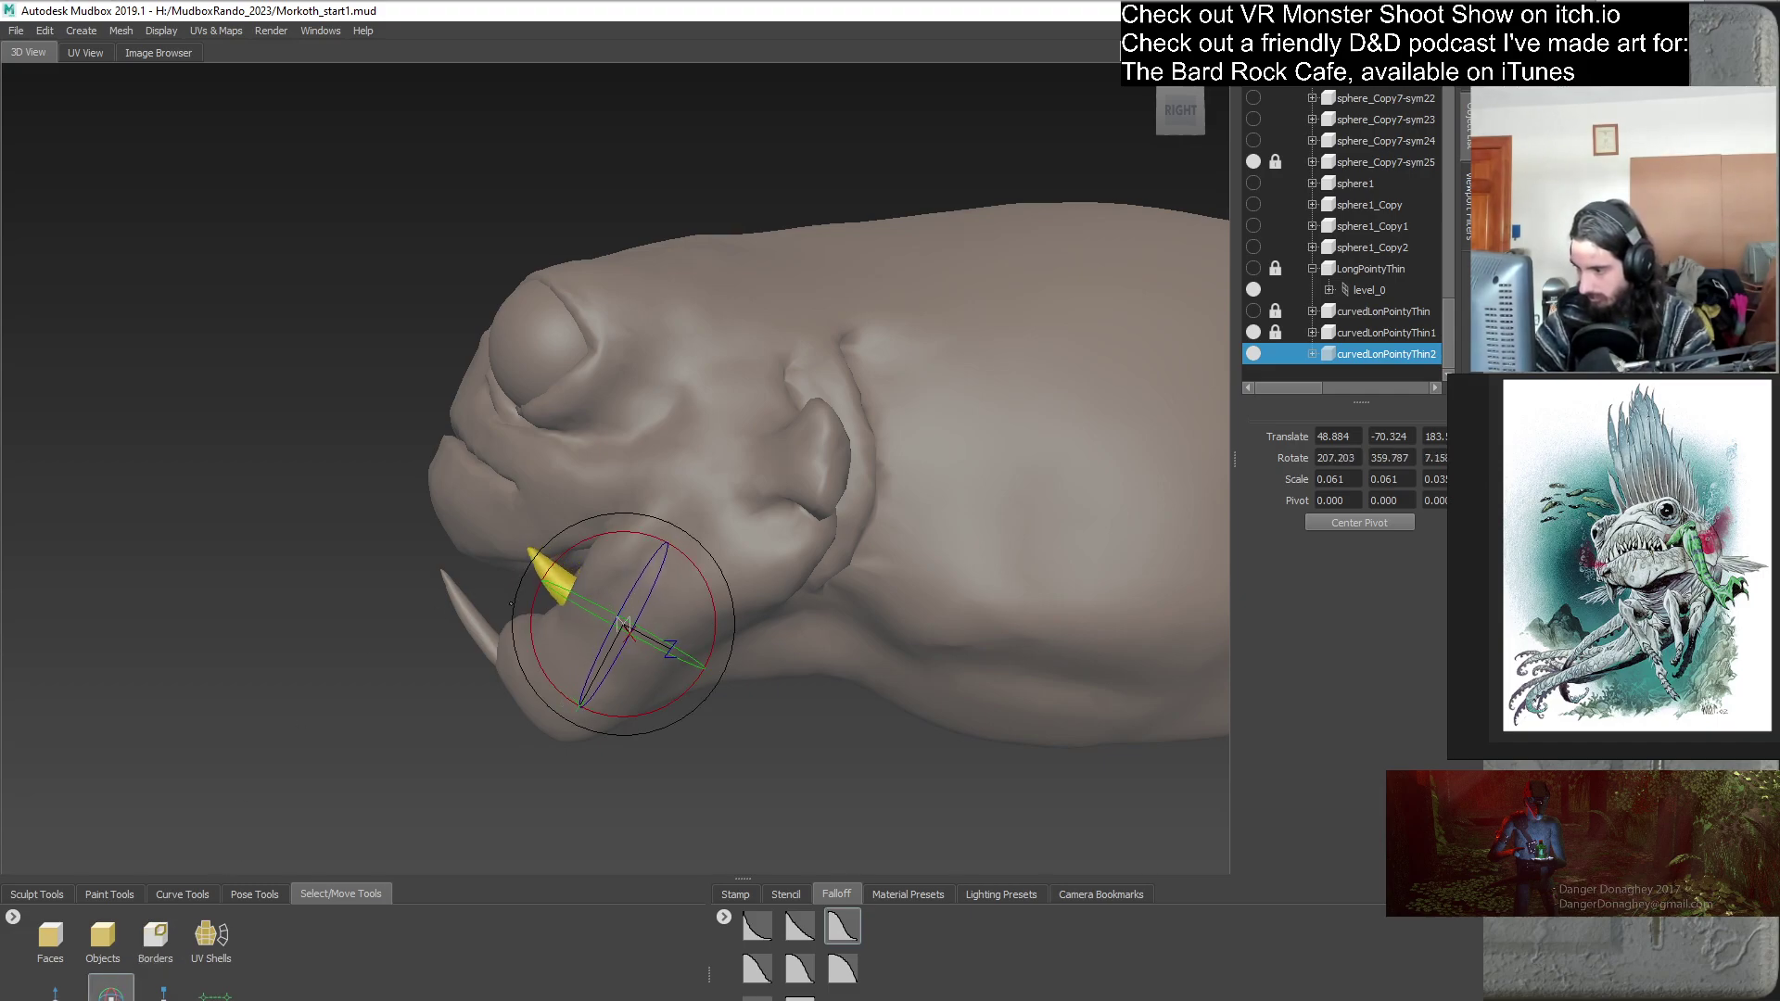
{"action": "left_click_drag", "start_coordinate": [510, 608], "coordinate": [702, 654], "text": "alt"}
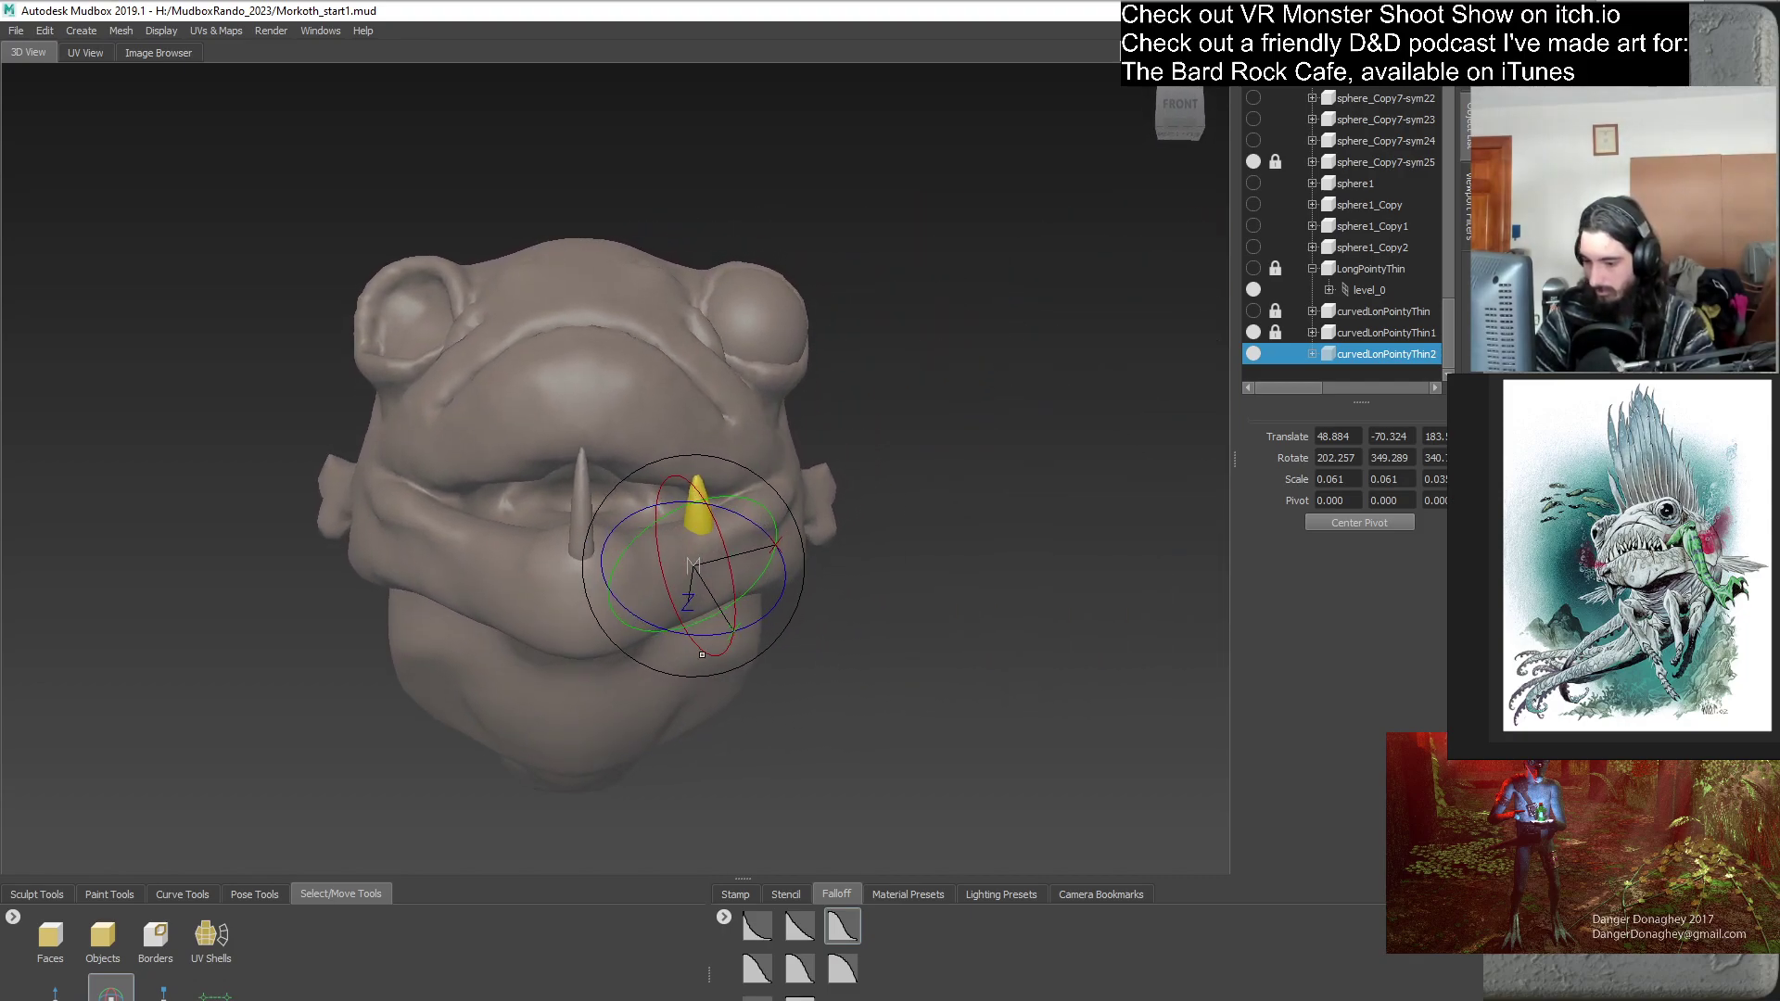
- Duplicate the central front tooth again and move the copy between the two existing teeth, at about X 23.2
{"action": "left_click", "coordinate": [1363, 332]}
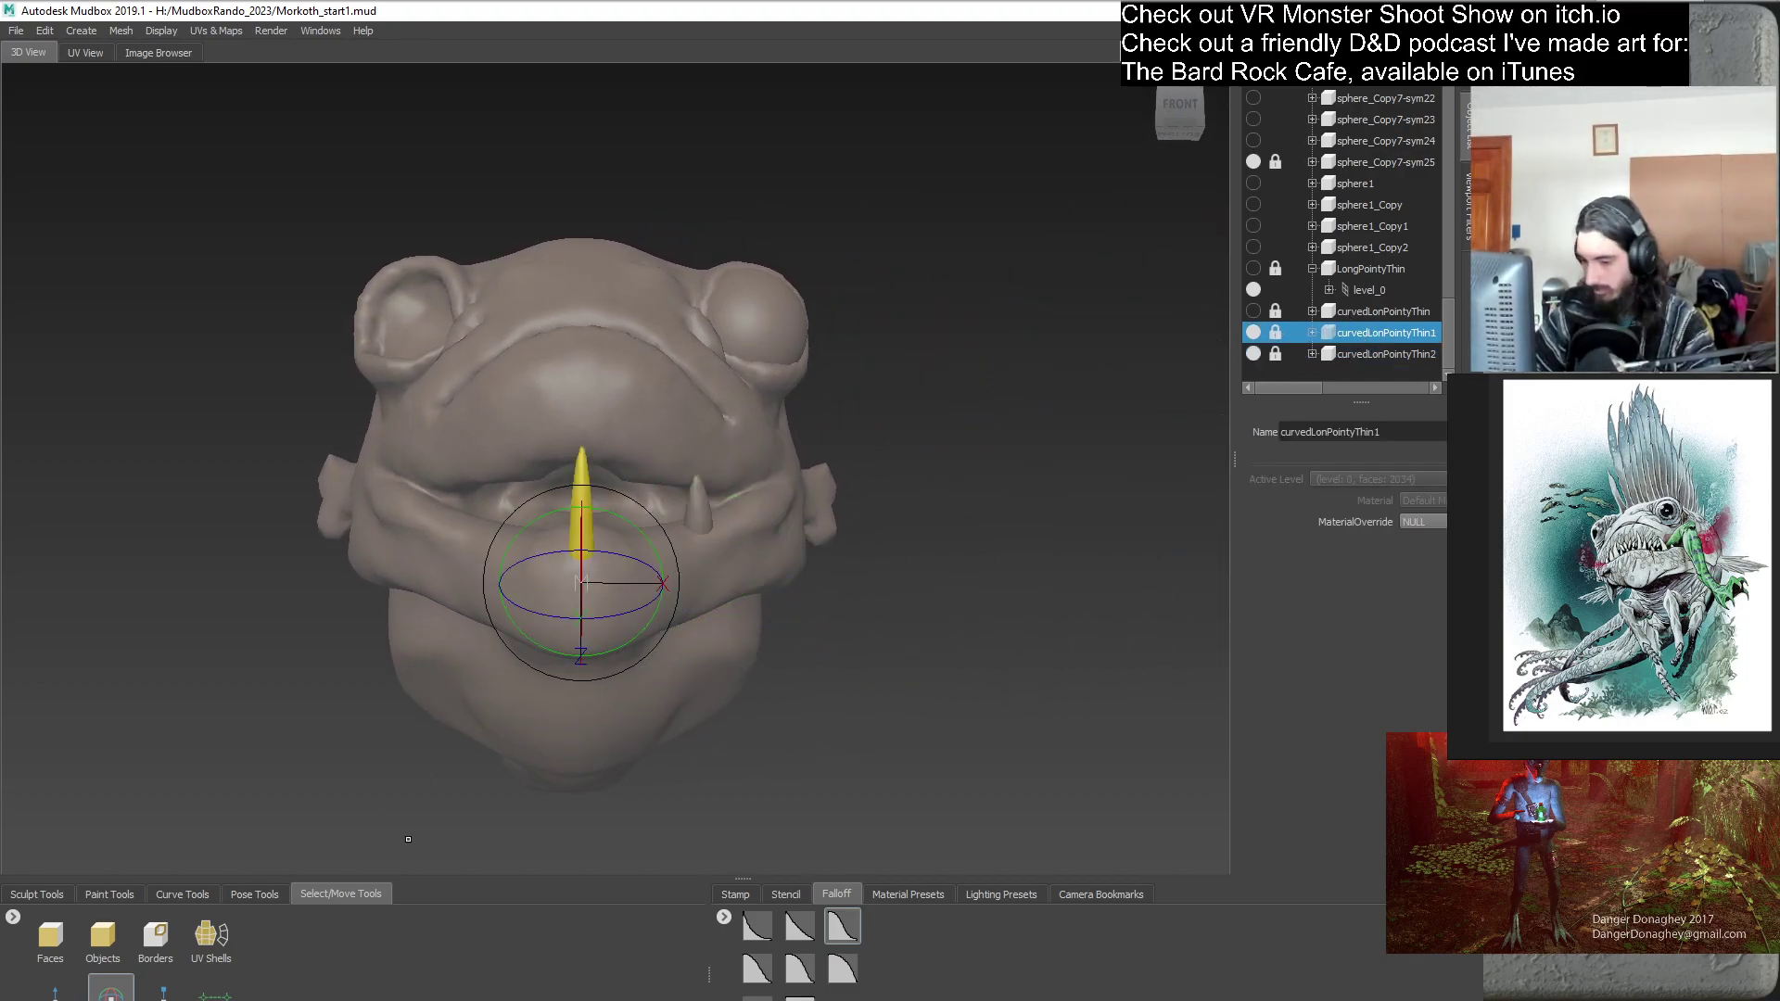
{"action": "key", "text": "w"}
{"action": "right_click", "coordinate": [1364, 336]}
{"action": "left_click", "coordinate": [1398, 421]}
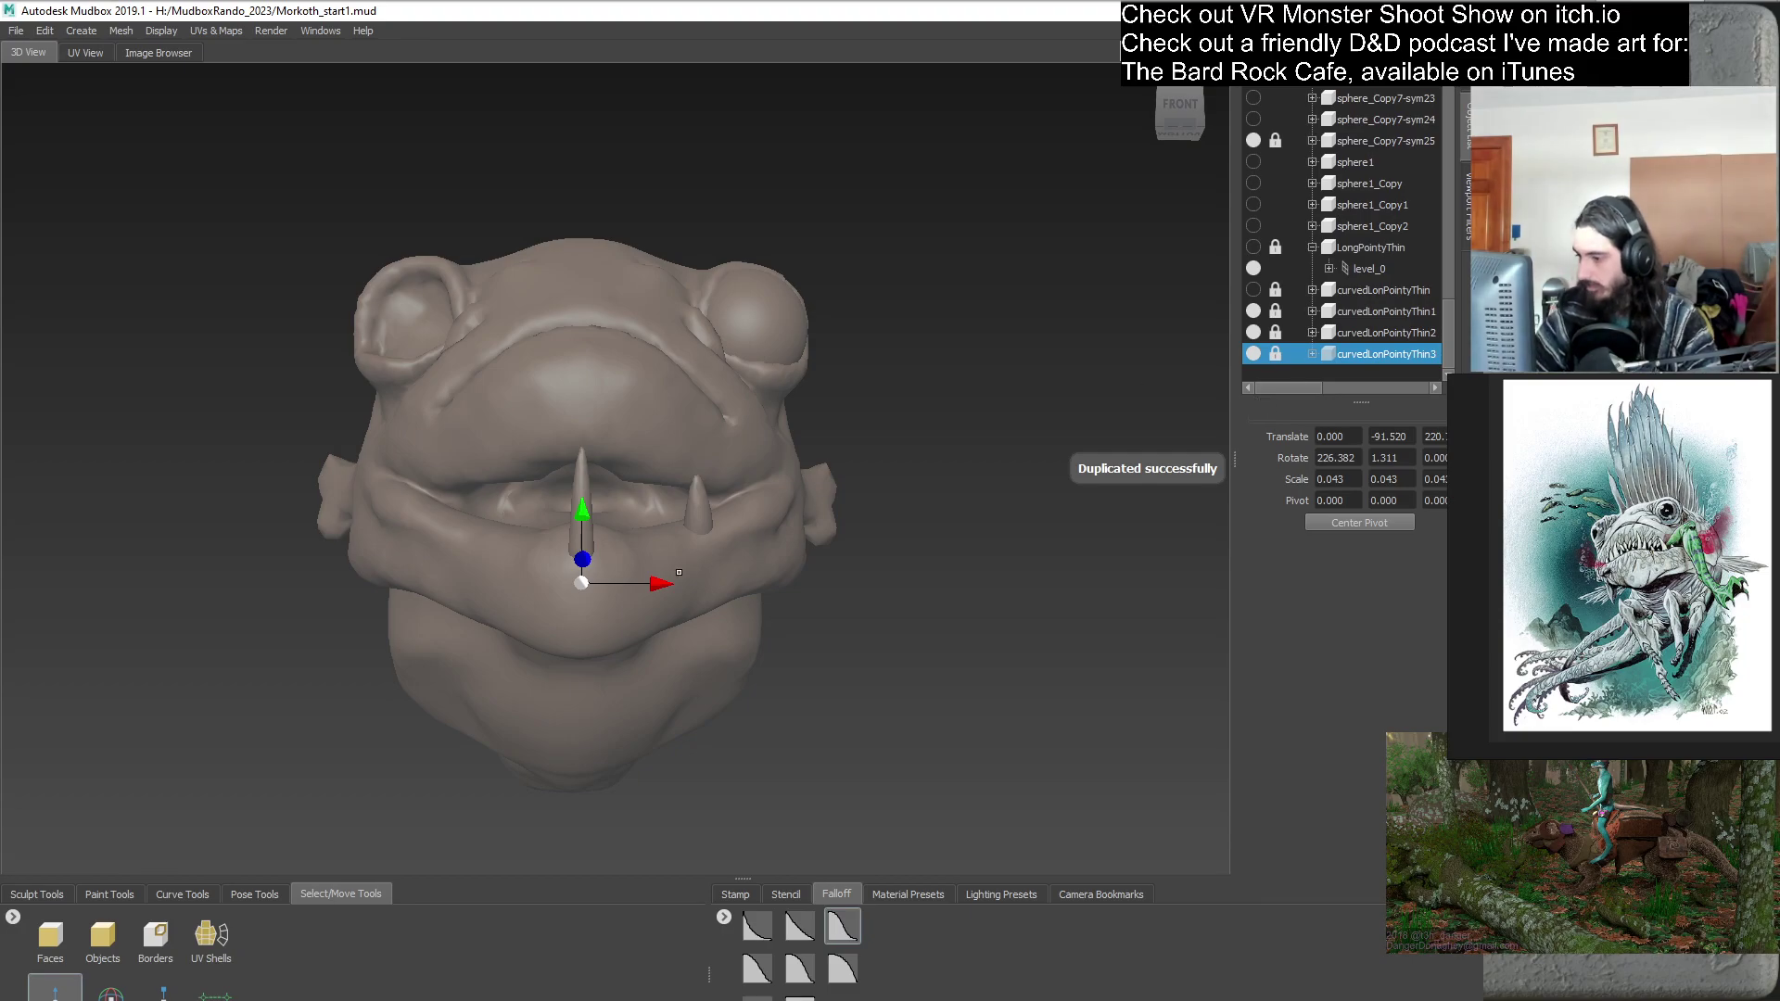
{"action": "left_click_drag", "start_coordinate": [656, 585], "coordinate": [709, 590]}
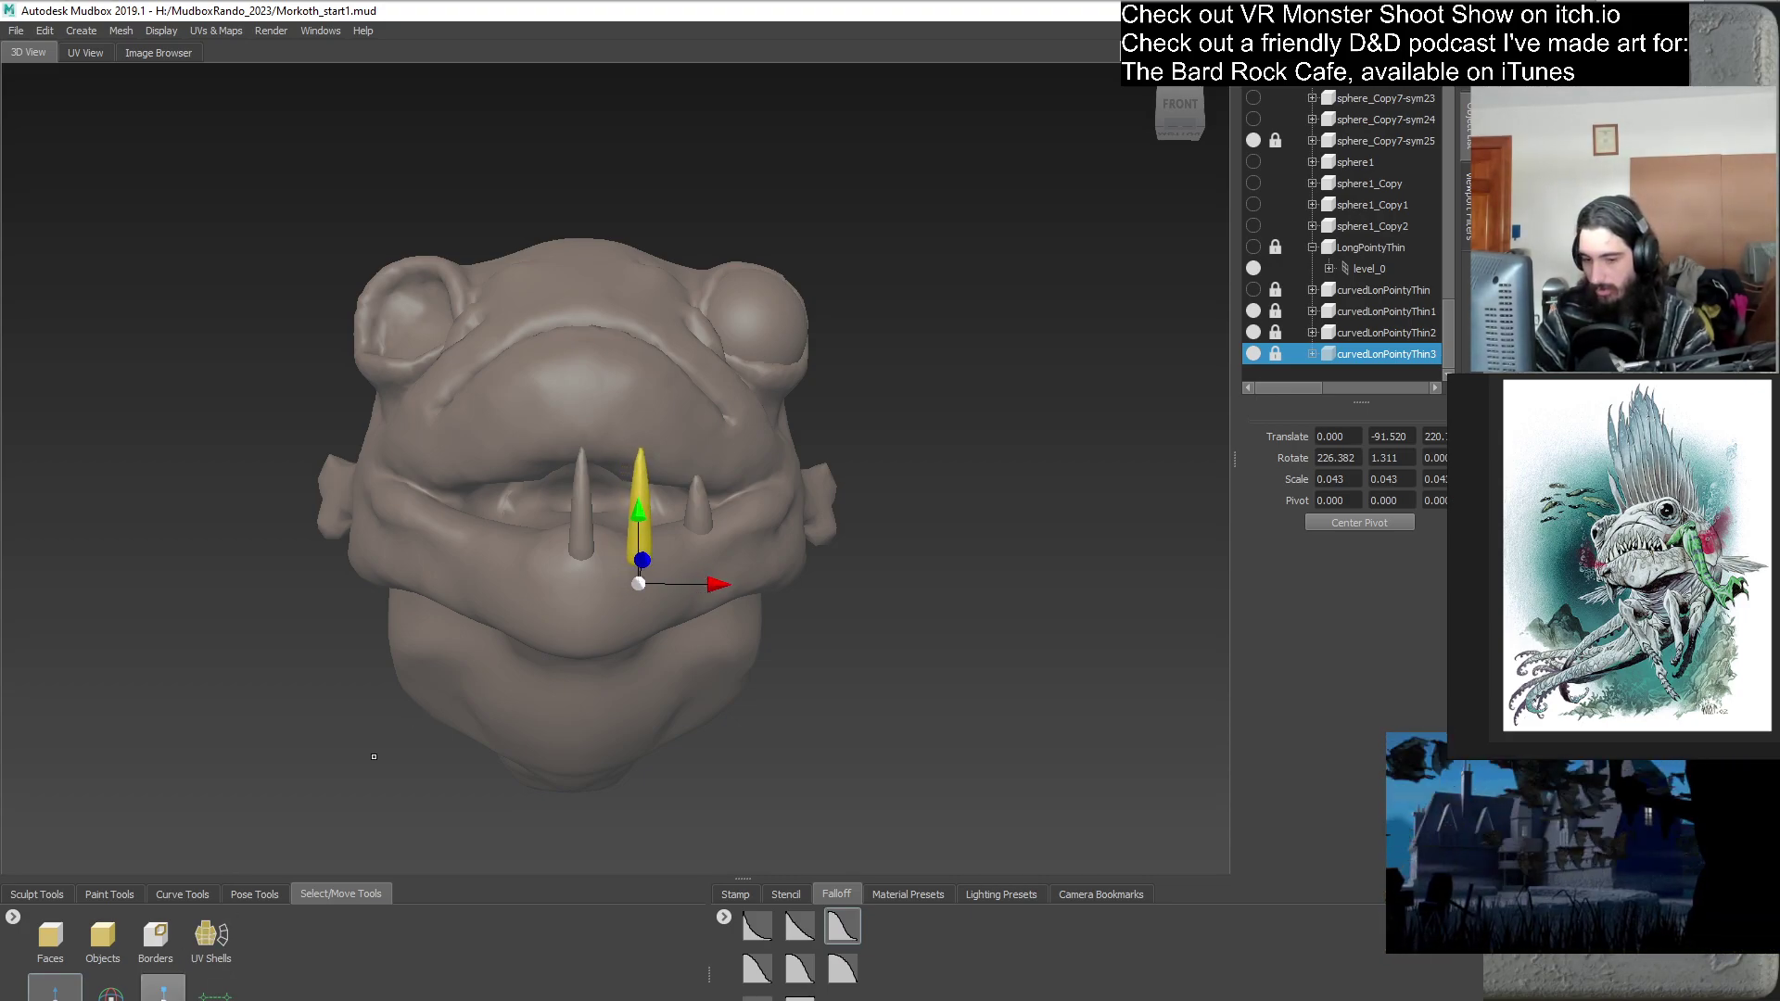
- Shorten the middle tooth to a scale of about 0.033 and thicken it to about 0.045 in X and Y
{"action": "key", "text": "r"}
{"action": "scroll", "coordinate": [680, 674], "scroll_direction": "up", "scroll_amount": 2}
{"action": "left_click_drag", "start_coordinate": [679, 674], "coordinate": [440, 729], "text": "alt"}
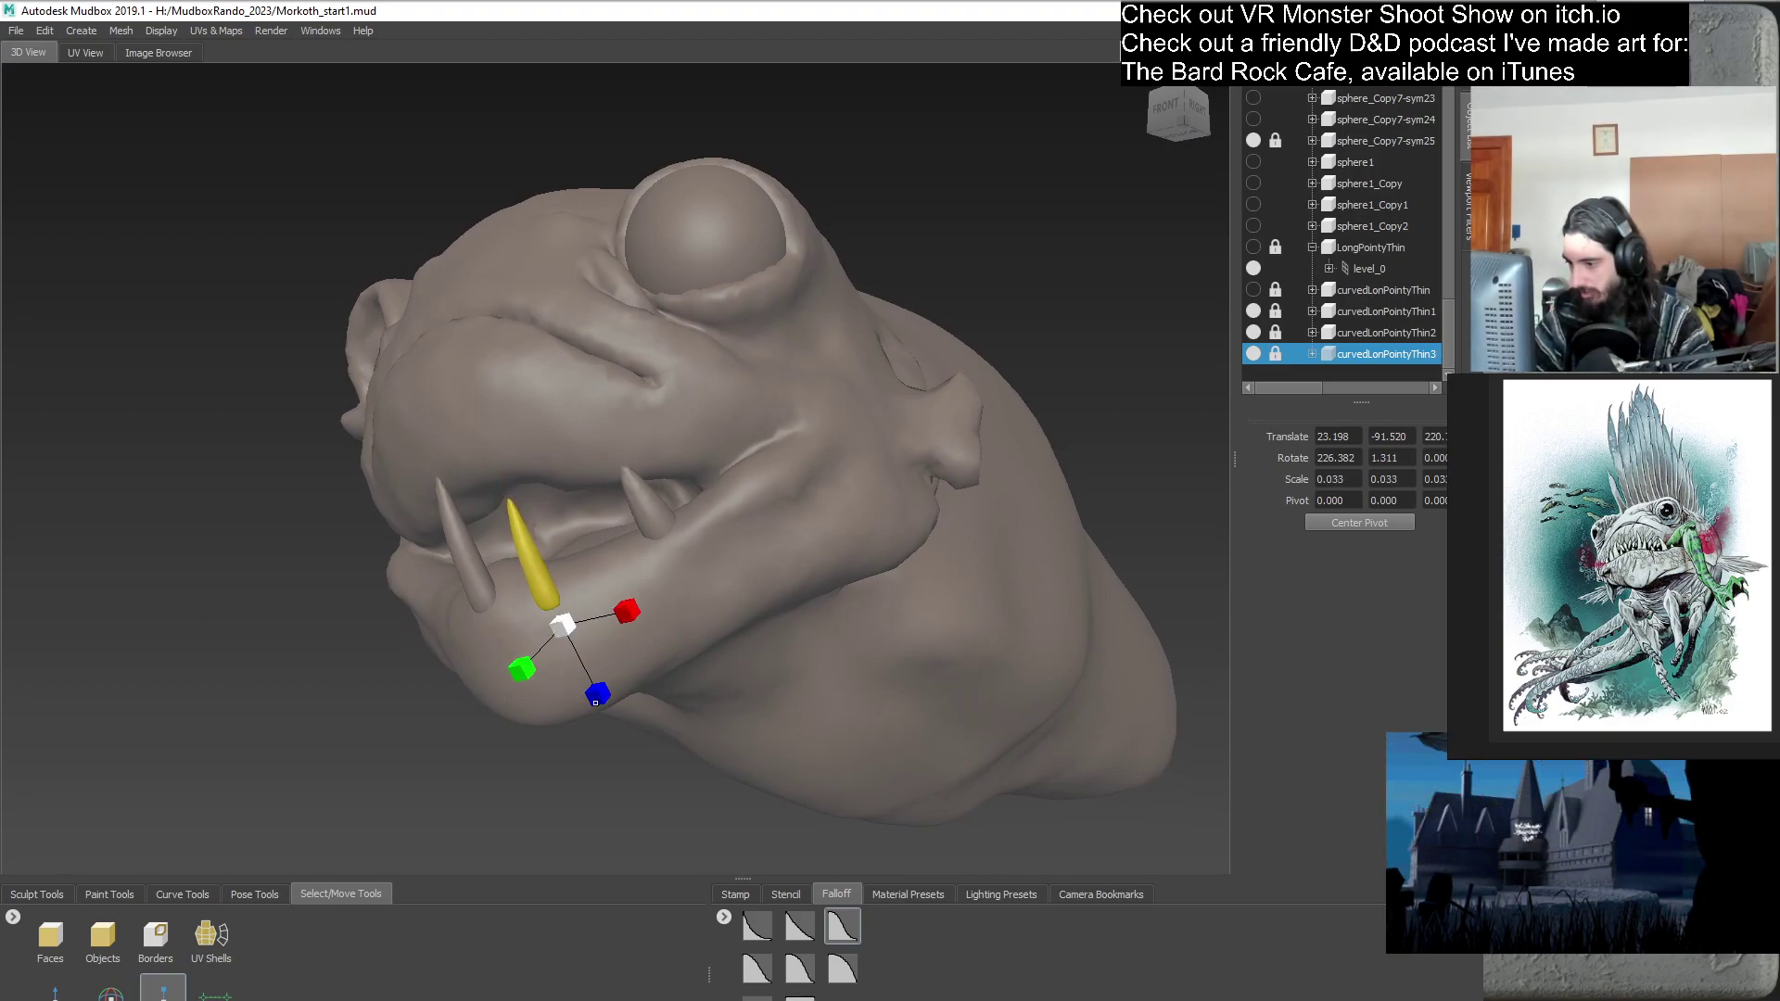
{"action": "left_click_drag", "start_coordinate": [565, 627], "coordinate": [598, 622]}
- Raise the middle tooth to about Y -83.9 and tilt it forward, rotating it to about 215, 3 and 359 degrees
{"action": "key", "text": "w"}
{"action": "left_click_drag", "start_coordinate": [472, 773], "coordinate": [543, 661], "text": "alt"}
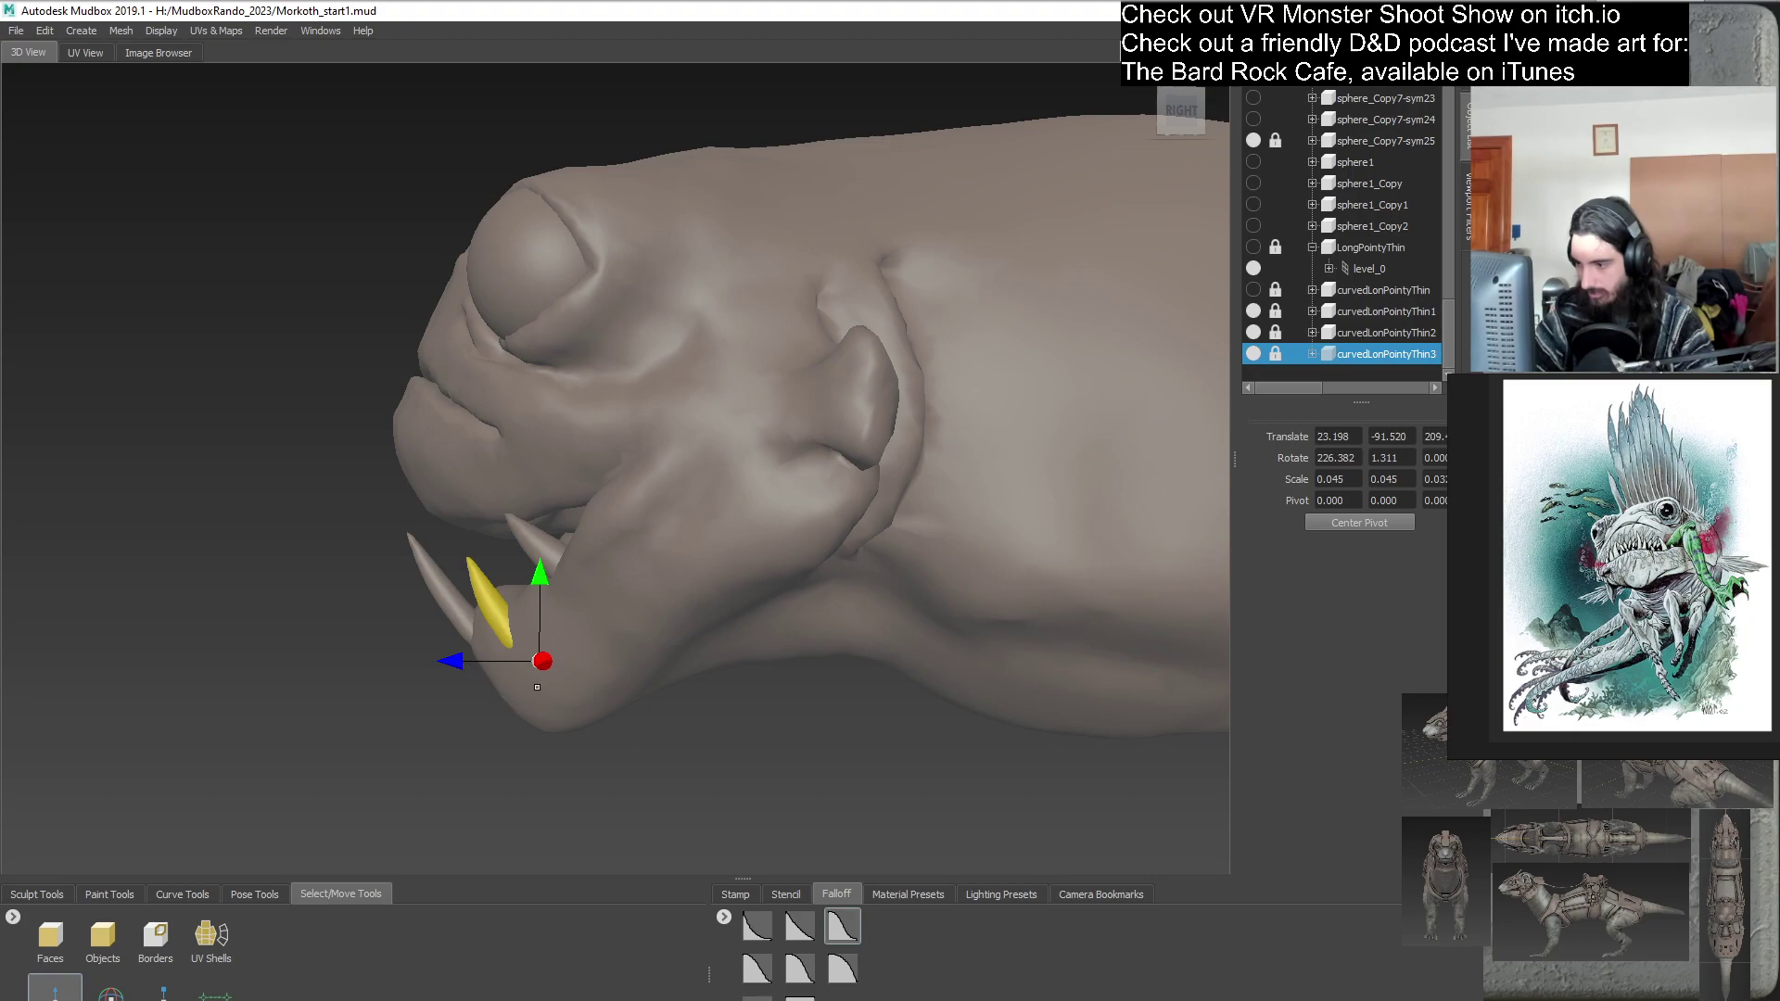
{"action": "left_click_drag", "start_coordinate": [540, 581], "coordinate": [544, 554]}
{"action": "mouse_move", "coordinate": [486, 644]}
{"action": "left_mouse_down", "text": "alt"}
{"action": "mouse_move", "coordinate": [506, 649]}
{"action": "mouse_move", "coordinate": [485, 652]}
{"action": "left_mouse_up", "text": "alt"}
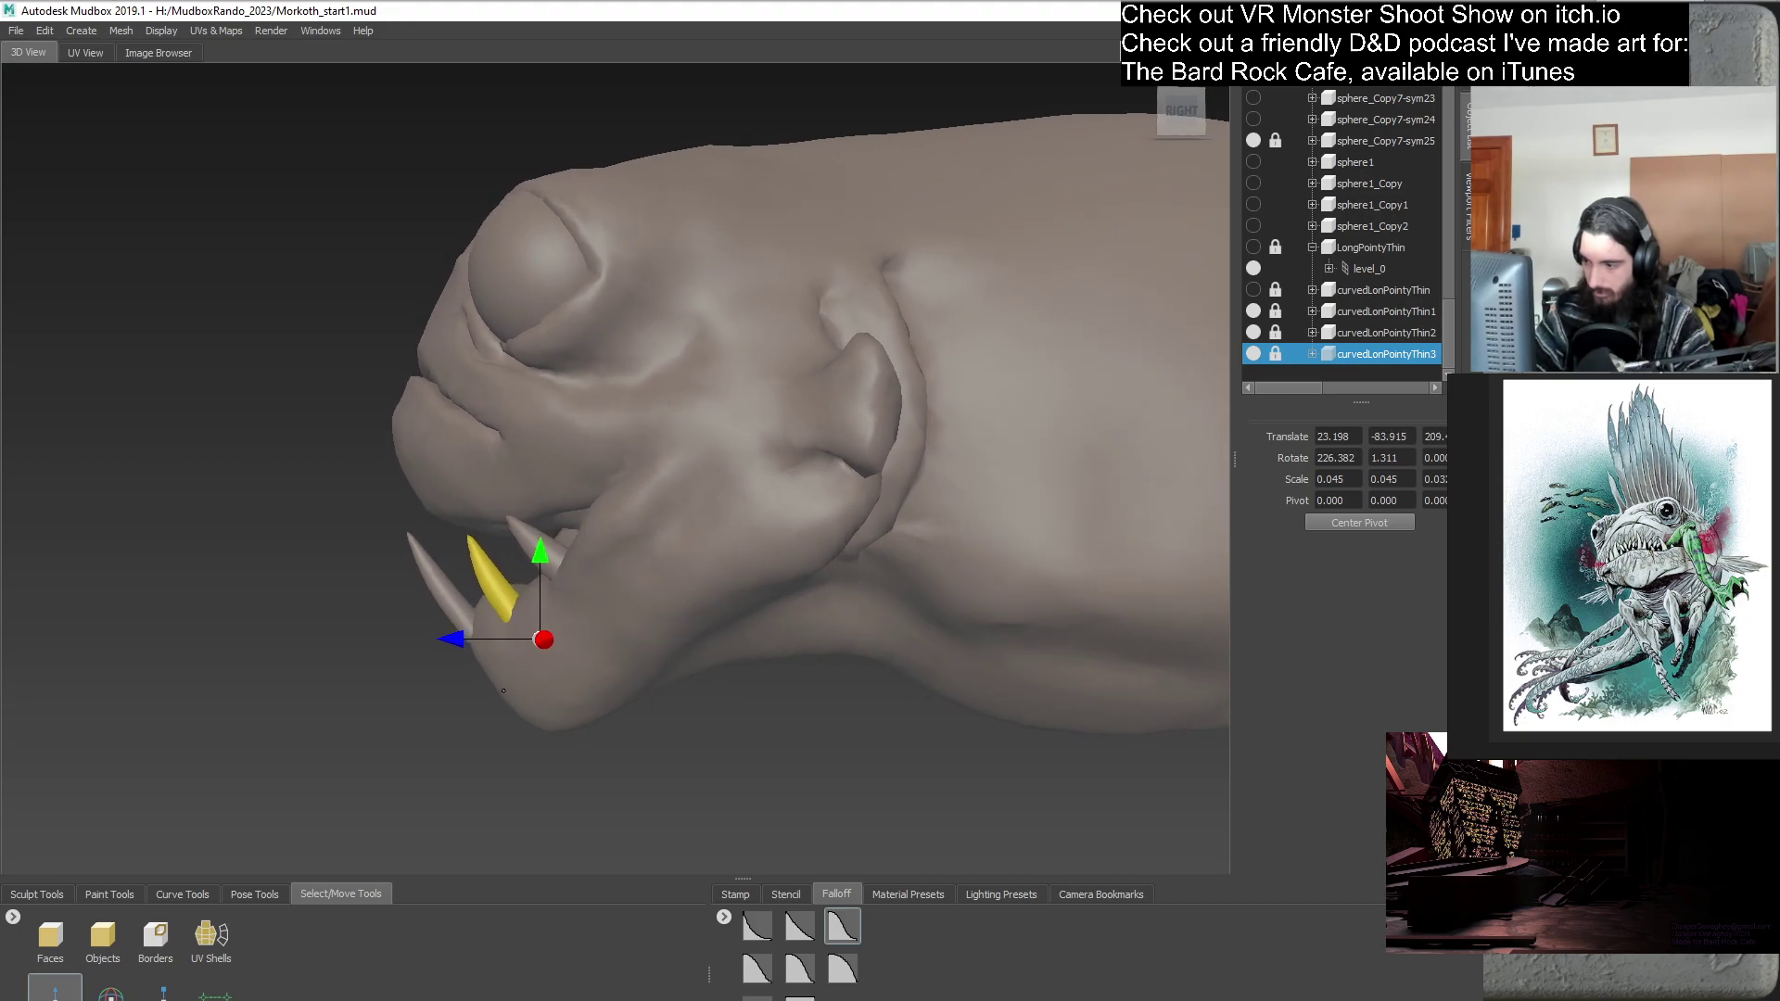
{"action": "left_click", "coordinate": [111, 992]}
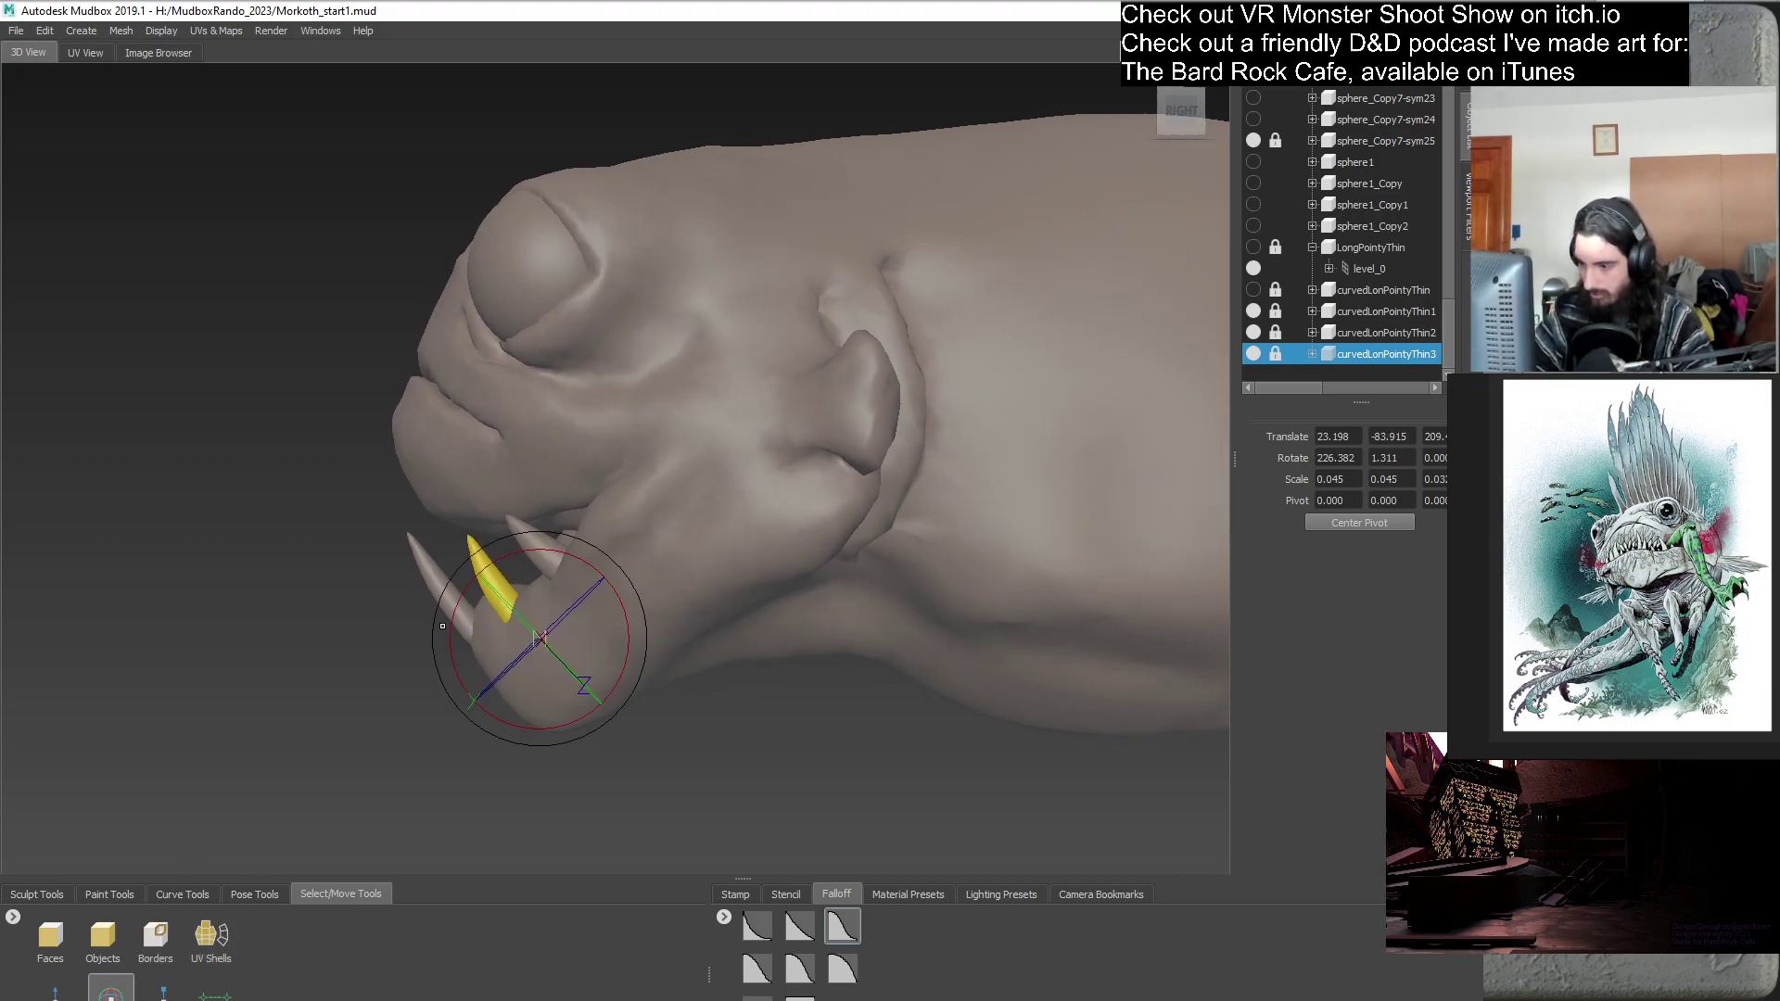
{"action": "left_click_drag", "start_coordinate": [432, 627], "coordinate": [431, 646]}
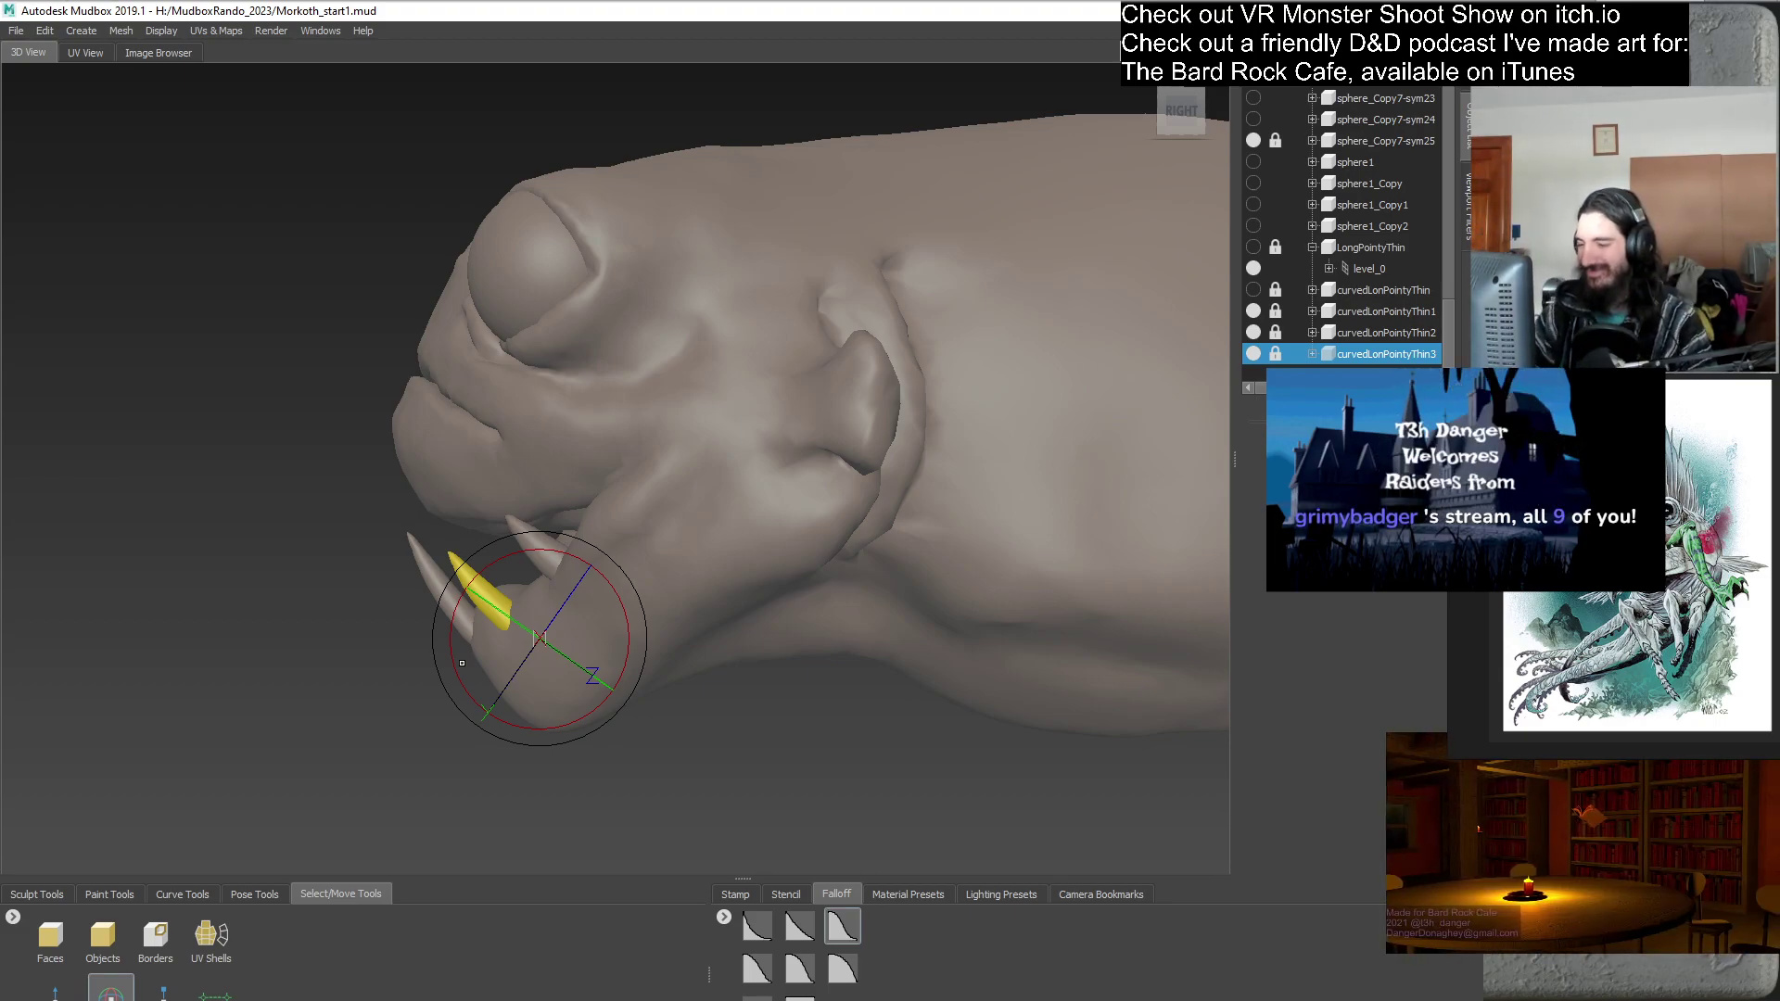
{"action": "left_click_drag", "start_coordinate": [728, 545], "coordinate": [798, 569], "text": "alt"}
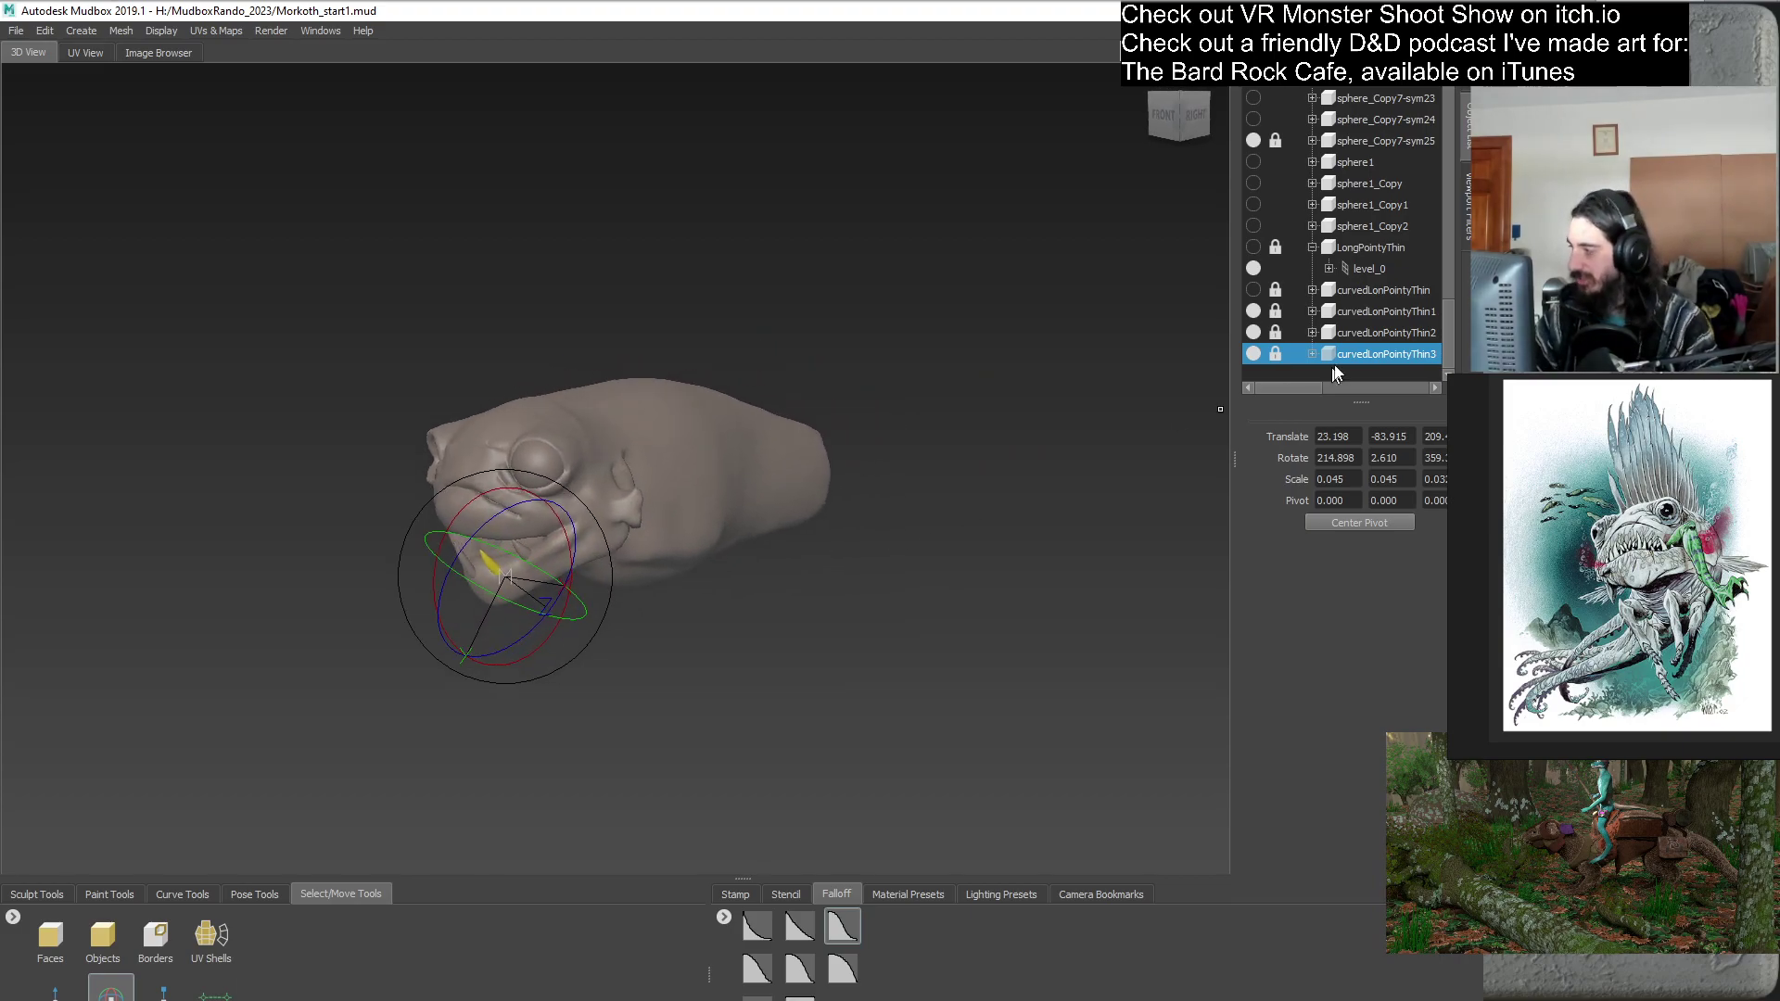
- Duplicate the middle lower tooth in the object list
{"action": "left_click", "coordinate": [54, 992]}
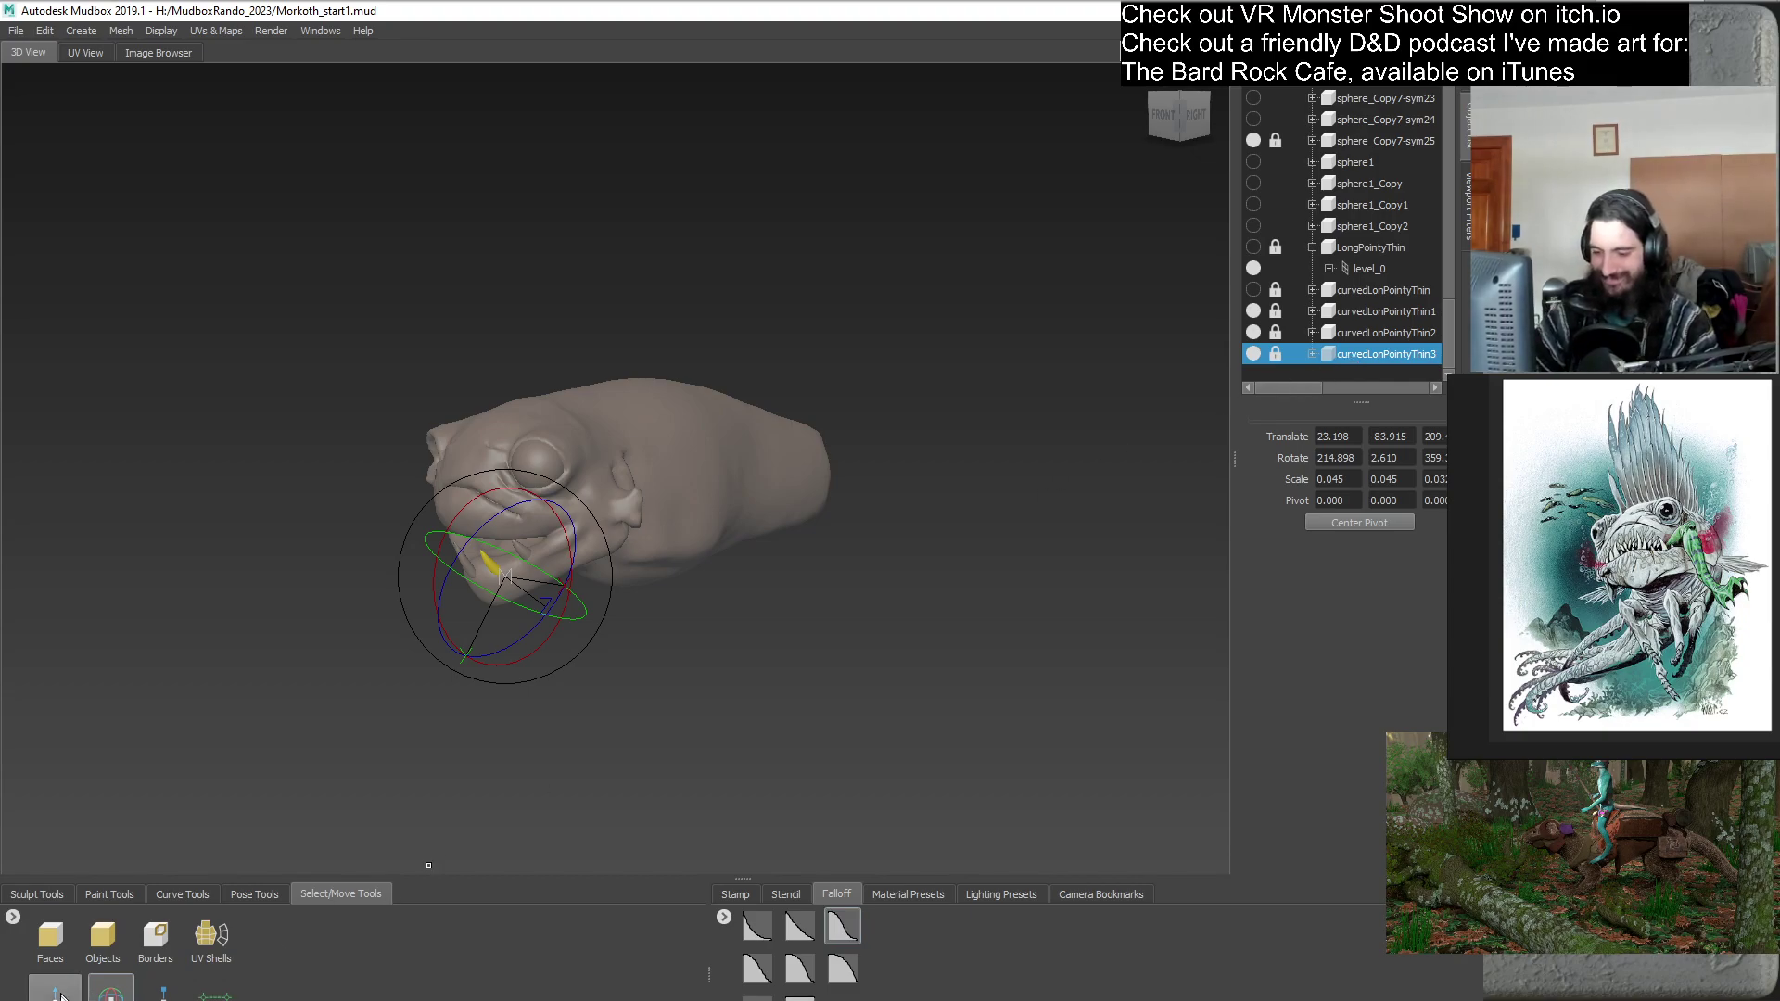
{"action": "left_click_drag", "start_coordinate": [799, 662], "coordinate": [661, 684], "text": "alt"}
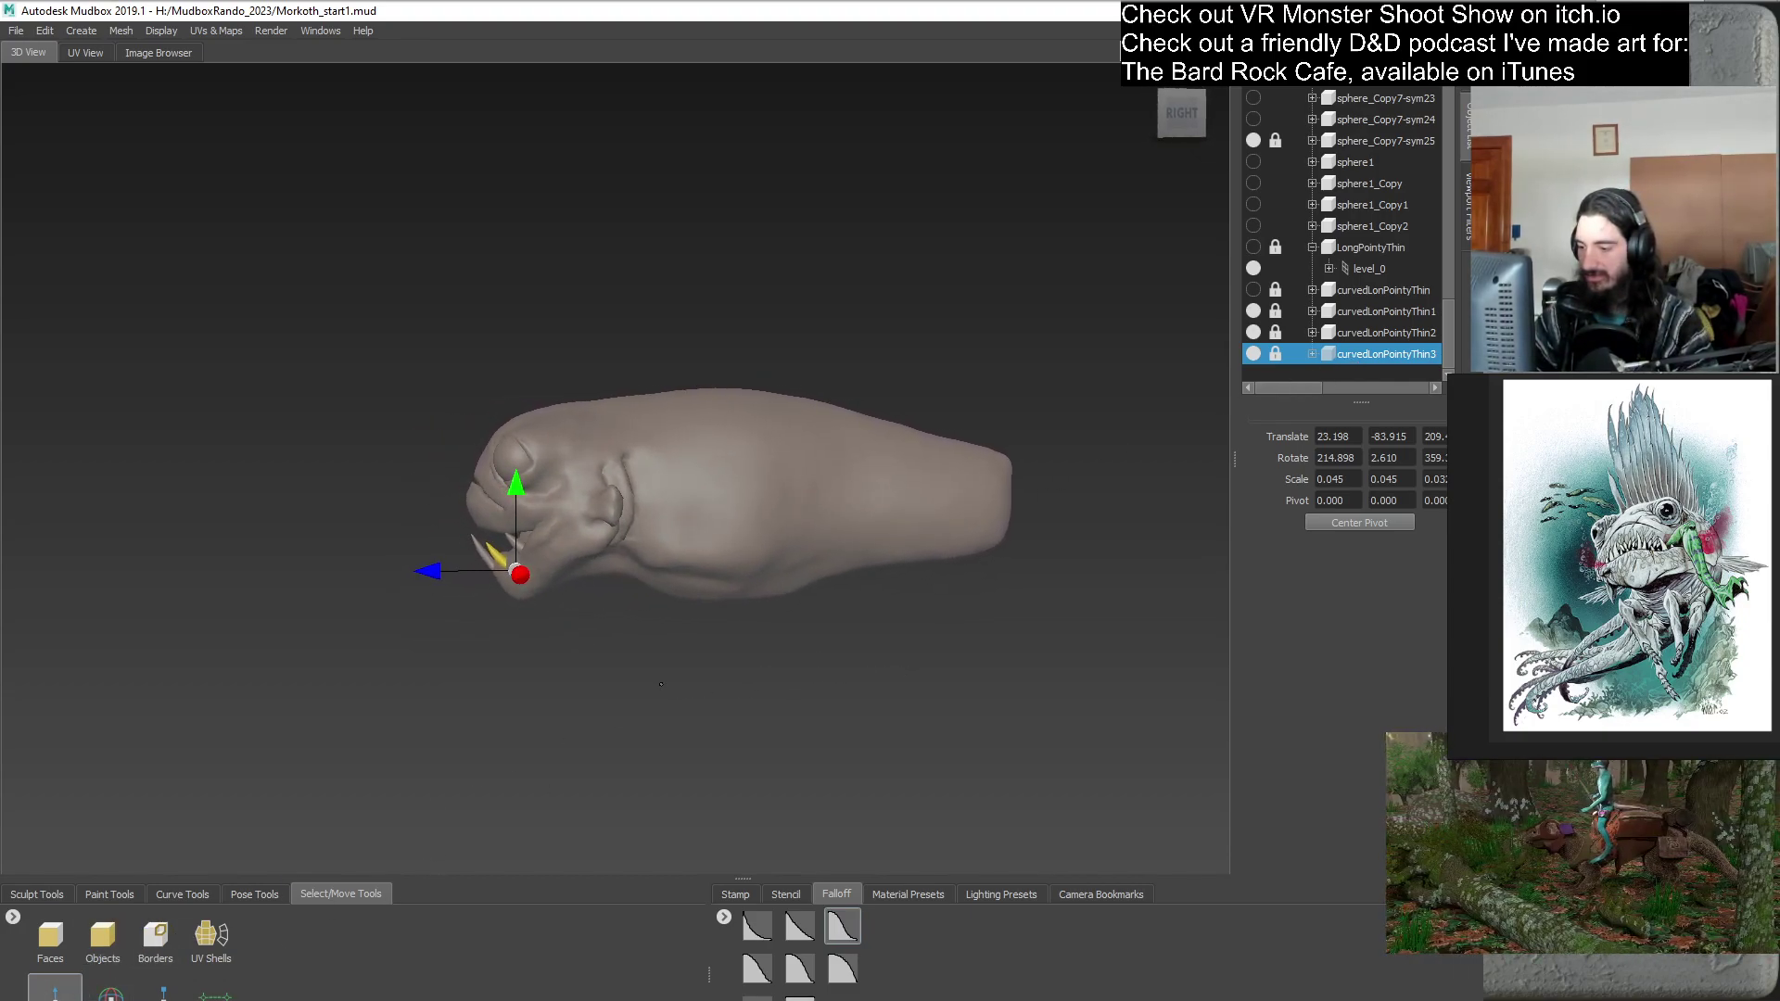
{"action": "right_click_drag", "start_coordinate": [889, 666], "coordinate": [1217, 466], "text": "alt"}
{"action": "right_click", "coordinate": [1375, 360]}
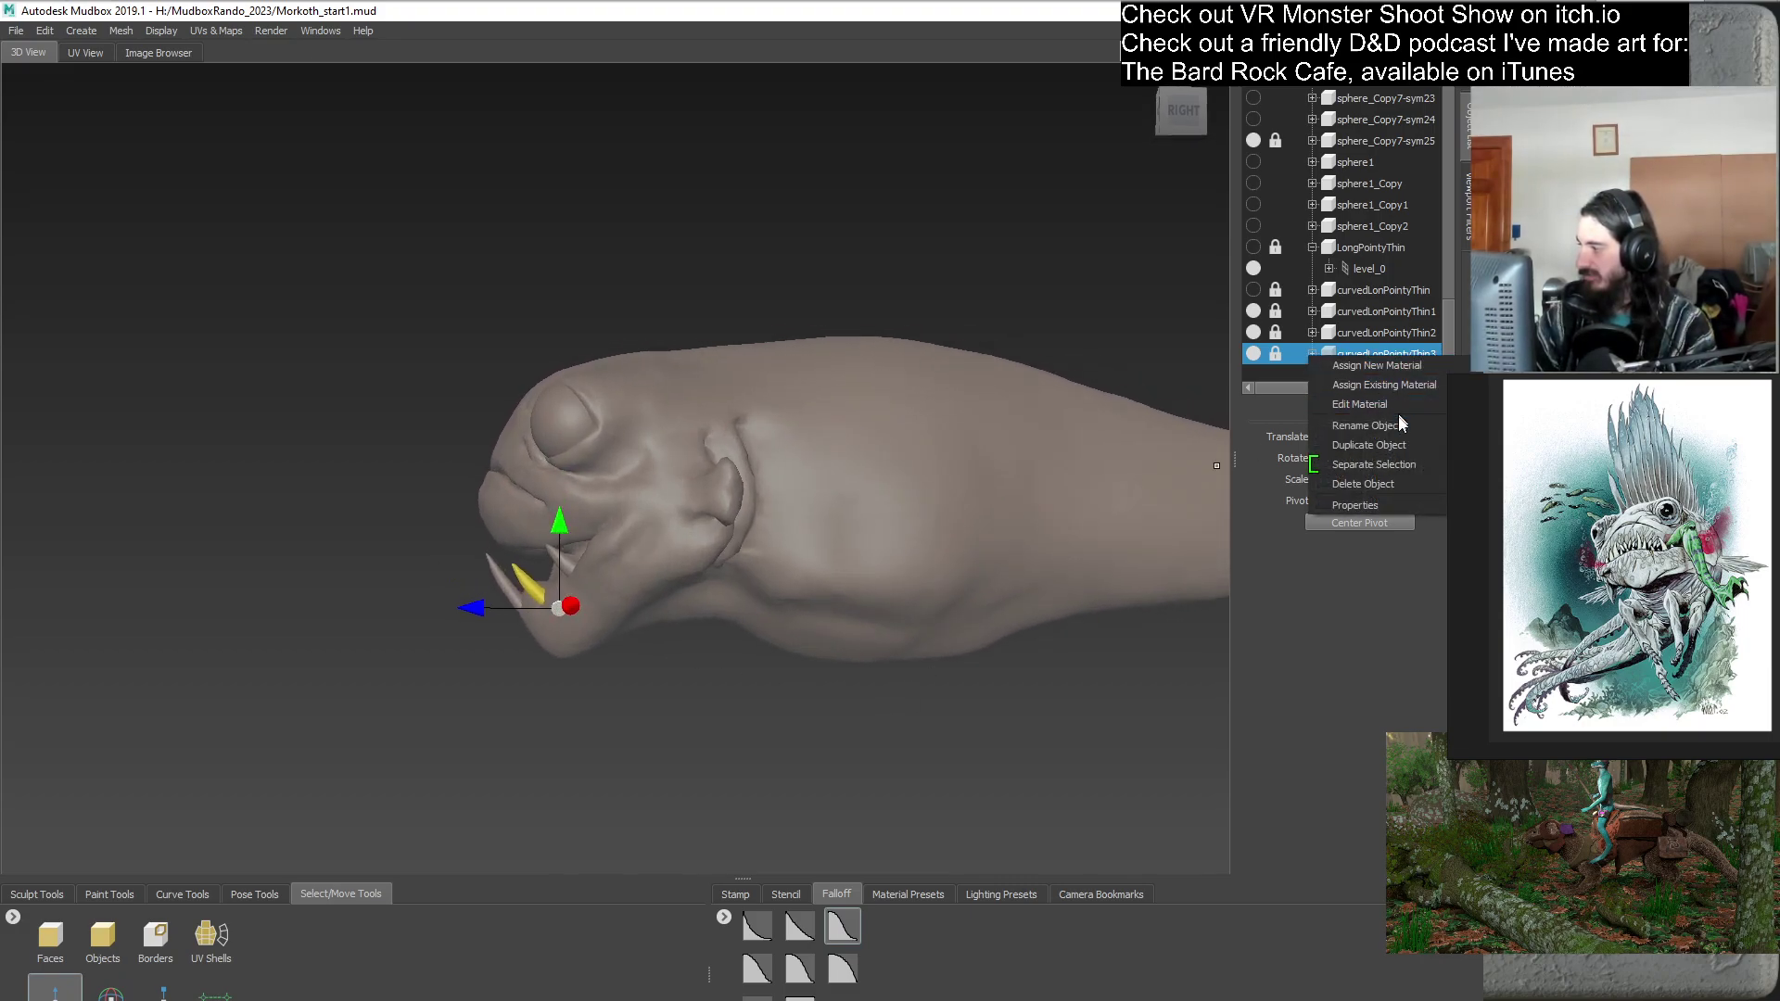
{"action": "left_click", "coordinate": [1400, 446]}
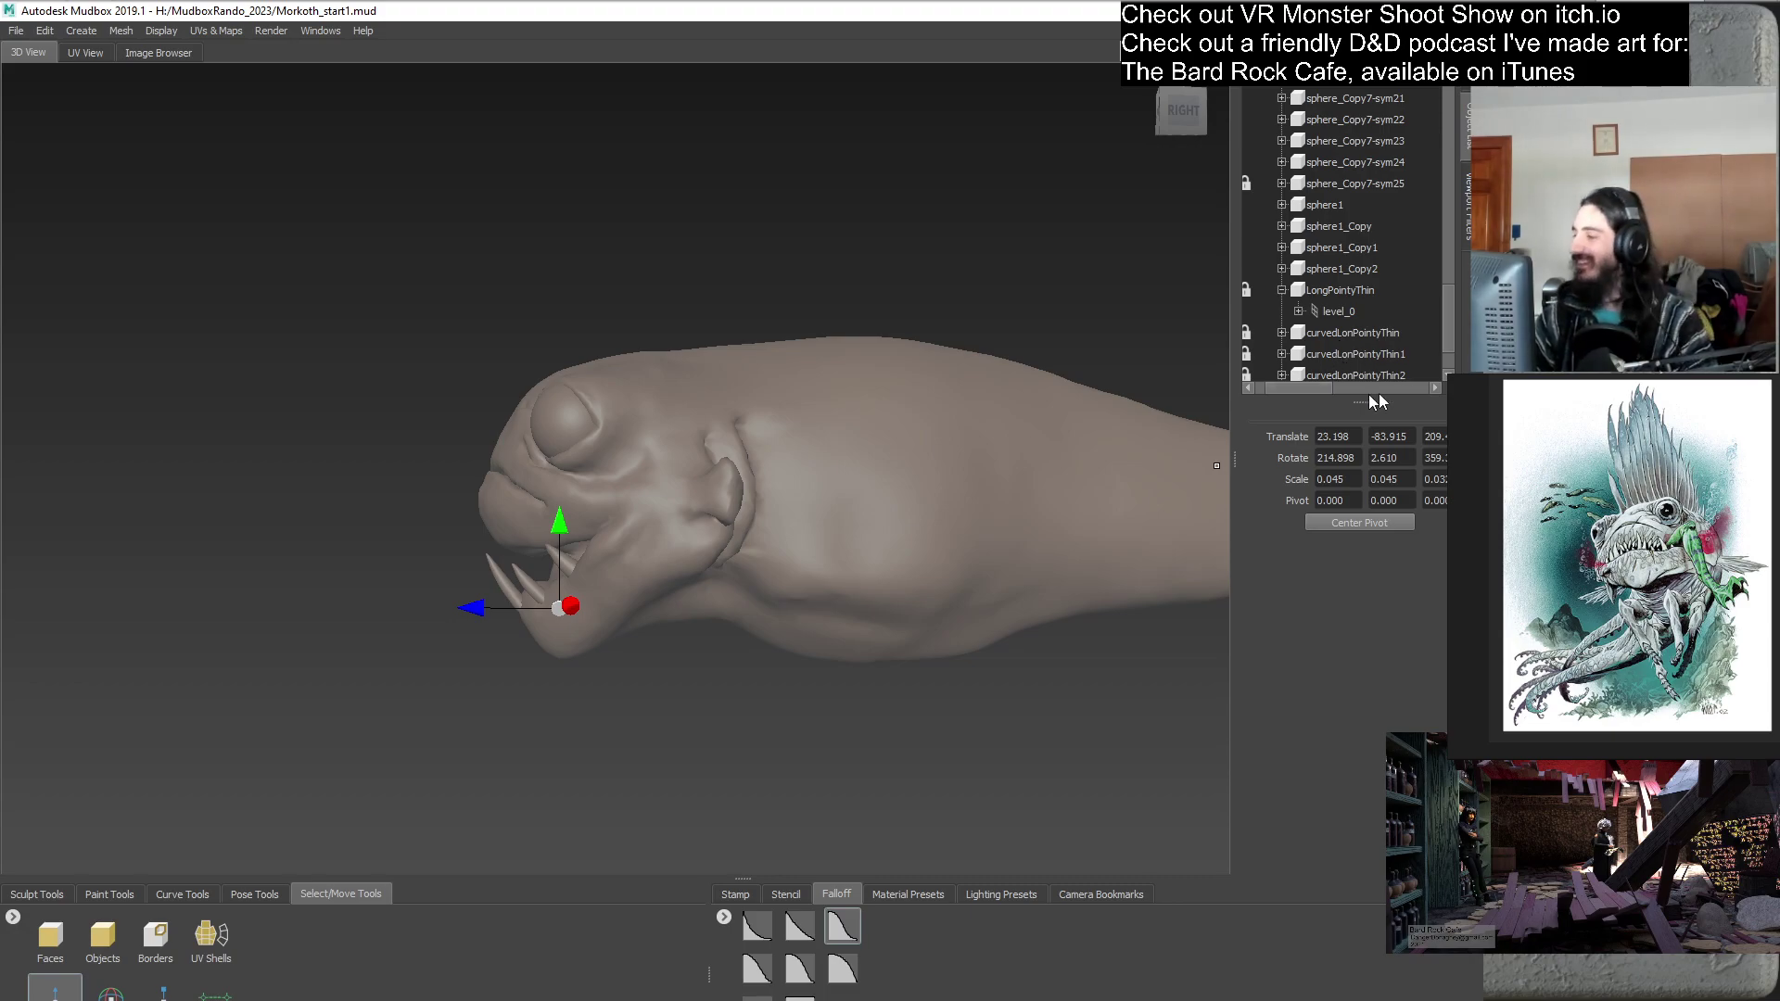
{"action": "scroll", "coordinate": [1451, 354], "scroll_direction": "down", "scroll_amount": 1}
{"action": "left_click_drag", "start_coordinate": [1304, 386], "coordinate": [1273, 390]}
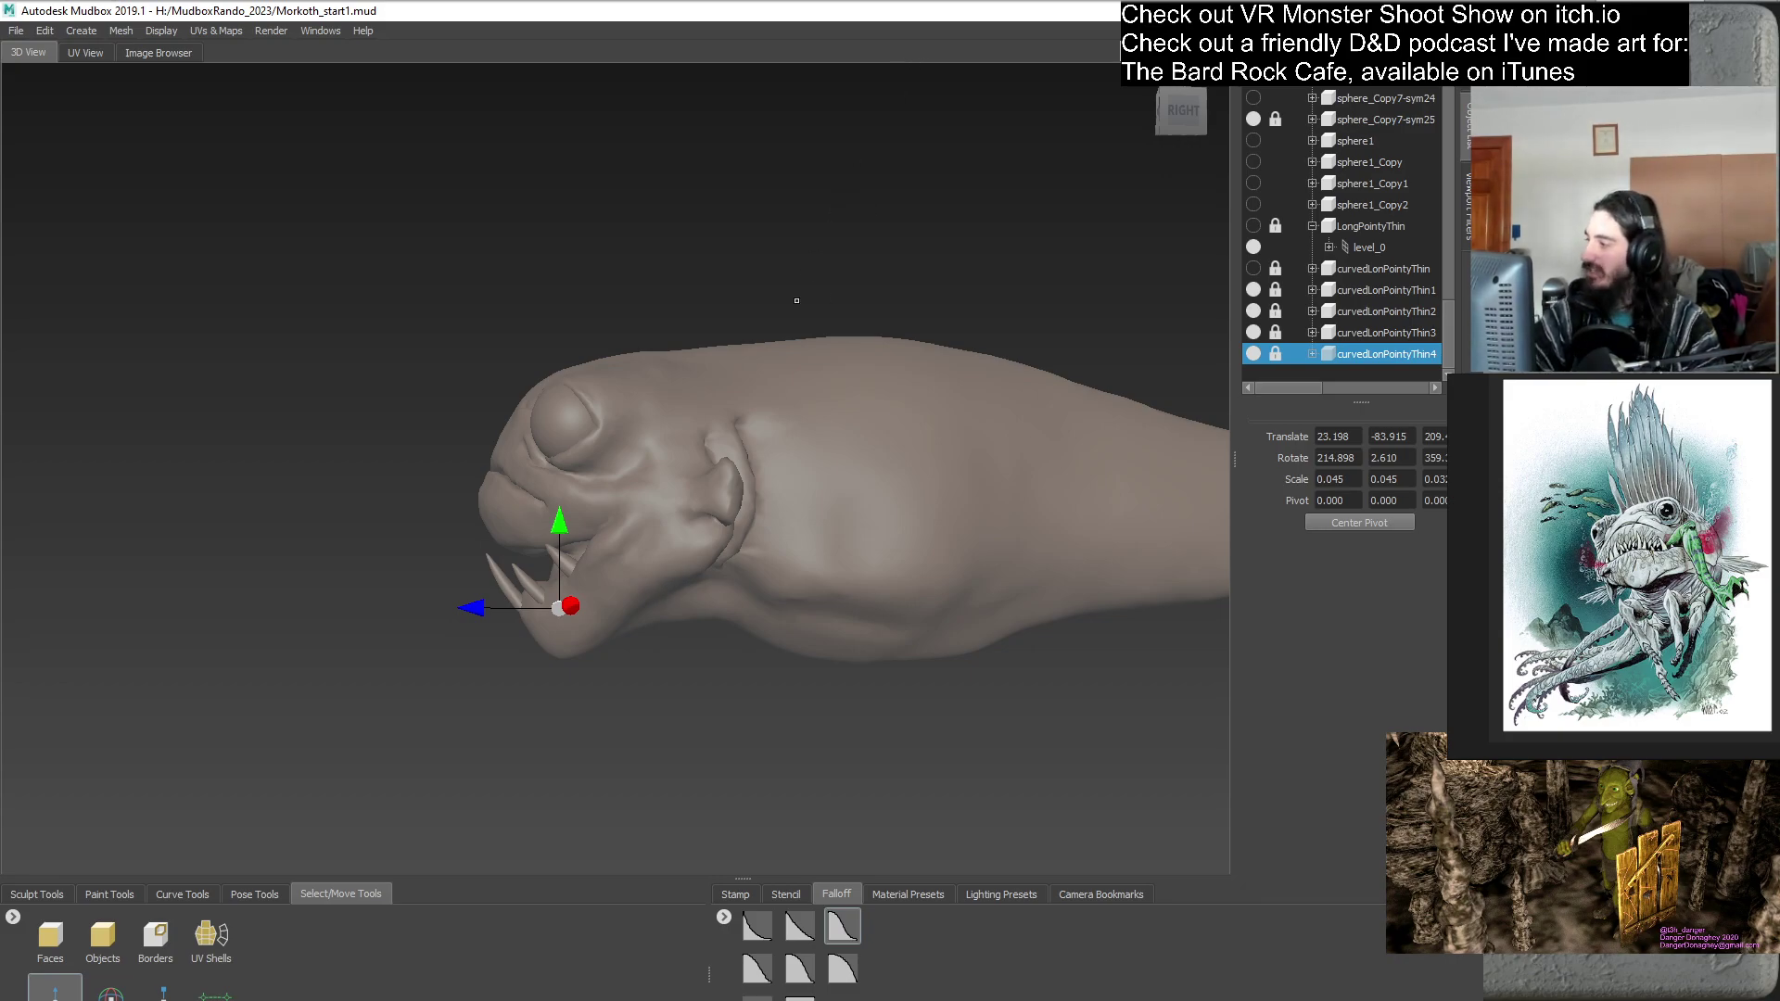
- Raise the new tooth copy above the lower teeth, to about Y -43.5 and Z 224
{"action": "middle_click_drag", "start_coordinate": [626, 568], "coordinate": [677, 536], "text": "alt"}
{"action": "right_click_drag", "start_coordinate": [677, 536], "coordinate": [663, 655], "text": "alt"}
{"action": "left_click_drag", "start_coordinate": [564, 617], "coordinate": [589, 636], "text": "alt"}
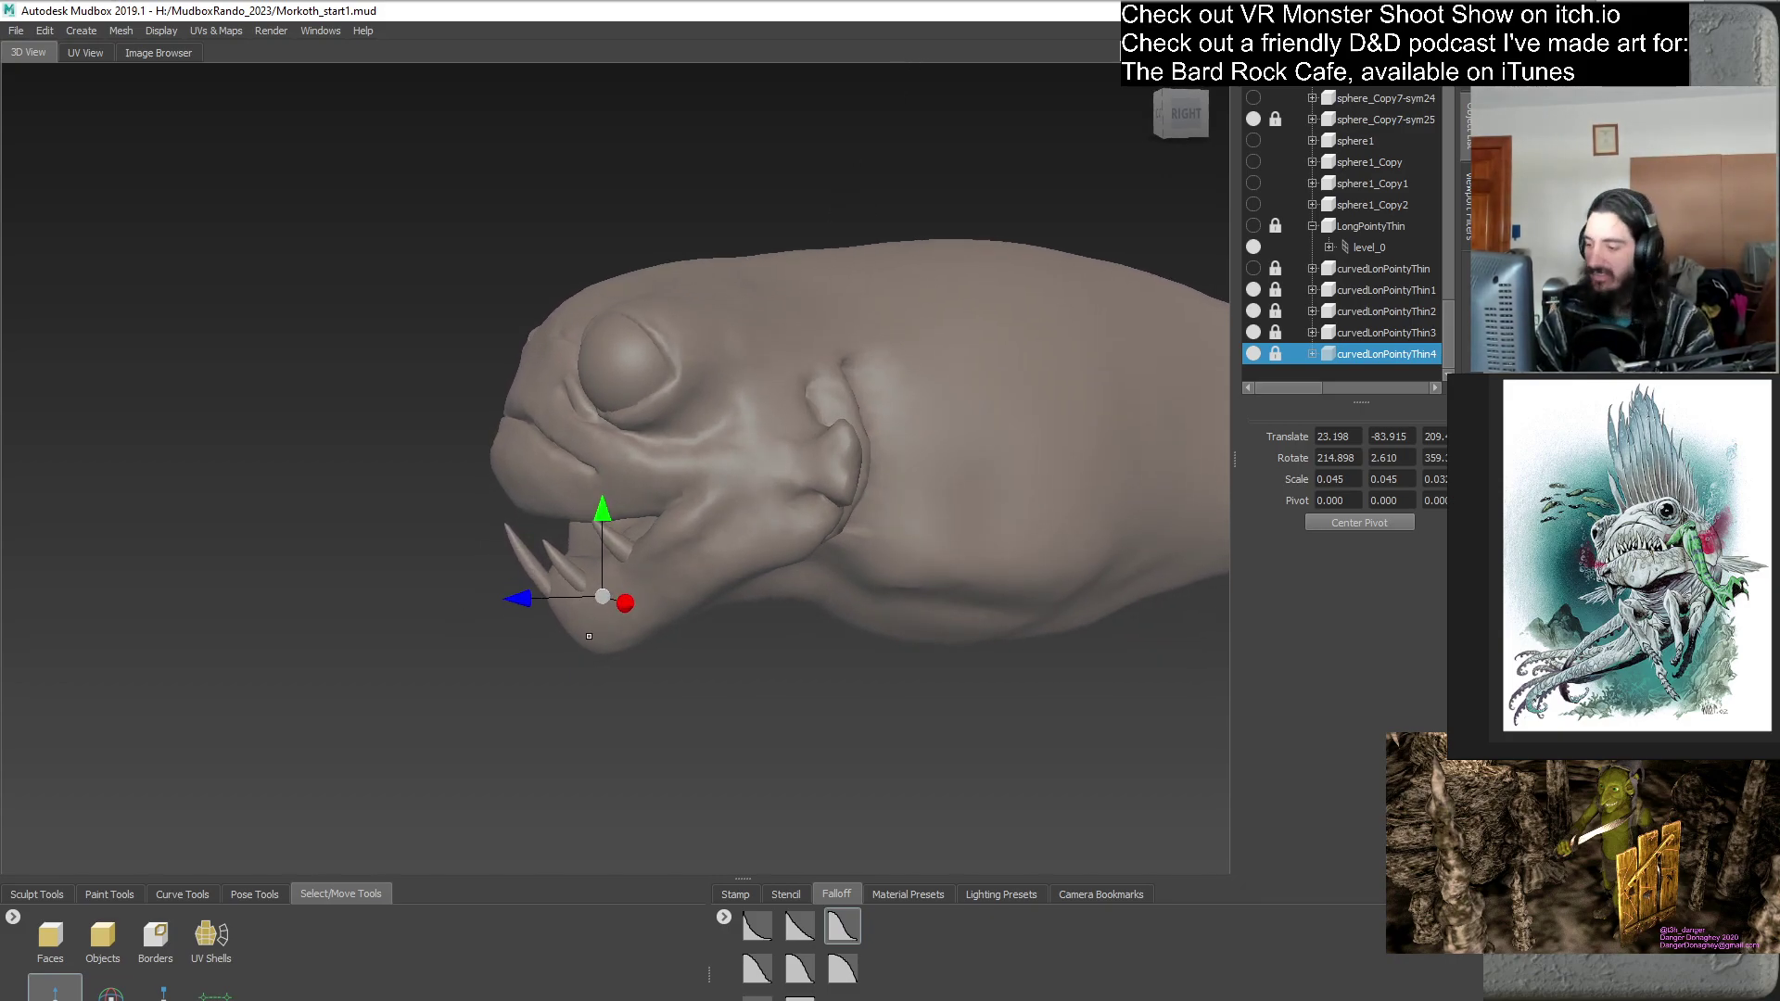
{"action": "left_click", "coordinate": [538, 570]}
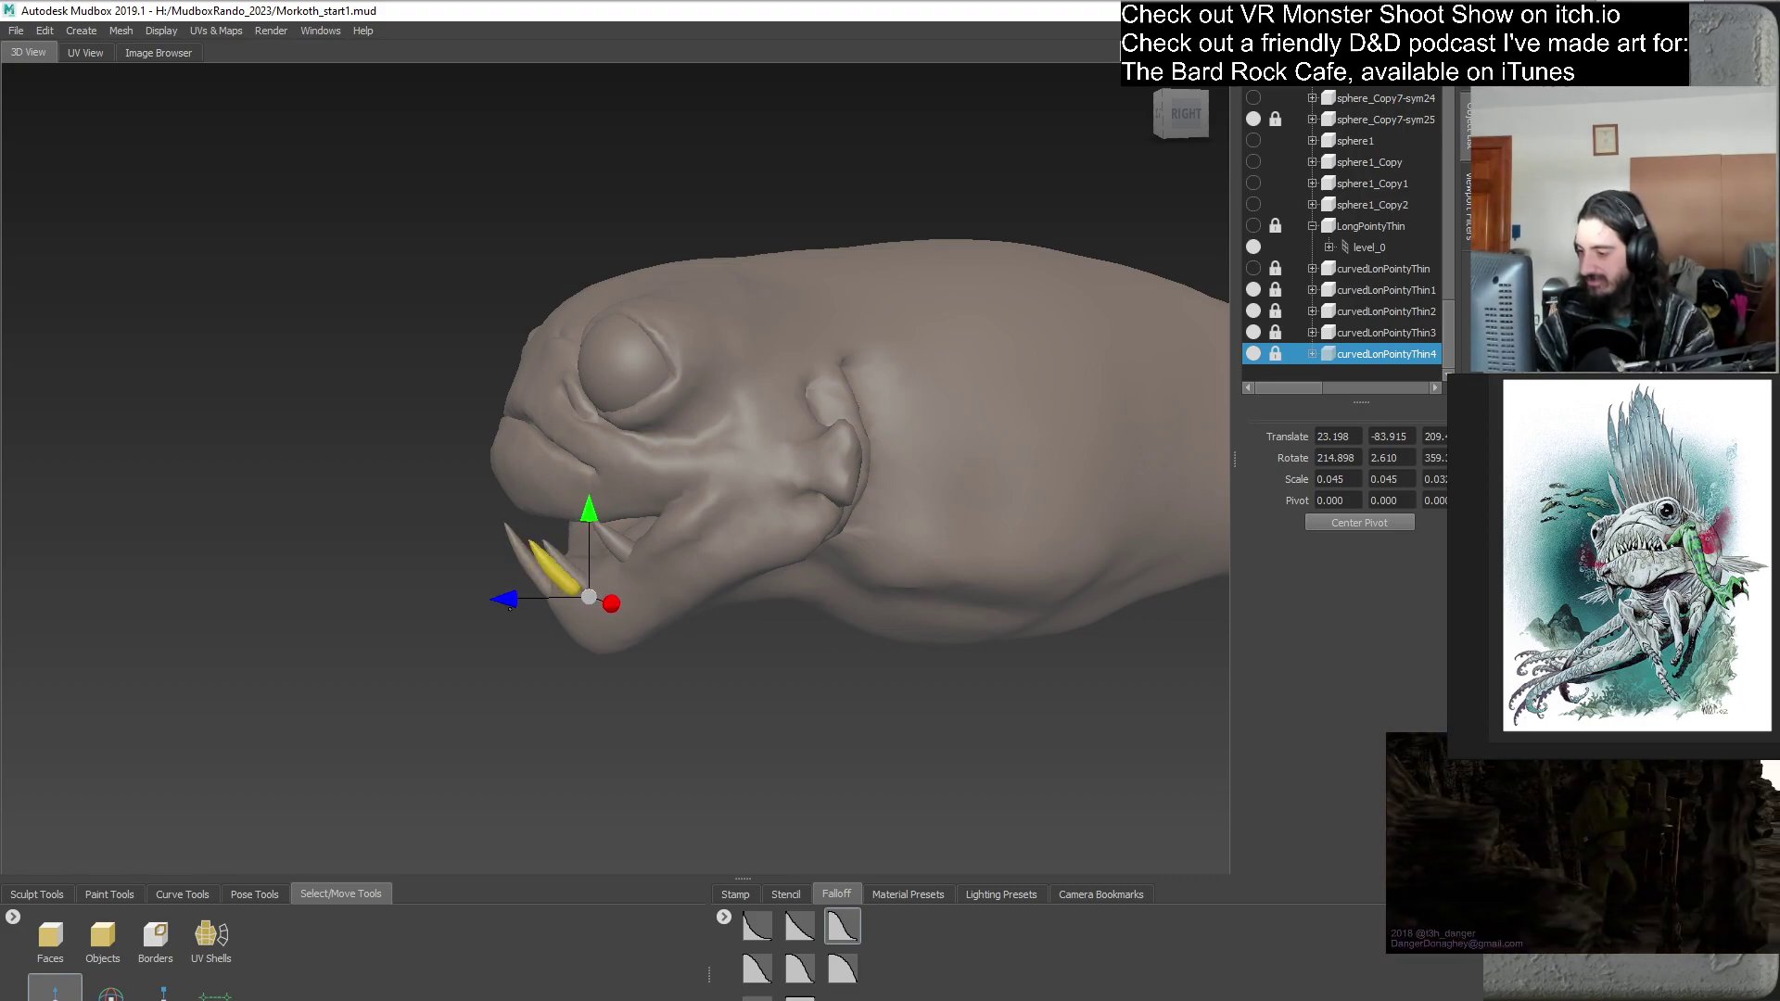
{"action": "left_click_drag", "start_coordinate": [575, 514], "coordinate": [575, 435]}
- Flip the raised copy so its point faces down, rotating it to about 290, 16 and 185 degrees
{"action": "key", "text": "e"}
{"action": "left_click_drag", "start_coordinate": [464, 552], "coordinate": [866, 557], "text": "alt"}
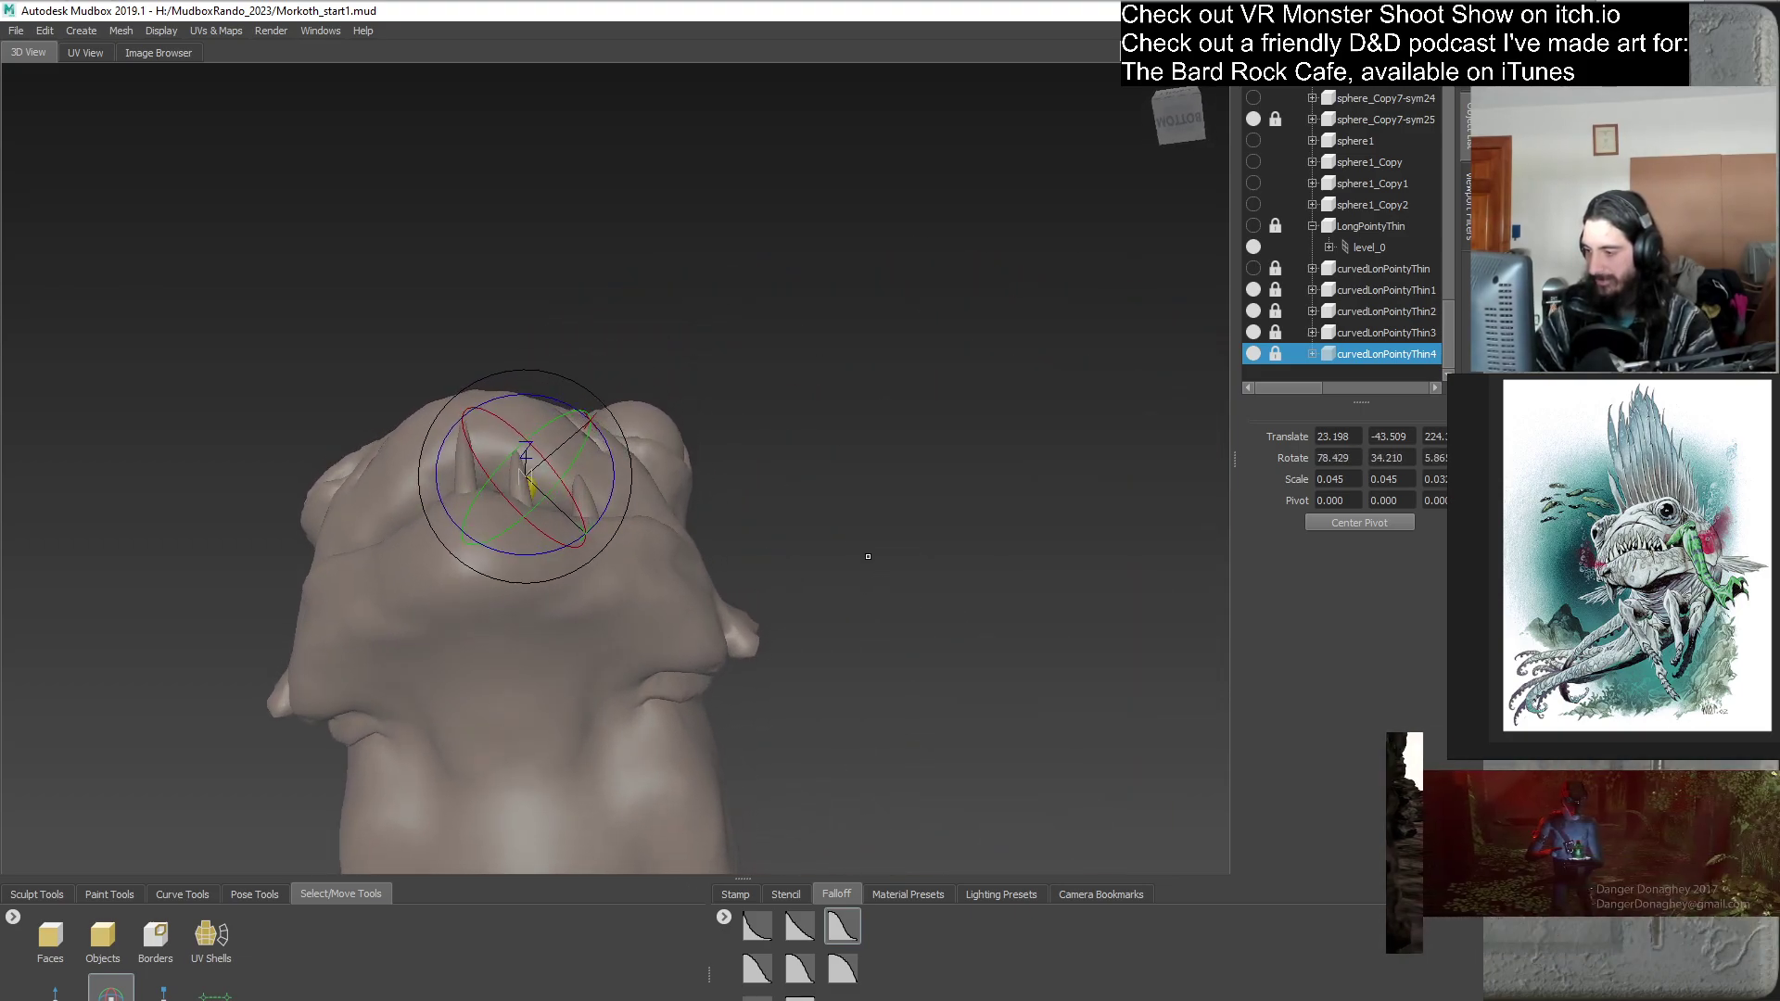
{"action": "left_click_drag", "start_coordinate": [630, 506], "coordinate": [522, 622]}
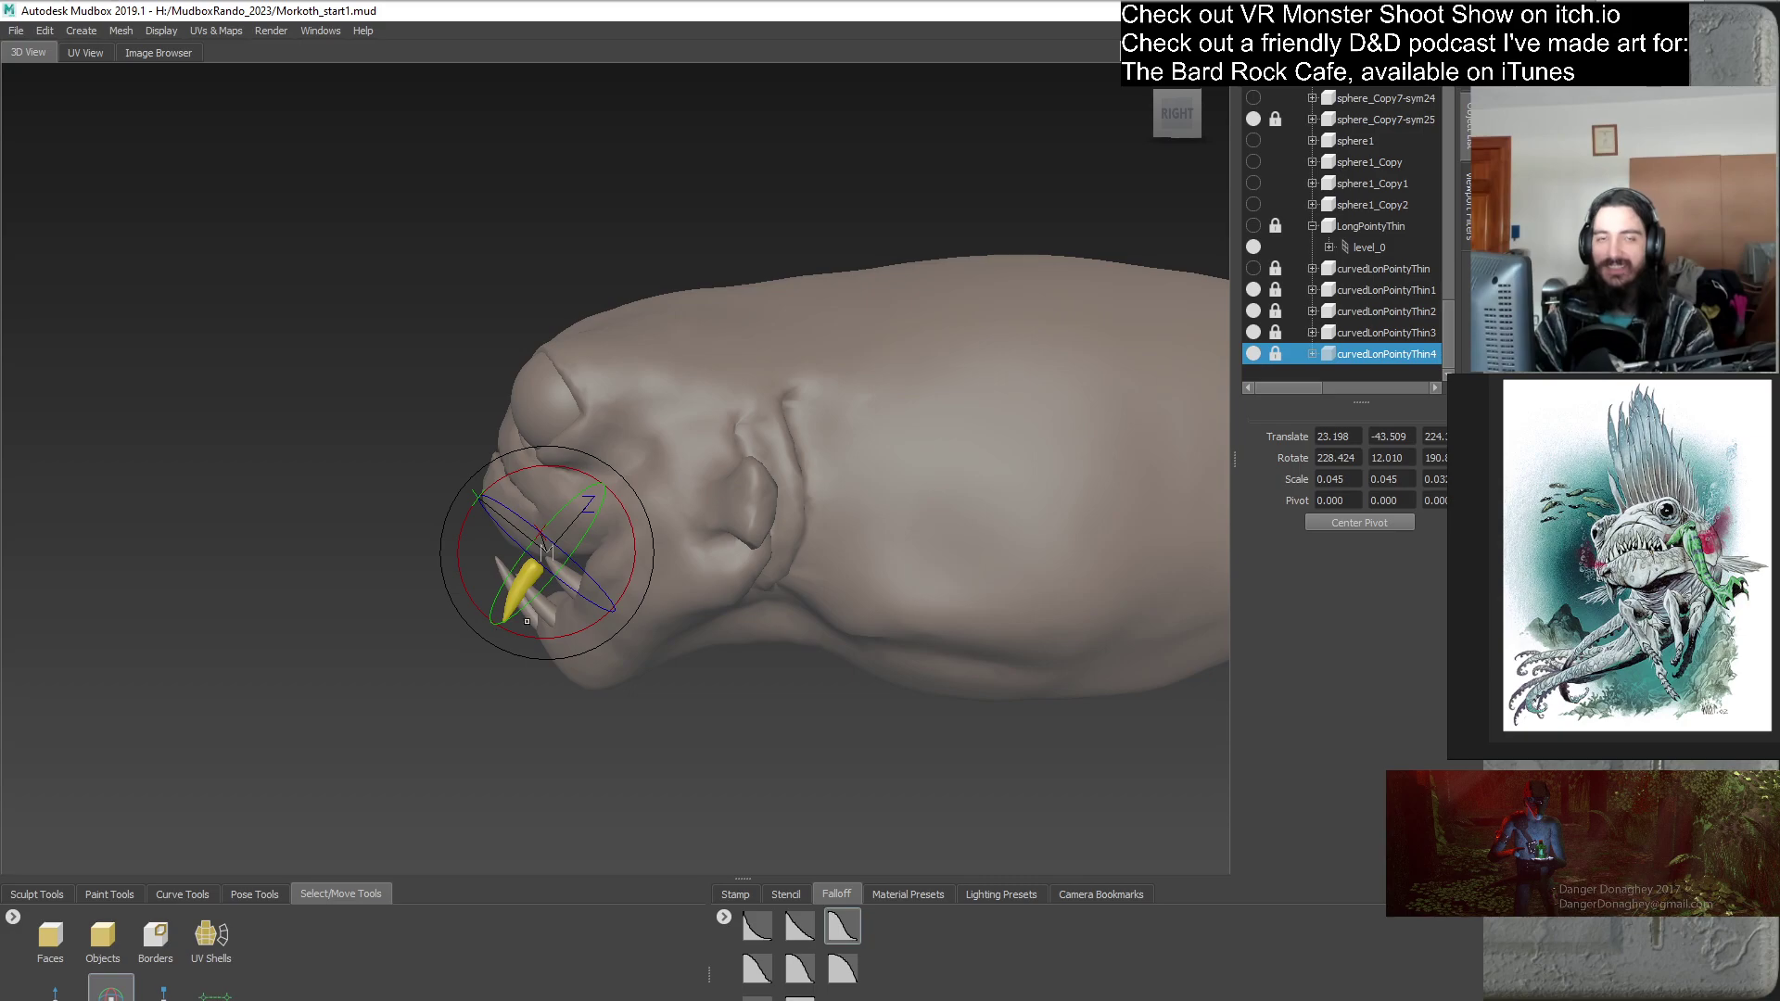
{"action": "left_click_drag", "start_coordinate": [618, 676], "coordinate": [675, 649], "text": "alt"}
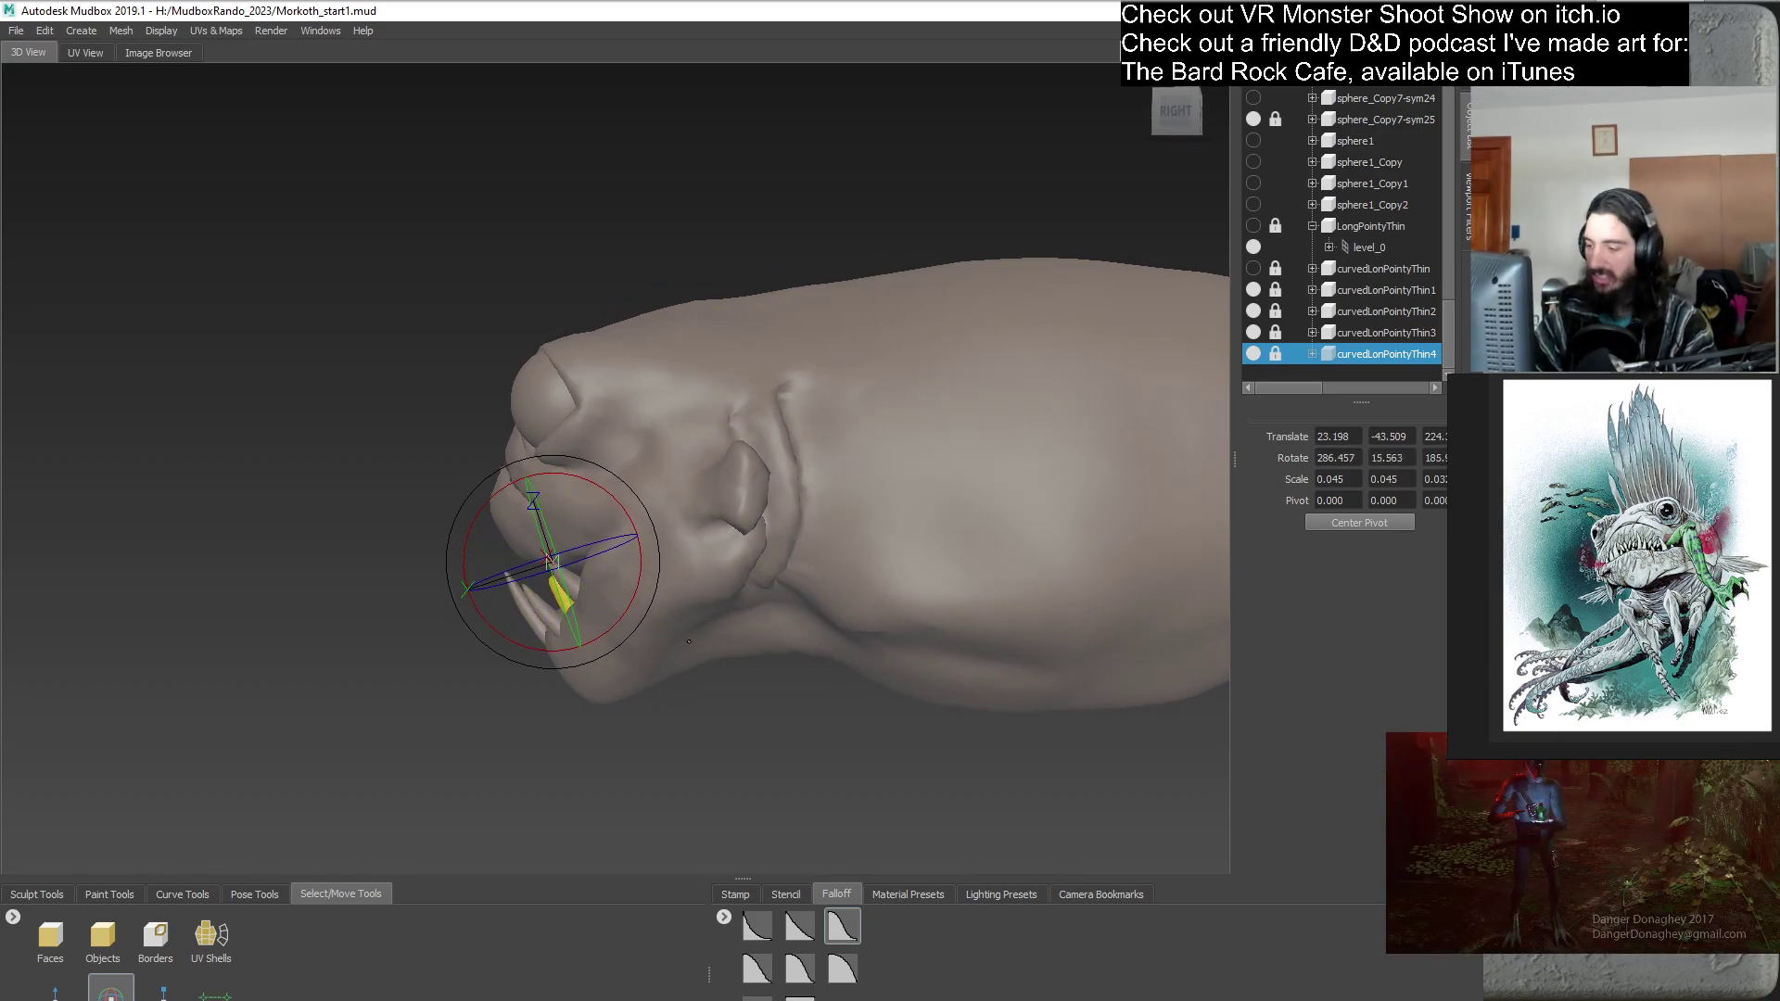
- Move the flipped tooth up and forward to the upper lip, at about Y -21.2 and Z 245
{"action": "left_click", "coordinate": [55, 990]}
{"action": "left_click_drag", "start_coordinate": [556, 649], "coordinate": [686, 627], "text": "alt"}
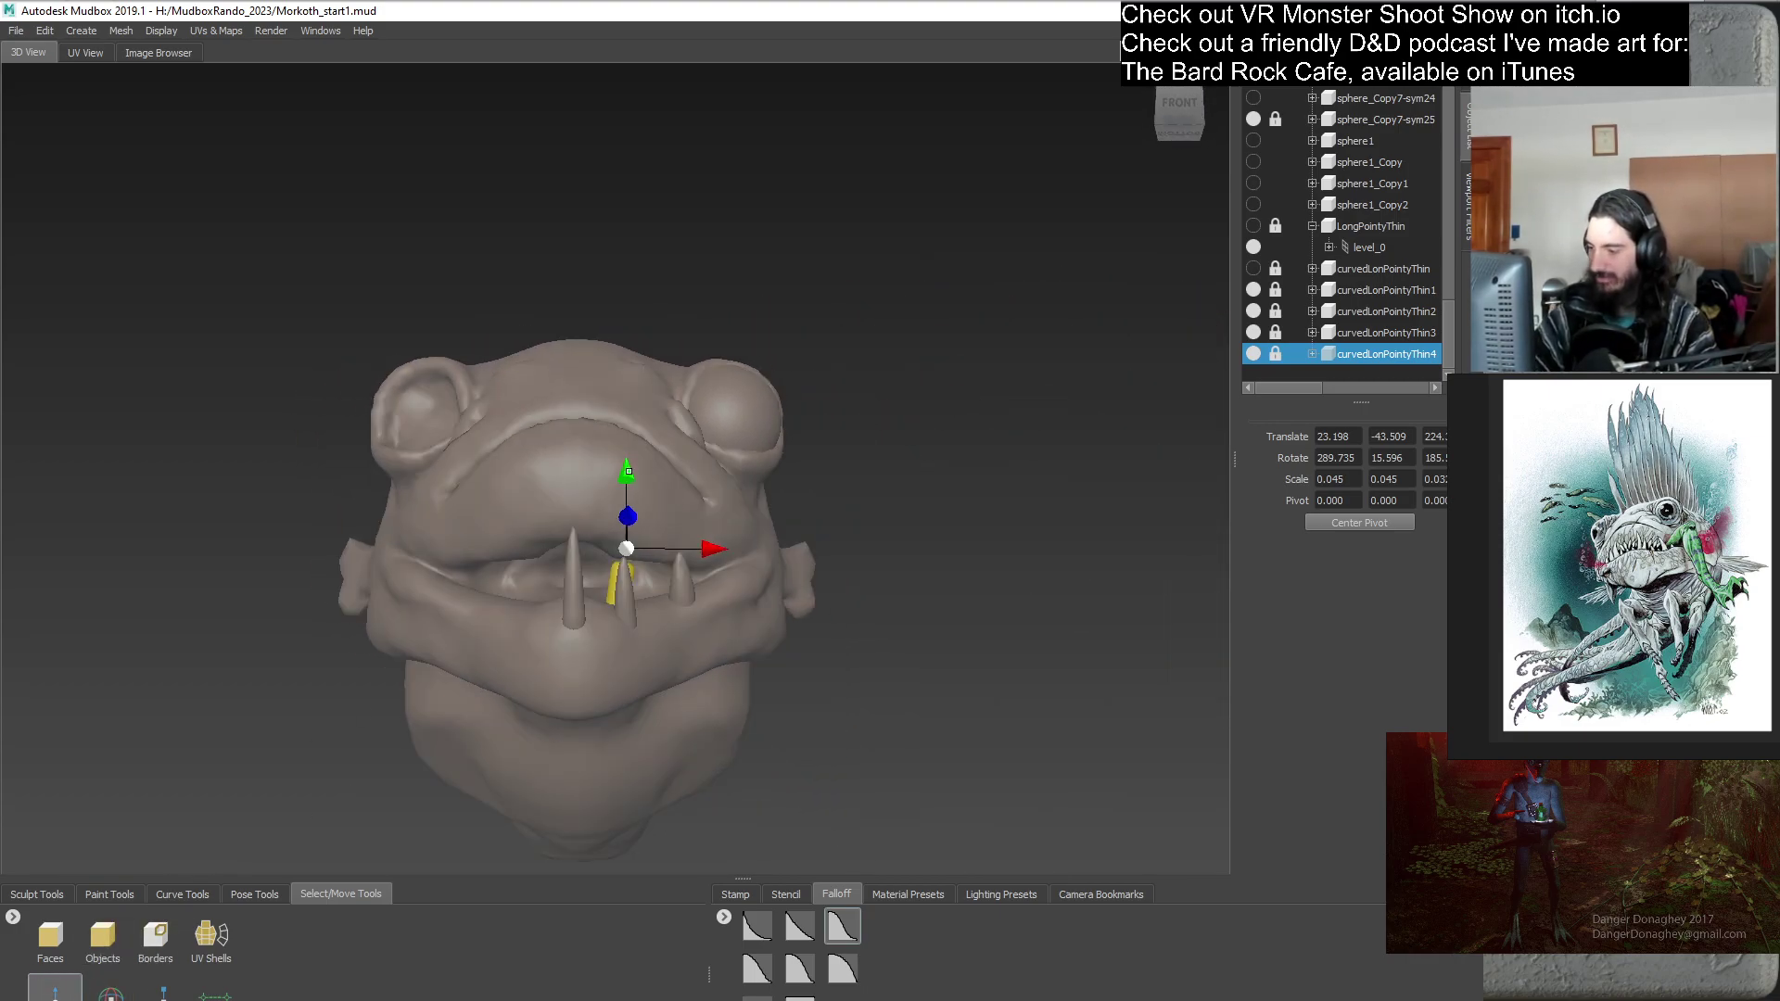
{"action": "left_click_drag", "start_coordinate": [630, 431], "coordinate": [487, 604], "text": "alt"}
{"action": "left_click_drag", "start_coordinate": [480, 528], "coordinate": [511, 672]}
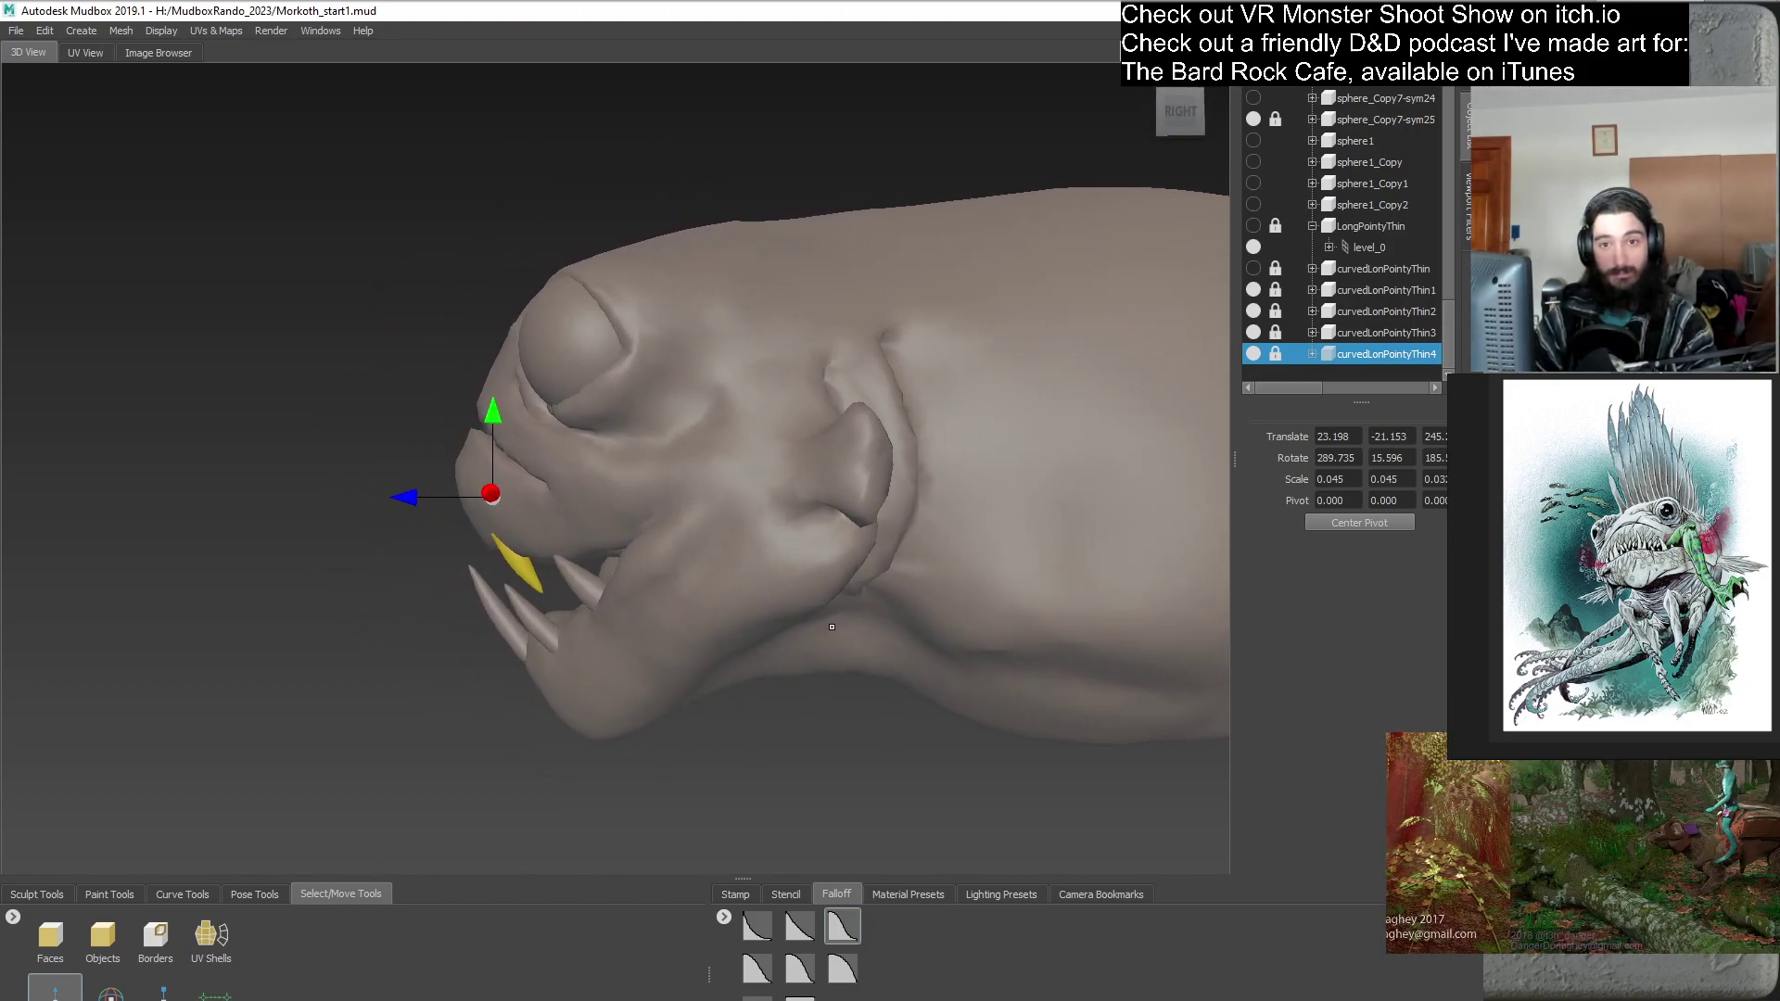
{"action": "left_click_drag", "start_coordinate": [820, 617], "coordinate": [944, 596], "text": "alt"}
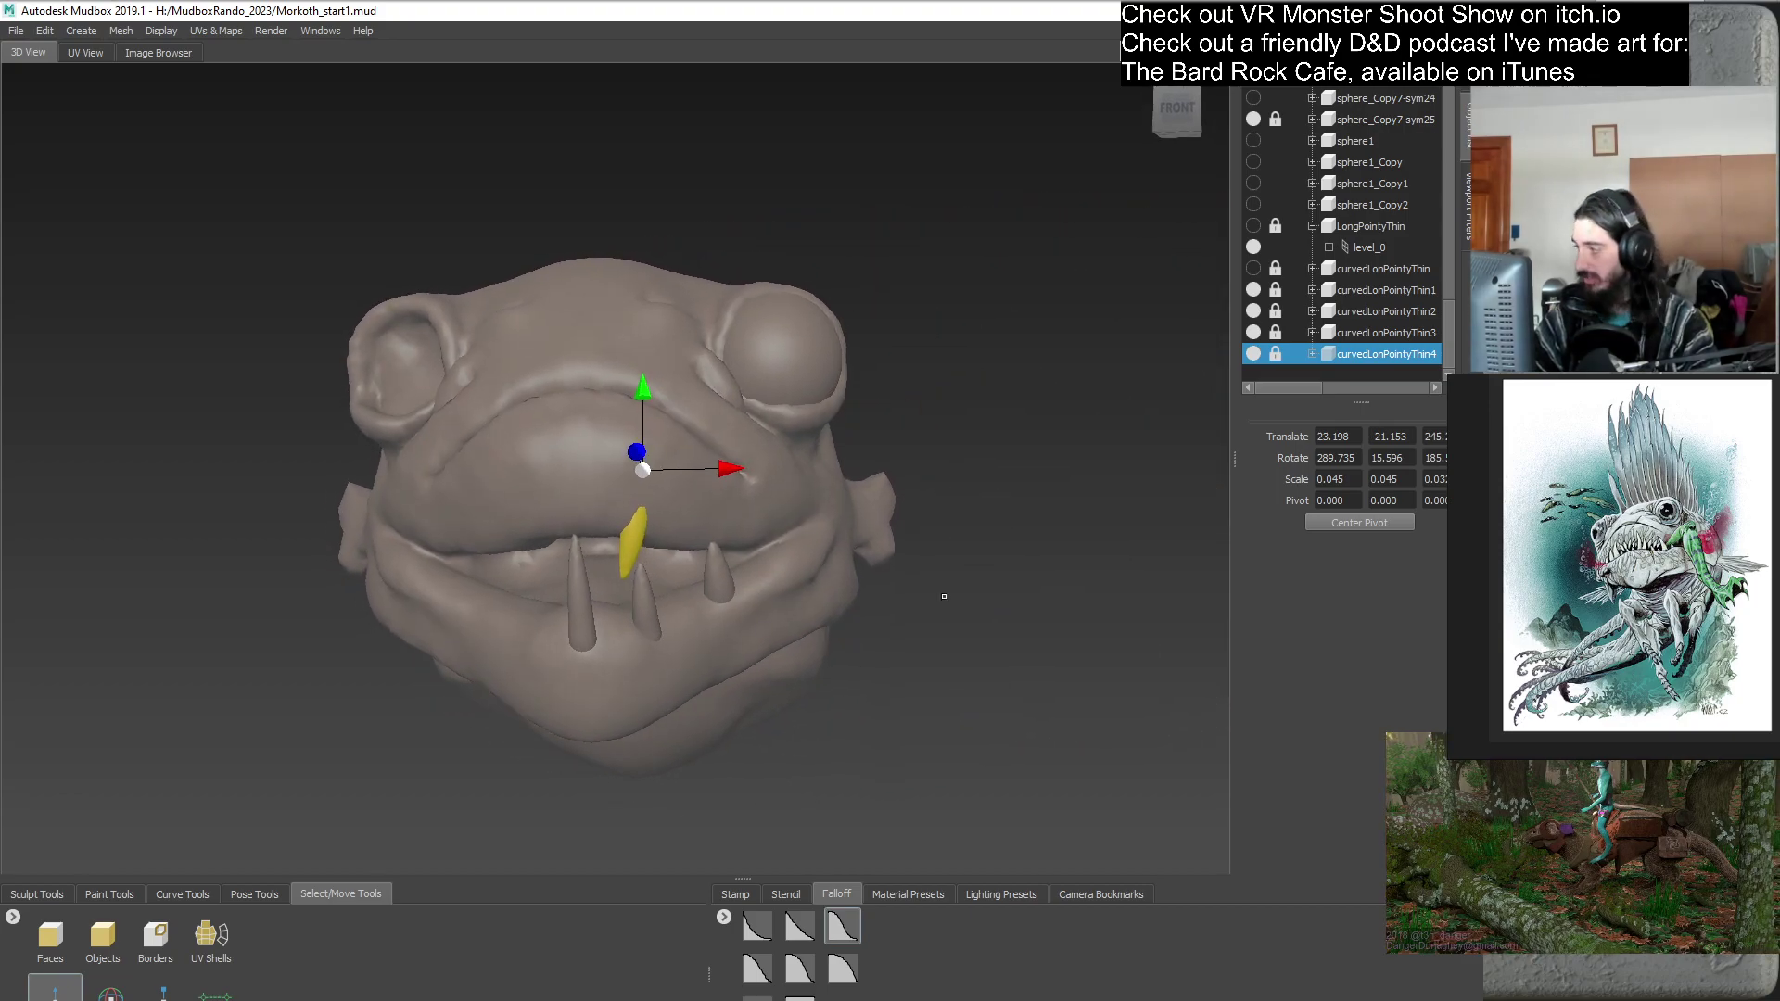
- Duplicate the upper tooth and move the copy toward the mouth's centre, at about X 14.1, Y -15.3 and Z 251
{"action": "right_click", "coordinate": [1363, 356]}
{"action": "left_click", "coordinate": [1387, 447]}
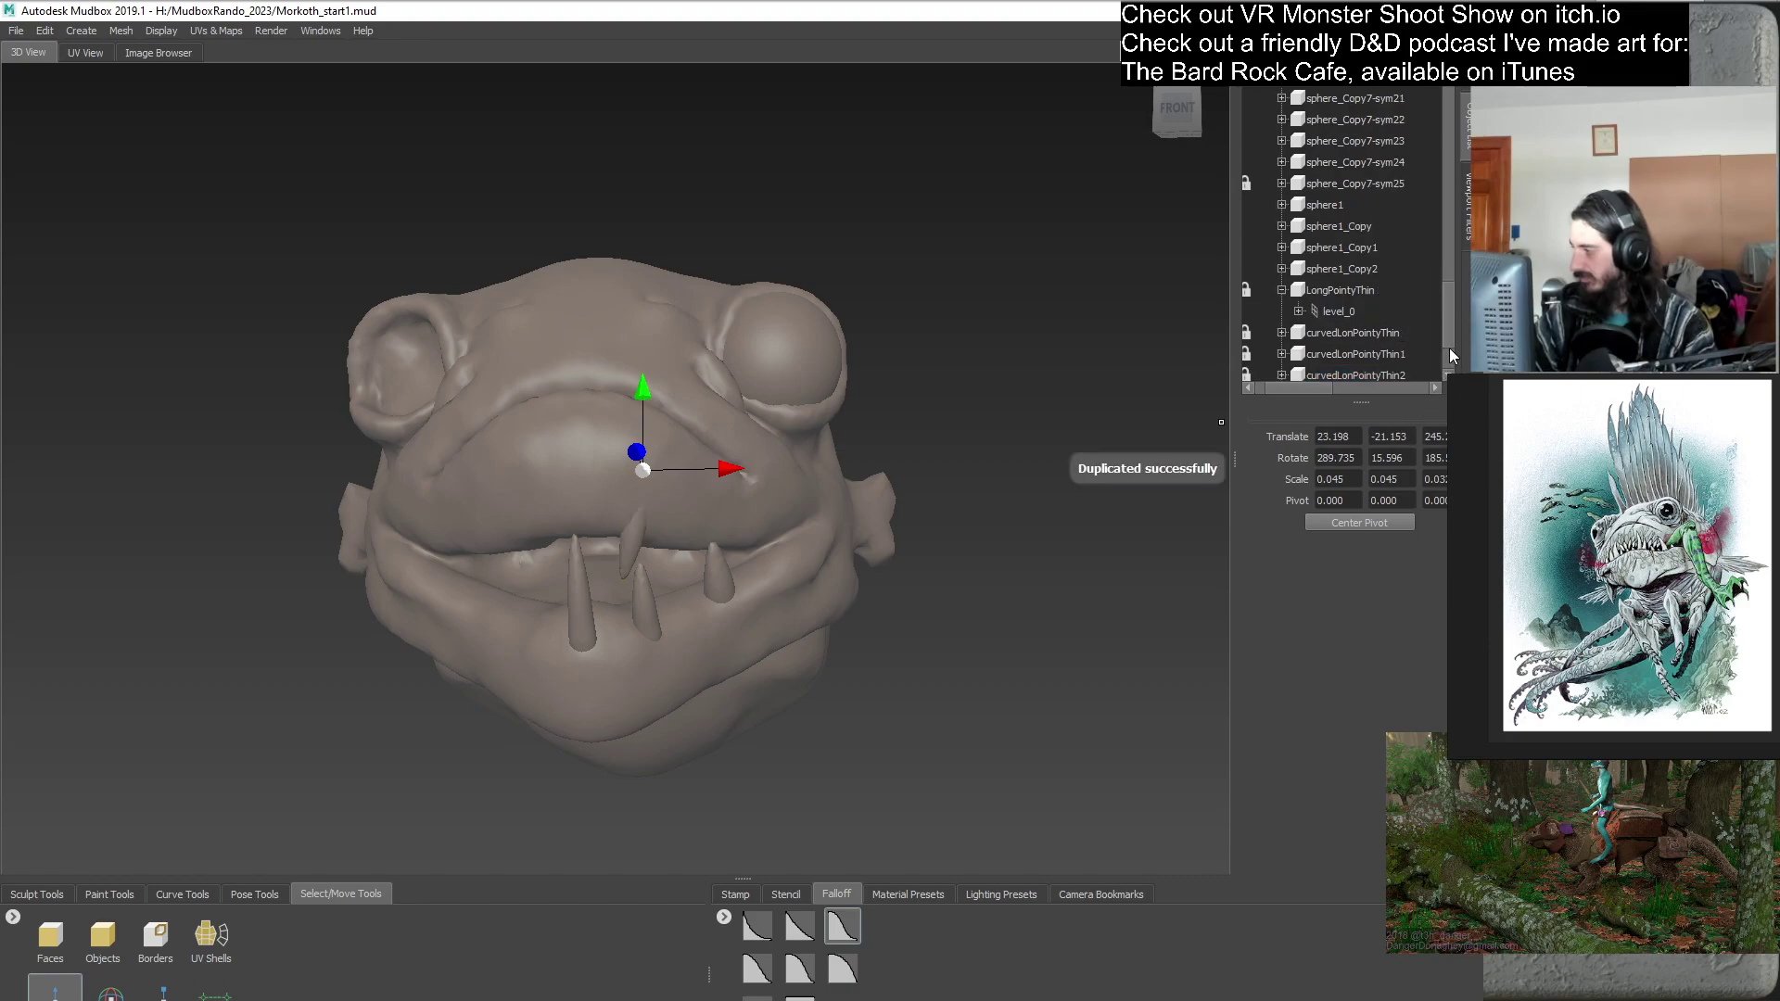
{"action": "left_click_drag", "start_coordinate": [816, 593], "coordinate": [745, 627], "text": "alt"}
{"action": "left_click_drag", "start_coordinate": [774, 460], "coordinate": [404, 515]}
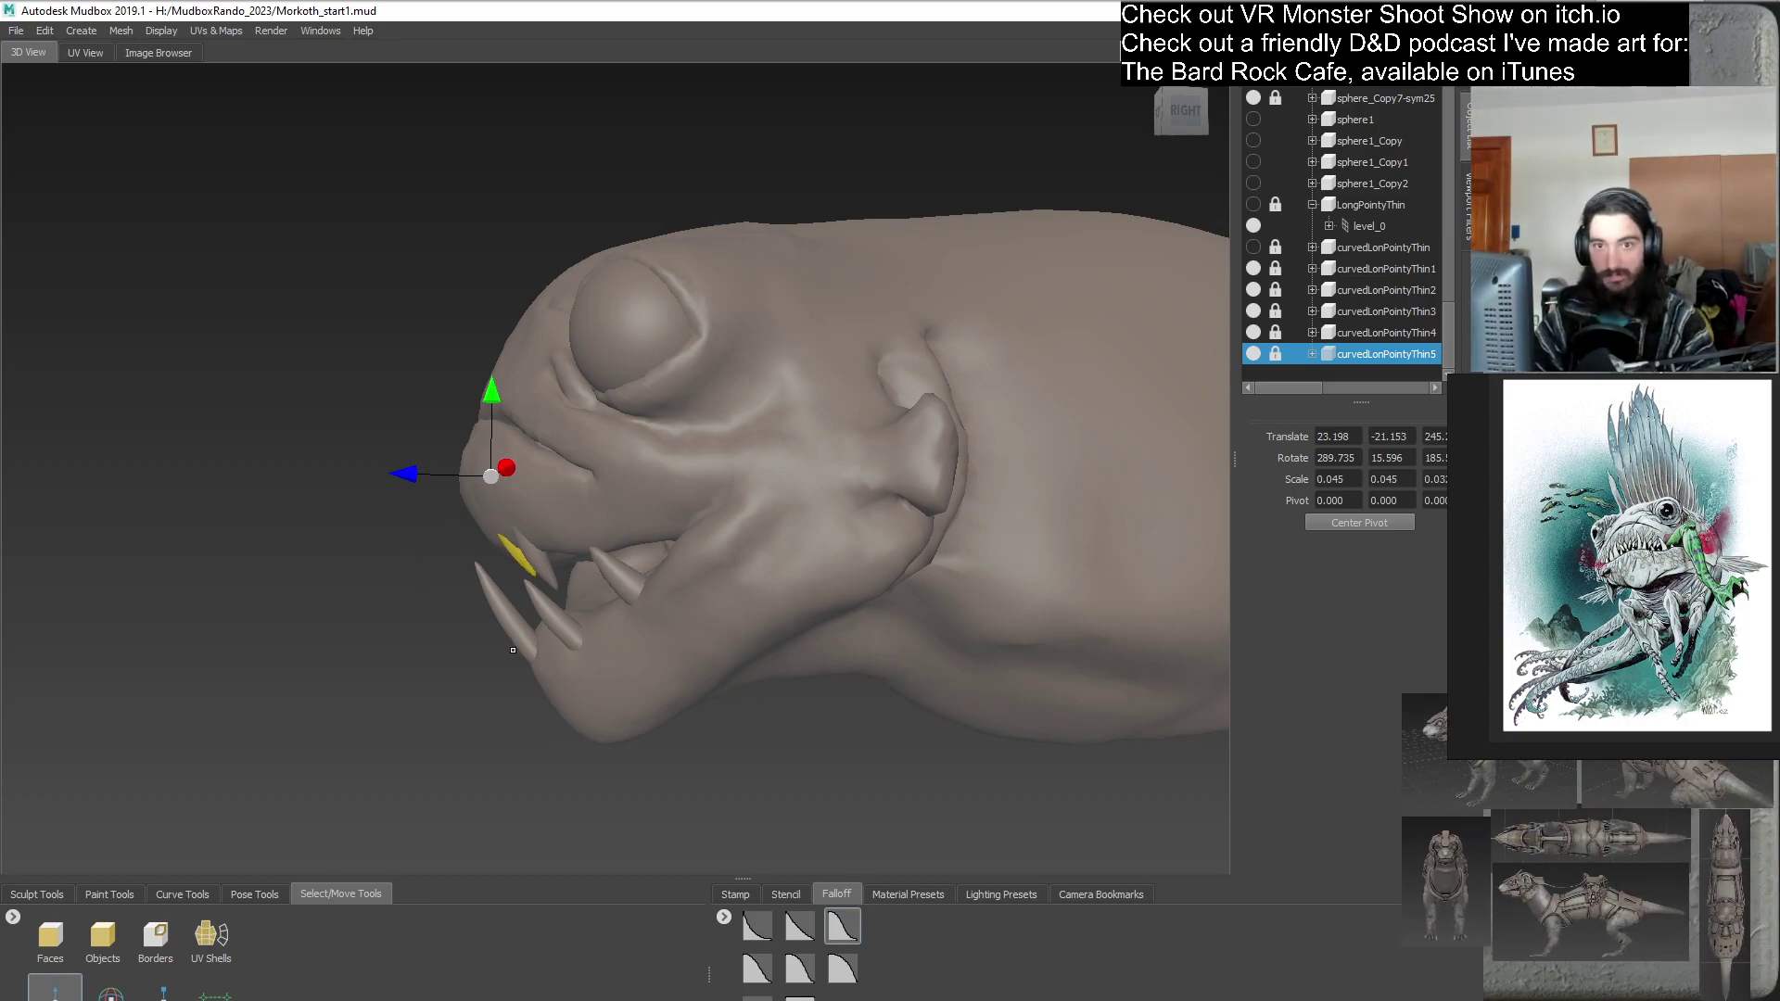
{"action": "left_click_drag", "start_coordinate": [481, 658], "coordinate": [739, 438], "text": "alt"}
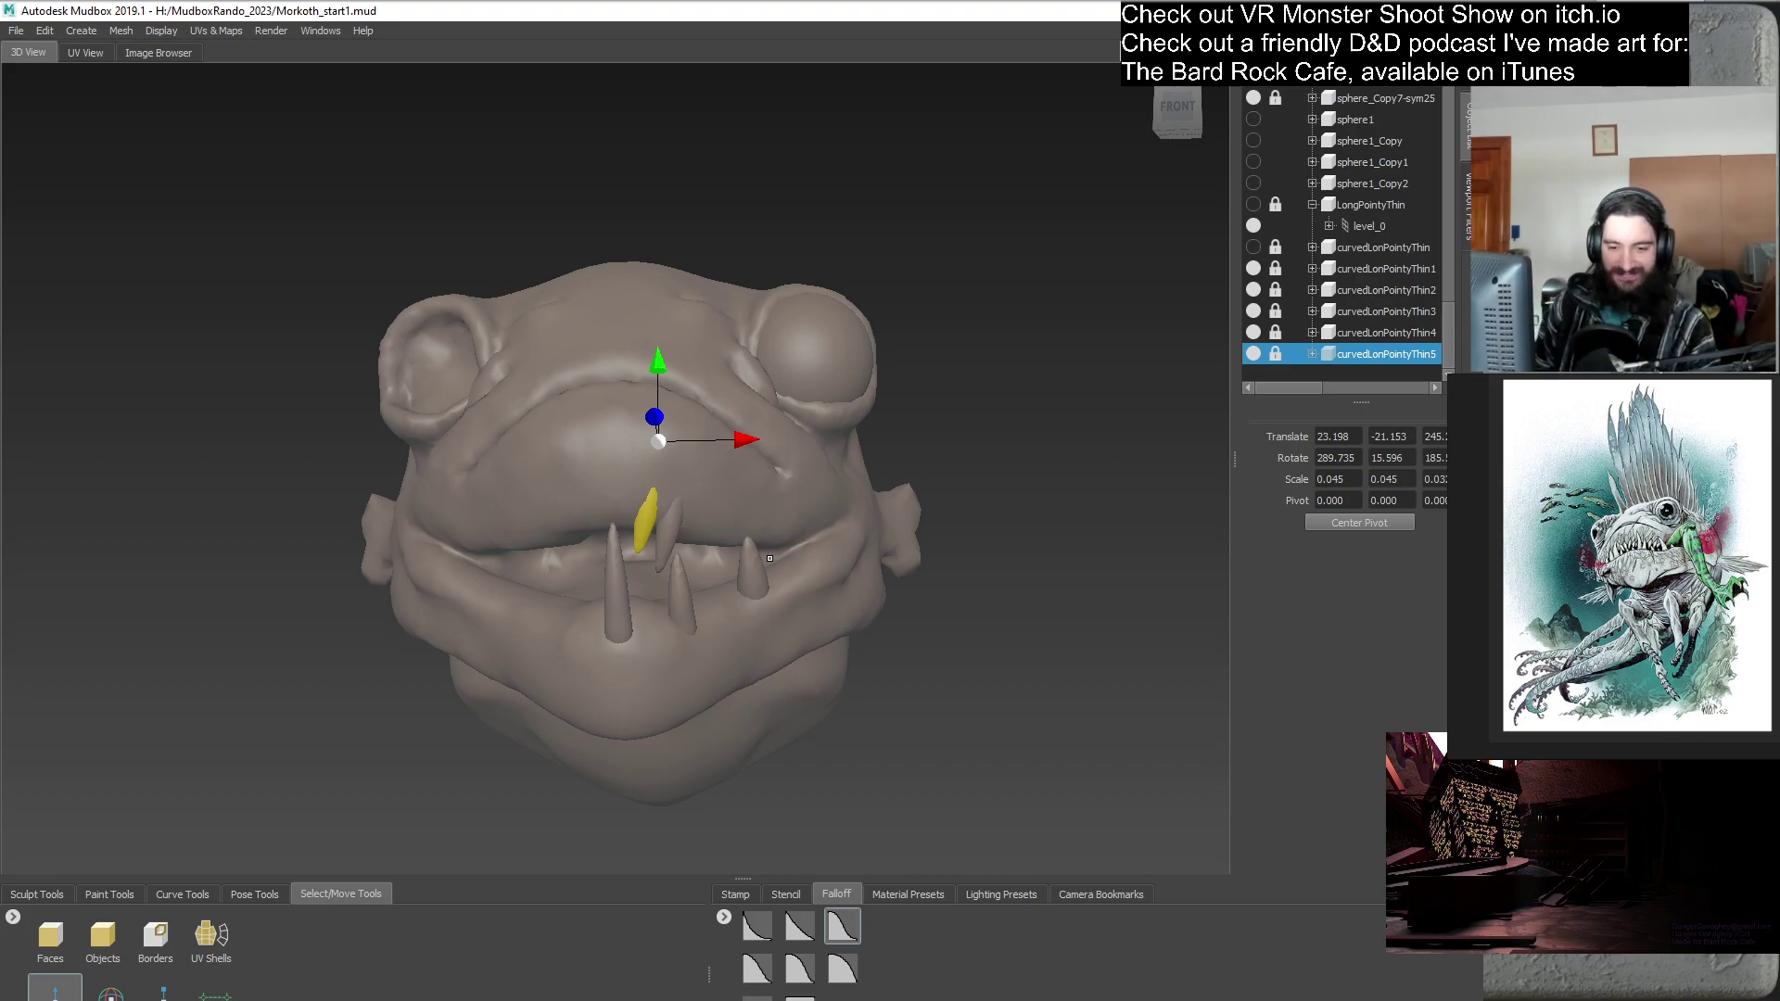
- Examine the upper and lower teeth and the jaw from the front and the side
{"action": "left_click_drag", "start_coordinate": [770, 558], "coordinate": [732, 556], "text": "alt"}
{"action": "scroll", "coordinate": [686, 640], "scroll_direction": "down", "scroll_amount": 5}
{"action": "scroll", "coordinate": [723, 554], "scroll_direction": "up", "scroll_amount": 3}
{"action": "right_click_drag", "start_coordinate": [722, 553], "coordinate": [862, 616], "text": "alt"}
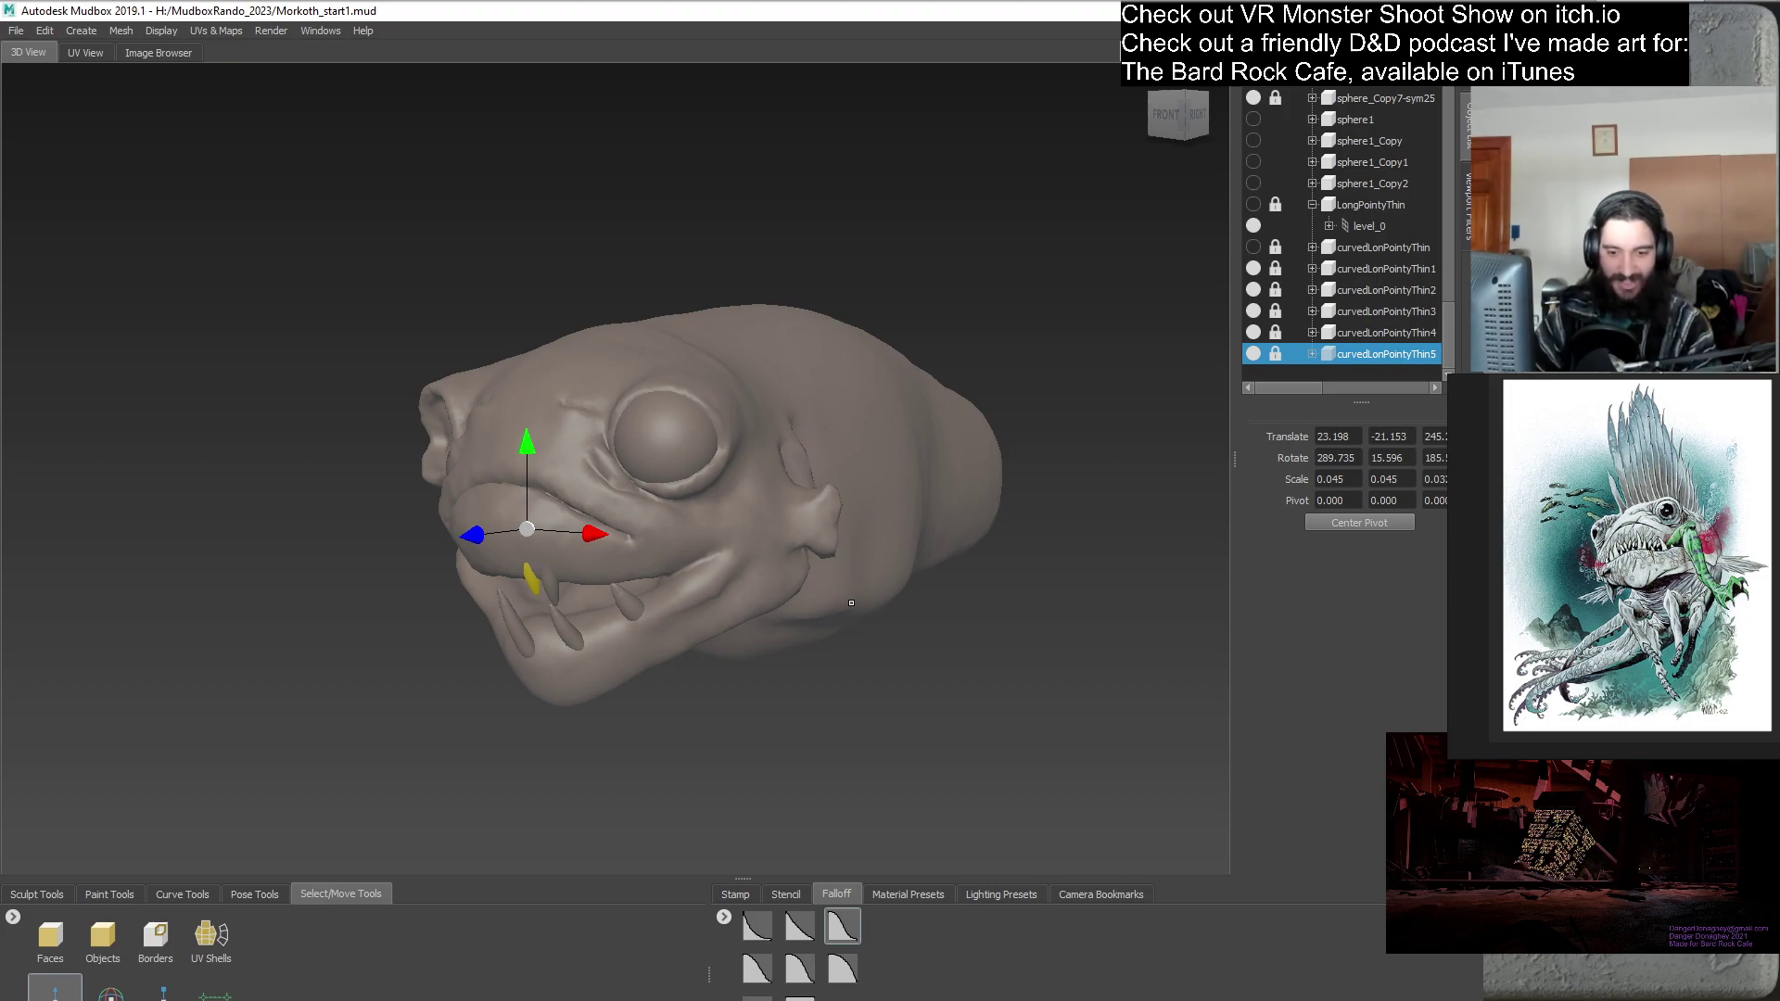
{"action": "left_click_drag", "start_coordinate": [864, 521], "coordinate": [794, 563], "text": "alt"}
{"action": "right_click_drag", "start_coordinate": [794, 563], "coordinate": [828, 527], "text": "alt"}
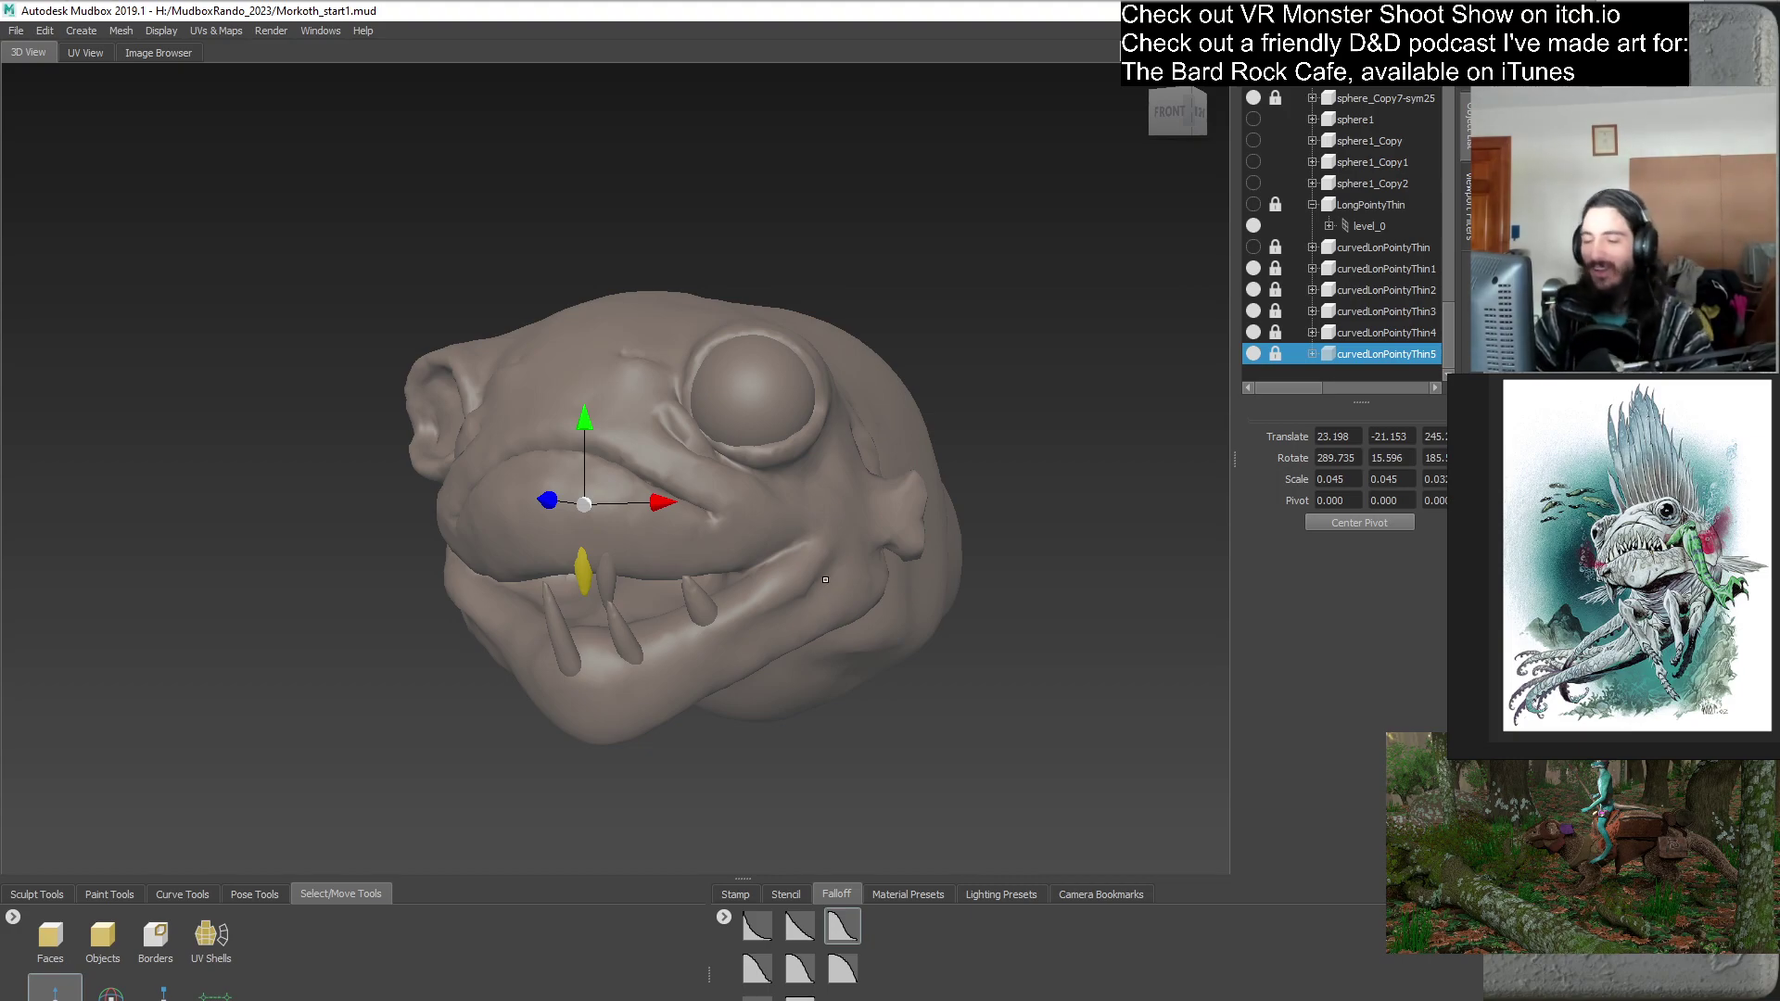
{"action": "left_click_drag", "start_coordinate": [826, 578], "coordinate": [681, 609], "text": "alt"}
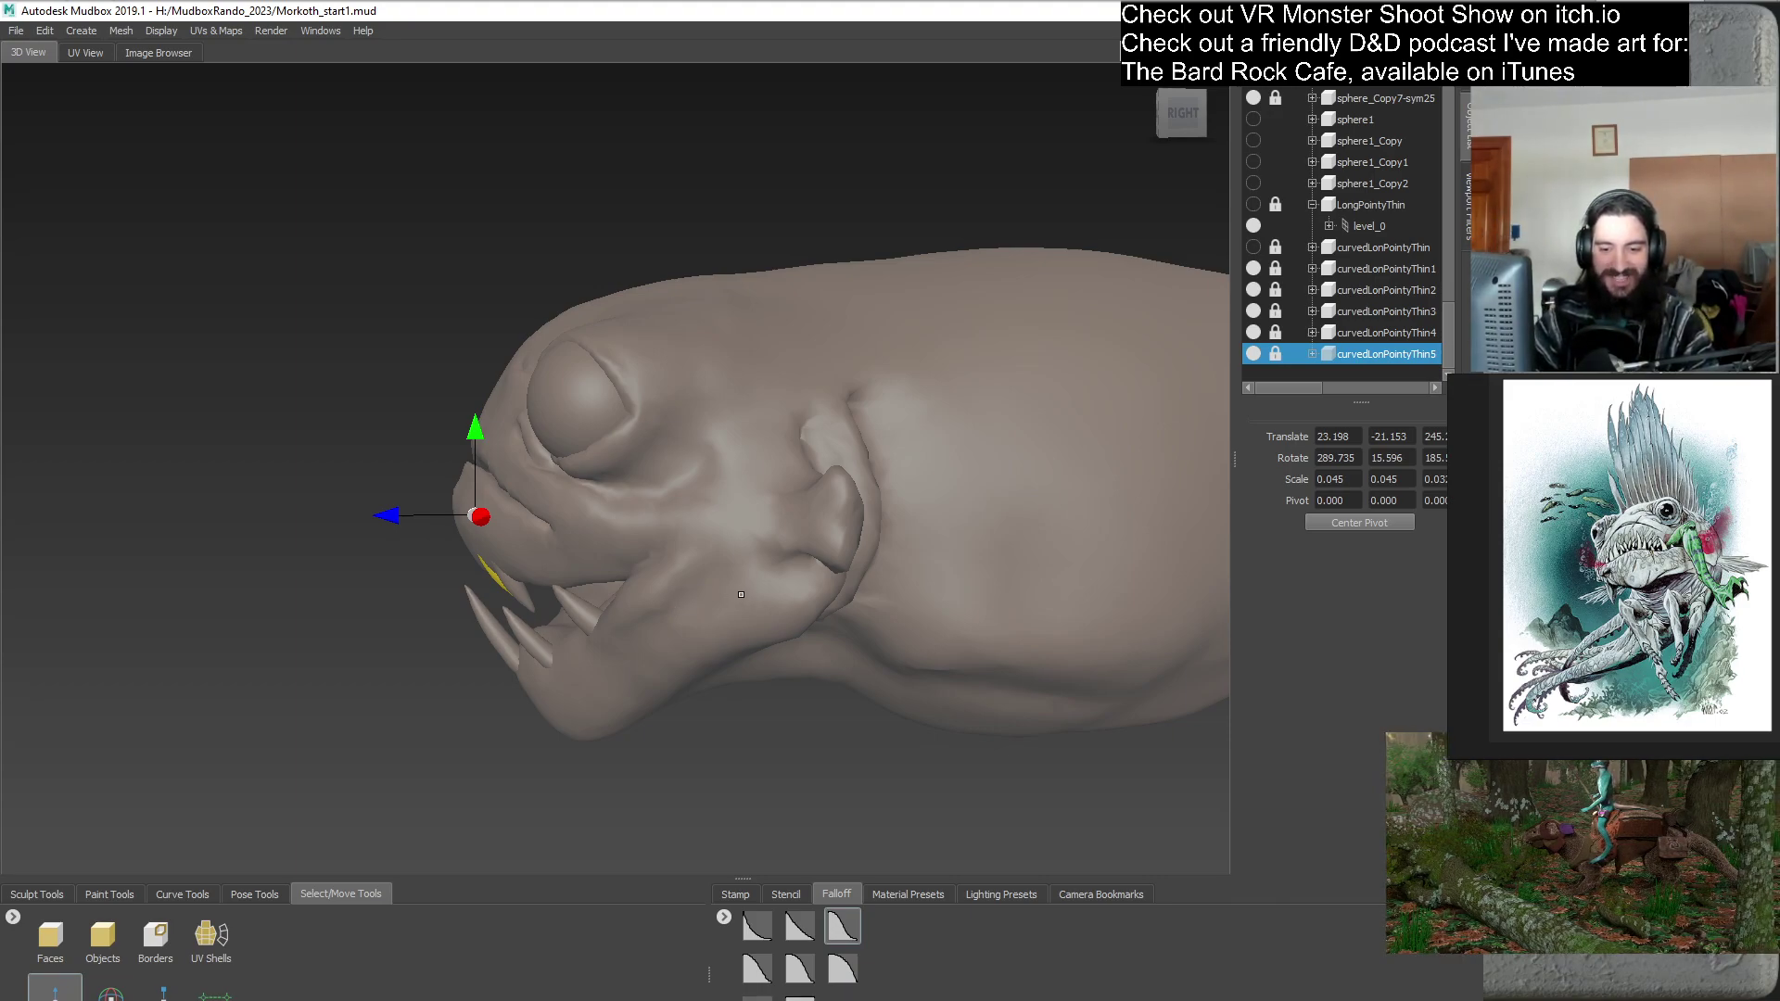
{"action": "left_click_drag", "start_coordinate": [712, 517], "coordinate": [825, 593], "text": "alt"}
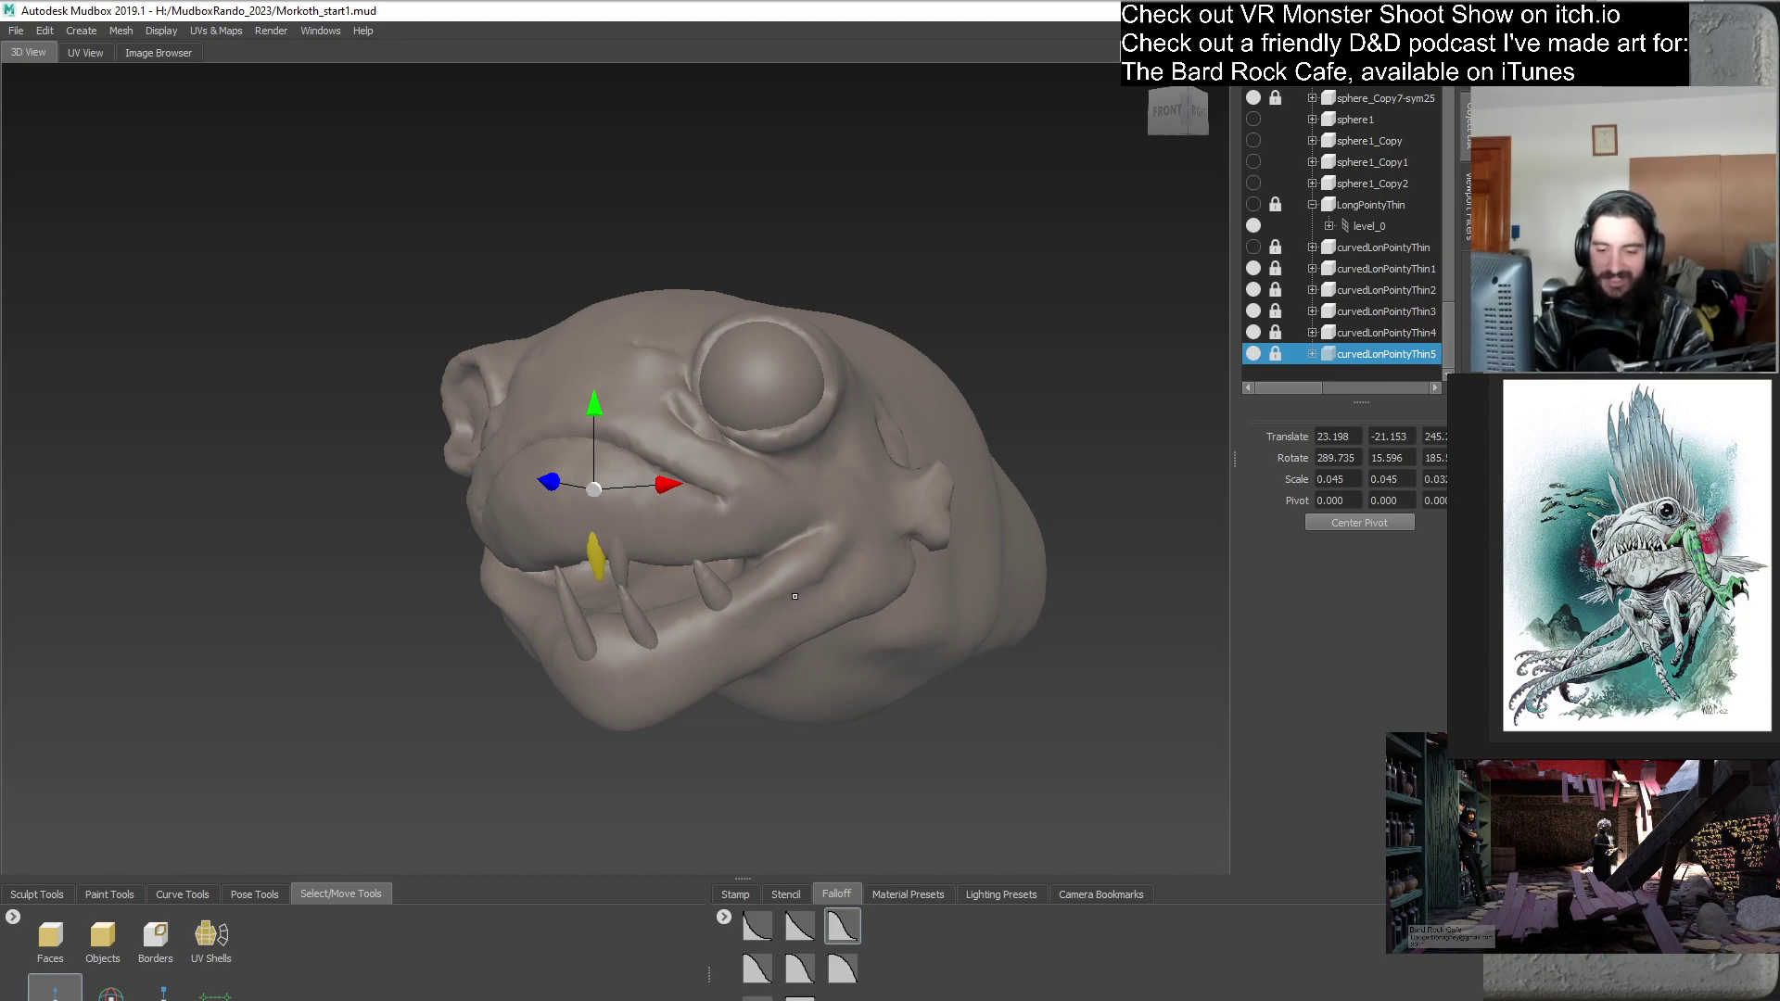
{"action": "left_click_drag", "start_coordinate": [789, 597], "coordinate": [688, 622], "text": "alt"}
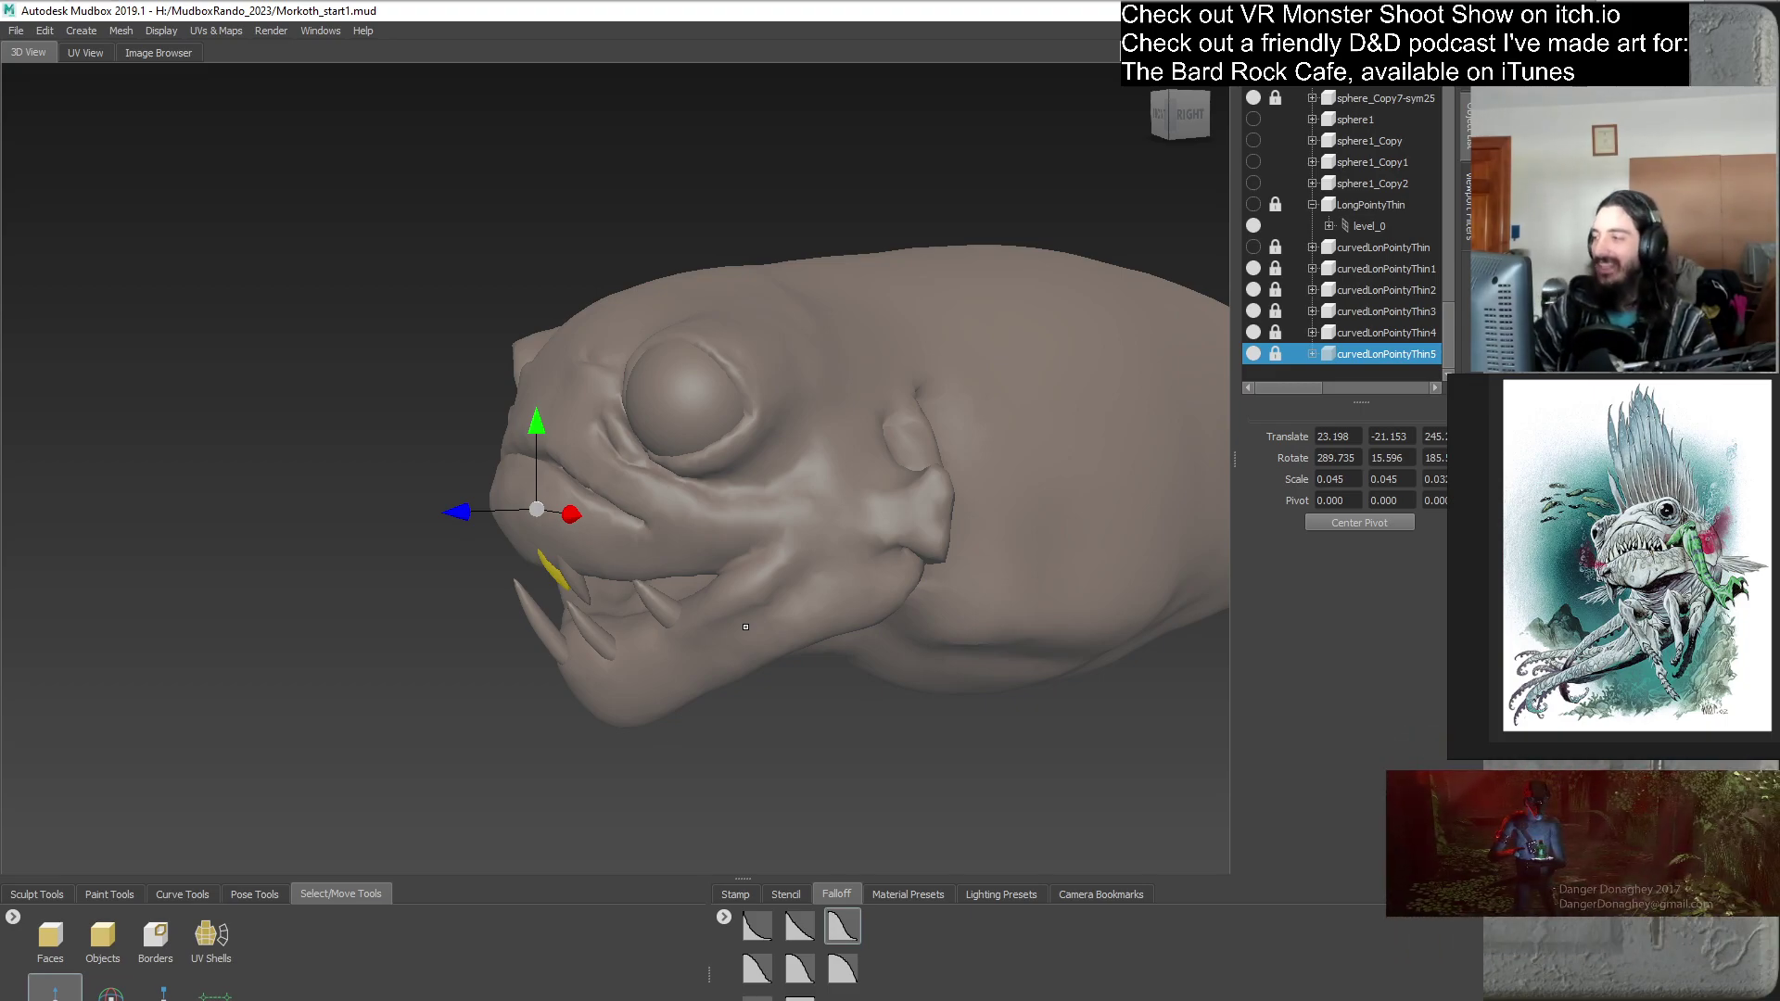
{"action": "mouse_move", "coordinate": [746, 627]}
{"action": "left_mouse_down", "text": "alt"}
{"action": "mouse_move", "coordinate": [716, 633]}
{"action": "mouse_move", "coordinate": [746, 615]}
{"action": "left_mouse_up", "text": "alt"}
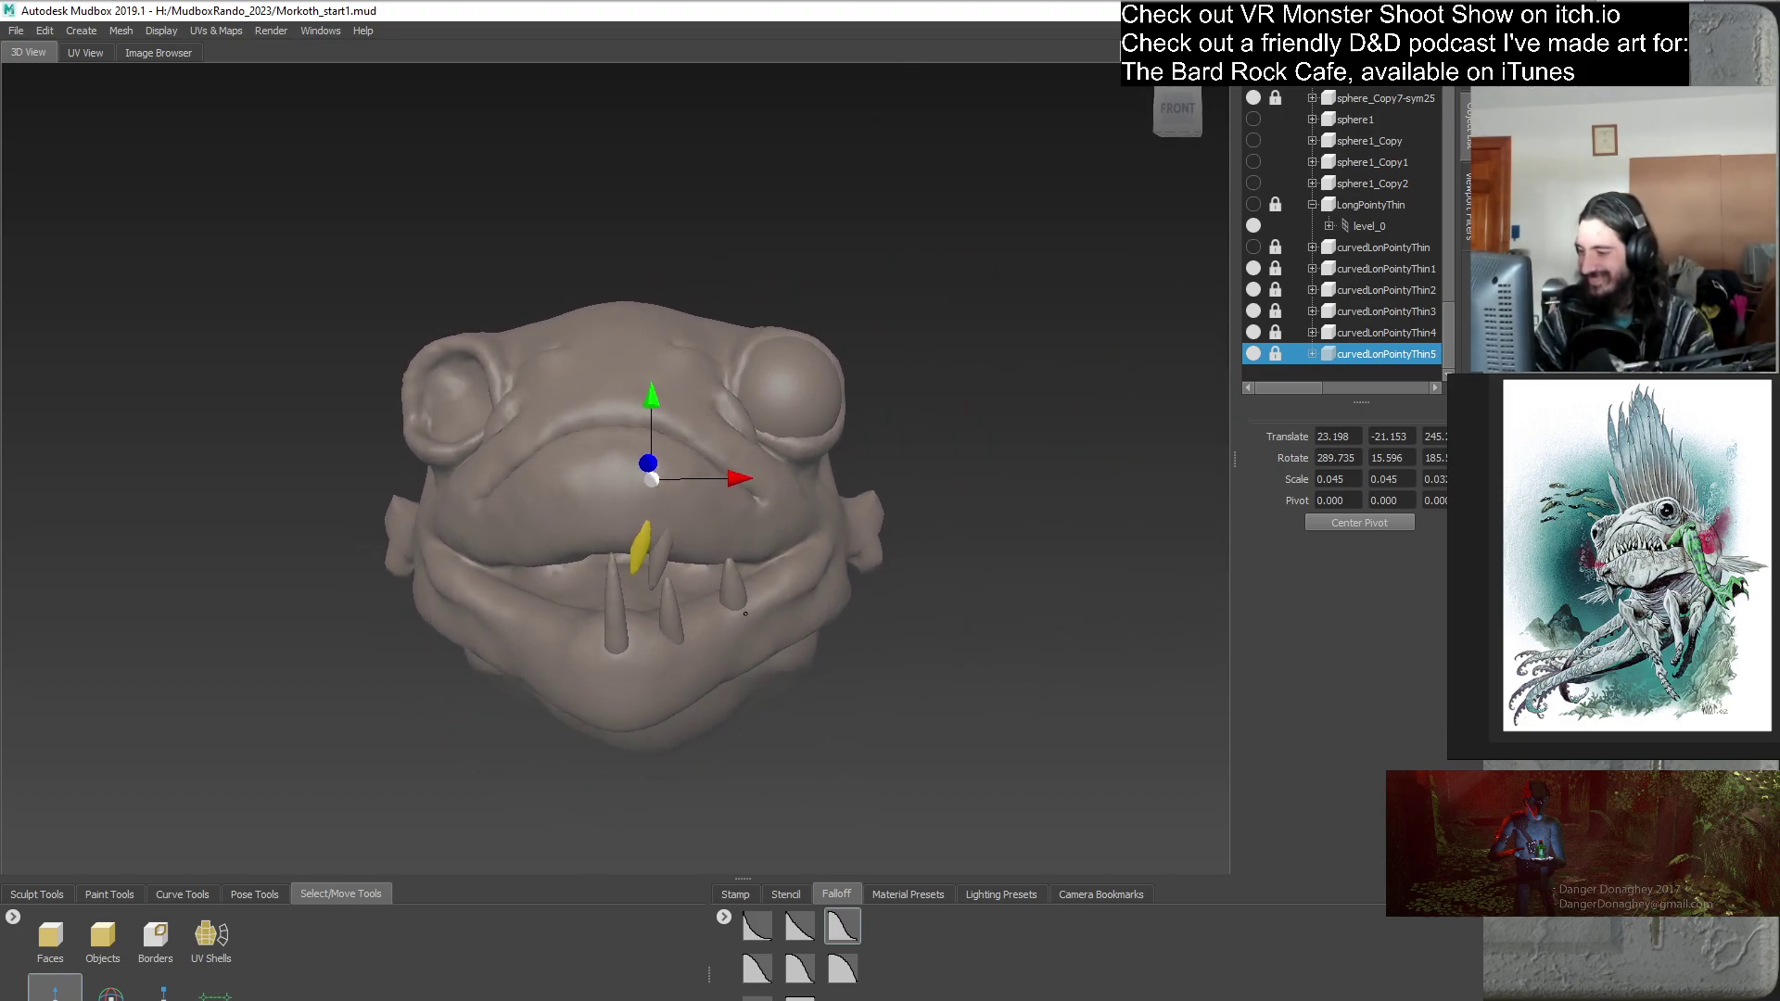
- Straighten the second upper tooth by rotating it to about 290, 9 and 184 degrees
{"action": "scroll", "coordinate": [746, 614], "scroll_direction": "up", "scroll_amount": 3}
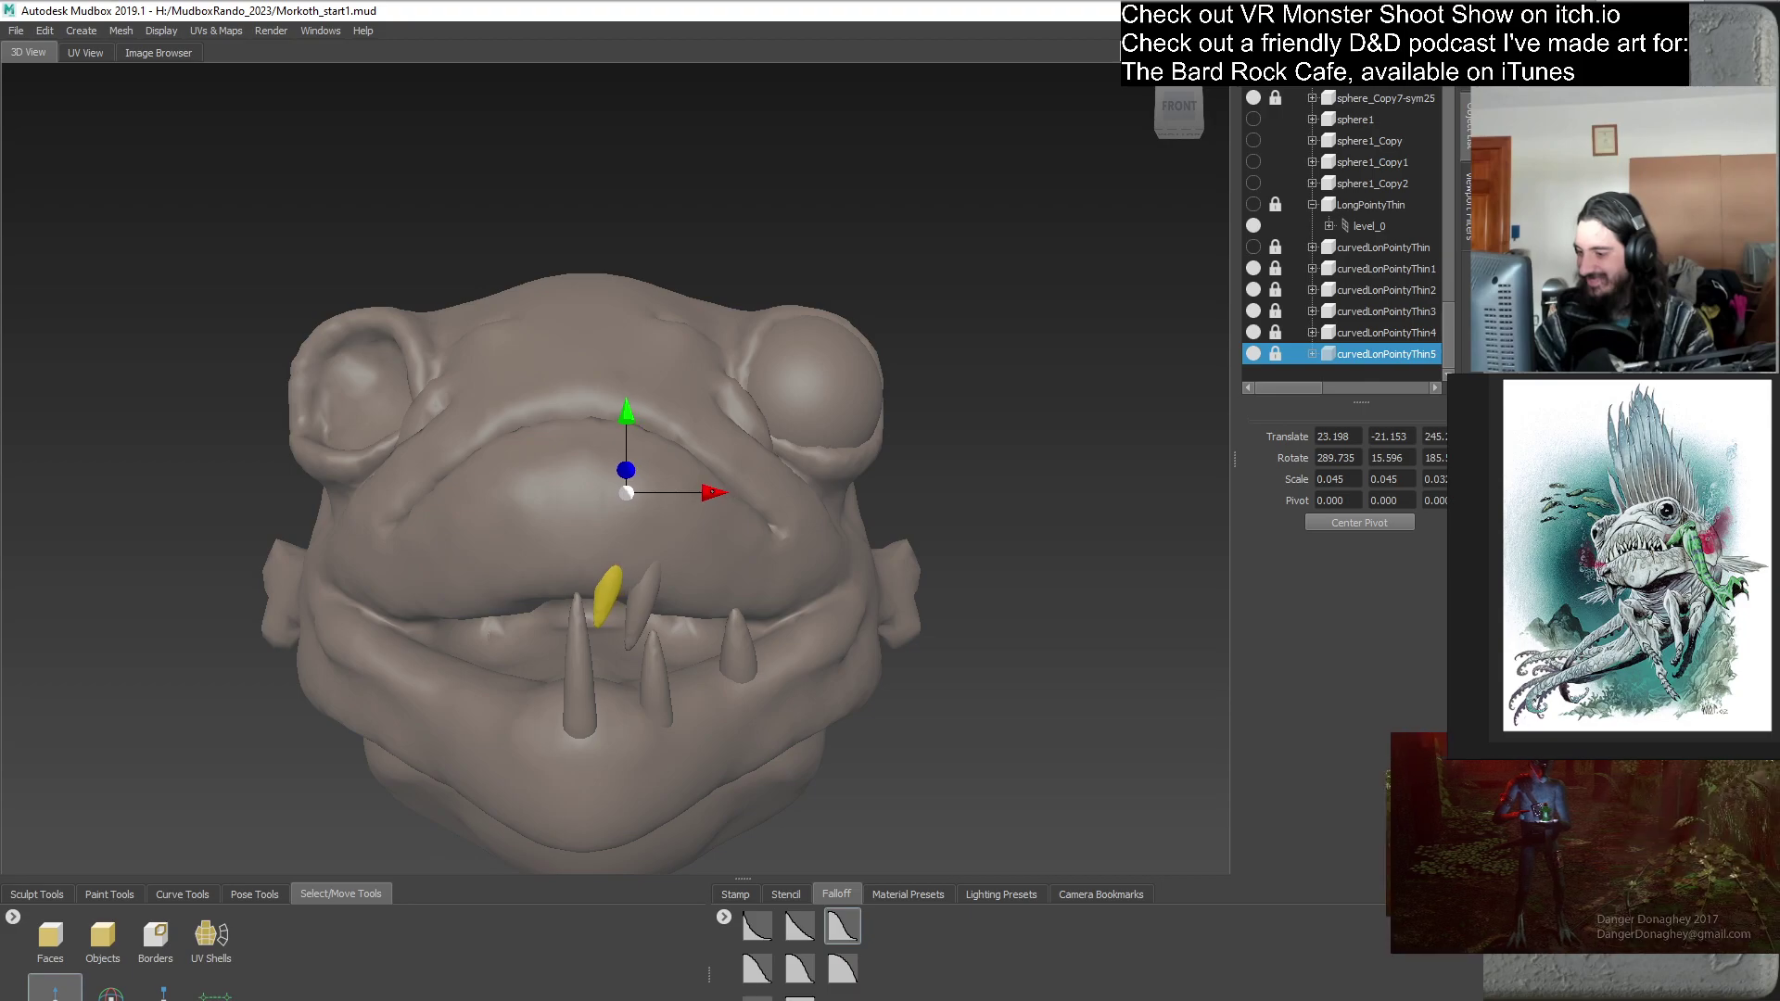
{"action": "left_click_drag", "start_coordinate": [747, 615], "coordinate": [838, 607], "text": "alt"}
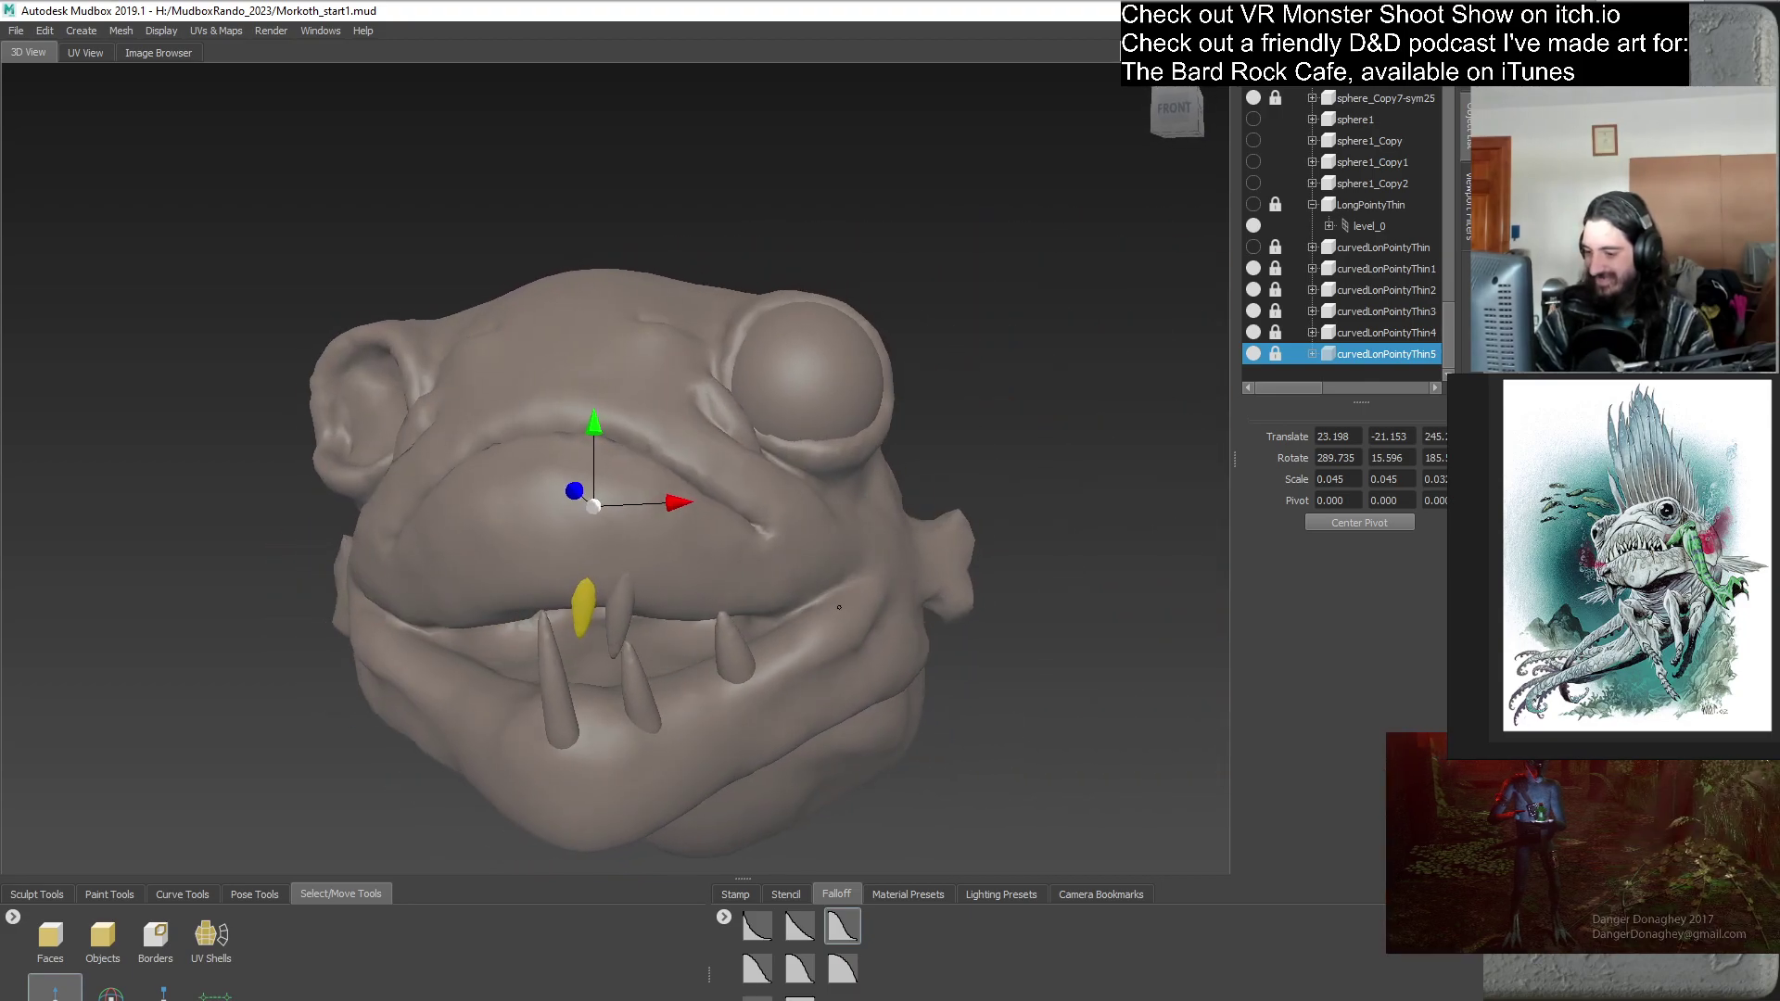
{"action": "key", "text": "e"}
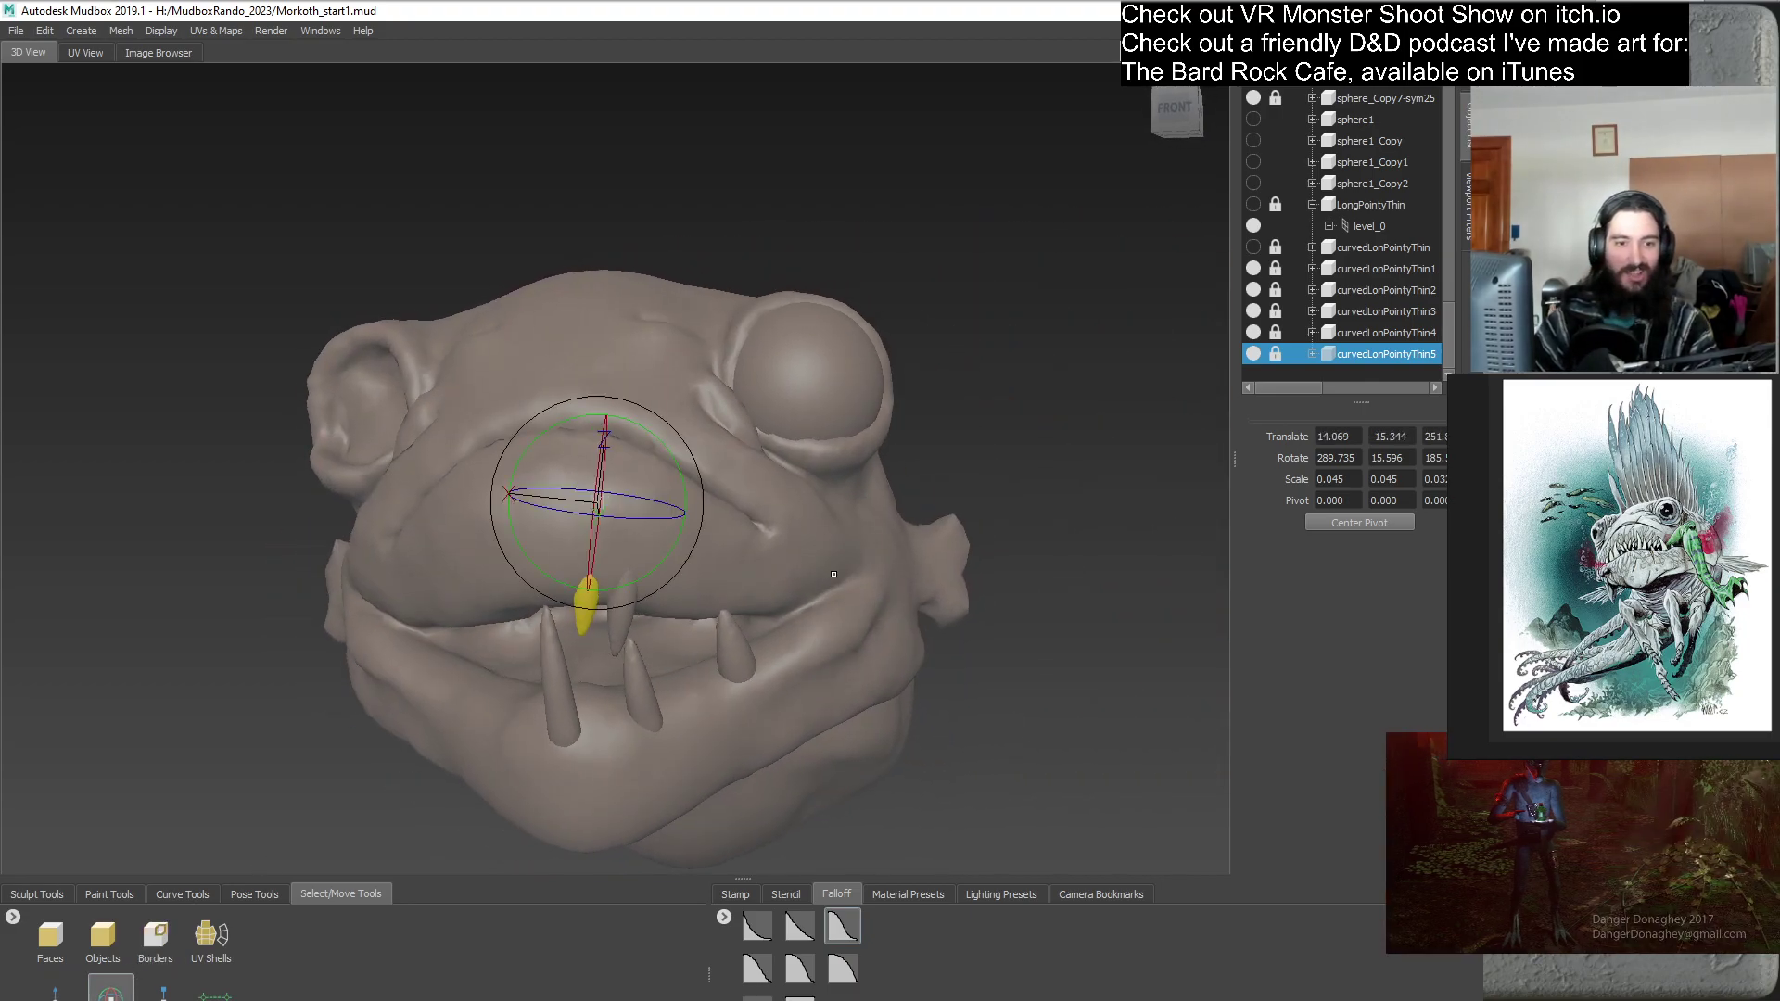
{"action": "left_click_drag", "start_coordinate": [829, 626], "coordinate": [835, 459], "text": "alt"}
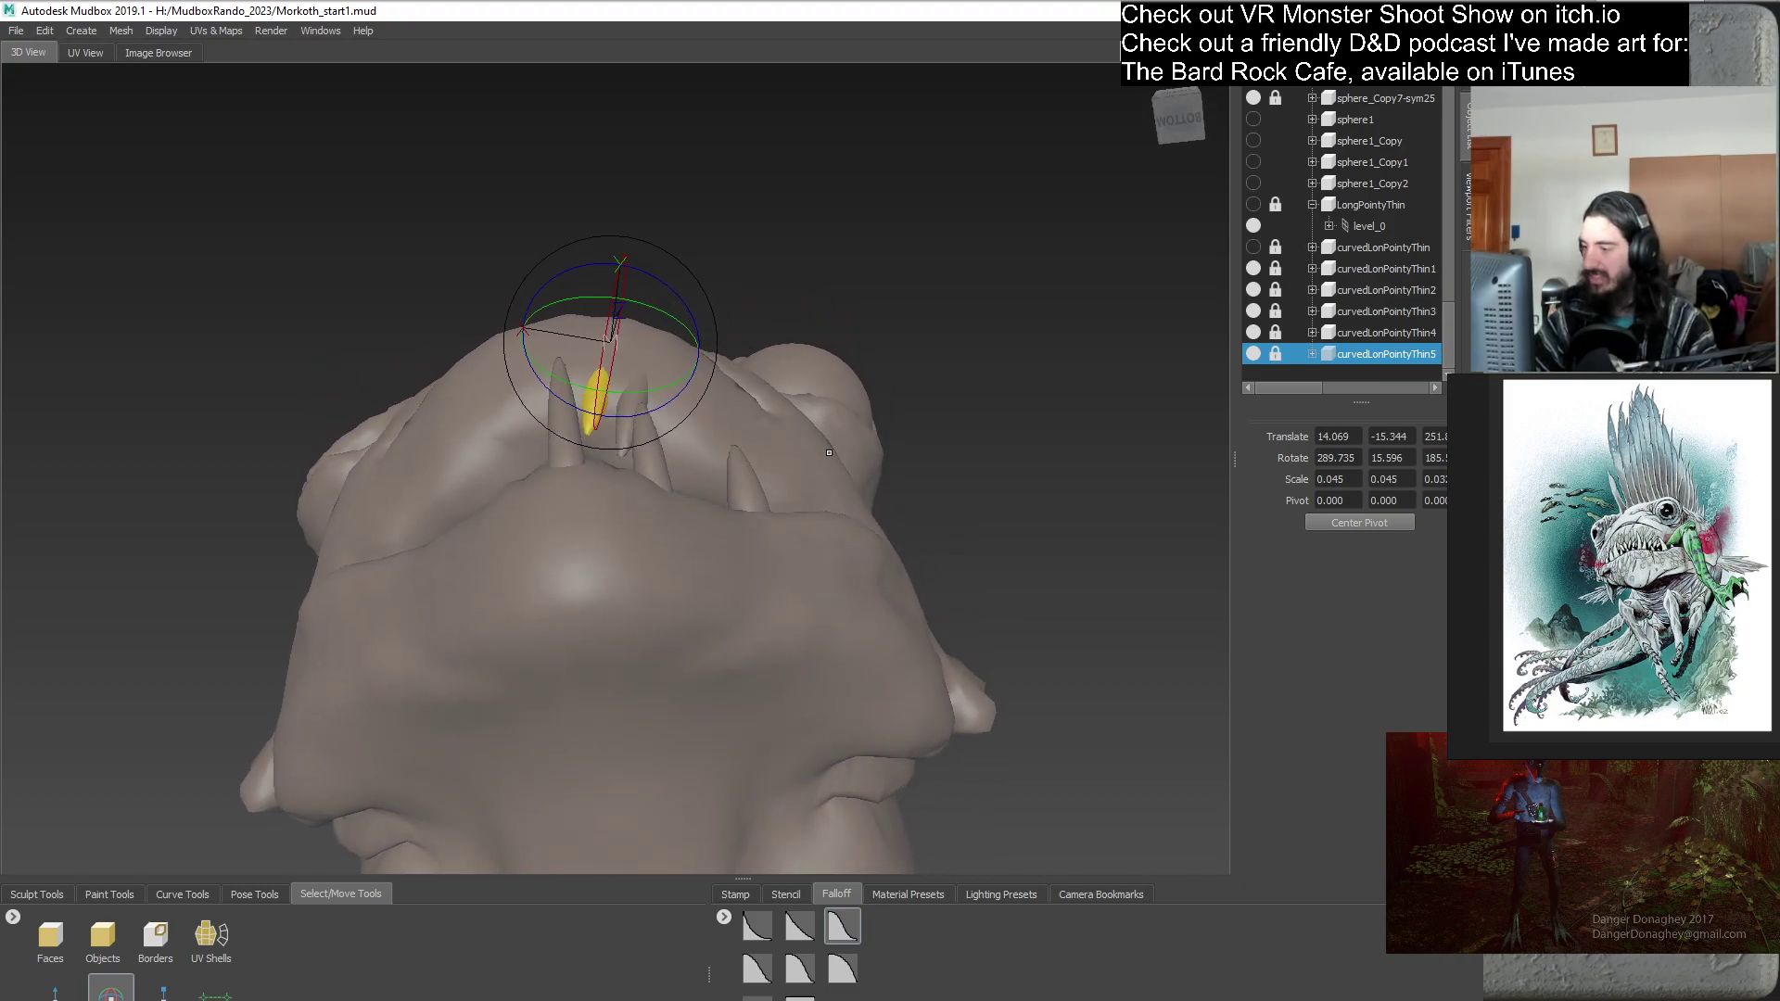
{"action": "left_click_drag", "start_coordinate": [706, 289], "coordinate": [715, 327]}
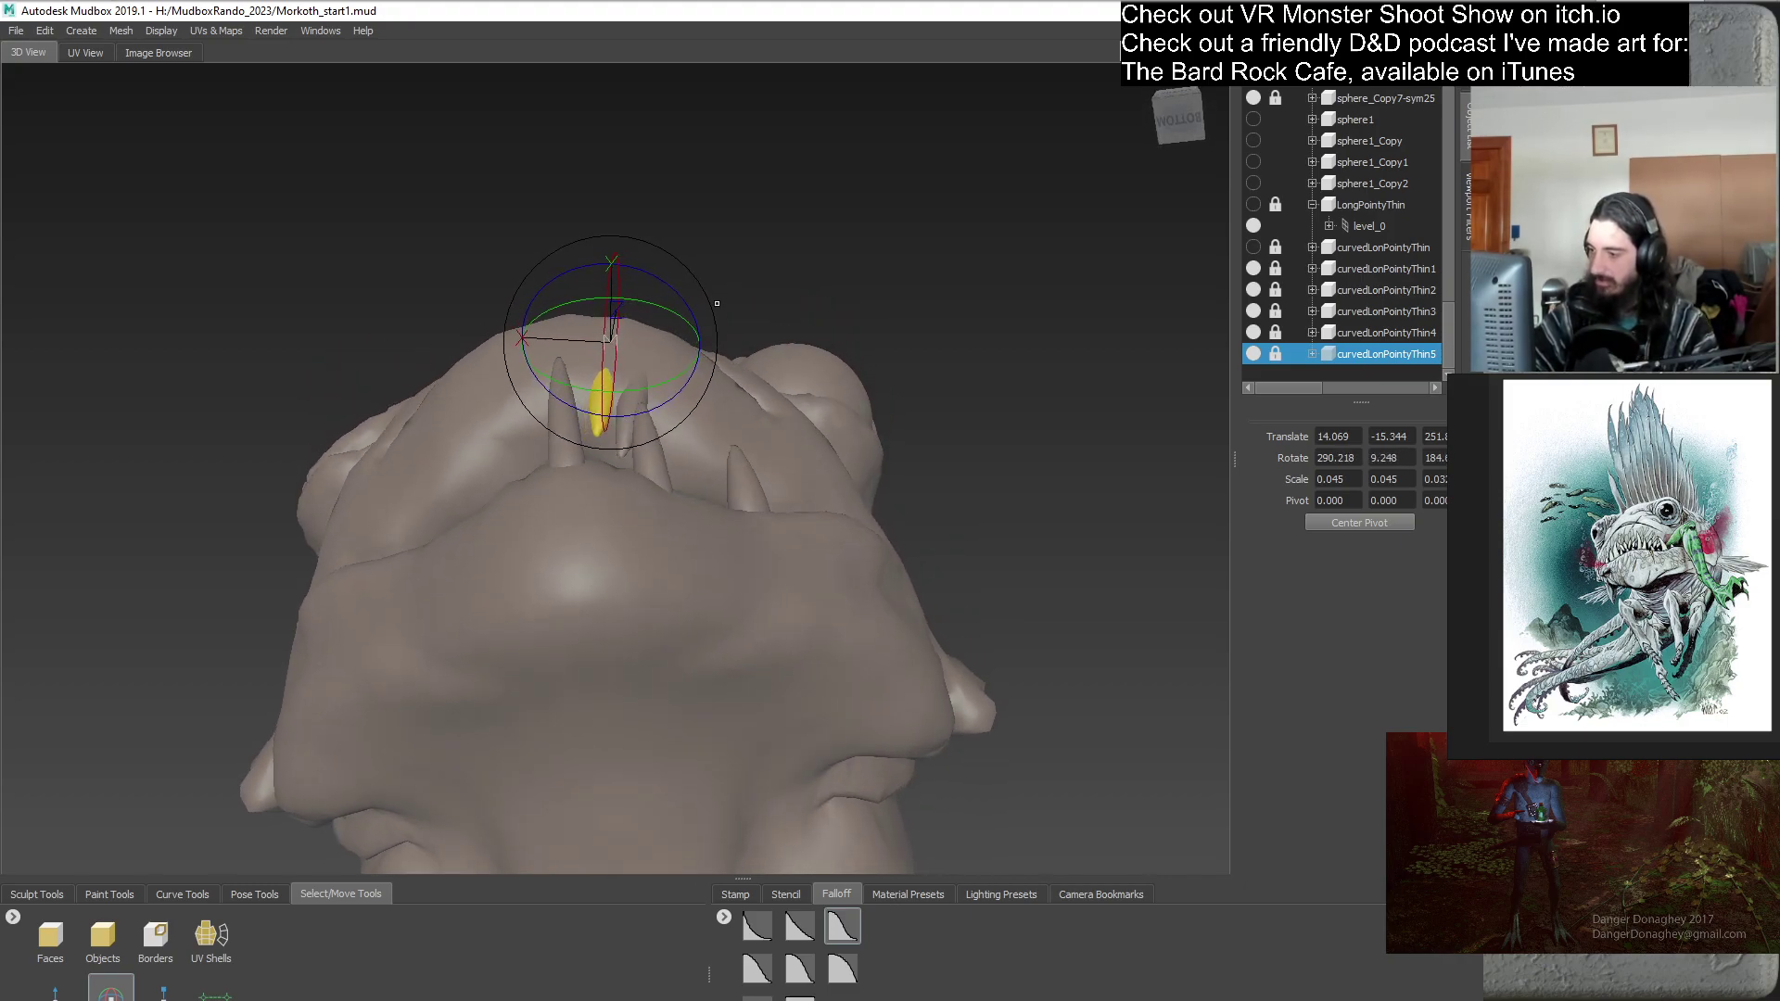
- Lower the second upper tooth and set it farther back under the lip, at about X 13.2, Y -18.3 and Z 249
{"action": "key", "text": "w"}
{"action": "left_click_drag", "start_coordinate": [798, 389], "coordinate": [633, 532], "text": "alt"}
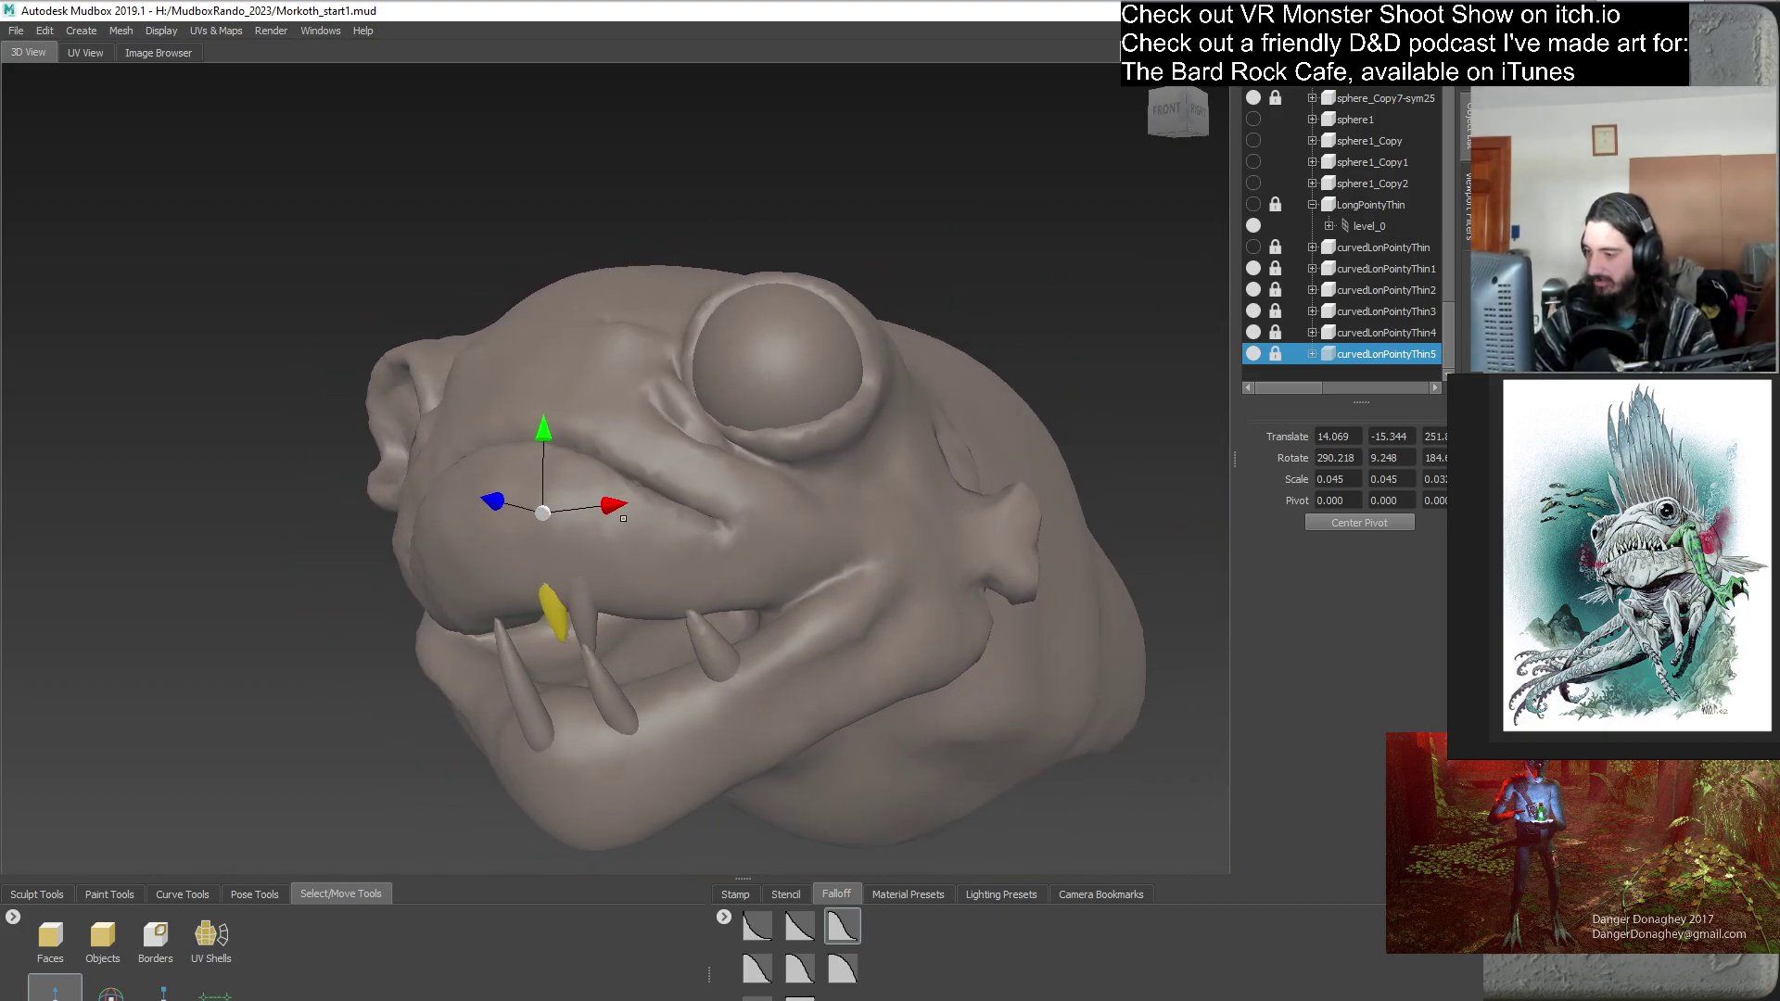
{"action": "left_click_drag", "start_coordinate": [546, 425], "coordinate": [546, 438]}
{"action": "left_click_drag", "start_coordinate": [737, 669], "coordinate": [800, 602], "text": "alt"}
{"action": "left_click_drag", "start_coordinate": [696, 500], "coordinate": [809, 466]}
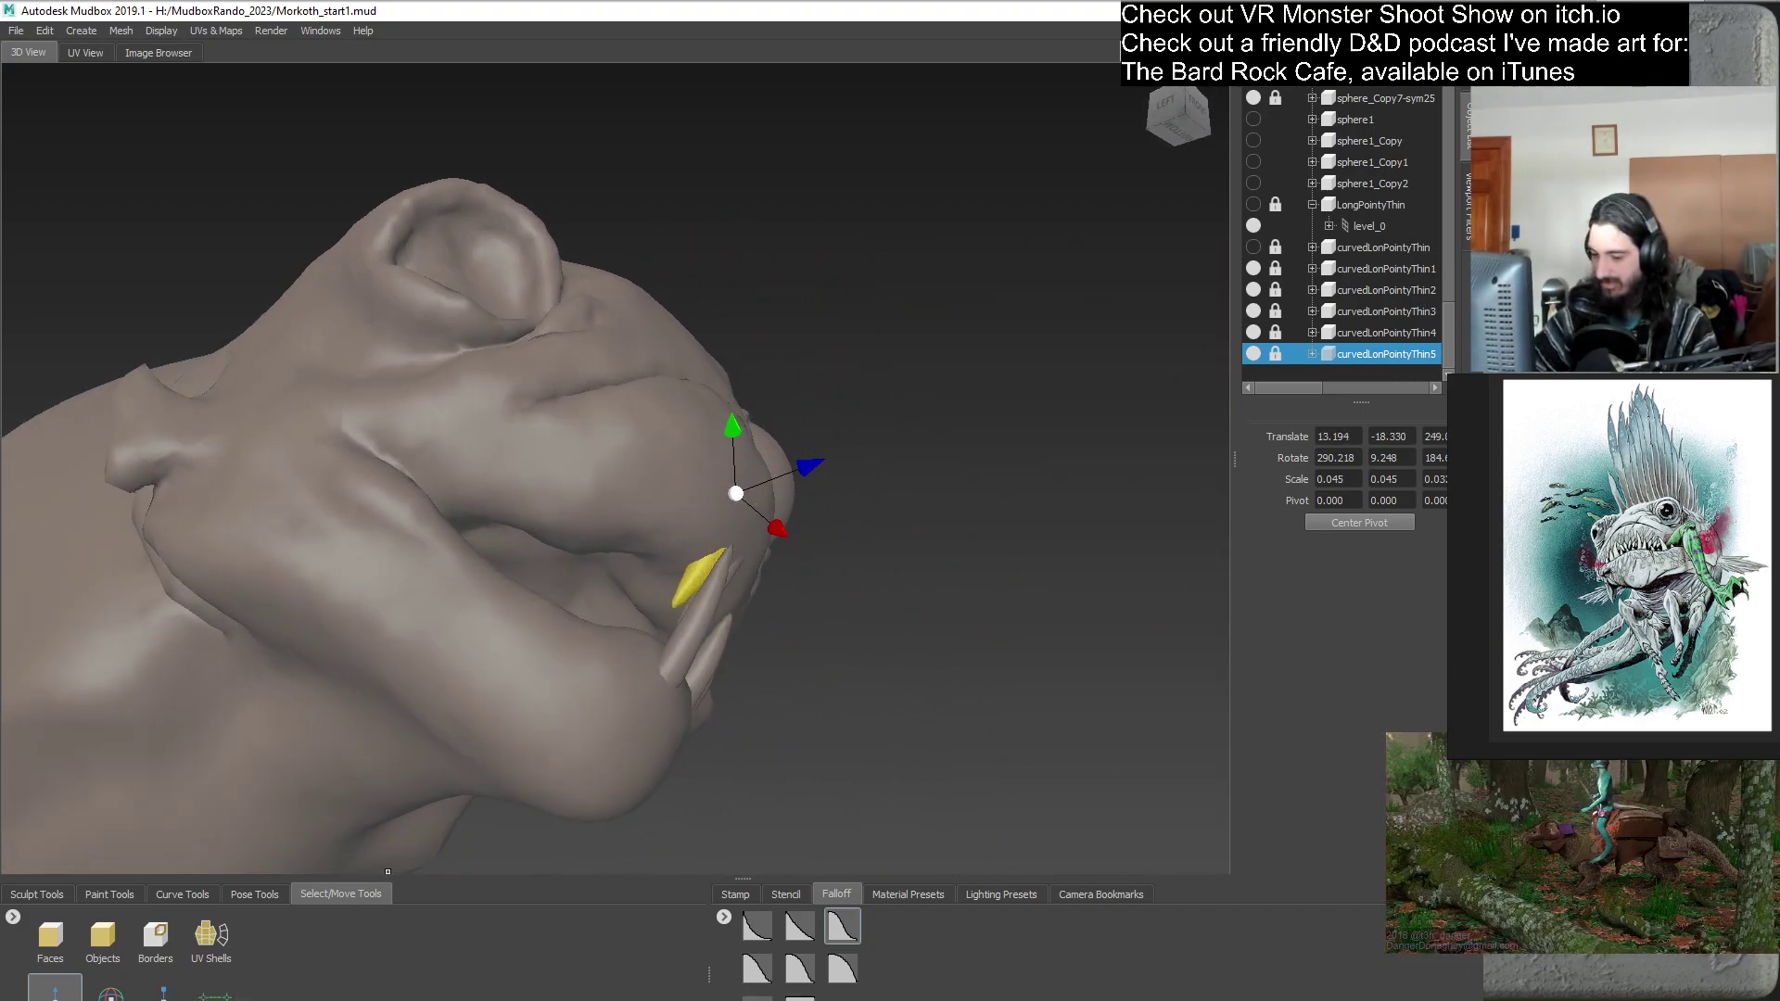
- Tilt the second upper tooth slightly to about 285, 8 and 184 degrees
{"action": "left_click", "coordinate": [110, 990]}
{"action": "left_click_drag", "start_coordinate": [704, 686], "coordinate": [906, 660], "text": "alt"}
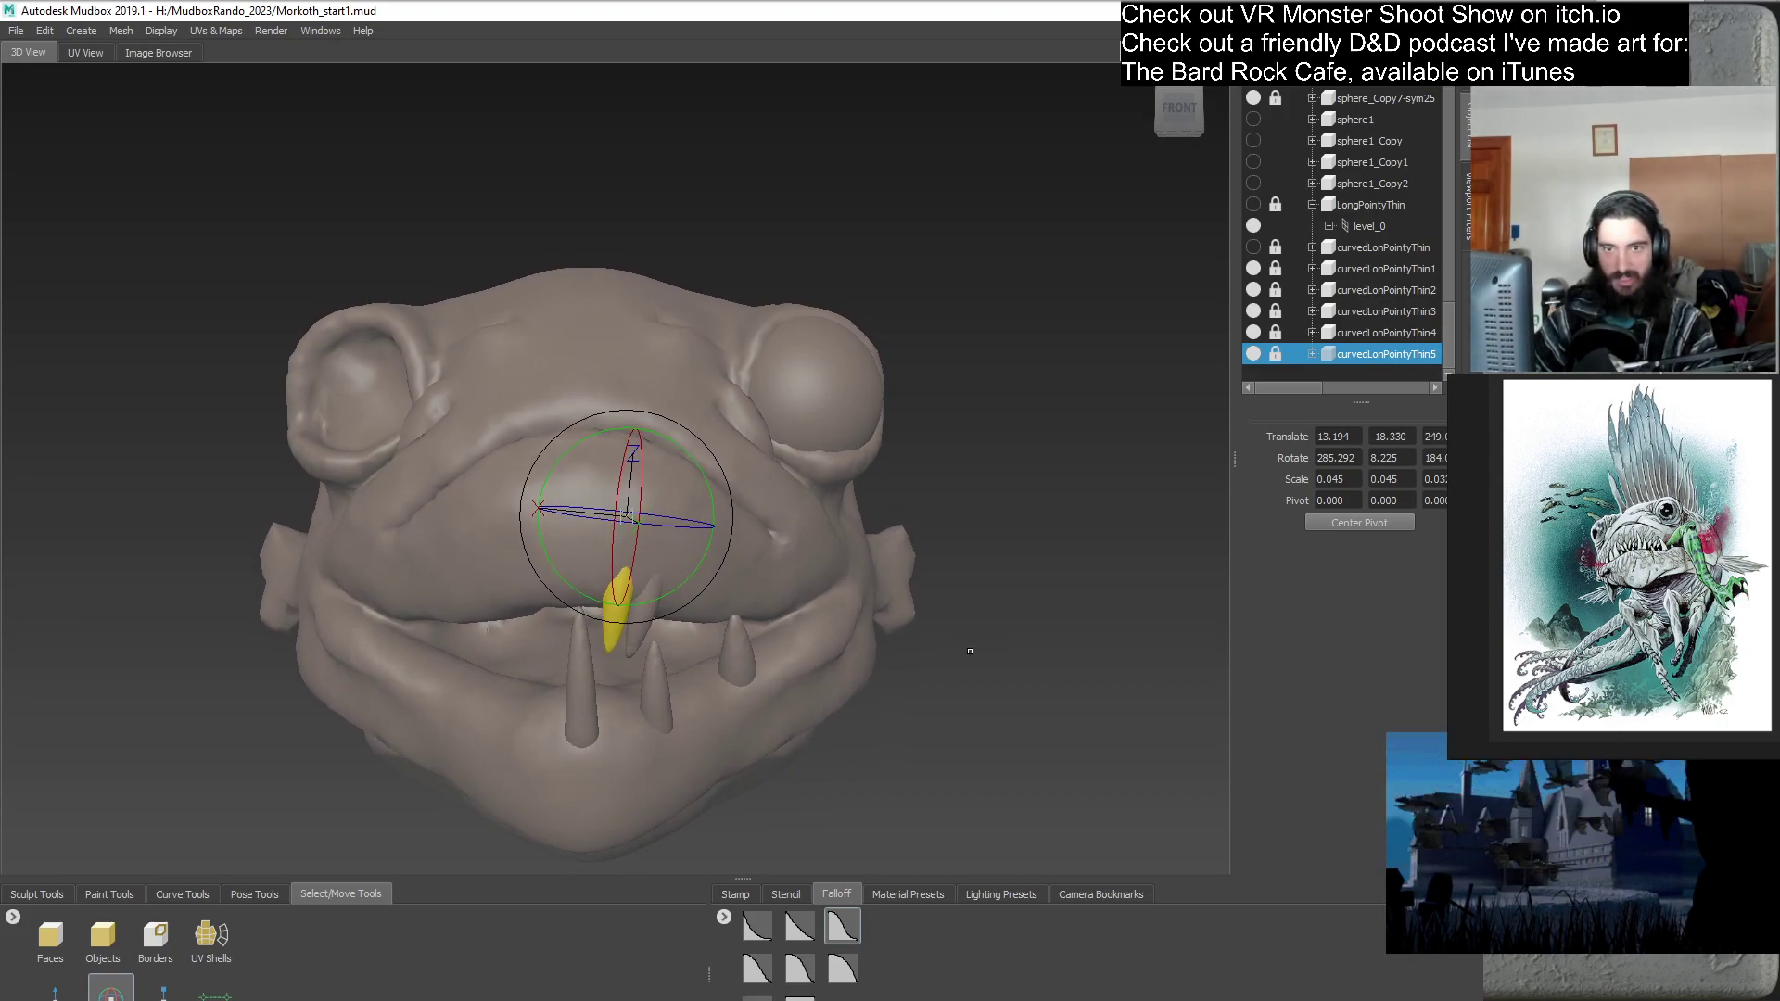
{"action": "right_click_drag", "start_coordinate": [965, 647], "coordinate": [834, 360], "text": "alt"}
{"action": "left_click_drag", "start_coordinate": [834, 360], "coordinate": [1066, 376], "text": "alt"}
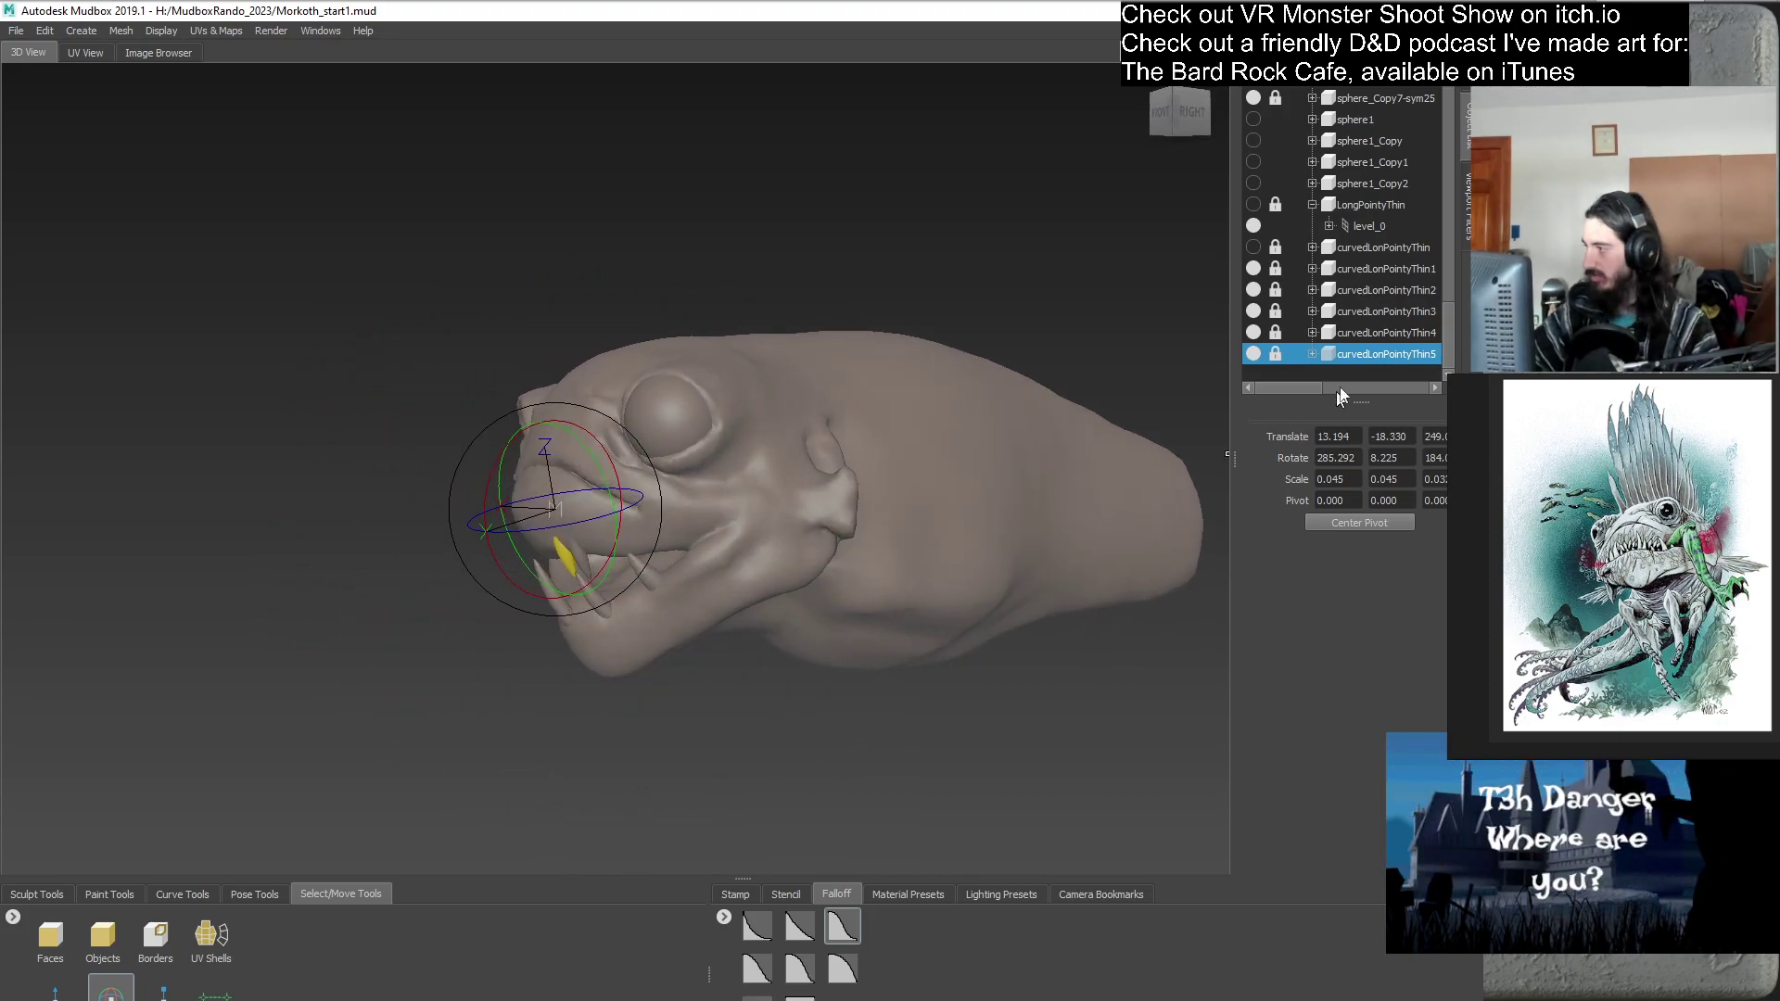
- Deselect the upper tooth and activate the Grab sculpting tool
{"action": "left_click", "coordinate": [55, 992]}
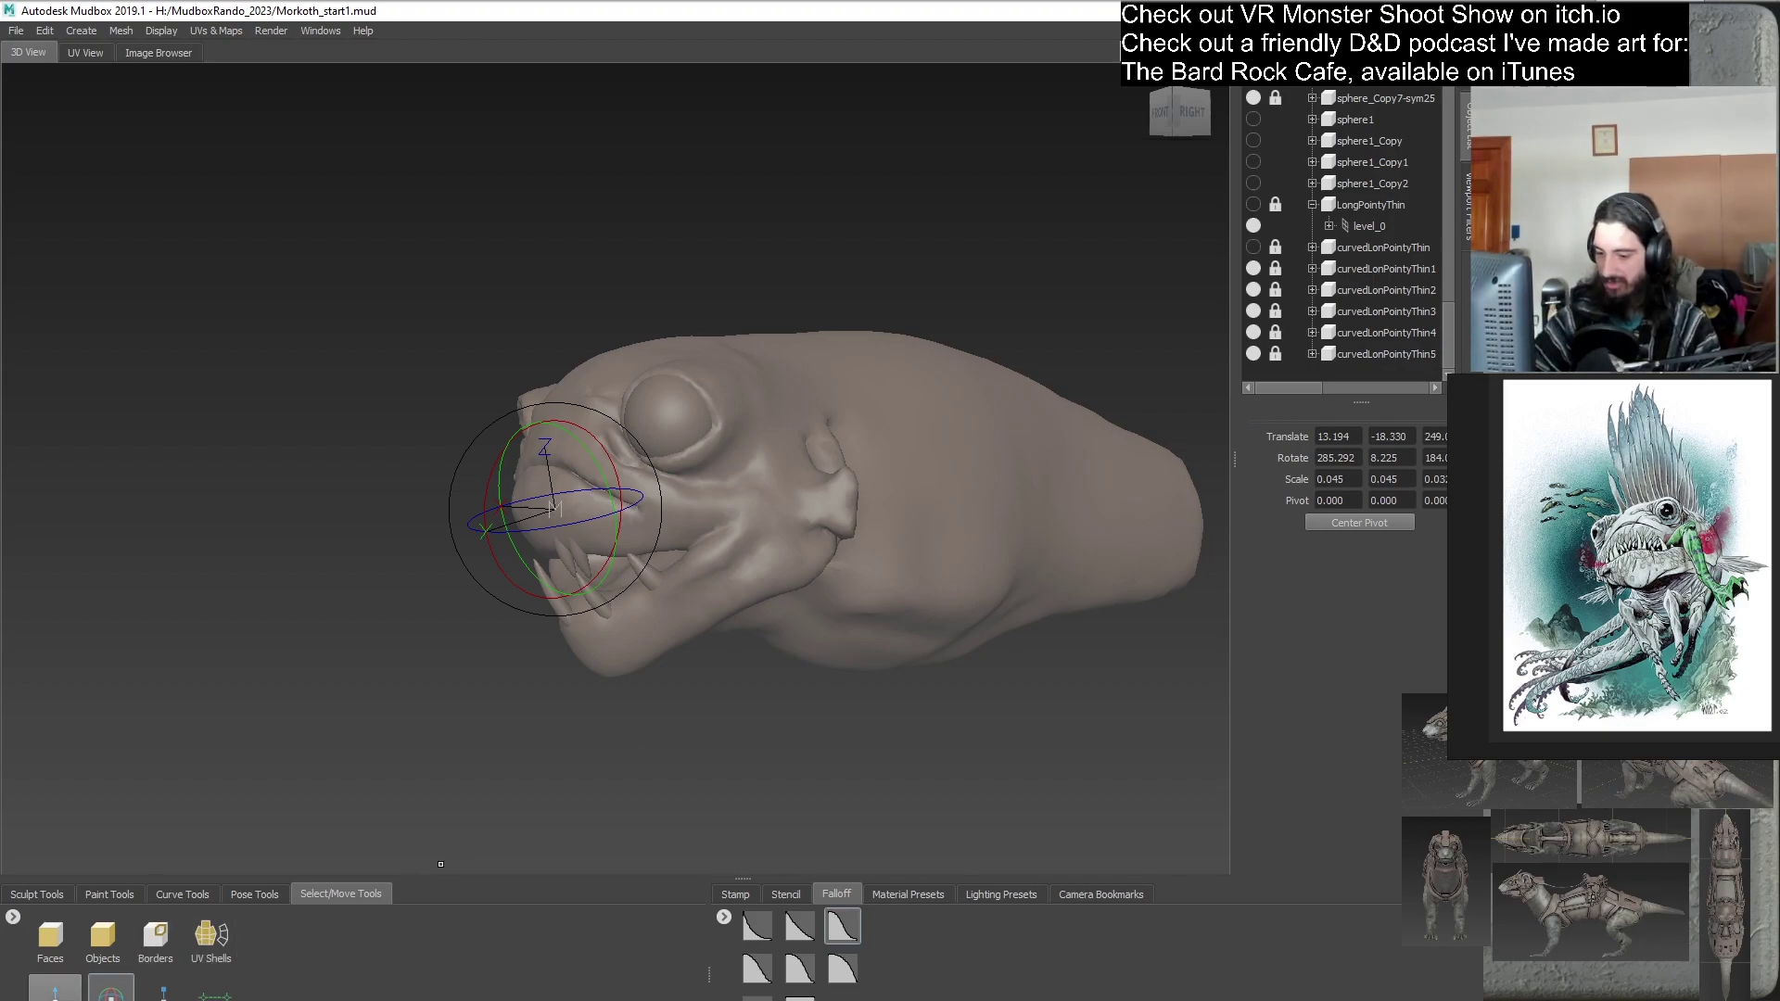
{"action": "left_click", "coordinate": [37, 894]}
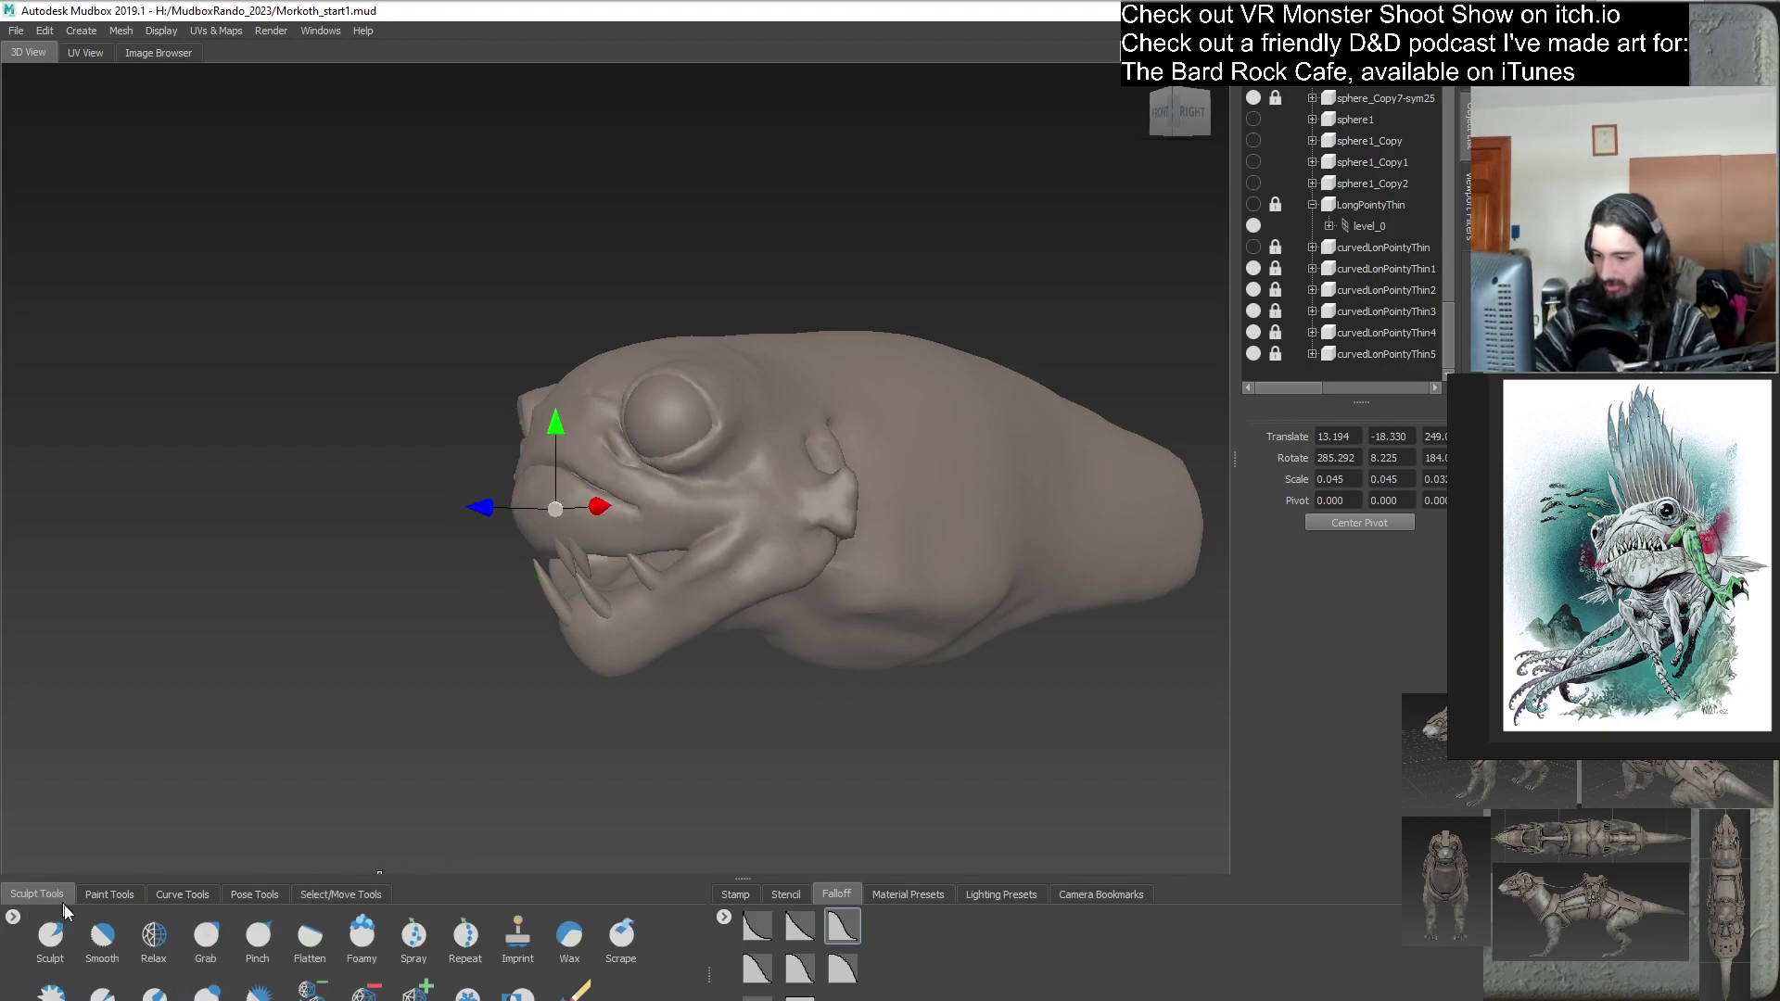
{"action": "left_click", "coordinate": [205, 936]}
{"action": "left_click_drag", "start_coordinate": [633, 788], "coordinate": [700, 697], "text": "alt"}
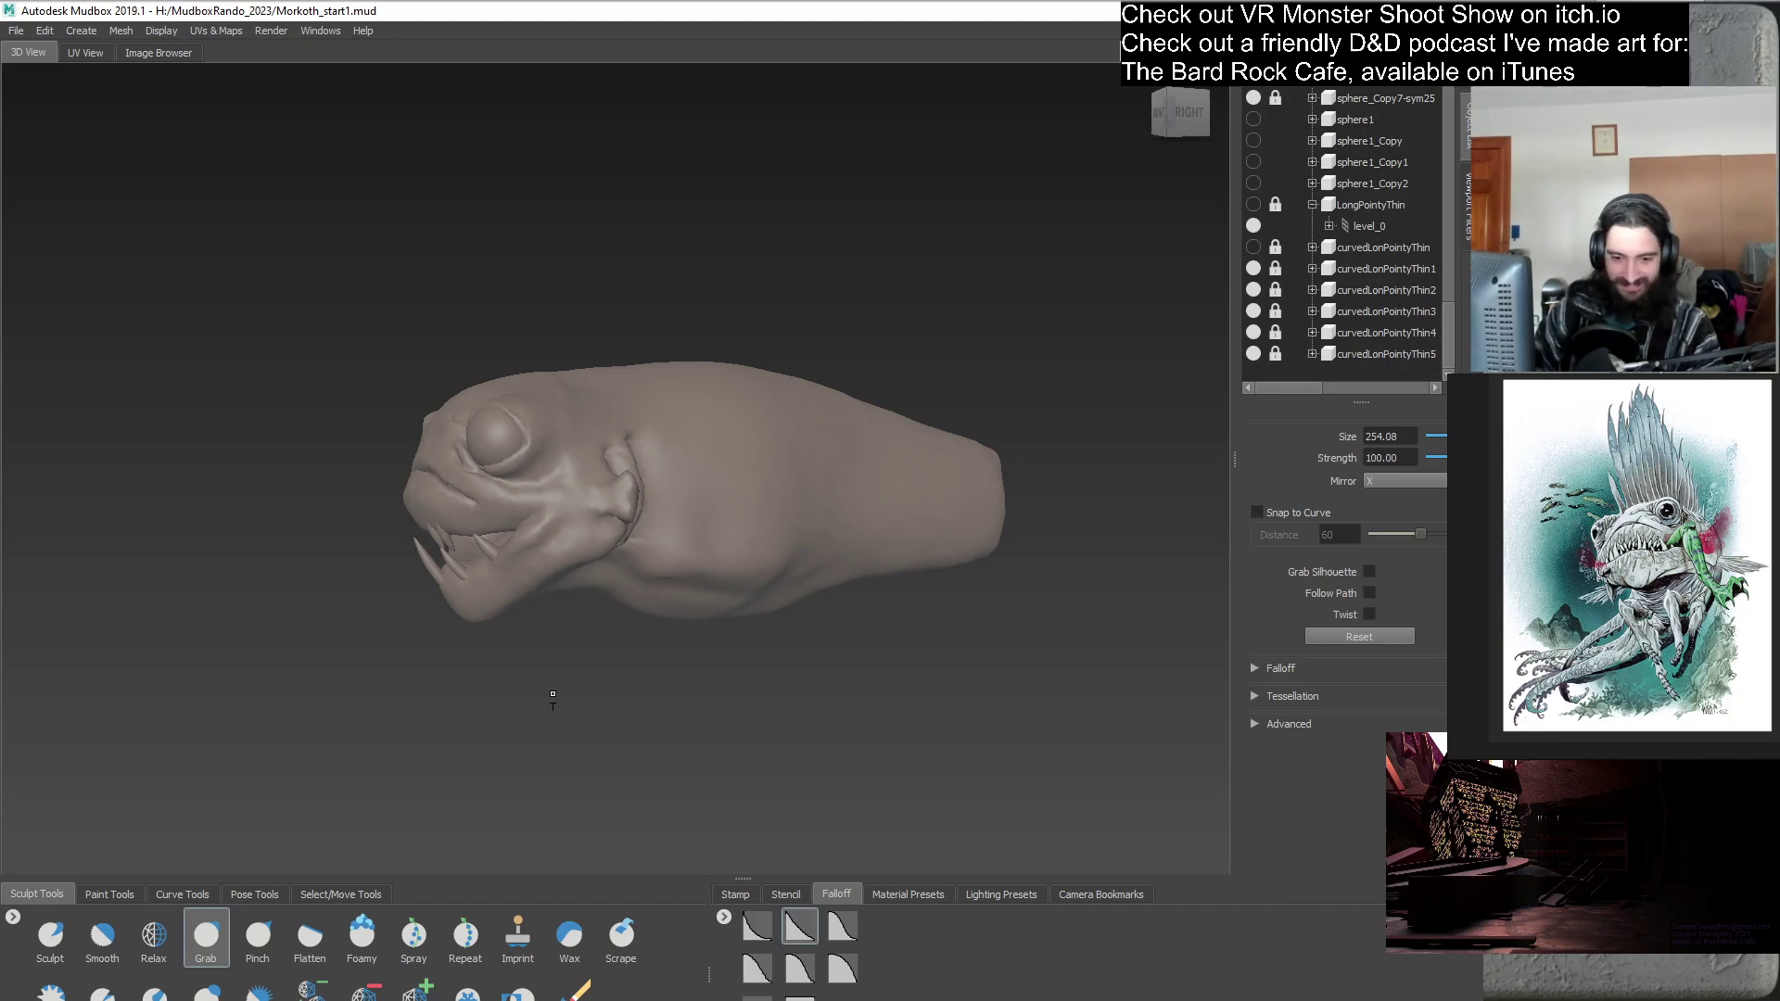
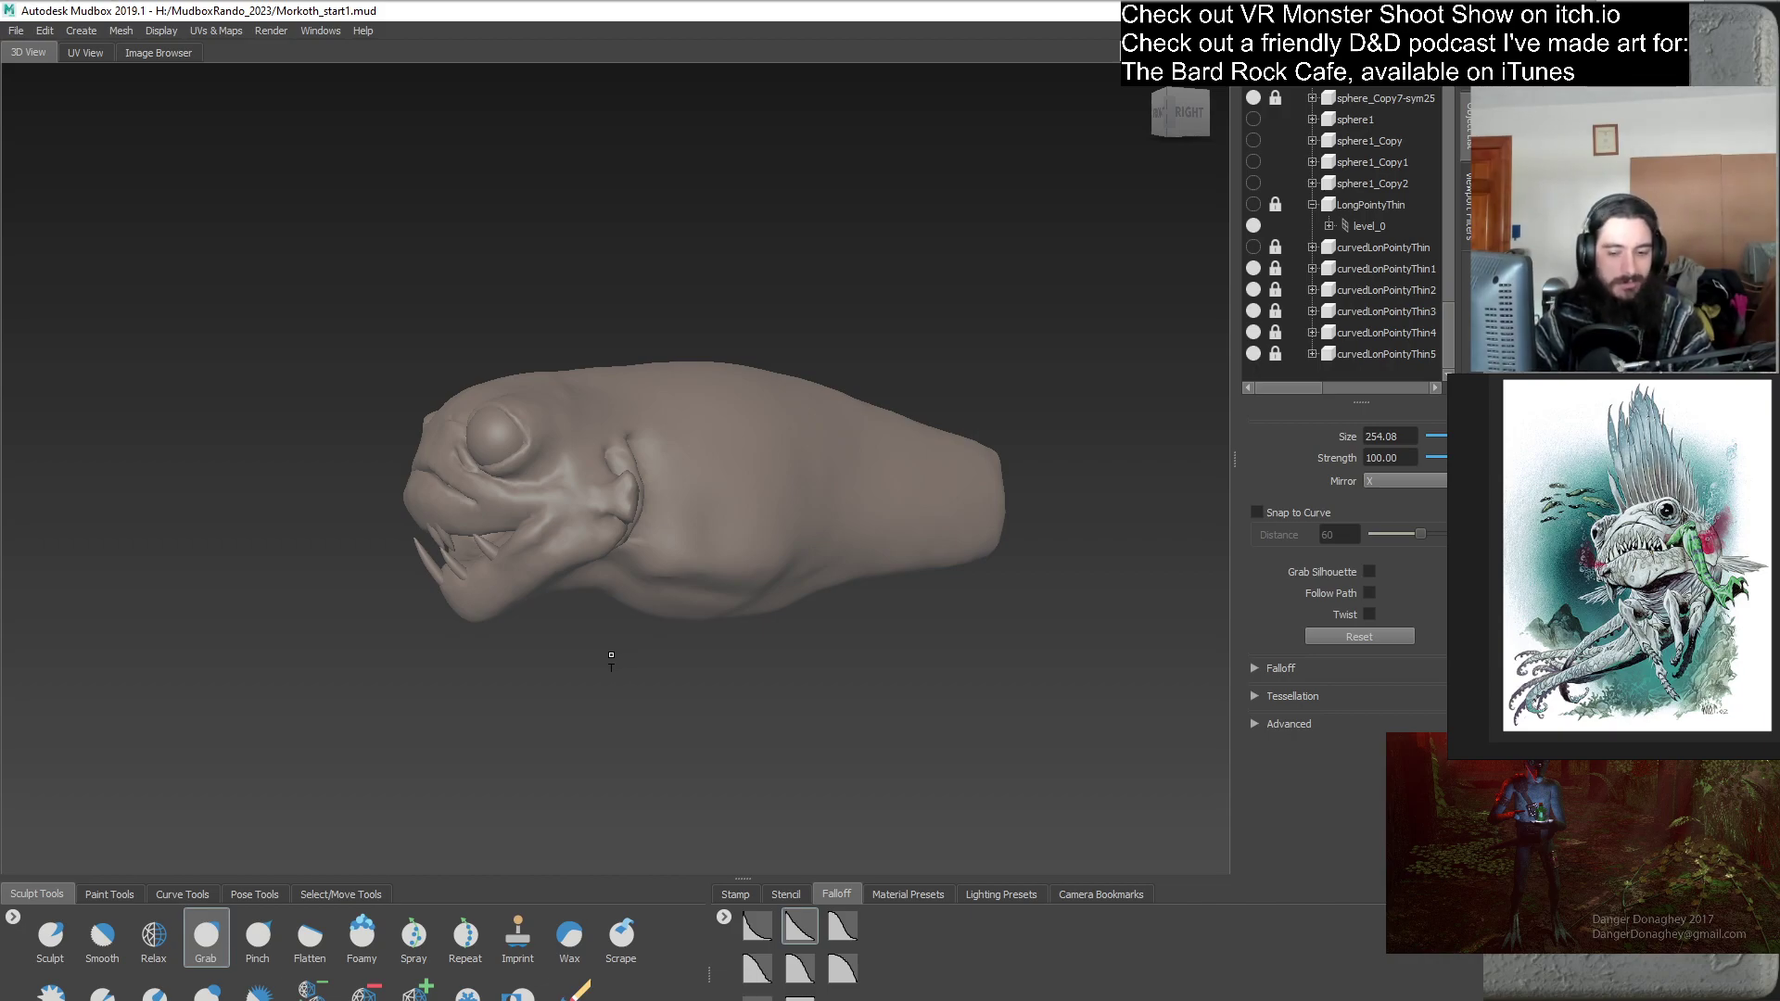
- Duplicate the upper front tooth curvedLonPointyThin5 and select the copy
{"action": "left_click_drag", "start_coordinate": [629, 581], "coordinate": [676, 619], "text": "alt"}
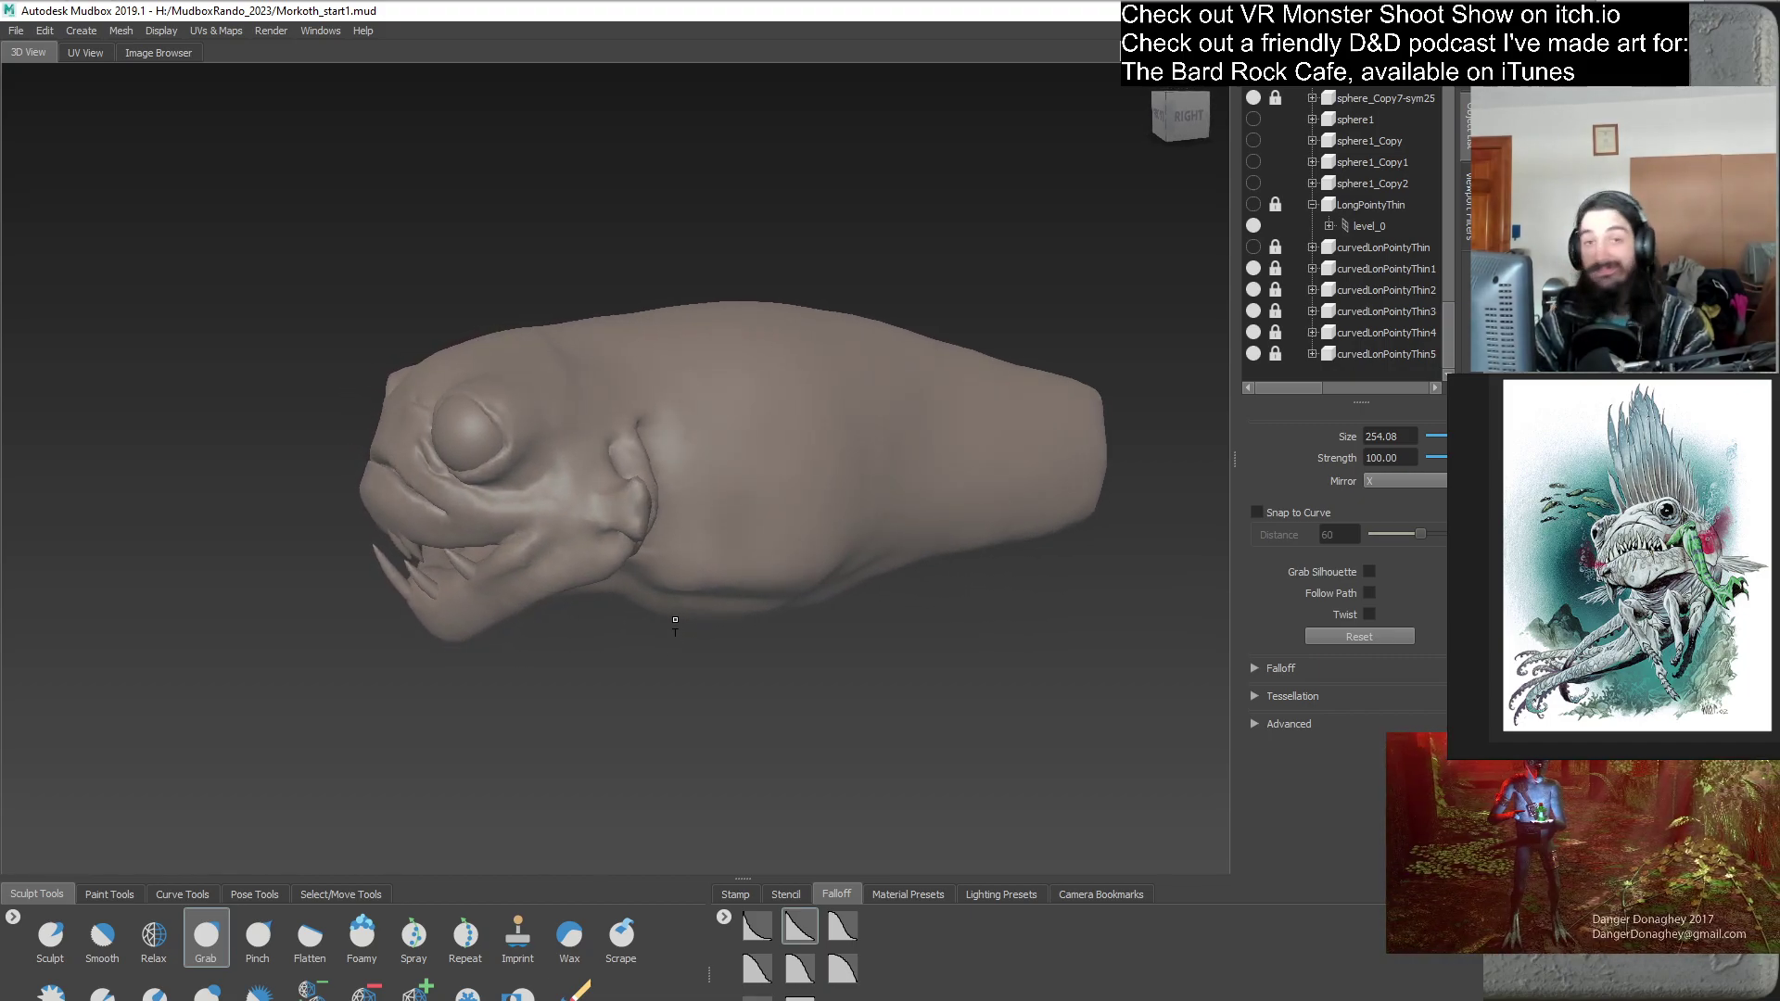
{"action": "left_click_drag", "start_coordinate": [613, 553], "coordinate": [859, 501], "text": "alt"}
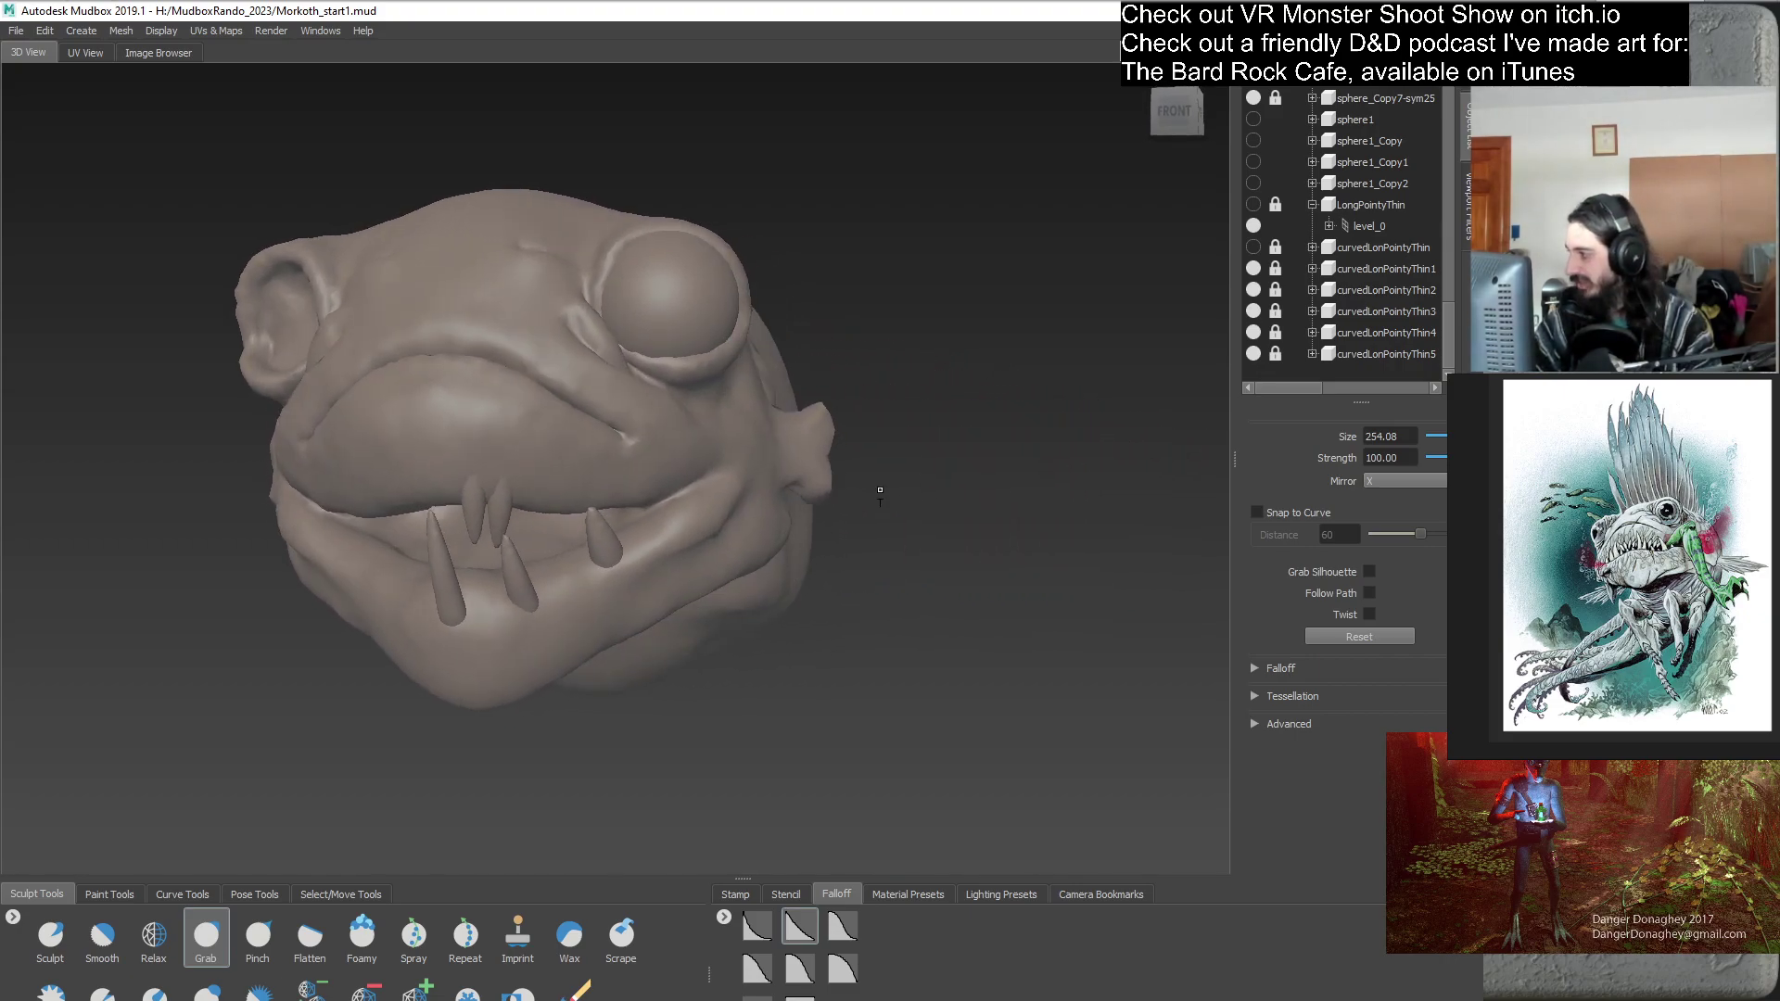
{"action": "left_click", "coordinate": [1365, 358]}
{"action": "right_click", "coordinate": [1370, 358]}
{"action": "left_click", "coordinate": [1369, 448]}
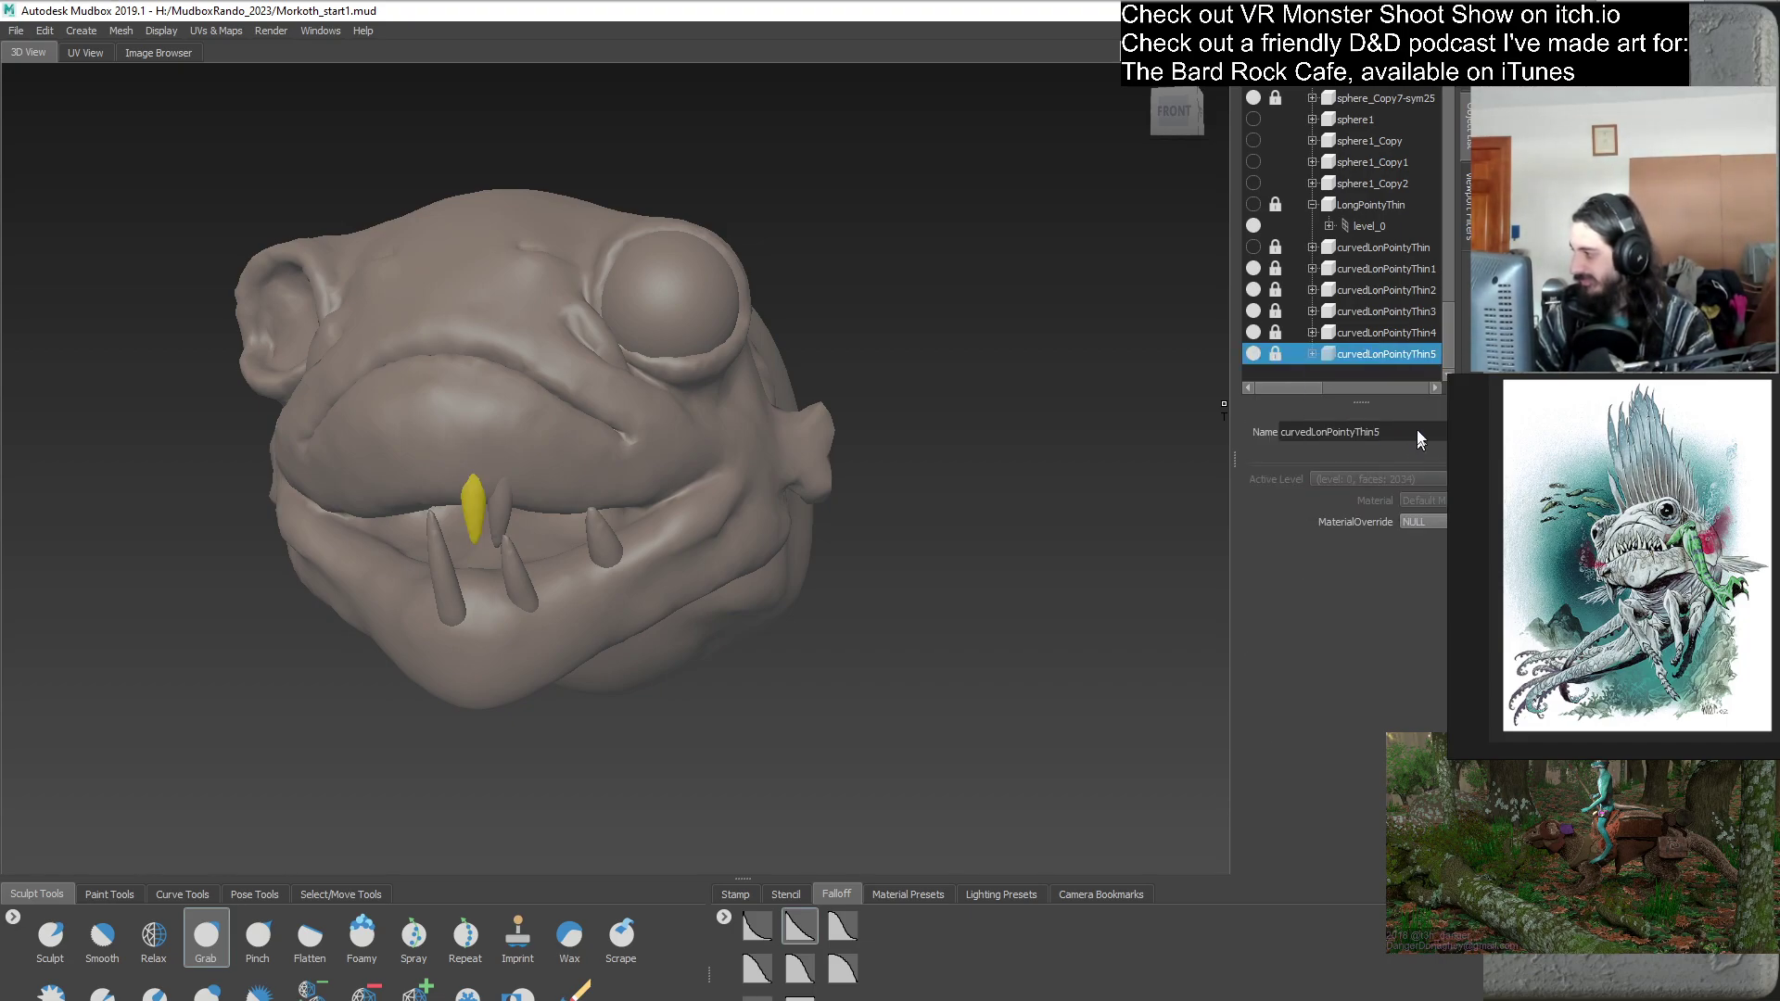
{"action": "scroll", "coordinate": [1450, 371], "scroll_direction": "down", "scroll_amount": 1}
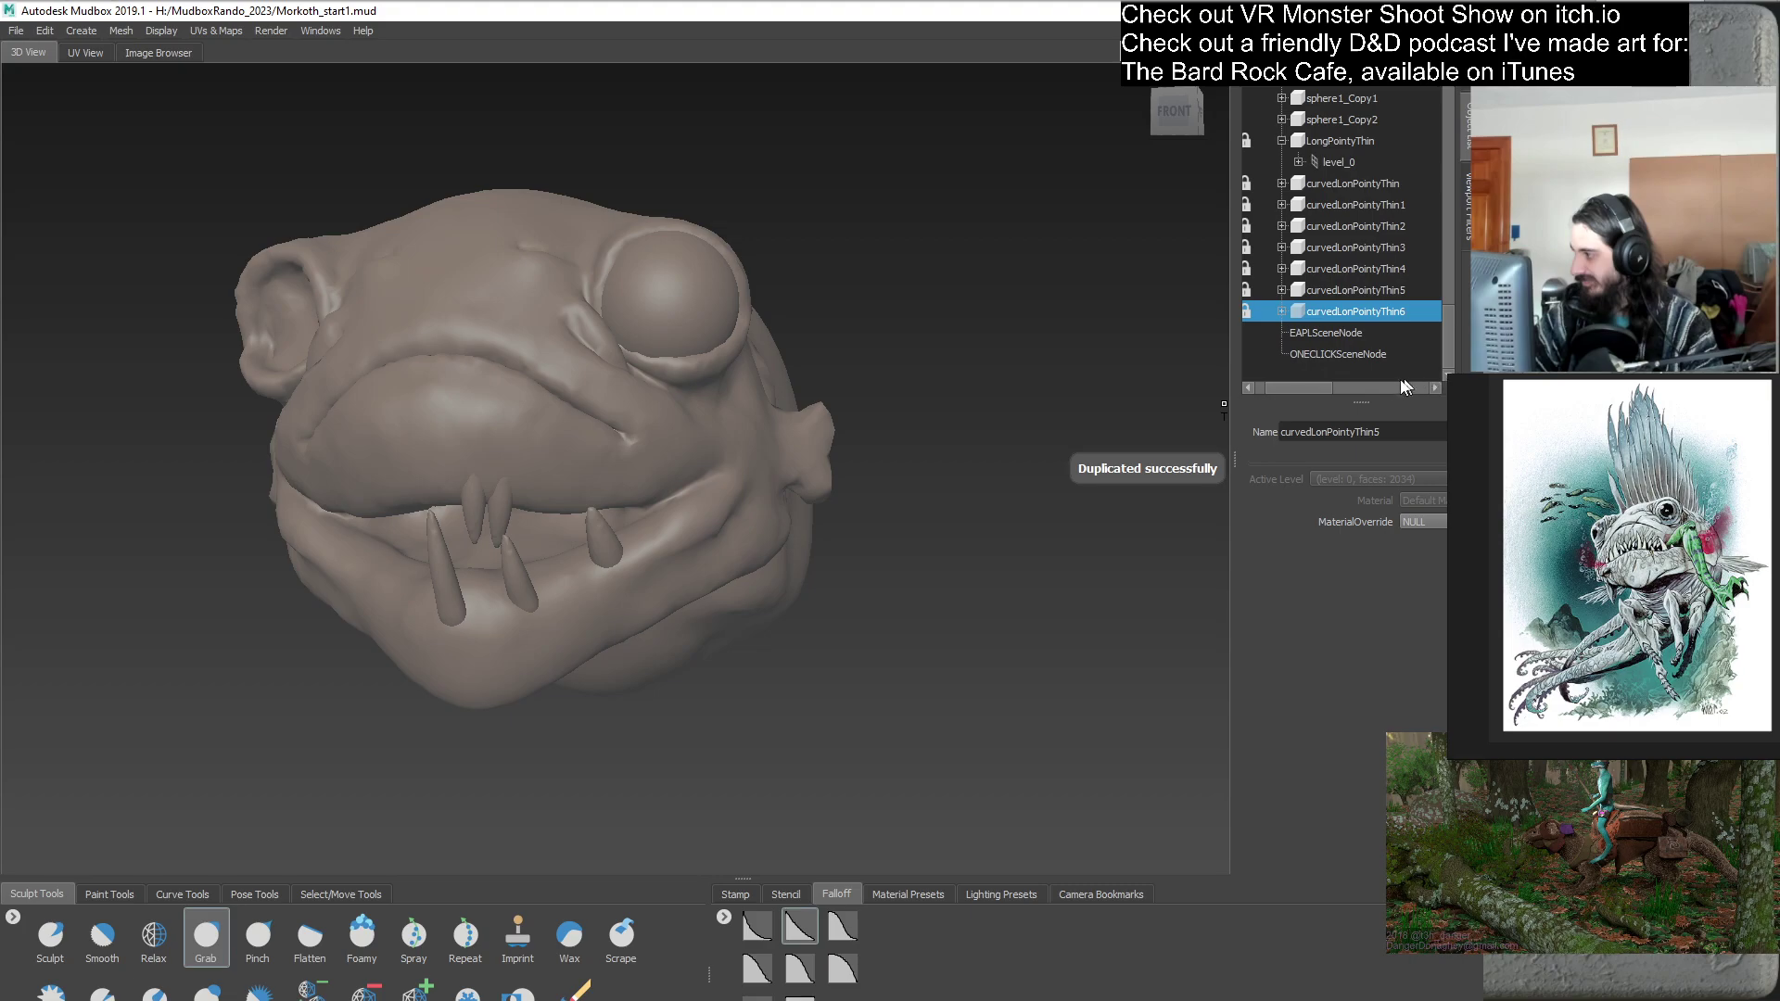
{"action": "left_click_drag", "start_coordinate": [1319, 387], "coordinate": [1307, 387]}
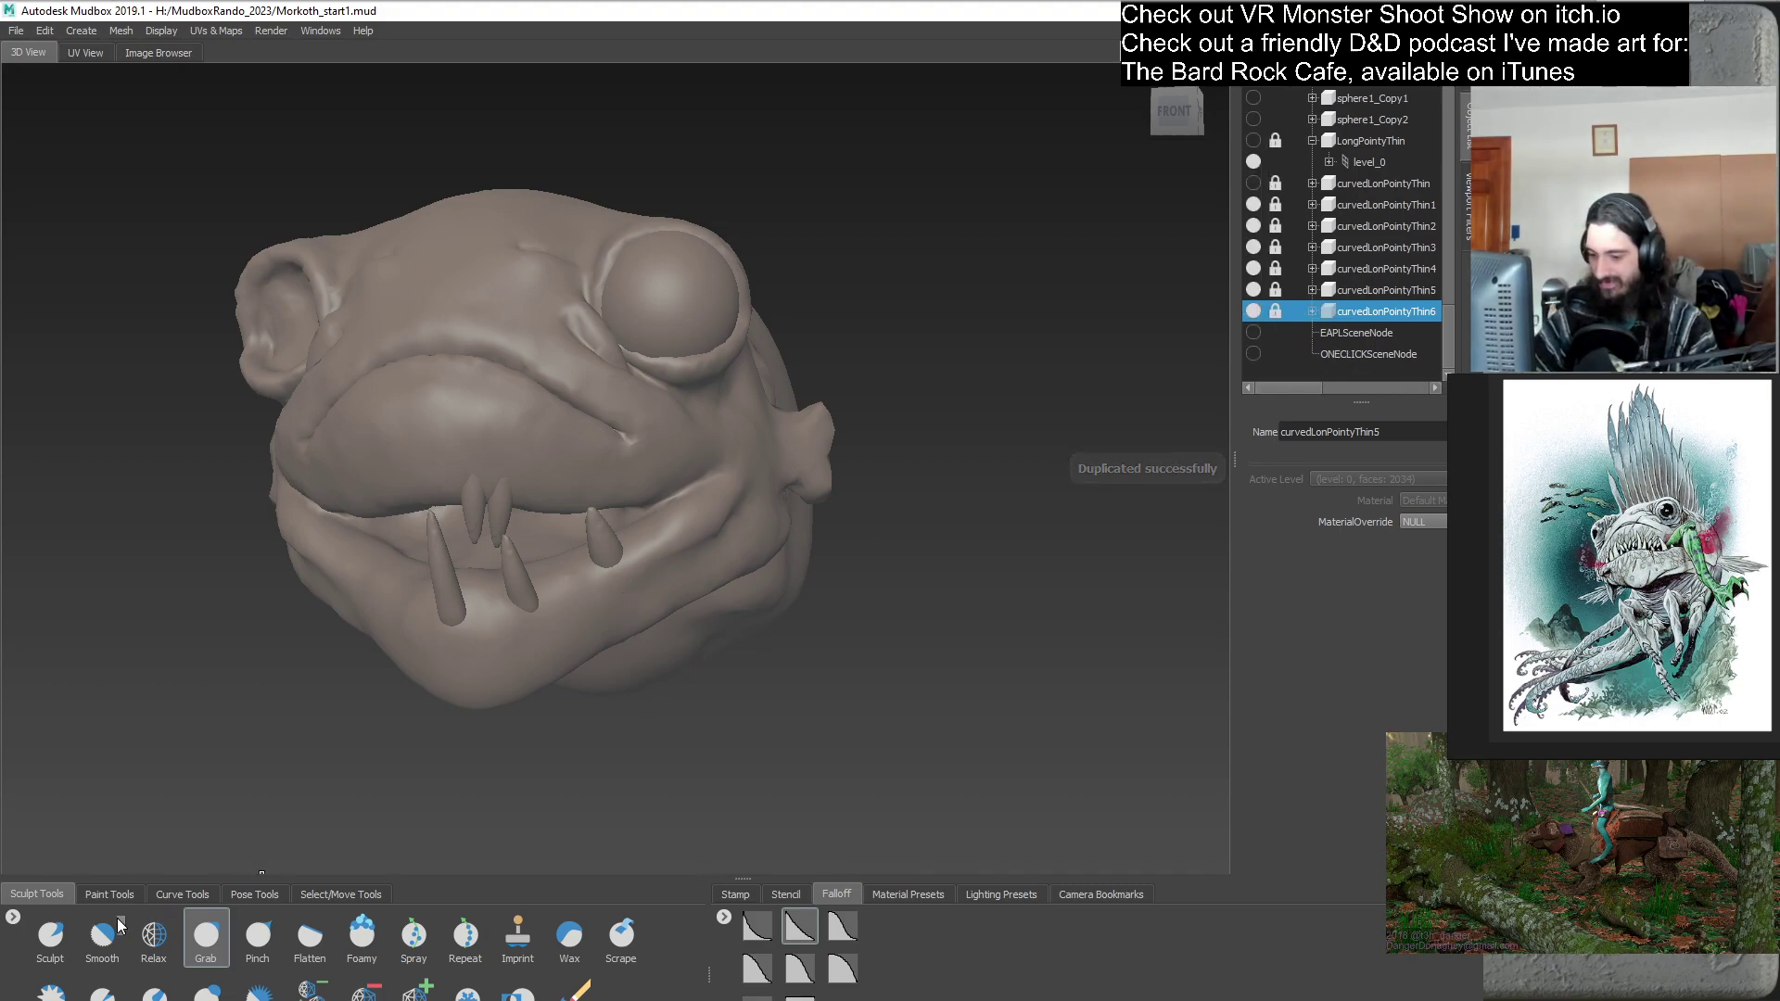
- Move the copied tooth sideways and back along the upper jaw, to about X 33.2 and Y -21.0
{"action": "left_click", "coordinate": [264, 895]}
{"action": "left_click", "coordinate": [340, 894]}
{"action": "left_click", "coordinate": [55, 992]}
{"action": "mouse_move", "coordinate": [519, 661]}
{"action": "left_mouse_down", "text": "alt"}
{"action": "mouse_move", "coordinate": [630, 658]}
{"action": "mouse_move", "coordinate": [588, 588]}
{"action": "mouse_move", "coordinate": [613, 675]}
{"action": "mouse_move", "coordinate": [552, 658]}
{"action": "left_mouse_up", "text": "alt"}
{"action": "left_click_drag", "start_coordinate": [651, 448], "coordinate": [538, 590]}
{"action": "middle_click_drag", "start_coordinate": [537, 590], "coordinate": [726, 661], "text": "alt"}
{"action": "left_click_drag", "start_coordinate": [473, 486], "coordinate": [482, 487]}
{"action": "left_click_drag", "start_coordinate": [464, 643], "coordinate": [709, 518], "text": "alt"}
{"action": "right_click_drag", "start_coordinate": [710, 518], "coordinate": [703, 433], "text": "alt"}
{"action": "left_click_drag", "start_coordinate": [655, 371], "coordinate": [655, 380]}
{"action": "left_click_drag", "start_coordinate": [735, 461], "coordinate": [639, 643]}
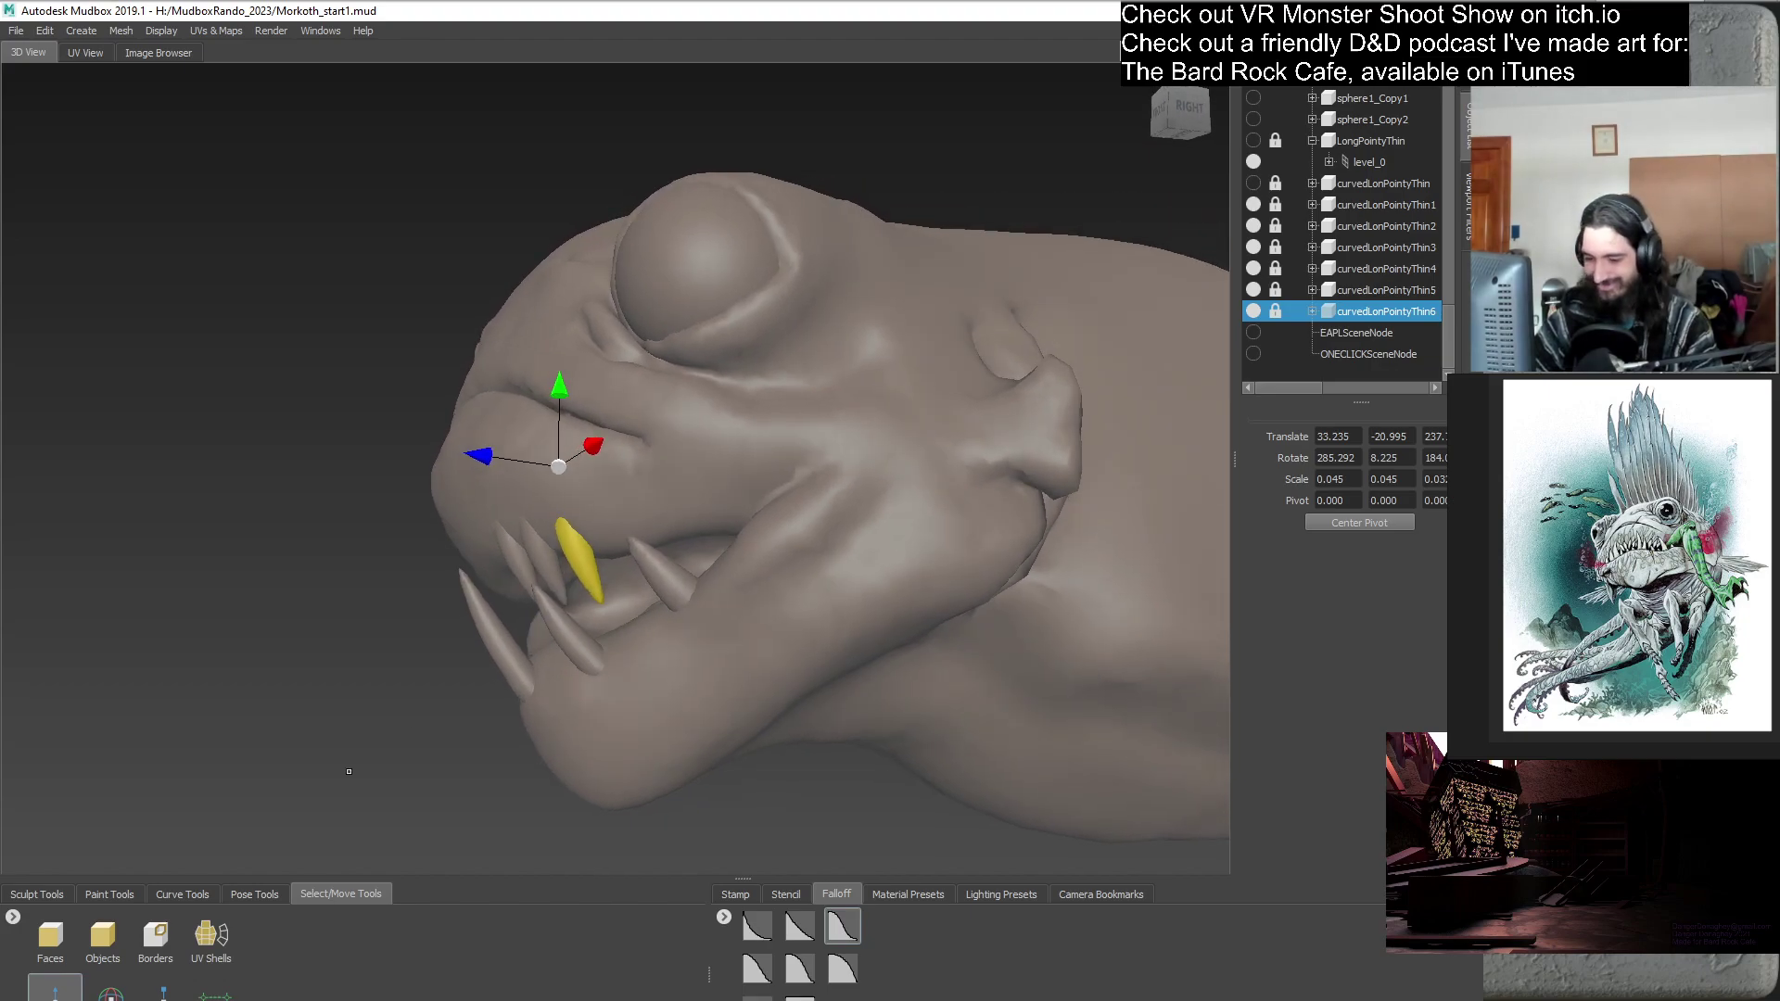
- Rotate the copied tooth to follow the curve of the upper lip, to about X 287.3° and Y 28.5°
{"action": "left_click", "coordinate": [110, 992]}
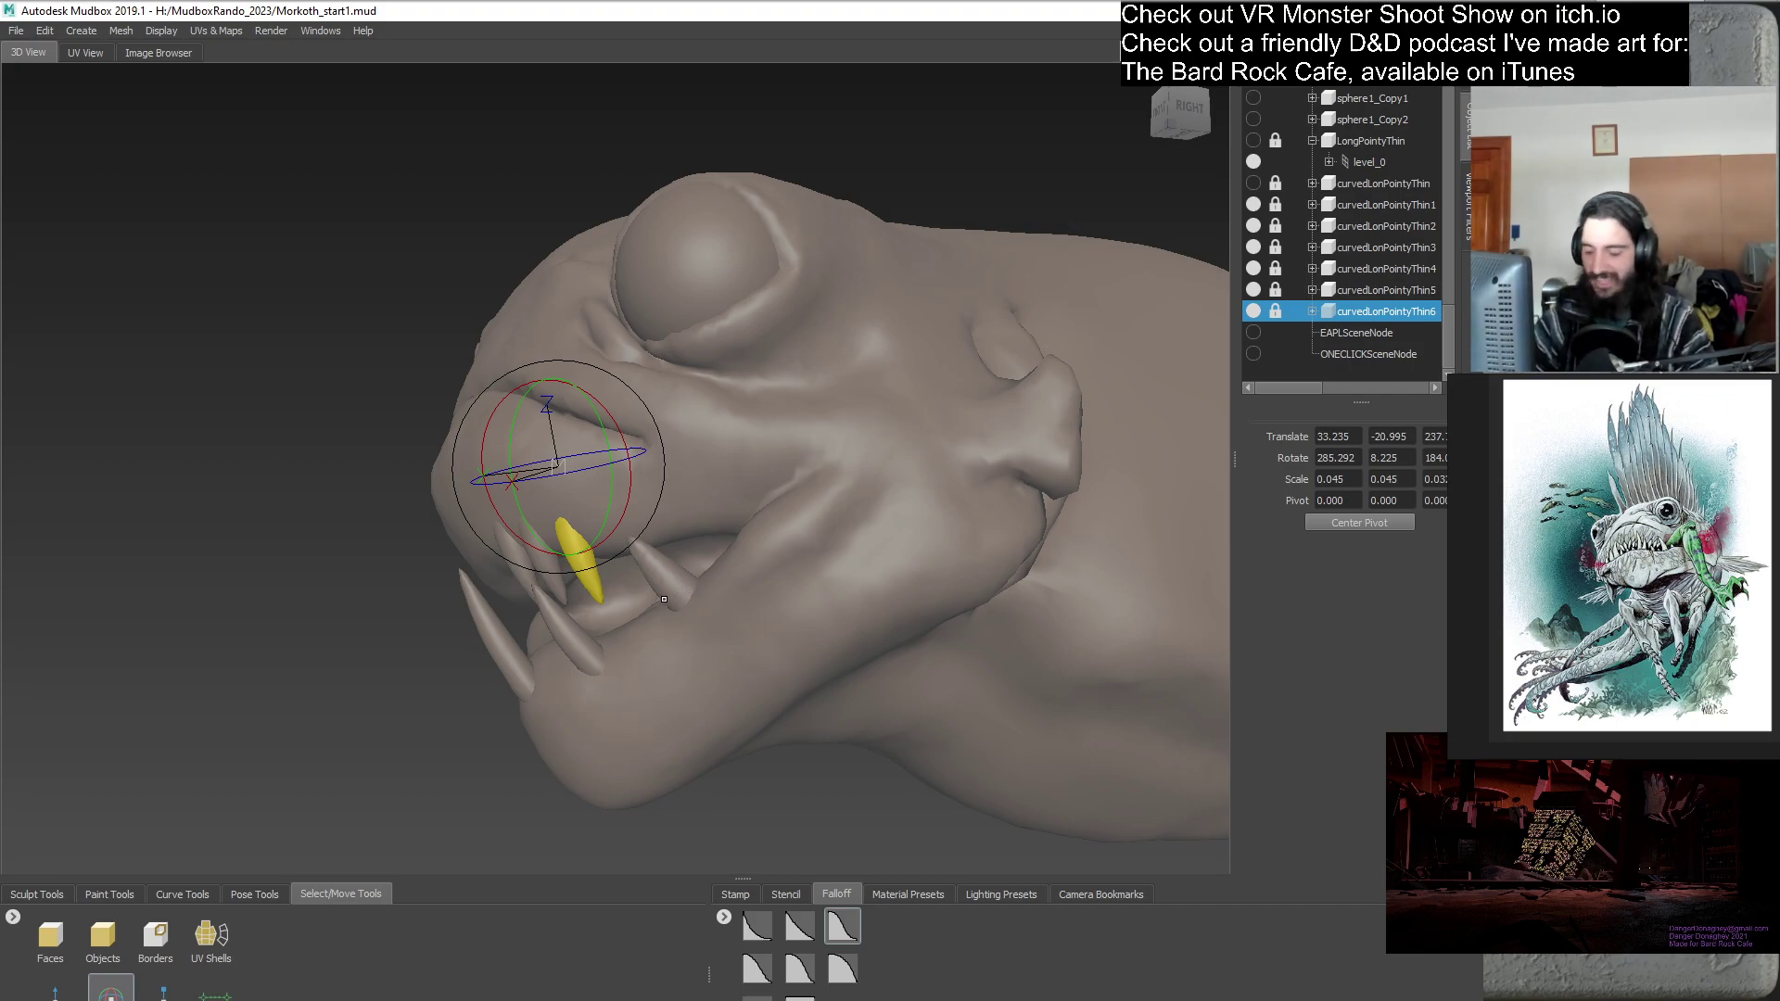
{"action": "left_click_drag", "start_coordinate": [611, 631], "coordinate": [682, 347], "text": "alt"}
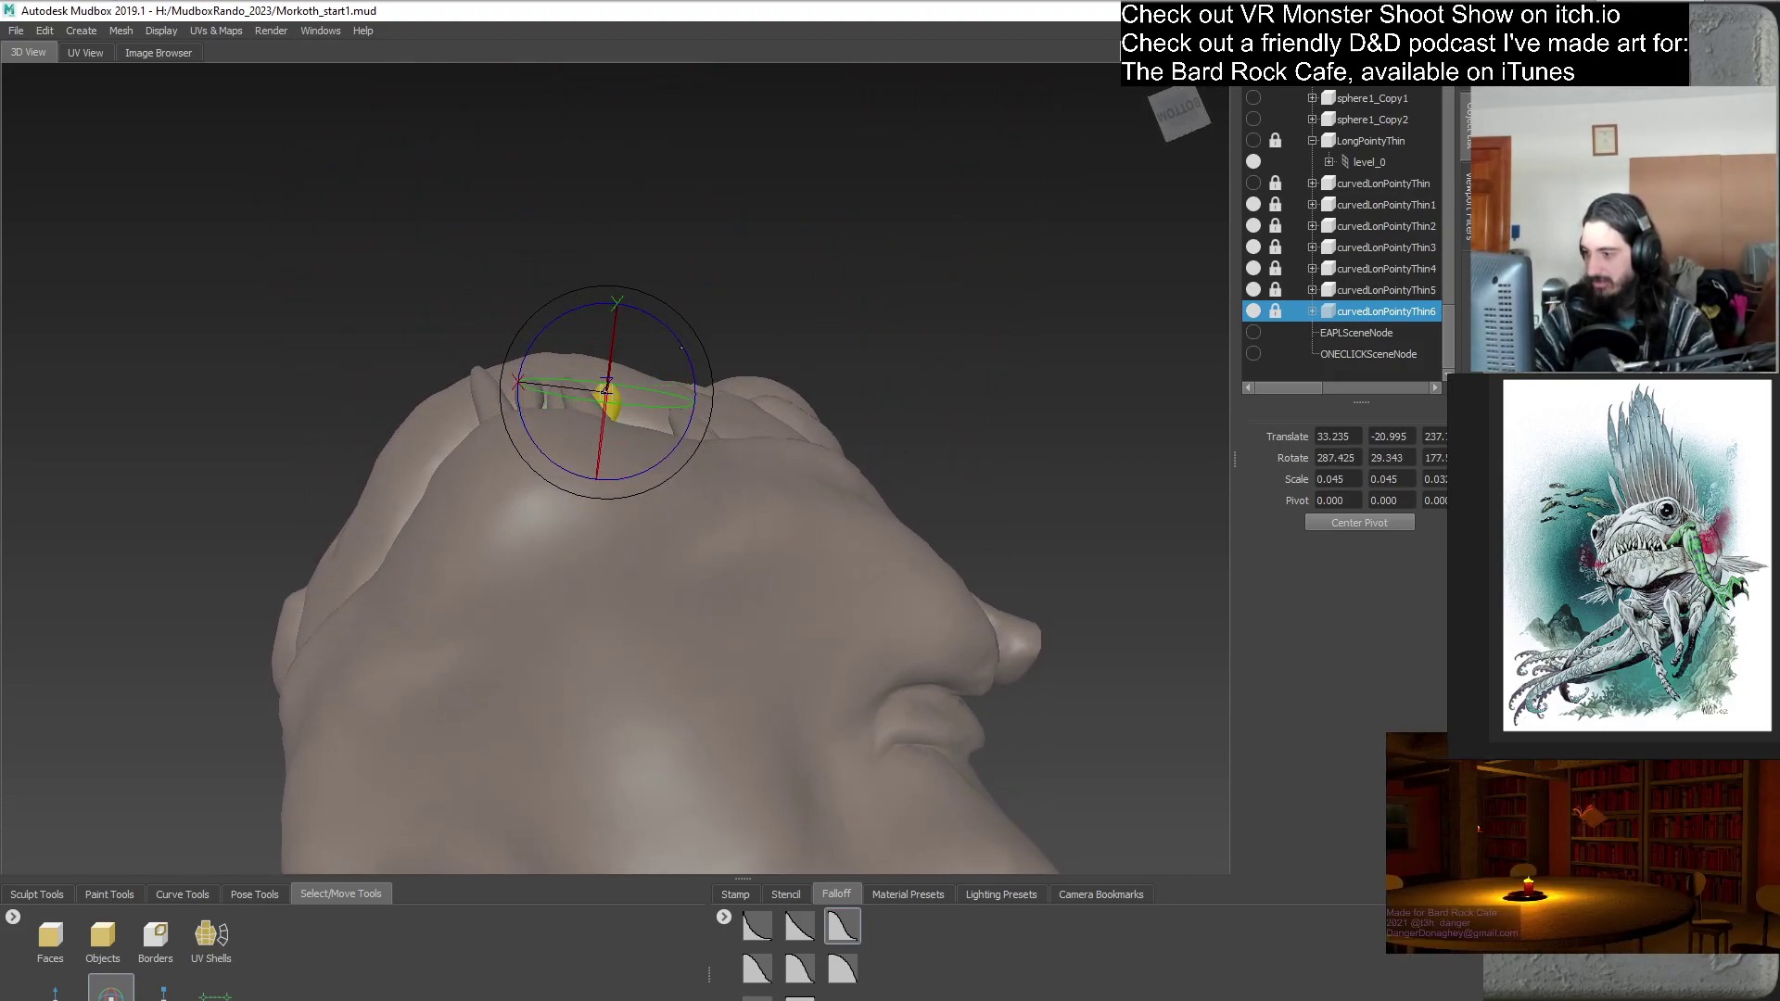
{"action": "left_click_drag", "start_coordinate": [829, 444], "coordinate": [667, 699], "text": "alt"}
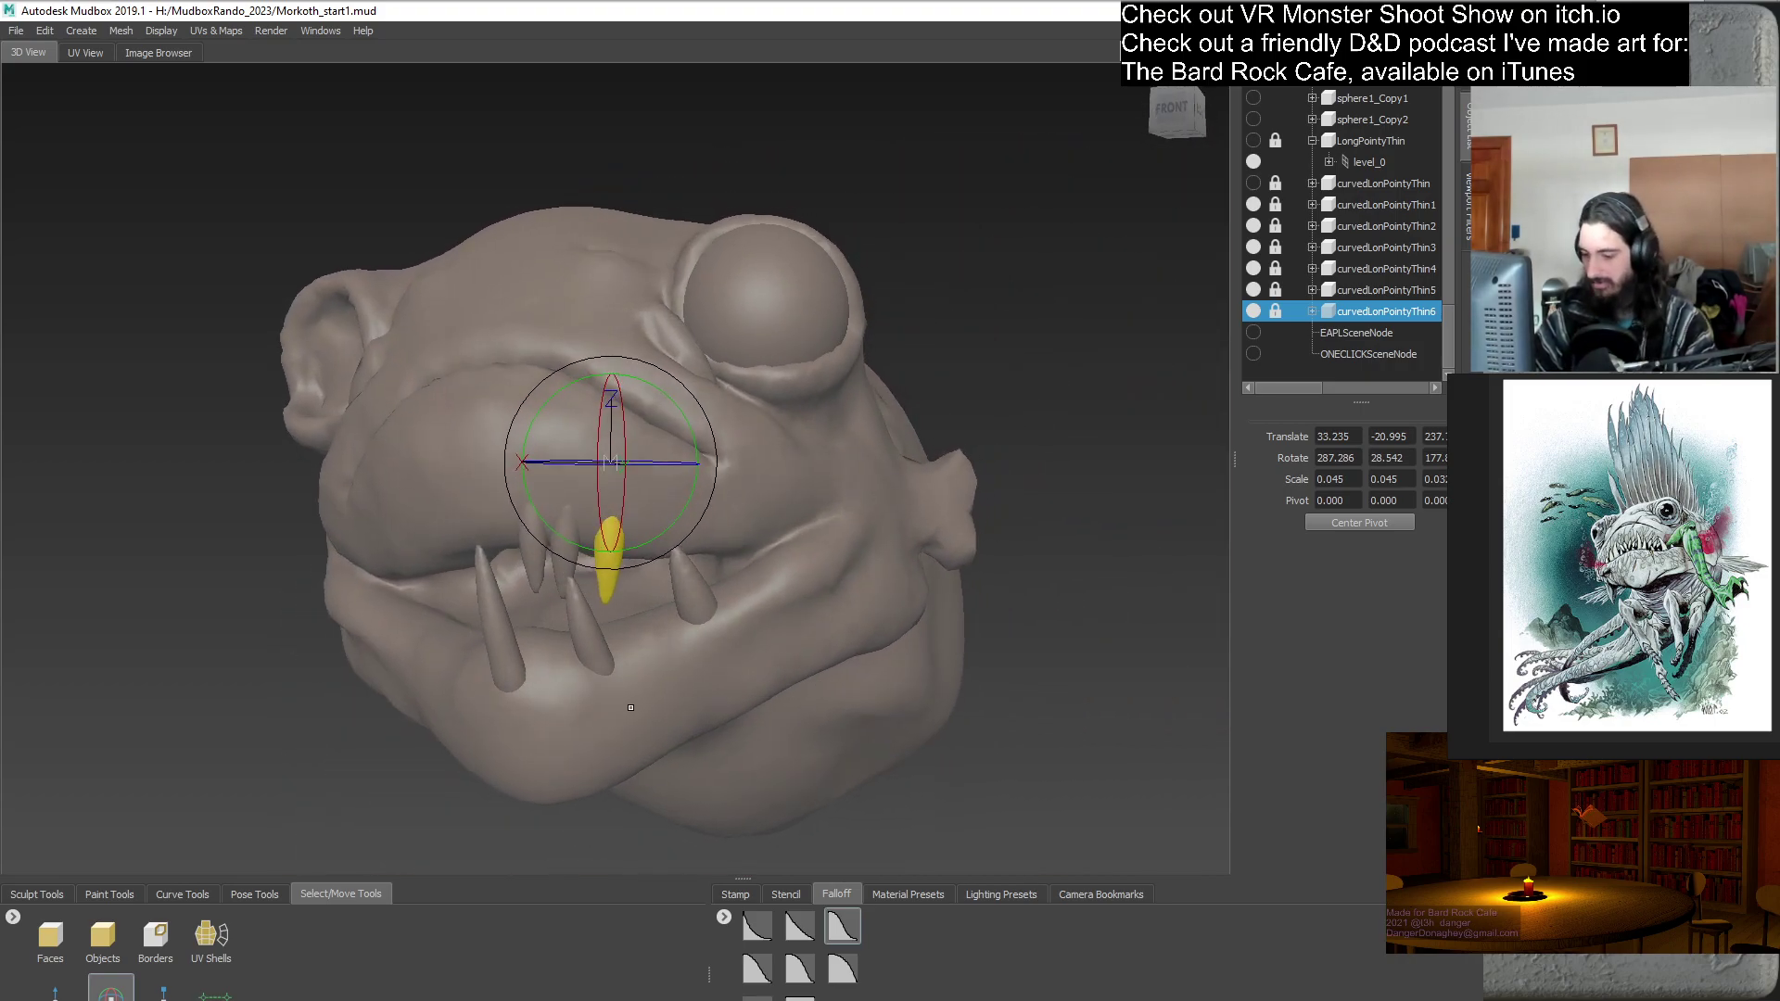
{"action": "left_click_drag", "start_coordinate": [495, 737], "coordinate": [459, 481], "text": "alt"}
- Raise the tooth toward the upper gum and shift it outward, to about X 37.0 and Y -17.8
{"action": "key", "text": "w"}
{"action": "left_click_drag", "start_coordinate": [455, 655], "coordinate": [630, 630], "text": "alt"}
{"action": "left_click_drag", "start_coordinate": [635, 389], "coordinate": [636, 373]}
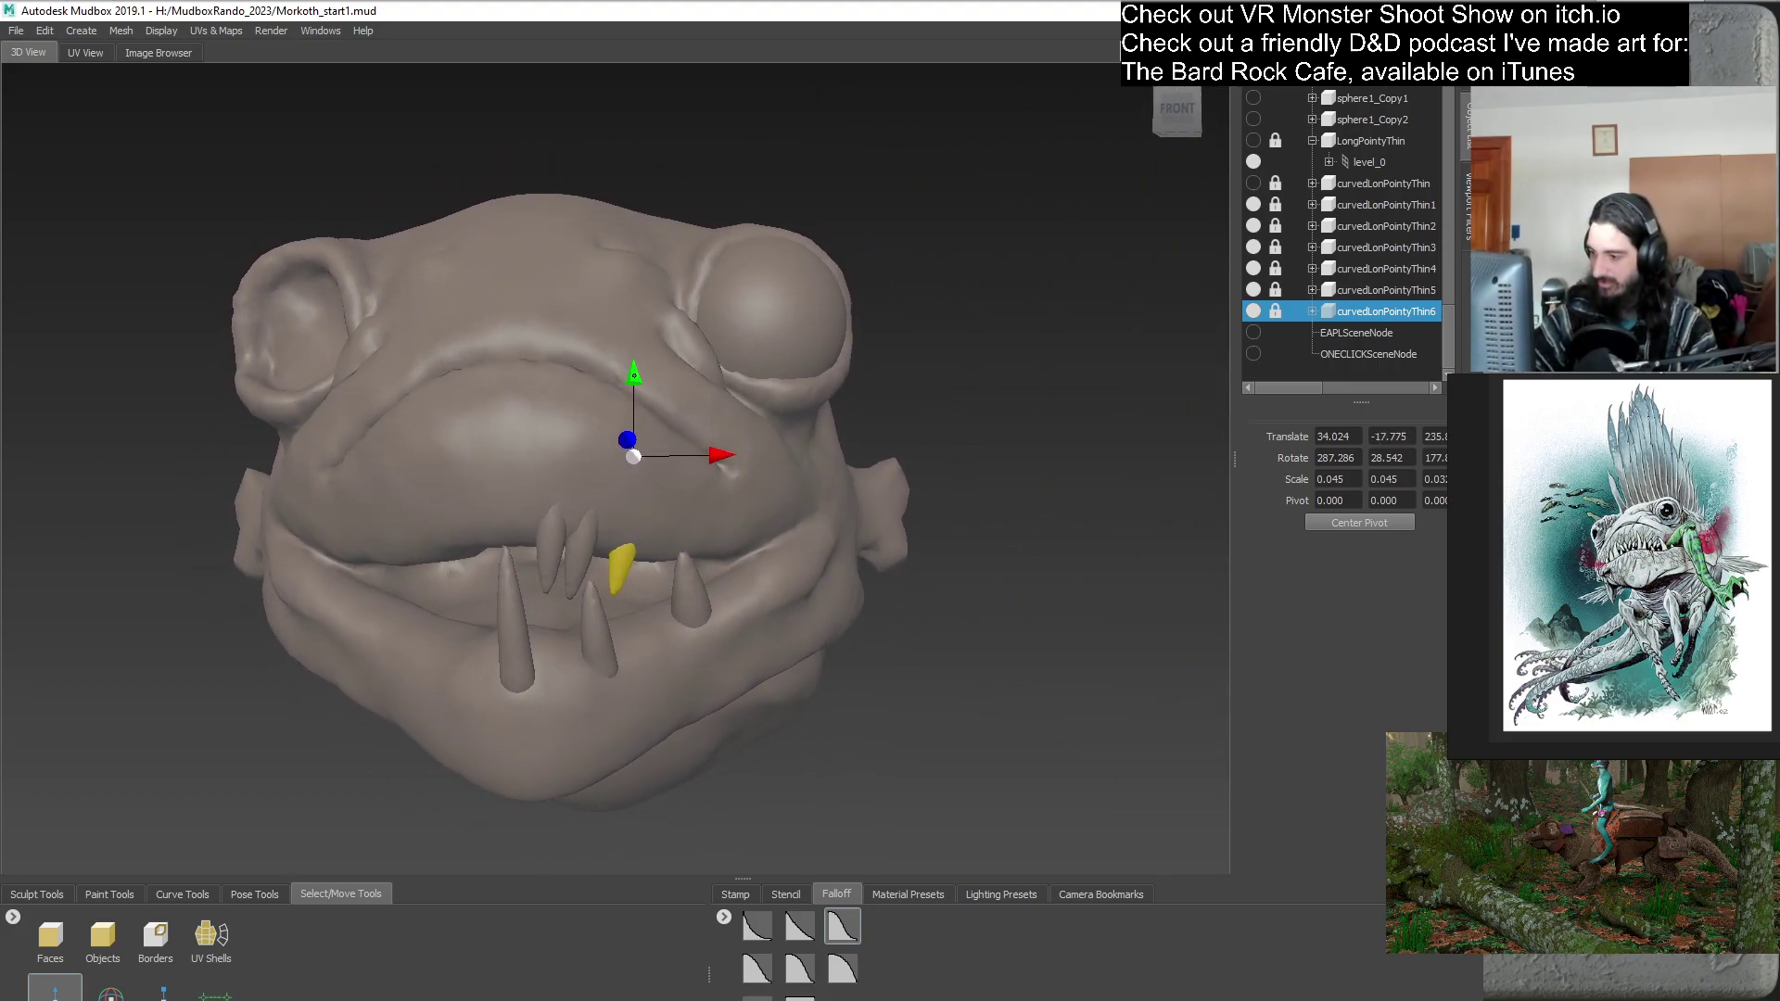
{"action": "left_click_drag", "start_coordinate": [720, 454], "coordinate": [726, 456]}
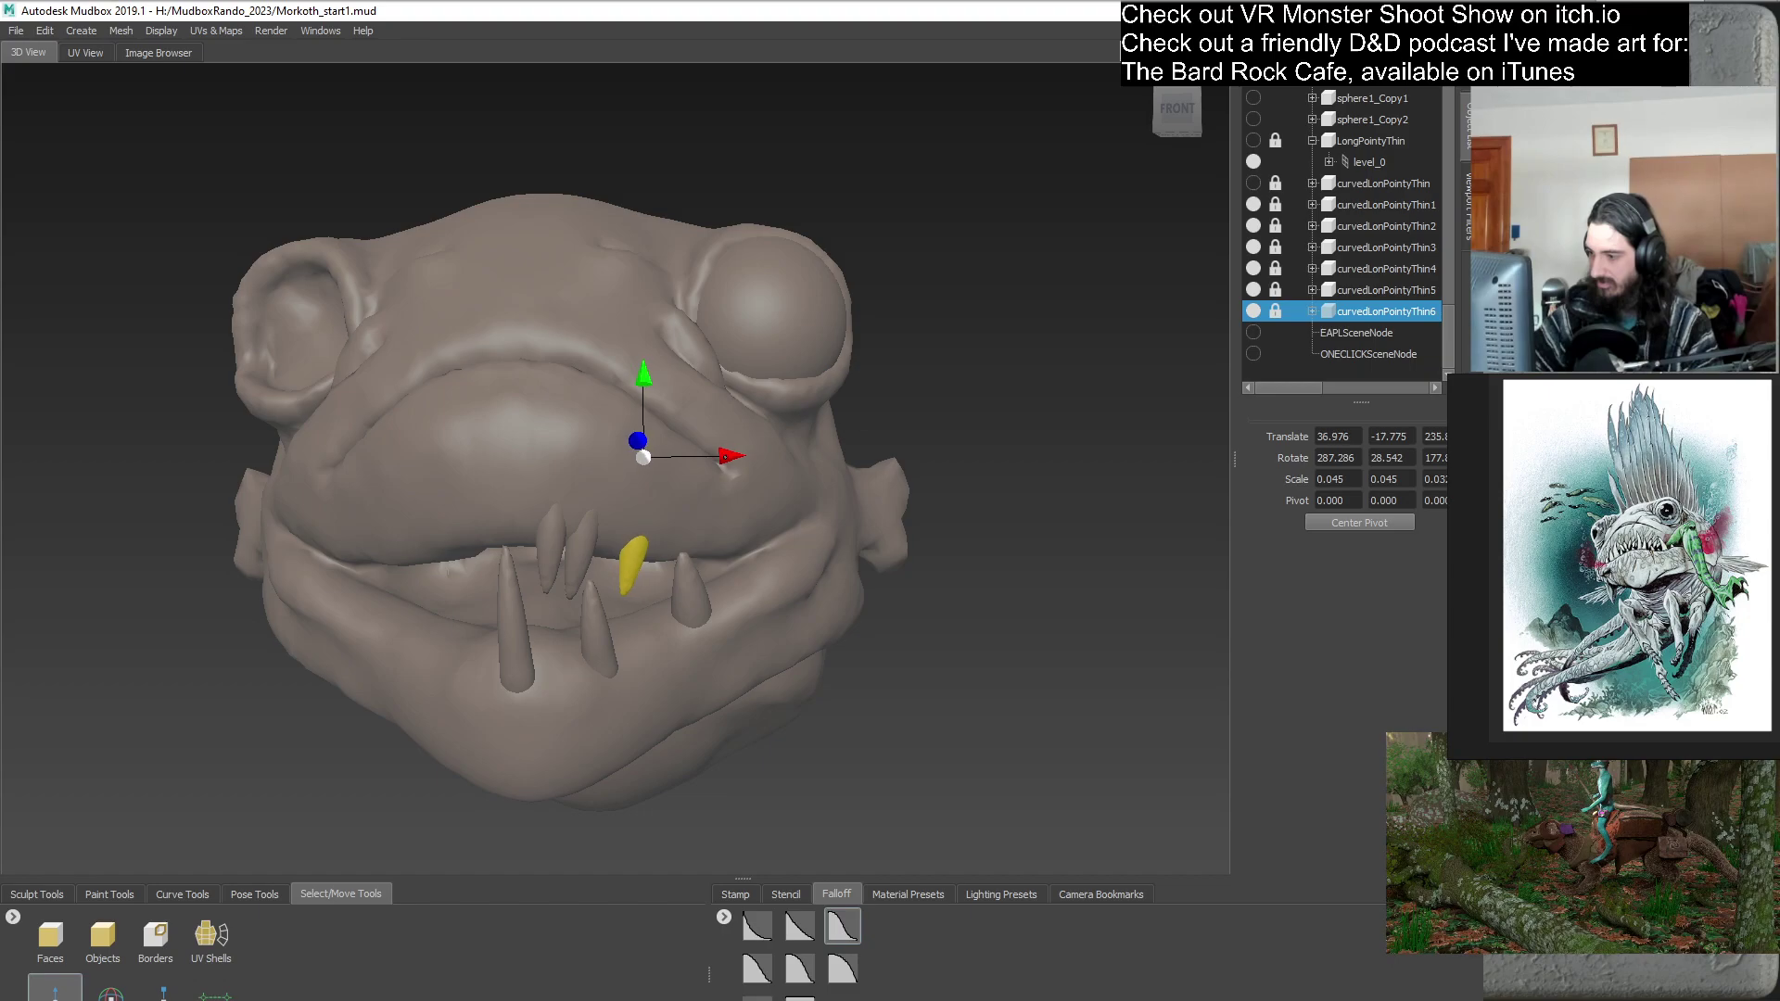
- Scale the copied upper tooth up uniformly, to about 0.050 in X and Y
{"action": "left_click", "coordinate": [163, 991]}
{"action": "left_click_drag", "start_coordinate": [714, 594], "coordinate": [681, 414], "text": "alt"}
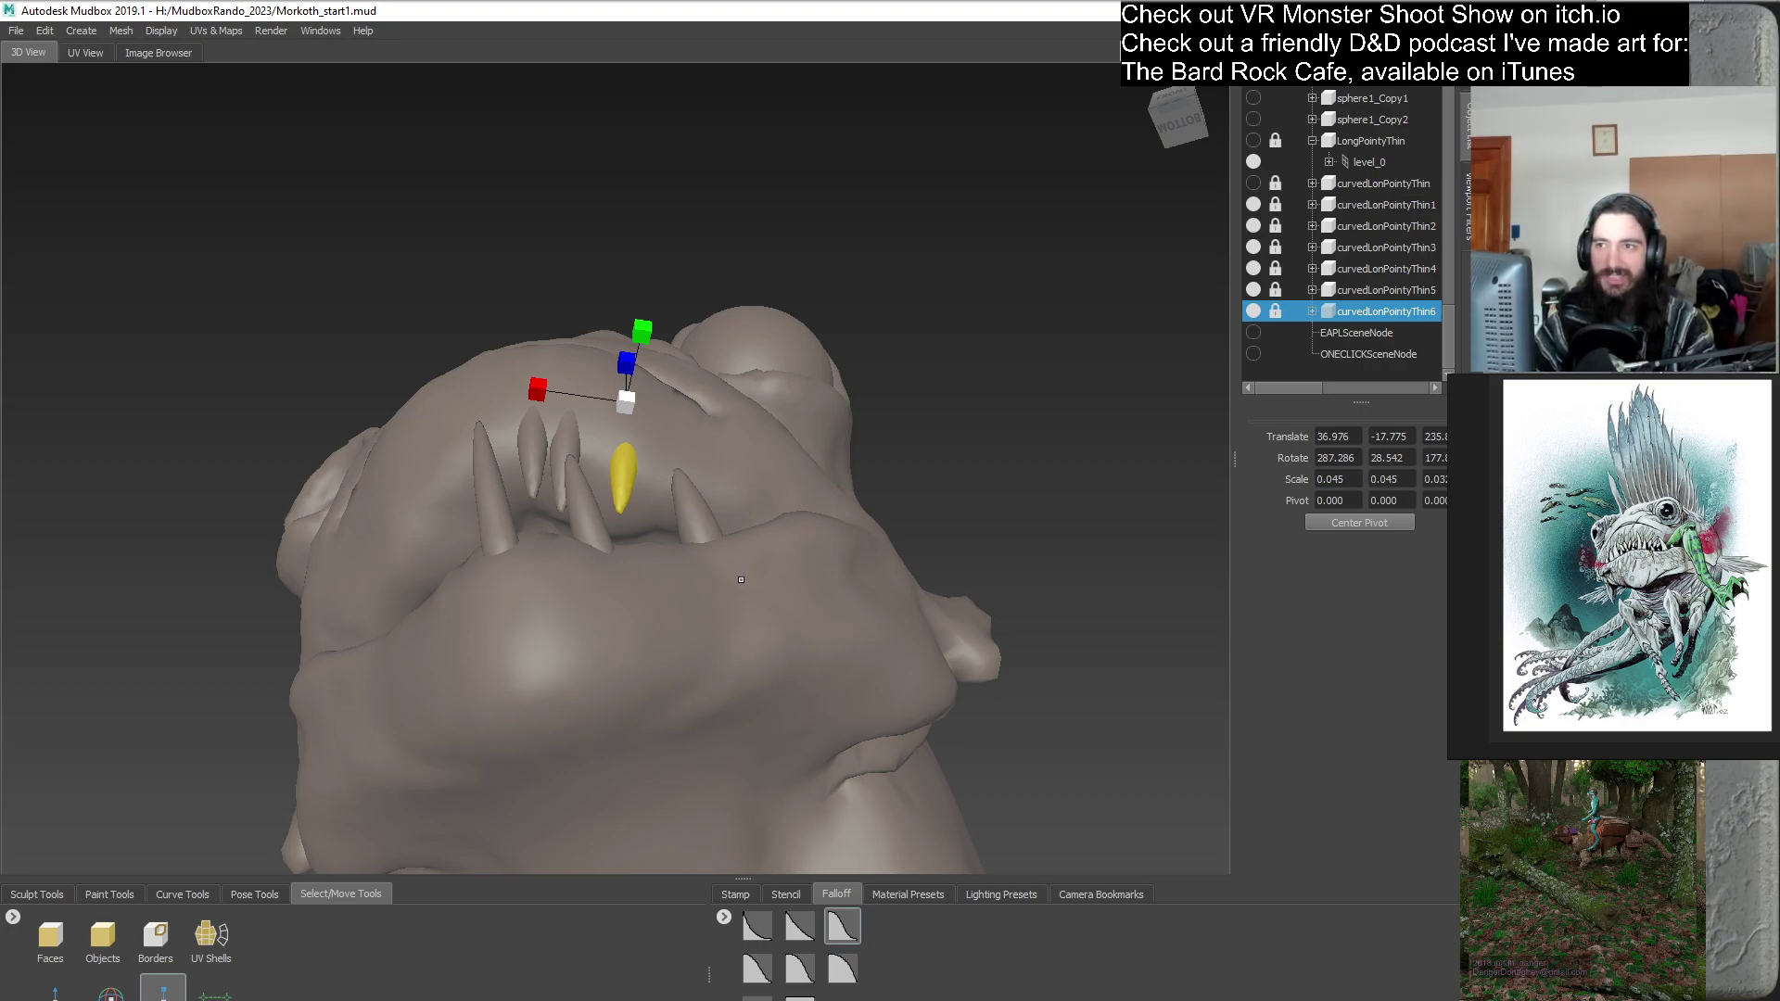
{"action": "left_click_drag", "start_coordinate": [781, 555], "coordinate": [802, 706], "text": "alt"}
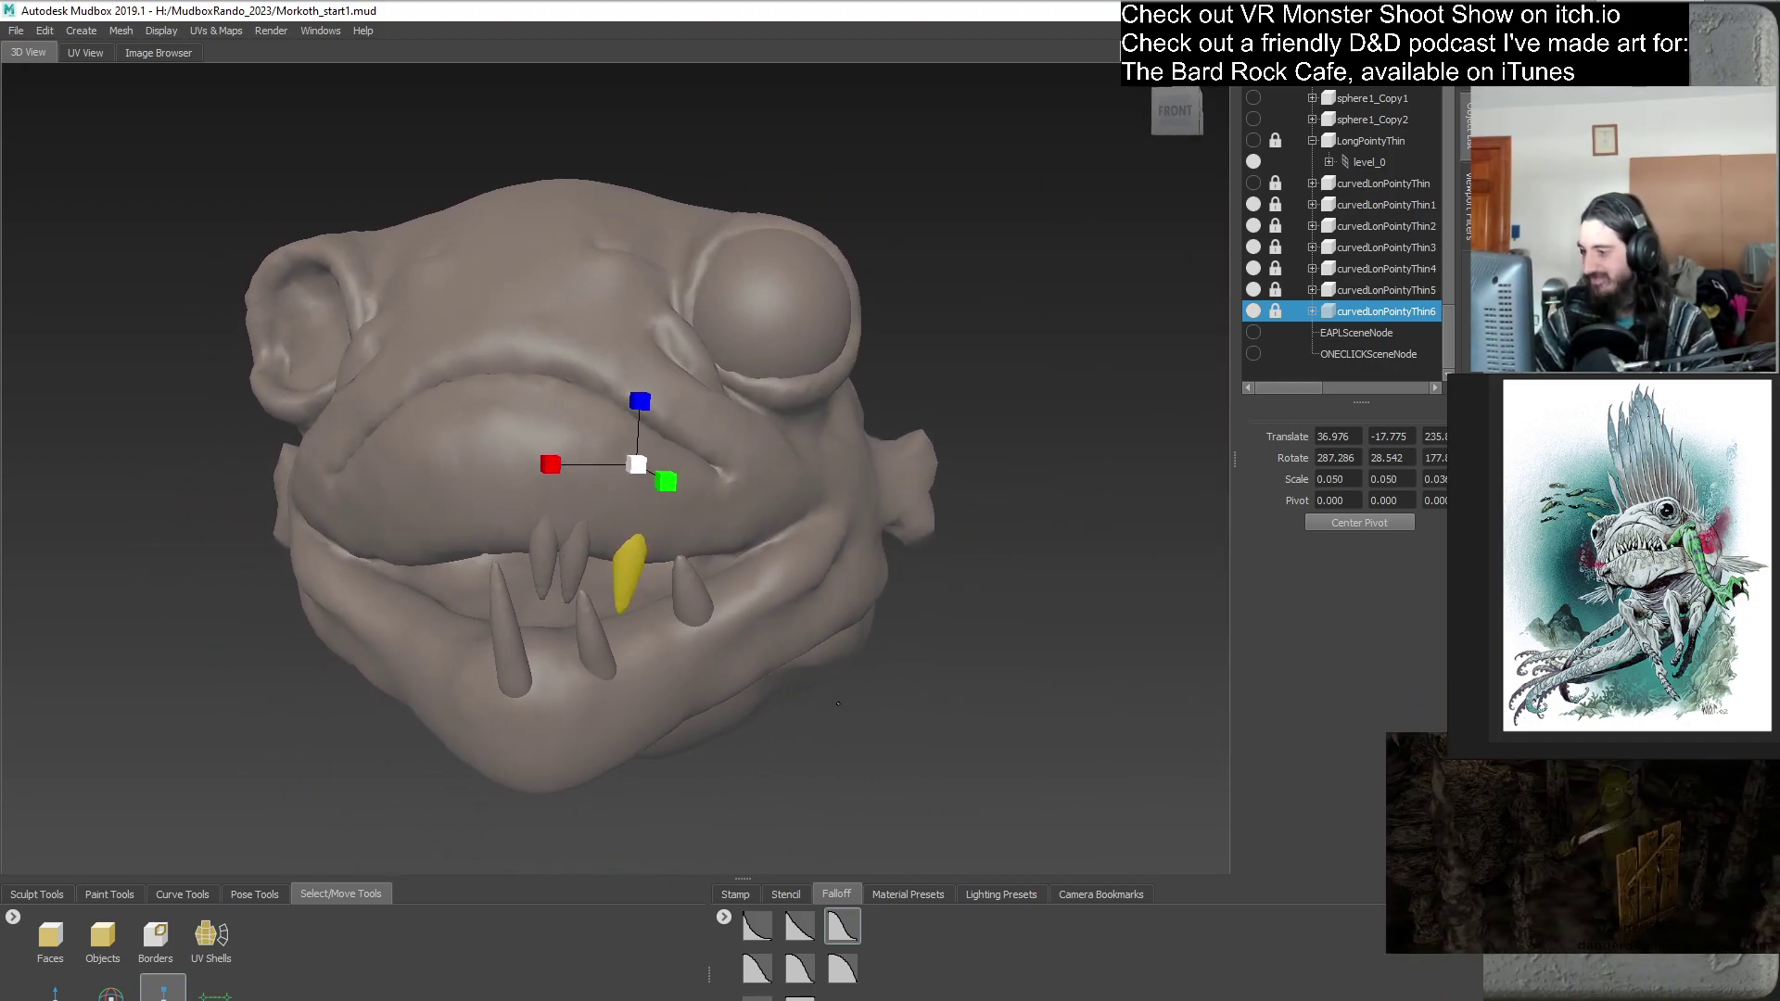
- Turn the enlarged tooth further around the jaw curve, to about X 288.7° and Y 45.7°
{"action": "left_click", "coordinate": [111, 991]}
{"action": "left_click_drag", "start_coordinate": [649, 649], "coordinate": [731, 417], "text": "alt"}
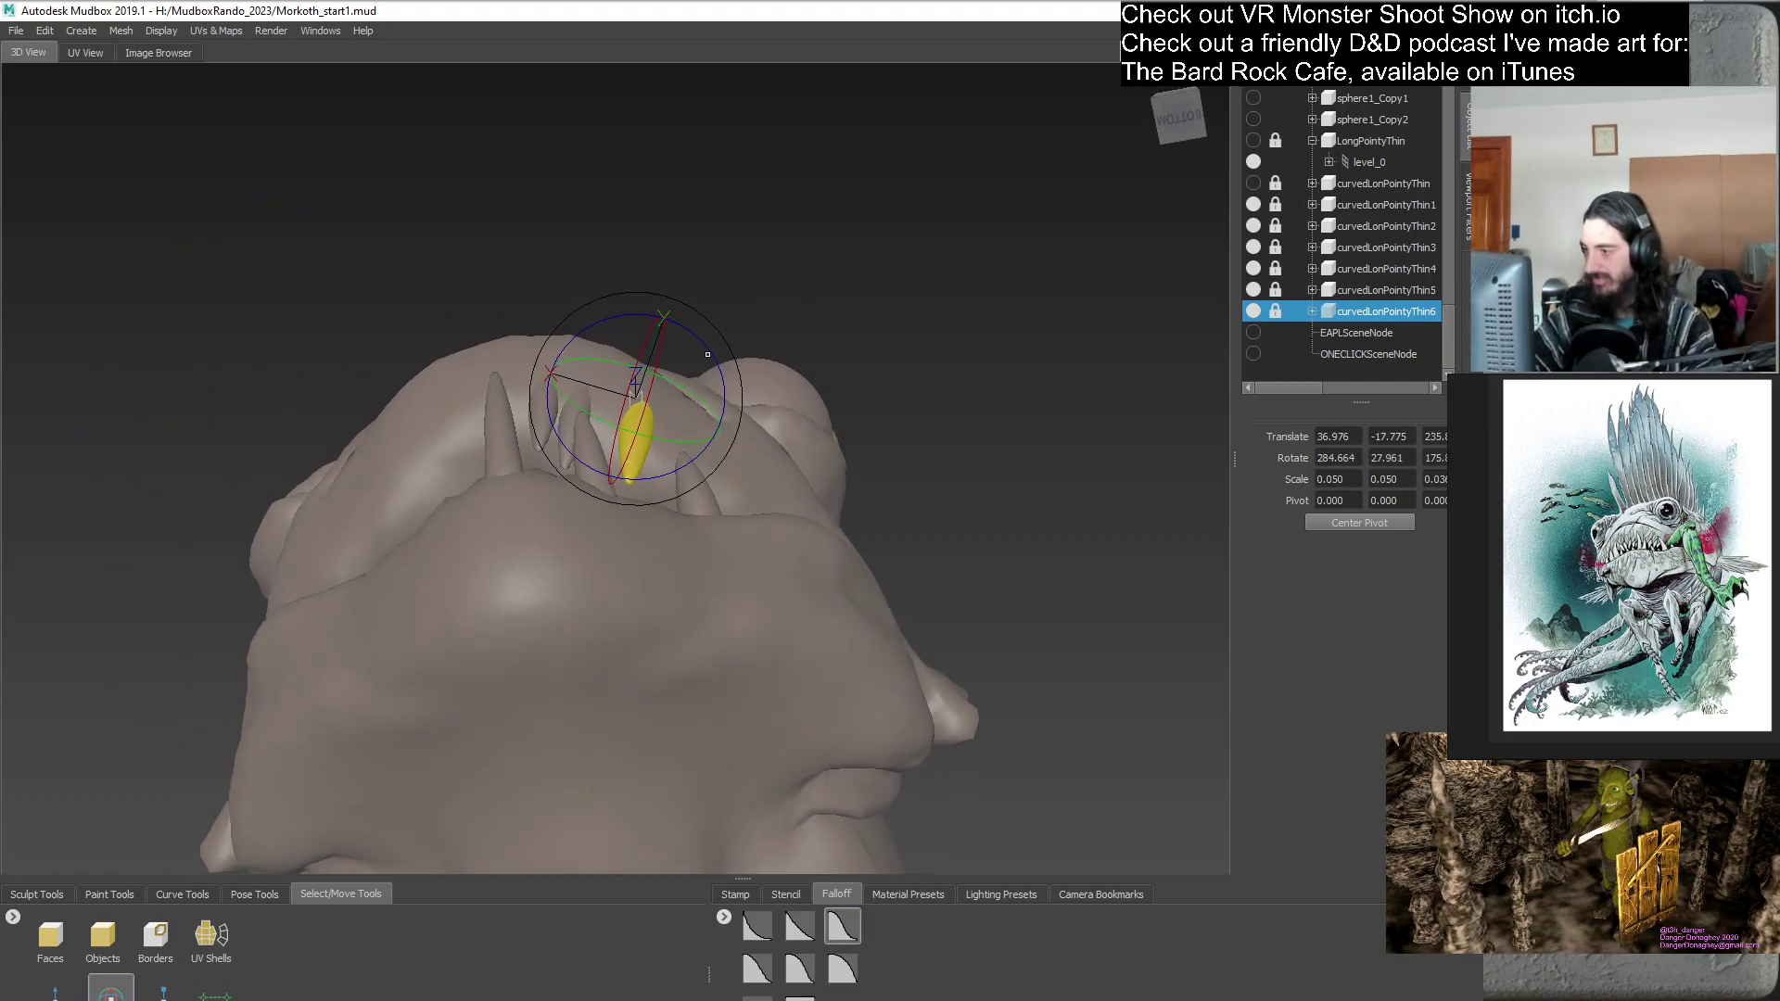
{"action": "mouse_move", "coordinate": [636, 389]}
{"action": "left_mouse_down"}
{"action": "mouse_move", "coordinate": [714, 573]}
{"action": "mouse_move", "coordinate": [603, 593]}
{"action": "mouse_move", "coordinate": [544, 627]}
{"action": "mouse_move", "coordinate": [554, 586]}
{"action": "left_mouse_up"}
- Seat the tooth in the upper gum beside the front pair, at about X 33.9 and Y -14.8
{"action": "key", "text": "w"}
{"action": "left_click_drag", "start_coordinate": [594, 403], "coordinate": [595, 390]}
{"action": "left_click_drag", "start_coordinate": [506, 478], "coordinate": [499, 478]}
{"action": "left_click_drag", "start_coordinate": [649, 519], "coordinate": [485, 747], "text": "alt"}
{"action": "right_click_drag", "start_coordinate": [485, 747], "coordinate": [610, 729], "text": "alt"}
{"action": "left_click_drag", "start_coordinate": [610, 730], "coordinate": [772, 573], "text": "alt"}
{"action": "left_click_drag", "start_coordinate": [722, 470], "coordinate": [712, 472]}
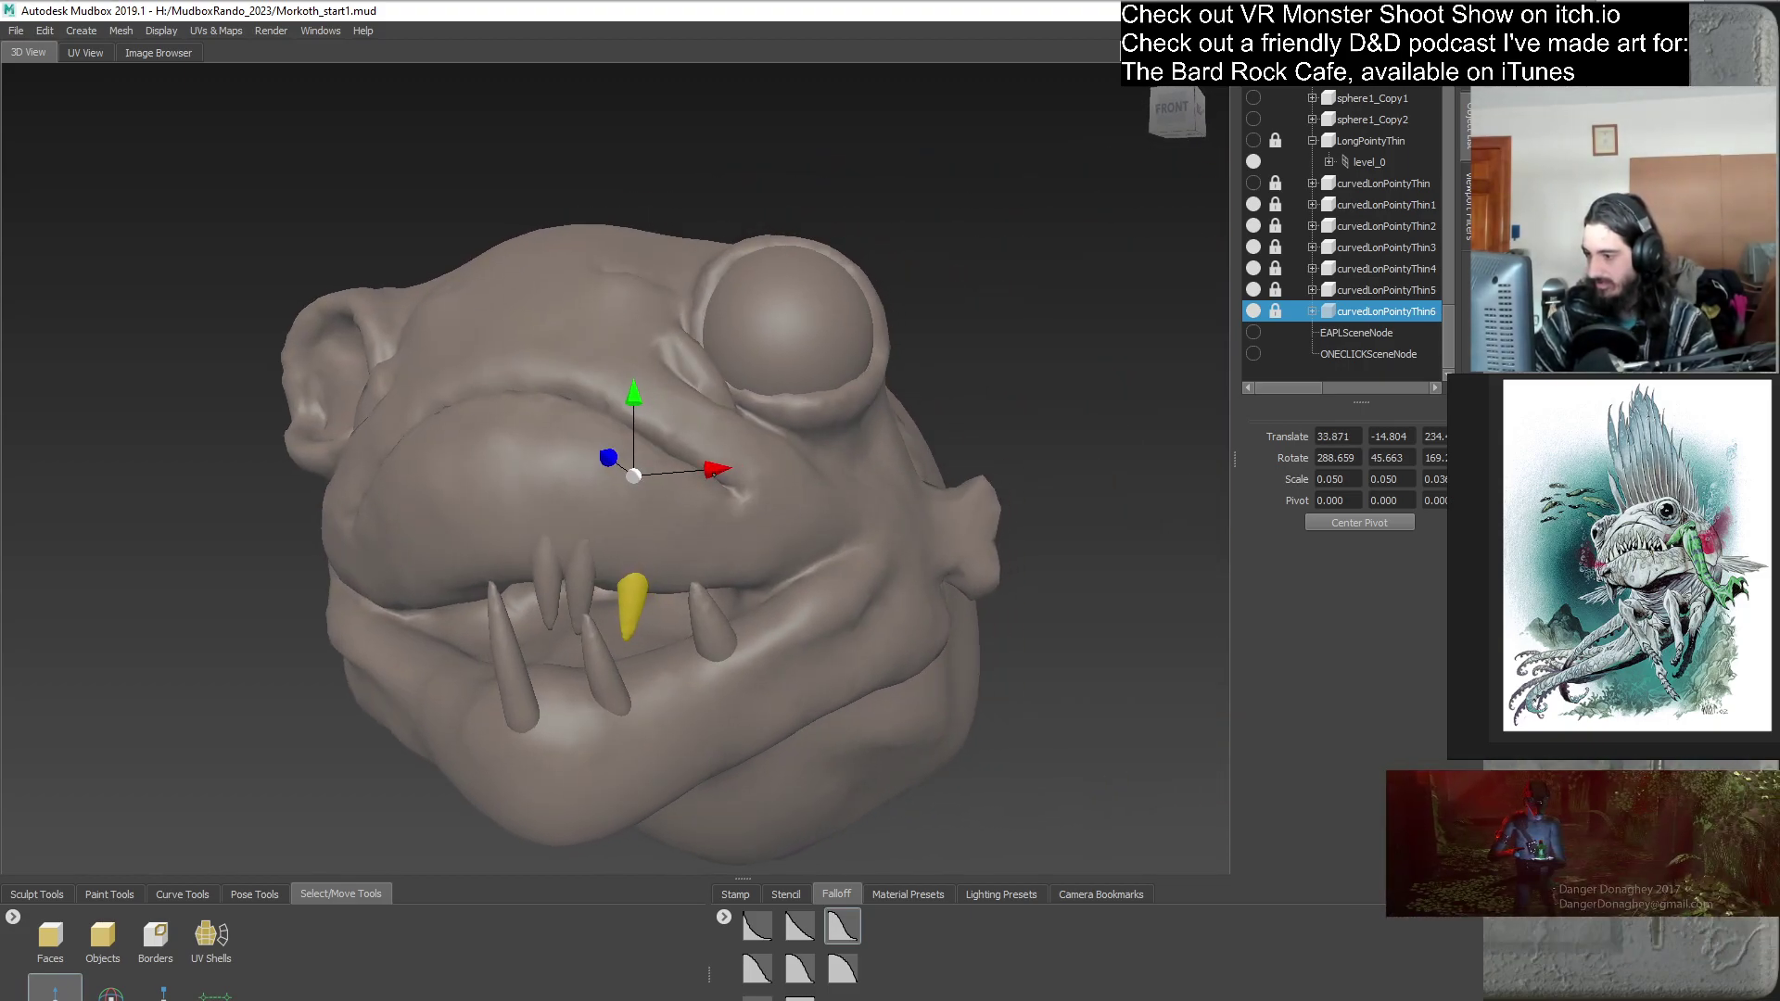
{"action": "left_click_drag", "start_coordinate": [749, 565], "coordinate": [1078, 461], "text": "alt"}
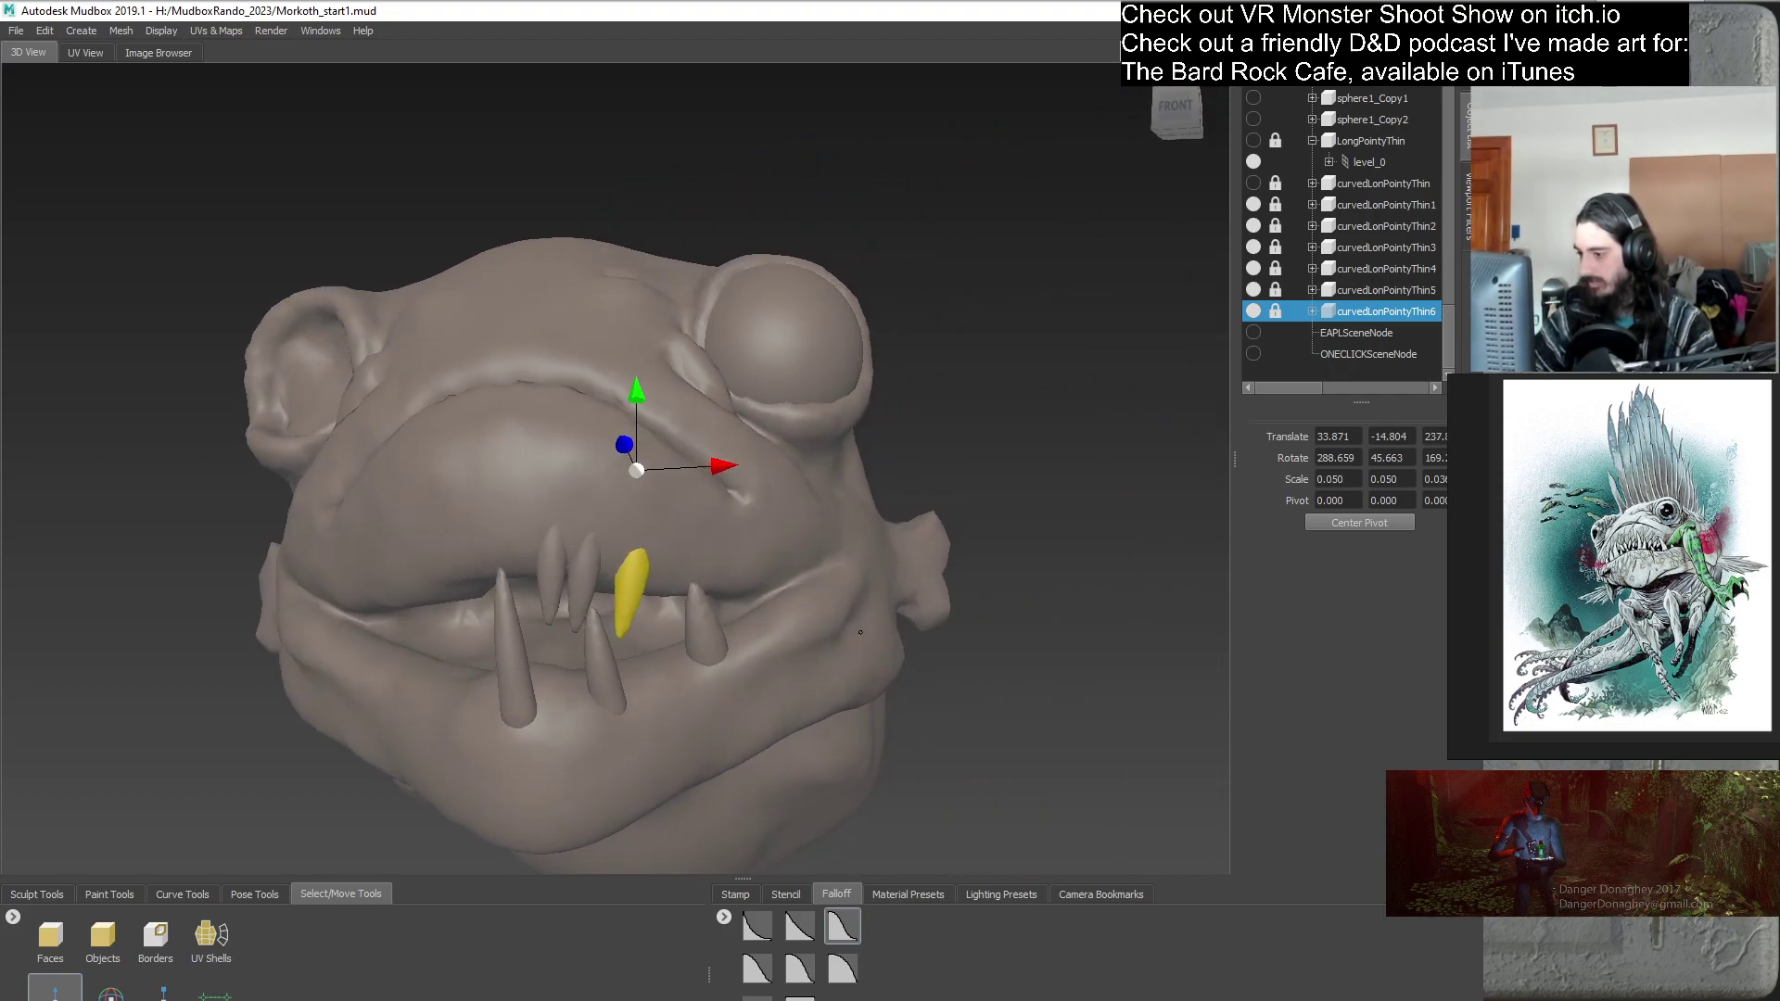
- Duplicate the tooth curvedLonPointyThin6 and offset the copy outward and back along the upper jaw
{"action": "right_click", "coordinate": [1376, 320]}
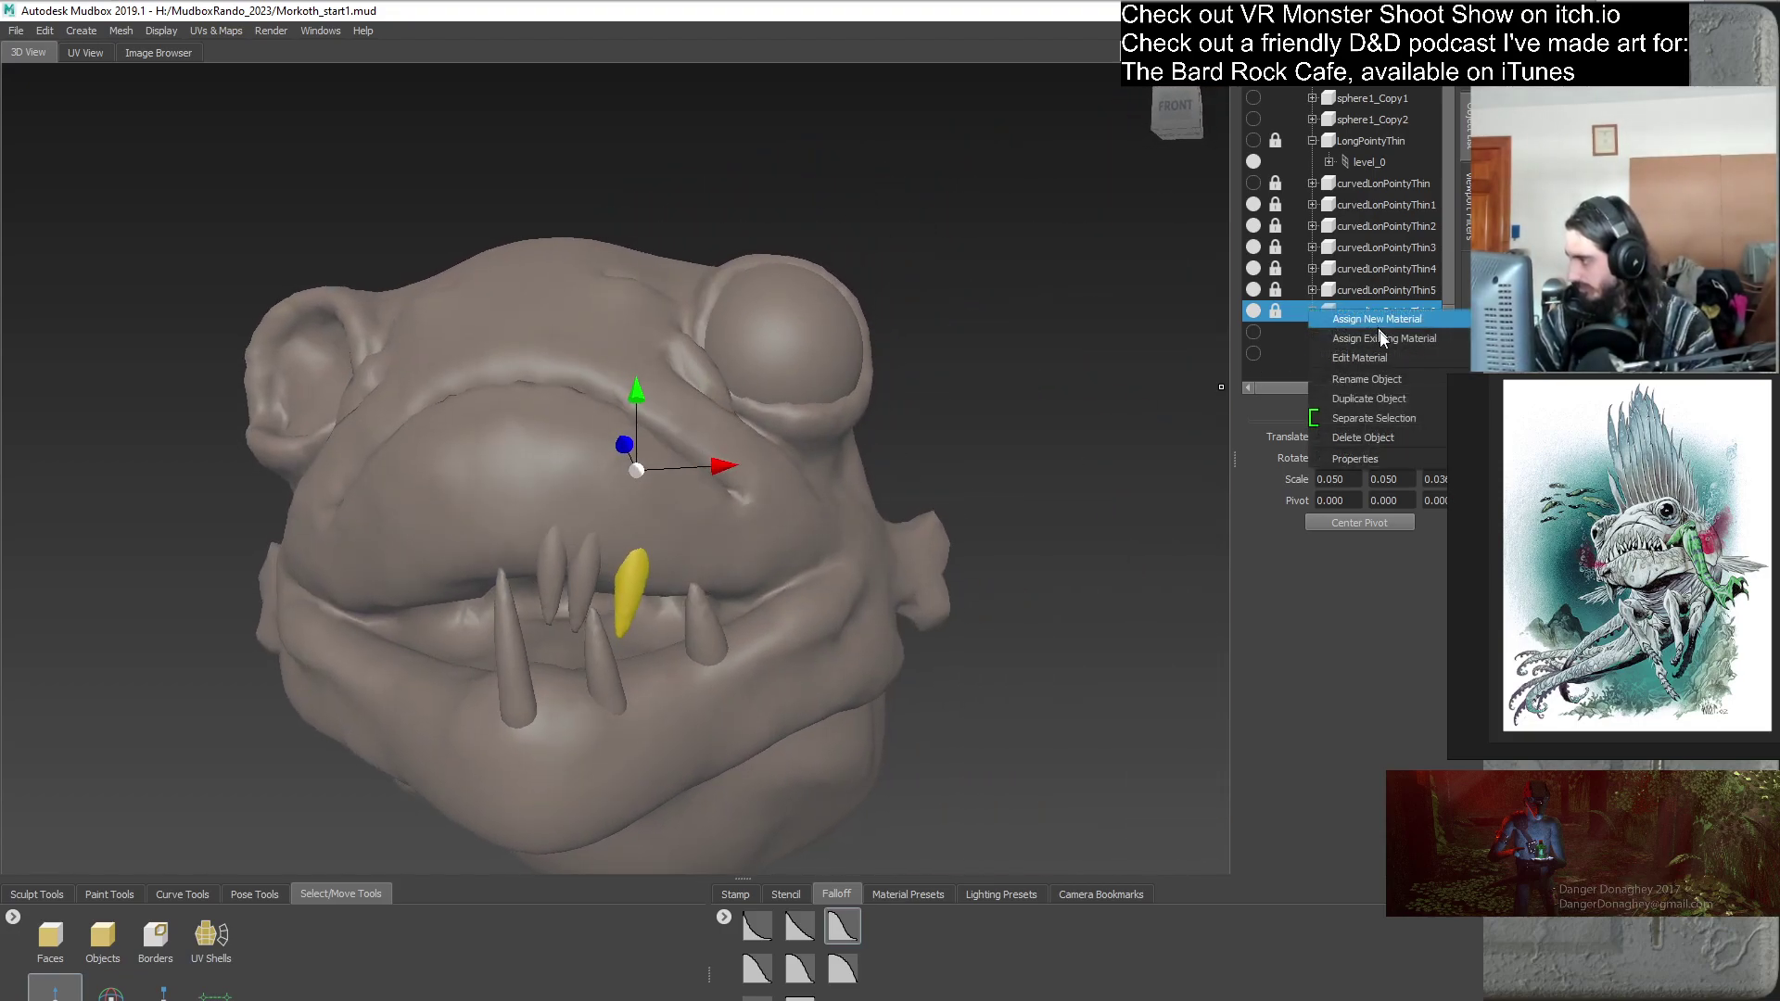
{"action": "left_click", "coordinate": [1391, 401]}
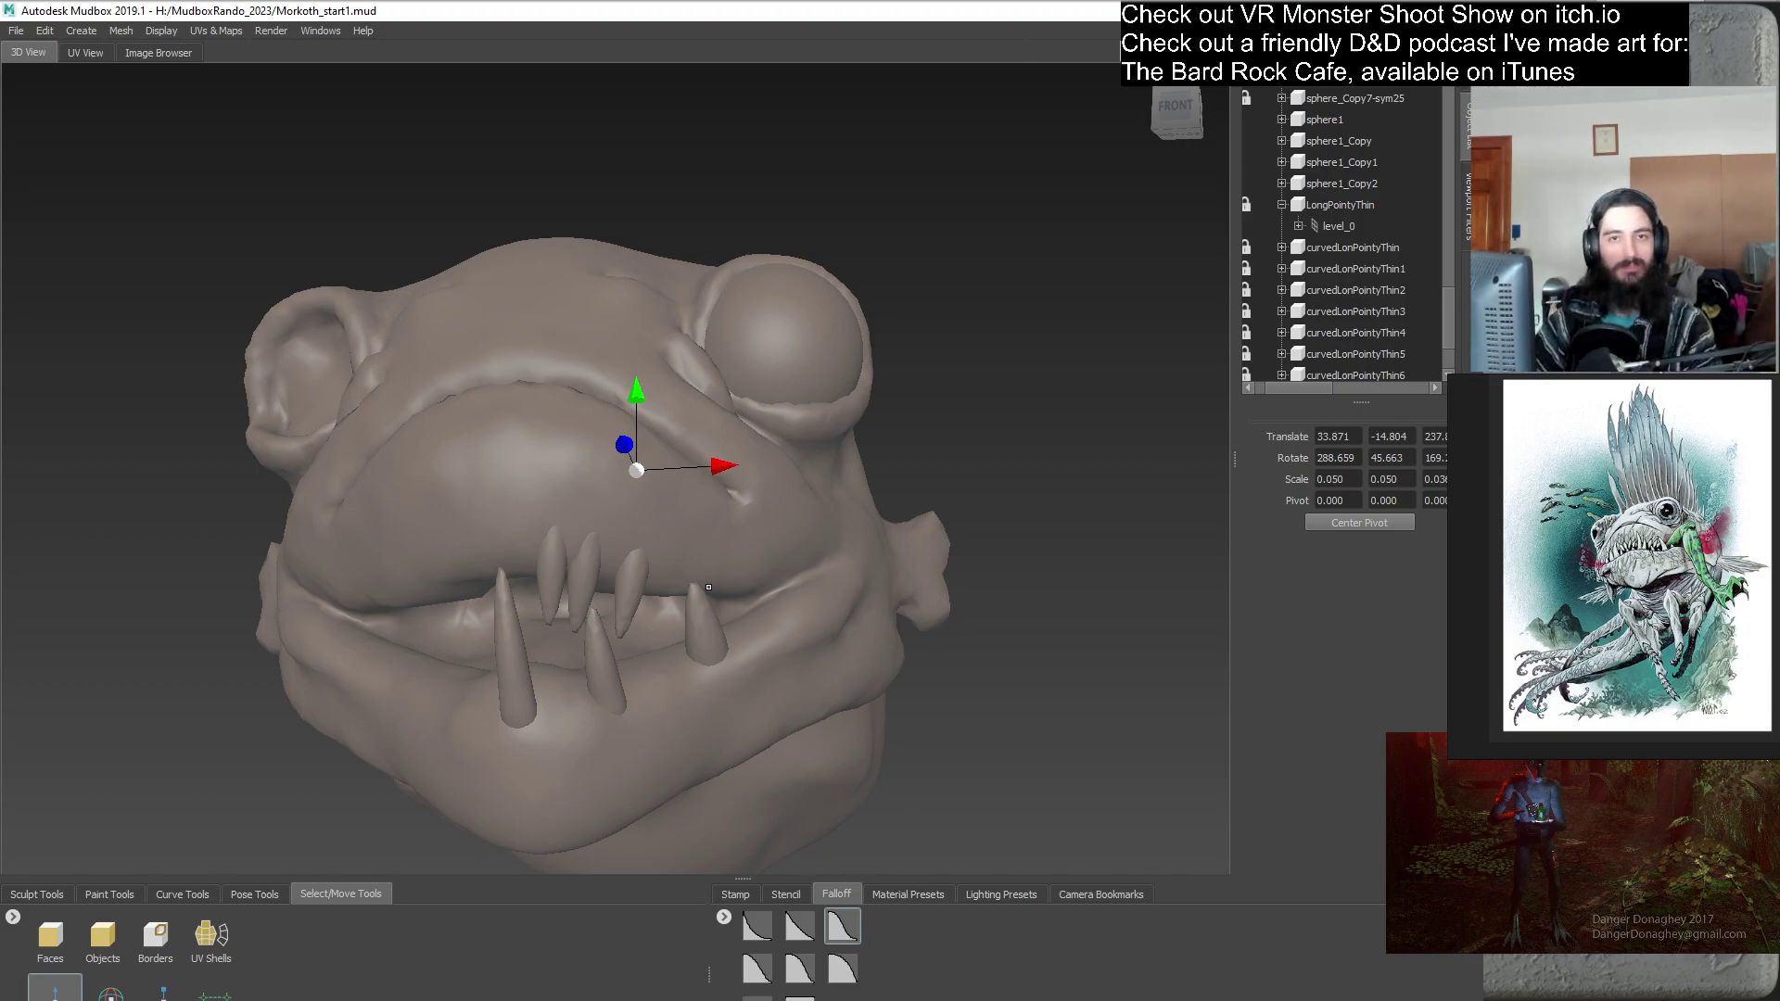
{"action": "left_click_drag", "start_coordinate": [719, 466], "coordinate": [543, 478]}
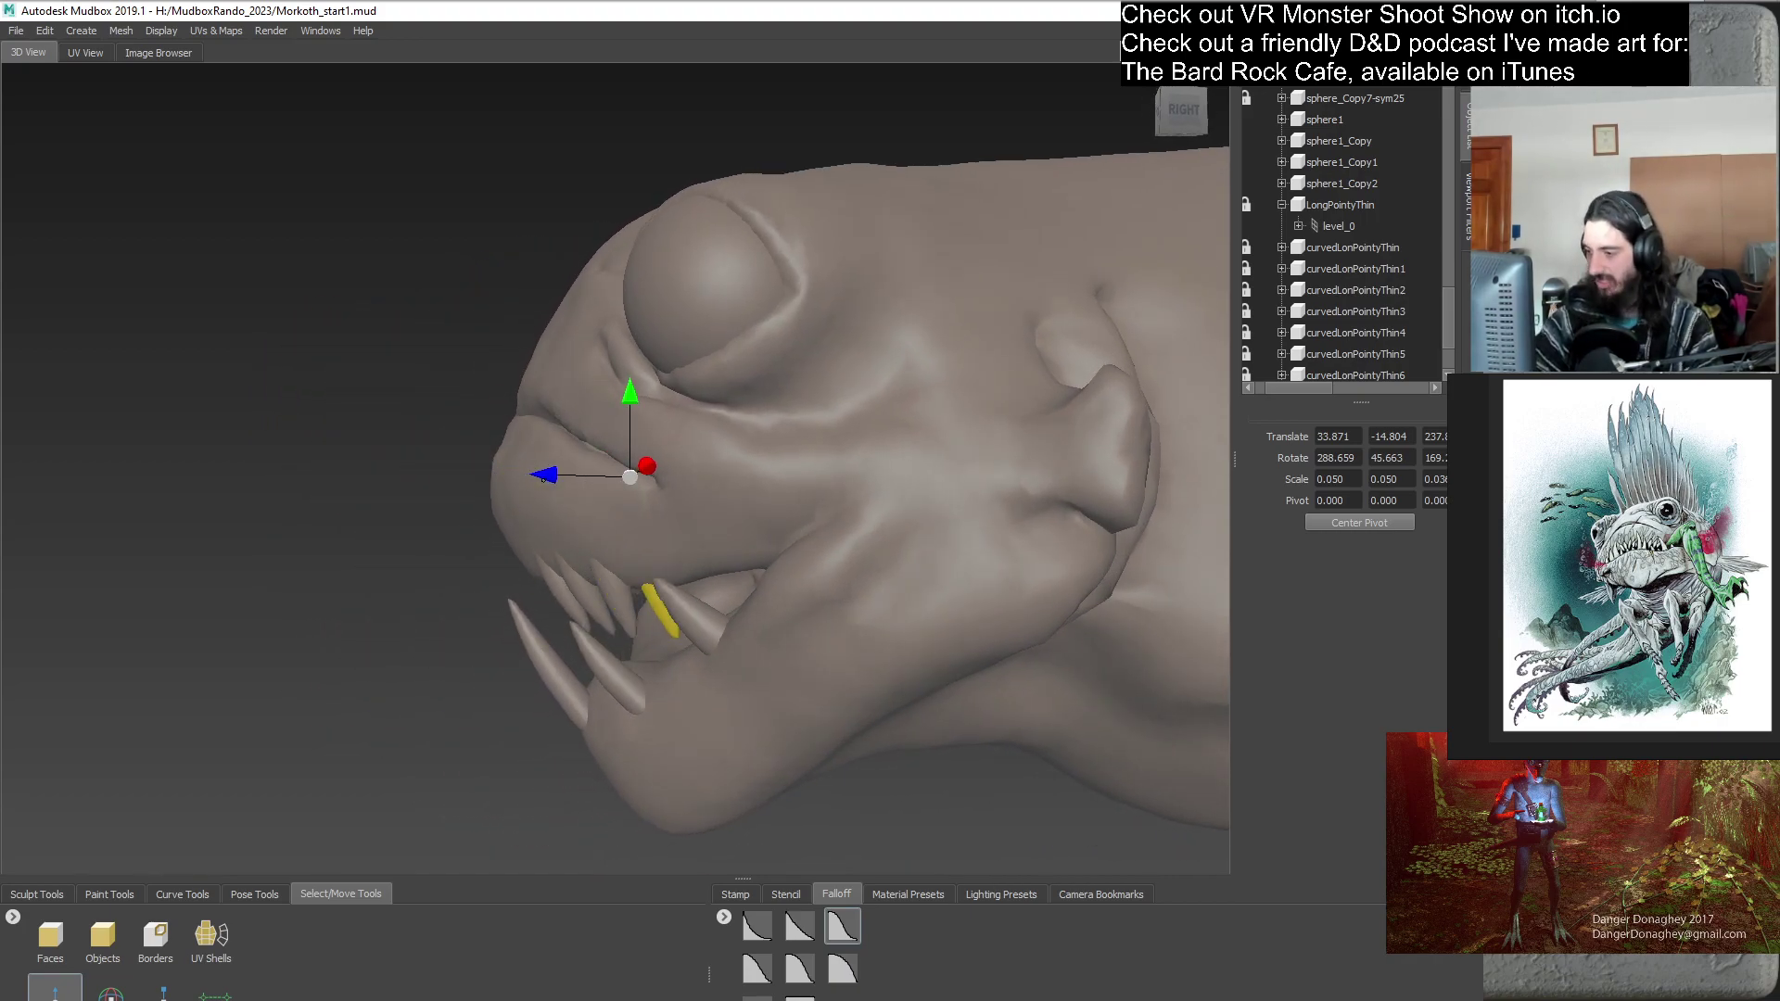
{"action": "left_click_drag", "start_coordinate": [558, 602], "coordinate": [849, 621], "text": "alt"}
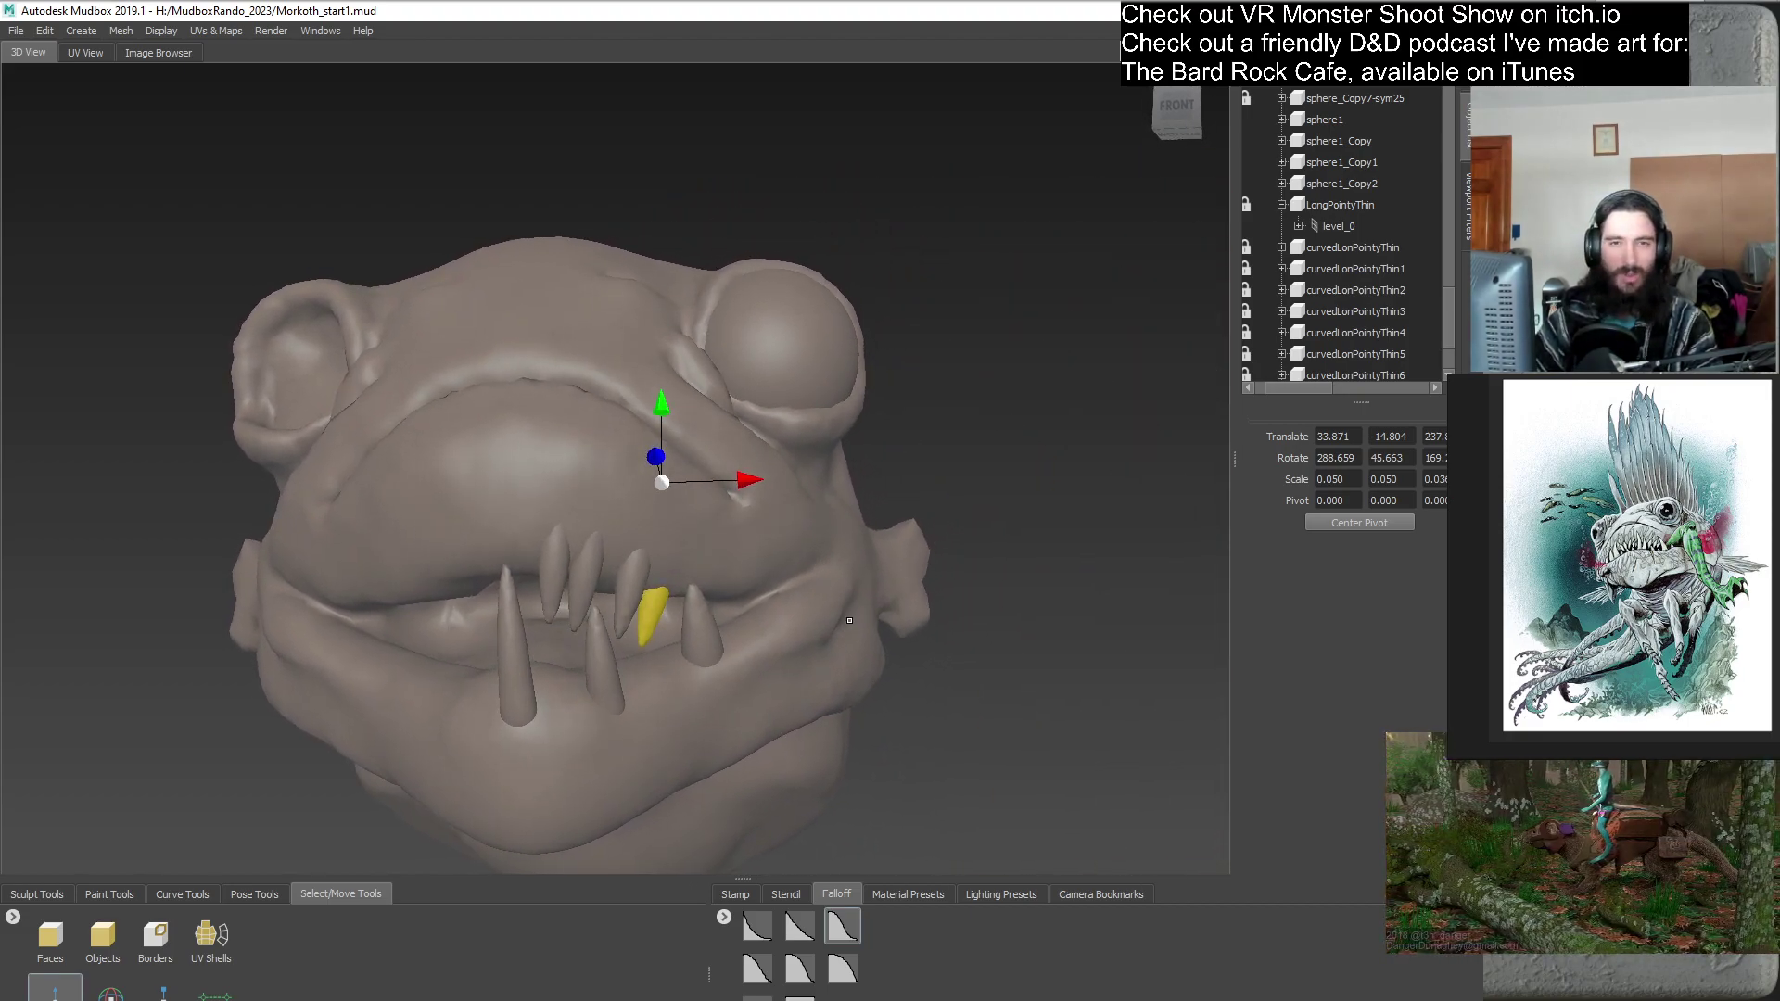
{"action": "left_click_drag", "start_coordinate": [822, 618], "coordinate": [692, 651], "text": "alt"}
- Move the new tooth copy outward and up under the upper lip, to about X 46.3 and Y -11.4
{"action": "left_click", "coordinate": [111, 990]}
{"action": "left_click_drag", "start_coordinate": [835, 640], "coordinate": [279, 809], "text": "alt"}
{"action": "key", "text": "w"}
{"action": "left_click_drag", "start_coordinate": [751, 570], "coordinate": [790, 559], "text": "alt"}
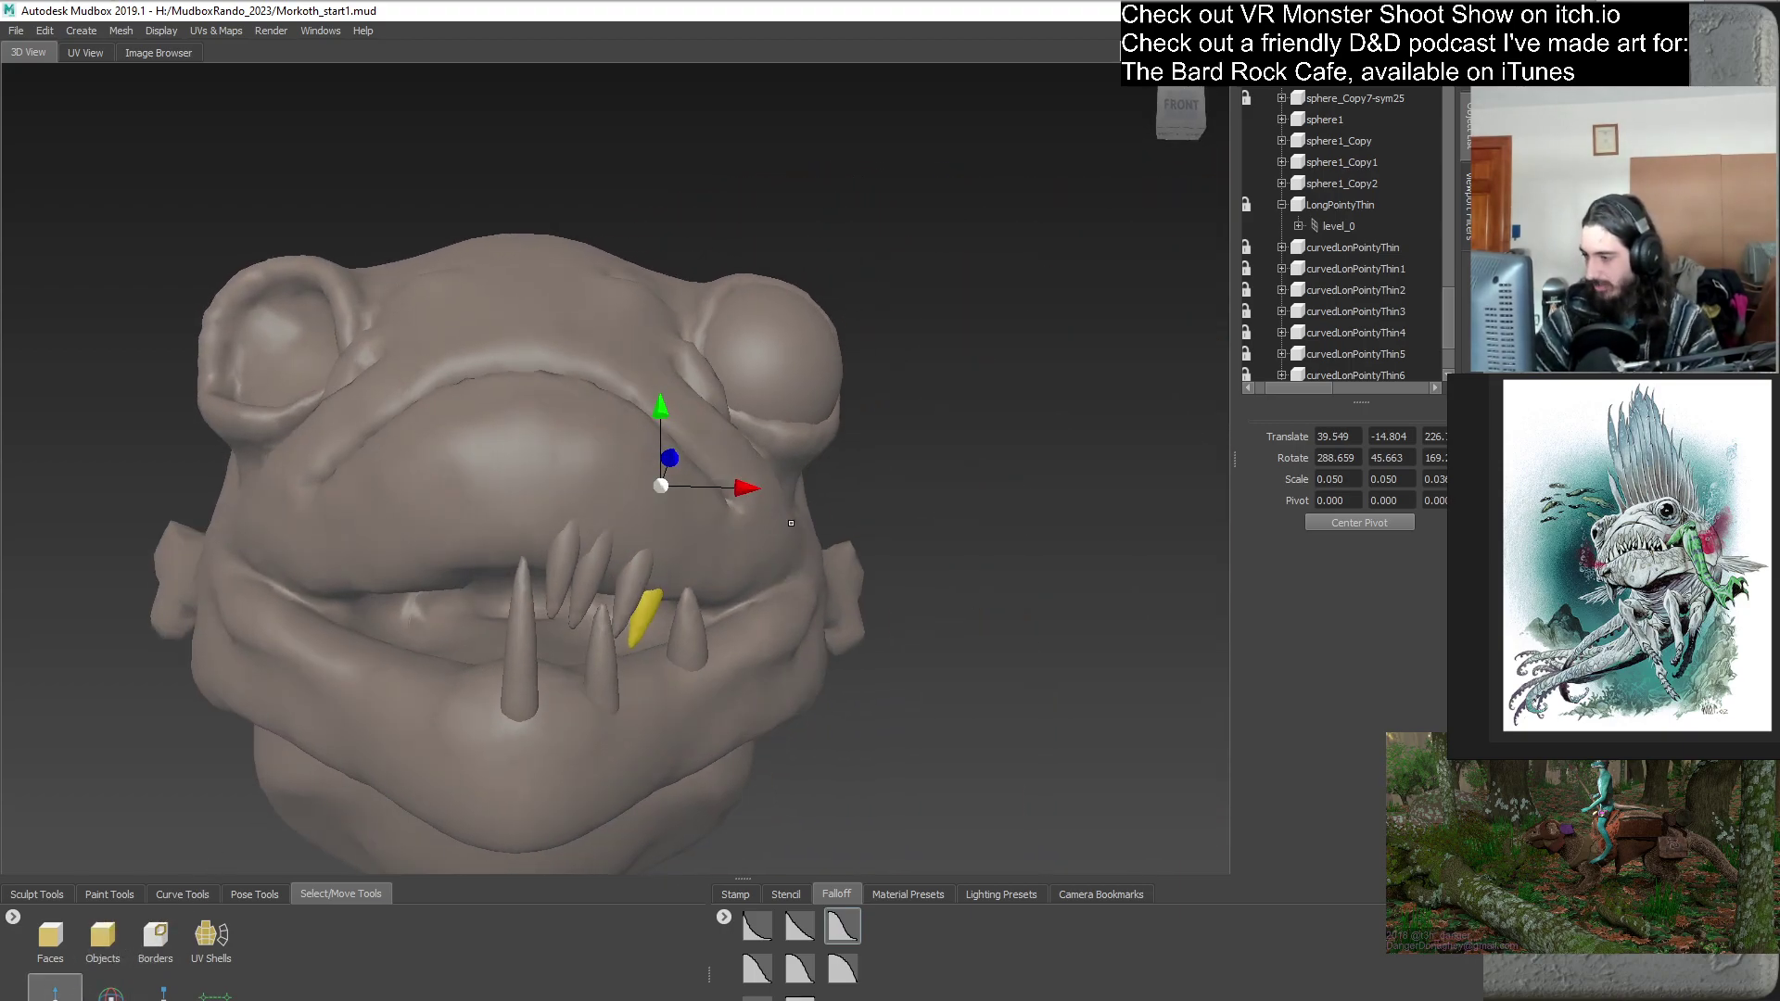
{"action": "left_click_drag", "start_coordinate": [666, 407], "coordinate": [659, 399]}
{"action": "left_click_drag", "start_coordinate": [746, 478], "coordinate": [547, 644]}
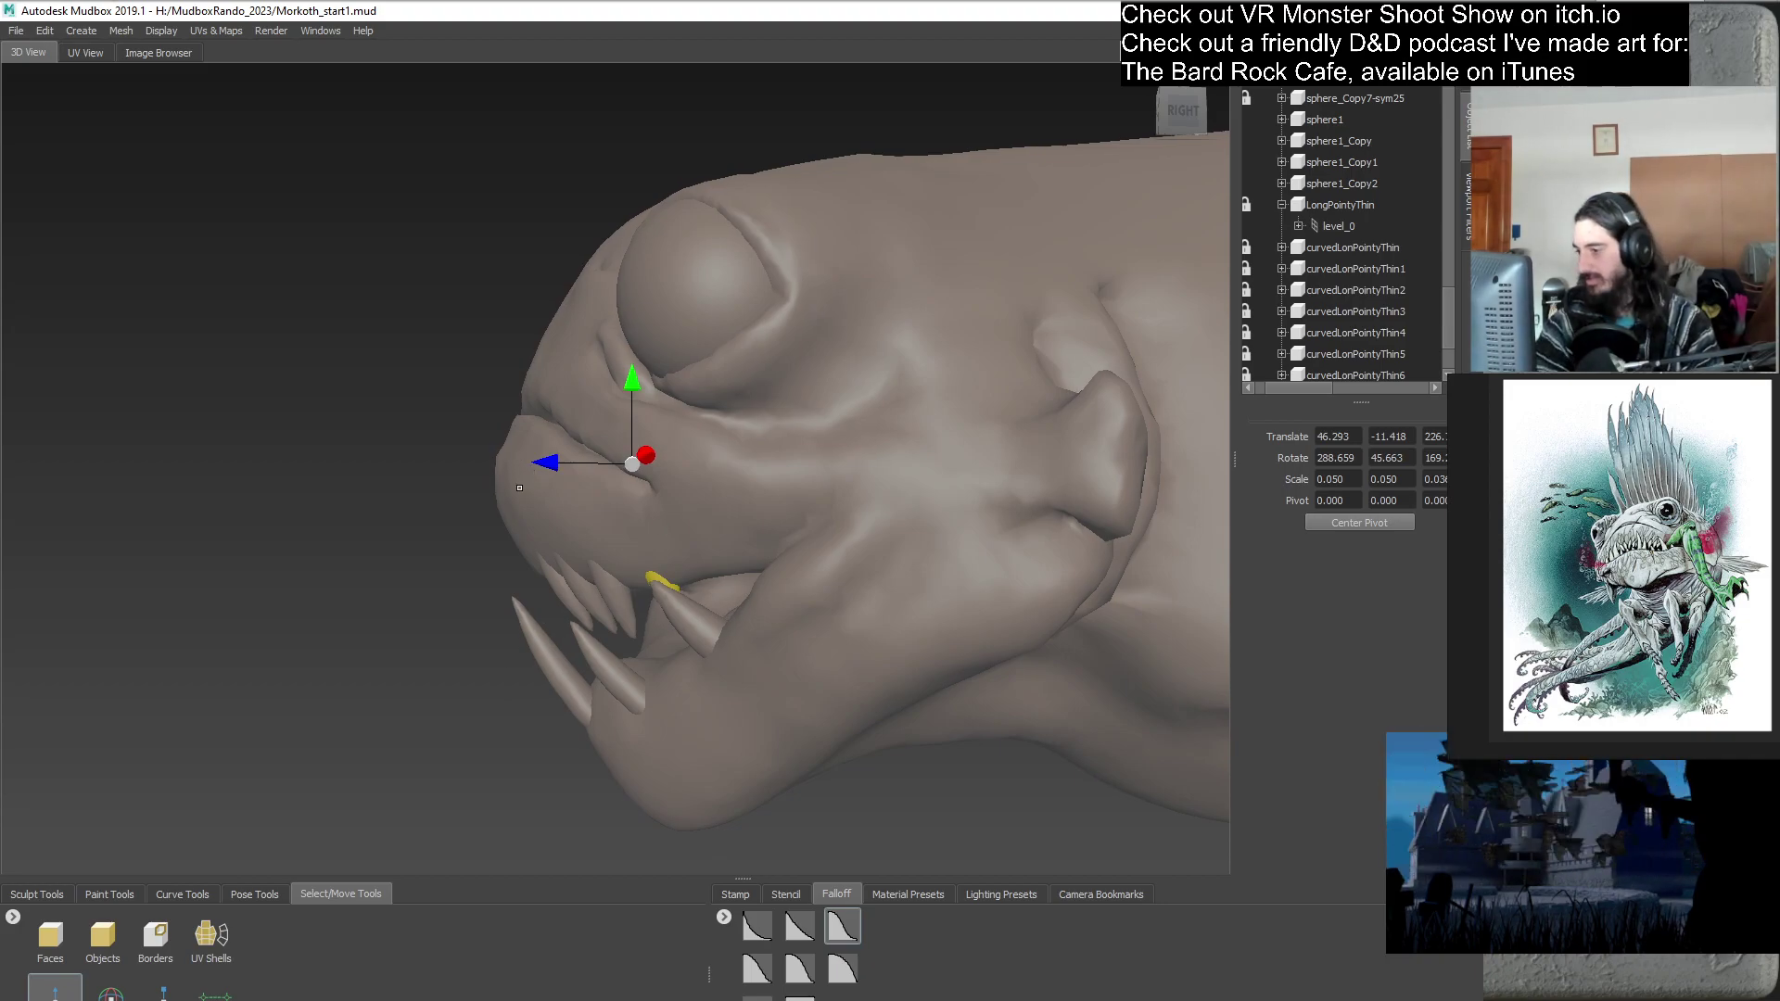
- Bring the tooth forward out of the lip and shift it slightly inward, to about X 43.8
{"action": "left_click_drag", "start_coordinate": [547, 462], "coordinate": [761, 471]}
{"action": "left_click_drag", "start_coordinate": [749, 635], "coordinate": [569, 642], "text": "alt"}
{"action": "left_click_drag", "start_coordinate": [531, 464], "coordinate": [556, 654]}
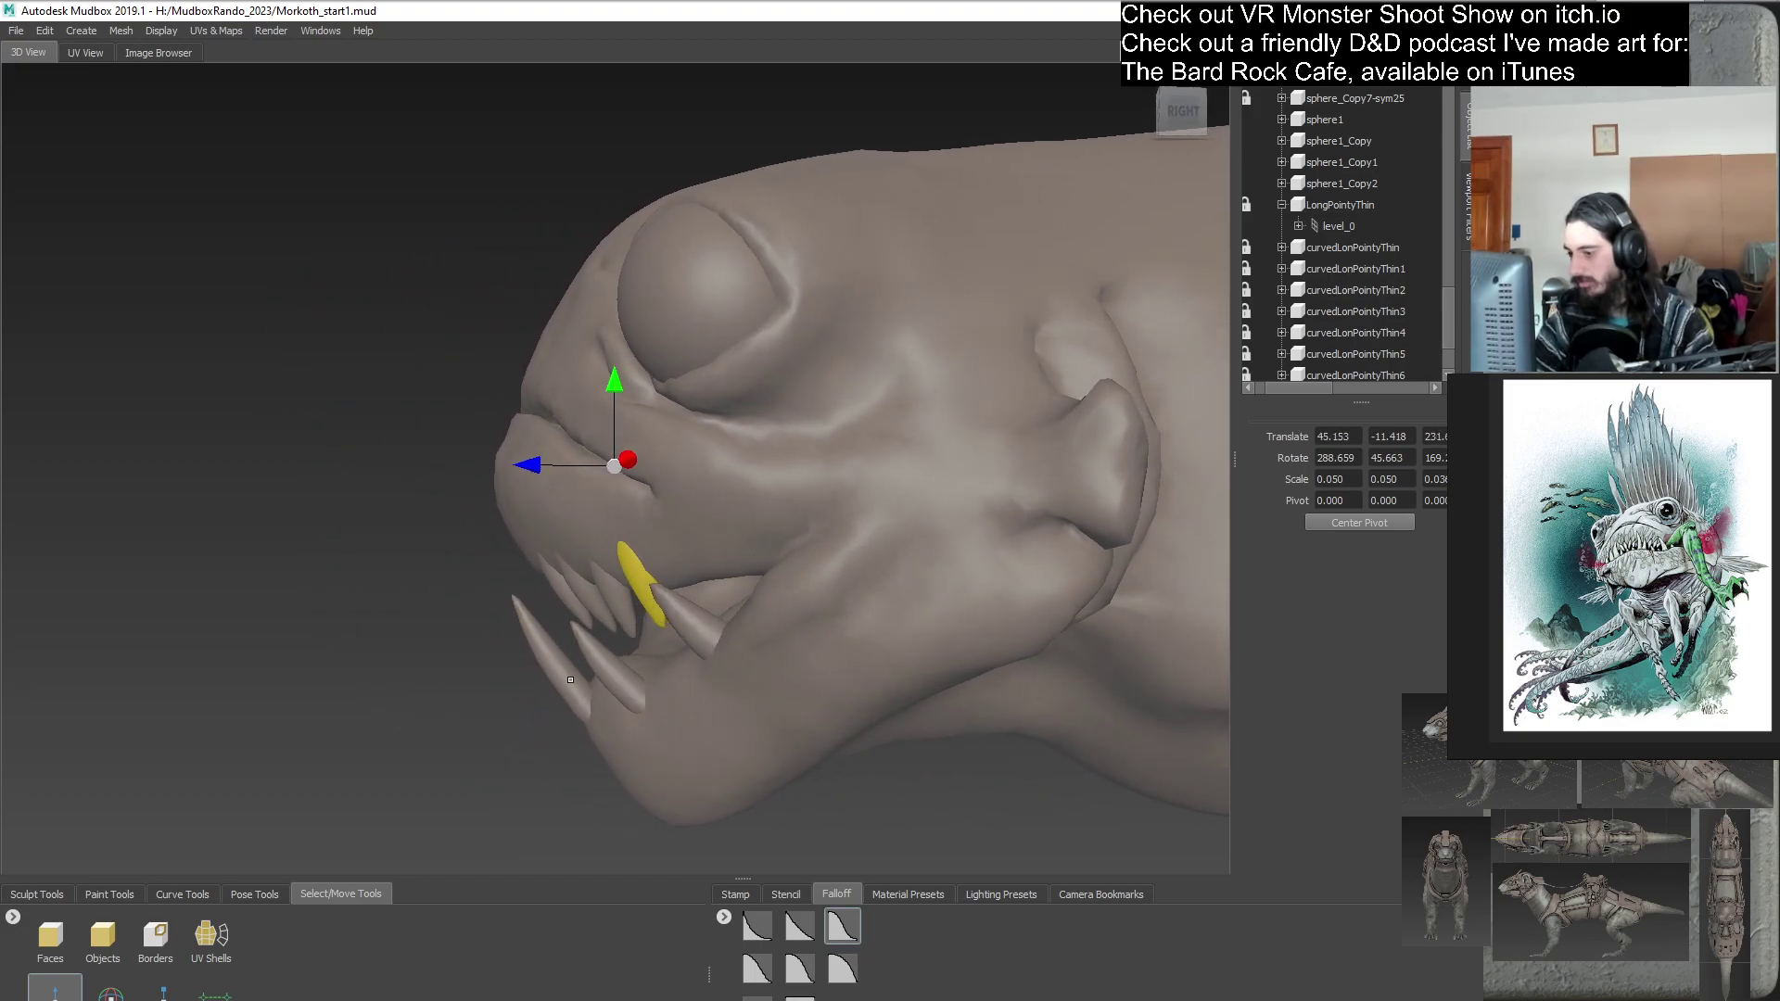
{"action": "left_click_drag", "start_coordinate": [894, 633], "coordinate": [949, 629], "text": "alt"}
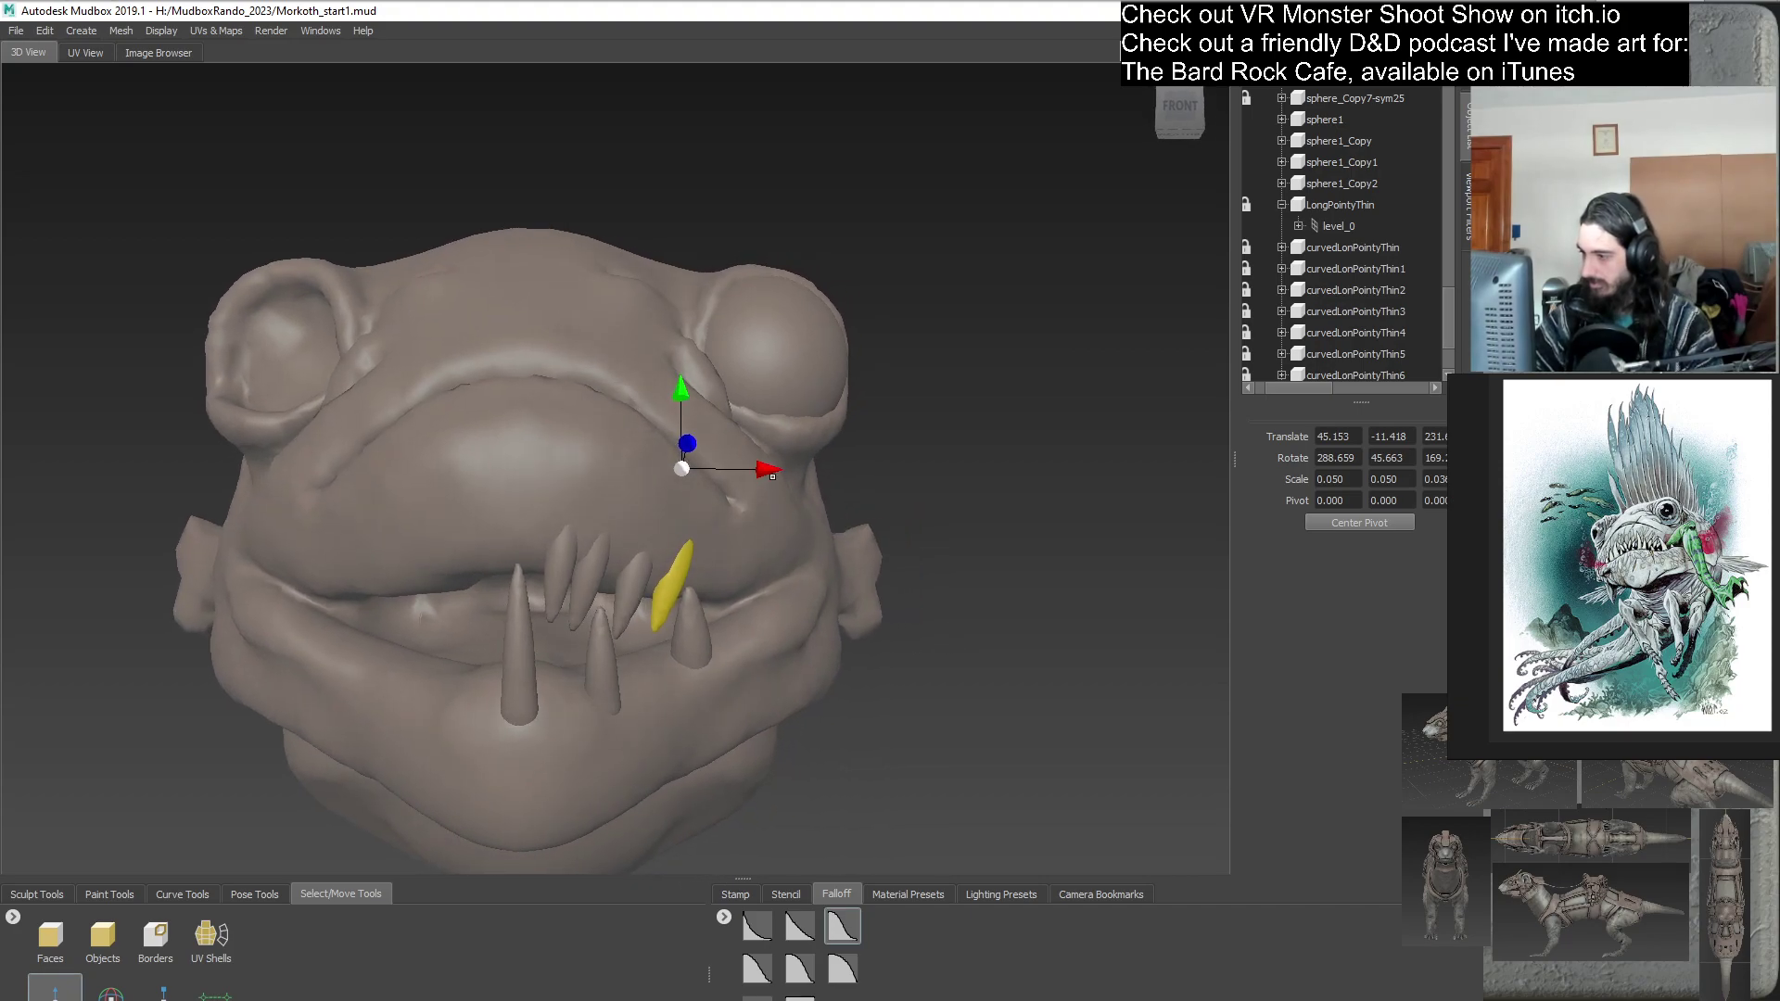
{"action": "left_click_drag", "start_coordinate": [766, 470], "coordinate": [762, 471]}
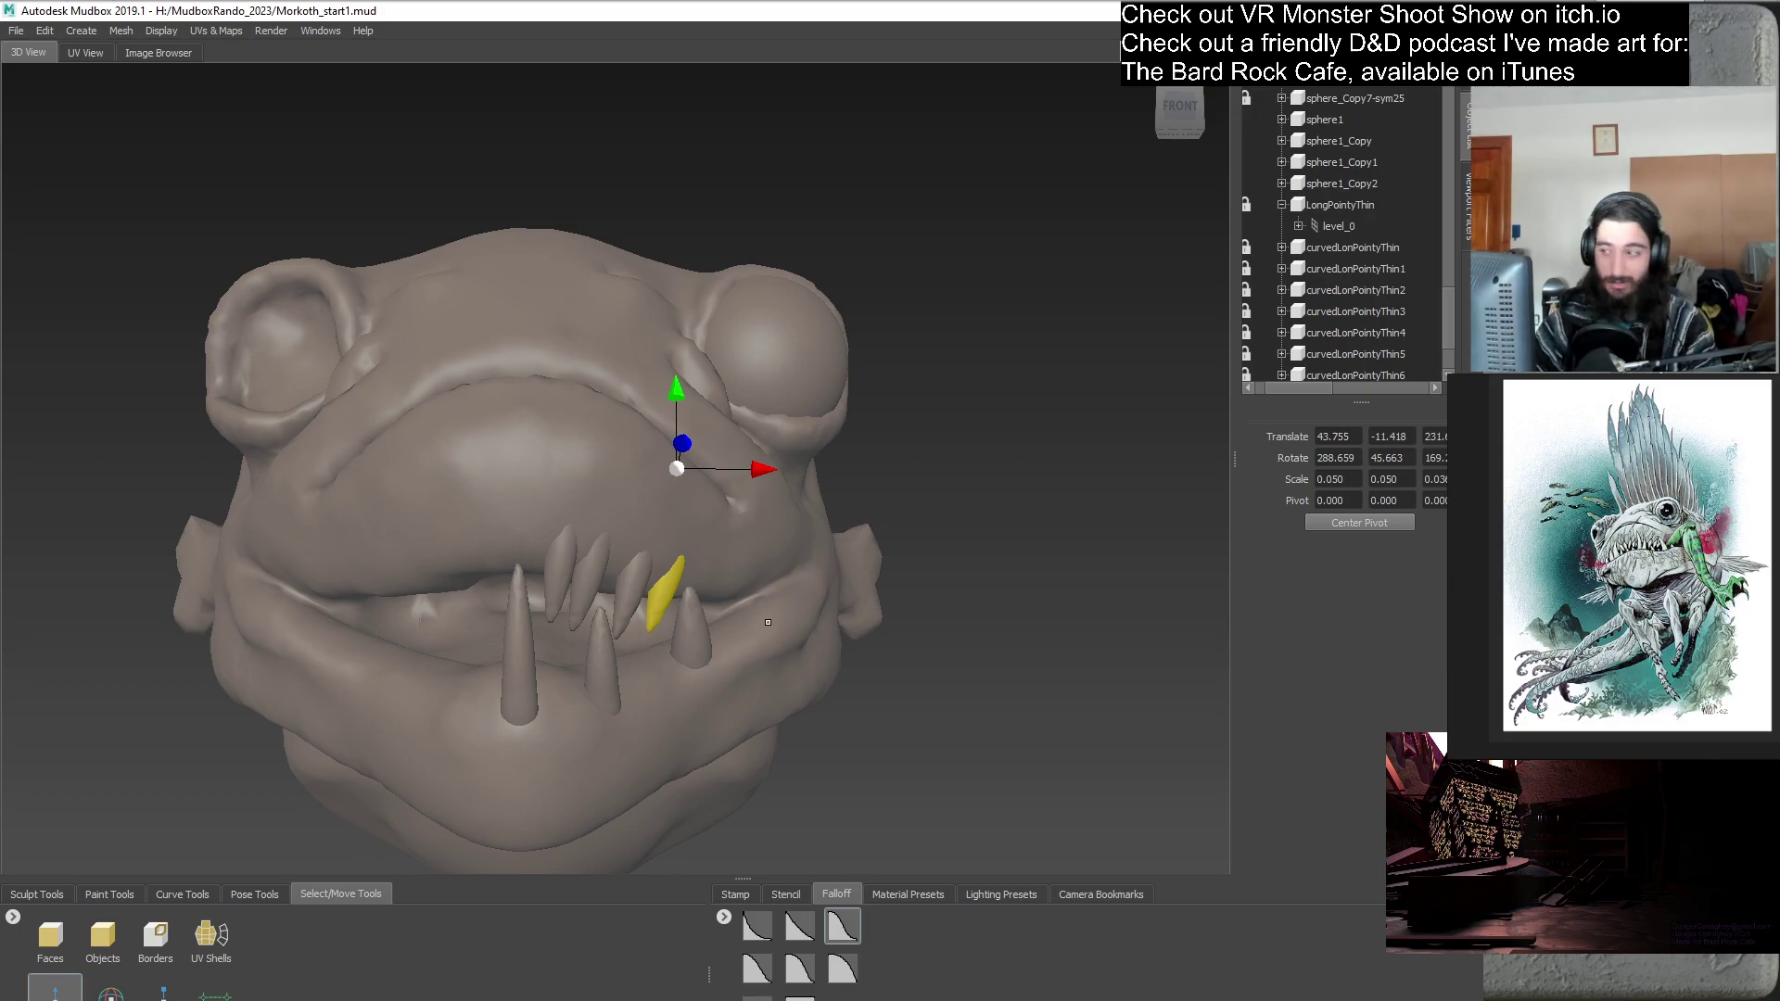
- Scale the tooth up to about 0.054 in X and Y, and shorten it slightly along its Z axis
{"action": "left_click_drag", "start_coordinate": [913, 603], "coordinate": [762, 473], "text": "alt"}
{"action": "key", "text": "r"}
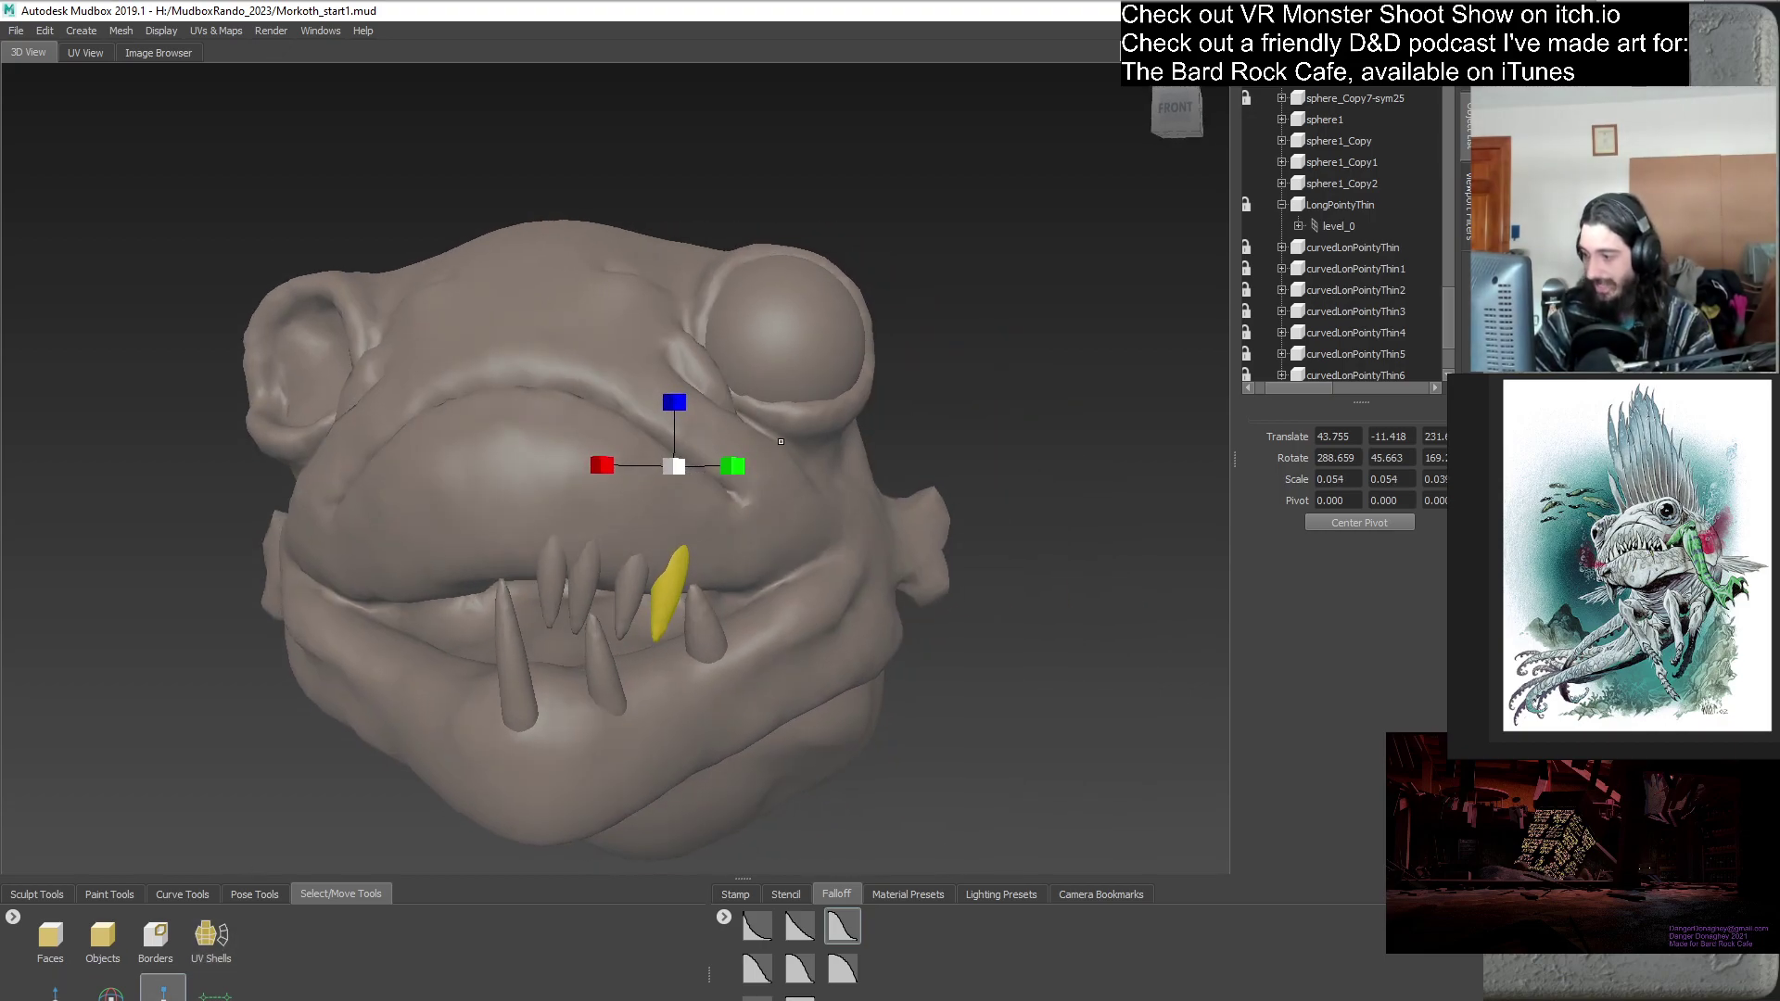
{"action": "left_click_drag", "start_coordinate": [680, 400], "coordinate": [680, 404]}
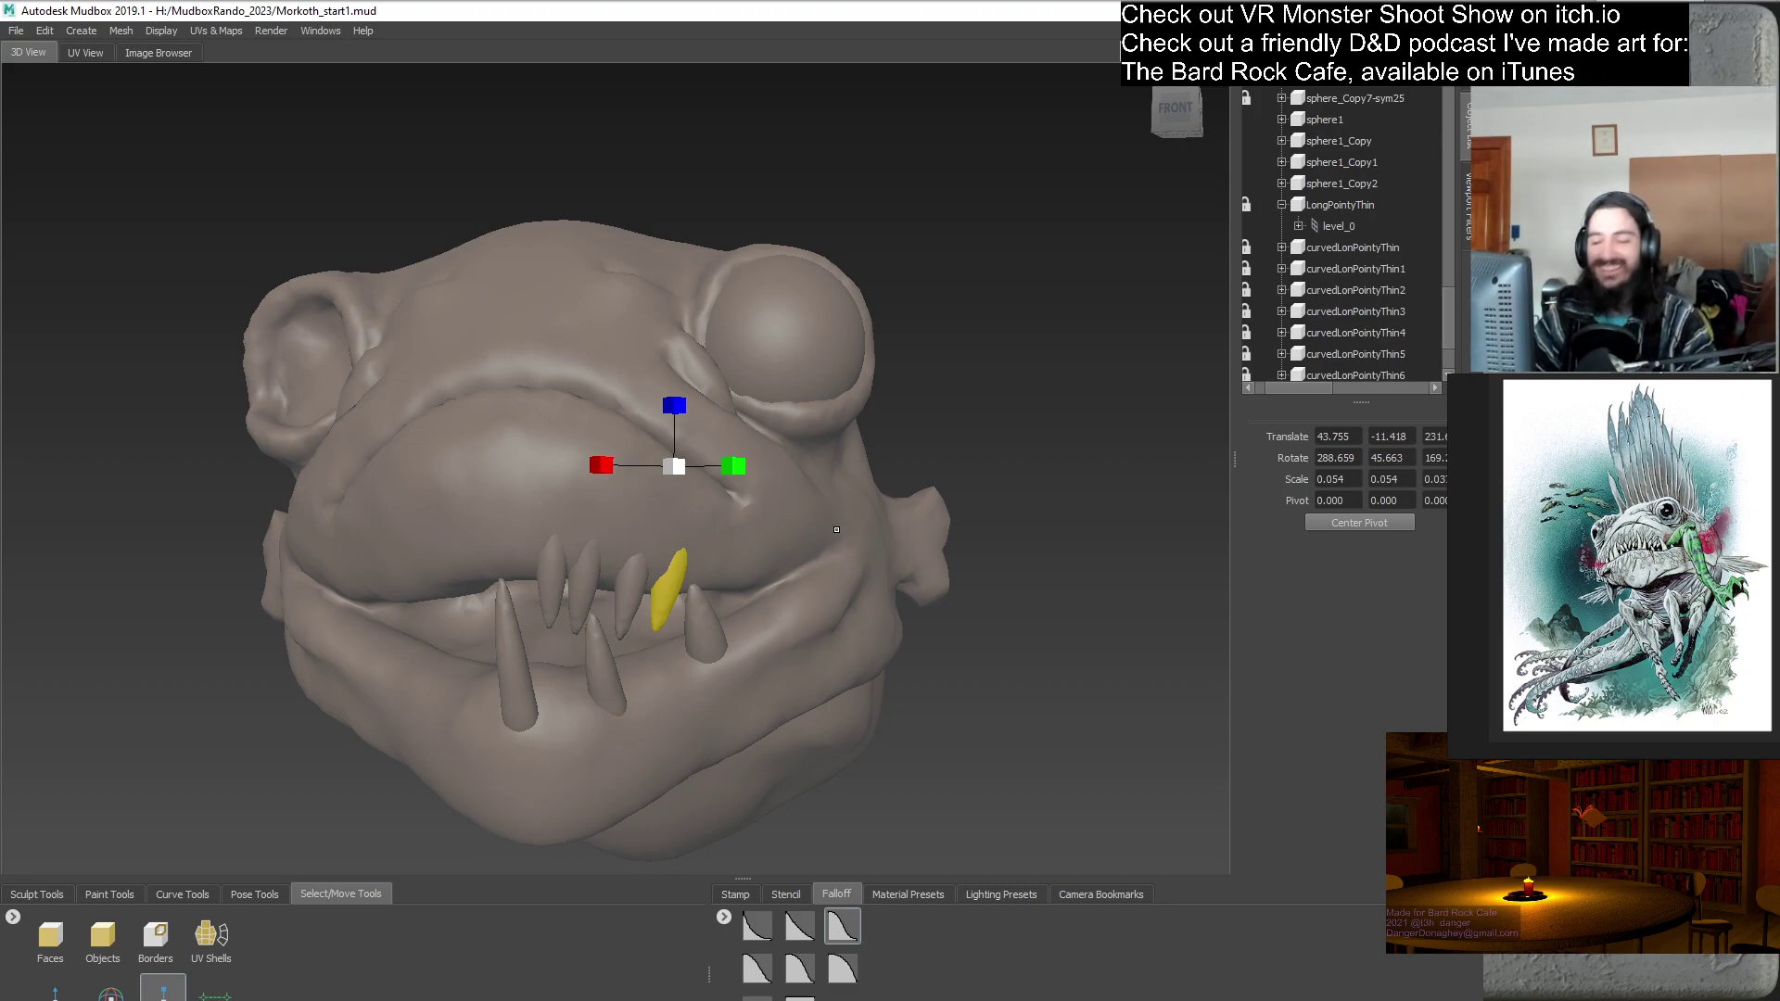
{"action": "left_click_drag", "start_coordinate": [837, 529], "coordinate": [635, 561], "text": "alt"}
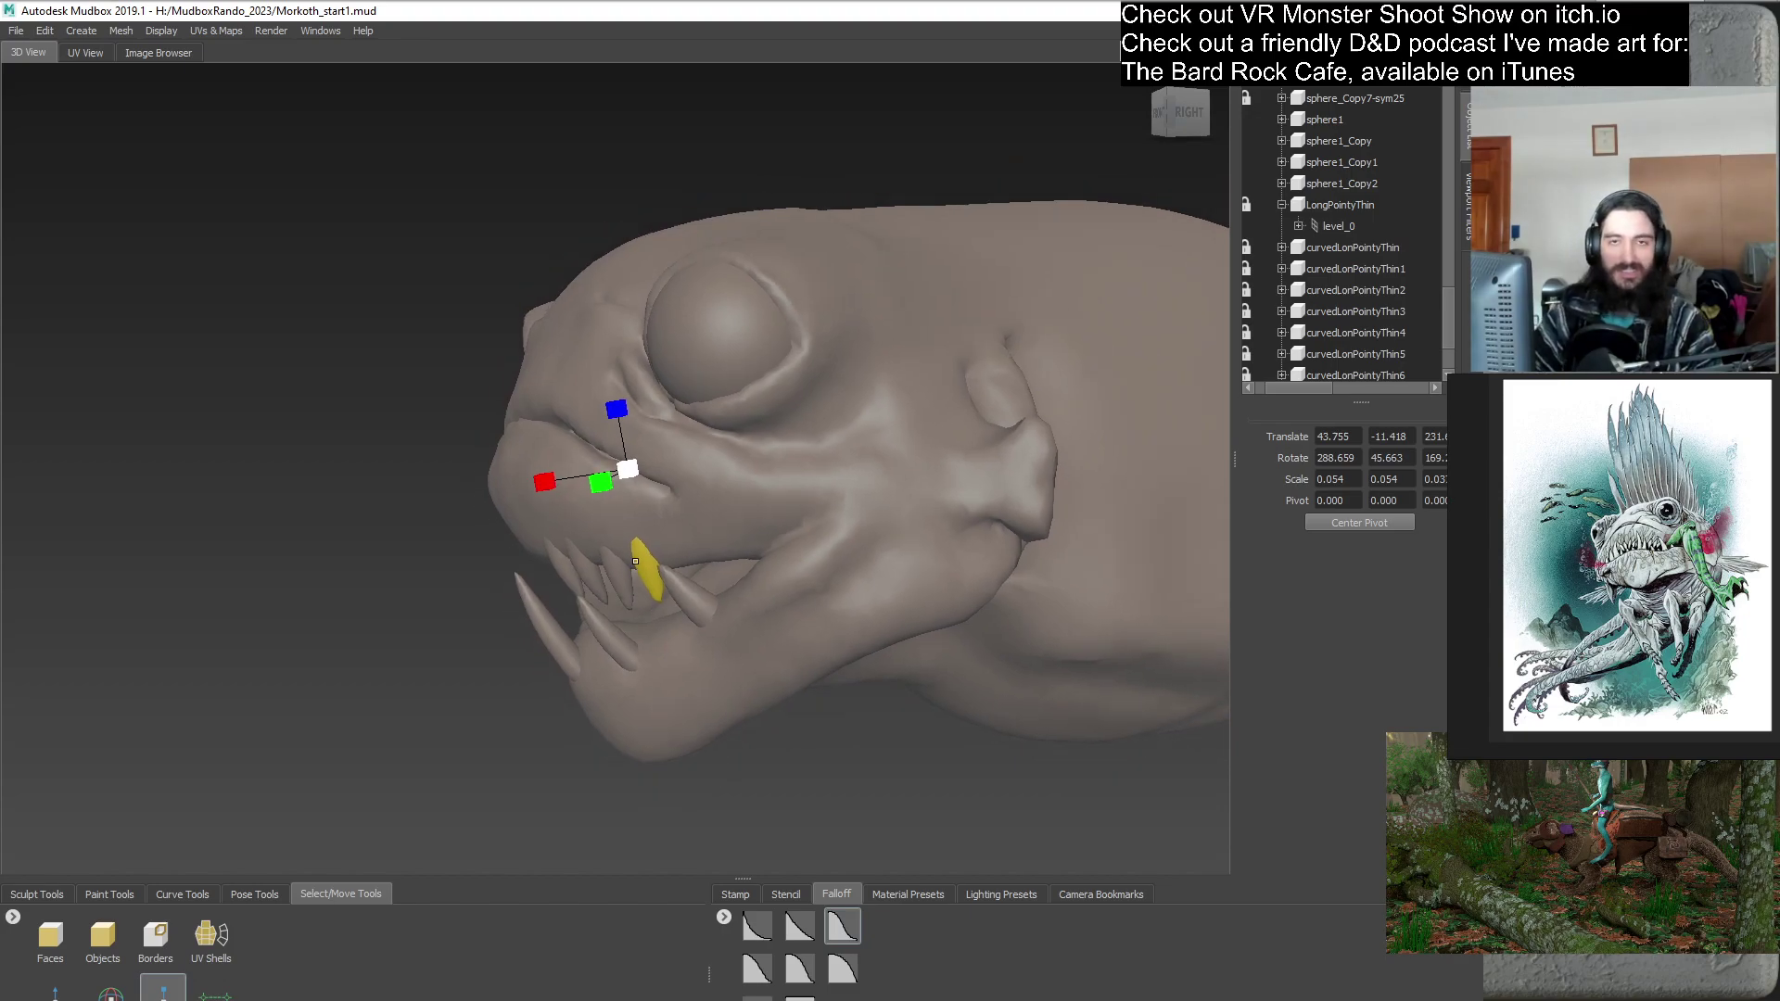
- Duplicate the outermost upper tooth curvedLonPointyThin7 and select the copy
{"action": "scroll", "coordinate": [1444, 330], "scroll_direction": "down", "scroll_amount": 2}
{"action": "left_click_drag", "start_coordinate": [1325, 387], "coordinate": [1296, 387]}
{"action": "right_click", "coordinate": [1309, 313]}
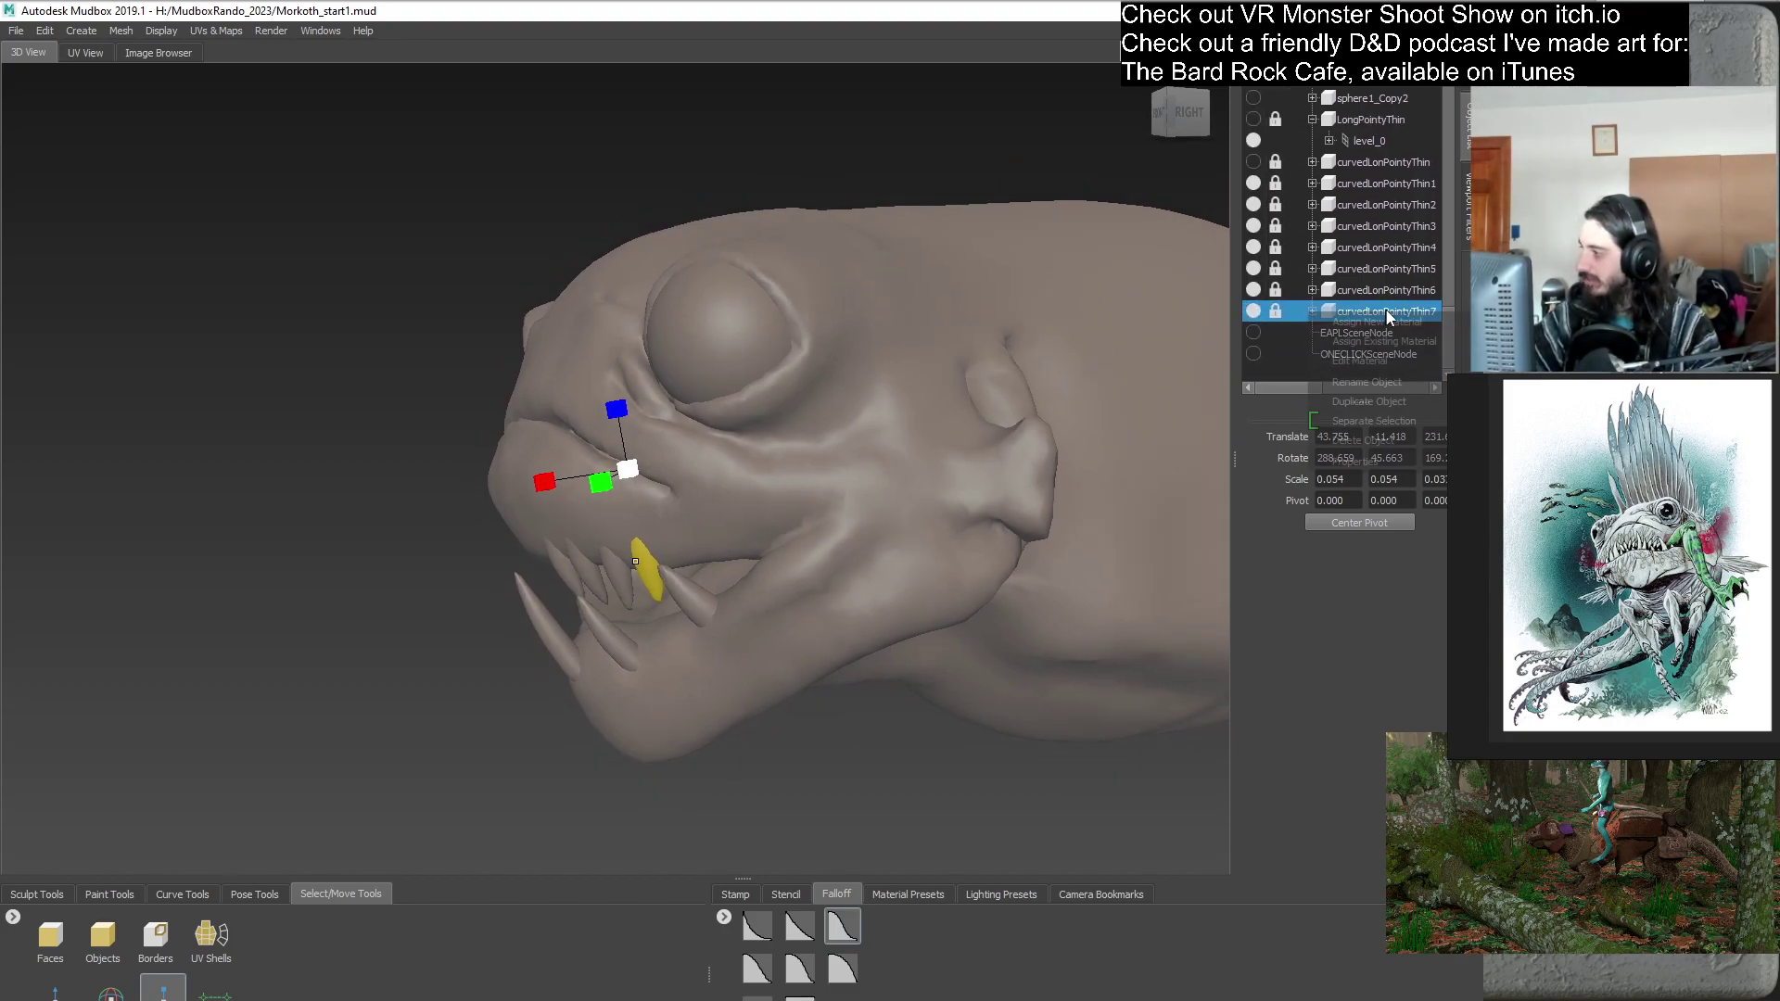
{"action": "left_click", "coordinate": [1411, 402]}
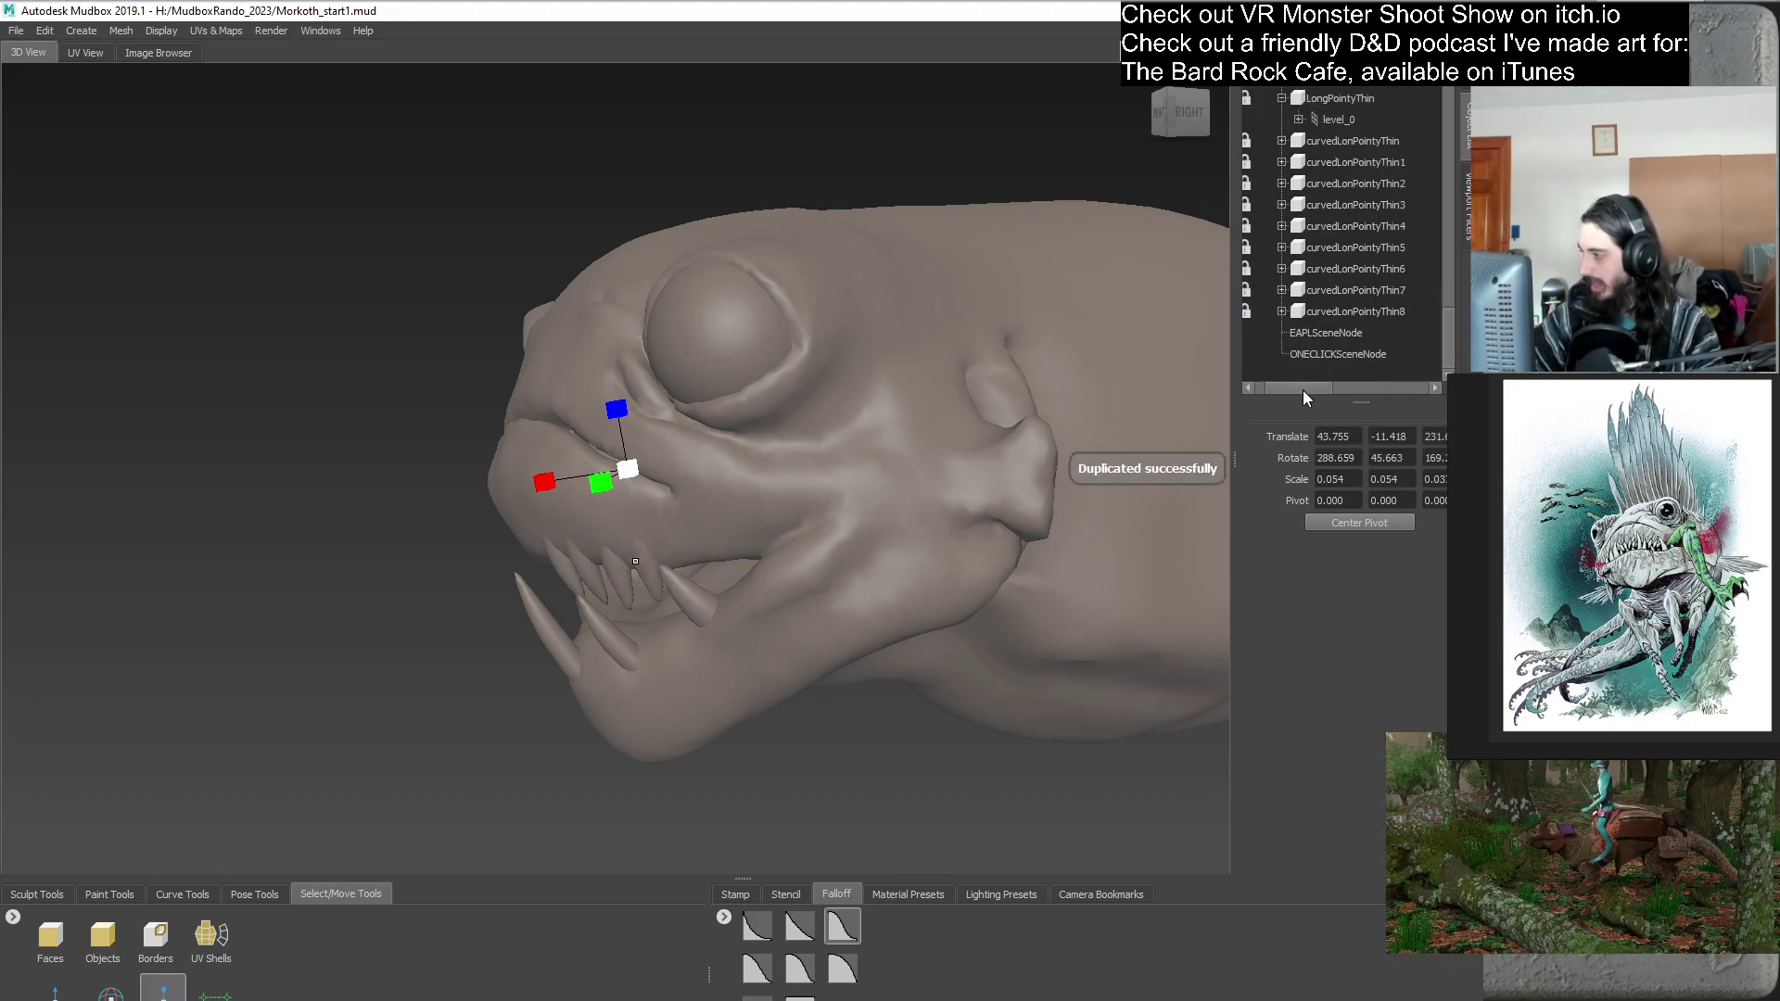
{"action": "left_click_drag", "start_coordinate": [1301, 389], "coordinate": [1288, 388]}
{"action": "left_click", "coordinate": [1382, 315]}
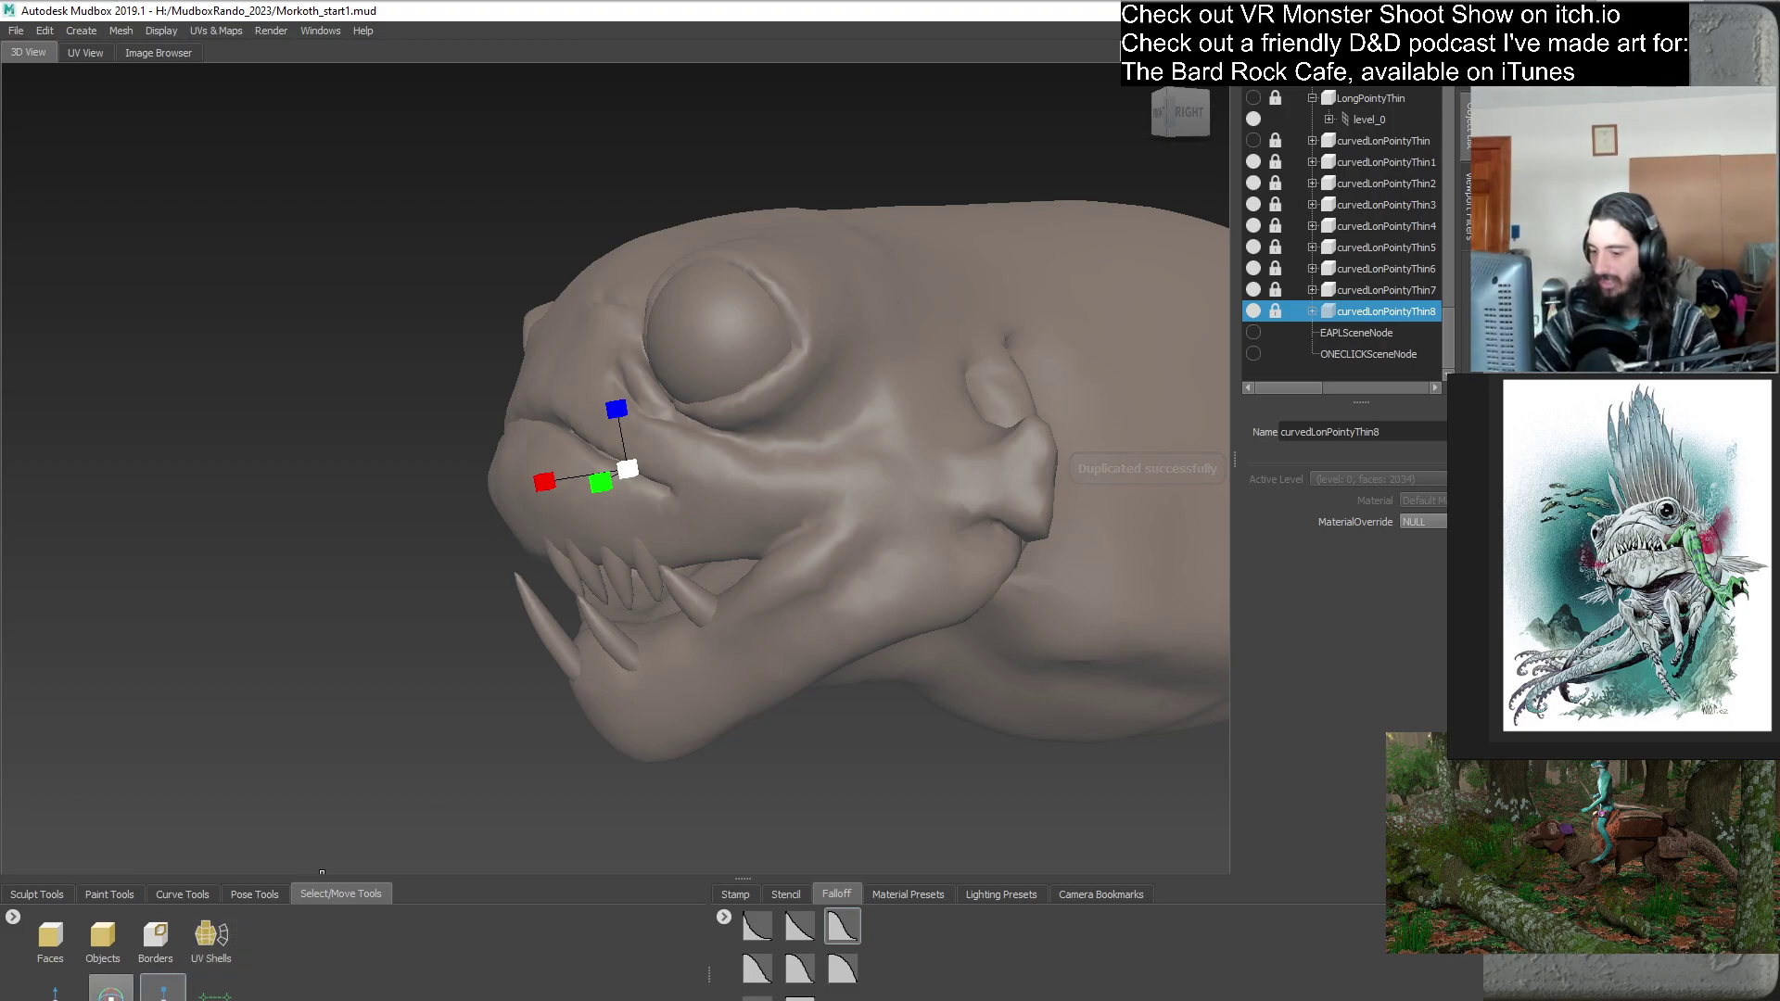
- Move the newest tooth copy outward and back along the upper jaw, to about X 52.4
{"action": "key", "text": "w"}
{"action": "left_click_drag", "start_coordinate": [762, 622], "coordinate": [664, 547], "text": "alt"}
{"action": "left_click_drag", "start_coordinate": [684, 406], "coordinate": [790, 380]}
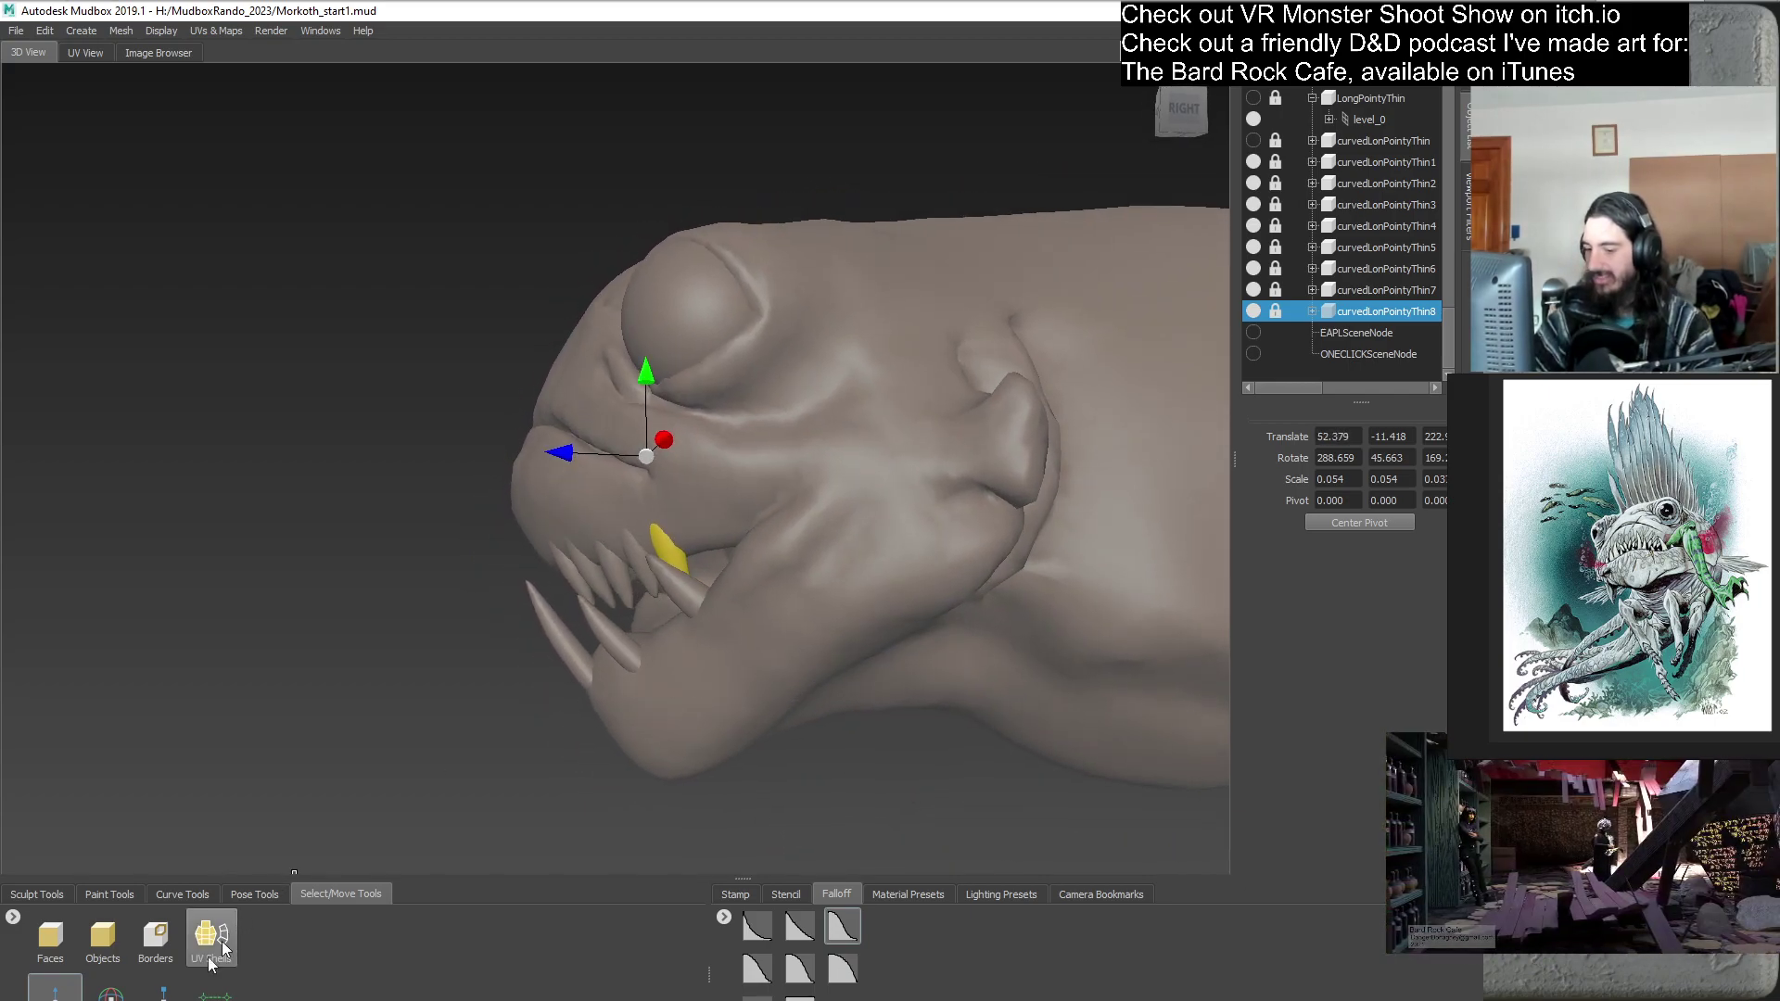
- Rotate the newest tooth to fit the side of the upper jaw, to about X 294.6° and Y 43.7°
{"action": "left_click", "coordinate": [130, 987]}
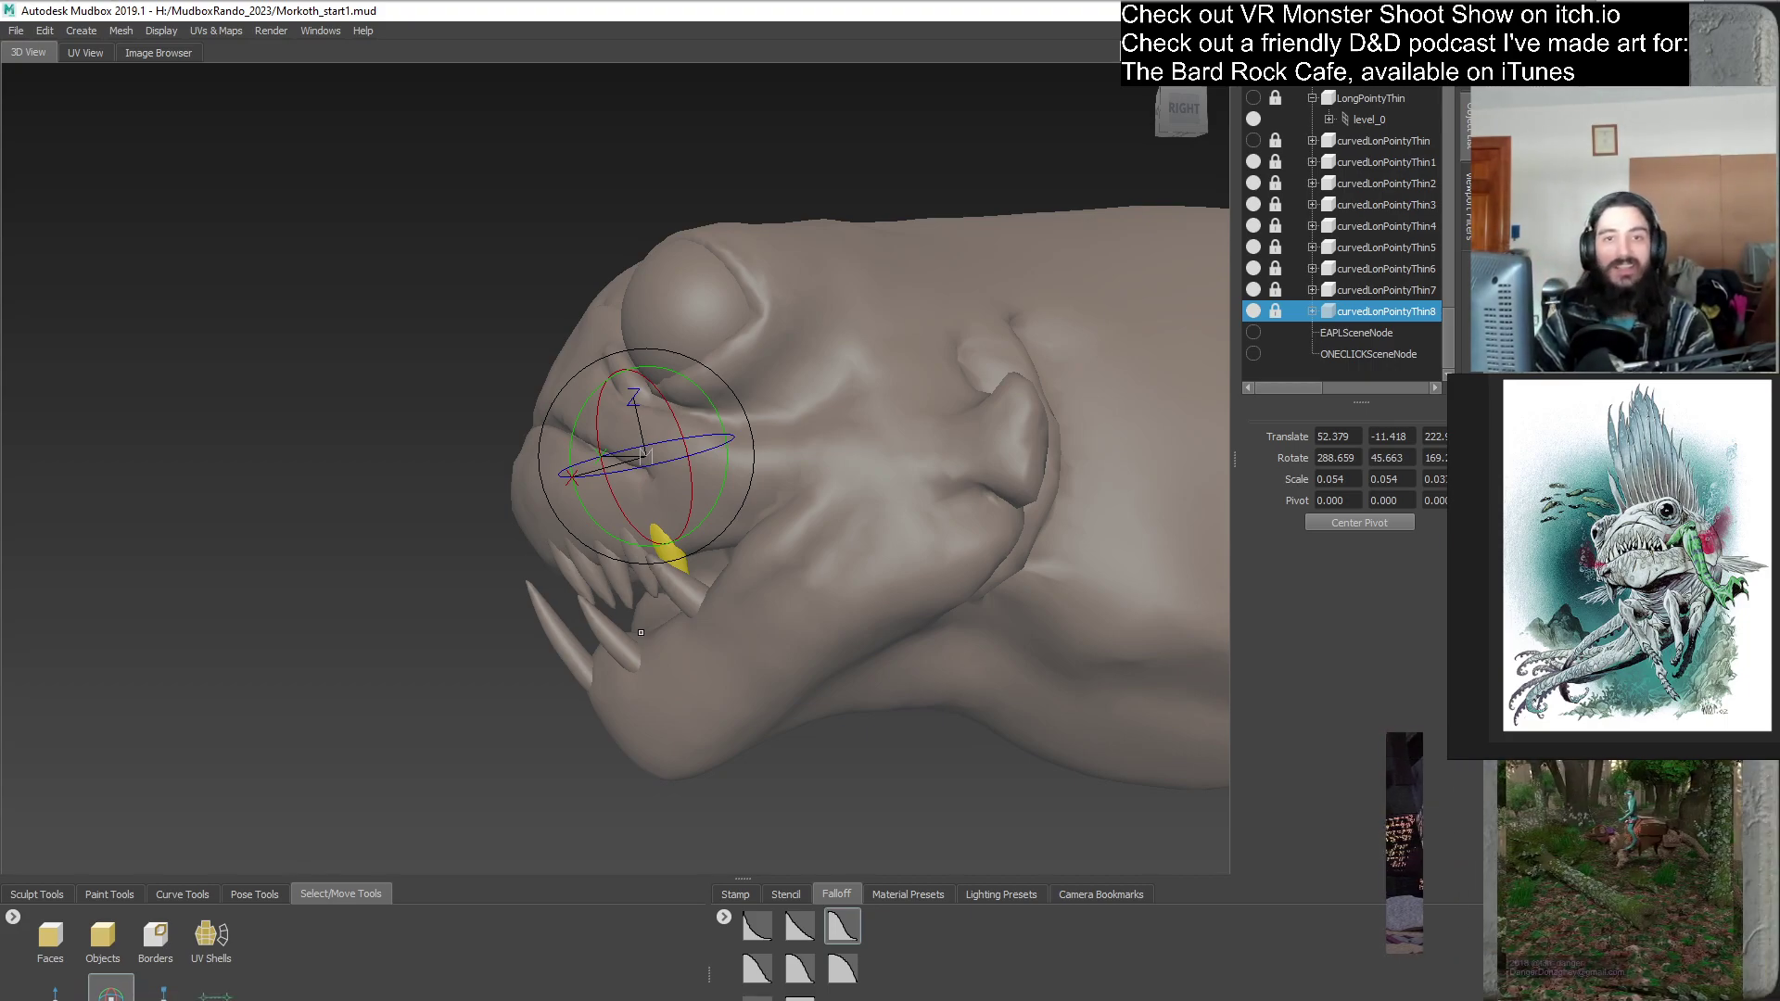
{"action": "left_click_drag", "start_coordinate": [697, 641], "coordinate": [611, 561], "text": "alt"}
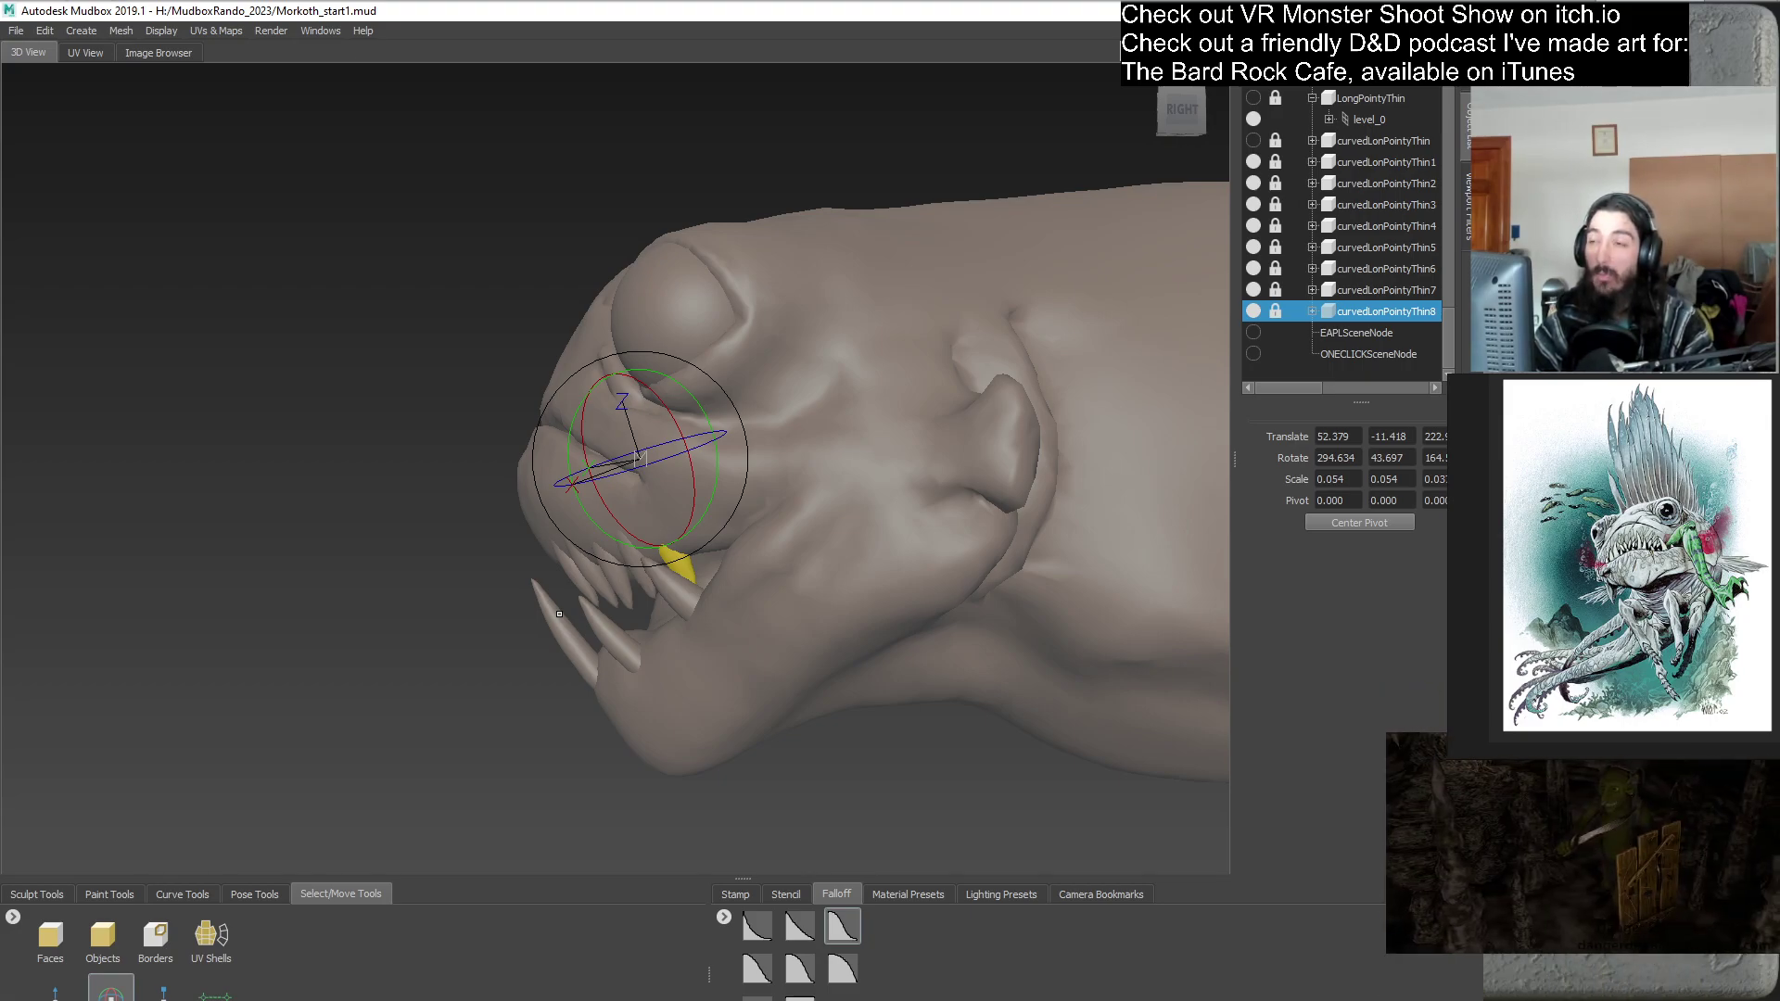
{"action": "left_click_drag", "start_coordinate": [674, 596], "coordinate": [662, 649], "text": "alt"}
{"action": "left_click", "coordinate": [65, 998]}
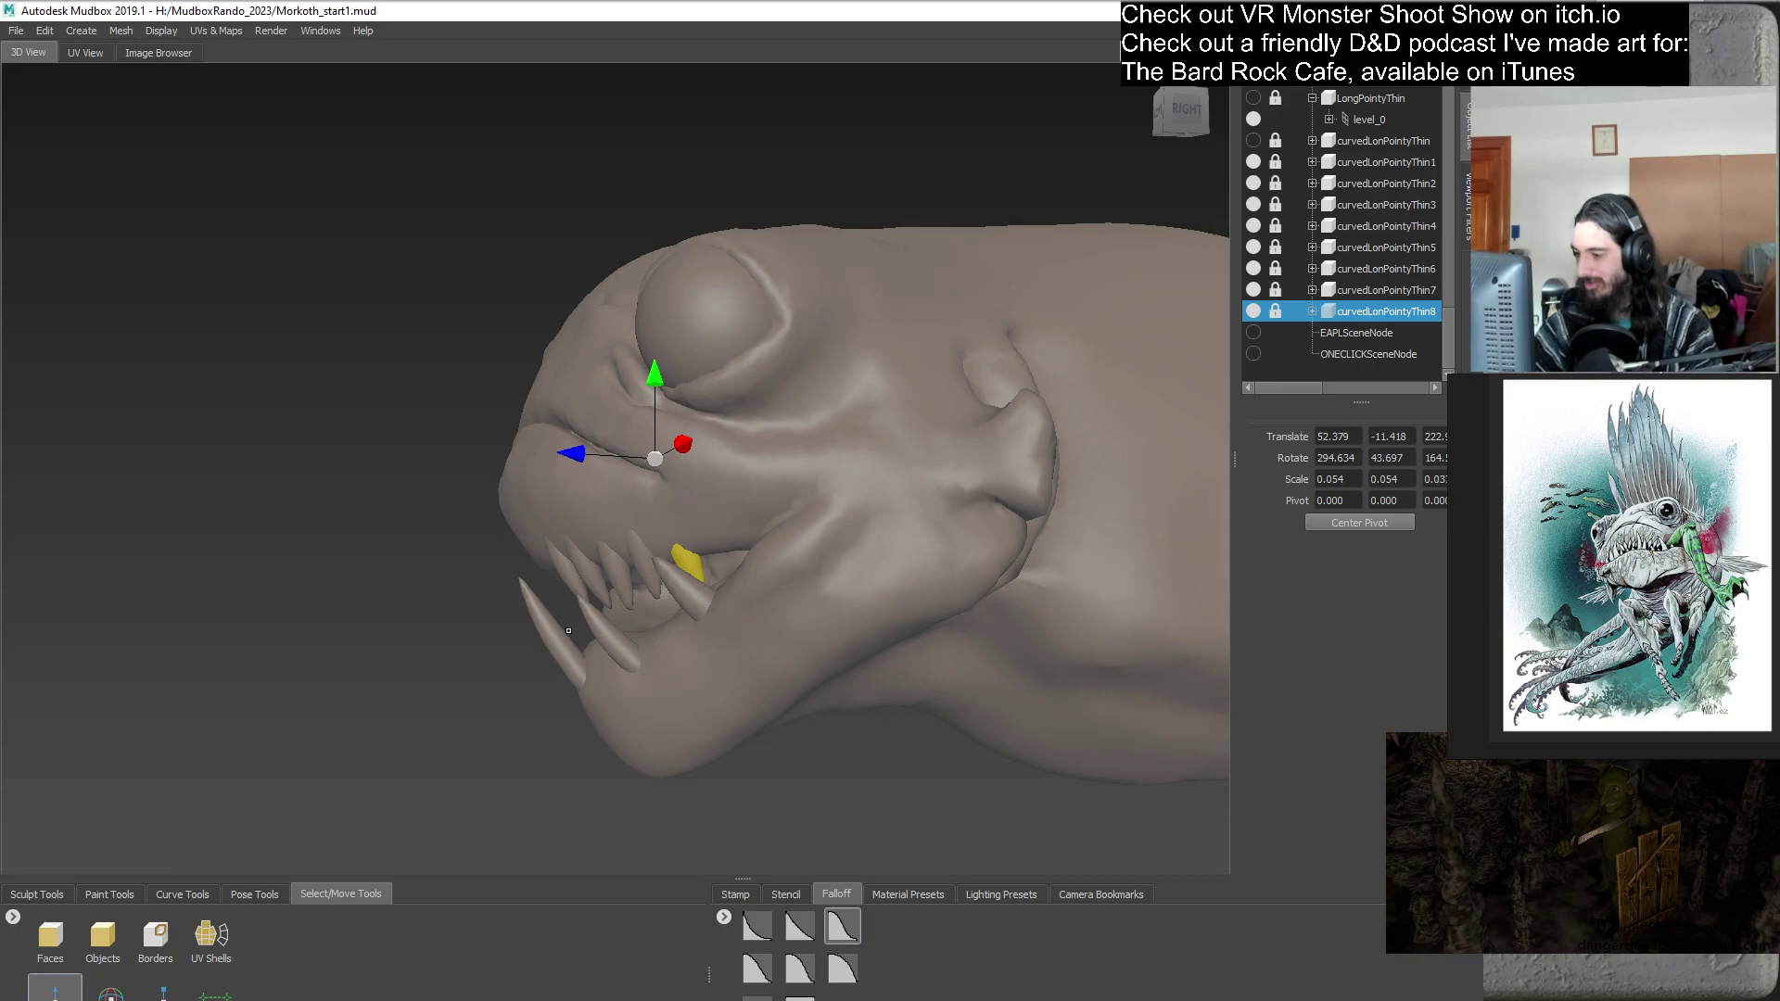
- Move the newest upper tooth to about X 55.4 and Y -7.2, and scale it down to about 0.044 in X and Y
{"action": "left_click_drag", "start_coordinate": [630, 445], "coordinate": [639, 439], "text": "alt"}
{"action": "left_click_drag", "start_coordinate": [658, 375], "coordinate": [821, 499]}
{"action": "left_click_drag", "start_coordinate": [773, 431], "coordinate": [785, 429]}
{"action": "left_click_drag", "start_coordinate": [649, 464], "coordinate": [399, 475], "text": "alt"}
{"action": "key", "text": "e"}
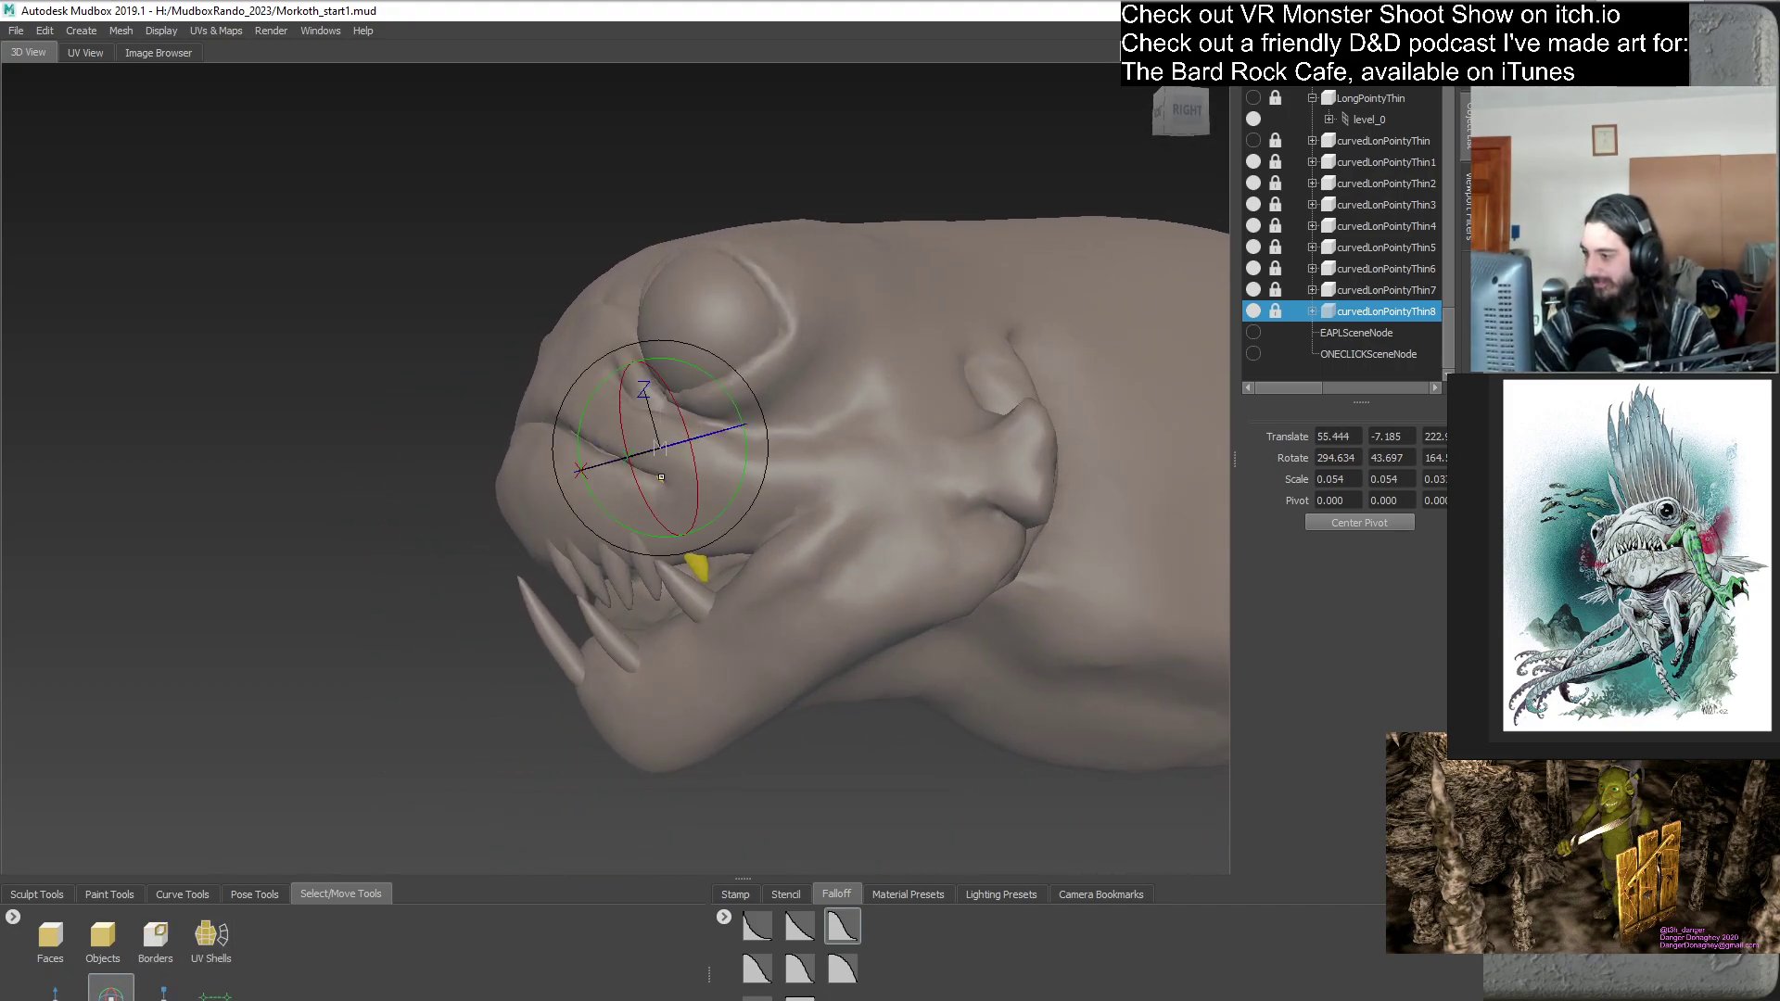
{"action": "left_click", "coordinate": [163, 990]}
{"action": "left_click_drag", "start_coordinate": [677, 435], "coordinate": [690, 434], "text": "alt"}
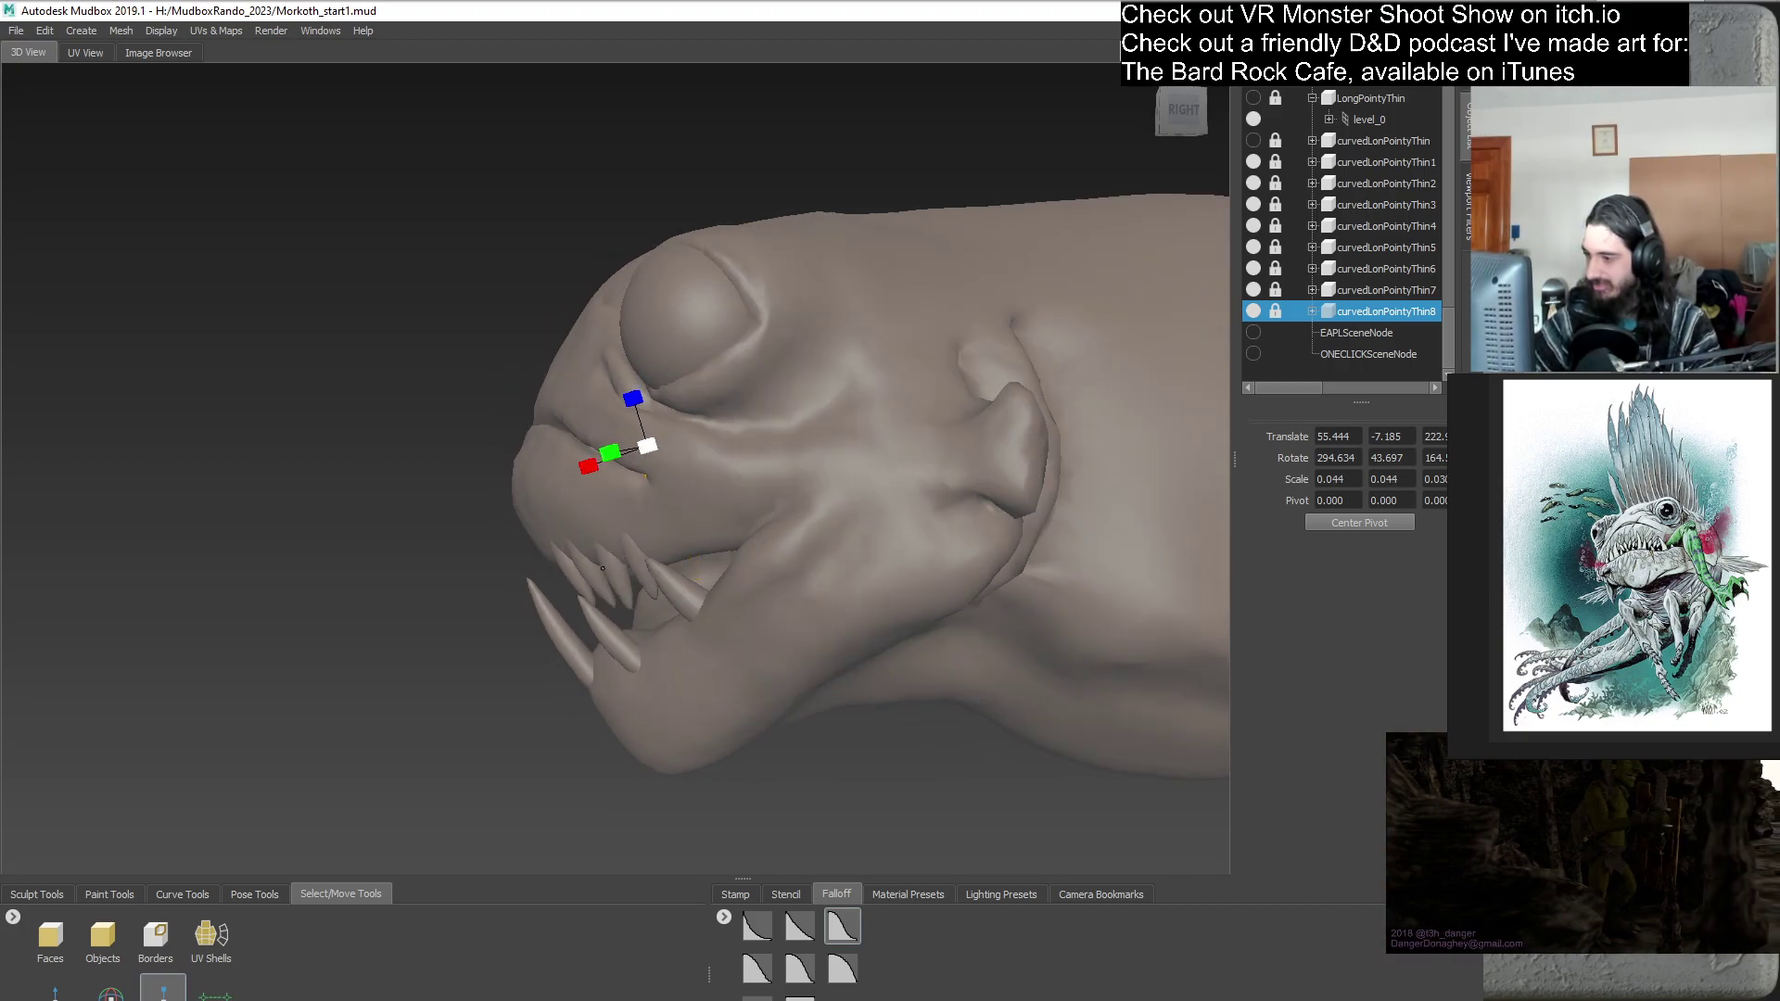
- Lower the tooth to about Y -21.1 and rotate it to about X 277.7° and Y 48.9°
{"action": "left_click", "coordinate": [54, 991]}
{"action": "left_click_drag", "start_coordinate": [658, 358], "coordinate": [657, 402]}
{"action": "left_click_drag", "start_coordinate": [623, 563], "coordinate": [615, 549], "text": "alt"}
{"action": "left_click_drag", "start_coordinate": [557, 492], "coordinate": [553, 717]}
{"action": "left_click_drag", "start_coordinate": [718, 670], "coordinate": [482, 663], "text": "alt"}
{"action": "middle_click_drag", "start_coordinate": [649, 593], "coordinate": [575, 643], "text": "alt"}
{"action": "right_click_drag", "start_coordinate": [574, 643], "coordinate": [614, 643], "text": "alt"}
{"action": "left_click_drag", "start_coordinate": [614, 643], "coordinate": [278, 858], "text": "alt"}
{"action": "key", "text": "e"}
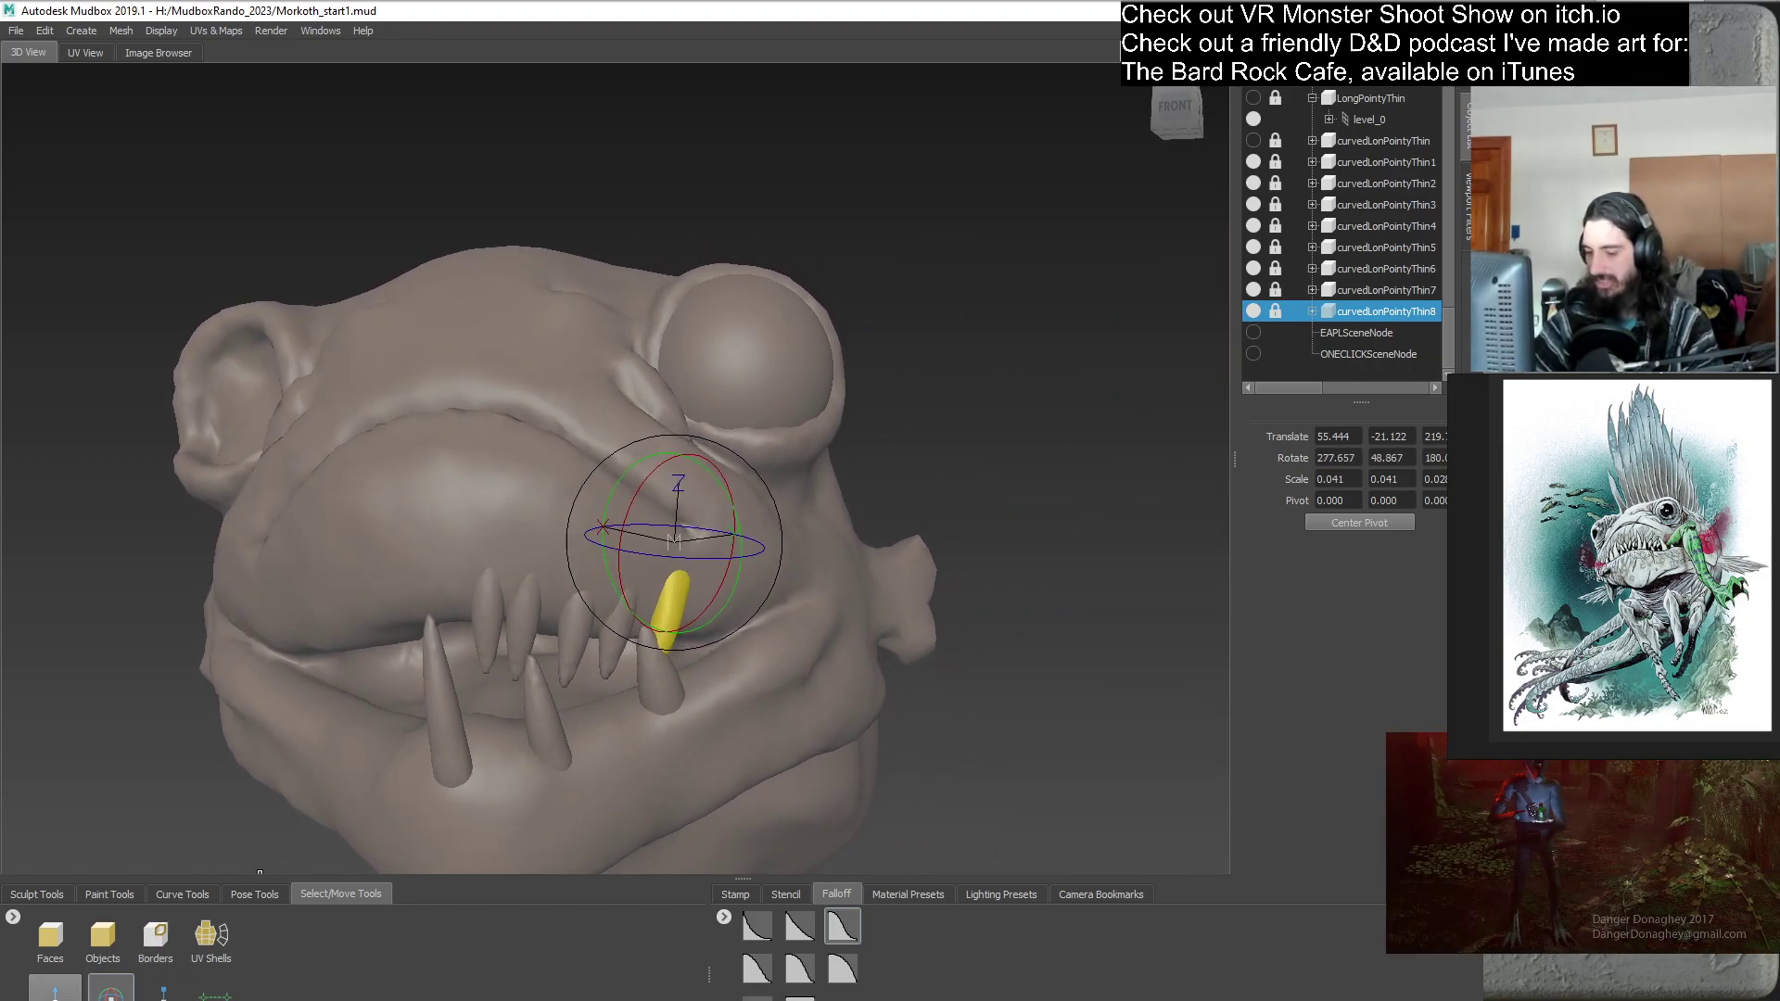
- Move the tooth outward to about X 58.5 and rotate it to about X 279.9° and Y 44.2°
{"action": "key", "text": "w"}
{"action": "left_click_drag", "start_coordinate": [705, 565], "coordinate": [766, 534], "text": "alt"}
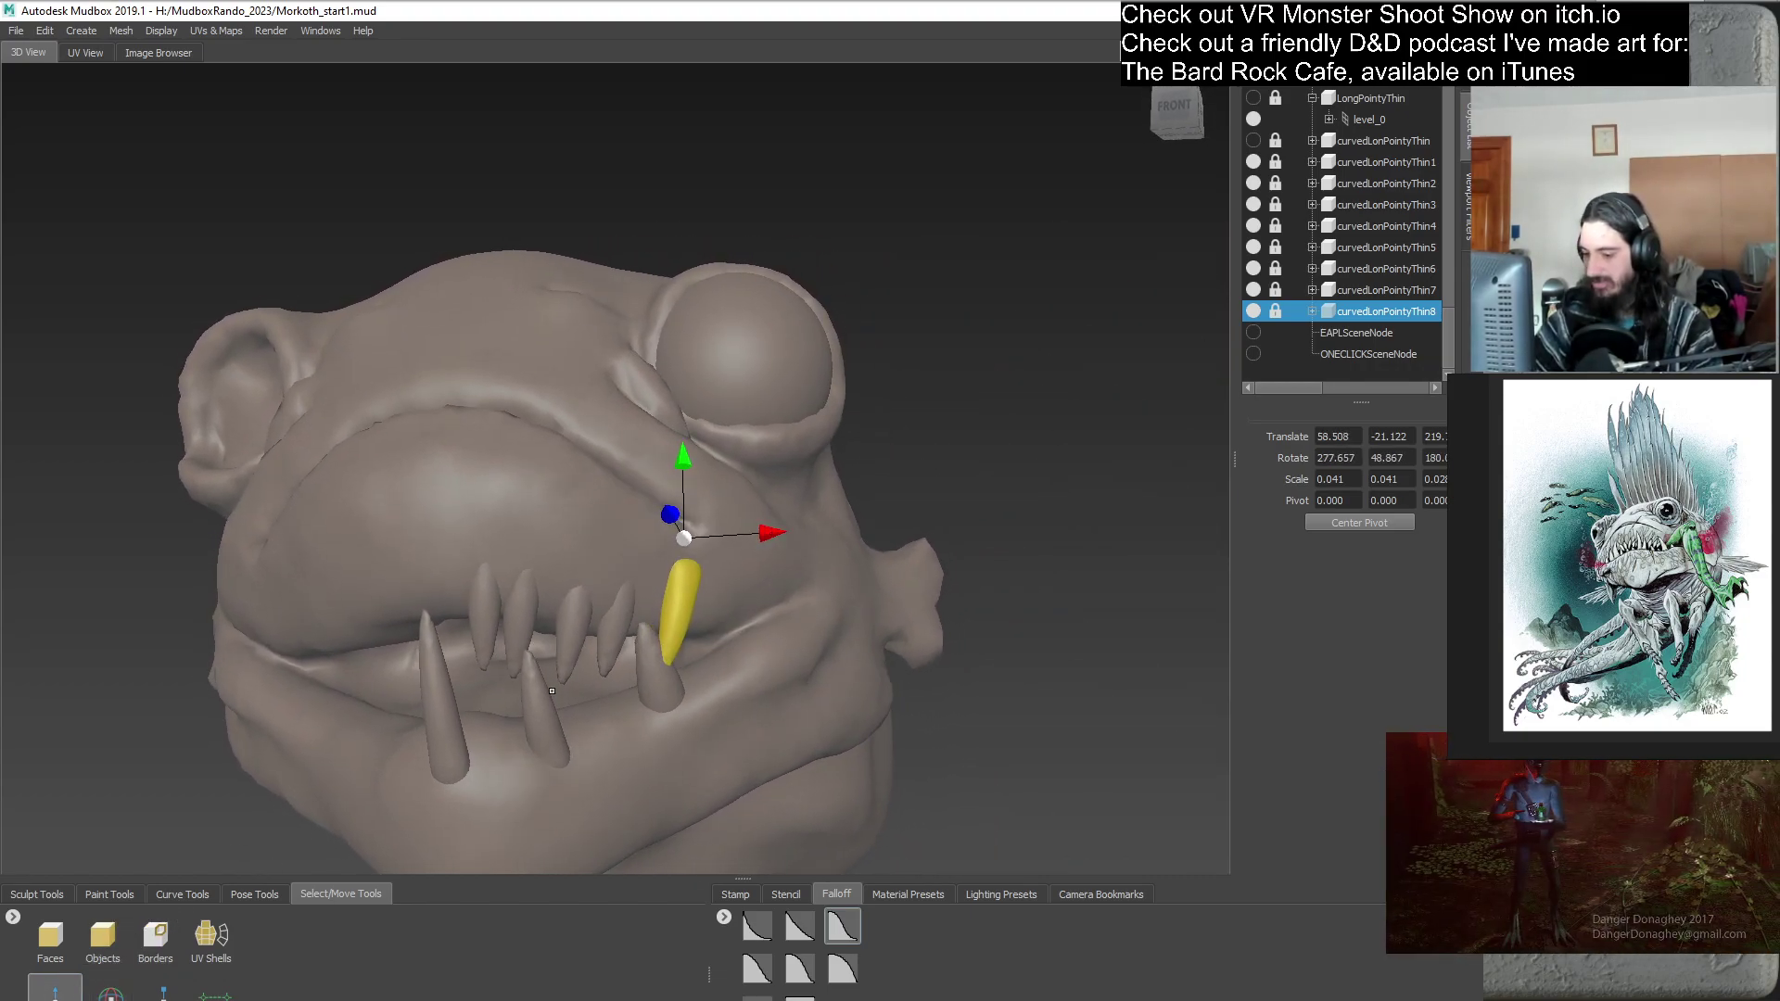
{"action": "key", "text": "e"}
{"action": "left_click_drag", "start_coordinate": [724, 636], "coordinate": [370, 668]}
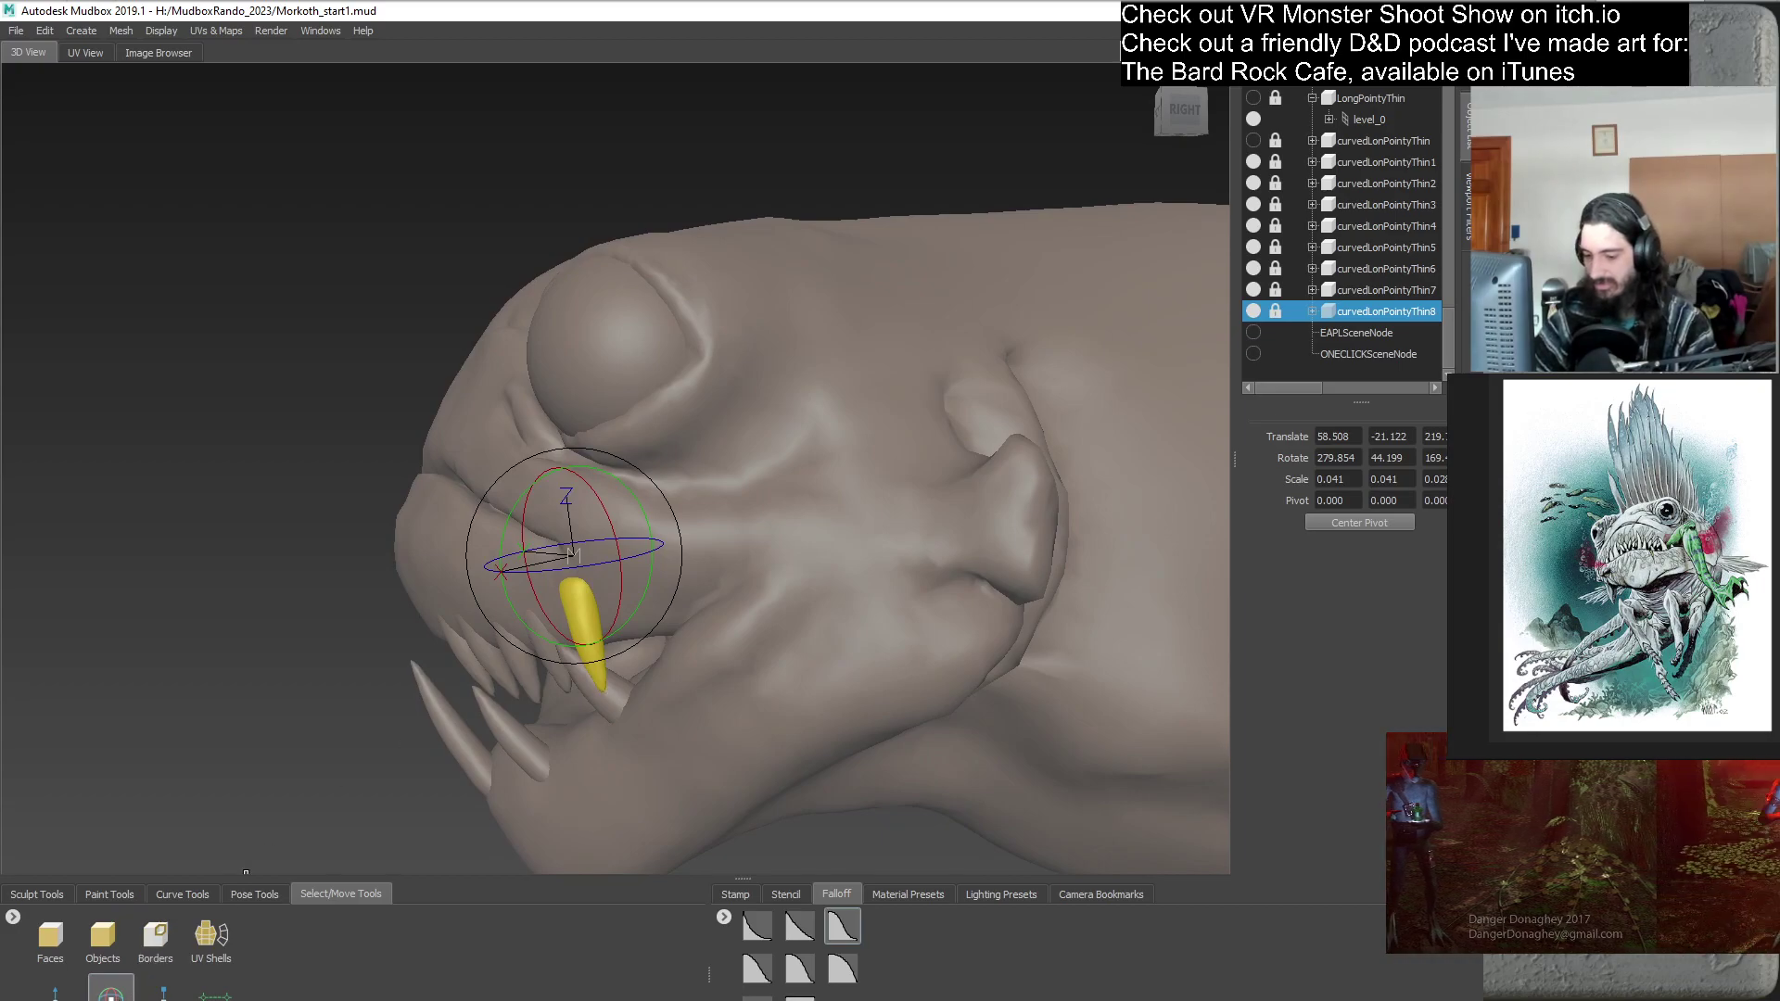
- Bring the tooth inward to about X 52.3 and tilt it to about X 288.0° and Y 39.2°
{"action": "key", "text": "w"}
{"action": "left_click_drag", "start_coordinate": [417, 593], "coordinate": [765, 532], "text": "alt"}
{"action": "left_click_drag", "start_coordinate": [765, 532], "coordinate": [389, 602], "text": "alt"}
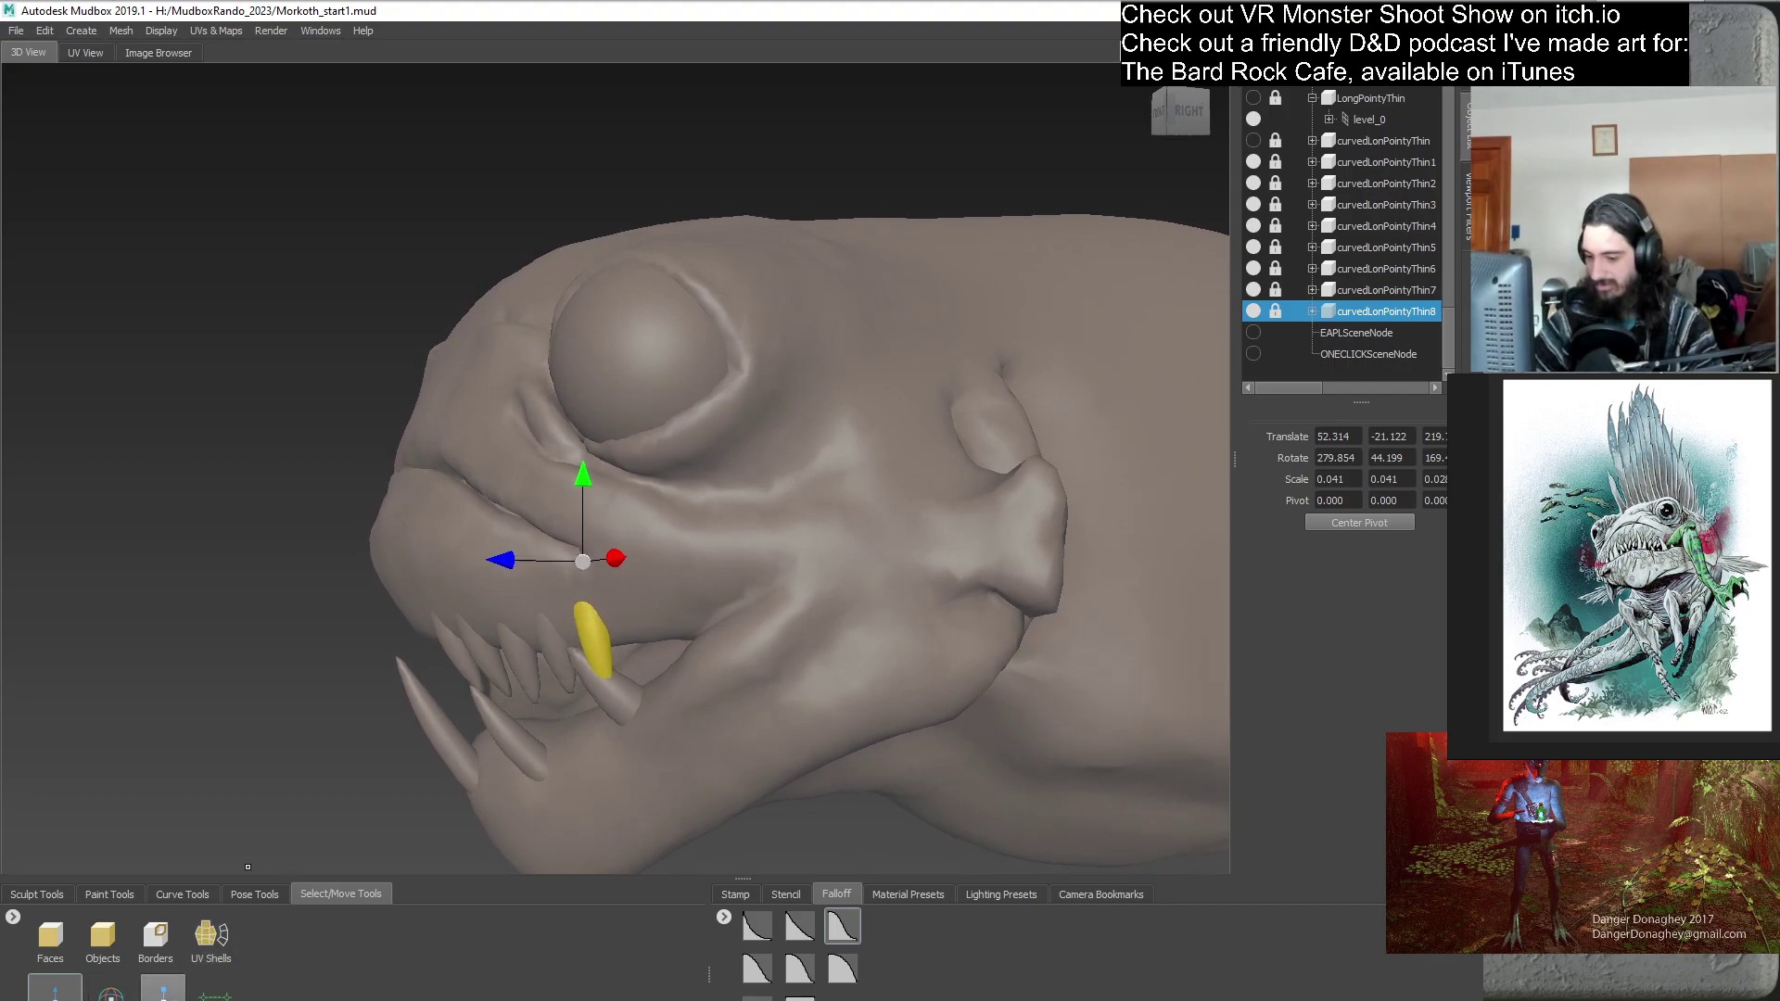
{"action": "left_click", "coordinate": [110, 990]}
{"action": "left_click_drag", "start_coordinate": [247, 867], "coordinate": [330, 786], "text": "alt"}
{"action": "left_click_drag", "start_coordinate": [330, 857], "coordinate": [1026, 664], "text": "alt"}
{"action": "scroll", "coordinate": [1025, 664], "scroll_direction": "up", "scroll_amount": 3}
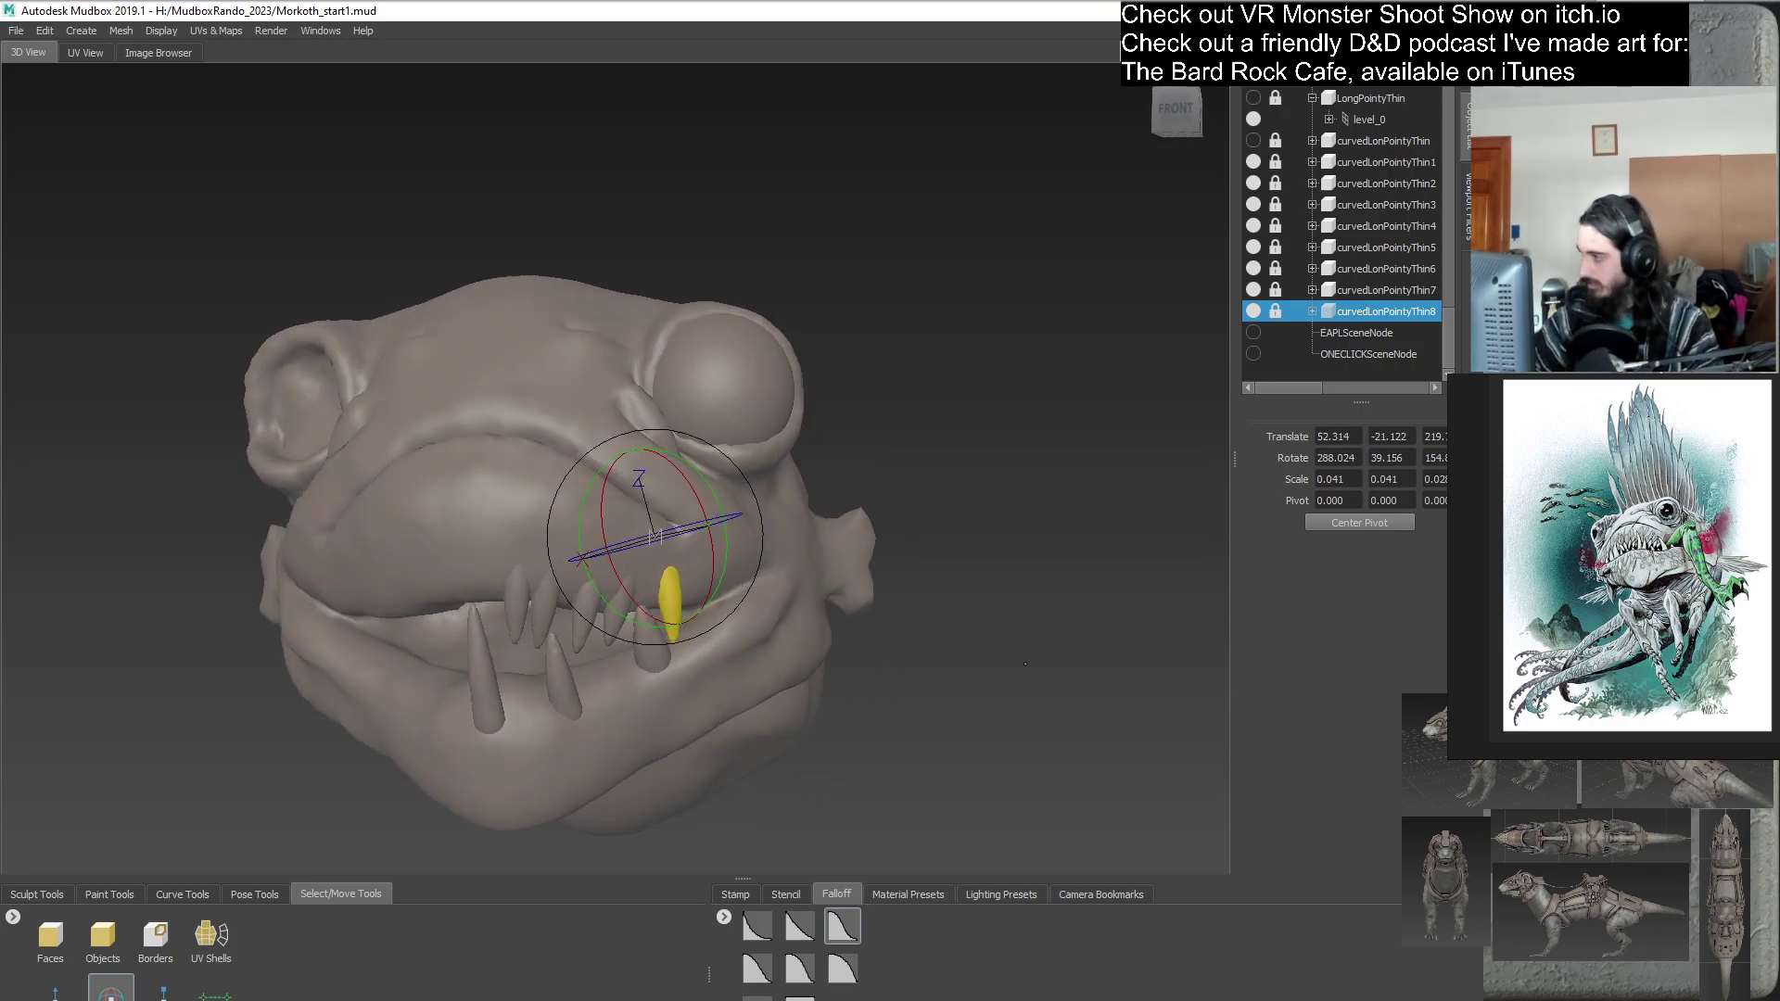
- Select the neighbouring upper tooth curvedLonPointyThin7 and examine its fit in the row from the front and side
{"action": "left_click", "coordinate": [1381, 289]}
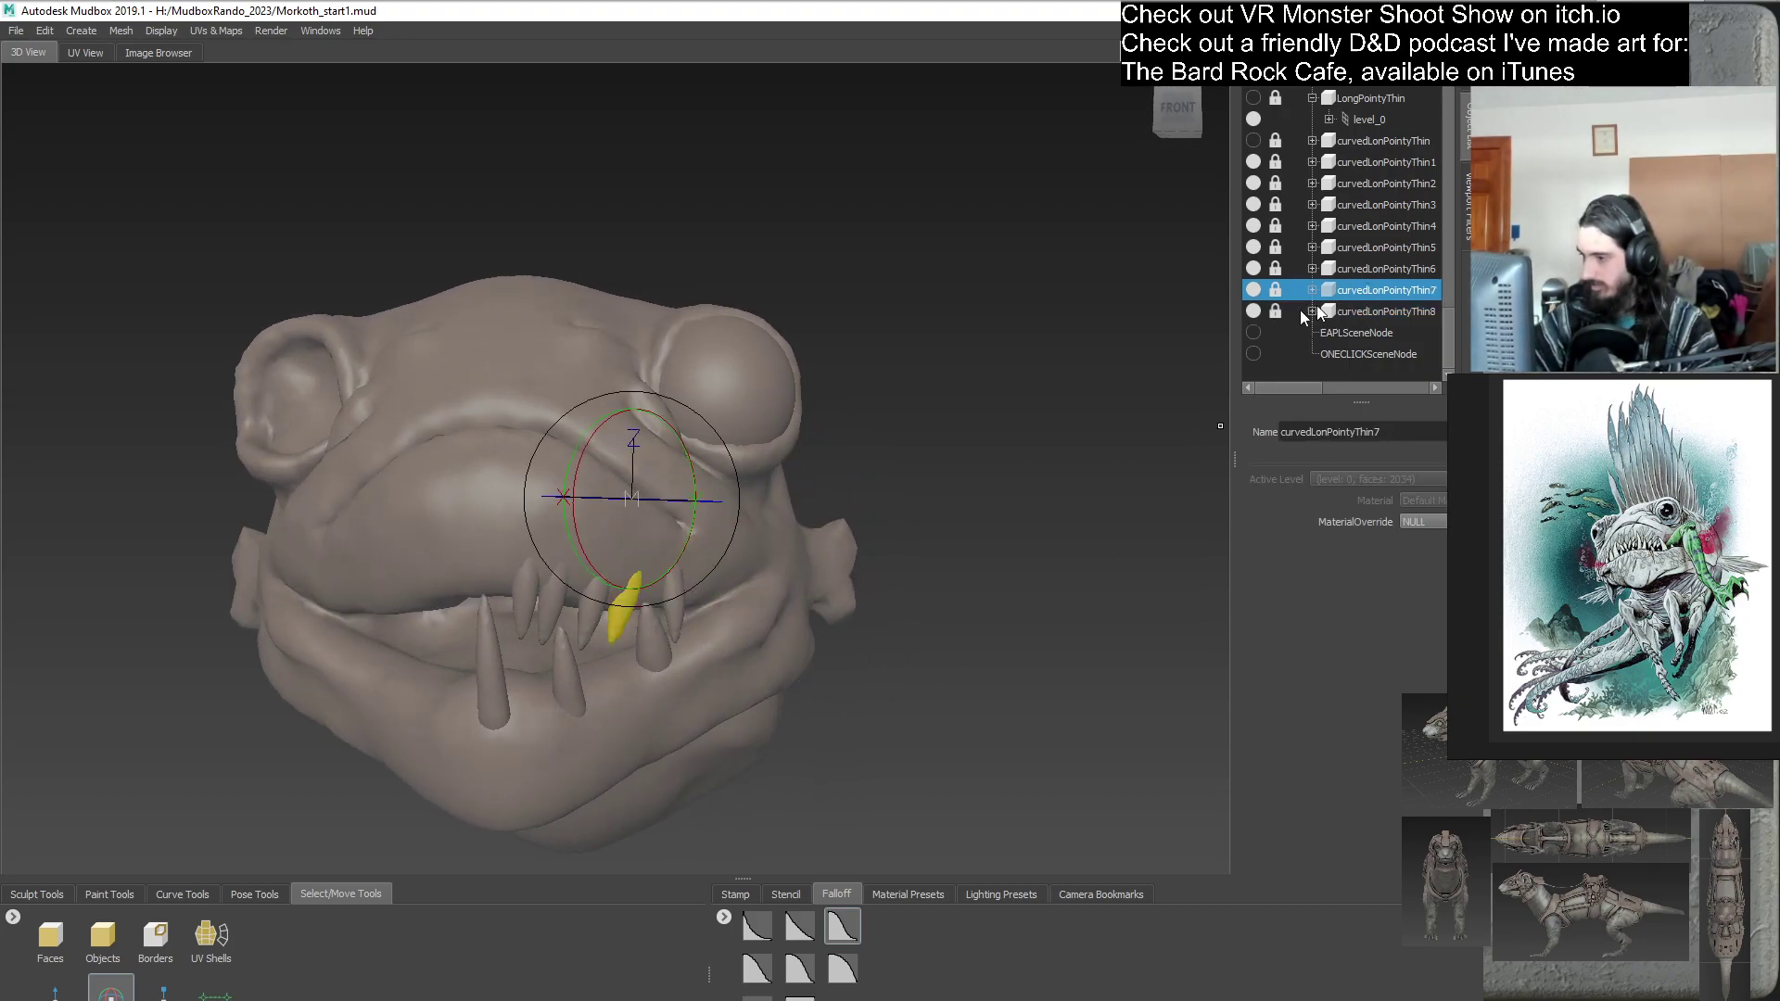
{"action": "left_click_drag", "start_coordinate": [704, 538], "coordinate": [726, 557], "text": "alt"}
{"action": "scroll", "coordinate": [726, 557], "scroll_direction": "up", "scroll_amount": 3}
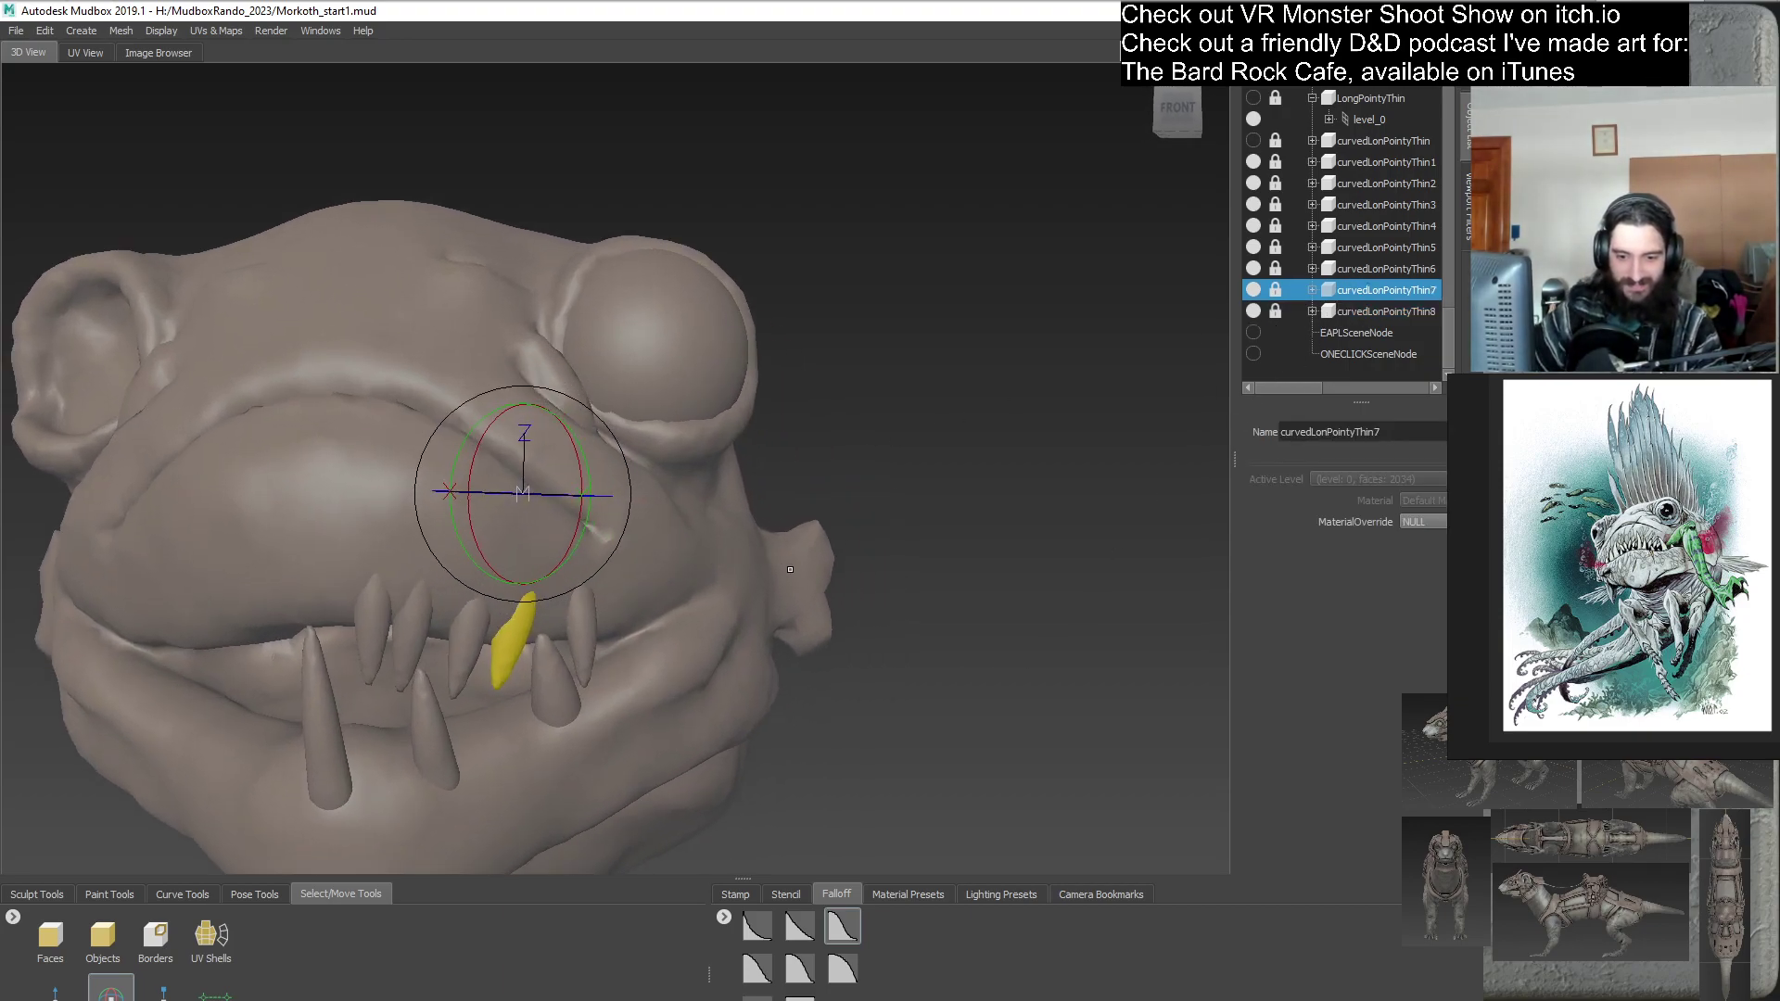
{"action": "left_click_drag", "start_coordinate": [790, 569], "coordinate": [704, 550], "text": "alt"}
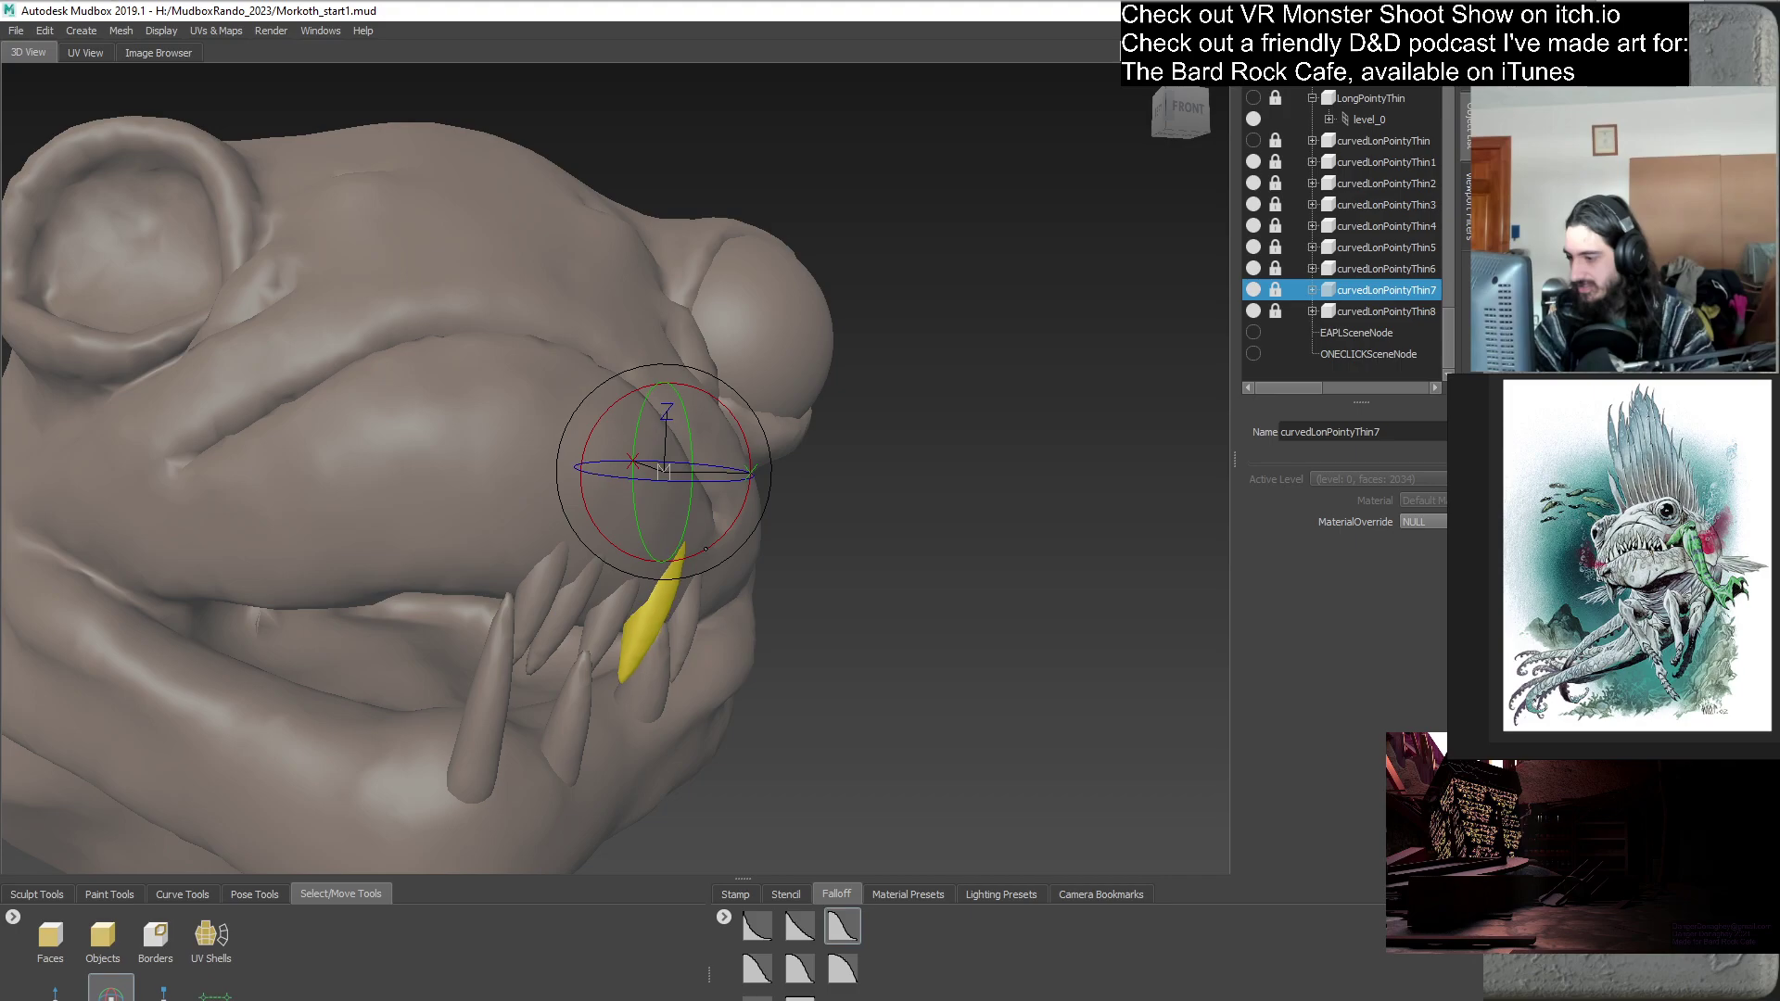
{"action": "left_click", "coordinate": [56, 993]}
{"action": "left_click_drag", "start_coordinate": [612, 594], "coordinate": [634, 660], "text": "alt"}
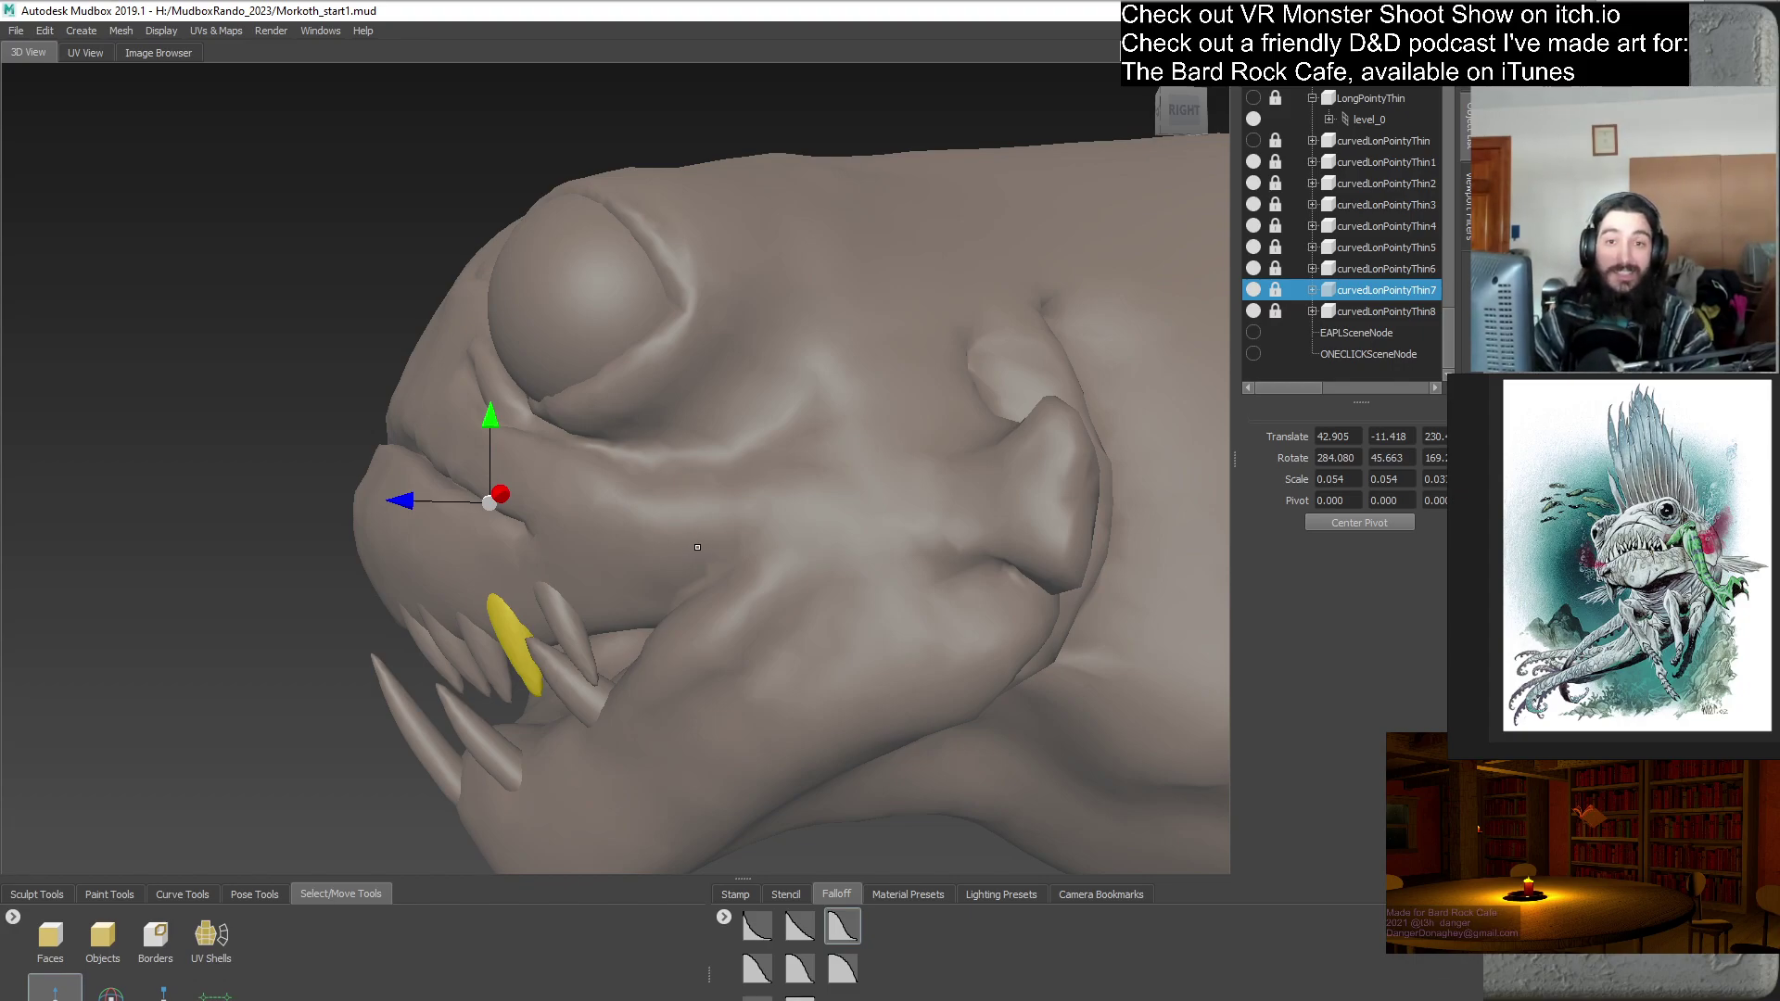
{"action": "scroll", "coordinate": [693, 550], "scroll_direction": "down", "scroll_amount": 3}
{"action": "left_click_drag", "start_coordinate": [693, 550], "coordinate": [876, 585], "text": "alt"}
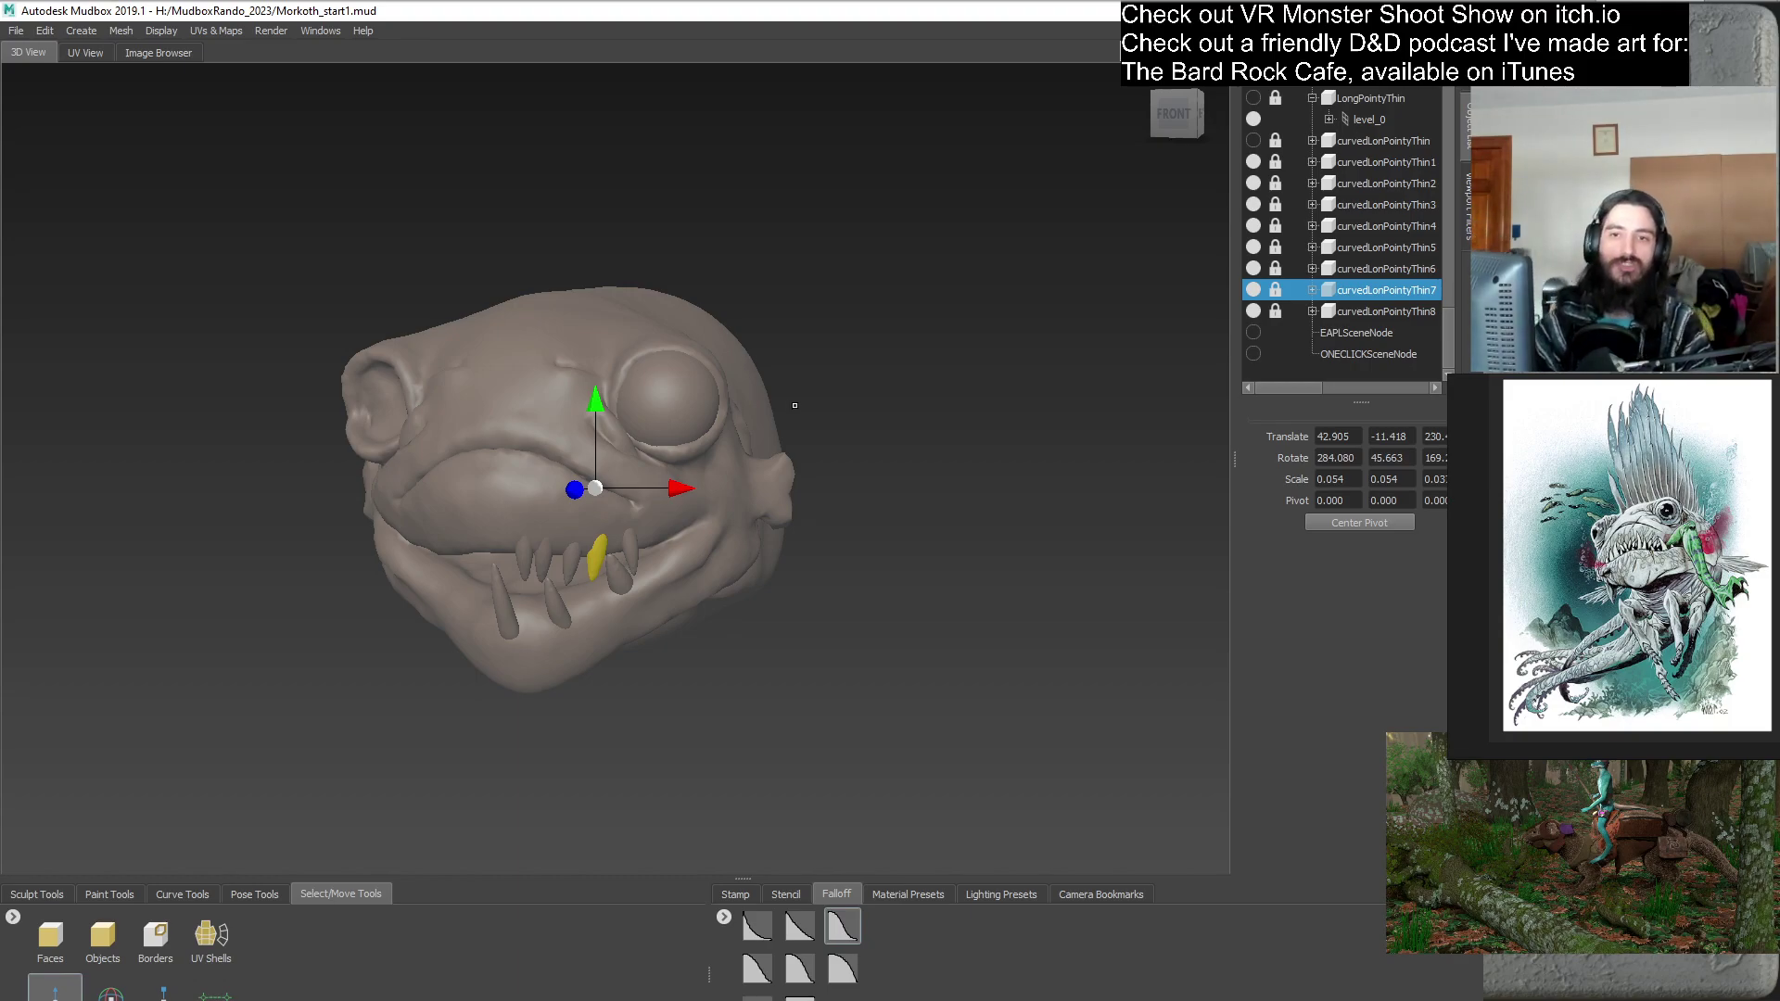
{"action": "middle_click_drag", "start_coordinate": [753, 474], "coordinate": [735, 438], "text": "alt"}
{"action": "left_click_drag", "start_coordinate": [739, 597], "coordinate": [714, 580], "text": "alt"}
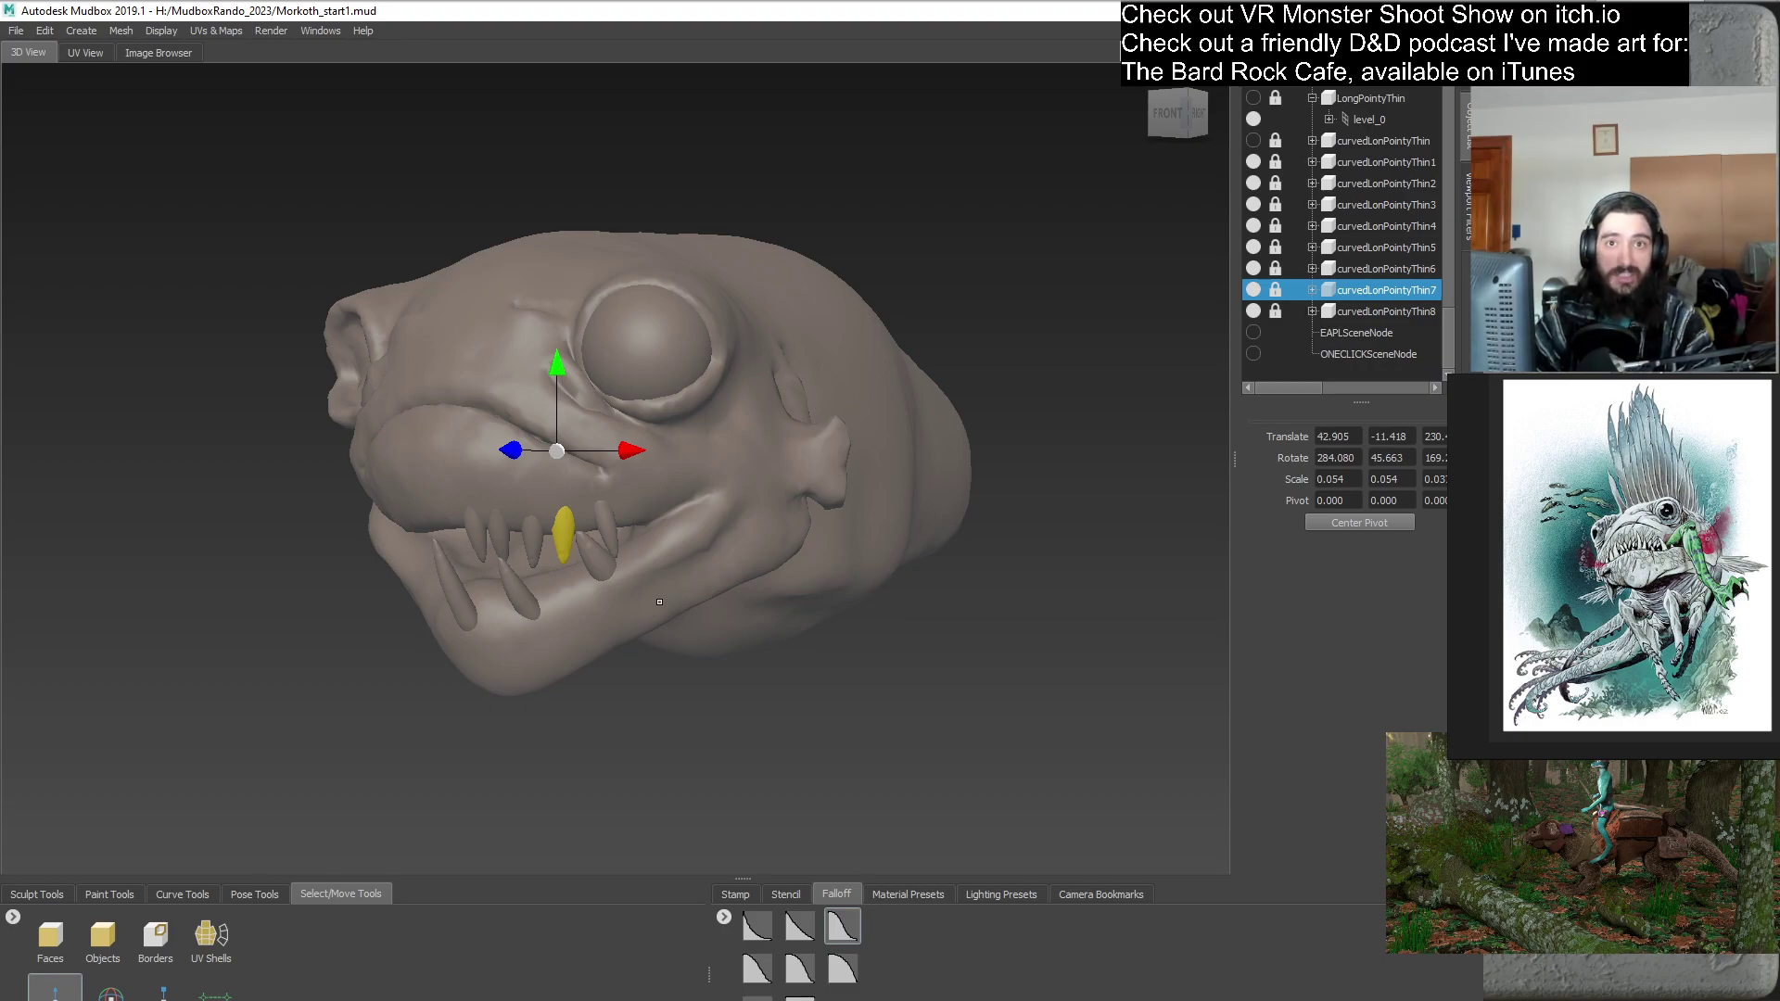
{"action": "left_click_drag", "start_coordinate": [718, 531], "coordinate": [540, 657], "text": "alt"}
{"action": "scroll", "coordinate": [681, 493], "scroll_direction": "up", "scroll_amount": 2}
{"action": "scroll", "coordinate": [498, 709], "scroll_direction": "up", "scroll_amount": 2}
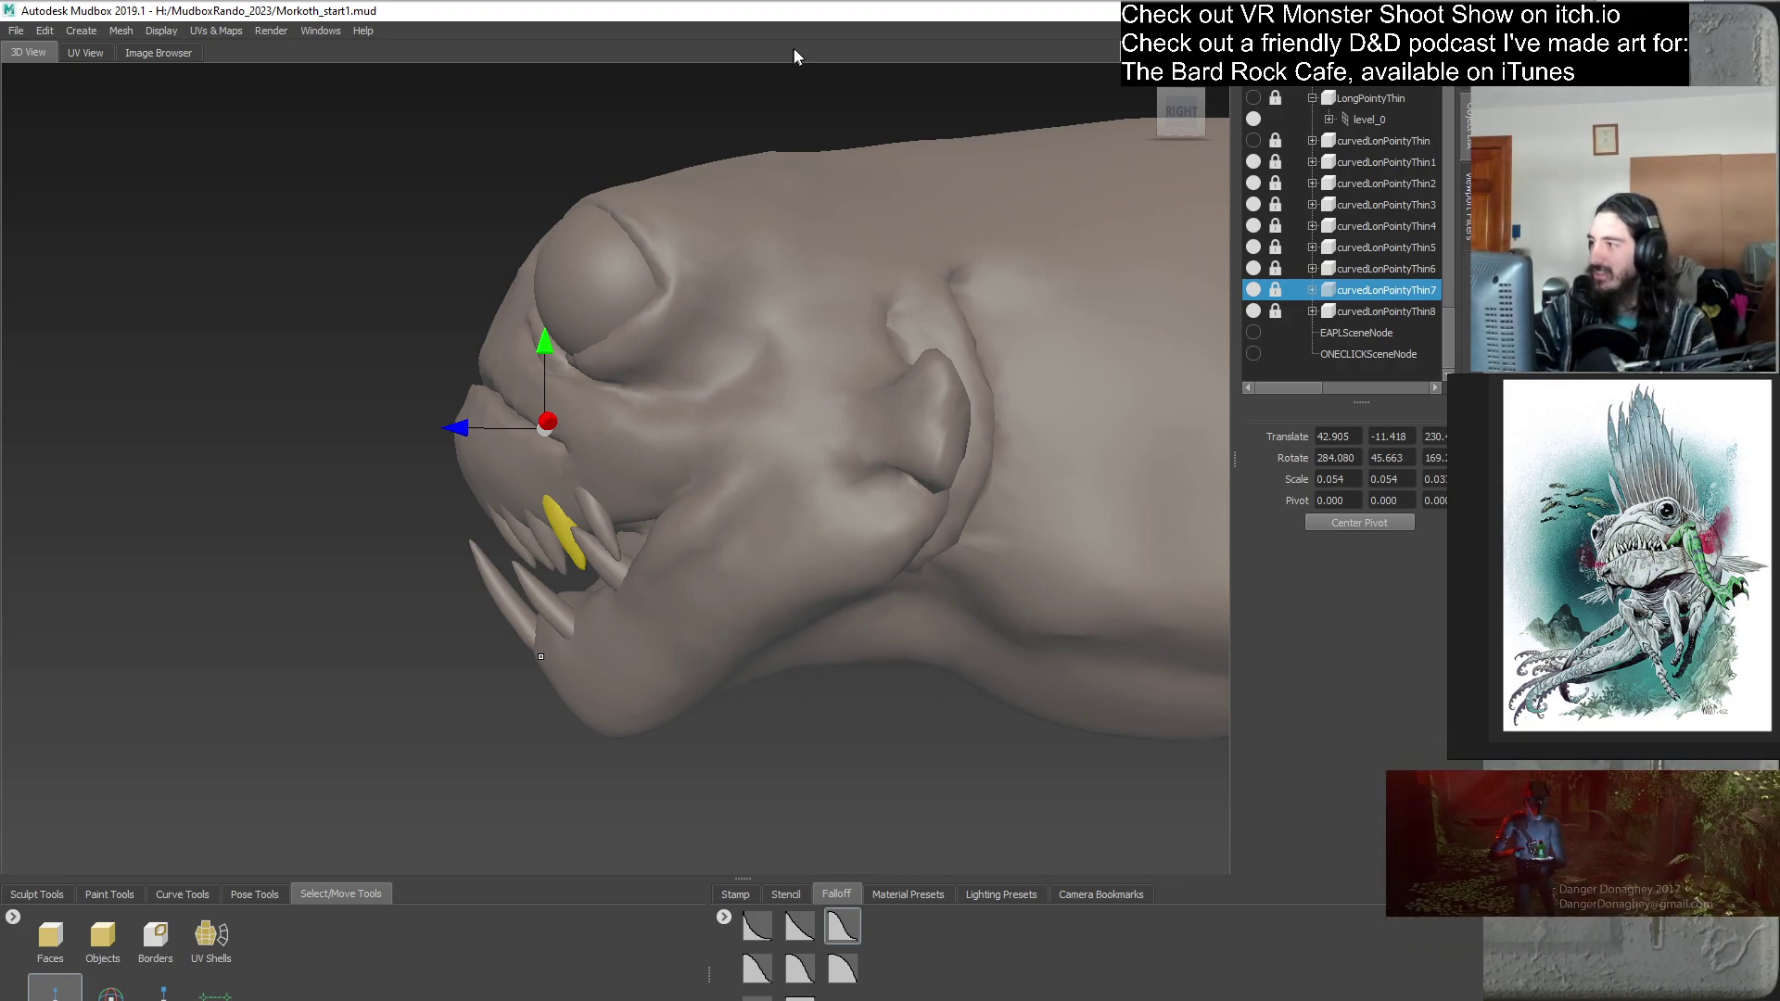
- Rotate curvedLonPointyThin7 to about X 282.1° and Y 42.1°, and shift it inward to about X 40.1
{"action": "left_click_drag", "start_coordinate": [635, 528], "coordinate": [616, 643], "text": "alt"}
{"action": "left_click_drag", "start_coordinate": [575, 559], "coordinate": [757, 618], "text": "alt"}
{"action": "key", "text": "e"}
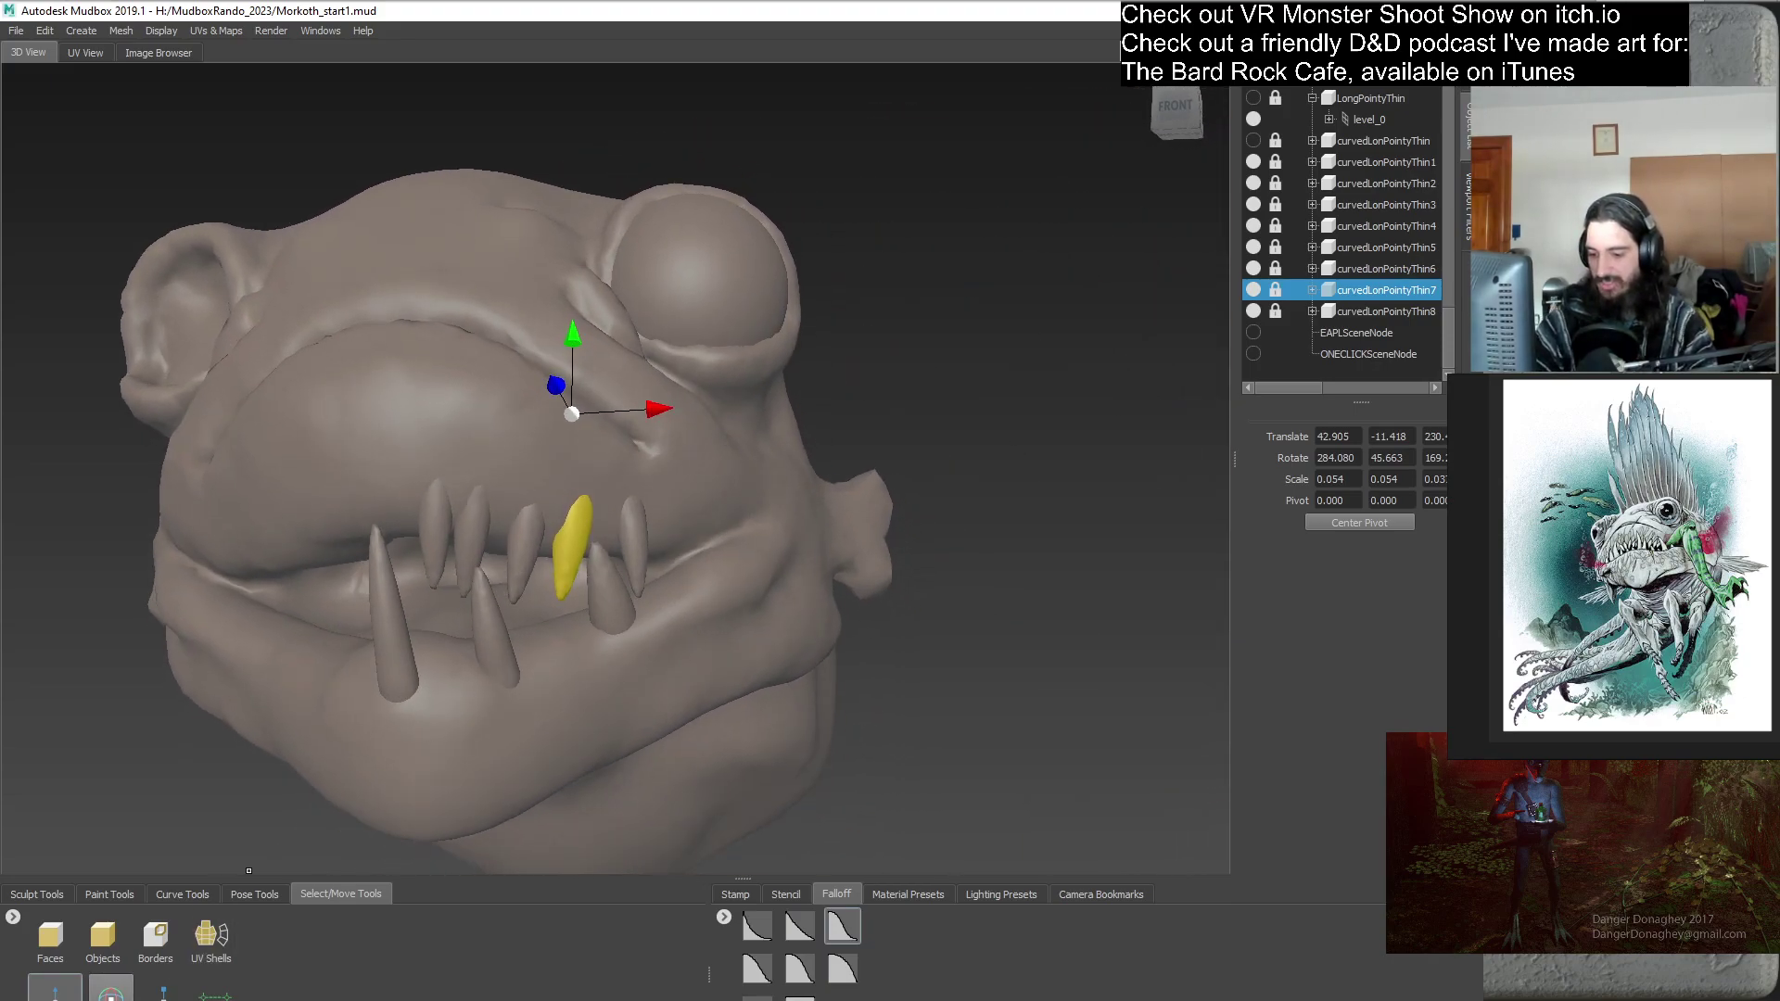
{"action": "left_click_drag", "start_coordinate": [640, 602], "coordinate": [673, 569], "text": "alt"}
{"action": "left_click_drag", "start_coordinate": [625, 505], "coordinate": [715, 484]}
{"action": "key", "text": "w"}
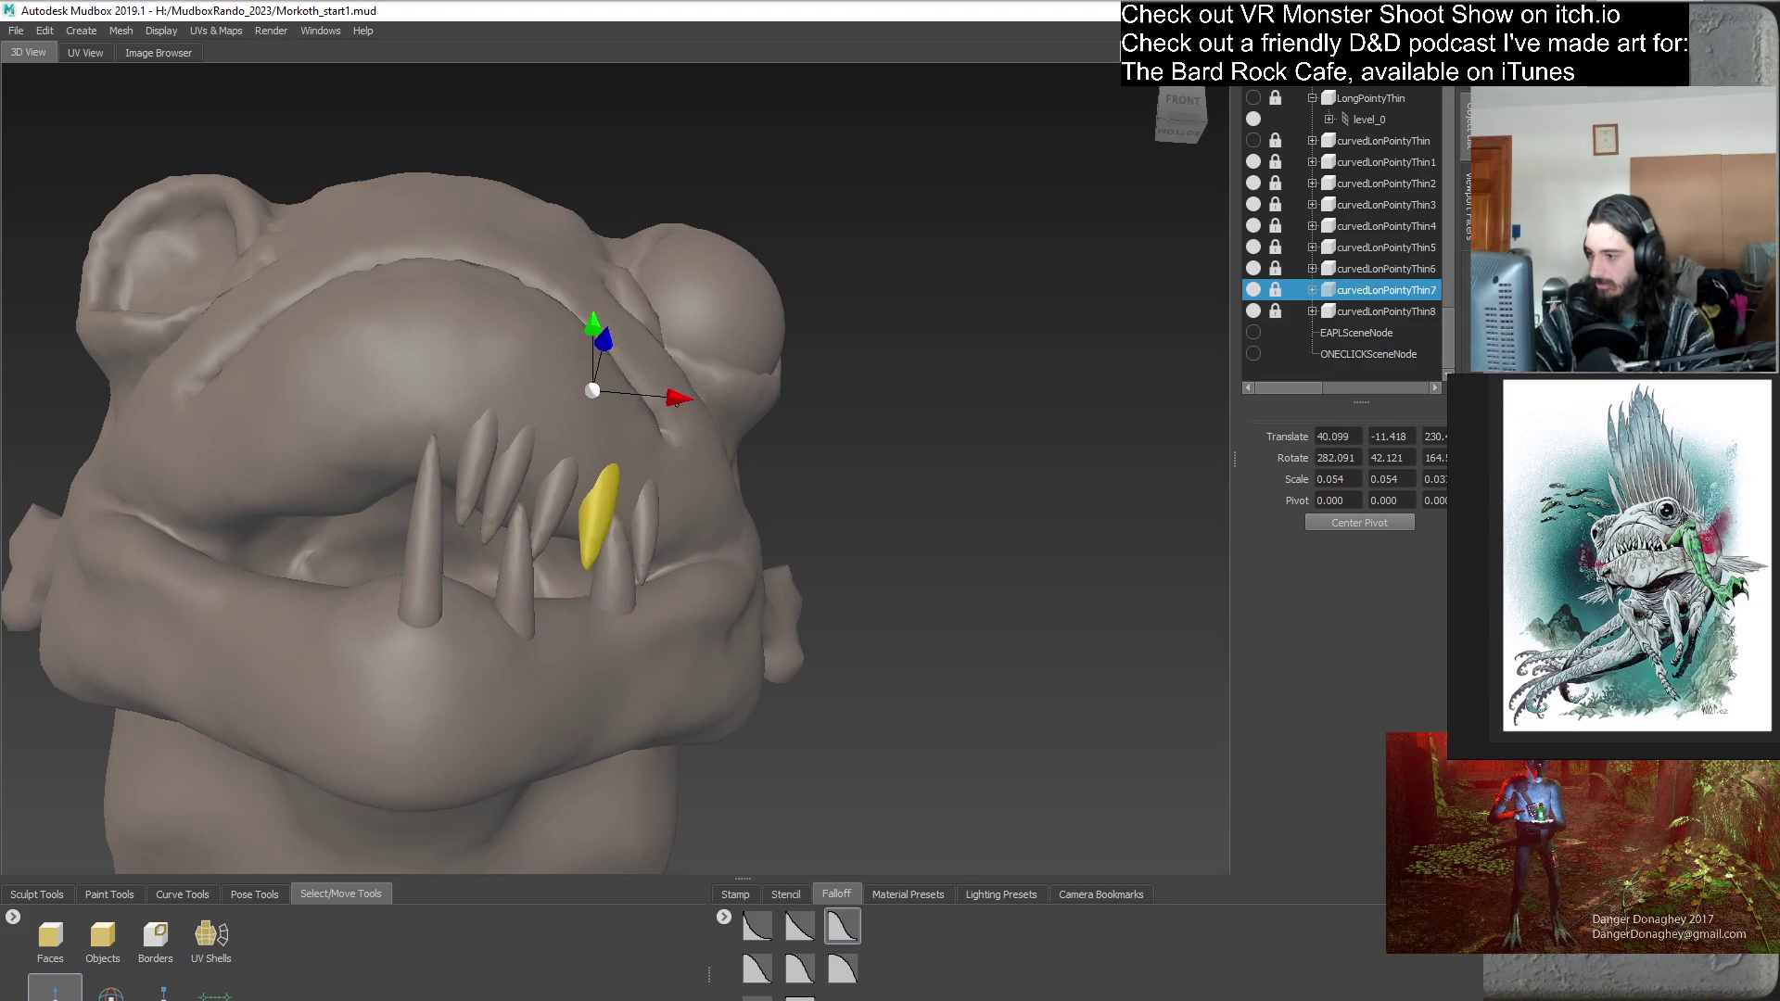
- Fine-tune the position of curvedLonPointyThin7 along the upper jaw, bringing it inward to about X 38.3
{"action": "left_click_drag", "start_coordinate": [683, 411], "coordinate": [482, 575], "text": "alt"}
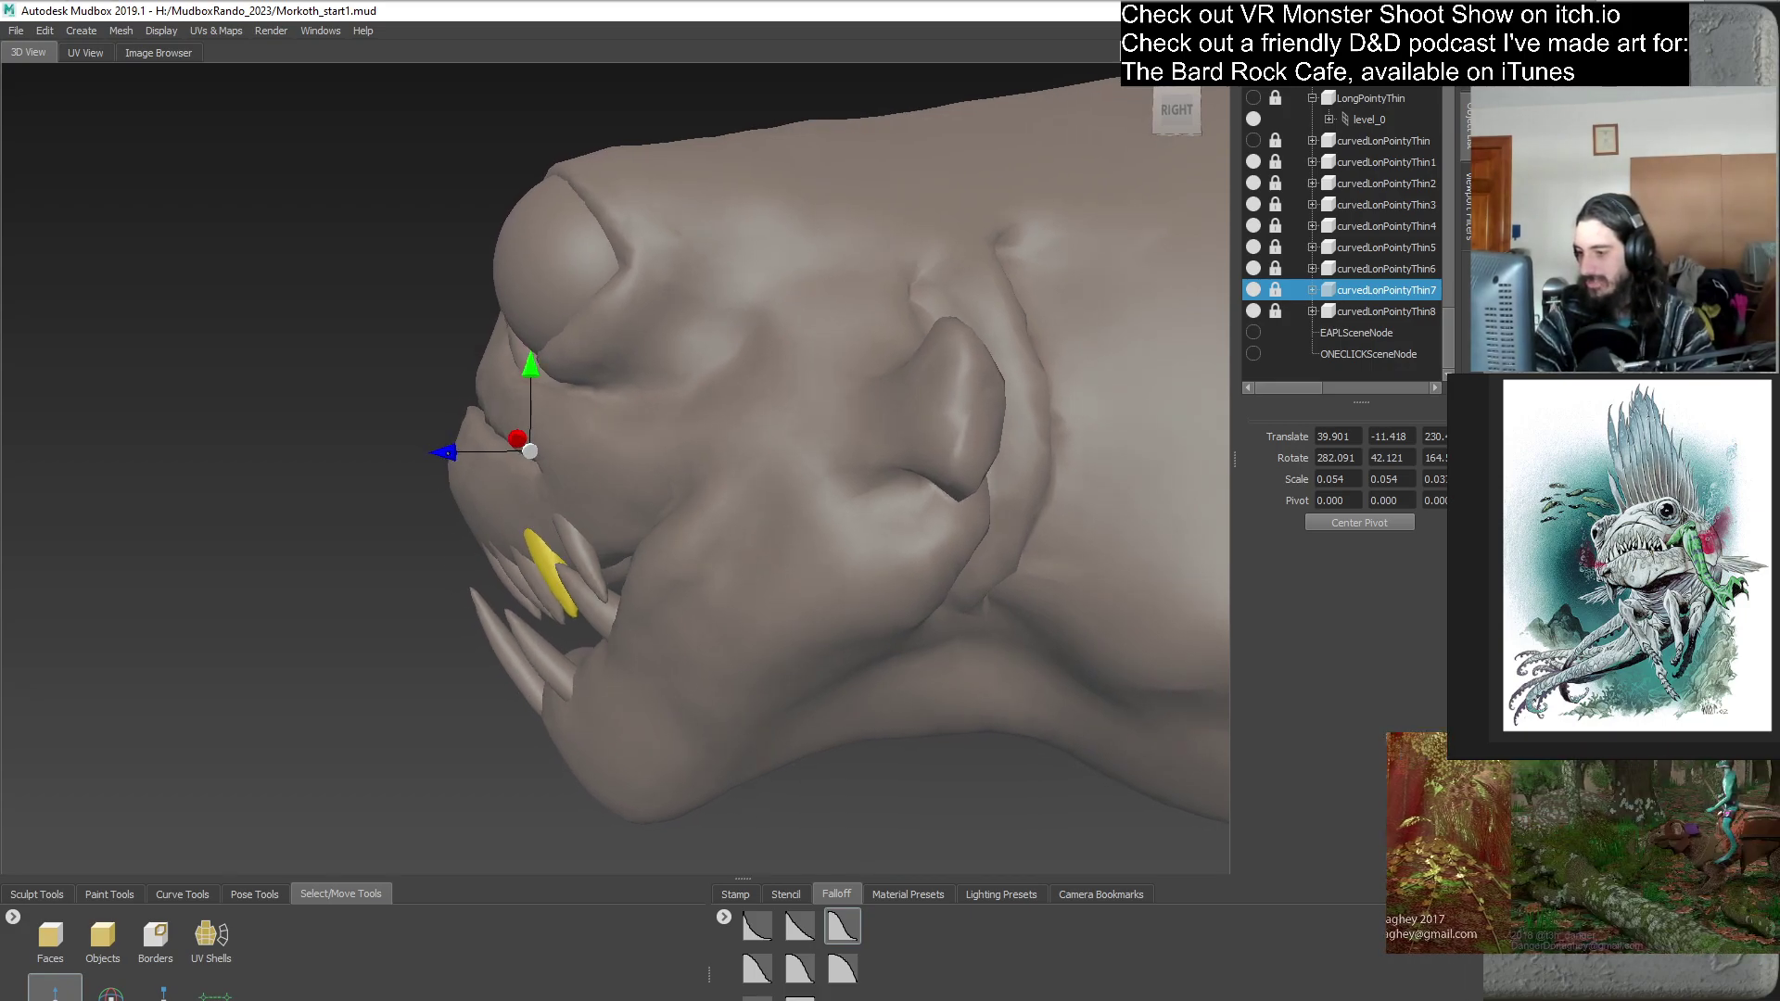
{"action": "left_click_drag", "start_coordinate": [440, 470], "coordinate": [788, 566], "text": "alt"}
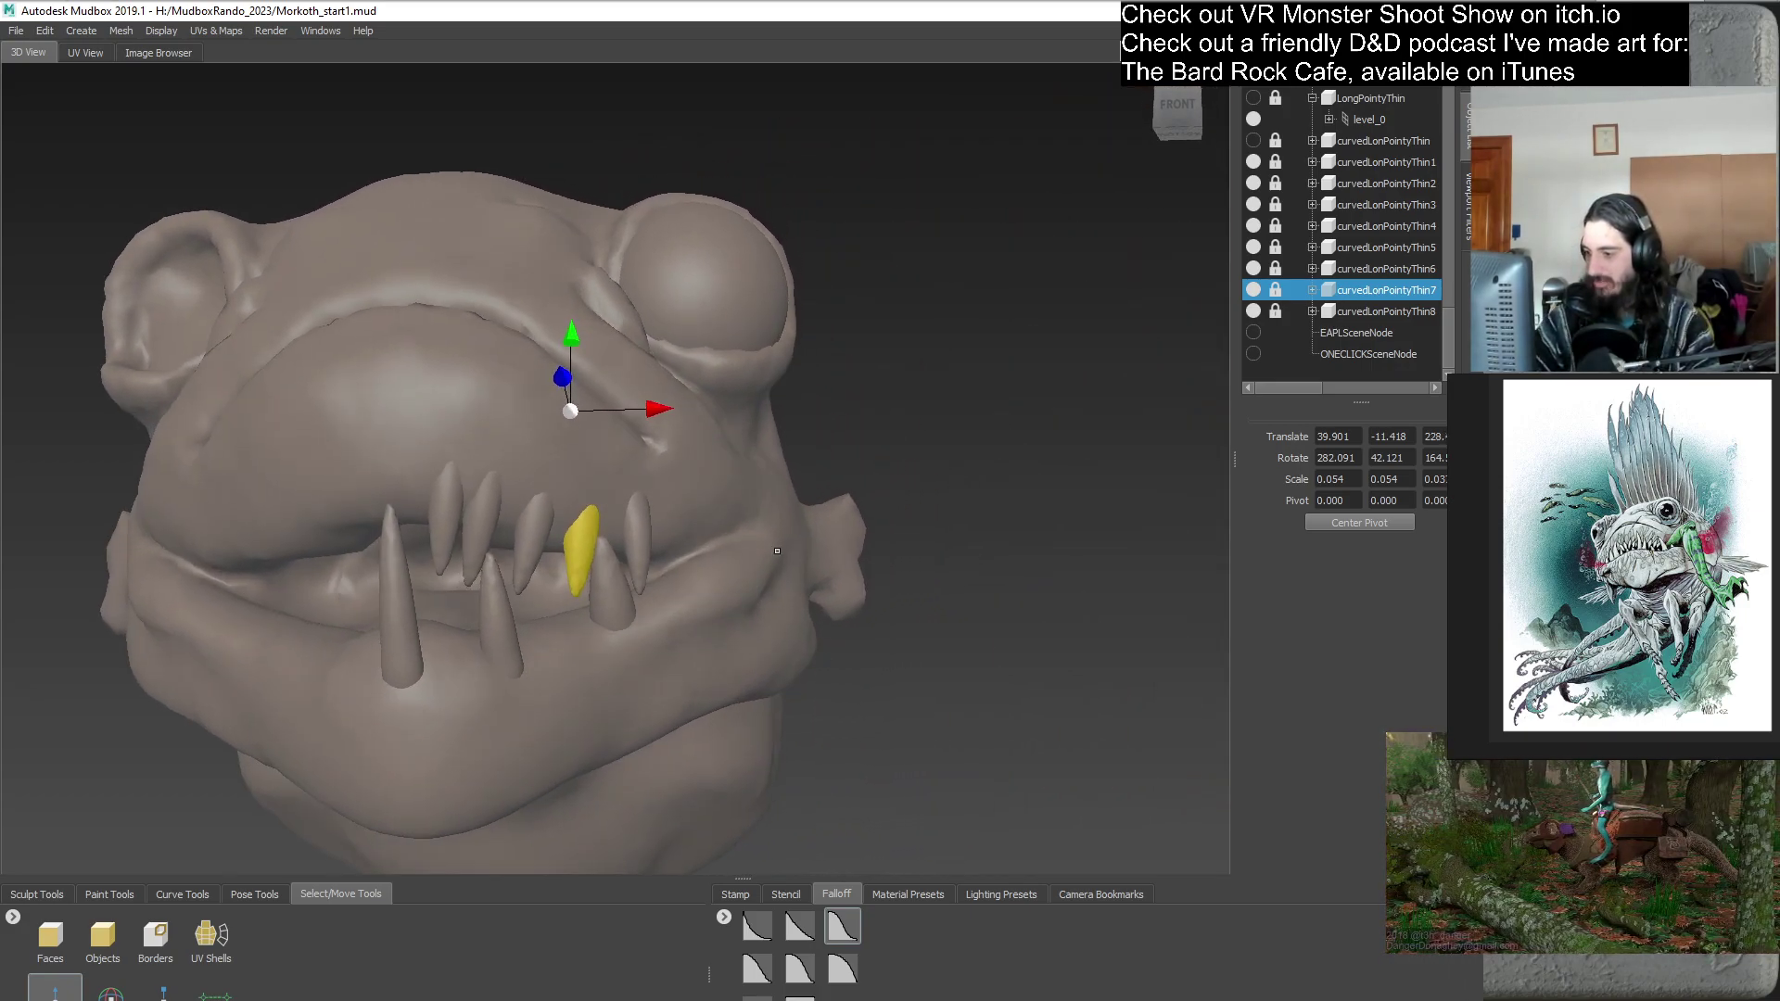
{"action": "left_click_drag", "start_coordinate": [658, 408], "coordinate": [773, 621]}
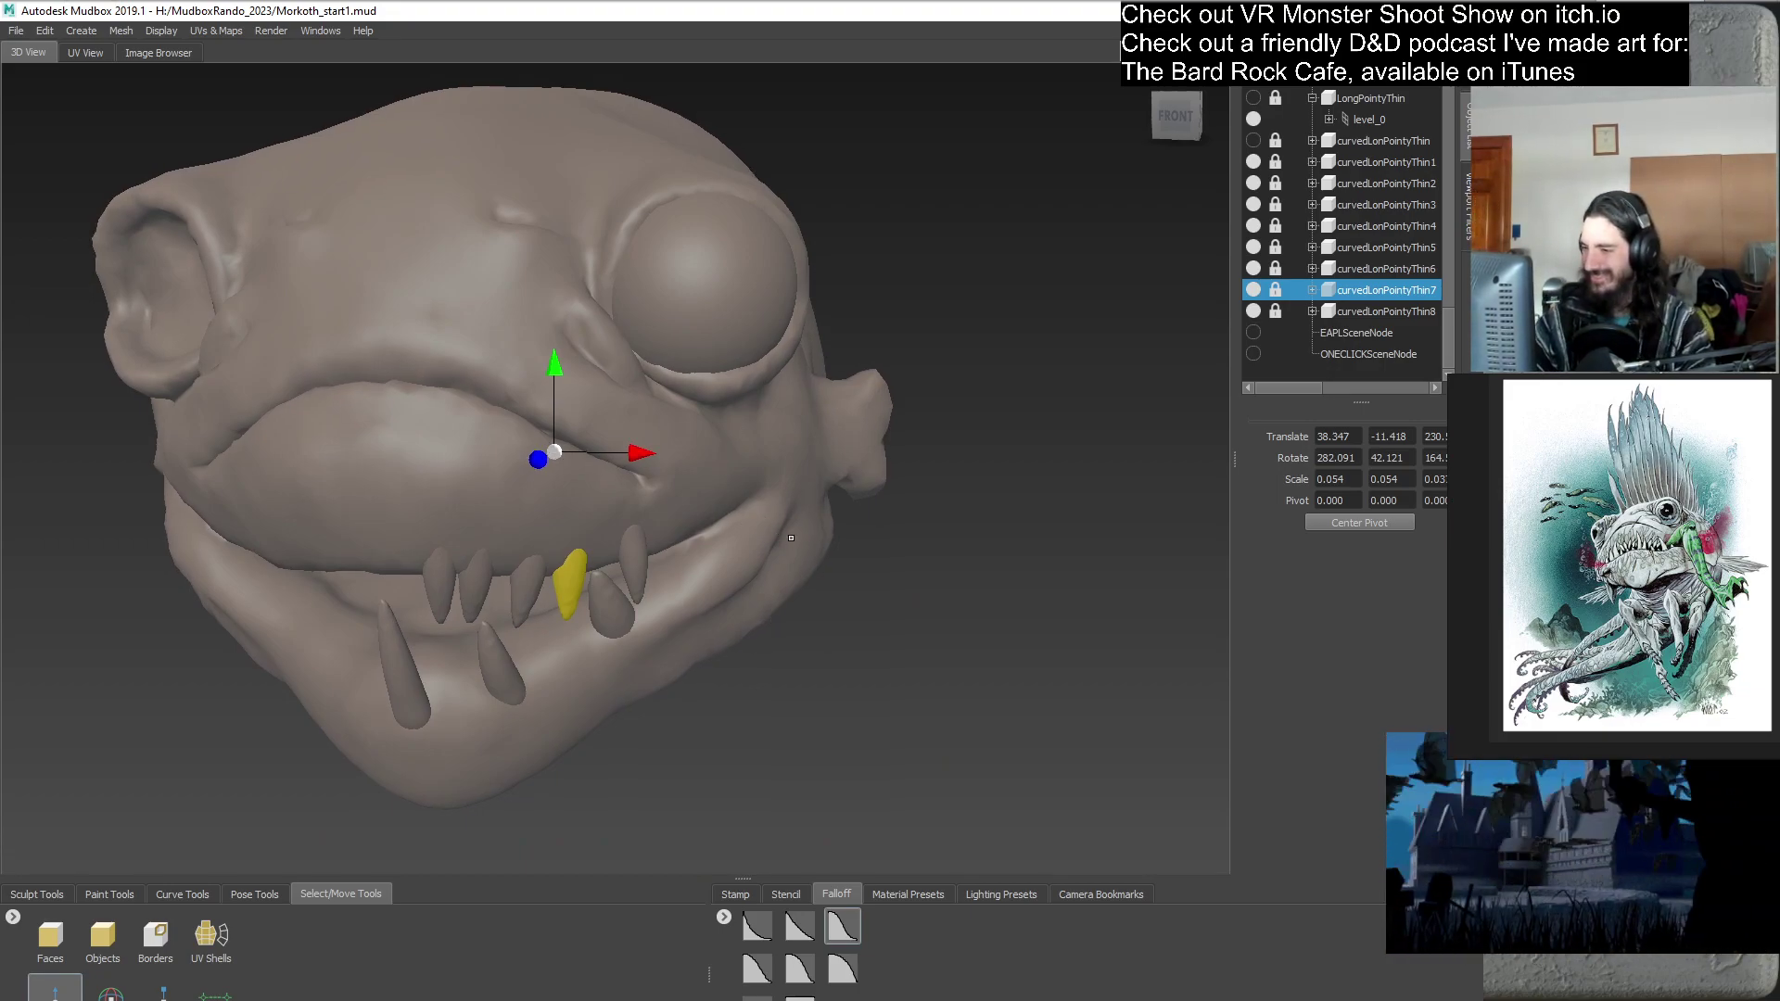
{"action": "left_click_drag", "start_coordinate": [785, 541], "coordinate": [692, 639], "text": "alt"}
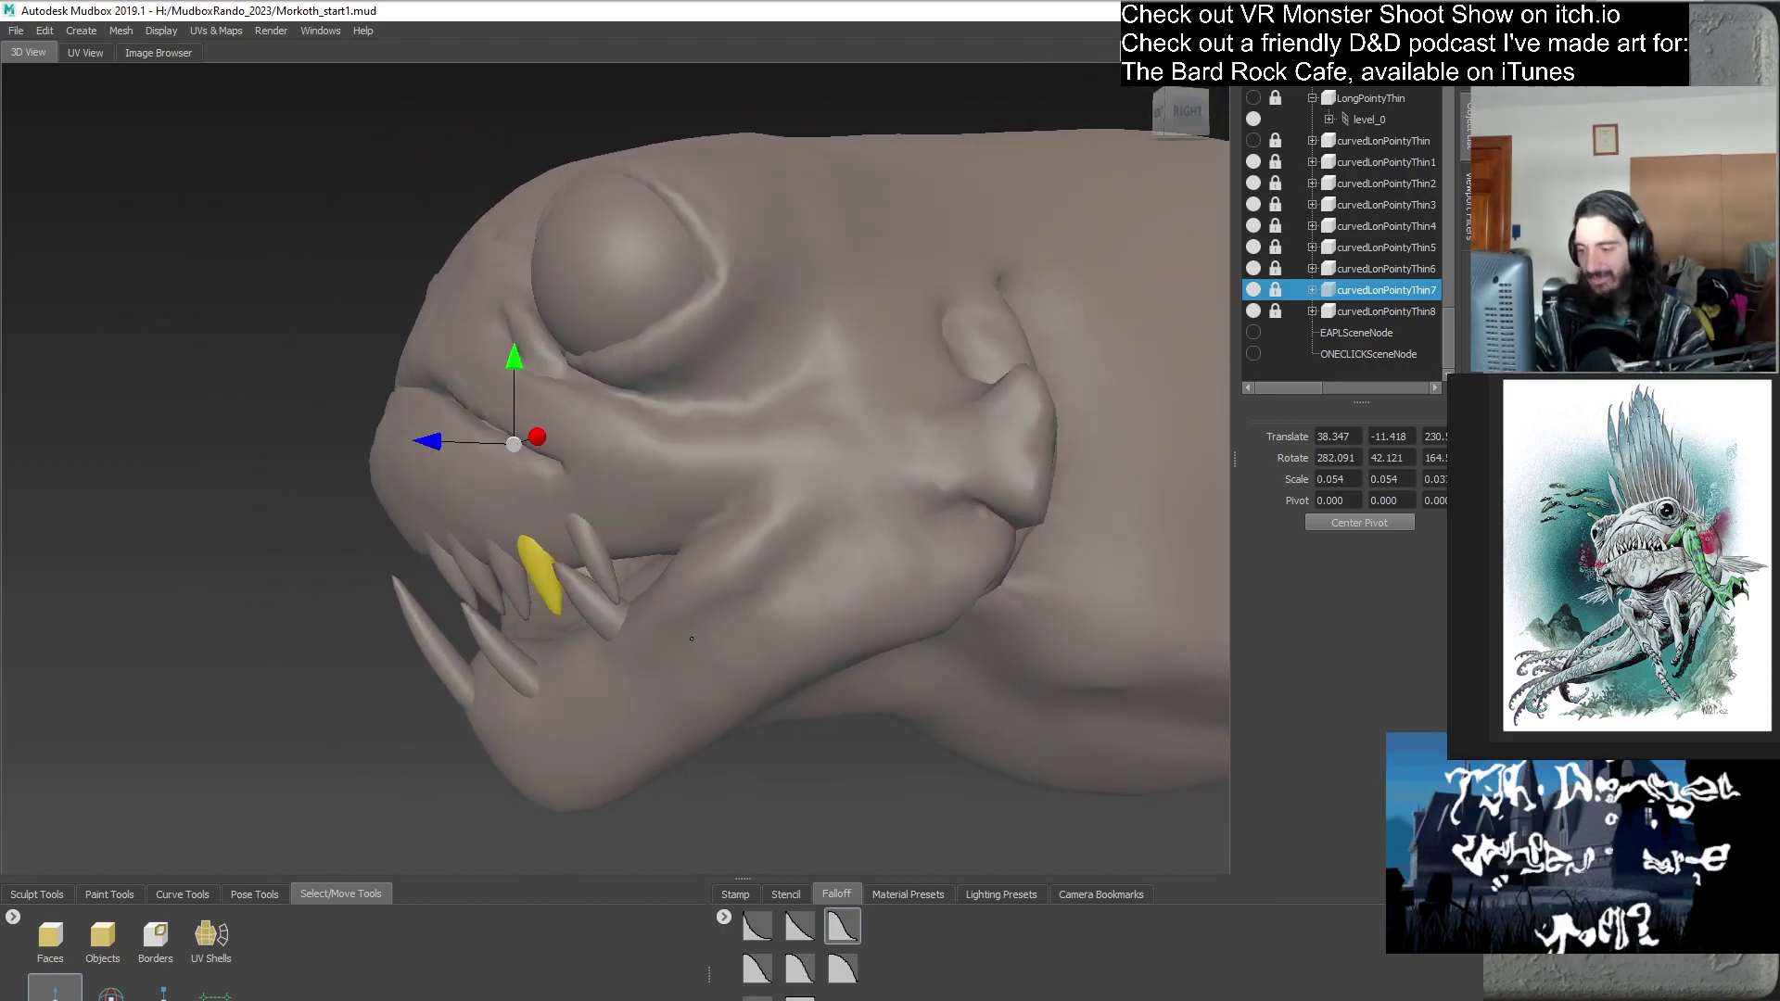
{"action": "right_click_drag", "start_coordinate": [692, 638], "coordinate": [1227, 372], "text": "alt"}
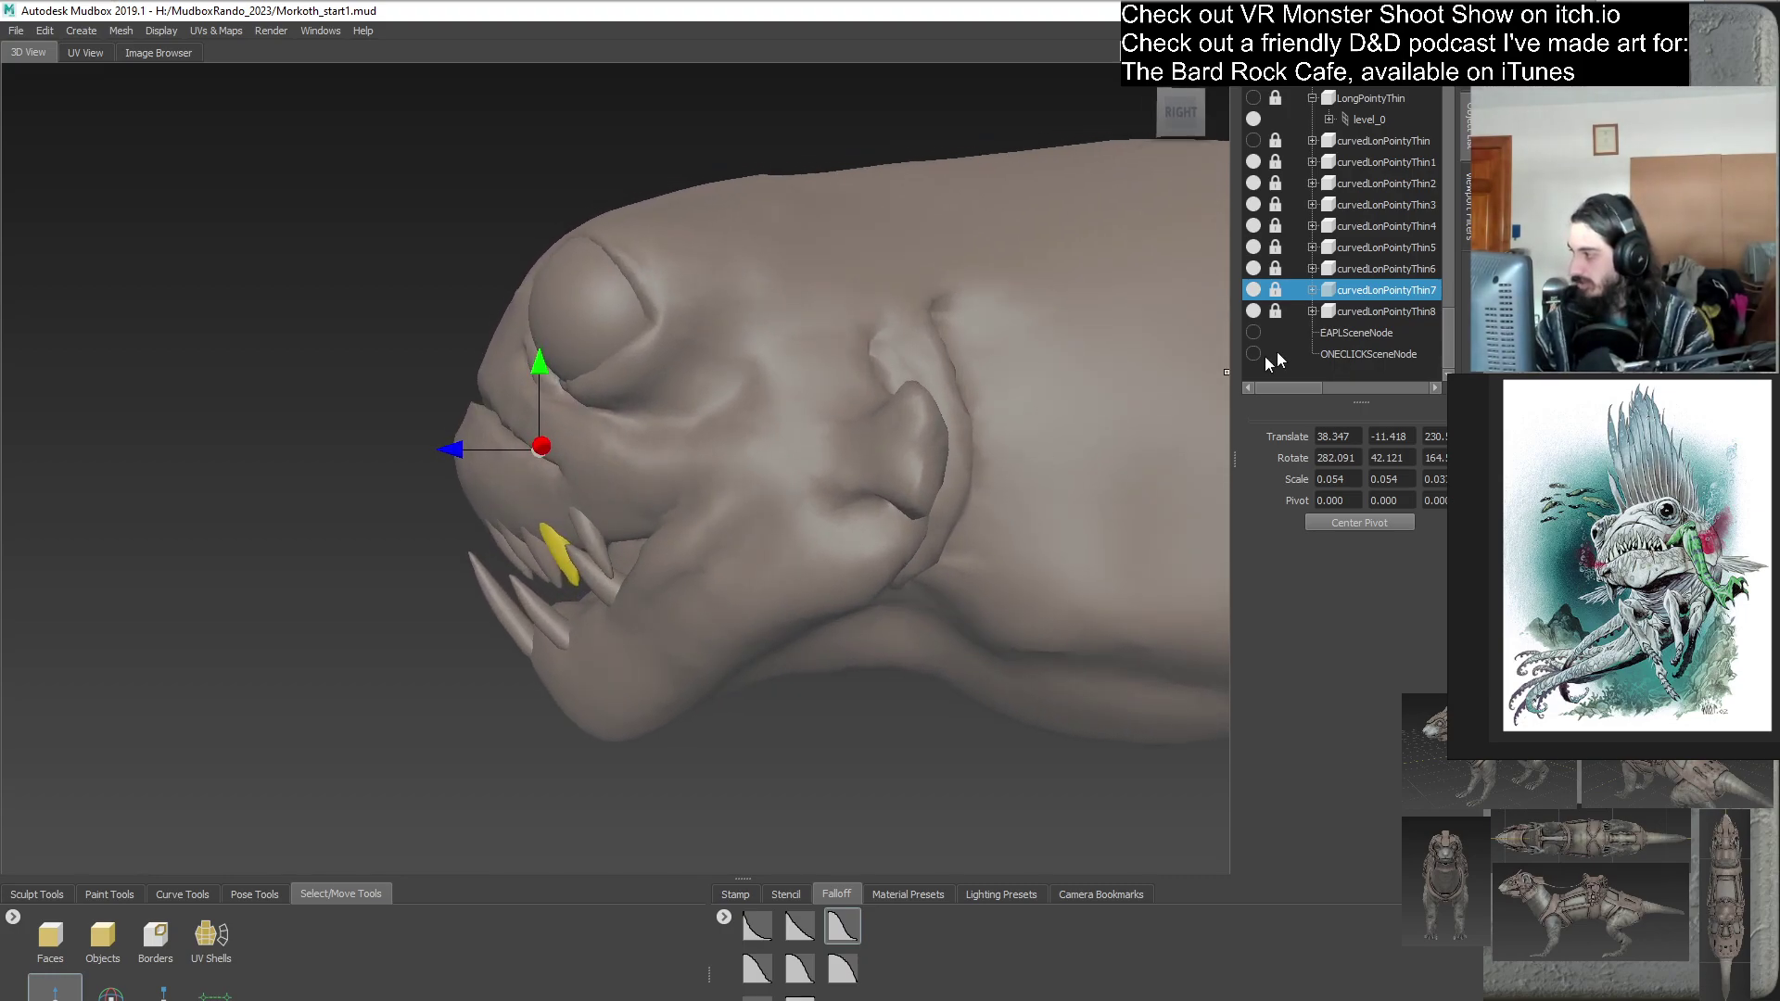
- Rotate the outermost upper tooth curvedLonPointyThin8 to about X 299.6° and Y 34.6°, then deselect it
{"action": "left_click", "coordinate": [1382, 312]}
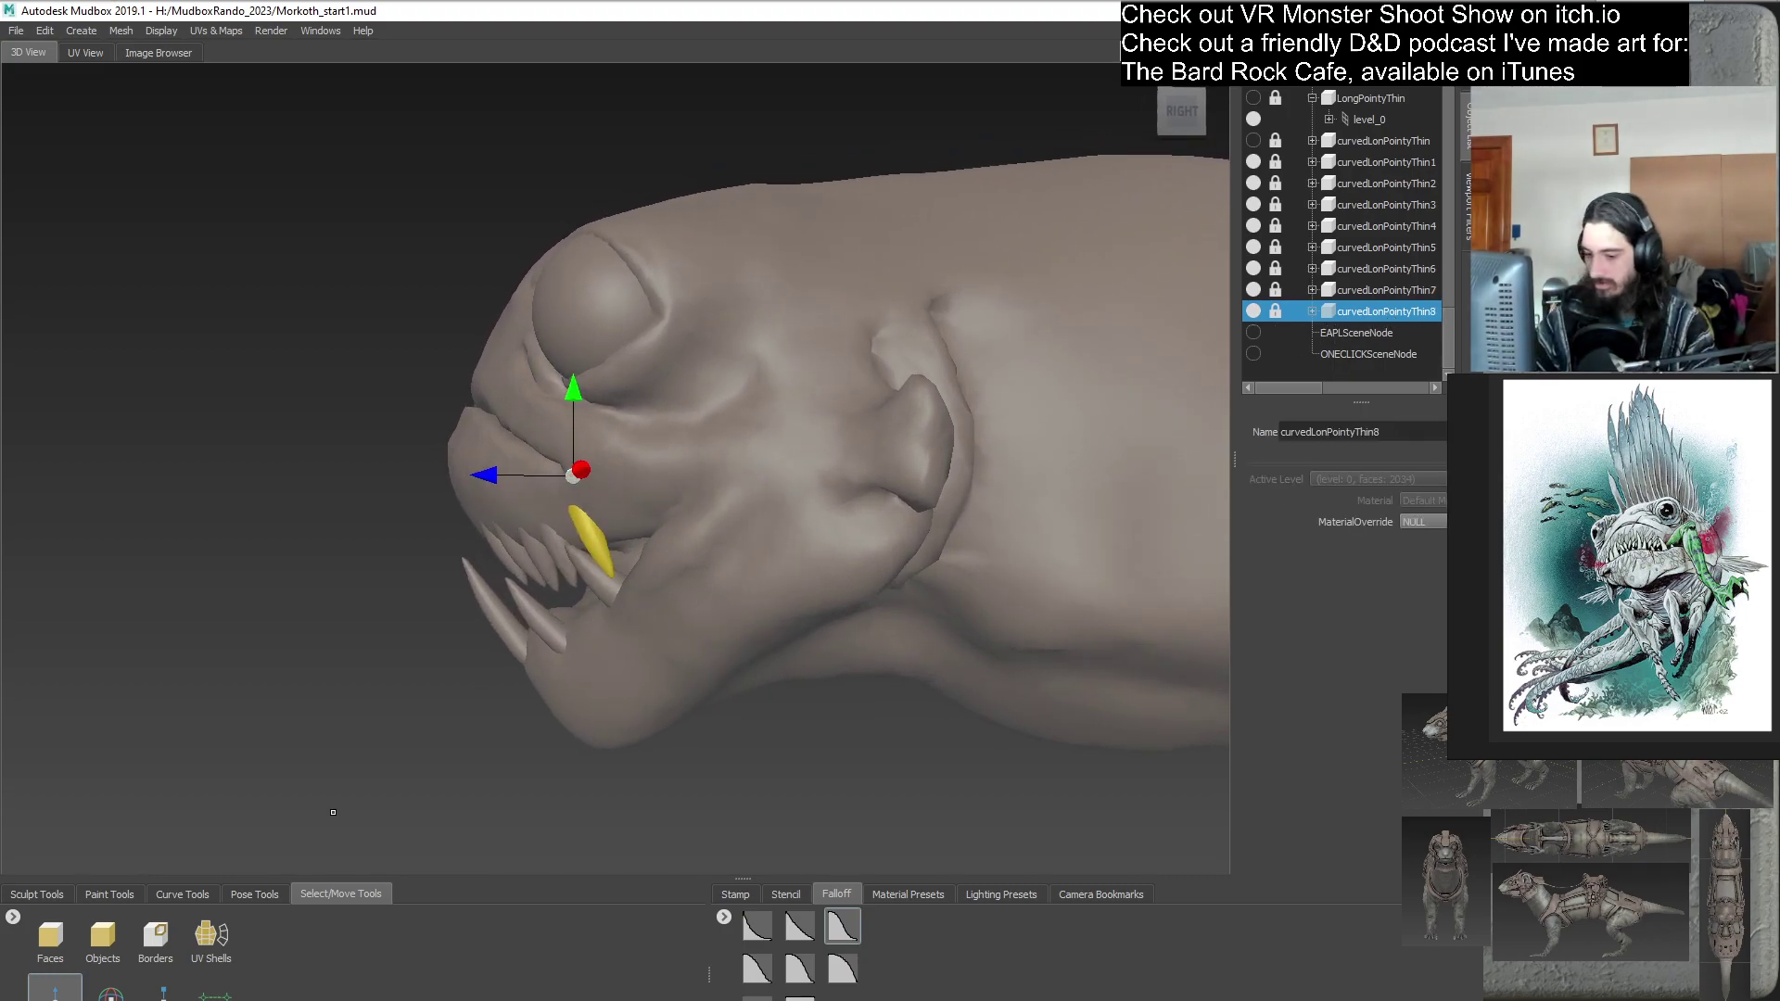
{"action": "left_click", "coordinate": [110, 994]}
{"action": "left_click_drag", "start_coordinate": [575, 677], "coordinate": [719, 614], "text": "alt"}
{"action": "left_click", "coordinate": [1316, 365]}
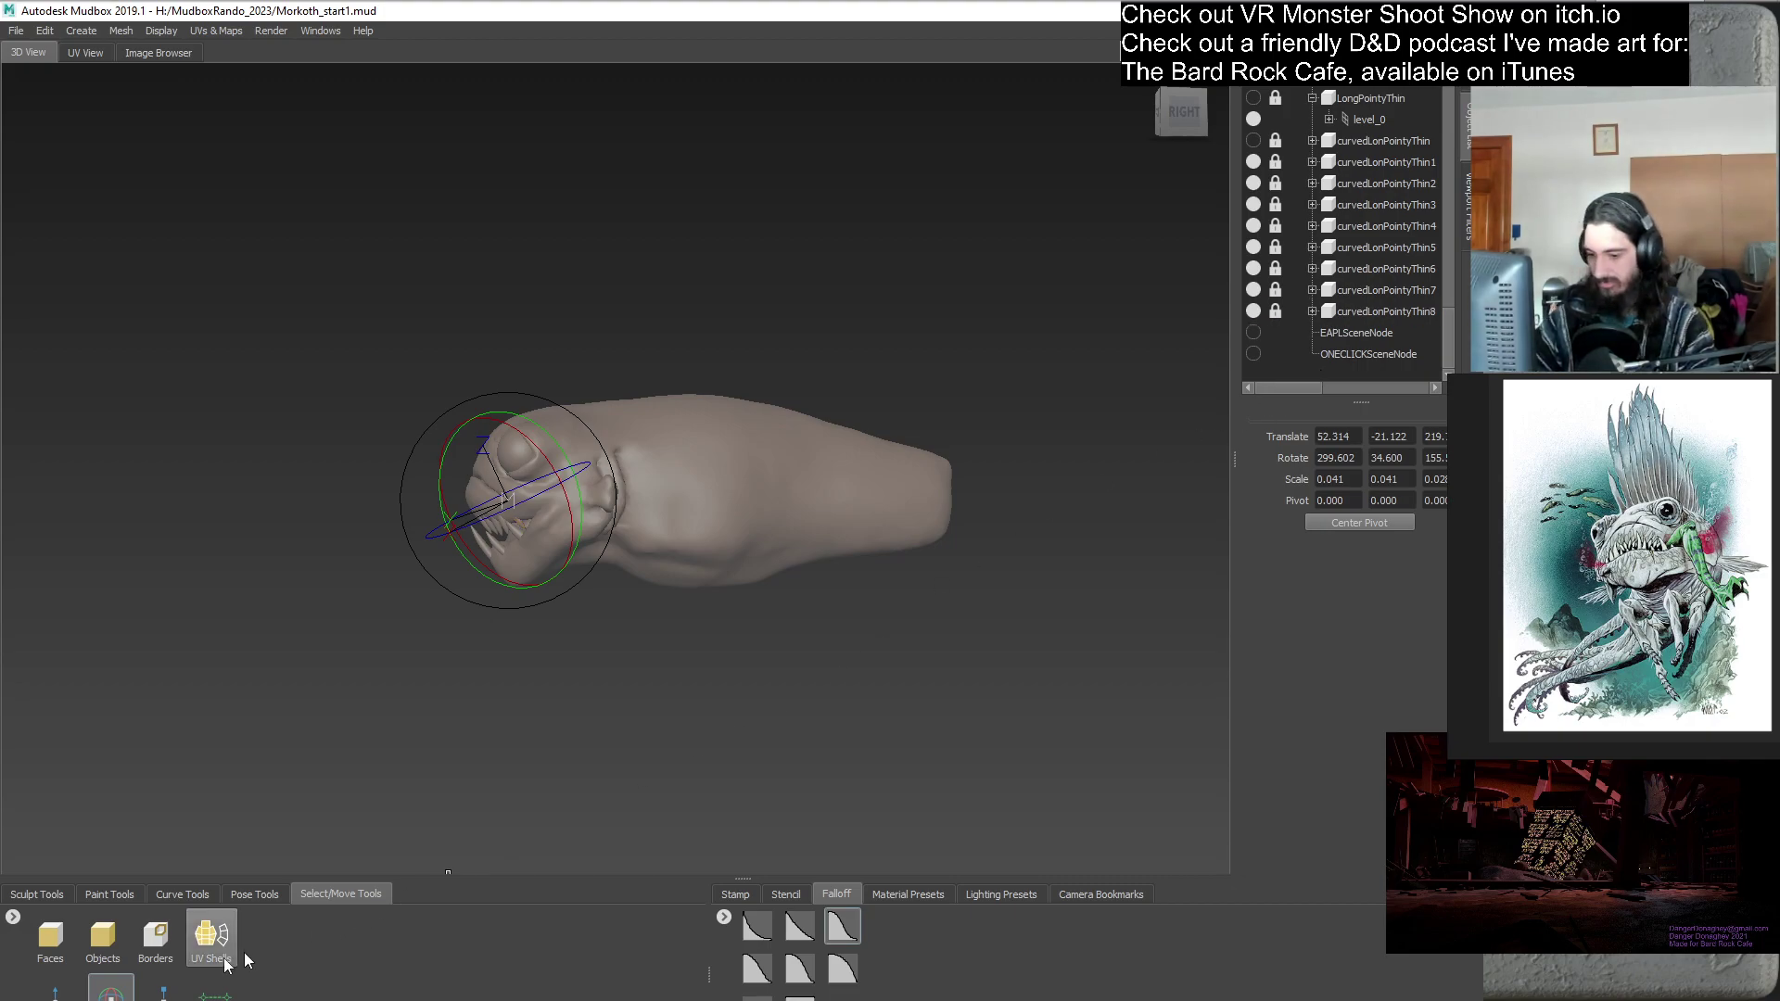
{"action": "left_click", "coordinate": [37, 894]}
{"action": "left_click", "coordinate": [206, 942]}
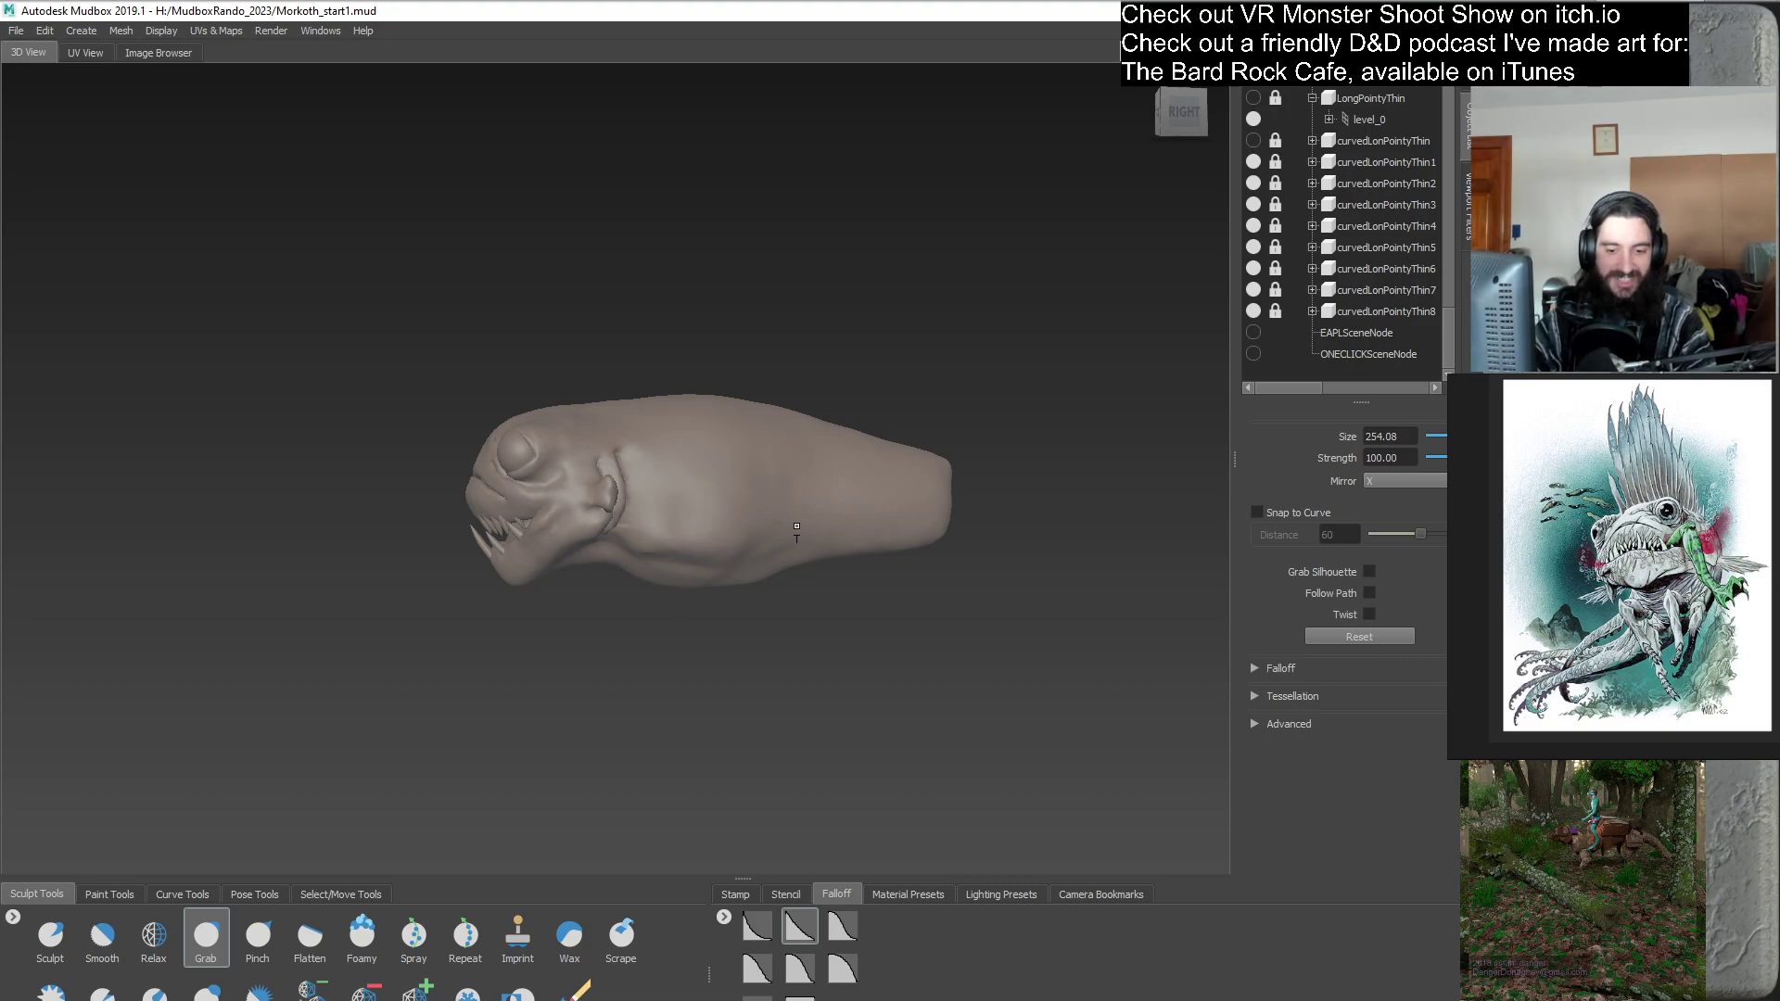
{"action": "left_click_drag", "start_coordinate": [669, 616], "coordinate": [634, 662], "text": "alt"}
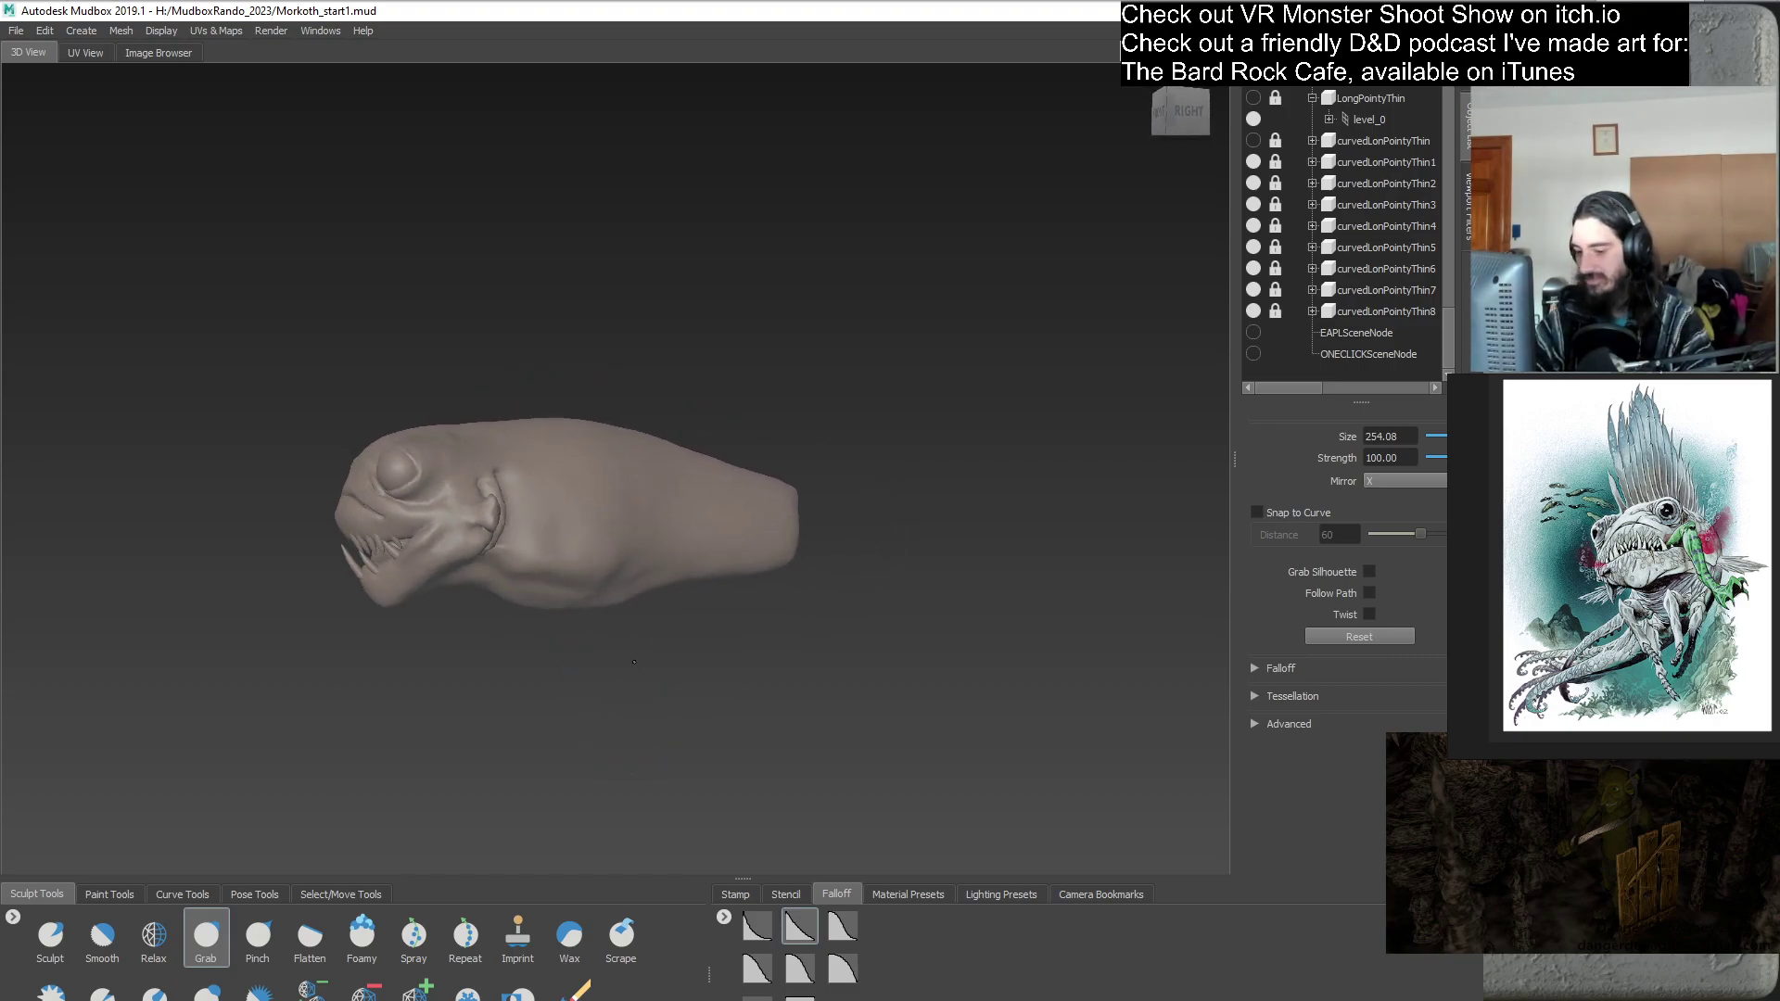
- Duplicate the hidden LongPointyThin mesh, select the copy and make it visible
{"action": "left_click_drag", "start_coordinate": [1444, 343], "coordinate": [1444, 313]}
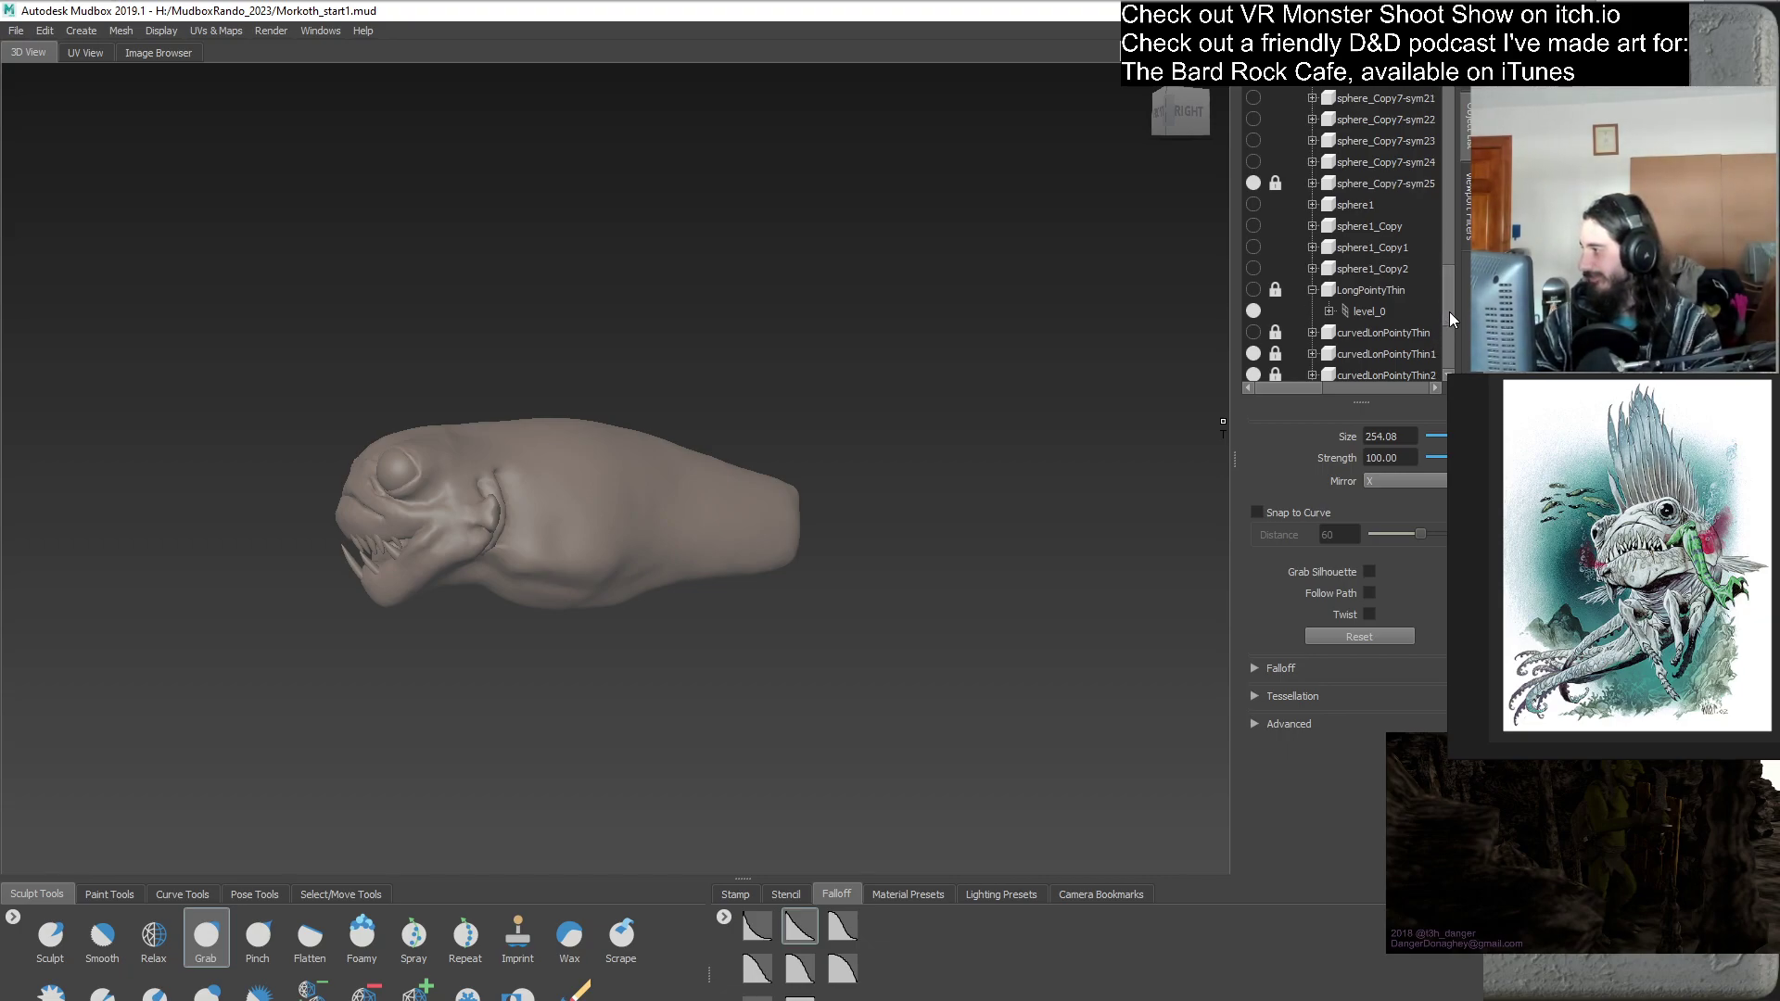
{"action": "left_click", "coordinate": [1376, 269]}
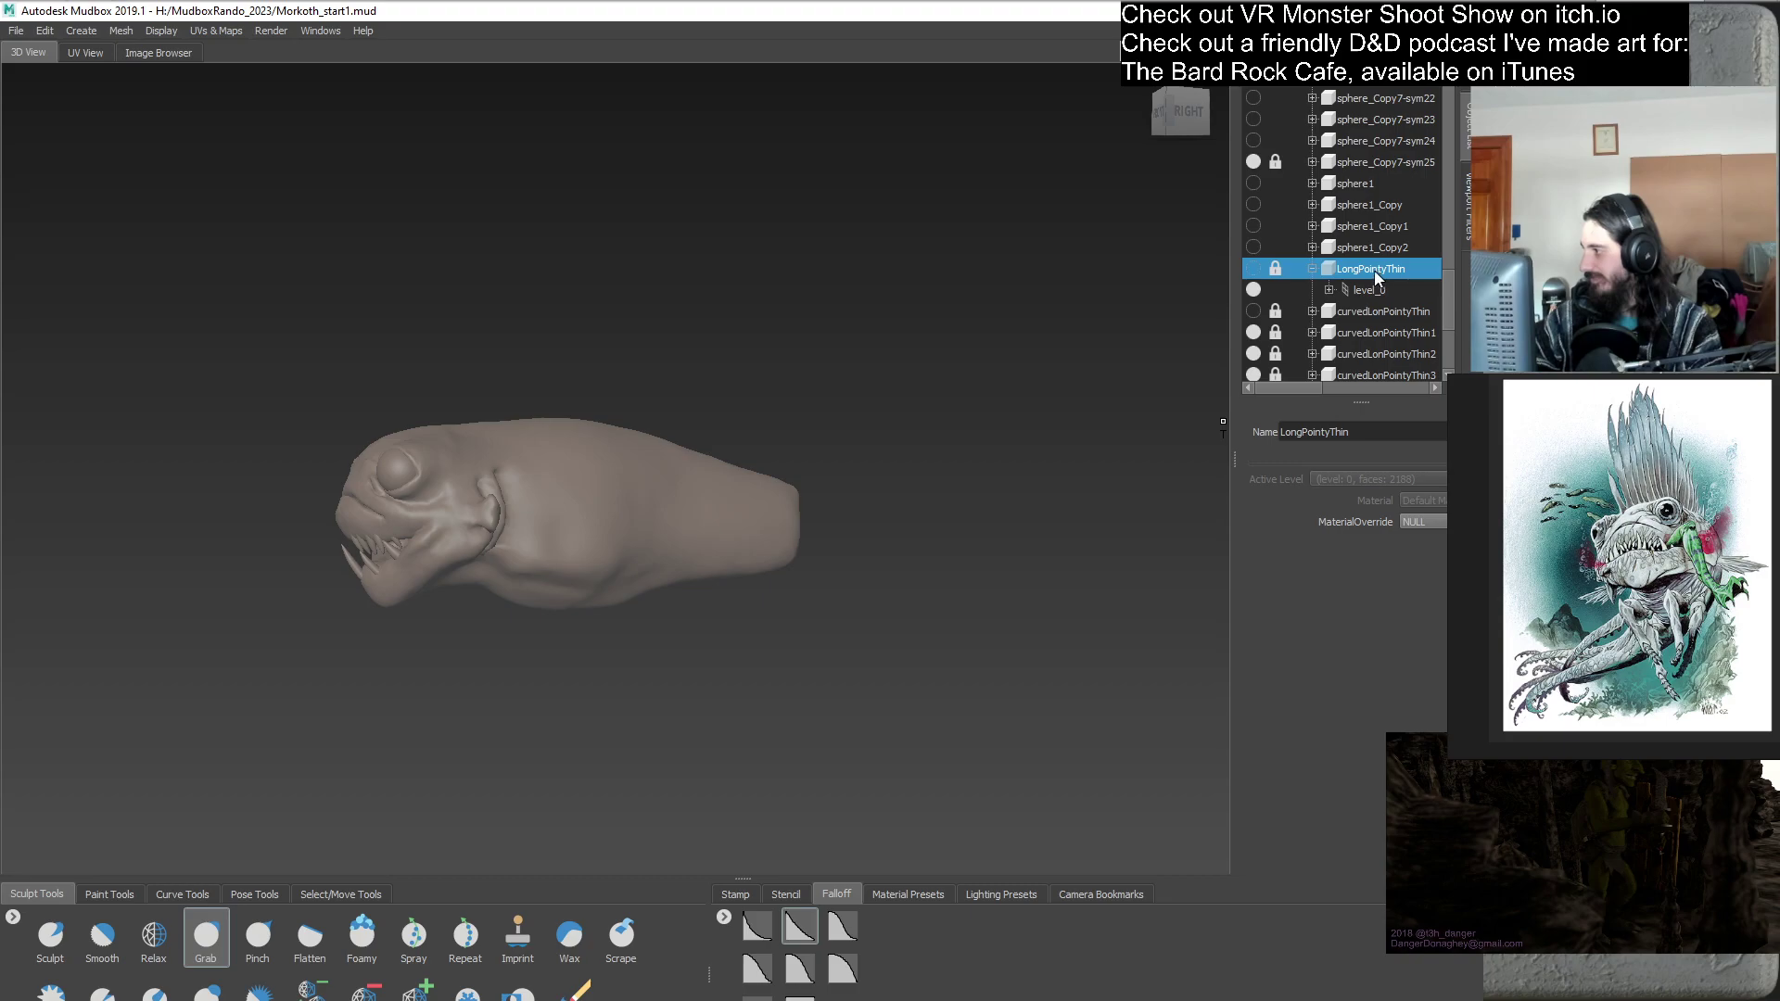
{"action": "right_click", "coordinate": [1376, 269]}
{"action": "left_click", "coordinate": [1409, 361]}
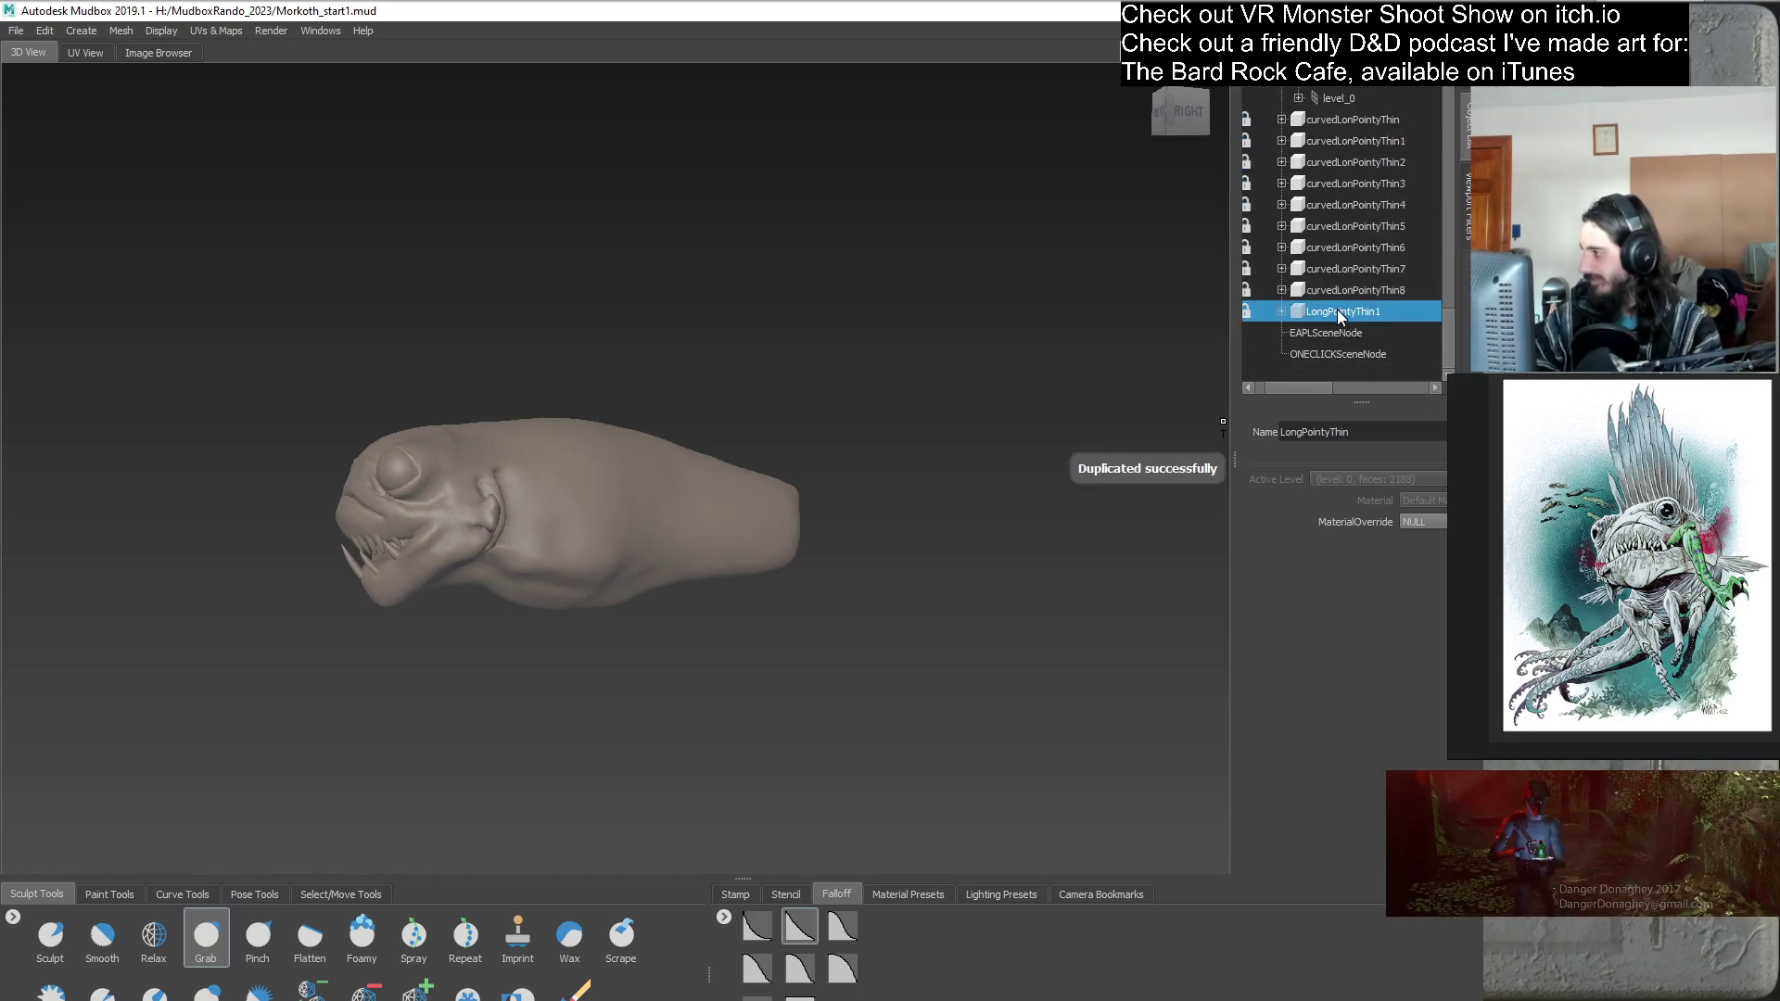
{"action": "left_click", "coordinate": [342, 895]}
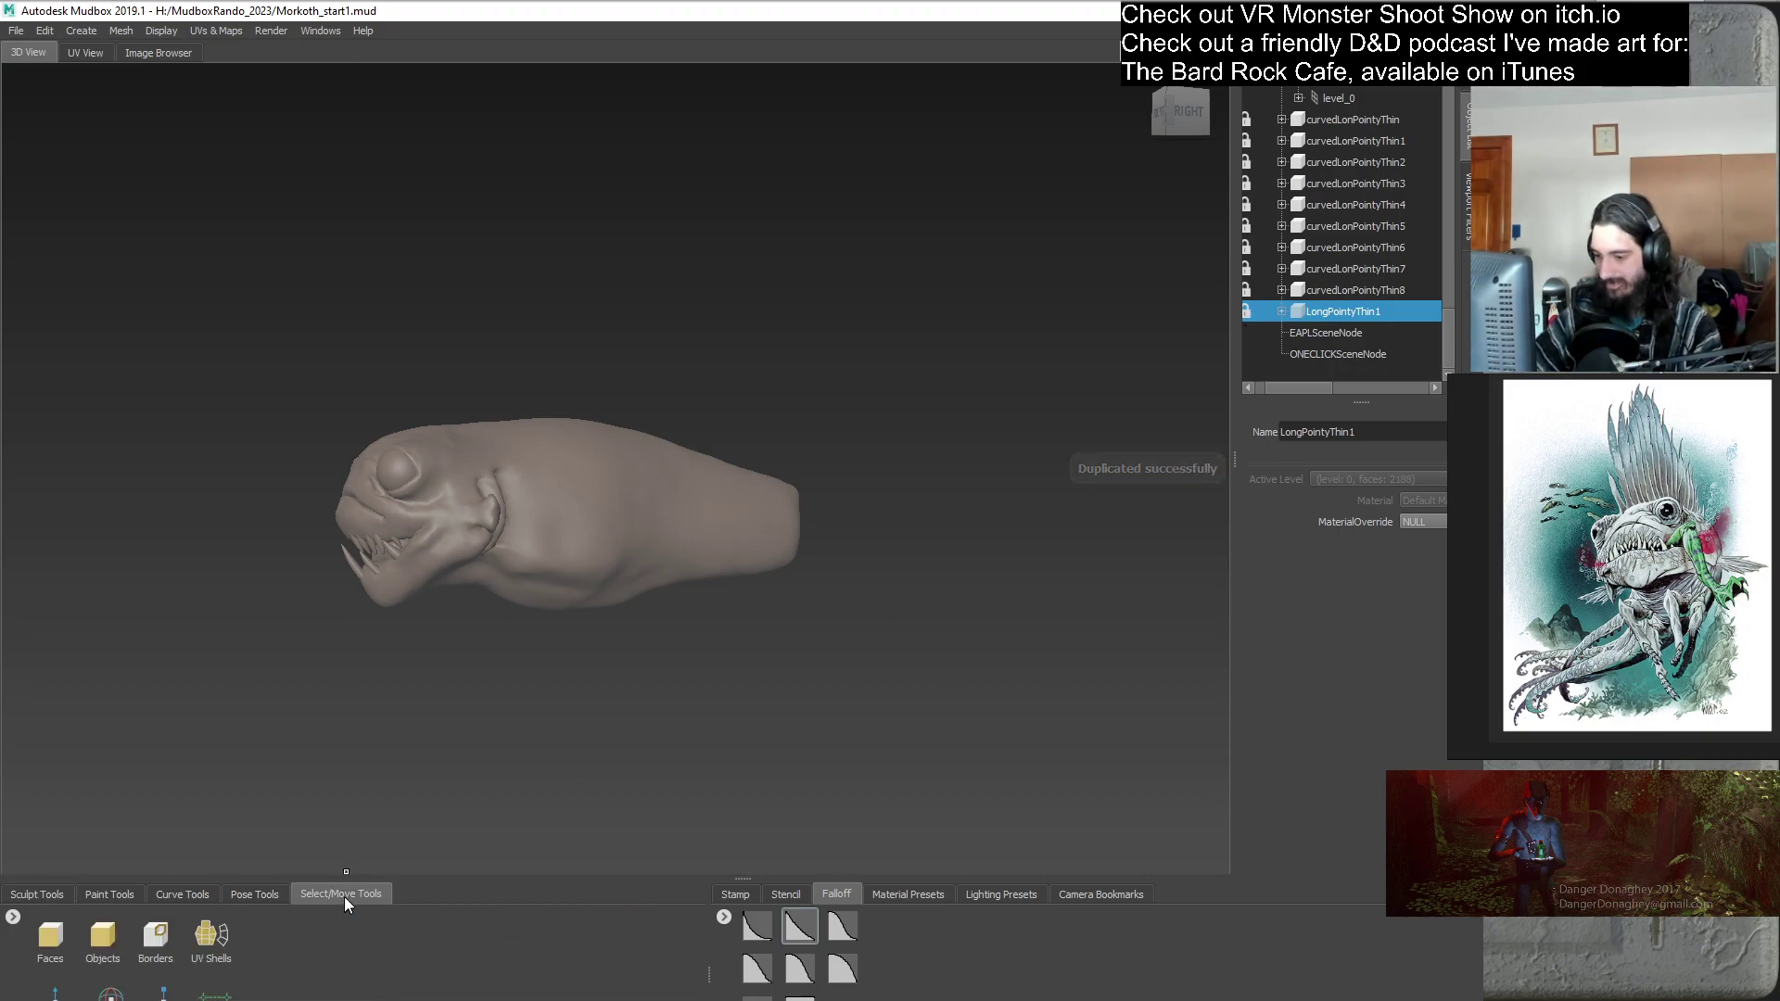
{"action": "left_click_drag", "start_coordinate": [1280, 390], "coordinate": [1266, 390]}
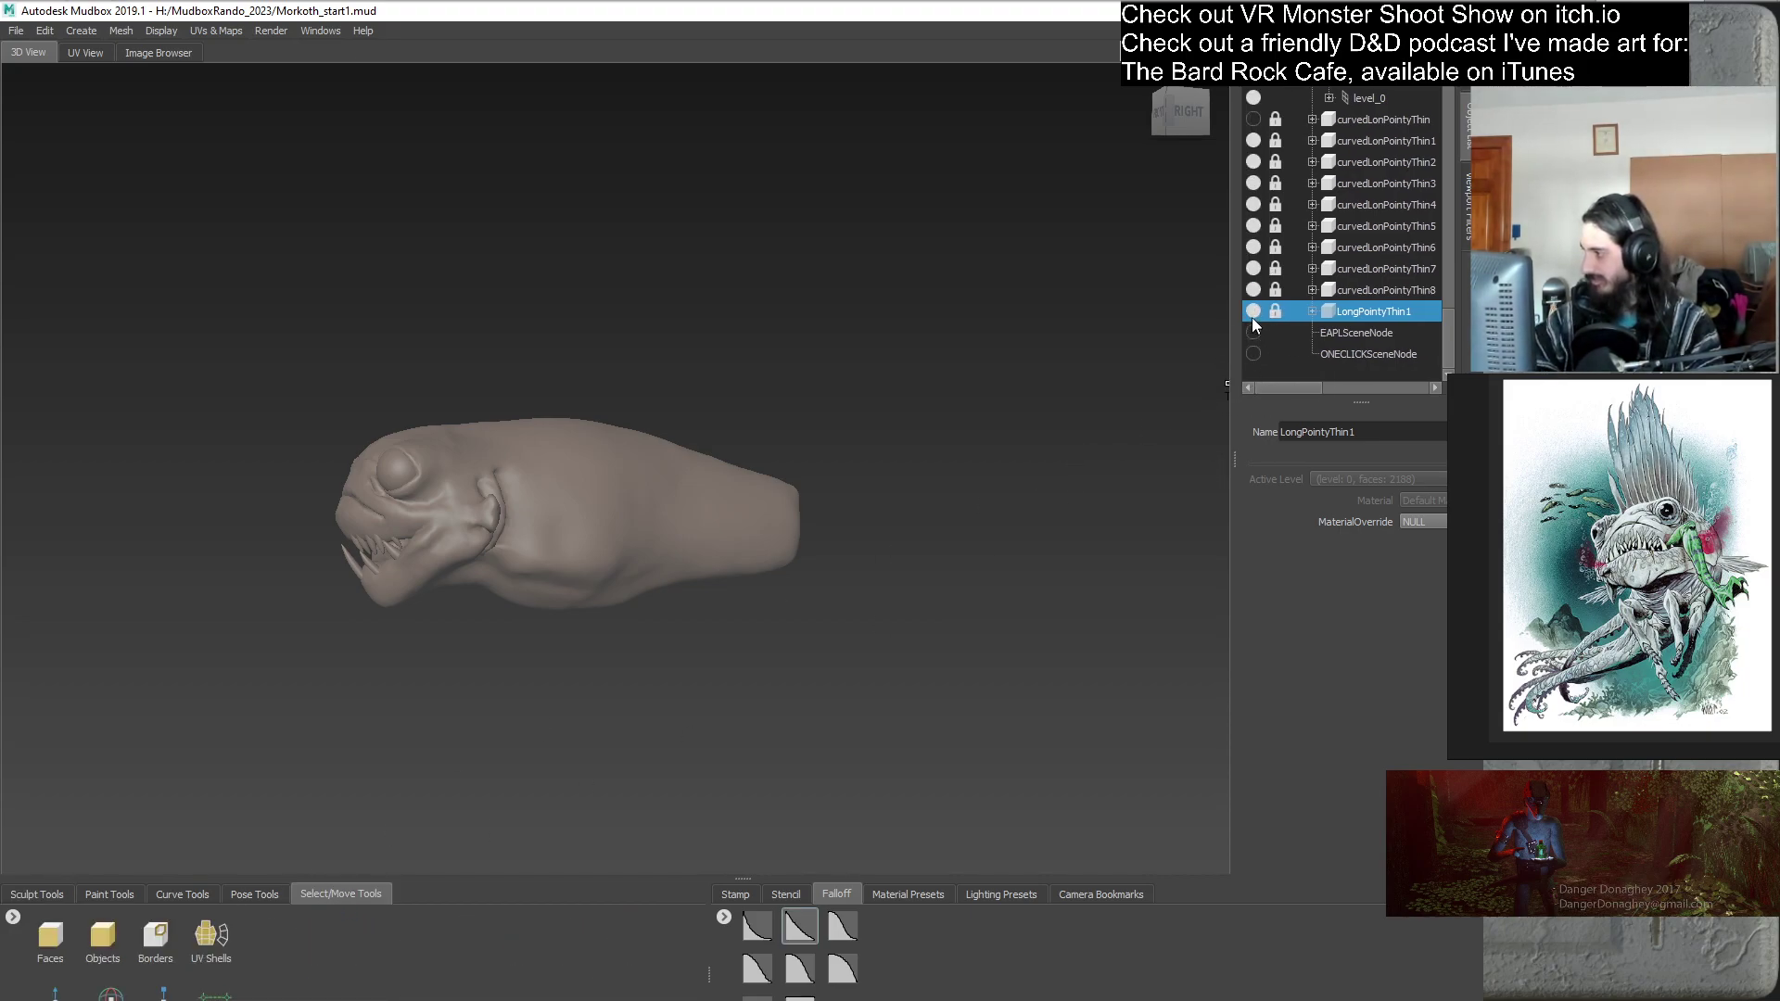
{"action": "left_click", "coordinate": [1253, 311]}
- Move the LongPointyThin copy down and behind the body as a tail, to about Y 12.3 and Z -248
{"action": "key", "text": "w"}
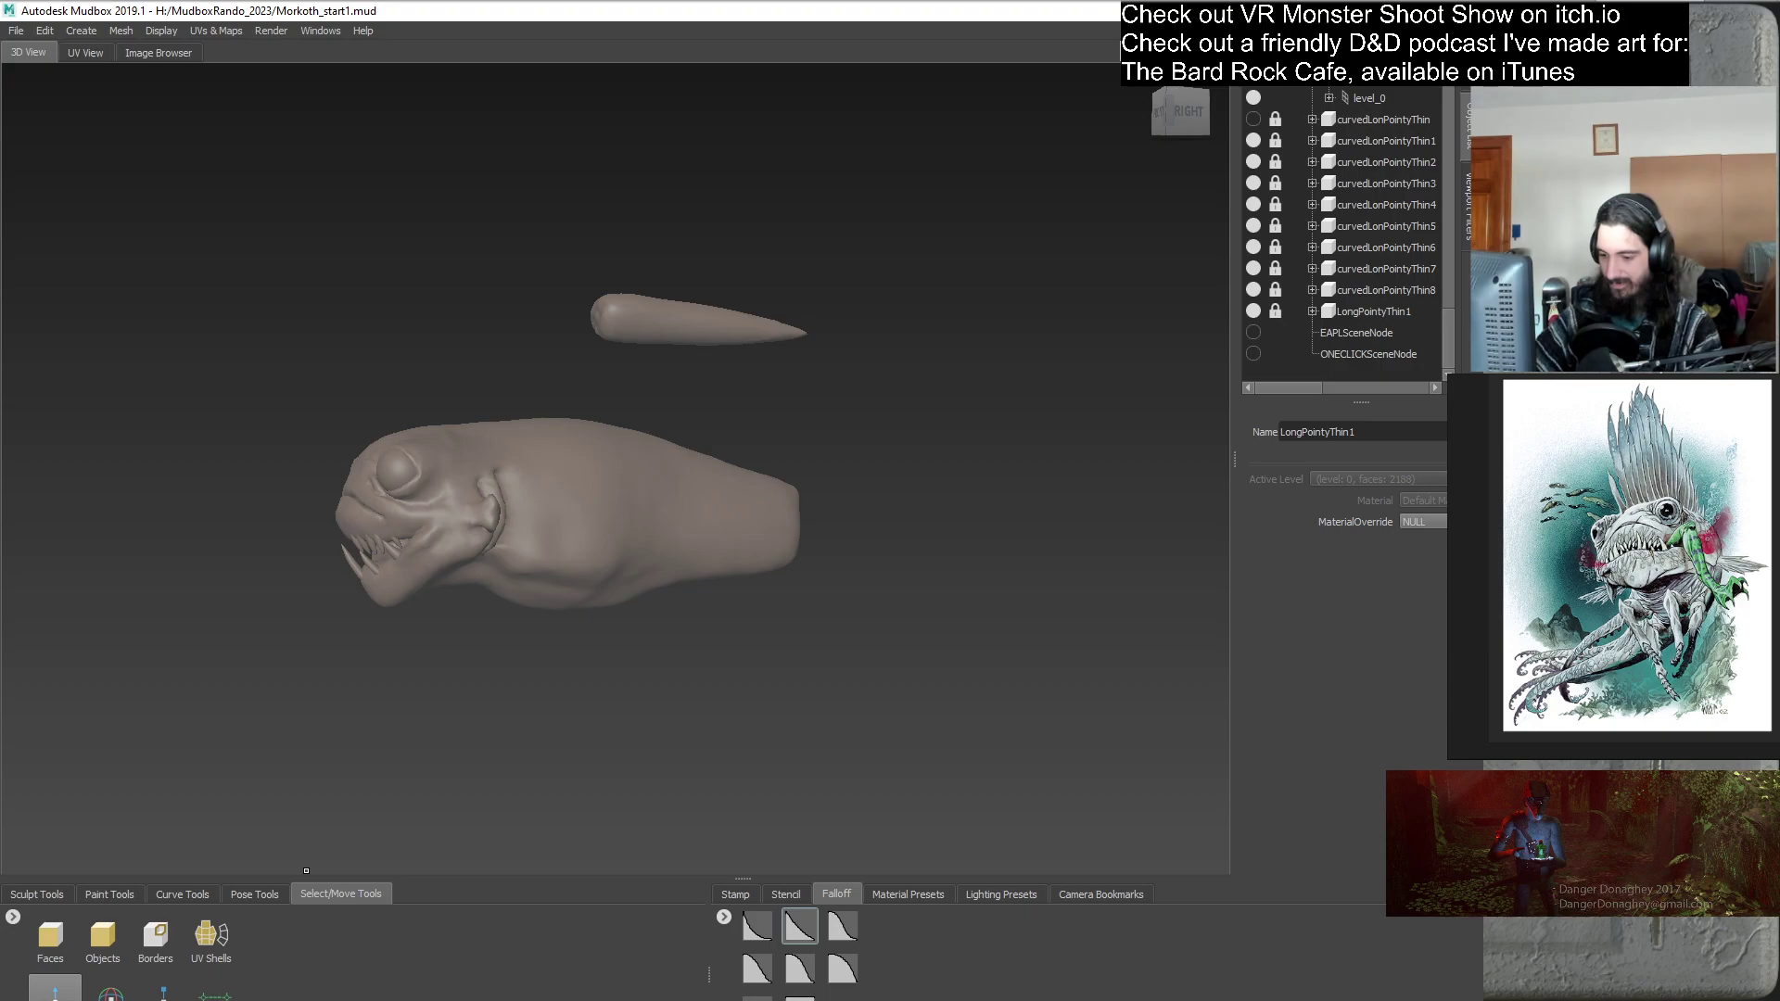
{"action": "left_click_drag", "start_coordinate": [661, 264], "coordinate": [665, 445]}
{"action": "left_click_drag", "start_coordinate": [599, 506], "coordinate": [669, 515]}
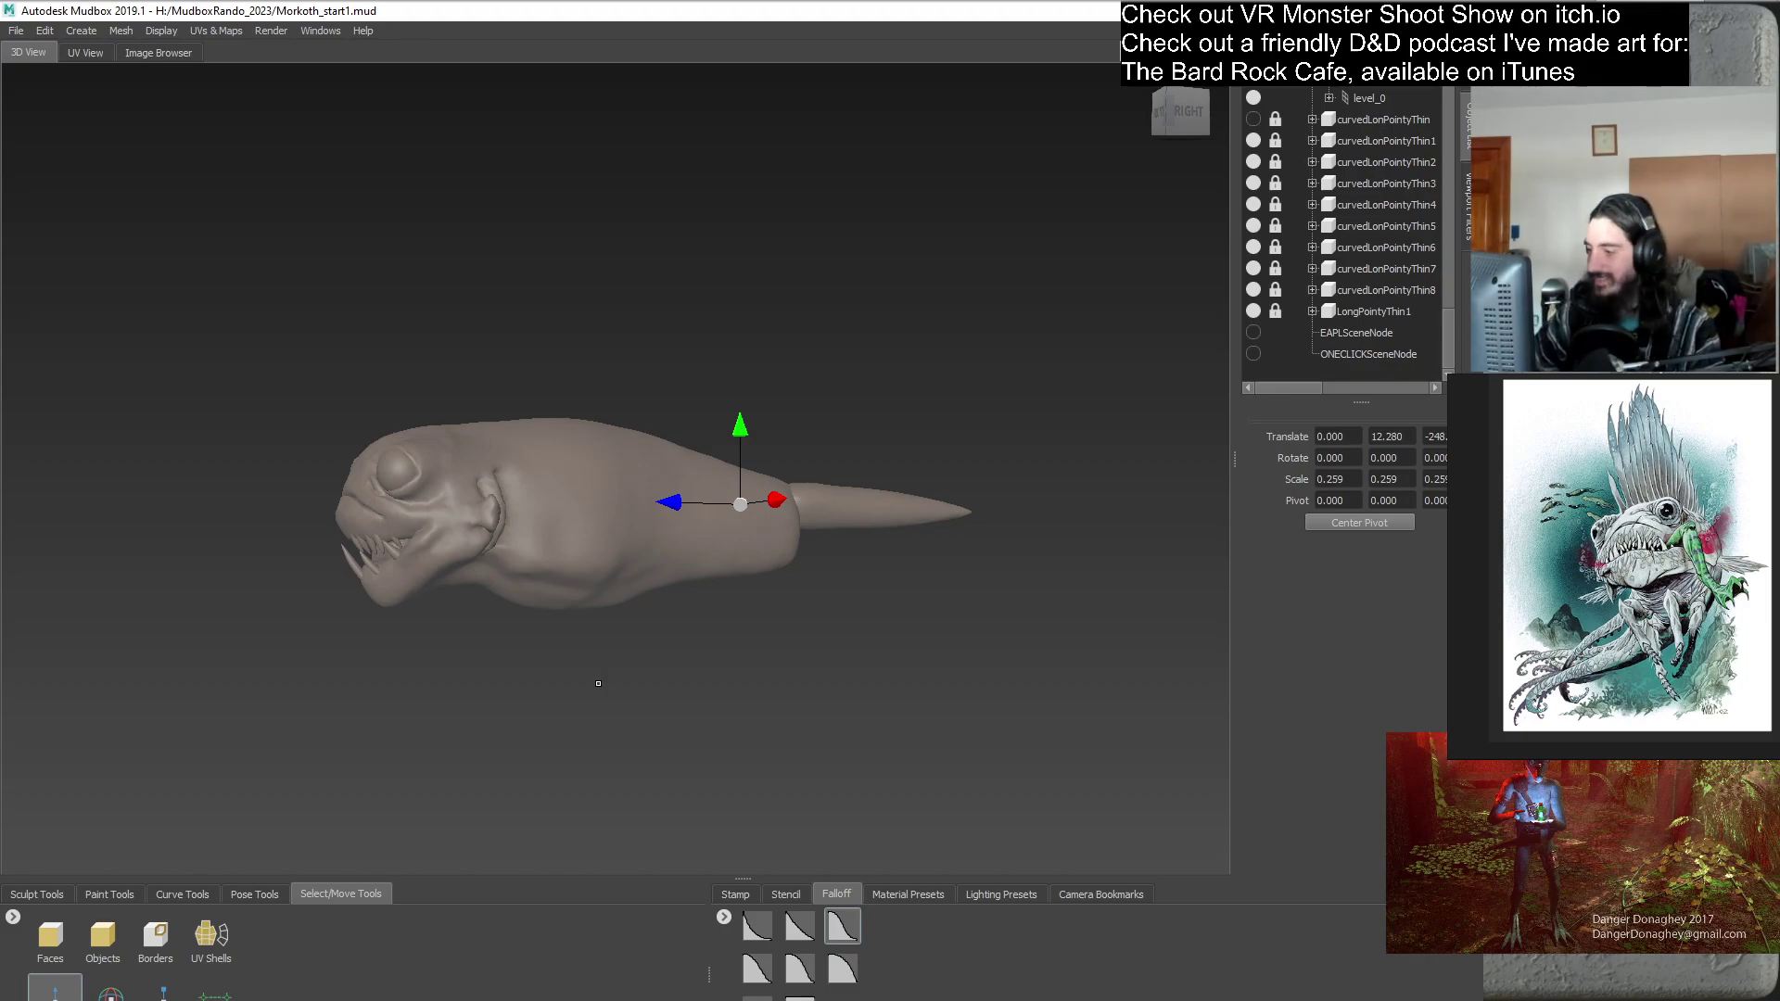
- Stretch the tail to about 0.48 in Z, thin it to 0.208 in X and Y, and slide it forward to about Z -168
{"action": "key", "text": "r"}
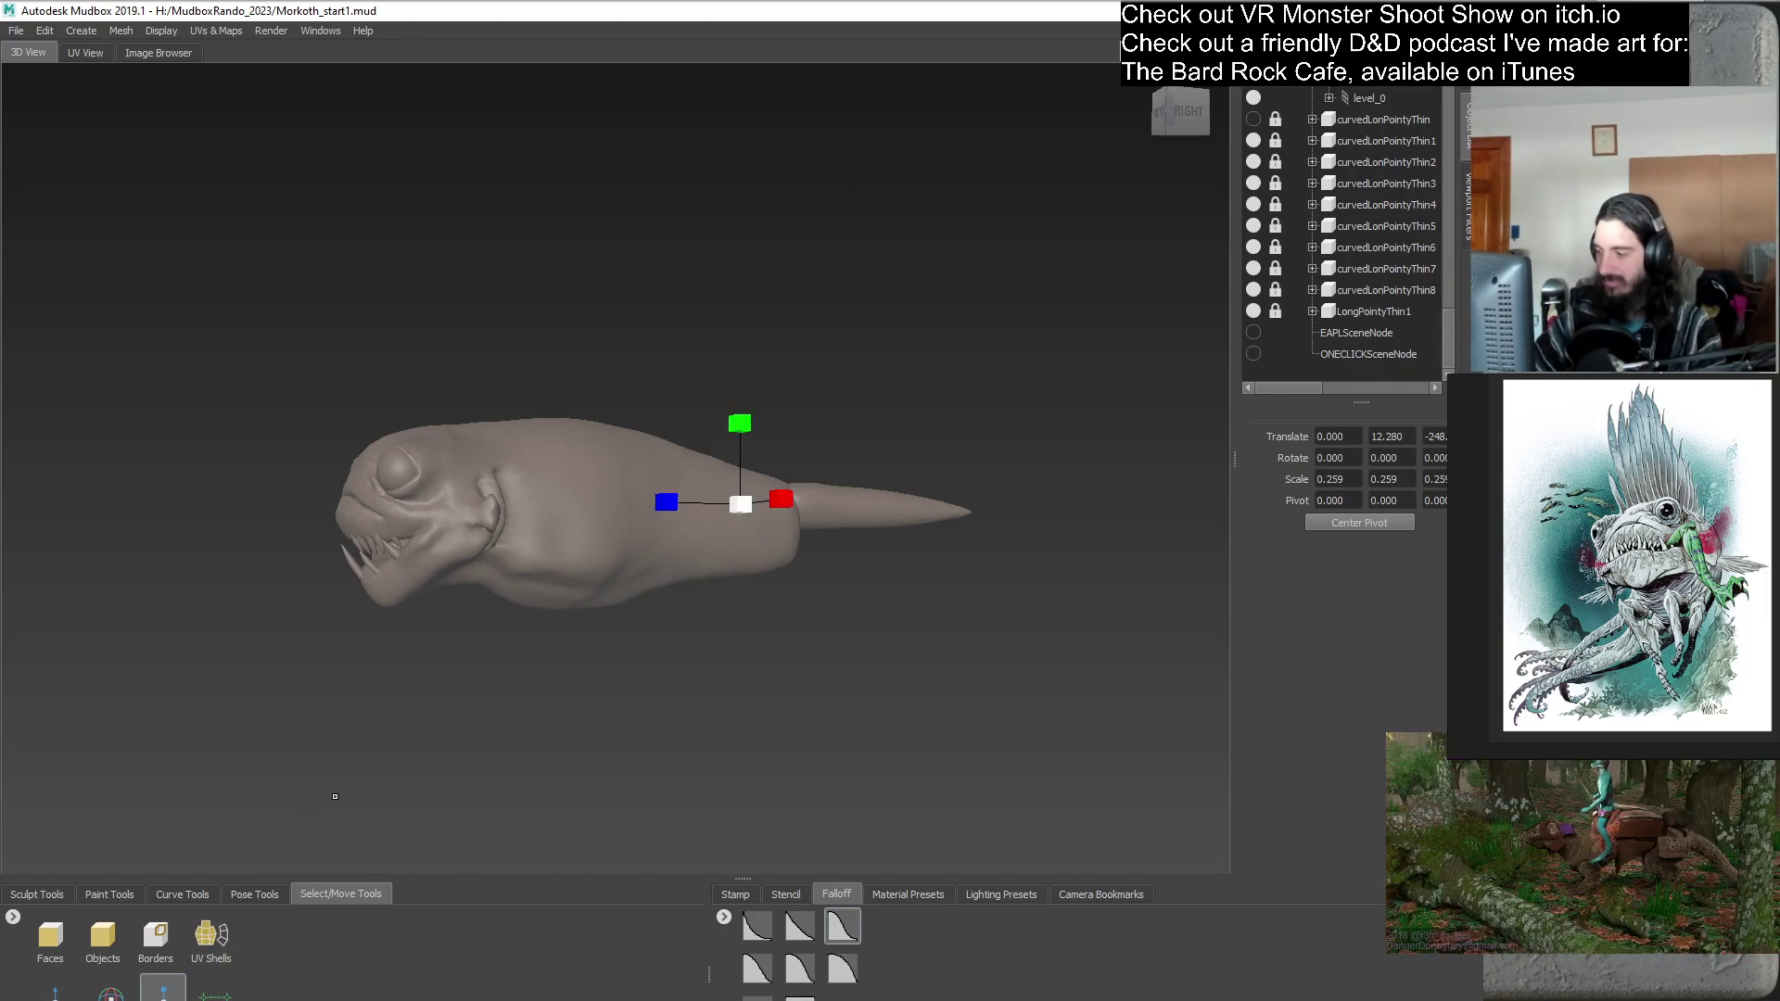
{"action": "mouse_move", "coordinate": [688, 606]}
{"action": "left_mouse_down", "text": "alt"}
{"action": "mouse_move", "coordinate": [636, 469]}
{"action": "mouse_move", "coordinate": [683, 578]}
{"action": "mouse_move", "coordinate": [610, 582]}
{"action": "mouse_move", "coordinate": [600, 547]}
{"action": "mouse_move", "coordinate": [572, 546]}
{"action": "left_mouse_up", "text": "alt"}
{"action": "left_click", "coordinate": [55, 992]}
{"action": "left_click_drag", "start_coordinate": [390, 705], "coordinate": [615, 576], "text": "alt"}
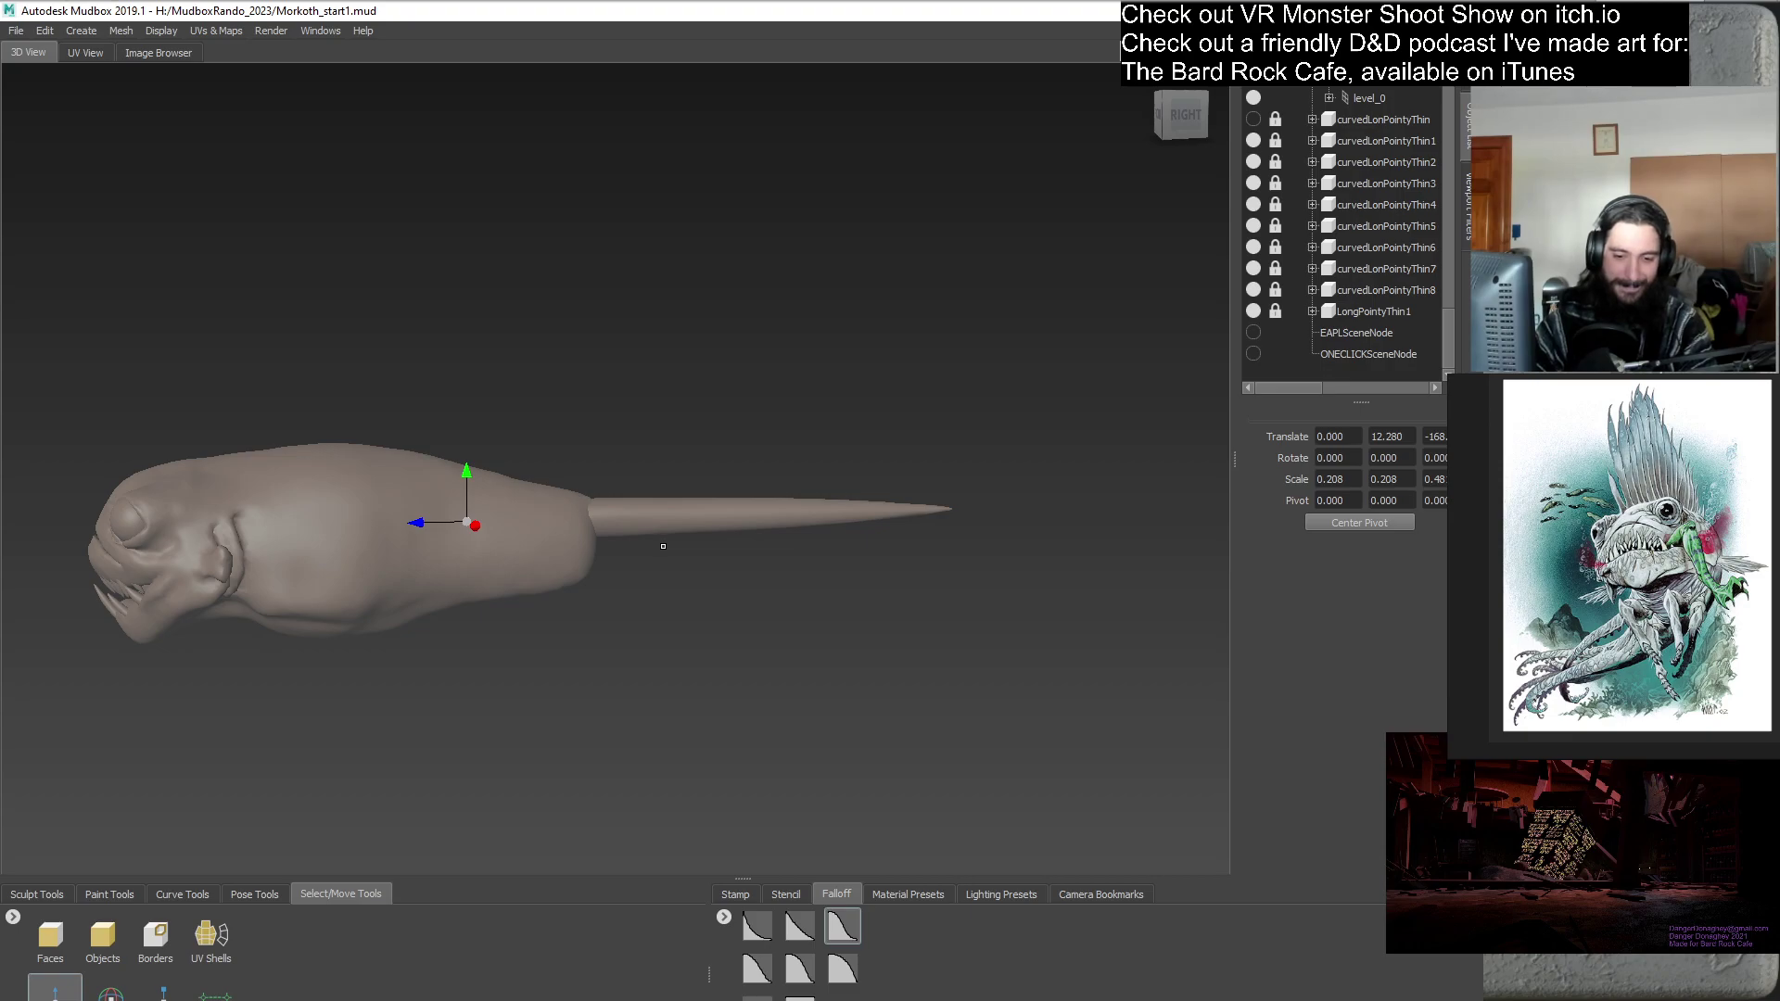
{"action": "middle_click_drag", "start_coordinate": [663, 540], "coordinate": [871, 478], "text": "alt"}
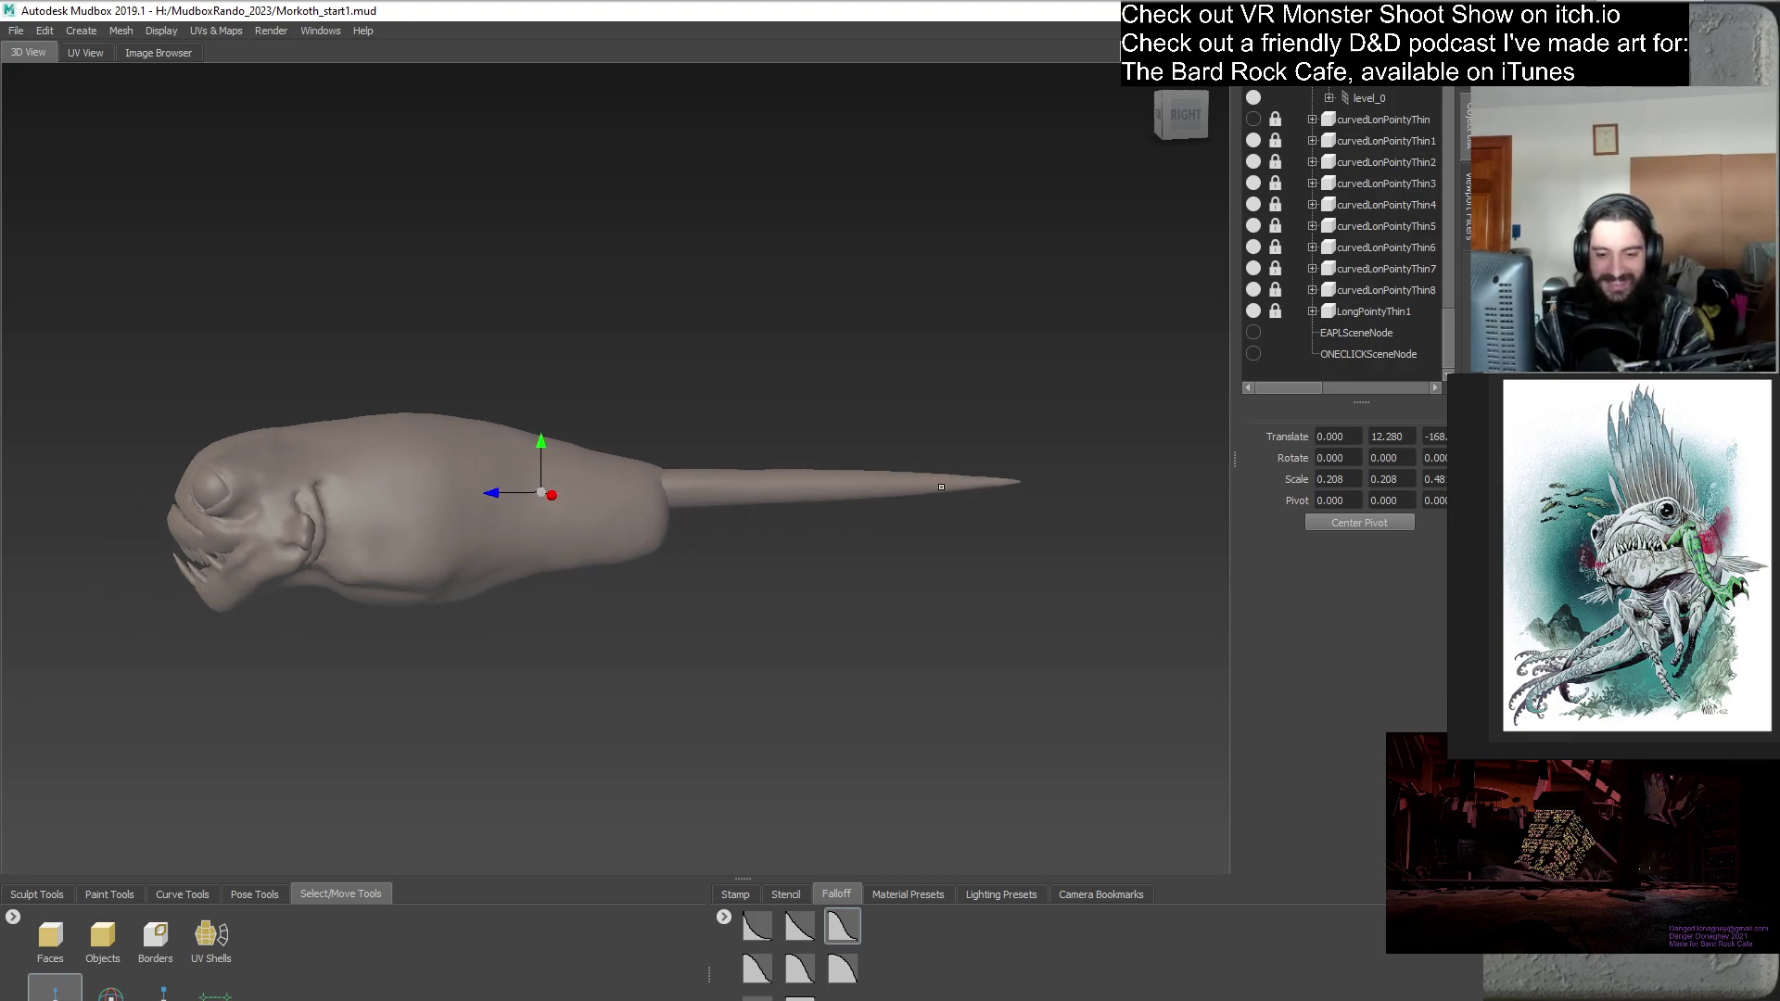
- Duplicate the tail mesh LongPointyThin1 and move the copy straight down so it sits just below the original
{"action": "left_click_drag", "start_coordinate": [849, 583], "coordinate": [752, 651], "text": "alt"}
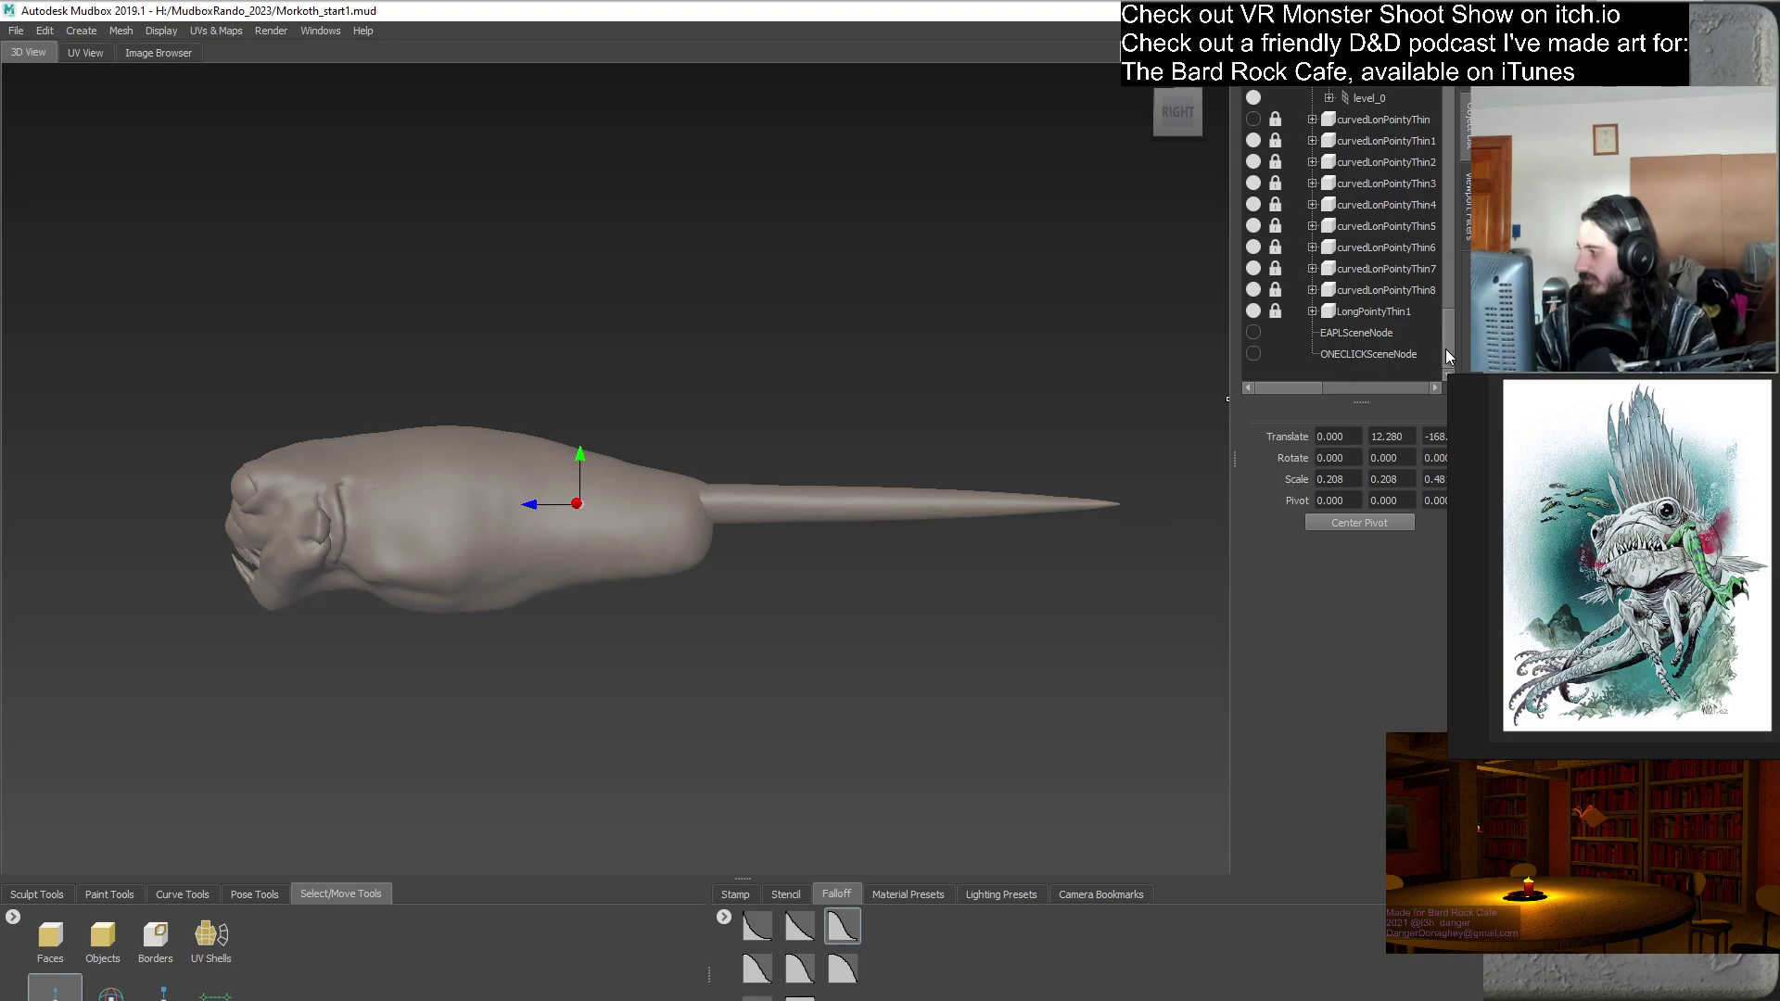
{"action": "left_click", "coordinate": [1388, 310]}
{"action": "right_click", "coordinate": [1395, 313]}
{"action": "mouse_move", "coordinate": [1409, 329]}
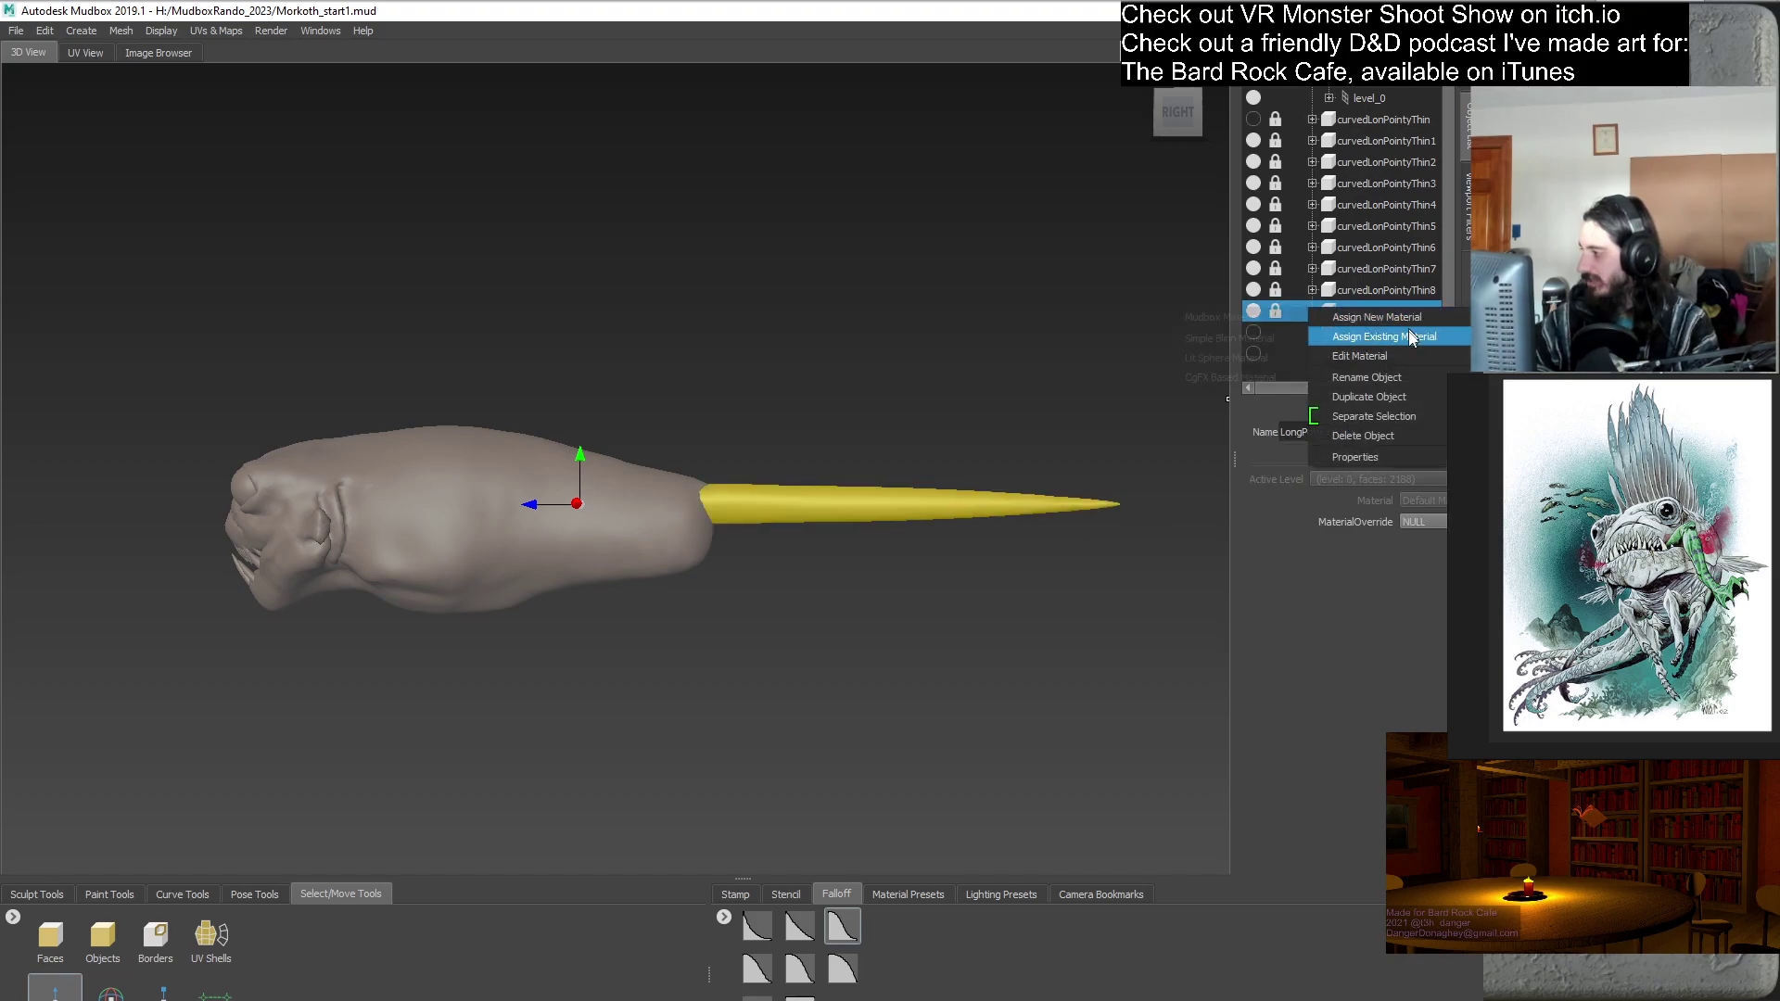
{"action": "left_click", "coordinate": [1405, 396]}
{"action": "scroll", "coordinate": [1428, 353], "scroll_direction": "down", "scroll_amount": 3}
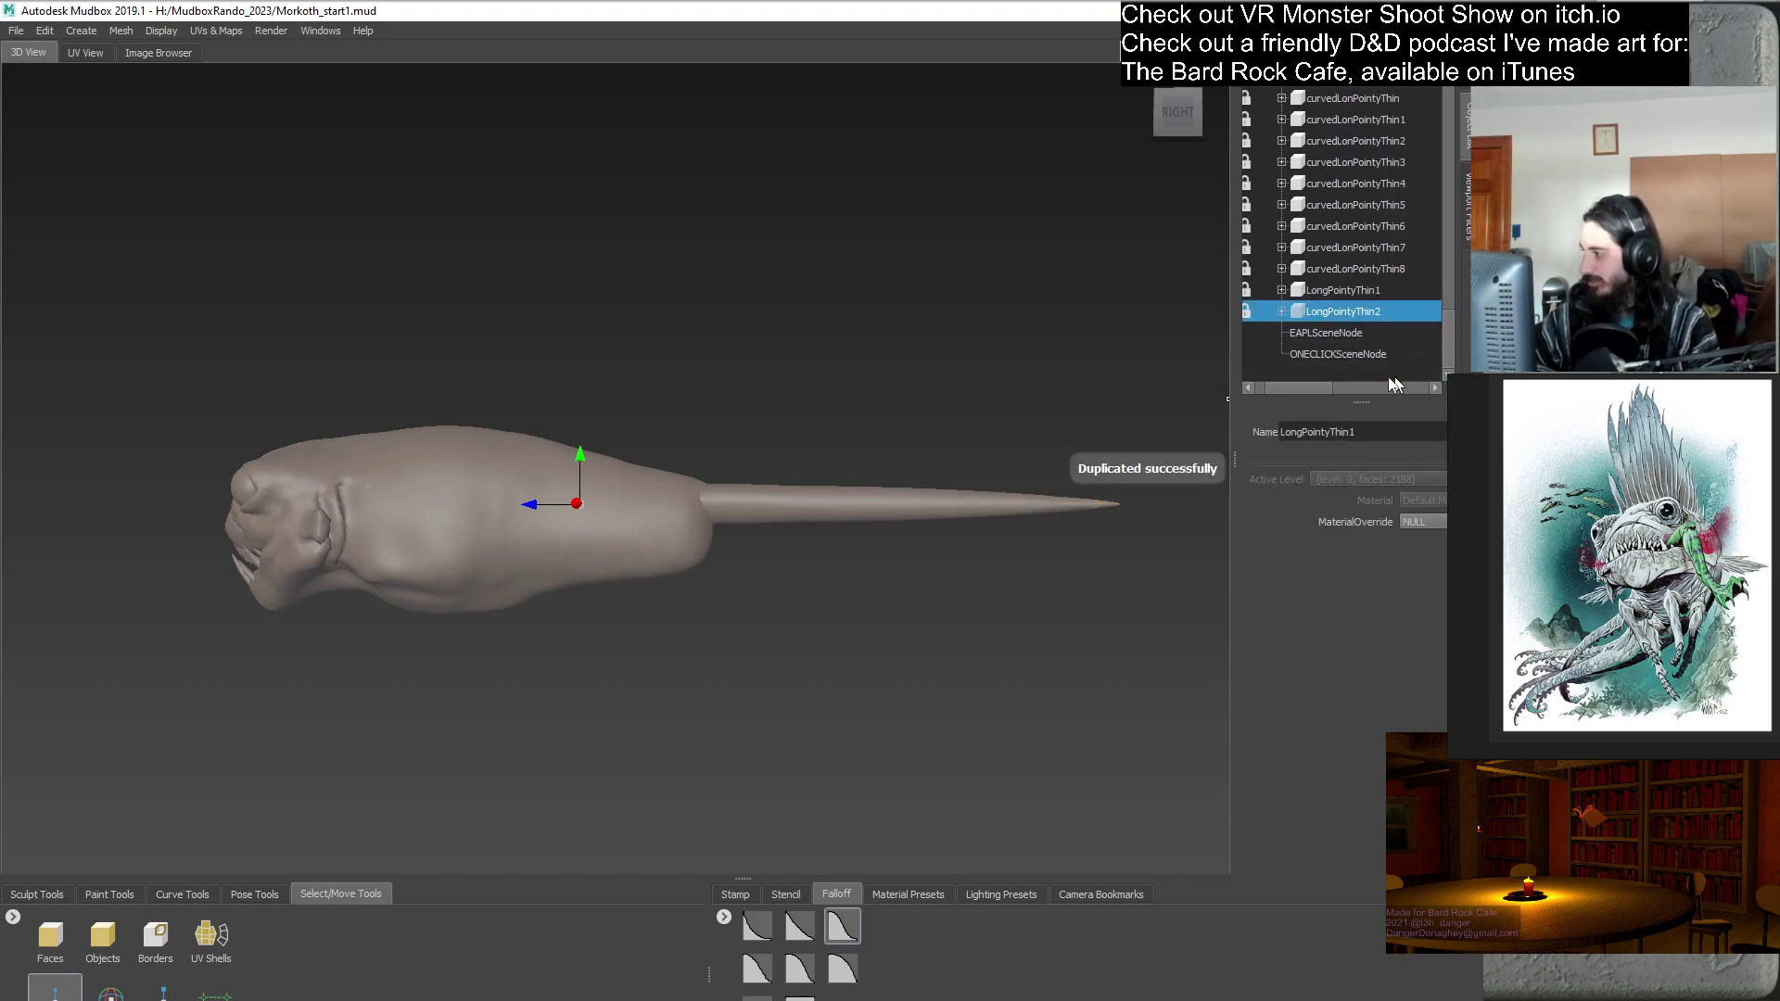
{"action": "scroll", "coordinate": [1285, 389], "scroll_direction": "left", "scroll_amount": 2}
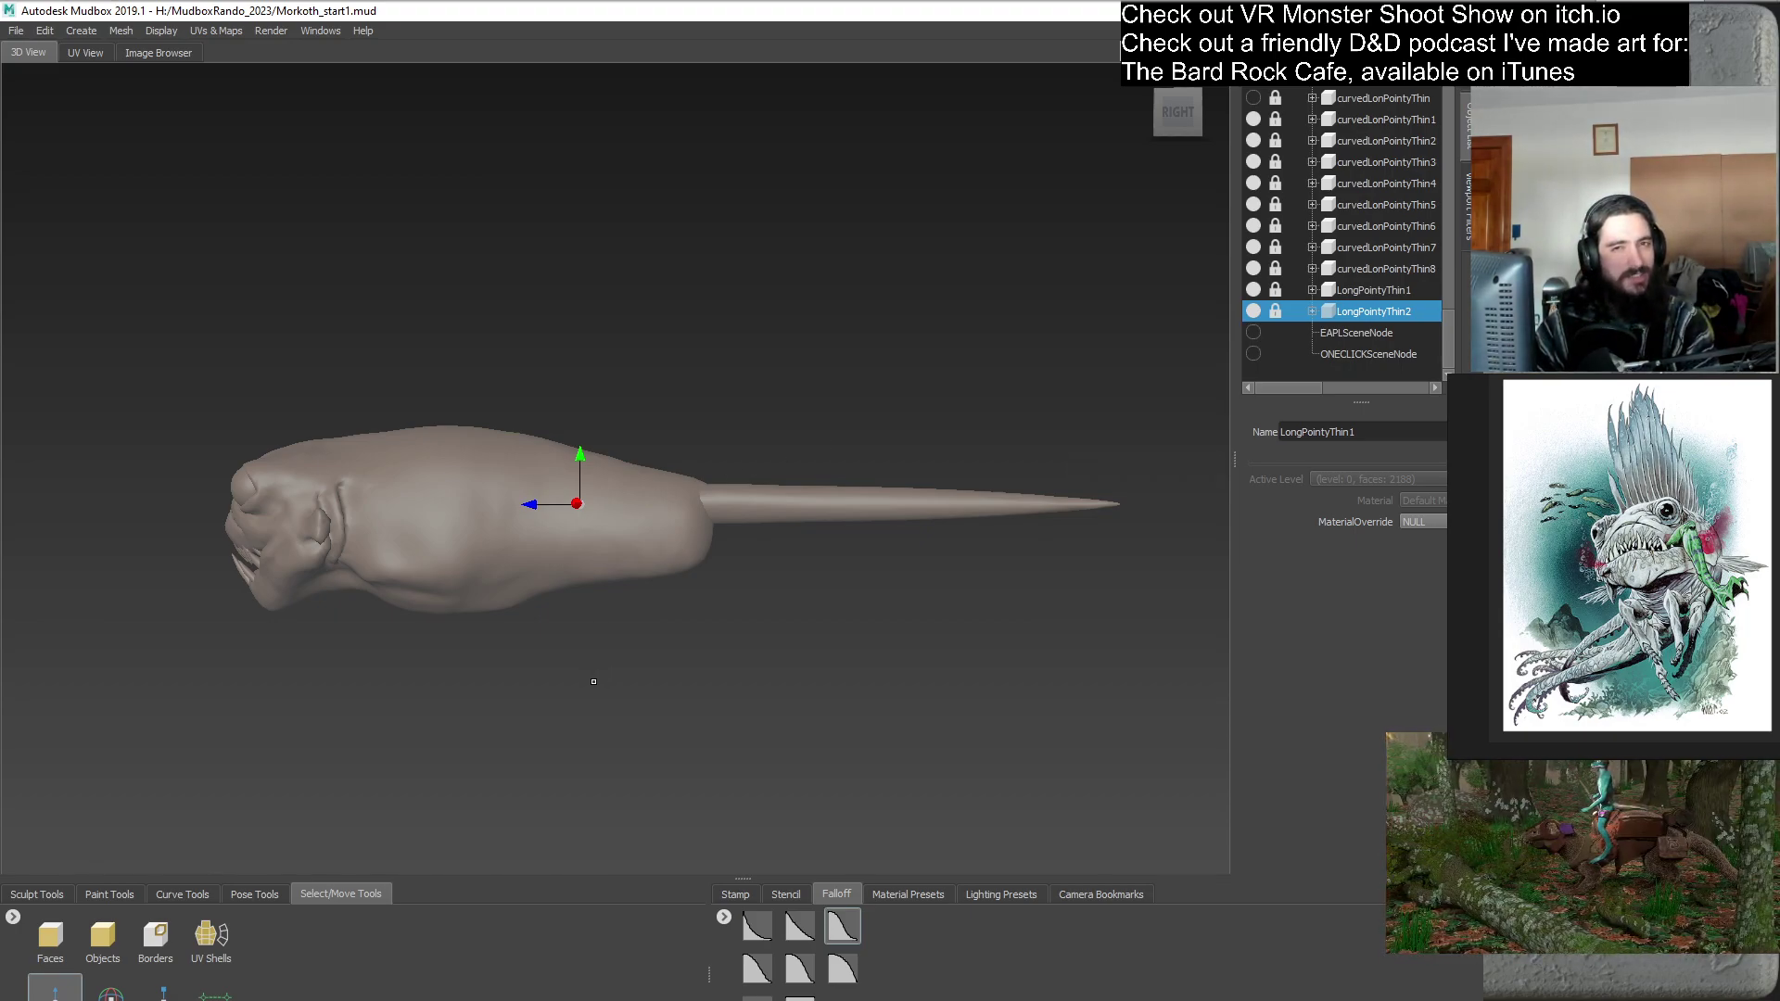
{"action": "left_click_drag", "start_coordinate": [580, 454], "coordinate": [581, 493]}
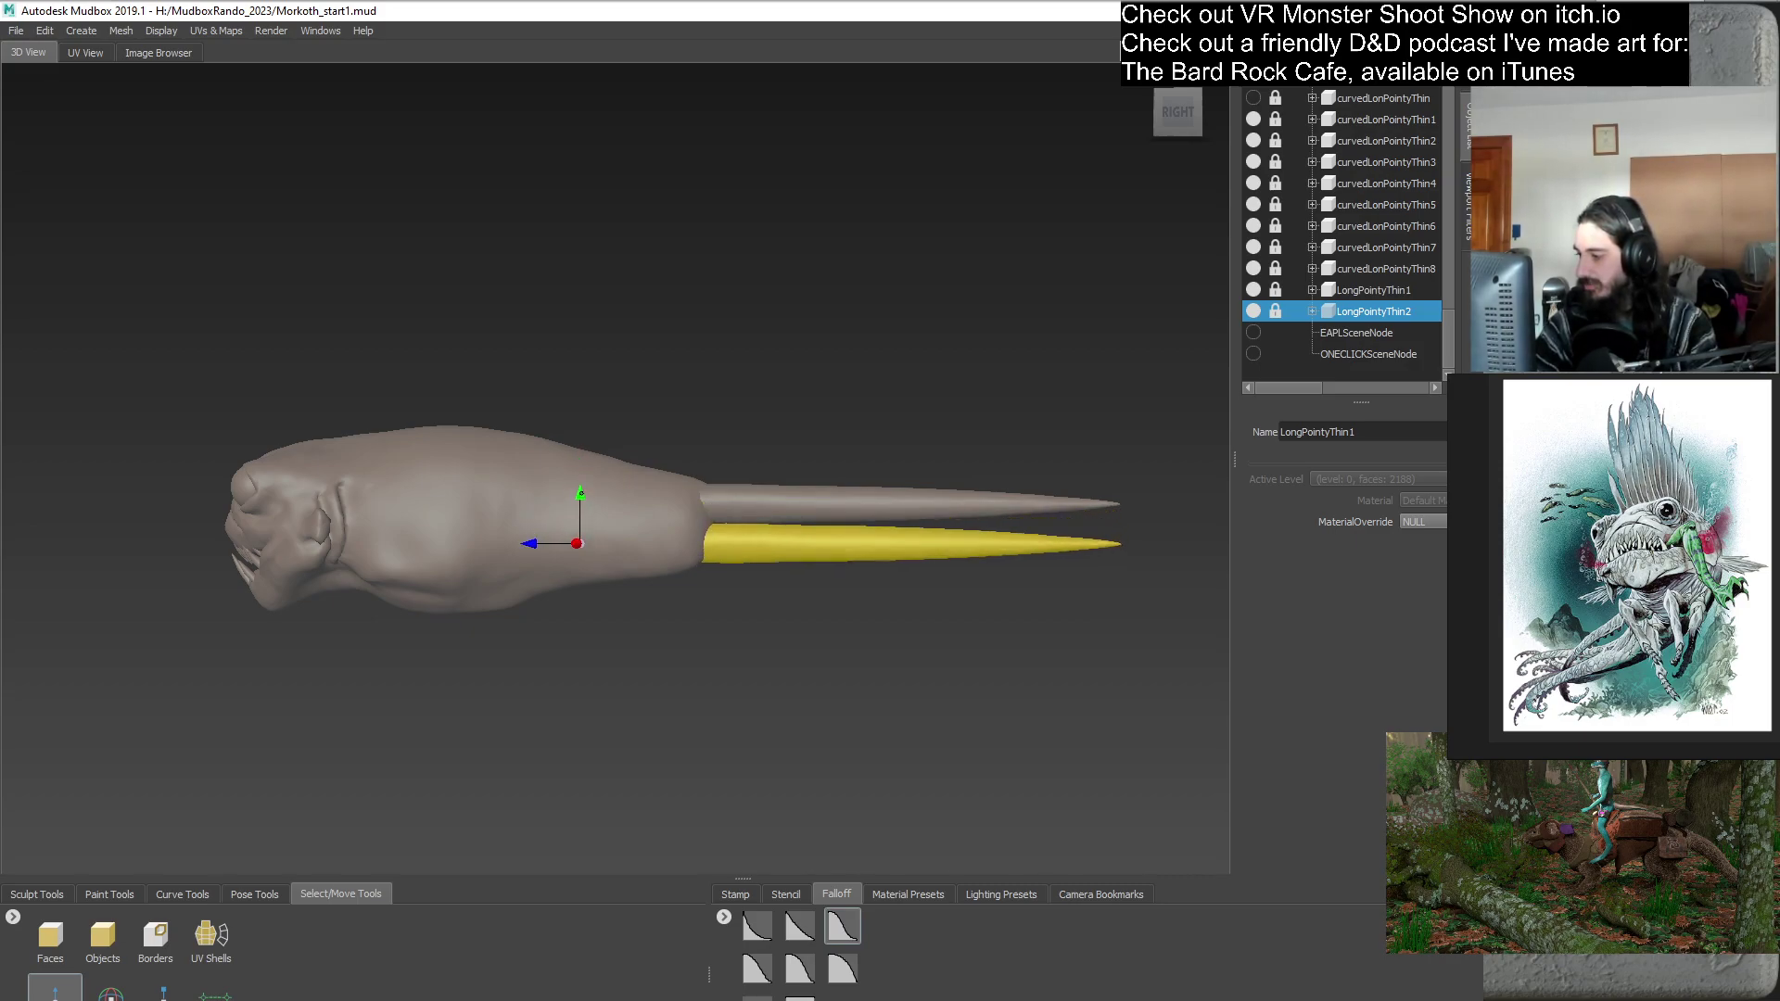
{"action": "left_click_drag", "start_coordinate": [723, 639], "coordinate": [783, 561], "text": "alt"}
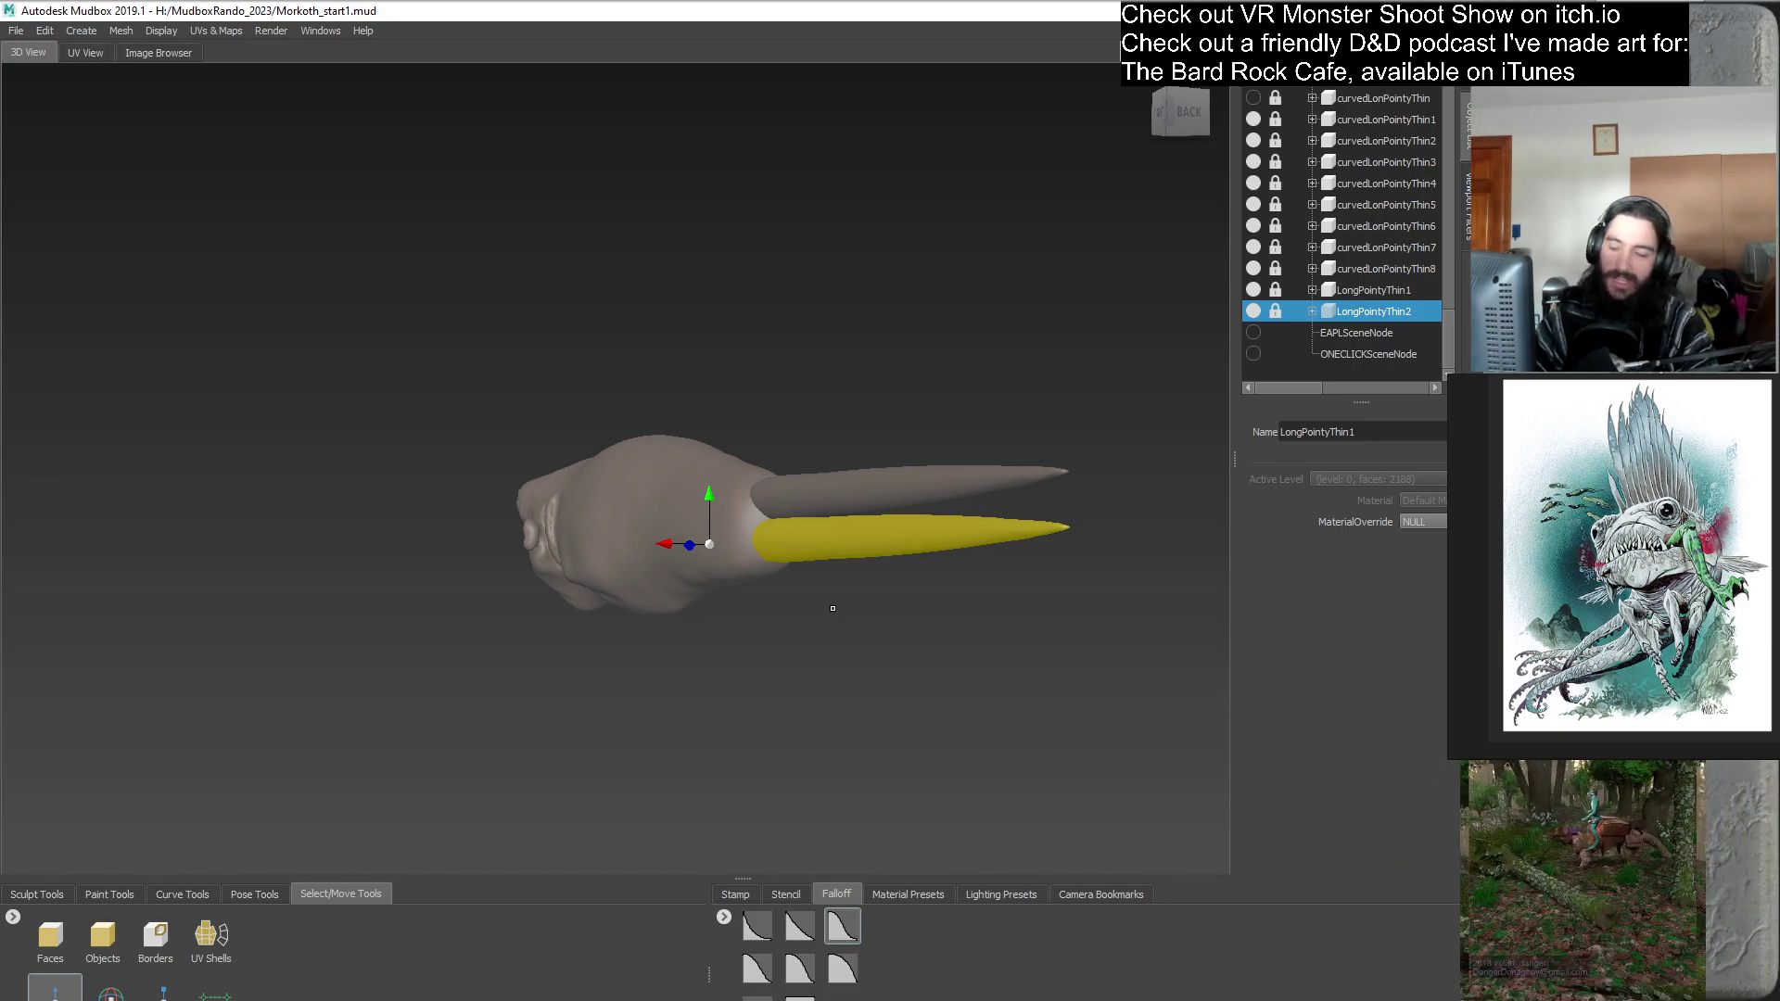
{"action": "left_click_drag", "start_coordinate": [821, 632], "coordinate": [1000, 622], "text": "alt"}
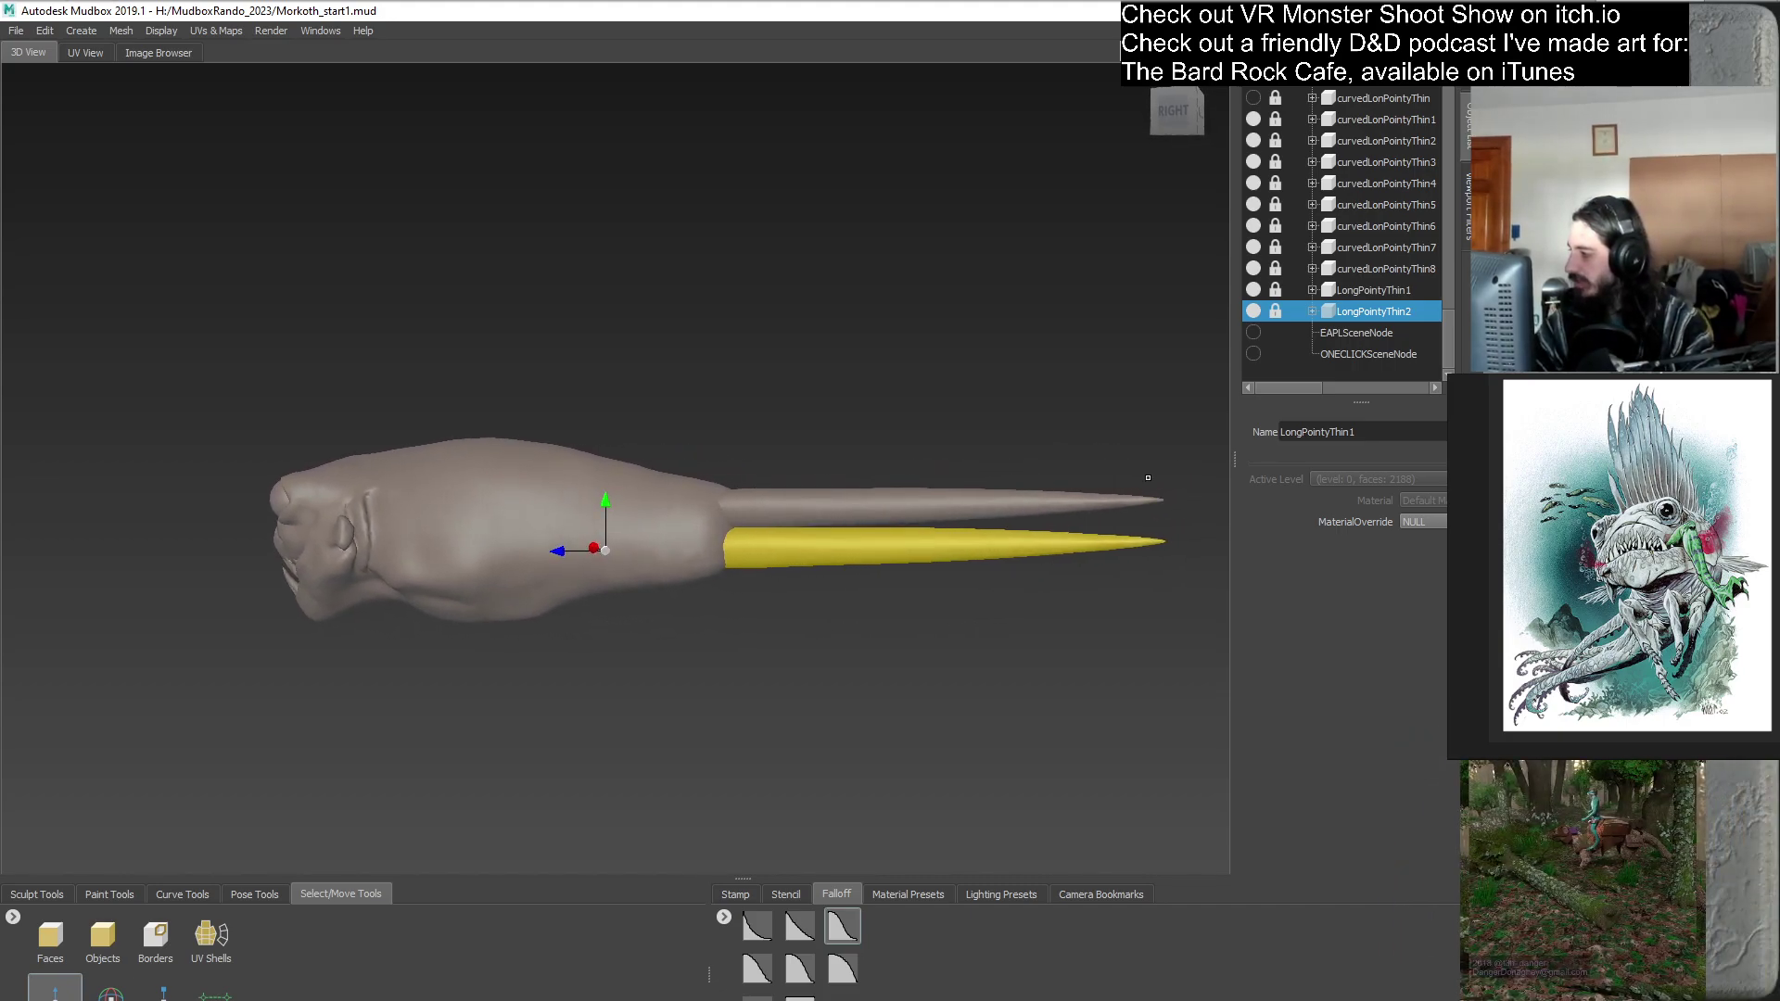
- Duplicate LongPointyThin2 and move the copy up, forward and sideways onto one upper flank of the body
{"action": "right_click", "coordinate": [1354, 320]}
{"action": "left_click", "coordinate": [1387, 397]}
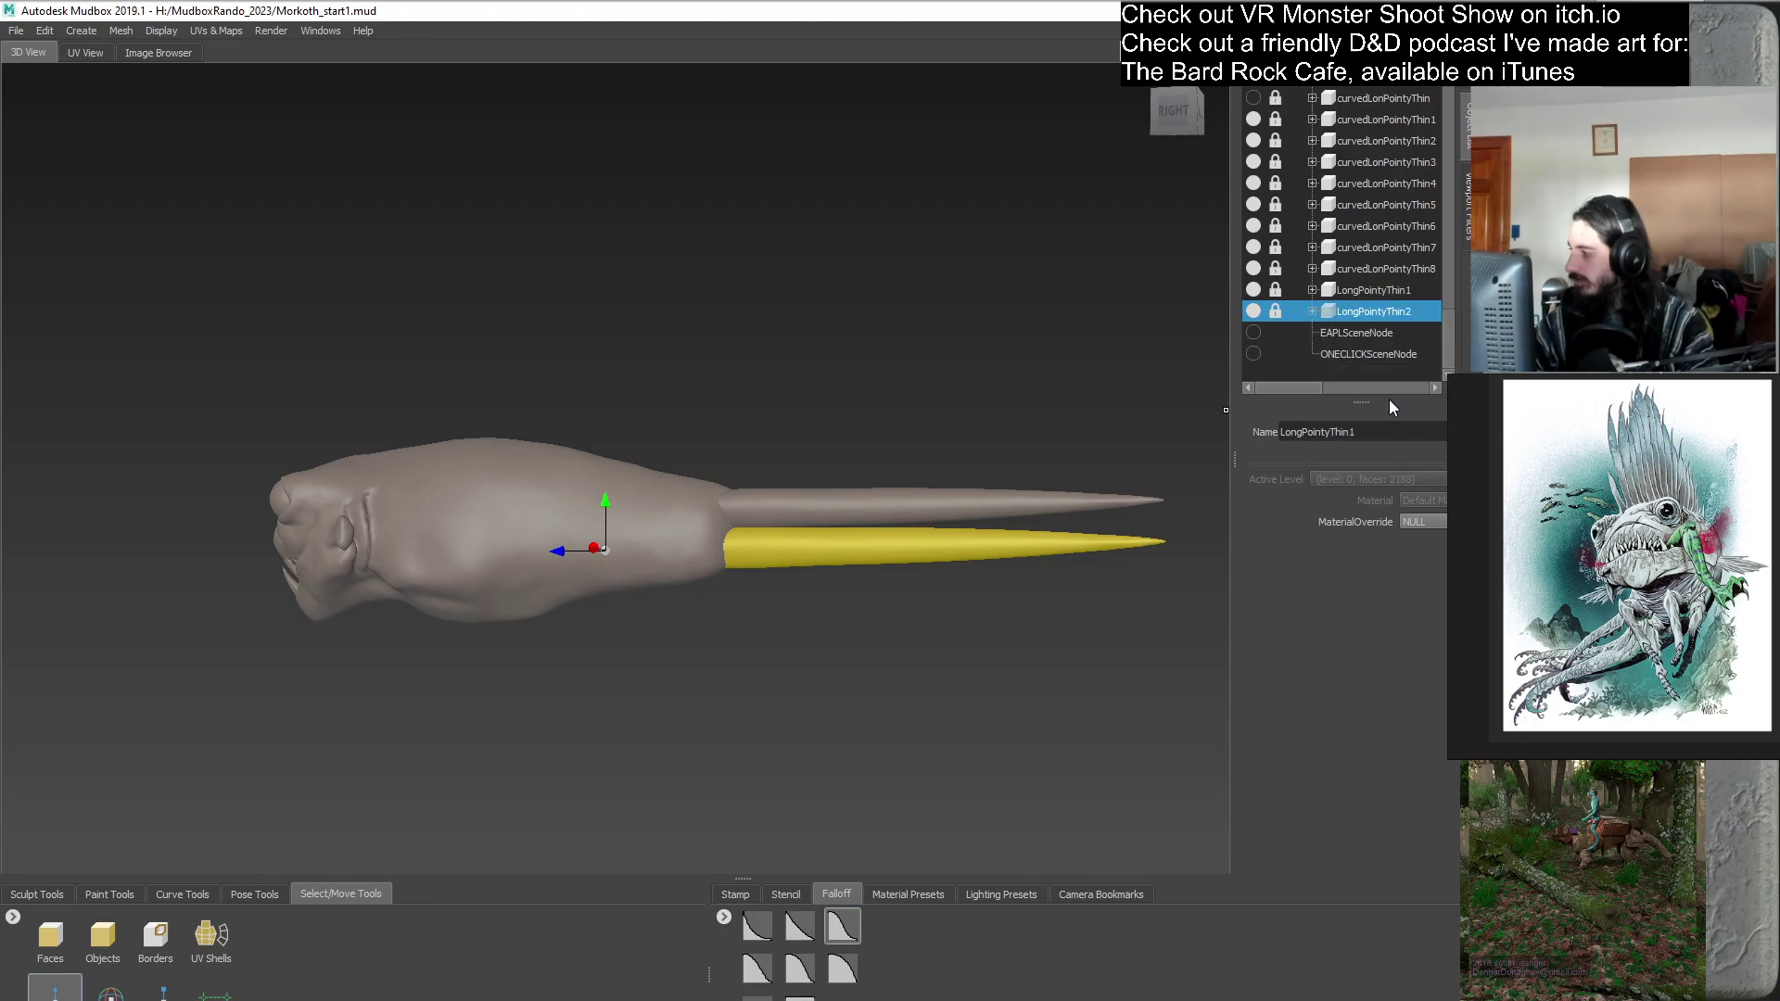
{"action": "left_click_drag", "start_coordinate": [605, 519], "coordinate": [433, 493]}
{"action": "left_click_drag", "start_coordinate": [543, 516], "coordinate": [769, 526], "text": "alt"}
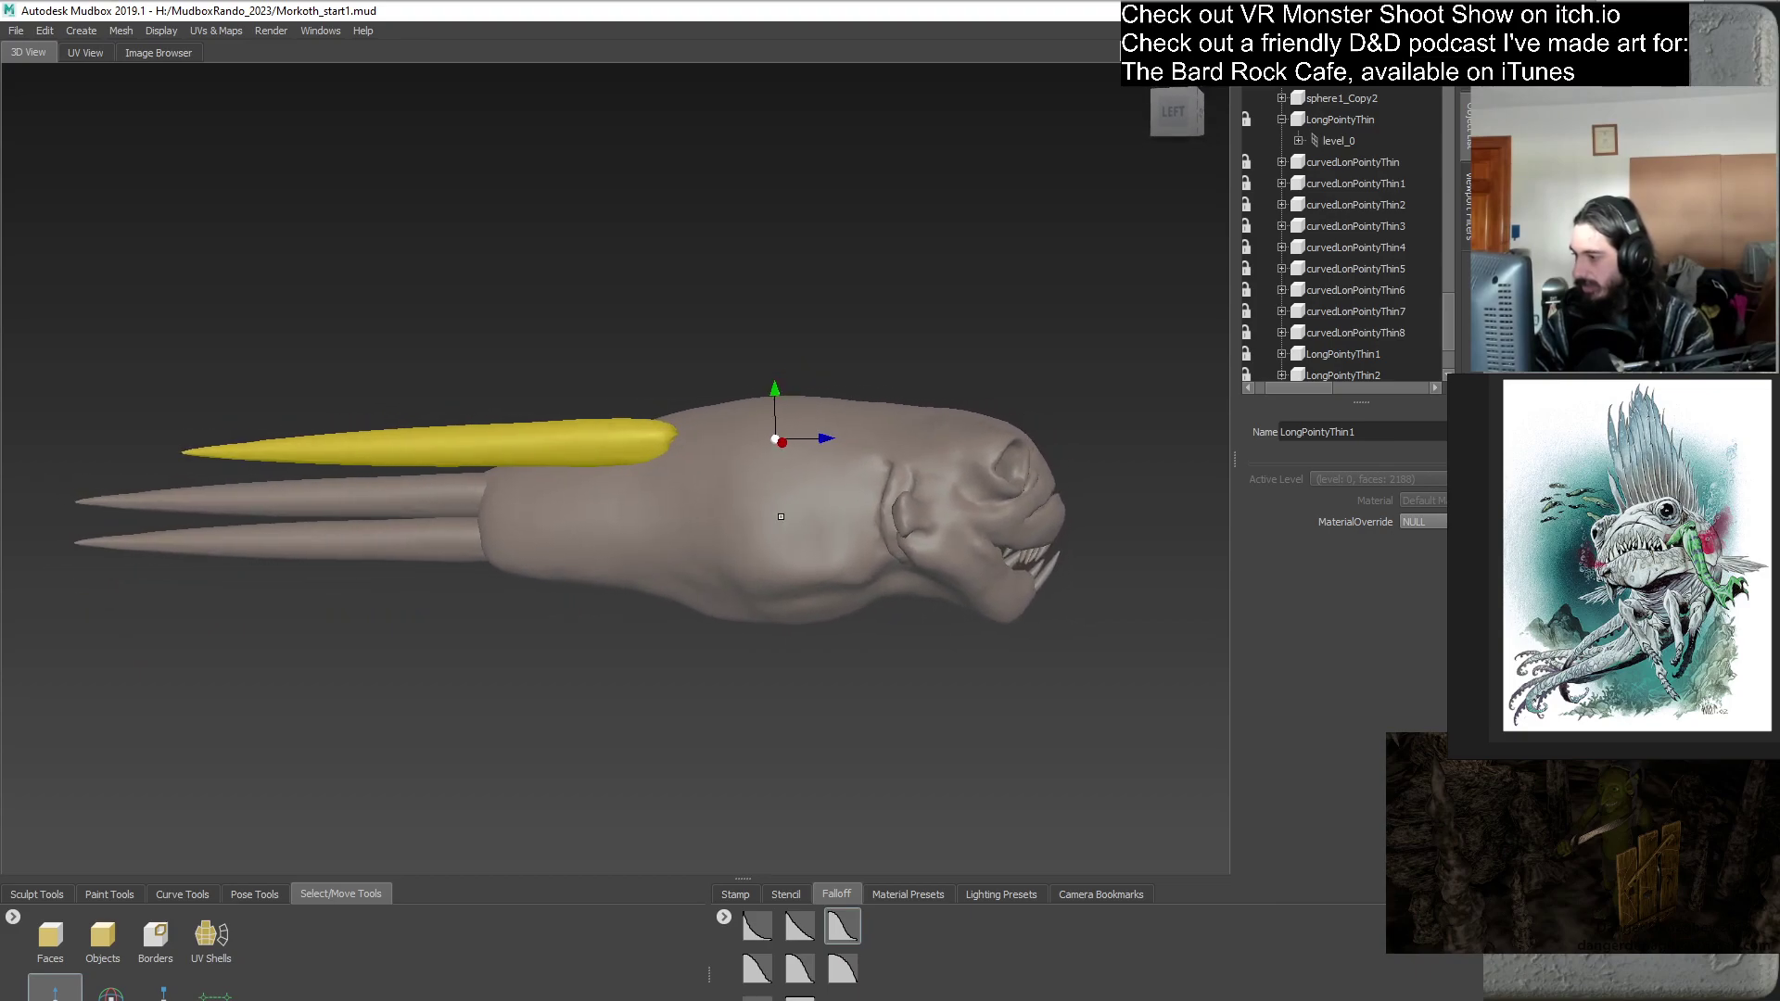
{"action": "left_click_drag", "start_coordinate": [826, 436], "coordinate": [911, 597]}
{"action": "middle_click_drag", "start_coordinate": [911, 597], "coordinate": [811, 668], "text": "alt"}
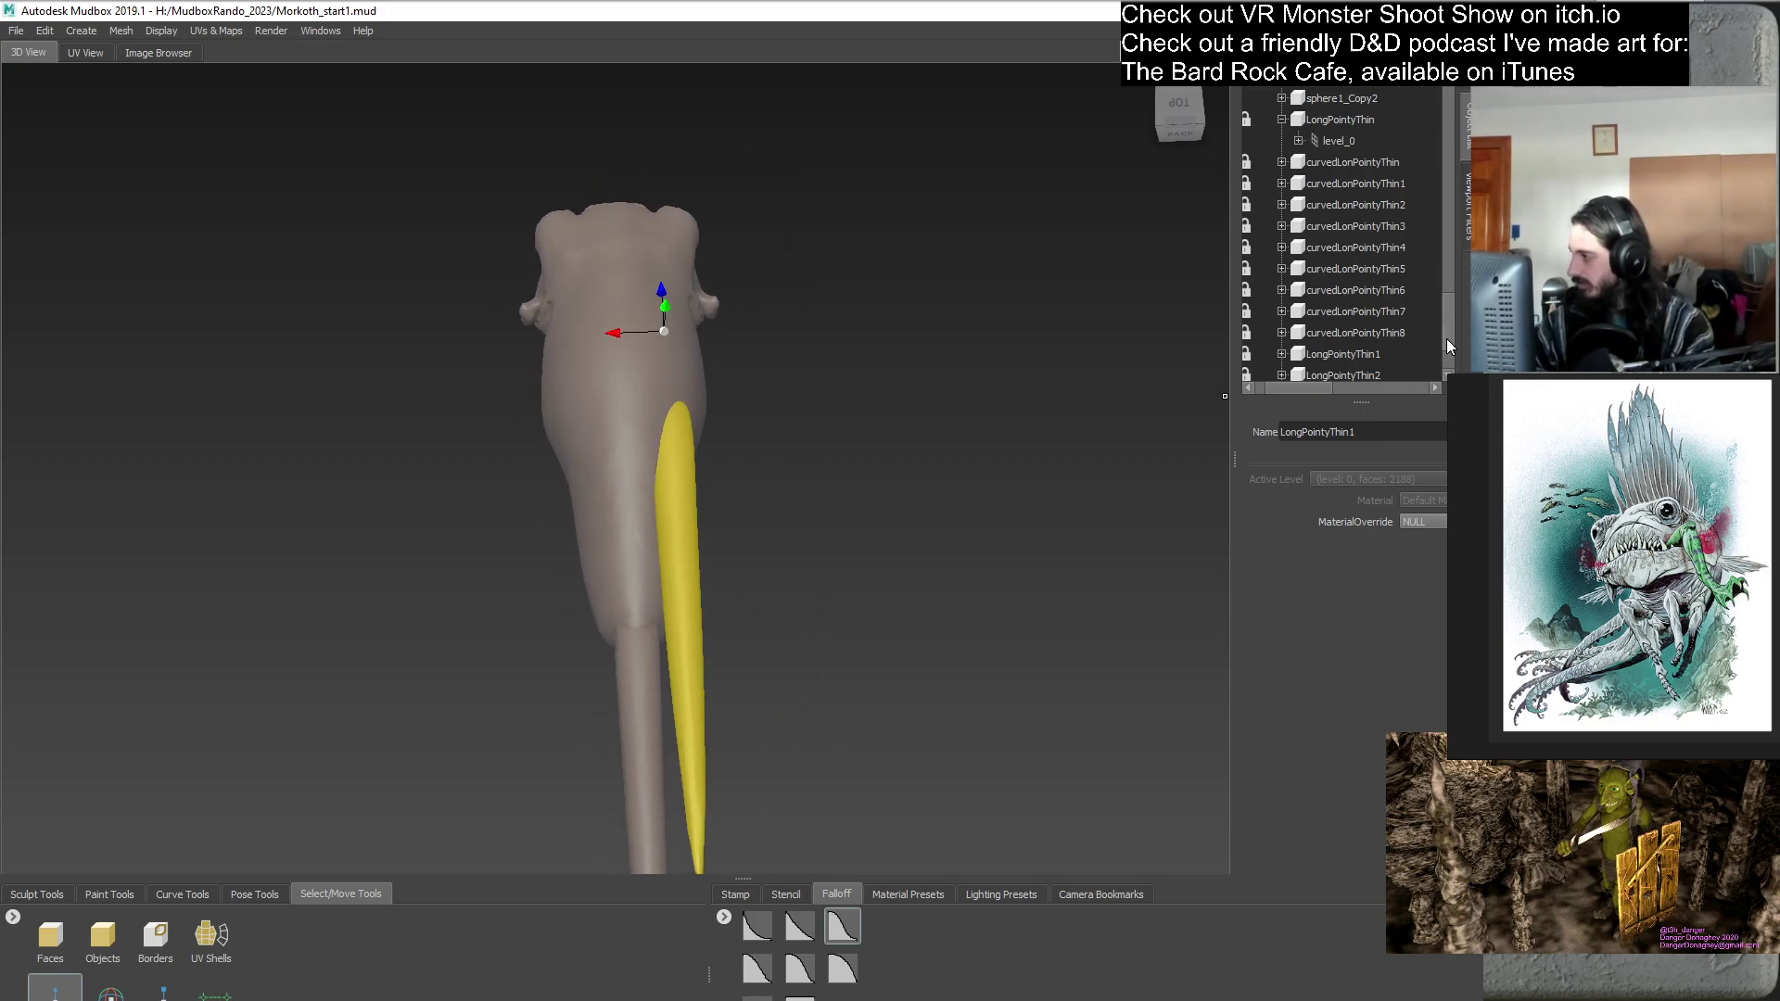
- Duplicate the upper-flank tentacle LongPointyThin3 and move the copy across to the matching place on the opposite flank
{"action": "scroll", "coordinate": [1372, 362], "scroll_direction": "down", "scroll_amount": 2}
{"action": "left_click_drag", "start_coordinate": [1303, 384], "coordinate": [1294, 383]}
{"action": "right_click", "coordinate": [1309, 310]}
{"action": "left_click", "coordinate": [1394, 399]}
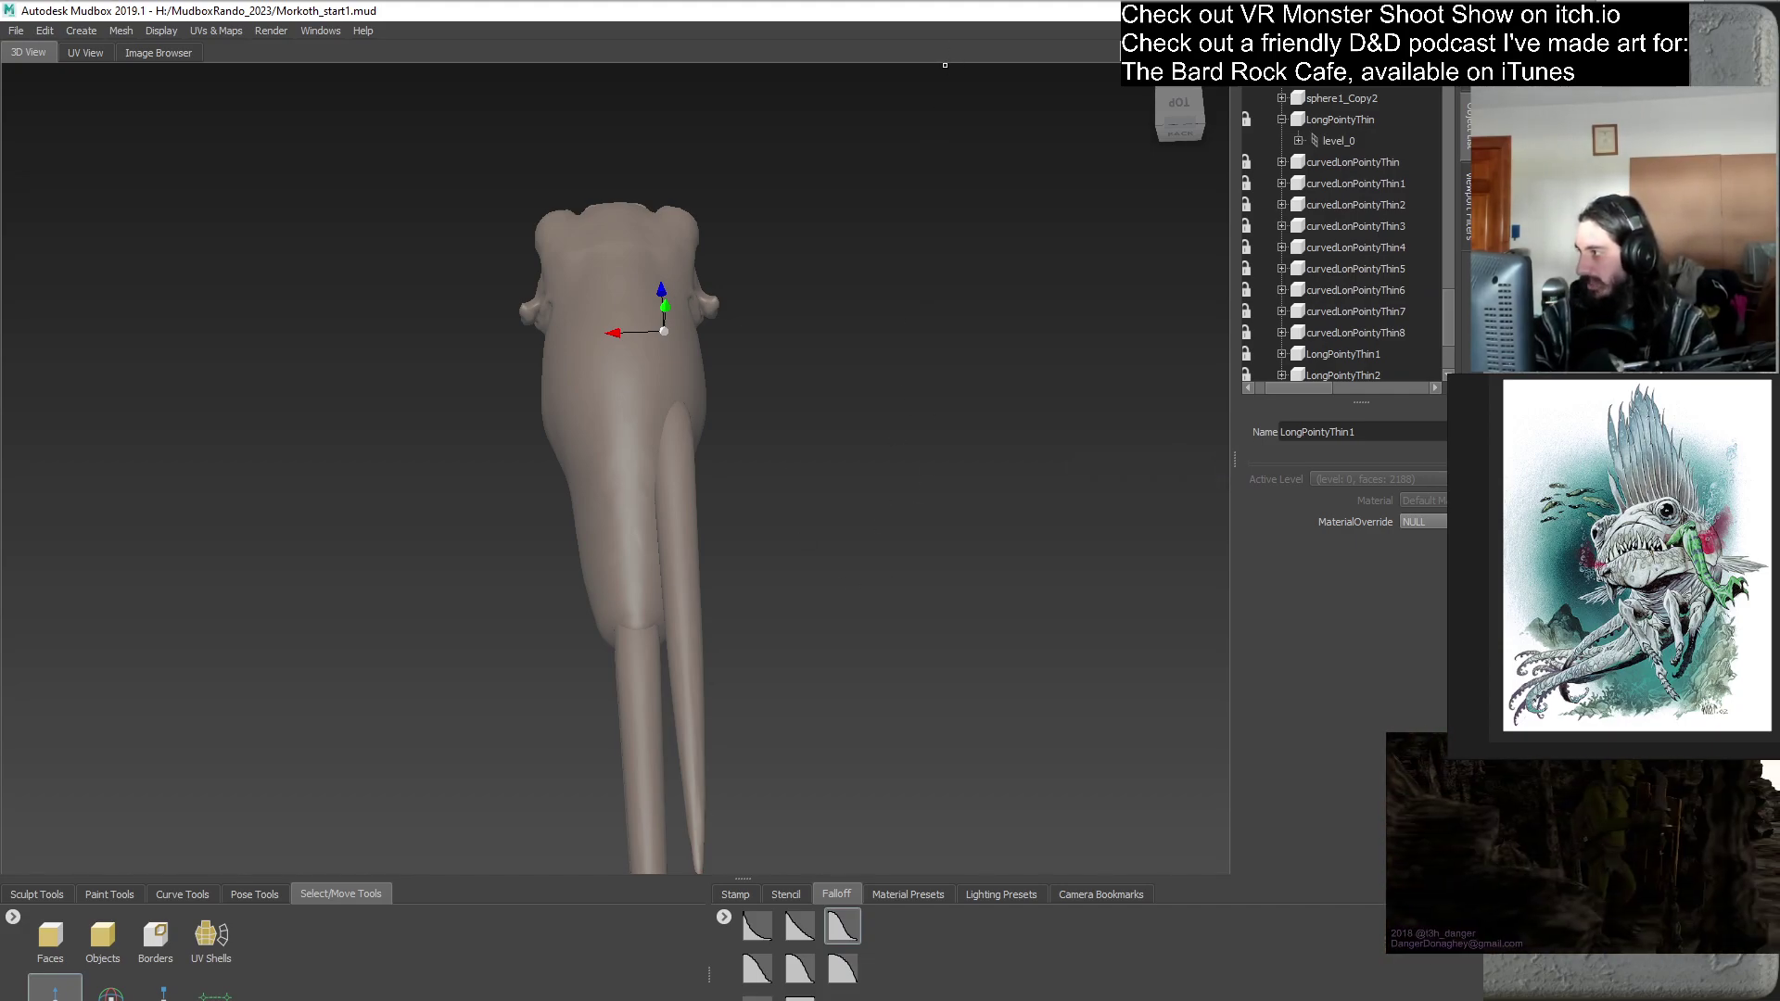
{"action": "left_click_drag", "start_coordinate": [872, 554], "coordinate": [821, 604], "text": "alt"}
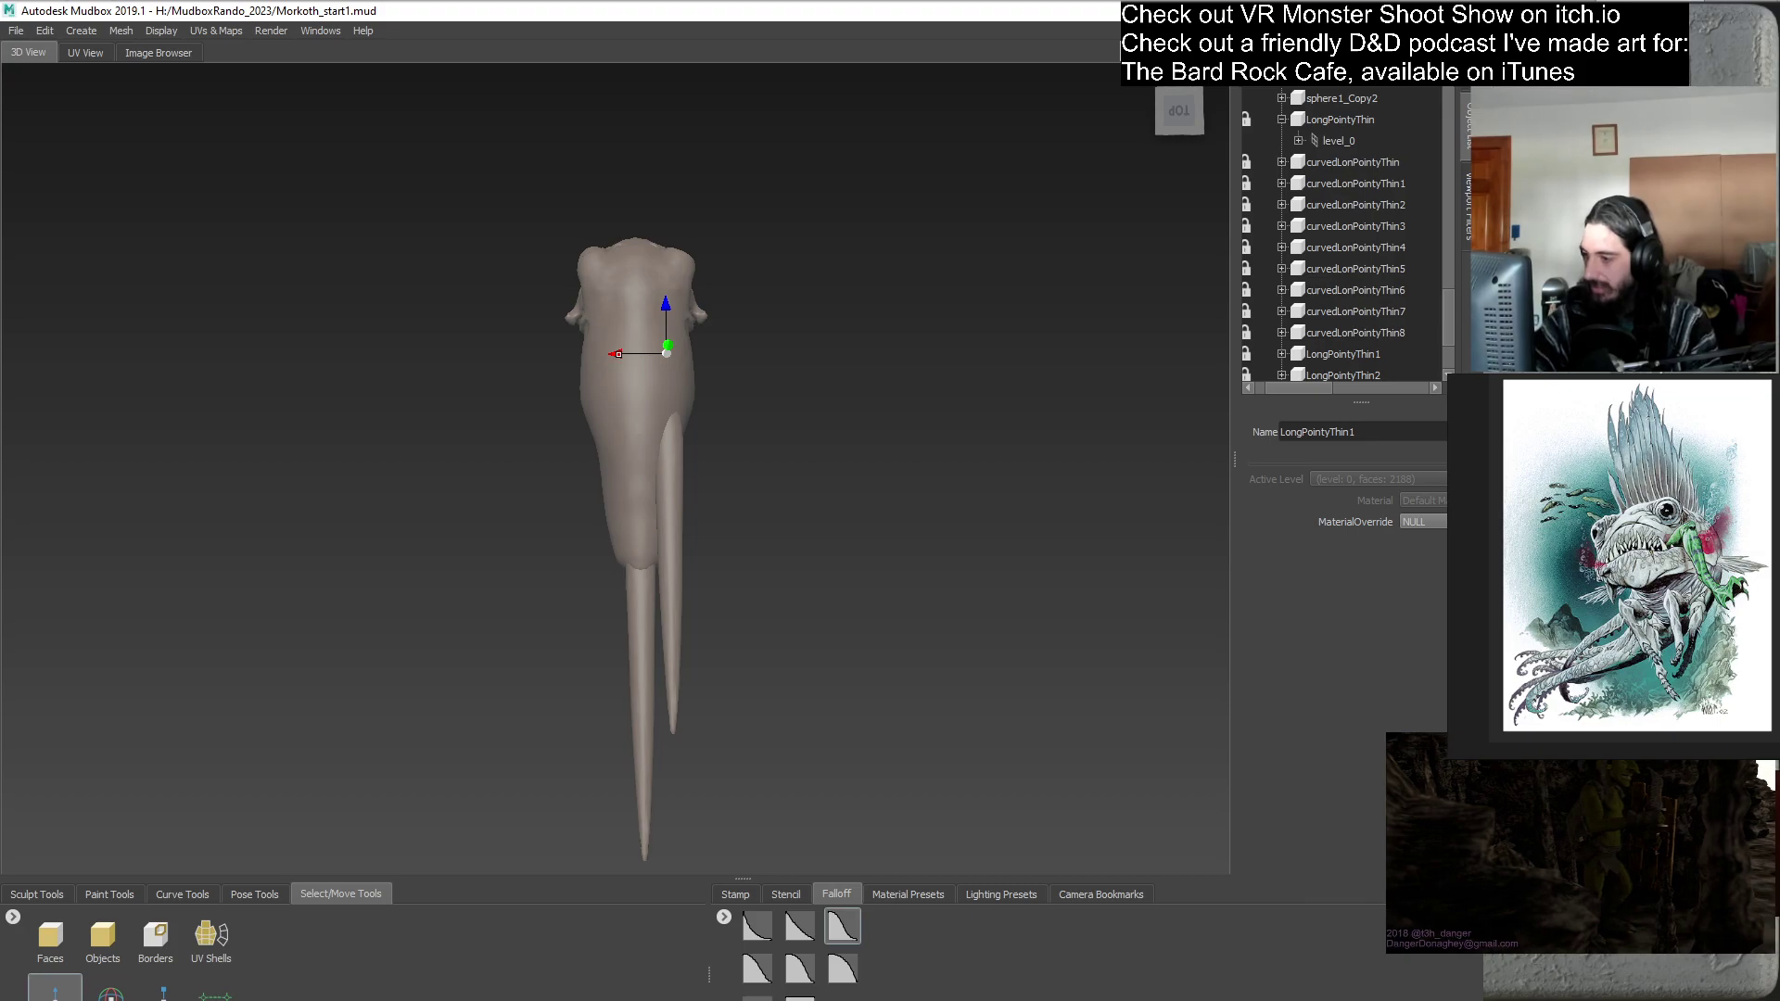
{"action": "left_click", "coordinate": [615, 445]}
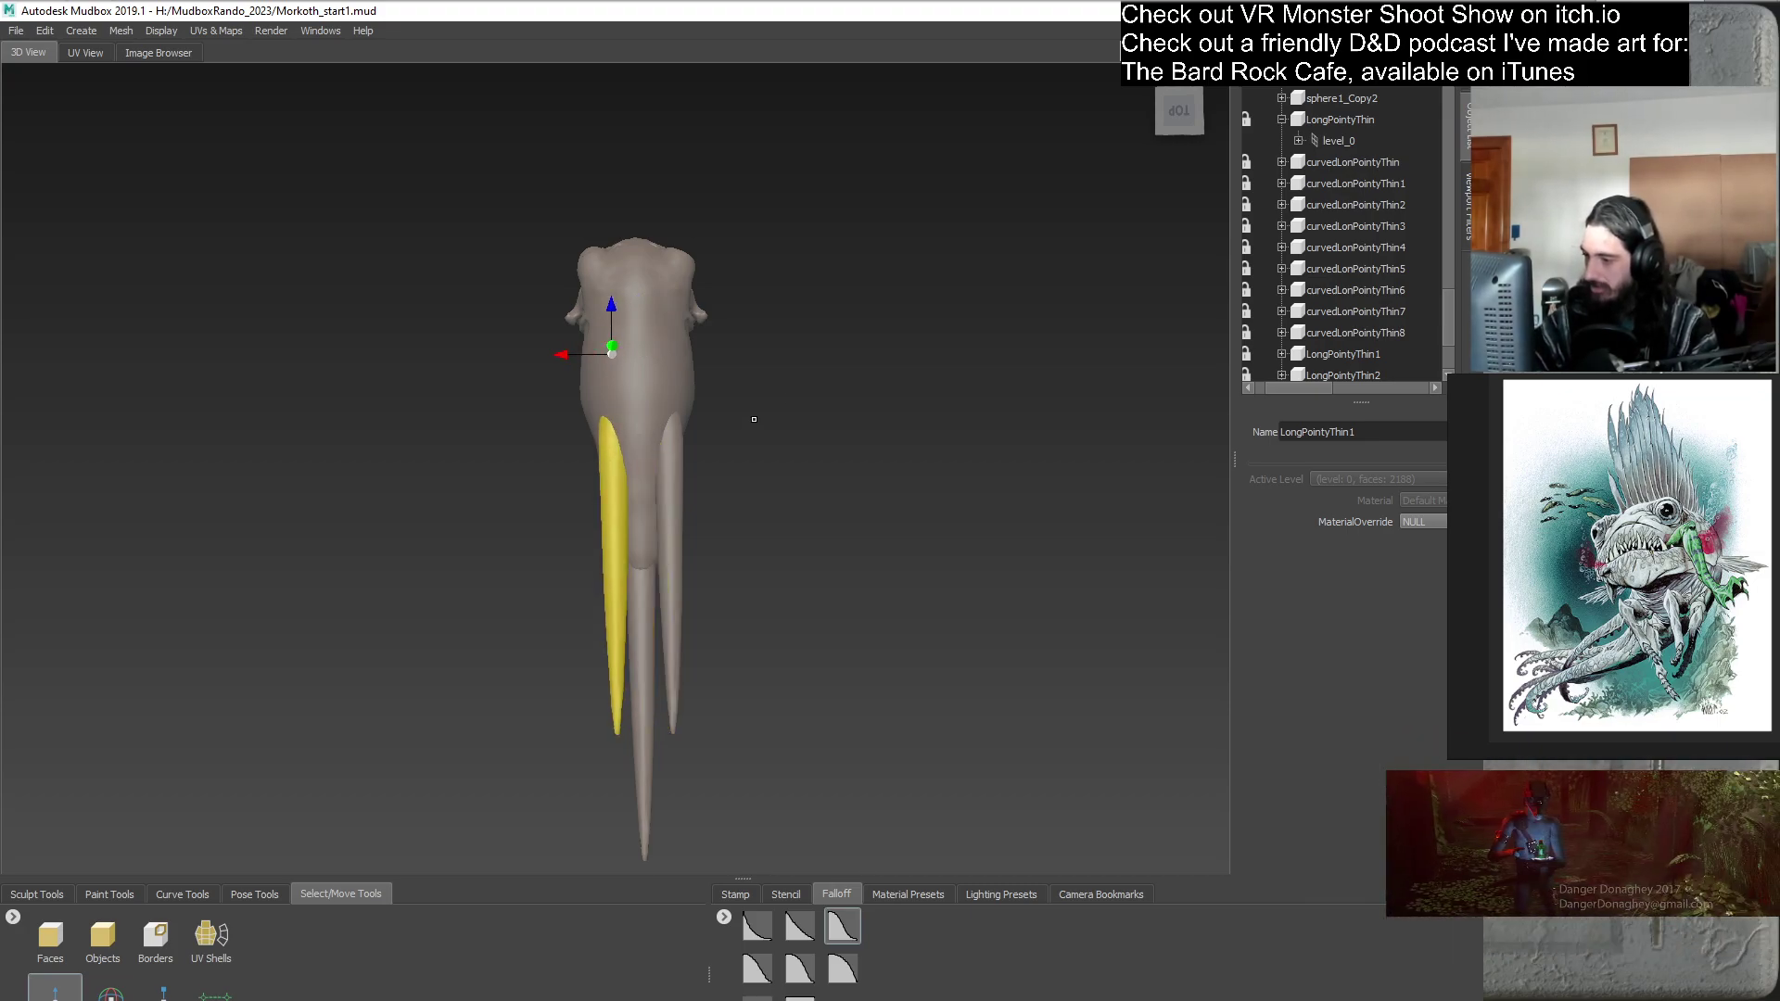
{"action": "left_click_drag", "start_coordinate": [557, 355], "coordinate": [544, 369]}
{"action": "left_click_drag", "start_coordinate": [502, 684], "coordinate": [843, 554], "text": "alt"}
{"action": "left_click_drag", "start_coordinate": [1028, 606], "coordinate": [852, 546], "text": "alt"}
{"action": "scroll", "coordinate": [816, 545], "scroll_direction": "up", "scroll_amount": 2}
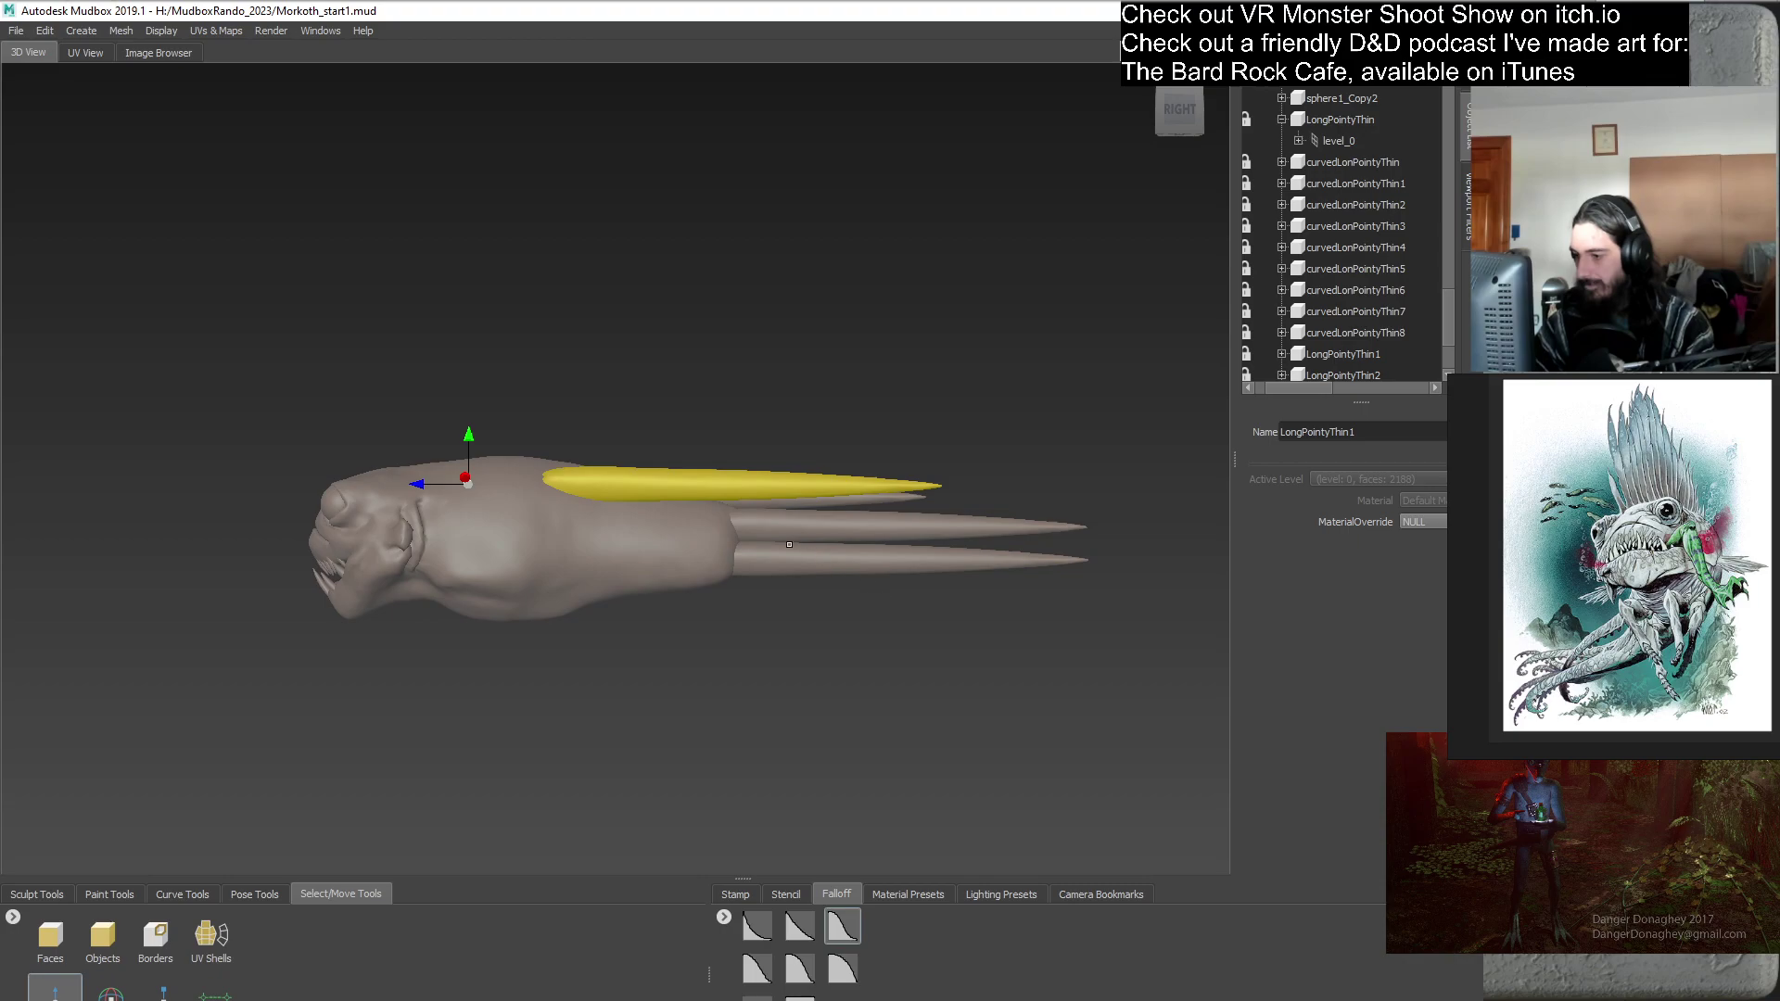
- Stretch the flank tentacles LongPointyThin3 and LongPointyThin4 together to about 0.66 in Z and slide them forward to about Z 104
{"action": "left_click_drag", "start_coordinate": [459, 759], "coordinate": [817, 700], "text": "alt"}
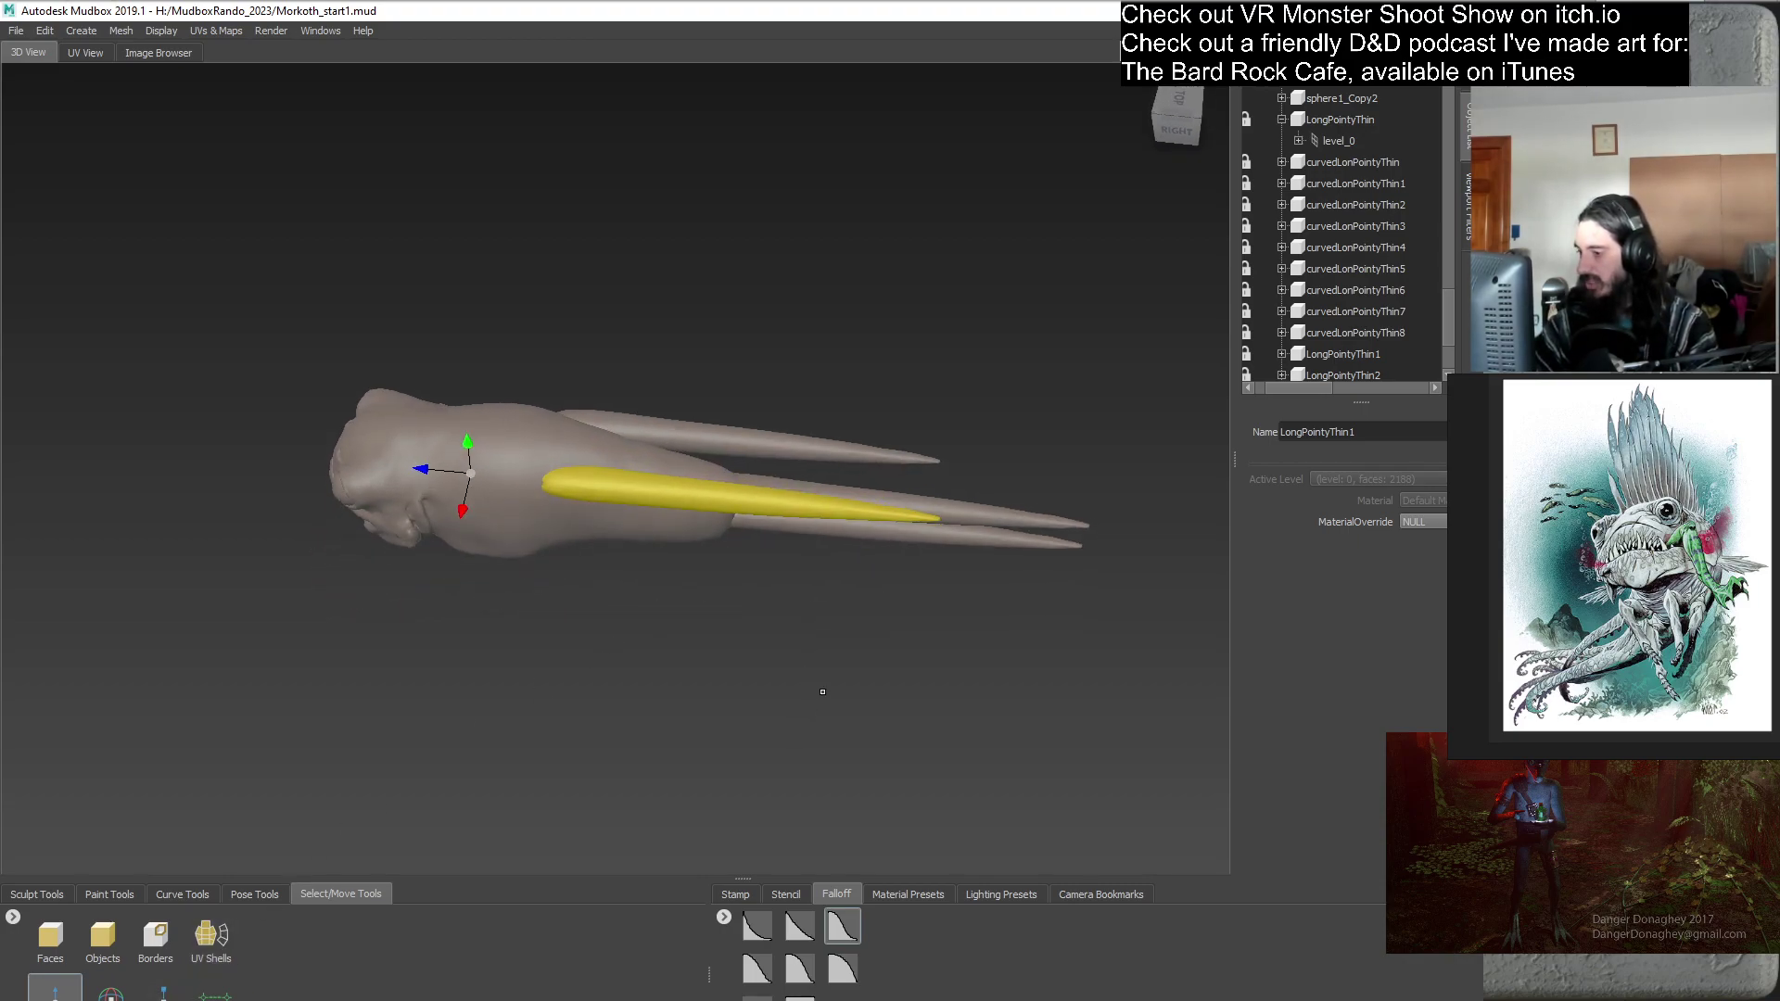
{"action": "scroll", "coordinate": [1390, 279], "scroll_direction": "down", "scroll_amount": 2}
{"action": "left_click", "coordinate": [1343, 311]}
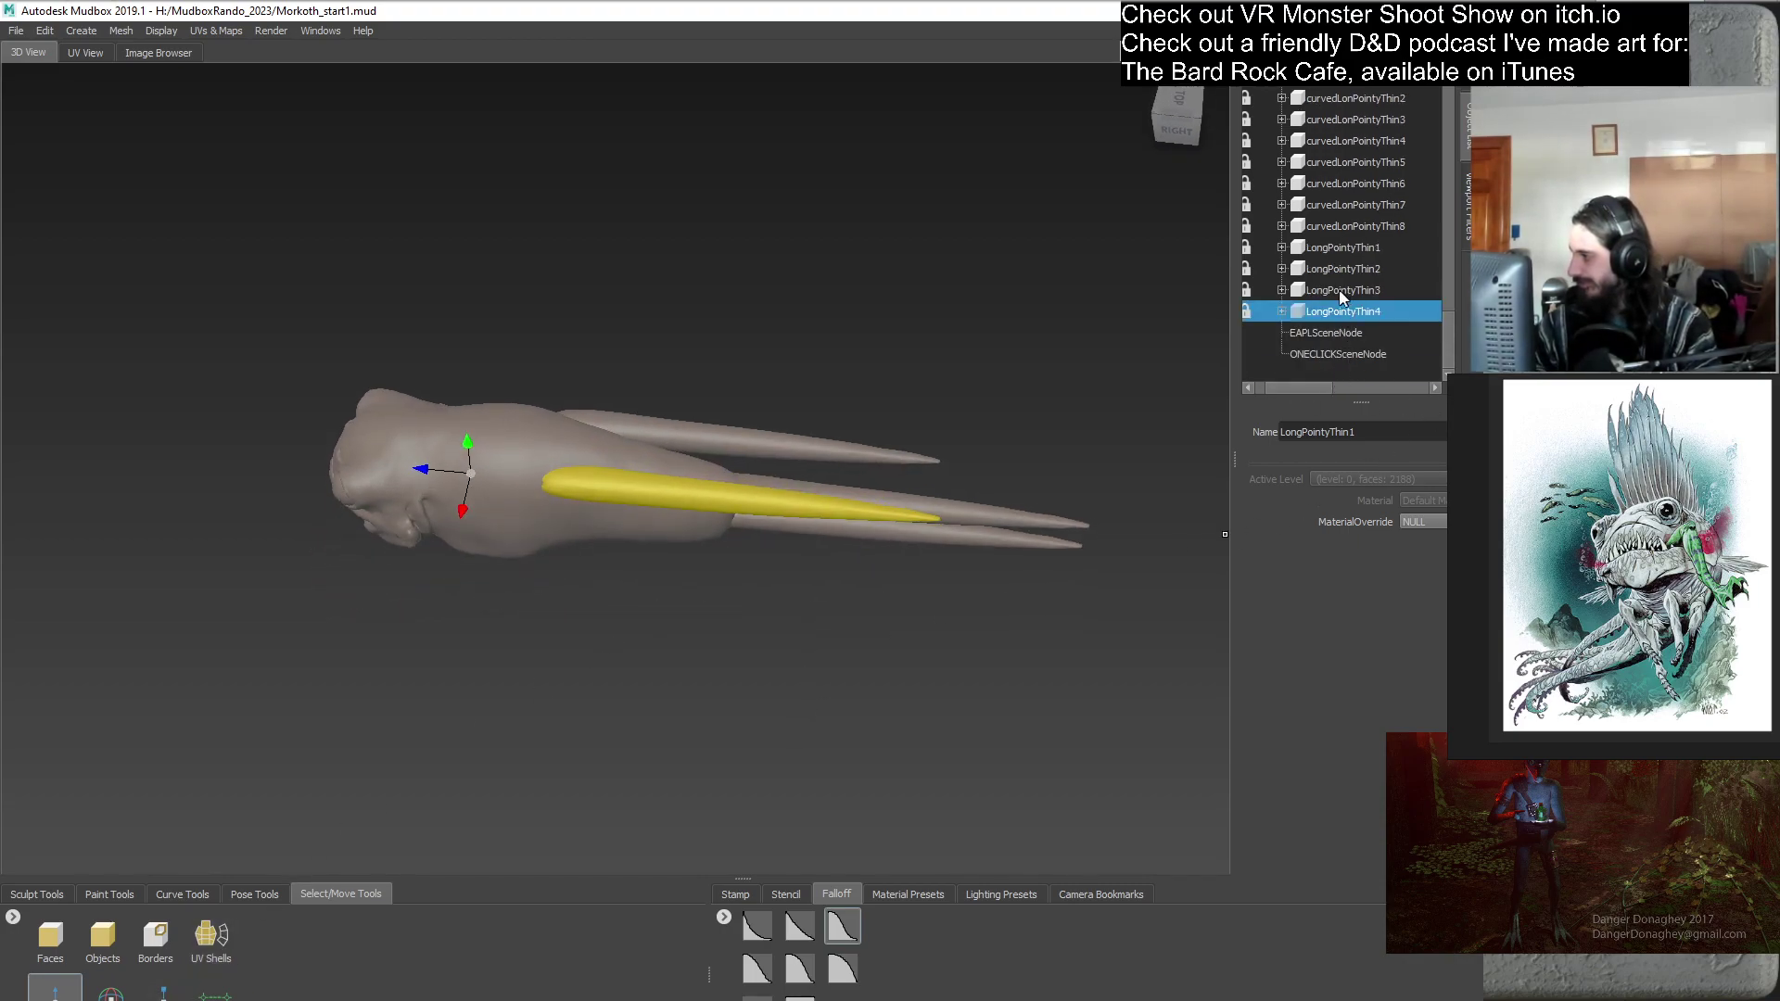
{"action": "left_click", "coordinate": [1336, 291], "text": "shift"}
{"action": "left_click", "coordinate": [163, 992]}
{"action": "left_click_drag", "start_coordinate": [594, 639], "coordinate": [435, 542], "text": "alt"}
{"action": "left_click_drag", "start_coordinate": [345, 411], "coordinate": [757, 611]}
{"action": "key", "text": "w"}
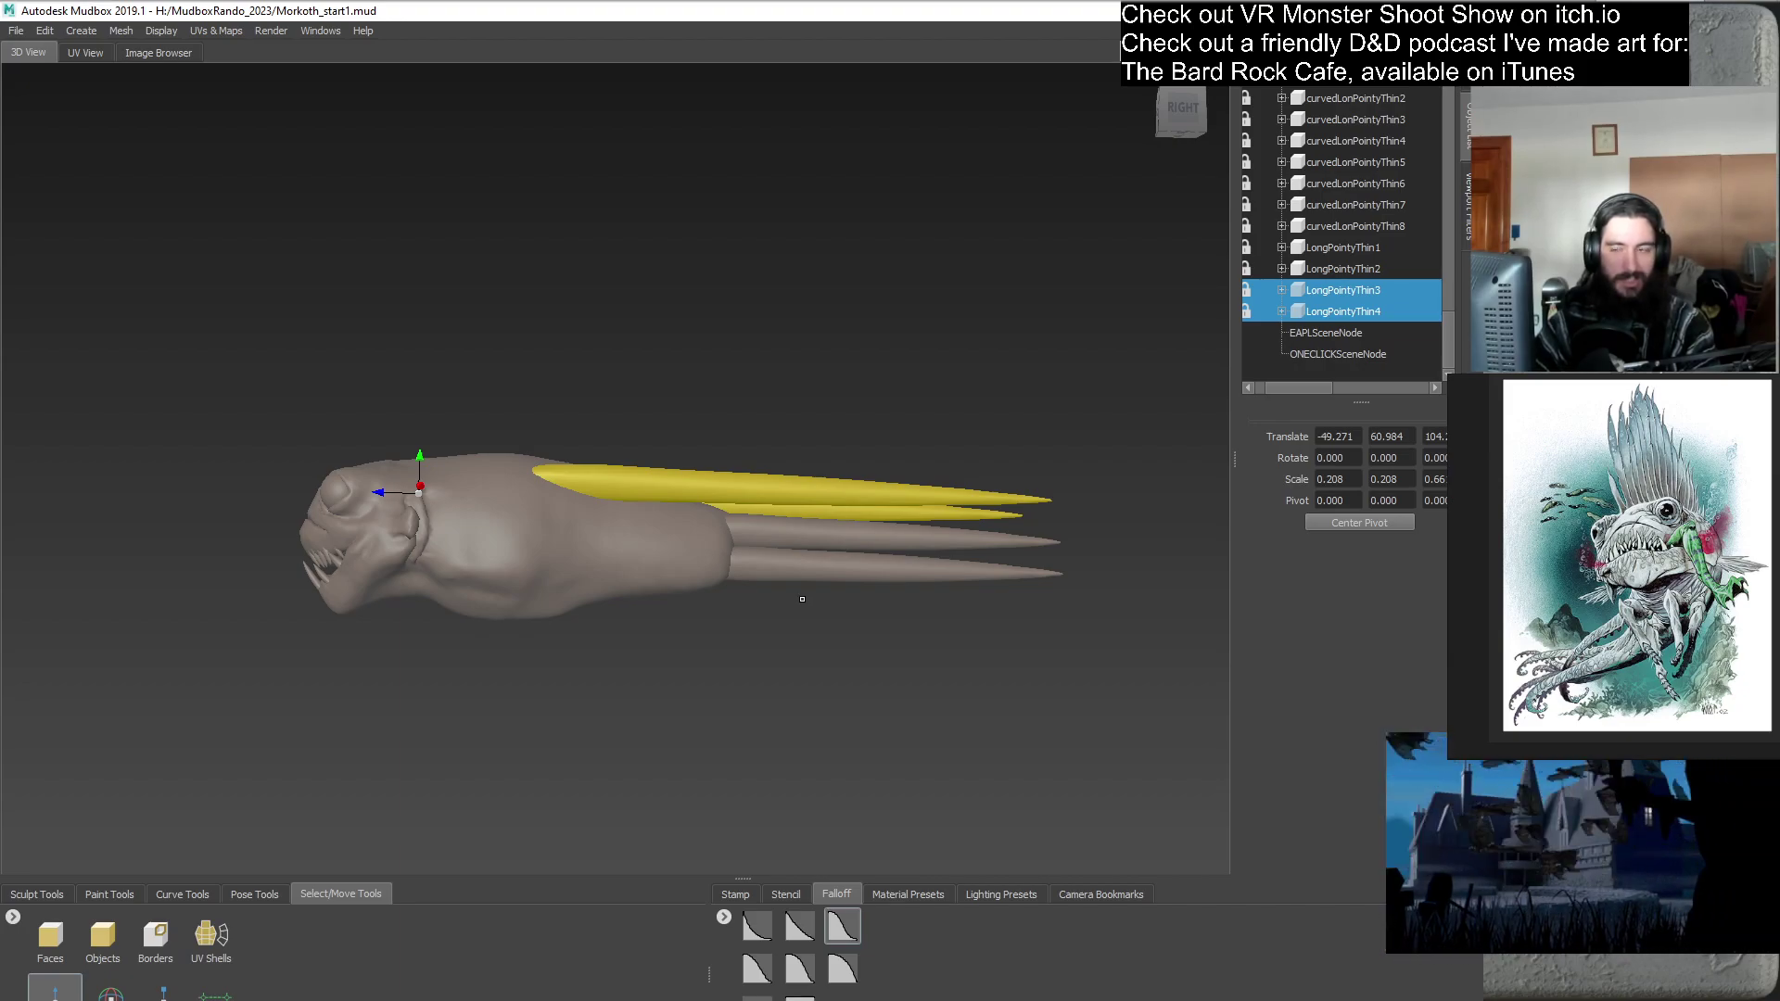
- Duplicate the central tail pieces LongPointyThin1 and LongPointyThin2 together and move the two copies sideways beside the originals
{"action": "left_click_drag", "start_coordinate": [855, 521], "coordinate": [579, 638], "text": "alt"}
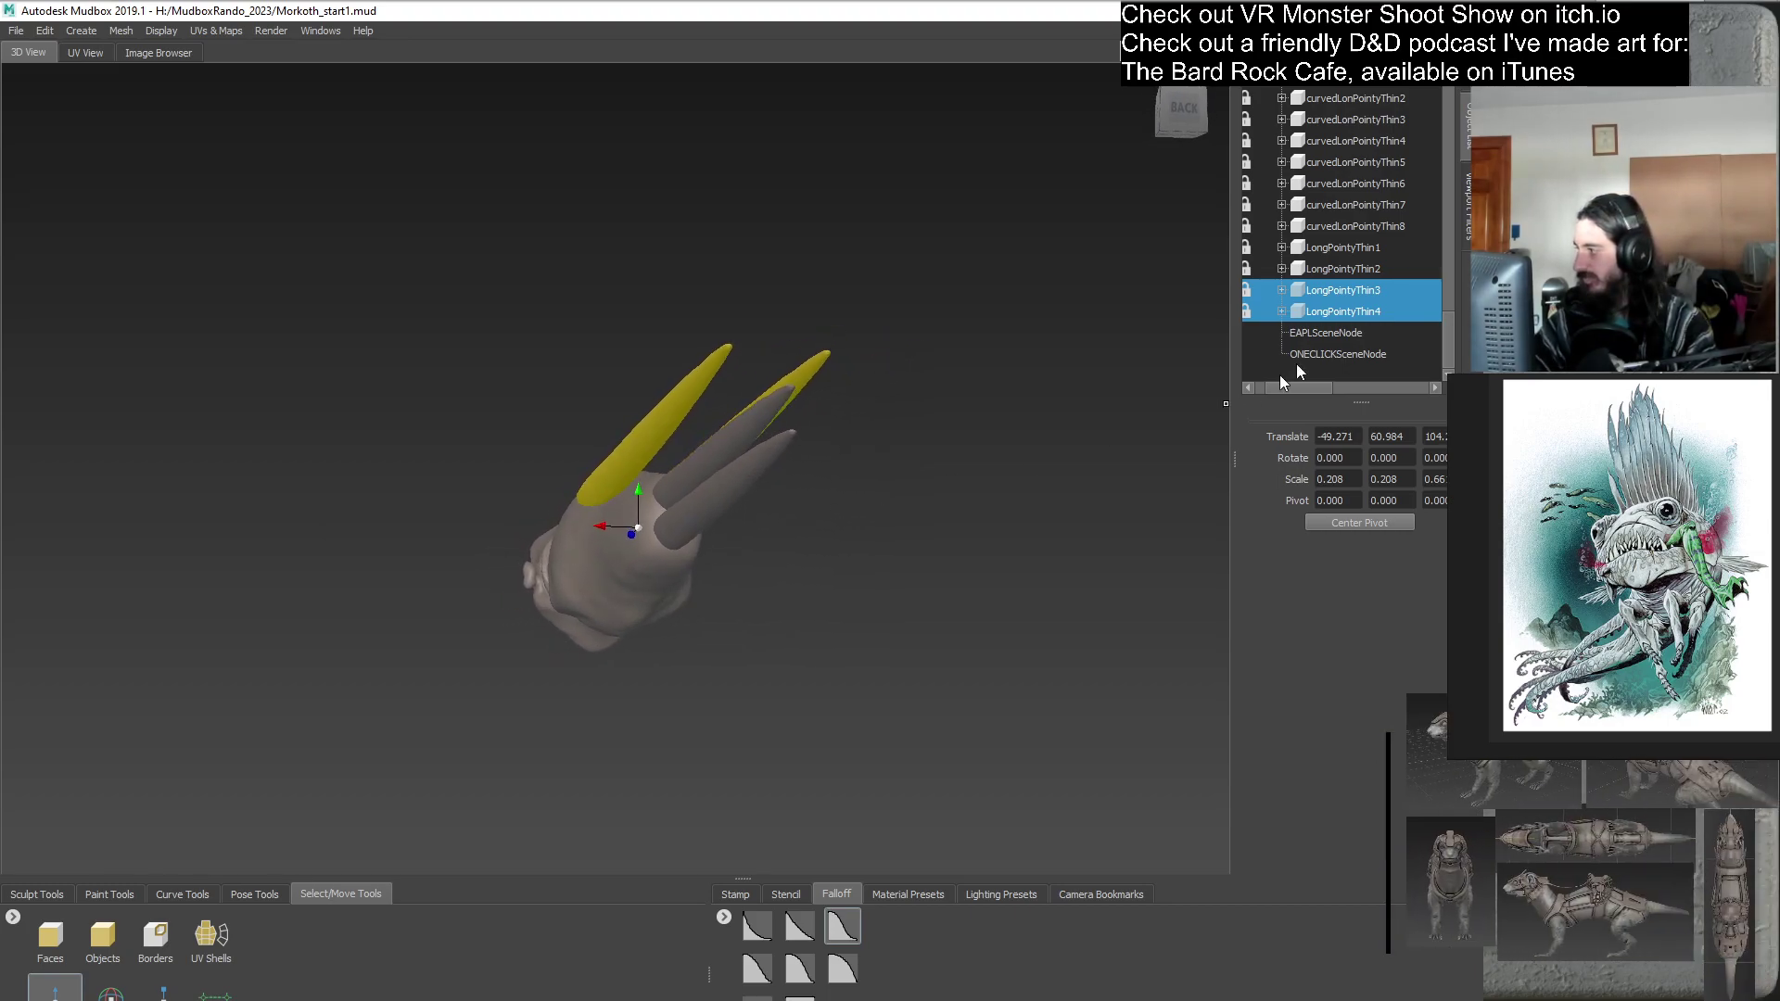
{"action": "left_click", "coordinate": [1344, 249]}
{"action": "left_click", "coordinate": [1352, 267], "text": "ctrl"}
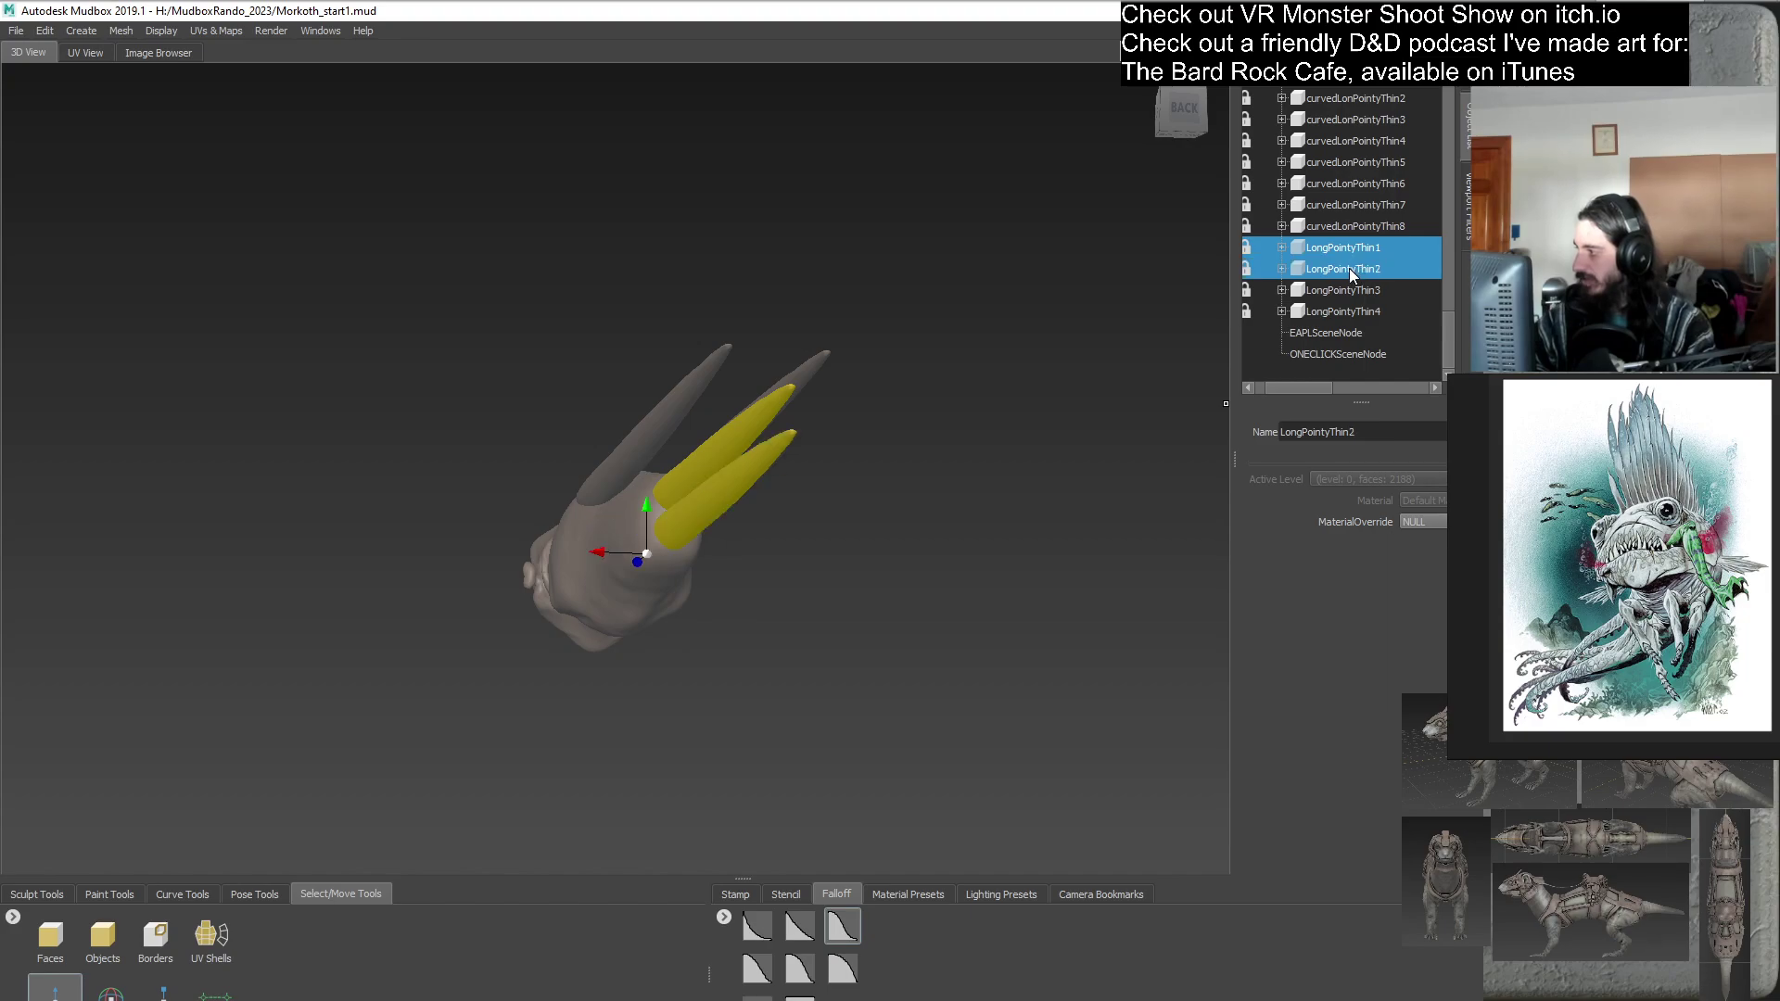
{"action": "right_click", "coordinate": [1349, 267]}
{"action": "left_click", "coordinate": [1162, 391]}
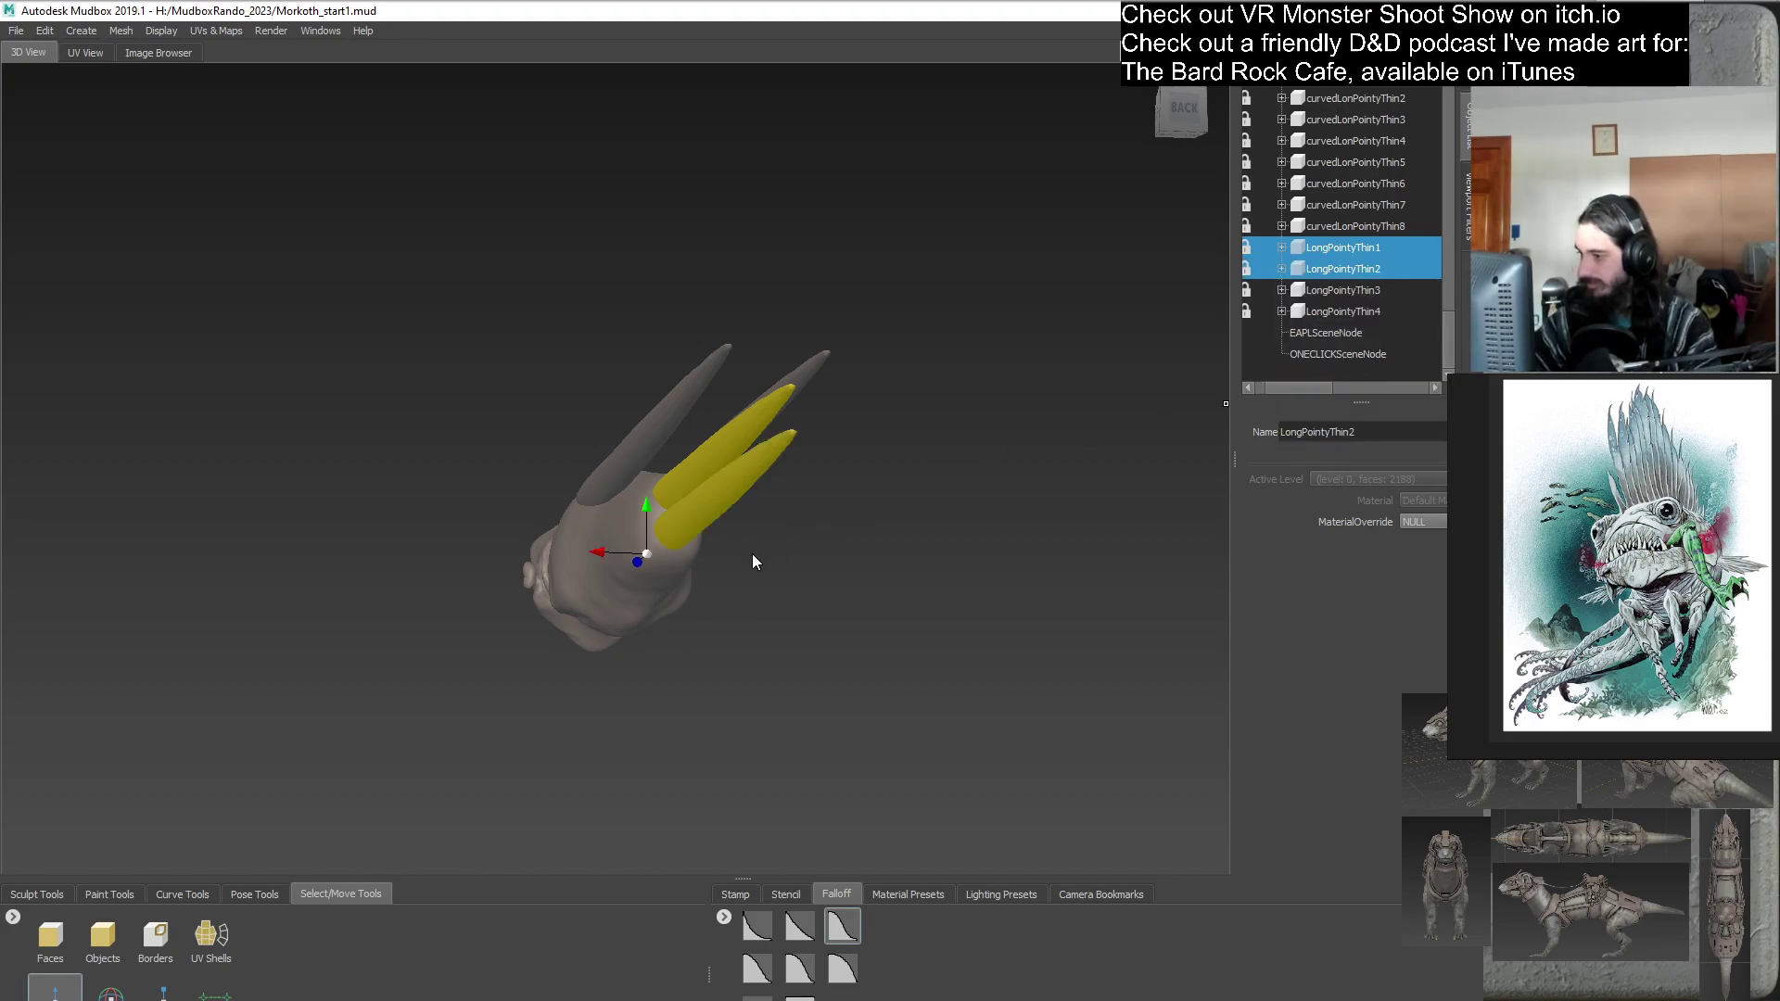
{"action": "key", "text": "ctrl+d"}
{"action": "left_click_drag", "start_coordinate": [732, 558], "coordinate": [626, 692], "text": "alt"}
{"action": "left_click_drag", "start_coordinate": [635, 588], "coordinate": [752, 715], "text": "alt"}
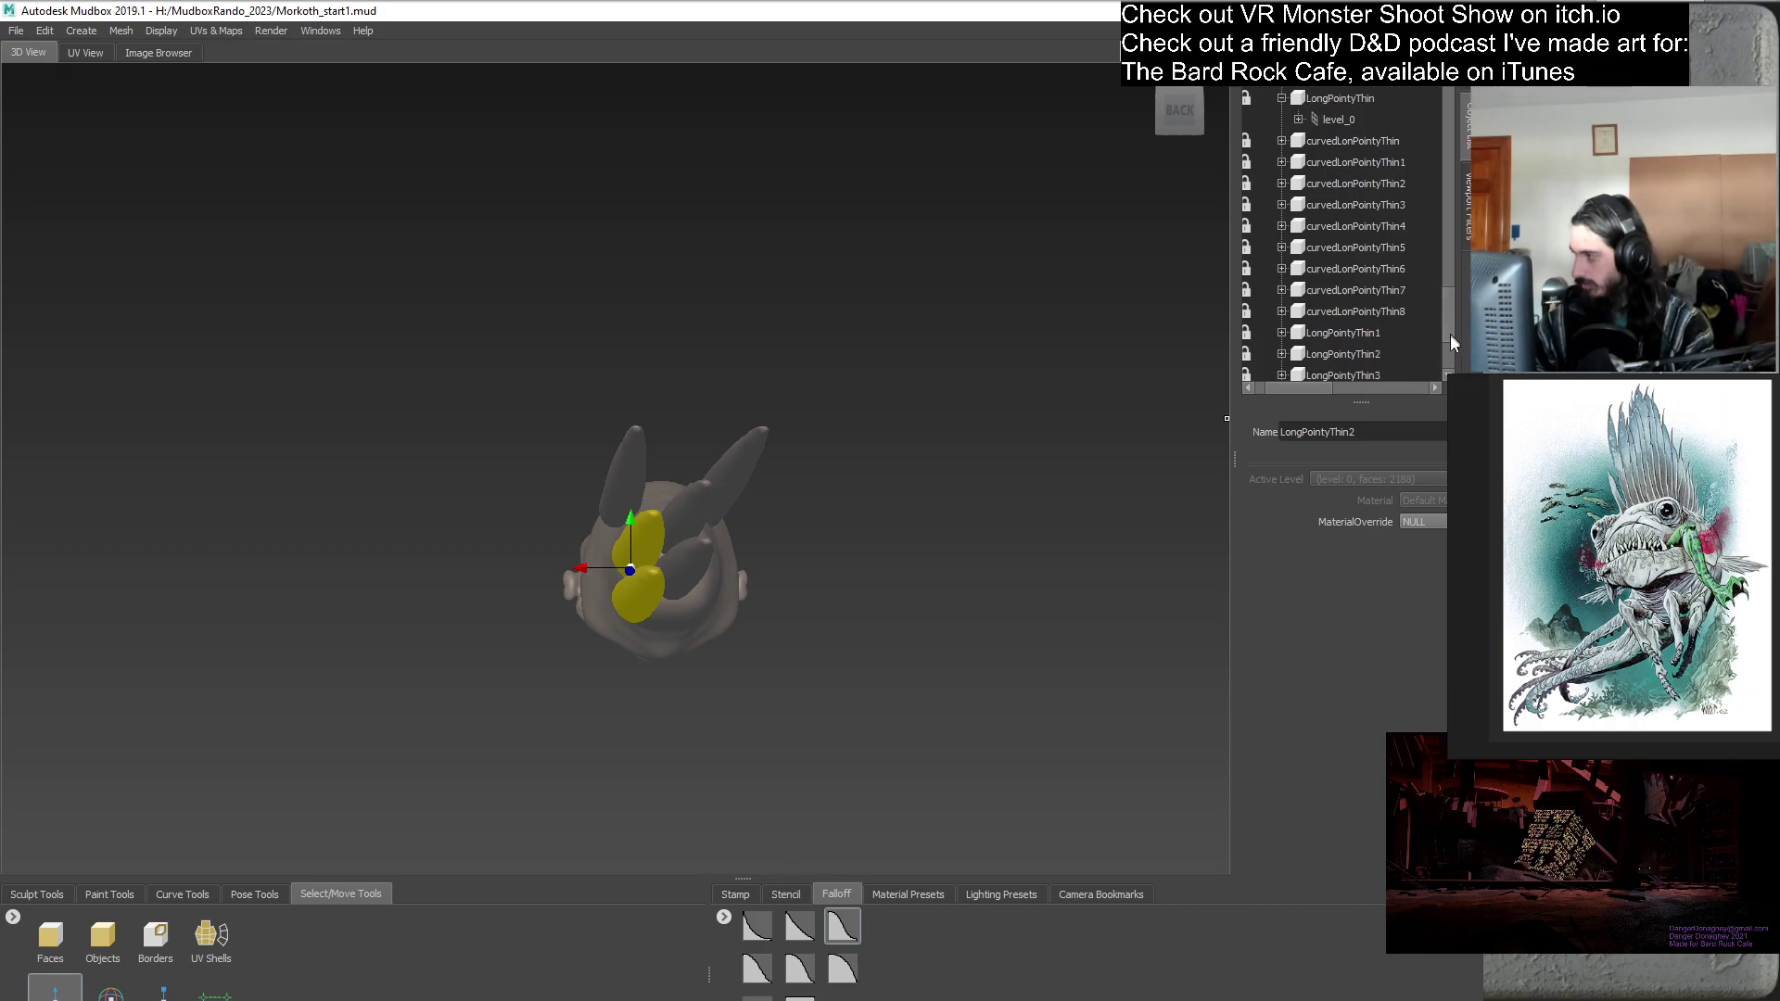
- Duplicate the pair LongPointyThin5 and LongPointyThin6 and move the copies to the opposite side of the central tail pieces
{"action": "scroll", "coordinate": [1450, 341], "scroll_direction": "down", "scroll_amount": 3}
{"action": "left_click_drag", "start_coordinate": [1327, 387], "coordinate": [1296, 388]}
{"action": "right_click", "coordinate": [1278, 305]}
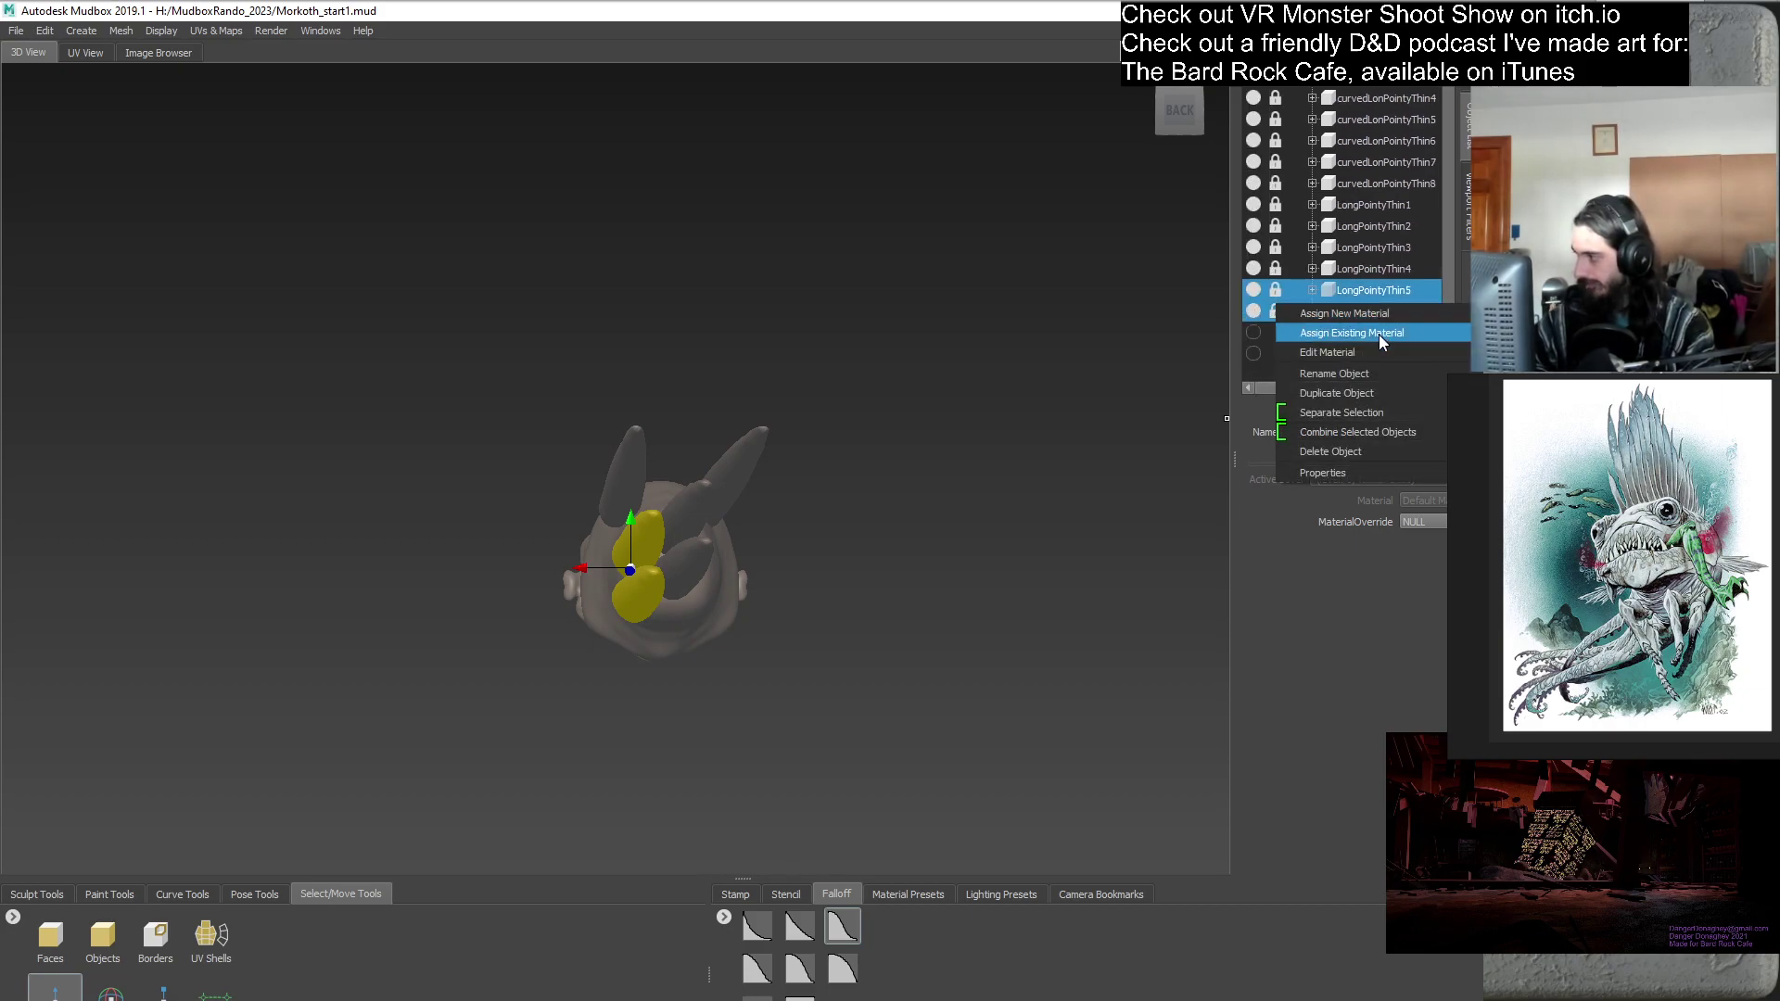
{"action": "left_click", "coordinate": [1366, 395]}
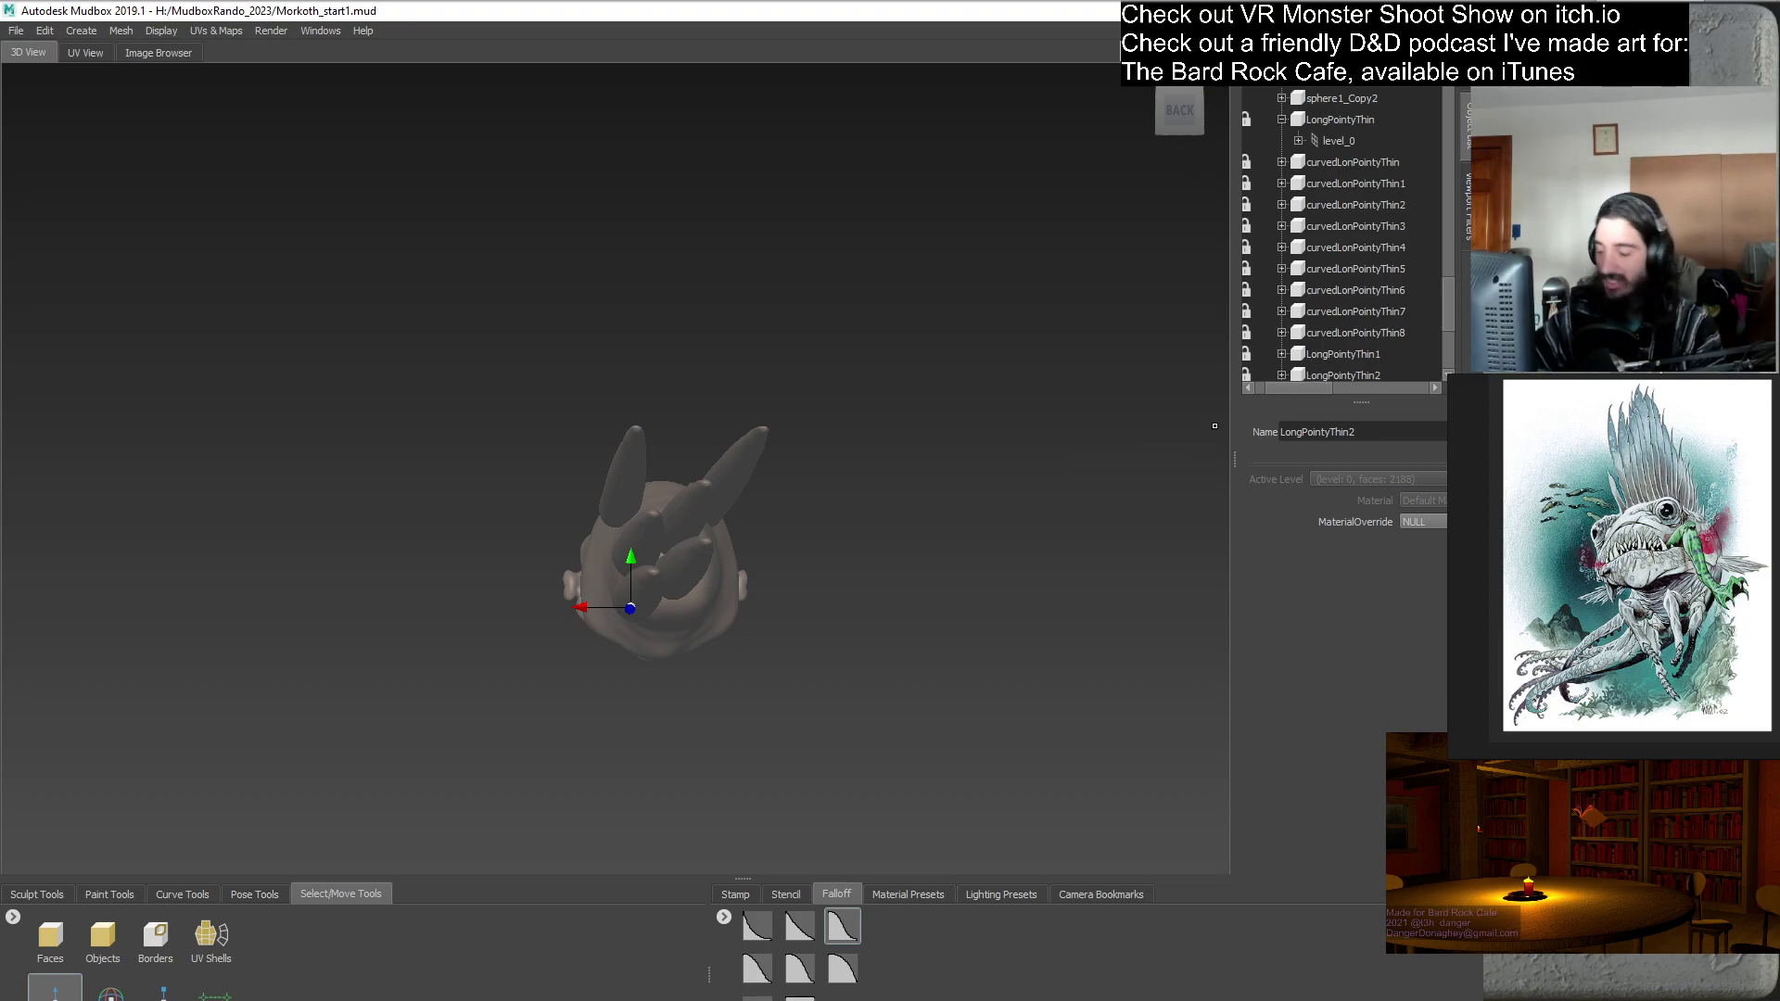
{"action": "left_click_drag", "start_coordinate": [1447, 309], "coordinate": [1452, 370]}
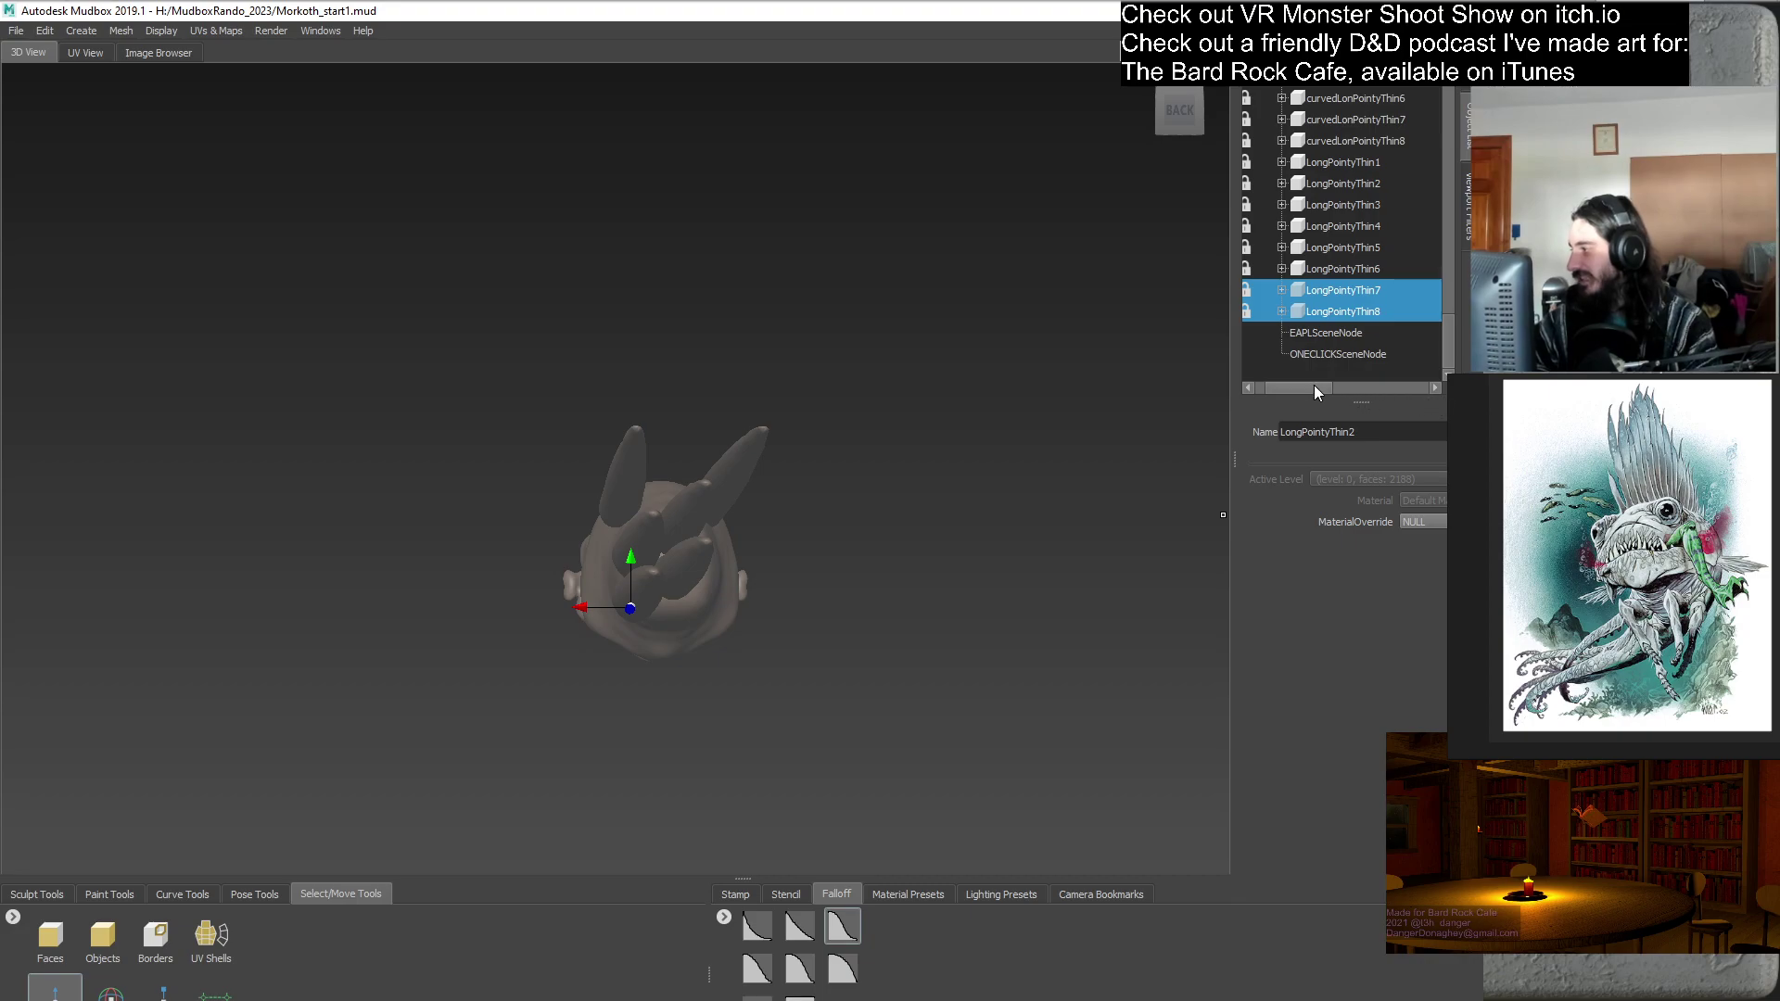
{"action": "left_click_drag", "start_coordinate": [1313, 382], "coordinate": [1301, 382]}
{"action": "left_click_drag", "start_coordinate": [779, 675], "coordinate": [871, 595], "text": "alt"}
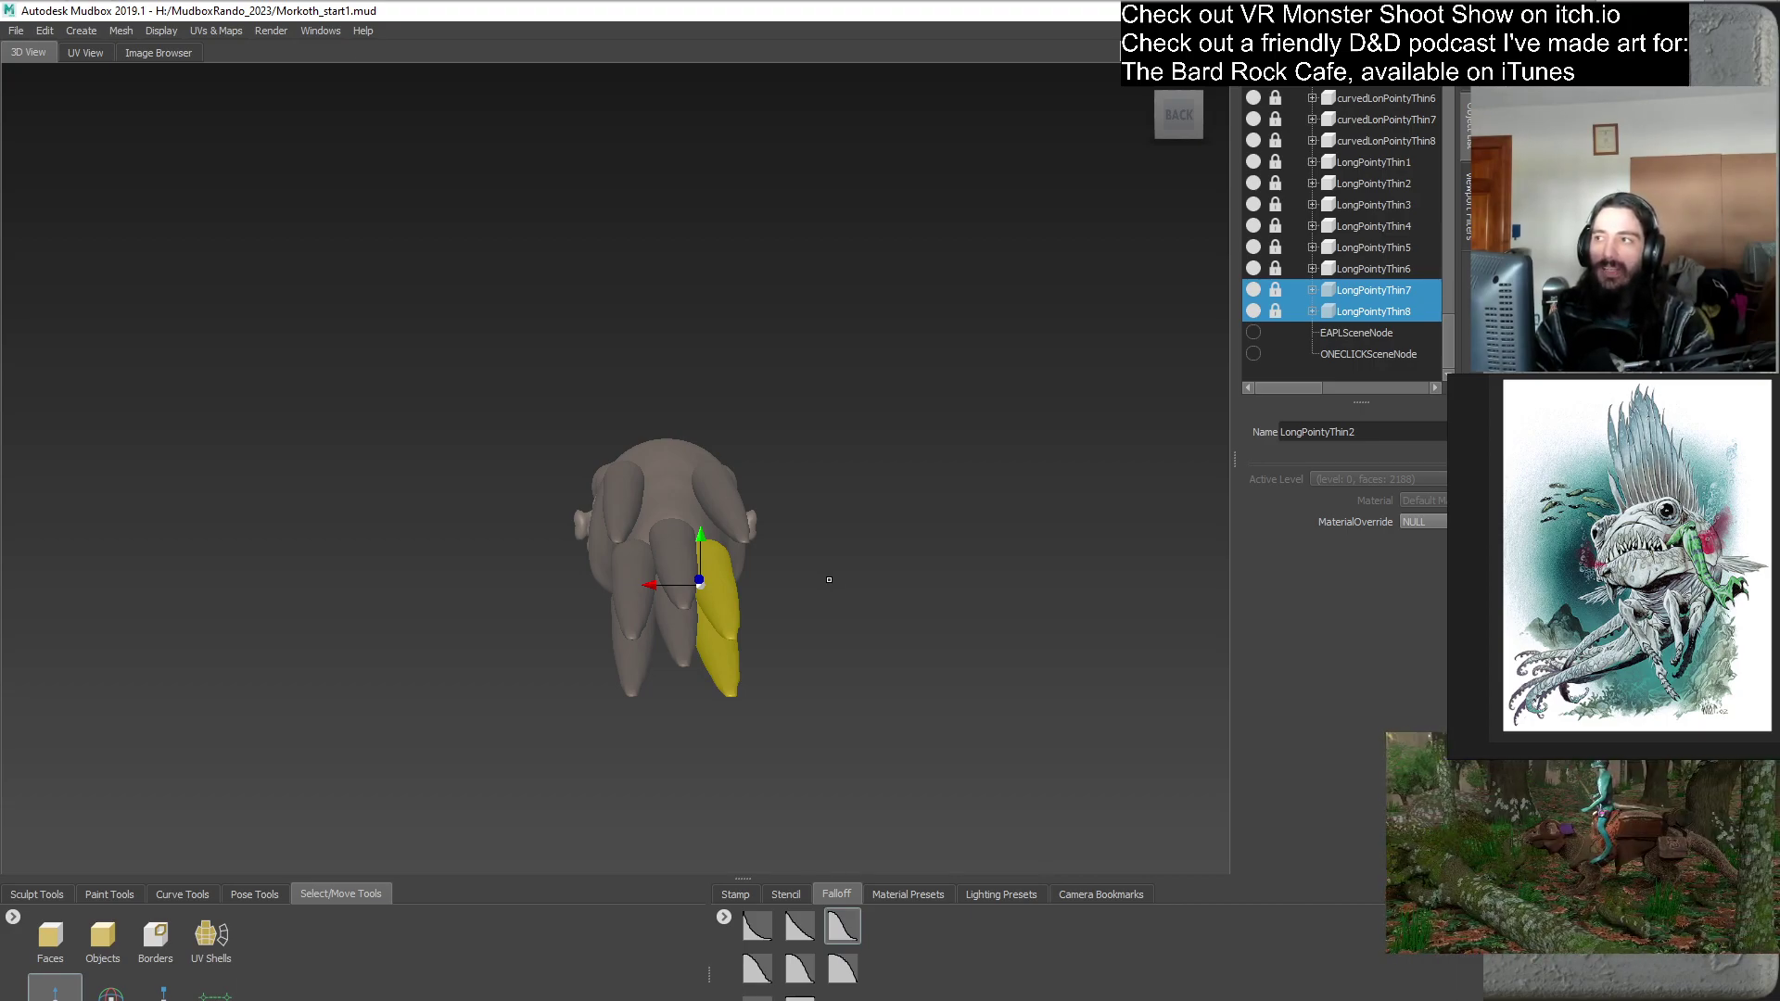
{"action": "left_click_drag", "start_coordinate": [849, 558], "coordinate": [530, 585], "text": "alt"}
{"action": "left_click_drag", "start_coordinate": [685, 540], "coordinate": [930, 587], "text": "alt"}
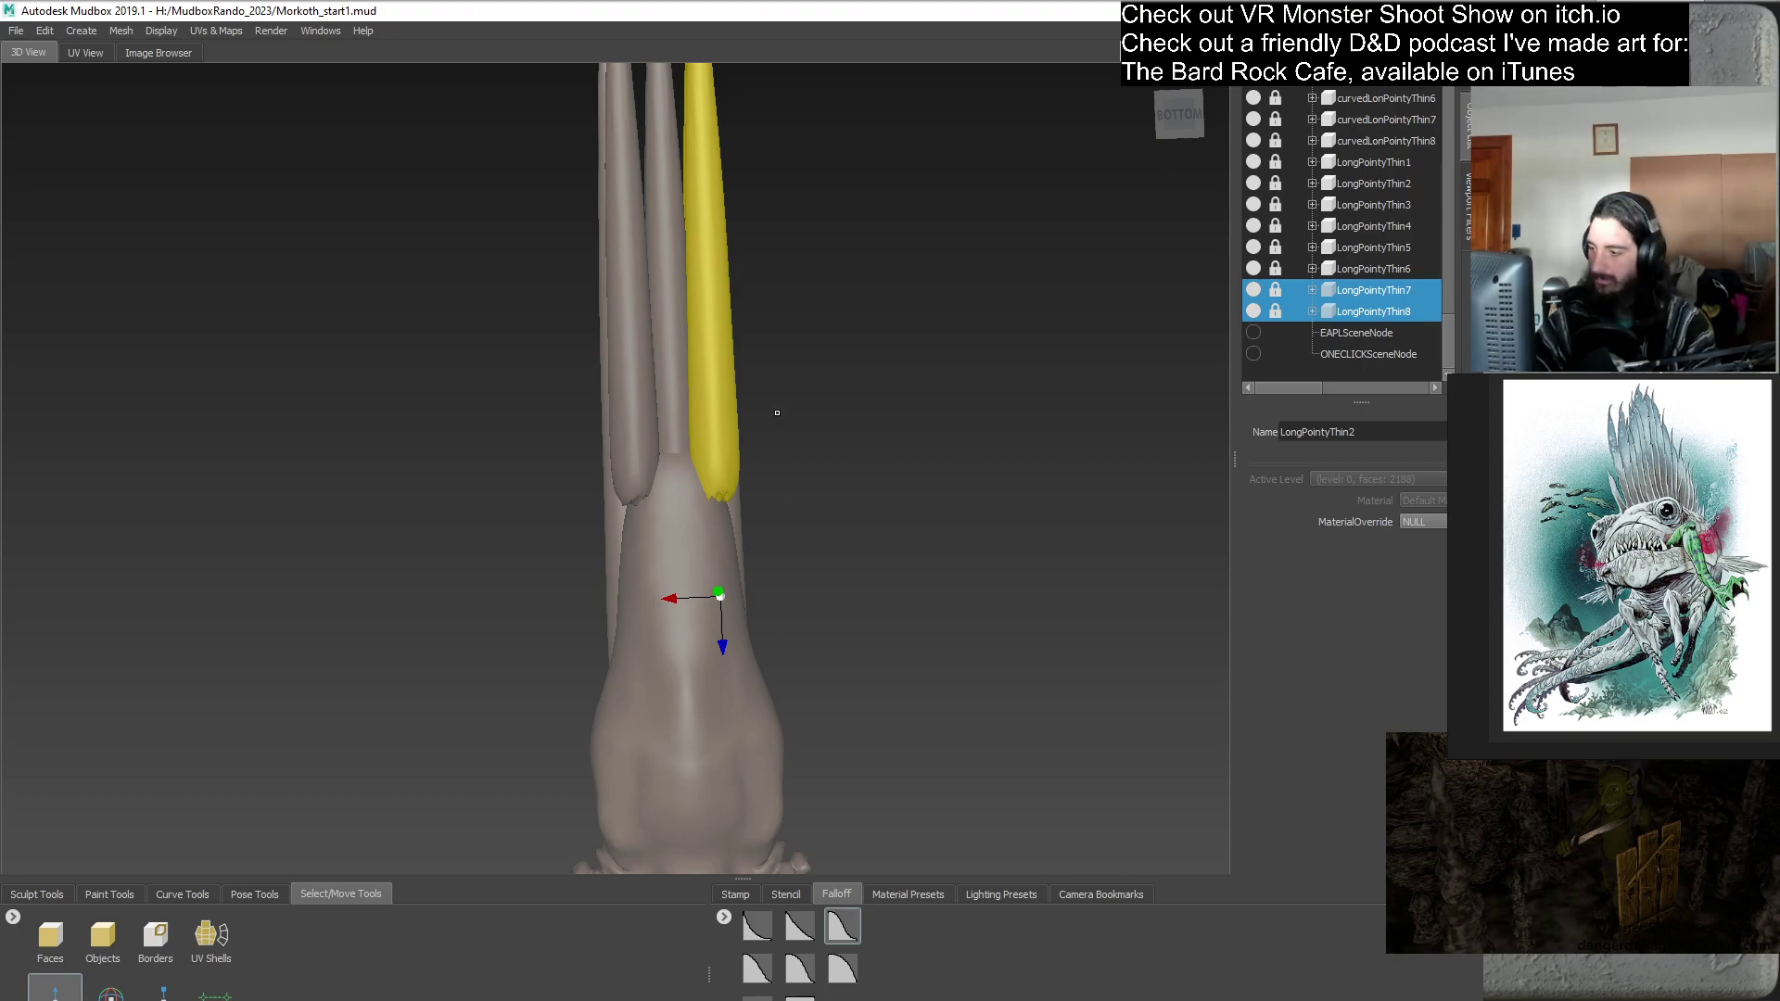
{"action": "left_click_drag", "start_coordinate": [777, 413], "coordinate": [602, 594], "text": "alt"}
{"action": "scroll", "coordinate": [603, 624], "scroll_direction": "down", "scroll_amount": 5}
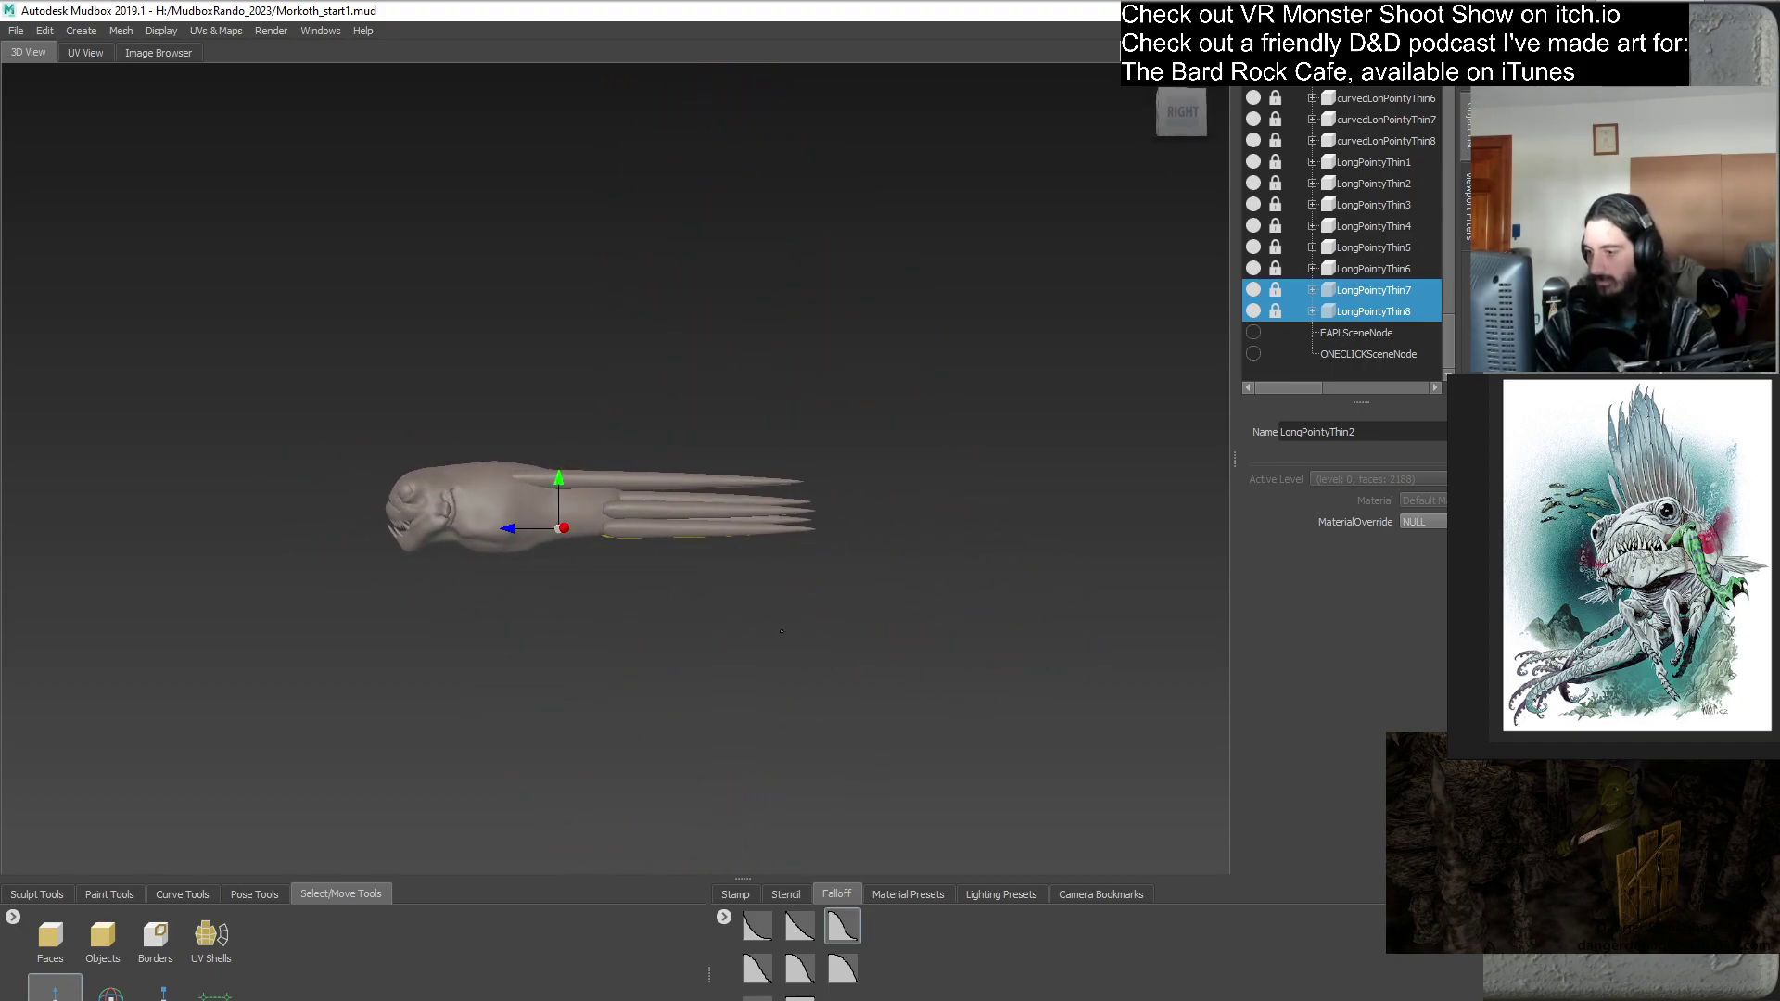
{"action": "left_click_drag", "start_coordinate": [993, 587], "coordinate": [1052, 587], "text": "alt"}
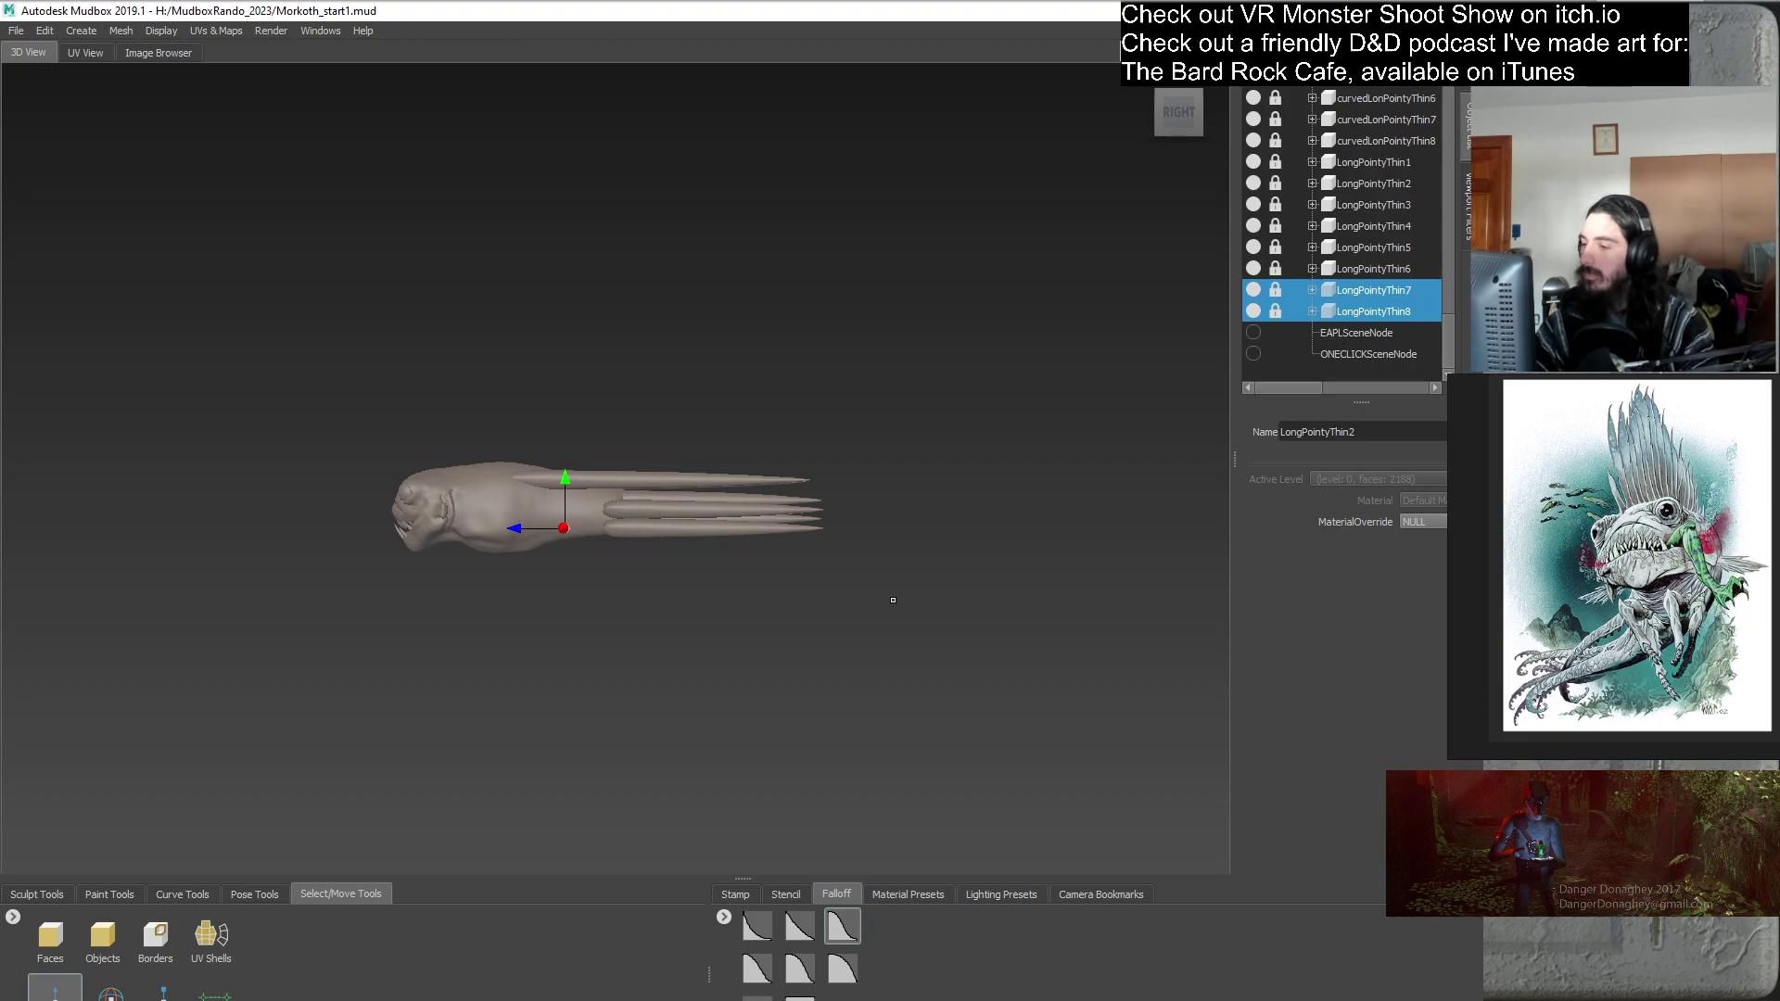
{"action": "scroll", "coordinate": [875, 545], "scroll_direction": "up", "scroll_amount": 3}
{"action": "left_click_drag", "start_coordinate": [875, 545], "coordinate": [616, 708], "text": "alt"}
{"action": "scroll", "coordinate": [616, 708], "scroll_direction": "up", "scroll_amount": 4}
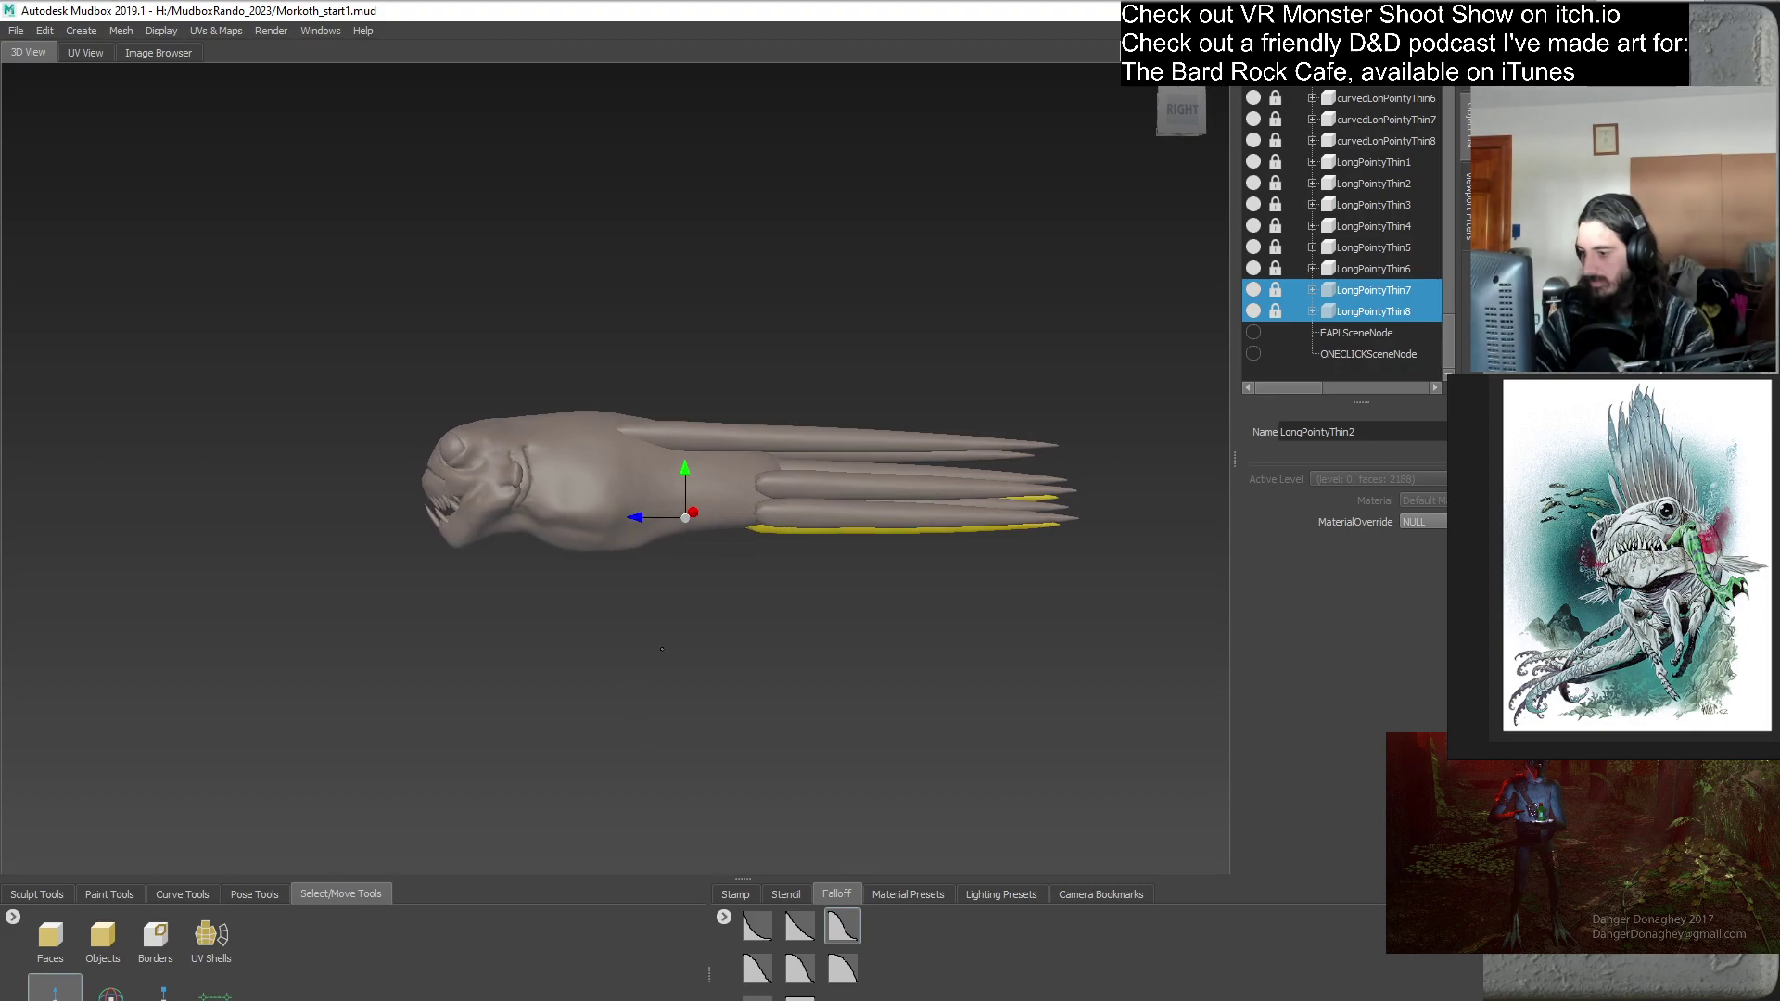
- Save the scene under the new file name Morkoth_start2
{"action": "left_click", "coordinate": [17, 31]}
{"action": "left_click", "coordinate": [124, 109]}
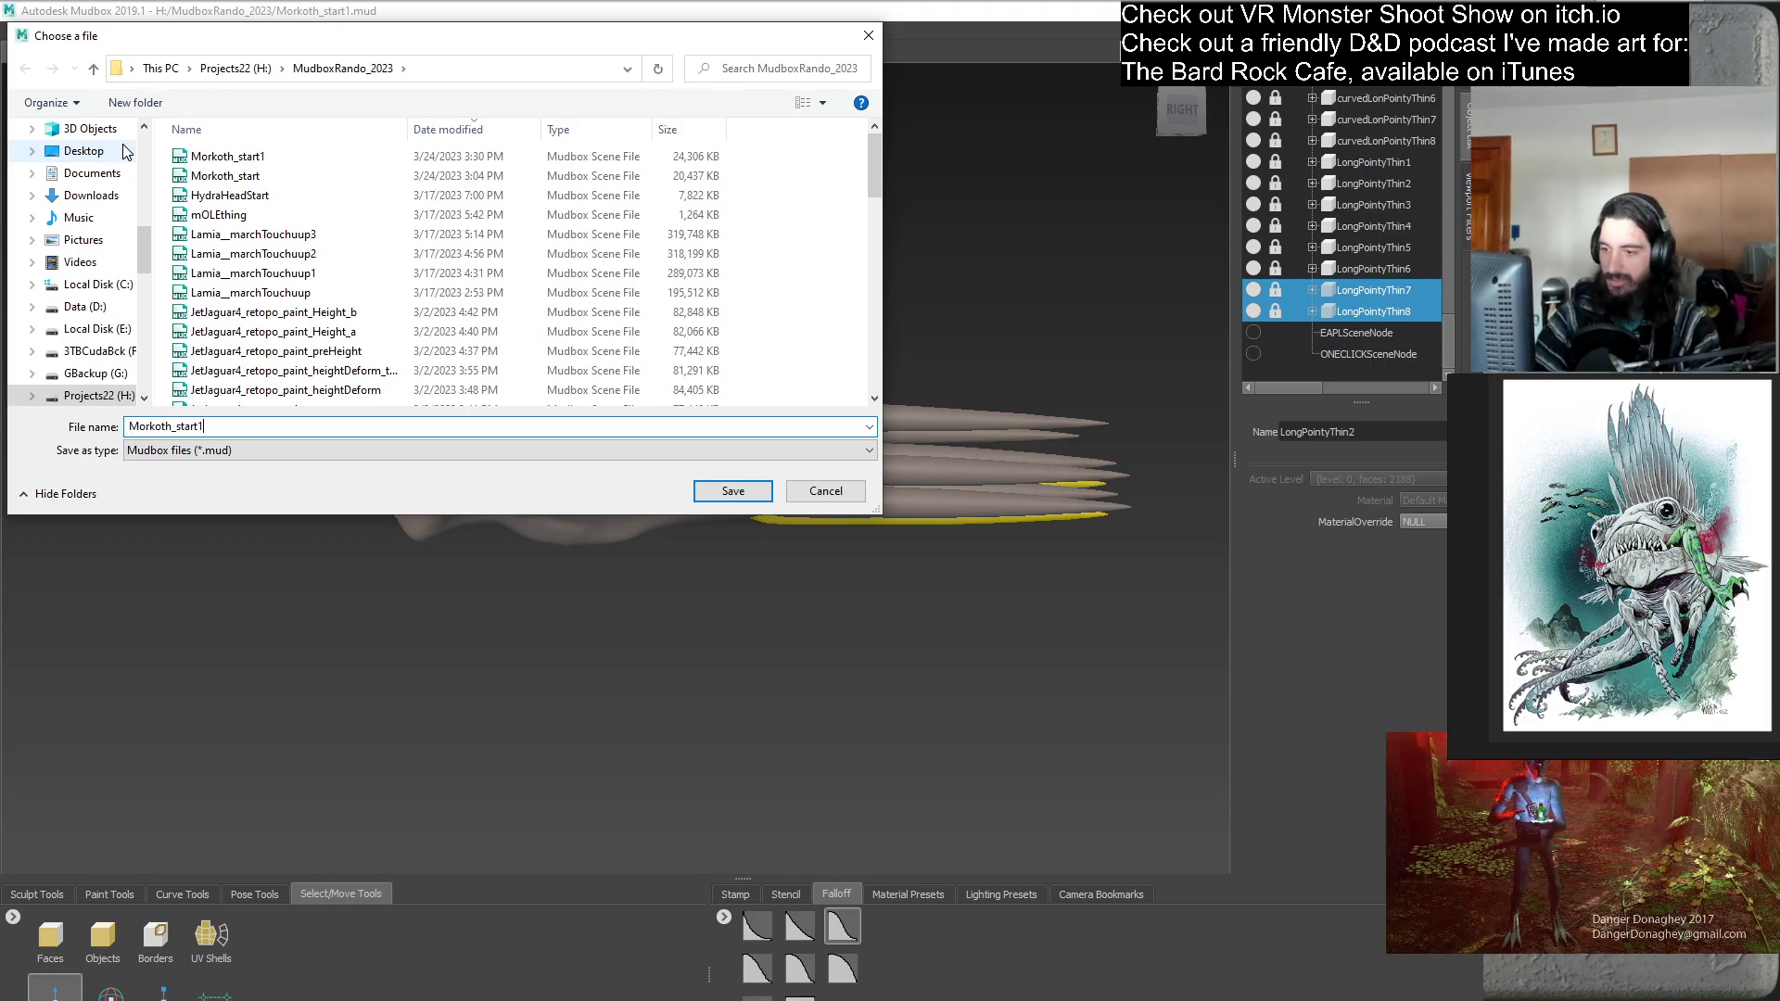
{"action": "key", "text": "Escape"}
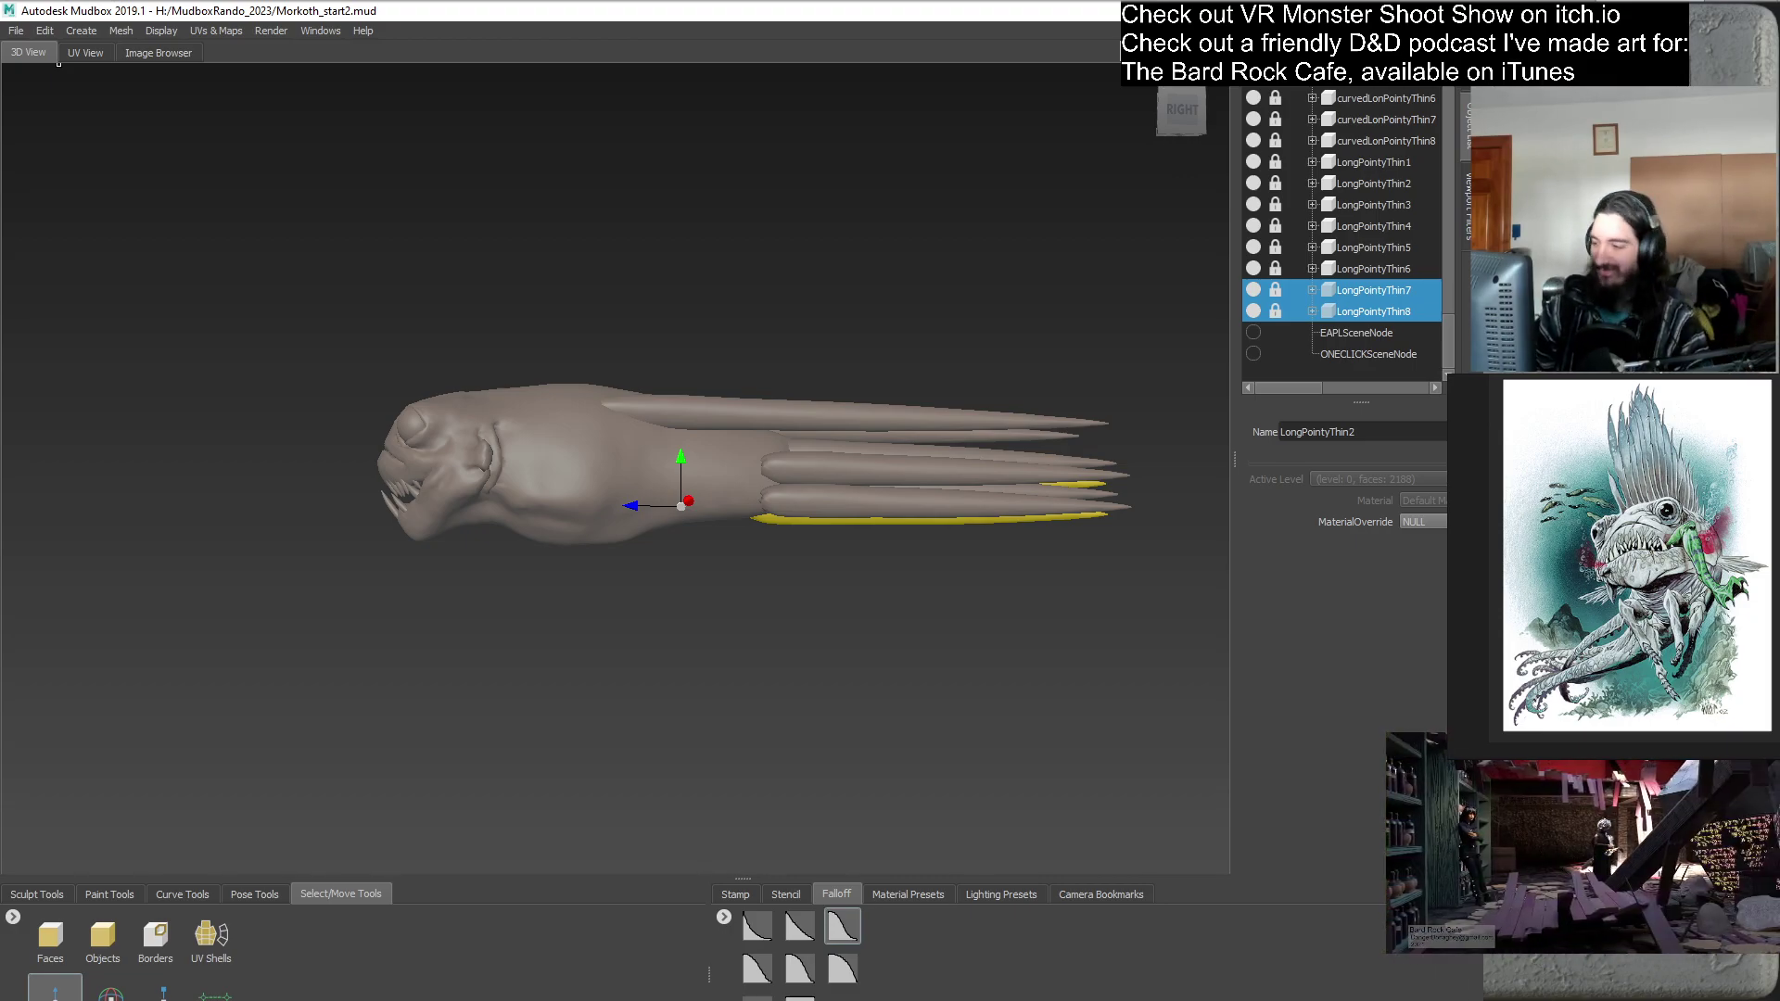
- Preview the hidden meshes sphere1_Copy2 and sphere1_Copy1 by showing each one briefly and hiding it again
{"action": "left_click_drag", "start_coordinate": [1024, 323], "coordinate": [909, 580], "text": "alt"}
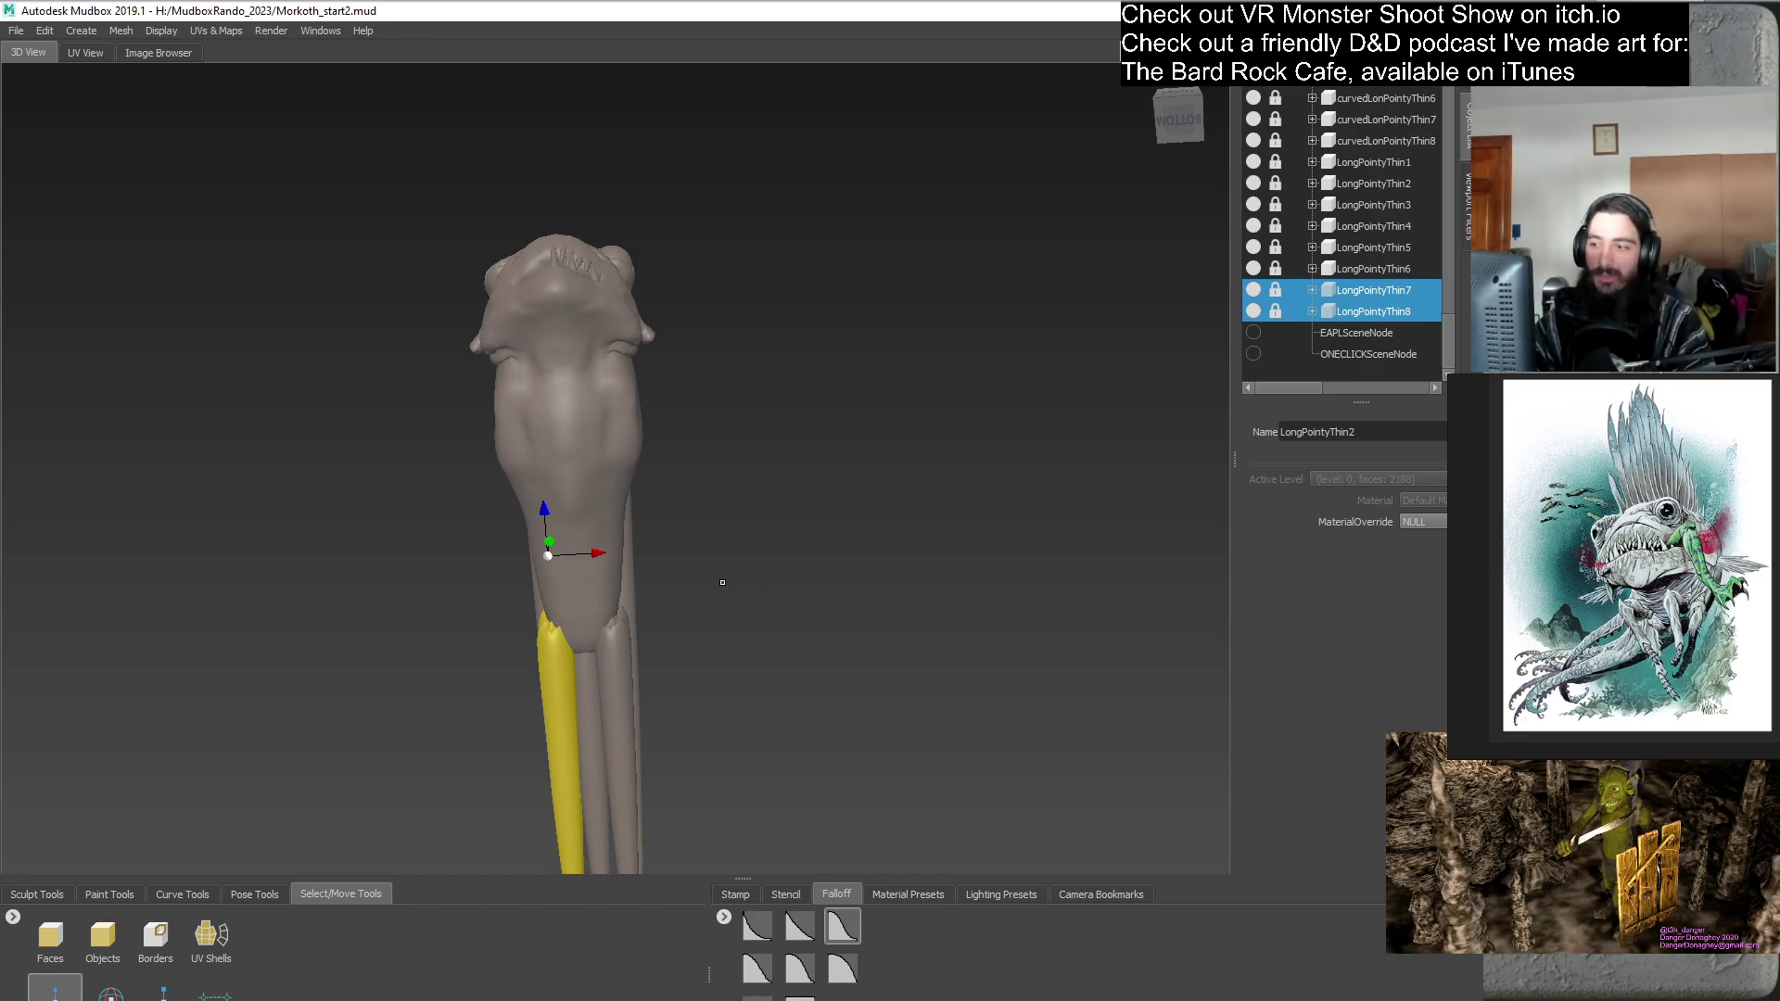
{"action": "left_click_drag", "start_coordinate": [925, 500], "coordinate": [763, 616], "text": "alt"}
{"action": "left_click_drag", "start_coordinate": [657, 679], "coordinate": [687, 655], "text": "alt"}
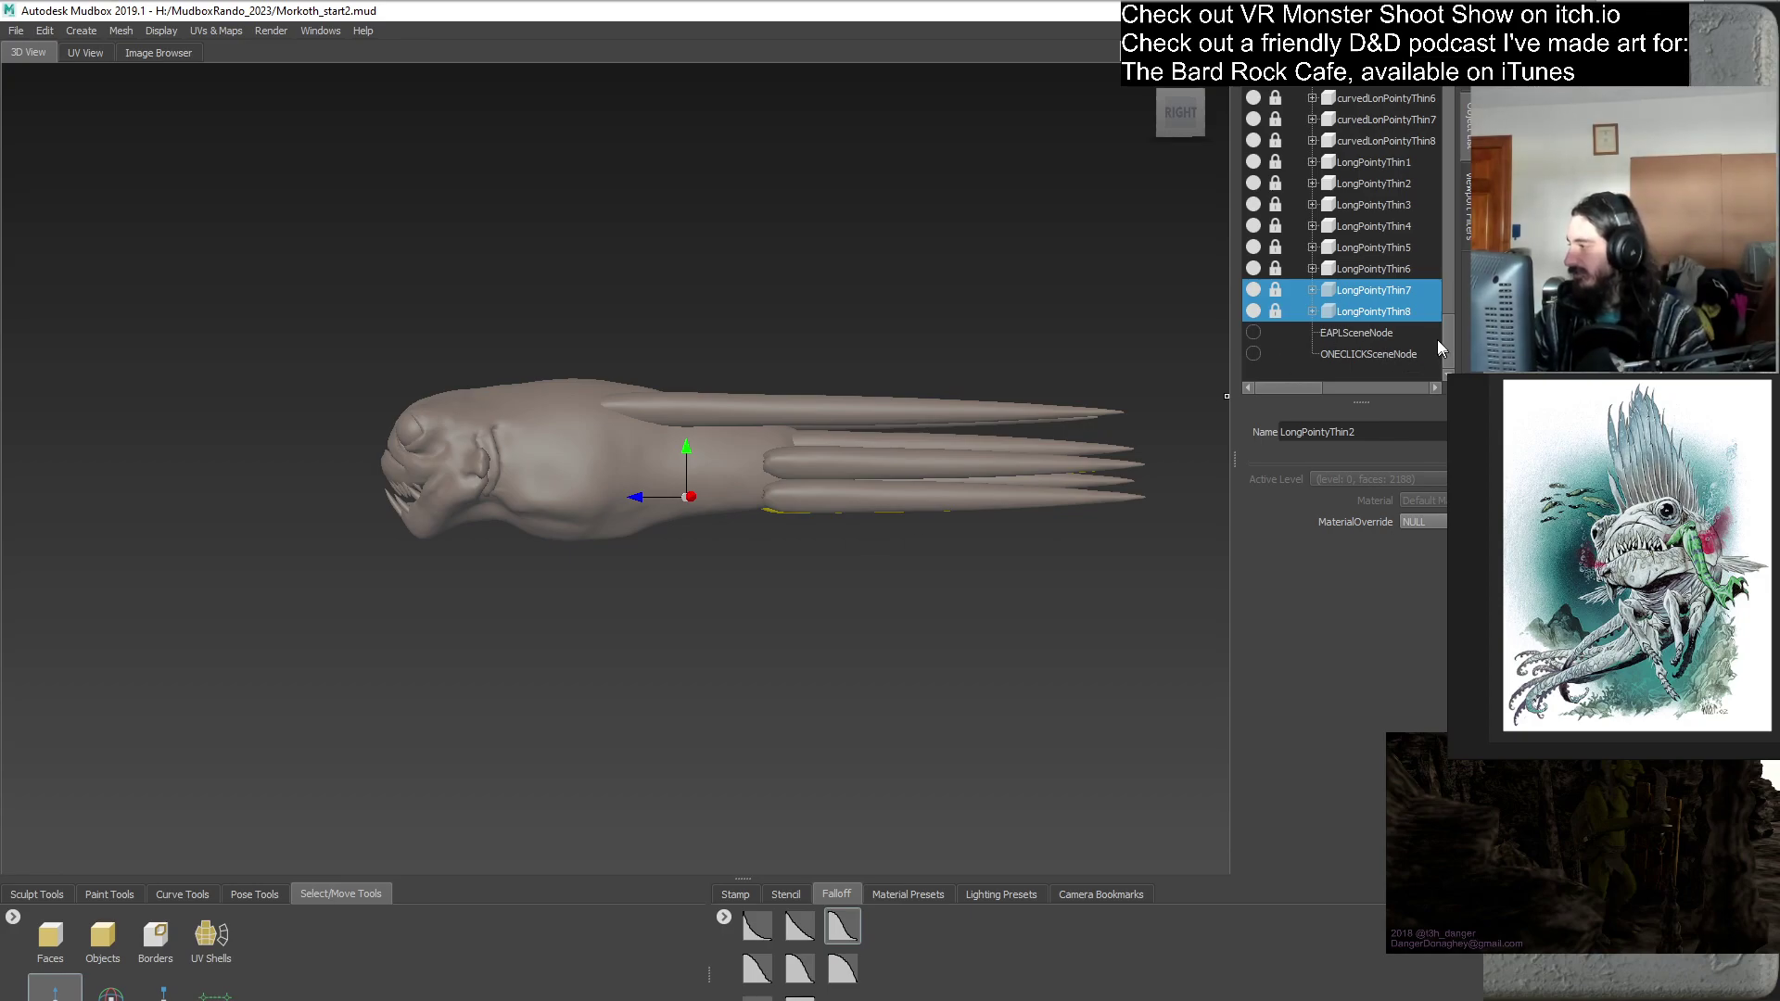
{"action": "left_click_drag", "start_coordinate": [1448, 338], "coordinate": [1443, 269]}
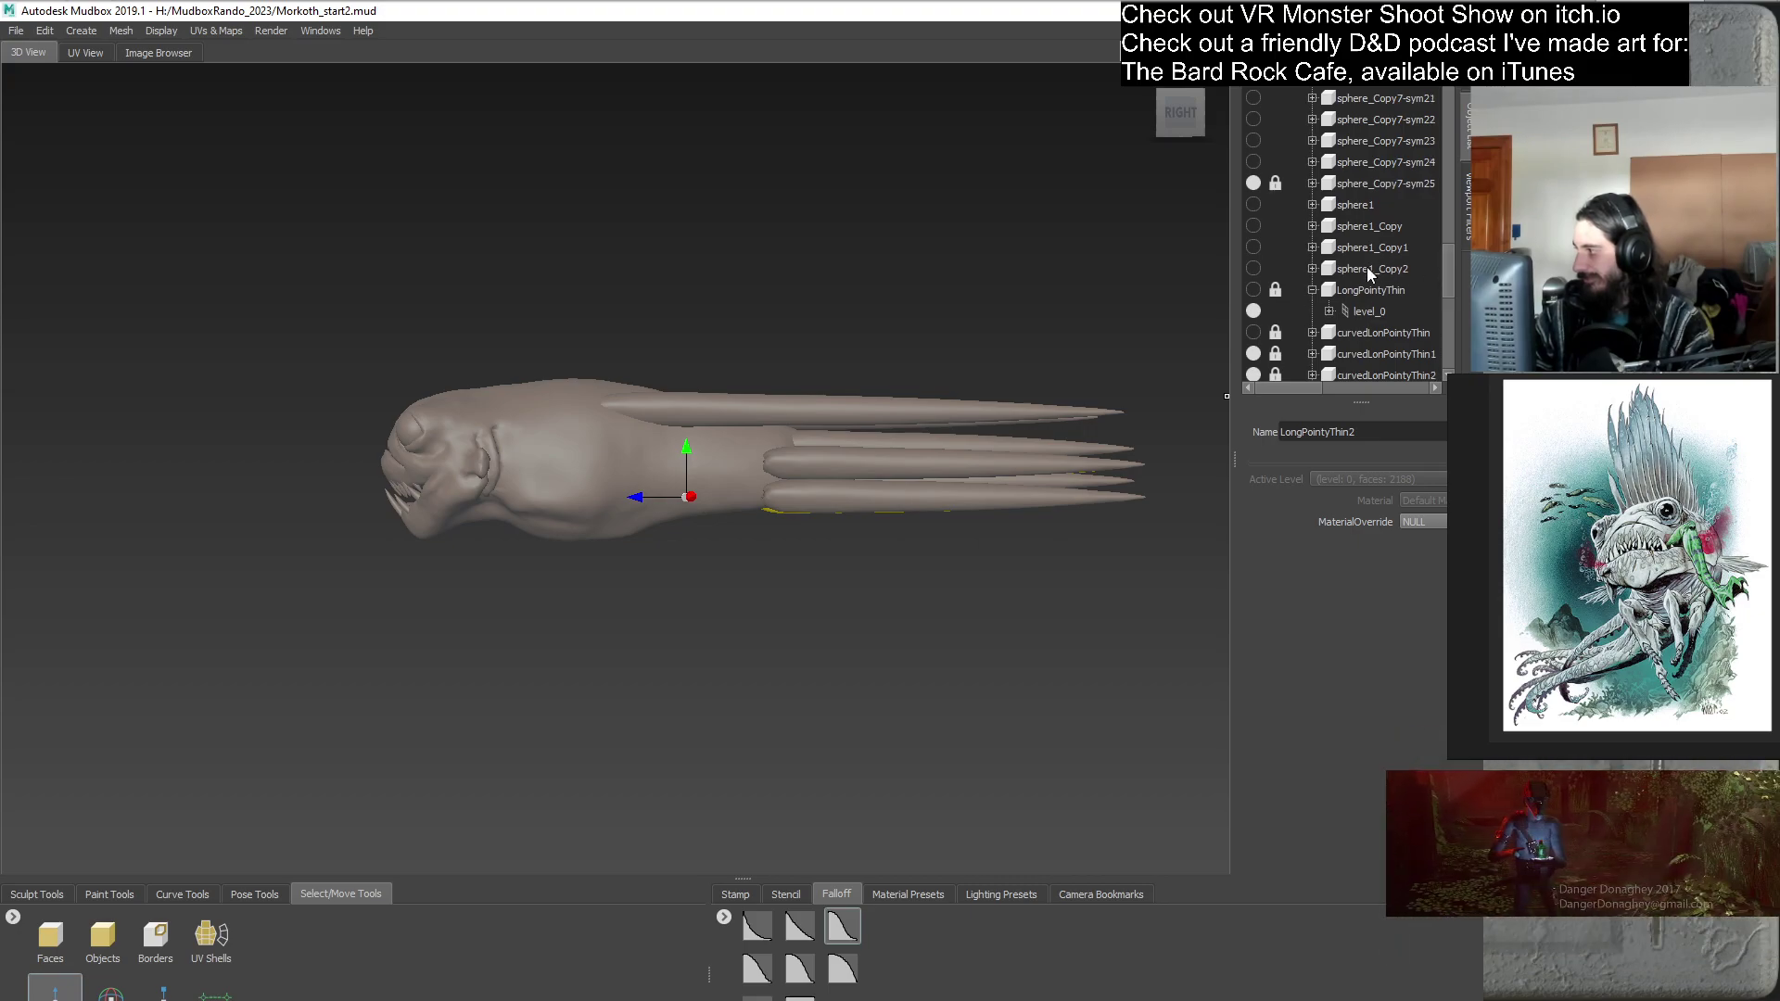
{"action": "left_click", "coordinate": [1254, 270]}
{"action": "left_click", "coordinate": [1257, 272]}
{"action": "left_click", "coordinate": [1254, 249]}
{"action": "left_click", "coordinate": [1255, 249]}
{"action": "left_click", "coordinate": [1254, 271]}
{"action": "left_click", "coordinate": [1254, 270]}
- Duplicate the hidden mesh sphere1_Copy2 and show the copy above the creature's body
{"action": "left_click", "coordinate": [1361, 269]}
{"action": "right_click", "coordinate": [1361, 270]}
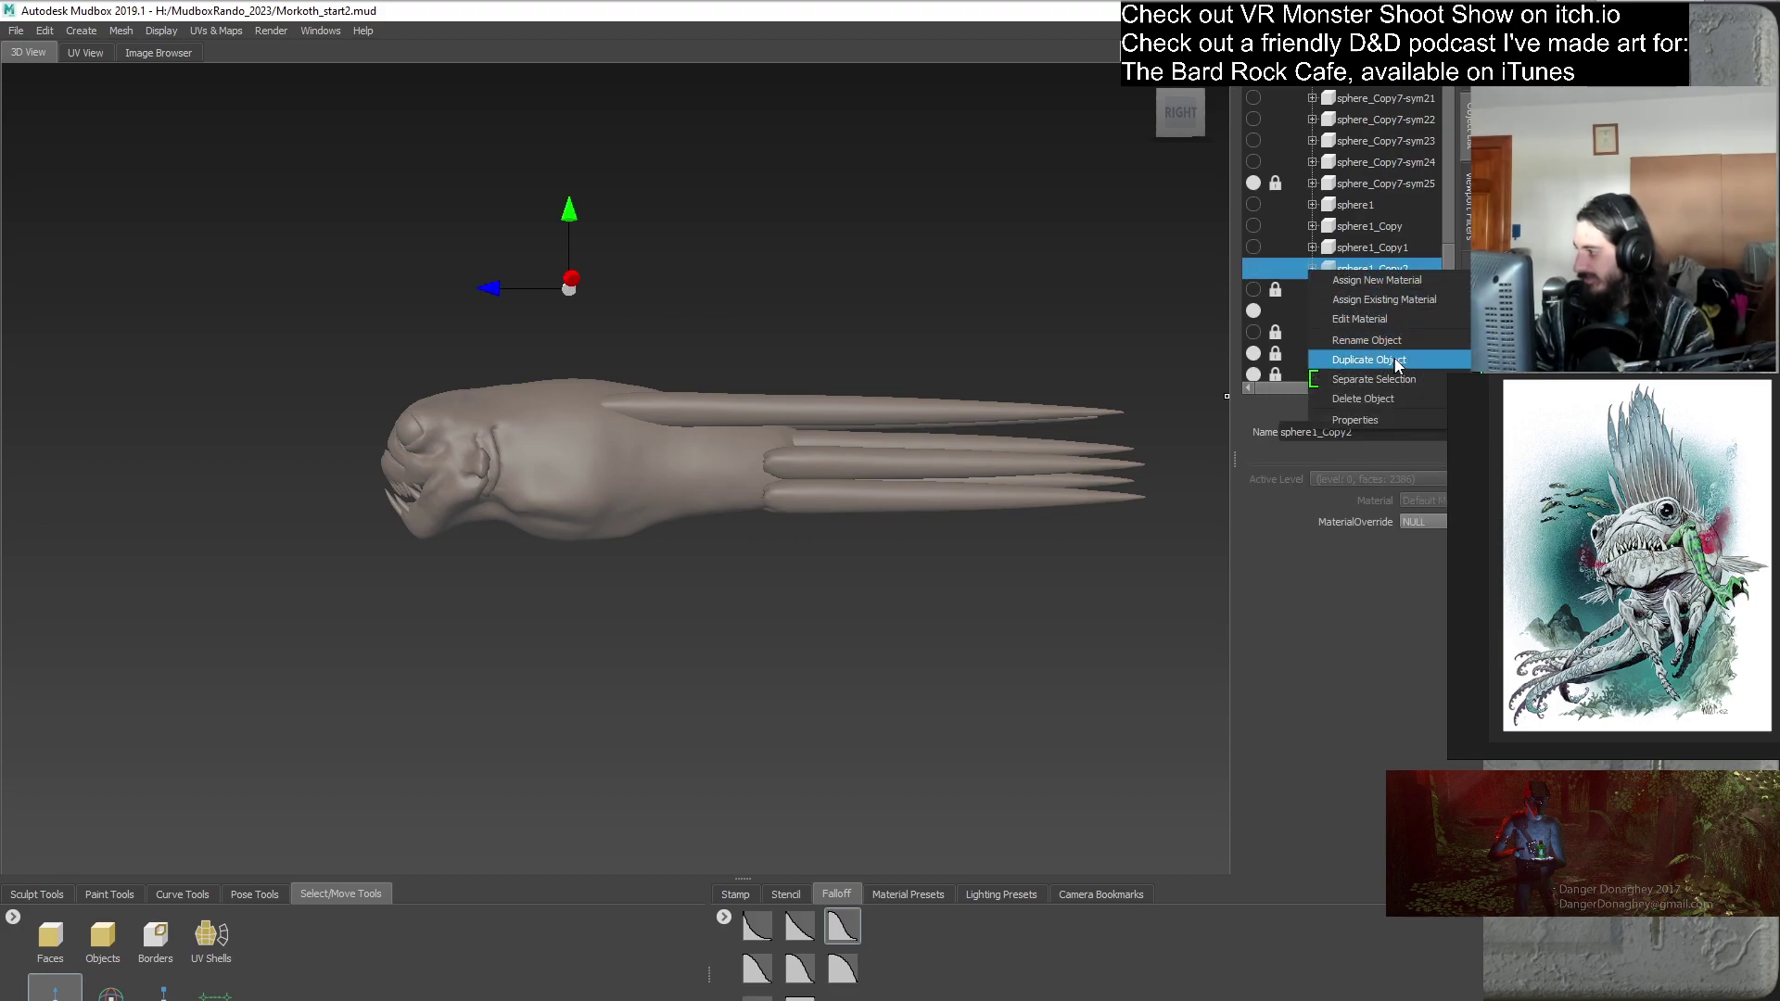
{"action": "left_click", "coordinate": [1381, 359]}
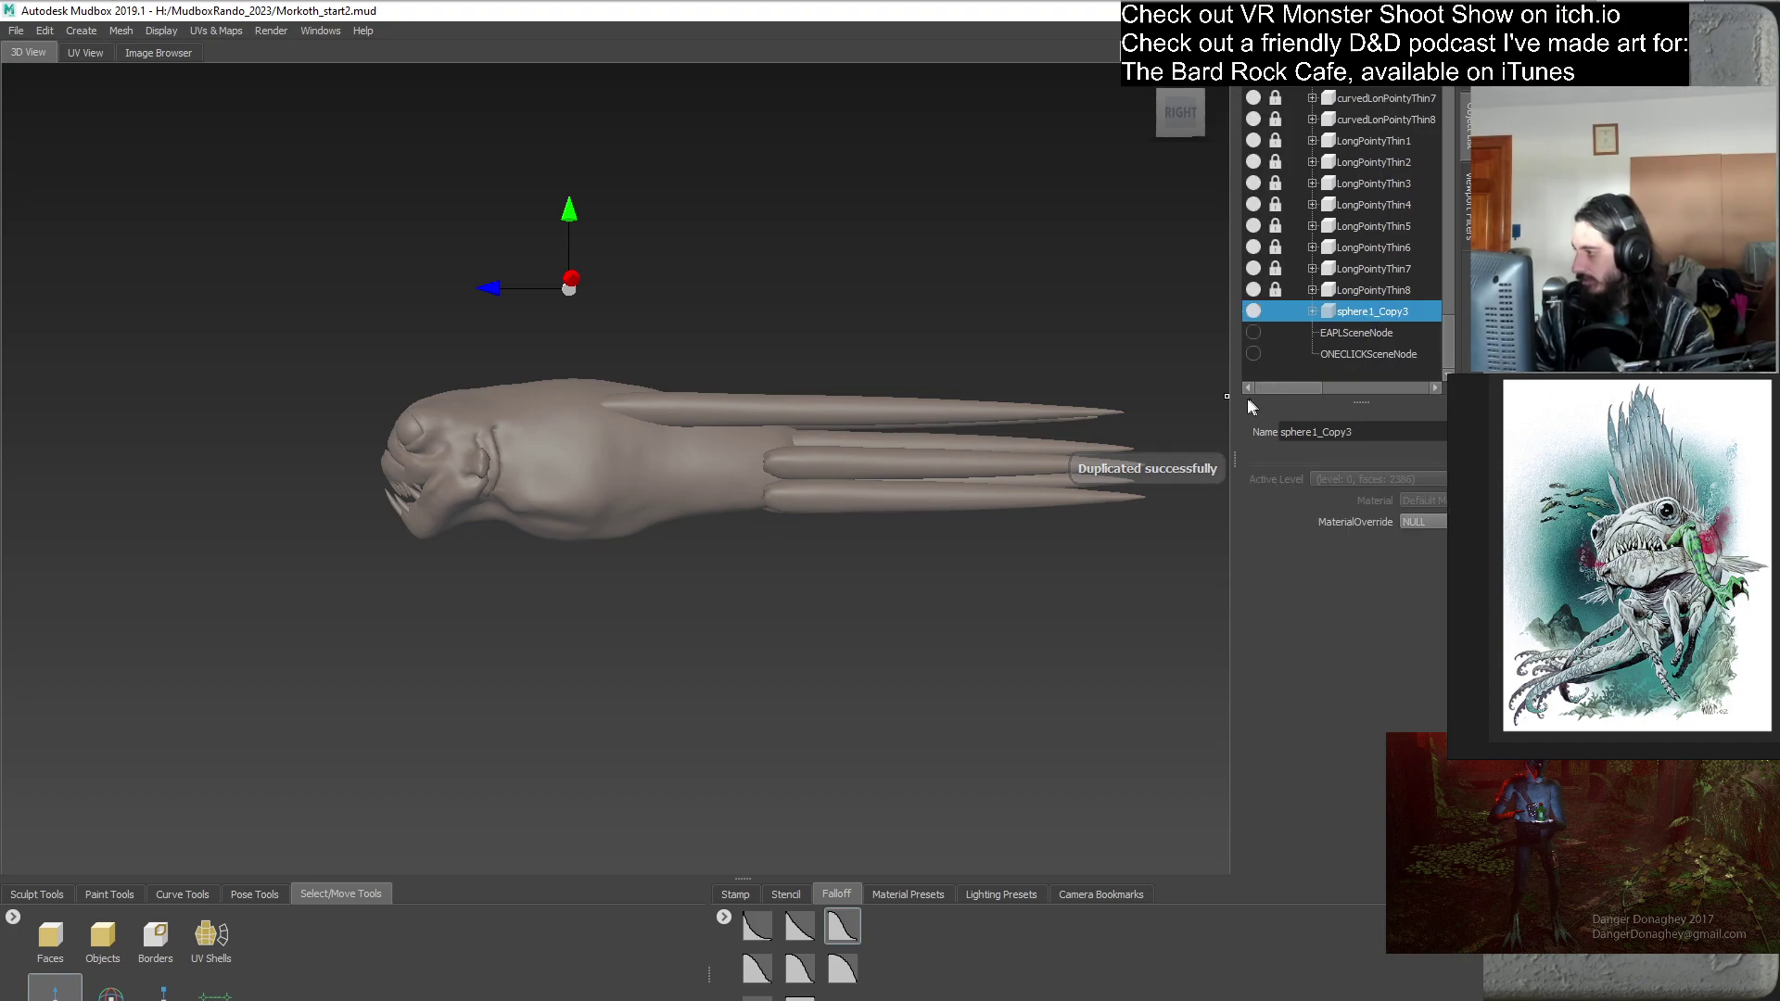
{"action": "left_click", "coordinate": [1254, 311]}
{"action": "left_click", "coordinate": [1253, 313]}
{"action": "left_click_drag", "start_coordinate": [1029, 414], "coordinate": [699, 615], "text": "alt"}
{"action": "right_click_drag", "start_coordinate": [699, 615], "coordinate": [731, 686], "text": "alt"}
{"action": "left_click_drag", "start_coordinate": [730, 686], "coordinate": [742, 649], "text": "alt"}
- Rename the duplicated sphere mesh as LimbStart
{"action": "left_click", "coordinate": [1357, 316]}
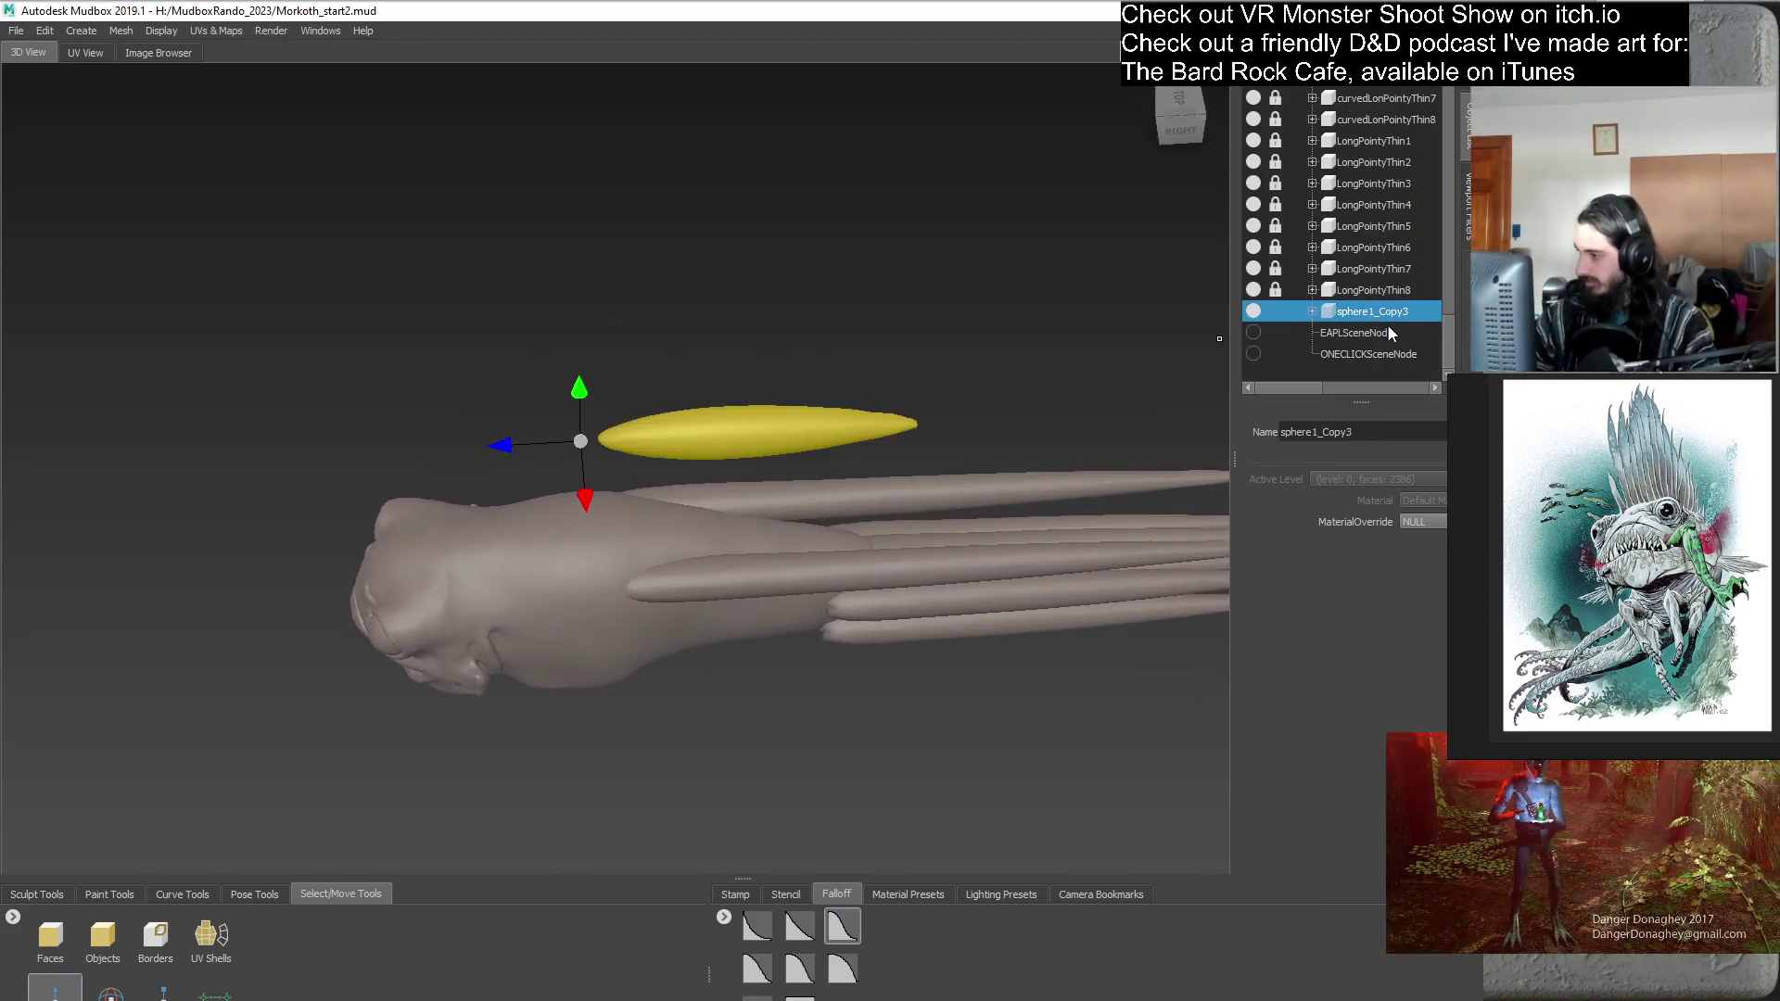
{"action": "double_click", "coordinate": [1343, 431]}
{"action": "type", "text": "LimbStart"}
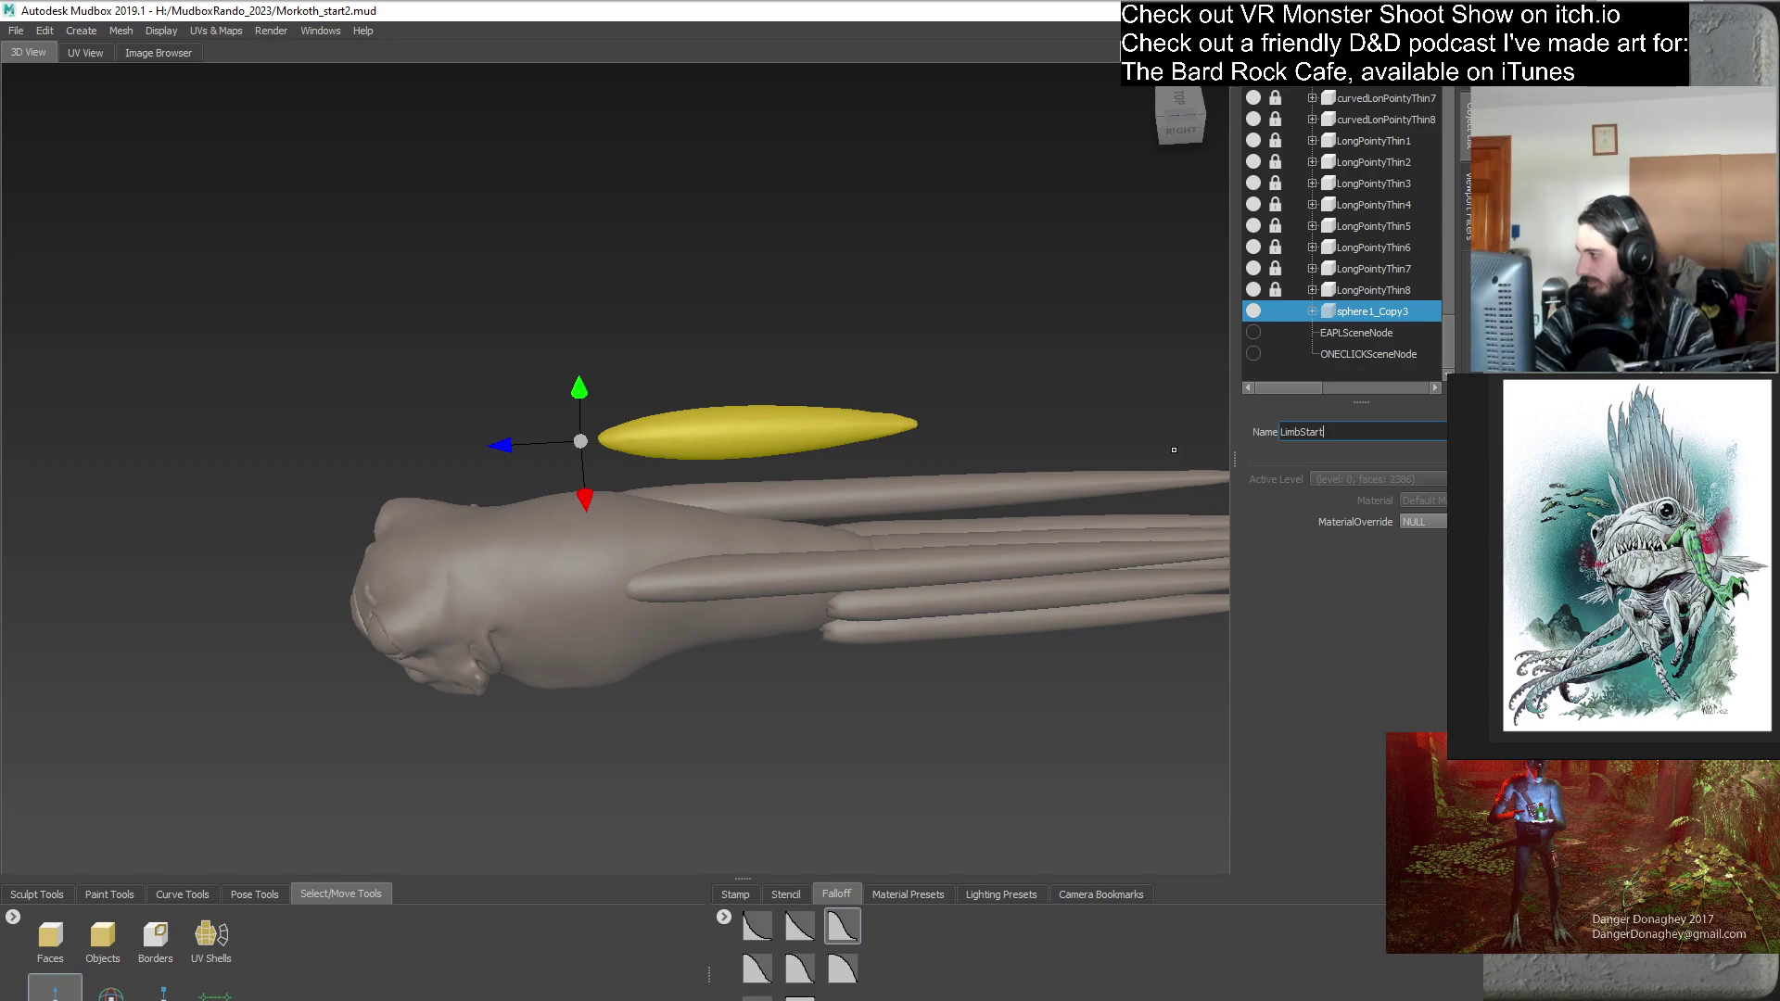
{"action": "key", "text": "Return"}
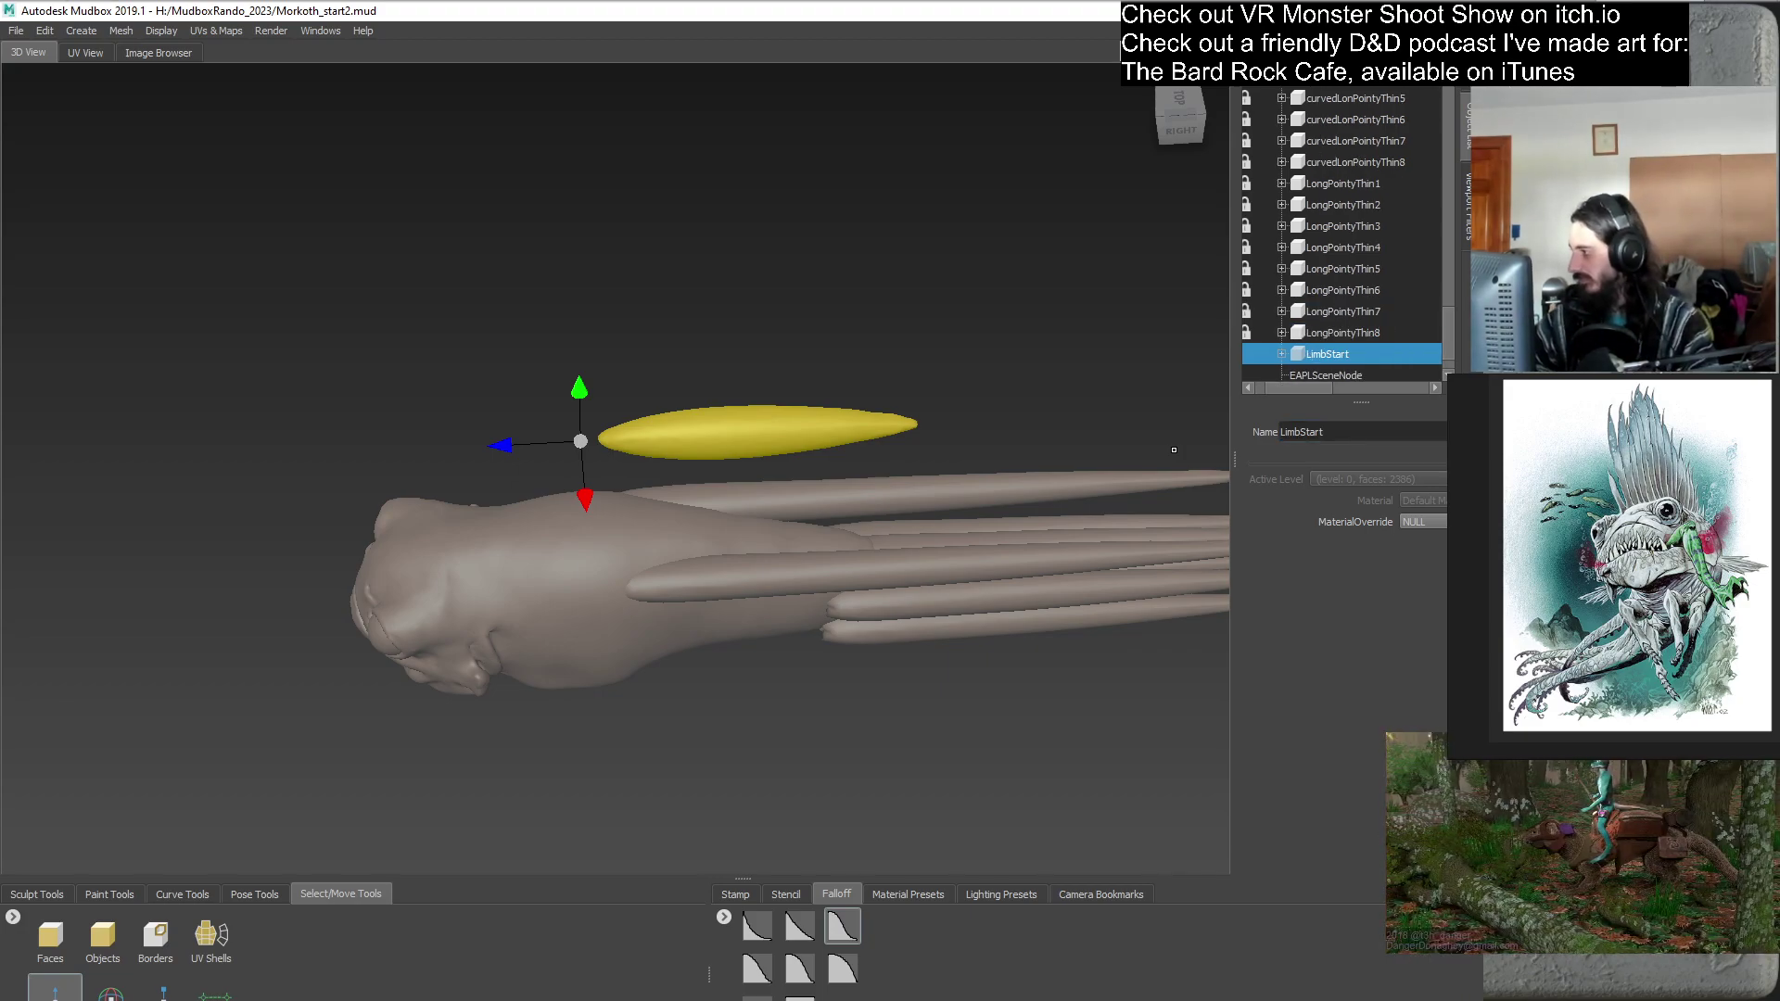
{"action": "scroll", "coordinate": [1448, 341], "scroll_direction": "down", "scroll_amount": 1}
{"action": "left_click_drag", "start_coordinate": [1293, 387], "coordinate": [1251, 389]}
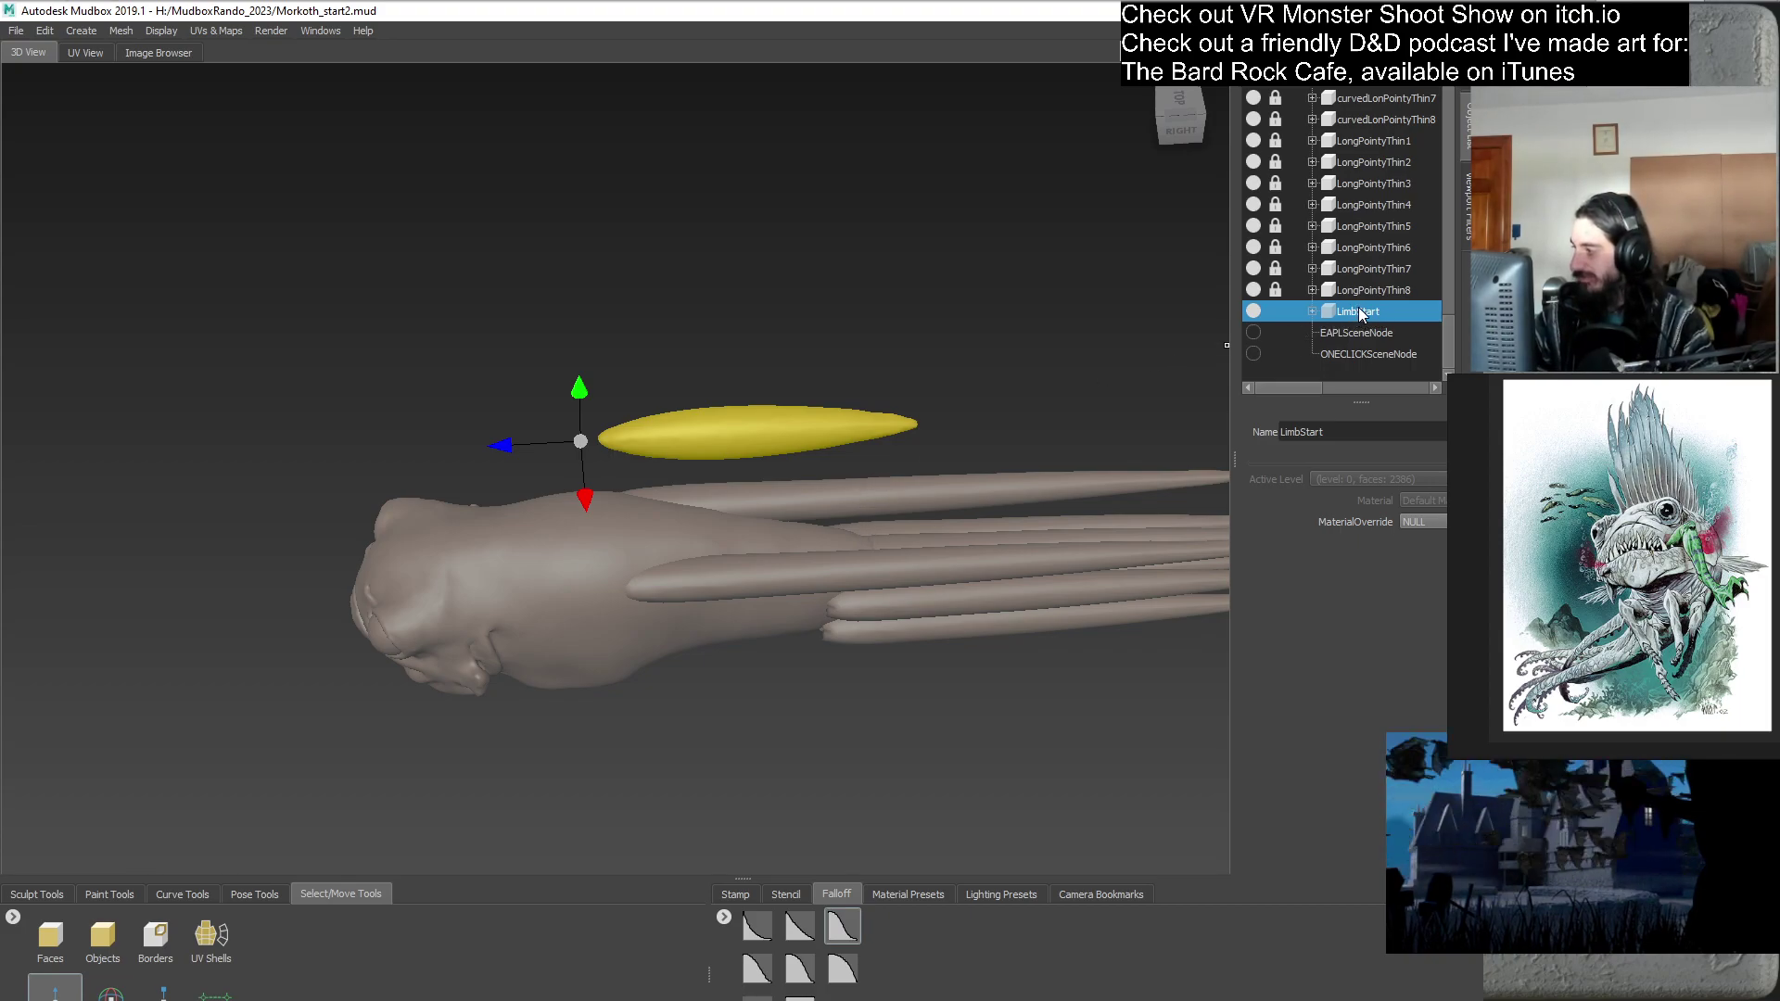
- Move LimbStart down to the underside of the body and sideways to one flank behind the head
{"action": "left_click_drag", "start_coordinate": [705, 557], "coordinate": [612, 547], "text": "alt"}
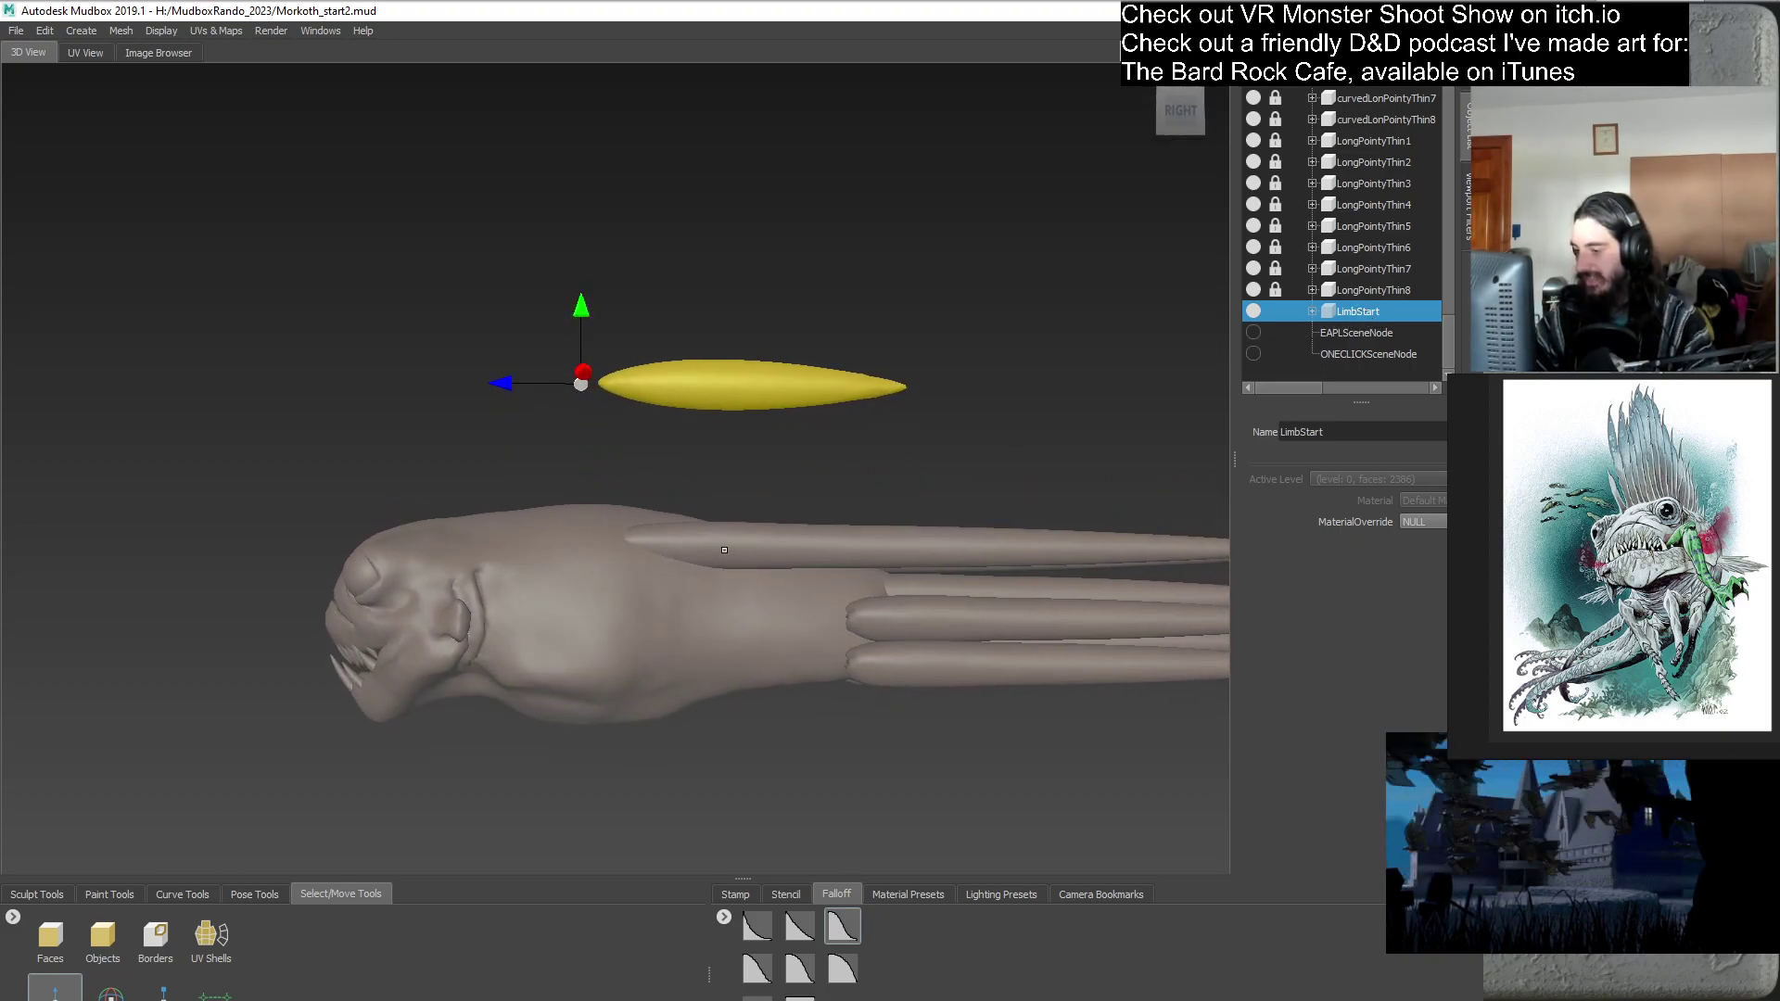
{"action": "middle_click_drag", "start_coordinate": [649, 566], "coordinate": [699, 462], "text": "alt"}
{"action": "left_click_drag", "start_coordinate": [699, 462], "coordinate": [550, 631]}
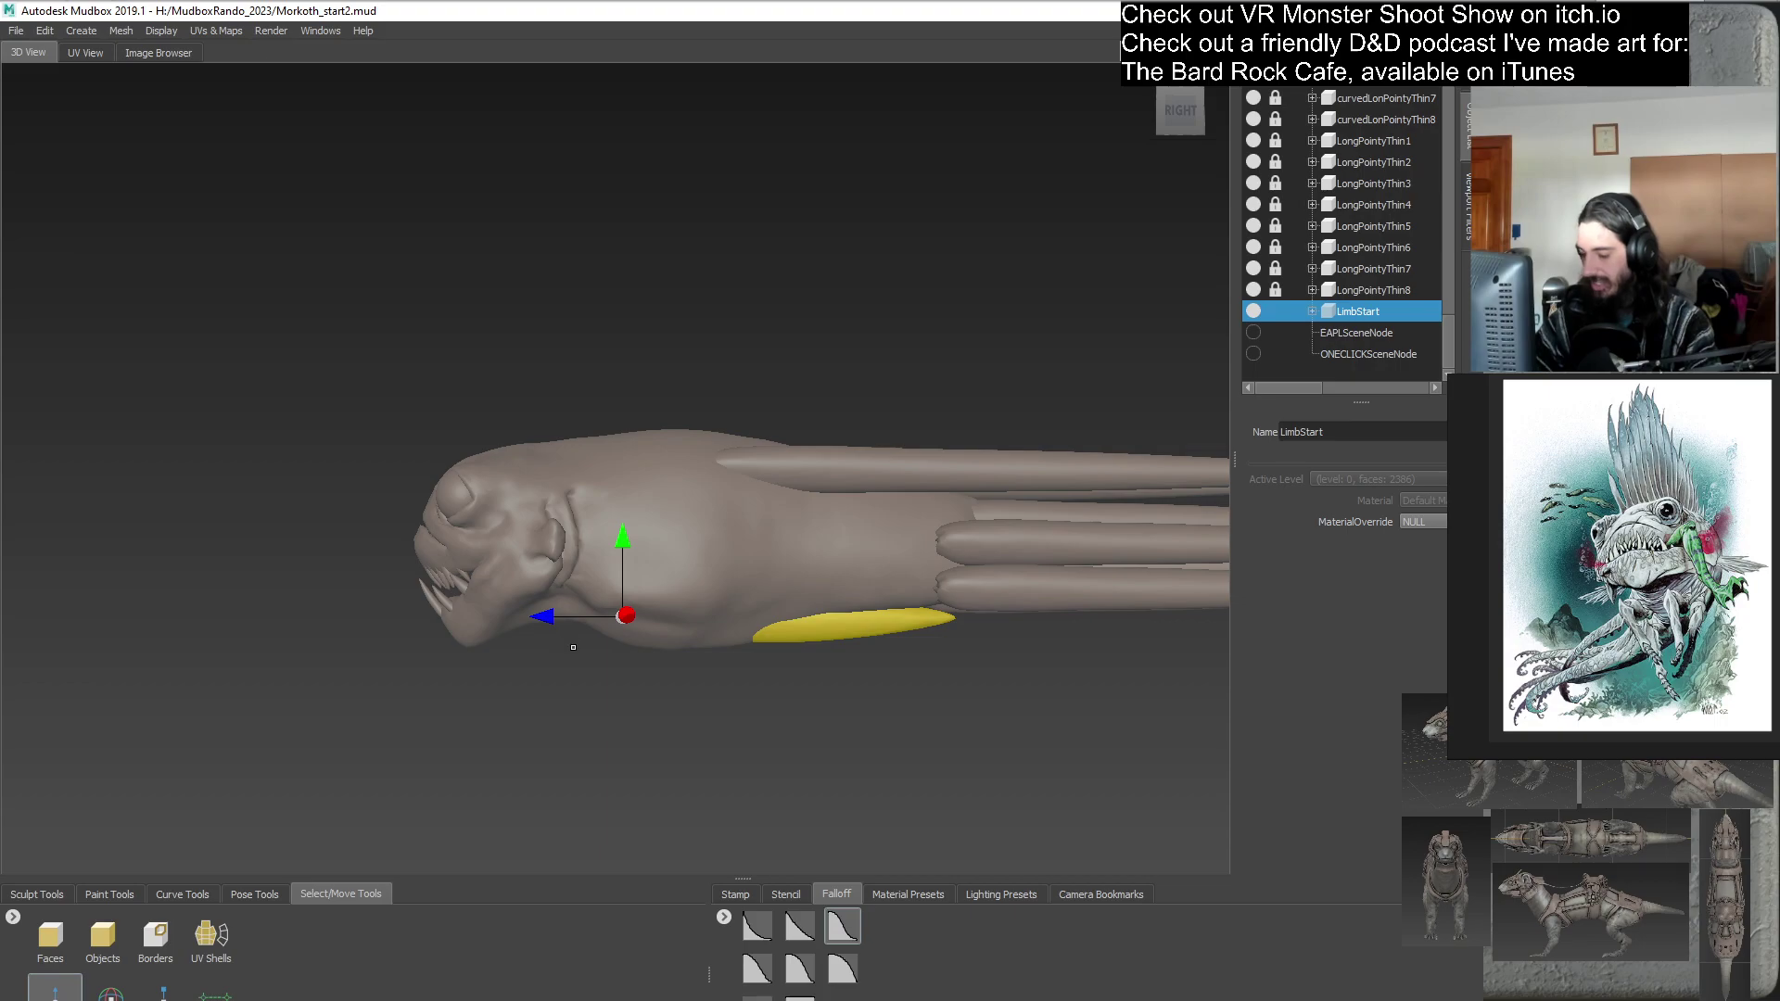
{"action": "left_click_drag", "start_coordinate": [556, 556], "coordinate": [705, 500], "text": "alt"}
{"action": "left_click_drag", "start_coordinate": [728, 563], "coordinate": [813, 557]}
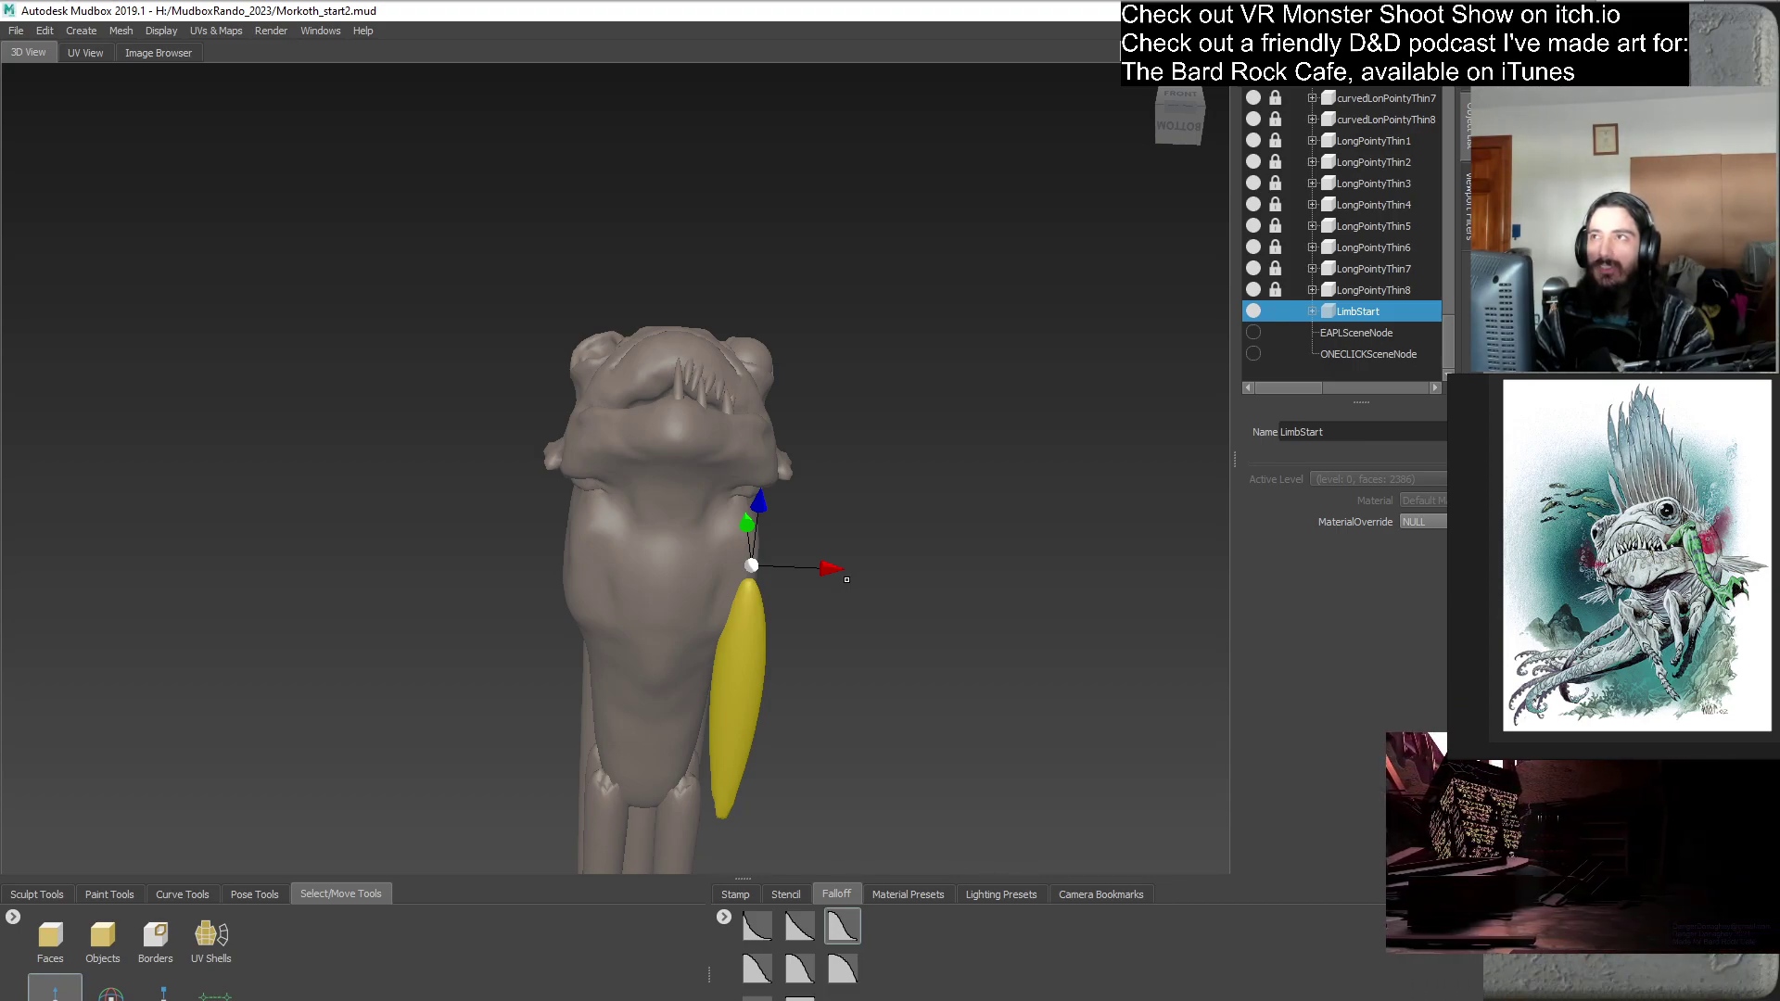
{"action": "left_click_drag", "start_coordinate": [836, 571], "coordinate": [798, 604]}
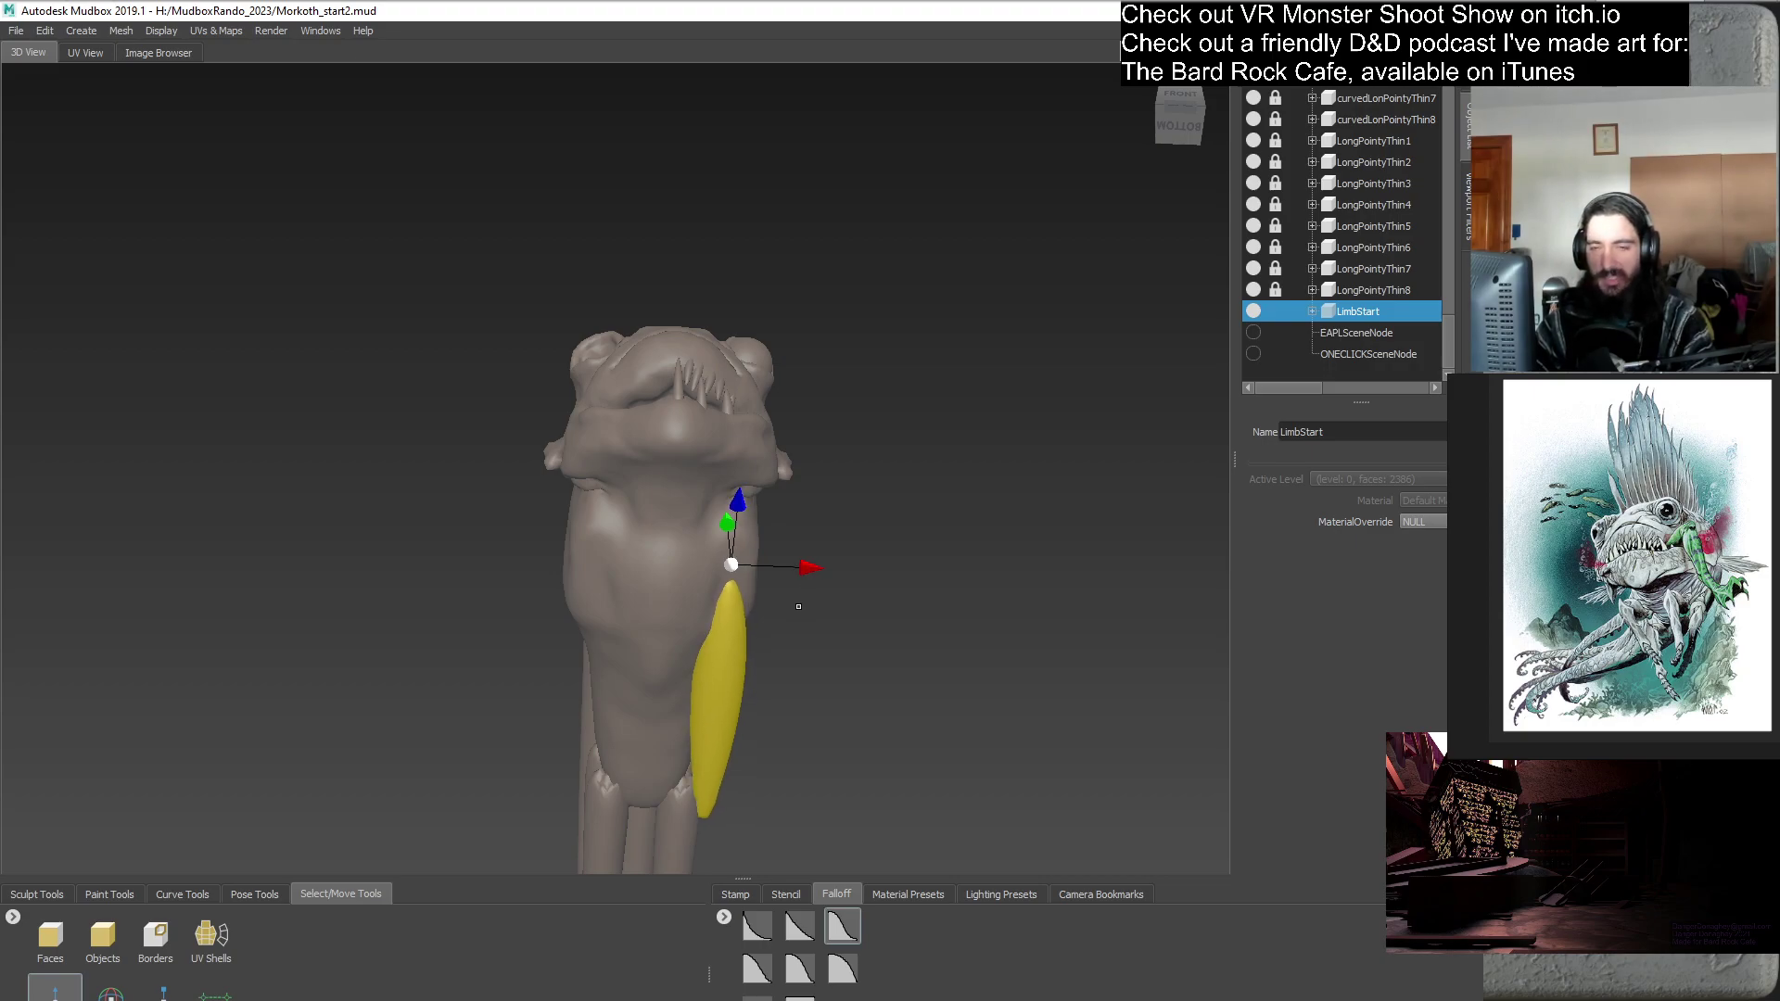
- Rotate LimbStart about 97 degrees around the X axis so it hangs down from the body
{"action": "left_click", "coordinate": [110, 993]}
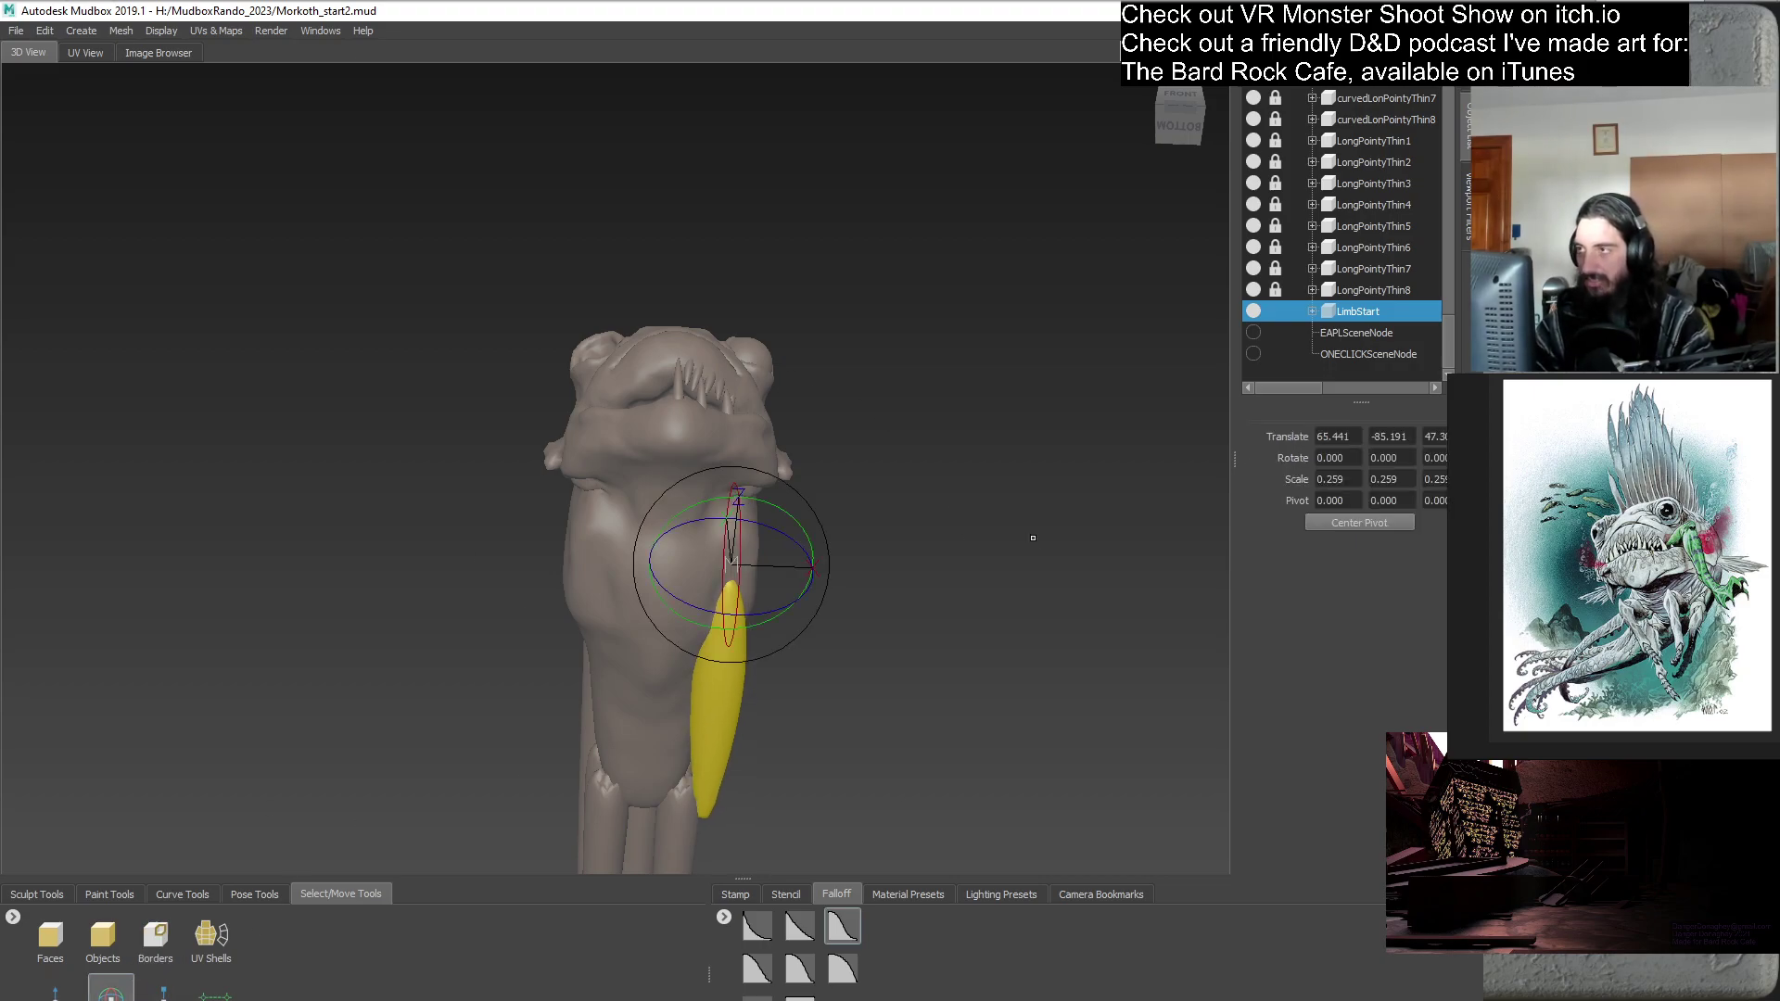
{"action": "left_click_drag", "start_coordinate": [993, 573], "coordinate": [909, 613], "text": "alt"}
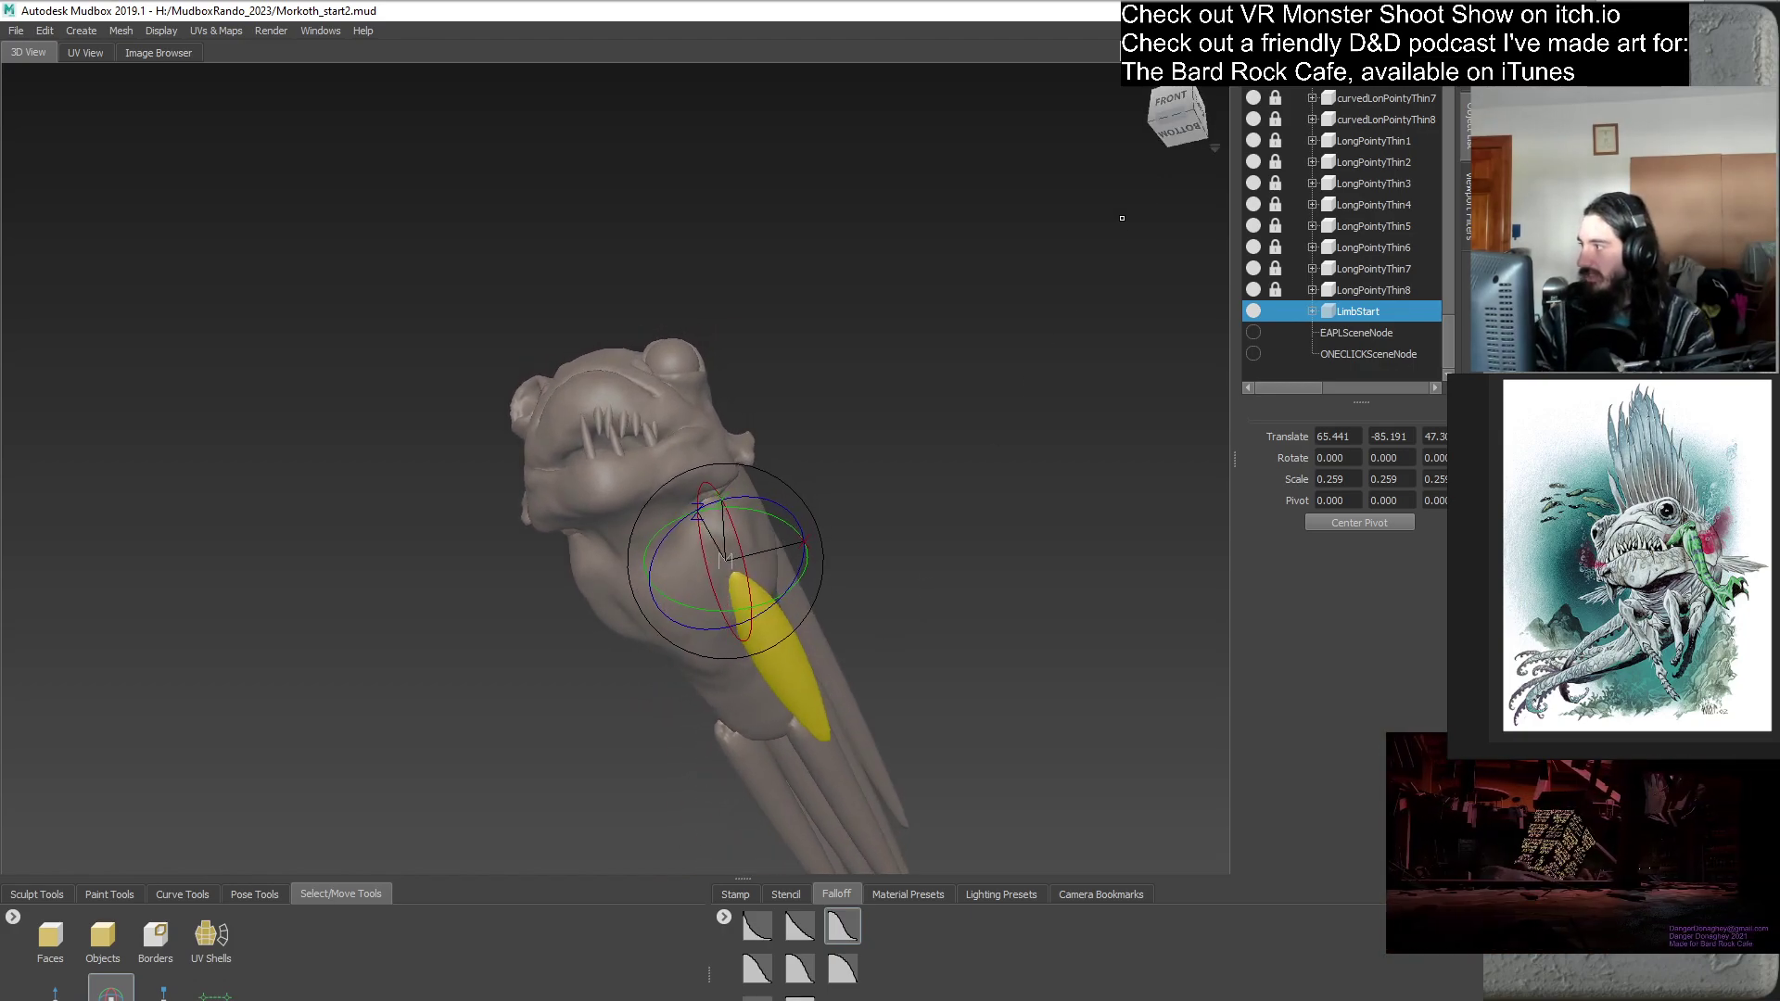
{"action": "left_click_drag", "start_coordinate": [1175, 116], "coordinate": [1140, 153]}
{"action": "left_click", "coordinate": [1202, 109]}
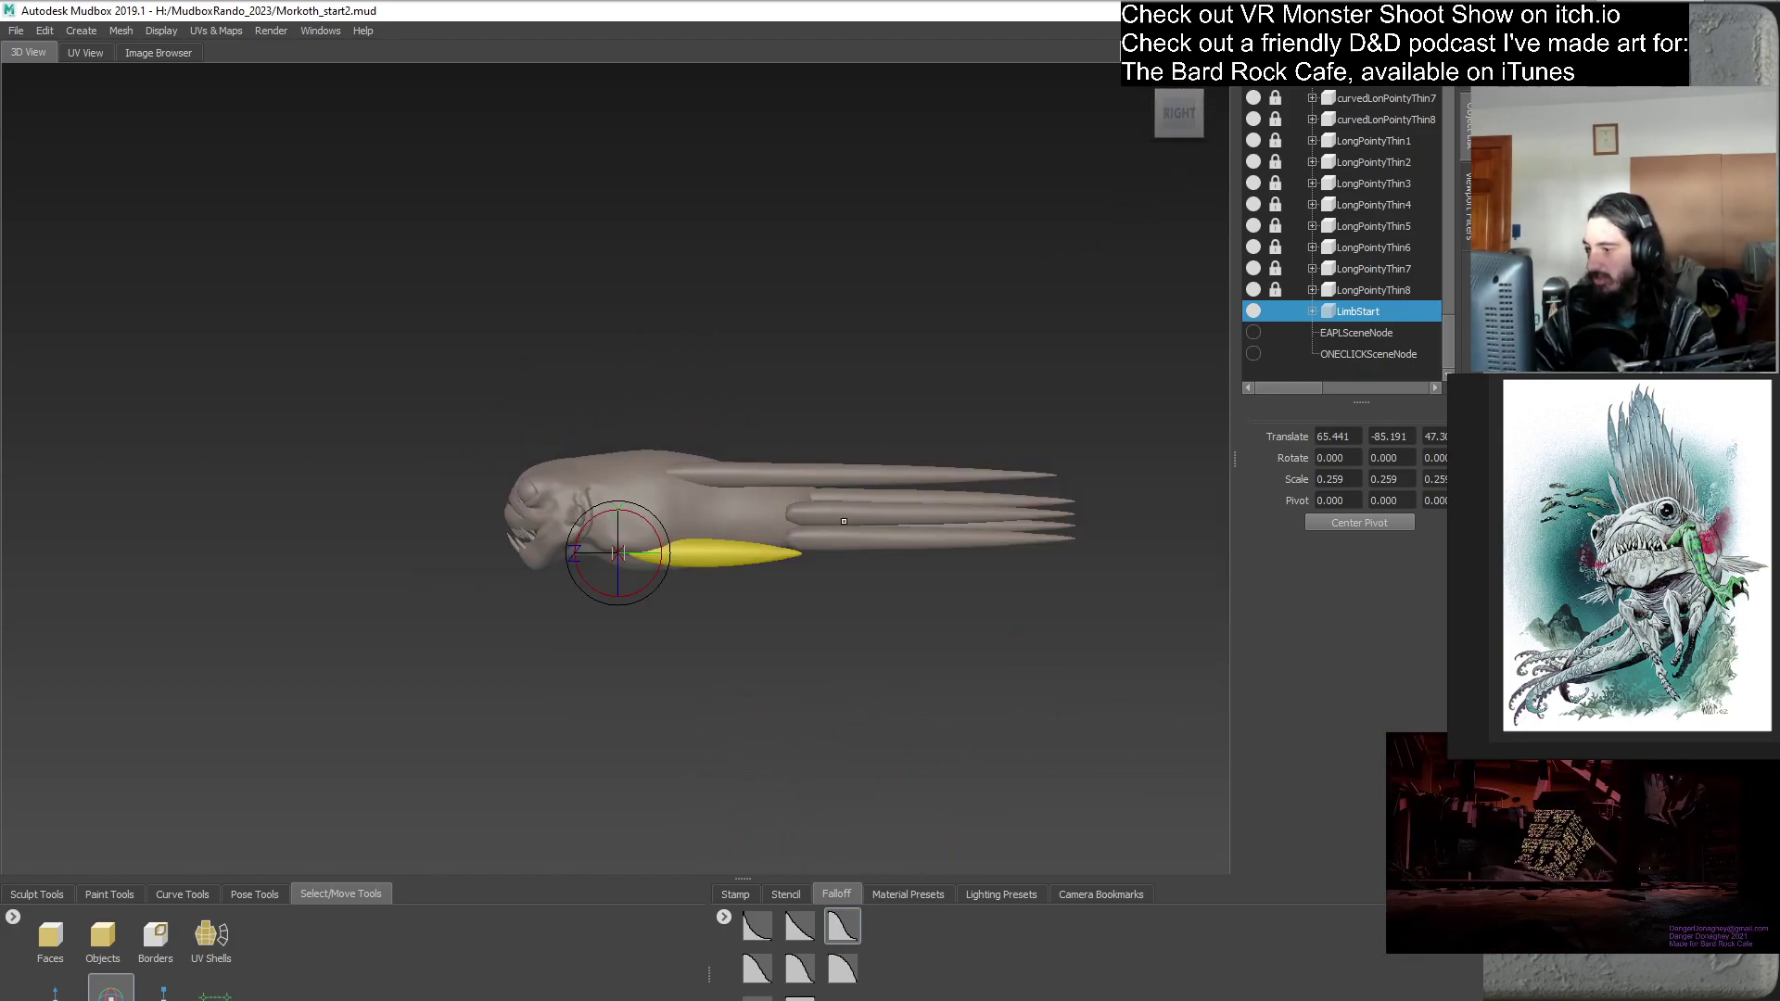
{"action": "right_click_drag", "start_coordinate": [672, 533], "coordinate": [723, 537], "text": "alt"}
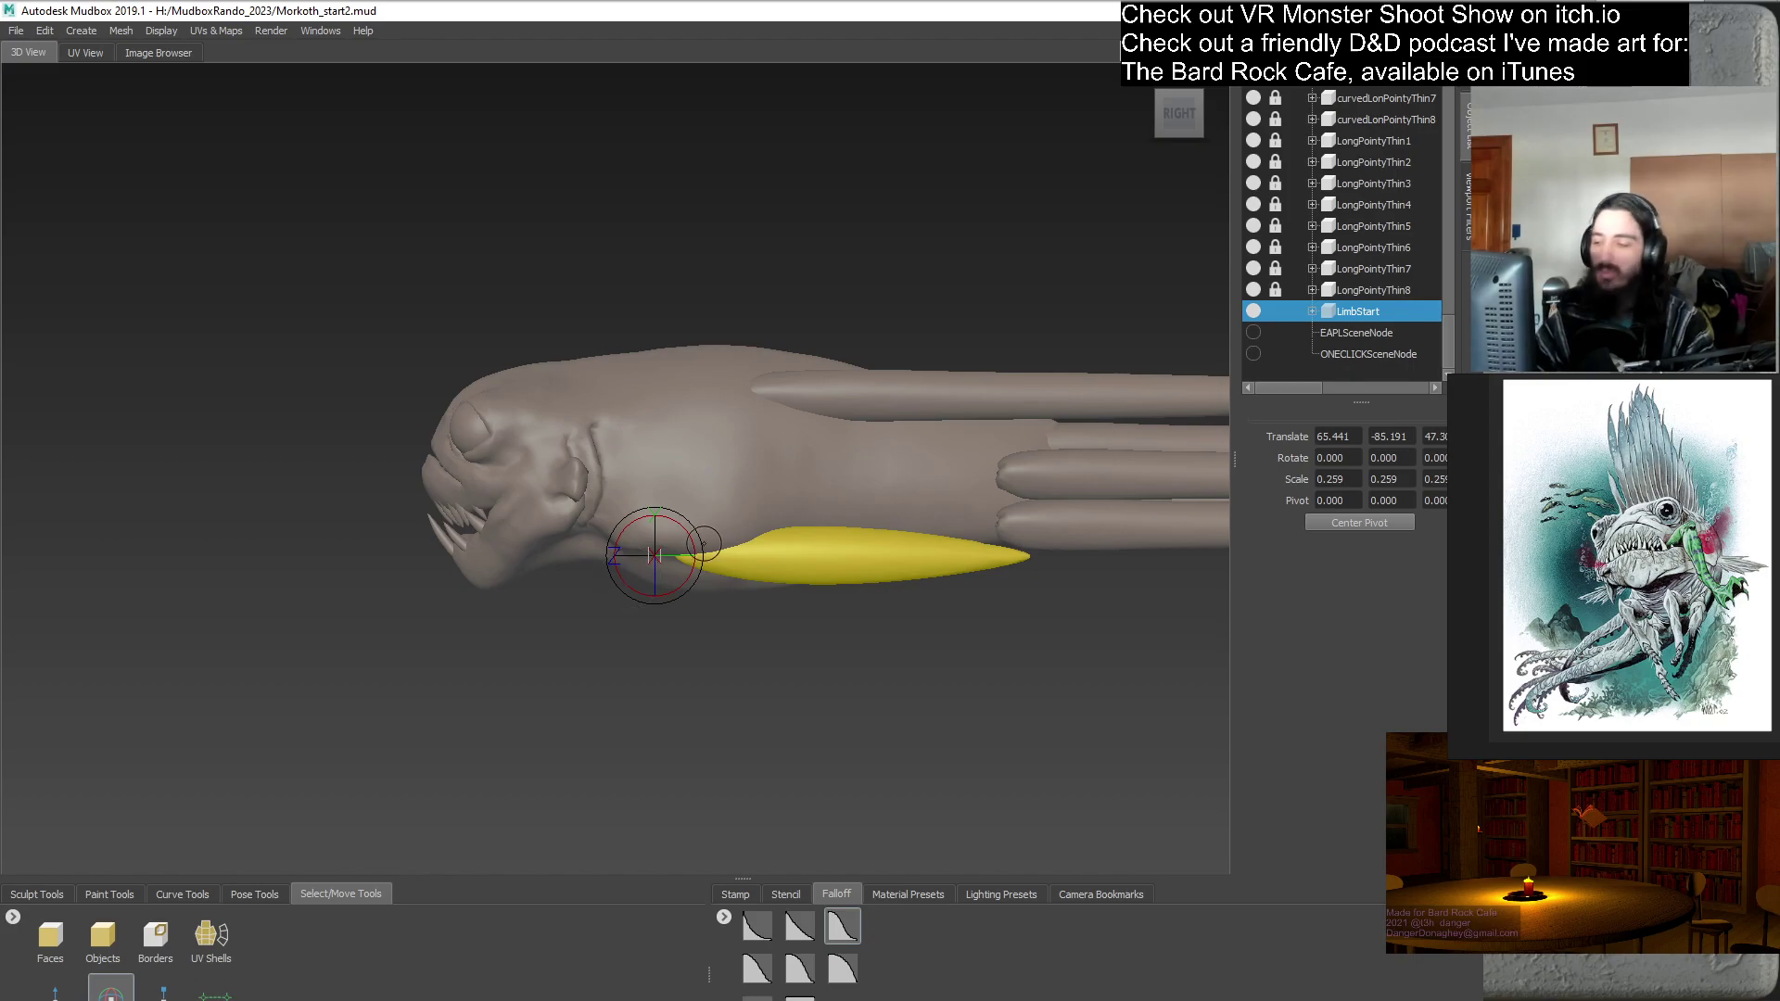
{"action": "left_click_drag", "start_coordinate": [691, 524], "coordinate": [925, 563]}
{"action": "left_click_drag", "start_coordinate": [690, 523], "coordinate": [588, 536]}
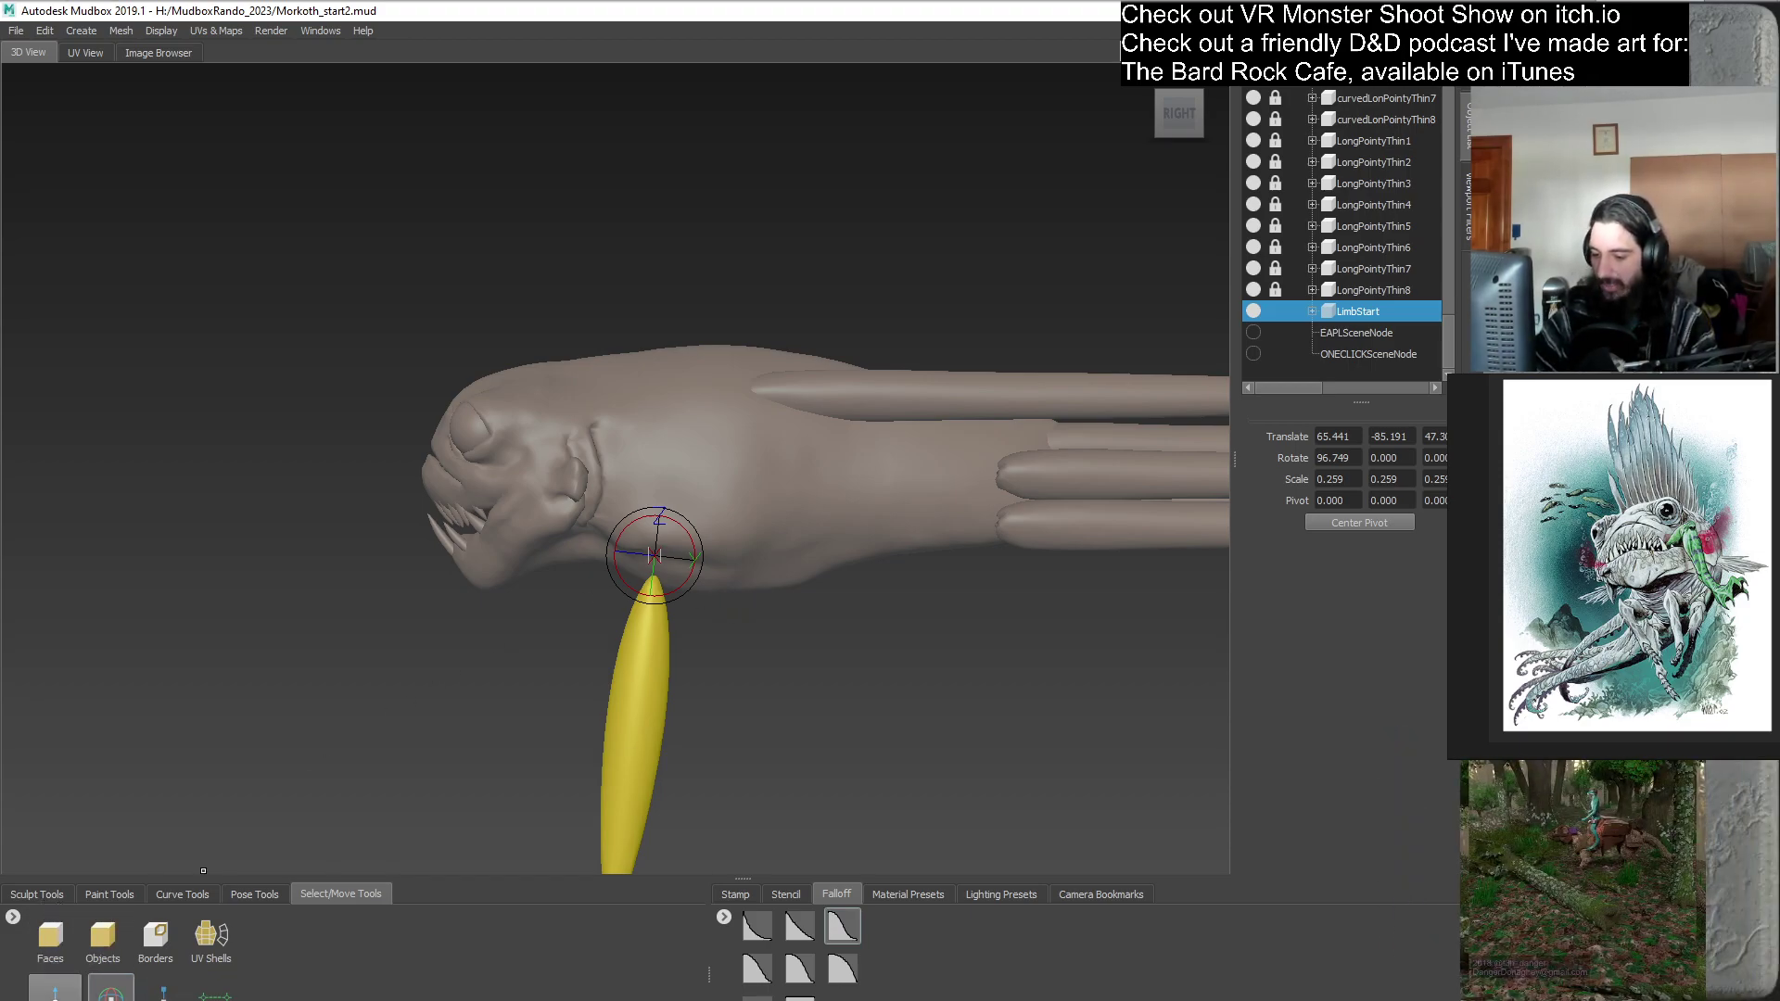
- Raise LimbStart slightly toward the belly, to a Y translation of about -70.7
{"action": "left_click", "coordinate": [55, 990]}
{"action": "left_click_drag", "start_coordinate": [655, 512], "coordinate": [657, 501]}
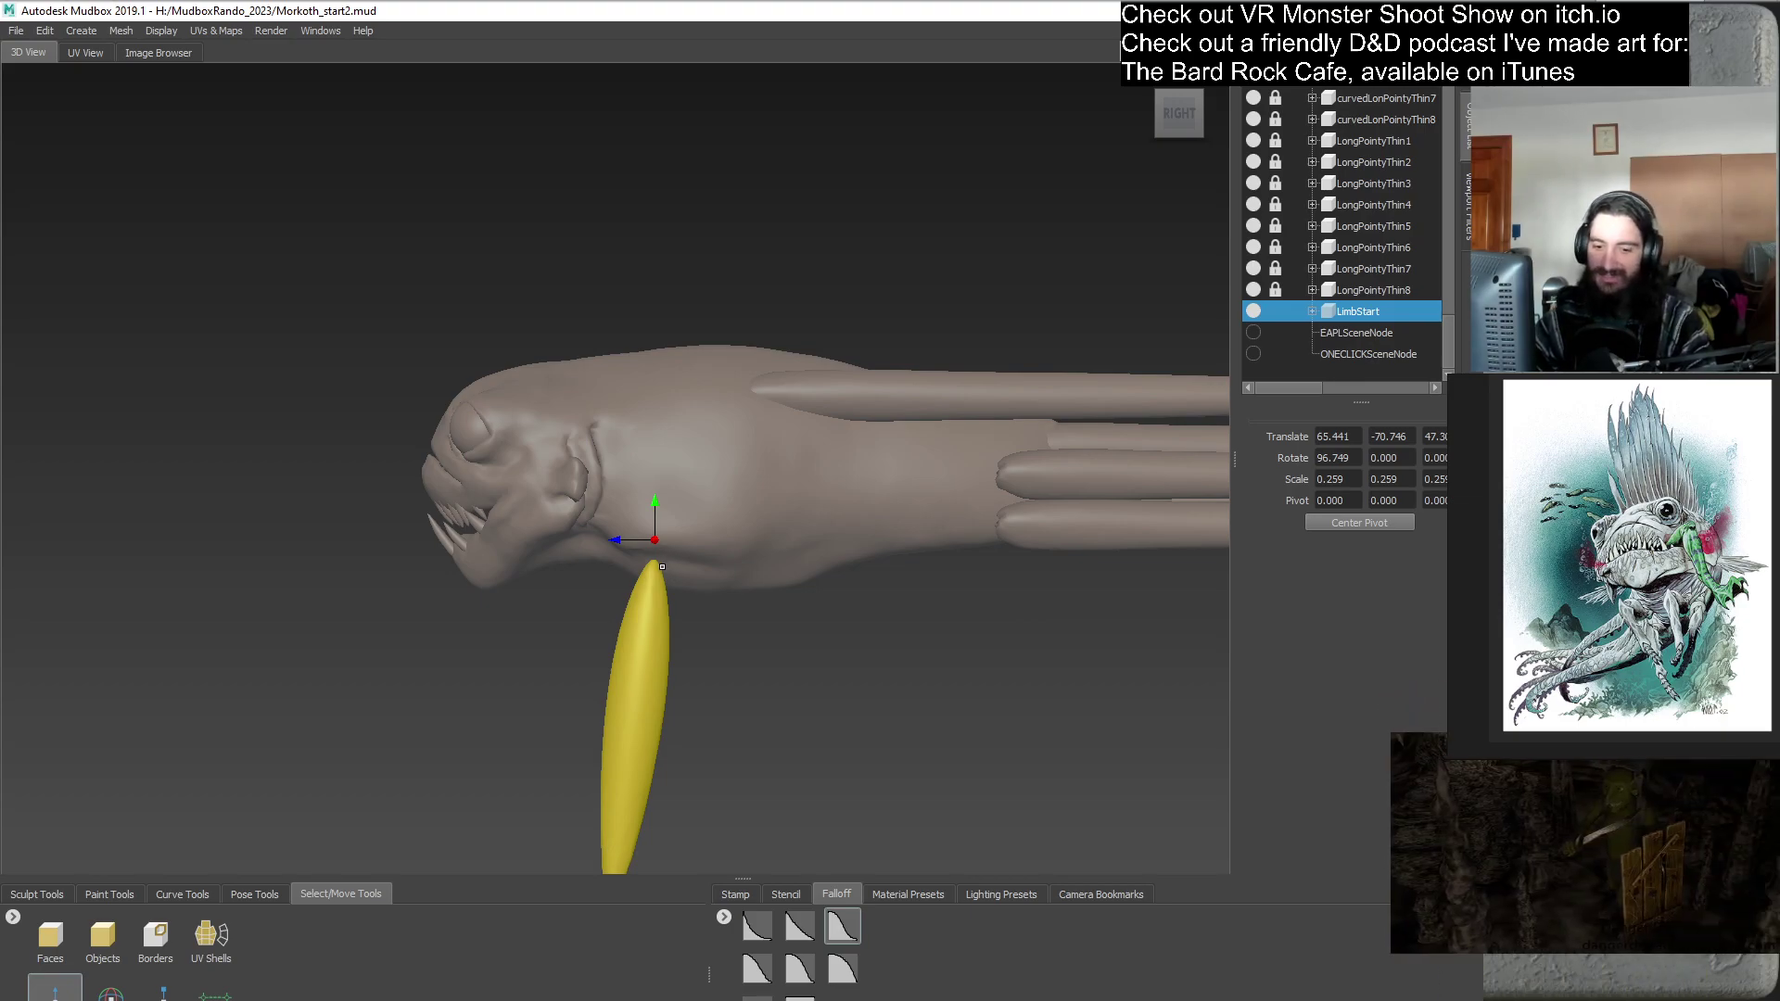
{"action": "scroll", "coordinate": [659, 566], "scroll_direction": "up", "scroll_amount": 1}
{"action": "scroll", "coordinate": [751, 624], "scroll_direction": "up", "scroll_amount": 3}
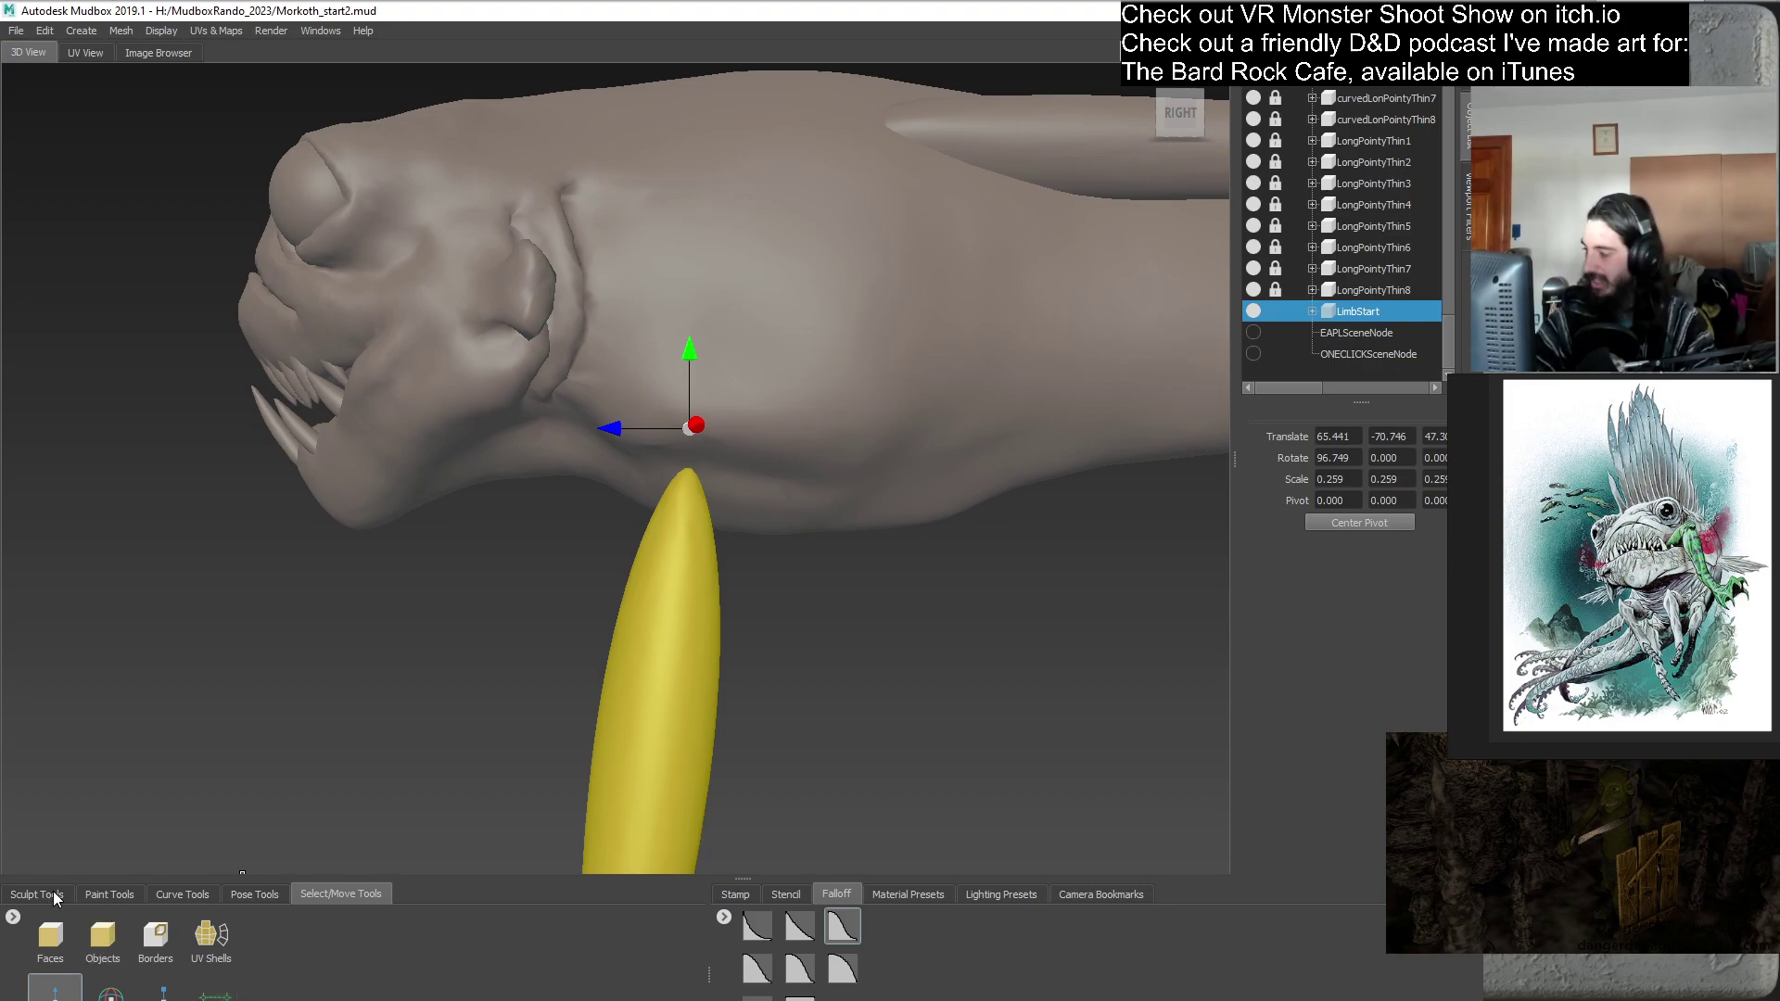
- Duplicate LimbStart, hide the original as a backup, and deselect the copy
{"action": "right_click", "coordinate": [1359, 311]}
{"action": "left_click", "coordinate": [1397, 406]}
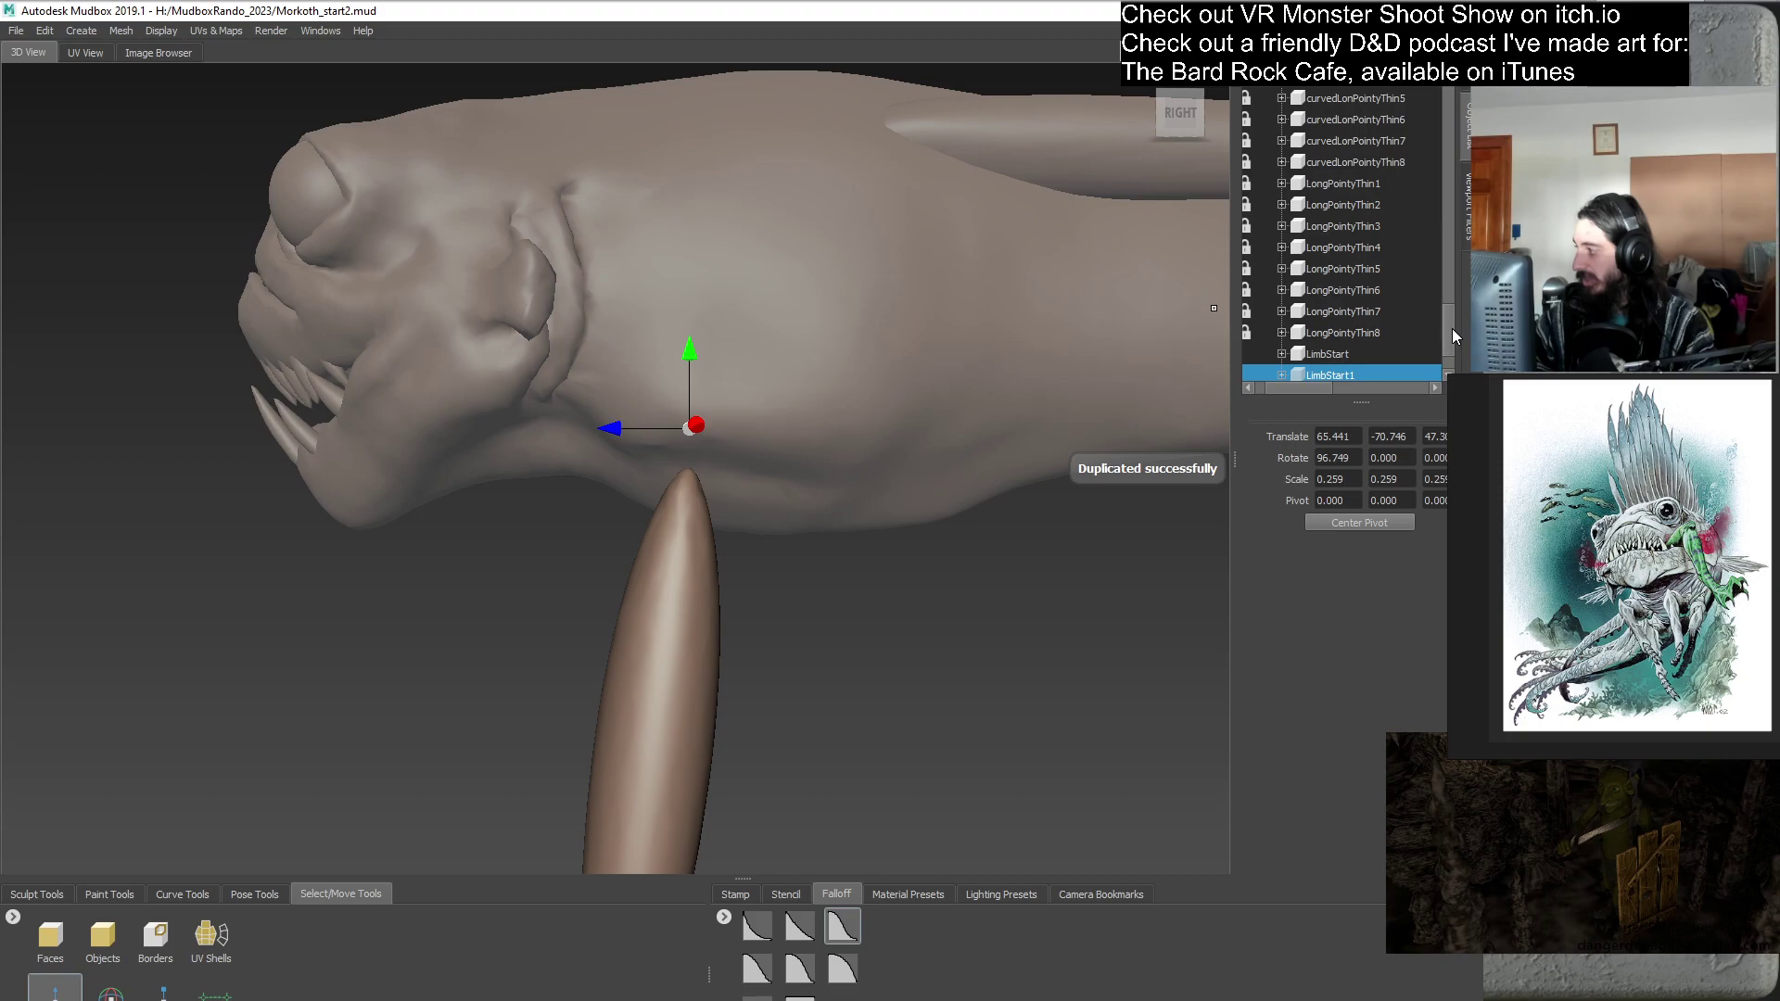
{"action": "left_click_drag", "start_coordinate": [1307, 389], "coordinate": [1266, 380]}
{"action": "left_click", "coordinate": [1254, 291]}
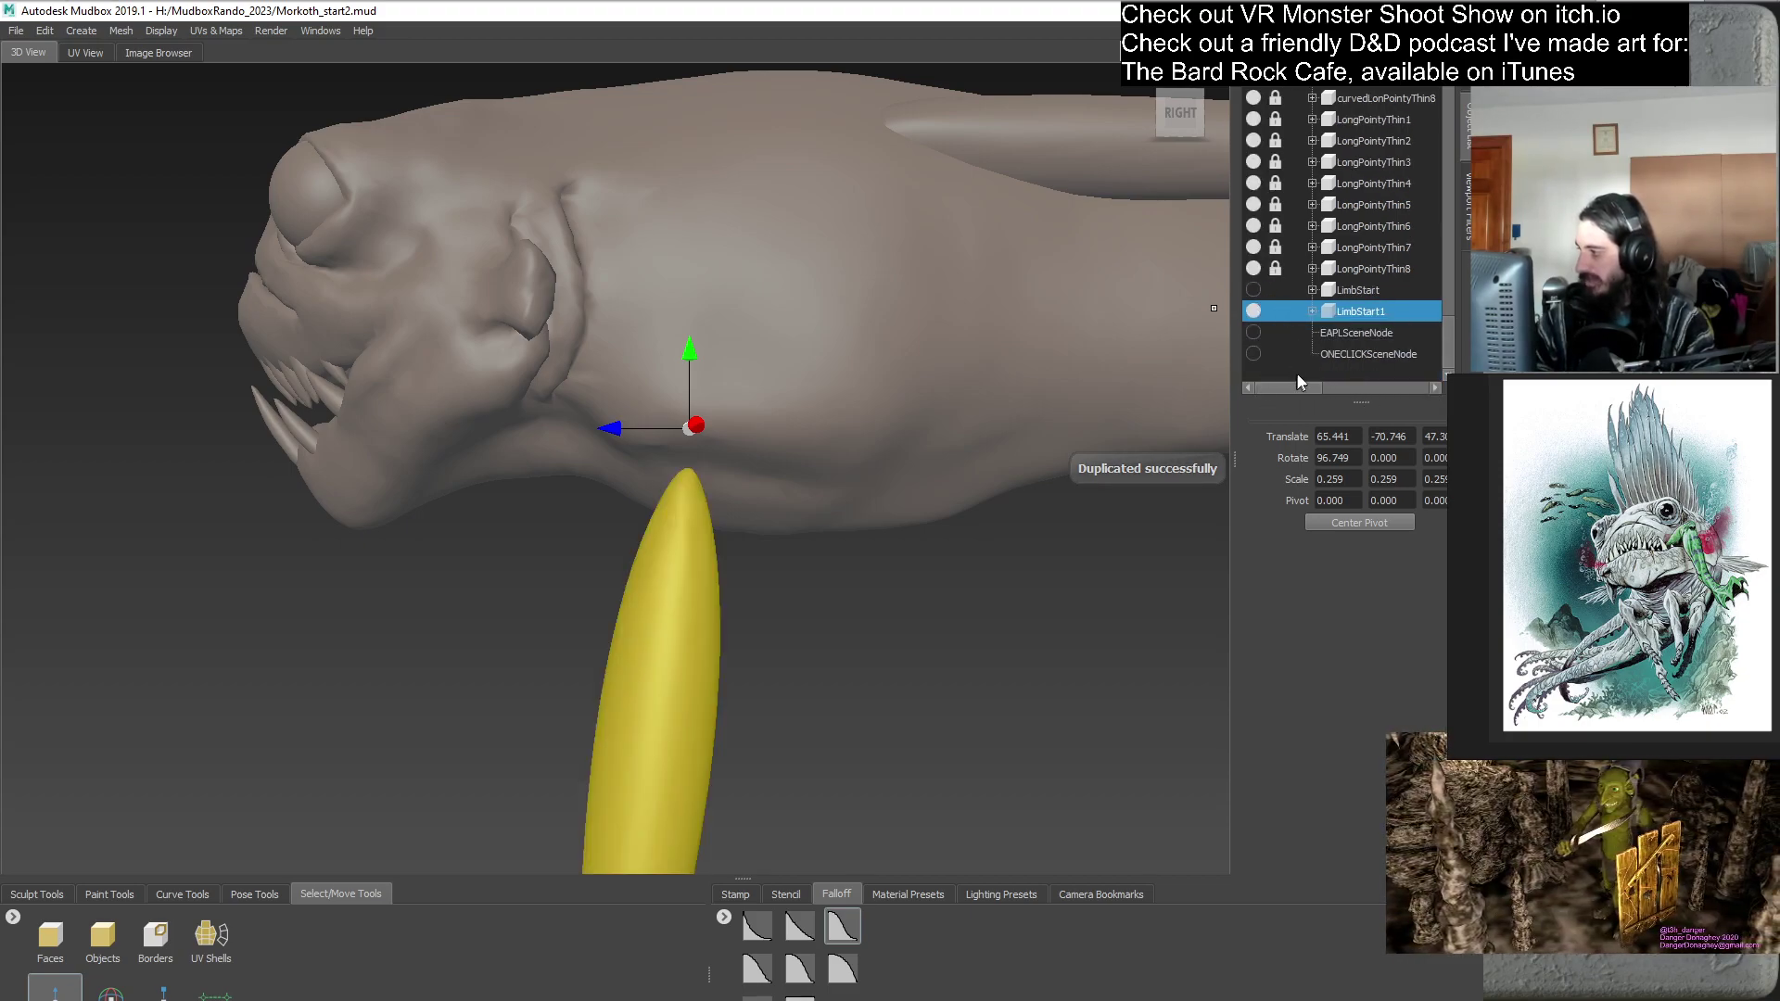
{"action": "left_click", "coordinate": [1296, 374]}
{"action": "middle_click_drag", "start_coordinate": [1225, 411], "coordinate": [1205, 342], "text": "alt"}
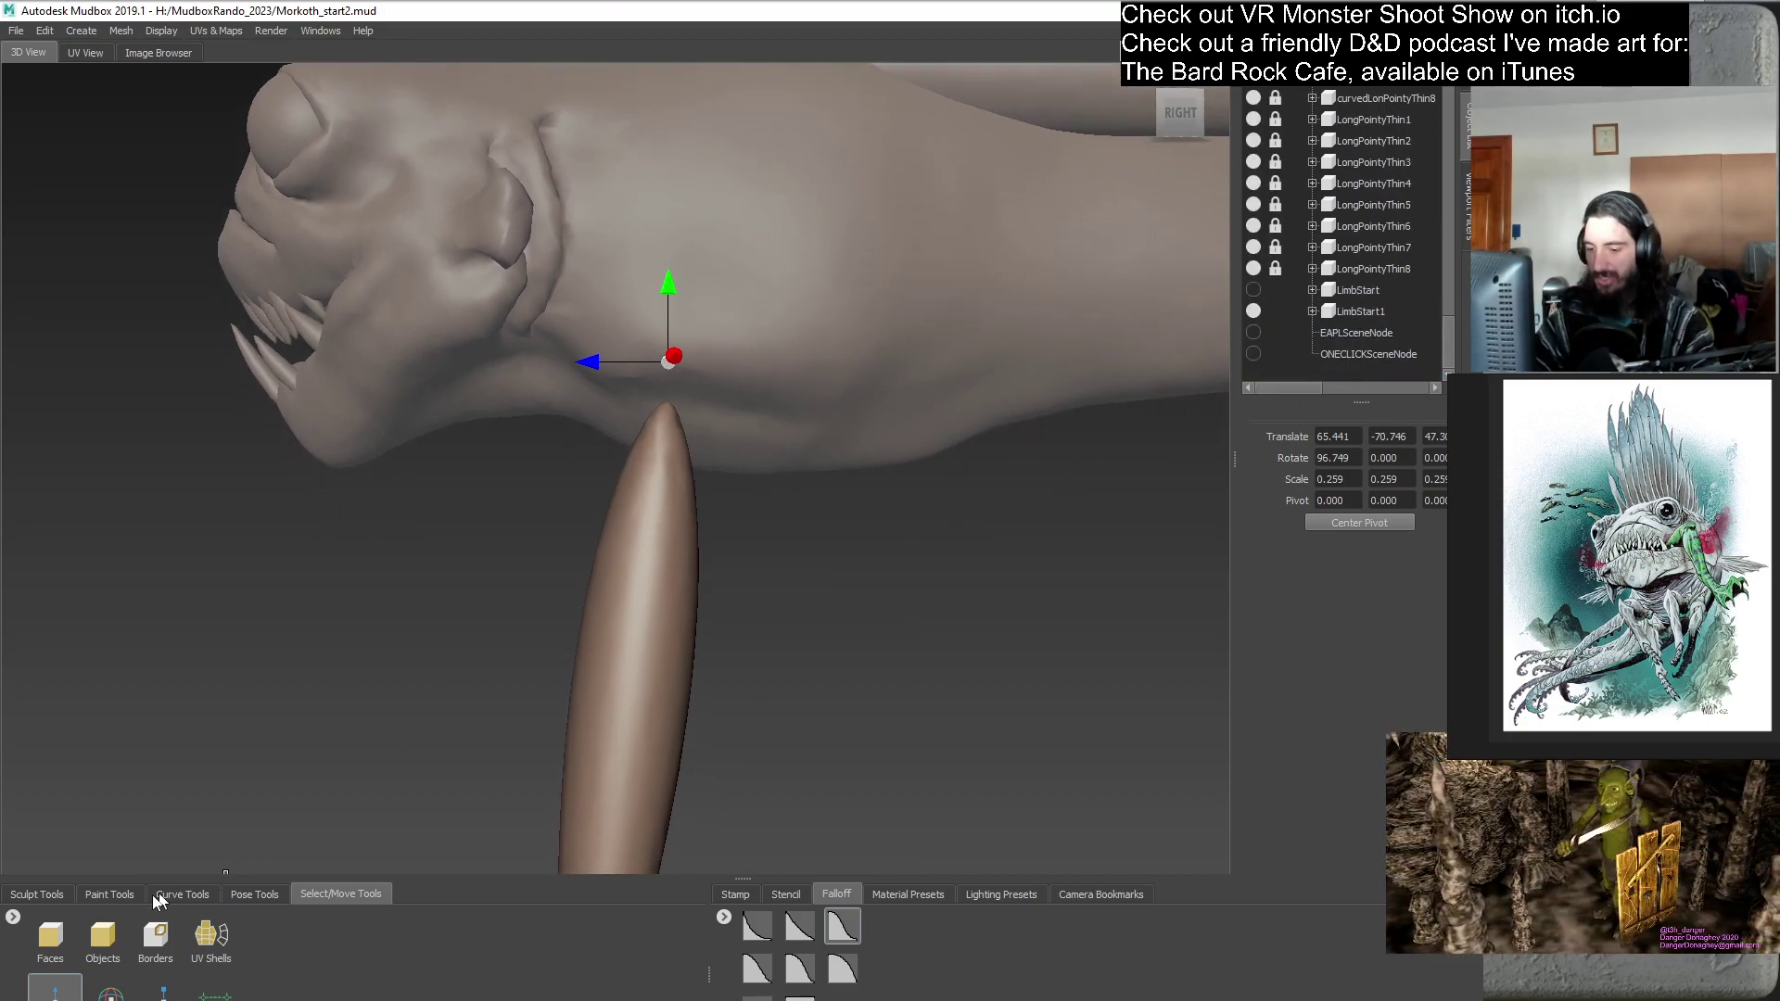
- Widen the pointed upper end of the duplicated limb with the Grab tool at a brush size of about 43
{"action": "left_click", "coordinate": [37, 895]}
{"action": "left_click", "coordinate": [206, 936]}
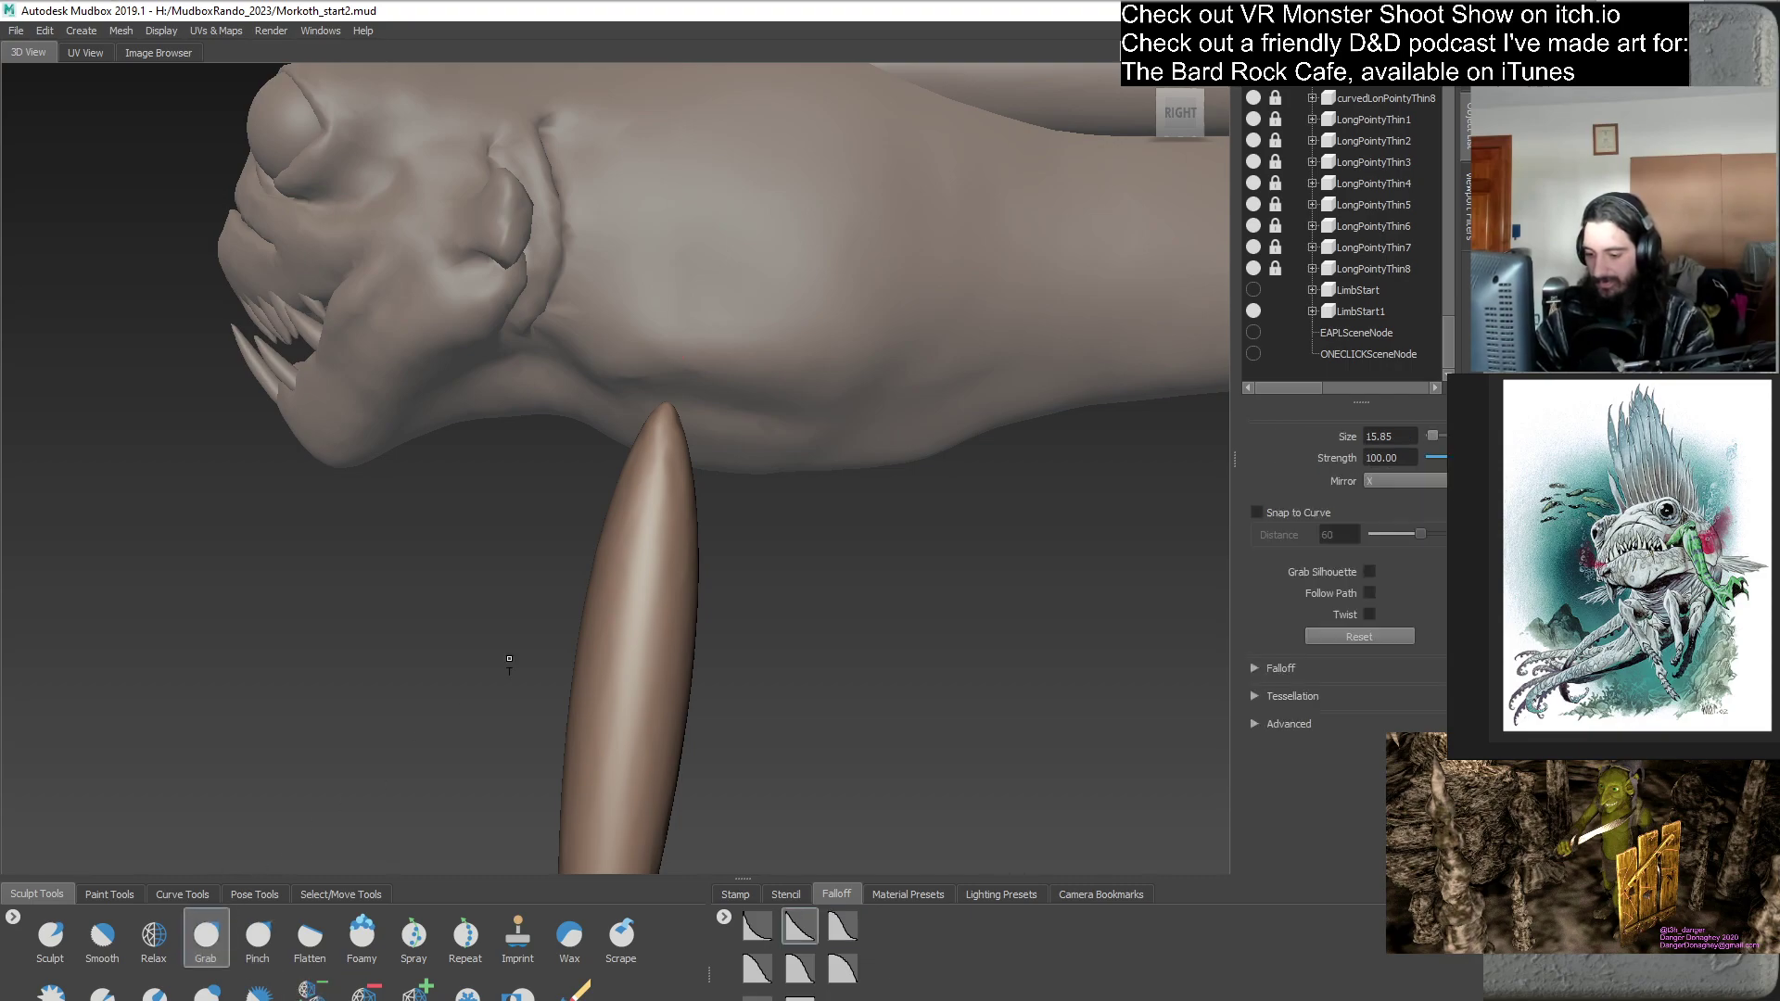
{"action": "scroll", "coordinate": [837, 596], "scroll_direction": "up", "scroll_amount": 2}
{"action": "mouse_move", "coordinate": [836, 596]}
{"action": "left_mouse_down", "text": "alt"}
{"action": "mouse_move", "coordinate": [819, 556]}
{"action": "mouse_move", "coordinate": [825, 604]}
{"action": "mouse_move", "coordinate": [598, 543]}
{"action": "mouse_move", "coordinate": [636, 544]}
{"action": "mouse_move", "coordinate": [658, 511]}
{"action": "mouse_move", "coordinate": [588, 530]}
{"action": "mouse_move", "coordinate": [578, 508]}
{"action": "left_mouse_up", "text": "alt"}
{"action": "key", "text": "b"}
{"action": "mouse_move", "coordinate": [635, 457]}
{"action": "left_mouse_down", "text": "alt"}
{"action": "mouse_move", "coordinate": [612, 468]}
{"action": "mouse_move", "coordinate": [686, 468]}
{"action": "mouse_move", "coordinate": [682, 543]}
{"action": "left_mouse_up", "text": "alt"}
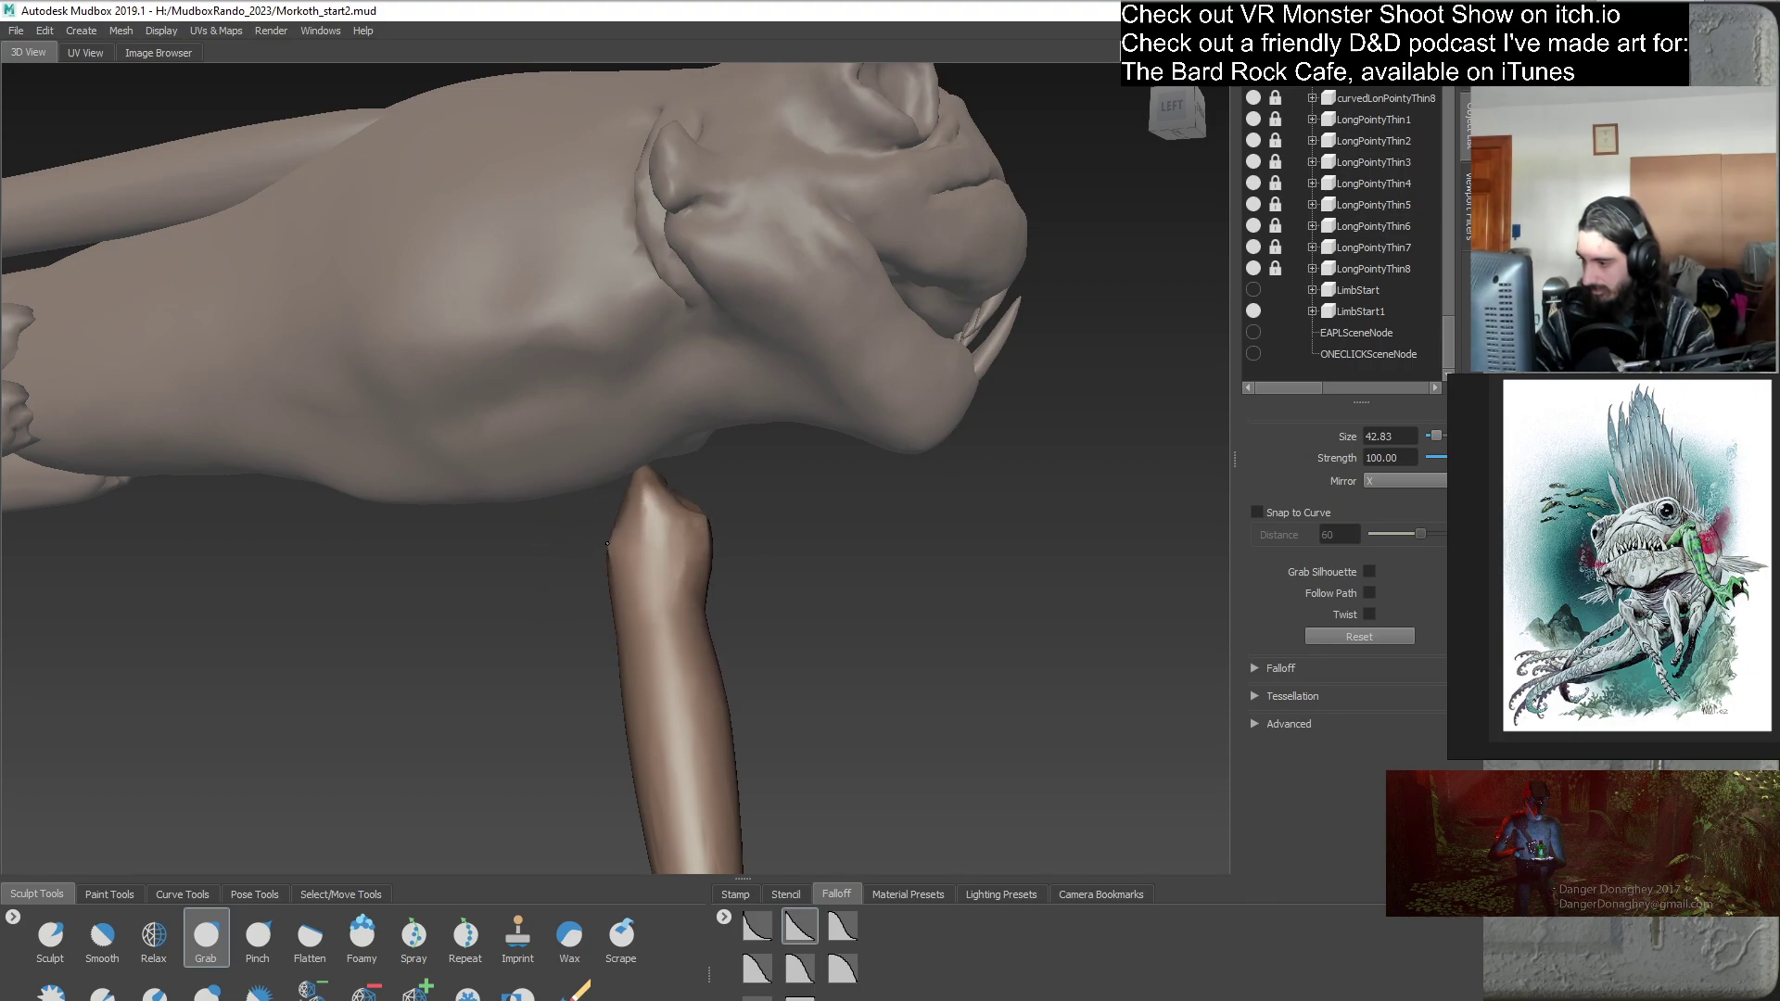
{"action": "left_click_drag", "start_coordinate": [819, 598], "coordinate": [579, 648], "text": "alt"}
- Turn off mirroring for the Grab tool and broaden the limb's upper end into an angular knob
{"action": "left_click", "coordinate": [1375, 481]}
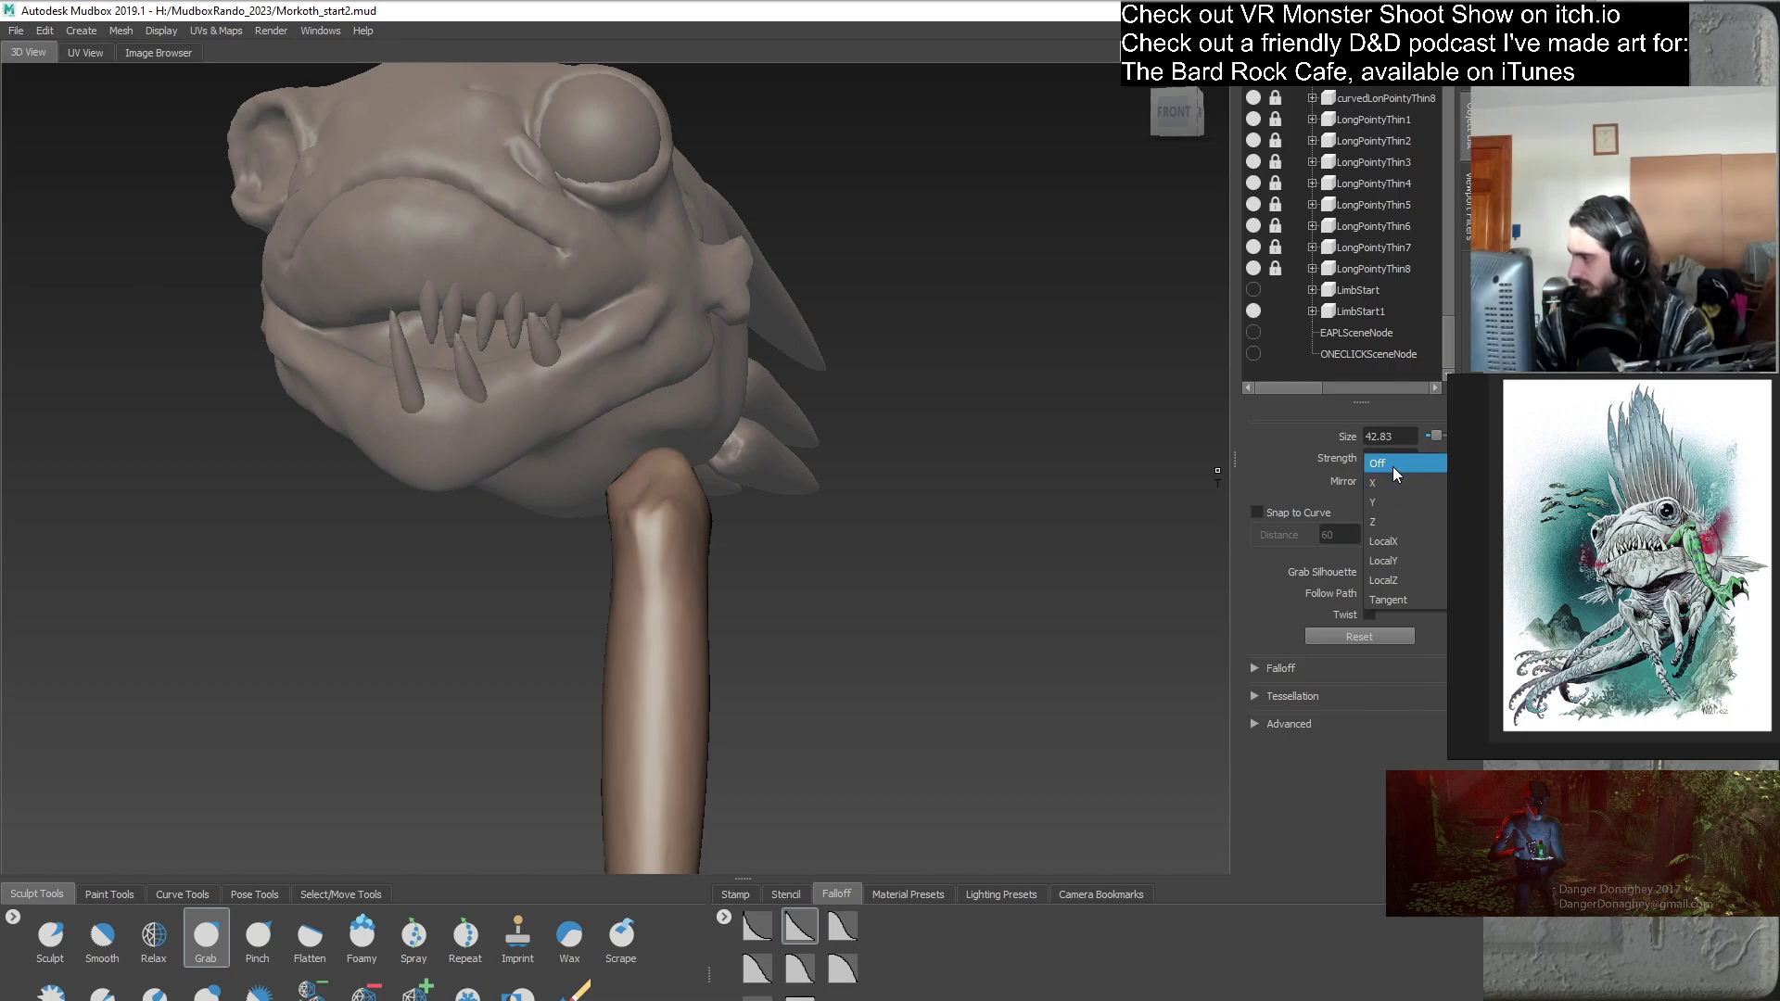
{"action": "left_click", "coordinate": [1400, 460]}
{"action": "left_click_drag", "start_coordinate": [712, 613], "coordinate": [711, 545], "text": "alt"}
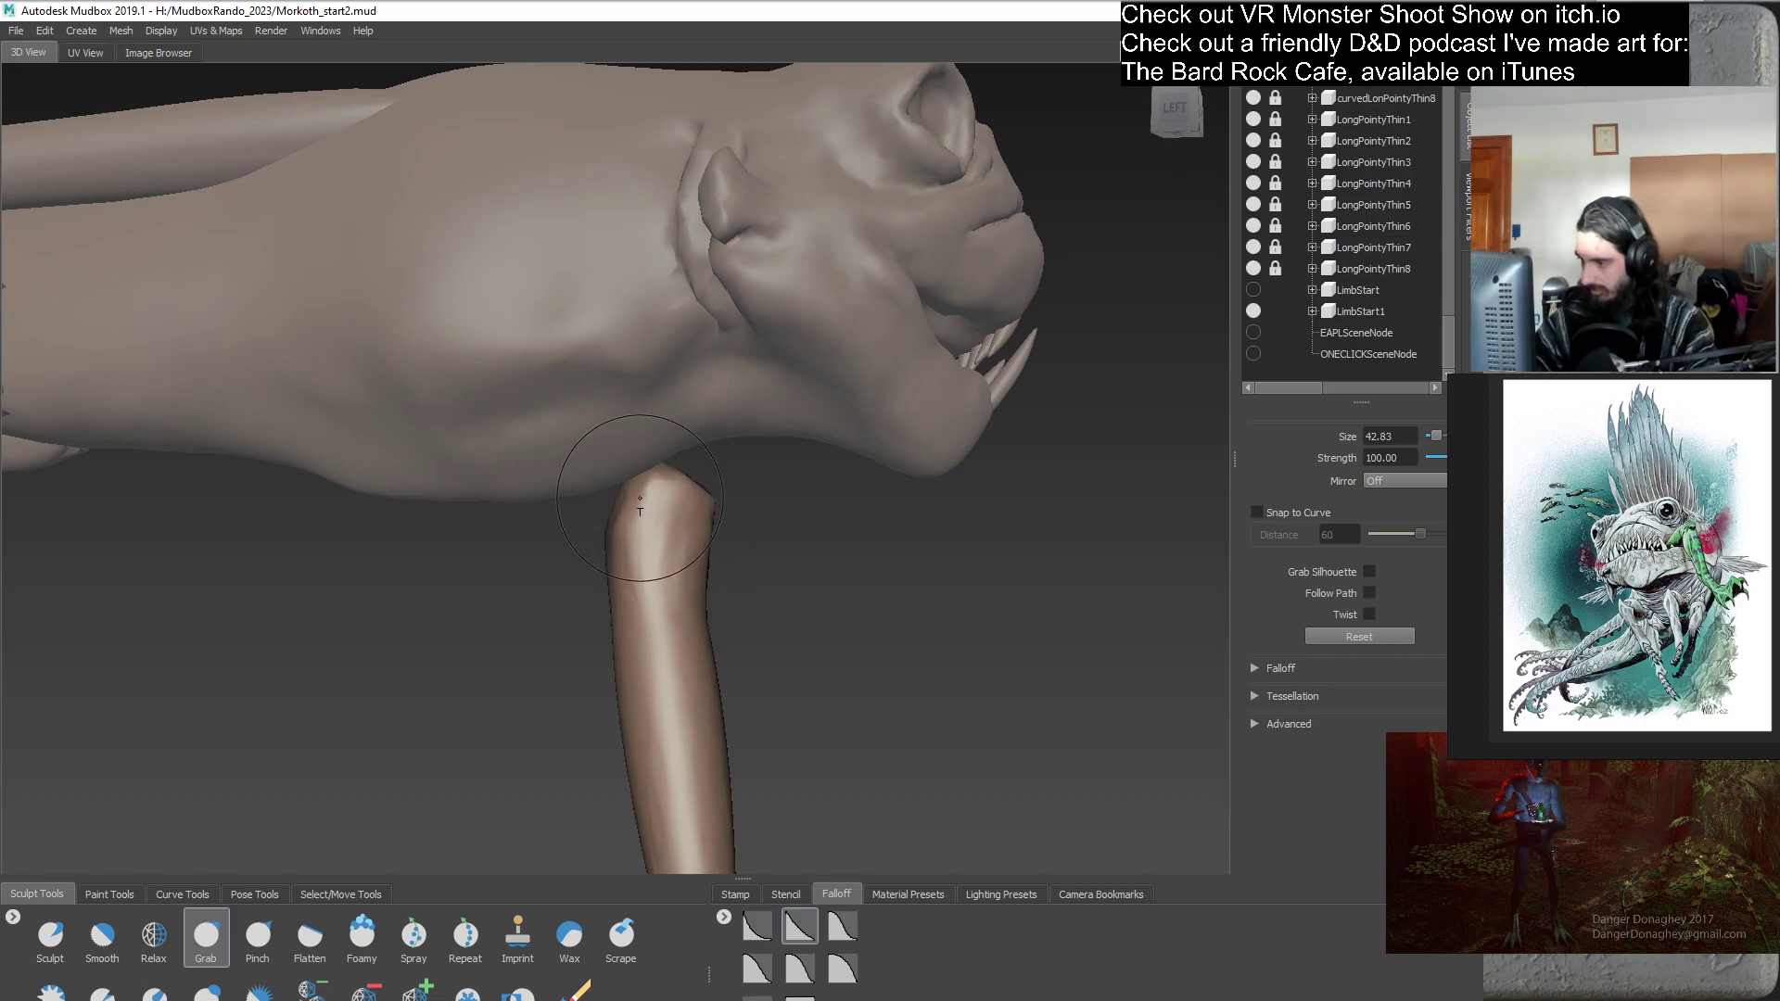
{"action": "left_click_drag", "start_coordinate": [653, 484], "coordinate": [620, 654], "text": "alt"}
{"action": "right_click_drag", "start_coordinate": [620, 653], "coordinate": [842, 524], "text": "alt"}
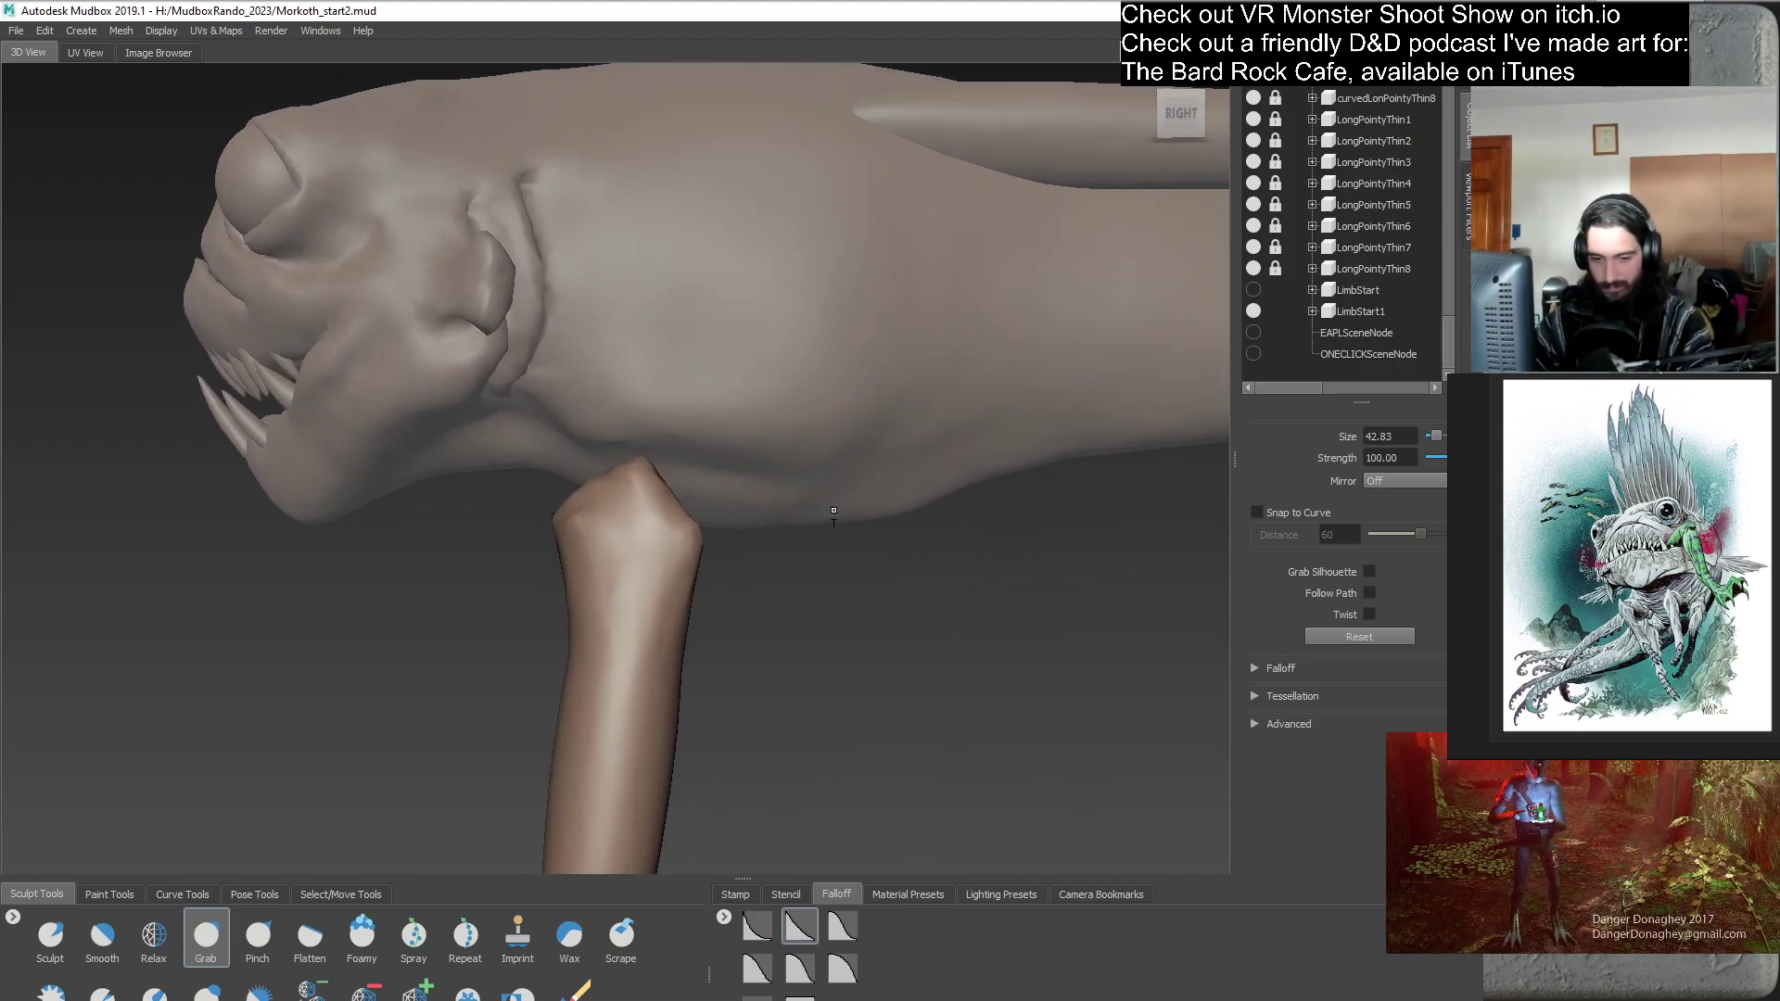
- Pull the limb's pointed tip up into a blunt top against the belly, using a Grab brush size of about 27
{"action": "left_click_drag", "start_coordinate": [824, 542], "coordinate": [747, 390], "text": "alt"}
{"action": "left_click_drag", "start_coordinate": [746, 500], "coordinate": [754, 570], "text": "alt"}
{"action": "left_click_drag", "start_coordinate": [682, 491], "coordinate": [674, 250]}
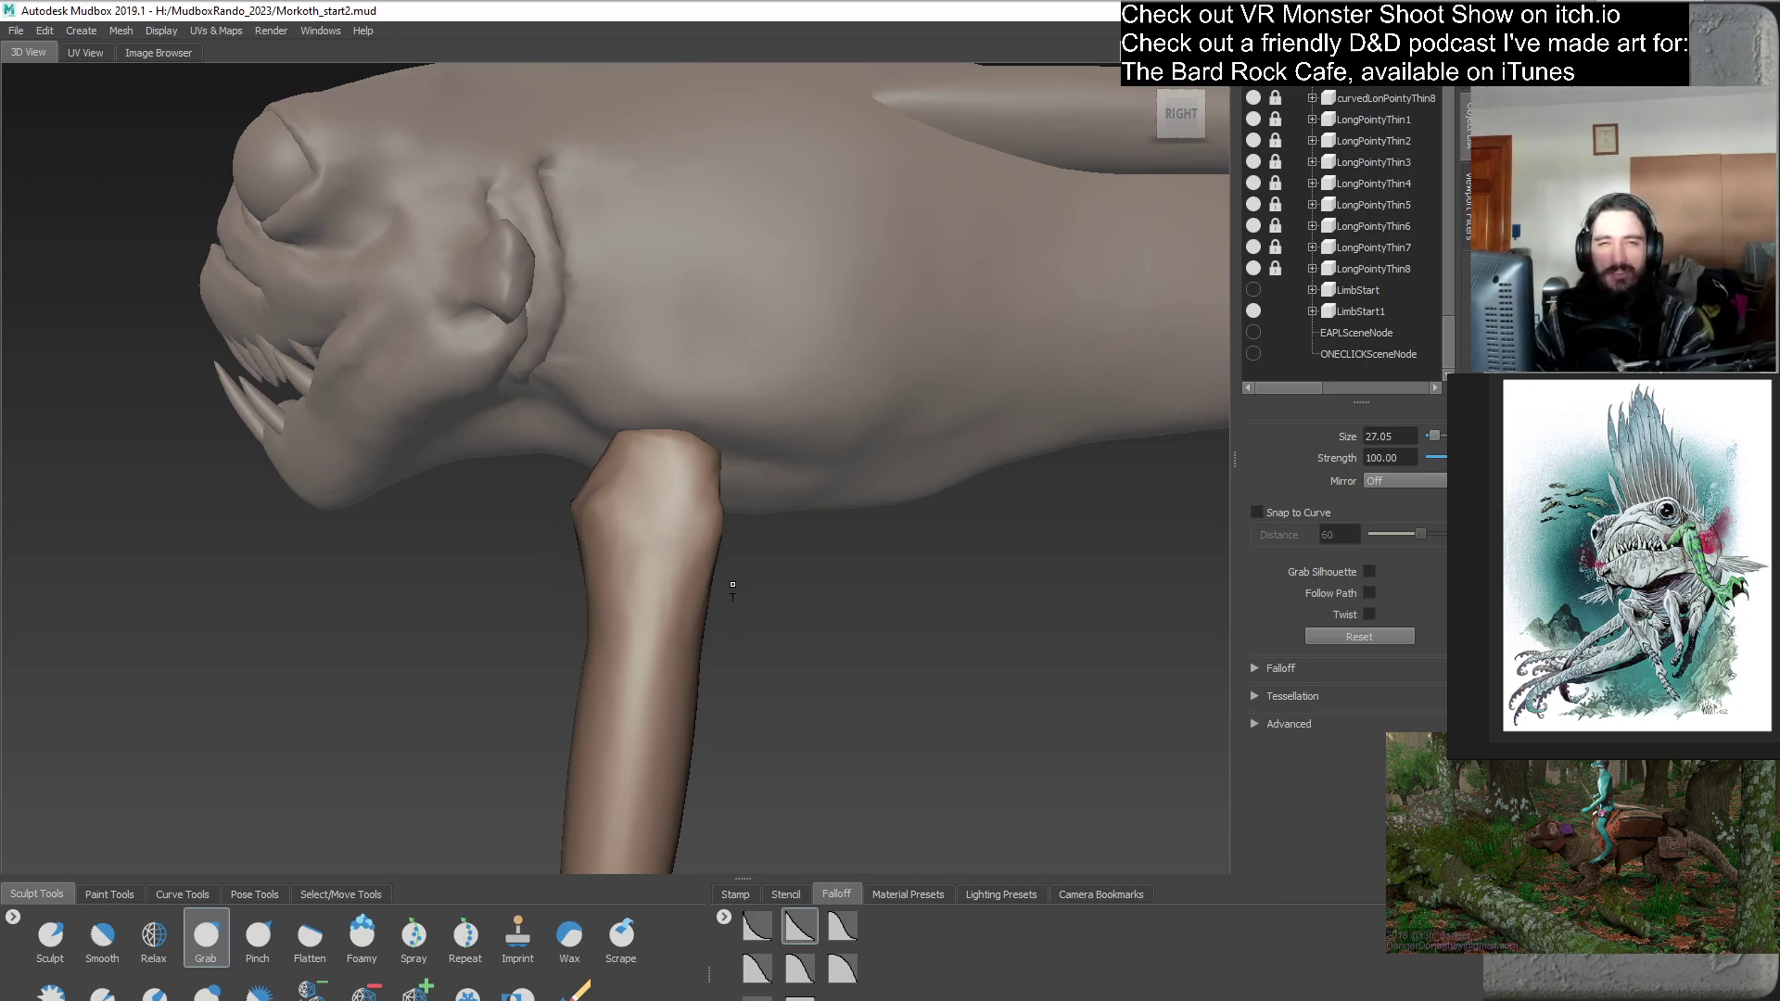
- Thicken the front and back of the limb's blunt top with the Grab tool, working from several sides
{"action": "left_click_drag", "start_coordinate": [656, 497], "coordinate": [794, 596], "text": "alt"}
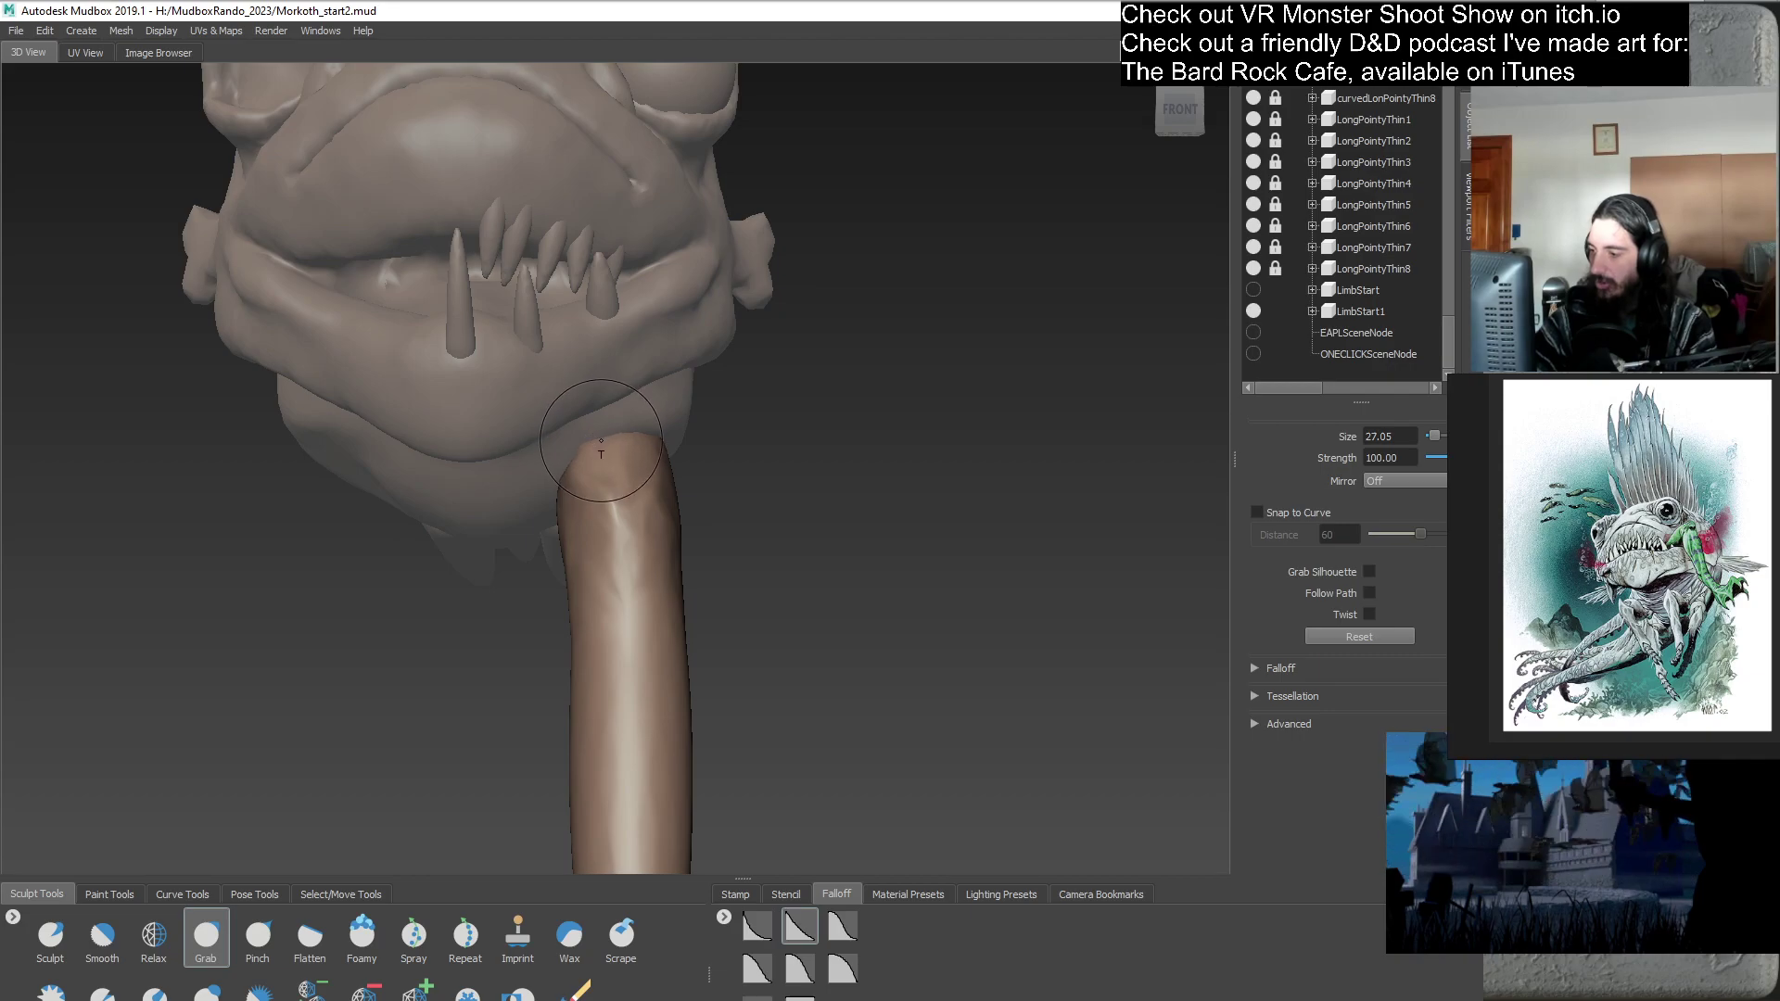
{"action": "left_click_drag", "start_coordinate": [602, 442], "coordinate": [557, 485], "text": "alt"}
{"action": "left_click_drag", "start_coordinate": [506, 586], "coordinate": [659, 454], "text": "alt"}
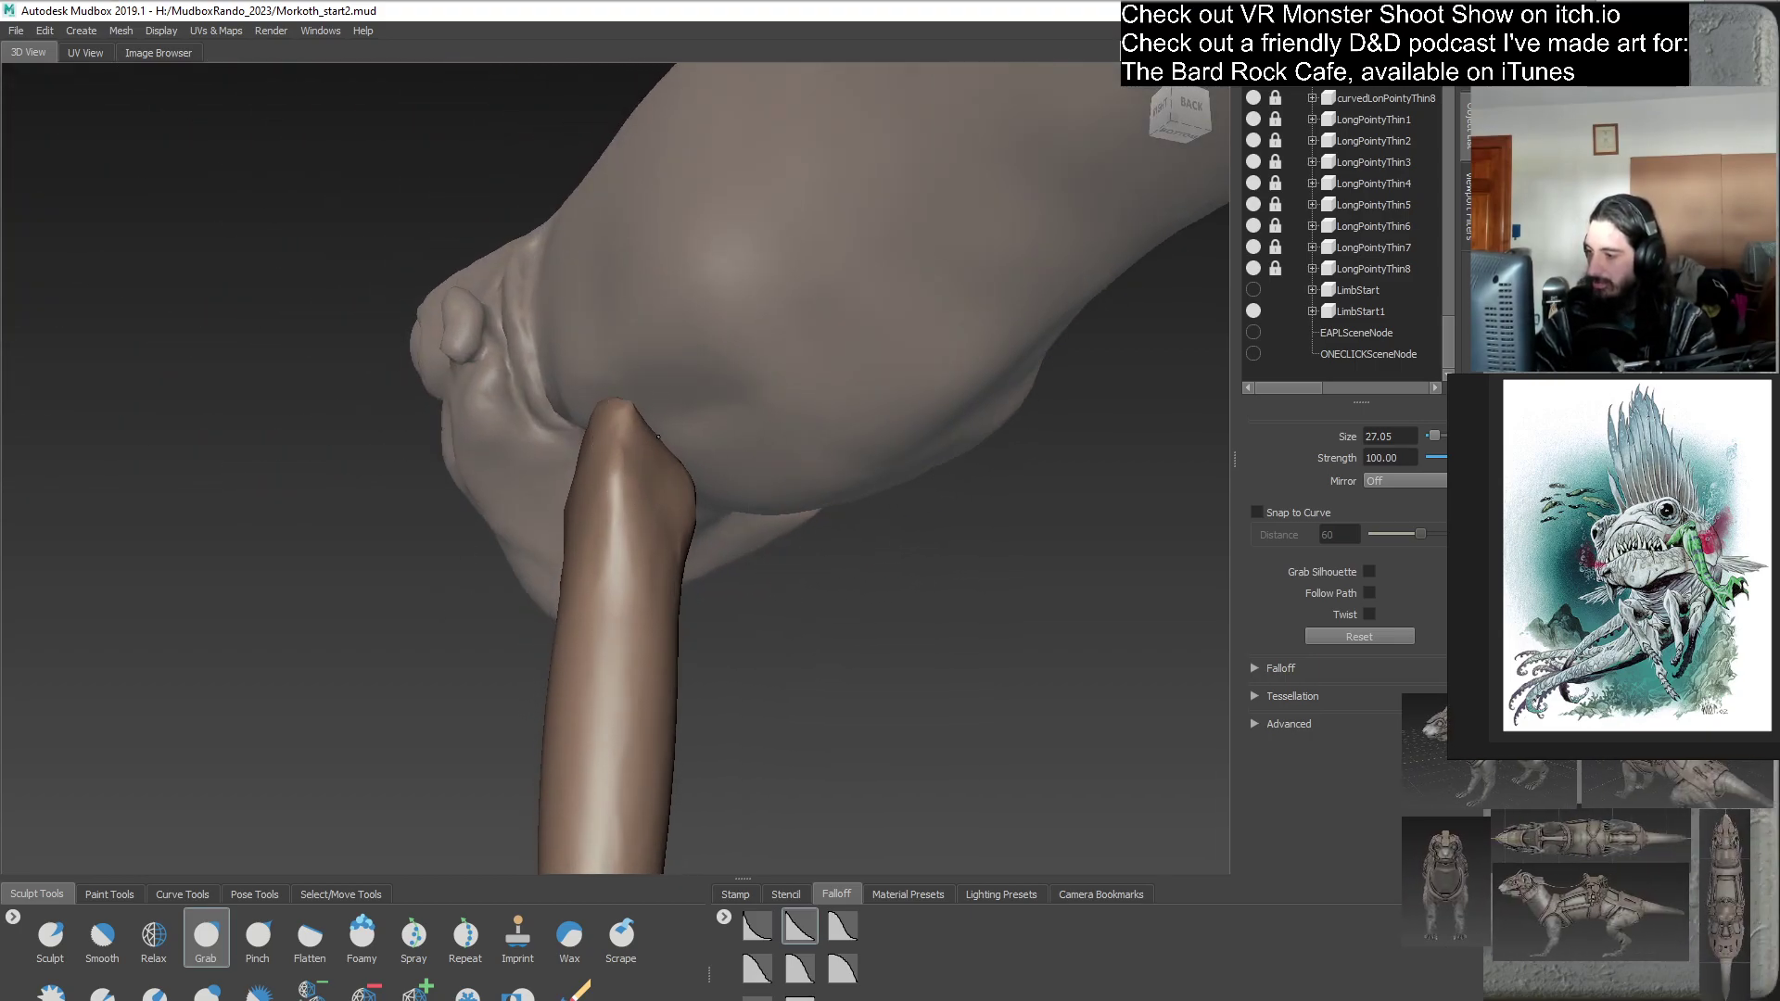
{"action": "left_click_drag", "start_coordinate": [696, 548], "coordinate": [711, 538], "text": "alt"}
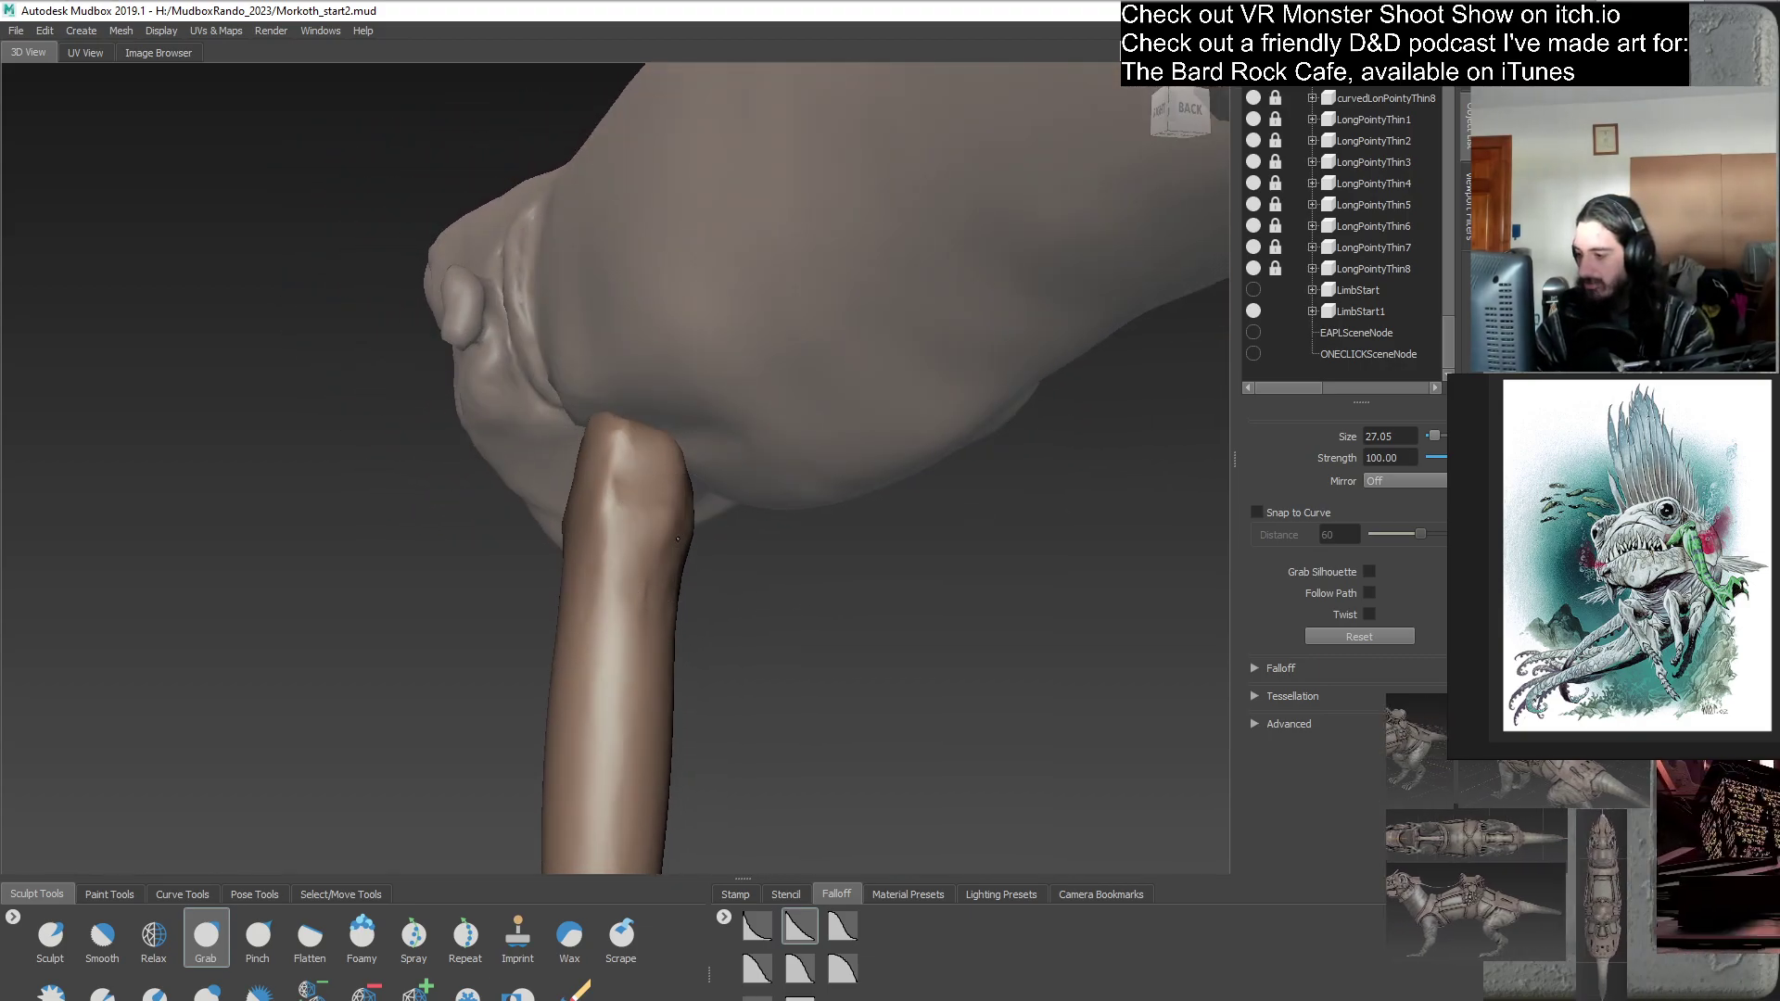
{"action": "left_click_drag", "start_coordinate": [642, 558], "coordinate": [641, 528], "text": "alt"}
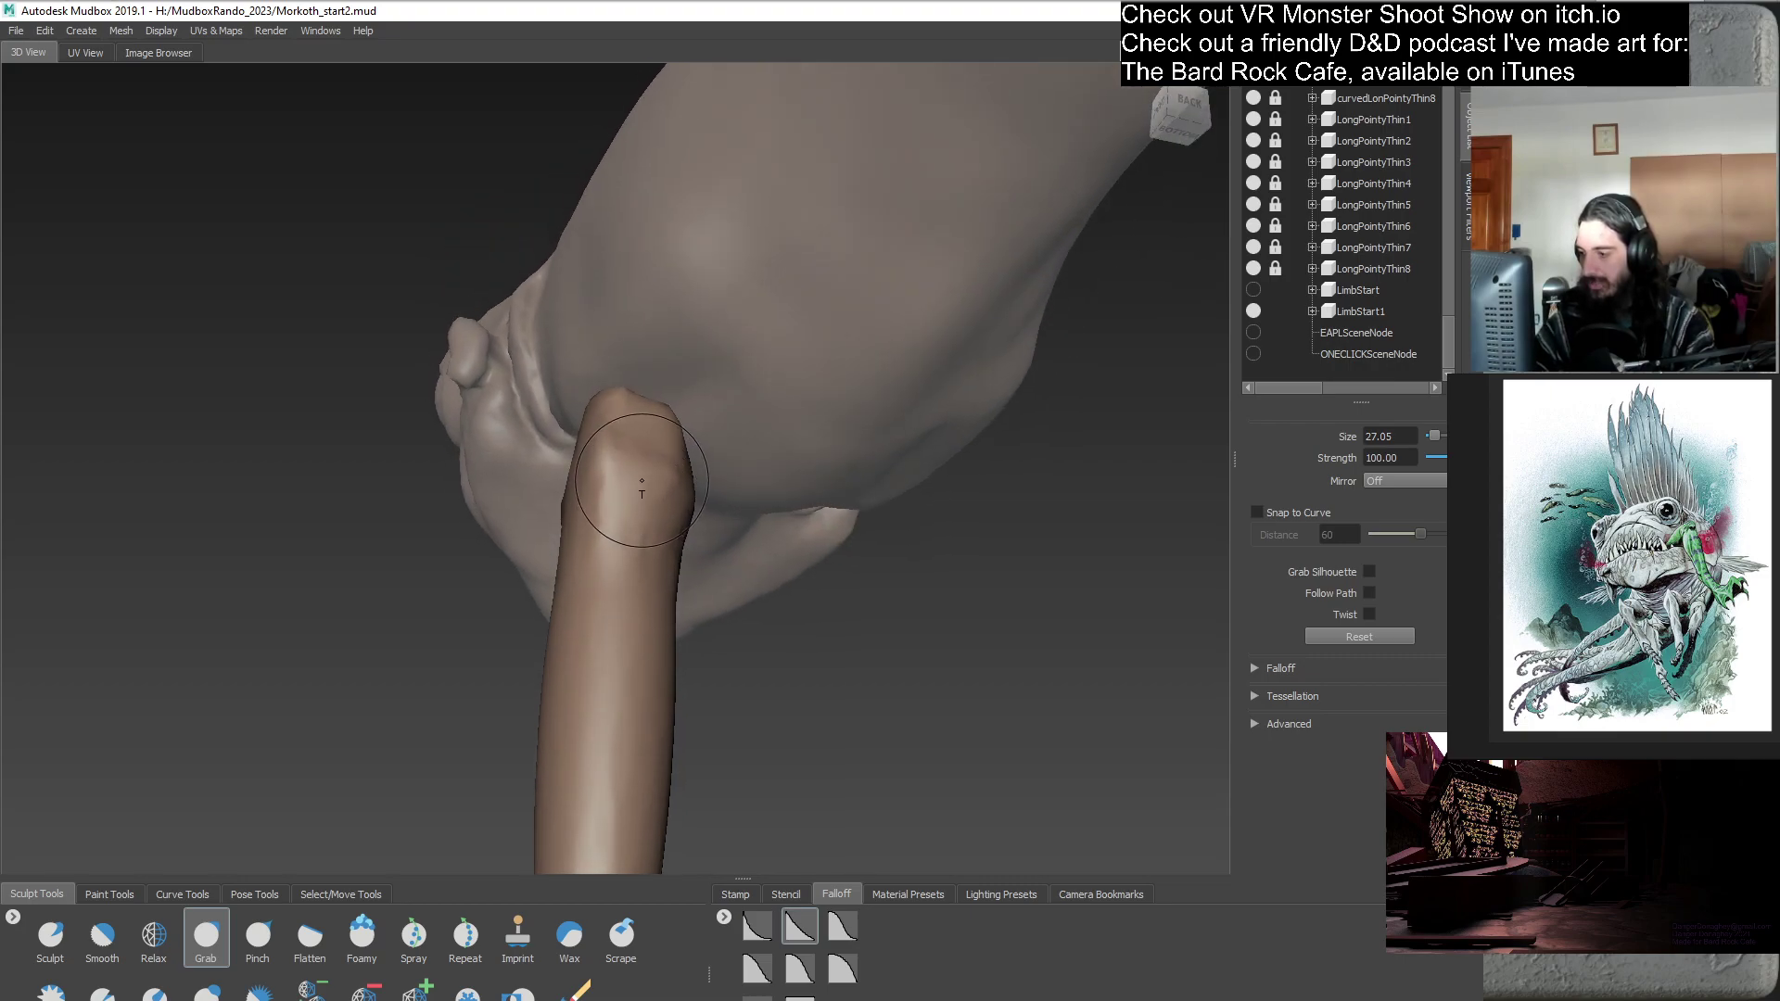
{"action": "left_click_drag", "start_coordinate": [638, 458], "coordinate": [819, 600], "text": "alt"}
{"action": "left_click_drag", "start_coordinate": [757, 484], "coordinate": [603, 570], "text": "alt"}
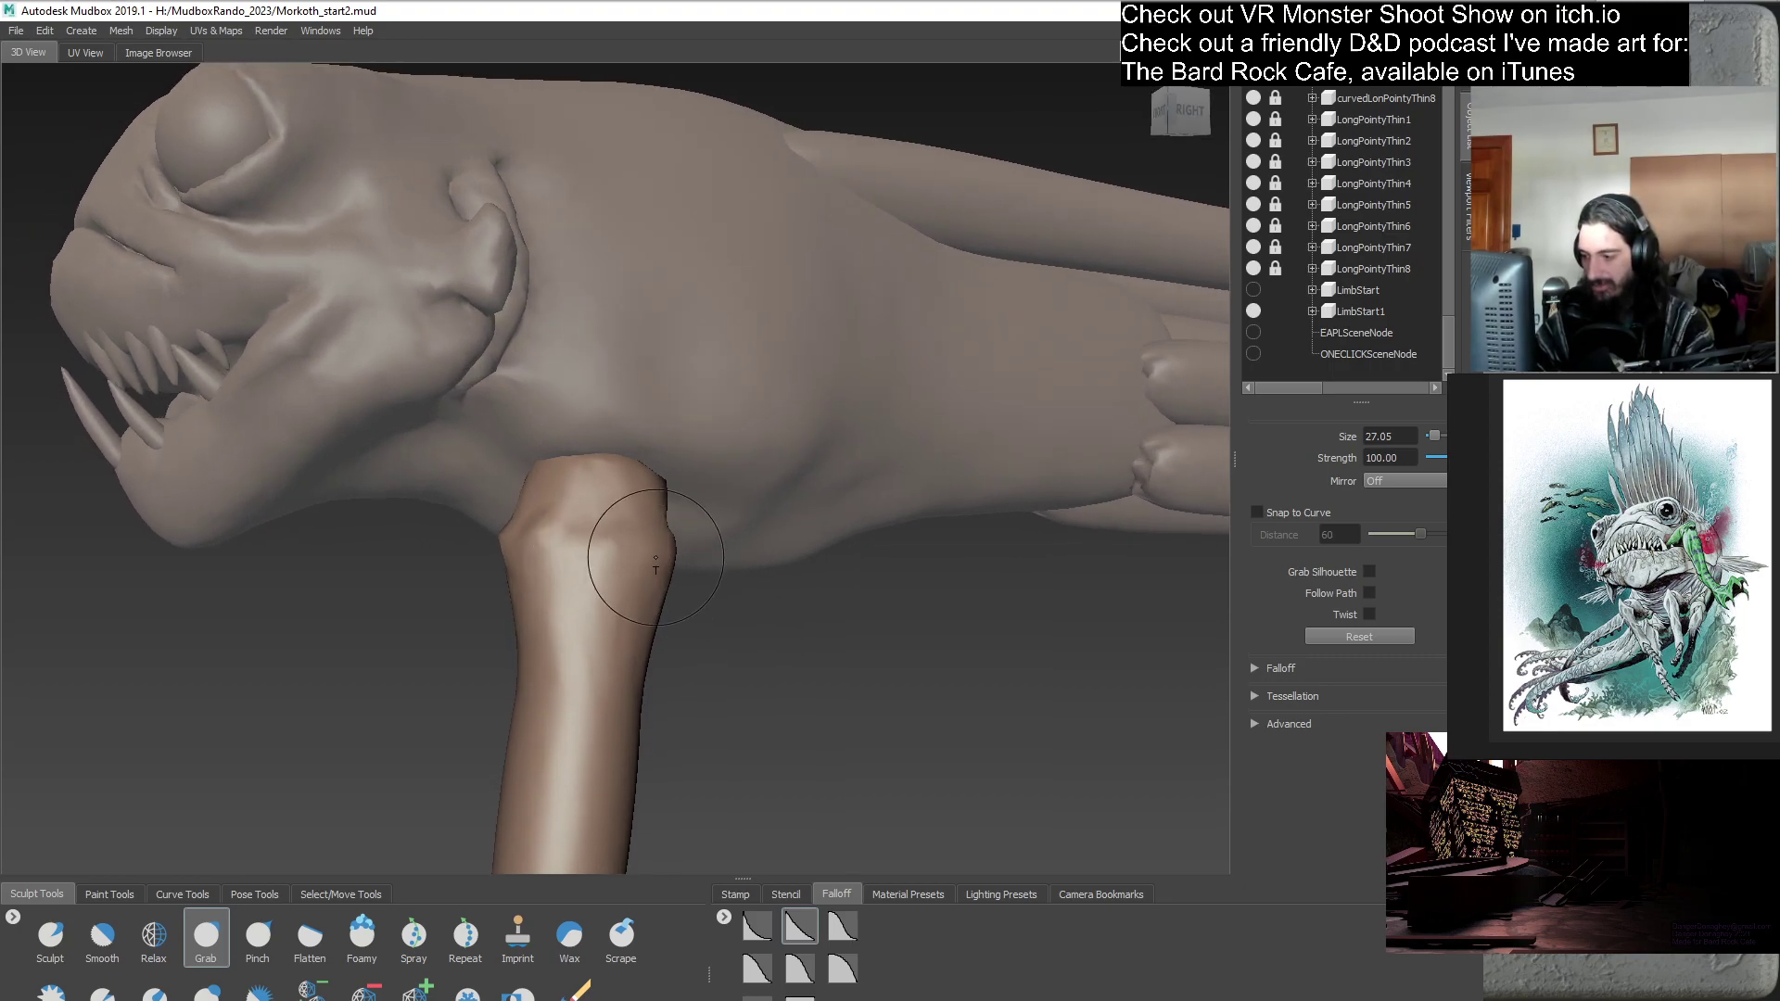
- Pull out the edges of the limb's upper end with the Grab tool to form a flared shoulder below a narrower top
{"action": "left_click_drag", "start_coordinate": [596, 588], "coordinate": [650, 554], "text": "alt"}
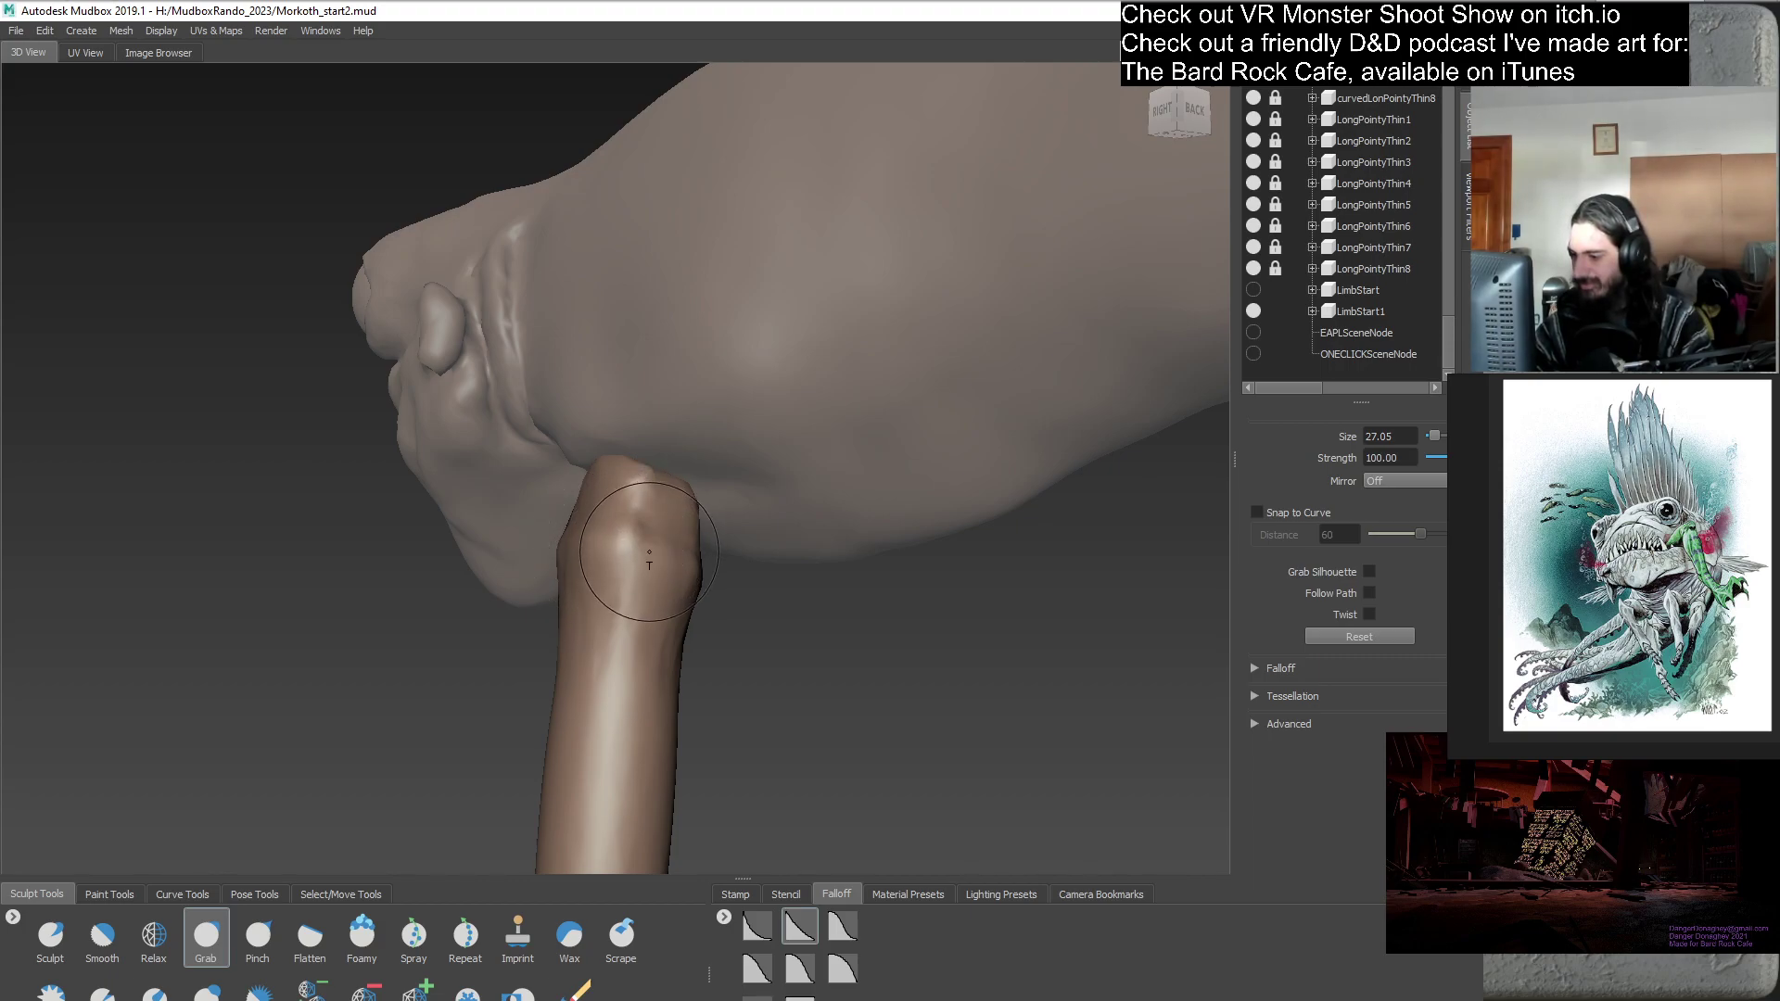
{"action": "left_click_drag", "start_coordinate": [707, 623], "coordinate": [607, 536], "text": "alt"}
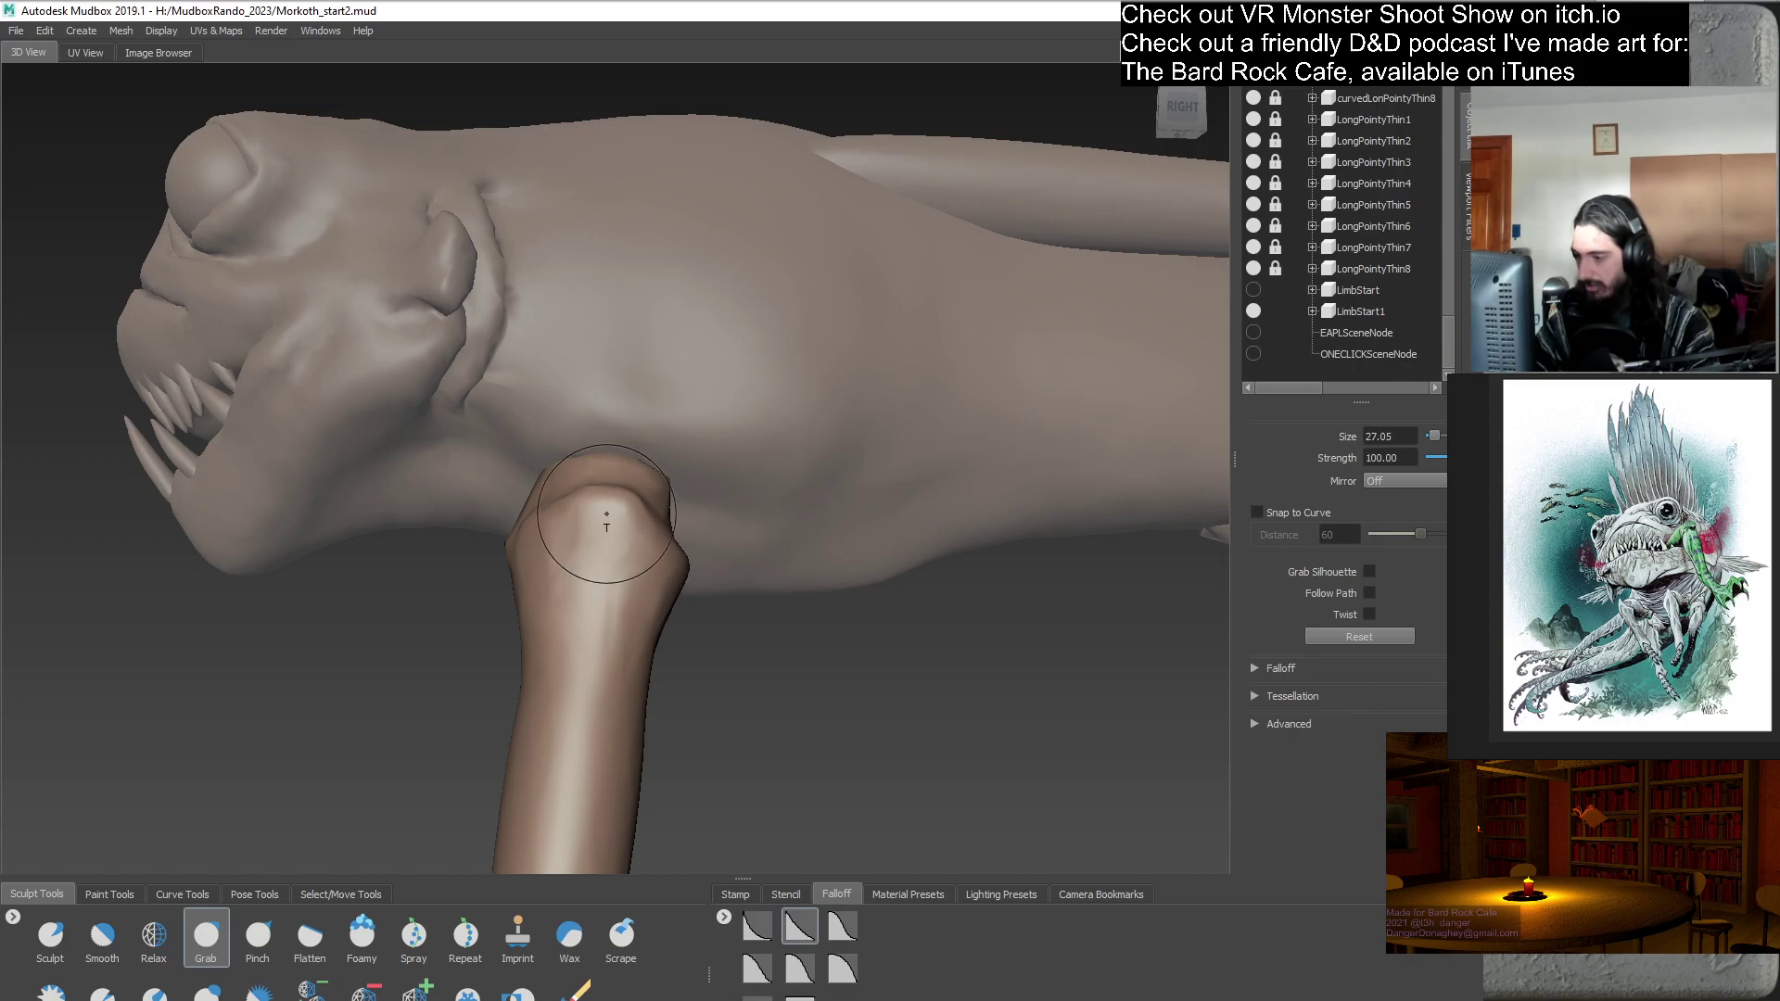
{"action": "mouse_move", "coordinate": [555, 501]}
{"action": "left_mouse_down", "text": "alt"}
{"action": "mouse_move", "coordinate": [605, 553]}
{"action": "mouse_move", "coordinate": [593, 593]}
{"action": "mouse_move", "coordinate": [777, 589]}
{"action": "mouse_move", "coordinate": [663, 510]}
{"action": "mouse_move", "coordinate": [504, 591]}
{"action": "left_mouse_up", "text": "alt"}
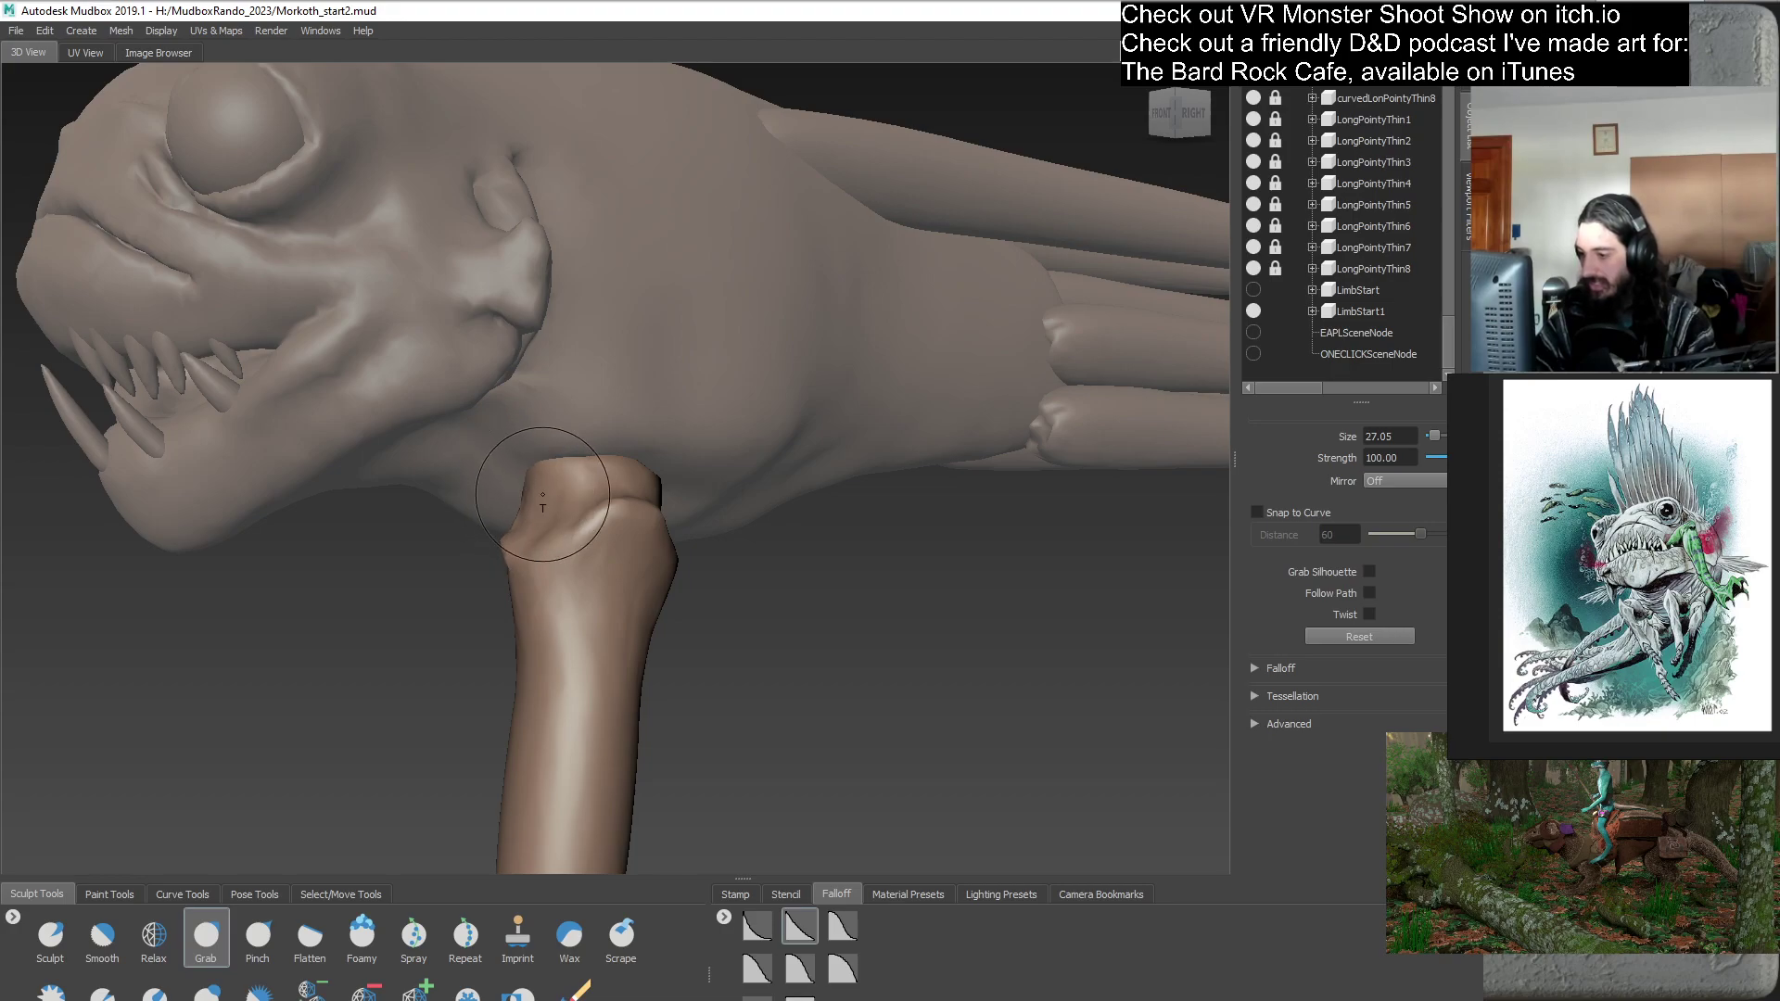
{"action": "left_click_drag", "start_coordinate": [526, 505], "coordinate": [727, 507], "text": "alt"}
{"action": "right_click_drag", "start_coordinate": [727, 507], "coordinate": [697, 622], "text": "alt"}
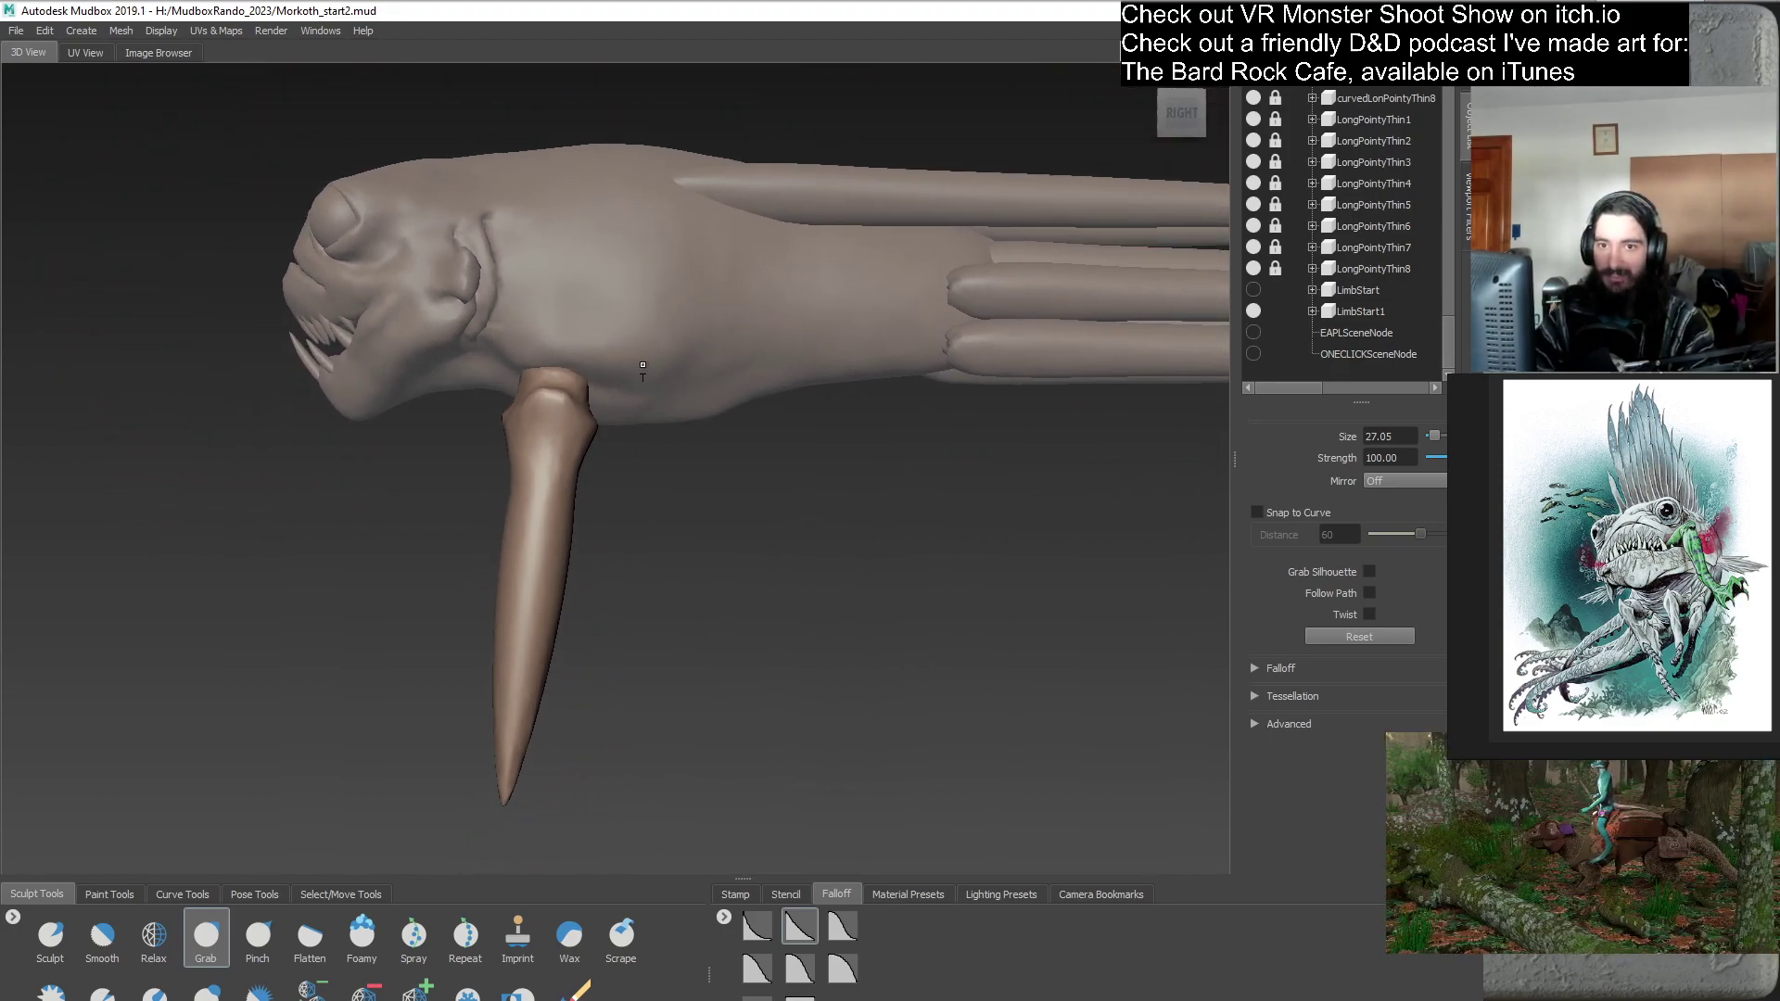
- Duplicate LimbStart1 and hide the original, leaving only the new copy LimbStart2 visible
{"action": "middle_click_drag", "start_coordinate": [694, 617], "coordinate": [662, 494], "text": "alt"}
{"action": "left_click_drag", "start_coordinate": [659, 648], "coordinate": [933, 463], "text": "alt"}
{"action": "right_click", "coordinate": [1370, 310]}
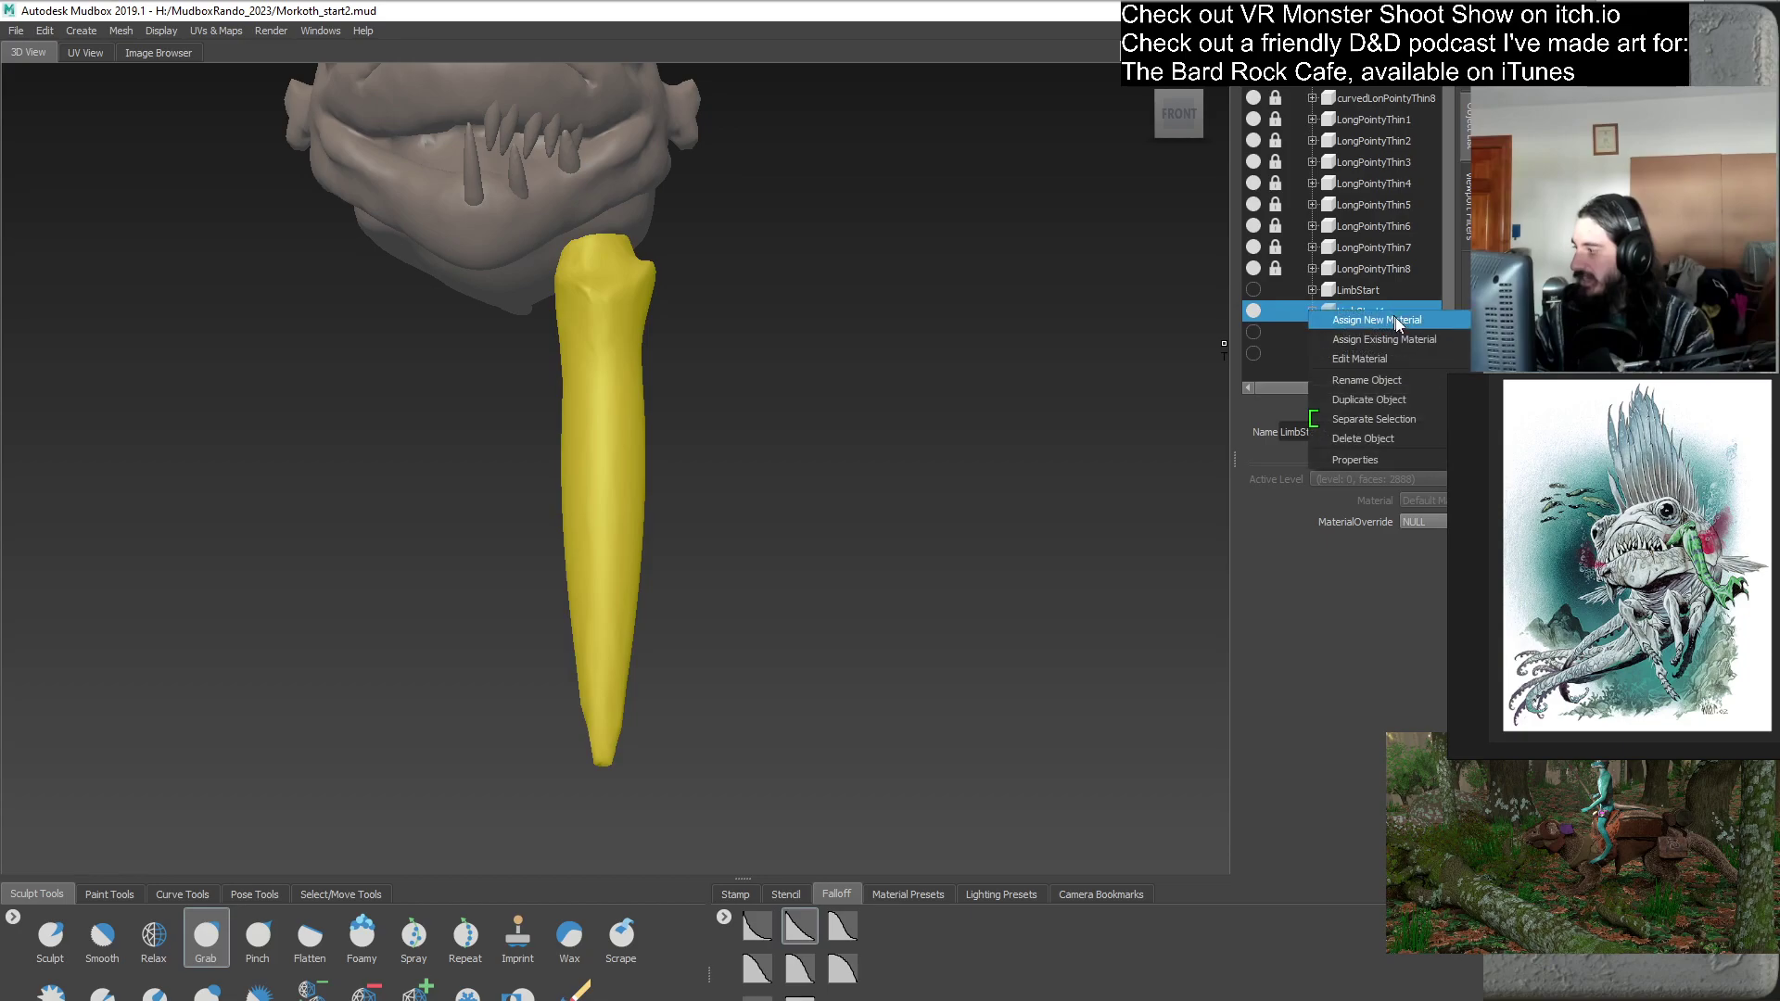
{"action": "left_click", "coordinate": [1406, 403]}
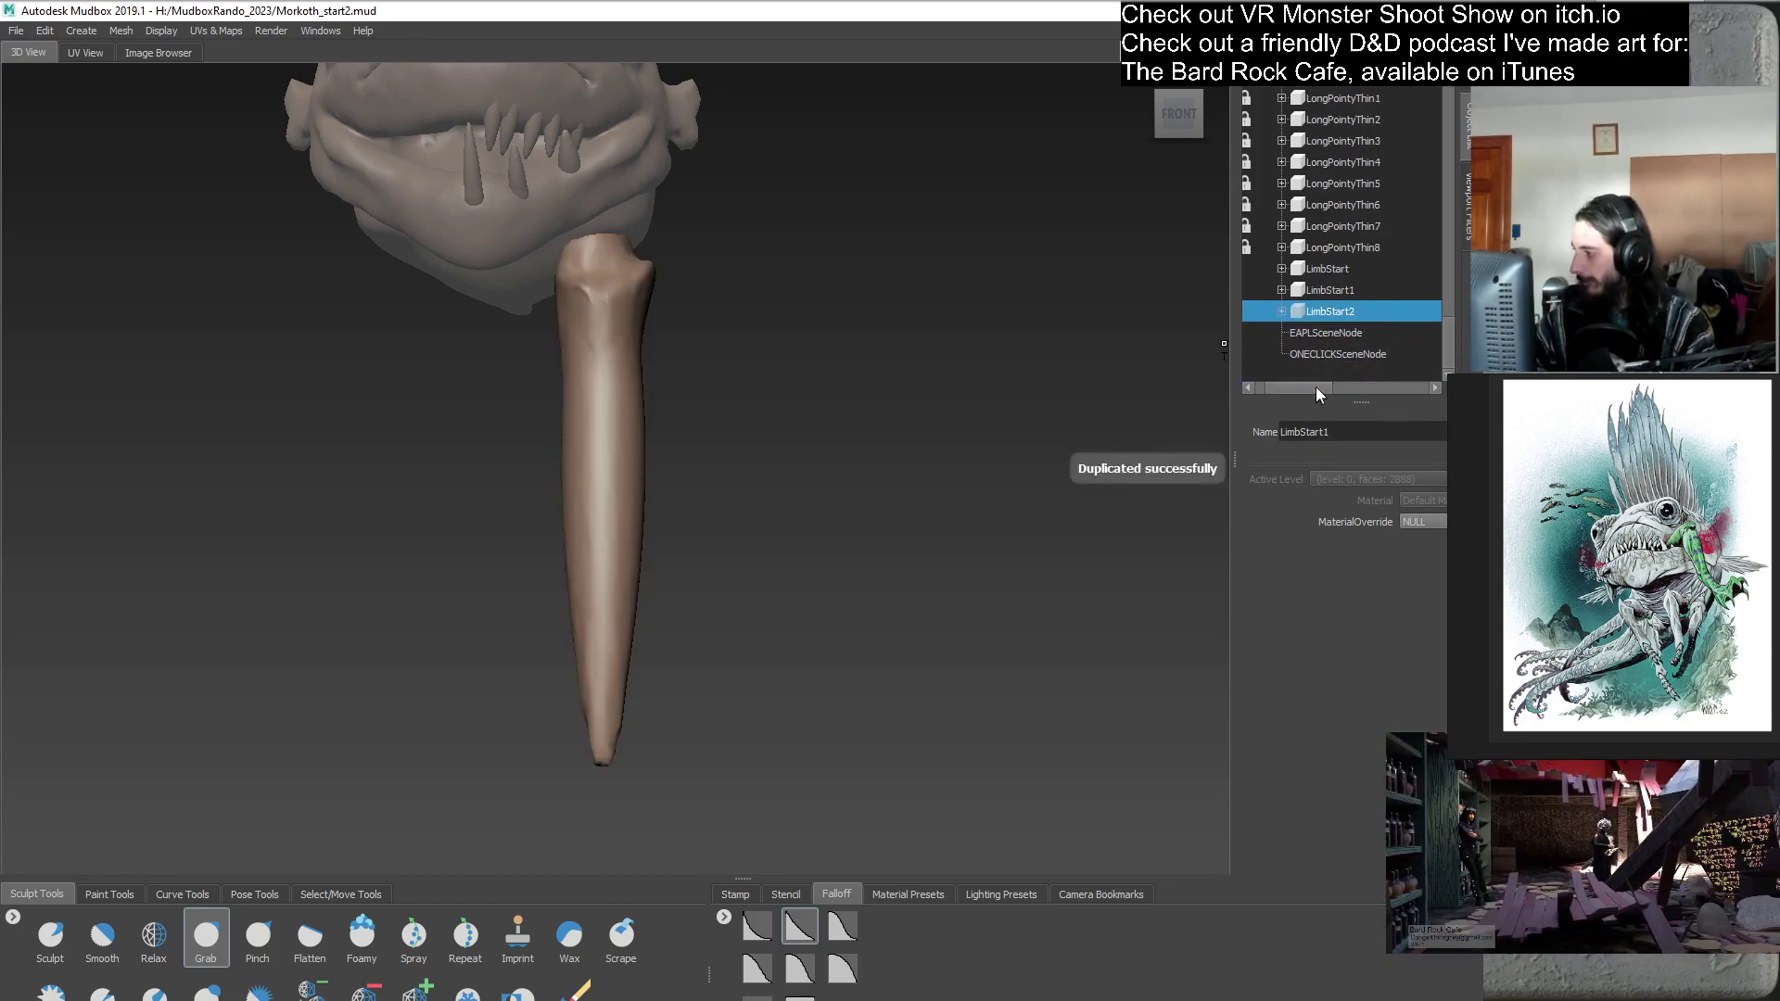
{"action": "left_click", "coordinate": [1266, 315]}
{"action": "left_click", "coordinate": [1315, 375]}
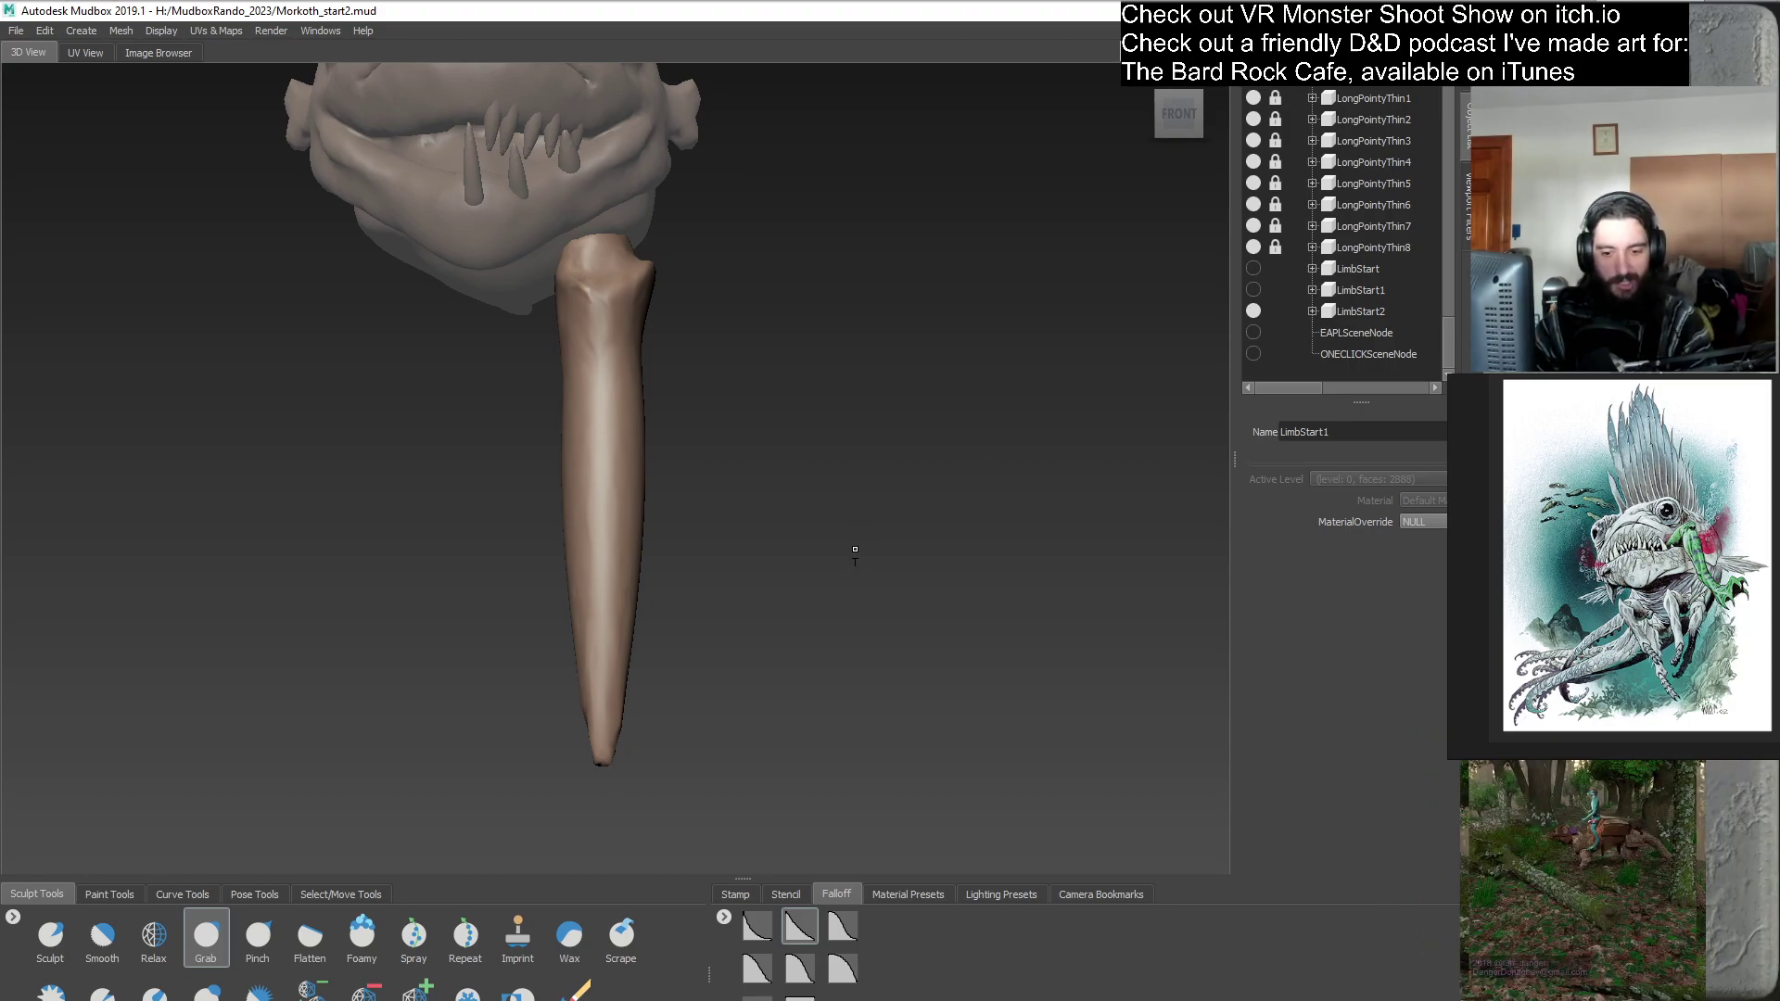
- Push the limb's tapered lower end up and outward into a thick shaft with a short point, using a Grab brush size of about 57
{"action": "left_click_drag", "start_coordinate": [934, 539], "coordinate": [700, 525], "text": "alt"}
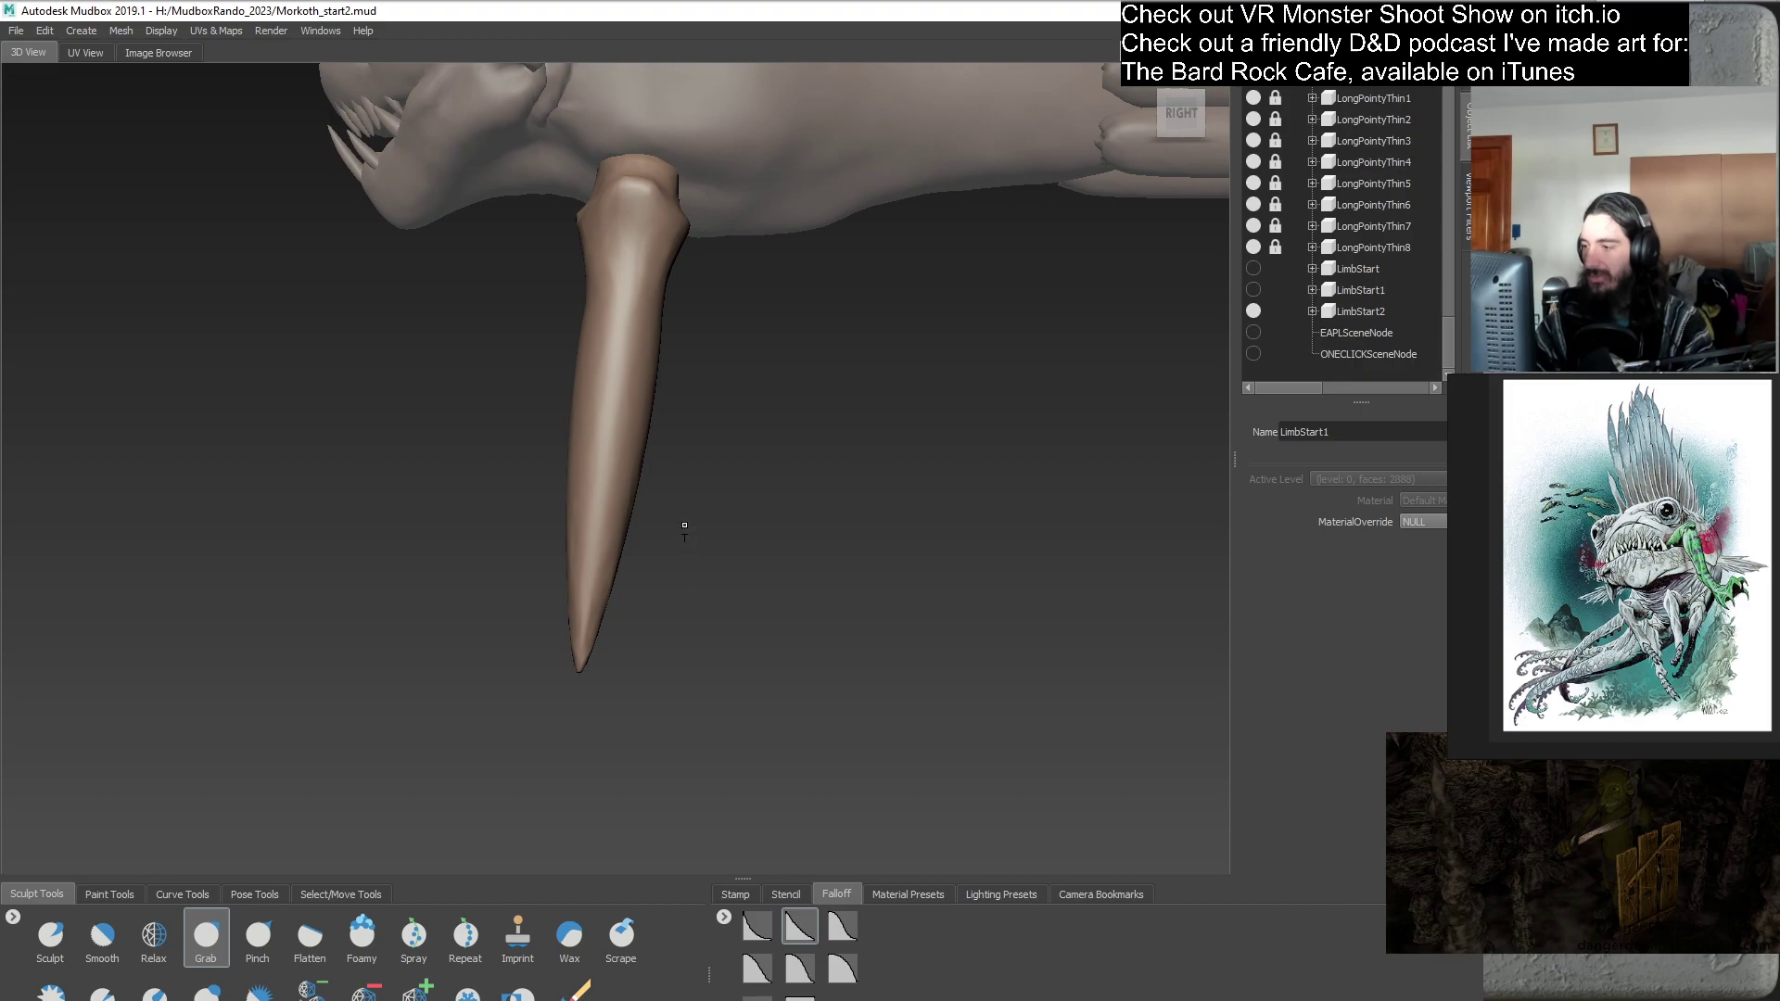
{"action": "mouse_move", "coordinate": [590, 209]}
{"action": "left_mouse_down"}
{"action": "mouse_move", "coordinate": [589, 365]}
{"action": "mouse_move", "coordinate": [580, 284]}
{"action": "left_mouse_up"}
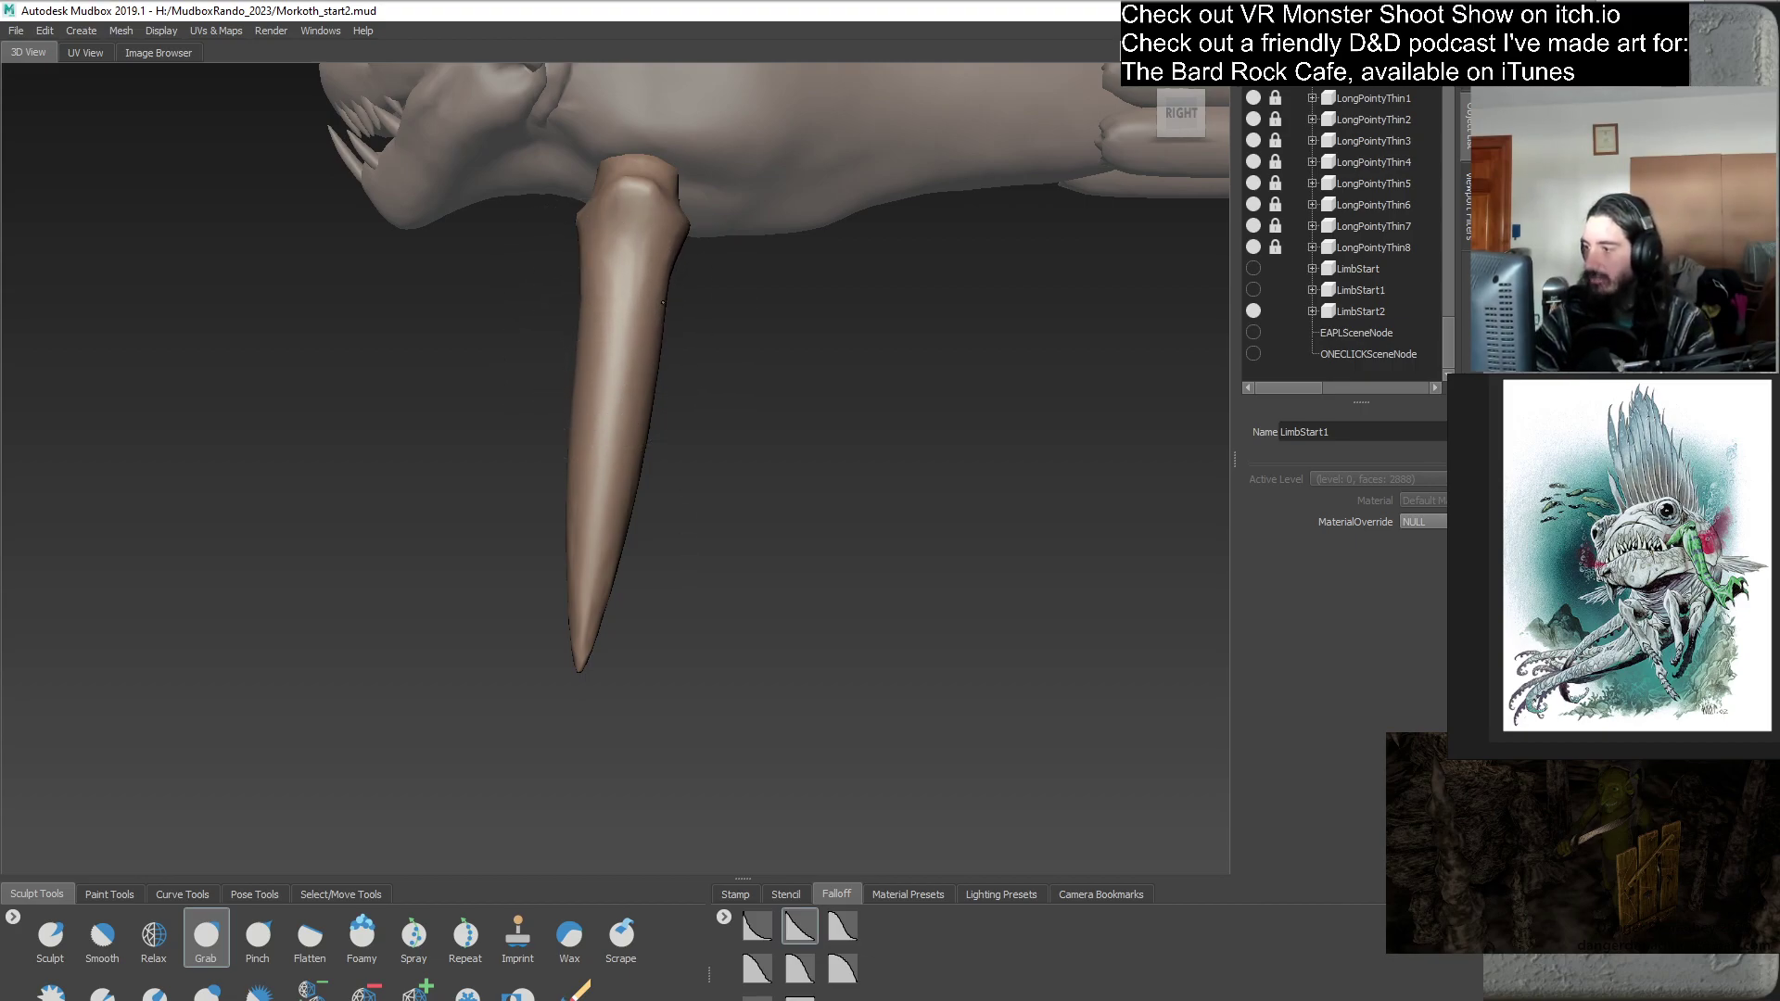
{"action": "mouse_move", "coordinate": [581, 640]}
{"action": "left_mouse_down"}
{"action": "mouse_move", "coordinate": [591, 595]}
{"action": "mouse_move", "coordinate": [549, 561]}
{"action": "left_mouse_up"}
{"action": "left_click_drag", "start_coordinate": [582, 445], "coordinate": [567, 463]}
{"action": "left_click_drag", "start_coordinate": [611, 579], "coordinate": [649, 555]}
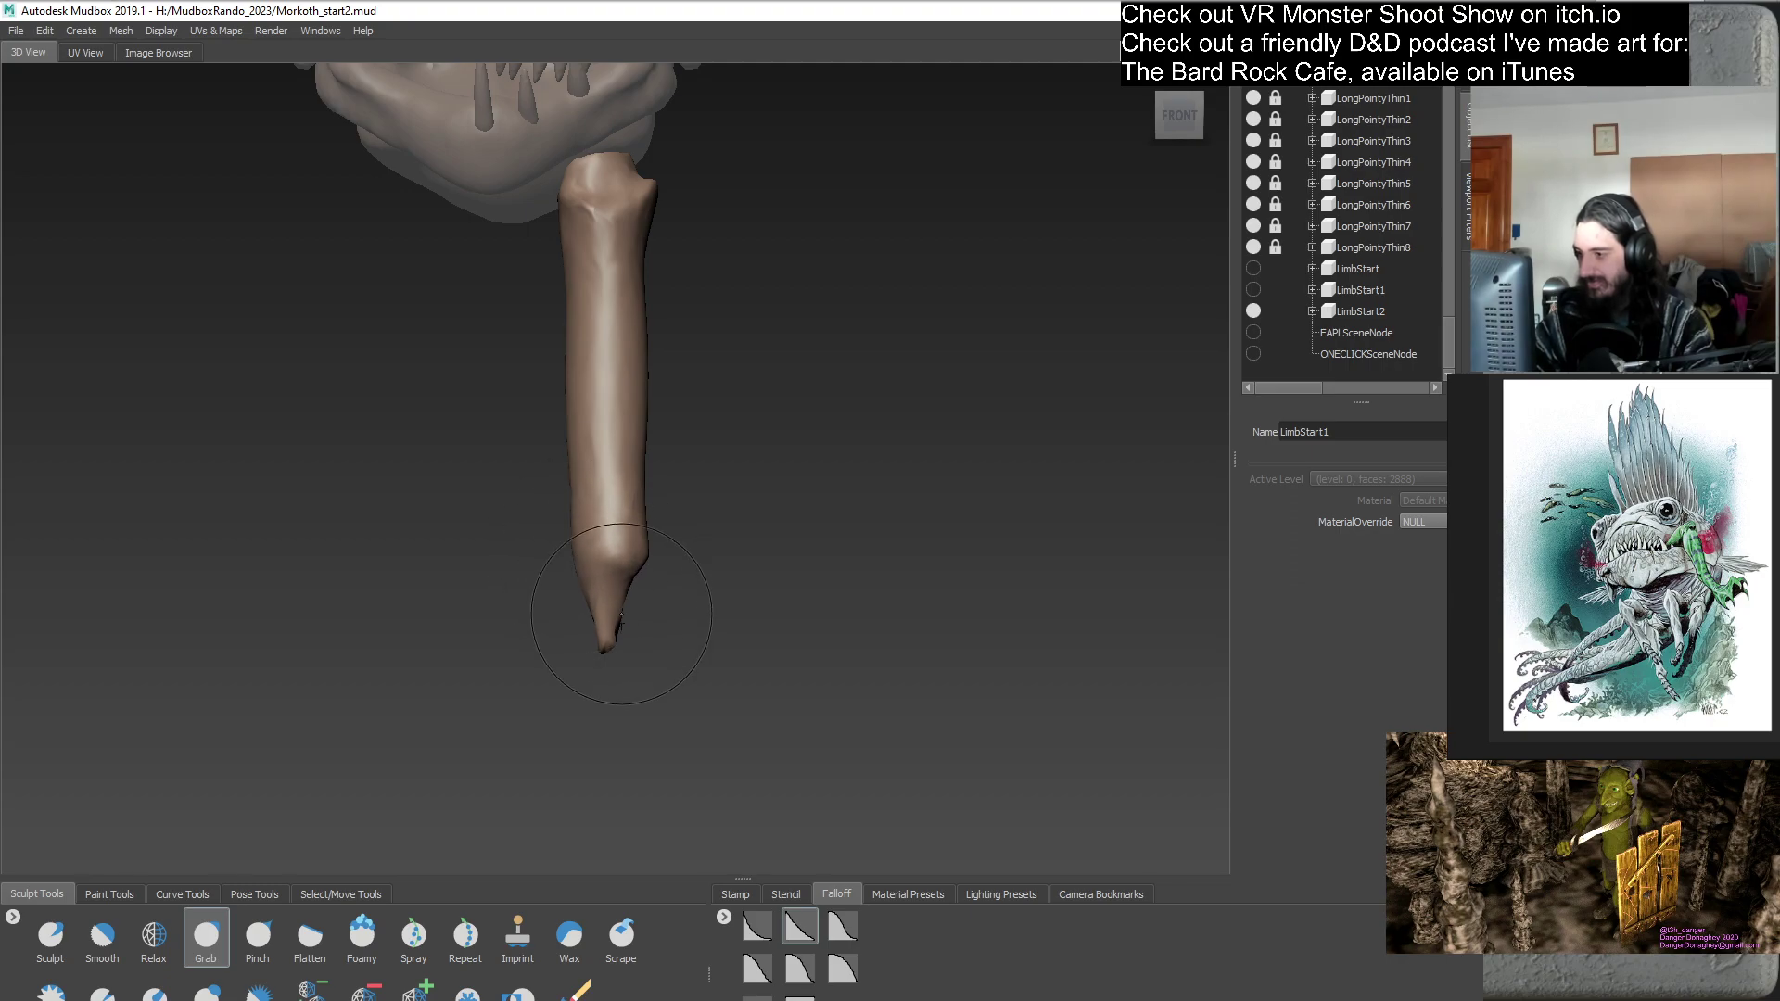
{"action": "left_click_drag", "start_coordinate": [661, 623], "coordinate": [583, 646], "text": "alt"}
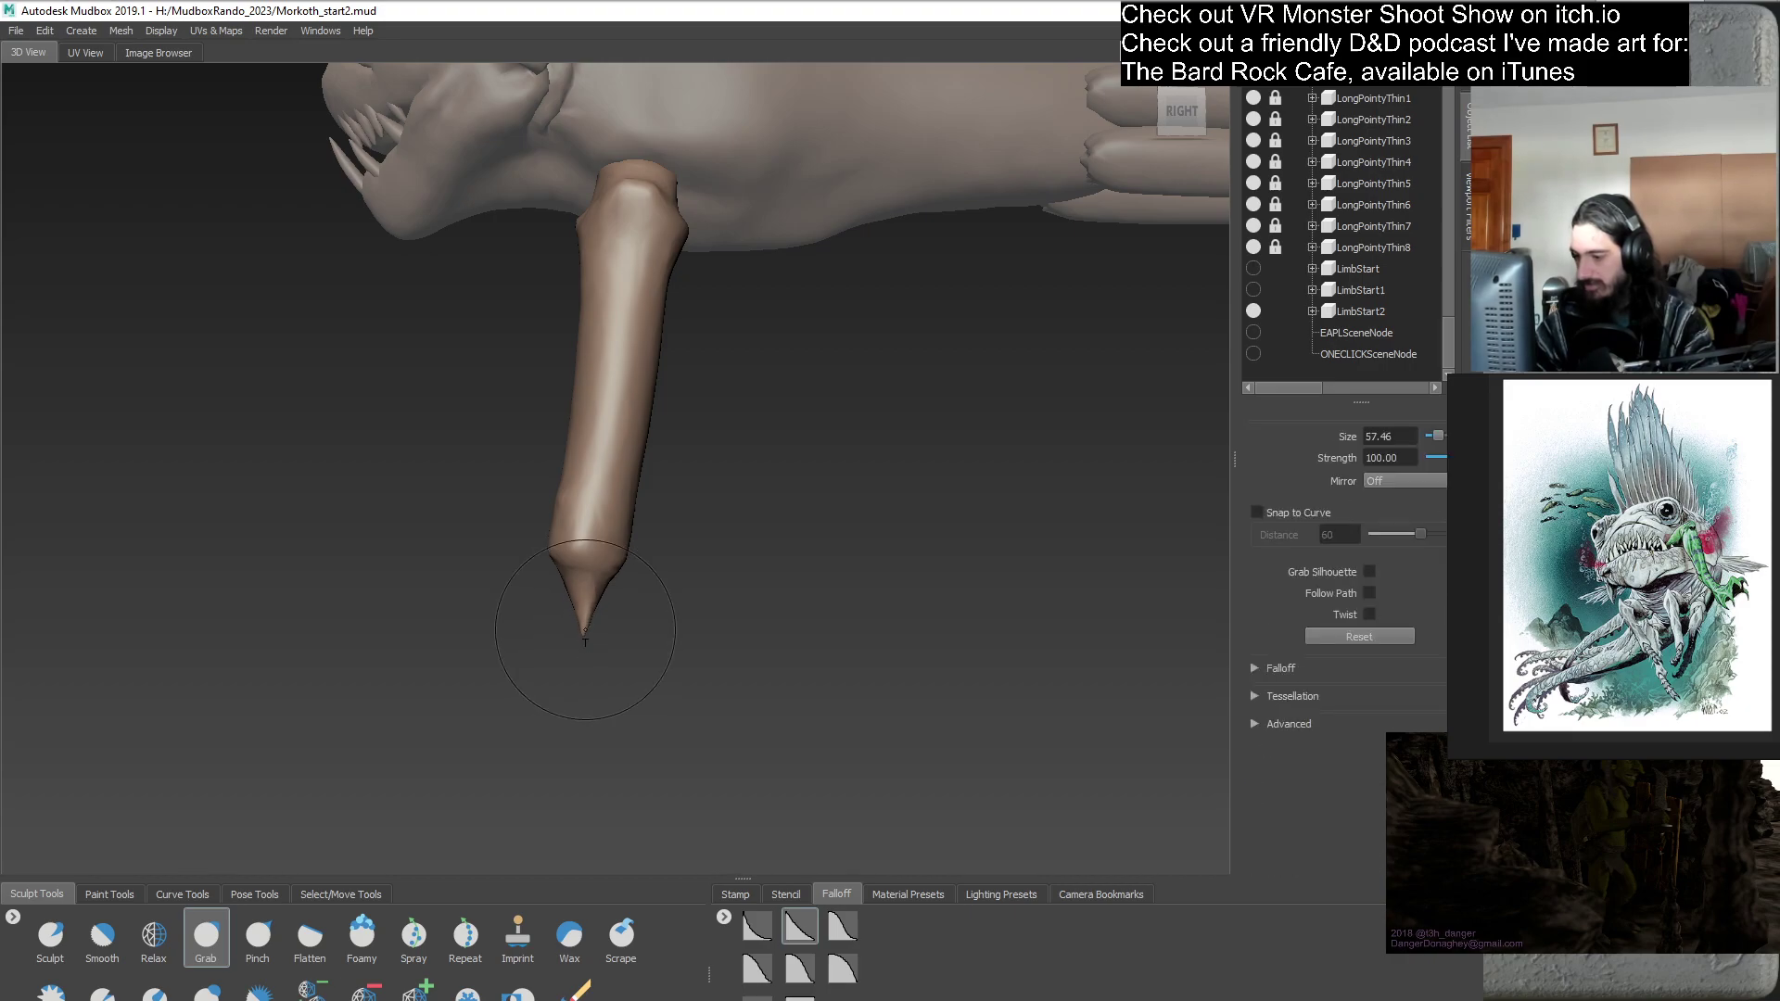
{"action": "left_click_drag", "start_coordinate": [597, 634], "coordinate": [700, 635], "text": "alt"}
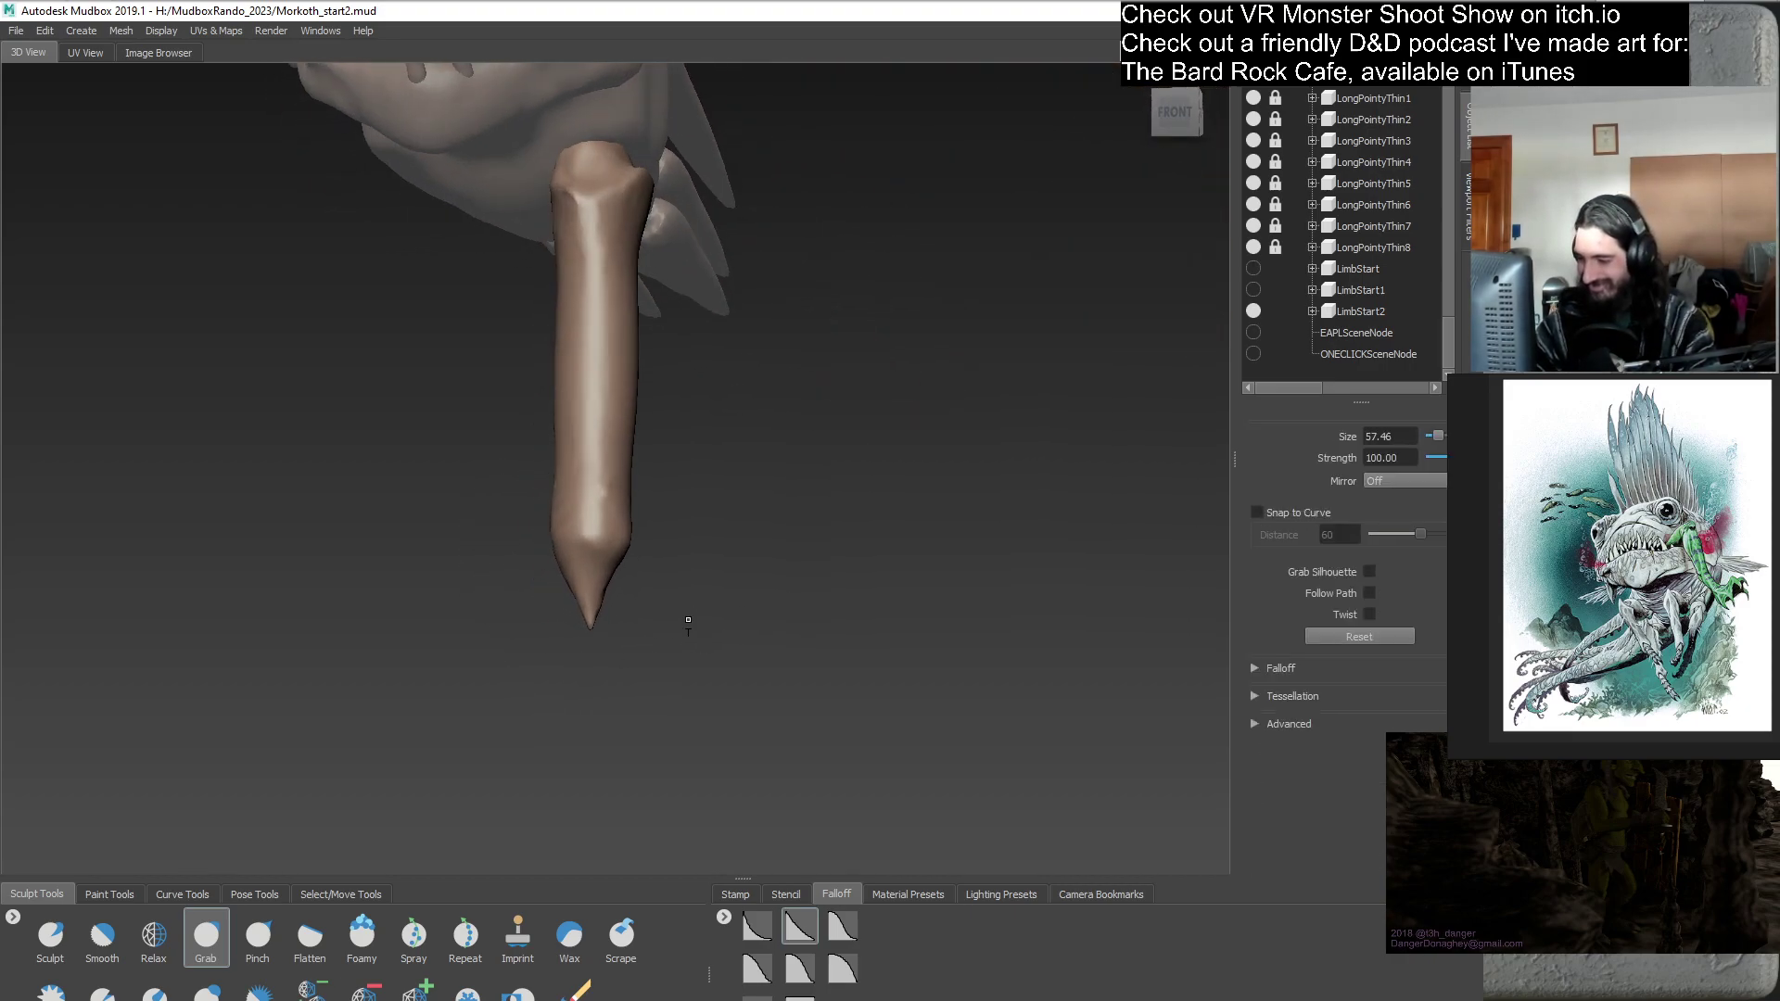
- Round off the limb's pointed lower tip from several sides with the Grab tool at a size of about 28
{"action": "left_click_drag", "start_coordinate": [603, 575], "coordinate": [587, 619]}
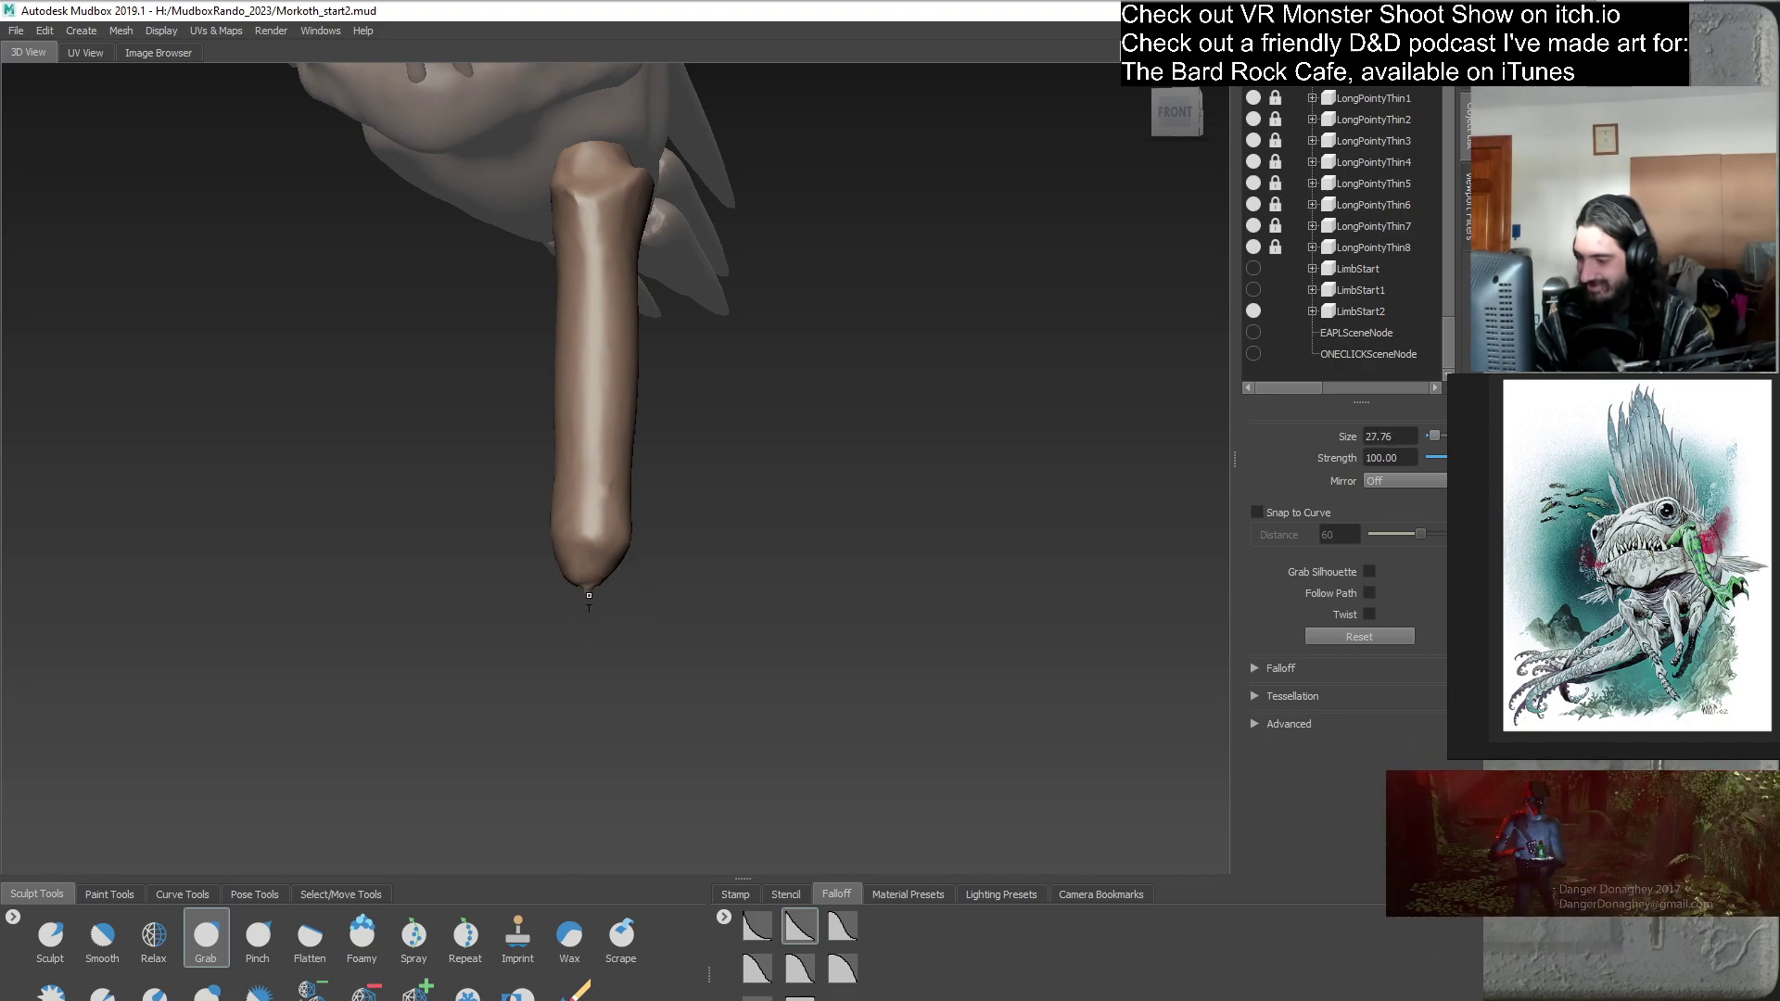
{"action": "left_click_drag", "start_coordinate": [648, 615], "coordinate": [539, 591], "text": "alt"}
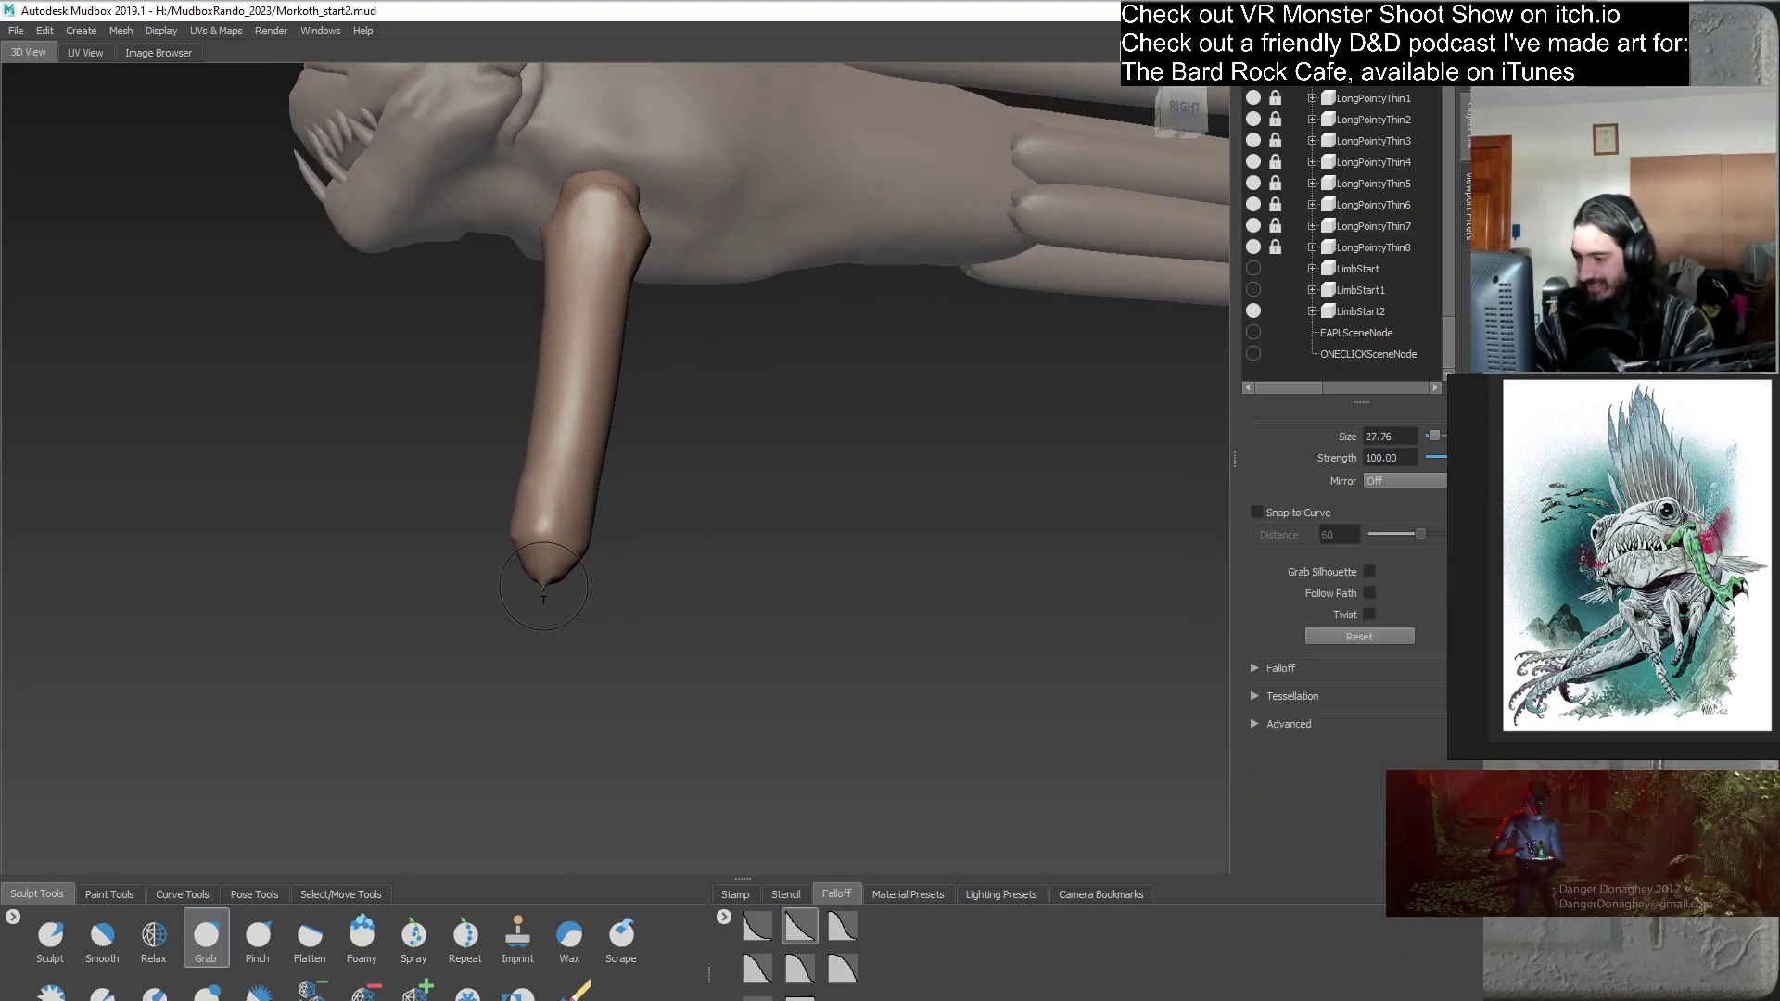
{"action": "left_click_drag", "start_coordinate": [545, 641], "coordinate": [627, 577], "text": "alt"}
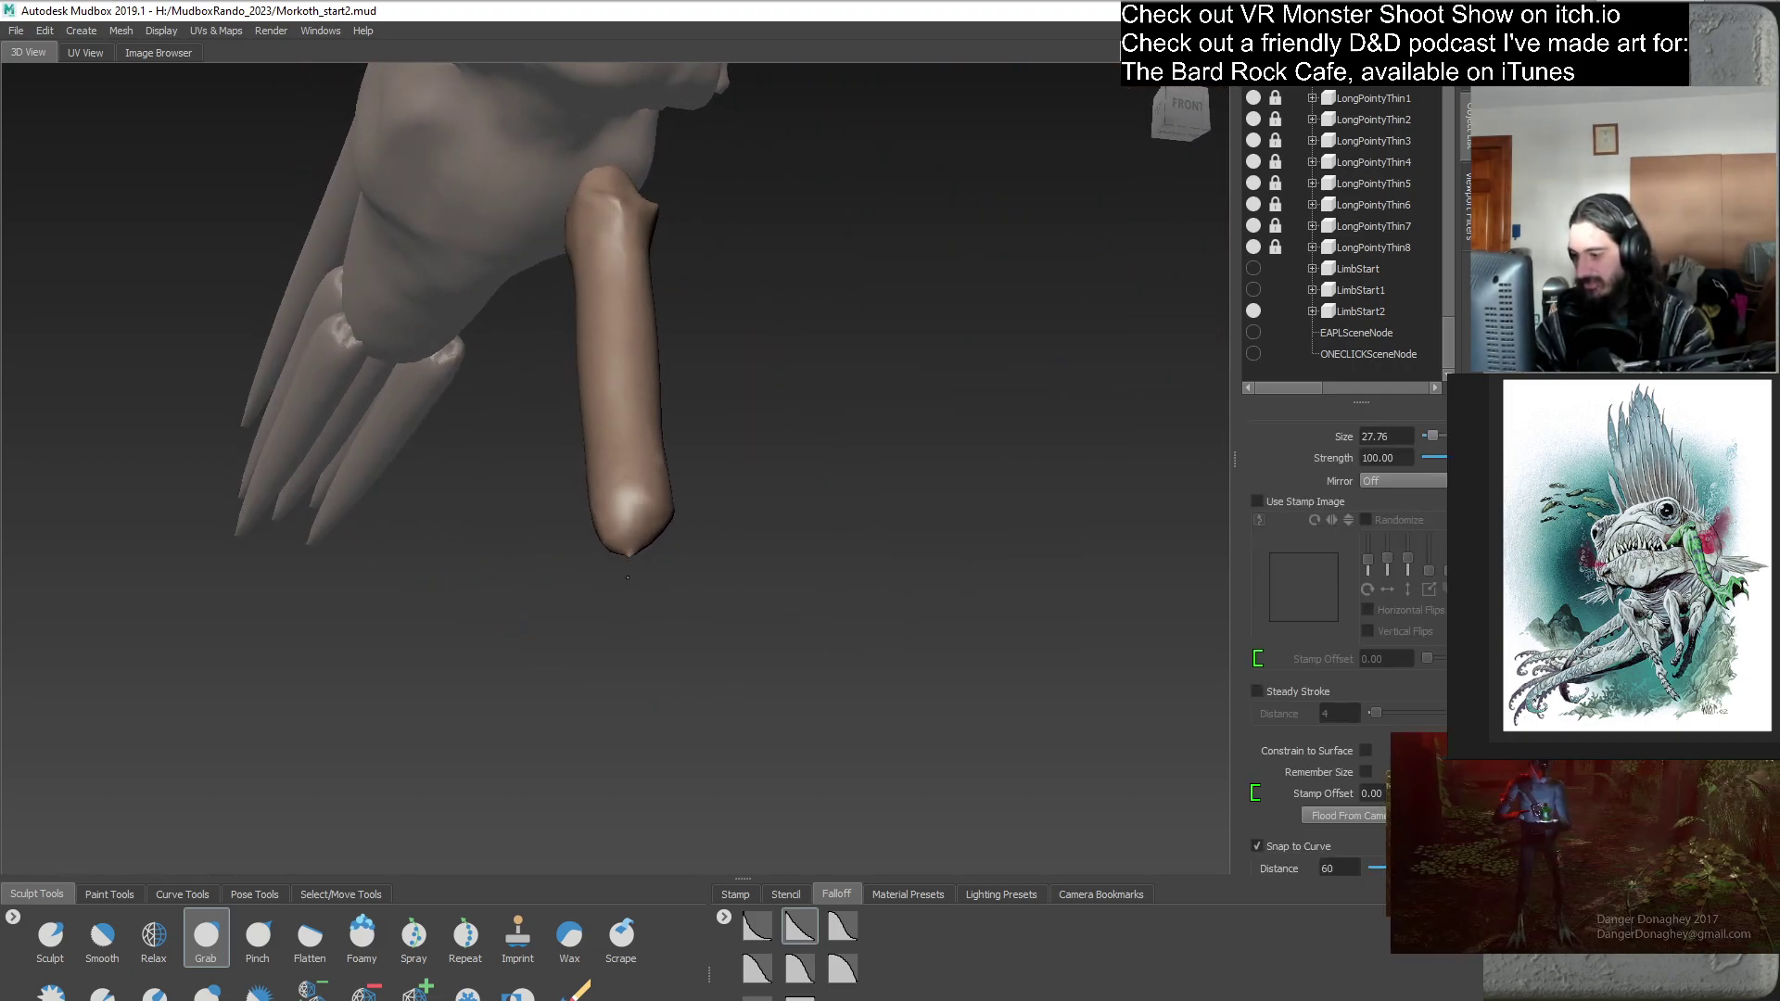
{"action": "left_click_drag", "start_coordinate": [630, 556], "coordinate": [704, 598], "text": "alt"}
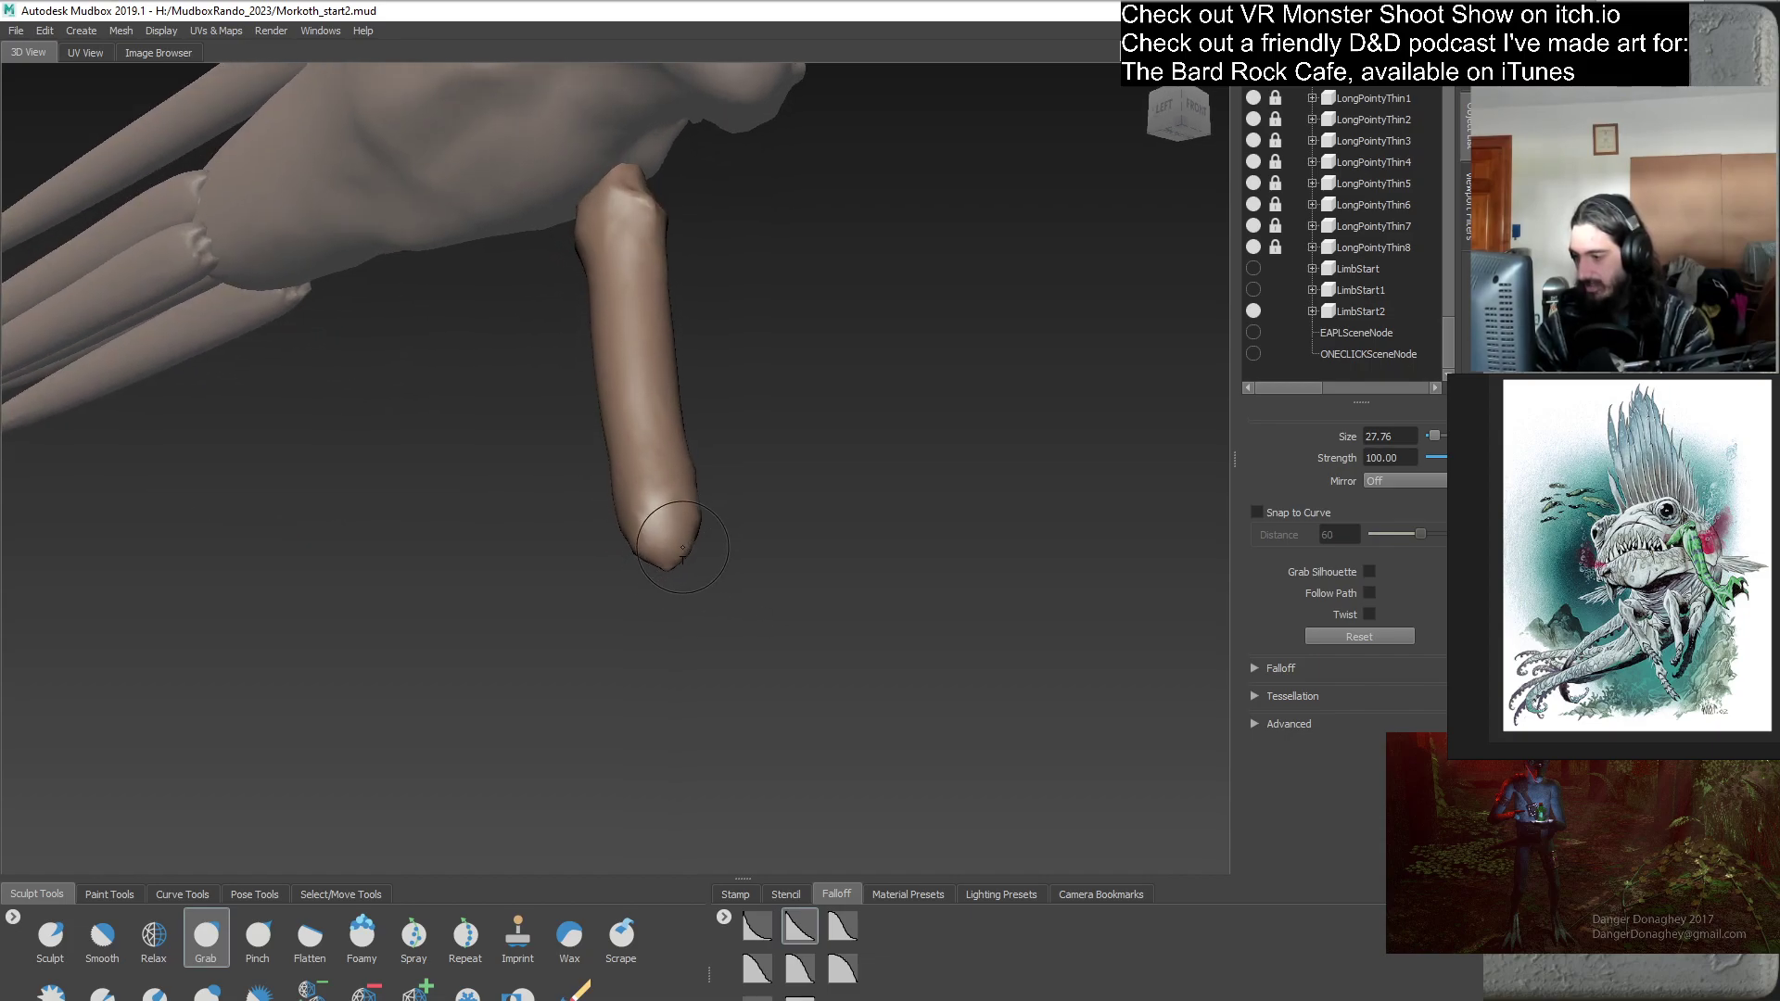
{"action": "left_click_drag", "start_coordinate": [666, 562], "coordinate": [584, 590], "text": "alt"}
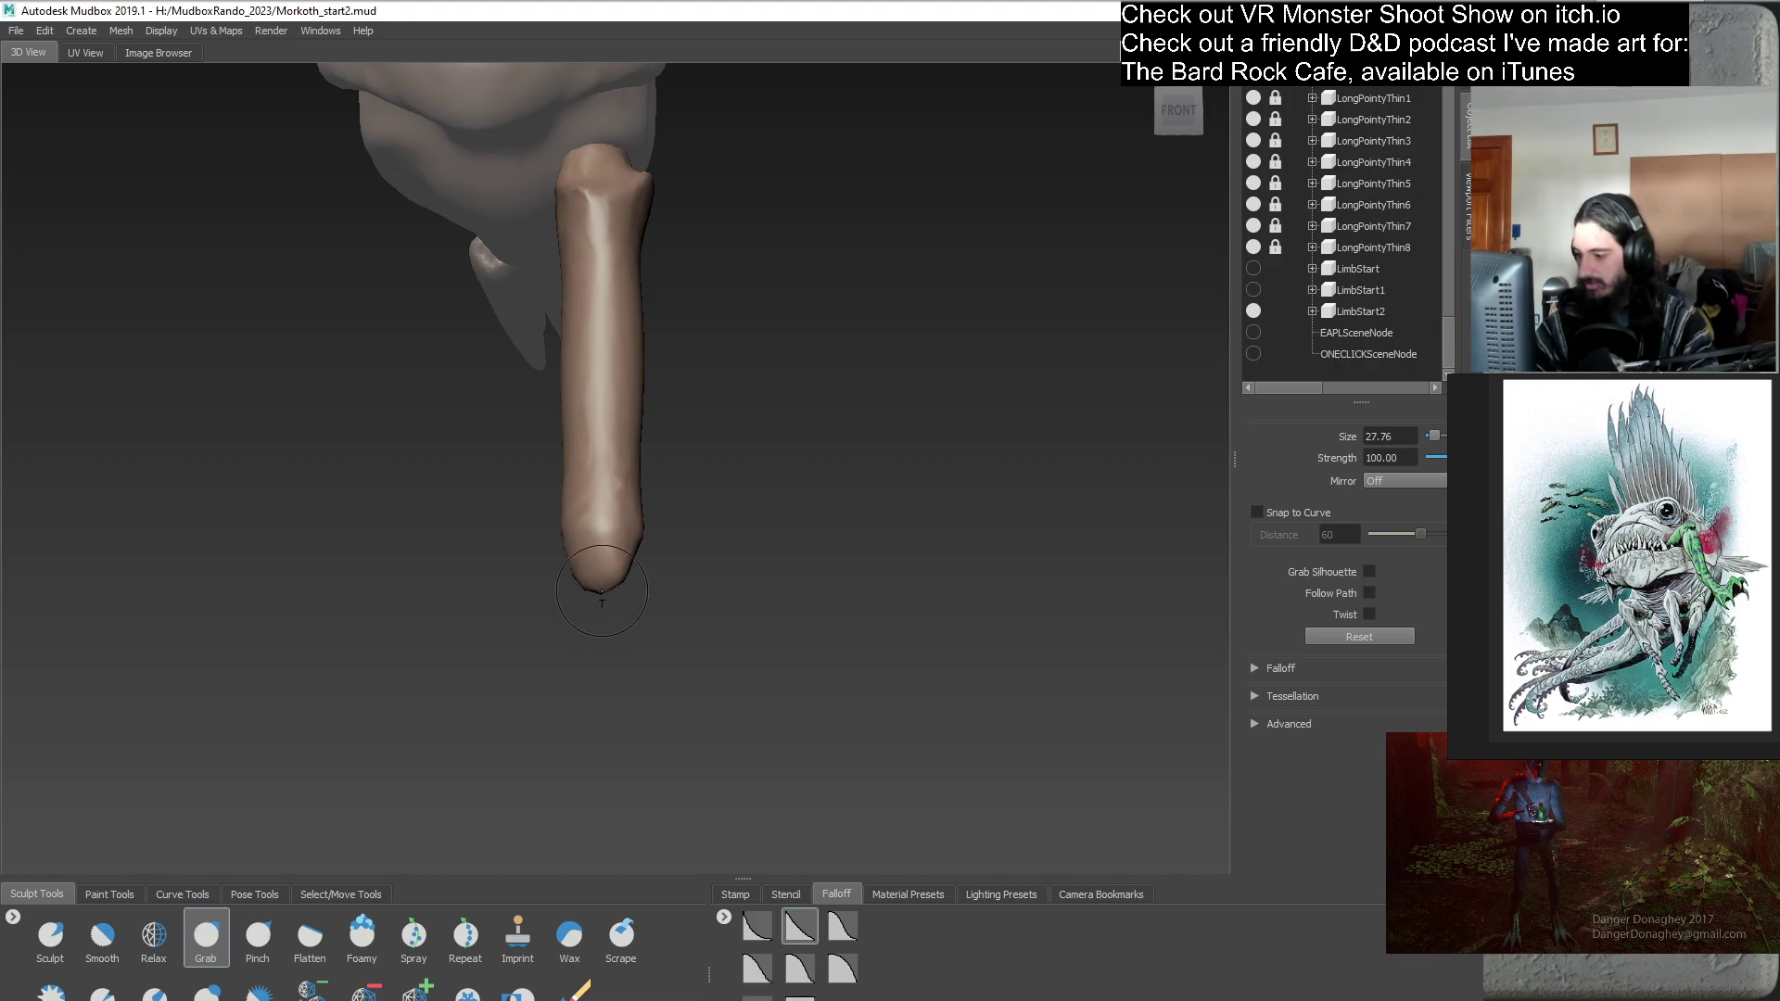
- Duplicate LimbStart2 and hide the original so that only the copy LimbStart3 is shown
{"action": "left_click_drag", "start_coordinate": [719, 631], "coordinate": [663, 614], "text": "alt"}
{"action": "right_click_drag", "start_coordinate": [664, 615], "coordinate": [699, 497], "text": "alt"}
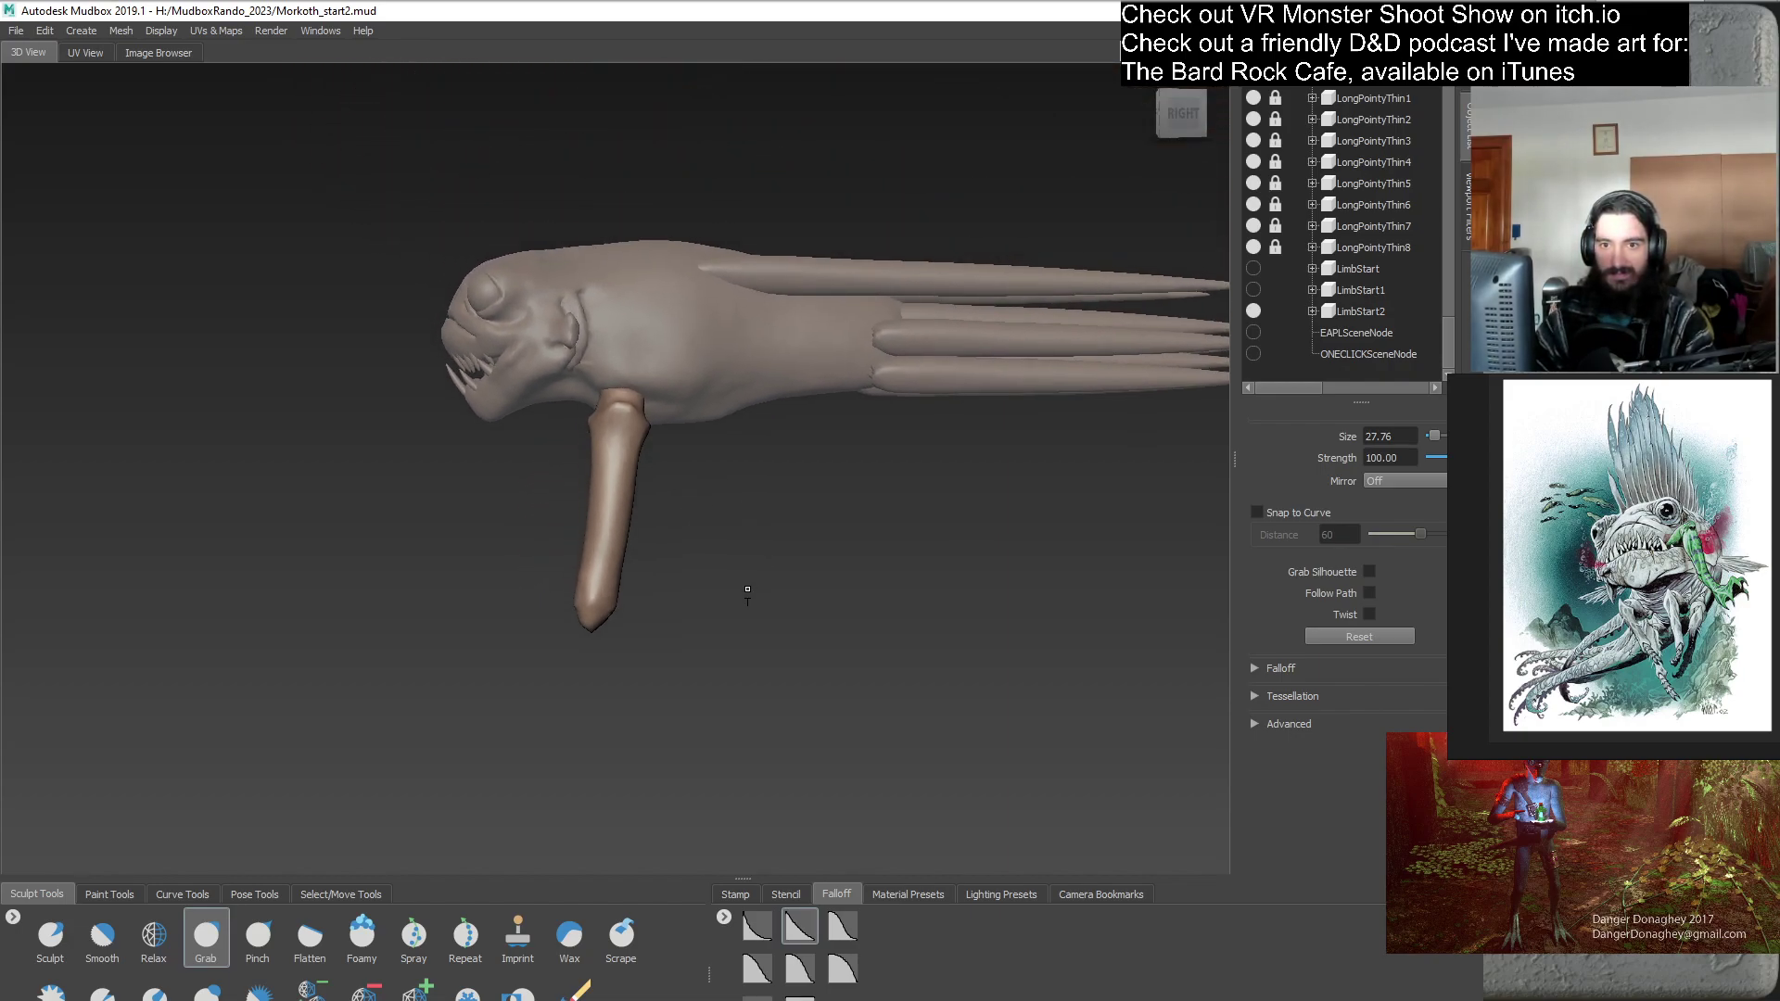
{"action": "right_click", "coordinate": [1361, 309]}
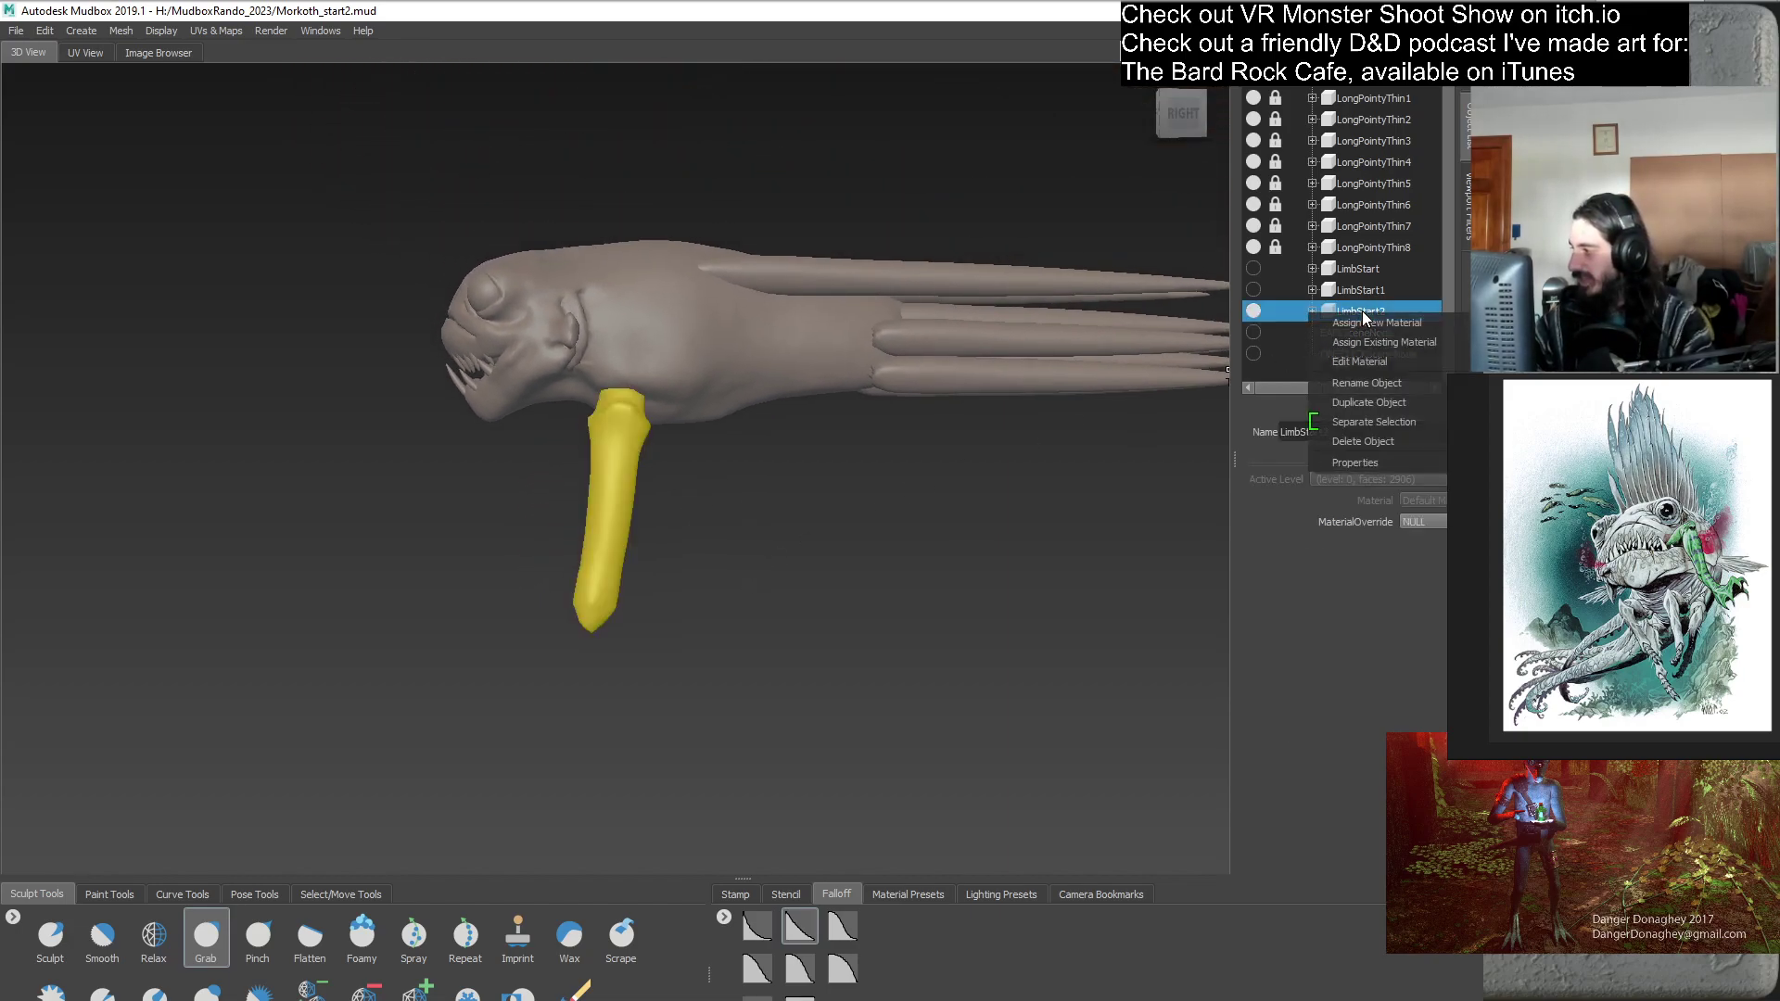
{"action": "left_click", "coordinate": [1382, 402]}
{"action": "right_click", "coordinate": [1411, 314]}
{"action": "left_click", "coordinate": [1448, 317]}
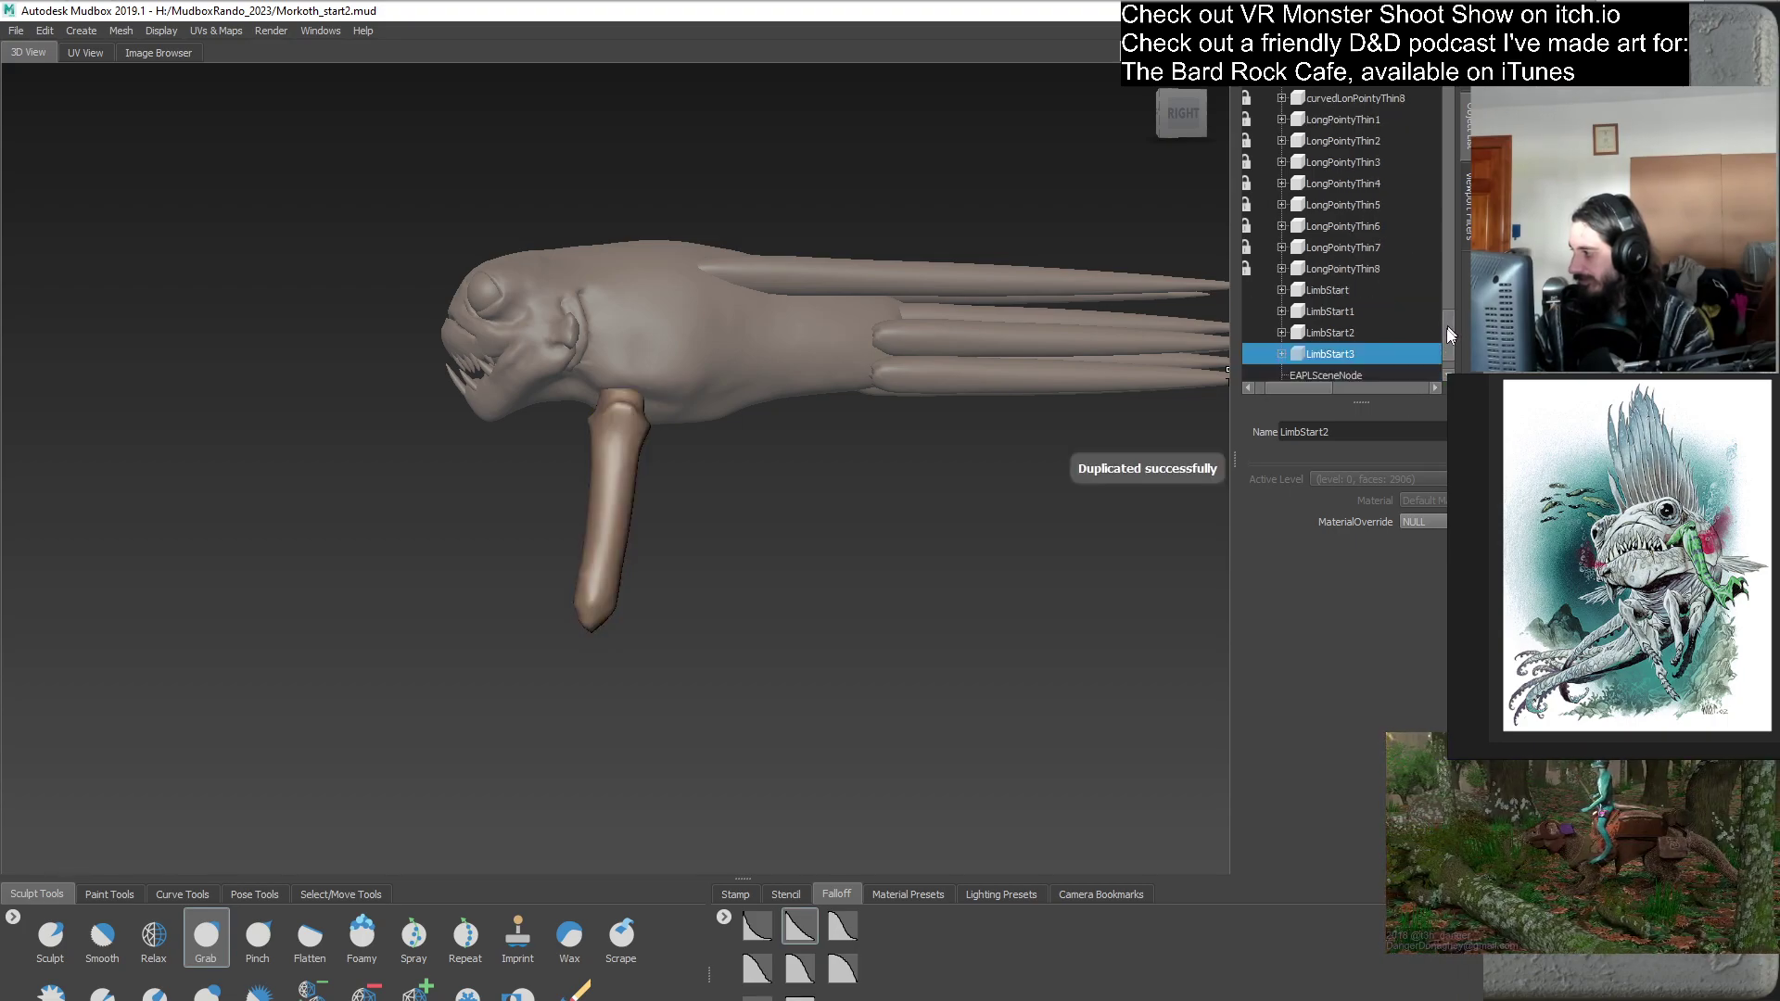
{"action": "left_click_drag", "start_coordinate": [1313, 388], "coordinate": [1299, 387]}
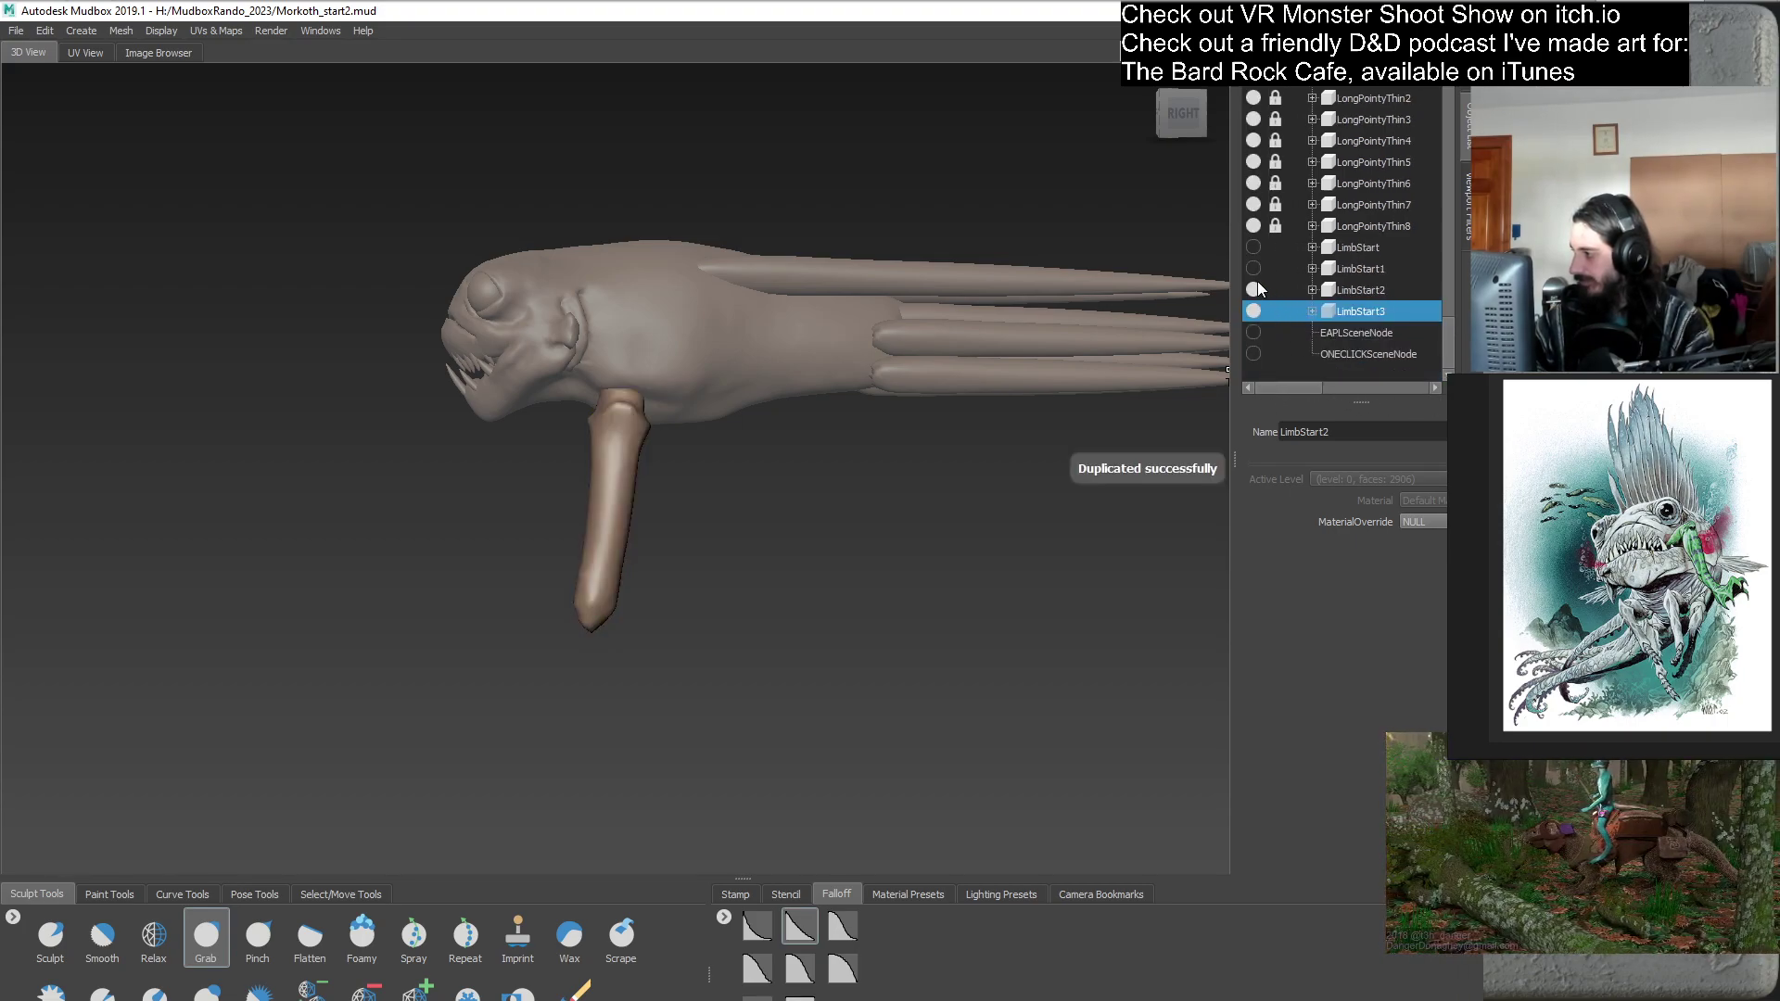
{"action": "left_click", "coordinate": [1298, 370]}
- Scale LimbStart3 down to 0.194 in X and Y and shorten it along its length, keeping its top at the belly
{"action": "left_click", "coordinate": [332, 893]}
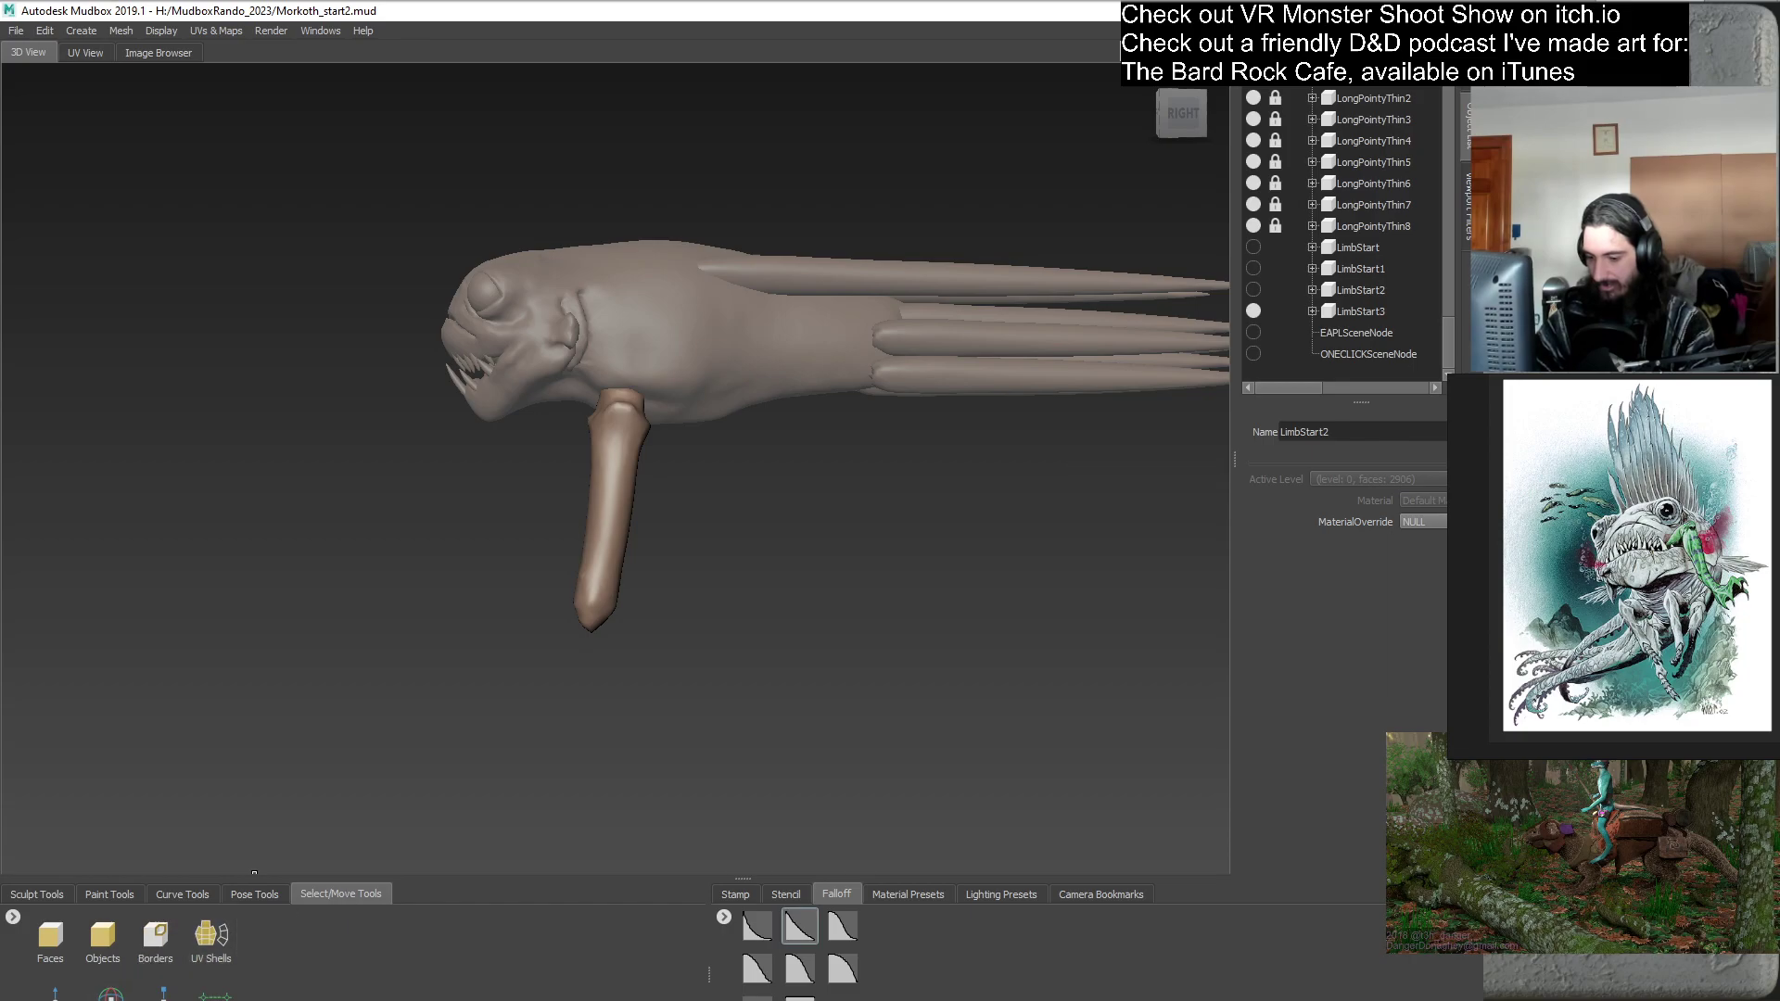
{"action": "left_click", "coordinate": [176, 985]}
{"action": "mouse_move", "coordinate": [634, 300]}
{"action": "left_mouse_down"}
{"action": "mouse_move", "coordinate": [630, 326]}
{"action": "mouse_move", "coordinate": [633, 298]}
{"action": "left_mouse_up"}
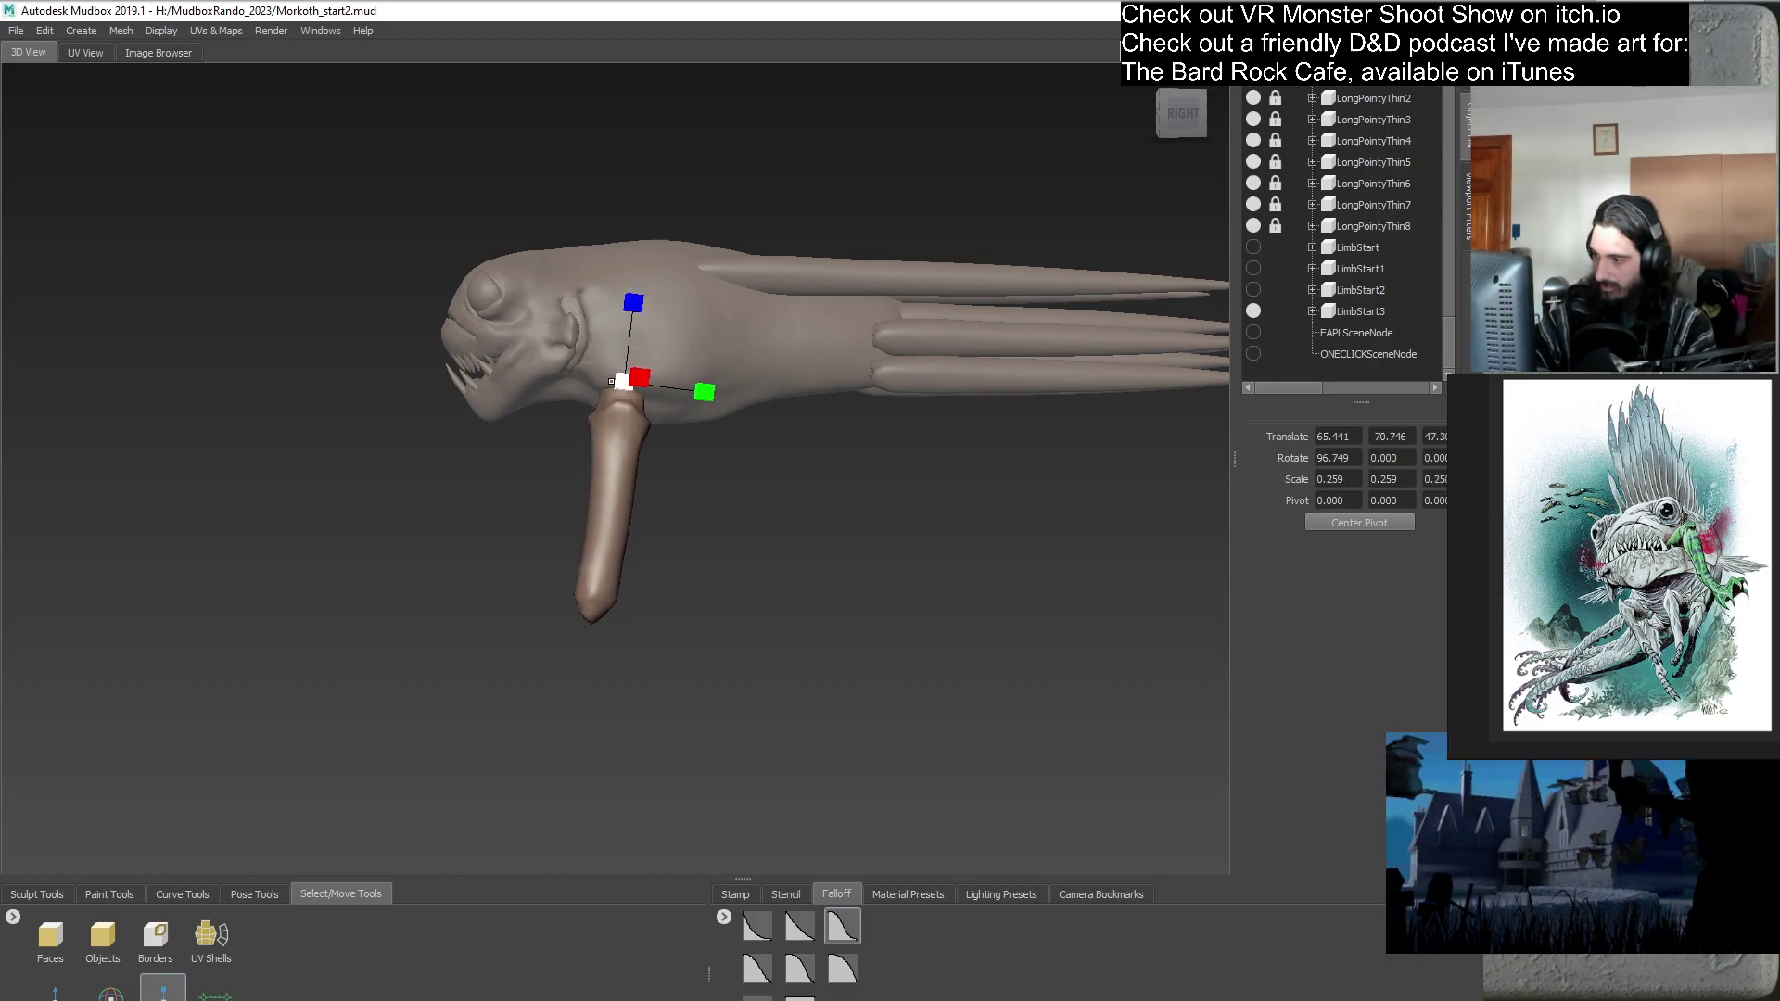
{"action": "left_click_drag", "start_coordinate": [639, 377], "coordinate": [695, 358]}
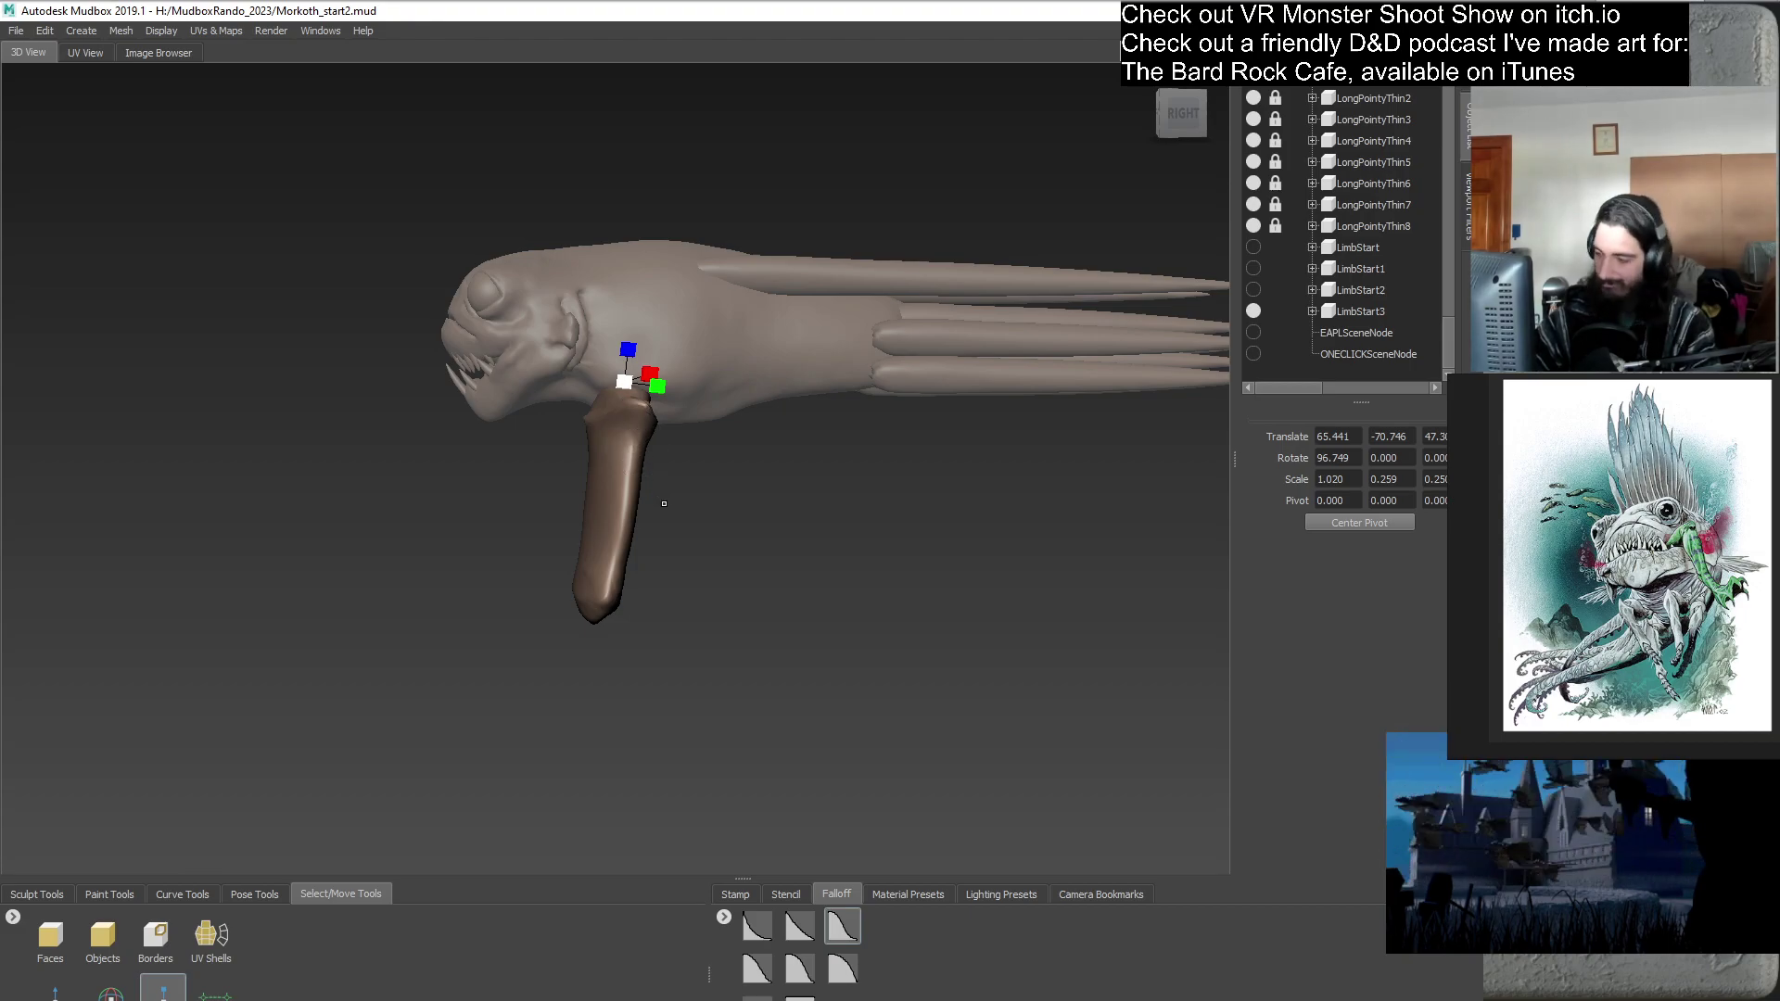
{"action": "key", "text": "ctrl+z"}
{"action": "left_click_drag", "start_coordinate": [626, 409], "coordinate": [630, 529], "text": "alt"}
{"action": "left_click_drag", "start_coordinate": [634, 303], "coordinate": [632, 317]}
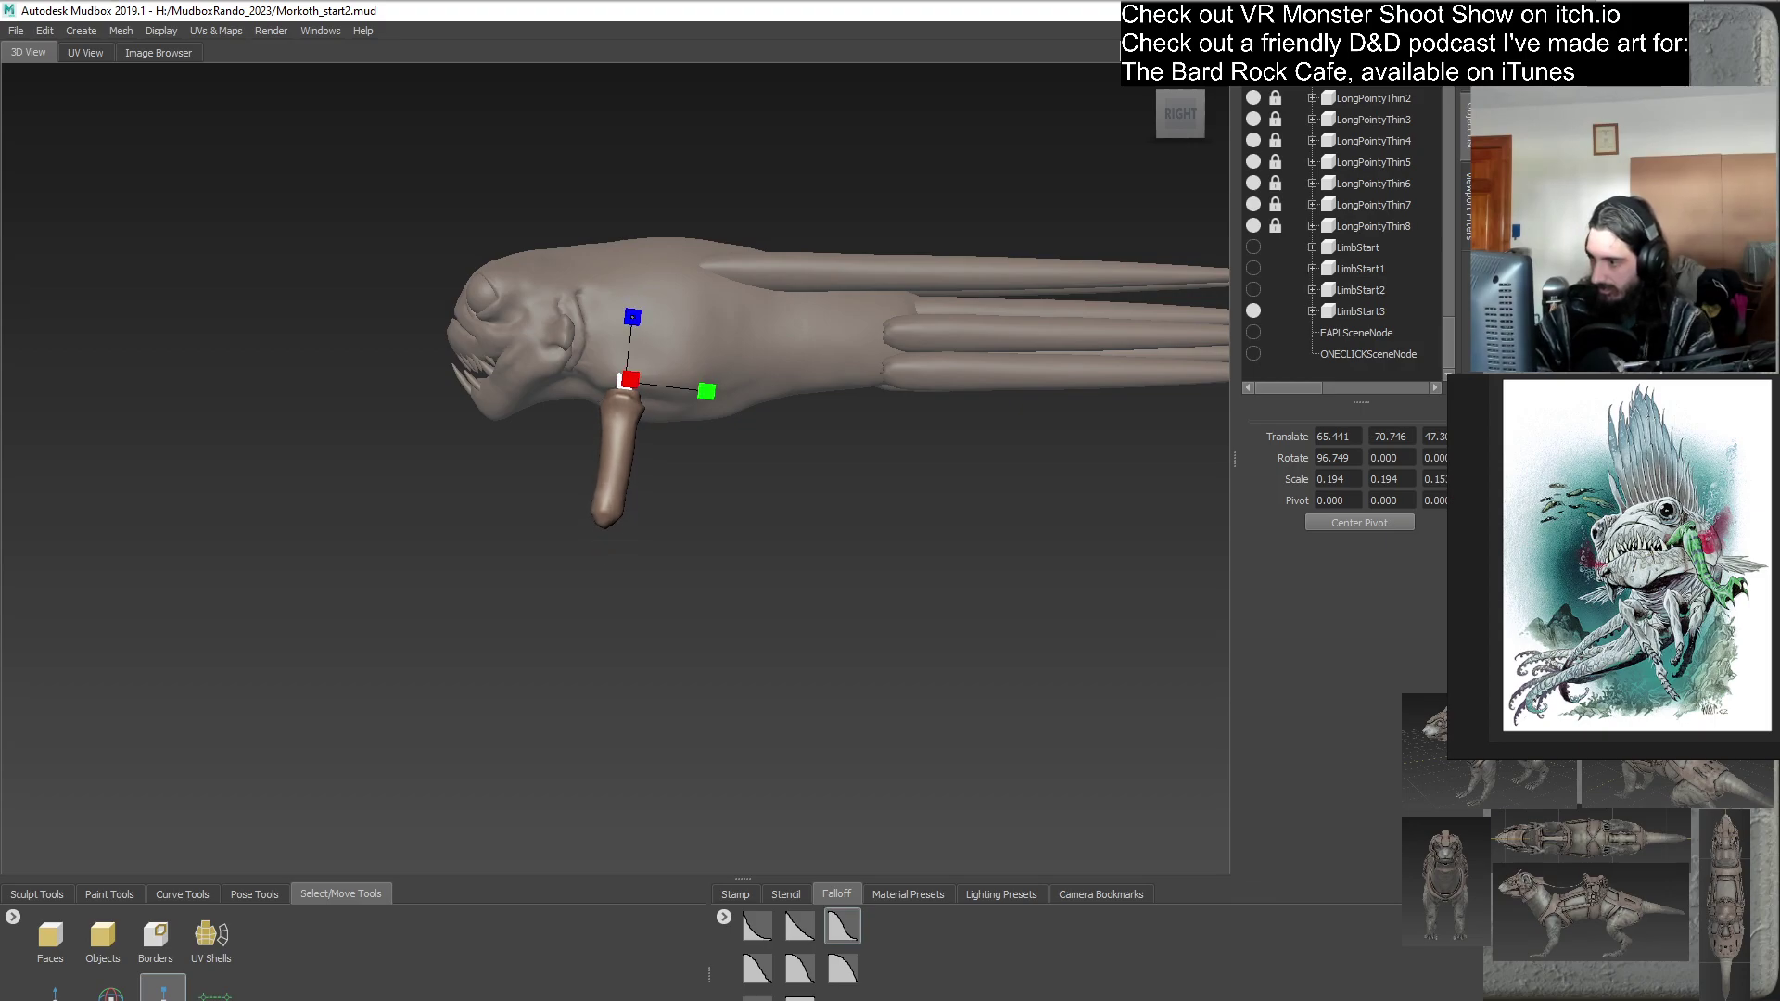
{"action": "left_click_drag", "start_coordinate": [693, 547], "coordinate": [649, 560], "text": "alt"}
{"action": "middle_click_drag", "start_coordinate": [649, 560], "coordinate": [620, 560], "text": "alt"}
{"action": "right_click_drag", "start_coordinate": [620, 560], "coordinate": [786, 540], "text": "alt"}
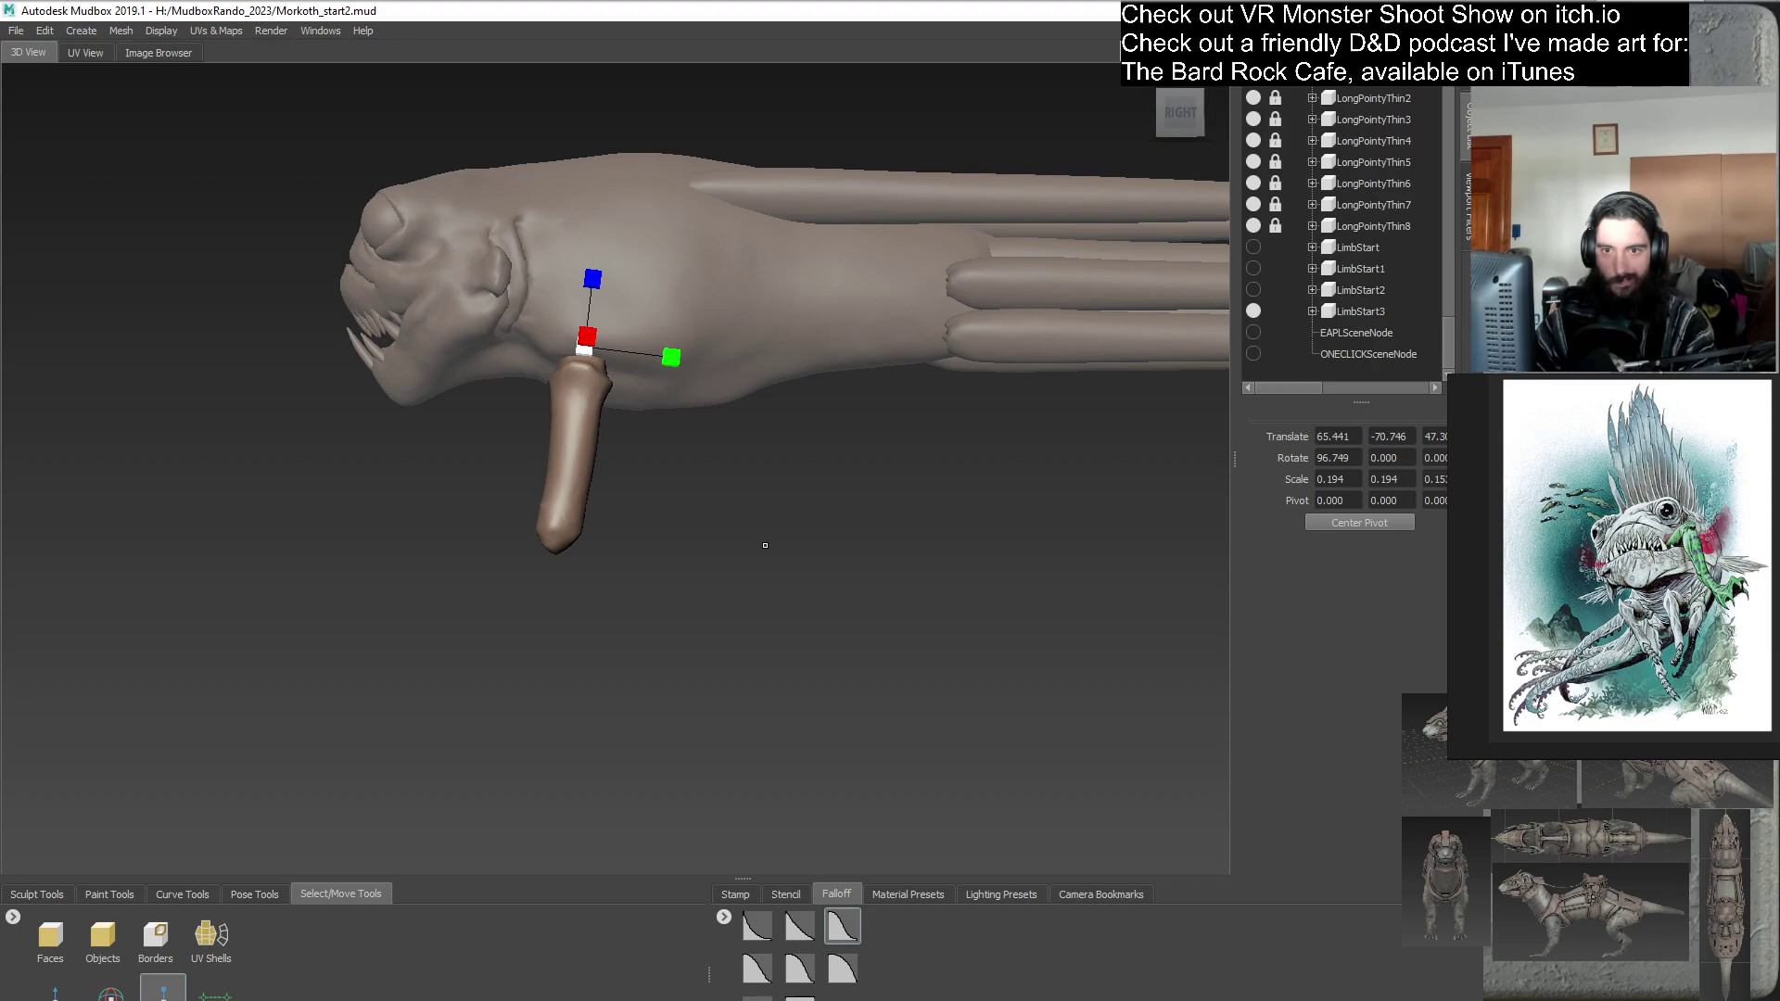
- Duplicate LimbStart3 as a second limb segment and lock the original against editing
{"action": "left_click", "coordinate": [1359, 315]}
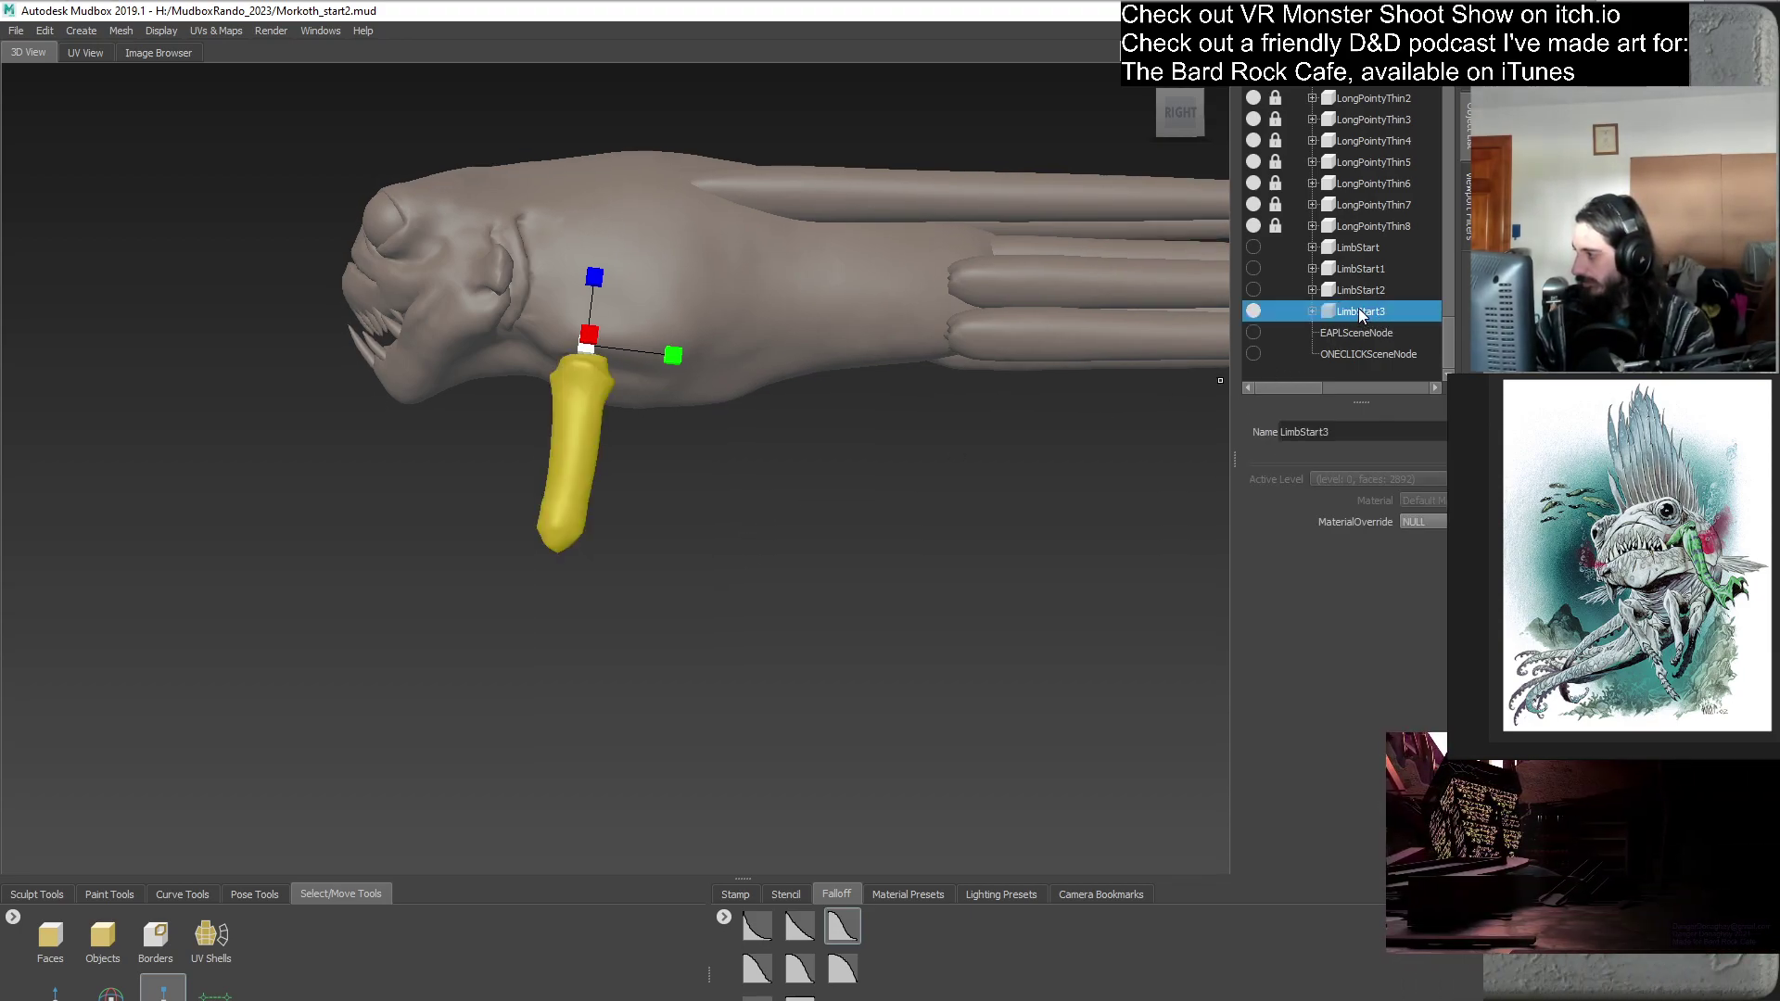
{"action": "right_click", "coordinate": [1361, 315]}
{"action": "left_click", "coordinate": [1380, 403]}
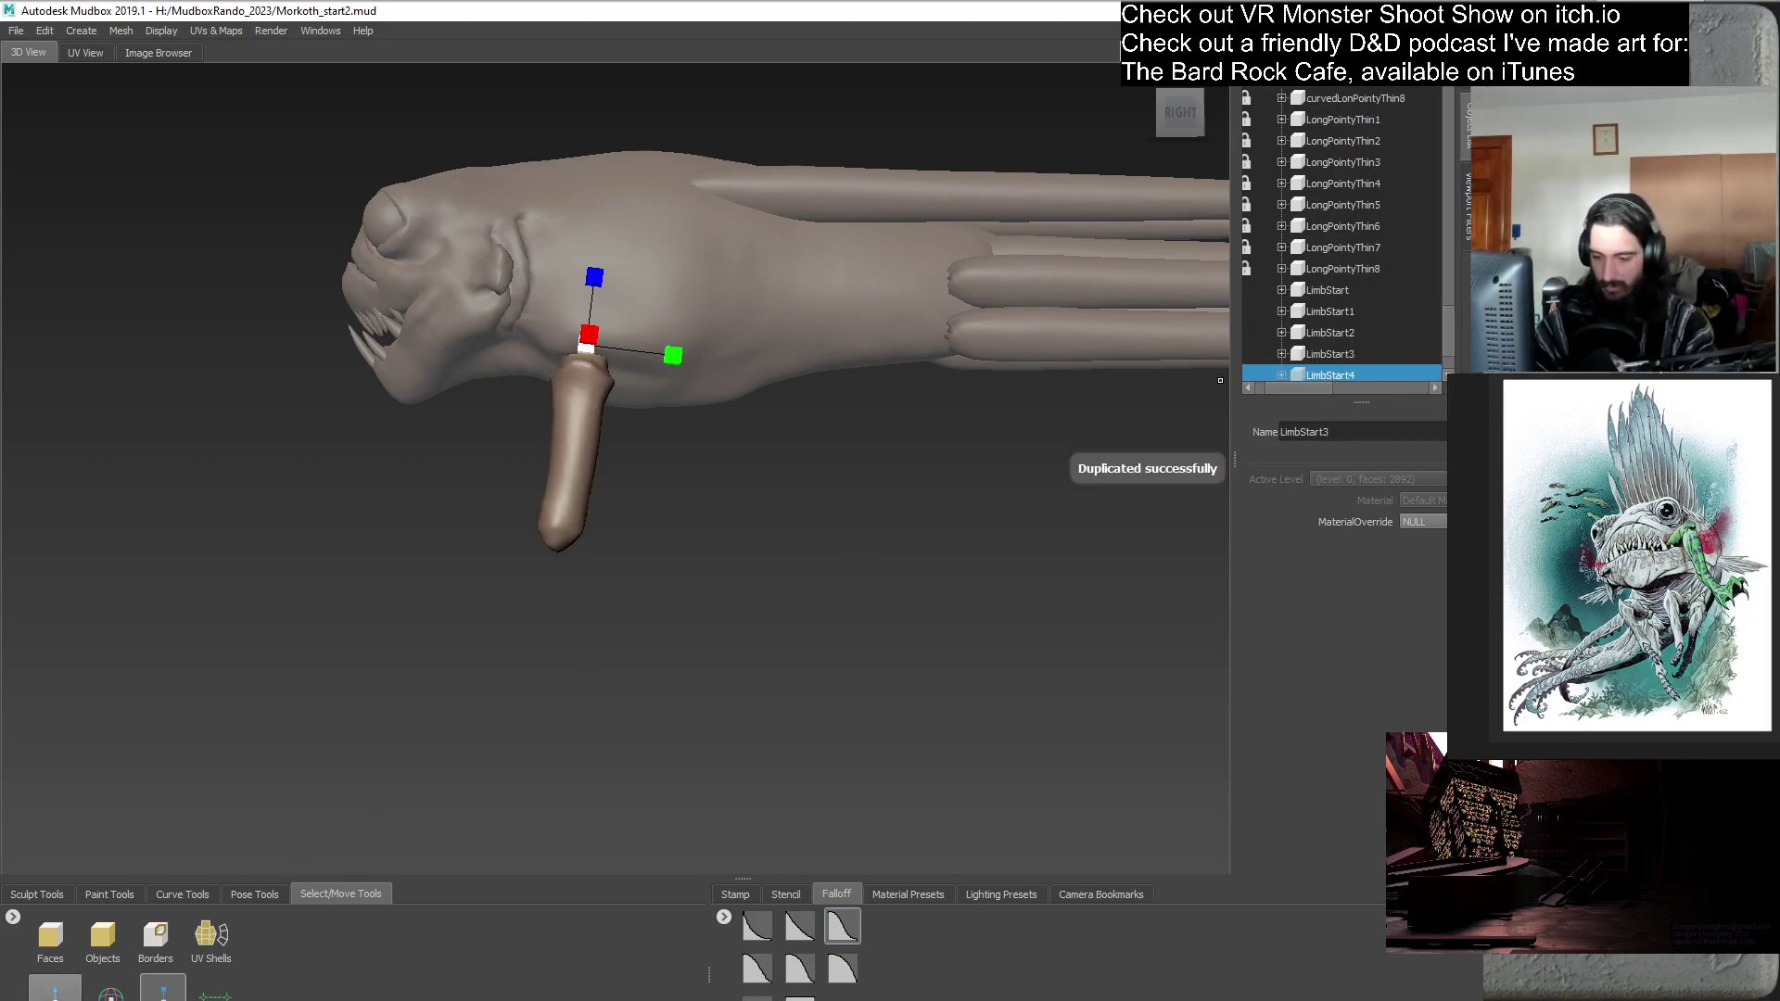
{"action": "left_click", "coordinate": [54, 990]}
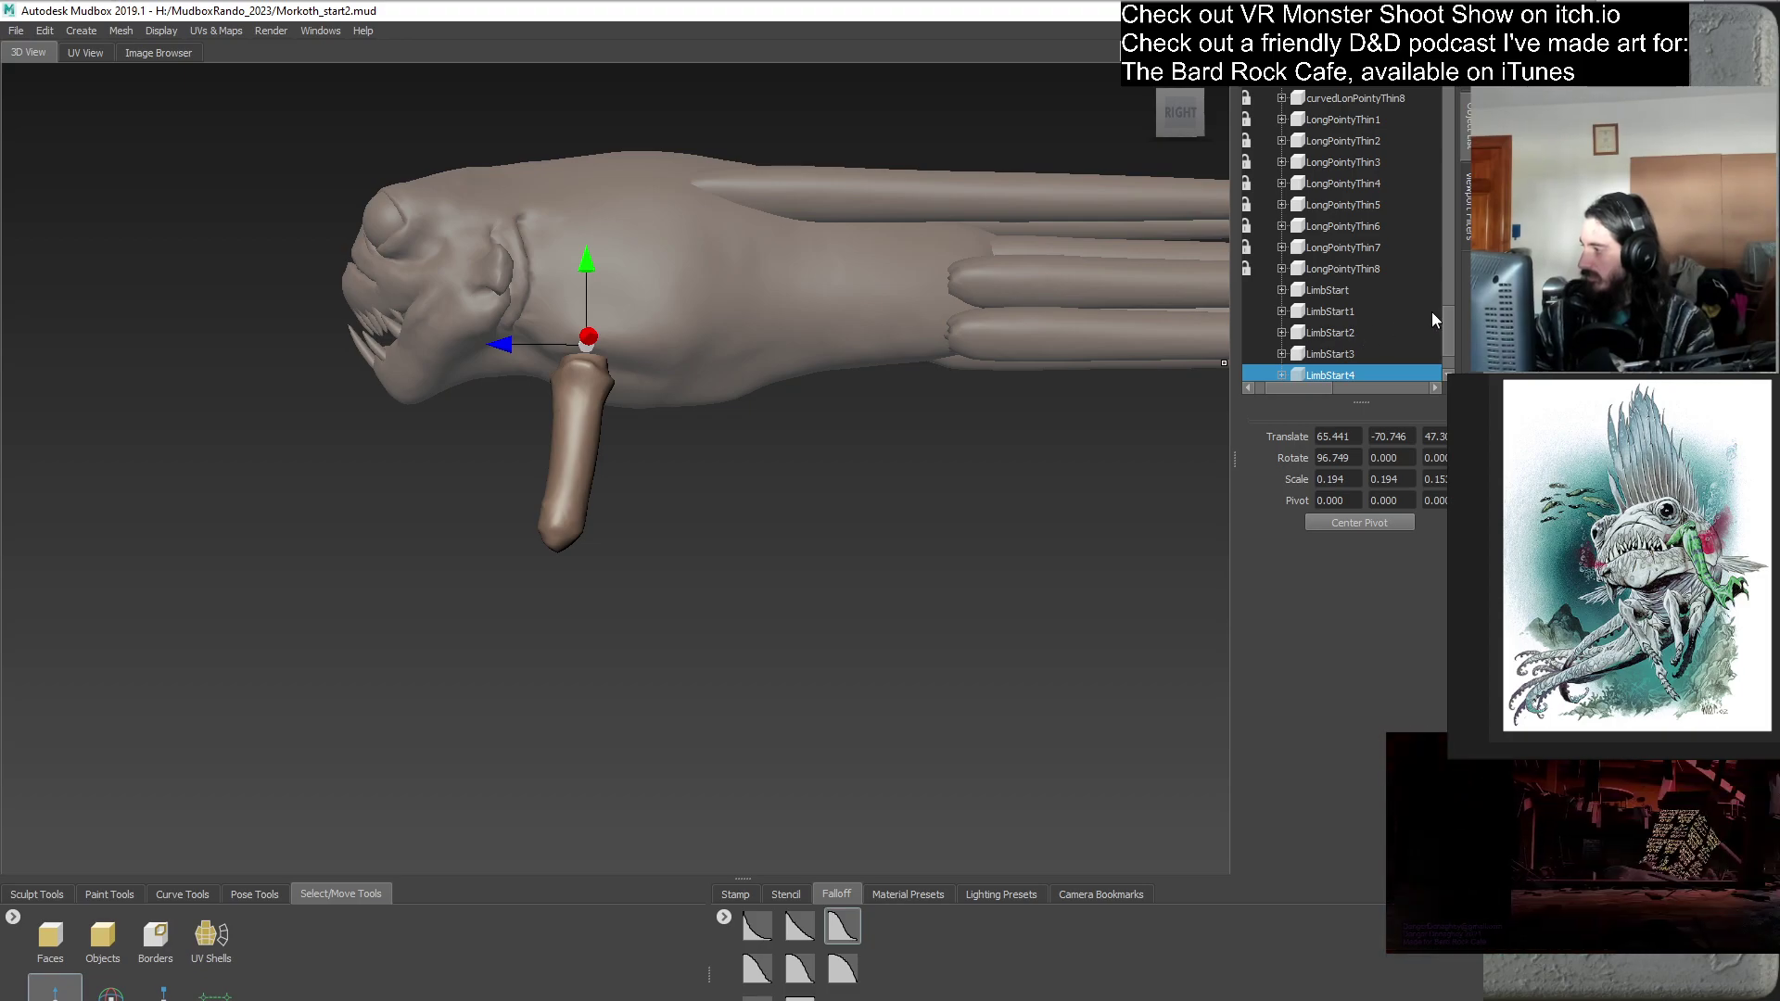
{"action": "scroll", "coordinate": [1450, 339], "scroll_direction": "down", "scroll_amount": 3}
{"action": "left_click_drag", "start_coordinate": [1335, 388], "coordinate": [1321, 388]}
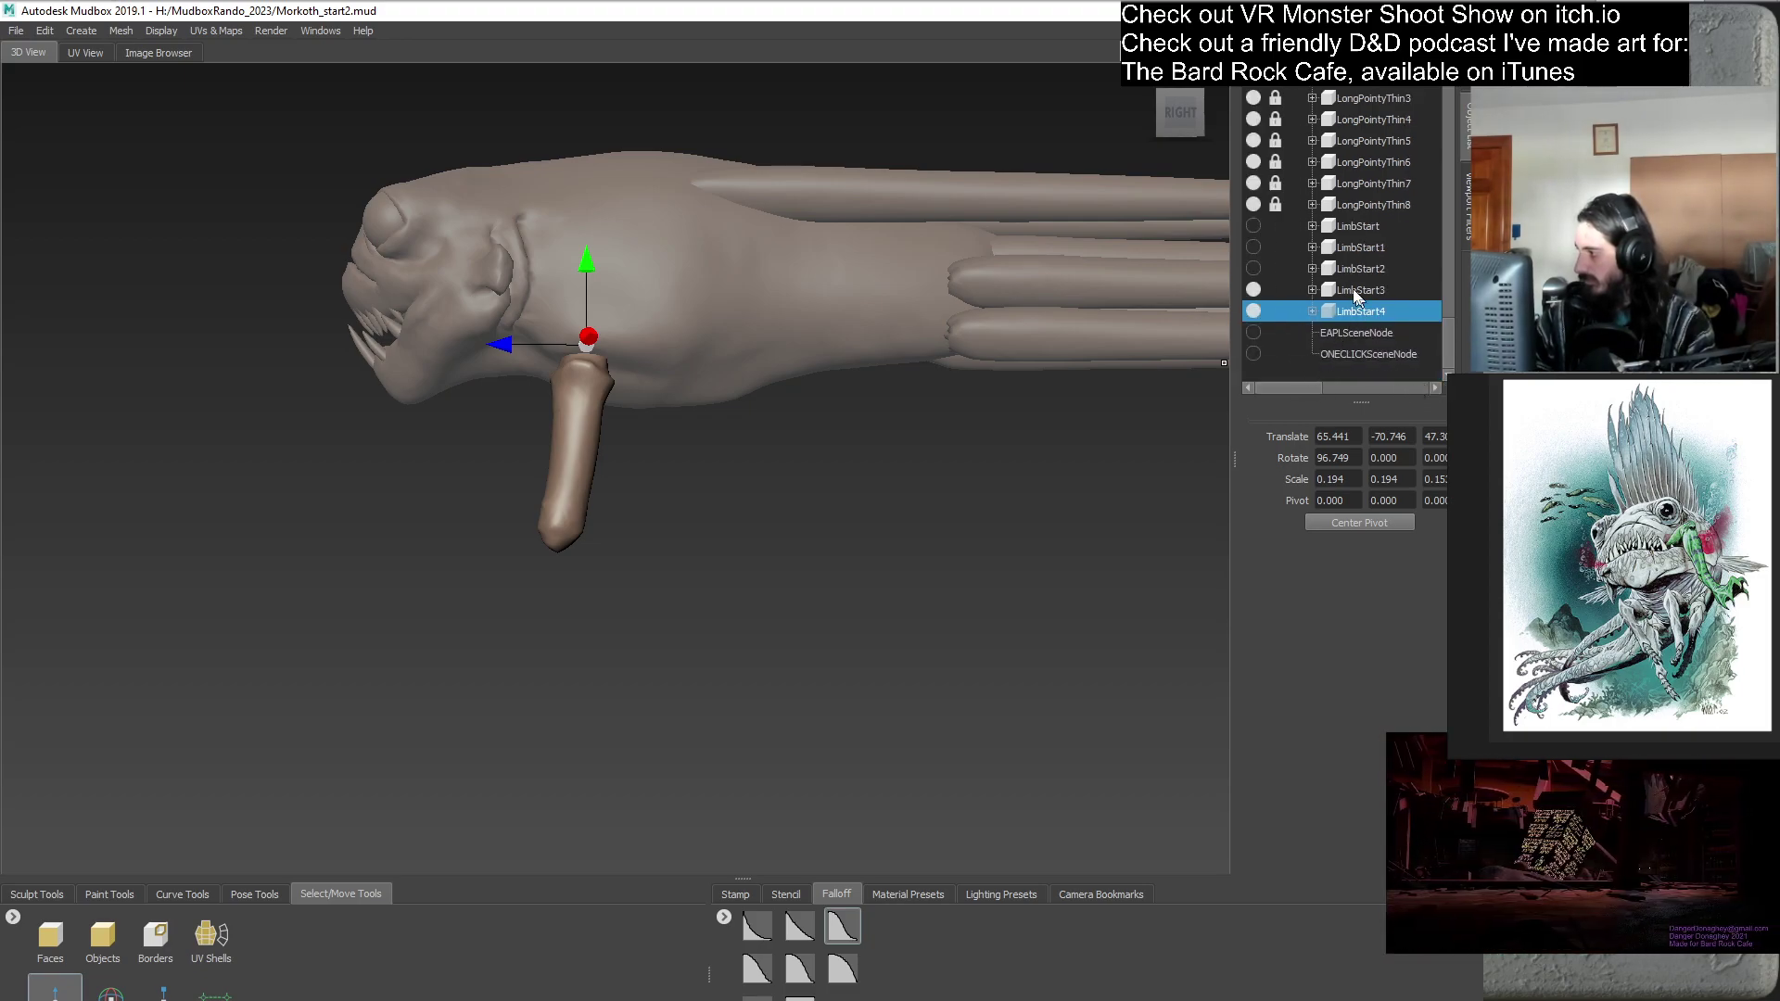
{"action": "left_click", "coordinate": [1276, 289]}
- Move LimbStart4 to the lower end of the upper segment and rotate it to about 66 degrees in X, angling it backward
{"action": "left_click_drag", "start_coordinate": [591, 261], "coordinate": [598, 430]}
{"action": "left_click_drag", "start_coordinate": [507, 524], "coordinate": [478, 524]}
{"action": "key", "text": "e"}
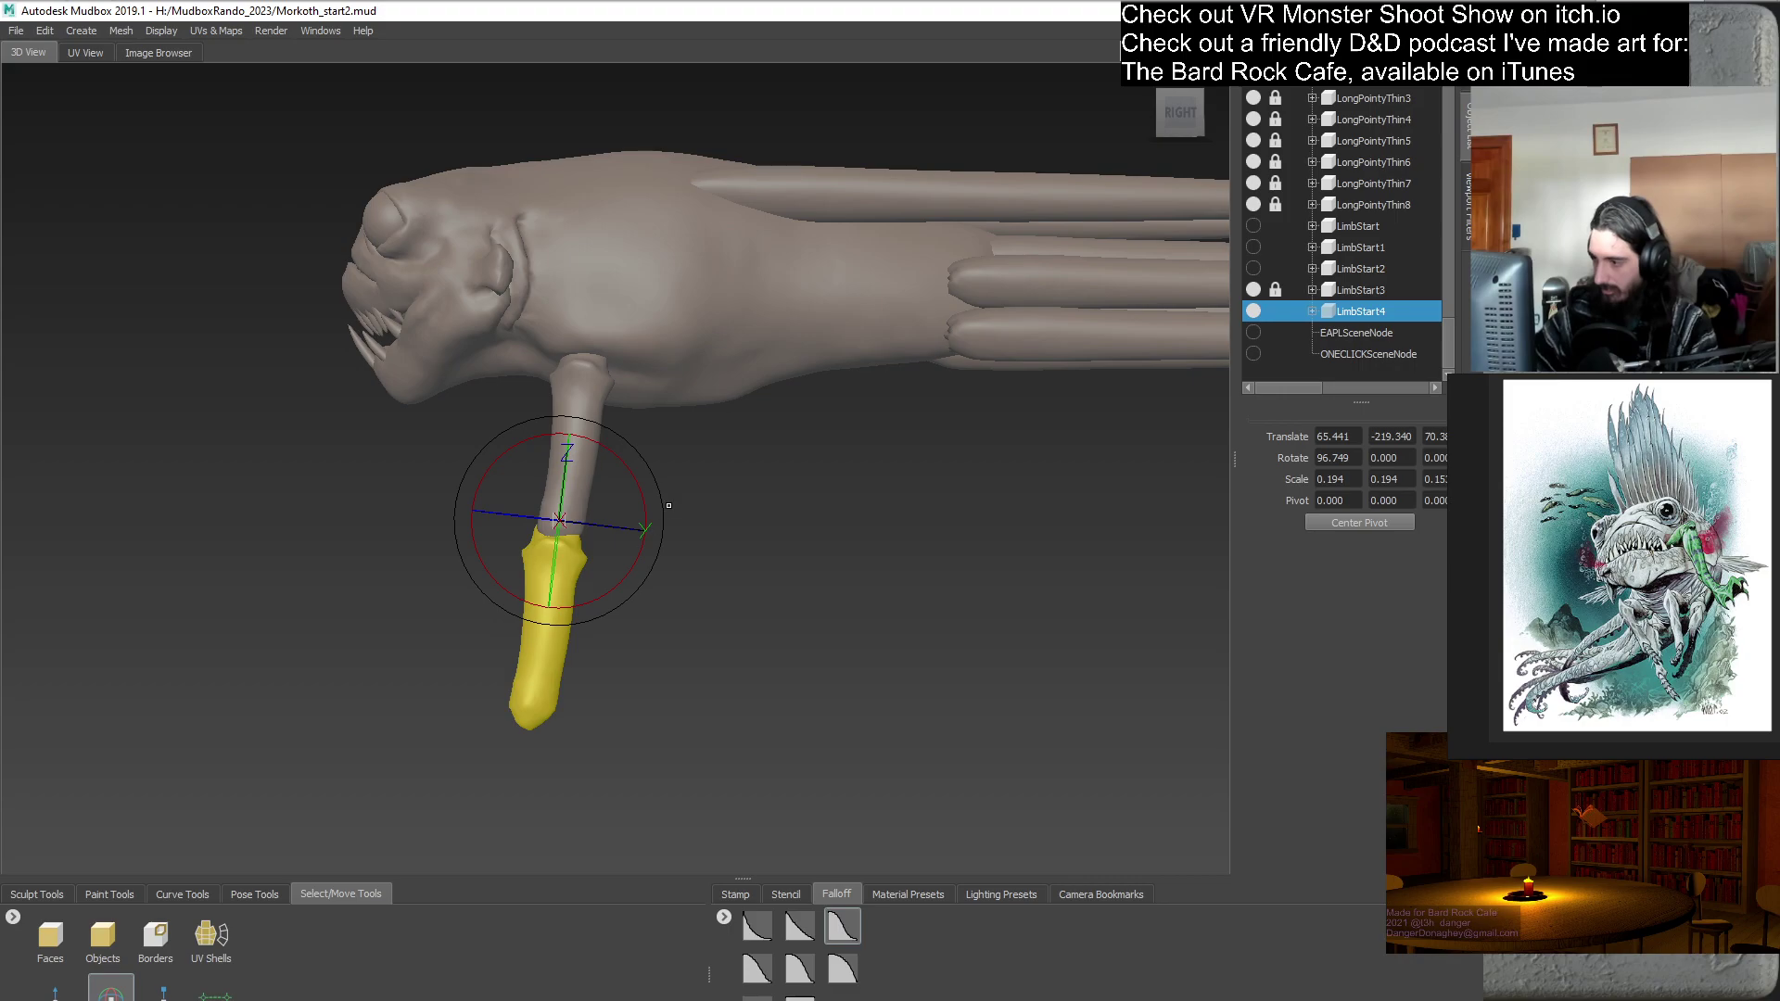
{"action": "left_click_drag", "start_coordinate": [655, 483], "coordinate": [629, 432]}
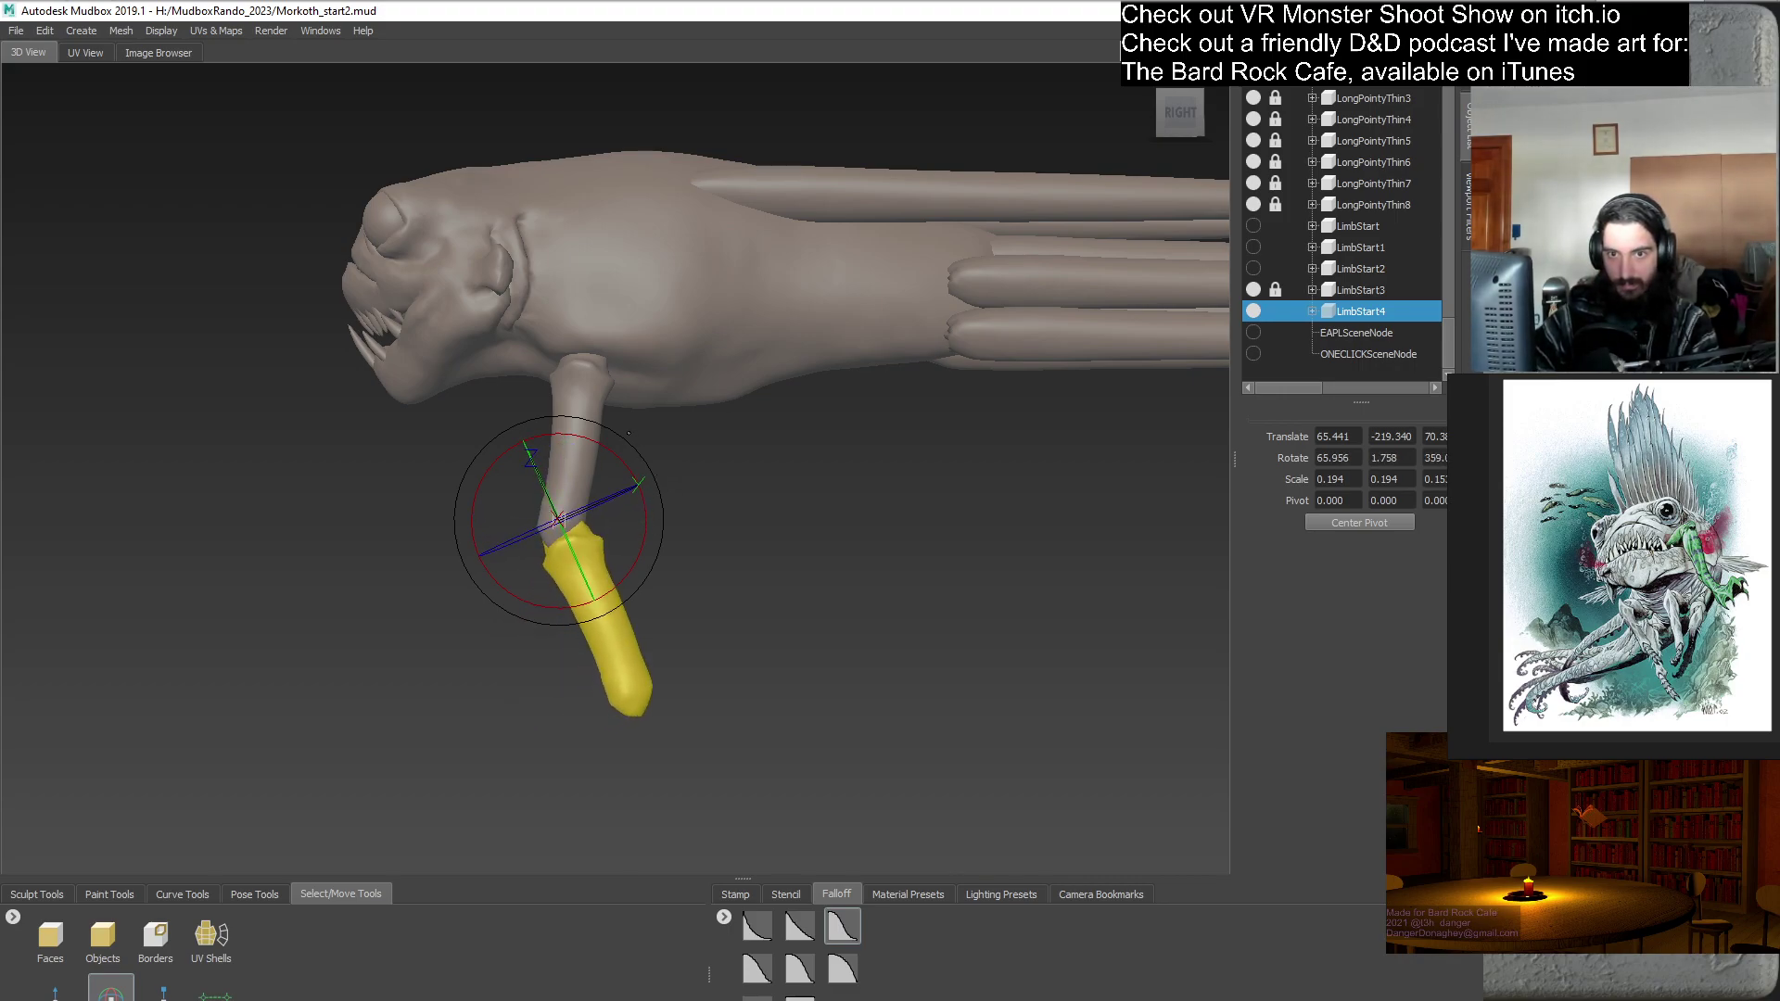
{"action": "left_click_drag", "start_coordinate": [783, 595], "coordinate": [541, 687], "text": "alt"}
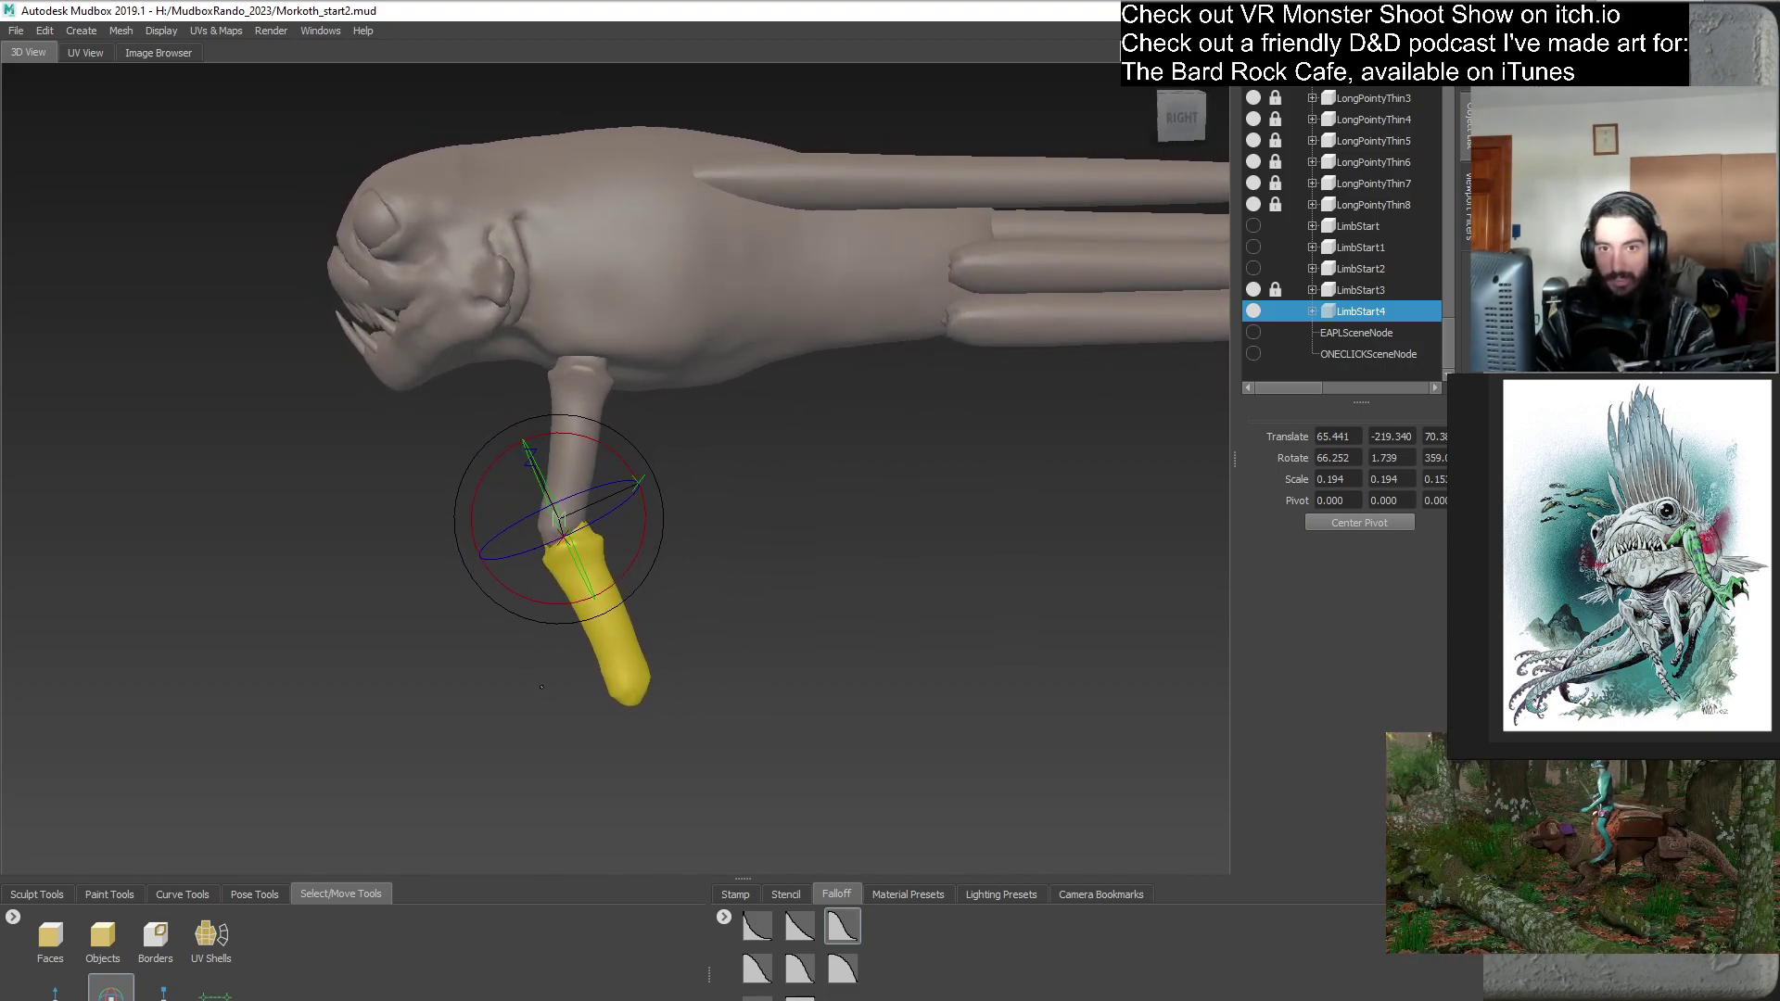
{"action": "mouse_move", "coordinate": [542, 687]}
{"action": "left_mouse_down", "text": "alt"}
{"action": "mouse_move", "coordinate": [783, 581]}
{"action": "mouse_move", "coordinate": [644, 631]}
{"action": "mouse_move", "coordinate": [871, 586]}
{"action": "left_mouse_up", "text": "alt"}
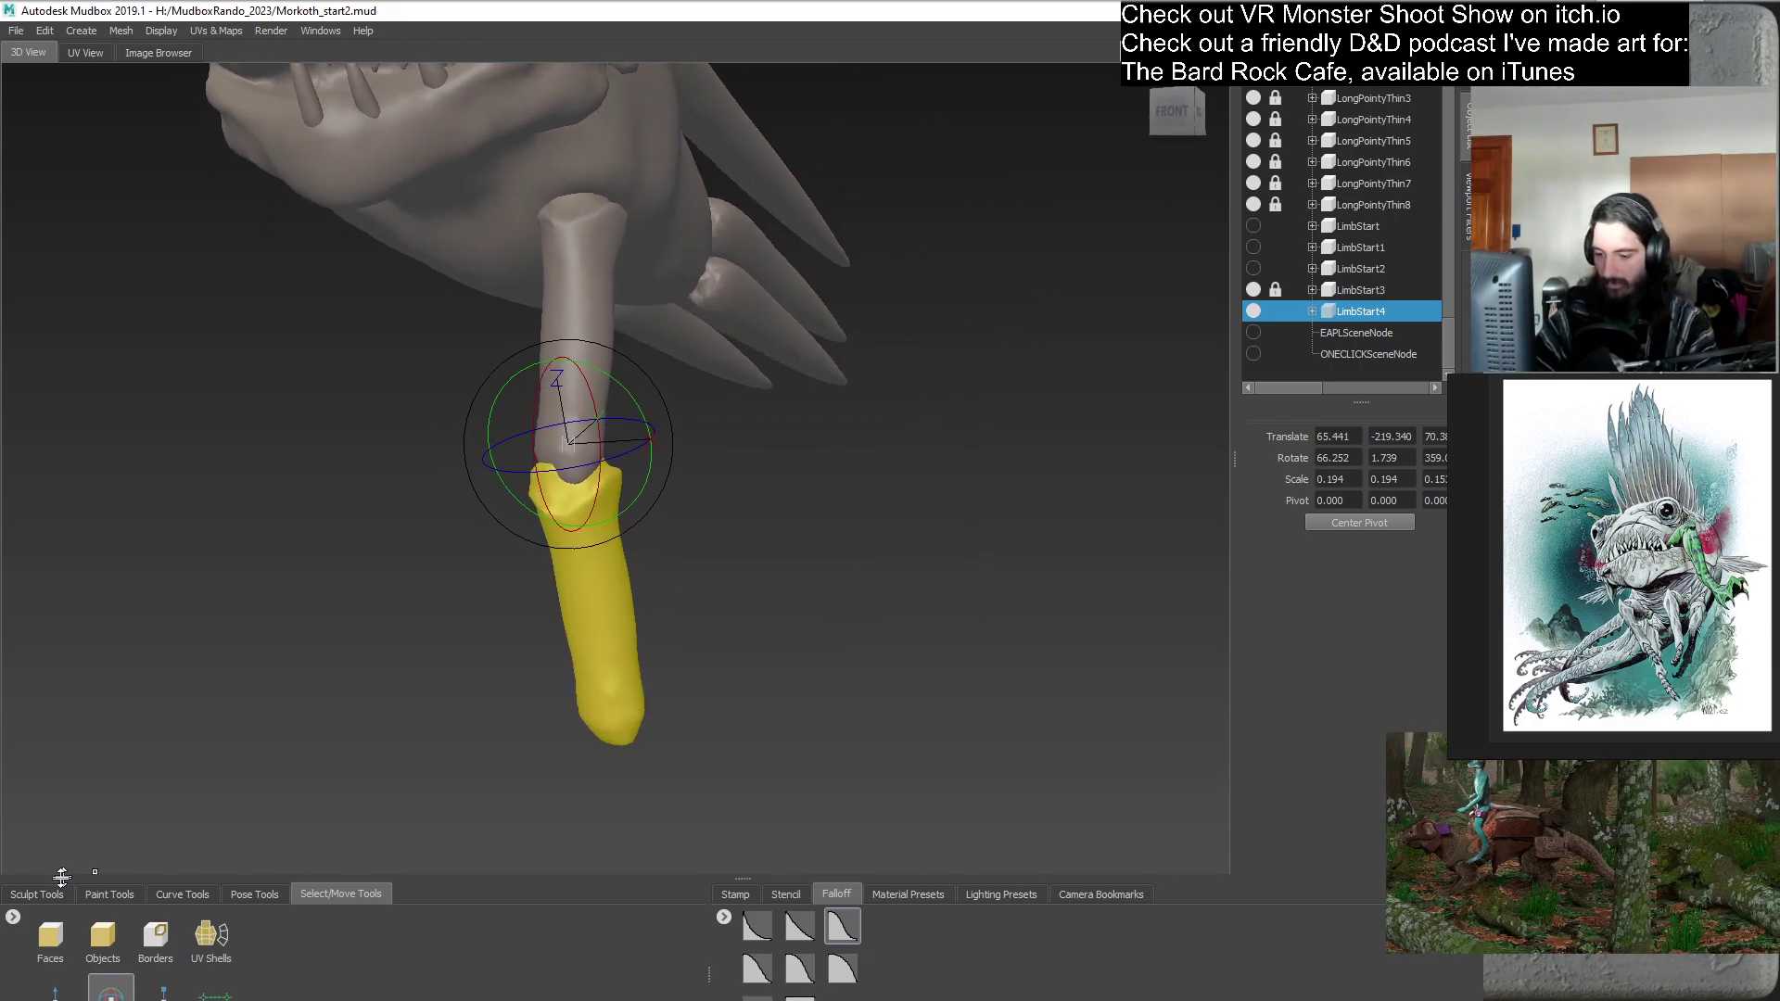
- Pull the front edge of LimbStart4's upper end up around the joint, using the Grab tool at a size of about 48
{"action": "left_click", "coordinate": [37, 894]}
{"action": "left_click", "coordinate": [205, 935]}
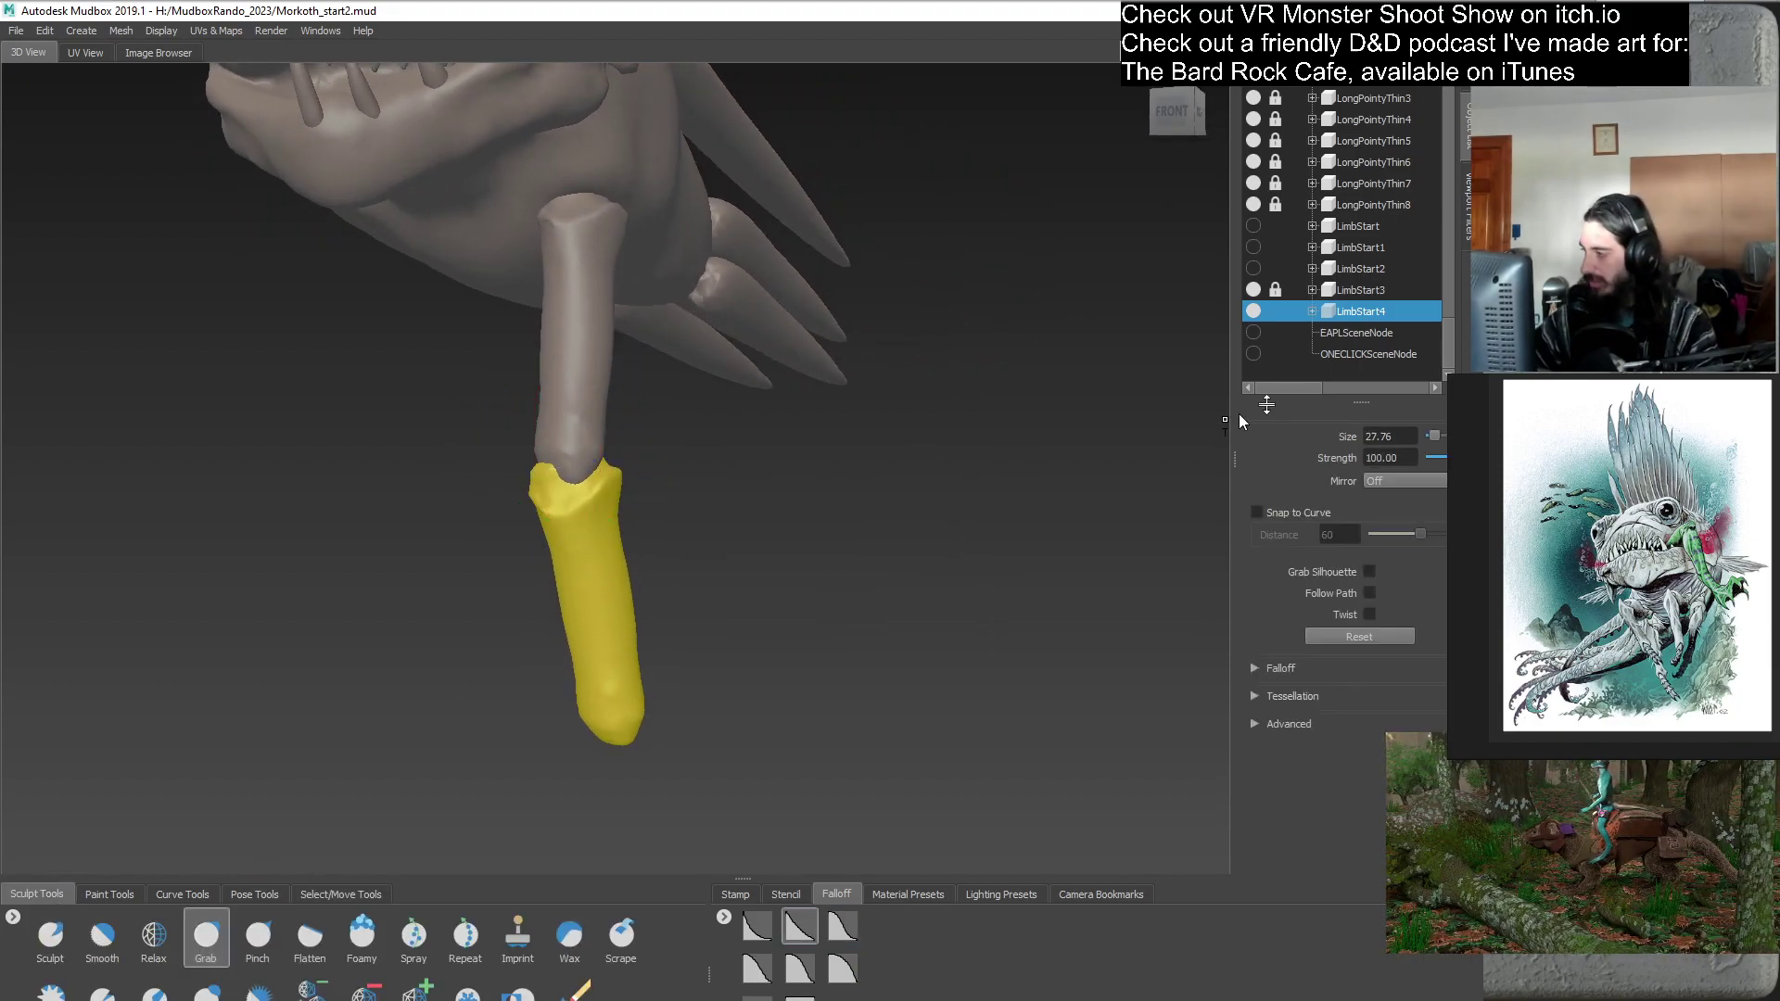
{"action": "left_click", "coordinate": [1314, 374]}
{"action": "left_click_drag", "start_coordinate": [653, 564], "coordinate": [563, 619], "text": "alt"}
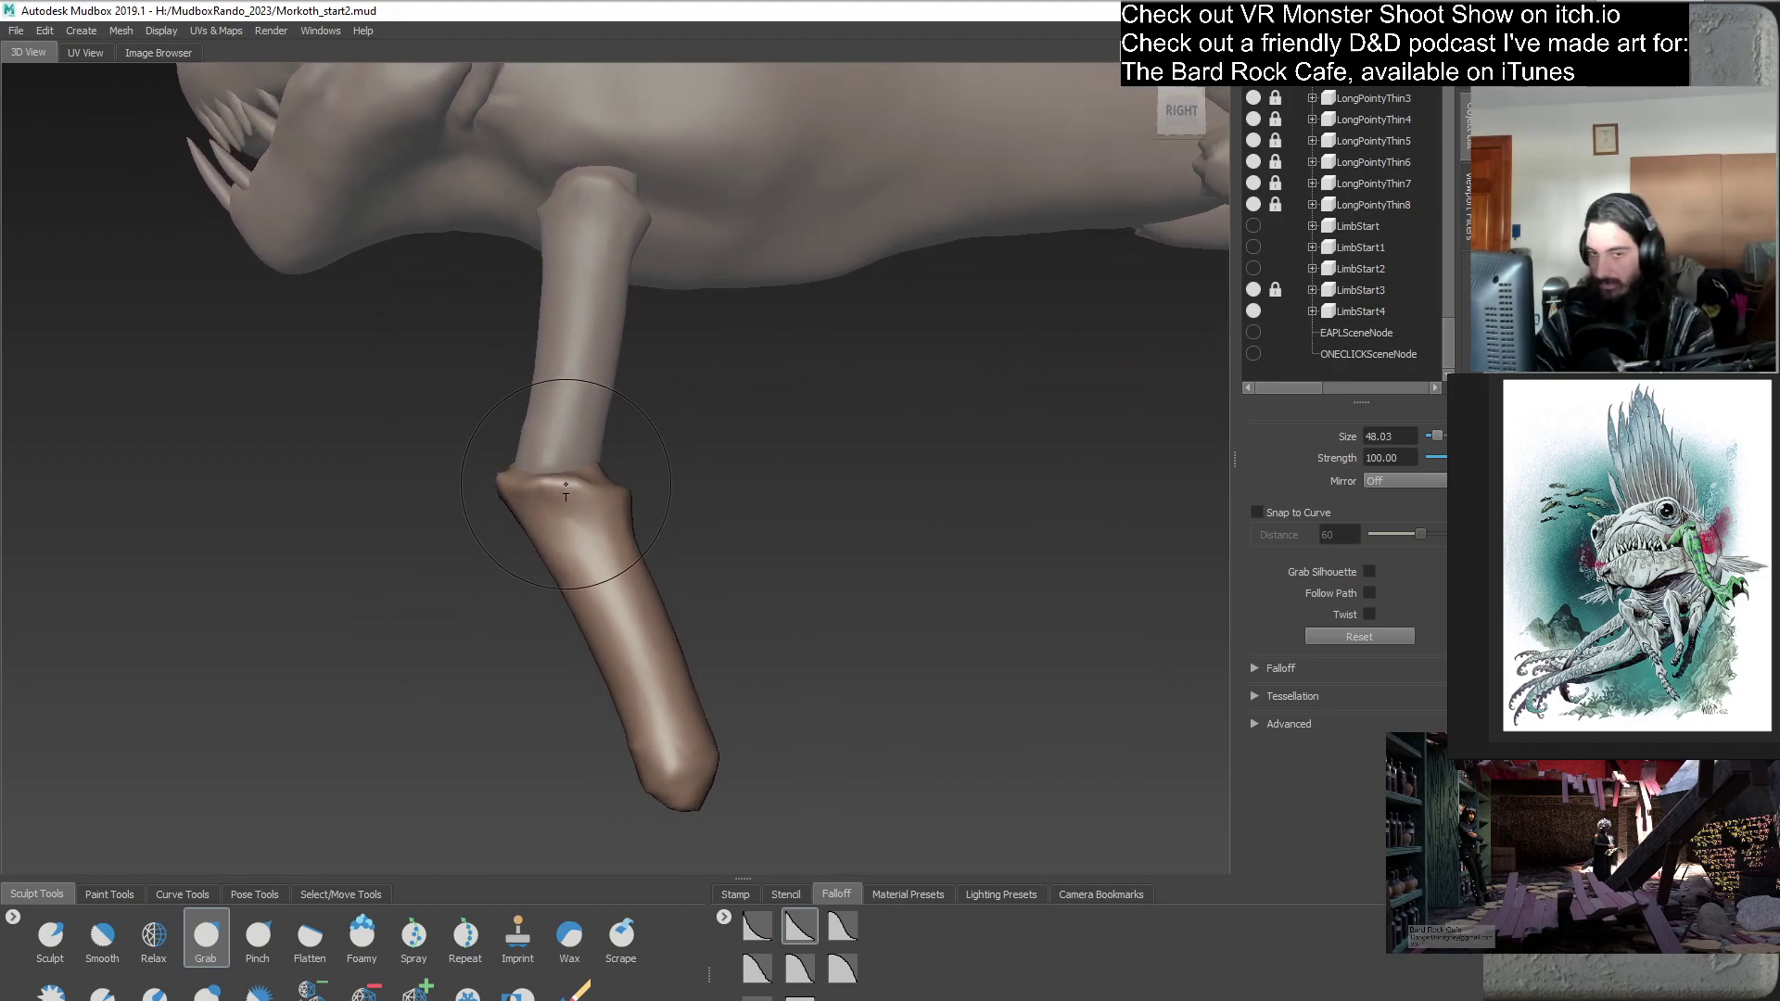
{"action": "left_click_drag", "start_coordinate": [554, 509], "coordinate": [490, 457]}
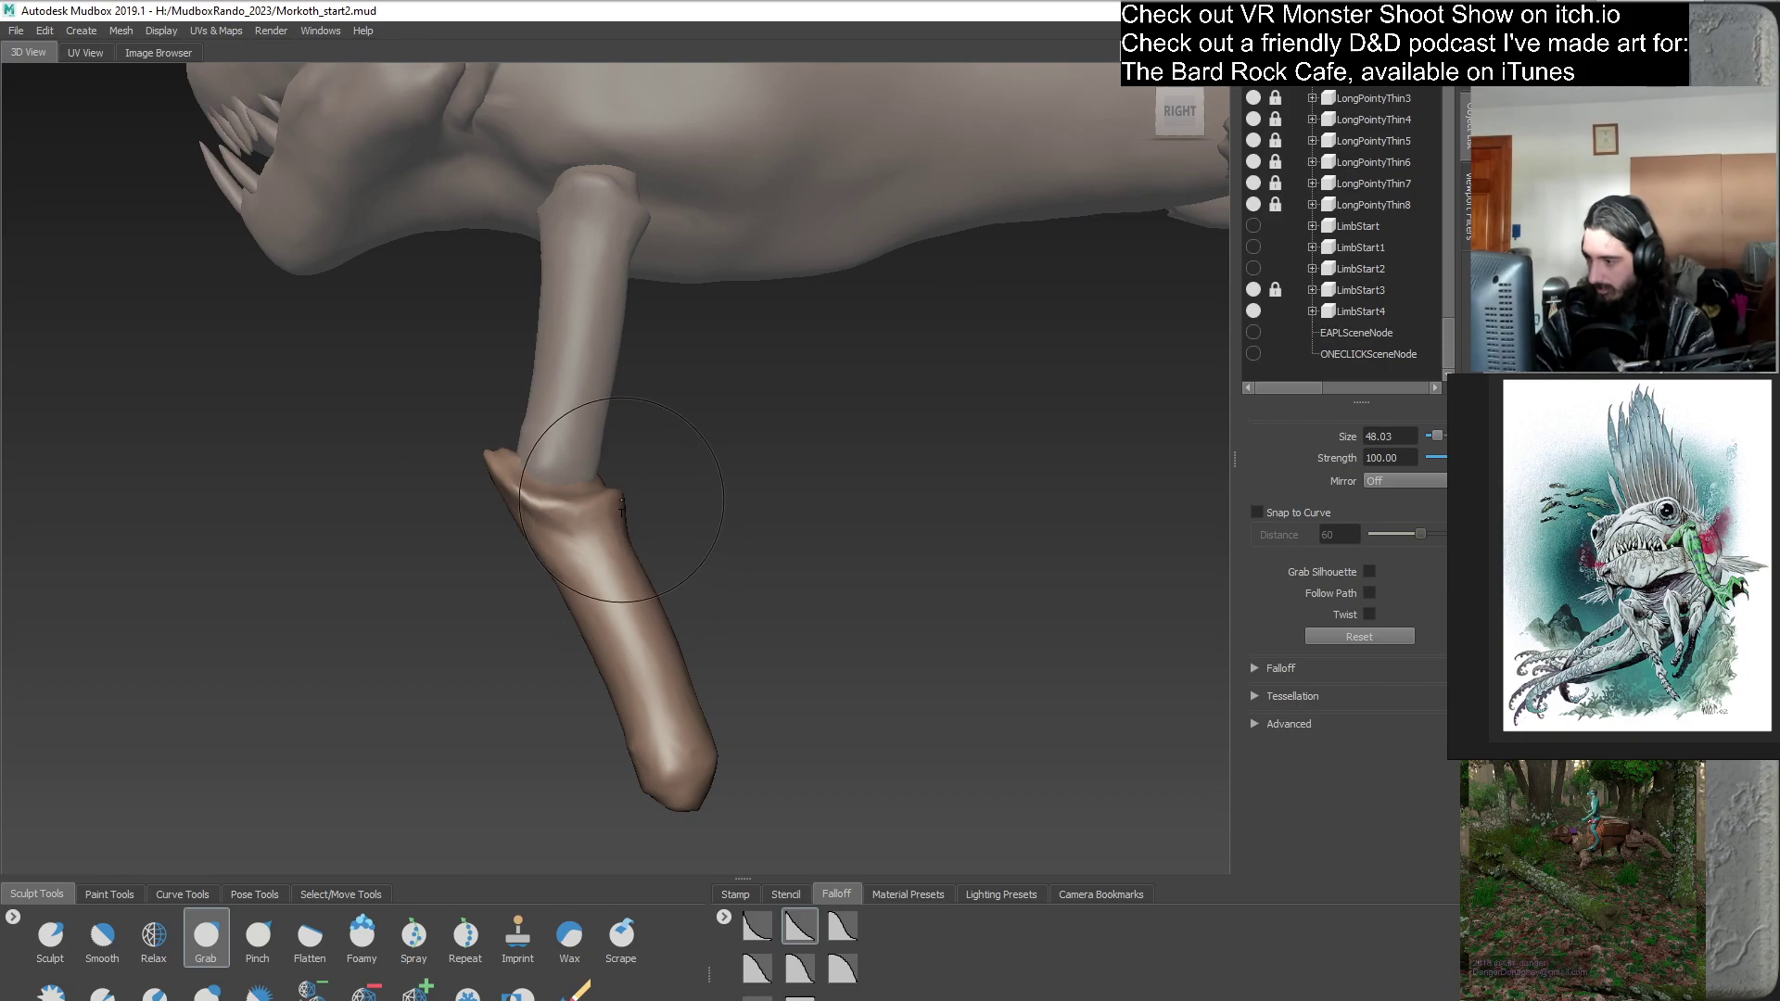
- Push the back and front of LimbStart4's upper end into shape around the joint, using the Grab tool at a size of about 48
{"action": "mouse_move", "coordinate": [645, 589]}
{"action": "left_mouse_down"}
{"action": "mouse_move", "coordinate": [653, 574]}
{"action": "mouse_move", "coordinate": [644, 604]}
{"action": "mouse_move", "coordinate": [620, 593]}
{"action": "mouse_move", "coordinate": [647, 607]}
{"action": "left_mouse_up"}
{"action": "mouse_move", "coordinate": [583, 587]}
{"action": "left_mouse_down", "text": "alt"}
{"action": "mouse_move", "coordinate": [627, 582]}
{"action": "mouse_move", "coordinate": [557, 540]}
{"action": "mouse_move", "coordinate": [637, 559]}
{"action": "left_mouse_up", "text": "alt"}
{"action": "left_click_drag", "start_coordinate": [582, 719], "coordinate": [788, 658], "text": "alt"}
{"action": "left_click_drag", "start_coordinate": [627, 499], "coordinate": [617, 500]}
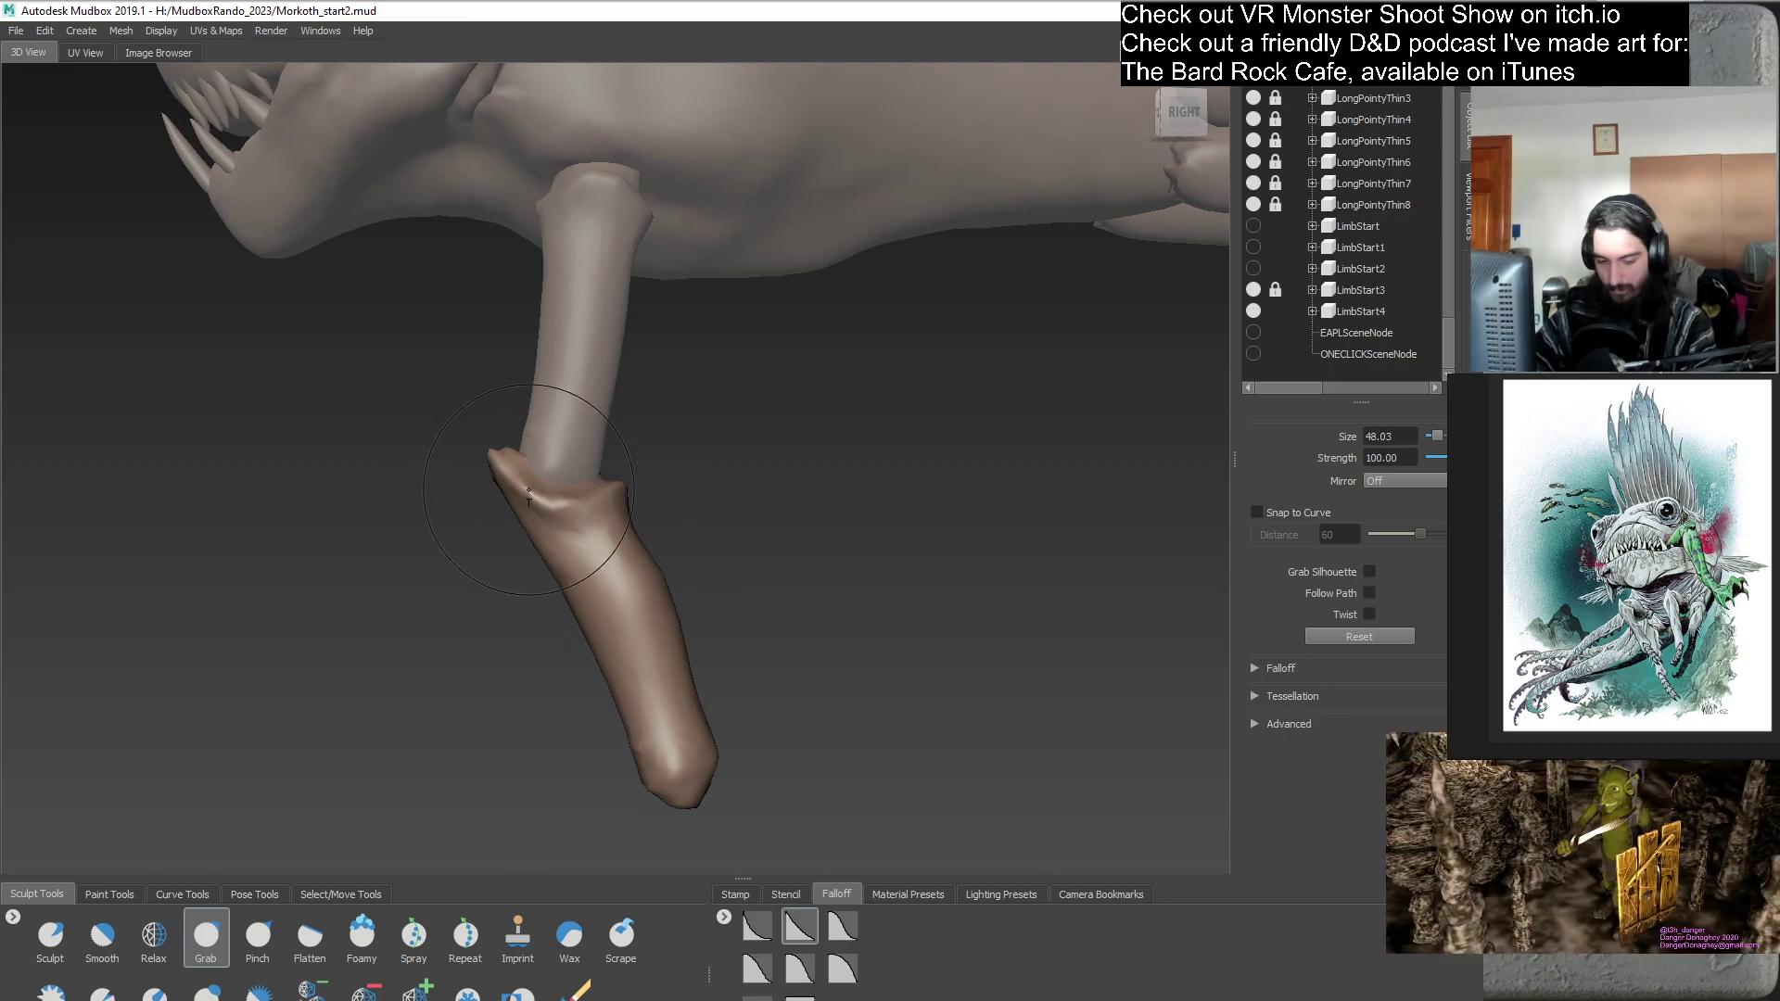
{"action": "mouse_move", "coordinate": [528, 491]}
{"action": "left_mouse_down"}
{"action": "mouse_move", "coordinate": [516, 452]}
{"action": "mouse_move", "coordinate": [633, 528]}
{"action": "mouse_move", "coordinate": [632, 480]}
{"action": "mouse_move", "coordinate": [675, 470]}
{"action": "left_mouse_up"}
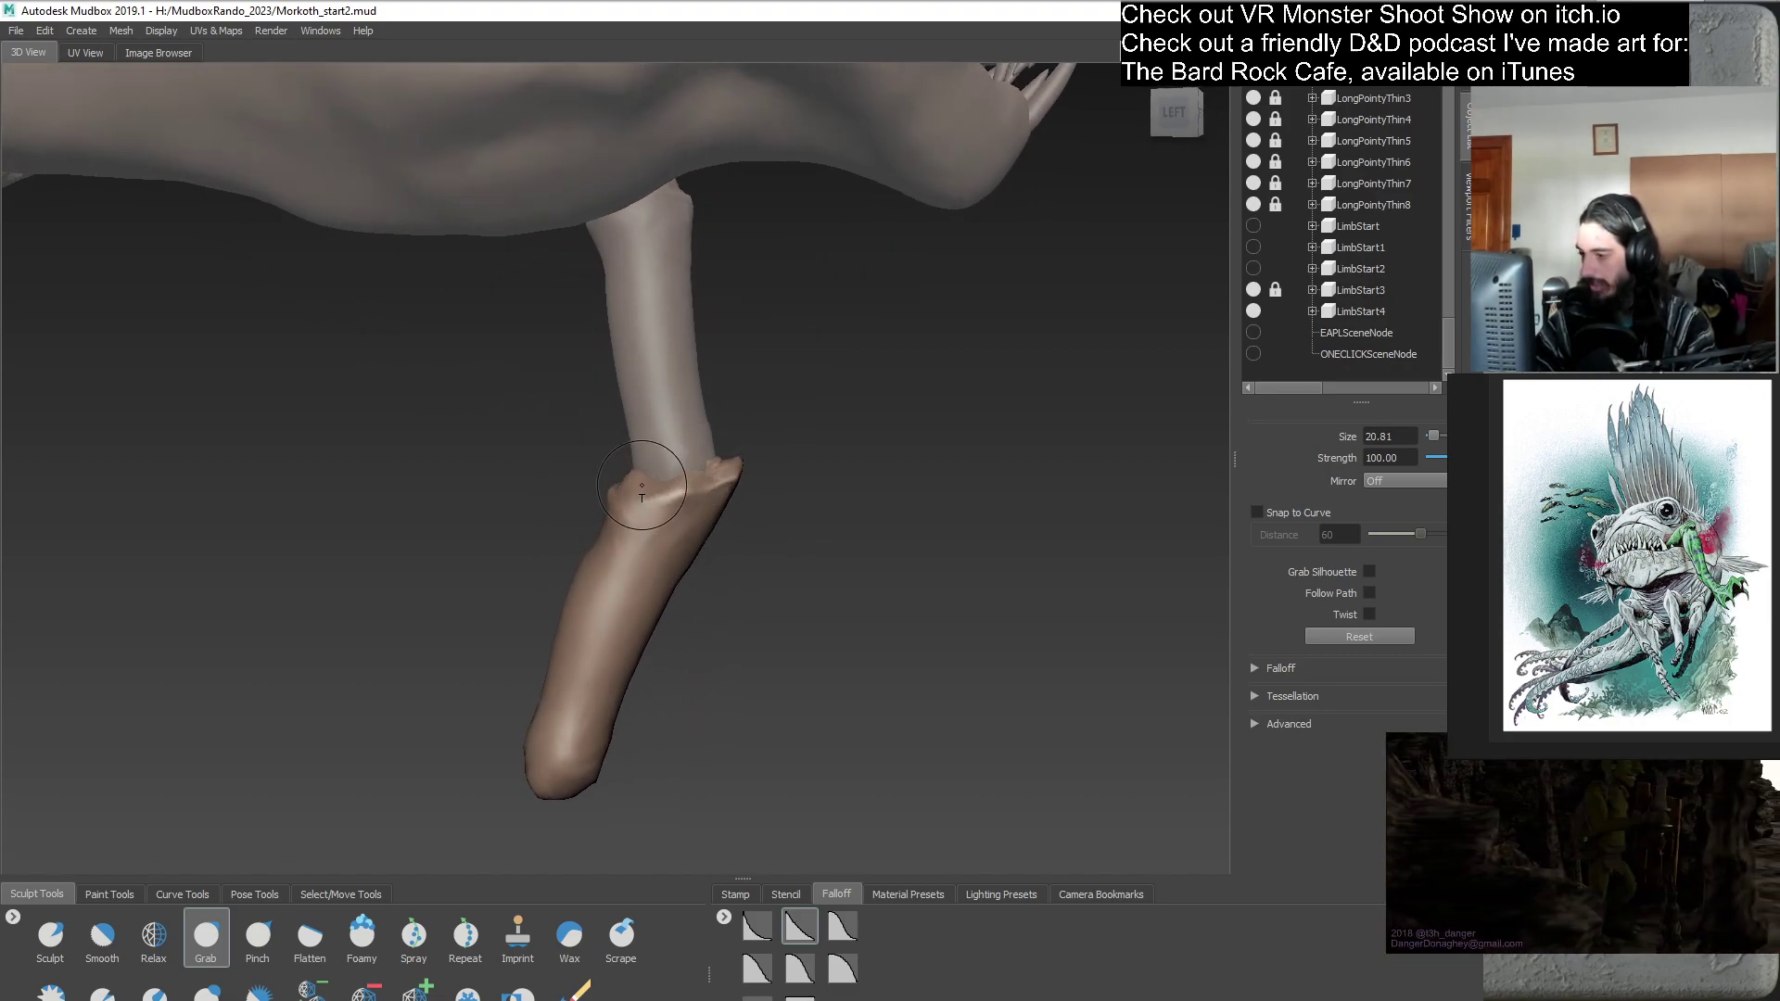
- Even out the inner-side rim of LimbStart4's upper end around the joint, using the Grab tool at sizes between about 21 and 49
{"action": "left_click_drag", "start_coordinate": [584, 561], "coordinate": [621, 477], "text": "alt"}
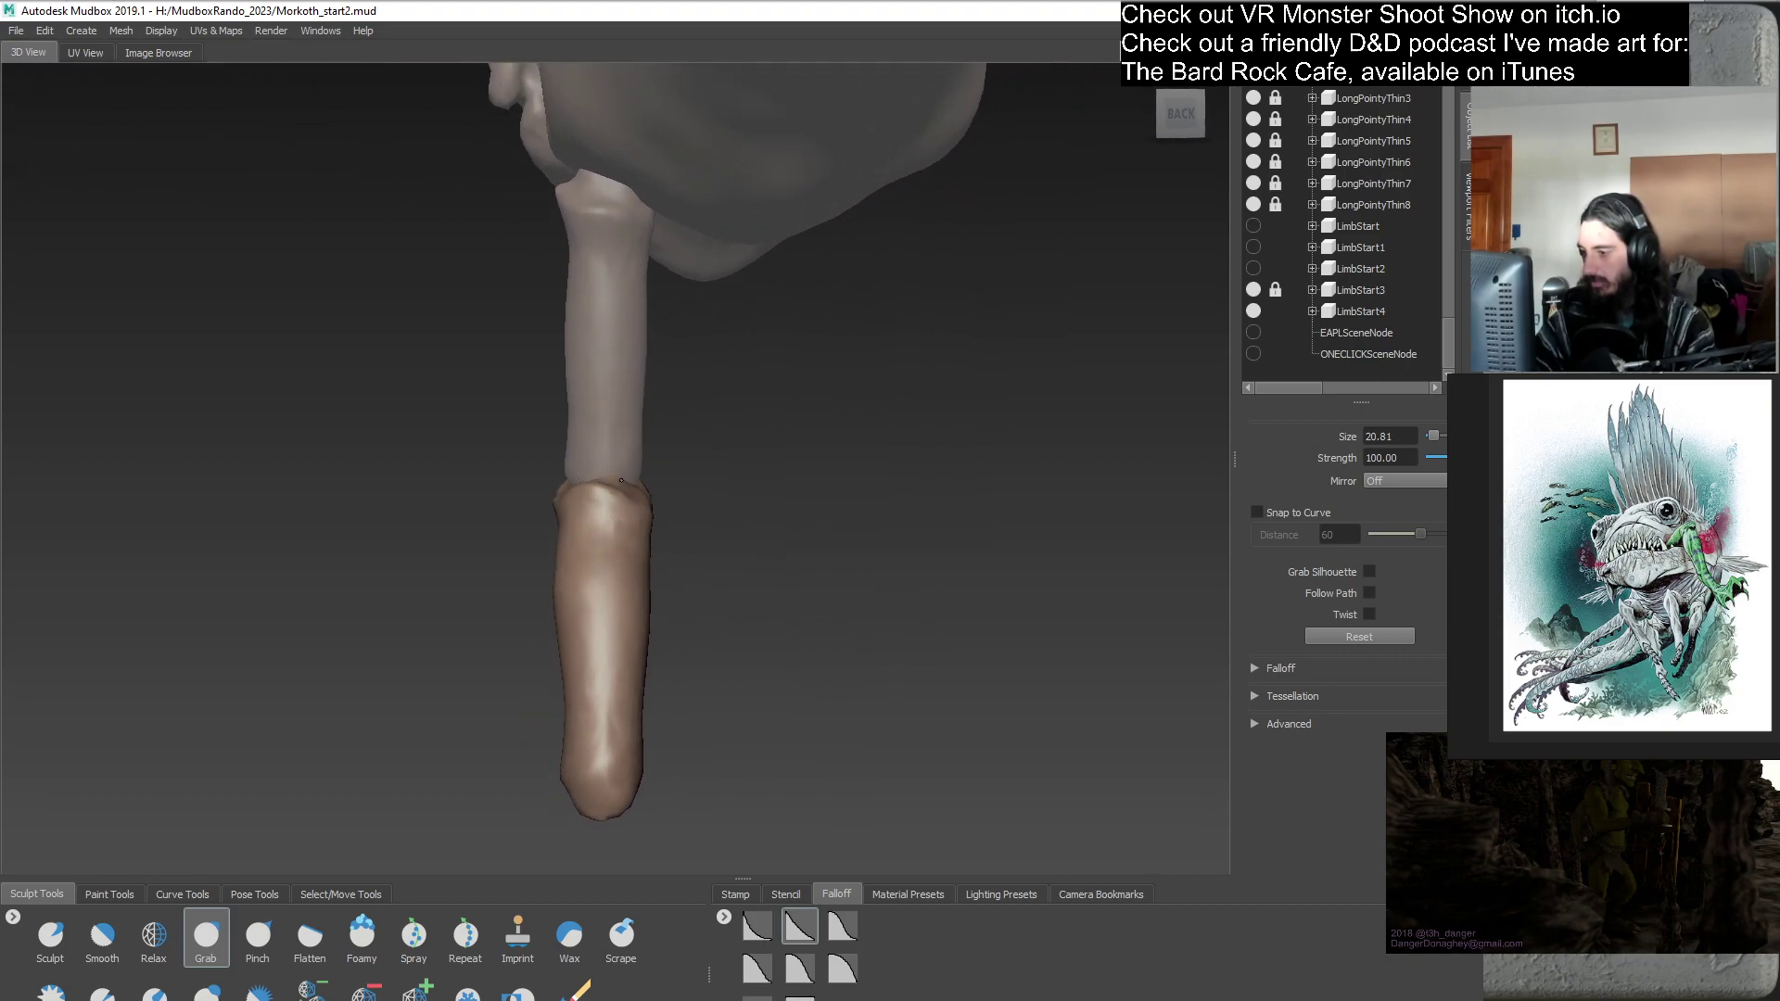
{"action": "mouse_move", "coordinate": [743, 538]}
{"action": "left_mouse_down", "text": "alt"}
{"action": "mouse_move", "coordinate": [683, 529]}
{"action": "mouse_move", "coordinate": [590, 575]}
{"action": "mouse_move", "coordinate": [644, 554]}
{"action": "mouse_move", "coordinate": [619, 524]}
{"action": "left_mouse_up", "text": "alt"}
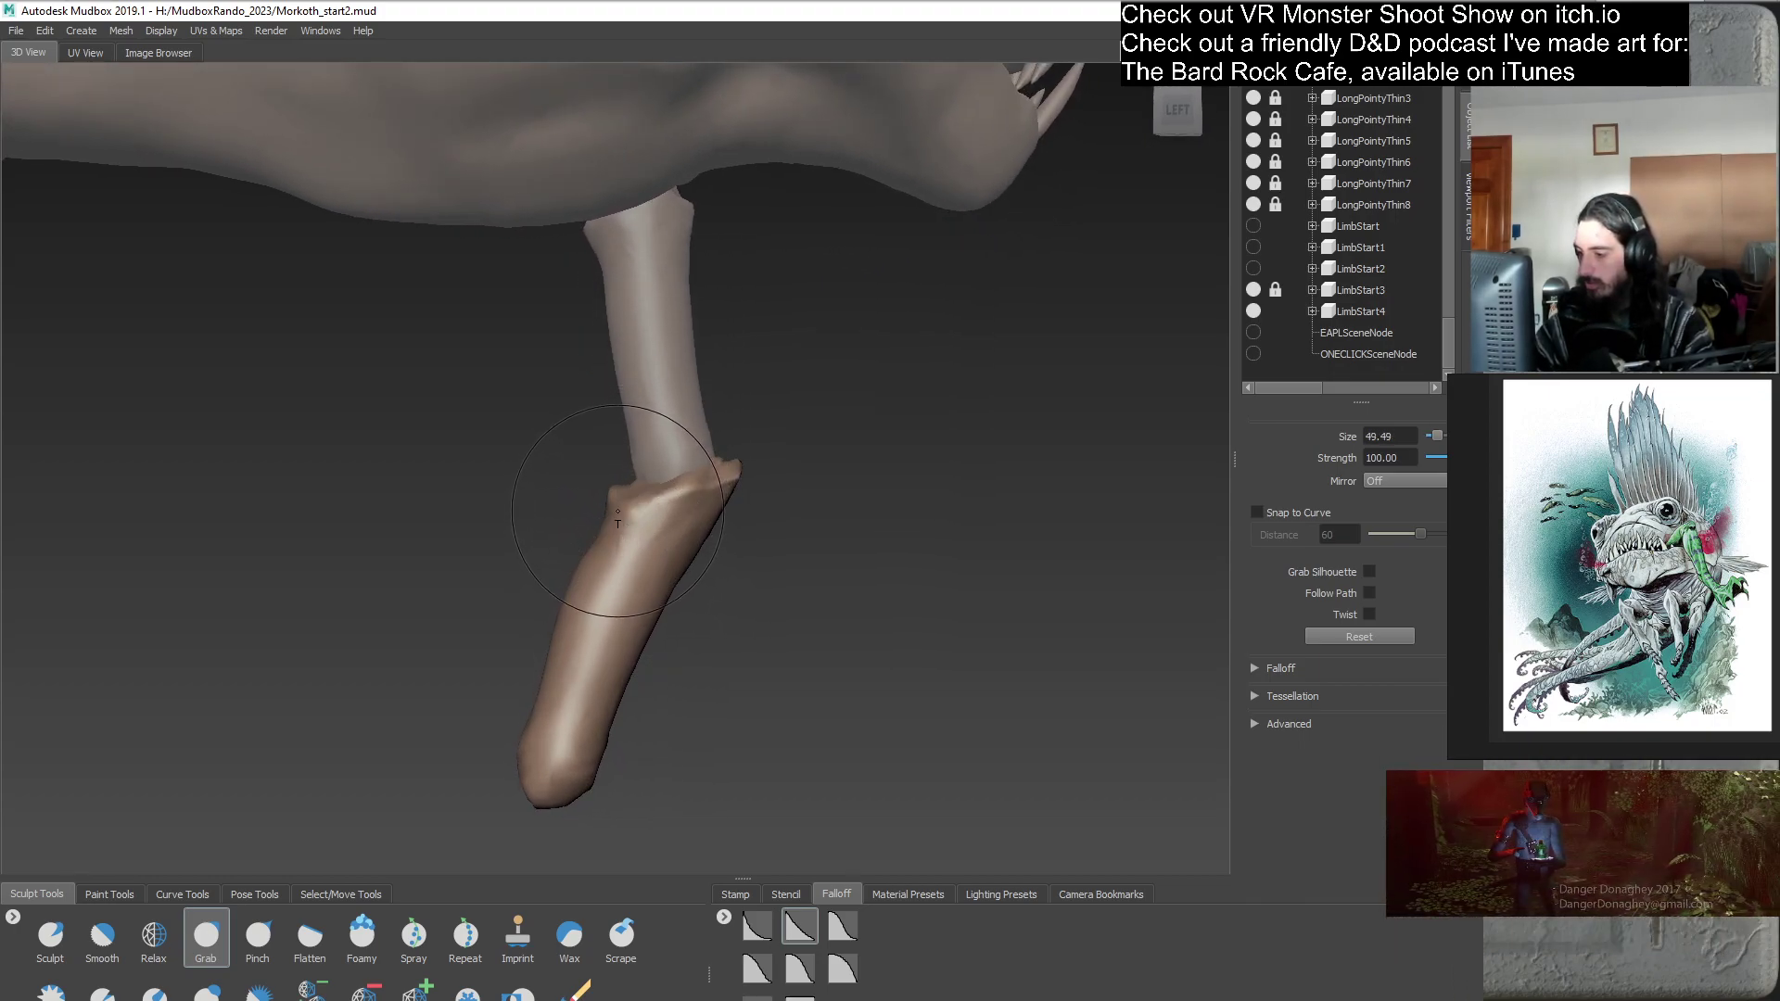
{"action": "left_click_drag", "start_coordinate": [746, 461], "coordinate": [659, 485], "text": "alt"}
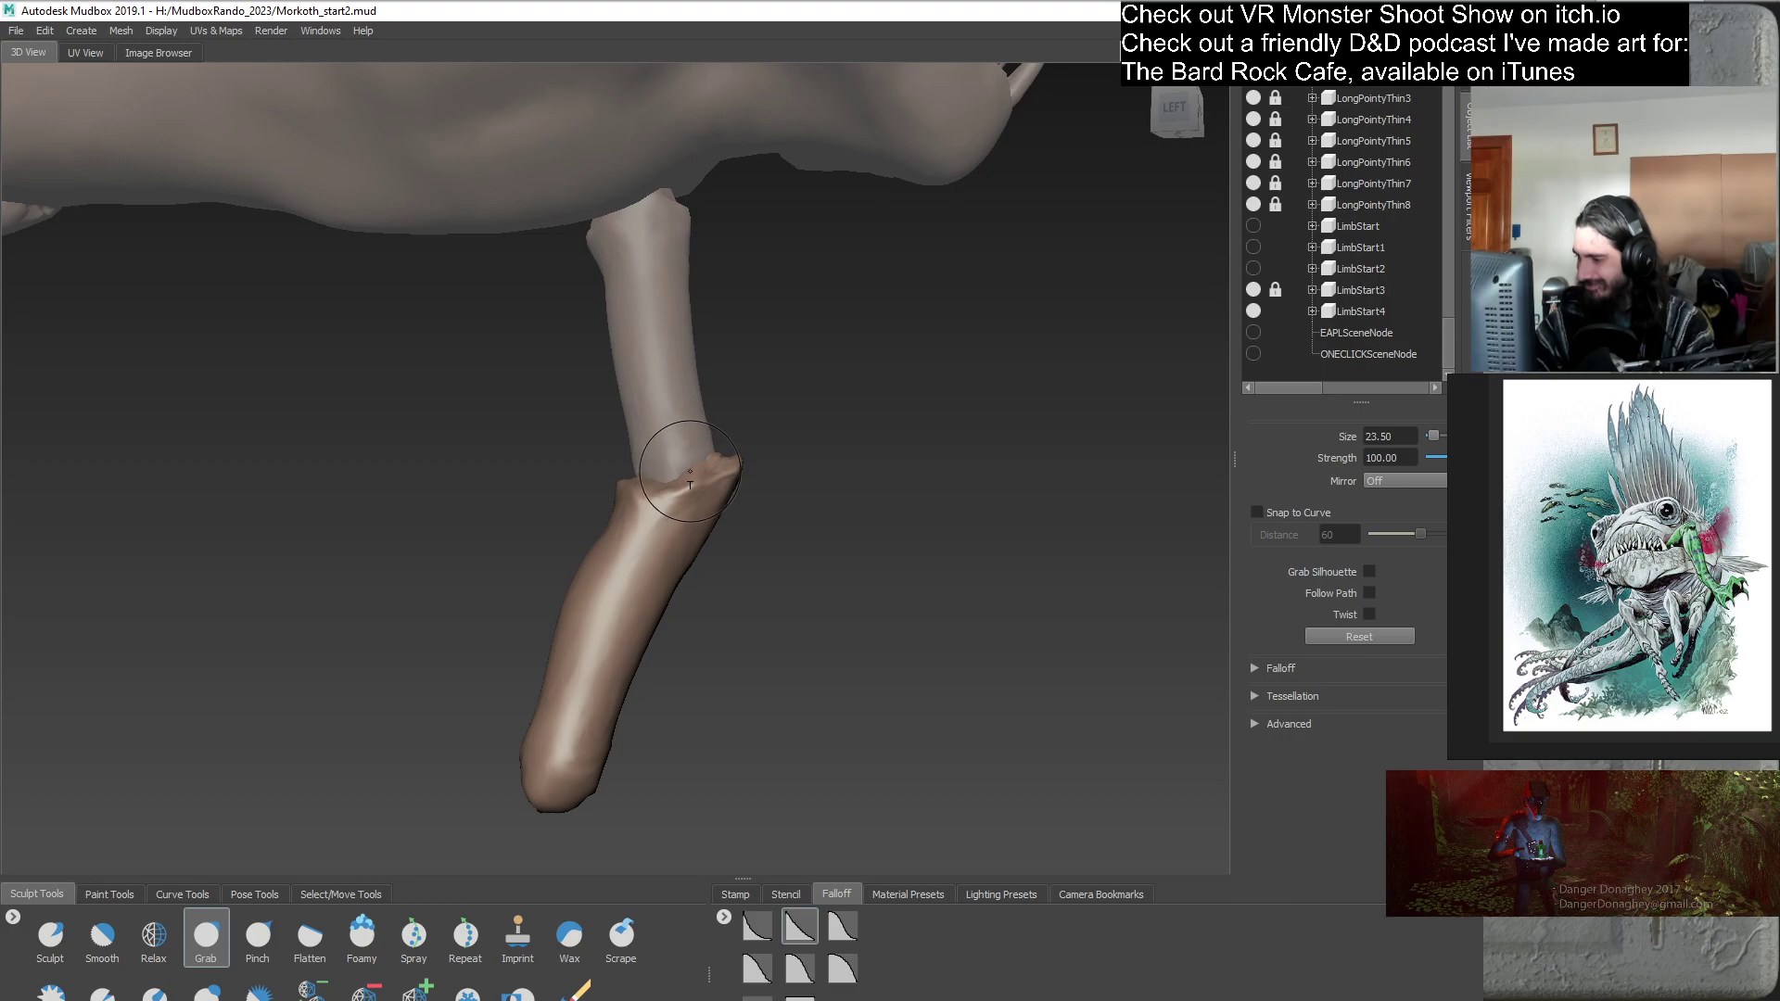
{"action": "left_click_drag", "start_coordinate": [732, 573], "coordinate": [651, 527], "text": "alt"}
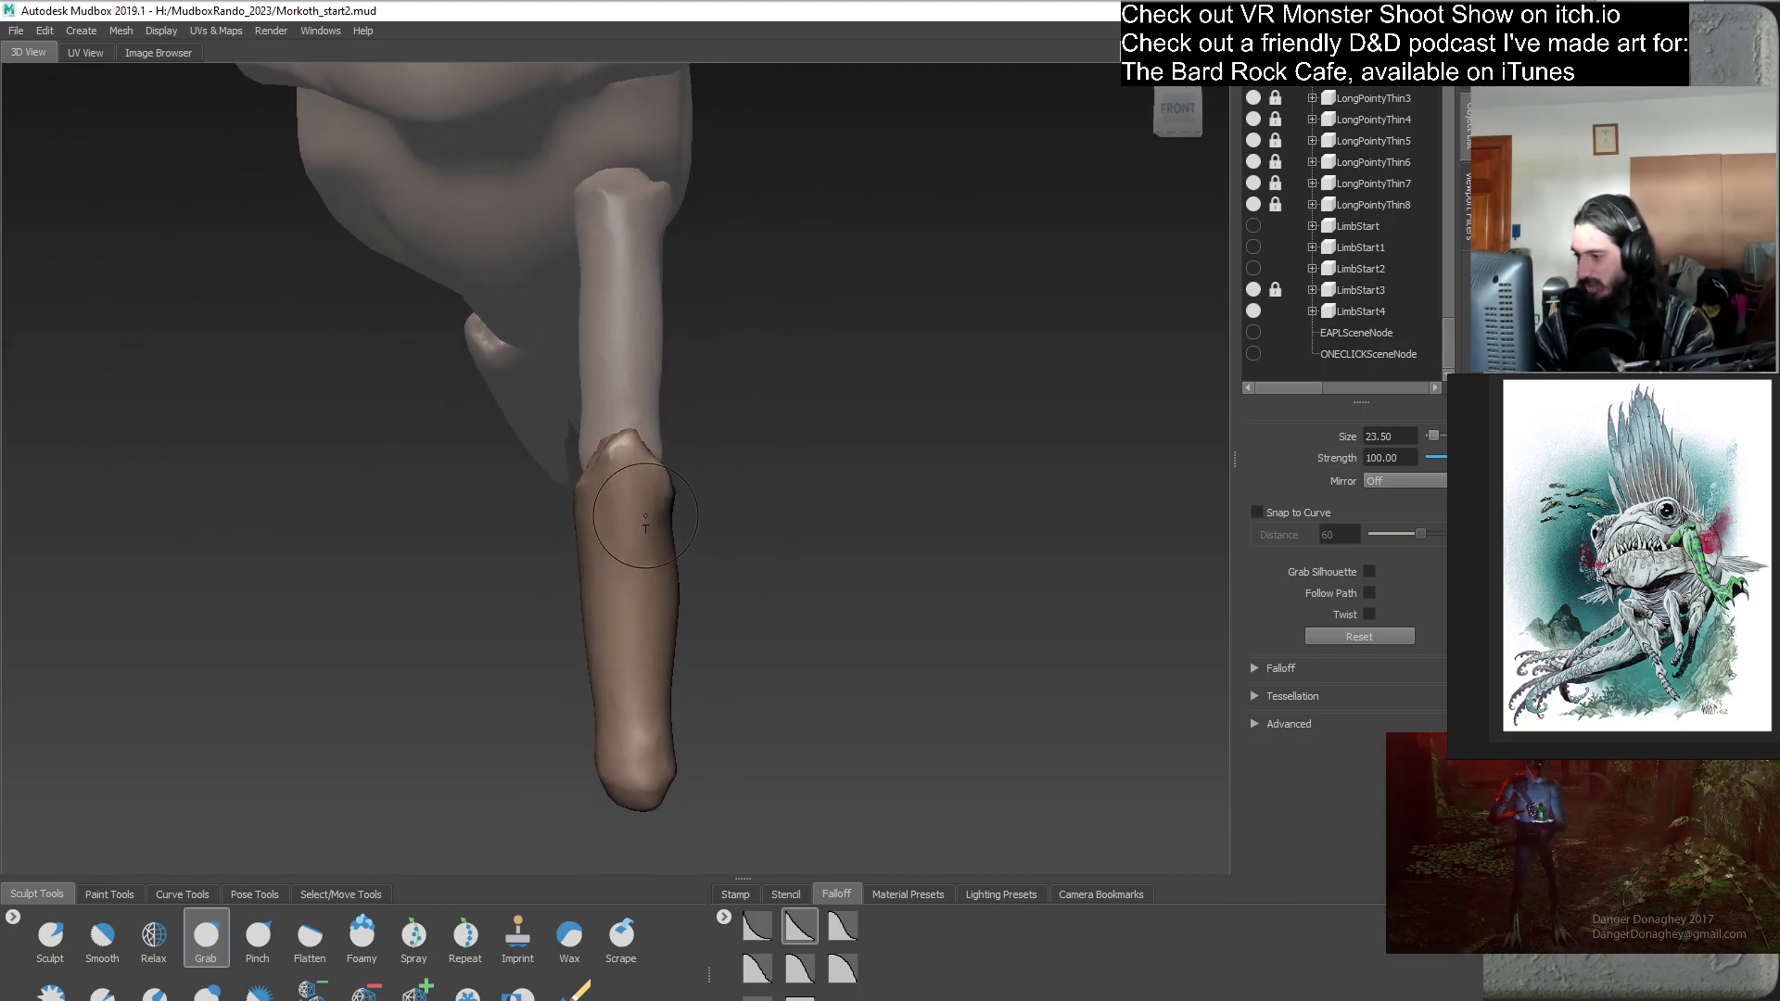
- Raise the outer-side rim of LimbStart4's upper end around the joint, using the Grab tool at sizes of about 22 to 25
{"action": "left_click_drag", "start_coordinate": [646, 452], "coordinate": [552, 531], "text": "alt"}
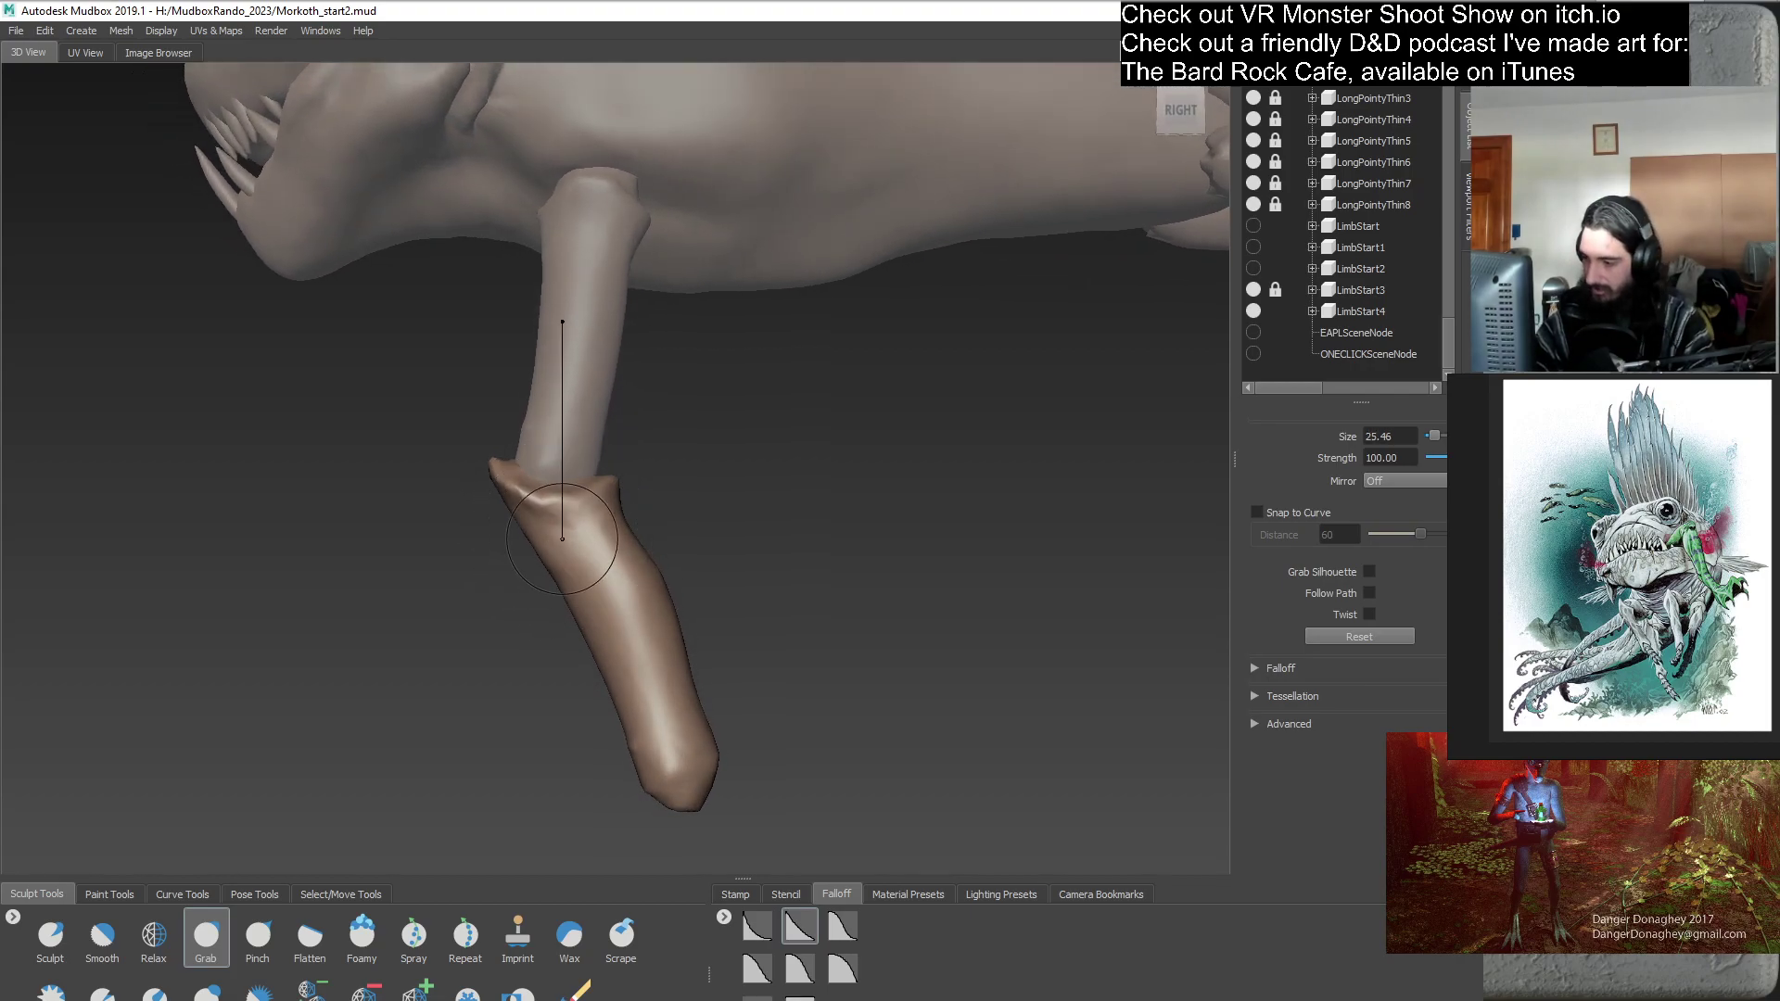
{"action": "left_click_drag", "start_coordinate": [545, 540], "coordinate": [772, 590], "text": "alt"}
{"action": "mouse_move", "coordinate": [649, 529]}
{"action": "left_mouse_down", "text": "alt"}
{"action": "mouse_move", "coordinate": [490, 560]}
{"action": "mouse_move", "coordinate": [635, 526]}
{"action": "mouse_move", "coordinate": [737, 540]}
{"action": "mouse_move", "coordinate": [628, 482]}
{"action": "mouse_move", "coordinate": [565, 500]}
{"action": "left_mouse_up", "text": "alt"}
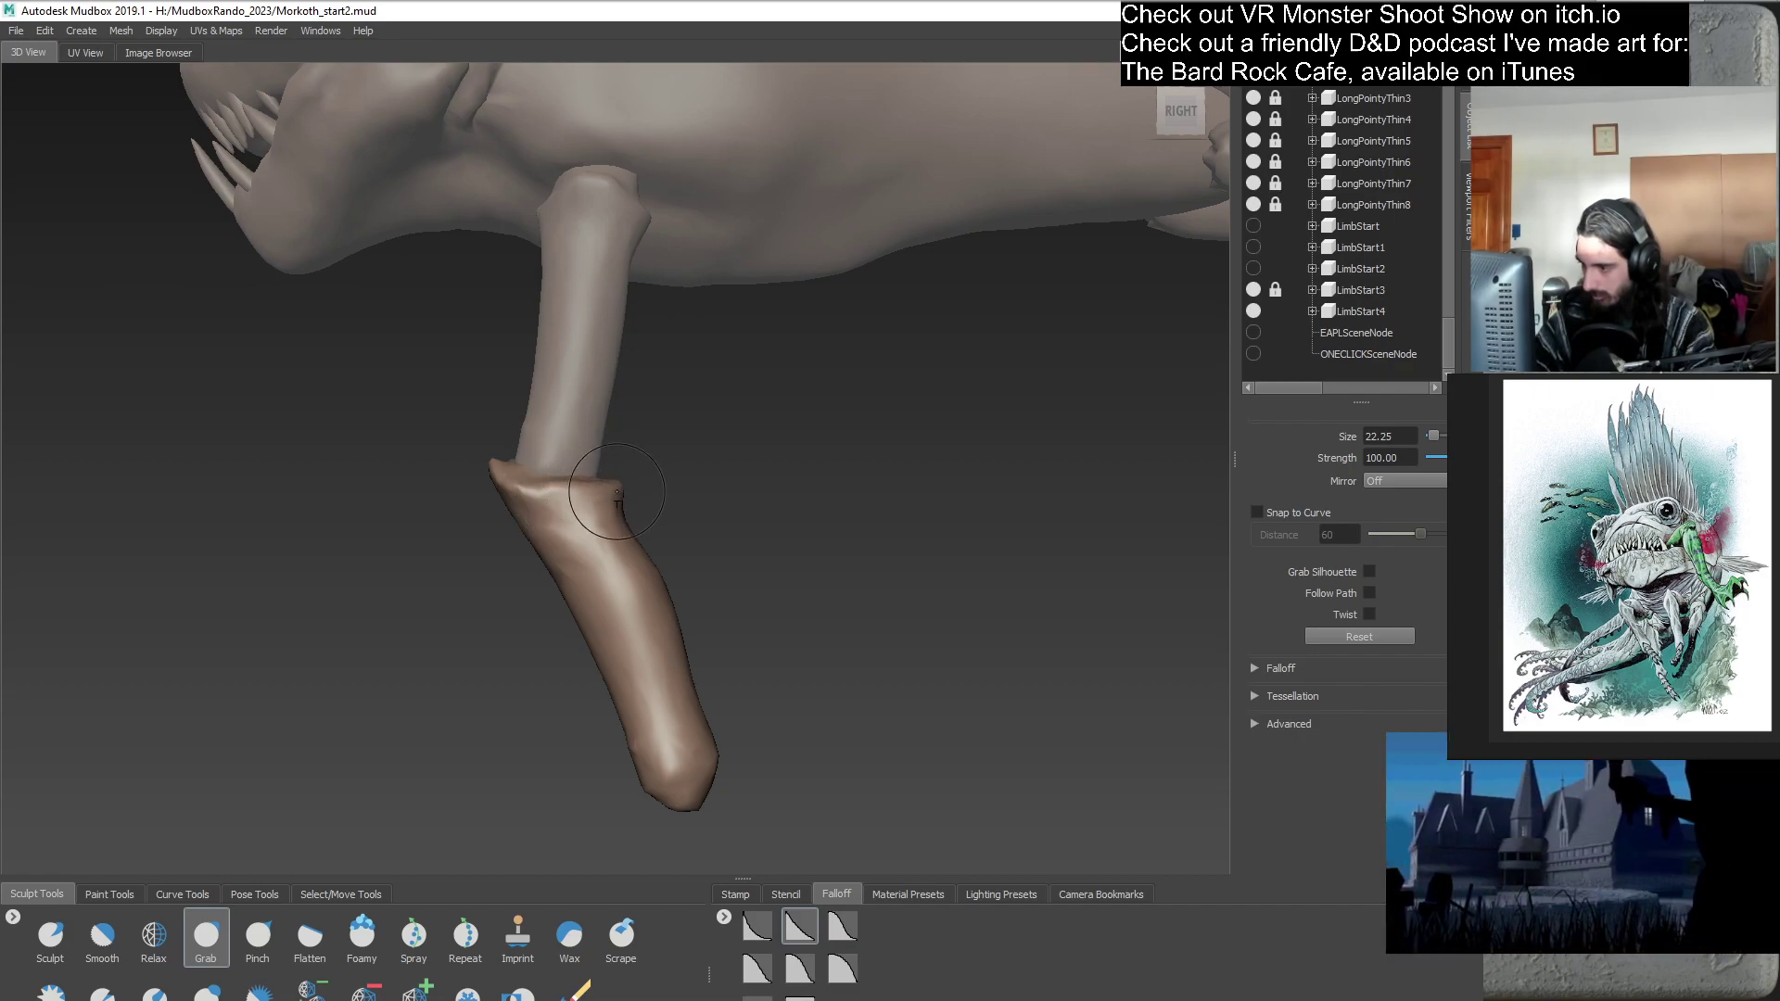
{"action": "mouse_move", "coordinate": [588, 487]}
{"action": "left_mouse_down", "text": "alt"}
{"action": "mouse_move", "coordinate": [707, 544]}
{"action": "mouse_move", "coordinate": [647, 523]}
{"action": "left_mouse_up", "text": "alt"}
{"action": "left_click_drag", "start_coordinate": [759, 544], "coordinate": [693, 495], "text": "alt"}
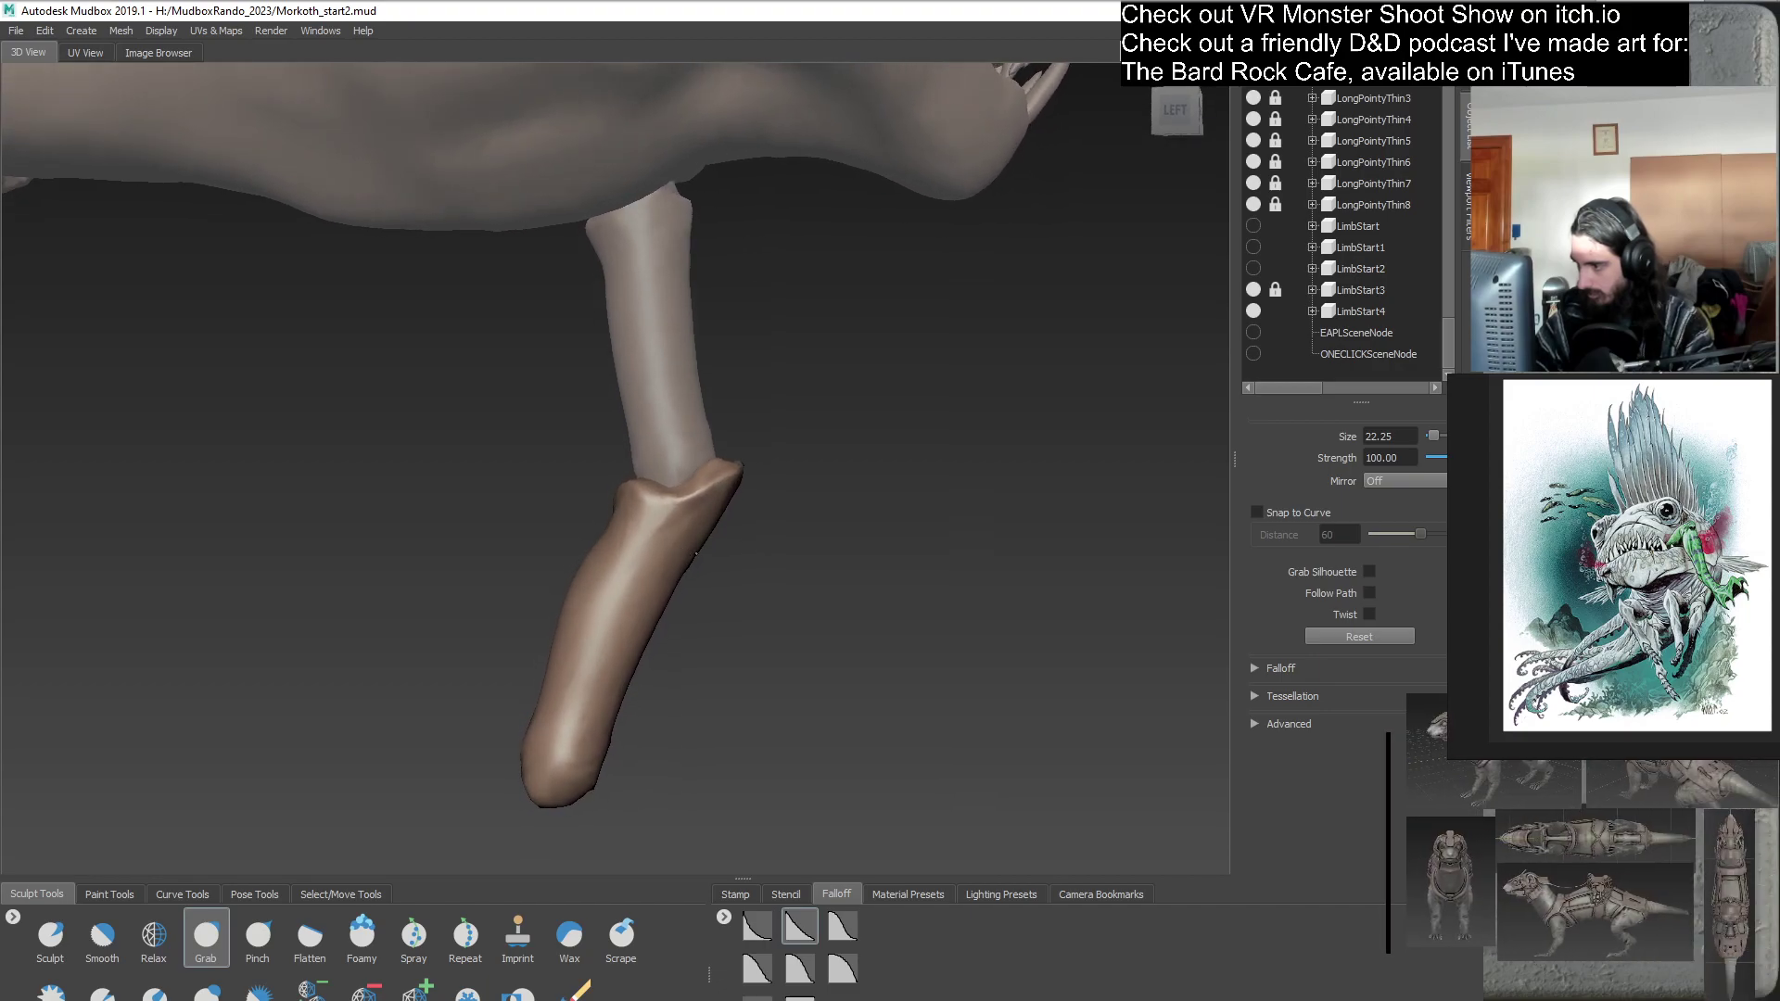
- Smooth LimbStart4's upper end and refine its protruding front tip with the Grab tool at a size of about 15
{"action": "mouse_move", "coordinate": [786, 544]}
{"action": "left_mouse_down", "text": "alt"}
{"action": "mouse_move", "coordinate": [693, 481]}
{"action": "mouse_move", "coordinate": [593, 513]}
{"action": "mouse_move", "coordinate": [600, 492]}
{"action": "left_mouse_up", "text": "alt"}
{"action": "mouse_move", "coordinate": [610, 568]}
{"action": "left_mouse_down", "text": "alt"}
{"action": "mouse_move", "coordinate": [556, 548]}
{"action": "mouse_move", "coordinate": [810, 560]}
{"action": "mouse_move", "coordinate": [729, 569]}
{"action": "mouse_move", "coordinate": [593, 518]}
{"action": "mouse_move", "coordinate": [671, 501]}
{"action": "left_mouse_up", "text": "alt"}
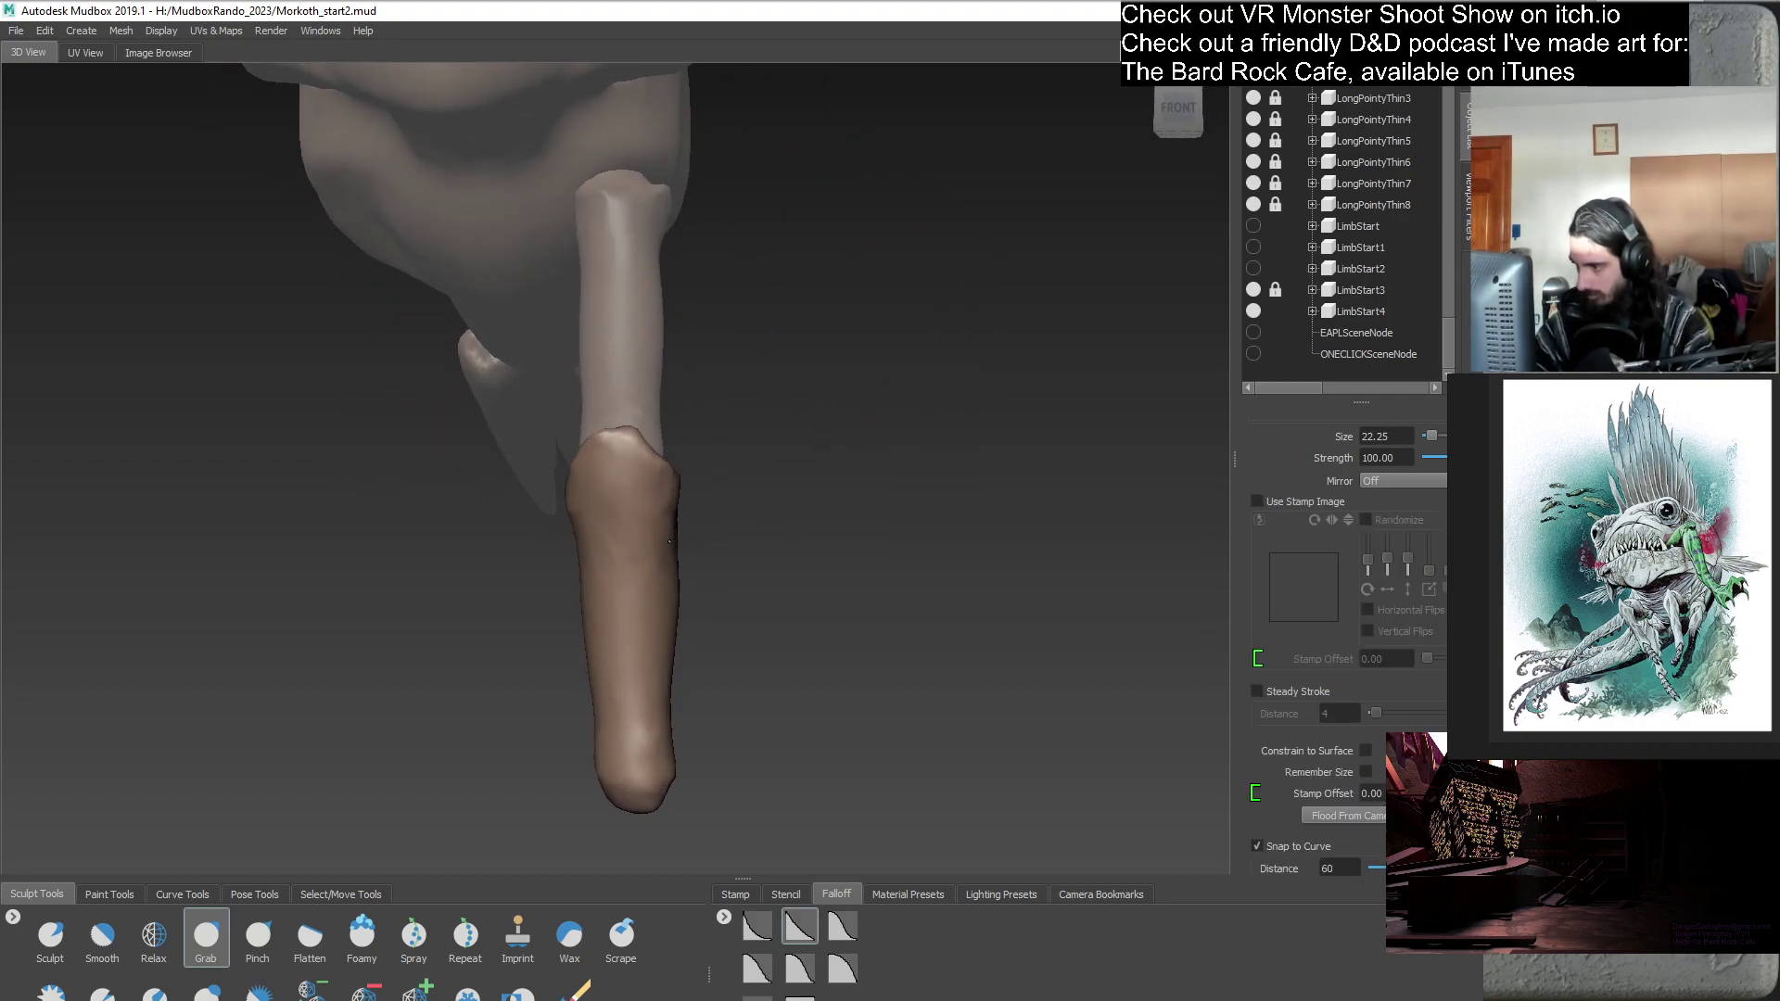
{"action": "left_click_drag", "start_coordinate": [782, 576], "coordinate": [506, 635], "text": "alt"}
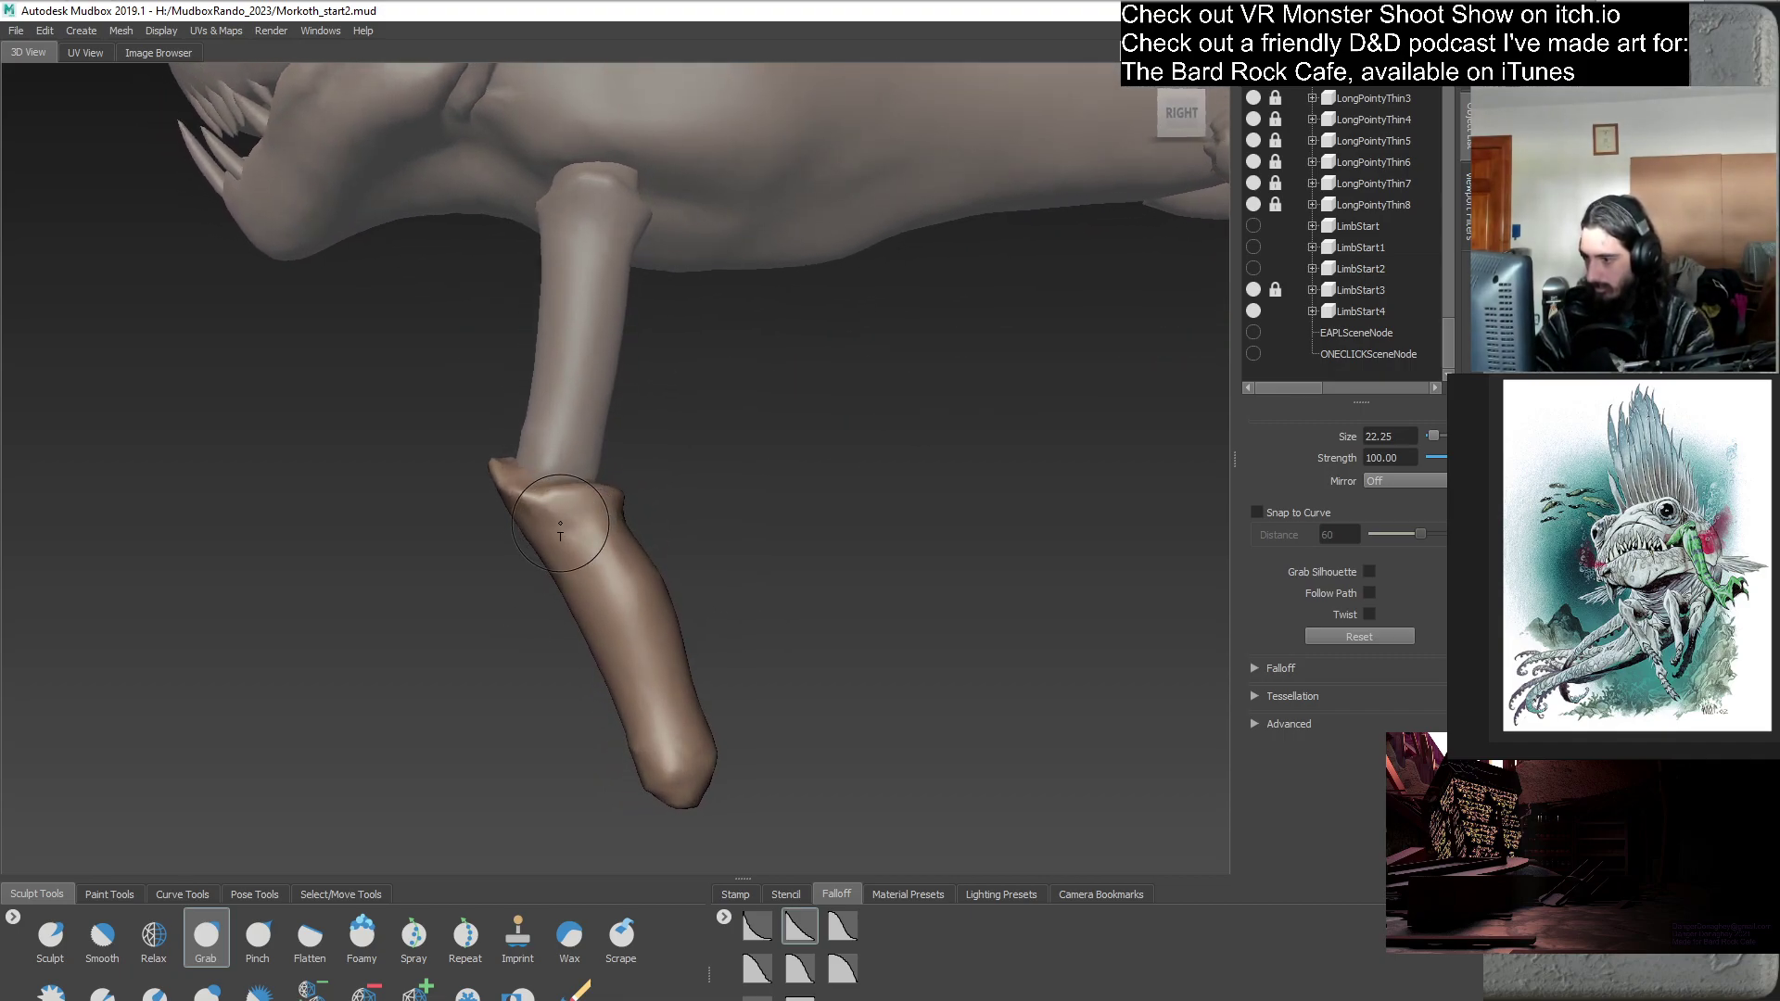
{"action": "left_click_drag", "start_coordinate": [566, 540], "coordinate": [431, 570], "text": "alt"}
{"action": "left_click_drag", "start_coordinate": [552, 538], "coordinate": [529, 529], "text": "alt"}
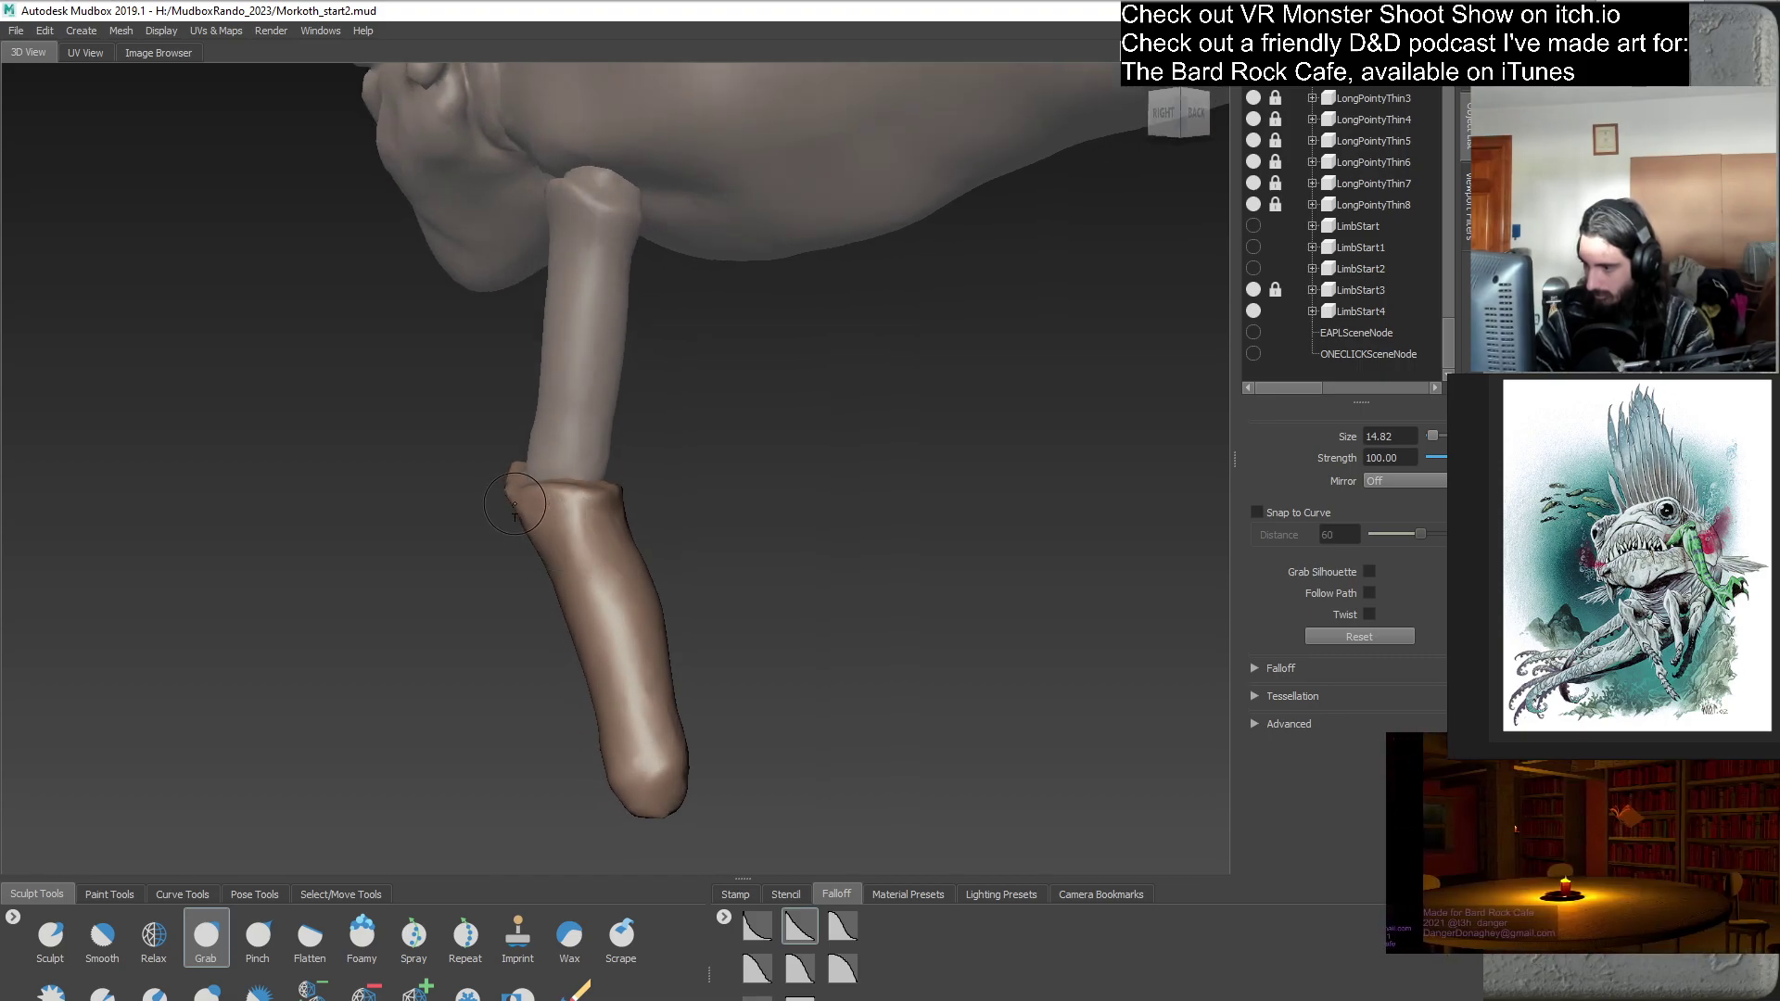
{"action": "left_click_drag", "start_coordinate": [500, 574], "coordinate": [636, 423], "text": "alt"}
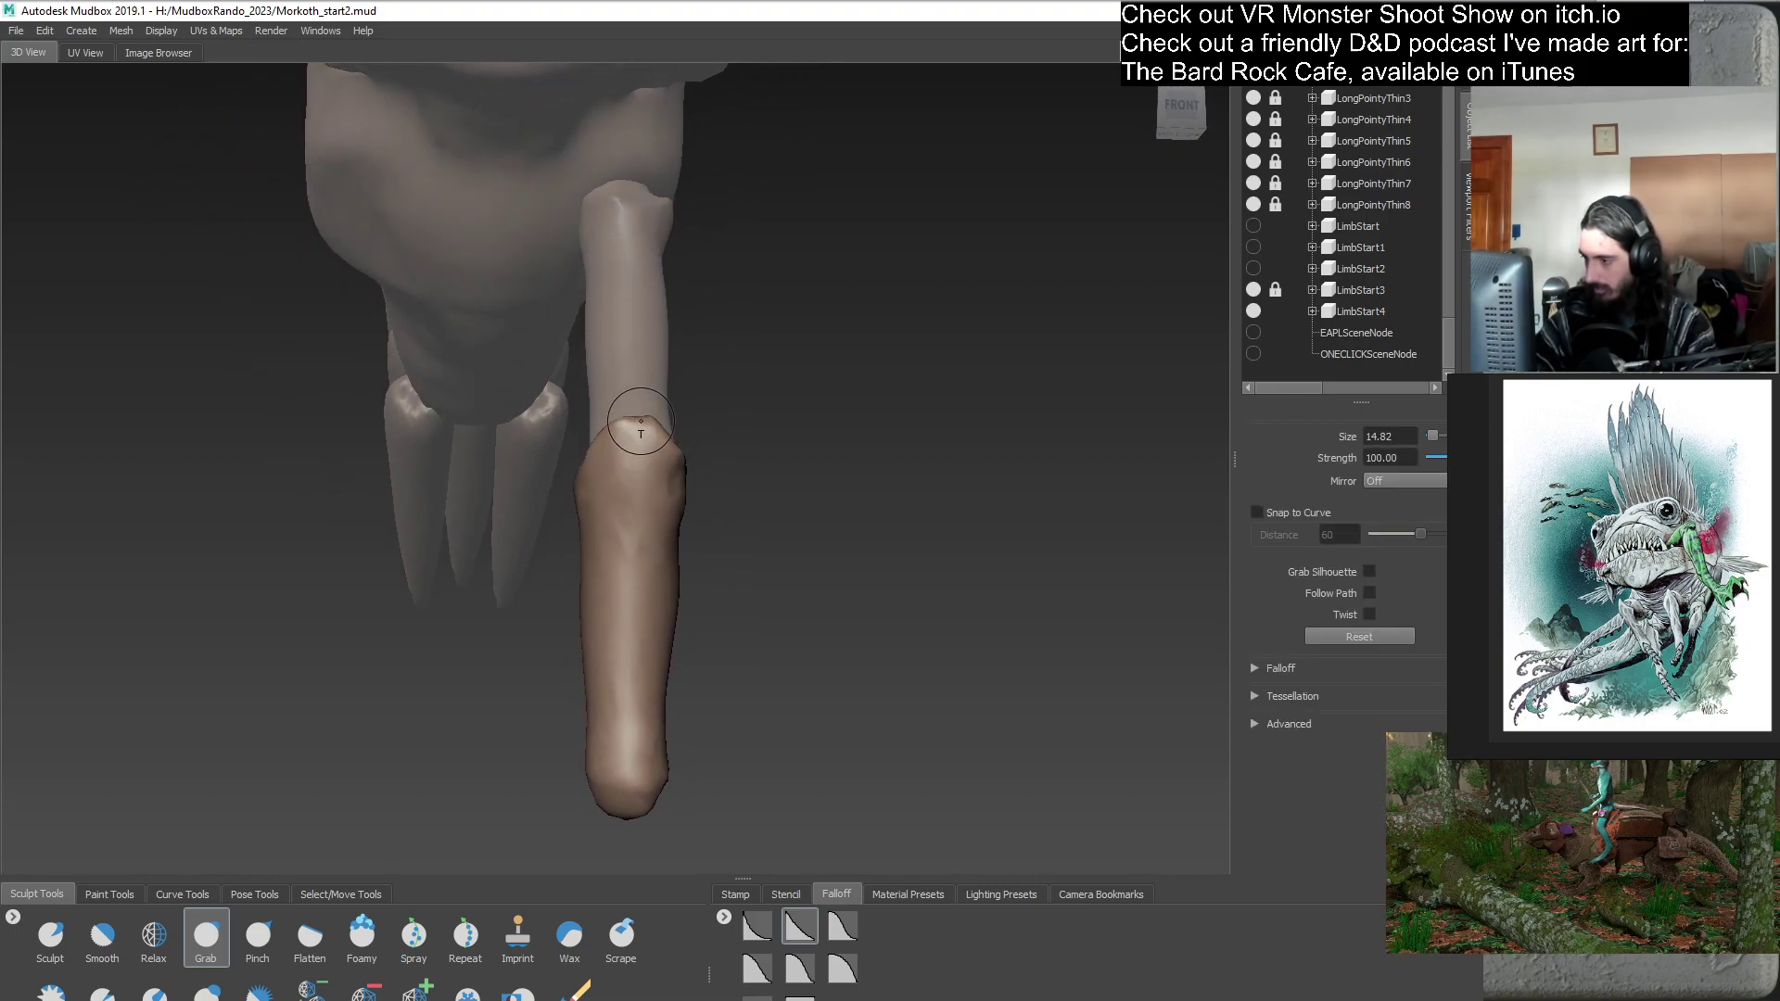
- Adjust the overall form of LimbStart4 from the front and both sides, using the Grab tool at a size of about 66
{"action": "scroll", "coordinate": [800, 521], "scroll_direction": "down", "scroll_amount": 4}
{"action": "left_click_drag", "start_coordinate": [815, 616], "coordinate": [495, 677], "text": "alt"}
{"action": "left_click_drag", "start_coordinate": [772, 598], "coordinate": [1010, 560], "text": "alt"}
{"action": "scroll", "coordinate": [917, 590], "scroll_direction": "up", "scroll_amount": 3}
{"action": "mouse_move", "coordinate": [917, 591]}
{"action": "left_mouse_down", "text": "alt"}
{"action": "mouse_move", "coordinate": [563, 527]}
{"action": "mouse_move", "coordinate": [560, 433]}
{"action": "mouse_move", "coordinate": [605, 525]}
{"action": "mouse_move", "coordinate": [518, 530]}
{"action": "left_mouse_up", "text": "alt"}
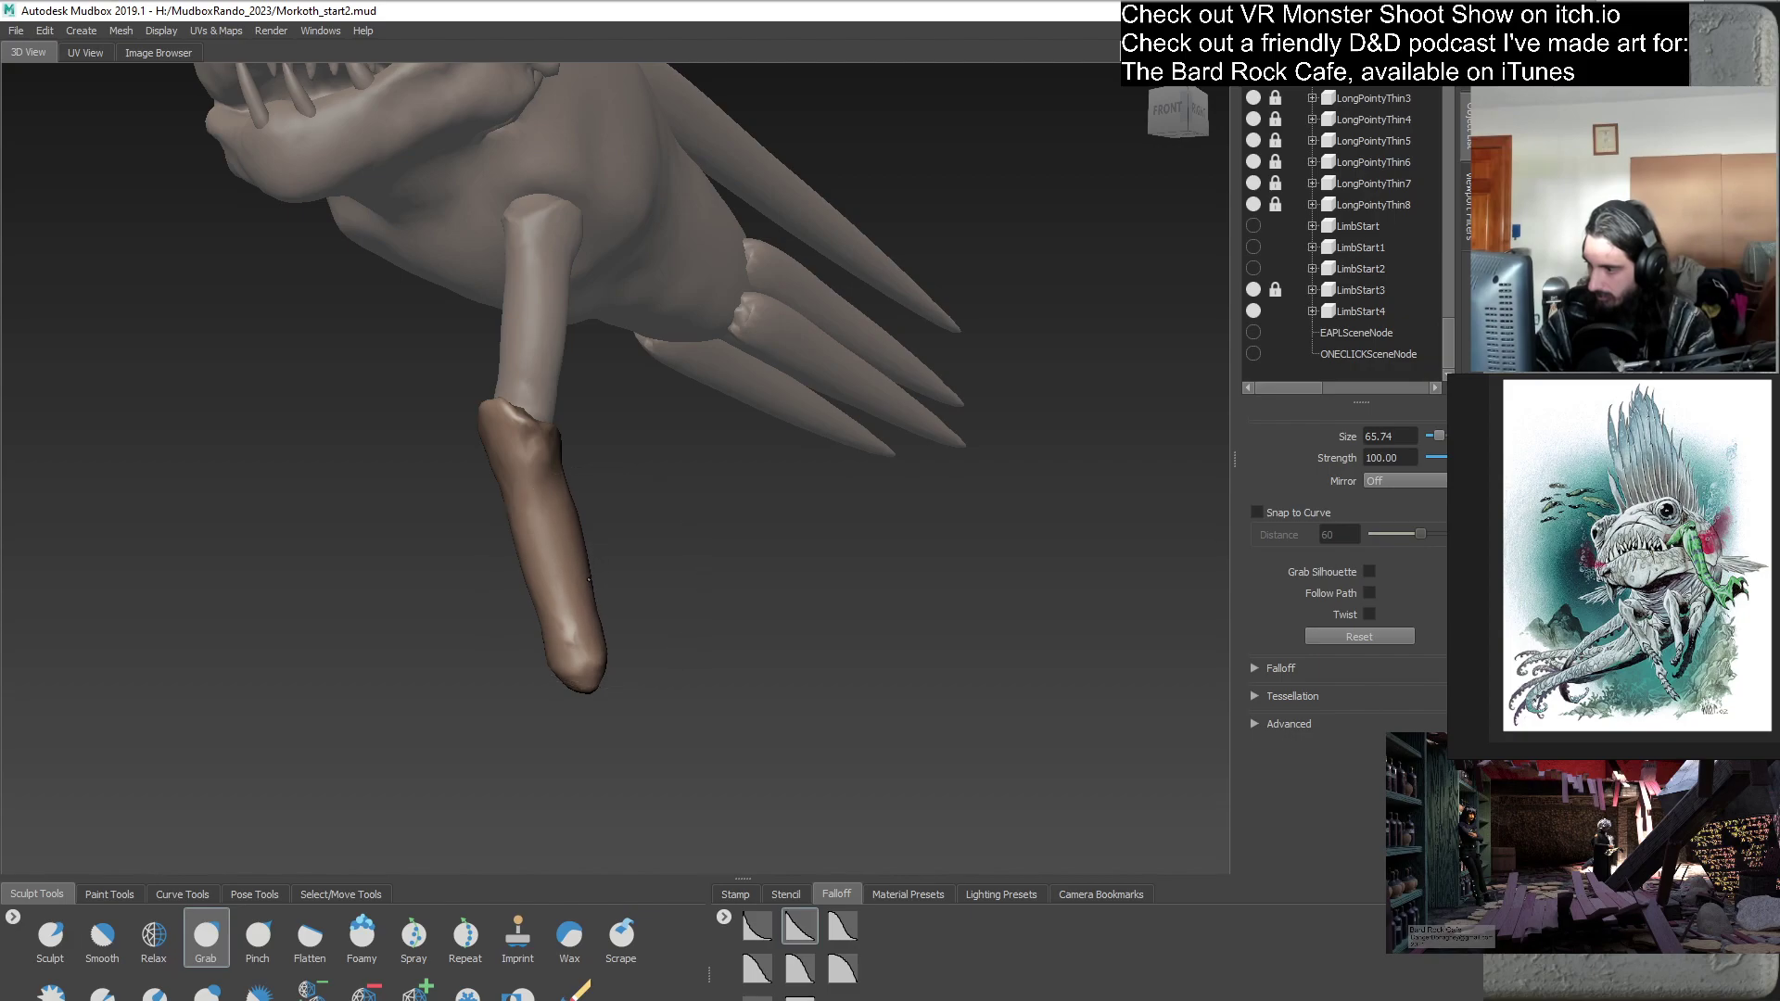
{"action": "mouse_move", "coordinate": [597, 606]}
{"action": "left_mouse_down", "text": "alt"}
{"action": "mouse_move", "coordinate": [634, 534]}
{"action": "mouse_move", "coordinate": [635, 563]}
{"action": "left_mouse_up", "text": "alt"}
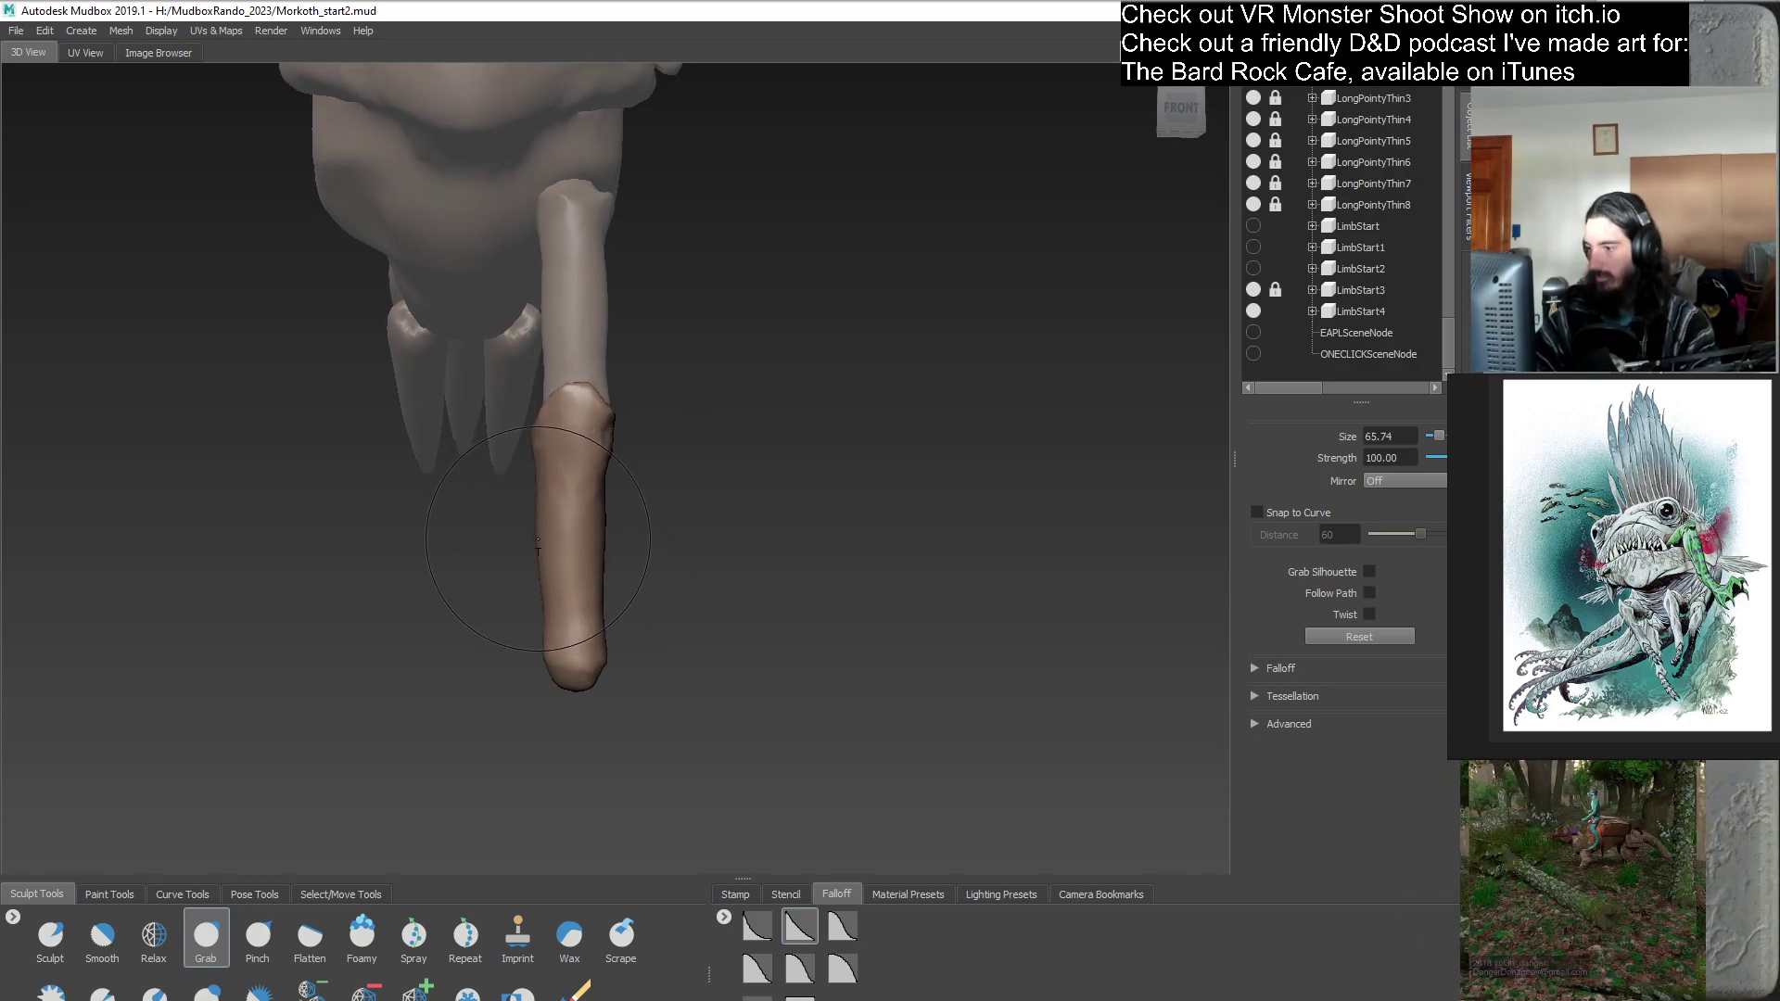
{"action": "mouse_move", "coordinate": [574, 669]}
{"action": "left_mouse_down", "text": "alt"}
{"action": "mouse_move", "coordinate": [653, 652]}
{"action": "mouse_move", "coordinate": [590, 479]}
{"action": "left_mouse_up", "text": "alt"}
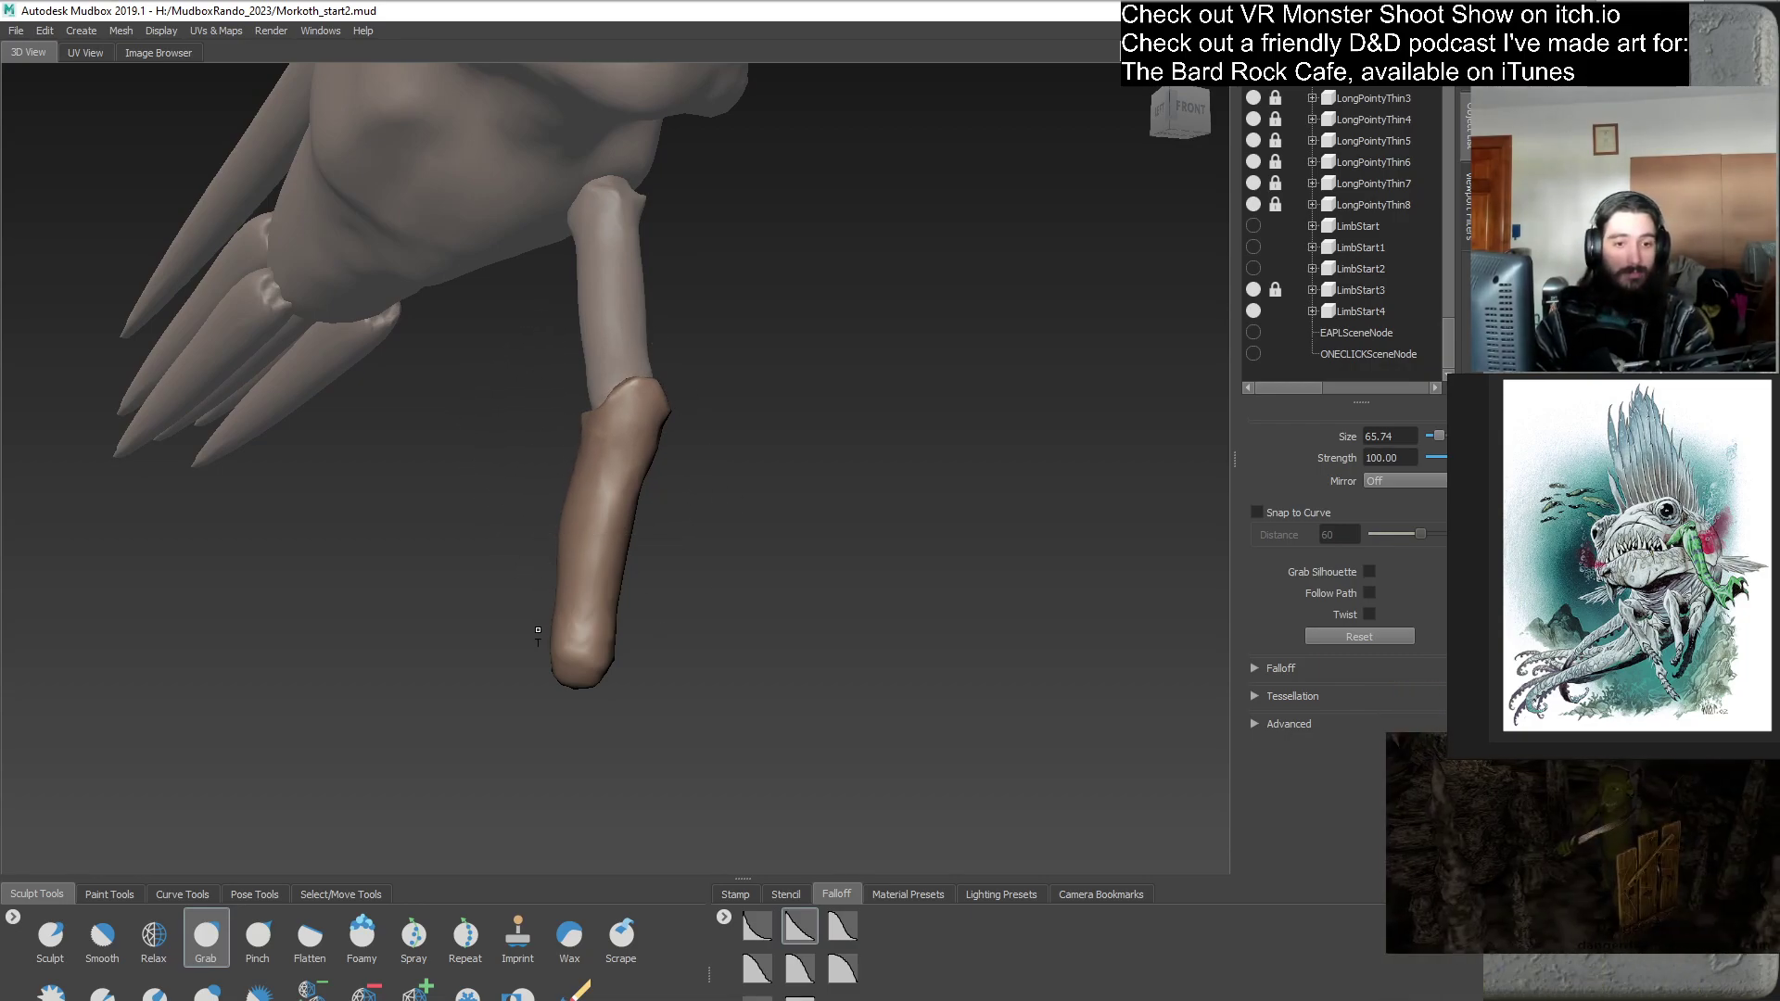
{"action": "left_click_drag", "start_coordinate": [568, 565], "coordinate": [771, 632], "text": "alt"}
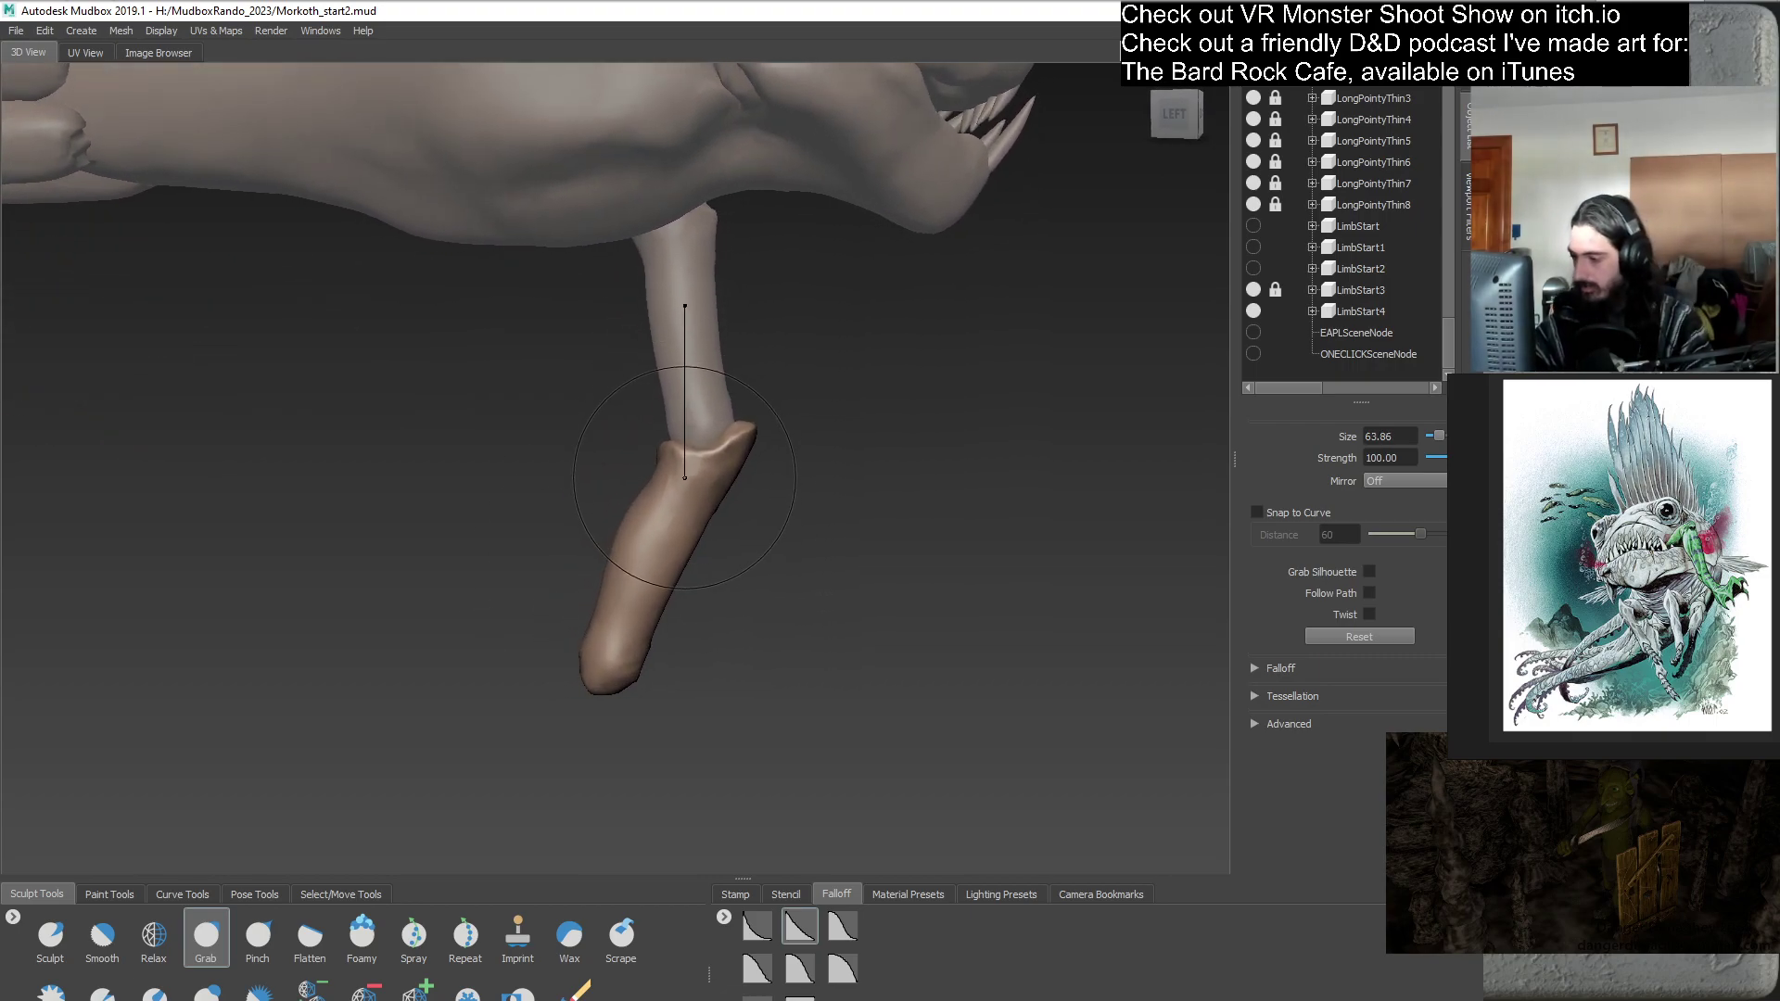
- Fit LimbStart4's upper rim more closely around the upper segment from the front and above, using the Grab tool at a size of about 30
{"action": "mouse_move", "coordinate": [685, 477]}
{"action": "left_mouse_down"}
{"action": "mouse_move", "coordinate": [665, 448]}
{"action": "mouse_move", "coordinate": [647, 551]}
{"action": "mouse_move", "coordinate": [649, 515]}
{"action": "mouse_move", "coordinate": [568, 489]}
{"action": "left_mouse_up"}
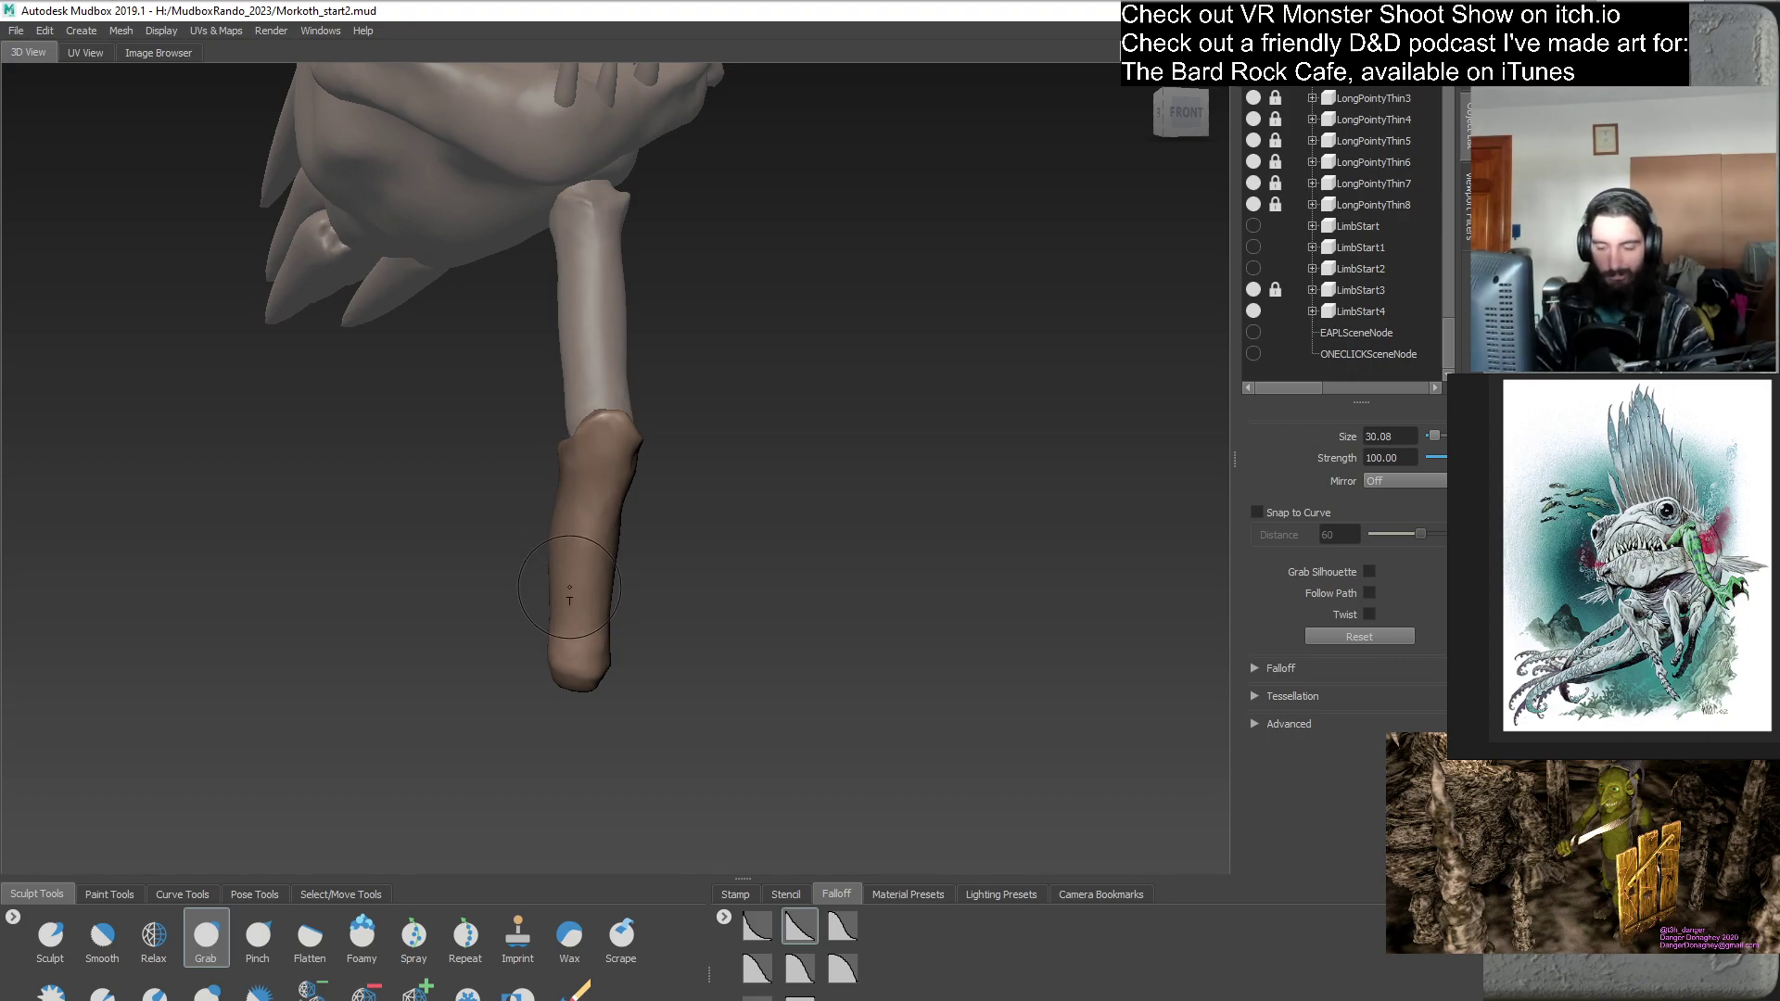
{"action": "left_click_drag", "start_coordinate": [639, 545], "coordinate": [683, 616], "text": "alt"}
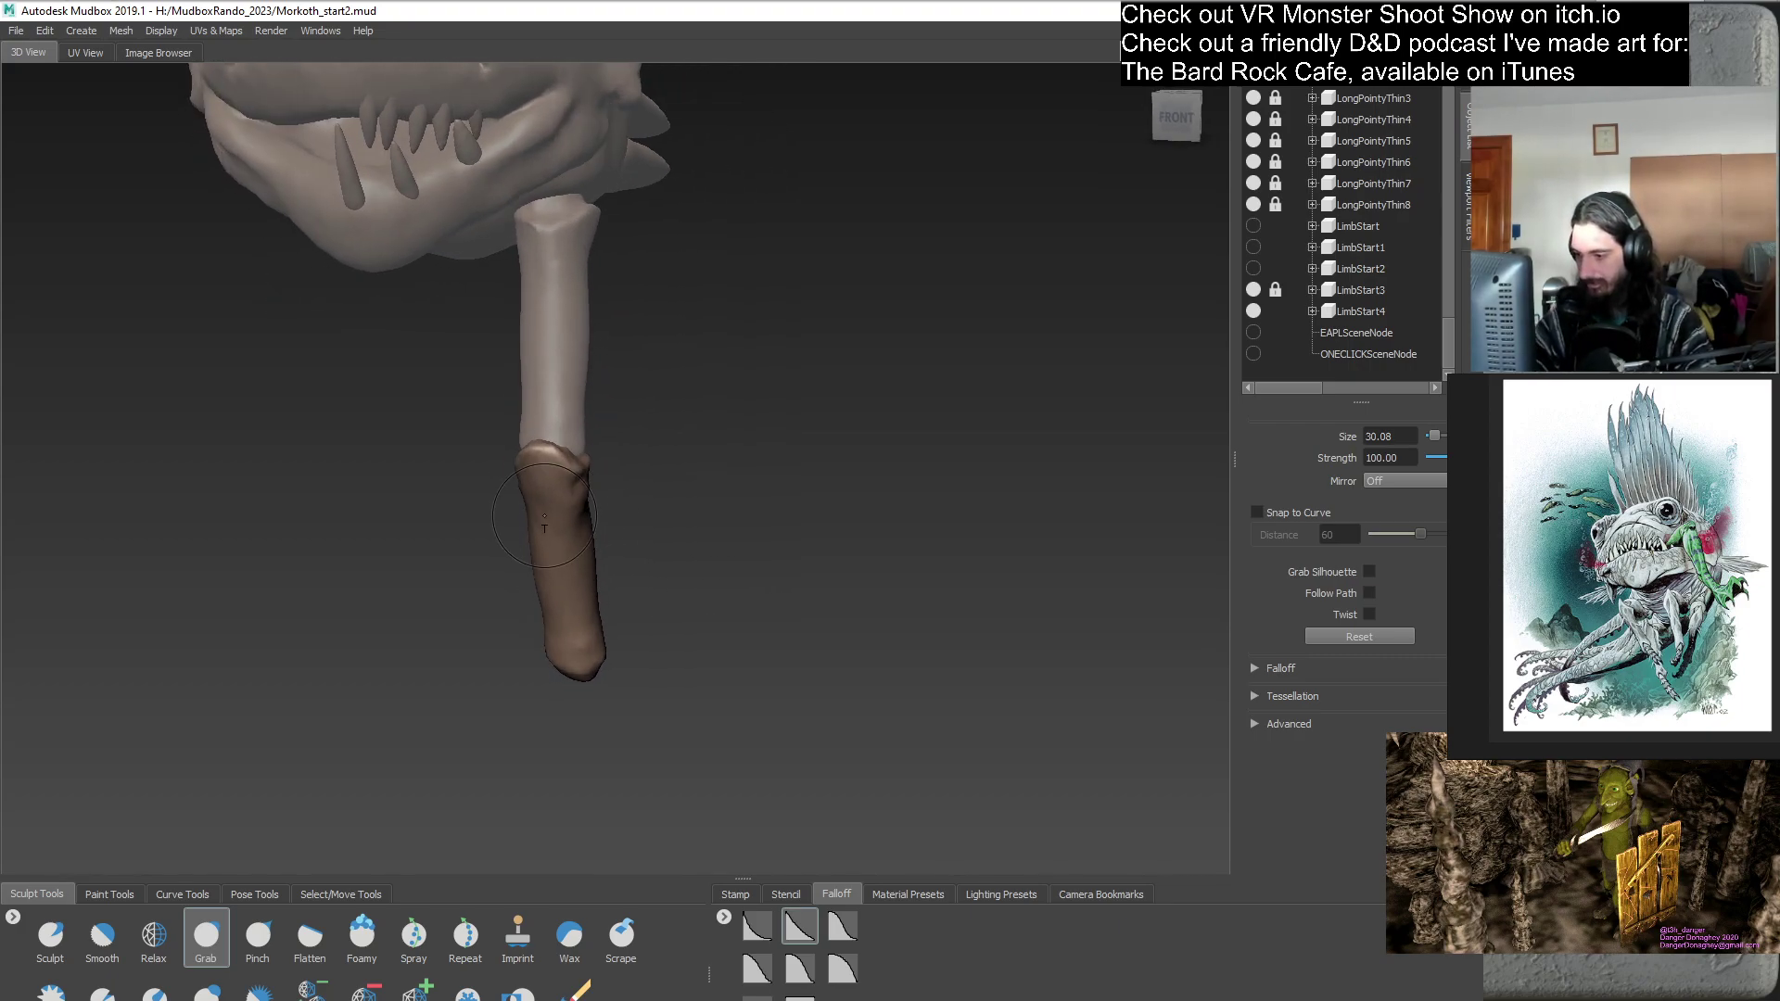
{"action": "left_click_drag", "start_coordinate": [567, 533], "coordinate": [622, 599], "text": "alt"}
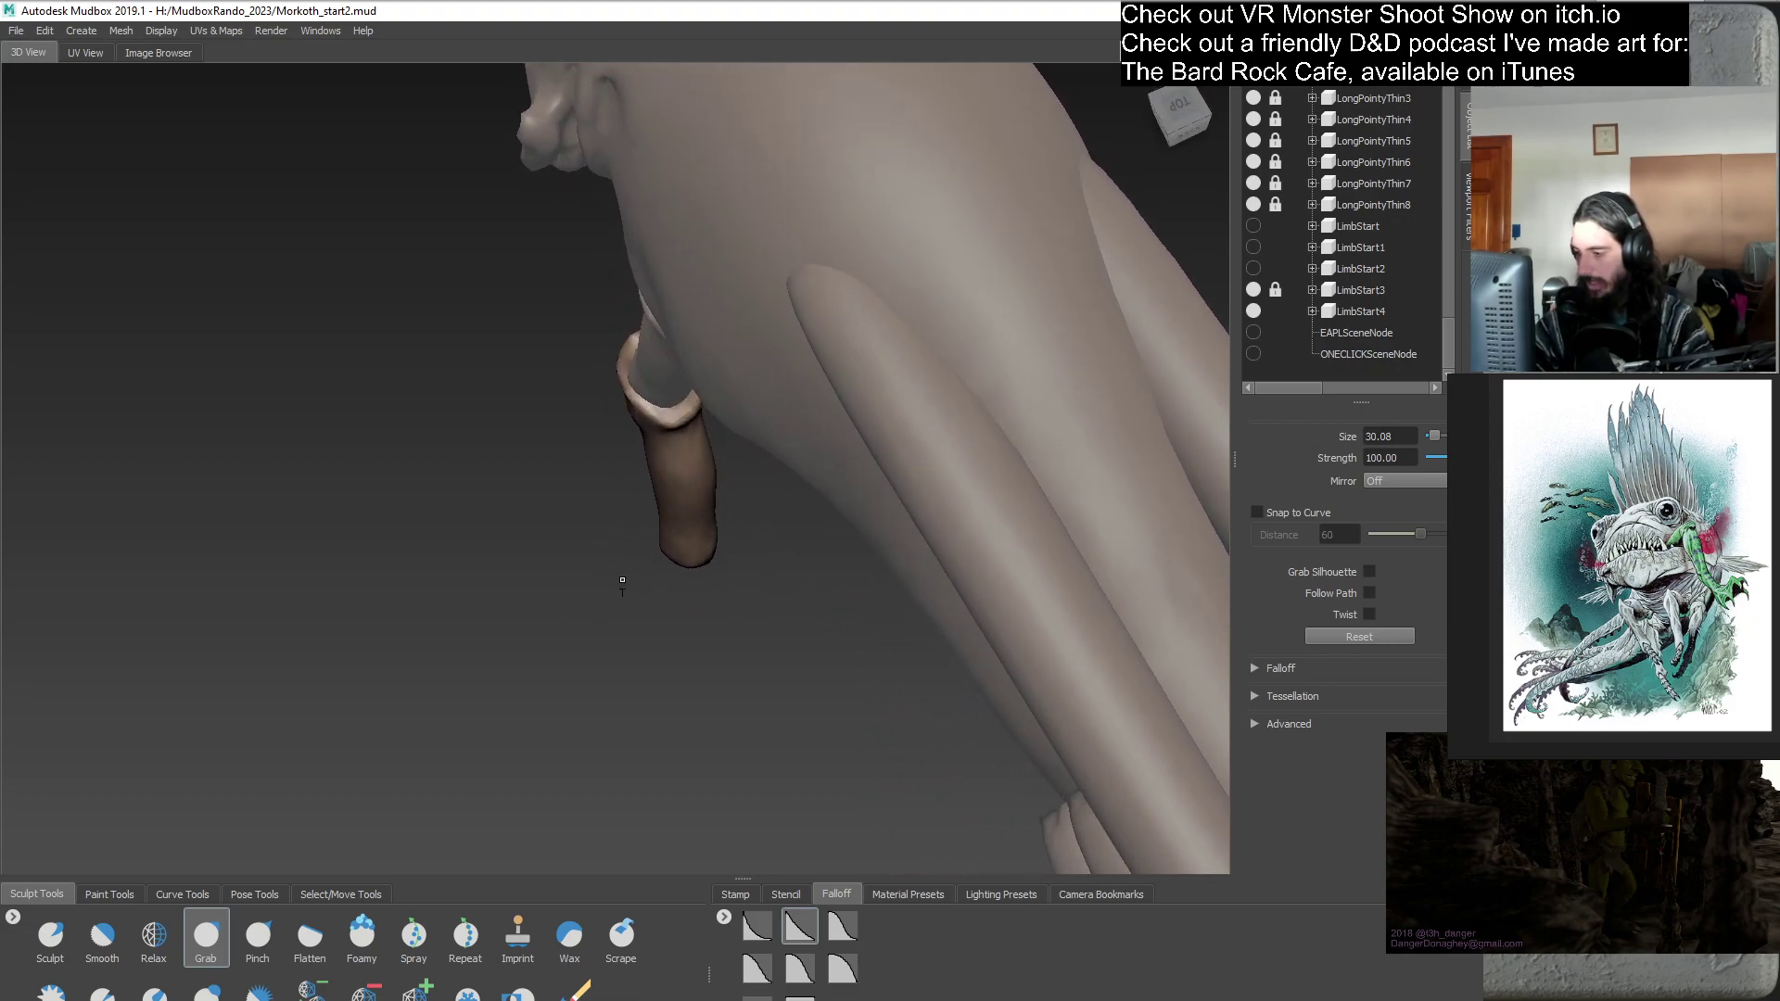
{"action": "left_click_drag", "start_coordinate": [649, 422], "coordinate": [768, 472]}
{"action": "right_click_drag", "start_coordinate": [768, 472], "coordinate": [700, 581], "text": "alt"}
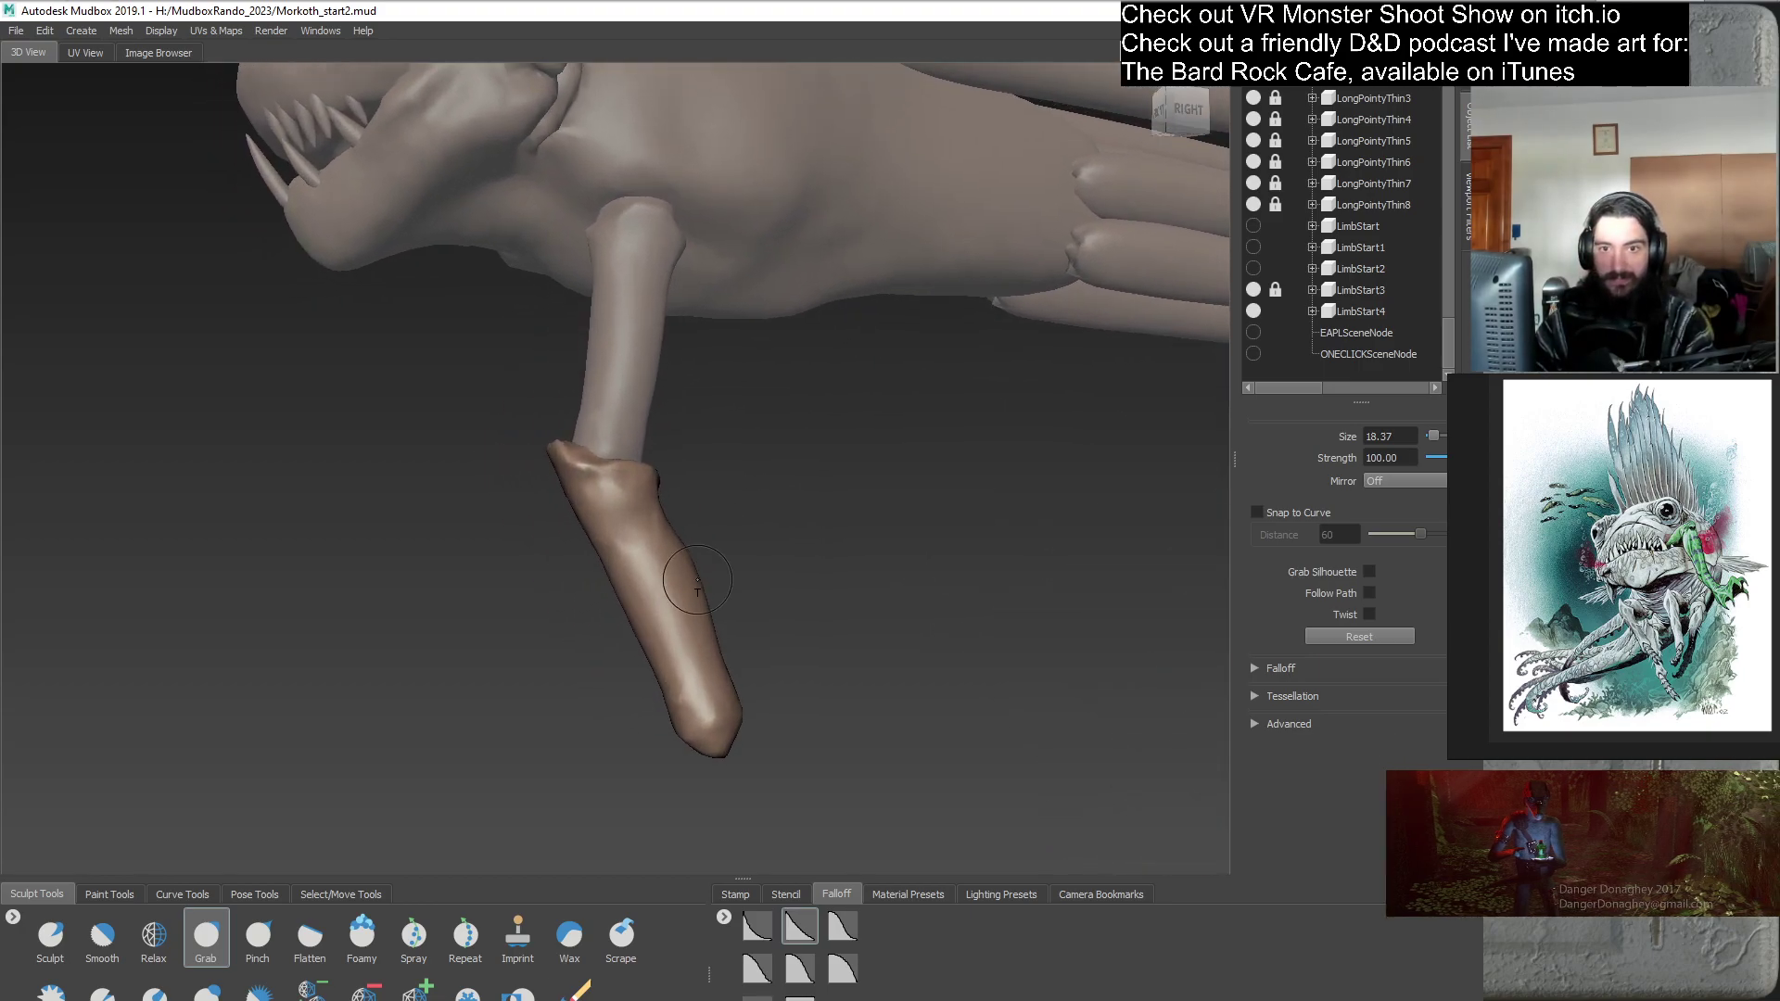
- Reshape the lower half of LimbStart4 on its front and sides, using the Grab tool at a size of about 39
{"action": "mouse_move", "coordinate": [684, 579]}
{"action": "left_mouse_down", "text": "alt"}
{"action": "mouse_move", "coordinate": [769, 512]}
{"action": "mouse_move", "coordinate": [630, 533]}
{"action": "left_mouse_up", "text": "alt"}
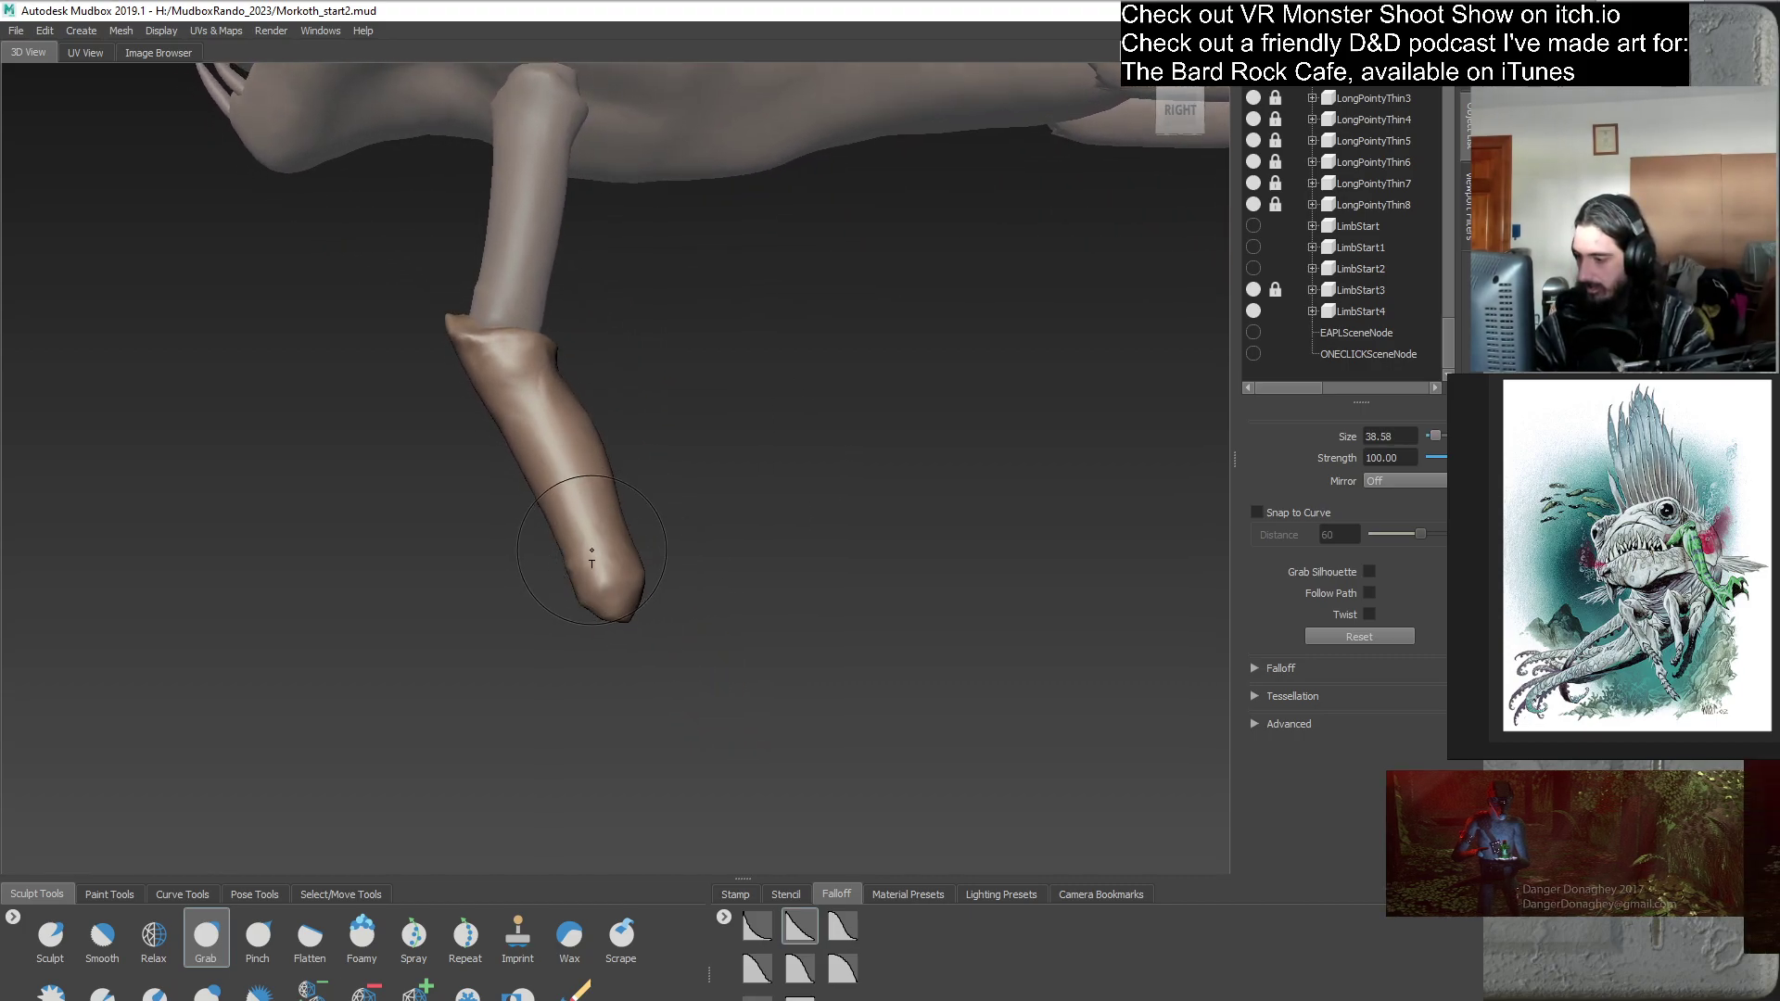
{"action": "left_click_drag", "start_coordinate": [562, 559], "coordinate": [670, 522], "text": "alt"}
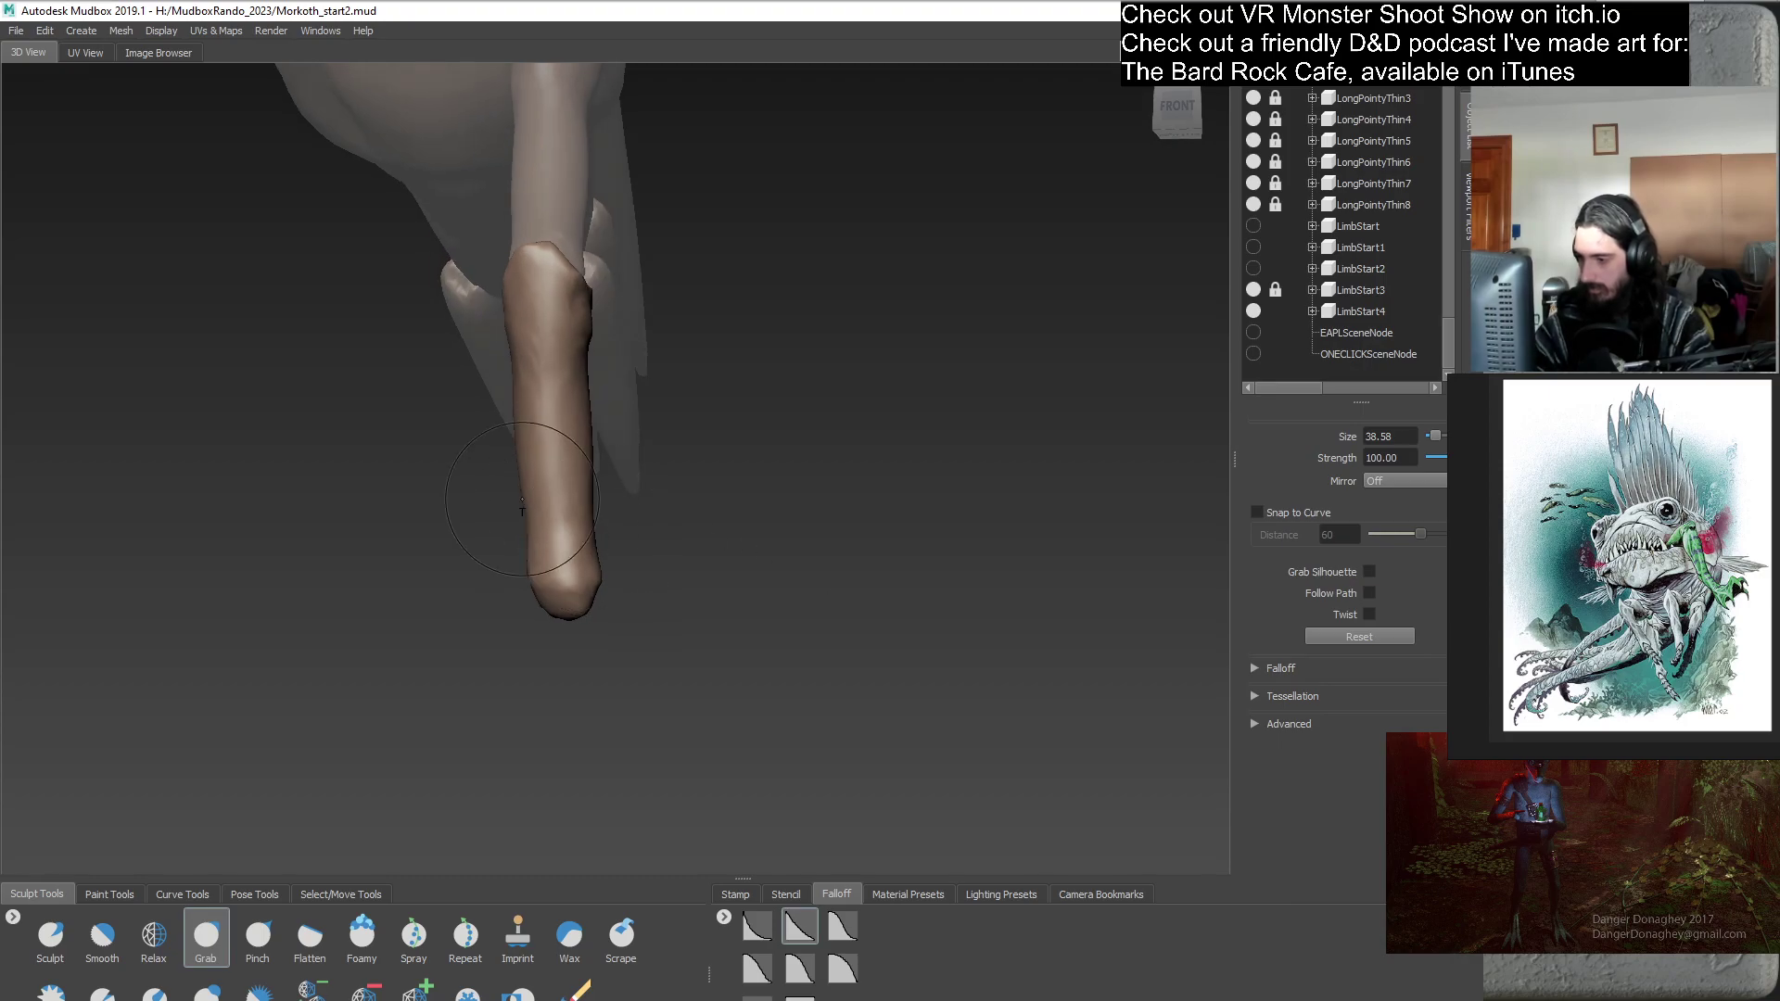
{"action": "left_click_drag", "start_coordinate": [529, 556], "coordinate": [580, 533], "text": "alt"}
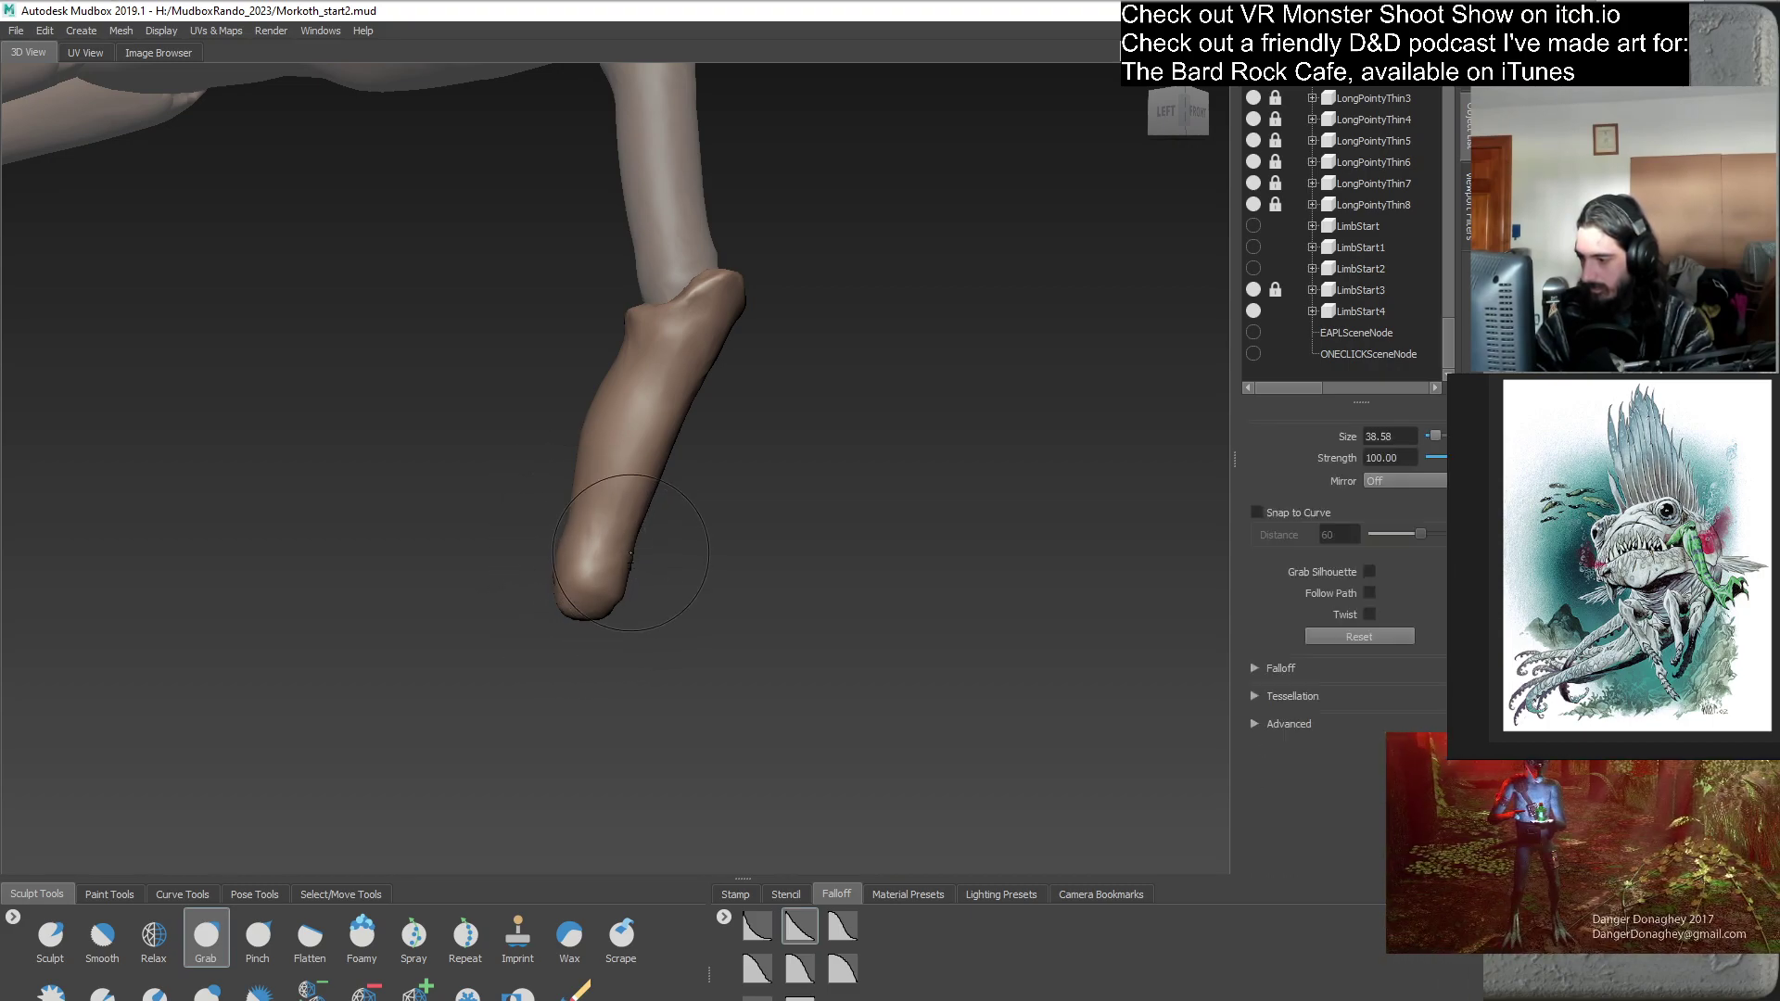
{"action": "left_click_drag", "start_coordinate": [659, 560], "coordinate": [1020, 617], "text": "alt"}
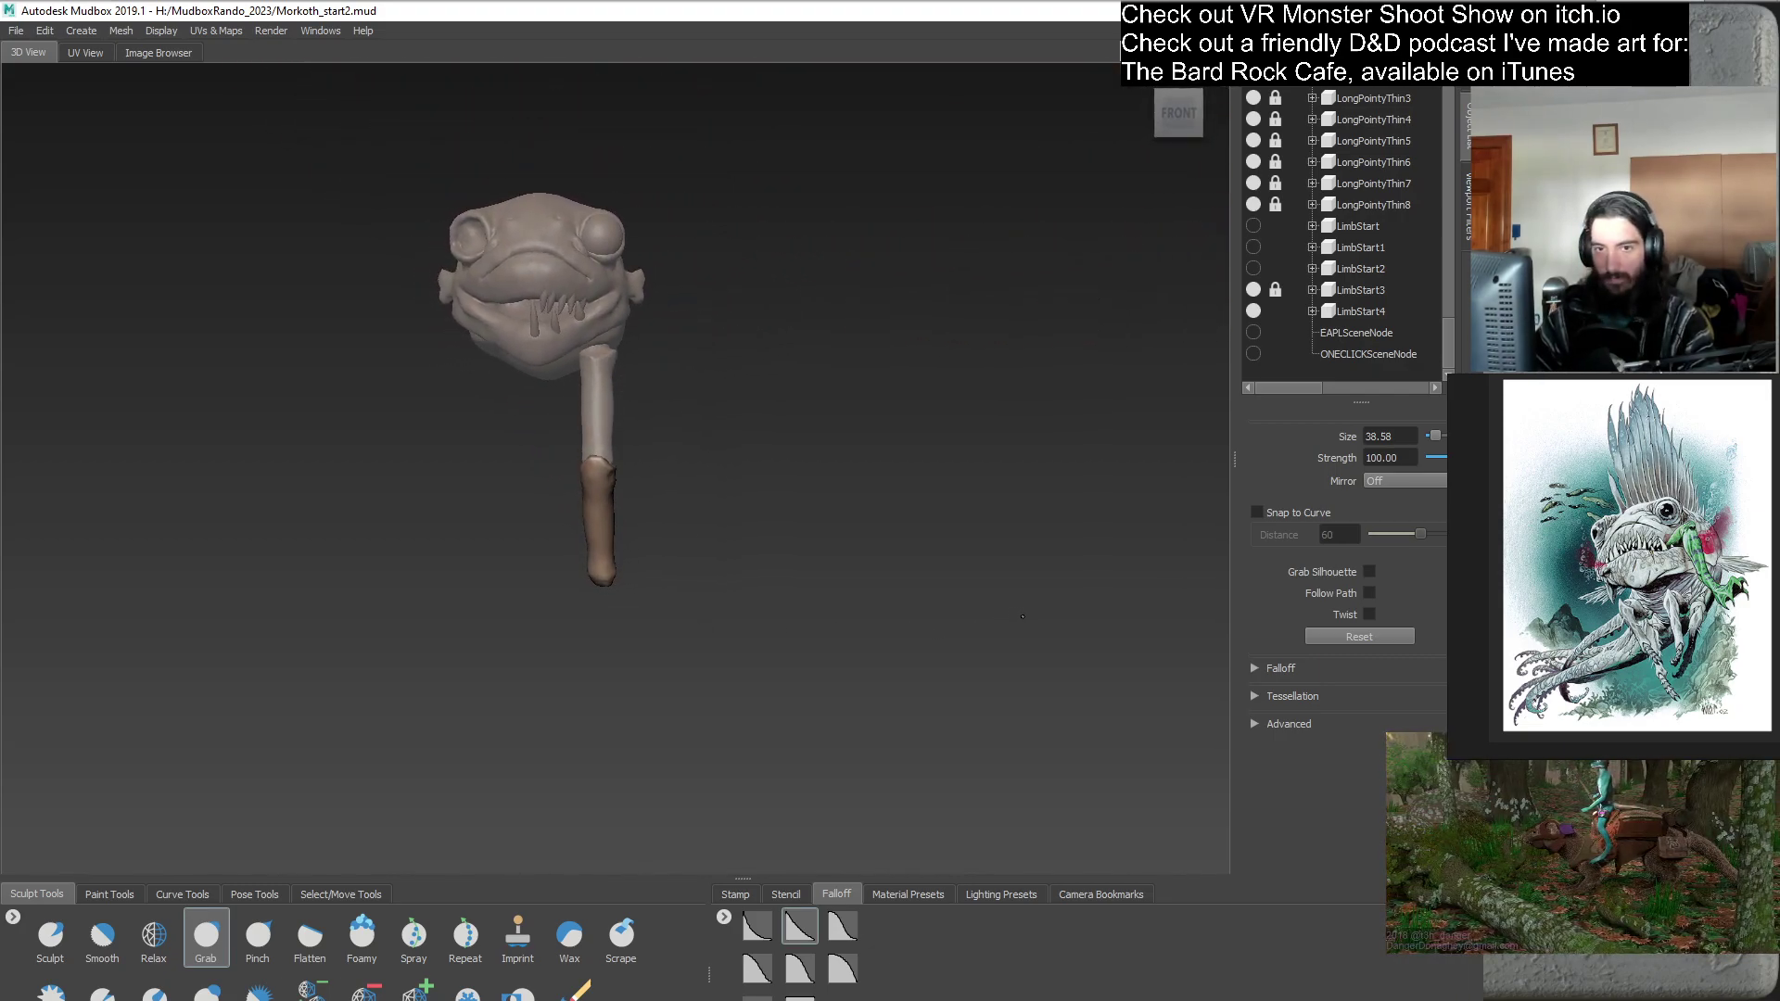
{"action": "left_click_drag", "start_coordinate": [1000, 530], "coordinate": [968, 501], "text": "alt"}
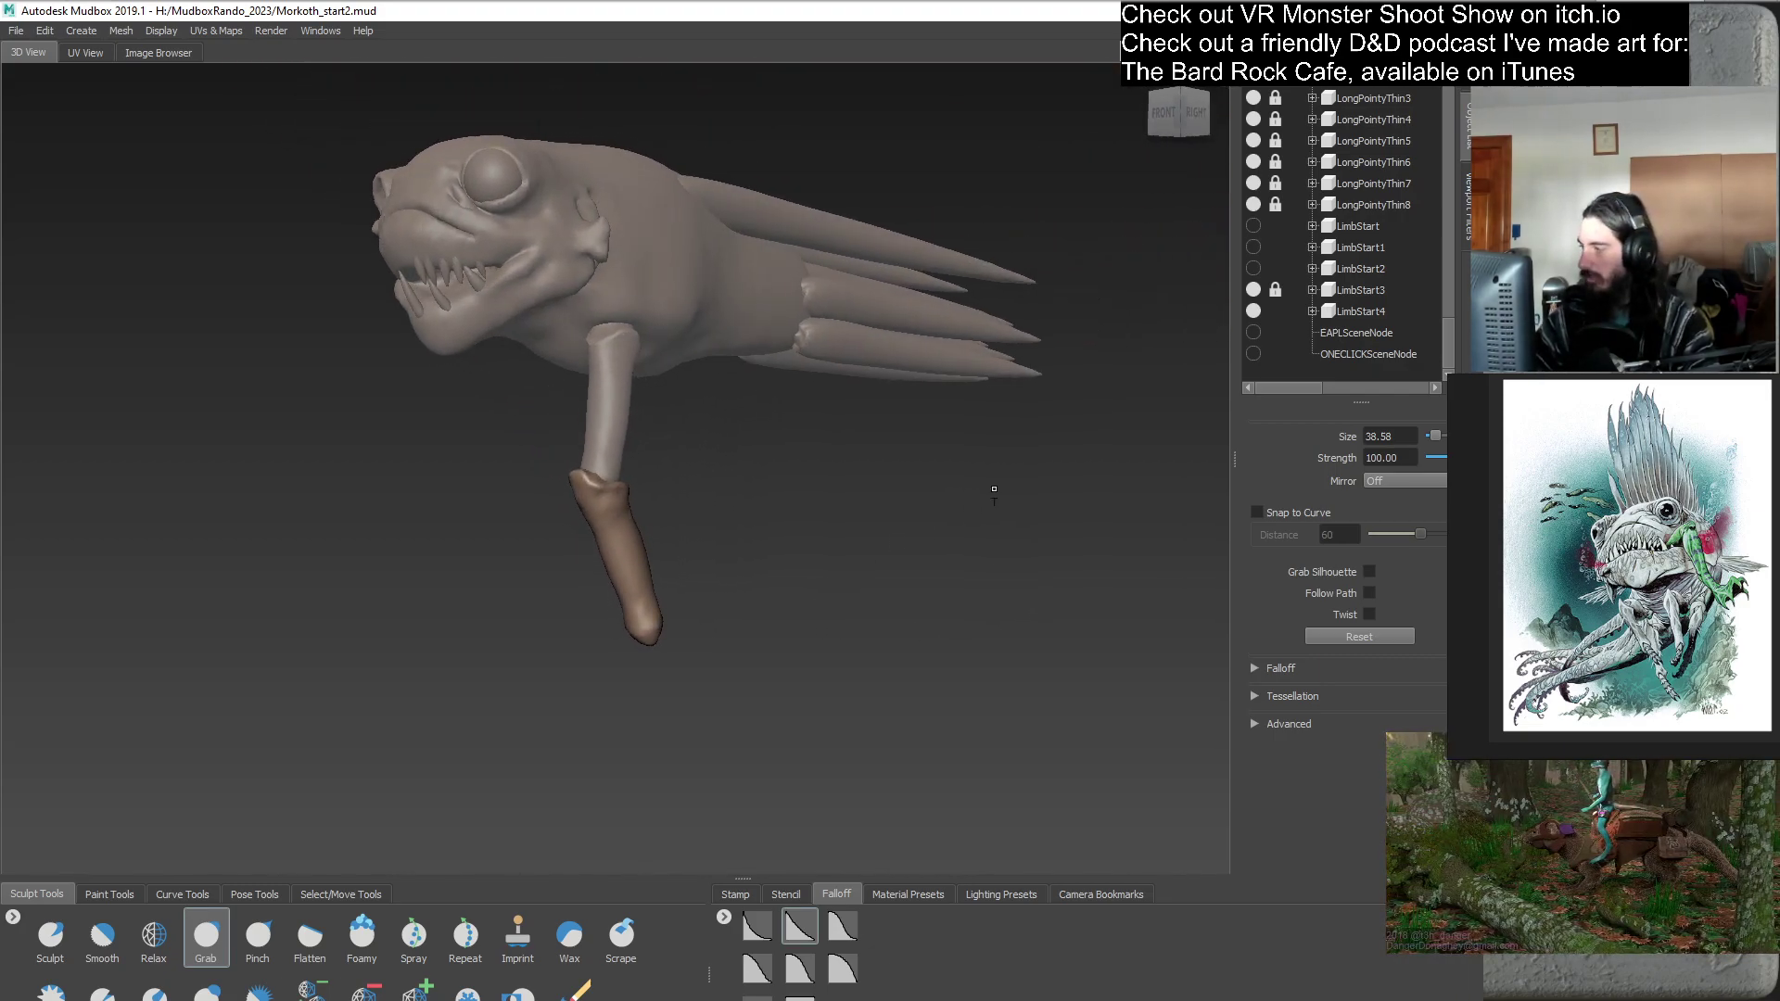
- Duplicate LimbStart4 as another limb segment
{"action": "left_click", "coordinate": [1348, 313]}
{"action": "right_click", "coordinate": [1348, 313]}
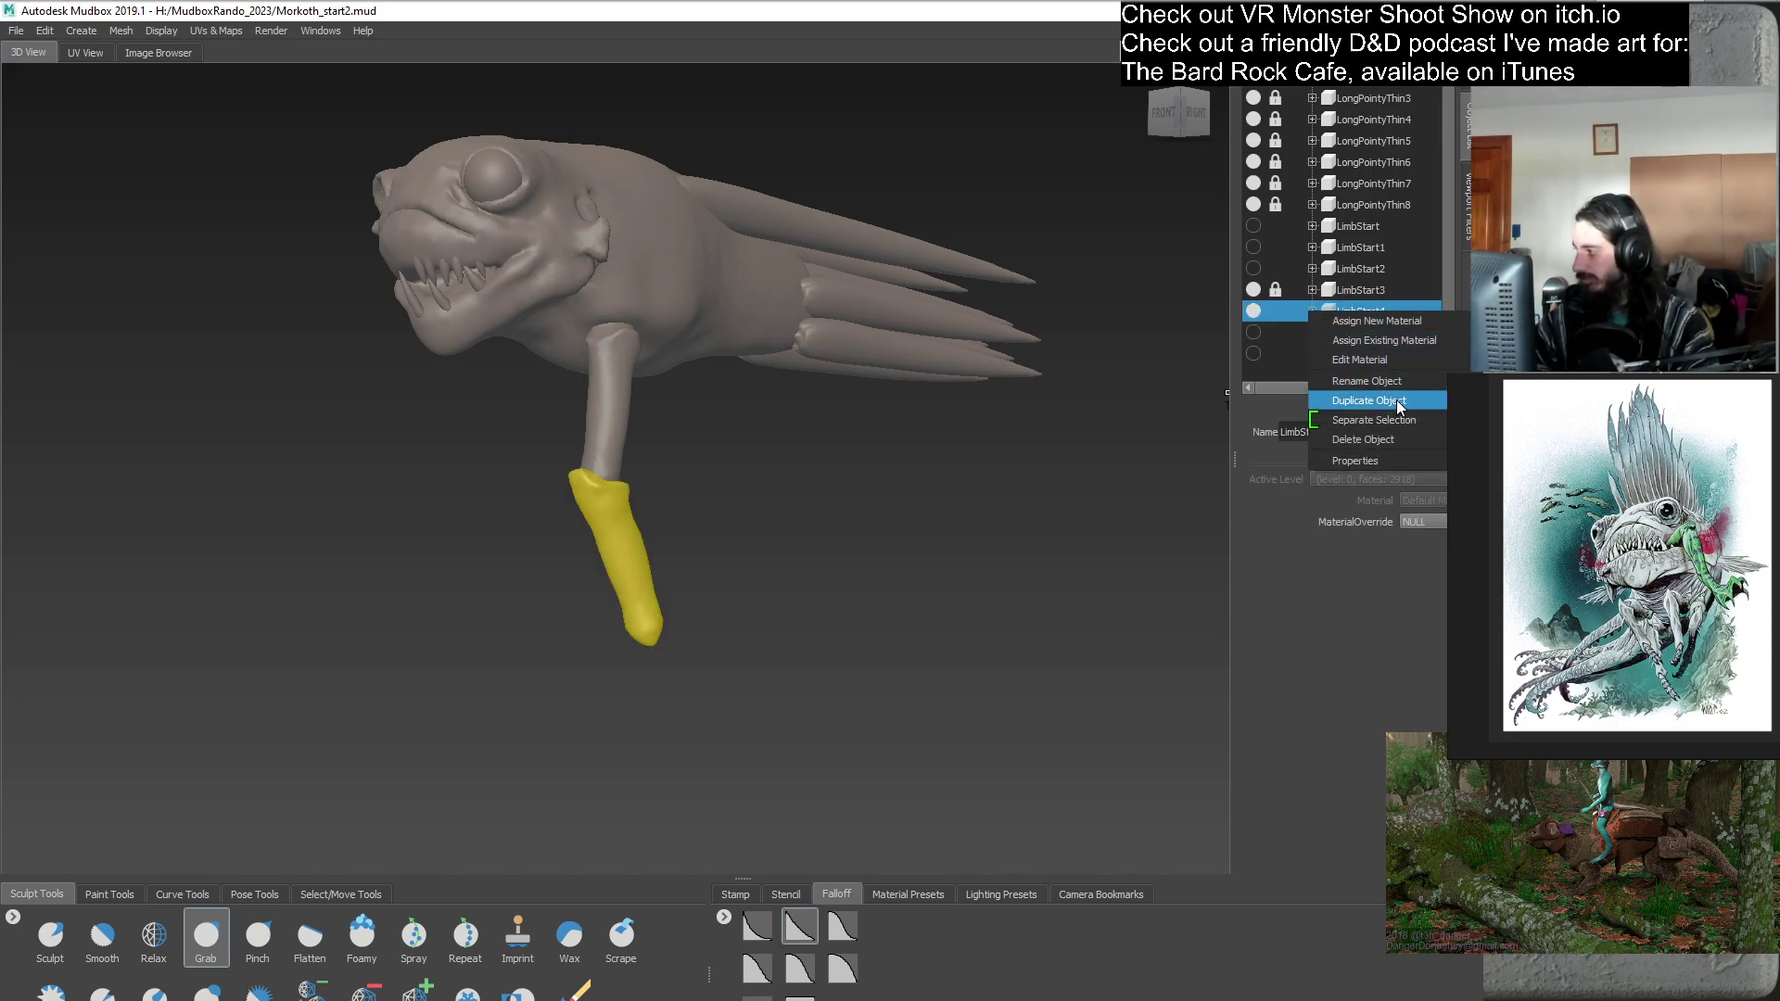
{"action": "left_click", "coordinate": [1449, 309]}
{"action": "scroll", "coordinate": [1452, 318], "scroll_direction": "down", "scroll_amount": 1}
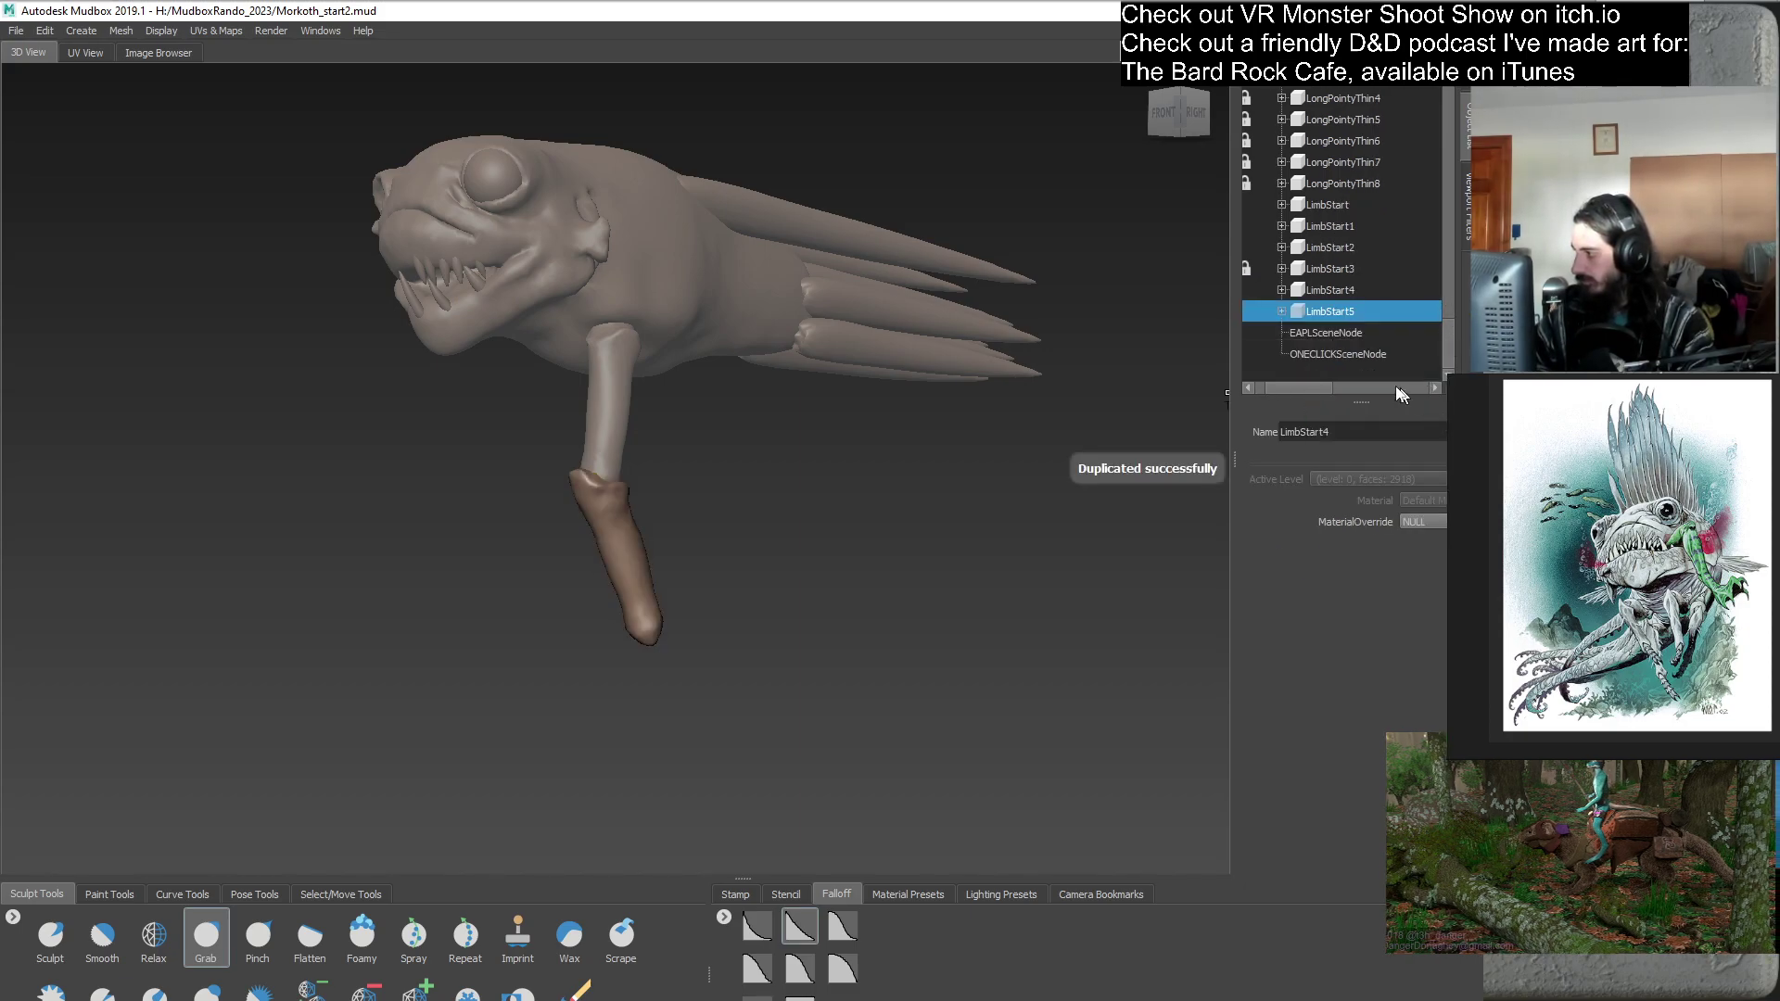
{"action": "left_click_drag", "start_coordinate": [1298, 391], "coordinate": [1246, 394]}
- Delete the duplicate segment LimbStart5 and reselect LimbStart4
{"action": "left_click", "coordinate": [1355, 289]}
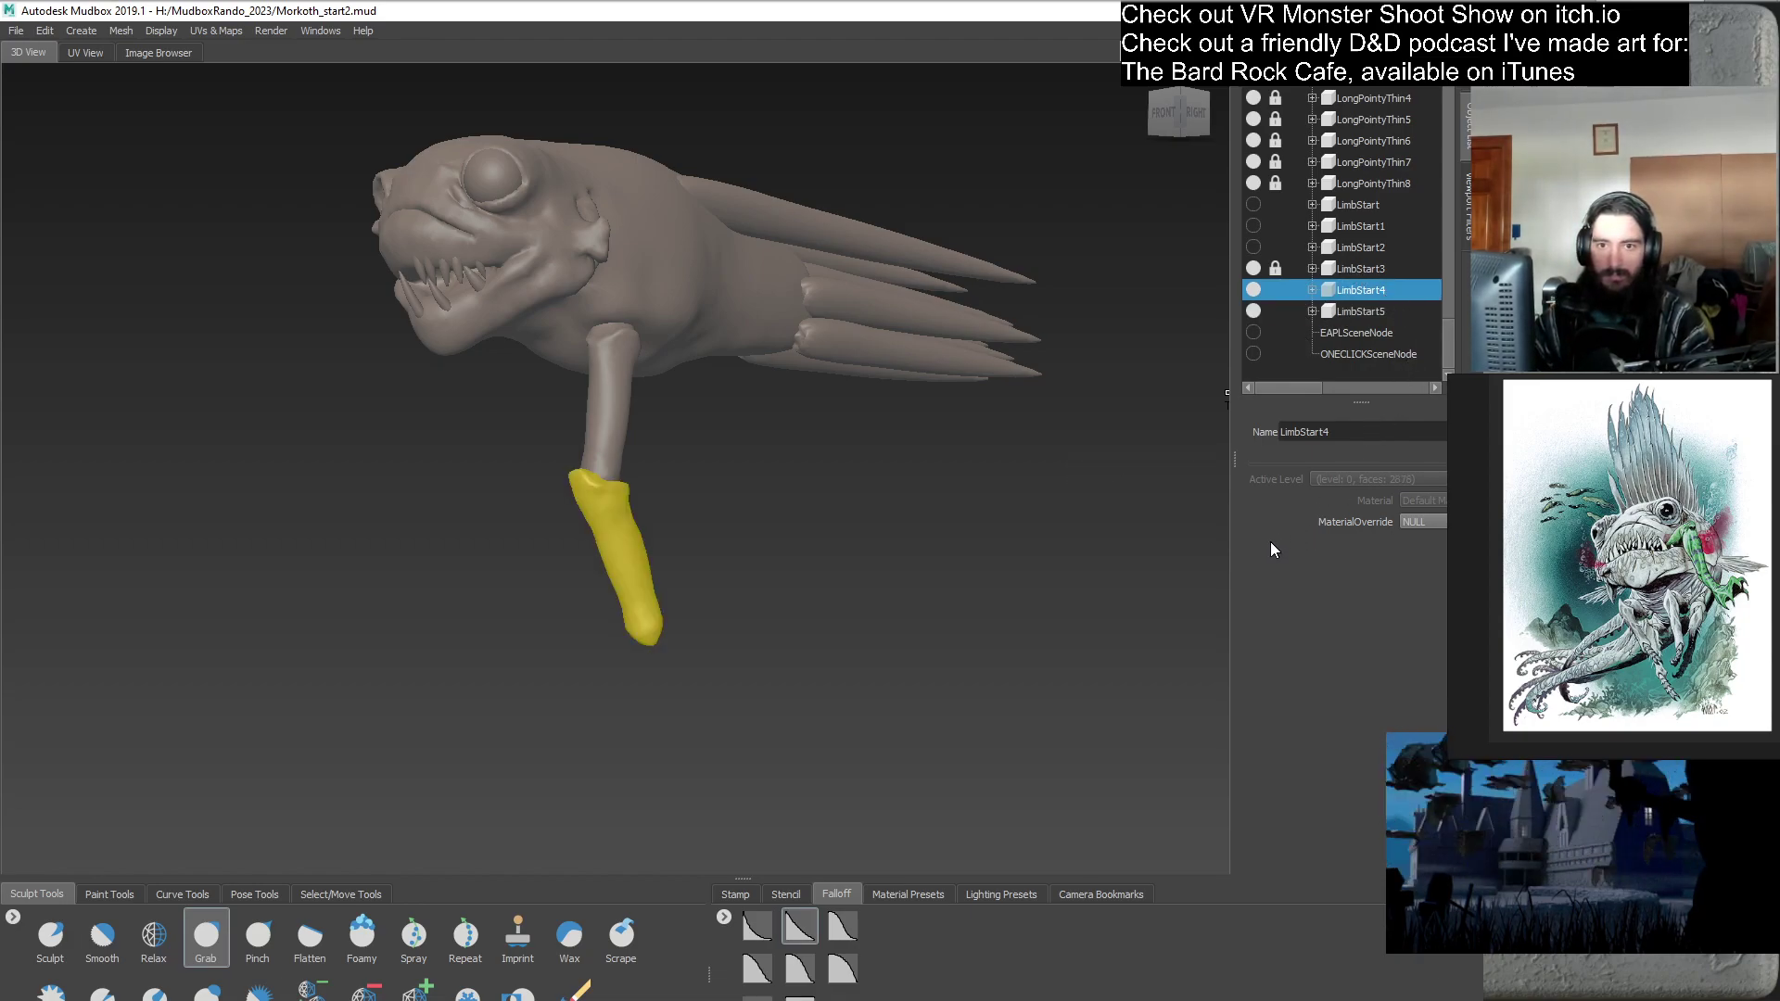
{"action": "left_click", "coordinate": [1251, 289]}
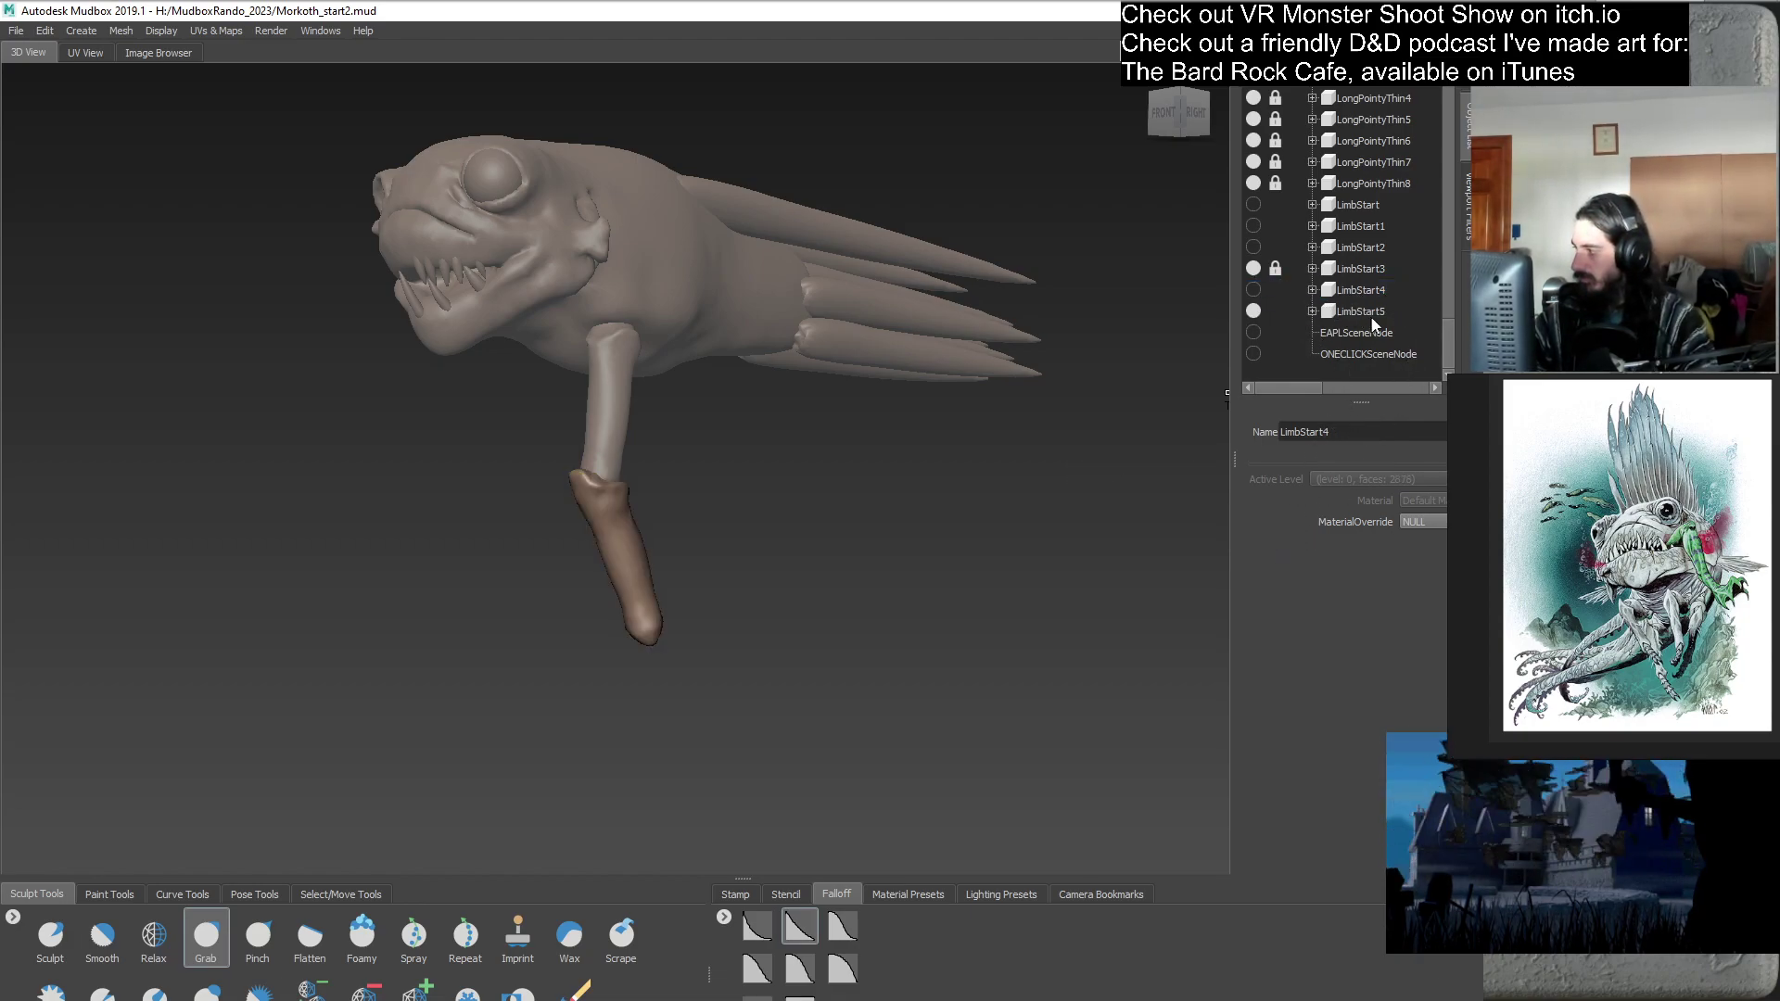
{"action": "left_click", "coordinate": [1357, 311]}
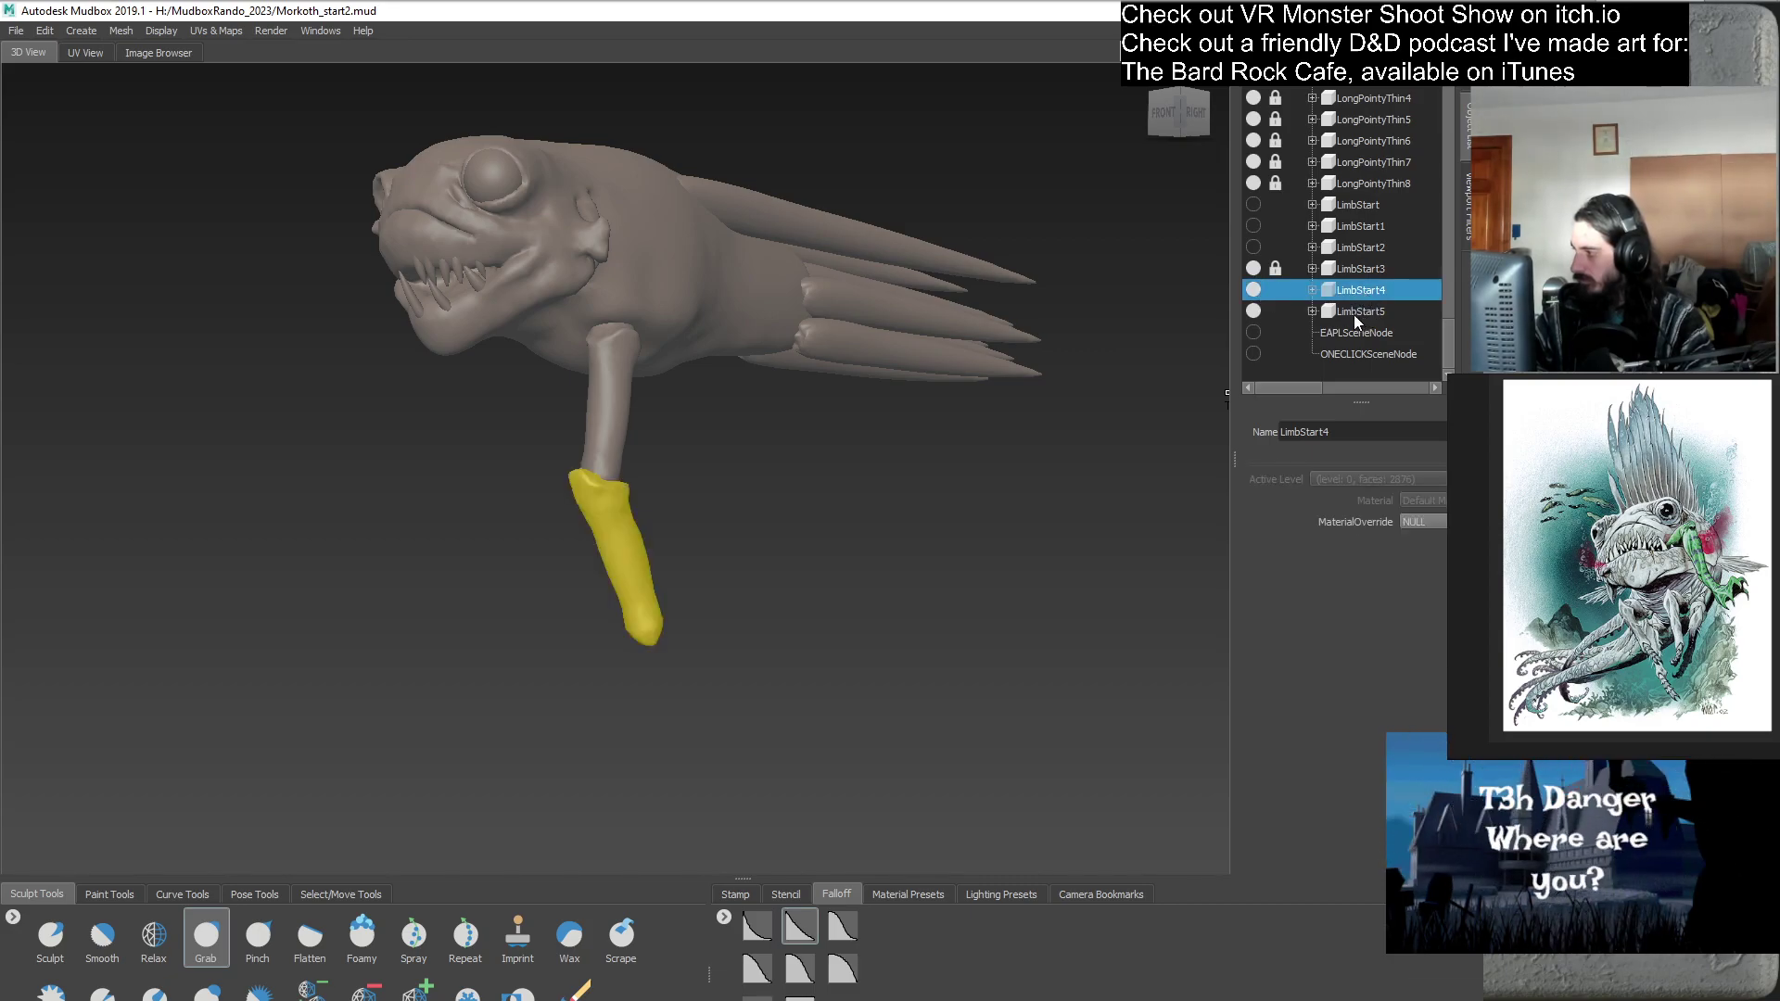
{"action": "right_click", "coordinate": [1311, 313]}
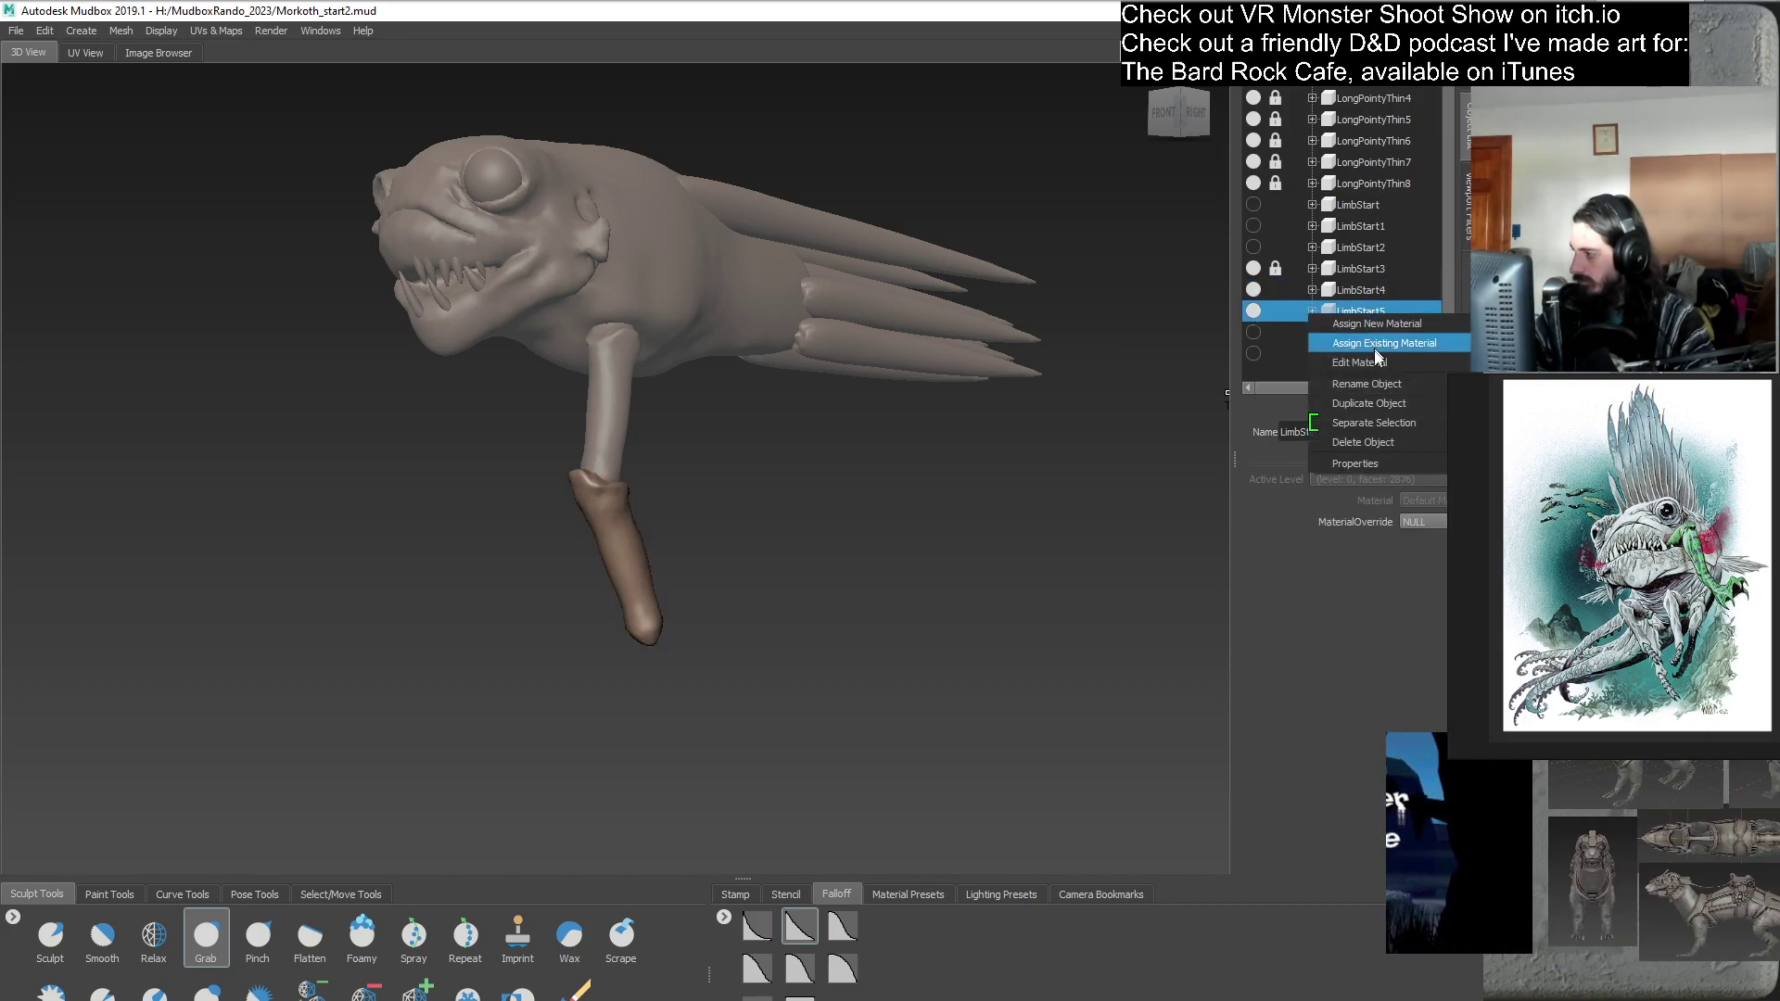
{"action": "left_click", "coordinate": [1387, 437]}
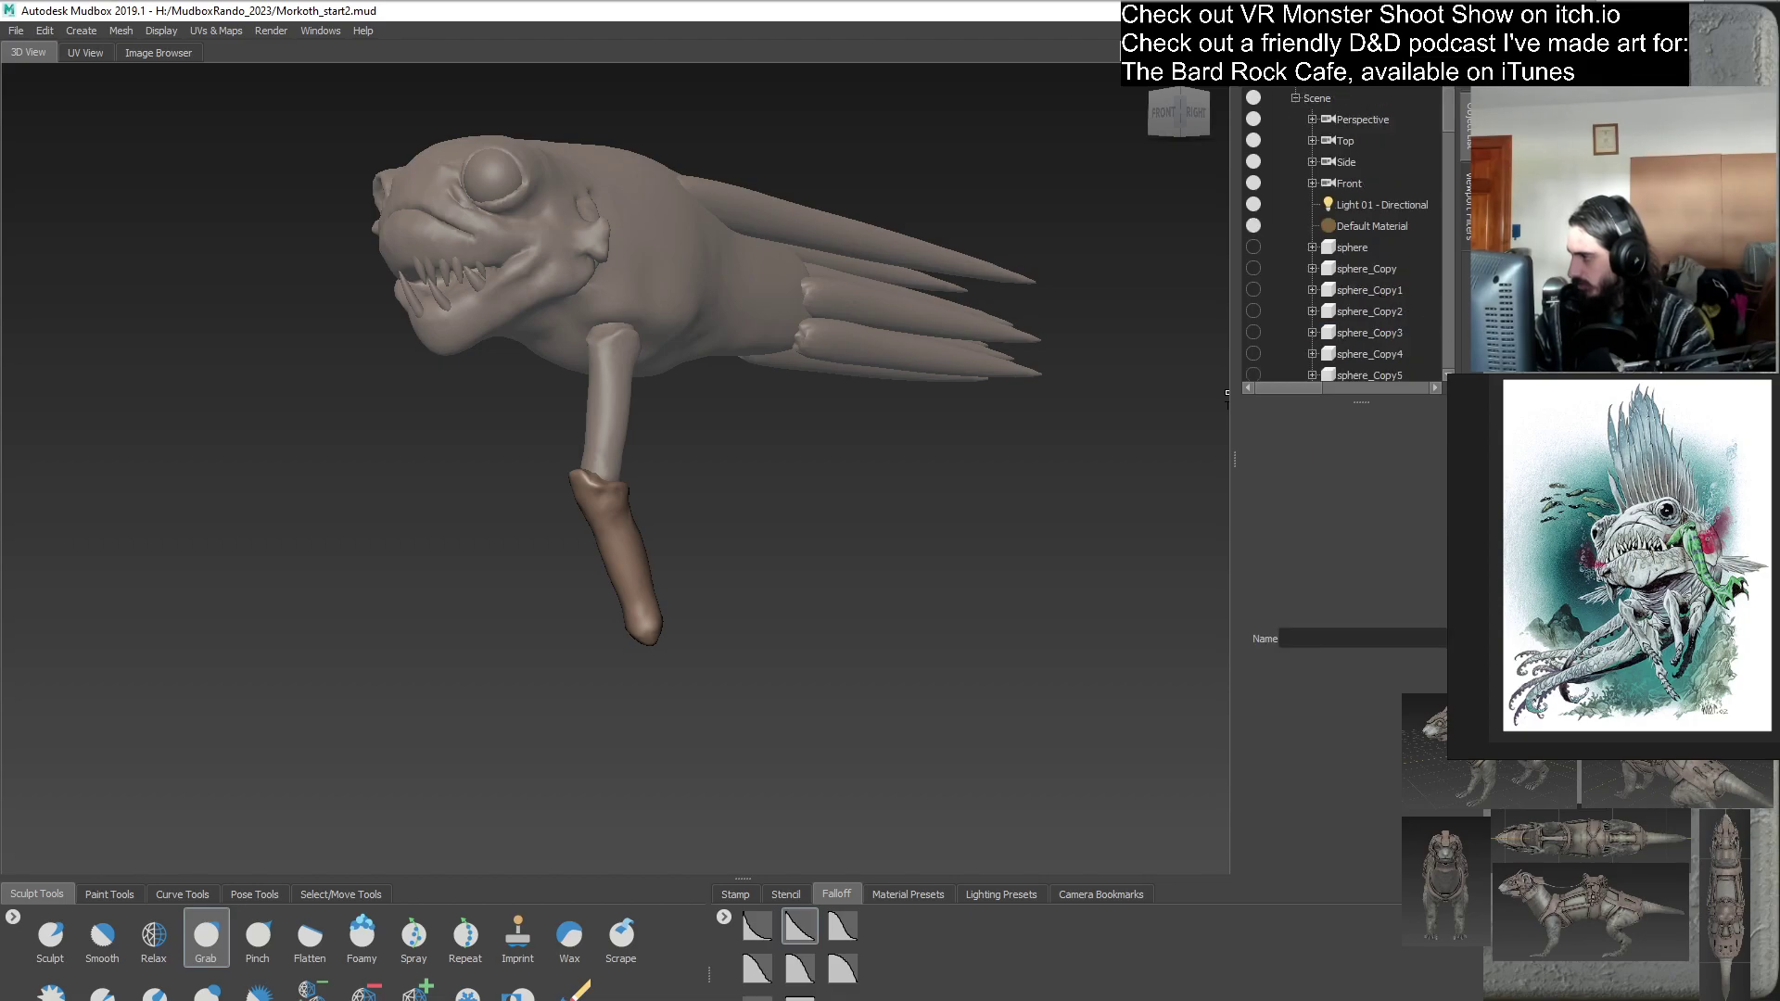
{"action": "left_click_drag", "start_coordinate": [1448, 102], "coordinate": [1432, 477]}
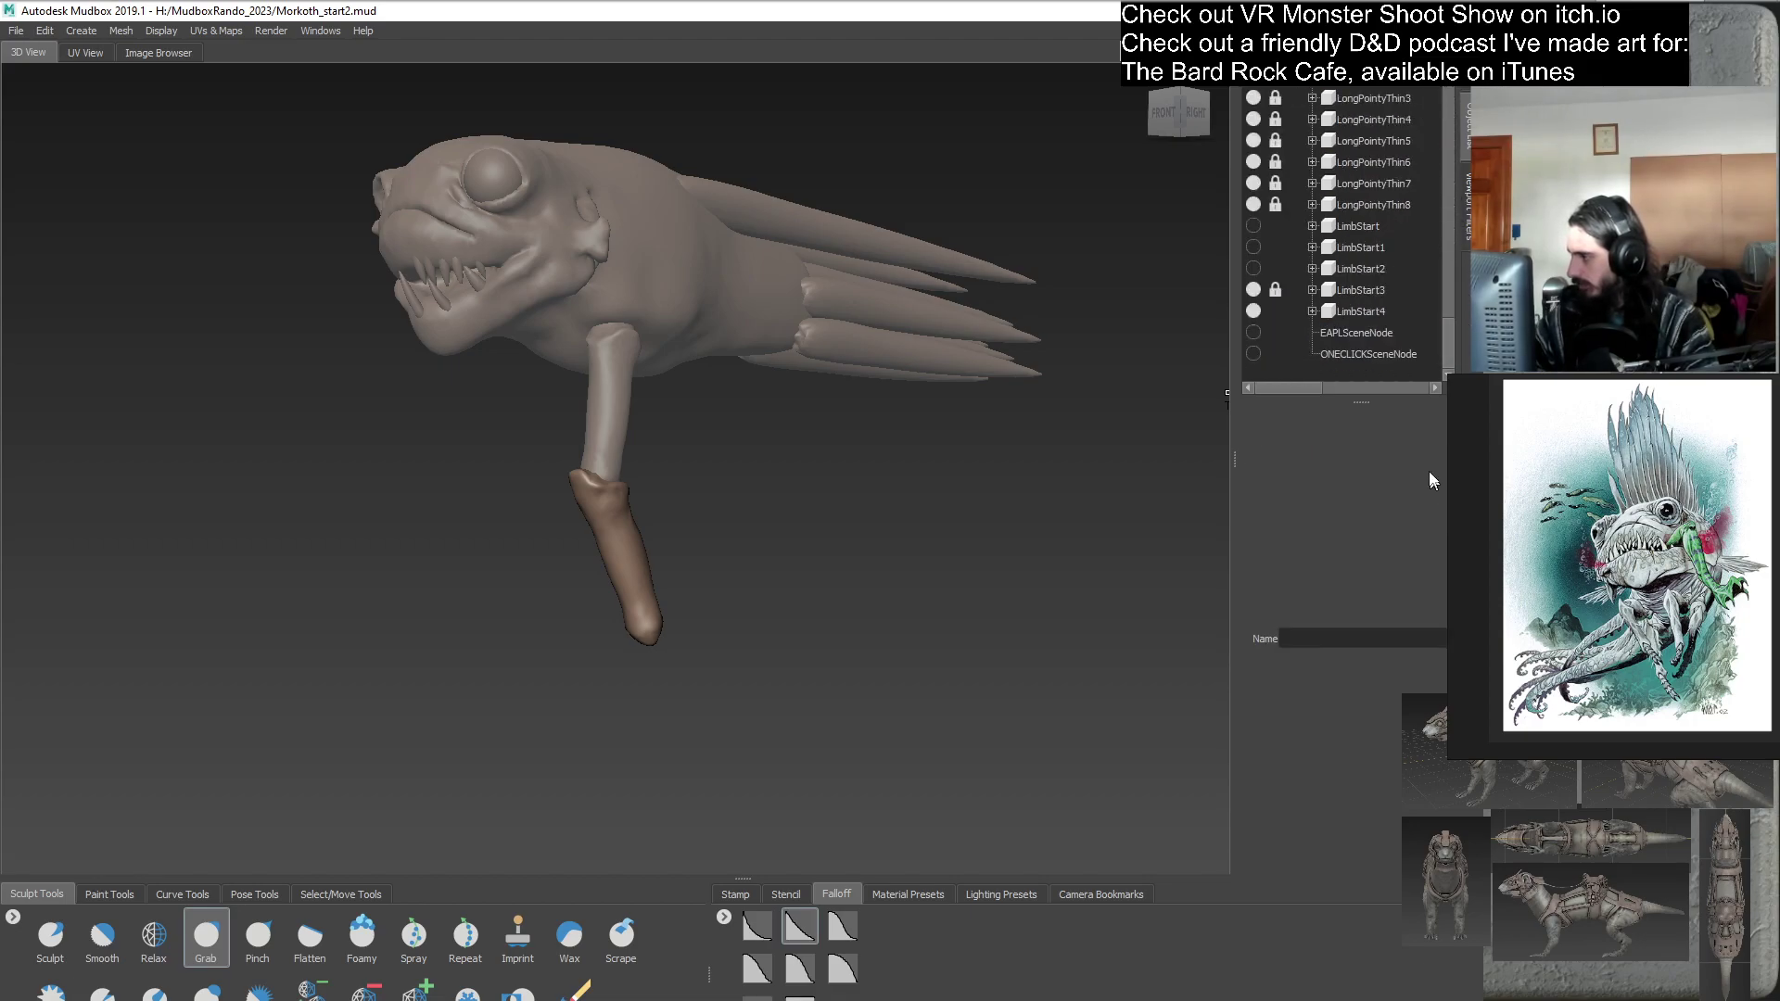
{"action": "left_click", "coordinate": [1370, 312]}
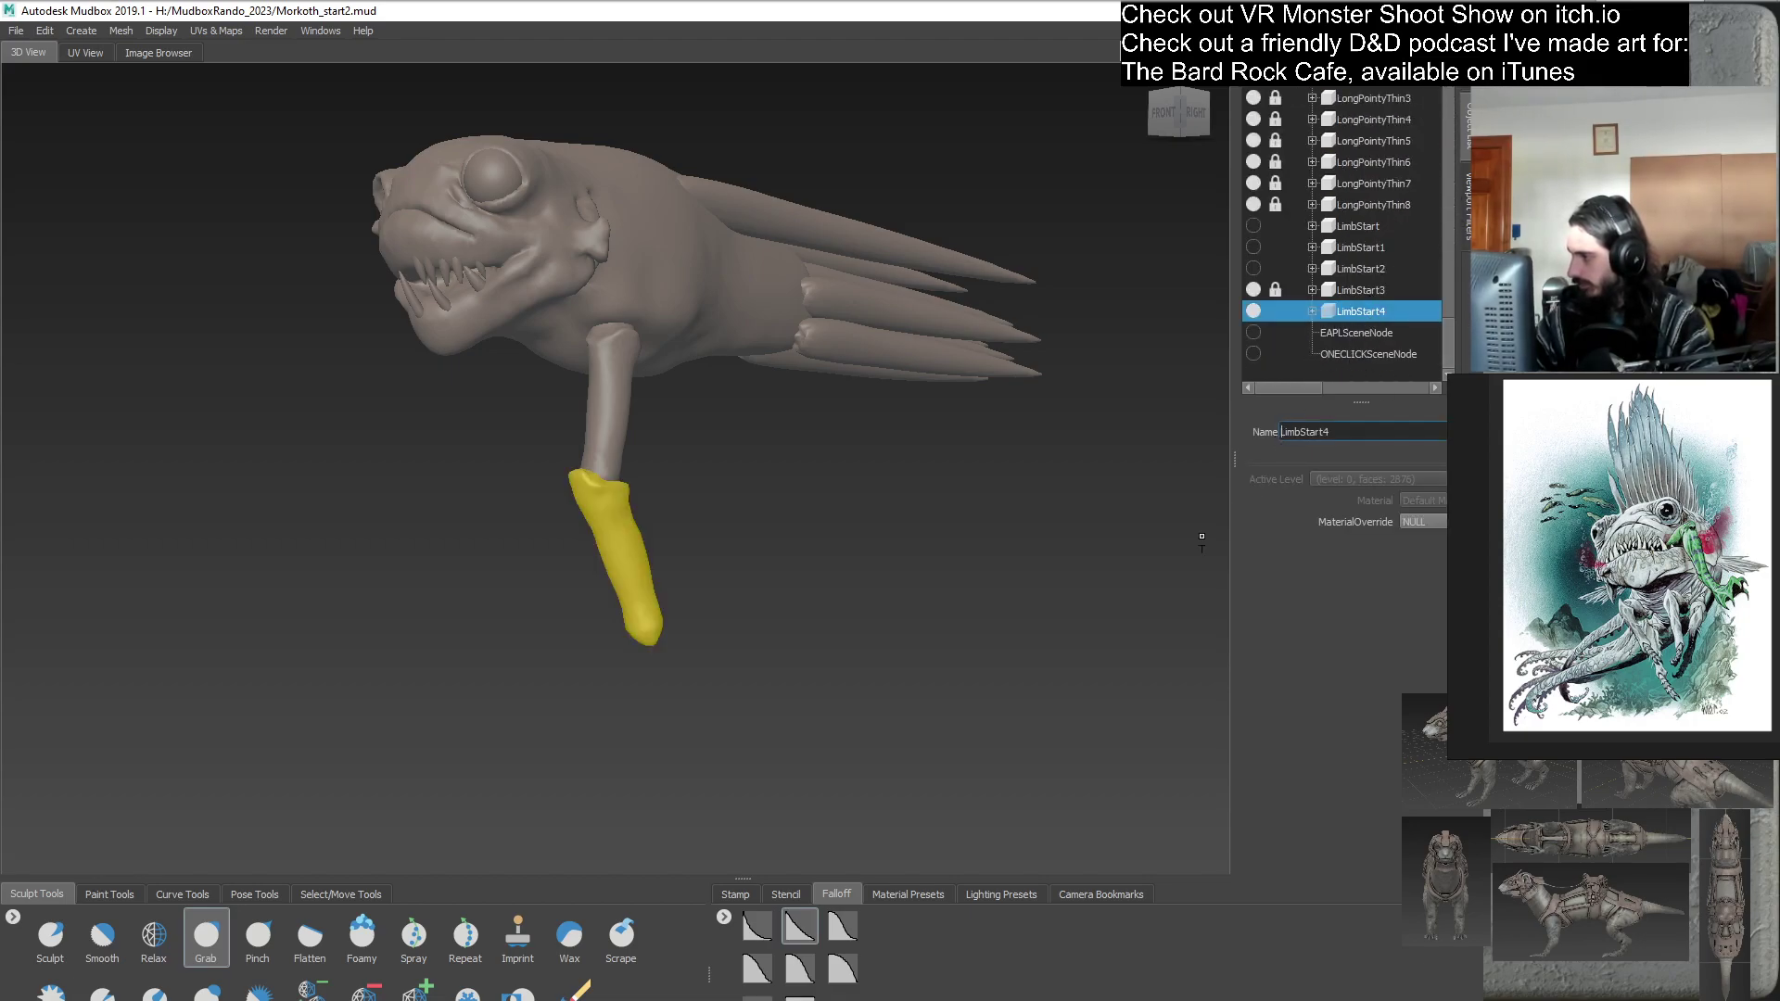
- Rename the segment LimbStart4 as LowerLimbStart4 and duplicate it
{"action": "type", "text": "Lower"}
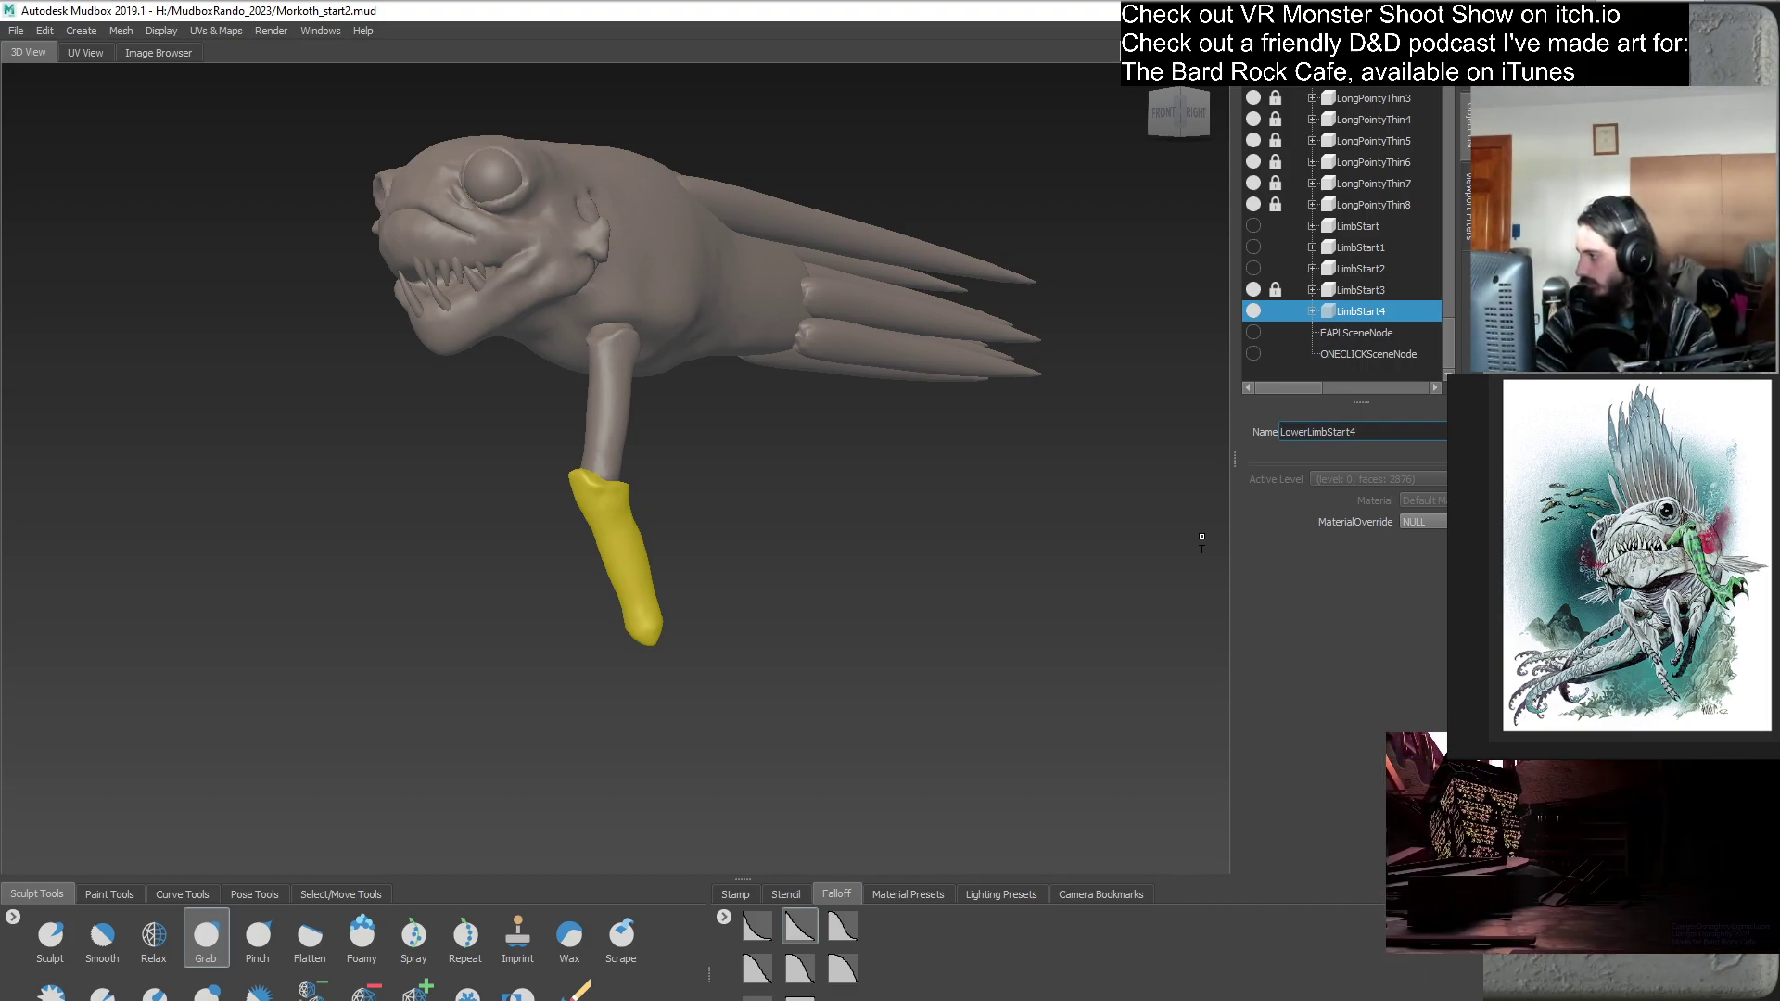
{"action": "key", "text": "Return"}
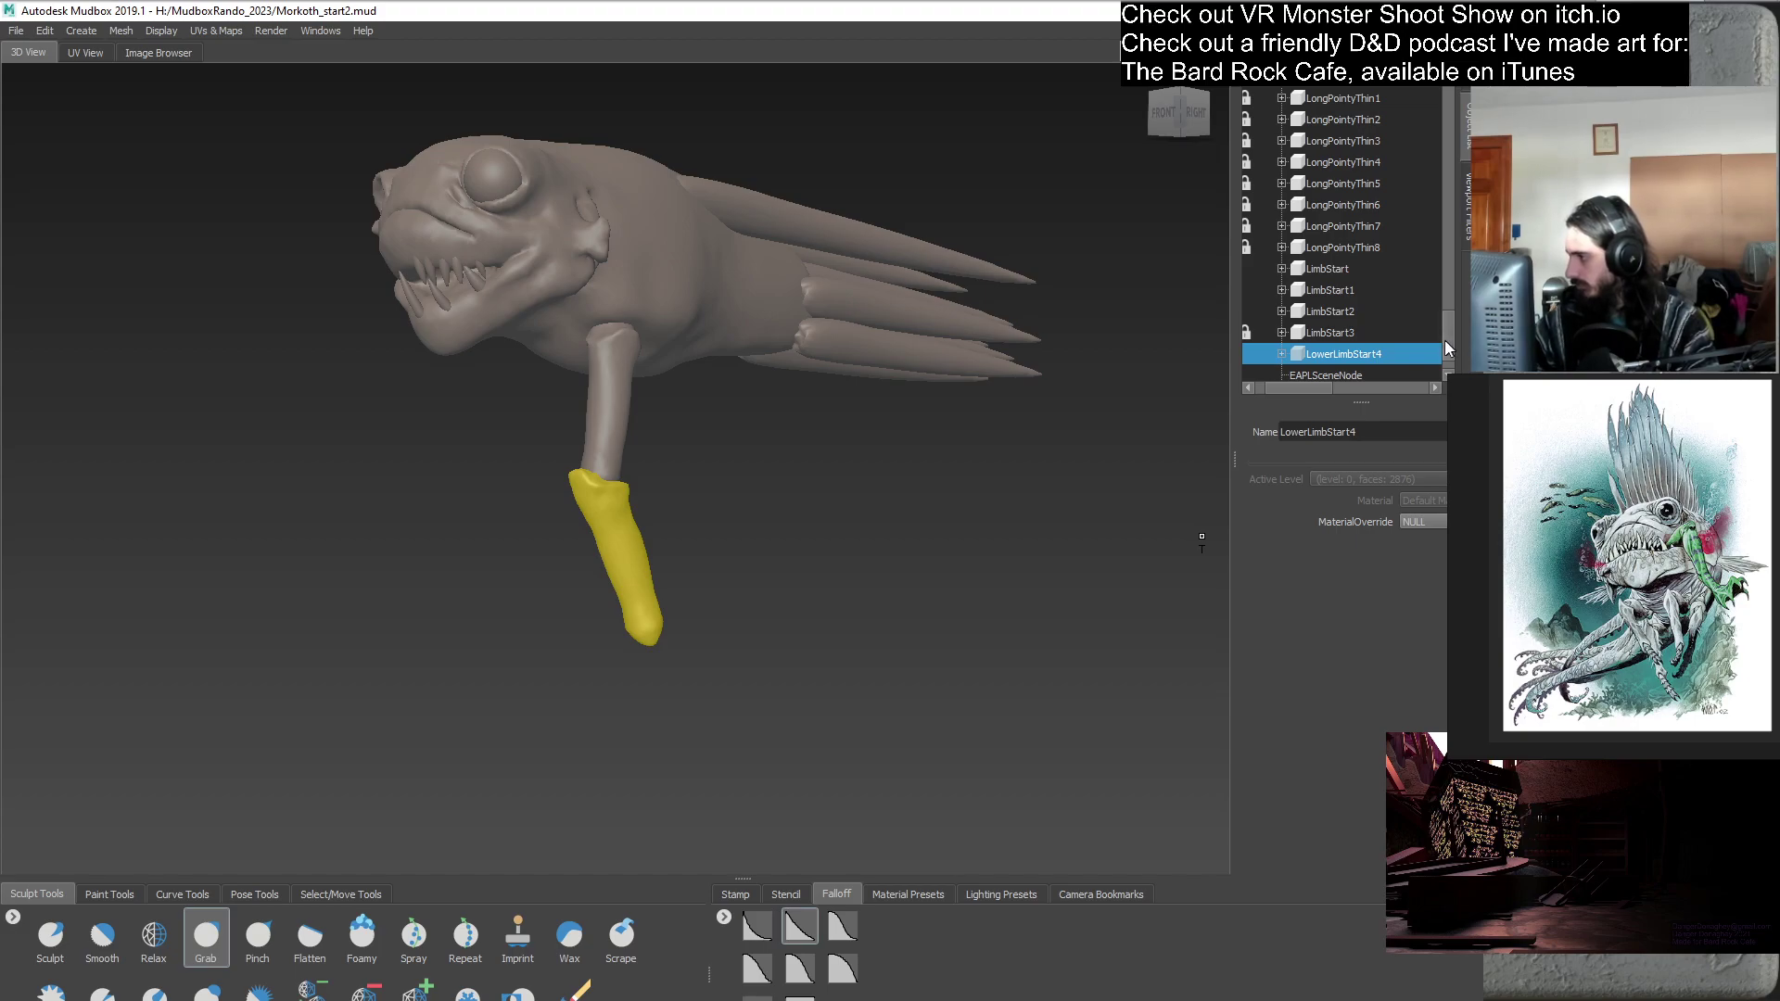
{"action": "right_click", "coordinate": [1311, 310]}
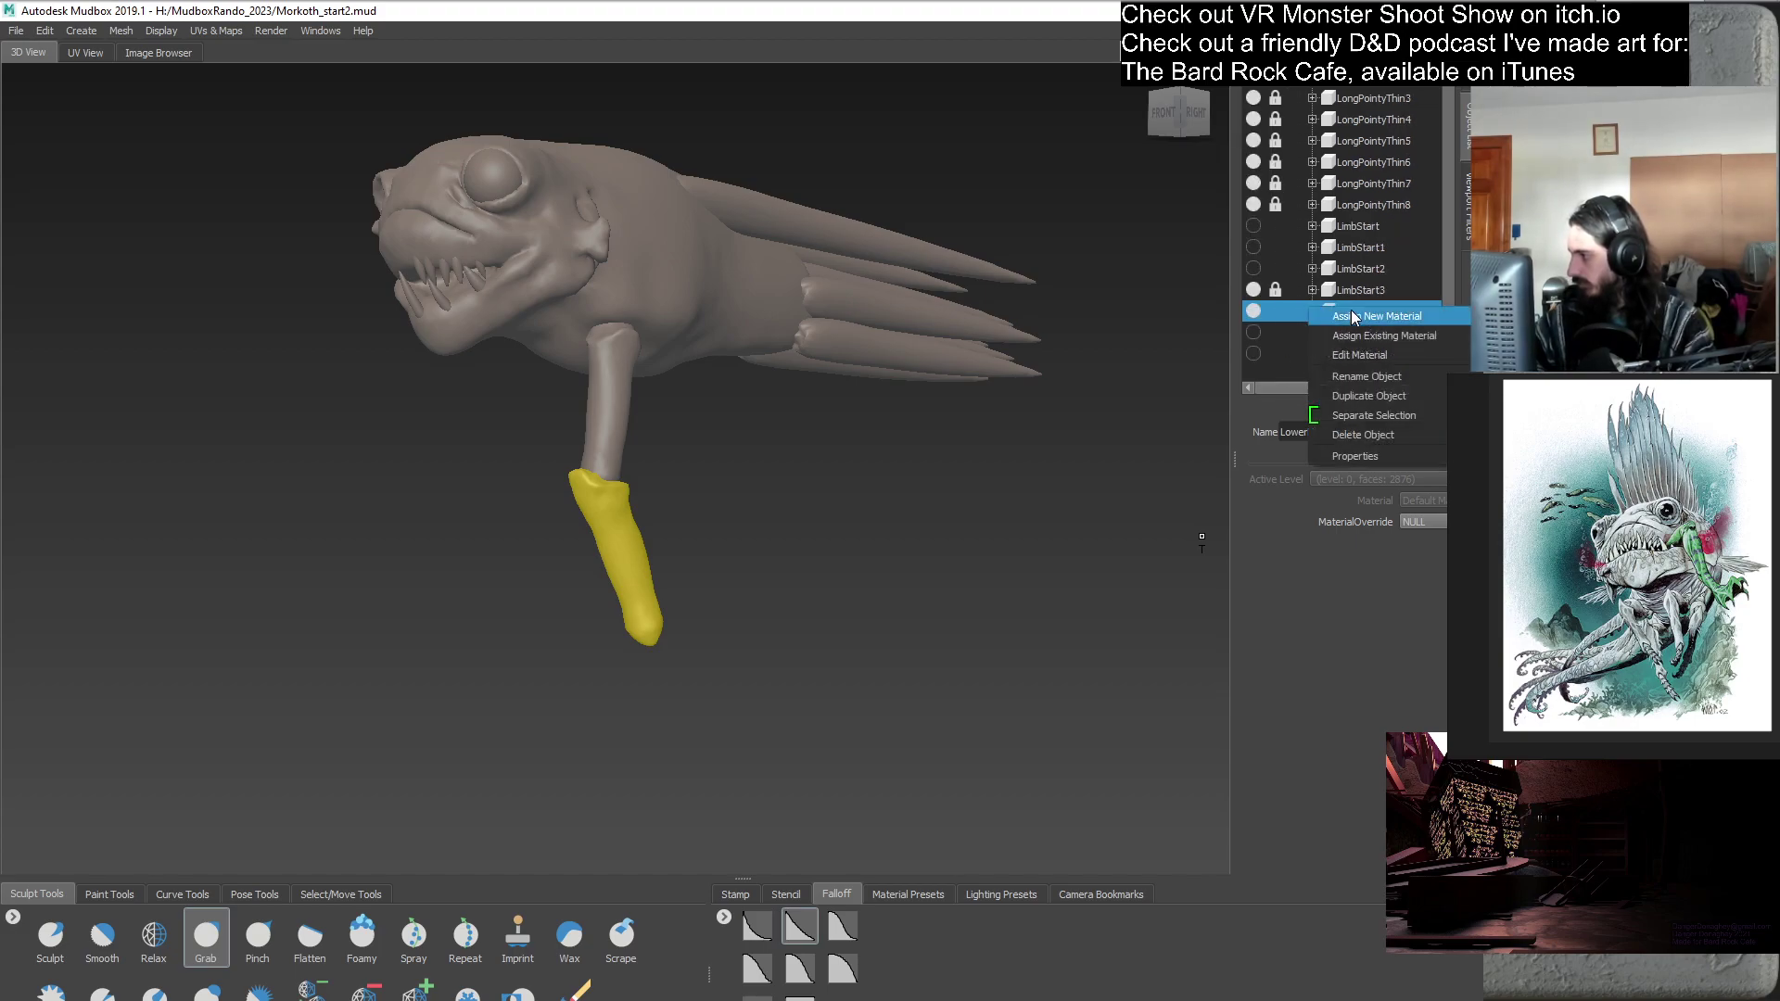
{"action": "left_click", "coordinate": [1385, 397]}
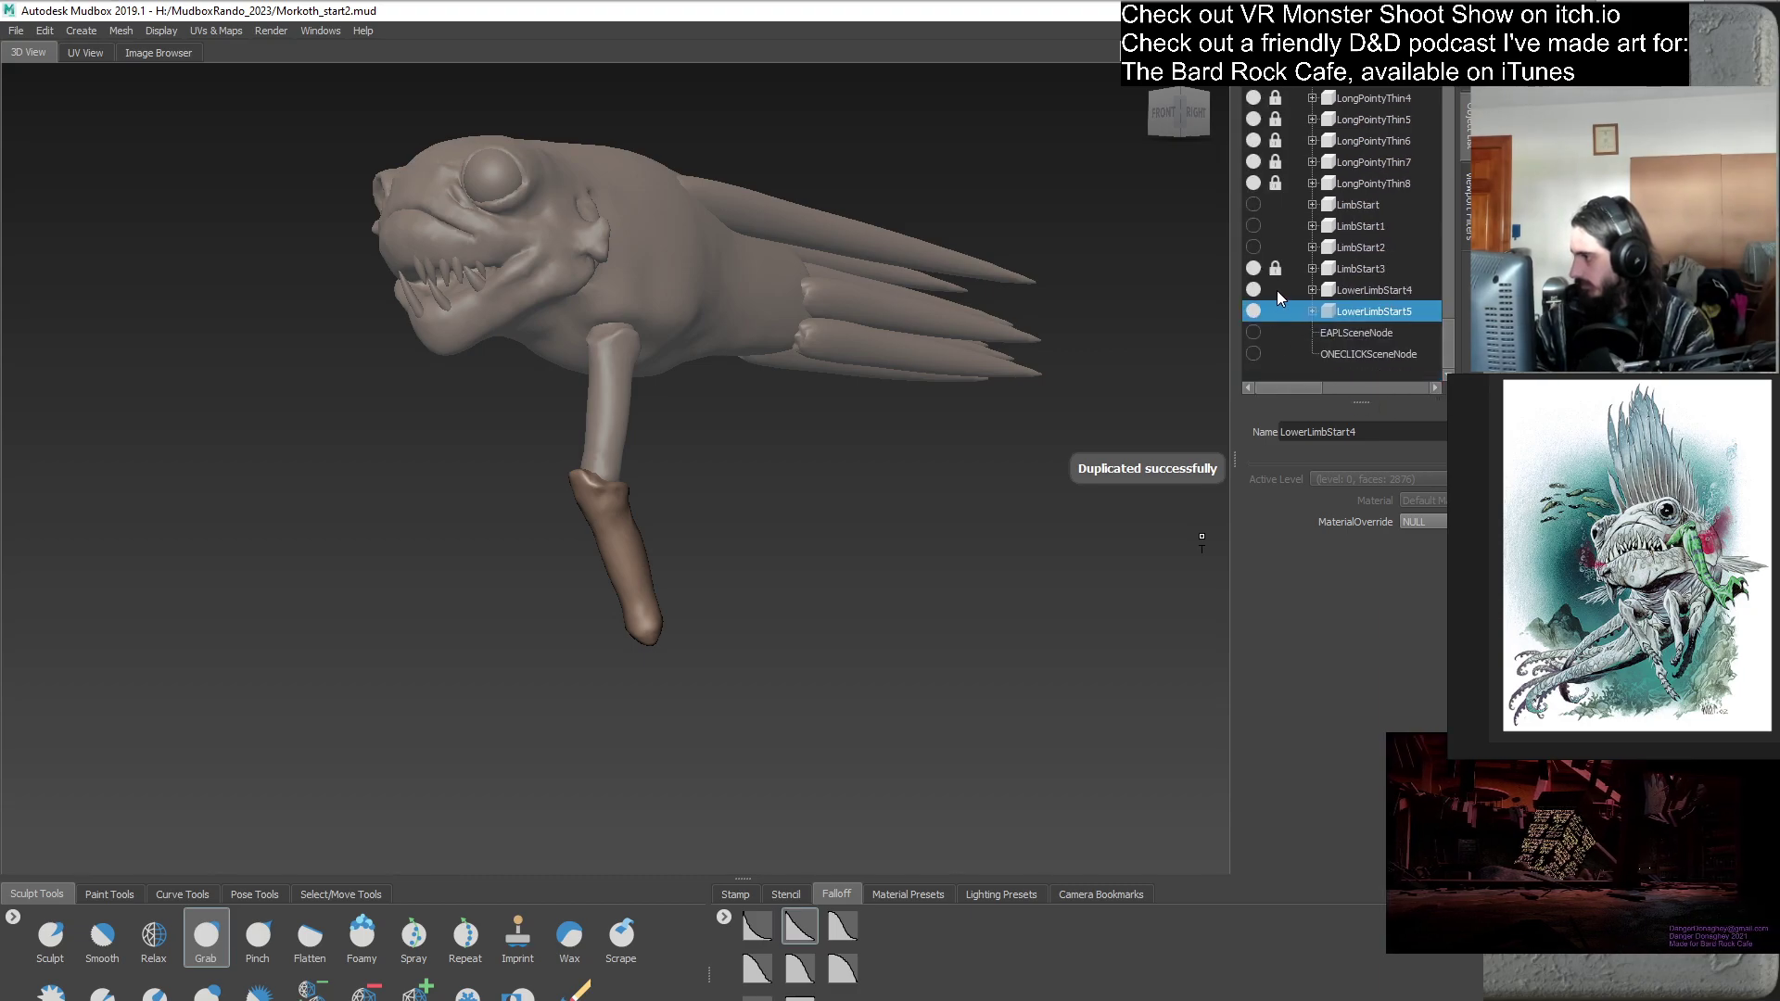
- Lock and hide LowerLimbStart4, then lock its duplicate LowerLimbStart5 as well
{"action": "left_click", "coordinate": [1276, 290]}
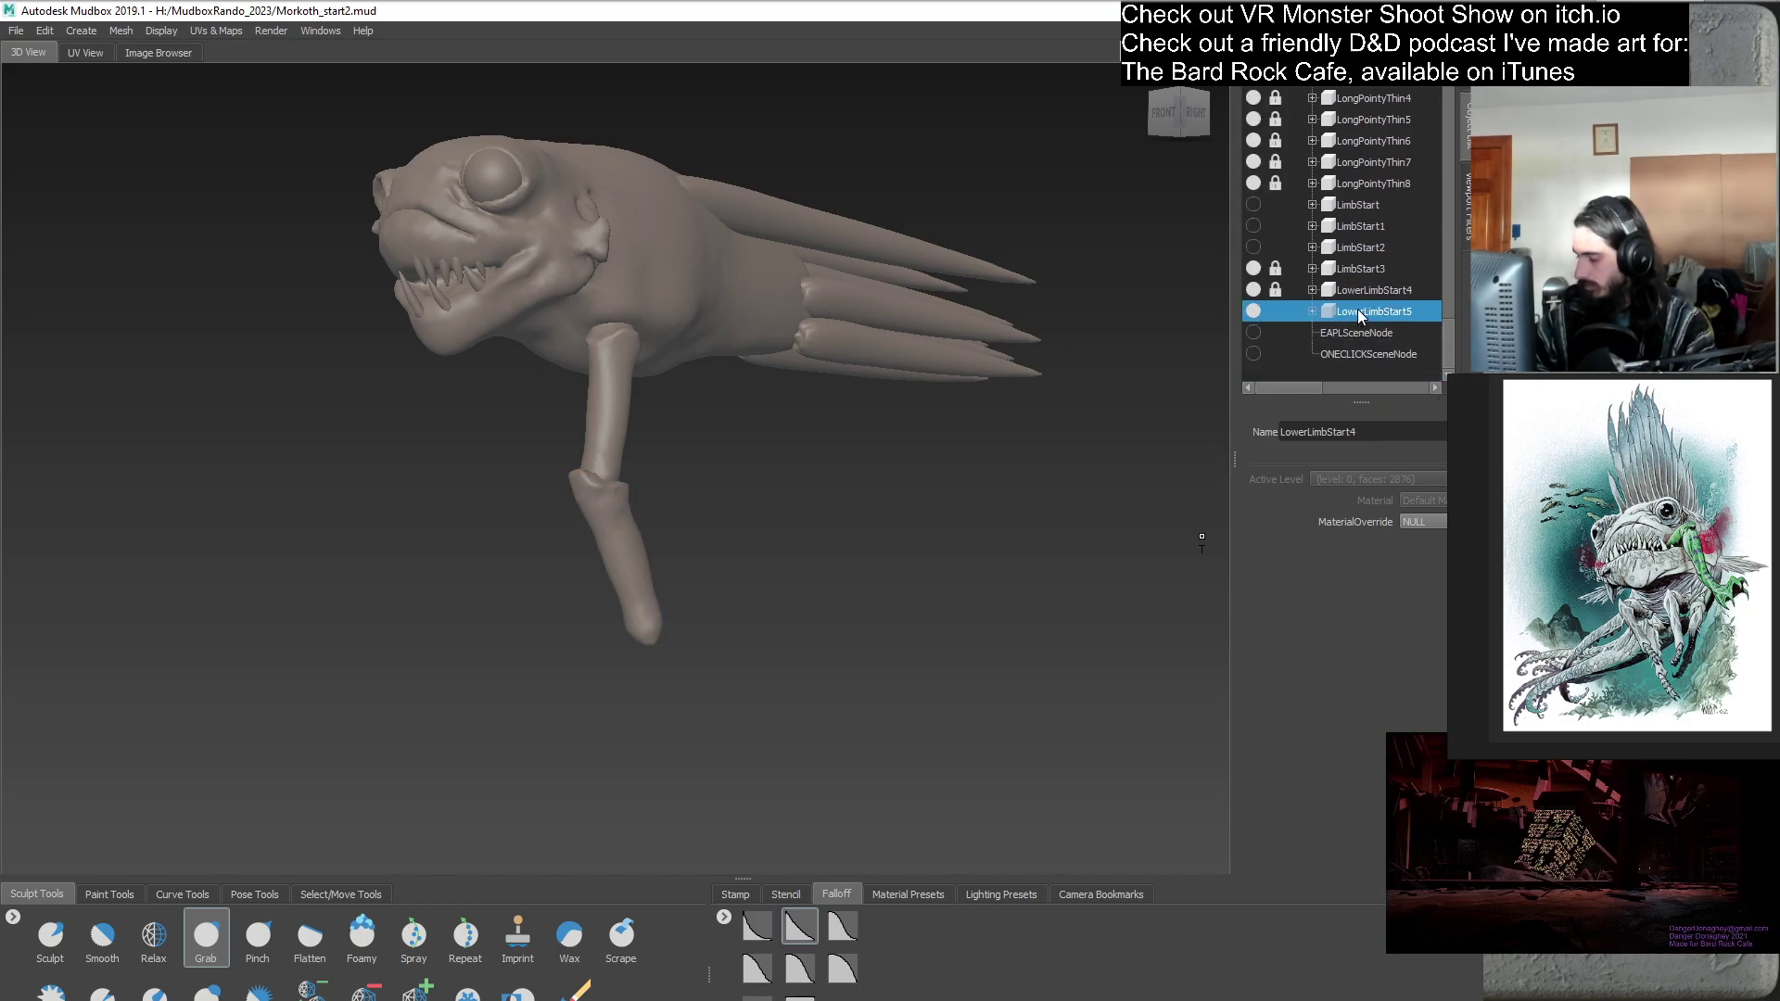
{"action": "left_click_drag", "start_coordinate": [899, 570], "coordinate": [908, 581], "text": "alt"}
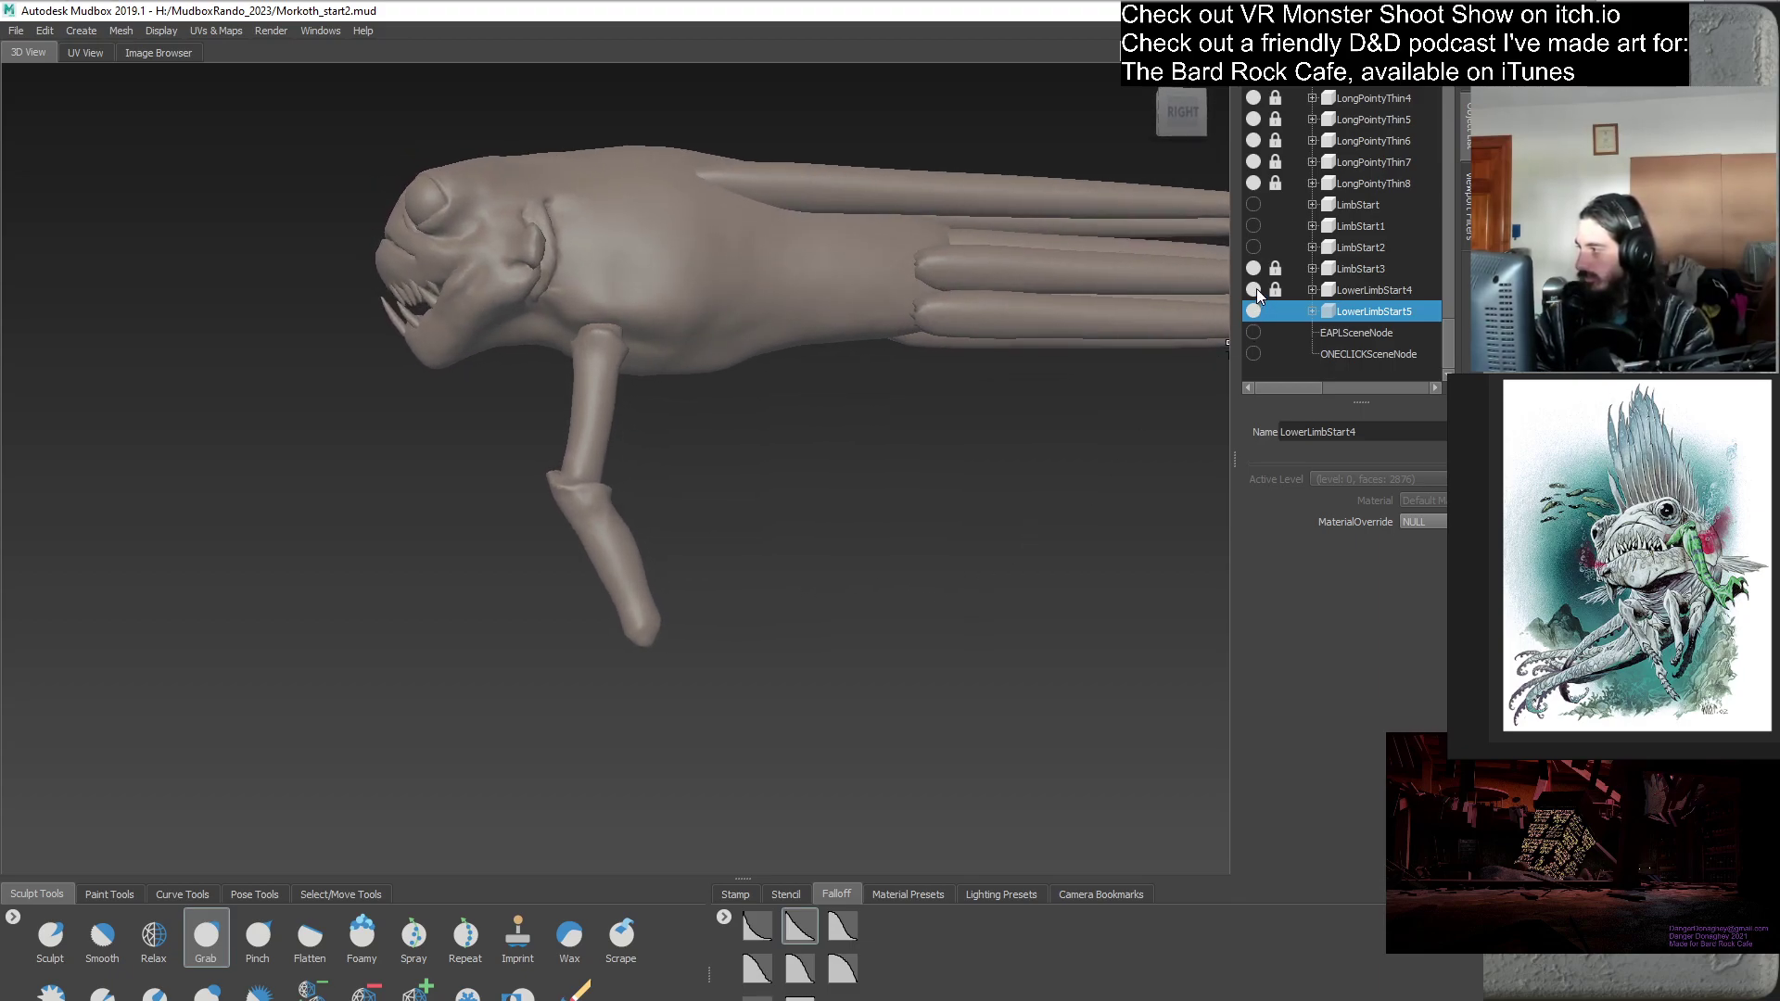
{"action": "left_click", "coordinate": [1276, 311]}
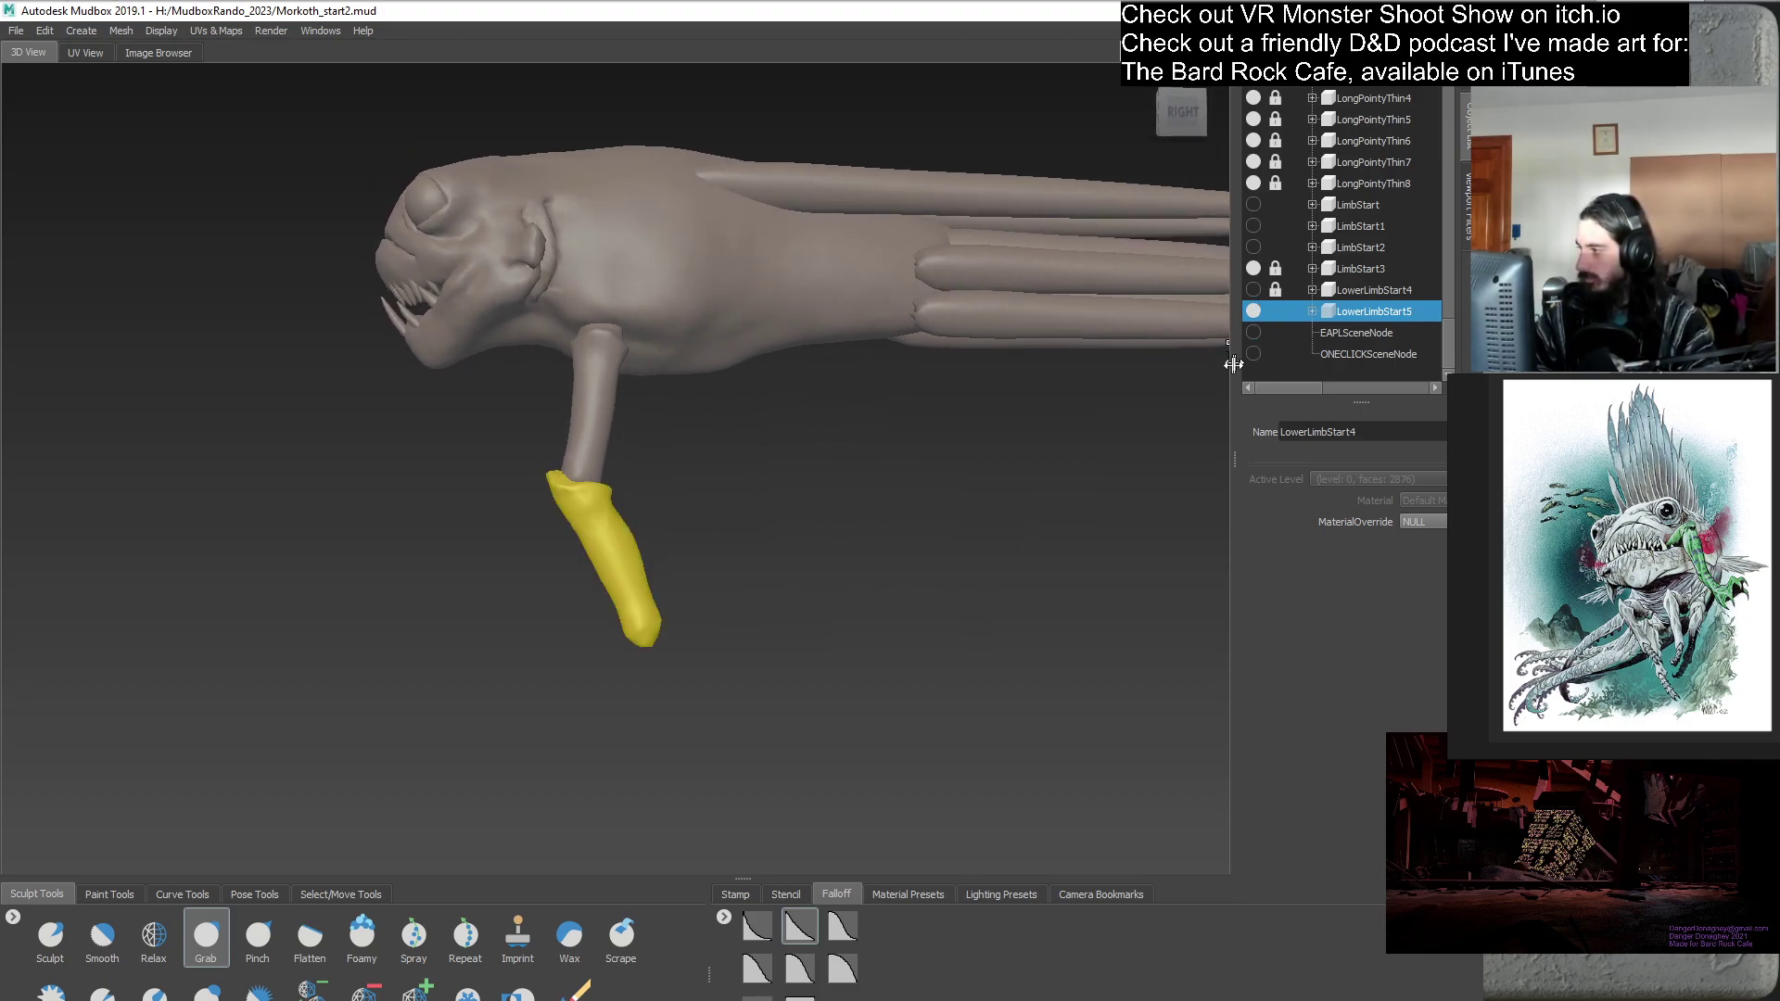
{"action": "left_click", "coordinate": [1304, 372]}
- Examine the whole creature and the proportions of its jointed front limb from a distance and from the side
{"action": "scroll", "coordinate": [905, 627], "scroll_direction": "down", "scroll_amount": 5}
{"action": "left_click_drag", "start_coordinate": [906, 627], "coordinate": [958, 565], "text": "alt"}
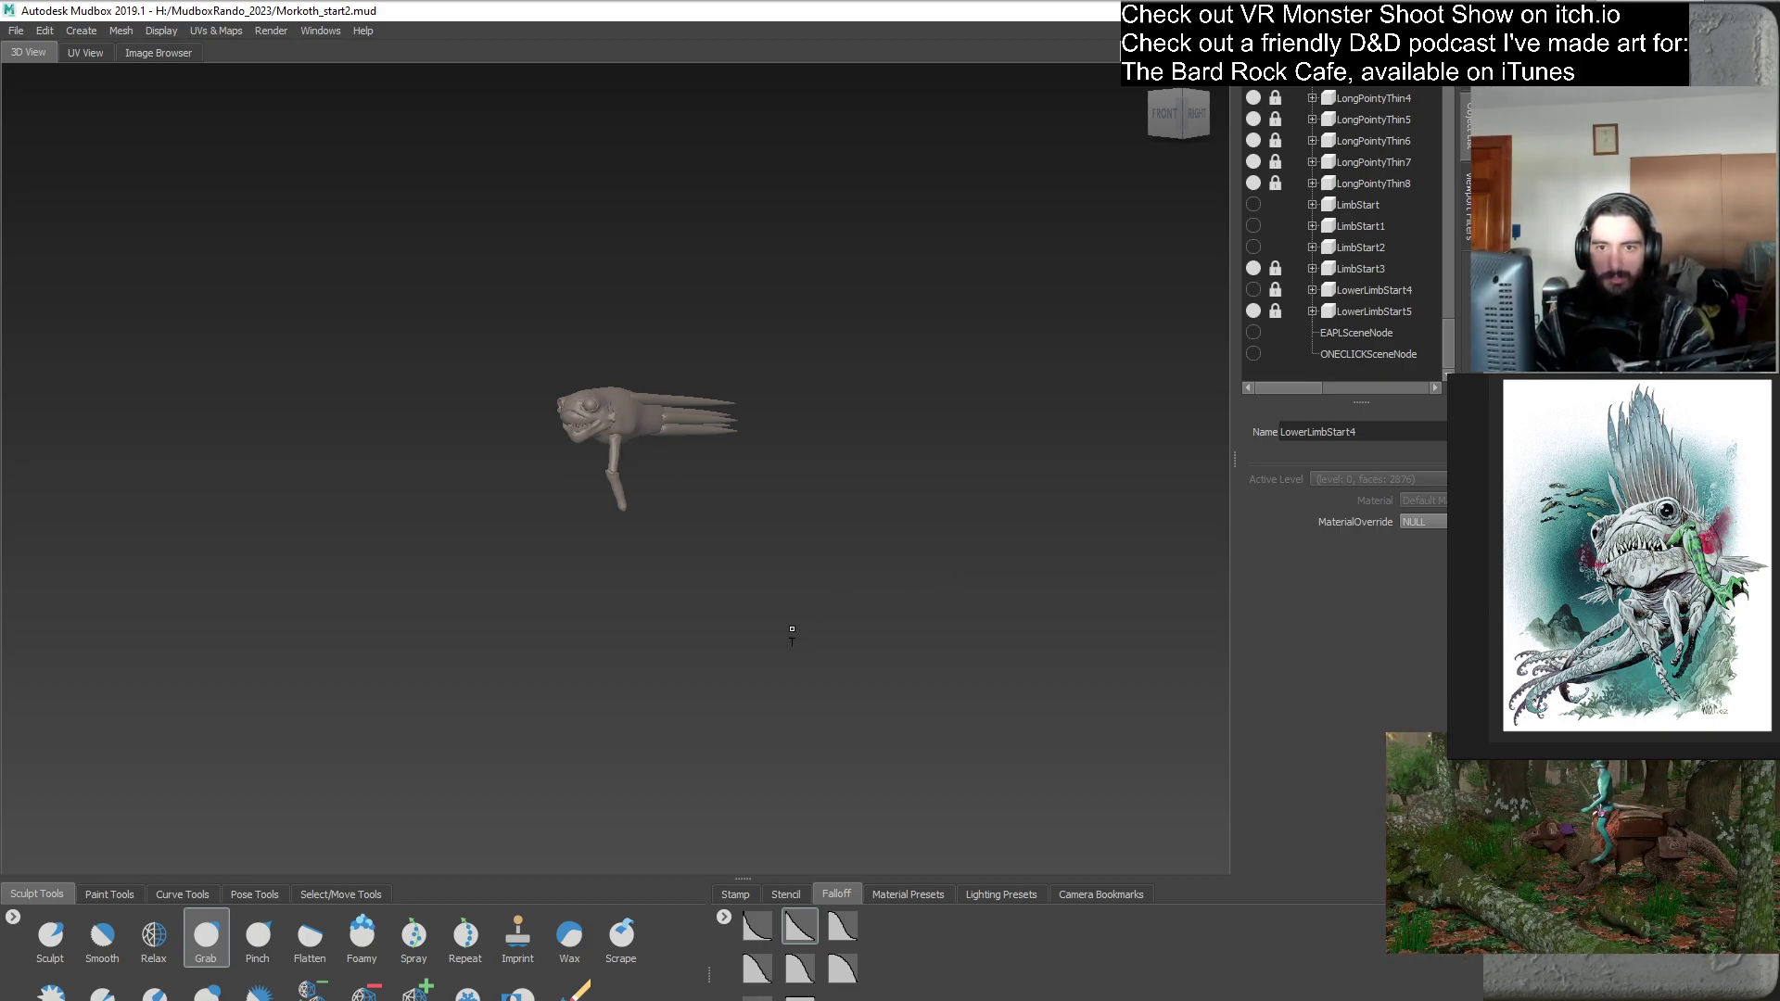
{"action": "middle_click_drag", "start_coordinate": [785, 518], "coordinate": [795, 508], "text": "alt"}
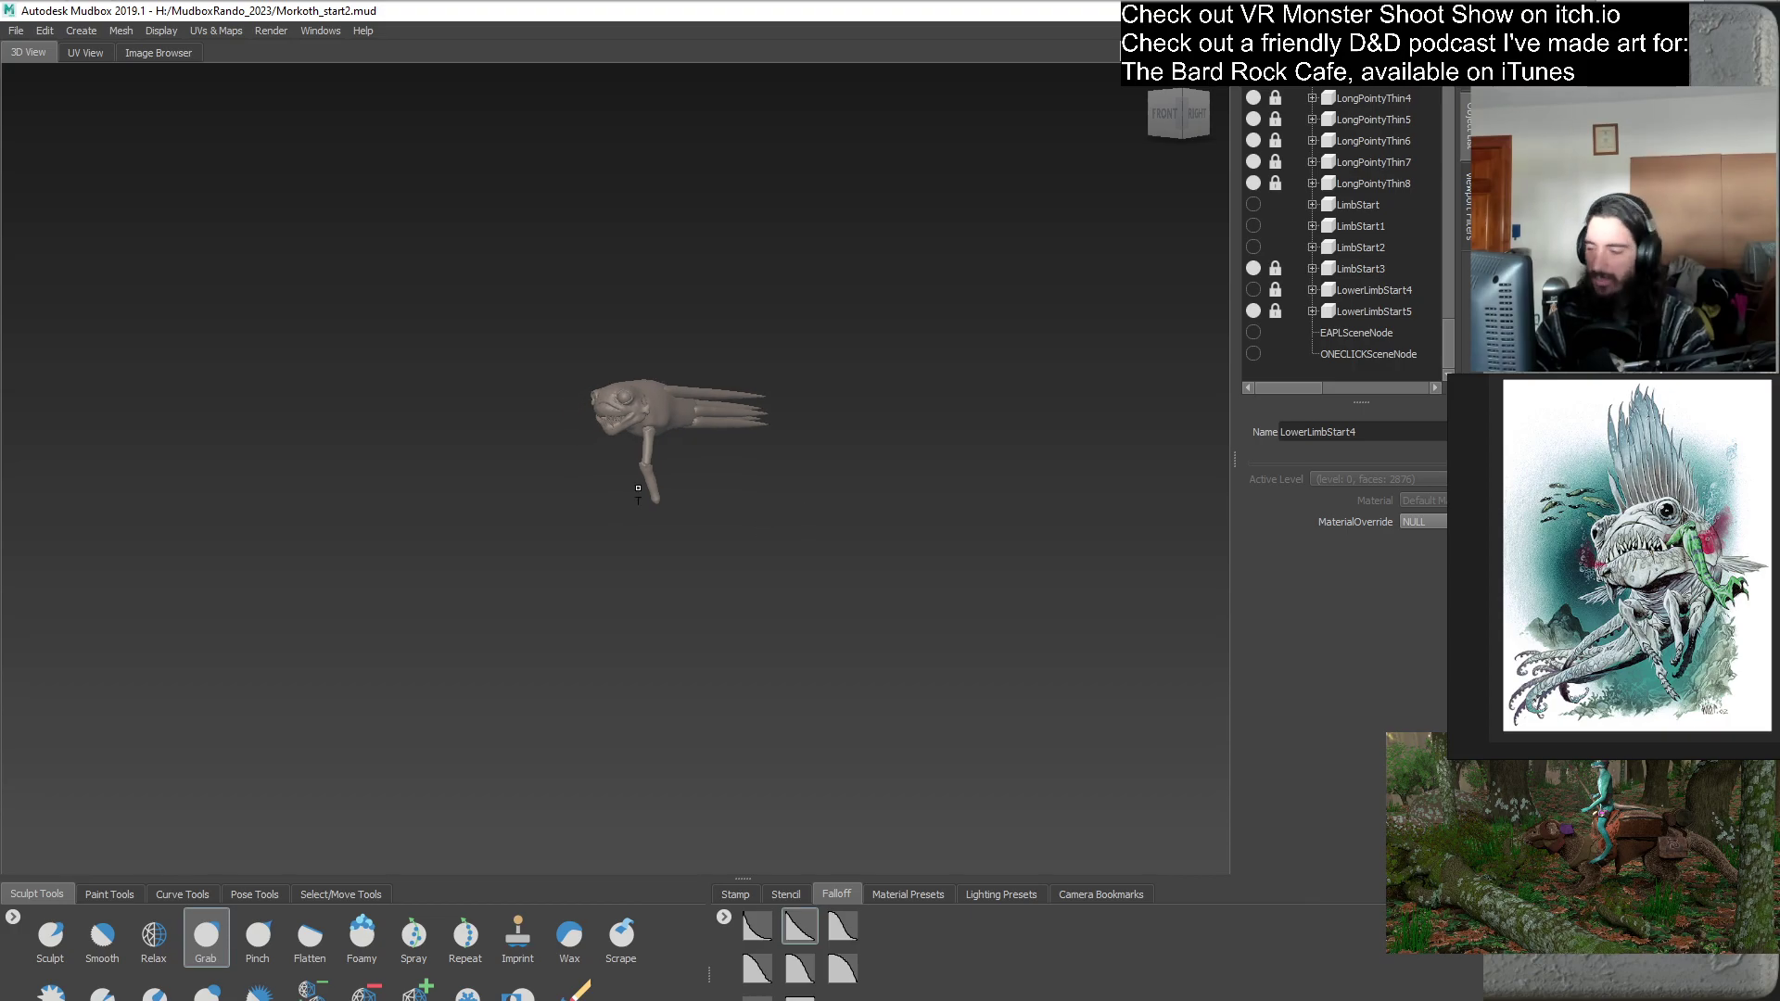
{"action": "right_click_drag", "start_coordinate": [642, 488], "coordinate": [937, 675], "text": "alt"}
{"action": "left_click_drag", "start_coordinate": [937, 675], "coordinate": [795, 639], "text": "alt"}
{"action": "middle_click_drag", "start_coordinate": [795, 640], "coordinate": [742, 749], "text": "alt"}
{"action": "right_click_drag", "start_coordinate": [821, 672], "coordinate": [860, 689], "text": "alt"}
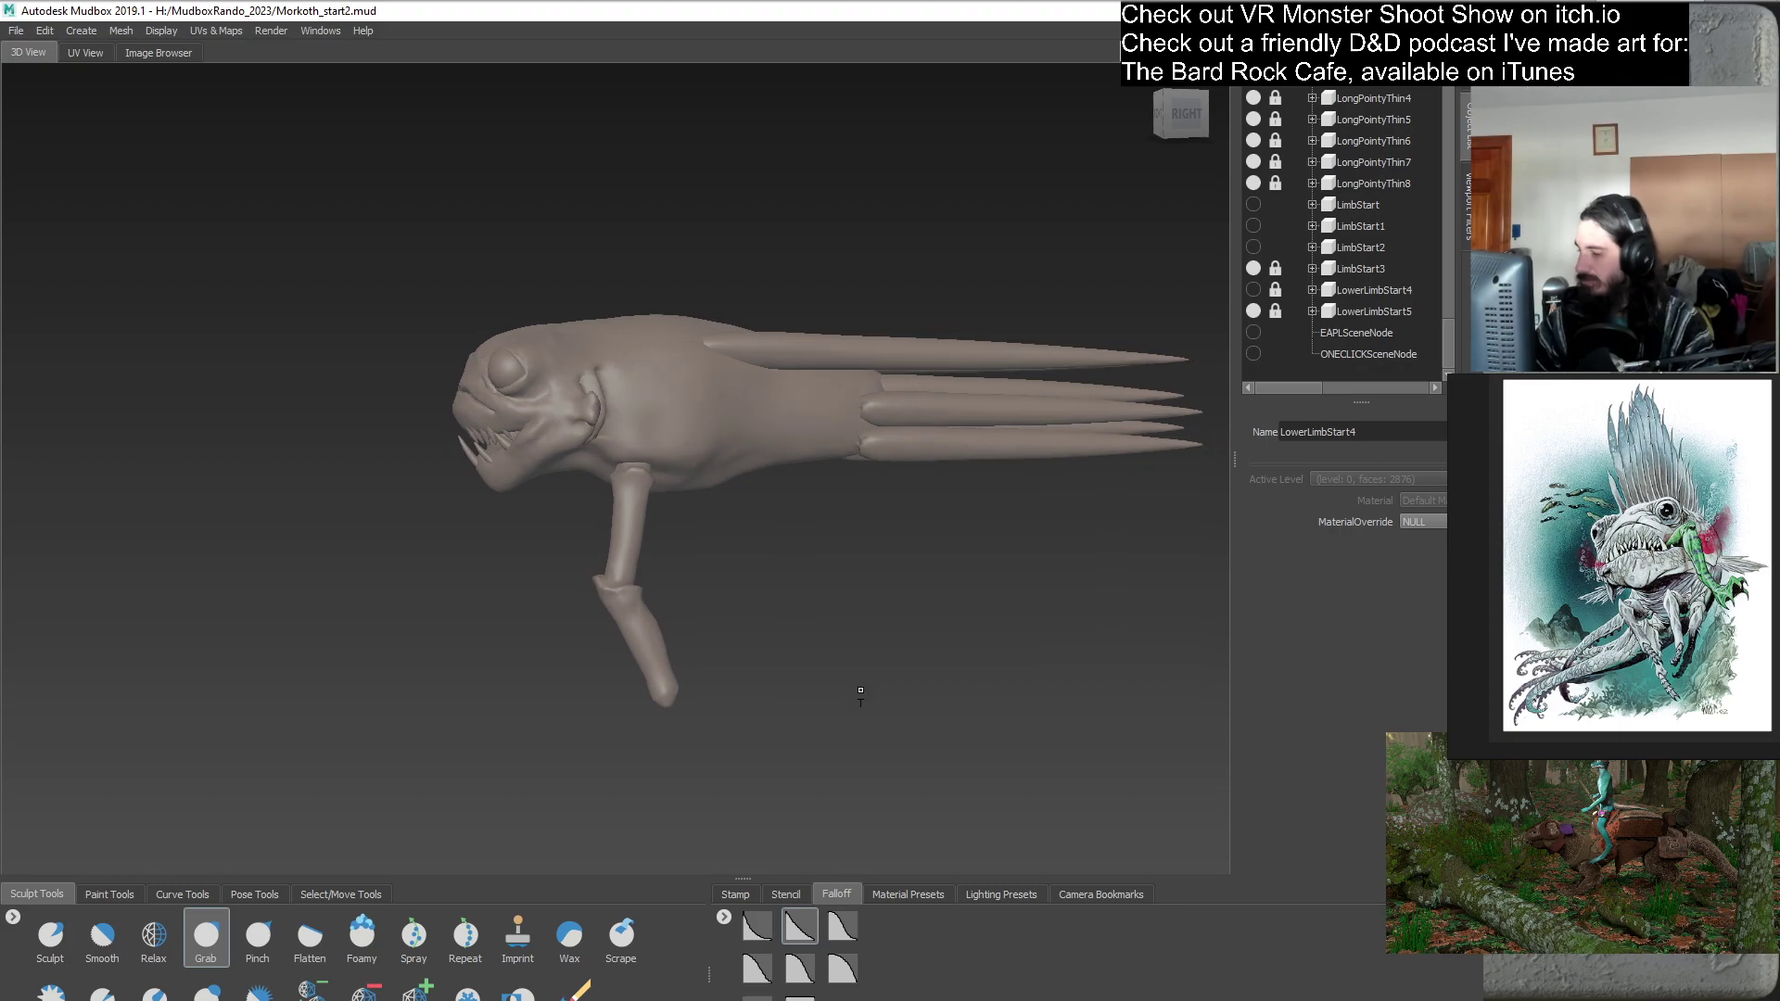
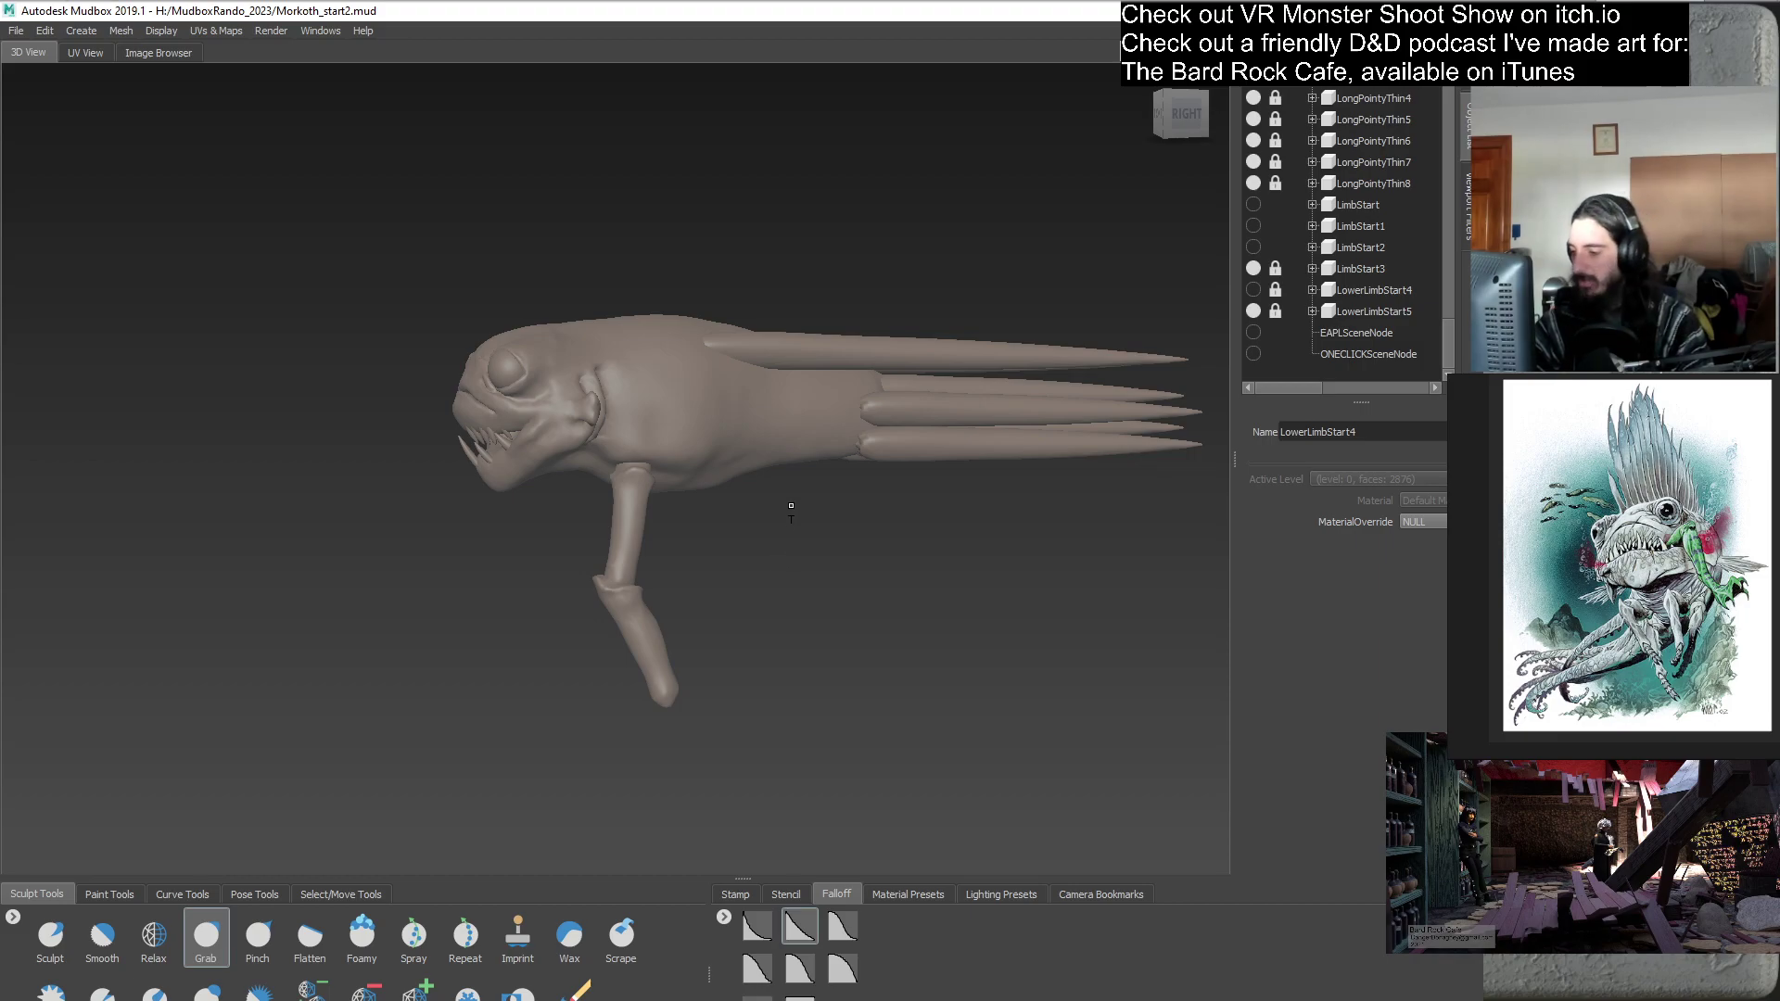
{"action": "left_click_drag", "start_coordinate": [797, 533], "coordinate": [909, 489], "text": "alt"}
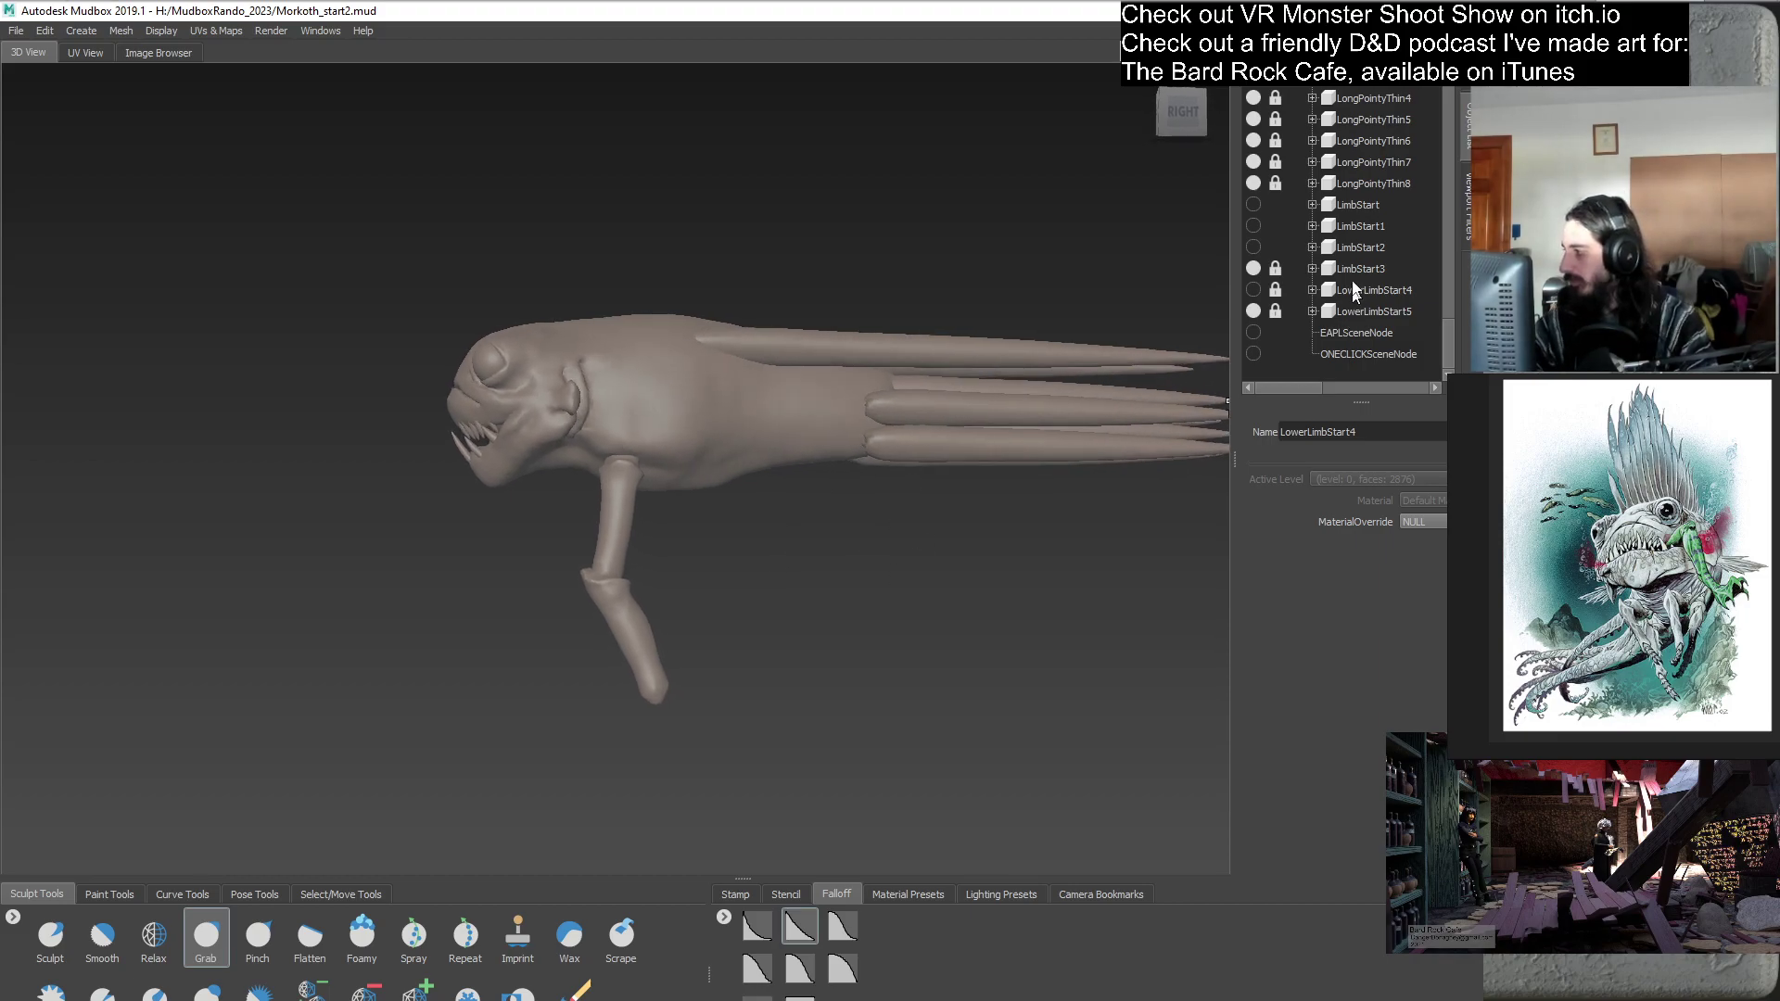
- Duplicate the upper segment LimbStart3 and rotate the copy LimbStart4 forward under the head to about 134° on X
{"action": "left_click", "coordinate": [1381, 270]}
{"action": "right_click", "coordinate": [1383, 271]}
{"action": "left_click", "coordinate": [1407, 358]}
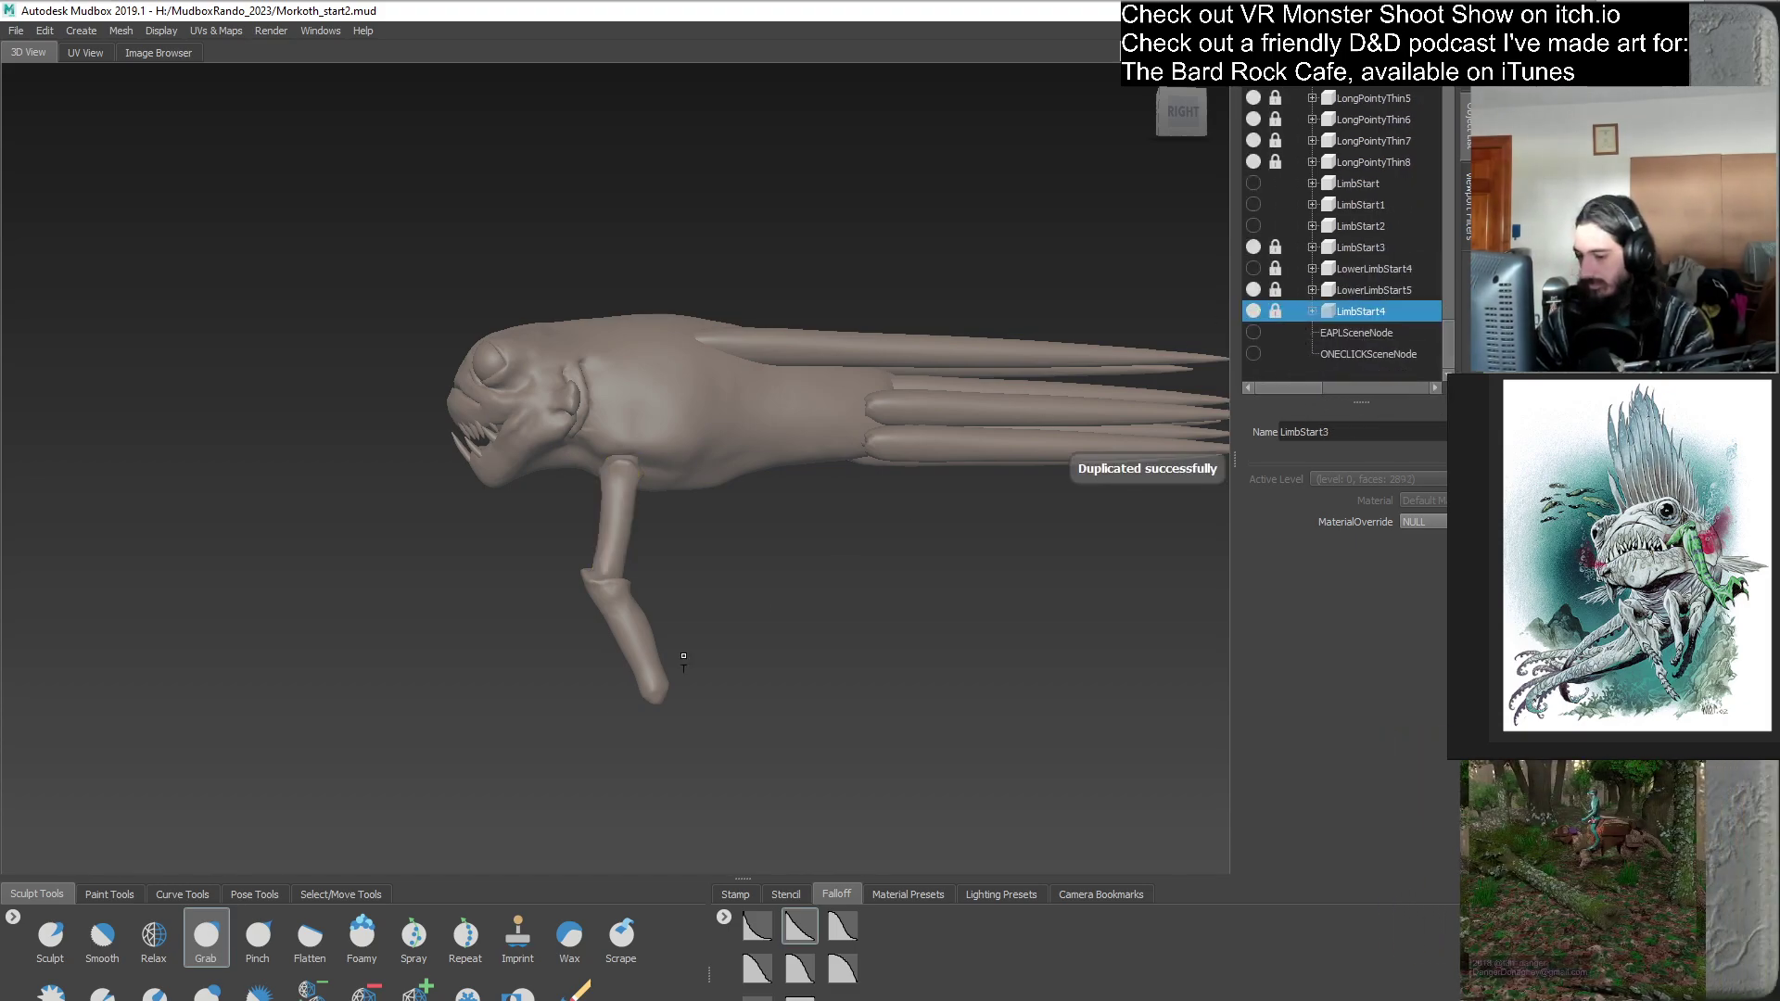
{"action": "left_click", "coordinate": [335, 894]}
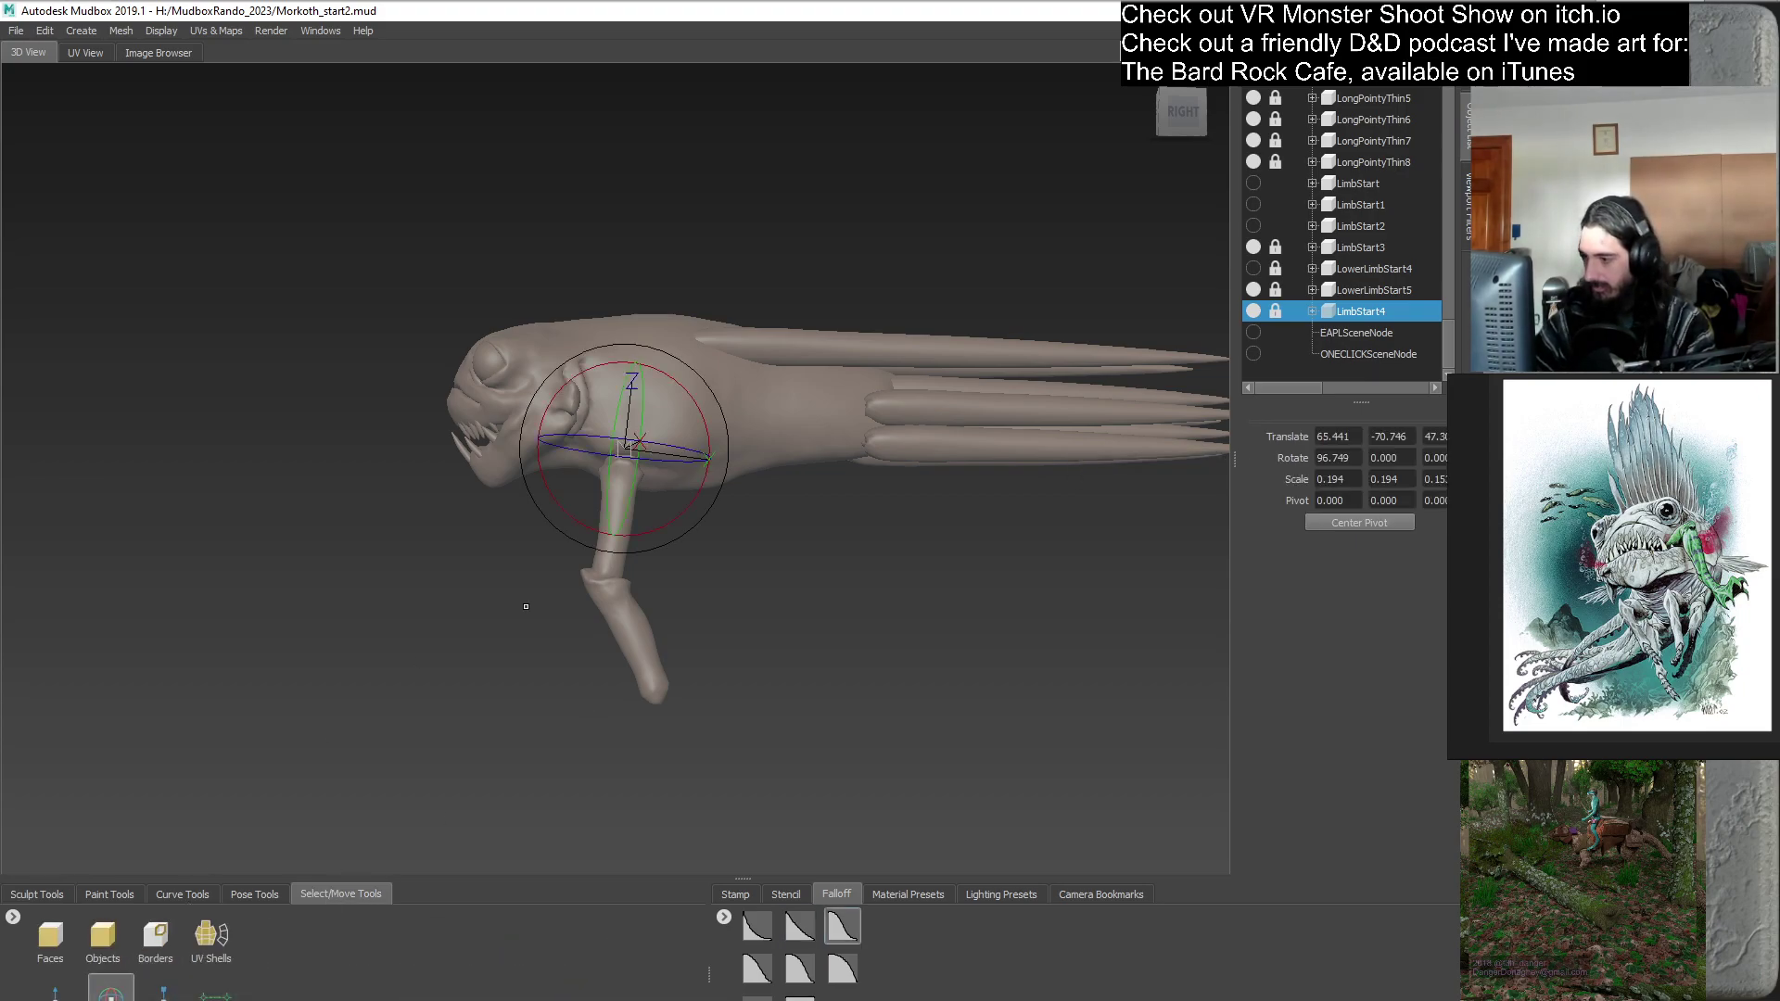
{"action": "left_click_drag", "start_coordinate": [649, 561], "coordinate": [616, 565]}
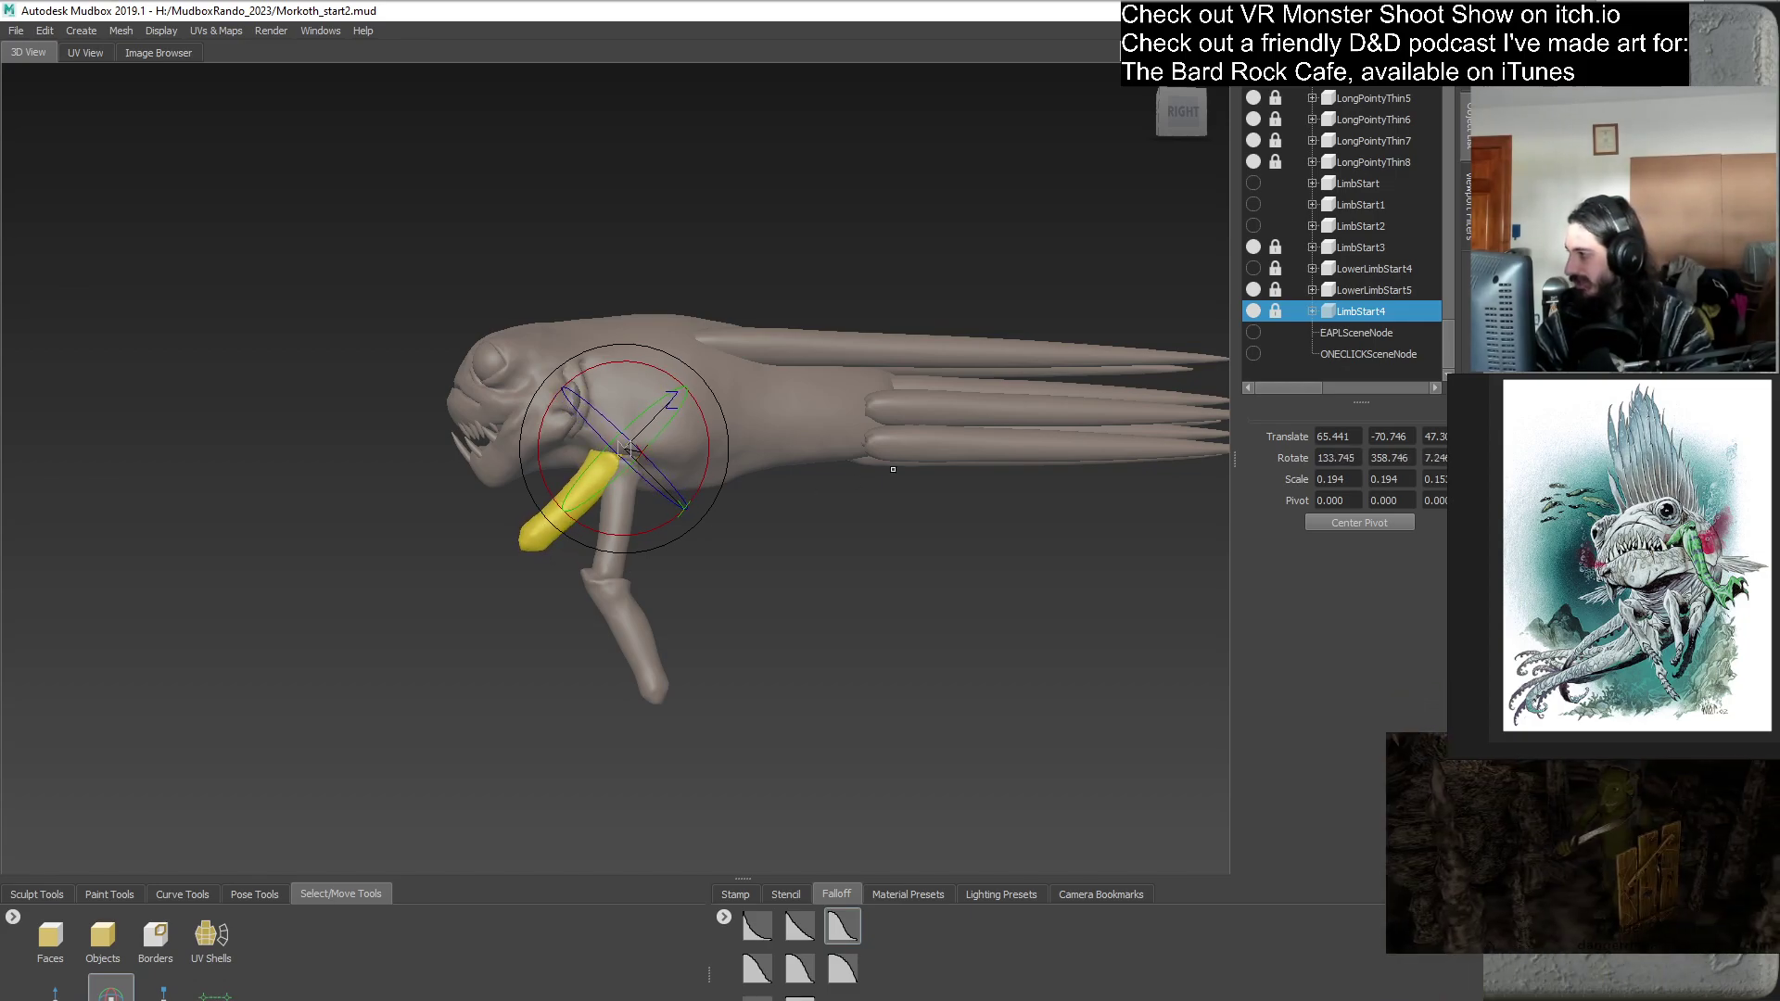
- Duplicate LowerLimbStart5 and hide both LimbStart3 and LowerLimbStart5
{"action": "left_click", "coordinate": [1374, 290]}
{"action": "right_click", "coordinate": [1310, 289]}
{"action": "left_click", "coordinate": [1396, 378]}
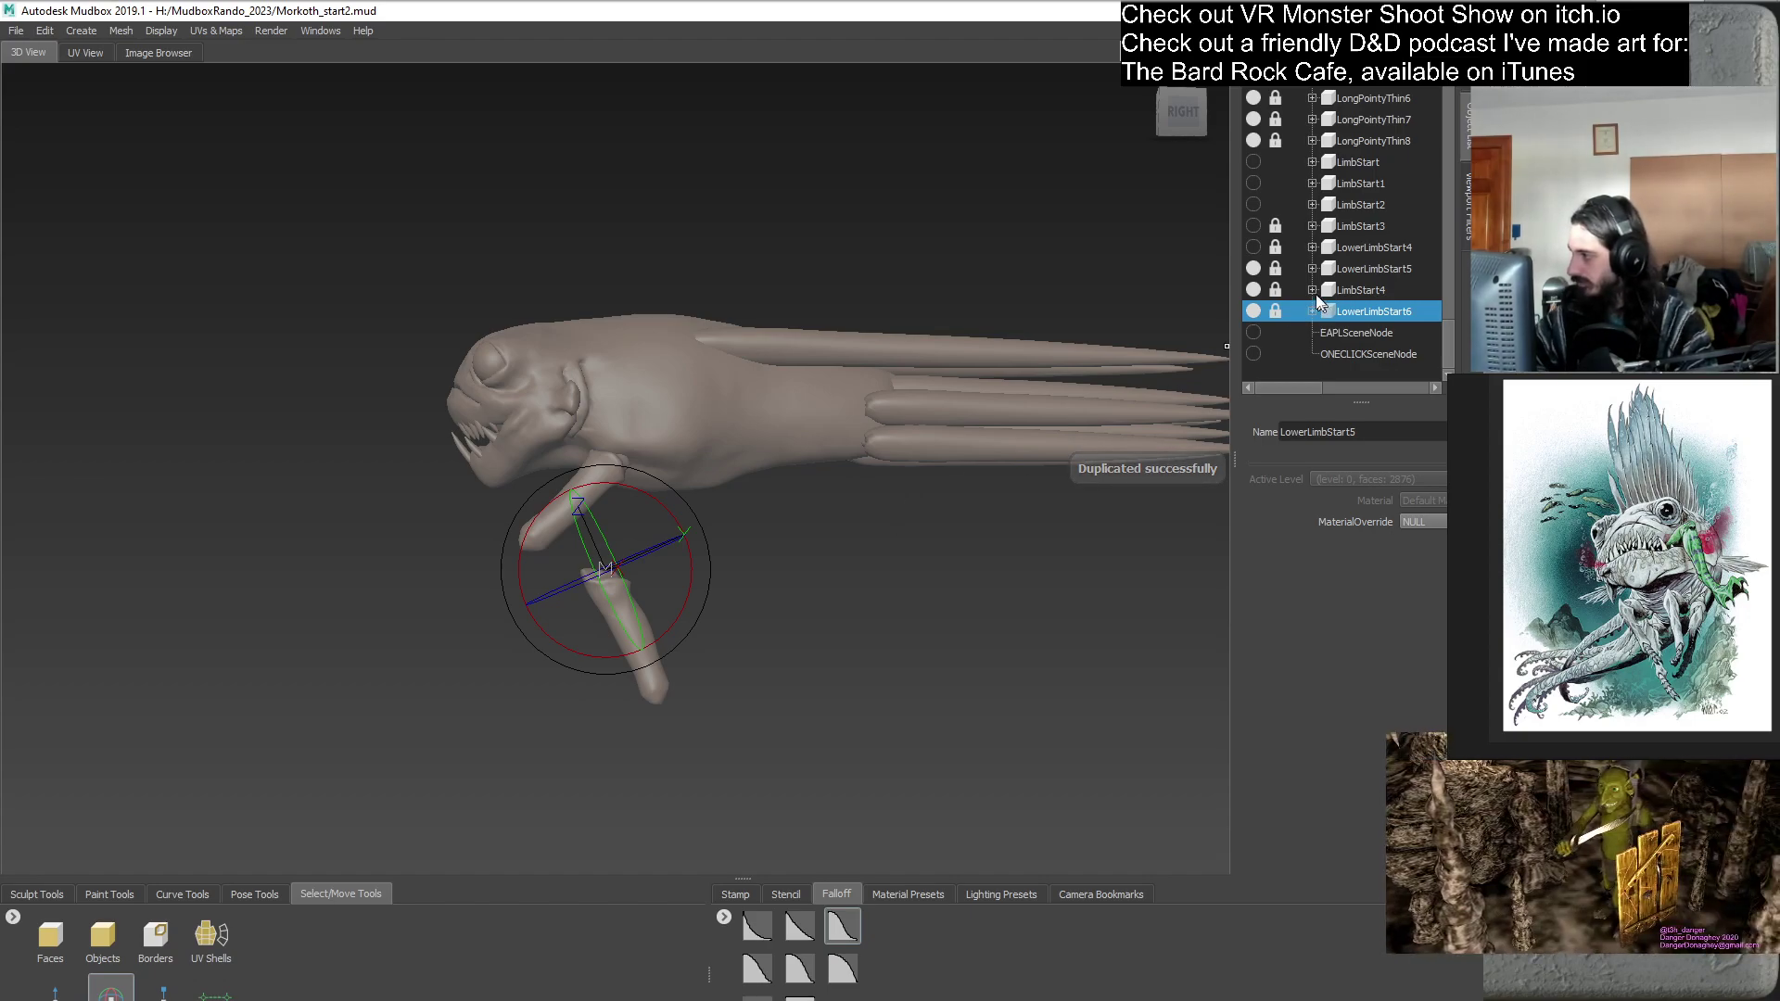
{"action": "left_click", "coordinate": [1252, 269]}
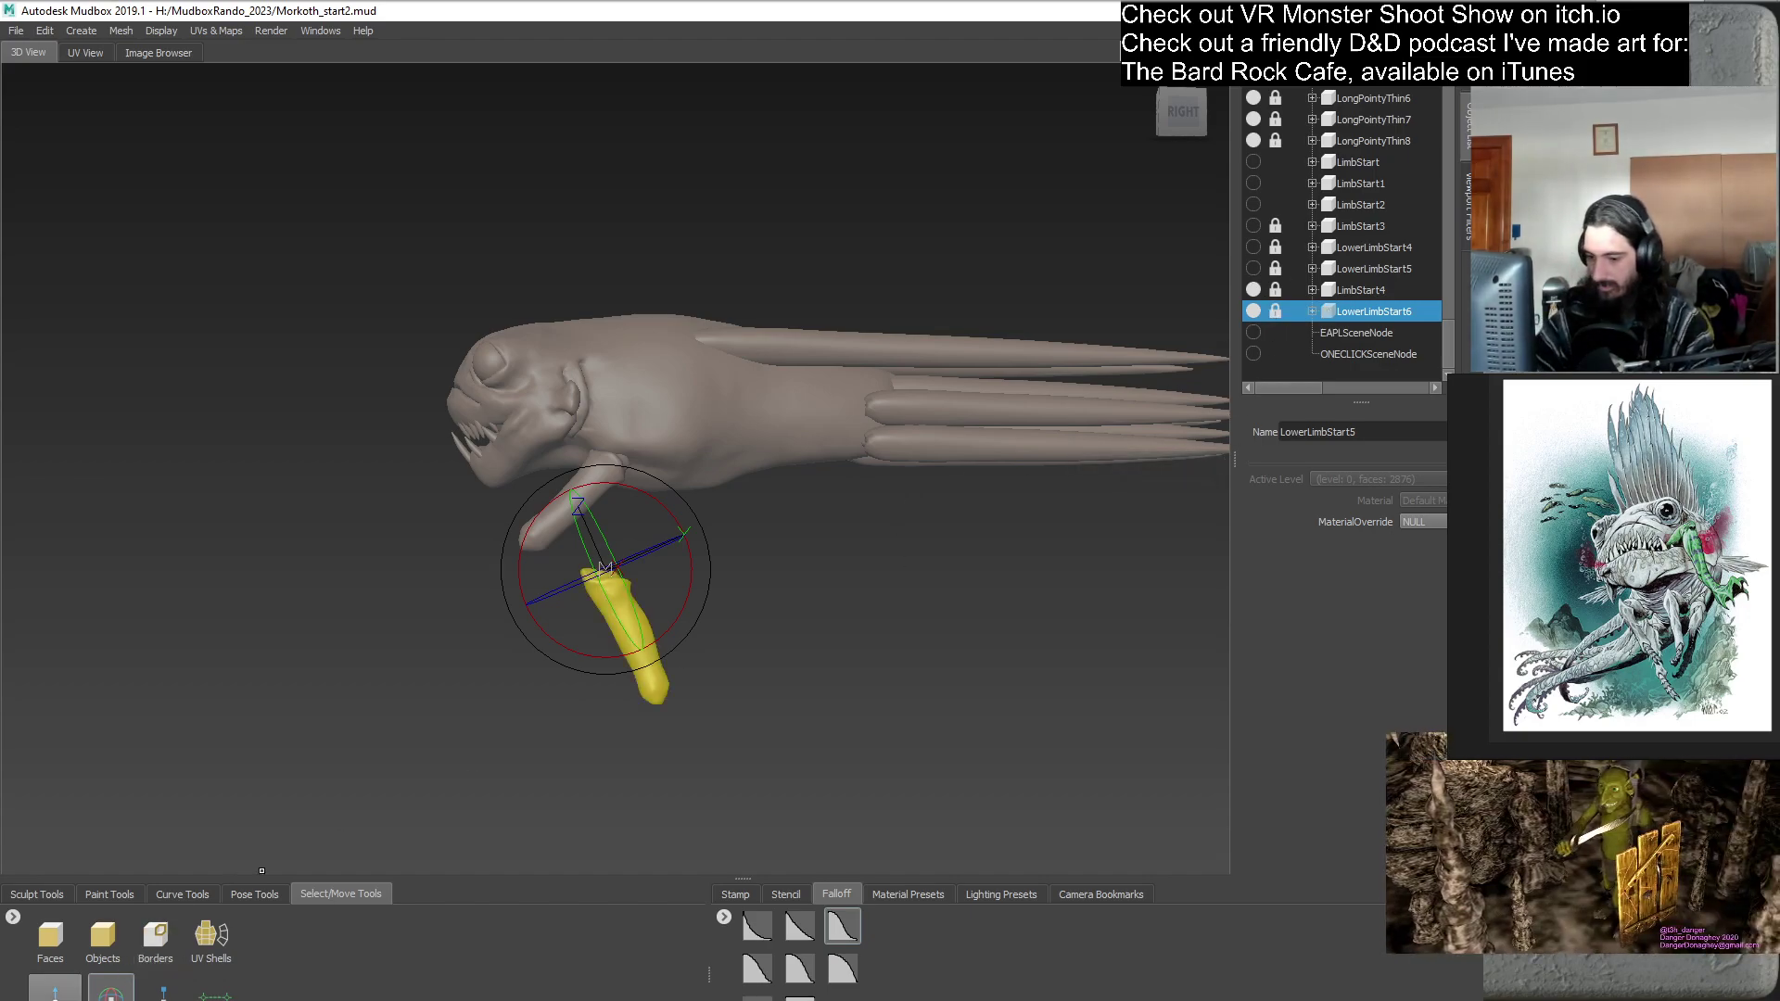
- Move LowerLimbStart6 to the lower end of the rotated upper segment and rotate it backward to about 46° on X
{"action": "left_click", "coordinate": [55, 988]}
{"action": "left_click_drag", "start_coordinate": [520, 567], "coordinate": [444, 569]}
{"action": "left_click_drag", "start_coordinate": [528, 484], "coordinate": [533, 461]}
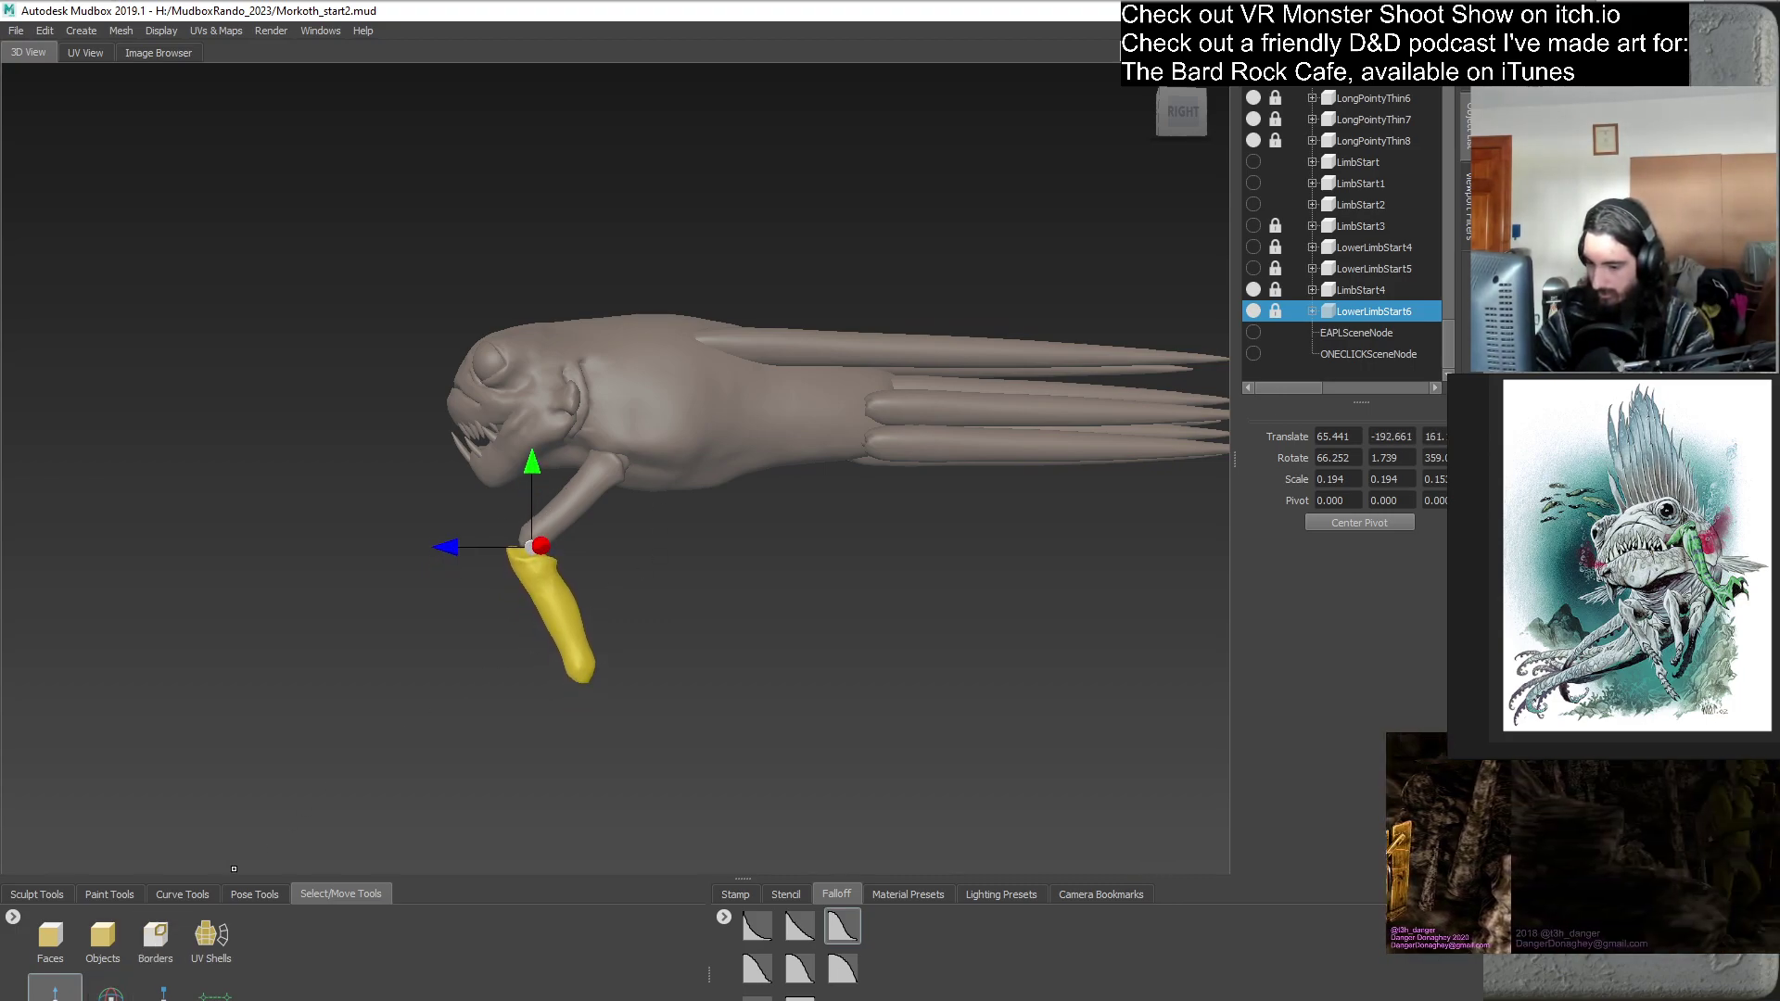
{"action": "key", "text": "e"}
{"action": "left_click_drag", "start_coordinate": [603, 619], "coordinate": [627, 591]}
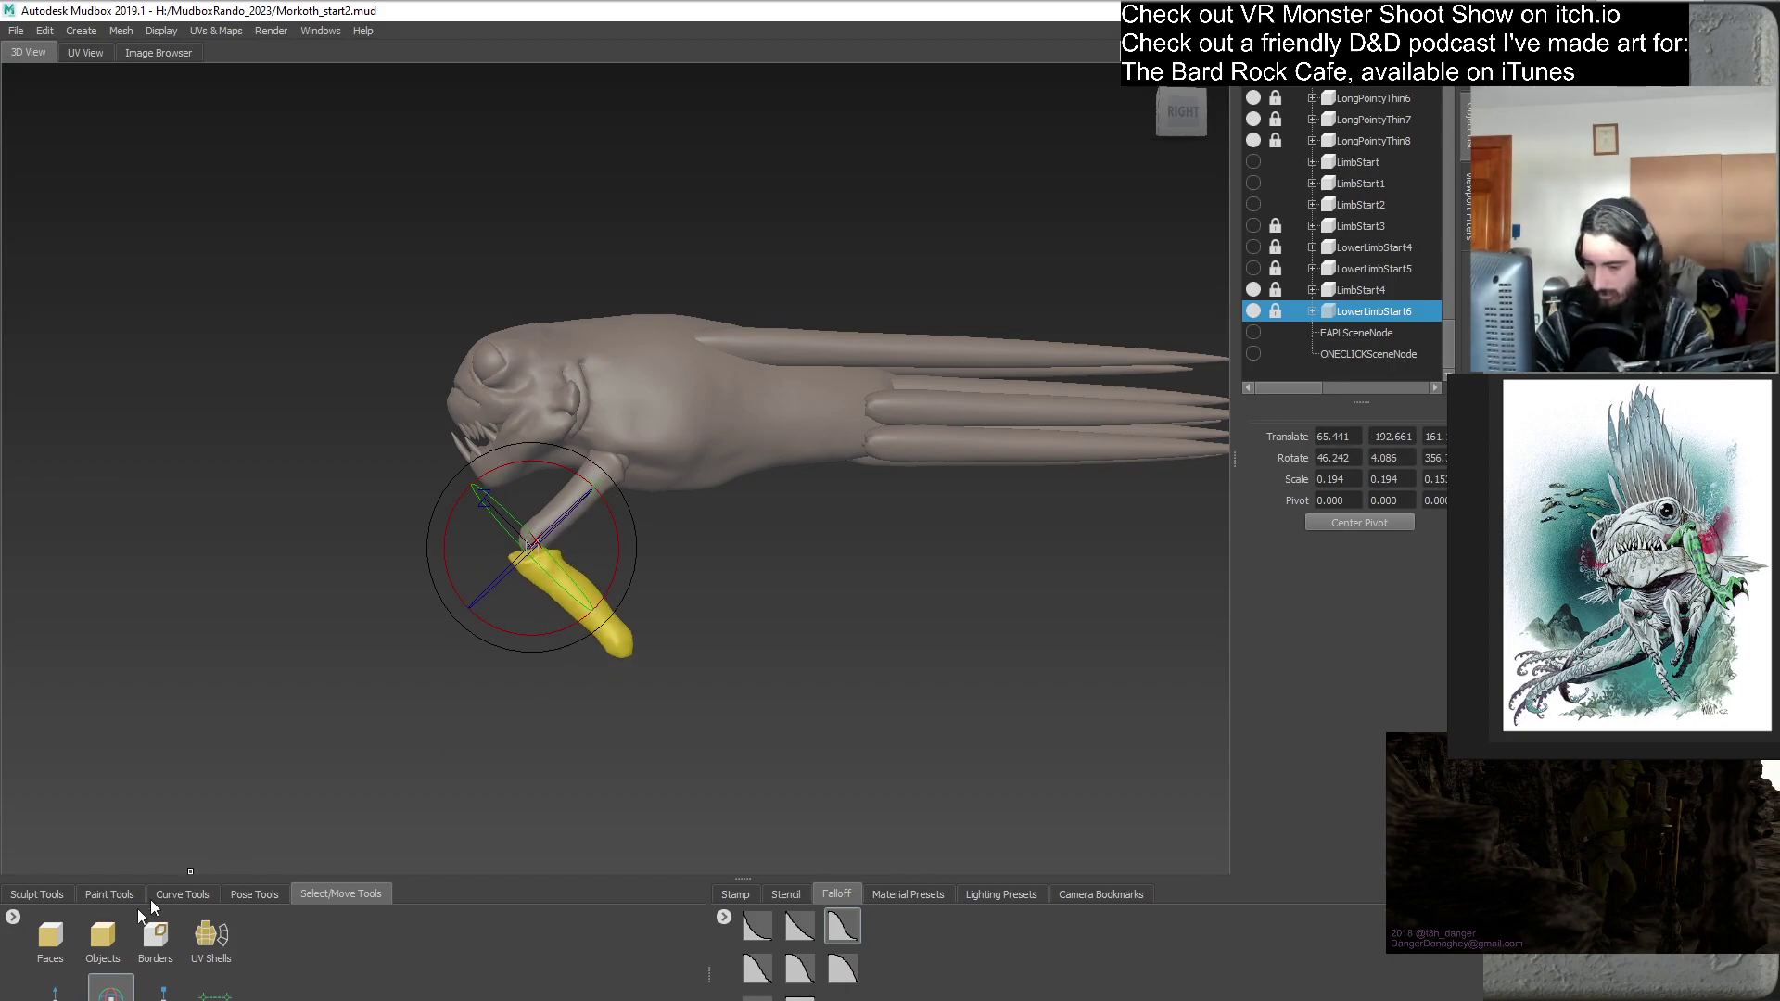
- Align LowerLimbStart6 with the upper segment's end from the front and side, at about X 53.2 and Y -175.5
{"action": "key", "text": "w"}
{"action": "left_click_drag", "start_coordinate": [513, 616], "coordinate": [796, 654], "text": "alt"}
{"action": "key", "text": "w"}
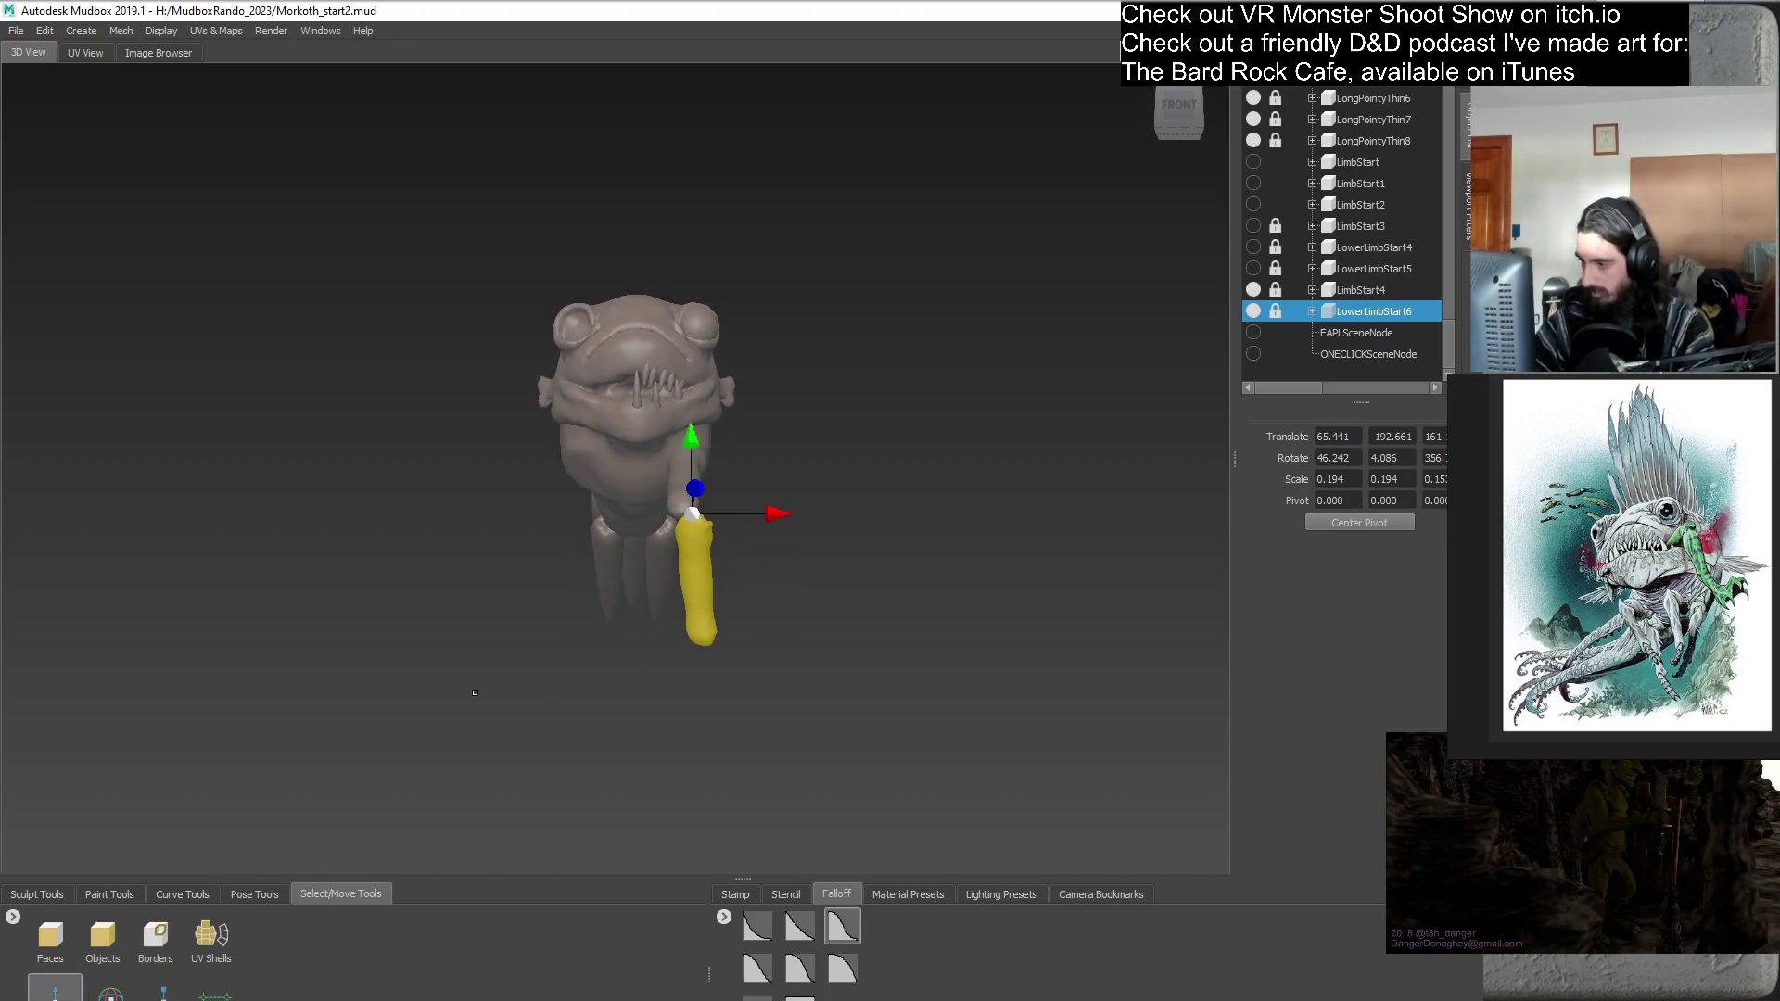
{"action": "left_click_drag", "start_coordinate": [777, 508], "coordinate": [545, 643]}
{"action": "left_click_drag", "start_coordinate": [546, 478], "coordinate": [546, 464]}
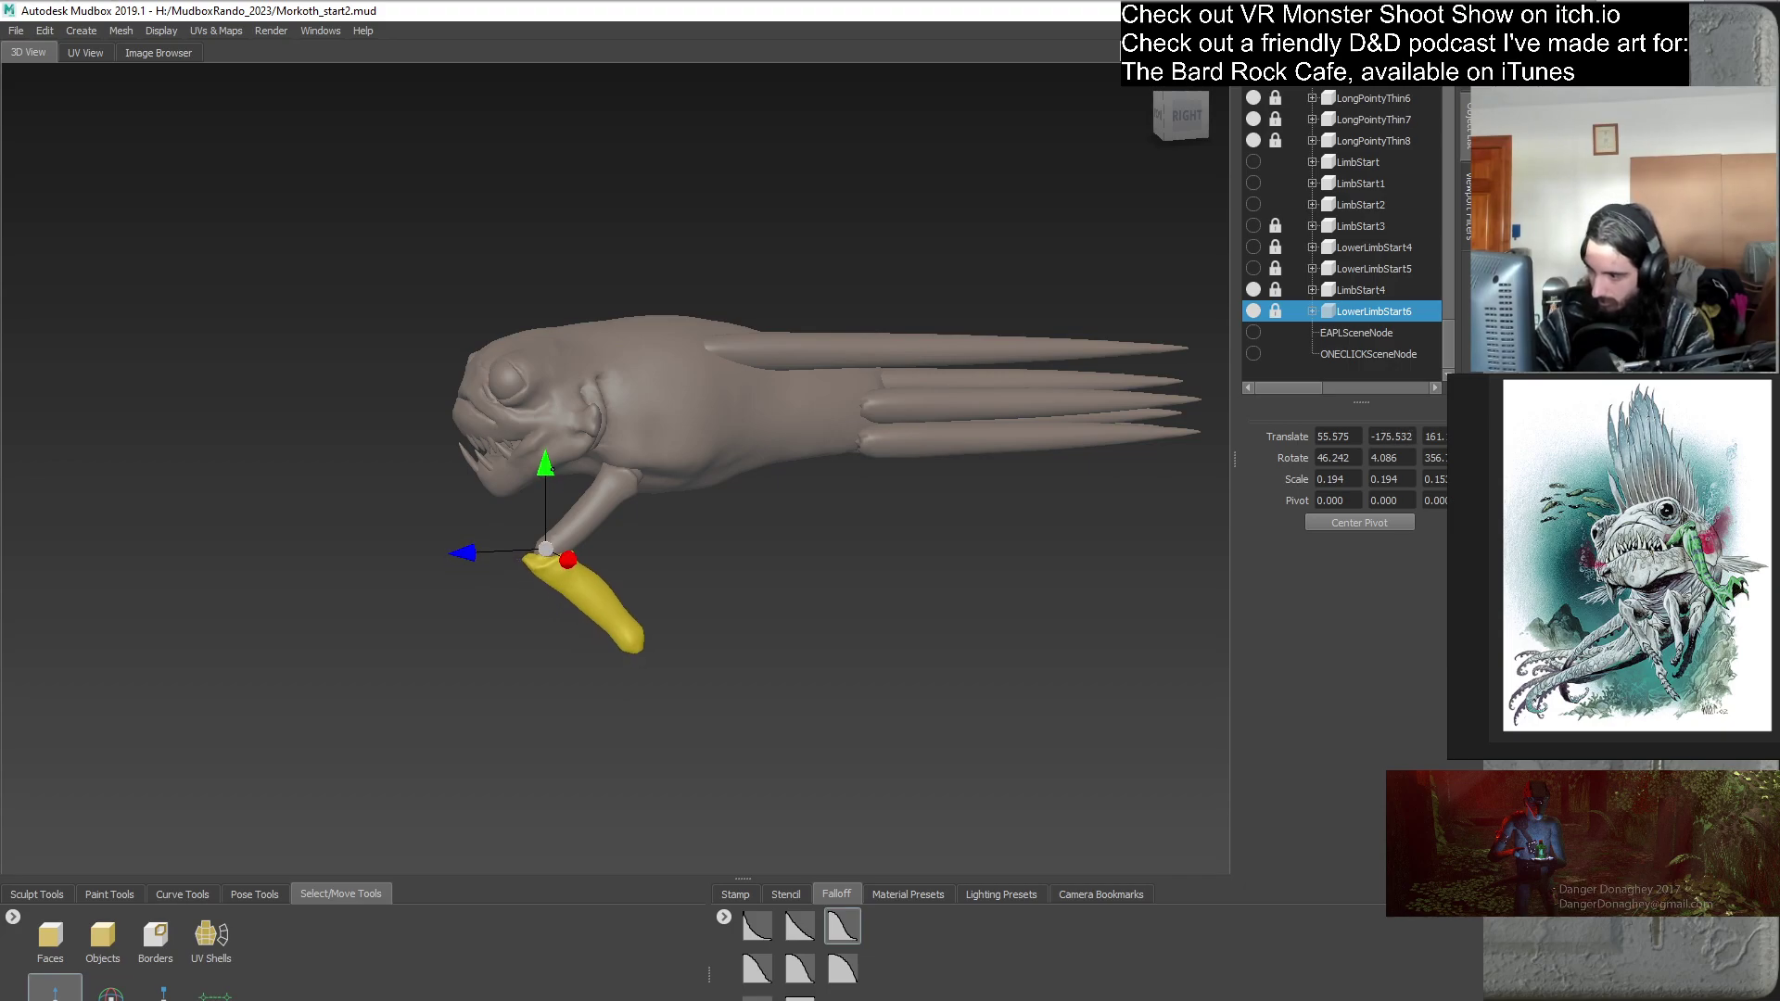
{"action": "left_click_drag", "start_coordinate": [631, 576], "coordinate": [884, 558], "text": "alt"}
{"action": "left_click_drag", "start_coordinate": [769, 513], "coordinate": [454, 534]}
{"action": "left_click_drag", "start_coordinate": [556, 631], "coordinate": [852, 631], "text": "alt"}
{"action": "scroll", "coordinate": [807, 612], "scroll_direction": "up", "scroll_amount": 5}
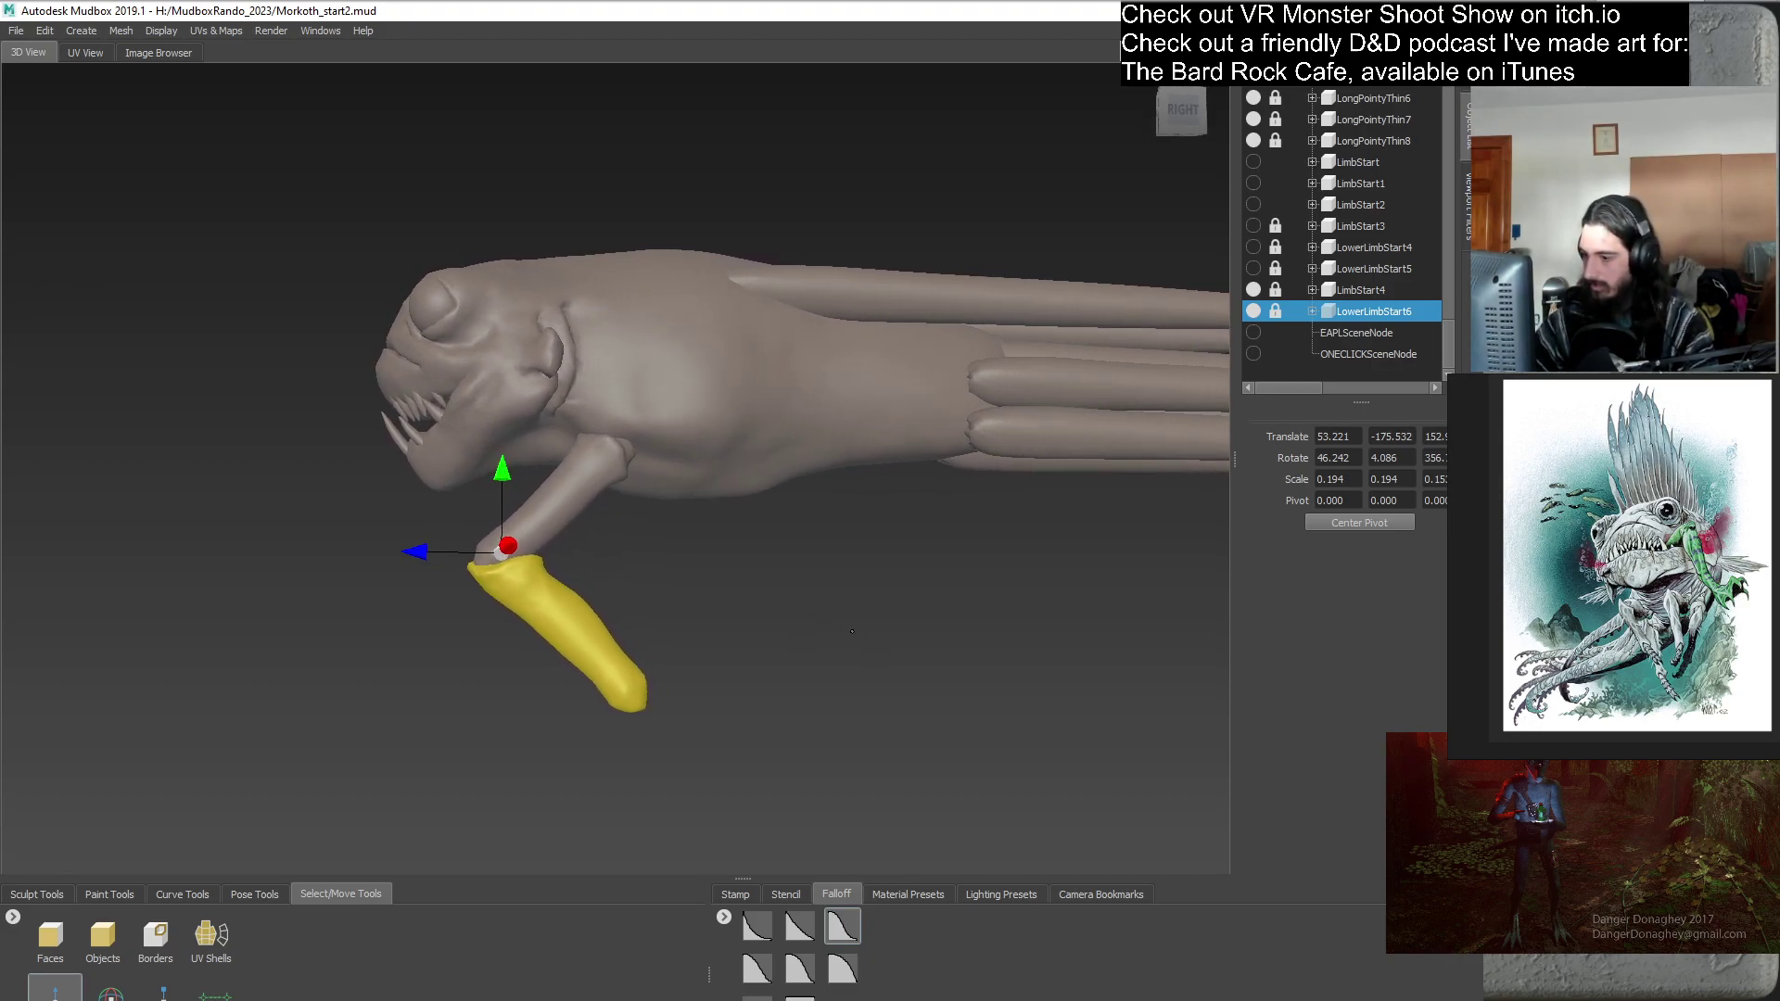
- Unlock and duplicate LowerLimbStart6, and lock and hide the original, keeping LowerLimbStart7 selected
{"action": "left_click", "coordinate": [163, 992]}
{"action": "left_click_drag", "start_coordinate": [648, 742], "coordinate": [927, 696], "text": "alt"}
{"action": "right_click", "coordinate": [1376, 309]}
{"action": "left_click", "coordinate": [1394, 390]}
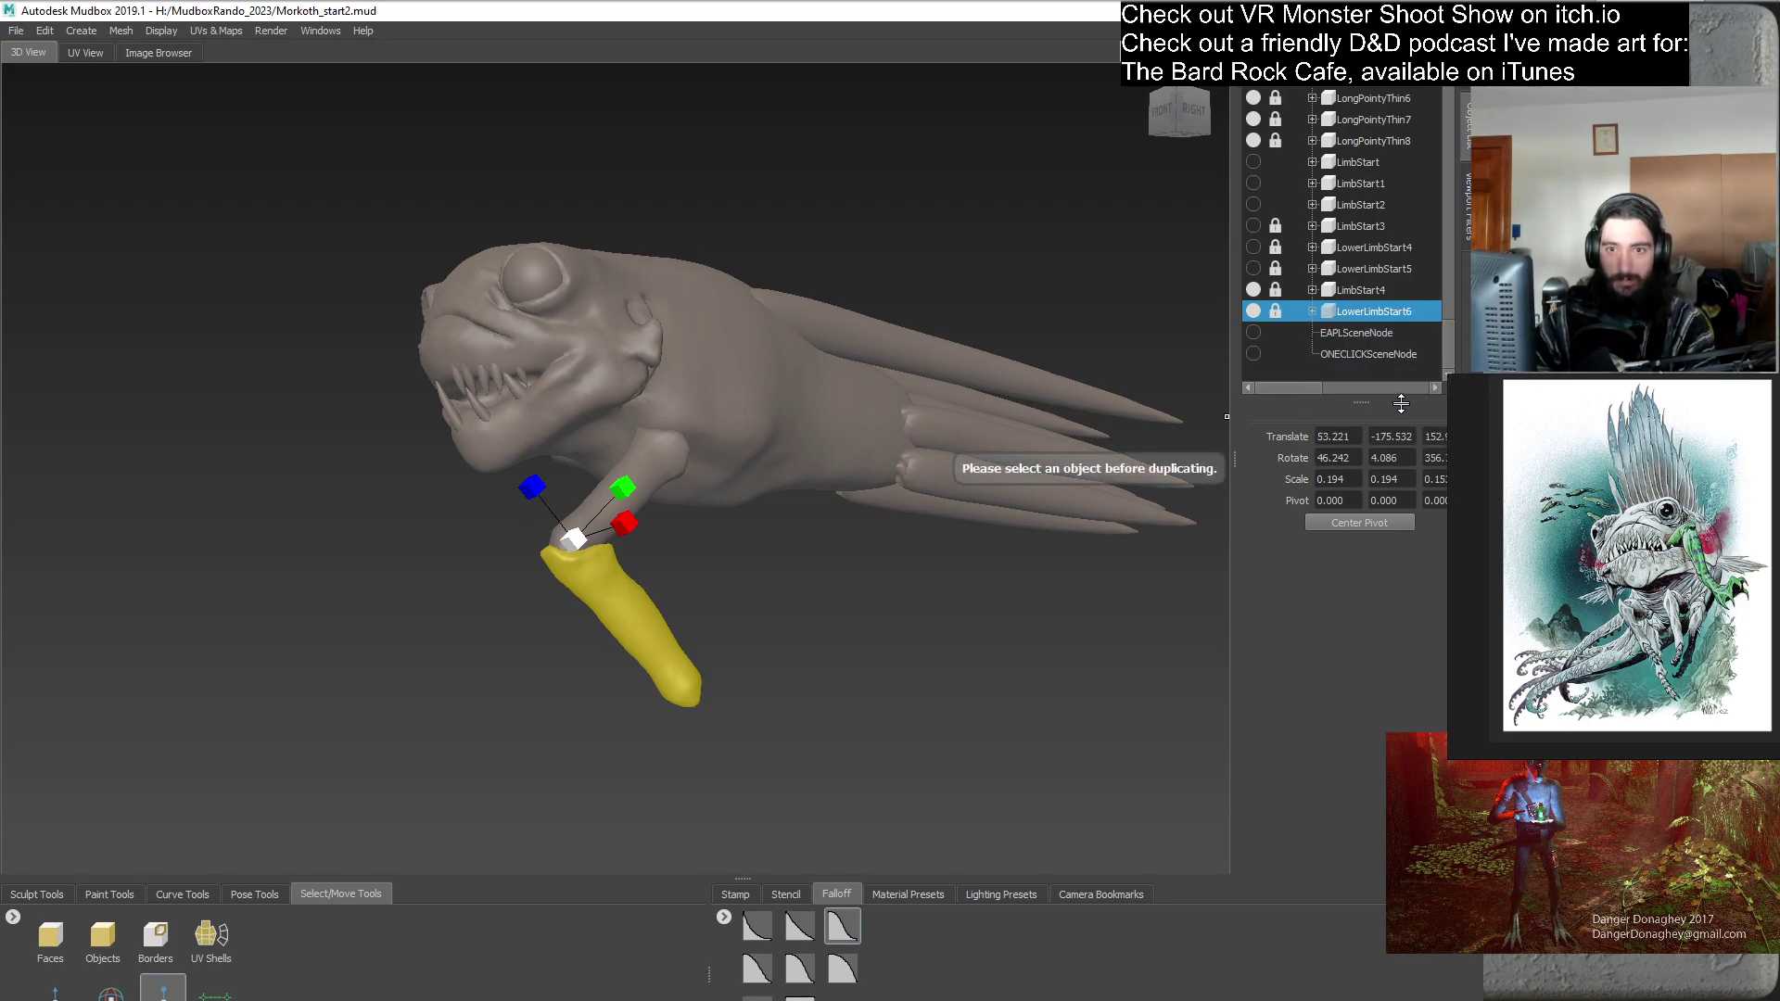
{"action": "right_click", "coordinate": [1375, 315]}
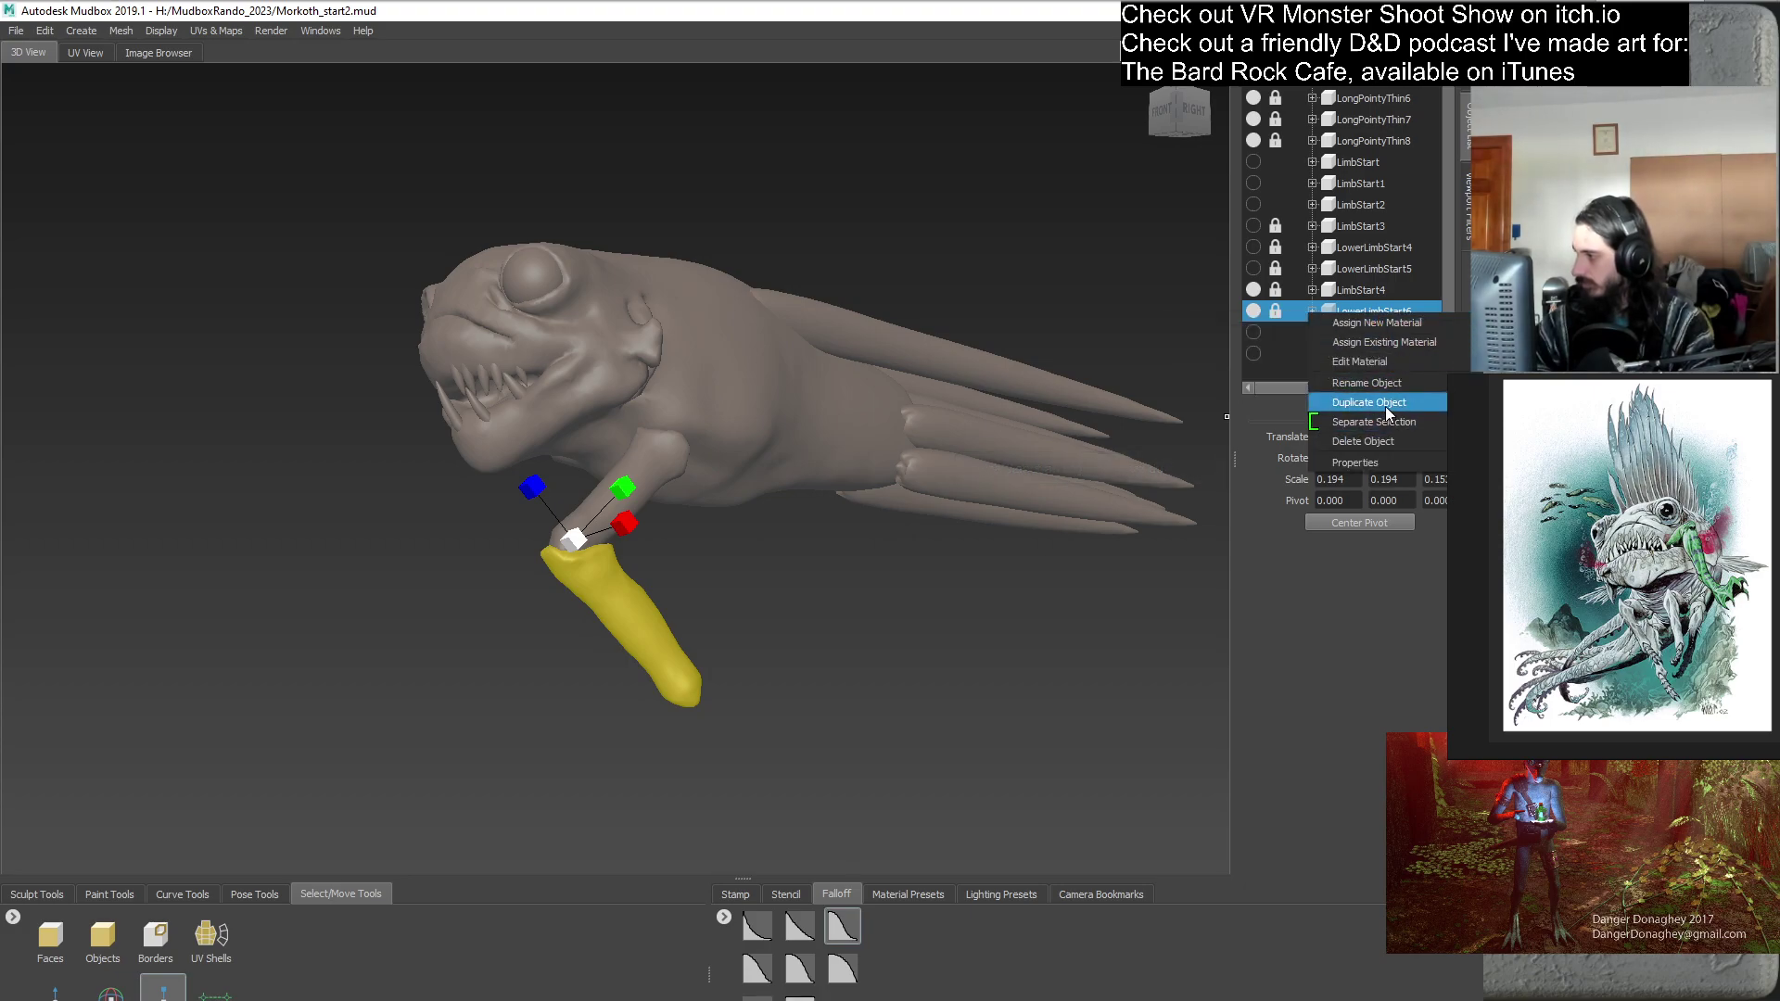
{"action": "left_click", "coordinate": [1387, 404]}
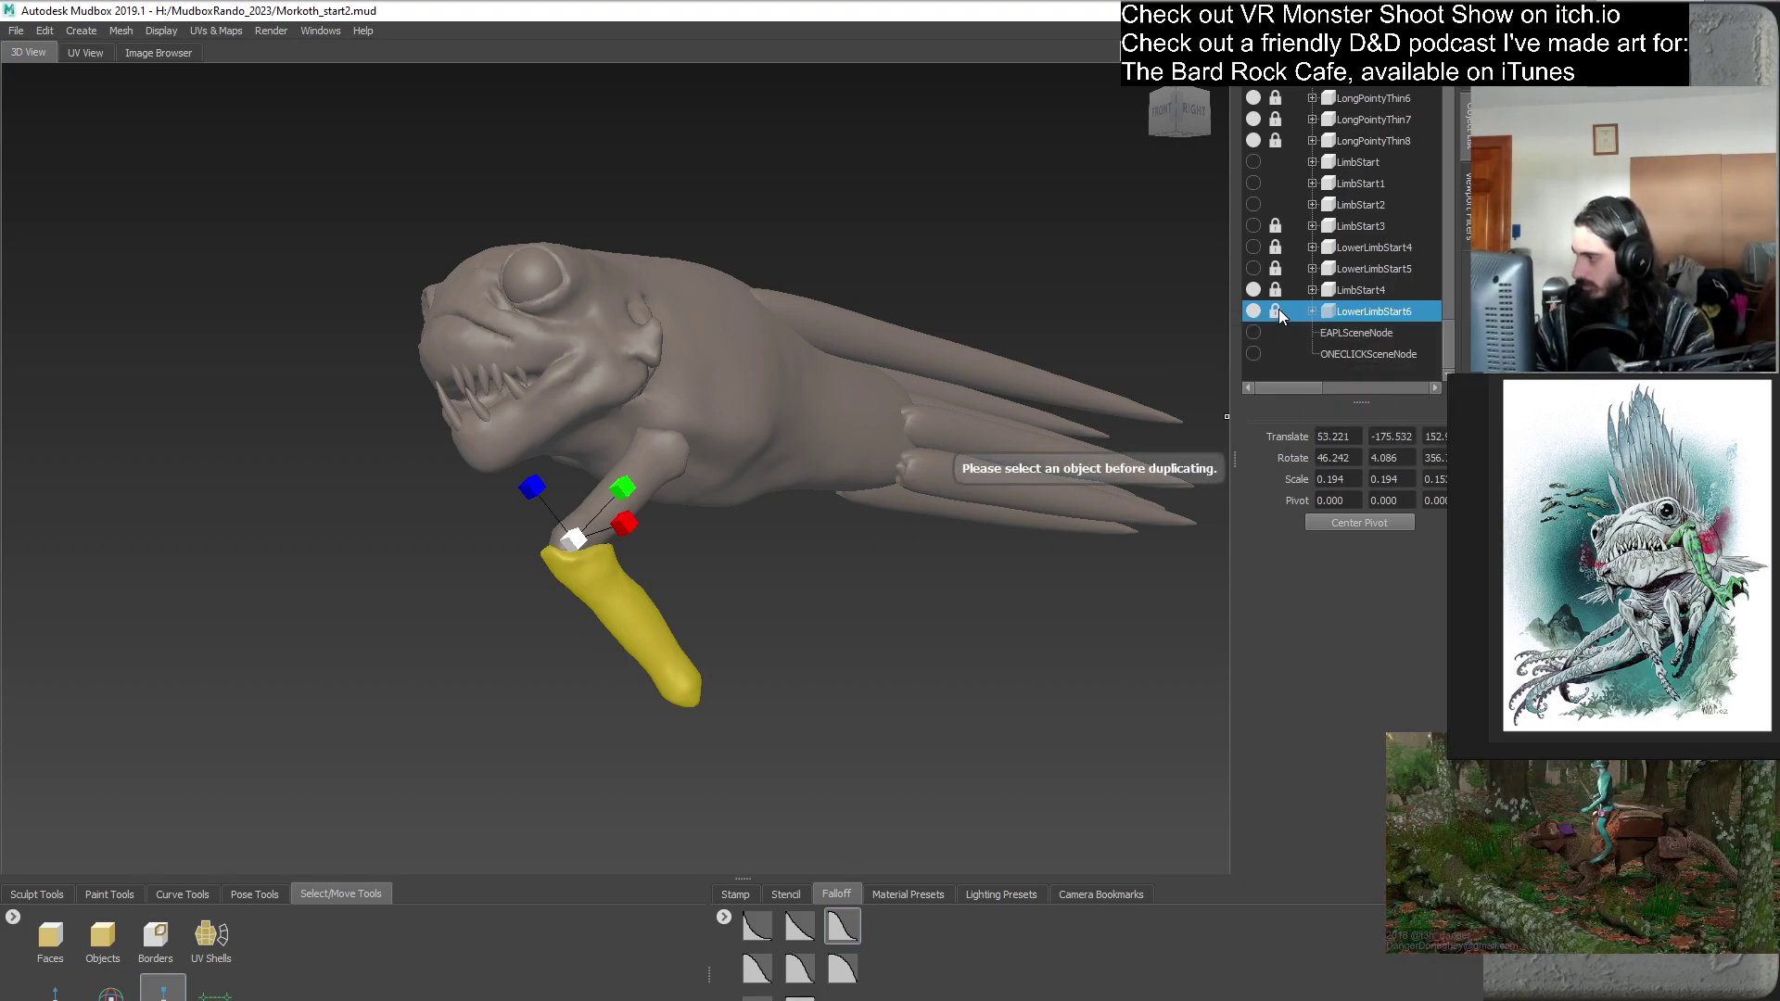
{"action": "left_click", "coordinate": [1375, 313]}
{"action": "right_click", "coordinate": [1374, 308]}
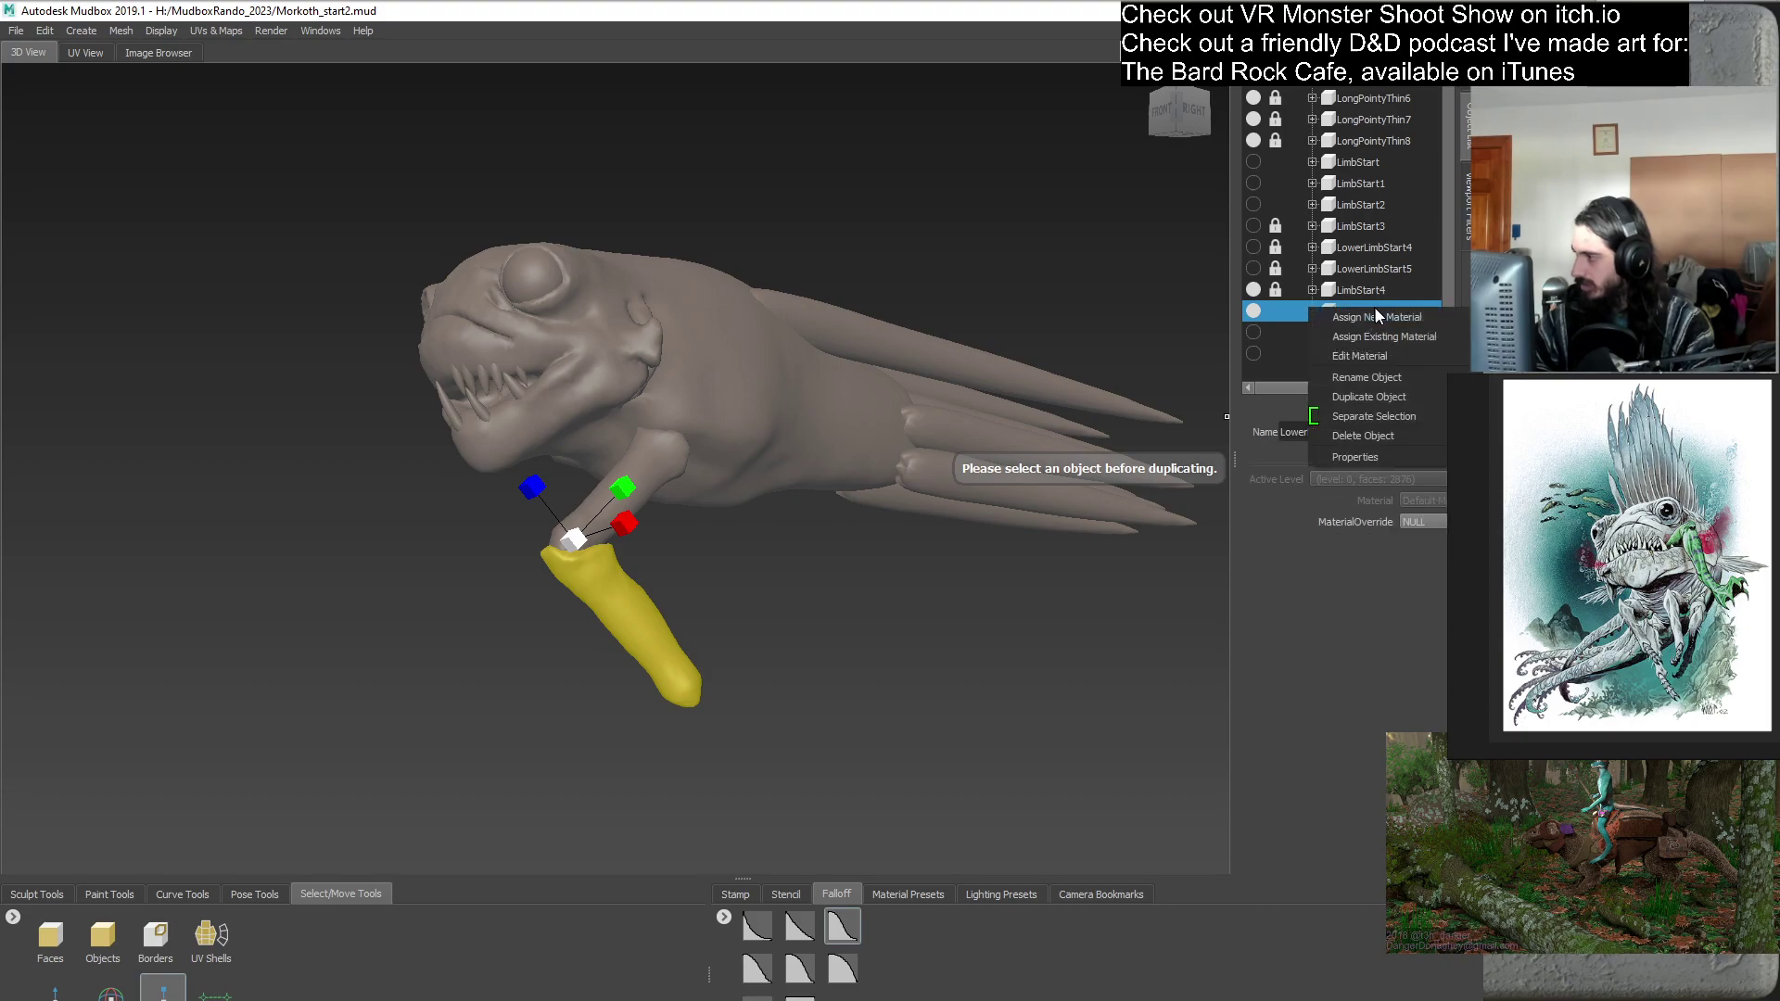
{"action": "left_click", "coordinate": [1406, 392]}
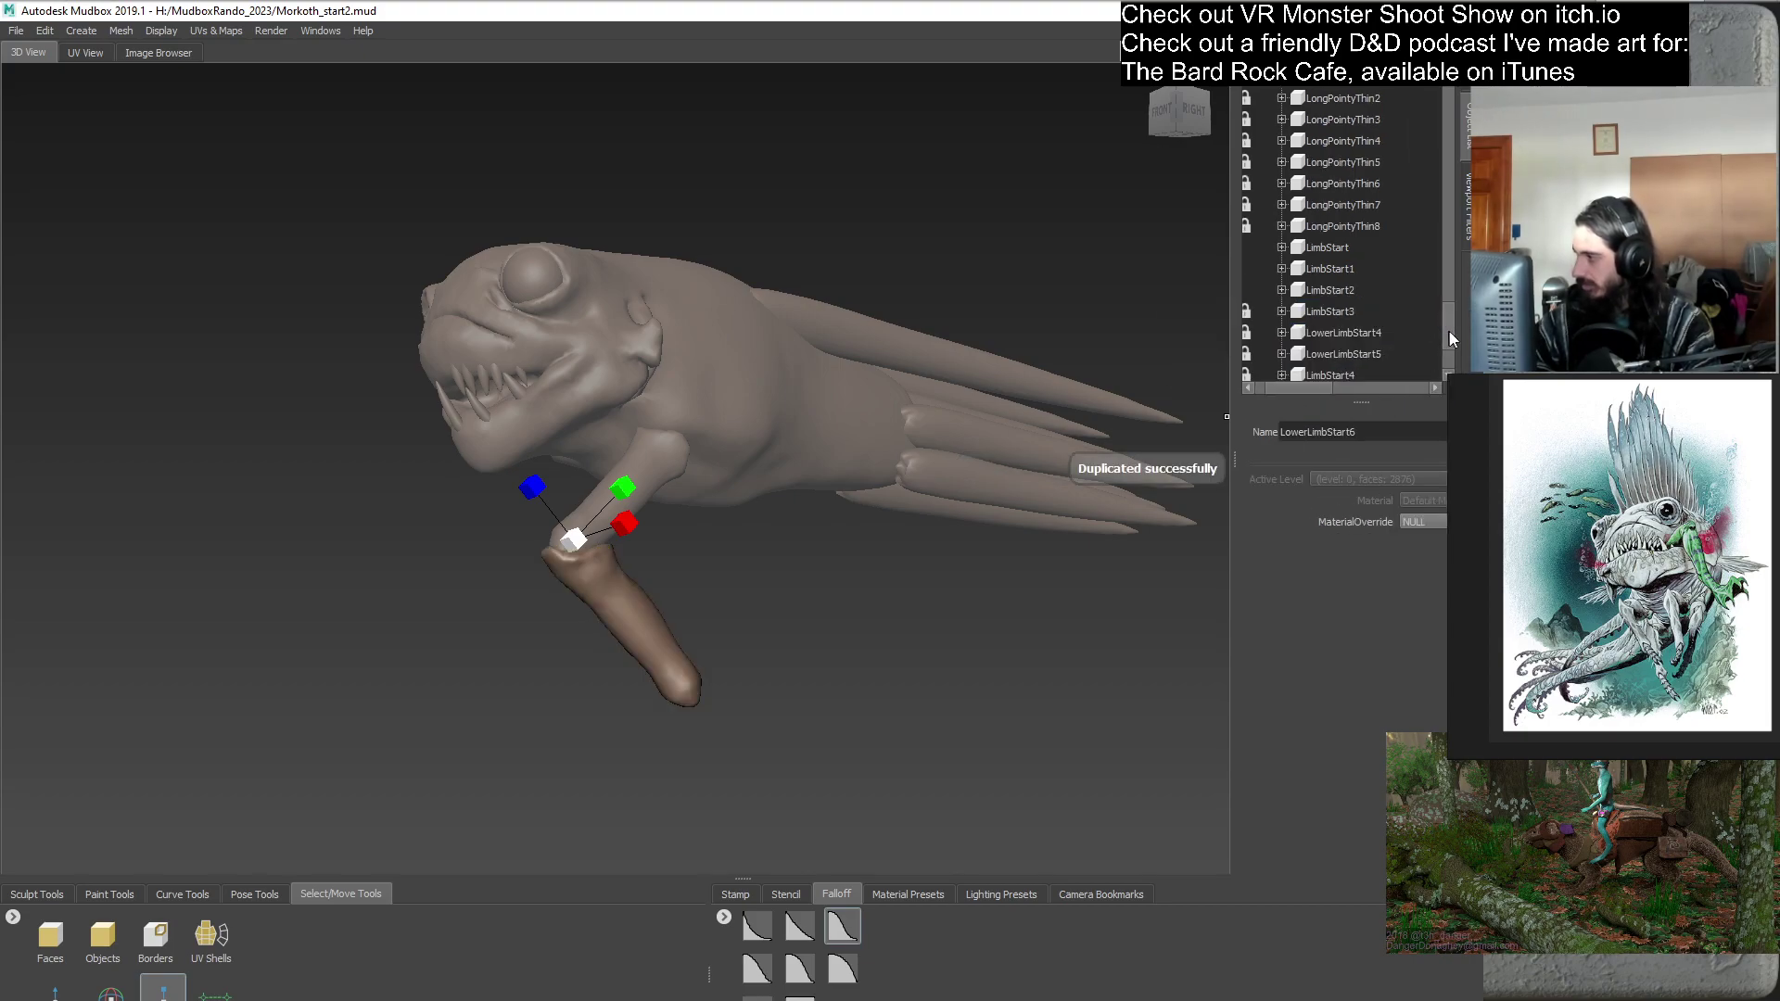
{"action": "left_click_drag", "start_coordinate": [1312, 387], "coordinate": [1258, 378]}
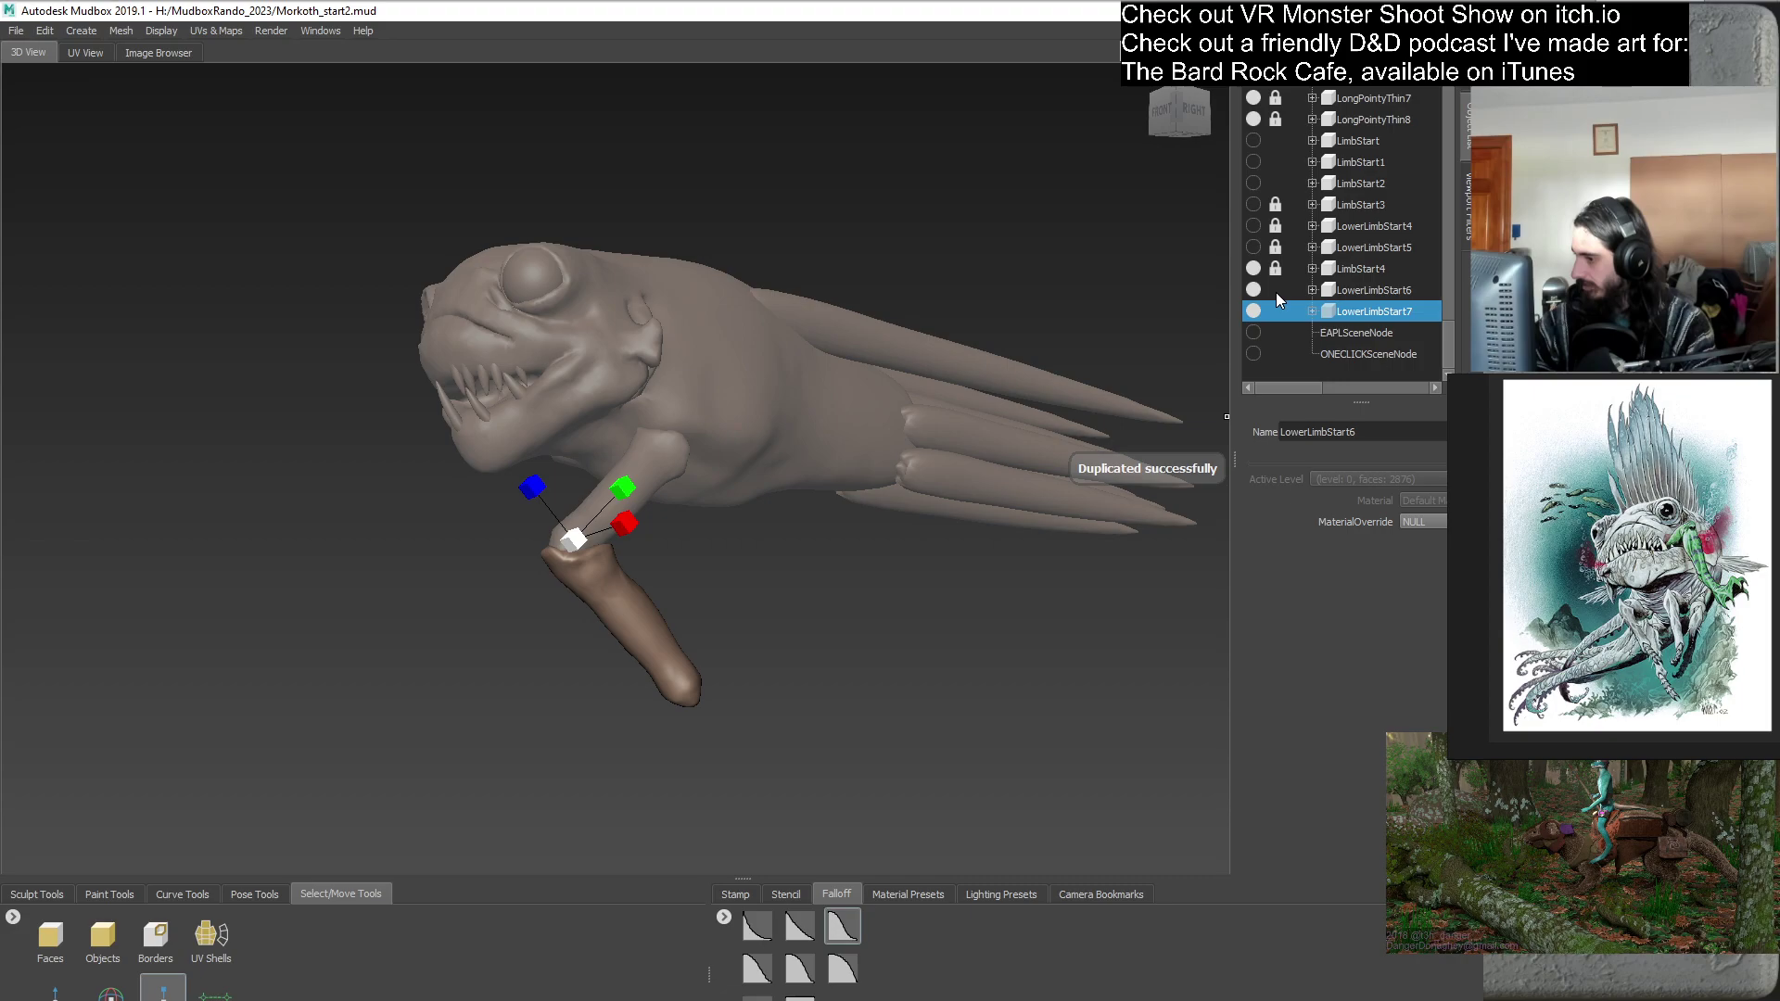
{"action": "left_click", "coordinate": [1283, 315]}
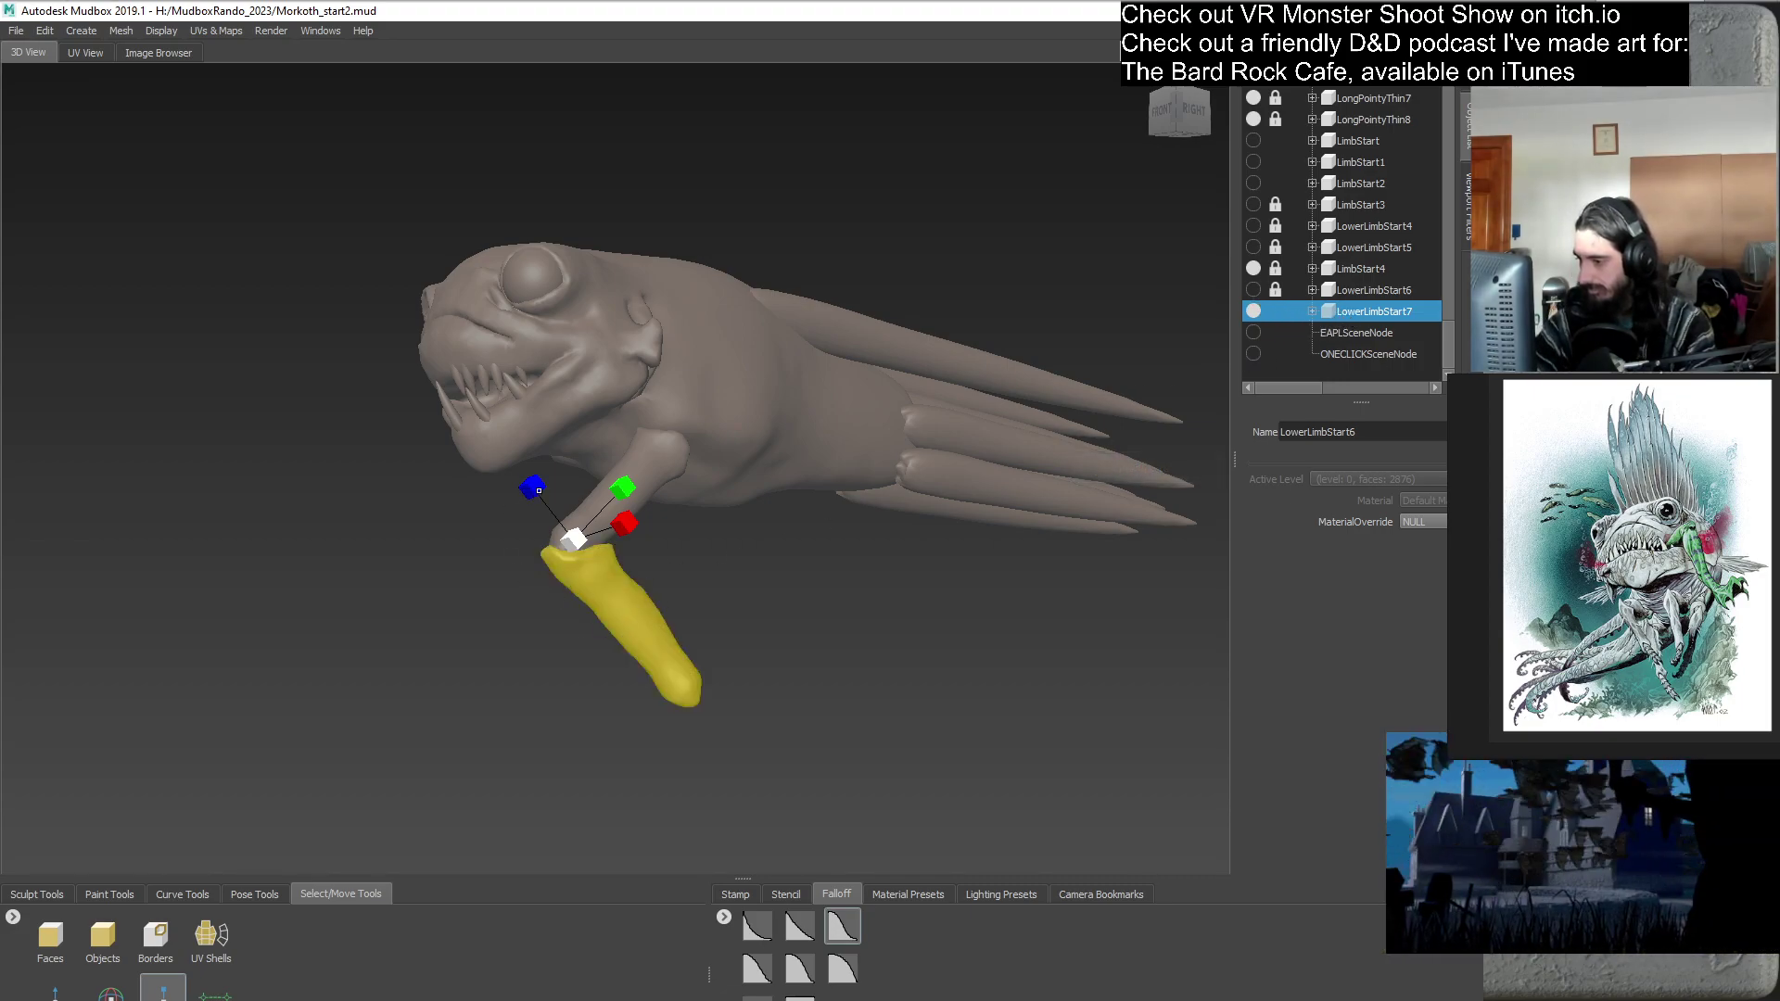
- Scale LowerLimbStart7 down to about 0.168 on X and Y, and reposition it at the elbow at about Y -179.5
{"action": "left_click_drag", "start_coordinate": [663, 575], "coordinate": [567, 598], "text": "alt"}
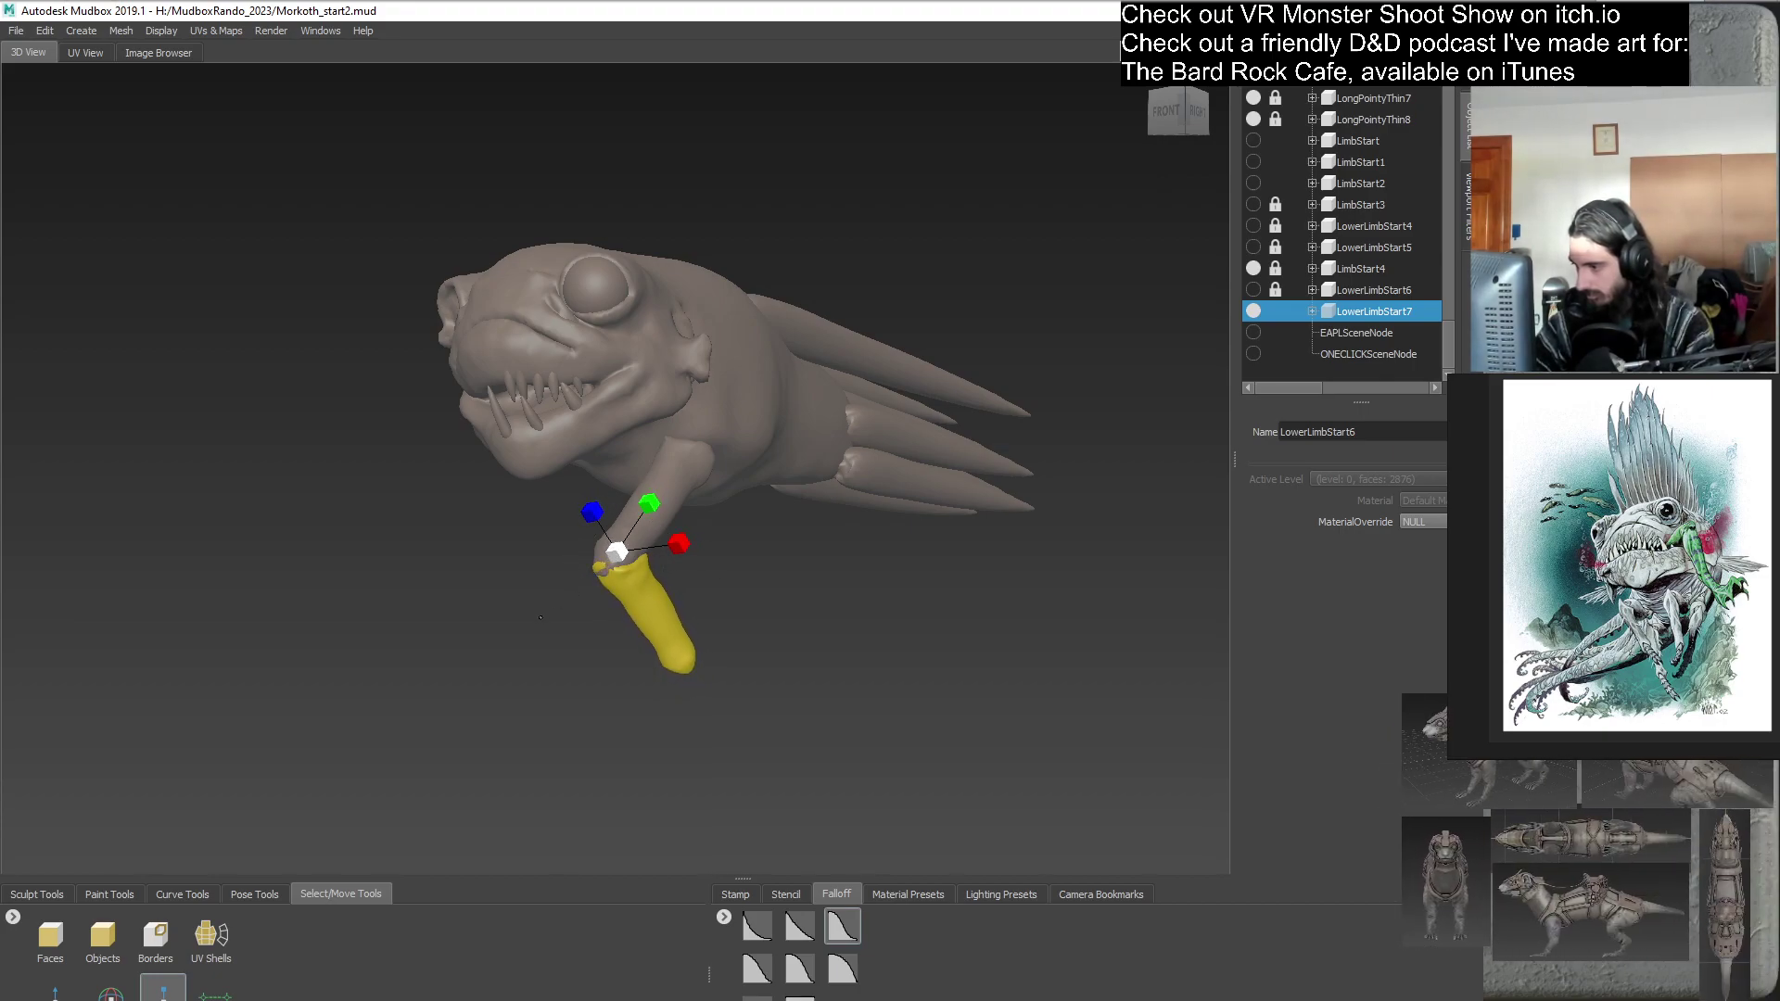
{"action": "left_click_drag", "start_coordinate": [653, 607], "coordinate": [899, 664], "text": "alt"}
{"action": "scroll", "coordinate": [899, 664], "scroll_direction": "up", "scroll_amount": 3}
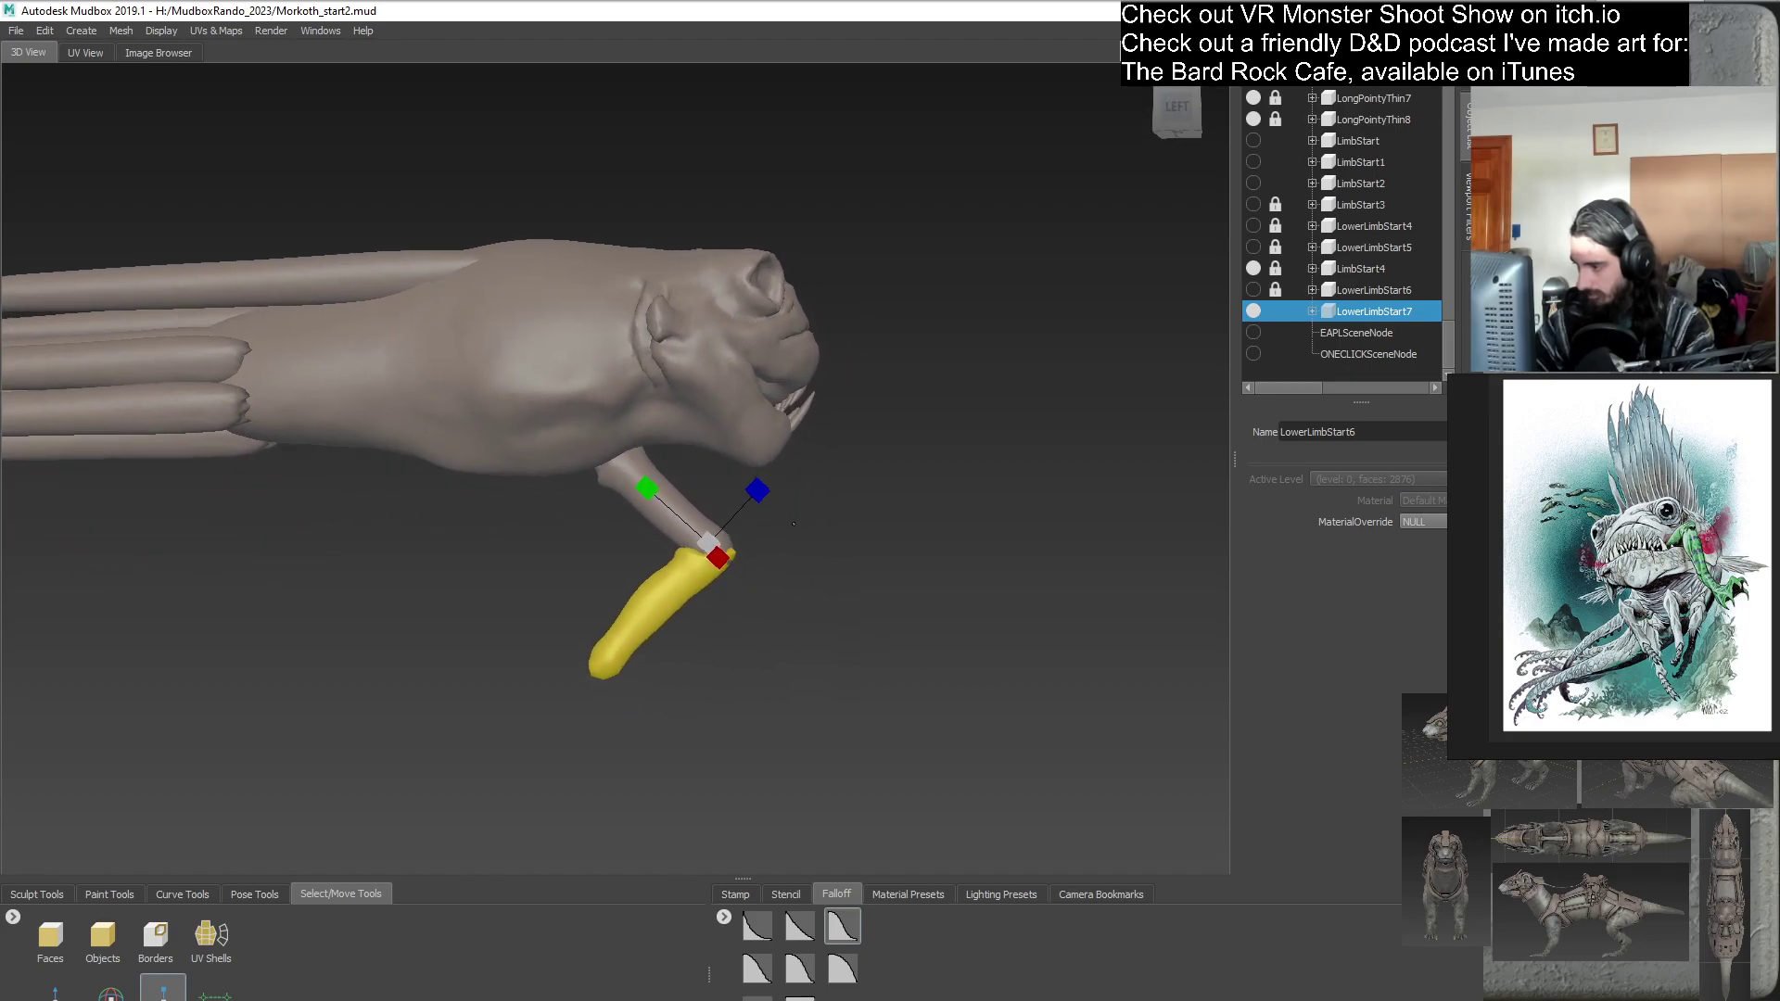
{"action": "left_click", "coordinate": [103, 937]}
{"action": "left_click_drag", "start_coordinate": [772, 525], "coordinate": [780, 524]}
{"action": "left_click_drag", "start_coordinate": [698, 447], "coordinate": [698, 456]}
{"action": "left_click_drag", "start_coordinate": [741, 519], "coordinate": [683, 436], "text": "alt"}
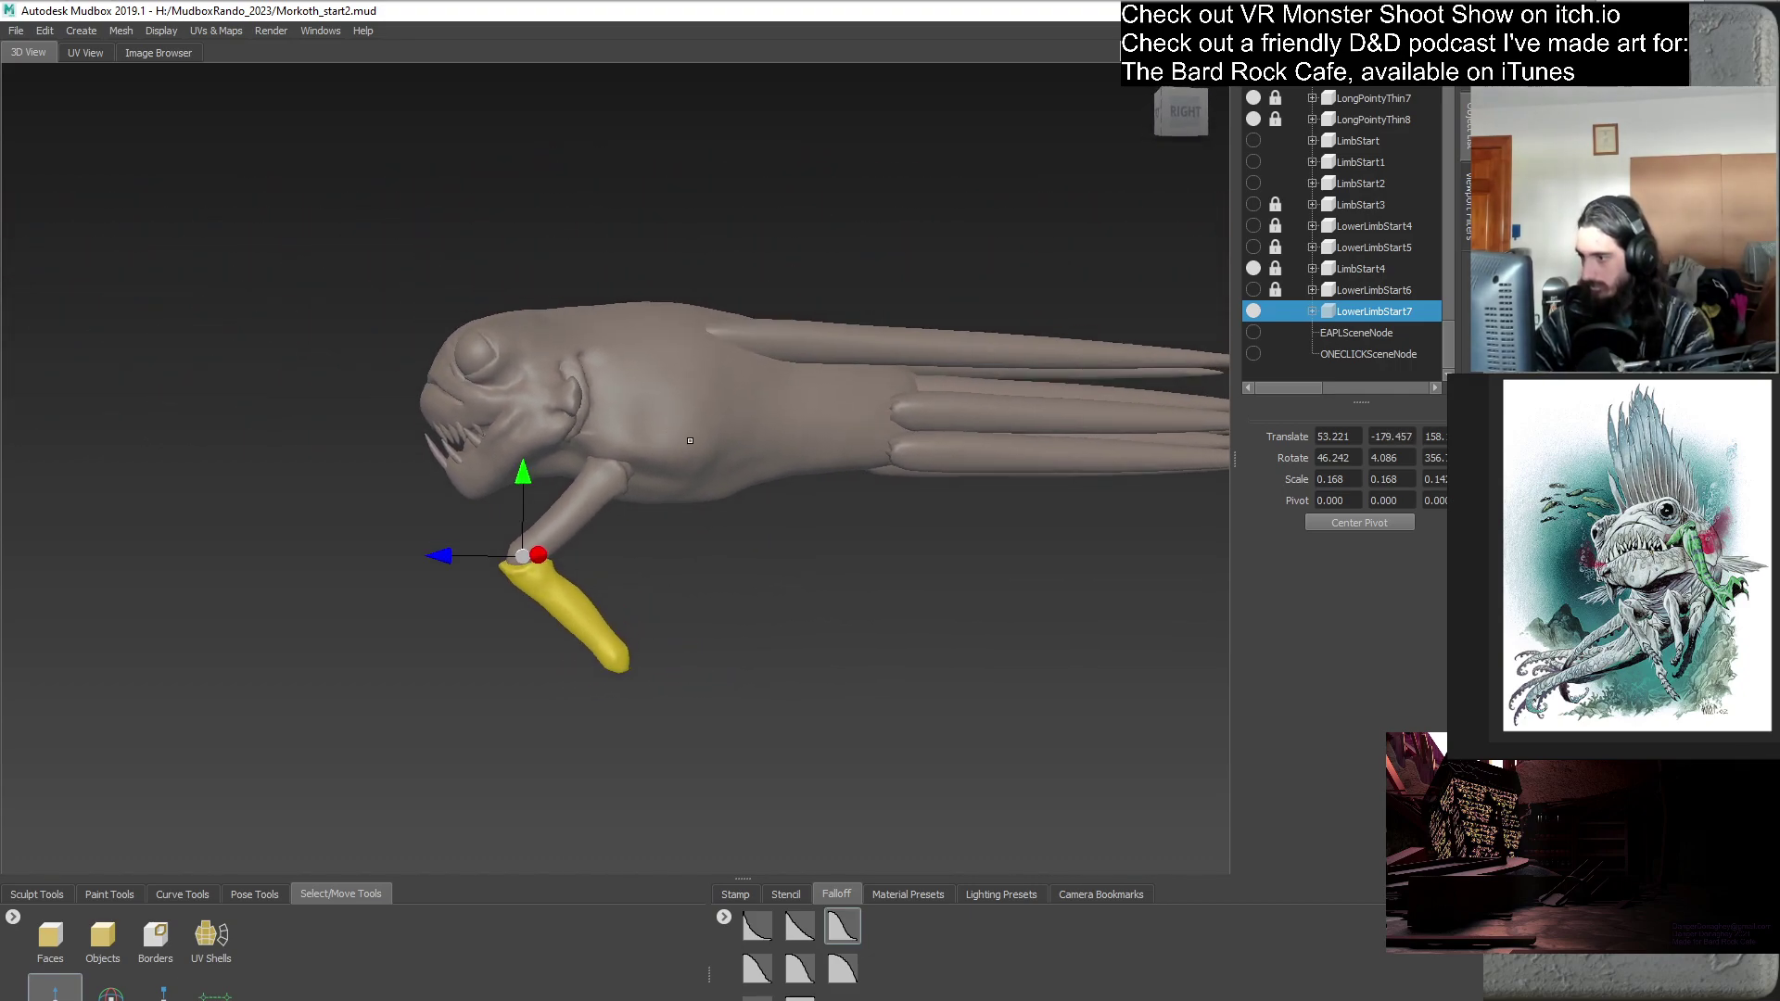
- Deselect LowerLimbStart7 and lock it
{"action": "left_click_drag", "start_coordinate": [784, 615], "coordinate": [890, 562], "text": "alt"}
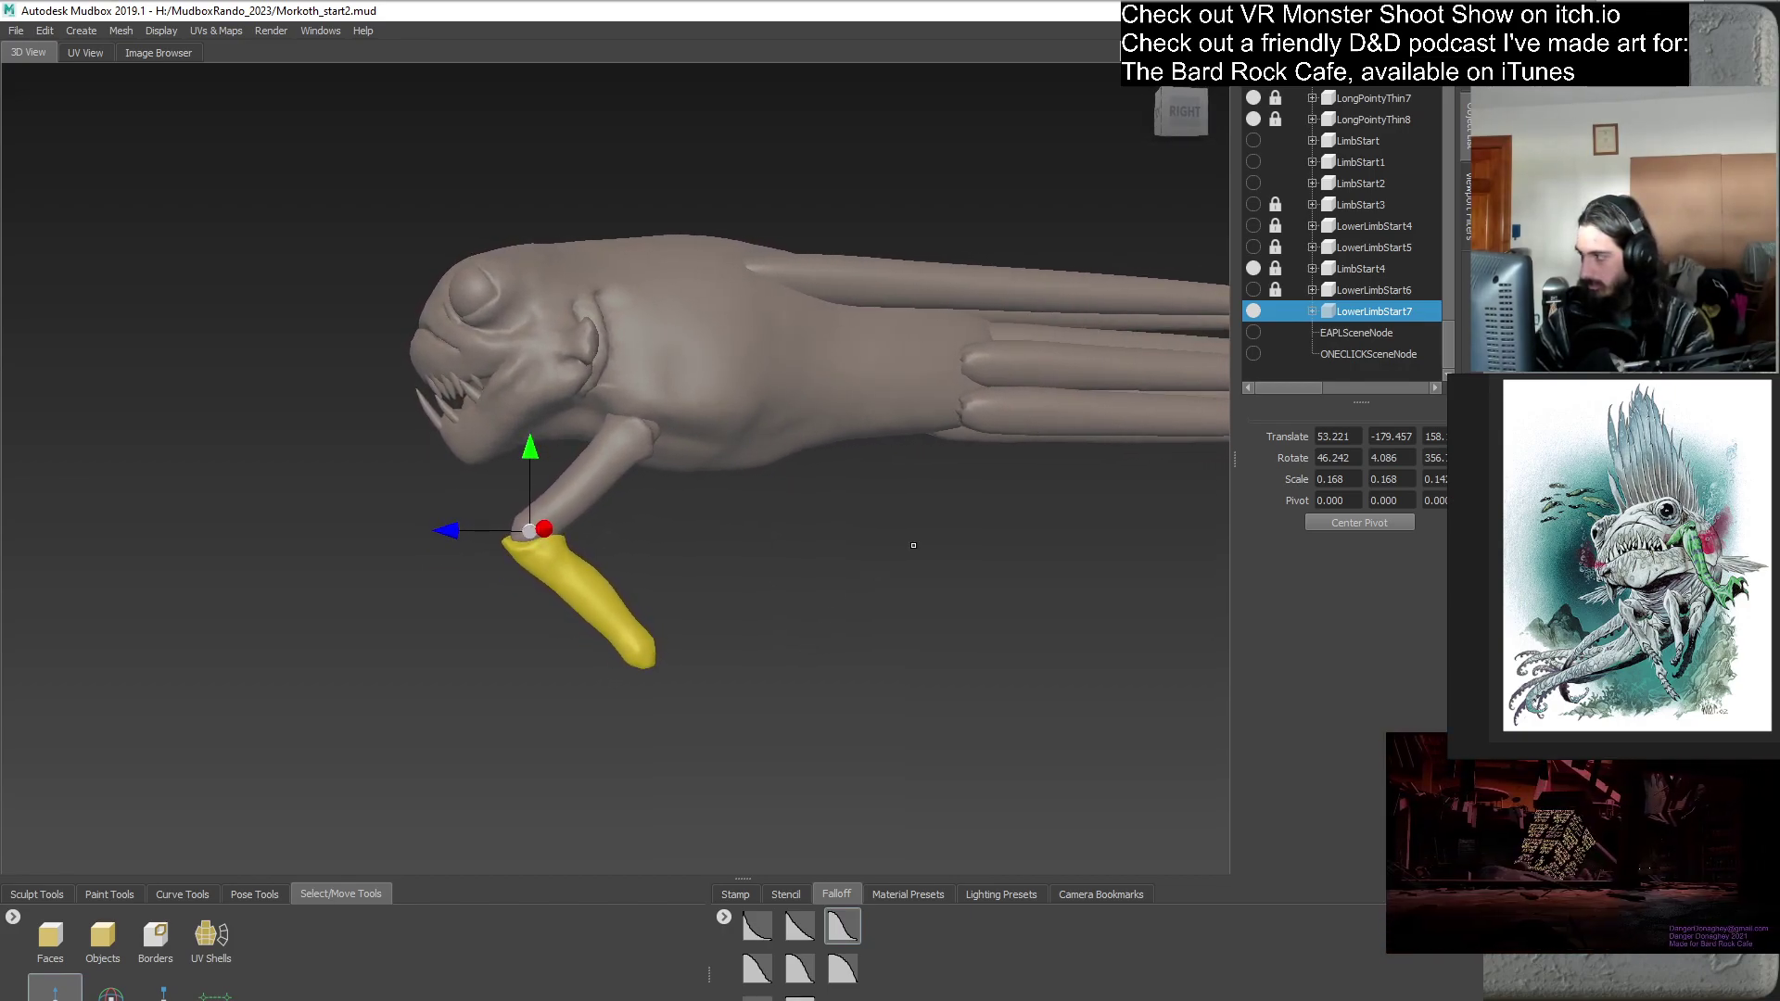
{"action": "left_click", "coordinate": [1337, 377]}
{"action": "key", "text": "a"}
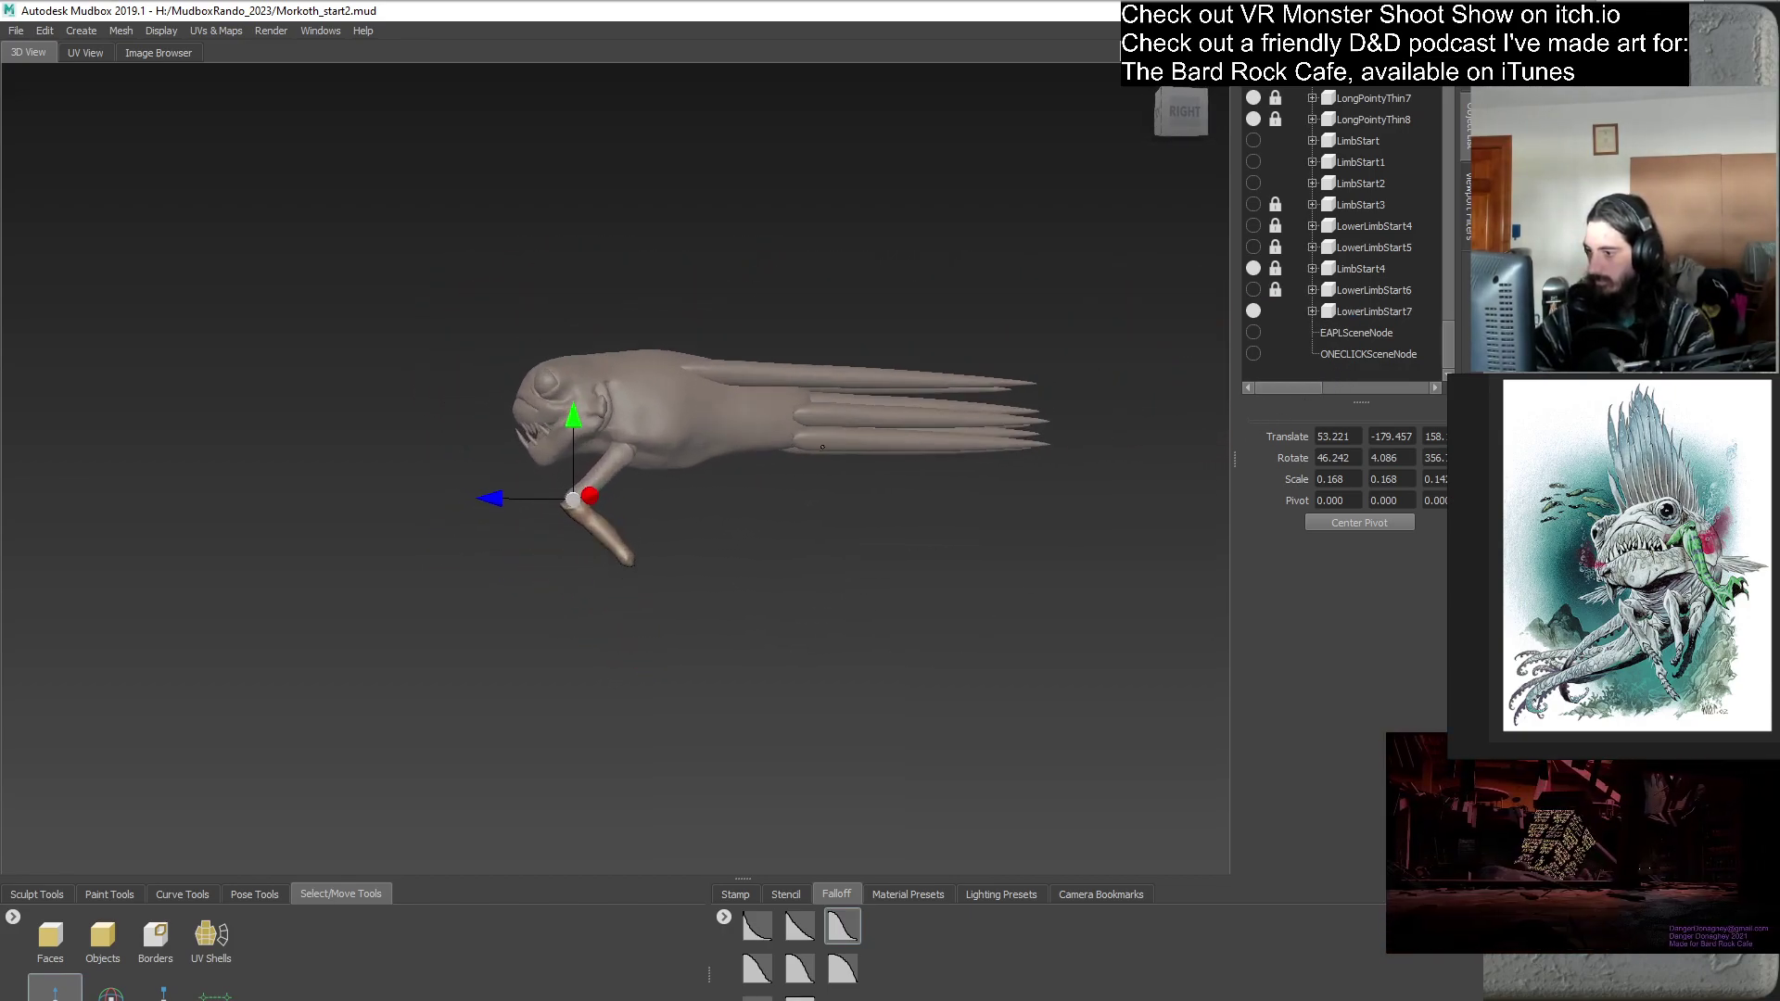
{"action": "left_click", "coordinate": [1276, 311]}
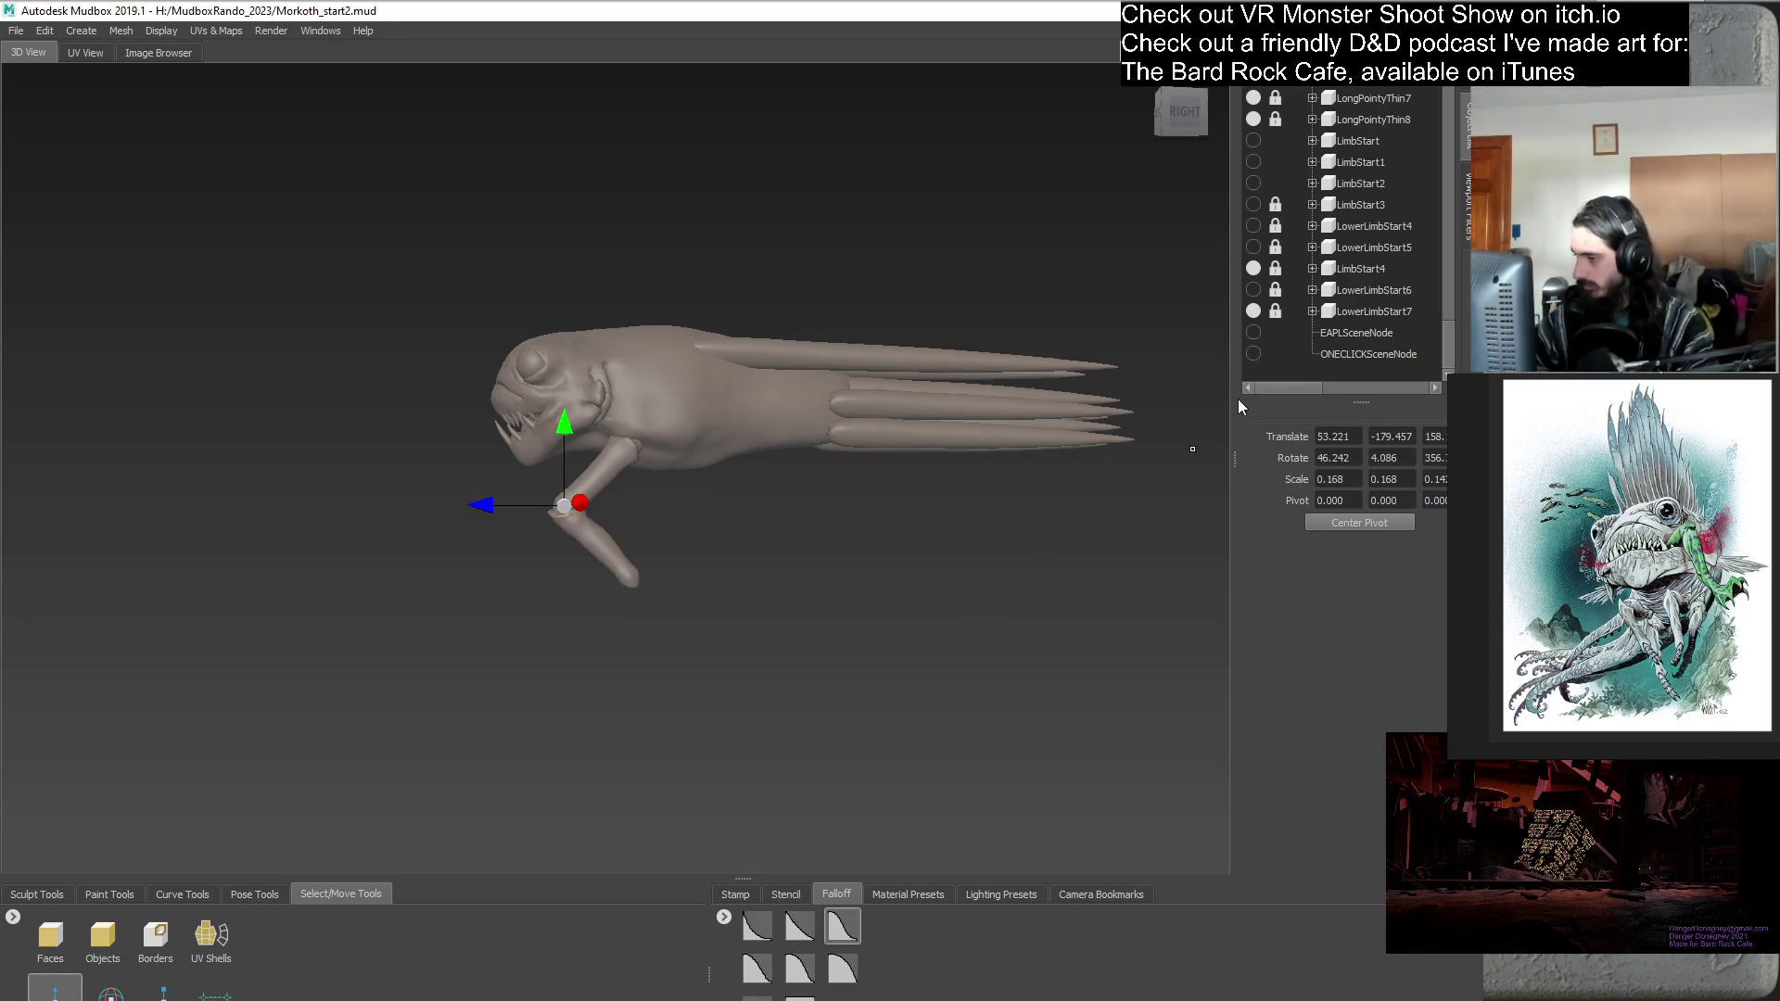
{"action": "left_click", "coordinate": [37, 893]}
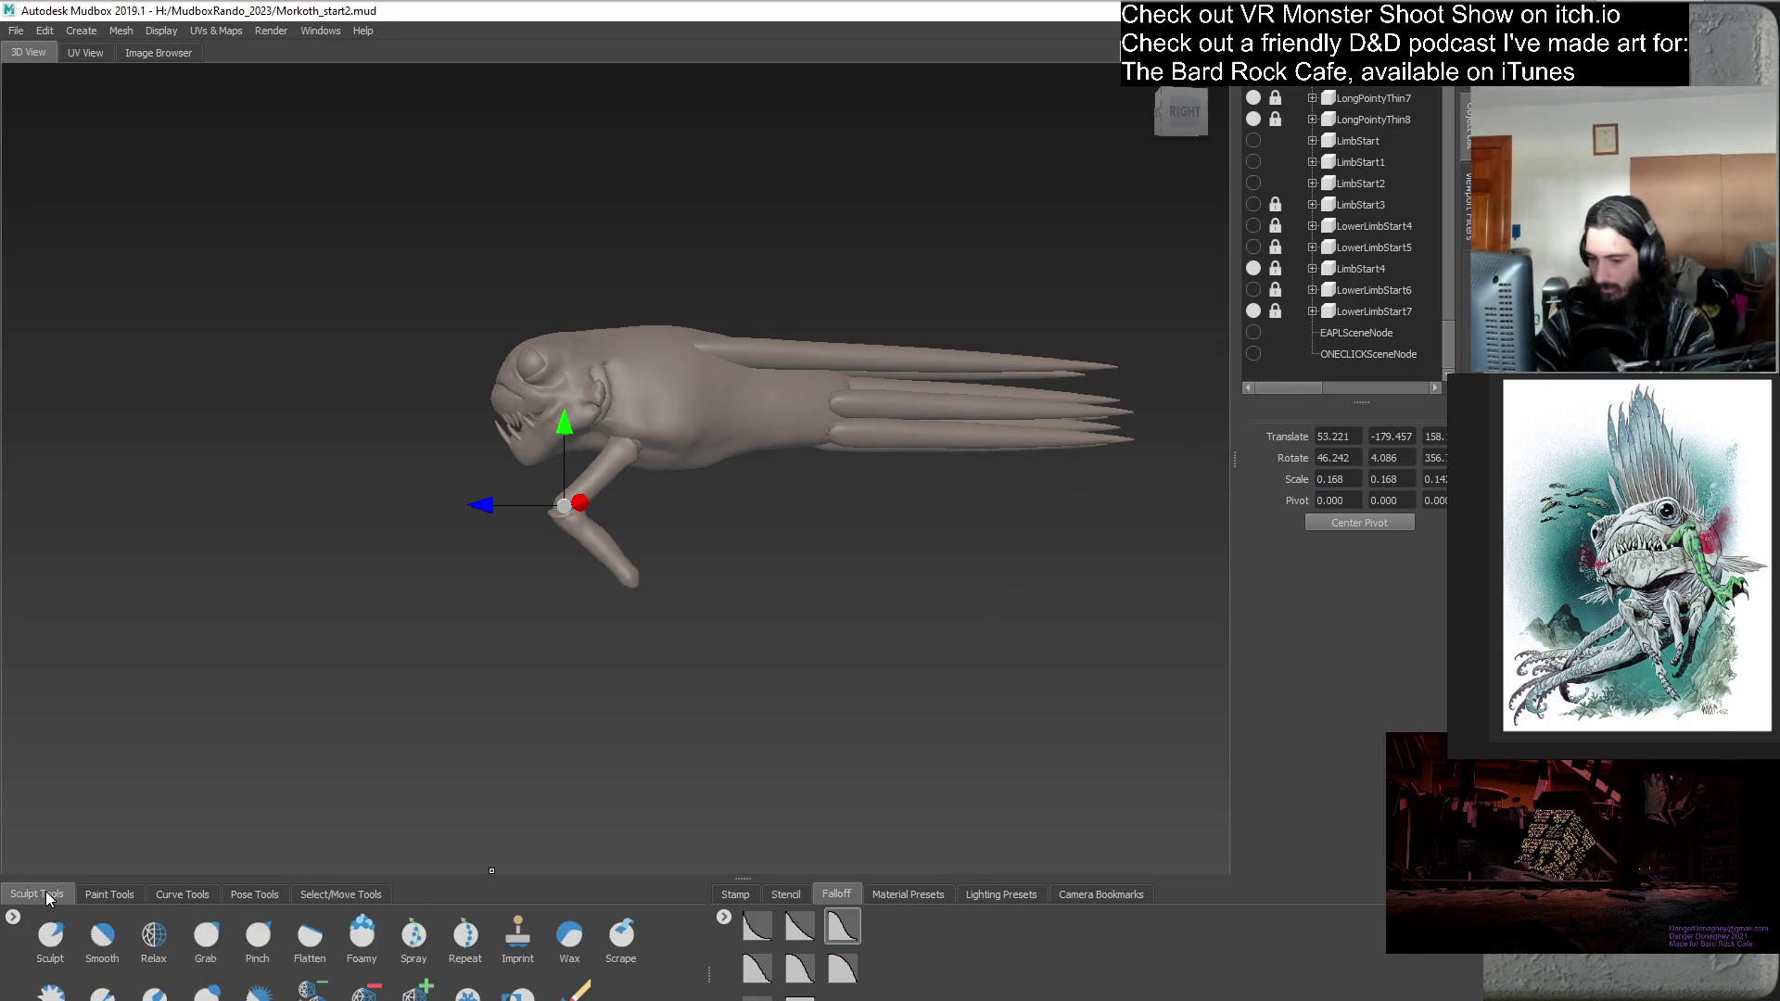
{"action": "left_click", "coordinate": [205, 936]}
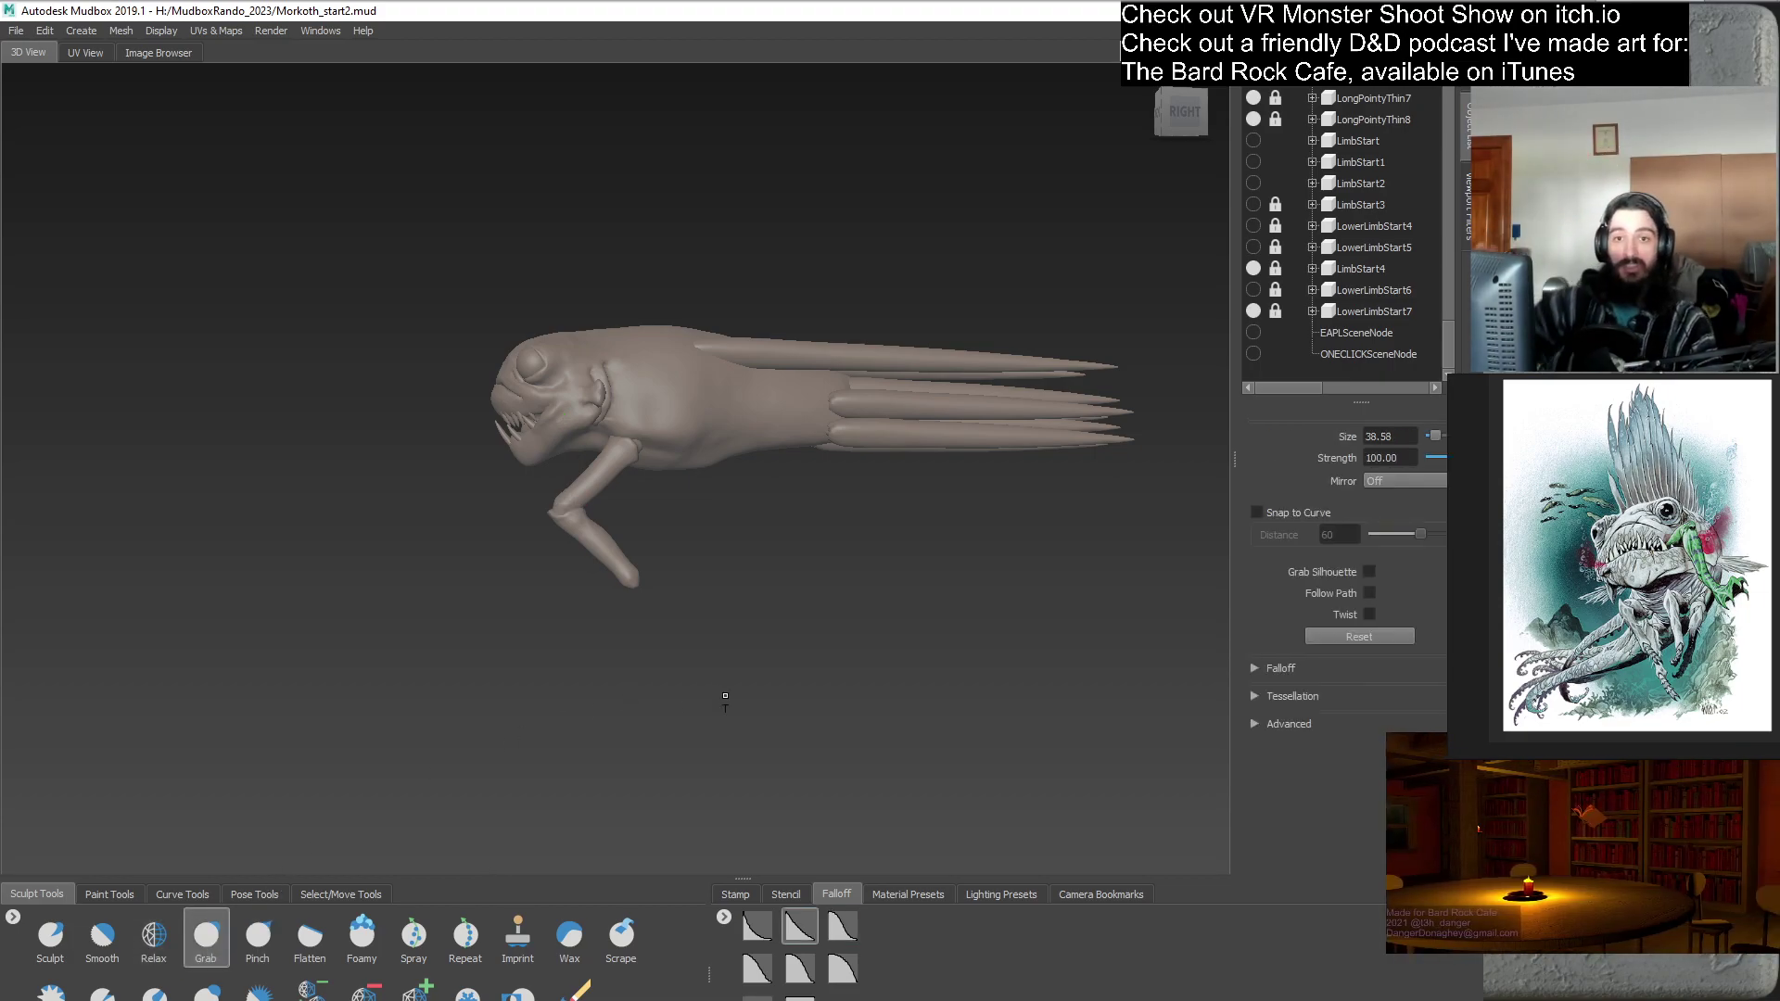
{"action": "left_click_drag", "start_coordinate": [661, 627], "coordinate": [831, 576], "text": "alt"}
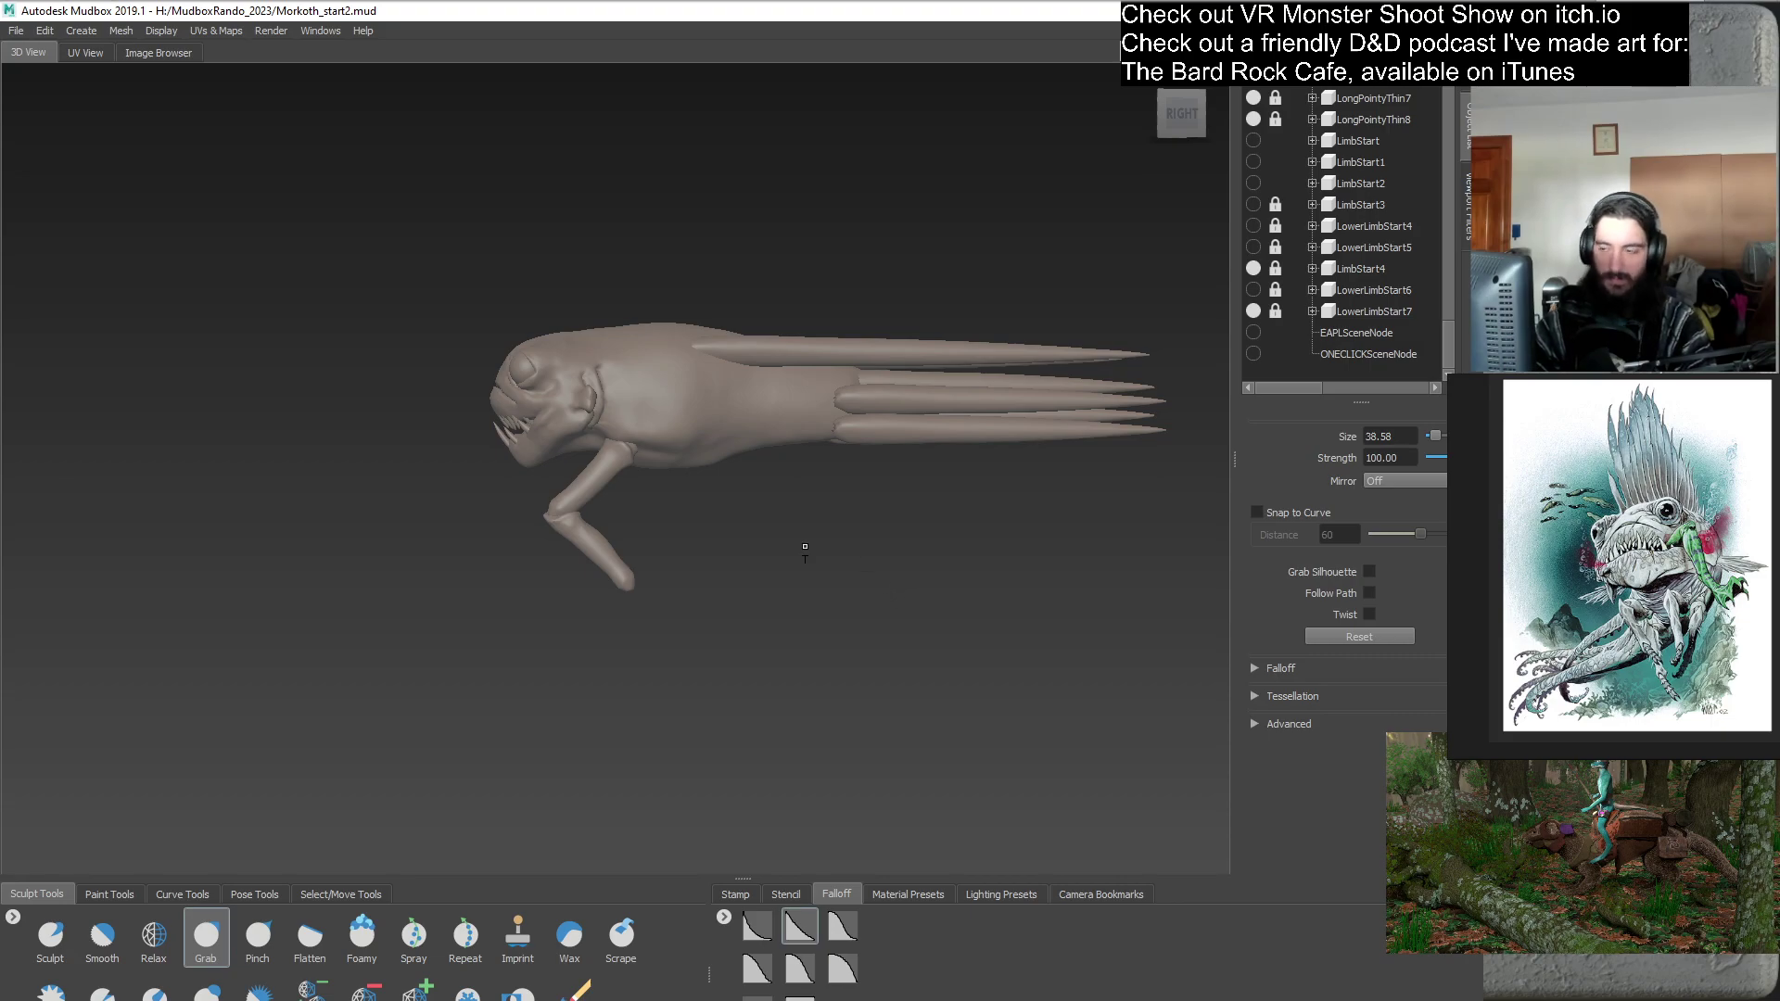
{"action": "left_click_drag", "start_coordinate": [780, 579], "coordinate": [852, 612], "text": "alt"}
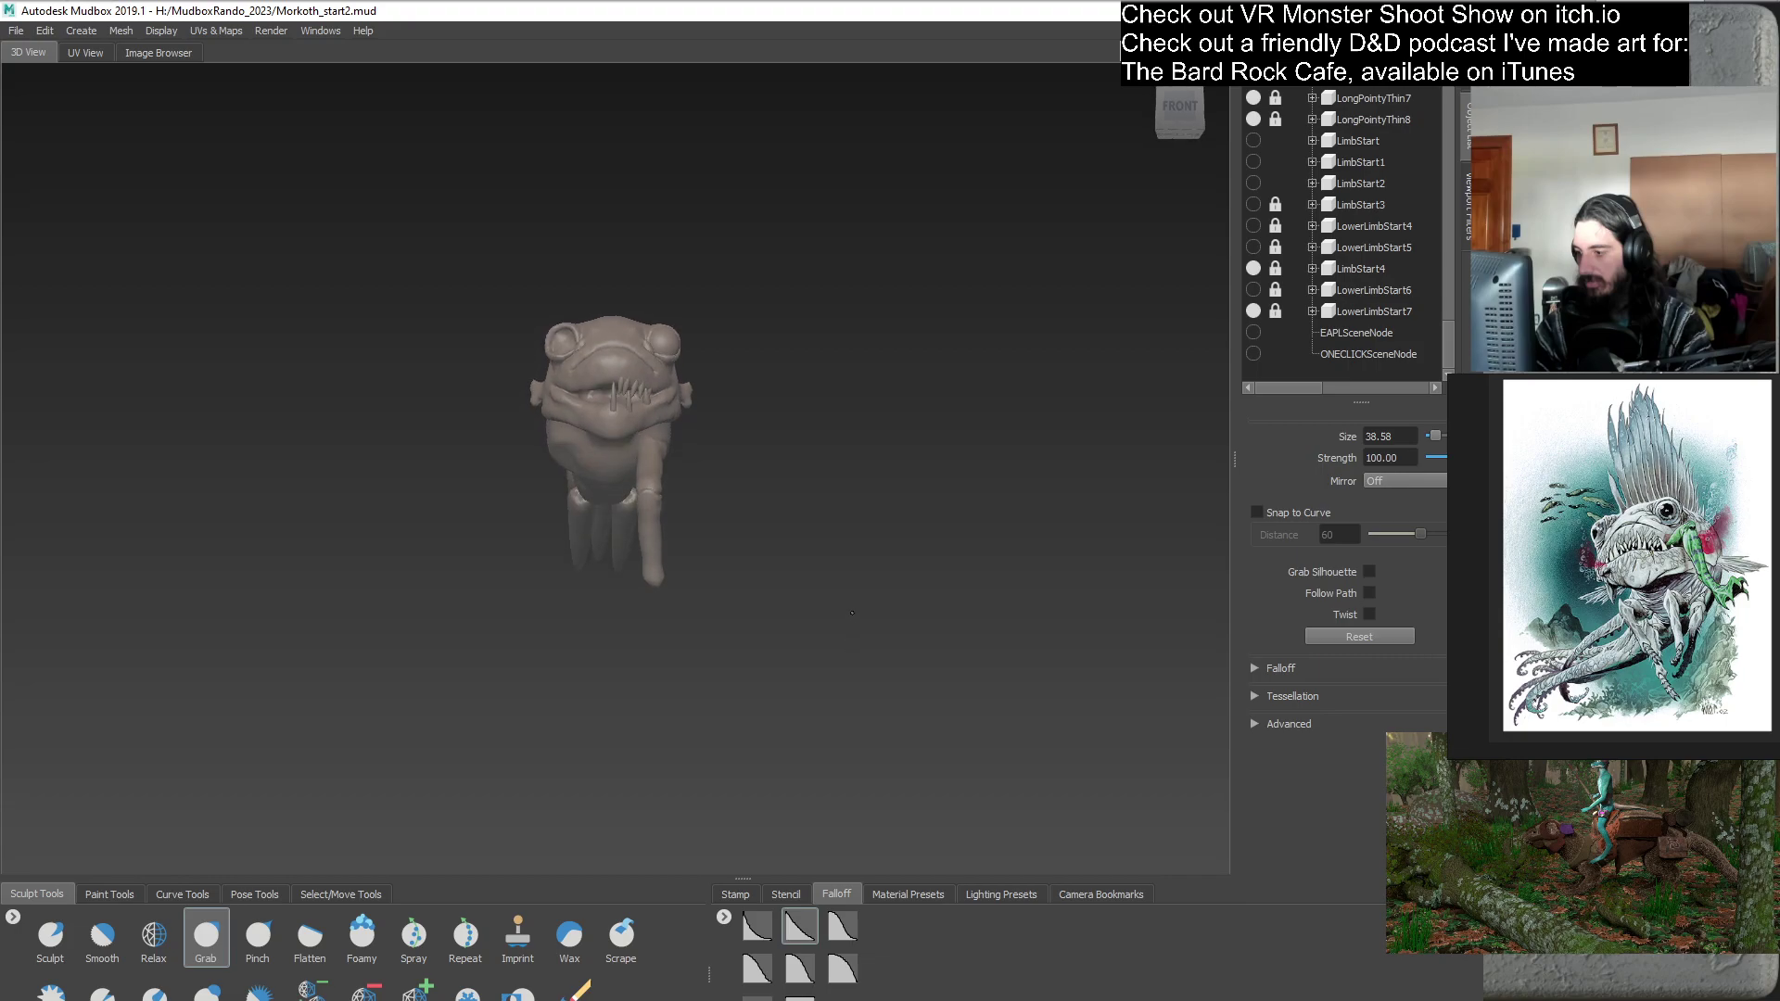
- Select LimbStart4 and rotate it slightly from the front and above, to about 134.1, 356.2 and 5.3 degrees
{"action": "right_click_drag", "start_coordinate": [819, 513], "coordinate": [1036, 455], "text": "alt"}
{"action": "left_click", "coordinate": [1361, 271]}
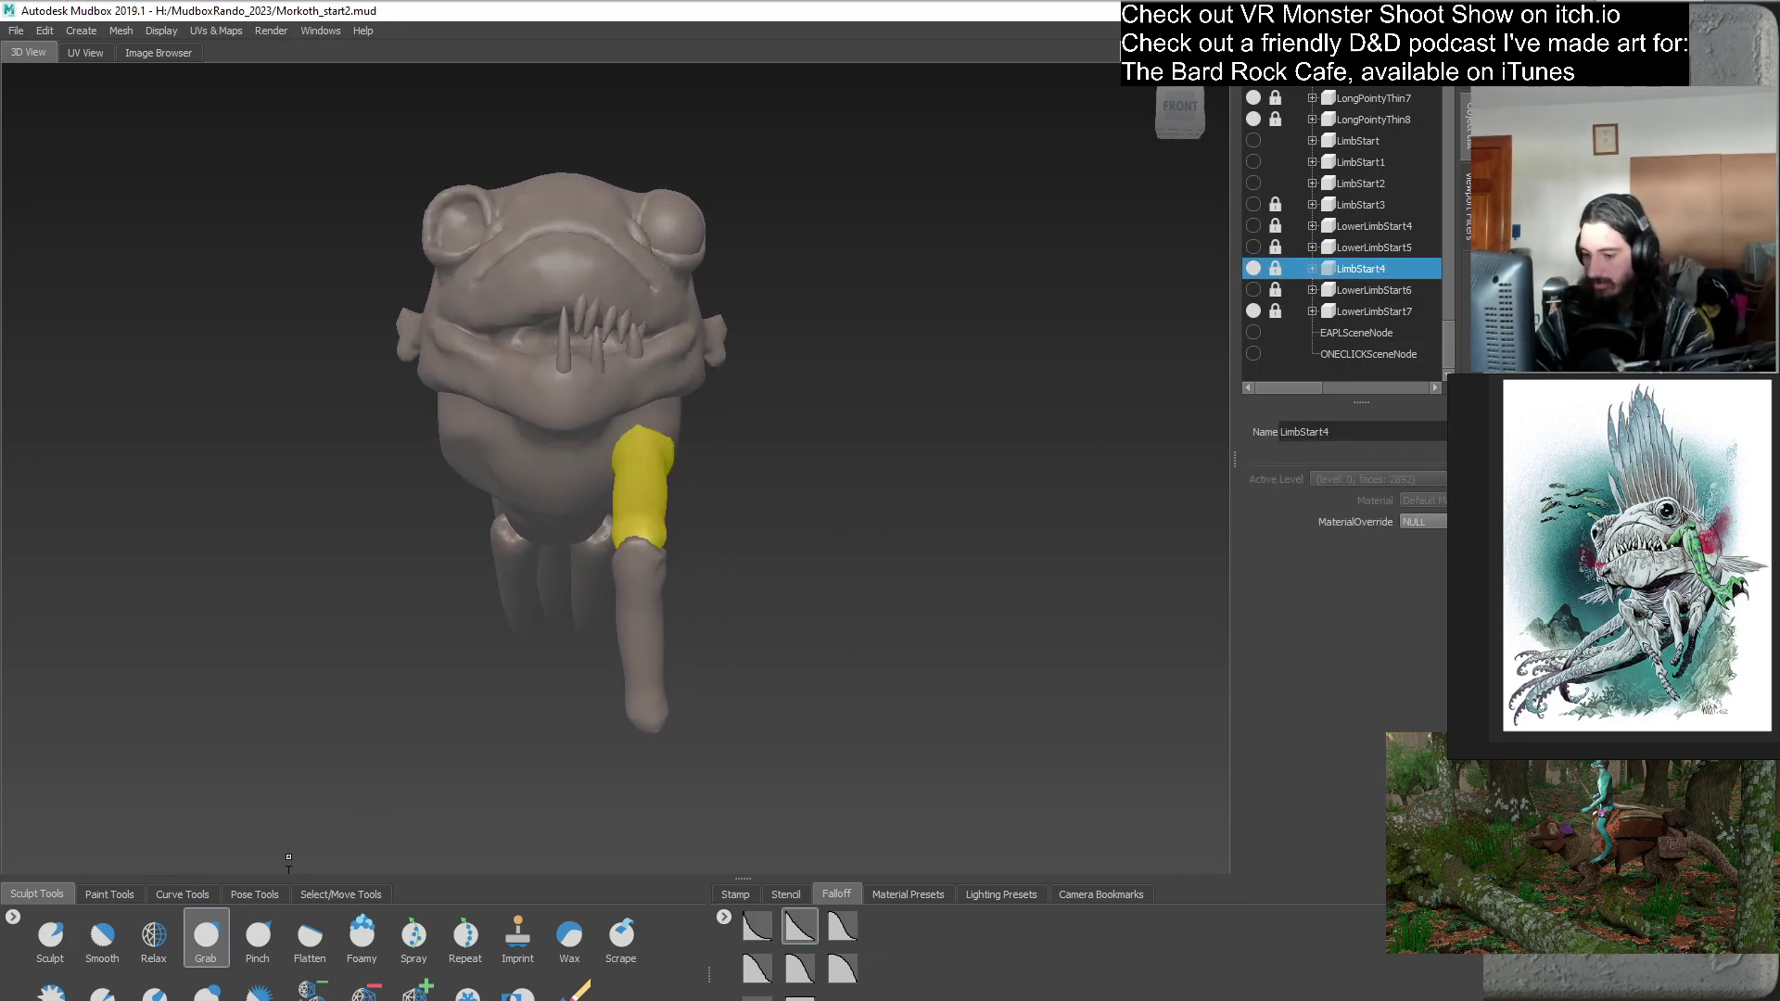
{"action": "left_click", "coordinate": [348, 895]}
{"action": "left_click_drag", "start_coordinate": [747, 640], "coordinate": [769, 753], "text": "alt"}
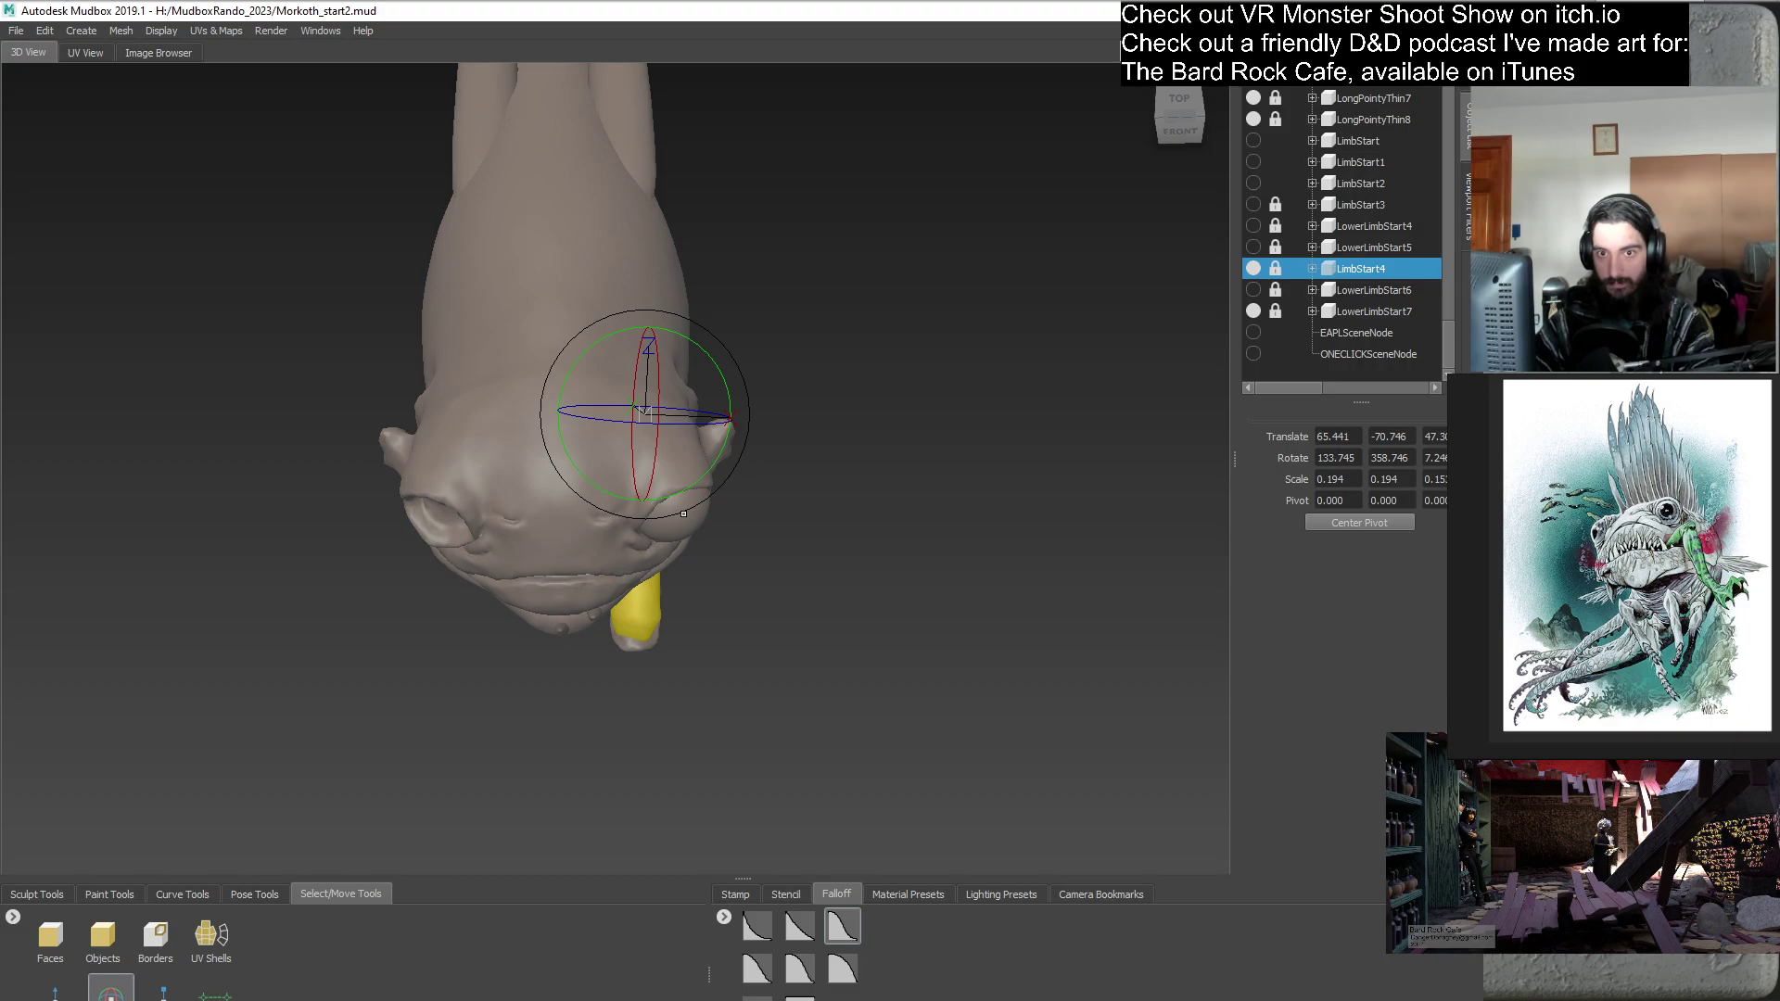
{"action": "left_click_drag", "start_coordinate": [683, 511], "coordinate": [1066, 575]}
- Move LowerLimbStart7 outward to about X 63.5 so it lines up with the end of the upper limb segment
{"action": "left_click", "coordinate": [1374, 311]}
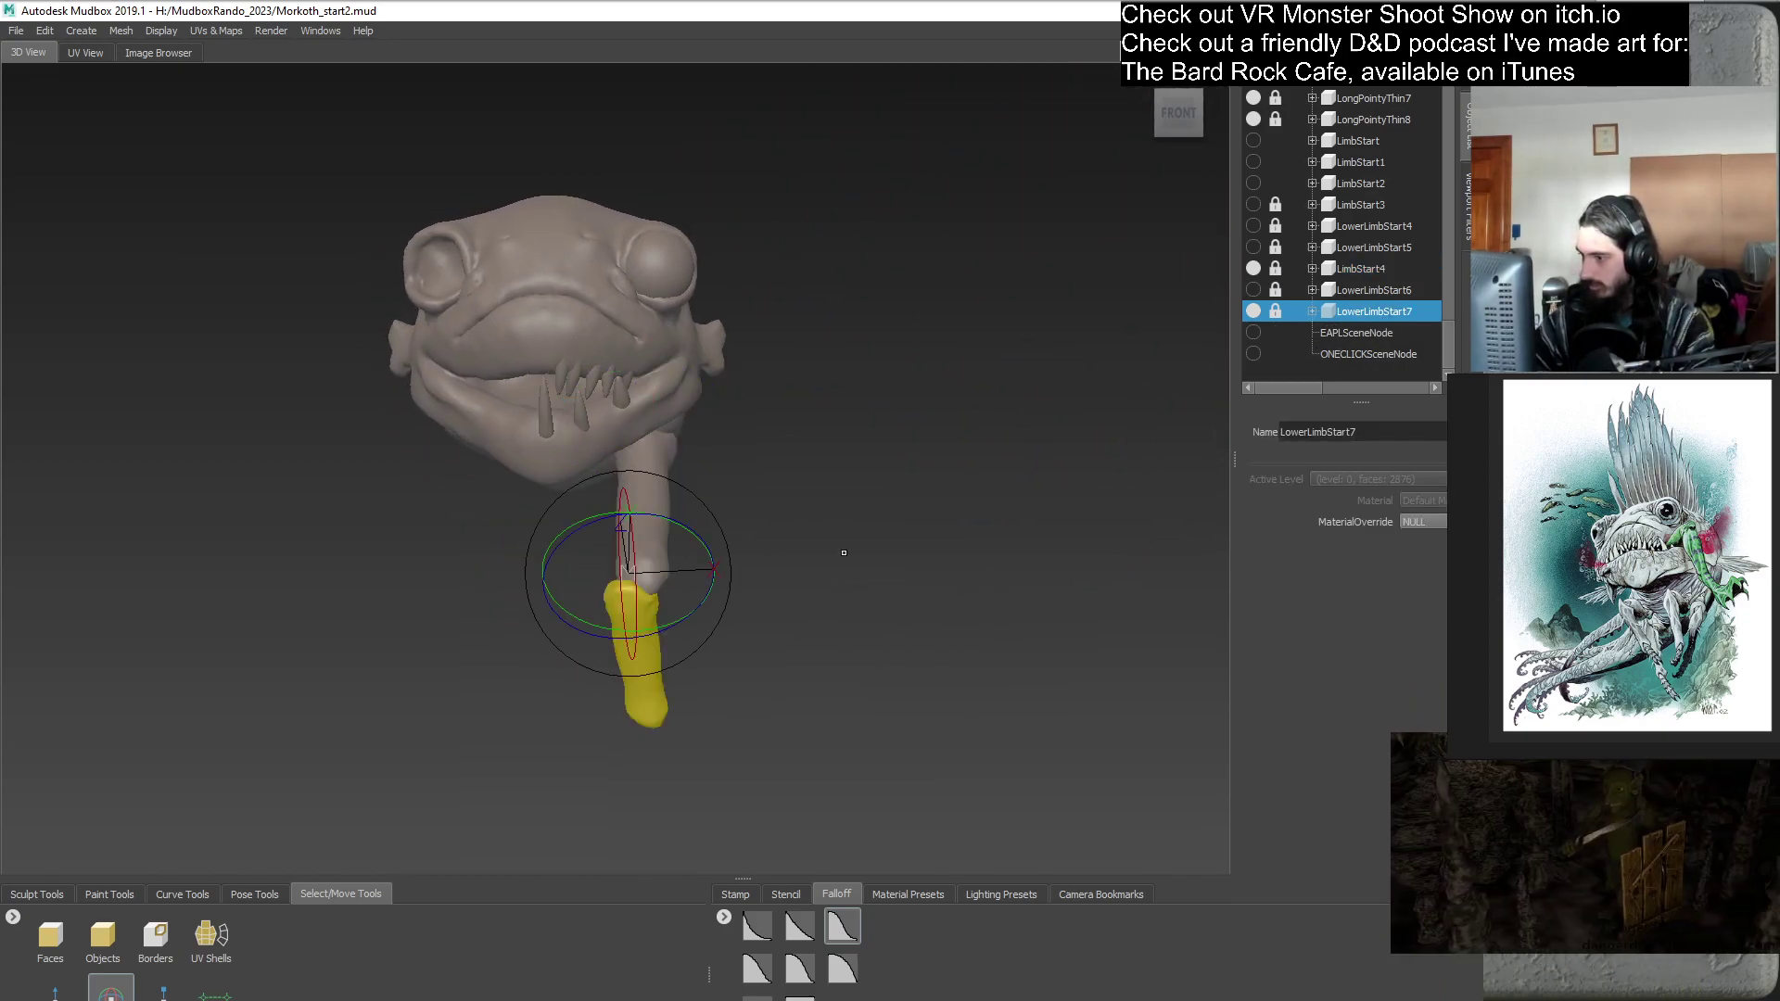
{"action": "key", "text": "w"}
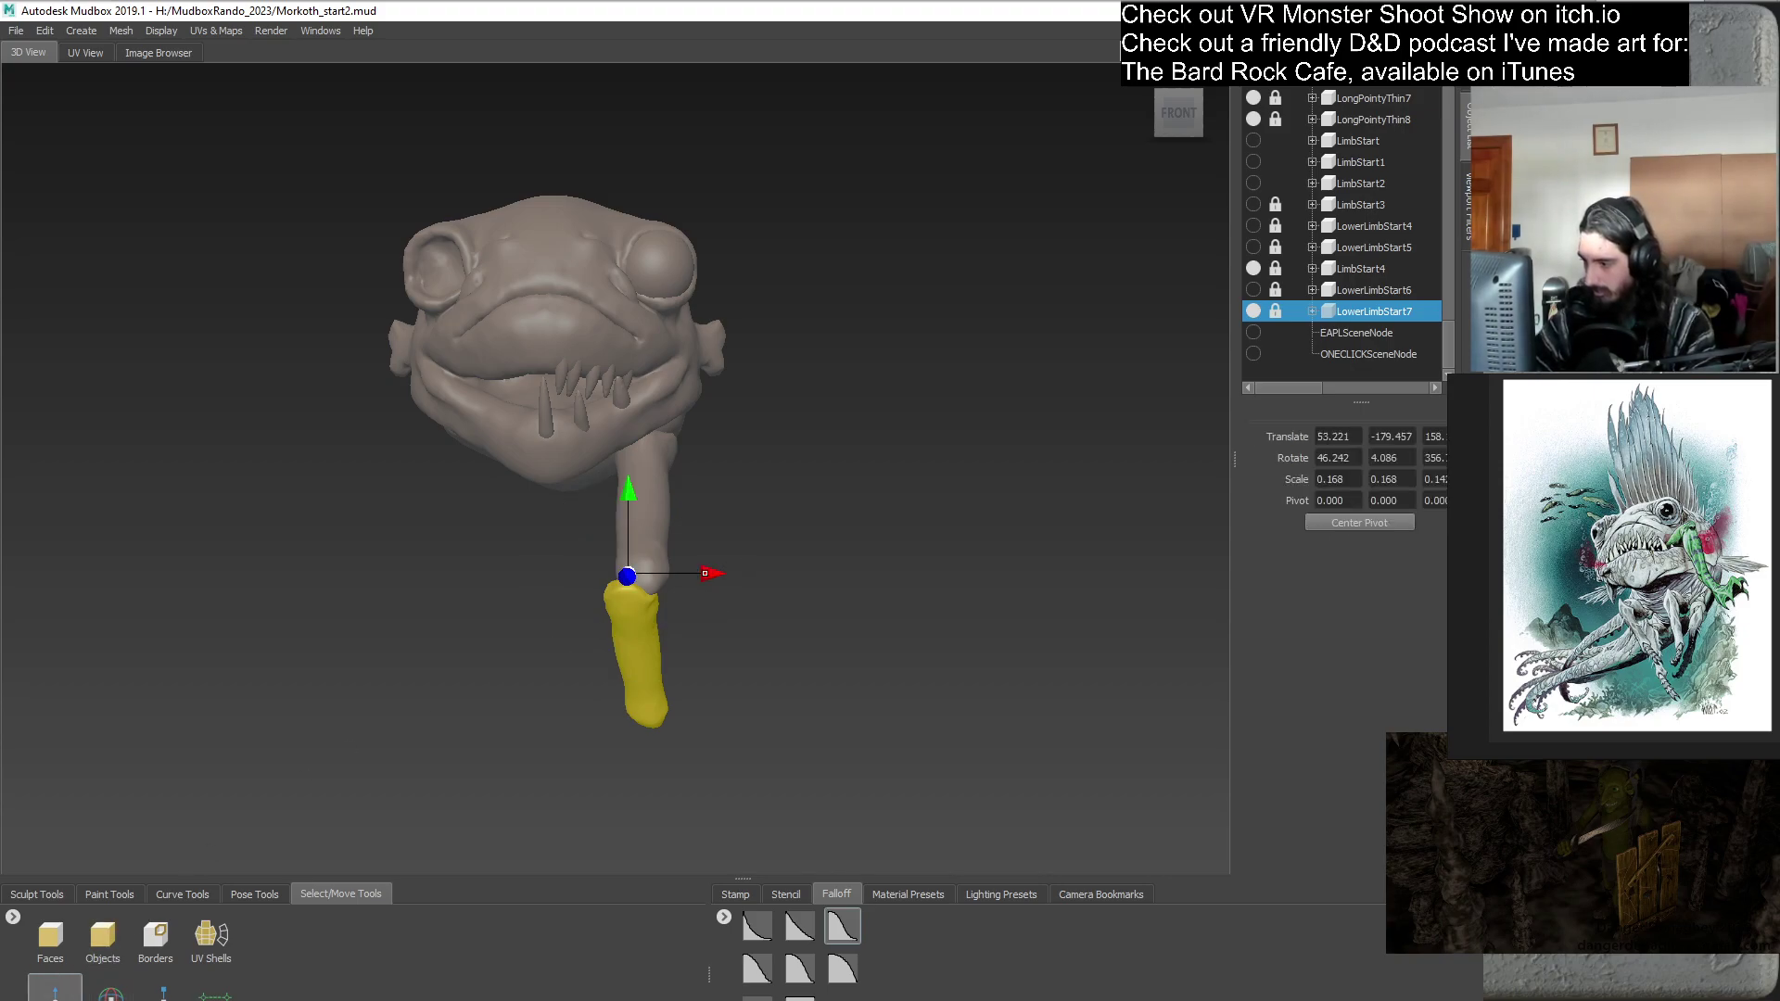
{"action": "left_click_drag", "start_coordinate": [705, 573], "coordinate": [724, 572]}
{"action": "left_click_drag", "start_coordinate": [798, 617], "coordinate": [737, 603], "text": "alt"}
{"action": "scroll", "coordinate": [738, 291], "scroll_direction": "up", "scroll_amount": 3}
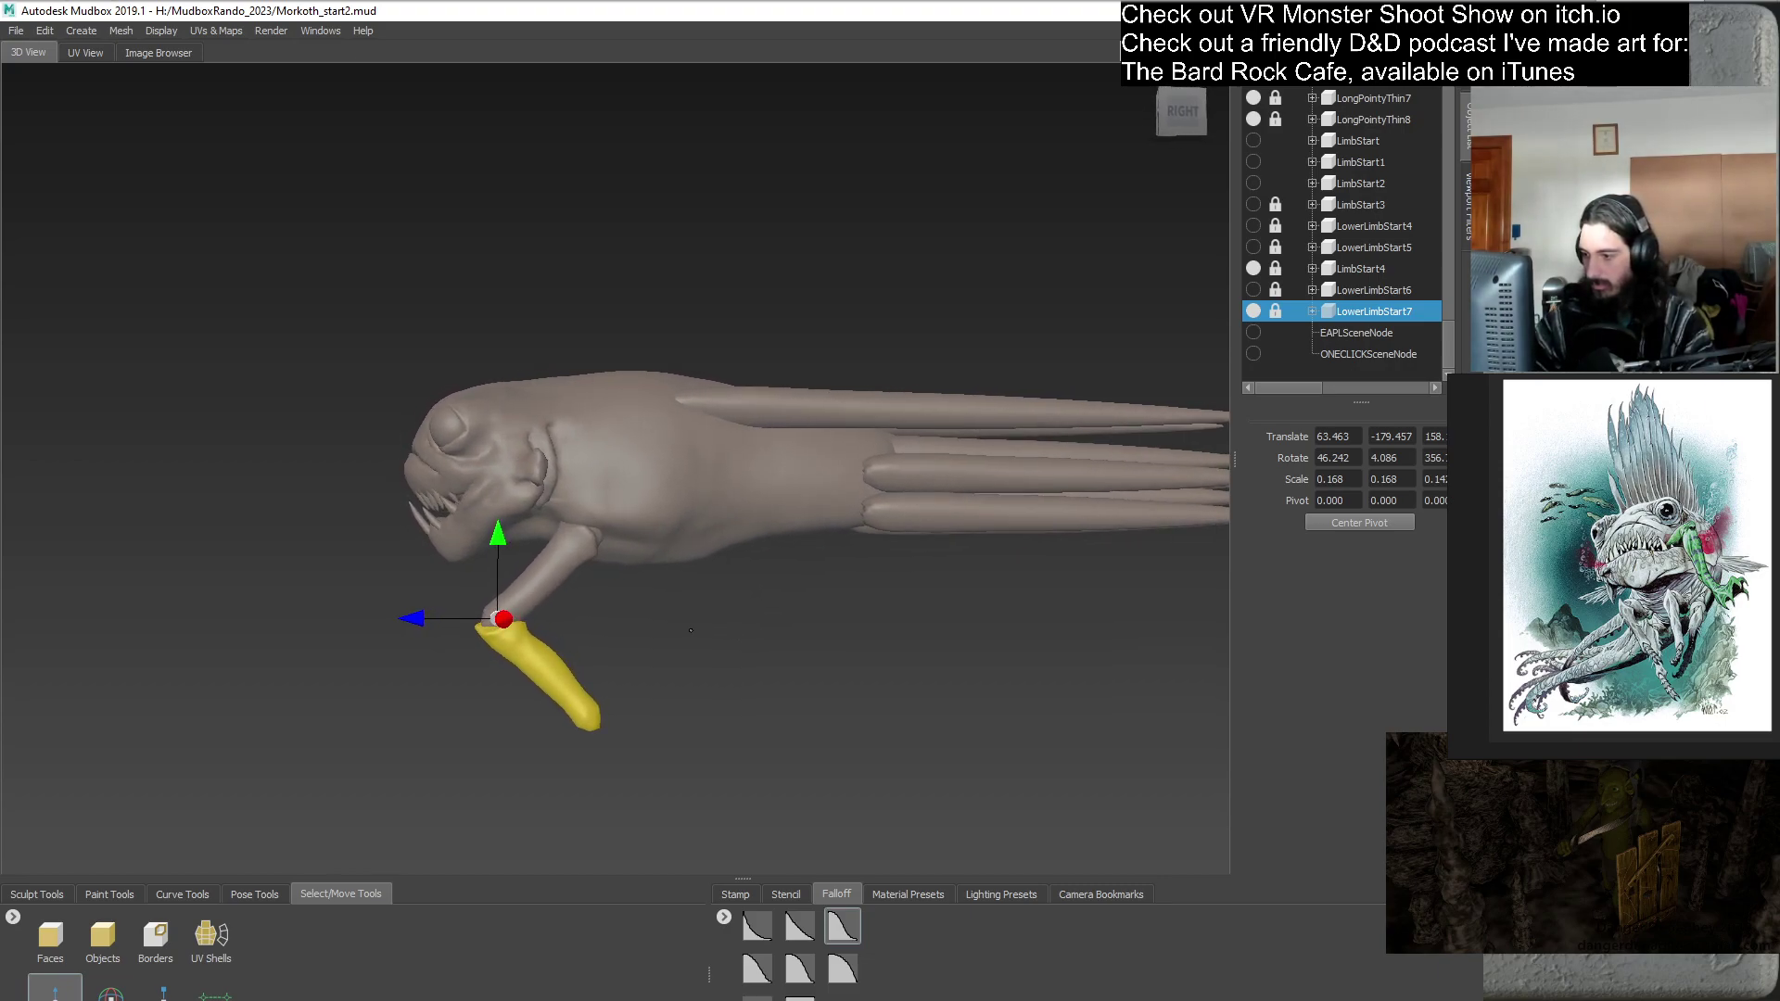
{"action": "scroll", "coordinate": [734, 599], "scroll_direction": "up", "scroll_amount": 2}
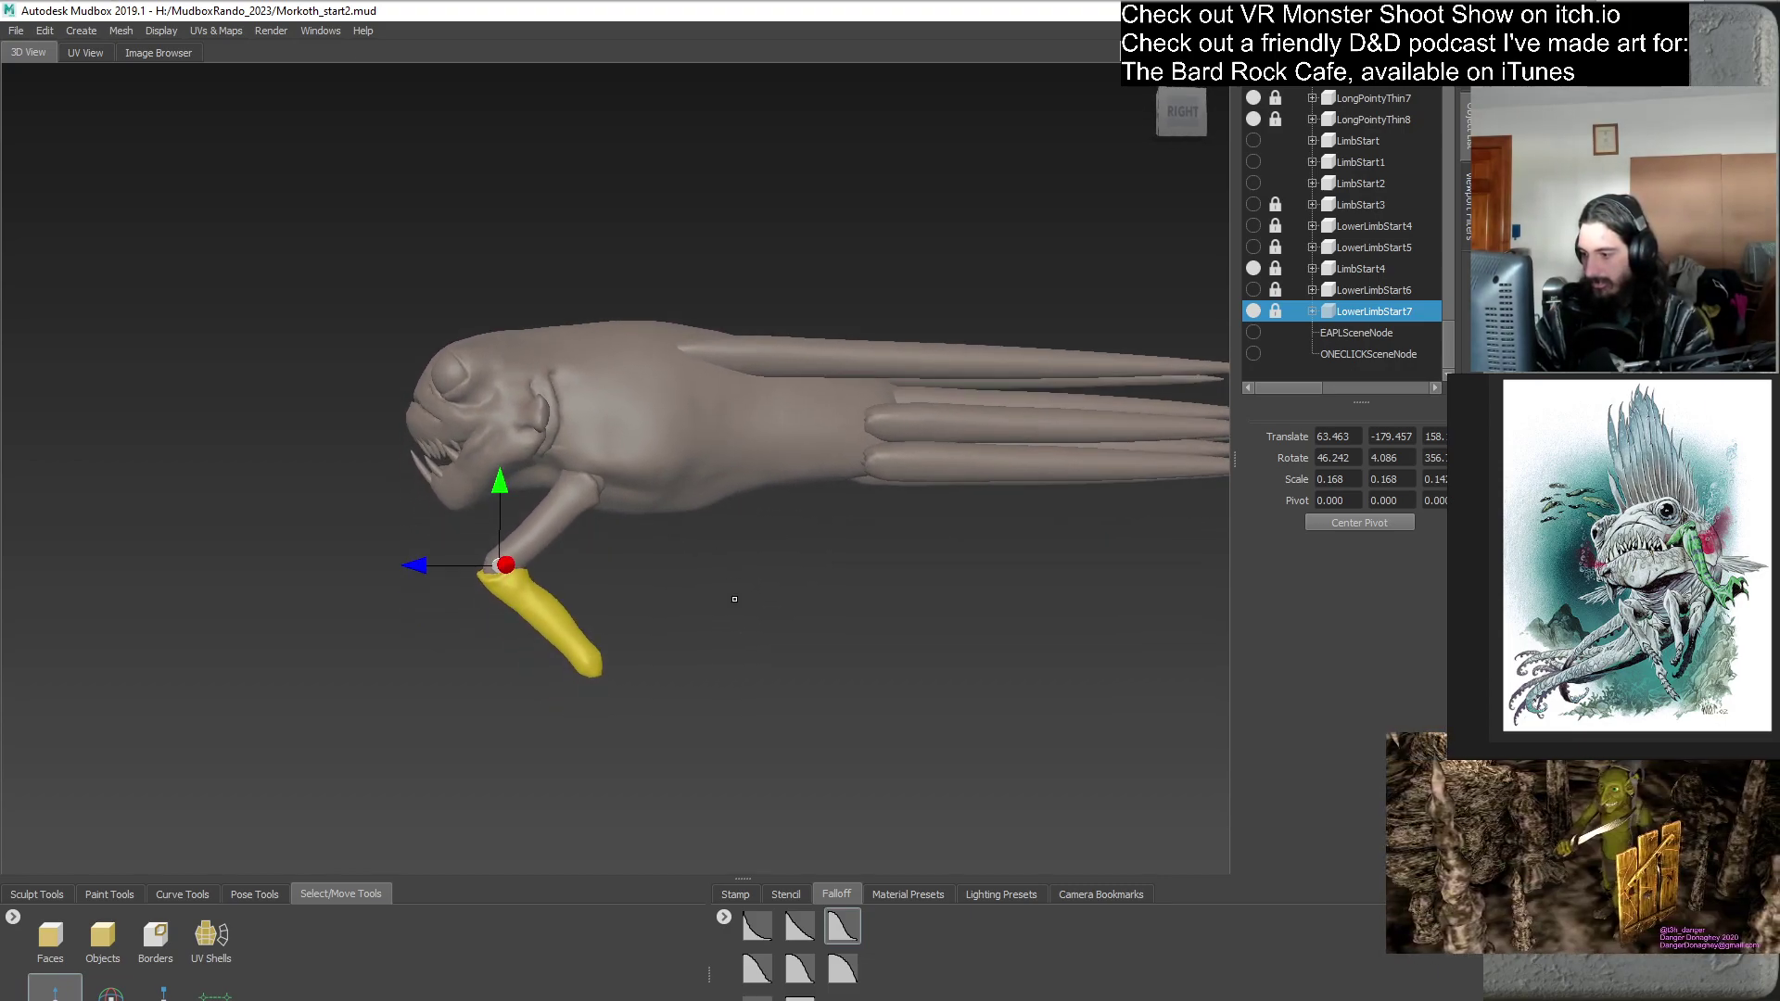
- Select LimbStart4 together with LowerLimbStart7 and scale the limb down, bringing LimbStart4 to about 0.156 on X and Y
{"action": "left_click", "coordinate": [1361, 269], "text": "ctrl"}
{"action": "left_click", "coordinate": [163, 990]}
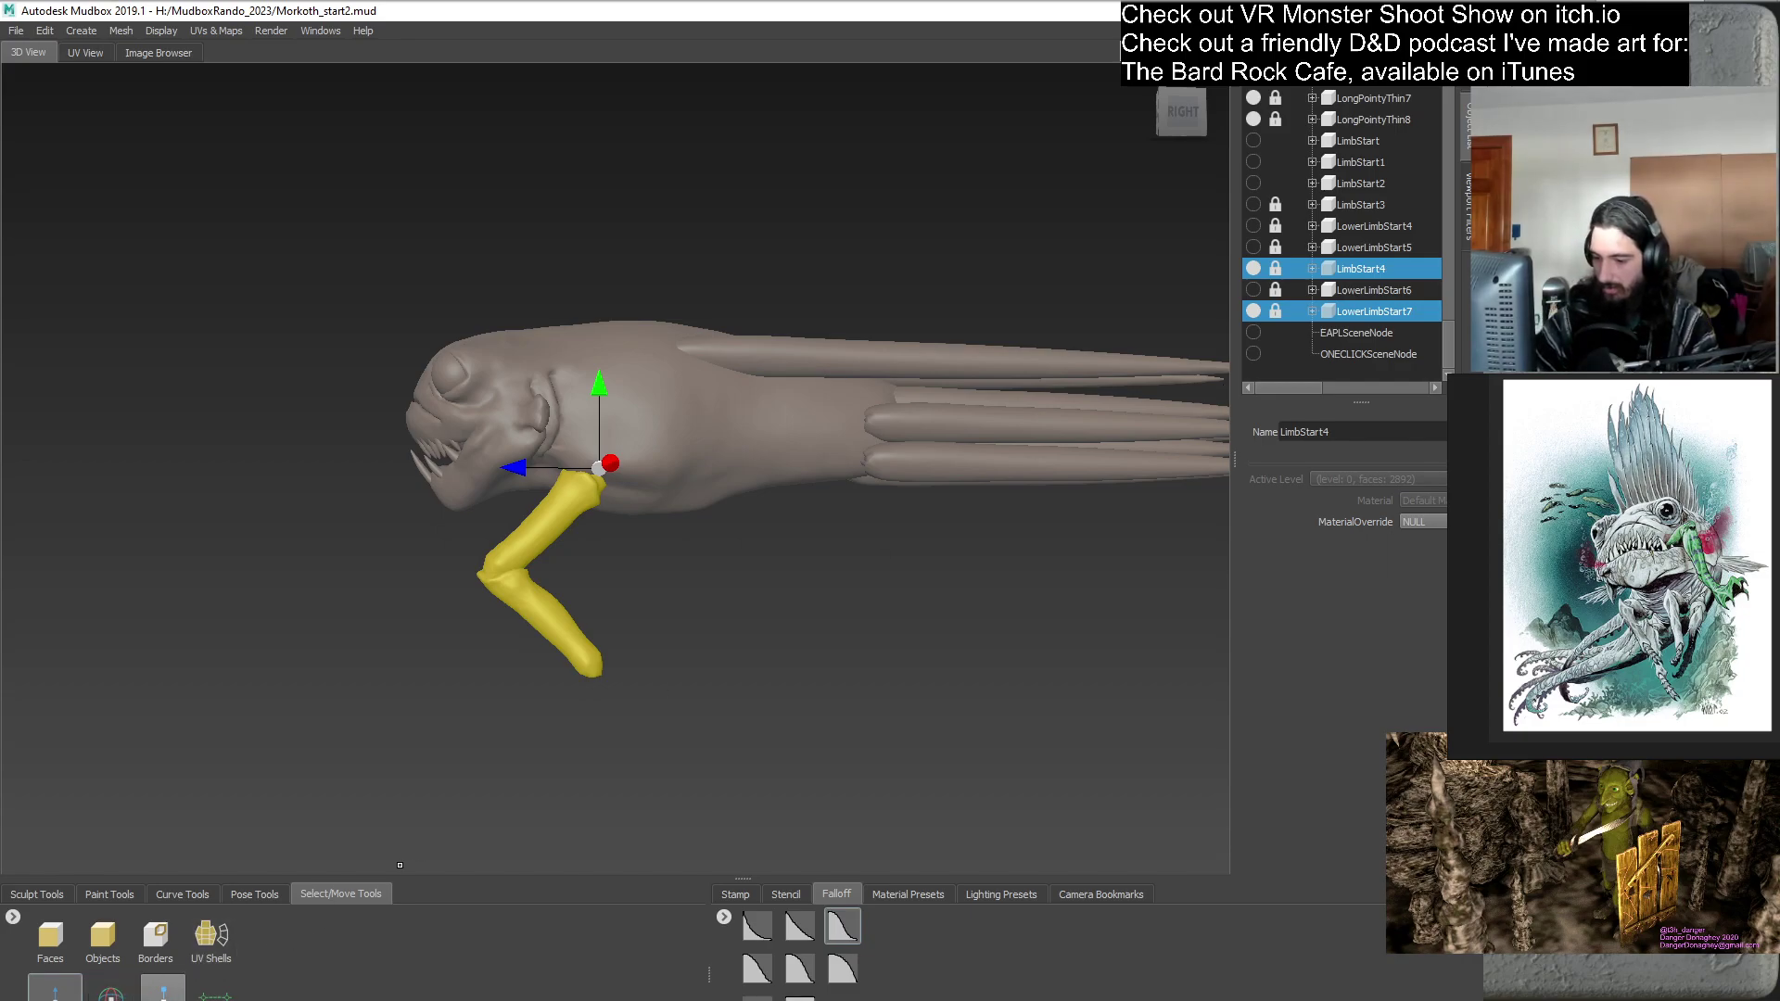
{"action": "left_click_drag", "start_coordinate": [488, 655], "coordinate": [524, 651], "text": "alt"}
{"action": "left_click_drag", "start_coordinate": [601, 471], "coordinate": [640, 709]}
{"action": "scroll", "coordinate": [611, 706], "scroll_direction": "up", "scroll_amount": 2}
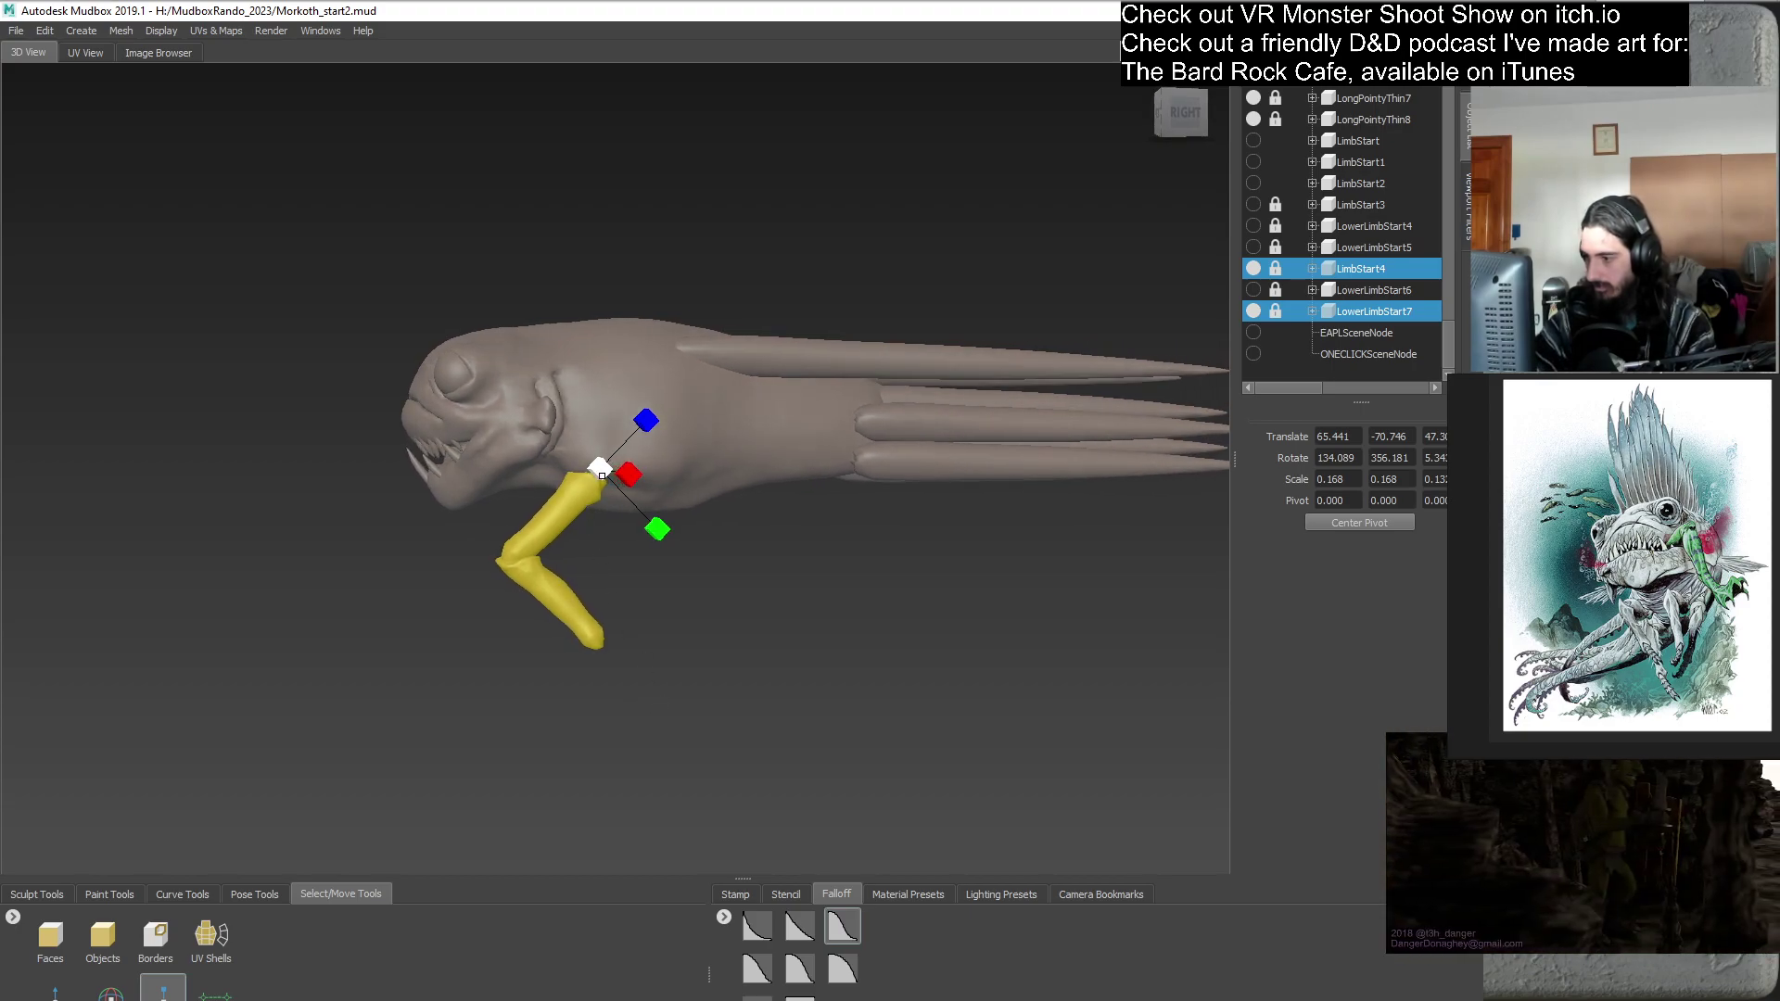
{"action": "left_click_drag", "start_coordinate": [599, 468], "coordinate": [712, 621]}
{"action": "right_click_drag", "start_coordinate": [712, 621], "coordinate": [843, 564], "text": "alt"}
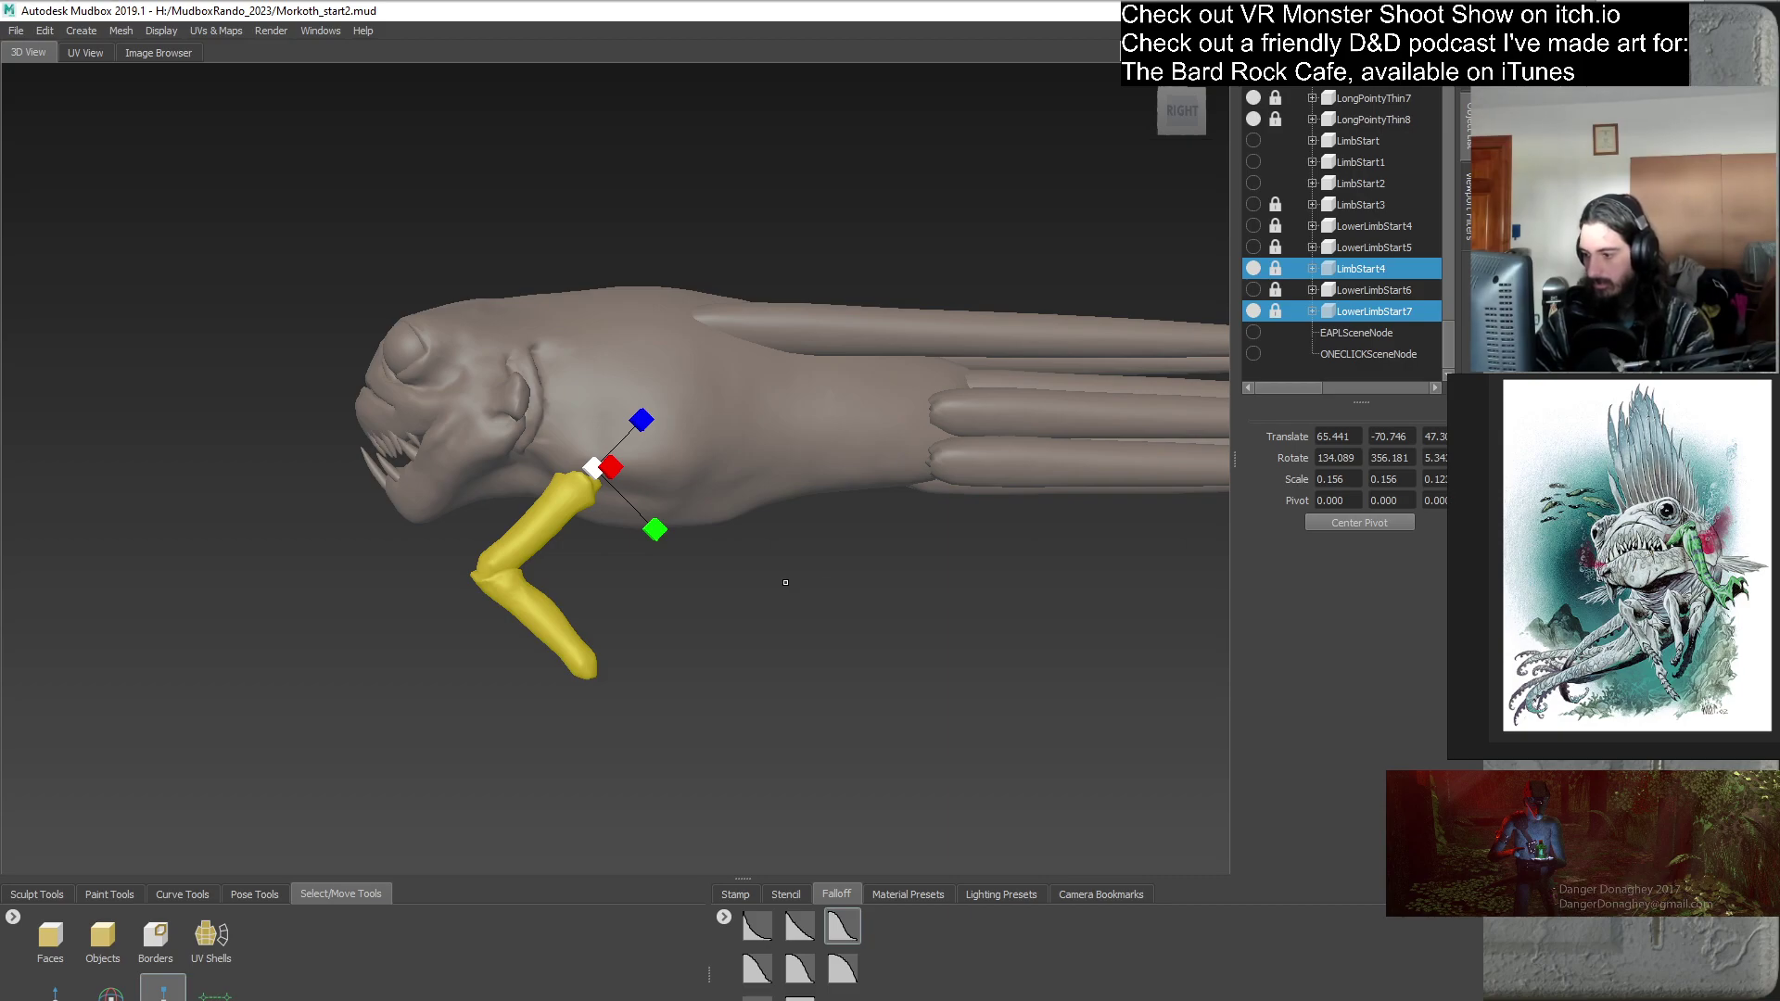
{"action": "left_click_drag", "start_coordinate": [748, 582], "coordinate": [689, 622], "text": "alt"}
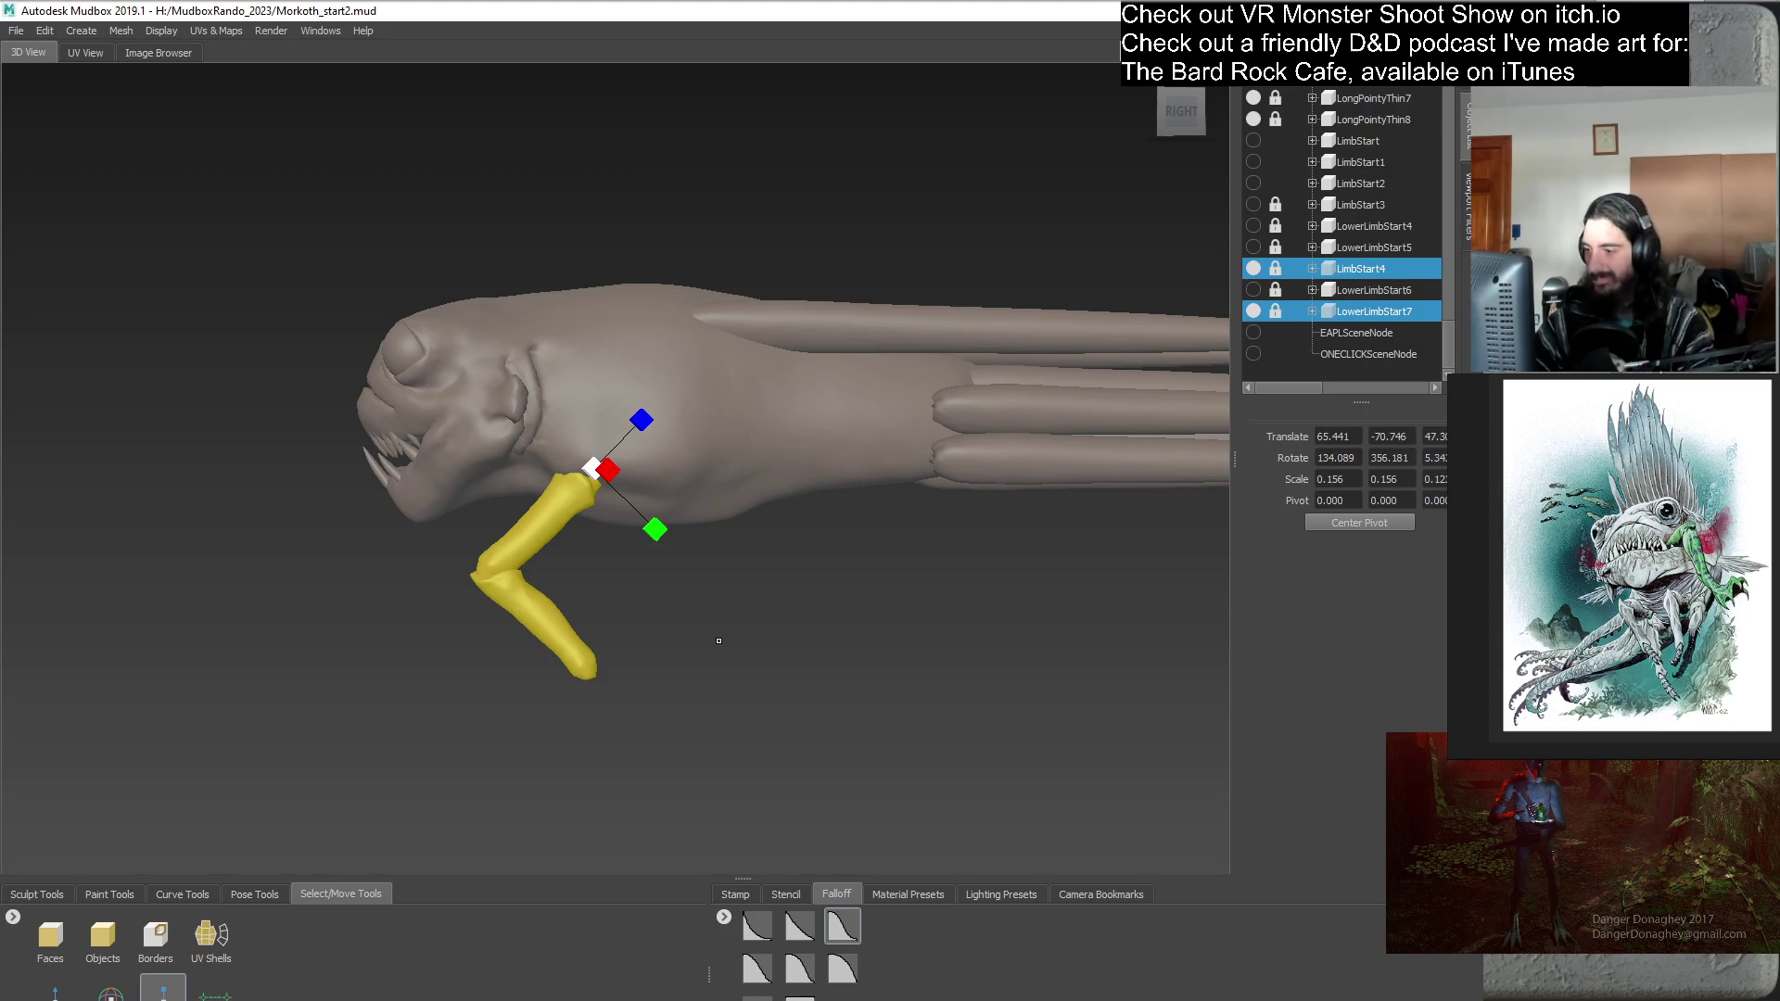
- Move both limb segments lower against the body, with LimbStart4 at about X 68.1 and Y -88.7
{"action": "key", "text": "w"}
{"action": "left_click_drag", "start_coordinate": [613, 397], "coordinate": [707, 483]}
{"action": "left_click_drag", "start_coordinate": [832, 608], "coordinate": [350, 788], "text": "alt"}
- Rotate the whole limb more upright from the side, to about 119.1, 354.9 and 4.2 degrees, and undo the extra adjustment
{"action": "left_click", "coordinate": [110, 992]}
{"action": "left_click_drag", "start_coordinate": [890, 390], "coordinate": [960, 322], "text": "alt"}
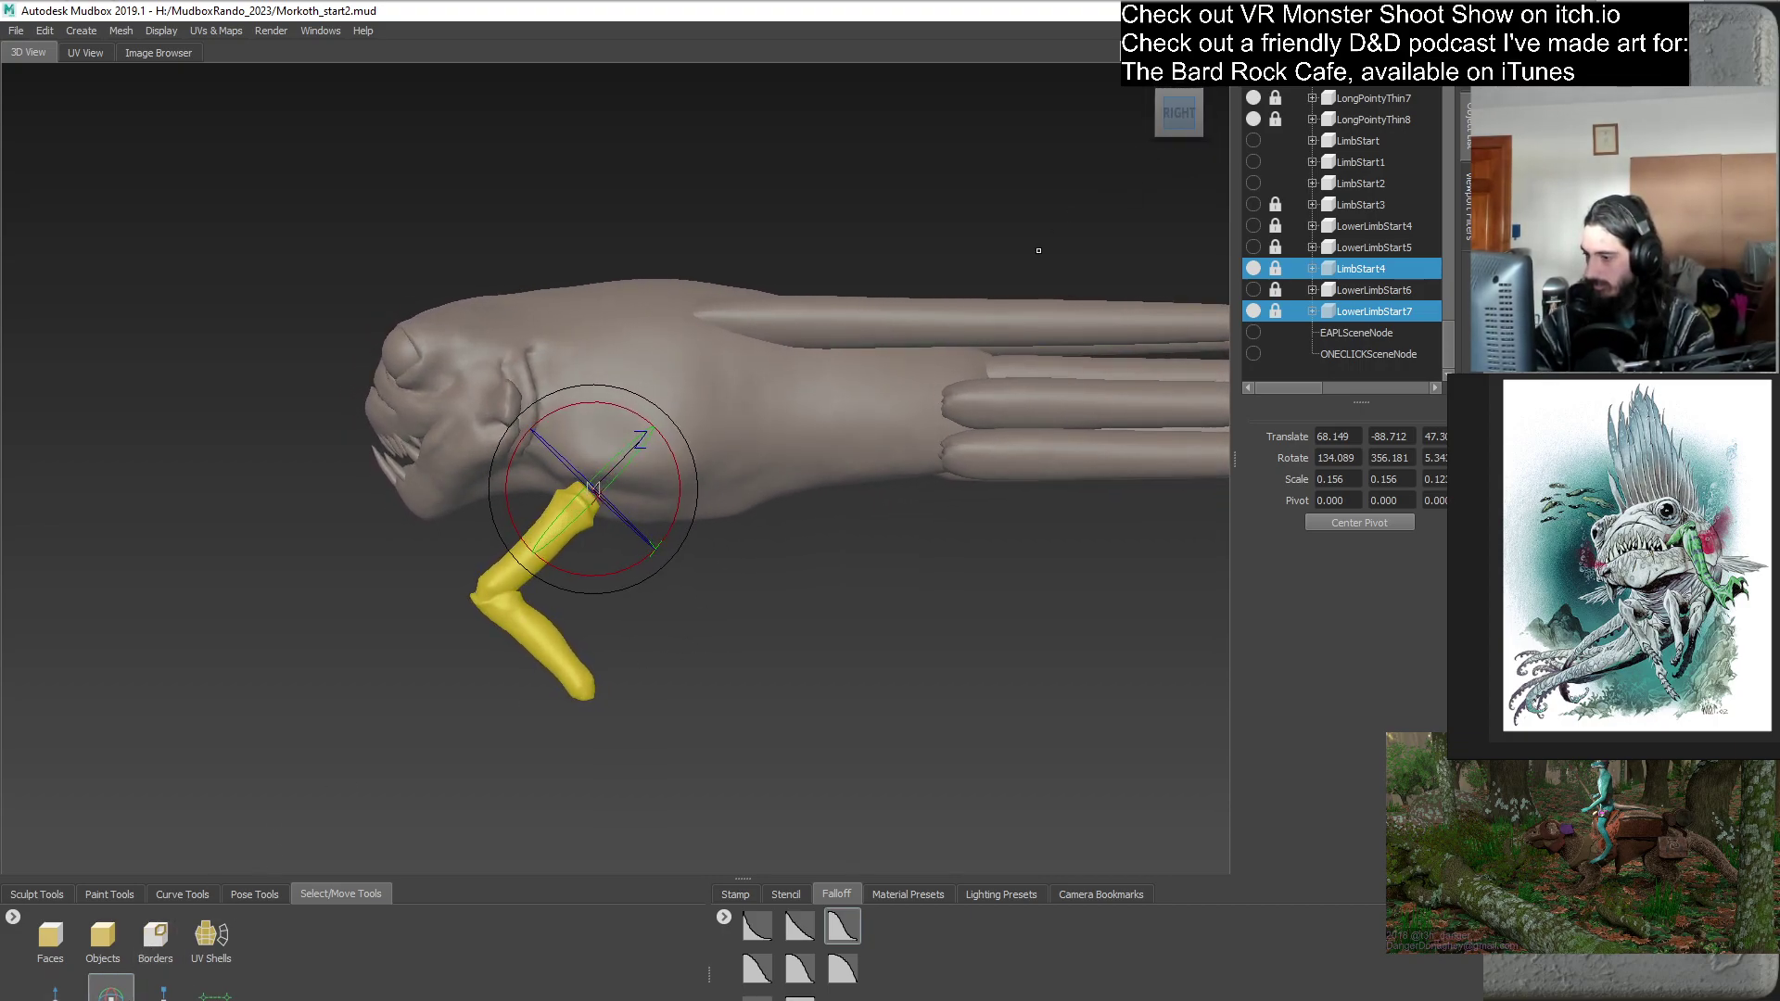
{"action": "scroll", "coordinate": [608, 543], "scroll_direction": "down", "scroll_amount": 3}
{"action": "left_click_drag", "start_coordinate": [613, 540], "coordinate": [701, 496]}
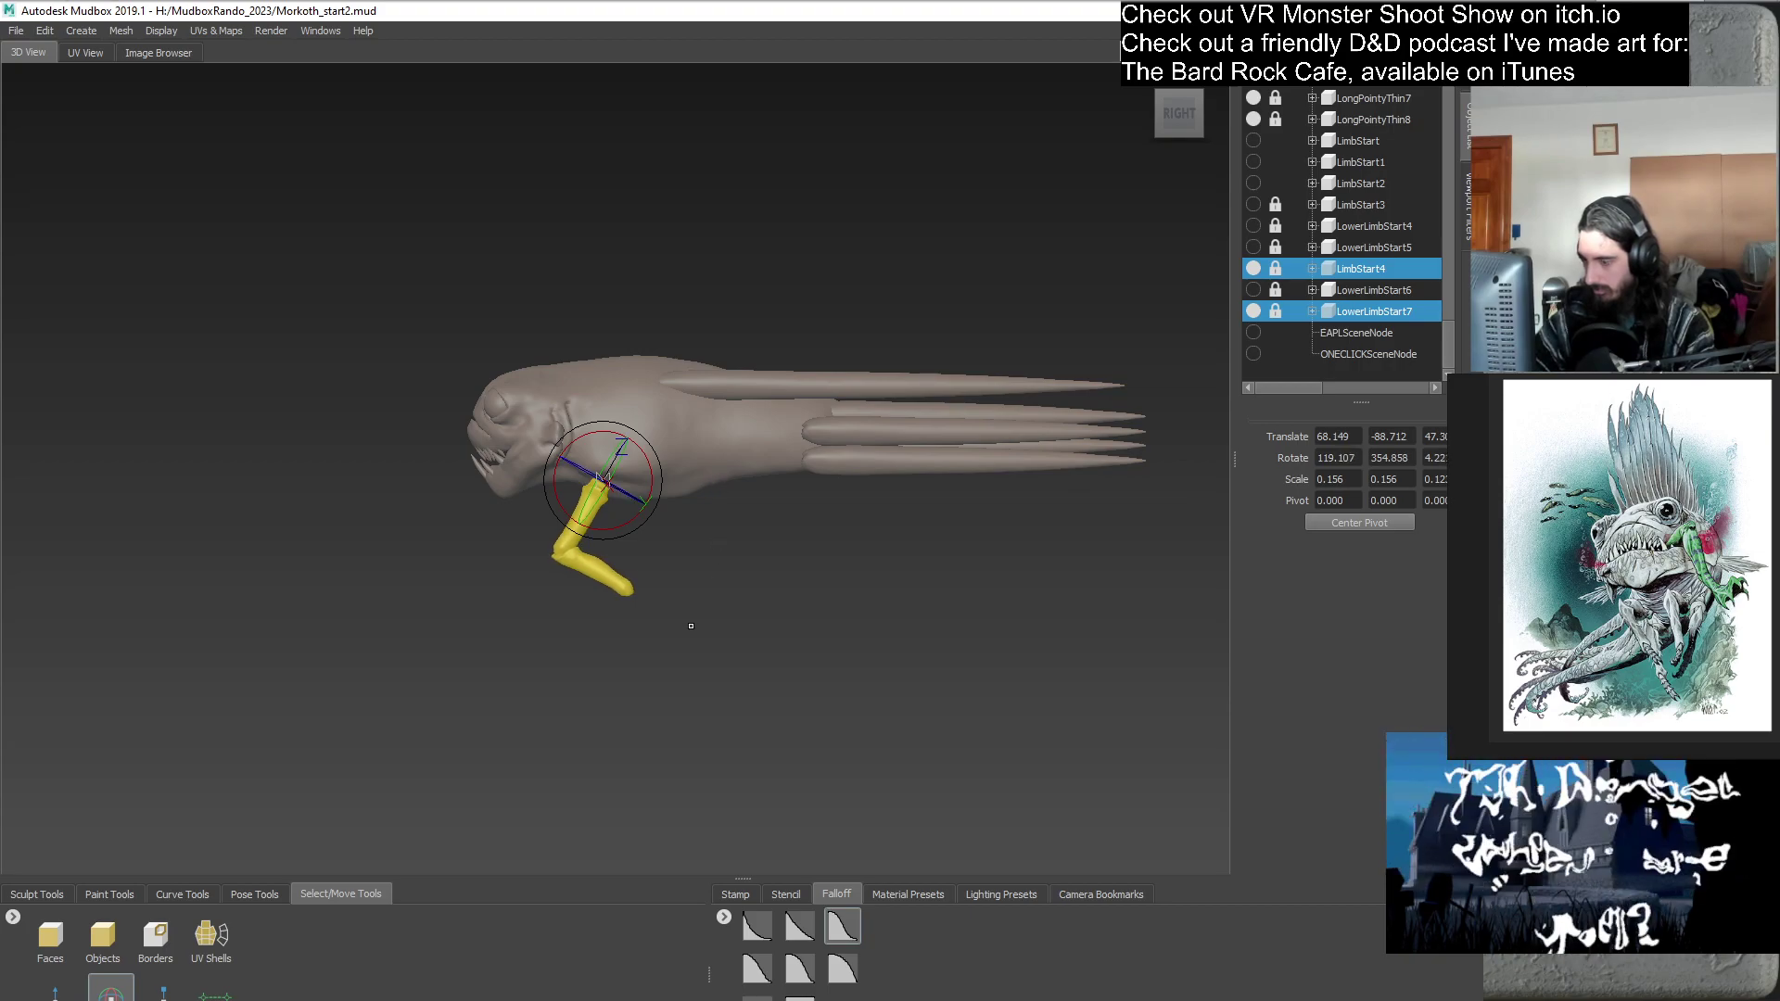
{"action": "scroll", "coordinate": [690, 624], "scroll_direction": "up", "scroll_amount": 4}
{"action": "left_click_drag", "start_coordinate": [690, 624], "coordinate": [742, 630], "text": "alt"}
{"action": "left_click_drag", "start_coordinate": [654, 556], "coordinate": [664, 562]}
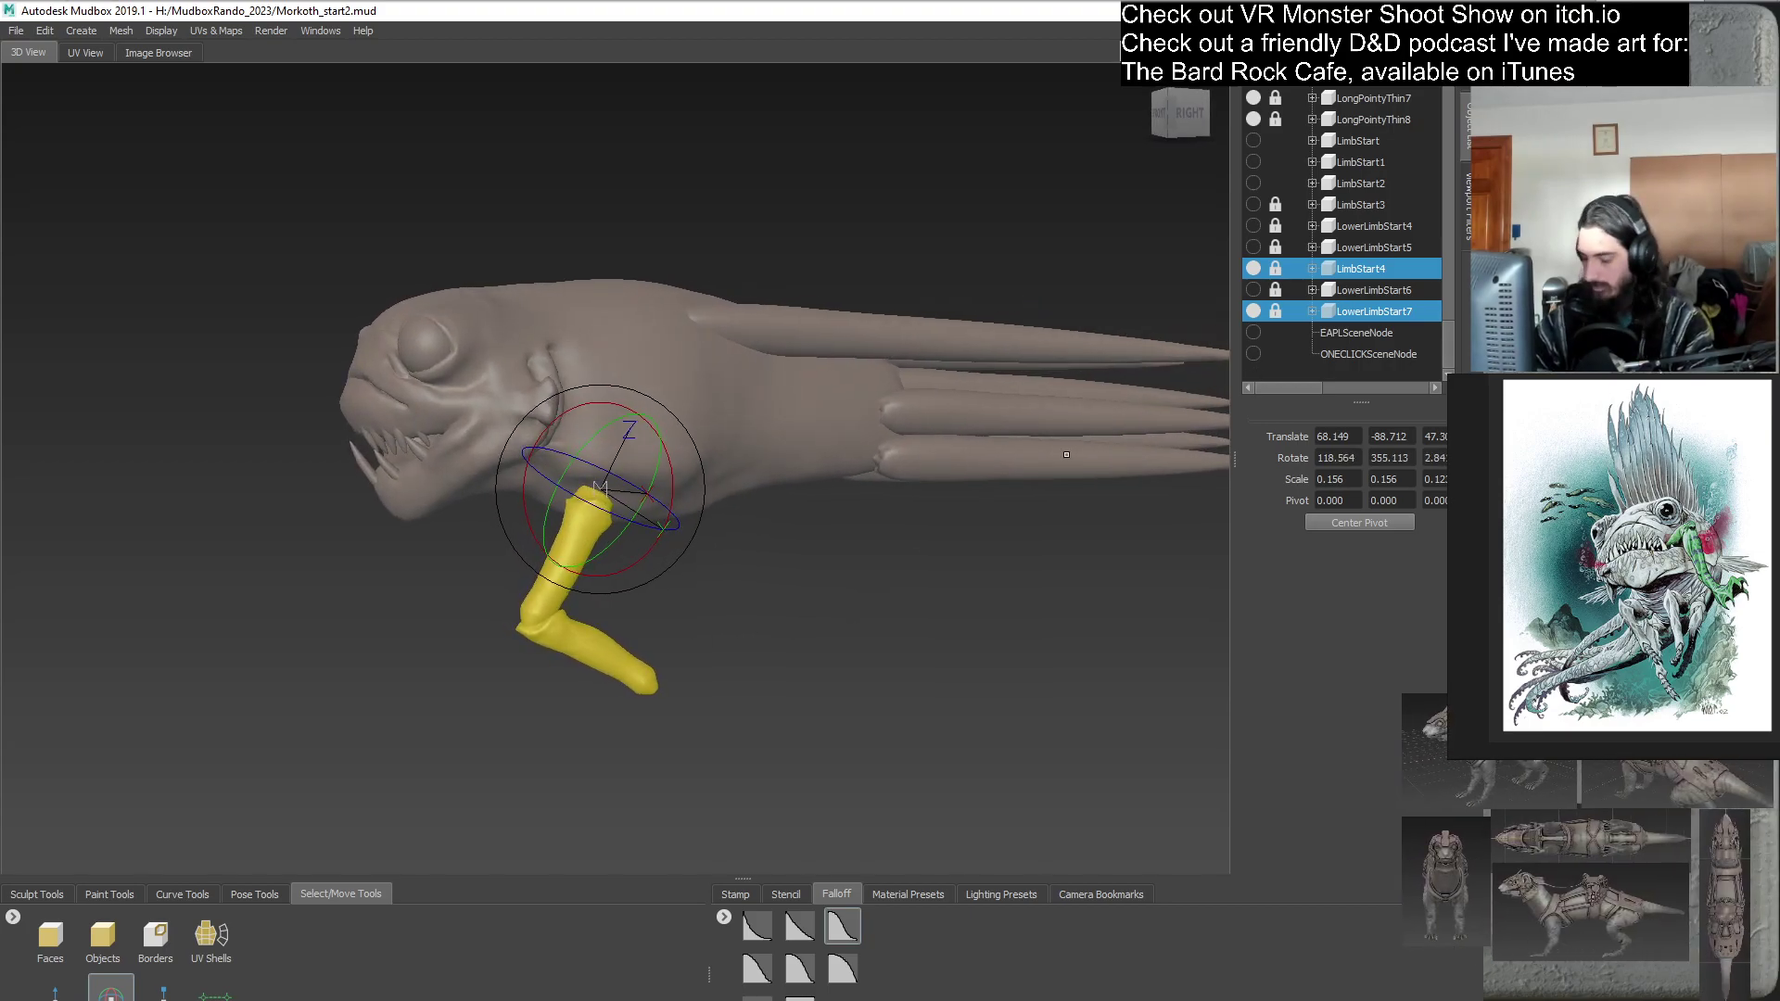
{"action": "key", "text": "ctrl+z"}
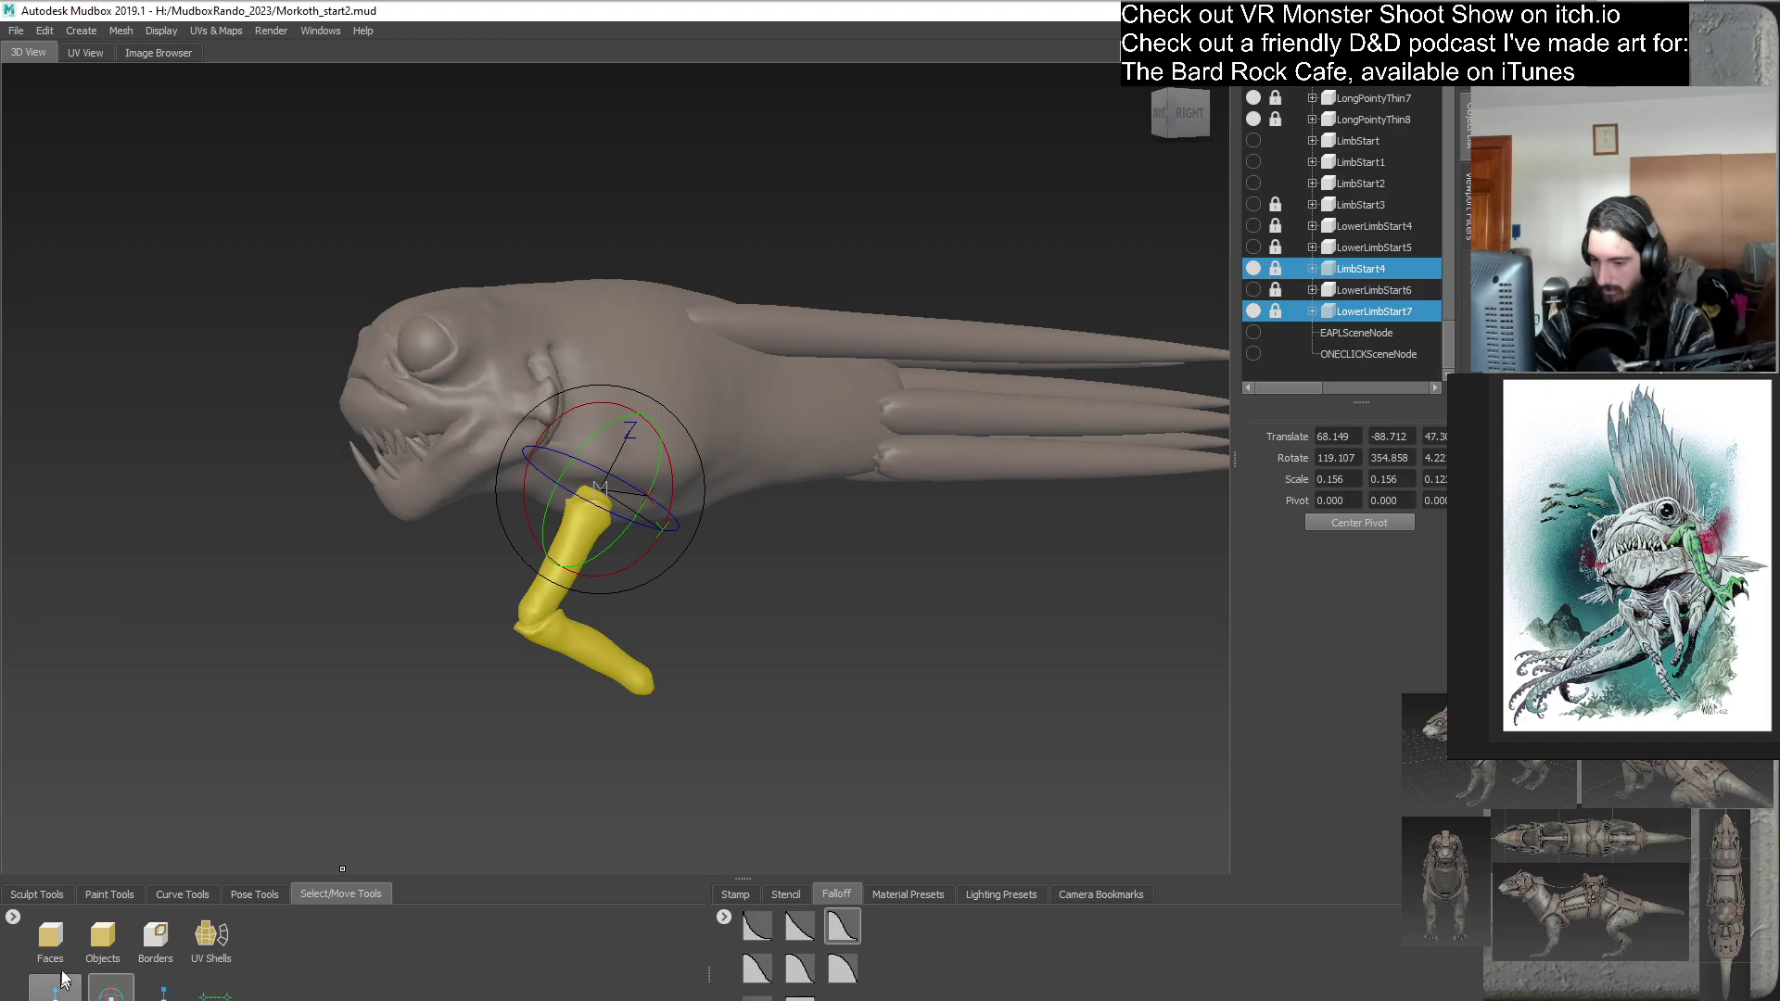
- Raise both limb segments slightly toward the body, bringing LimbStart4 to about Y -82.7
{"action": "left_click", "coordinate": [37, 893]}
{"action": "left_click", "coordinate": [205, 935]}
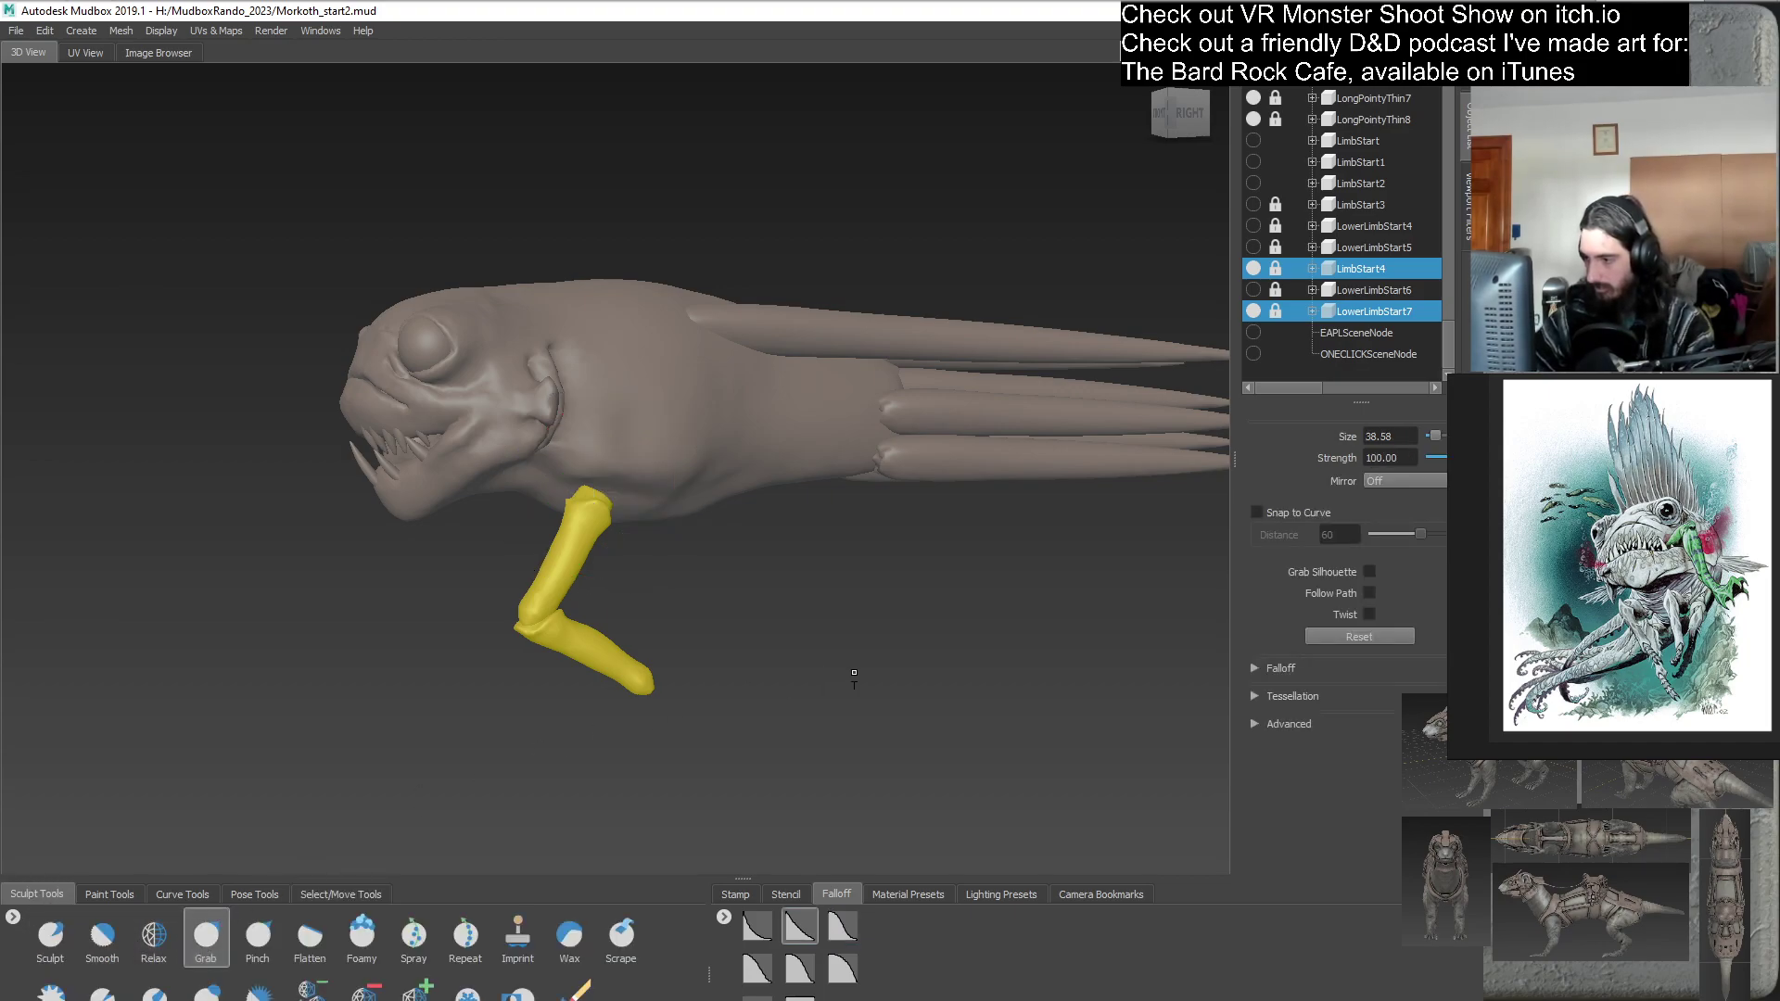
{"action": "scroll", "coordinate": [846, 670], "scroll_direction": "down", "scroll_amount": 3}
{"action": "mouse_move", "coordinate": [846, 670]}
{"action": "left_mouse_down", "text": "alt"}
{"action": "mouse_move", "coordinate": [894, 624]}
{"action": "mouse_move", "coordinate": [421, 747]}
{"action": "left_mouse_up", "text": "alt"}
{"action": "left_click", "coordinate": [342, 894]}
{"action": "key", "text": "w"}
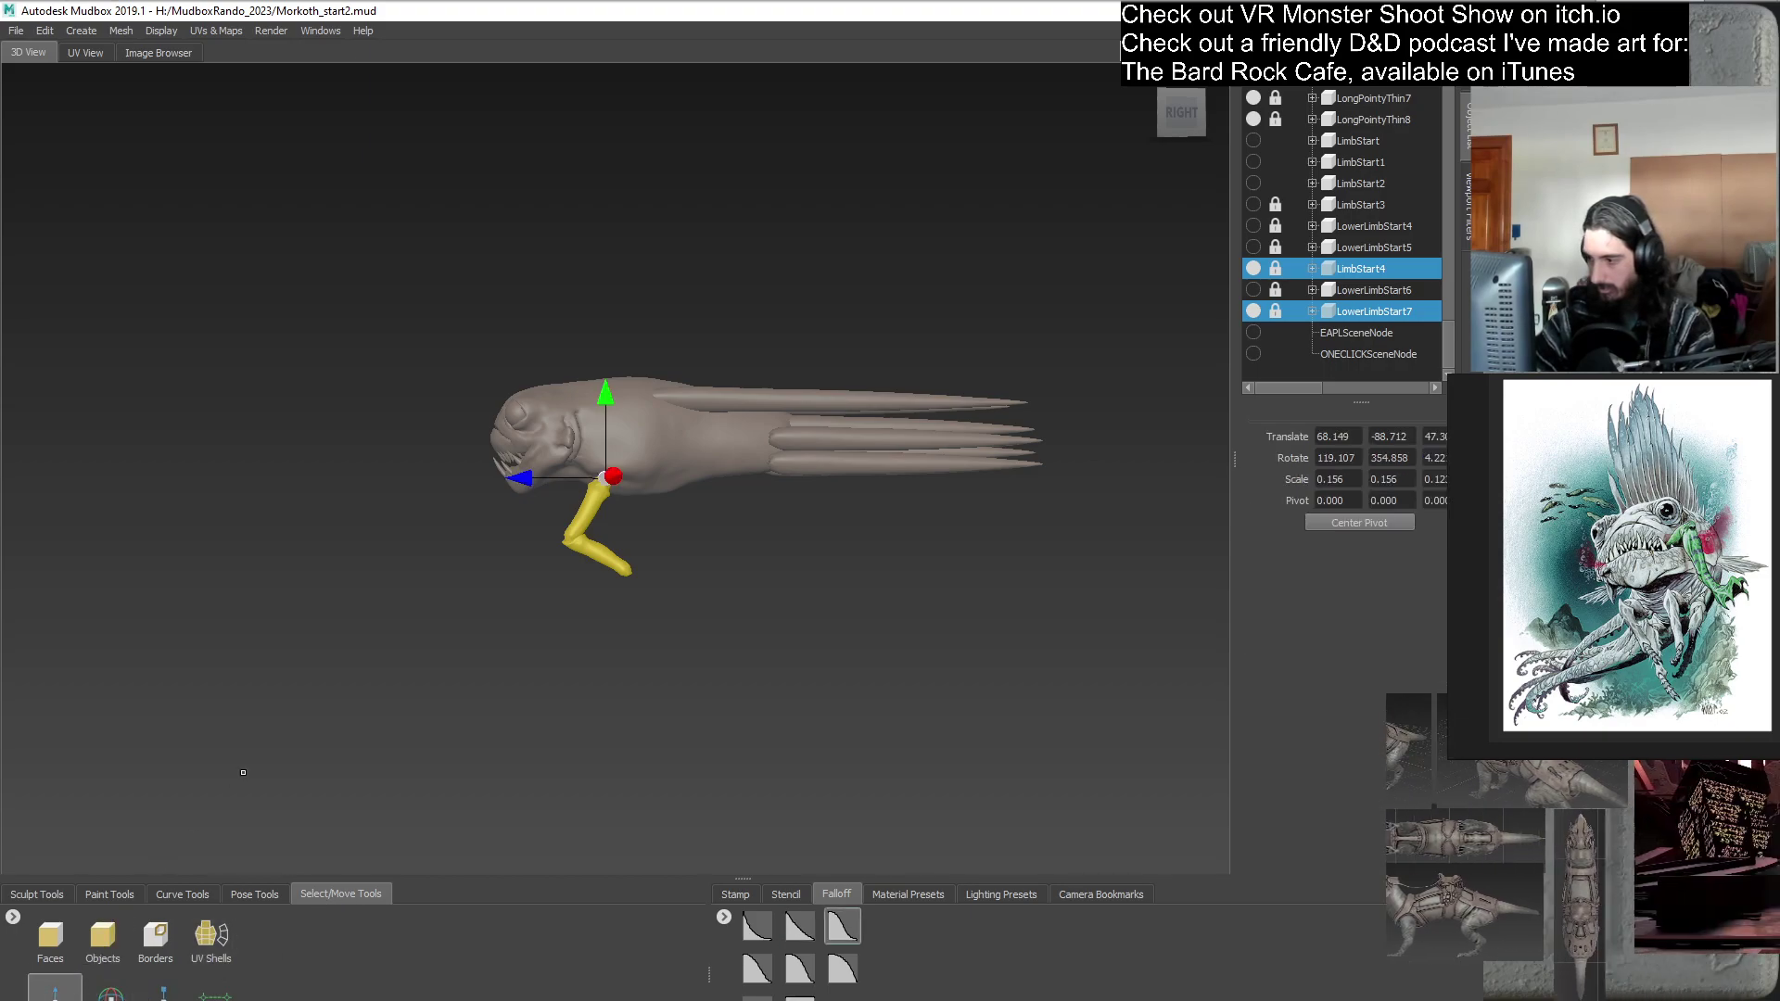
{"action": "scroll", "coordinate": [767, 636], "scroll_direction": "up", "scroll_amount": 3}
{"action": "left_click_drag", "start_coordinate": [598, 400], "coordinate": [599, 395]}
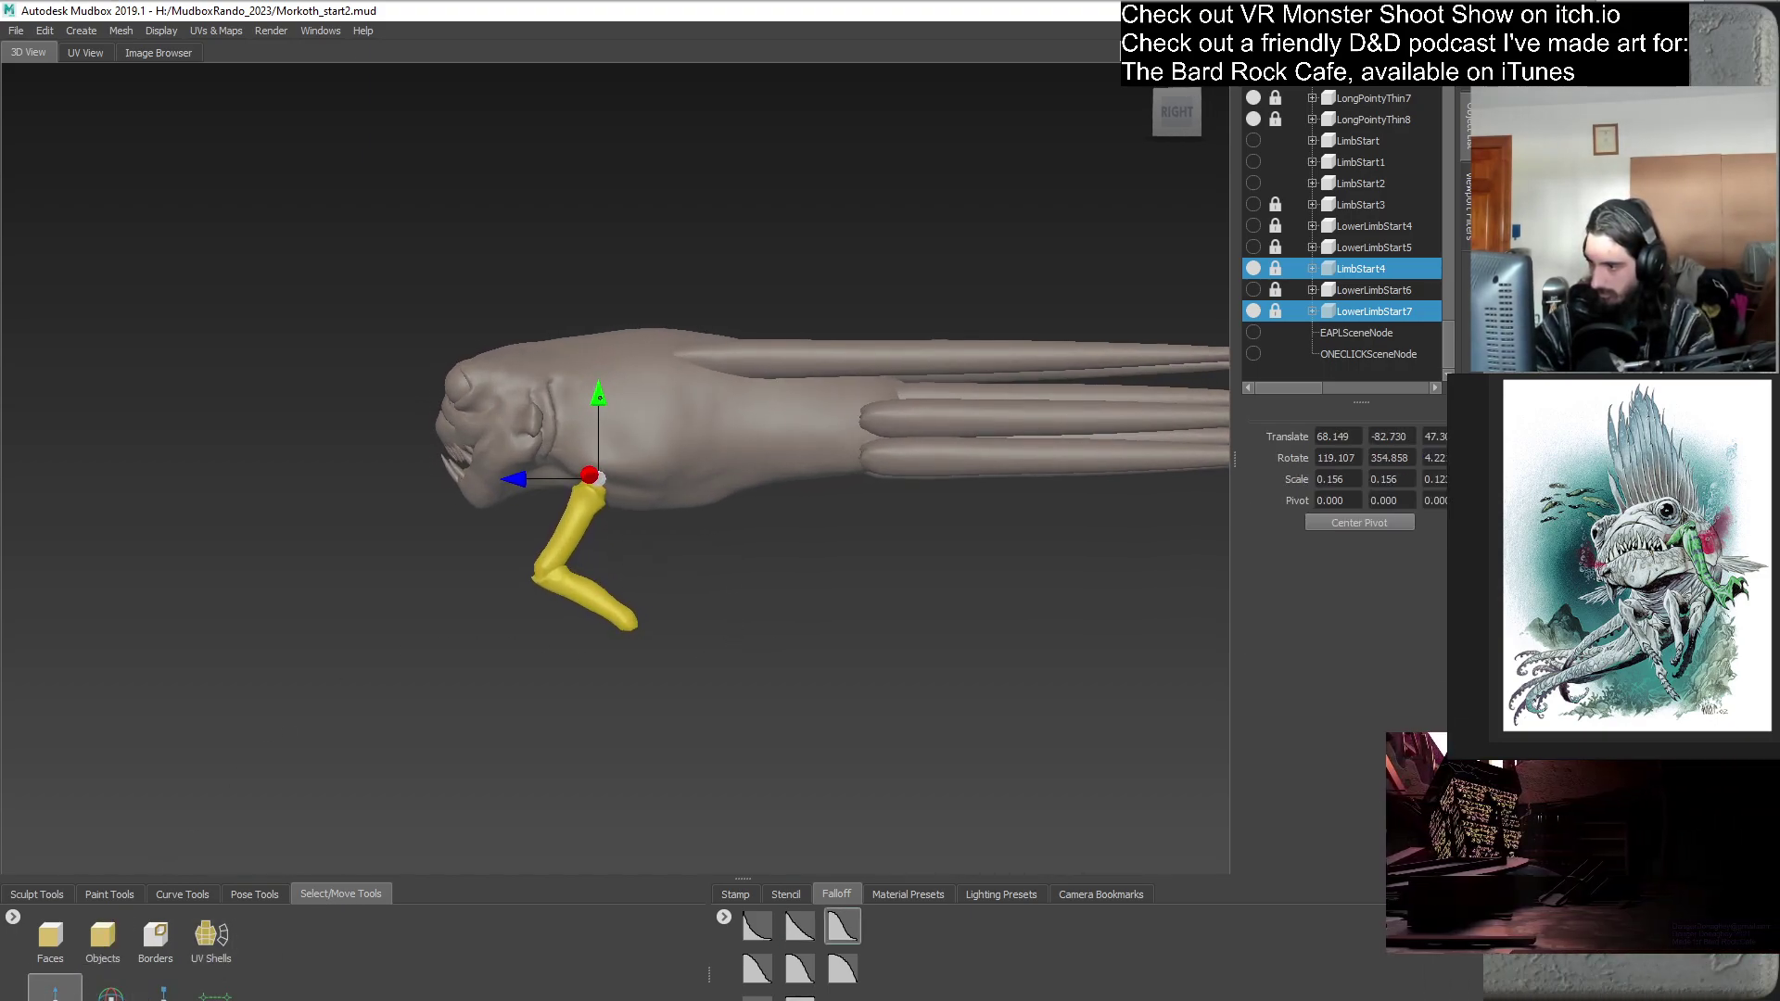
- Rotate the whole limb inward from the front, bringing LimbStart4 to about 119.8, 347.9 and 11.9 degrees
{"action": "left_click_drag", "start_coordinate": [653, 589], "coordinate": [983, 585], "text": "alt"}
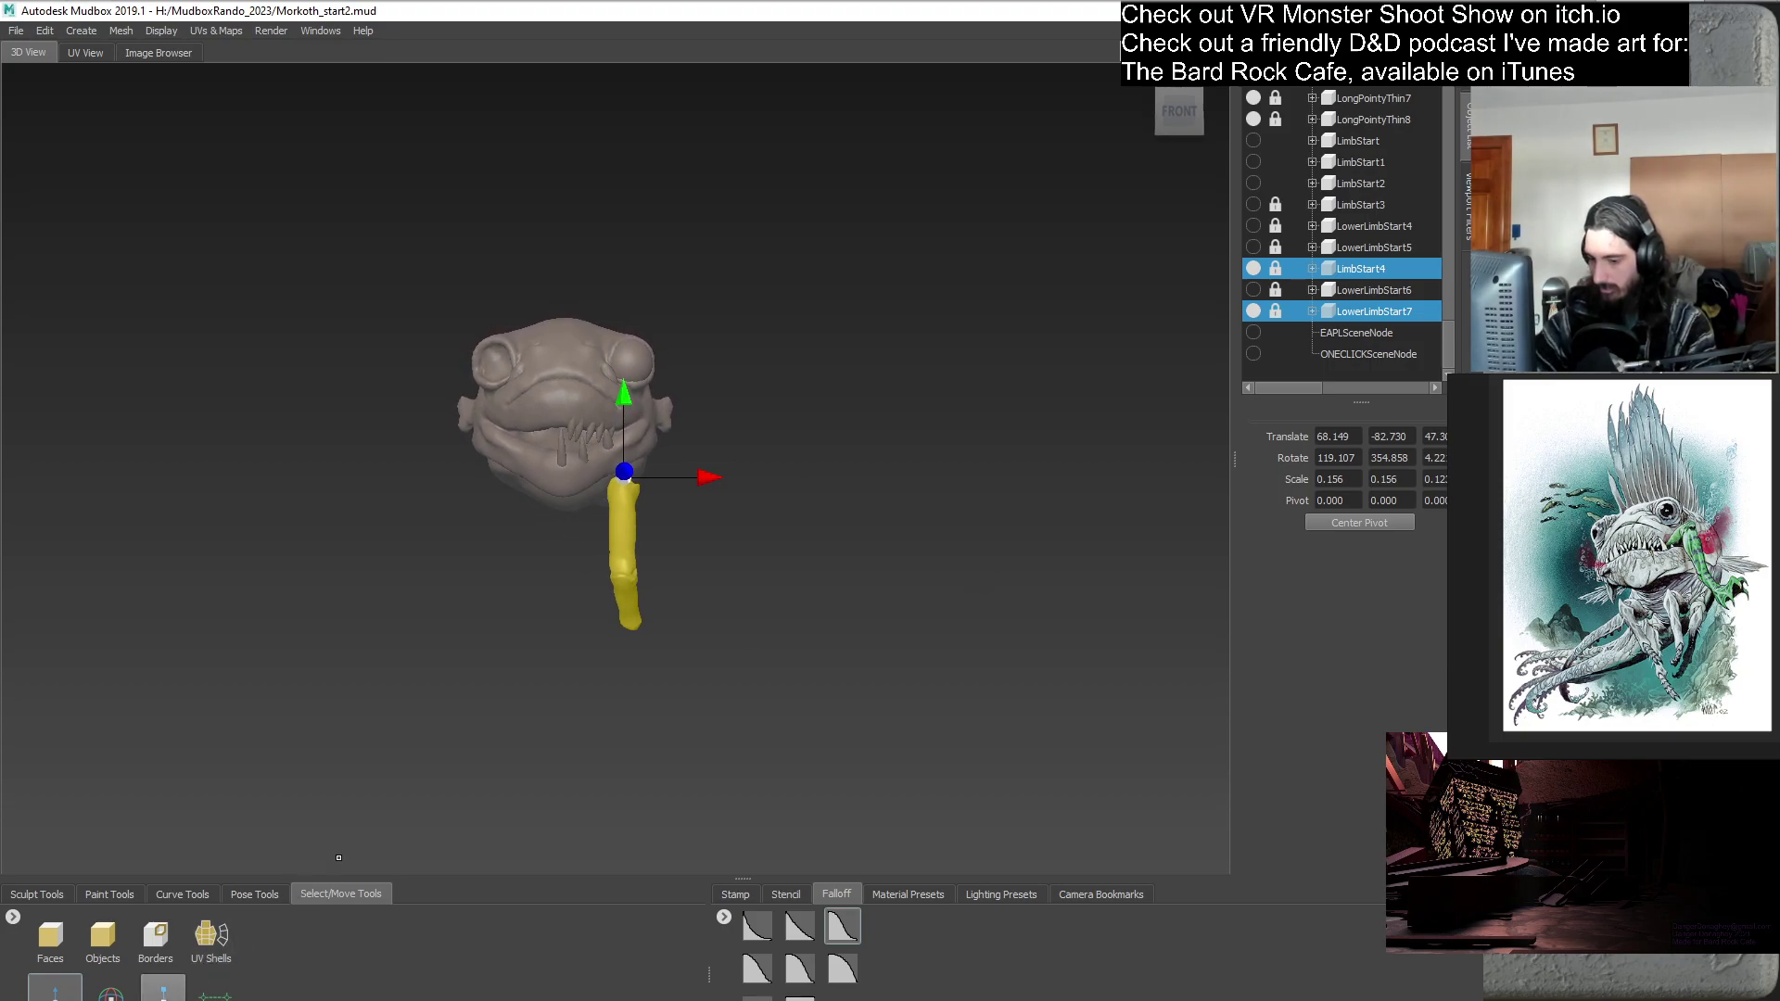
{"action": "left_click", "coordinate": [130, 988]}
{"action": "mouse_move", "coordinate": [744, 636]}
{"action": "left_mouse_down", "text": "alt"}
{"action": "mouse_move", "coordinate": [642, 587]}
{"action": "mouse_move", "coordinate": [767, 588]}
{"action": "mouse_move", "coordinate": [740, 619]}
{"action": "left_mouse_up", "text": "alt"}
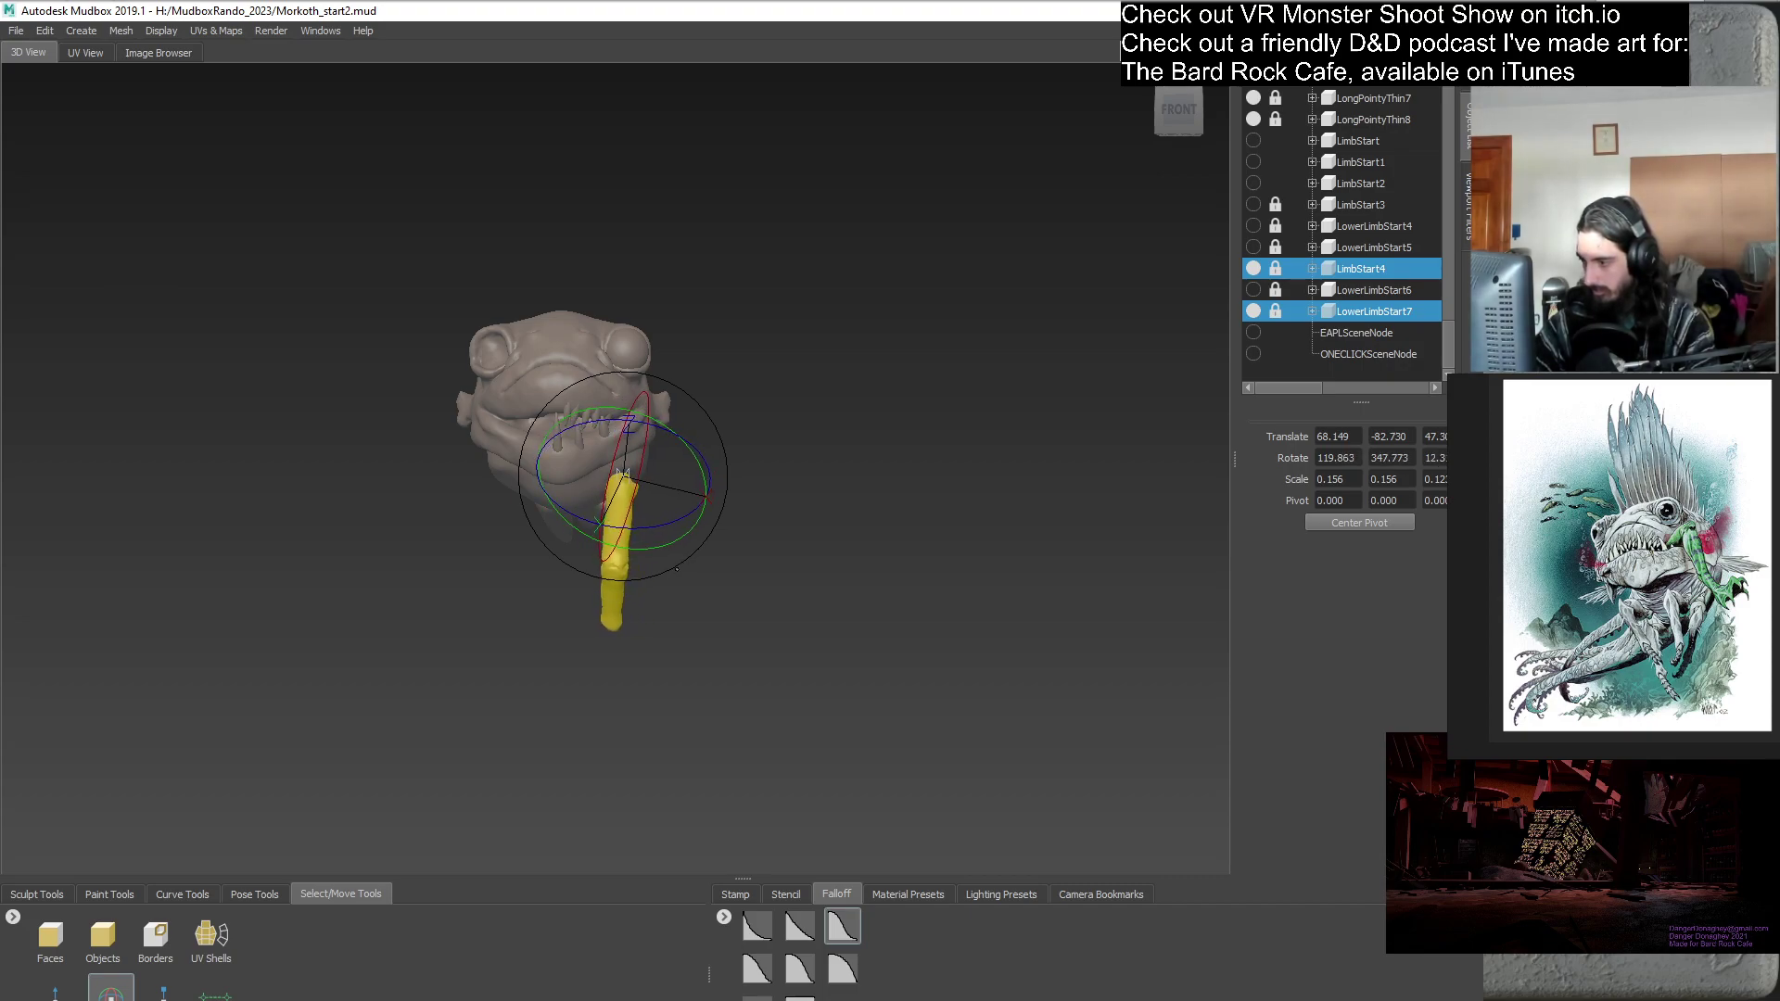
{"action": "left_click_drag", "start_coordinate": [787, 629], "coordinate": [519, 705], "text": "alt"}
- Scale both limb segments down, with LimbStart4 at about 0.133 on X and Y, and deselect them with the Grab tool active
{"action": "key", "text": "w"}
{"action": "left_click_drag", "start_coordinate": [337, 755], "coordinate": [556, 538], "text": "alt"}
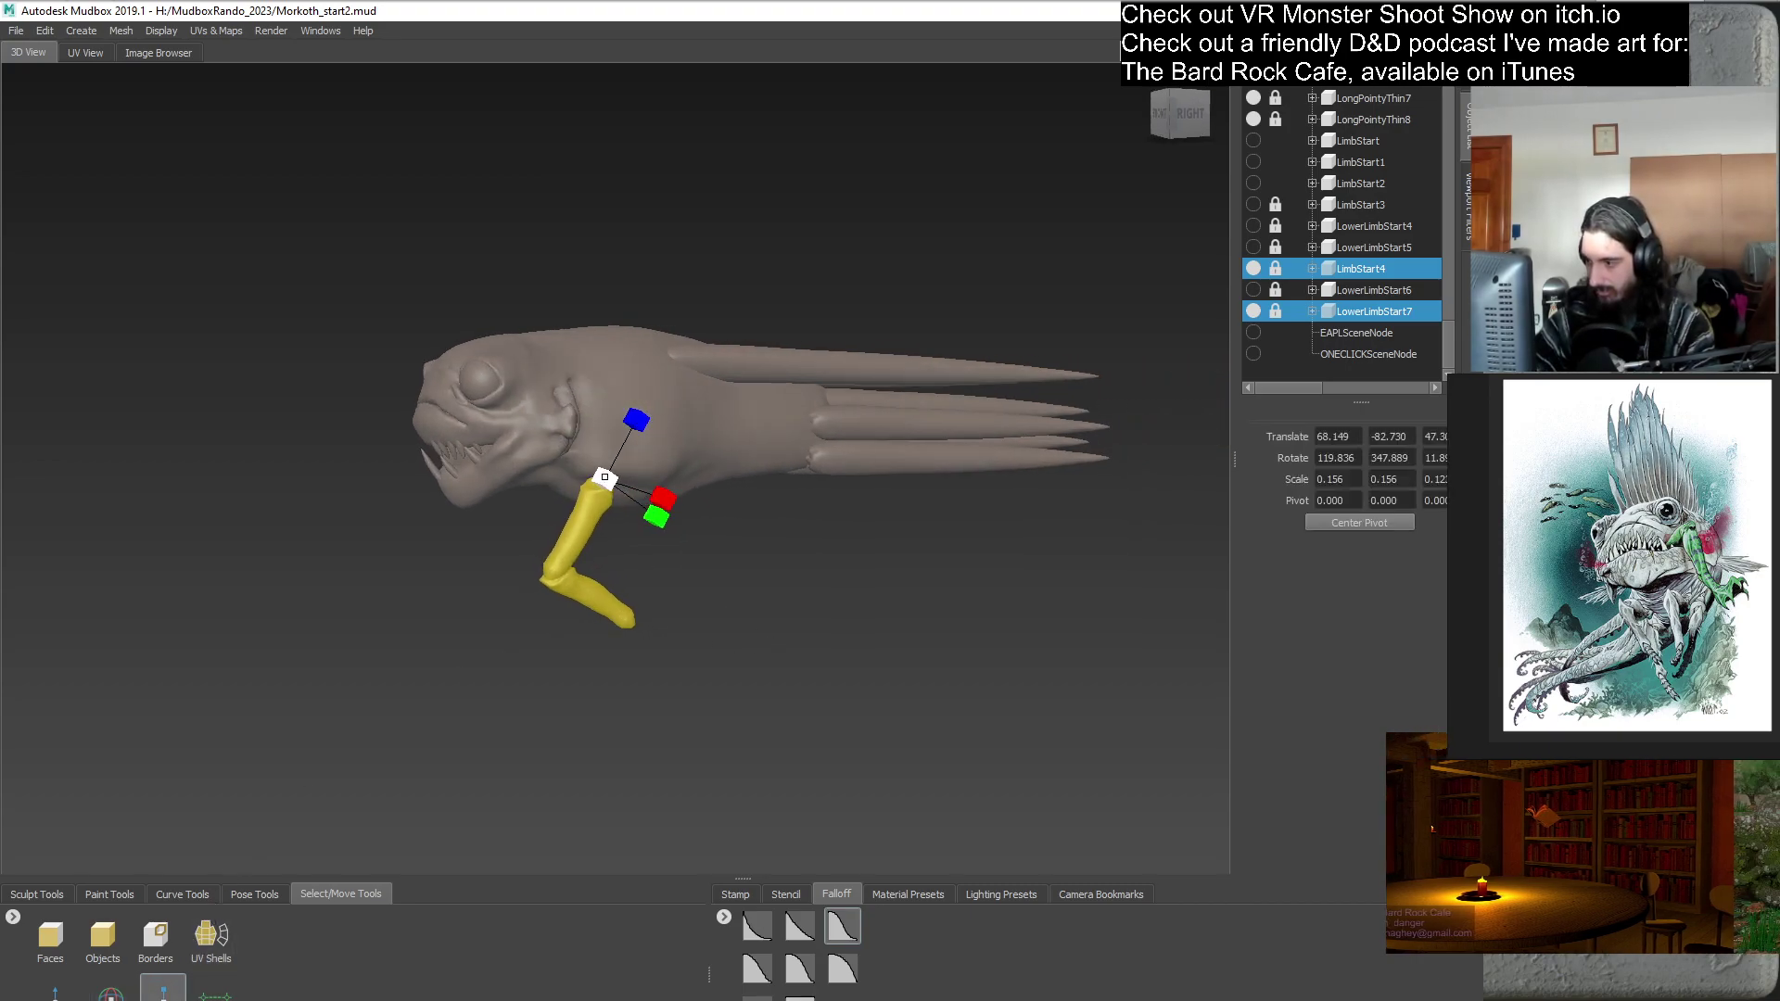
{"action": "left_click_drag", "start_coordinate": [704, 663], "coordinate": [995, 622], "text": "alt"}
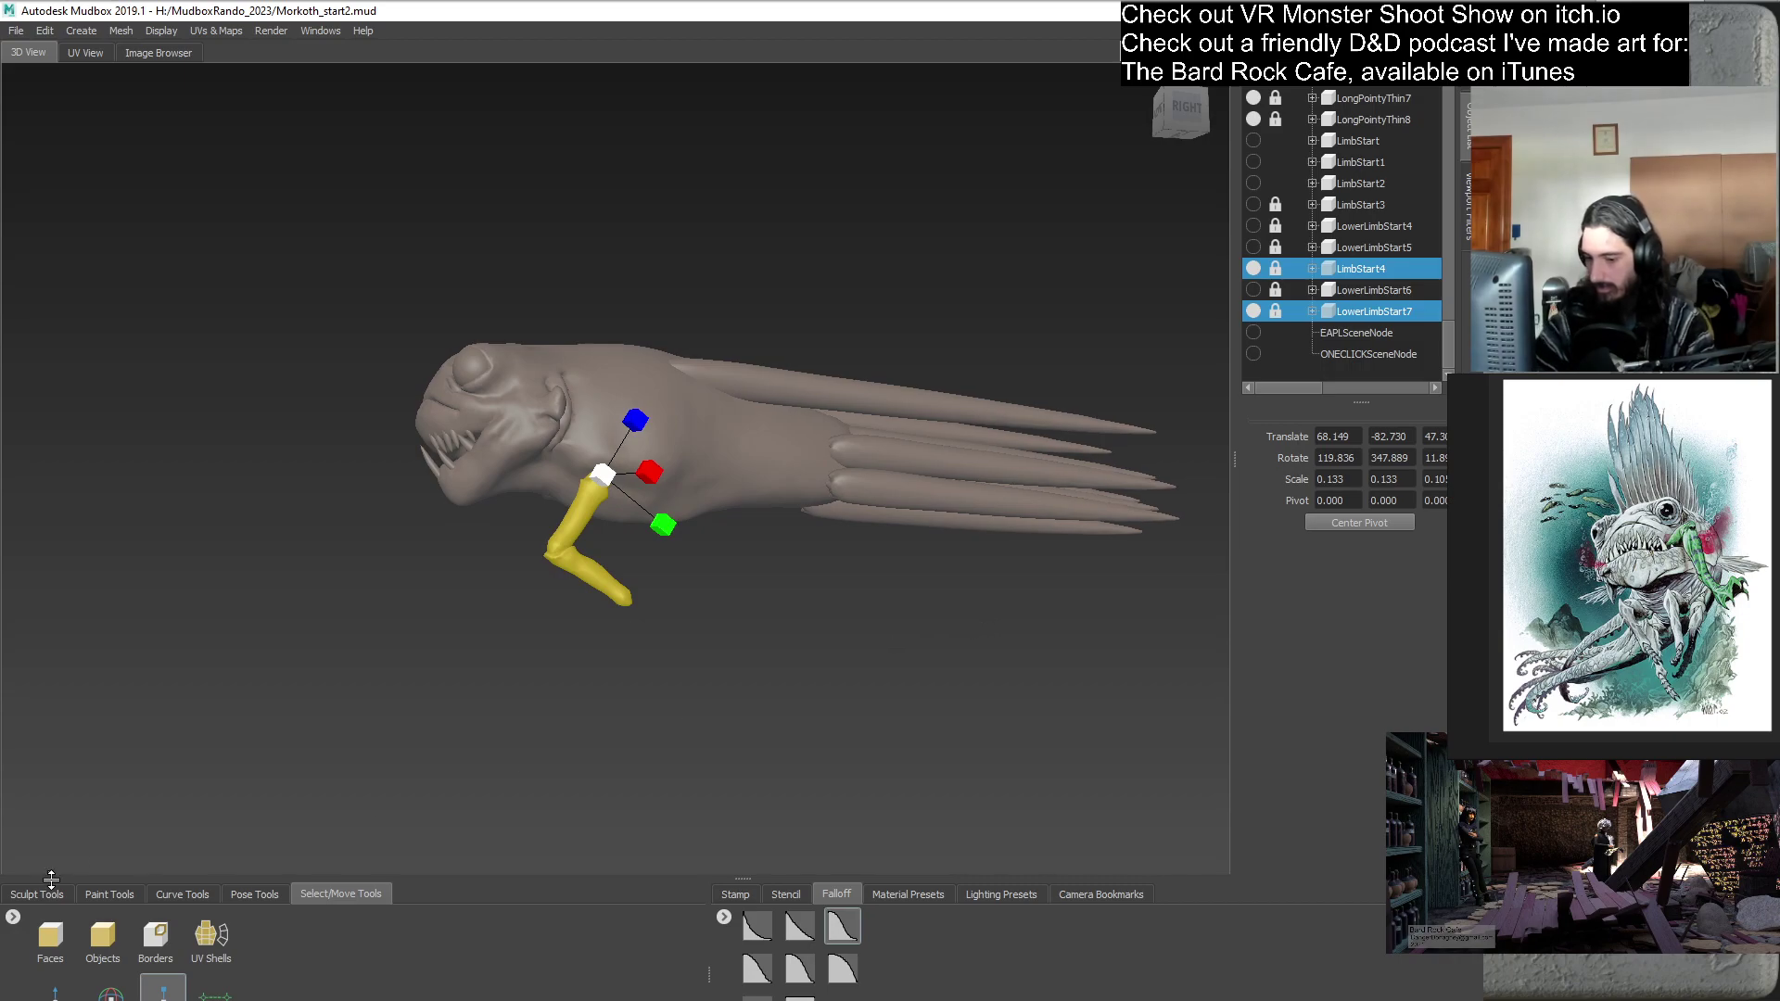
{"action": "left_click", "coordinate": [54, 895]}
{"action": "left_click", "coordinate": [206, 936]}
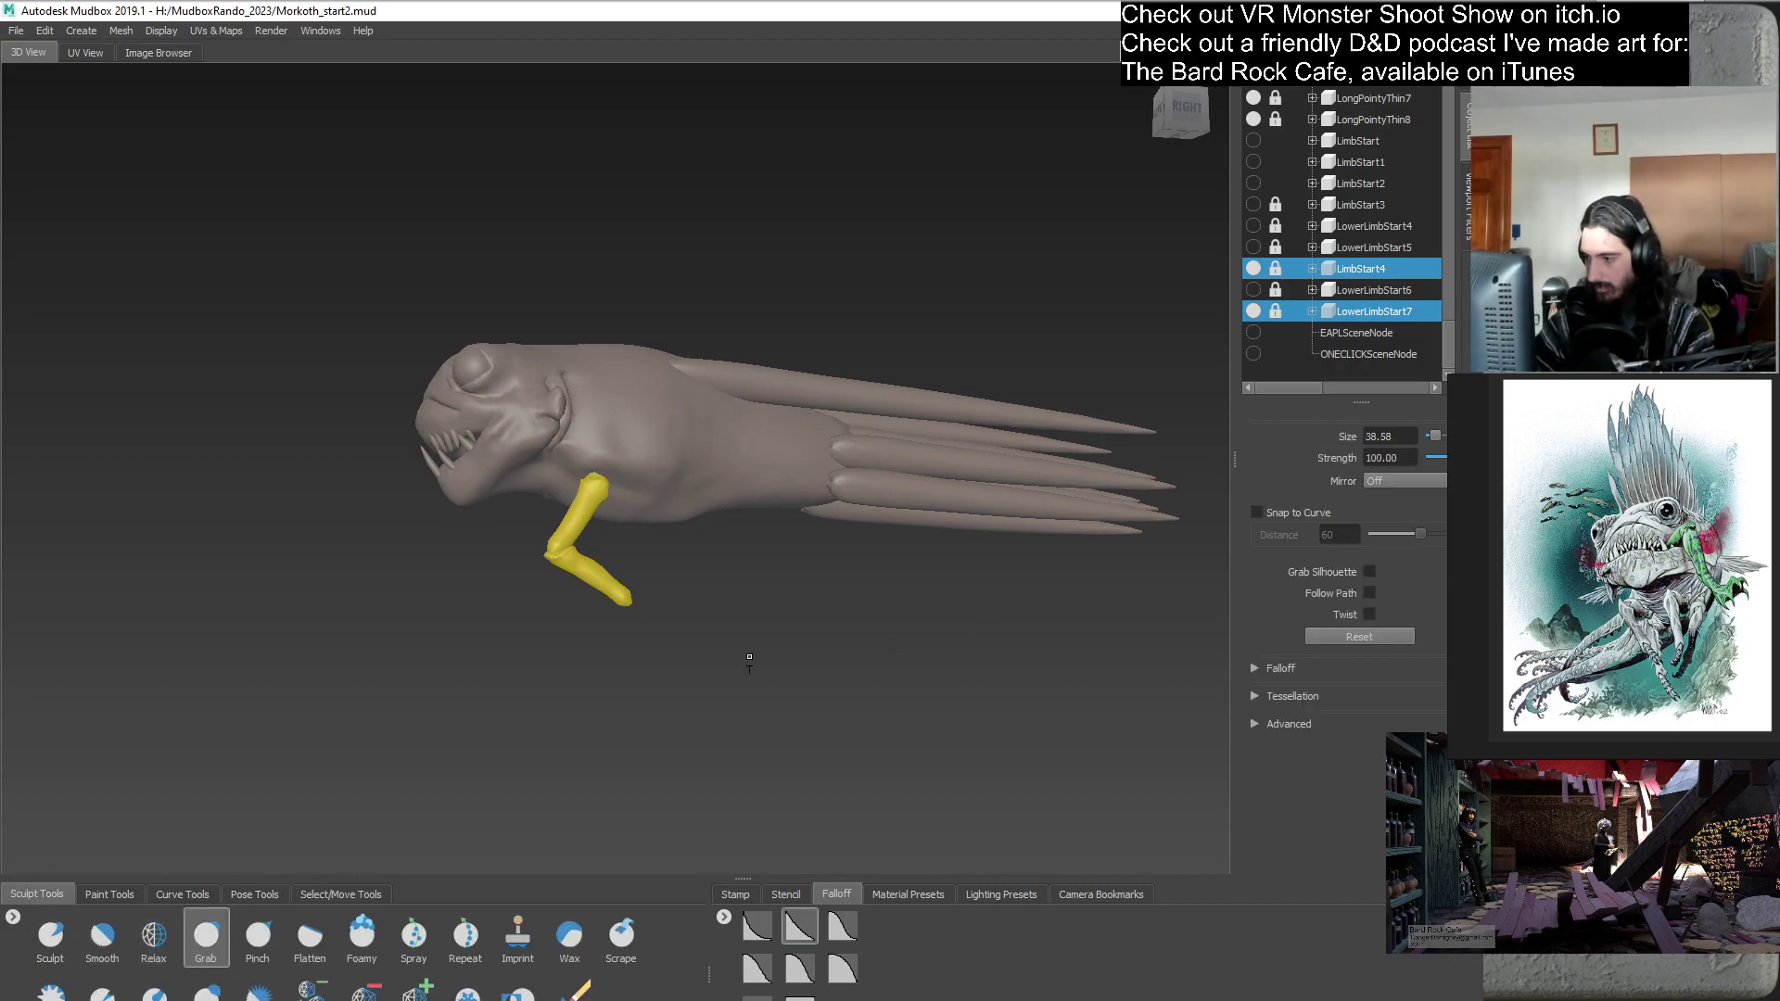
{"action": "left_click", "coordinate": [1320, 369]}
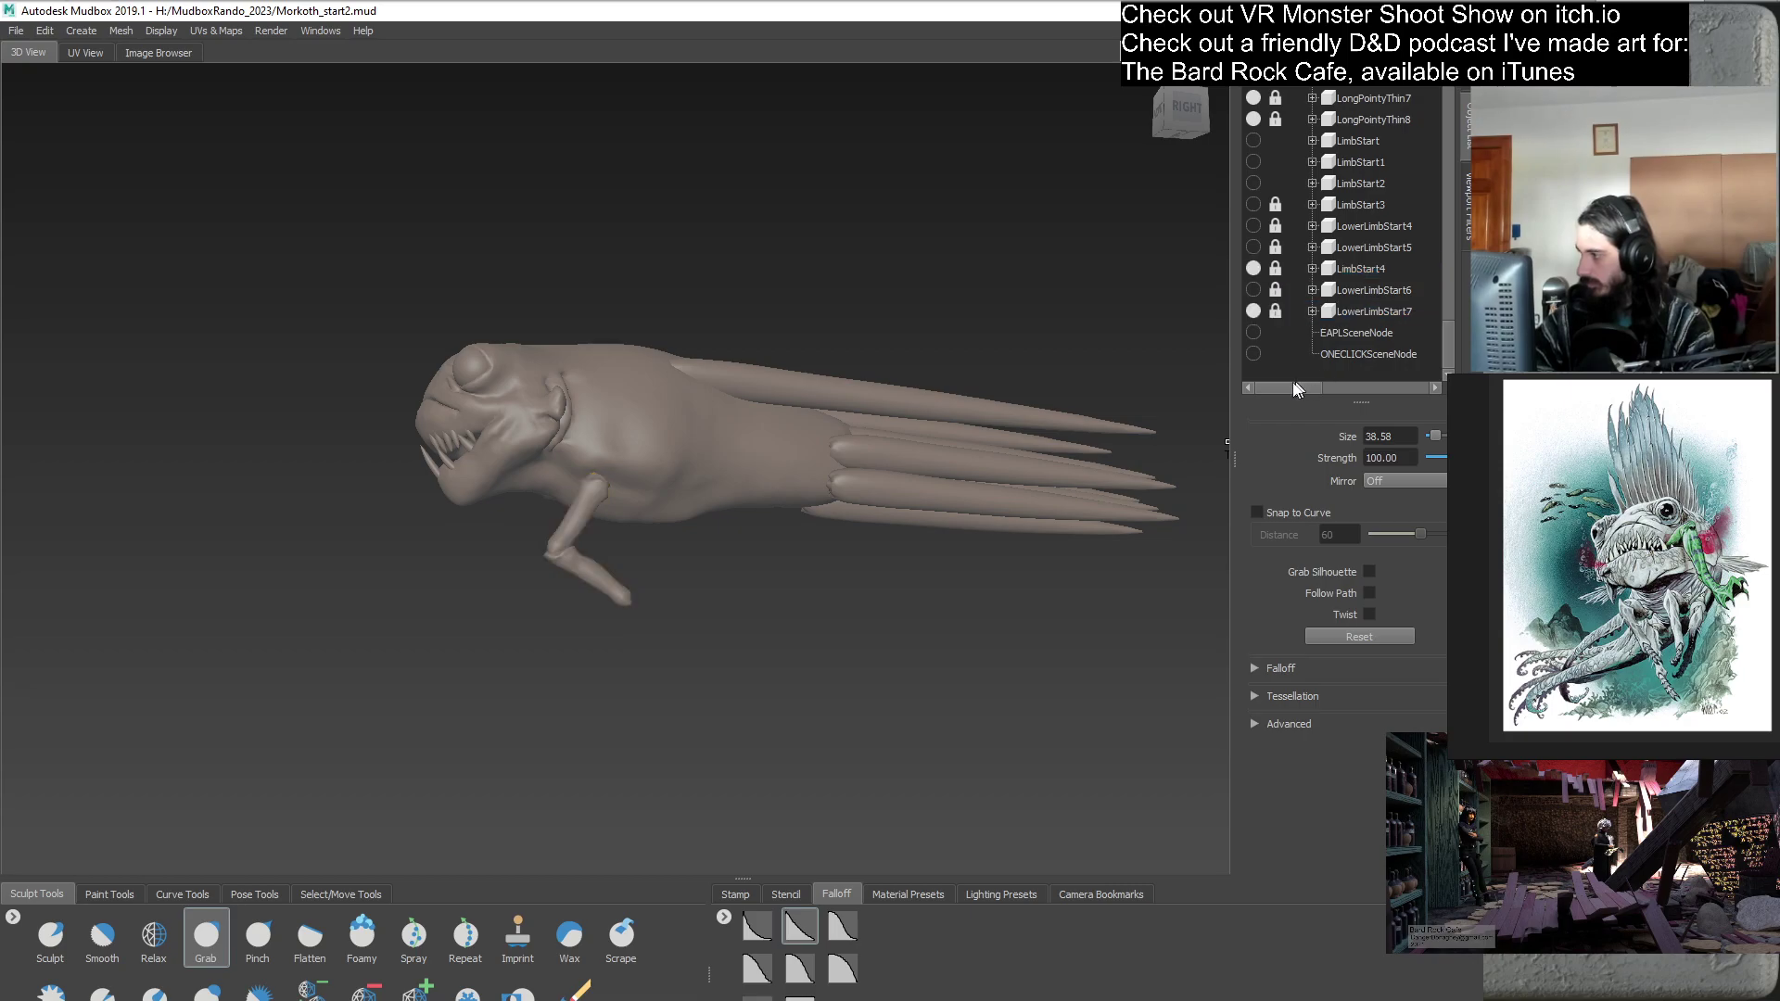
- Save the scene as a new file named Morkoth_start3 in the MudboxRando_2023 folder
{"action": "left_click", "coordinate": [16, 31]}
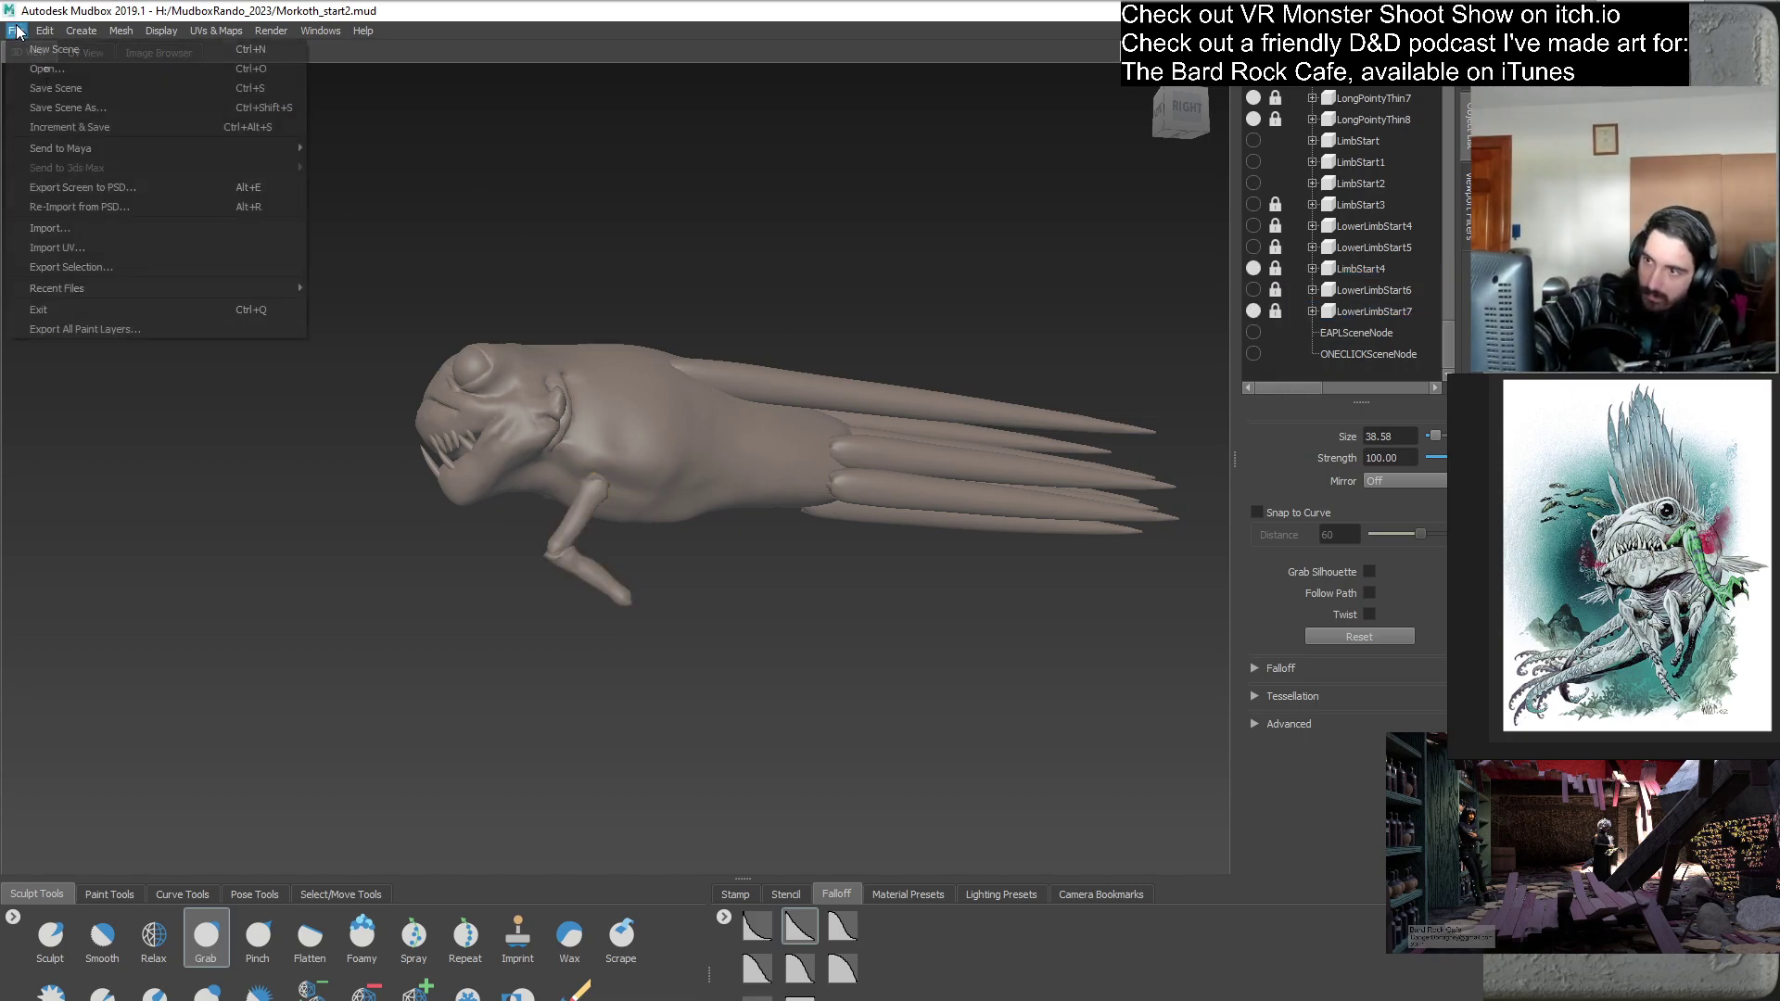
{"action": "left_click", "coordinate": [104, 108]}
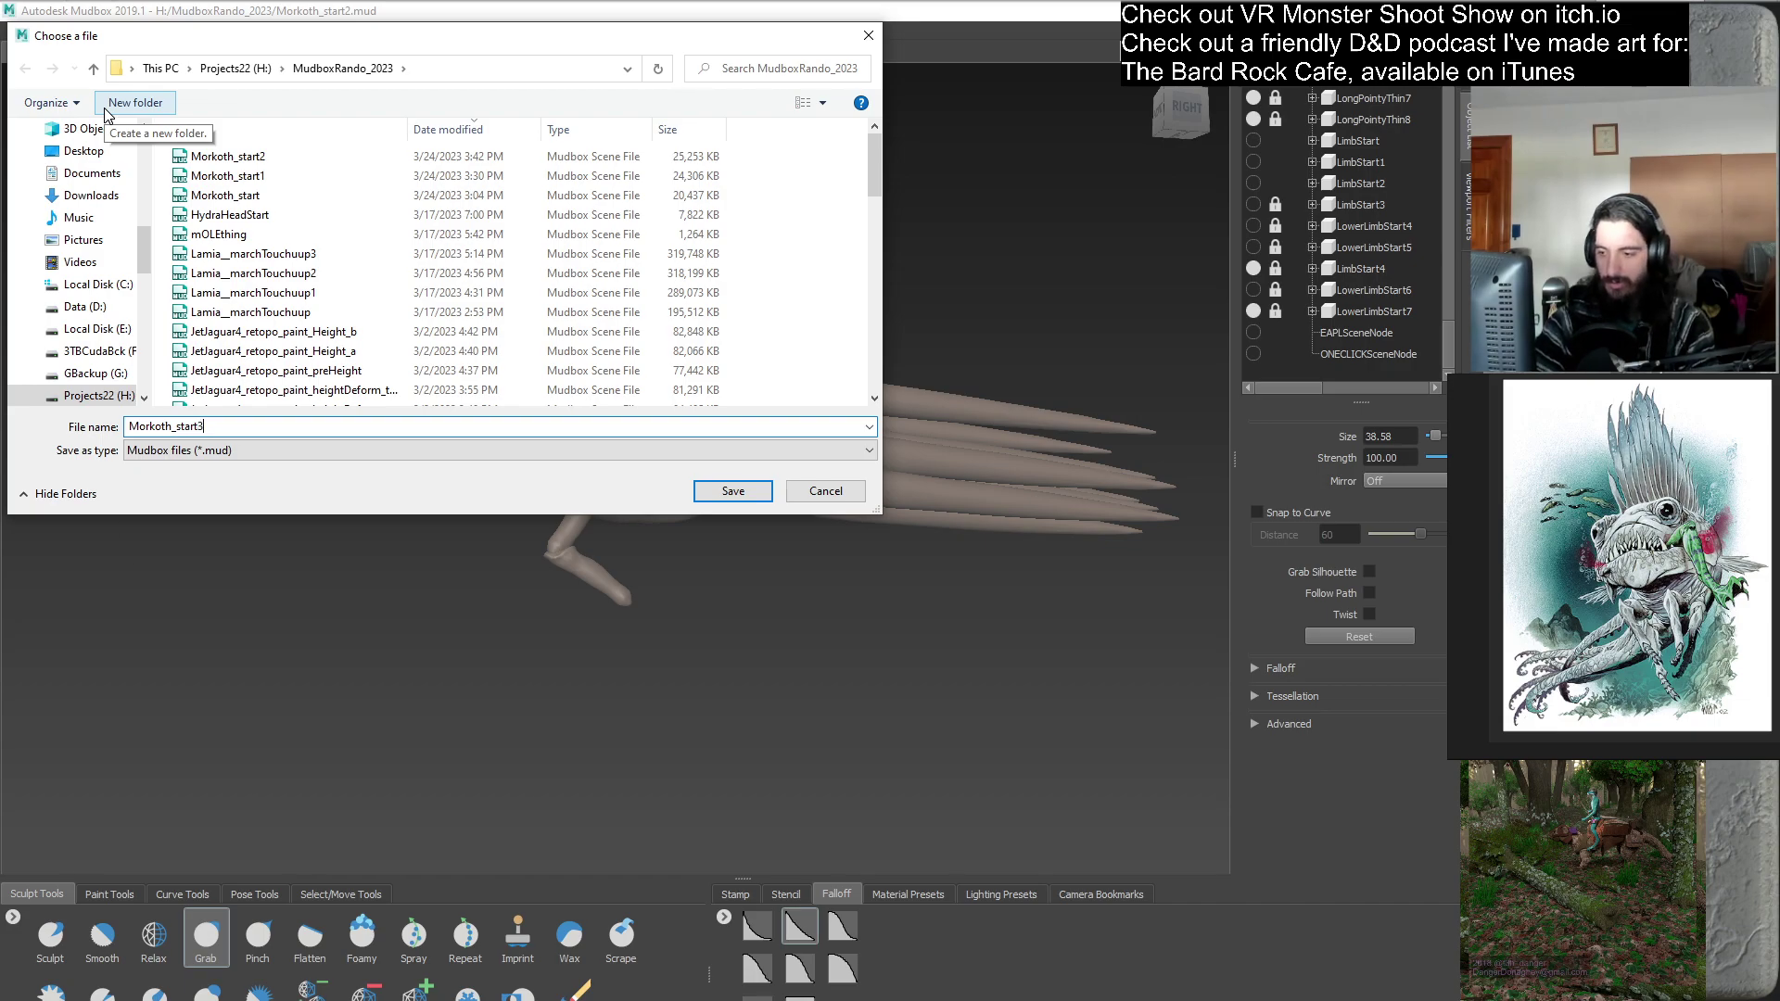
{"action": "key", "text": "Return"}
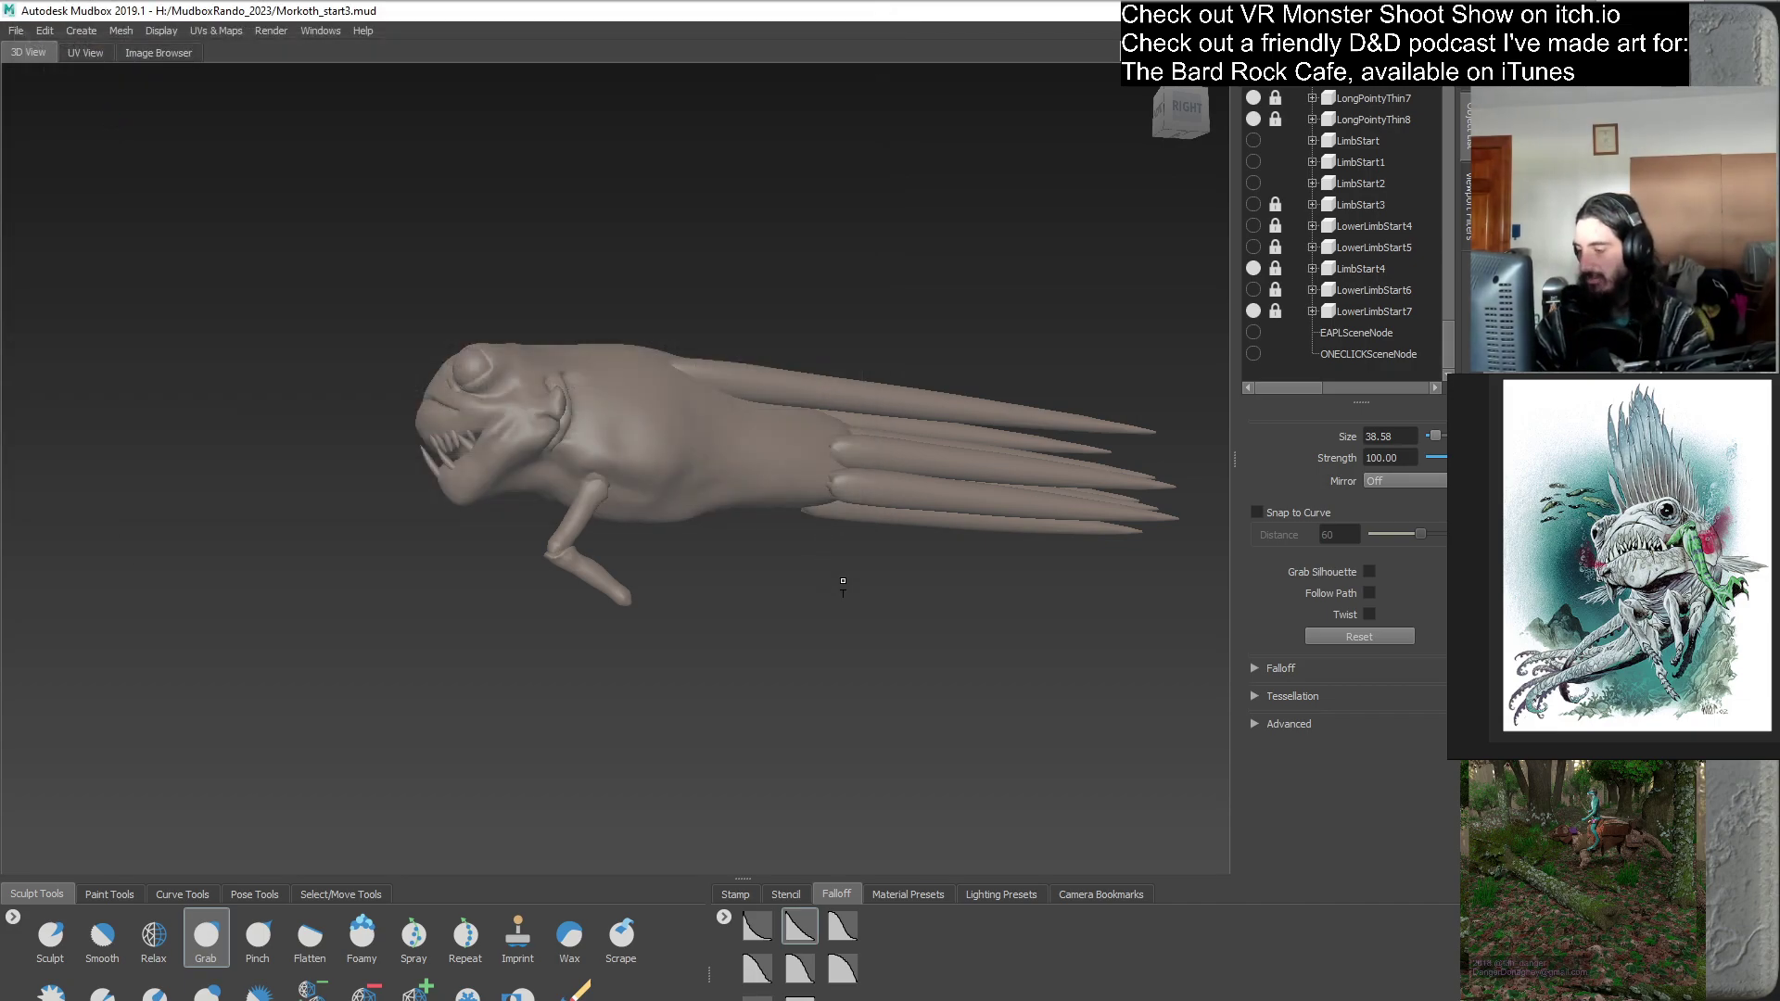
{"action": "right_click_drag", "start_coordinate": [888, 659], "coordinate": [746, 649], "text": "alt"}
{"action": "left_click_drag", "start_coordinate": [746, 649], "coordinate": [911, 581], "text": "alt"}
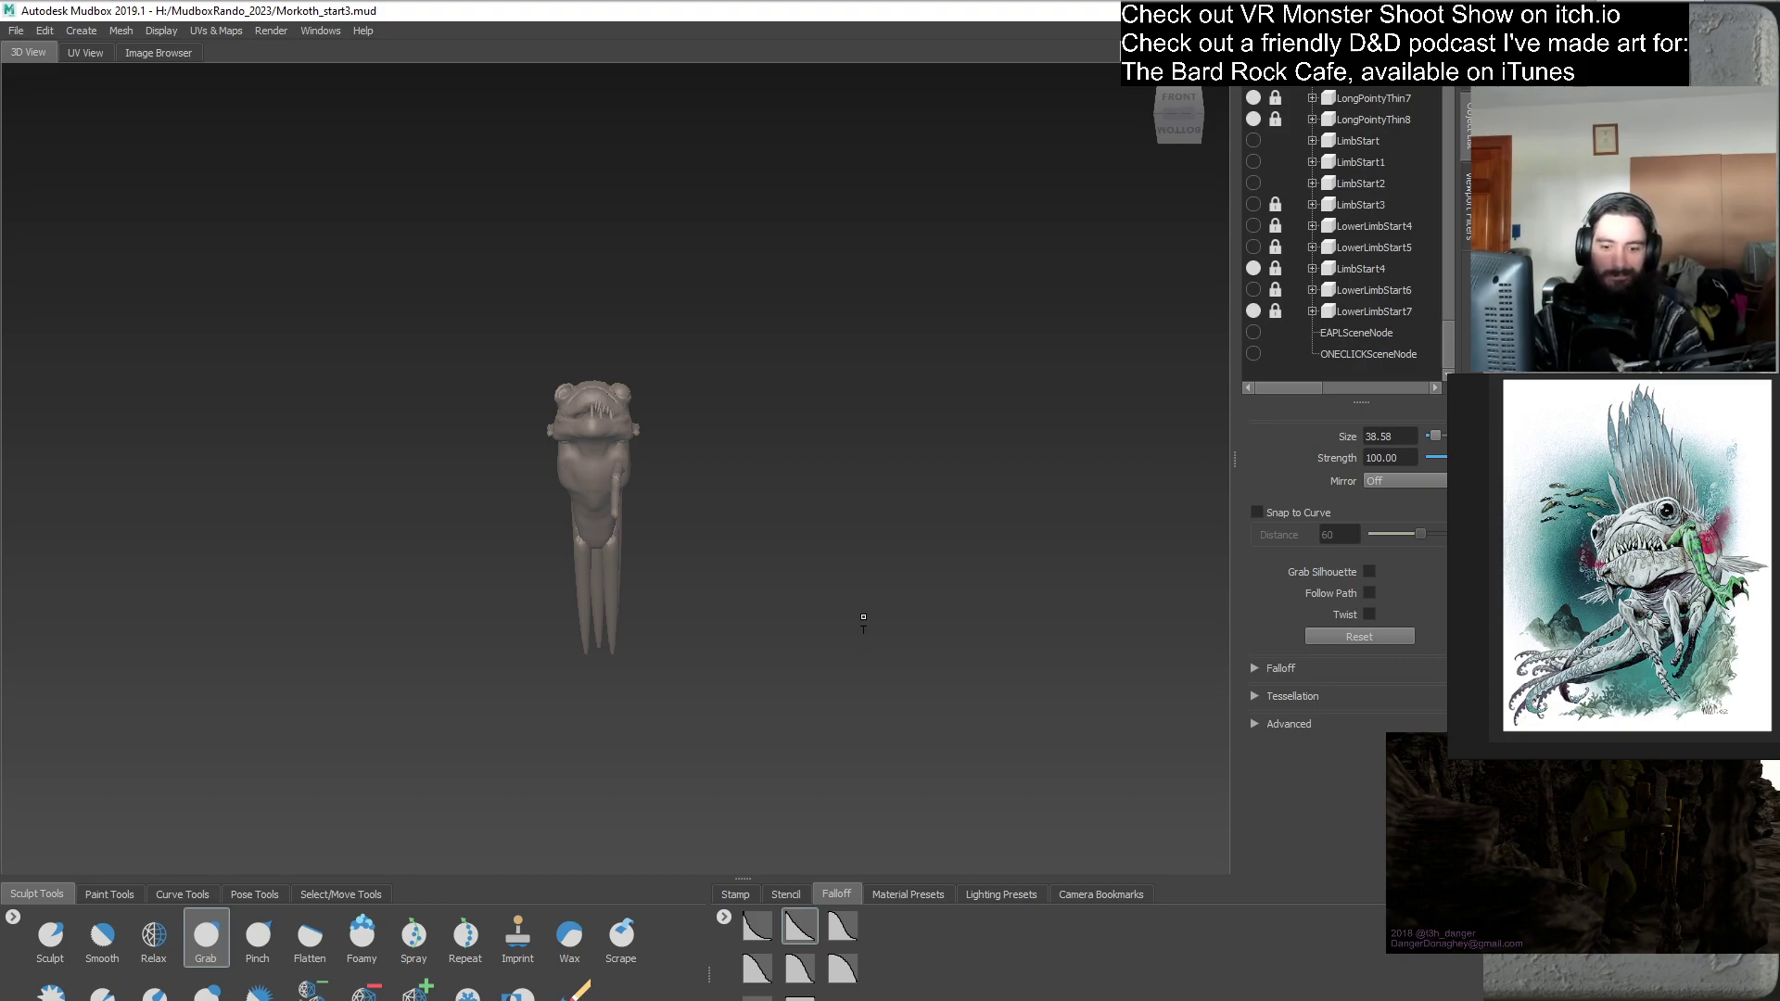
{"action": "left_click_drag", "start_coordinate": [866, 609], "coordinate": [786, 712], "text": "alt"}
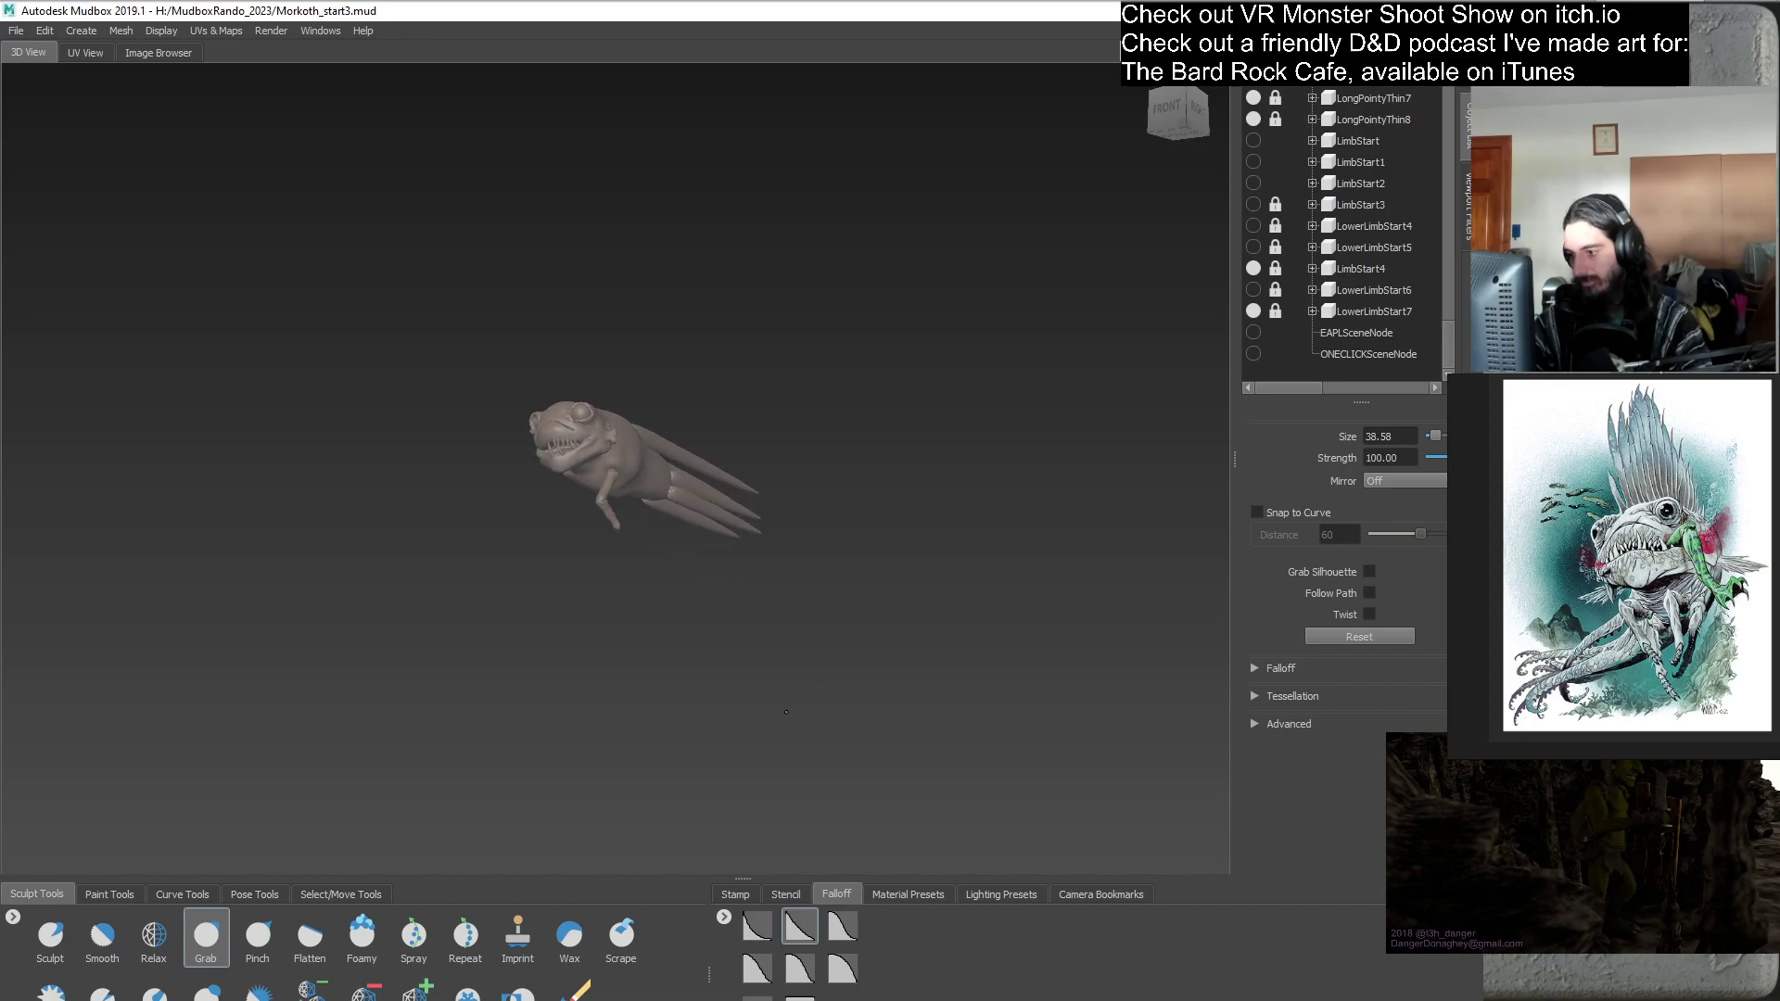
{"action": "left_click_drag", "start_coordinate": [783, 587], "coordinate": [828, 651], "text": "alt"}
{"action": "right_click_drag", "start_coordinate": [828, 652], "coordinate": [849, 604], "text": "alt"}
{"action": "left_click_drag", "start_coordinate": [831, 661], "coordinate": [644, 690], "text": "alt"}
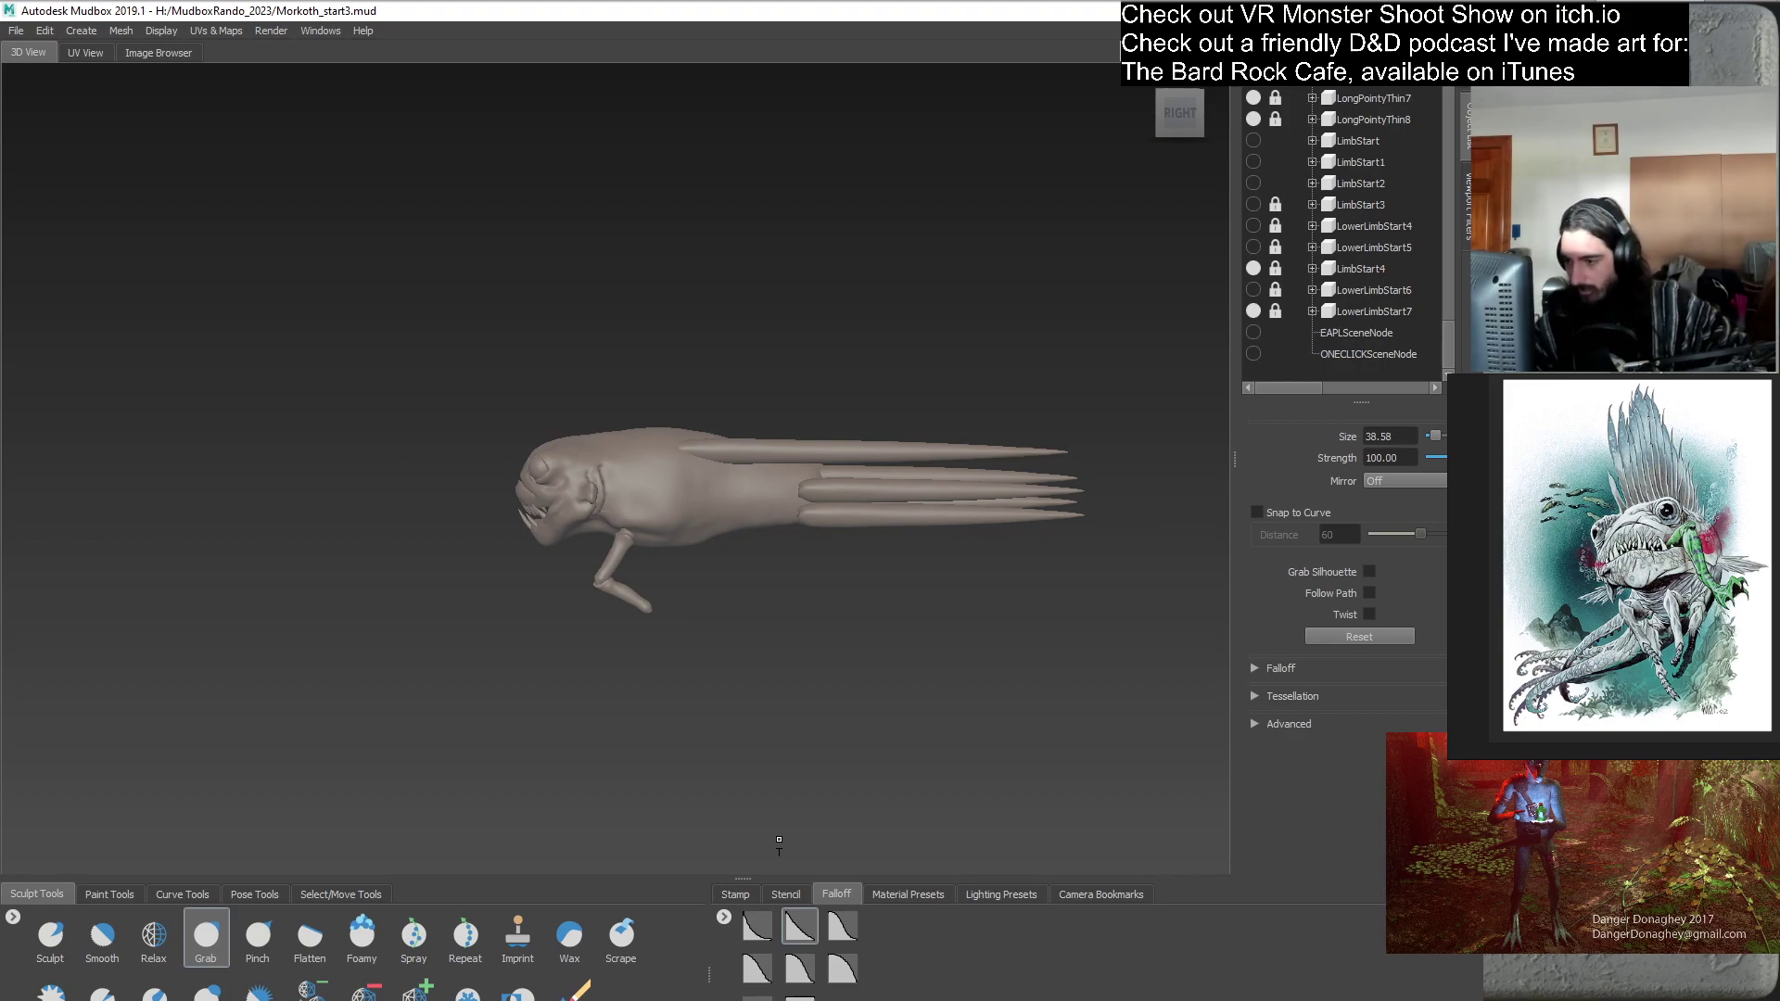
- Duplicate the sphere_Copy7-sym25 body mesh, unlock the copy for sculpting and clear the selection
{"action": "left_click_drag", "start_coordinate": [1453, 343], "coordinate": [1448, 240]}
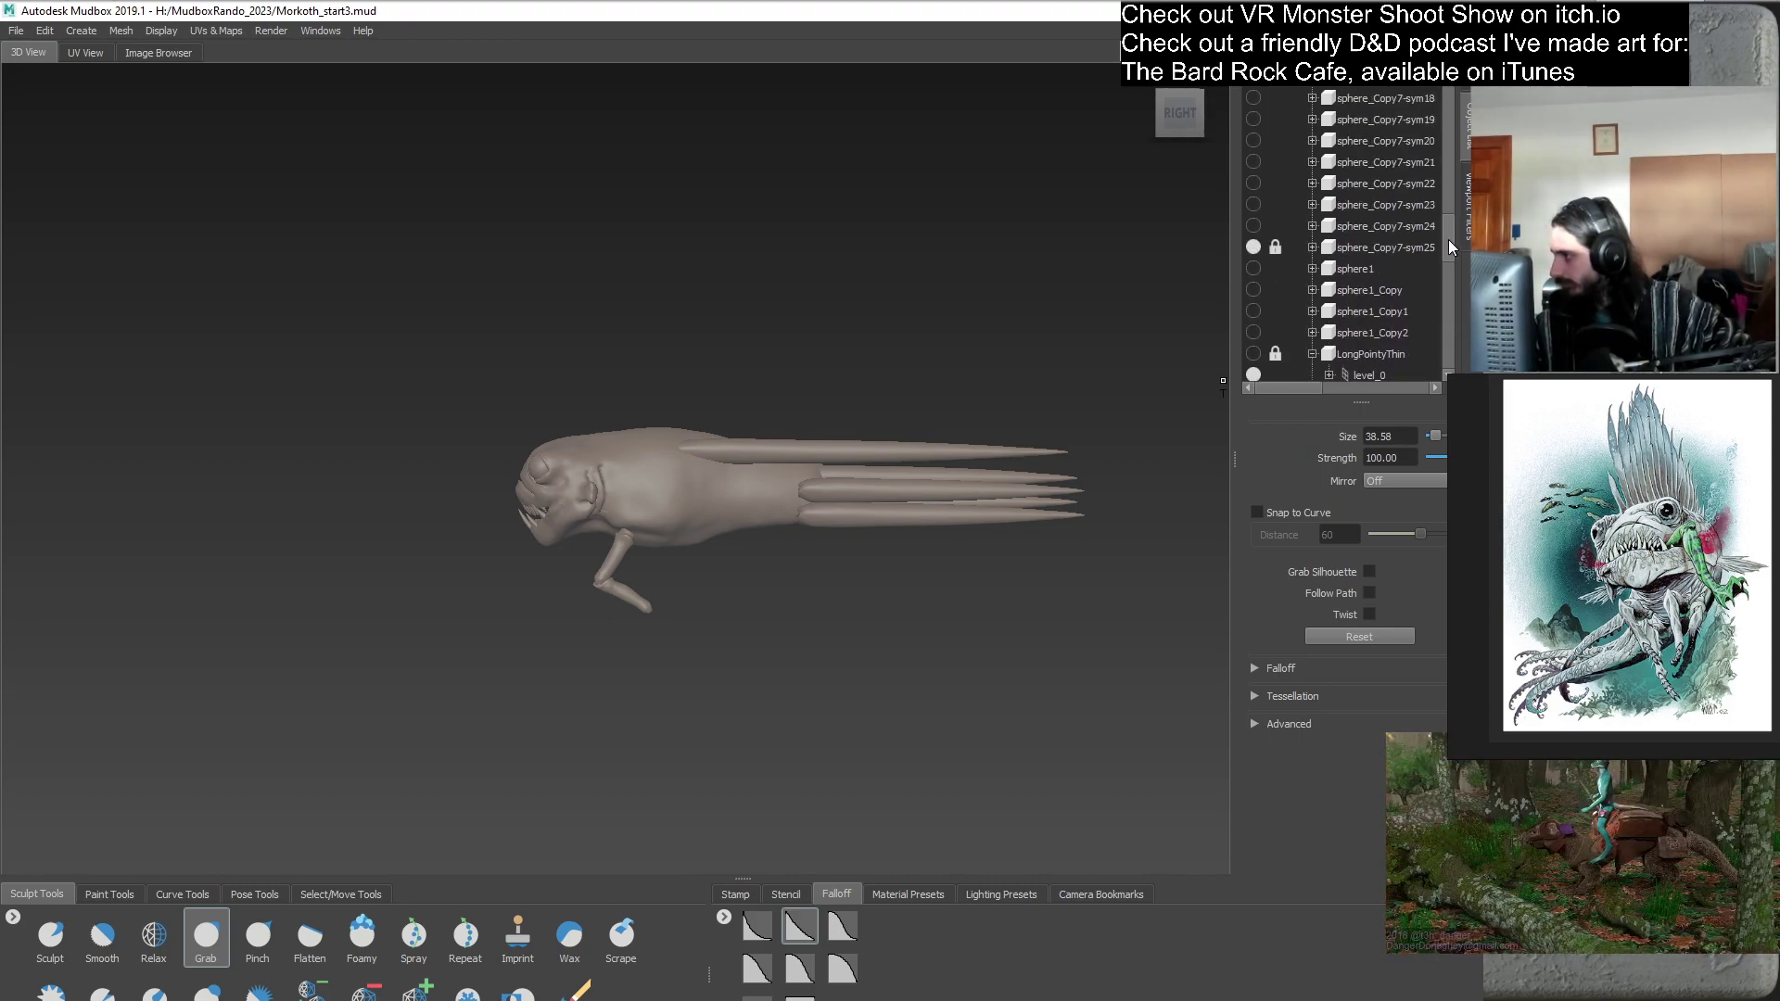
{"action": "left_click", "coordinate": [1366, 249]}
{"action": "right_click", "coordinate": [1309, 249]}
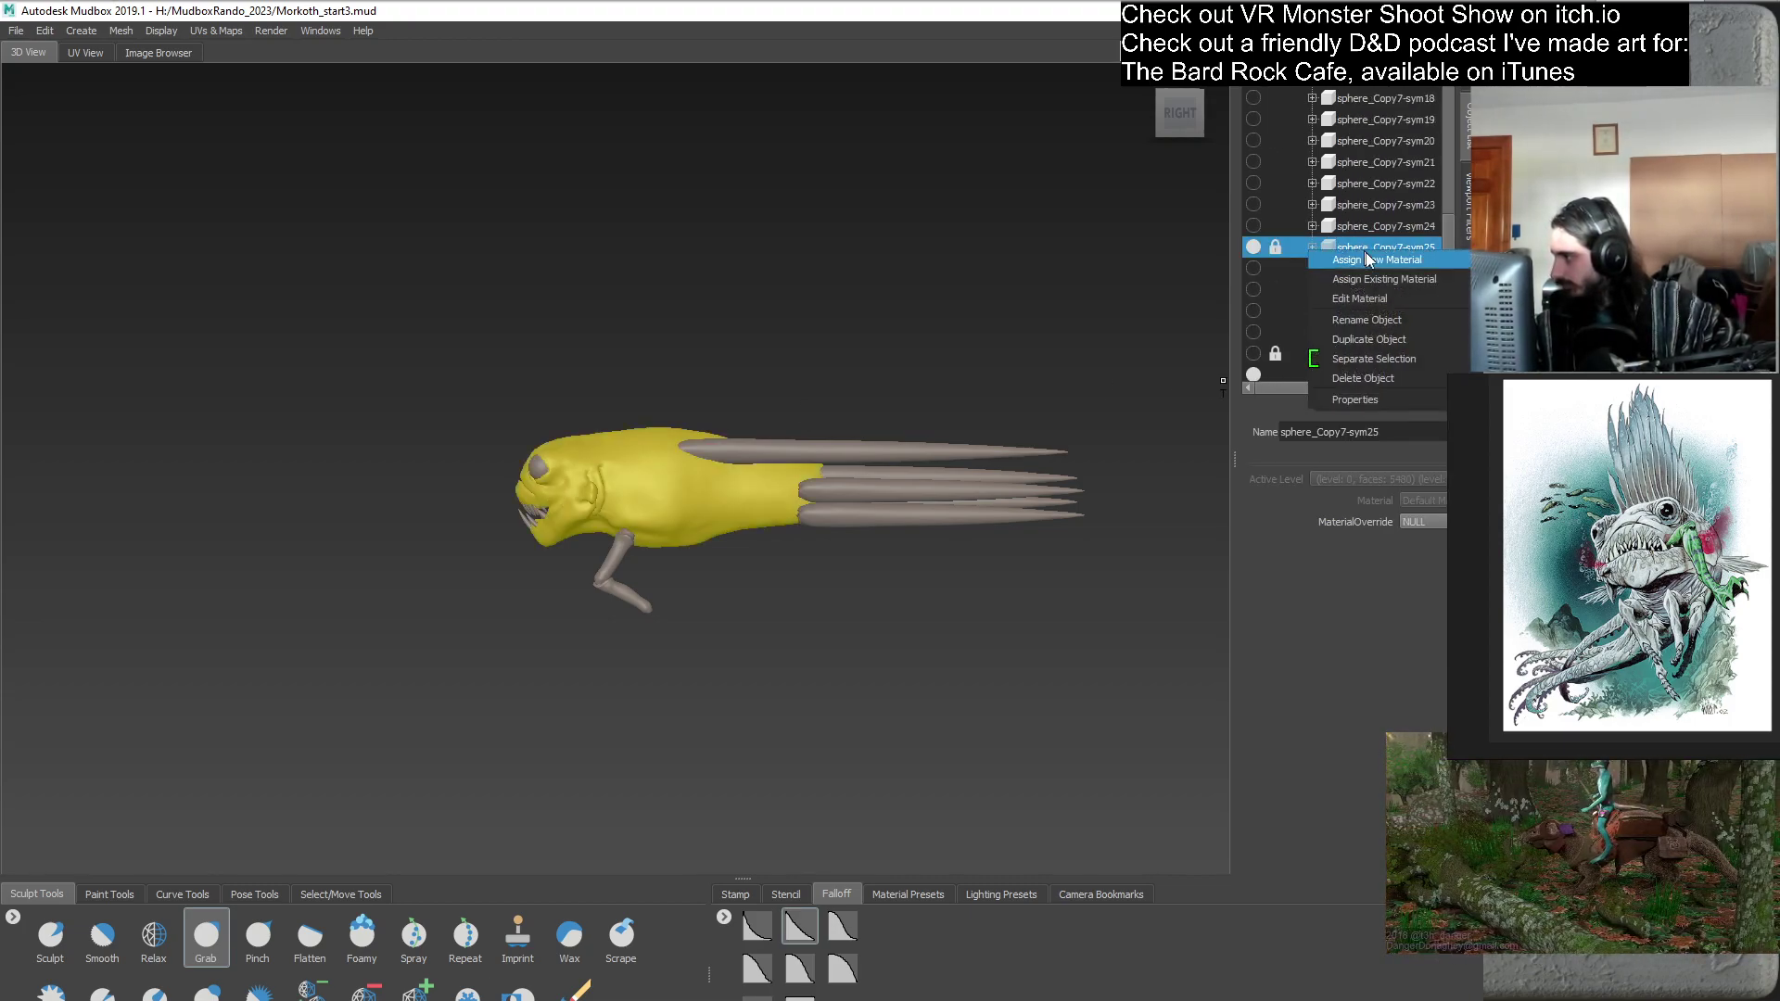
{"action": "left_click", "coordinate": [1388, 341]}
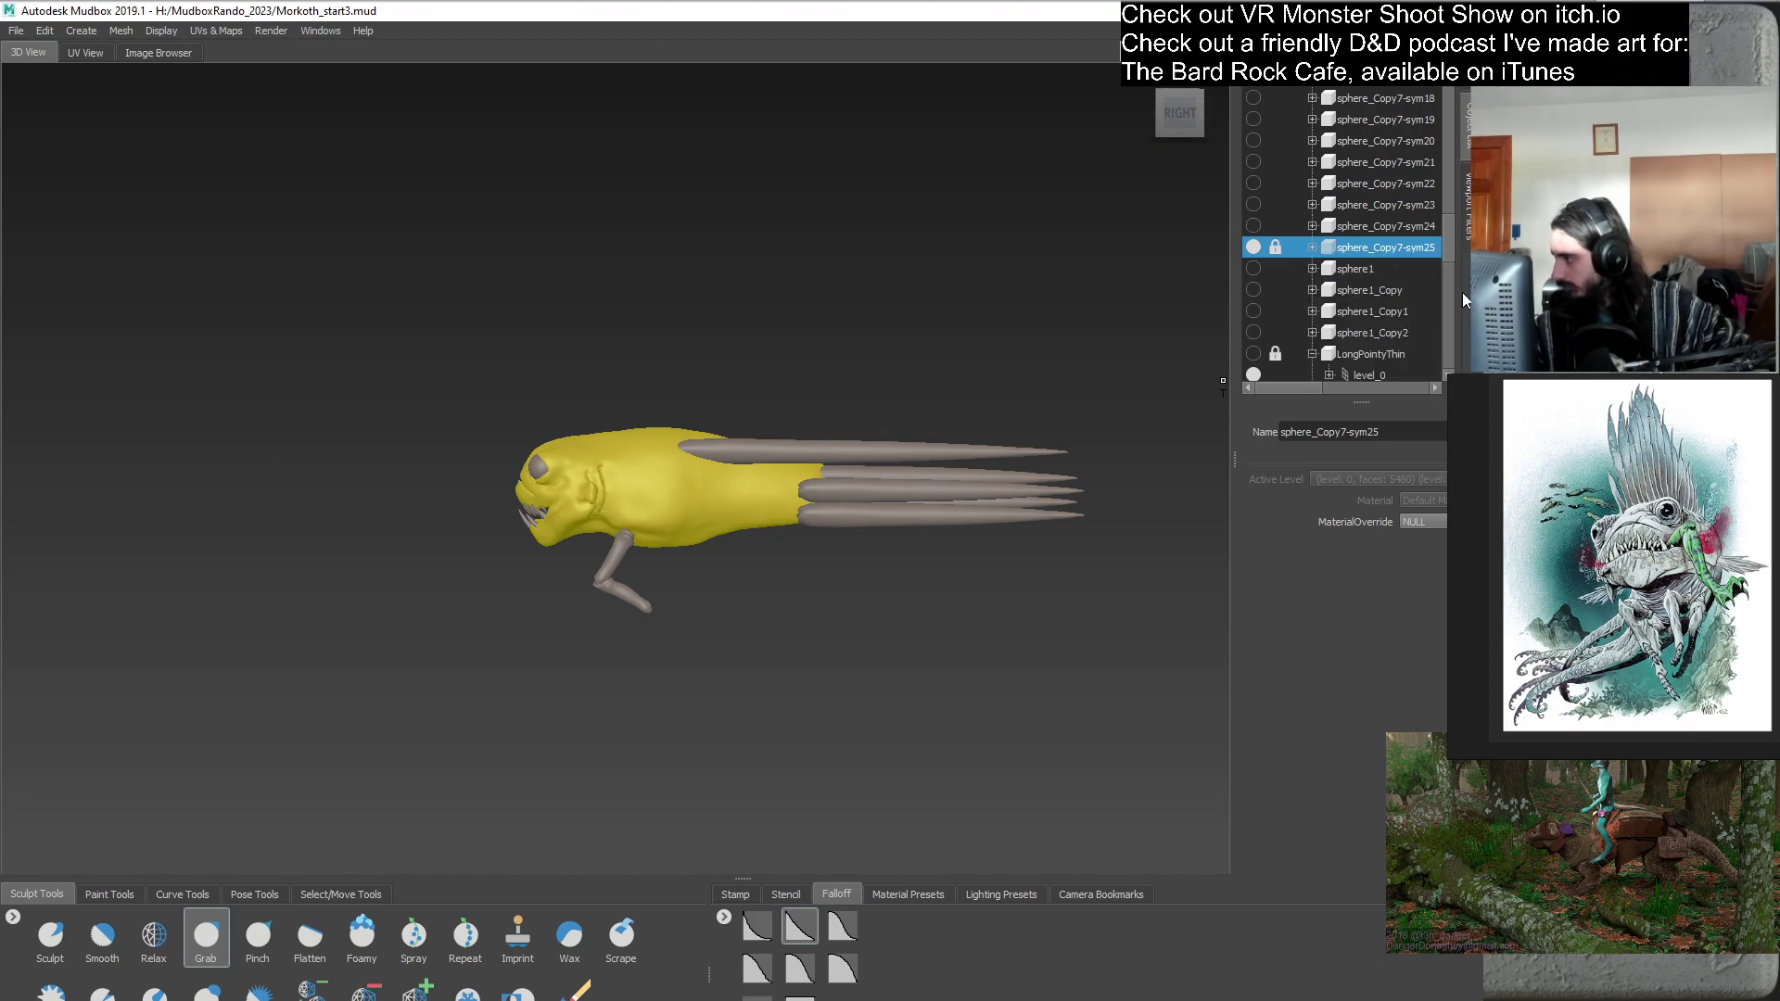
{"action": "left_click_drag", "start_coordinate": [1298, 387], "coordinate": [1275, 387]}
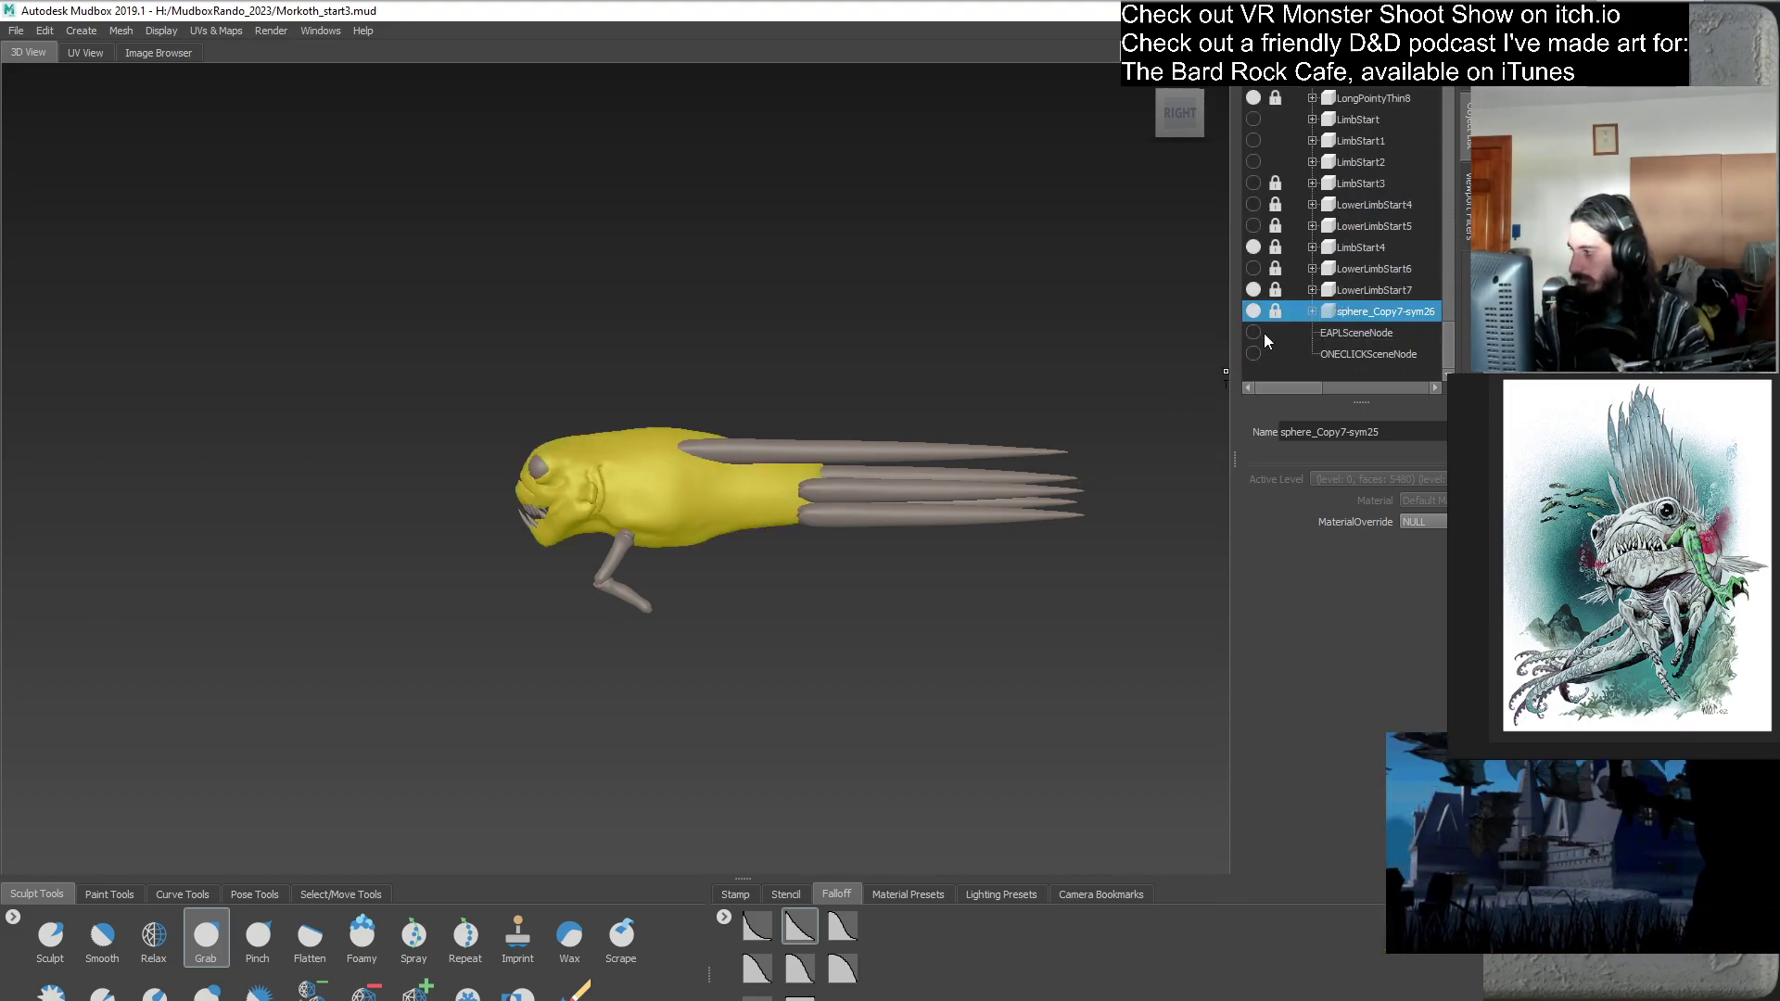
{"action": "left_click", "coordinate": [1277, 312]}
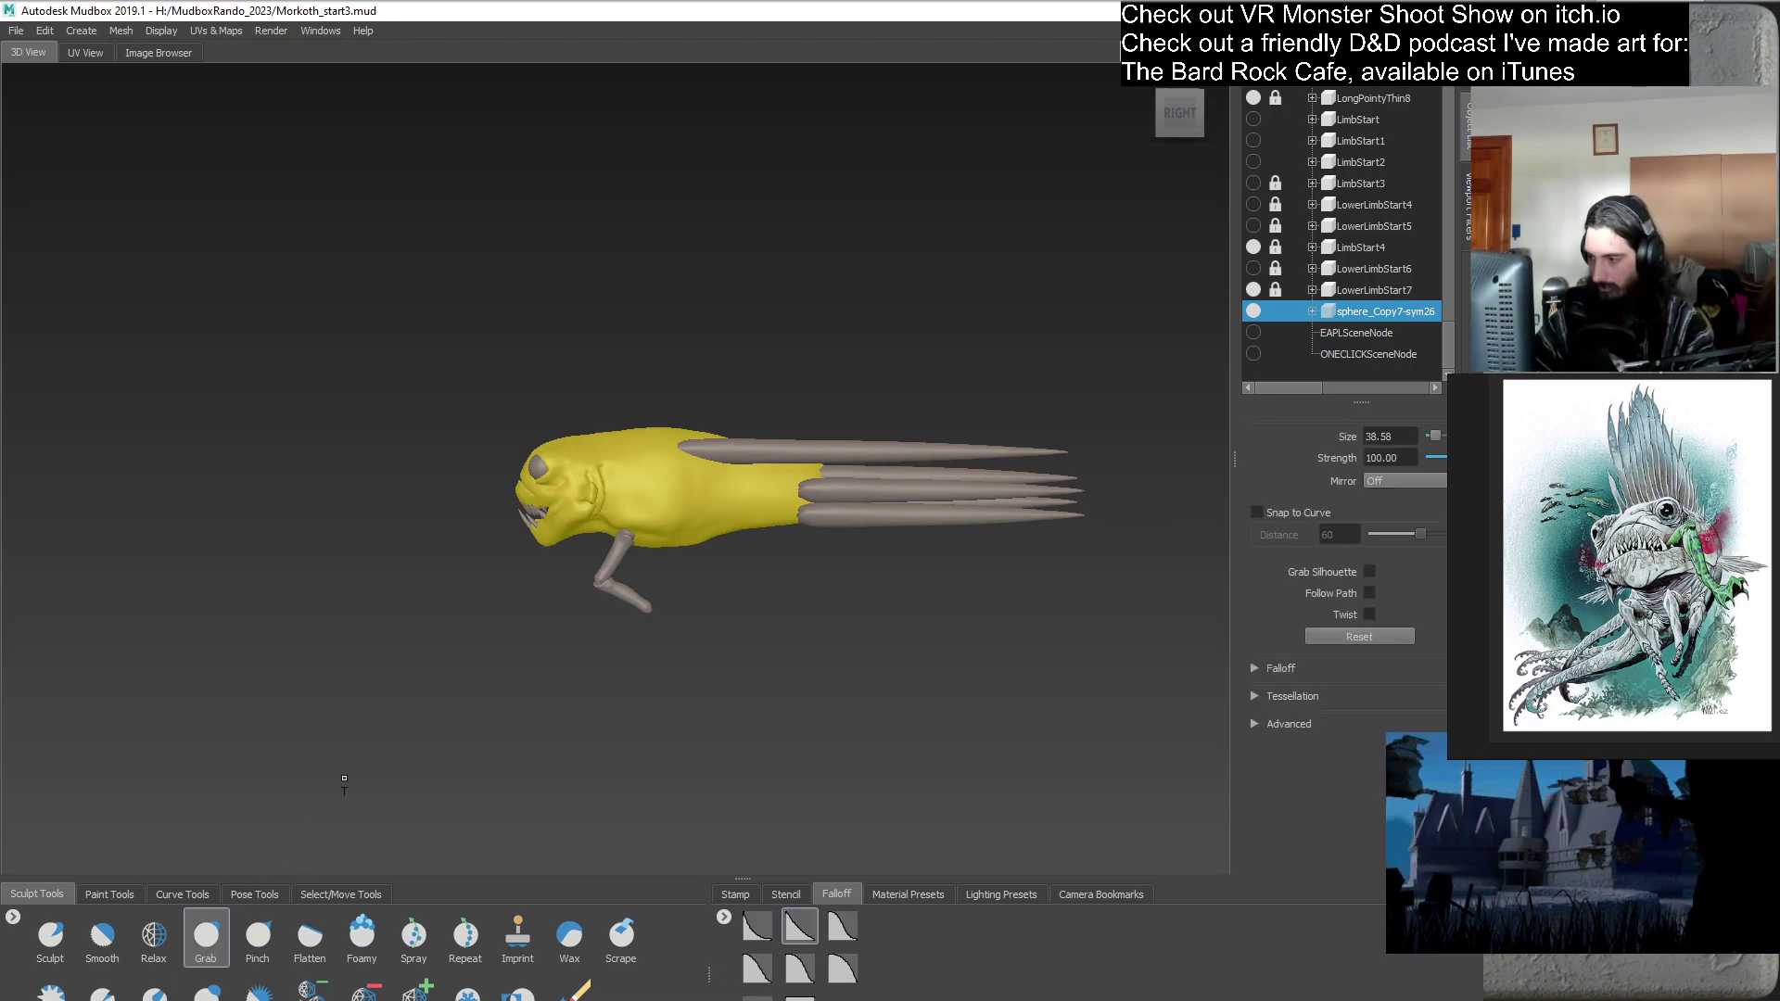
{"action": "middle_click_drag", "start_coordinate": [651, 568], "coordinate": [730, 555], "text": "alt"}
{"action": "left_click_drag", "start_coordinate": [729, 554], "coordinate": [761, 561], "text": "alt"}
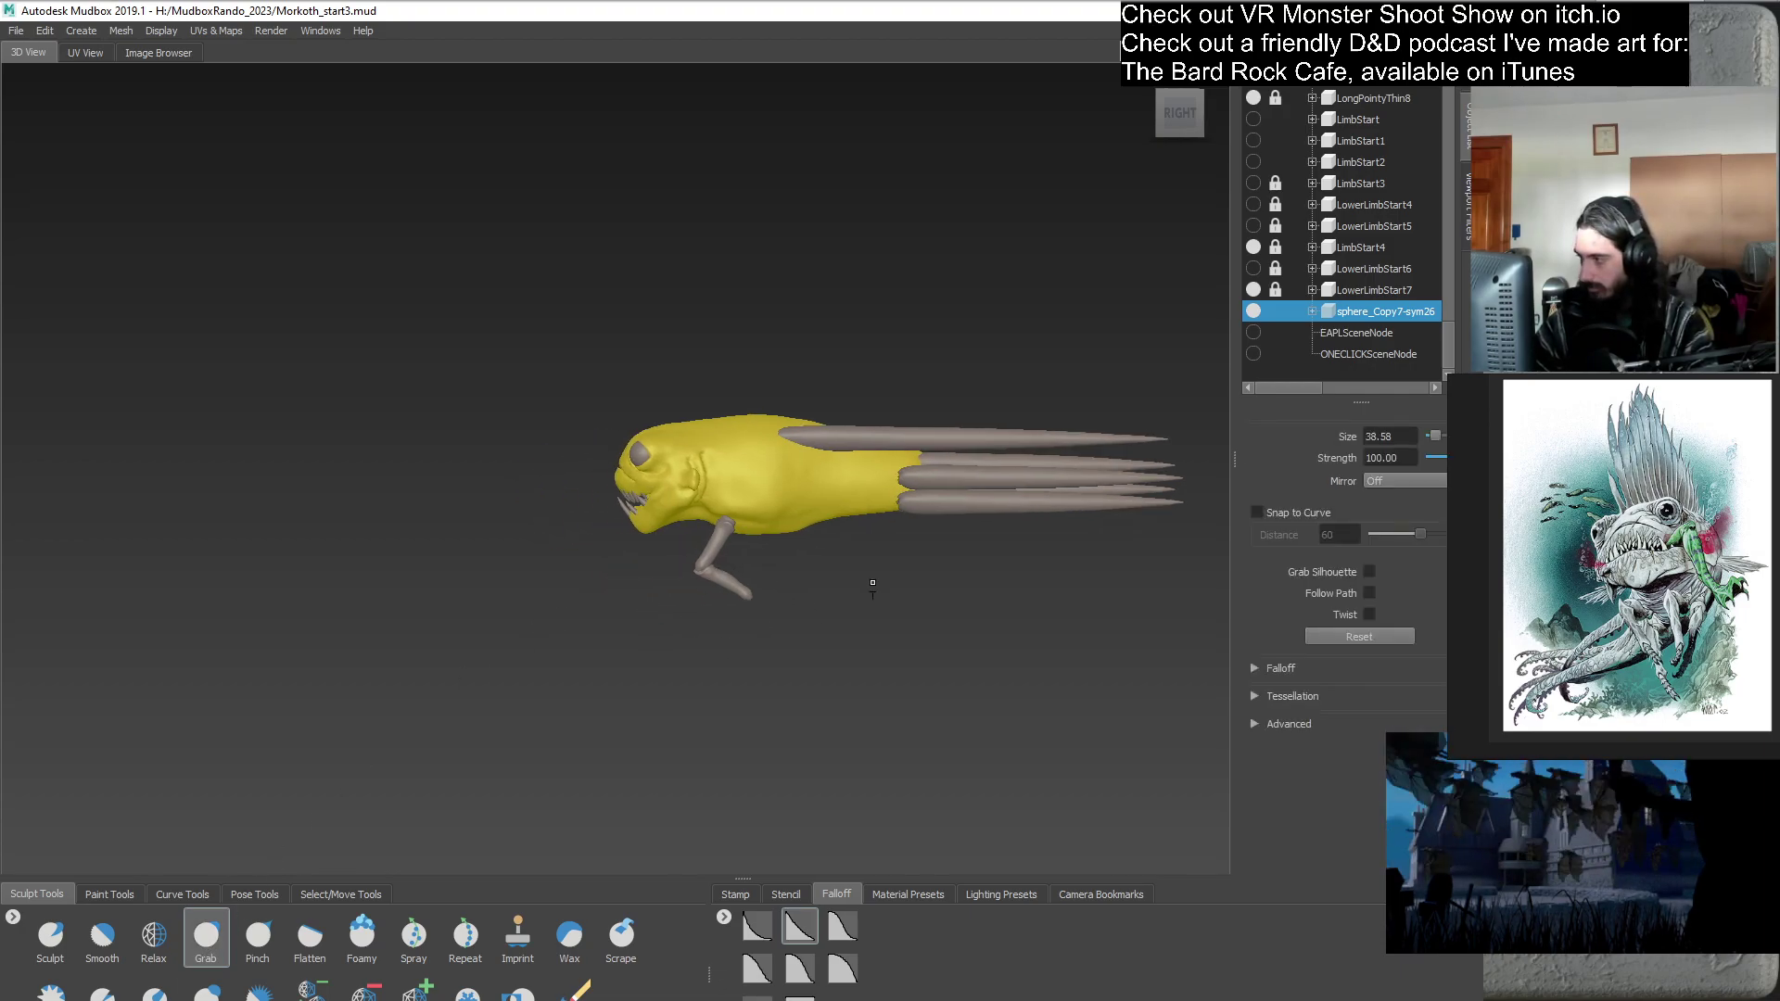
{"action": "left_click", "coordinate": [1311, 372]}
{"action": "middle_click_drag", "start_coordinate": [778, 599], "coordinate": [698, 625], "text": "alt"}
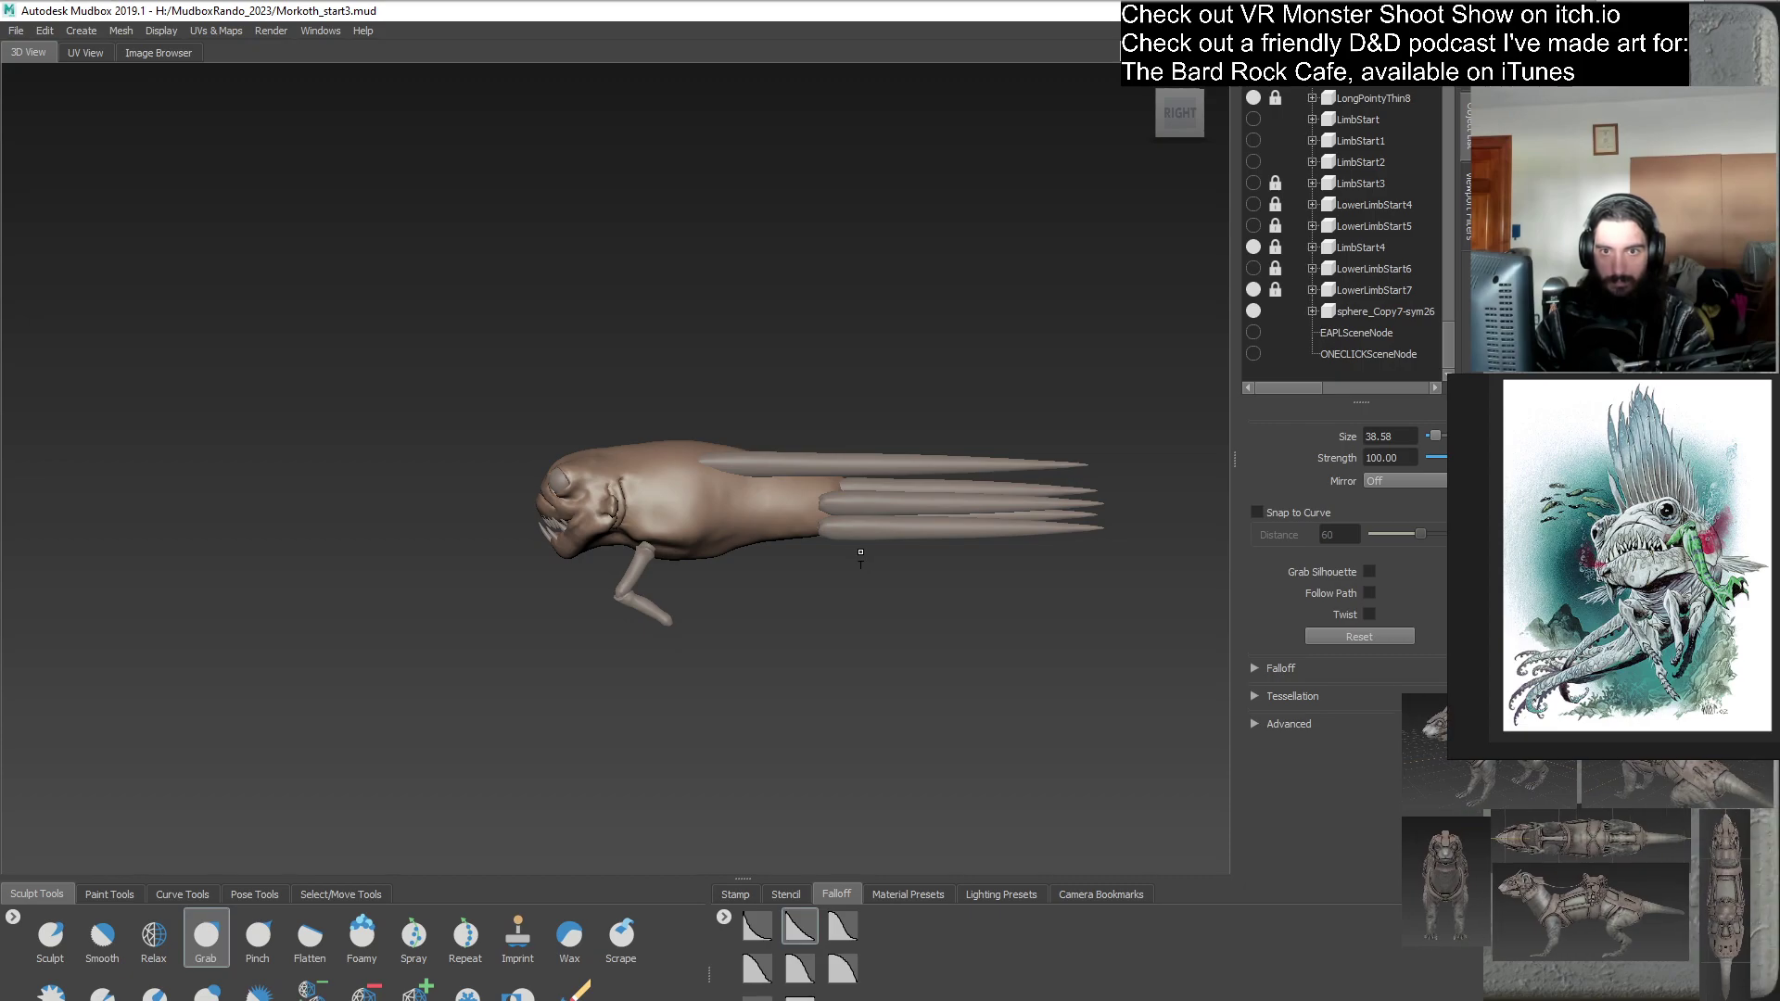
- Enlarge the Grab brush to 127.26 and set its mirroring to X
{"action": "left_click_drag", "start_coordinate": [736, 633], "coordinate": [820, 640], "text": "alt"}
{"action": "right_click_drag", "start_coordinate": [821, 640], "coordinate": [716, 651], "text": "alt"}
{"action": "left_click_drag", "start_coordinate": [716, 651], "coordinate": [706, 641], "text": "alt"}
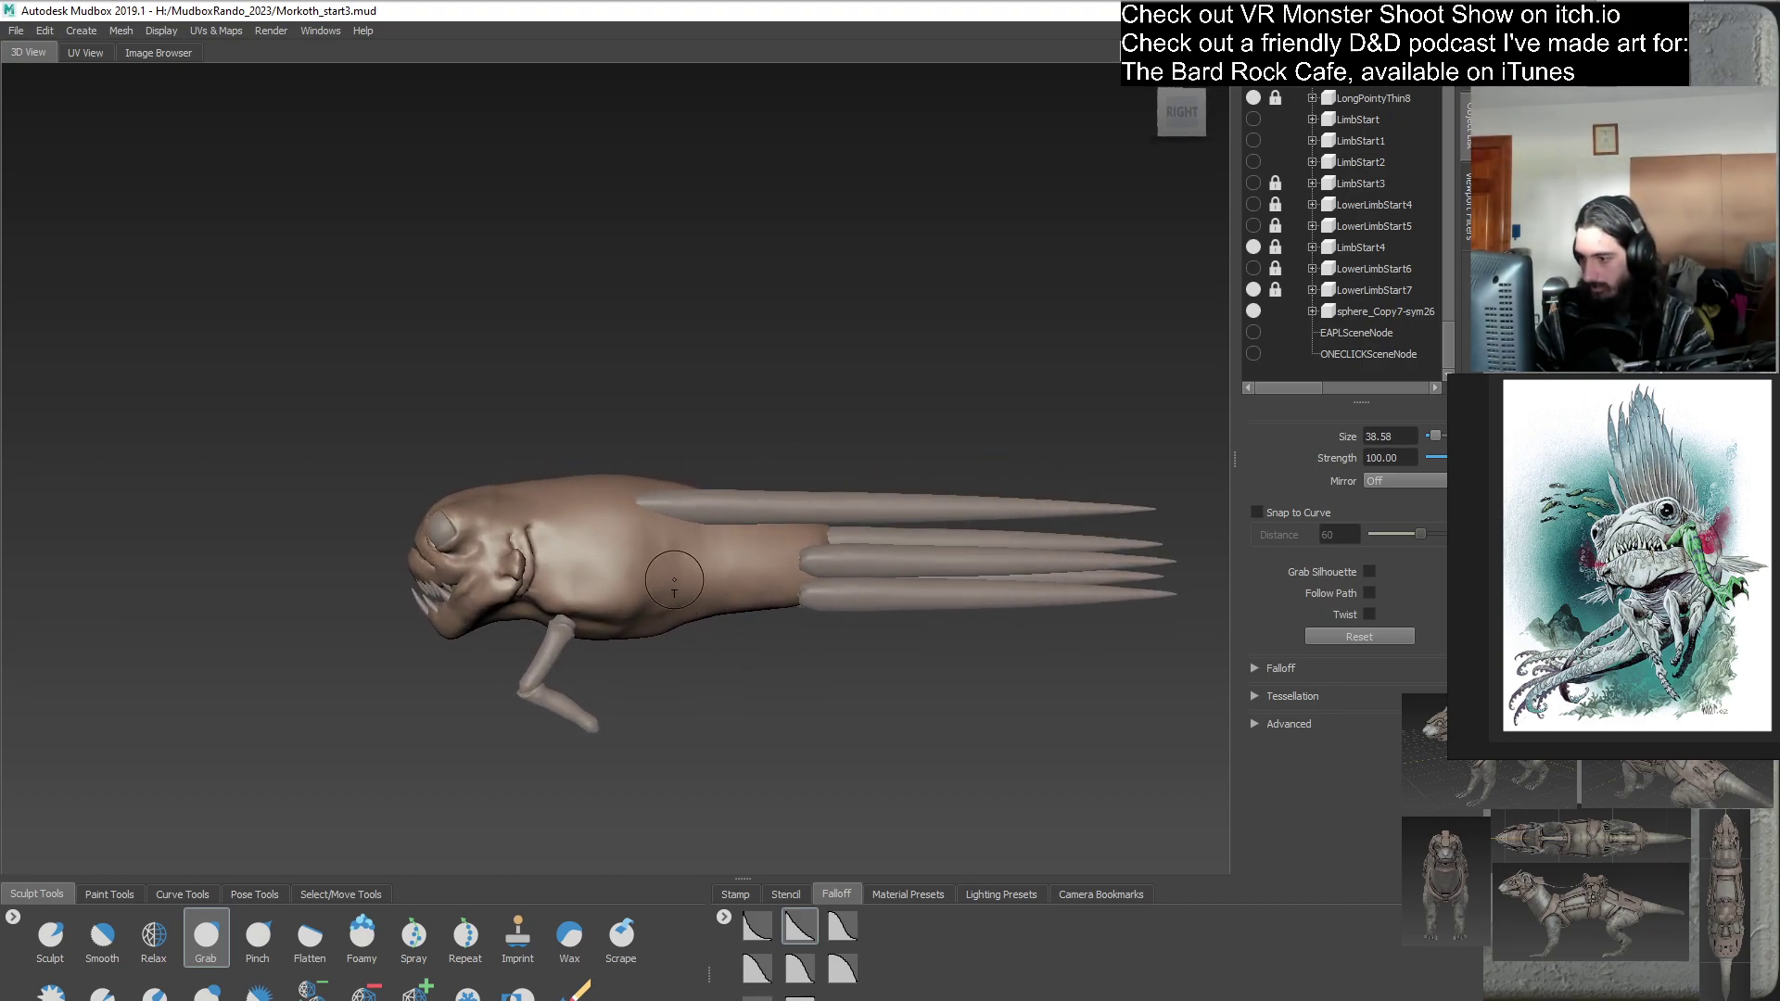
{"action": "left_click_drag", "start_coordinate": [574, 536], "coordinate": [555, 482]}
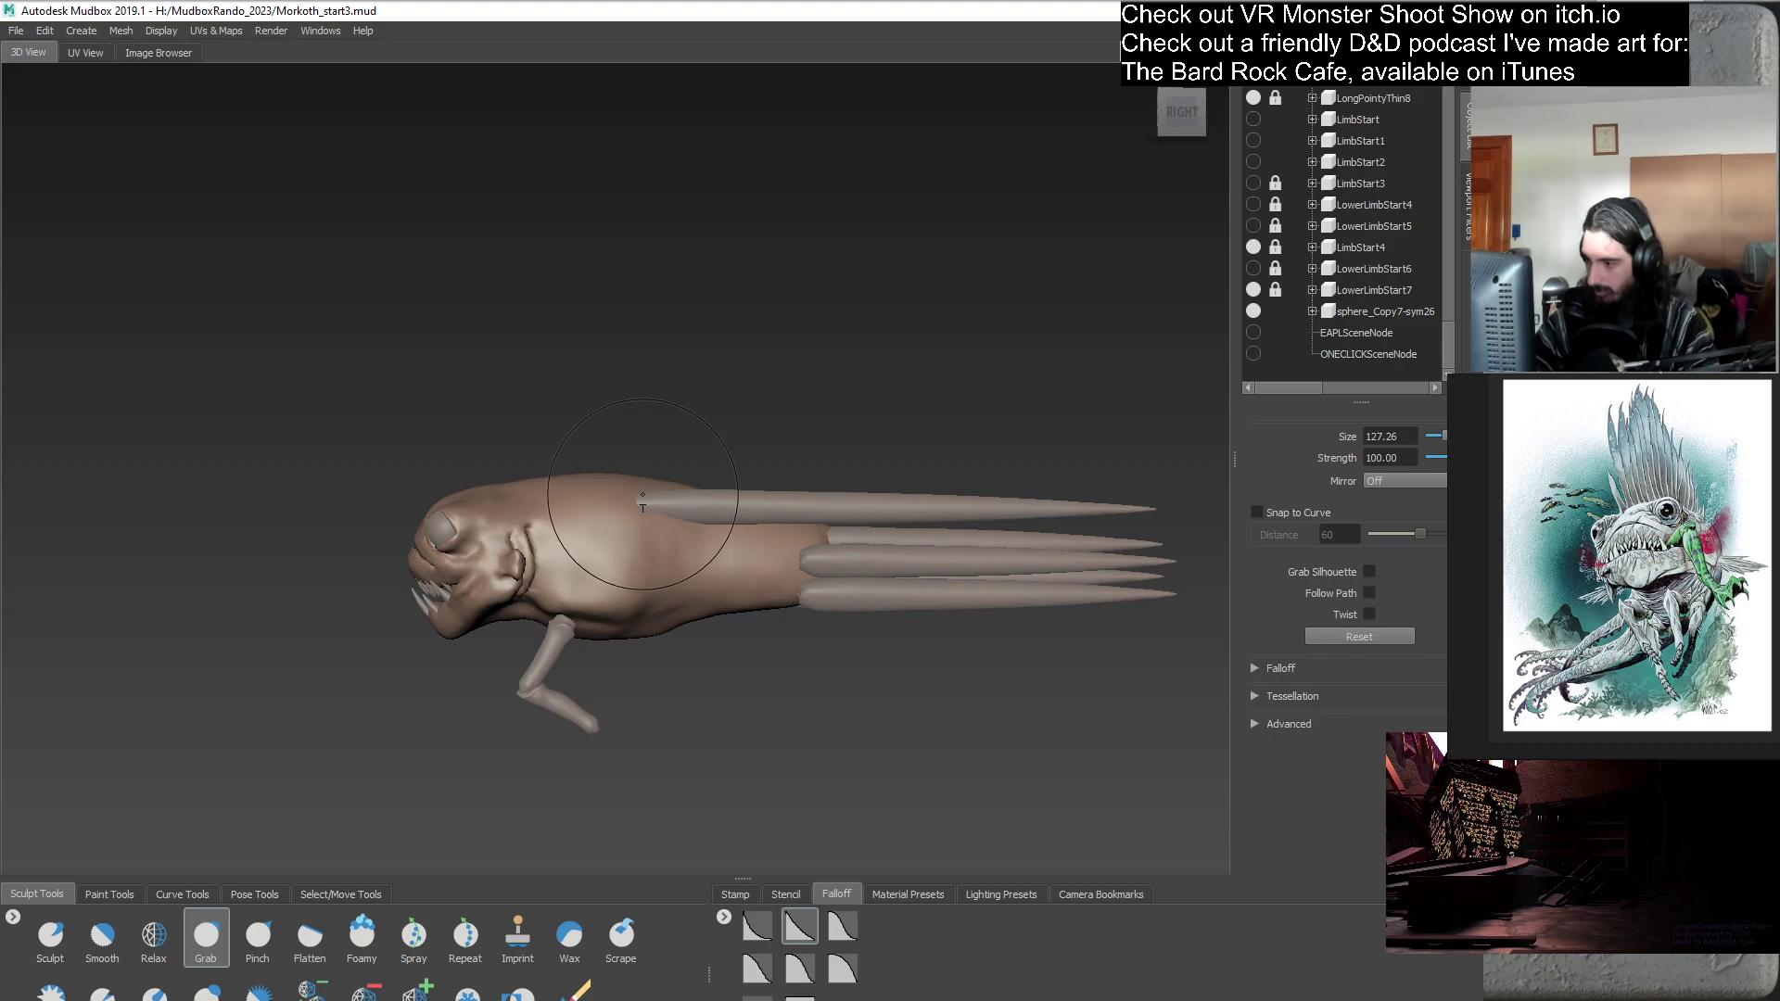
{"action": "left_click_drag", "start_coordinate": [645, 507], "coordinate": [858, 624], "text": "alt"}
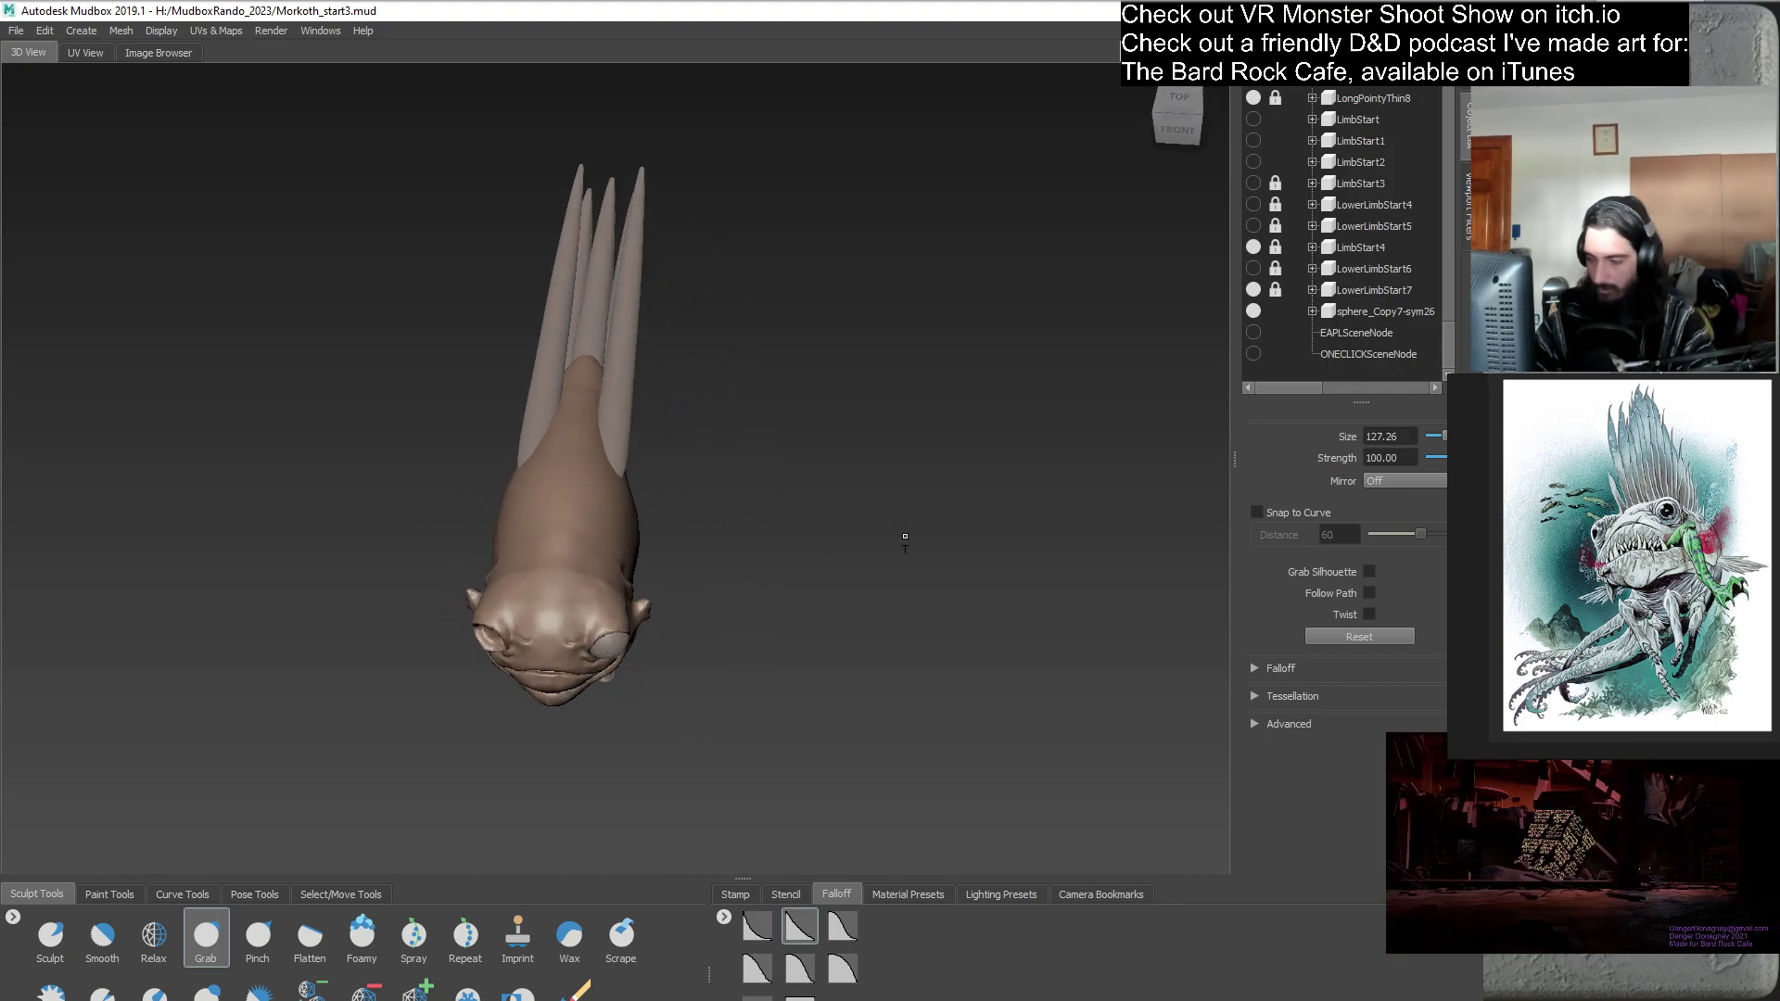
{"action": "left_click_drag", "start_coordinate": [903, 540], "coordinate": [833, 549], "text": "alt"}
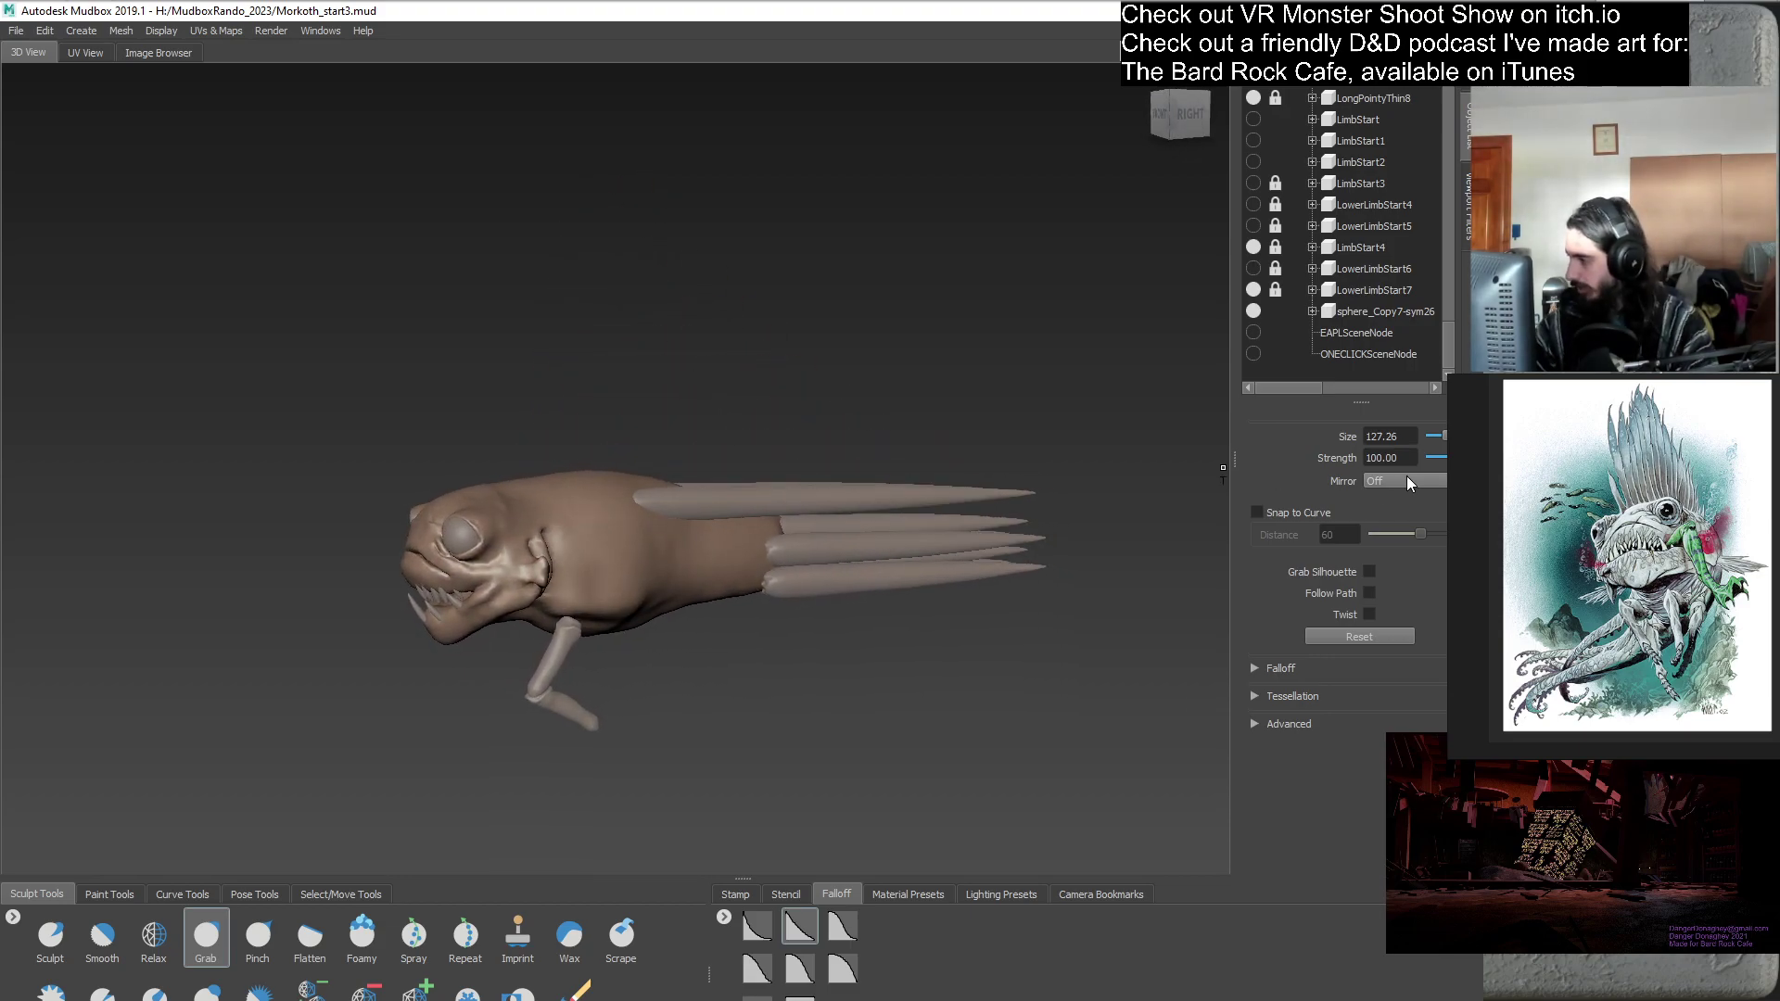
{"action": "left_click", "coordinate": [1407, 483]}
{"action": "left_click", "coordinate": [1403, 500]}
- Reshape the back and the area behind the head with mirrored Grab strokes, reducing the brush size to 77.71 and 42.85
{"action": "left_click_drag", "start_coordinate": [692, 652], "coordinate": [806, 644], "text": "alt"}
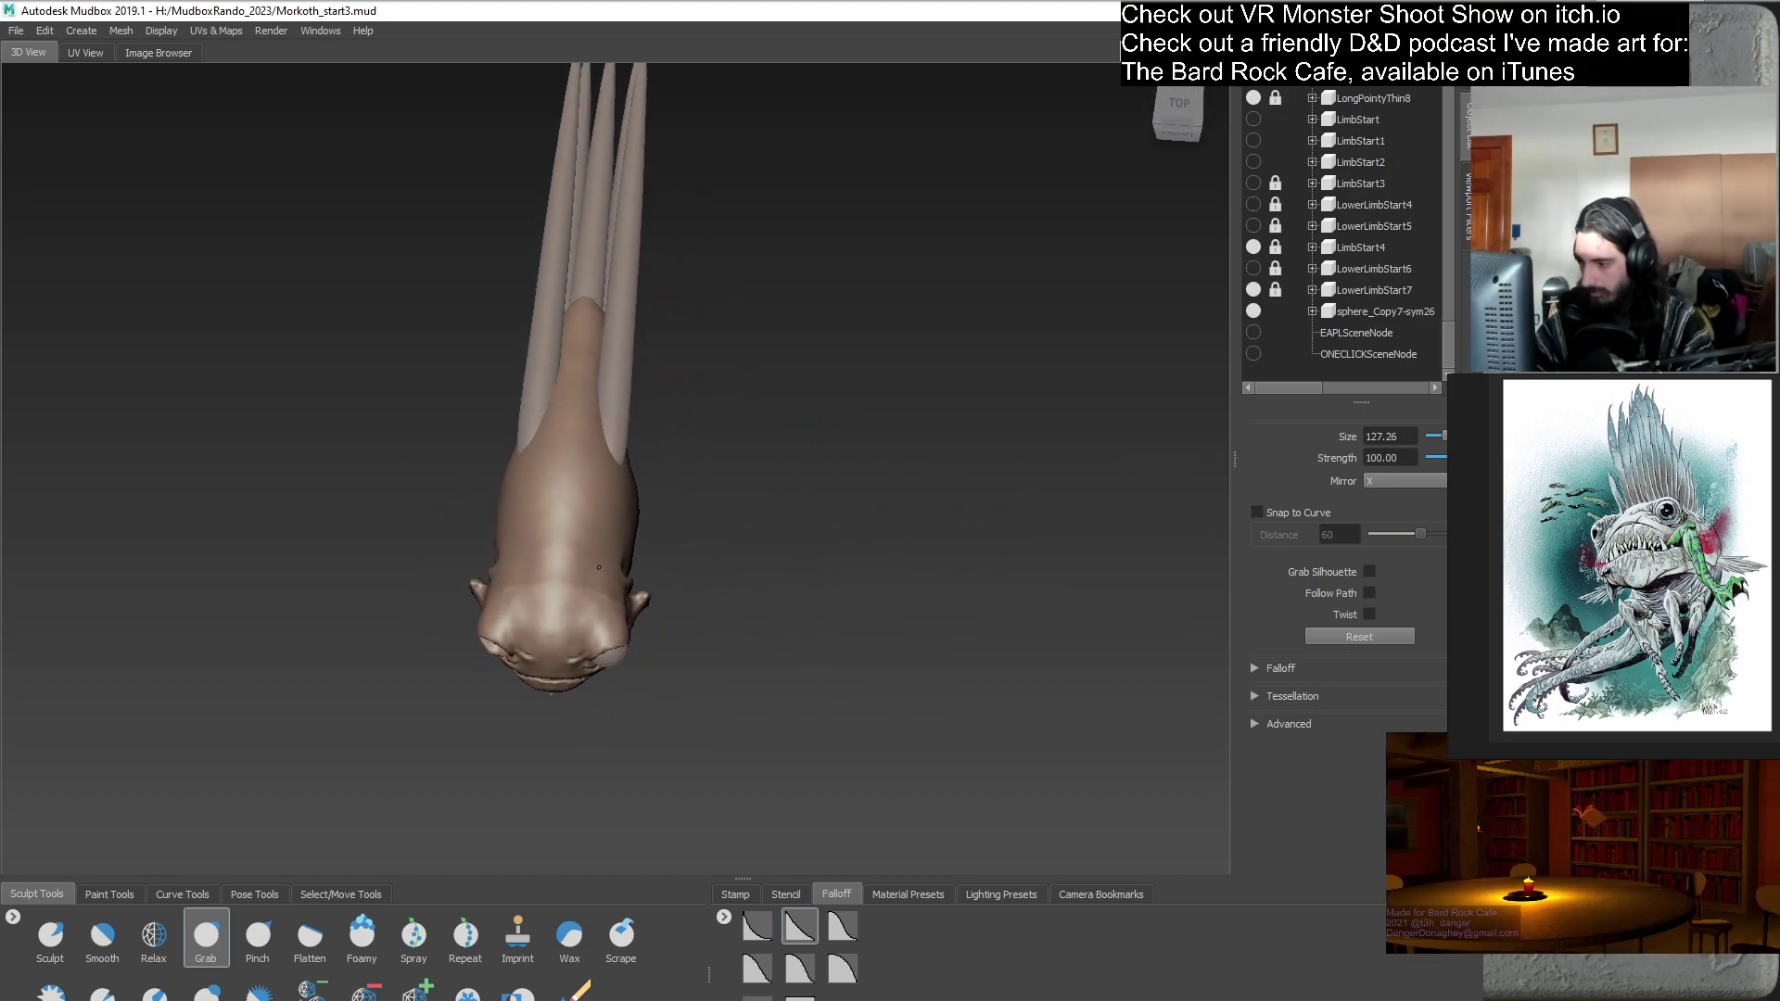
{"action": "left_click_drag", "start_coordinate": [801, 584], "coordinate": [669, 549], "text": "alt"}
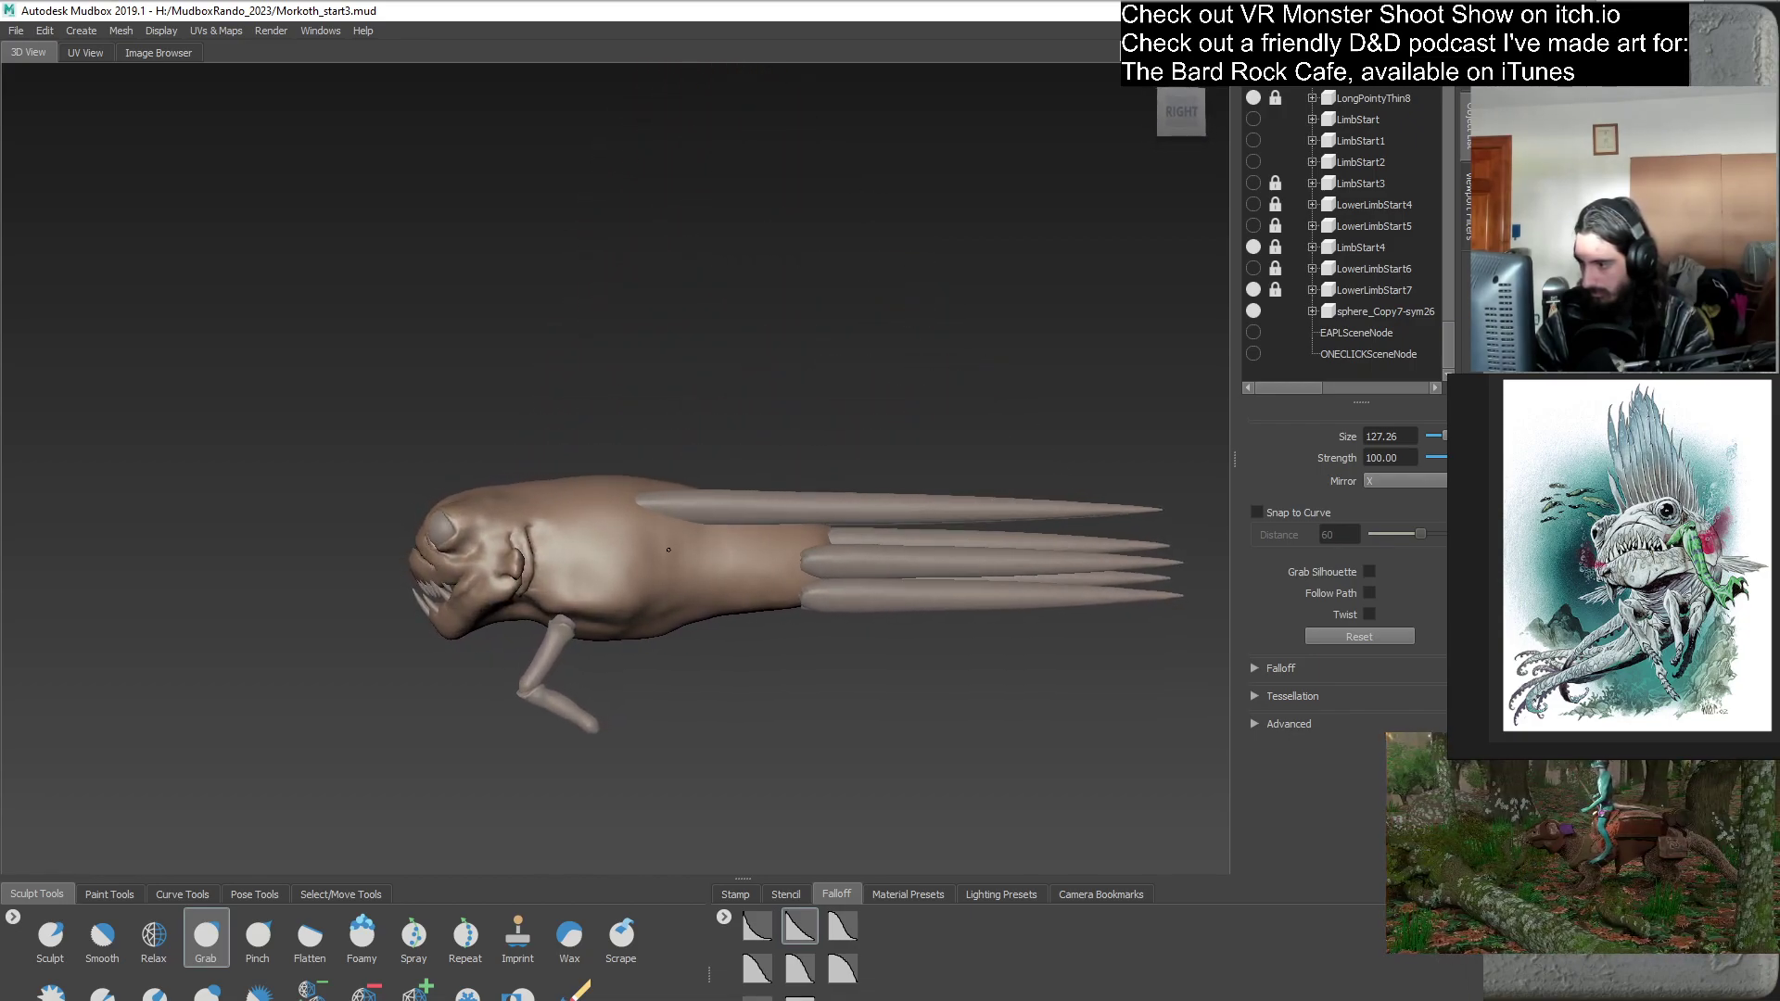
{"action": "mouse_move", "coordinate": [554, 495]}
{"action": "left_mouse_down", "text": "alt"}
{"action": "mouse_move", "coordinate": [874, 612]}
{"action": "mouse_move", "coordinate": [759, 581]}
{"action": "mouse_move", "coordinate": [730, 522]}
{"action": "mouse_move", "coordinate": [714, 556]}
{"action": "mouse_move", "coordinate": [538, 561]}
{"action": "mouse_move", "coordinate": [553, 463]}
{"action": "left_mouse_up", "text": "alt"}
{"action": "left_click_drag", "start_coordinate": [566, 605], "coordinate": [494, 492], "text": "alt"}
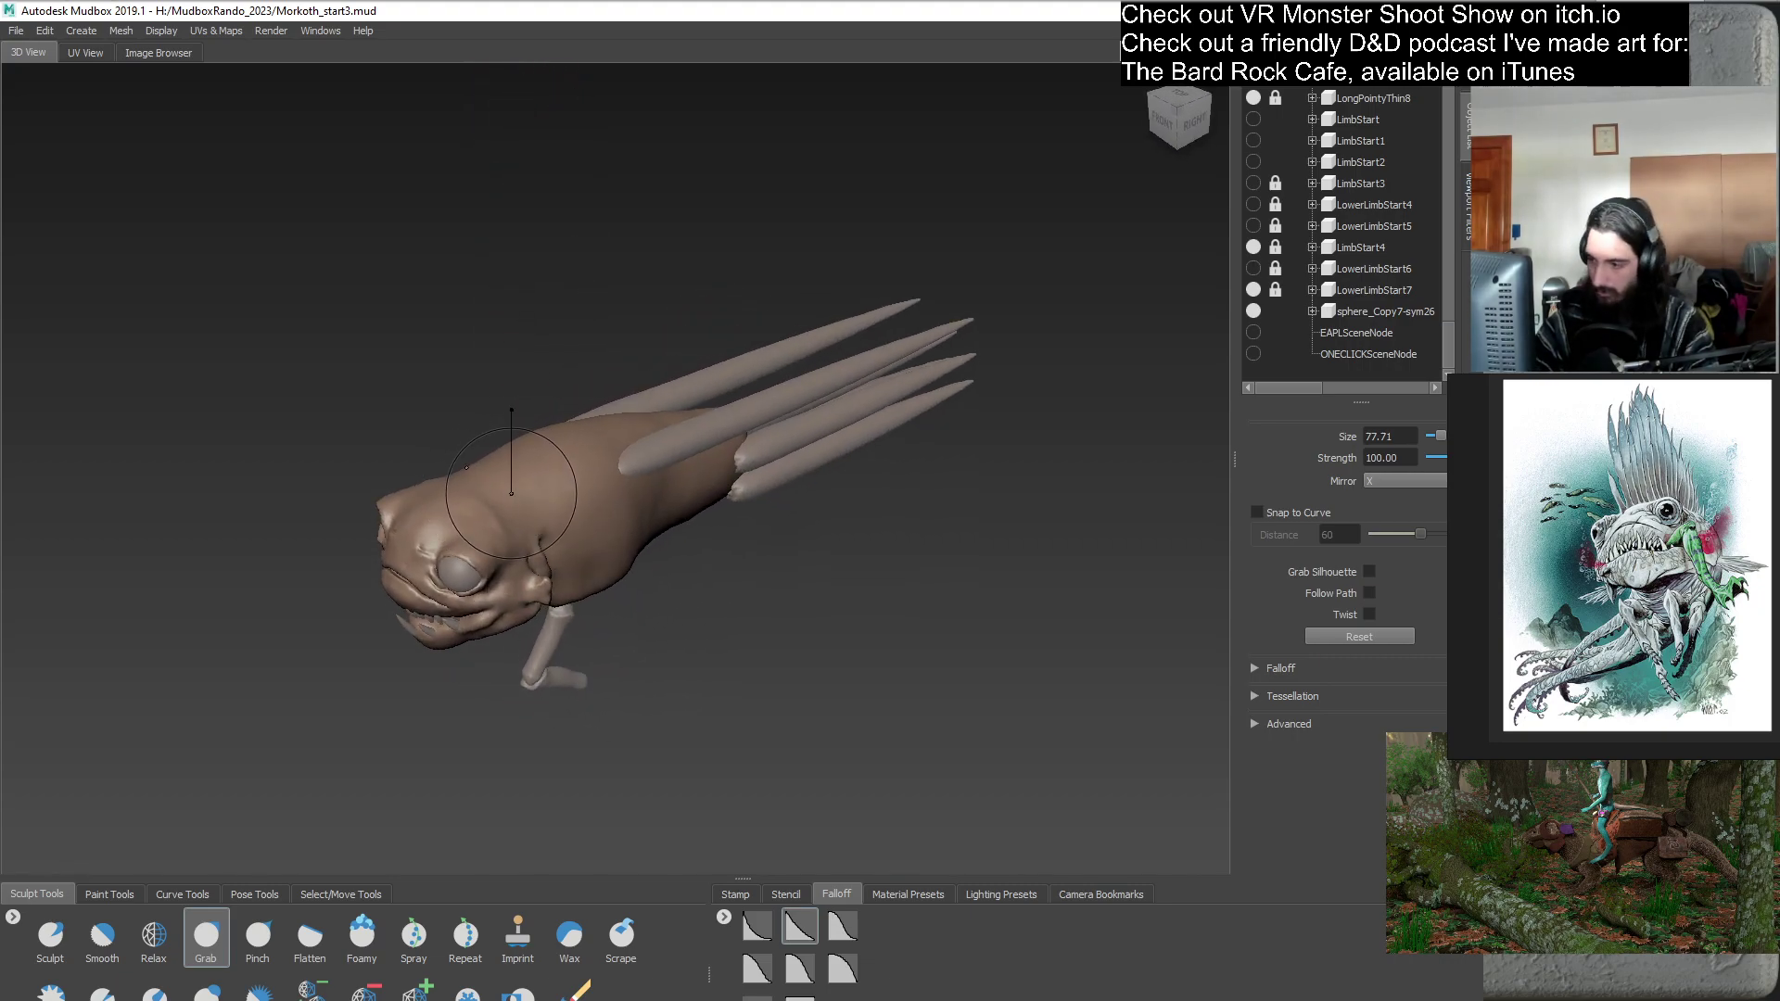
{"action": "left_click_drag", "start_coordinate": [498, 510], "coordinate": [732, 596], "text": "alt"}
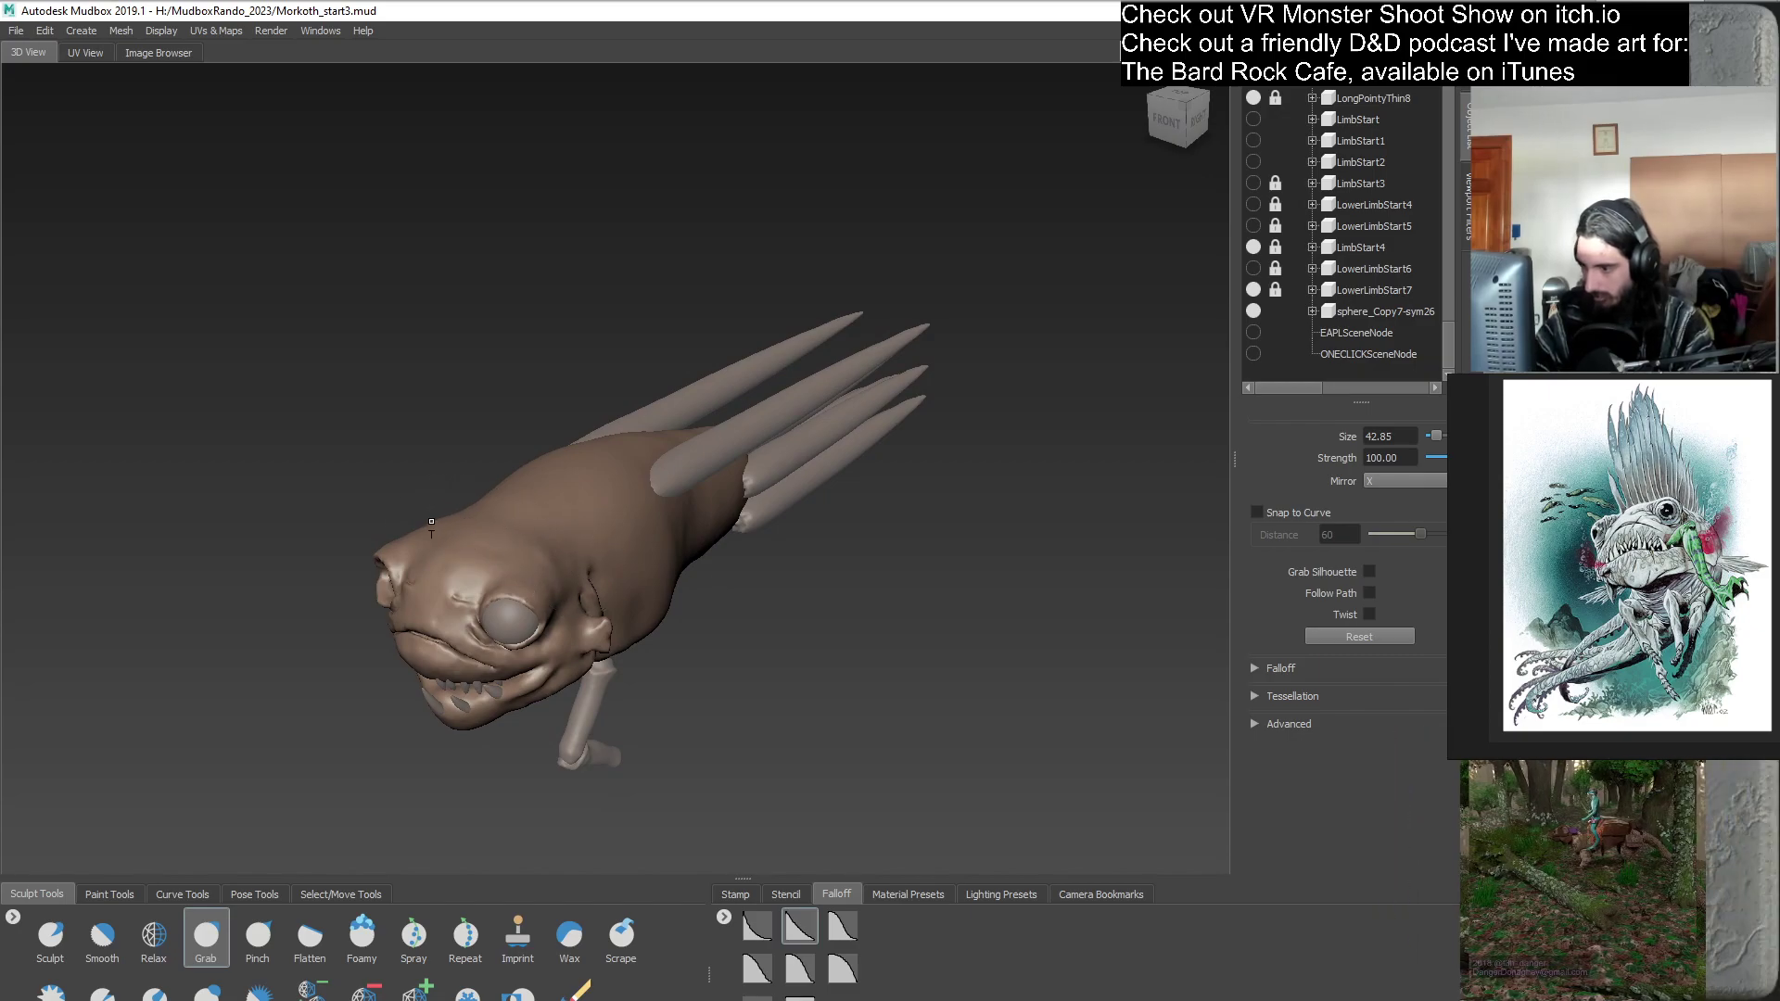
{"action": "mouse_move", "coordinate": [431, 522]}
{"action": "left_mouse_down", "text": "alt"}
{"action": "mouse_move", "coordinate": [654, 573]}
{"action": "mouse_move", "coordinate": [520, 531]}
{"action": "mouse_move", "coordinate": [724, 616]}
{"action": "mouse_move", "coordinate": [1010, 600]}
{"action": "mouse_move", "coordinate": [813, 621]}
{"action": "mouse_move", "coordinate": [837, 492]}
{"action": "left_mouse_up", "text": "alt"}
{"action": "right_click_drag", "start_coordinate": [790, 638], "coordinate": [809, 462], "text": "alt"}
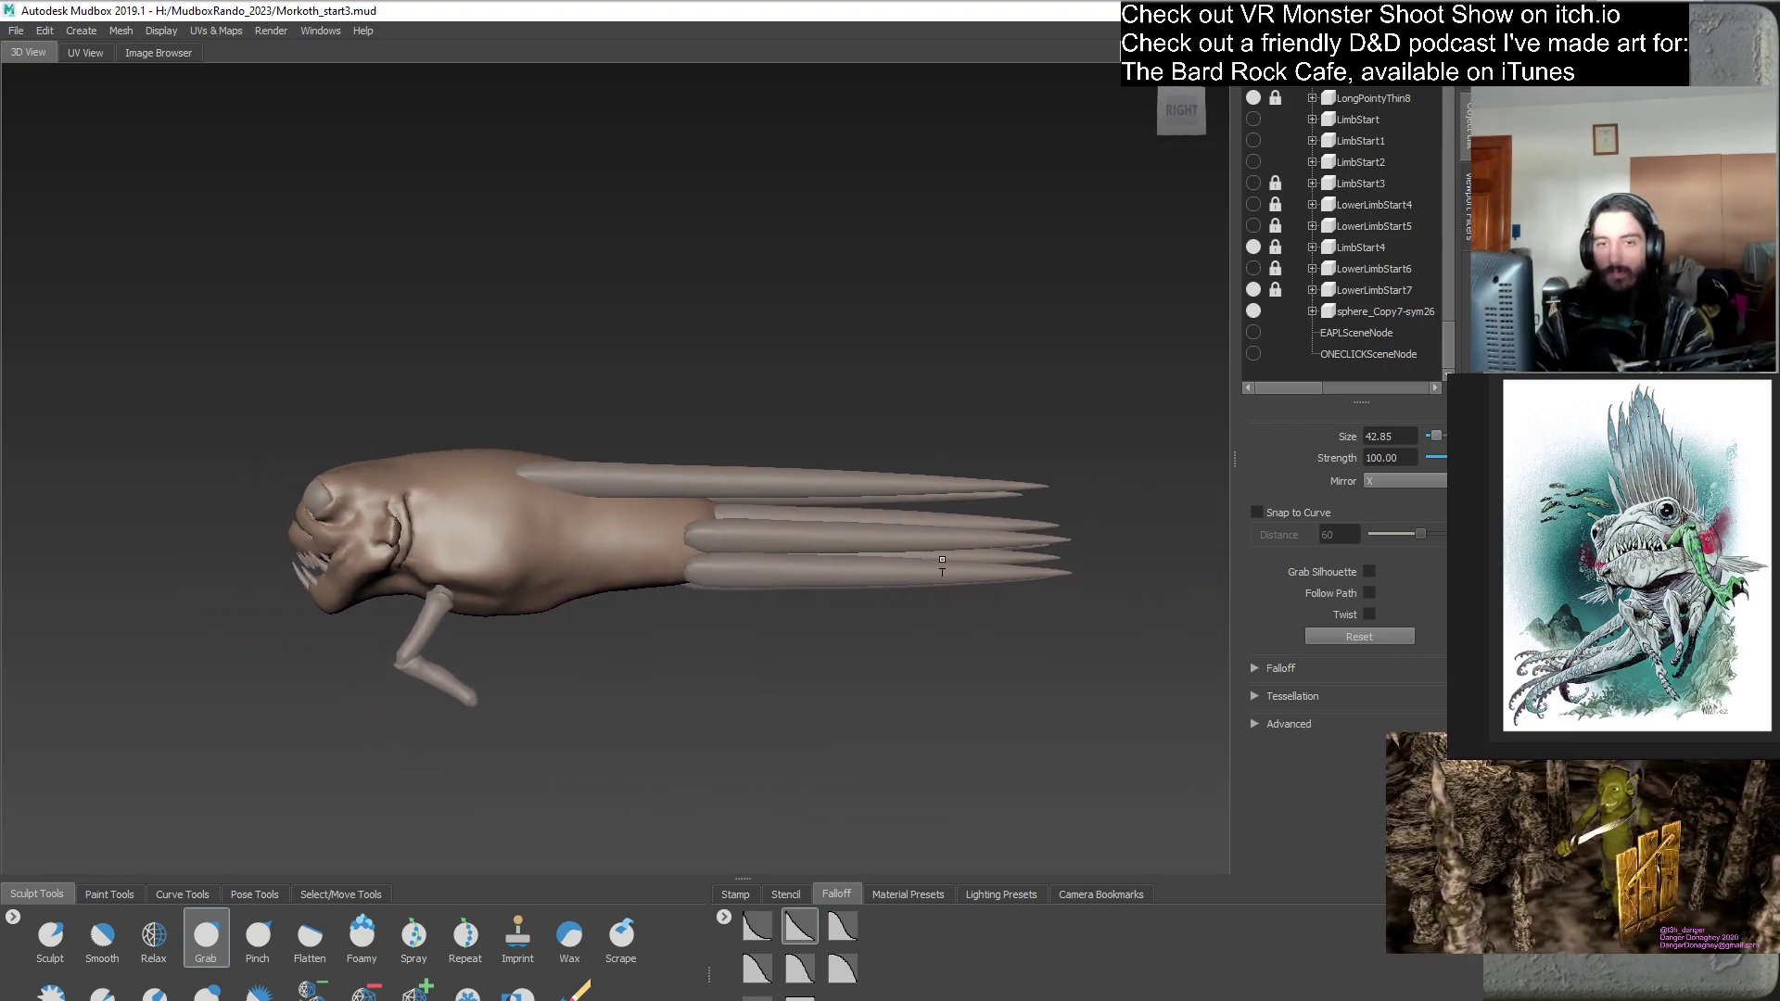
- Reshape the chest and underside behind the jaw with mirrored Grab strokes, using a brush size of 67.84
{"action": "left_click_drag", "start_coordinate": [822, 593], "coordinate": [903, 500], "text": "alt"}
{"action": "right_click_drag", "start_coordinate": [903, 500], "coordinate": [913, 567], "text": "alt"}
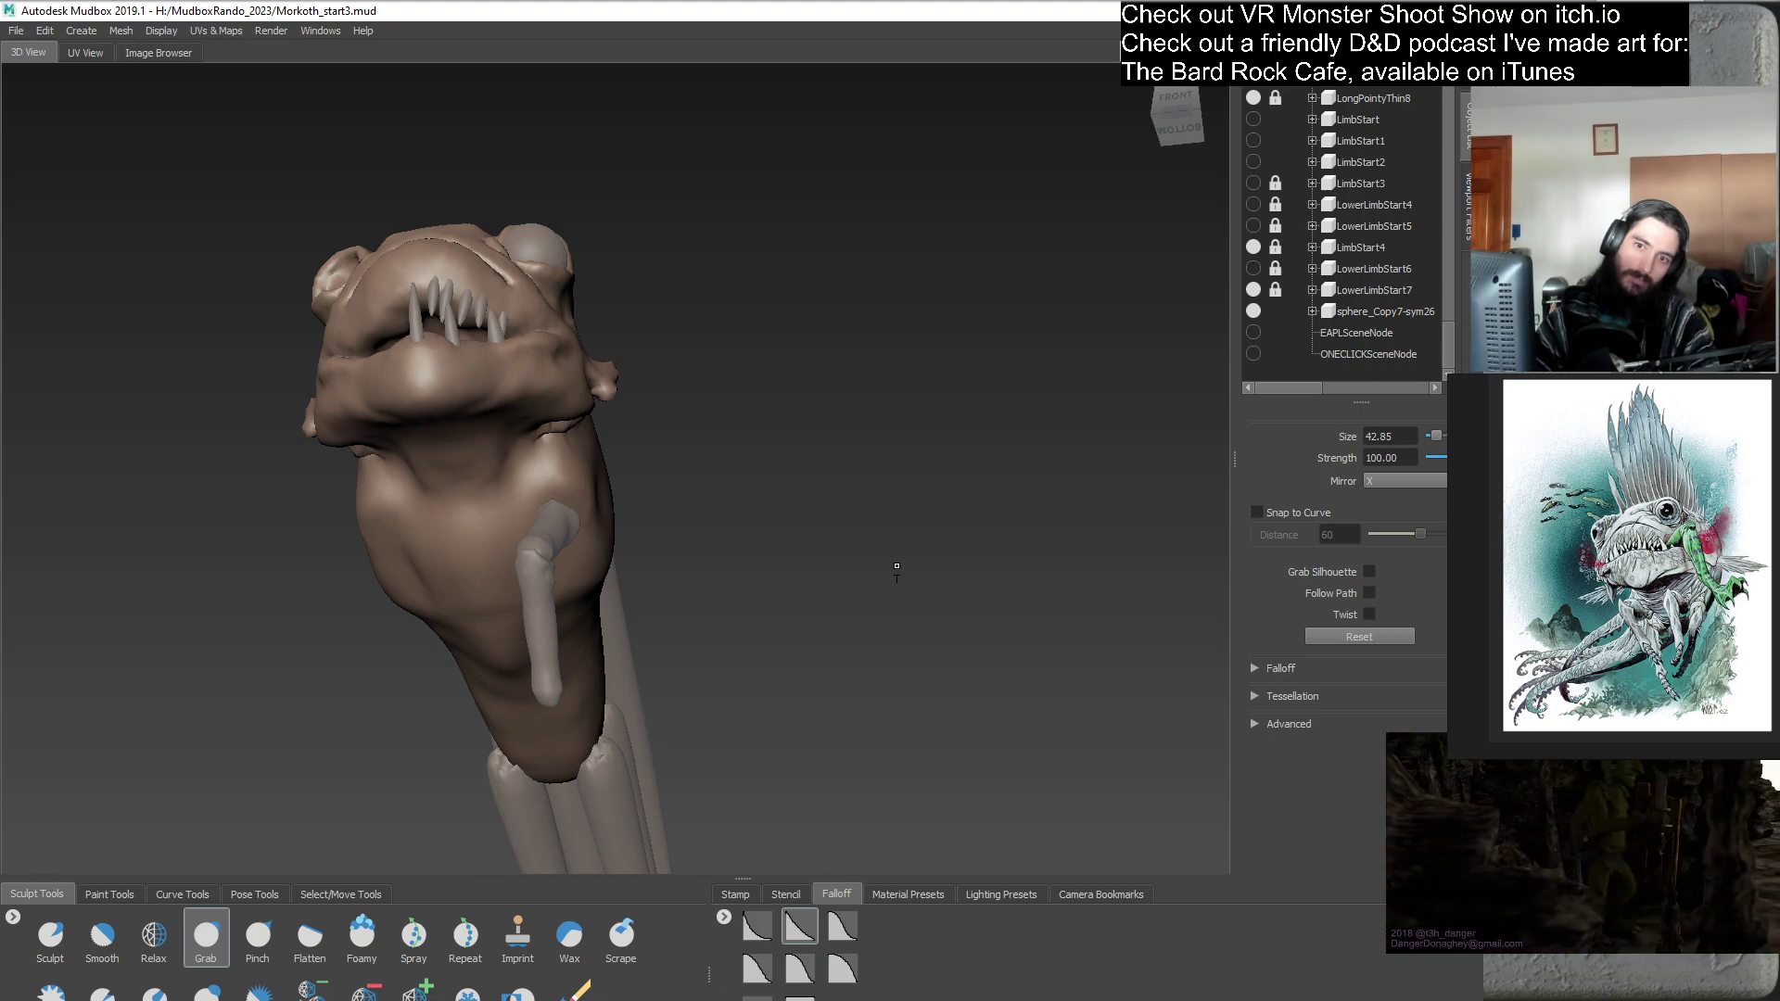
{"action": "left_click_drag", "start_coordinate": [892, 570], "coordinate": [814, 512], "text": "alt"}
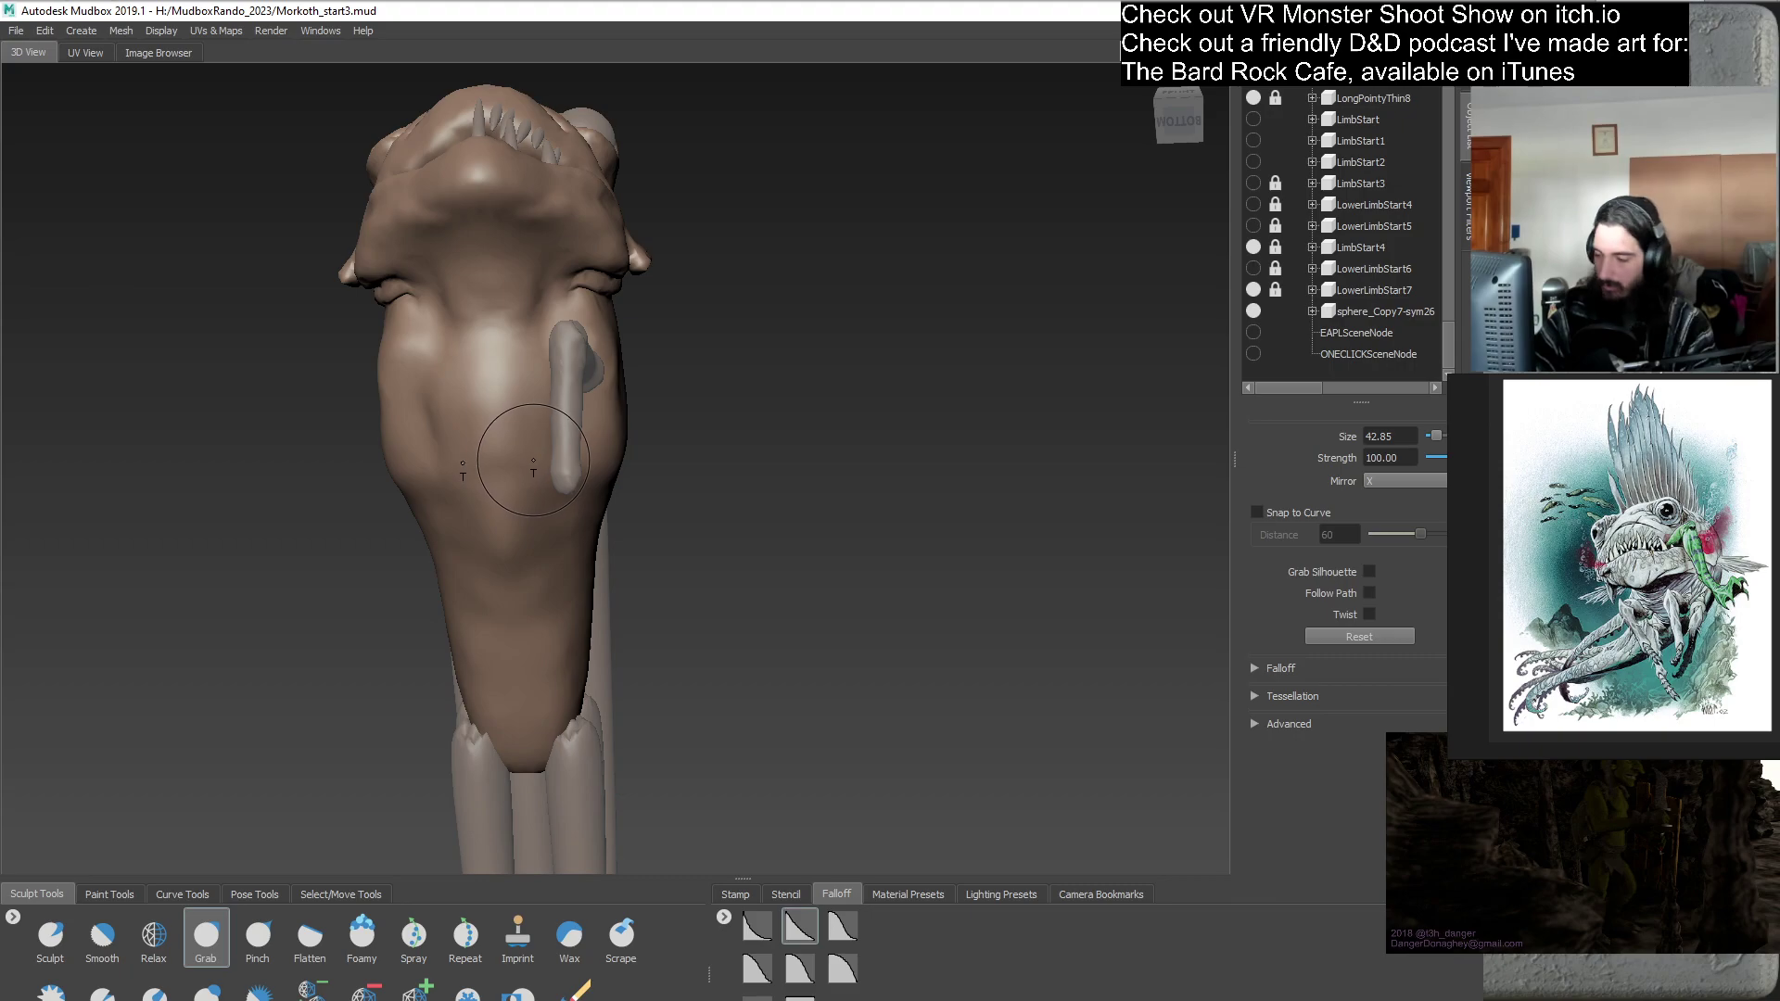
{"action": "left_click_drag", "start_coordinate": [609, 454], "coordinate": [721, 542], "text": "alt"}
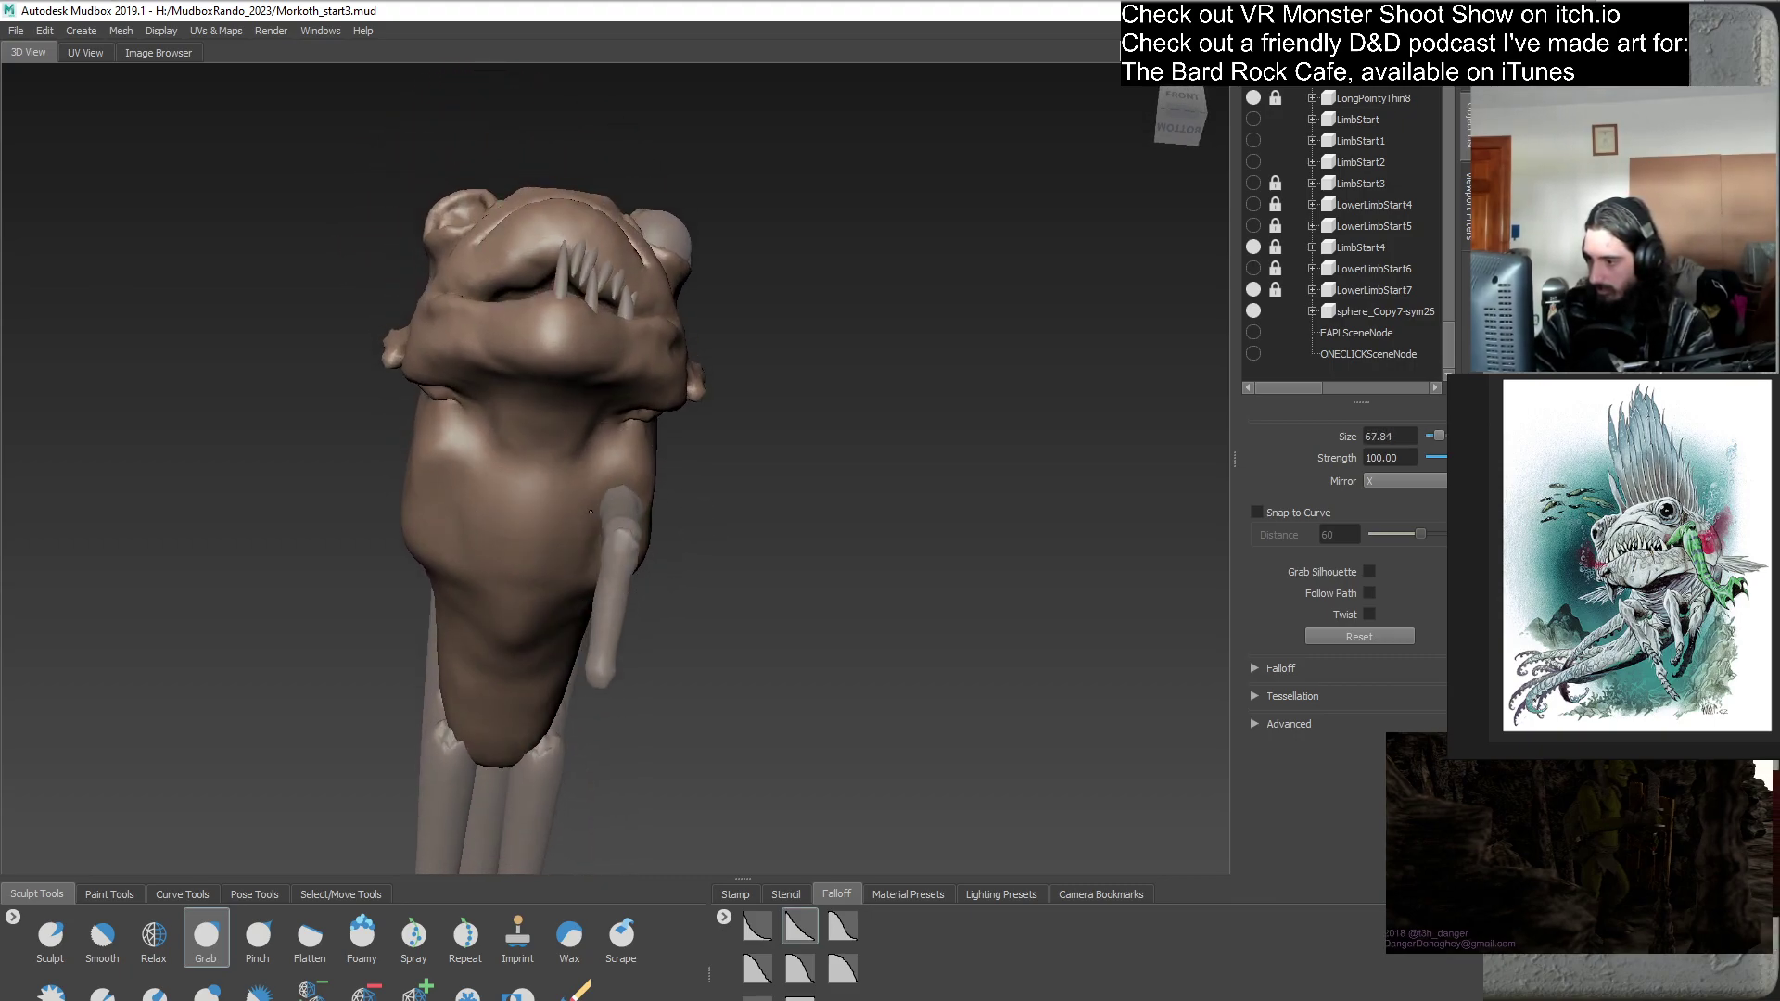
{"action": "mouse_move", "coordinate": [593, 492]}
{"action": "left_mouse_down", "text": "alt"}
{"action": "mouse_move", "coordinate": [567, 576]}
{"action": "mouse_move", "coordinate": [584, 619]}
{"action": "mouse_move", "coordinate": [564, 667]}
{"action": "mouse_move", "coordinate": [556, 653]}
{"action": "left_mouse_up", "text": "alt"}
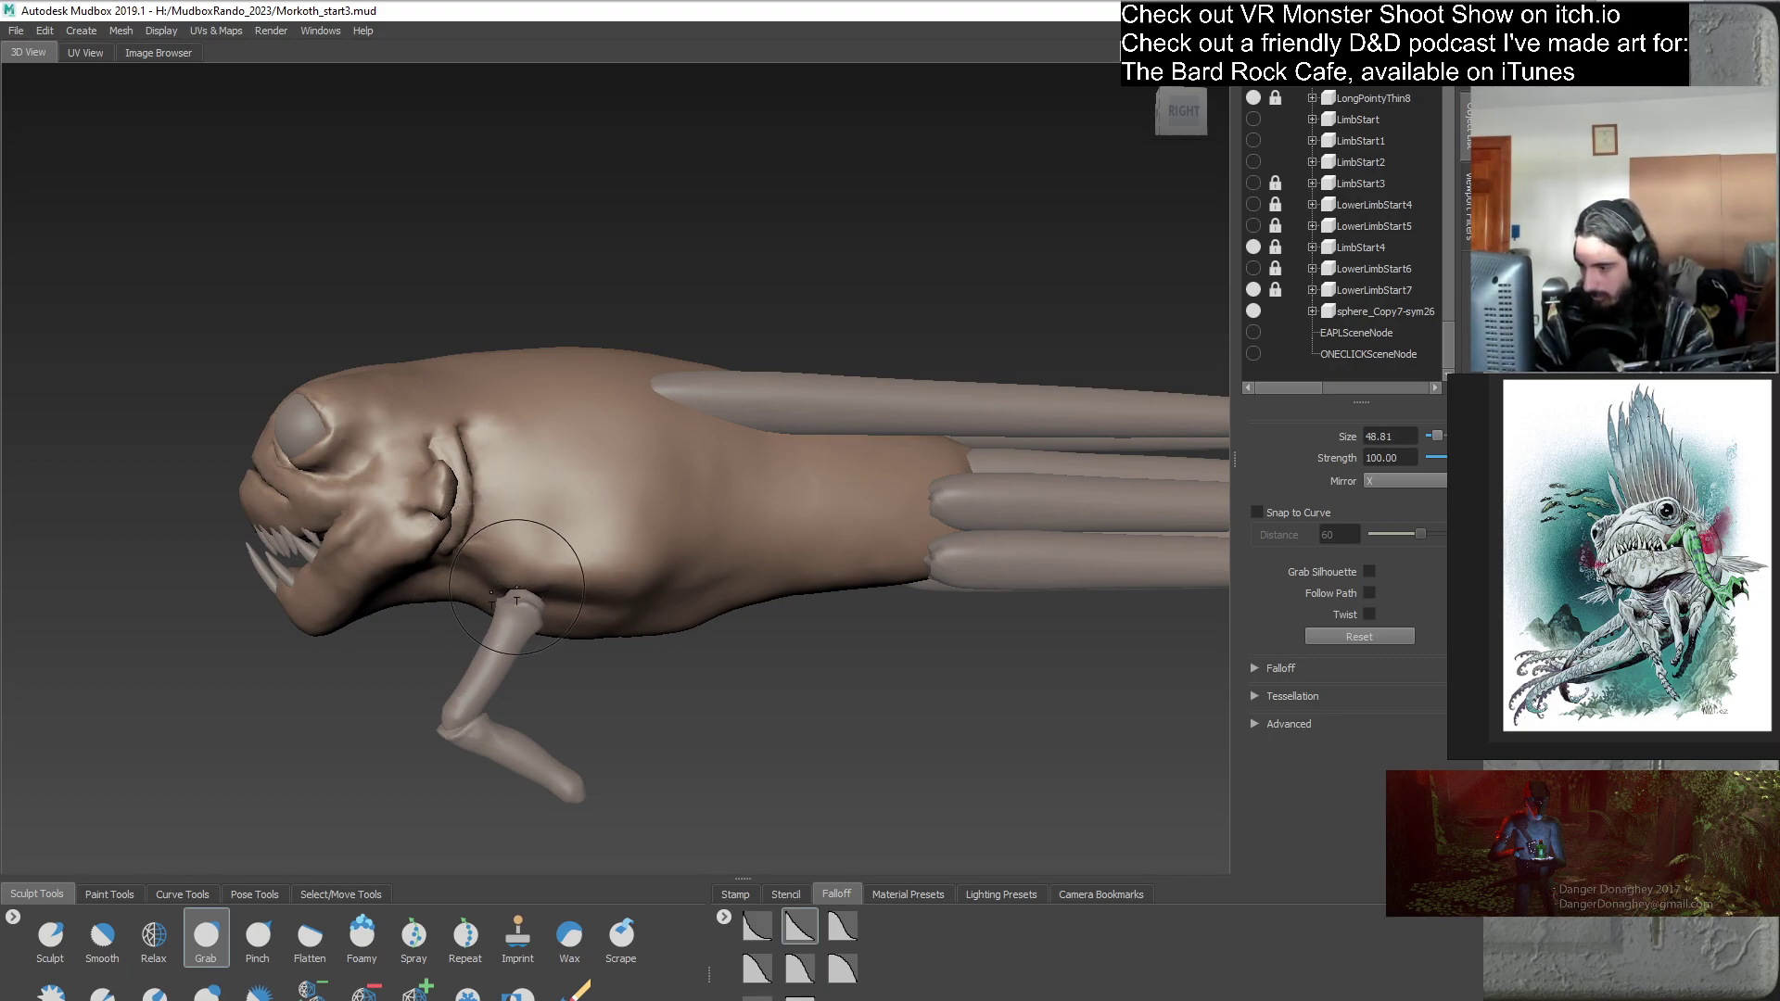
- Pull the body surface toward the top of the front limb with the Grab tool, reducing the brush size from 48.81 to 24.04
{"action": "mouse_move", "coordinate": [554, 600]}
{"action": "left_mouse_down", "text": "alt"}
{"action": "mouse_move", "coordinate": [660, 547]}
{"action": "mouse_move", "coordinate": [668, 571]}
{"action": "mouse_move", "coordinate": [636, 609]}
{"action": "mouse_move", "coordinate": [656, 522]}
{"action": "mouse_move", "coordinate": [488, 620]}
{"action": "mouse_move", "coordinate": [571, 585]}
{"action": "left_mouse_up", "text": "alt"}
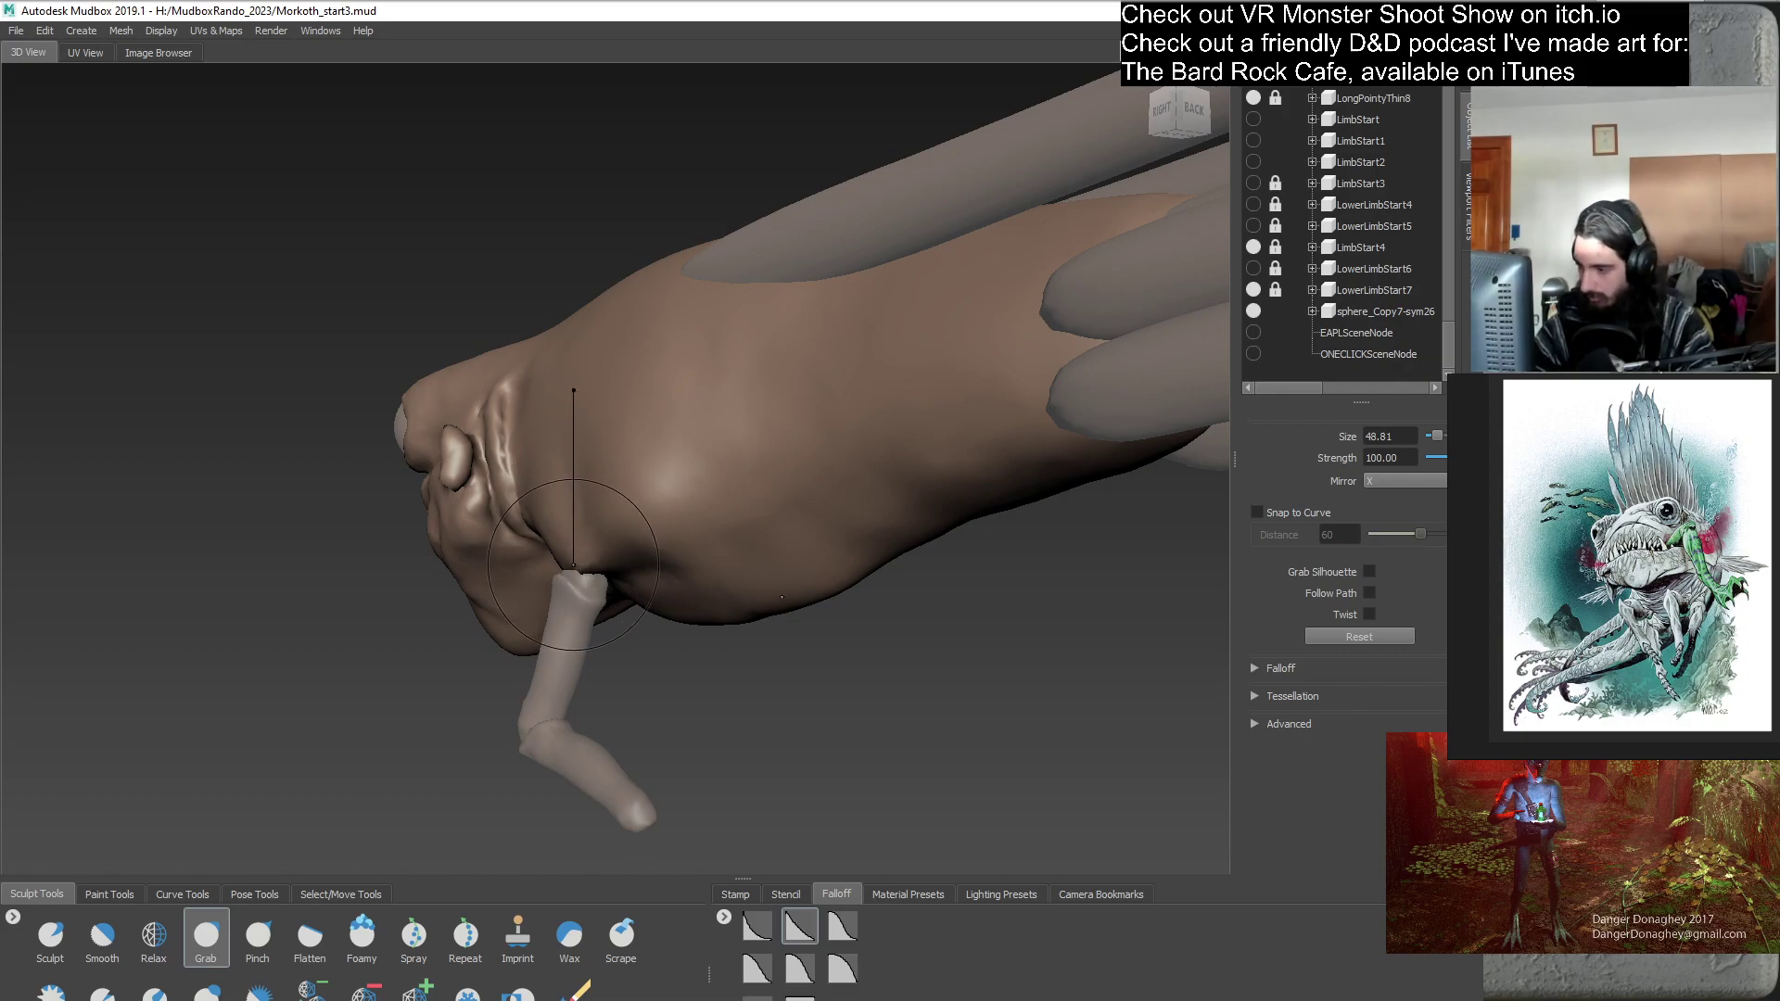
{"action": "left_click_drag", "start_coordinate": [559, 581], "coordinate": [648, 657], "text": "alt"}
{"action": "left_click_drag", "start_coordinate": [618, 563], "coordinate": [611, 482], "text": "alt"}
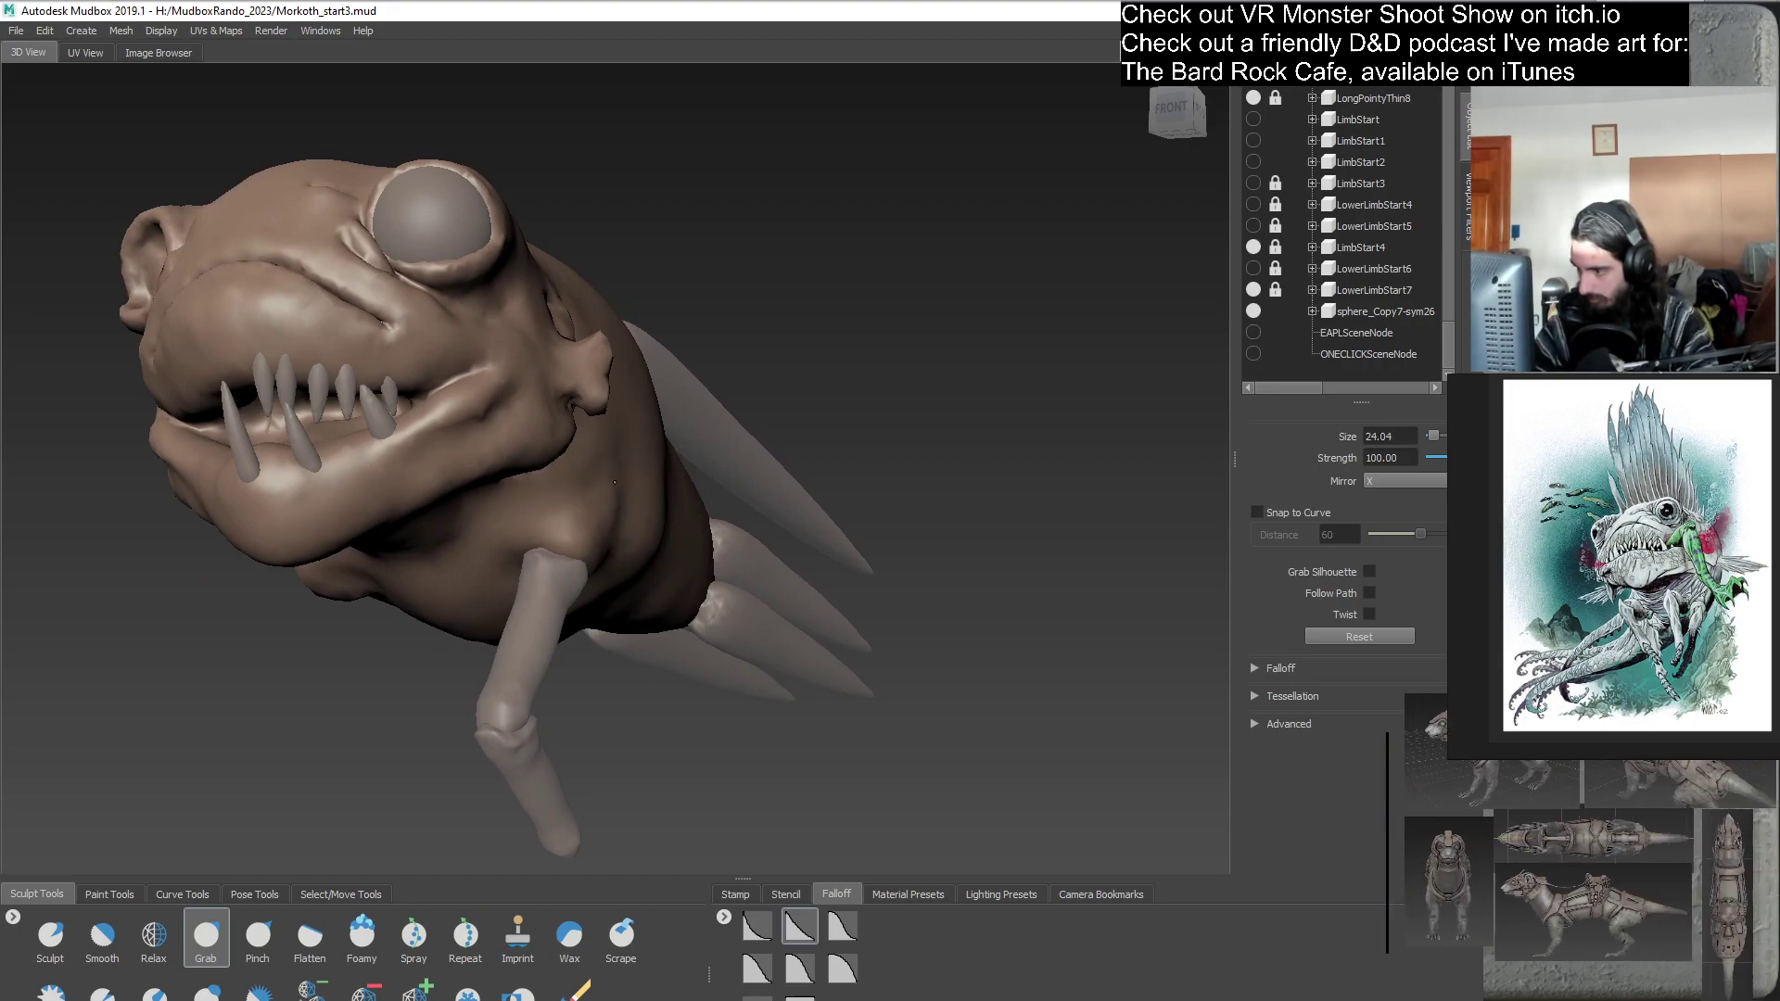
{"action": "left_click_drag", "start_coordinate": [693, 572], "coordinate": [567, 553], "text": "alt"}
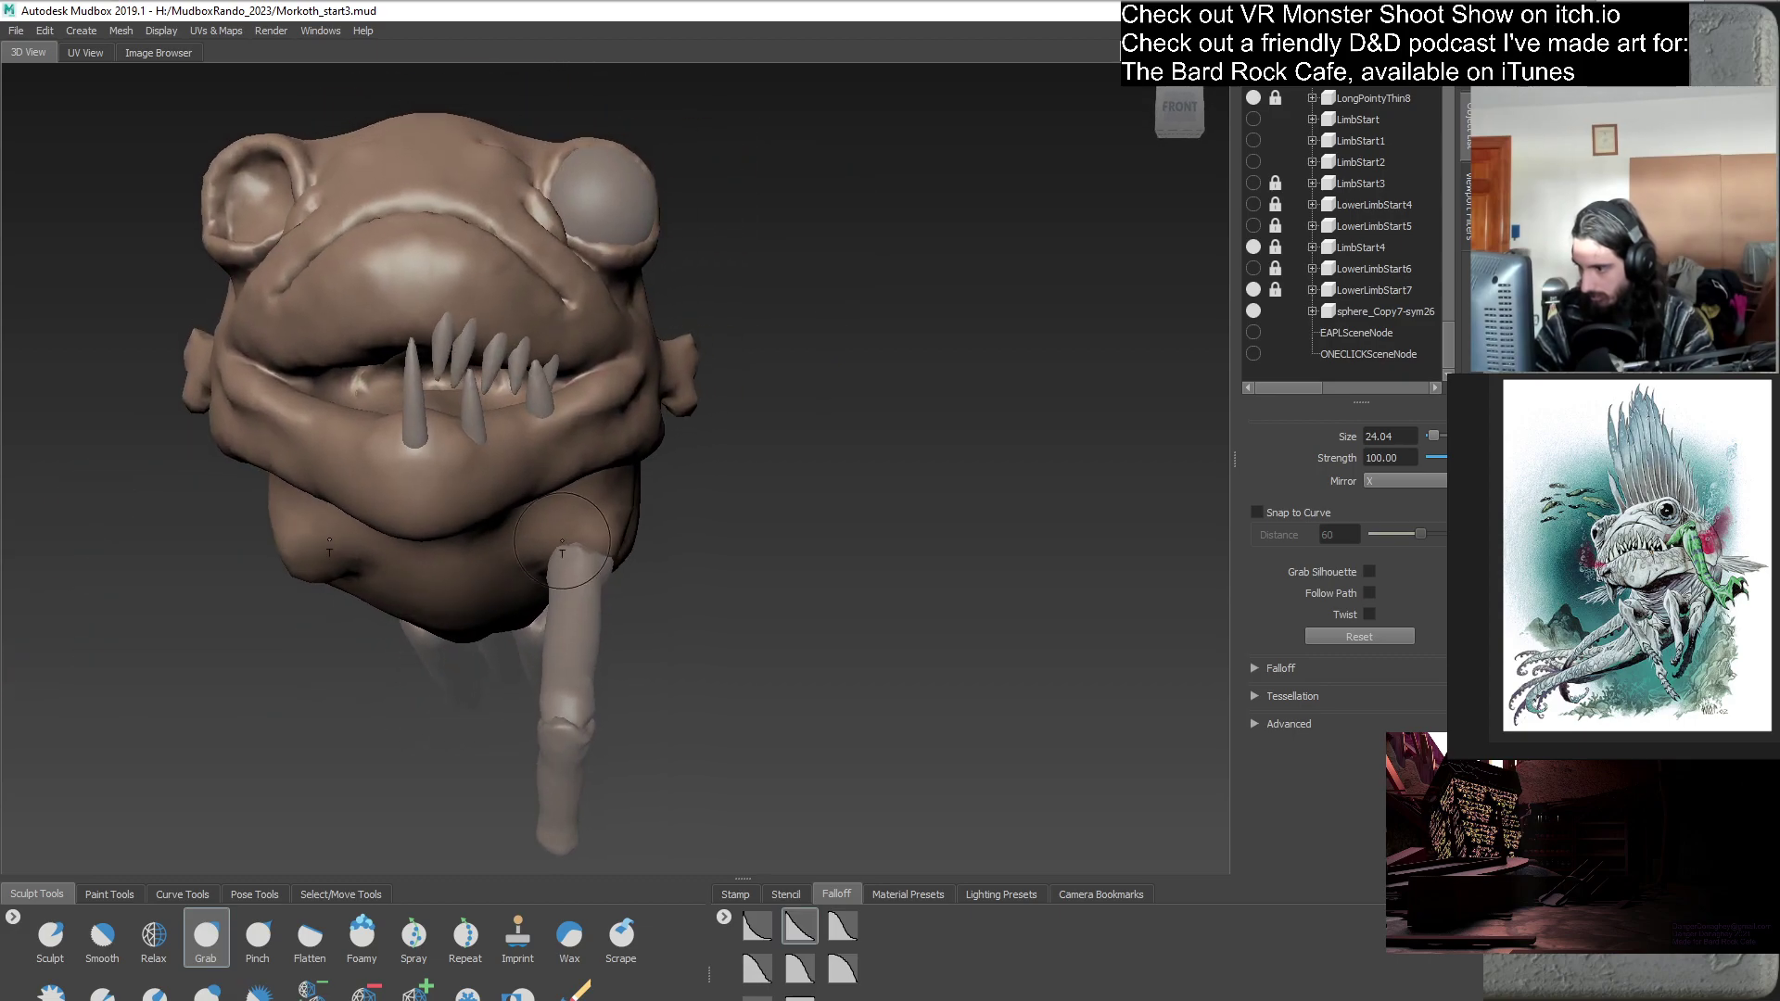
{"action": "middle_click_drag", "start_coordinate": [543, 546], "coordinate": [600, 506], "text": "alt"}
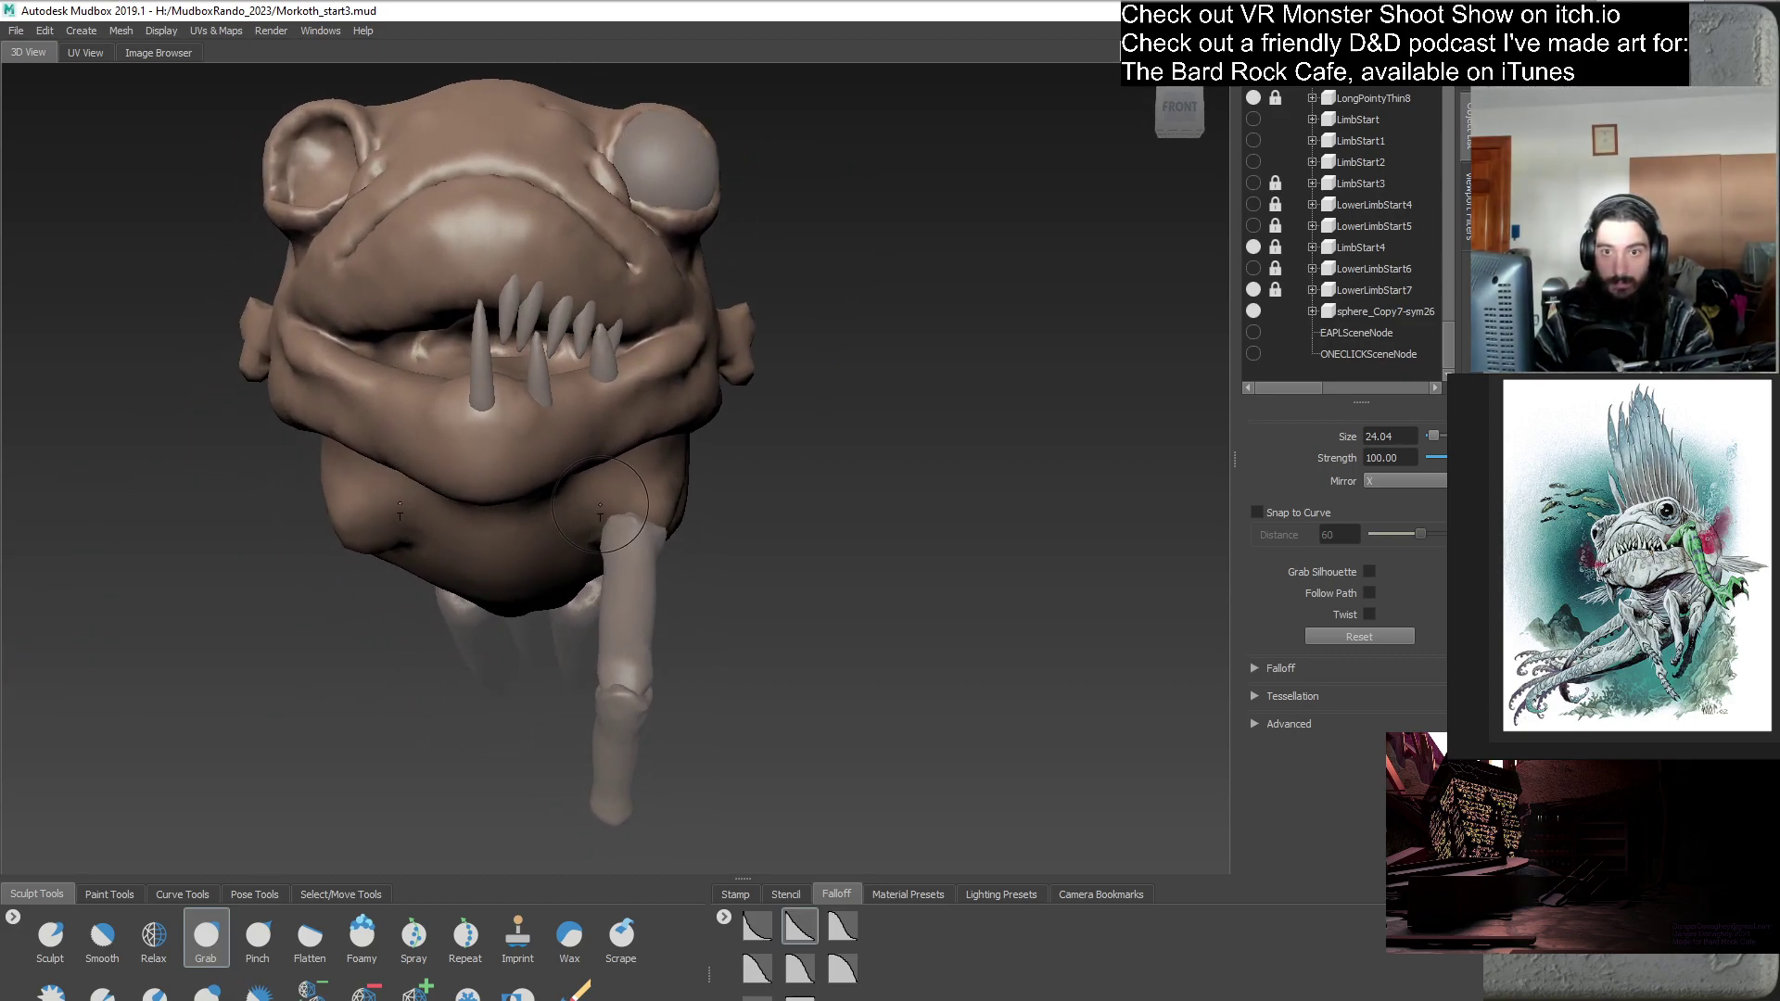
{"action": "left_click_drag", "start_coordinate": [571, 591], "coordinate": [566, 532], "text": "alt"}
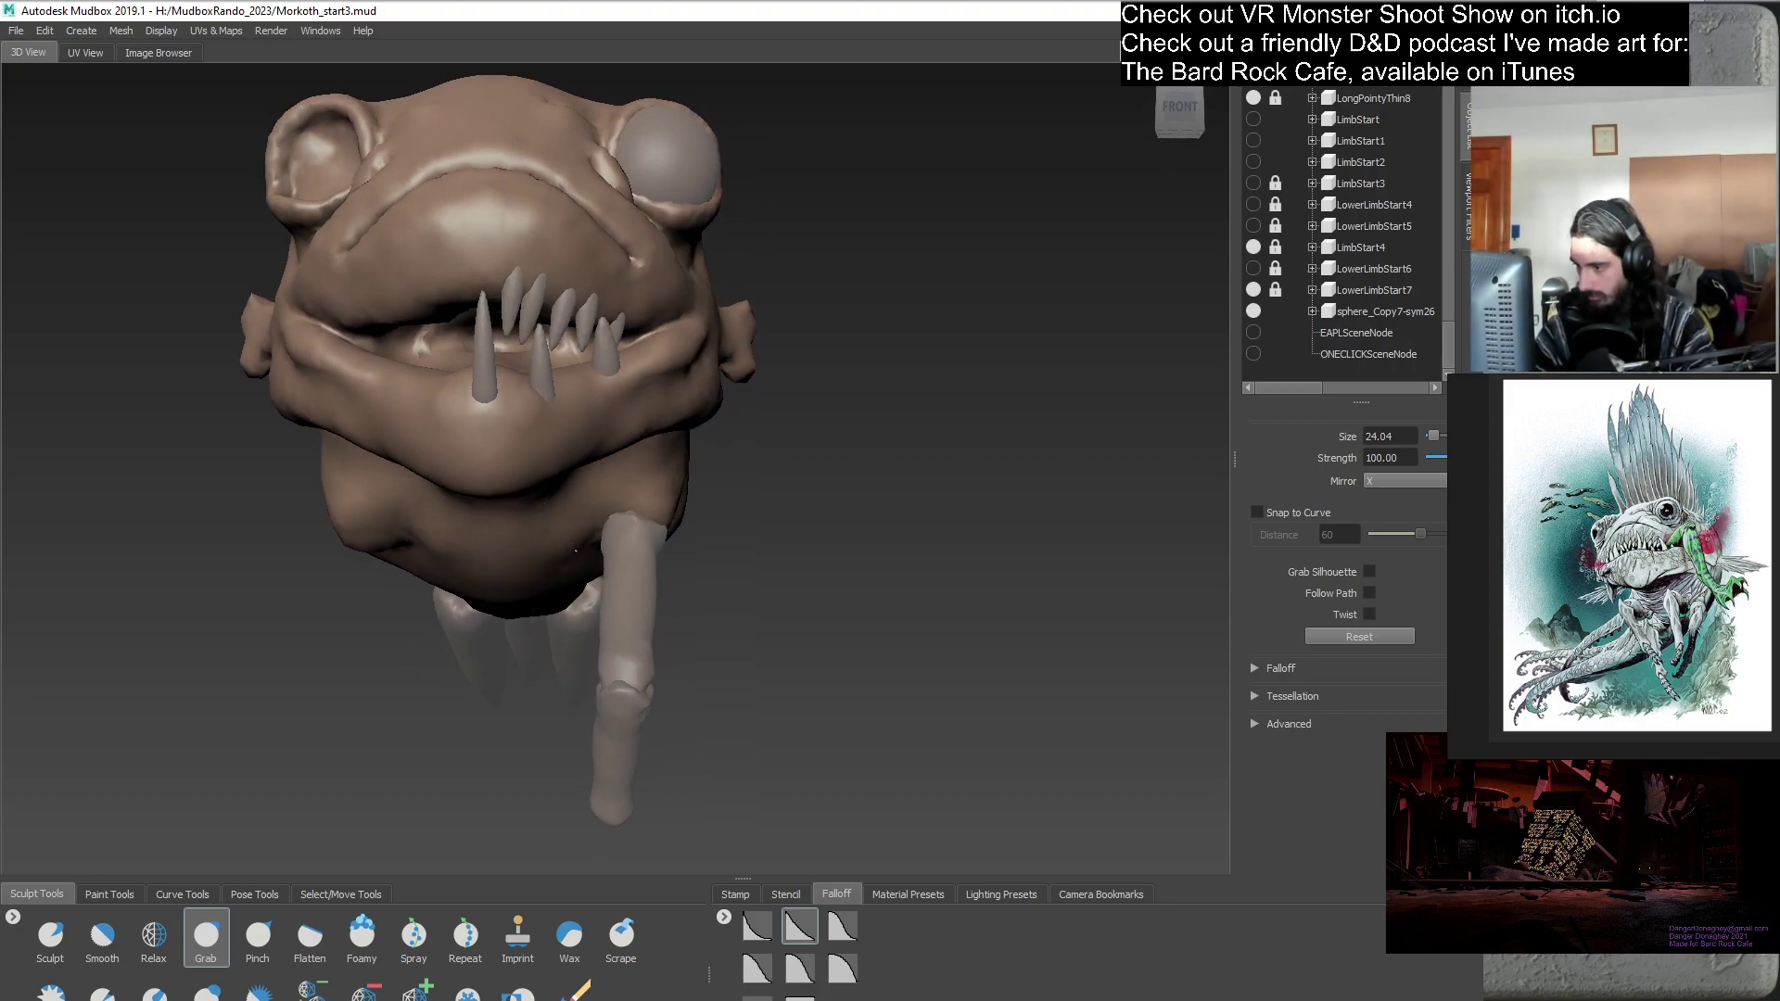
- Form a rounded shoulder lobe over the upper limb joint with mirrored Grab strokes at brush size 24.04
{"action": "left_click_drag", "start_coordinate": [560, 583], "coordinate": [459, 556], "text": "alt"}
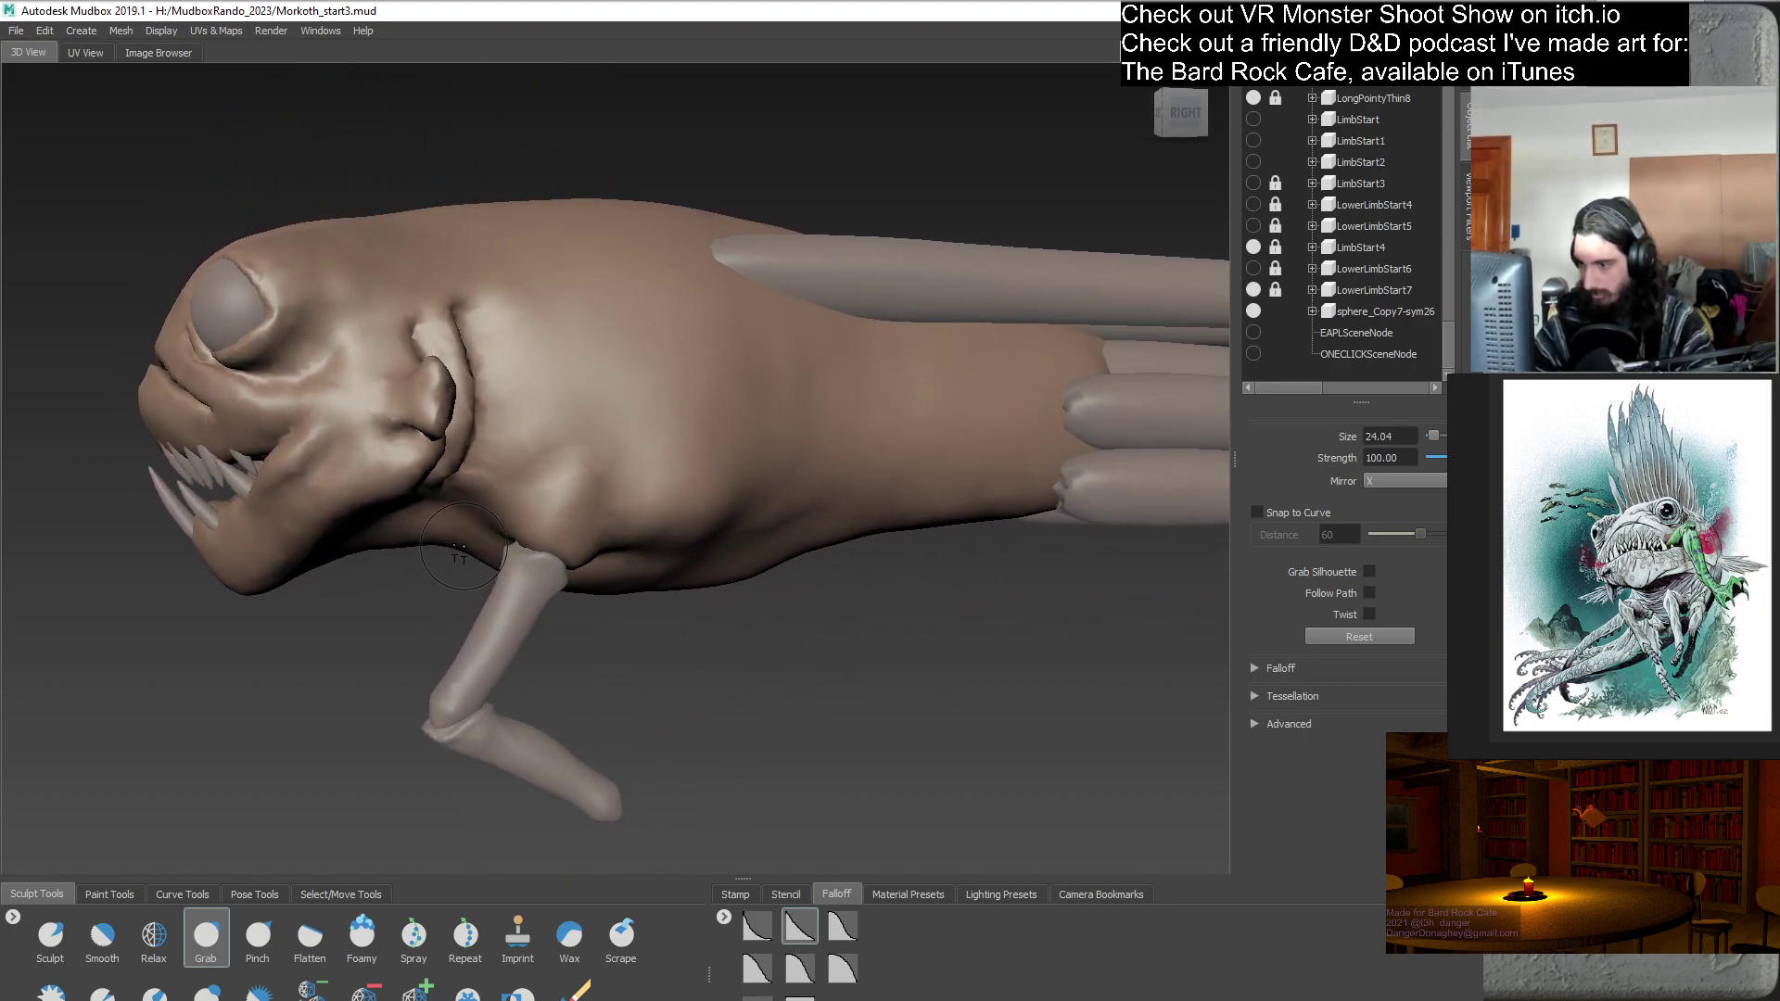
{"action": "mouse_move", "coordinate": [462, 561]}
{"action": "left_mouse_down", "text": "alt"}
{"action": "mouse_move", "coordinate": [574, 543]}
{"action": "mouse_move", "coordinate": [642, 505]}
{"action": "mouse_move", "coordinate": [678, 396]}
{"action": "mouse_move", "coordinate": [570, 421]}
{"action": "mouse_move", "coordinate": [524, 541]}
{"action": "mouse_move", "coordinate": [500, 513]}
{"action": "mouse_move", "coordinate": [454, 638]}
{"action": "mouse_move", "coordinate": [861, 543]}
{"action": "mouse_move", "coordinate": [680, 479]}
{"action": "left_mouse_up", "text": "alt"}
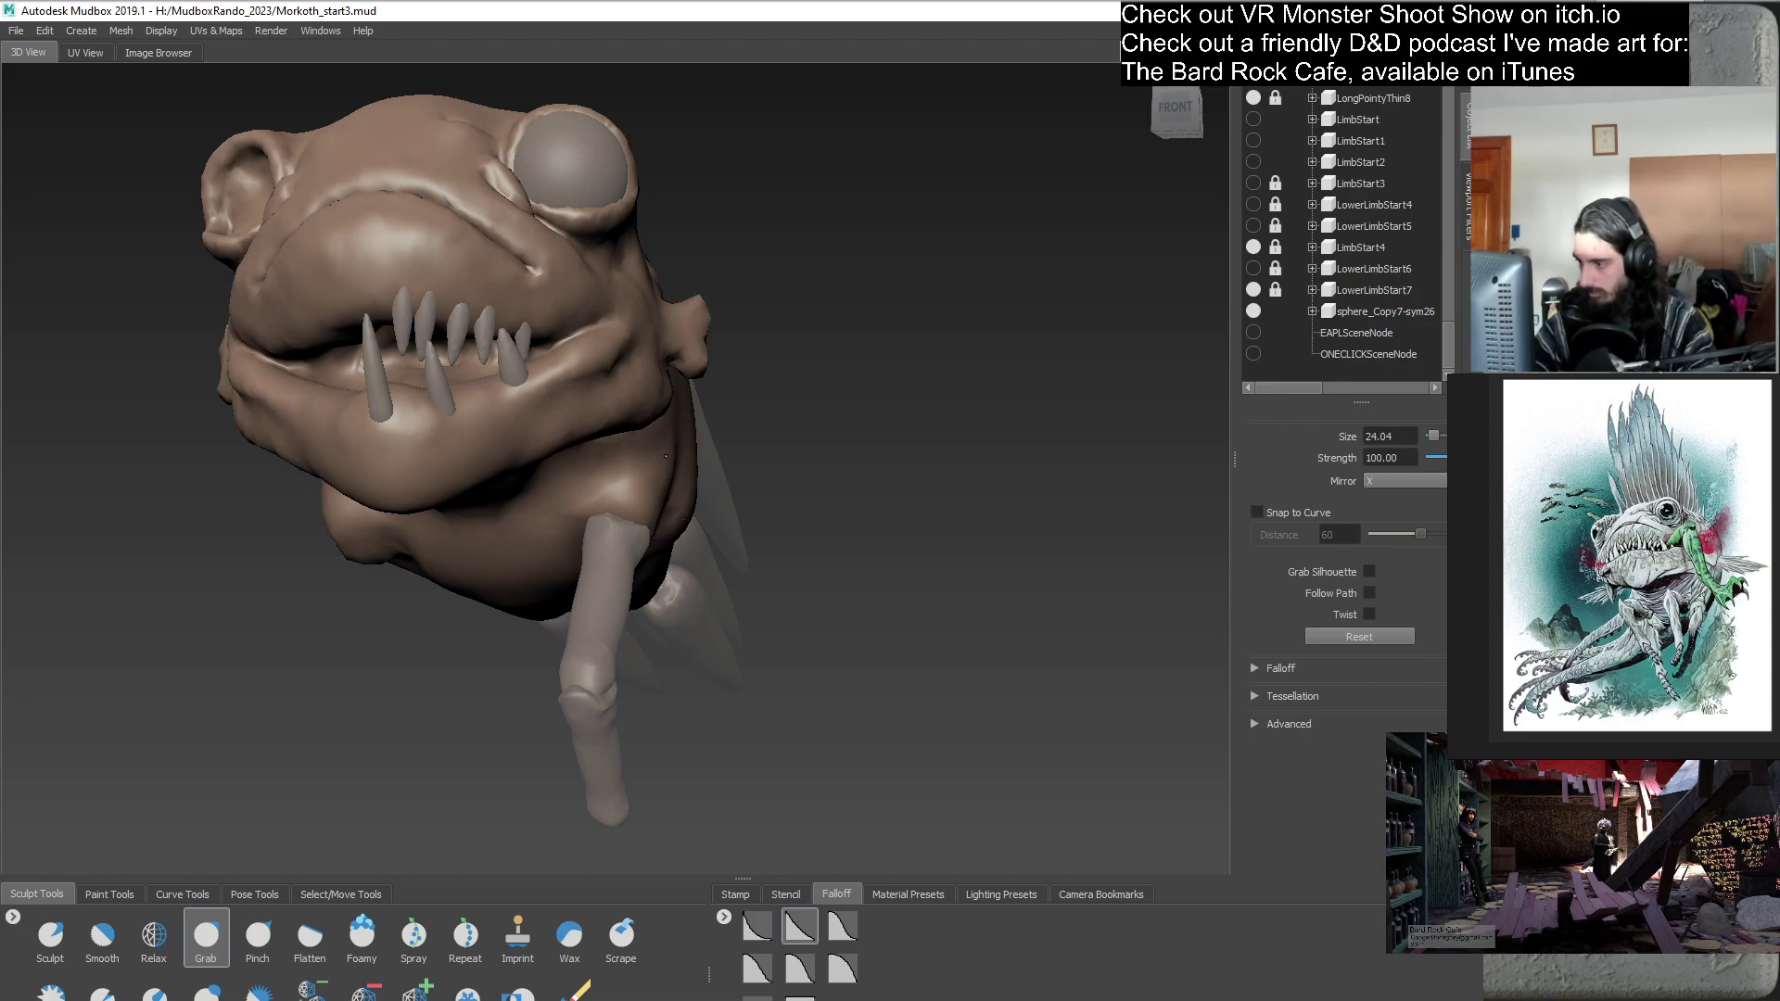
{"action": "left_click_drag", "start_coordinate": [344, 516], "coordinate": [792, 547], "text": "alt"}
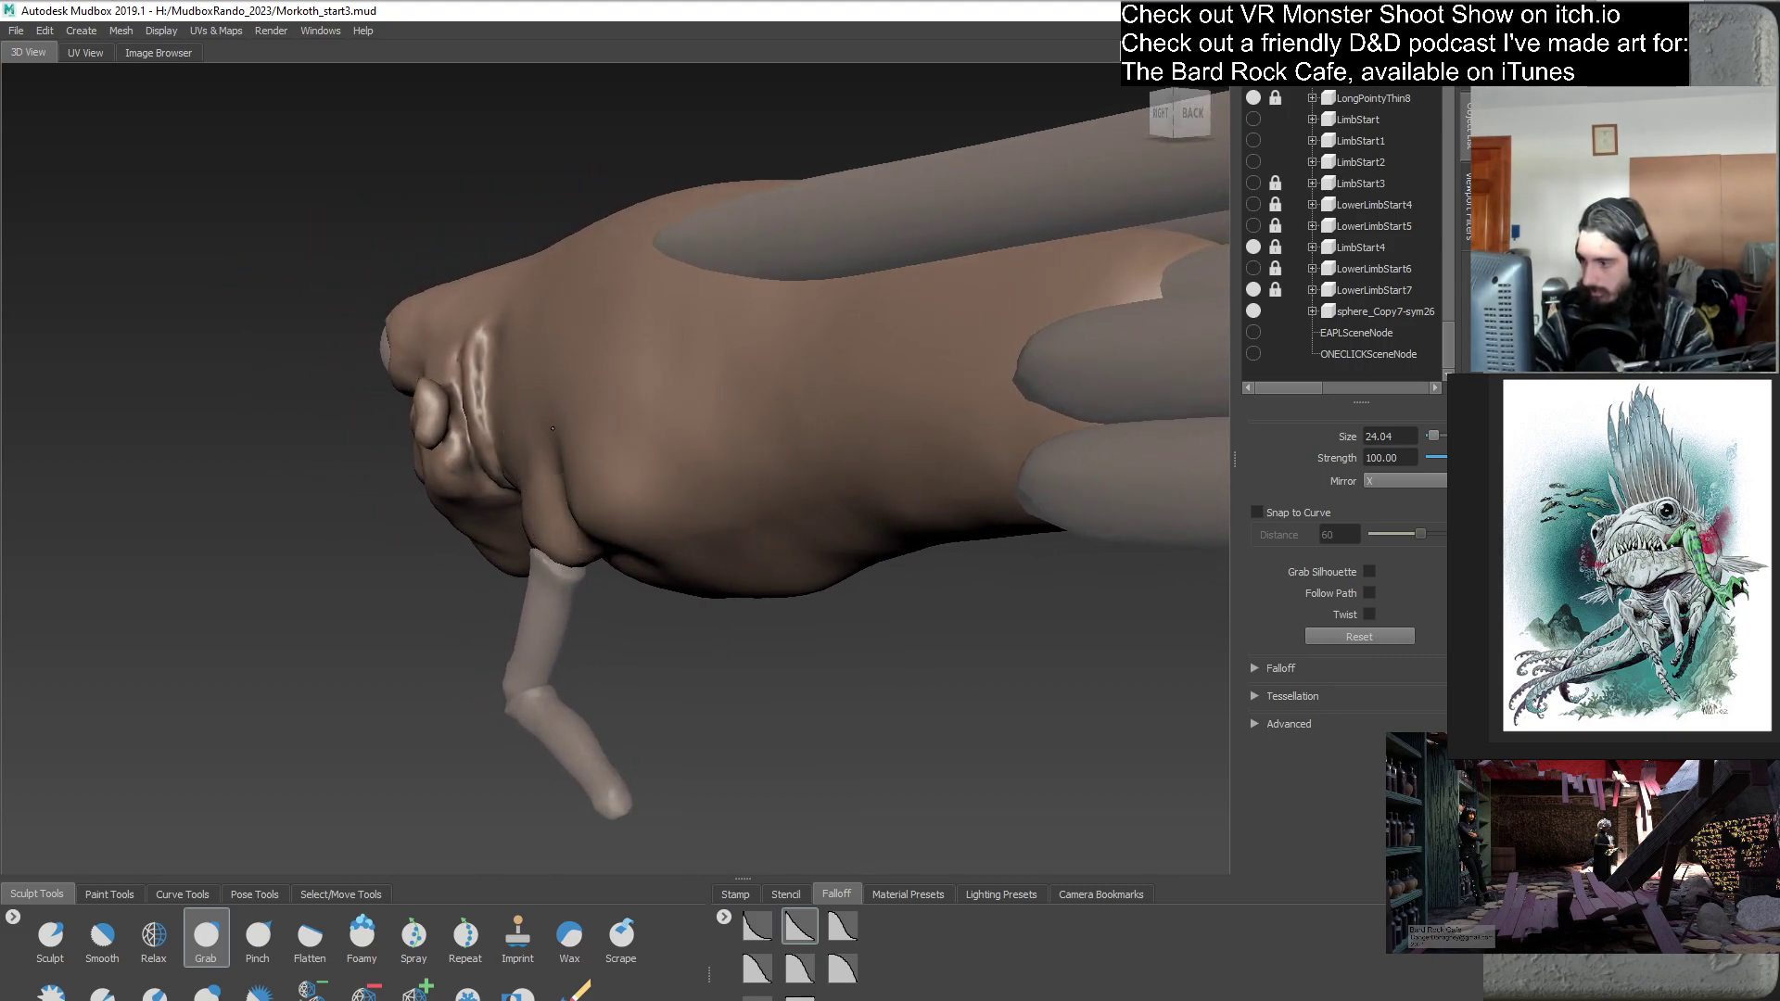
{"action": "left_click_drag", "start_coordinate": [827, 445], "coordinate": [749, 525], "text": "alt"}
{"action": "right_click_drag", "start_coordinate": [691, 528], "coordinate": [788, 575], "text": "alt"}
{"action": "left_click_drag", "start_coordinate": [788, 575], "coordinate": [805, 519], "text": "alt"}
{"action": "right_click_drag", "start_coordinate": [804, 519], "coordinate": [815, 560], "text": "alt"}
{"action": "left_click_drag", "start_coordinate": [815, 560], "coordinate": [737, 566], "text": "alt"}
{"action": "right_click_drag", "start_coordinate": [737, 565], "coordinate": [719, 579], "text": "alt"}
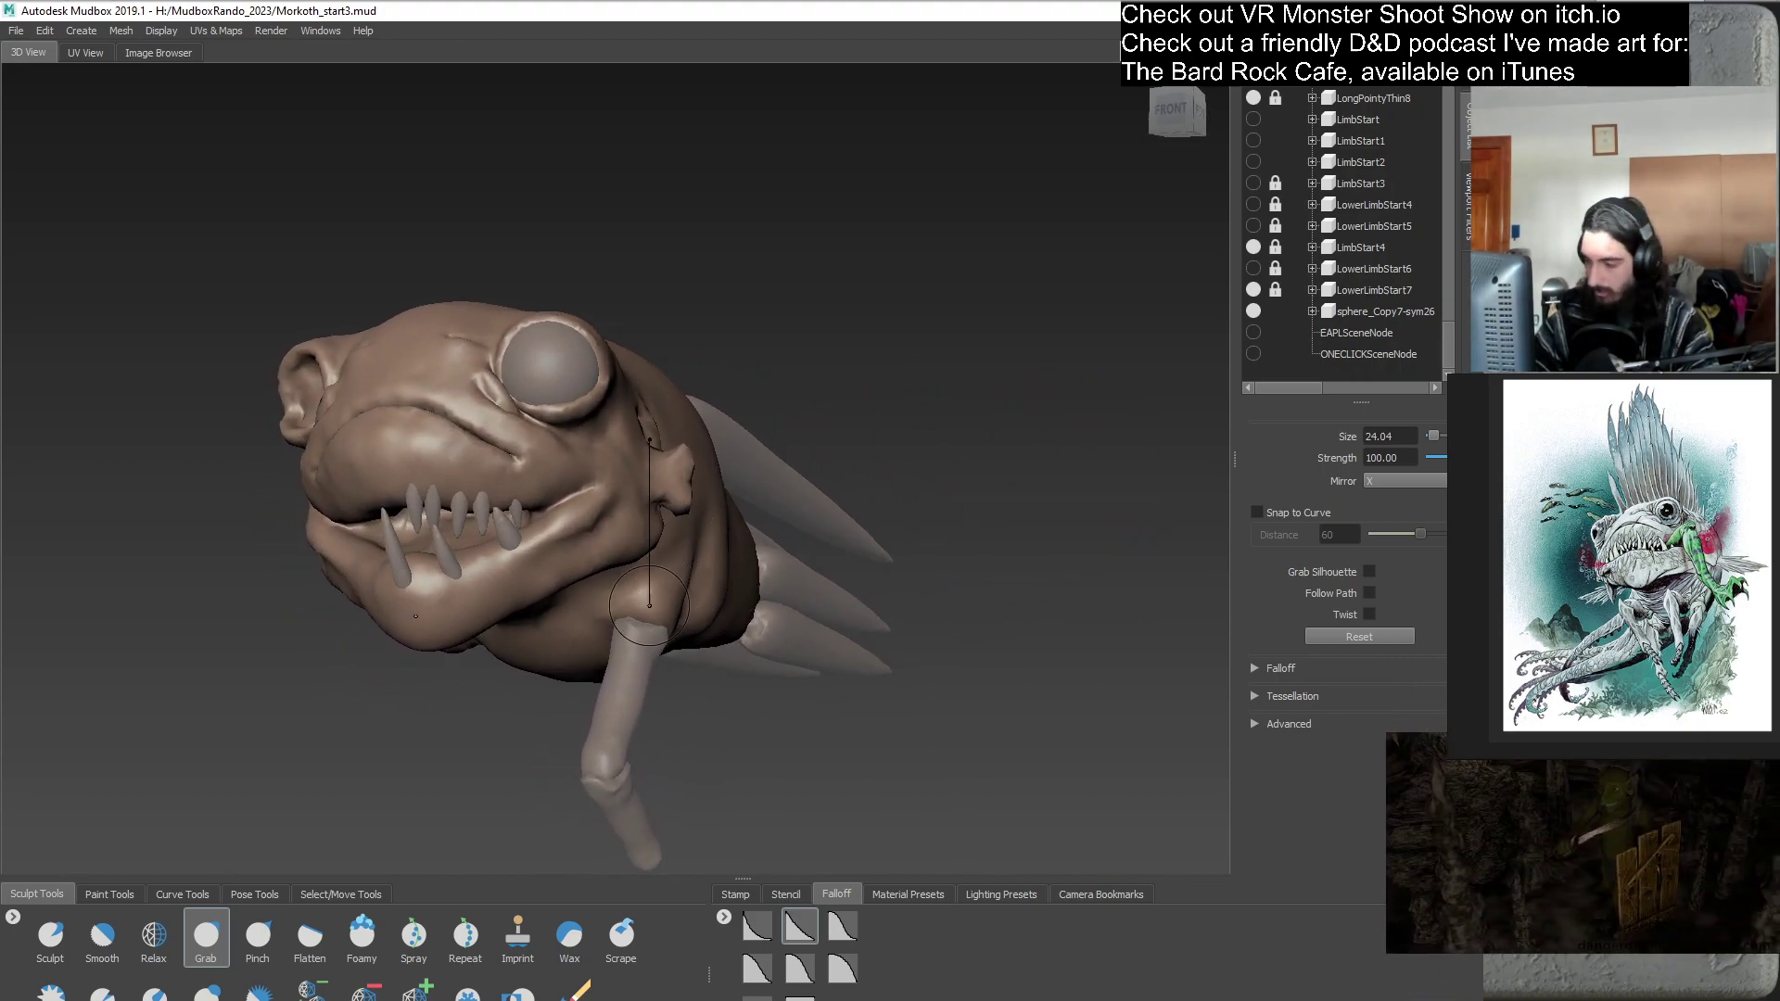
- Refine the shoulder and the flank behind it with mirrored Grab strokes at brush sizes 60.09 and 32.59
{"action": "left_click_drag", "start_coordinate": [675, 573], "coordinate": [713, 557], "text": "alt"}
{"action": "mouse_move", "coordinate": [716, 491]}
{"action": "left_mouse_down", "text": "alt"}
{"action": "mouse_move", "coordinate": [681, 563]}
{"action": "mouse_move", "coordinate": [704, 602]}
{"action": "mouse_move", "coordinate": [641, 616]}
{"action": "left_mouse_up", "text": "alt"}
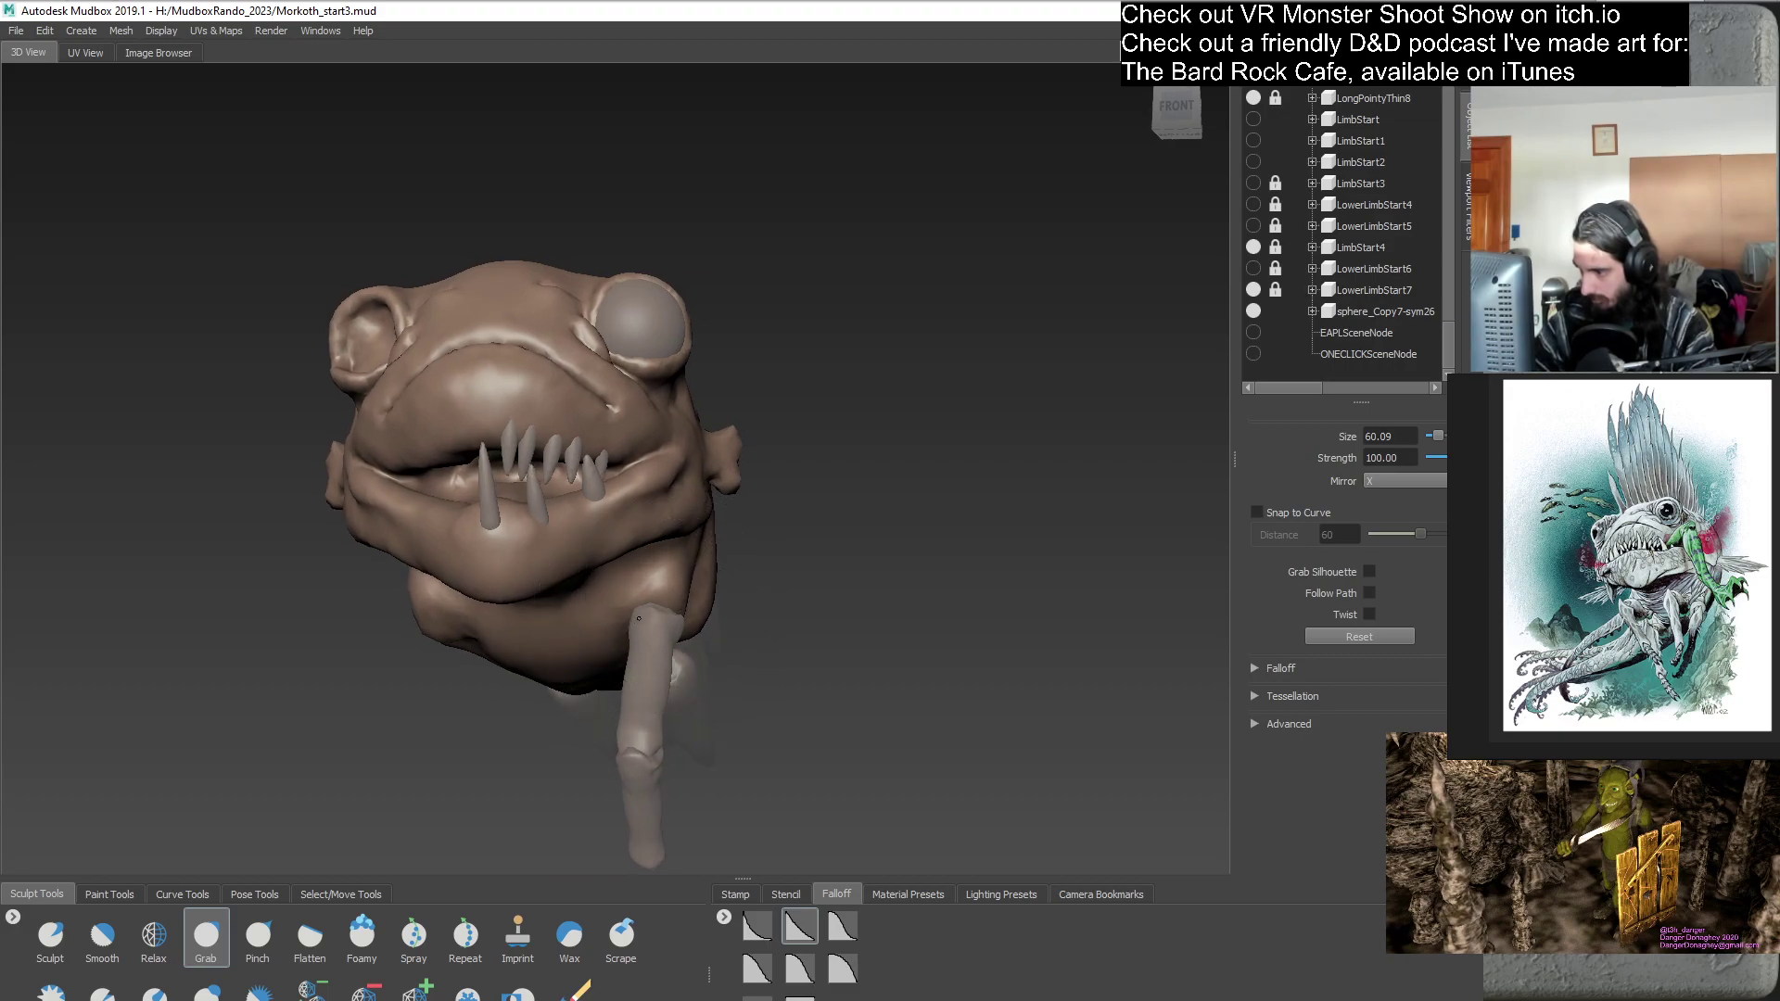
{"action": "mouse_move", "coordinate": [748, 643]}
{"action": "left_mouse_down", "text": "alt"}
{"action": "mouse_move", "coordinate": [426, 708]}
{"action": "mouse_move", "coordinate": [440, 703]}
{"action": "left_mouse_up", "text": "alt"}
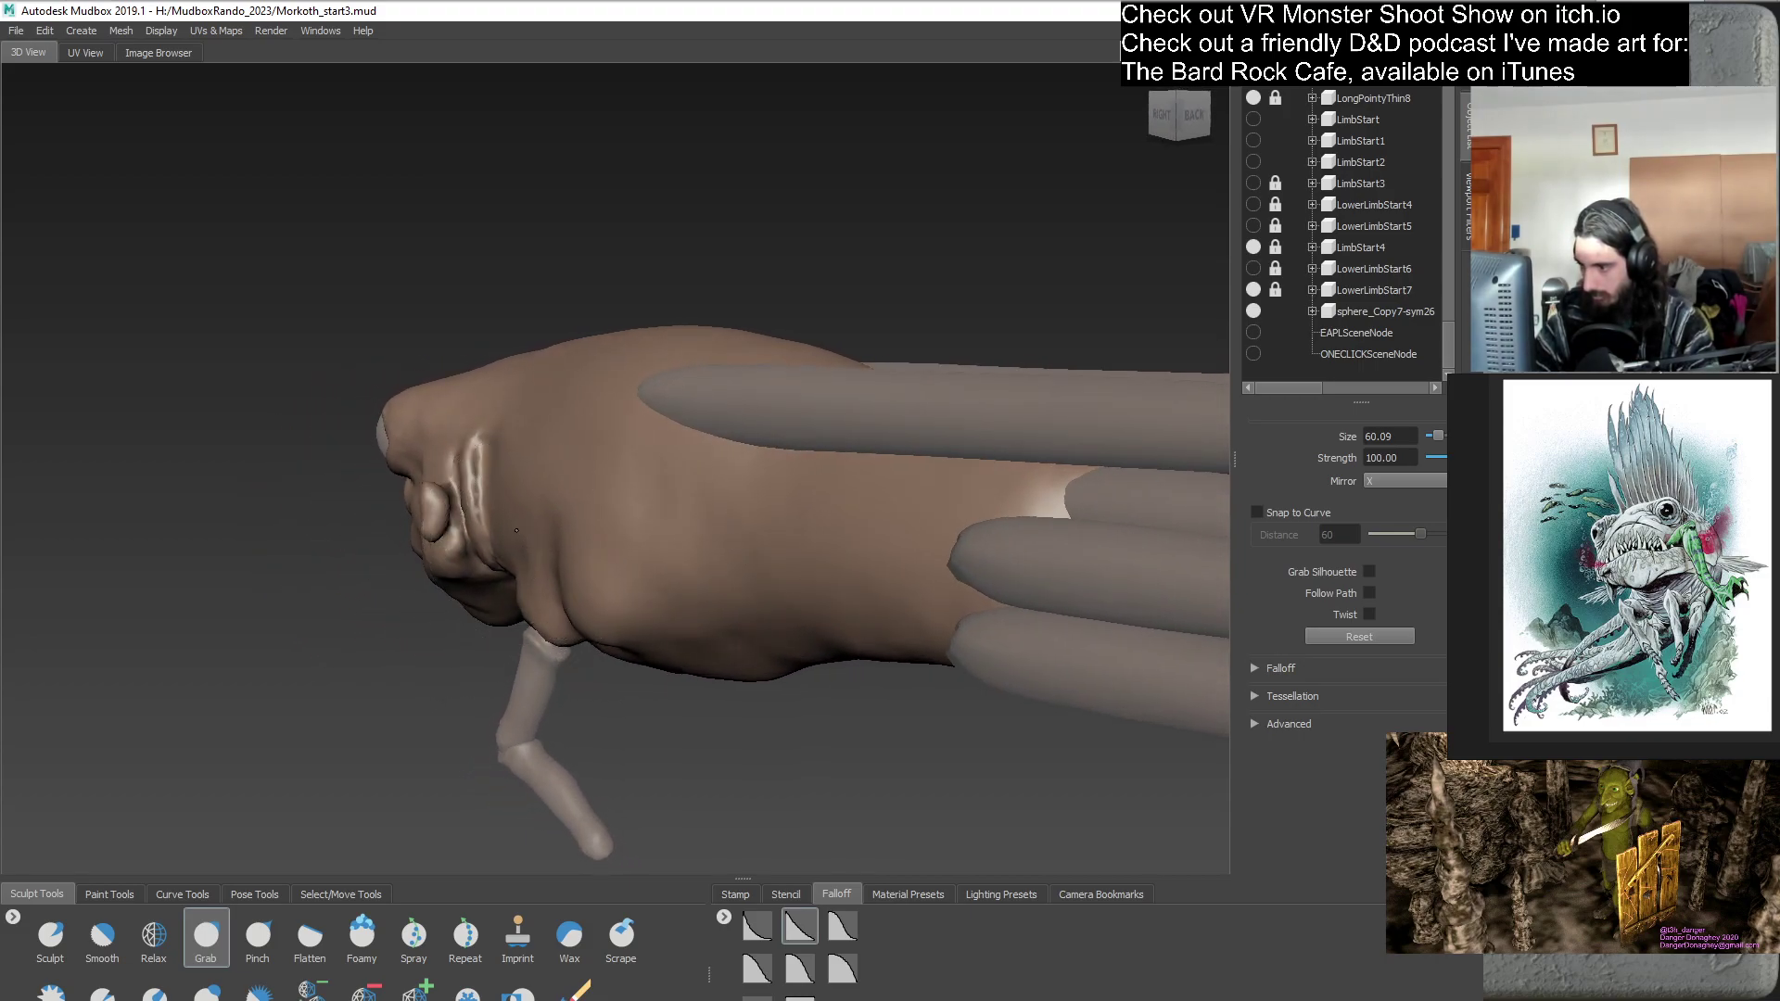
{"action": "left_click_drag", "start_coordinate": [516, 531], "coordinate": [643, 610], "text": "alt"}
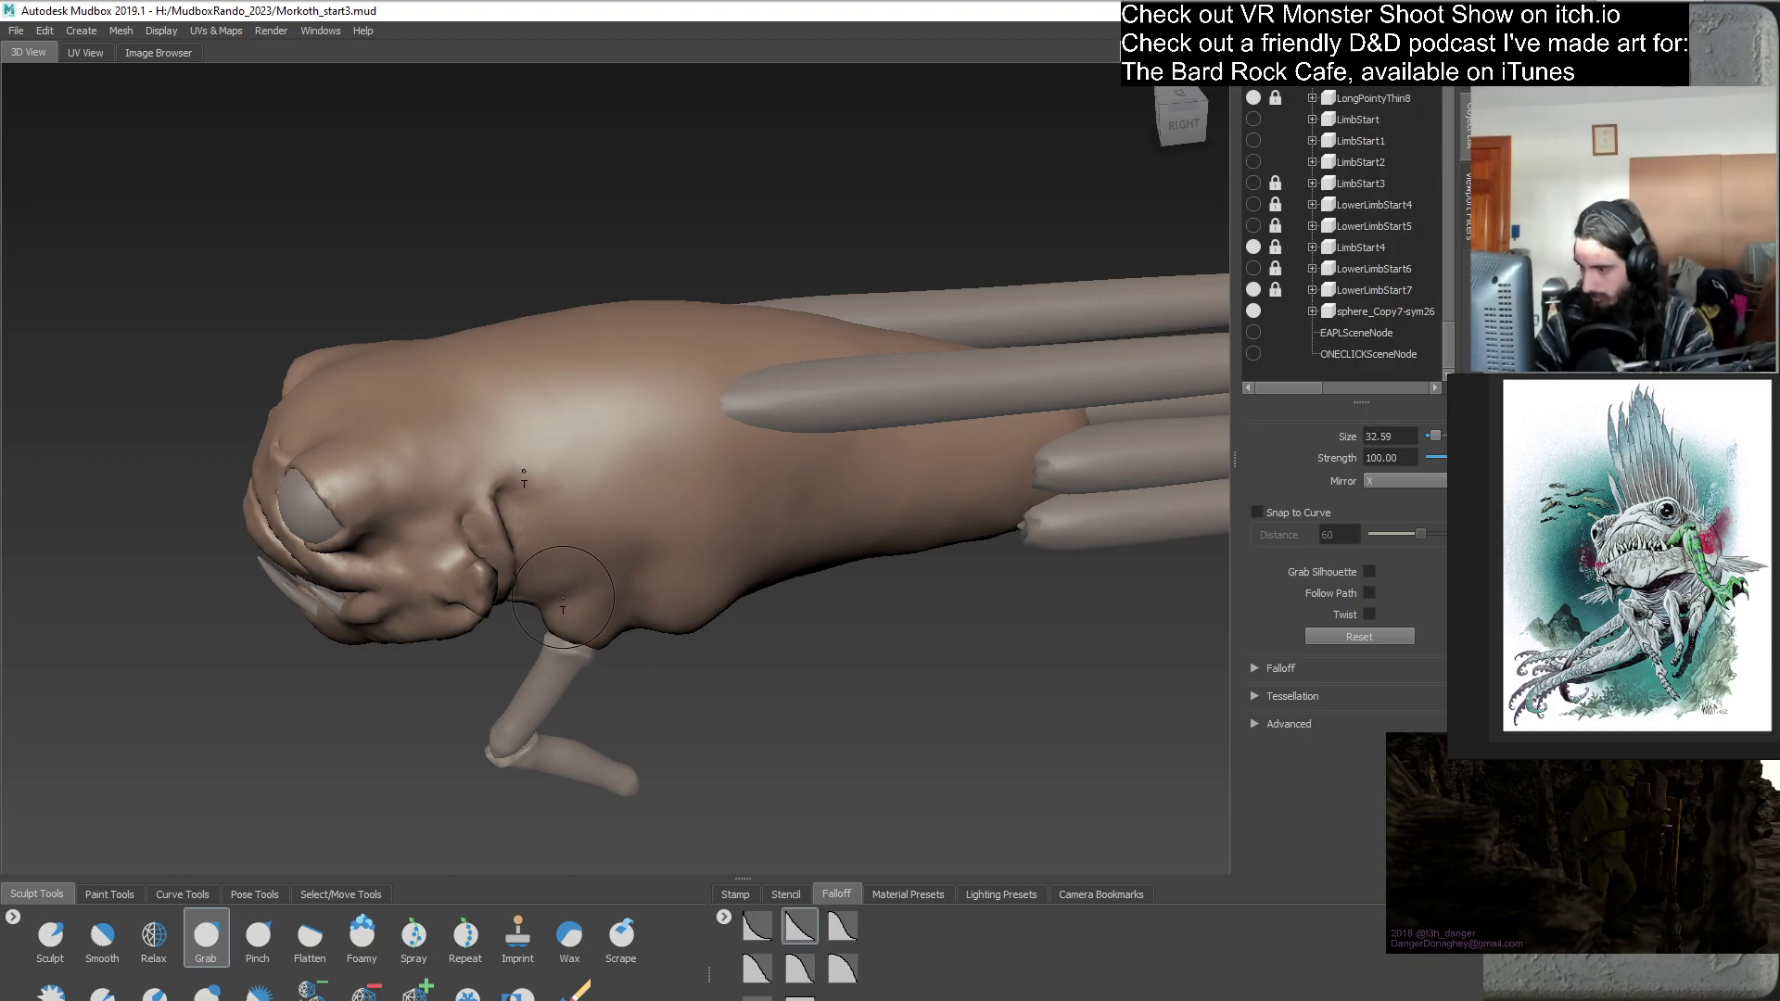
{"action": "left_click_drag", "start_coordinate": [595, 572], "coordinate": [790, 545], "text": "alt"}
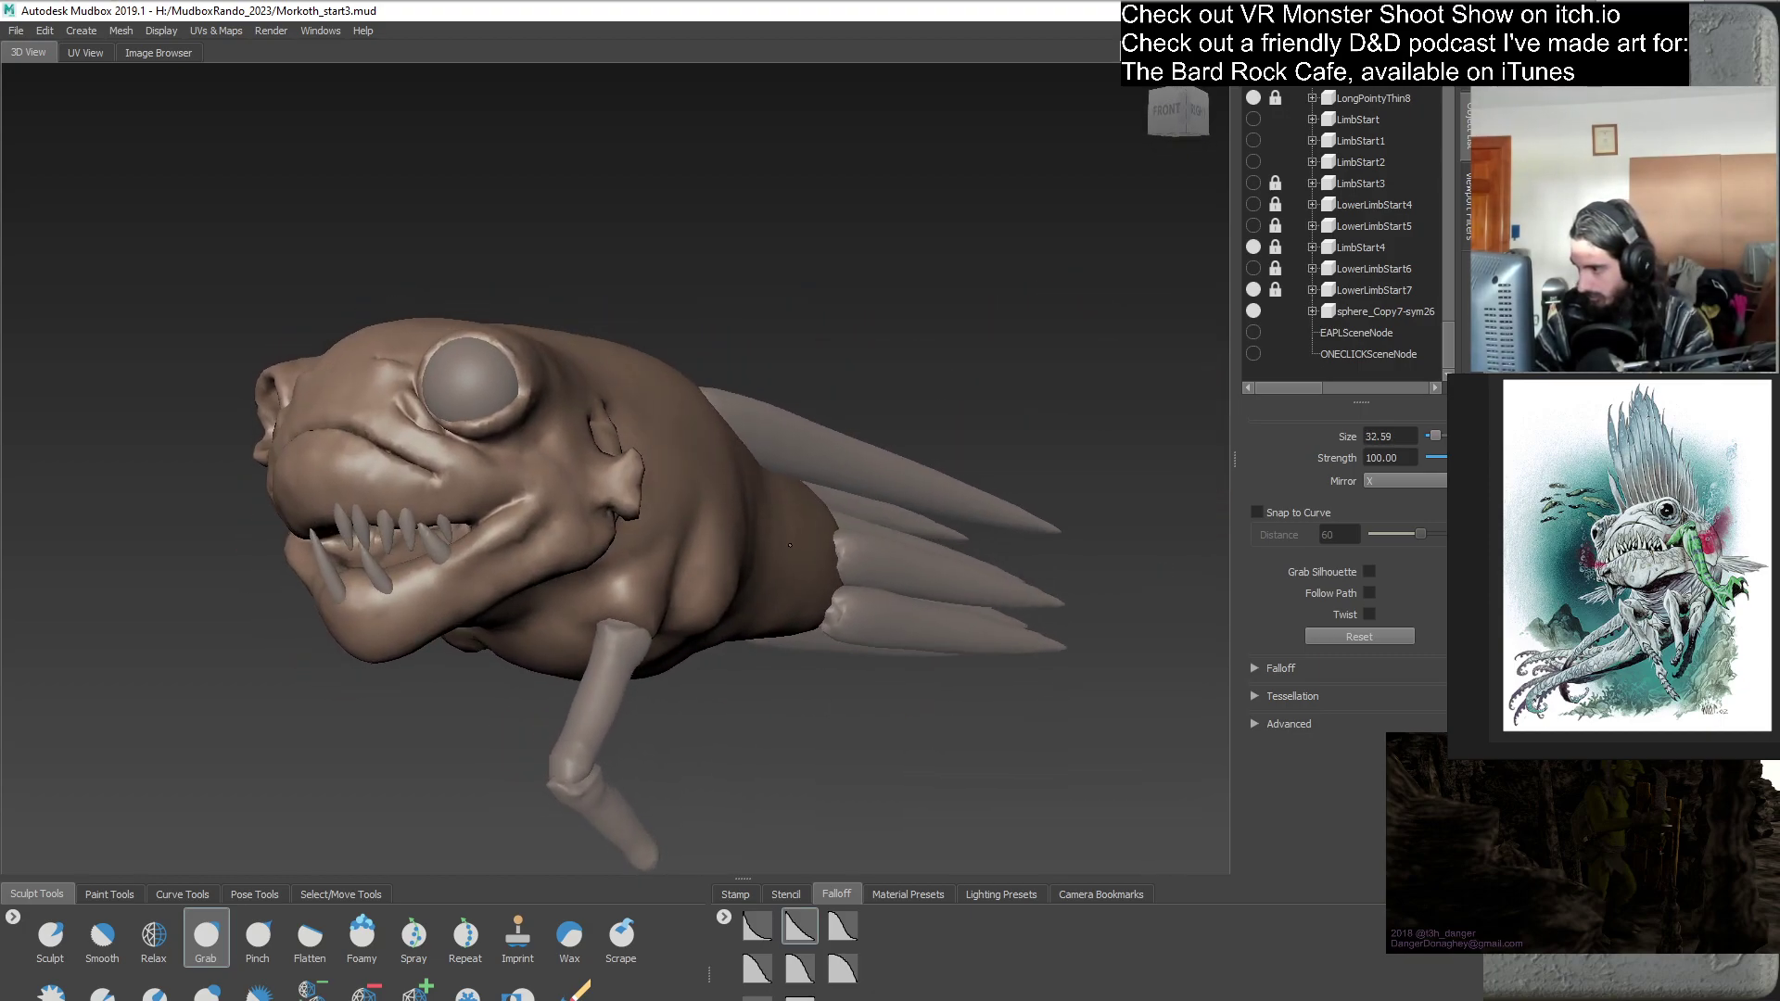
{"action": "mouse_move", "coordinate": [661, 560]}
{"action": "left_mouse_down", "text": "alt"}
{"action": "mouse_move", "coordinate": [672, 547]}
{"action": "mouse_move", "coordinate": [470, 643]}
{"action": "mouse_move", "coordinate": [577, 571]}
{"action": "mouse_move", "coordinate": [562, 584]}
{"action": "mouse_move", "coordinate": [551, 554]}
{"action": "mouse_move", "coordinate": [681, 510]}
{"action": "mouse_move", "coordinate": [630, 535]}
{"action": "left_mouse_up", "text": "alt"}
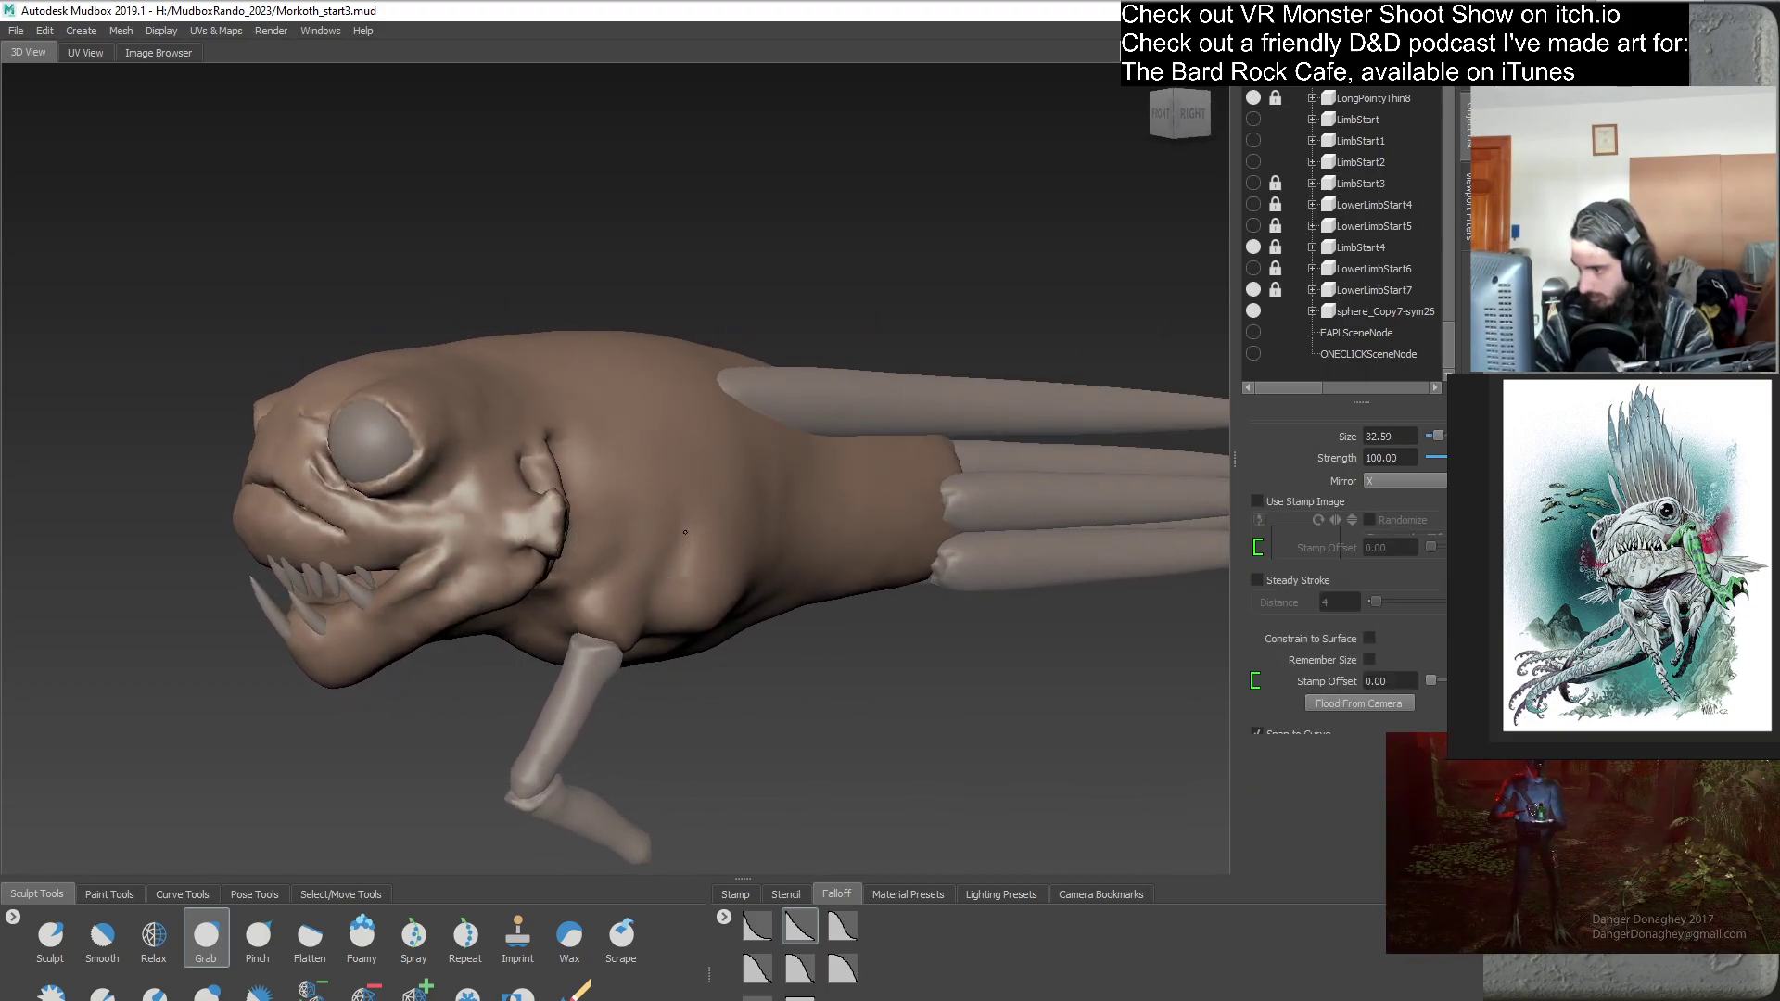
{"action": "right_click_drag", "start_coordinate": [630, 535], "coordinate": [618, 413], "text": "alt"}
{"action": "middle_click_drag", "start_coordinate": [726, 591], "coordinate": [722, 590], "text": "alt"}
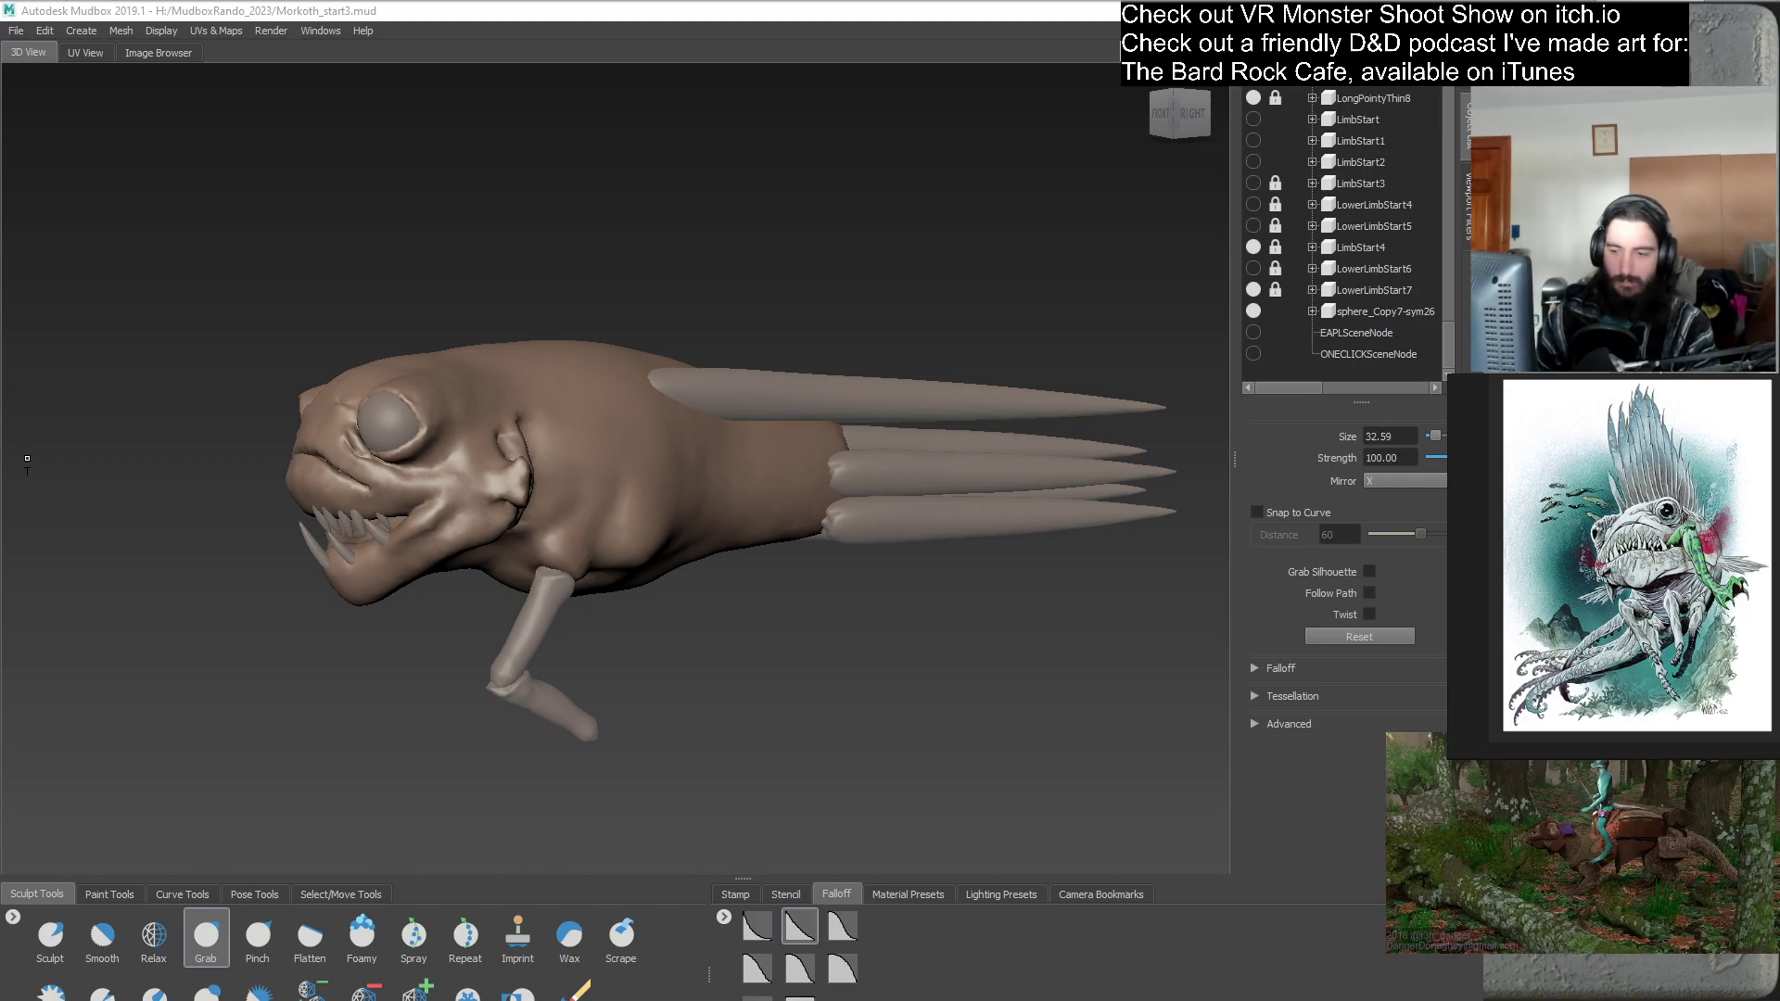
- Duplicate the sphere_Copy7-sym26 body mesh and hide the original, keeping the copy visible
{"action": "scroll", "coordinate": [849, 562], "scroll_direction": "down", "scroll_amount": 5}
{"action": "left_click_drag", "start_coordinate": [849, 562], "coordinate": [802, 603], "text": "alt"}
{"action": "right_click", "coordinate": [1361, 311]}
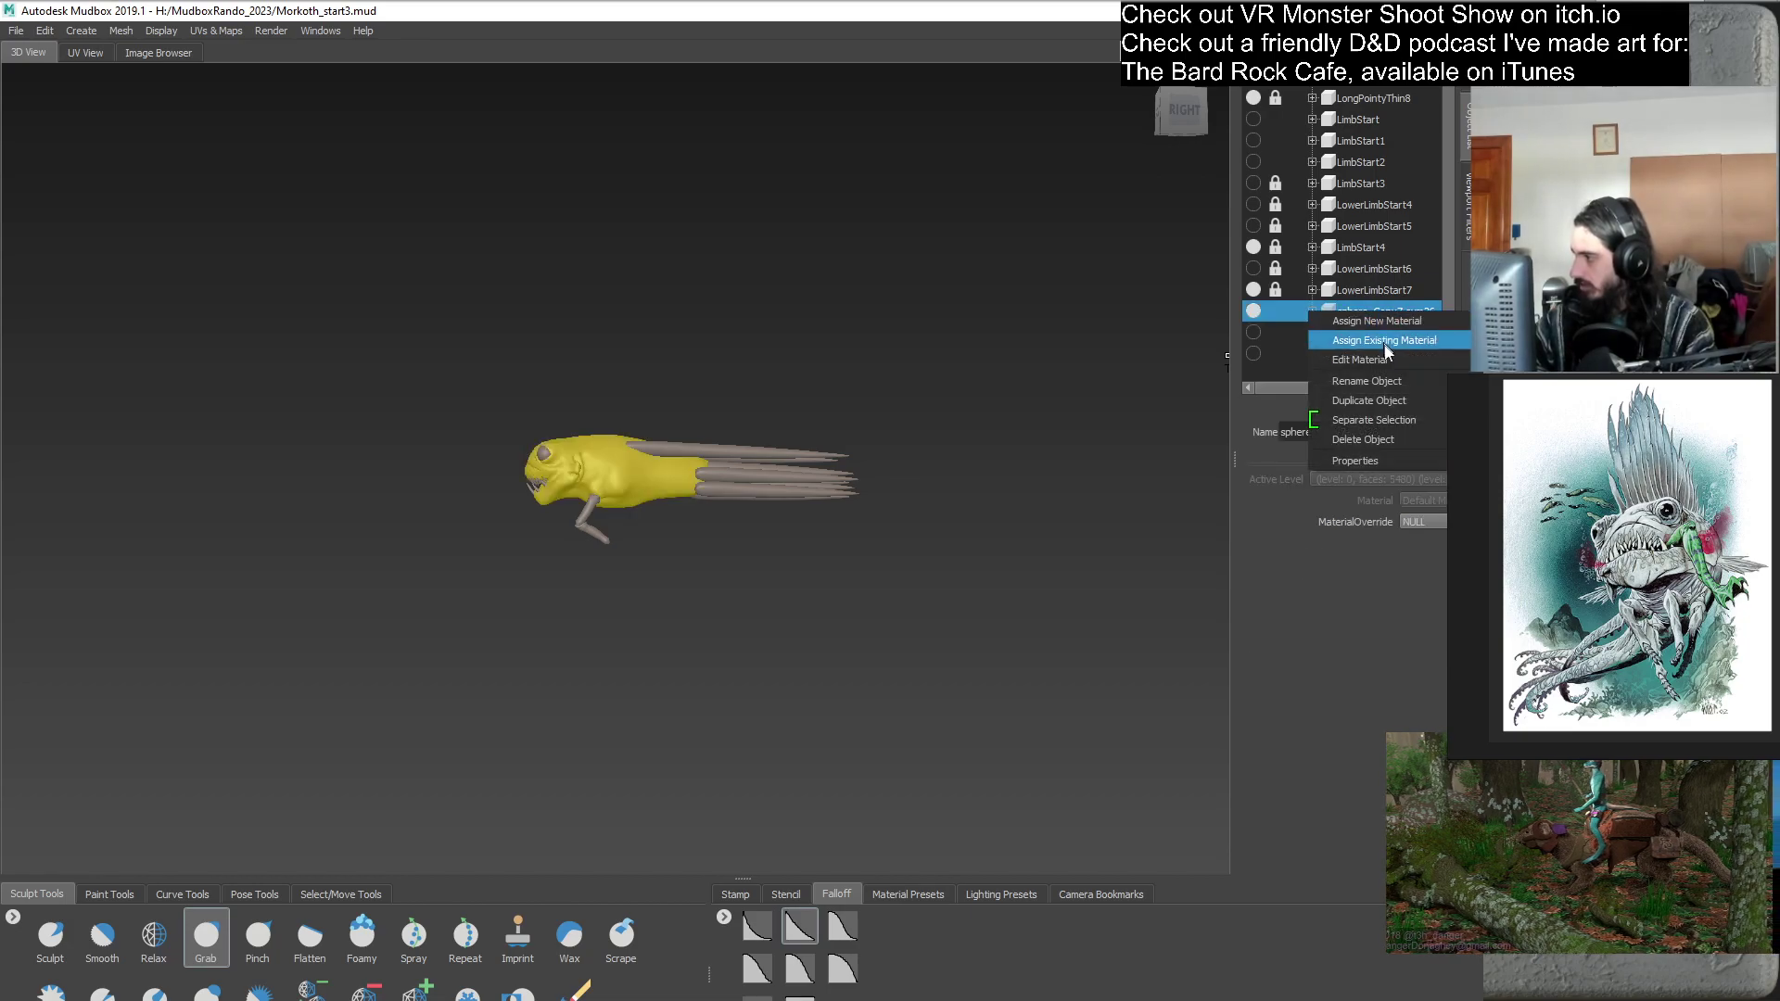
{"action": "left_click", "coordinate": [1399, 400]}
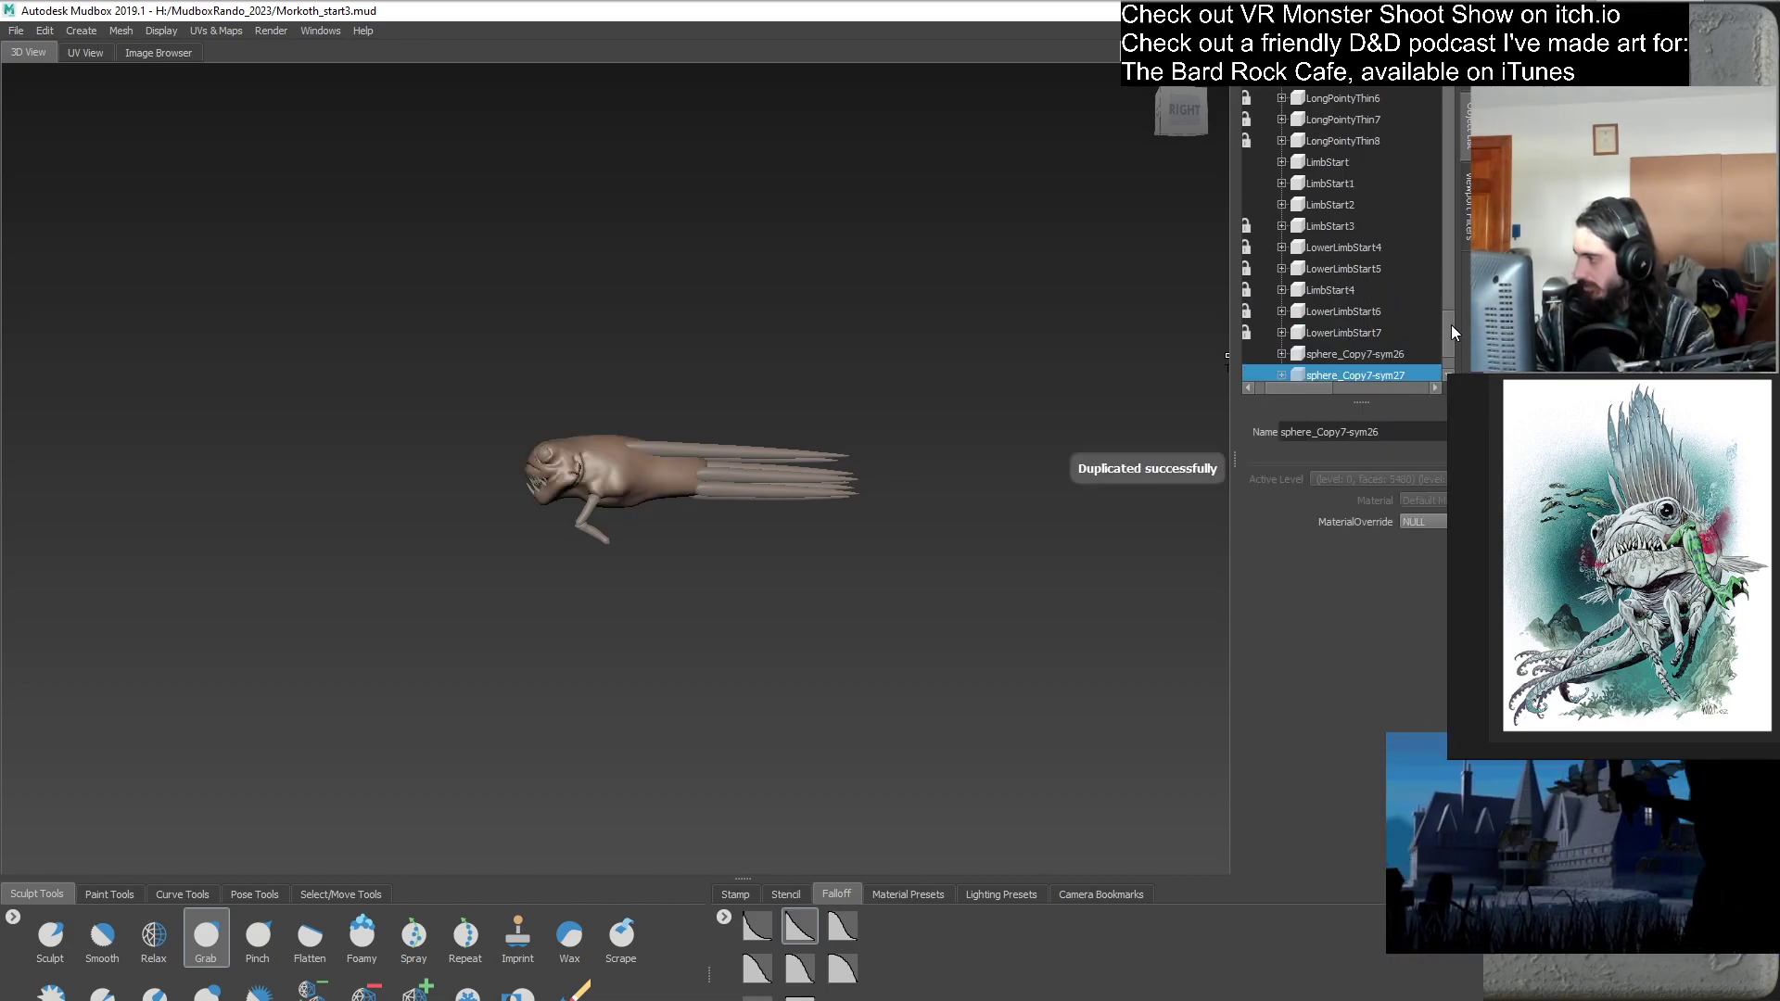
{"action": "left_click", "coordinate": [1253, 289]}
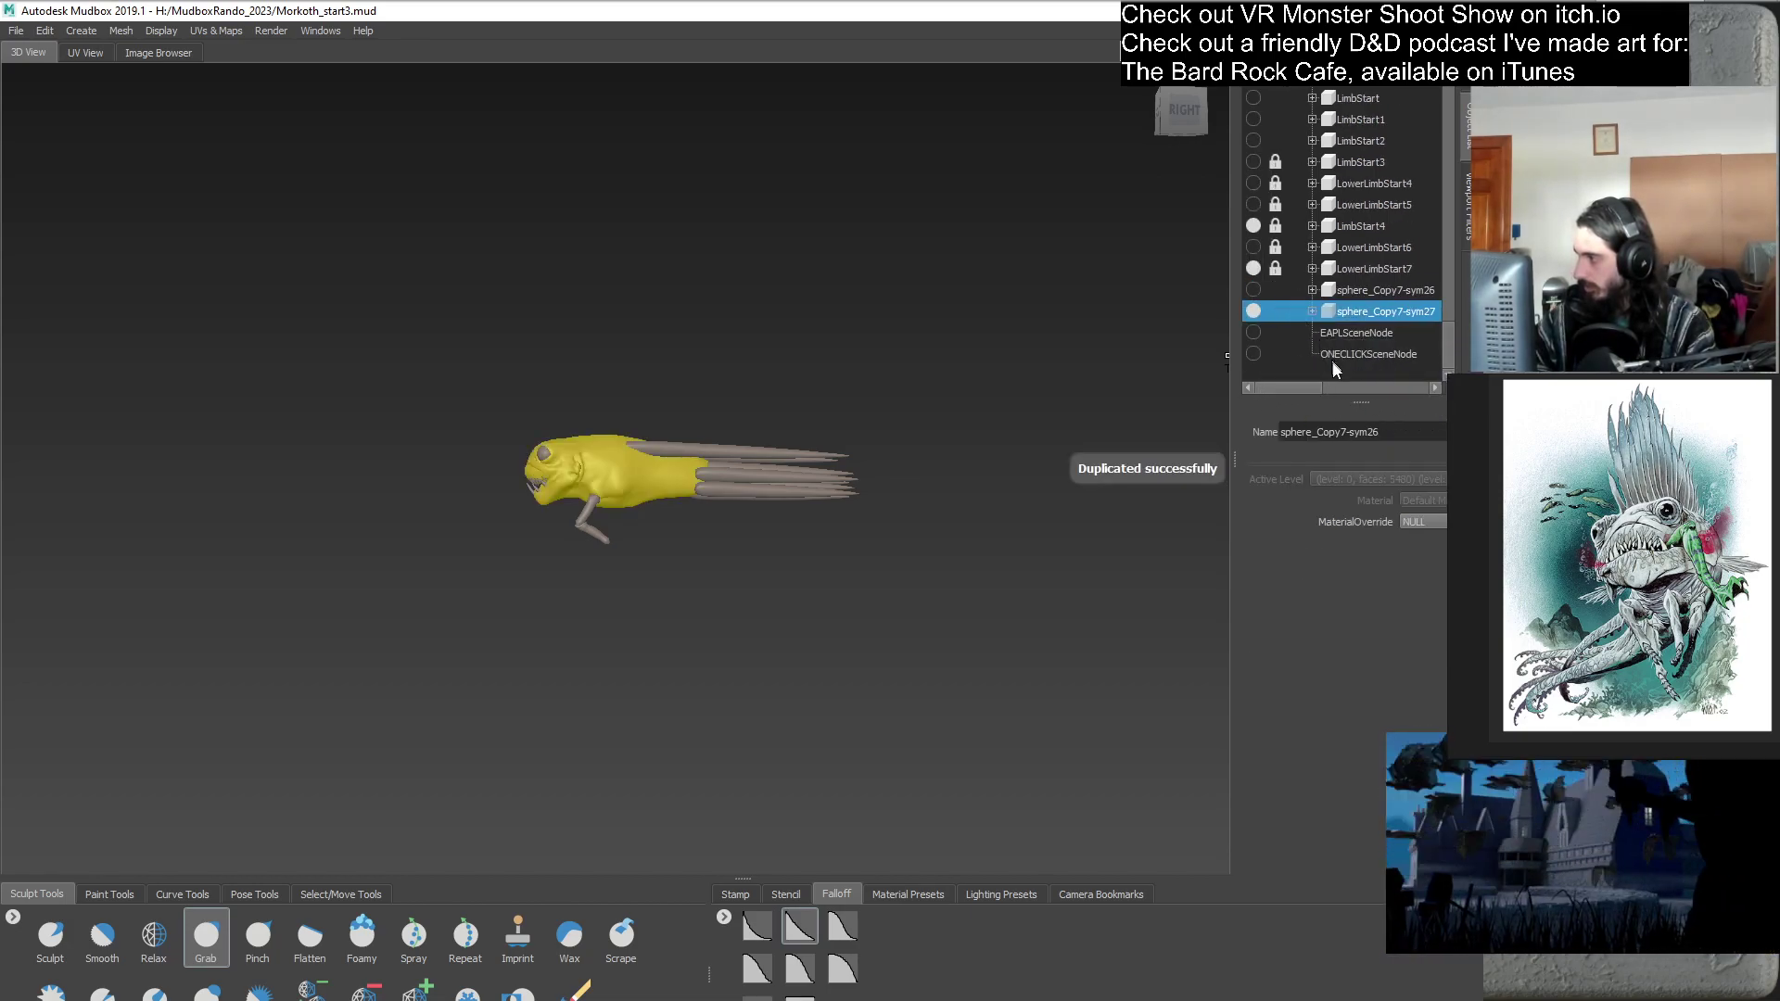
{"action": "left_click", "coordinate": [763, 561]}
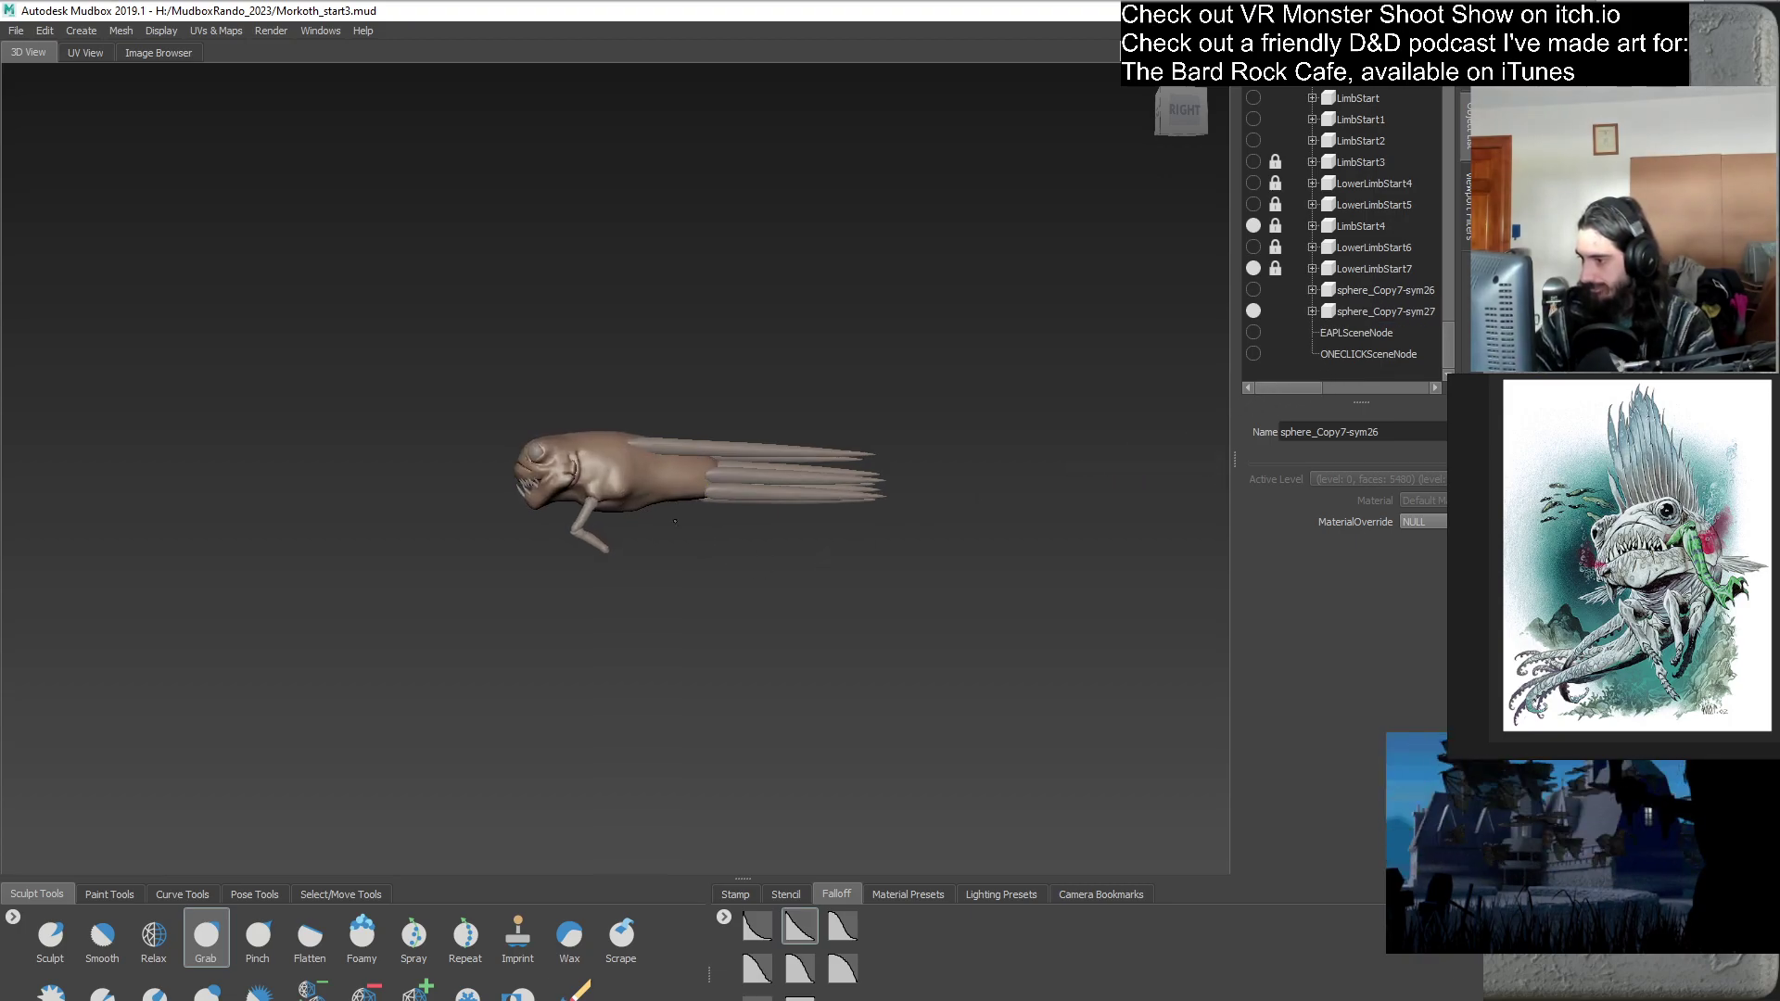
- Pull the rear edge of the body copy outward around the side tentacle bases with mirrored Grab strokes at brush size 32.81
{"action": "scroll", "coordinate": [763, 560], "scroll_direction": "up", "scroll_amount": 3}
{"action": "mouse_move", "coordinate": [763, 561]}
{"action": "left_mouse_down", "text": "alt"}
{"action": "mouse_move", "coordinate": [697, 735]}
{"action": "mouse_move", "coordinate": [729, 719]}
{"action": "mouse_move", "coordinate": [796, 543]}
{"action": "mouse_move", "coordinate": [825, 582]}
{"action": "mouse_move", "coordinate": [640, 629]}
{"action": "mouse_move", "coordinate": [655, 640]}
{"action": "mouse_move", "coordinate": [718, 618]}
{"action": "mouse_move", "coordinate": [704, 604]}
{"action": "mouse_move", "coordinate": [778, 594]}
{"action": "mouse_move", "coordinate": [827, 606]}
{"action": "left_mouse_up", "text": "alt"}
{"action": "mouse_move", "coordinate": [633, 609]}
{"action": "left_mouse_down", "text": "alt"}
{"action": "mouse_move", "coordinate": [647, 563]}
{"action": "mouse_move", "coordinate": [709, 603]}
{"action": "mouse_move", "coordinate": [716, 501]}
{"action": "mouse_move", "coordinate": [737, 506]}
{"action": "mouse_move", "coordinate": [749, 583]}
{"action": "left_mouse_up", "text": "alt"}
{"action": "left_click_drag", "start_coordinate": [848, 610], "coordinate": [841, 644], "text": "alt"}
{"action": "middle_click_drag", "start_coordinate": [869, 505], "coordinate": [742, 525], "text": "alt"}
{"action": "left_click_drag", "start_coordinate": [743, 525], "coordinate": [719, 549], "text": "alt"}
{"action": "right_click_drag", "start_coordinate": [719, 549], "coordinate": [596, 621], "text": "alt"}
{"action": "key", "text": "b"}
{"action": "left_click_drag", "start_coordinate": [601, 624], "coordinate": [583, 624]}
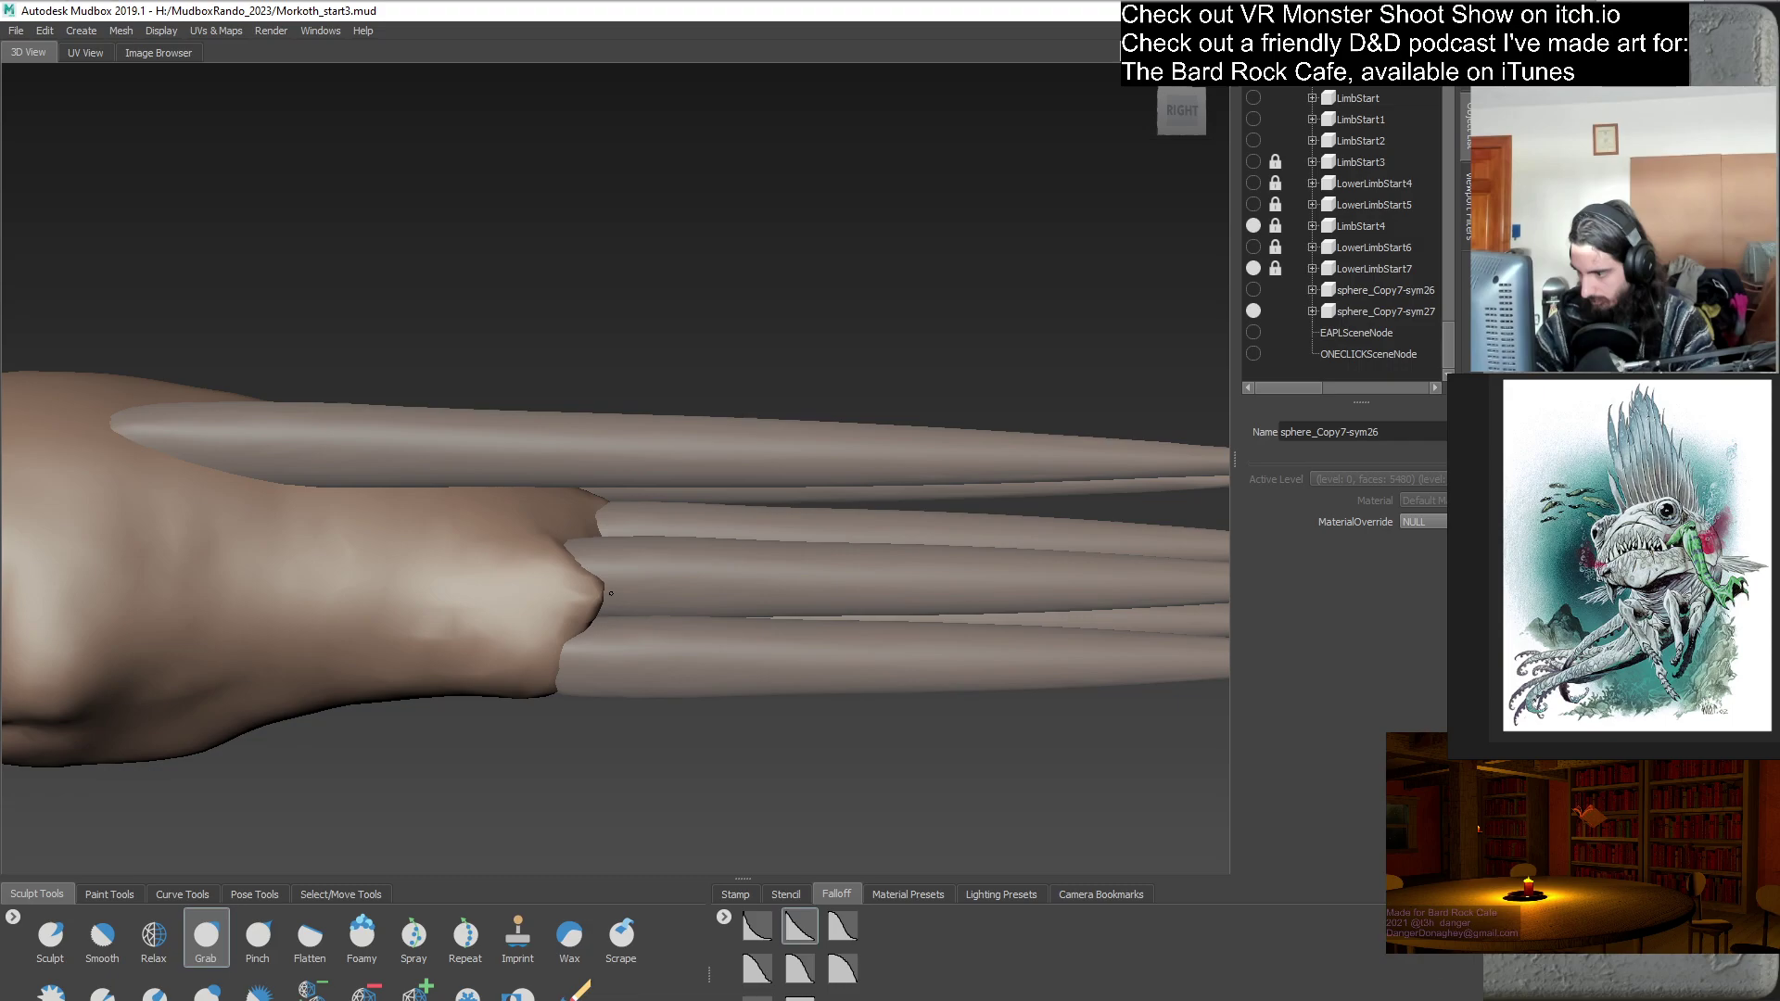
{"action": "mouse_move", "coordinate": [574, 654]}
{"action": "left_mouse_down", "text": "alt"}
{"action": "mouse_move", "coordinate": [542, 615]}
{"action": "mouse_move", "coordinate": [581, 640]}
{"action": "left_mouse_up", "text": "alt"}
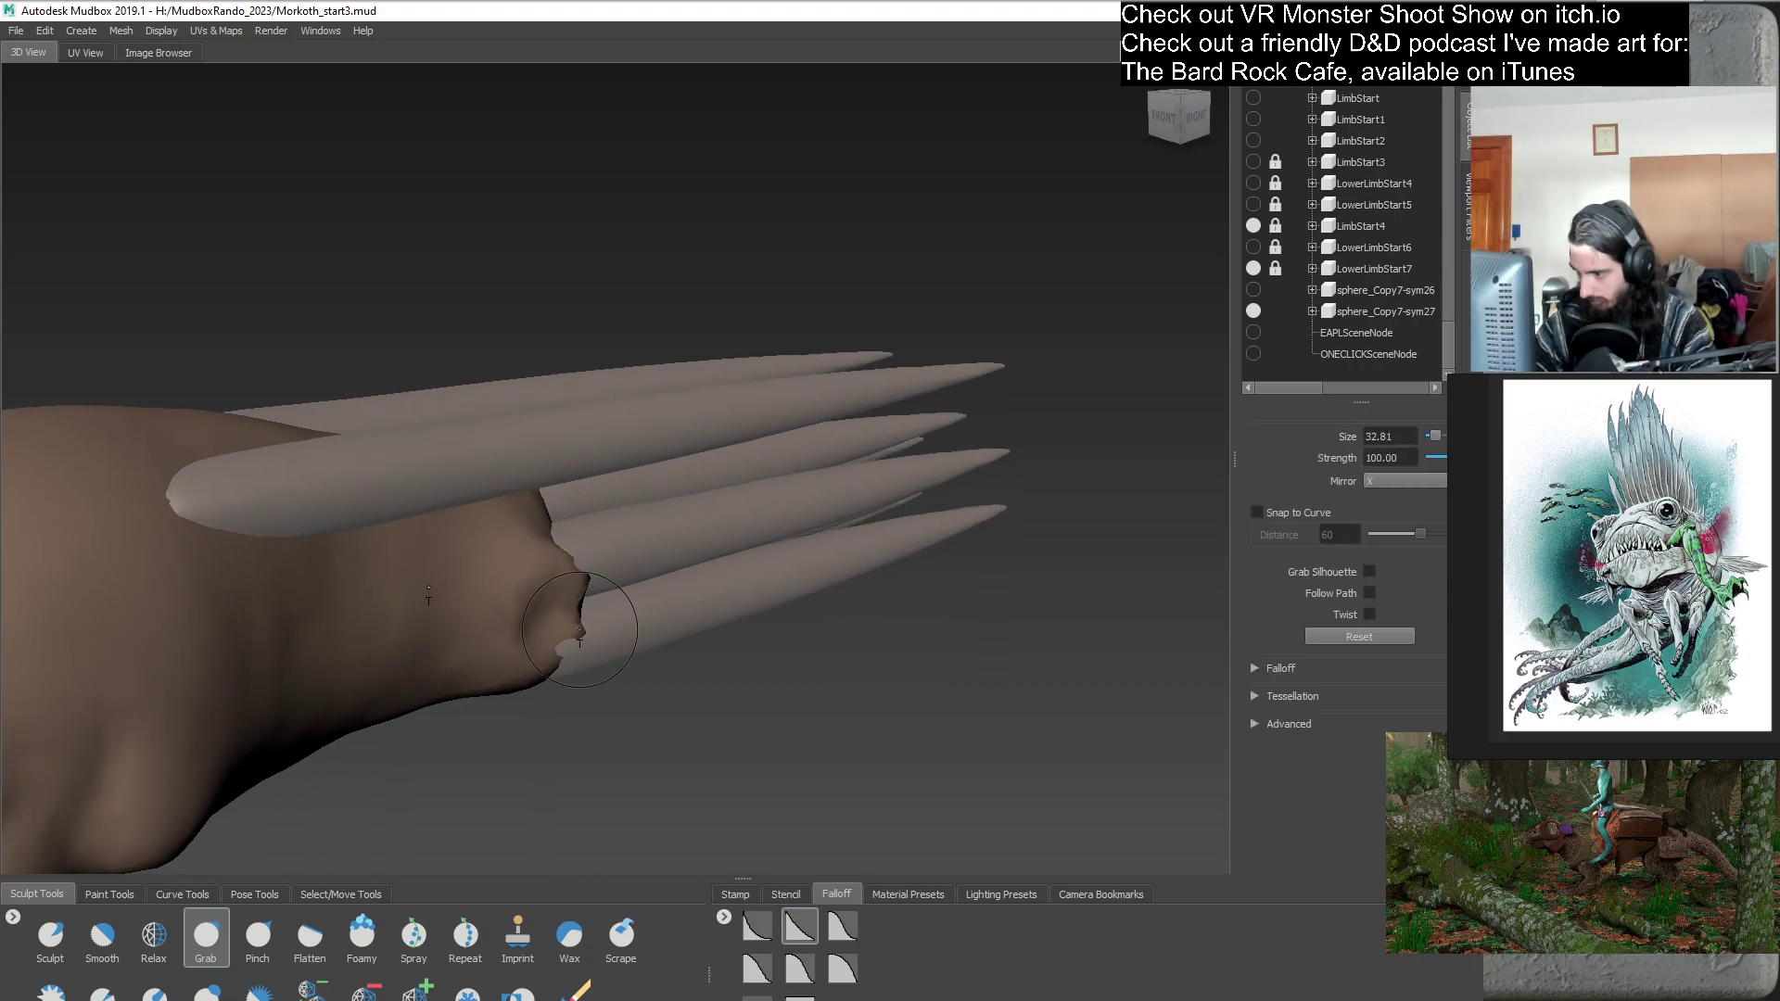
- Shape the body's rear rim into lobes around the middle and lower tentacle bases, using mirrored Grab strokes at brush size 32.81
{"action": "left_click_drag", "start_coordinate": [570, 660], "coordinate": [769, 562], "text": "alt"}
{"action": "mouse_move", "coordinate": [620, 554]}
{"action": "left_mouse_down", "text": "alt"}
{"action": "mouse_move", "coordinate": [581, 537]}
{"action": "mouse_move", "coordinate": [578, 568]}
{"action": "left_mouse_up", "text": "alt"}
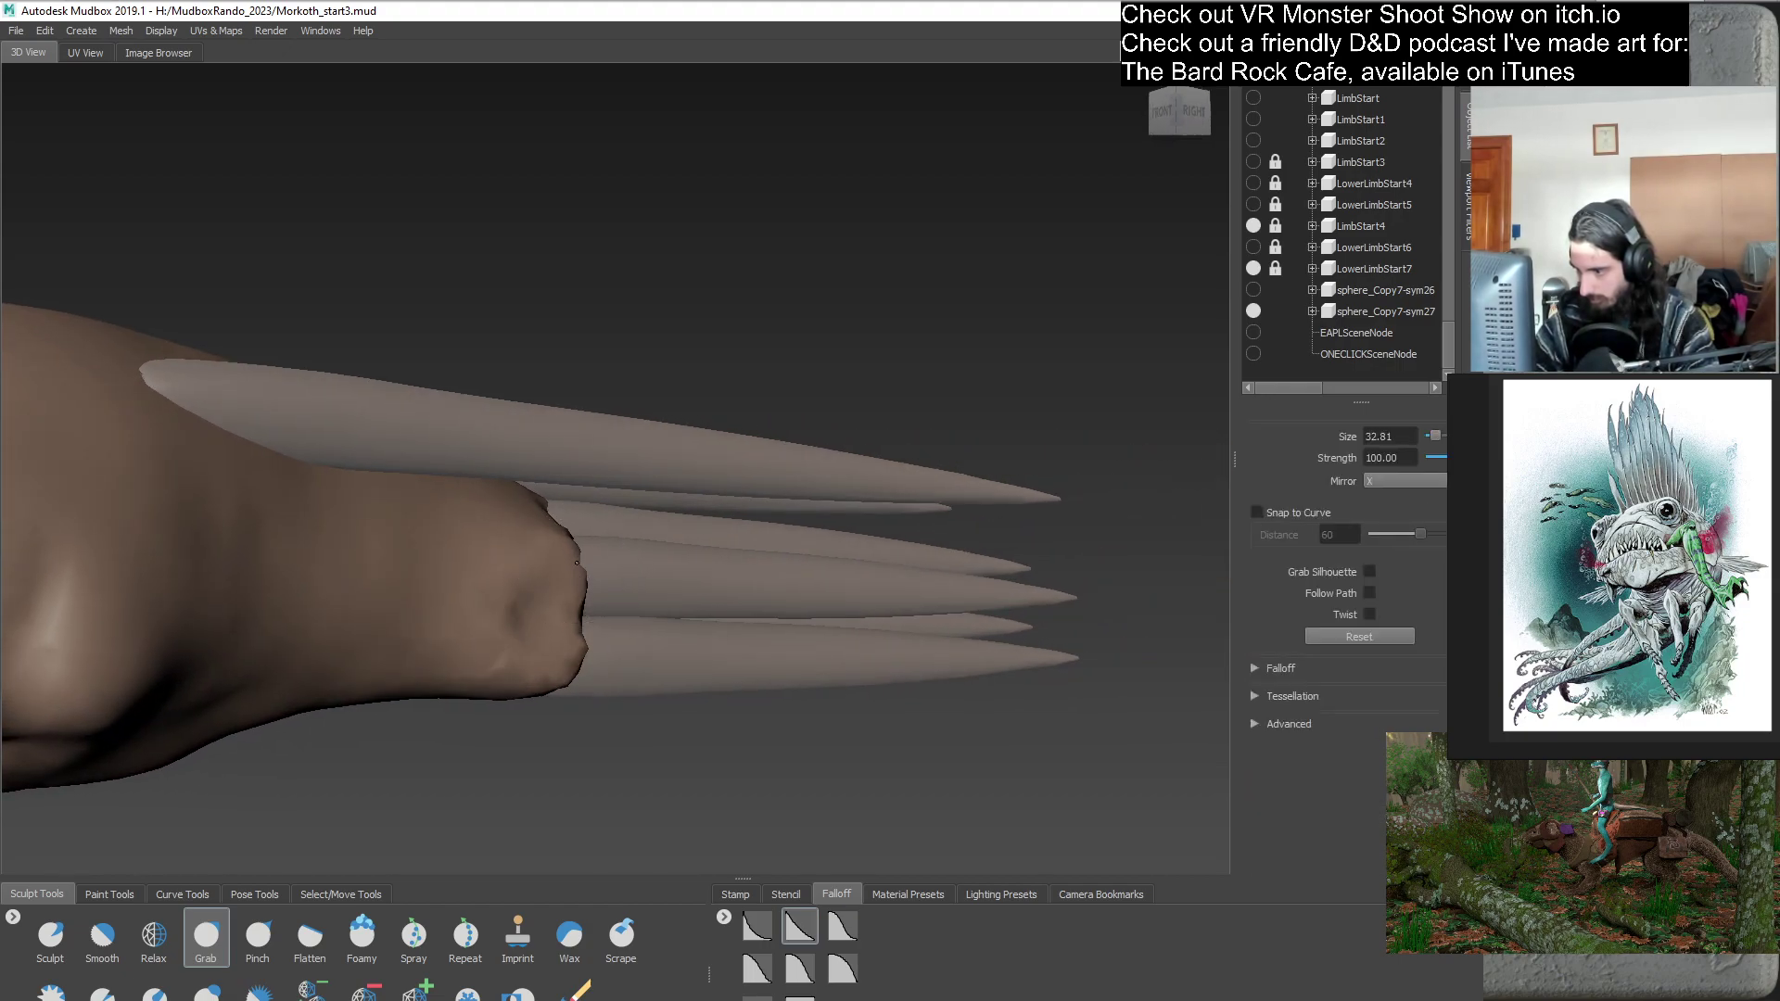
{"action": "left_click_drag", "start_coordinate": [635, 623], "coordinate": [534, 638], "text": "alt"}
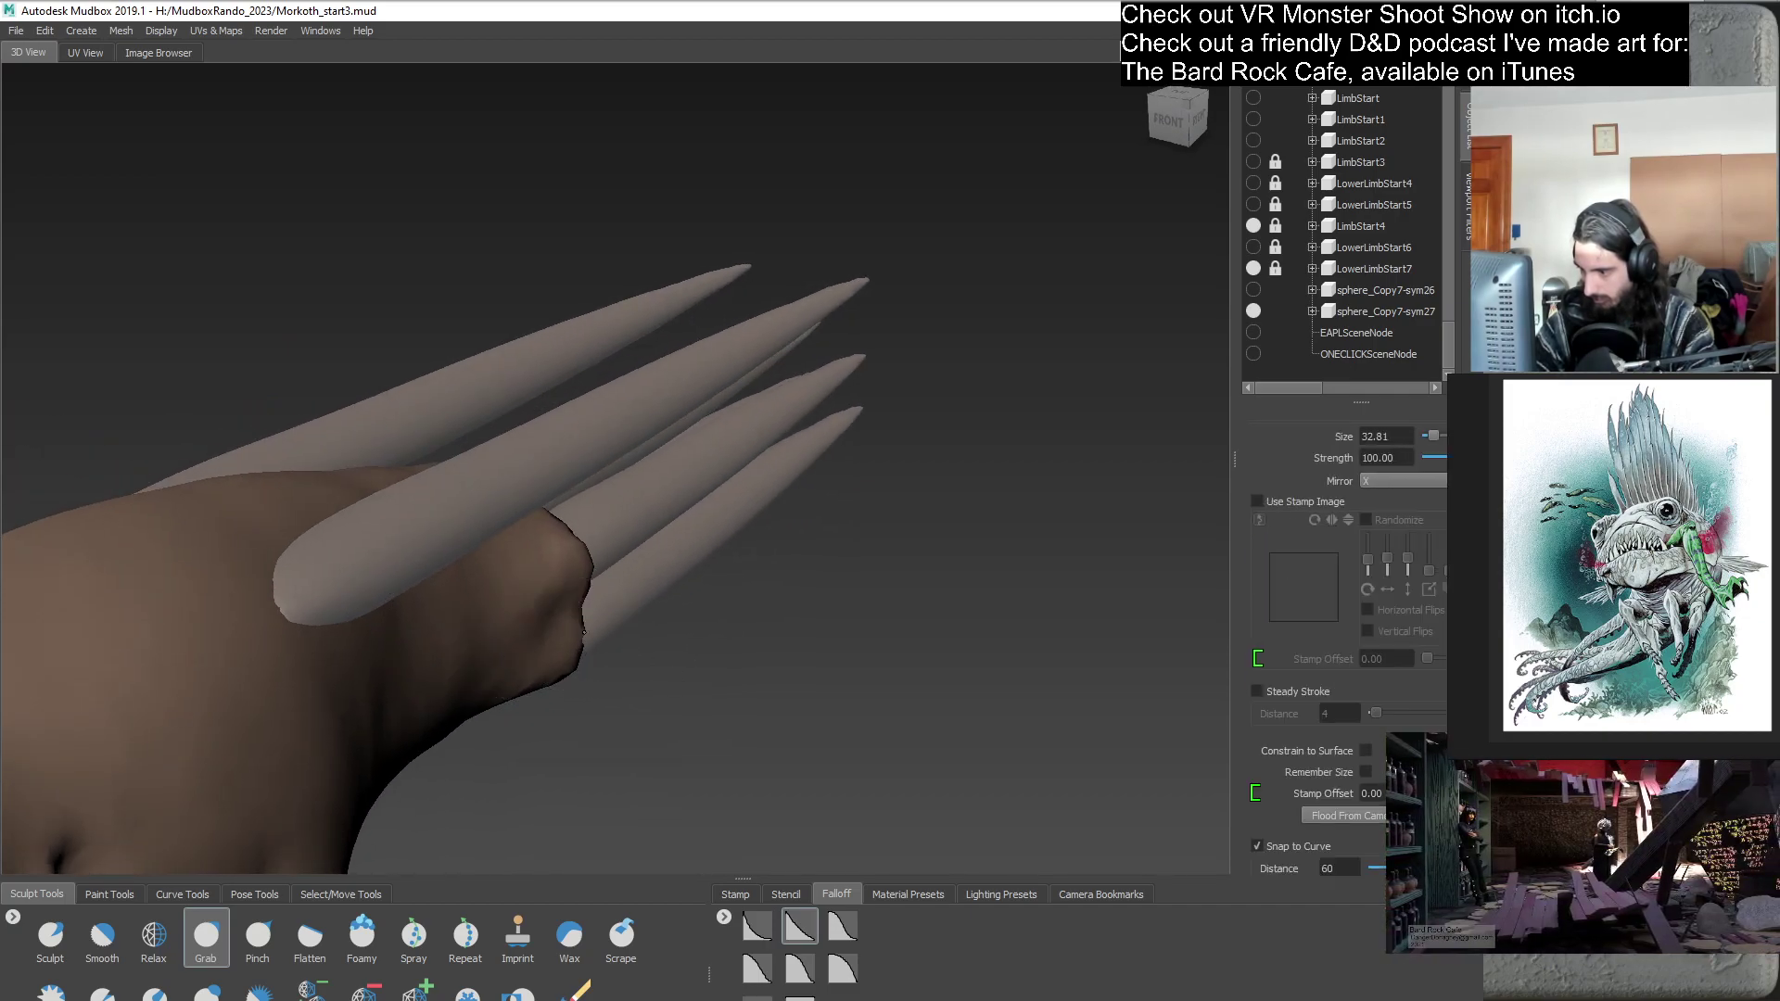
{"action": "left_click_drag", "start_coordinate": [535, 635], "coordinate": [659, 565], "text": "alt"}
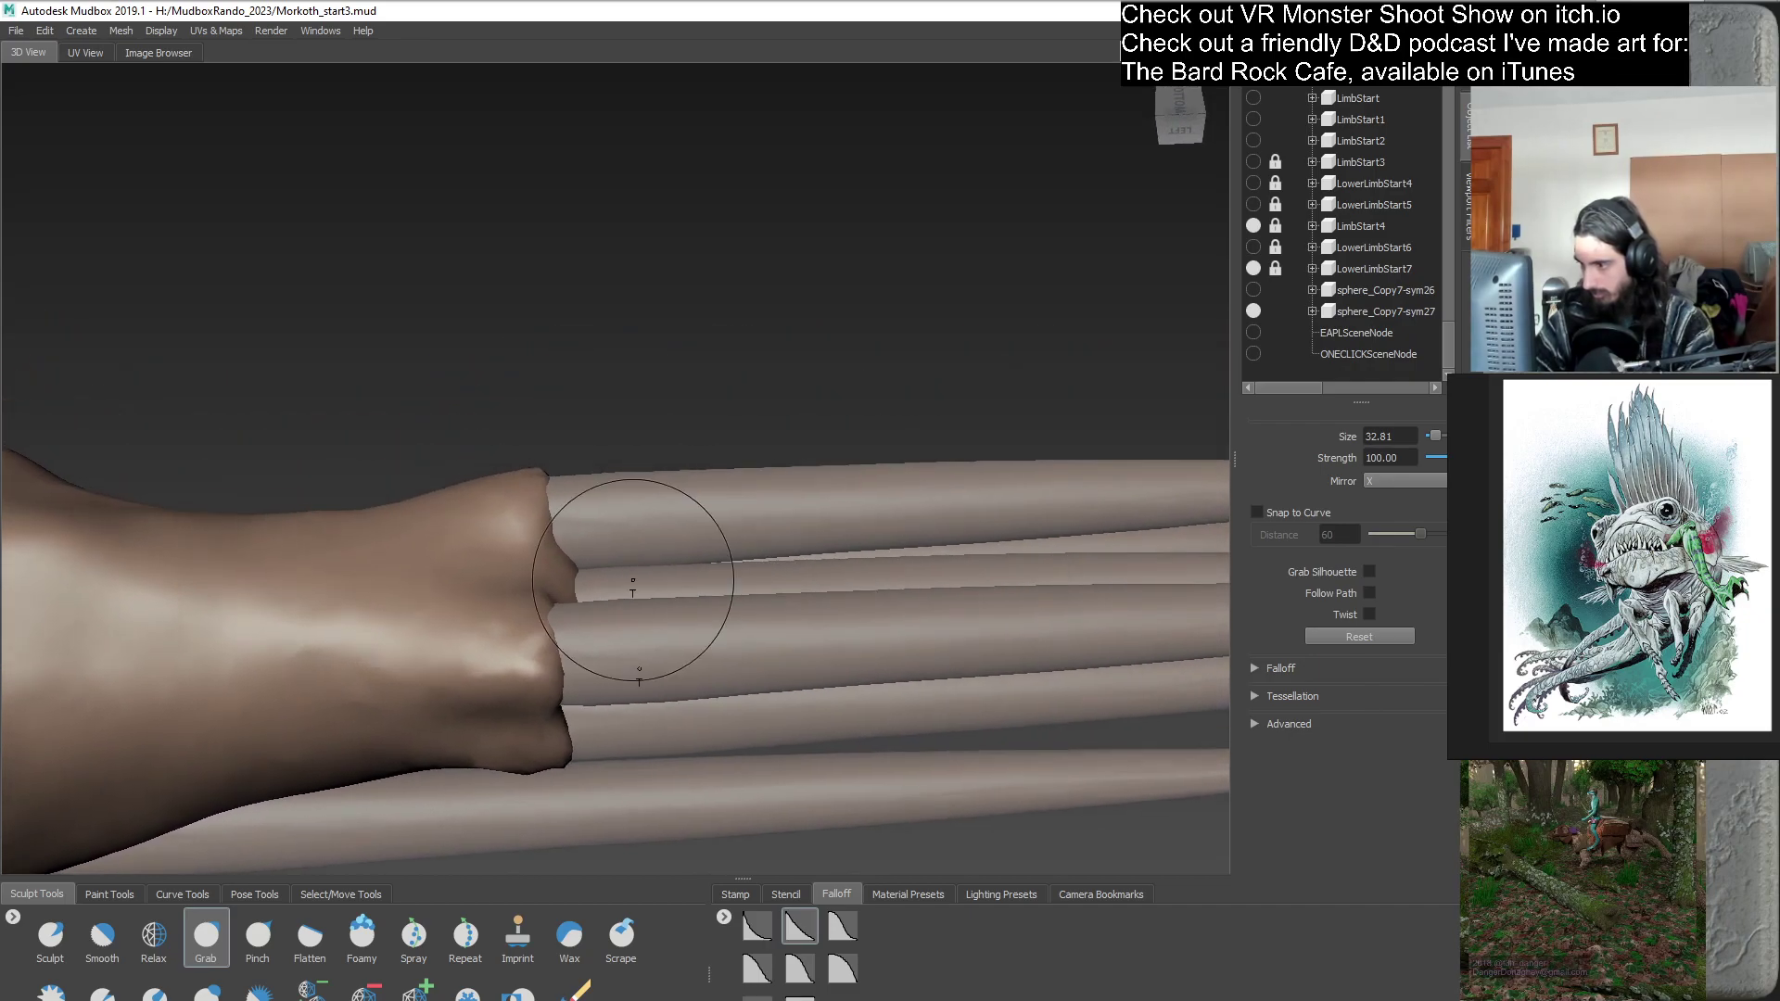
{"action": "left_click_drag", "start_coordinate": [554, 583], "coordinate": [574, 725], "text": "alt"}
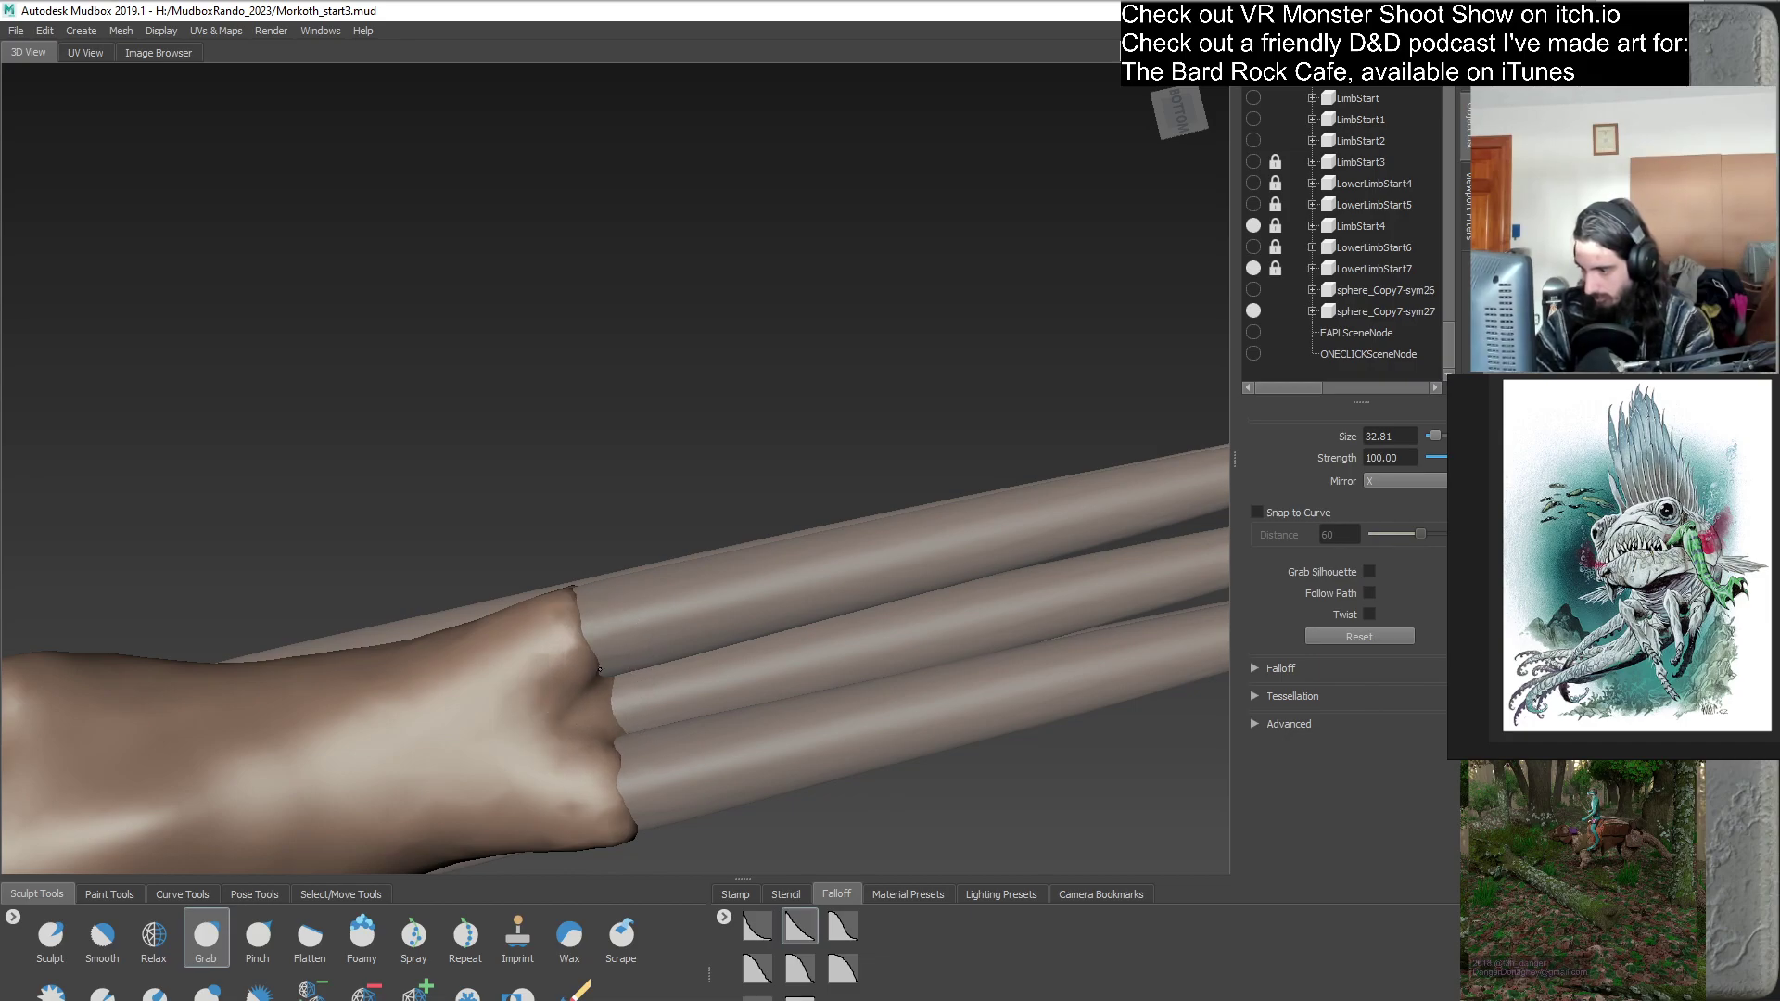
{"action": "scroll", "coordinate": [760, 505], "scroll_direction": "down", "scroll_amount": 5}
{"action": "left_click_drag", "start_coordinate": [760, 505], "coordinate": [766, 614], "text": "alt"}
{"action": "scroll", "coordinate": [766, 613], "scroll_direction": "up", "scroll_amount": 6}
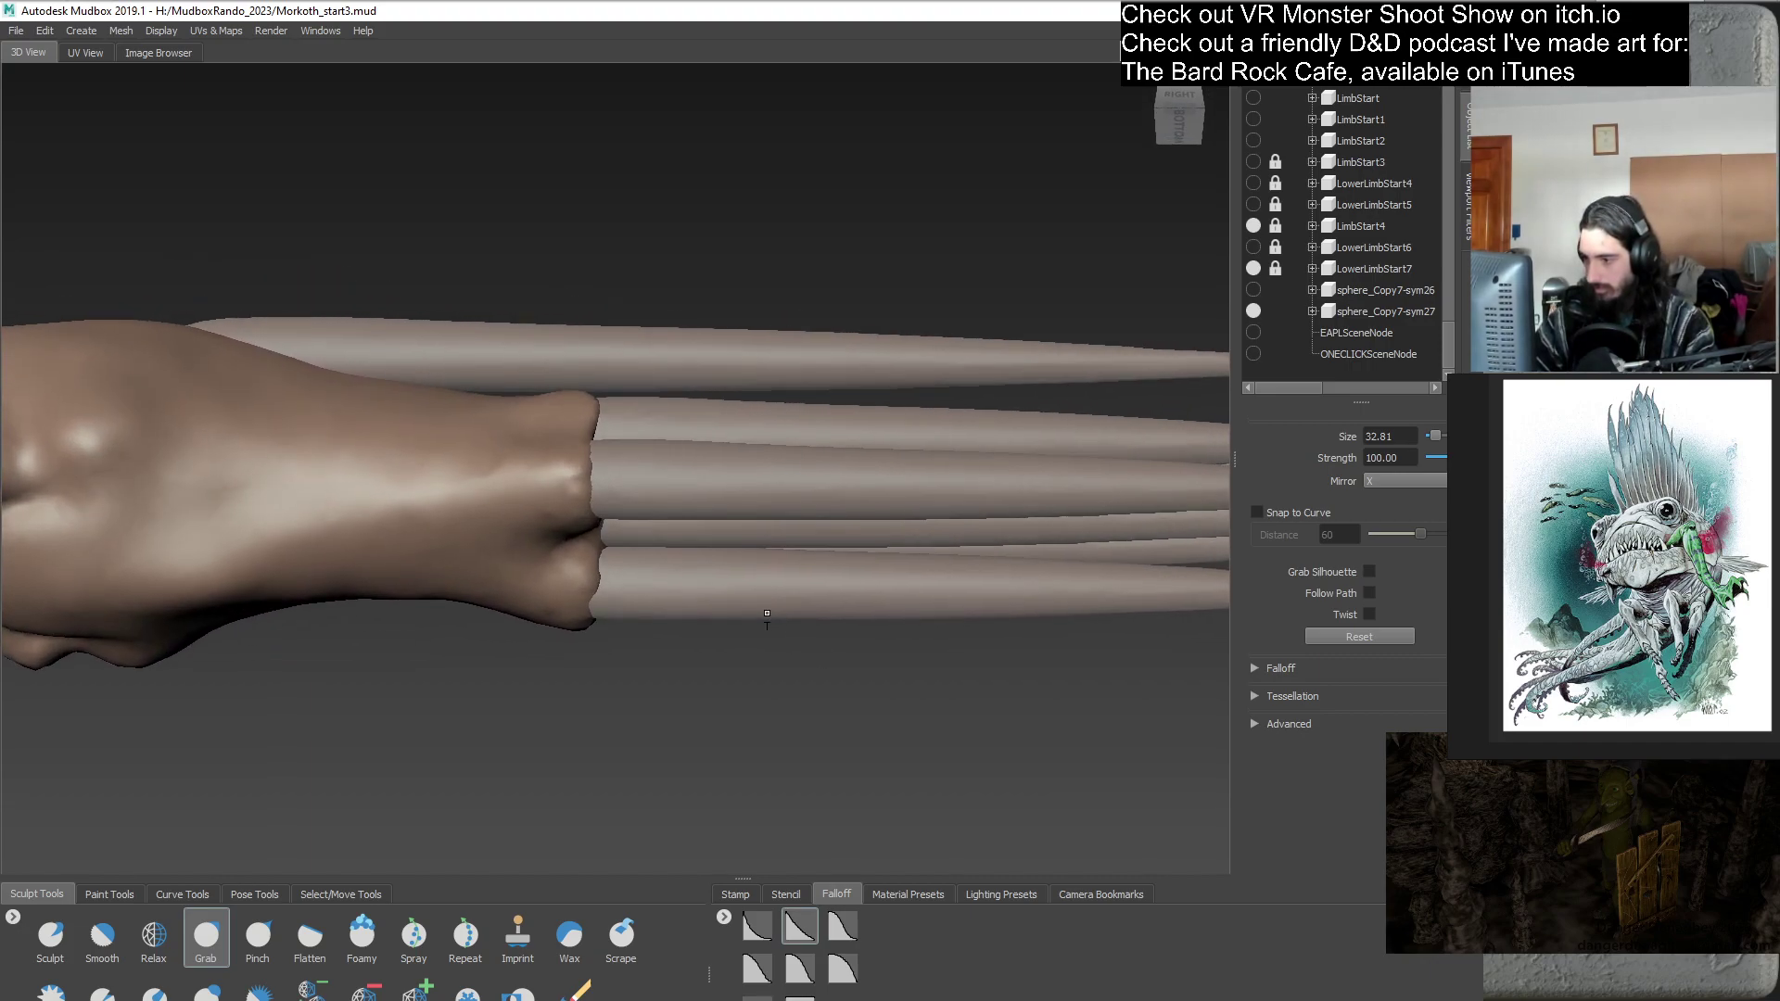
- Reshape the tapered rear flank and lower rim with mirrored Grab strokes at brush sizes 61.11 and 43.14
{"action": "left_click_drag", "start_coordinate": [513, 573], "coordinate": [560, 565], "text": "alt"}
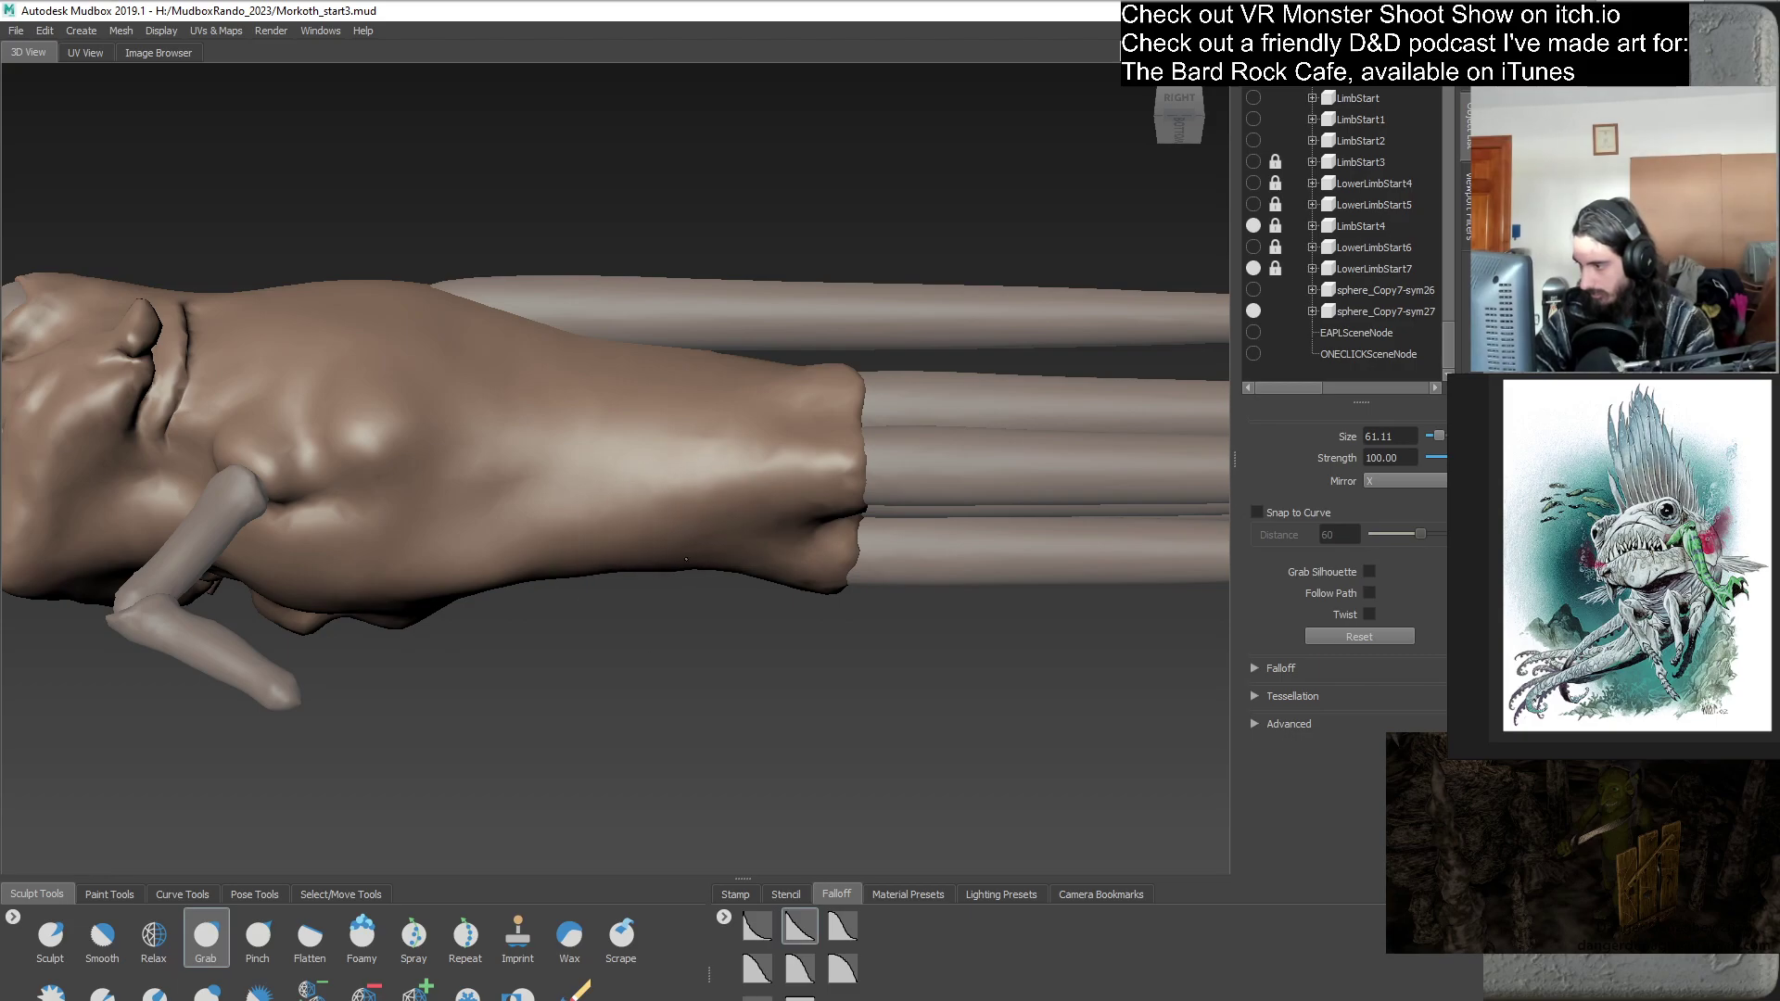
{"action": "mouse_move", "coordinate": [803, 482]}
{"action": "left_mouse_down", "text": "alt"}
{"action": "mouse_move", "coordinate": [762, 558]}
{"action": "mouse_move", "coordinate": [758, 536]}
{"action": "mouse_move", "coordinate": [770, 542]}
{"action": "mouse_move", "coordinate": [747, 529]}
{"action": "mouse_move", "coordinate": [667, 522]}
{"action": "mouse_move", "coordinate": [605, 547]}
{"action": "left_mouse_up", "text": "alt"}
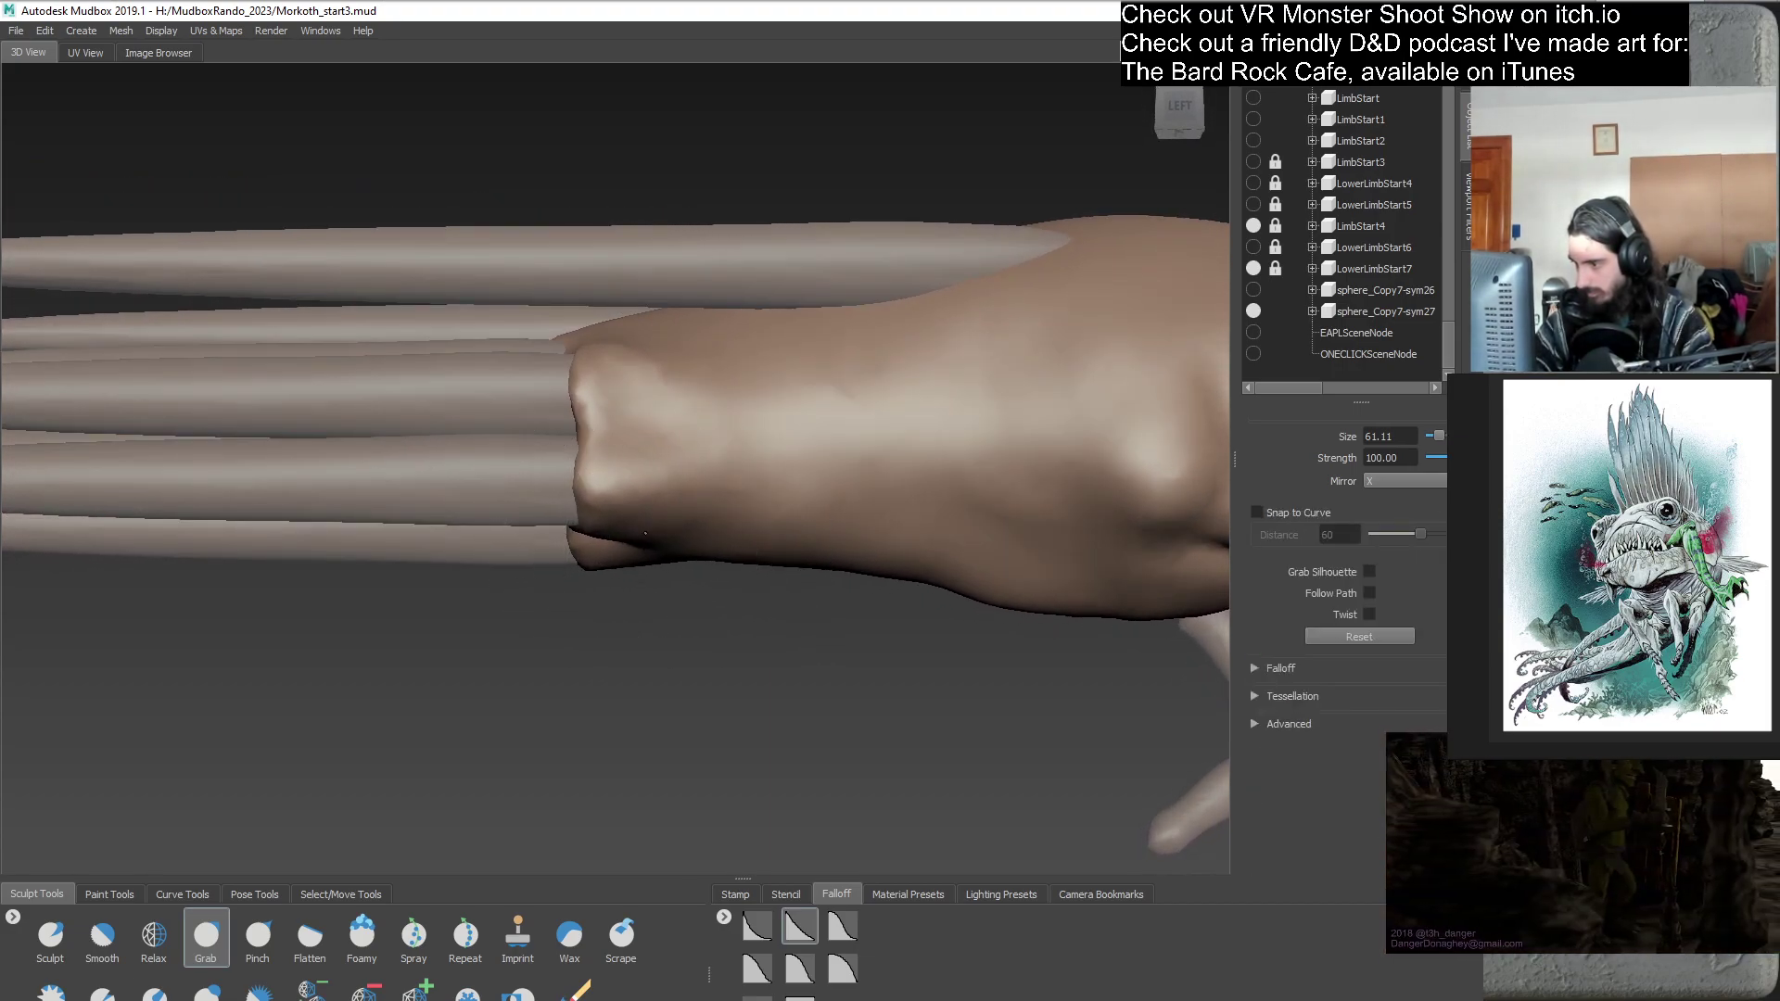
{"action": "left_click_drag", "start_coordinate": [804, 506], "coordinate": [767, 522], "text": "alt"}
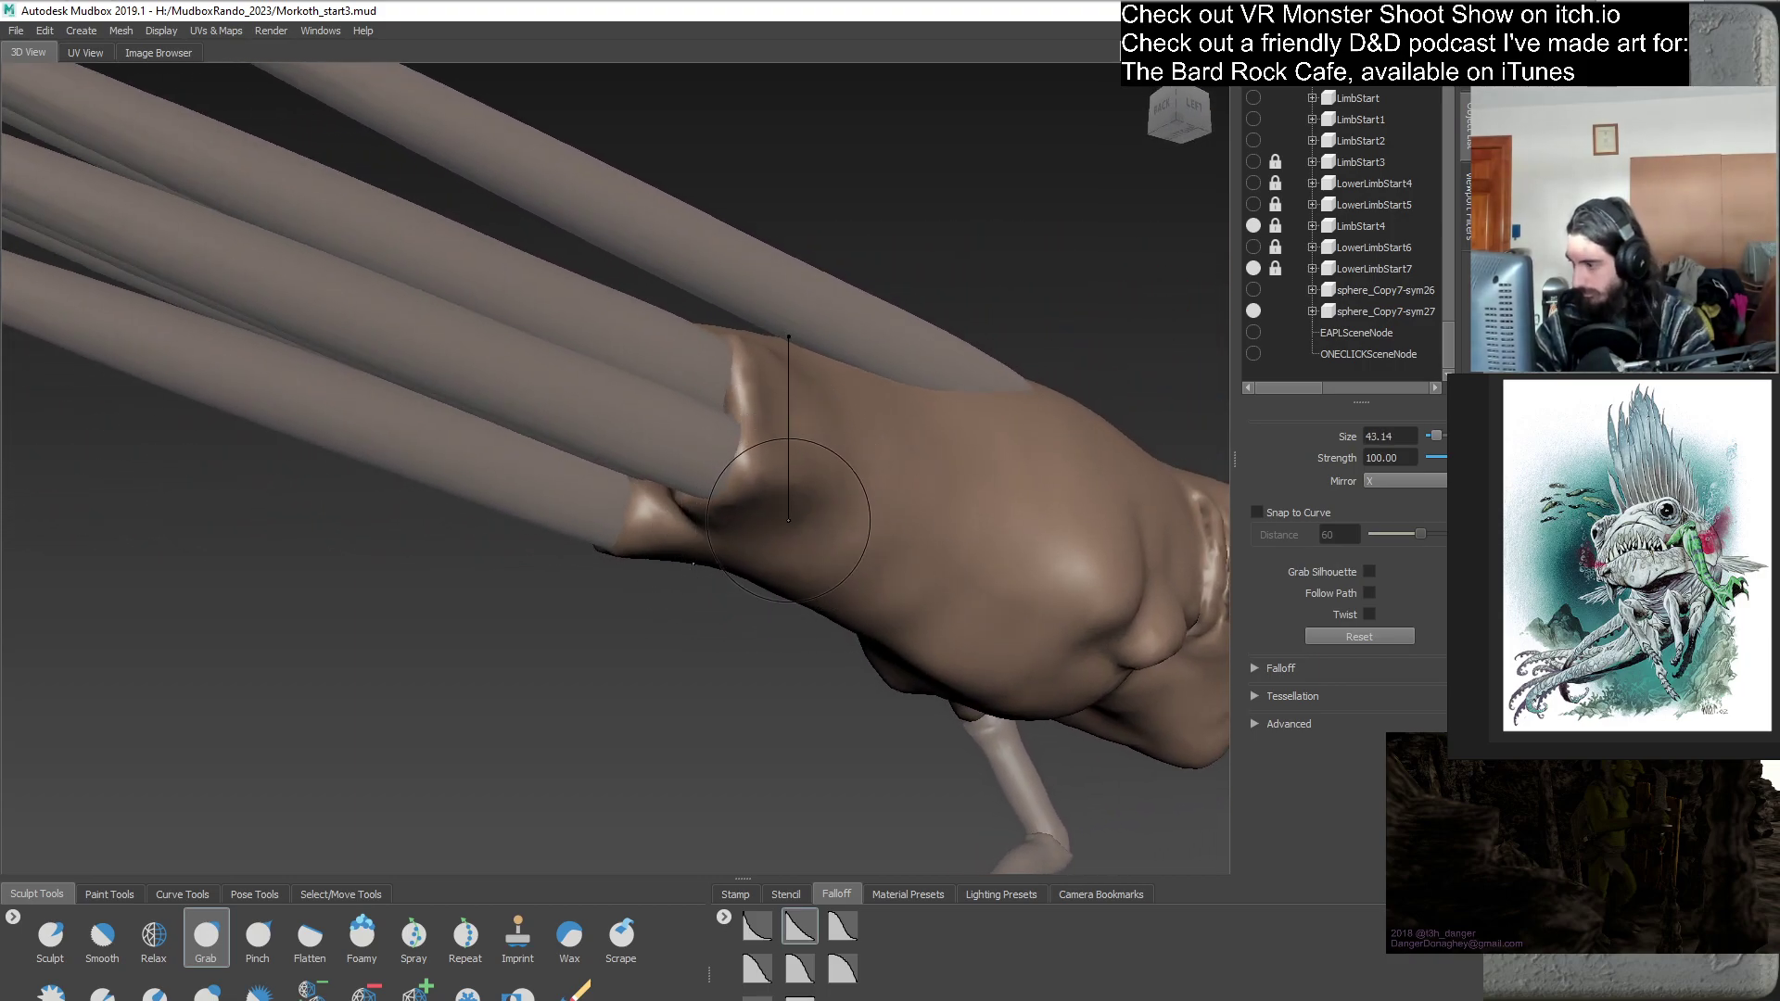
{"action": "left_click_drag", "start_coordinate": [788, 520], "coordinate": [746, 517]}
- Adjust the upper and side rim where the body meets the tentacles with mirrored Grab strokes at brush size 39.09
{"action": "left_click_drag", "start_coordinate": [876, 576], "coordinate": [731, 677], "text": "alt"}
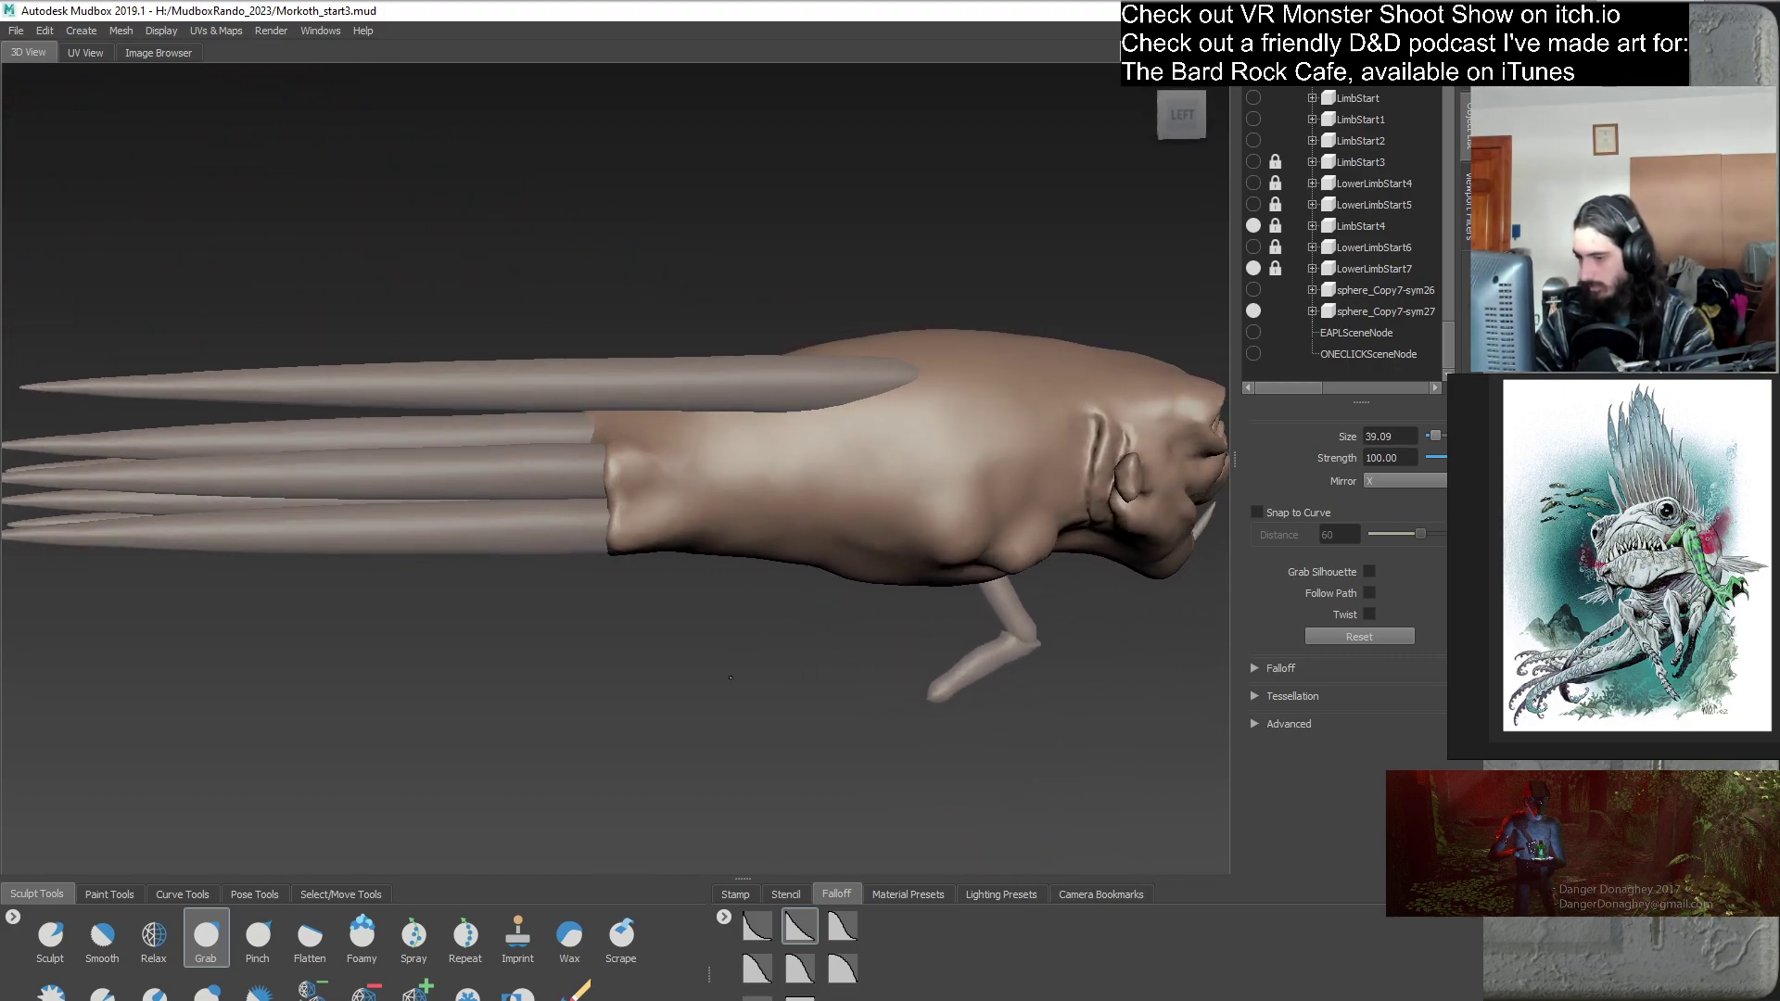
{"action": "scroll", "coordinate": [731, 677], "scroll_direction": "up", "scroll_amount": 6}
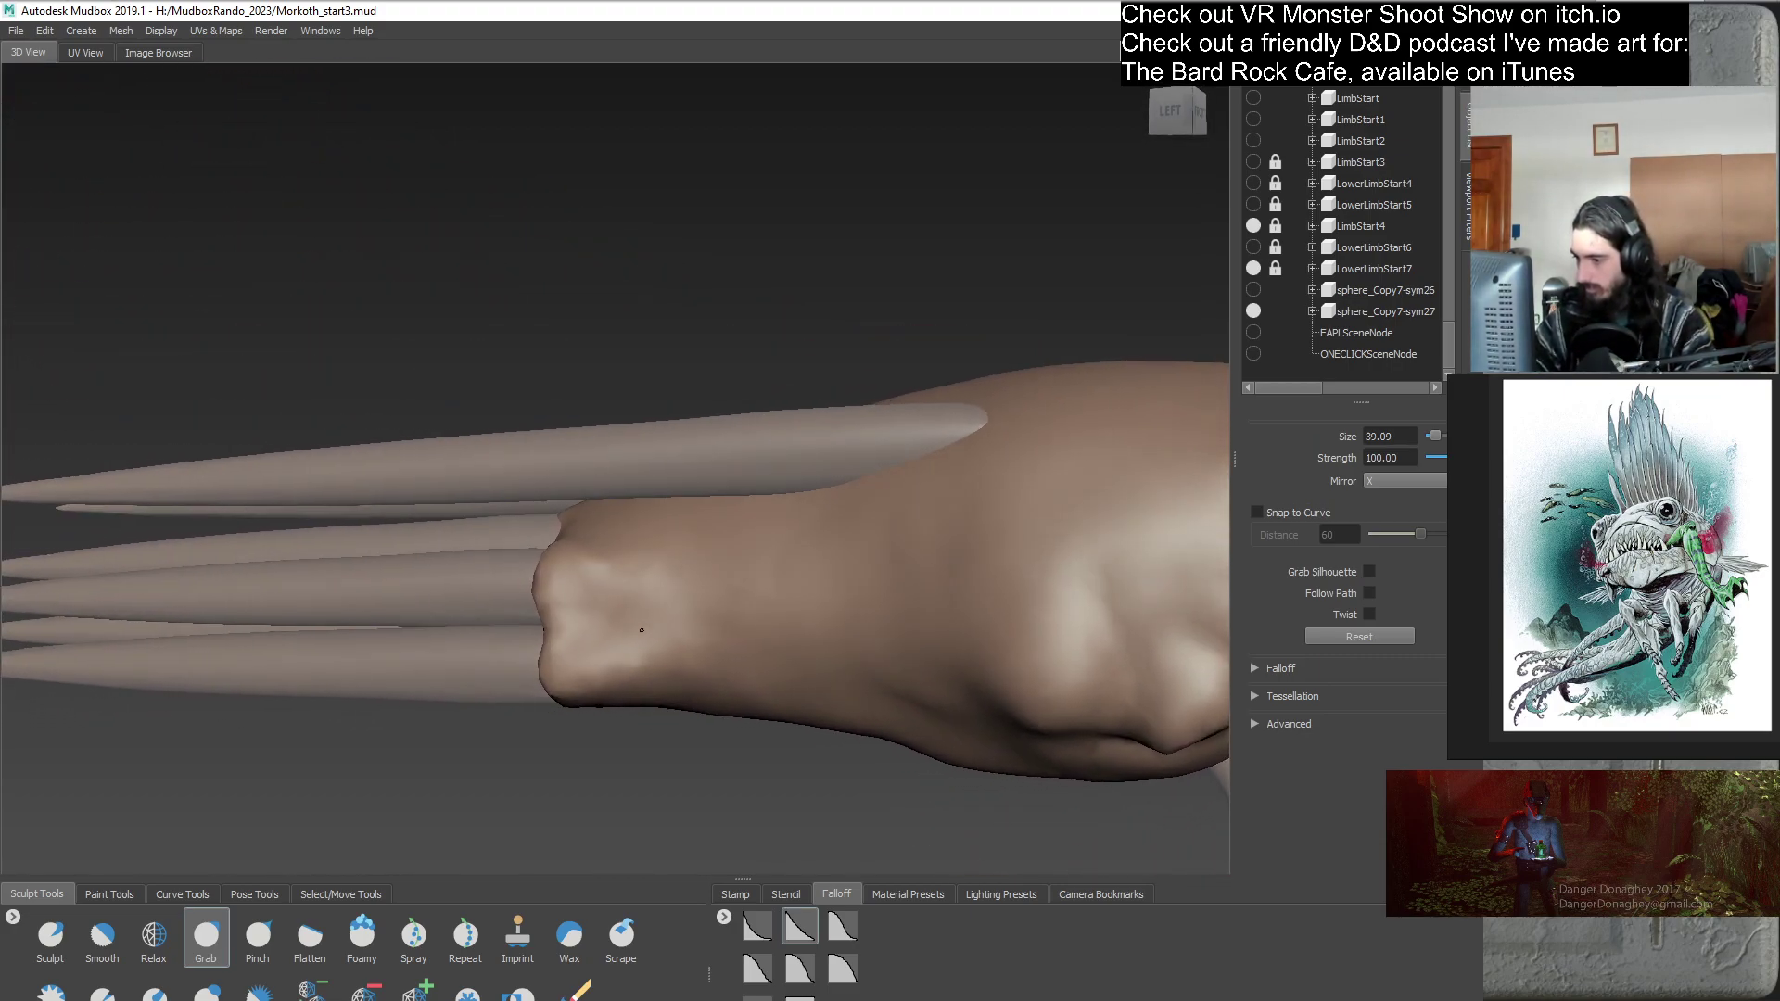
{"action": "left_click_drag", "start_coordinate": [638, 630], "coordinate": [575, 528], "text": "alt"}
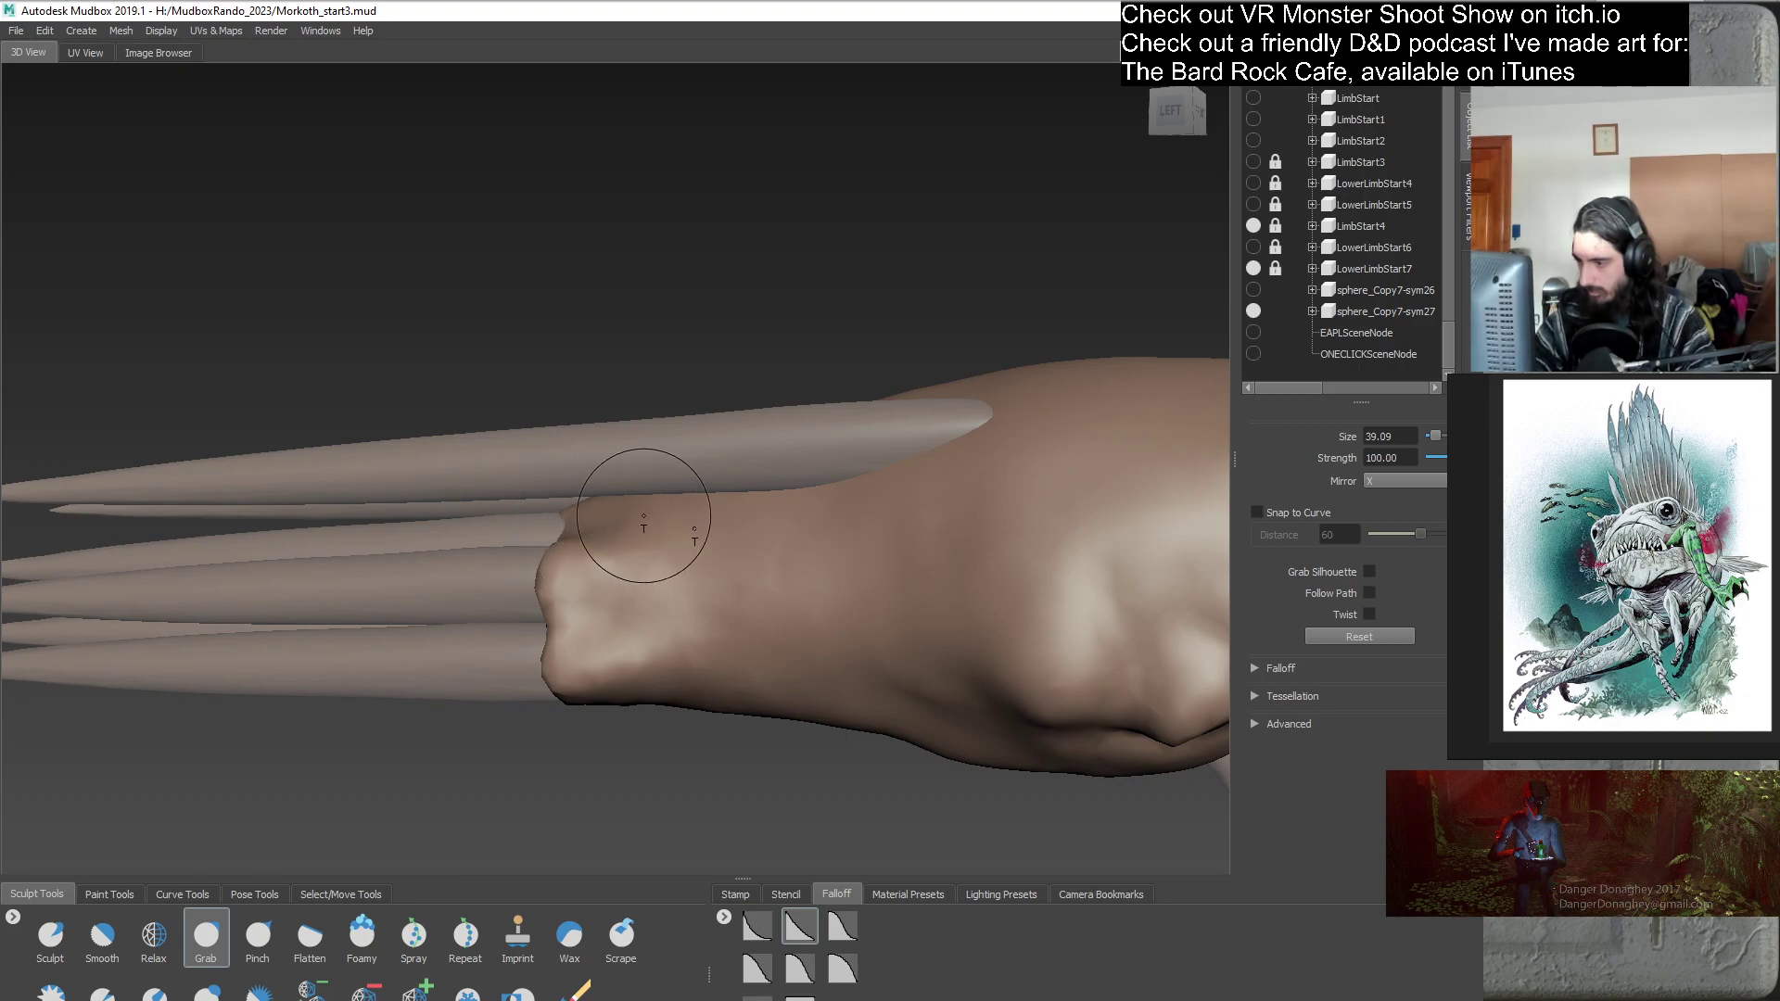
{"action": "mouse_move", "coordinate": [678, 510]}
{"action": "left_mouse_down", "text": "alt"}
{"action": "mouse_move", "coordinate": [782, 534]}
{"action": "mouse_move", "coordinate": [942, 609]}
{"action": "mouse_move", "coordinate": [953, 647]}
{"action": "mouse_move", "coordinate": [822, 627]}
{"action": "mouse_move", "coordinate": [758, 514]}
{"action": "mouse_move", "coordinate": [737, 511]}
{"action": "left_mouse_up", "text": "alt"}
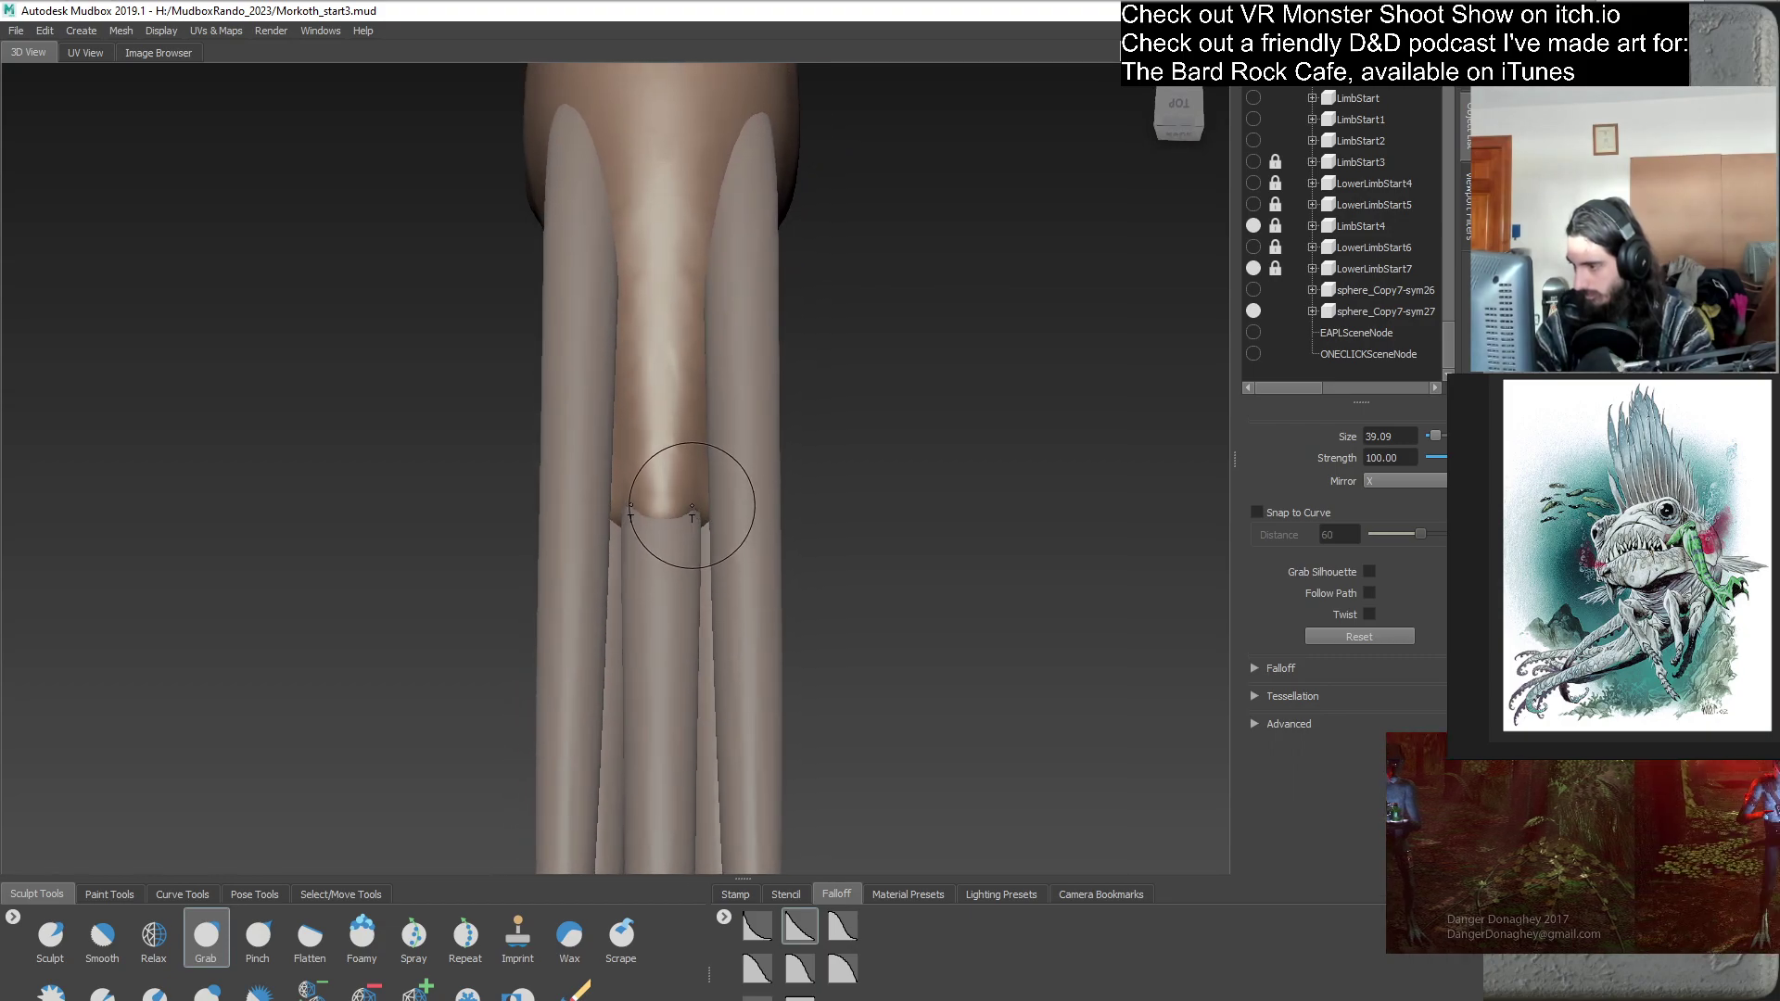
{"action": "mouse_move", "coordinate": [676, 593]}
{"action": "left_mouse_down", "text": "alt"}
{"action": "mouse_move", "coordinate": [778, 514]}
{"action": "mouse_move", "coordinate": [640, 593]}
{"action": "left_mouse_up", "text": "alt"}
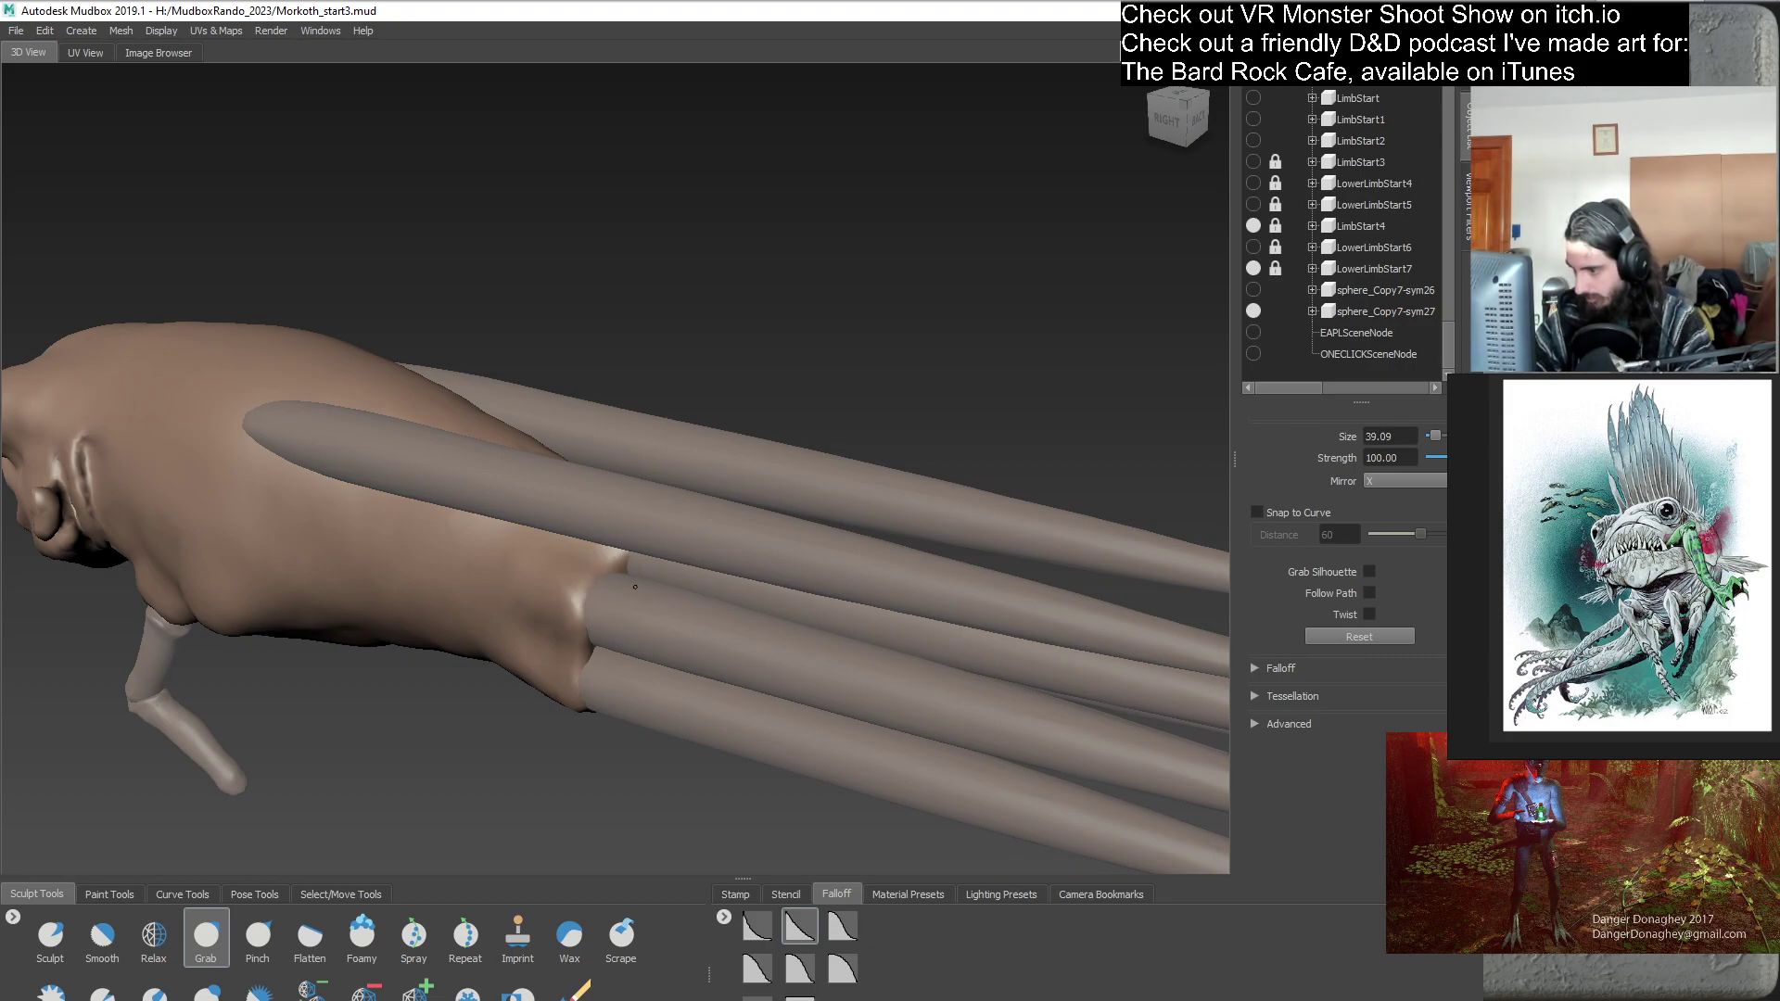
{"action": "left_click_drag", "start_coordinate": [632, 581], "coordinate": [614, 576], "text": "alt"}
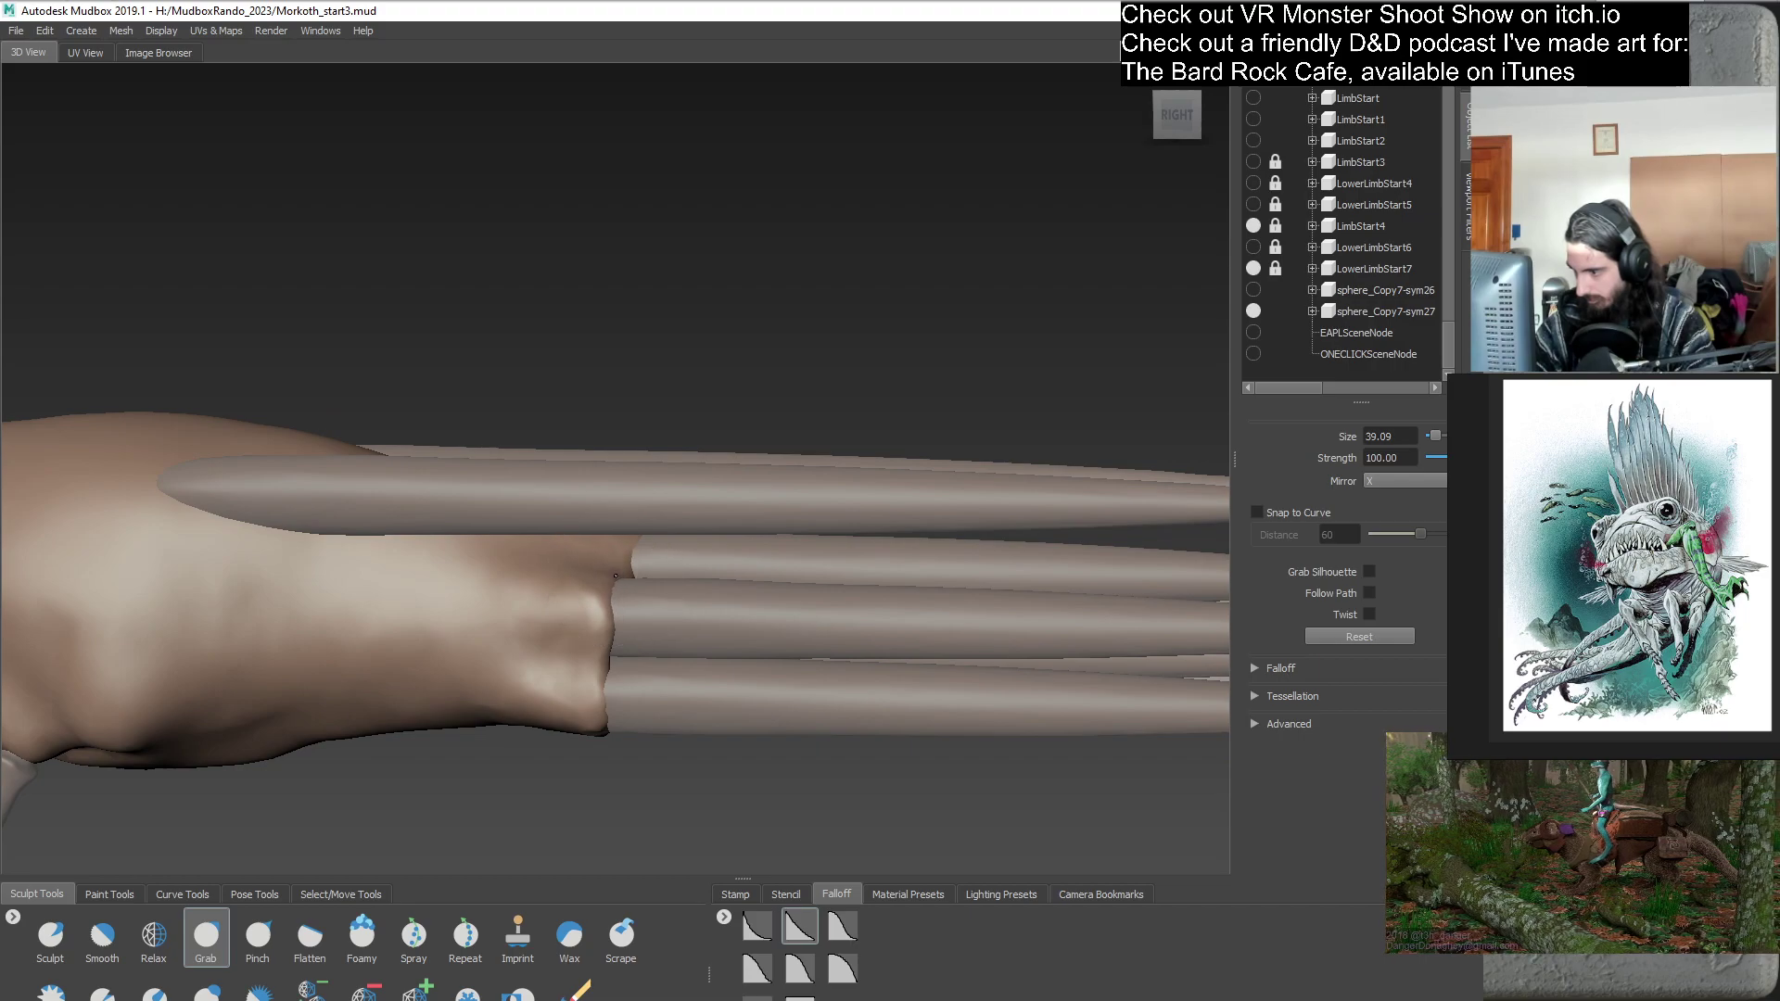
- Refine the rim between the side tentacle bases with mirrored Grab strokes at brush size 27.38
{"action": "mouse_move", "coordinate": [656, 682]}
{"action": "left_mouse_down", "text": "alt"}
{"action": "mouse_move", "coordinate": [605, 547]}
{"action": "mouse_move", "coordinate": [636, 655]}
{"action": "left_mouse_up", "text": "alt"}
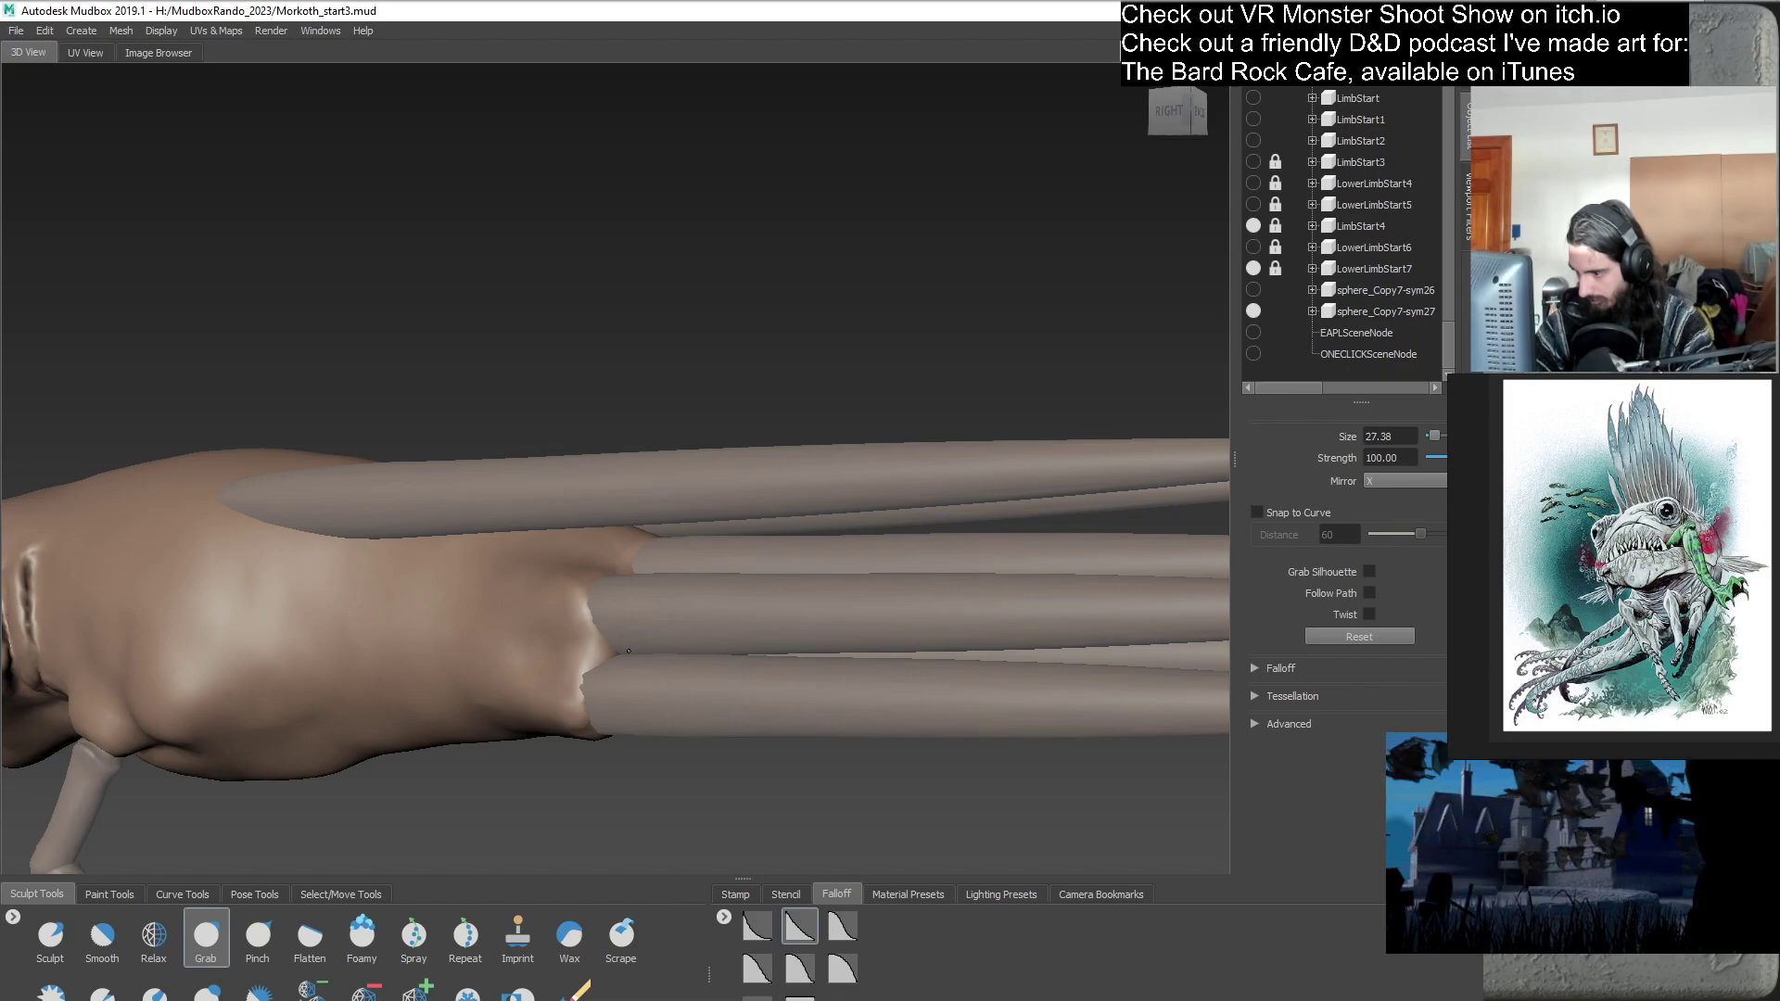
{"action": "mouse_move", "coordinate": [630, 651]}
{"action": "left_mouse_down", "text": "alt"}
{"action": "mouse_move", "coordinate": [627, 696]}
{"action": "mouse_move", "coordinate": [583, 657]}
{"action": "mouse_move", "coordinate": [749, 695]}
{"action": "mouse_move", "coordinate": [560, 630]}
{"action": "left_mouse_up", "text": "alt"}
{"action": "scroll", "coordinate": [798, 709], "scroll_direction": "up", "scroll_amount": 5}
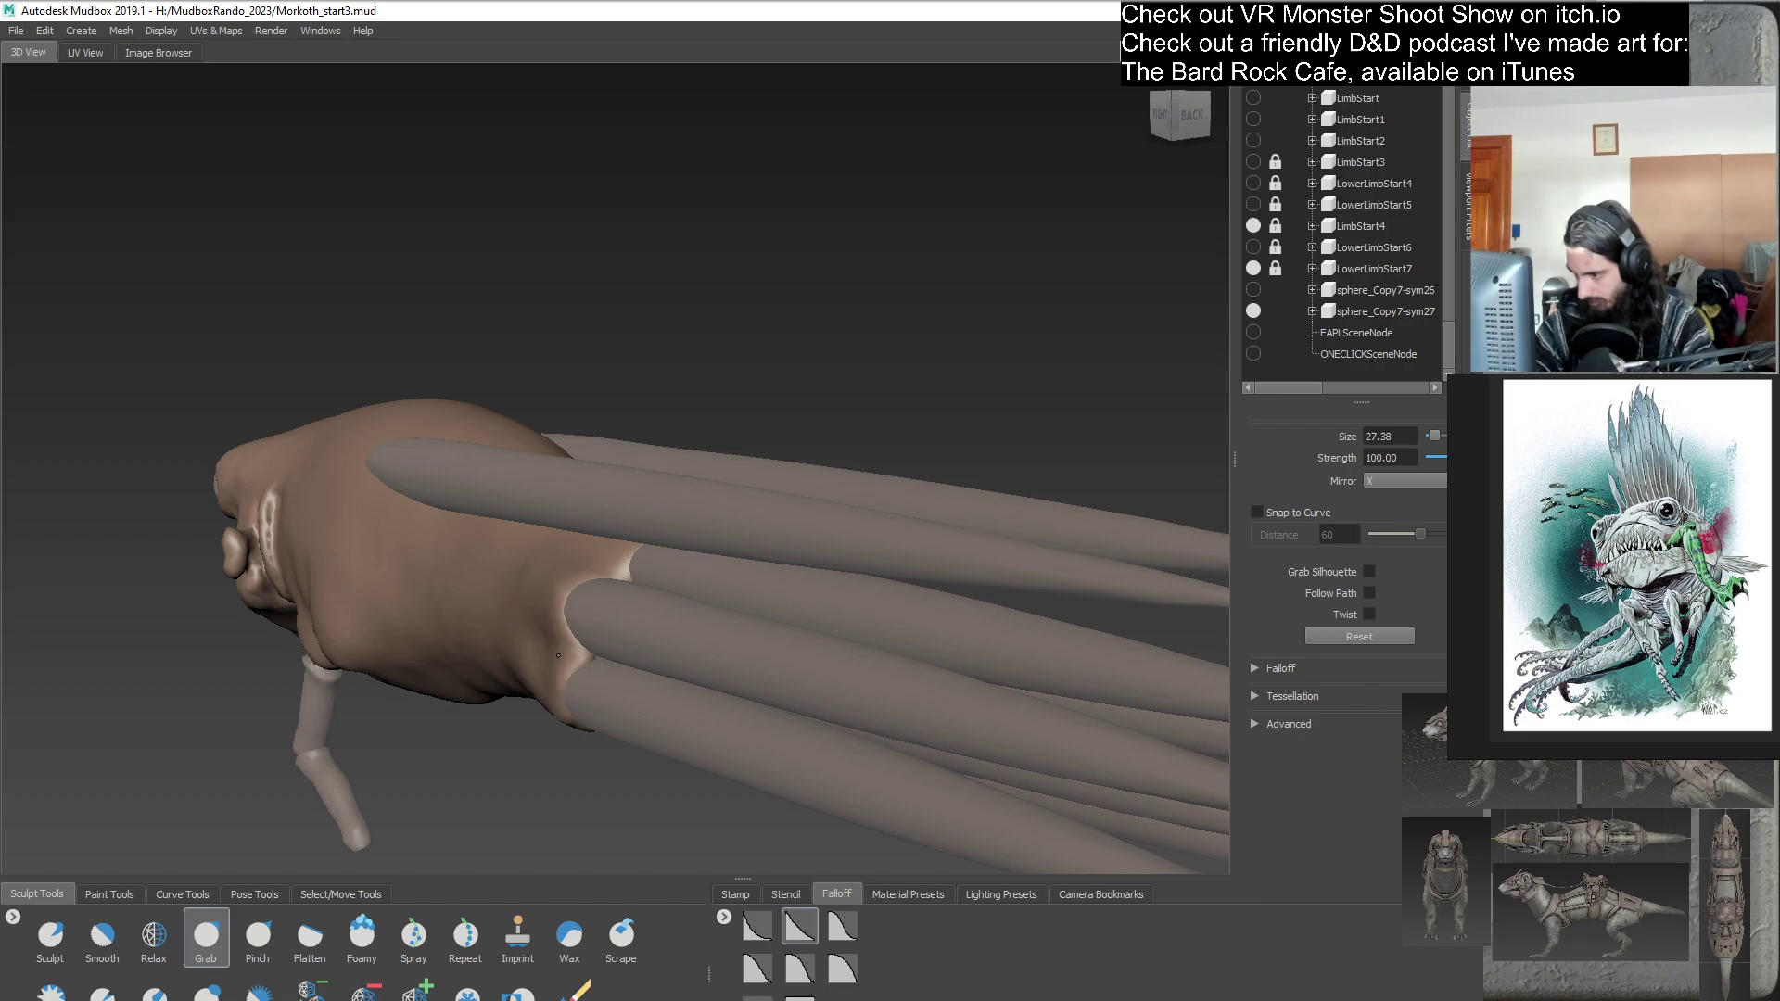
{"action": "left_click_drag", "start_coordinate": [629, 697], "coordinate": [673, 561], "text": "alt"}
- Round out the lower rear lobes and the underside ahead of them with mirrored Grab strokes at brush sizes 27.38 and 45.37
{"action": "mouse_move", "coordinate": [618, 370]}
{"action": "left_mouse_down"}
{"action": "mouse_move", "coordinate": [555, 480]}
{"action": "mouse_move", "coordinate": [549, 550]}
{"action": "mouse_move", "coordinate": [584, 630]}
{"action": "mouse_move", "coordinate": [655, 705]}
{"action": "left_mouse_up"}
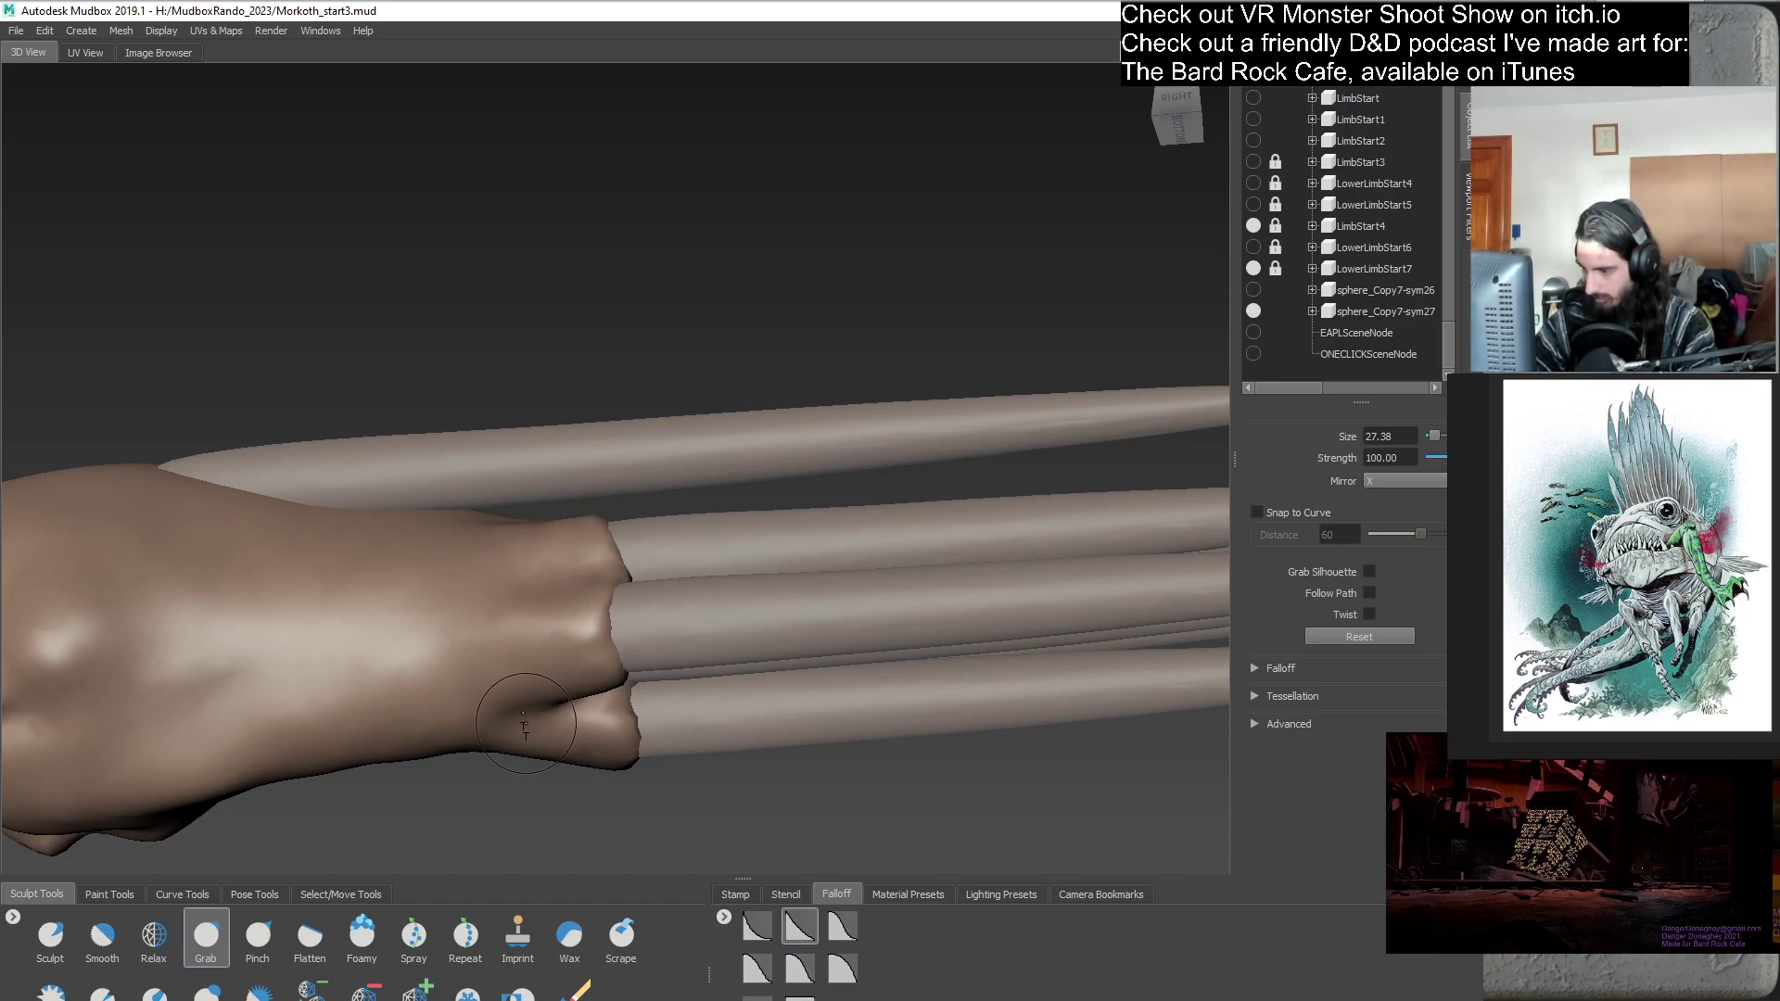
{"action": "left_click_drag", "start_coordinate": [563, 755], "coordinate": [611, 621], "text": "alt"}
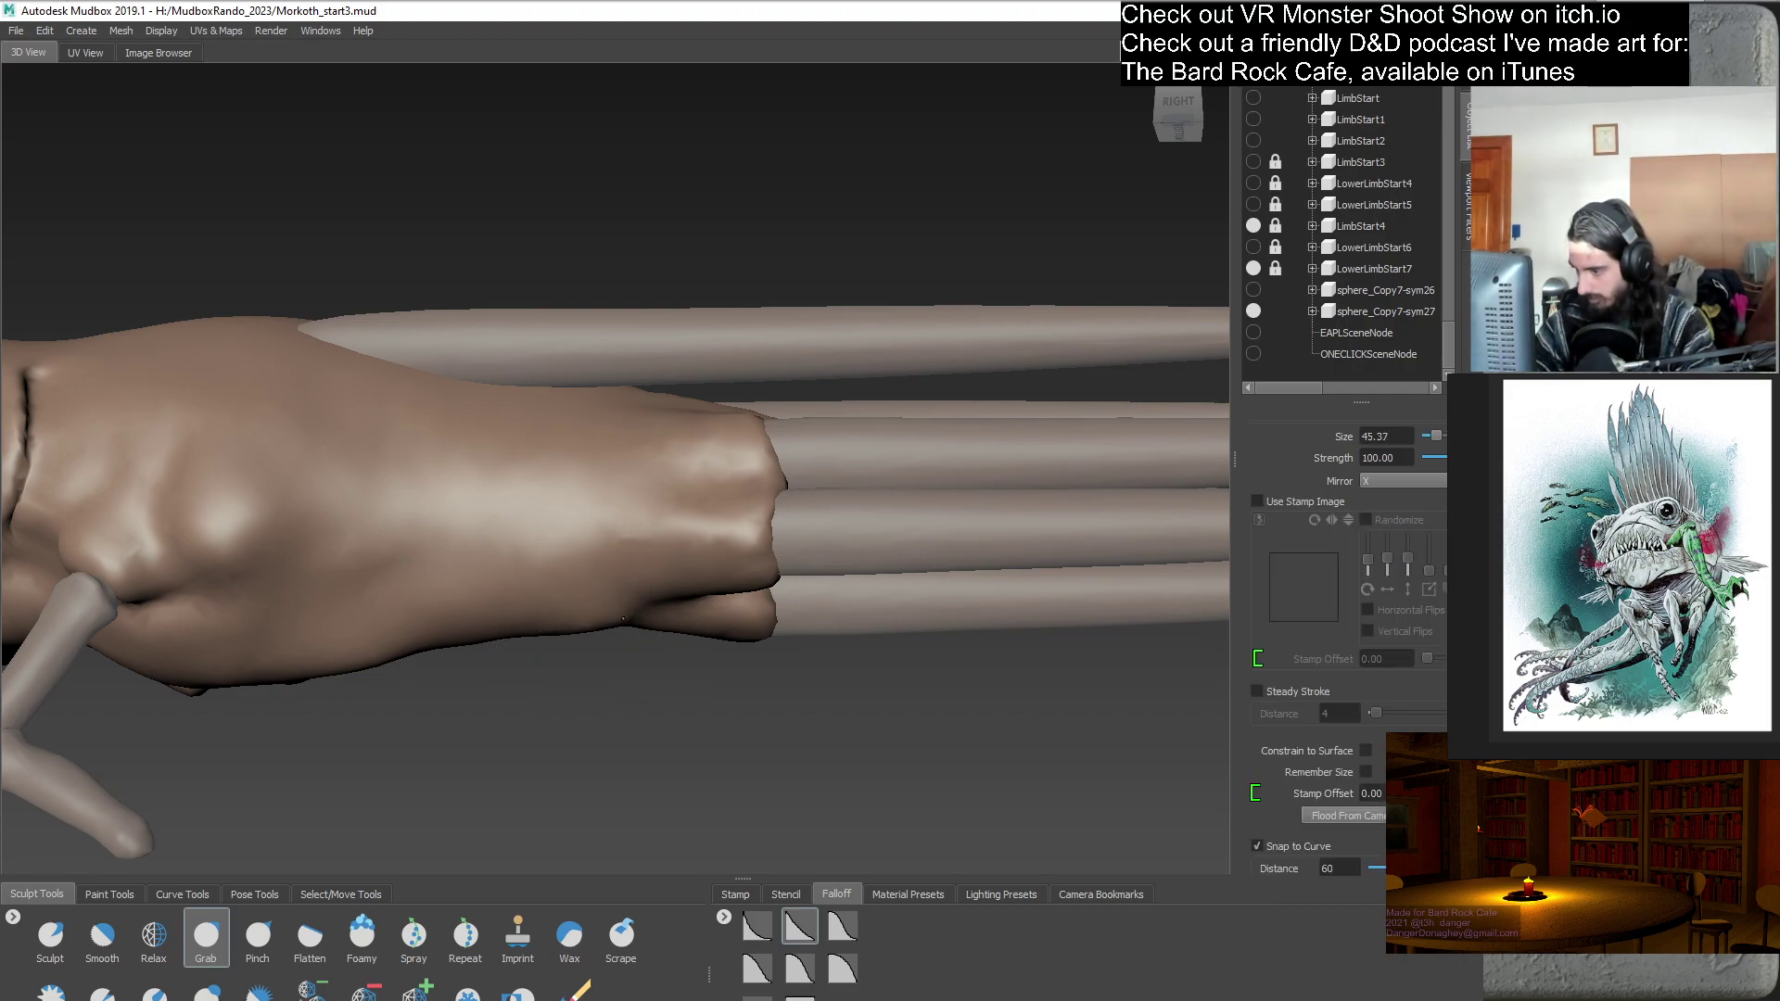
{"action": "mouse_move", "coordinate": [668, 664]}
{"action": "left_mouse_down", "text": "alt"}
{"action": "mouse_move", "coordinate": [684, 576]}
{"action": "mouse_move", "coordinate": [642, 573]}
{"action": "mouse_move", "coordinate": [667, 569]}
{"action": "left_mouse_up", "text": "alt"}
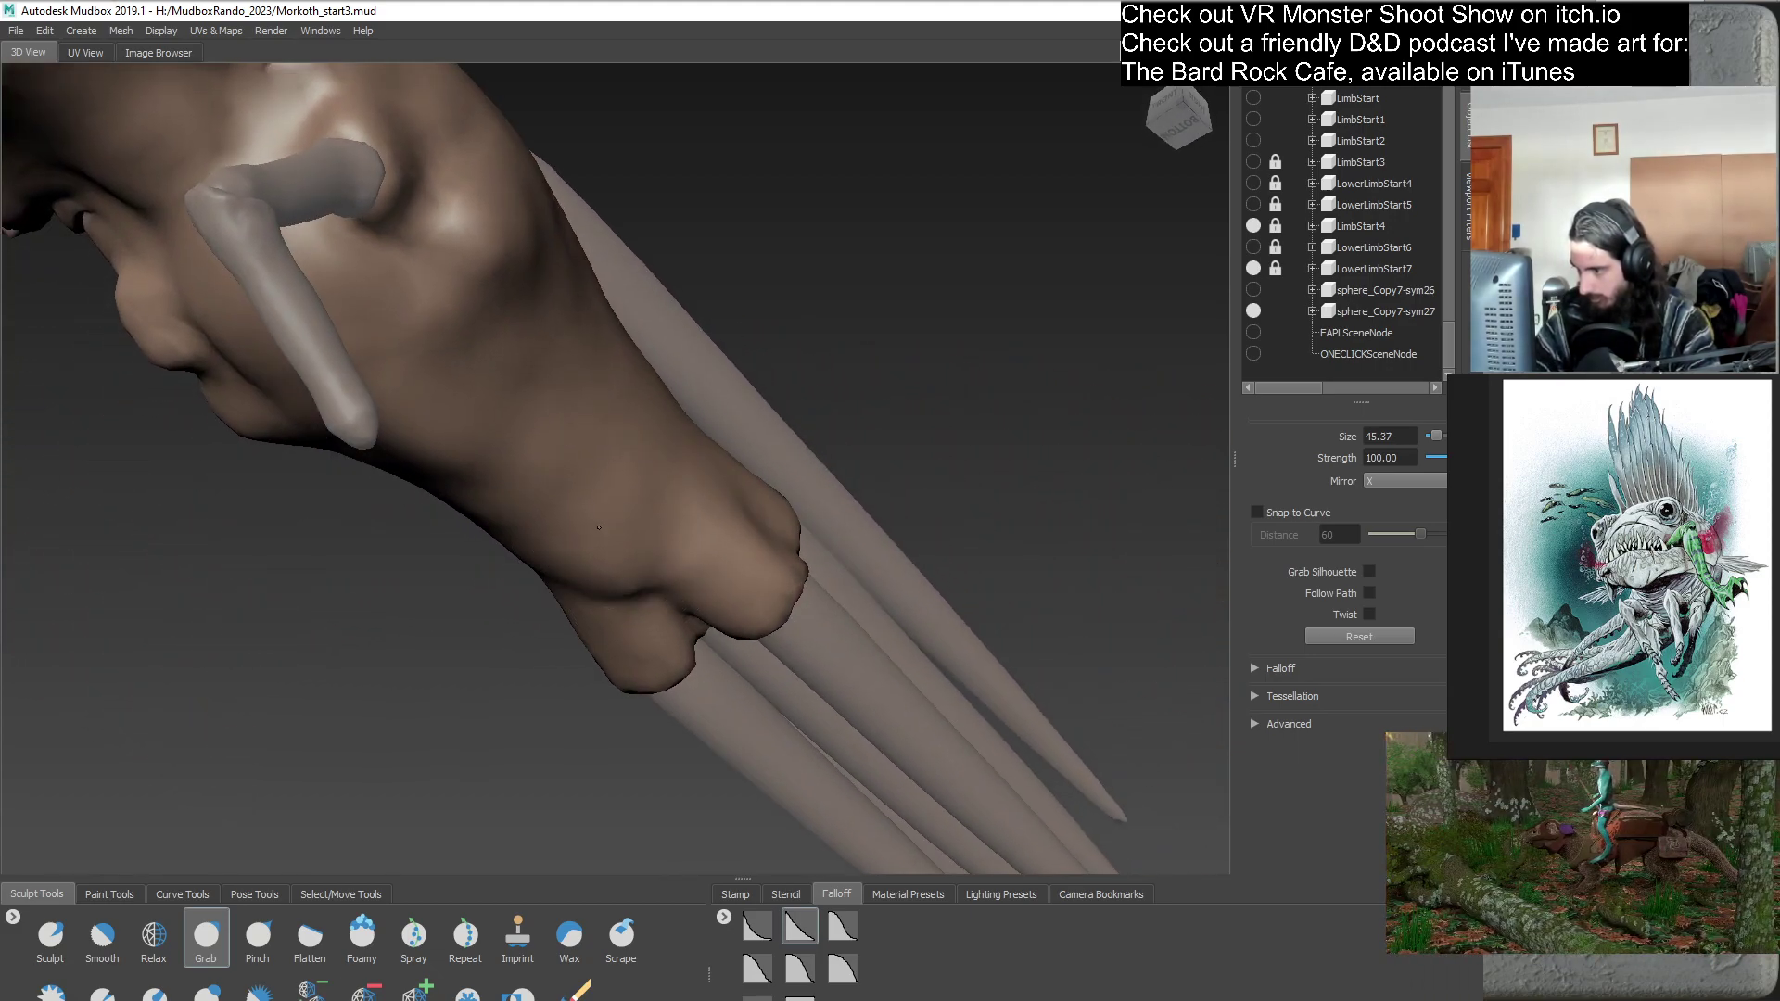
- Shape the body's rear rim and underside around the tentacle bases with the Grab tool, reducing the brush size to 26.94
{"action": "left_click_drag", "start_coordinate": [659, 652], "coordinate": [581, 649], "text": "alt"}
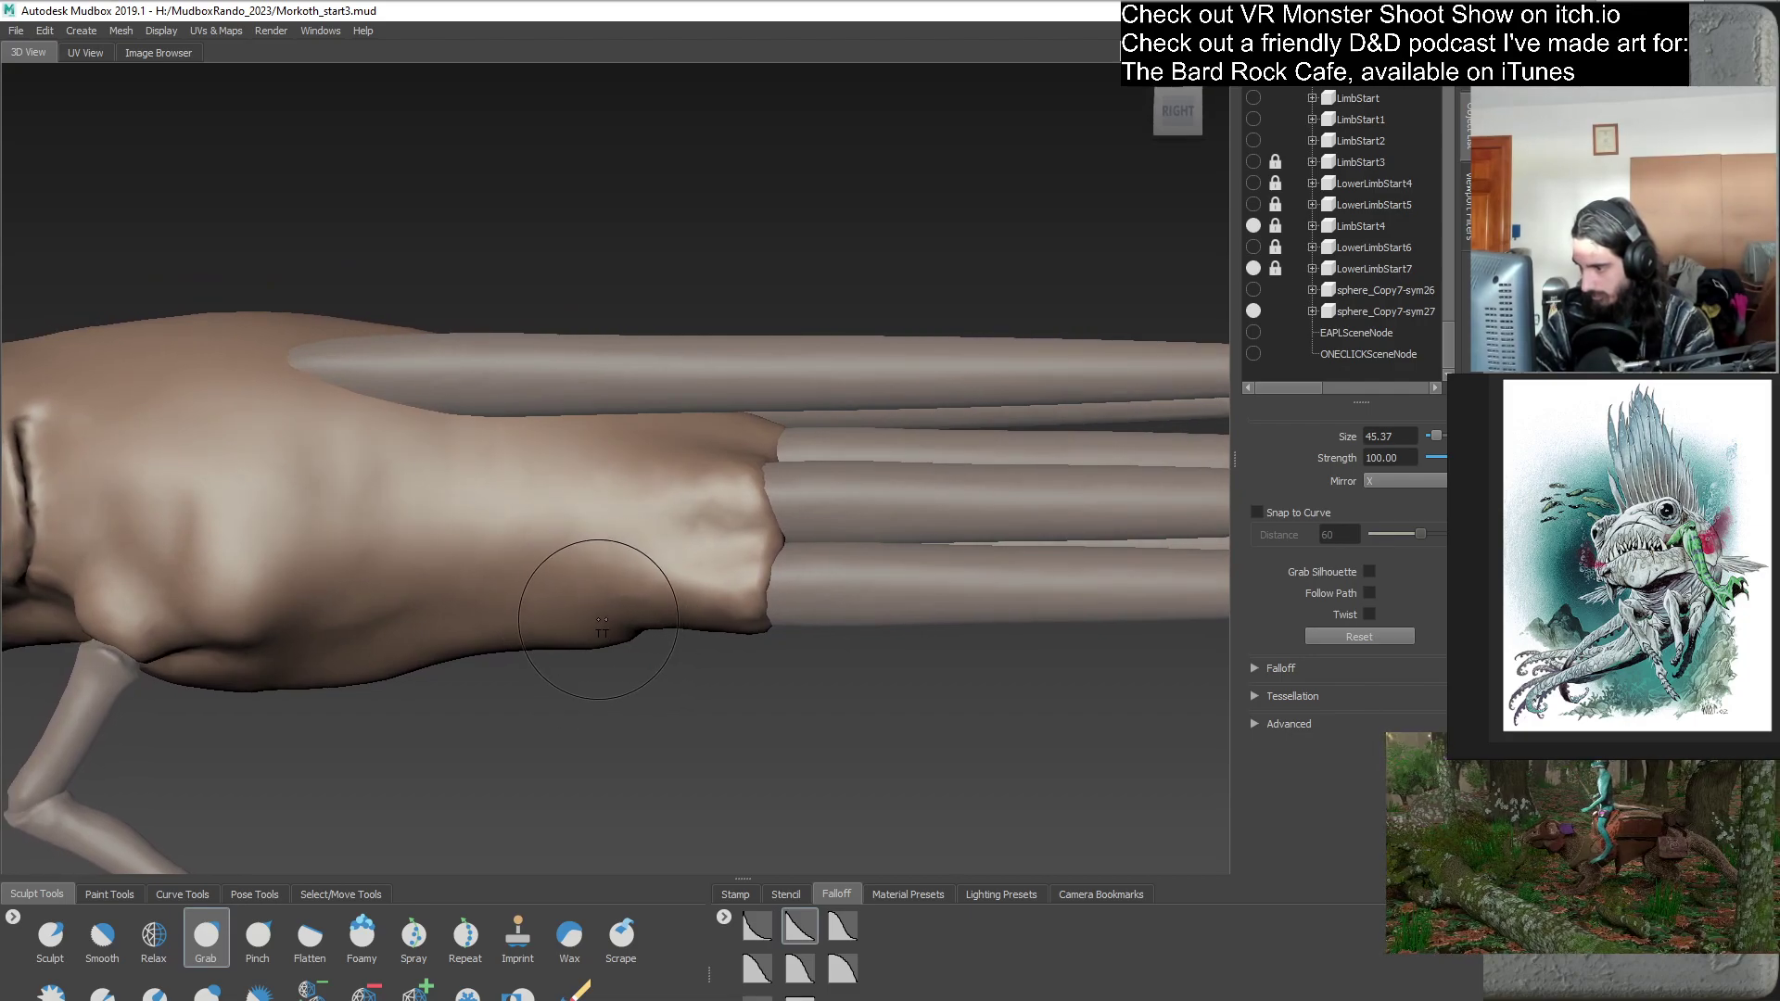
{"action": "left_click_drag", "start_coordinate": [569, 582], "coordinate": [641, 606], "text": "alt"}
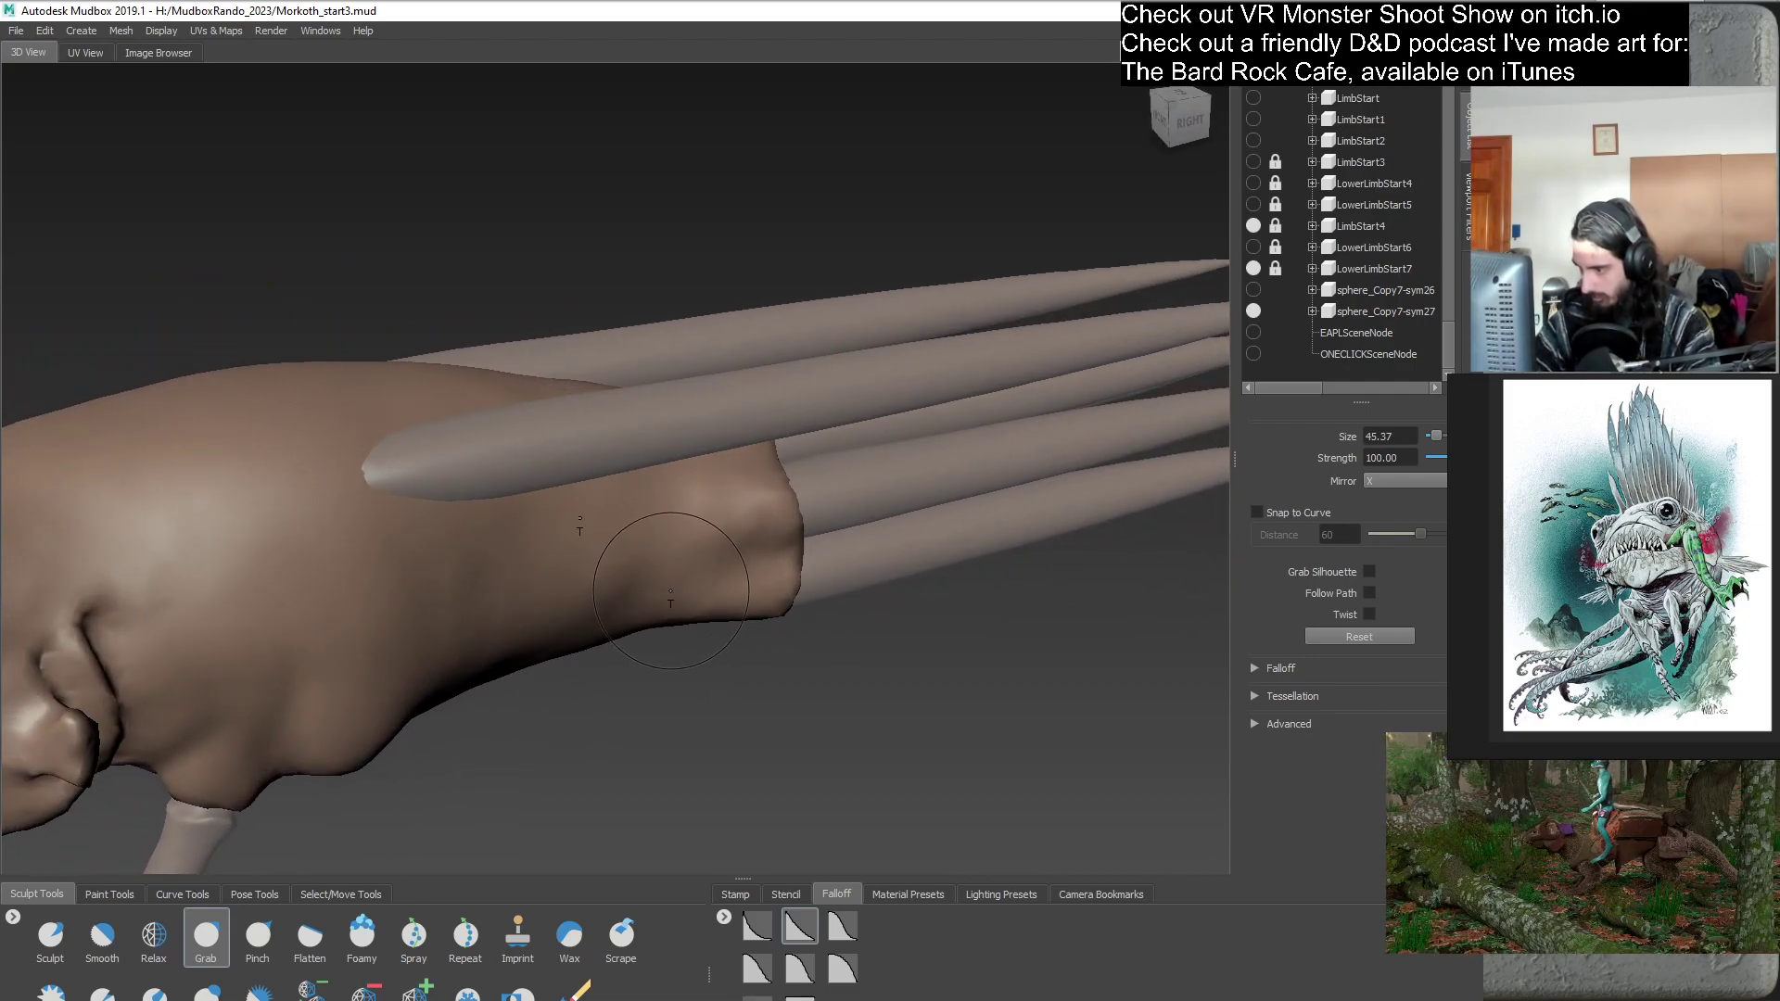
{"action": "left_click_drag", "start_coordinate": [600, 653], "coordinate": [637, 400], "text": "alt"}
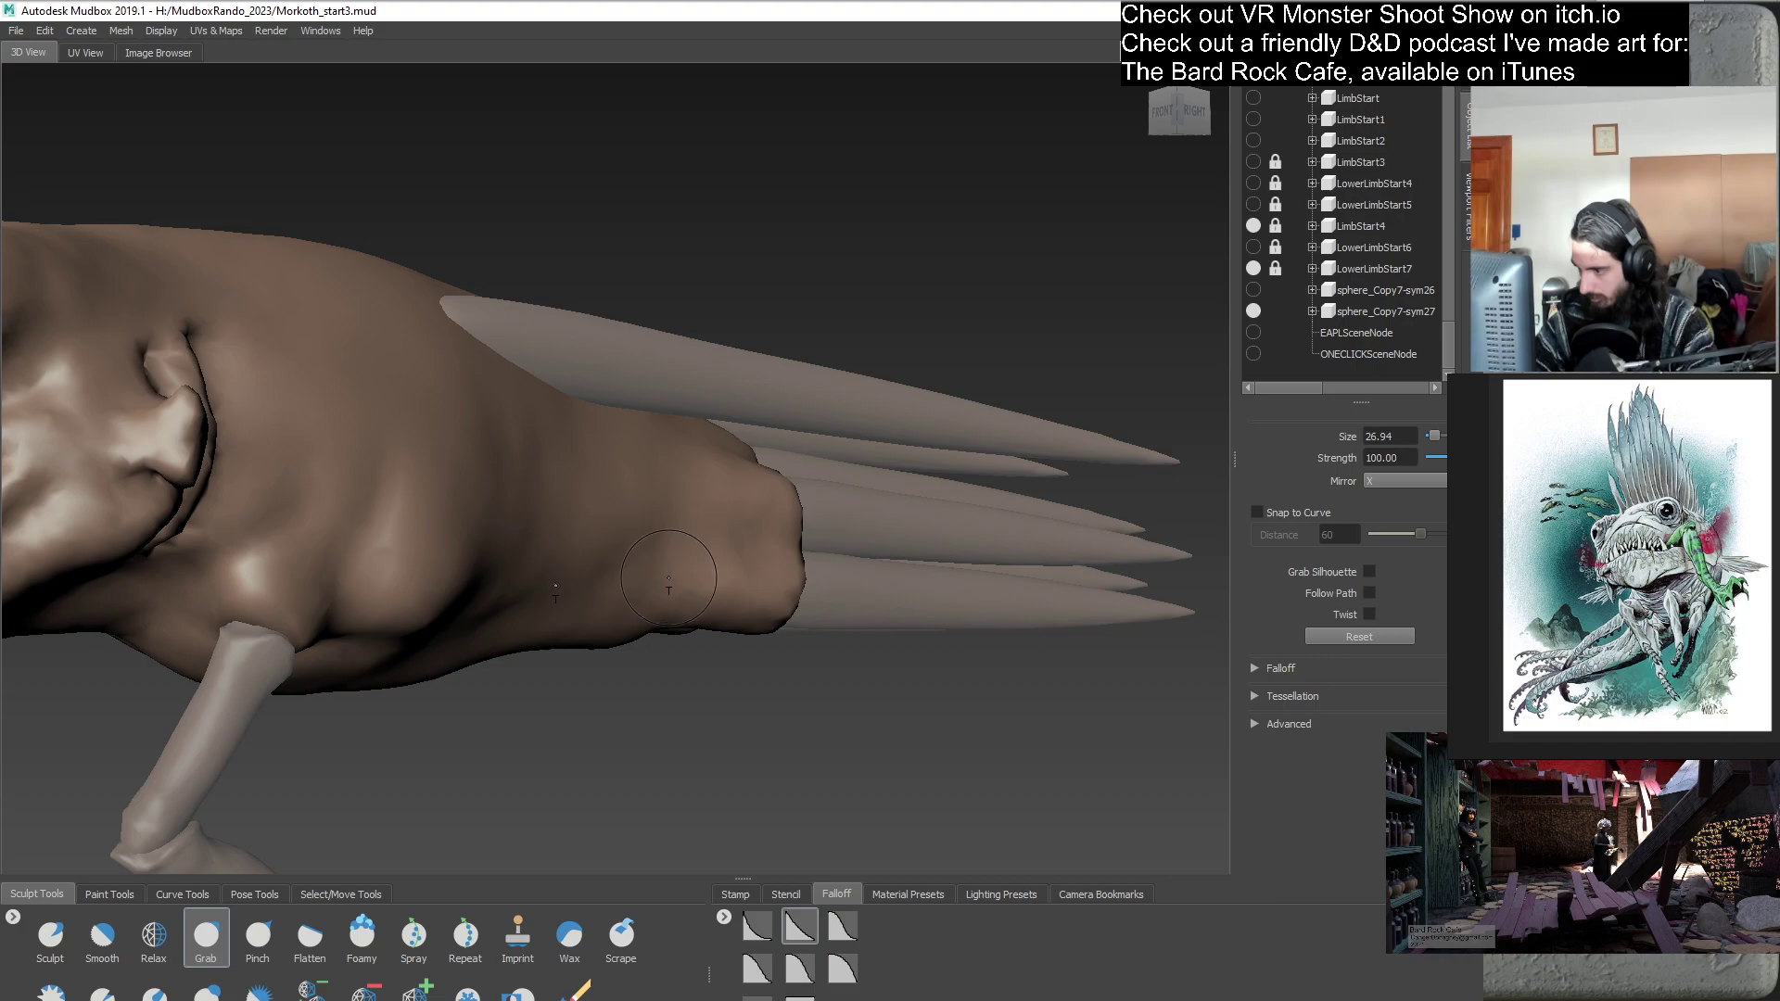
{"action": "mouse_move", "coordinate": [674, 584]}
{"action": "left_mouse_down", "text": "alt"}
{"action": "mouse_move", "coordinate": [702, 591]}
{"action": "mouse_move", "coordinate": [591, 598]}
{"action": "mouse_move", "coordinate": [584, 518]}
{"action": "mouse_move", "coordinate": [607, 521]}
{"action": "mouse_move", "coordinate": [559, 586]}
{"action": "mouse_move", "coordinate": [679, 628]}
{"action": "mouse_move", "coordinate": [576, 584]}
{"action": "left_mouse_up", "text": "alt"}
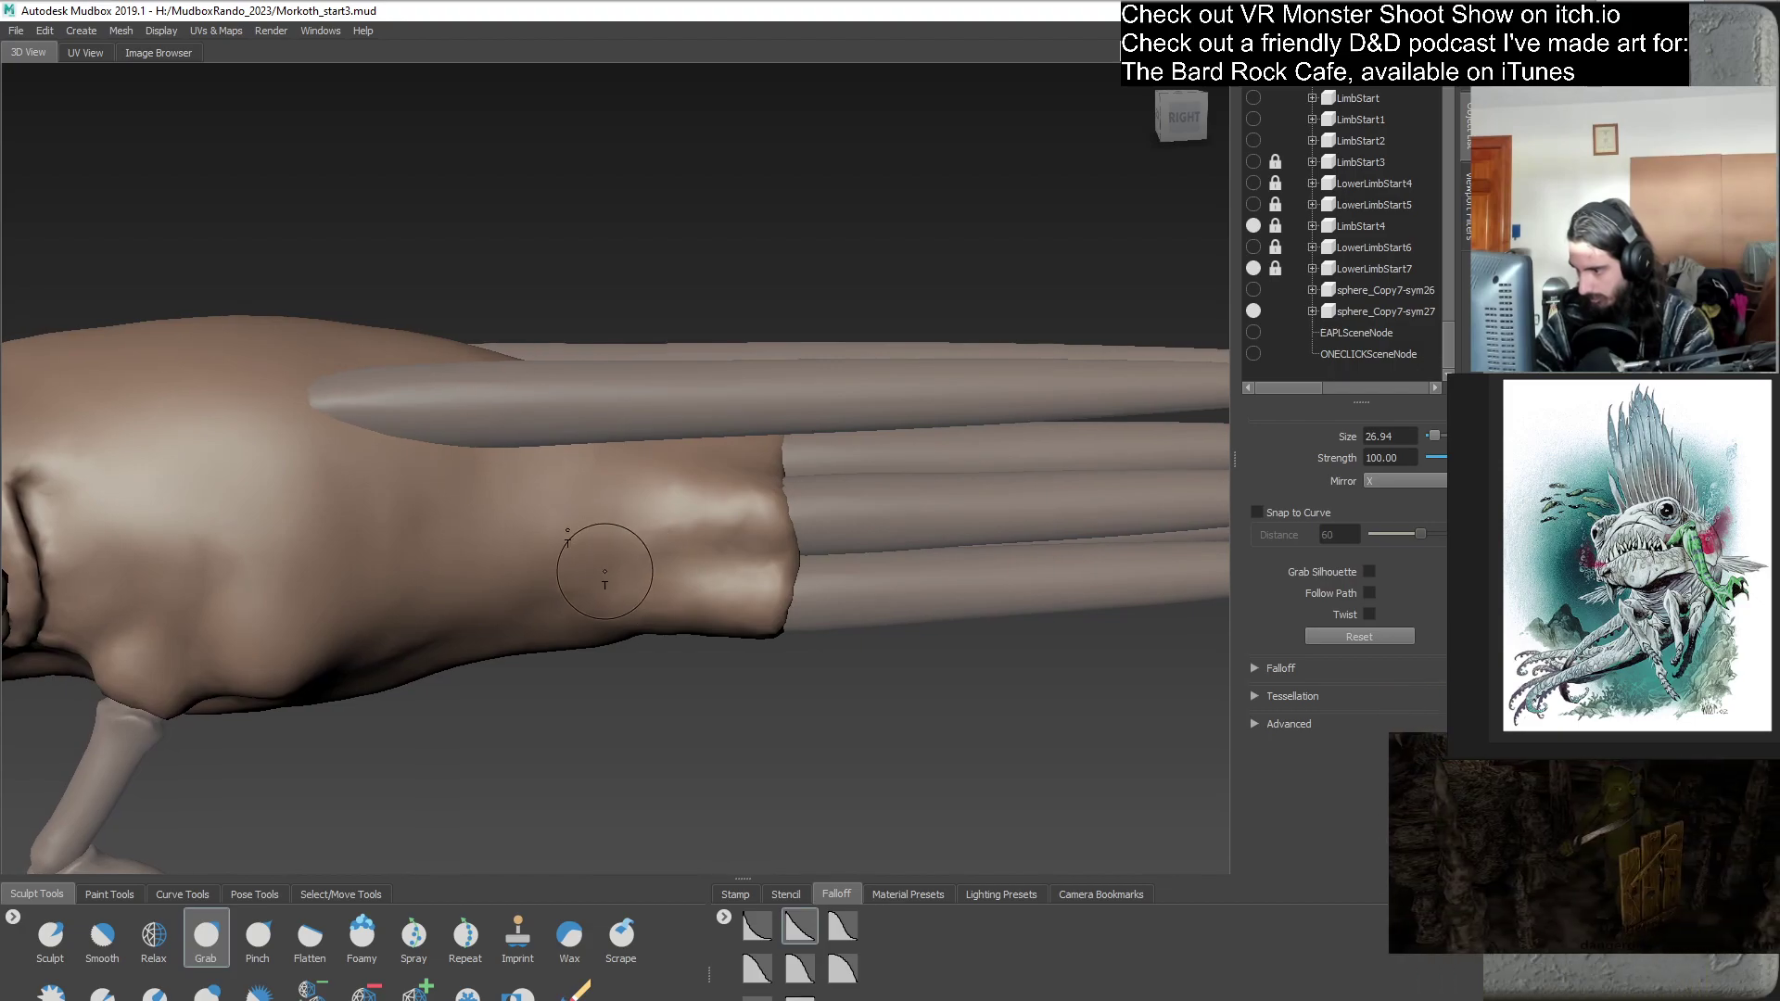
{"action": "left_click_drag", "start_coordinate": [605, 644], "coordinate": [777, 515], "text": "alt"}
{"action": "scroll", "coordinate": [742, 570], "scroll_direction": "down", "scroll_amount": 5}
{"action": "left_click_drag", "start_coordinate": [676, 595], "coordinate": [1113, 427], "text": "alt"}
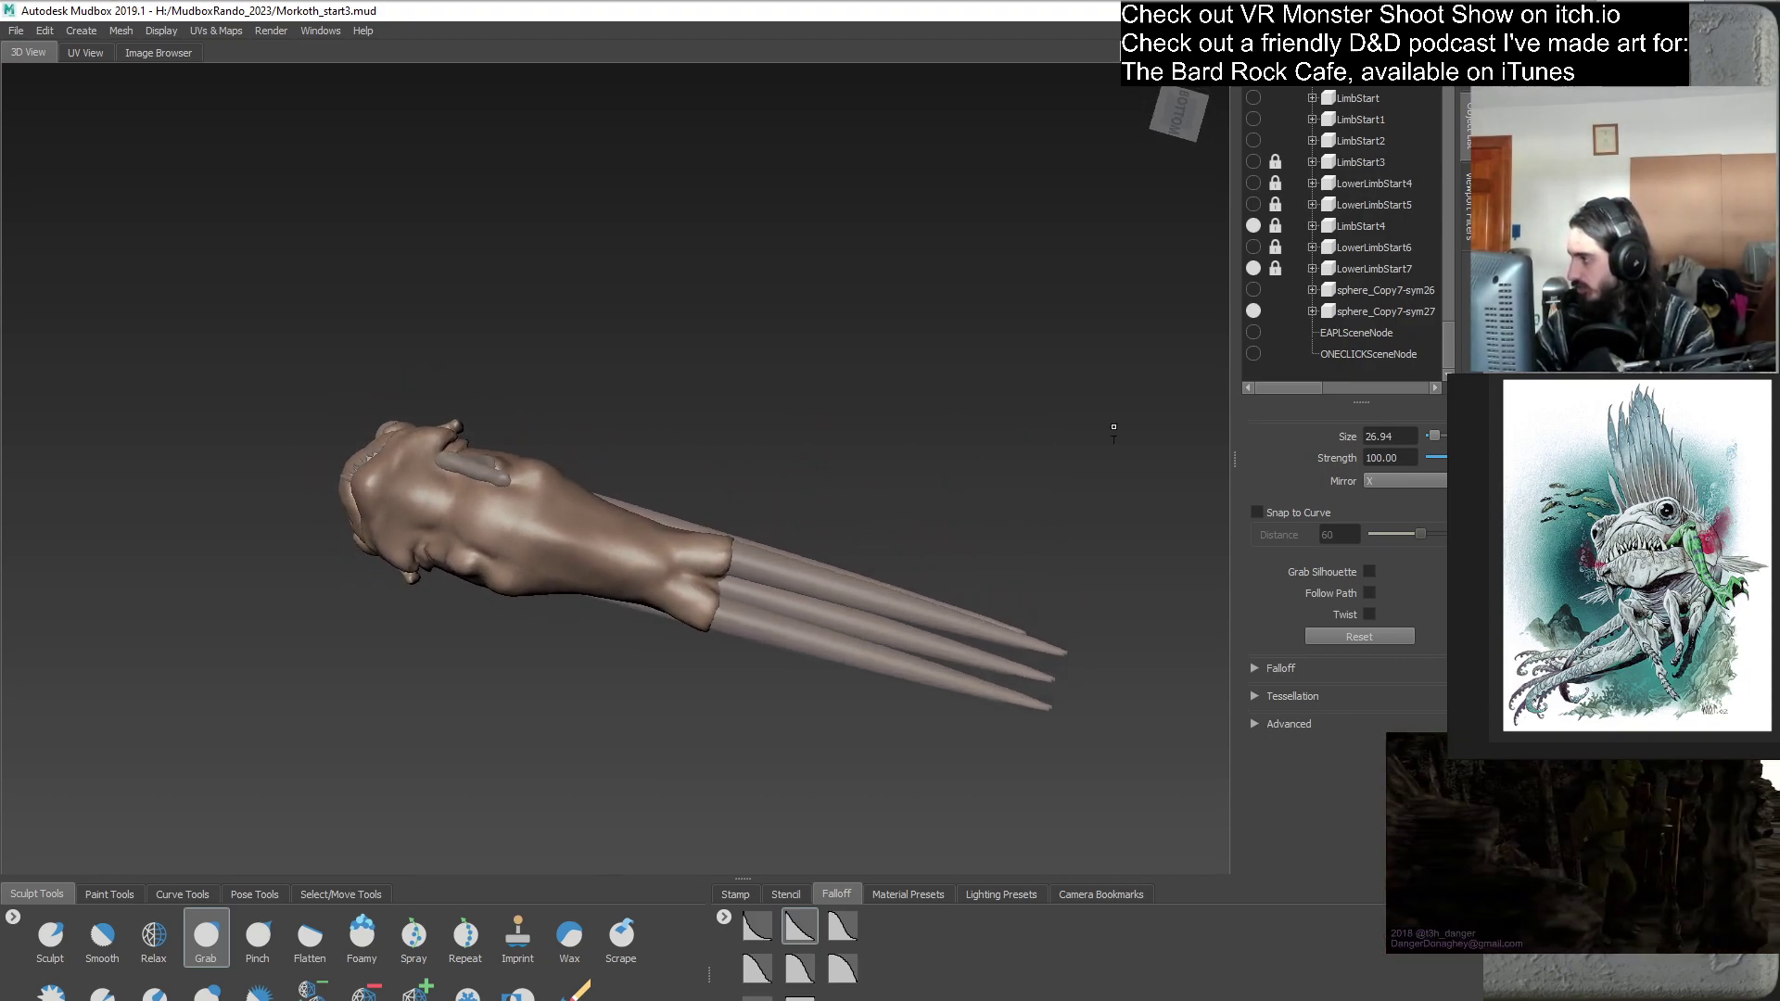
- Duplicate the body mesh sphere_Copy7-sym27 and hide the original, leaving the copy shown
{"action": "left_click", "coordinate": [1366, 315]}
{"action": "right_click", "coordinate": [1366, 315]}
{"action": "left_click", "coordinate": [1400, 404]}
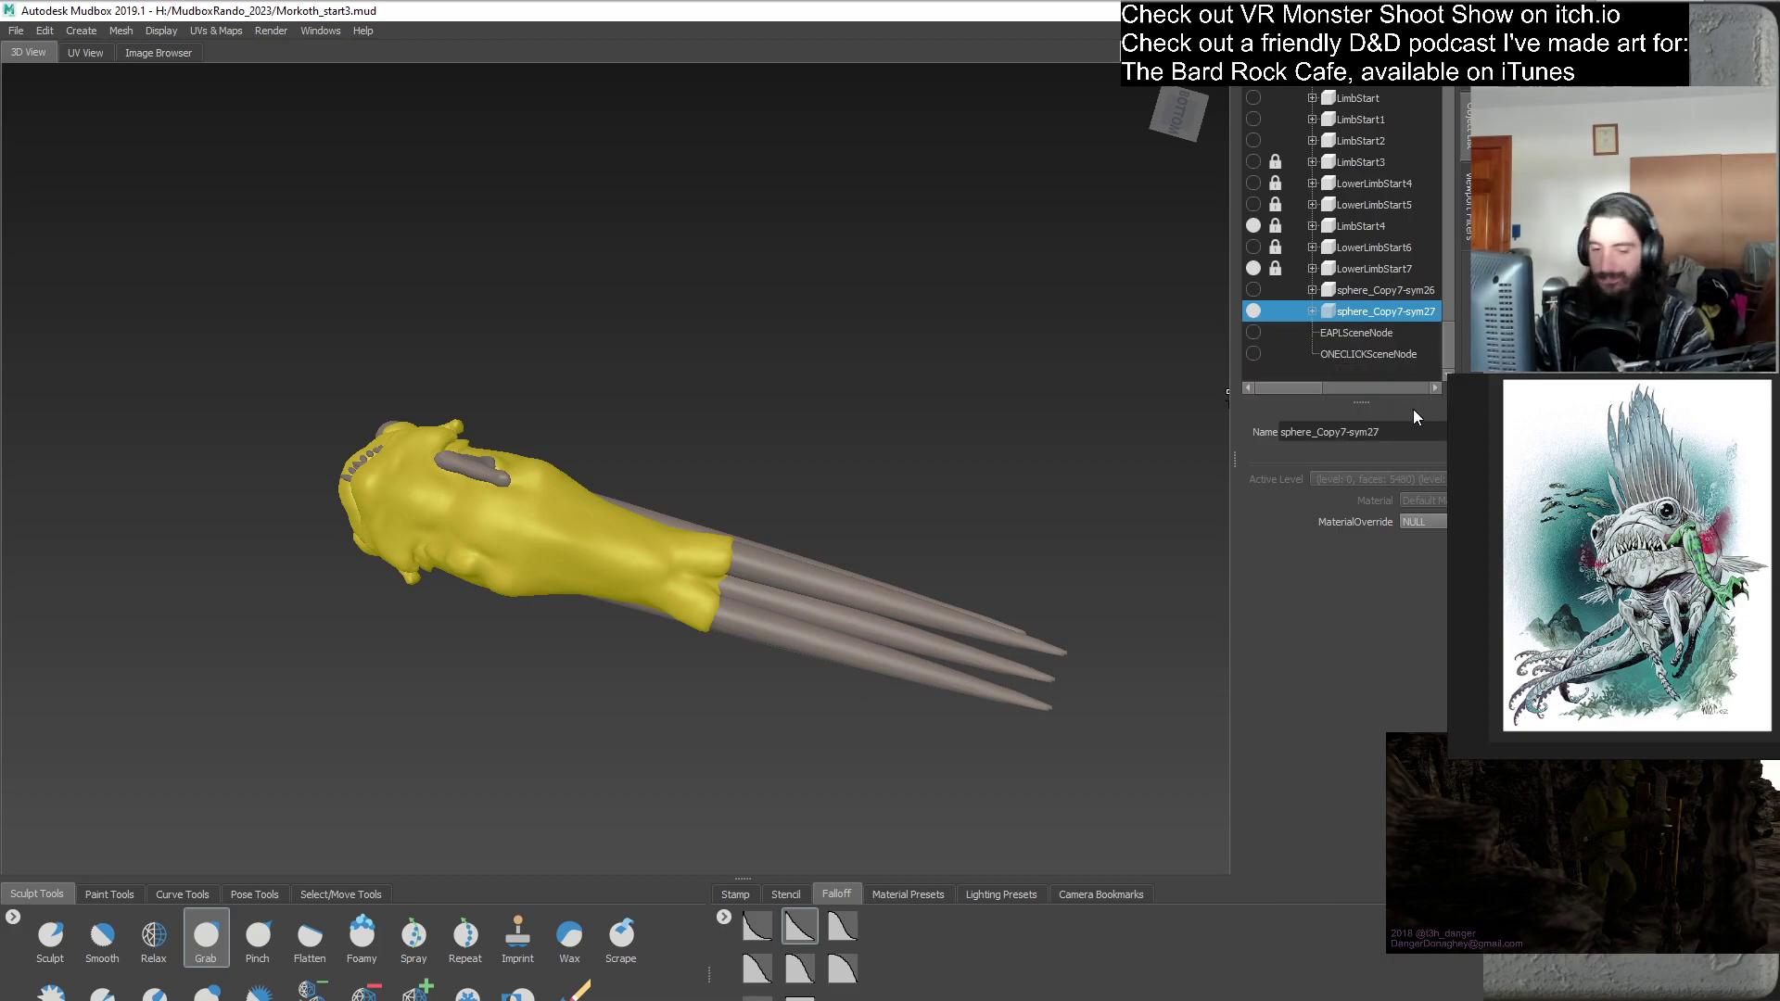
{"action": "scroll", "coordinate": [1449, 345], "scroll_direction": "down", "scroll_amount": 2}
{"action": "left_click_drag", "start_coordinate": [1315, 386], "coordinate": [1275, 343]}
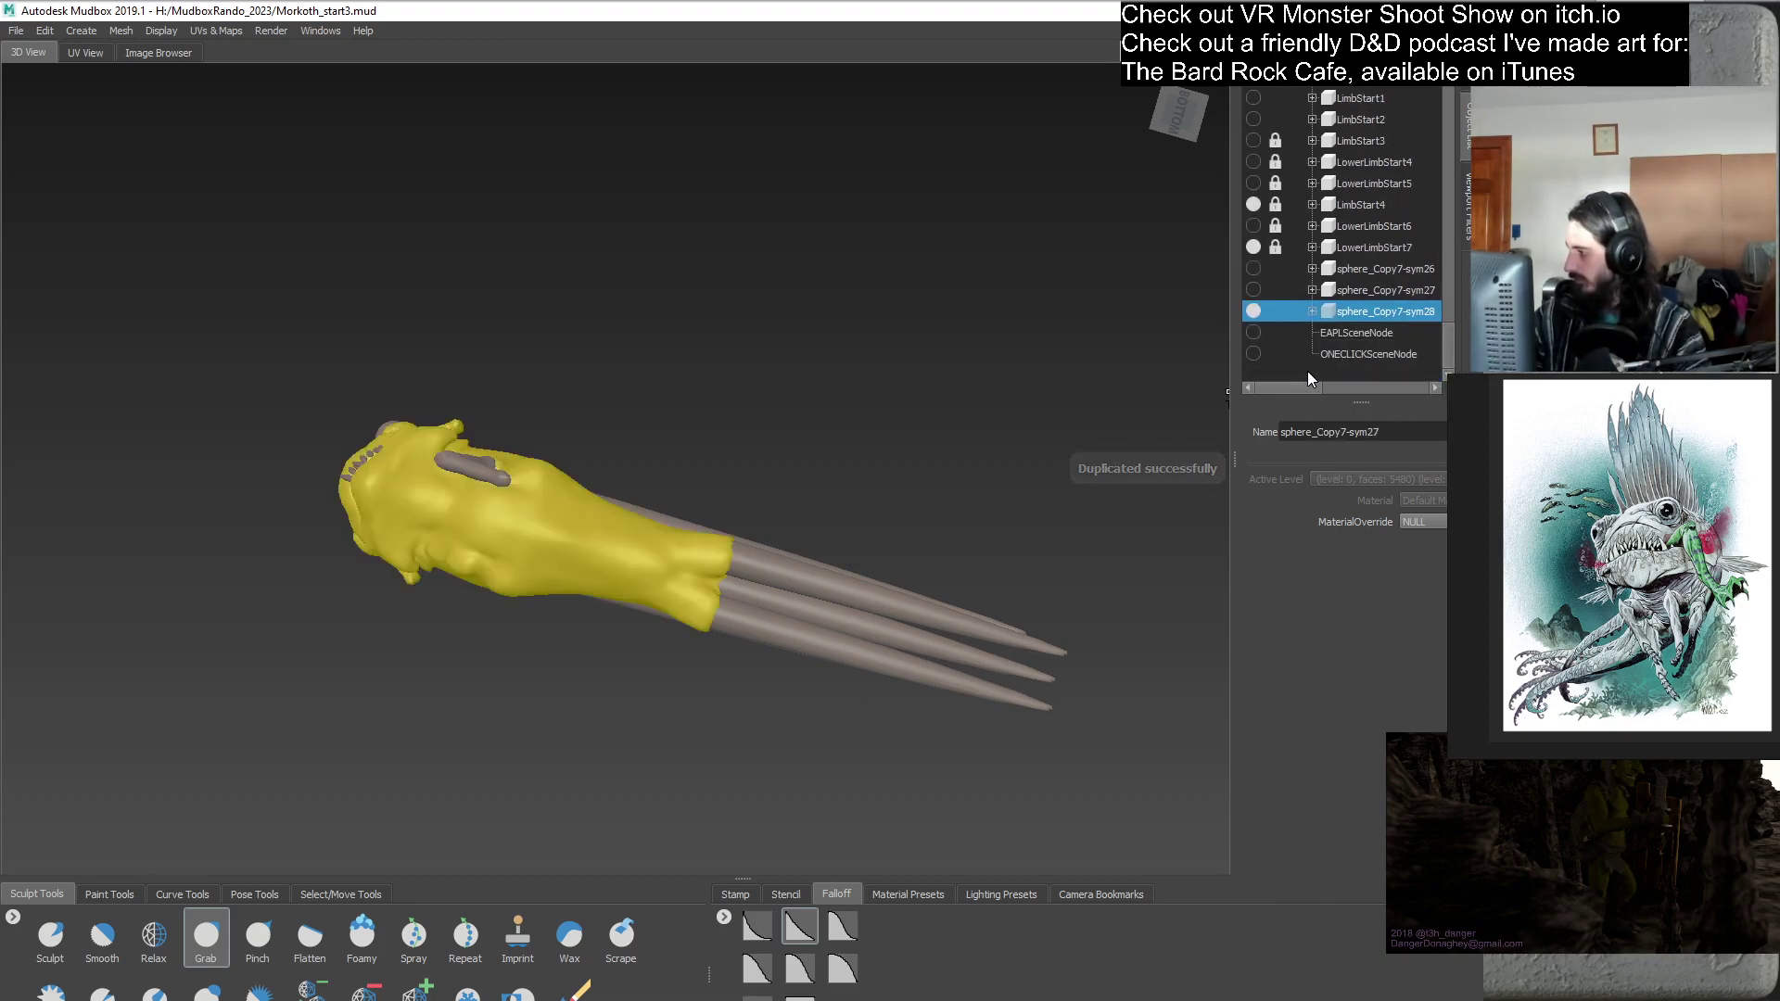
{"action": "left_click", "coordinate": [1307, 371]}
- Adjust the creature's belly and rear underside with the Grab tool at brush size 95.95
{"action": "middle_click_drag", "start_coordinate": [757, 473], "coordinate": [799, 480], "text": "alt"}
{"action": "left_click_drag", "start_coordinate": [799, 480], "coordinate": [736, 538], "text": "alt"}
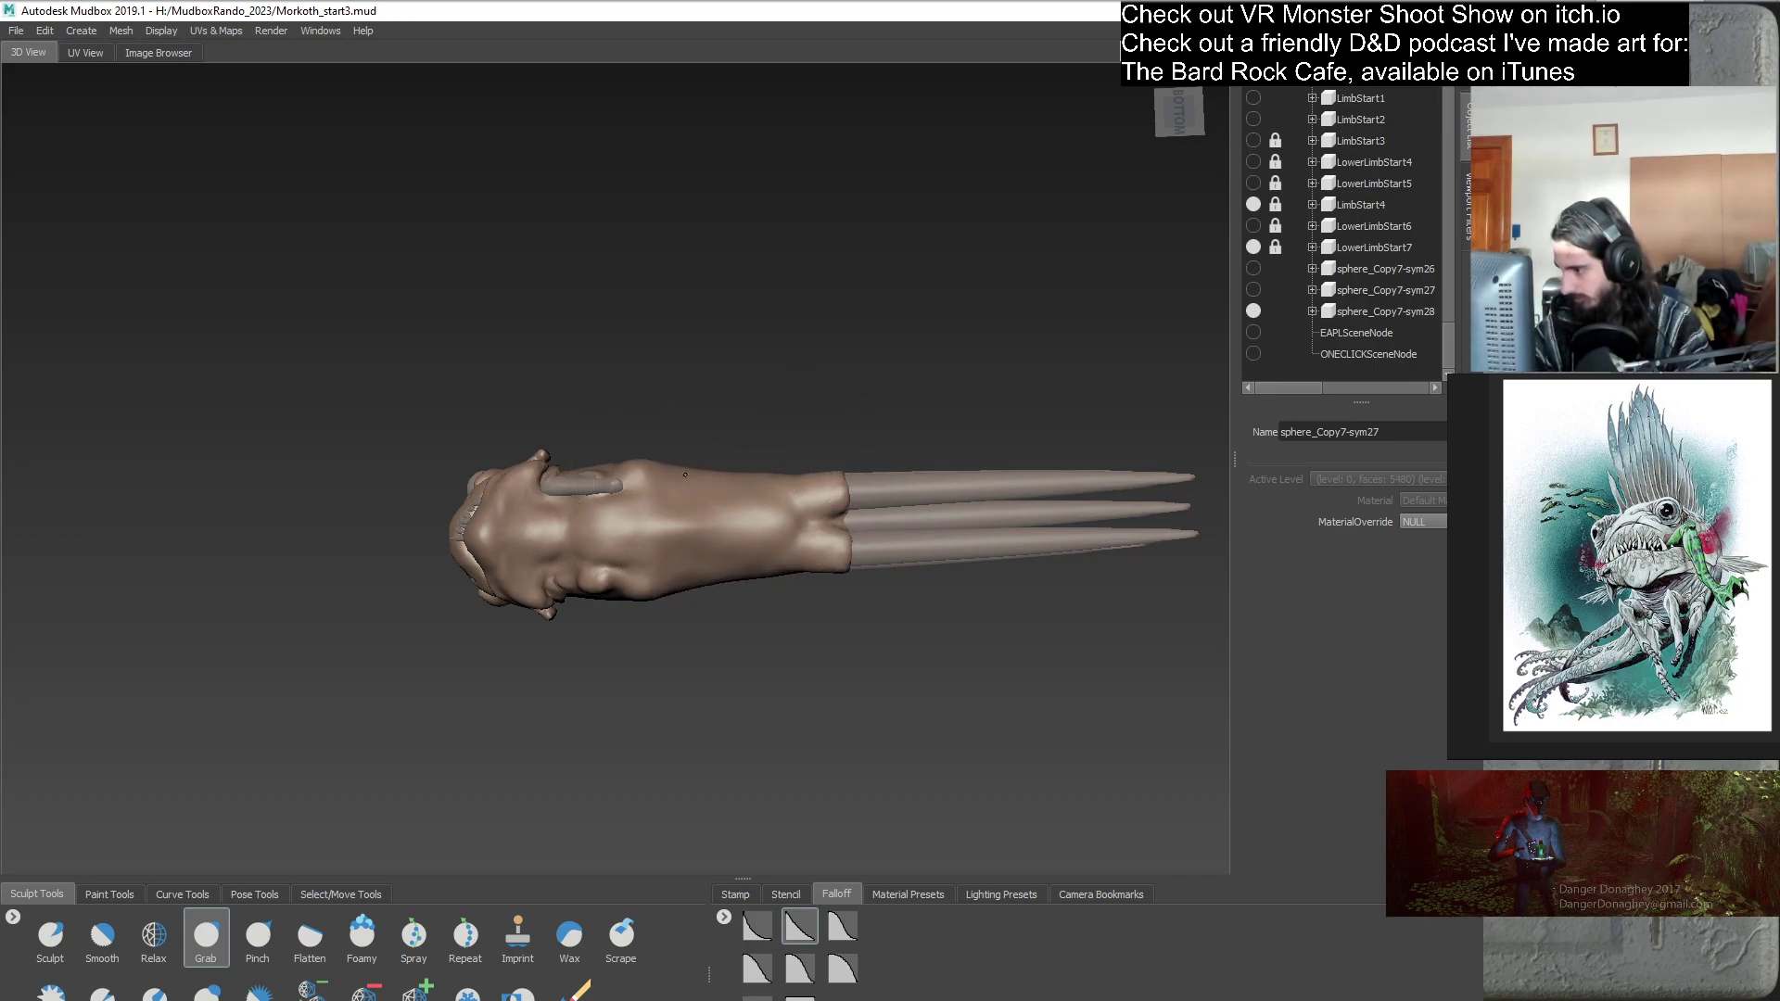
{"action": "mouse_move", "coordinate": [685, 475]}
{"action": "left_mouse_down", "text": "alt"}
{"action": "mouse_move", "coordinate": [768, 572]}
{"action": "mouse_move", "coordinate": [712, 548]}
{"action": "mouse_move", "coordinate": [713, 430]}
{"action": "left_mouse_up", "text": "alt"}
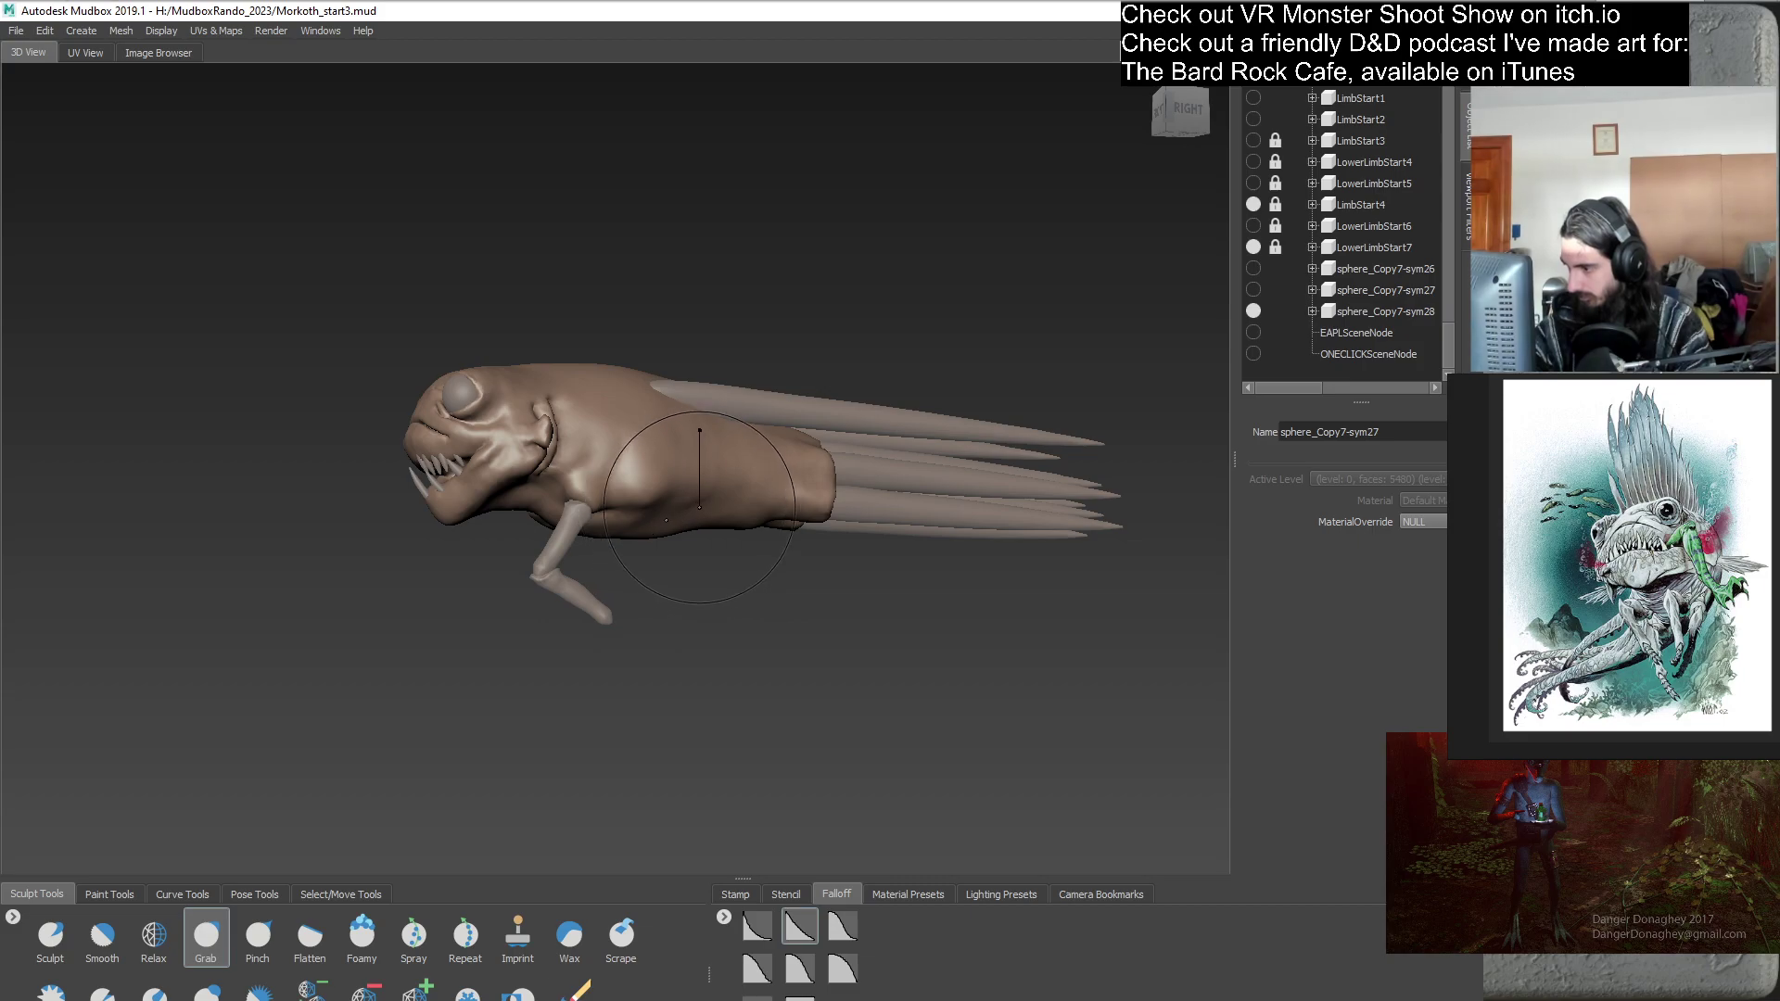
{"action": "left_click_drag", "start_coordinate": [757, 551], "coordinate": [801, 507], "text": "alt"}
{"action": "left_click", "coordinate": [801, 508]}
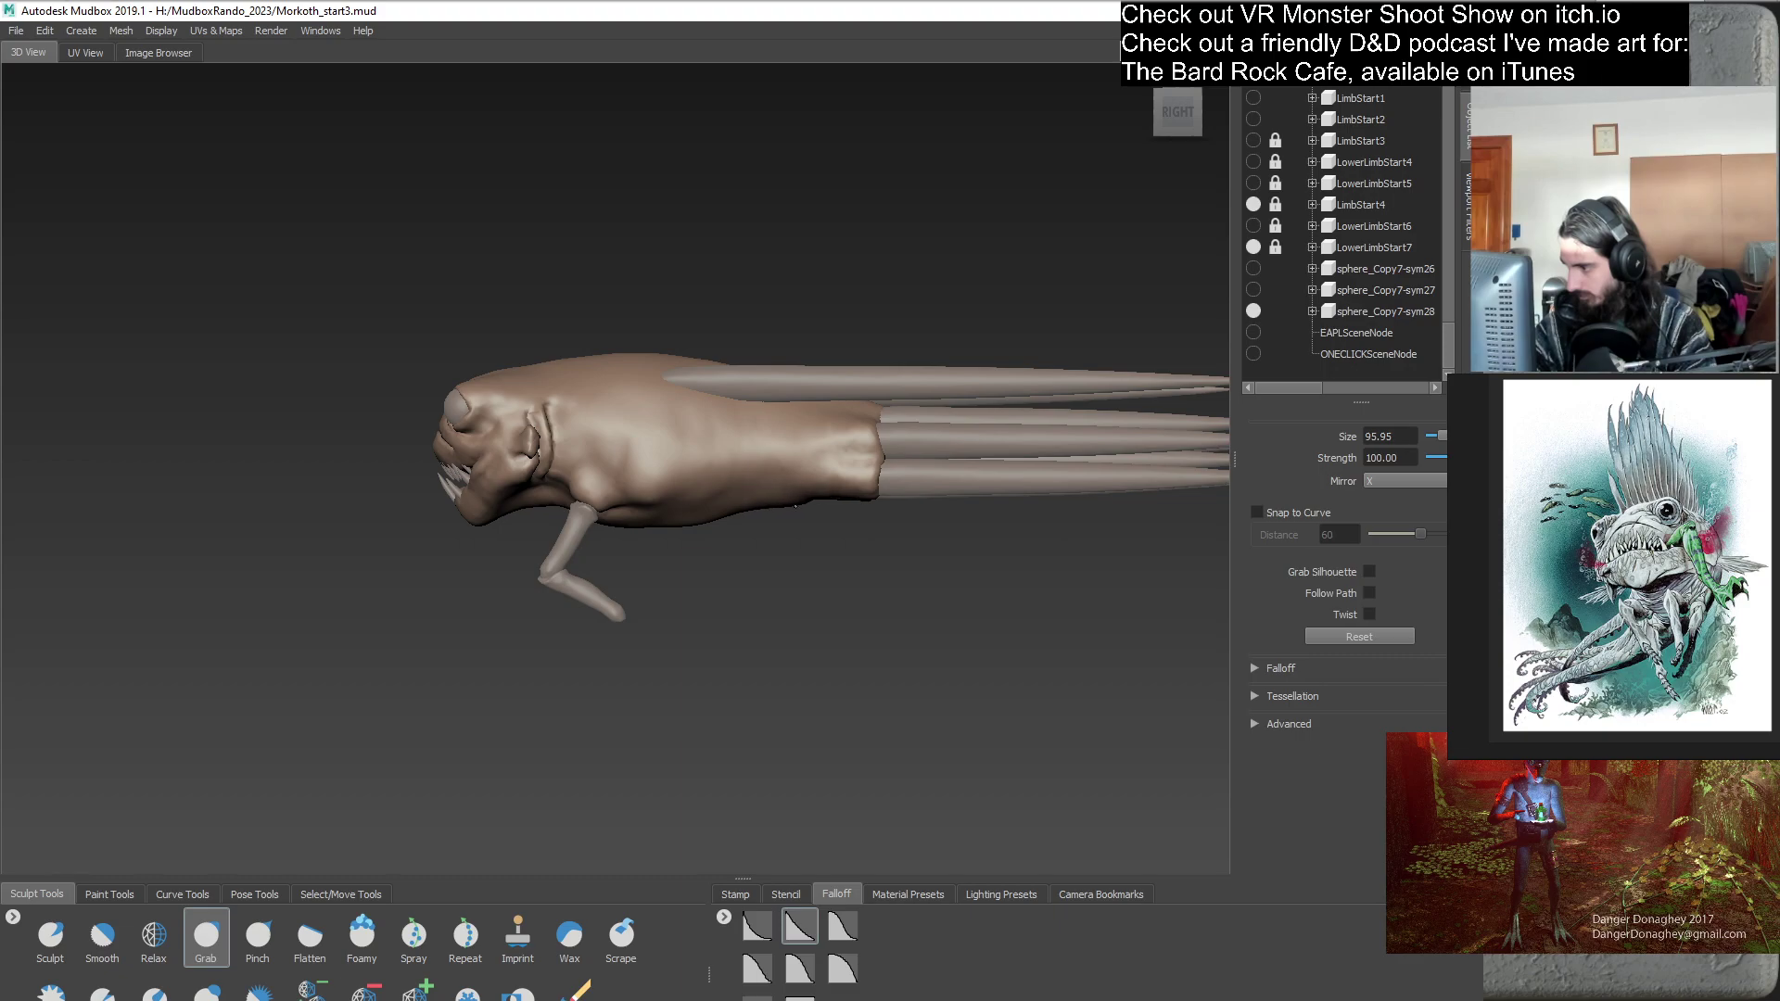
{"action": "left_click_drag", "start_coordinate": [792, 507], "coordinate": [955, 518], "text": "alt"}
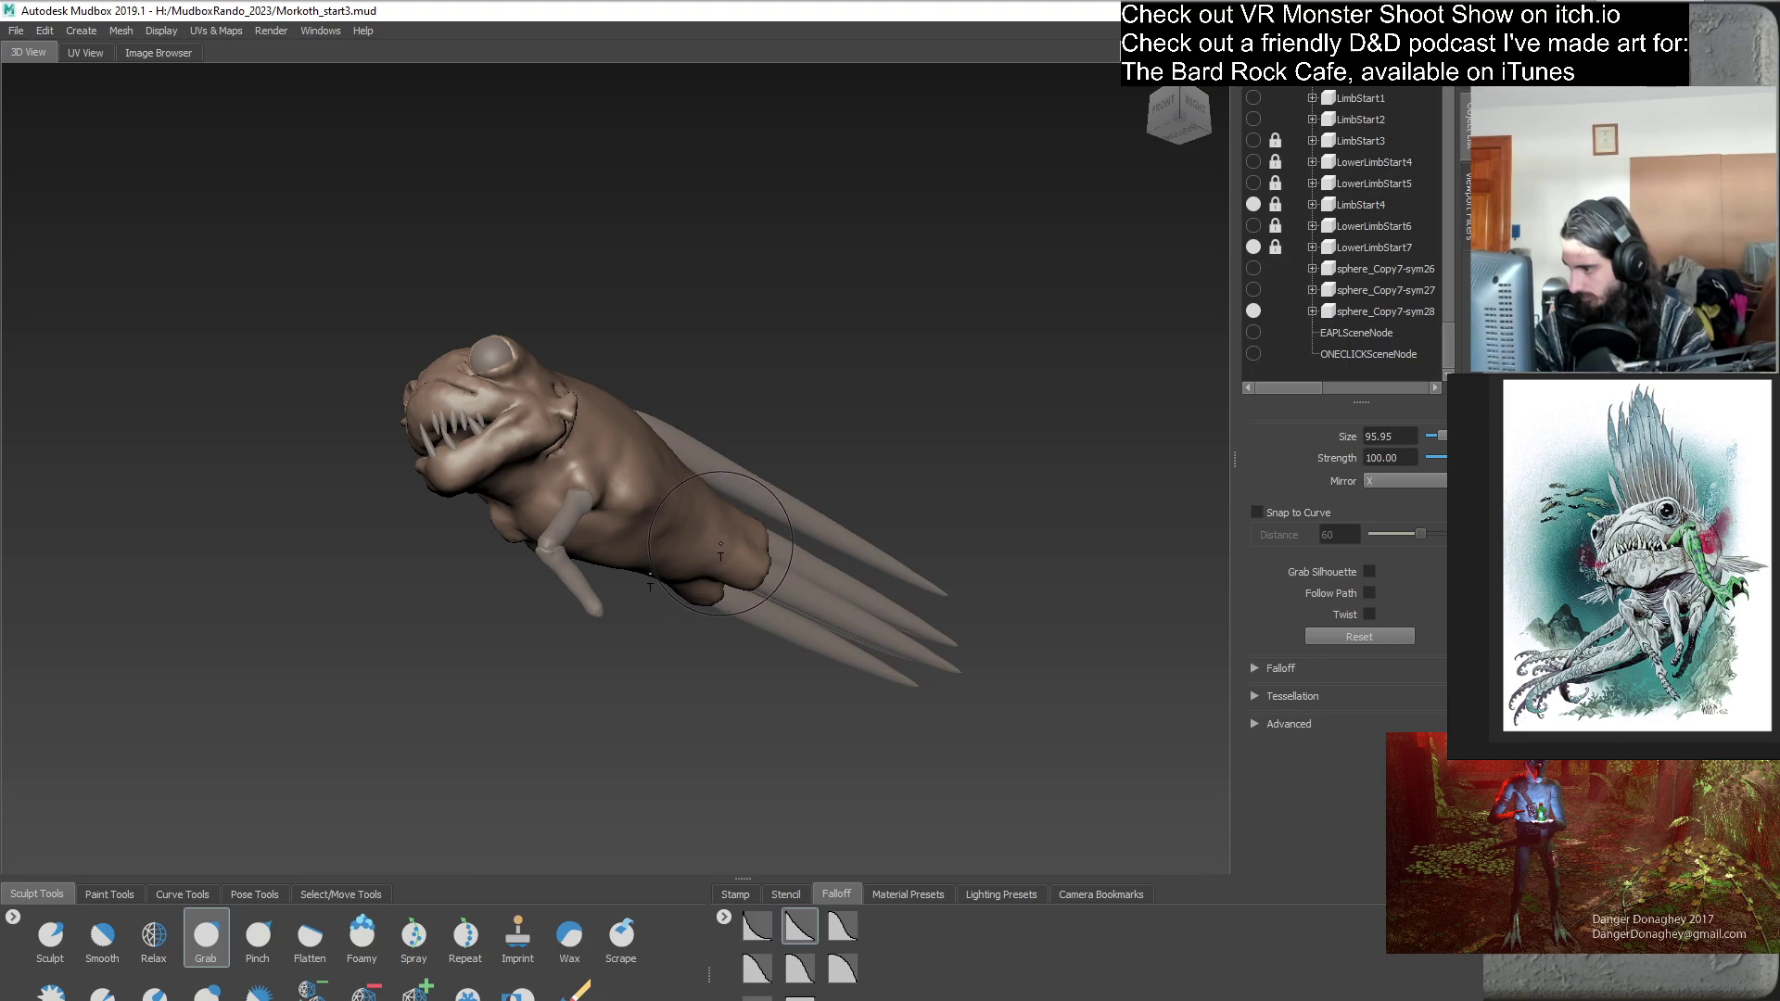
- Check the whole silhouette from both sides and refine the lower rear flank with the Grab tool at brush size 64.73
{"action": "left_click_drag", "start_coordinate": [717, 544], "coordinate": [635, 674], "text": "alt"}
{"action": "right_click_drag", "start_coordinate": [635, 675], "coordinate": [558, 590], "text": "alt"}
{"action": "left_click_drag", "start_coordinate": [557, 591], "coordinate": [740, 580], "text": "alt"}
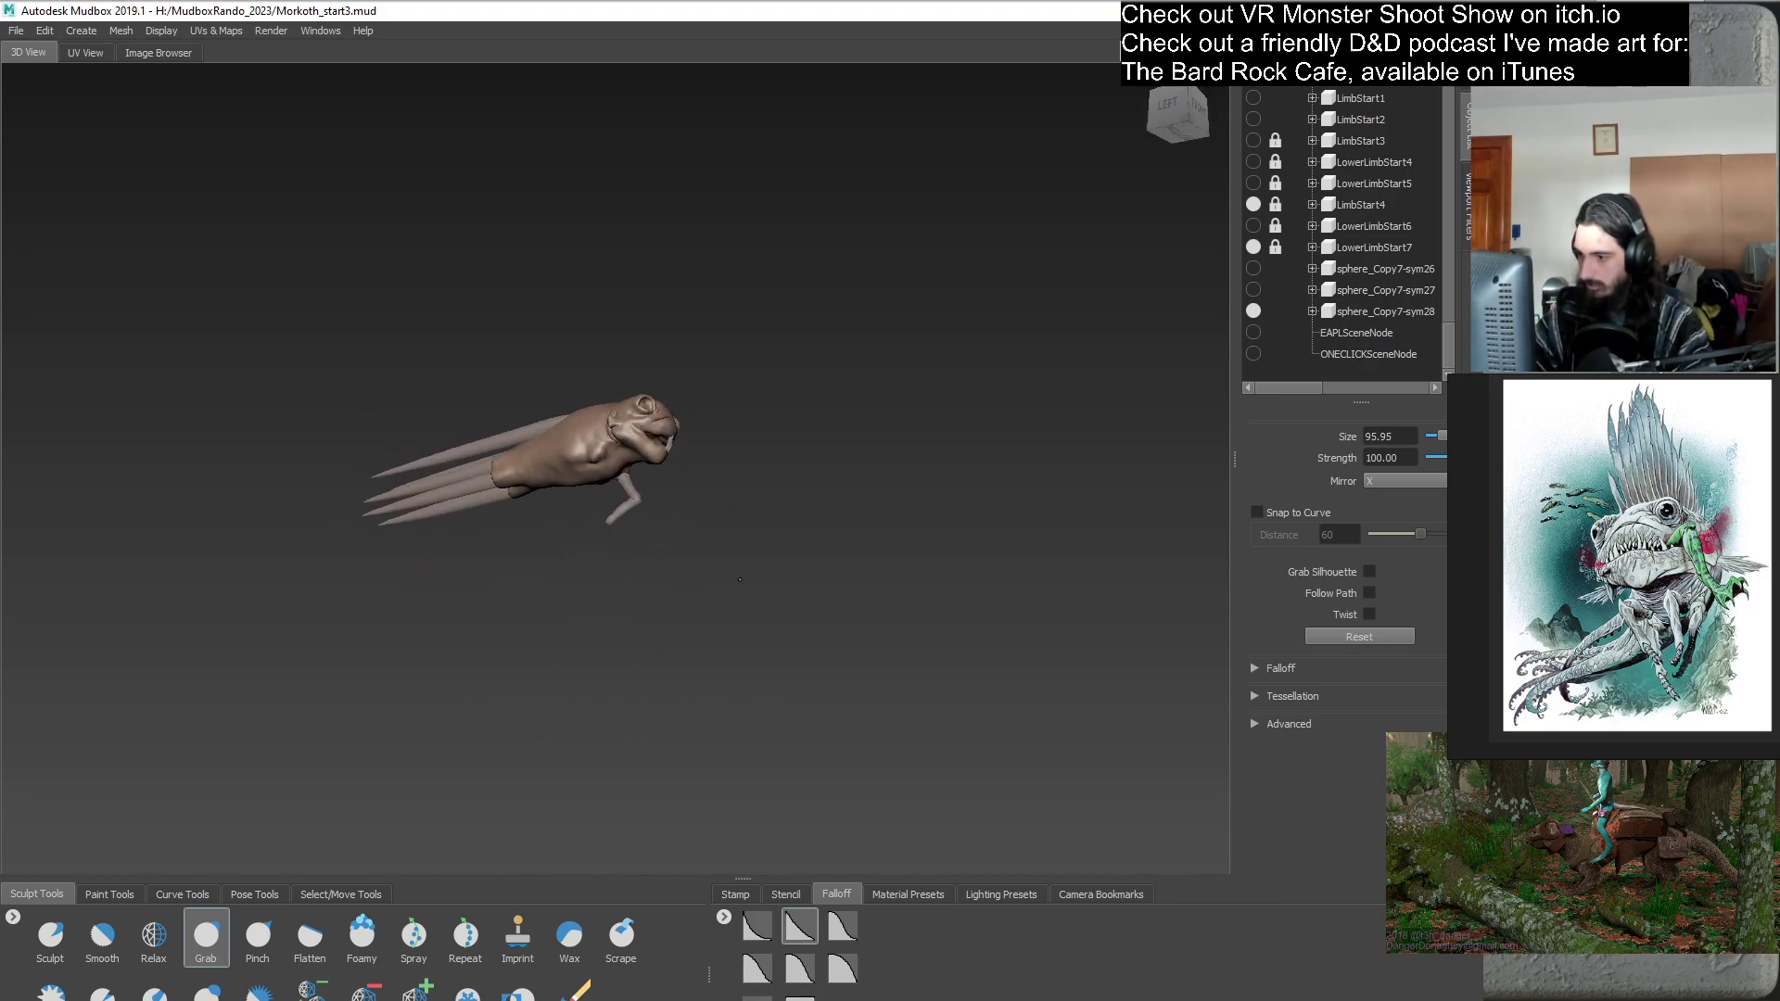
{"action": "right_click_drag", "start_coordinate": [752, 573], "coordinate": [805, 624], "text": "alt"}
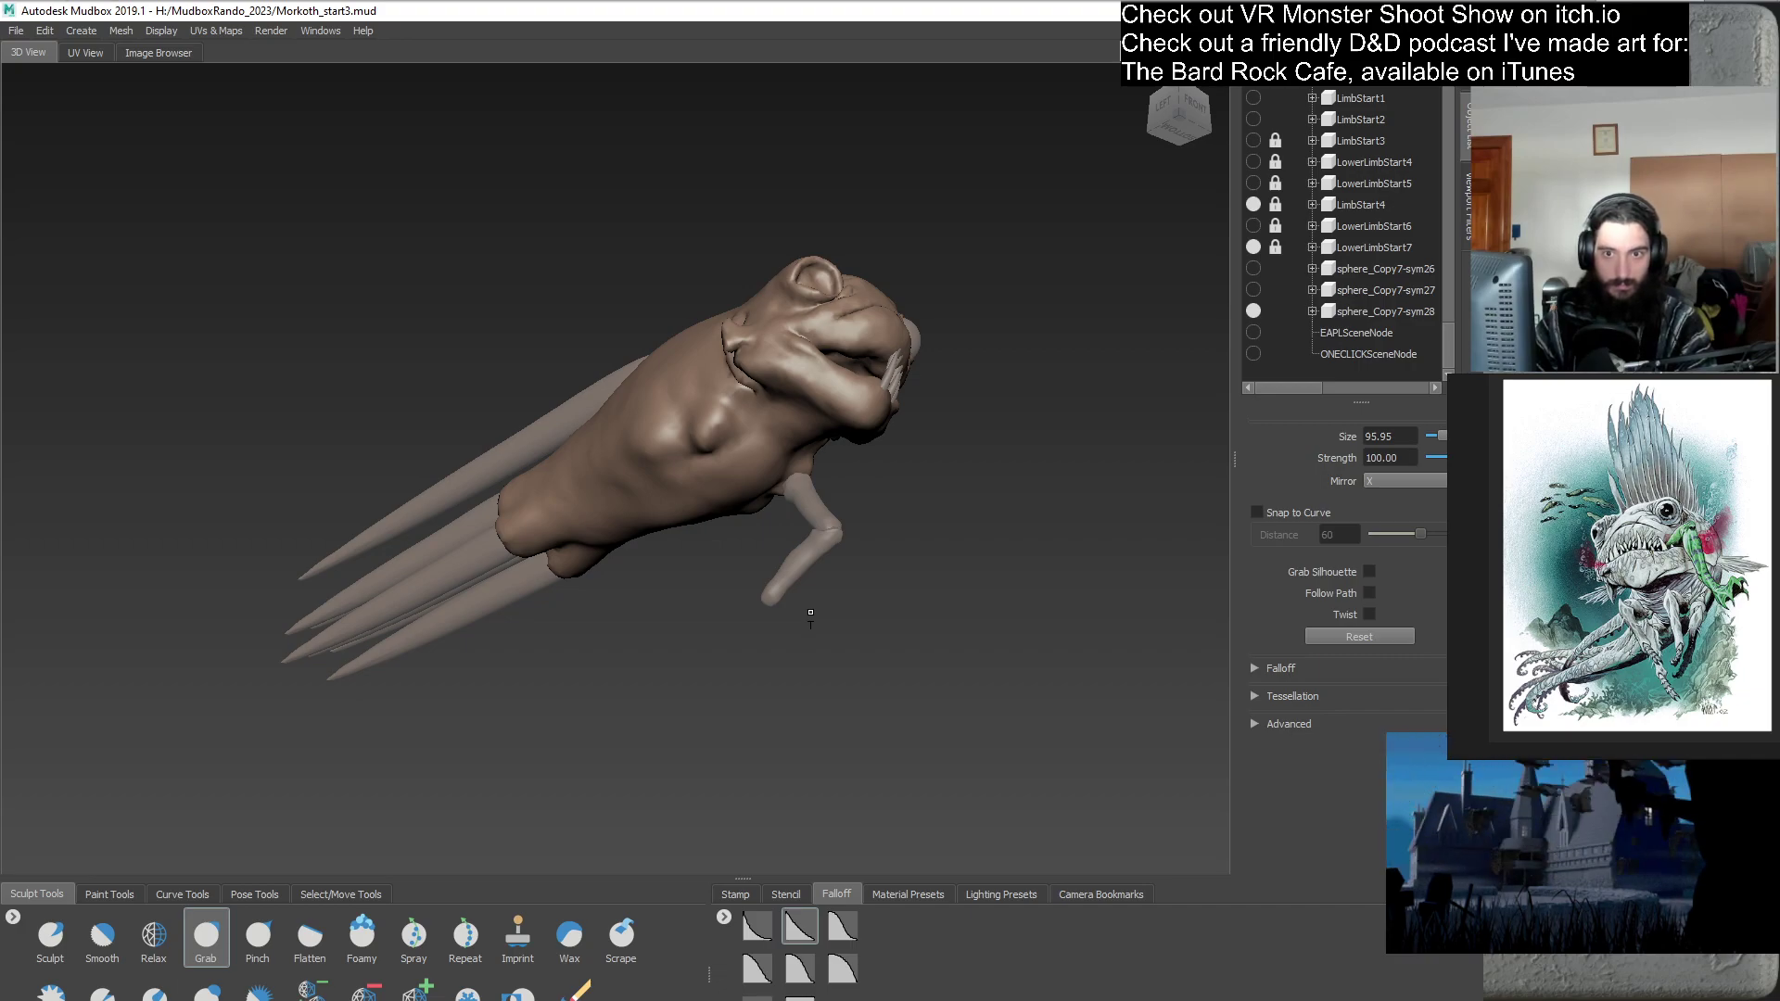
{"action": "left_click_drag", "start_coordinate": [806, 614], "coordinate": [646, 601], "text": "alt"}
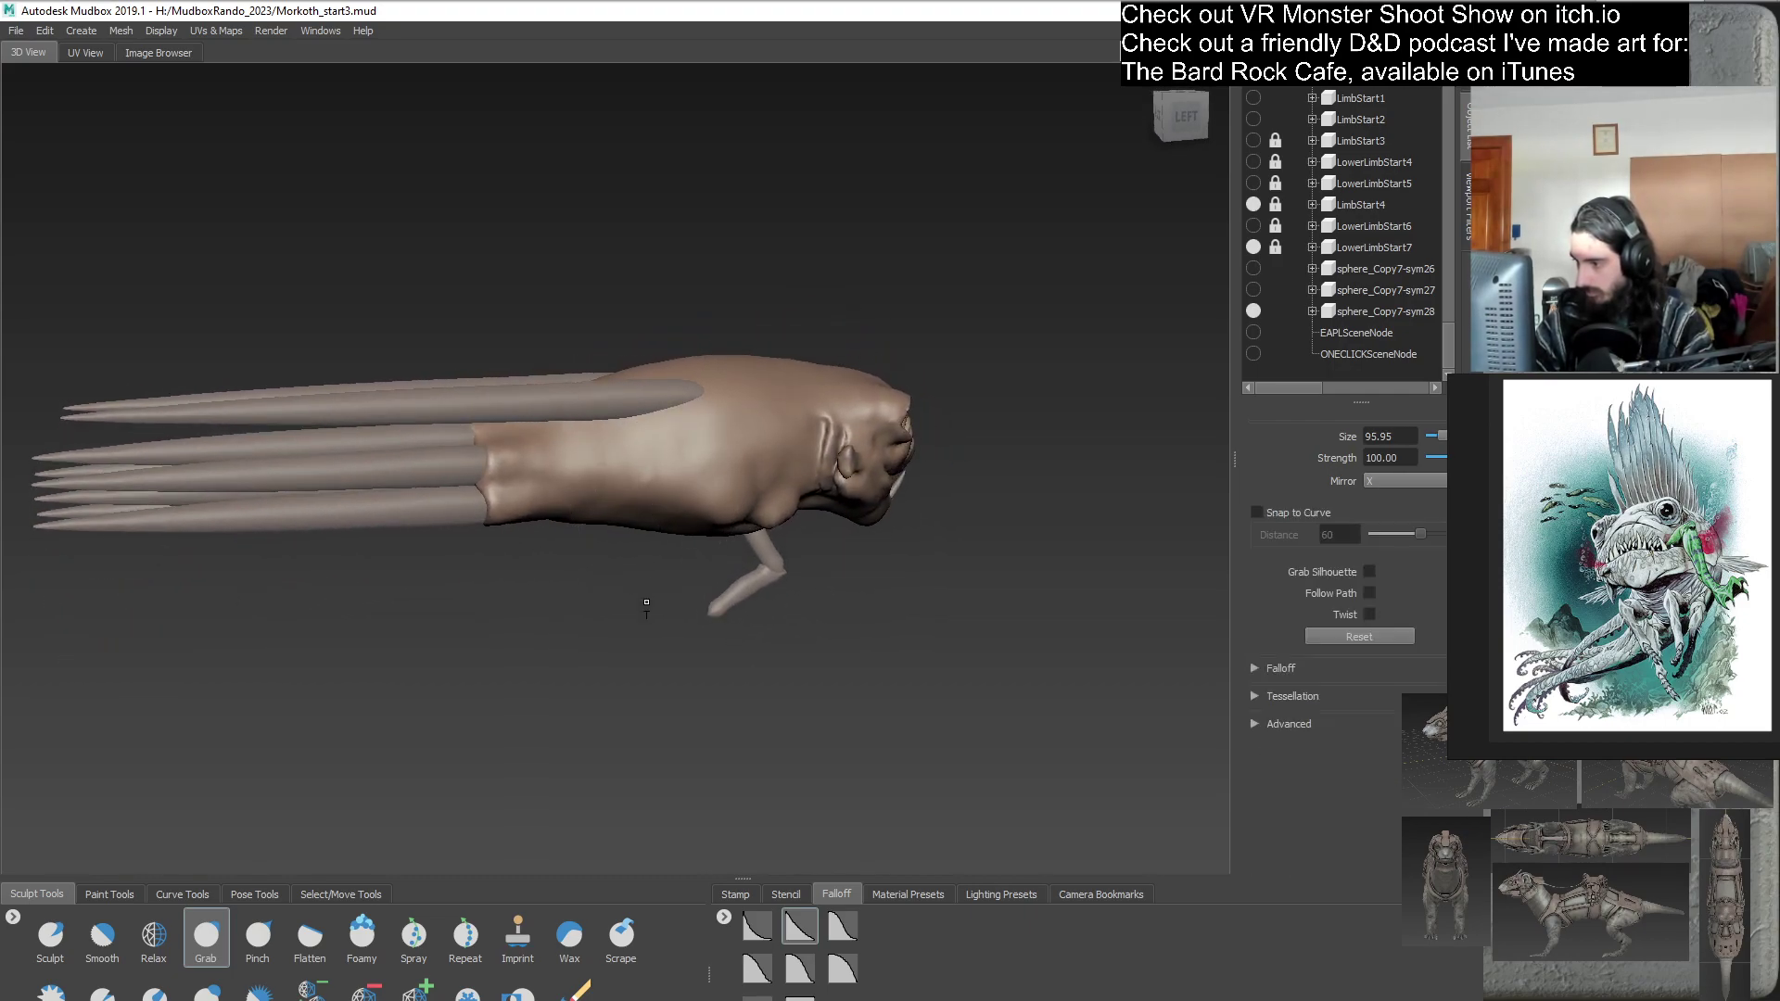
{"action": "mouse_move", "coordinate": [586, 504]}
{"action": "left_mouse_down", "text": "alt"}
{"action": "mouse_move", "coordinate": [566, 519]}
{"action": "mouse_move", "coordinate": [611, 501]}
{"action": "mouse_move", "coordinate": [621, 521]}
{"action": "mouse_move", "coordinate": [593, 508]}
{"action": "left_mouse_up", "text": "alt"}
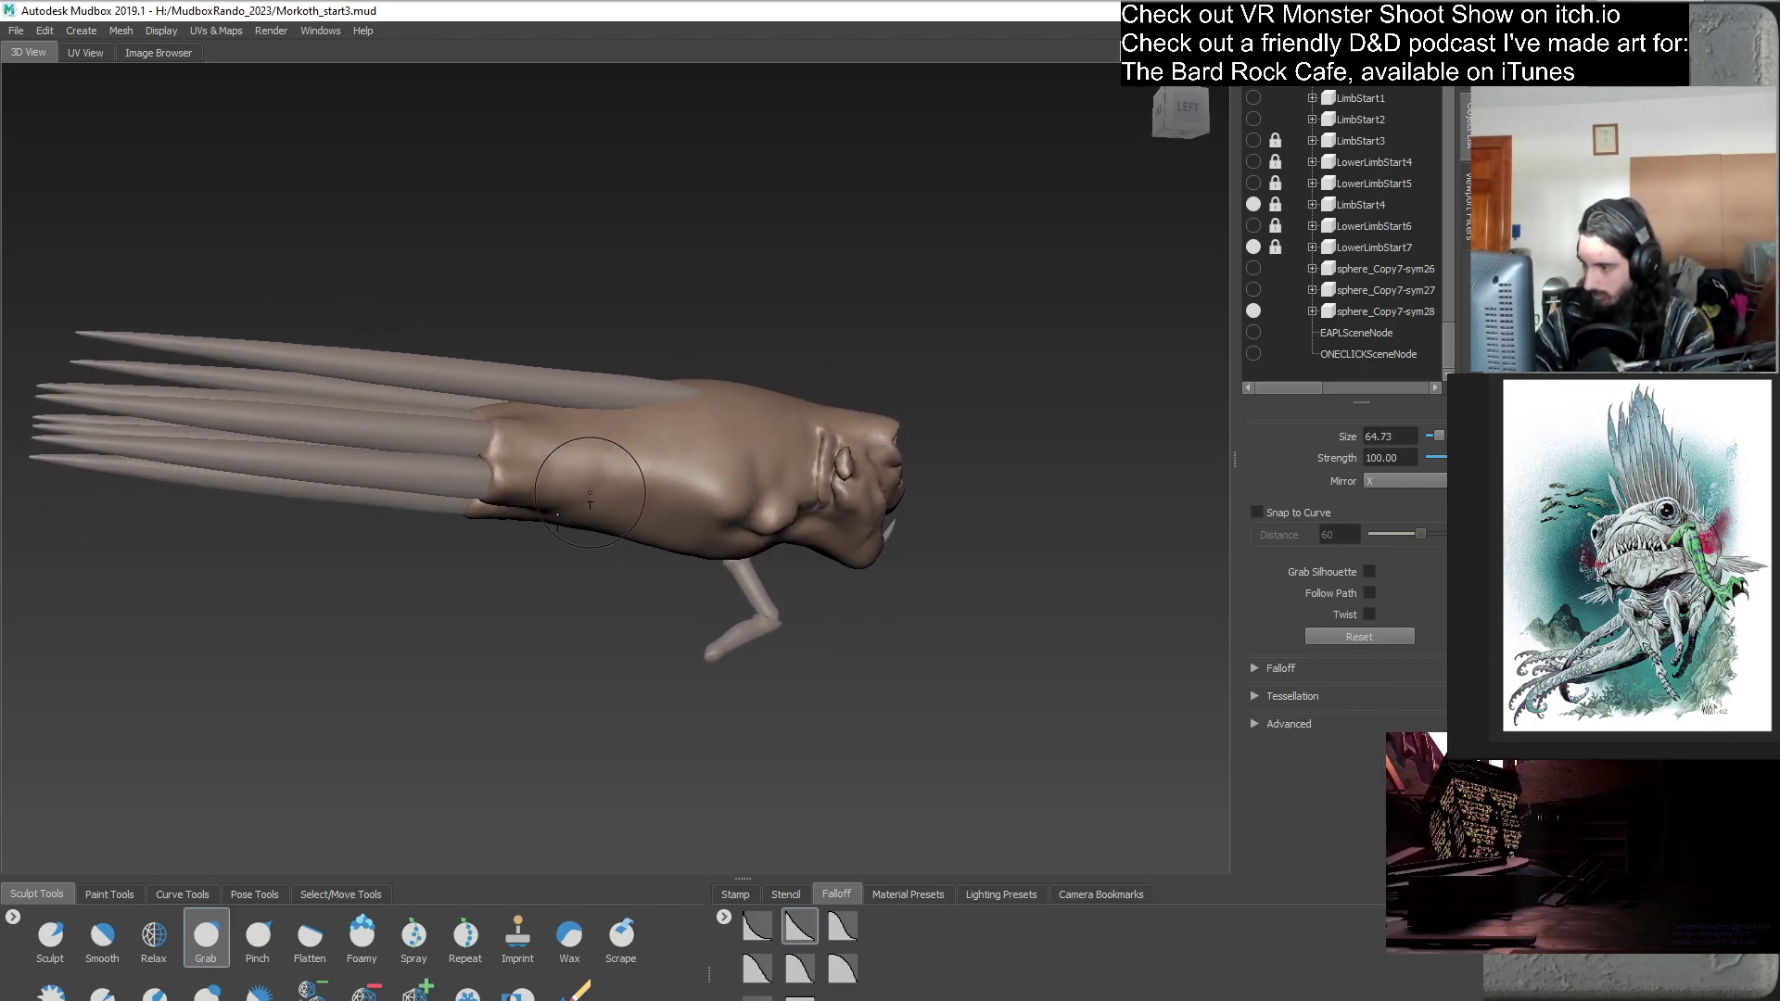
{"action": "mouse_move", "coordinate": [593, 533]}
{"action": "left_mouse_down", "text": "alt"}
{"action": "mouse_move", "coordinate": [780, 481]}
{"action": "mouse_move", "coordinate": [627, 466]}
{"action": "left_mouse_up", "text": "alt"}
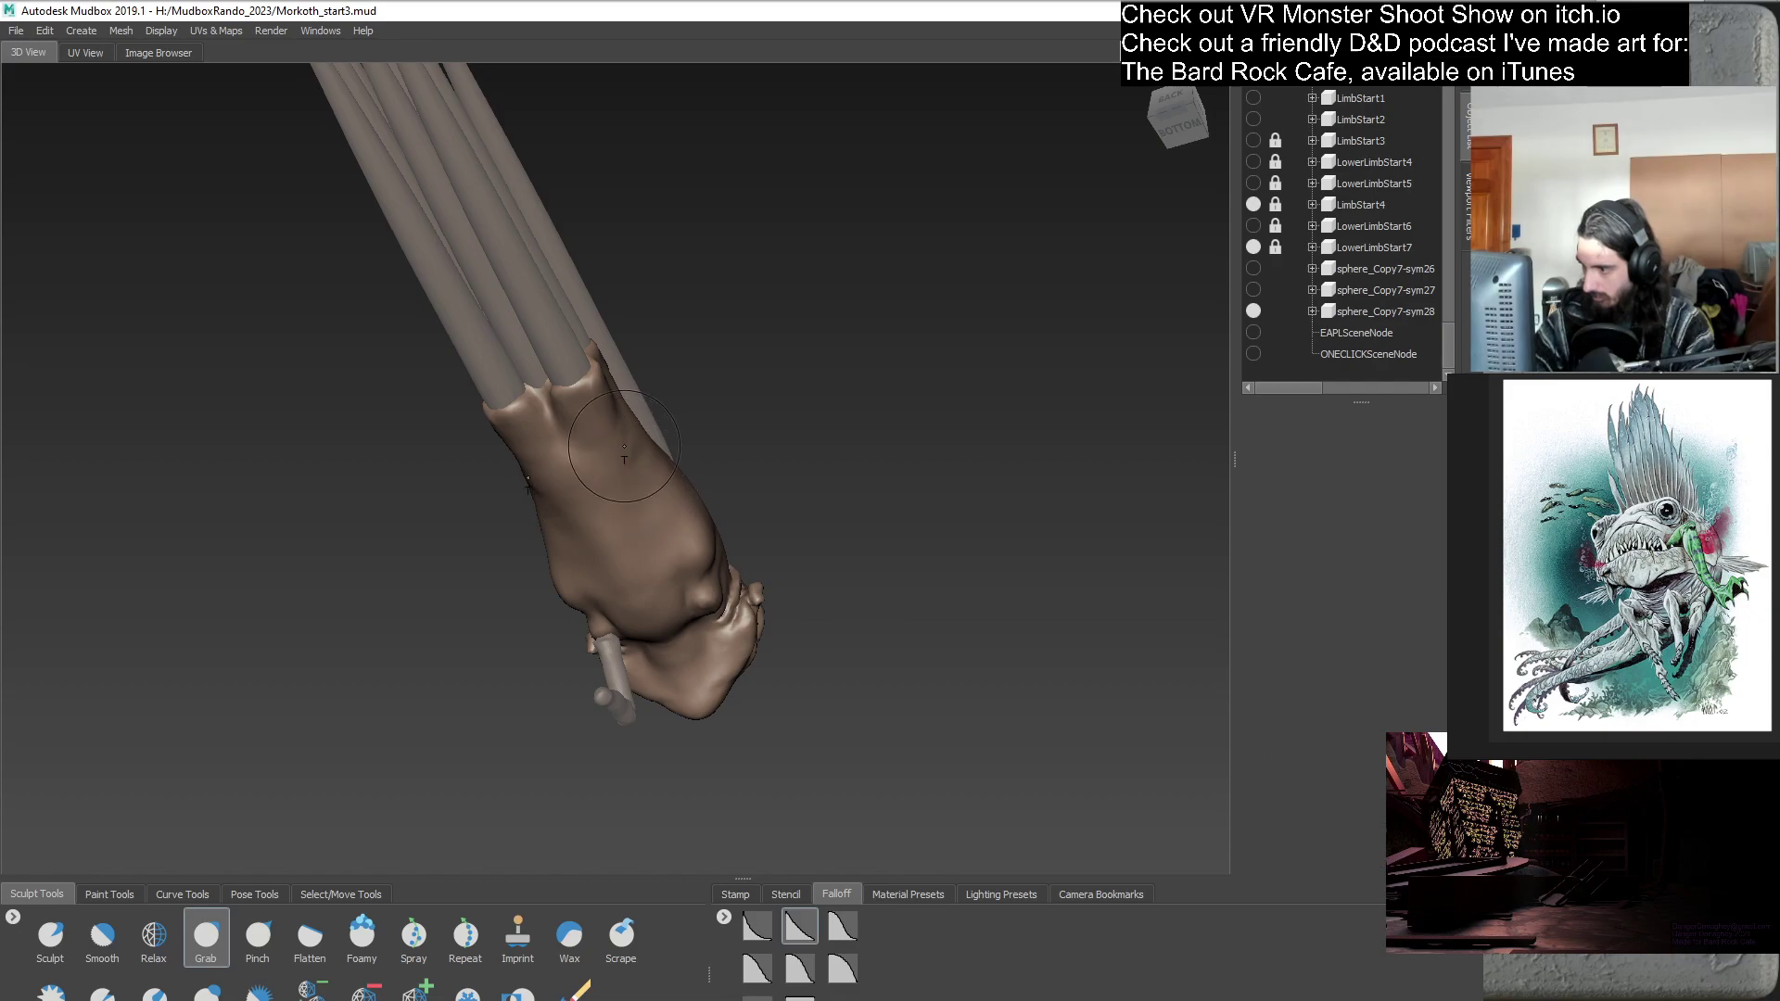
{"action": "left_click_drag", "start_coordinate": [630, 459], "coordinate": [670, 539], "text": "alt"}
- Duplicate the body mesh sphere_Copy7-sym28 and hide the original
{"action": "right_click", "coordinate": [1363, 309]}
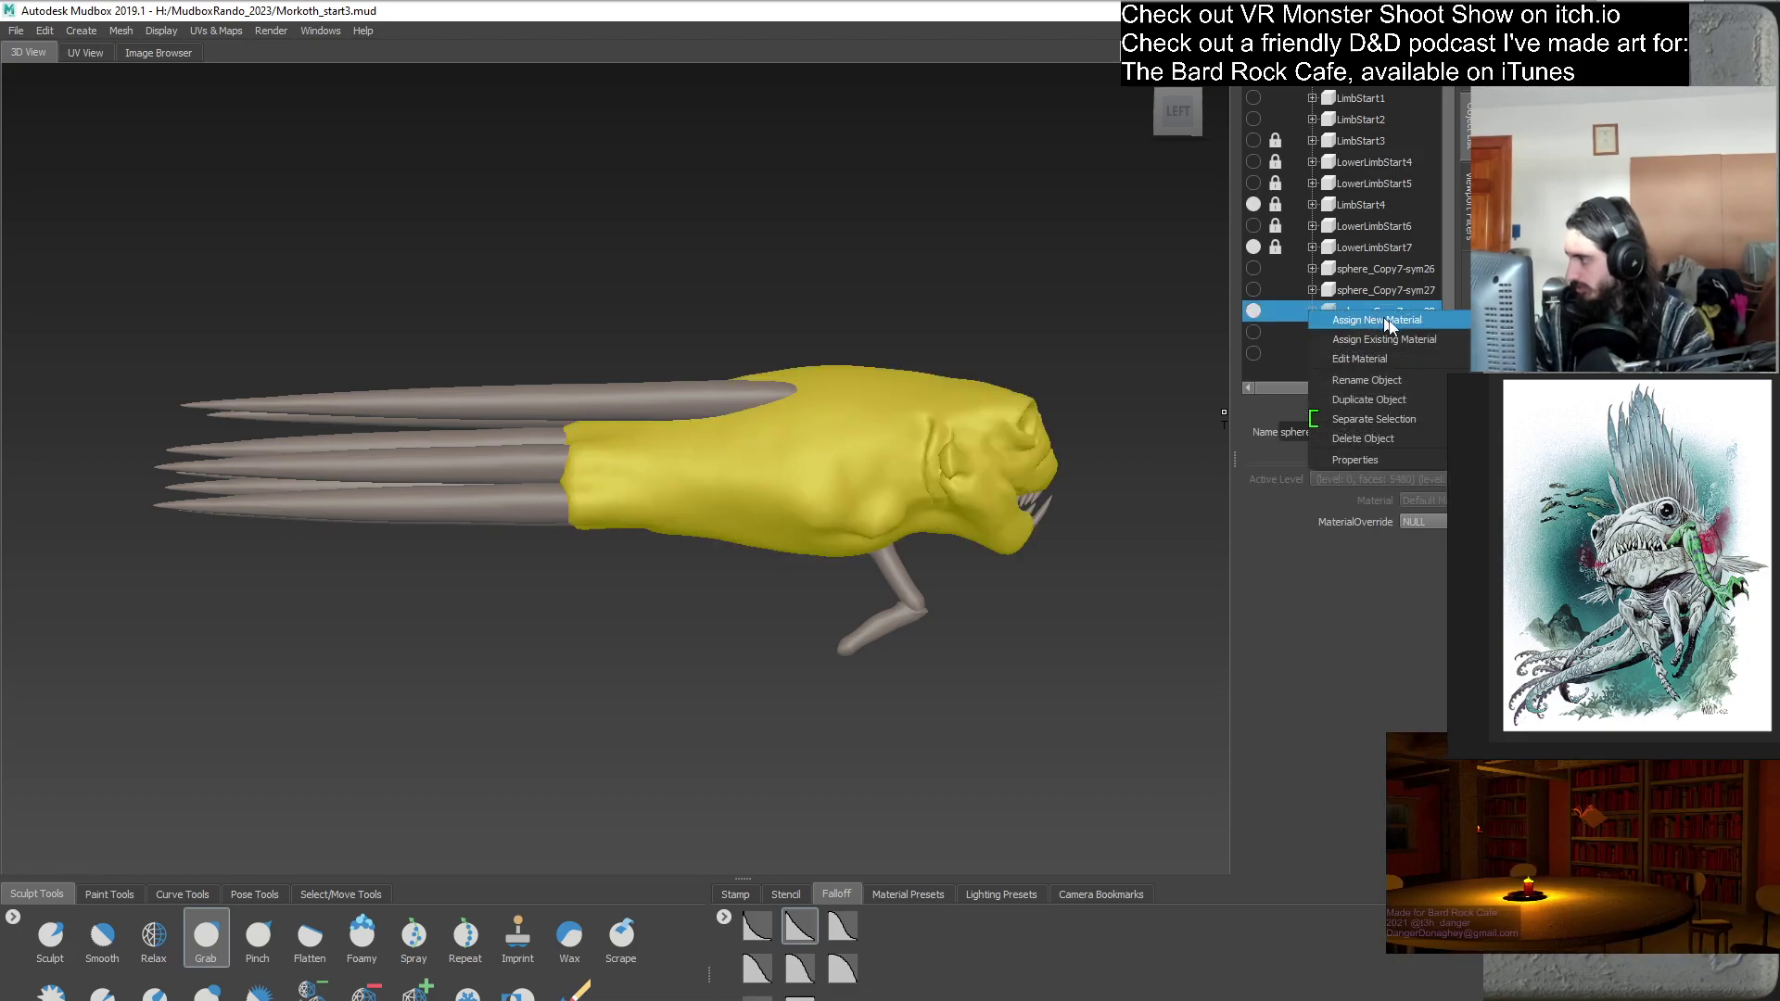
{"action": "left_click", "coordinate": [1332, 309]}
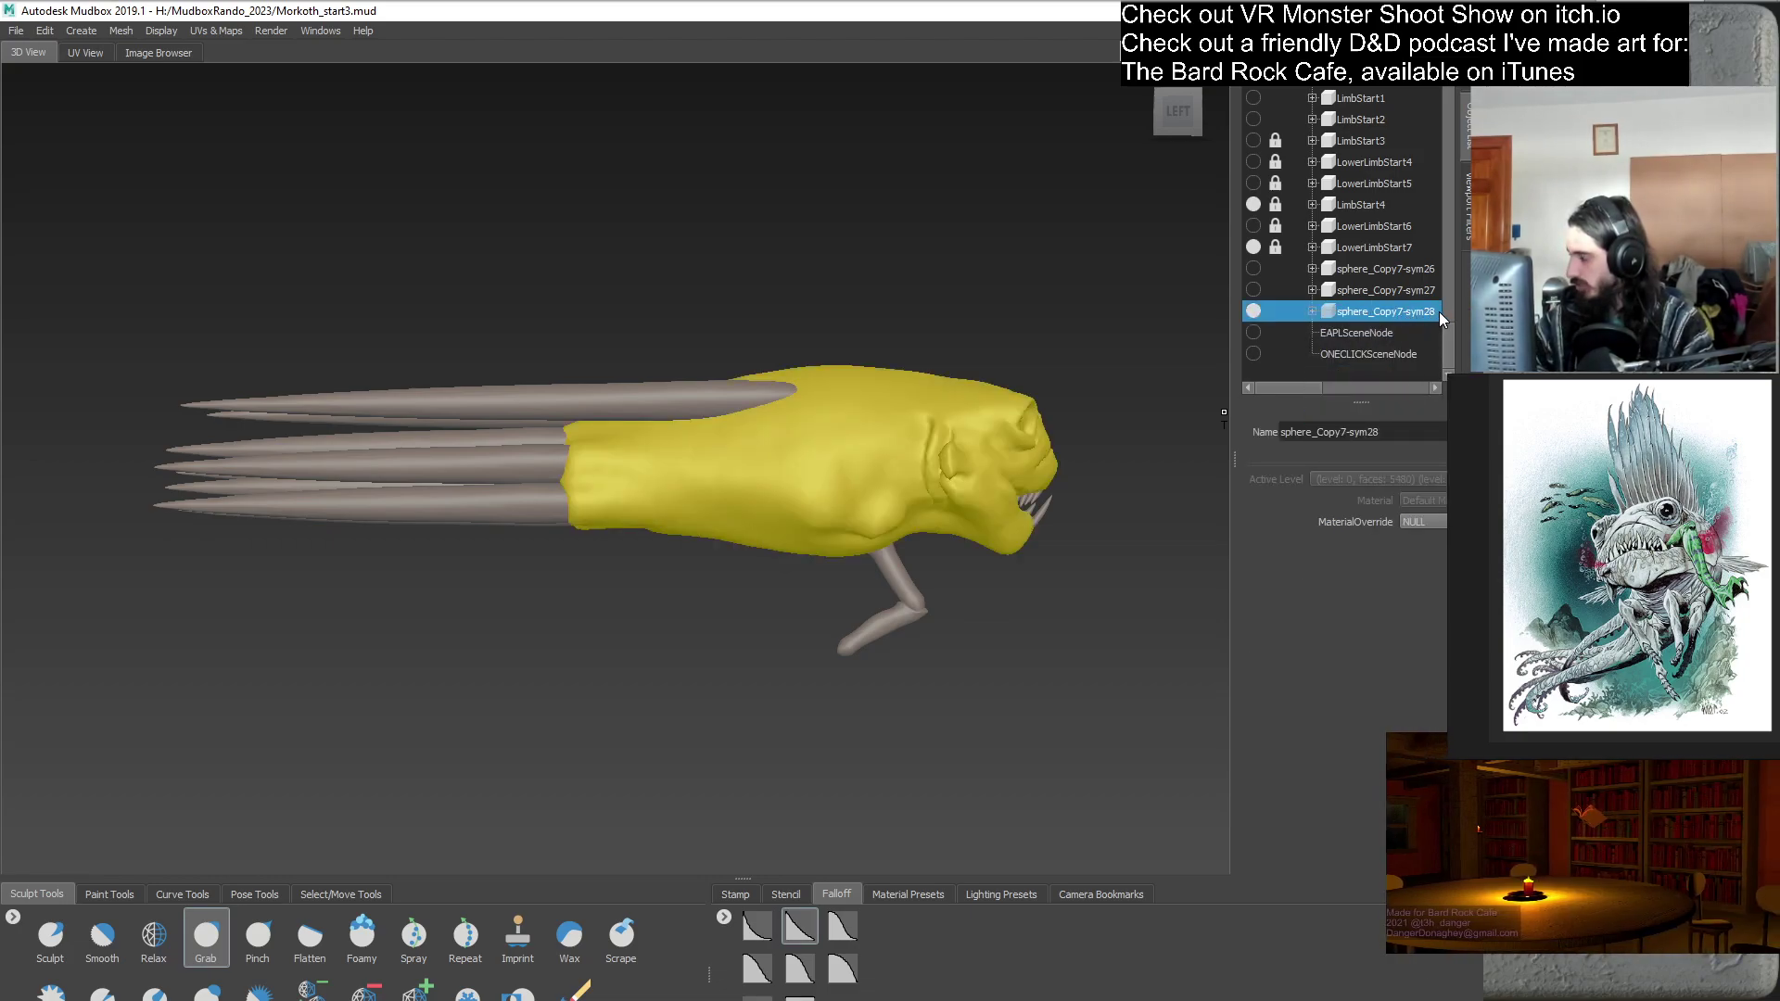
{"action": "key", "text": "ctrl+d"}
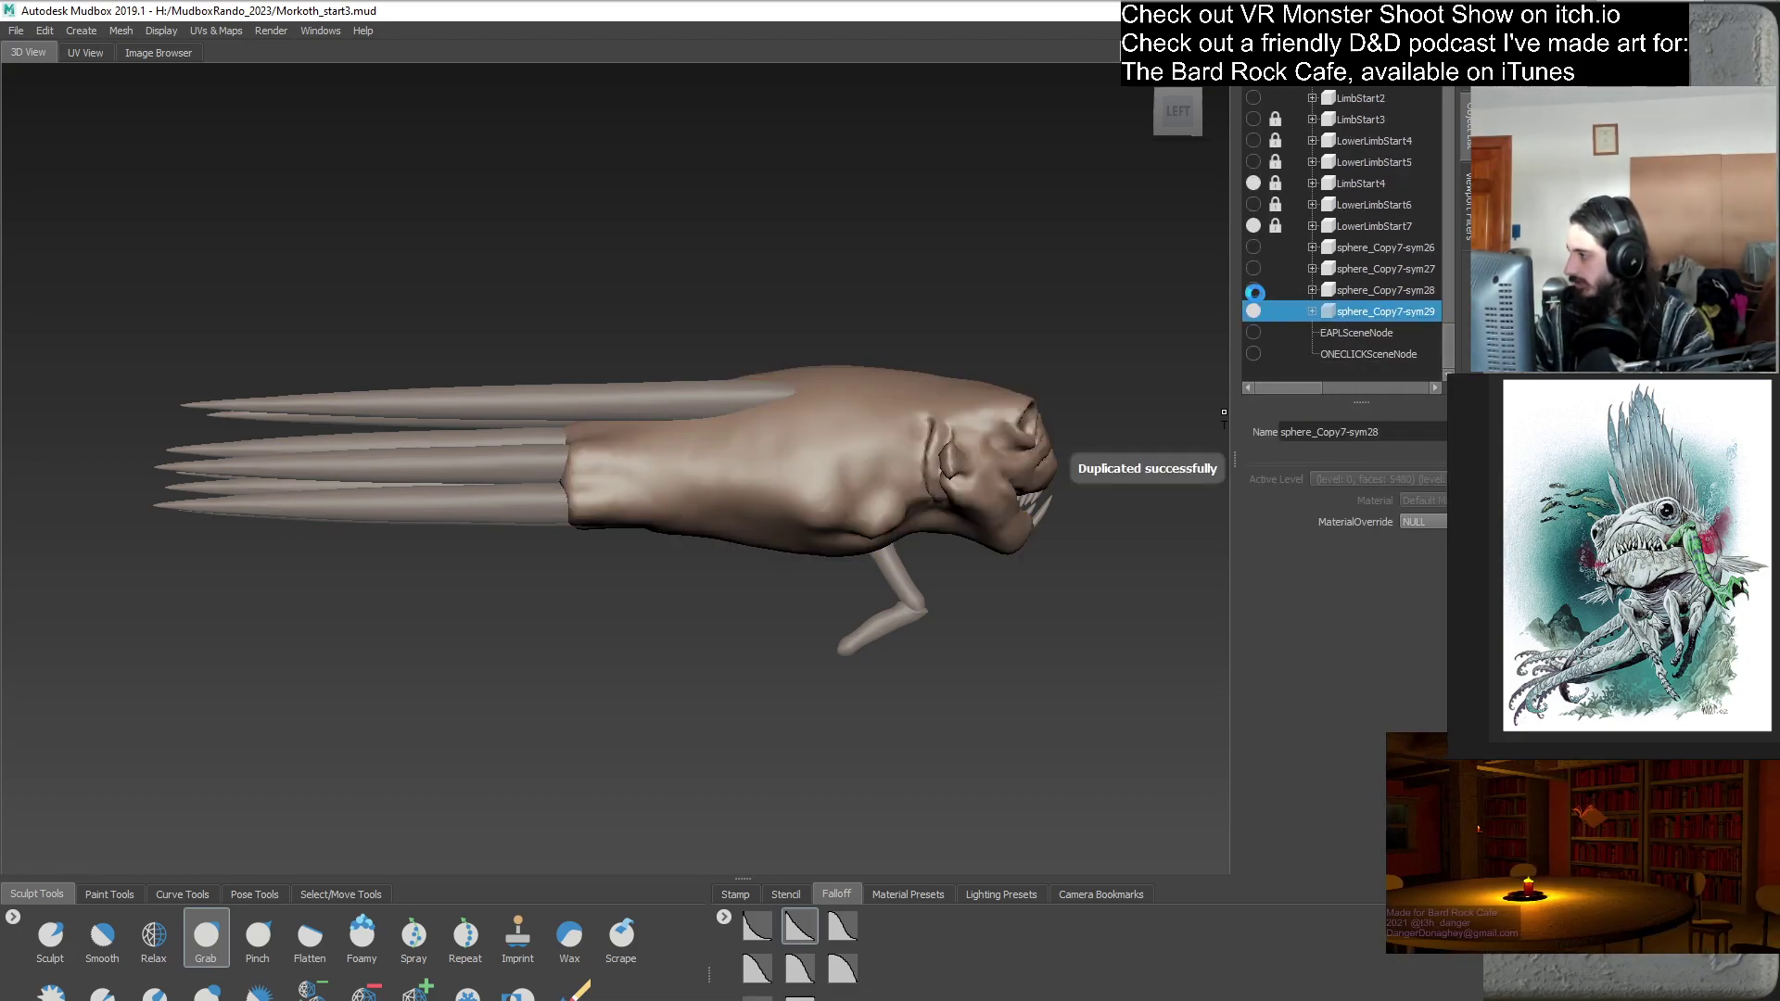
{"action": "left_click", "coordinate": [1192, 415]}
- Reshape the left flank just ahead of the tentacle bases with the Grab tool, using brush size 55.10
{"action": "left_click_drag", "start_coordinate": [693, 594], "coordinate": [696, 533], "text": "alt"}
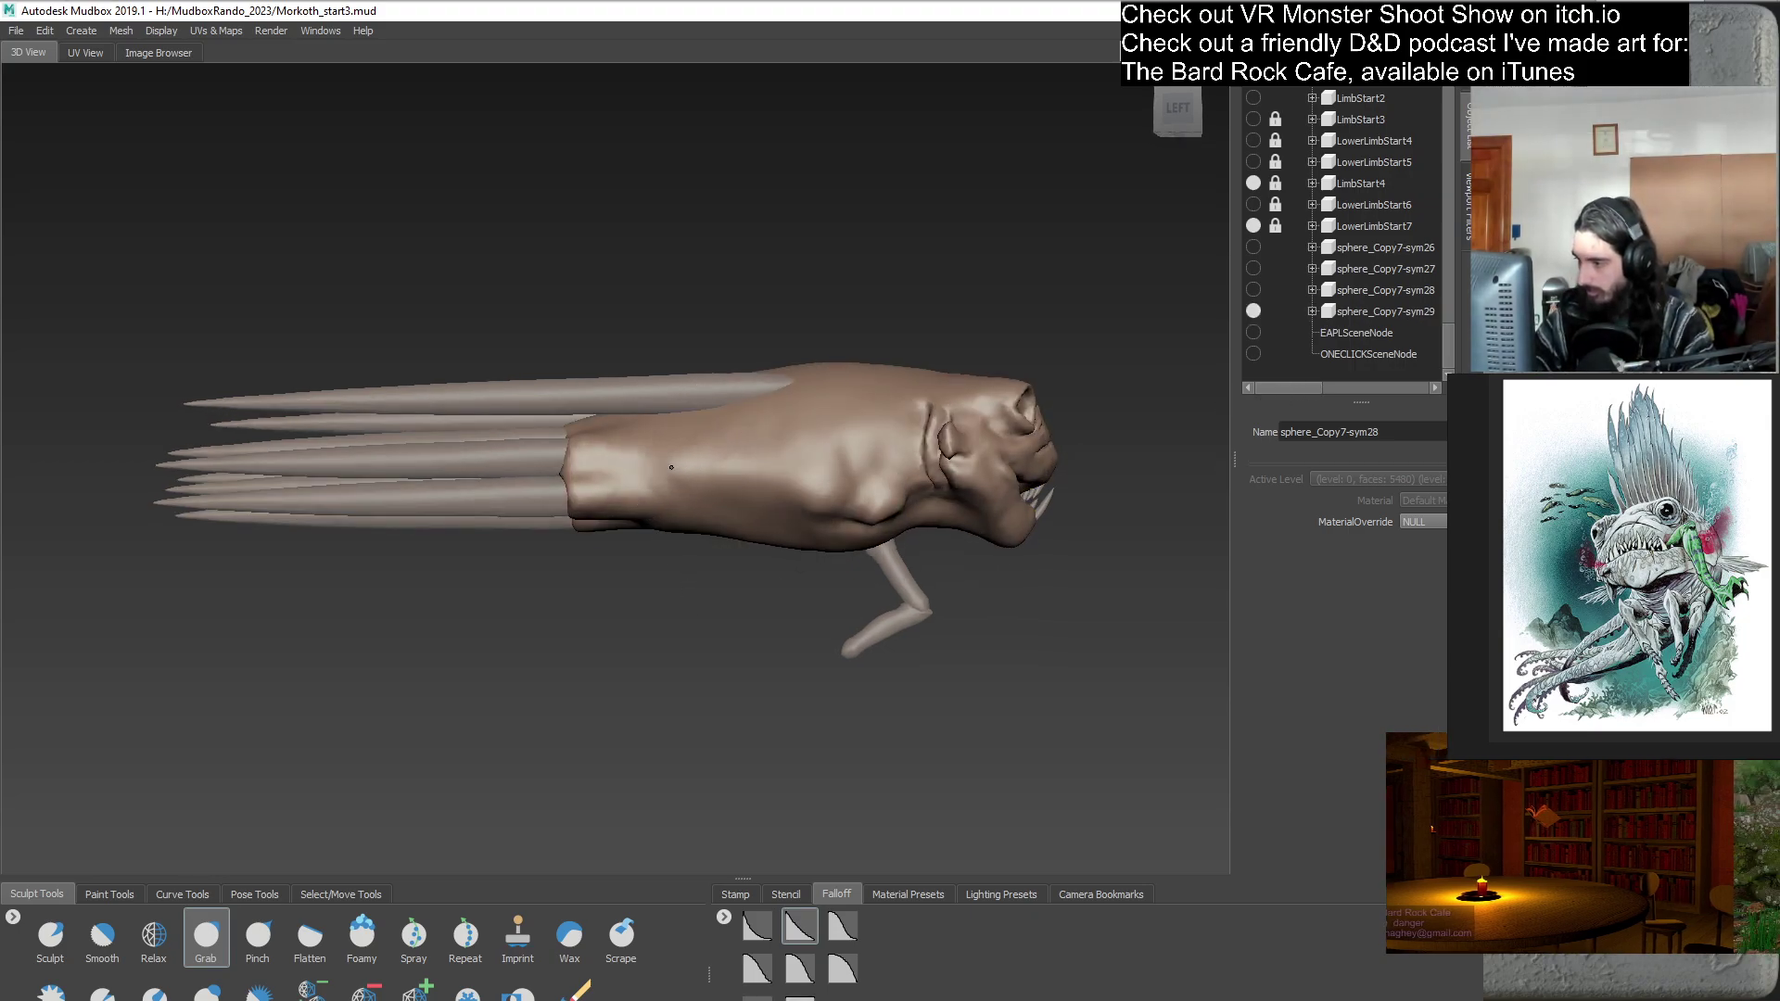
{"action": "mouse_move", "coordinate": [622, 470]}
{"action": "left_mouse_down", "text": "alt"}
{"action": "mouse_move", "coordinate": [652, 597]}
{"action": "mouse_move", "coordinate": [664, 519]}
{"action": "left_mouse_up", "text": "alt"}
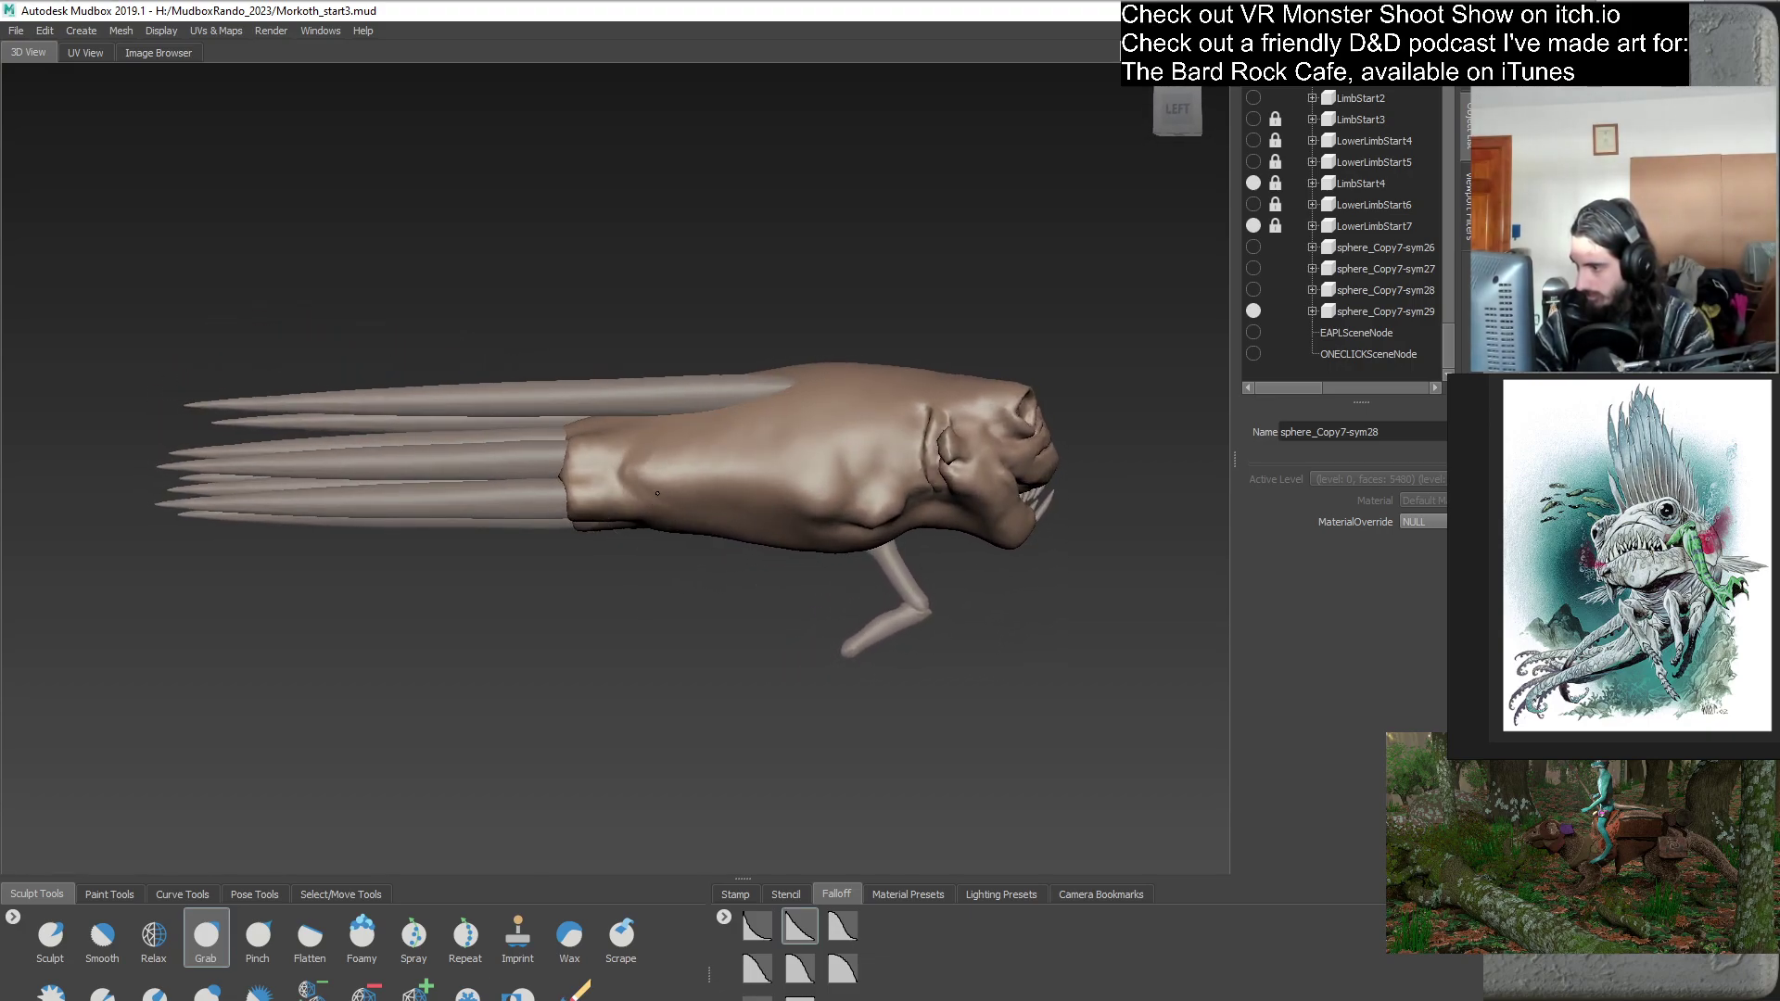
{"action": "mouse_move", "coordinate": [651, 447]}
{"action": "left_mouse_down", "text": "alt"}
{"action": "mouse_move", "coordinate": [875, 429]}
{"action": "mouse_move", "coordinate": [773, 501]}
{"action": "mouse_move", "coordinate": [655, 530]}
{"action": "left_mouse_up", "text": "alt"}
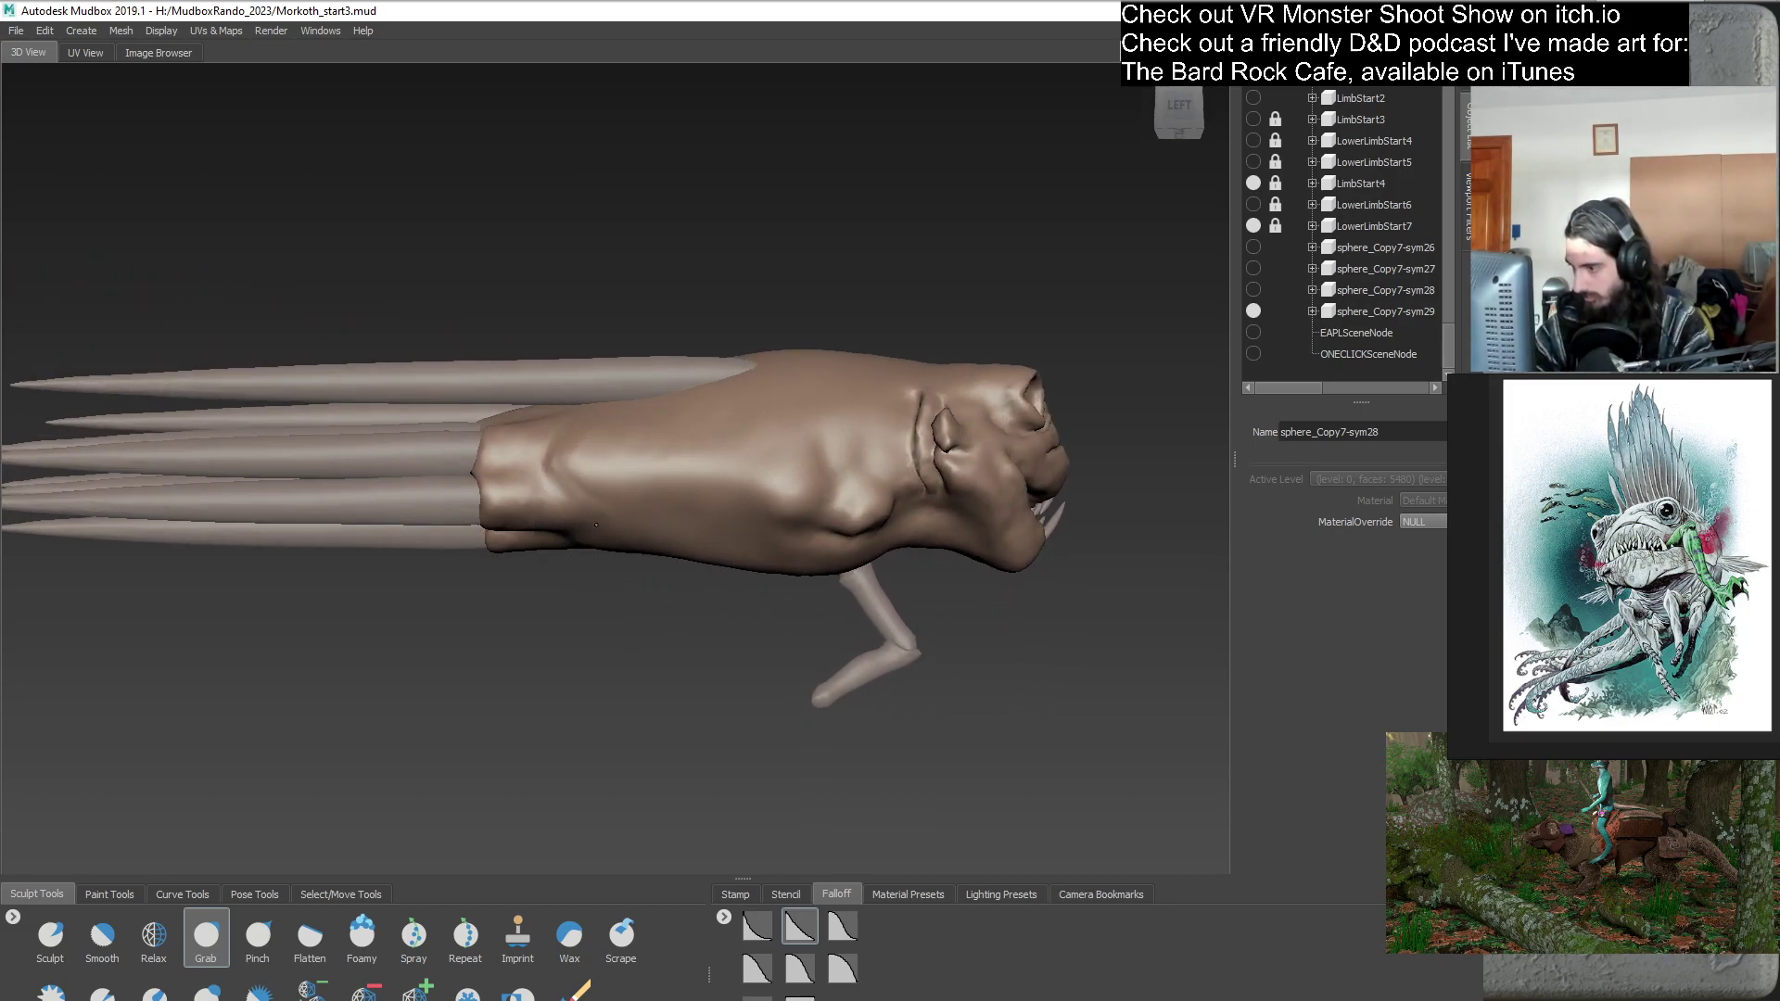
{"action": "mouse_move", "coordinate": [673, 524]}
{"action": "left_mouse_down", "text": "alt"}
{"action": "mouse_move", "coordinate": [665, 505]}
{"action": "mouse_move", "coordinate": [797, 543]}
{"action": "mouse_move", "coordinate": [881, 615]}
{"action": "mouse_move", "coordinate": [718, 449]}
{"action": "left_mouse_up", "text": "alt"}
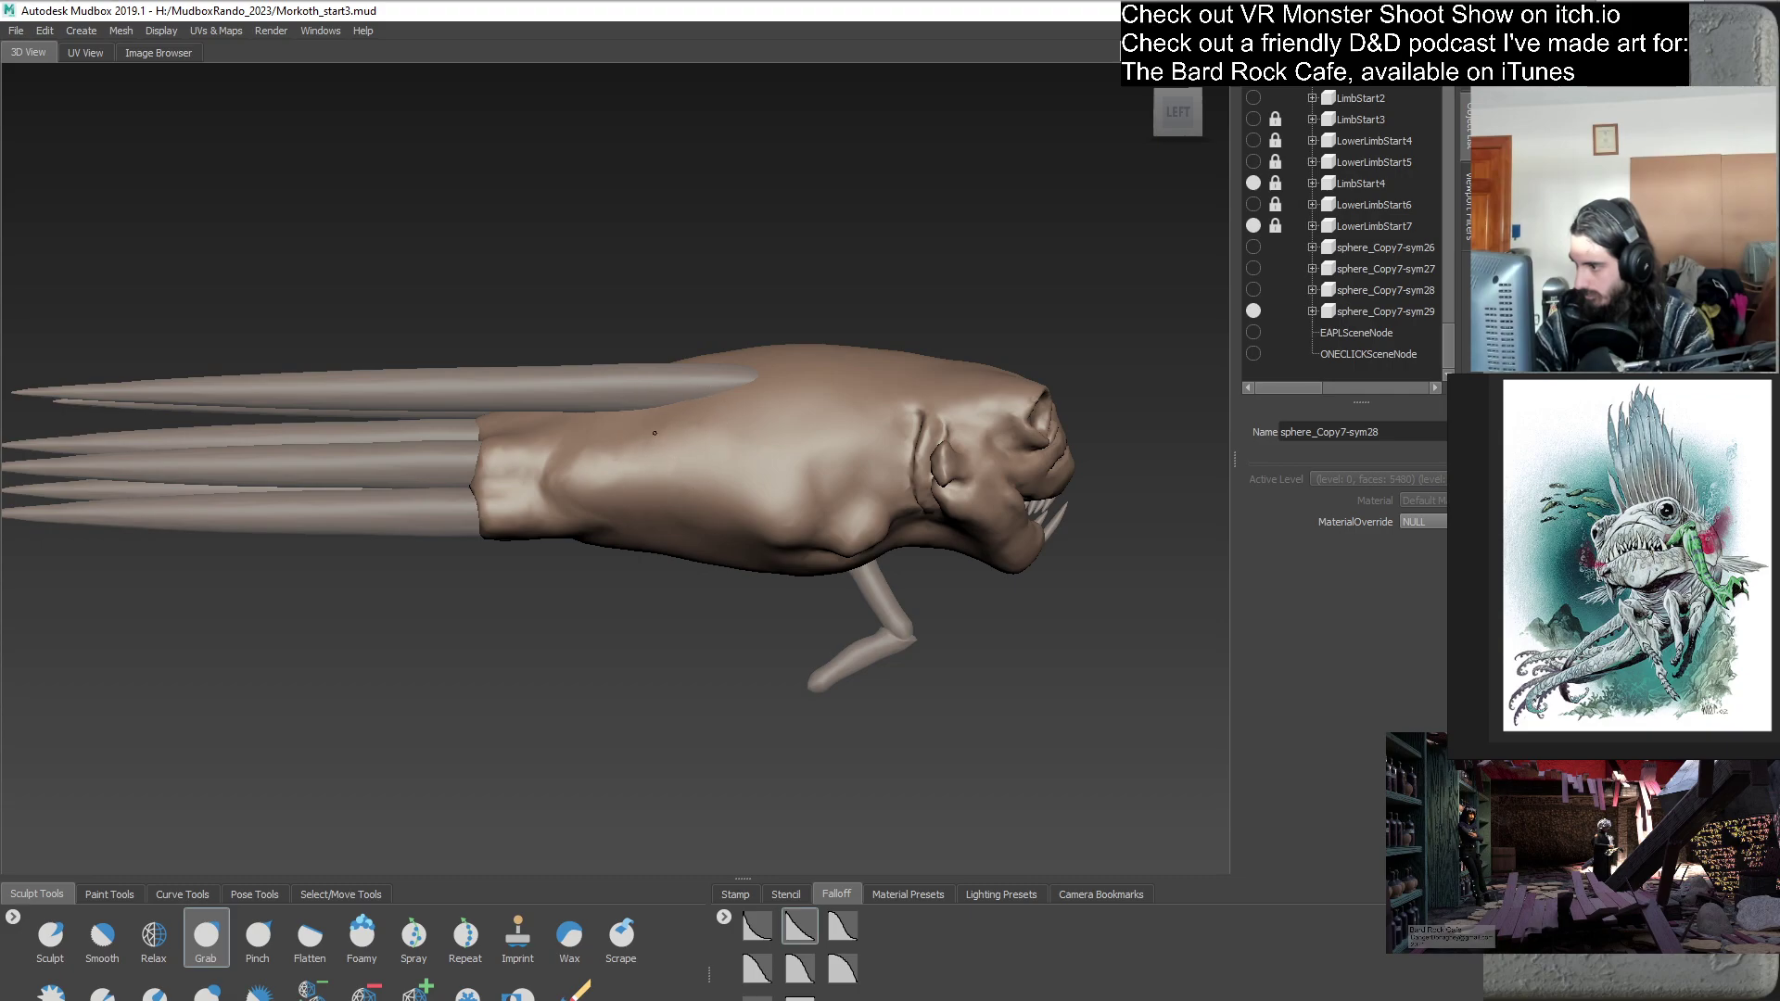
{"action": "left_click_drag", "start_coordinate": [615, 443], "coordinate": [679, 643], "text": "alt"}
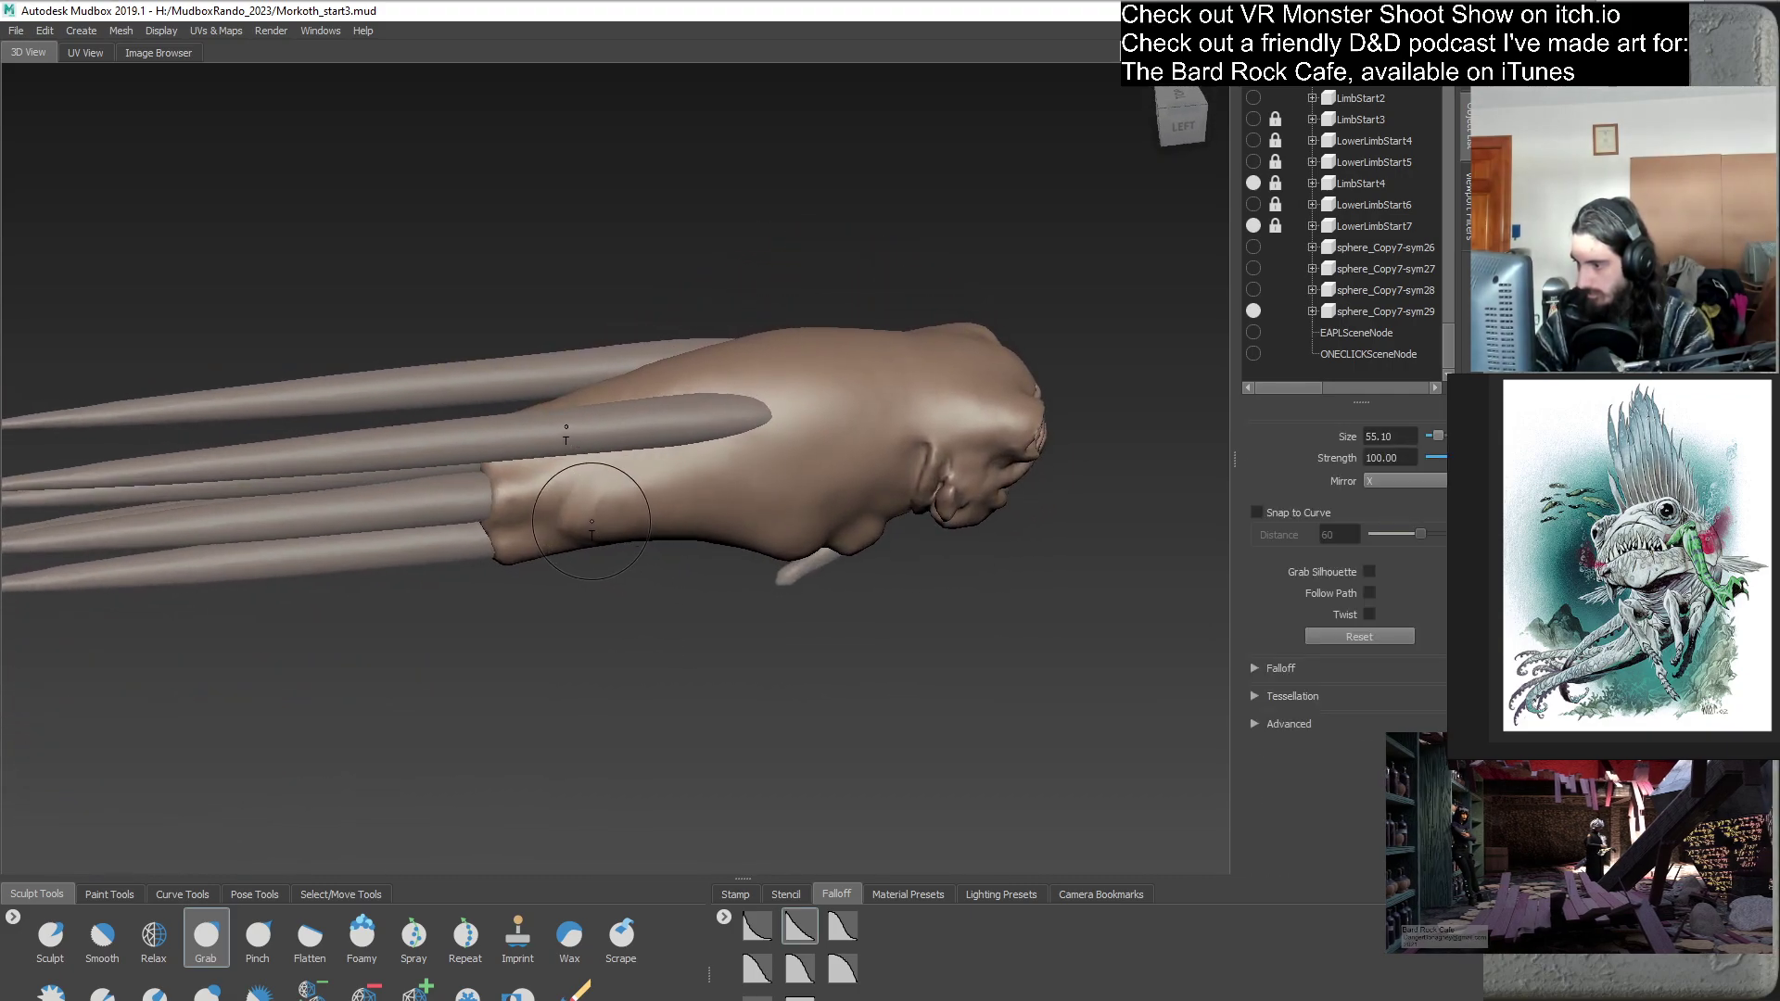
- Even out the underside and lower rear edge of the body with the Grab tool at brush size 55.10
{"action": "left_click_drag", "start_coordinate": [592, 514], "coordinate": [768, 549], "text": "alt"}
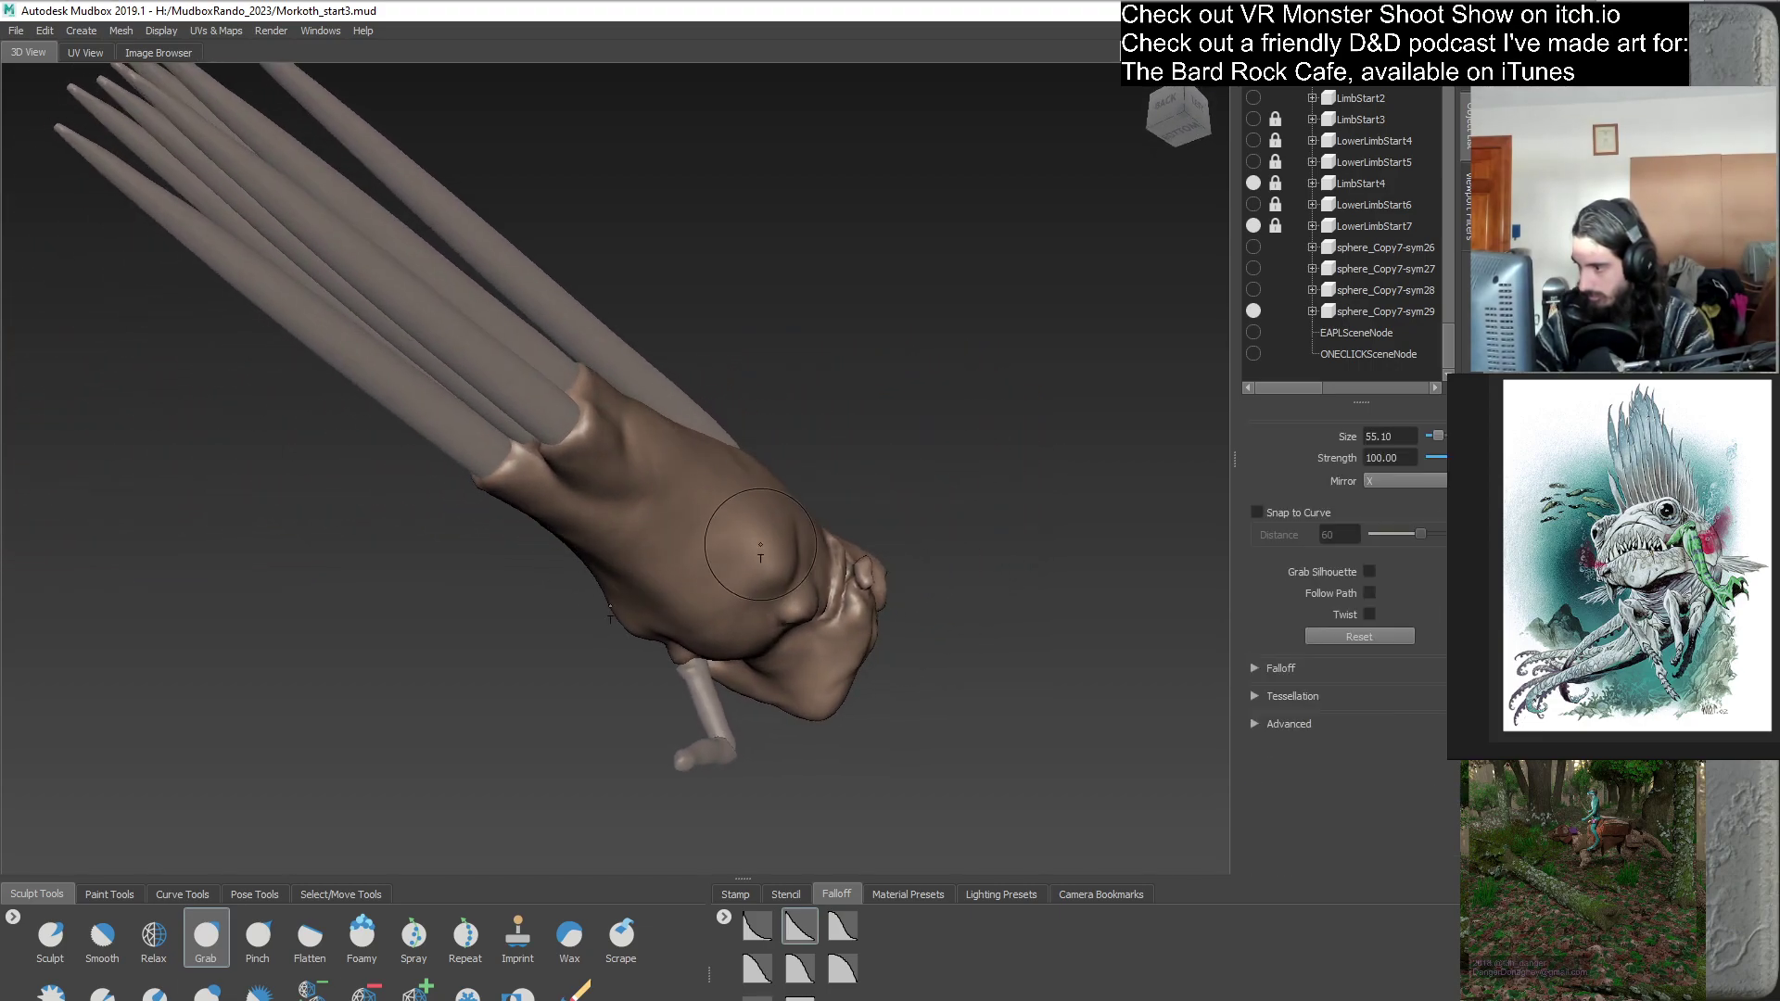
{"action": "left_click_drag", "start_coordinate": [655, 558], "coordinate": [496, 642], "text": "alt"}
{"action": "left_click_drag", "start_coordinate": [626, 626], "coordinate": [584, 519], "text": "alt"}
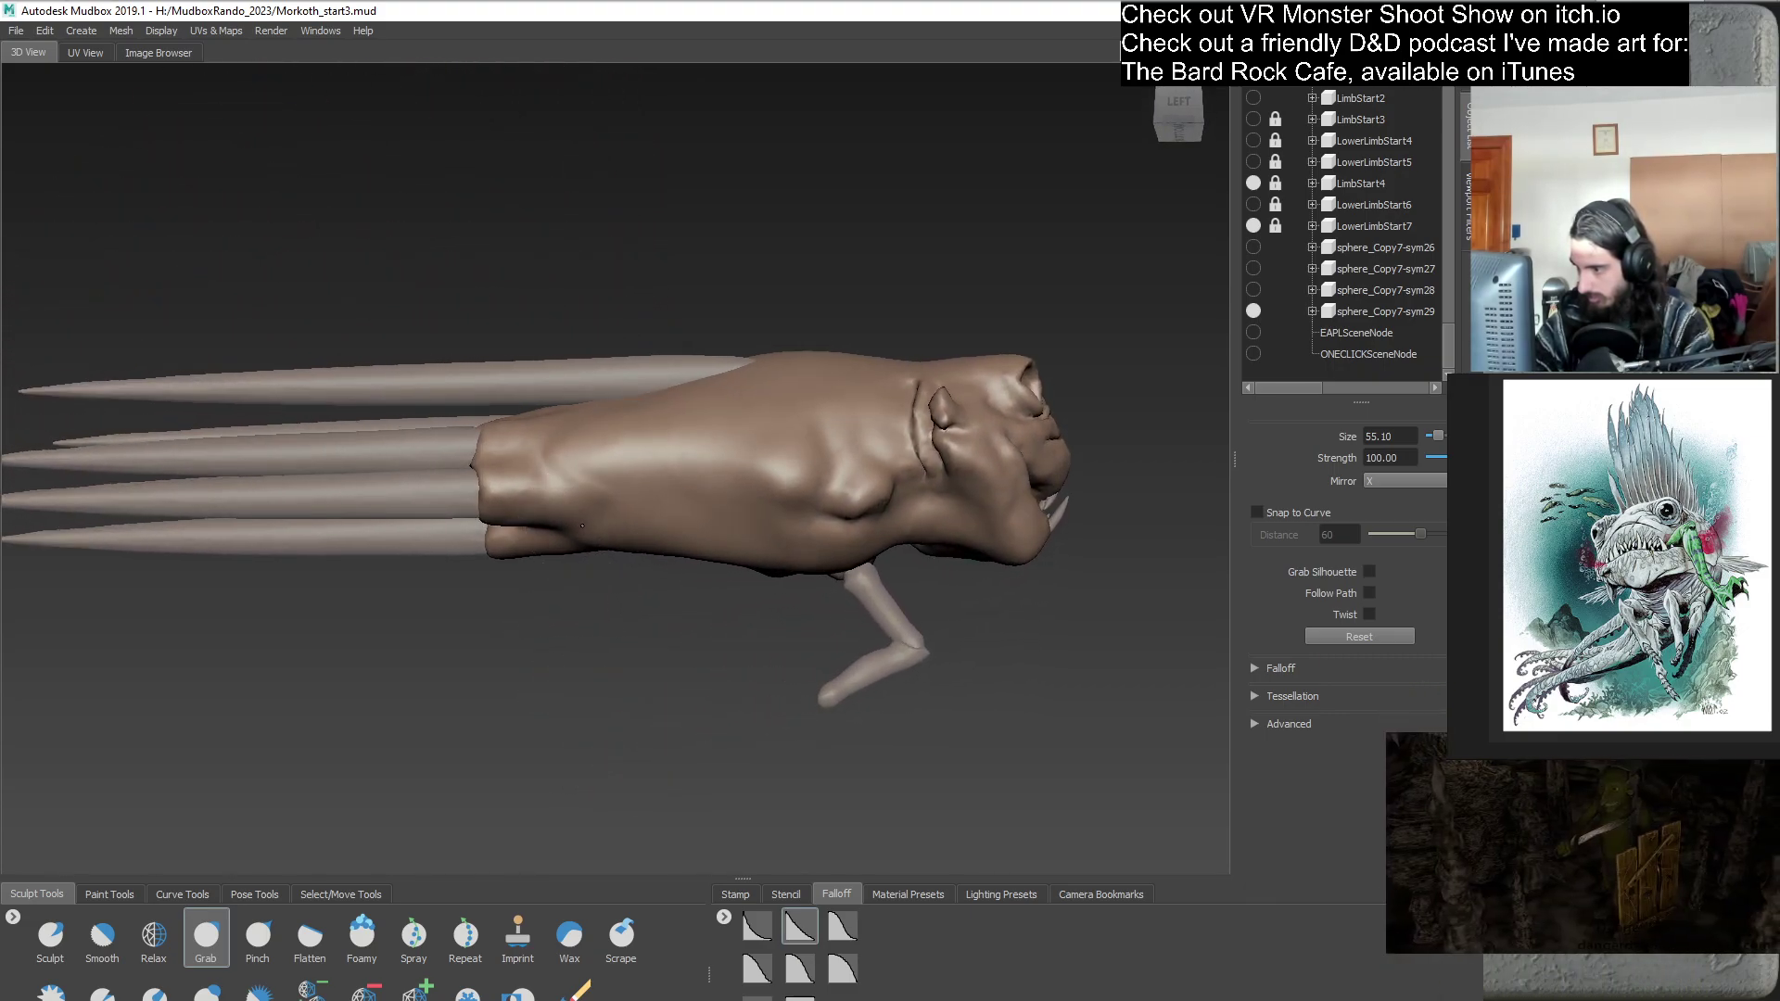
{"action": "mouse_move", "coordinate": [679, 593]}
{"action": "left_mouse_down", "text": "alt"}
{"action": "mouse_move", "coordinate": [683, 642]}
{"action": "mouse_move", "coordinate": [701, 618]}
{"action": "left_mouse_up", "text": "alt"}
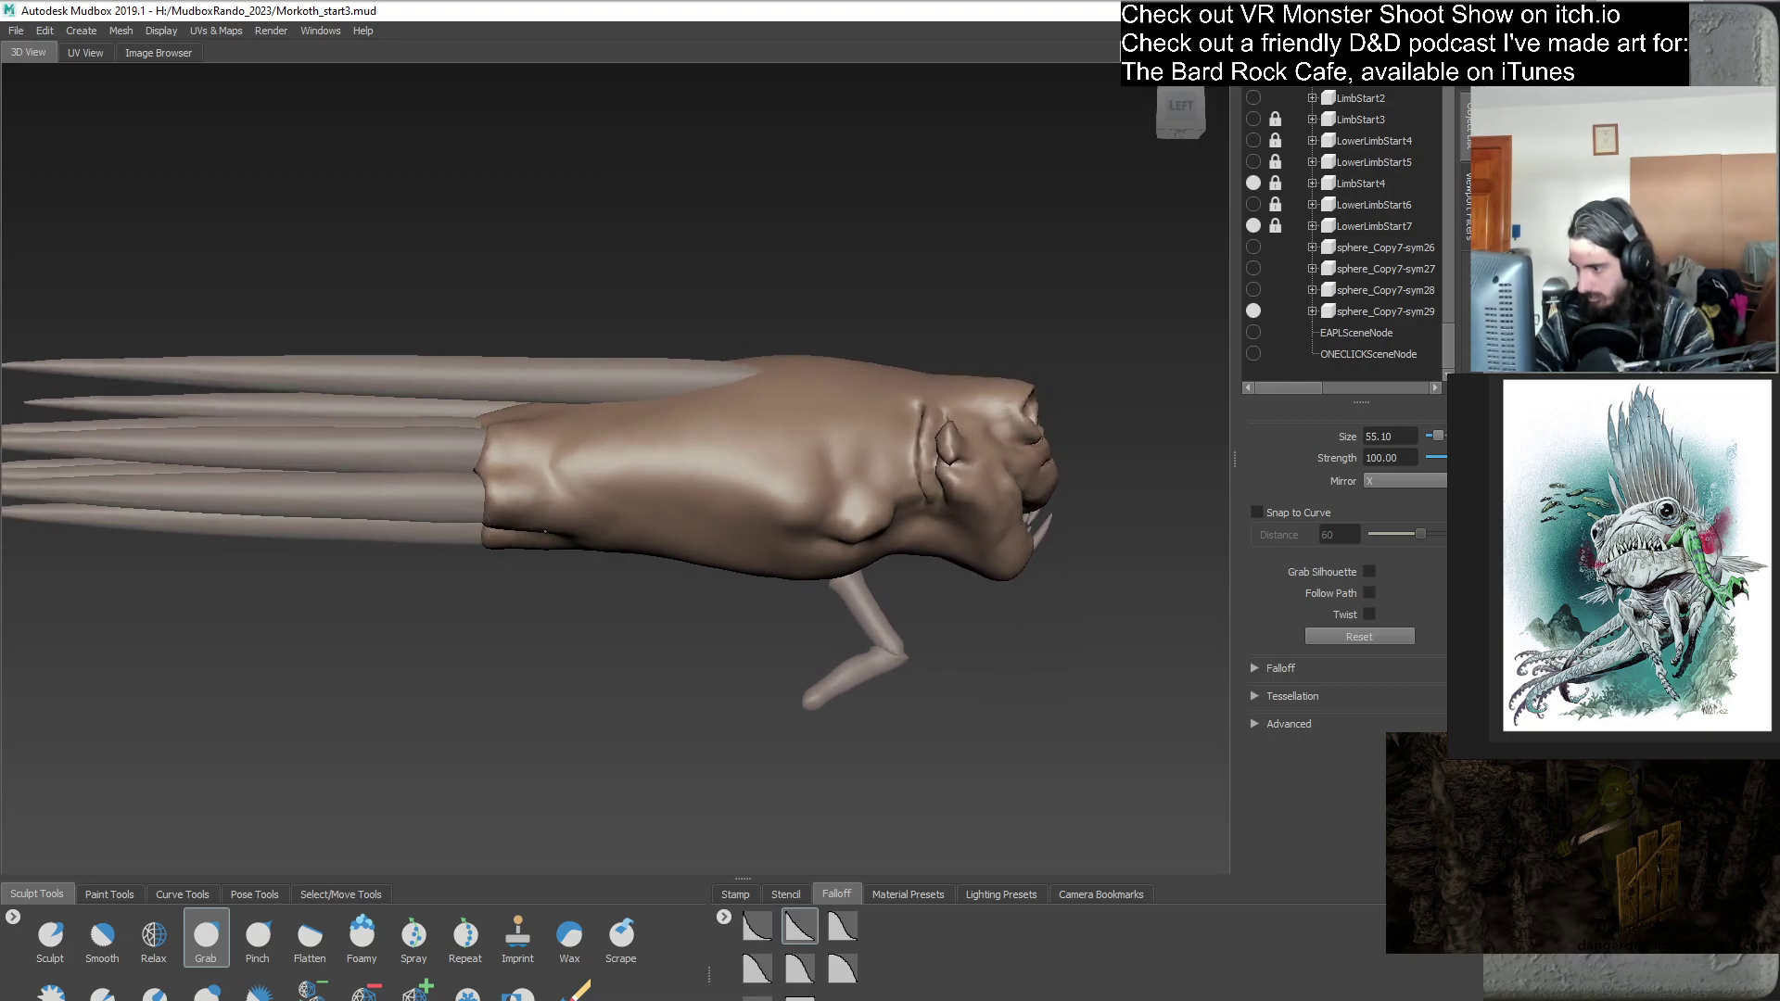
{"action": "mouse_move", "coordinate": [577, 534]}
{"action": "left_mouse_down", "text": "alt"}
{"action": "mouse_move", "coordinate": [598, 564]}
{"action": "mouse_move", "coordinate": [549, 504]}
{"action": "mouse_move", "coordinate": [820, 578]}
{"action": "mouse_move", "coordinate": [809, 568]}
{"action": "left_mouse_up", "text": "alt"}
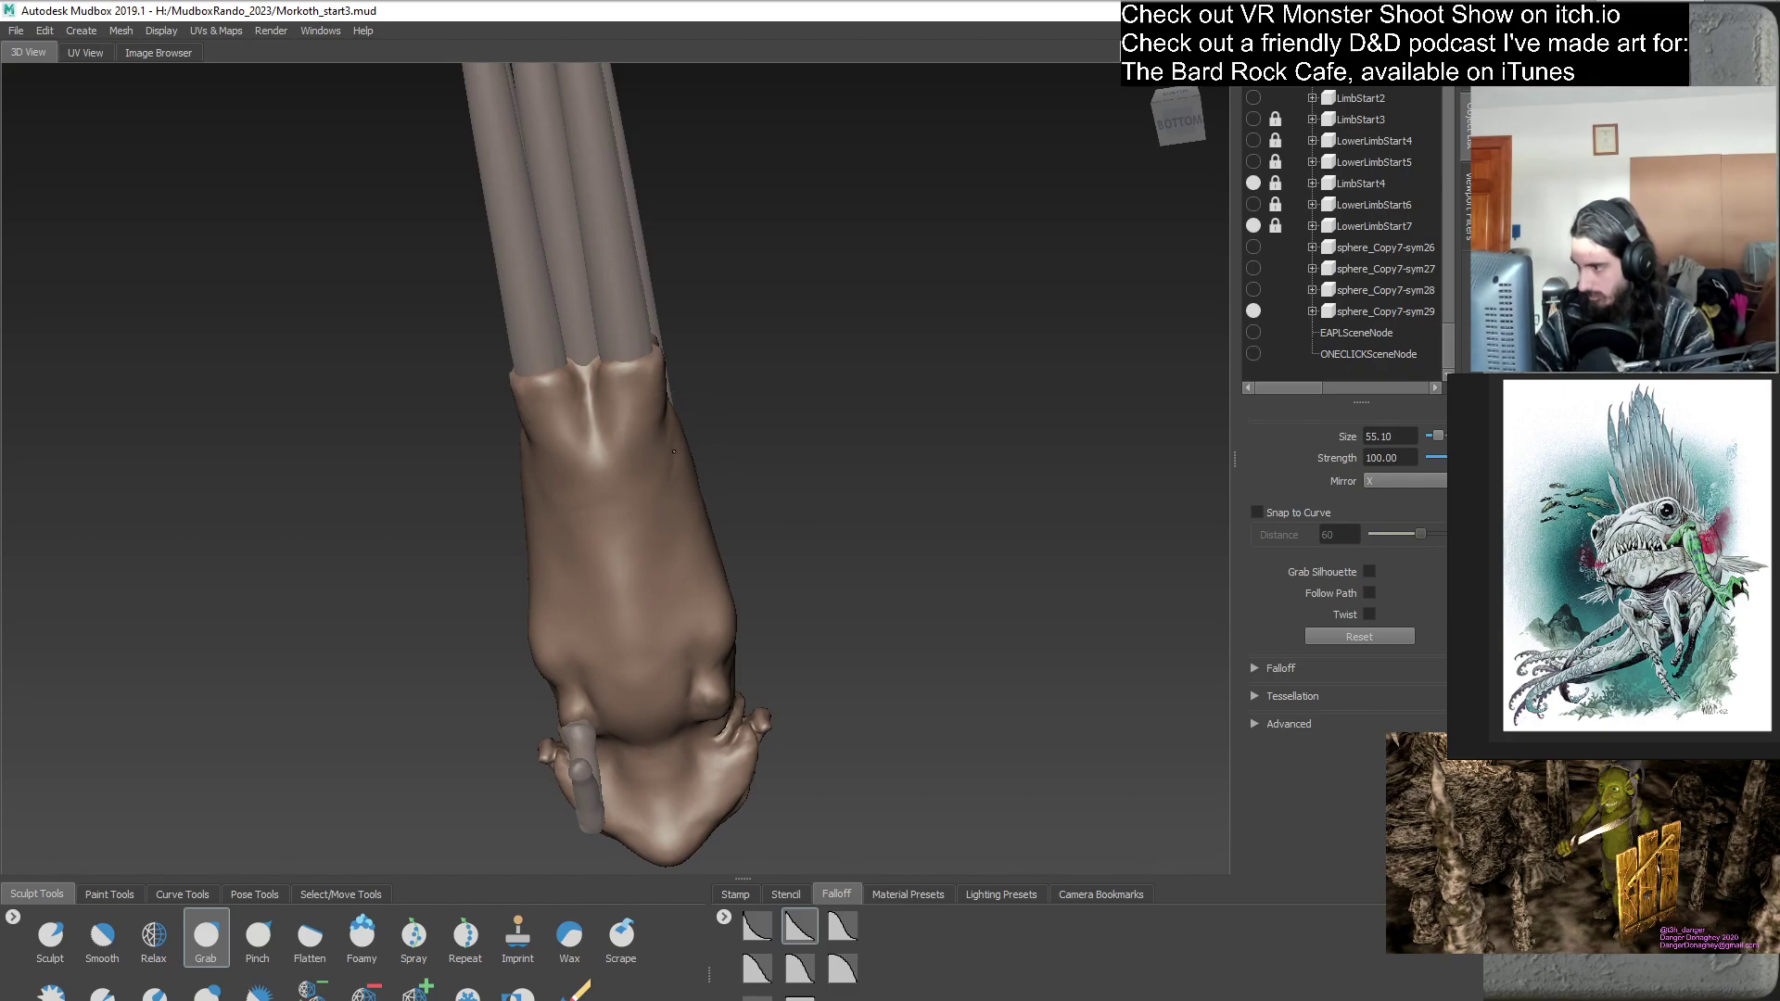
- Refine the folds where the body meets the tentacles with the Grab tool at brush sizes 29.32 and 53.19
{"action": "left_click_drag", "start_coordinate": [732, 514], "coordinate": [660, 463], "text": "alt"}
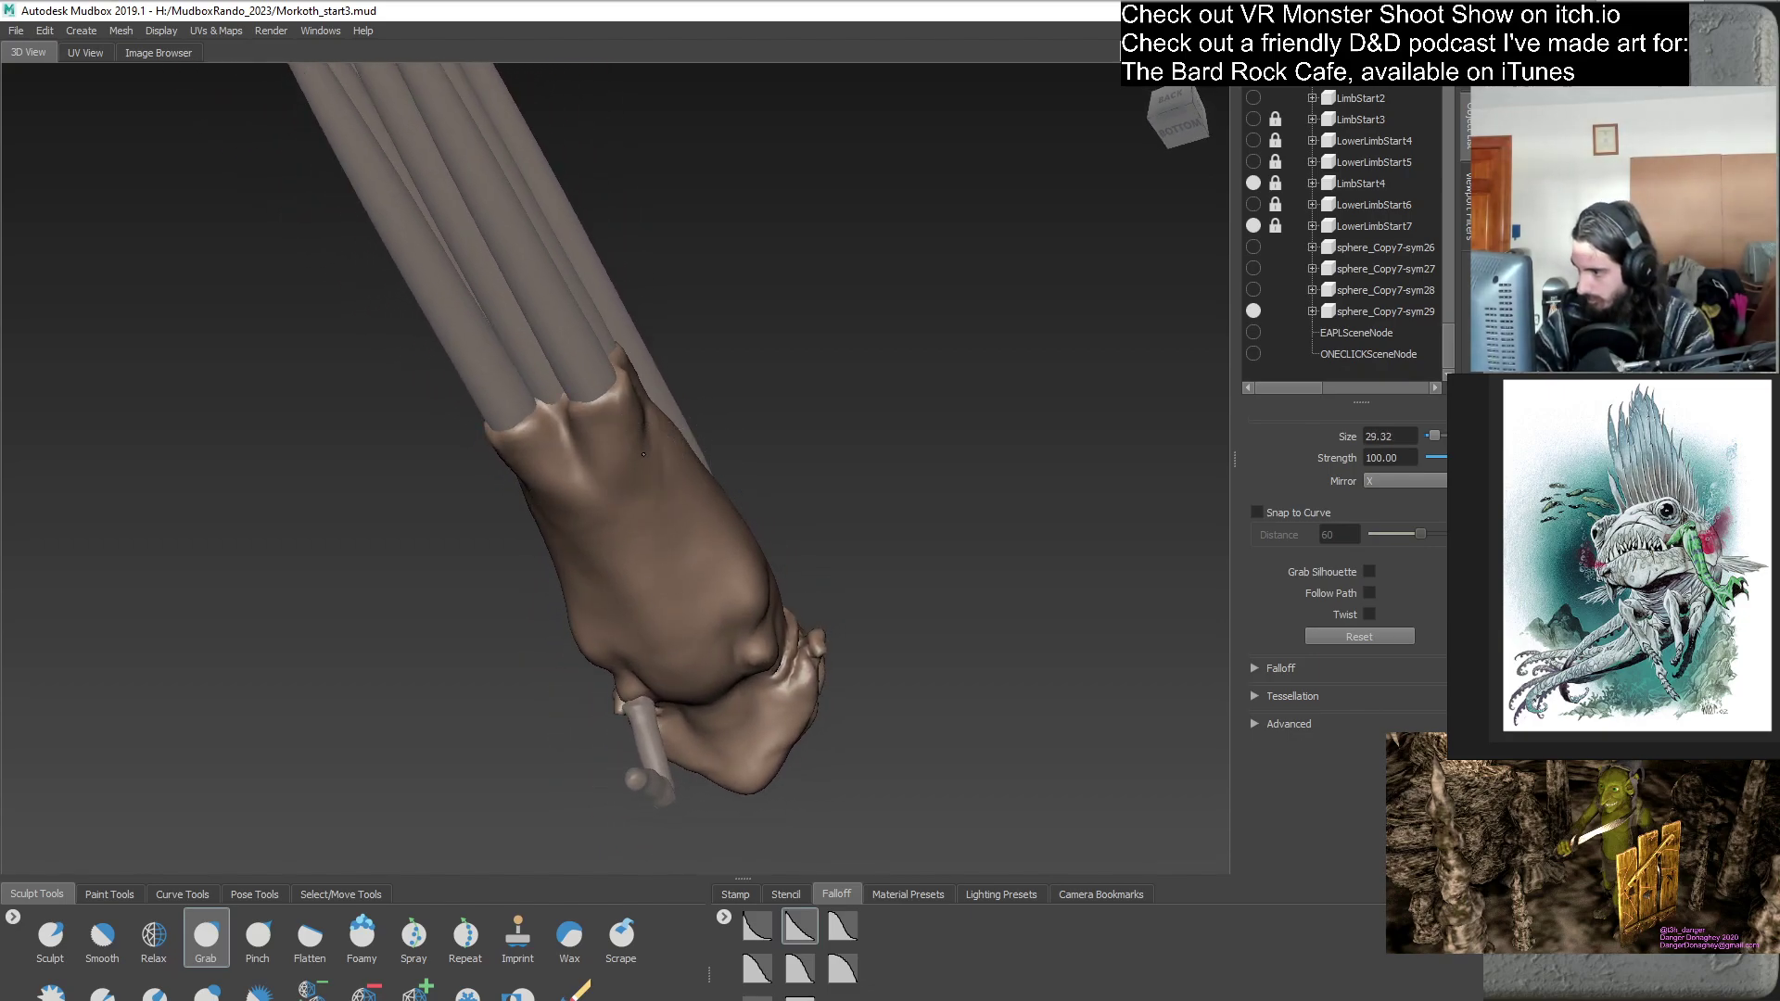
{"action": "left_click_drag", "start_coordinate": [642, 453], "coordinate": [671, 513], "text": "alt"}
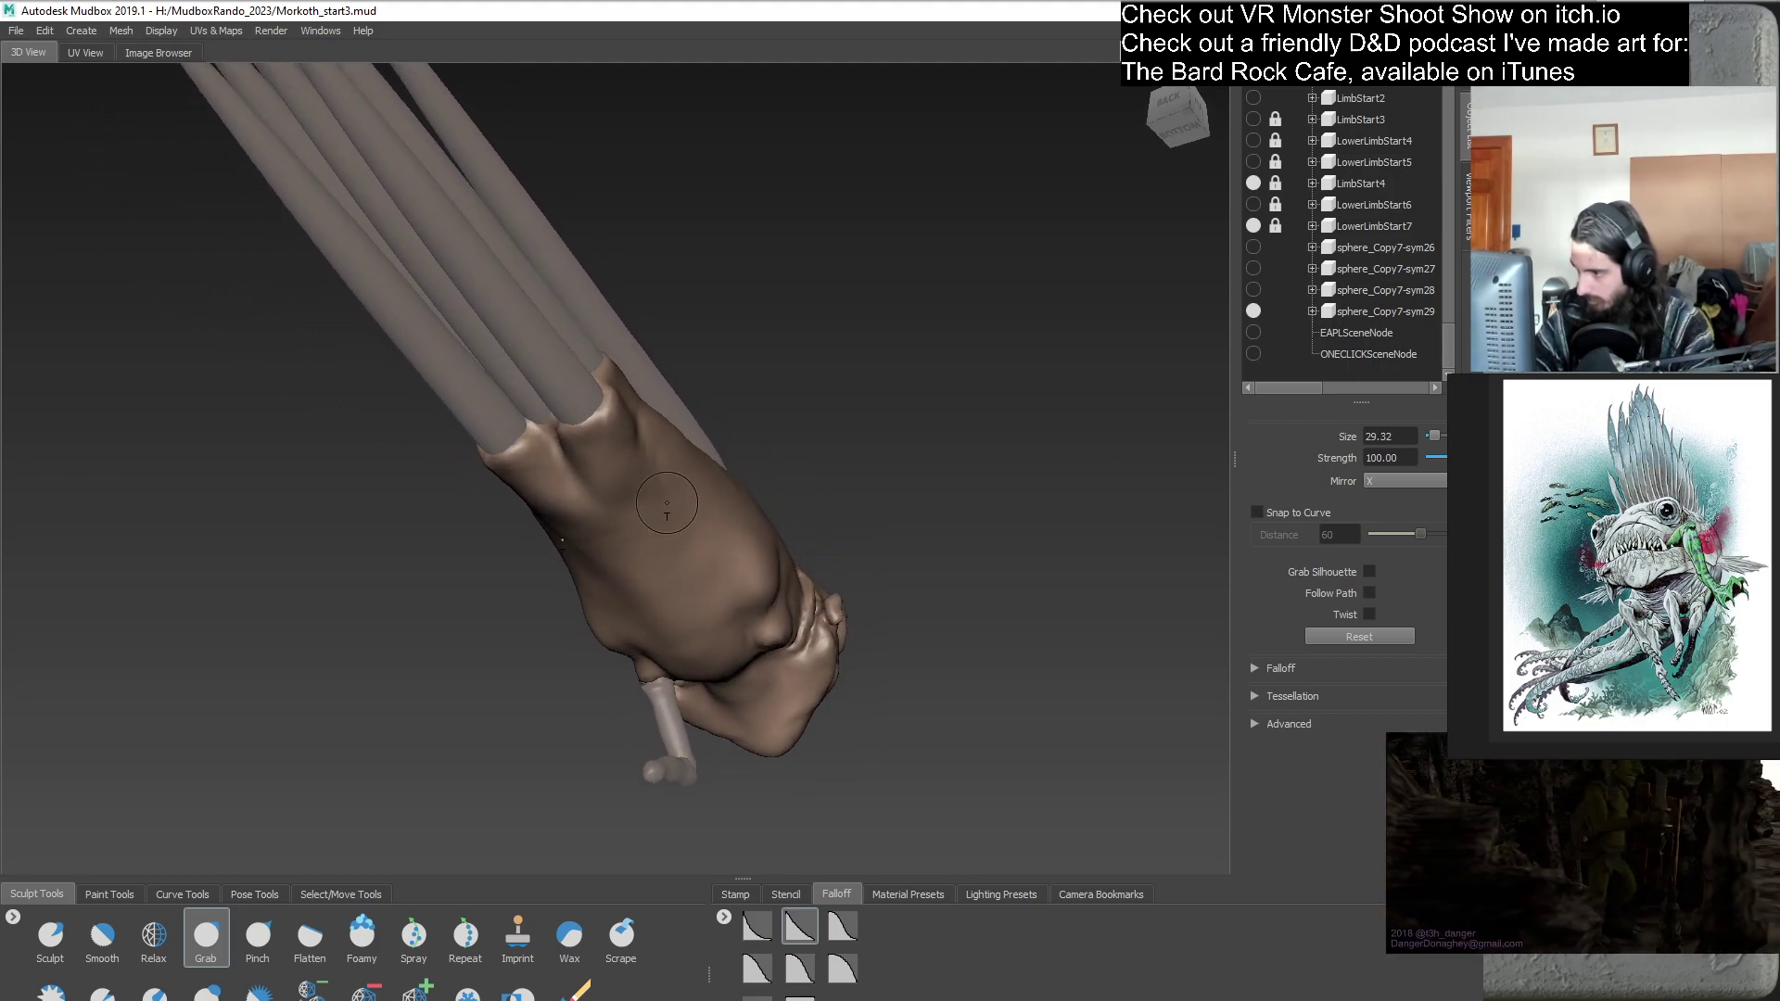
{"action": "left_click_drag", "start_coordinate": [603, 445], "coordinate": [694, 641], "text": "alt"}
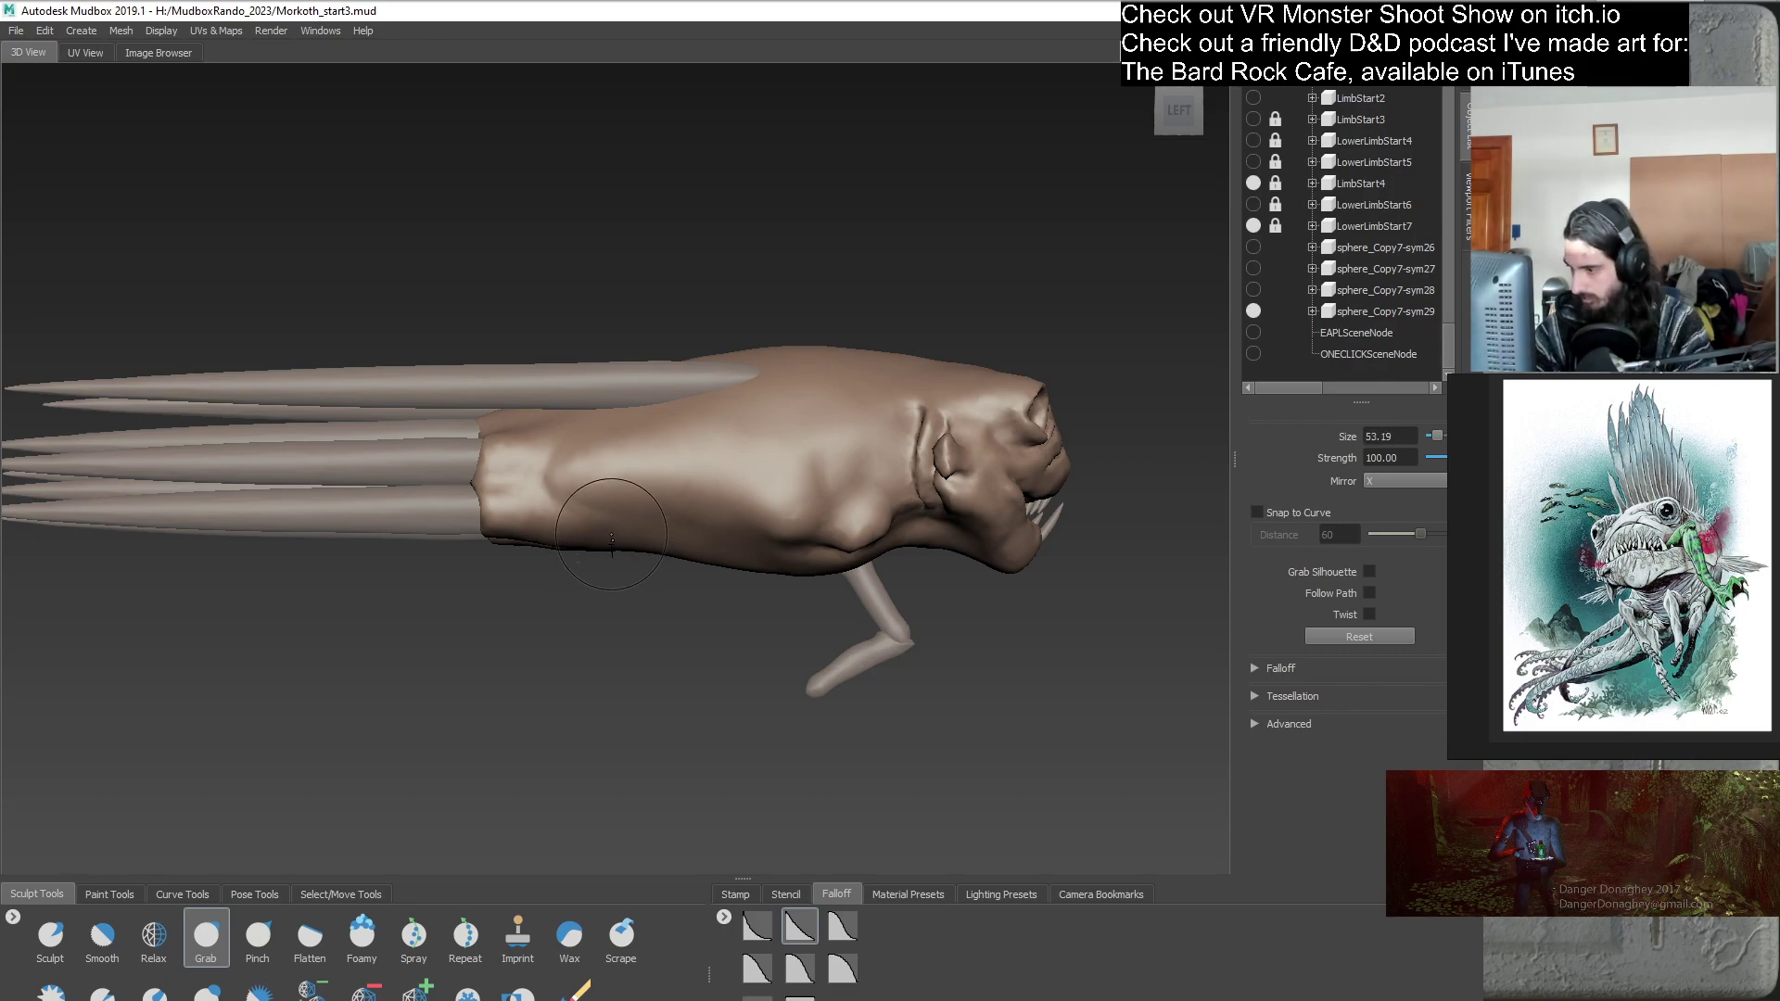
- Duplicate the body mesh sphere_Copy7-sym29 and hide the original, keeping only the new copy shown
{"action": "mouse_move", "coordinate": [601, 555]}
{"action": "right_mouse_down", "text": "alt"}
{"action": "mouse_move", "coordinate": [775, 588]}
{"action": "mouse_move", "coordinate": [815, 666]}
{"action": "right_mouse_up", "text": "alt"}
{"action": "left_click_drag", "start_coordinate": [815, 666], "coordinate": [772, 590], "text": "alt"}
{"action": "right_click_drag", "start_coordinate": [770, 545], "coordinate": [1159, 453], "text": "alt"}
{"action": "right_click", "coordinate": [1360, 313]}
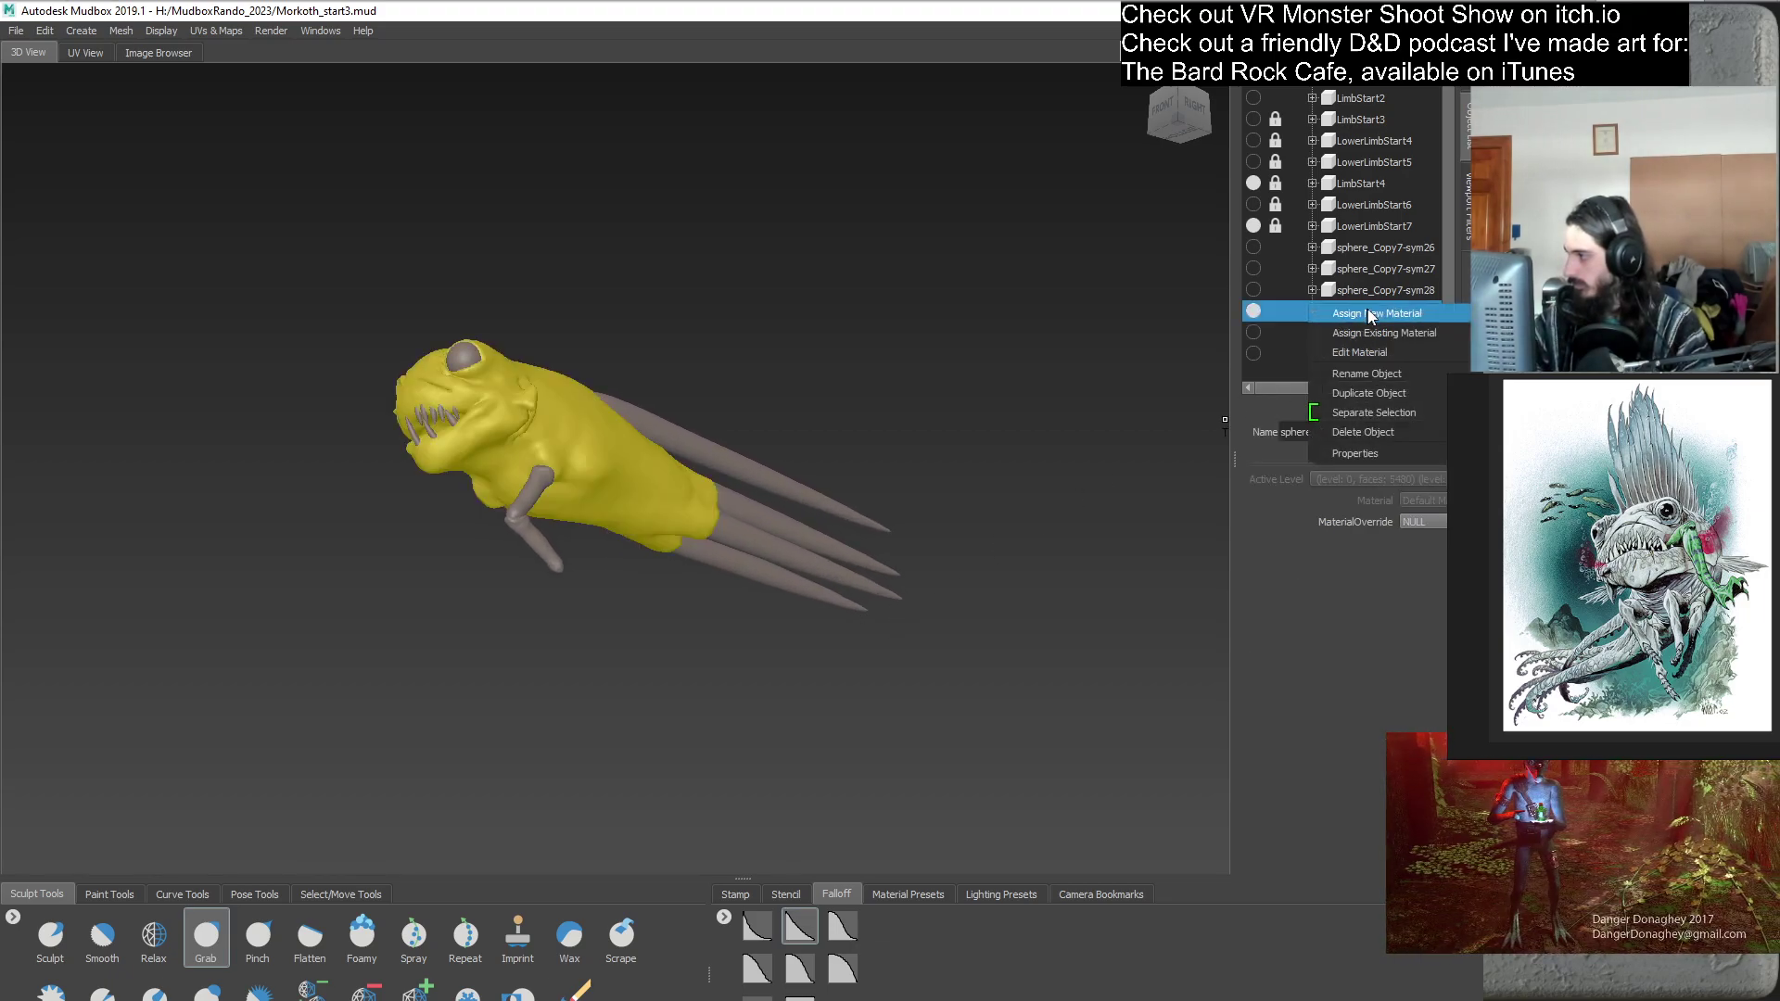
{"action": "left_click", "coordinate": [1409, 394]}
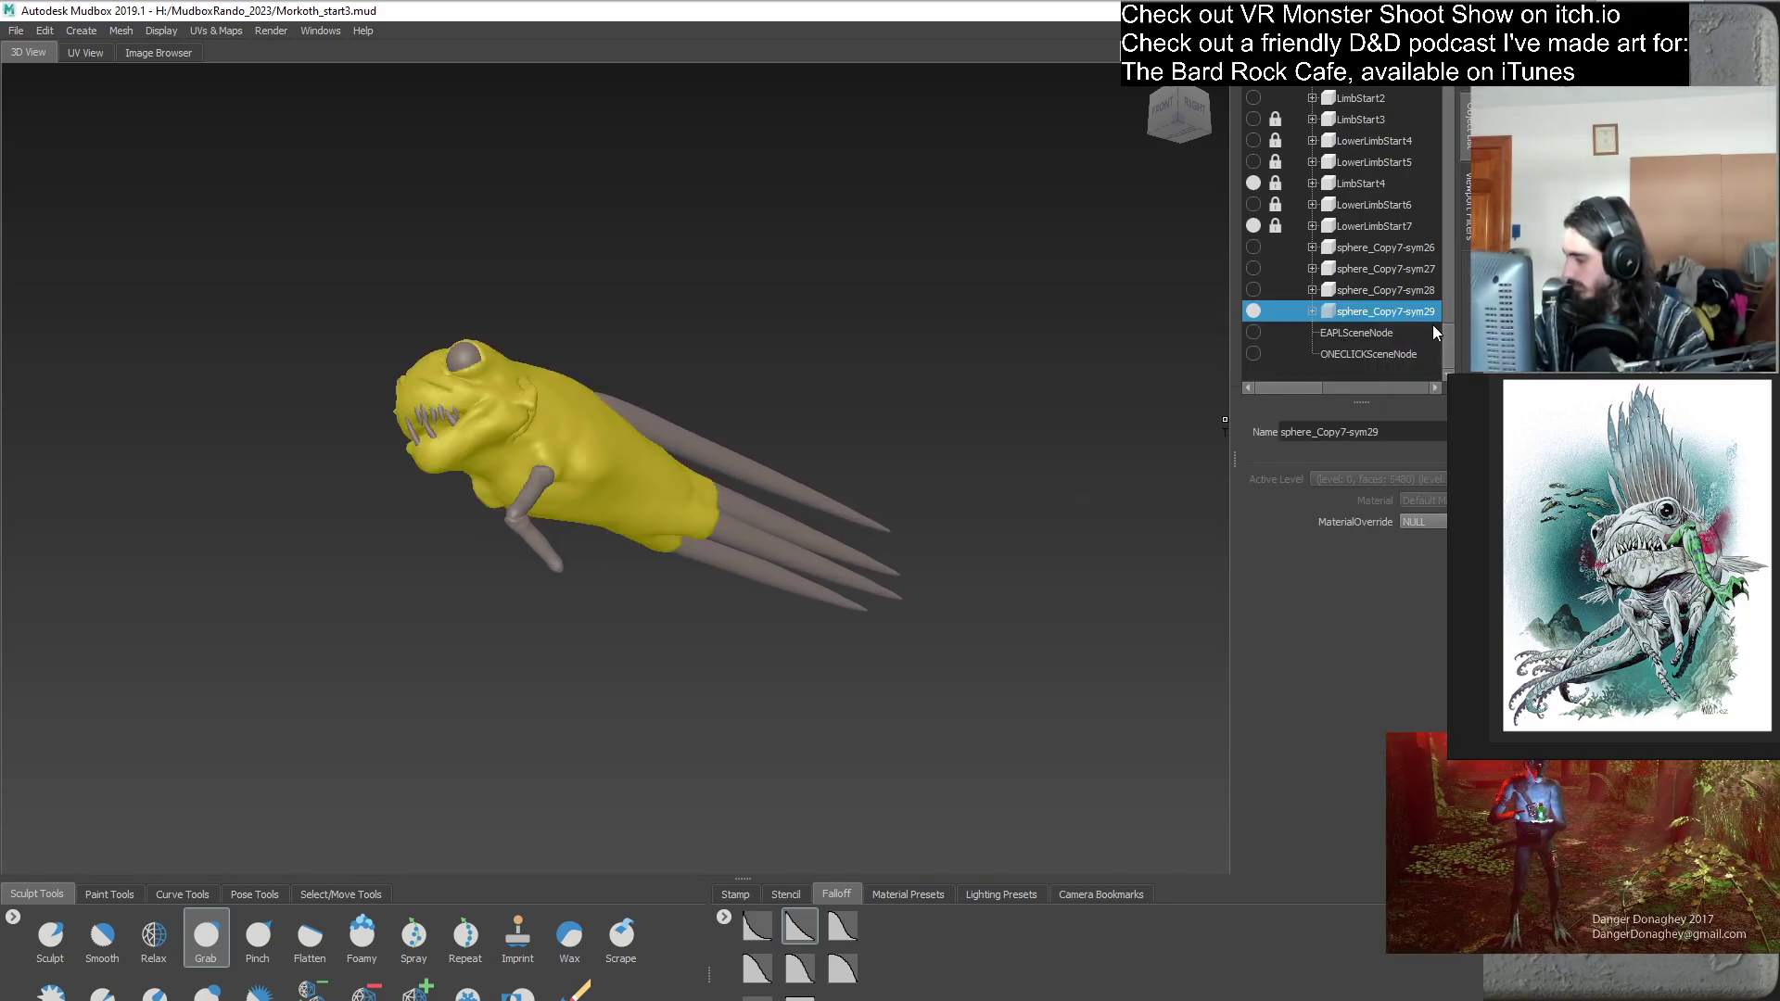
{"action": "scroll", "coordinate": [1449, 343], "scroll_direction": "down", "scroll_amount": 1}
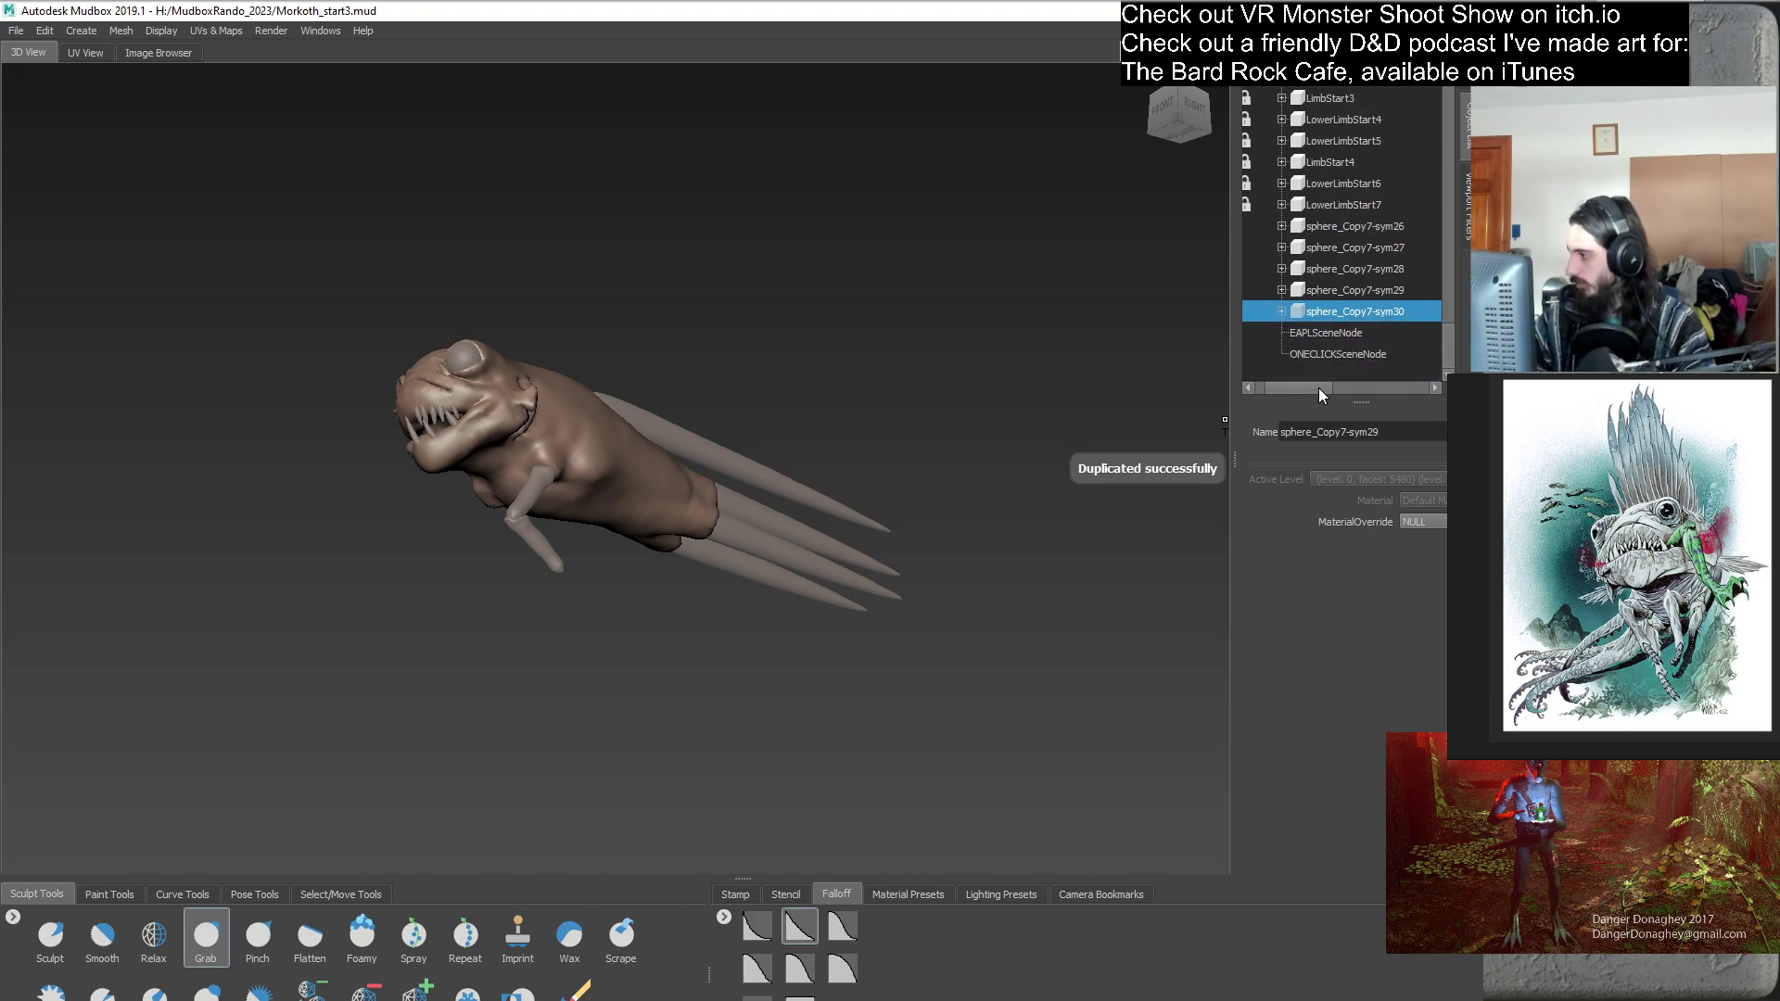
{"action": "left_click_drag", "start_coordinate": [1319, 389], "coordinate": [1297, 388]}
{"action": "left_click", "coordinate": [1289, 311]}
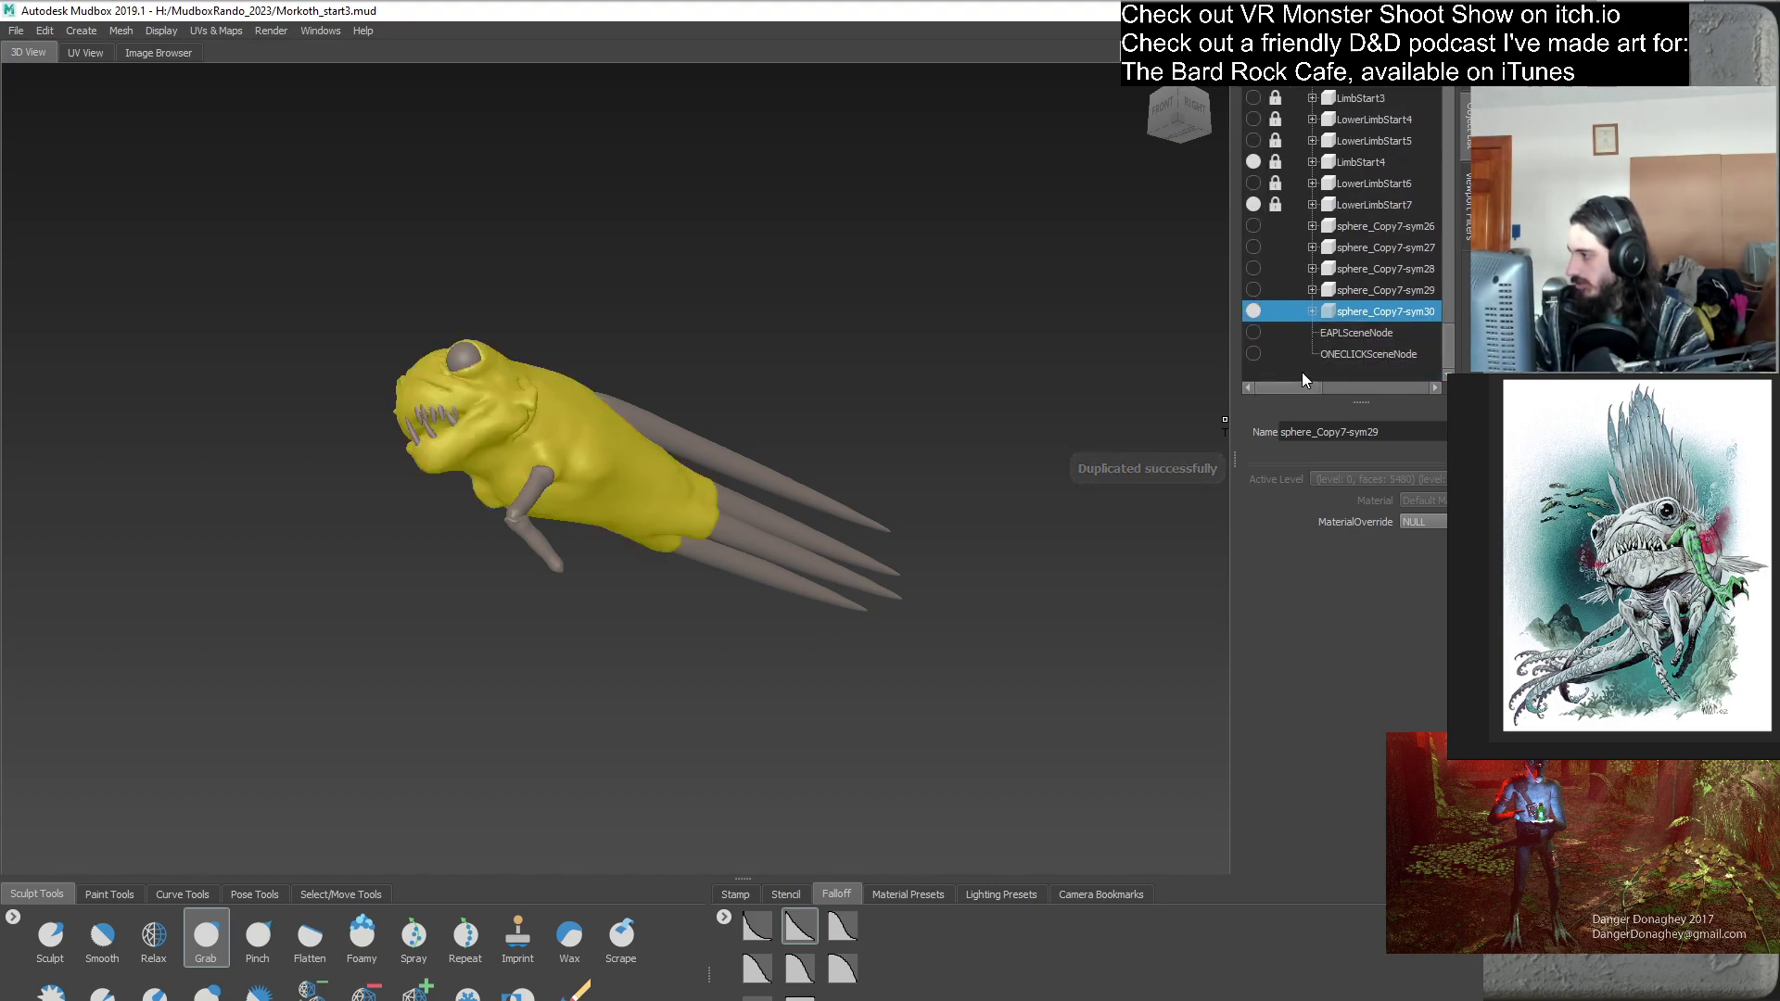
- Compare the new body copy sphere_Copy7-sym30 with sphere_Copy7-sym29 and examine the shape around the tentacle bases from several angles
{"action": "left_click", "coordinate": [1304, 375]}
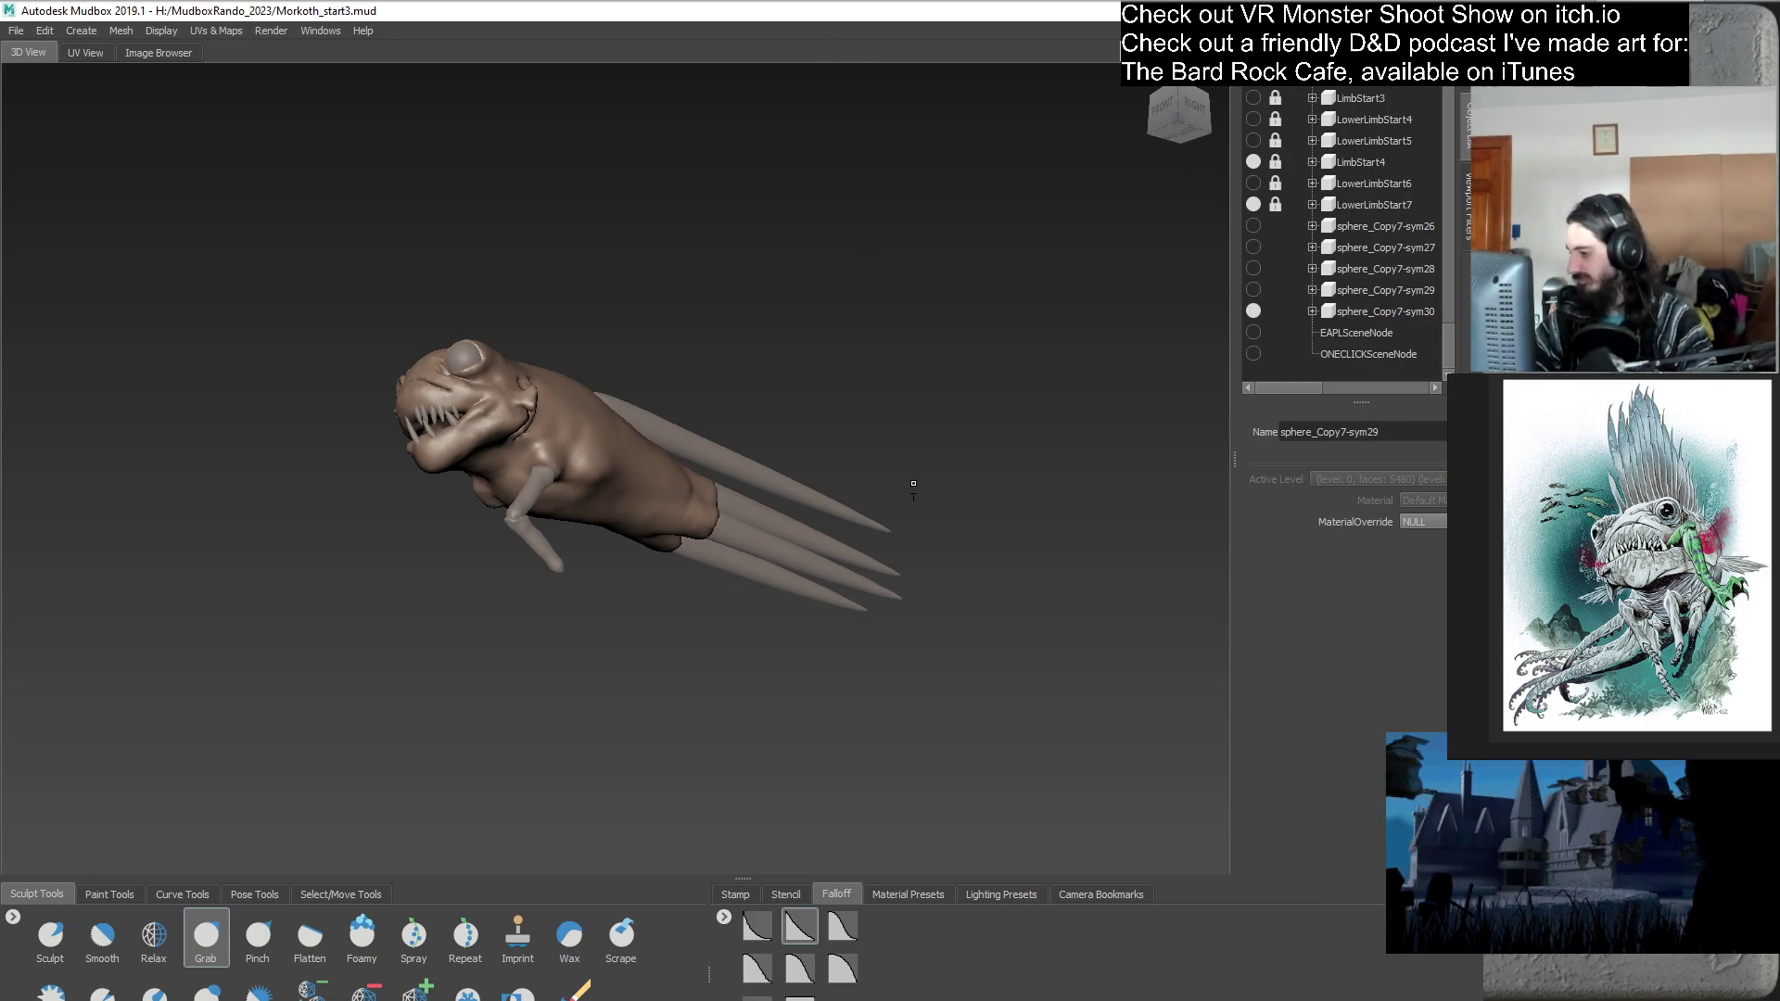
{"action": "left_click_drag", "start_coordinate": [1013, 504], "coordinate": [945, 493], "text": "alt"}
{"action": "right_click_drag", "start_coordinate": [946, 492], "coordinate": [843, 589], "text": "alt"}
{"action": "mouse_move", "coordinate": [843, 589]}
{"action": "left_mouse_down", "text": "alt"}
{"action": "mouse_move", "coordinate": [797, 502]}
{"action": "mouse_move", "coordinate": [755, 471]}
{"action": "left_mouse_up", "text": "alt"}
{"action": "left_click", "coordinate": [1253, 289]}
{"action": "left_click", "coordinate": [1253, 312]}
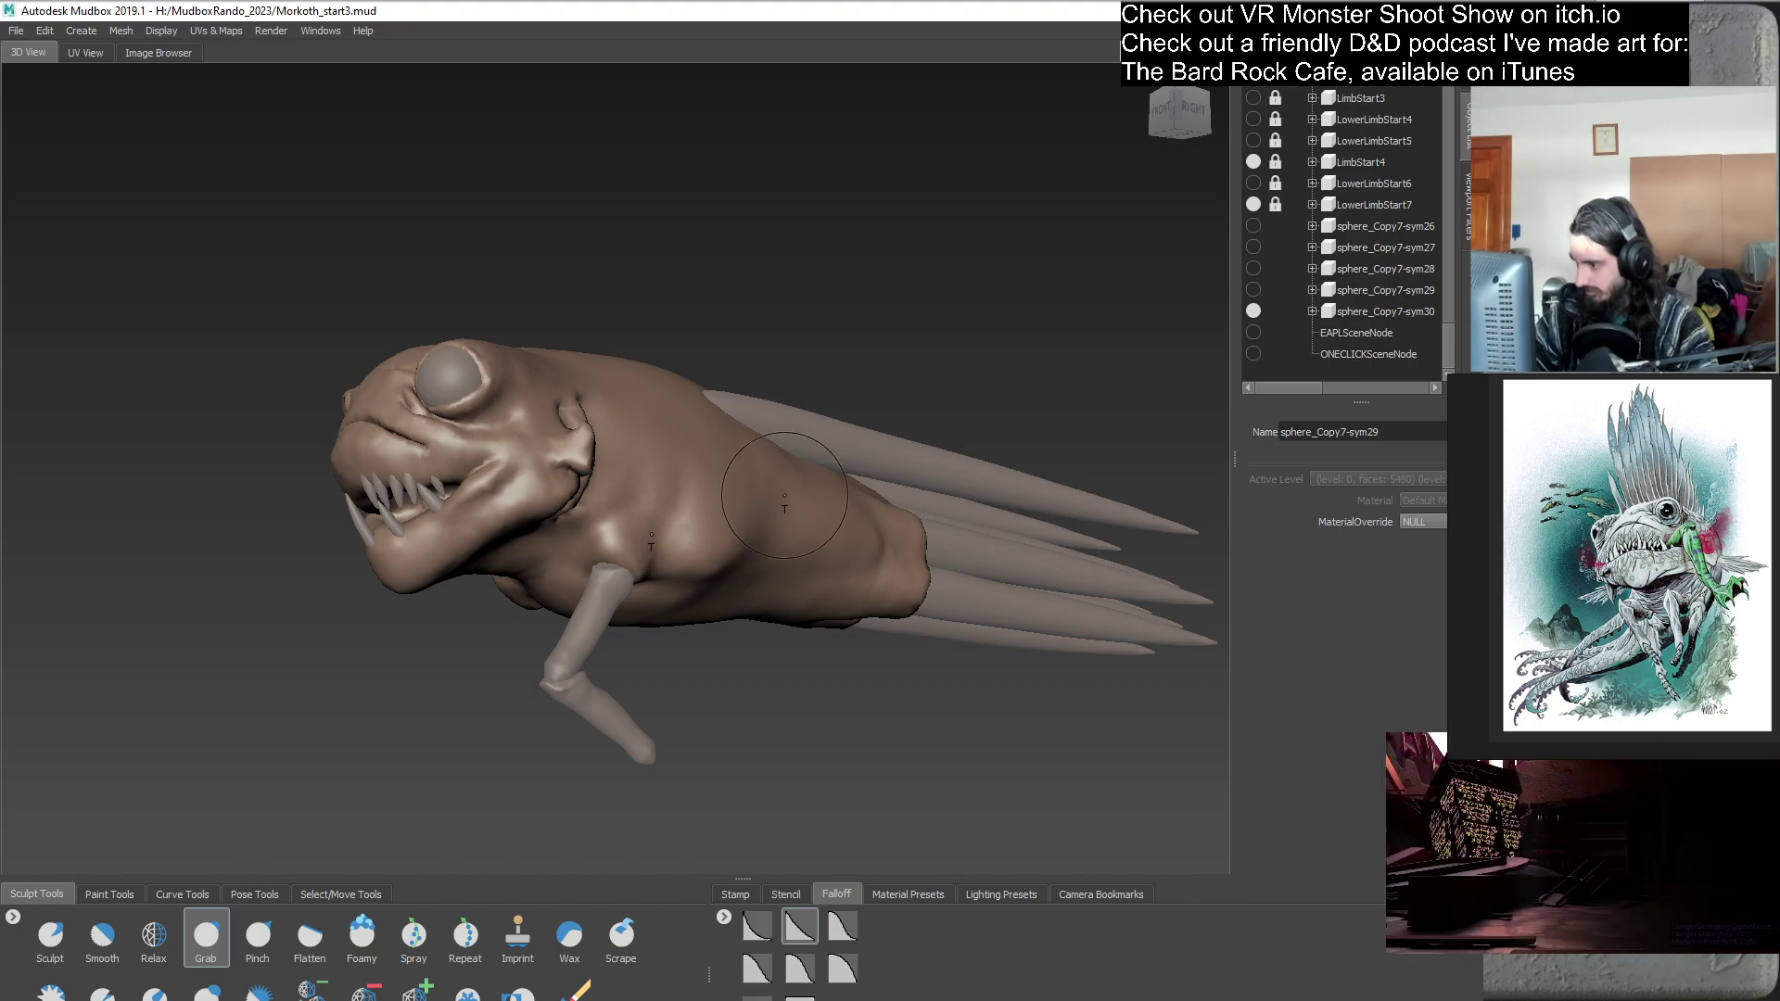
{"action": "mouse_move", "coordinate": [877, 558]}
{"action": "left_mouse_down", "text": "alt"}
{"action": "mouse_move", "coordinate": [700, 451]}
{"action": "mouse_move", "coordinate": [795, 675]}
{"action": "mouse_move", "coordinate": [673, 571]}
{"action": "left_mouse_up", "text": "alt"}
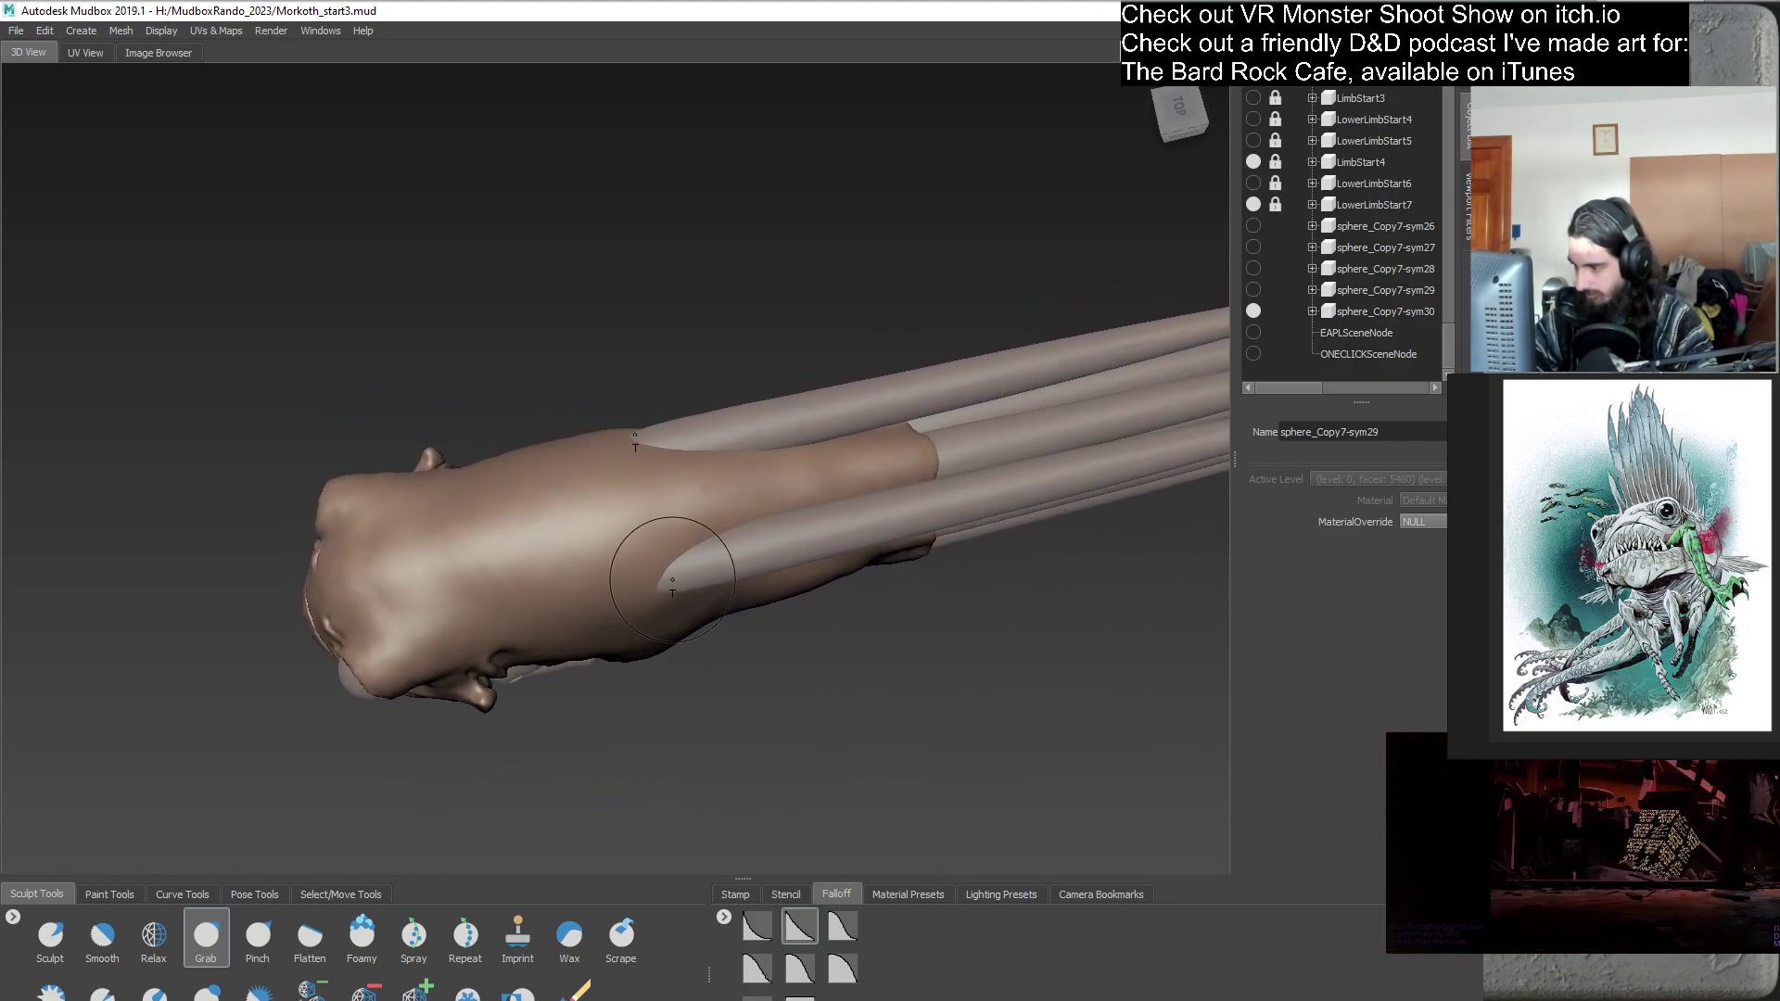
{"action": "left_click_drag", "start_coordinate": [696, 611], "coordinate": [724, 483], "text": "alt"}
- Duplicate the body mesh sphere_Copy7-sym30 and hide the original, keeping only the new copy shown
{"action": "right_click", "coordinate": [1360, 312]}
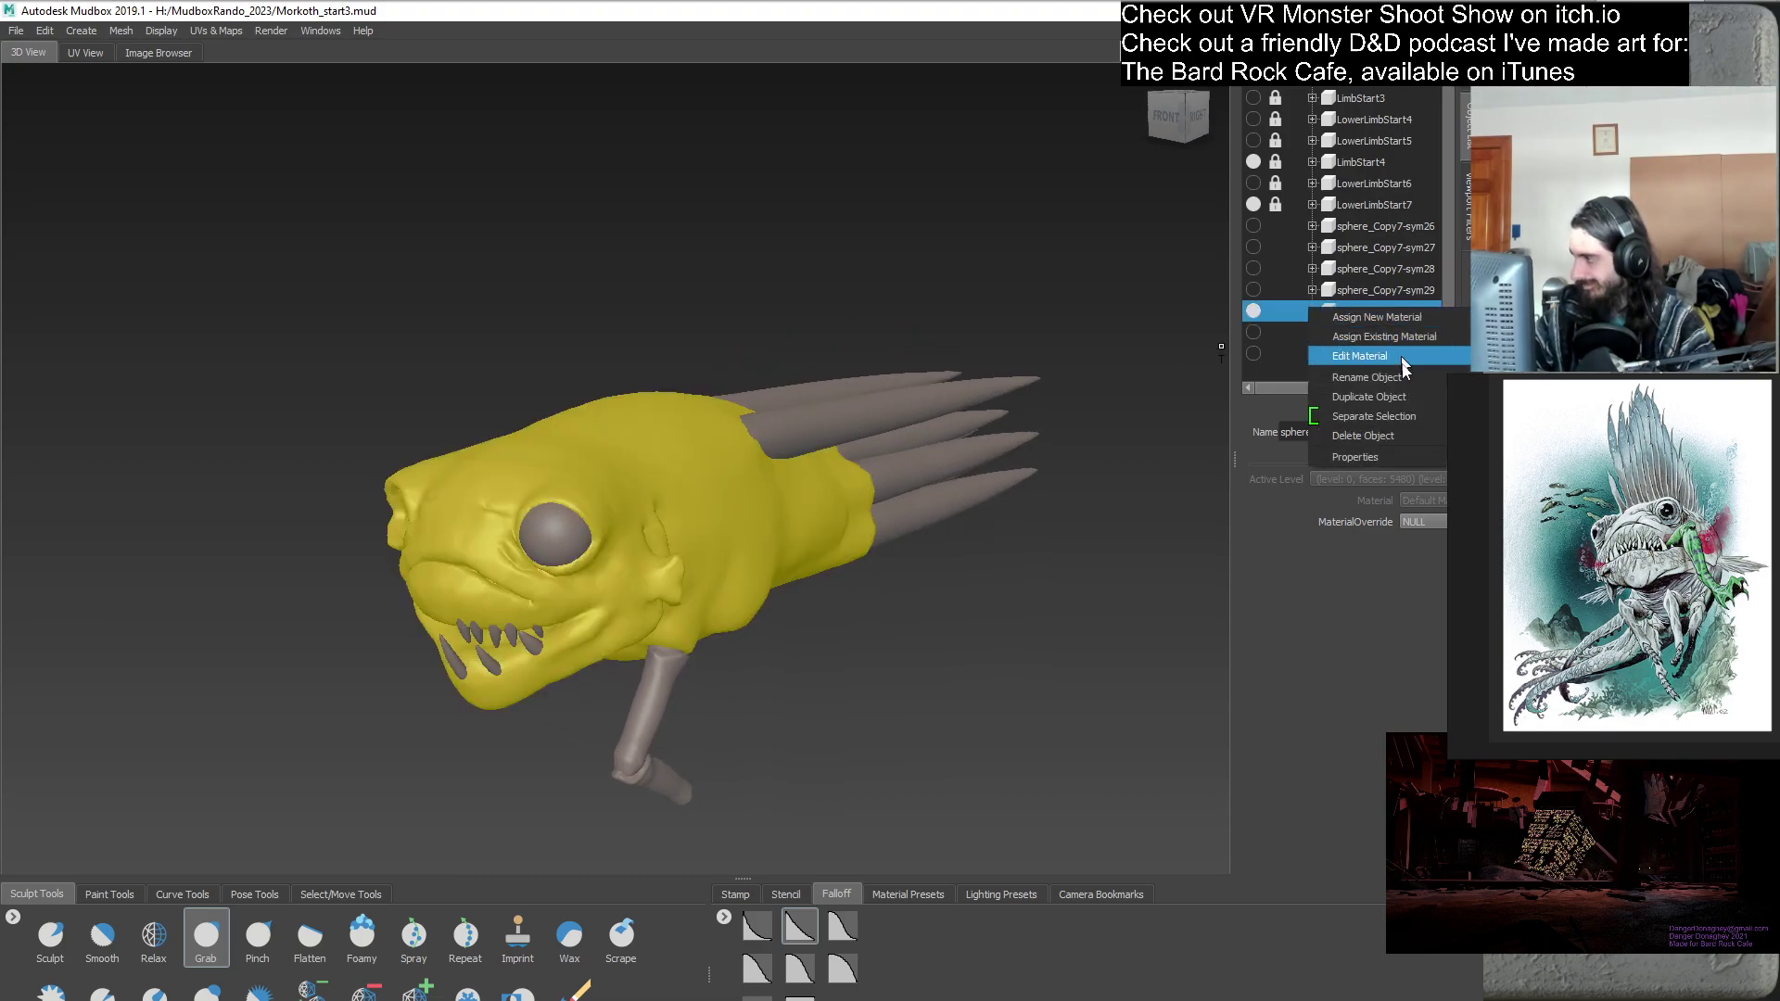
{"action": "left_click", "coordinate": [1405, 397]}
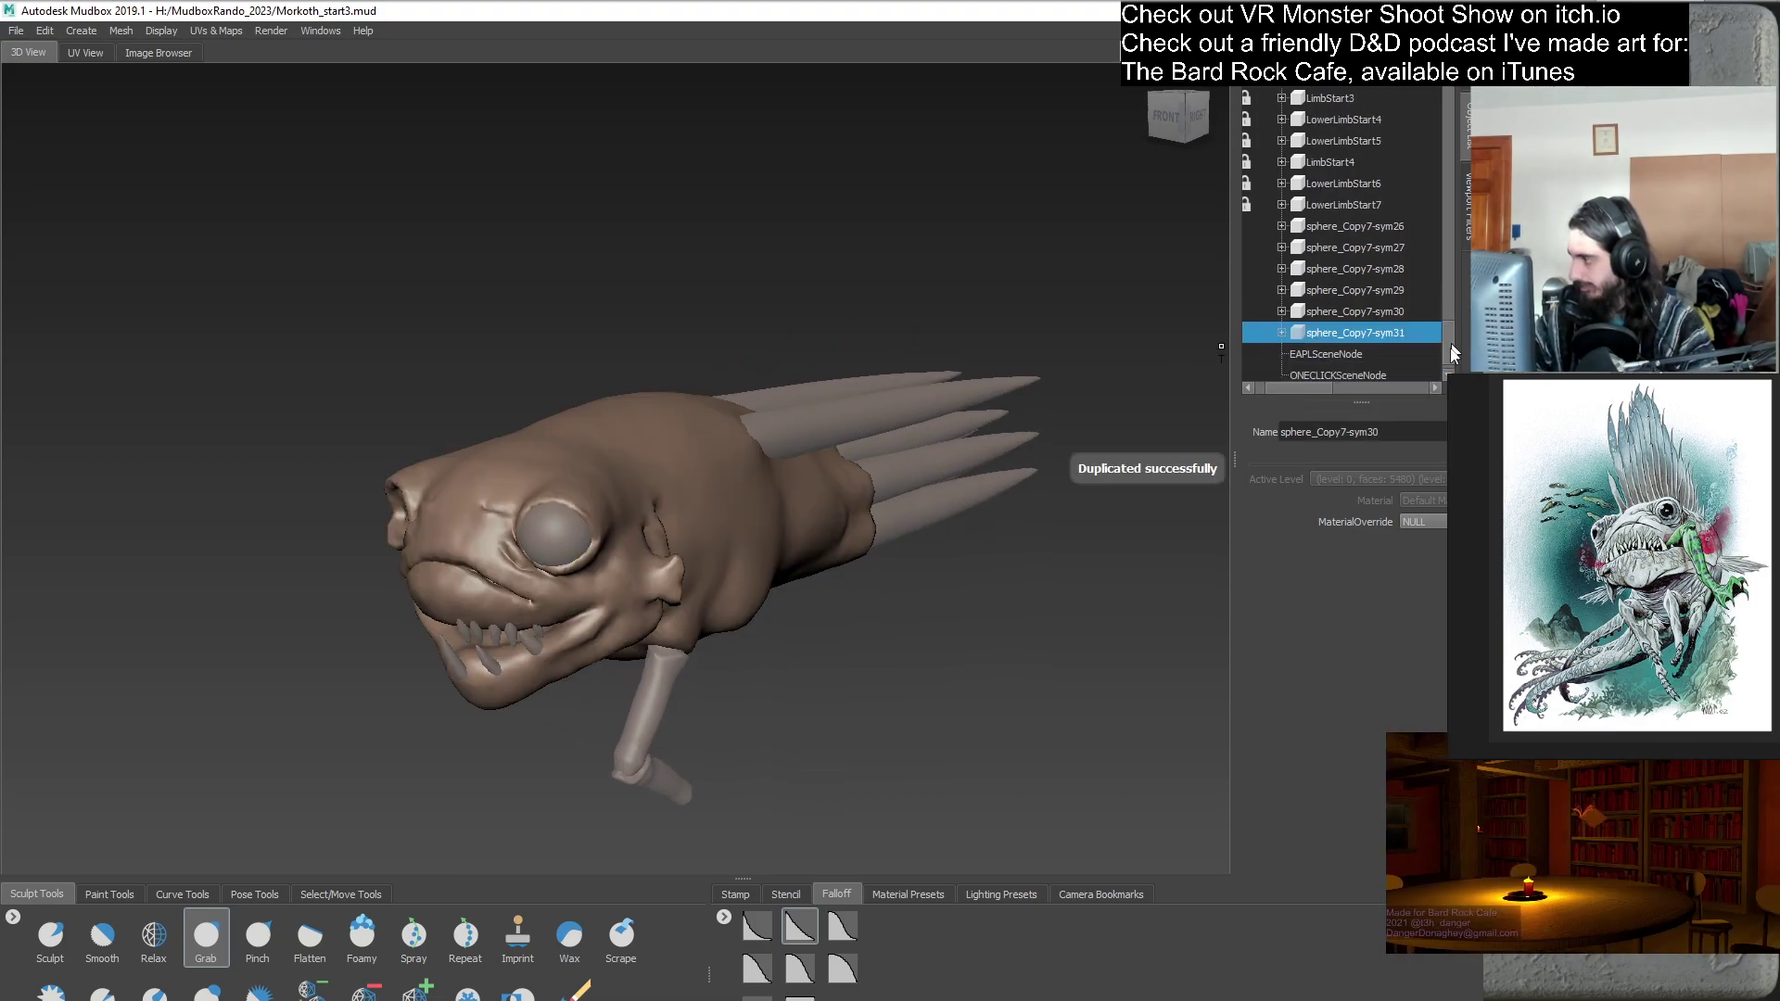
{"action": "left_click", "coordinate": [1248, 388]}
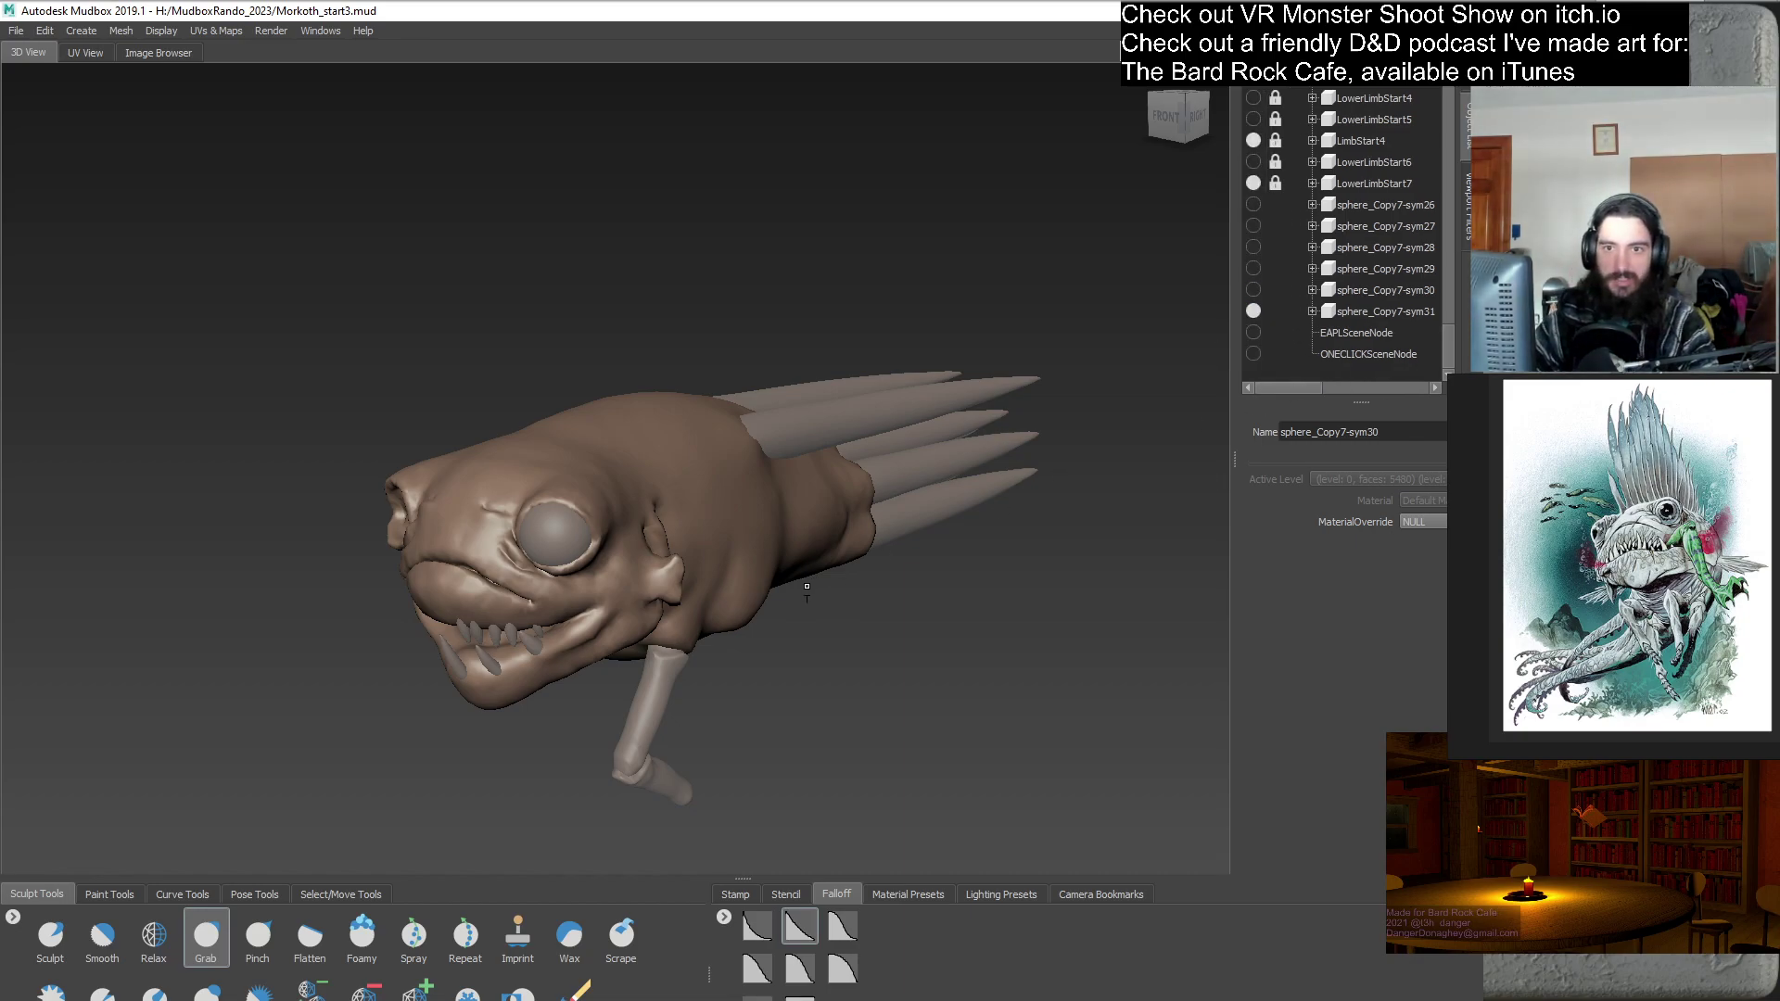
- Pull the body surface out around the upper tentacle bases with the Grab tool at brush size 23.38
{"action": "left_click_drag", "start_coordinate": [815, 575], "coordinate": [658, 558], "text": "alt"}
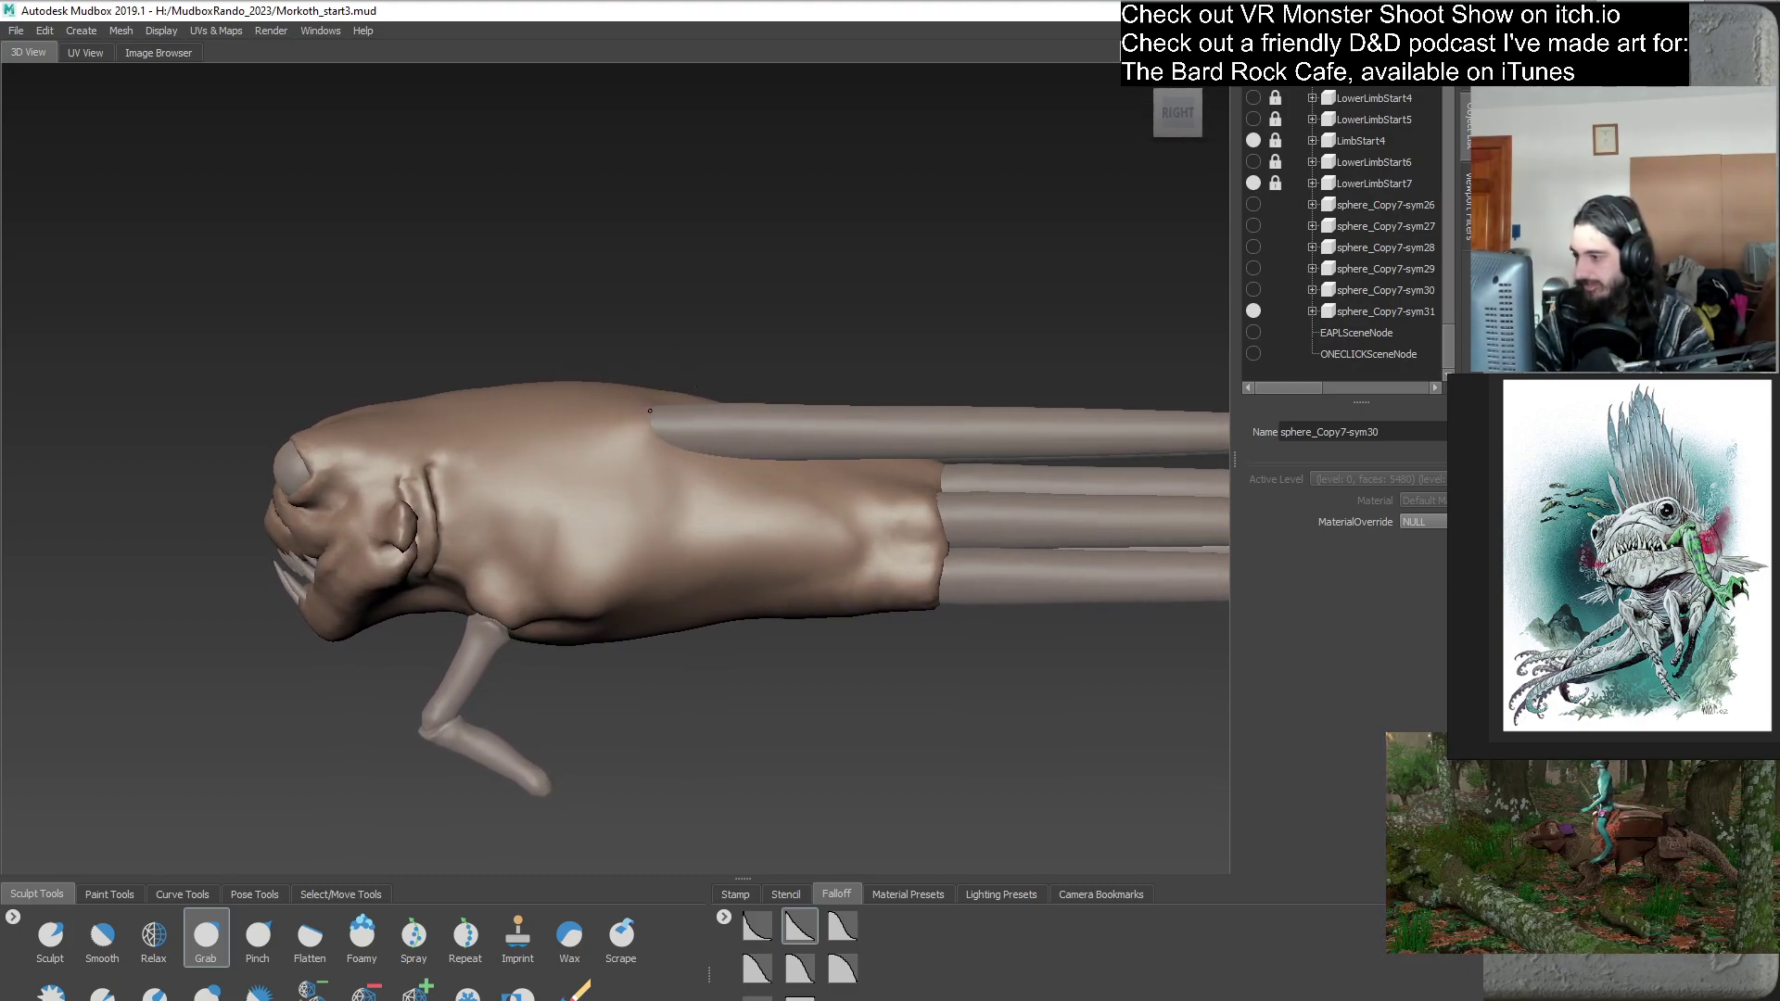
{"action": "left_click_drag", "start_coordinate": [718, 452], "coordinate": [684, 536], "text": "alt"}
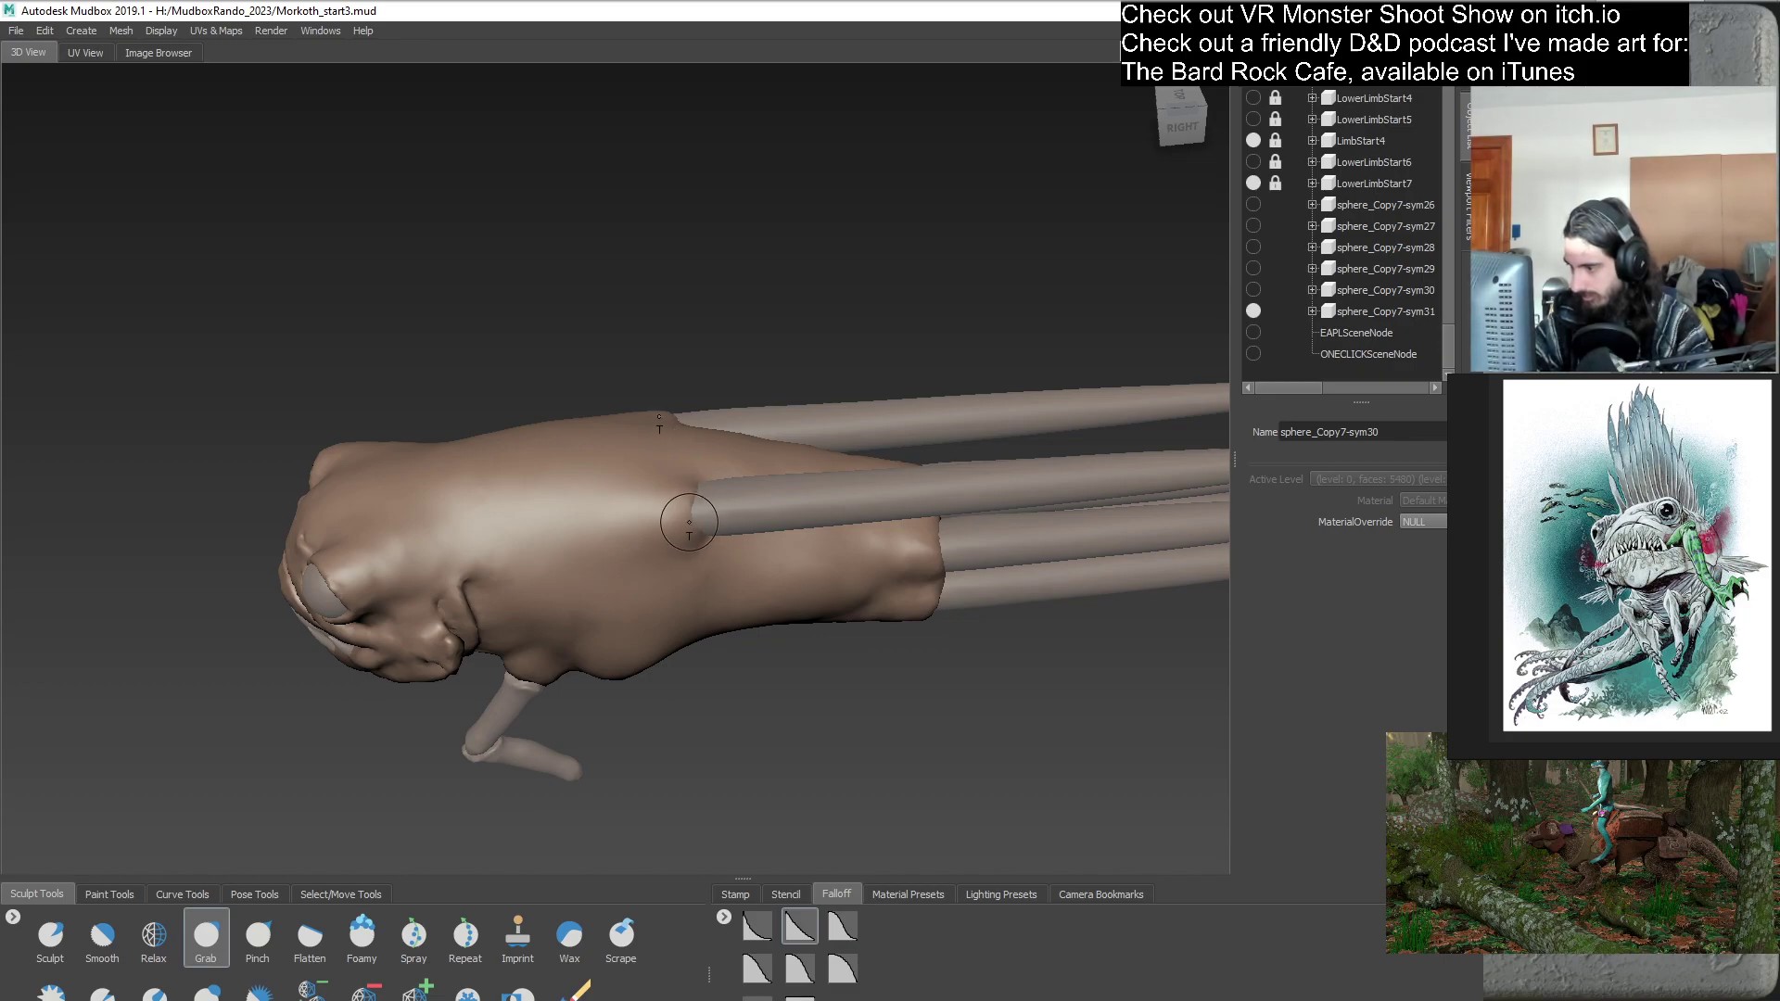
{"action": "left_click_drag", "start_coordinate": [713, 541], "coordinate": [723, 418], "text": "alt"}
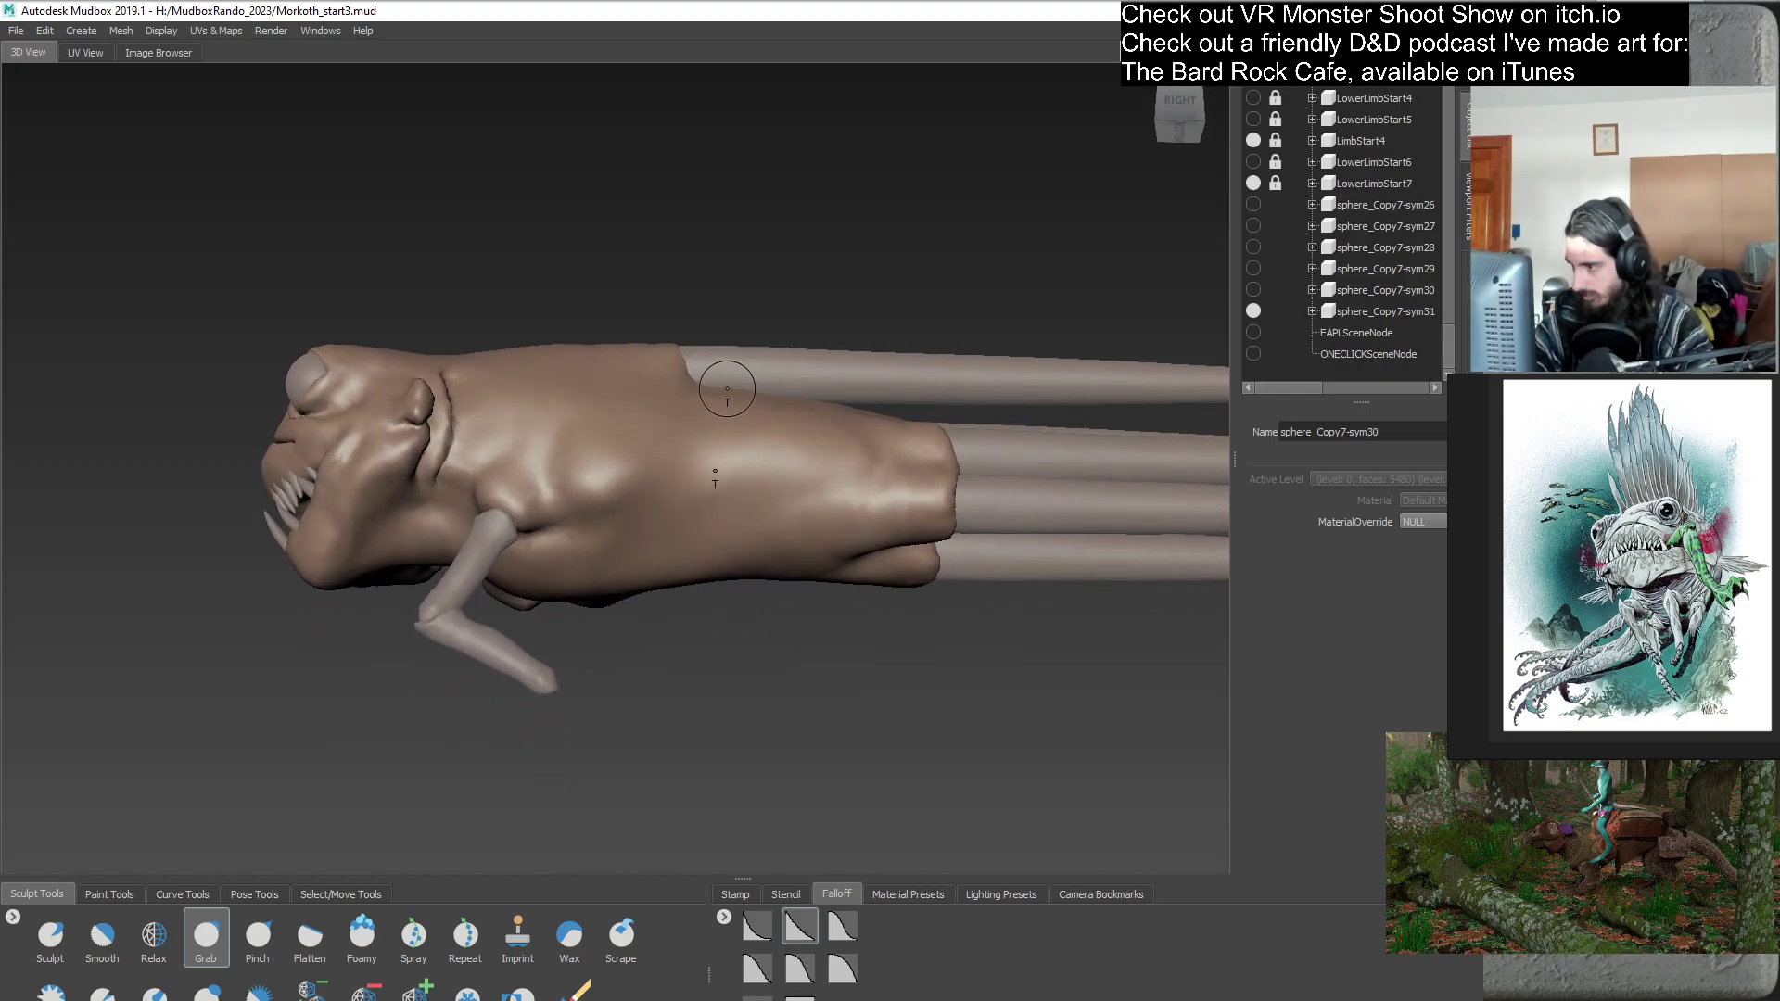
{"action": "left_click_drag", "start_coordinate": [752, 401], "coordinate": [540, 499], "text": "alt"}
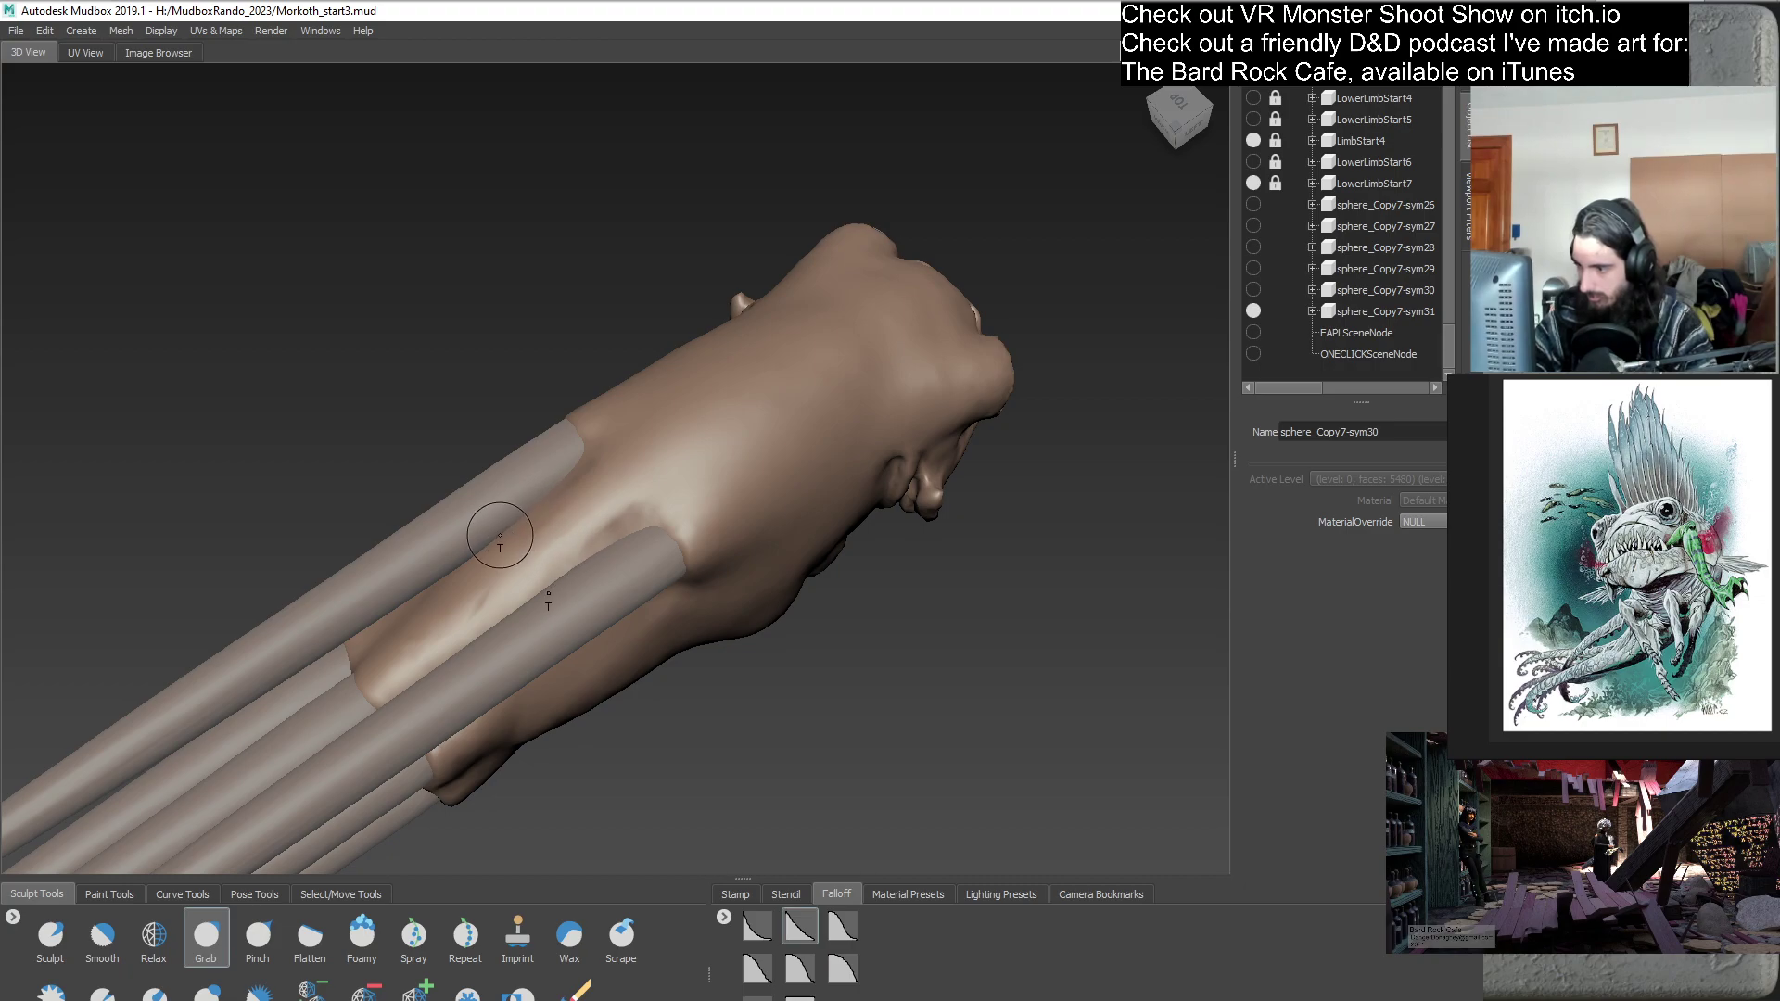
{"action": "mouse_move", "coordinate": [492, 547]}
{"action": "left_mouse_down", "text": "alt"}
{"action": "mouse_move", "coordinate": [626, 610]}
{"action": "mouse_move", "coordinate": [648, 487]}
{"action": "left_mouse_up", "text": "alt"}
{"action": "mouse_move", "coordinate": [659, 563]}
{"action": "left_mouse_down", "text": "alt"}
{"action": "mouse_move", "coordinate": [723, 593]}
{"action": "mouse_move", "coordinate": [624, 557]}
{"action": "mouse_move", "coordinate": [635, 527]}
{"action": "mouse_move", "coordinate": [705, 521]}
{"action": "mouse_move", "coordinate": [917, 569]}
{"action": "left_mouse_up", "text": "alt"}
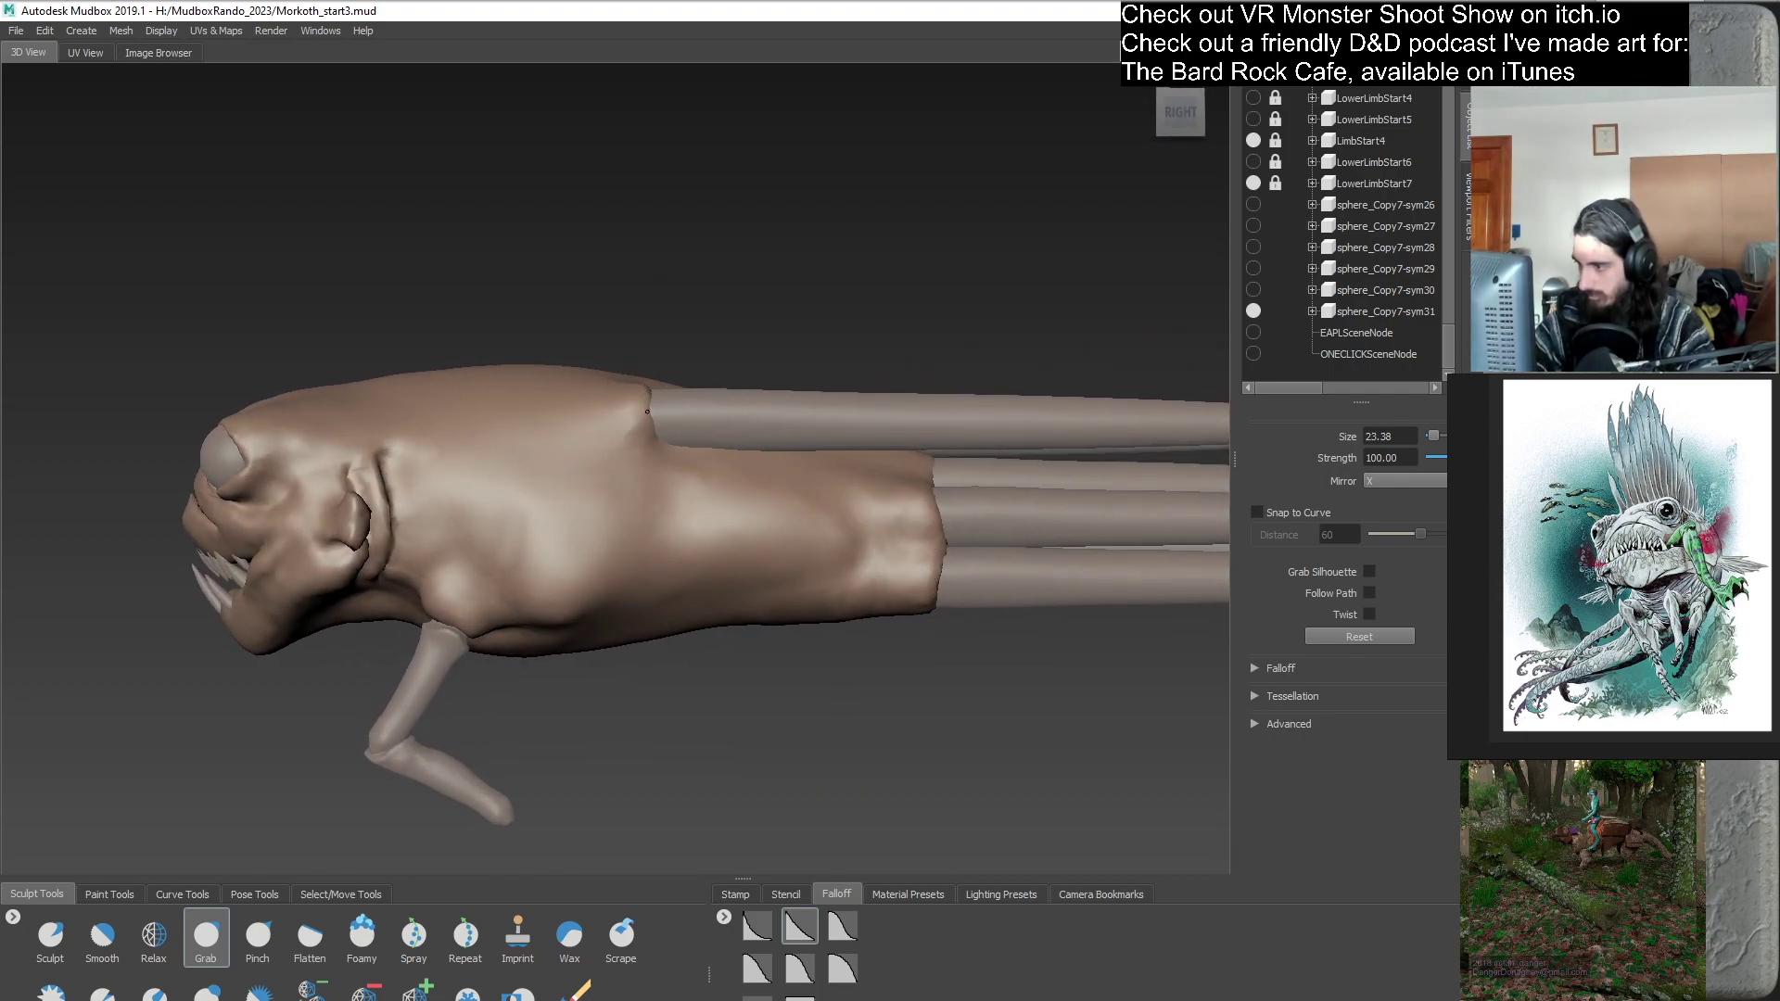
{"action": "left_click_drag", "start_coordinate": [651, 409], "coordinate": [733, 477], "text": "alt"}
{"action": "right_click_drag", "start_coordinate": [732, 477], "coordinate": [778, 501], "text": "alt"}
{"action": "left_click_drag", "start_coordinate": [778, 501], "coordinate": [926, 522], "text": "alt"}
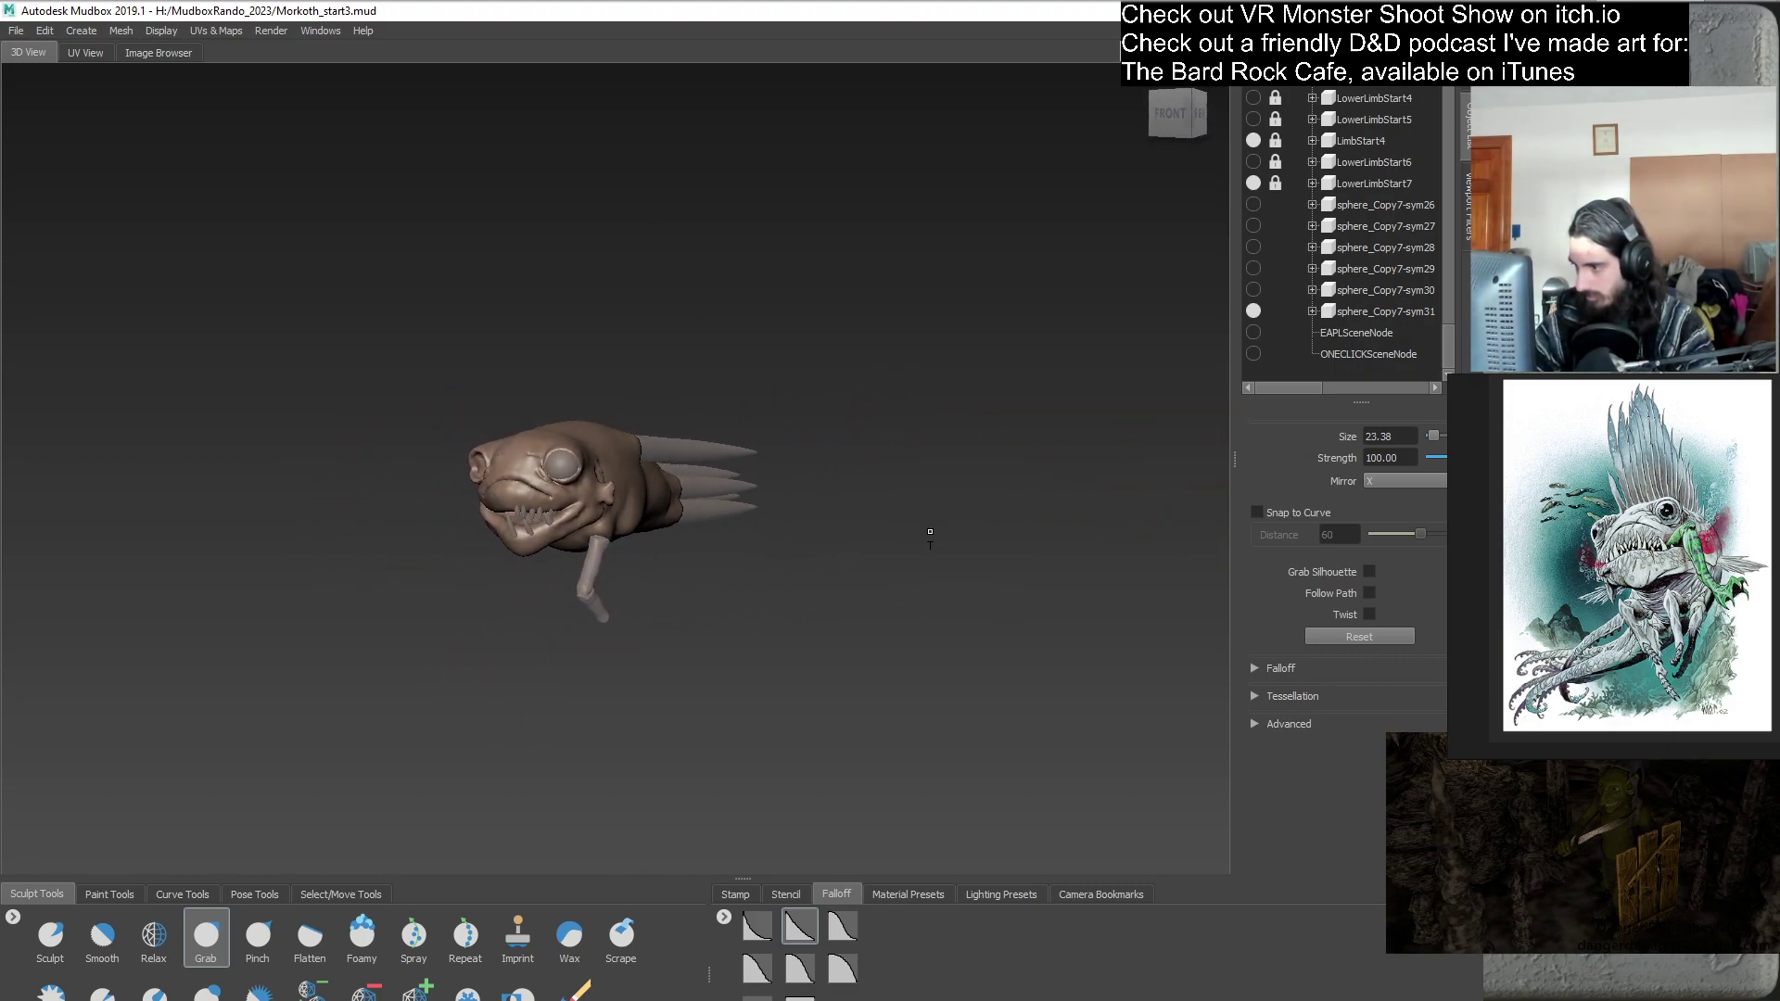
- Refine the raised rim and back around the upper tentacles with the Grab tool at brush sizes 23.38 and 38.24
{"action": "left_click_drag", "start_coordinate": [921, 532], "coordinate": [694, 509], "text": "alt"}
{"action": "right_click_drag", "start_coordinate": [694, 509], "coordinate": [655, 539], "text": "alt"}
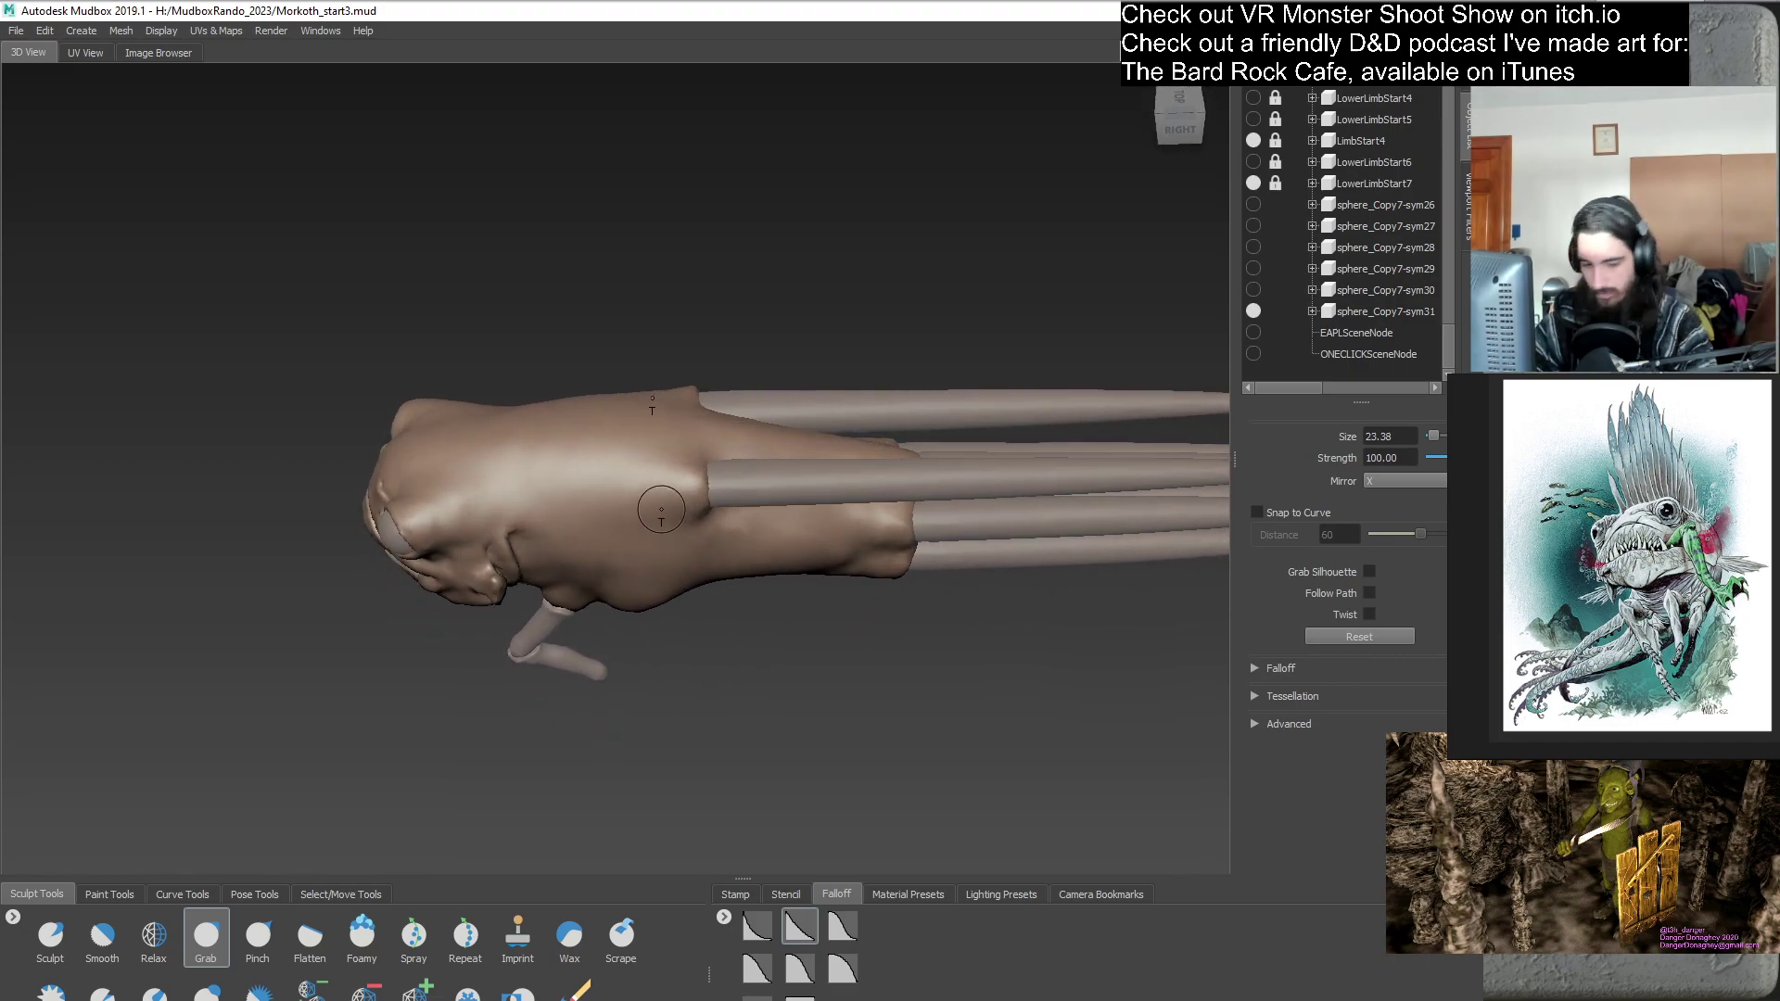
{"action": "mouse_move", "coordinate": [646, 534]}
{"action": "left_mouse_down", "text": "alt"}
{"action": "mouse_move", "coordinate": [681, 448]}
{"action": "mouse_move", "coordinate": [637, 440]}
{"action": "mouse_move", "coordinate": [636, 423]}
{"action": "mouse_move", "coordinate": [679, 512]}
{"action": "left_mouse_up", "text": "alt"}
{"action": "left_click_drag", "start_coordinate": [588, 440], "coordinate": [814, 506], "text": "alt"}
{"action": "scroll", "coordinate": [724, 579], "scroll_direction": "down", "scroll_amount": 3}
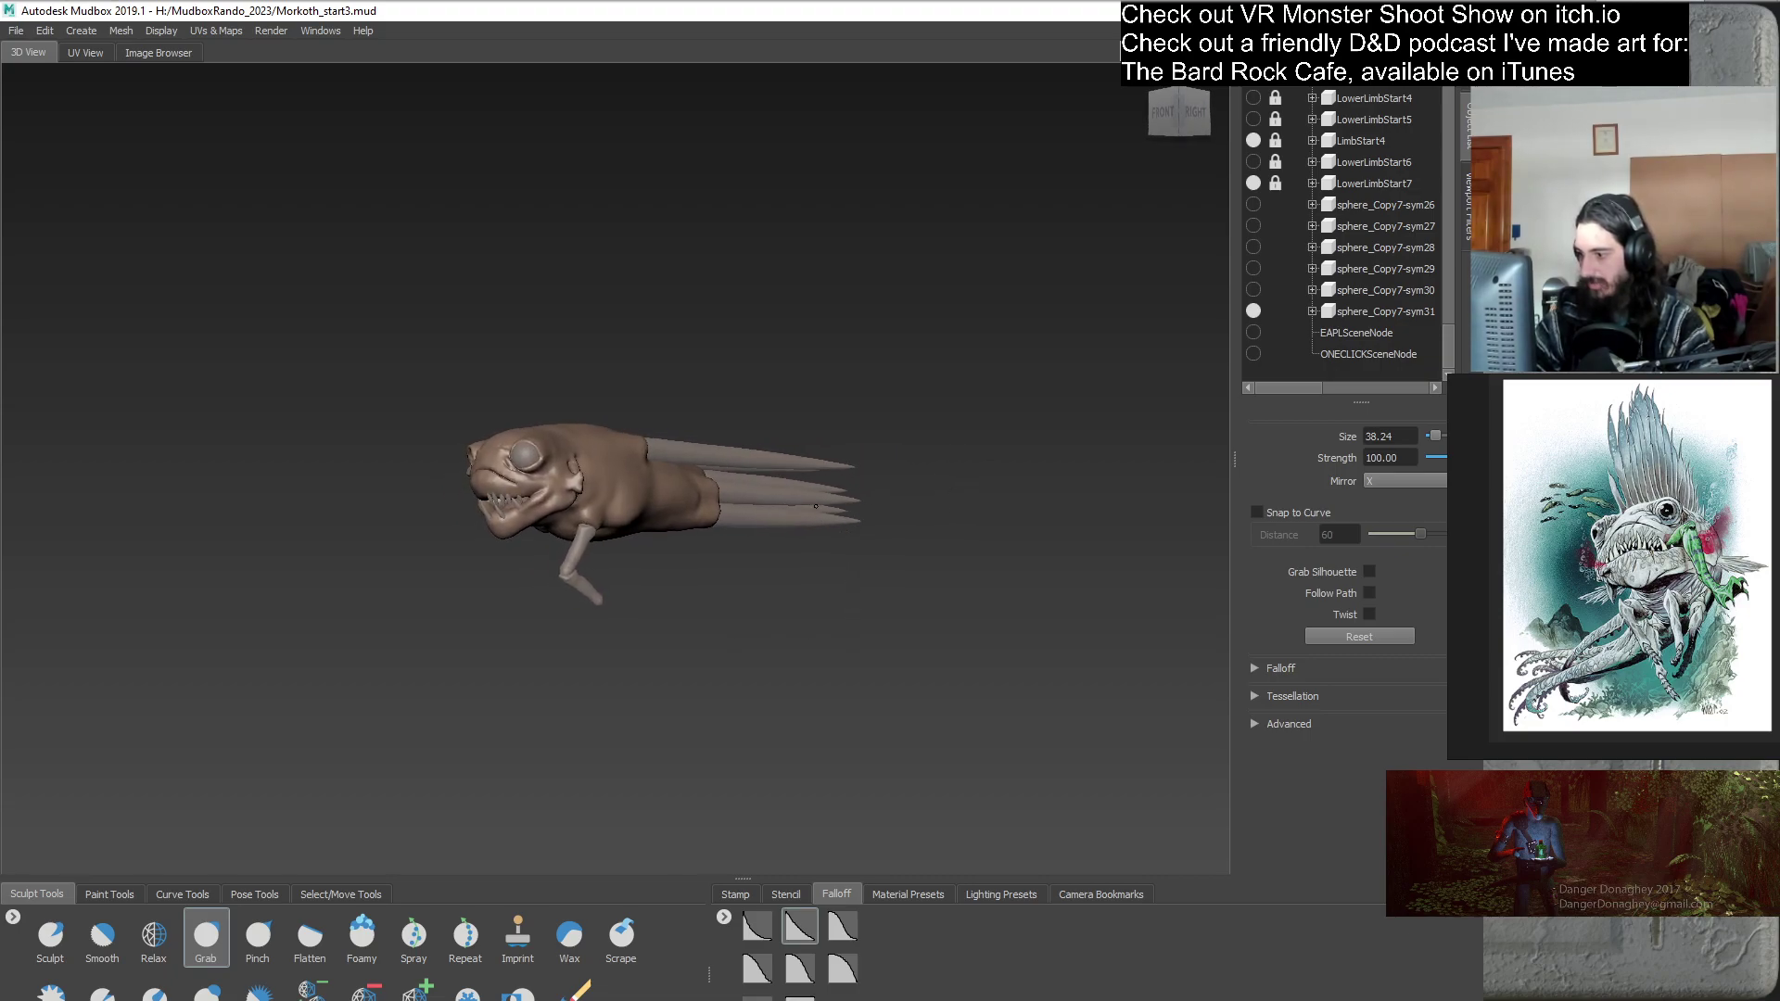
{"action": "scroll", "coordinate": [832, 618], "scroll_direction": "up", "scroll_amount": 5}
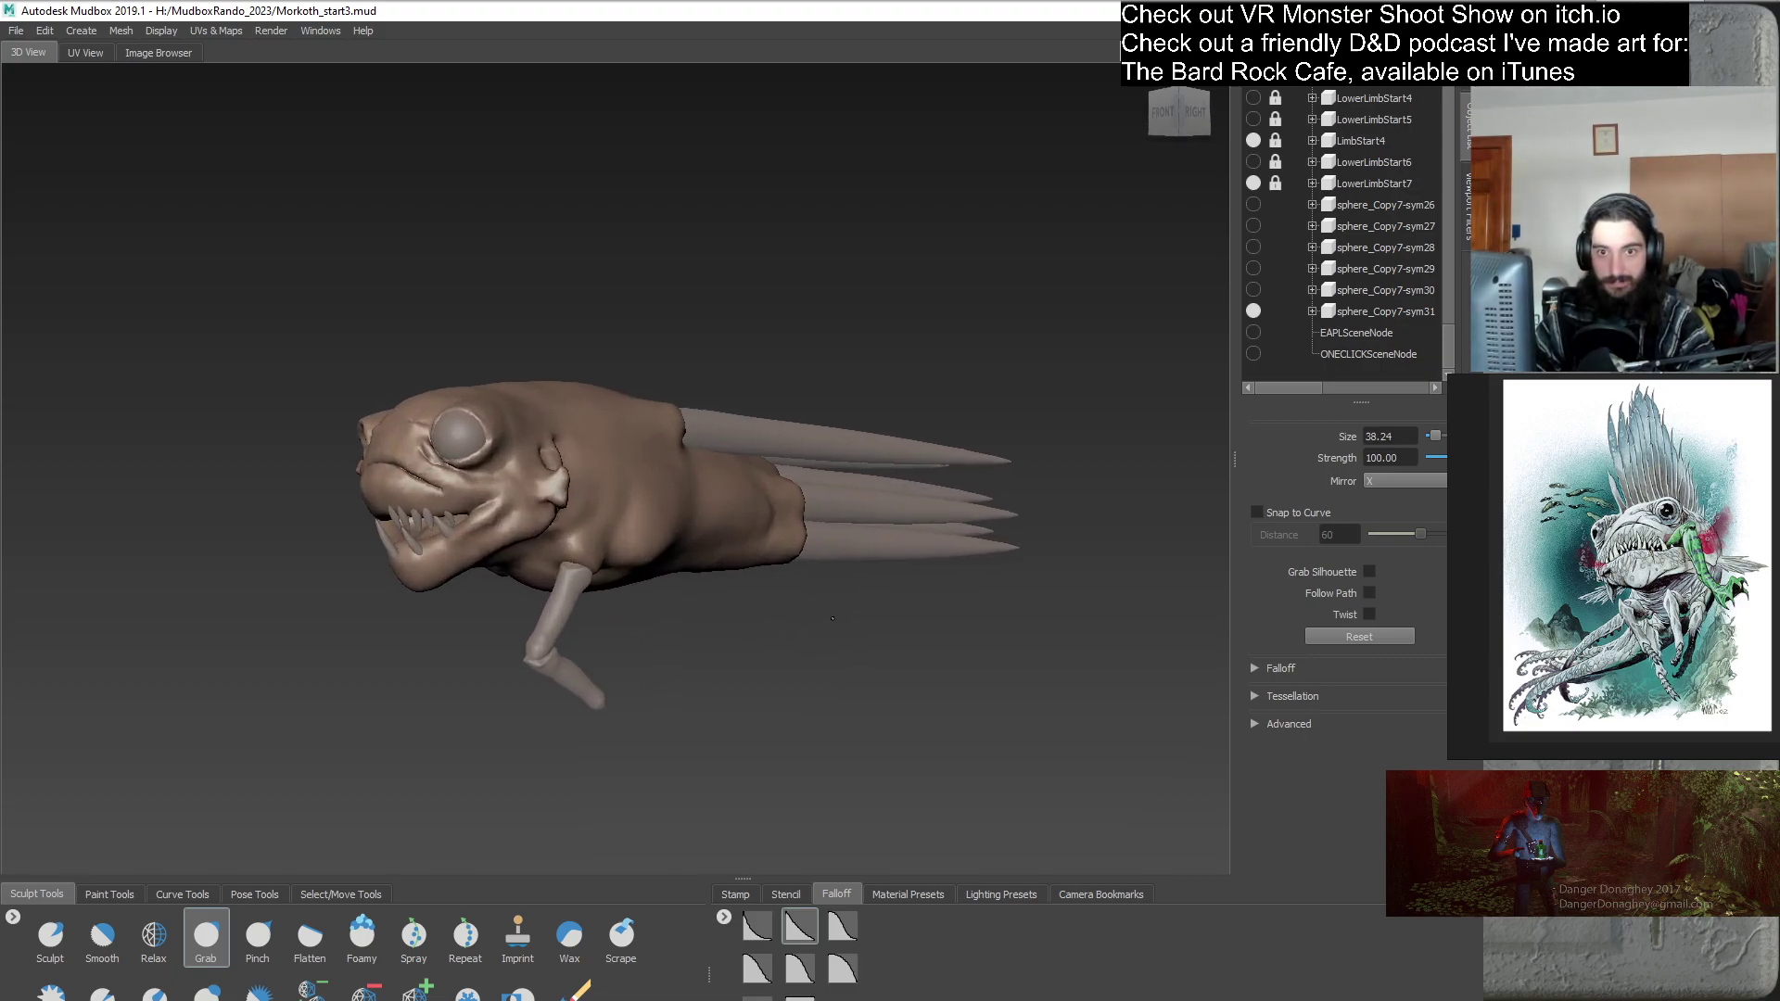
- Broadly reshape the underside and lower rear of the body with the Grab tool at brush size 122.25
{"action": "left_click_drag", "start_coordinate": [747, 616], "coordinate": [862, 494], "text": "alt"}
{"action": "left_click_drag", "start_coordinate": [662, 580], "coordinate": [709, 571]}
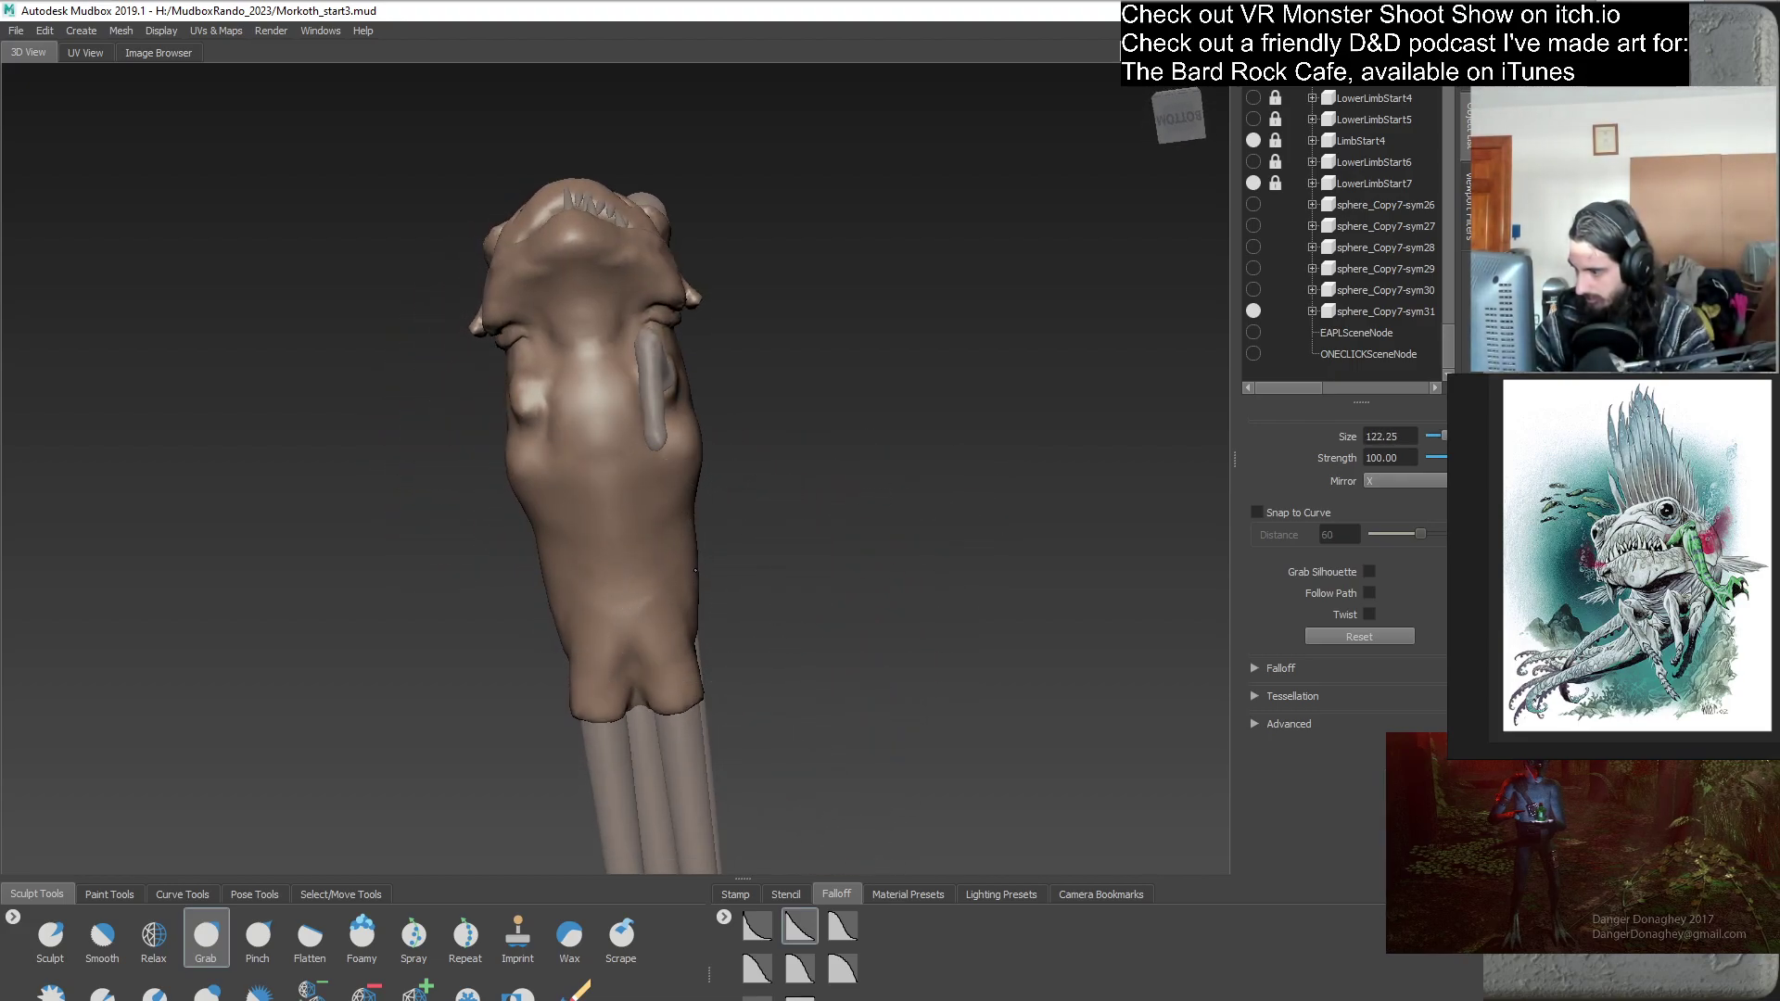
{"action": "left_click_drag", "start_coordinate": [847, 573], "coordinate": [732, 534], "text": "alt"}
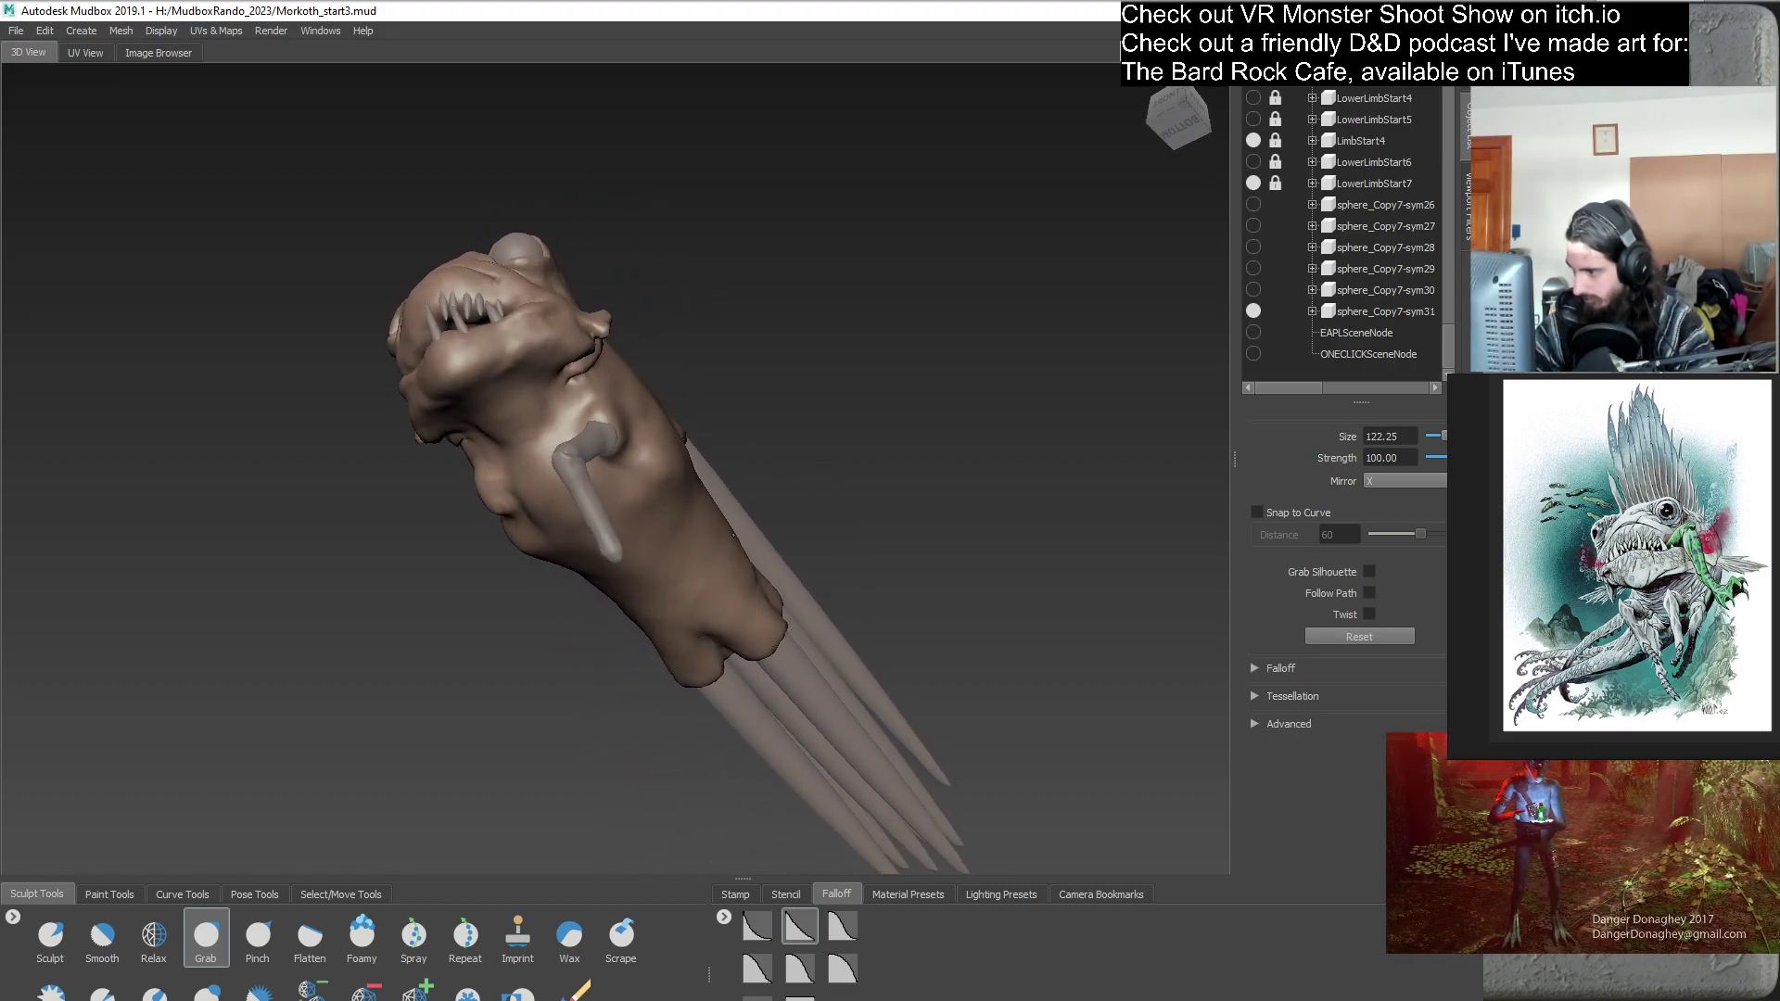
{"action": "left_click_drag", "start_coordinate": [889, 529], "coordinate": [790, 596], "text": "alt"}
{"action": "middle_click_drag", "start_coordinate": [790, 596], "coordinate": [734, 619], "text": "alt"}
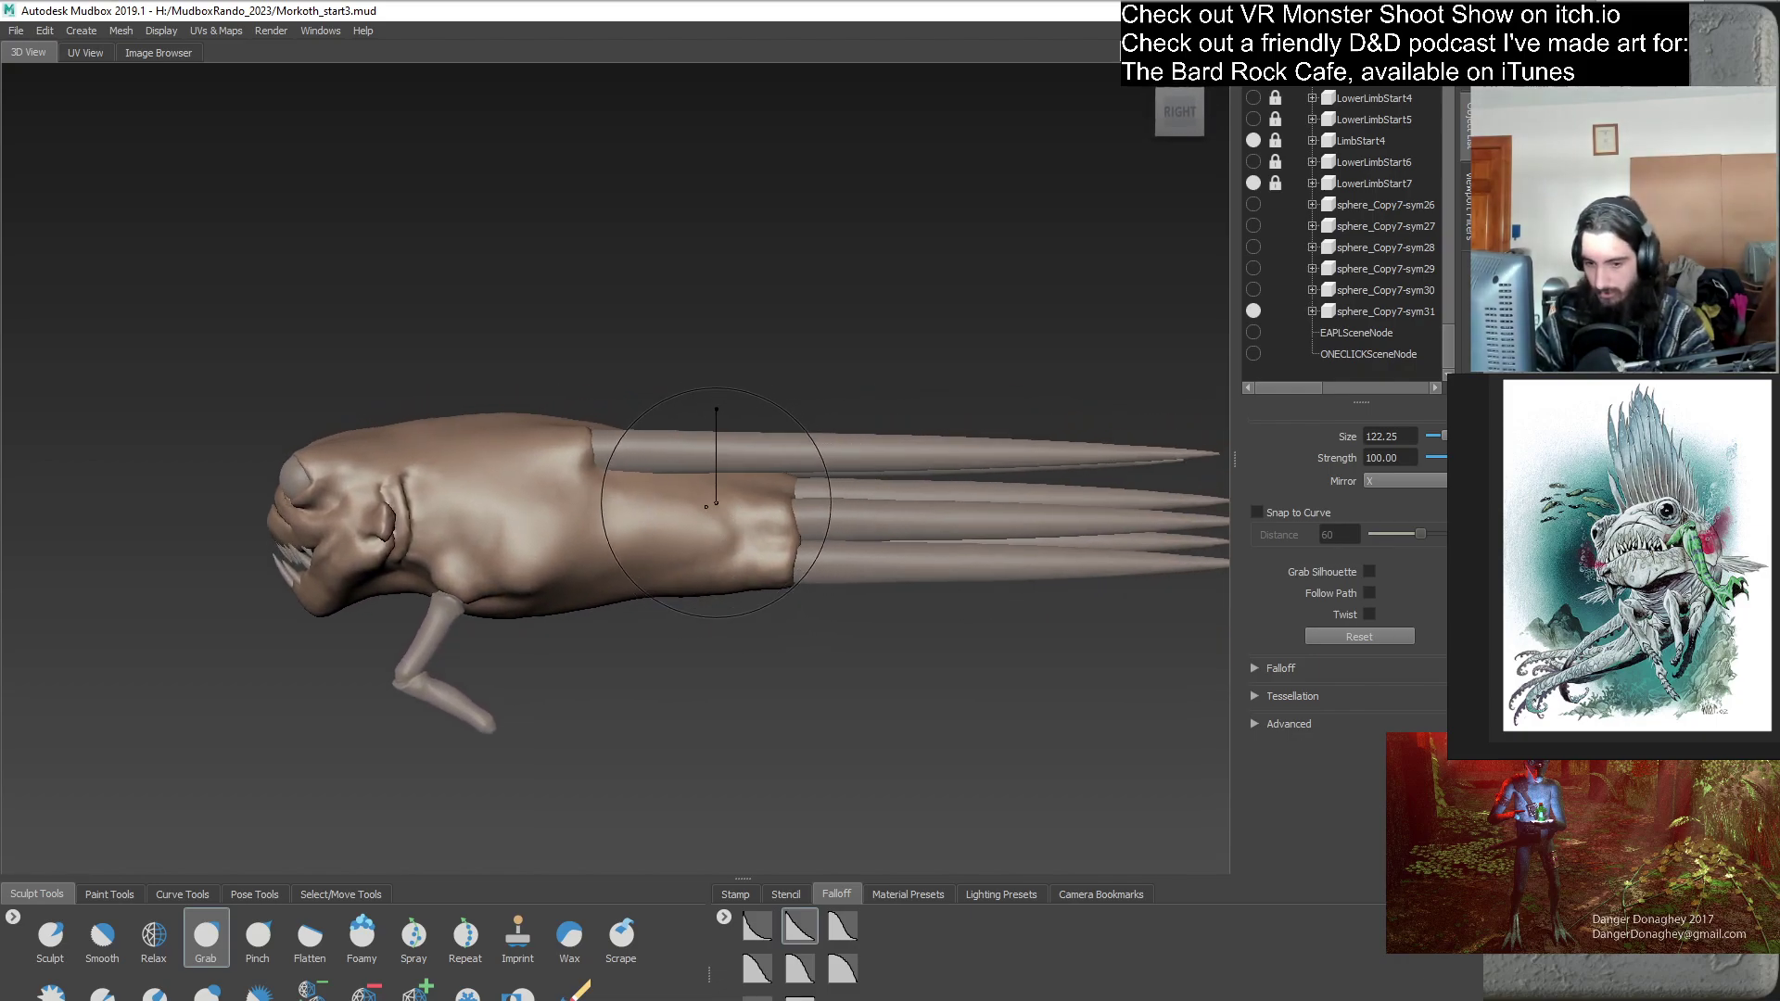
{"action": "mouse_move", "coordinate": [718, 521]}
{"action": "left_mouse_down"}
{"action": "mouse_move", "coordinate": [667, 521]}
{"action": "mouse_move", "coordinate": [712, 542]}
{"action": "left_mouse_up"}
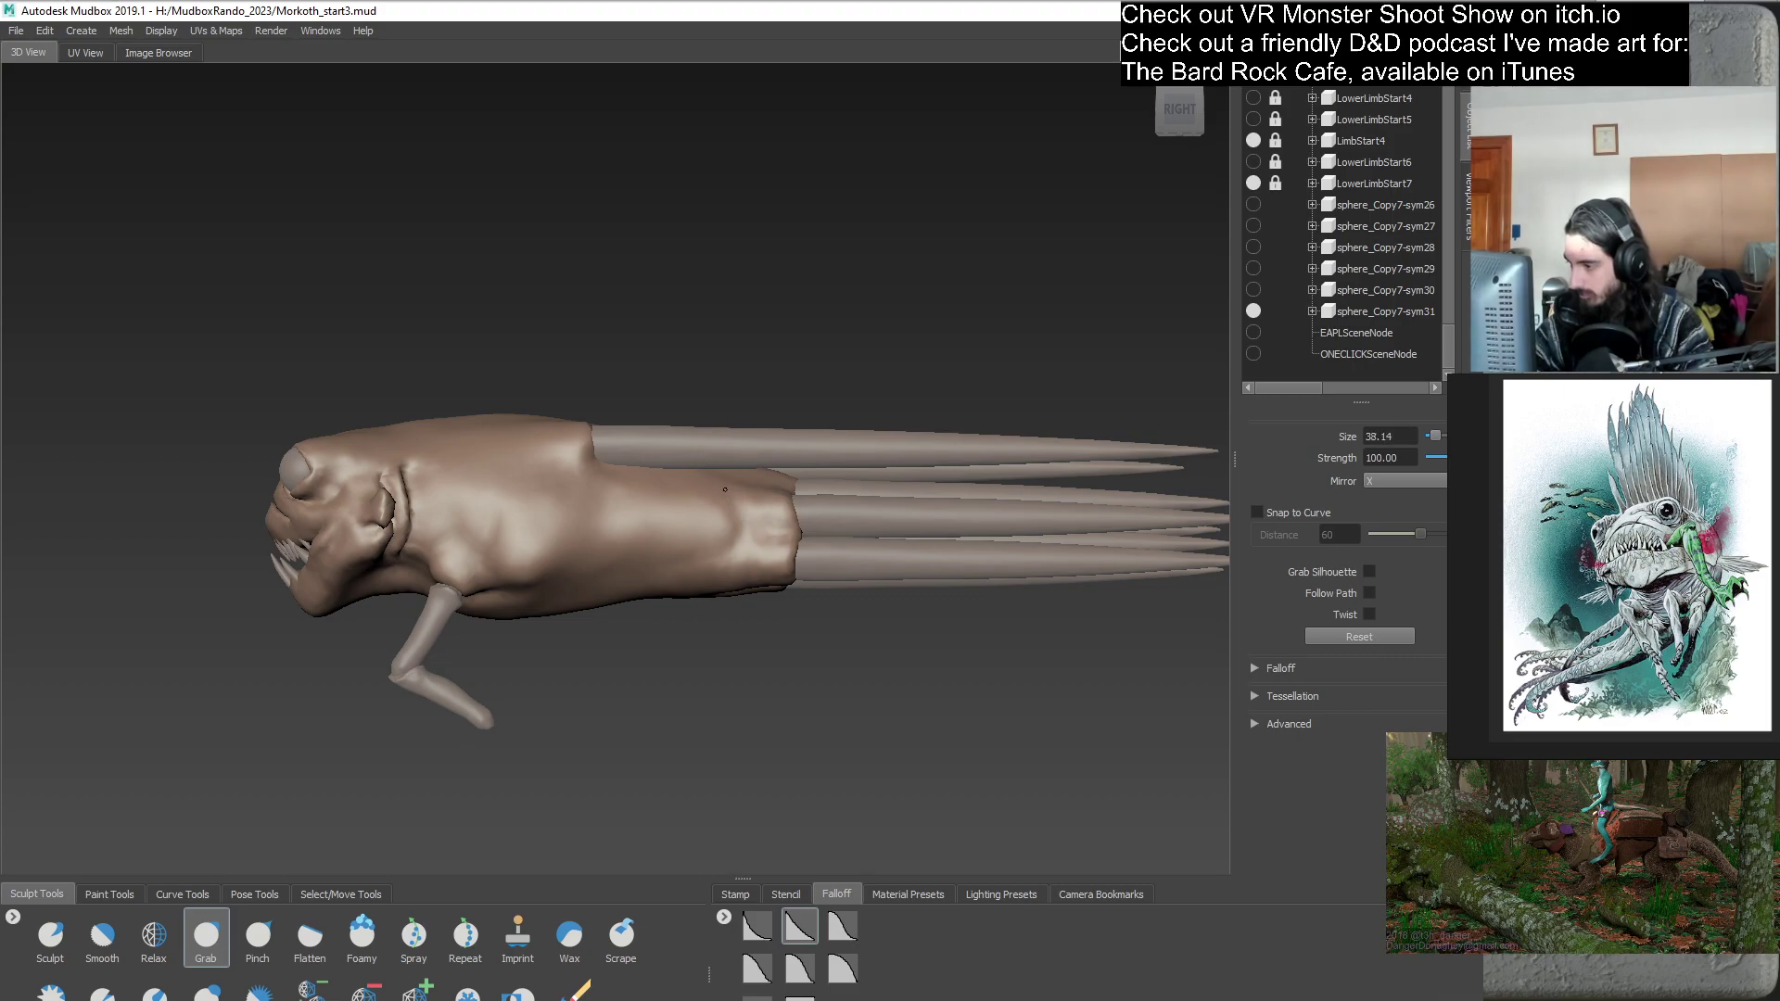
- Reshape the rear flank between the upper and lower tentacle bases with the Grab tool at brush sizes 38.14 and 63.16
{"action": "left_click_drag", "start_coordinate": [762, 491], "coordinate": [637, 498], "text": "alt"}
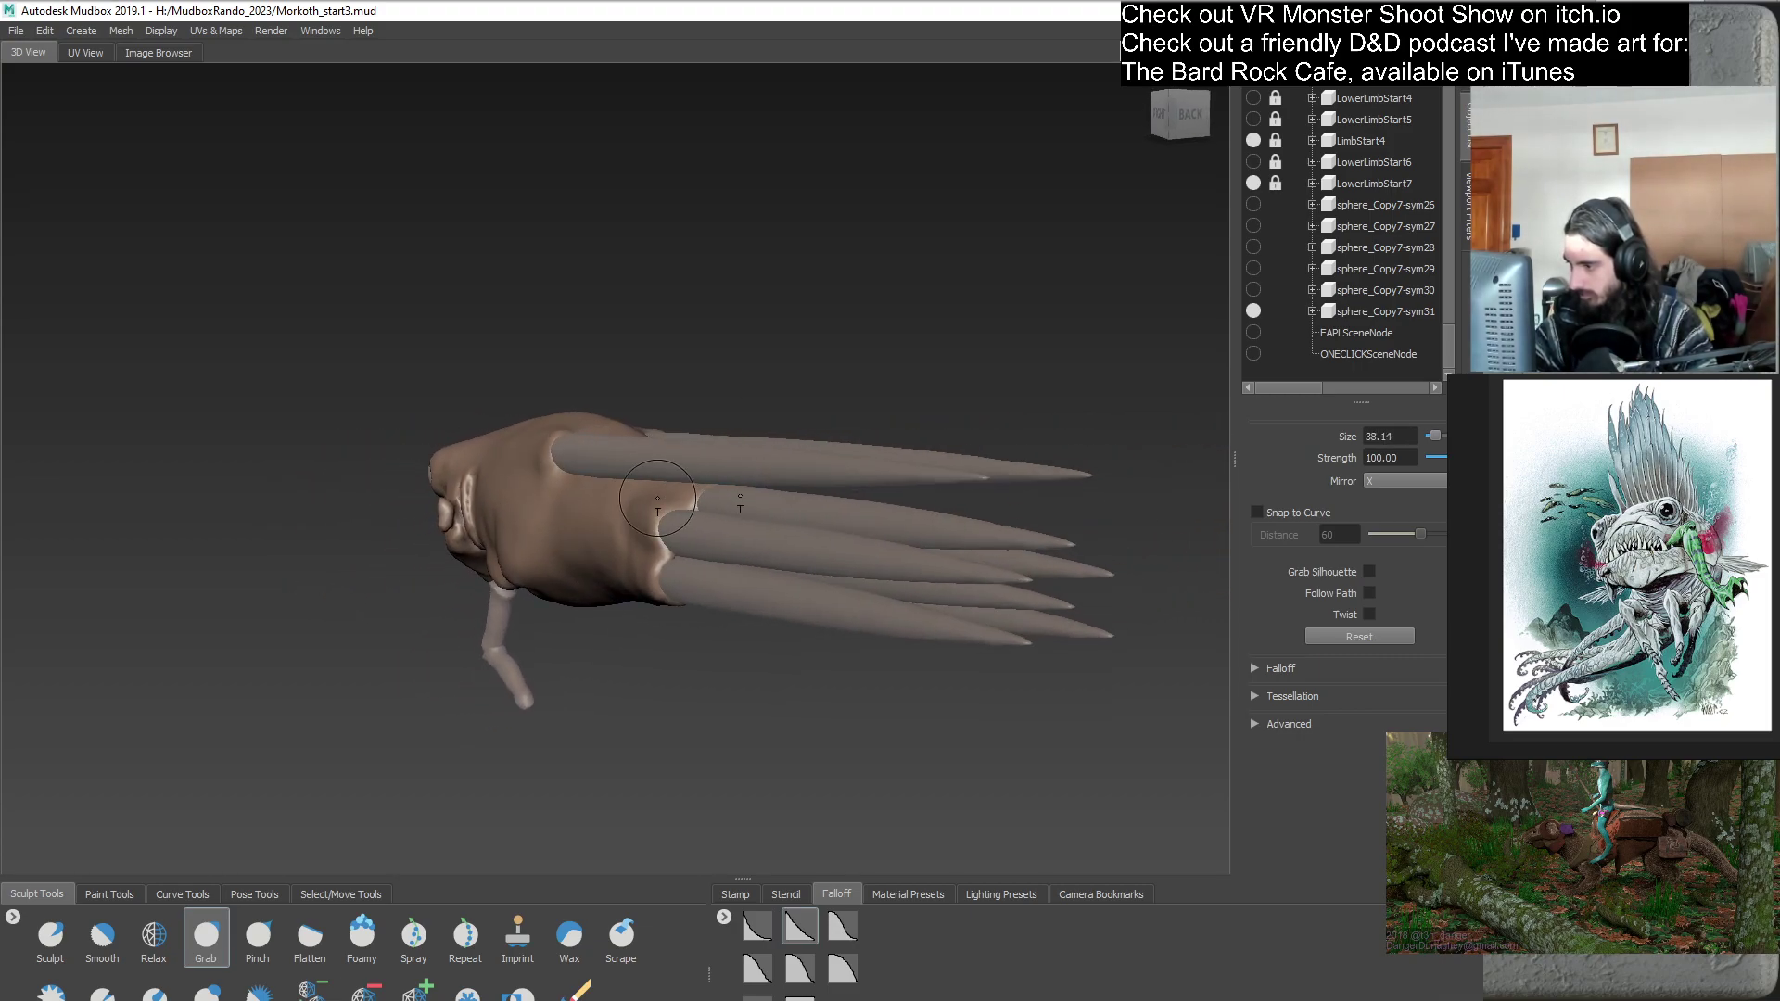
{"action": "mouse_move", "coordinate": [746, 557]}
{"action": "left_mouse_down", "text": "alt"}
{"action": "mouse_move", "coordinate": [668, 554]}
{"action": "mouse_move", "coordinate": [532, 619]}
{"action": "mouse_move", "coordinate": [556, 636]}
{"action": "mouse_move", "coordinate": [535, 615]}
{"action": "mouse_move", "coordinate": [537, 512]}
{"action": "left_mouse_up", "text": "alt"}
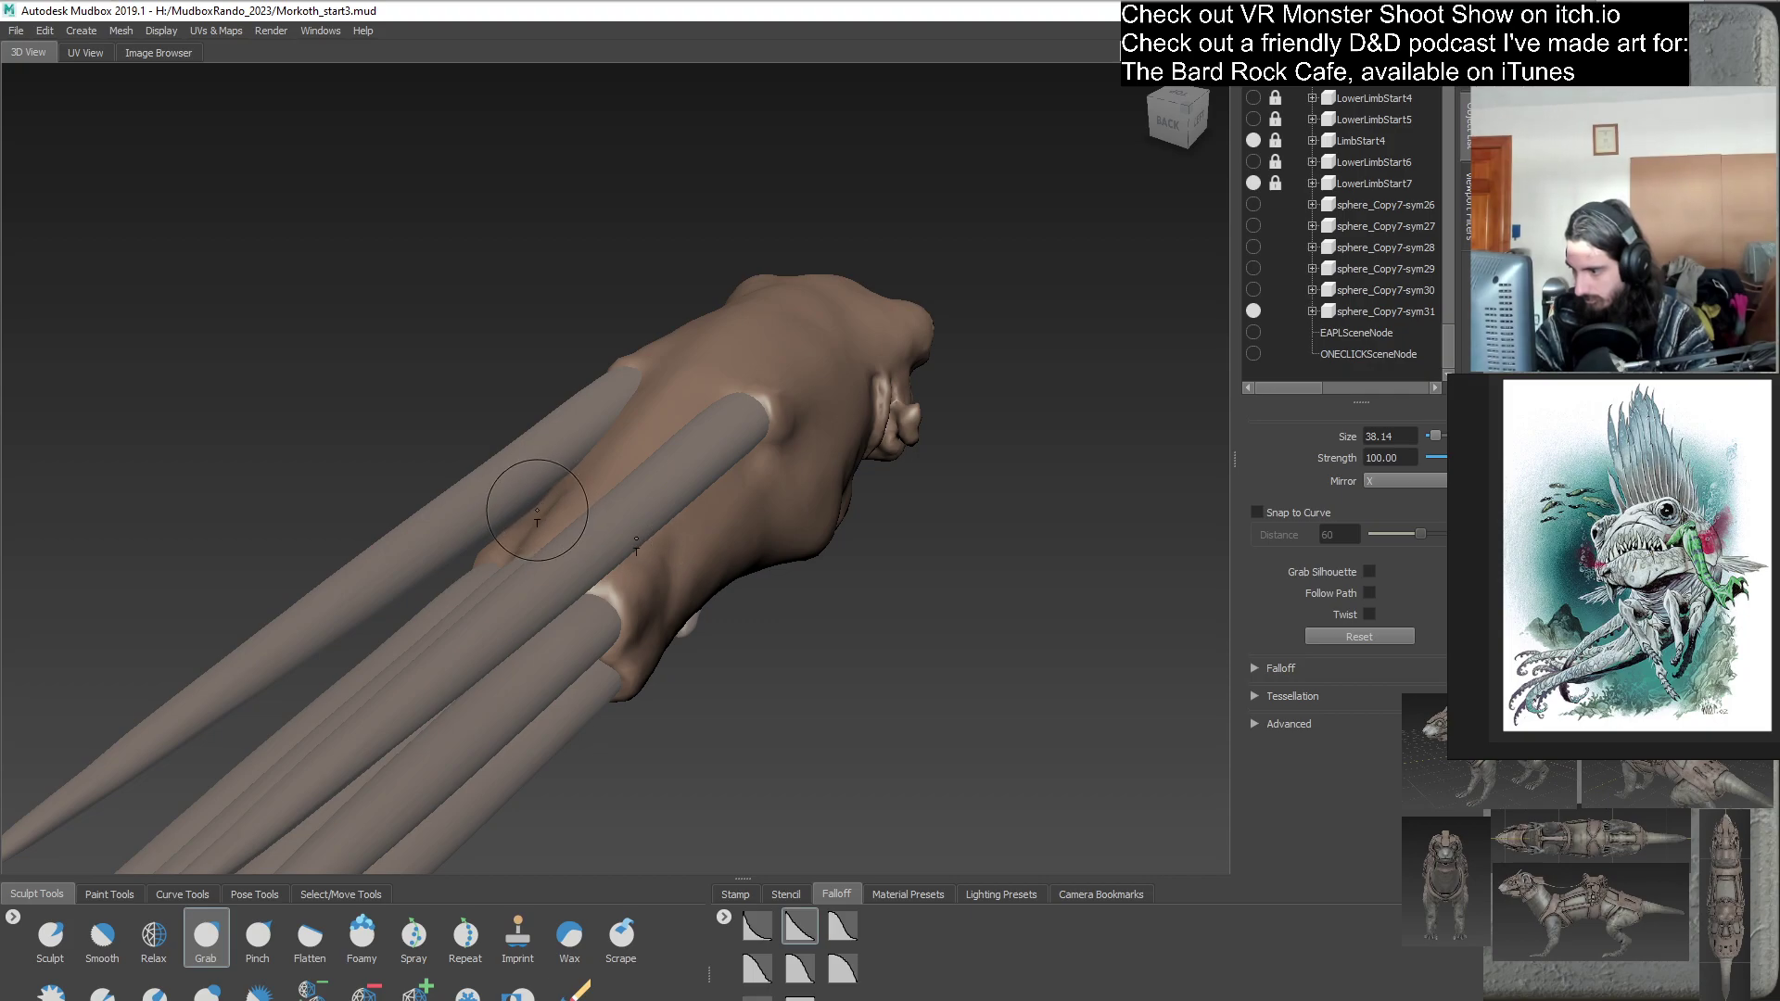
{"action": "mouse_move", "coordinate": [523, 544]}
{"action": "left_mouse_down", "text": "alt"}
{"action": "mouse_move", "coordinate": [664, 522]}
{"action": "mouse_move", "coordinate": [598, 510]}
{"action": "mouse_move", "coordinate": [626, 570]}
{"action": "mouse_move", "coordinate": [595, 530]}
{"action": "mouse_move", "coordinate": [647, 575]}
{"action": "mouse_move", "coordinate": [626, 567]}
{"action": "mouse_move", "coordinate": [593, 603]}
{"action": "mouse_move", "coordinate": [548, 554]}
{"action": "mouse_move", "coordinate": [571, 614]}
{"action": "mouse_move", "coordinate": [547, 671]}
{"action": "left_mouse_up", "text": "alt"}
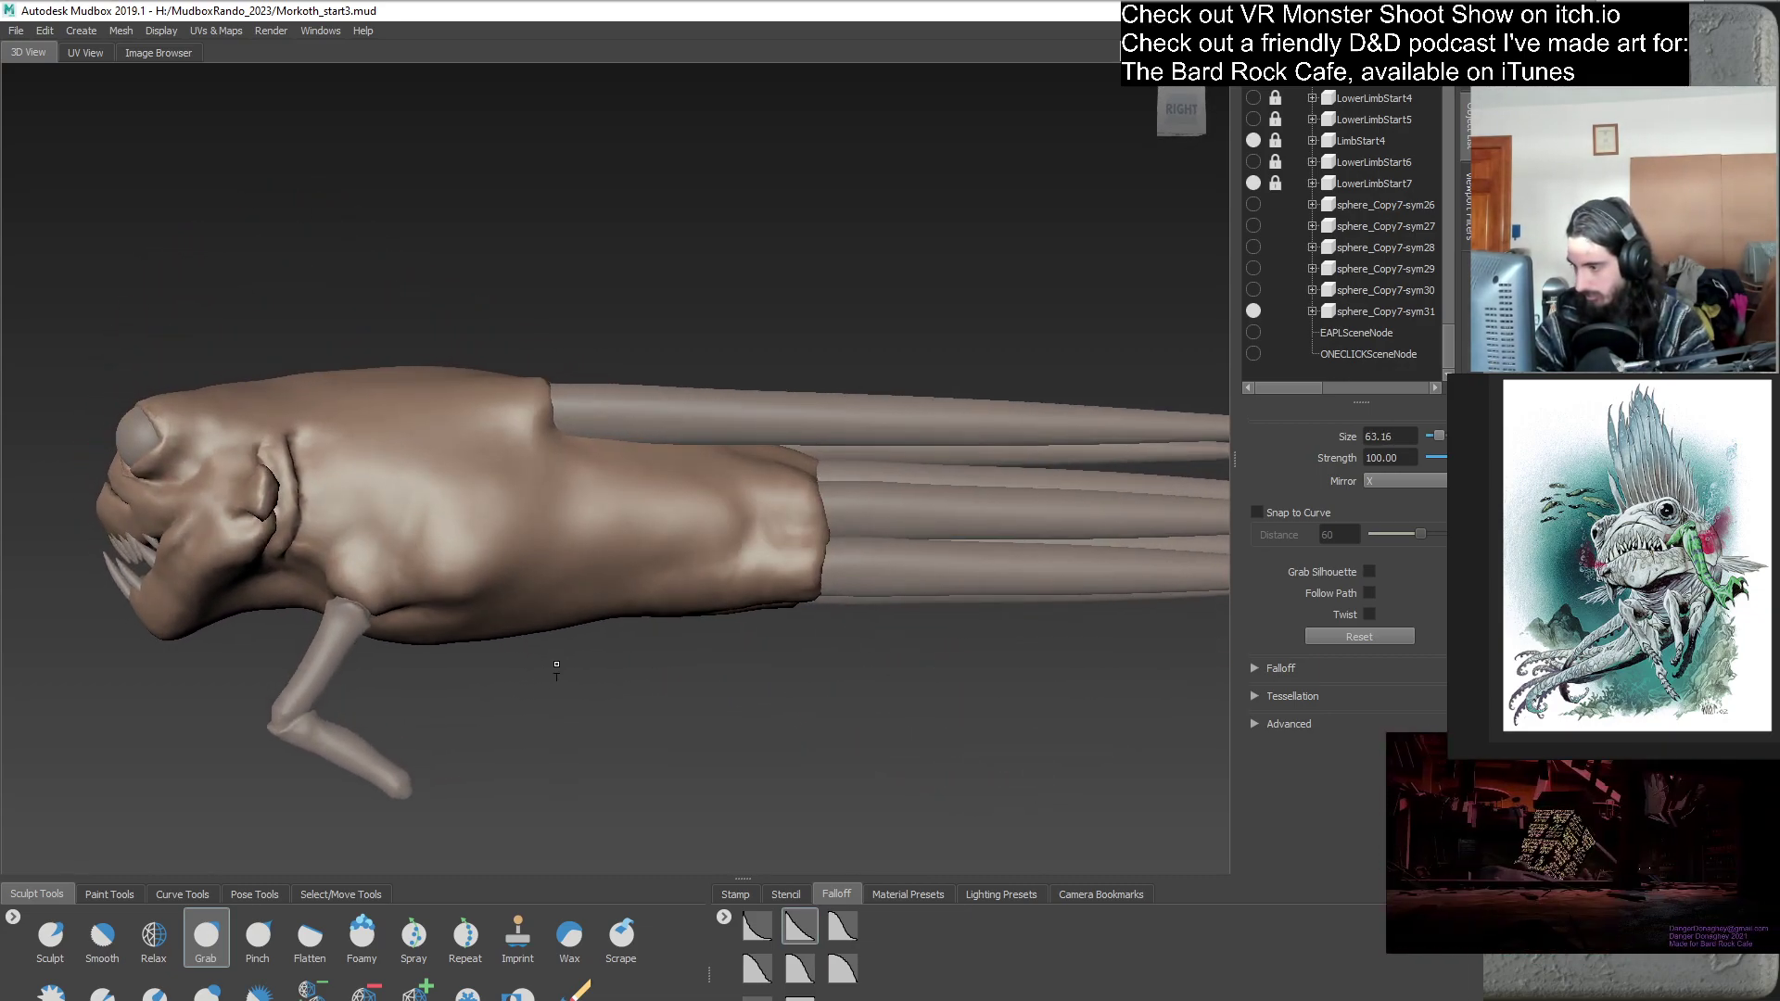
- Refine the body's rear edge around the lower tentacle bases with the Grab tool at brush sizes 40.92 and 34.08
{"action": "mouse_move", "coordinate": [591, 598]}
{"action": "left_mouse_down", "text": "alt"}
{"action": "mouse_move", "coordinate": [650, 642]}
{"action": "mouse_move", "coordinate": [647, 624]}
{"action": "mouse_move", "coordinate": [689, 615]}
{"action": "mouse_move", "coordinate": [621, 655]}
{"action": "mouse_move", "coordinate": [640, 612]}
{"action": "left_mouse_up", "text": "alt"}
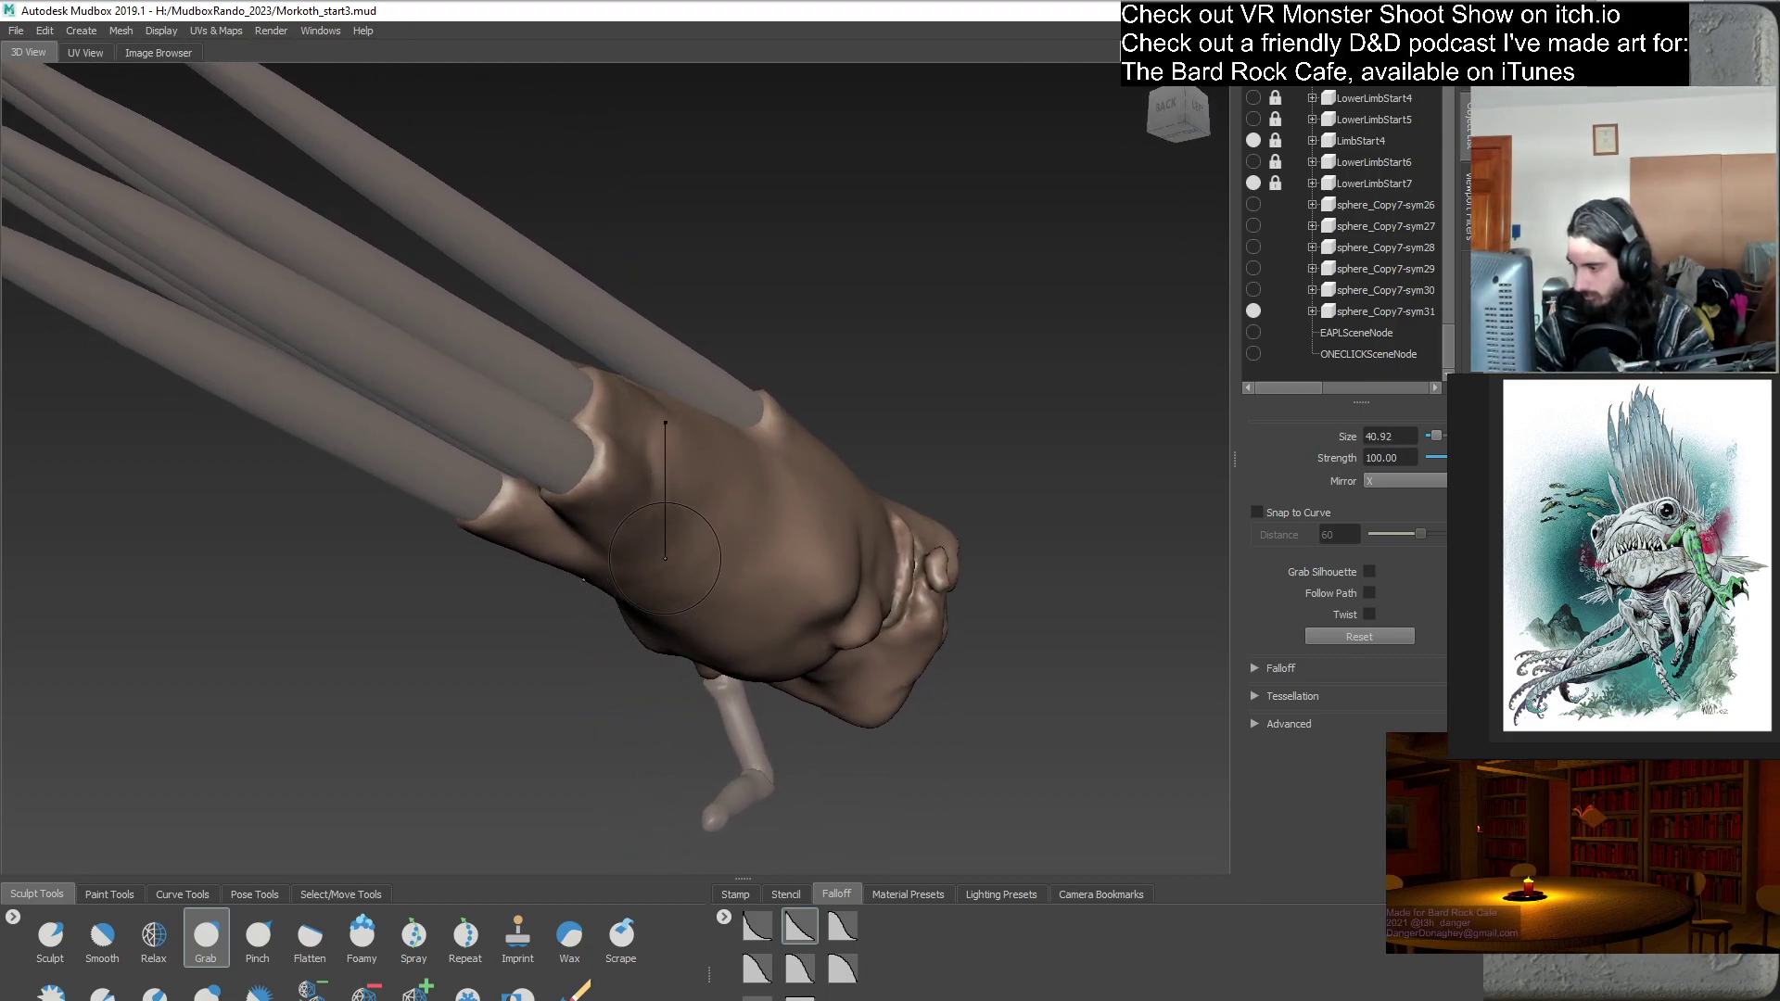
{"action": "left_click_drag", "start_coordinate": [745, 582], "coordinate": [635, 509], "text": "alt"}
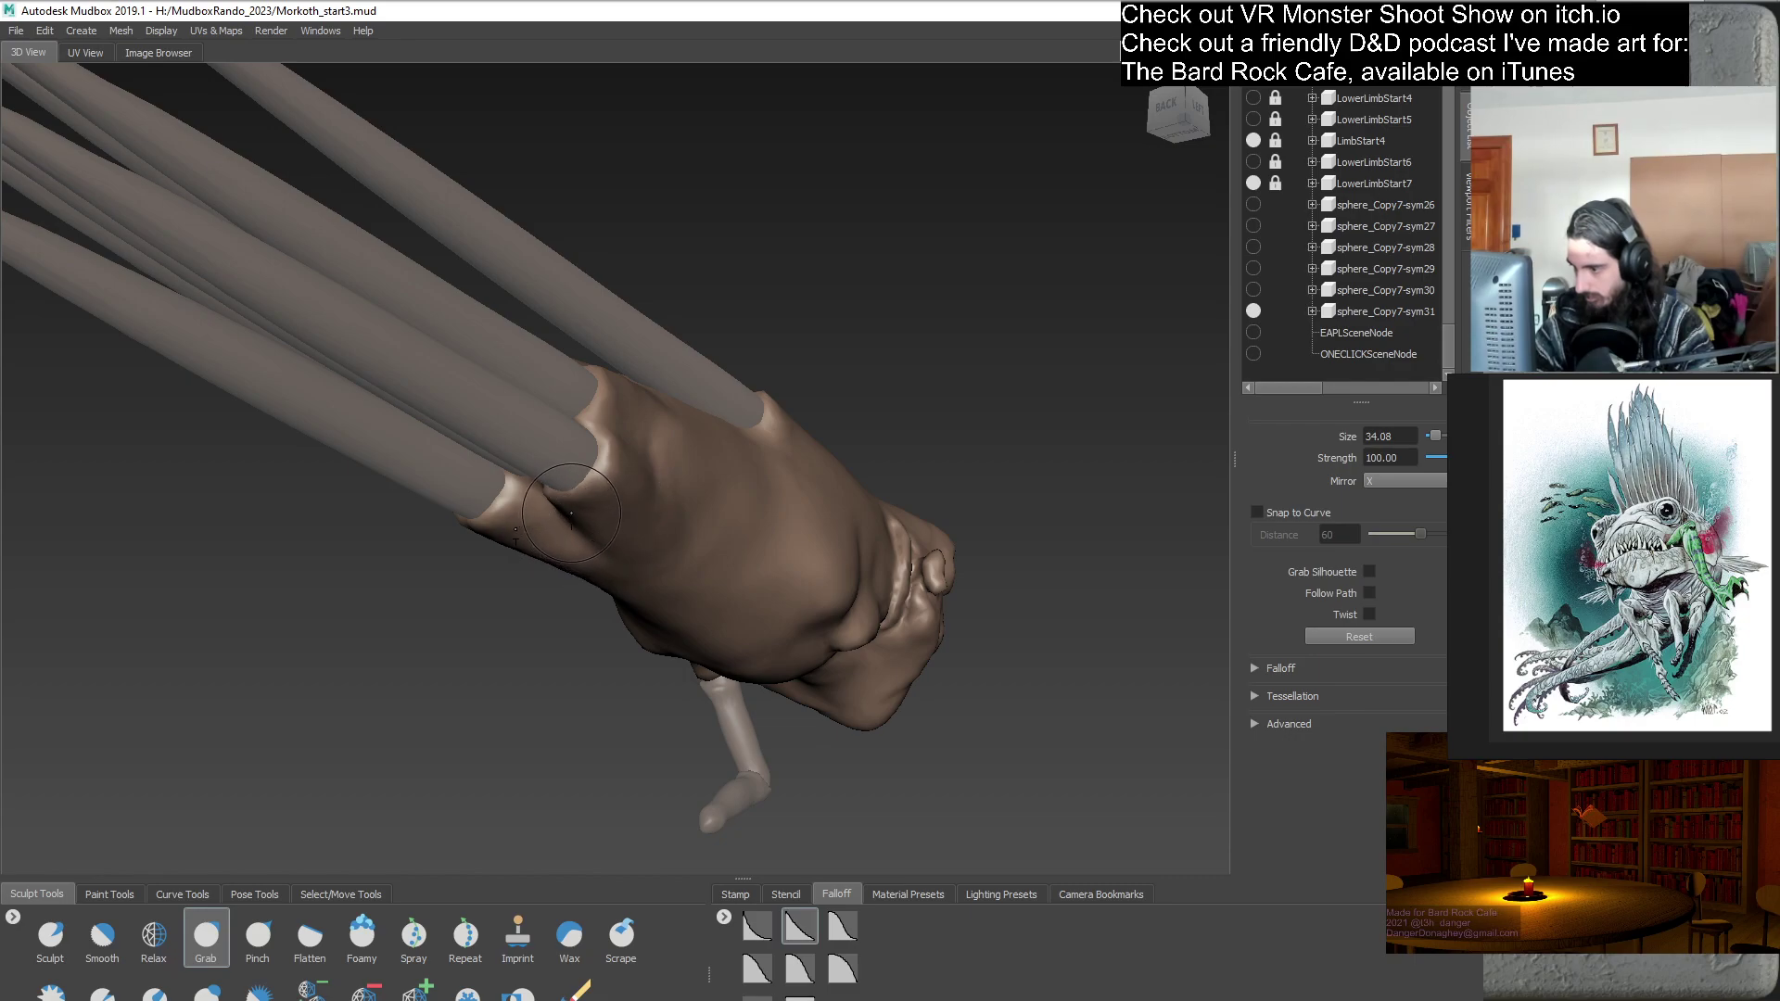
{"action": "left_click_drag", "start_coordinate": [603, 572], "coordinate": [768, 564], "text": "alt"}
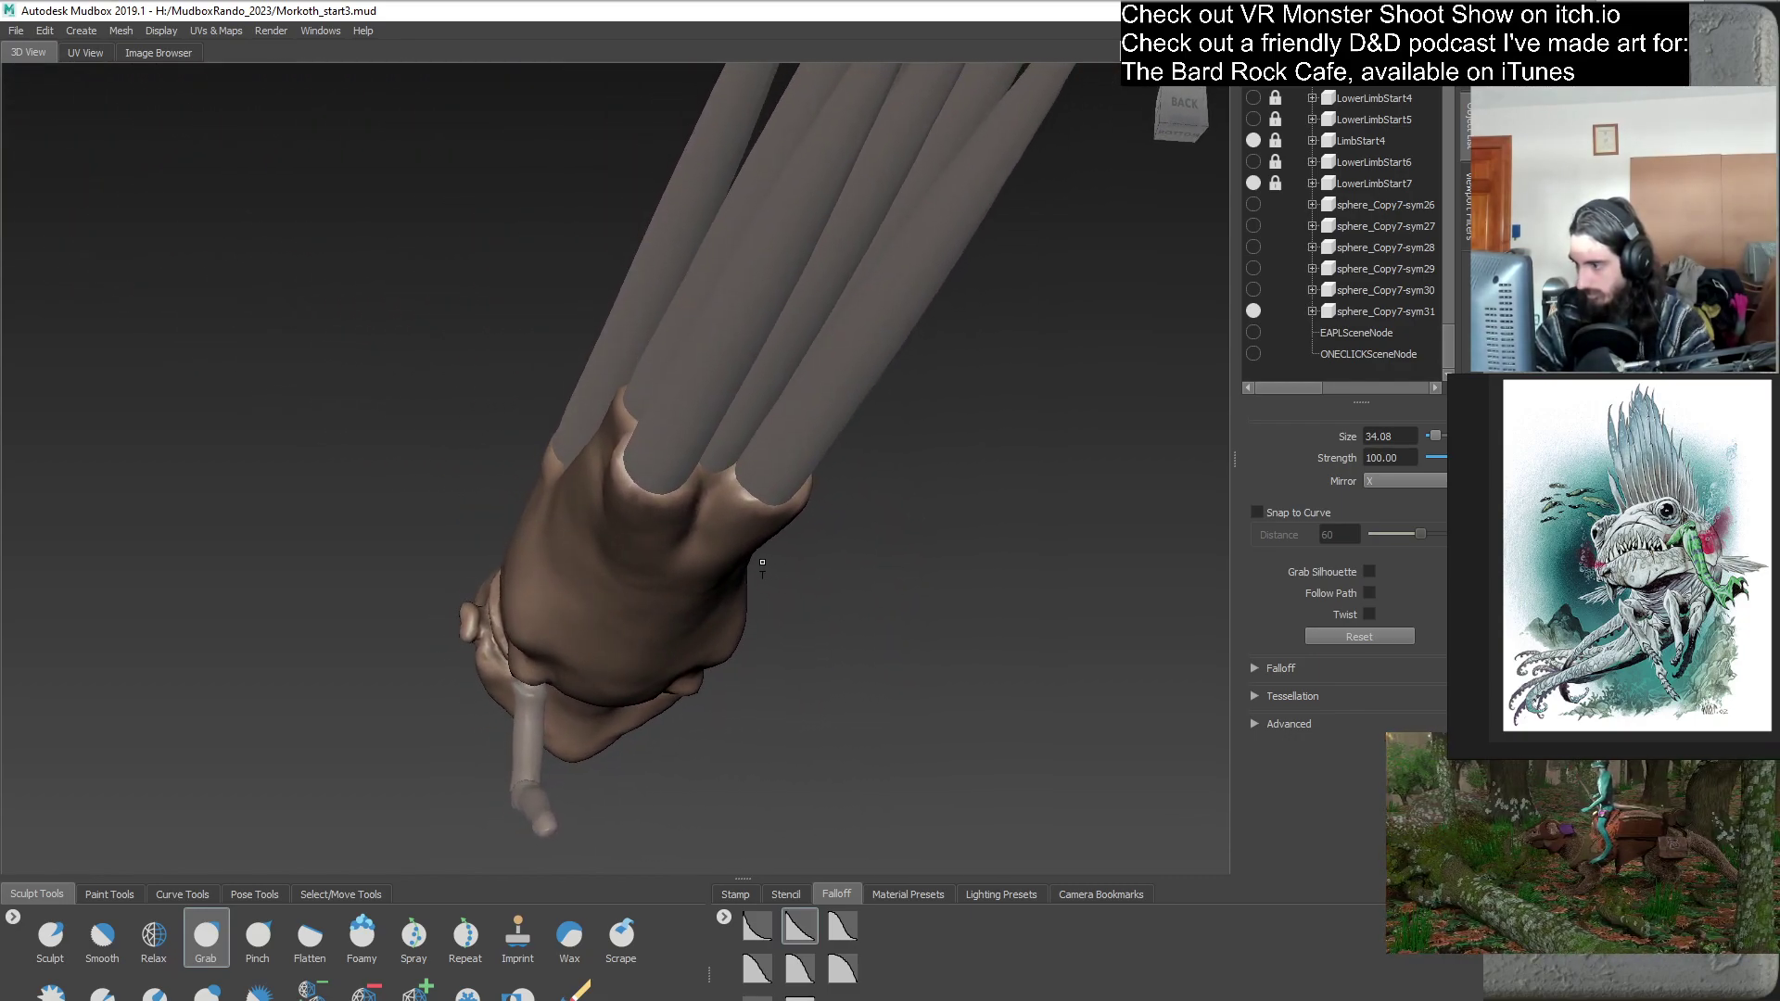
{"action": "left_click_drag", "start_coordinate": [658, 531], "coordinate": [611, 564], "text": "alt"}
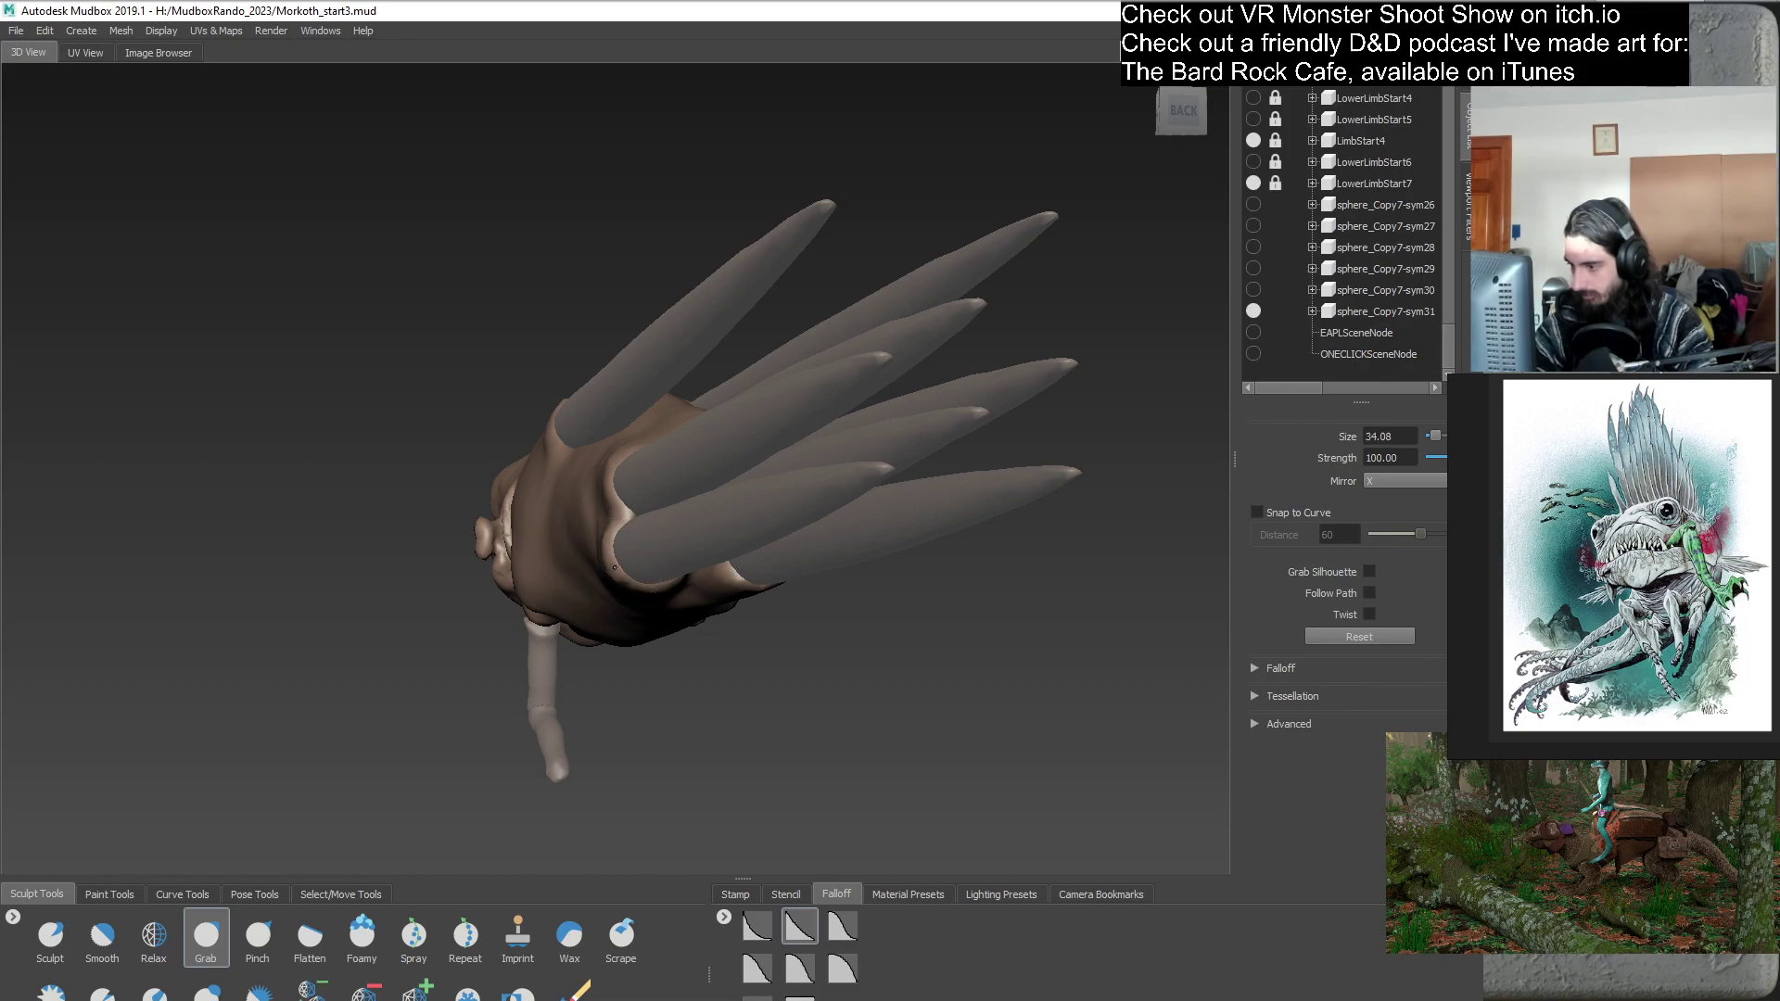
- Duplicate the body mesh sphere_Copy7-sym31, hide the original, and lock the new copy sphere_Copy7-sym32
{"action": "left_click_drag", "start_coordinate": [614, 567], "coordinate": [812, 566], "text": "alt"}
{"action": "scroll", "coordinate": [819, 557], "scroll_direction": "down", "scroll_amount": 5}
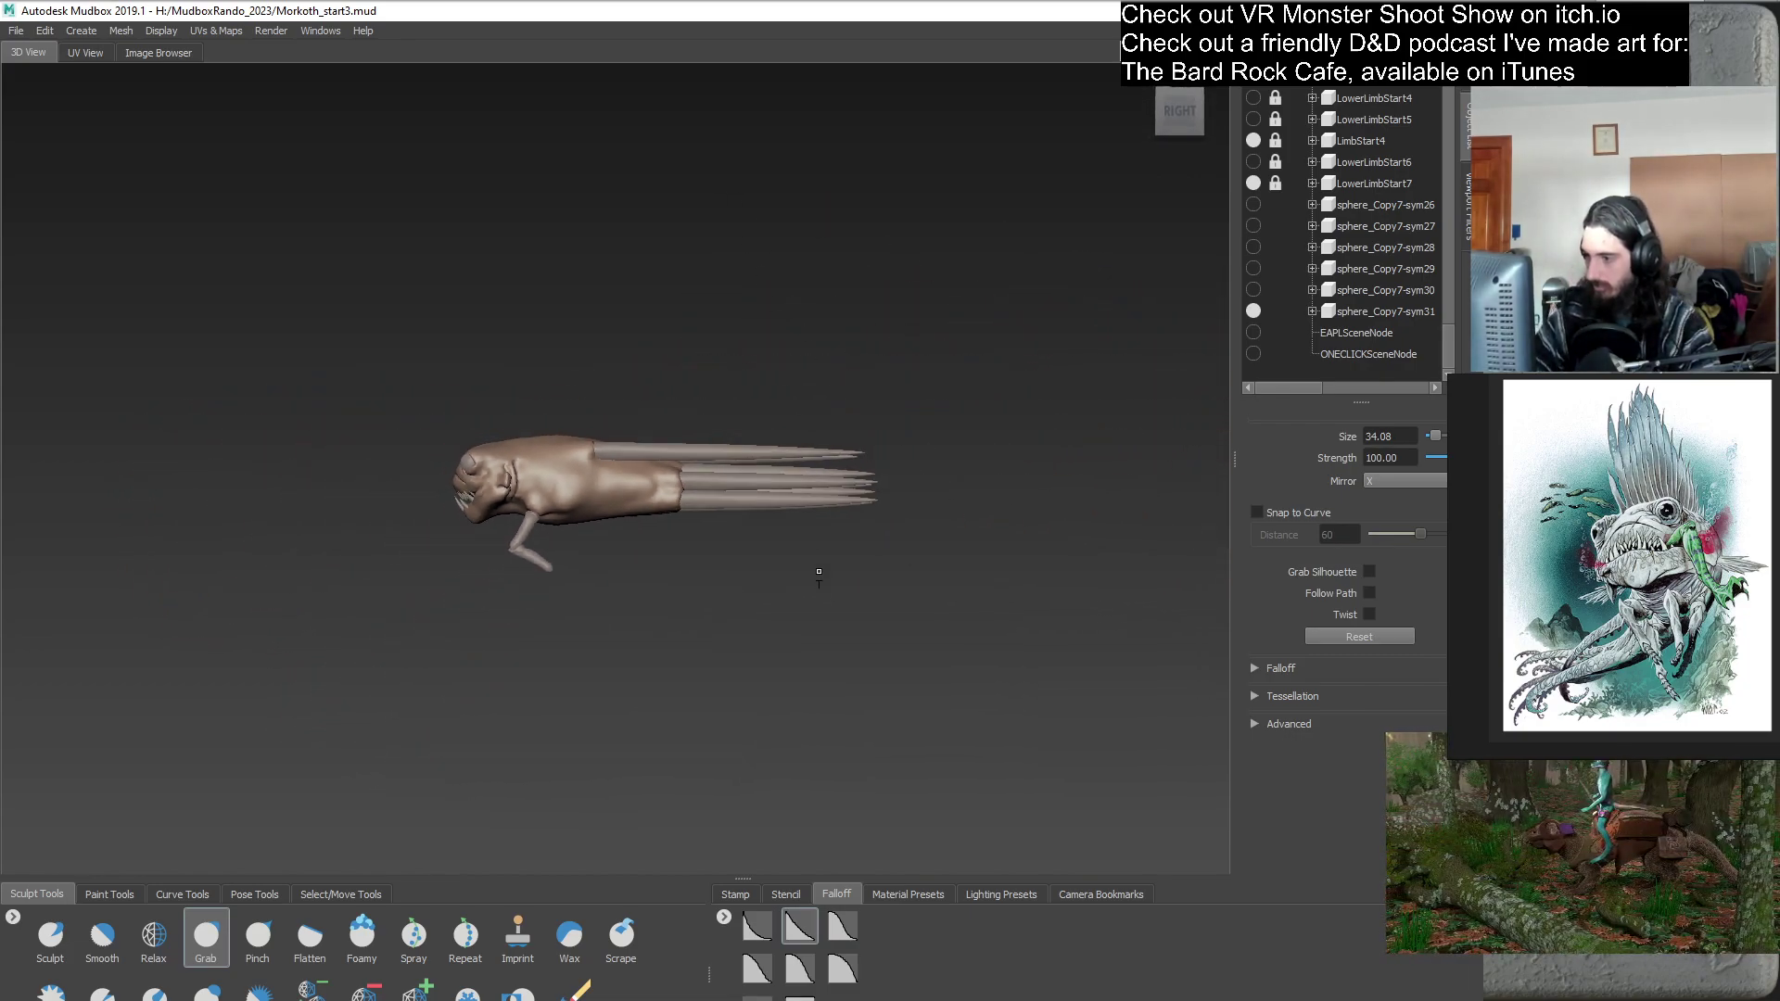
{"action": "scroll", "coordinate": [818, 557], "scroll_direction": "up", "scroll_amount": 3}
{"action": "left_click", "coordinate": [1350, 312]}
{"action": "right_click", "coordinate": [1350, 315]}
{"action": "left_click", "coordinate": [1383, 403]}
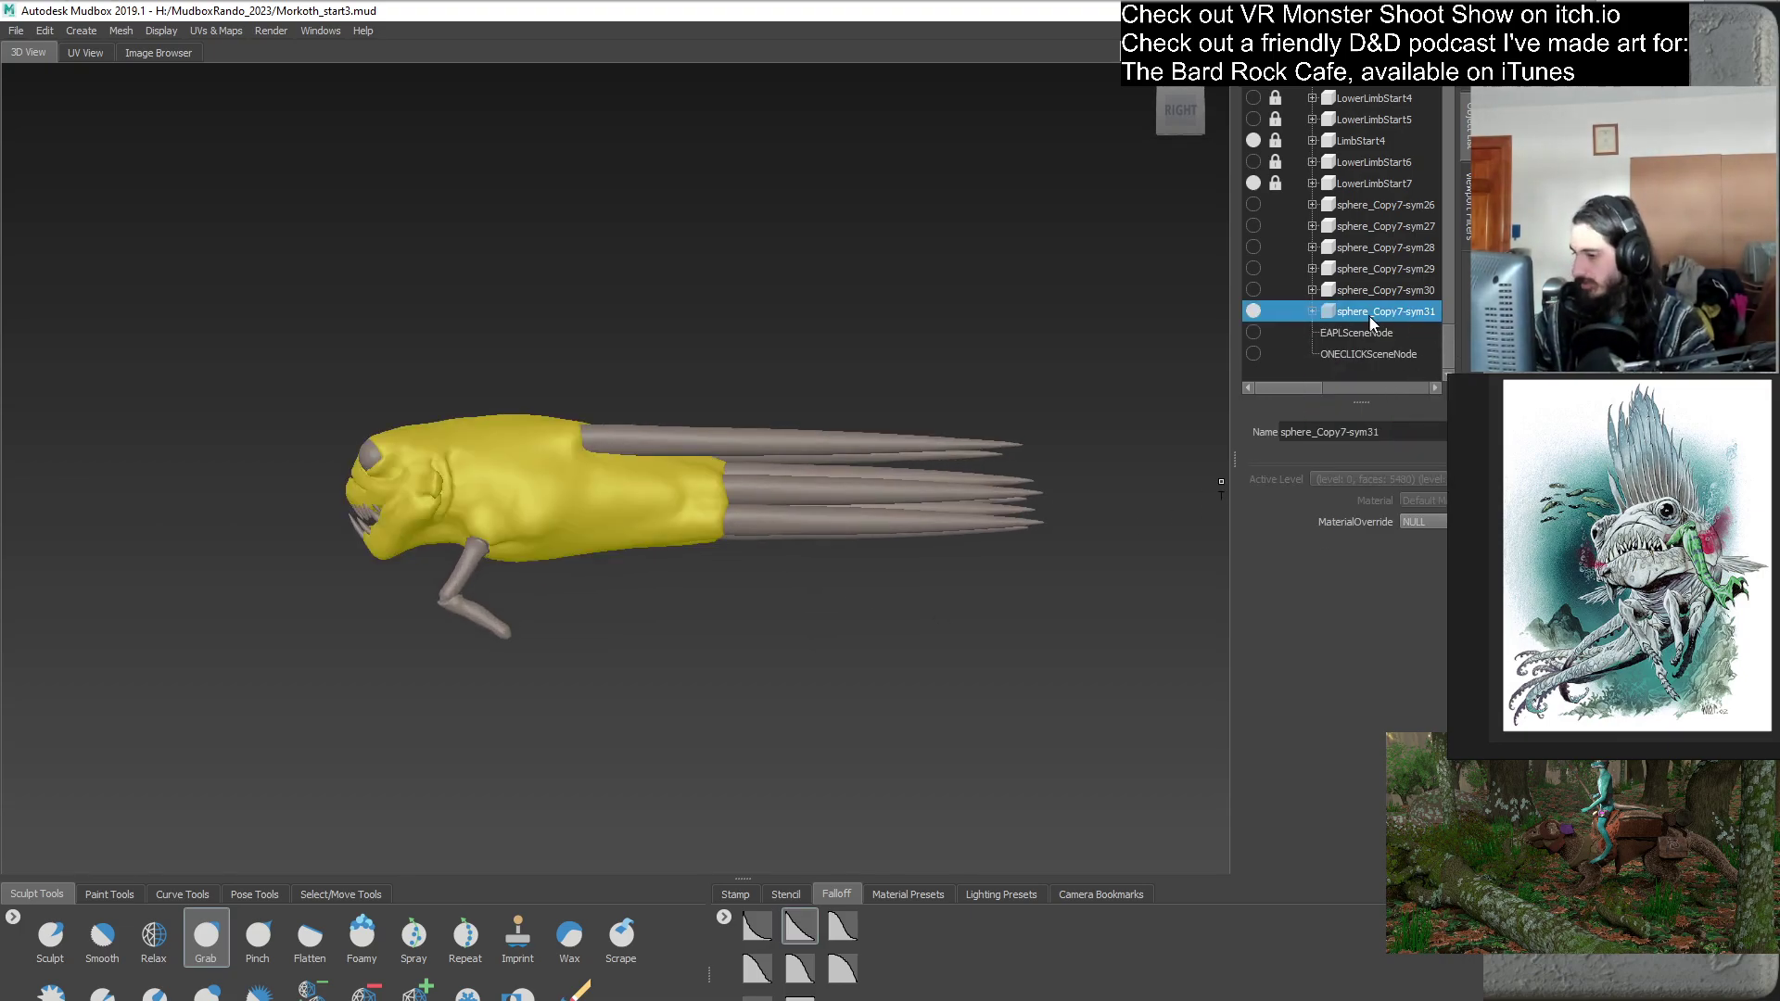
{"action": "left_click_drag", "start_coordinate": [1315, 392], "coordinate": [1305, 392]}
{"action": "left_click", "coordinate": [1305, 367]}
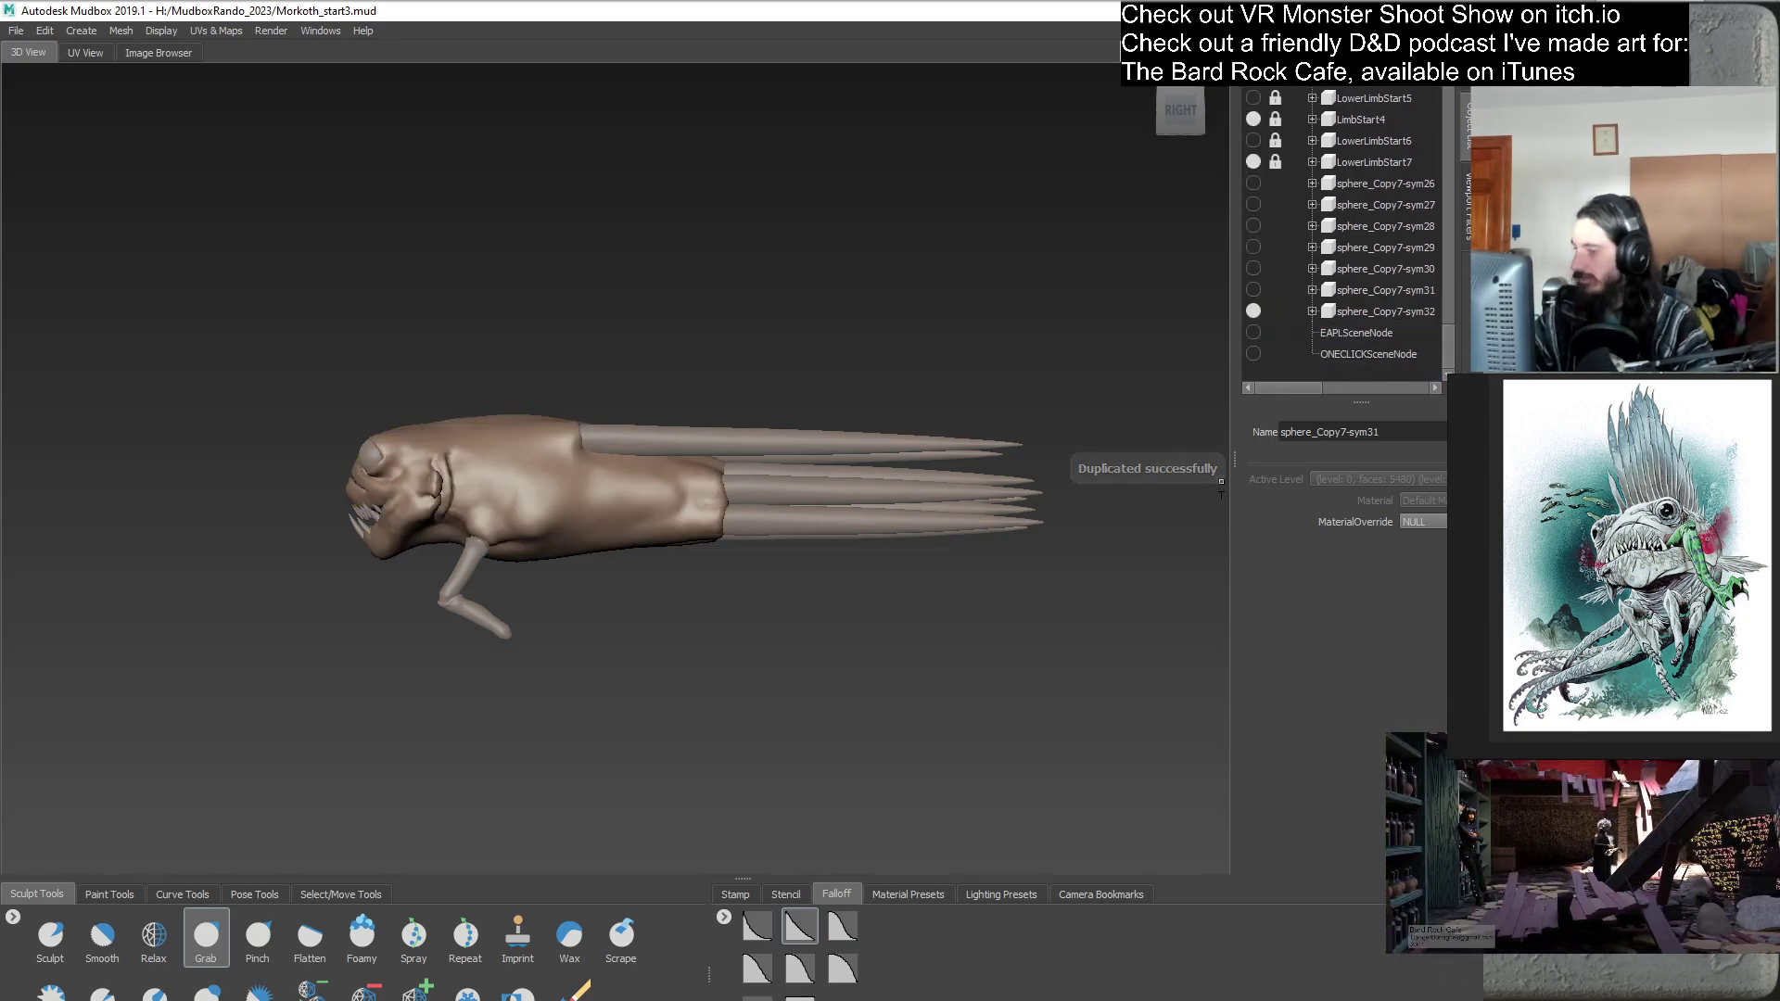
{"action": "left_click", "coordinate": [1276, 311]}
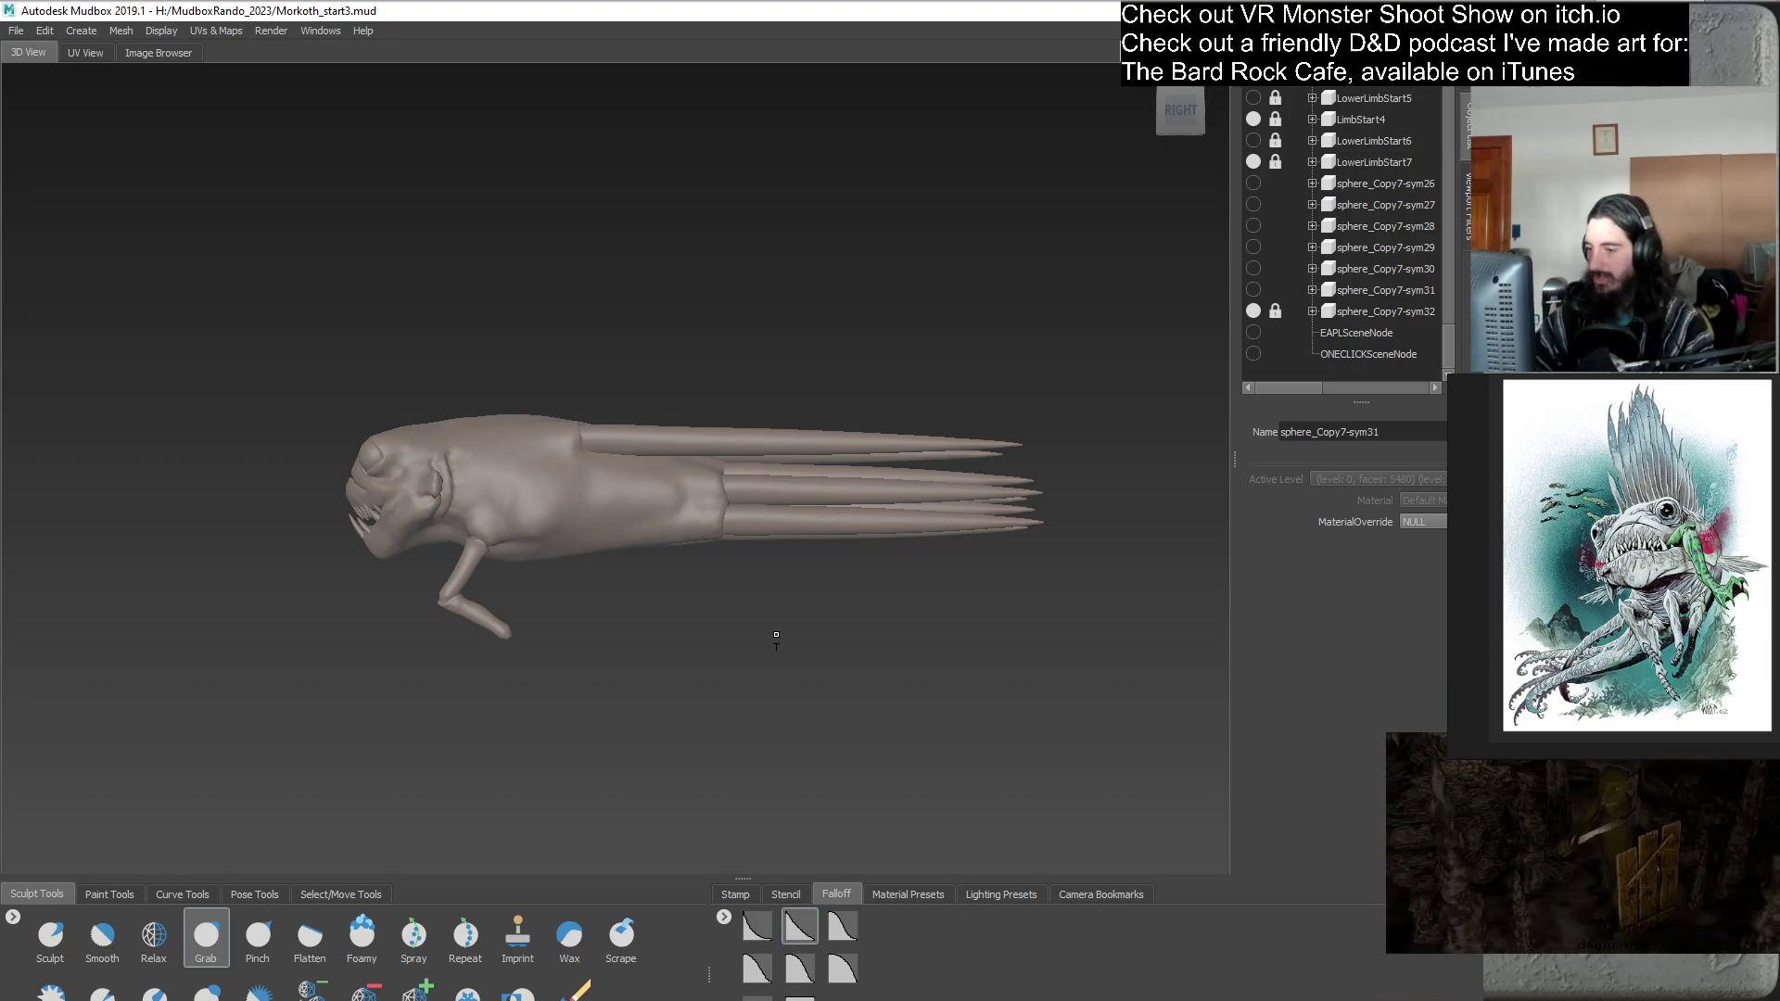
- Add a cube primitive mesh to the scene alongside the creature's body
{"action": "scroll", "coordinate": [681, 618], "scroll_direction": "down", "scroll_amount": 5}
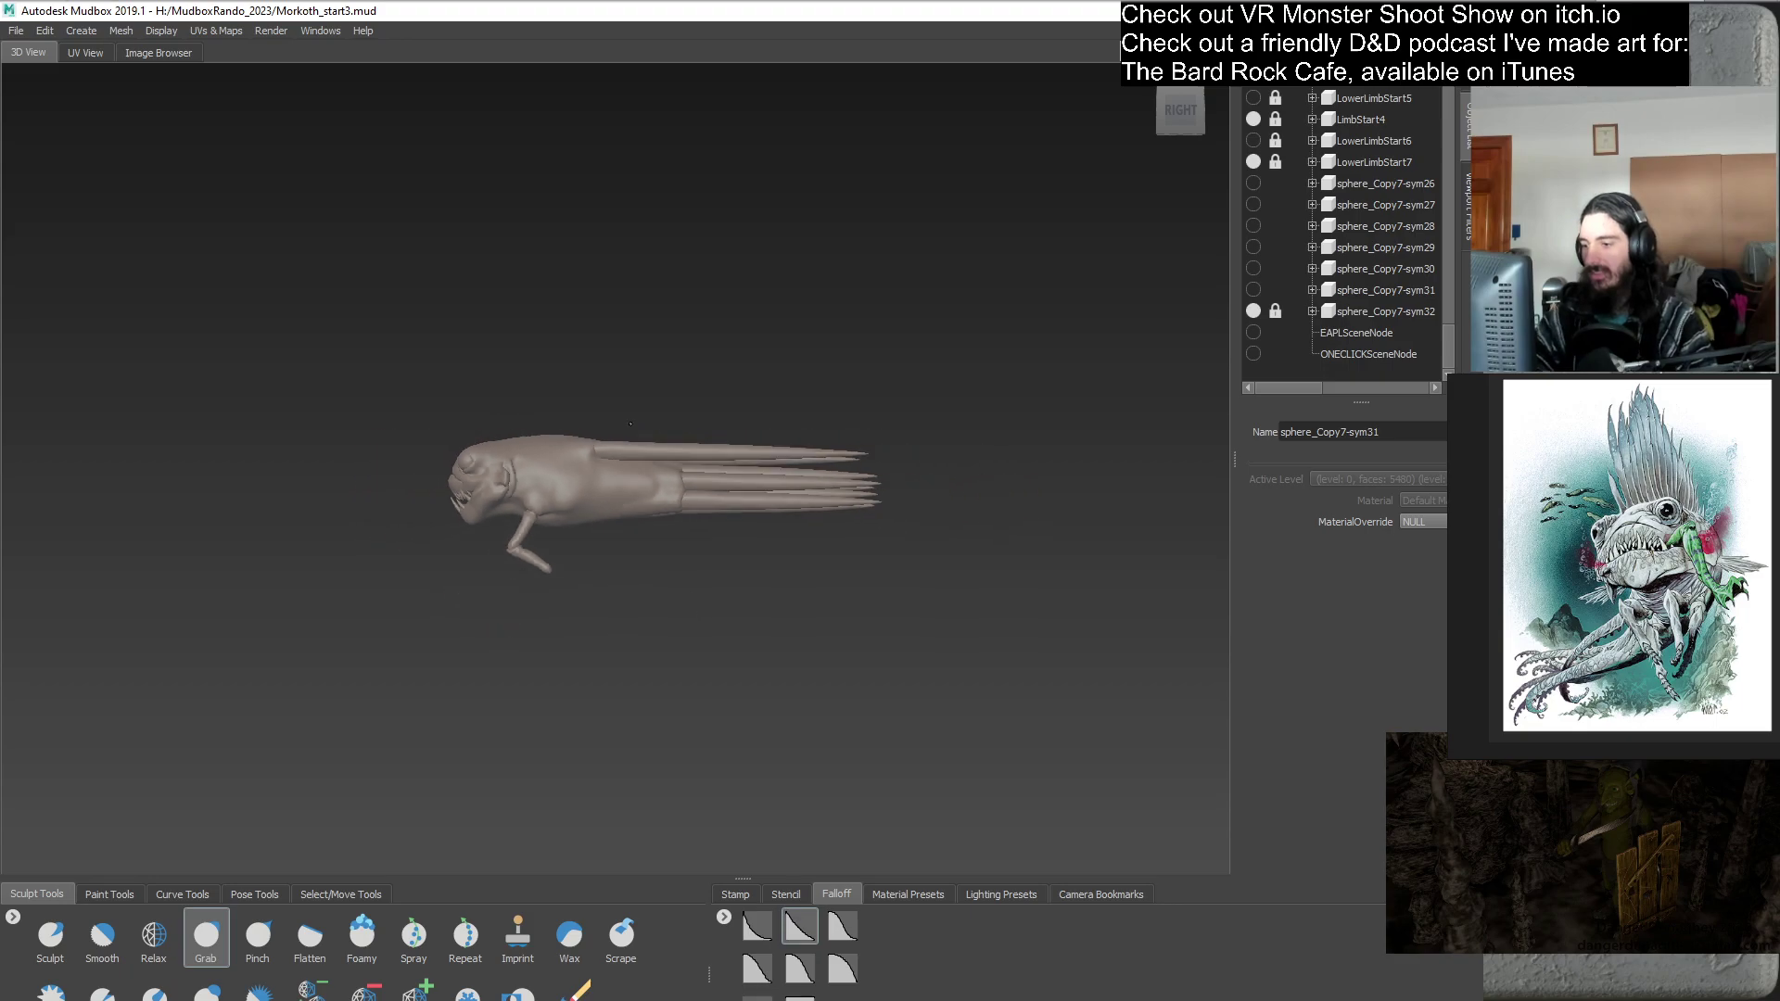
{"action": "left_click_drag", "start_coordinate": [739, 580], "coordinate": [810, 544], "text": "alt"}
{"action": "scroll", "coordinate": [1122, 548], "scroll_direction": "up", "scroll_amount": 3}
{"action": "scroll", "coordinate": [906, 497], "scroll_direction": "up", "scroll_amount": 3}
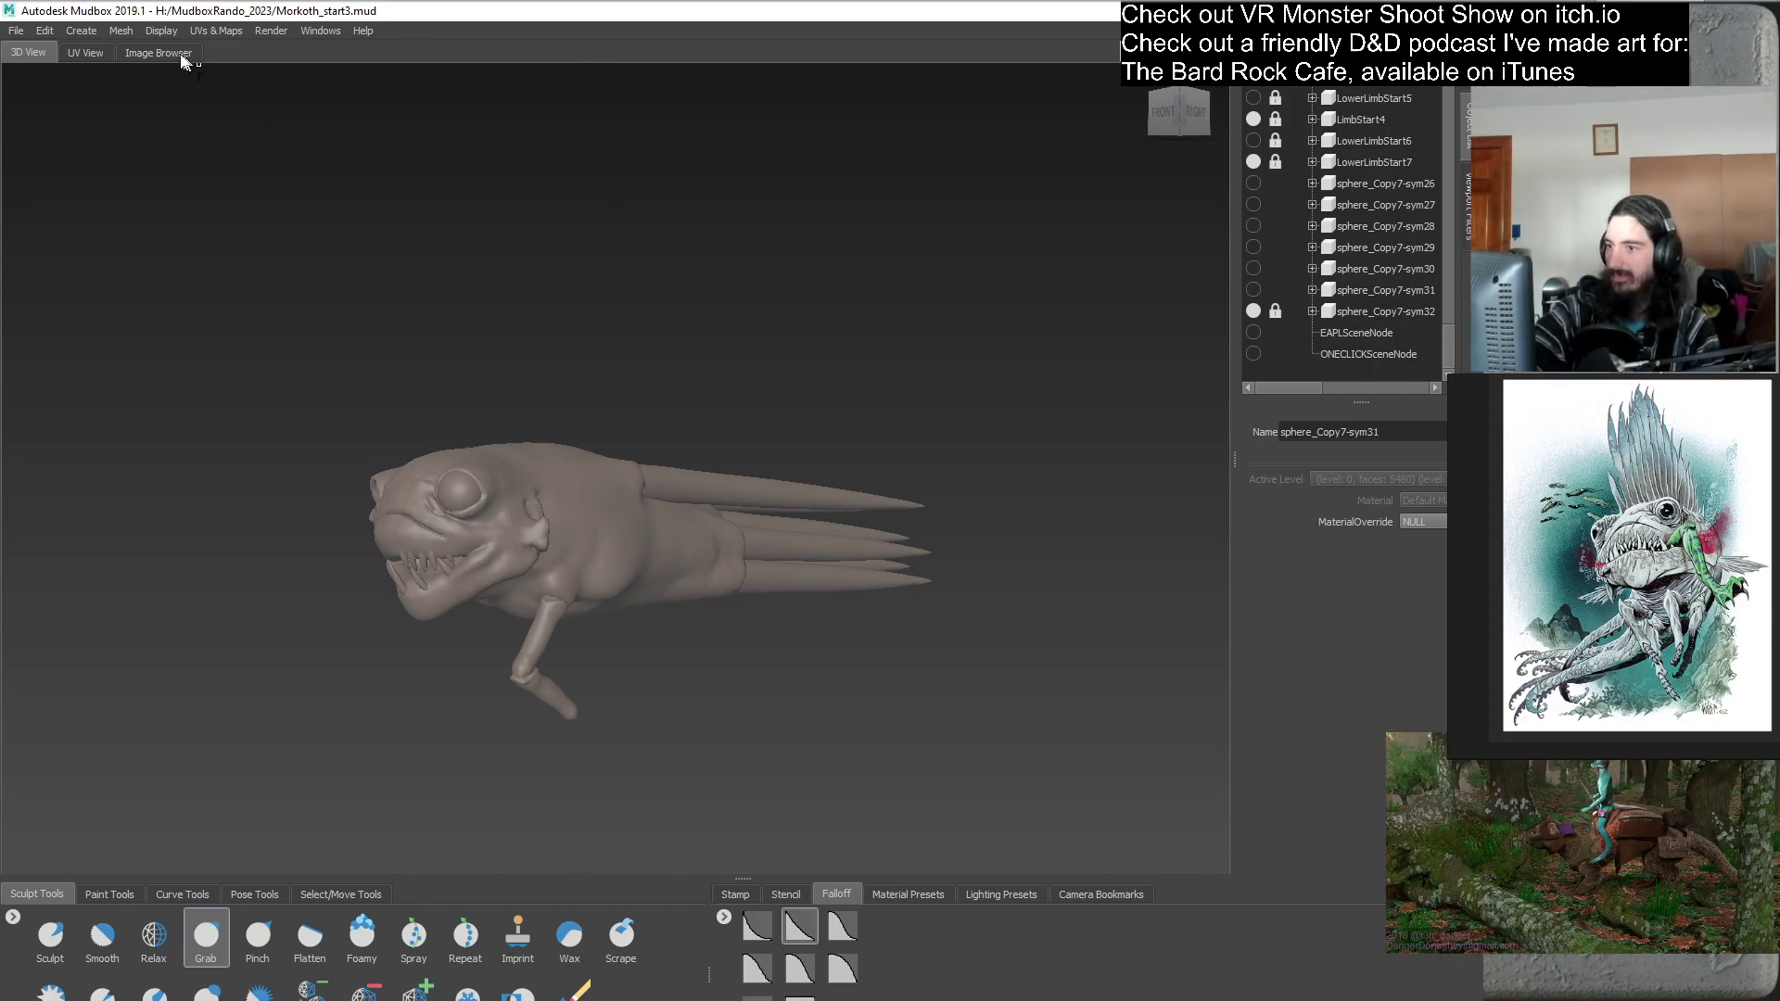
{"action": "left_click", "coordinate": [121, 31]}
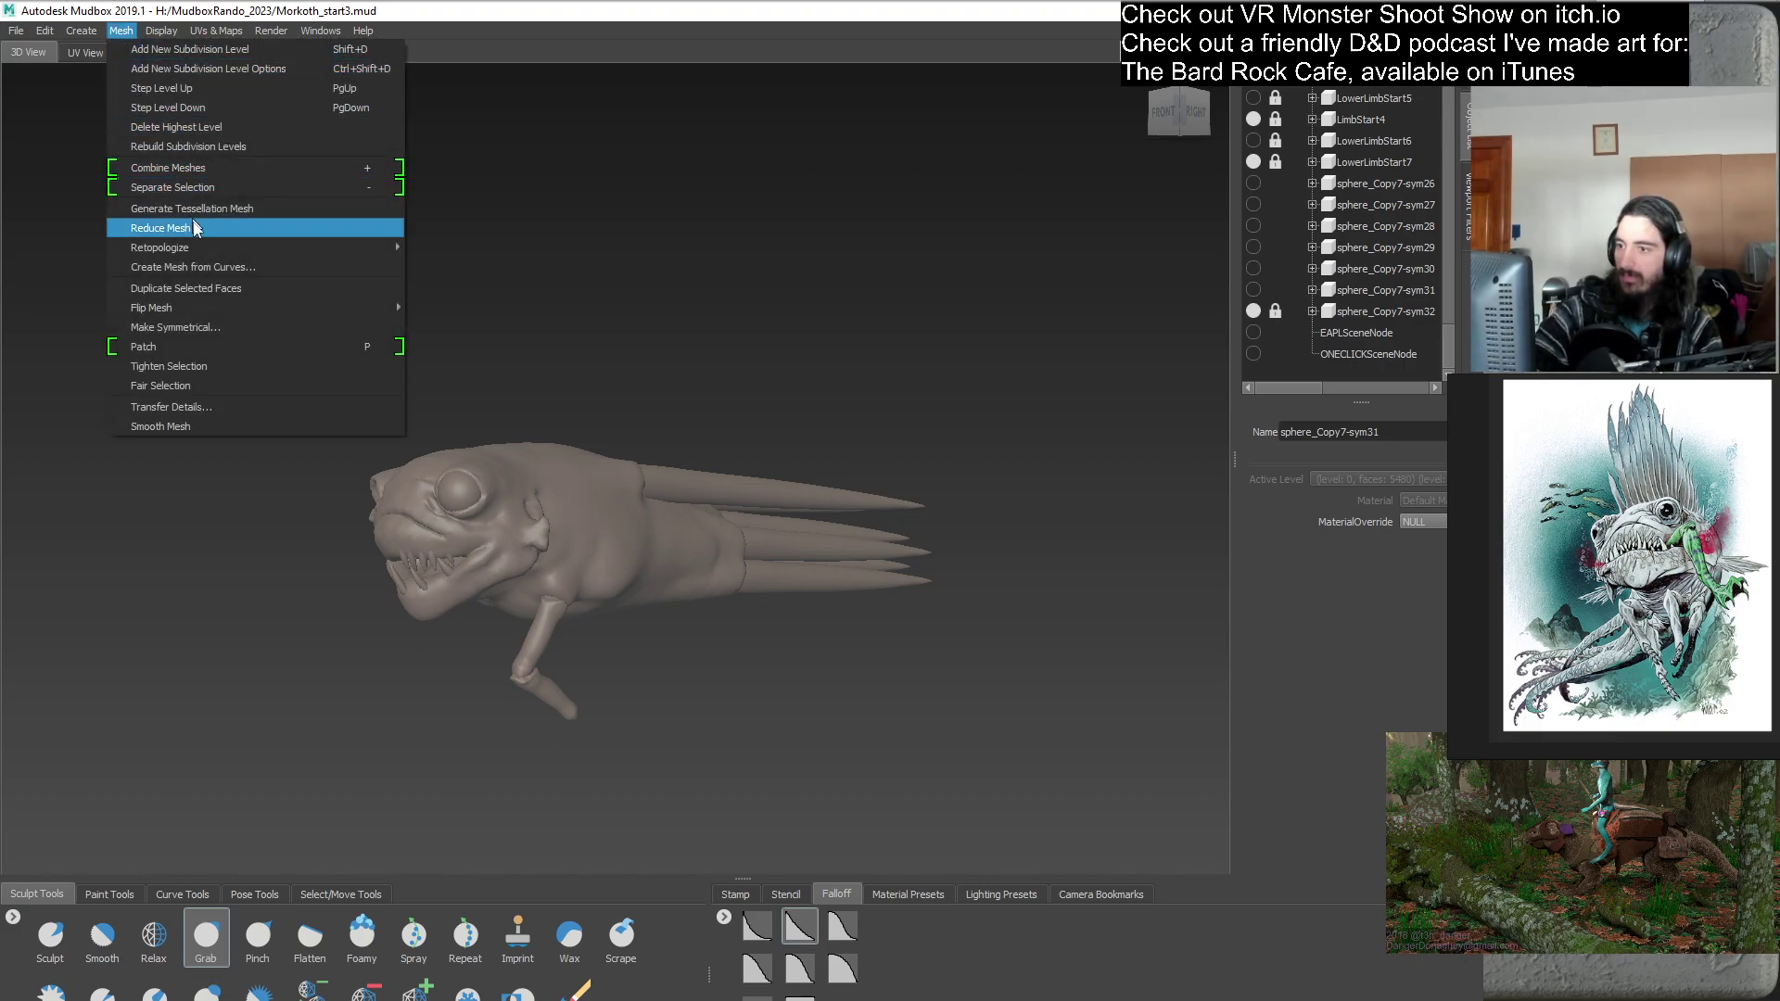
{"action": "mouse_move", "coordinate": [82, 30]}
{"action": "mouse_move", "coordinate": [146, 50]}
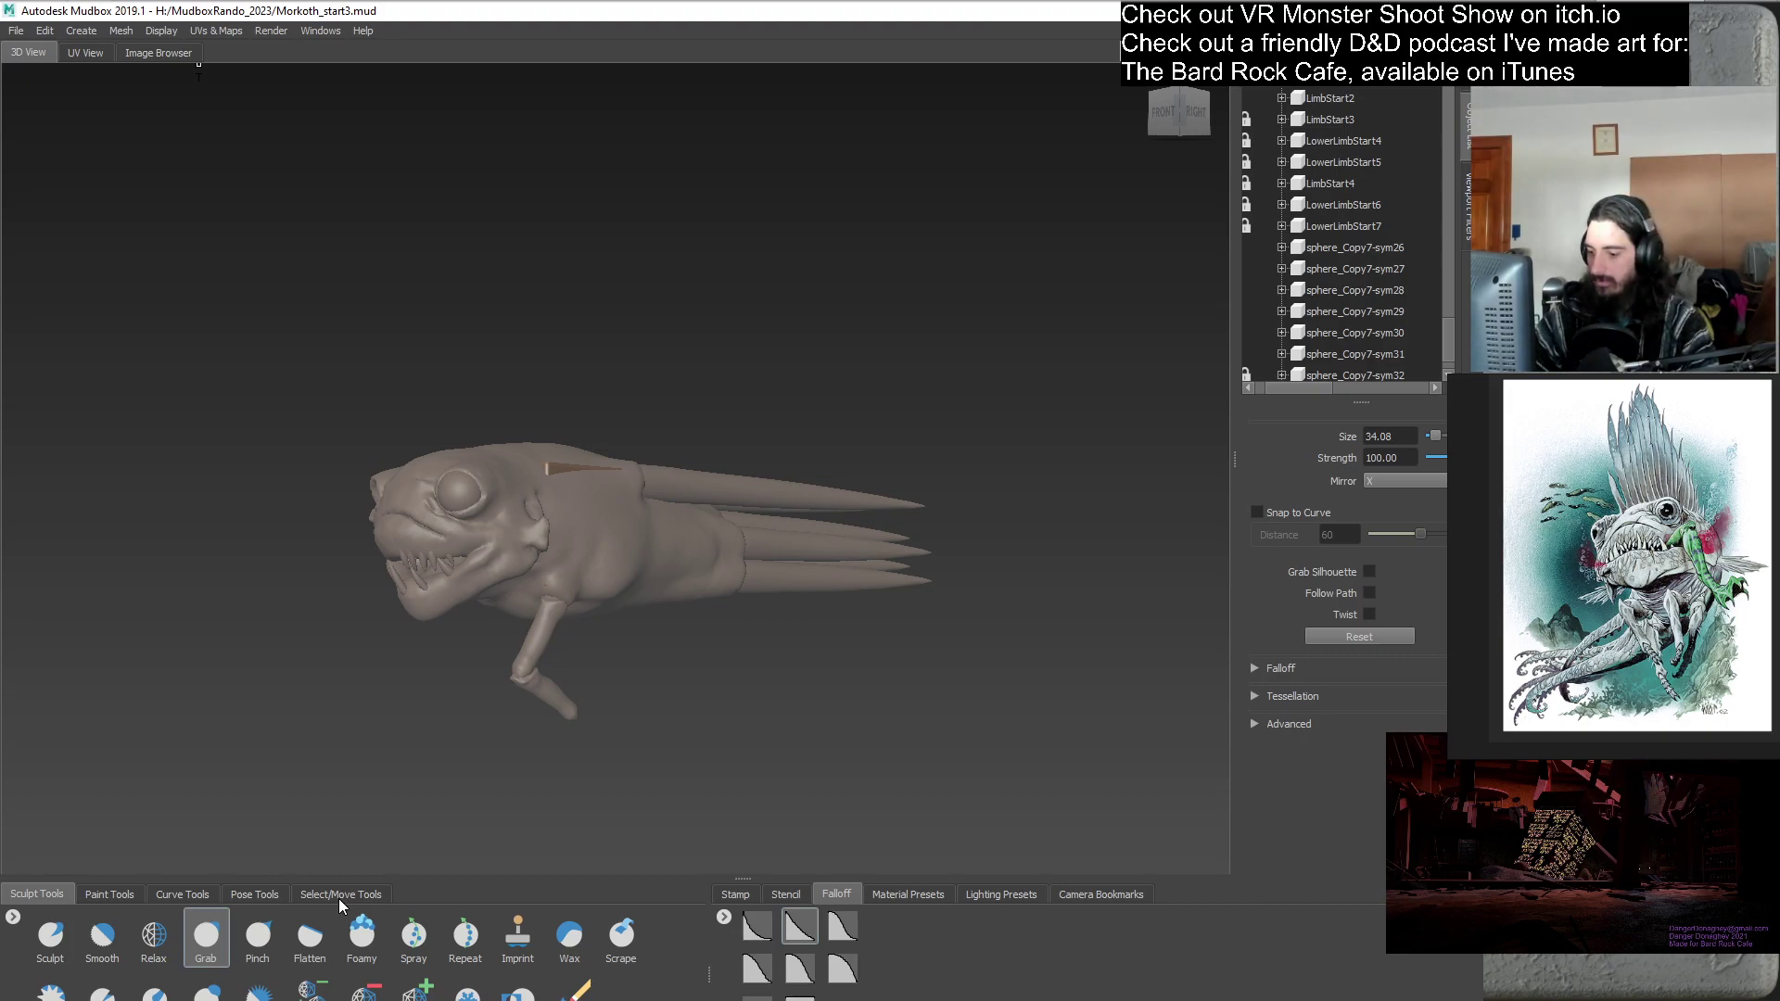
- Raise the cube straight up above the creature's back, to a vertical translation of about 177.027
{"action": "left_click", "coordinate": [339, 894]}
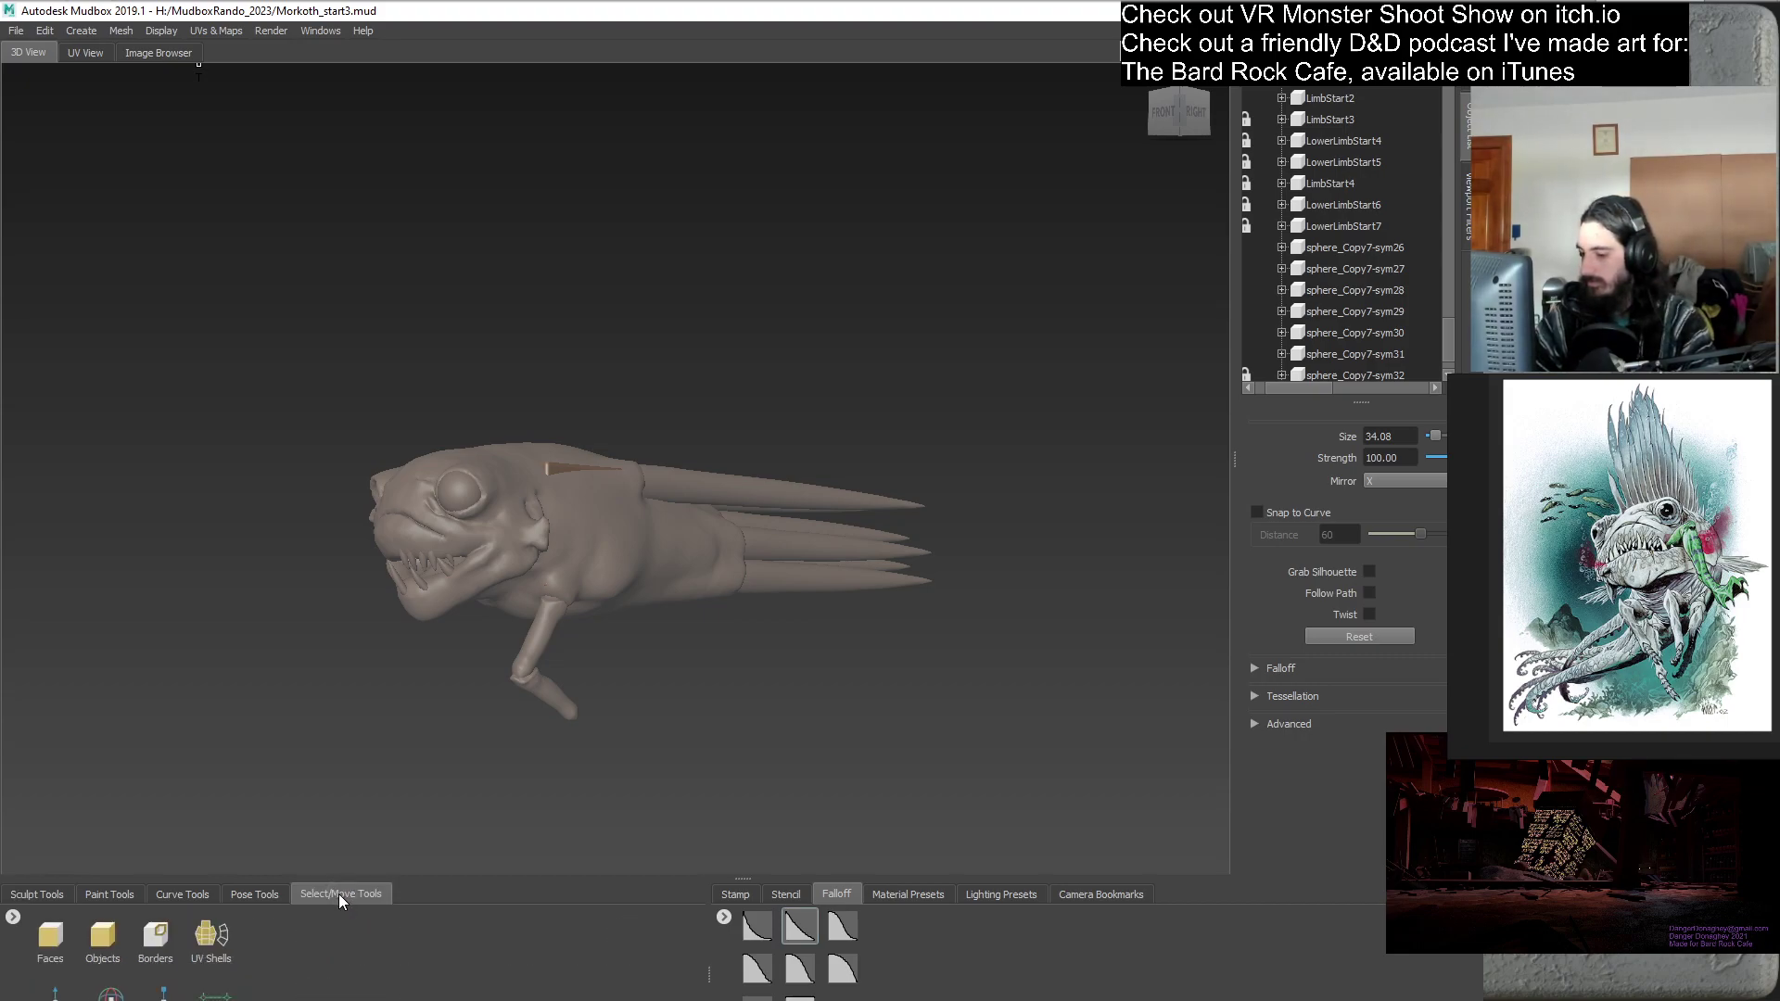
{"action": "left_click", "coordinate": [42, 993]}
{"action": "left_click_drag", "start_coordinate": [801, 579], "coordinate": [659, 493], "text": "alt"}
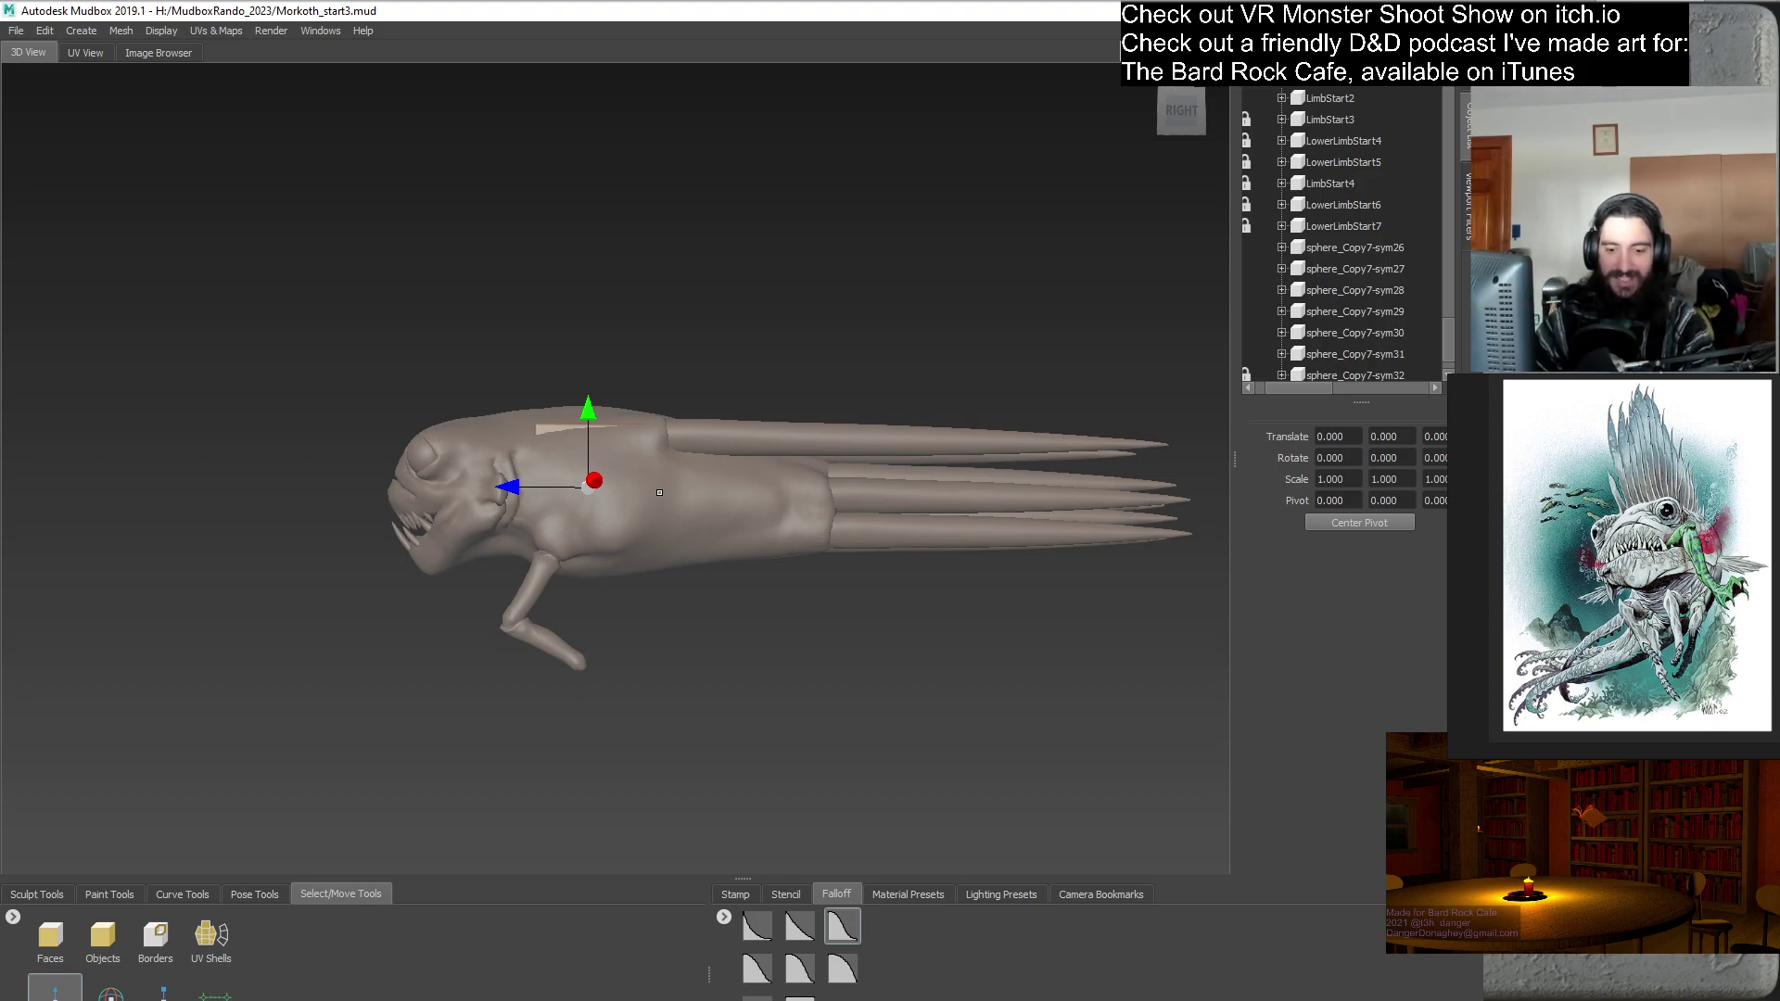
{"action": "middle_click_drag", "start_coordinate": [626, 511], "coordinate": [715, 534], "text": "alt"}
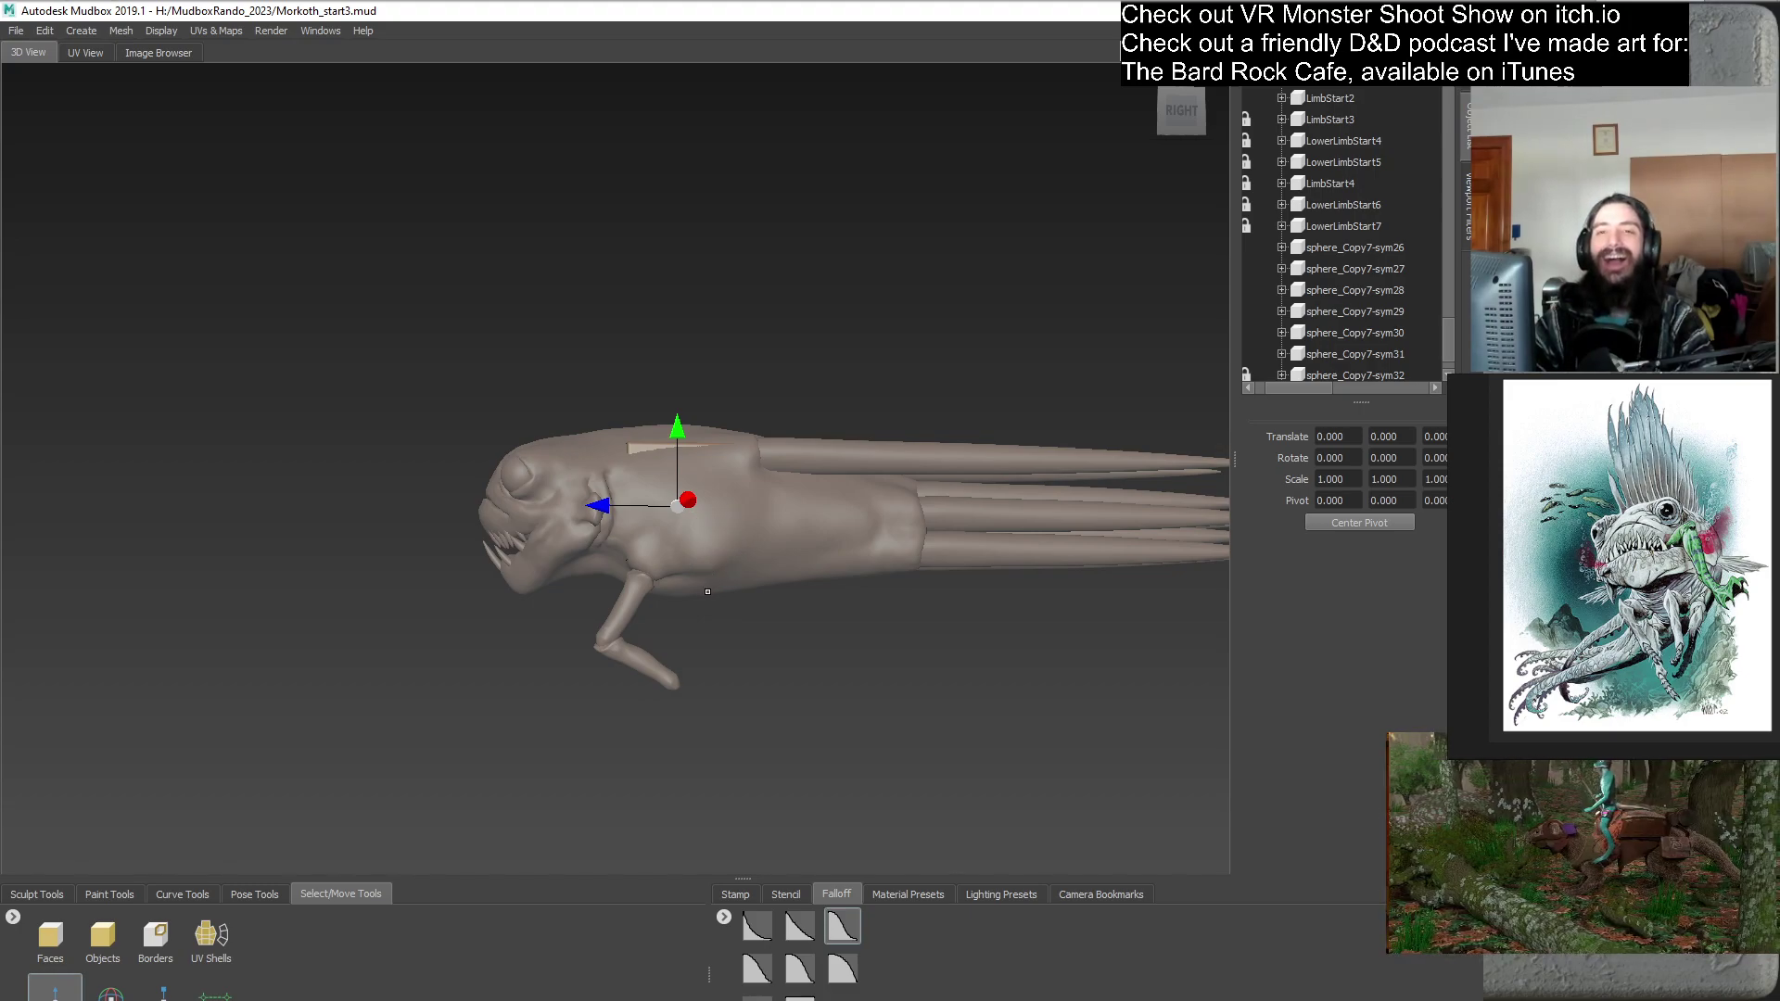
{"action": "left_click_drag", "start_coordinate": [737, 447], "coordinate": [741, 333]}
{"action": "scroll", "coordinate": [738, 570], "scroll_direction": "up", "scroll_amount": 2}
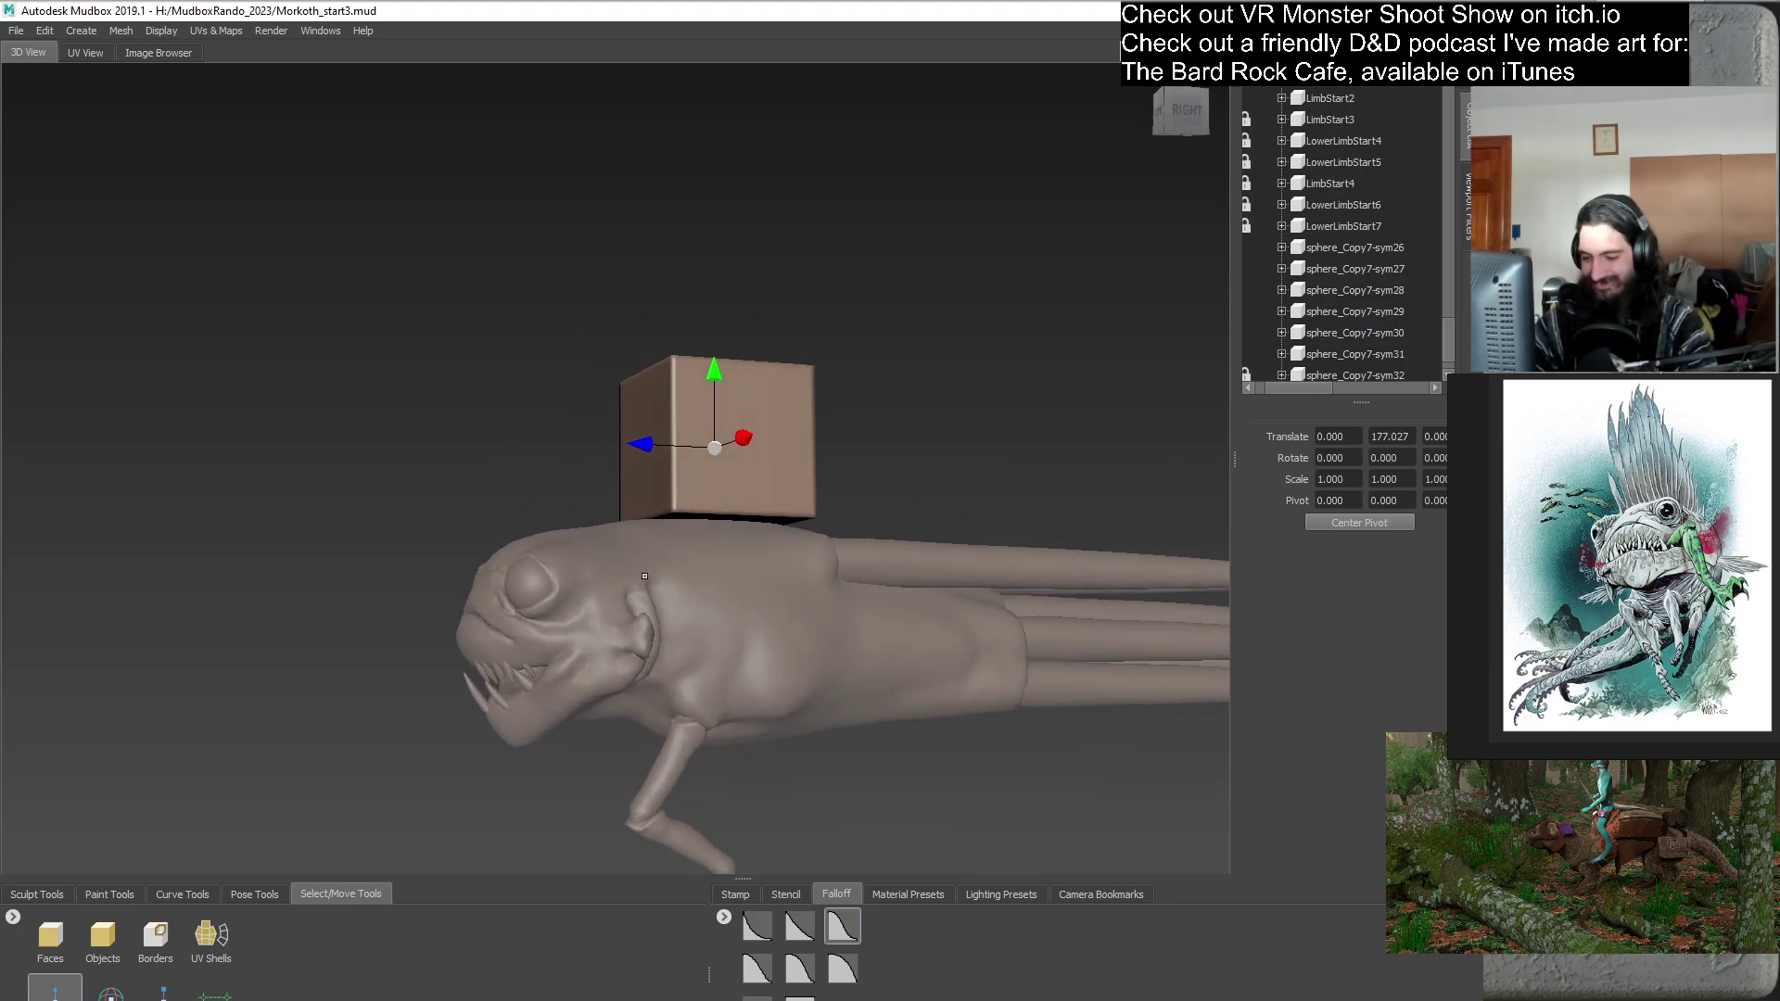
- Scale the cube into a thin upright spine, narrowing its X scale to about 0.133 and flattening its depth
{"action": "left_click", "coordinate": [163, 990]}
{"action": "left_click_drag", "start_coordinate": [705, 567], "coordinate": [738, 570], "text": "alt"}
{"action": "mouse_move", "coordinate": [637, 443]}
{"action": "left_mouse_down"}
{"action": "mouse_move", "coordinate": [740, 449]}
{"action": "mouse_move", "coordinate": [657, 461]}
{"action": "left_mouse_up"}
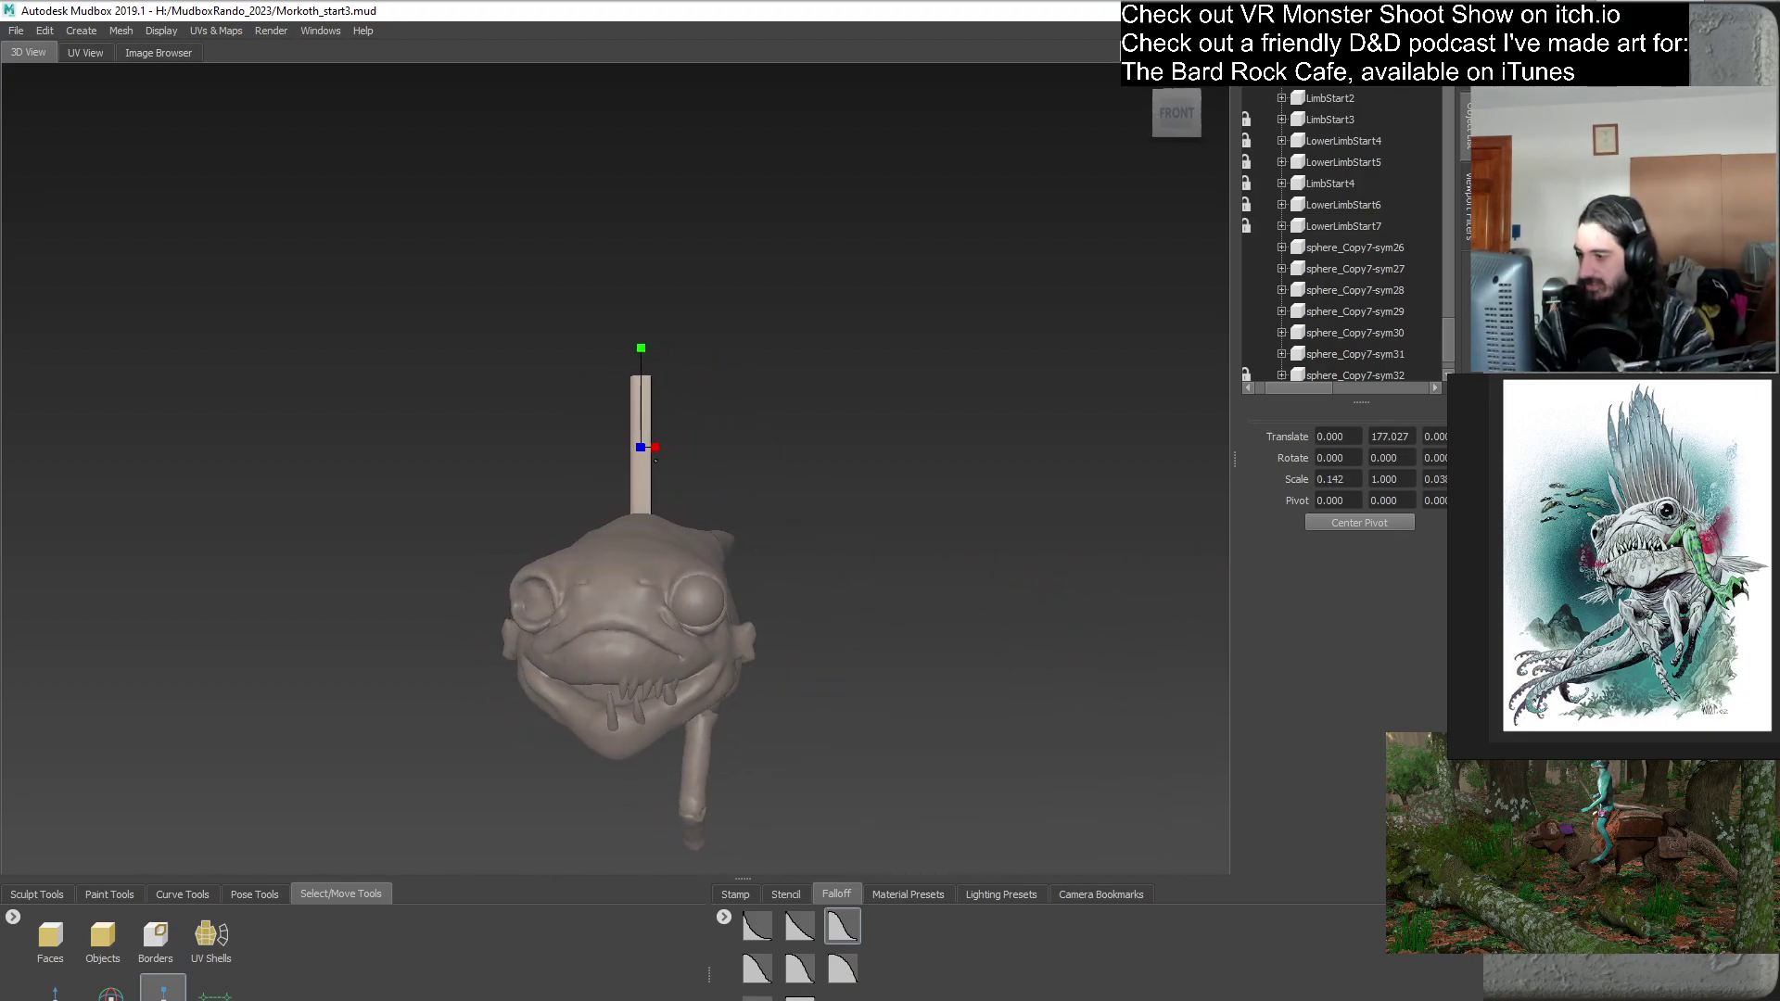
{"action": "left_click_drag", "start_coordinate": [796, 563], "coordinate": [592, 527], "text": "alt"}
{"action": "right_click_drag", "start_coordinate": [592, 527], "coordinate": [927, 682], "text": "alt"}
{"action": "left_click_drag", "start_coordinate": [927, 682], "coordinate": [880, 486], "text": "alt"}
{"action": "right_click_drag", "start_coordinate": [880, 487], "coordinate": [723, 402], "text": "alt"}
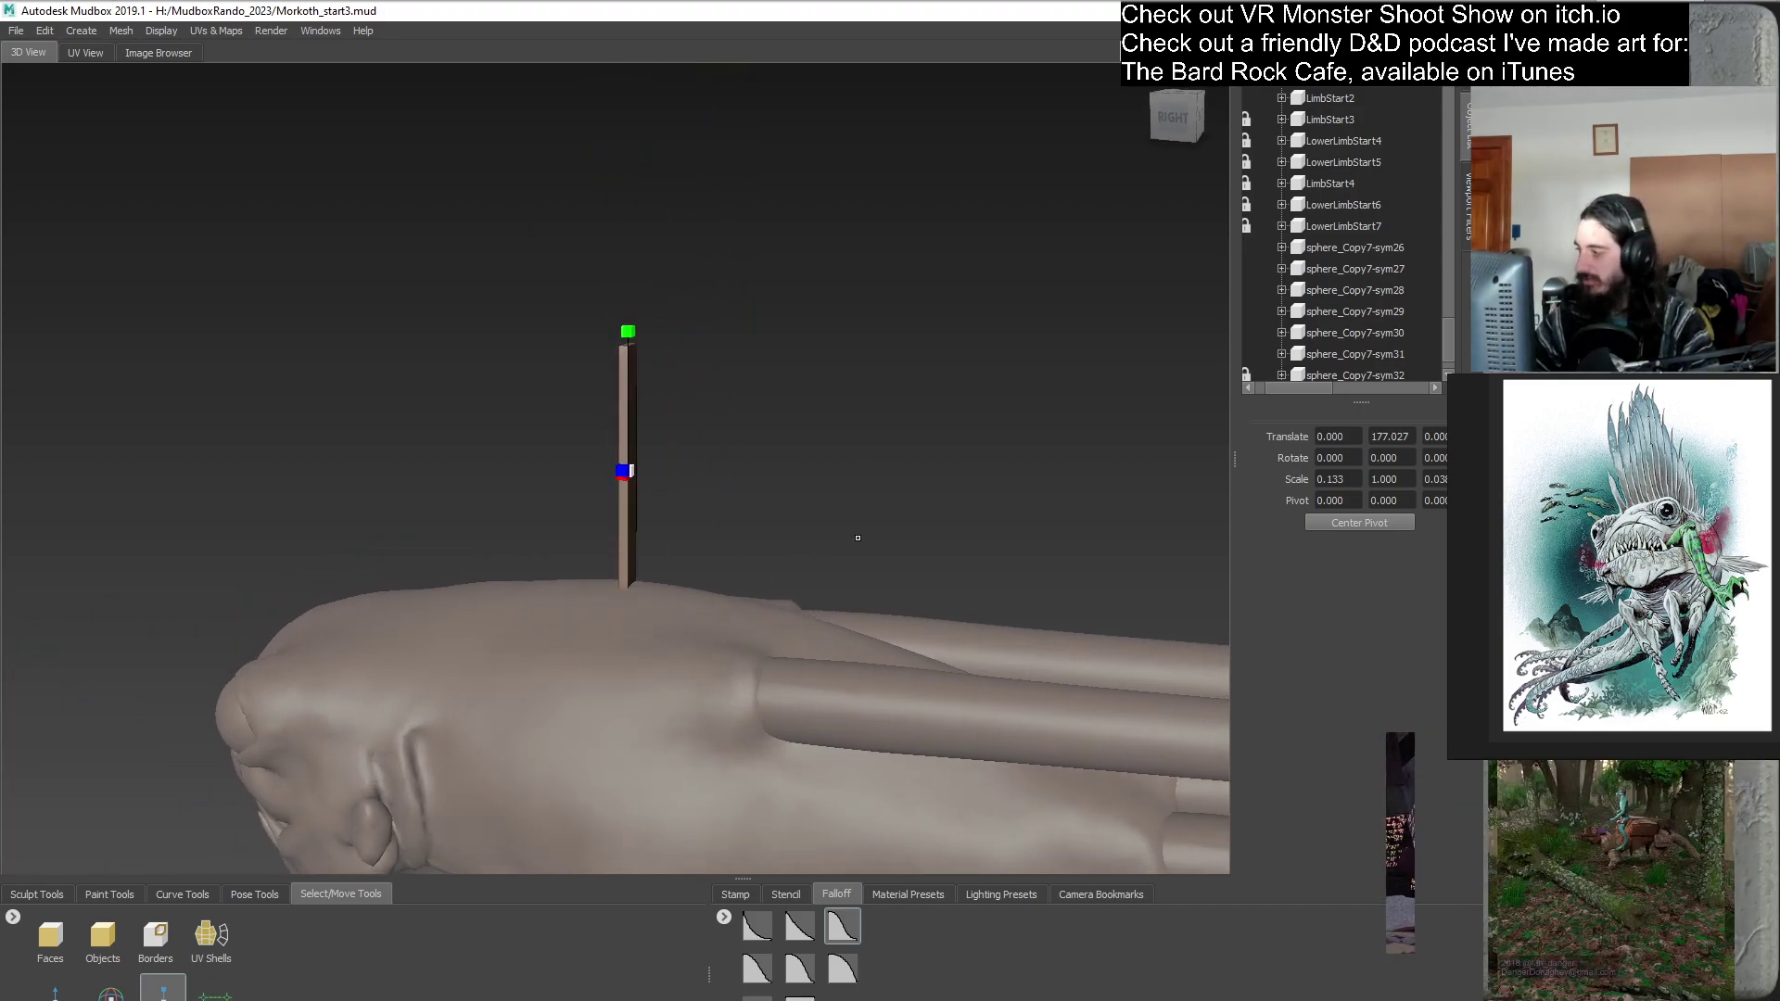
- Duplicate the scaled cube mesh as a backup and hide the original cube
{"action": "scroll", "coordinate": [1450, 360], "scroll_direction": "down", "scroll_amount": 1}
{"action": "left_click", "coordinate": [1306, 387]}
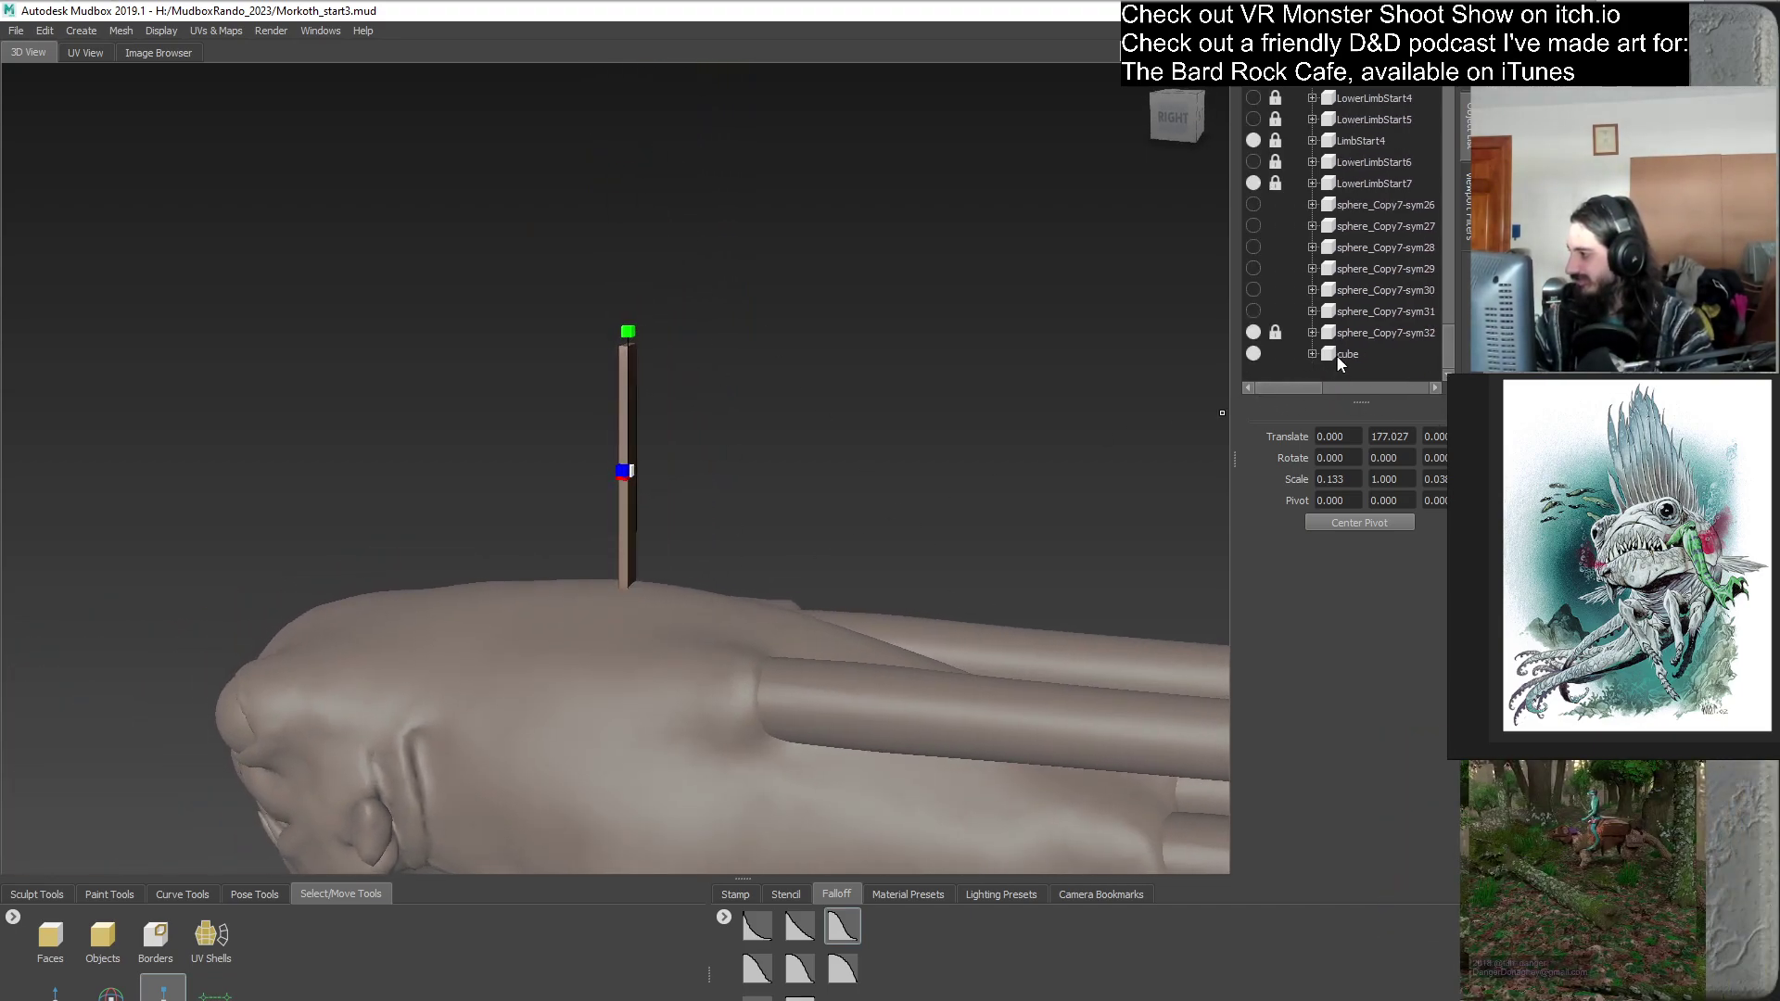
{"action": "right_click", "coordinate": [1337, 355]}
{"action": "left_click", "coordinate": [1390, 444]}
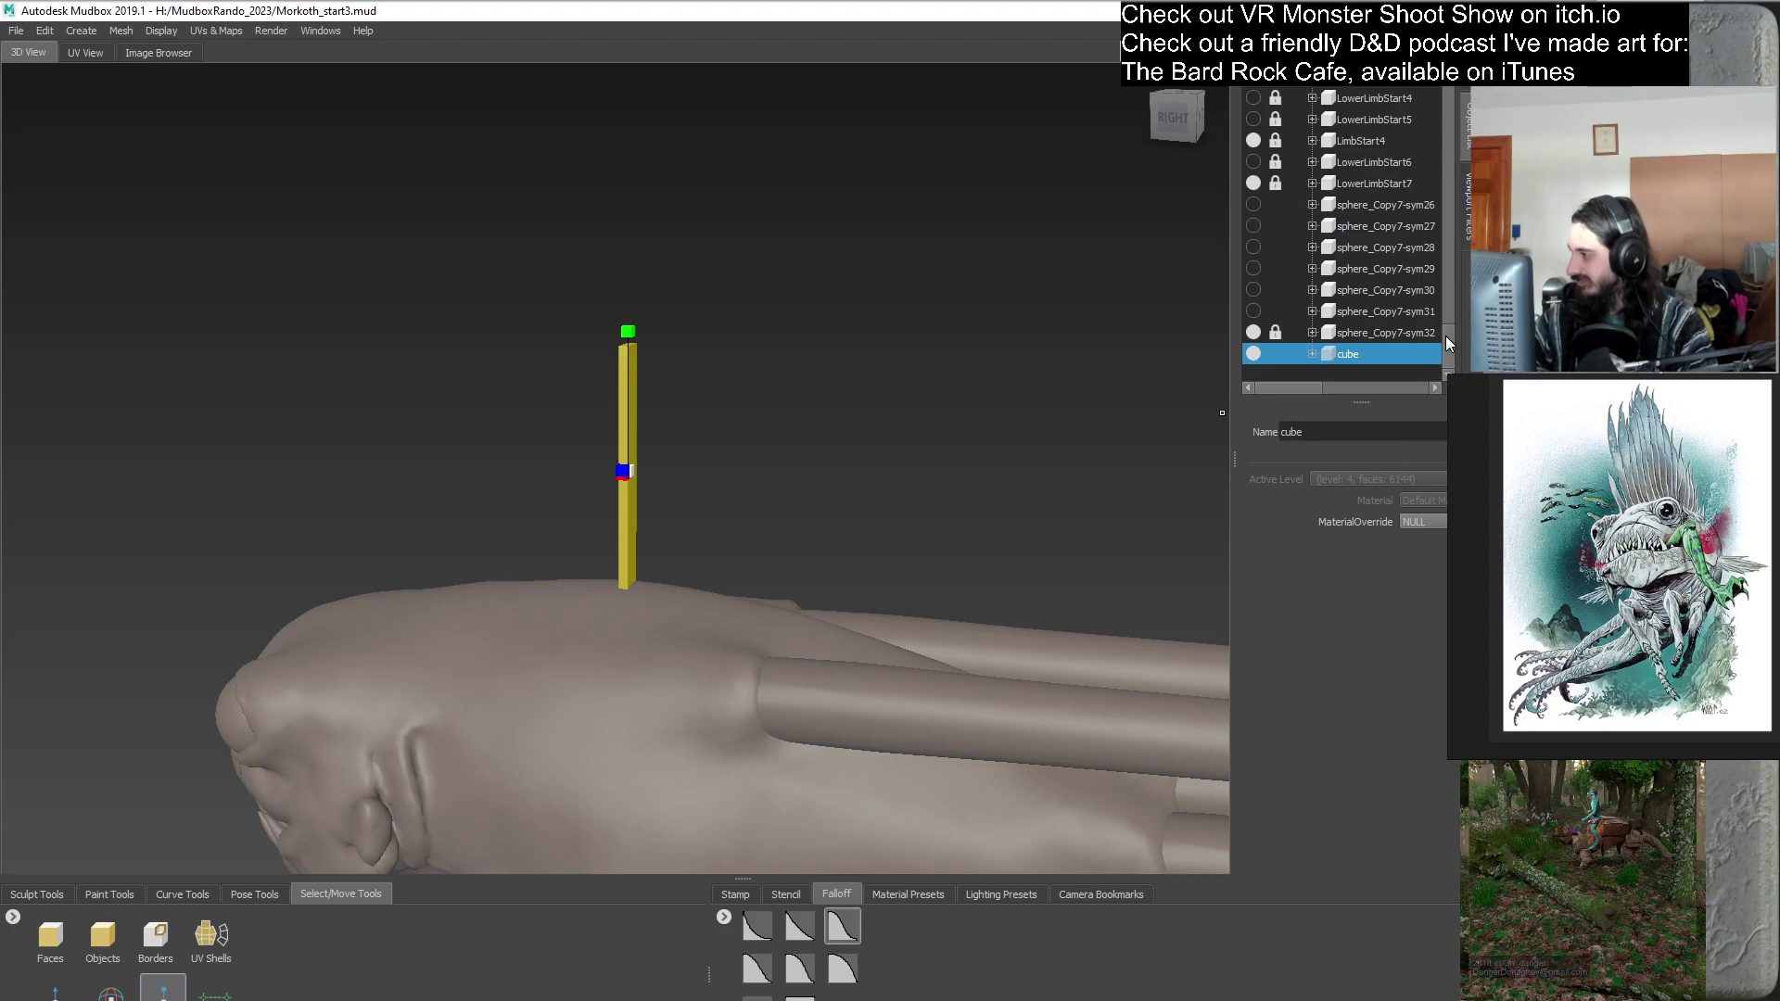
{"action": "left_click", "coordinate": [1297, 388]}
{"action": "left_click", "coordinate": [1253, 332]}
{"action": "left_click", "coordinate": [934, 598]}
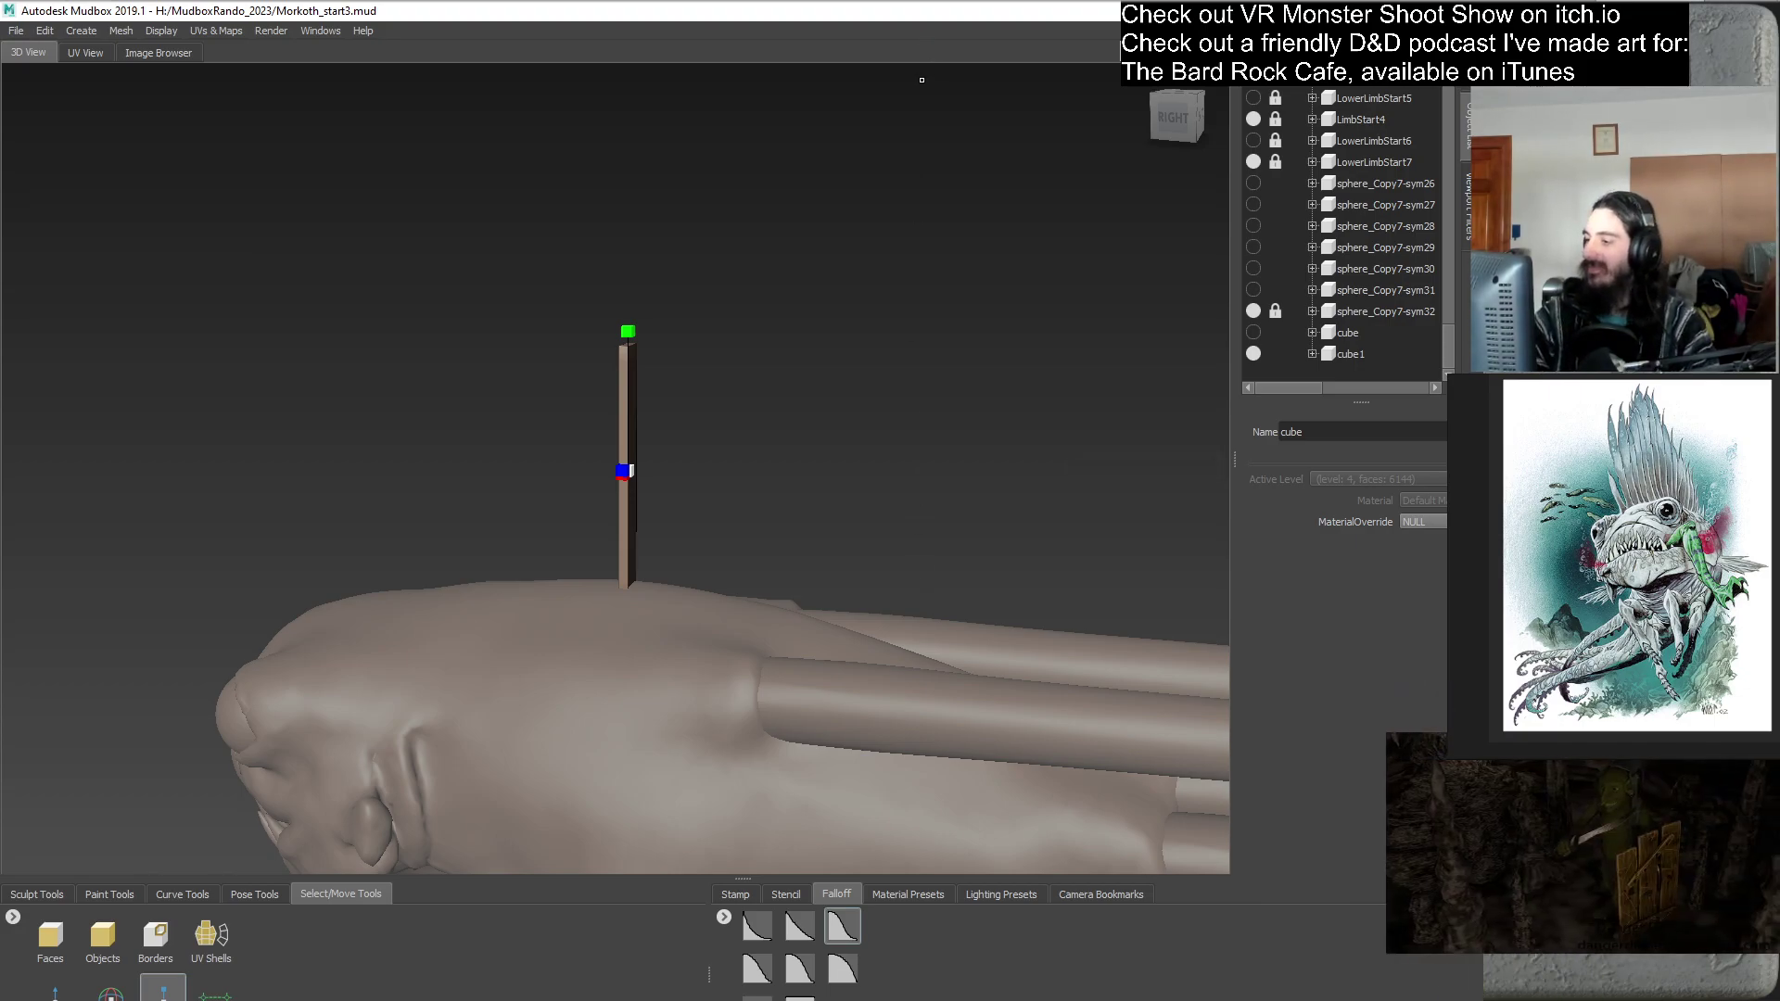
- Freeze the transformations of cube1, duplicate it as cube2, and hide cube1
{"action": "left_click", "coordinate": [44, 32]}
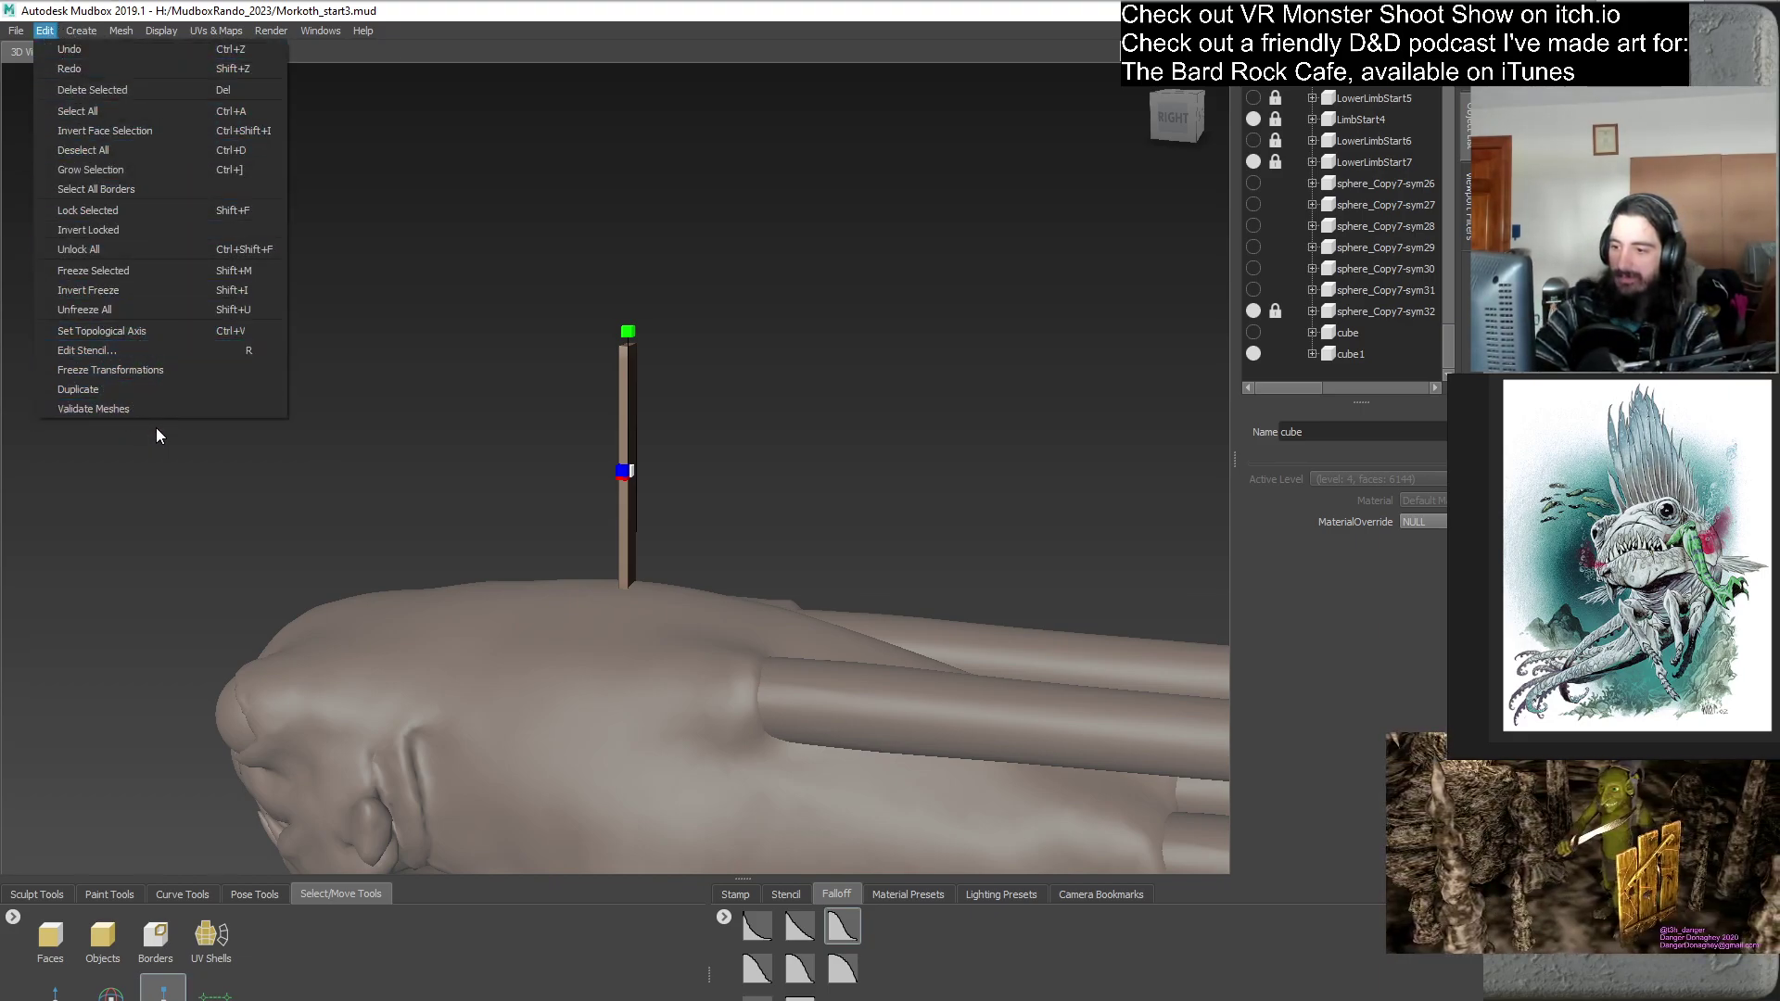
{"action": "left_click", "coordinate": [189, 371]}
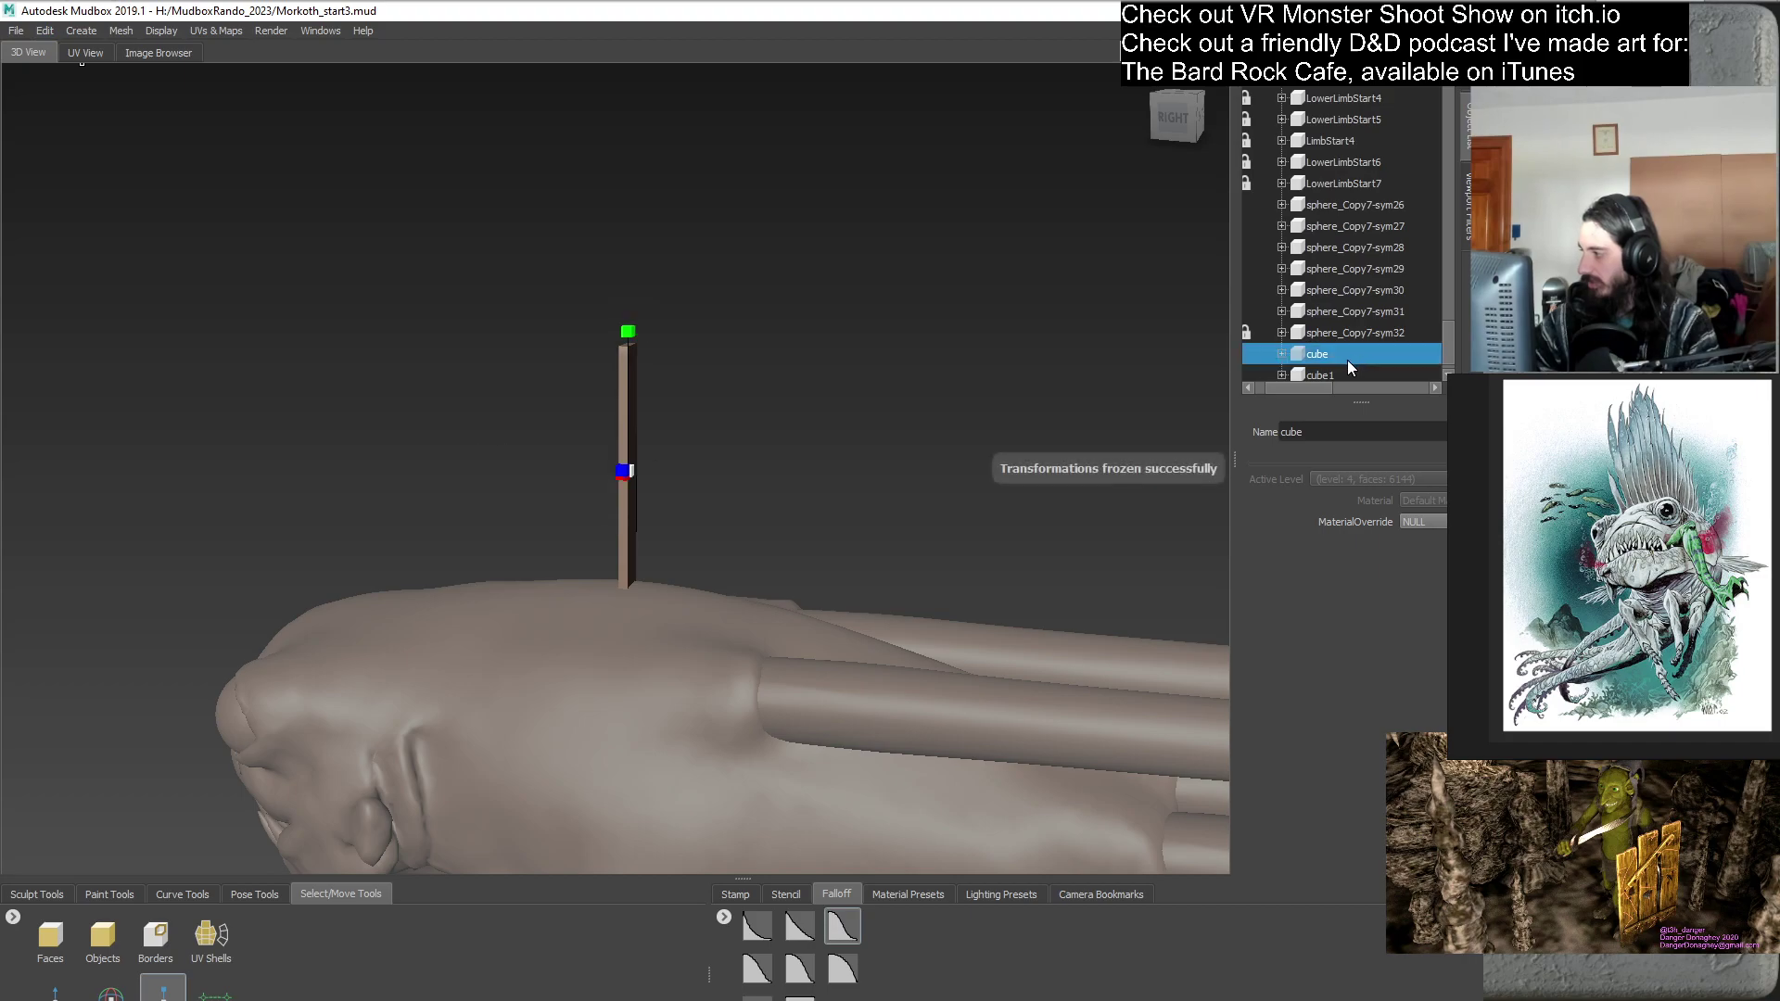
{"action": "left_click", "coordinate": [1335, 374]}
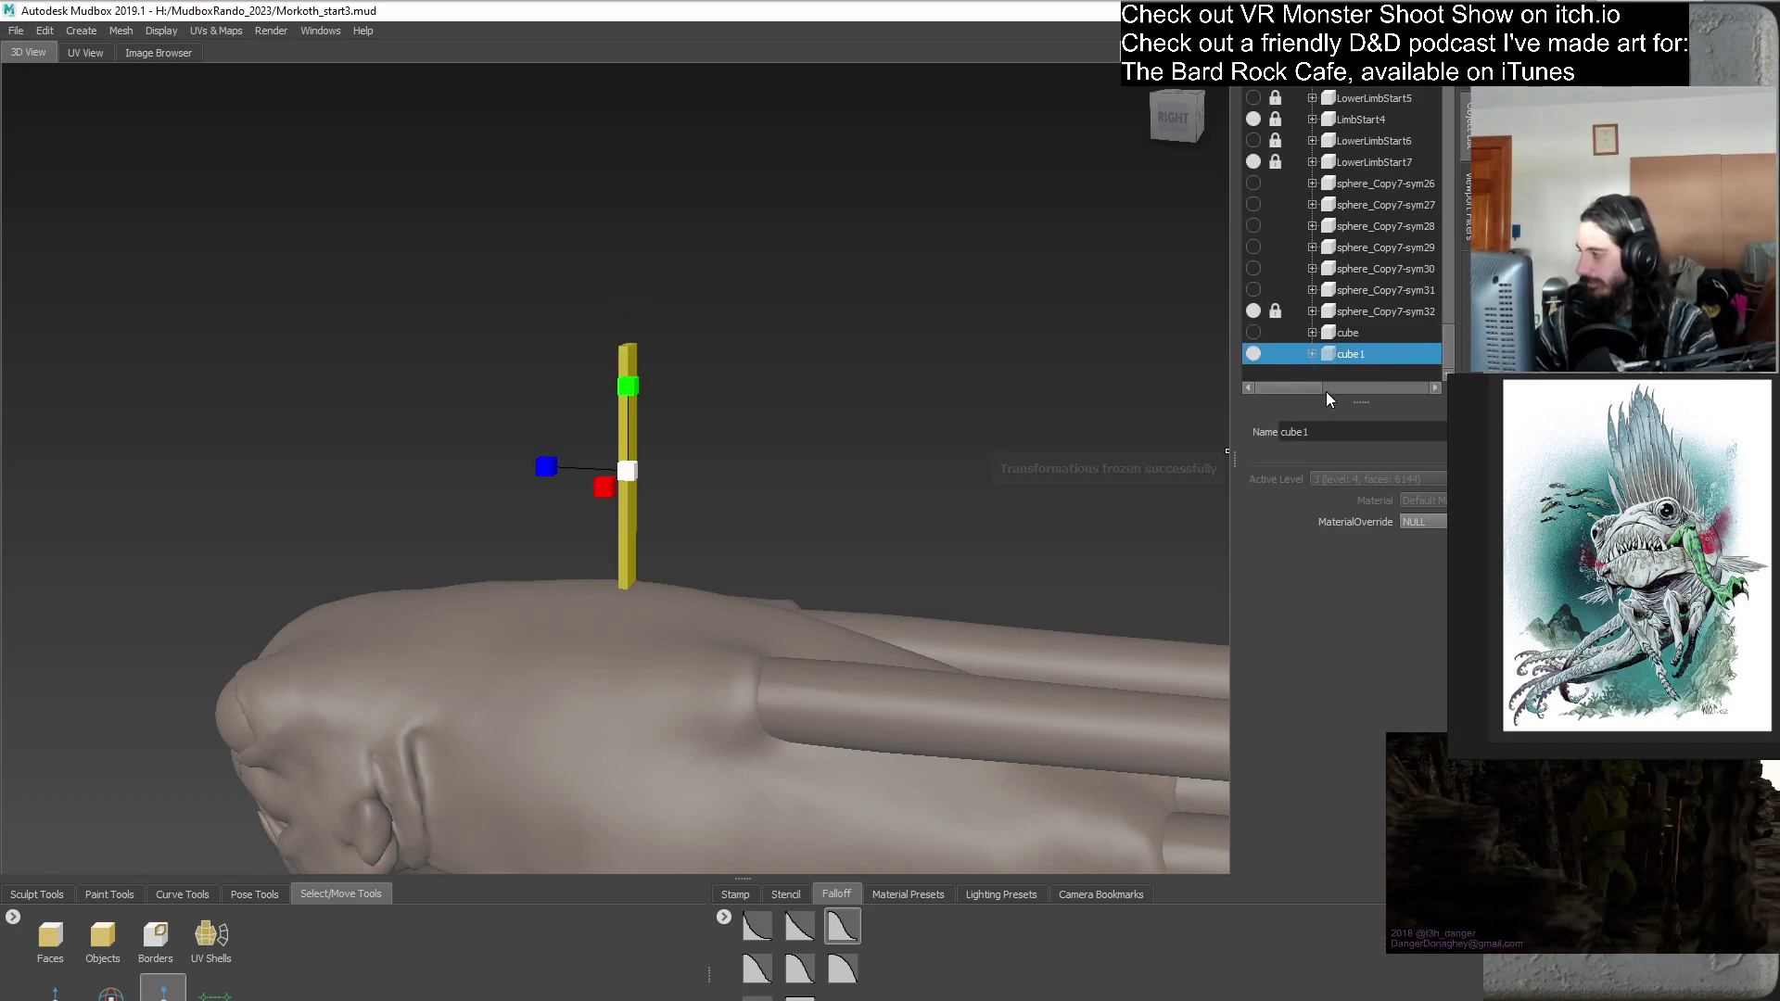
{"action": "right_click", "coordinate": [1311, 356]}
{"action": "left_click", "coordinate": [1409, 432]}
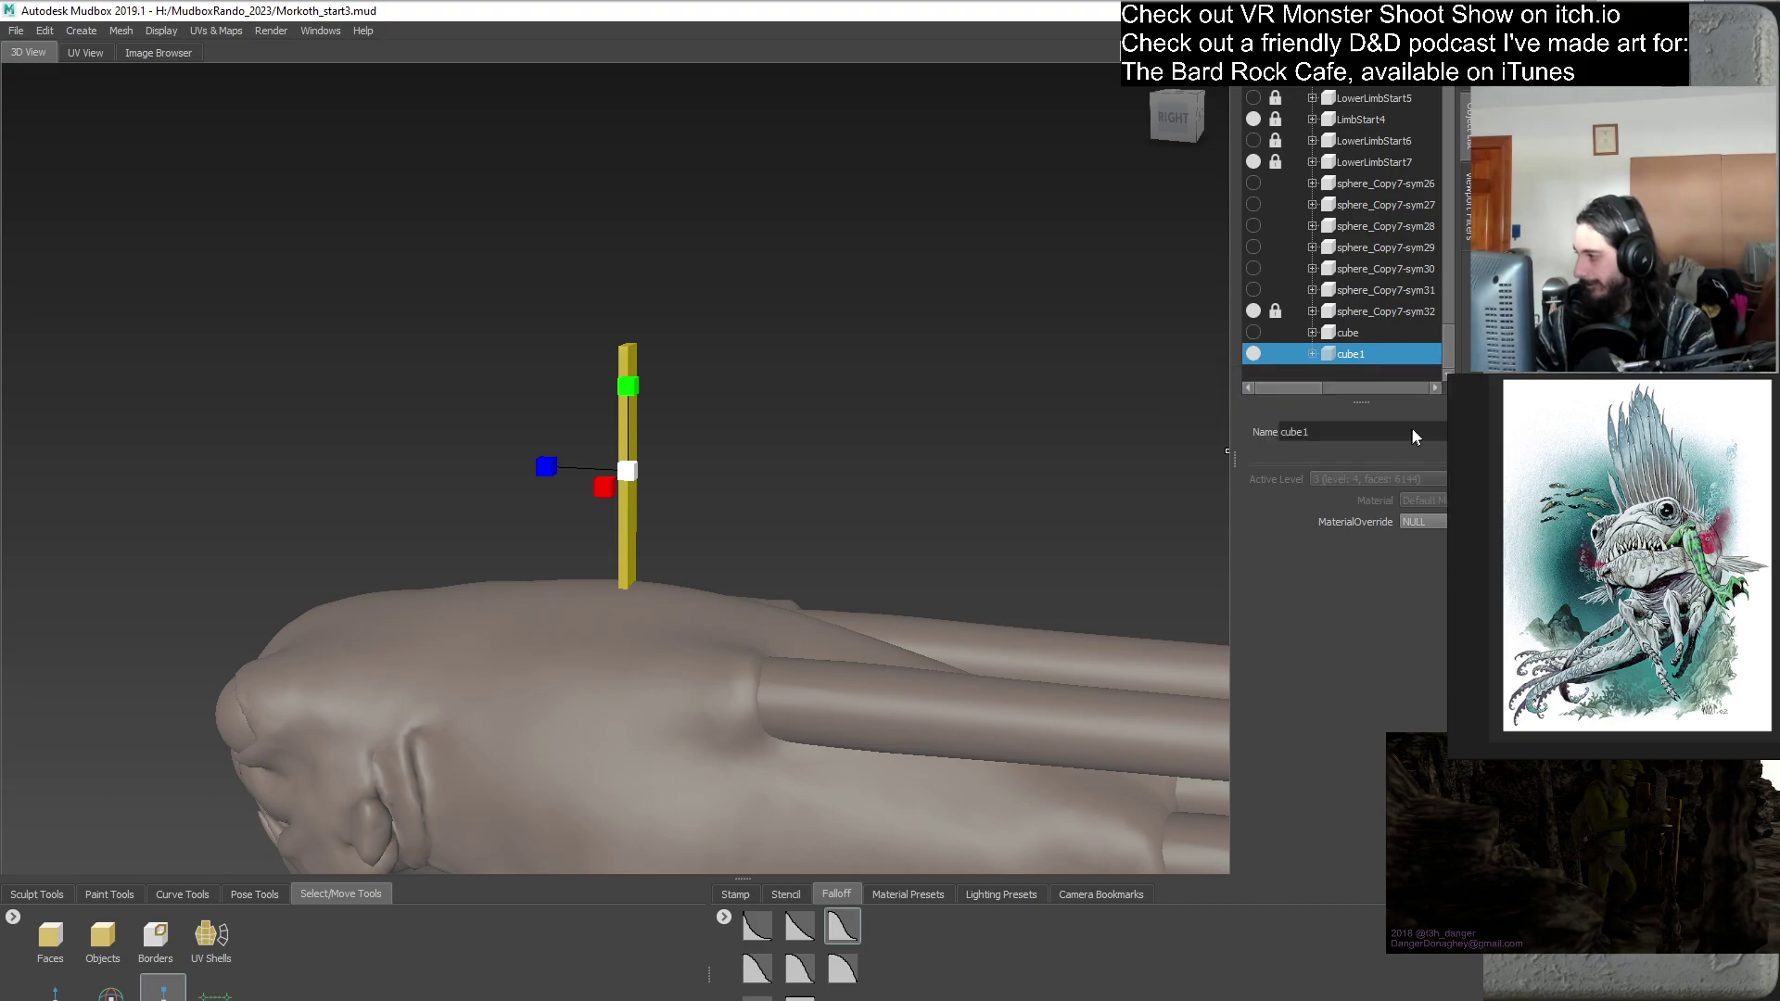
{"action": "key", "text": "ctrl+d"}
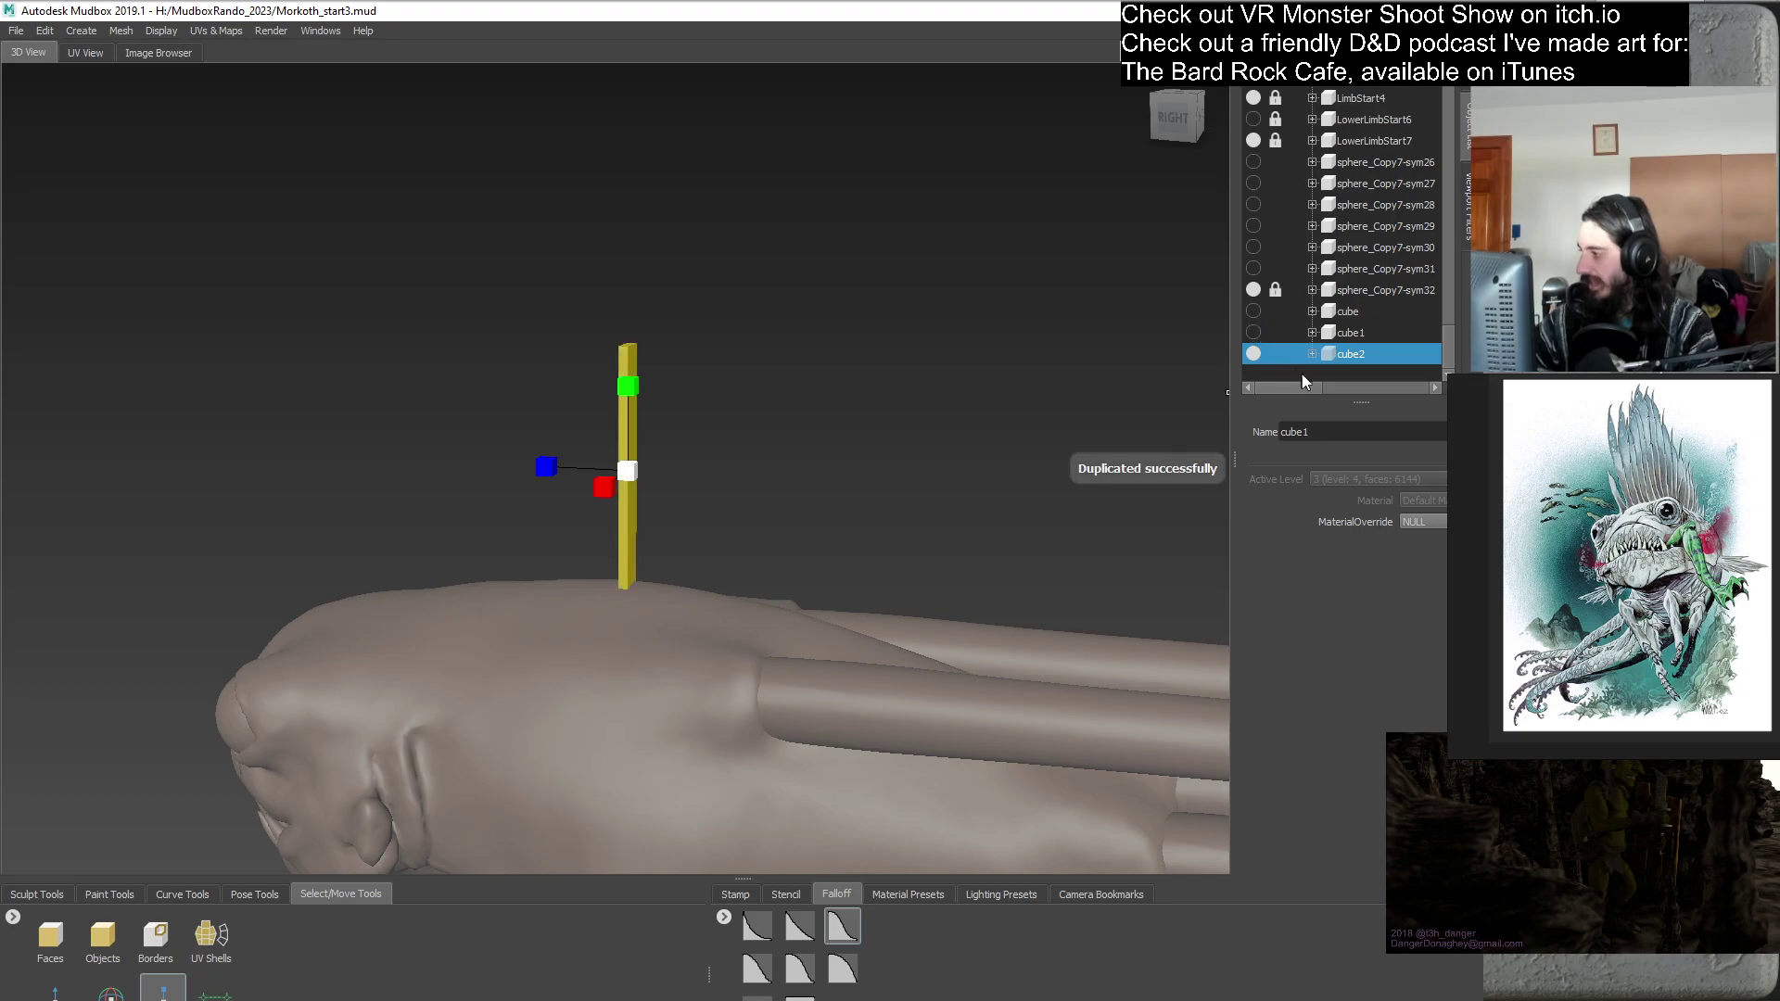
{"action": "left_click", "coordinate": [882, 561]}
{"action": "left_click_drag", "start_coordinate": [544, 689], "coordinate": [686, 528], "text": "alt"}
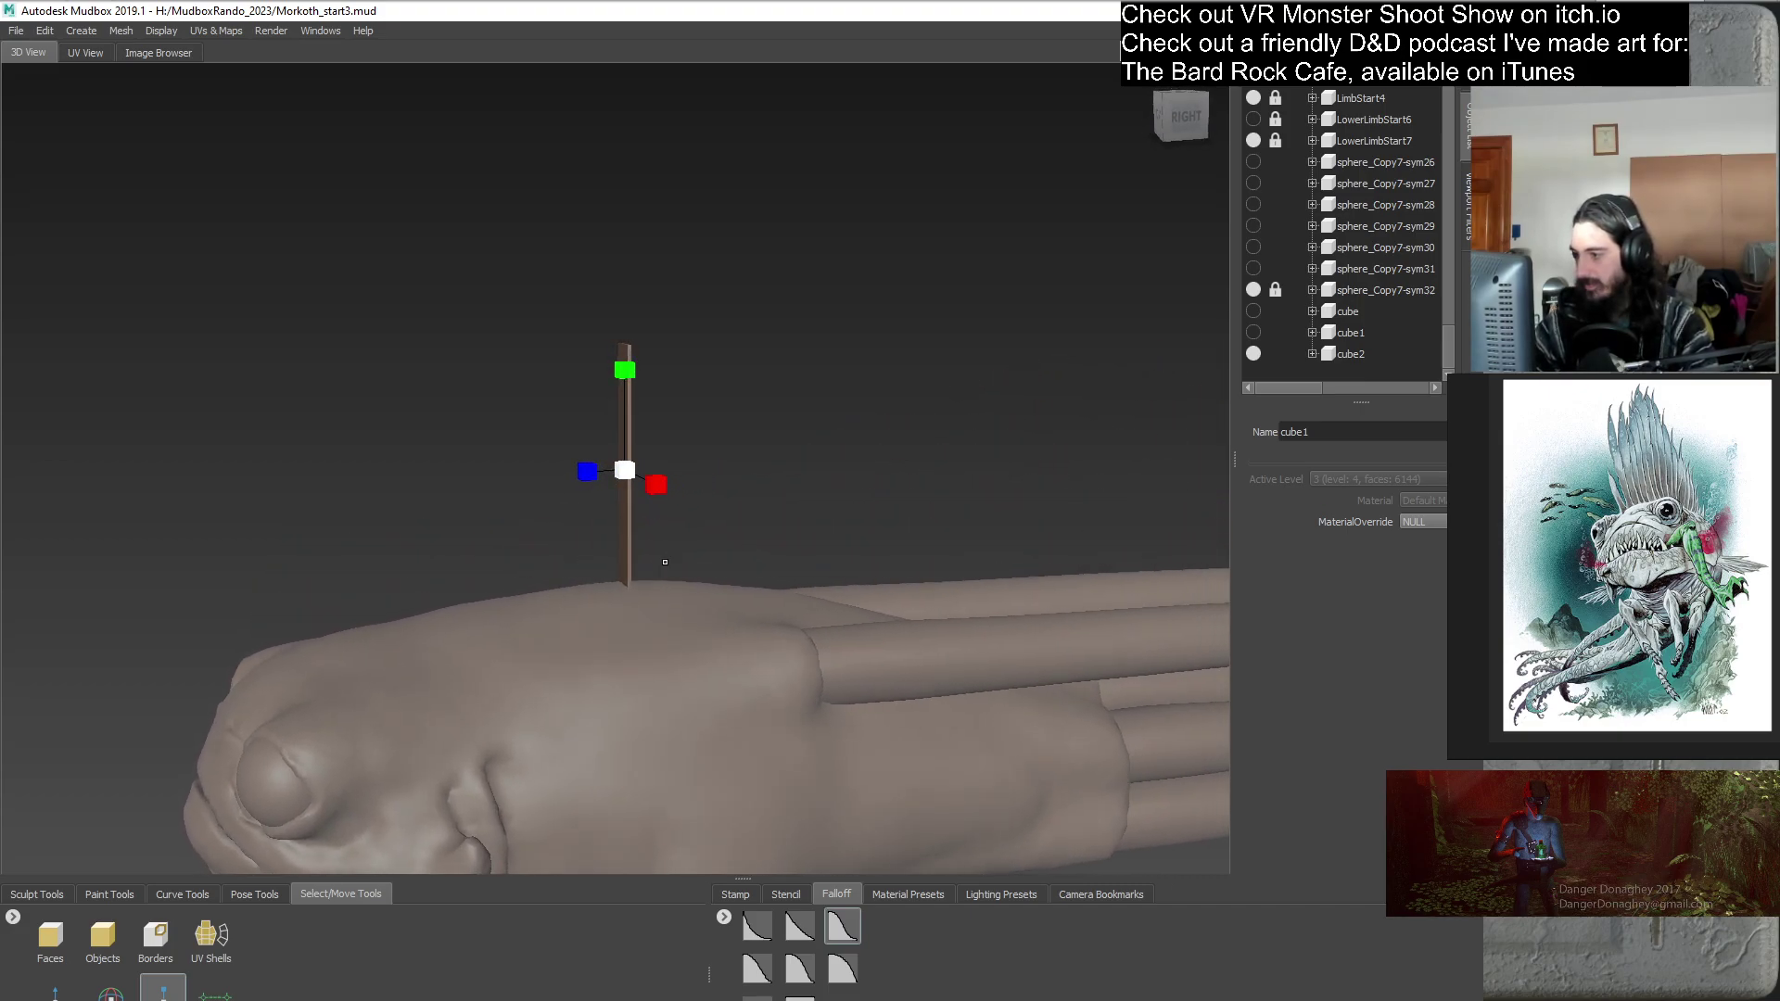
- Duplicate cube2 as cube3 and hide cube2, keeping only the newest copy shown
{"action": "left_click", "coordinate": [1351, 354]}
{"action": "right_click", "coordinate": [1351, 354]}
{"action": "left_click", "coordinate": [1381, 443]}
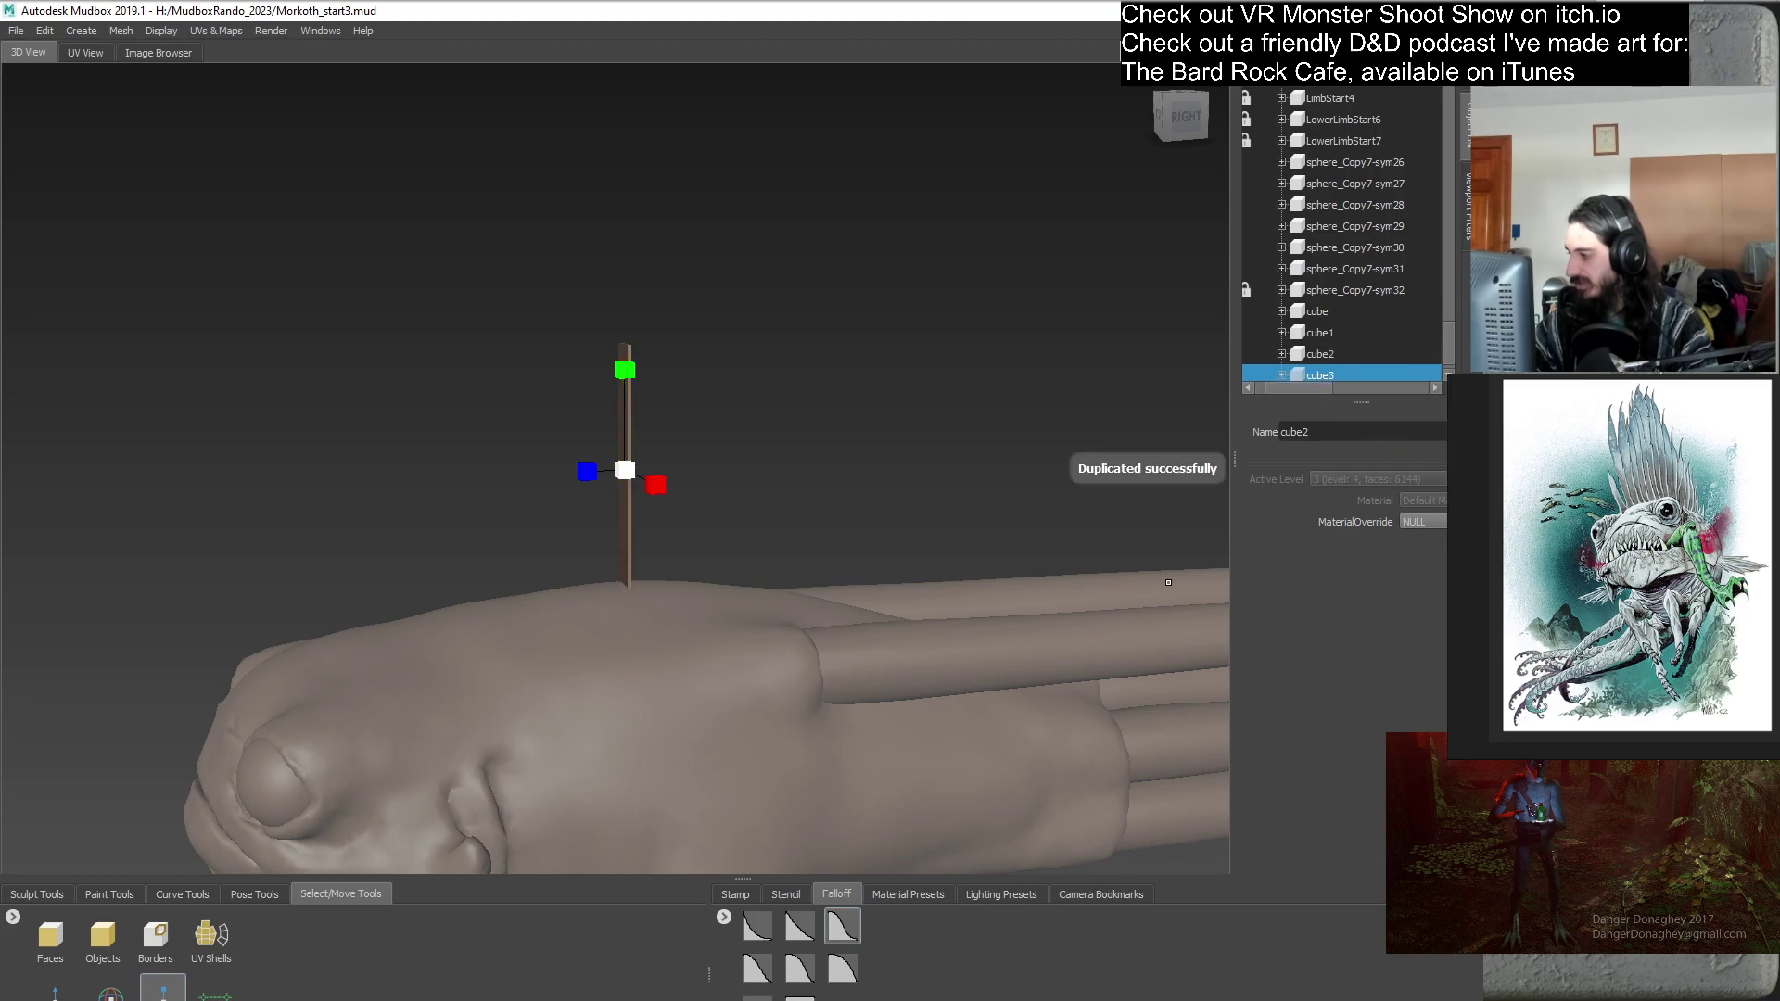
{"action": "left_click_drag", "start_coordinate": [1312, 389], "coordinate": [1283, 401]}
{"action": "left_click", "coordinate": [1253, 333]}
{"action": "left_click", "coordinate": [1290, 375]}
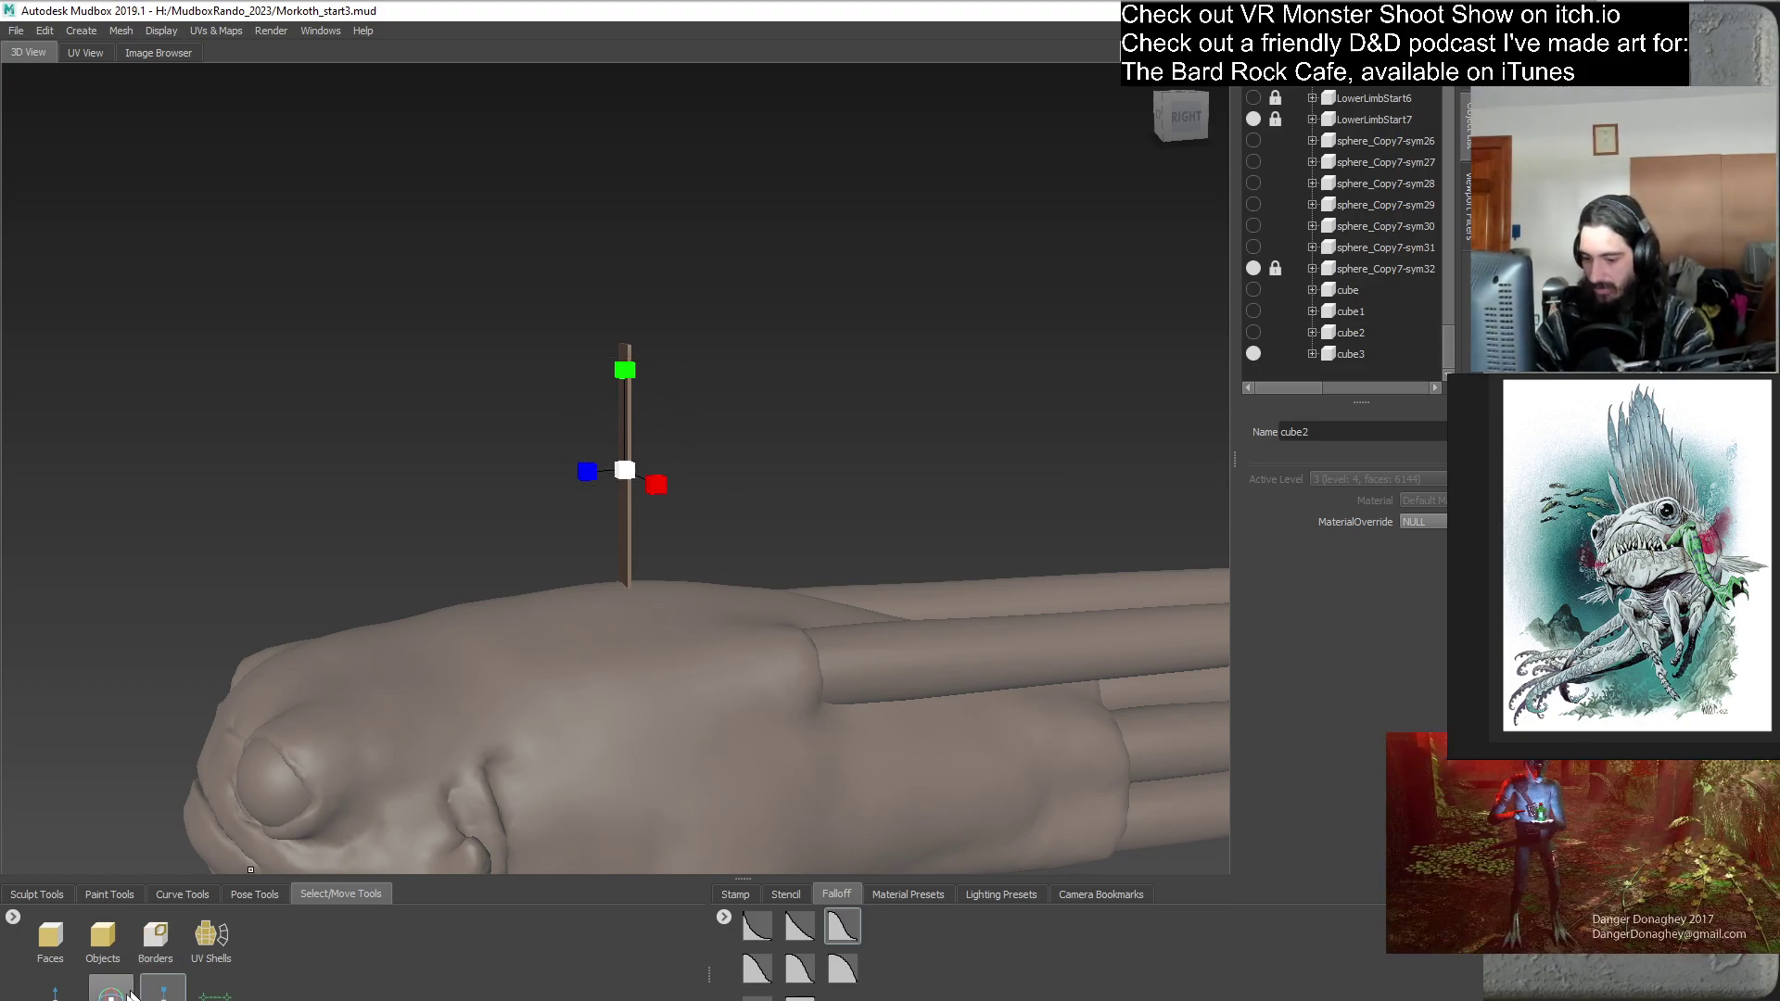
- Choose the Grab tool and generate a triangulated tessellation copy of cube3 from the front view
{"action": "left_click", "coordinate": [48, 894]}
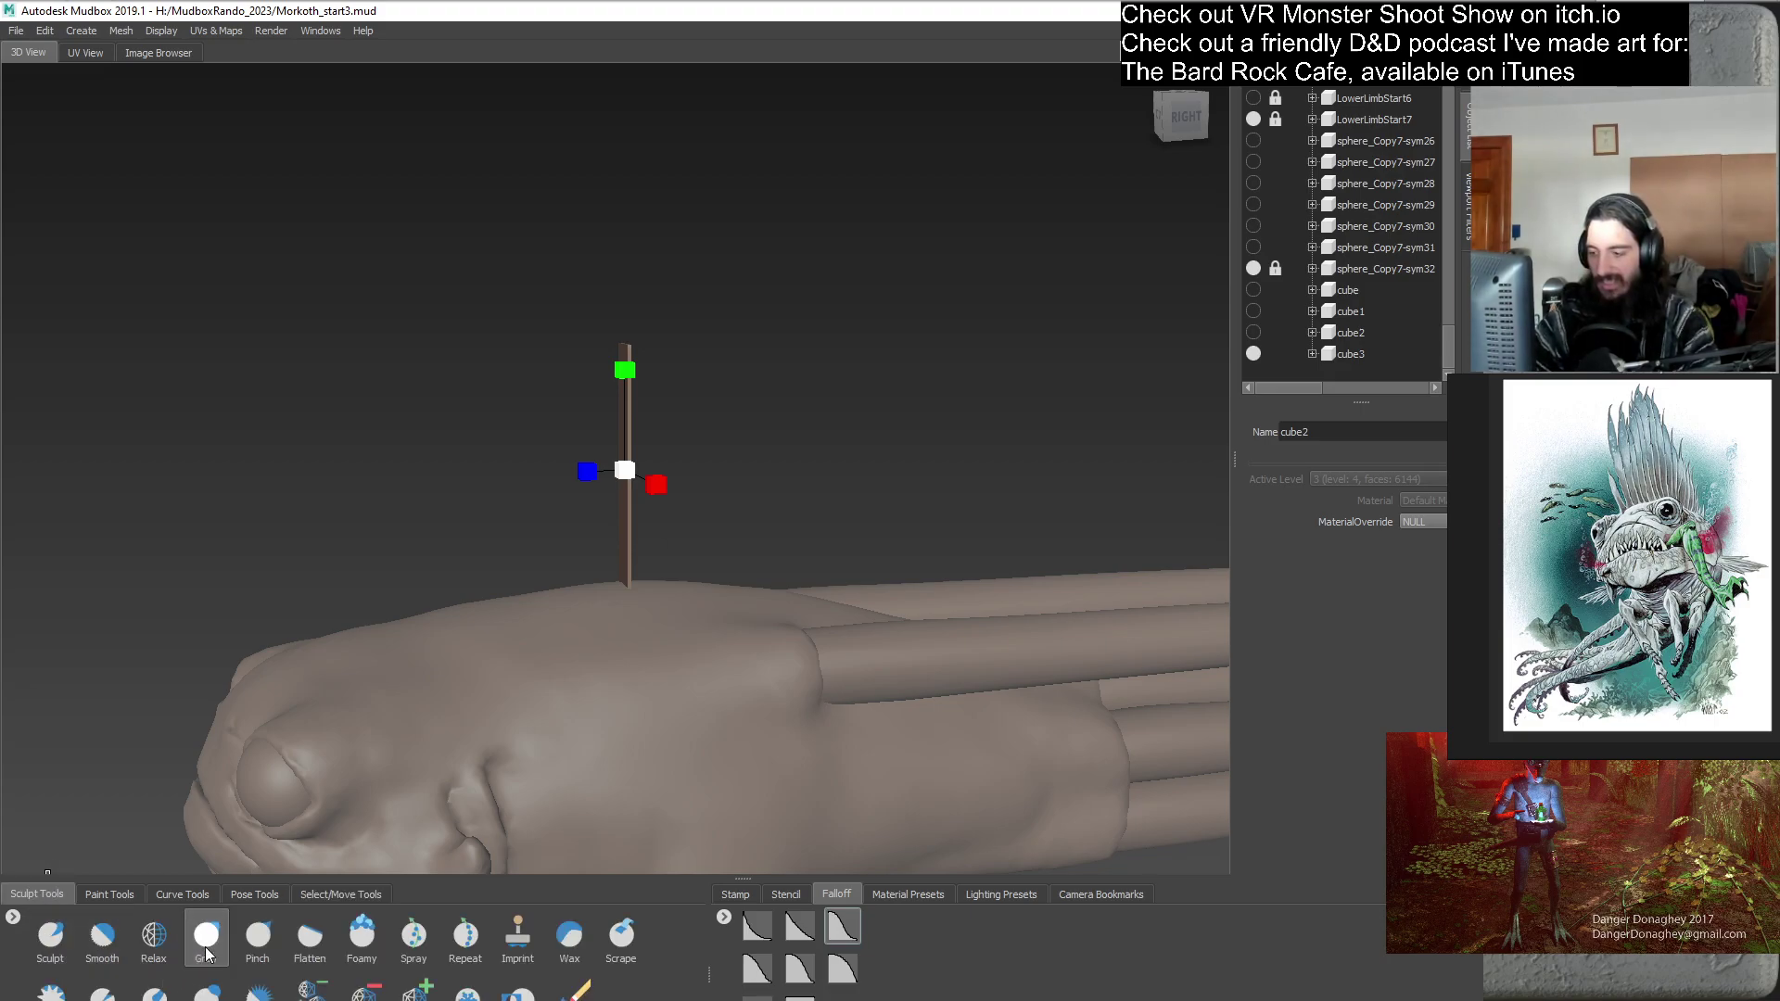
{"action": "left_click", "coordinate": [206, 936]}
{"action": "left_click", "coordinate": [1160, 116]}
{"action": "scroll", "coordinate": [815, 488], "scroll_direction": "up", "scroll_amount": 3}
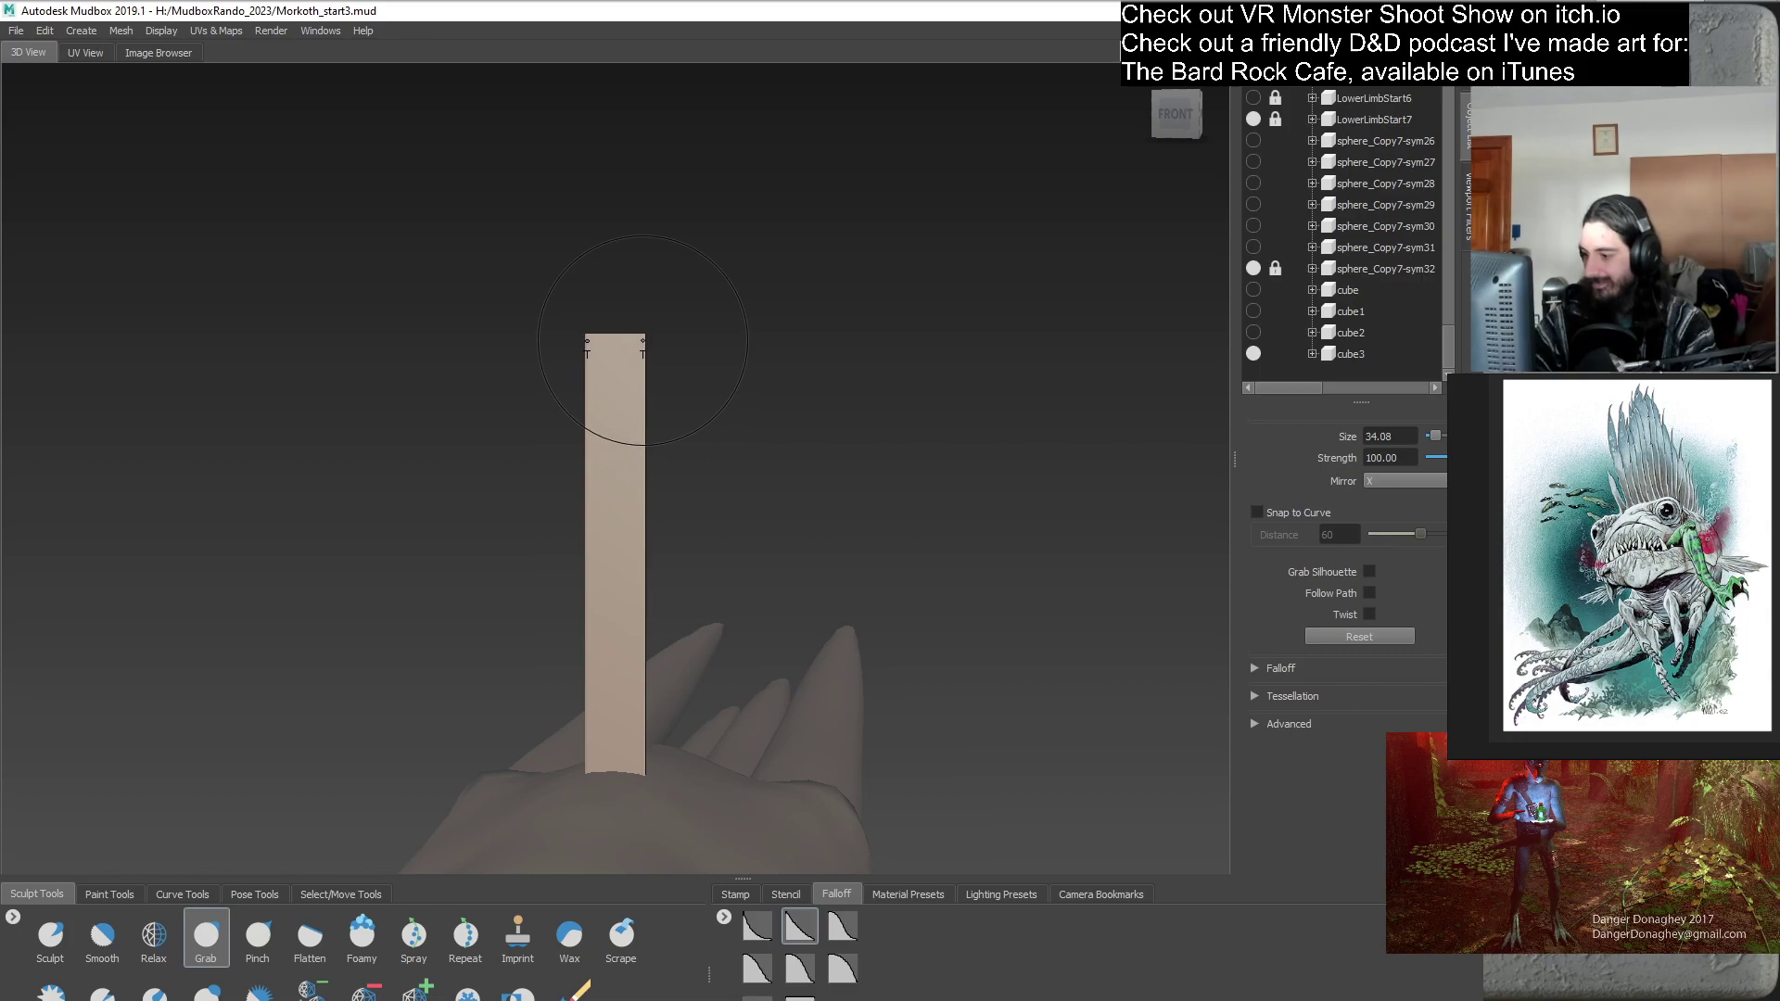
{"action": "left_click", "coordinate": [644, 340]}
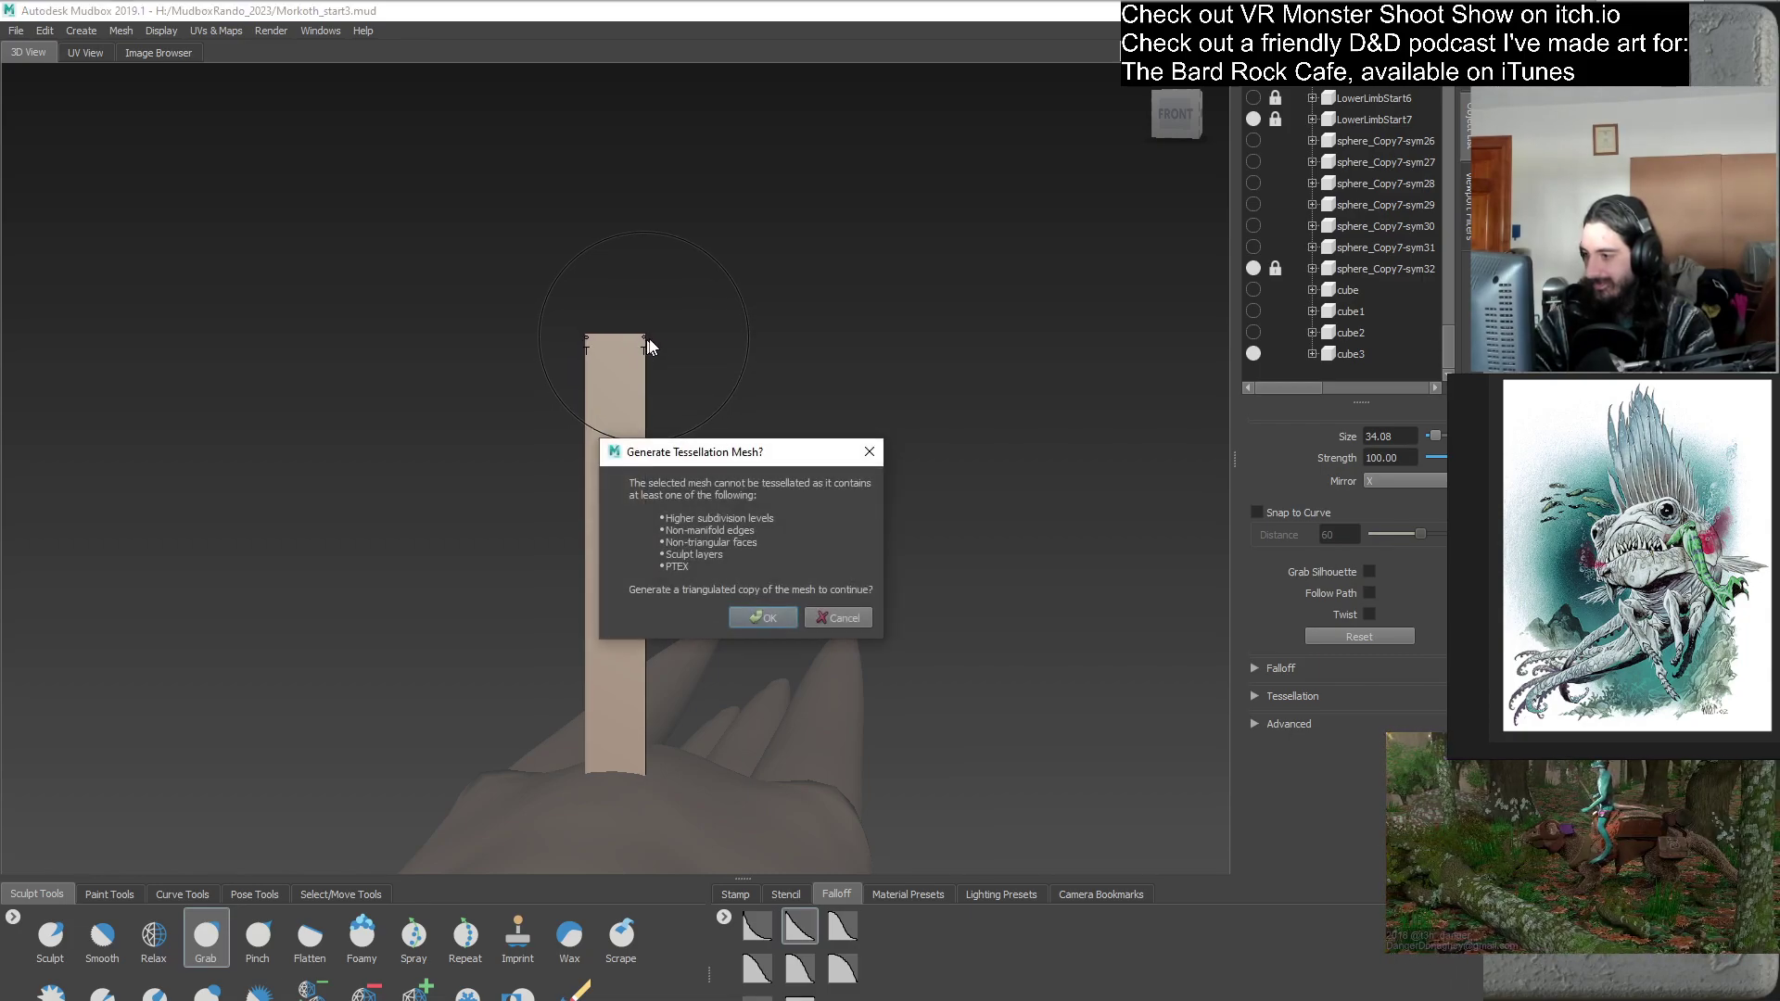
{"action": "left_click", "coordinate": [769, 620]}
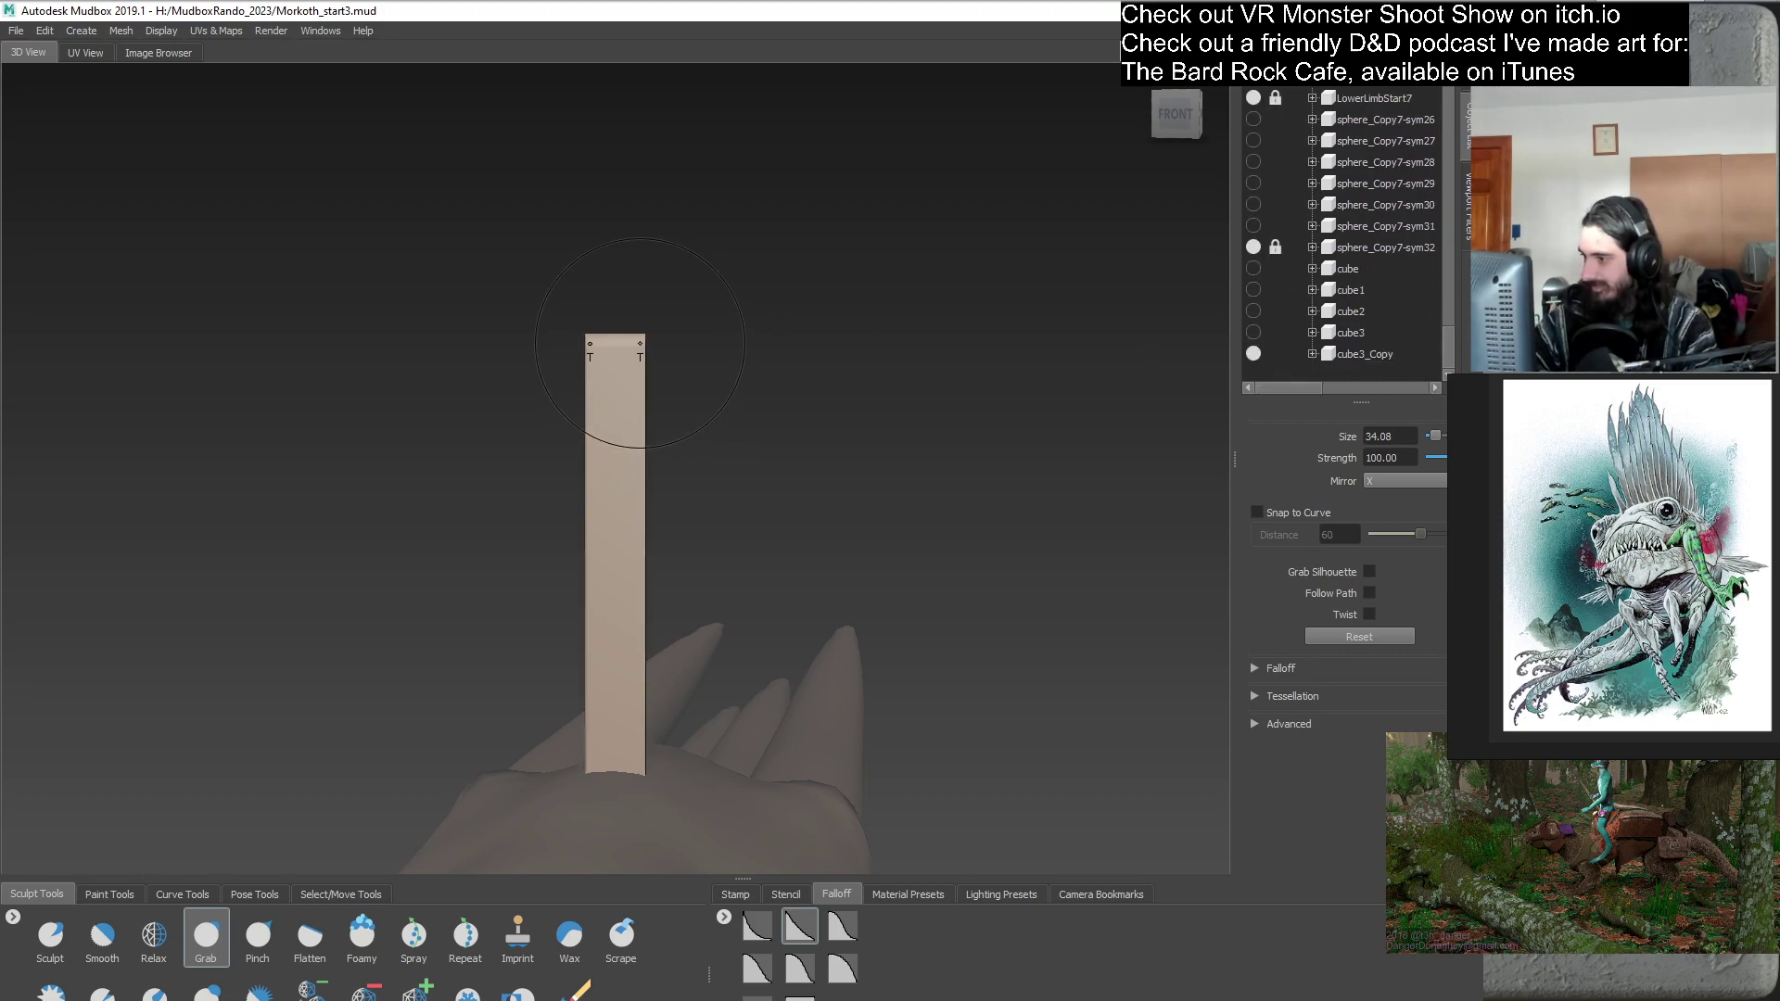
- Turn mirroring off and pull the spine's top corner inward and upward with the Grab tool at brush size 12.13
{"action": "mouse_move", "coordinate": [797, 482]}
{"action": "left_mouse_down", "text": "alt"}
{"action": "mouse_move", "coordinate": [514, 506]}
{"action": "mouse_move", "coordinate": [588, 500]}
{"action": "mouse_move", "coordinate": [877, 550]}
{"action": "left_mouse_up", "text": "alt"}
{"action": "middle_click_drag", "start_coordinate": [779, 443], "coordinate": [735, 524], "text": "alt"}
{"action": "right_click_drag", "start_coordinate": [735, 524], "coordinate": [797, 519], "text": "alt"}
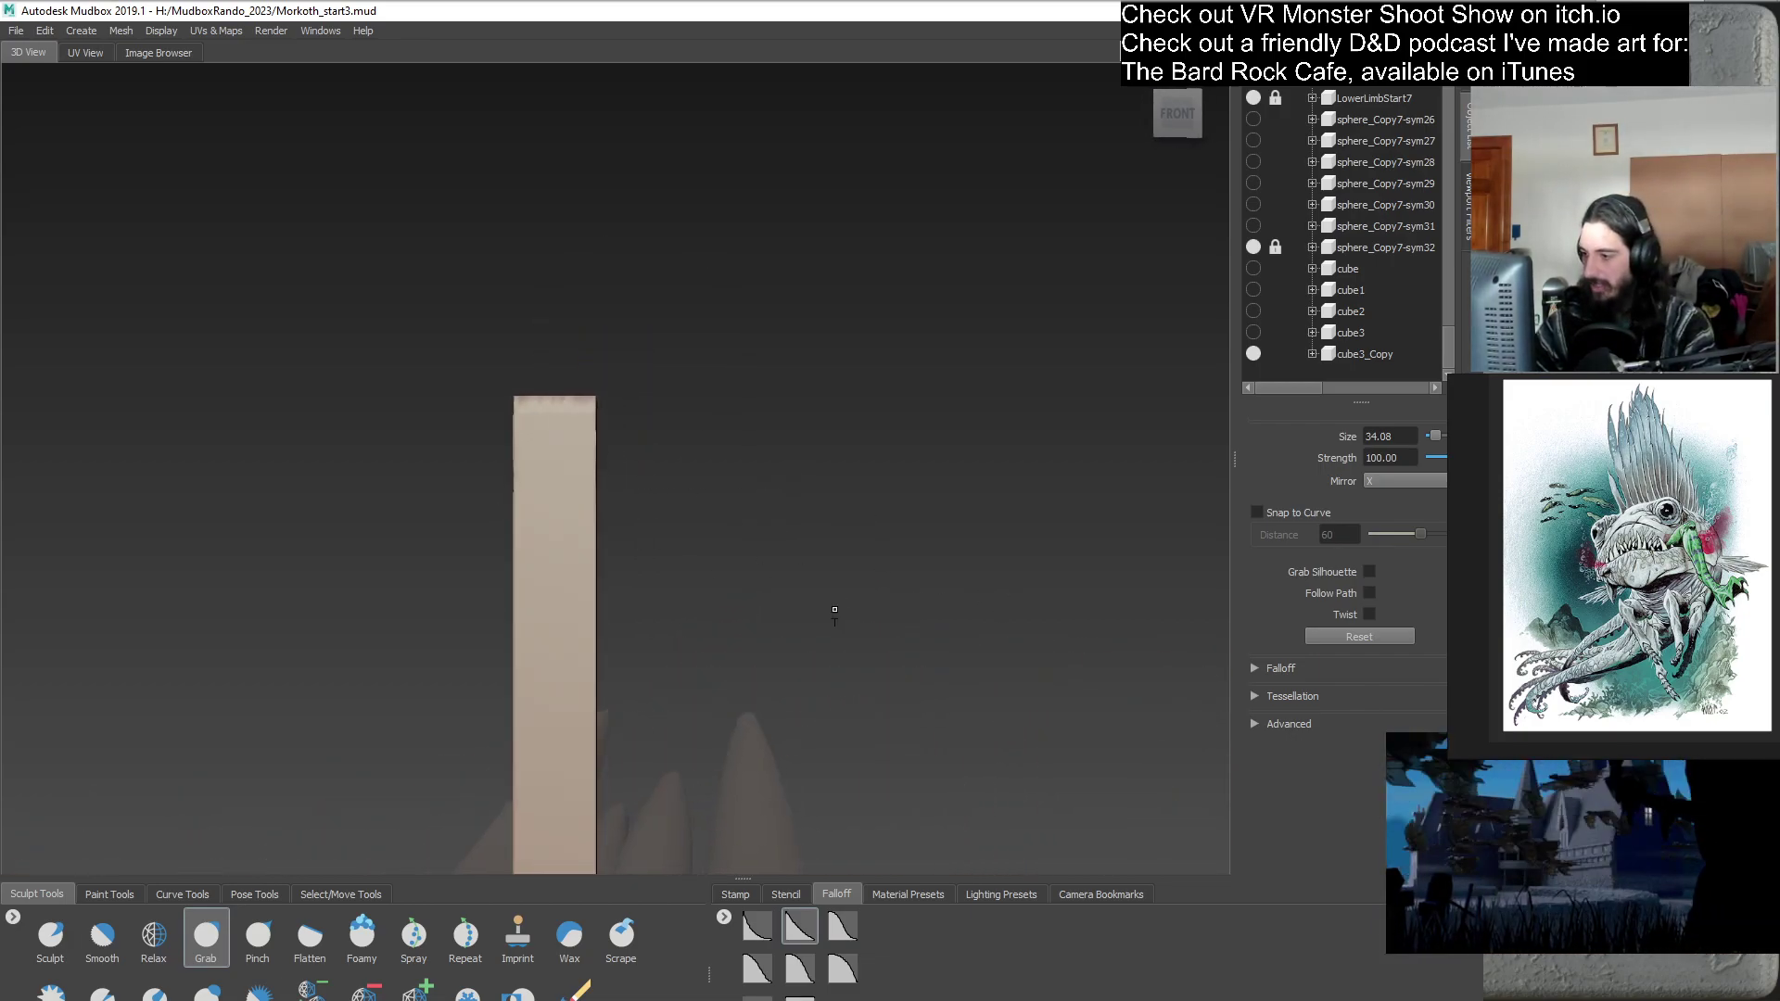
{"action": "mouse_move", "coordinate": [569, 424]}
{"action": "left_mouse_down"}
{"action": "mouse_move", "coordinate": [556, 457]}
{"action": "mouse_move", "coordinate": [553, 436]}
{"action": "left_mouse_up"}
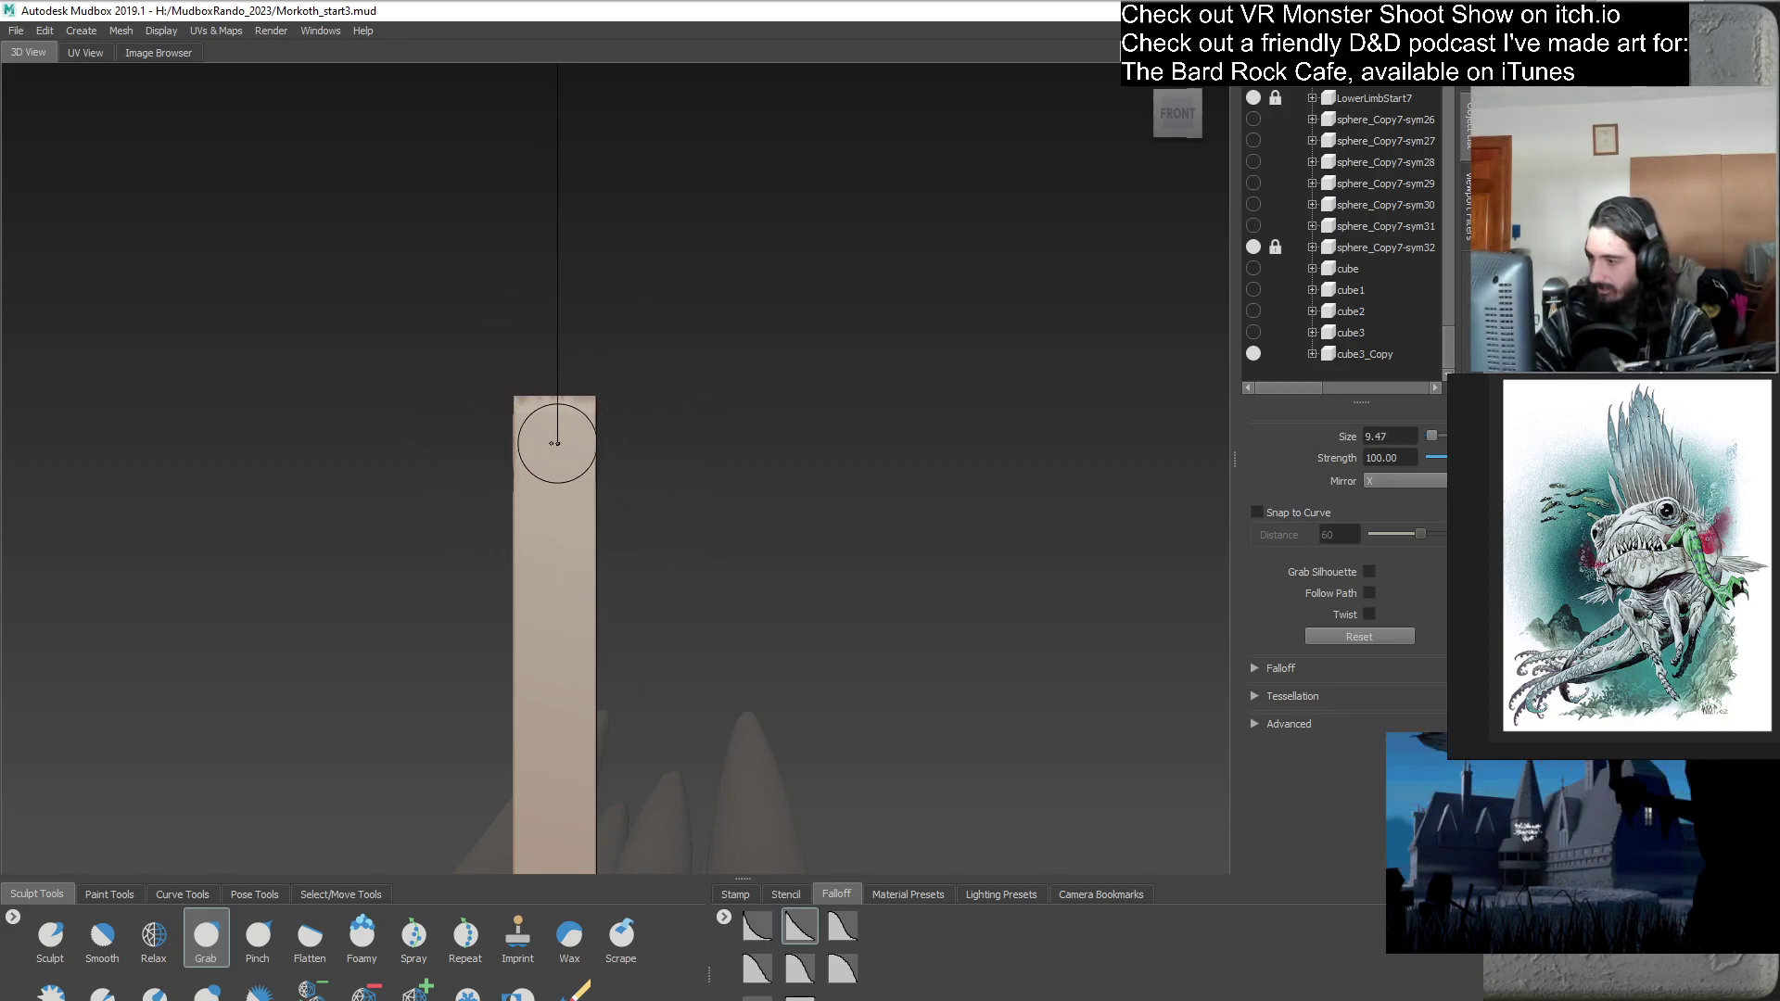
{"action": "left_click", "coordinate": [1391, 480]}
{"action": "left_click", "coordinate": [1399, 480]}
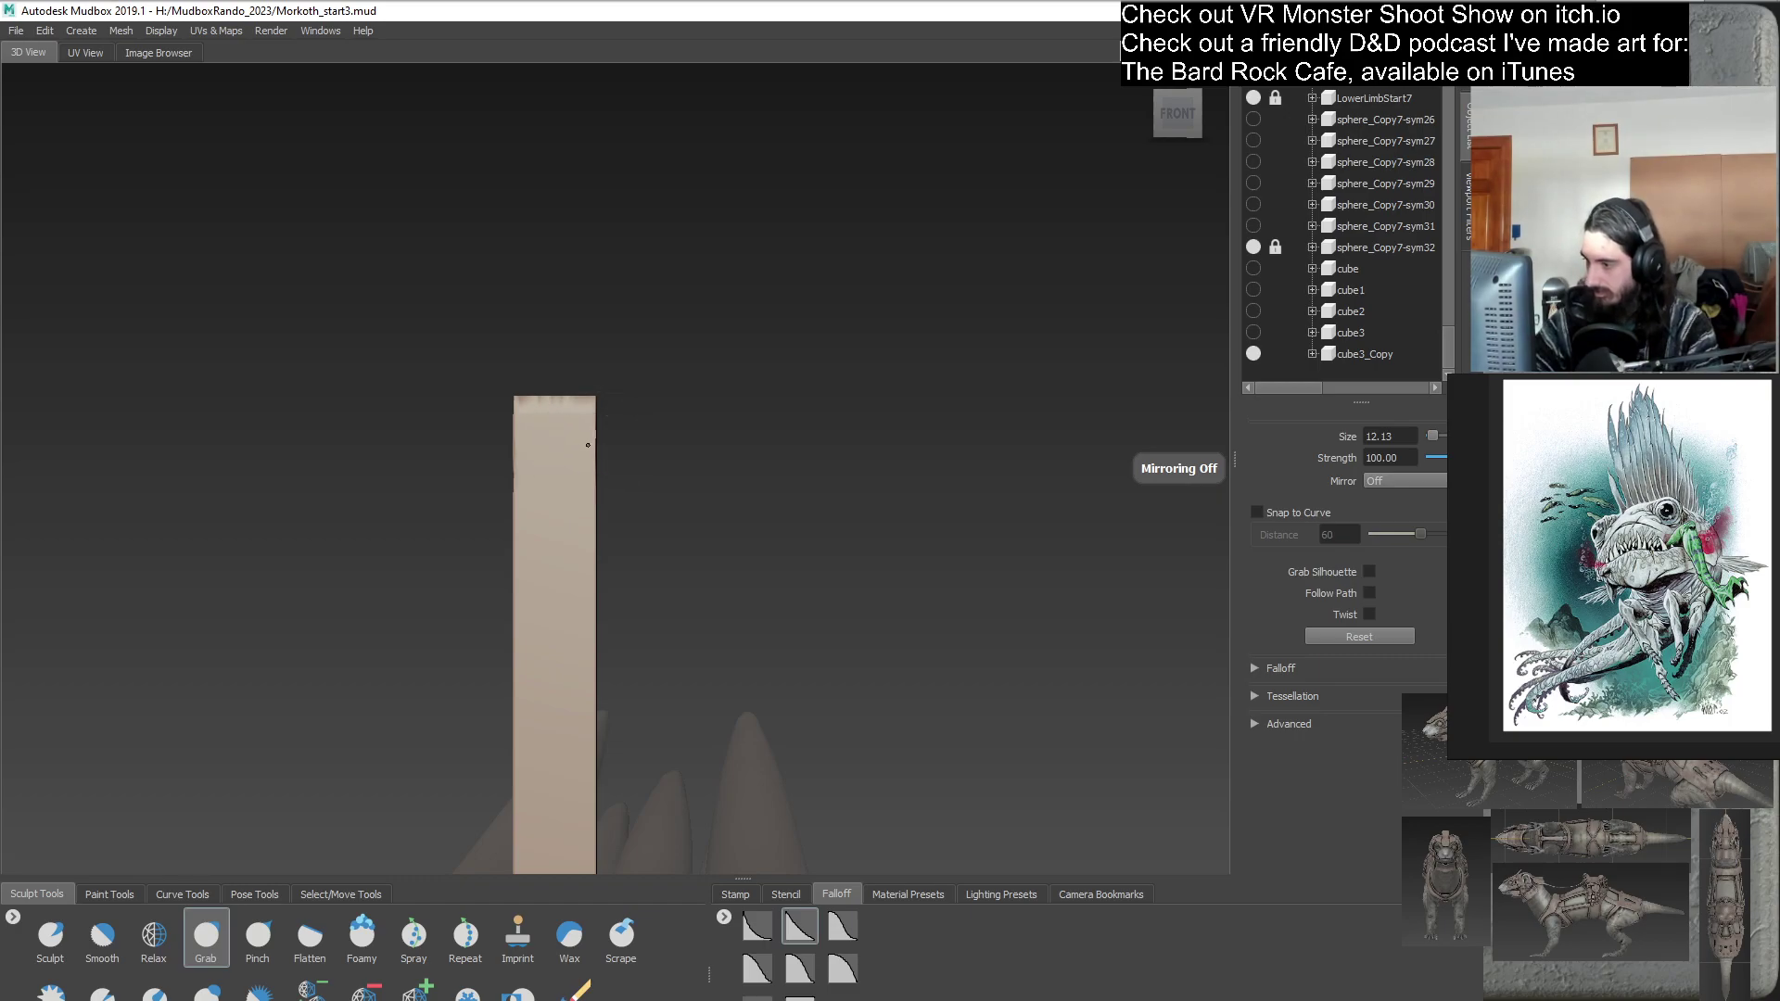
{"action": "left_click_drag", "start_coordinate": [595, 448], "coordinate": [559, 385]}
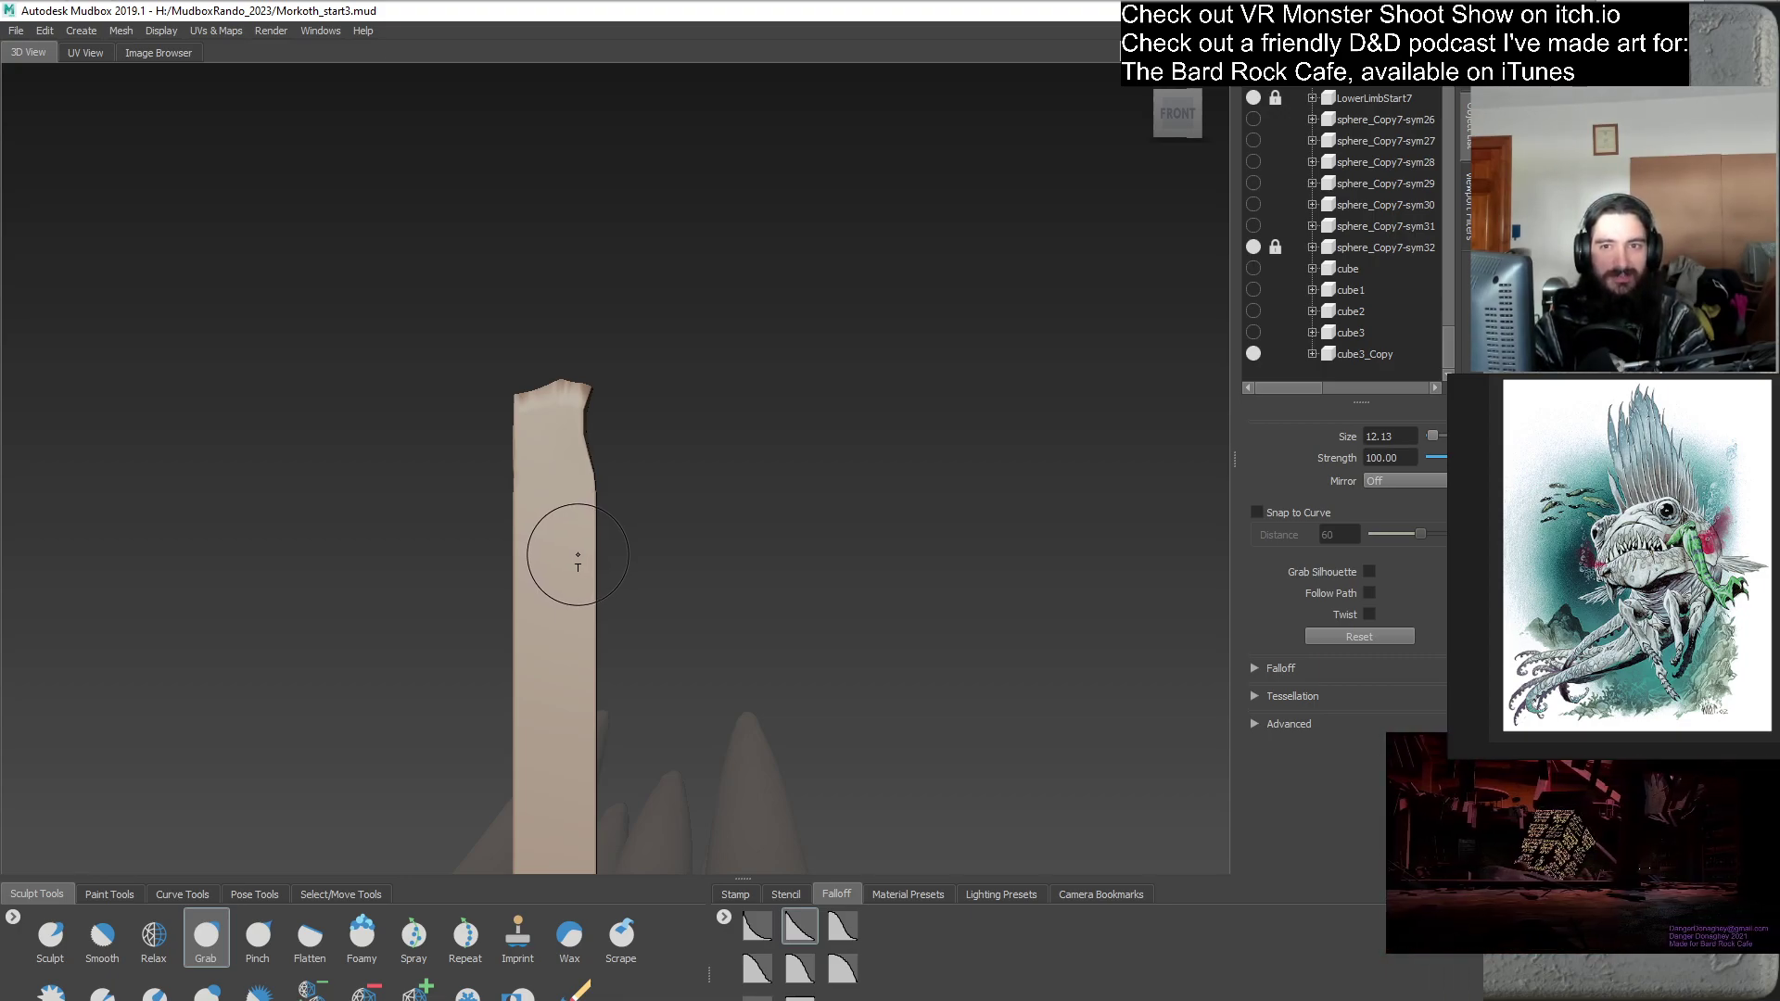
- Taper both sides of the spine's tip toward a point with the Grab tool, enlarging the brush to 20.14 and 26.95
{"action": "left_click_drag", "start_coordinate": [576, 554], "coordinate": [838, 528], "text": "alt"}
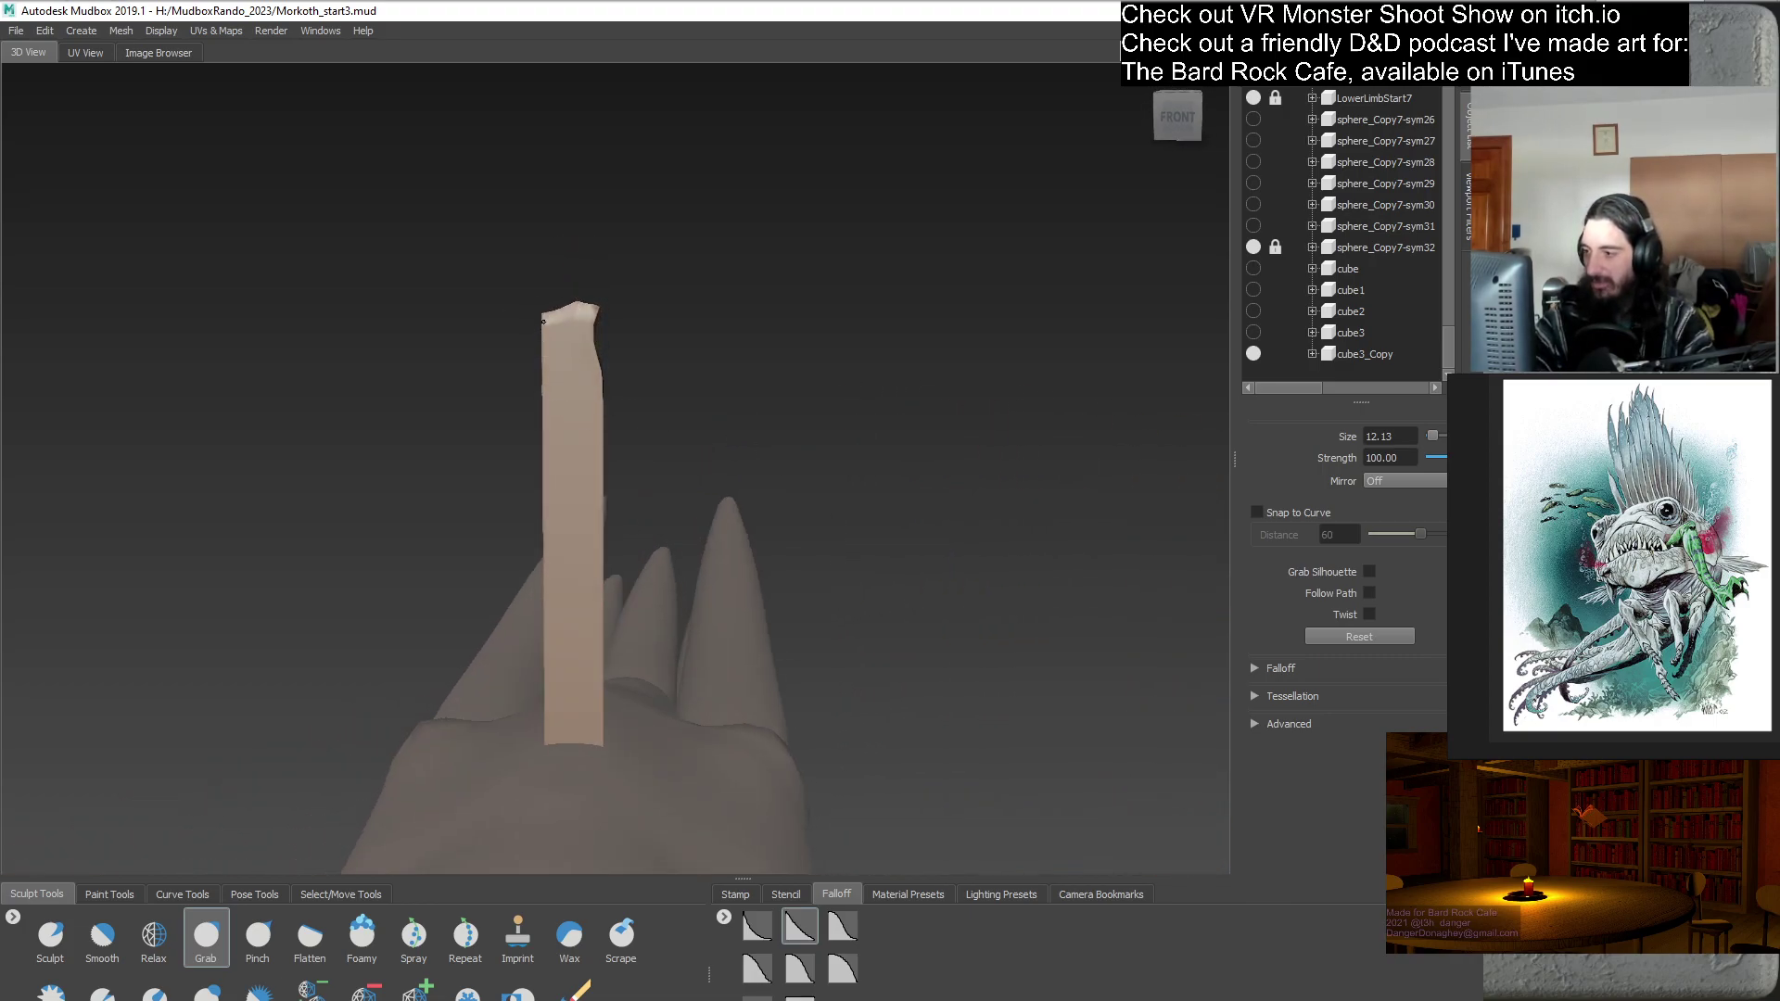
{"action": "left_click_drag", "start_coordinate": [549, 331], "coordinate": [552, 345], "text": "shift"}
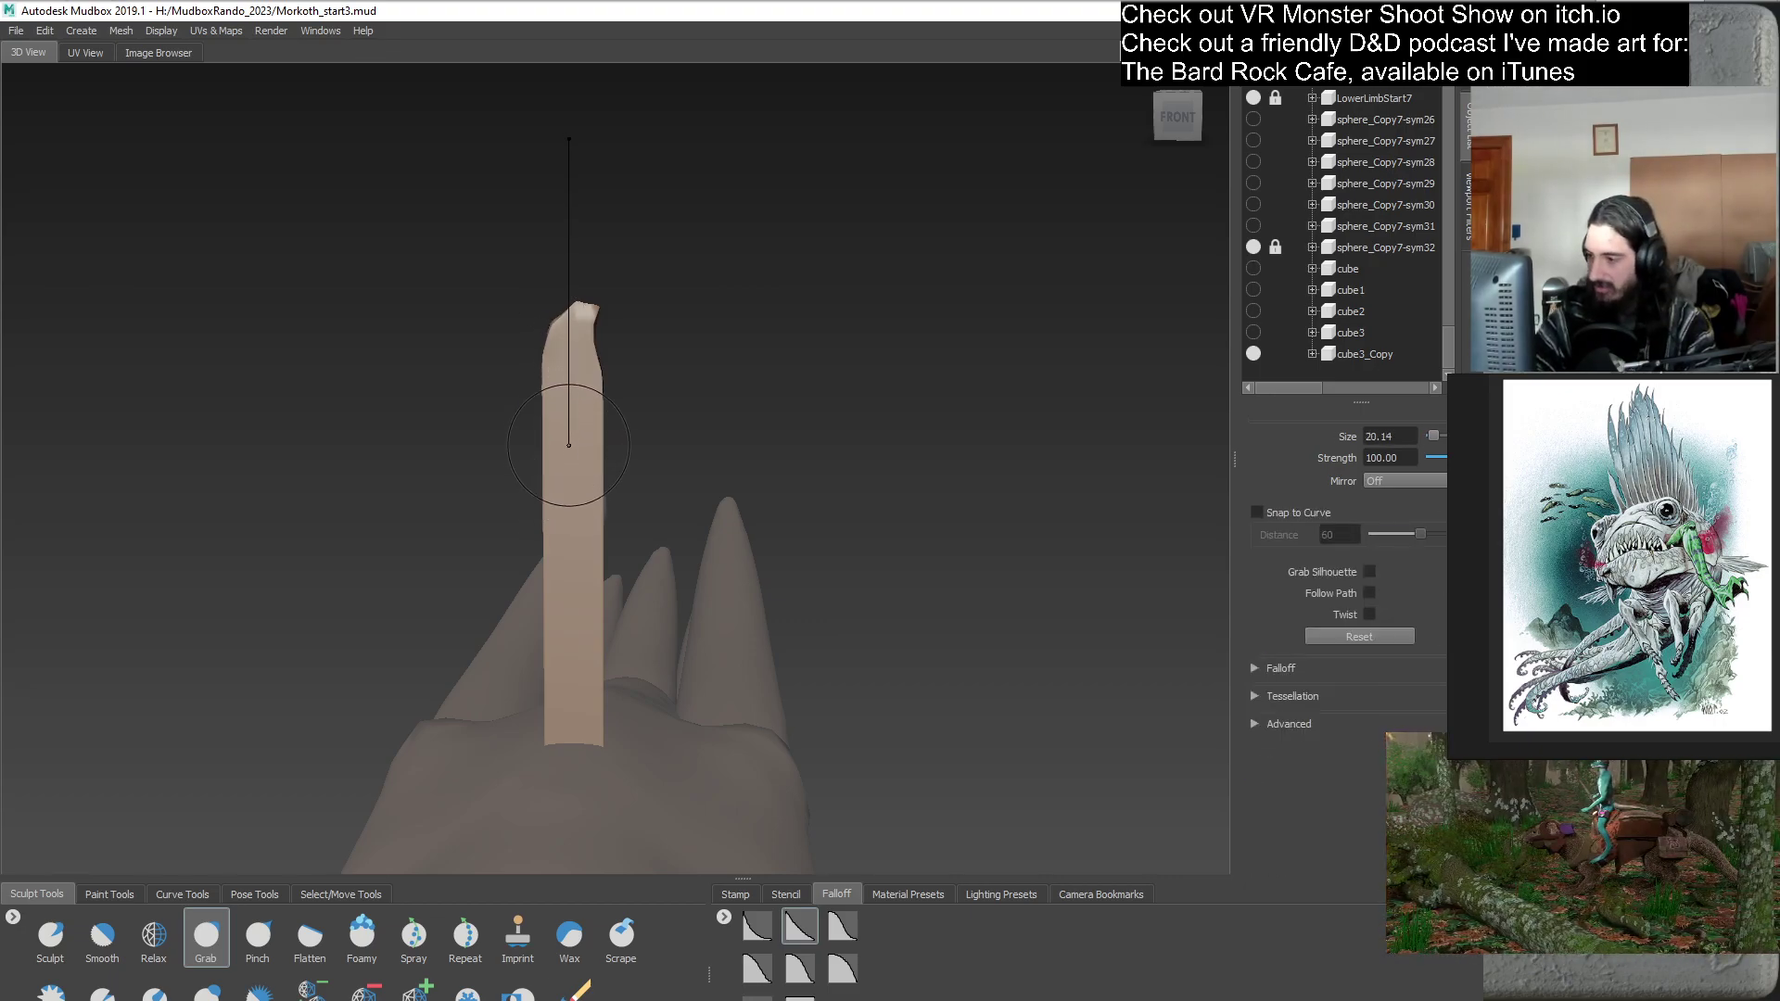
{"action": "left_click_drag", "start_coordinate": [568, 445], "coordinate": [581, 455], "text": "alt"}
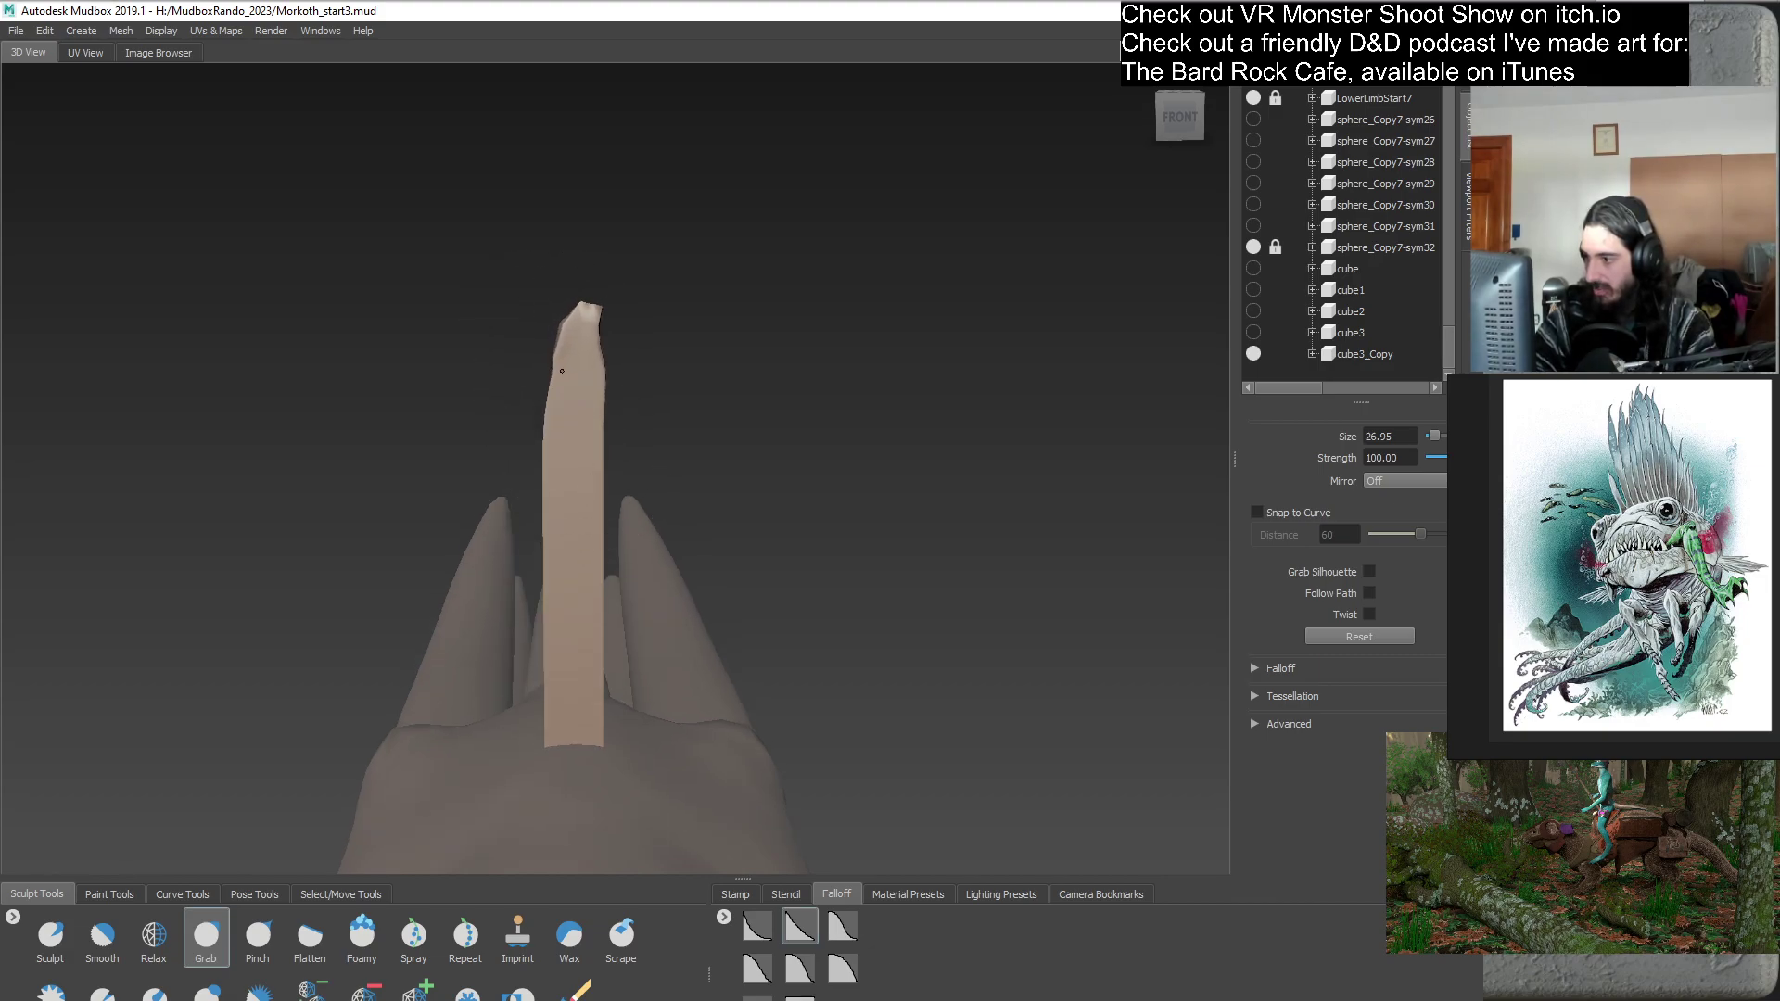
{"action": "left_click_drag", "start_coordinate": [600, 382], "coordinate": [577, 306]}
{"action": "left_click_drag", "start_coordinate": [670, 527], "coordinate": [598, 389], "text": "alt"}
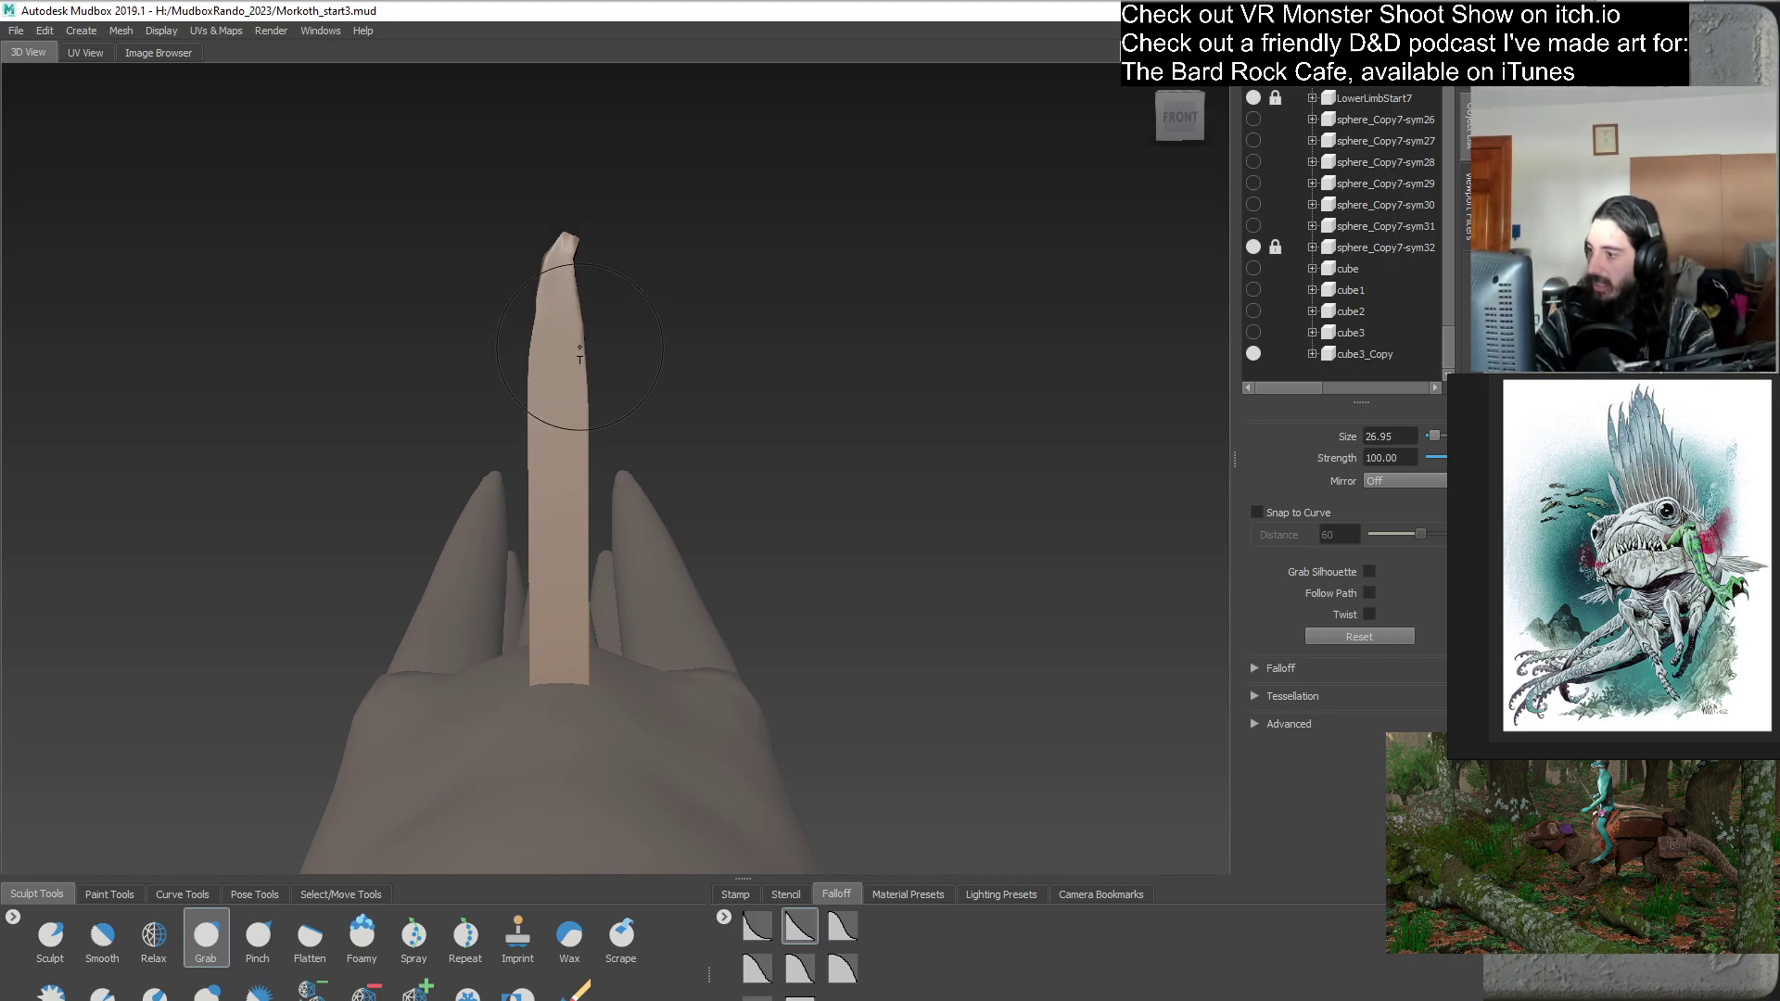
- Bend the spine's shaft into a gentle curve from the back view with the Grab tool at brush size 76.56
{"action": "left_click_drag", "start_coordinate": [531, 318], "coordinate": [315, 482]}
{"action": "mouse_move", "coordinate": [551, 470]}
{"action": "left_mouse_down"}
{"action": "mouse_move", "coordinate": [601, 454]}
{"action": "mouse_move", "coordinate": [617, 409]}
{"action": "mouse_move", "coordinate": [651, 417]}
{"action": "left_mouse_up"}
{"action": "left_click_drag", "start_coordinate": [649, 482], "coordinate": [653, 538]}
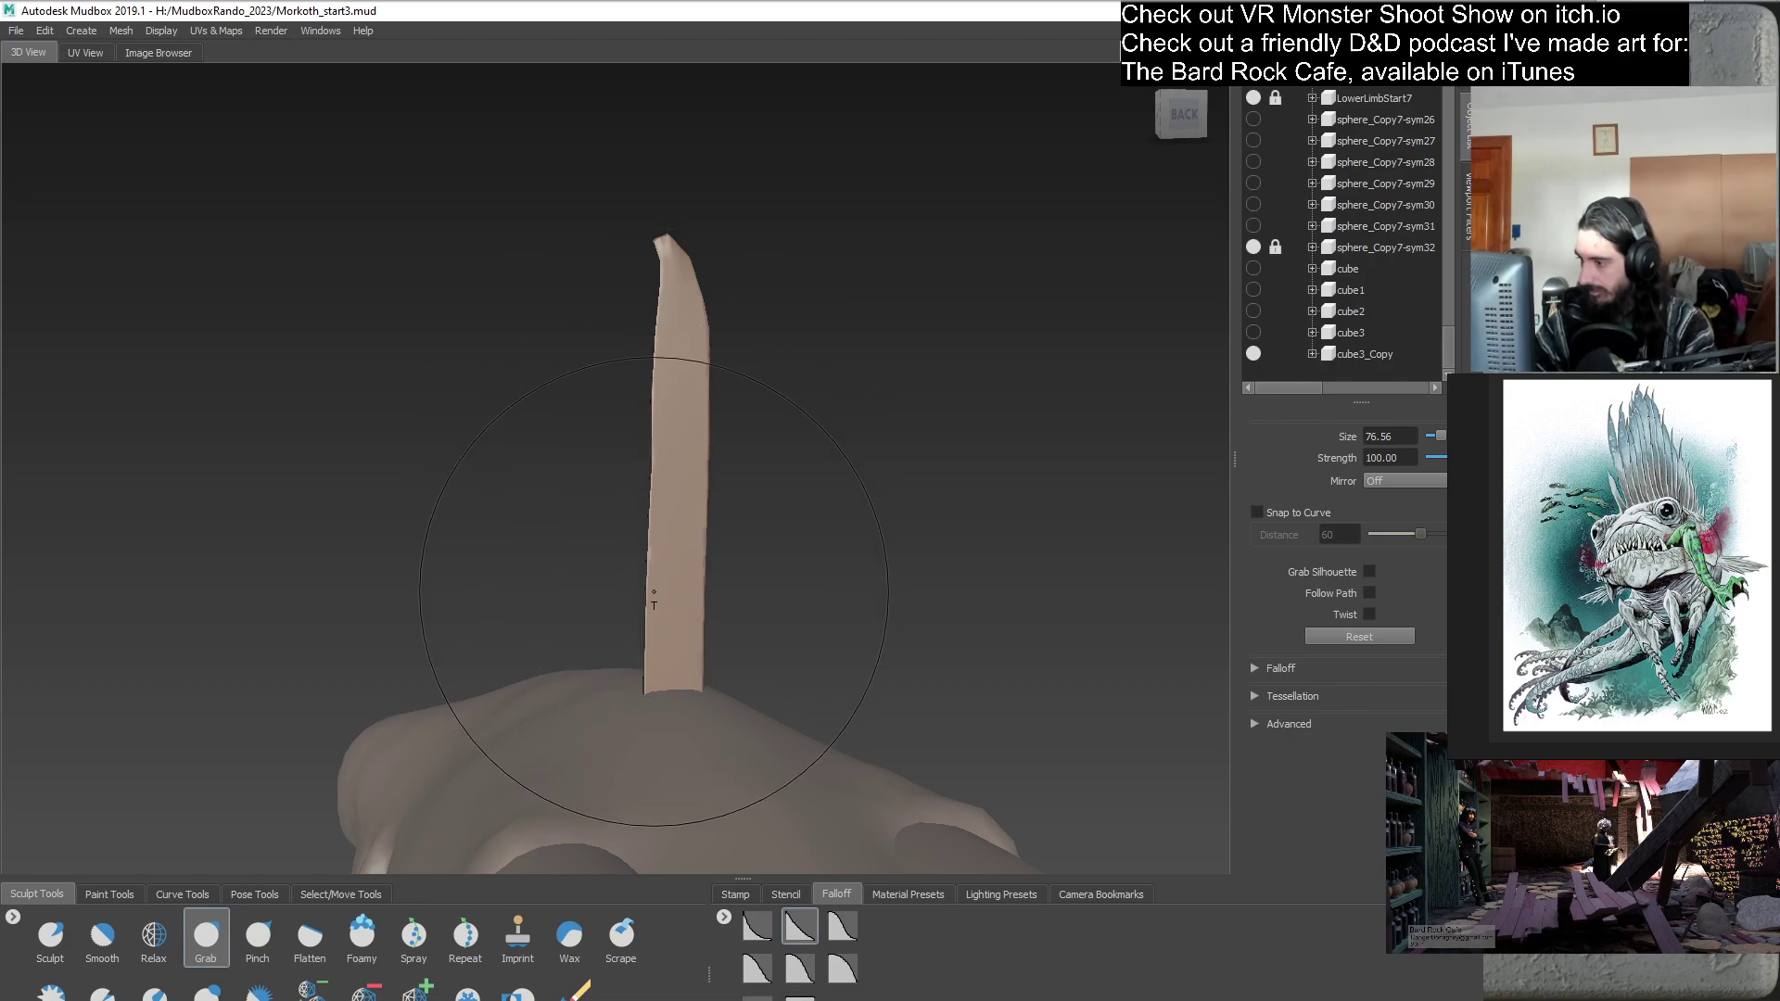
{"action": "left_click_drag", "start_coordinate": [635, 567], "coordinate": [551, 632], "text": "alt"}
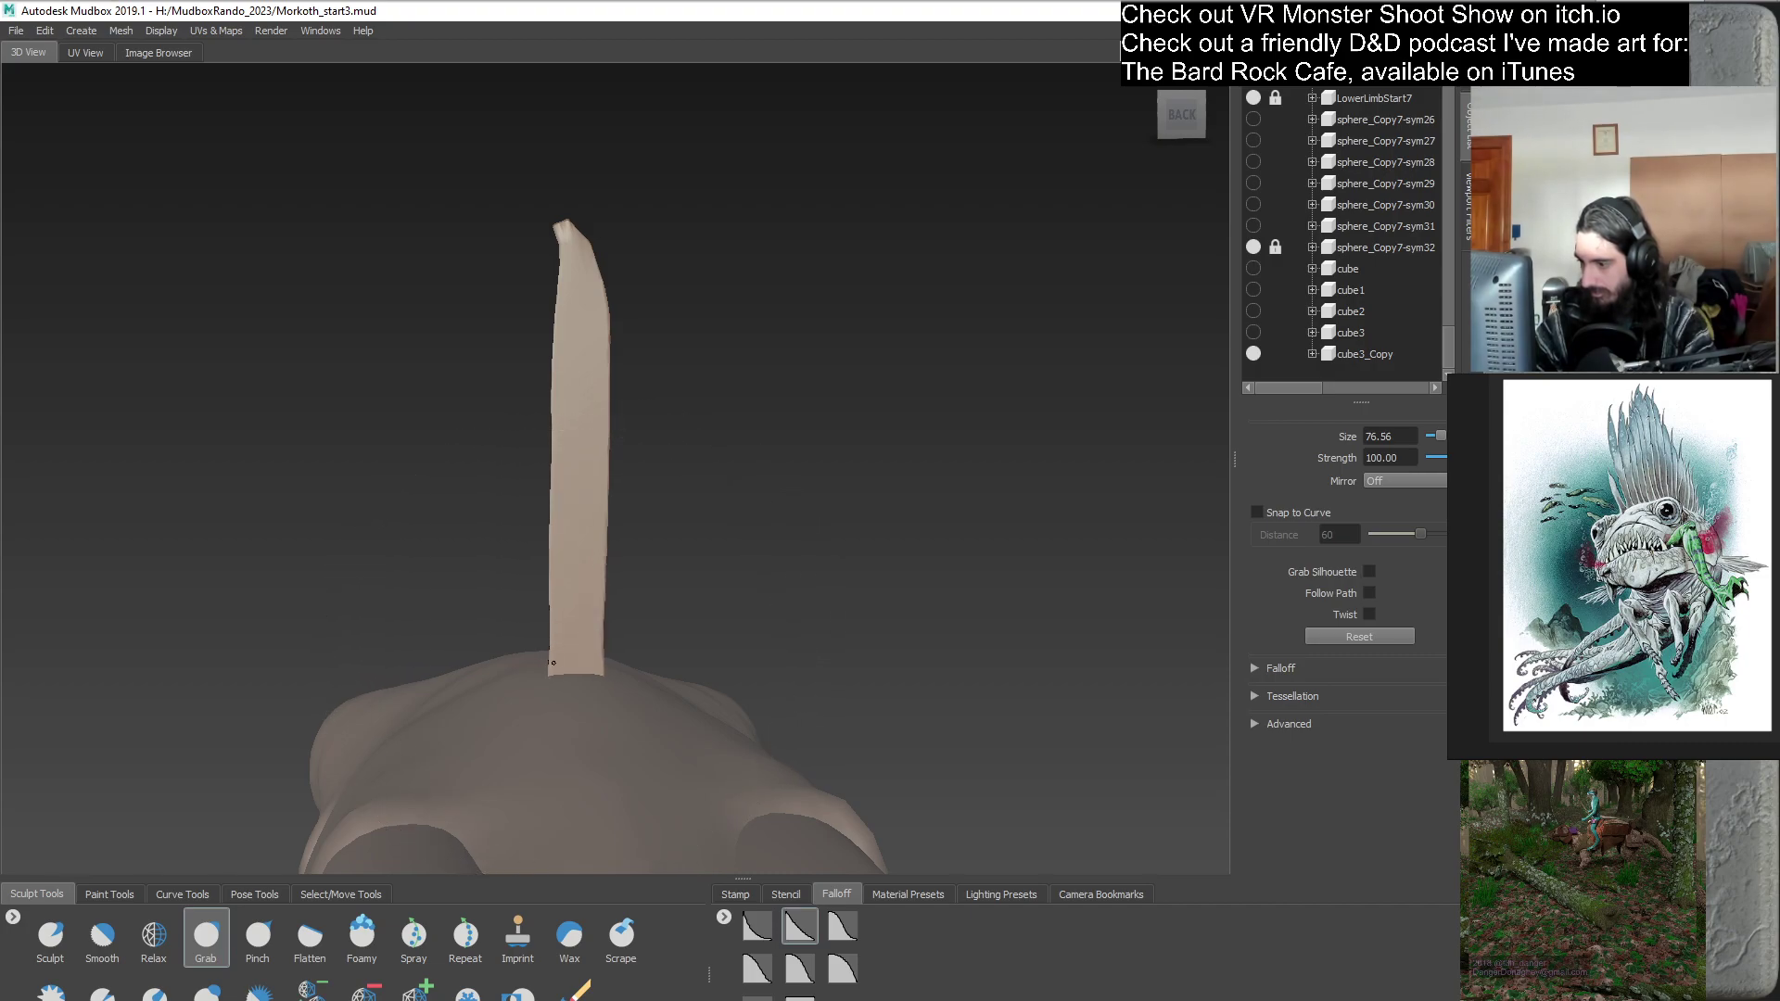
- Nudge the lower corners of the spine's base inward with the Grab tool from the back view
{"action": "left_click_drag", "start_coordinate": [553, 658], "coordinate": [560, 657]}
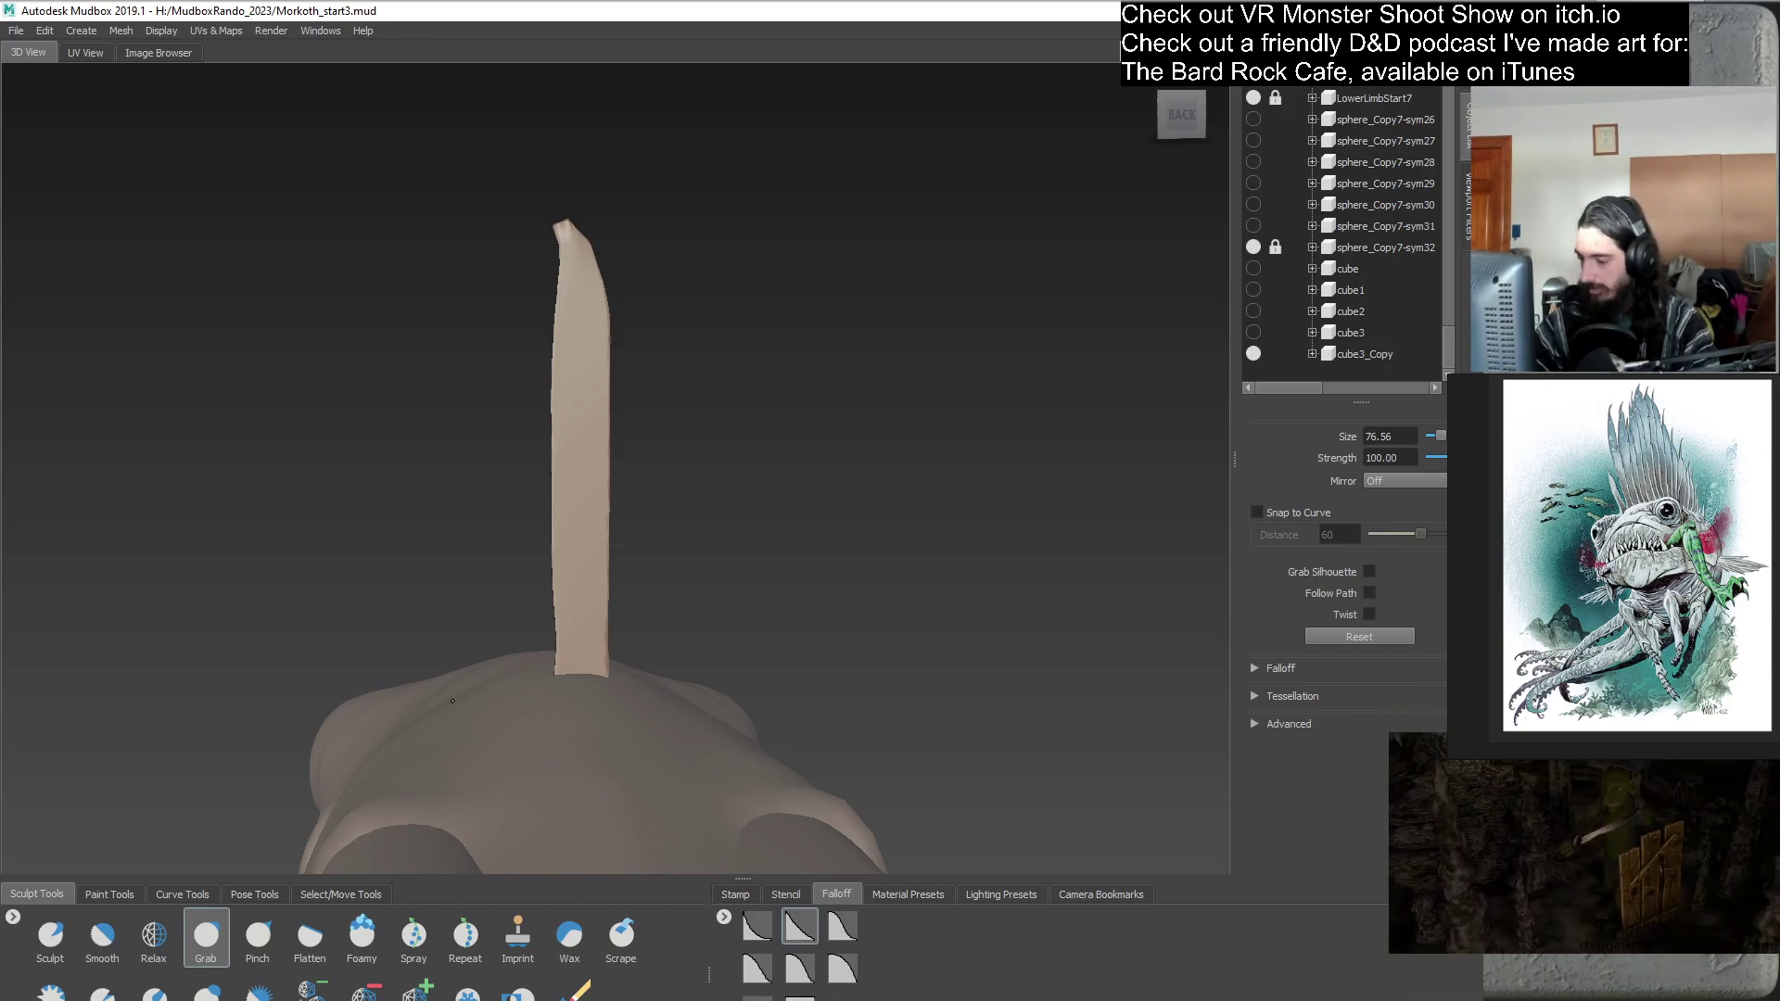
{"action": "mouse_move", "coordinate": [607, 657]}
{"action": "left_mouse_down"}
{"action": "mouse_move", "coordinate": [628, 612]}
{"action": "mouse_move", "coordinate": [685, 647]}
{"action": "mouse_move", "coordinate": [697, 581]}
{"action": "mouse_move", "coordinate": [786, 412]}
{"action": "mouse_move", "coordinate": [946, 615]}
{"action": "left_mouse_up"}
{"action": "right_click_drag", "start_coordinate": [770, 417], "coordinate": [864, 669], "text": "alt"}
{"action": "left_click_drag", "start_coordinate": [847, 575], "coordinate": [814, 576], "text": "alt"}
- Duplicate the reshaped spine object cube3_Copy and clear the selection
{"action": "right_click", "coordinate": [1361, 354]}
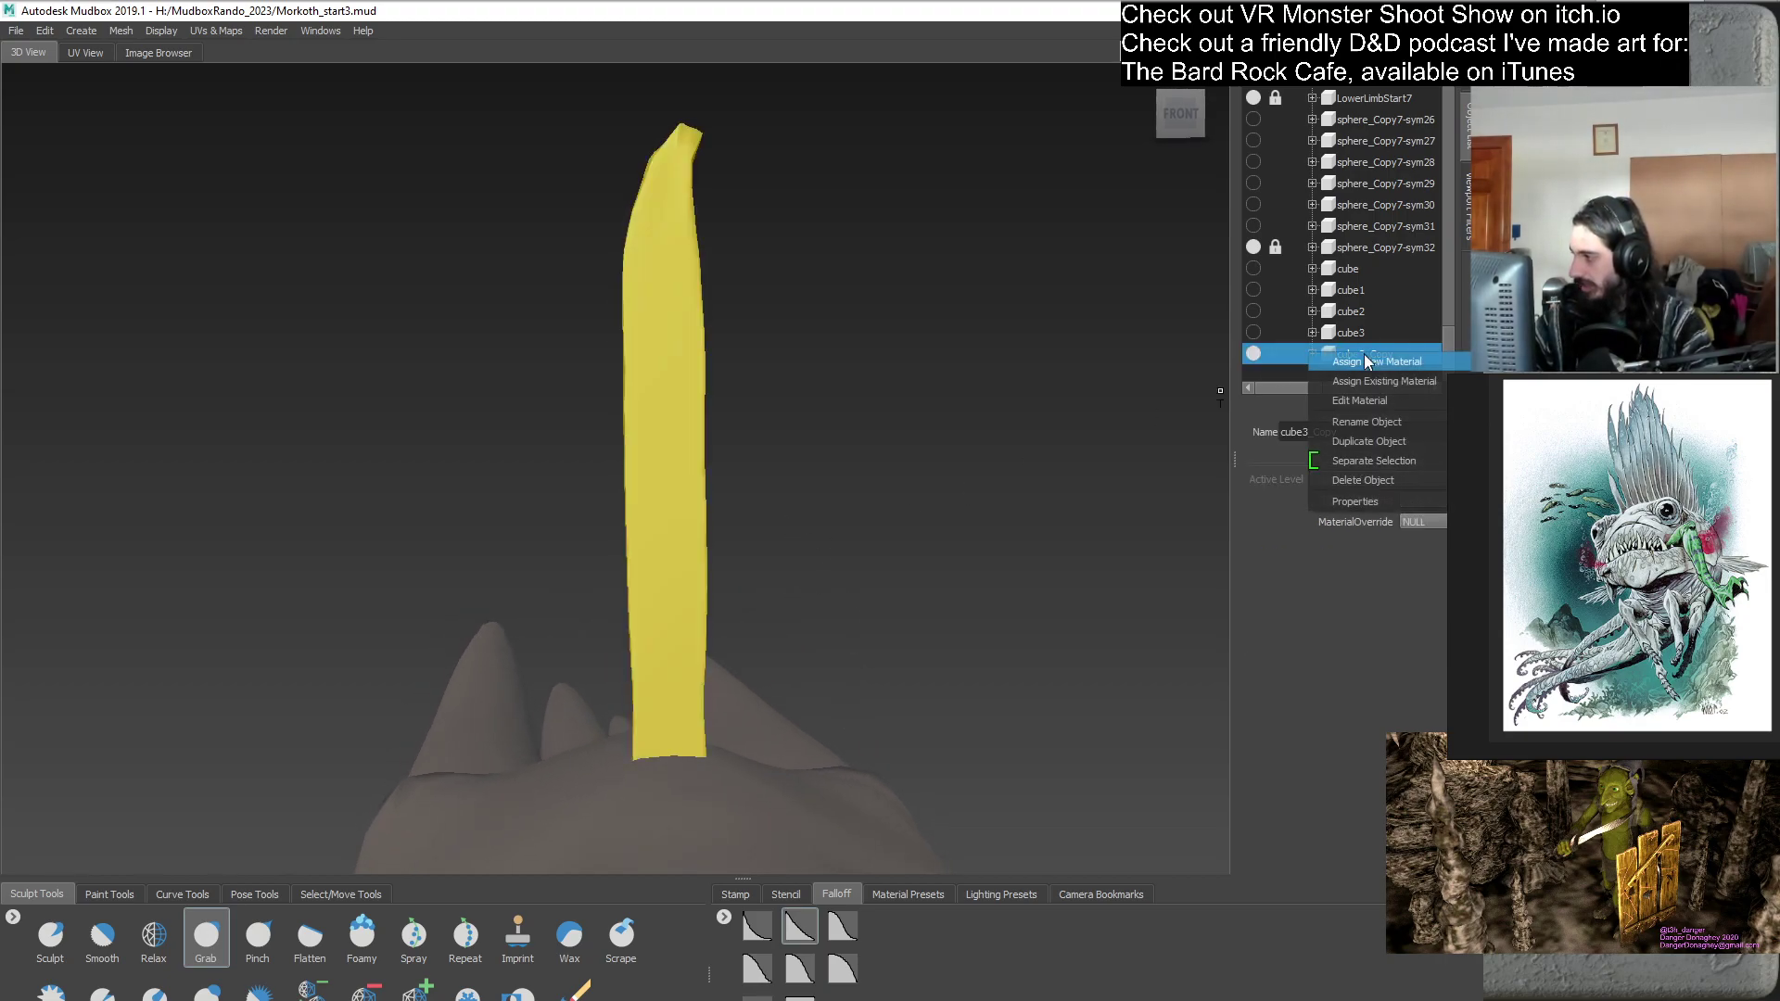
{"action": "left_click", "coordinate": [1380, 441]}
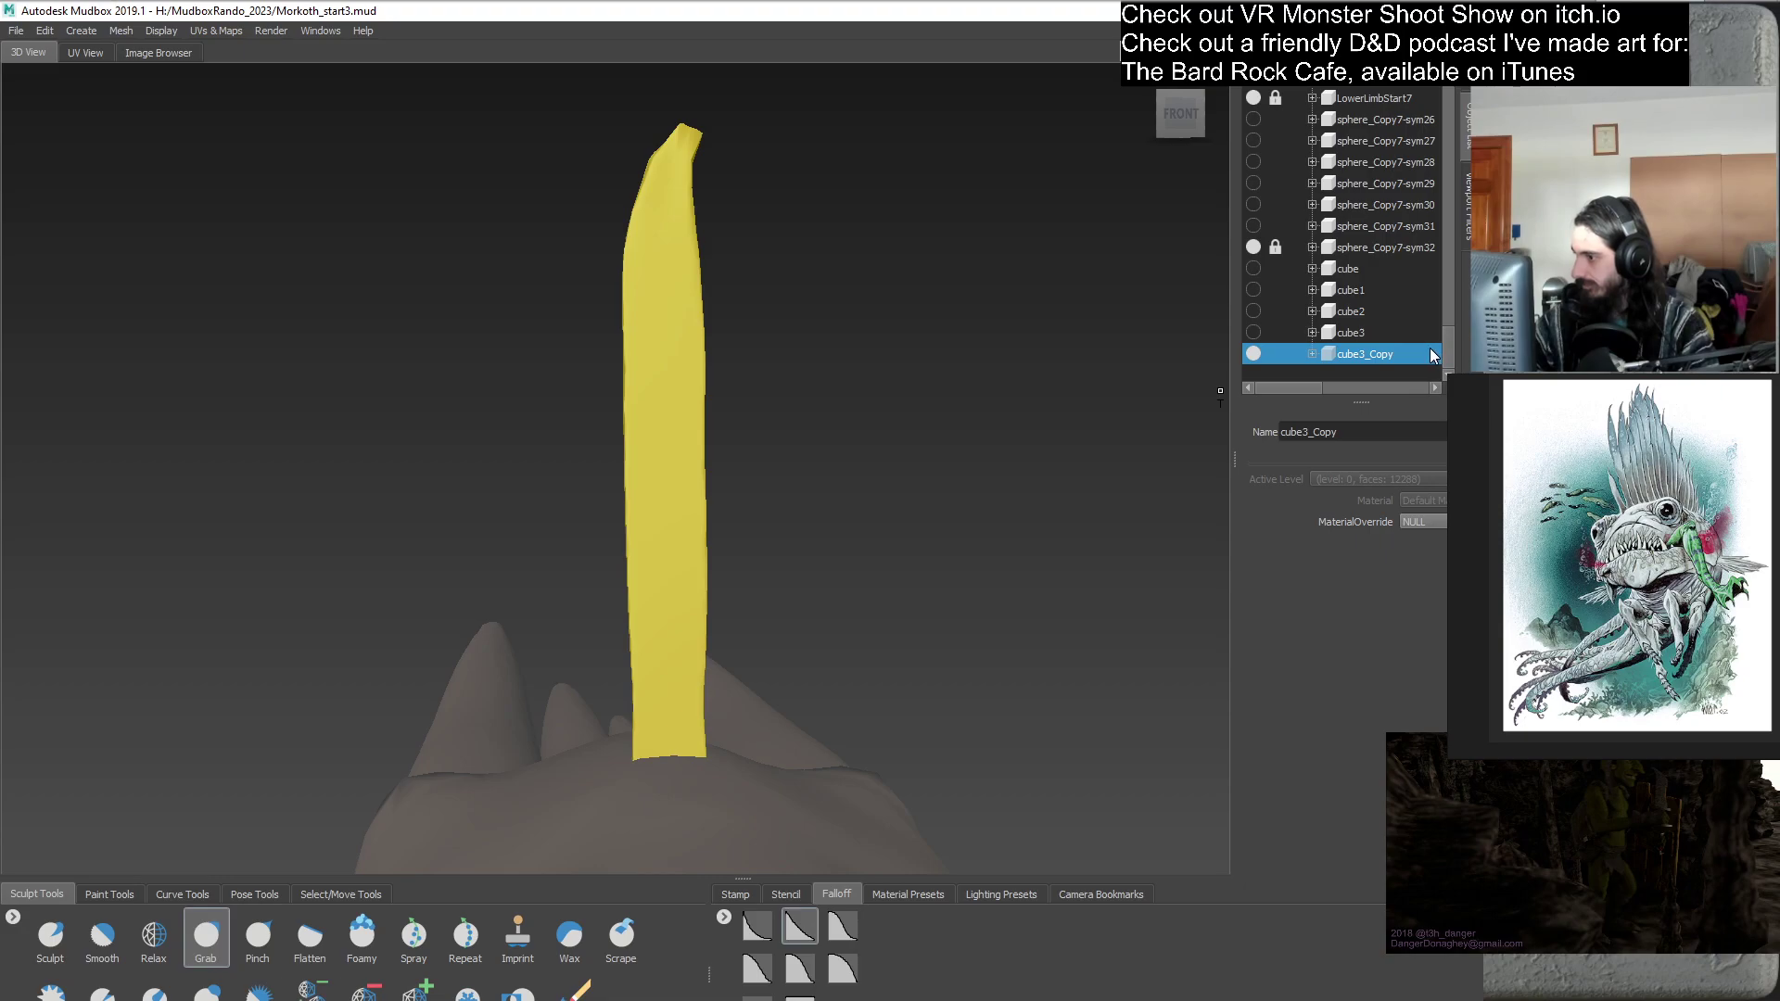
{"action": "left_click_drag", "start_coordinate": [1311, 386], "coordinate": [1294, 387]}
{"action": "left_click", "coordinate": [1294, 376]}
- Nudge the duplicated spine's long edges into a slightly wavy outline with the Grab tool, working from both sides
{"action": "left_click_drag", "start_coordinate": [932, 605], "coordinate": [681, 633], "text": "alt"}
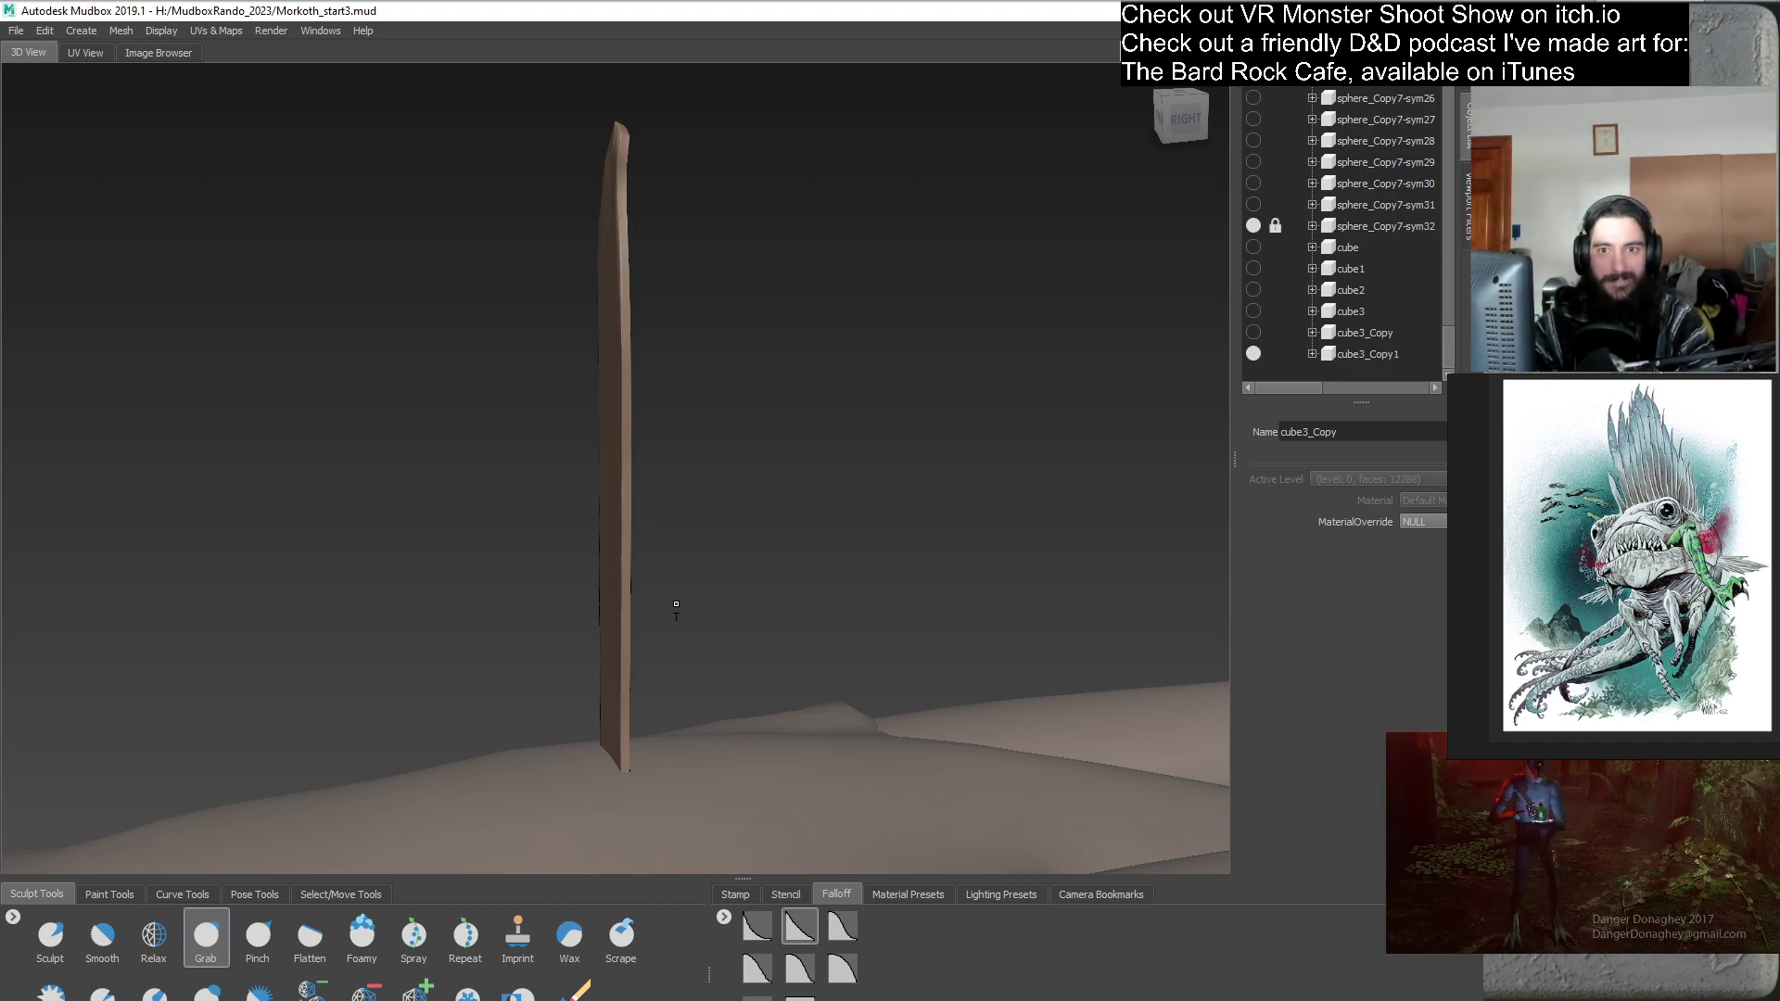
{"action": "left_click_drag", "start_coordinate": [669, 596], "coordinate": [784, 583], "text": "alt"}
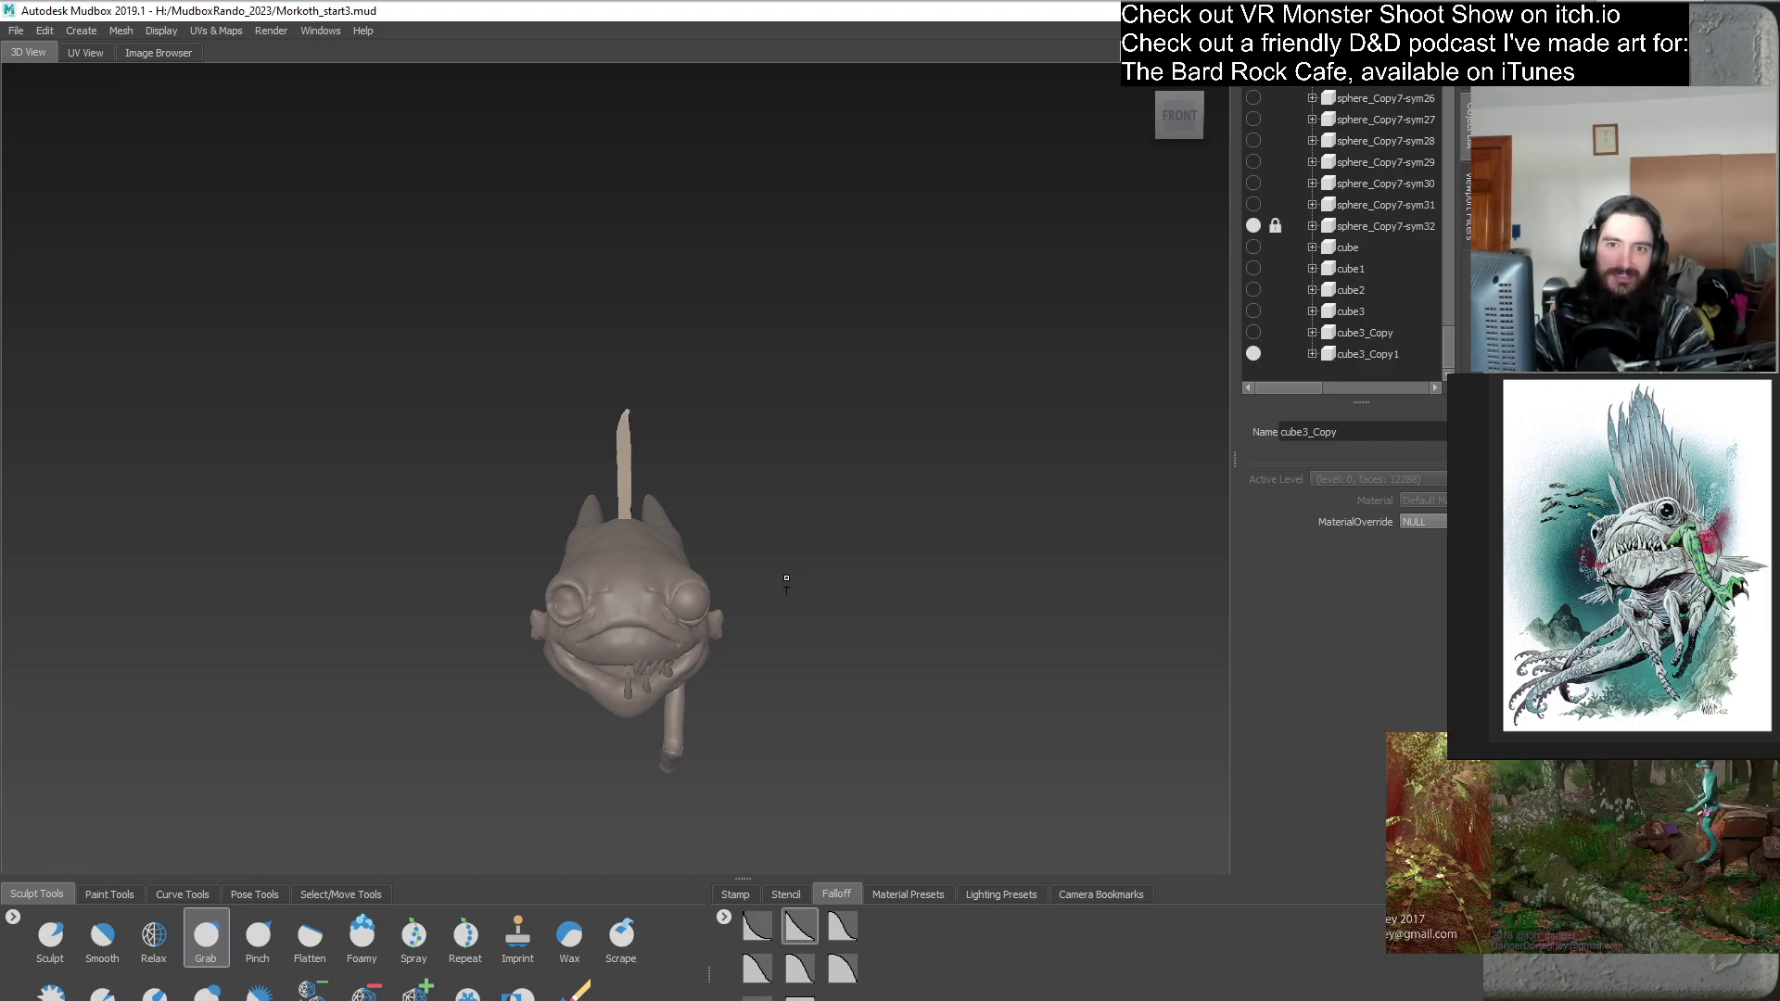
{"action": "left_click_drag", "start_coordinate": [786, 576], "coordinate": [808, 591], "text": "alt"}
{"action": "scroll", "coordinate": [649, 468], "scroll_direction": "up", "scroll_amount": 6}
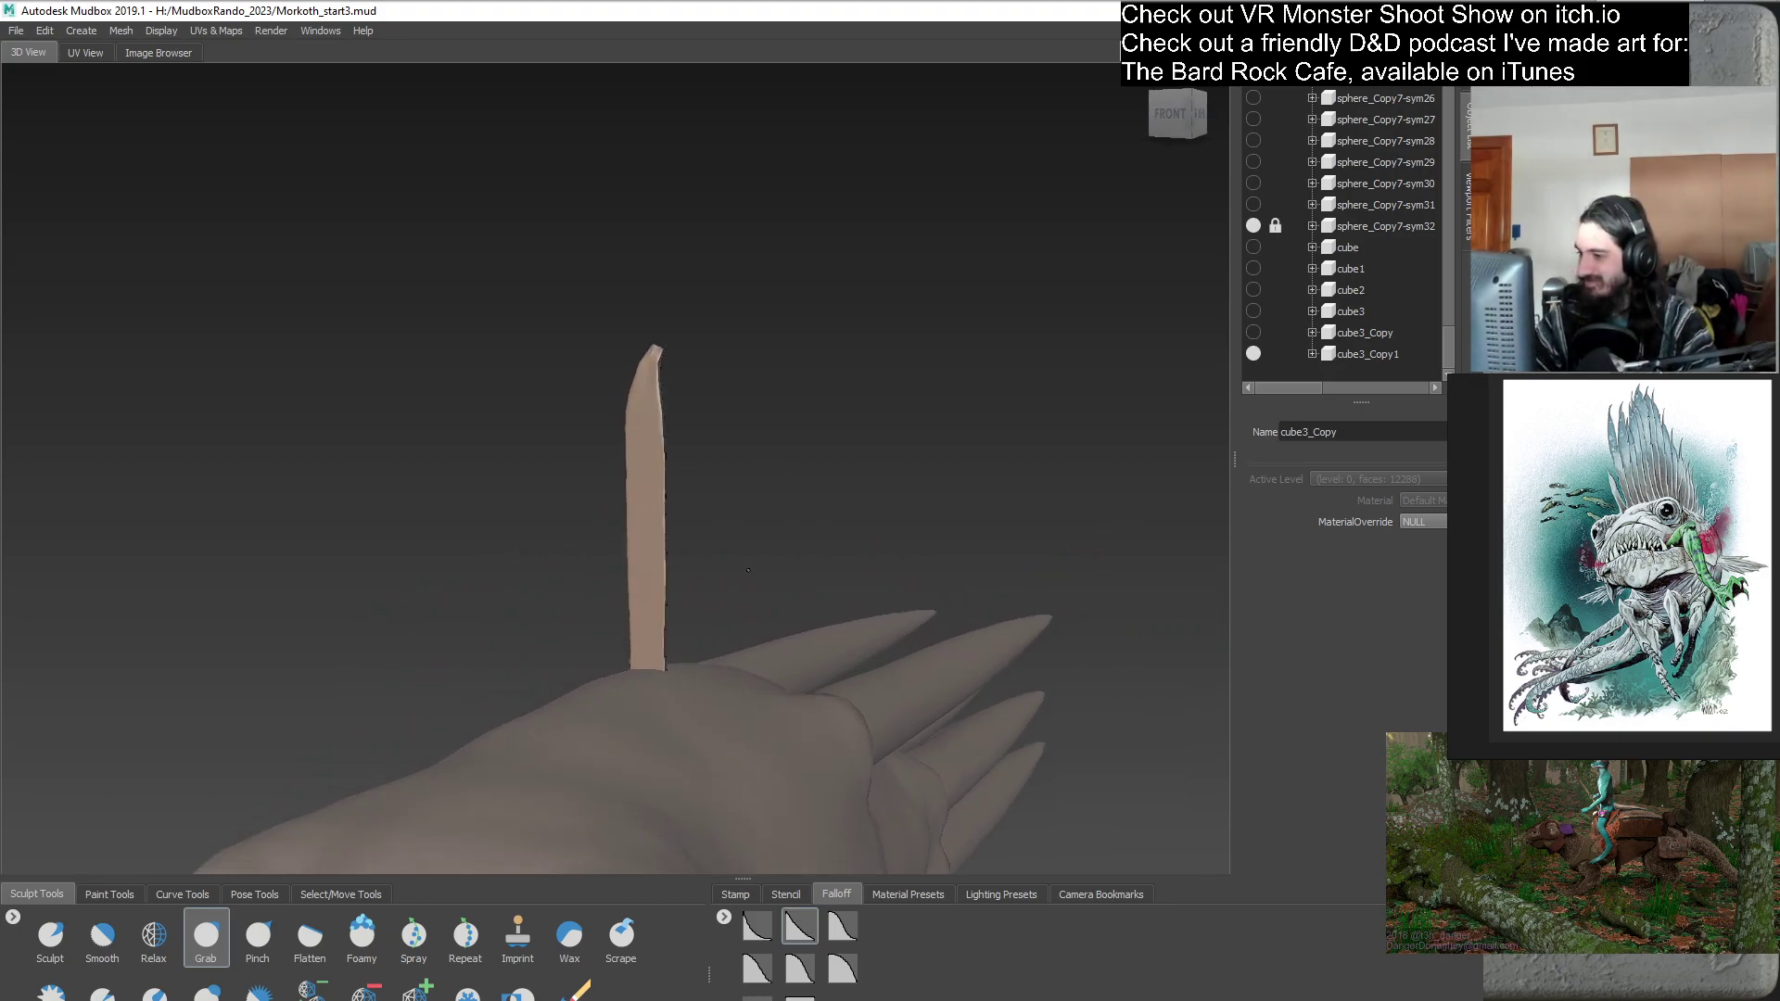
{"action": "left_click_drag", "start_coordinate": [646, 438], "coordinate": [647, 157]}
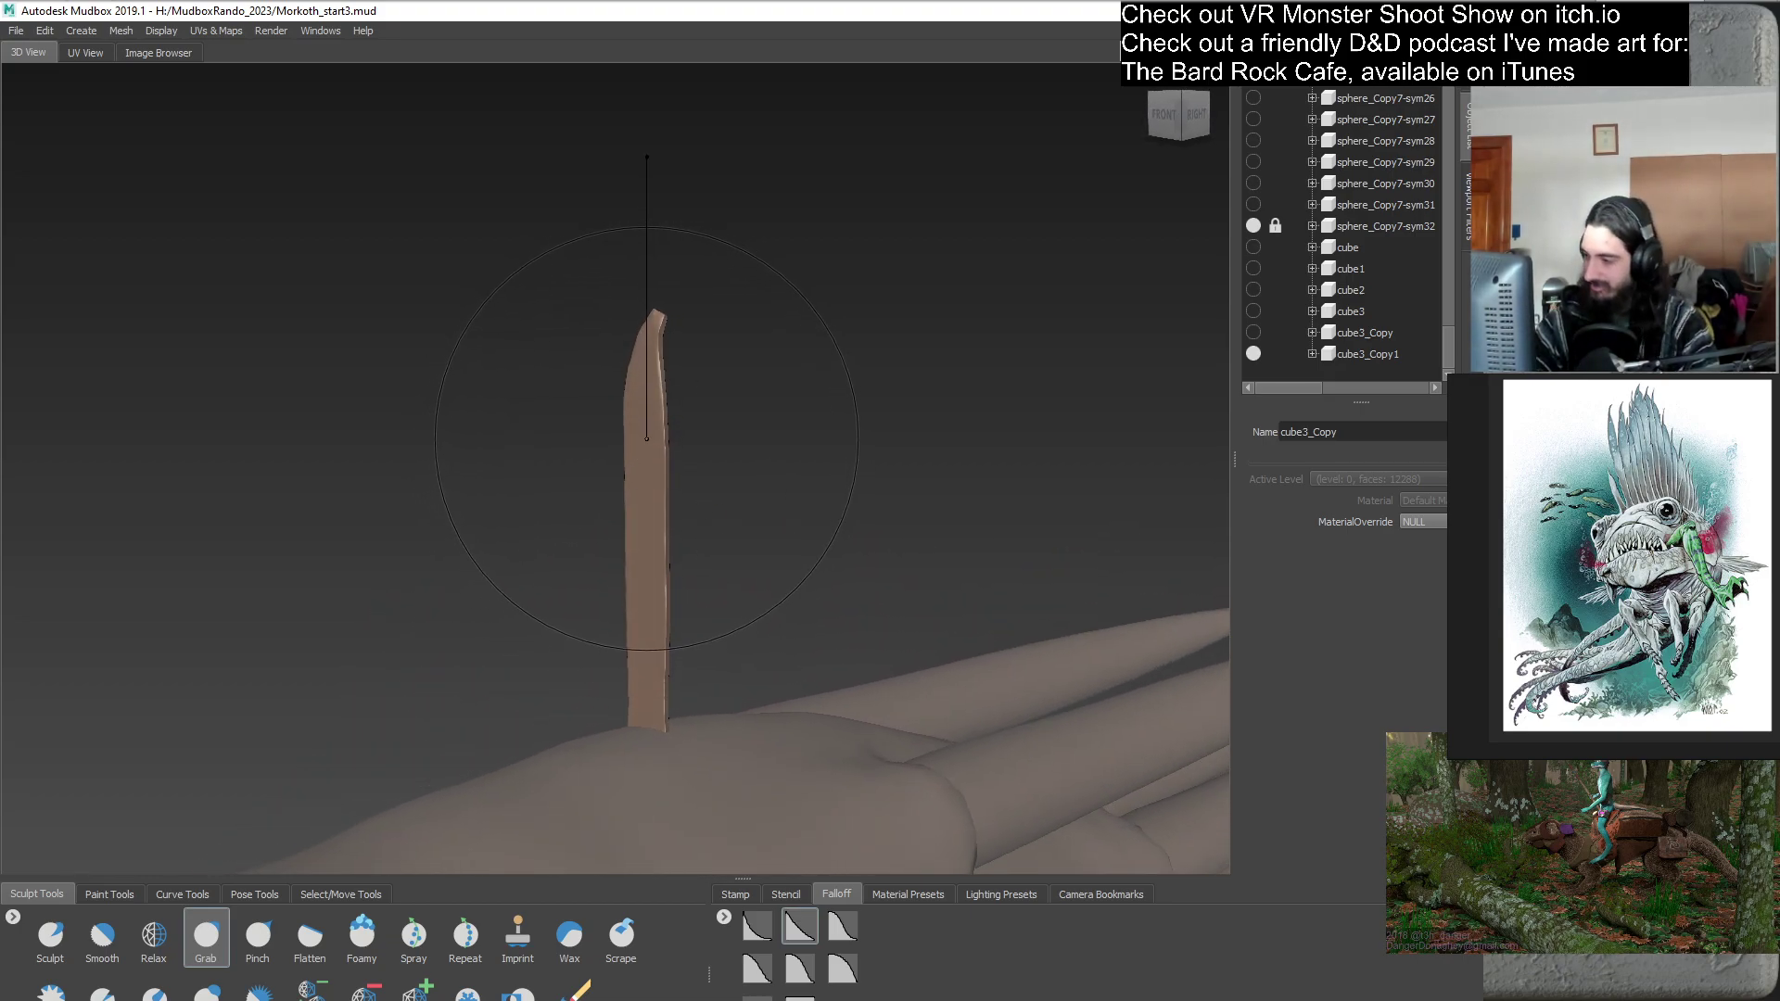
{"action": "left_click_drag", "start_coordinate": [639, 432], "coordinate": [630, 413]}
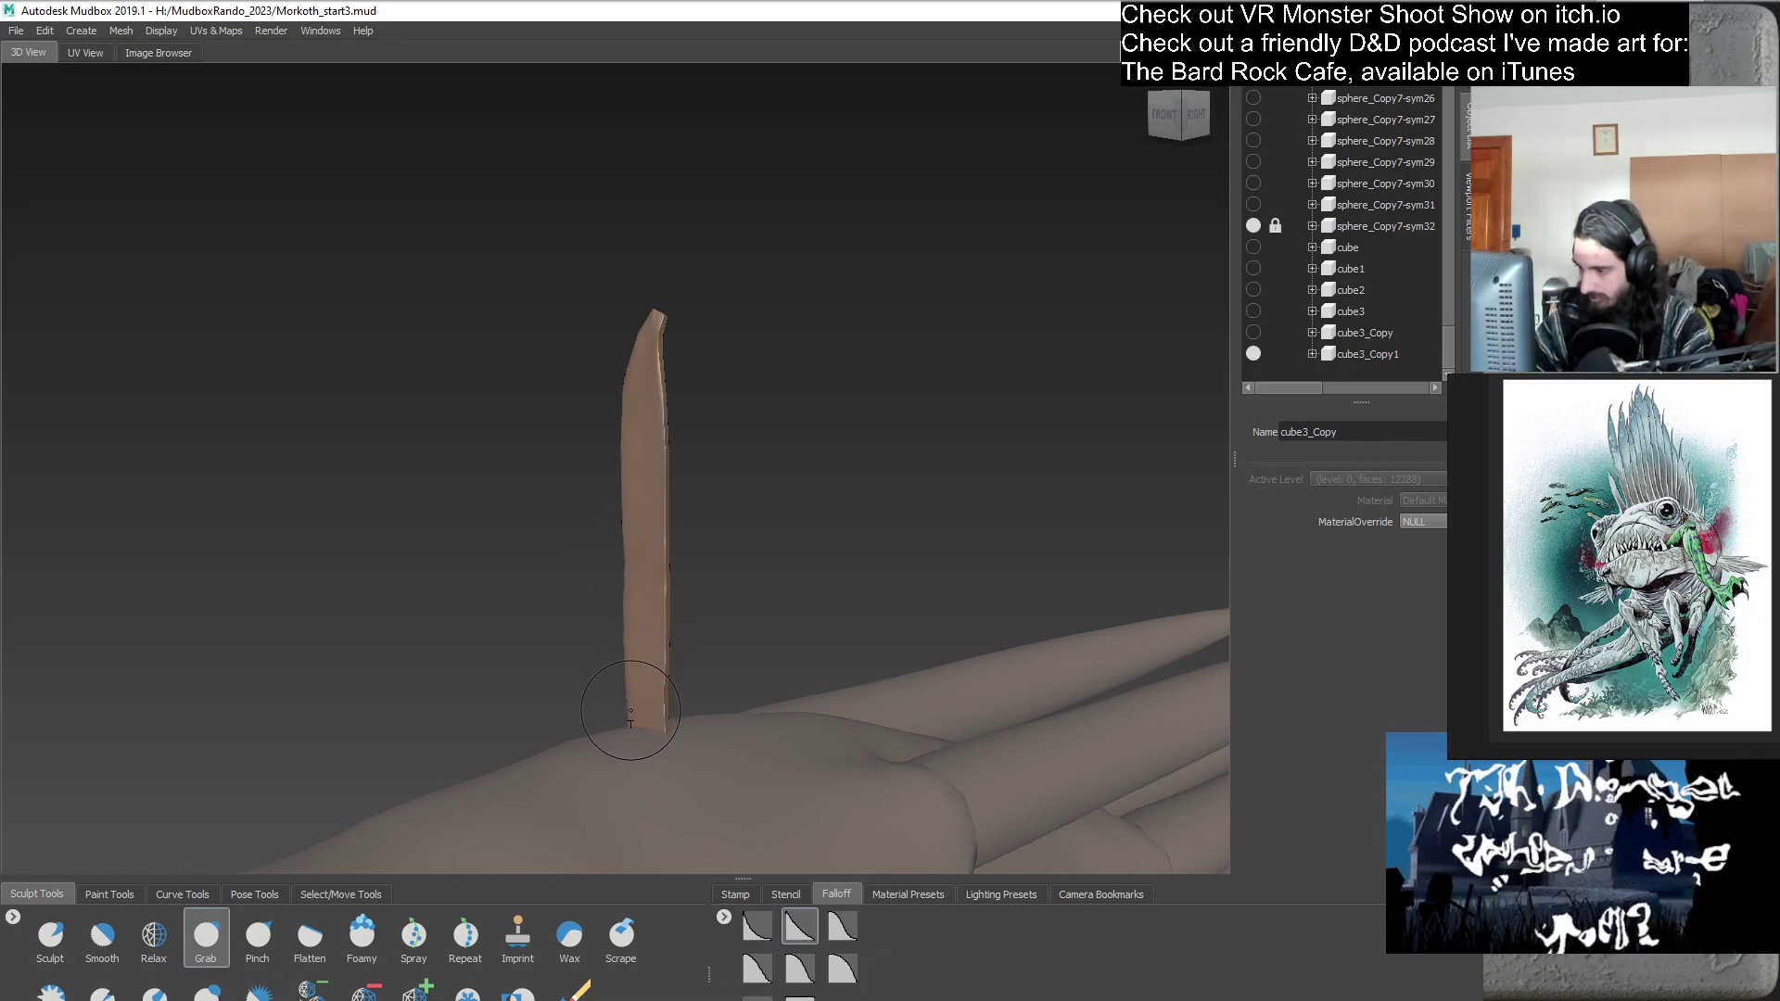
{"action": "left_click_drag", "start_coordinate": [767, 651], "coordinate": [501, 639], "text": "alt"}
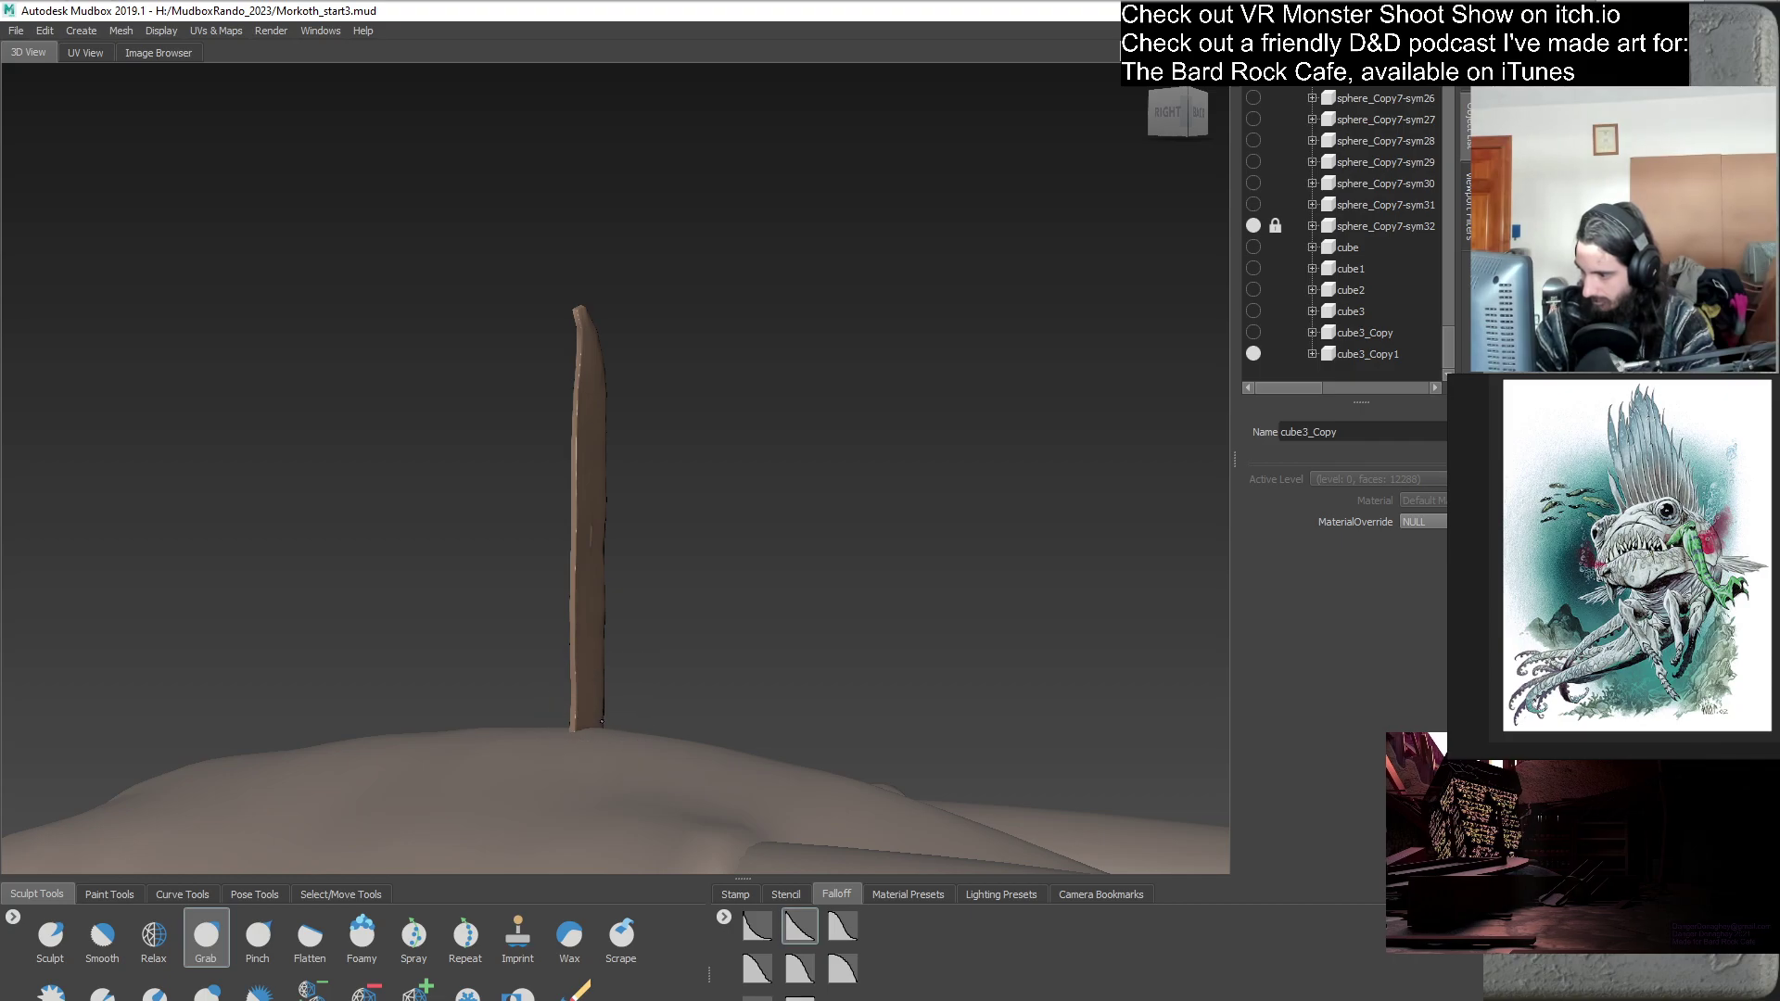
{"action": "mouse_move", "coordinate": [738, 708]}
{"action": "left_mouse_down", "text": "alt"}
{"action": "mouse_move", "coordinate": [578, 707]}
{"action": "mouse_move", "coordinate": [612, 649]}
{"action": "mouse_move", "coordinate": [573, 540]}
{"action": "left_mouse_up", "text": "alt"}
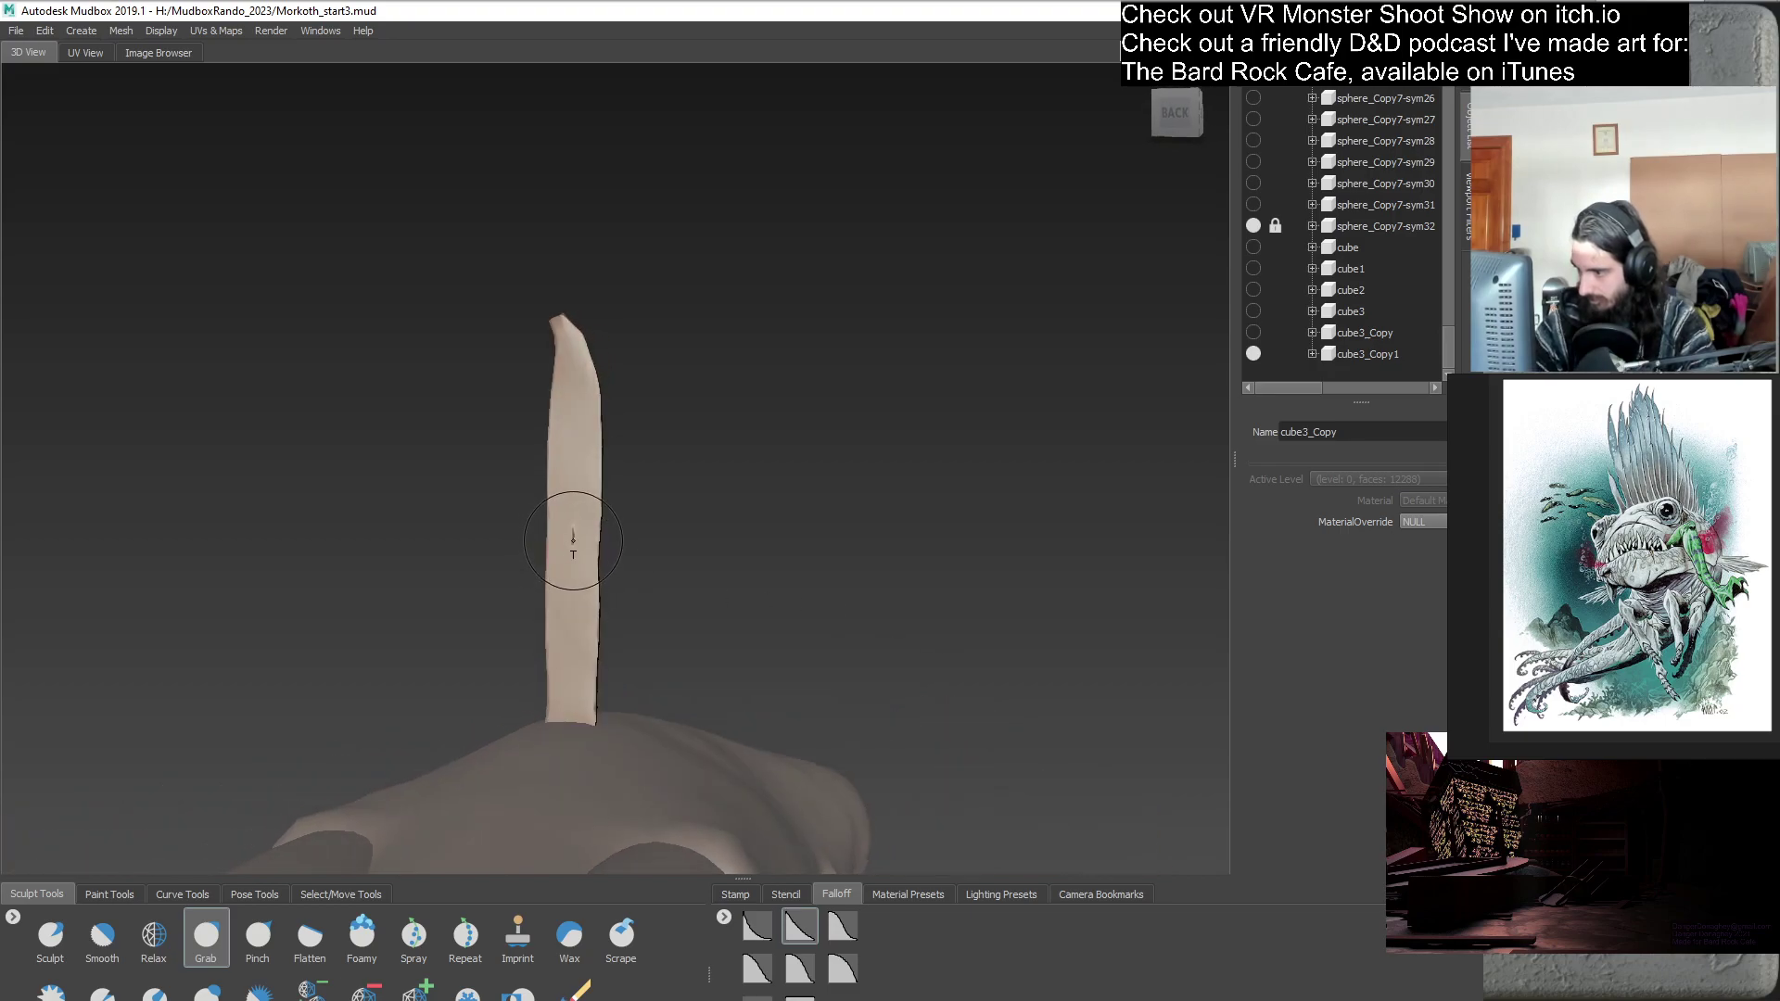
{"action": "left_click_drag", "start_coordinate": [651, 584], "coordinate": [683, 644], "text": "alt"}
{"action": "right_click_drag", "start_coordinate": [810, 603], "coordinate": [704, 612], "text": "alt"}
{"action": "left_click_drag", "start_coordinate": [705, 611], "coordinate": [794, 569], "text": "alt"}
{"action": "right_click_drag", "start_coordinate": [794, 569], "coordinate": [909, 580], "text": "alt"}
- Duplicate the wavy spine object cube3_Copy1 and clear the selection
{"action": "right_click", "coordinate": [1317, 354]}
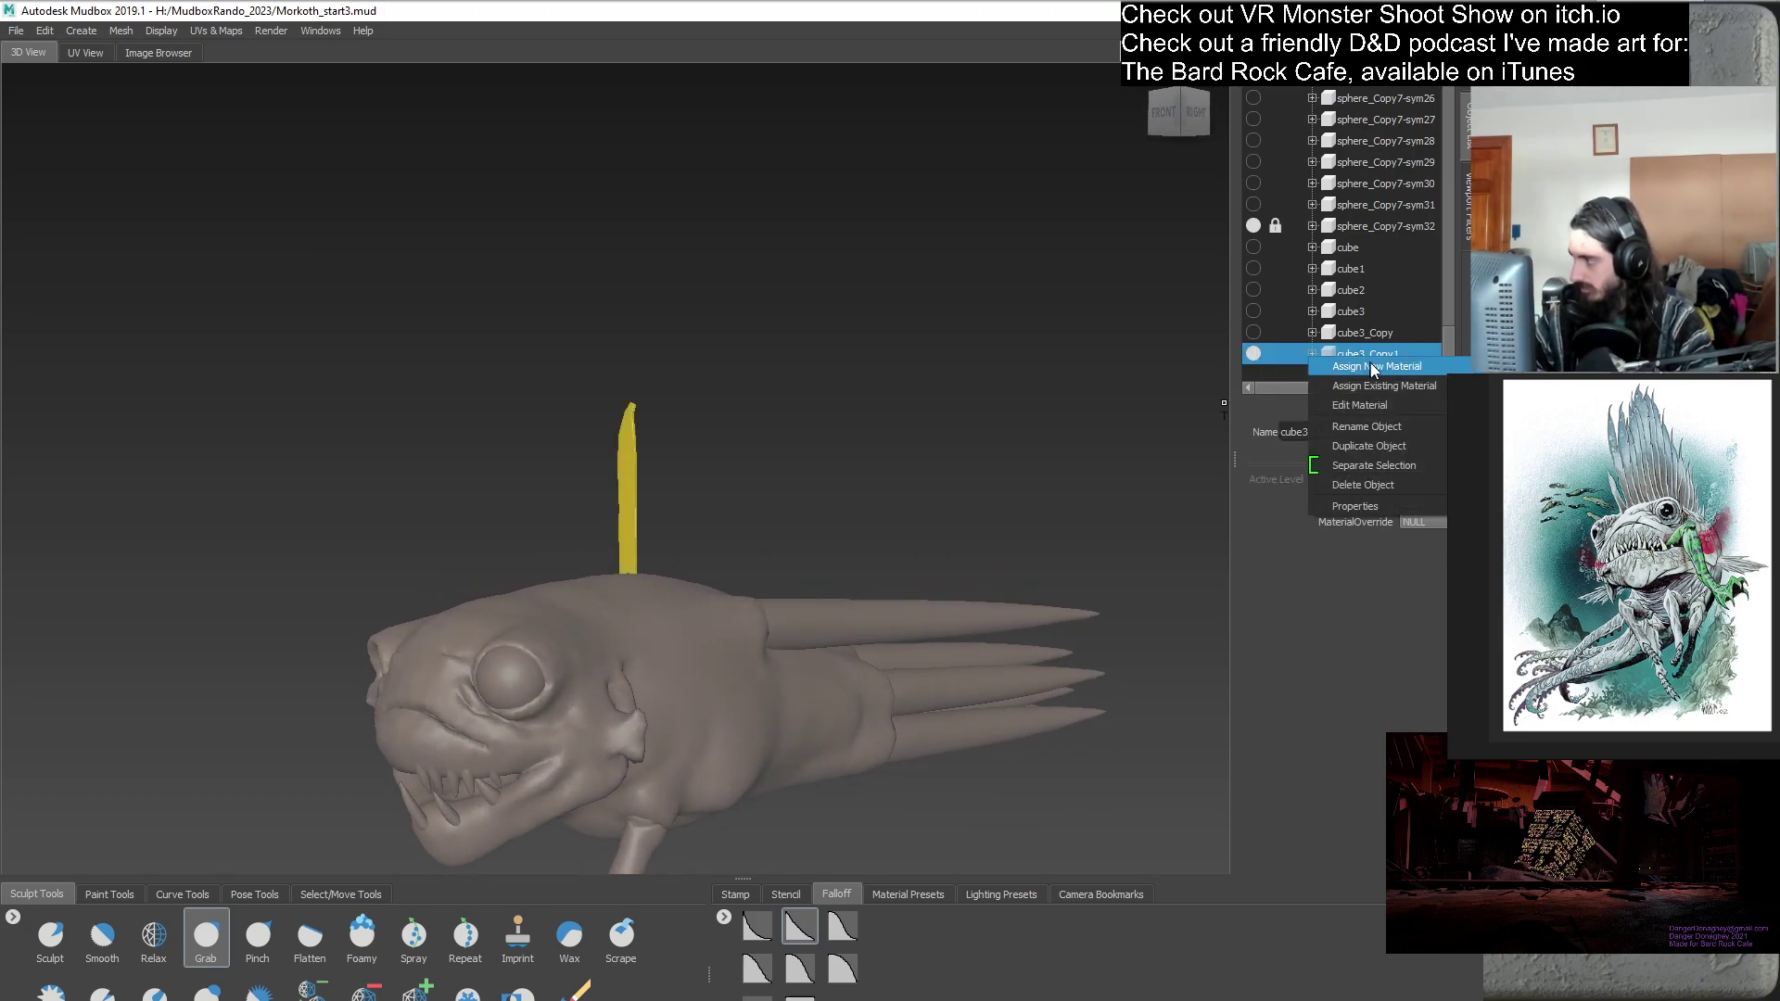
{"action": "left_click", "coordinate": [1393, 445]}
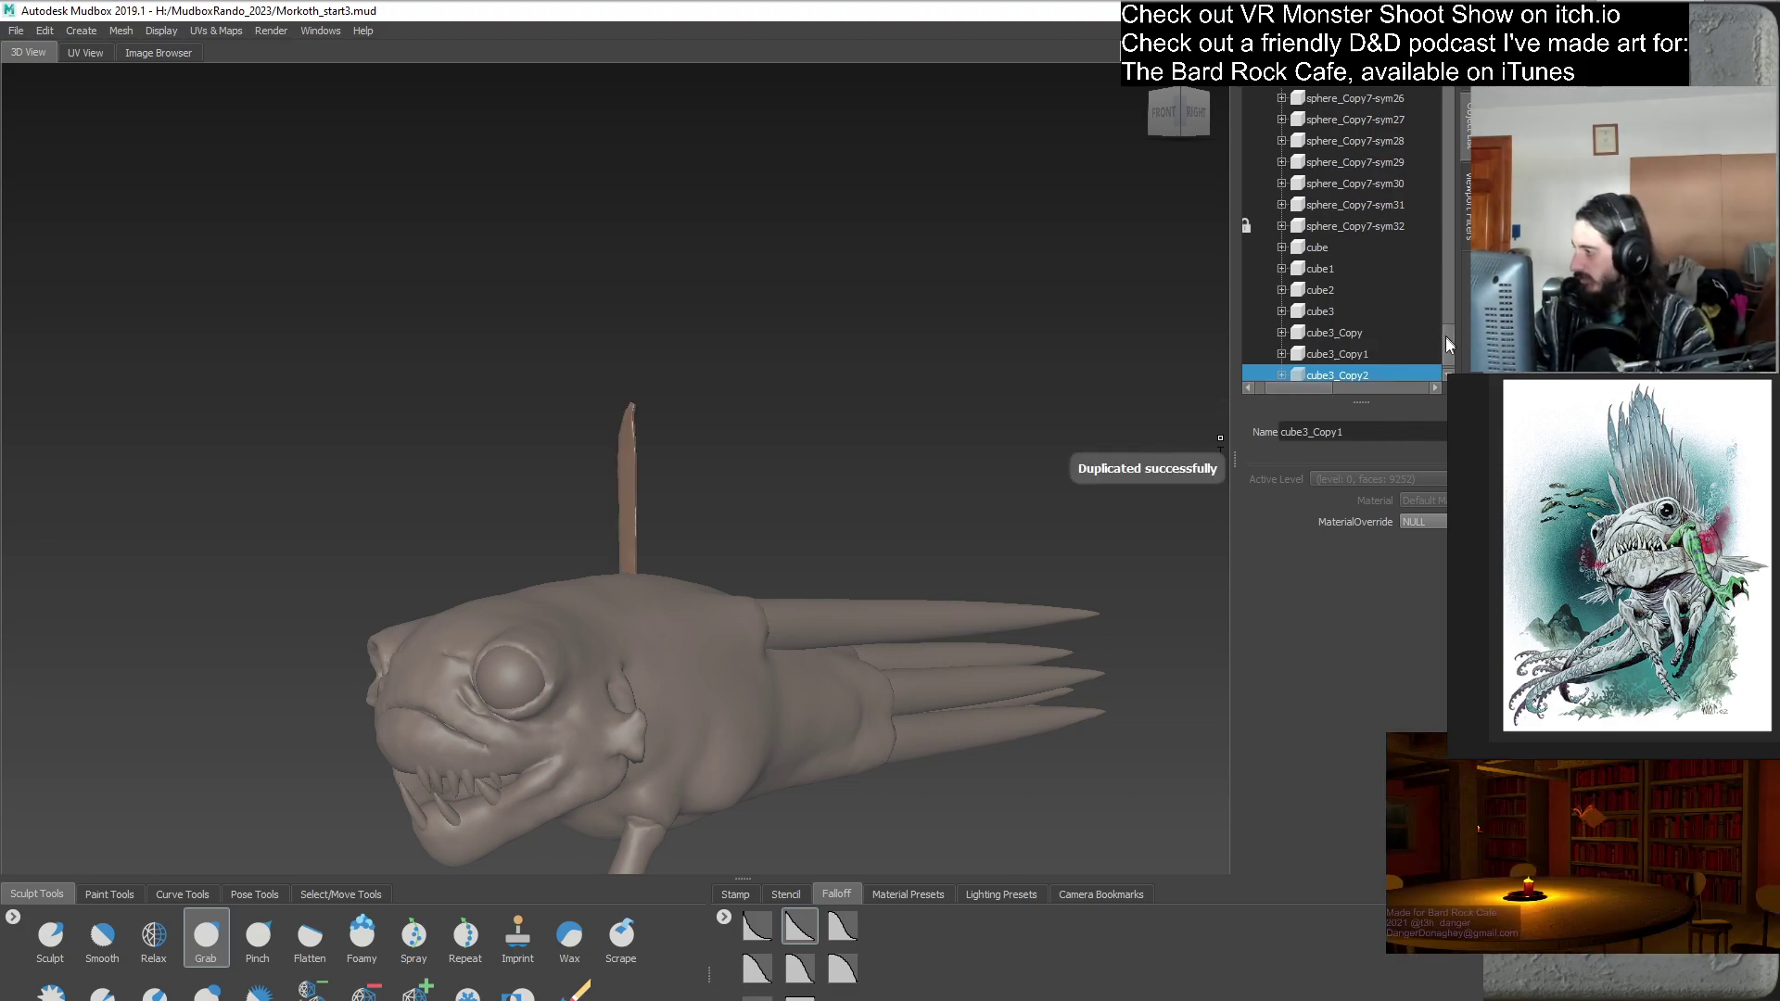
{"action": "scroll", "coordinate": [1391, 380], "scroll_direction": "down", "scroll_amount": 1}
{"action": "scroll", "coordinate": [1344, 352], "scroll_direction": "left", "scroll_amount": 2}
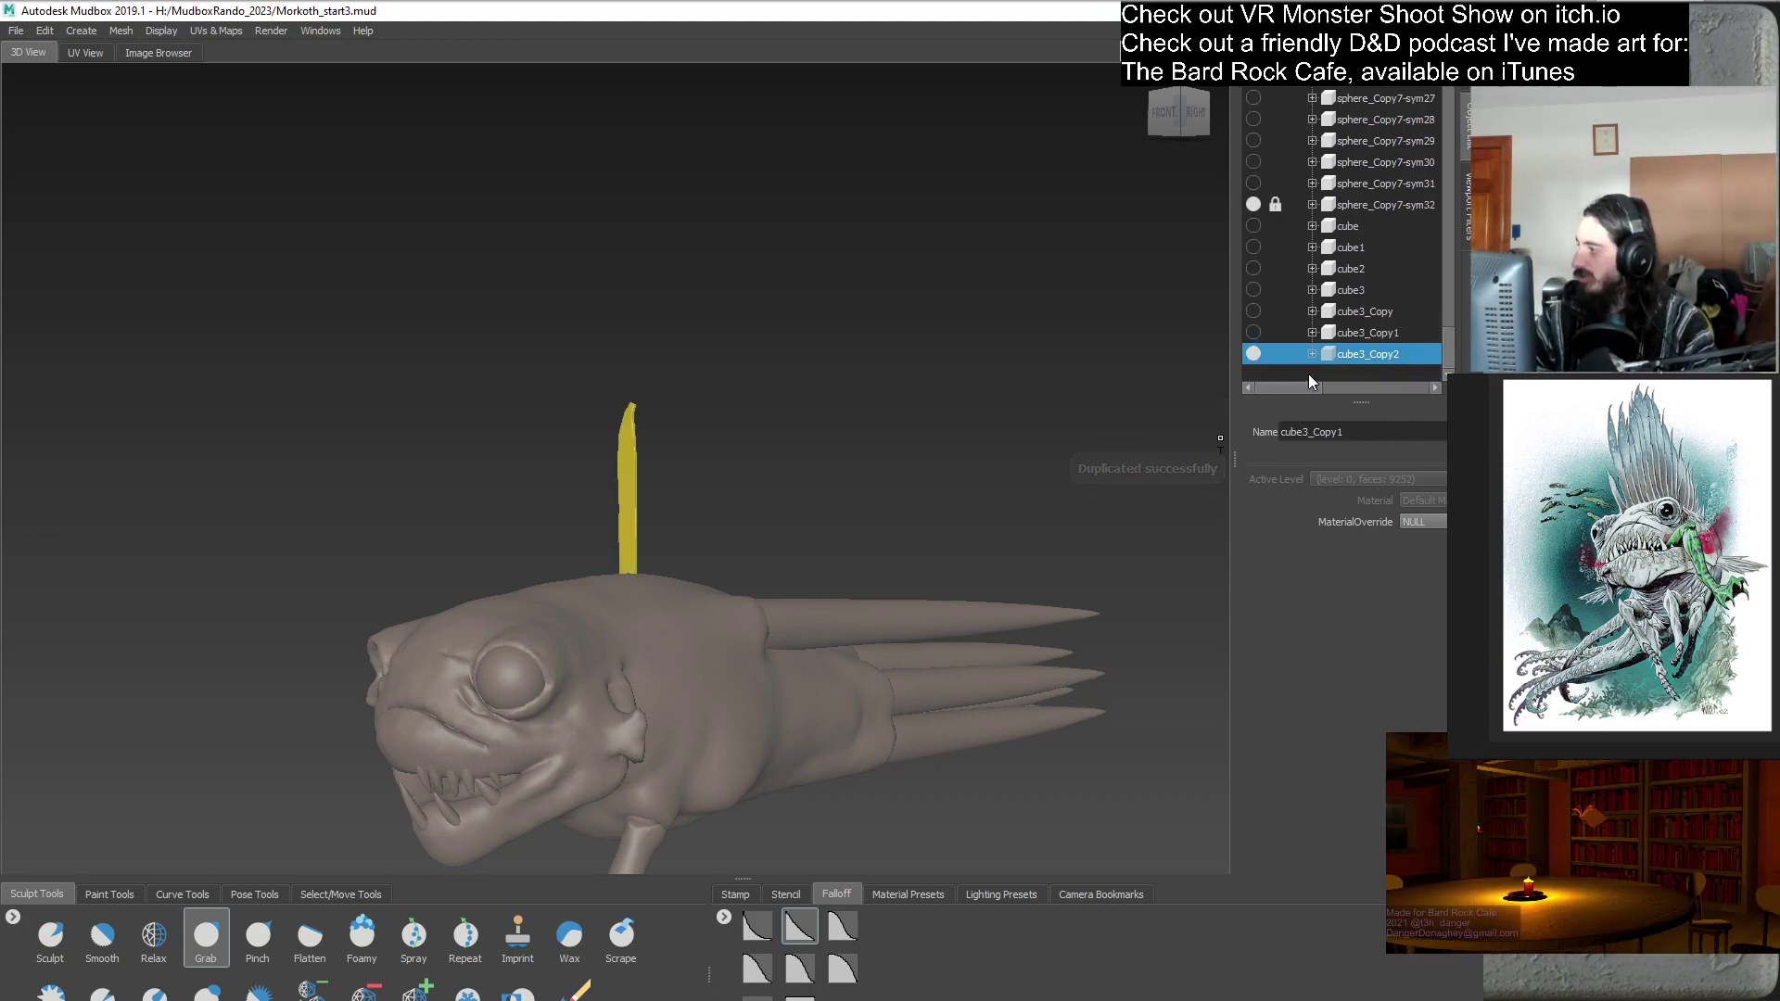
{"action": "left_click", "coordinate": [1307, 375]}
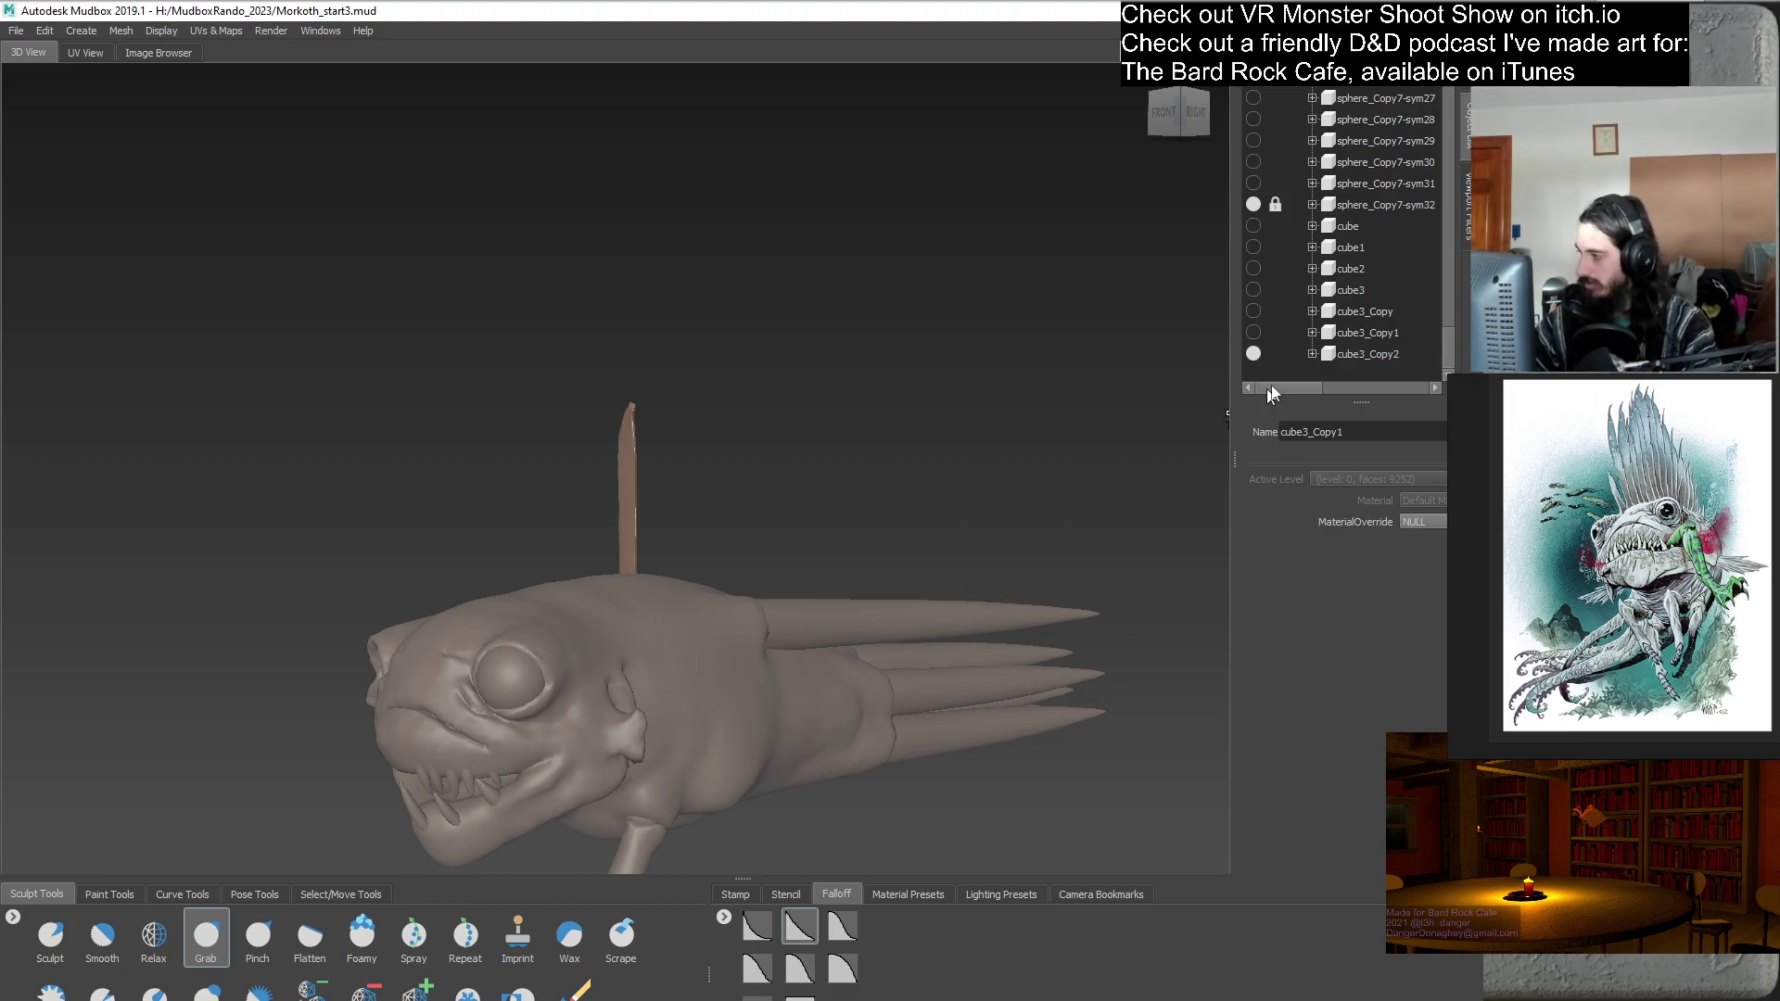
{"action": "left_click", "coordinate": [1279, 354]}
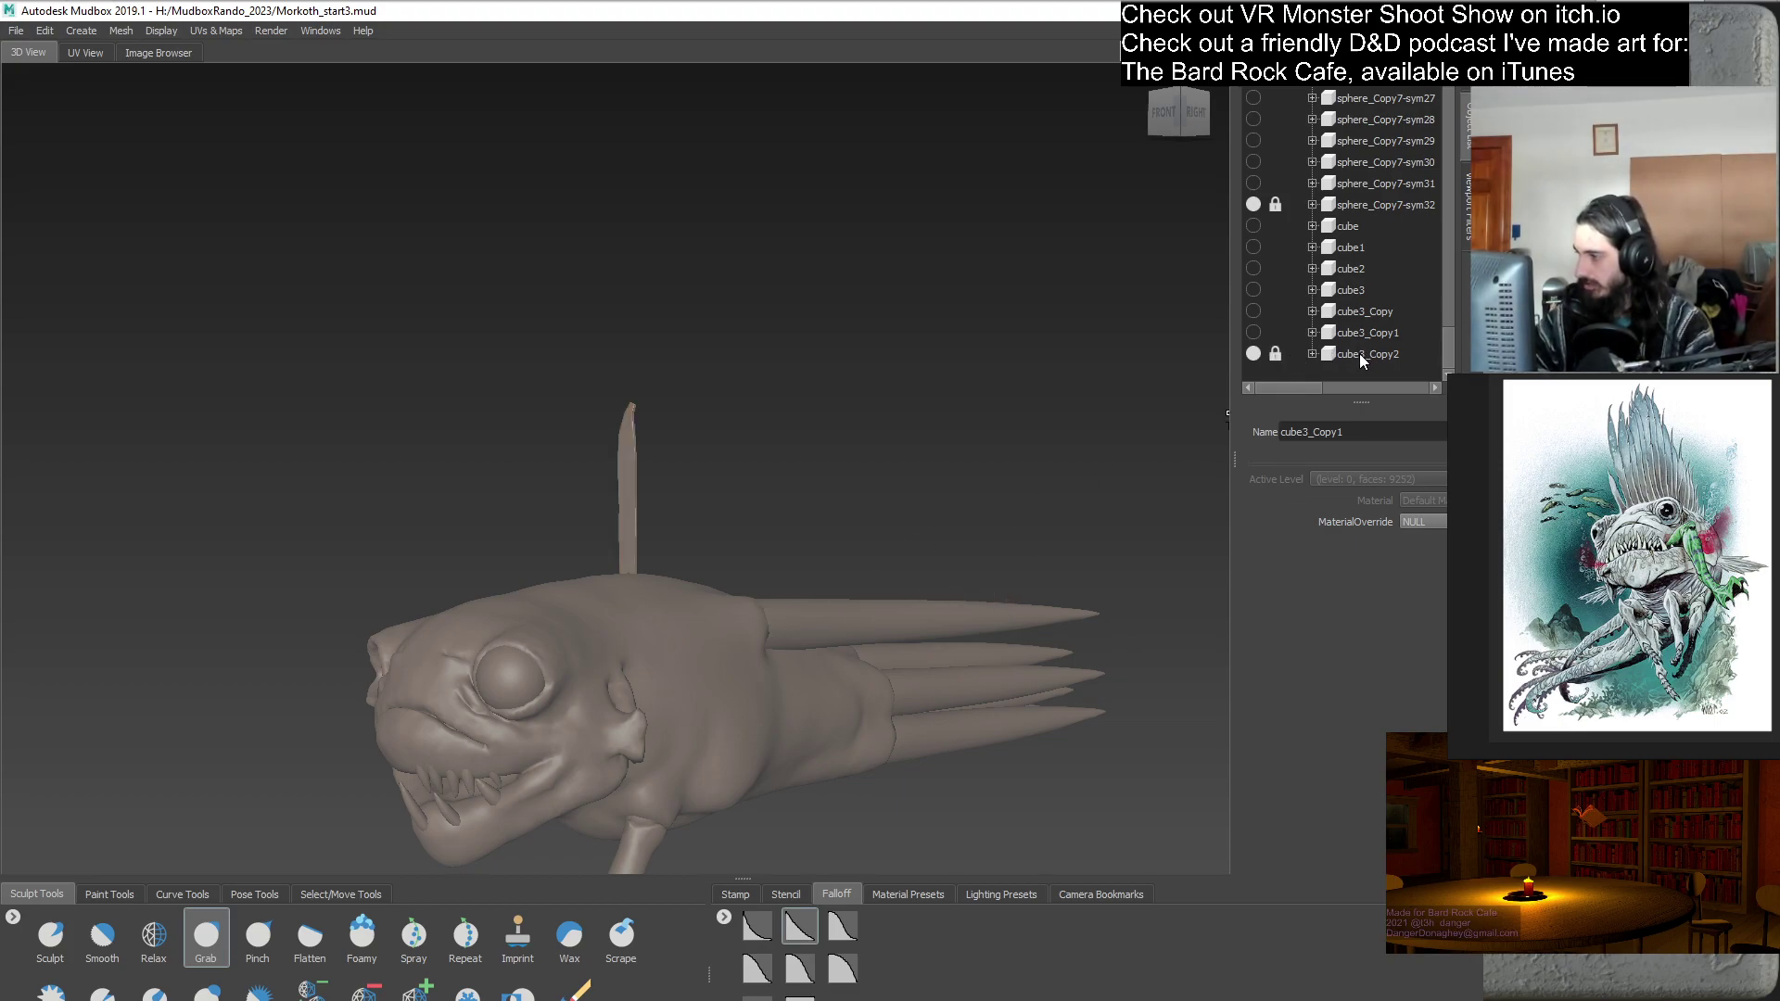
{"action": "left_click", "coordinate": [1359, 353]}
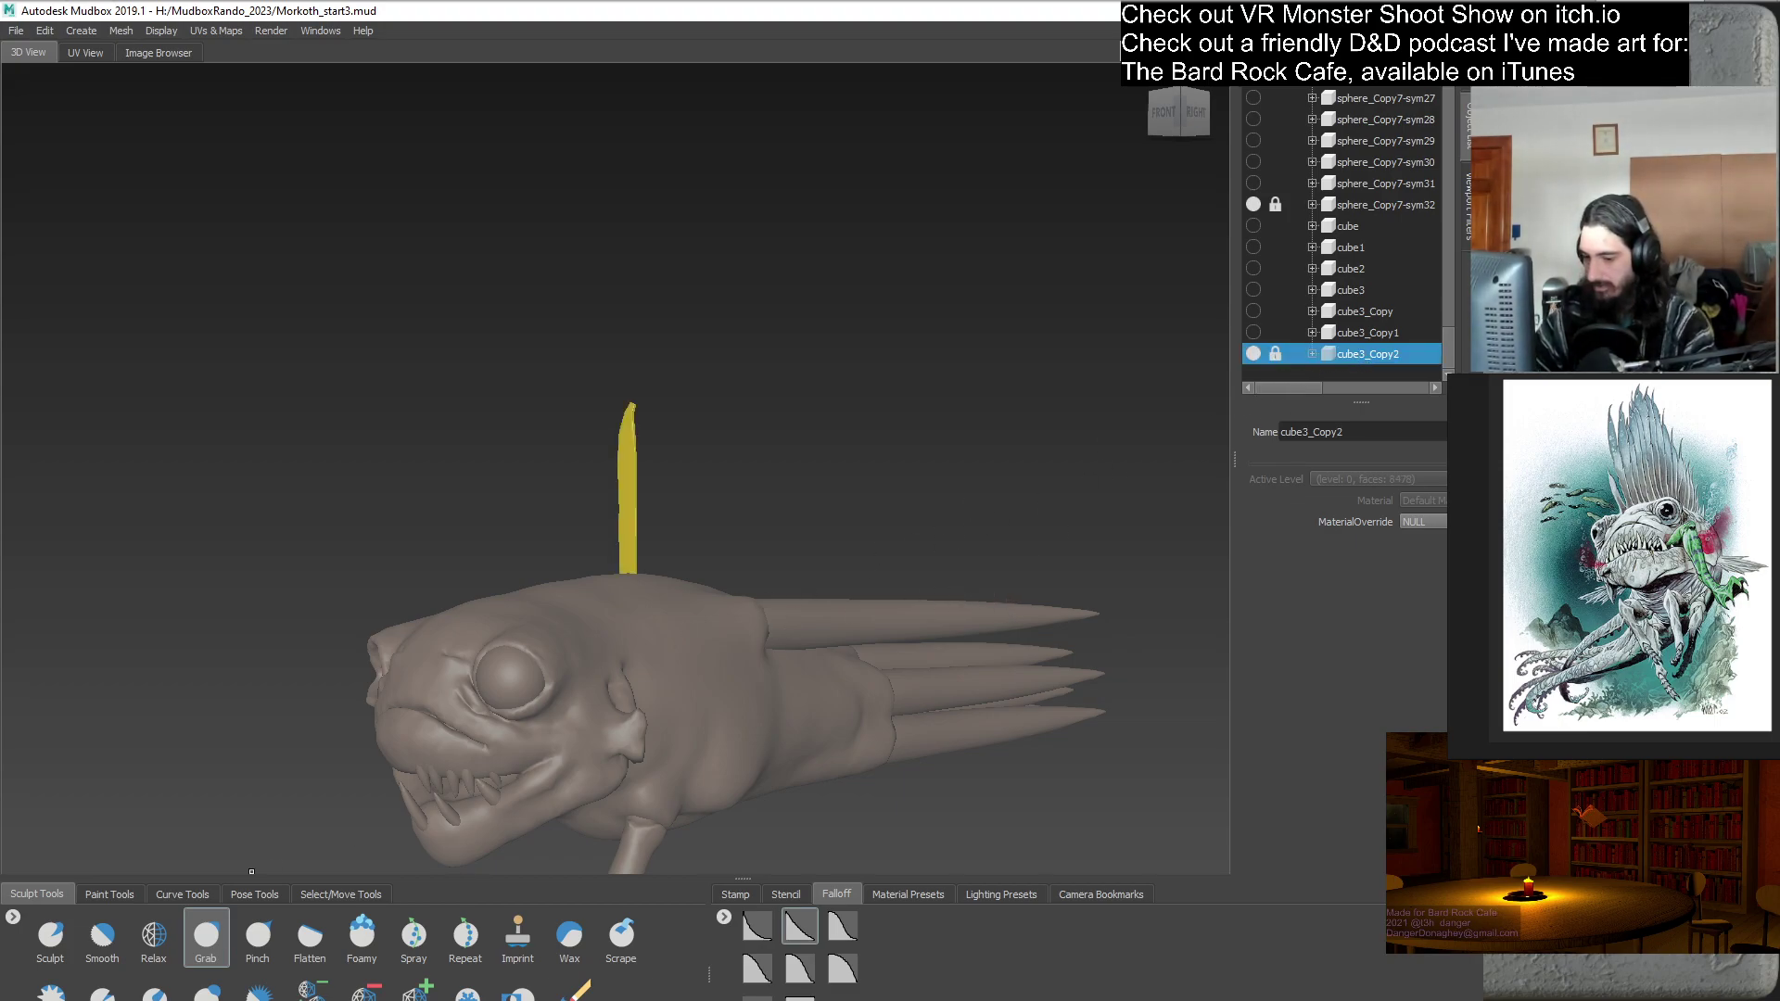
{"action": "left_click", "coordinate": [343, 893]}
{"action": "left_click", "coordinate": [1253, 353]}
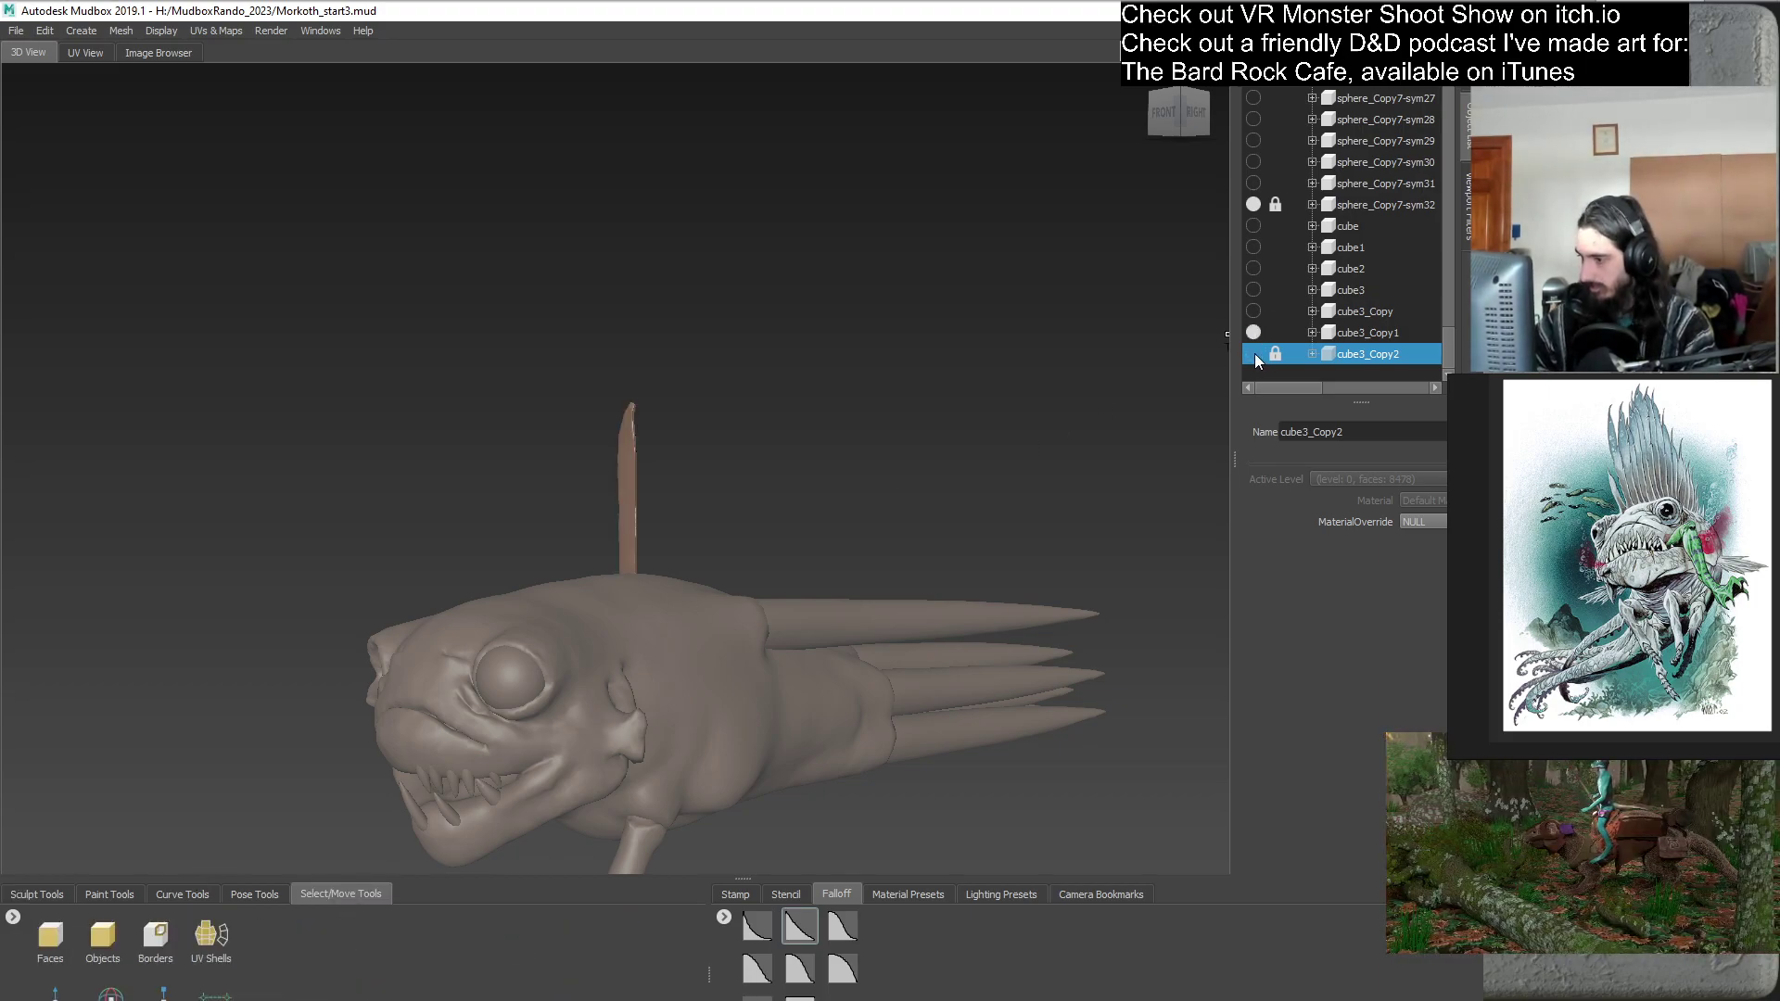
{"action": "left_click", "coordinate": [1362, 355]}
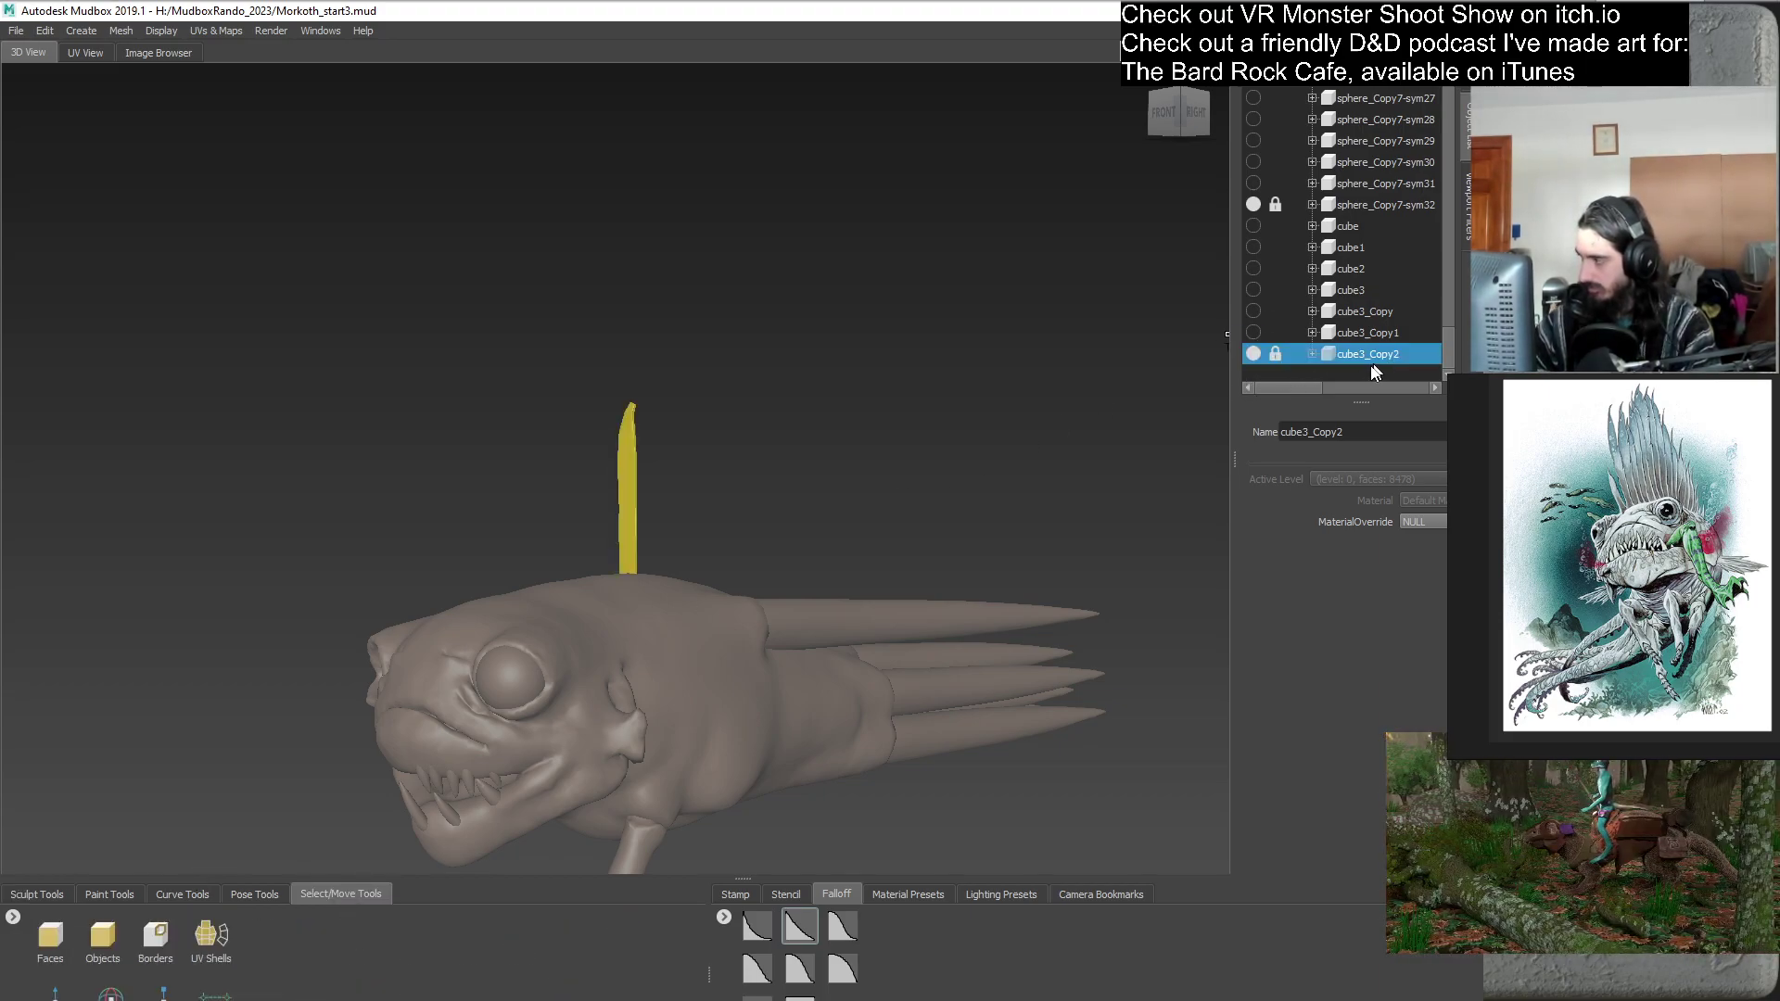
{"action": "left_click", "coordinate": [56, 990]}
{"action": "left_click_drag", "start_coordinate": [774, 603], "coordinate": [627, 602], "text": "alt"}
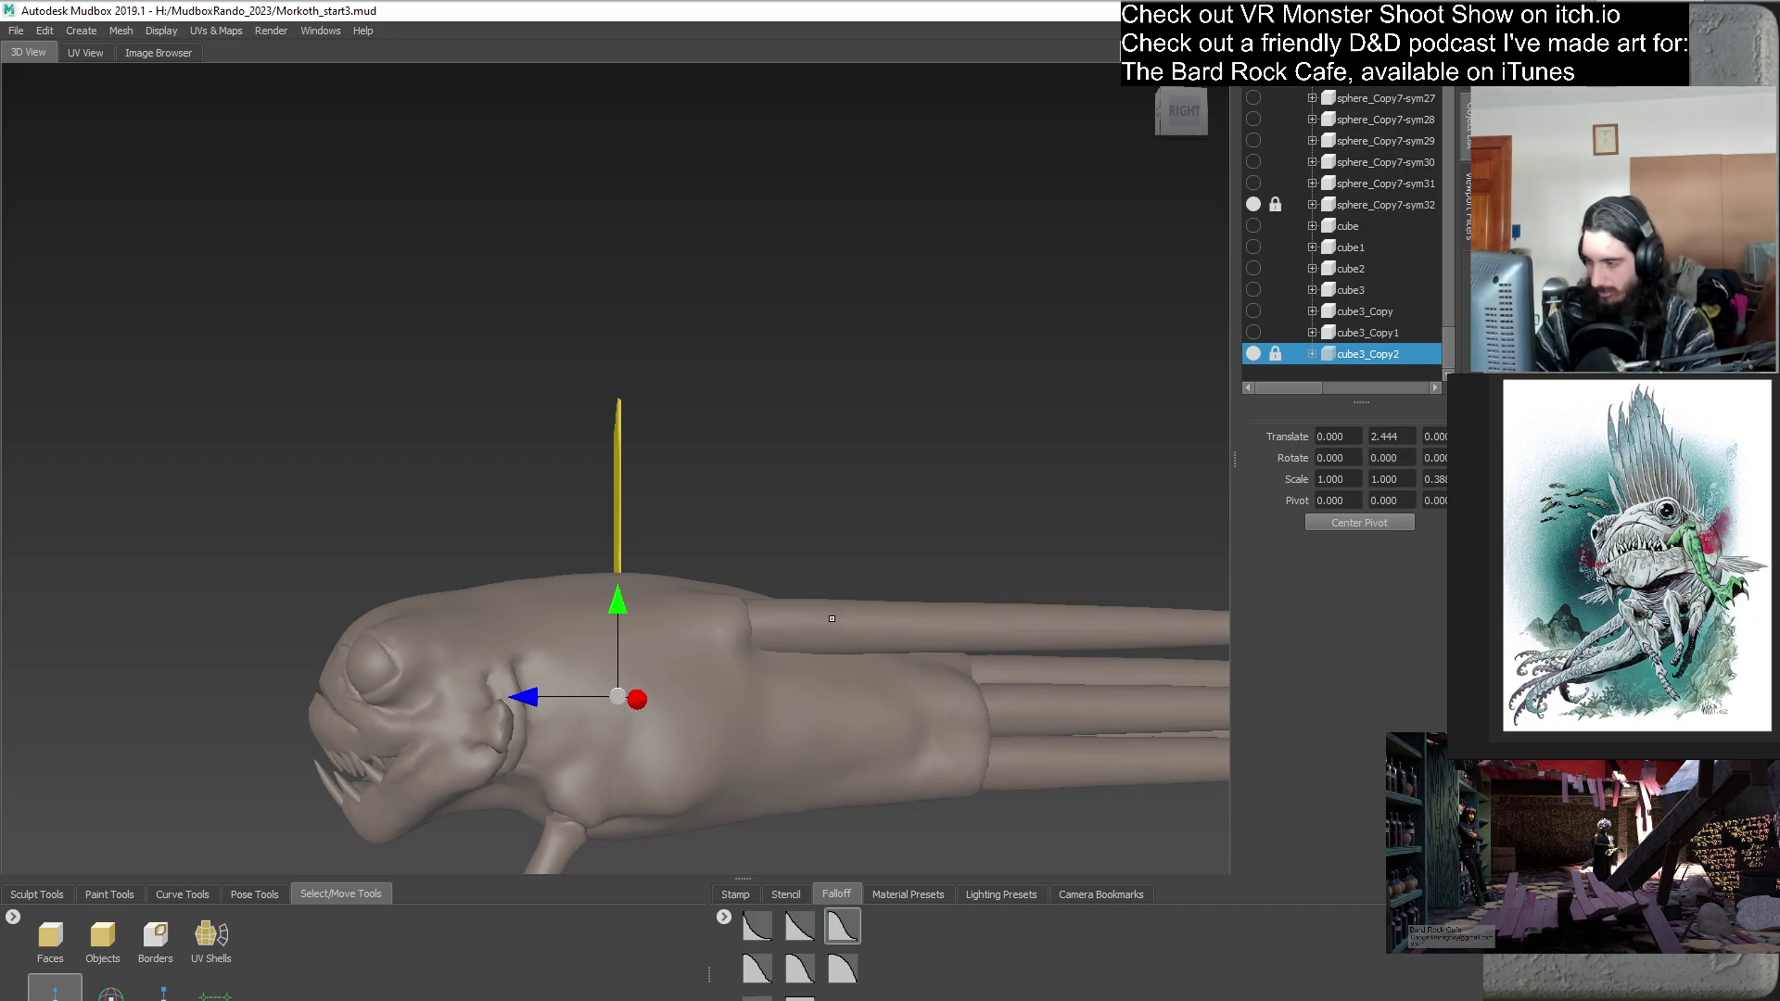
{"action": "left_click", "coordinate": [52, 938]}
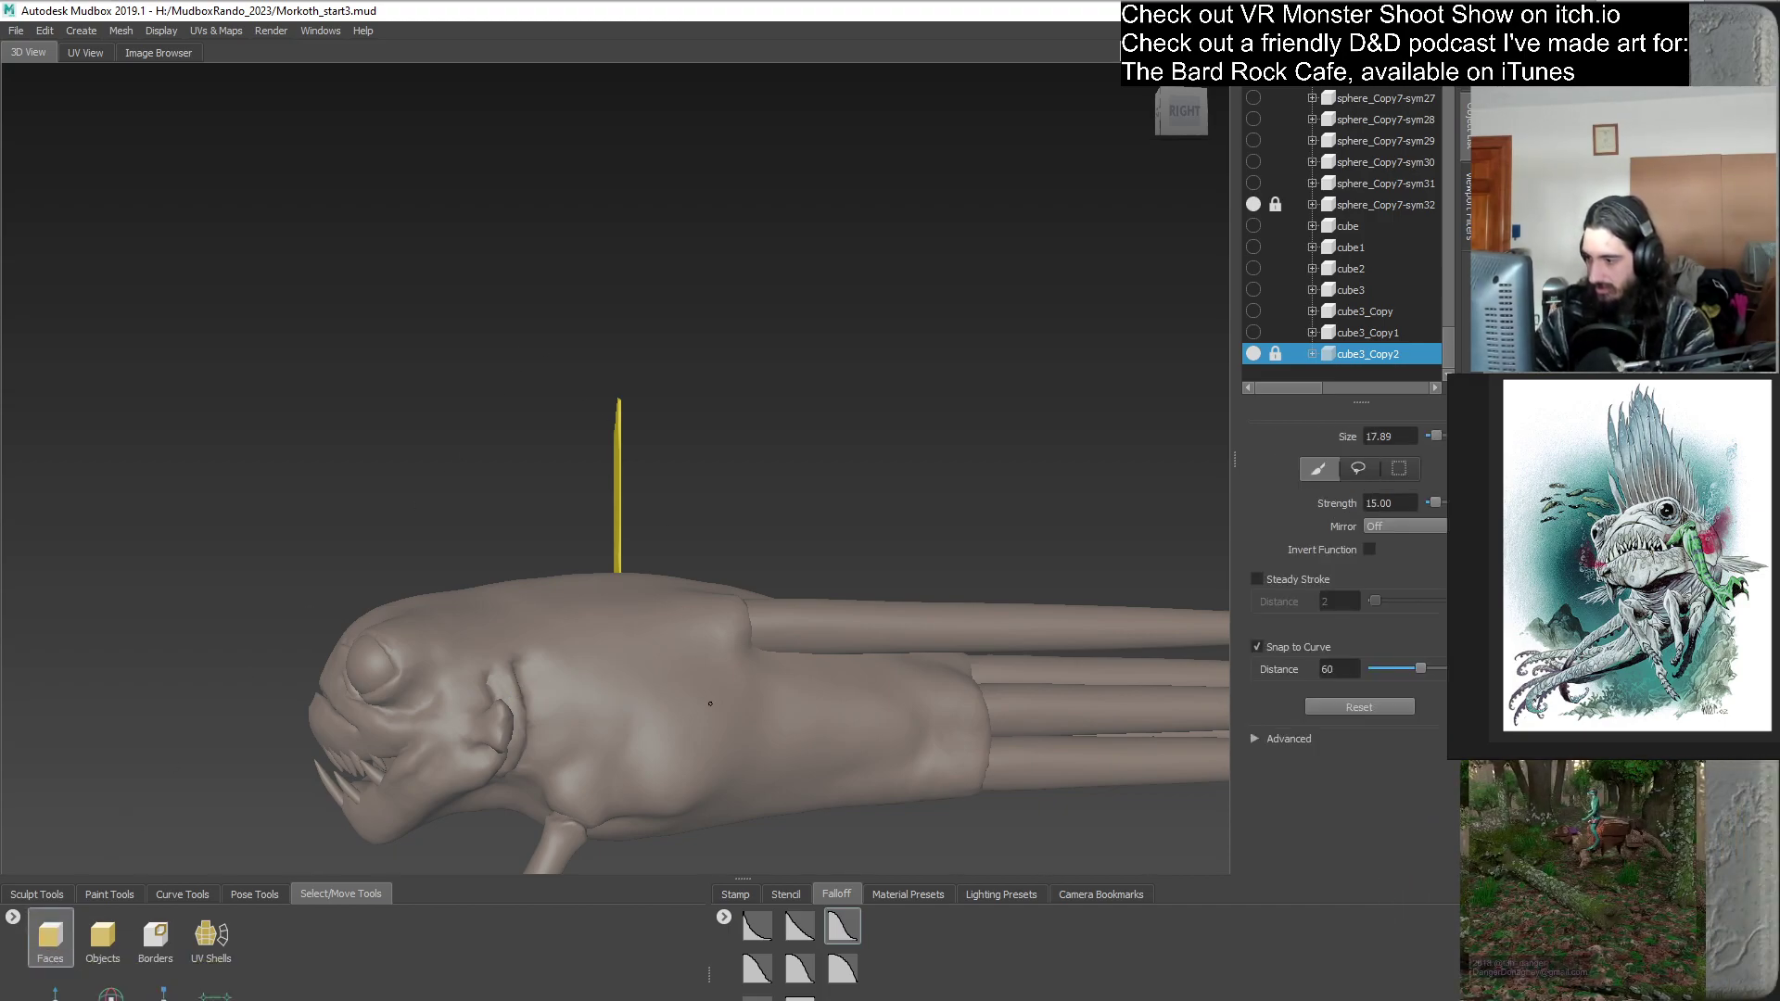
{"action": "left_click", "coordinate": [589, 405]}
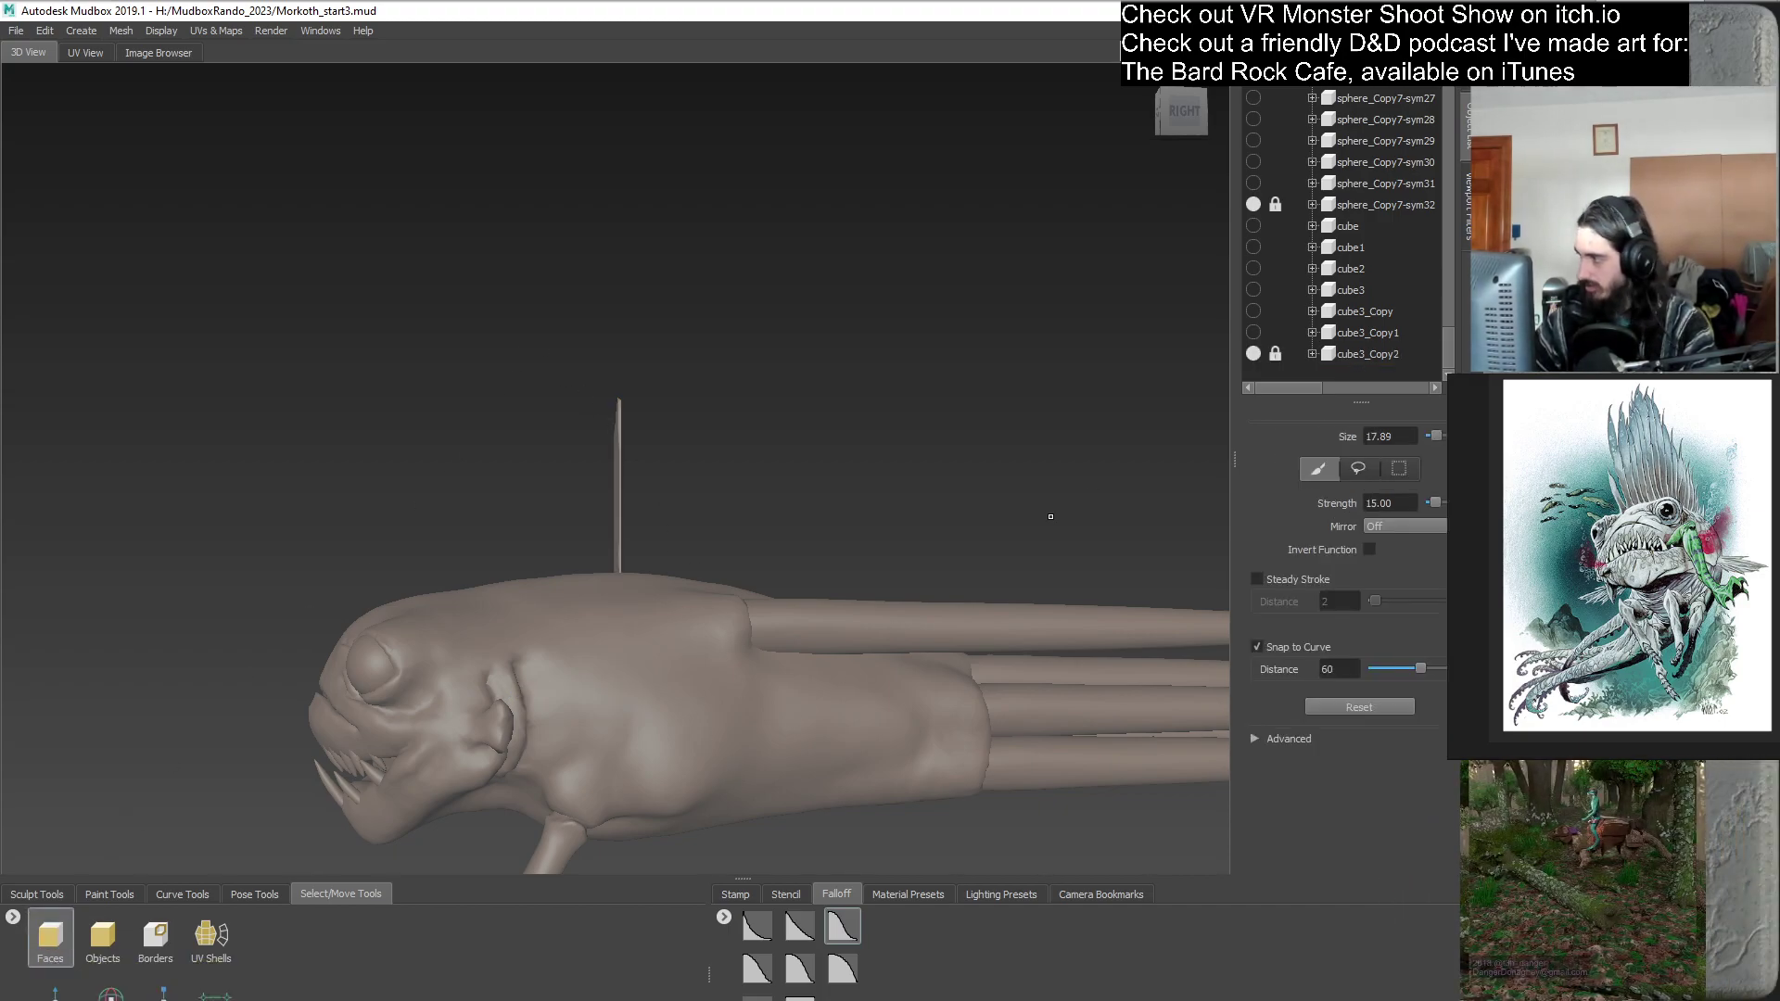
{"action": "left_click", "coordinate": [1276, 356]}
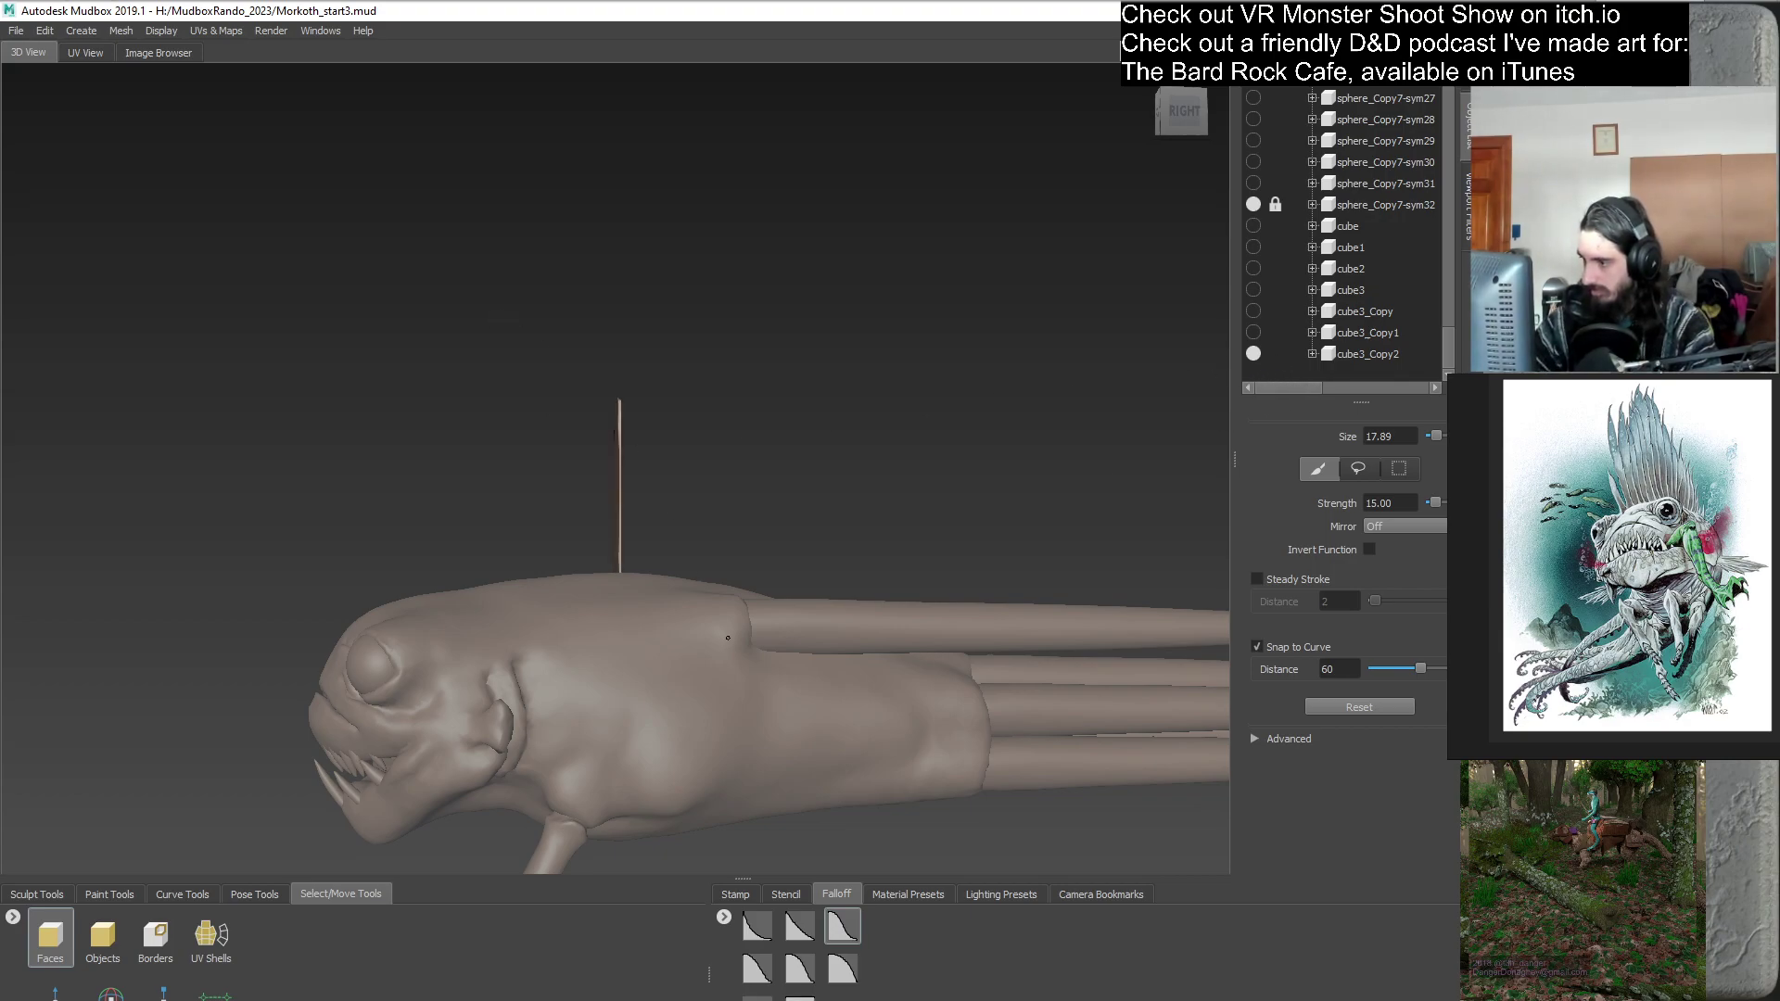
- Move the newest spine copy forward along the back toward the head and scale it down to 0.592 in X and Y
{"action": "mouse_move", "coordinate": [659, 537]}
{"action": "left_mouse_down", "text": "alt"}
{"action": "mouse_move", "coordinate": [593, 533]}
{"action": "mouse_move", "coordinate": [634, 519]}
{"action": "mouse_move", "coordinate": [634, 413]}
{"action": "mouse_move", "coordinate": [636, 590]}
{"action": "mouse_move", "coordinate": [603, 464]}
{"action": "left_mouse_up", "text": "alt"}
{"action": "left_click_drag", "start_coordinate": [561, 697], "coordinate": [418, 760], "text": "alt"}
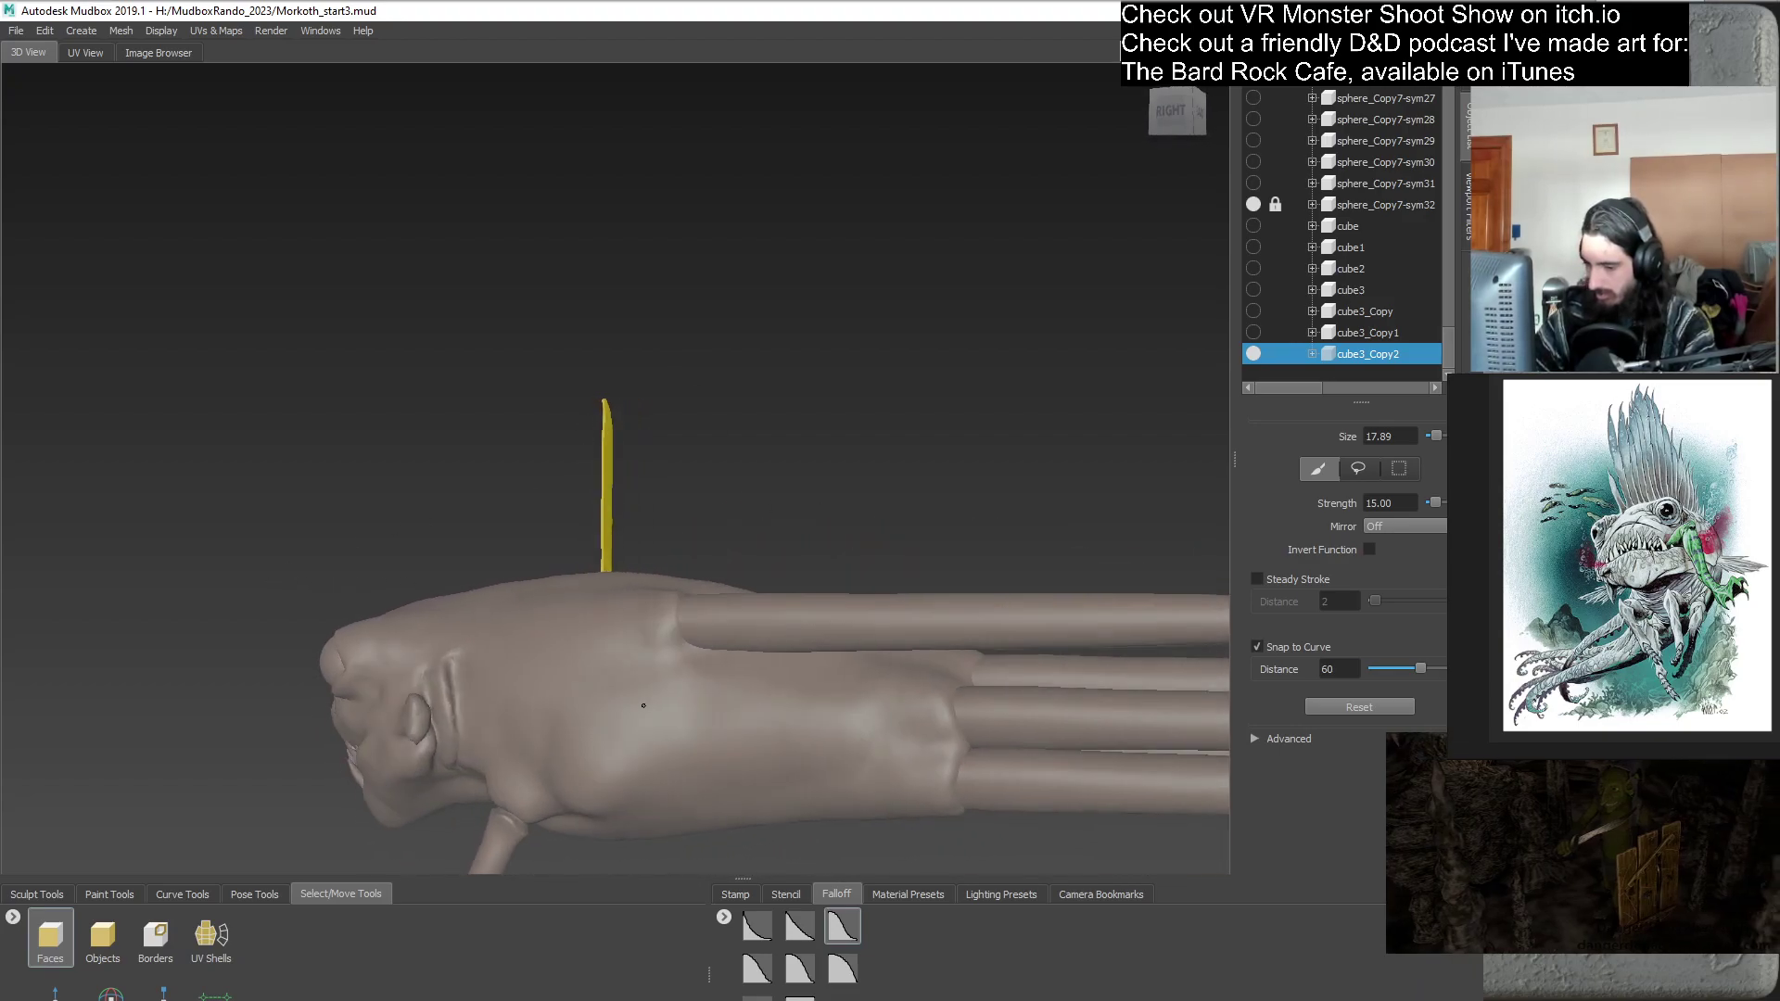
{"action": "key", "text": "w"}
{"action": "left_click_drag", "start_coordinate": [763, 527], "coordinate": [813, 507], "text": "alt"}
{"action": "left_click_drag", "start_coordinate": [927, 523], "coordinate": [834, 533], "text": "alt"}
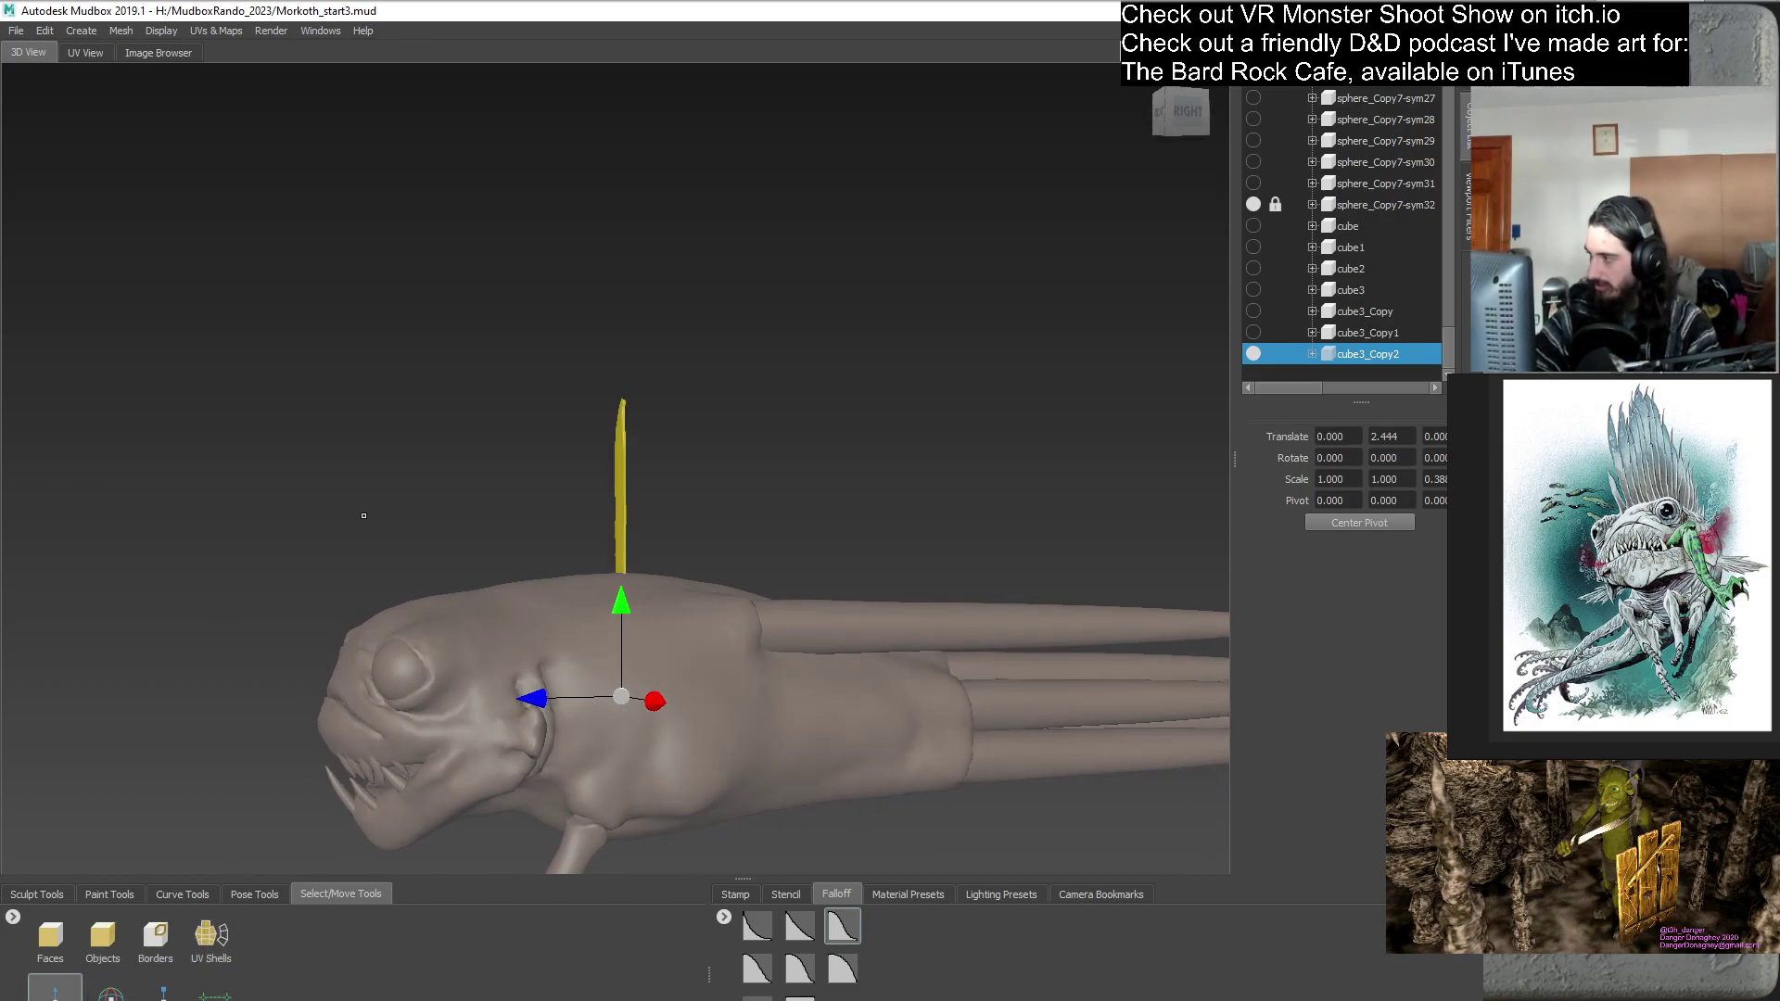
{"action": "left_click", "coordinate": [1119, 437]}
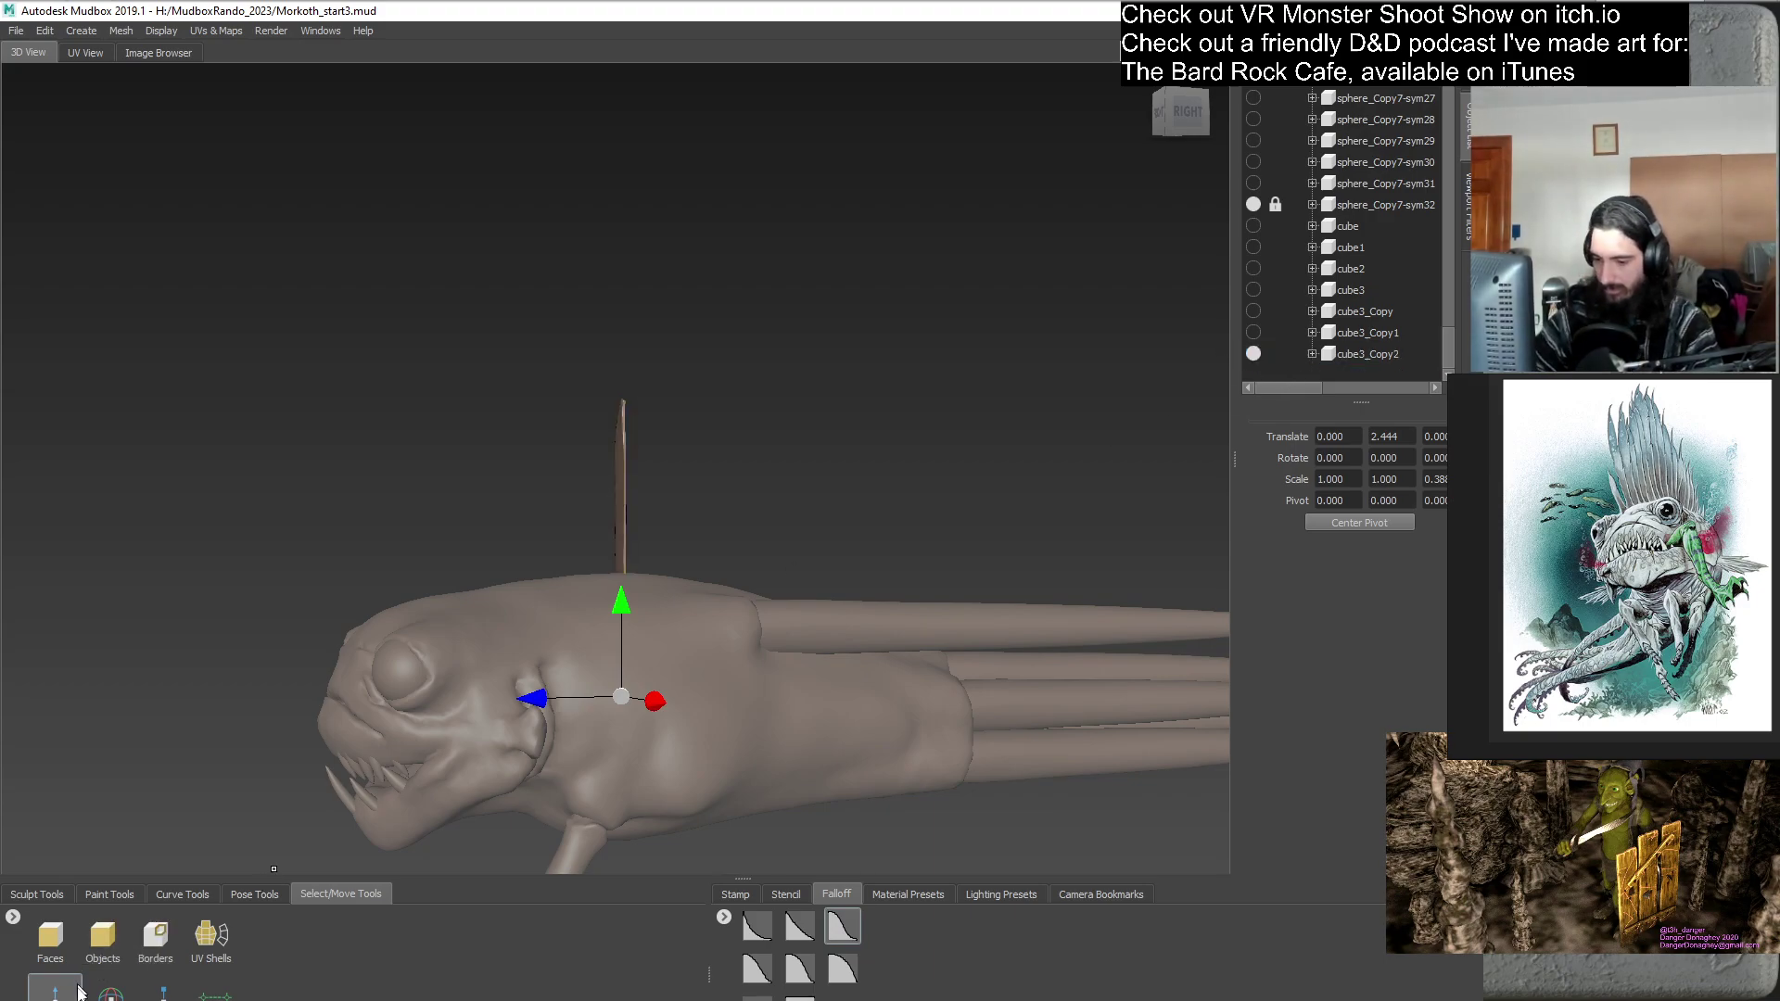
{"action": "left_click", "coordinate": [54, 893]}
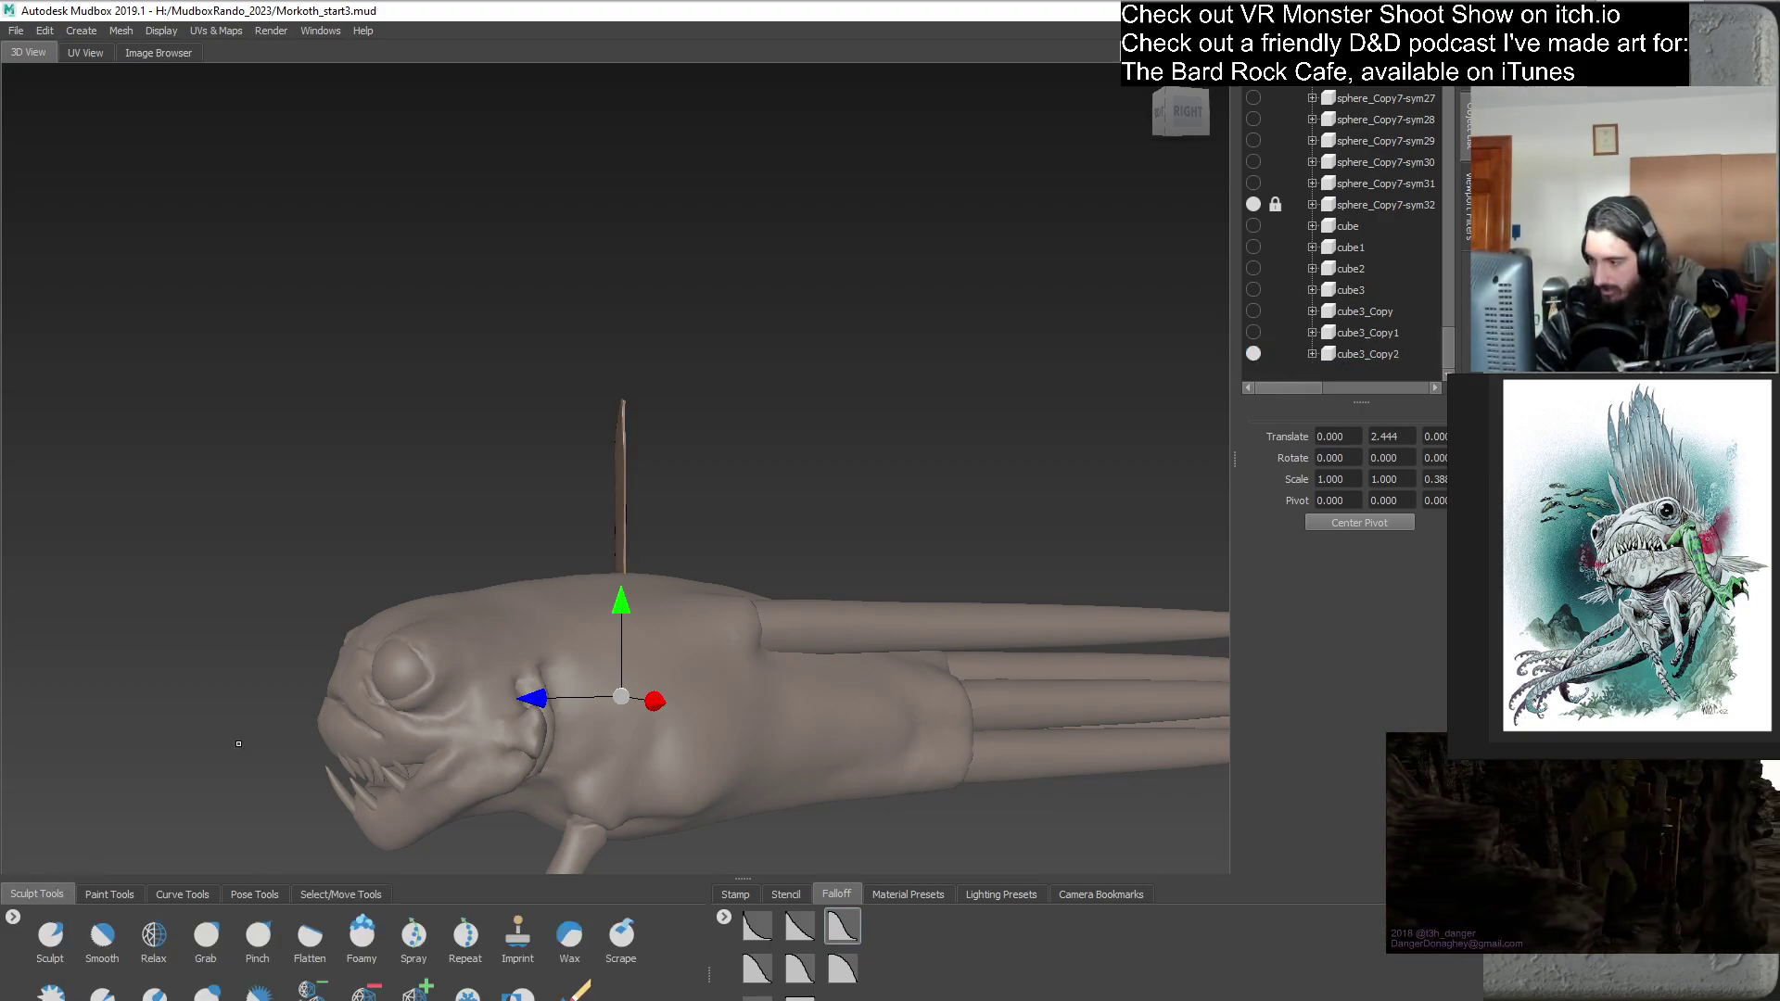
{"action": "left_click", "coordinate": [343, 896]}
{"action": "left_click_drag", "start_coordinate": [536, 695], "coordinate": [319, 864]}
{"action": "left_click", "coordinate": [163, 990]}
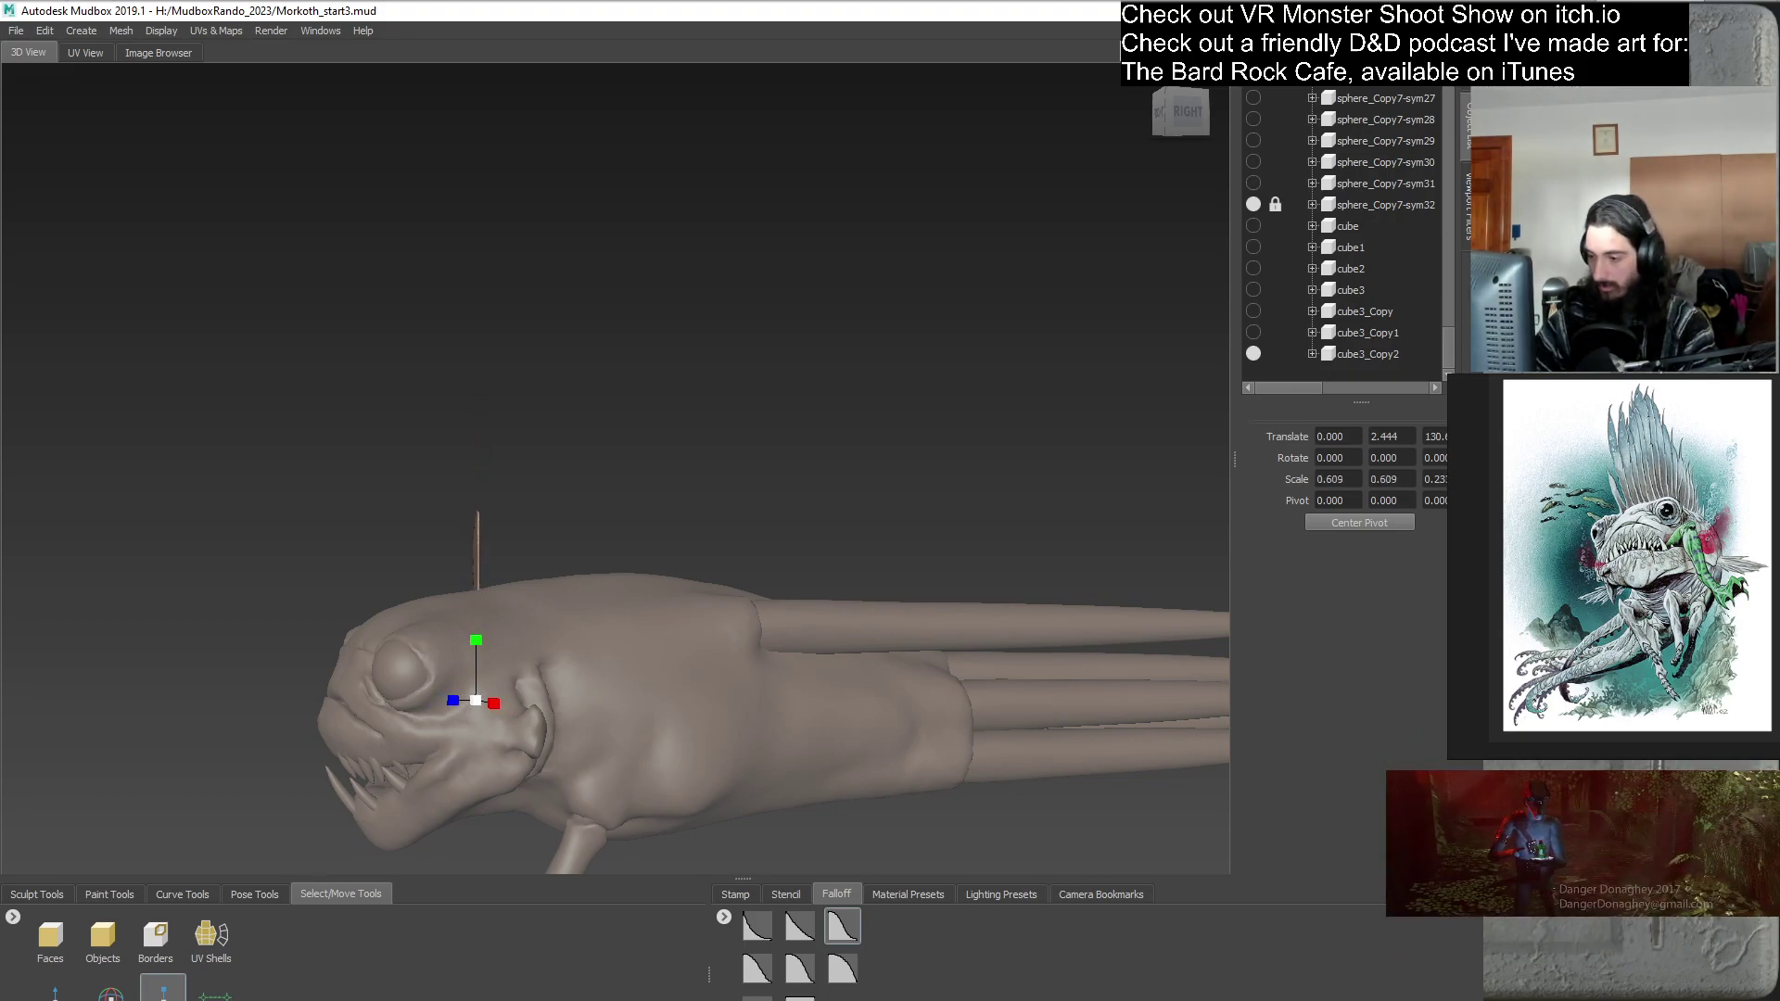
- Move the small spine farther forward onto the forehead between the eyes, raising it to Translate Y 16.532
{"action": "left_click", "coordinate": [54, 990]}
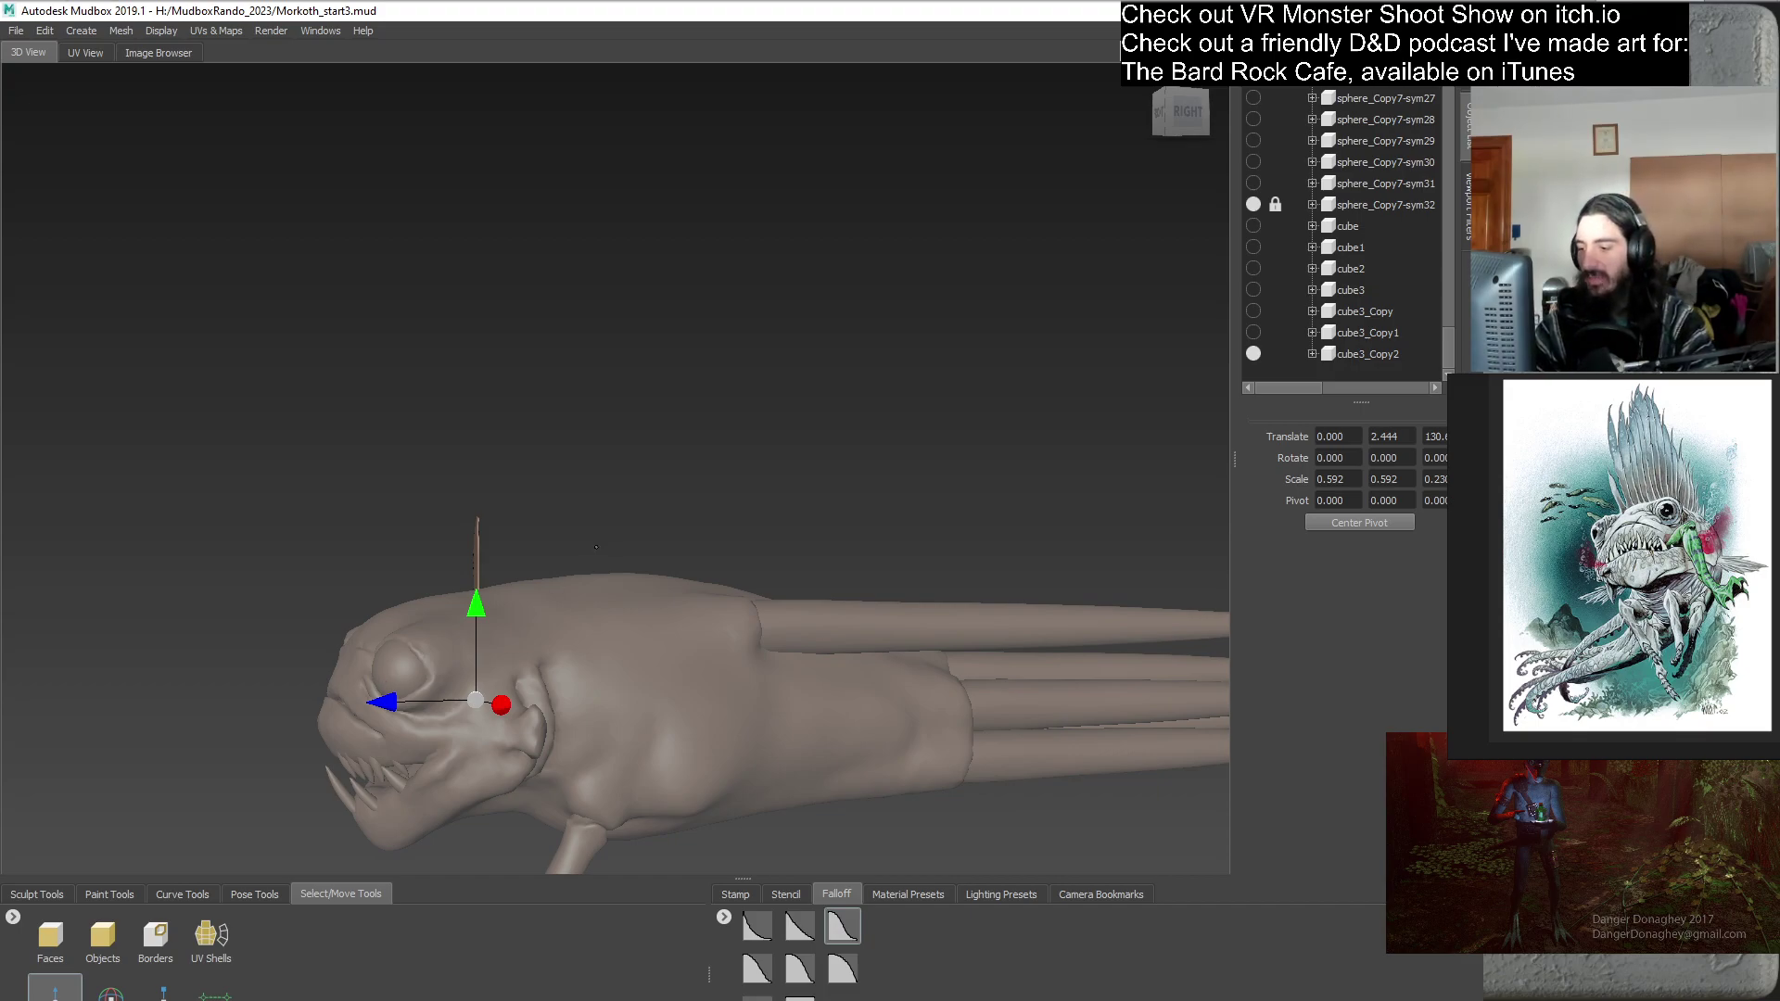
{"action": "middle_click_drag", "start_coordinate": [597, 547], "coordinate": [616, 538], "text": "alt"}
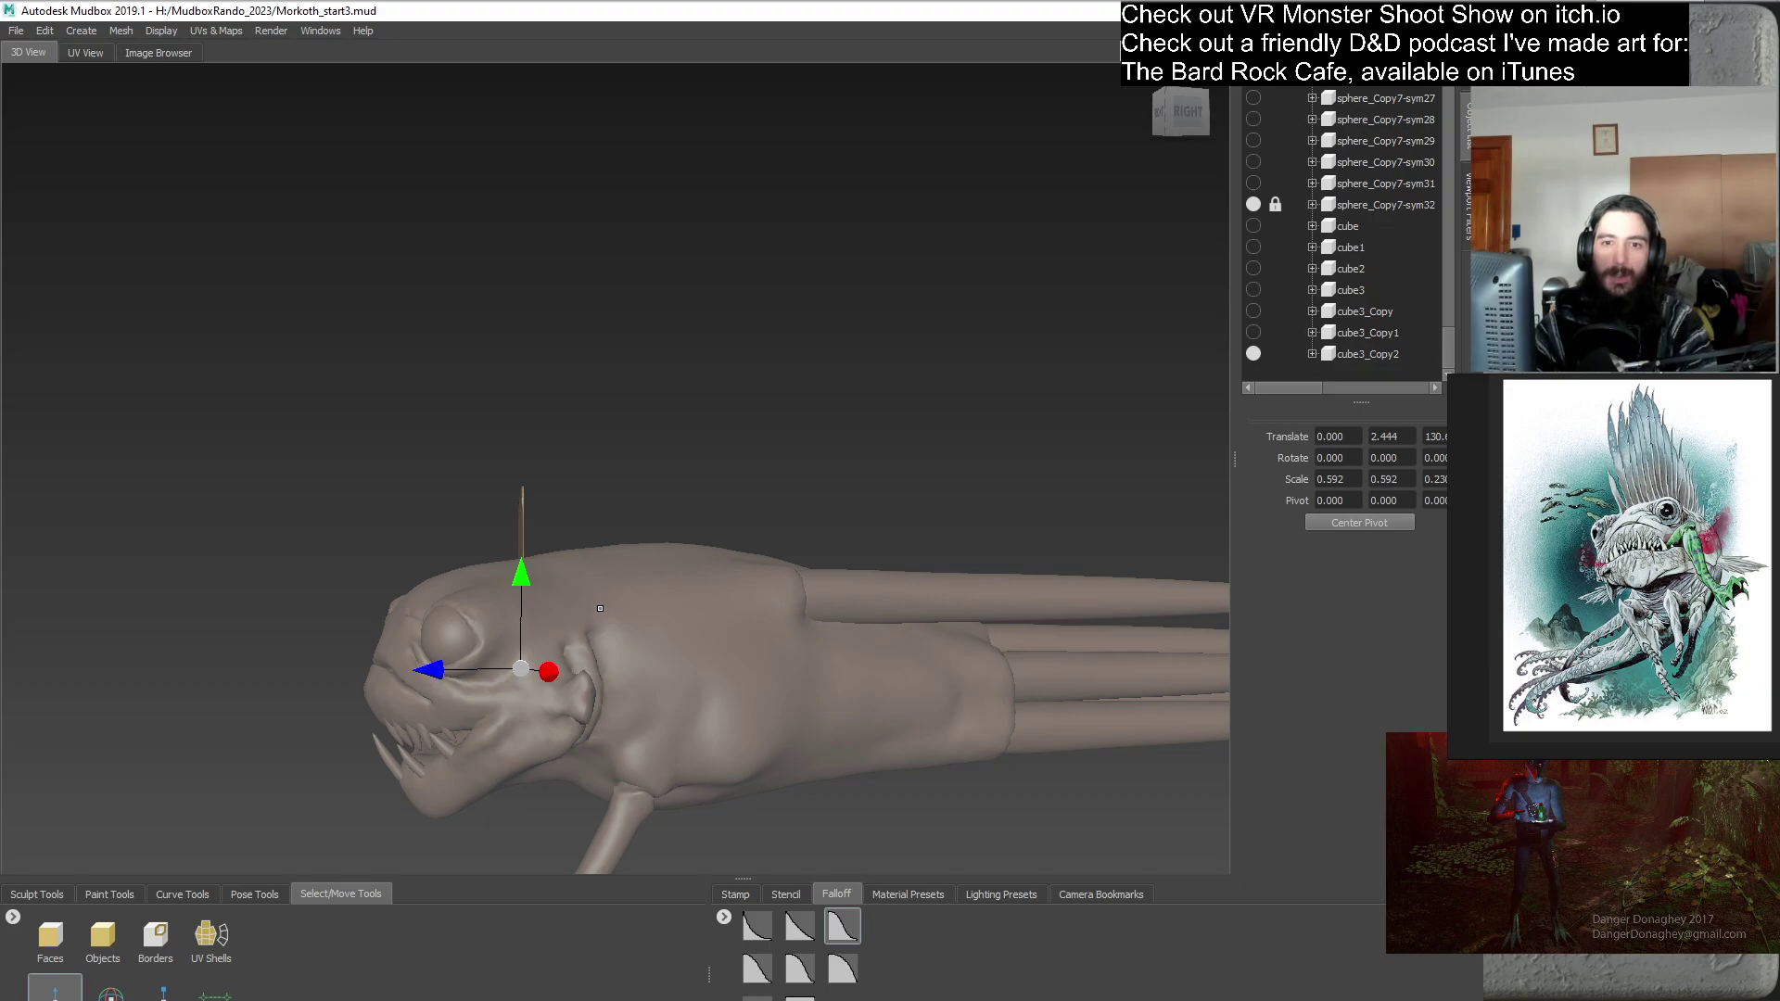
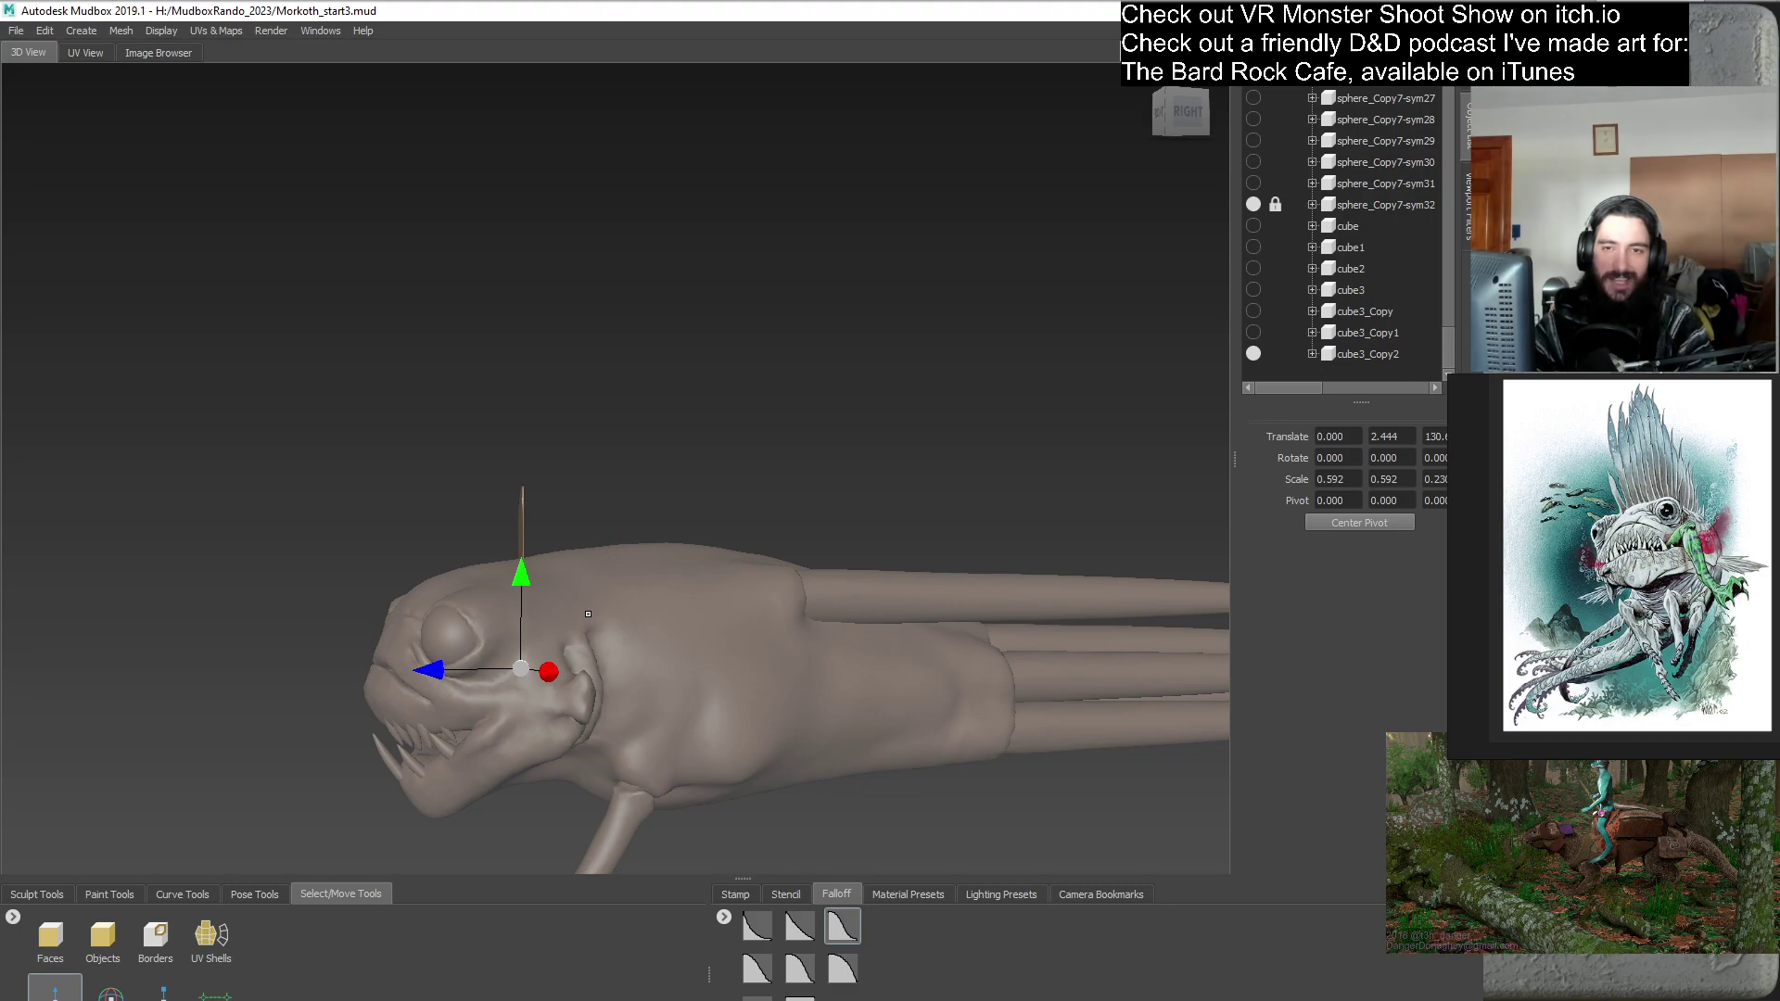
{"action": "left_click_drag", "start_coordinate": [731, 514], "coordinate": [599, 524], "text": "alt"}
{"action": "left_click_drag", "start_coordinate": [508, 613], "coordinate": [478, 681]}
{"action": "right_click_drag", "start_coordinate": [478, 681], "coordinate": [776, 452], "text": "alt"}
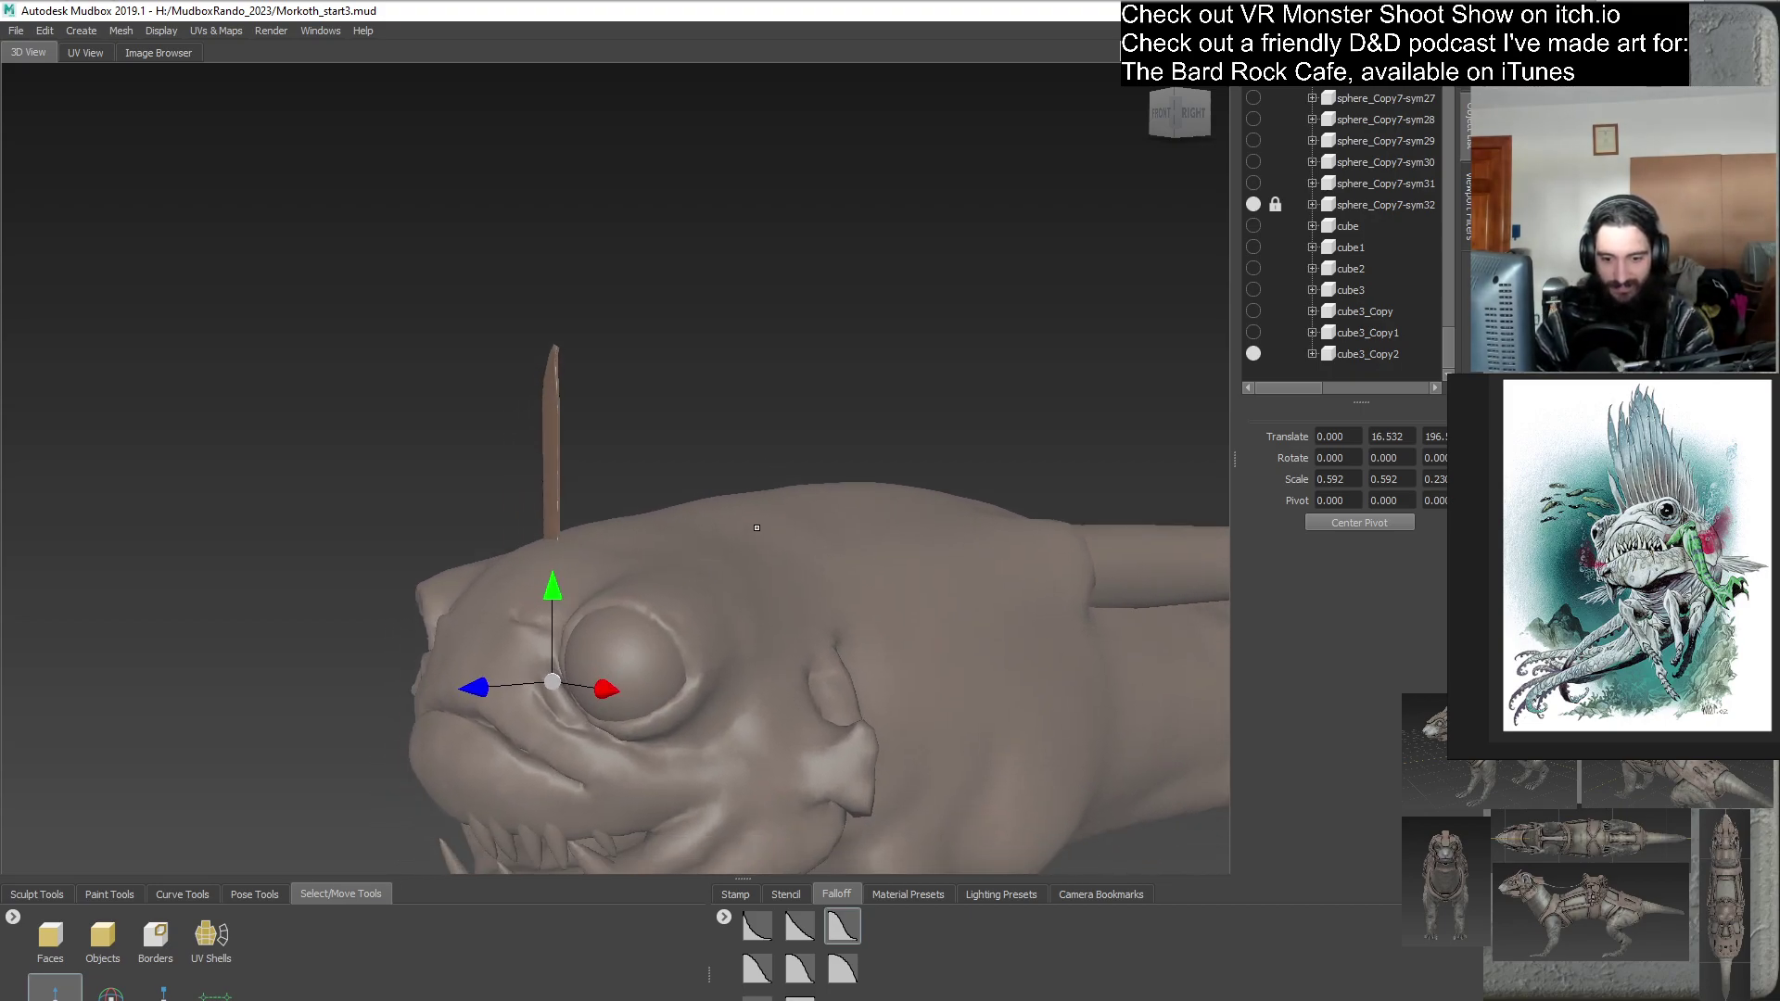
- Scale the forehead spine down further, keeping its proportions
{"action": "right_click_drag", "start_coordinate": [756, 521], "coordinate": [648, 593], "text": "alt"}
{"action": "left_click_drag", "start_coordinate": [649, 593], "coordinate": [760, 611], "text": "alt"}
{"action": "right_click_drag", "start_coordinate": [760, 612], "coordinate": [686, 626], "text": "alt"}
{"action": "left_click_drag", "start_coordinate": [686, 626], "coordinate": [690, 569], "text": "alt"}
{"action": "left_click_drag", "start_coordinate": [610, 619], "coordinate": [490, 747]}
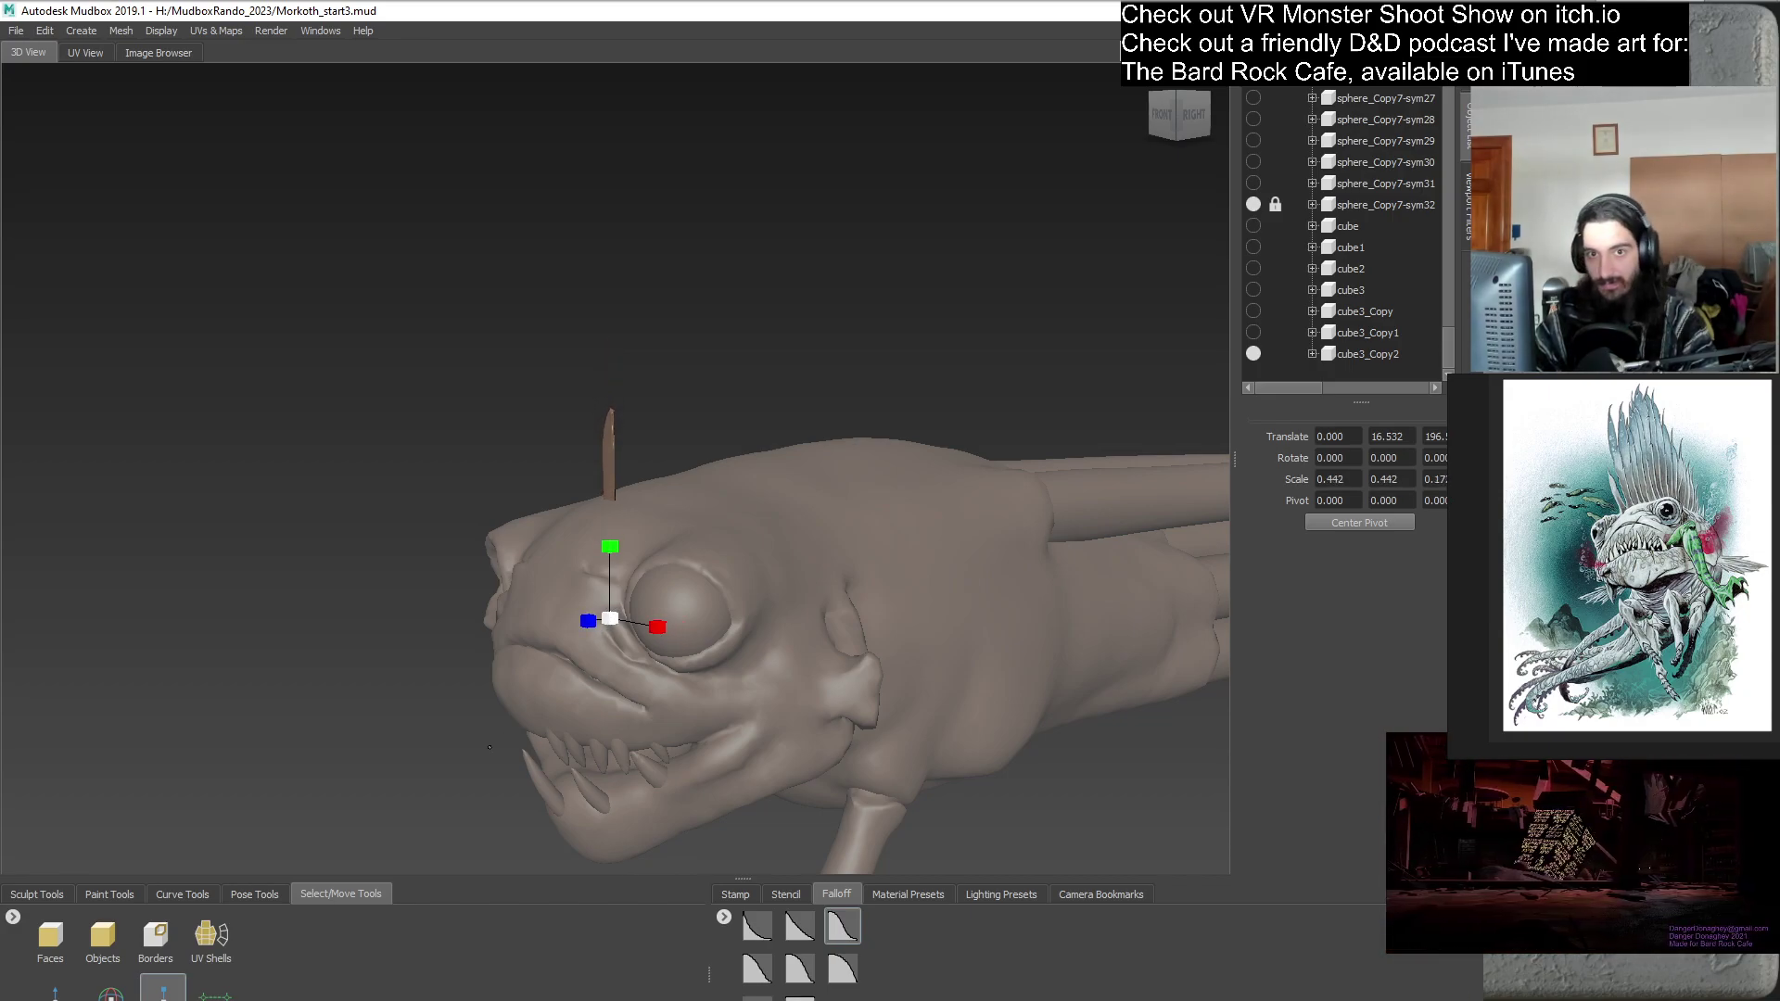
- Duplicate the forehead spine object cube3_Copy2
{"action": "left_click", "coordinate": [1355, 356]}
{"action": "right_click", "coordinate": [1309, 354]}
{"action": "left_click", "coordinate": [1390, 447]}
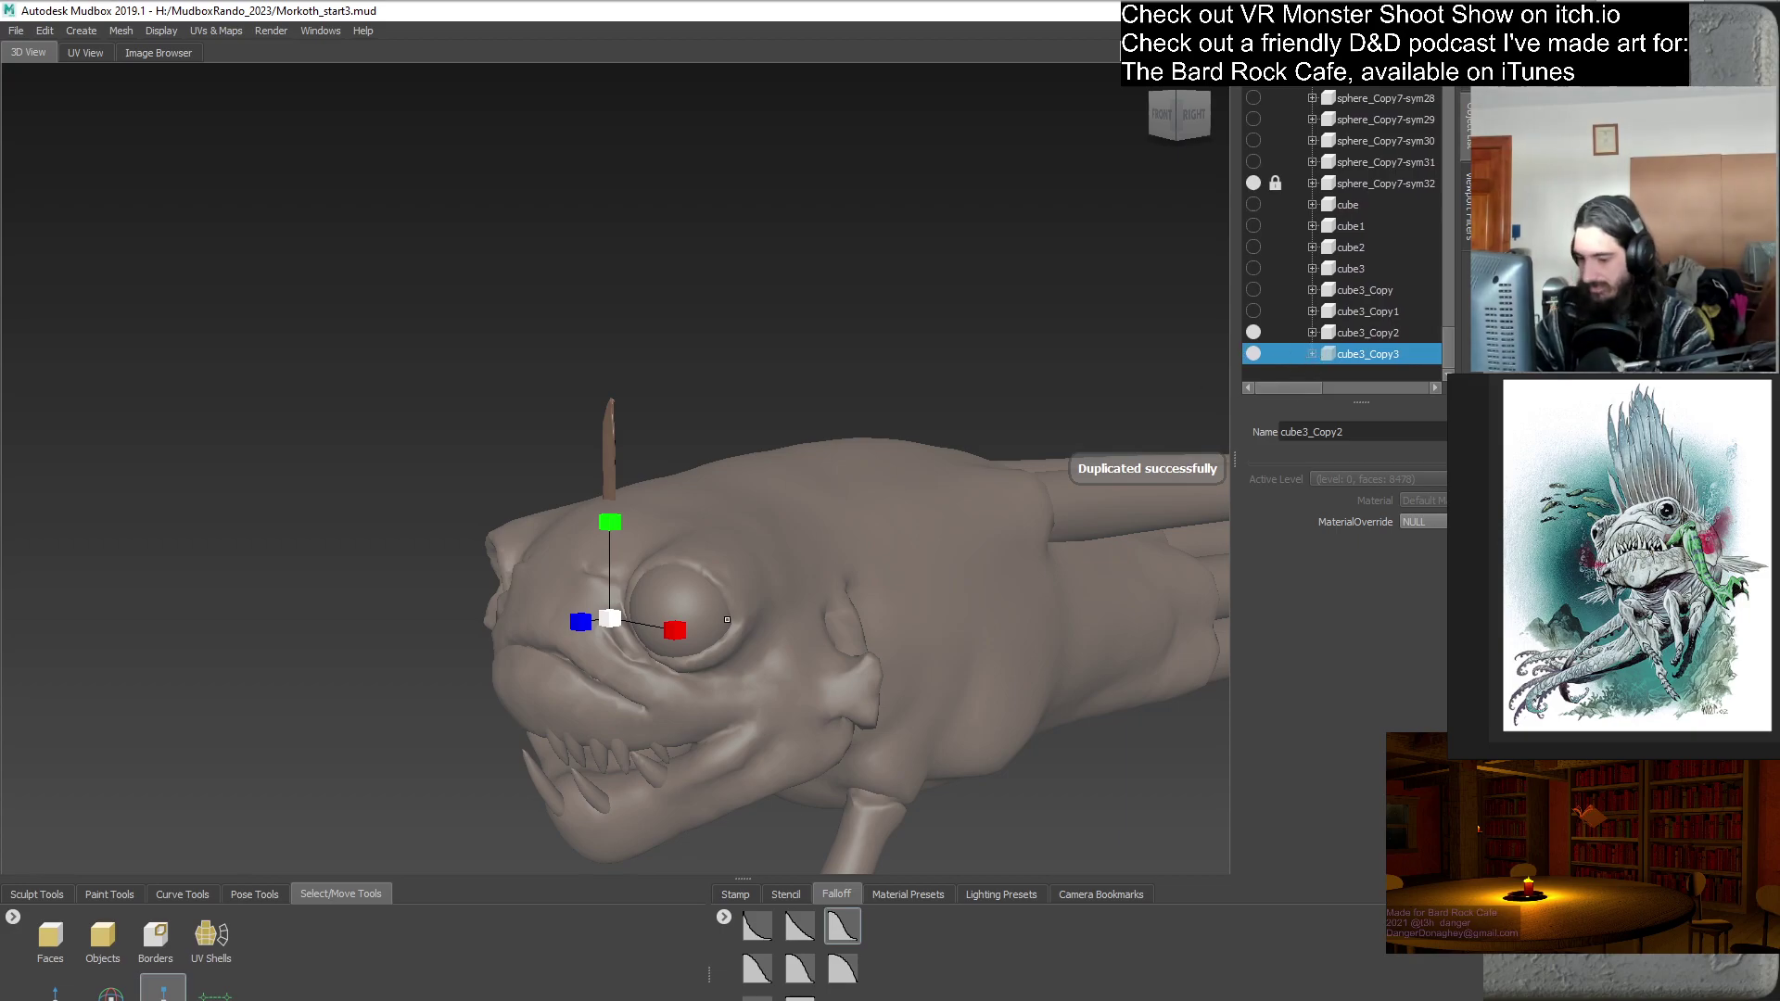
- Move the new duplicate backward along the head so it stands just behind the first forehead spine
{"action": "key", "text": "w"}
{"action": "left_click_drag", "start_coordinate": [727, 619], "coordinate": [467, 609], "text": "alt"}
{"action": "left_click_drag", "start_coordinate": [552, 531], "coordinate": [735, 561]}
- Enlarge the rear spine to scale 0.701 in X and 0.781 in Y, and lower it to Translate Y 1.351
{"action": "key", "text": "r"}
{"action": "middle_click_drag", "start_coordinate": [735, 560], "coordinate": [878, 453]}
{"action": "left_click_drag", "start_coordinate": [637, 500], "coordinate": [630, 556]}
{"action": "left_click", "coordinate": [55, 992]}
{"action": "scroll", "coordinate": [827, 532], "scroll_direction": "down", "scroll_amount": 5}
{"action": "left_click_drag", "start_coordinate": [779, 442], "coordinate": [802, 517], "text": "alt"}
{"action": "scroll", "coordinate": [806, 529], "scroll_direction": "up", "scroll_amount": 4}
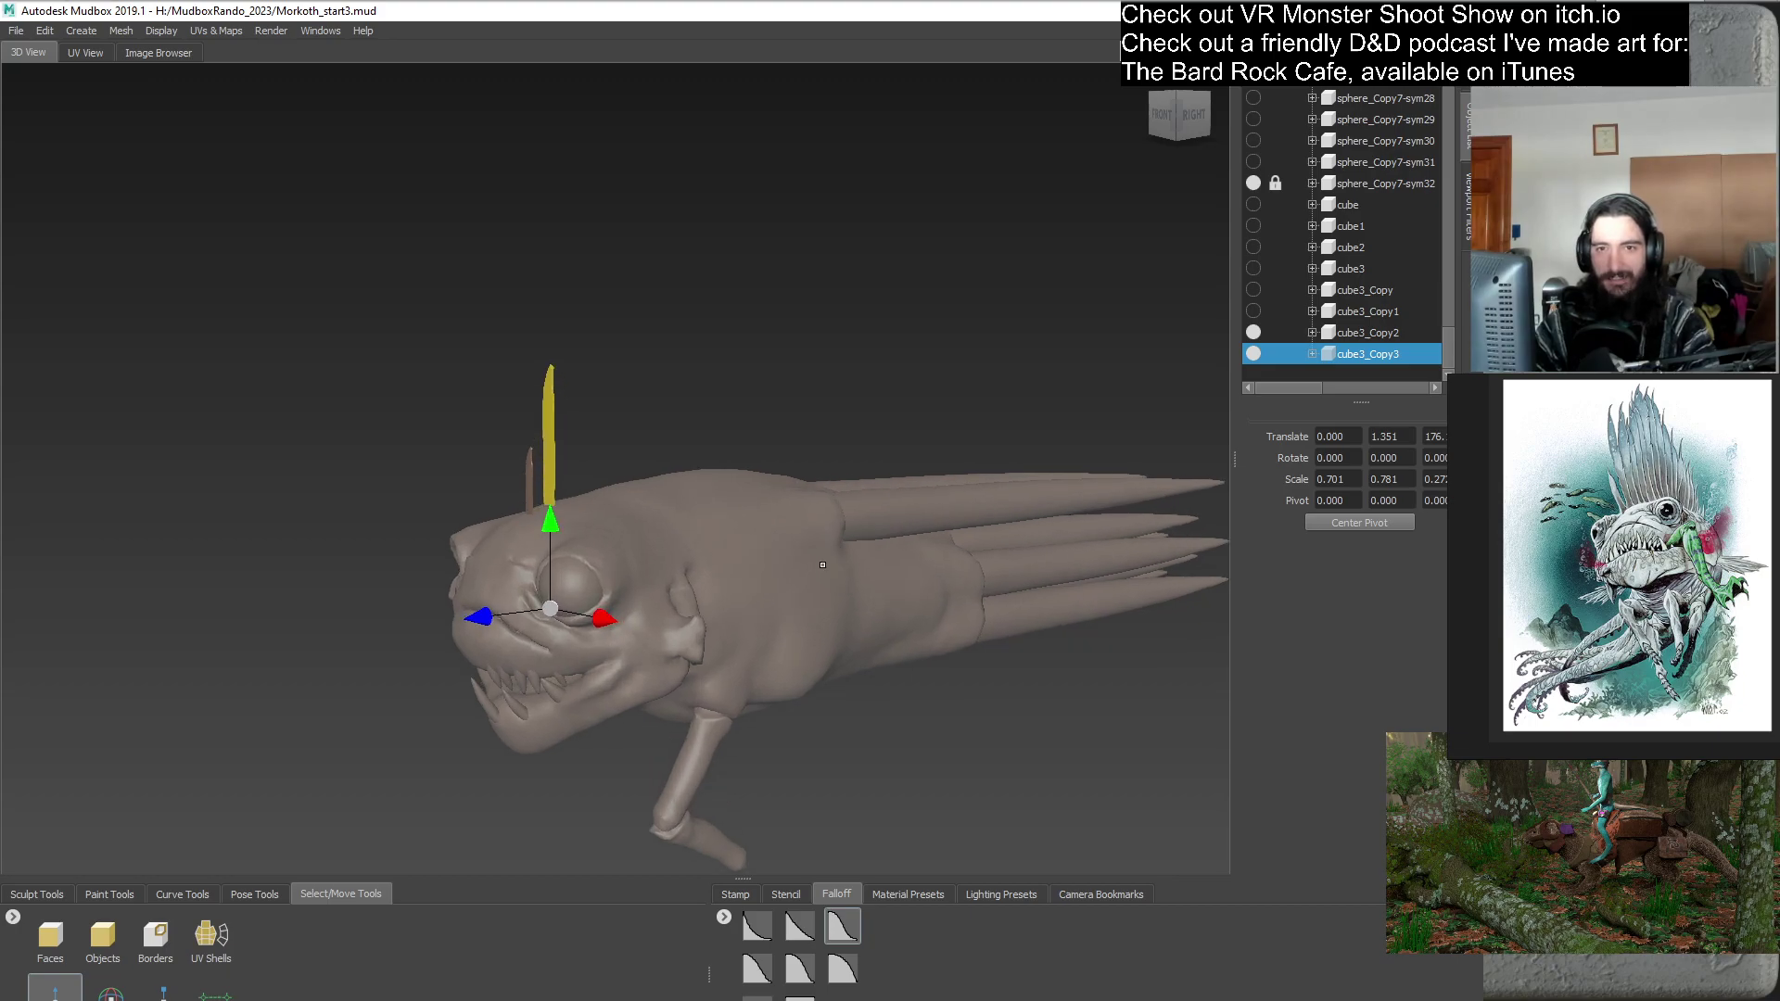
{"action": "left_click_drag", "start_coordinate": [759, 623], "coordinate": [774, 605], "text": "alt"}
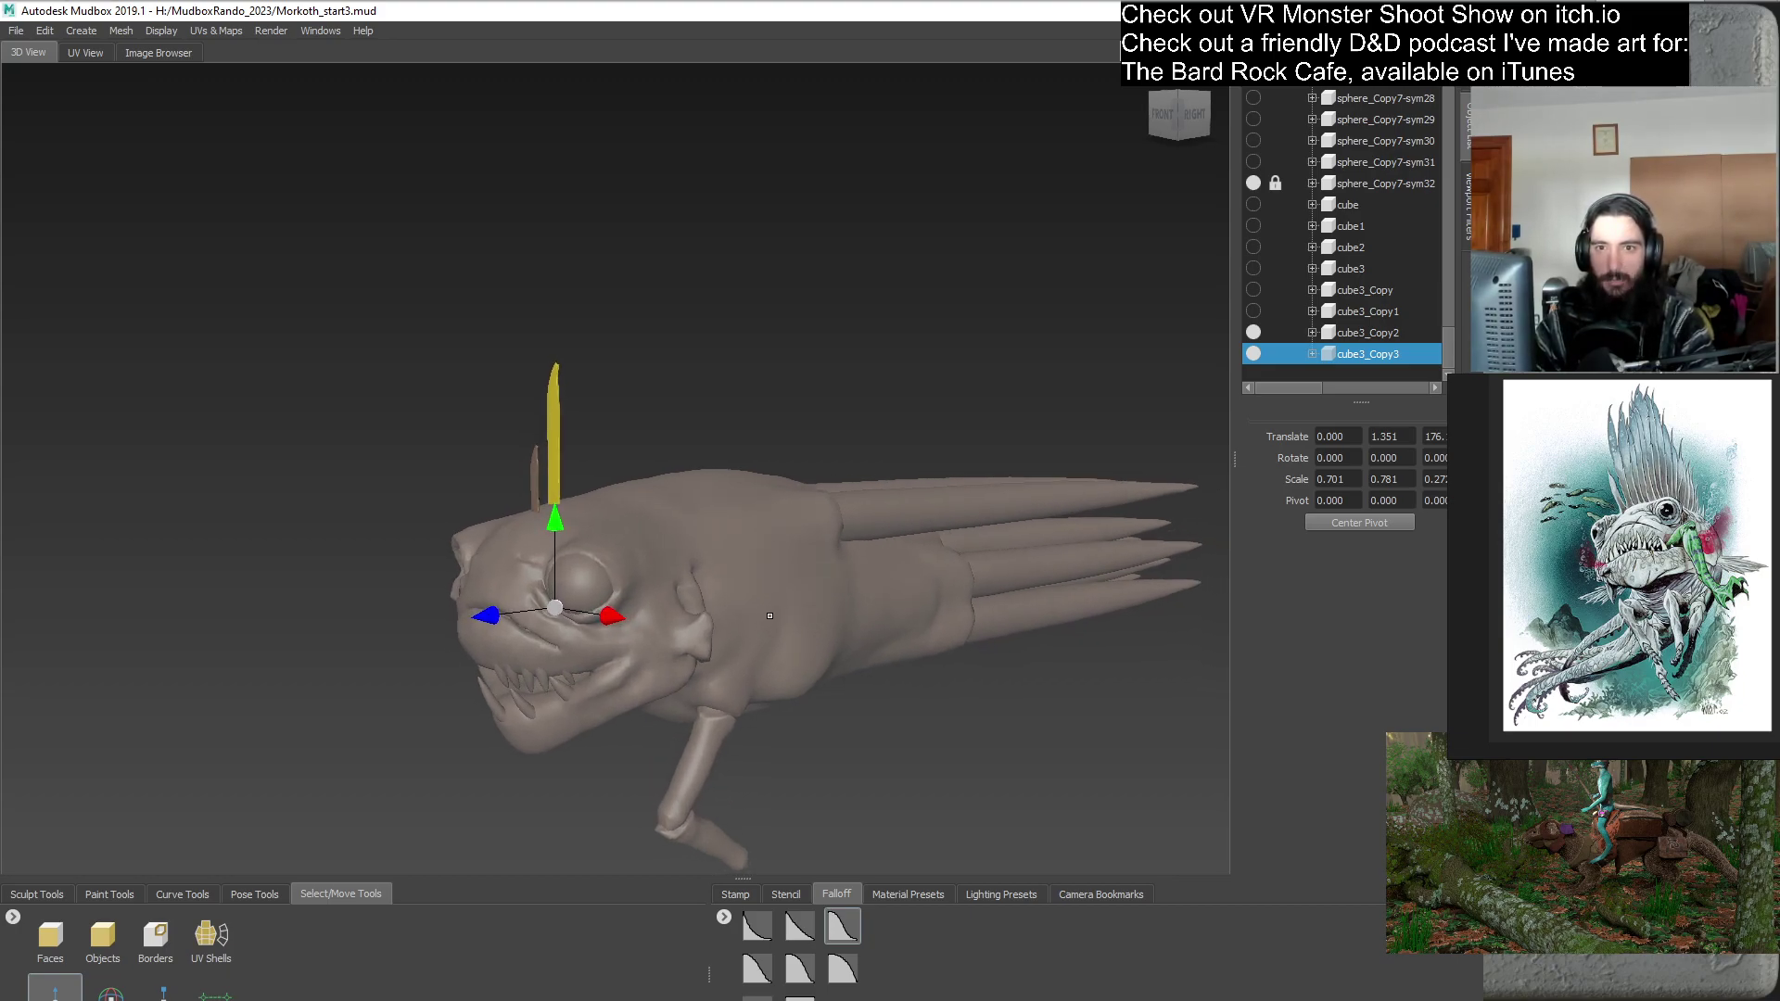
- Shift the rear spine slightly forward along the head to Translate Z of about 182
{"action": "mouse_move", "coordinate": [770, 615]}
{"action": "left_mouse_down", "text": "alt"}
{"action": "mouse_move", "coordinate": [704, 615]}
{"action": "mouse_move", "coordinate": [815, 612]}
{"action": "mouse_move", "coordinate": [794, 612]}
{"action": "left_mouse_up", "text": "alt"}
{"action": "middle_click_drag", "start_coordinate": [795, 612], "coordinate": [904, 612], "text": "alt"}
{"action": "scroll", "coordinate": [904, 612], "scroll_direction": "up", "scroll_amount": 3}
{"action": "left_click_drag", "start_coordinate": [904, 612], "coordinate": [848, 610], "text": "alt"}
{"action": "left_click_drag", "start_coordinate": [564, 677], "coordinate": [542, 678]}
{"action": "mouse_move", "coordinate": [760, 612]}
{"action": "left_mouse_down", "text": "alt"}
{"action": "mouse_move", "coordinate": [809, 608]}
{"action": "mouse_move", "coordinate": [742, 608]}
{"action": "left_mouse_up", "text": "alt"}
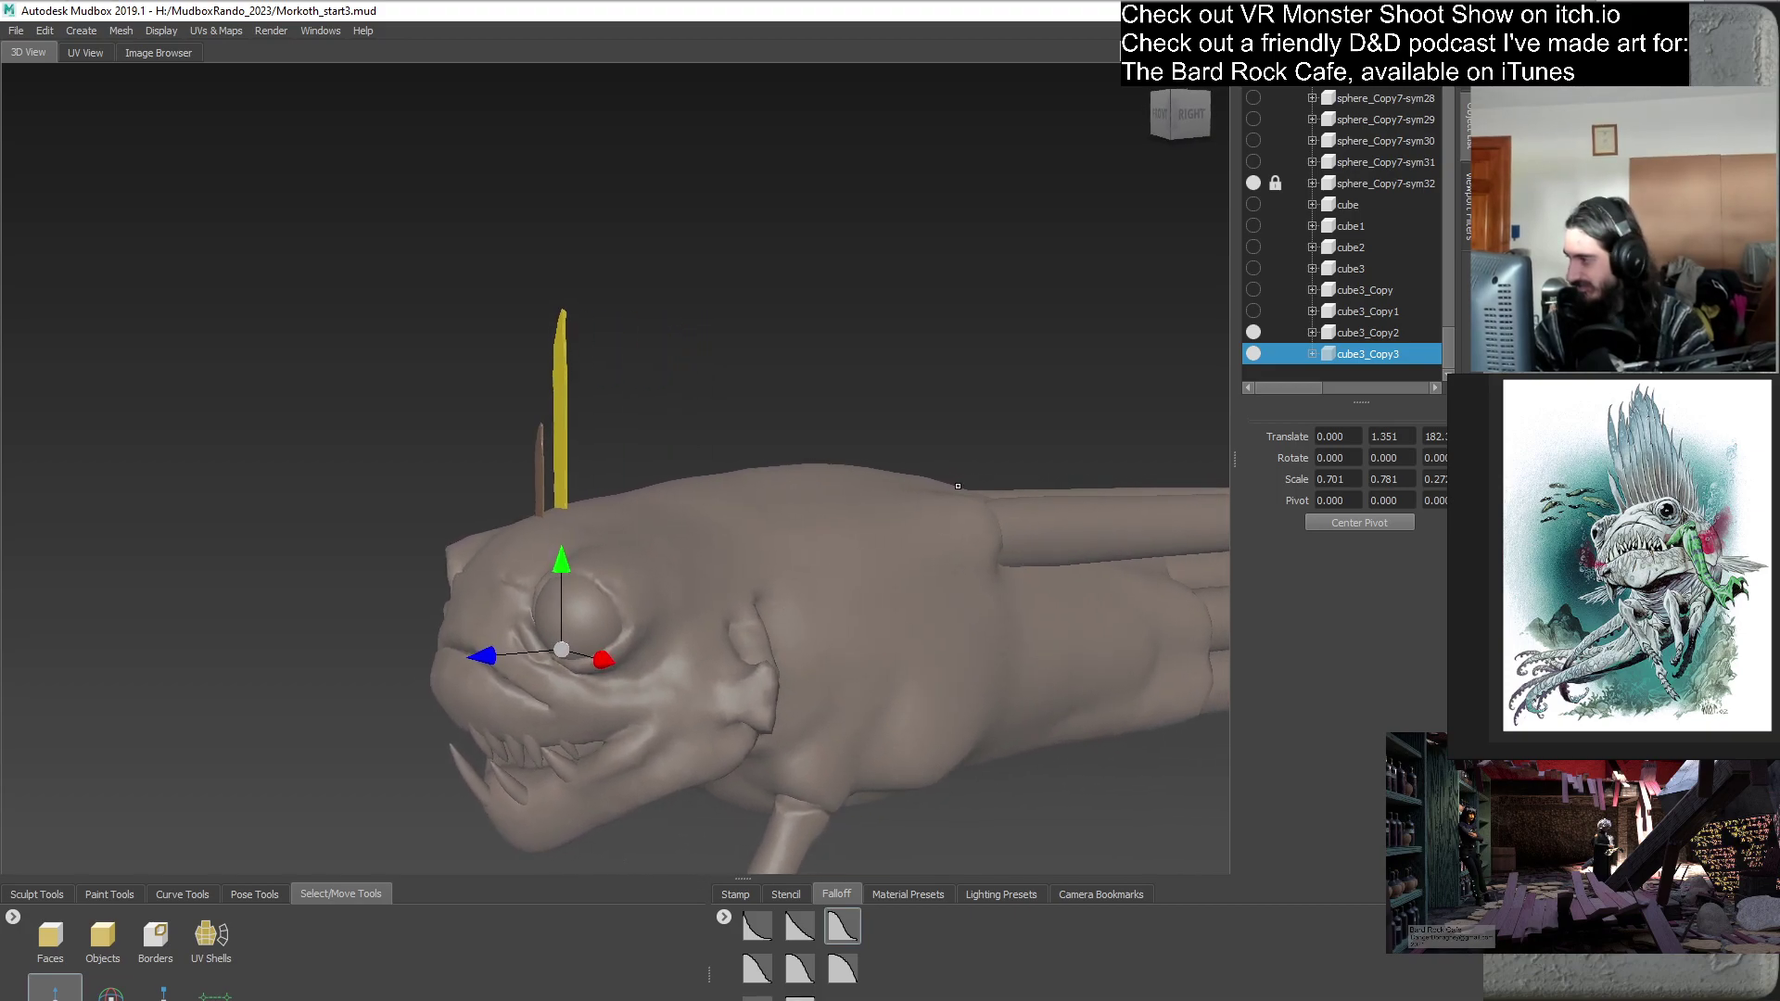
- Duplicate cube3_Copy3, place the copy just behind it at Translate Z of about 168, and enlarge it to scale 0.712 in X and 0.793 in Y
{"action": "right_click", "coordinate": [1378, 362]}
{"action": "left_click", "coordinate": [1394, 440]}
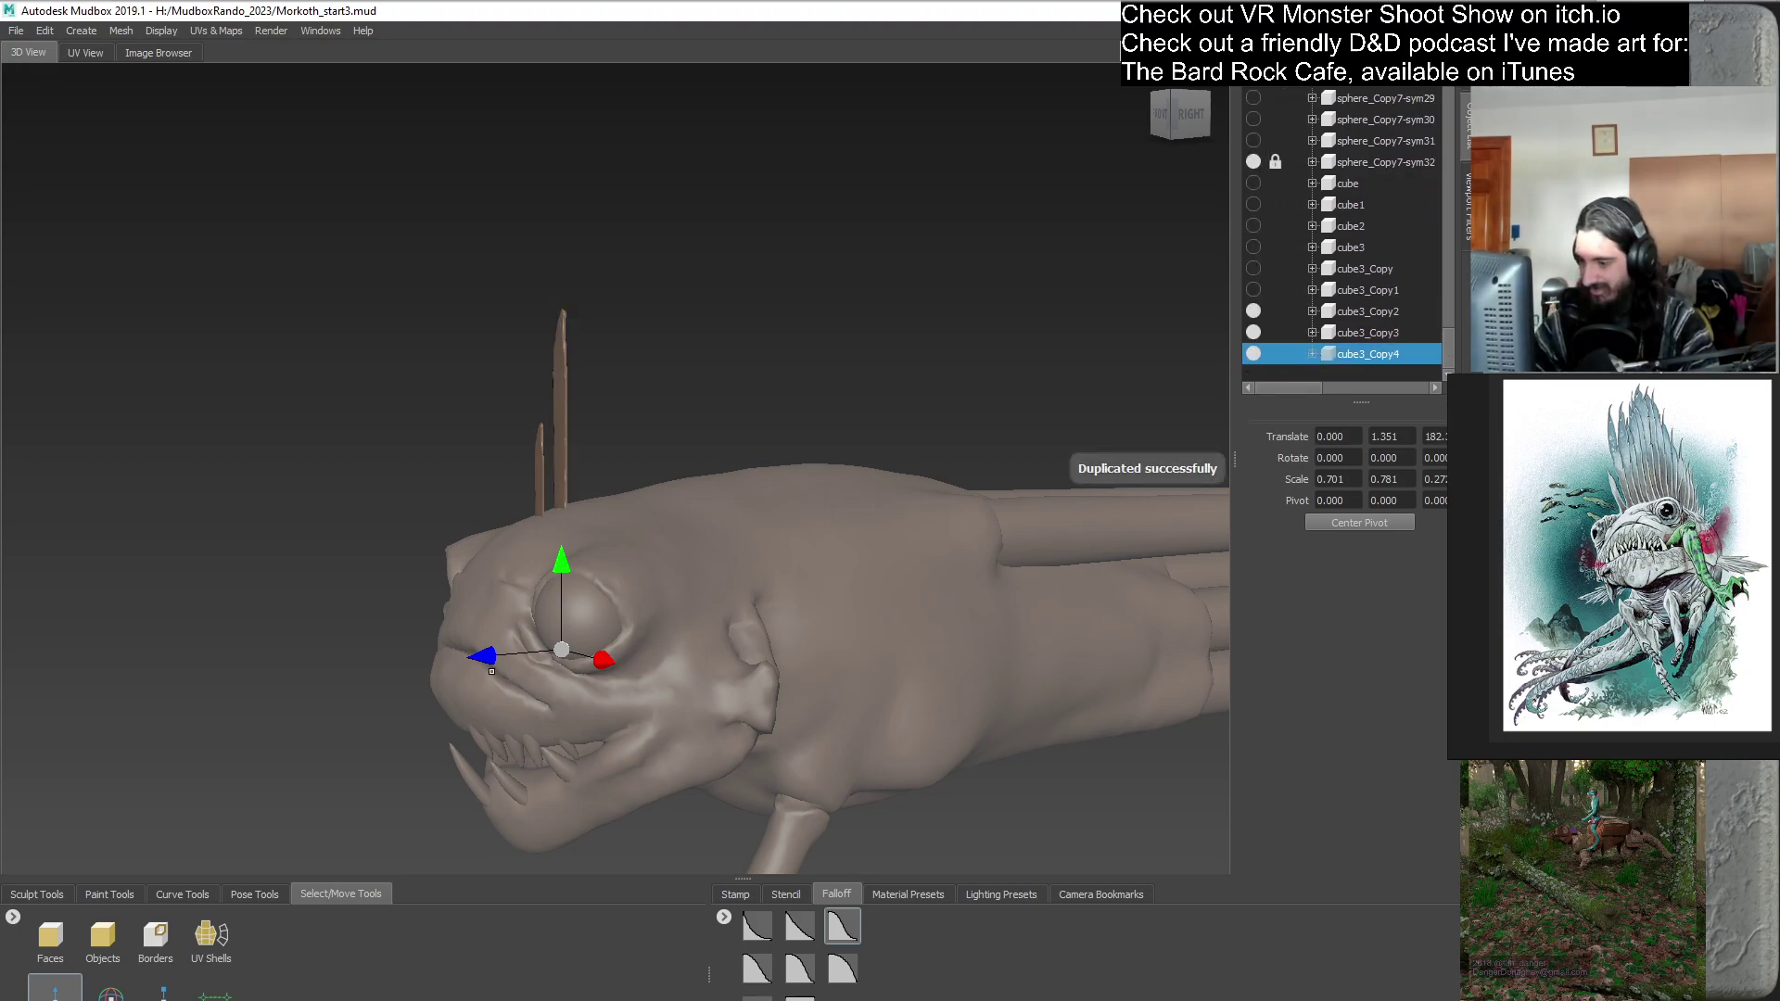
{"action": "left_click_drag", "start_coordinate": [482, 656], "coordinate": [504, 655]}
{"action": "left_click_drag", "start_coordinate": [337, 773], "coordinate": [226, 871], "text": "alt"}
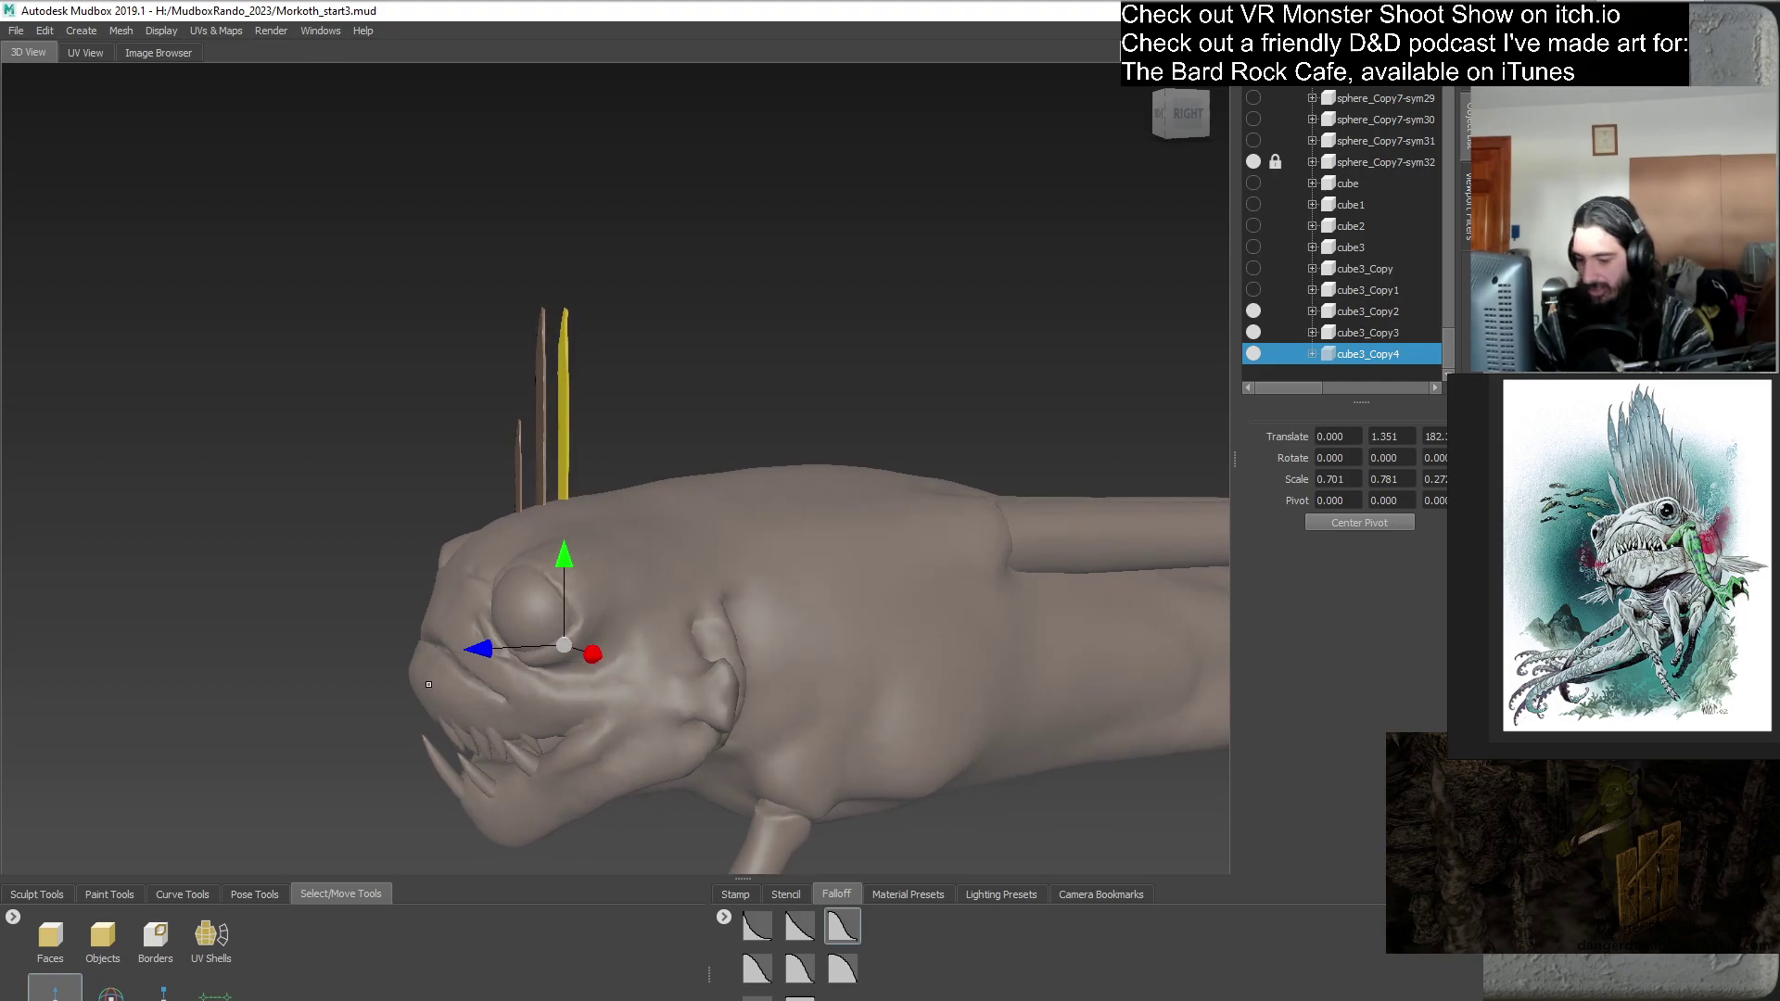
{"action": "left_click", "coordinate": [165, 992]}
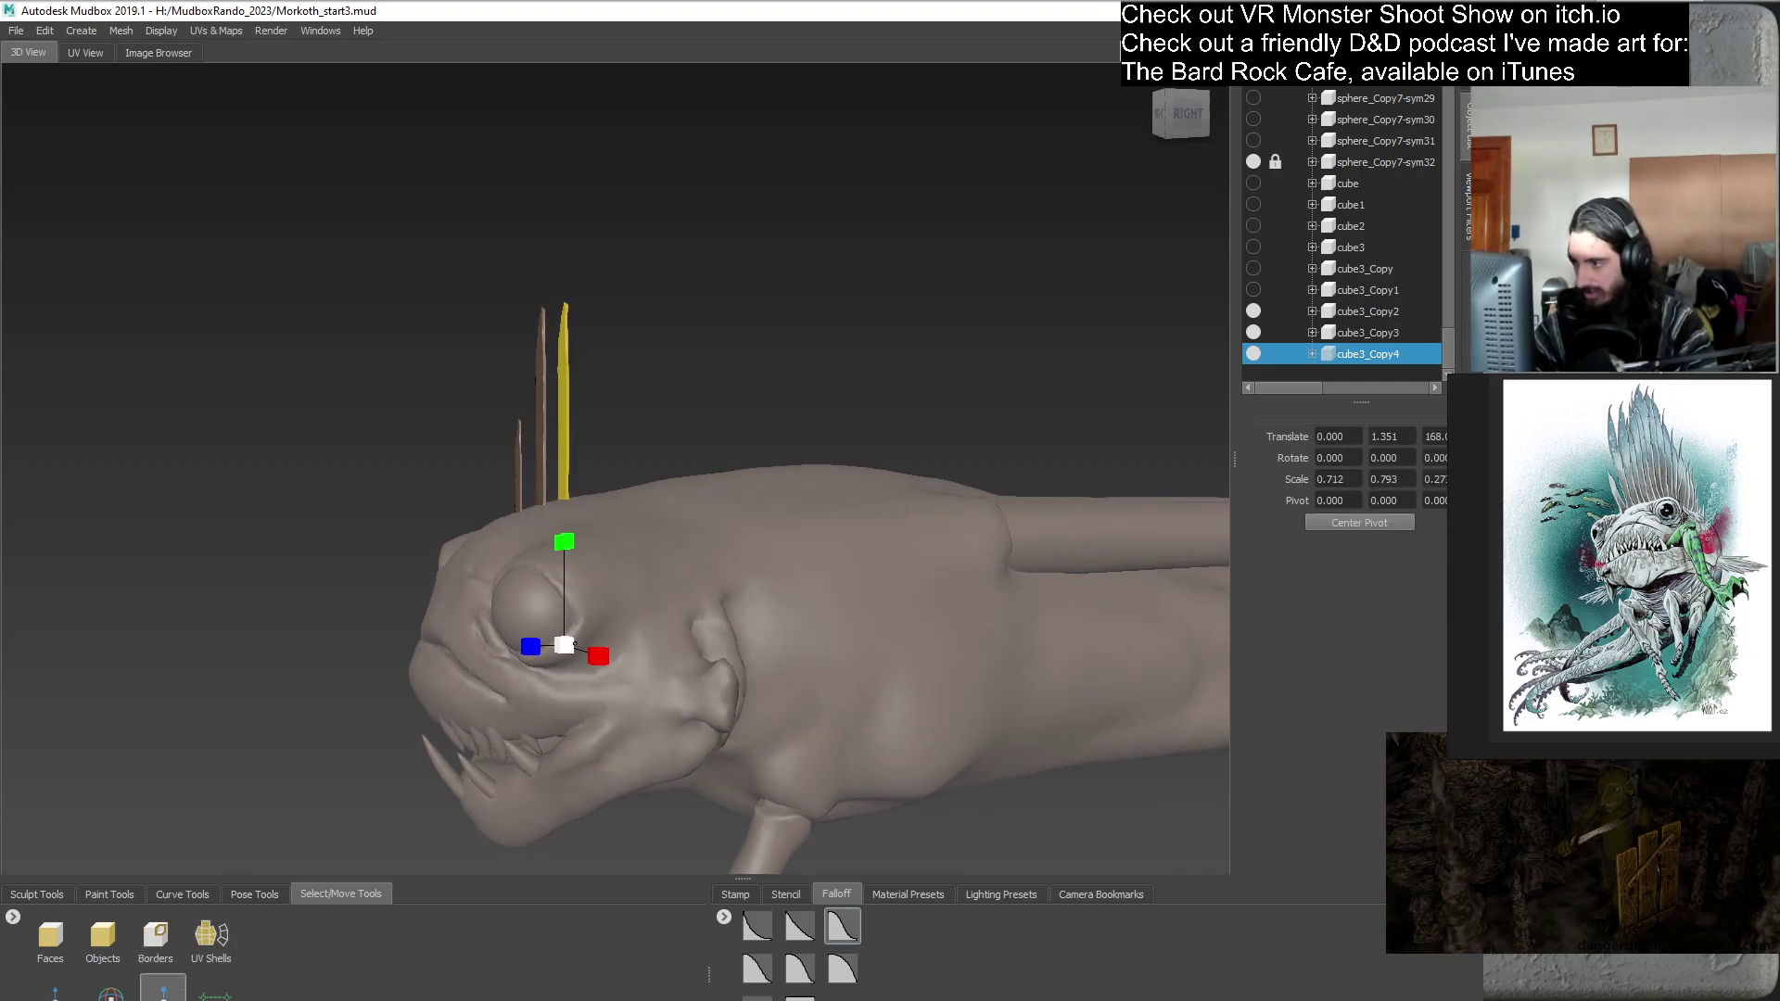
- Duplicate cube3_Copy4, move the copy back to Translate Z of about 152, and shrink it to scale 0.652 in X and 0.727 in Y
{"action": "right_click", "coordinate": [1355, 351]}
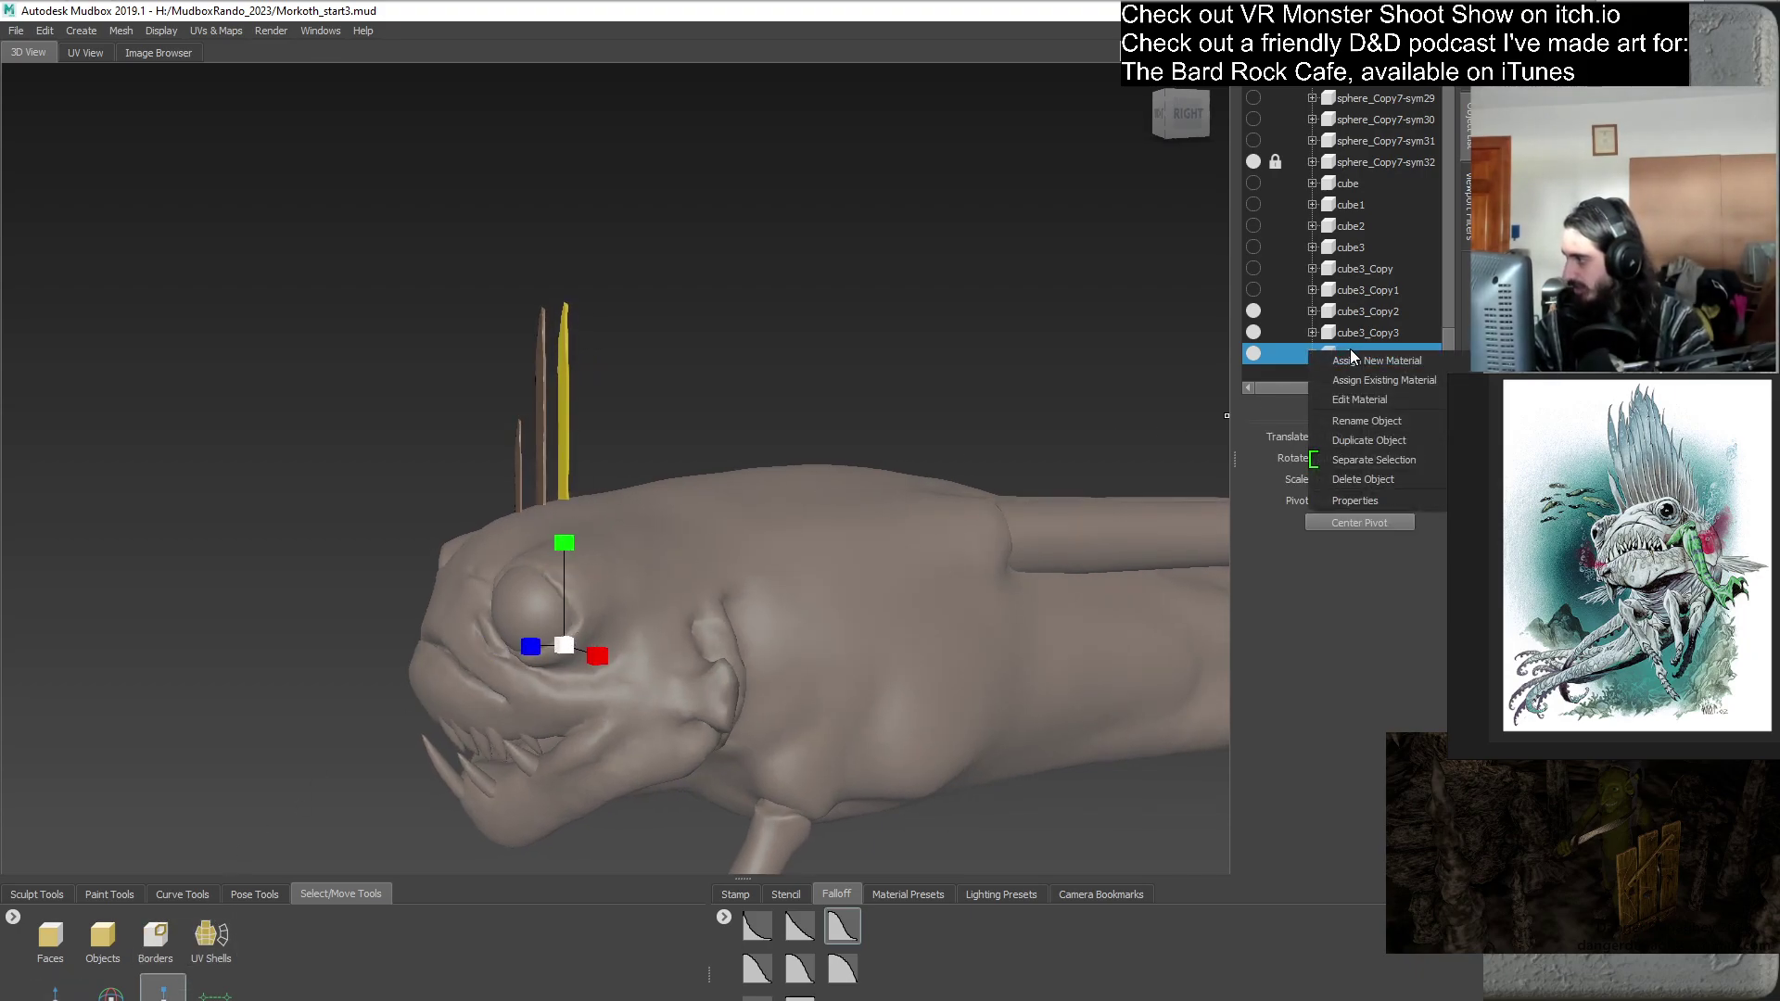
{"action": "left_click", "coordinate": [1383, 438]}
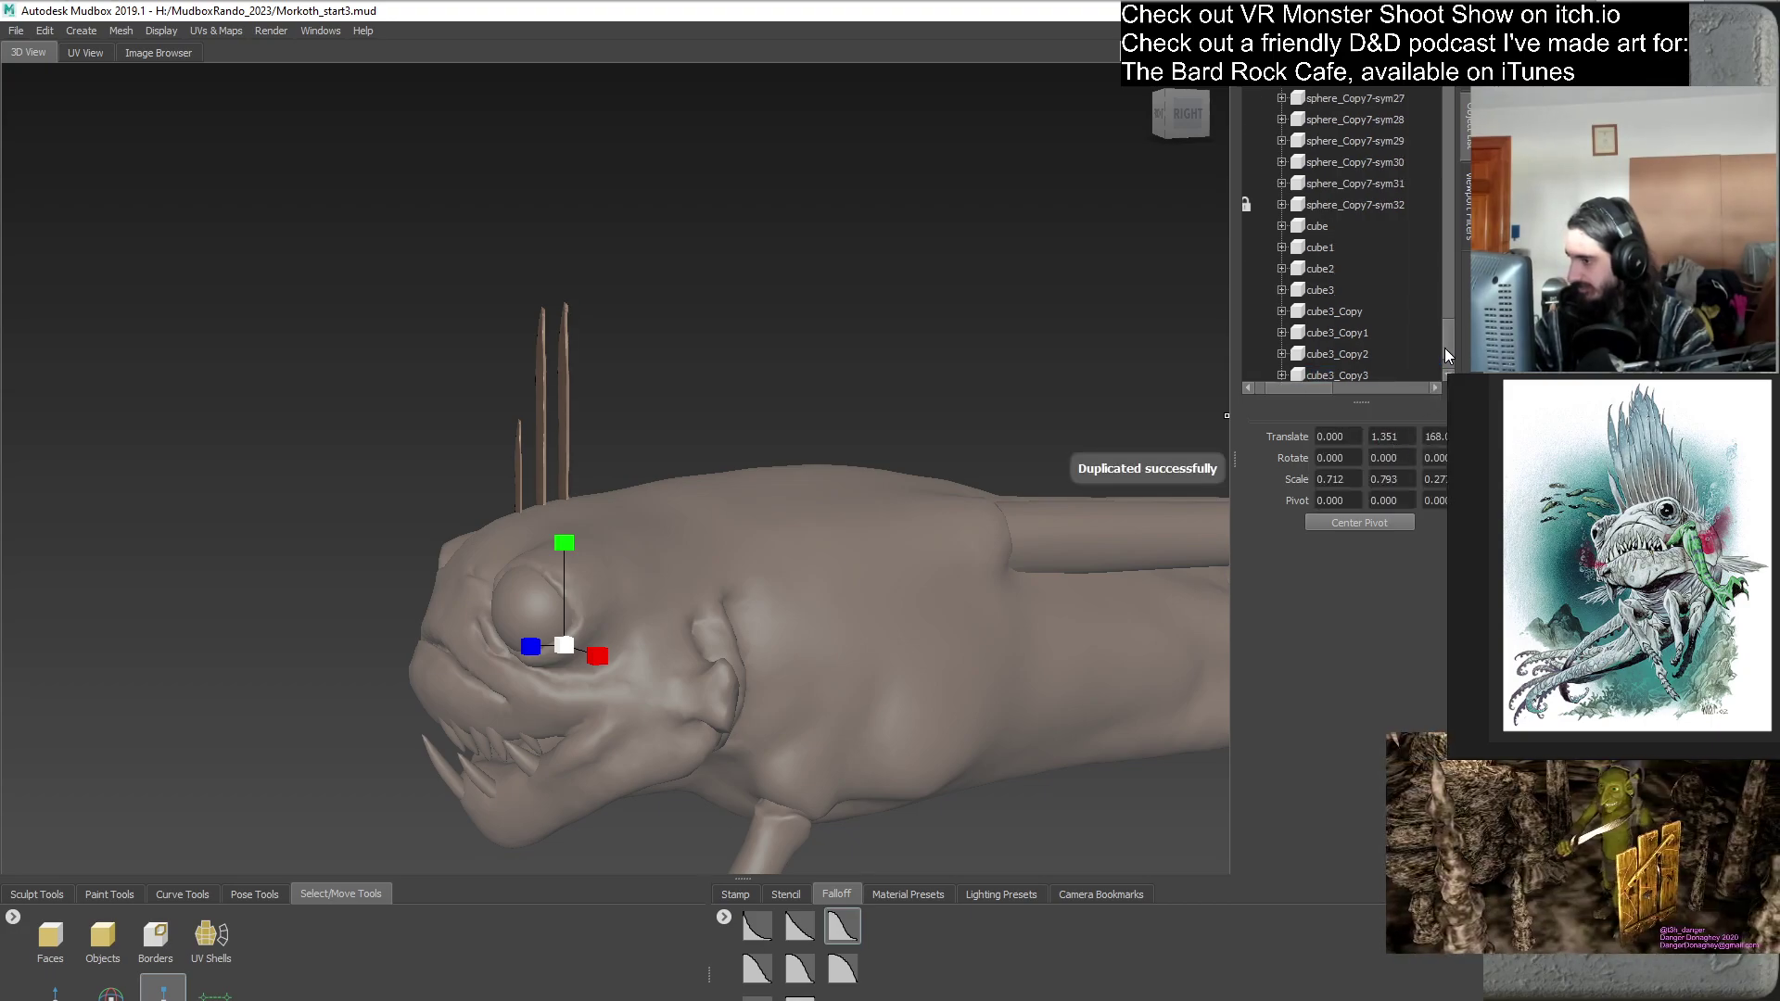
{"action": "key", "text": "w"}
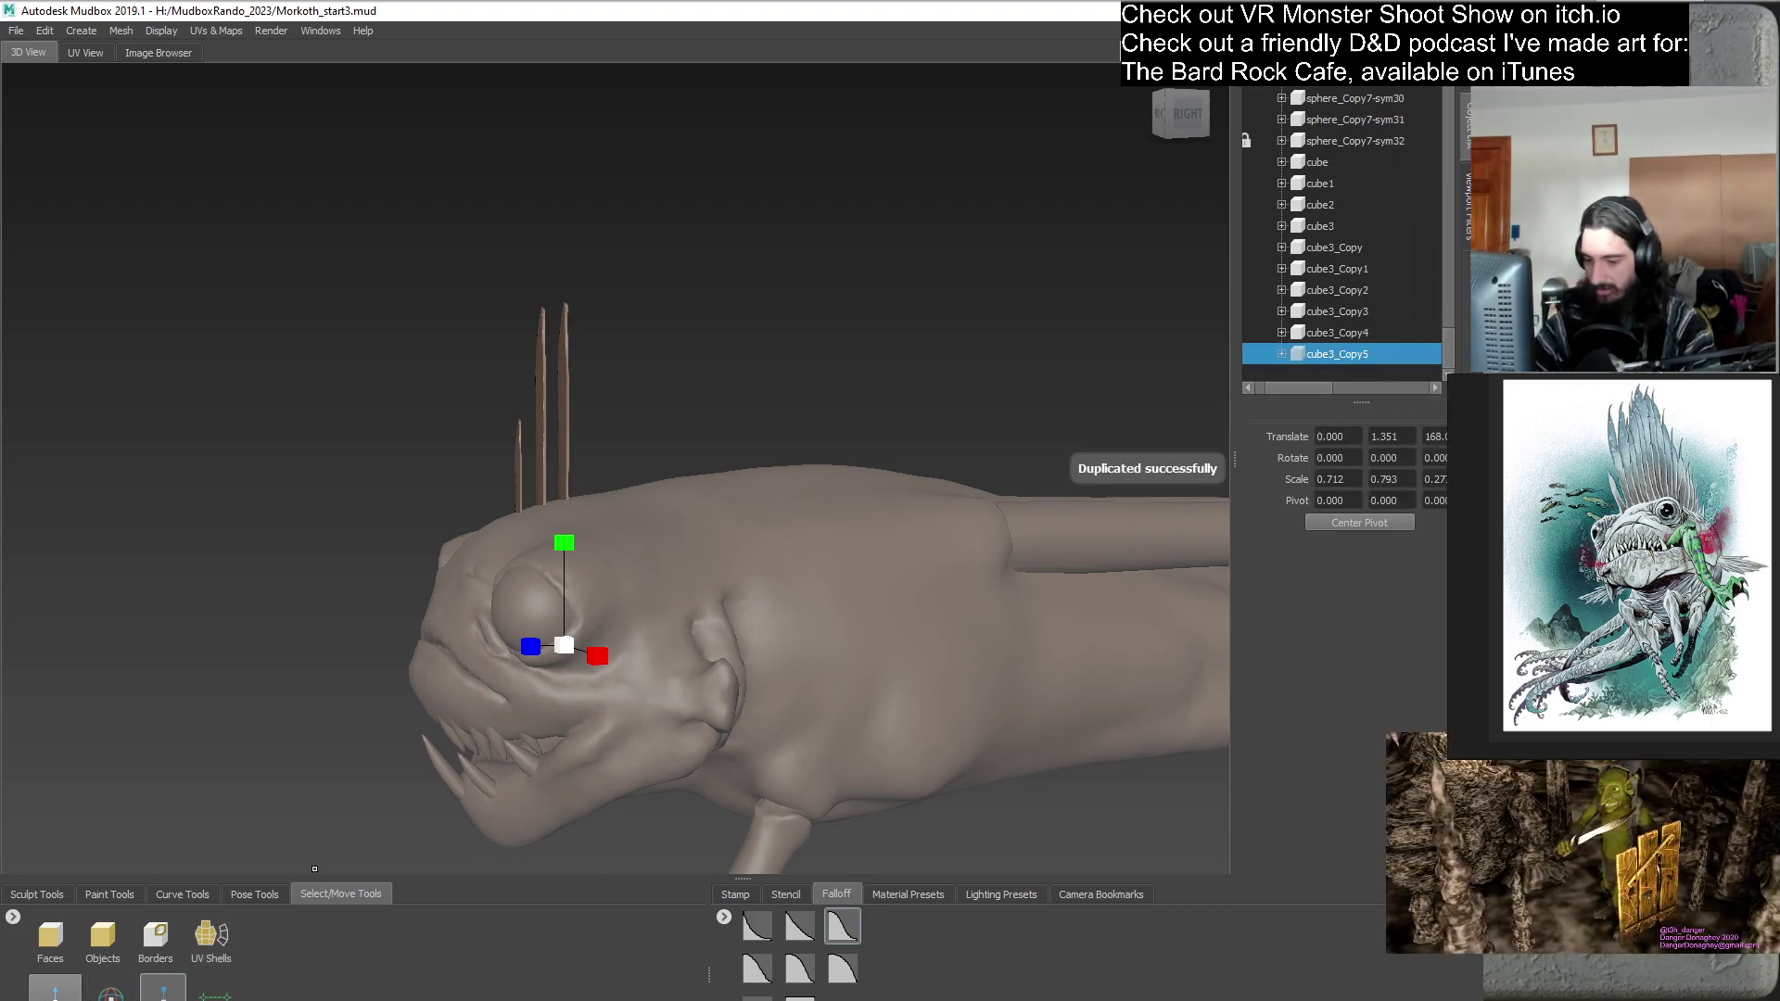
{"action": "left_click_drag", "start_coordinate": [482, 649], "coordinate": [570, 673]}
{"action": "key", "text": "r"}
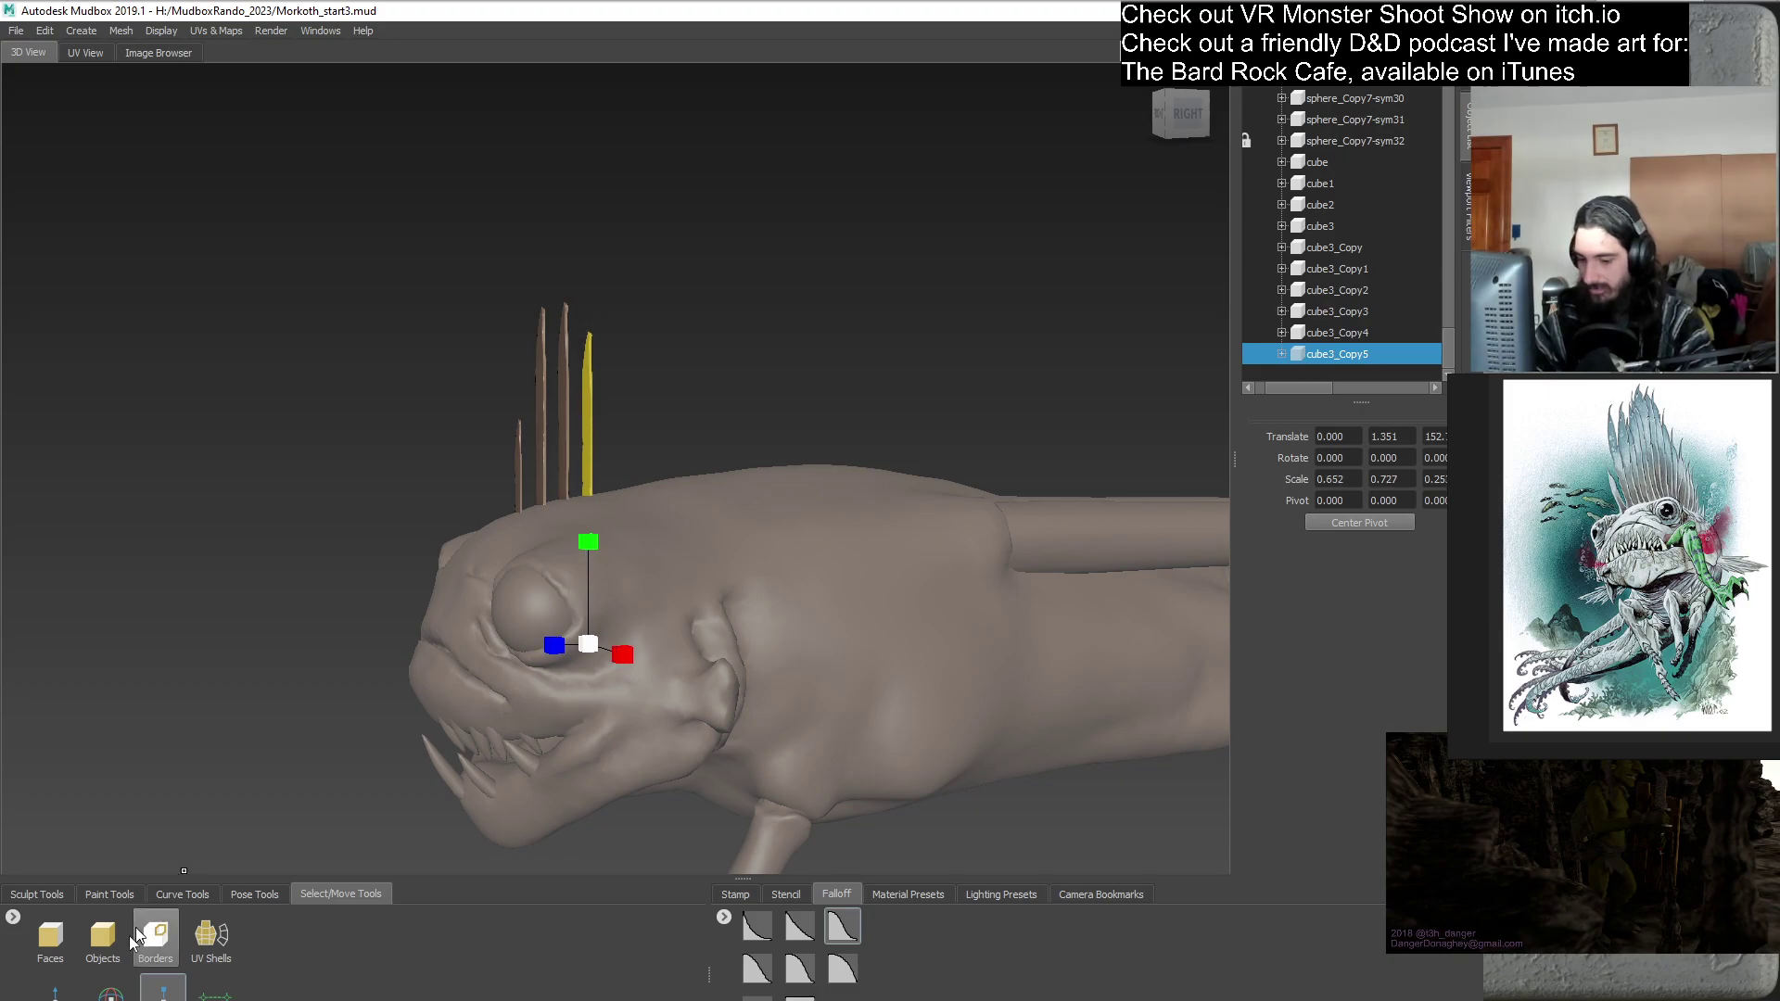
- Duplicate cube3_Copy5, move the copy back to Translate Z of about 135, and enlarge it to scale 0.737 in X and 0.821 in Y
{"action": "key", "text": "w"}
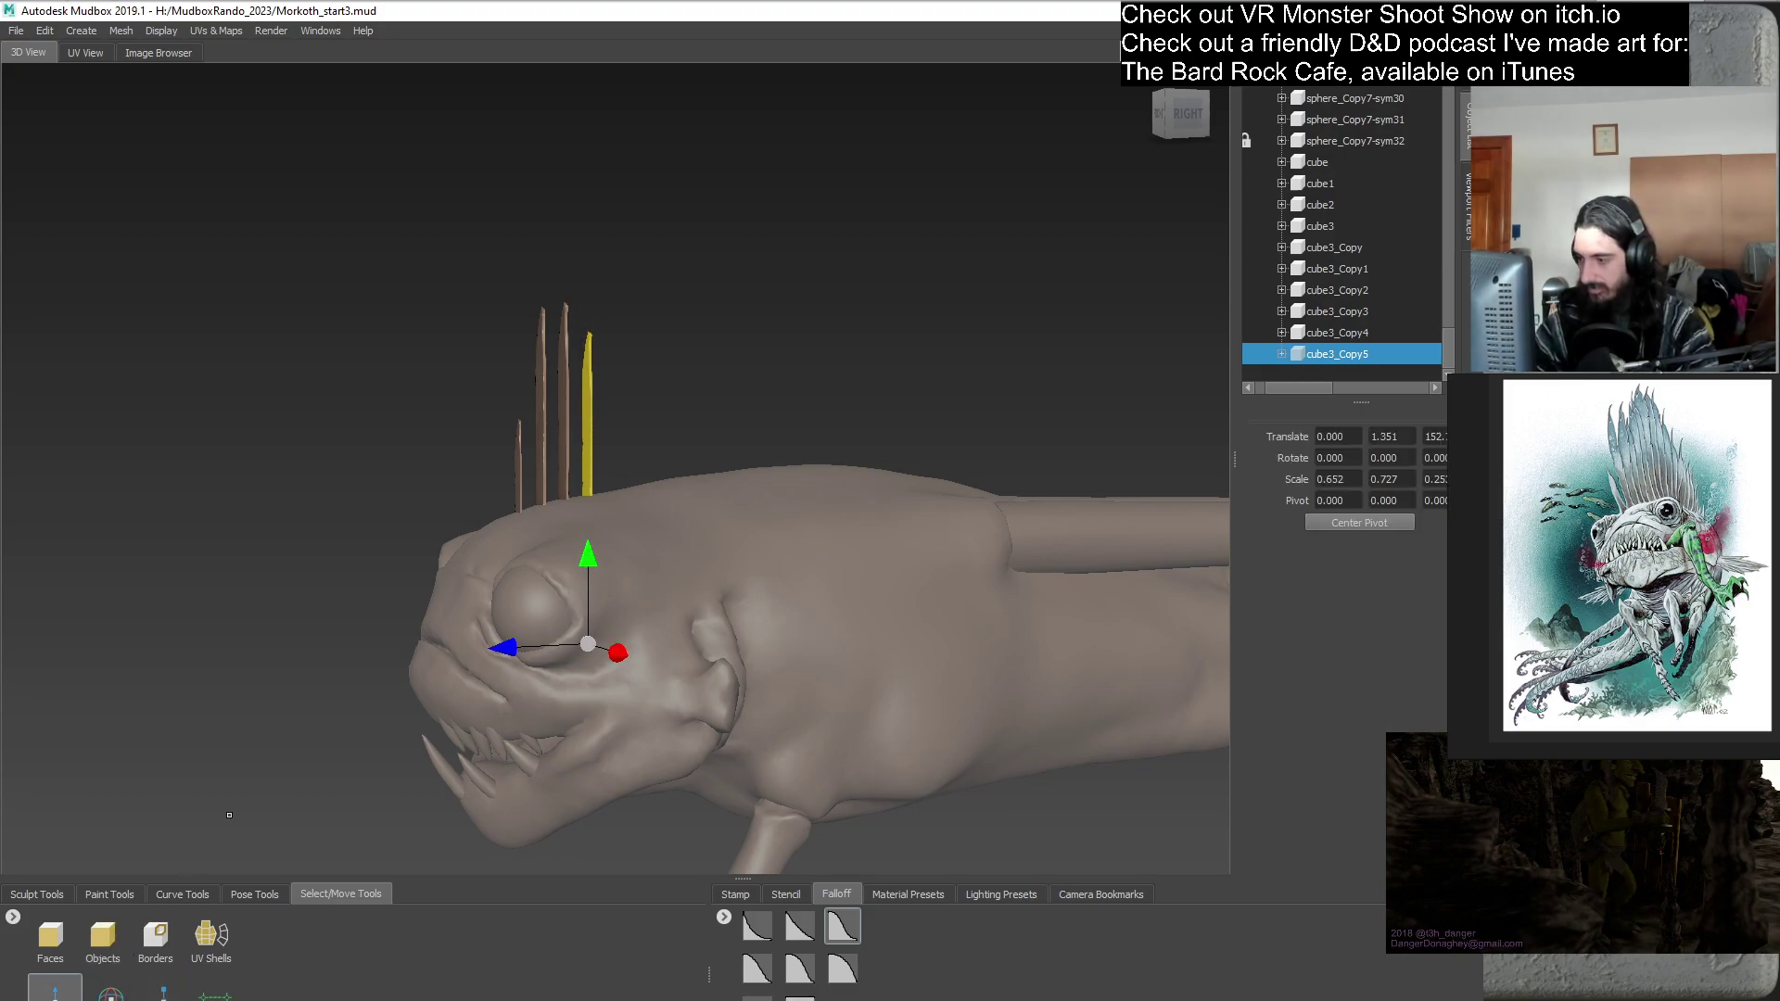
{"action": "right_click", "coordinate": [1333, 358]}
{"action": "left_click", "coordinate": [1391, 452]}
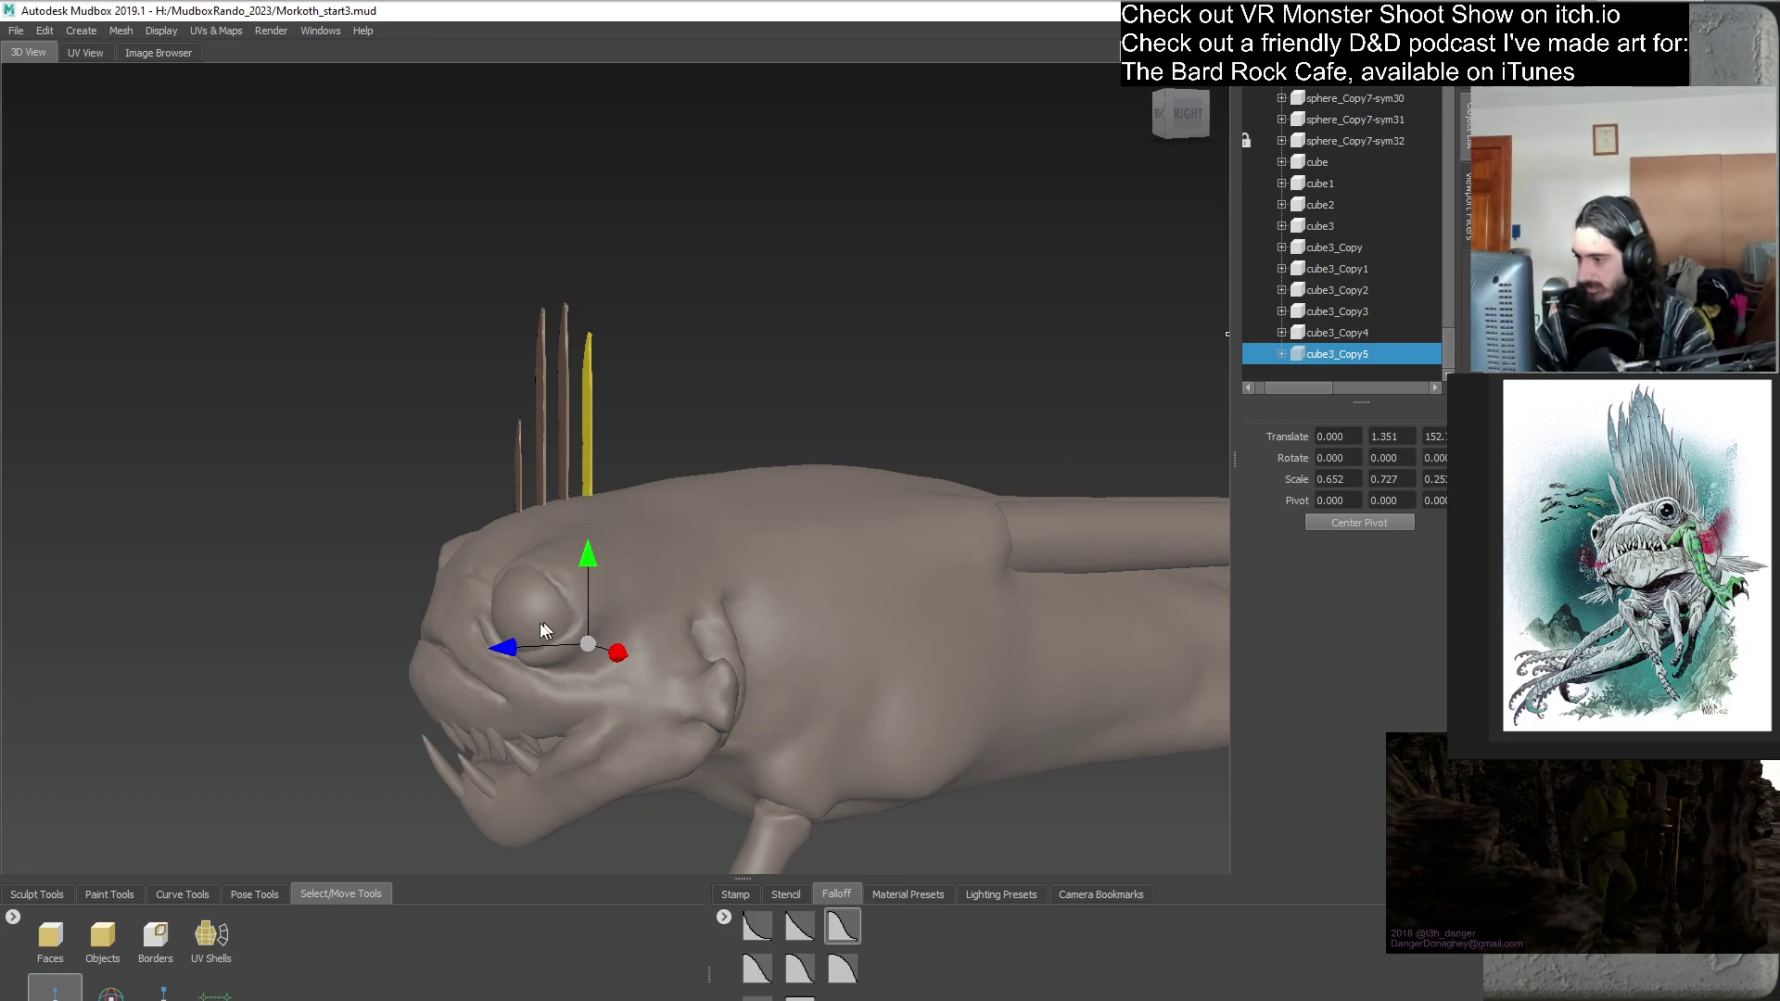
{"action": "left_click_drag", "start_coordinate": [500, 655], "coordinate": [532, 644]}
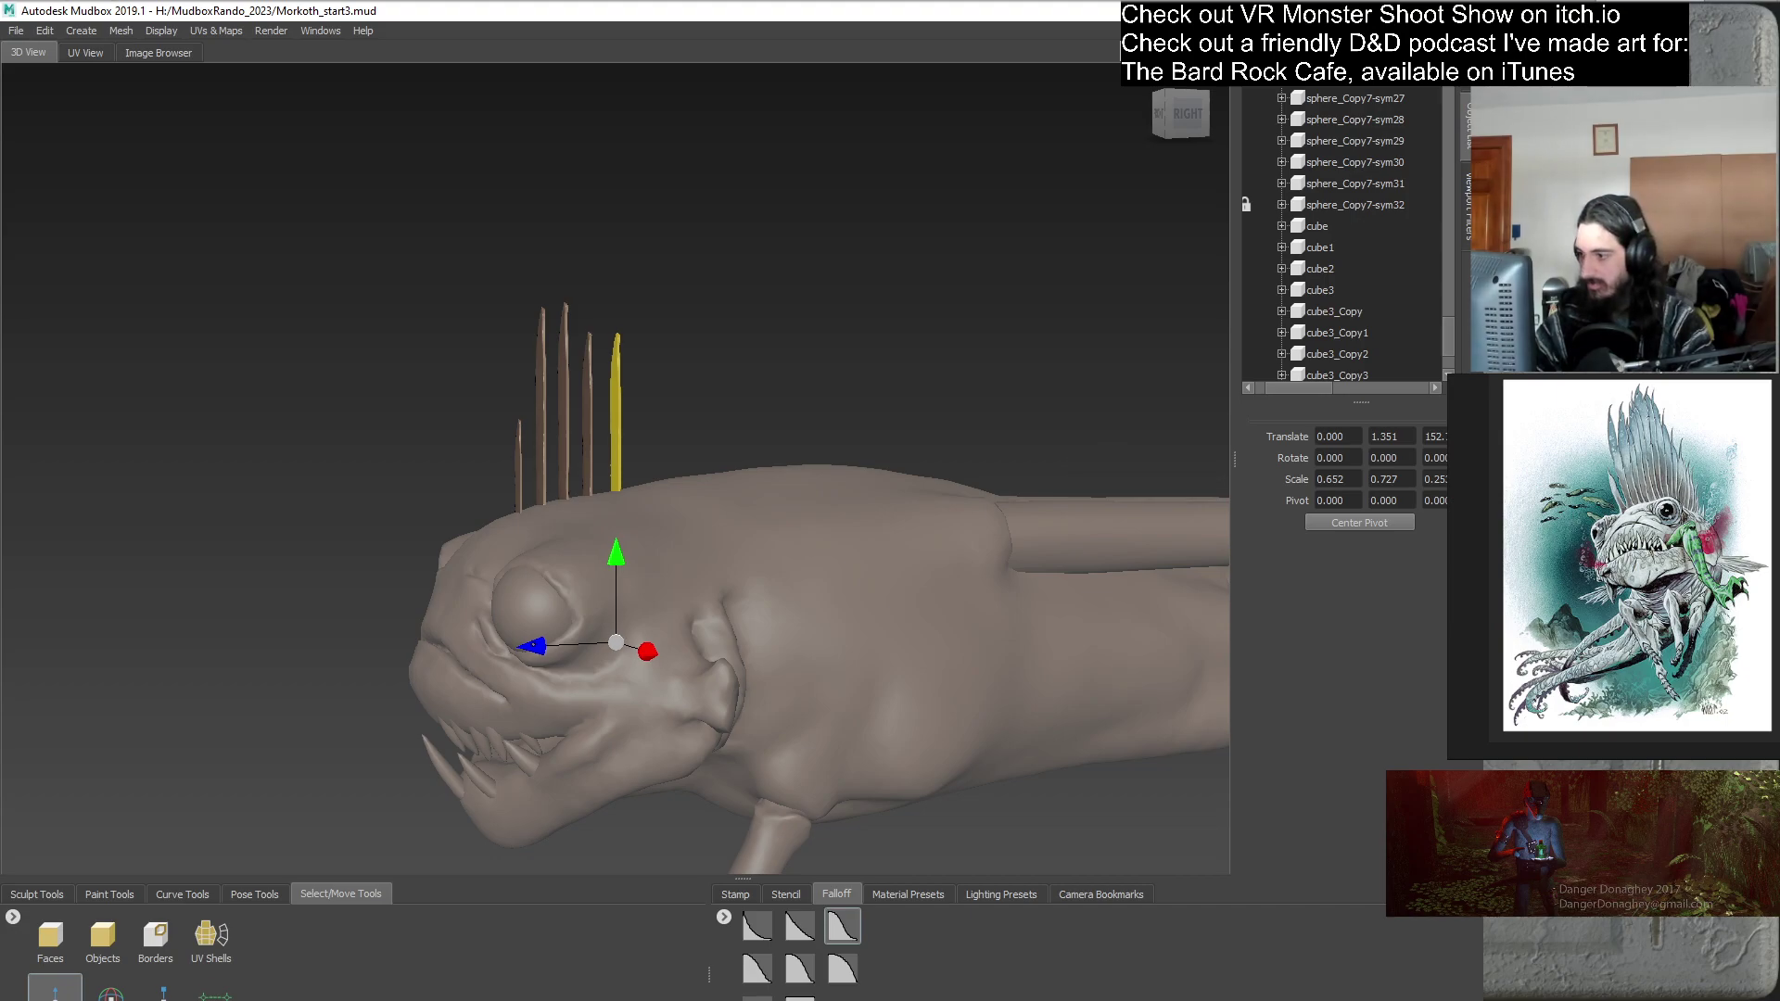
{"action": "left_click", "coordinate": [163, 992]}
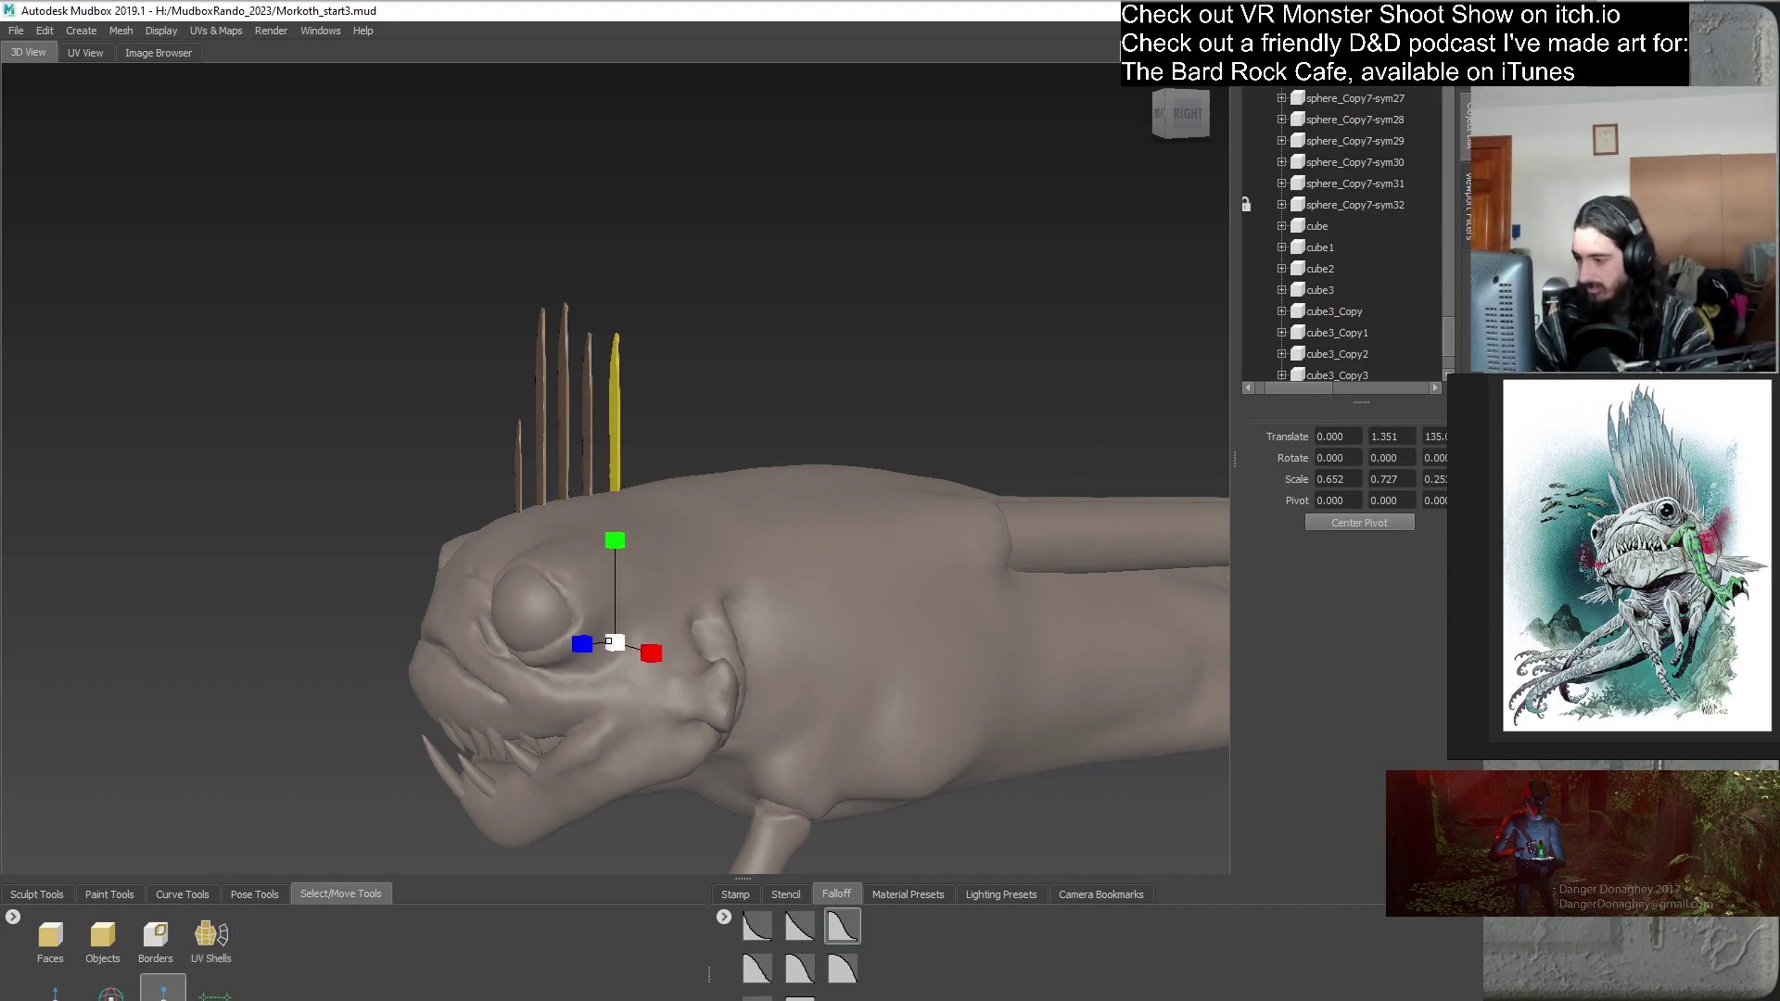
{"action": "left_click_drag", "start_coordinate": [623, 639], "coordinate": [703, 608]}
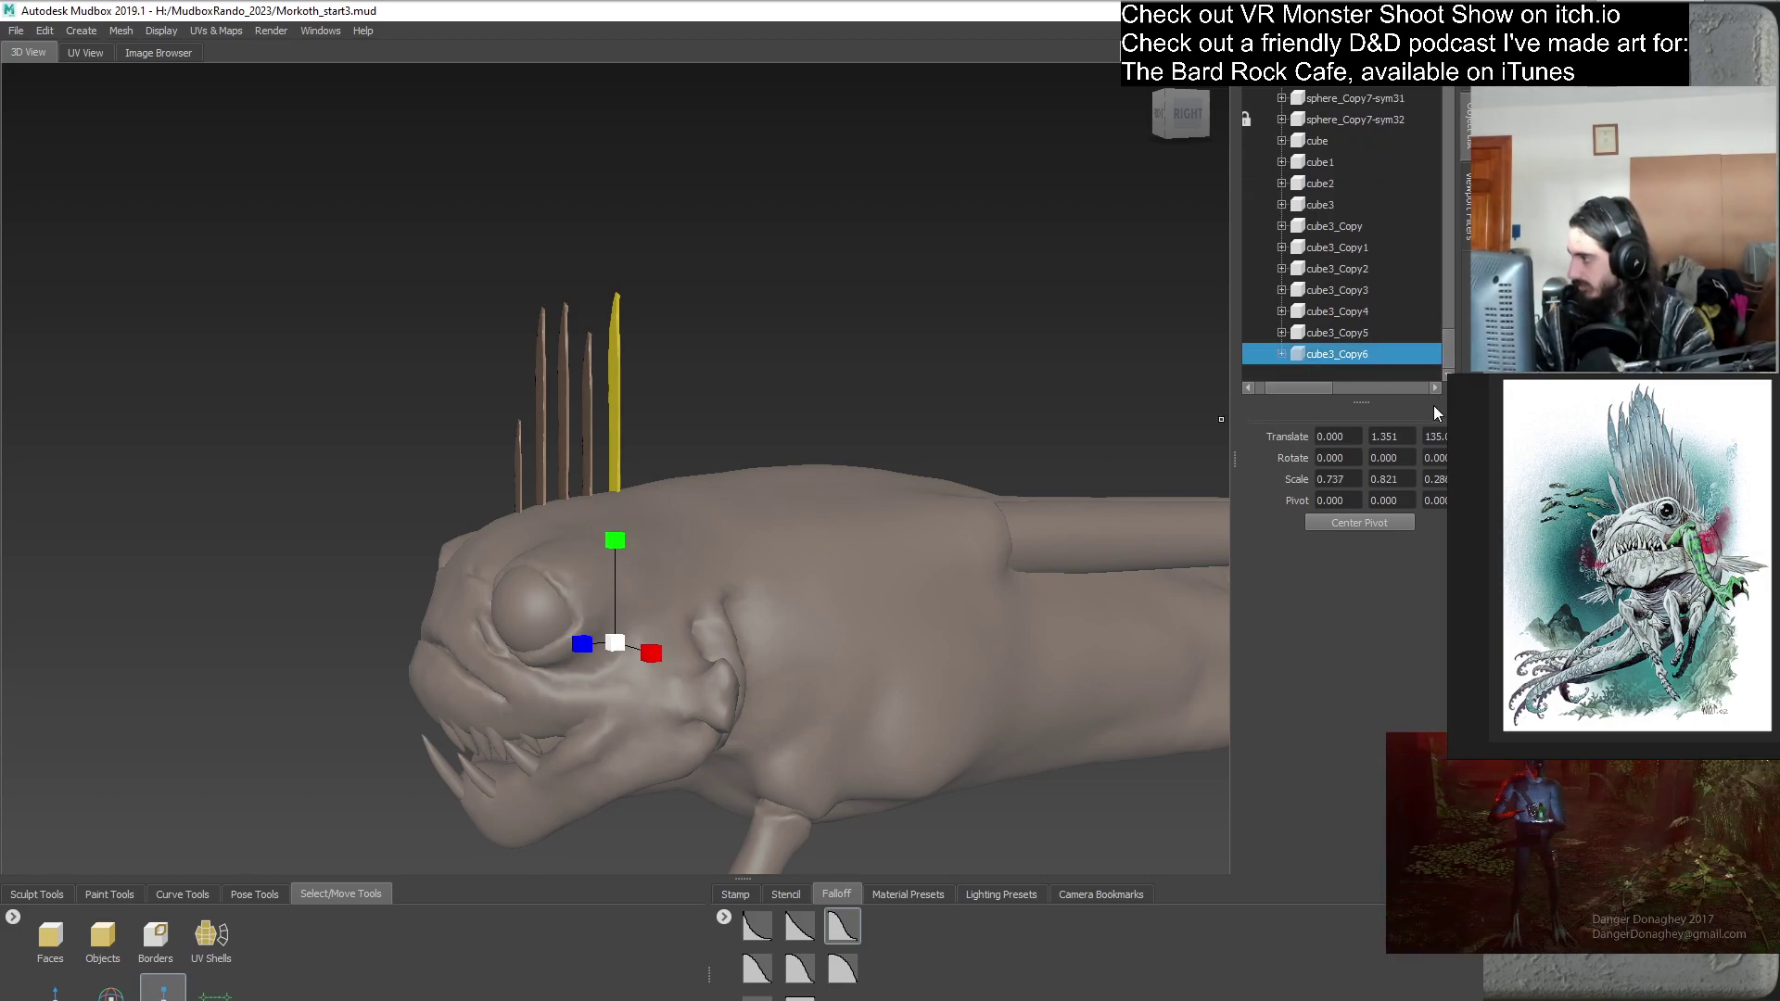
- Duplicate cube3_Copy6, move the copy back to Translate Z of about 116, and enlarge it to scale 0.842 in X and 0.938 in Y
{"action": "right_click", "coordinate": [1353, 357]}
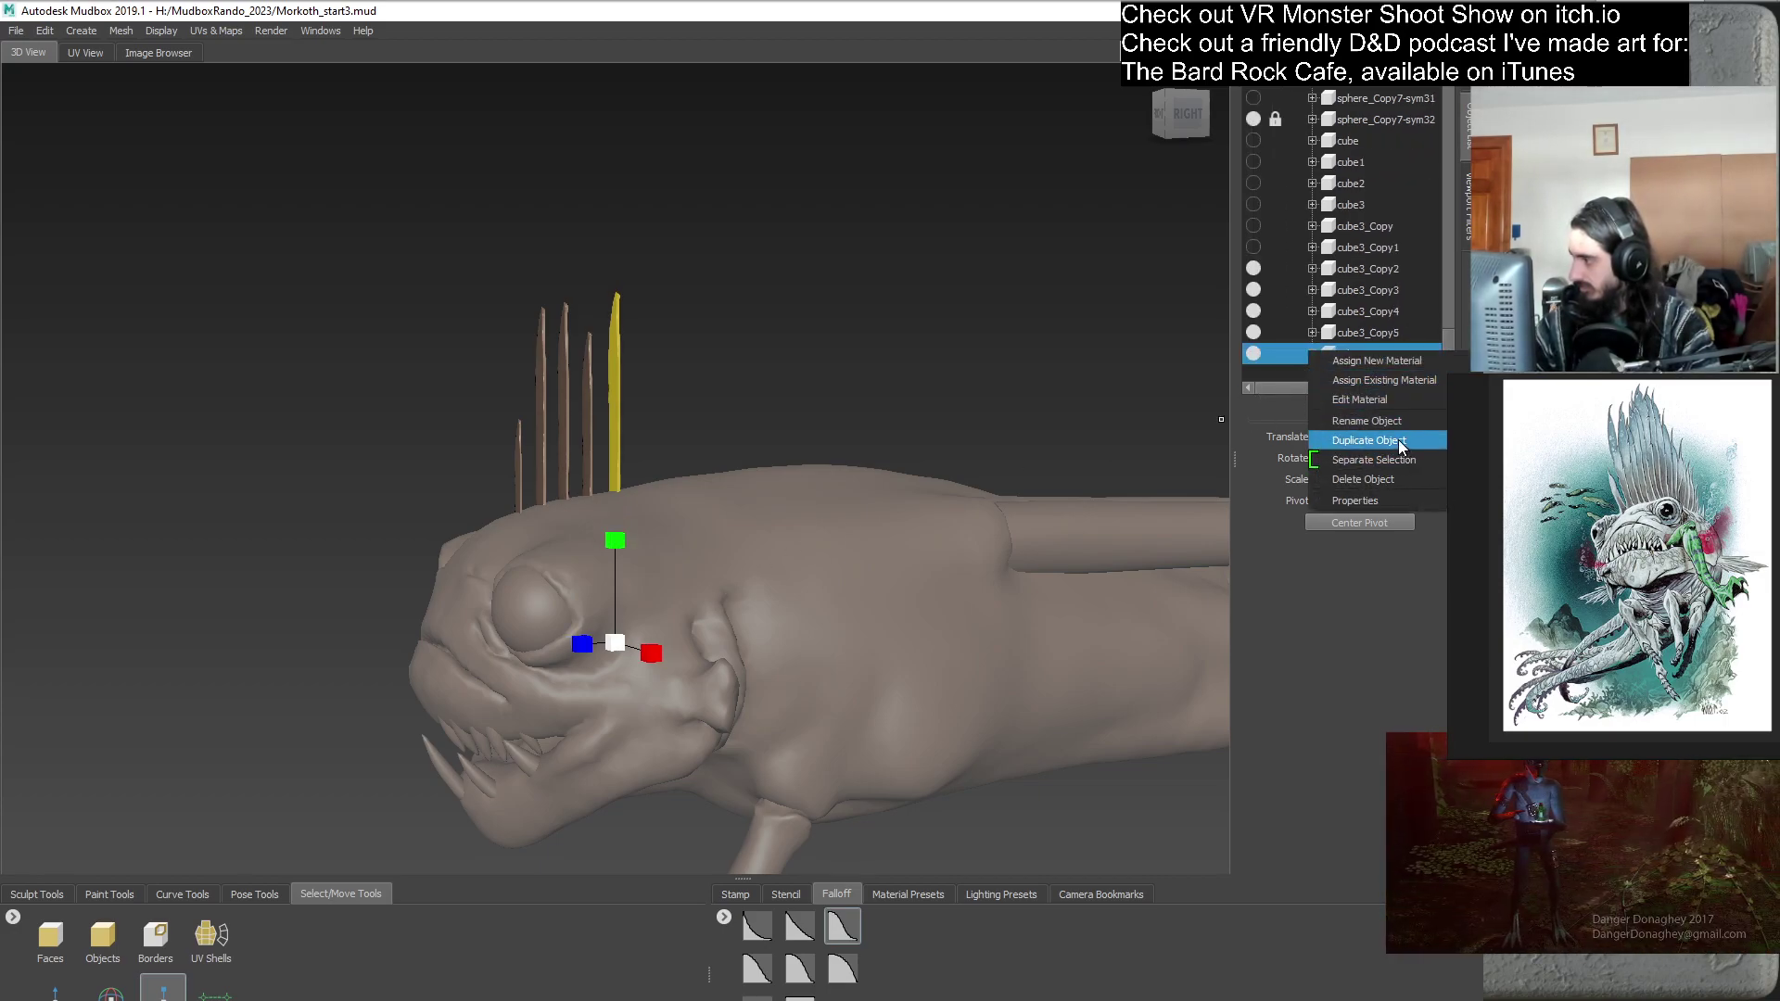
{"action": "left_click", "coordinate": [1401, 437]}
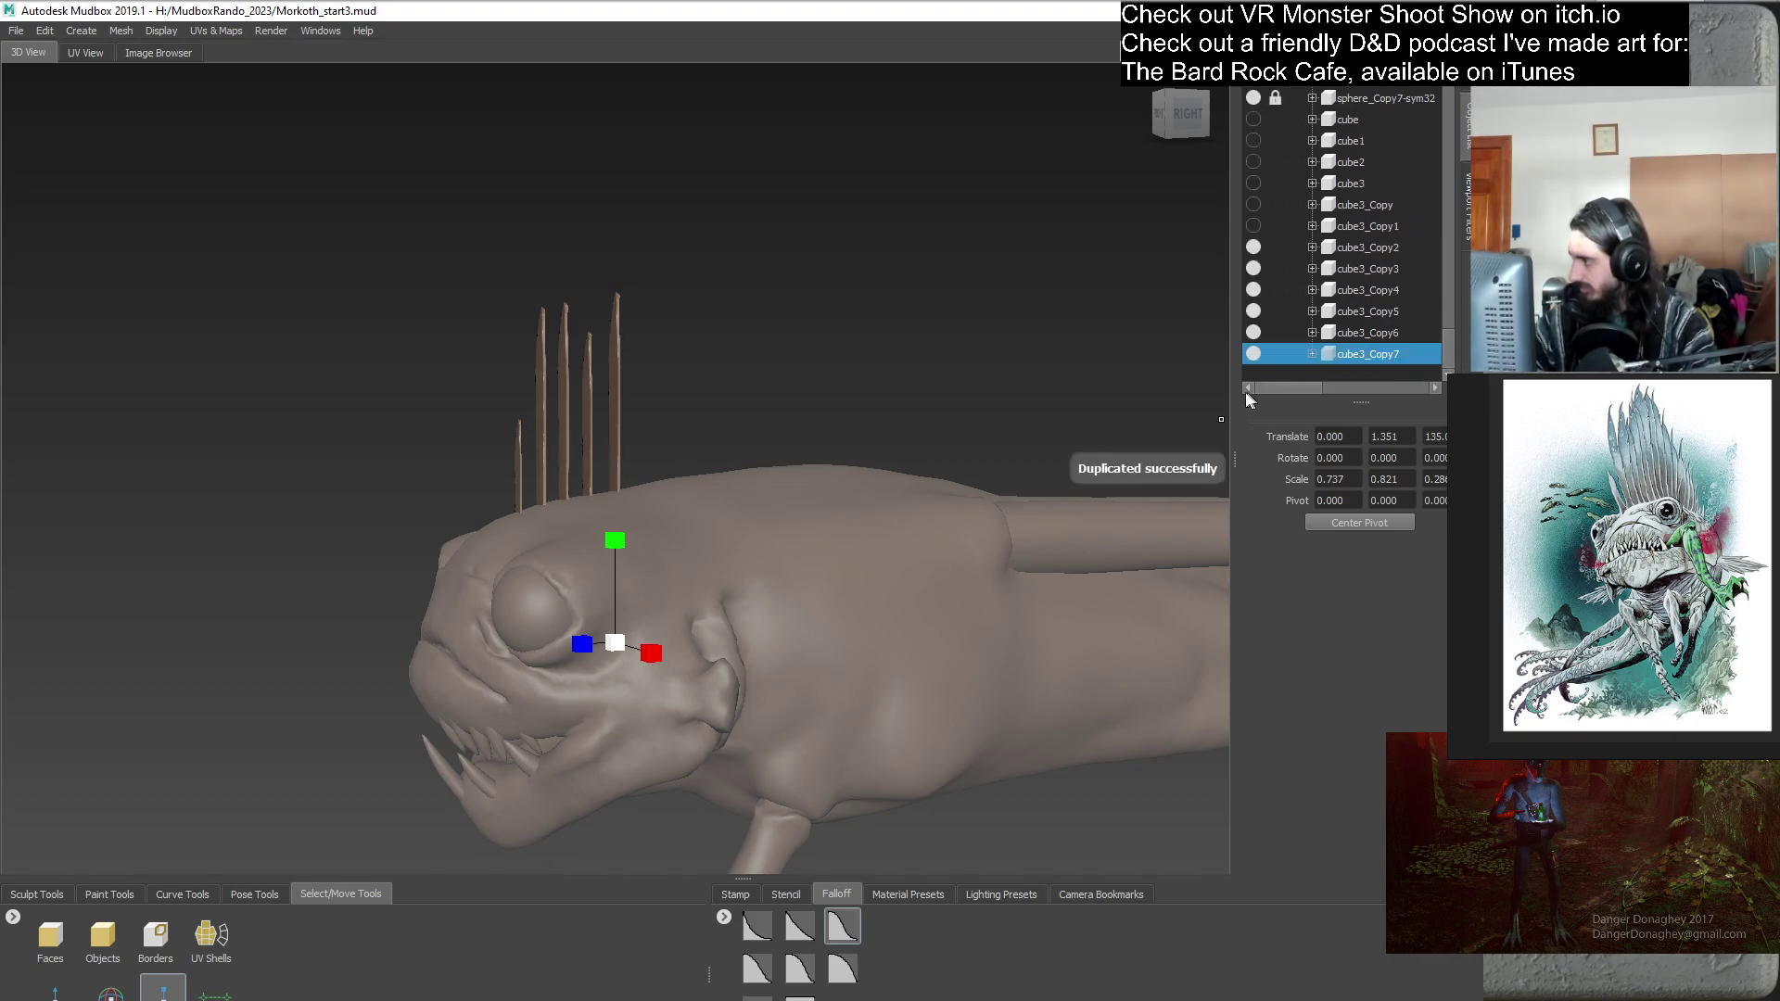
{"action": "left_click", "coordinate": [54, 992]}
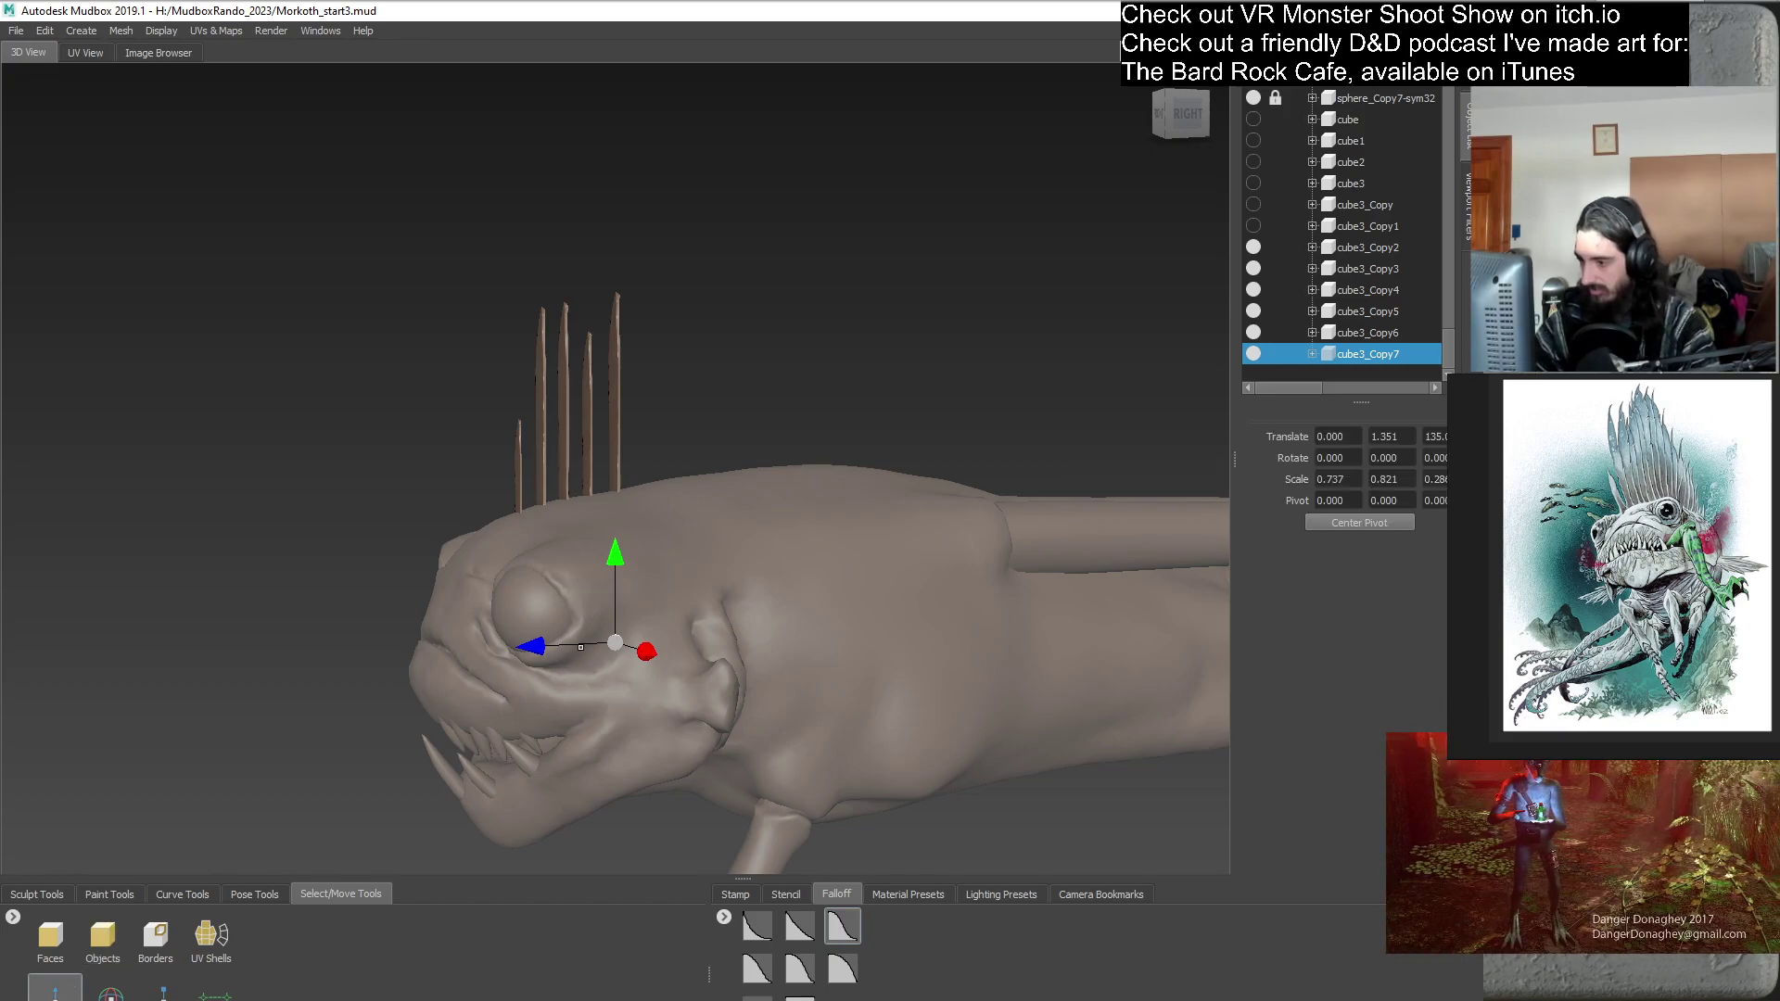
{"action": "left_click_drag", "start_coordinate": [530, 646], "coordinate": [560, 645]}
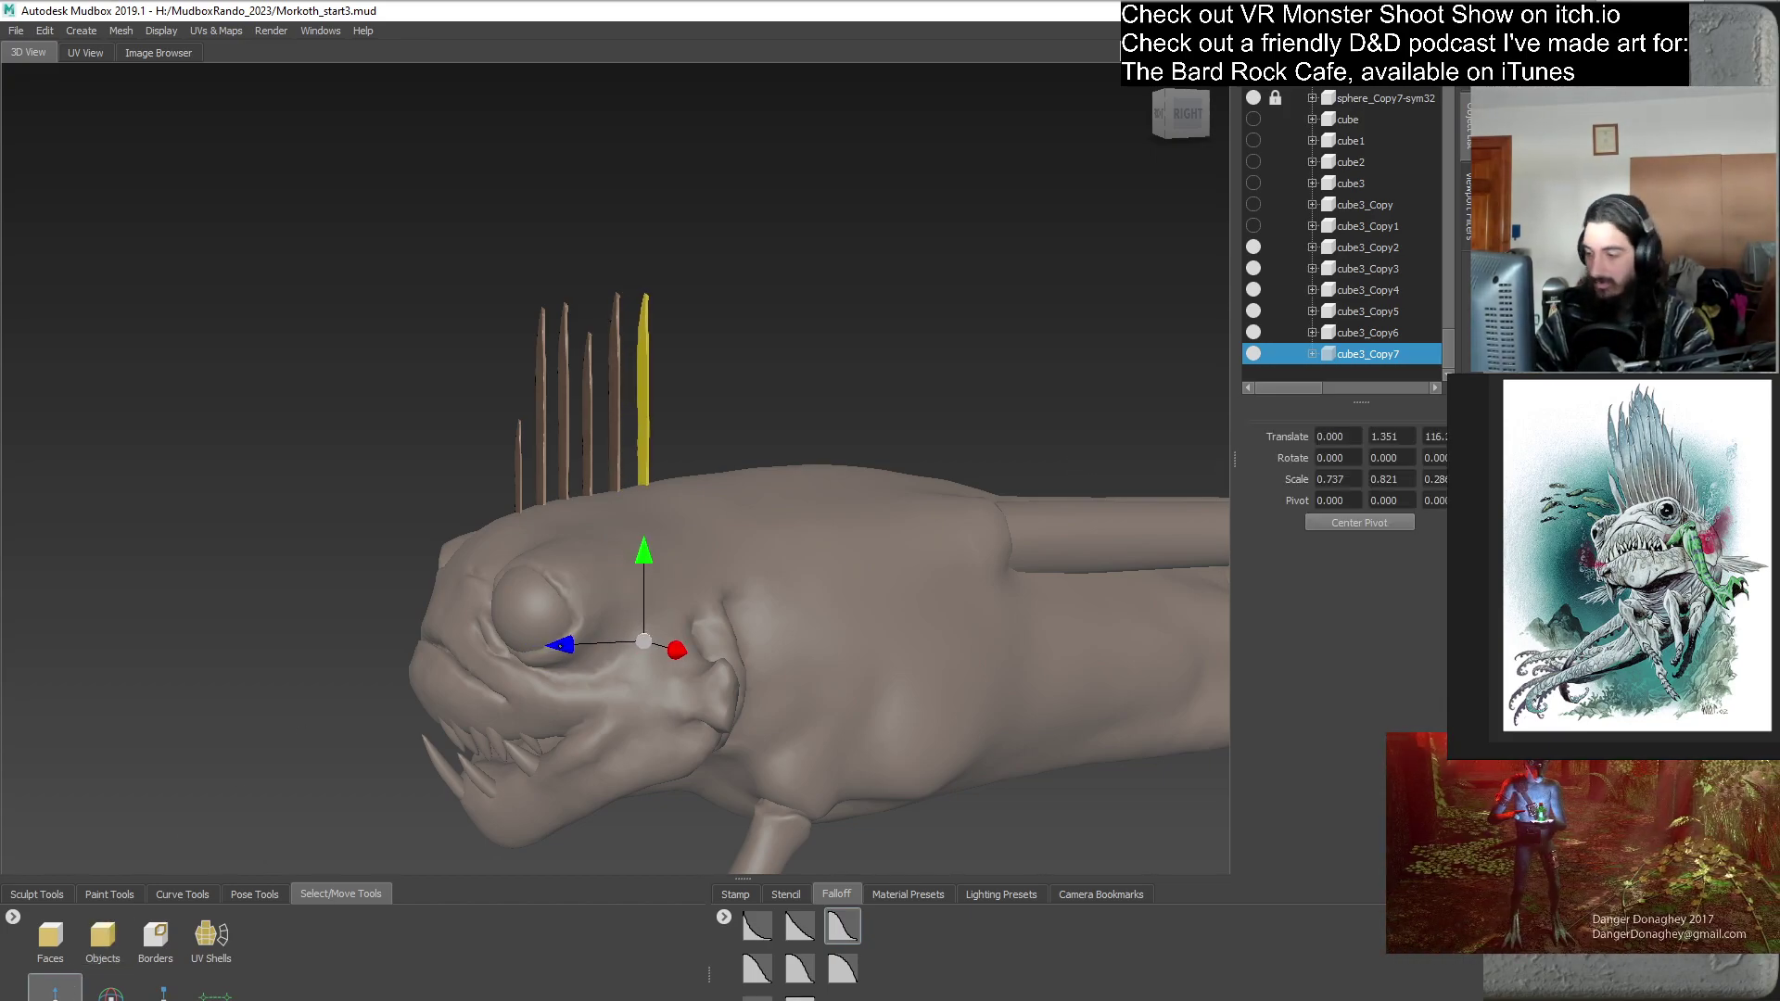
{"action": "left_click", "coordinate": [163, 992]}
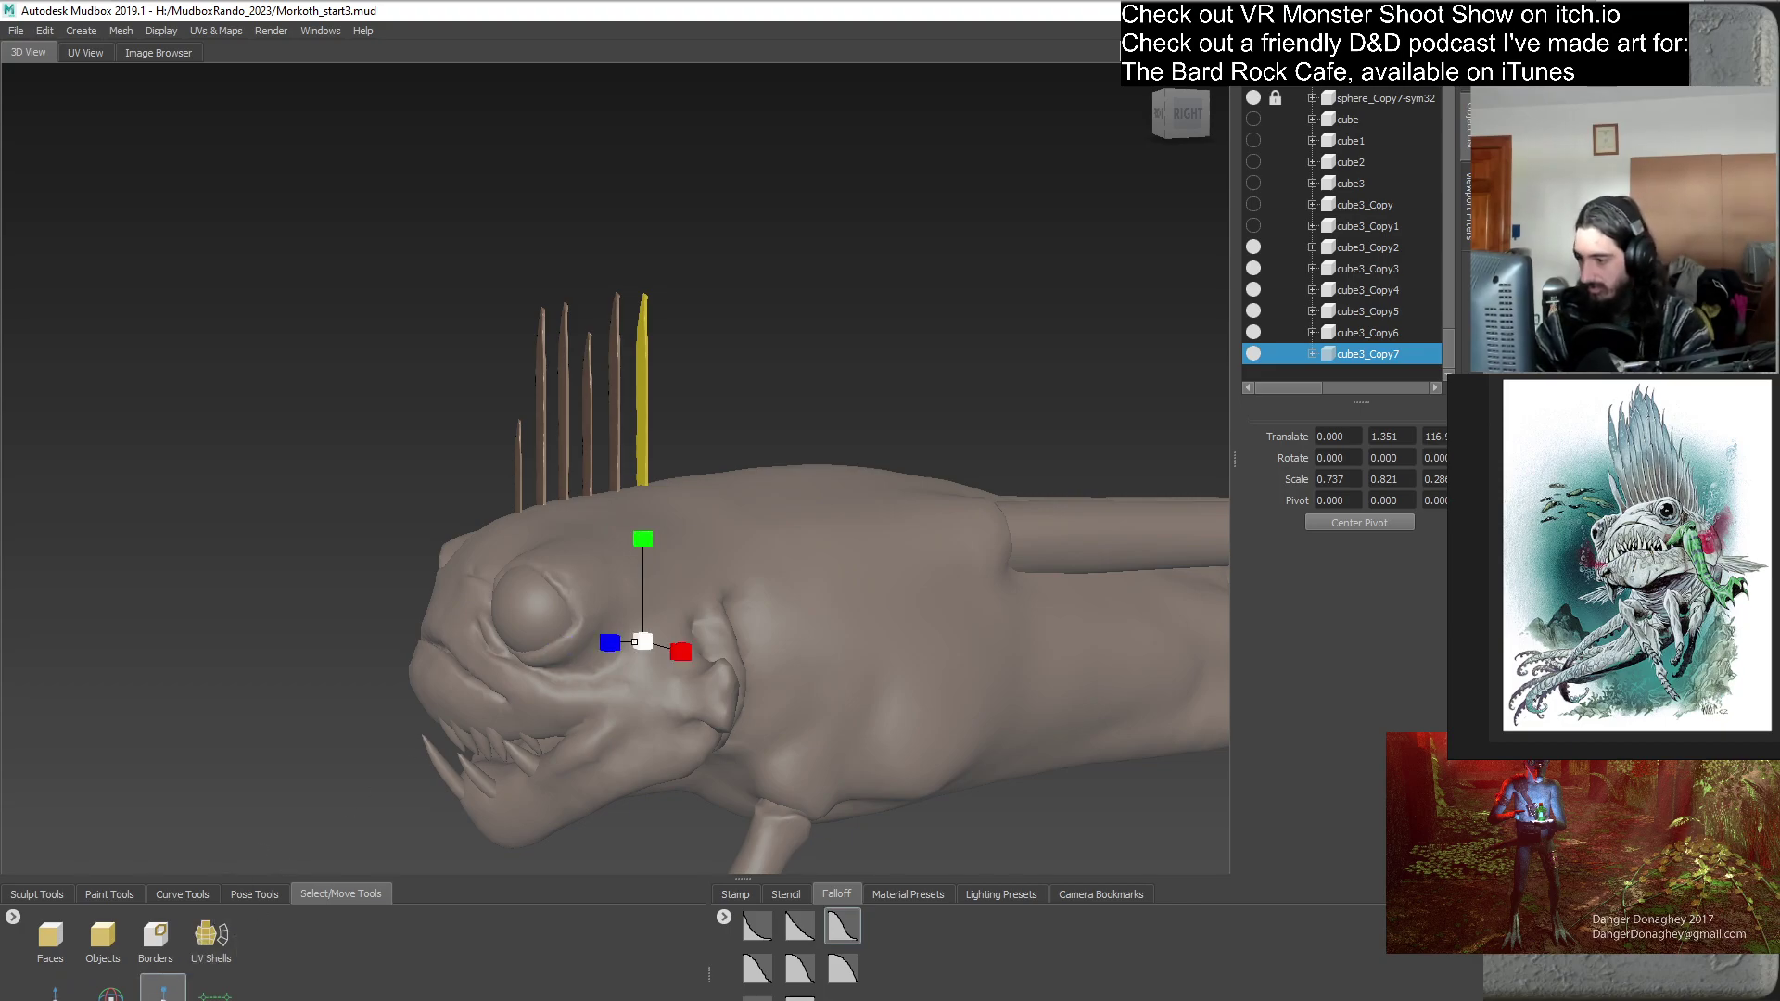
{"action": "left_click_drag", "start_coordinate": [654, 641], "coordinate": [761, 605]}
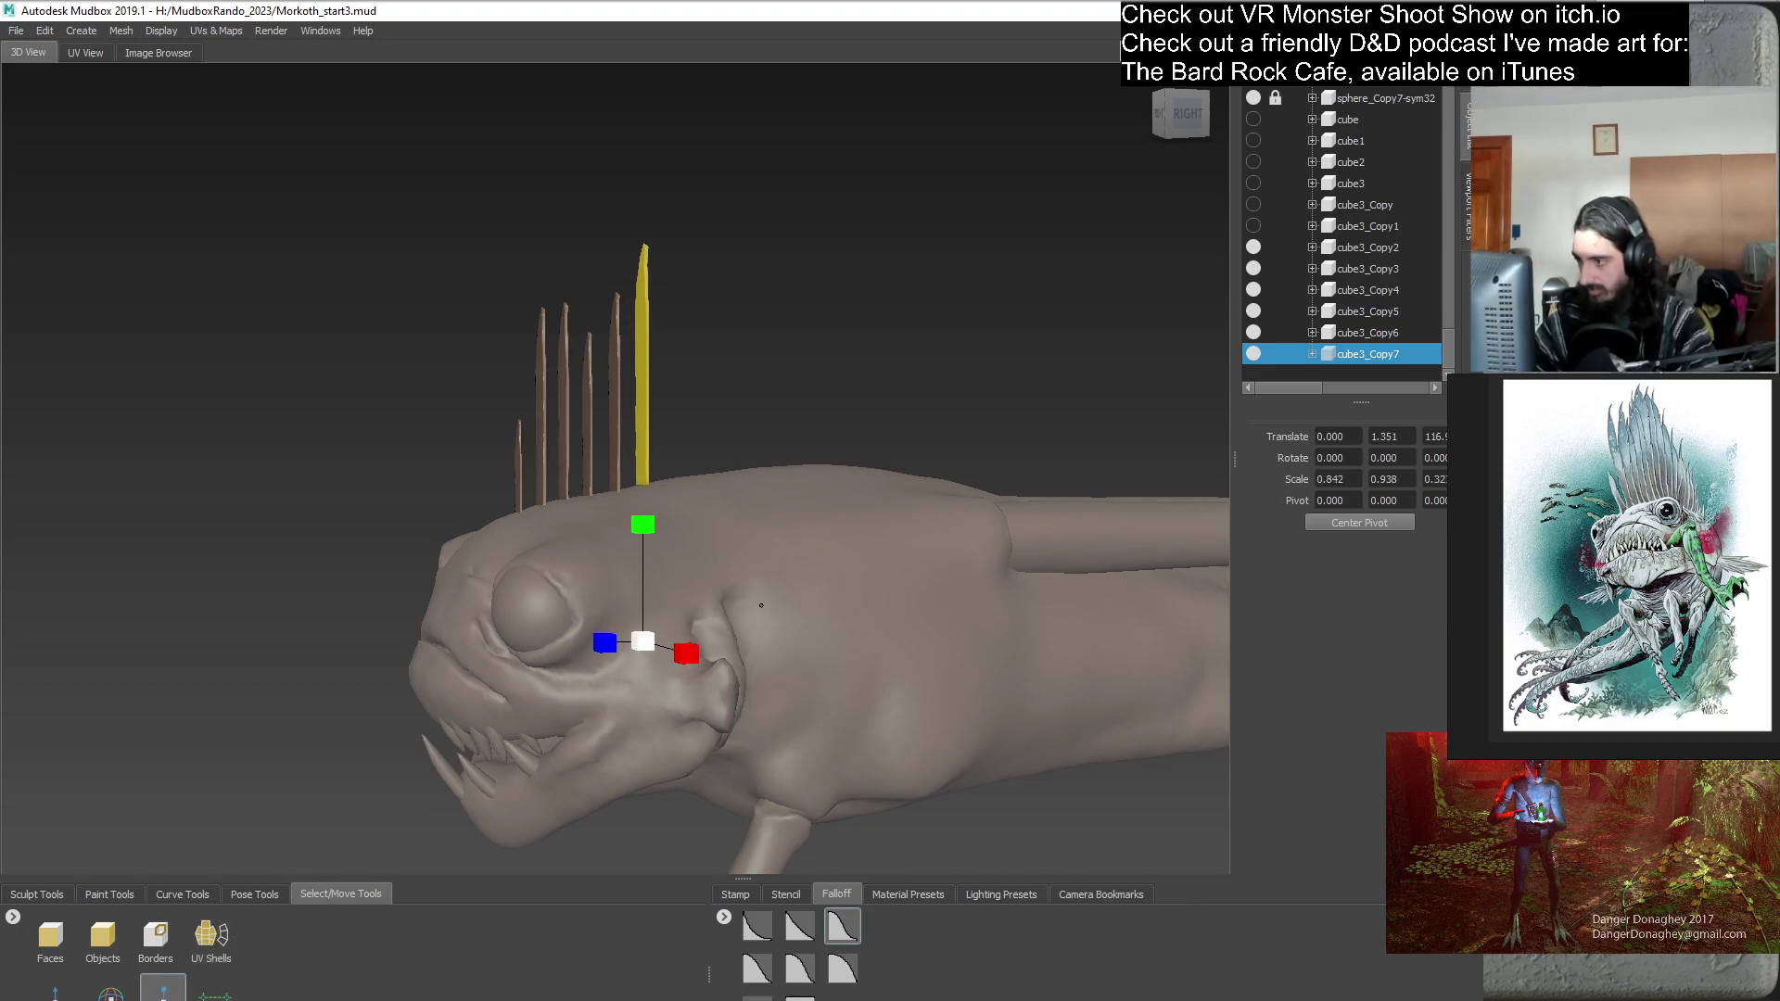
- Lower the rearmost spine into the head to Translate Y -7.099 and check the spine row from the front and side
{"action": "left_click", "coordinate": [54, 992]}
{"action": "left_click_drag", "start_coordinate": [642, 555], "coordinate": [642, 569]}
{"action": "scroll", "coordinate": [762, 621], "scroll_direction": "down", "scroll_amount": 4}
{"action": "left_click_drag", "start_coordinate": [762, 621], "coordinate": [985, 585], "text": "alt"}
{"action": "scroll", "coordinate": [895, 590], "scroll_direction": "up", "scroll_amount": 2}
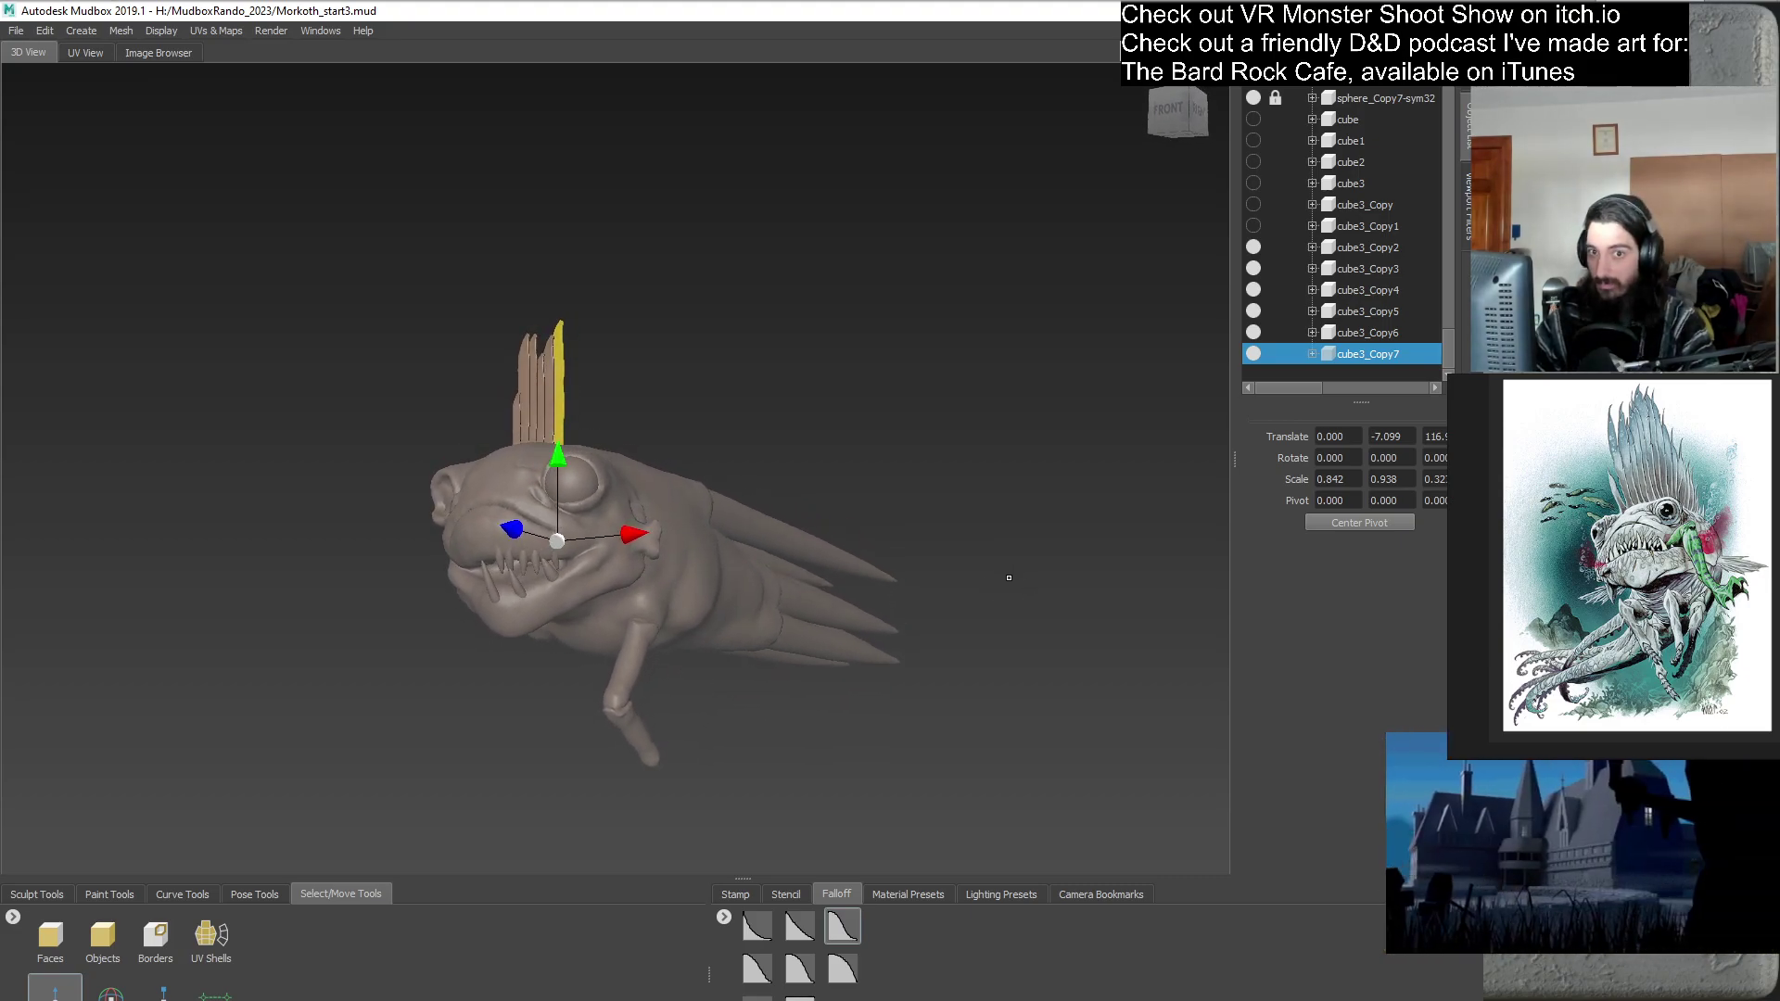
{"action": "left_click_drag", "start_coordinate": [973, 586], "coordinate": [861, 601], "text": "alt"}
{"action": "scroll", "coordinate": [938, 566], "scroll_direction": "up", "scroll_amount": 3}
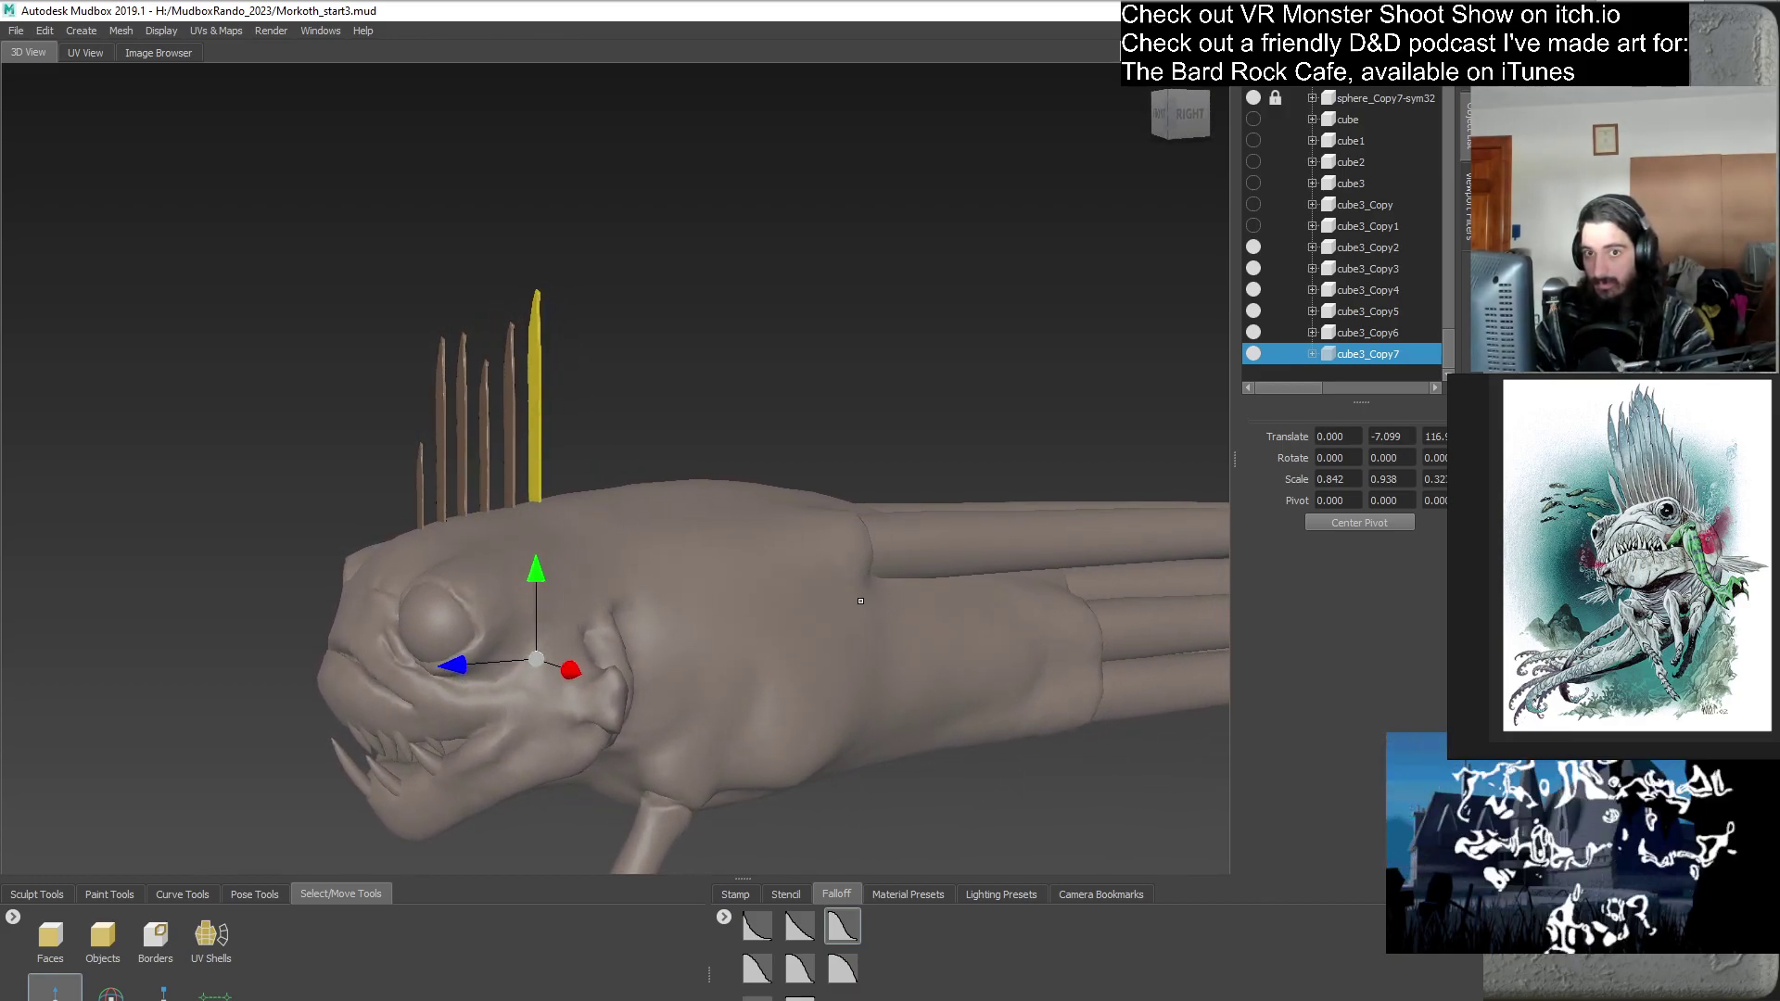
- Duplicate the rearmost spine cube3_Copy7 and move the copy backward along the back to Translate Z of about 99.9
{"action": "scroll", "coordinate": [860, 601], "scroll_direction": "up", "scroll_amount": 2}
{"action": "right_click", "coordinate": [1359, 354]}
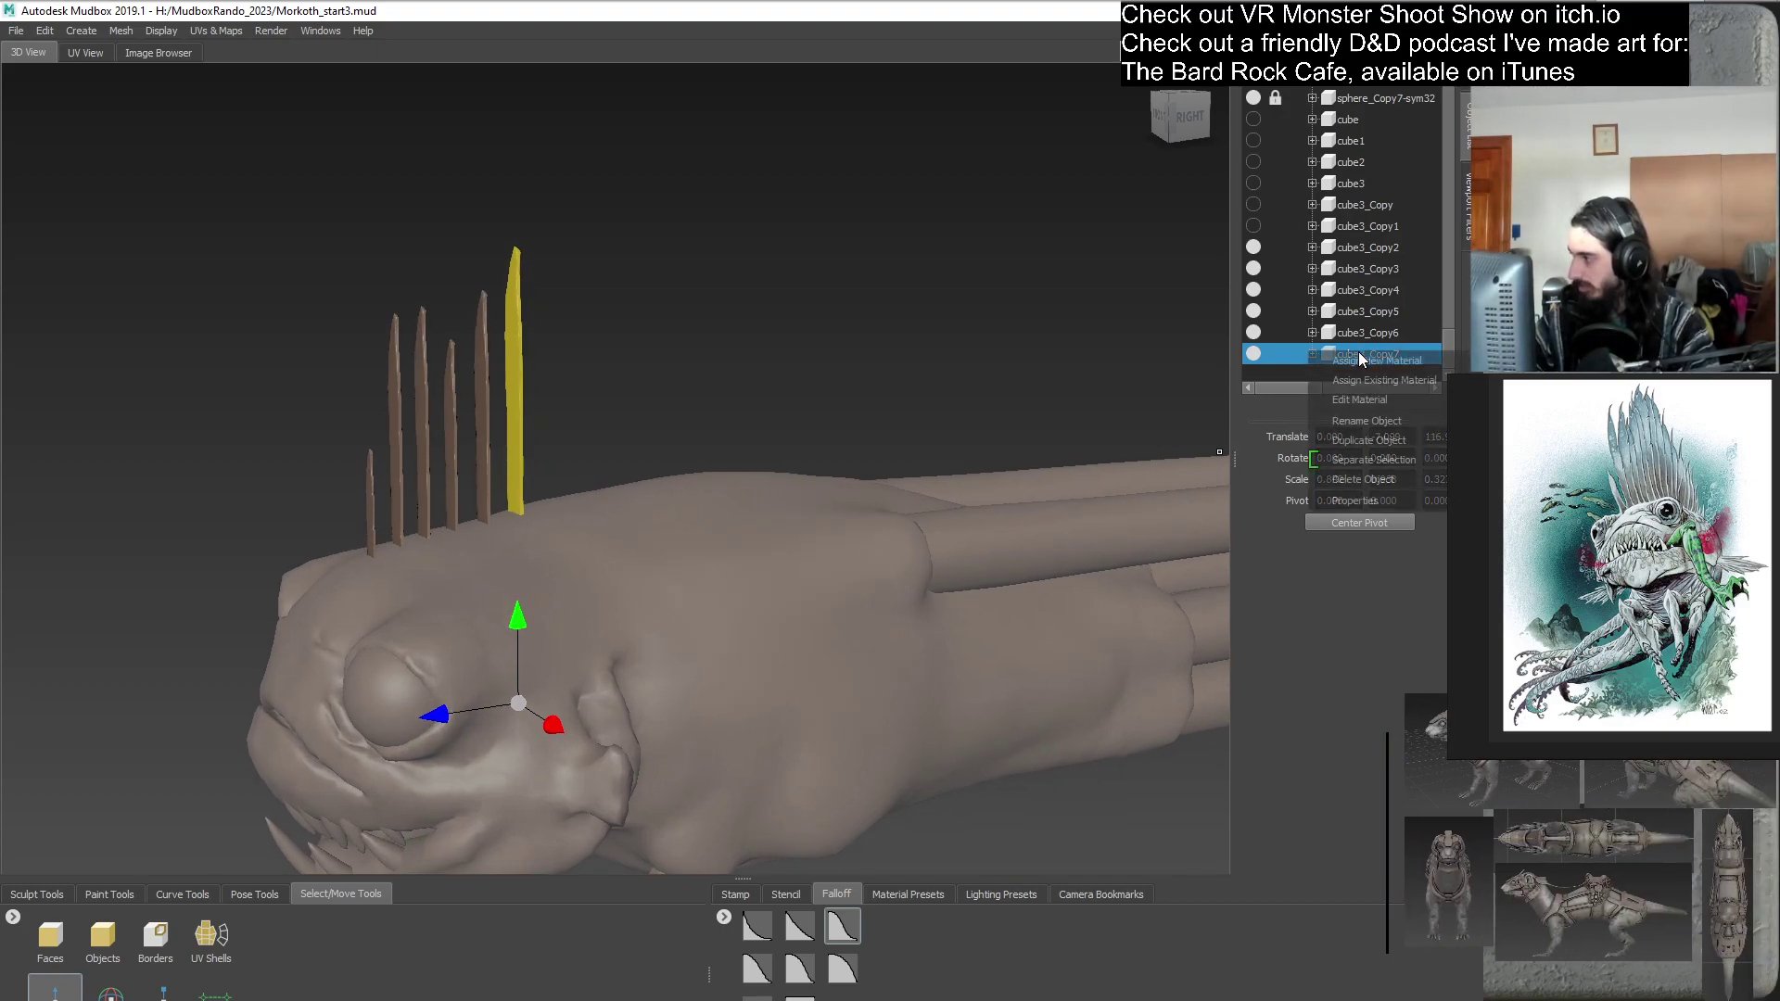
{"action": "key", "text": "Escape"}
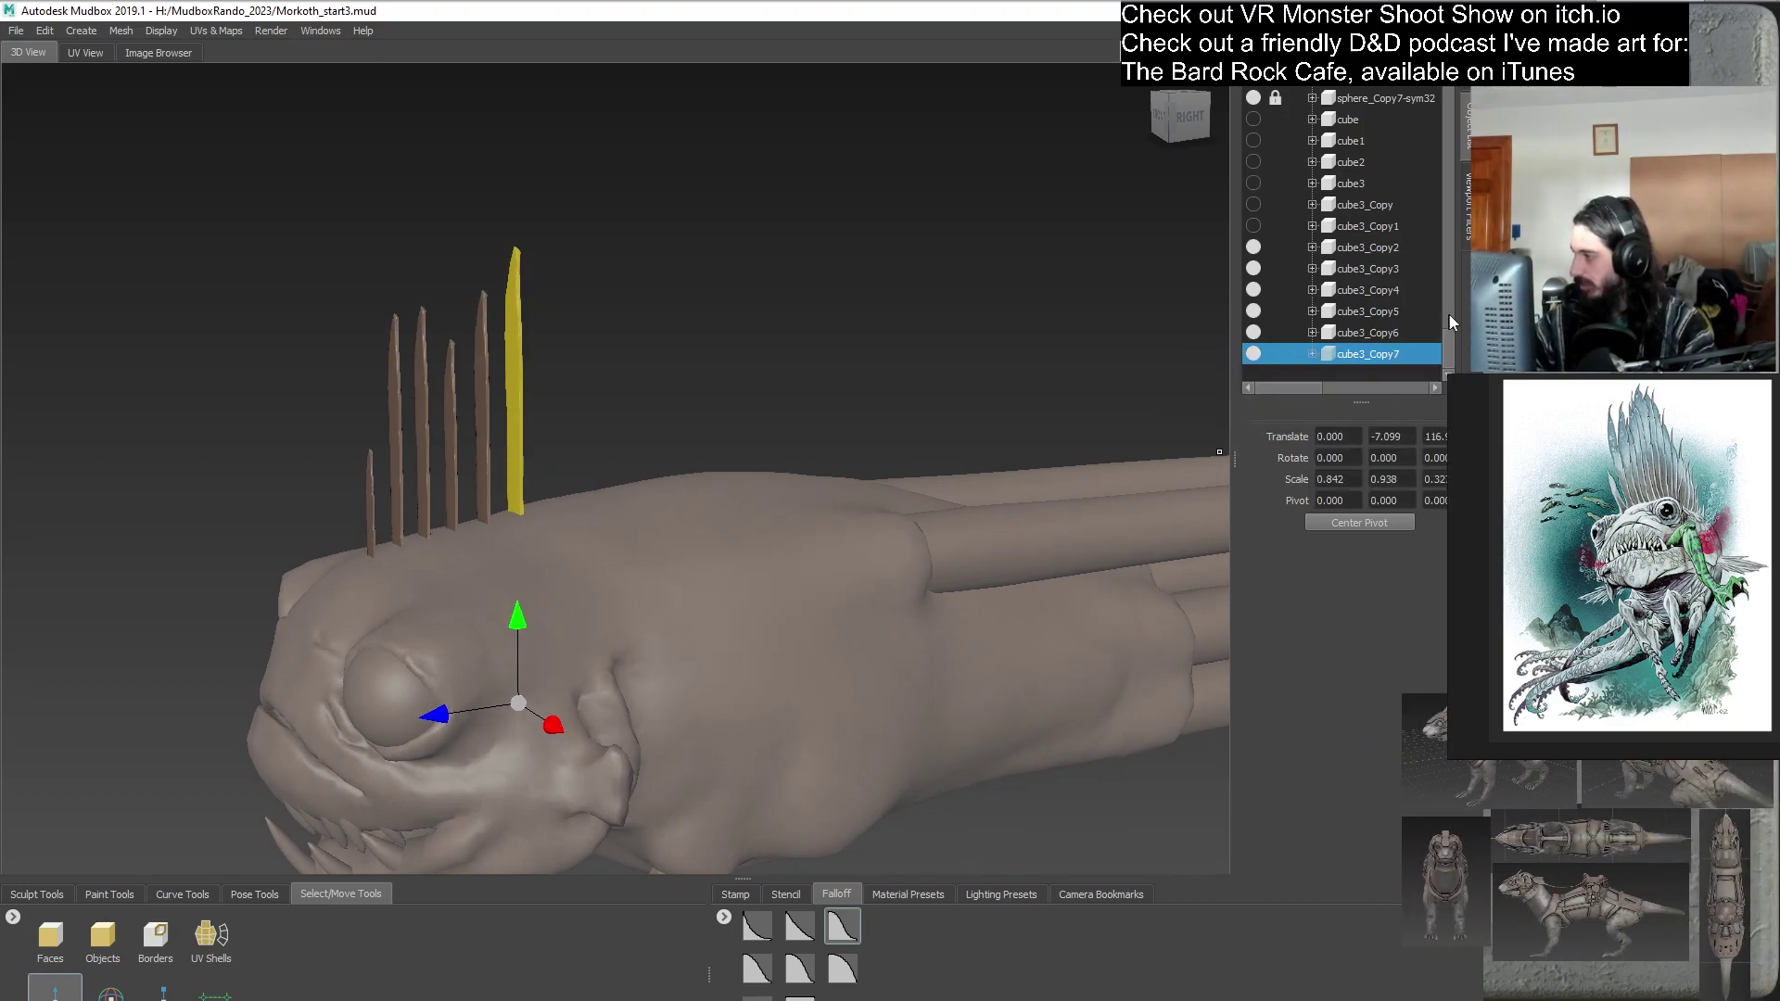
{"action": "key", "text": "ctrl+d"}
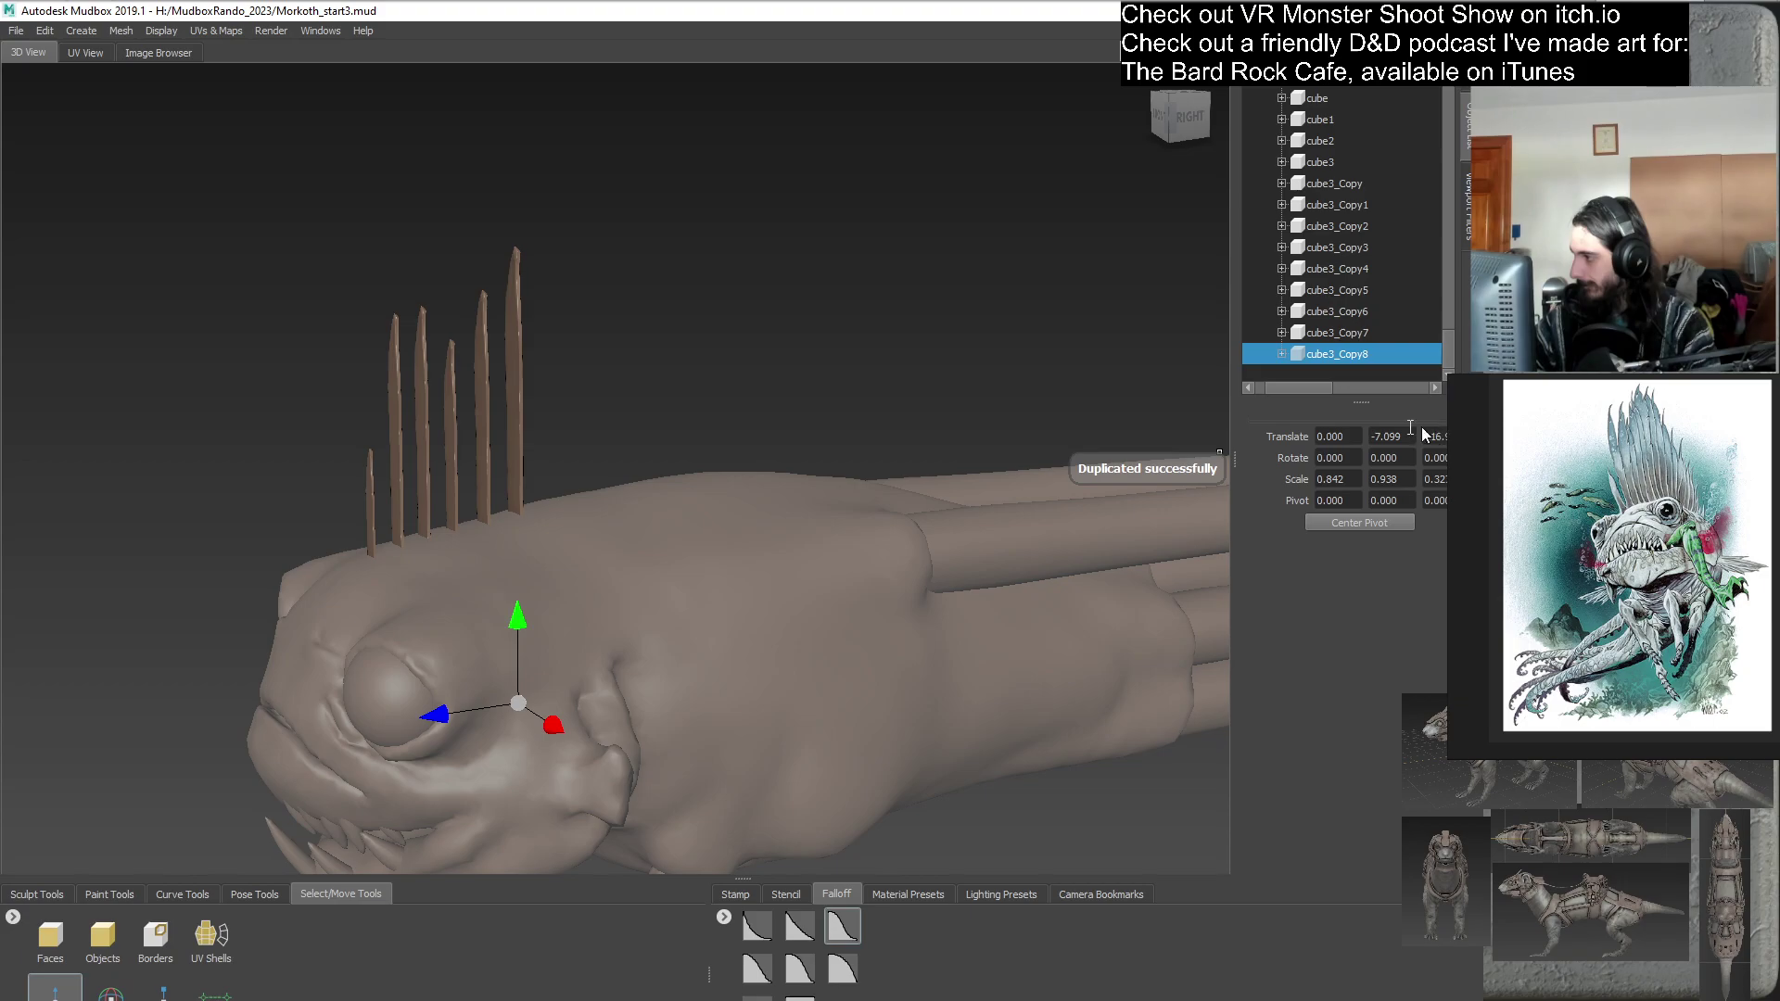
{"action": "left_click_drag", "start_coordinate": [1297, 397], "coordinate": [1286, 397]}
{"action": "left_click_drag", "start_coordinate": [439, 715], "coordinate": [467, 710]}
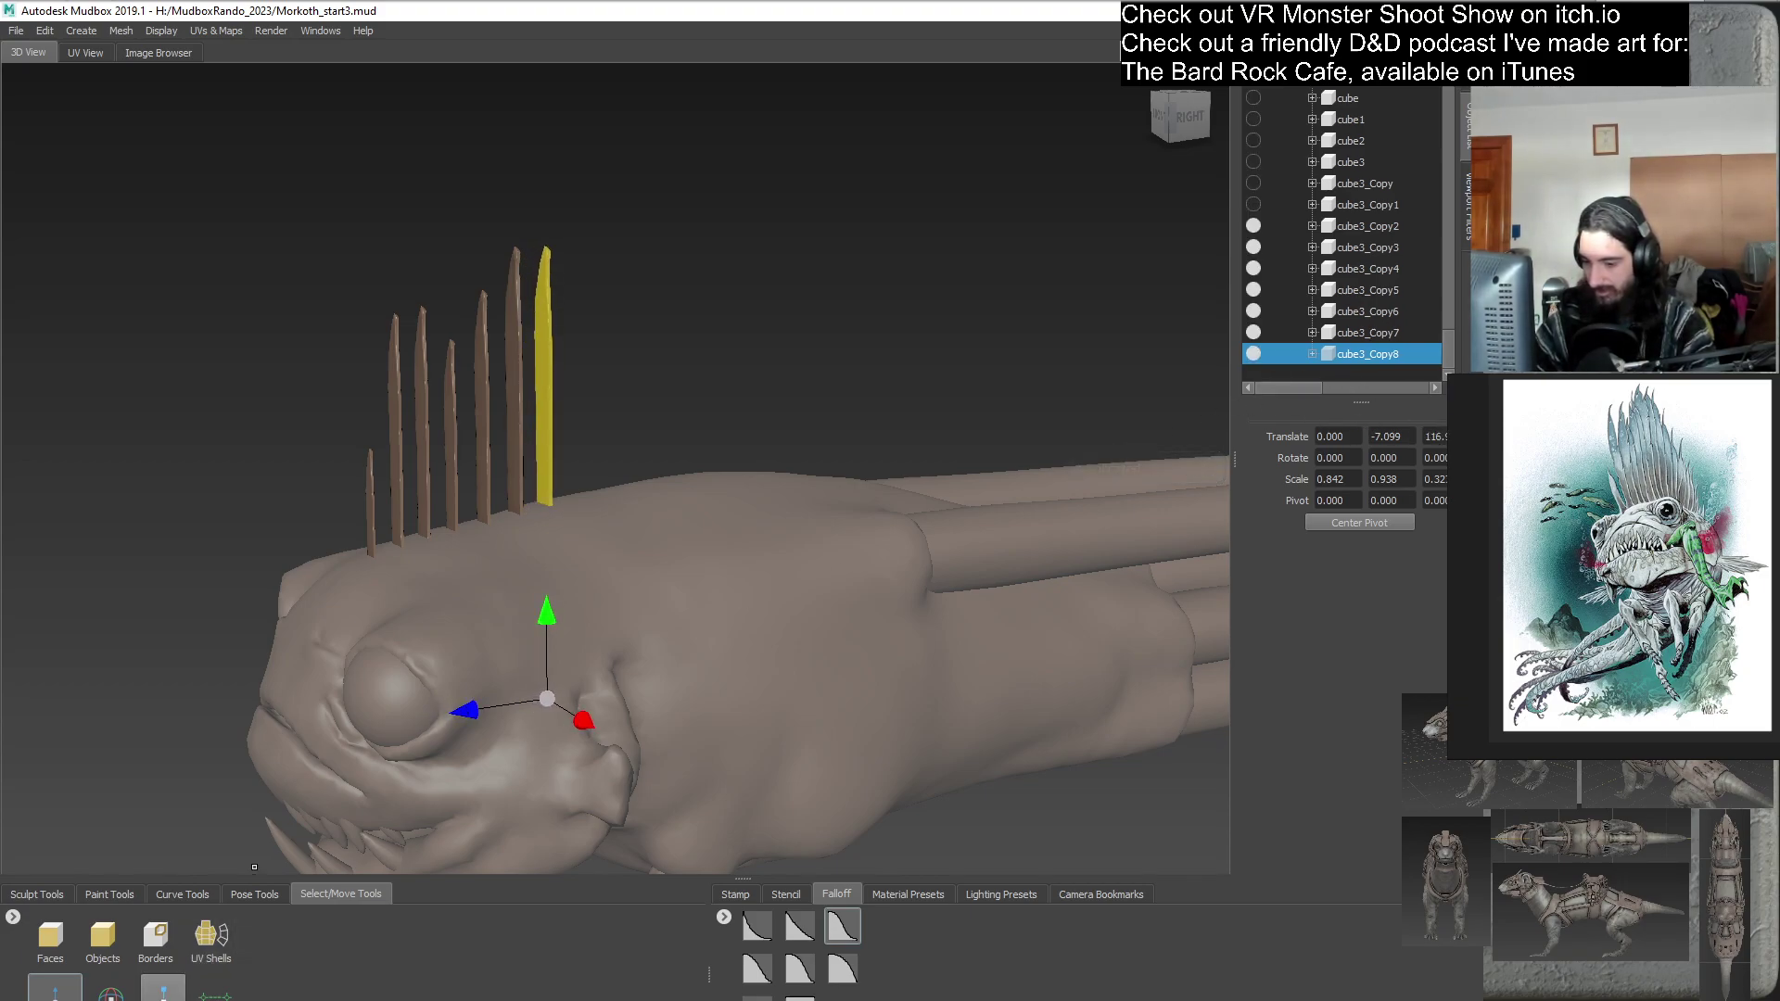
- Enlarge the newest spine to scale 1.003 in X and 1.117 in Y, and lower it to Translate Y -22.315
{"action": "key", "text": "r"}
{"action": "left_click_drag", "start_coordinate": [547, 698], "coordinate": [626, 671]}
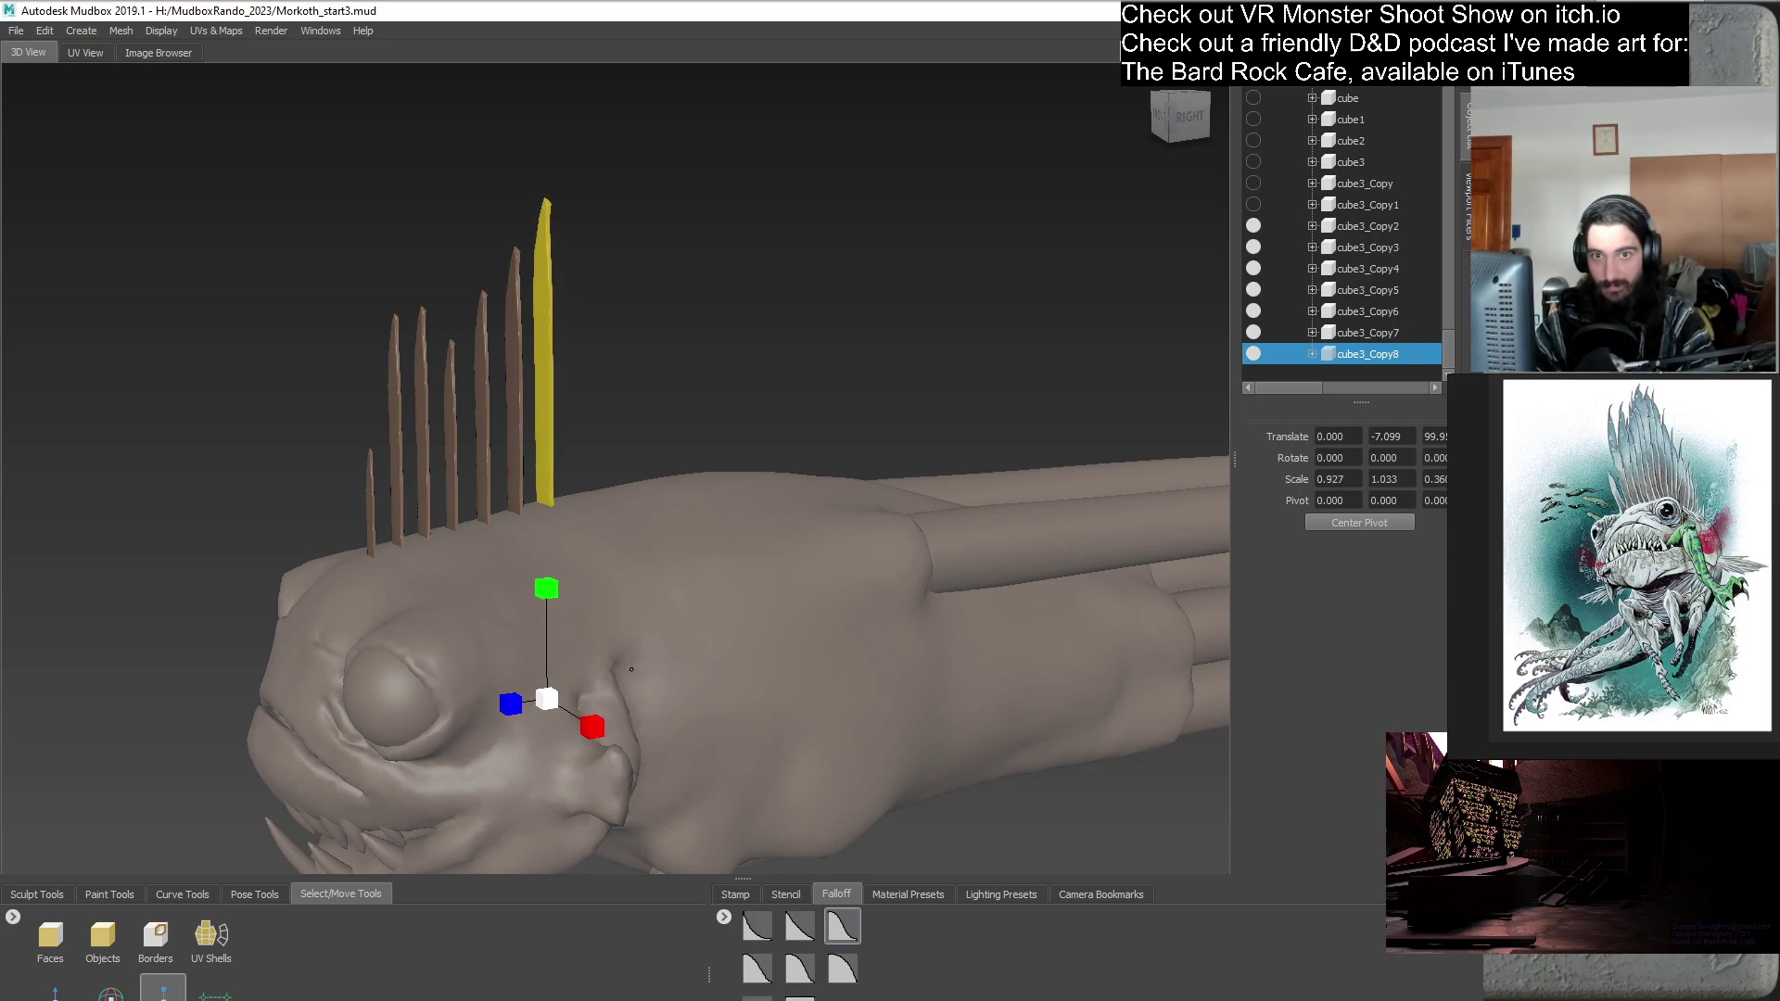
{"action": "left_click_drag", "start_coordinate": [639, 665], "coordinate": [675, 652]}
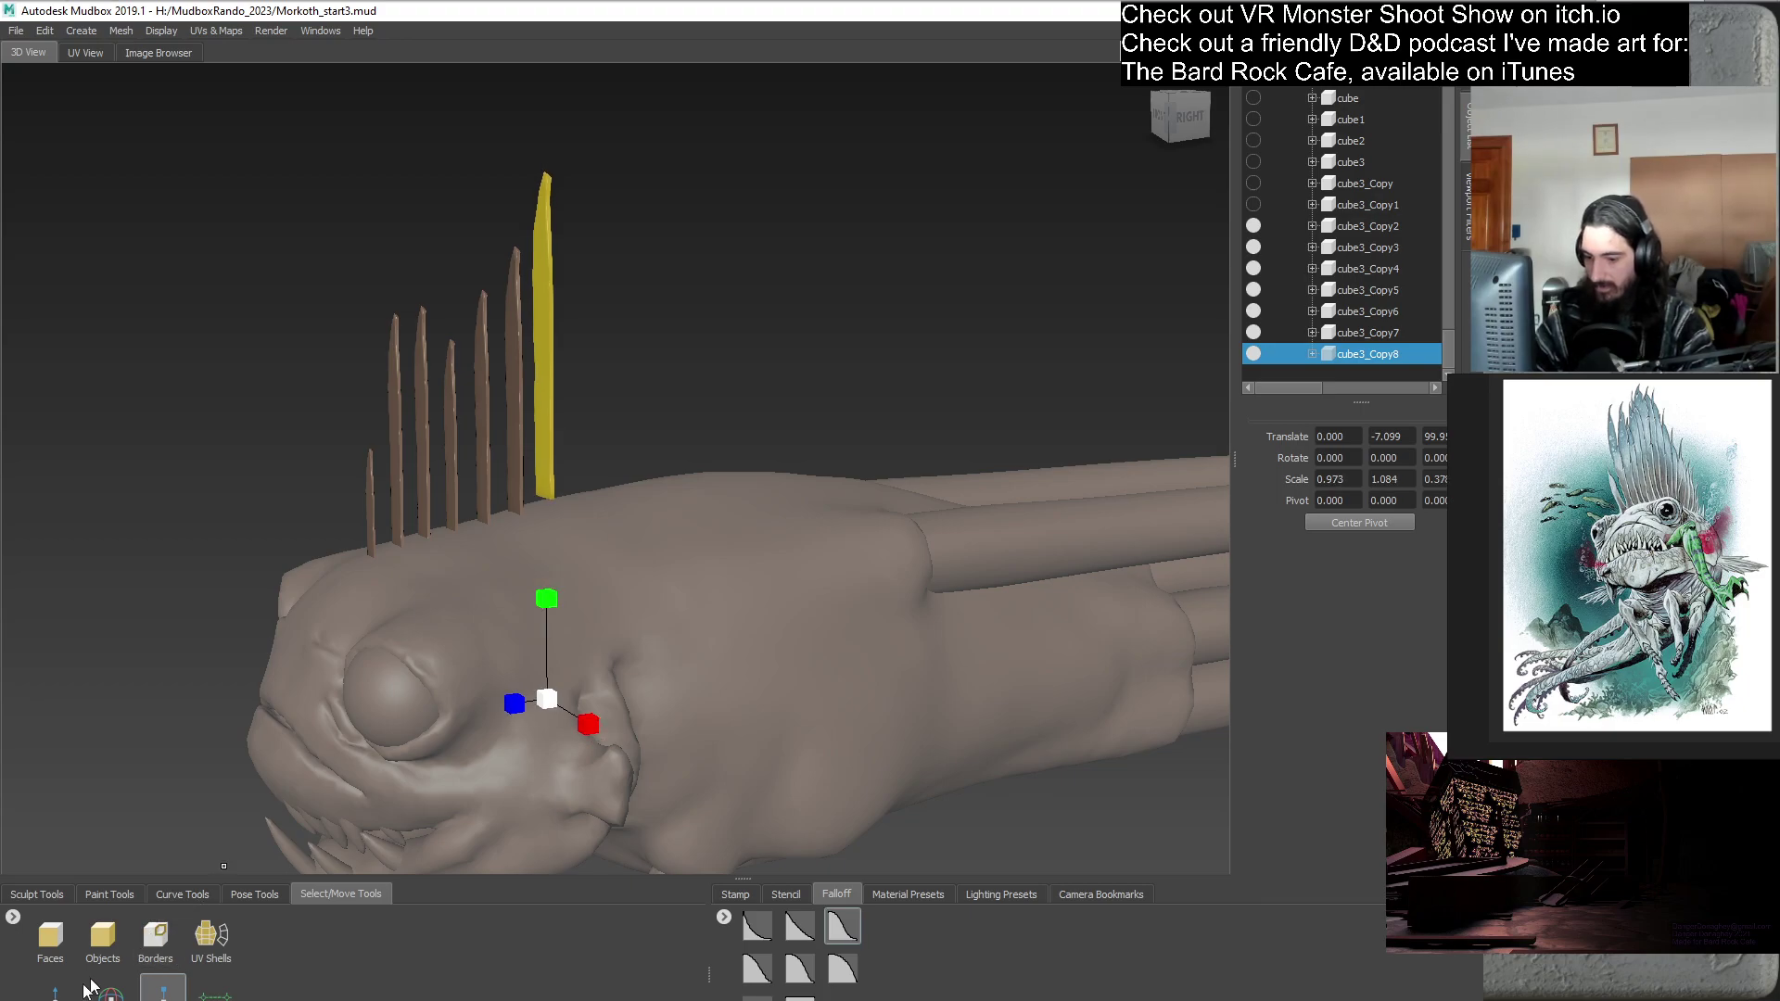
{"action": "left_click", "coordinate": [55, 988]}
{"action": "mouse_move", "coordinate": [547, 608]}
{"action": "left_mouse_down"}
{"action": "mouse_move", "coordinate": [548, 654]}
{"action": "mouse_move", "coordinate": [548, 637]}
{"action": "left_mouse_up"}
{"action": "left_click", "coordinate": [163, 987]}
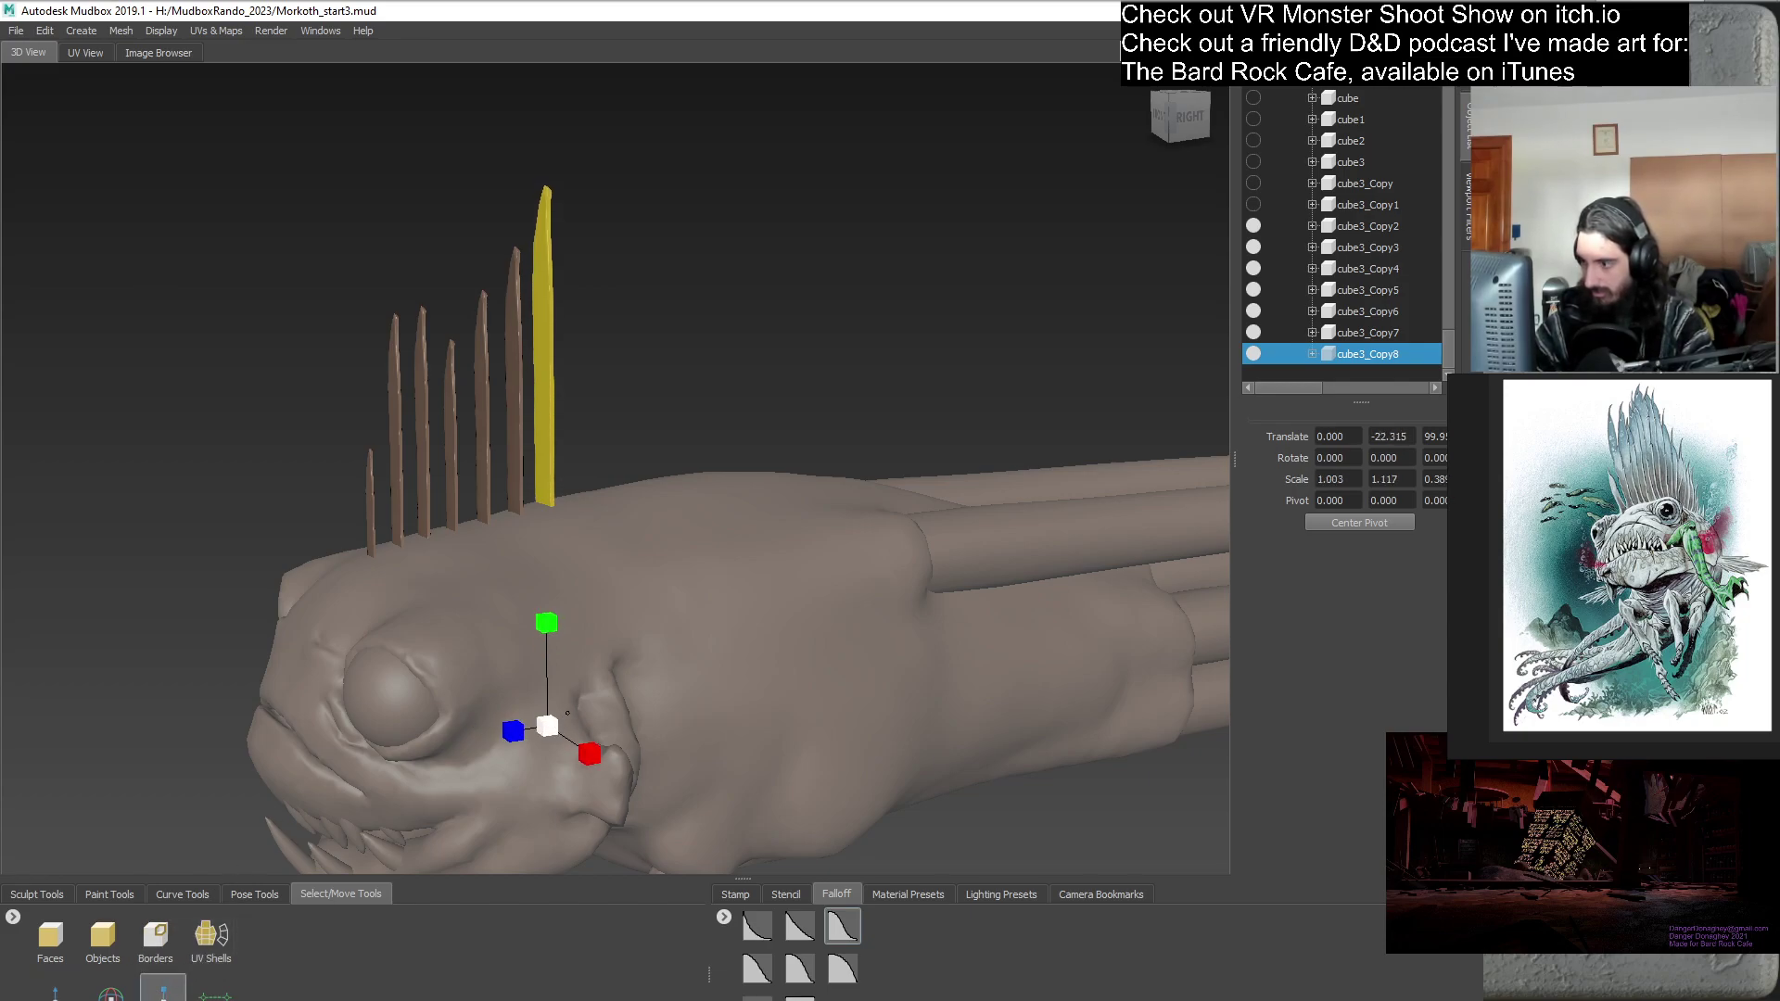
- Examine the row of dorsal spines and the creature's overall silhouette from several angles
{"action": "left_click_drag", "start_coordinate": [693, 649], "coordinate": [883, 609], "text": "alt"}
{"action": "scroll", "coordinate": [768, 251], "scroll_direction": "down", "scroll_amount": 3}
{"action": "scroll", "coordinate": [708, 588], "scroll_direction": "up", "scroll_amount": 2}
{"action": "scroll", "coordinate": [884, 610], "scroll_direction": "up", "scroll_amount": 2}
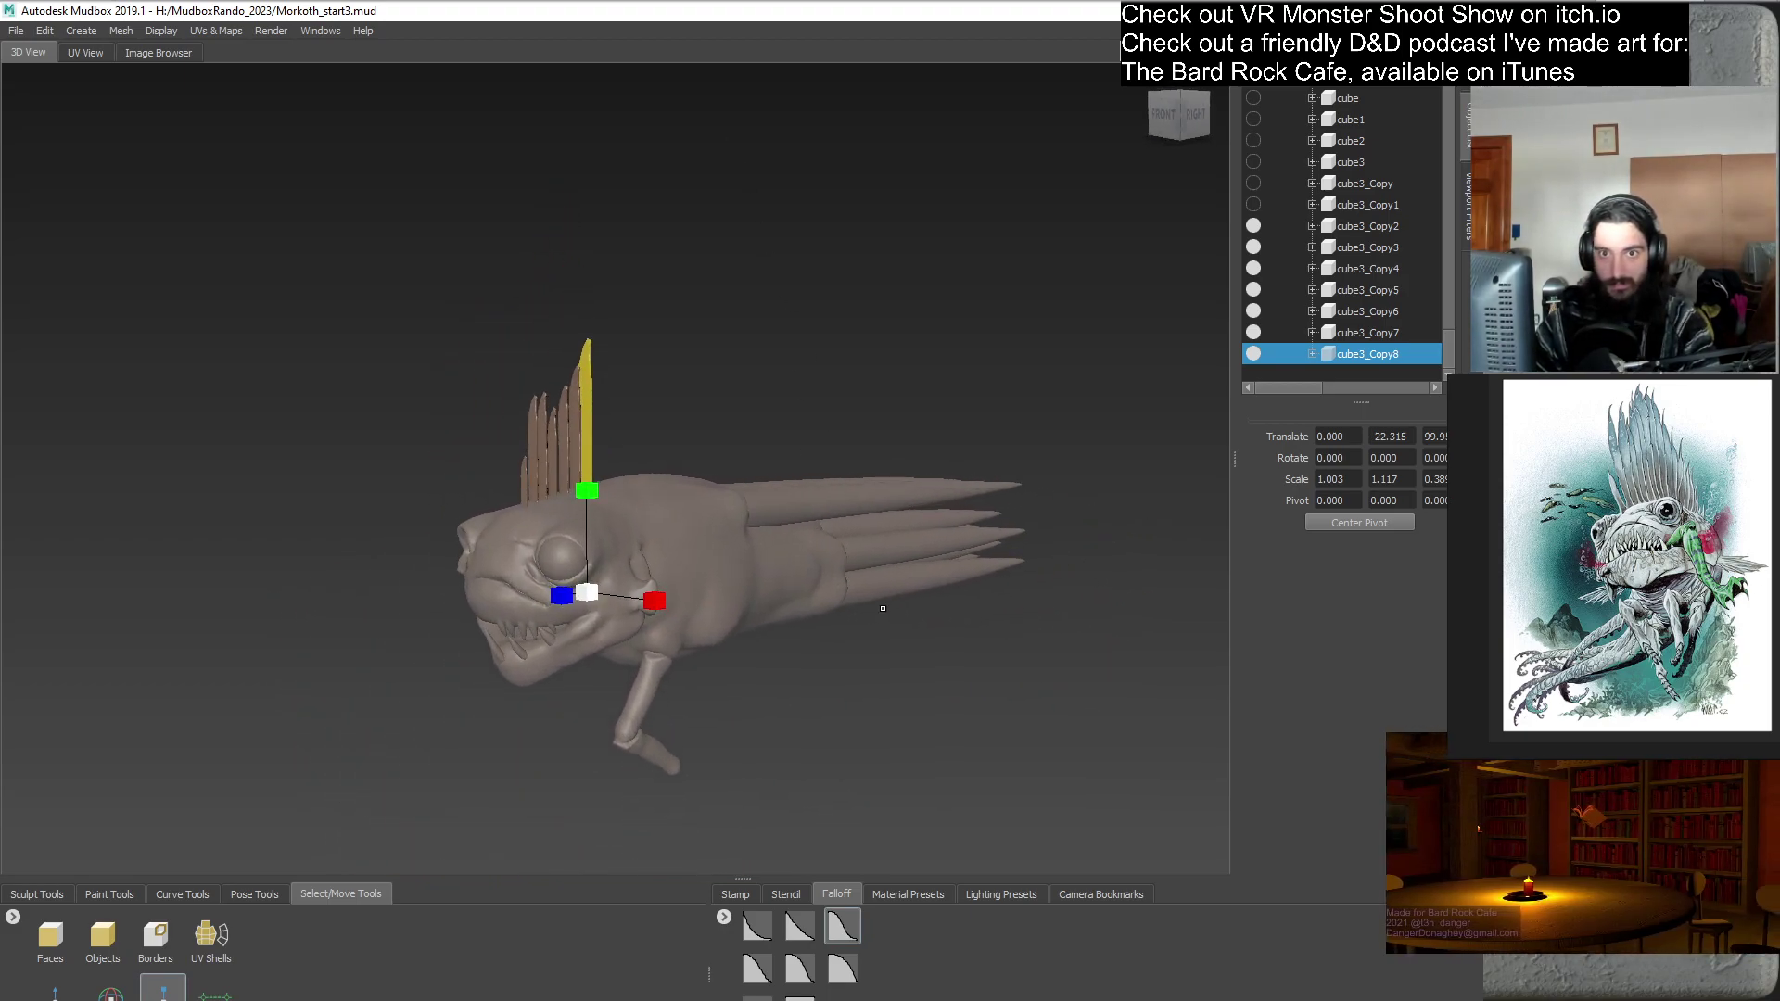
{"action": "left_click_drag", "start_coordinate": [759, 606], "coordinate": [799, 596], "text": "alt"}
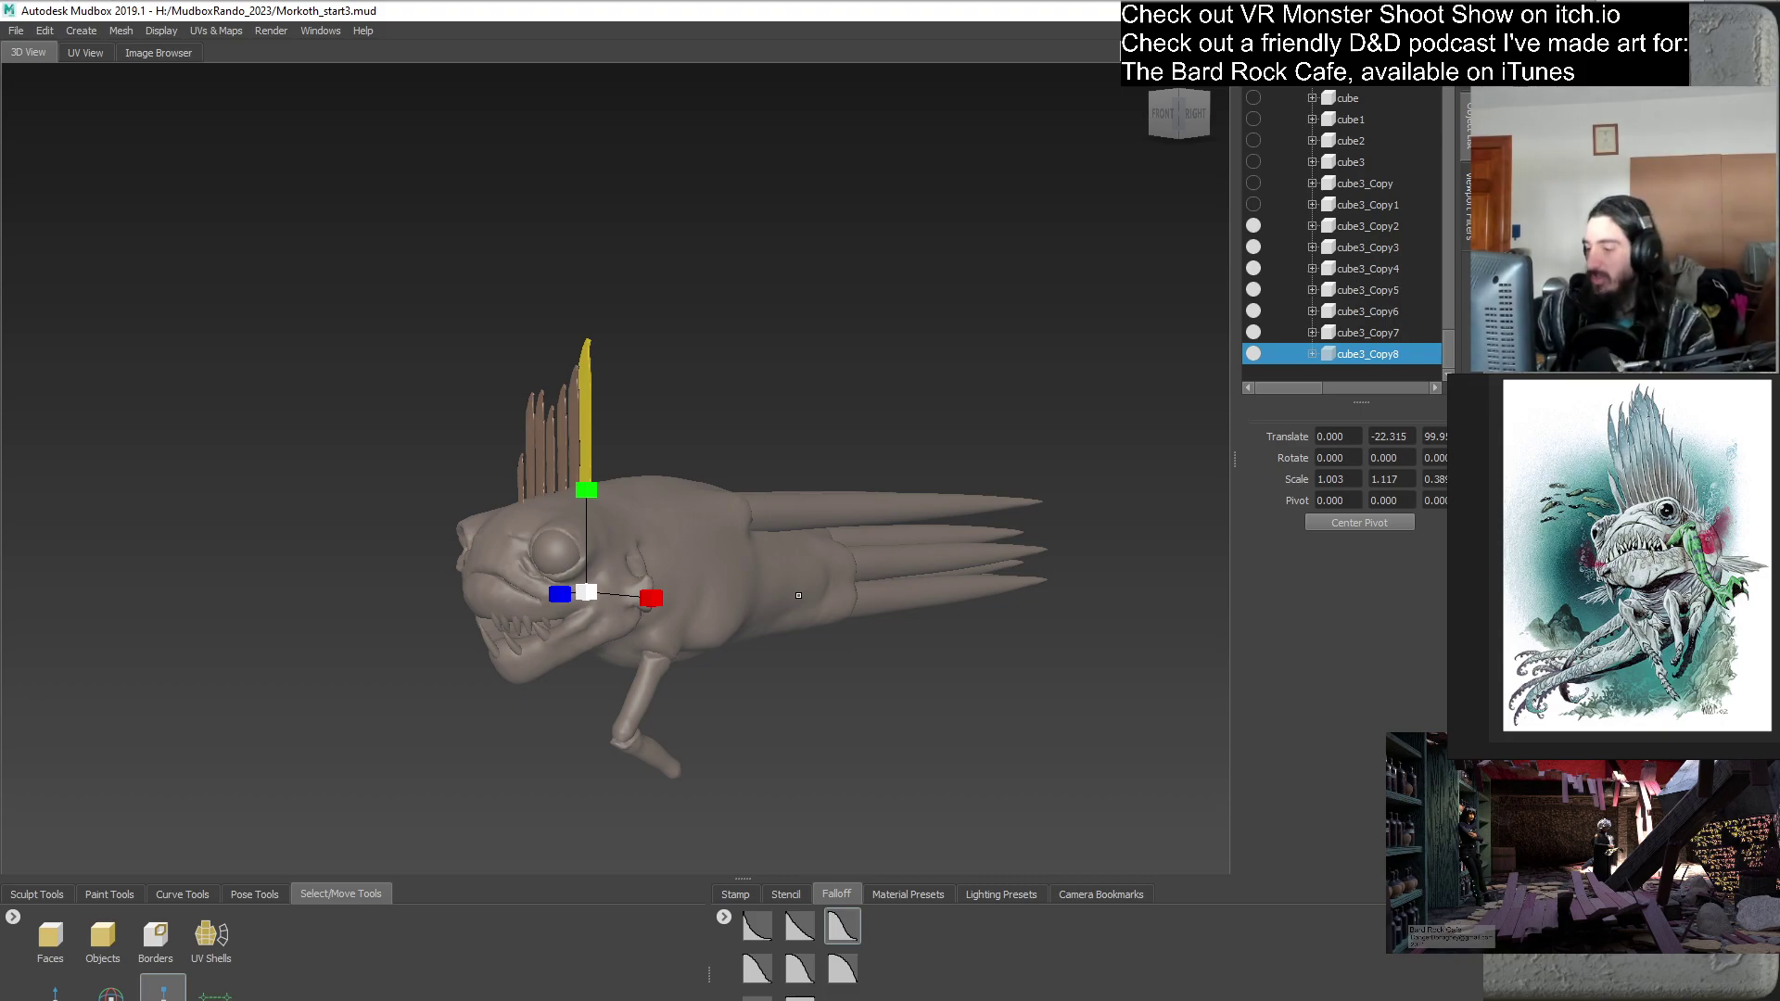
{"action": "left_click_drag", "start_coordinate": [928, 496], "coordinate": [512, 468], "text": "alt"}
{"action": "left_click_drag", "start_coordinate": [778, 639], "coordinate": [932, 629], "text": "alt"}
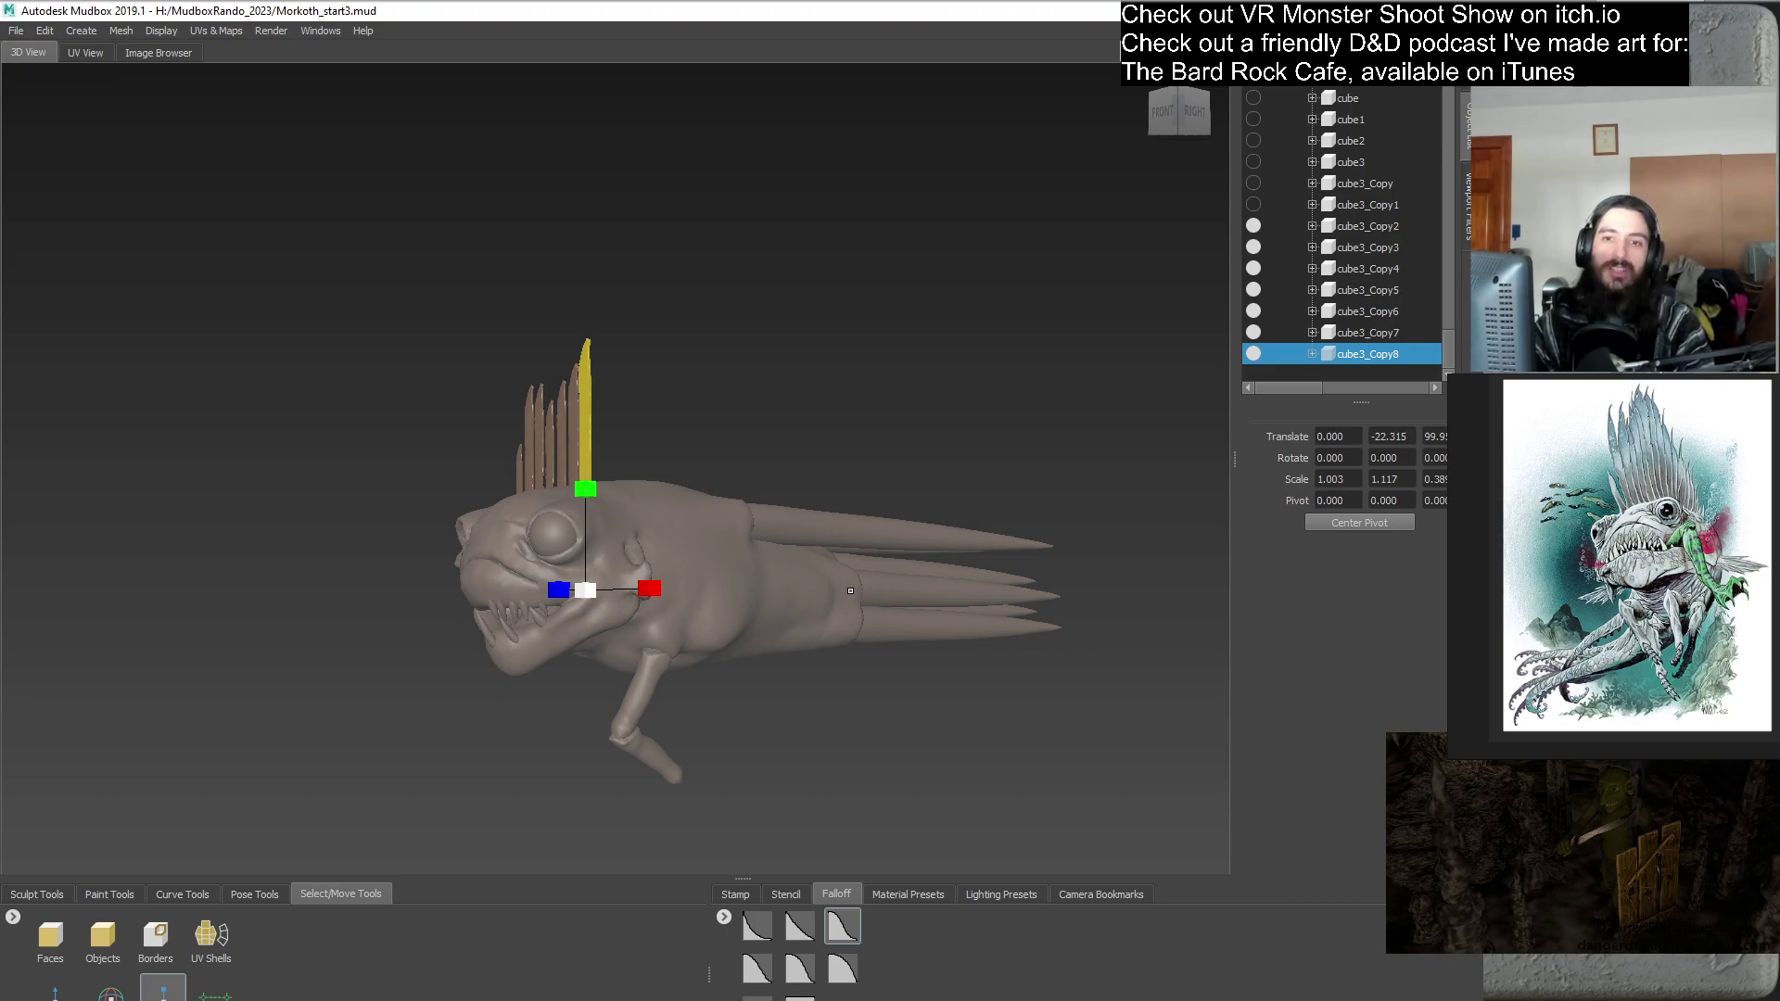
- Try to stretch the rearmost spine along its Z axis, and undo the stretch
{"action": "mouse_move", "coordinate": [839, 576]}
{"action": "left_mouse_down", "text": "alt"}
{"action": "mouse_move", "coordinate": [726, 631]}
{"action": "mouse_move", "coordinate": [986, 568]}
{"action": "mouse_move", "coordinate": [840, 569]}
{"action": "left_mouse_up", "text": "alt"}
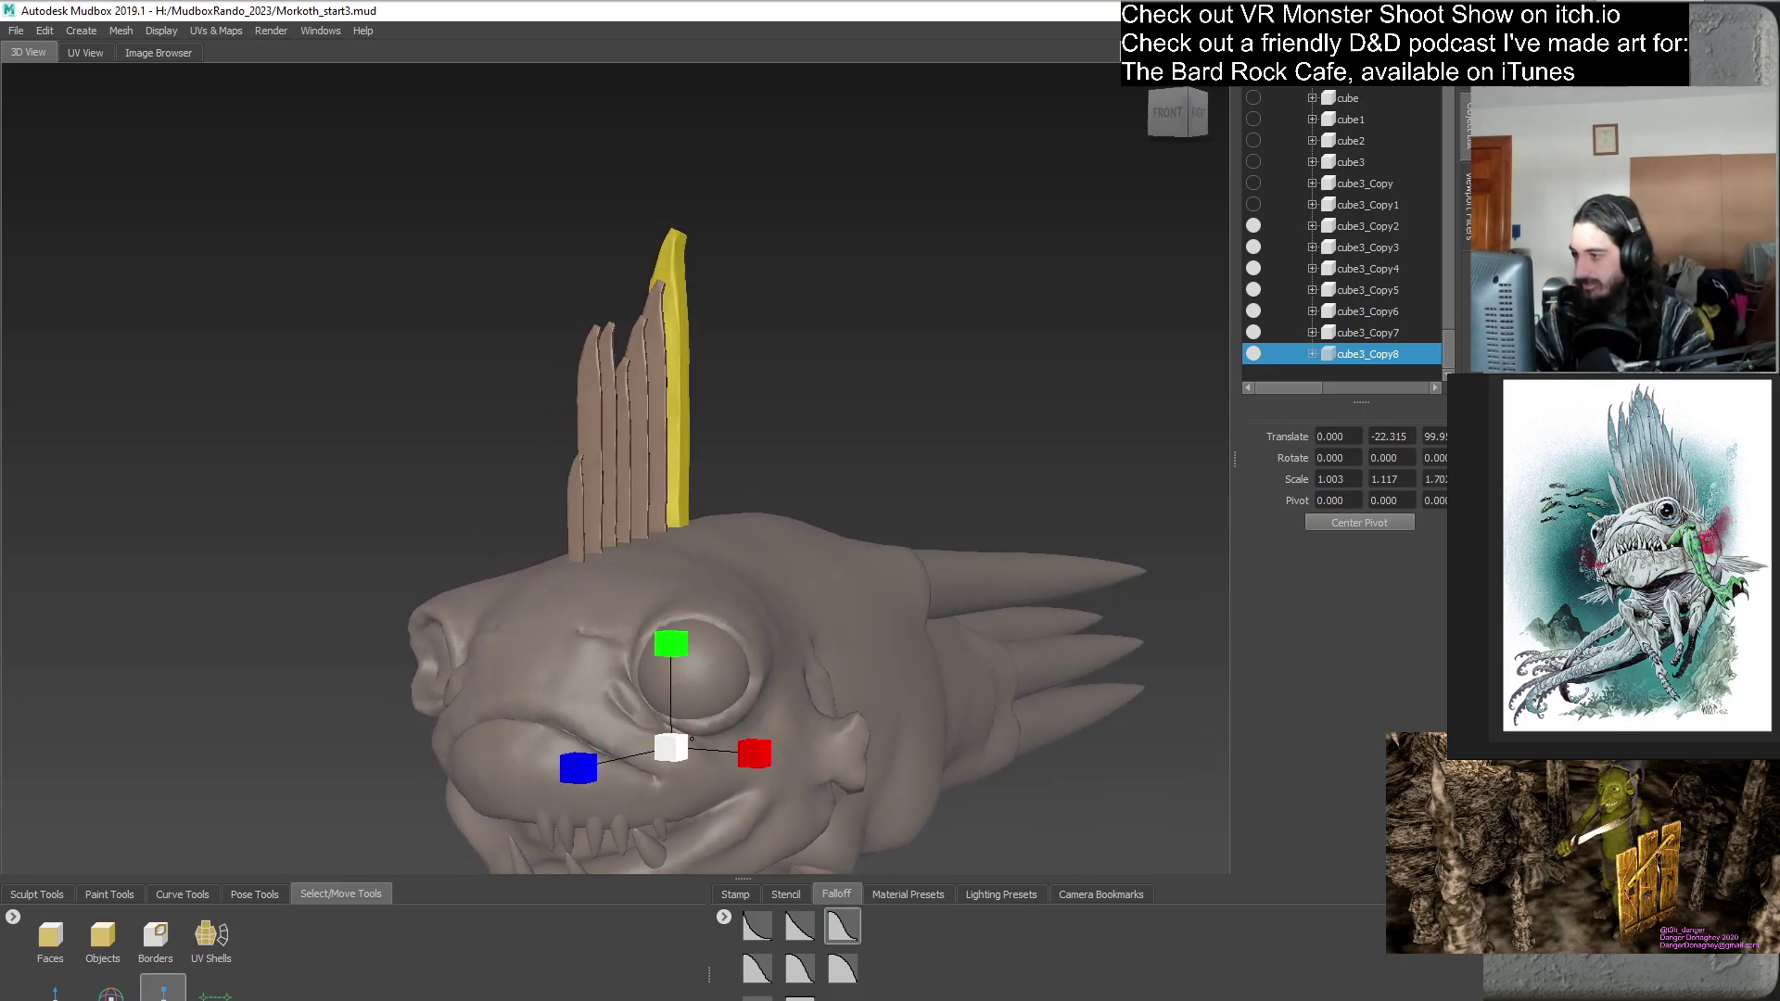
{"action": "left_click_drag", "start_coordinate": [723, 648], "coordinate": [93, 663], "text": "alt"}
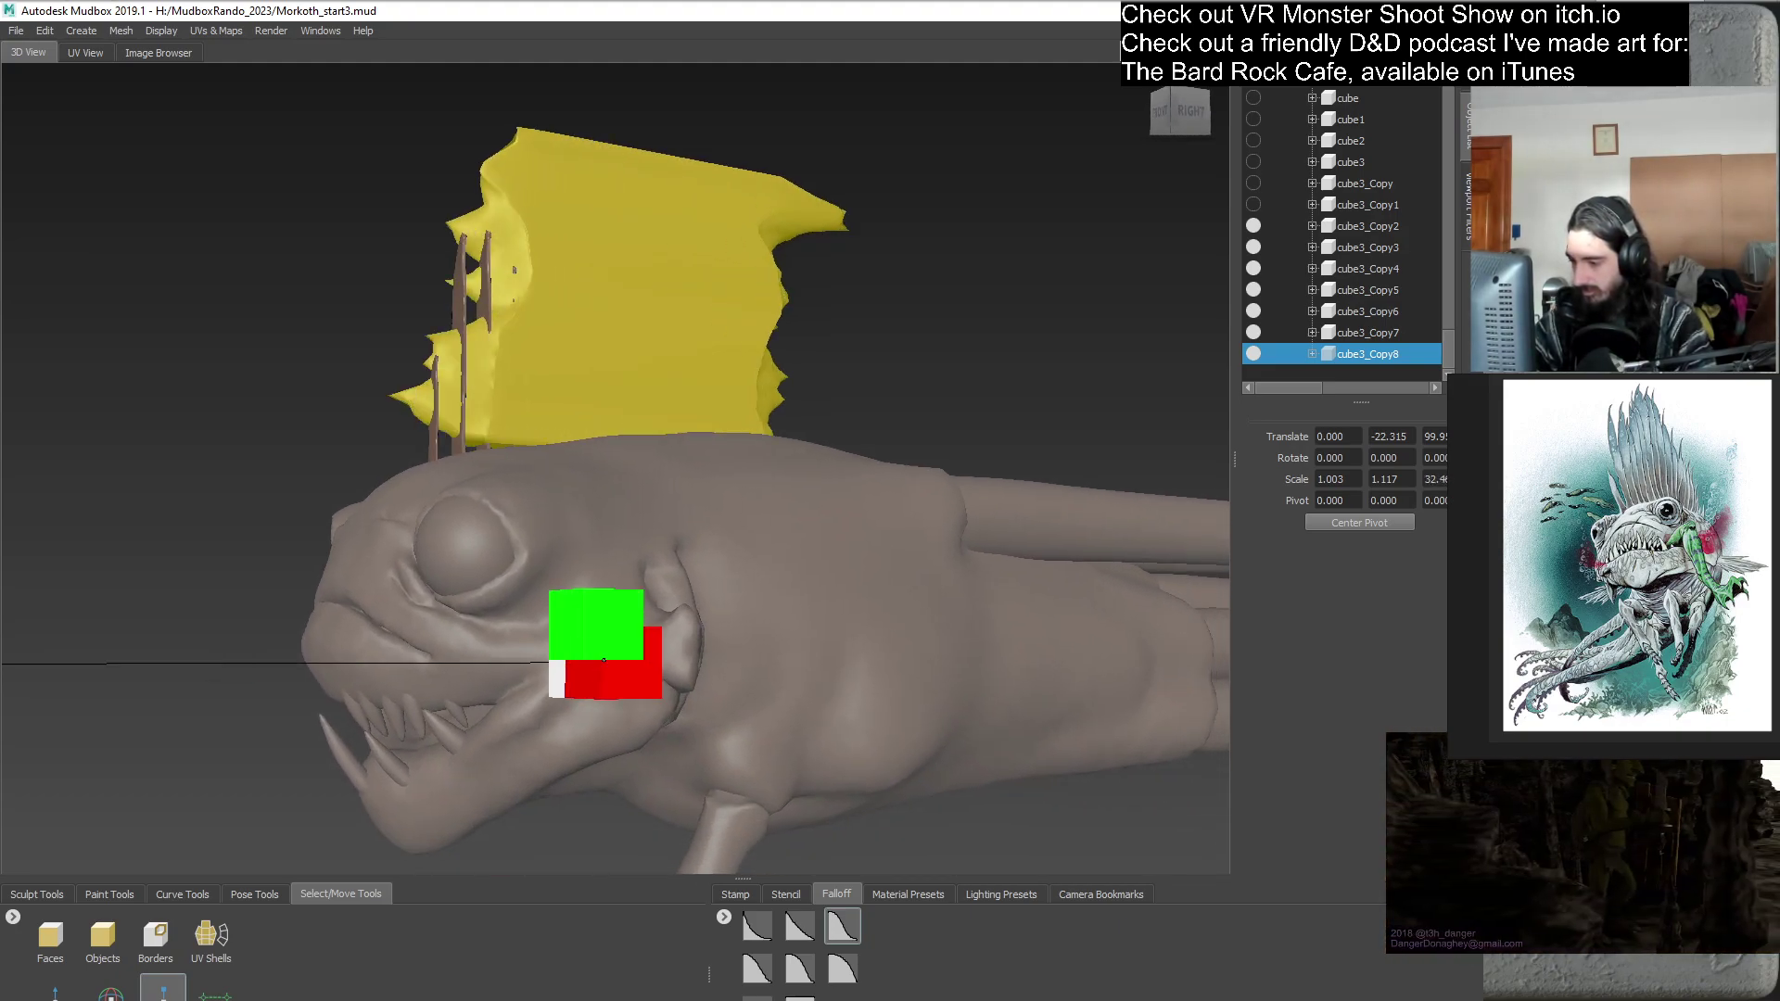
{"action": "key", "text": "ctrl+z"}
- Duplicate the rearmost spine cube3_Copy8 and move the copy backward along the back to Translate Z of about 82
{"action": "left_click_drag", "start_coordinate": [638, 679], "coordinate": [1220, 333], "text": "alt"}
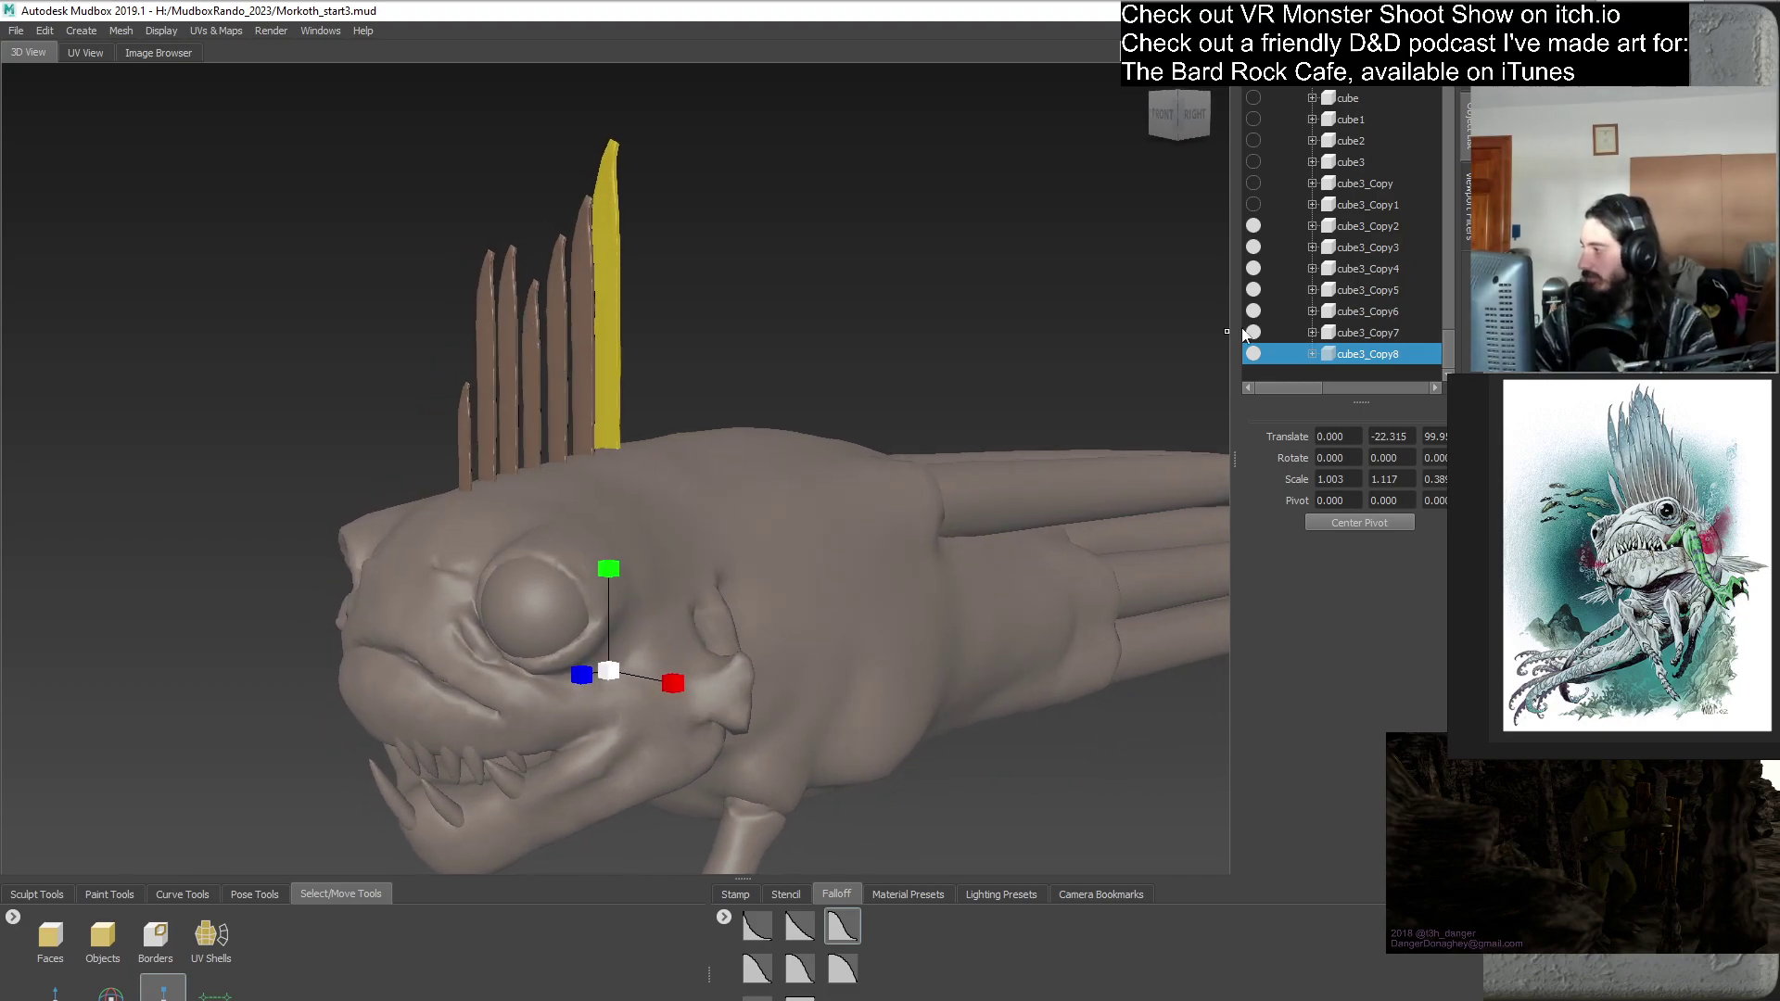
{"action": "right_click", "coordinate": [1355, 353]}
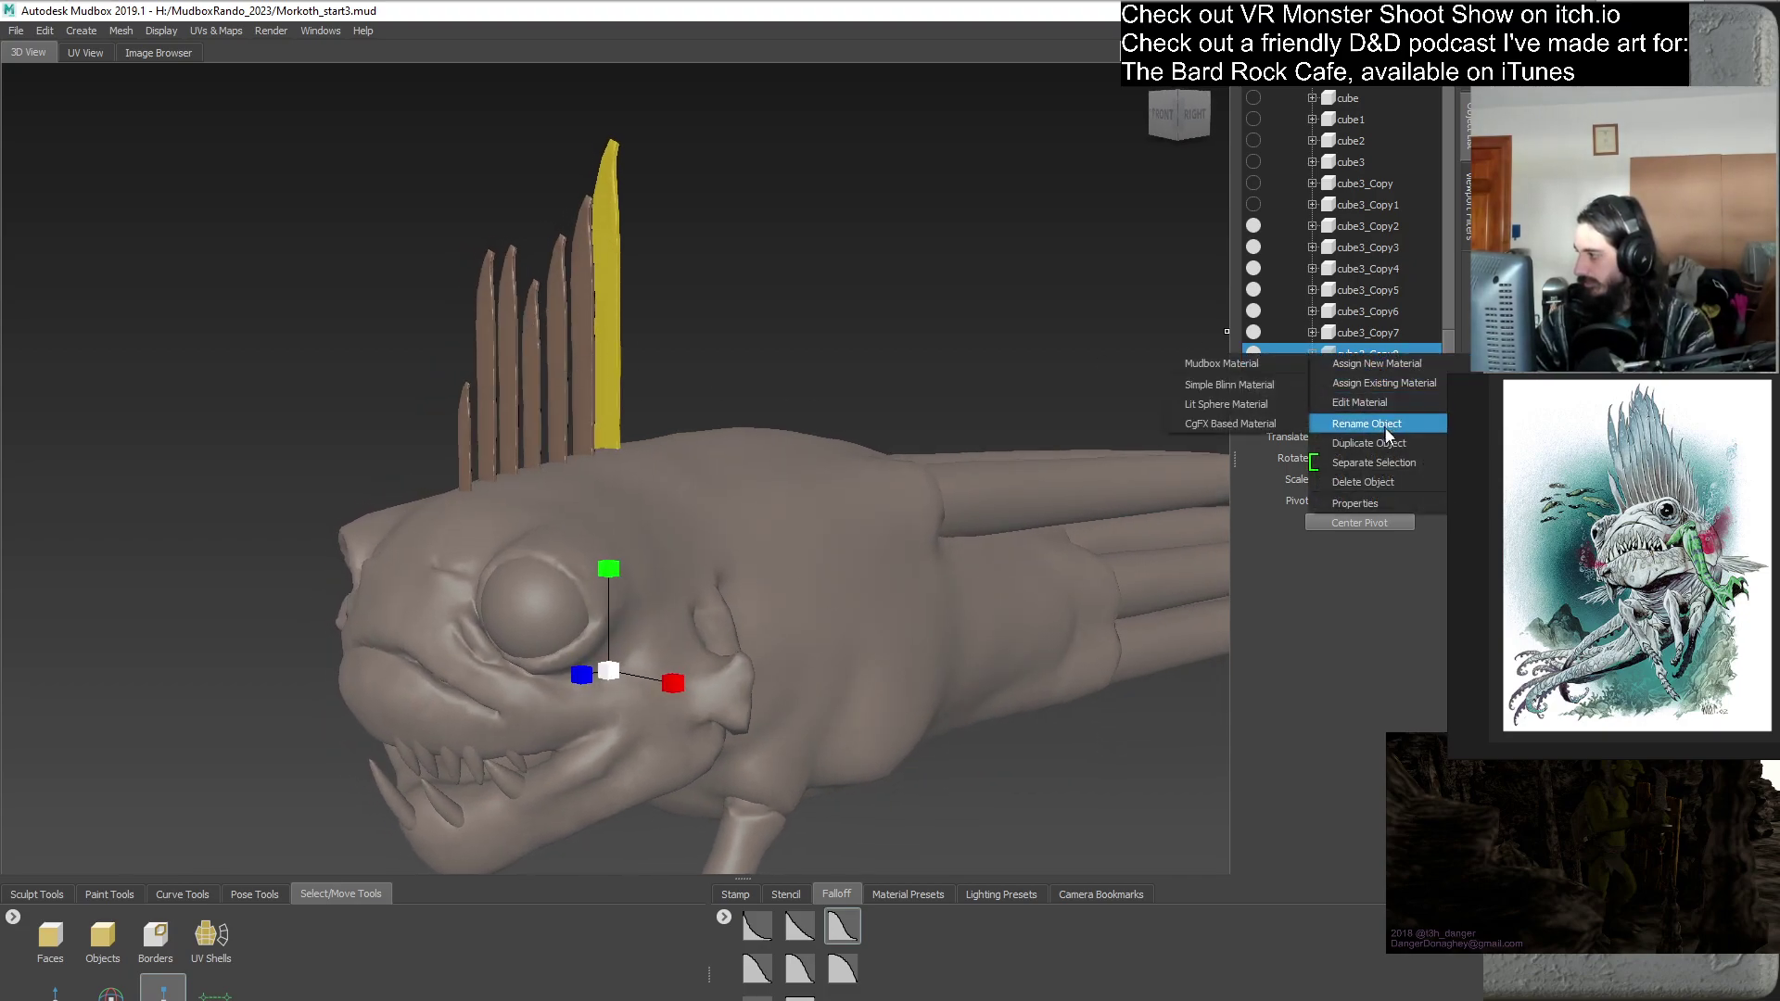
{"action": "left_click", "coordinate": [1446, 350]}
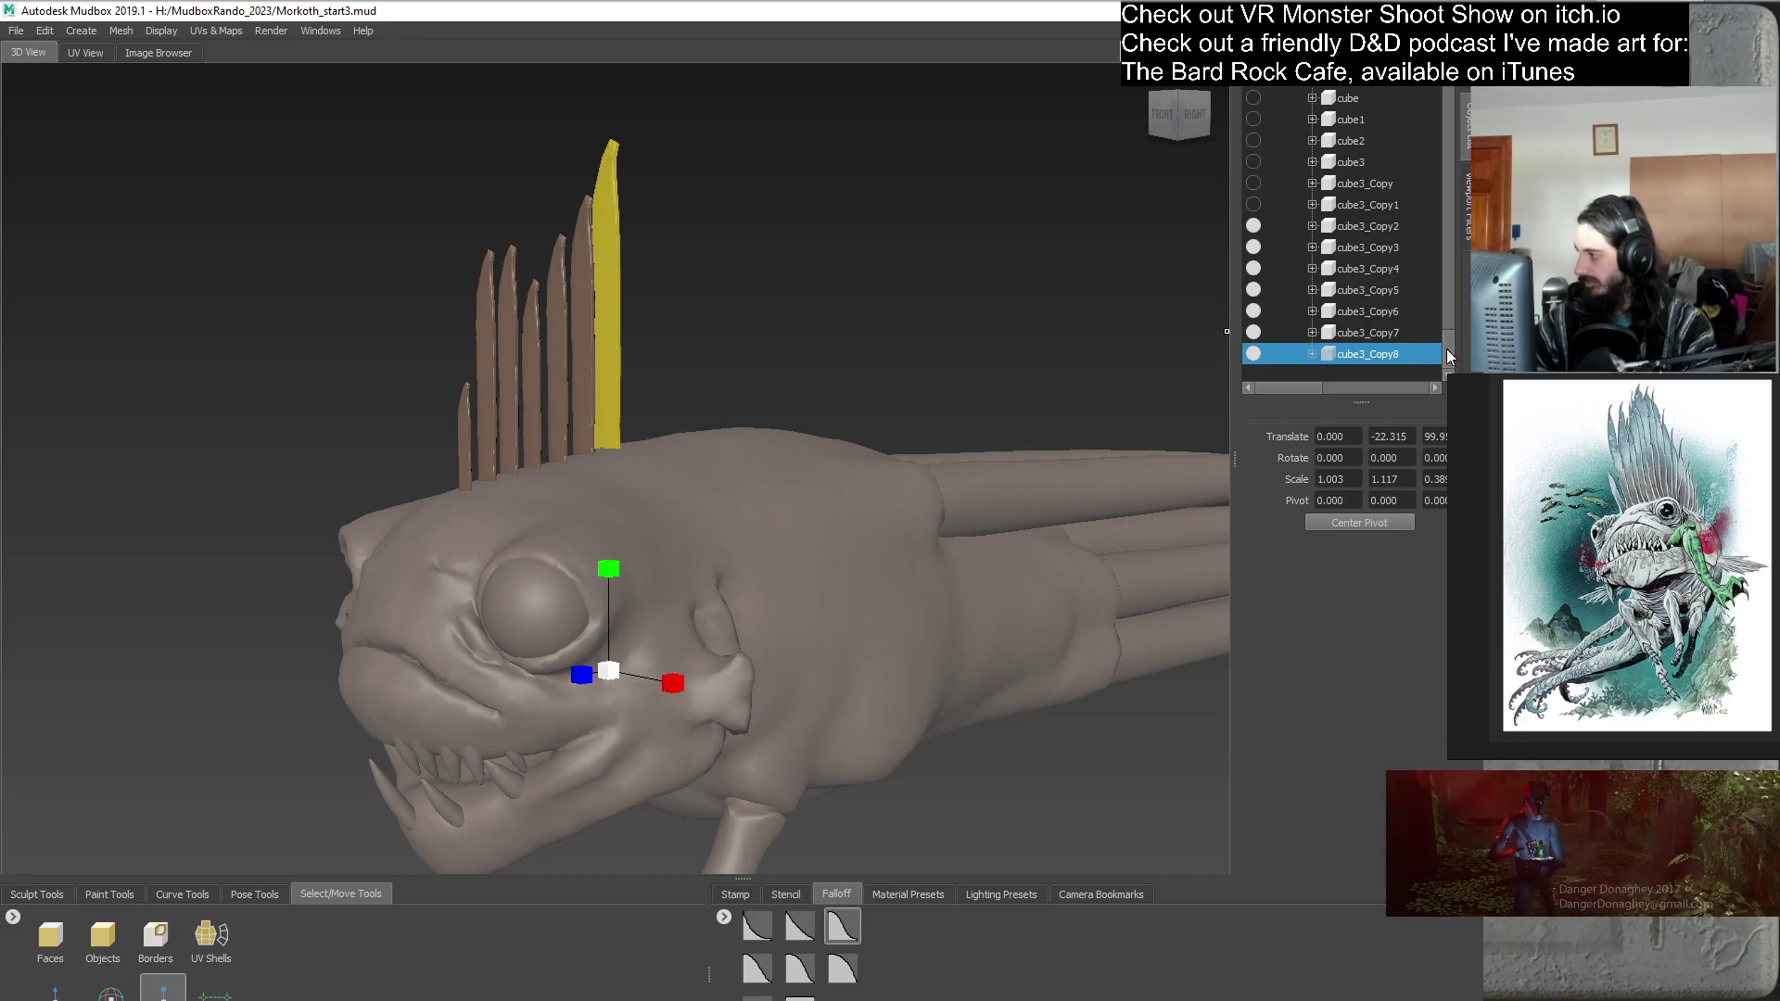
{"action": "key", "text": "ctrl+d"}
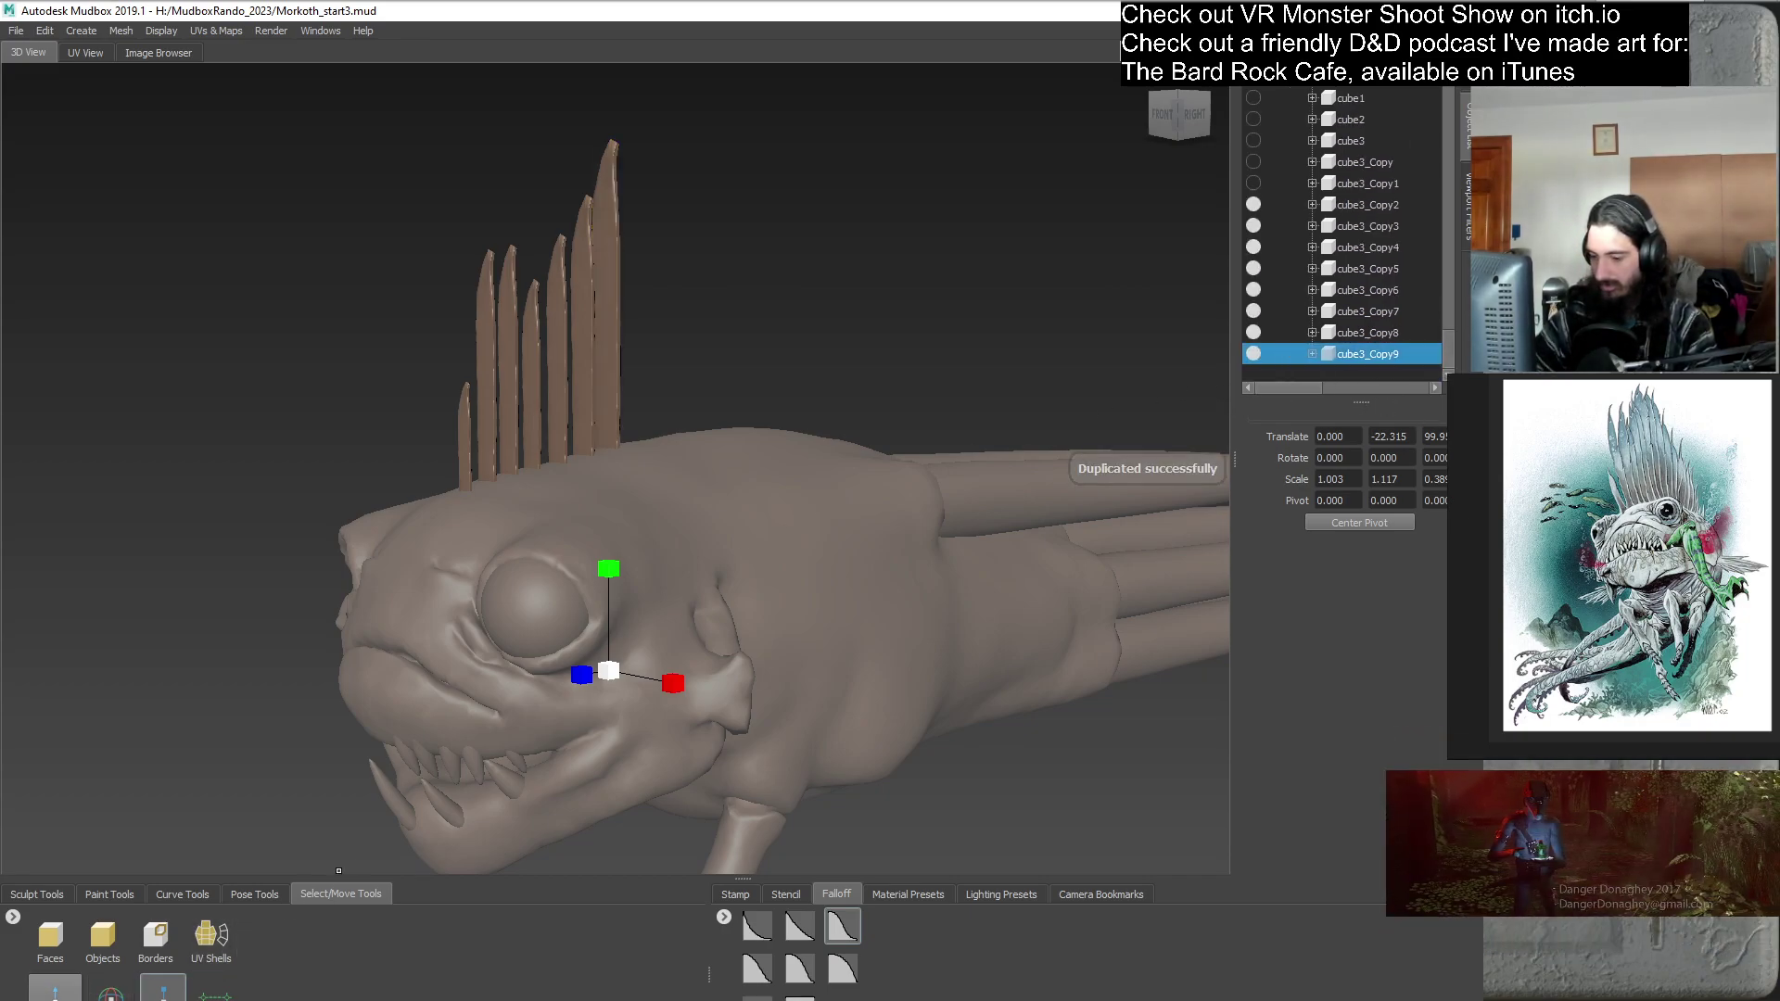
{"action": "left_click", "coordinate": [54, 992]}
{"action": "left_click_drag", "start_coordinate": [680, 702], "coordinate": [636, 685], "text": "alt"}
{"action": "left_click_drag", "start_coordinate": [699, 621], "coordinate": [833, 620], "text": "alt"}
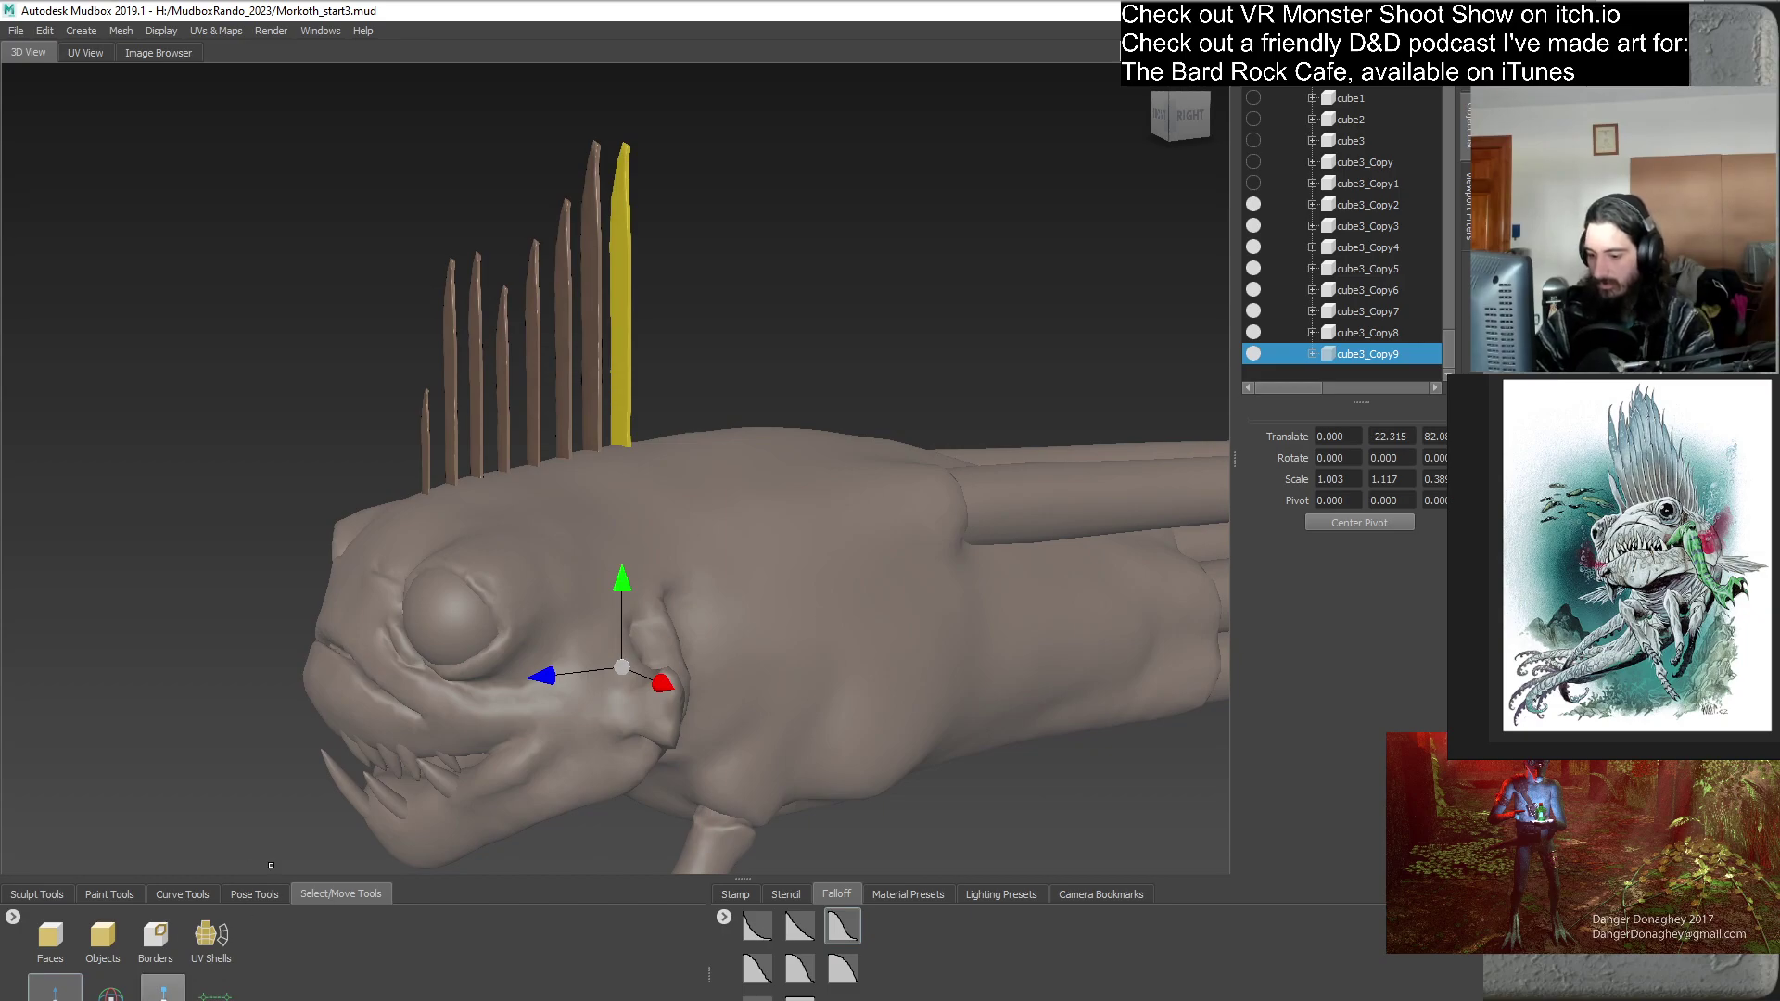
- Shrink the newest spine proportionally to scale 0.978 in X and 1.090 in Y, and check the fin's silhouette
{"action": "left_click", "coordinate": [163, 987]}
{"action": "left_click_drag", "start_coordinate": [626, 668], "coordinate": [723, 647]}
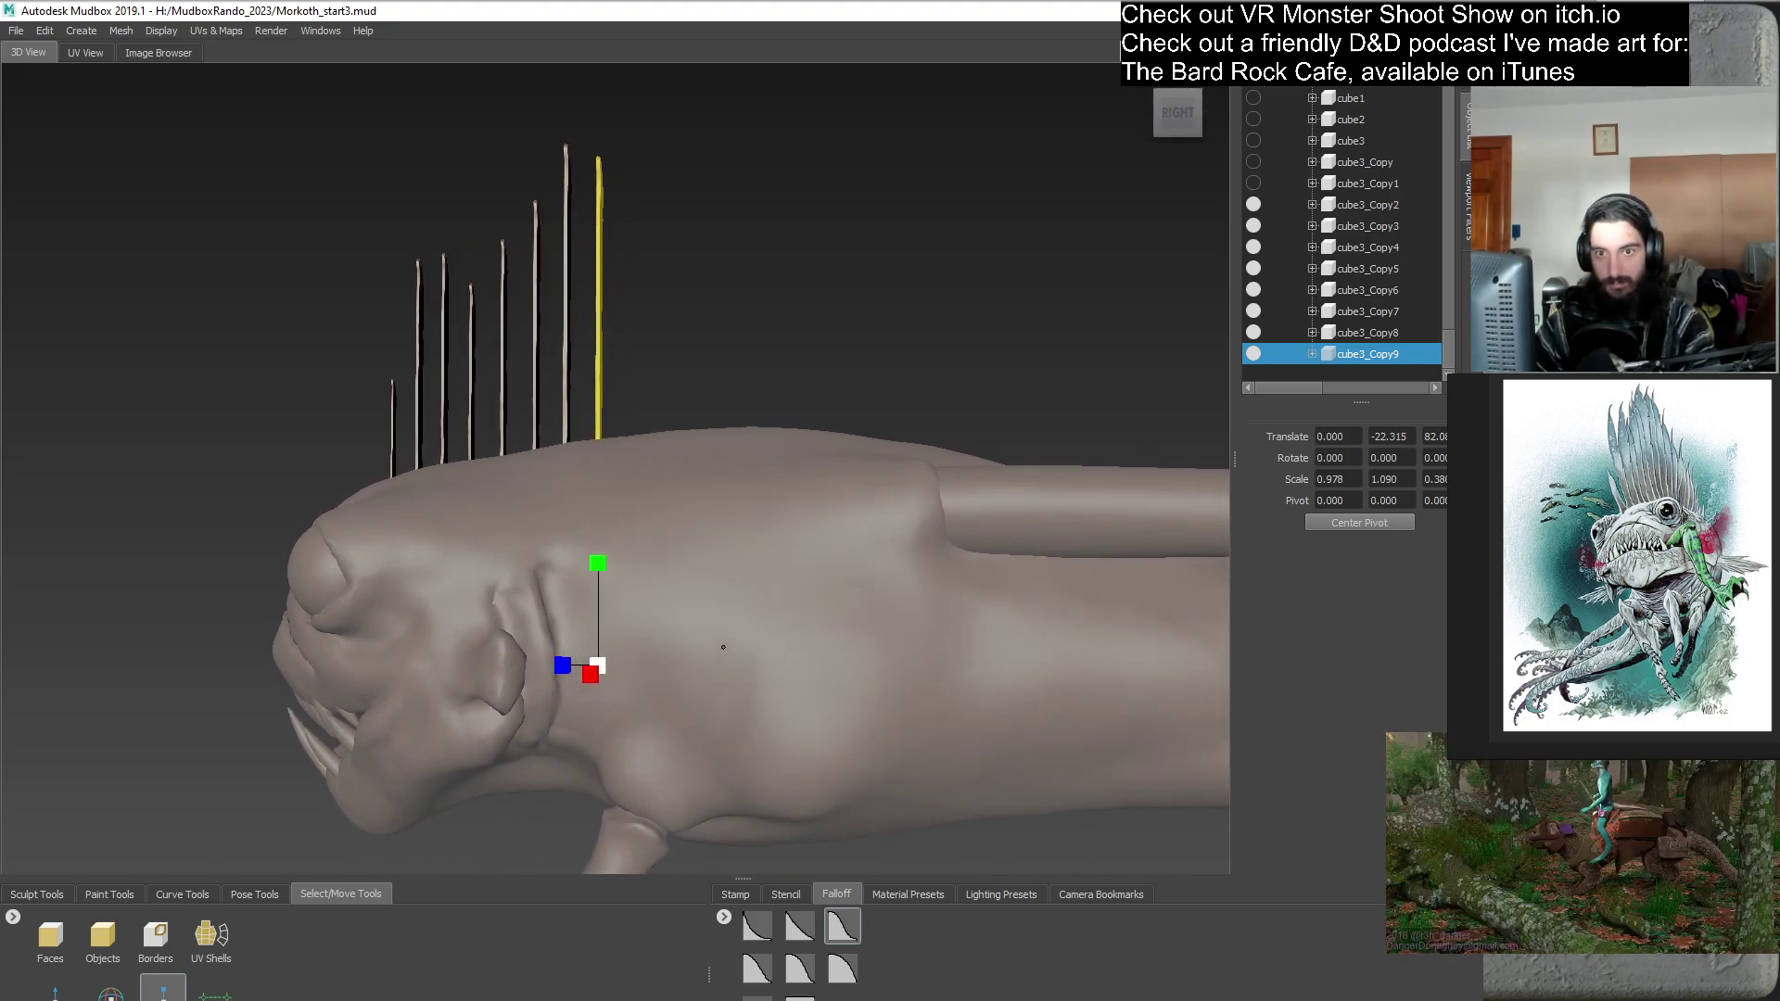
{"action": "left_click_drag", "start_coordinate": [723, 647], "coordinate": [778, 593], "text": "alt"}
{"action": "right_click_drag", "start_coordinate": [779, 593], "coordinate": [759, 397], "text": "alt"}
{"action": "left_click_drag", "start_coordinate": [759, 397], "coordinate": [824, 548], "text": "alt"}
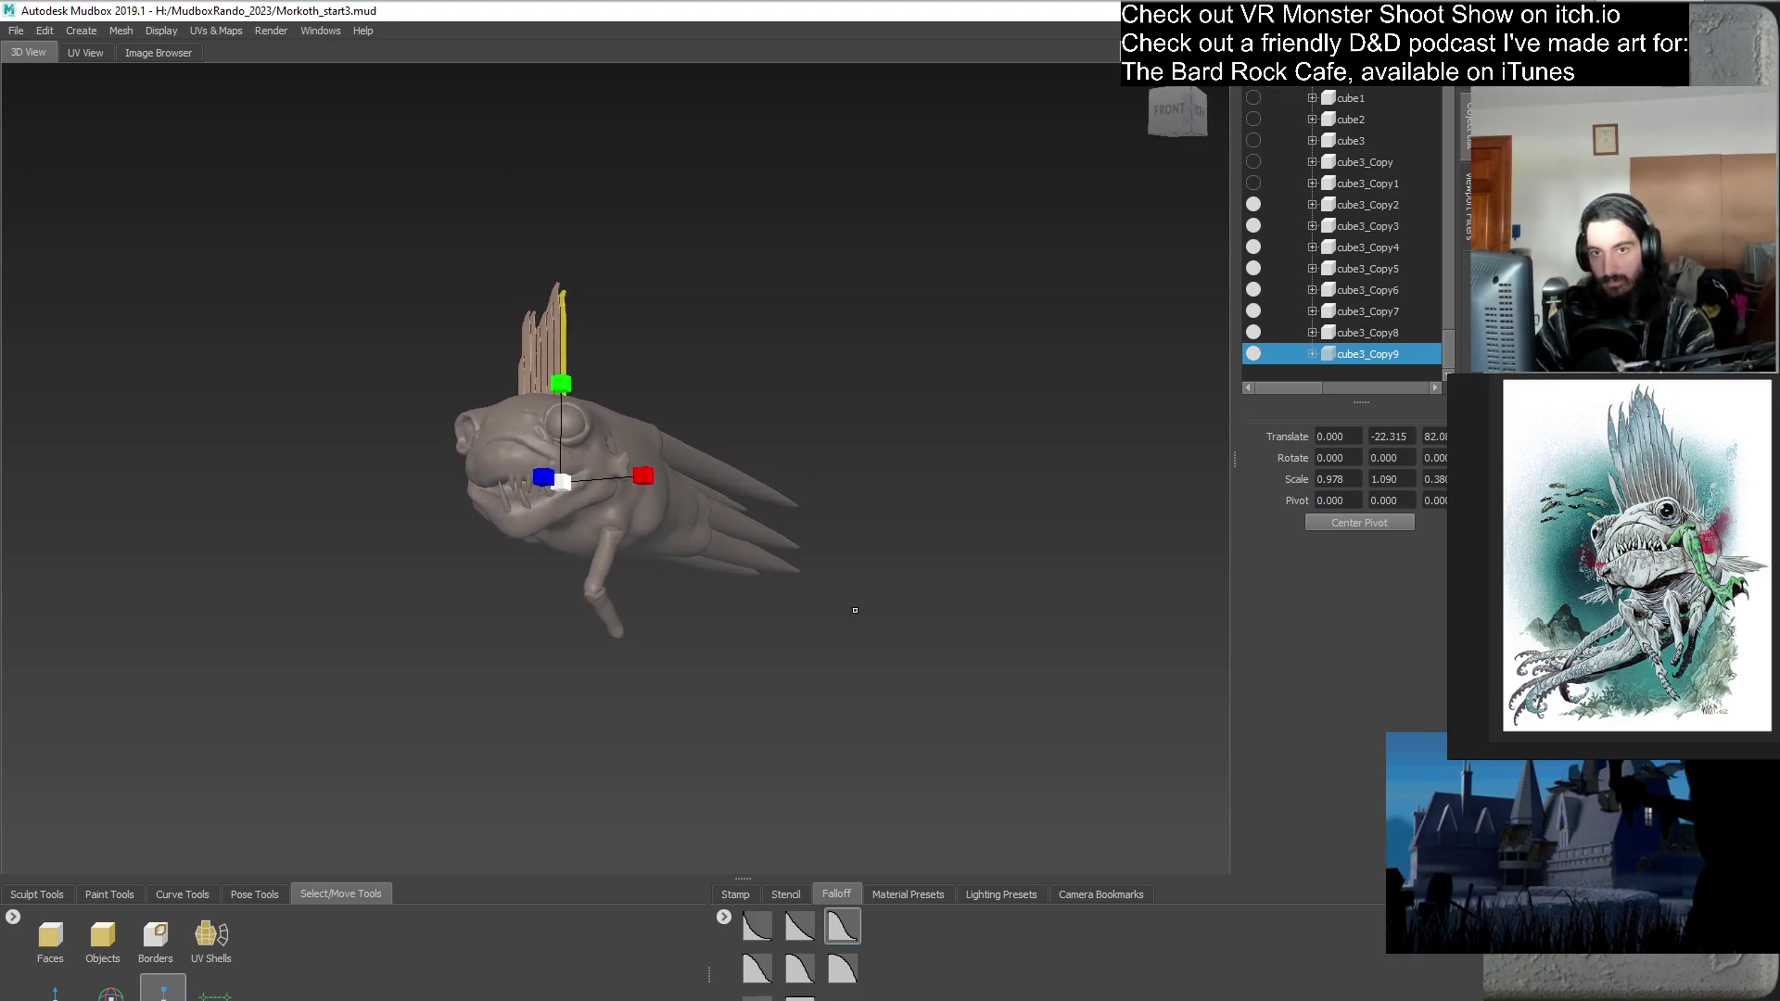
{"action": "left_click_drag", "start_coordinate": [881, 620], "coordinate": [875, 625], "text": "alt"}
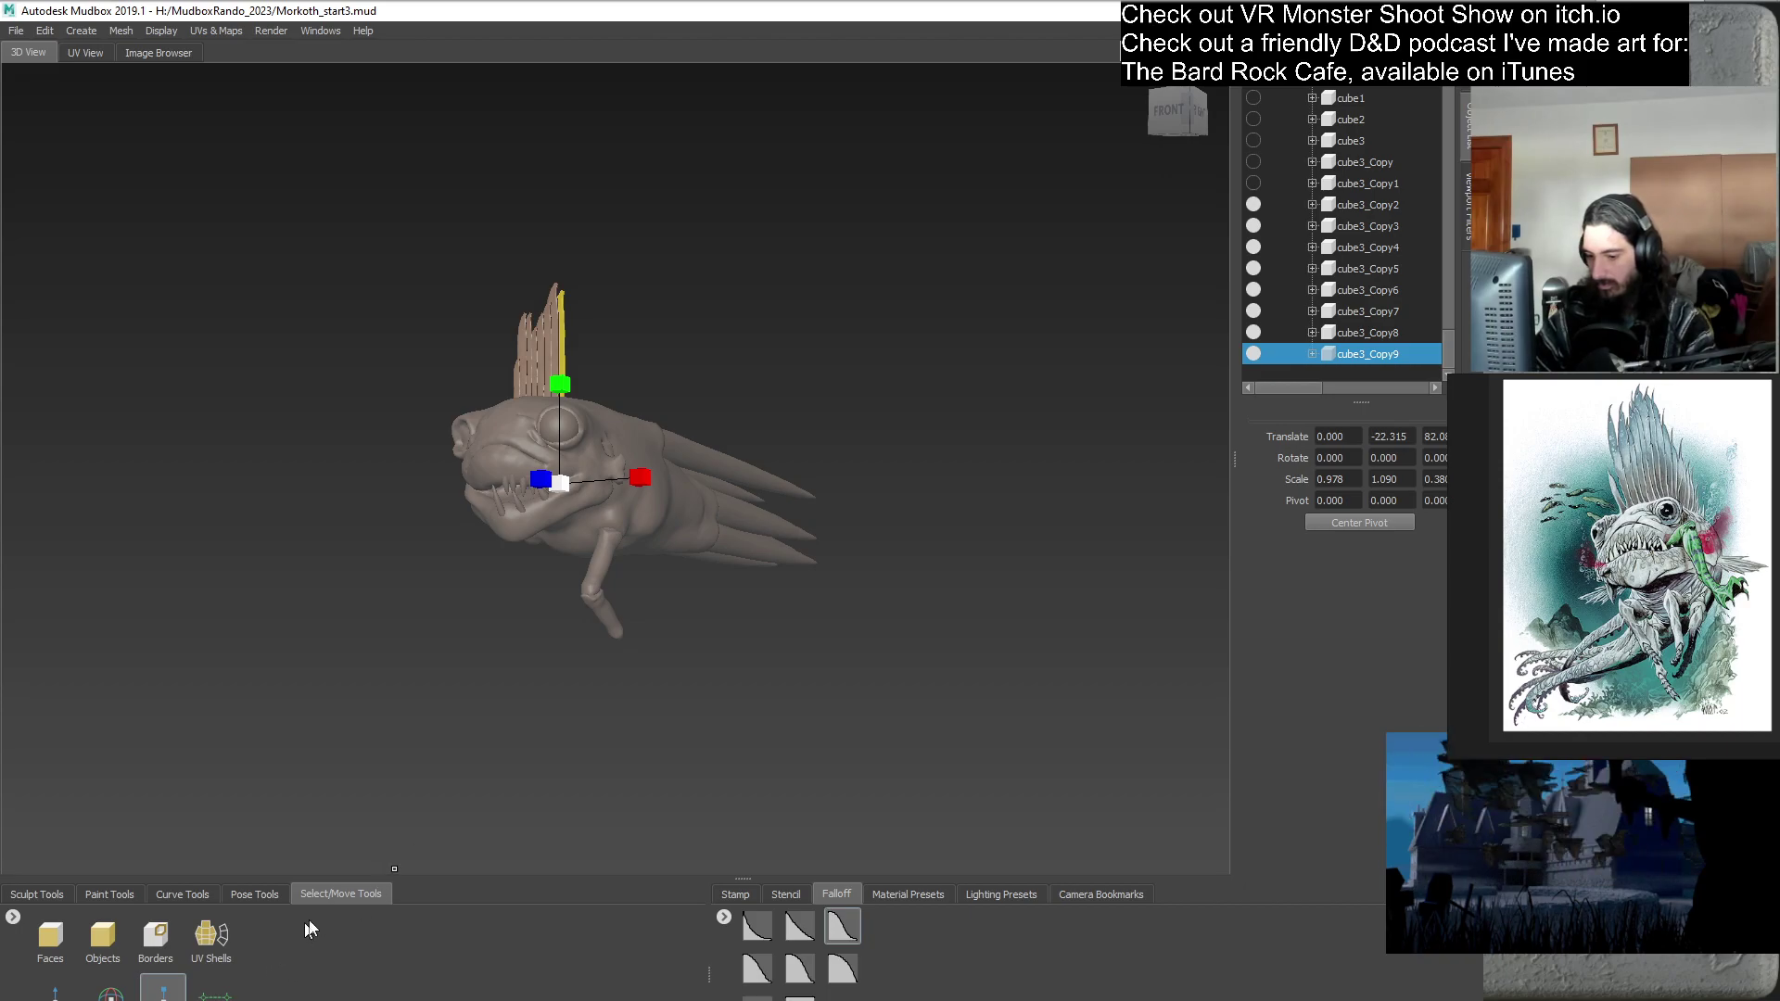
- Duplicate the rearmost spine cube3_Copy9 and move the copy backward along the back to Translate Z of about 64.1
{"action": "right_click", "coordinate": [1394, 354]}
{"action": "left_click", "coordinate": [1372, 409]}
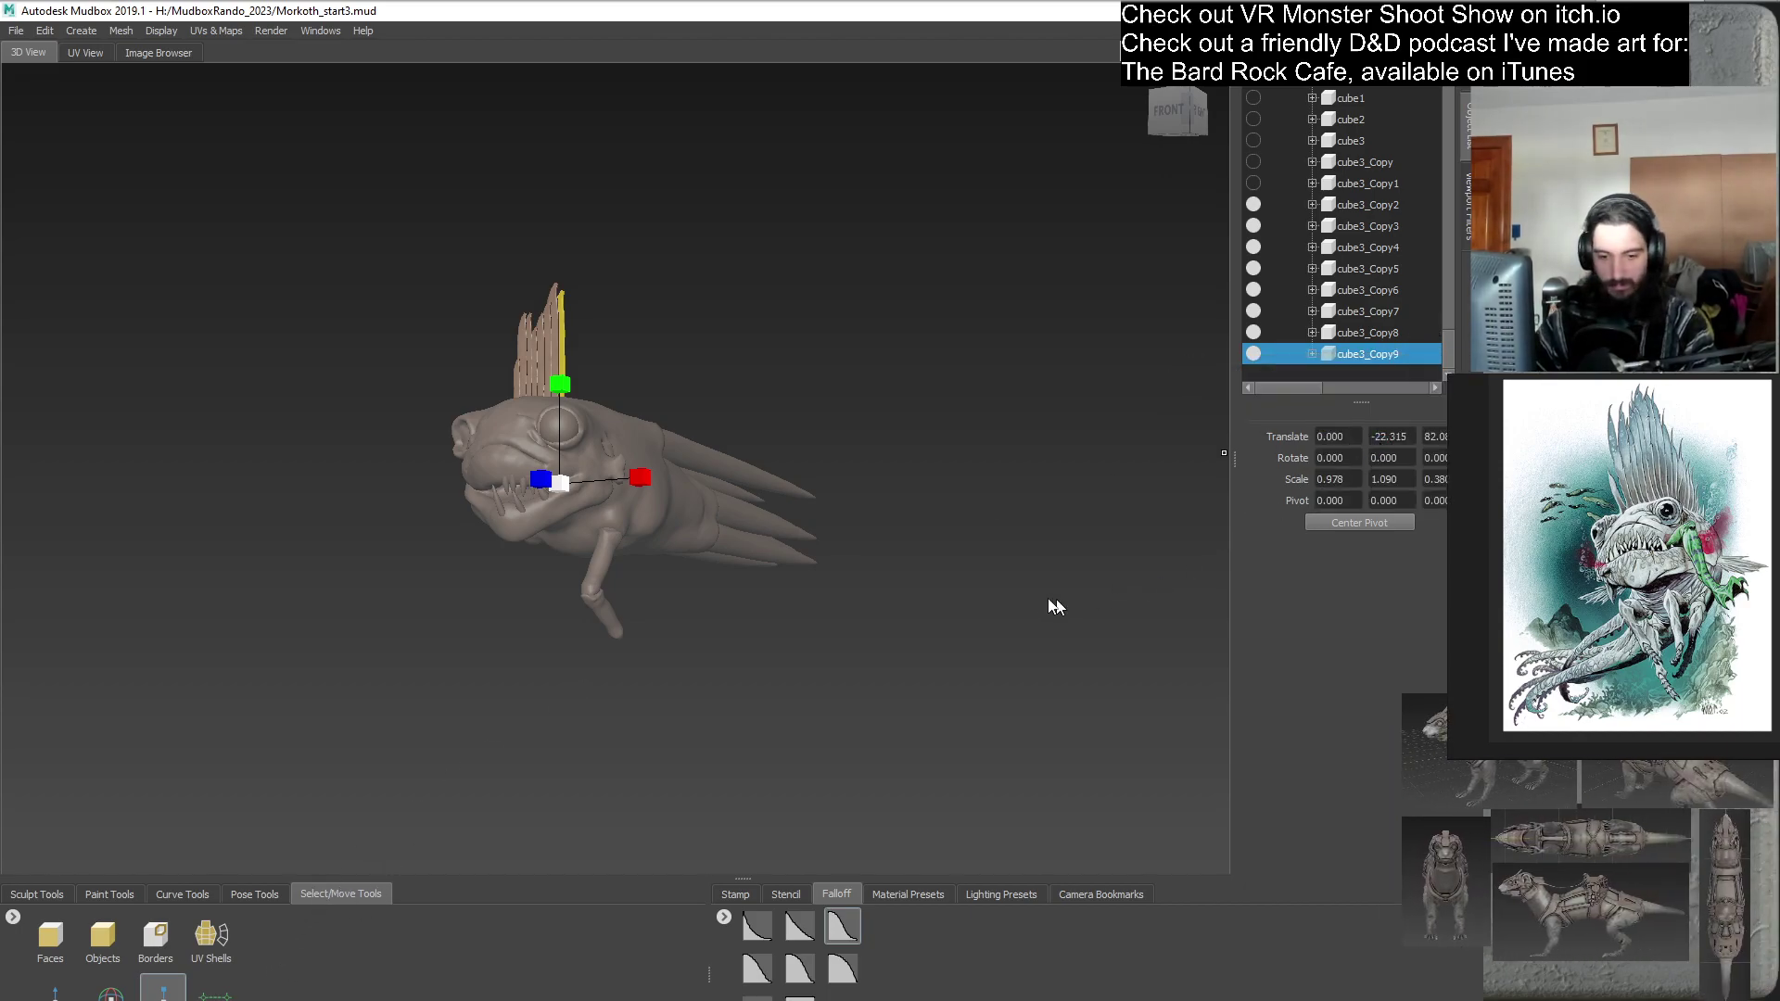
{"action": "key", "text": "ctrl+d"}
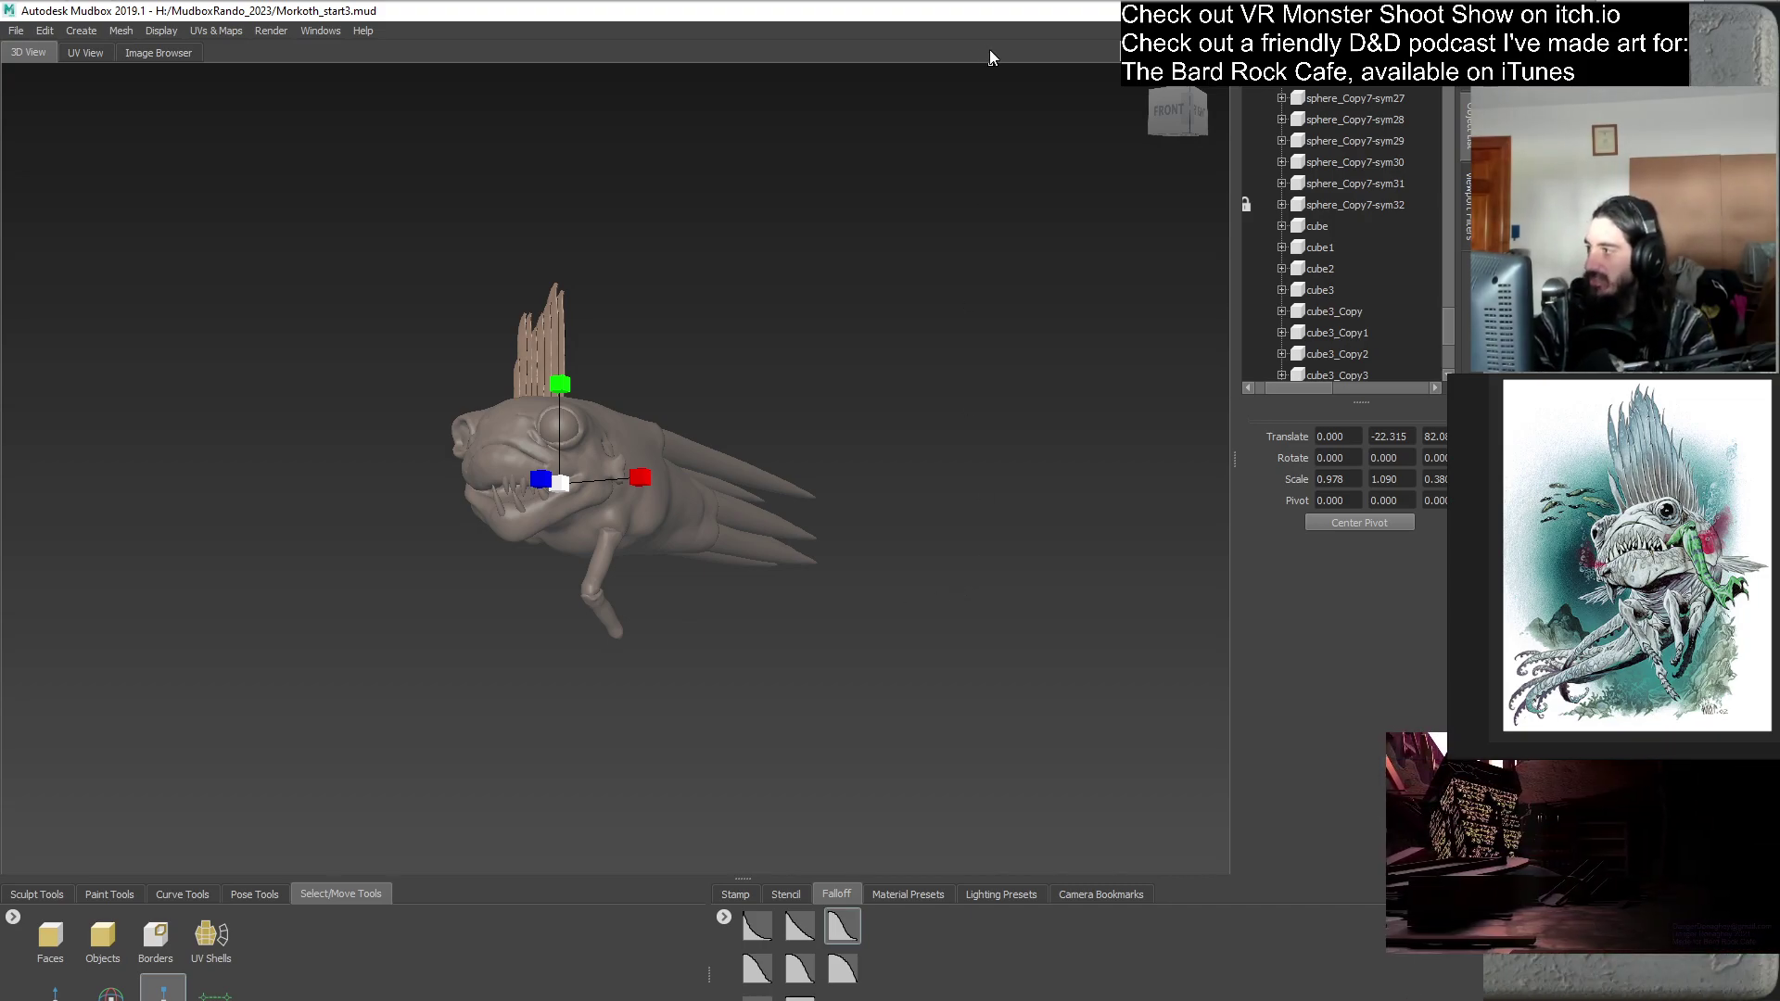
{"action": "key", "text": "w"}
{"action": "left_click_drag", "start_coordinate": [269, 816], "coordinate": [546, 670], "text": "alt"}
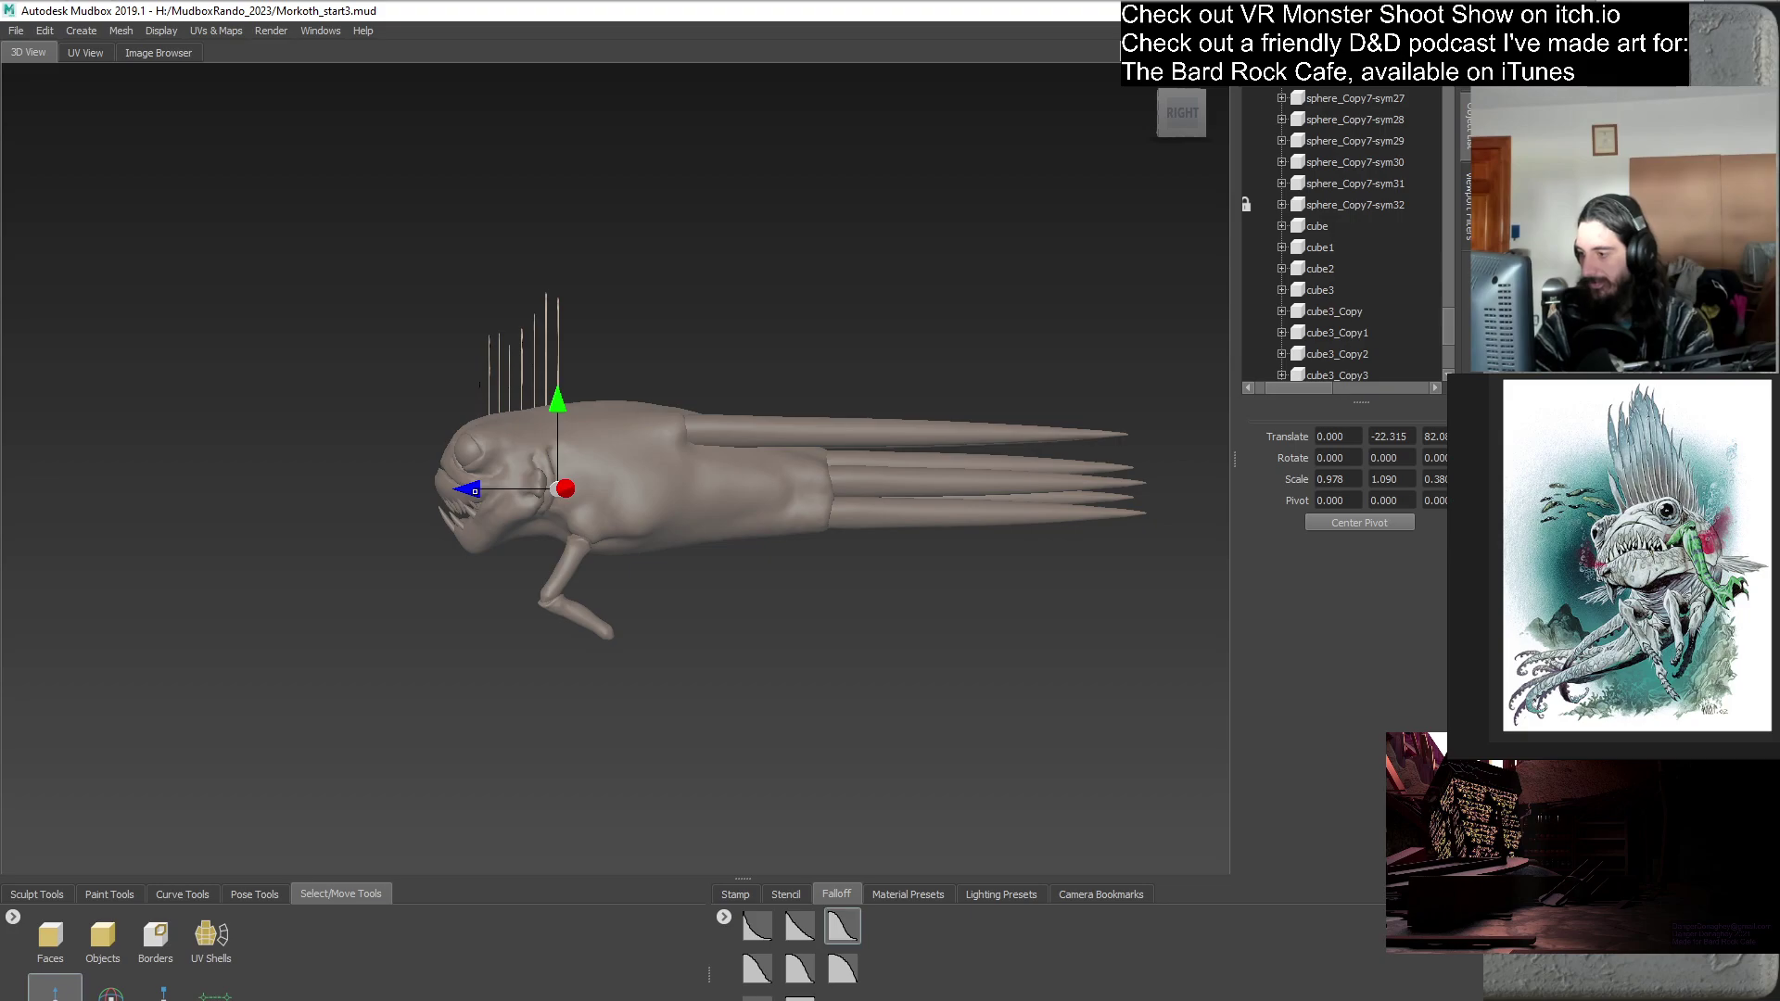
{"action": "left_click_drag", "start_coordinate": [474, 490], "coordinate": [487, 489]}
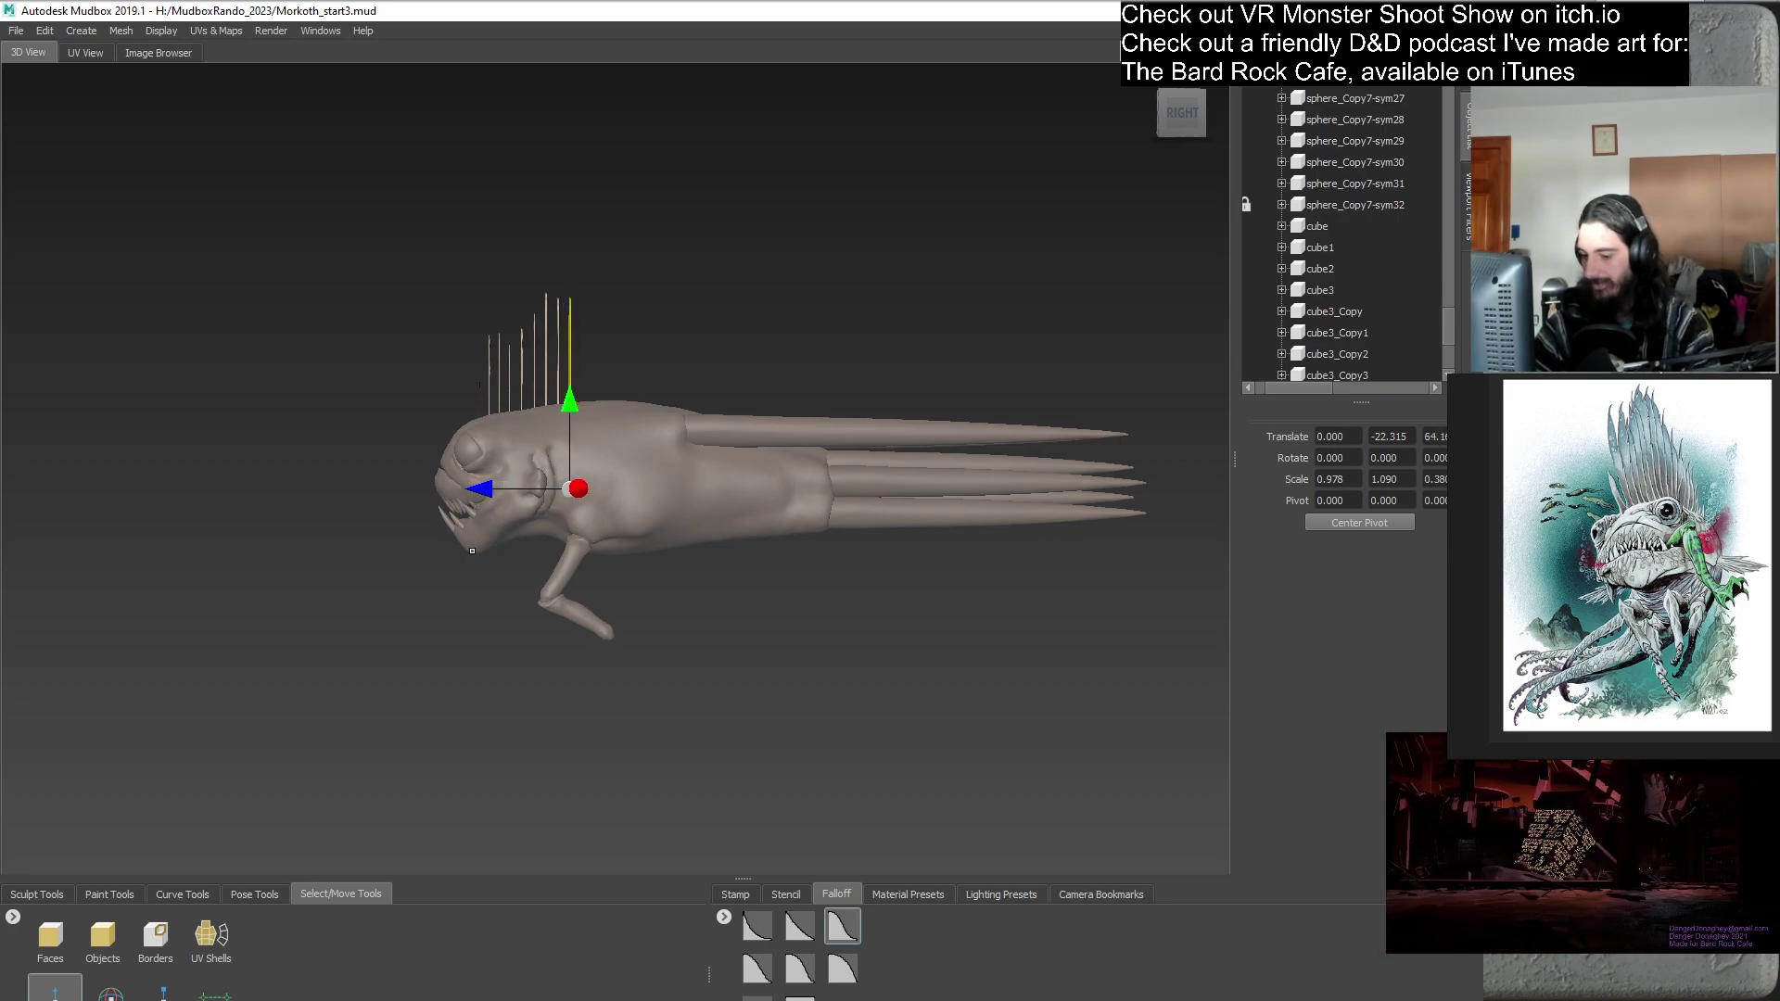
- Freeze the transformations of the newest rearmost spine
{"action": "key", "text": "r"}
{"action": "left_click_drag", "start_coordinate": [556, 556], "coordinate": [649, 603], "text": "alt"}
{"action": "left_click", "coordinate": [121, 33]}
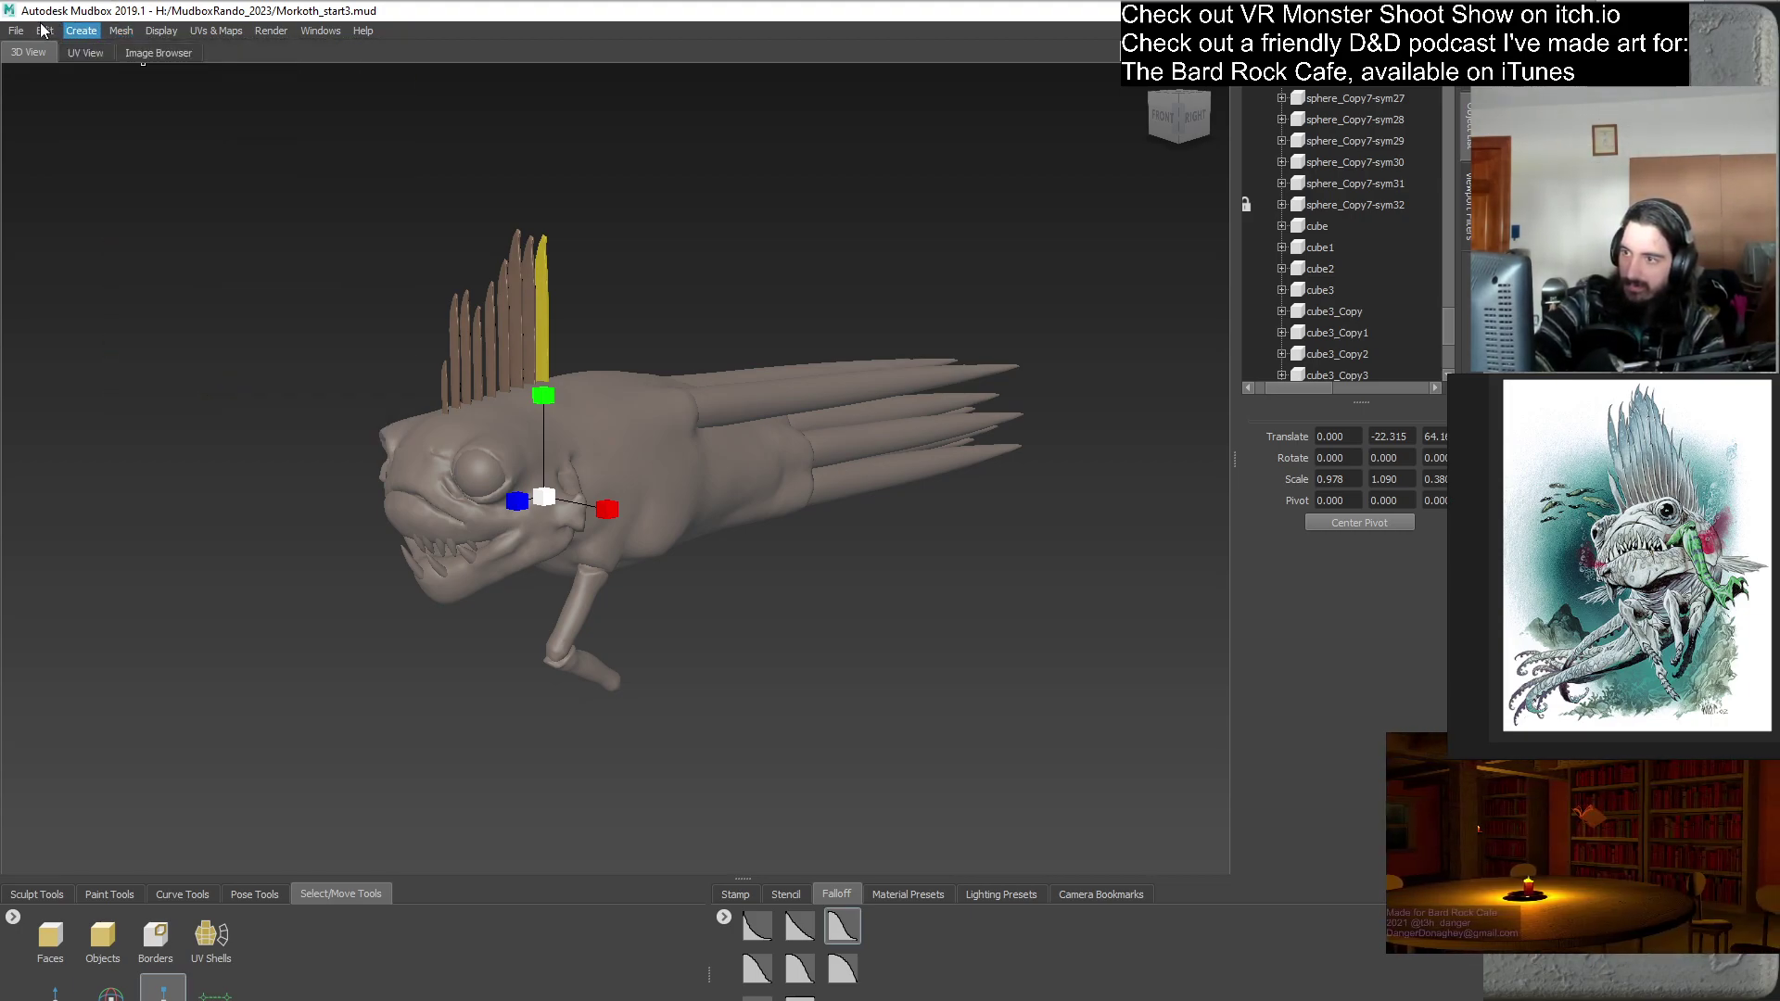
{"action": "key", "text": "Escape"}
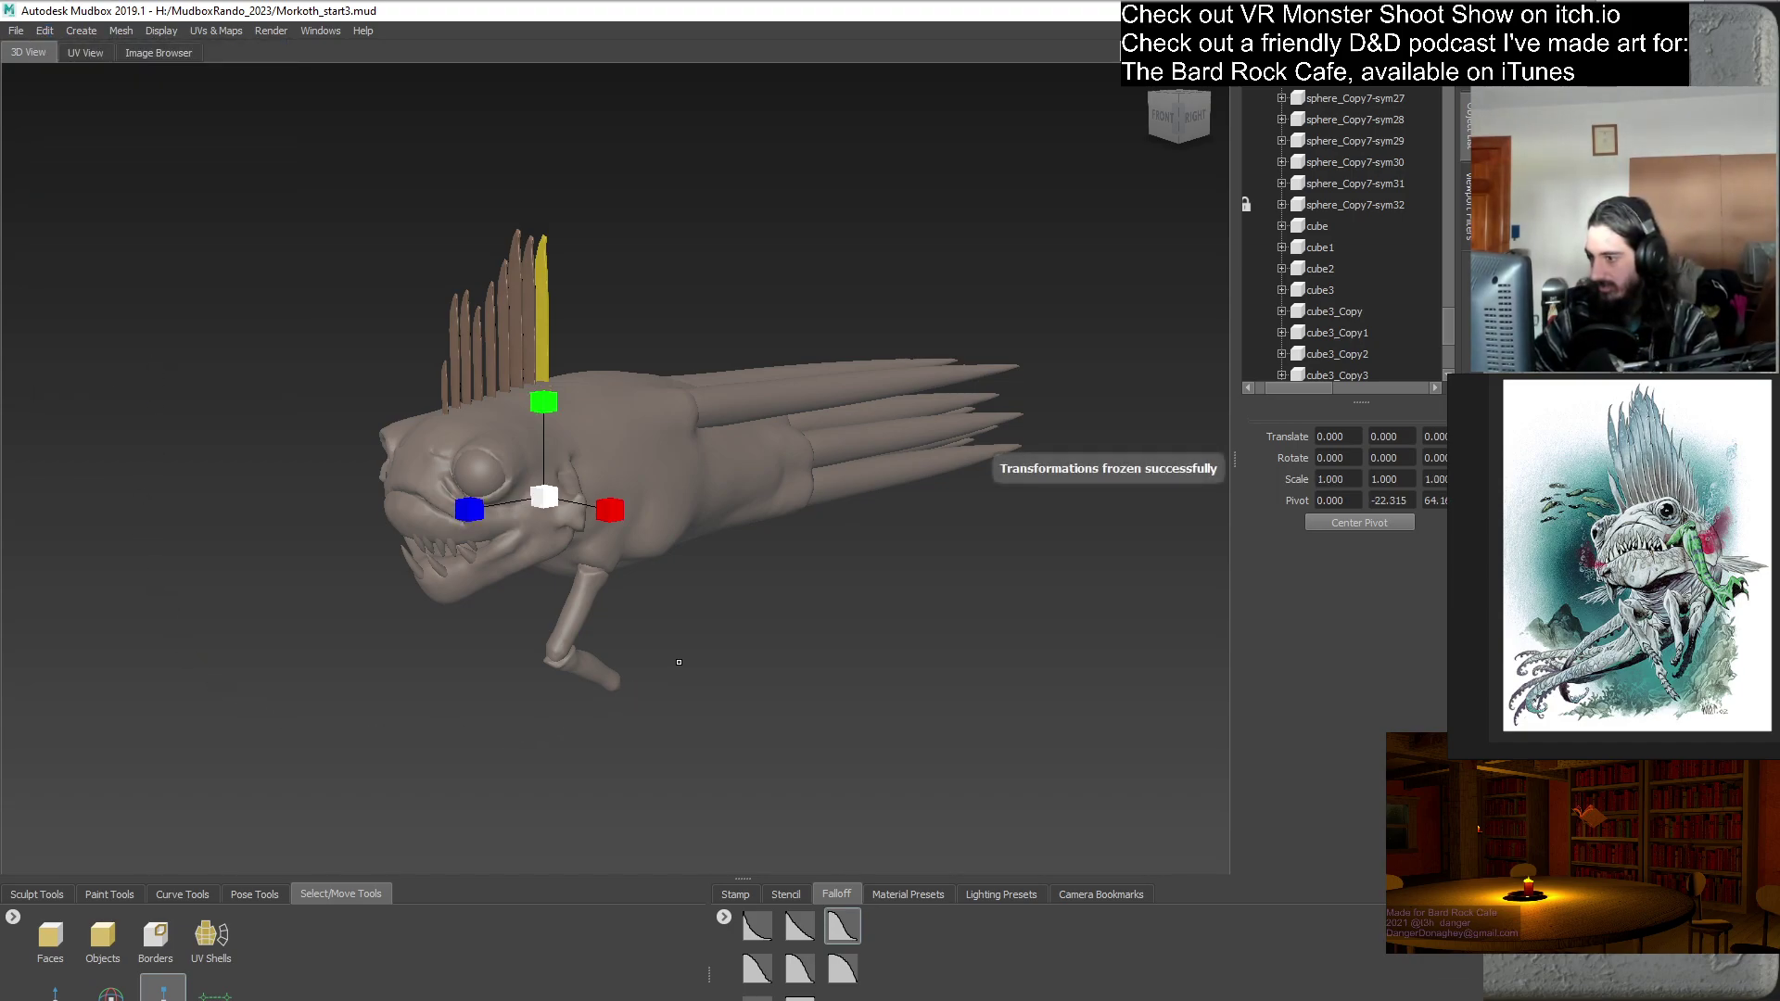
- Shrink the newest spine uniformly to scale 0.967 and lower it to Translate Y -0.729
{"action": "left_click_drag", "start_coordinate": [676, 655], "coordinate": [727, 625], "text": "alt"}
{"action": "left_click_drag", "start_coordinate": [546, 495], "coordinate": [538, 518]}
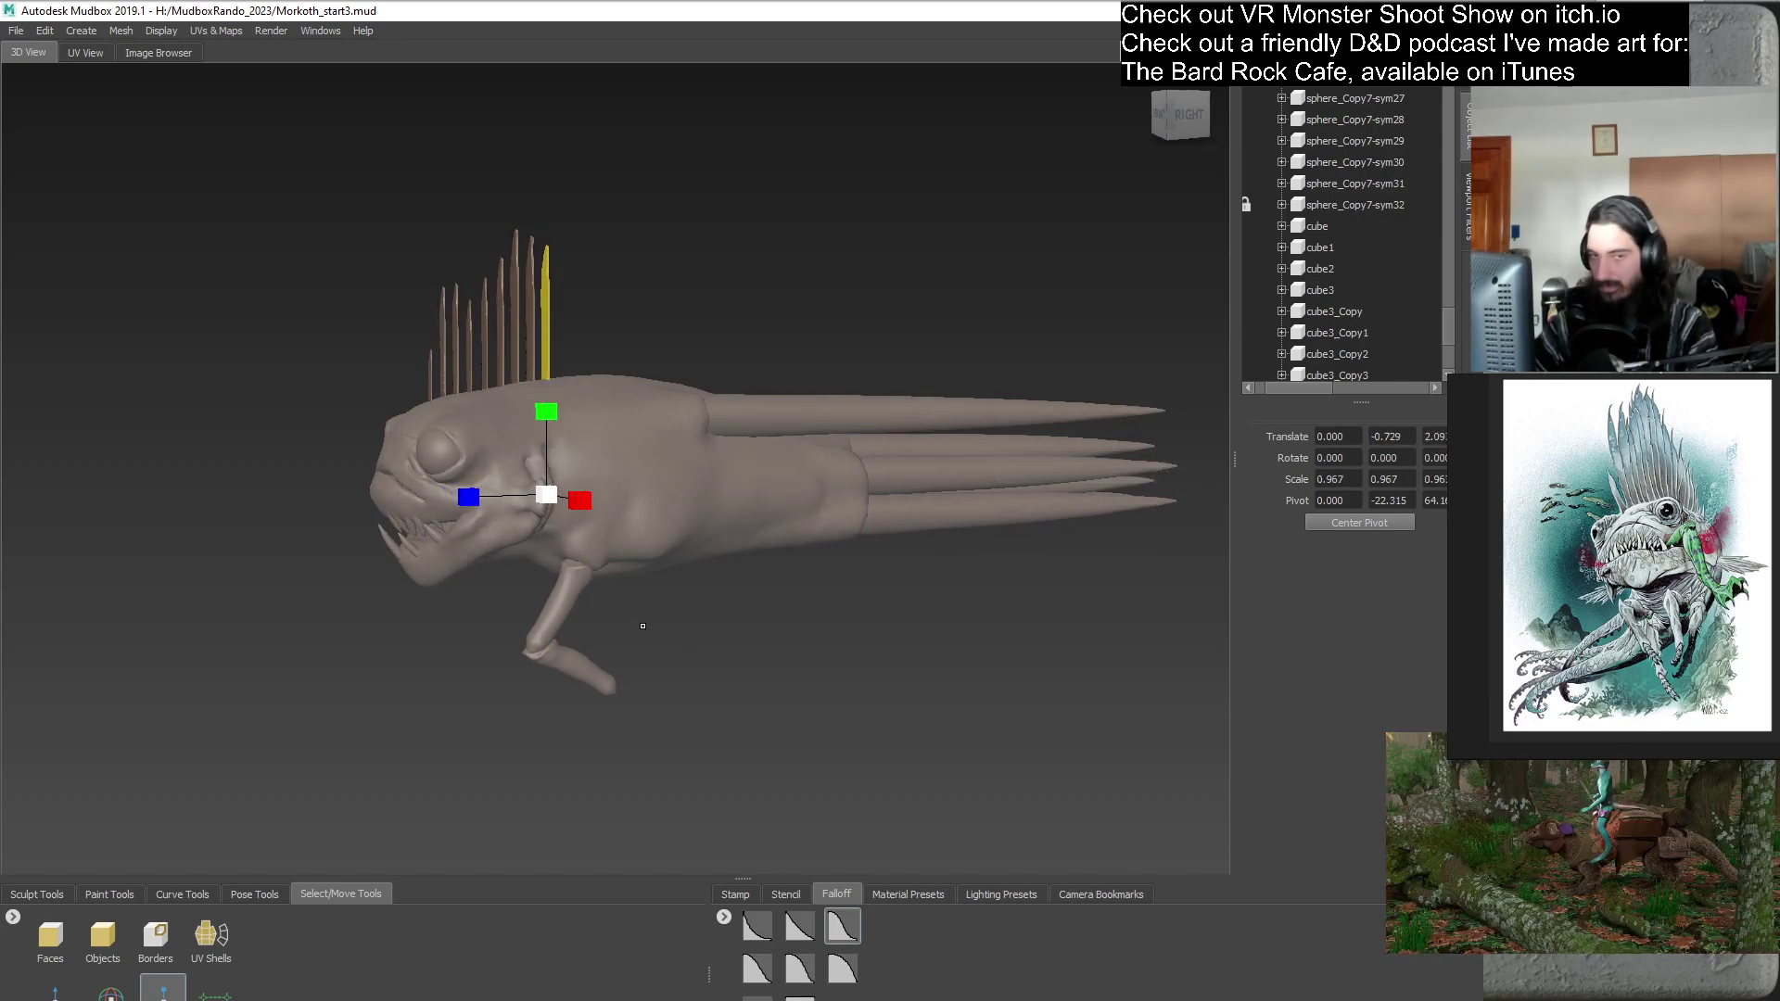
{"action": "mouse_move", "coordinate": [676, 616]}
{"action": "left_mouse_down", "text": "alt"}
{"action": "mouse_move", "coordinate": [703, 638]}
{"action": "mouse_move", "coordinate": [691, 615]}
{"action": "left_mouse_up", "text": "alt"}
{"action": "key", "text": "w"}
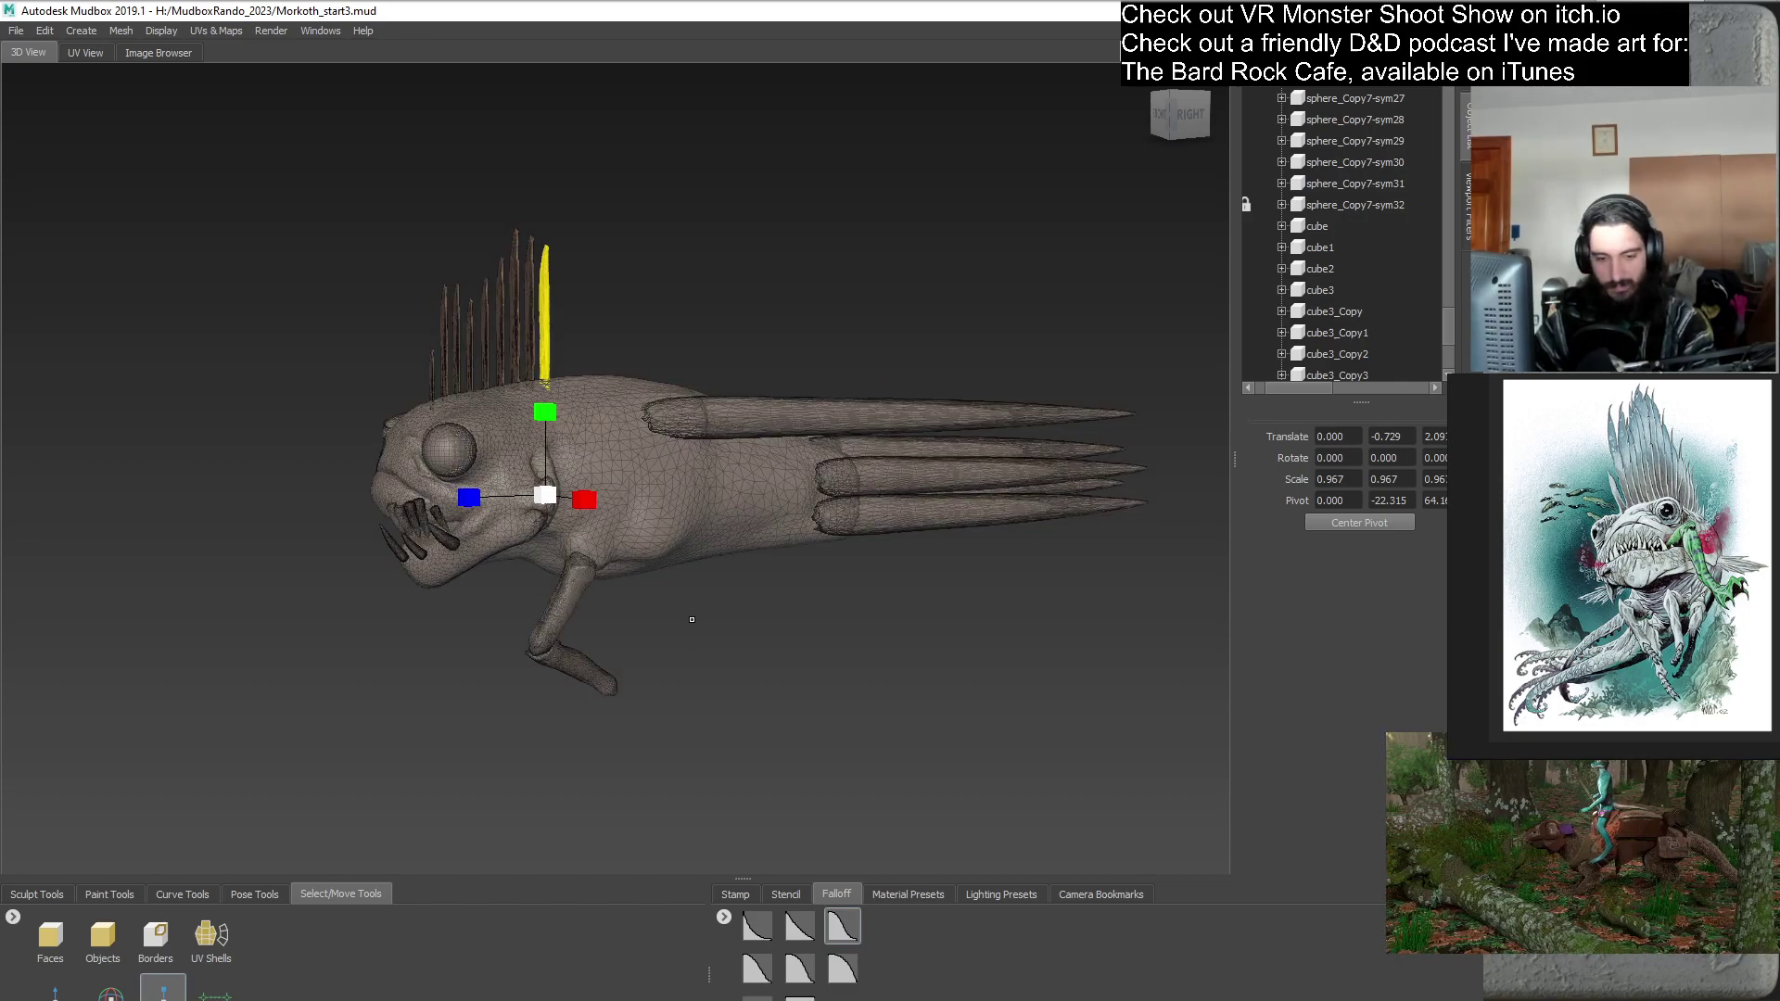
{"action": "key", "text": "w"}
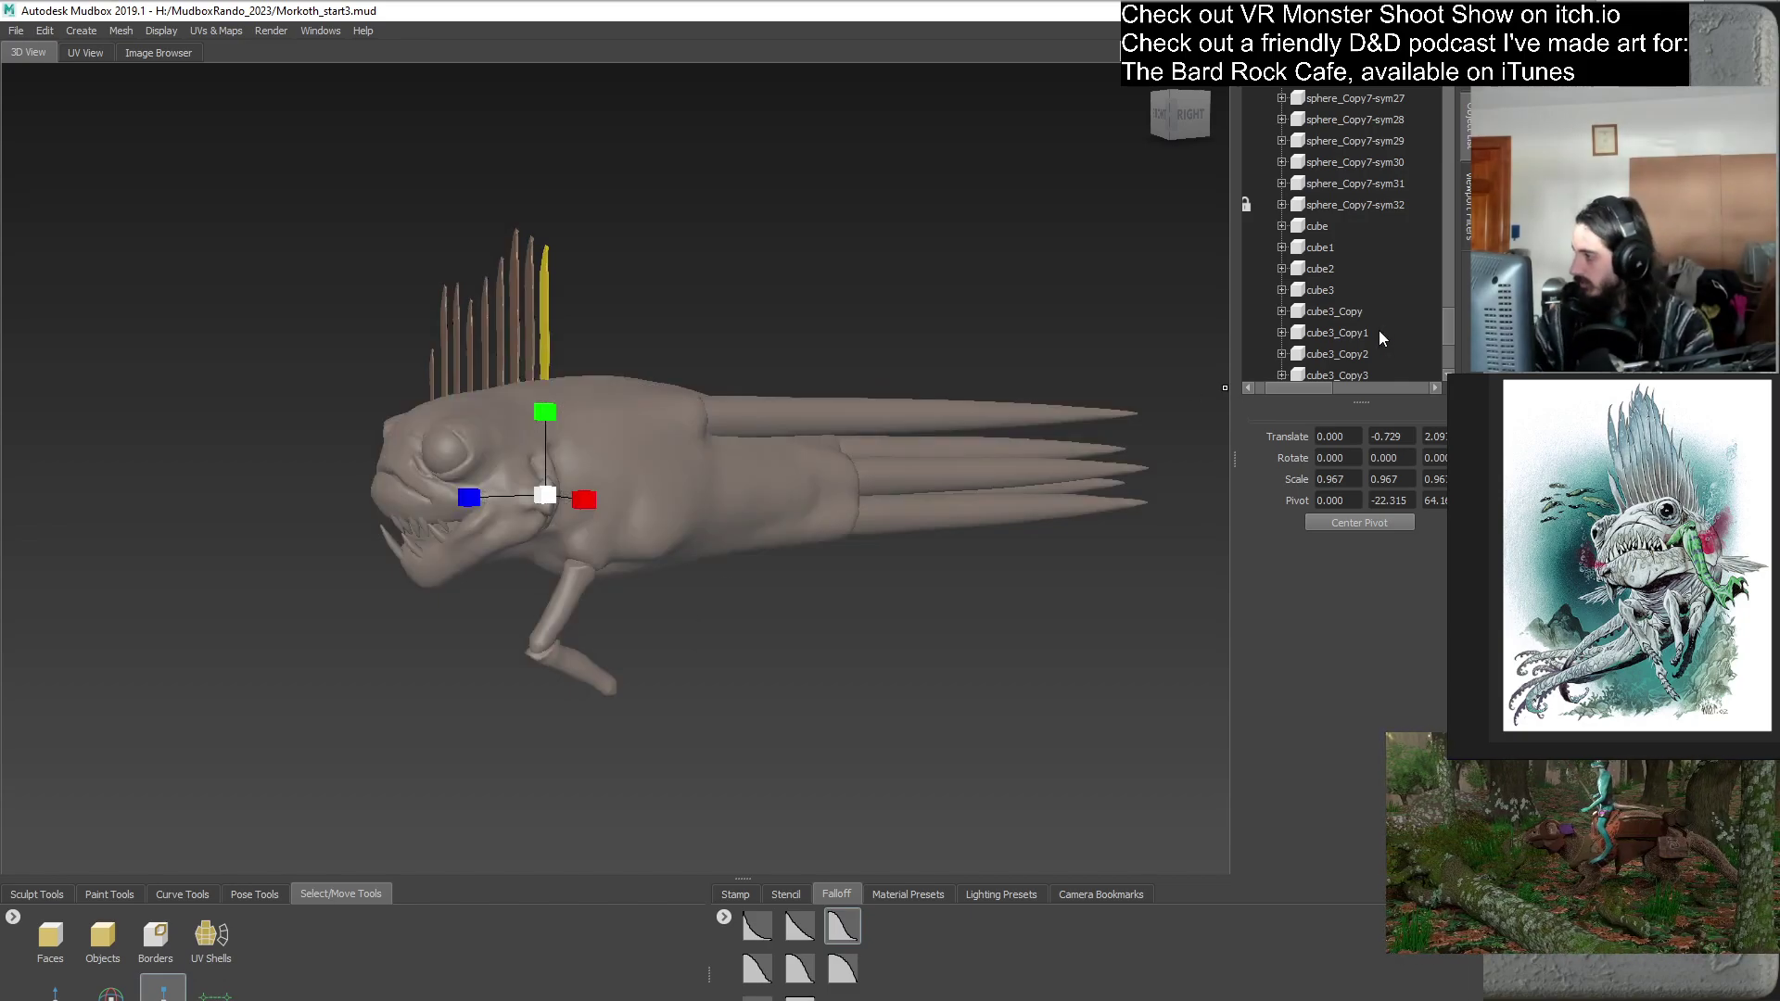
- Duplicate the rearmost spine cube3_Copy10
{"action": "scroll", "coordinate": [1372, 343], "scroll_direction": "down", "scroll_amount": 3}
{"action": "left_click", "coordinate": [1351, 354]}
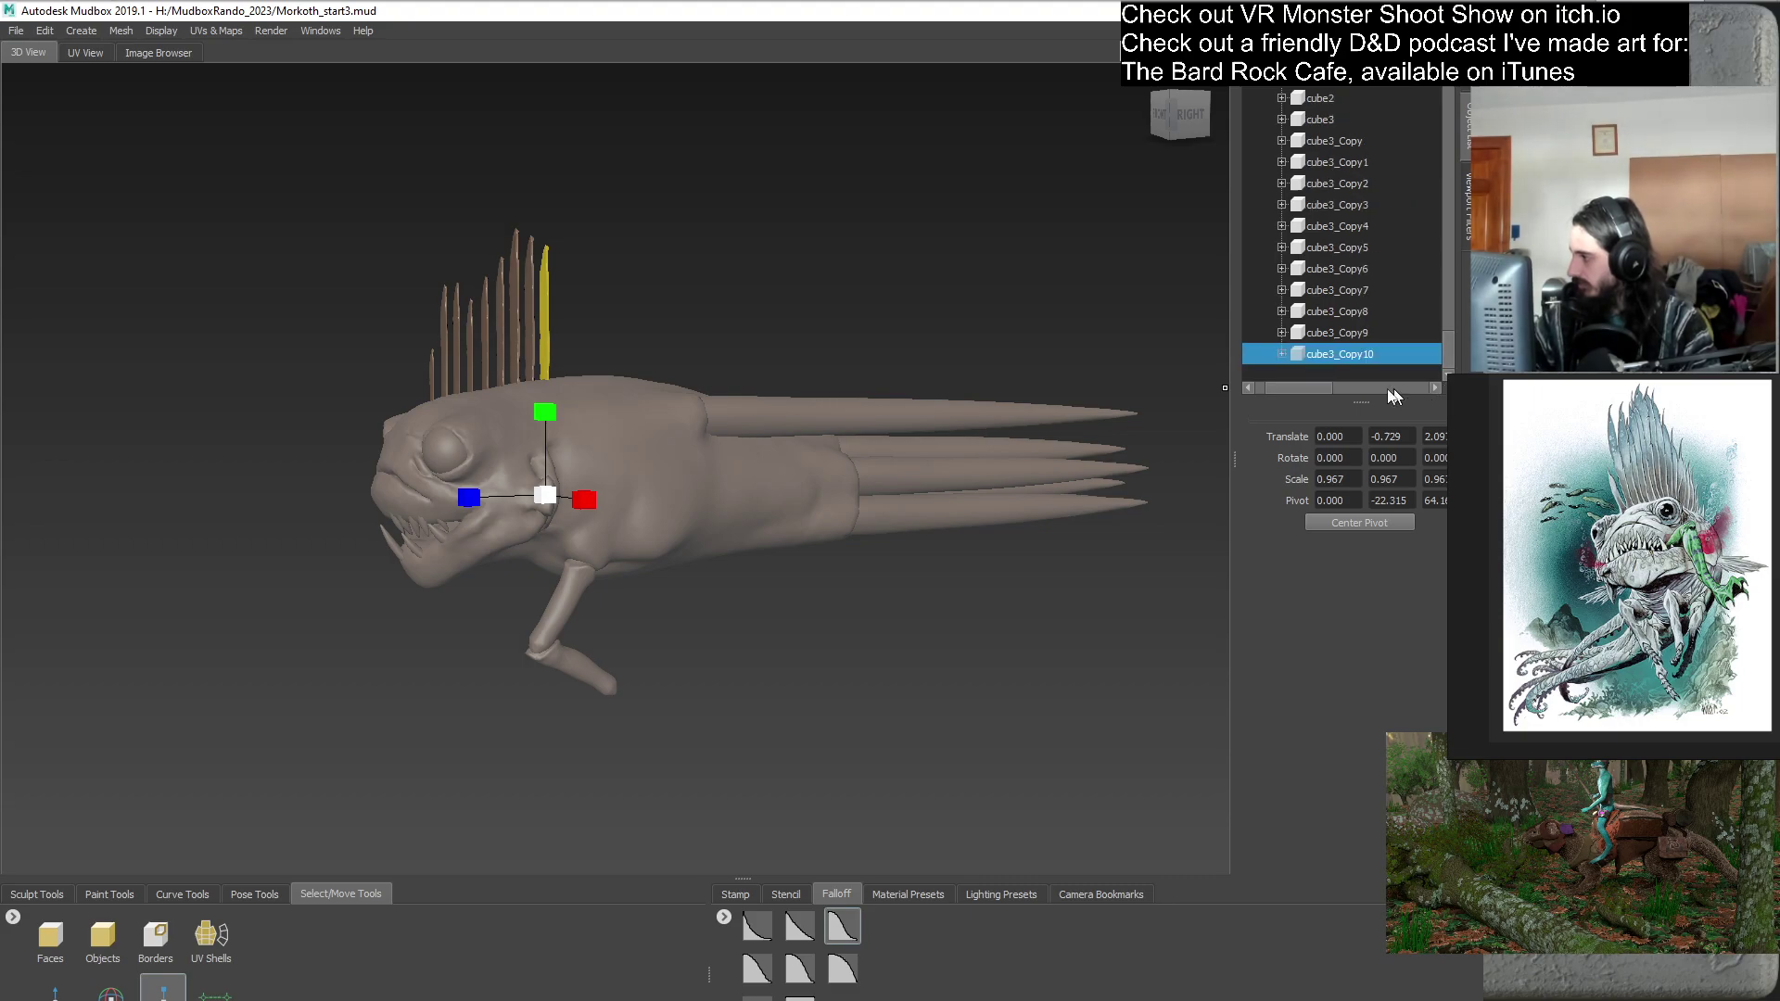
{"action": "right_click", "coordinate": [1352, 354]}
{"action": "left_click", "coordinate": [1391, 445]}
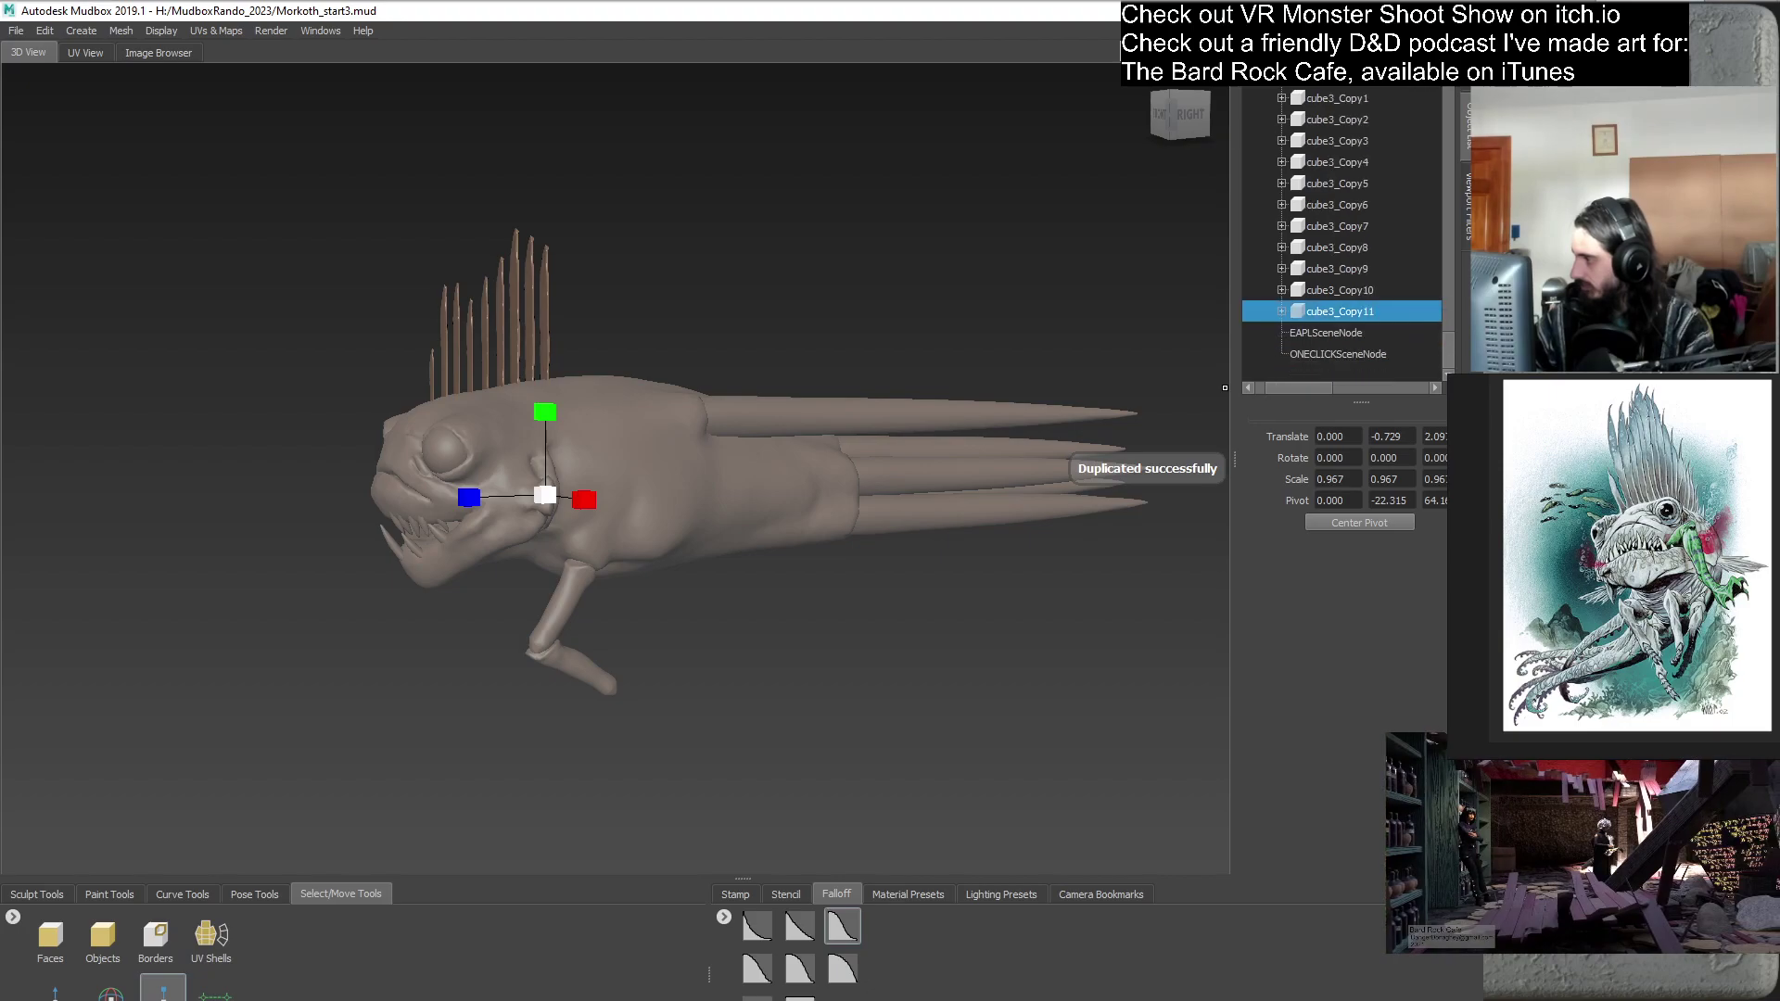
{"action": "left_click_drag", "start_coordinate": [1325, 388], "coordinate": [1238, 377]}
- Move the copied spine backward to Translate Z of about -13 and shrink it uniformly to scale 0.925, with Translate Y at -1.664
{"action": "key", "text": "w"}
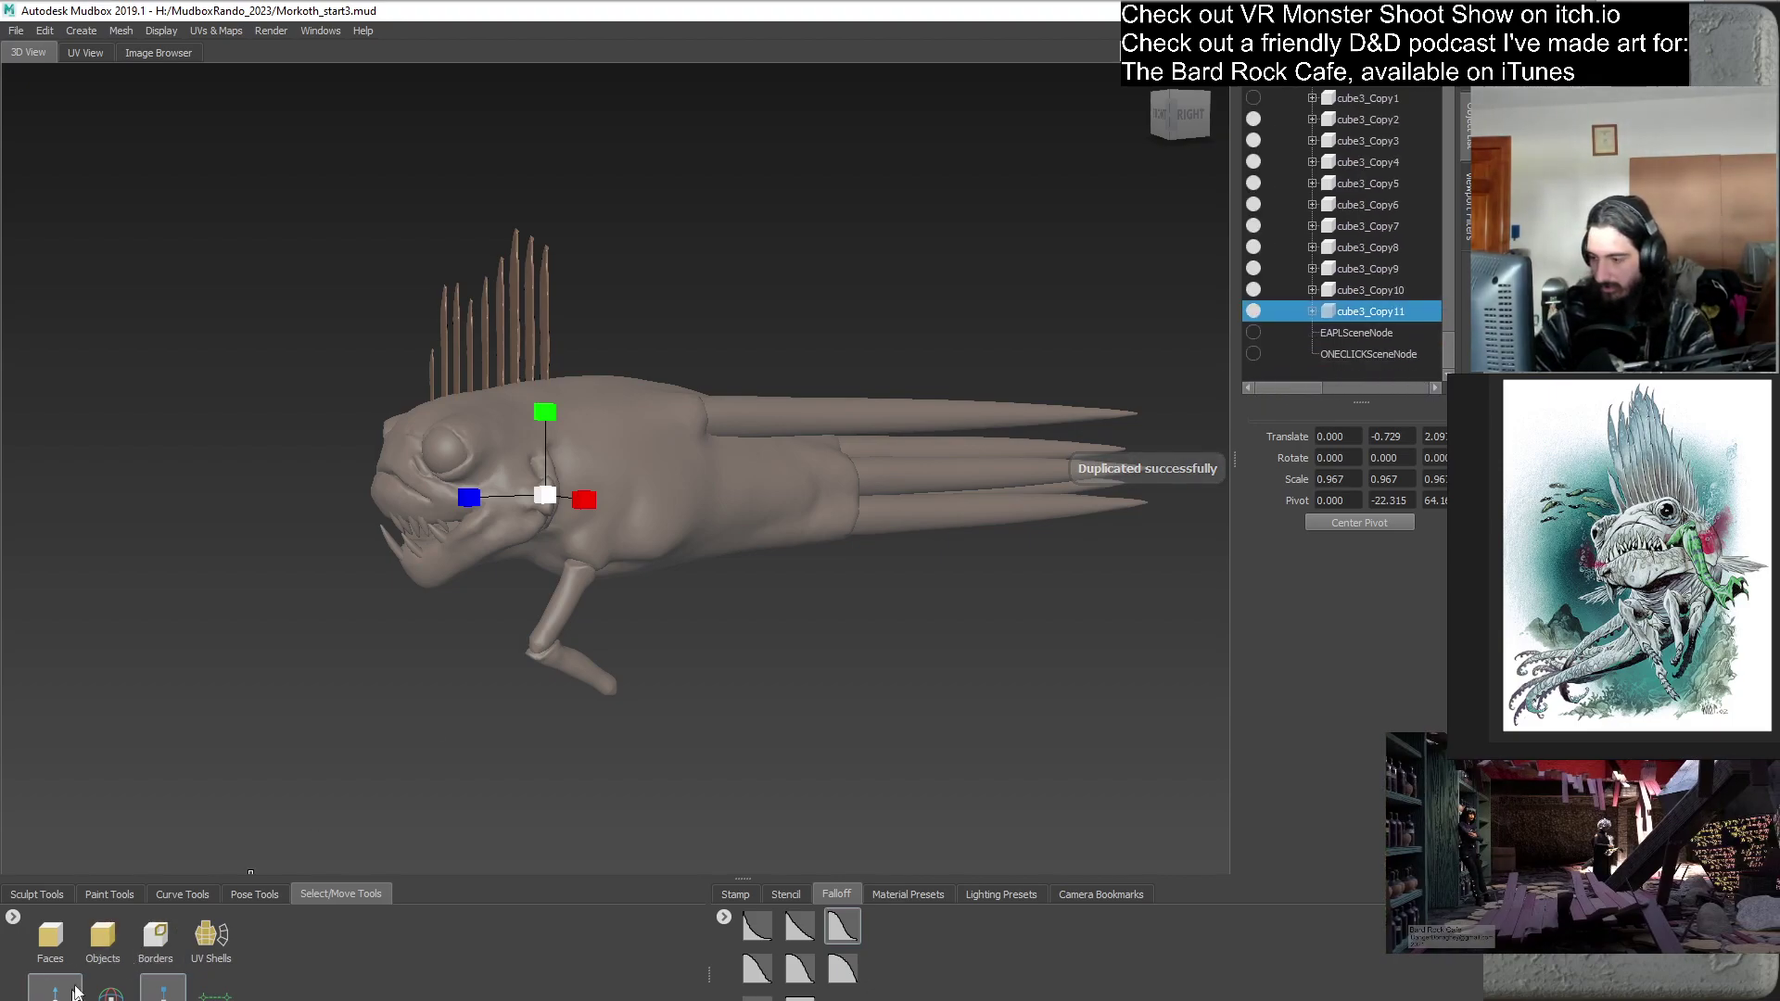
{"action": "left_click_drag", "start_coordinate": [678, 621], "coordinate": [733, 621], "text": "alt"}
{"action": "left_click_drag", "start_coordinate": [473, 498], "coordinate": [544, 525]}
{"action": "key", "text": "r"}
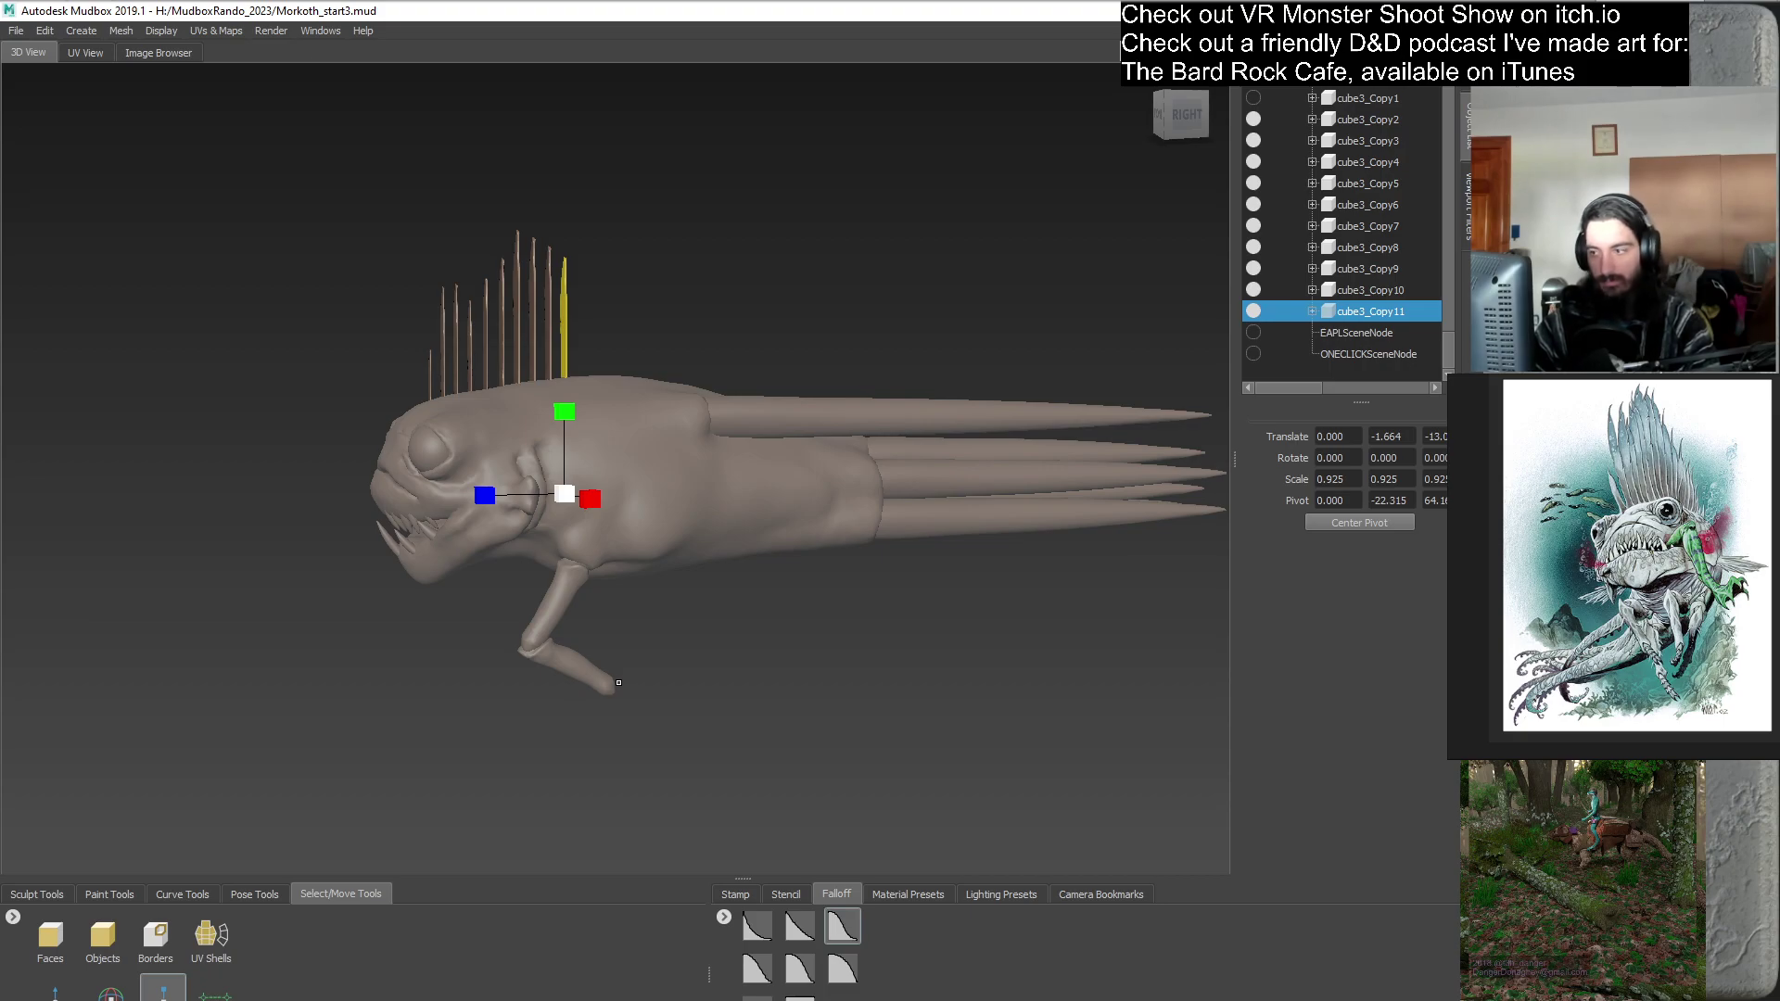
- Duplicate the rearmost spine cube3_Copy11 and move the copy backward along the back to Translate Z of about -30
{"action": "key", "text": "w"}
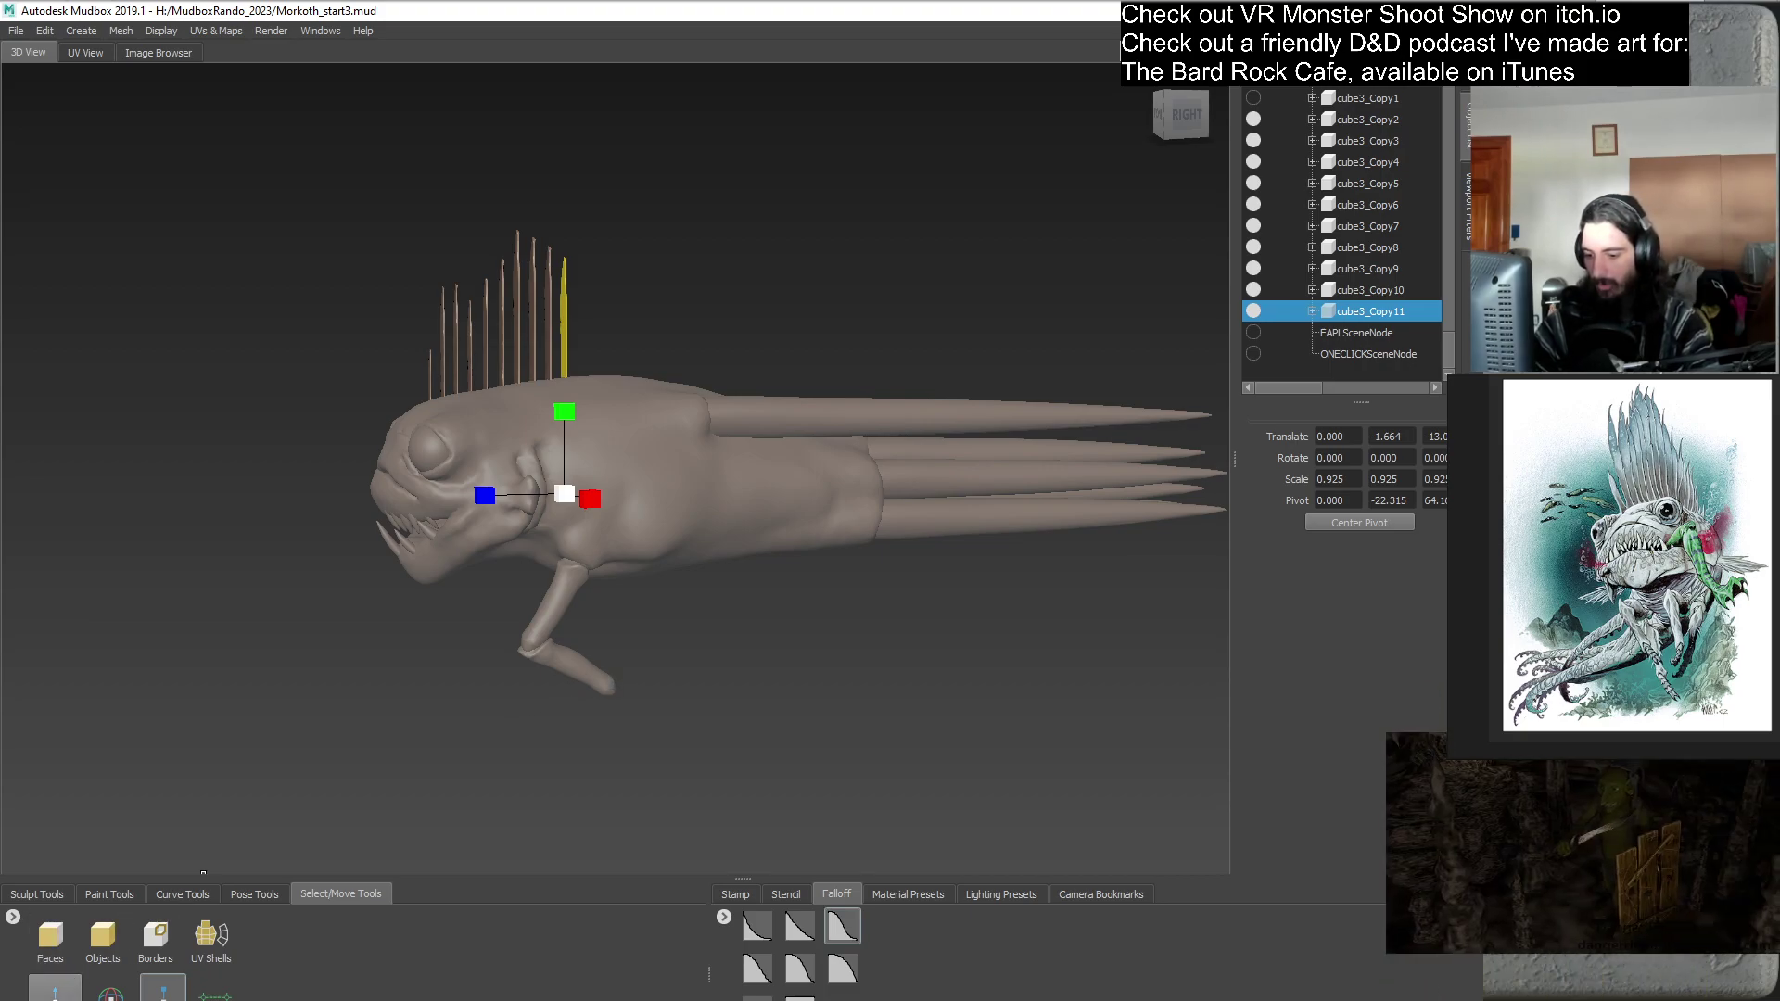
{"action": "right_click", "coordinate": [1354, 314]}
{"action": "left_click", "coordinate": [1391, 401]}
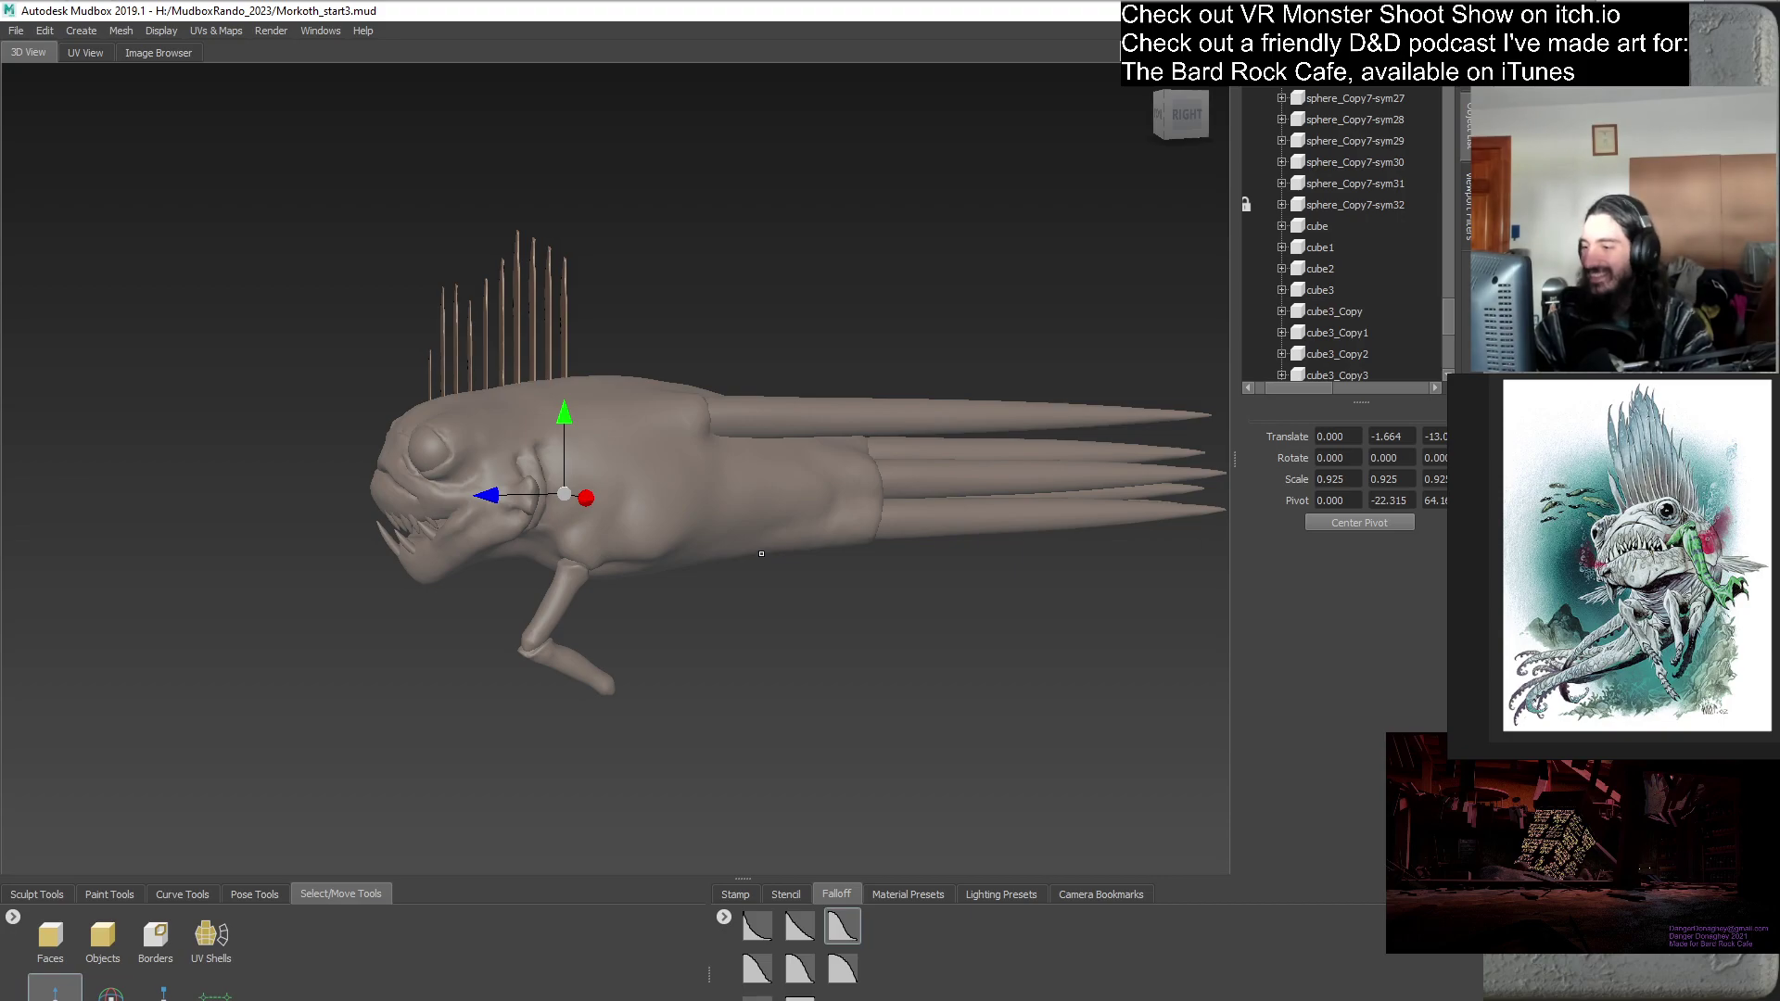
{"action": "left_click_drag", "start_coordinate": [697, 487], "coordinate": [723, 571], "text": "alt"}
{"action": "scroll", "coordinate": [651, 549], "scroll_direction": "up", "scroll_amount": 3}
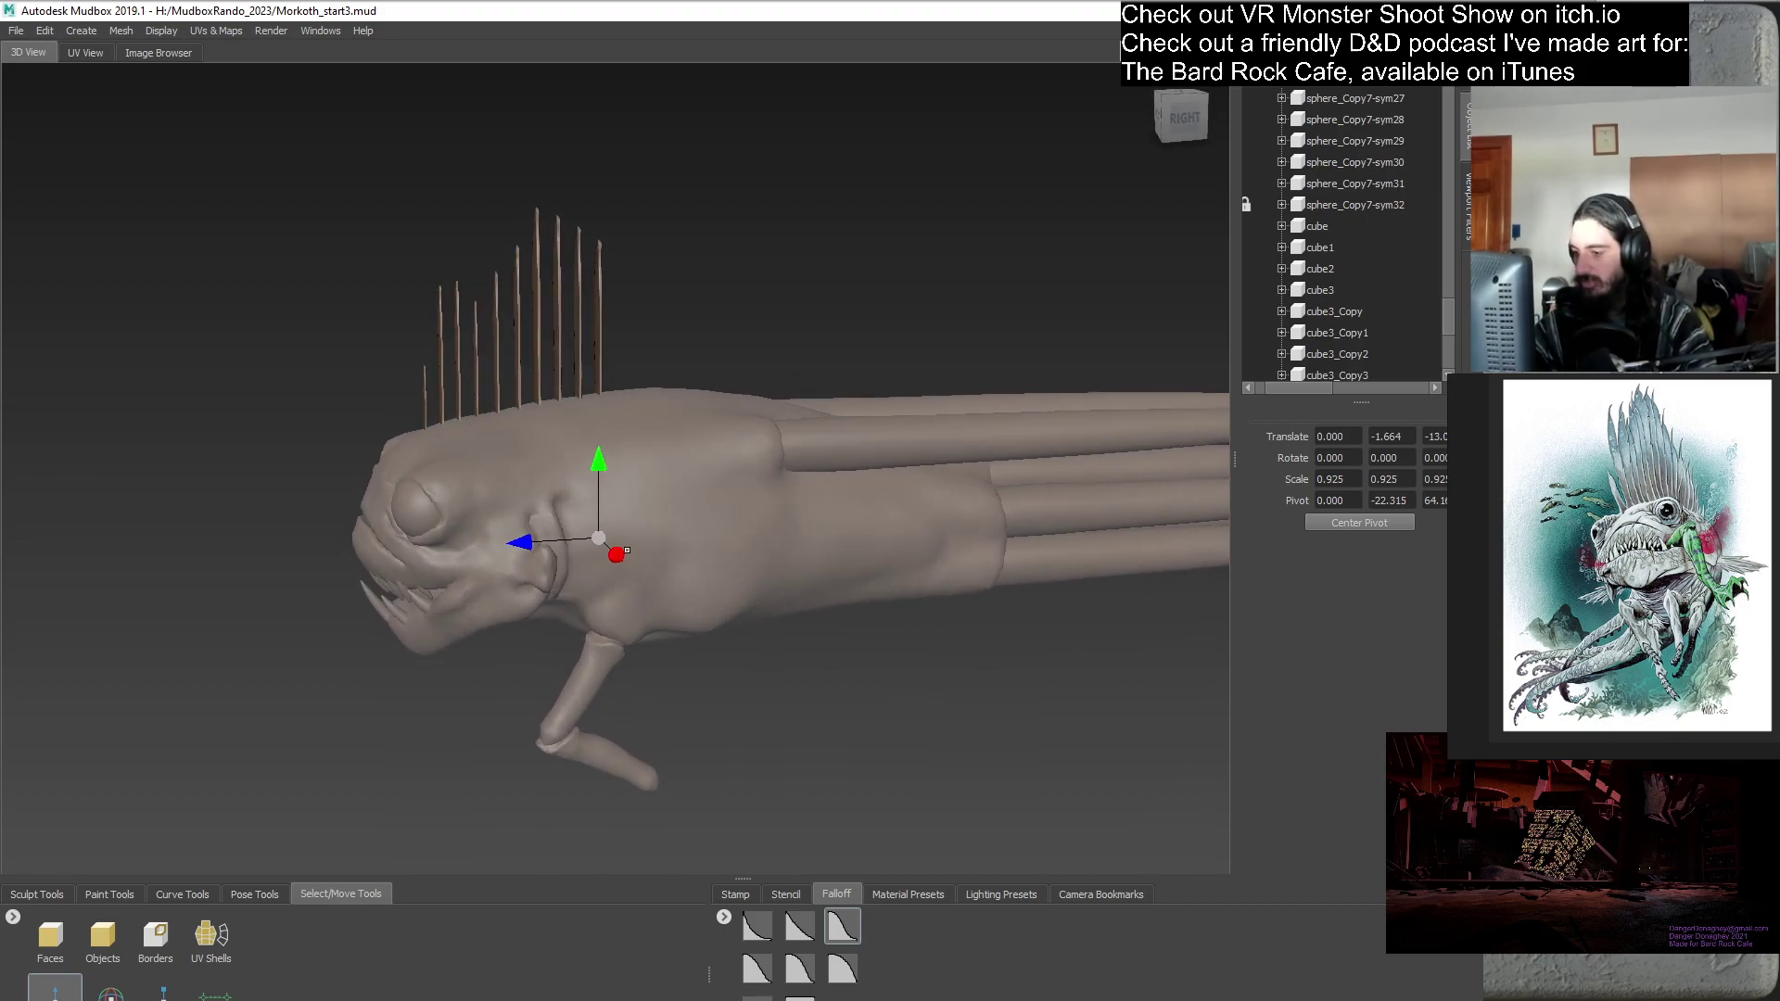
{"action": "left_click_drag", "start_coordinate": [519, 538], "coordinate": [538, 541]}
- Shrink the newest spine uniformly to scale 0.885 and lower it to Translate Y -2.575
{"action": "left_click", "coordinate": [163, 990]}
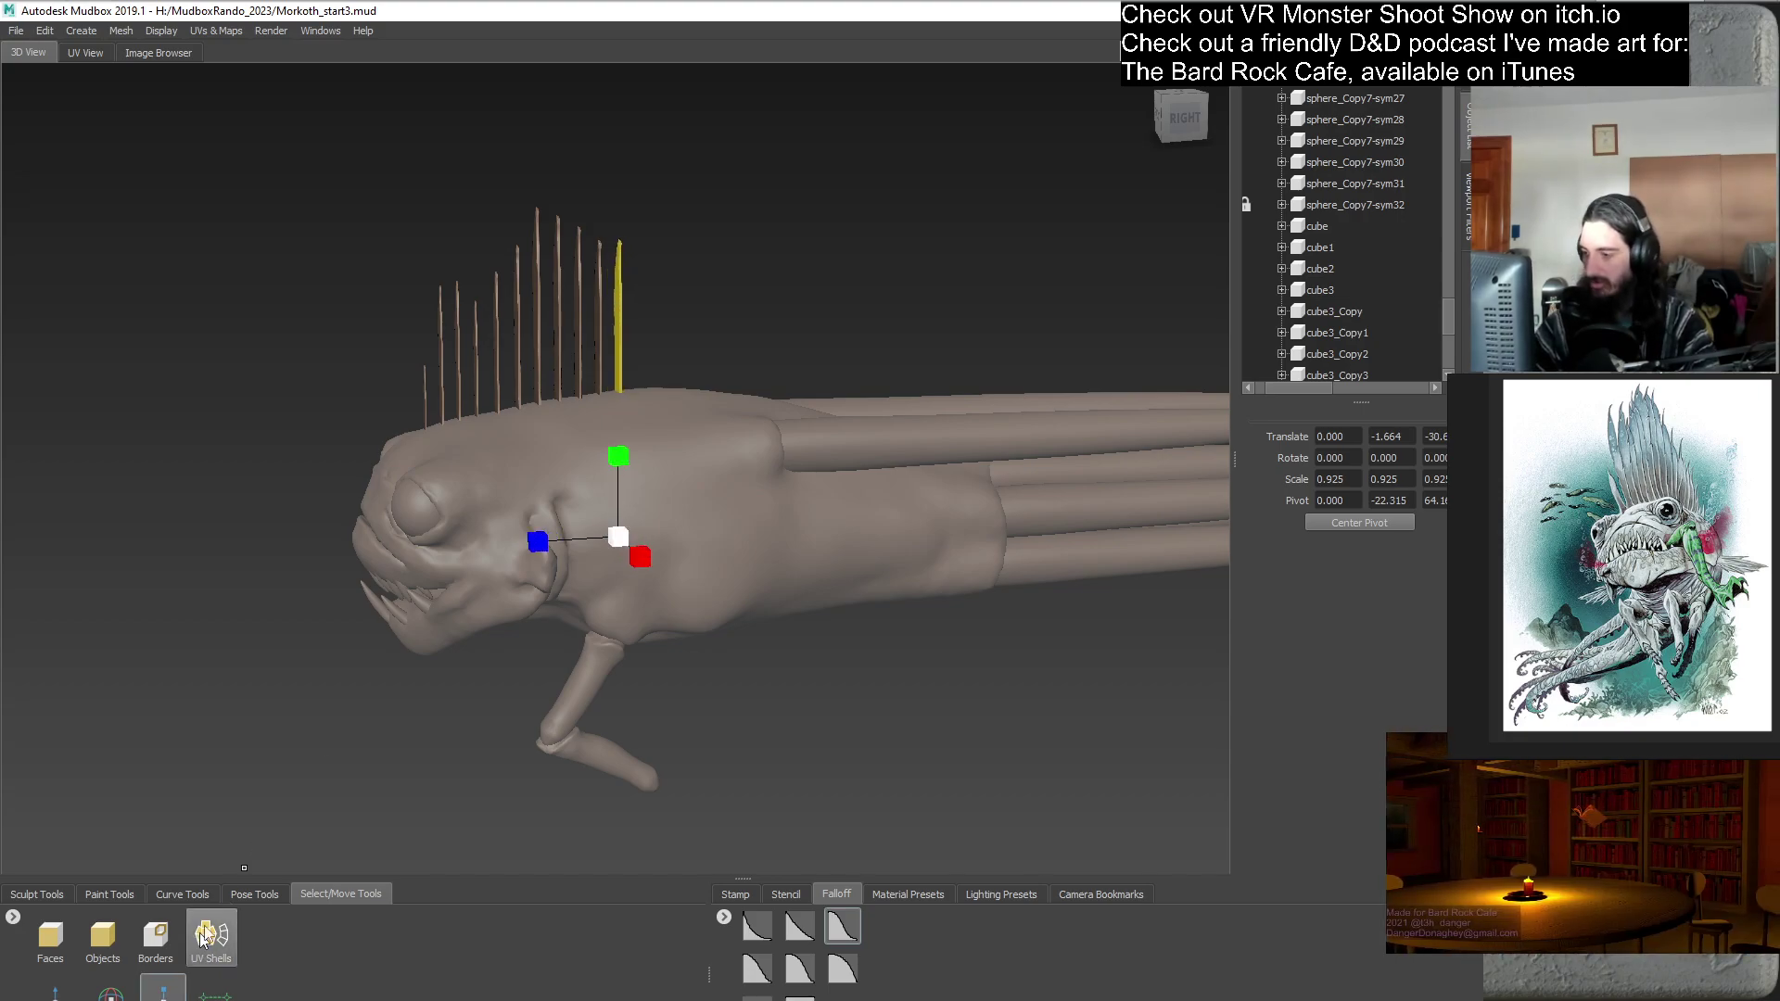
{"action": "left_click_drag", "start_coordinate": [651, 651], "coordinate": [596, 571], "text": "alt"}
{"action": "left_click_drag", "start_coordinate": [760, 635], "coordinate": [808, 615], "text": "alt"}
- Duplicate the rearmost spine cube3_Copy12 and move the copy backward along the back to Translate Z of about -47.4
{"action": "scroll", "coordinate": [1449, 371], "scroll_direction": "down", "scroll_amount": 5}
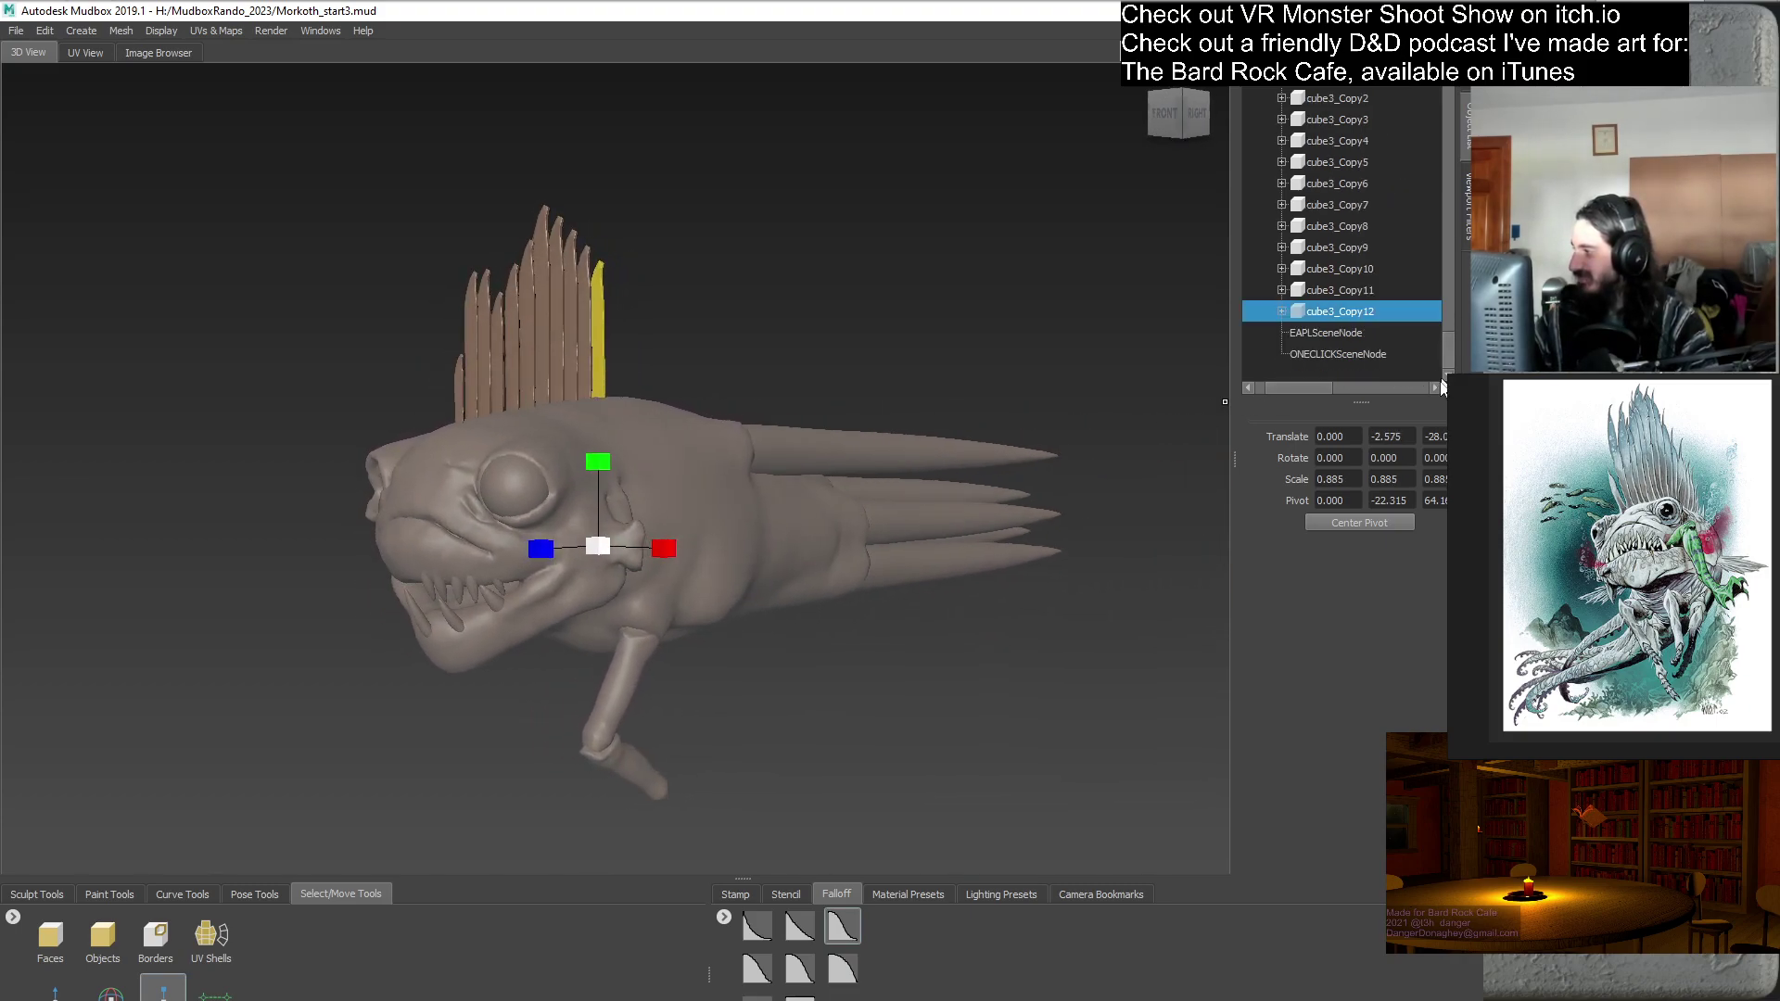
{"action": "left_click", "coordinate": [1358, 315]}
{"action": "right_click", "coordinate": [1358, 316]}
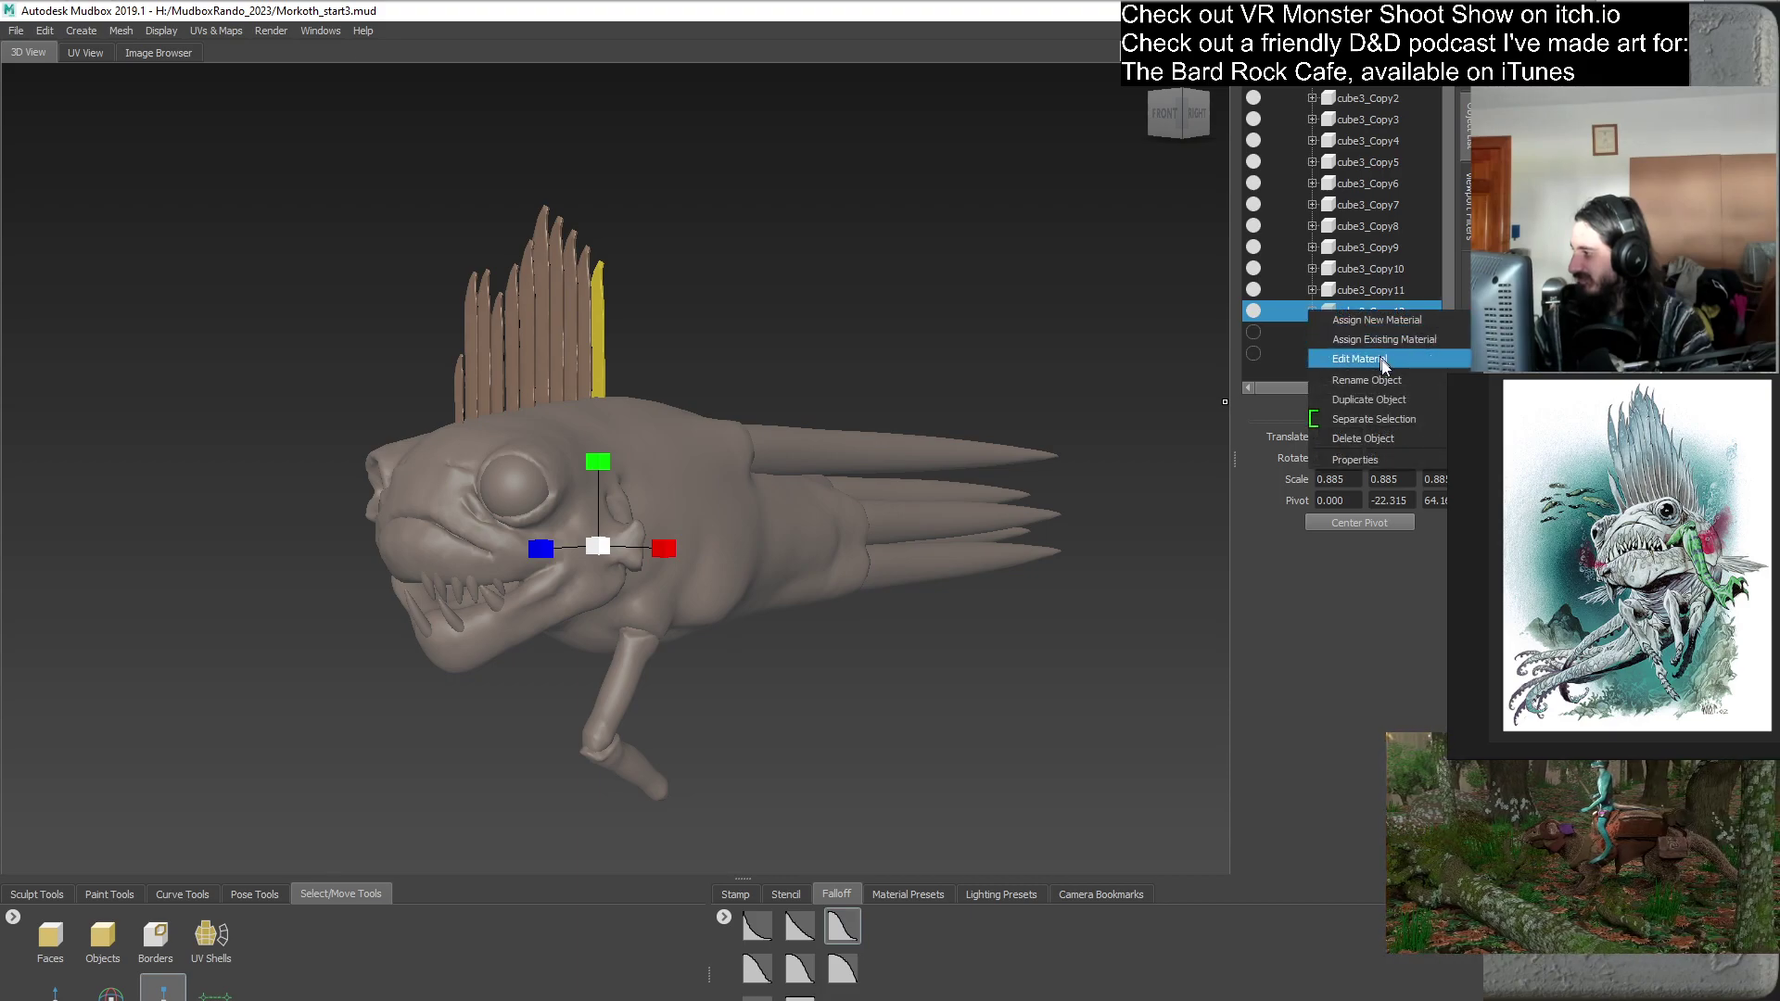
{"action": "left_click", "coordinate": [1400, 401]}
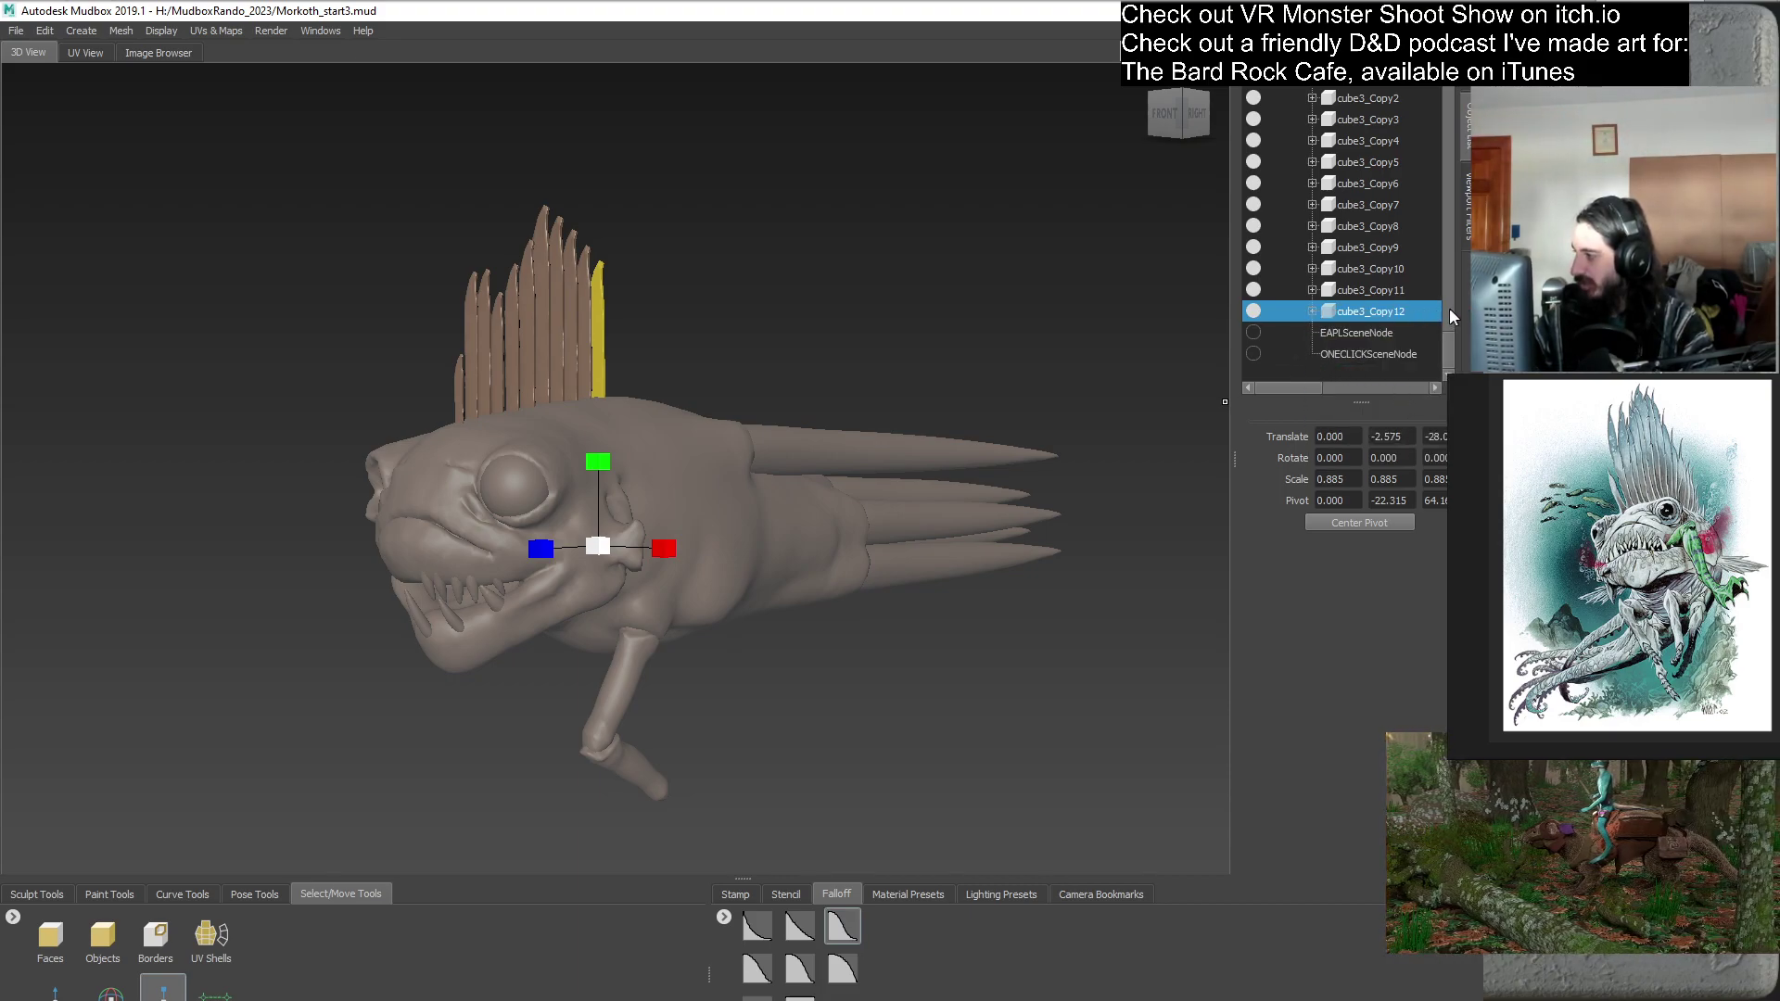
{"action": "scroll", "coordinate": [1451, 325], "scroll_direction": "down", "scroll_amount": 5}
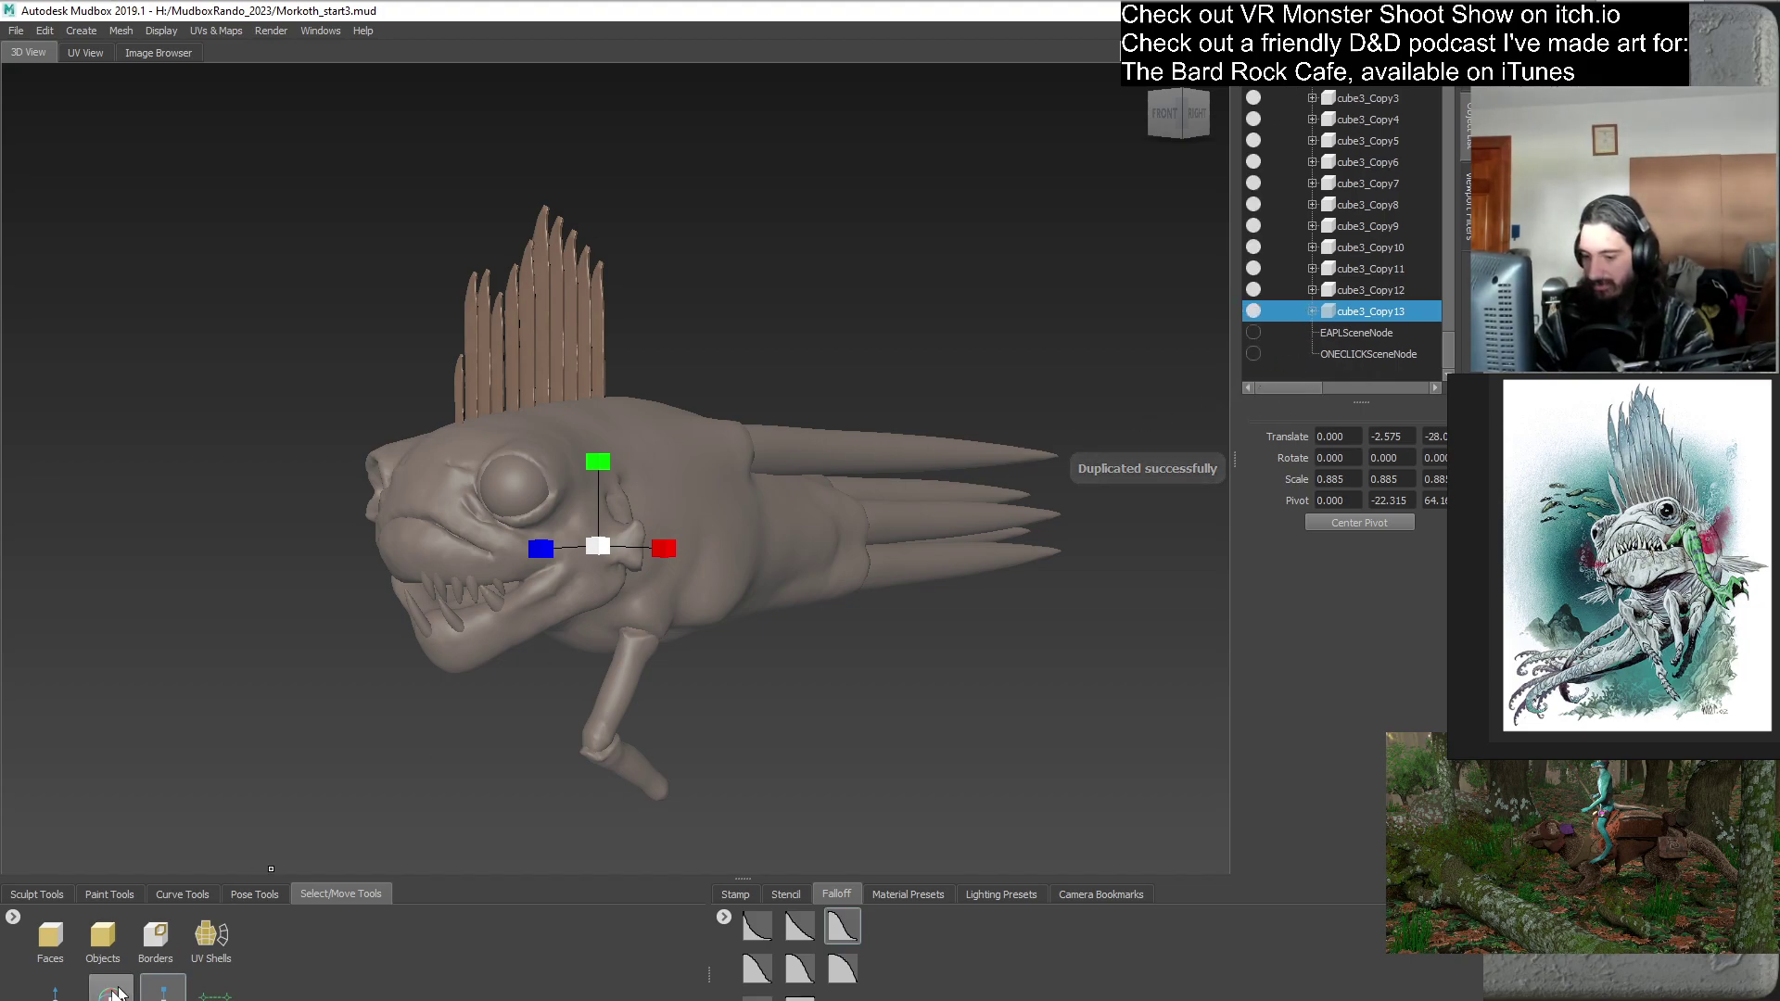
{"action": "left_click", "coordinate": [54, 990]}
{"action": "left_click_drag", "start_coordinate": [776, 589], "coordinate": [649, 575], "text": "alt"}
{"action": "left_click_drag", "start_coordinate": [539, 547], "coordinate": [576, 557]}
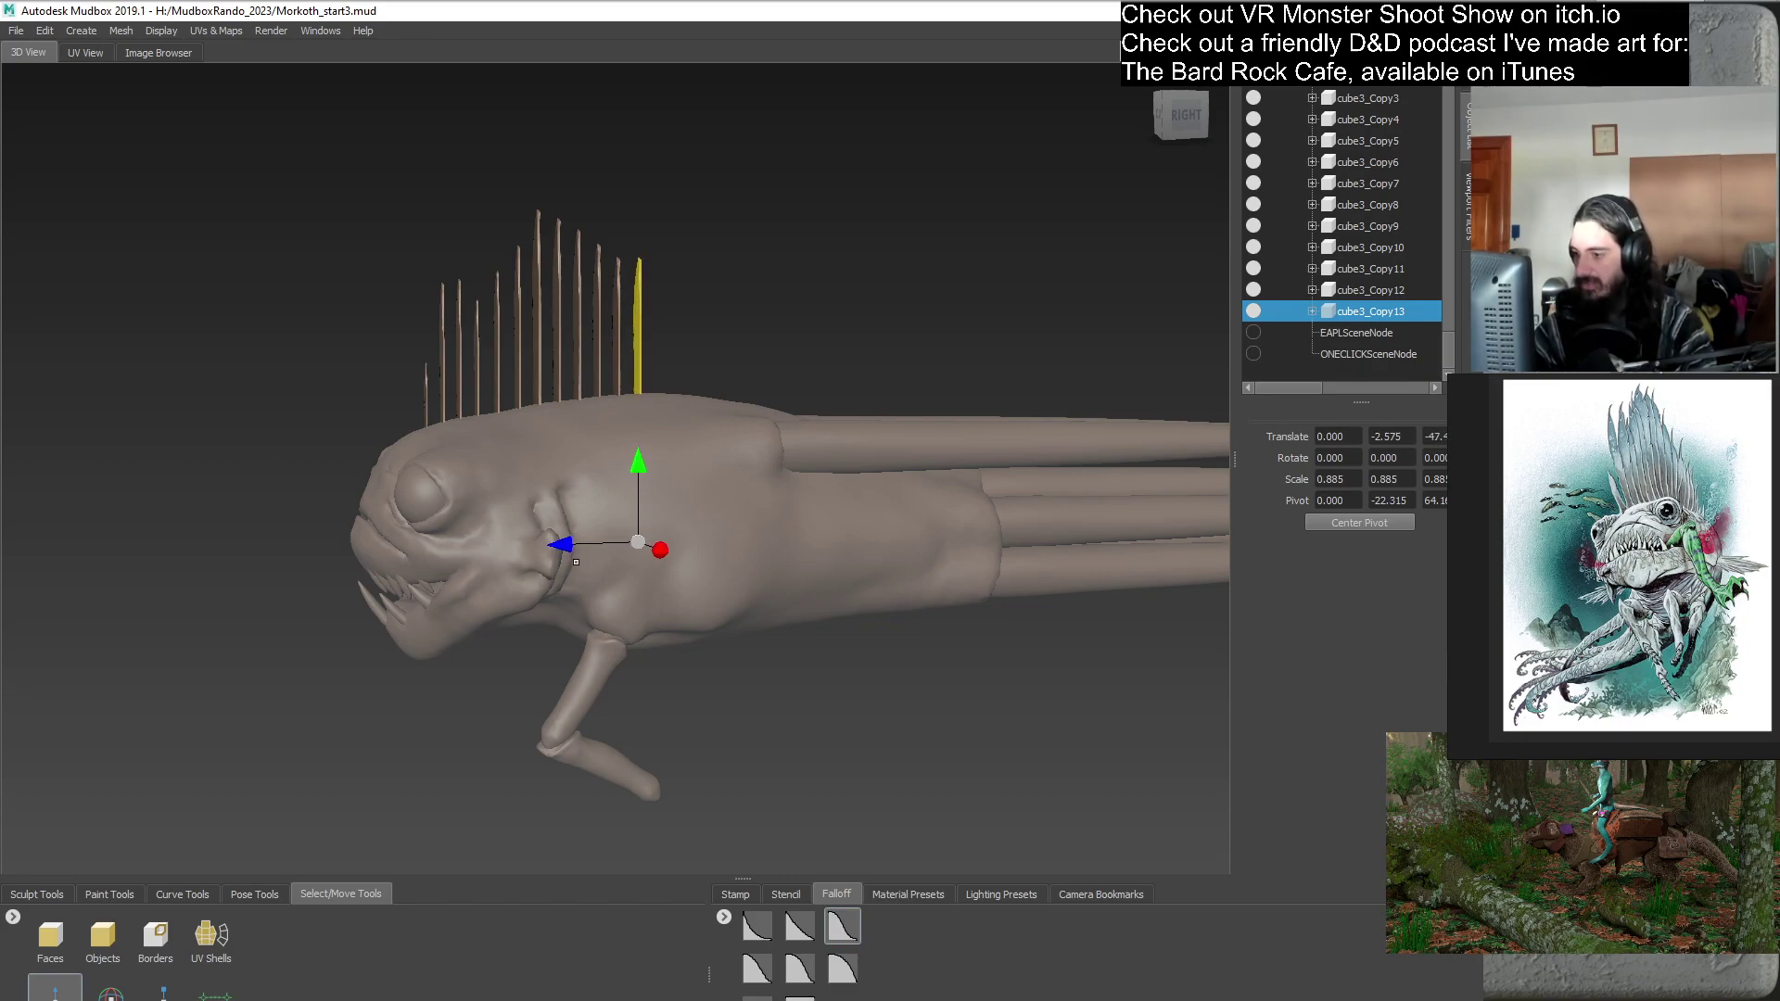
- Shrink the newest spine uniformly to scale 0.854 and lower it to Translate Y -3.250
{"action": "left_click", "coordinate": [163, 990]}
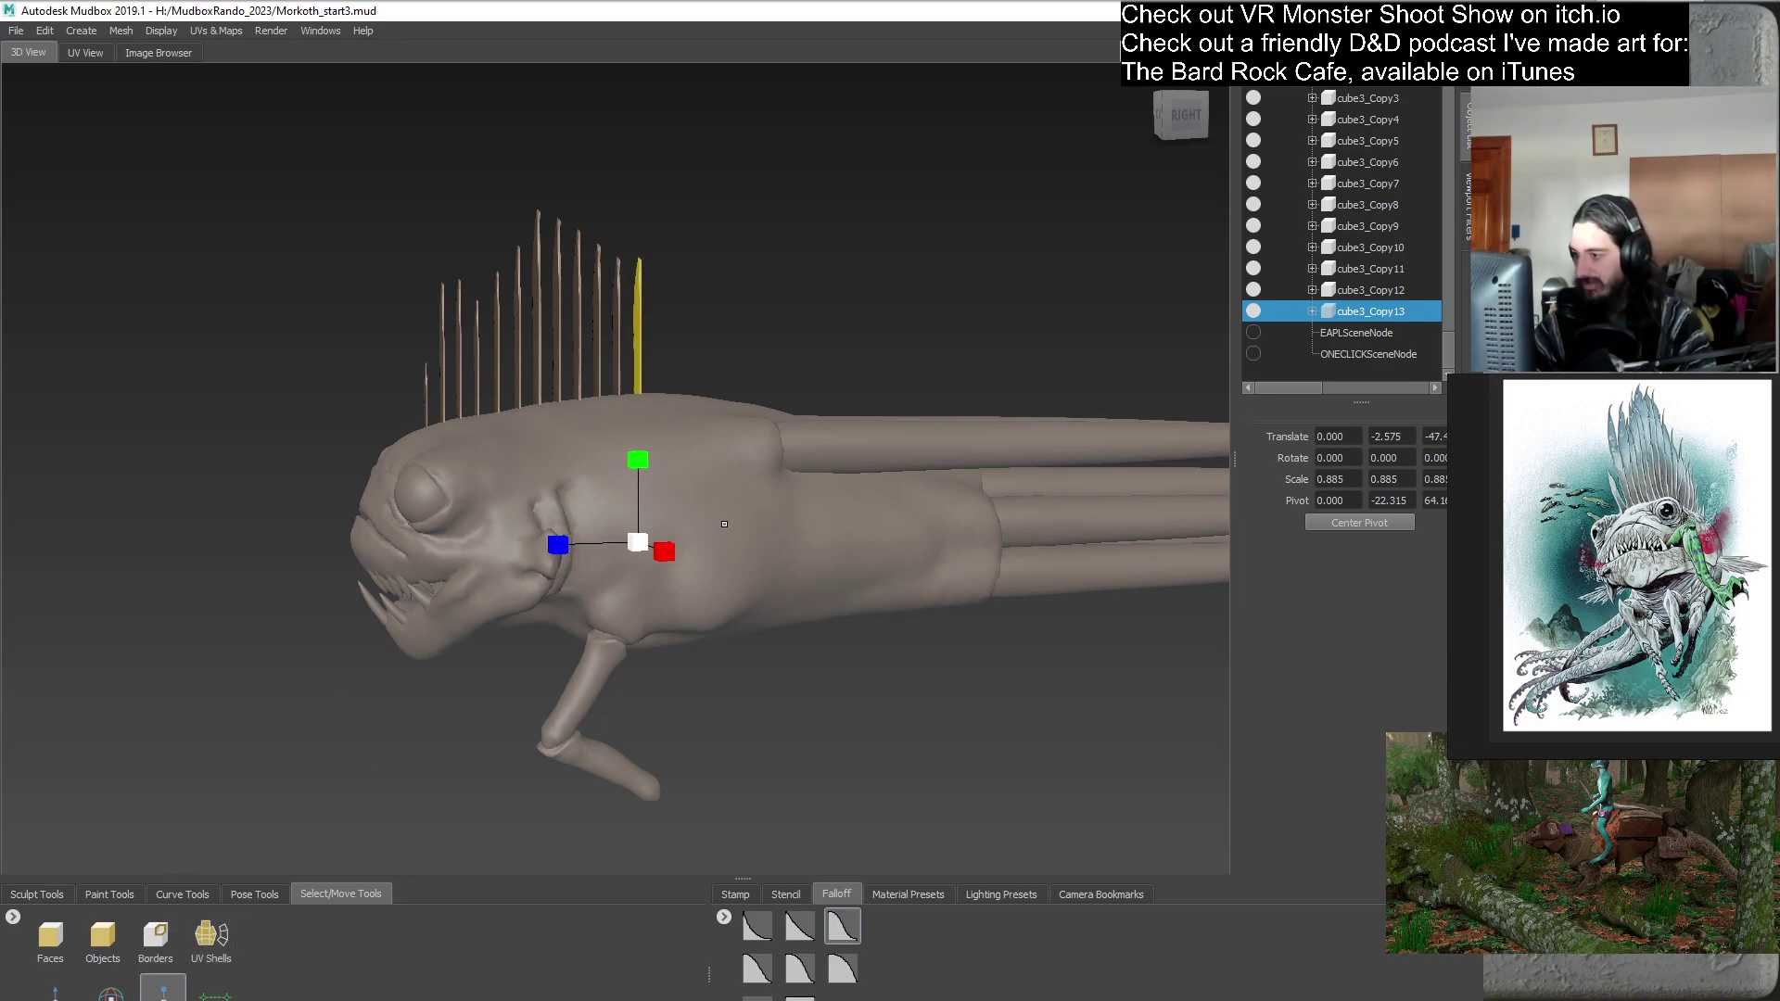
{"action": "left_click_drag", "start_coordinate": [724, 518], "coordinate": [774, 531], "text": "alt"}
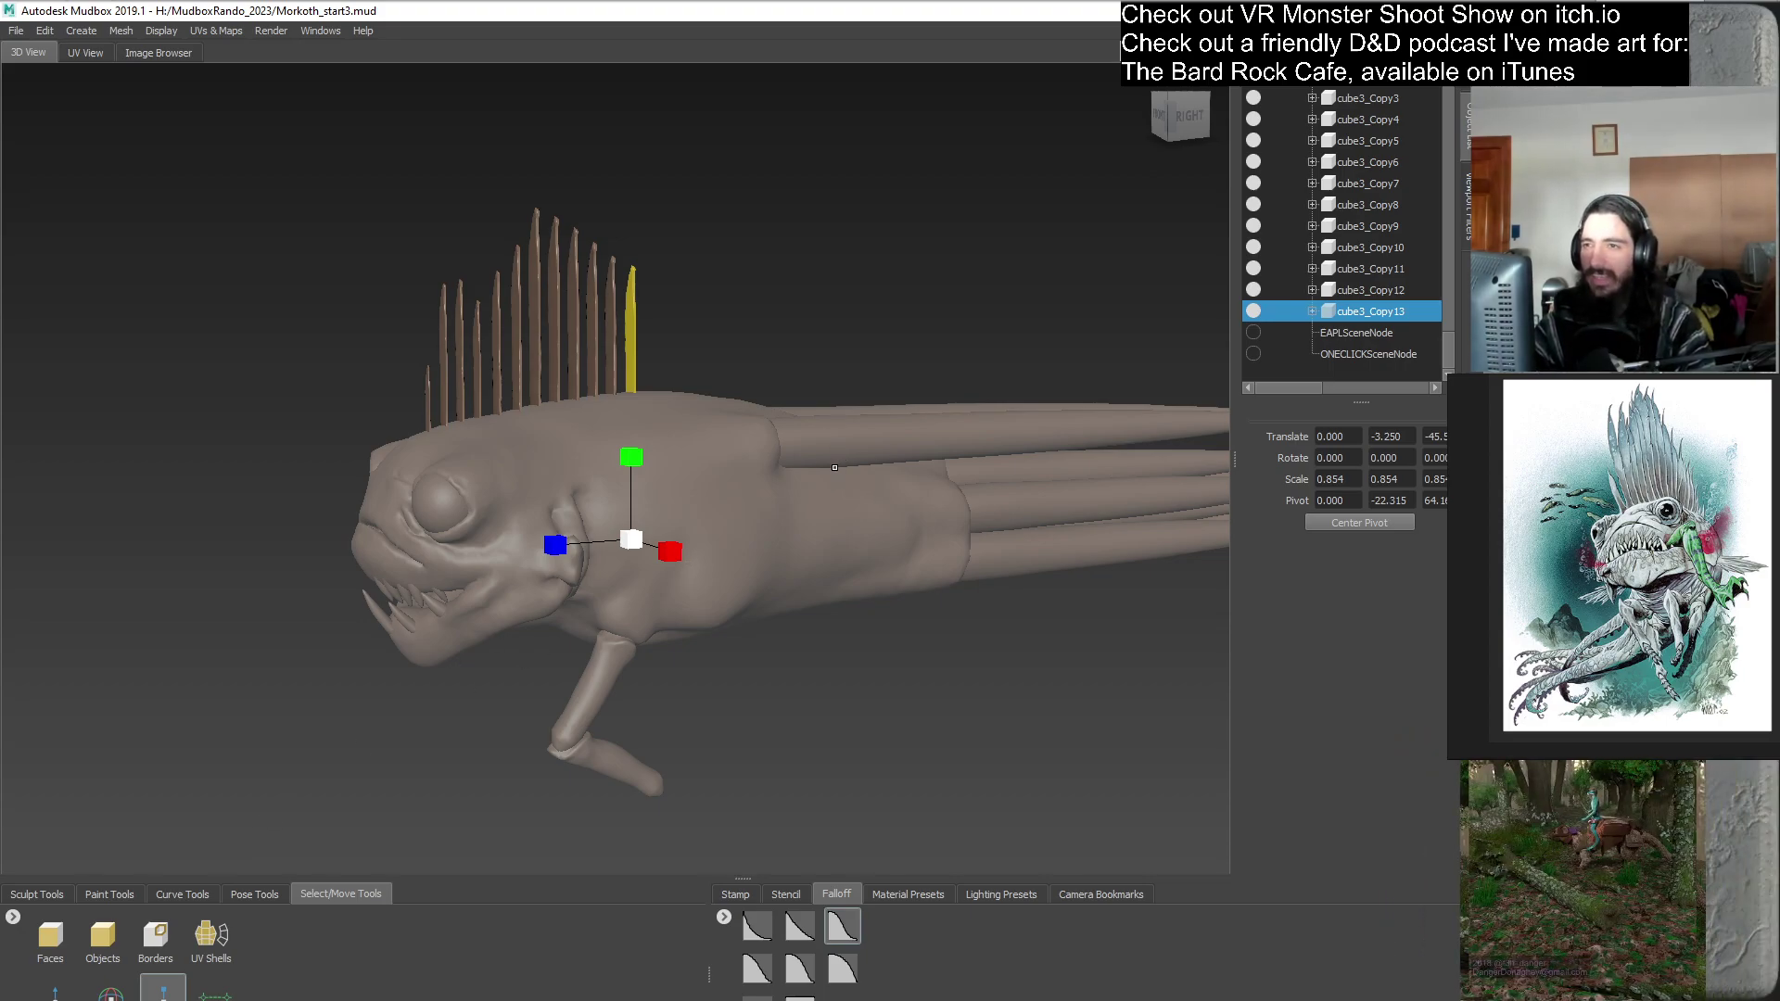
{"action": "left_click_drag", "start_coordinate": [810, 597], "coordinate": [1124, 417], "text": "alt"}
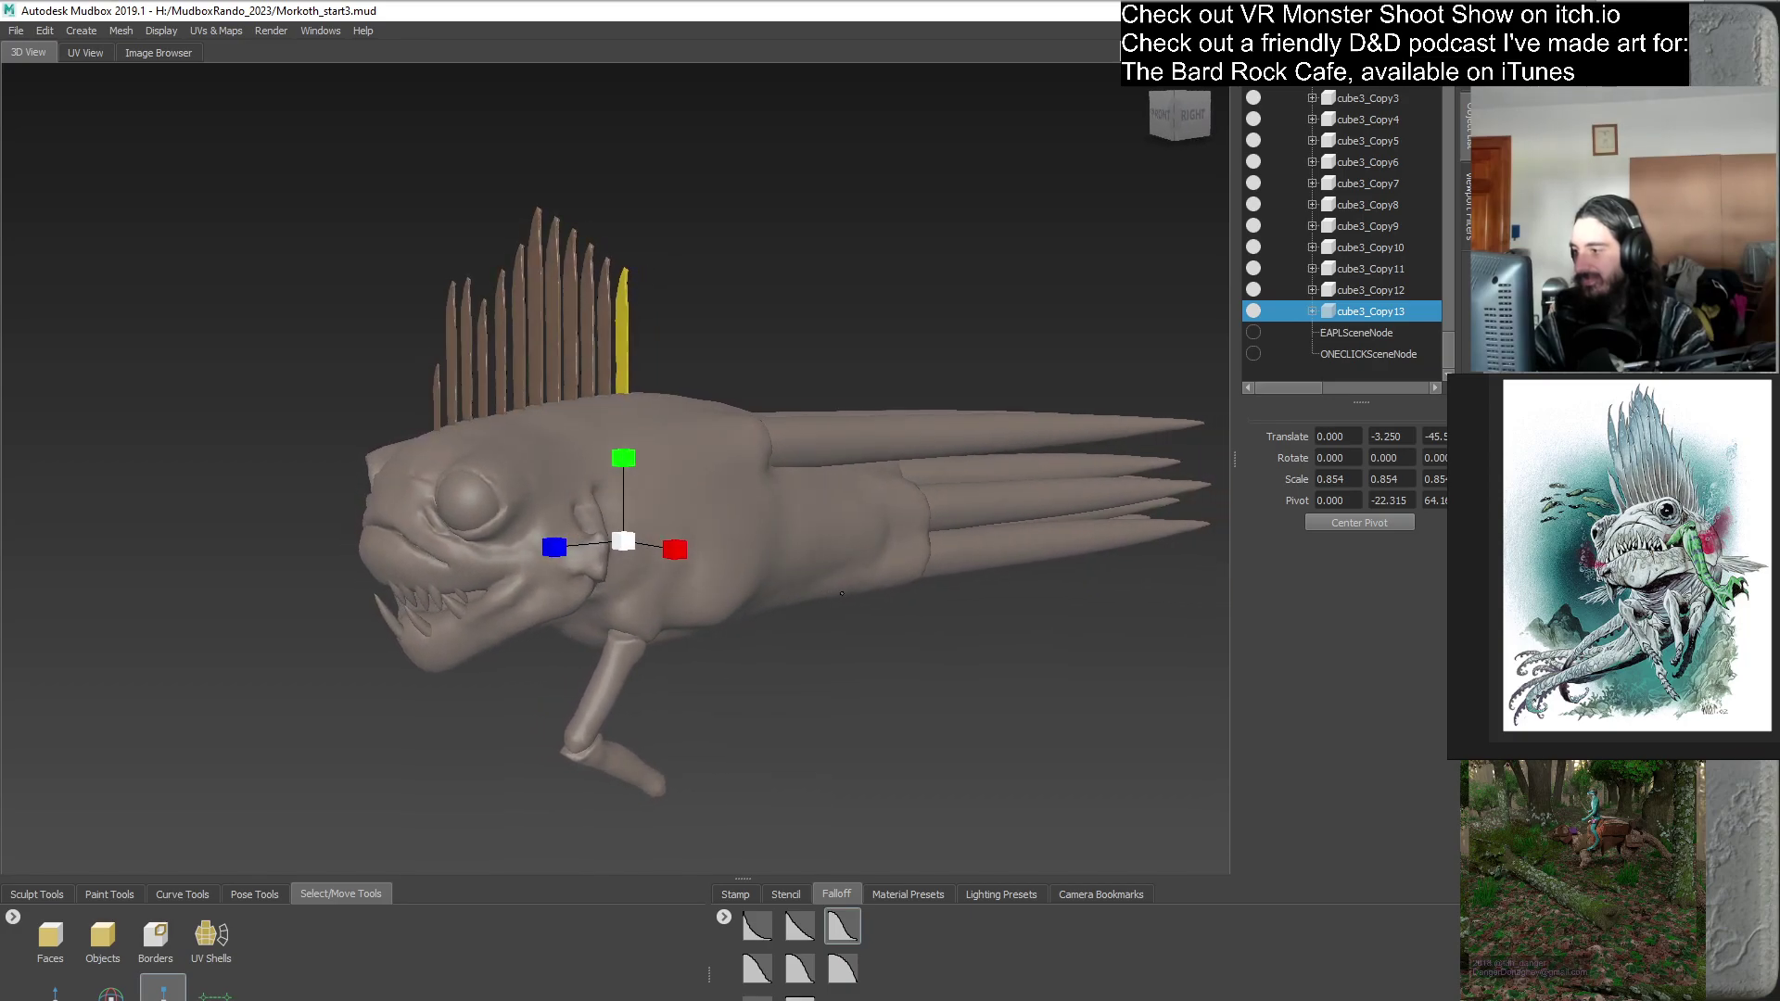
- Duplicate the rearmost spine cube3_Copy13 and place the copy behind it at Translate Y -4.277, Z about -61.8, with uniform scale 0.808
{"action": "right_click", "coordinate": [1310, 311]}
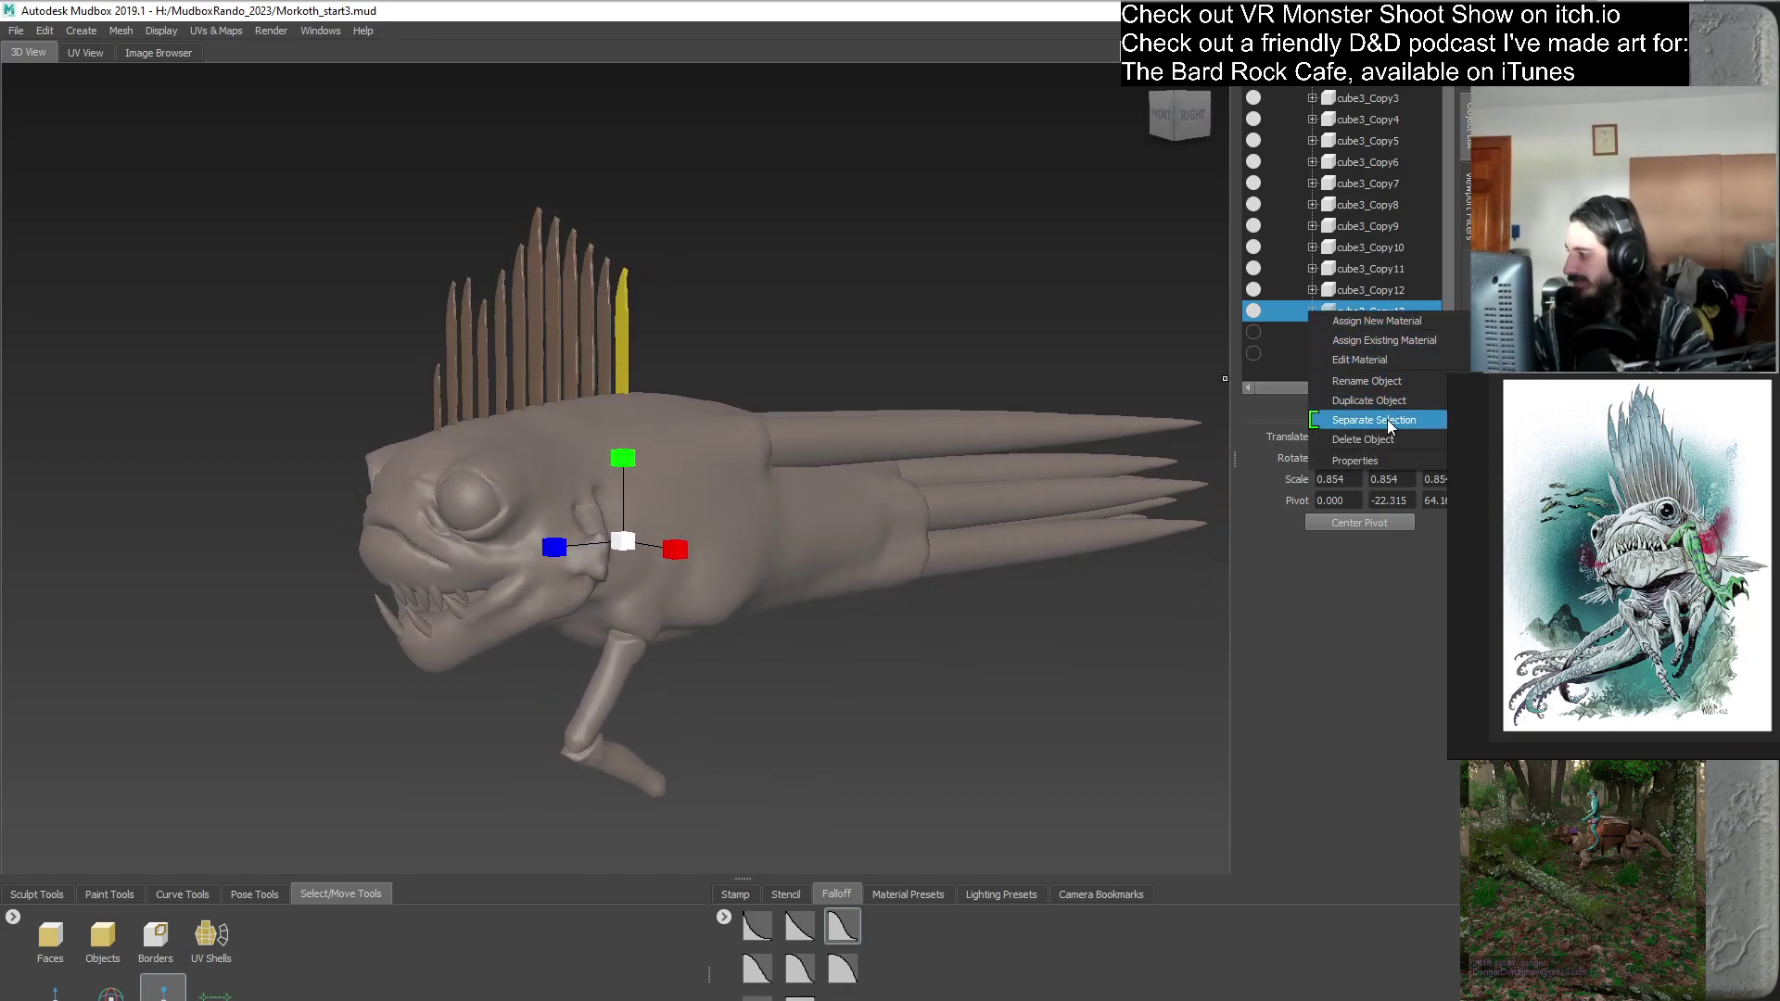
{"action": "left_click", "coordinate": [1451, 334]}
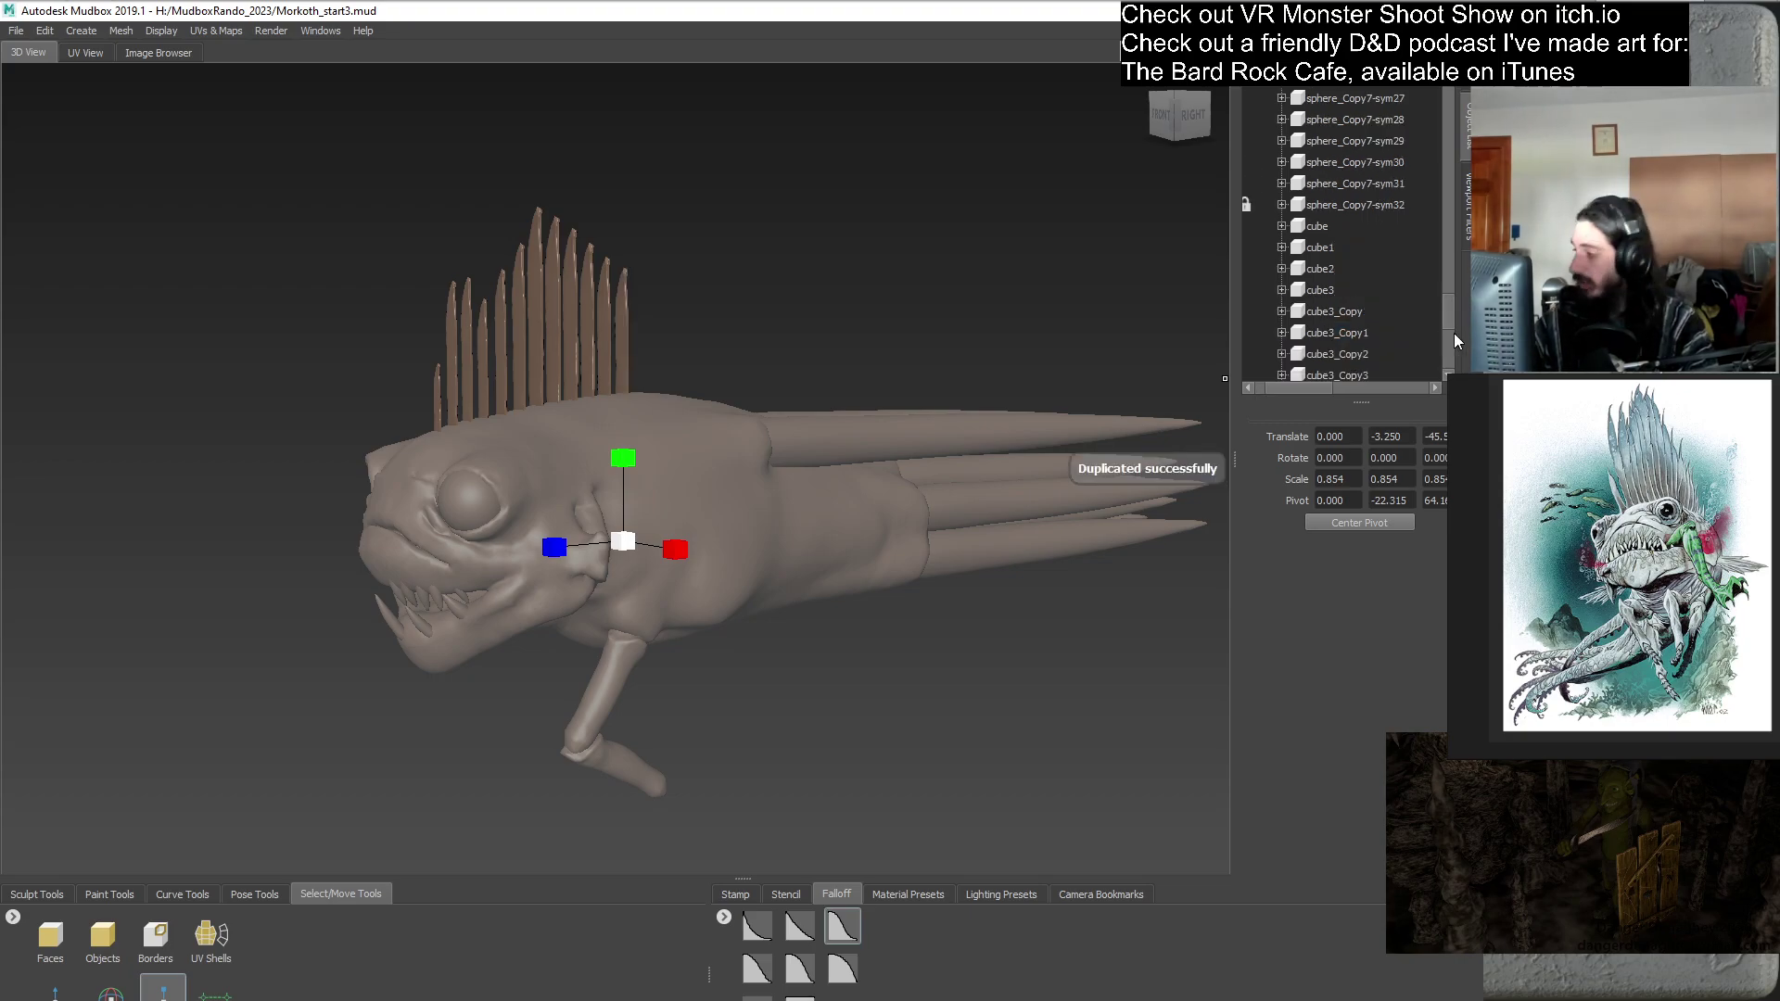
{"action": "scroll", "coordinate": [1443, 309], "scroll_direction": "down", "scroll_amount": 5}
{"action": "left_click_drag", "start_coordinate": [1310, 384], "coordinate": [1301, 384]}
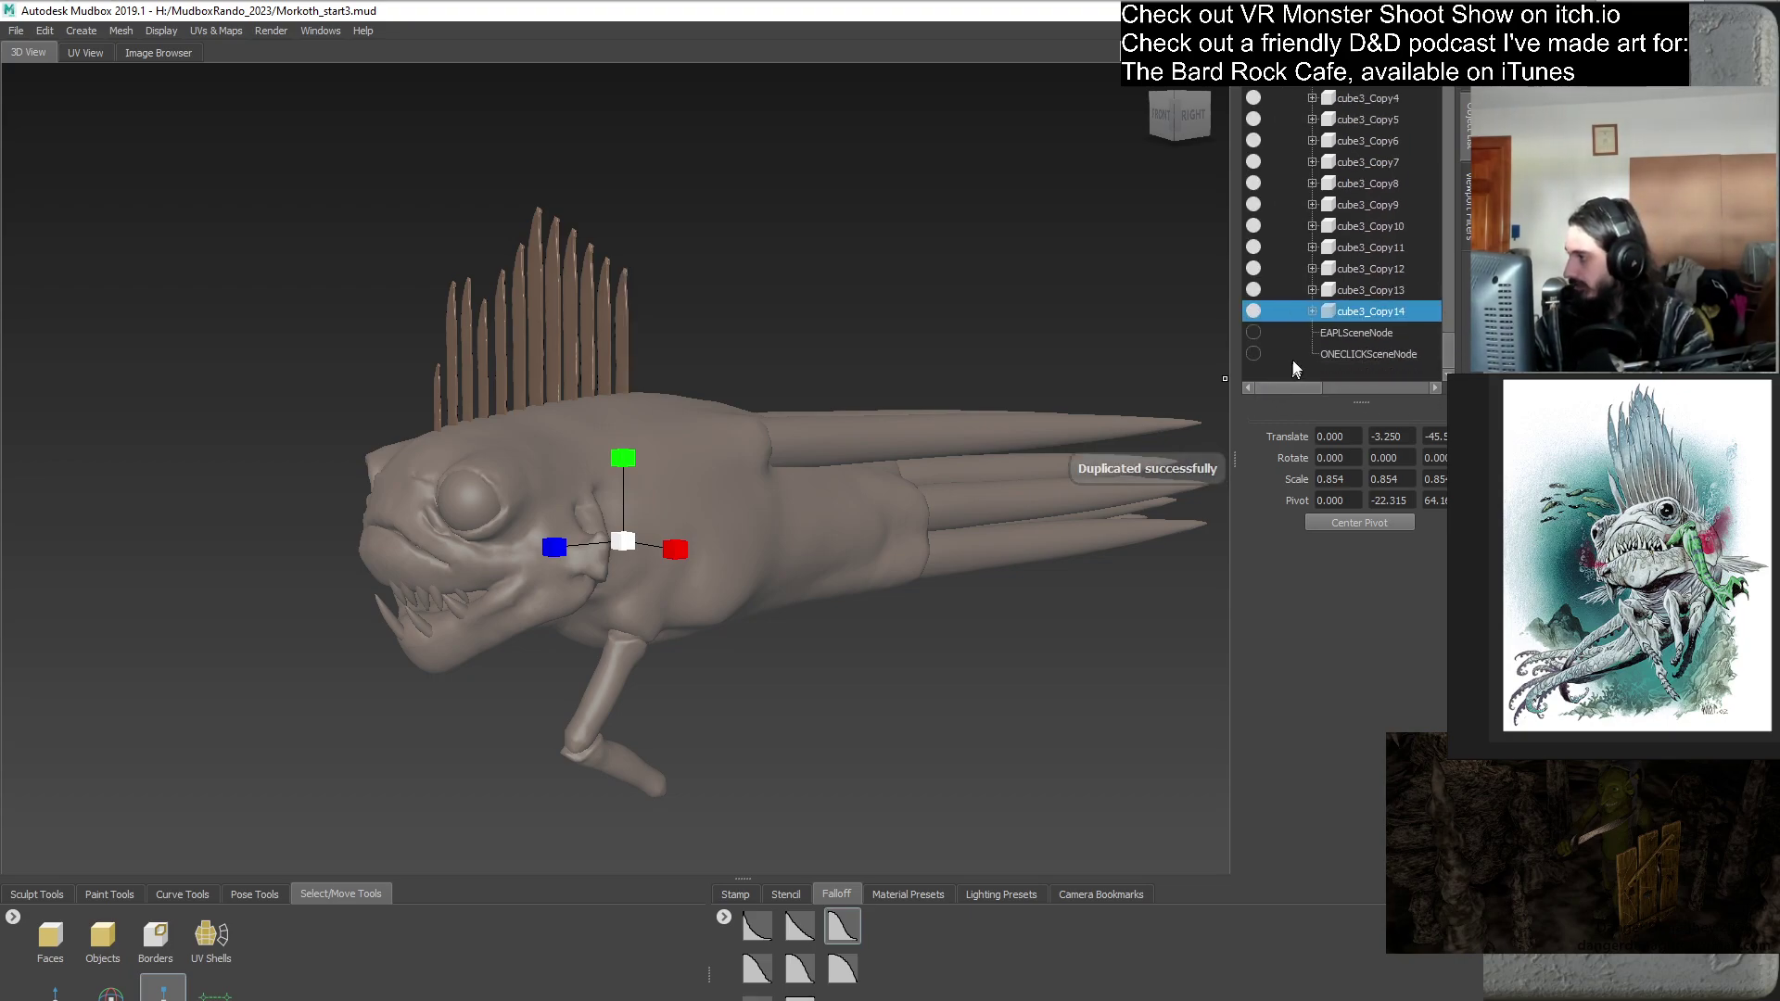
{"action": "key", "text": "w"}
{"action": "left_click_drag", "start_coordinate": [950, 431], "coordinate": [764, 571], "text": "alt"}
{"action": "left_click", "coordinate": [163, 990]}
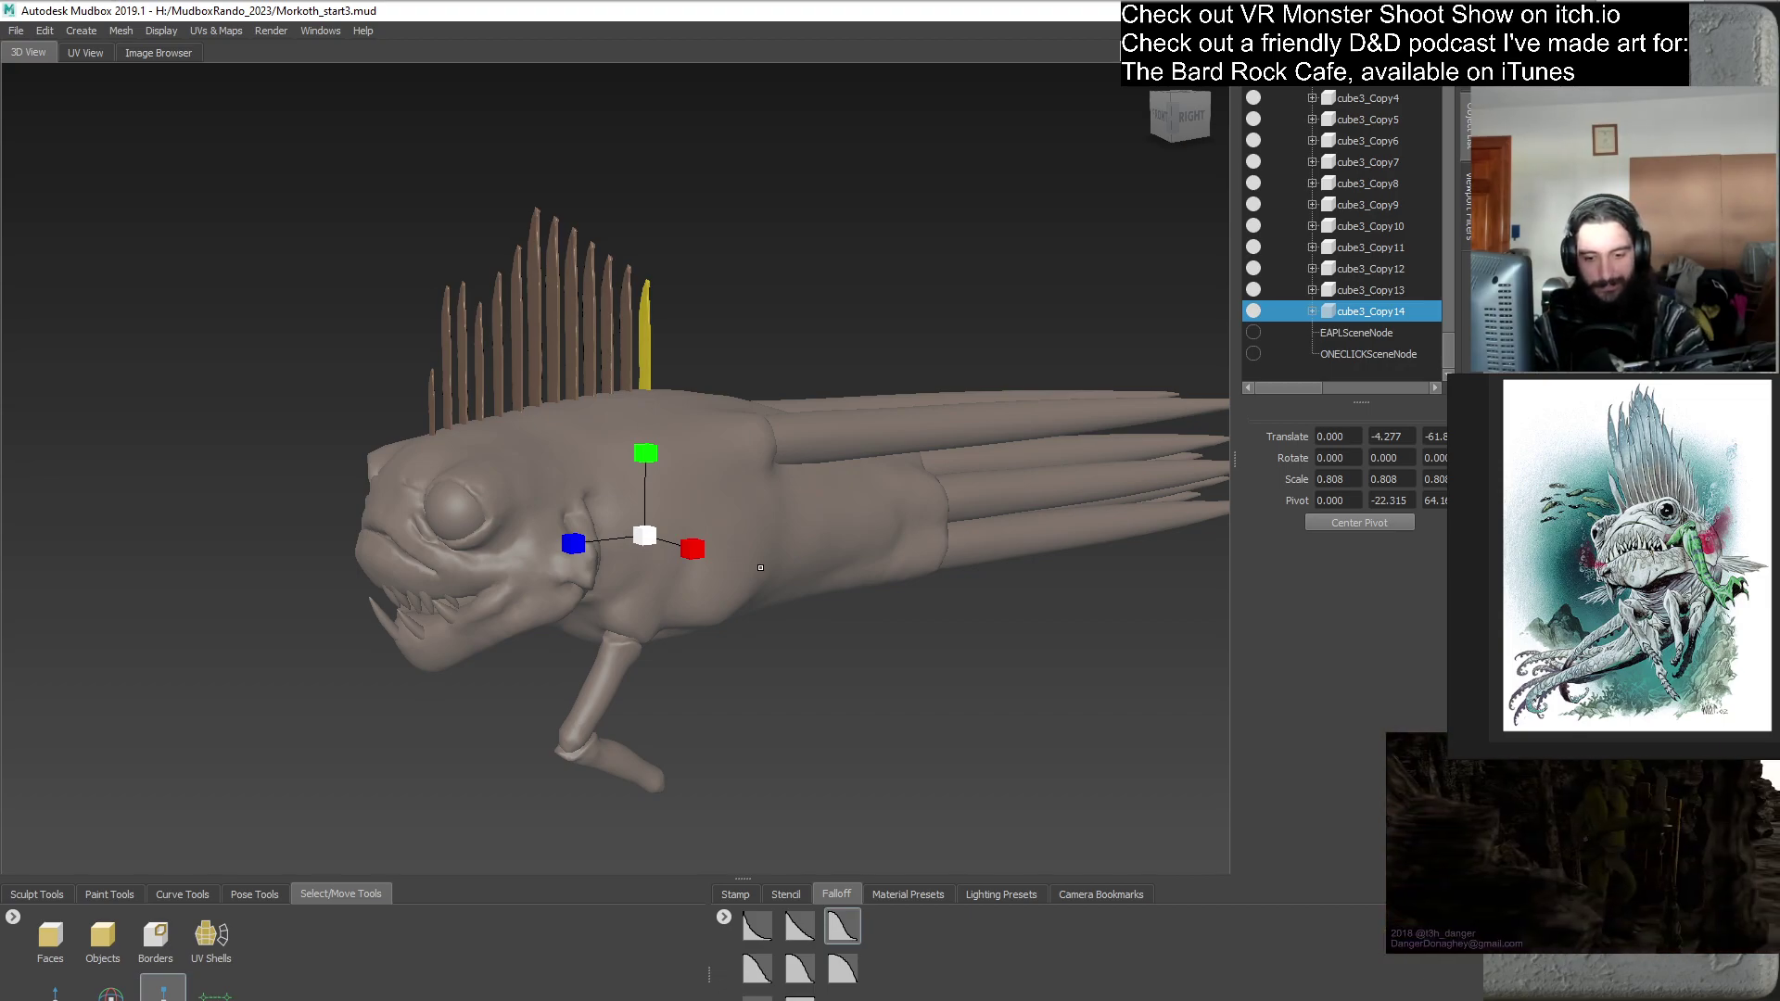
{"action": "left_click_drag", "start_coordinate": [750, 539], "coordinate": [821, 480], "text": "alt"}
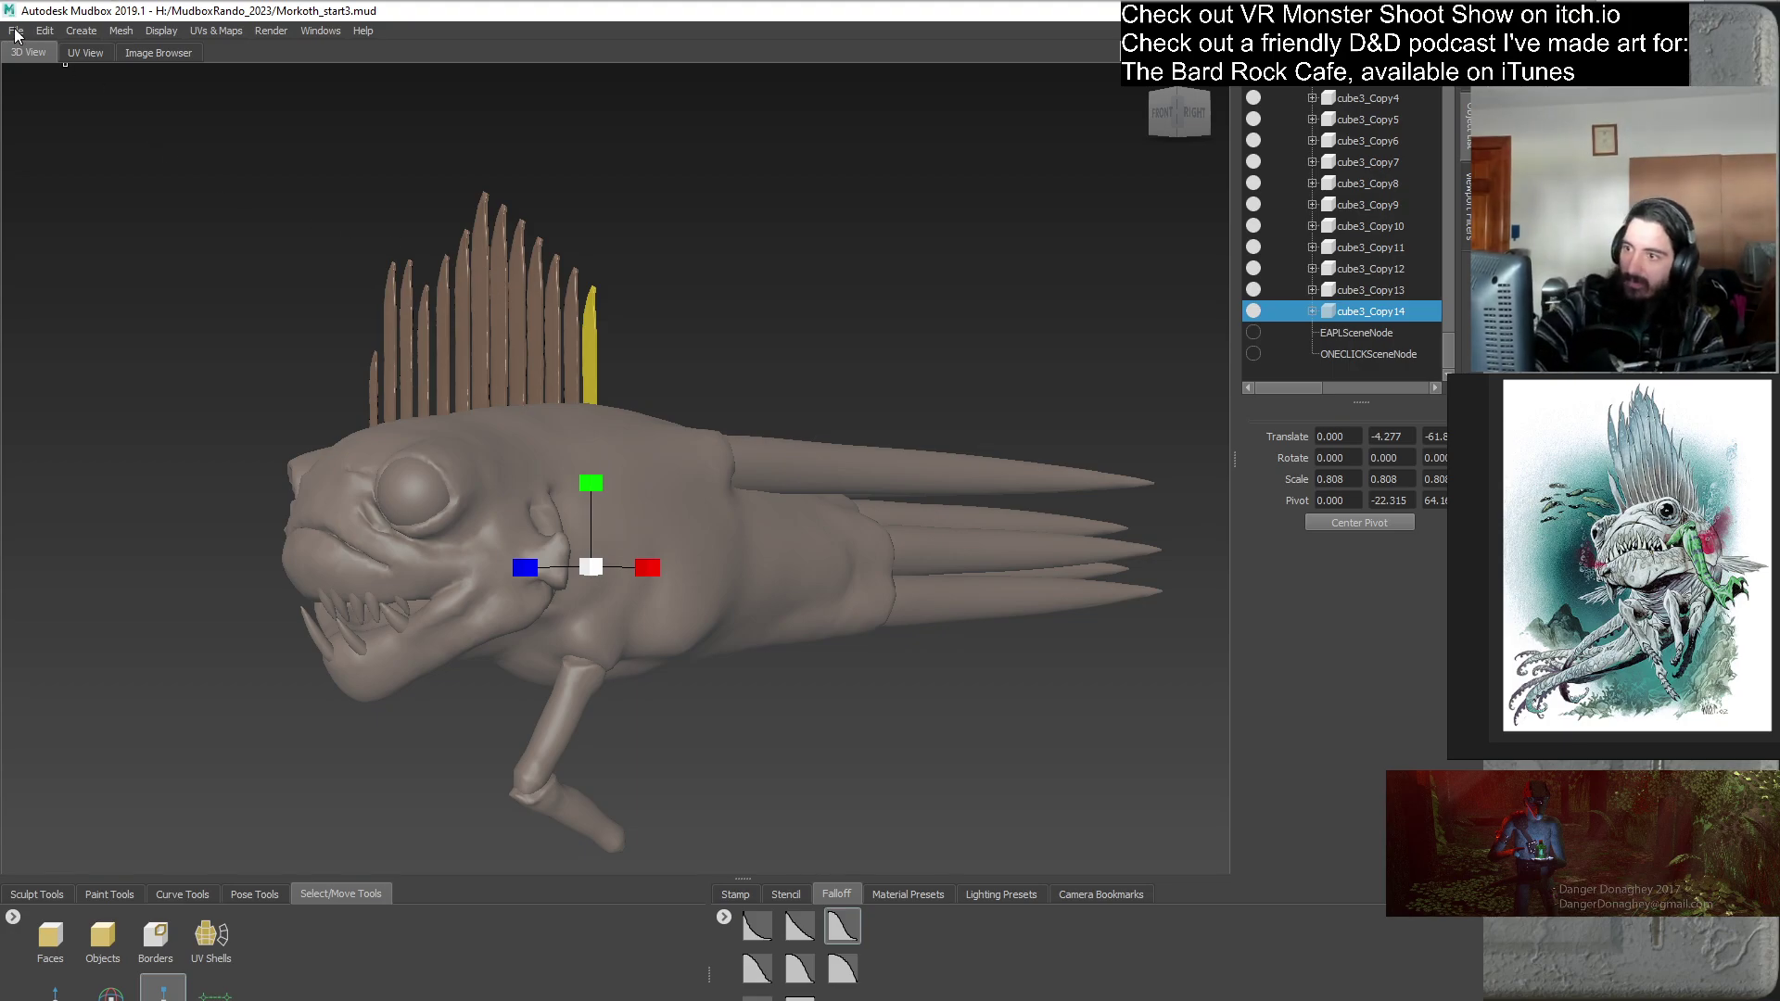
- Save the scene as a new Mudbox file named Morkoth_4_fins in the MudboxRando_2023 folder
{"action": "key", "text": "alt+f"}
{"action": "key", "text": "Escape"}
{"action": "key", "text": "ctrl+shift+s"}
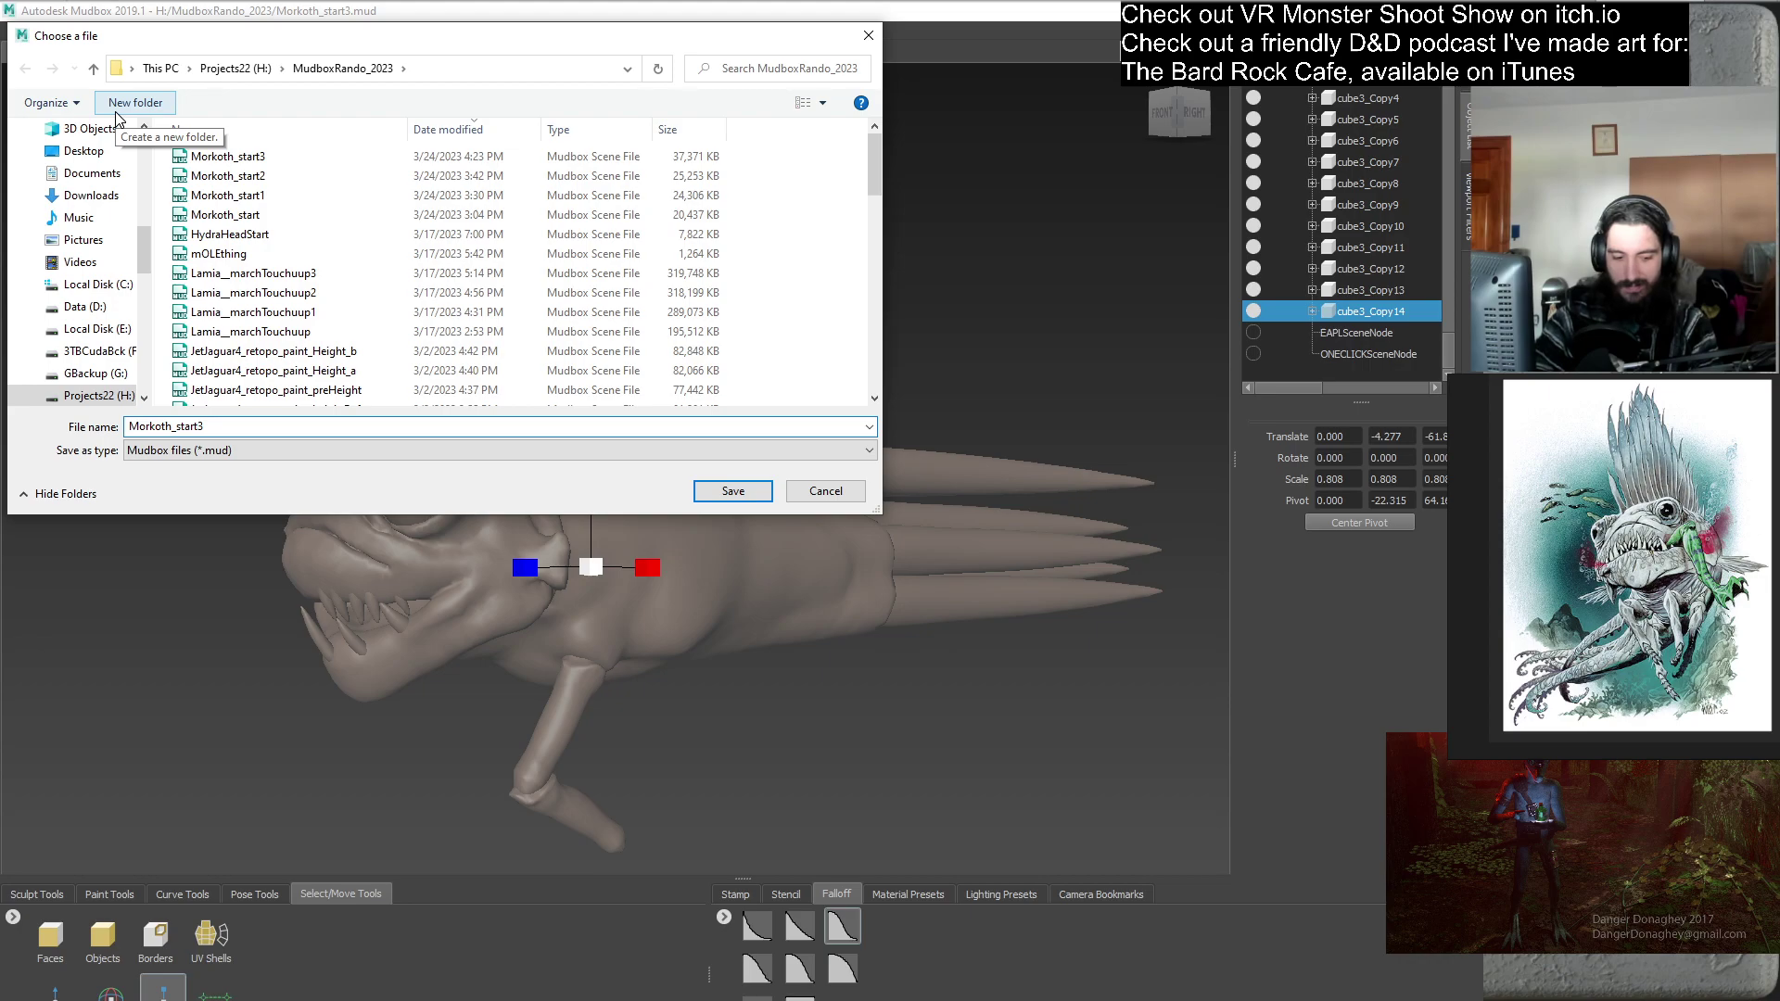
{"action": "key", "text": "BackSpace"}
{"action": "key", "text": "BackSpace"}
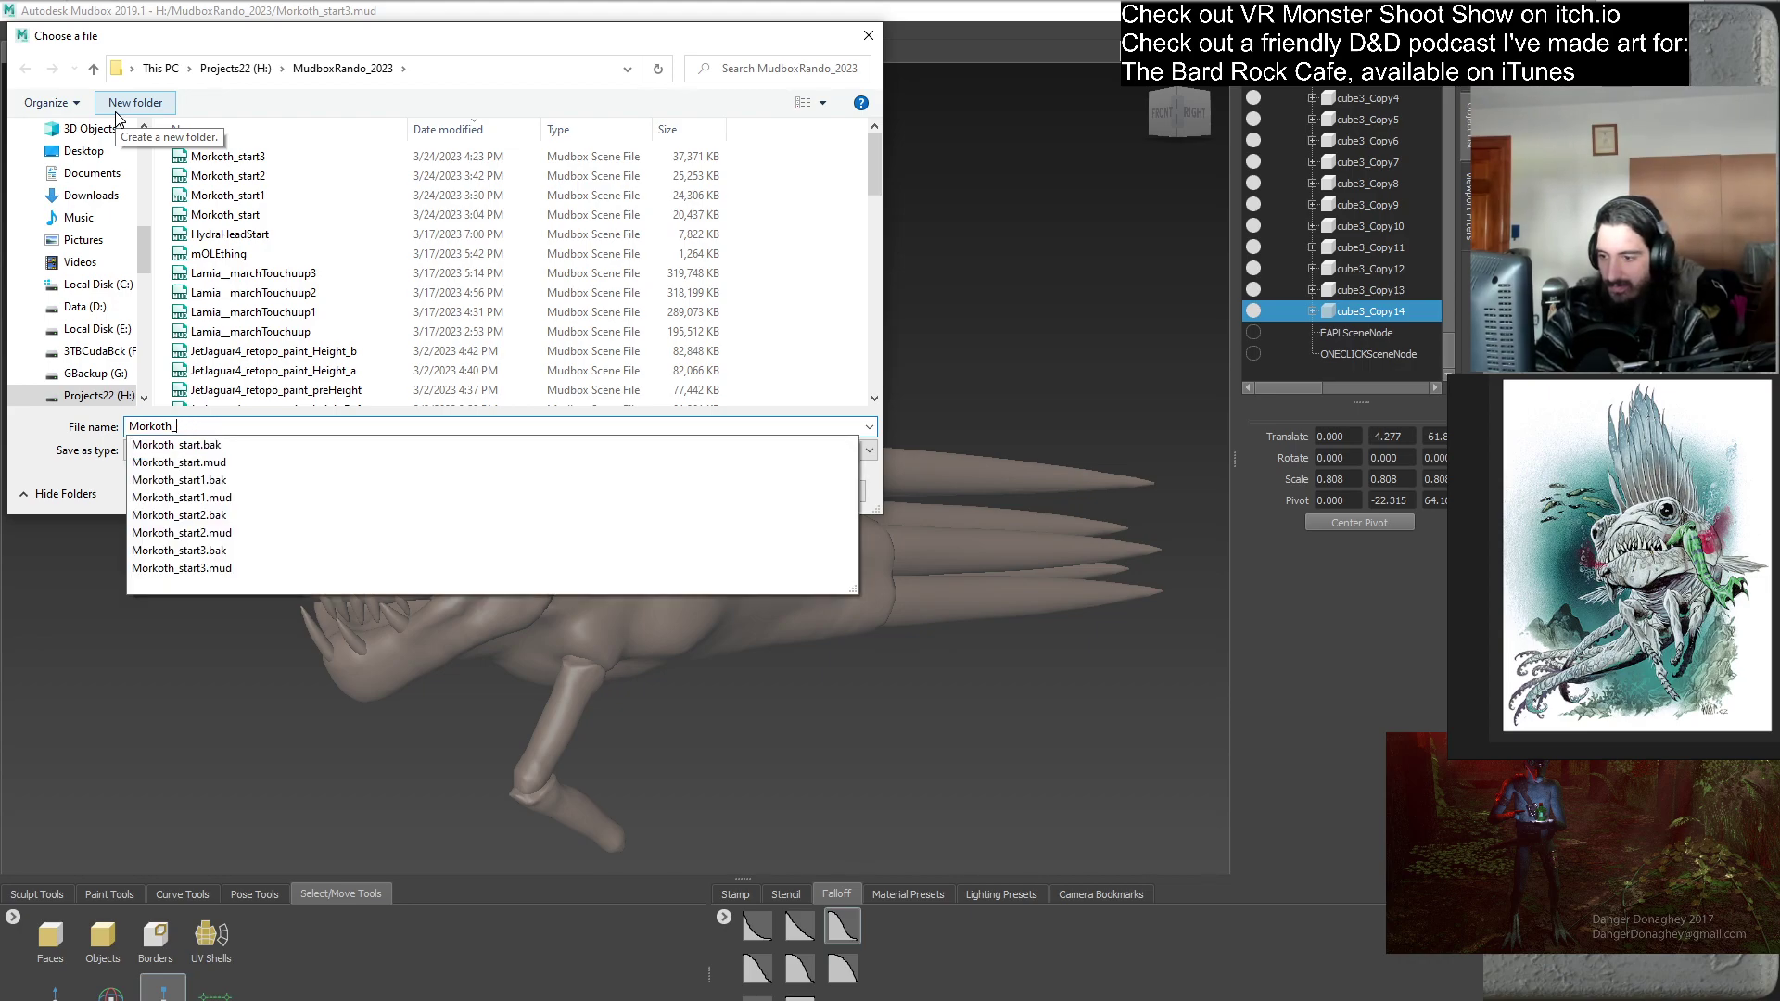
{"action": "type", "text": "4_fins"}
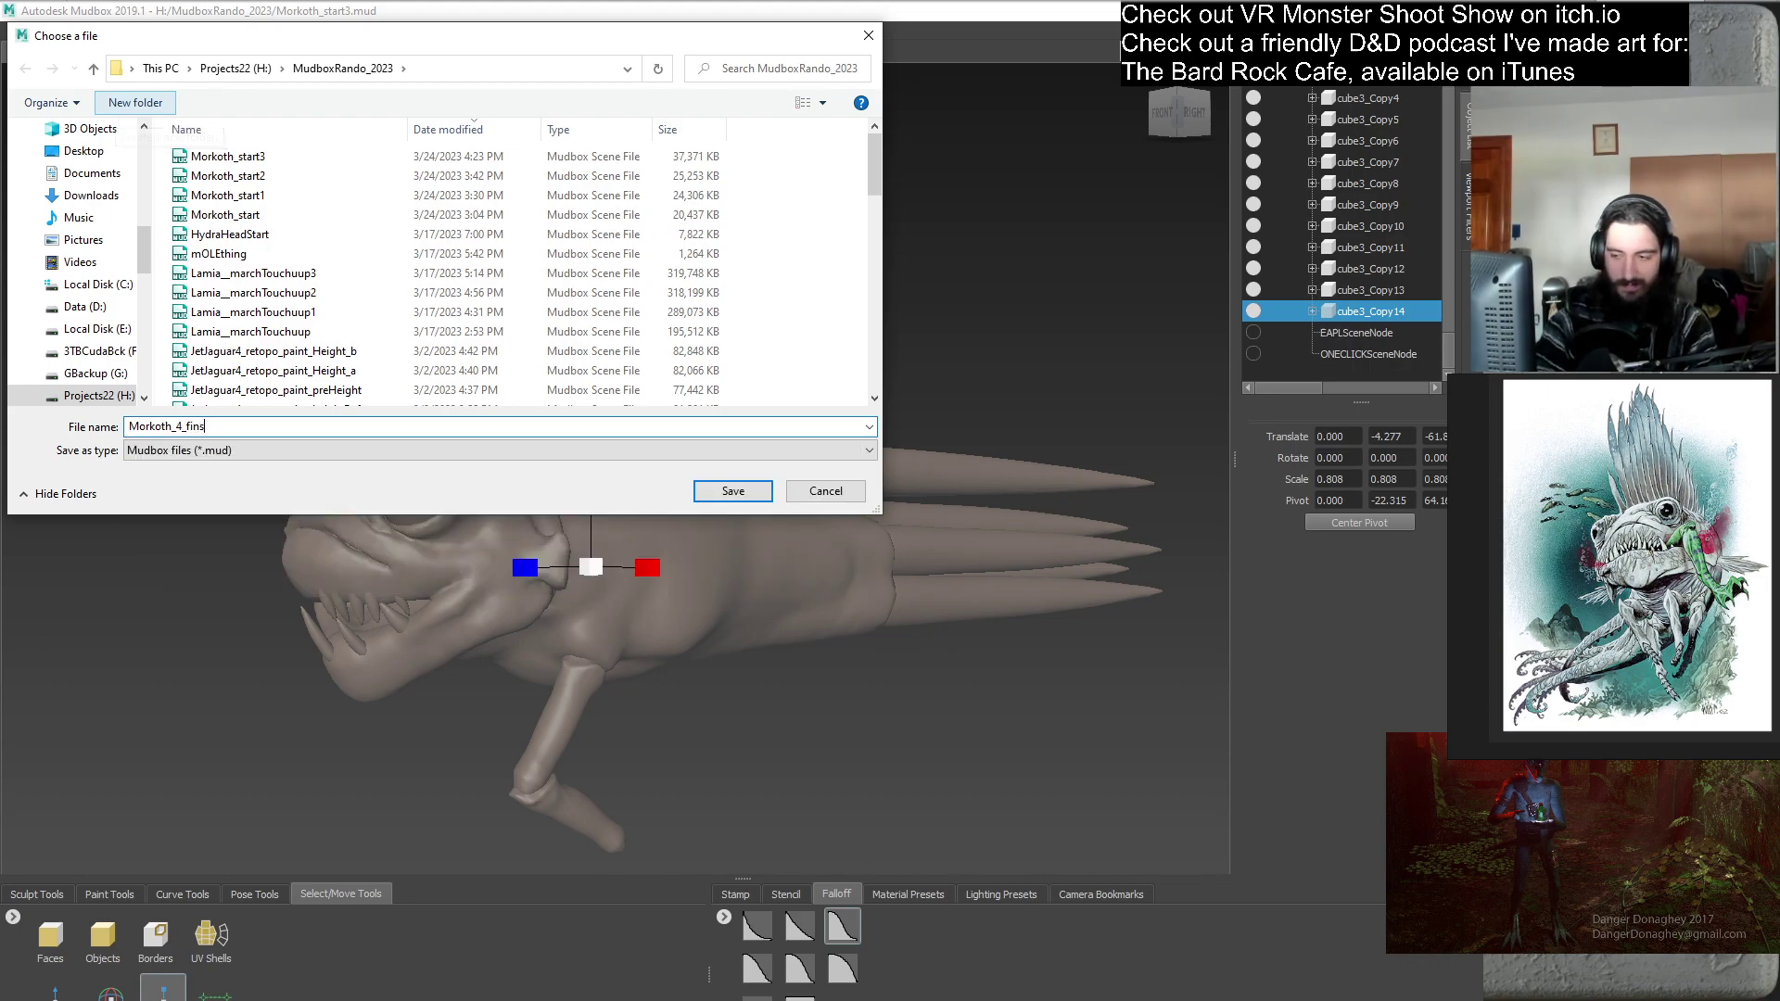
{"action": "key", "text": "Return"}
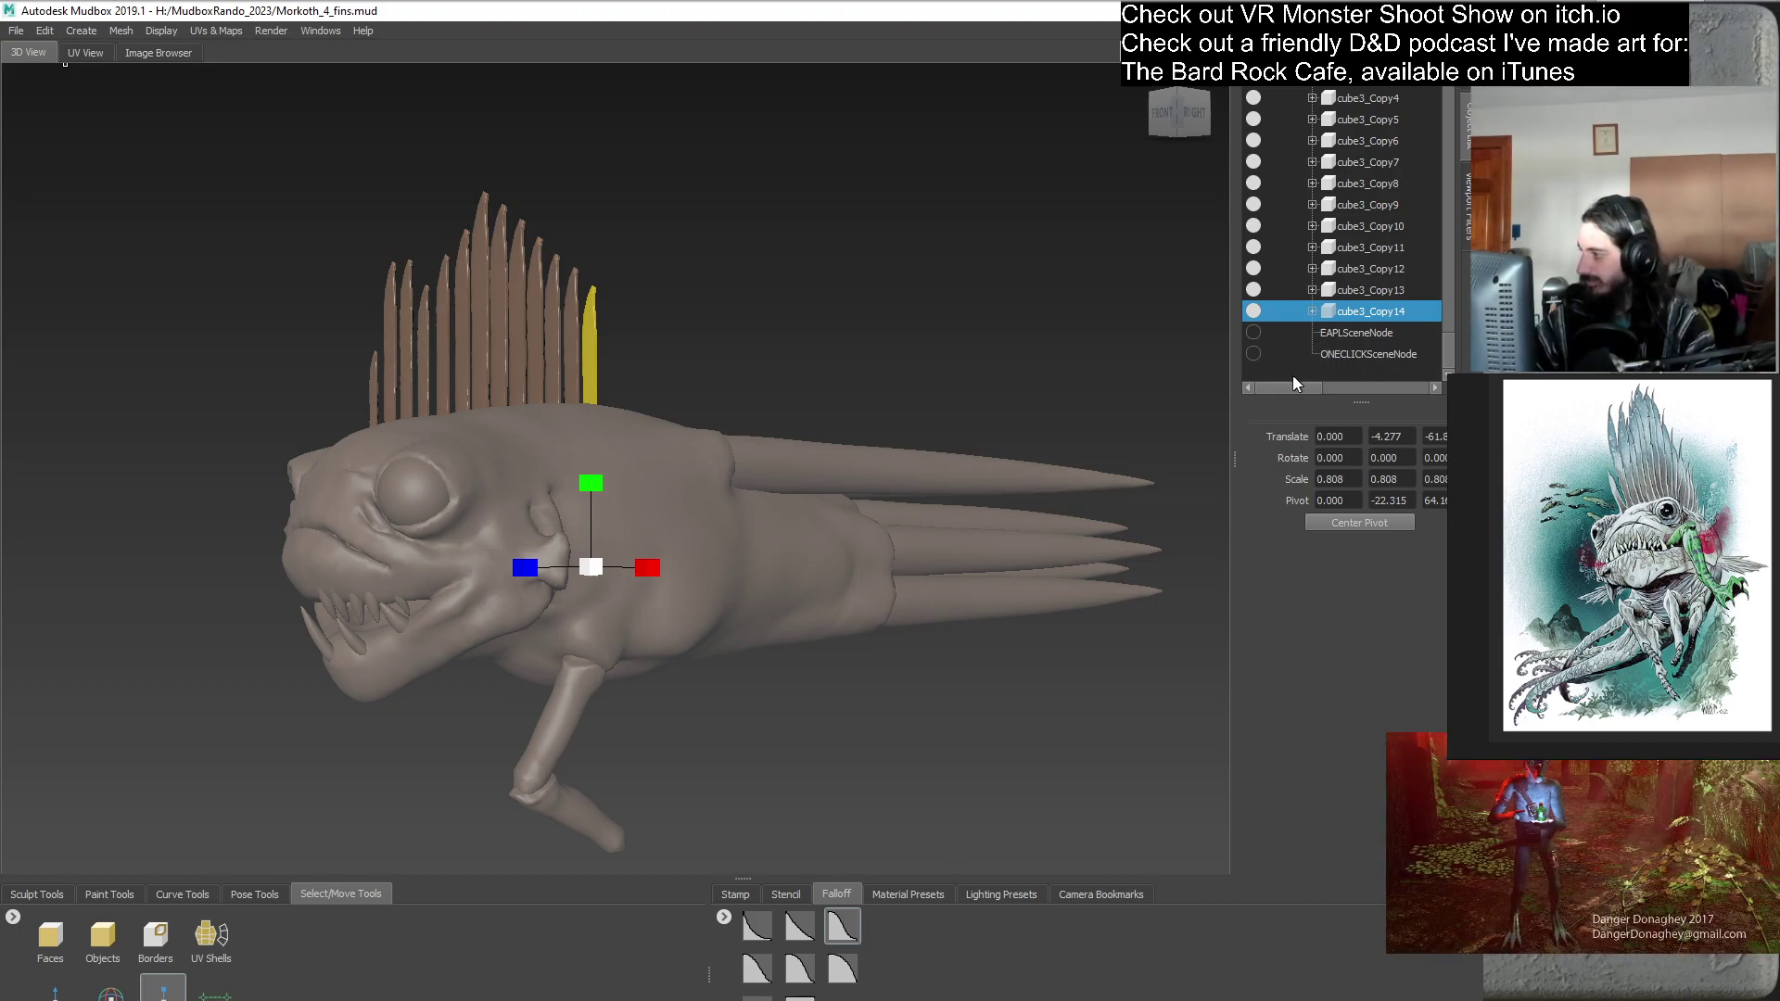
- Duplicate the rearmost spine cube3_Copy14 and move the copy backward along the back to Translate Z of about -80.5
{"action": "left_click_drag", "start_coordinate": [809, 523], "coordinate": [713, 530], "text": "alt"}
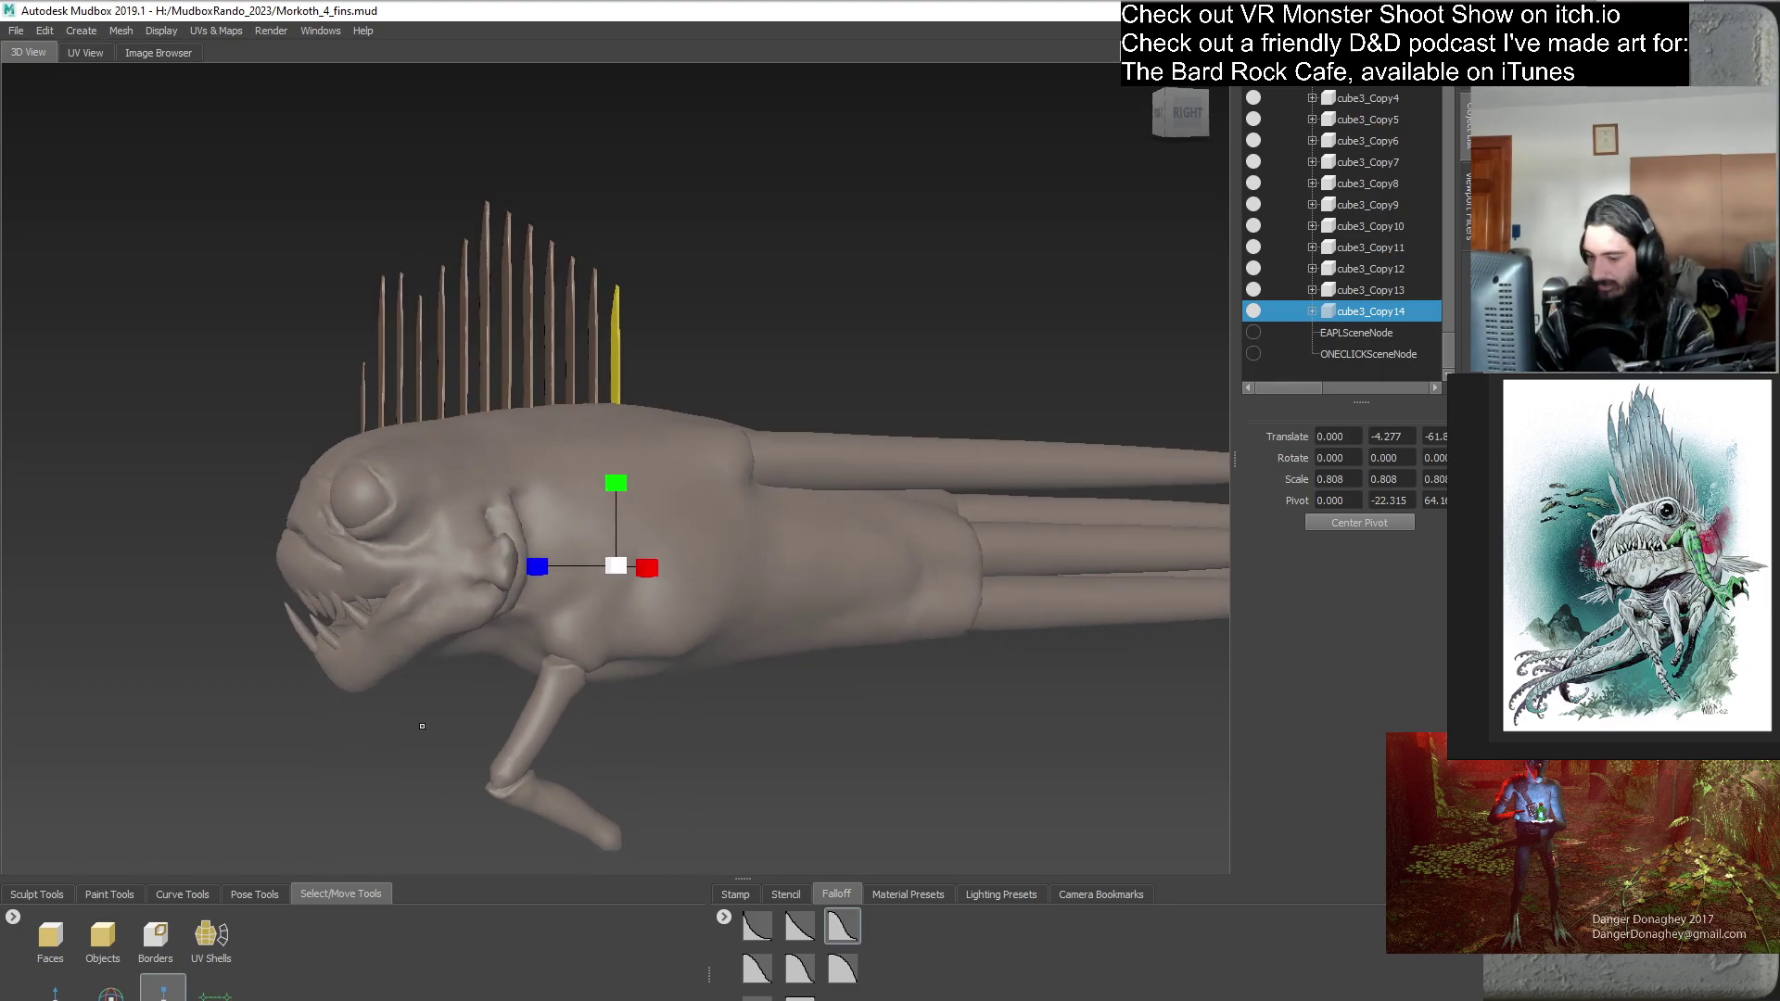
{"action": "left_click", "coordinate": [54, 990]}
{"action": "left_click_drag", "start_coordinate": [300, 773], "coordinate": [890, 519], "text": "alt"}
{"action": "right_click", "coordinate": [1367, 315]}
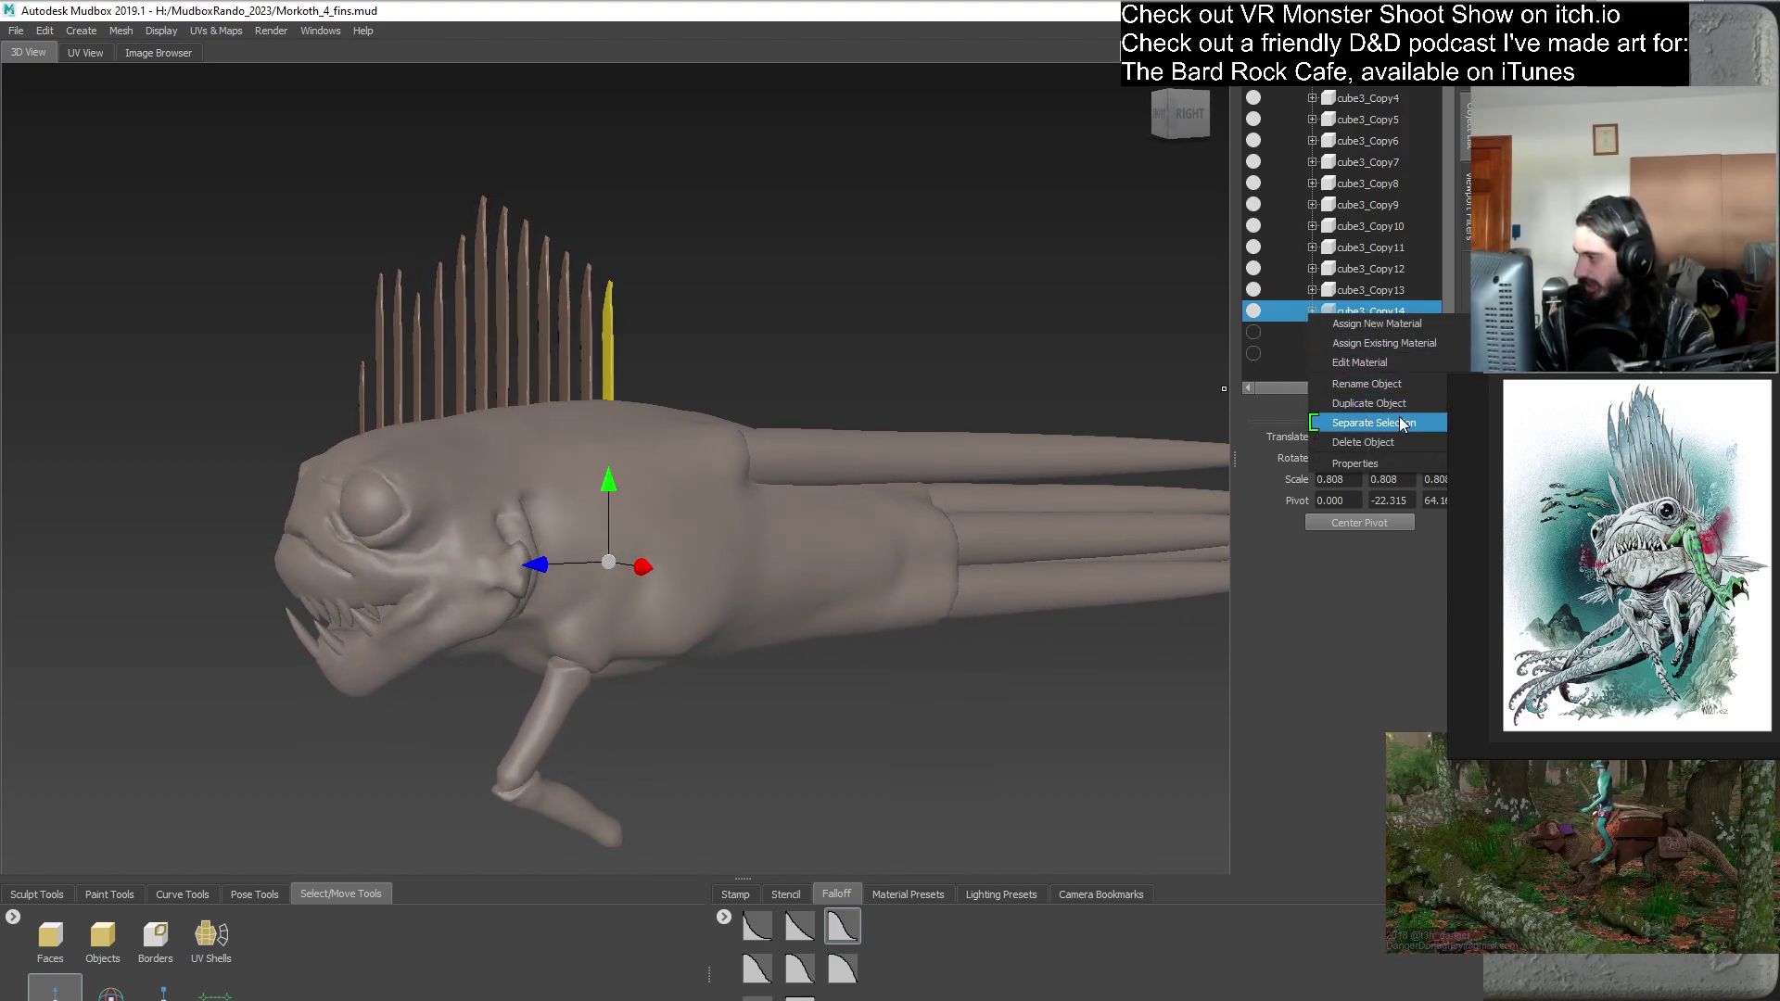
{"action": "left_click", "coordinate": [1394, 404]}
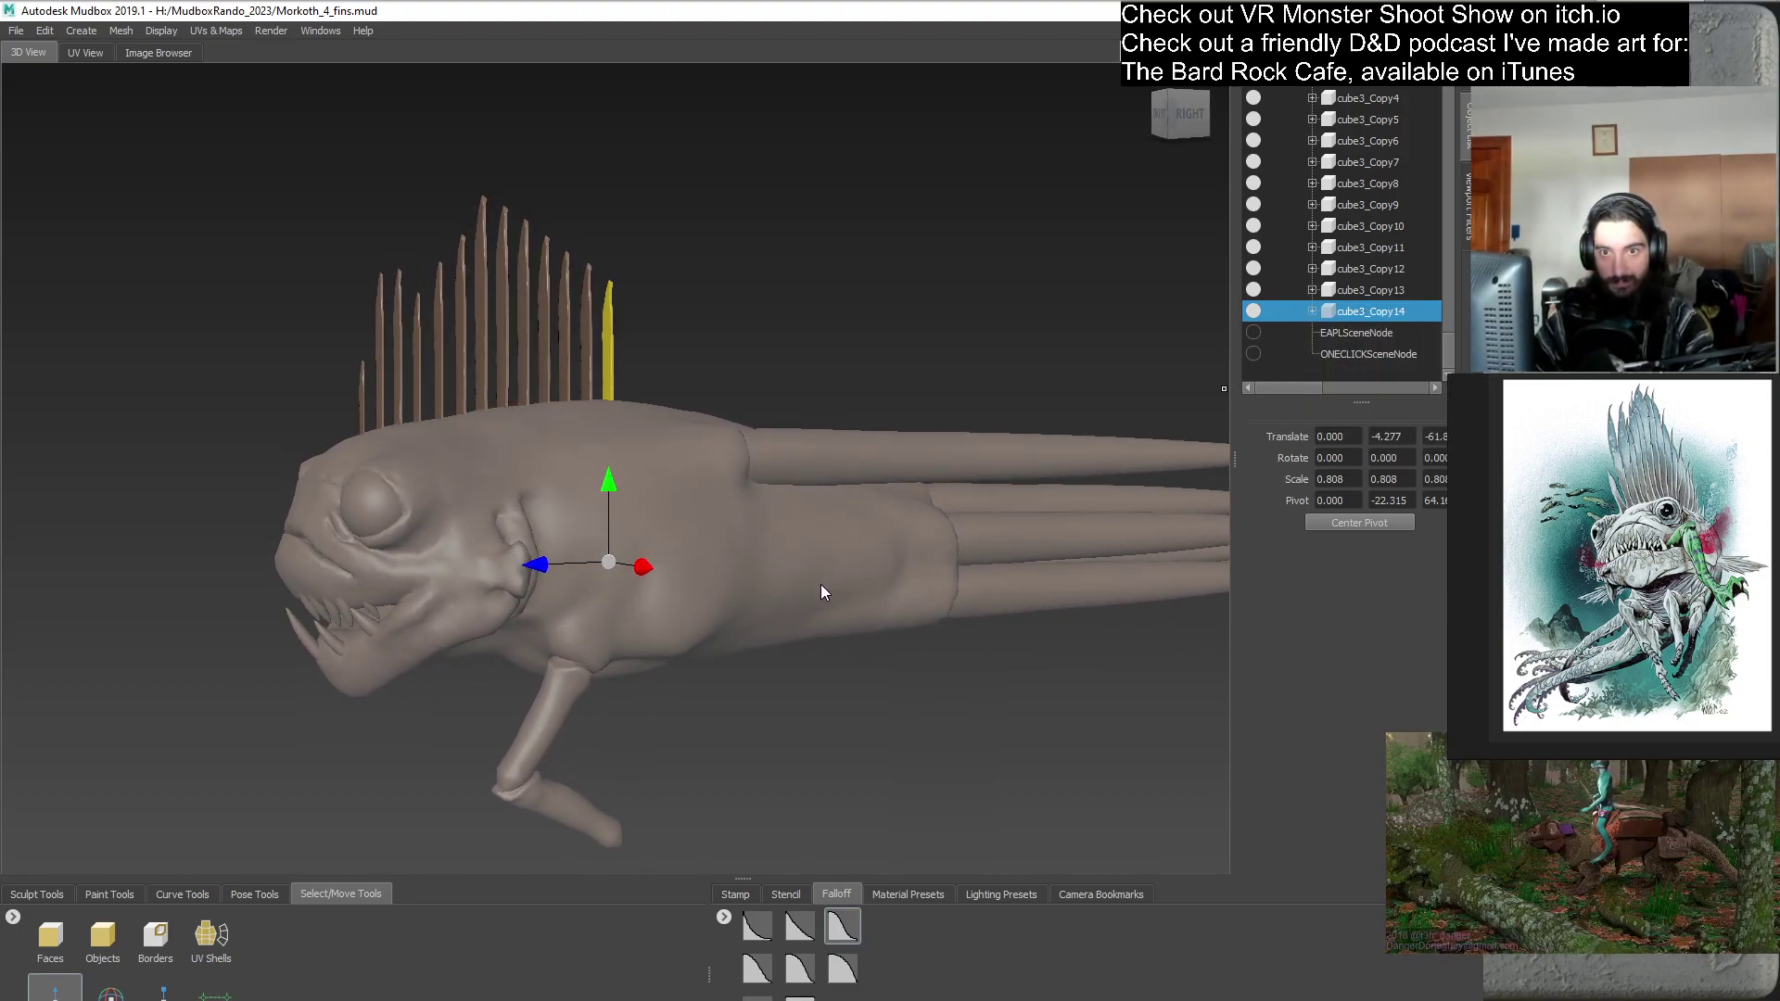
{"action": "left_click_drag", "start_coordinate": [642, 566], "coordinate": [664, 566]}
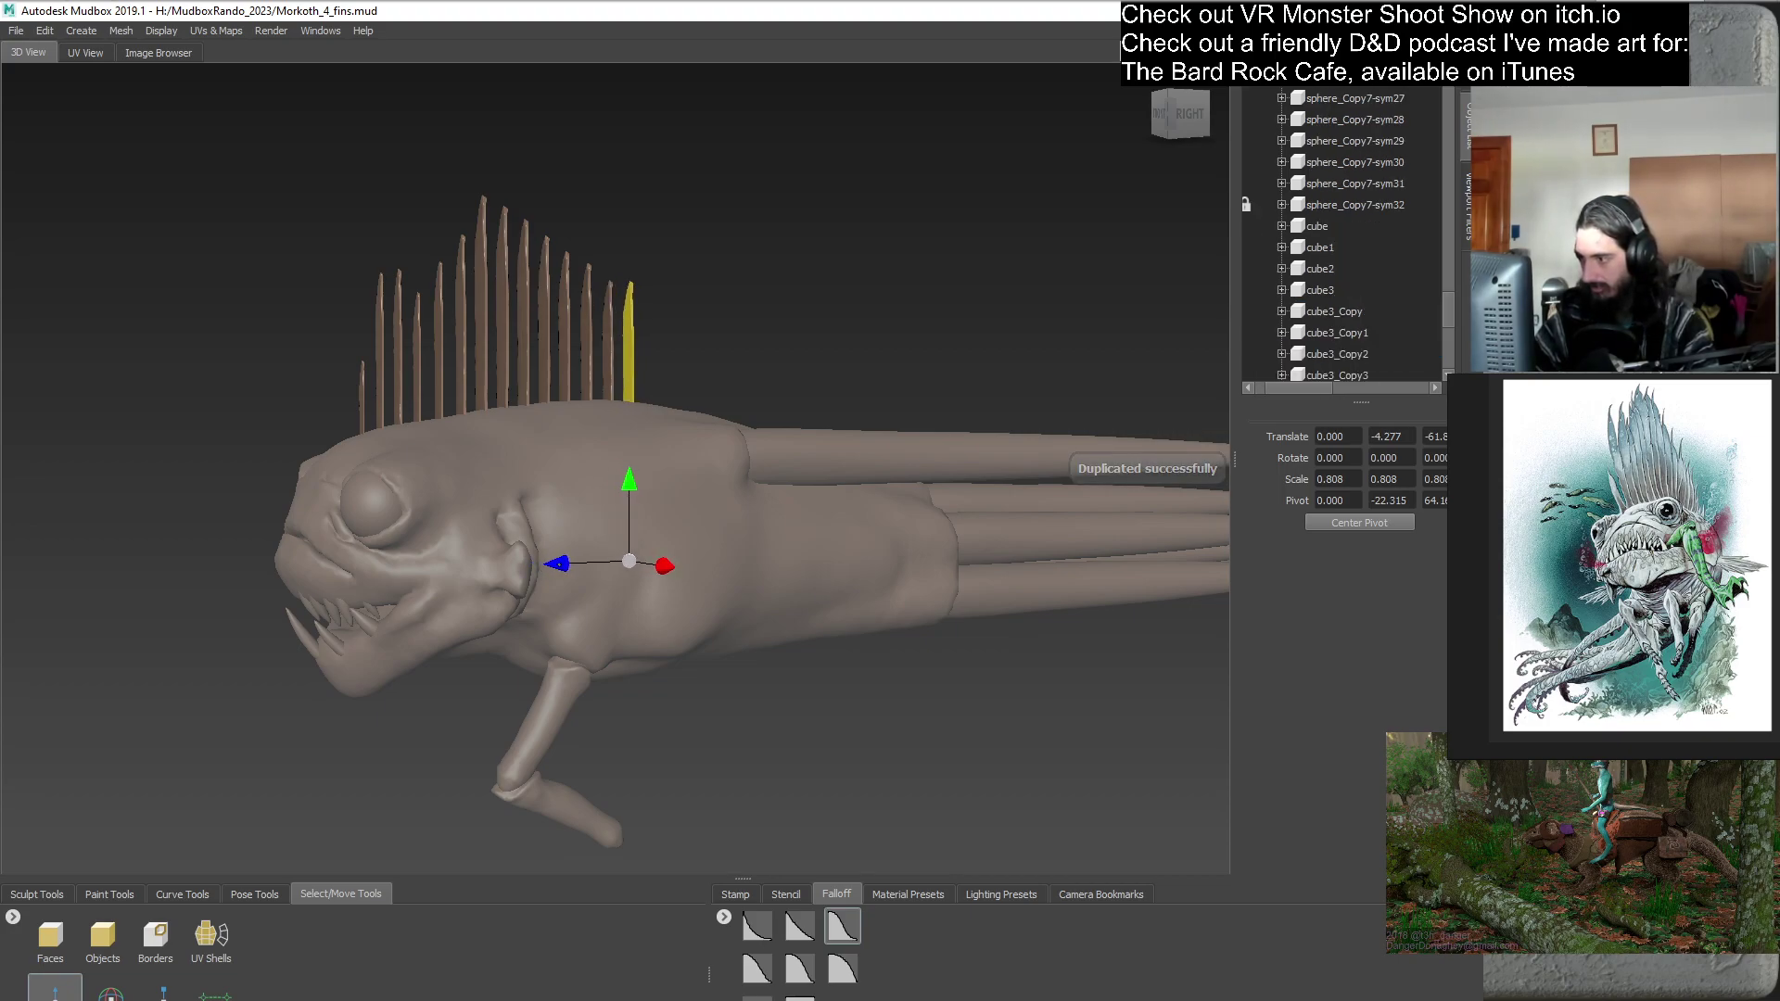
- Shrink the newest spine uniformly to scale 0.728 and settle it at Translate Y -6.072, Z about -75.4
{"action": "key", "text": "r"}
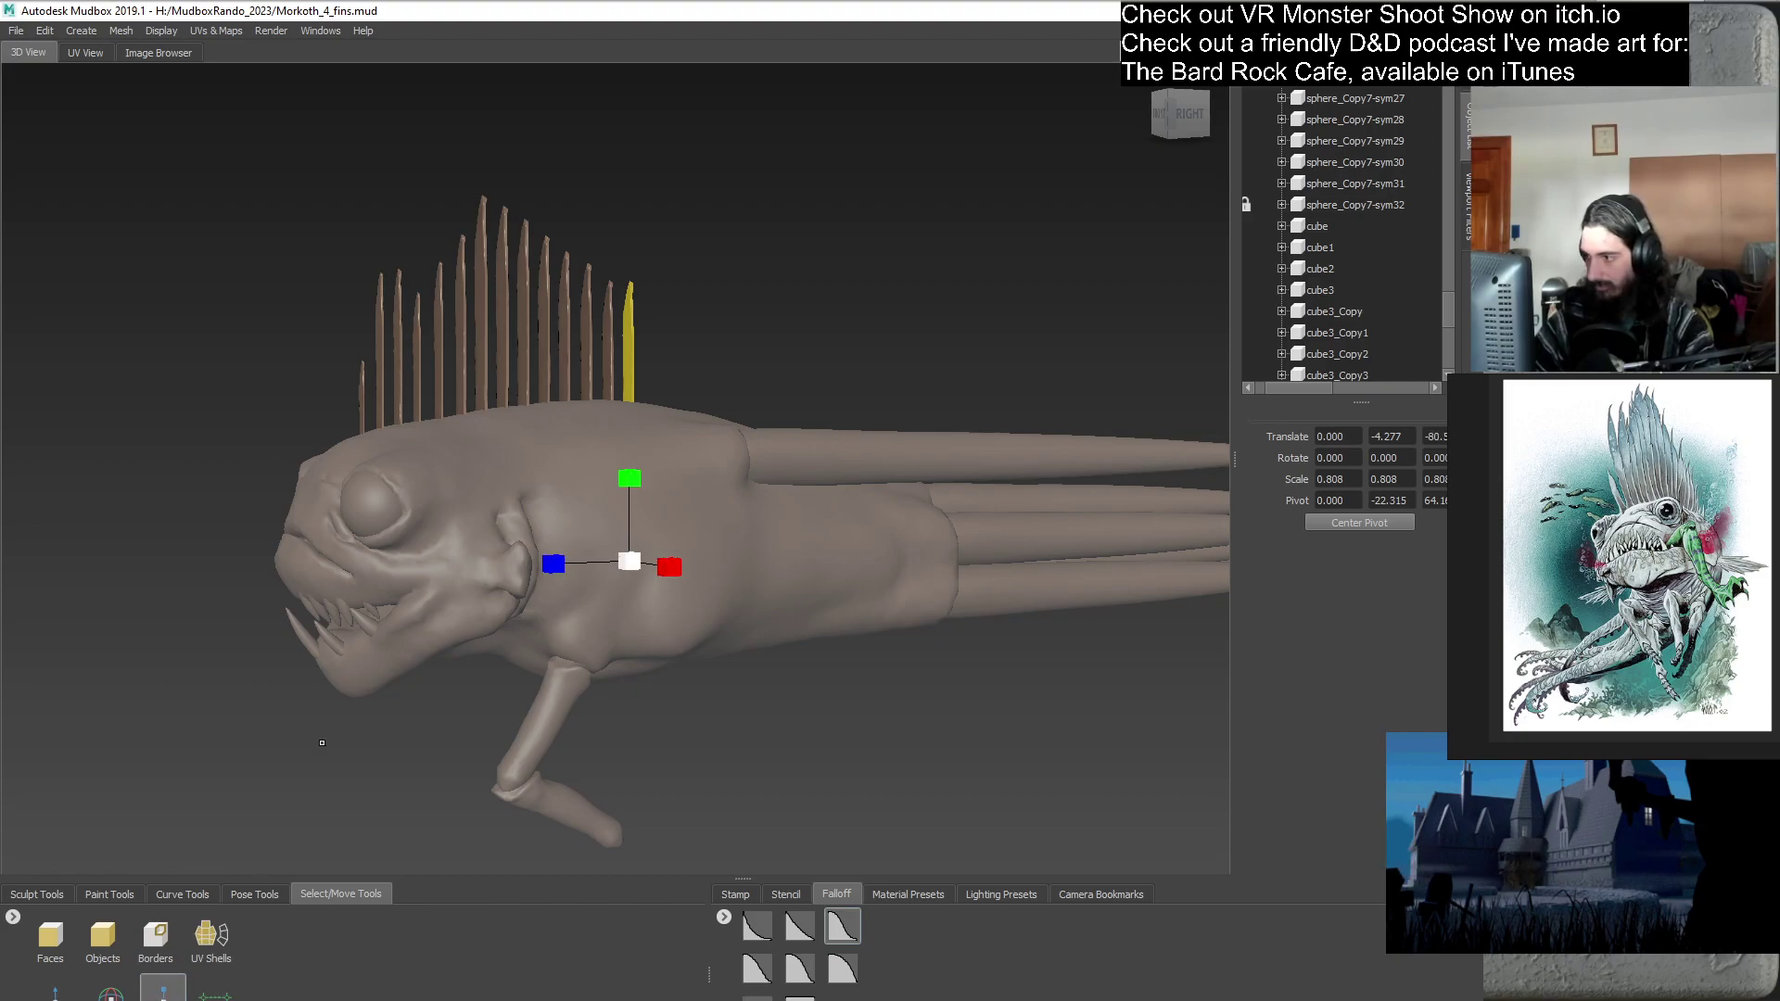
{"action": "left_click_drag", "start_coordinate": [294, 774], "coordinate": [445, 705], "text": "alt"}
{"action": "mouse_move", "coordinate": [612, 561]}
{"action": "left_mouse_down"}
{"action": "mouse_move", "coordinate": [574, 612]}
{"action": "mouse_move", "coordinate": [624, 581]}
{"action": "left_mouse_up"}
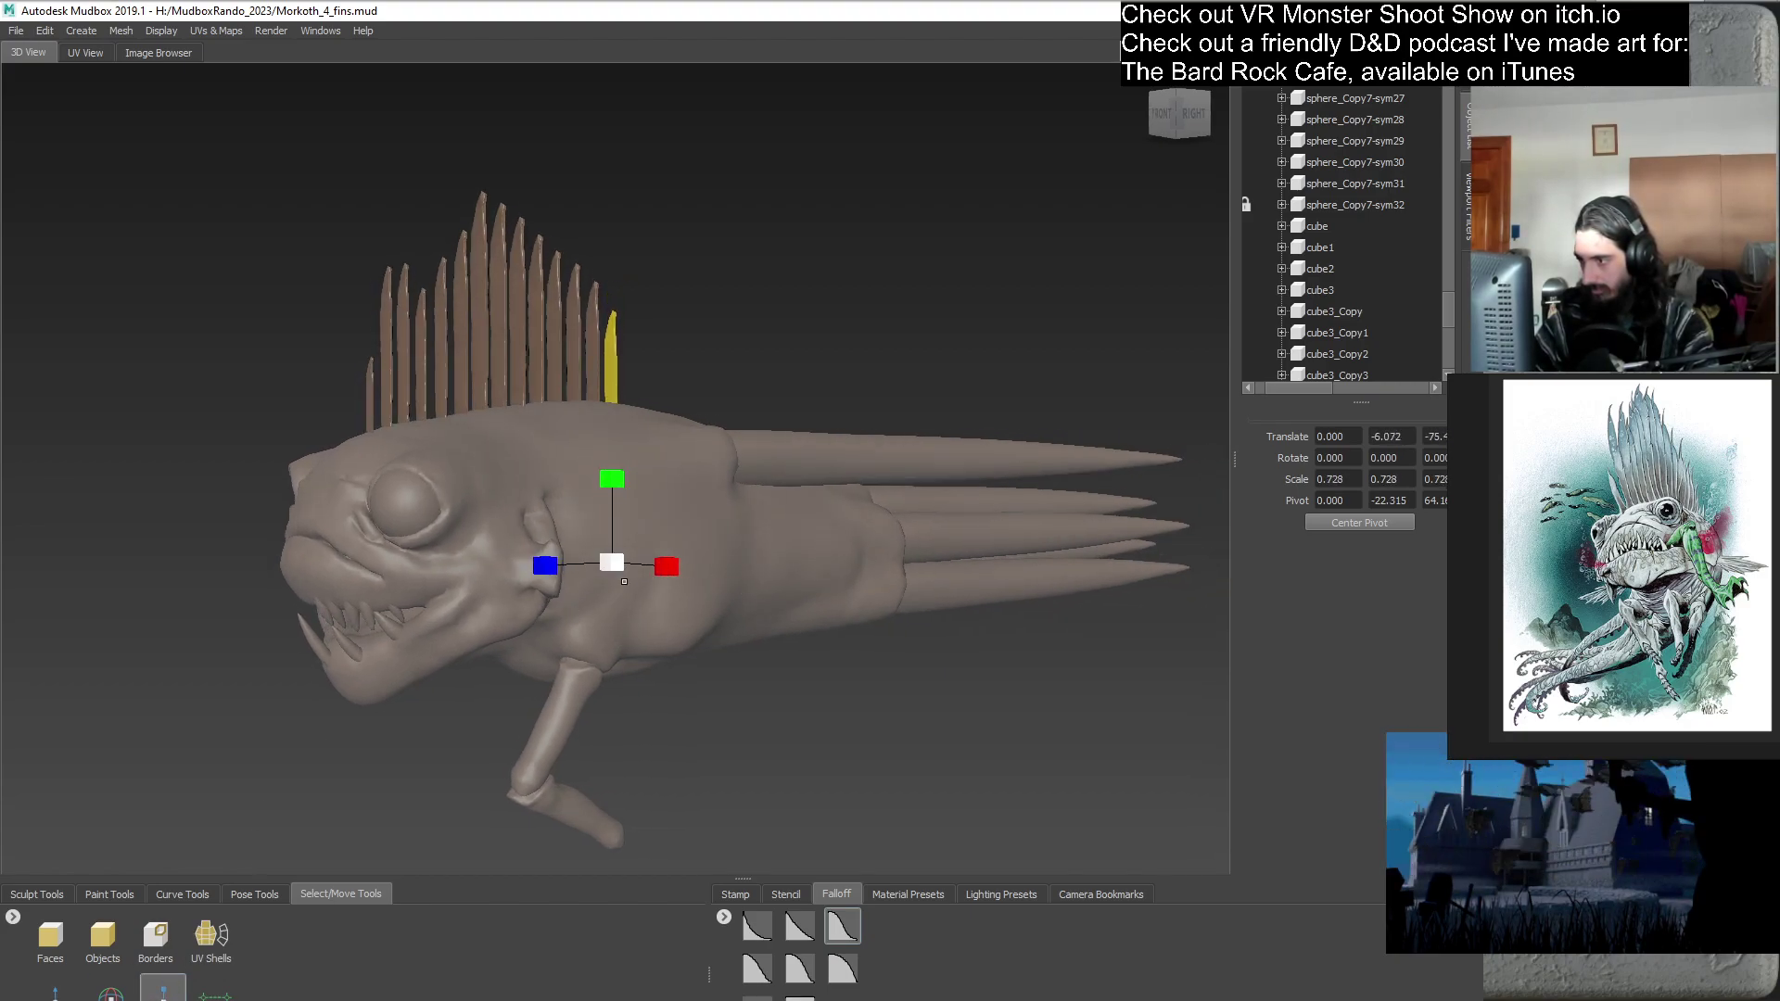
- Duplicate the rearmost spine cube3_Copy15 and place the copy behind it at Translate Y -7.538, Z about -89.9, with uniform scale 0.662
{"action": "scroll", "coordinate": [1450, 350], "scroll_direction": "down", "scroll_amount": 3}
{"action": "scroll", "coordinate": [1451, 350], "scroll_direction": "down", "scroll_amount": 2}
{"action": "right_click", "coordinate": [1363, 311]}
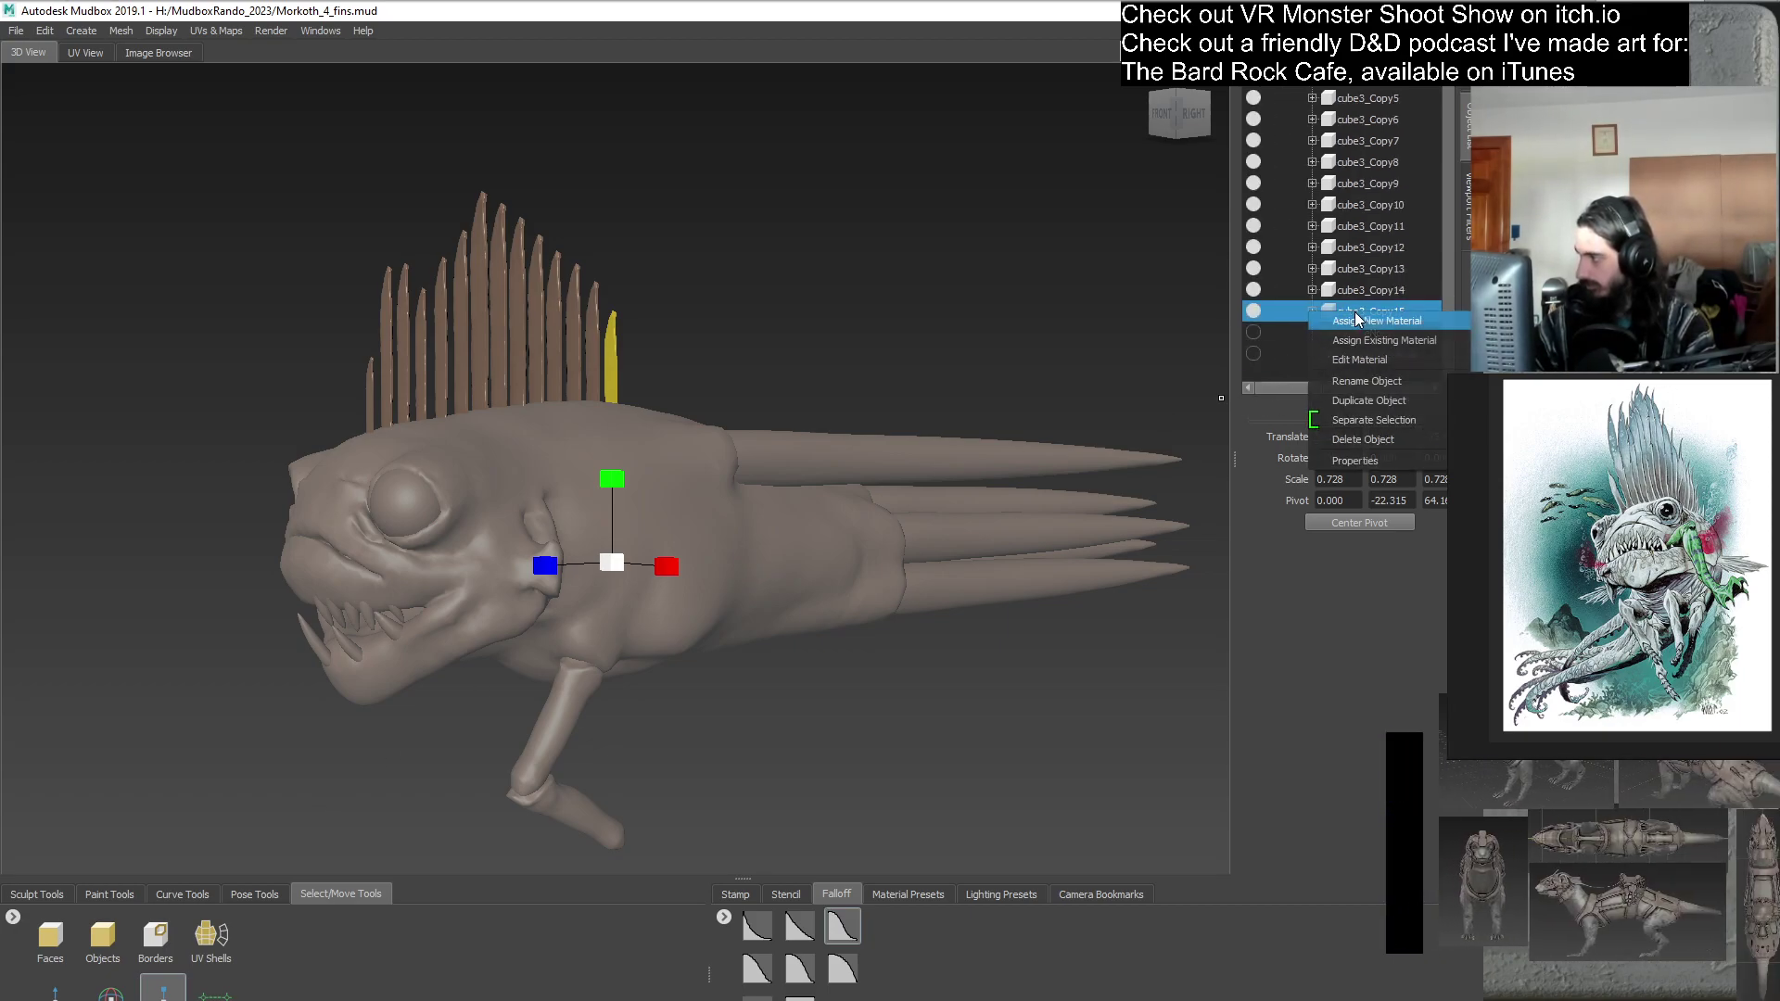
{"action": "left_click", "coordinate": [1400, 404]}
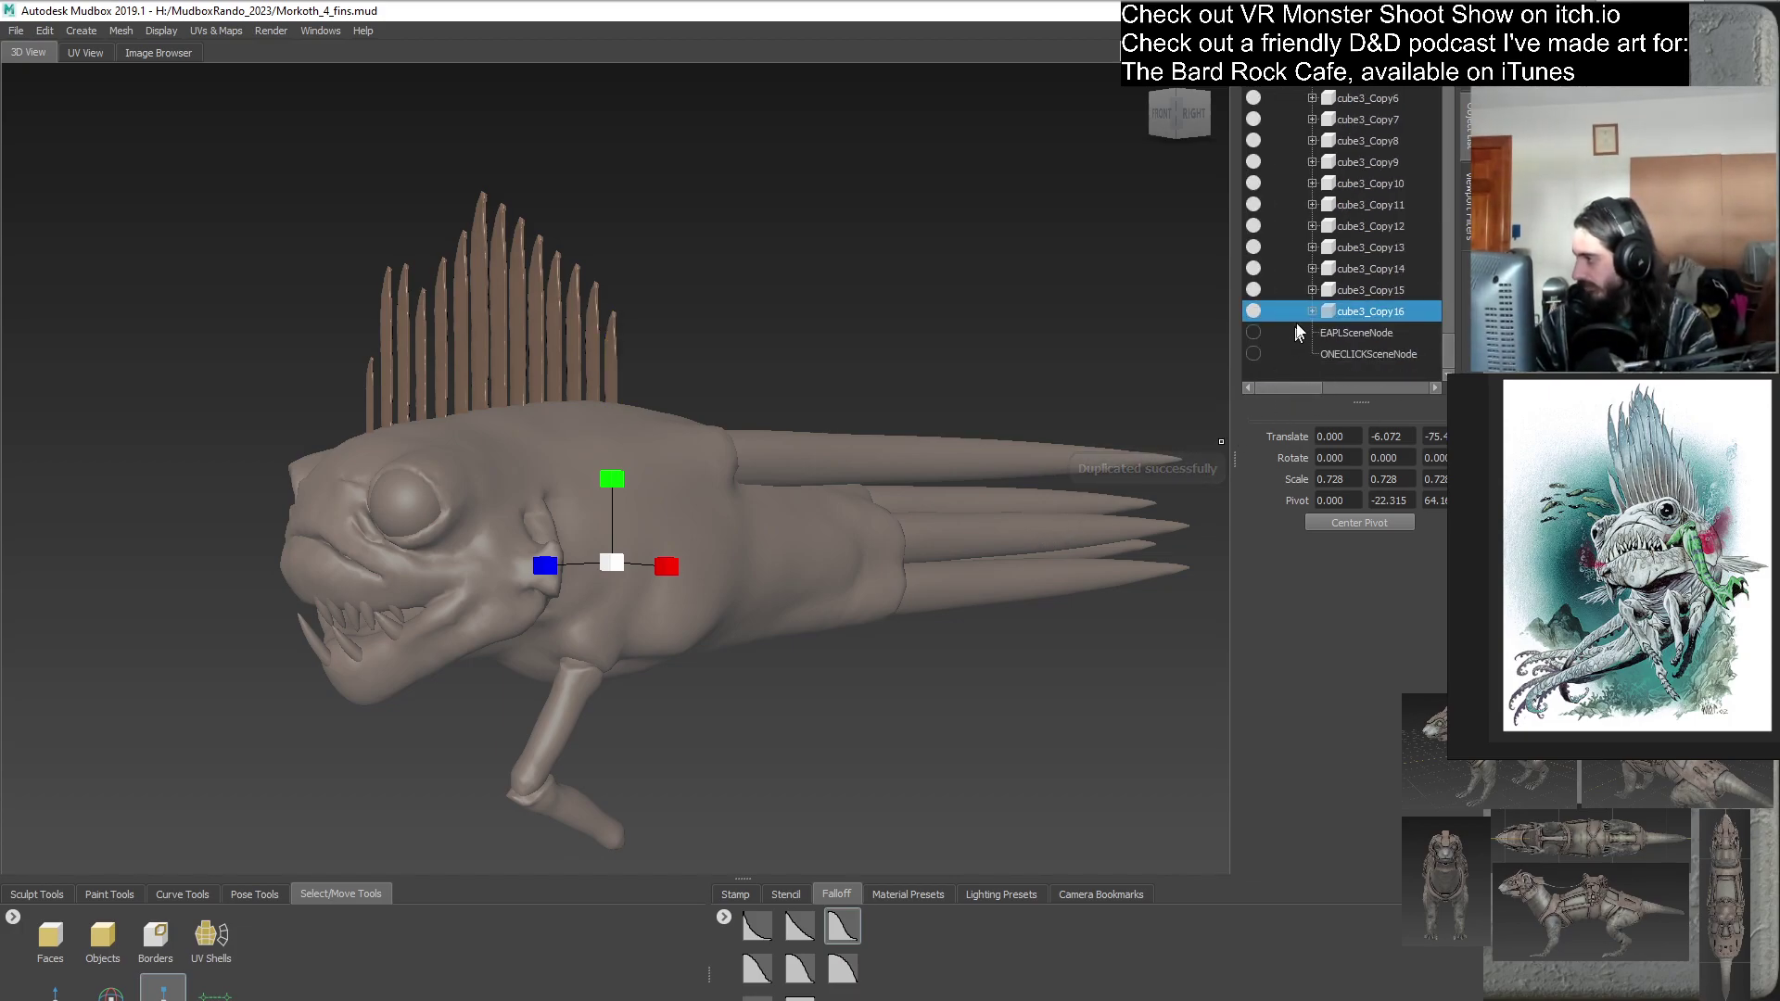
{"action": "left_click", "coordinate": [54, 992]}
{"action": "left_click_drag", "start_coordinate": [756, 521], "coordinate": [581, 601], "text": "alt"}
{"action": "key", "text": "r"}
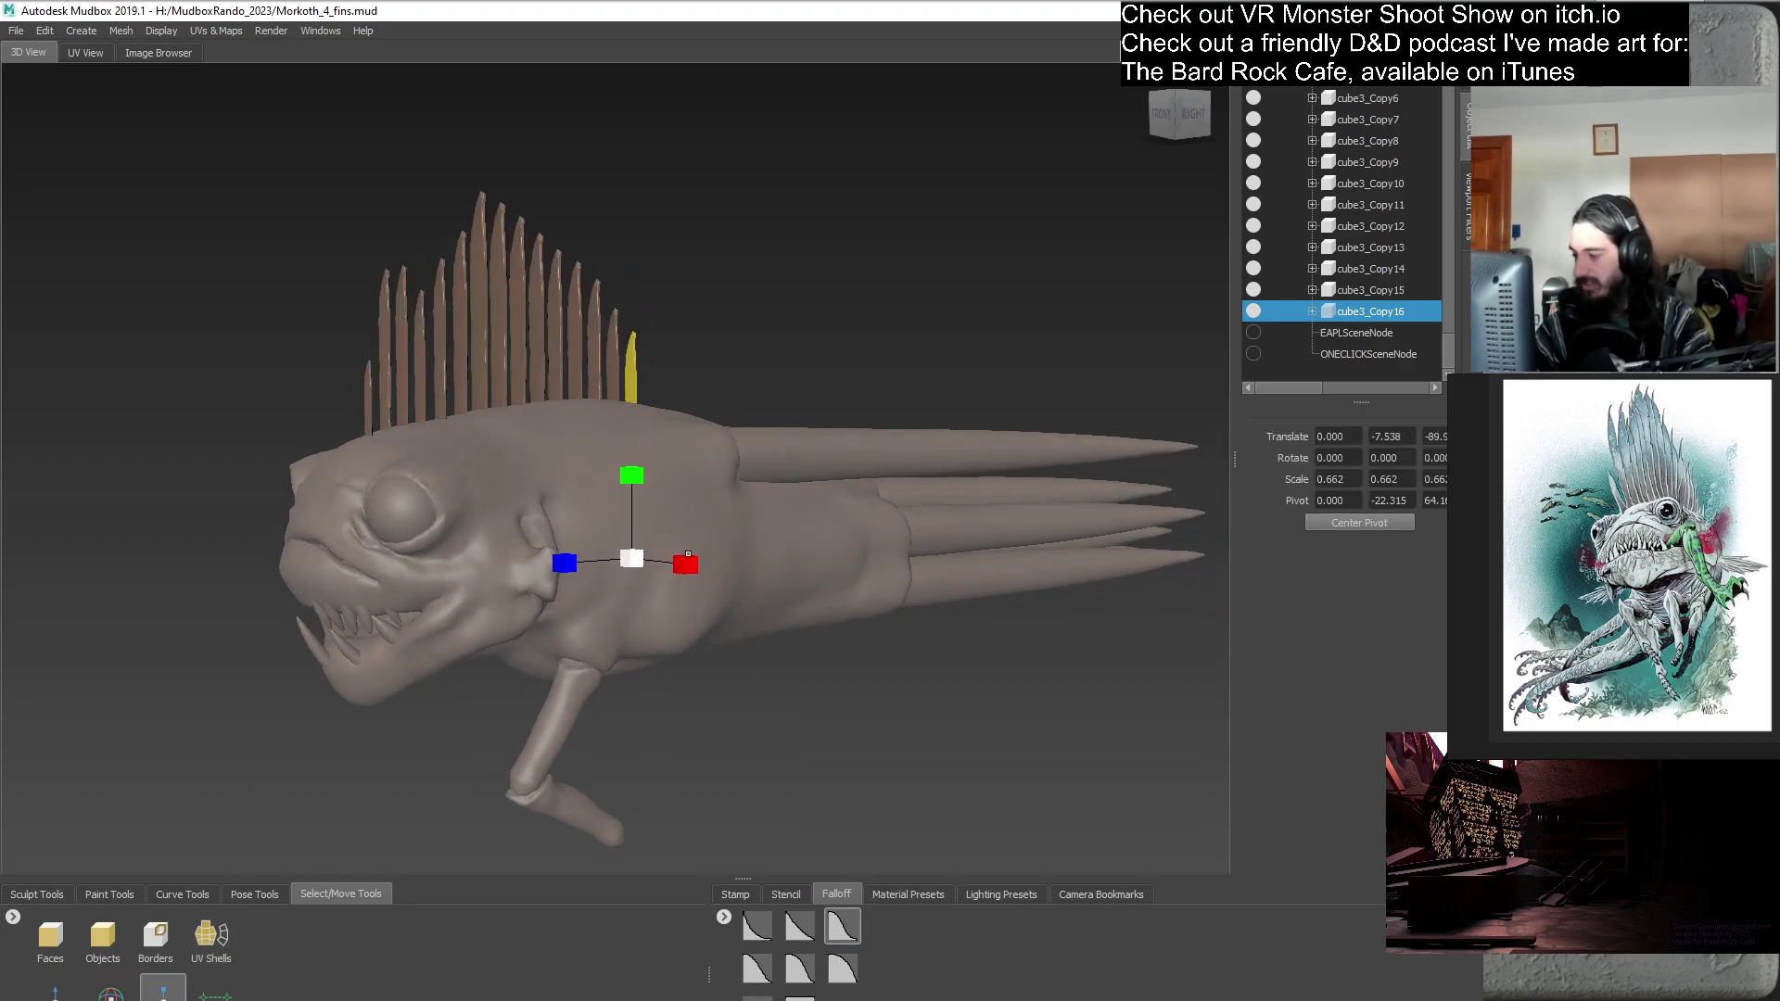
- Duplicate the rearmost spine cube3_Copy16 and place the copy behind it at Translate Y -8.845, Z about -101, with uniform scale 0.604
{"action": "right_click", "coordinate": [1354, 315]}
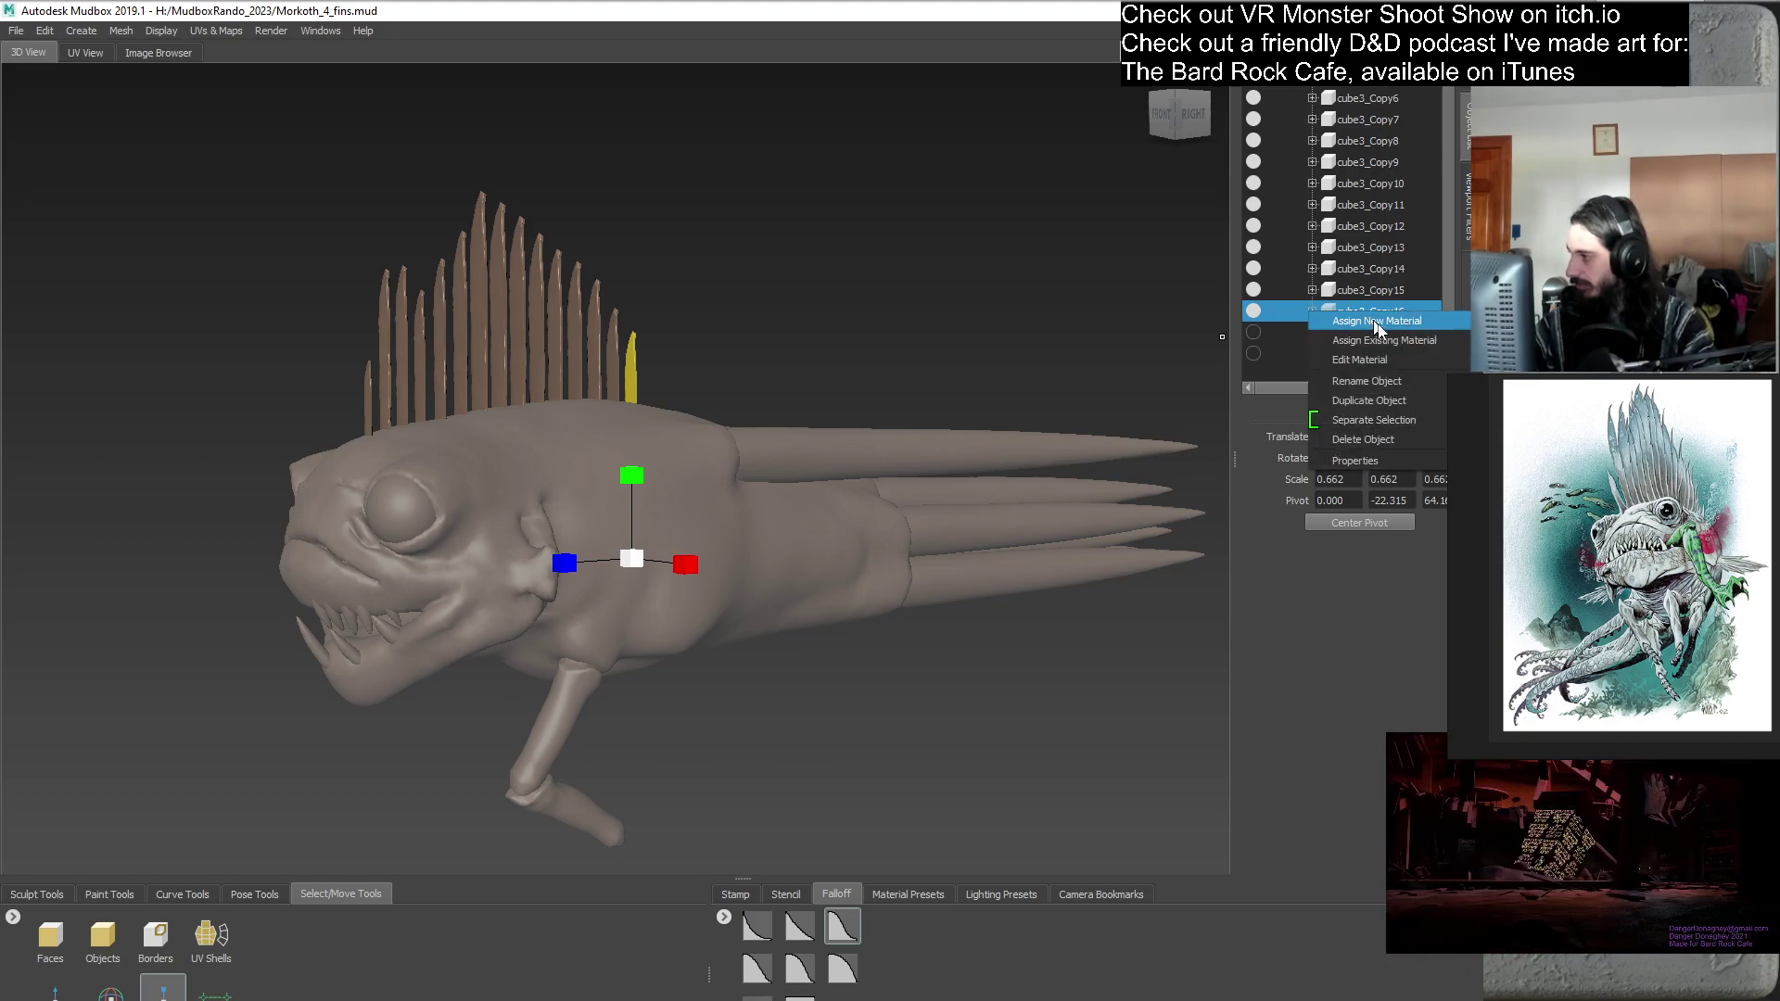
{"action": "left_click", "coordinate": [1395, 406]}
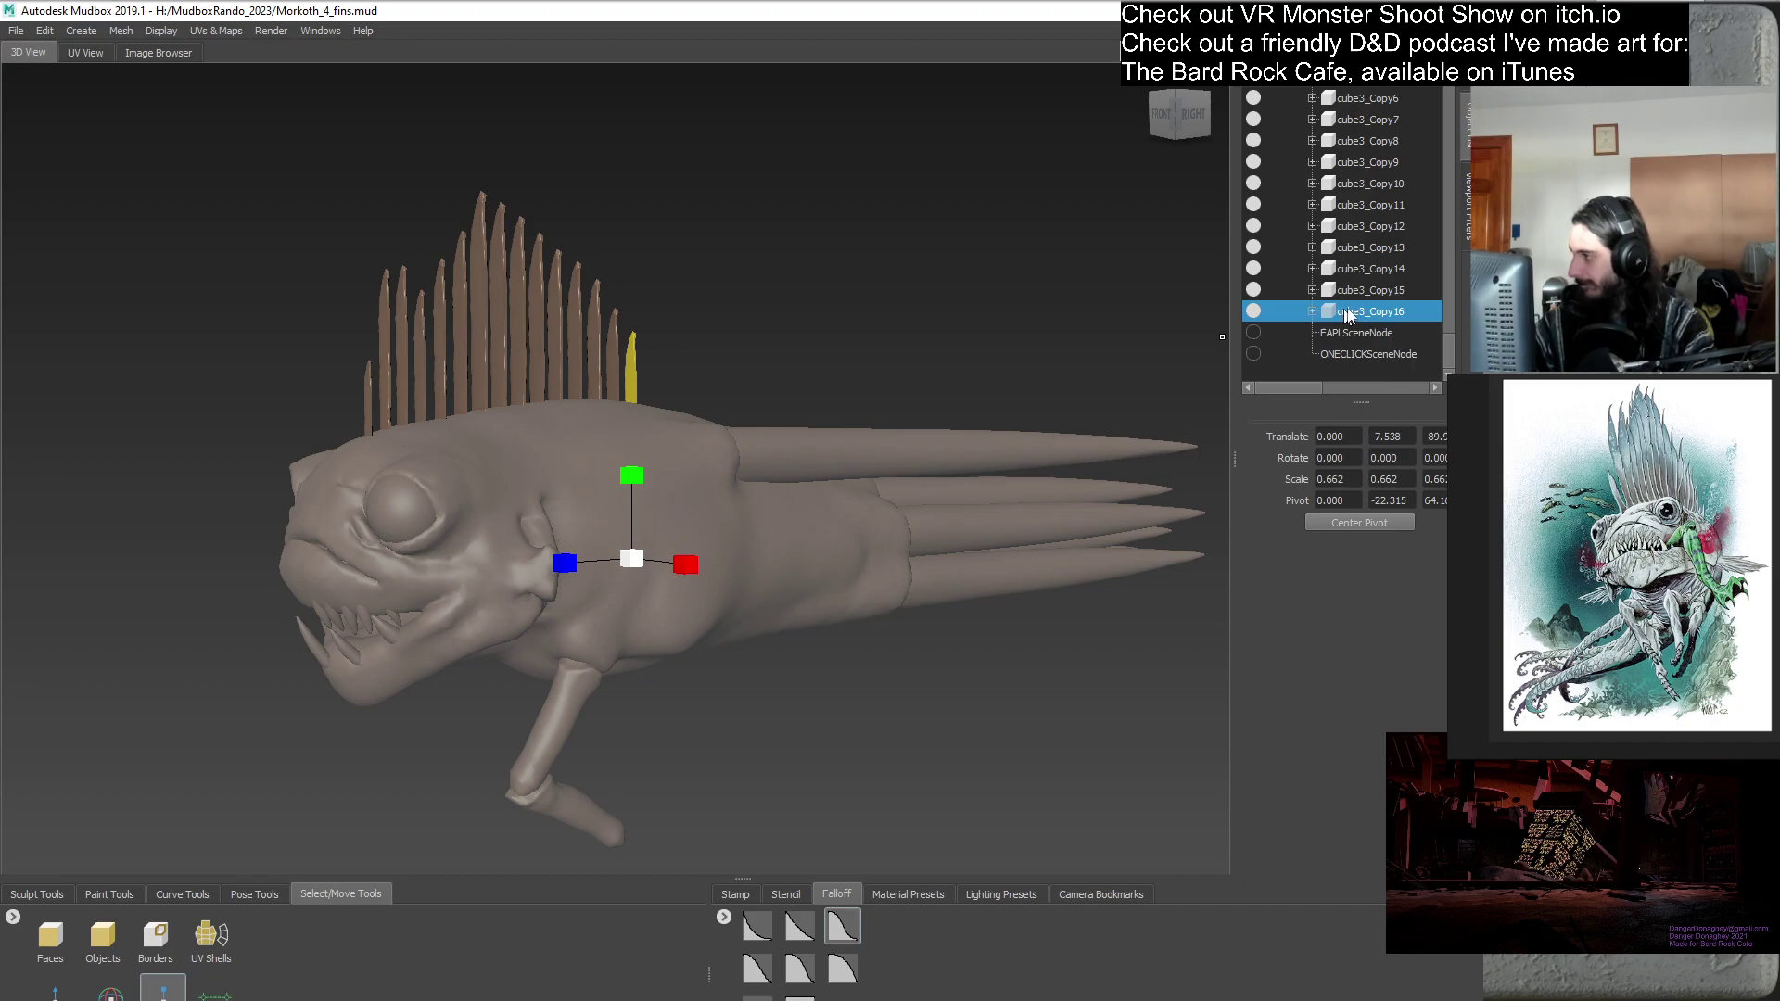
{"action": "left_click_drag", "start_coordinate": [1346, 389], "coordinate": [1315, 390]}
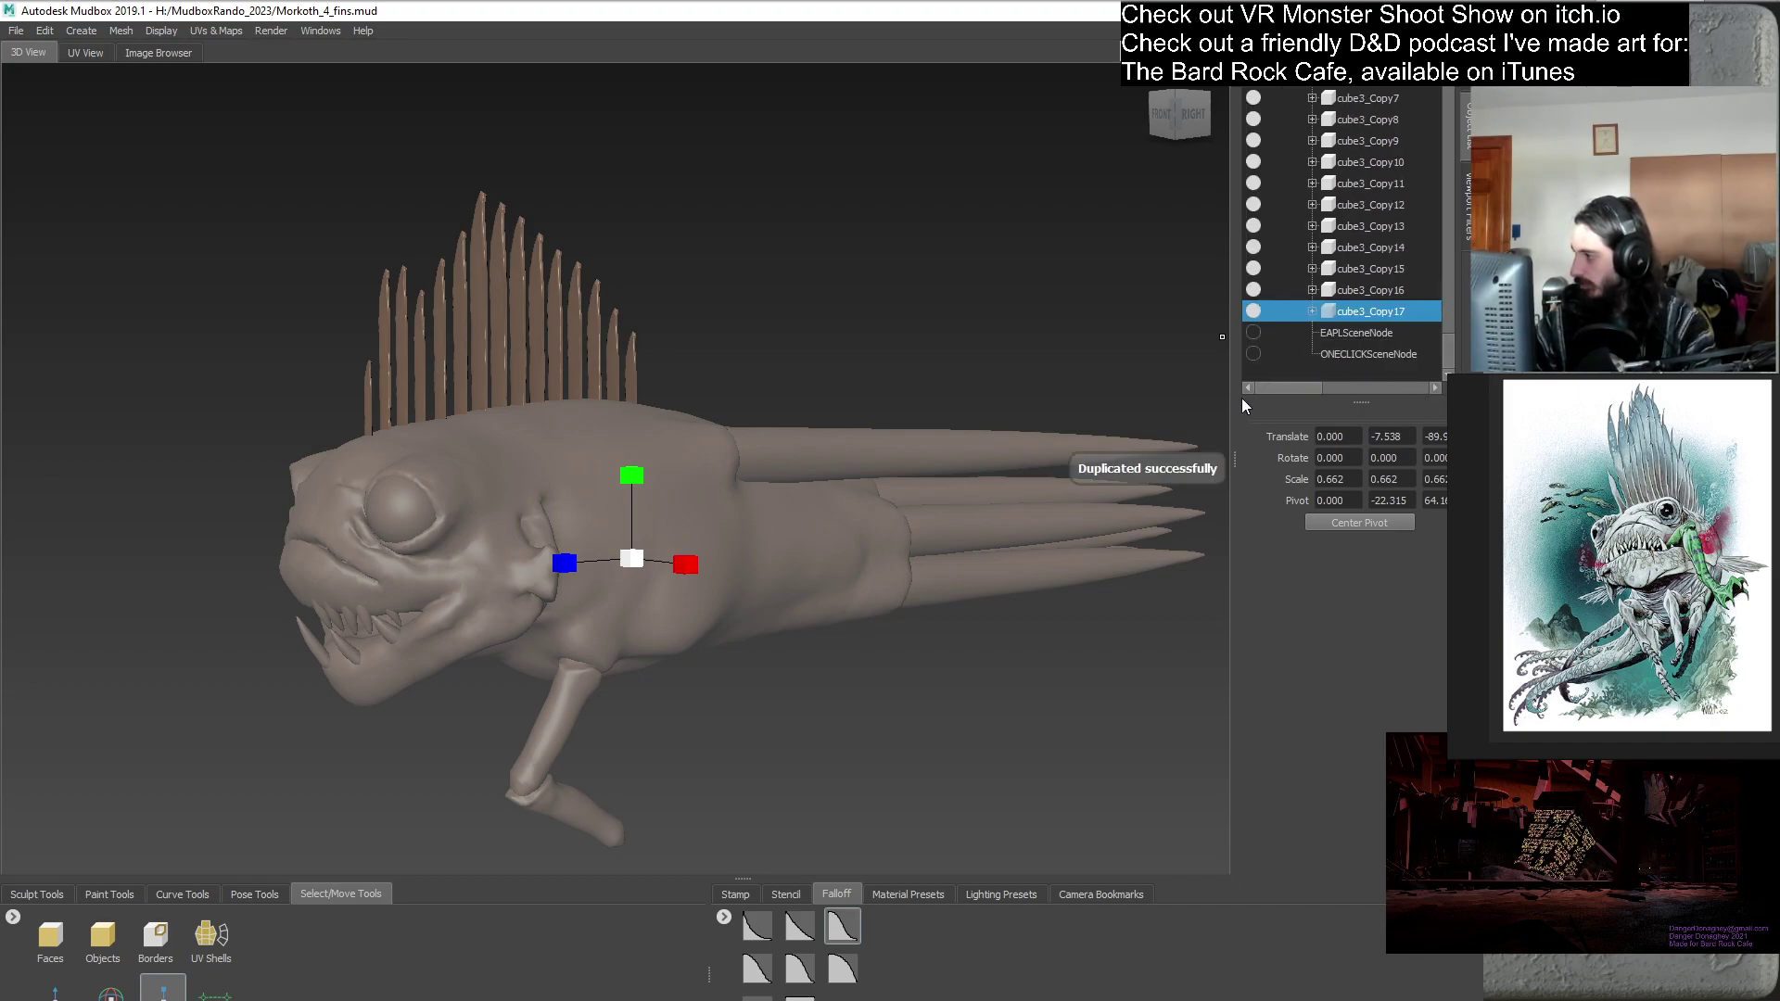
{"action": "key", "text": "w"}
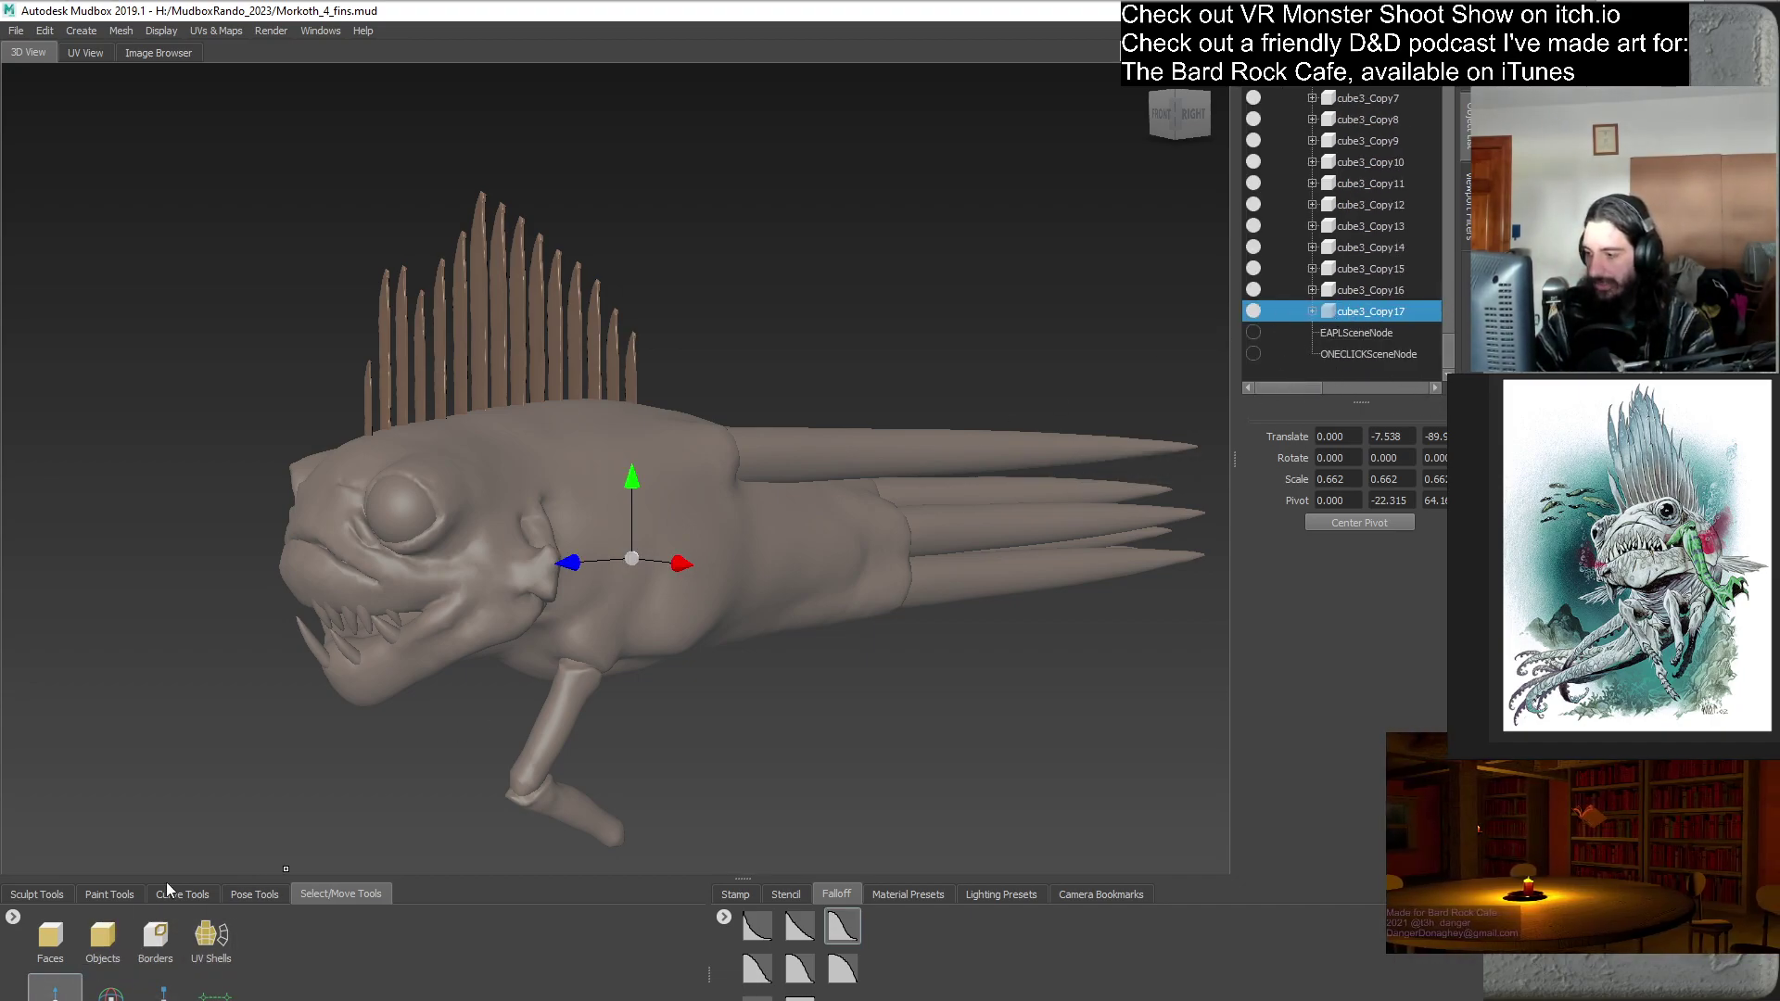
{"action": "left_click_drag", "start_coordinate": [574, 567], "coordinate": [603, 602]}
{"action": "key", "text": "r"}
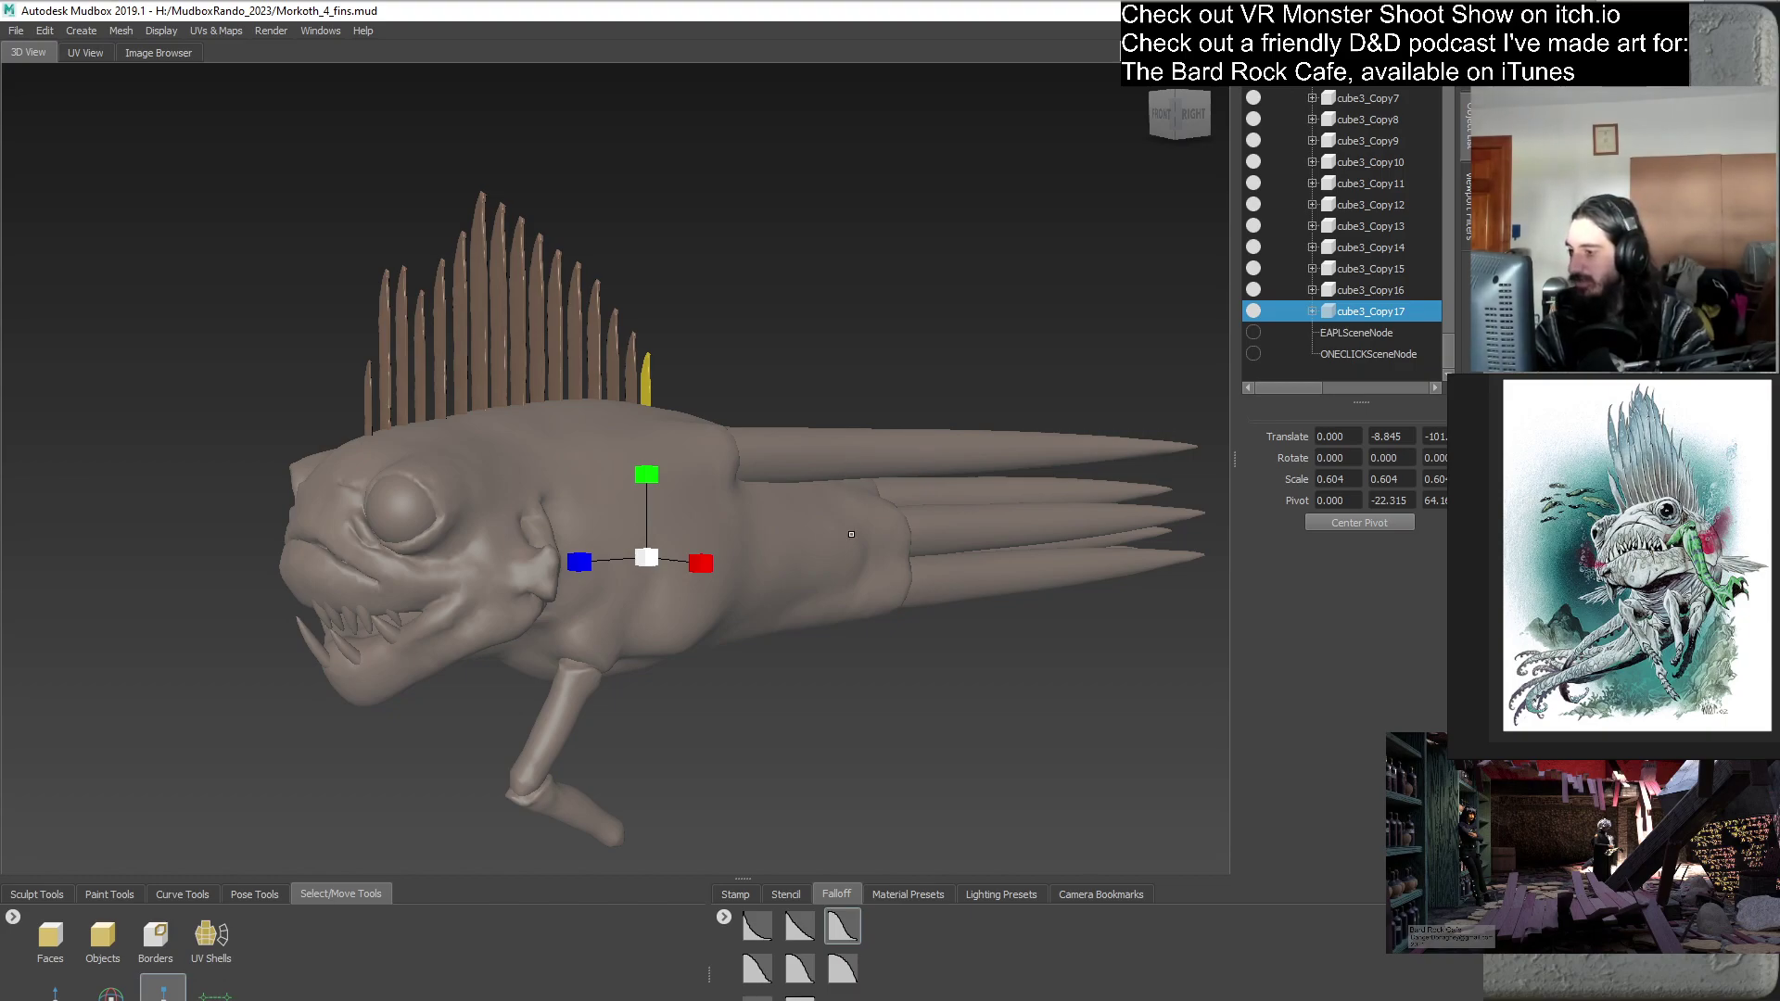
- Duplicate the rearmost spine cube3_Copy17 and place the copy behind it at Translate Y -9.438, Z about -115, with uniform scale 0.577
{"action": "middle_click_drag", "start_coordinate": [1005, 529], "coordinate": [943, 543], "text": "alt"}
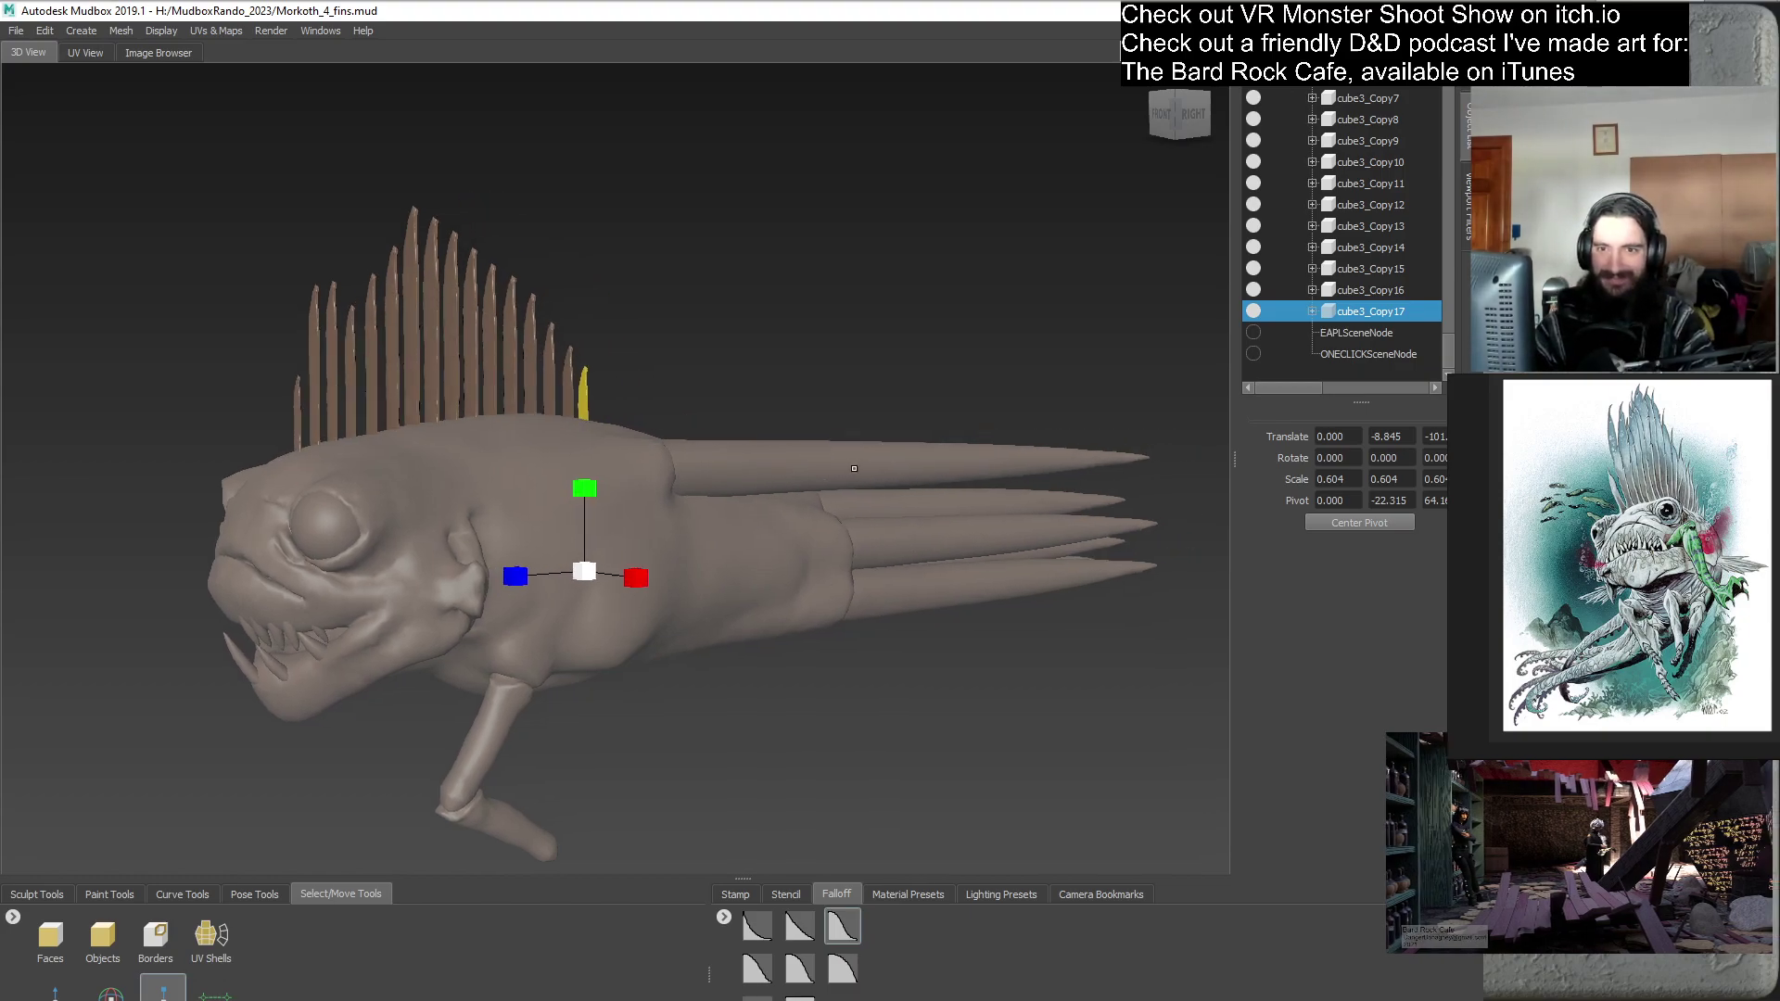
{"action": "right_click", "coordinate": [1388, 312]}
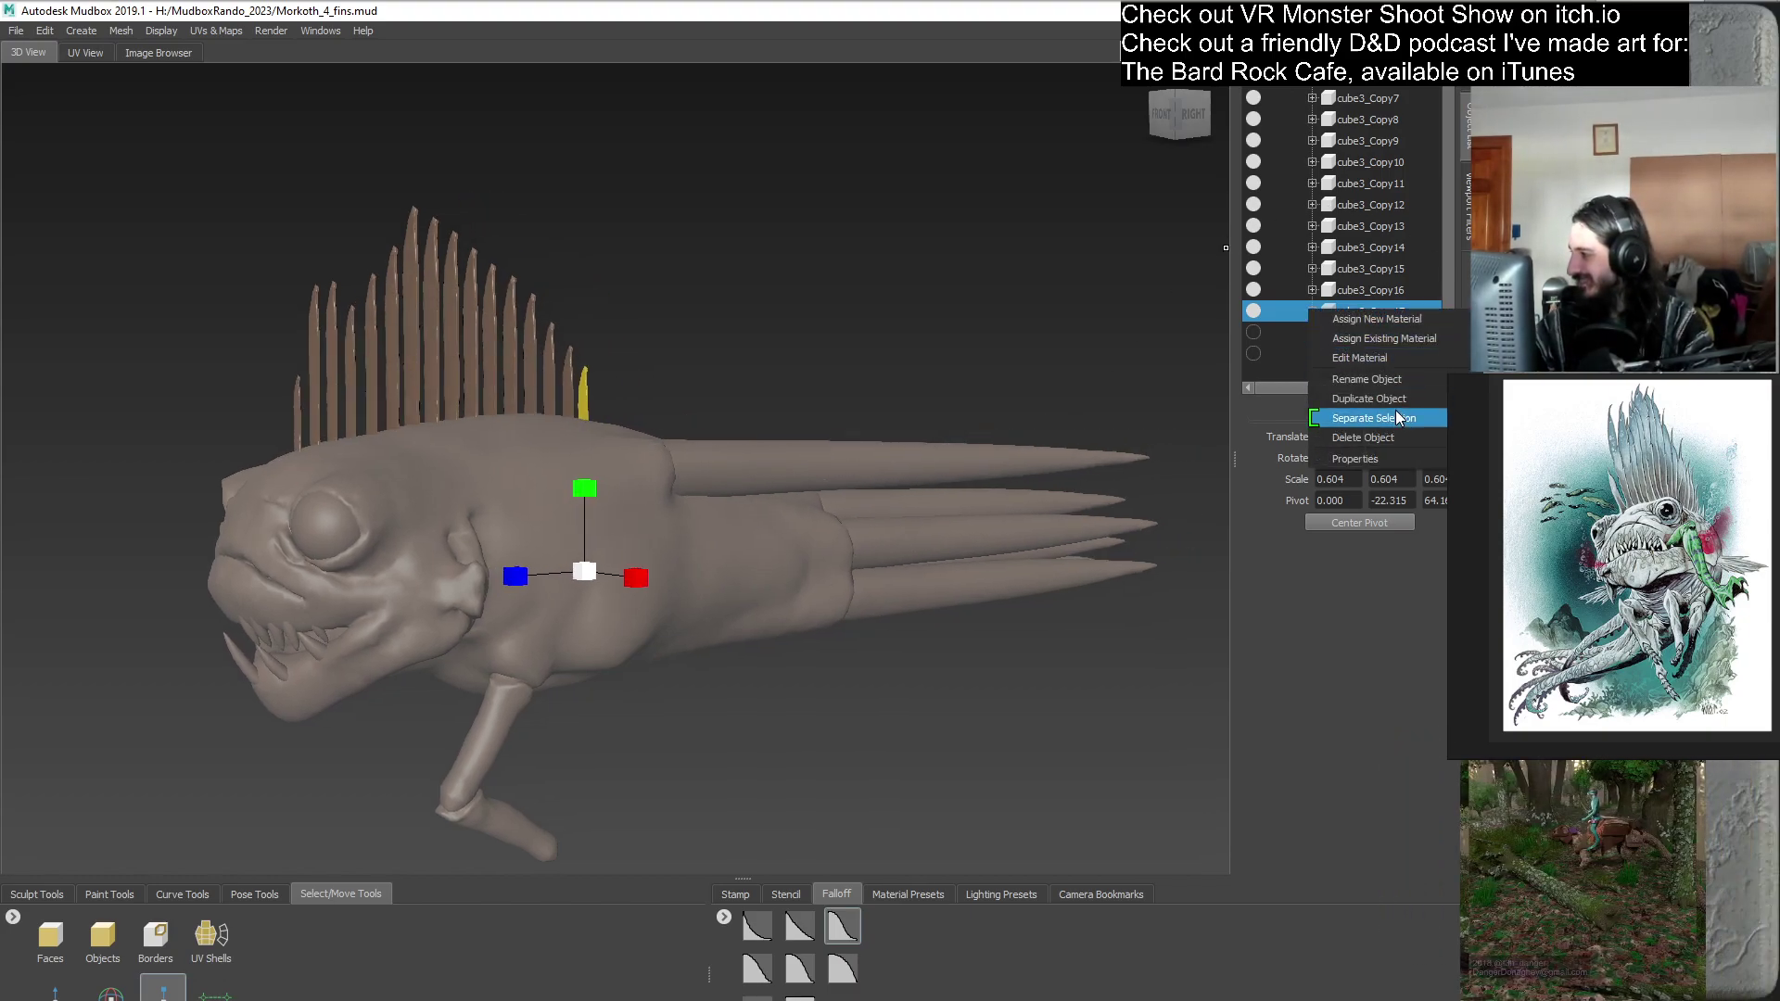
{"action": "left_click", "coordinate": [1395, 400]}
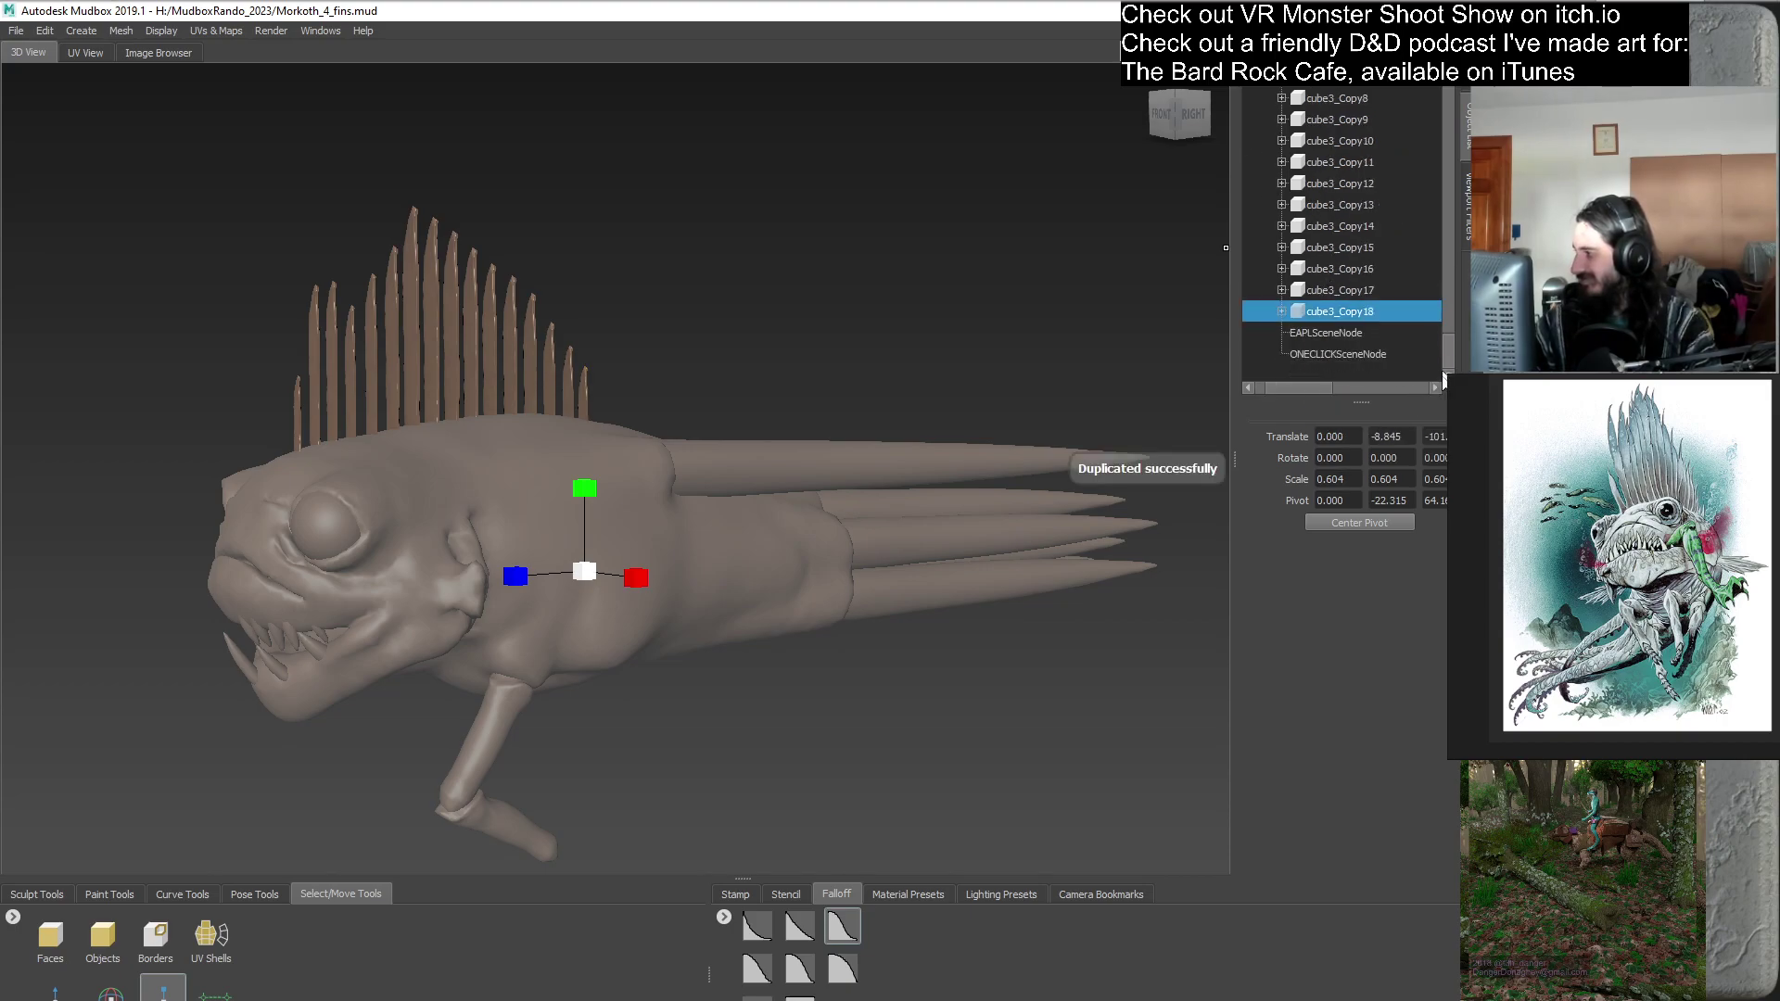
{"action": "left_click_drag", "start_coordinate": [1318, 389], "coordinate": [1279, 389]}
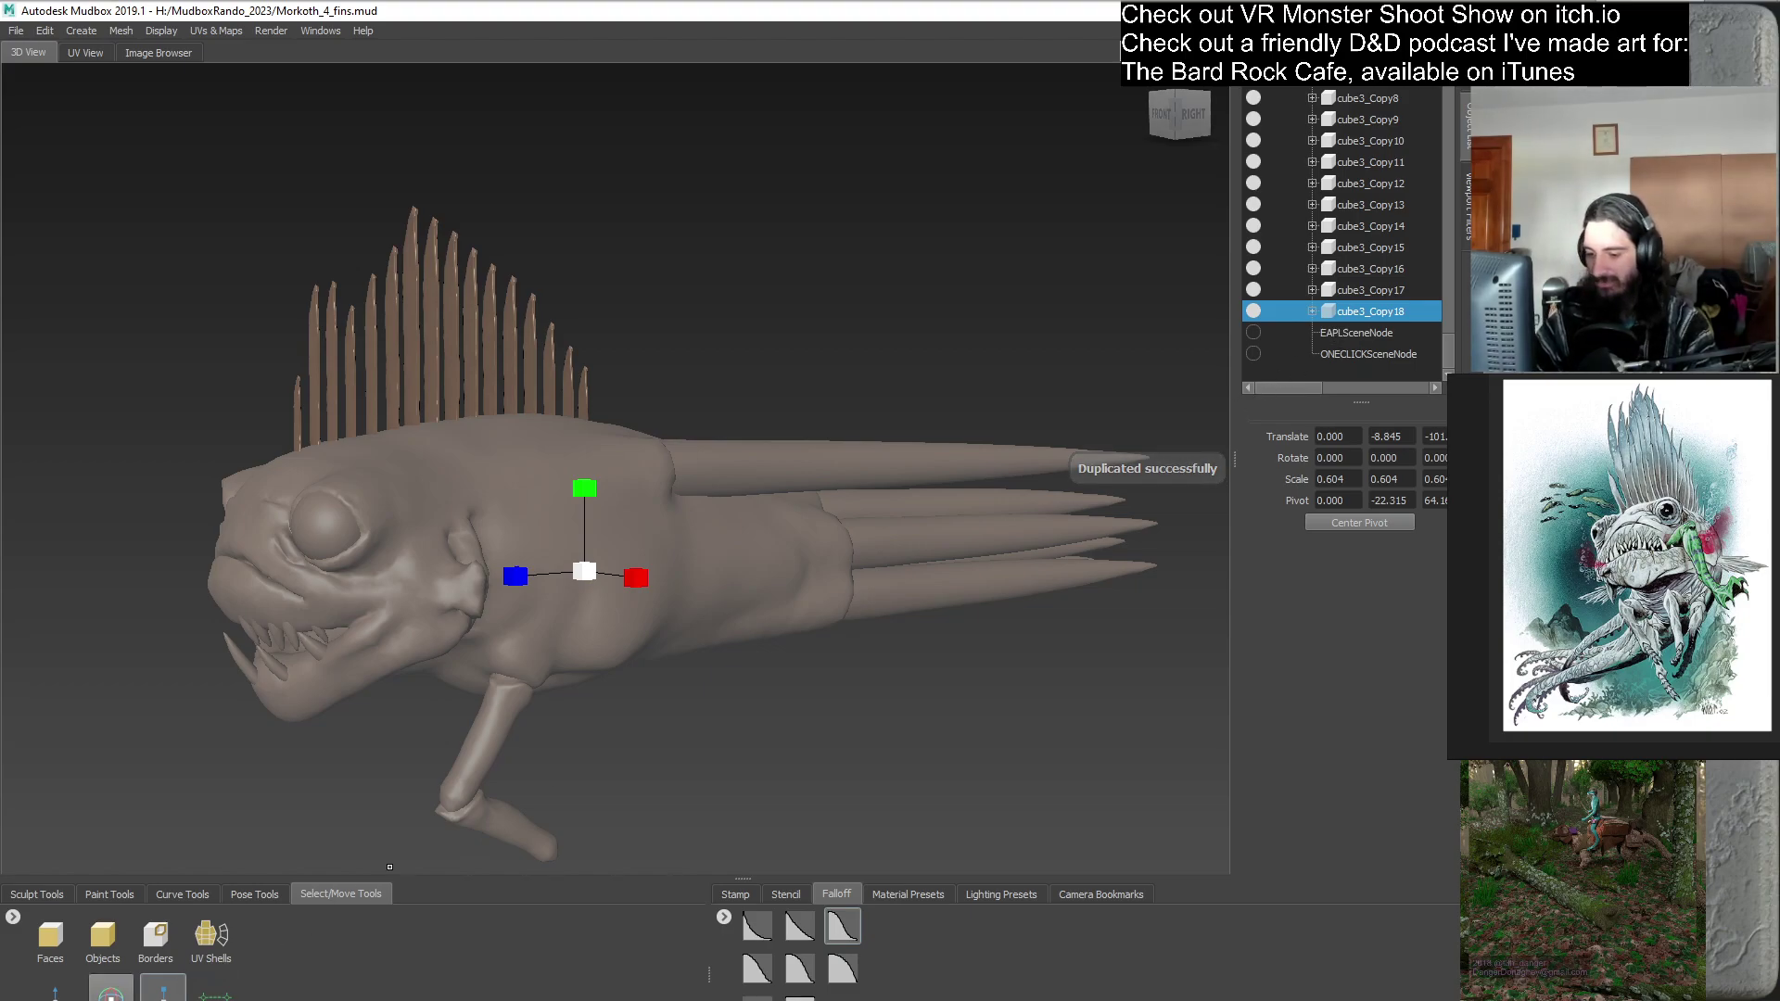
{"action": "key", "text": "w"}
{"action": "left_click_drag", "start_coordinate": [640, 561], "coordinate": [670, 561], "text": "alt"}
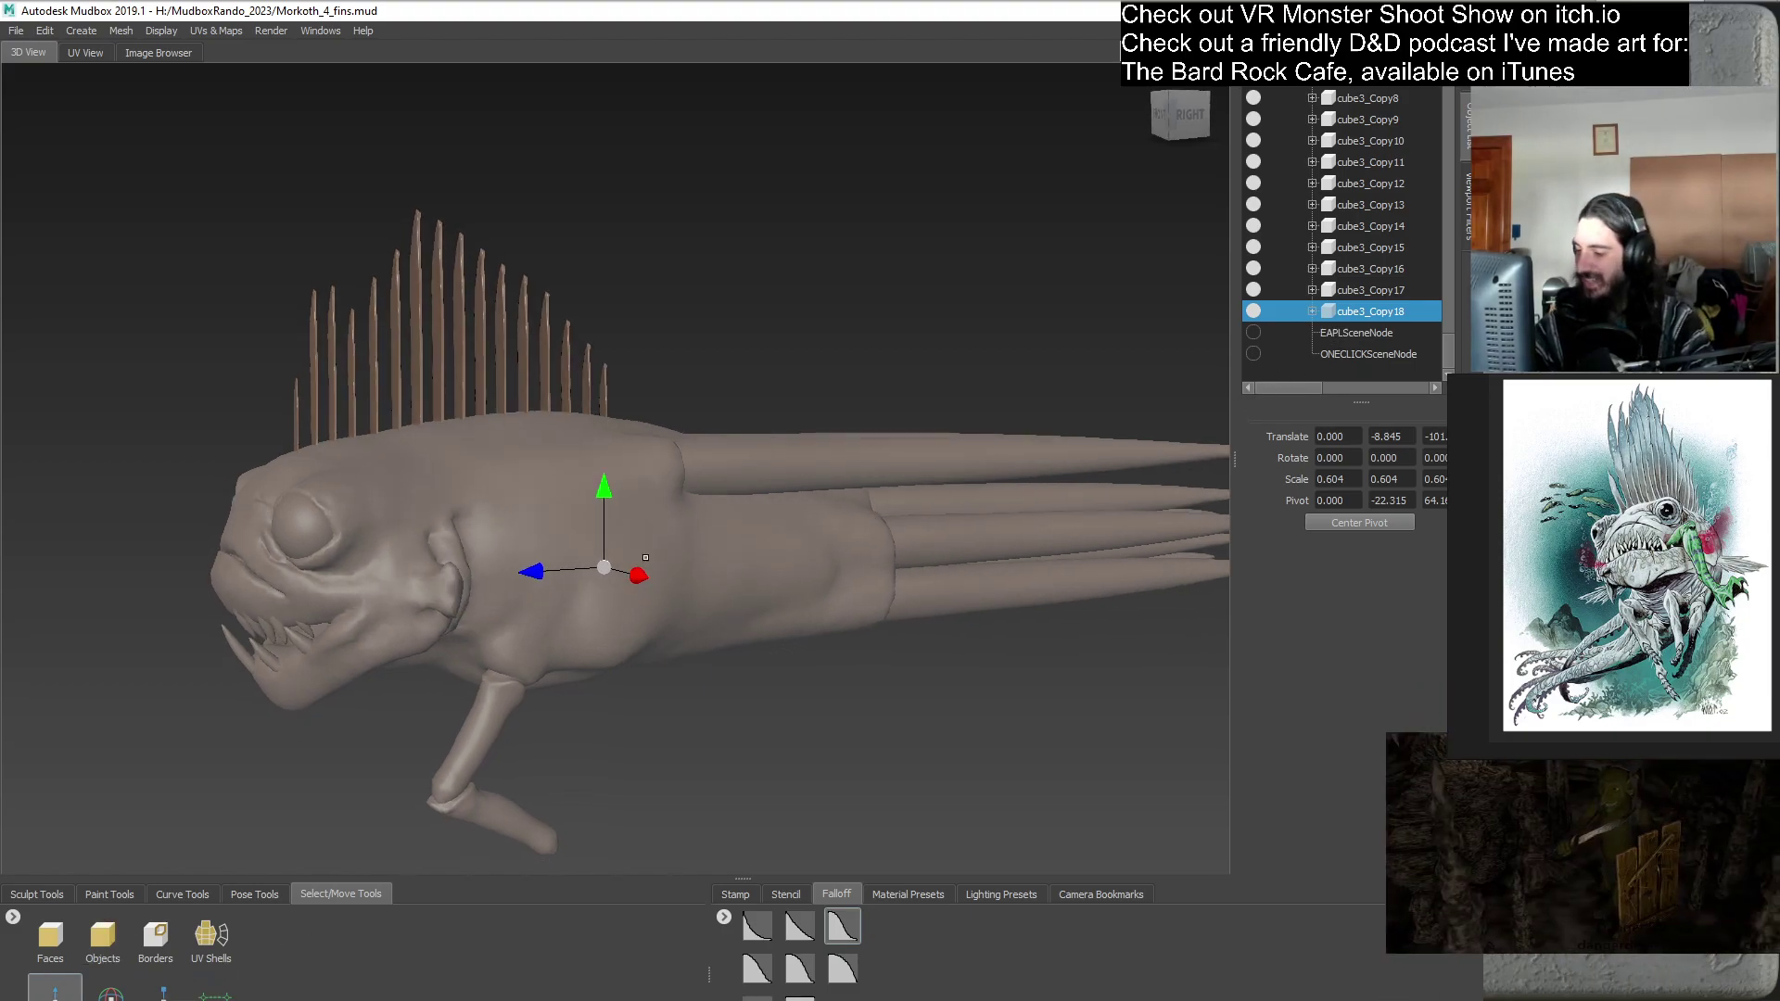
{"action": "left_click_drag", "start_coordinate": [537, 574], "coordinate": [576, 591]}
{"action": "key", "text": "r"}
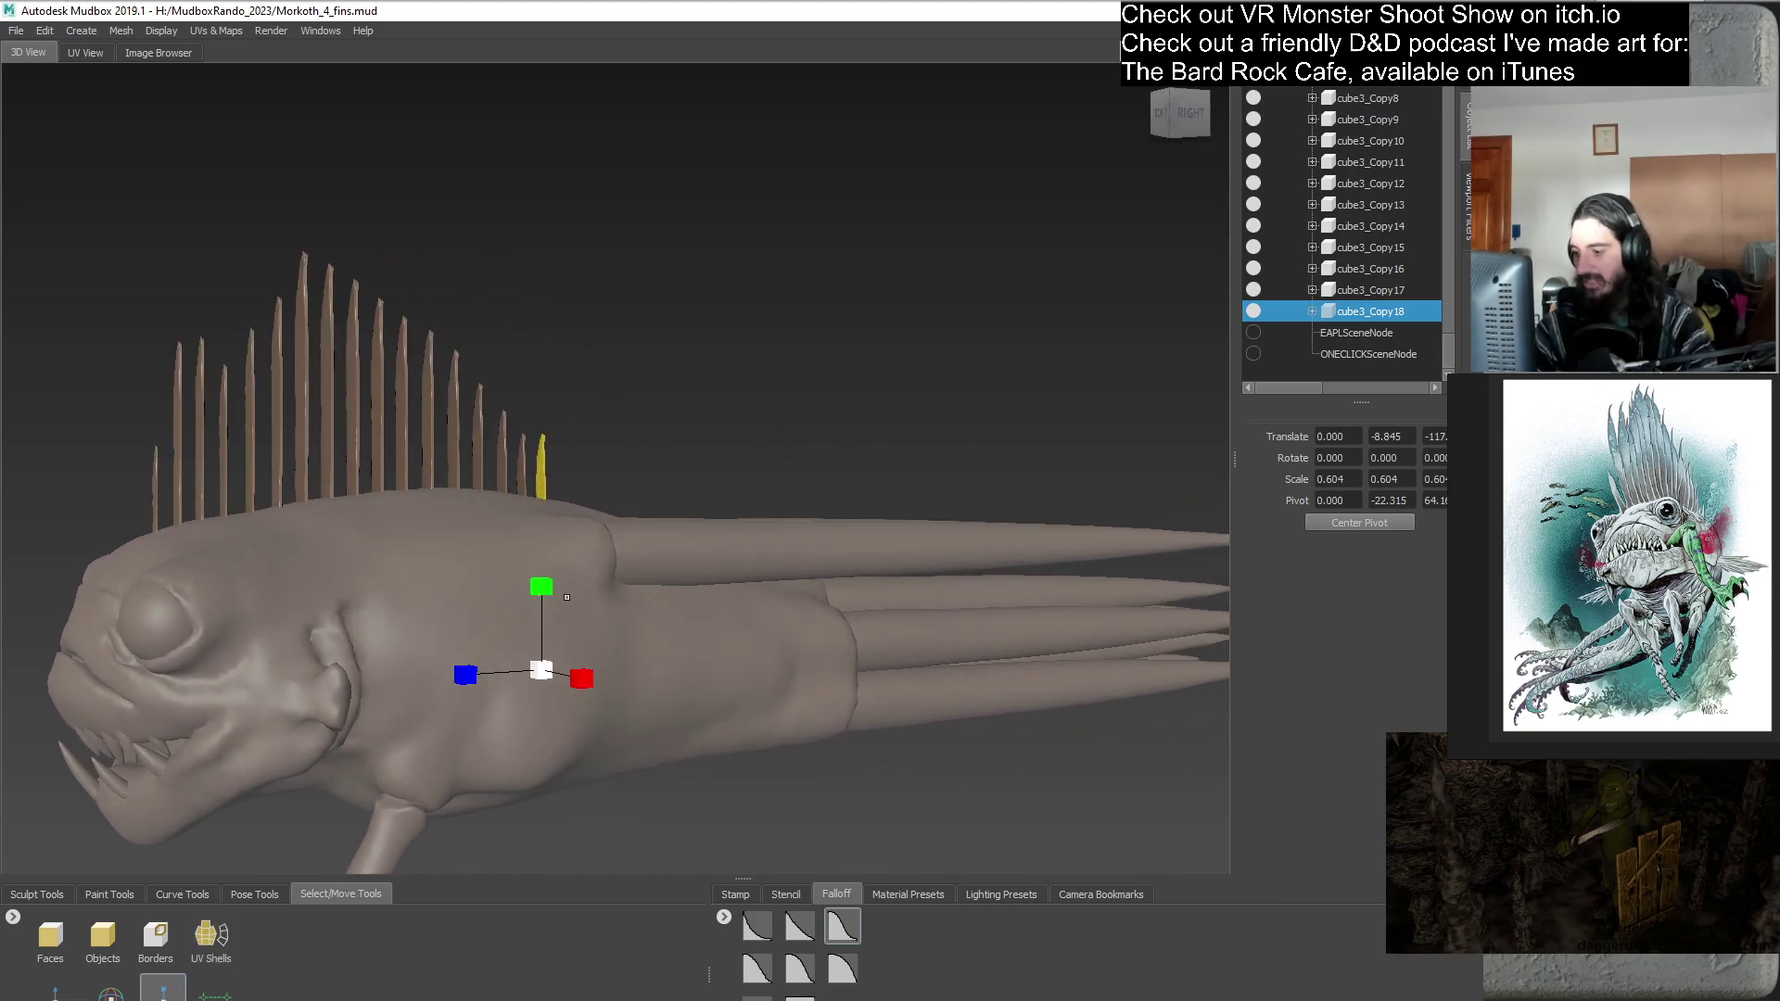
{"action": "left_click_drag", "start_coordinate": [542, 670], "coordinate": [400, 742]}
- Duplicate the rearmost spine cube3_Copy18 and place the copy behind it at Translate Y -9.927, Z about -128, with uniform scale 0.555
{"action": "right_click", "coordinate": [1363, 311]}
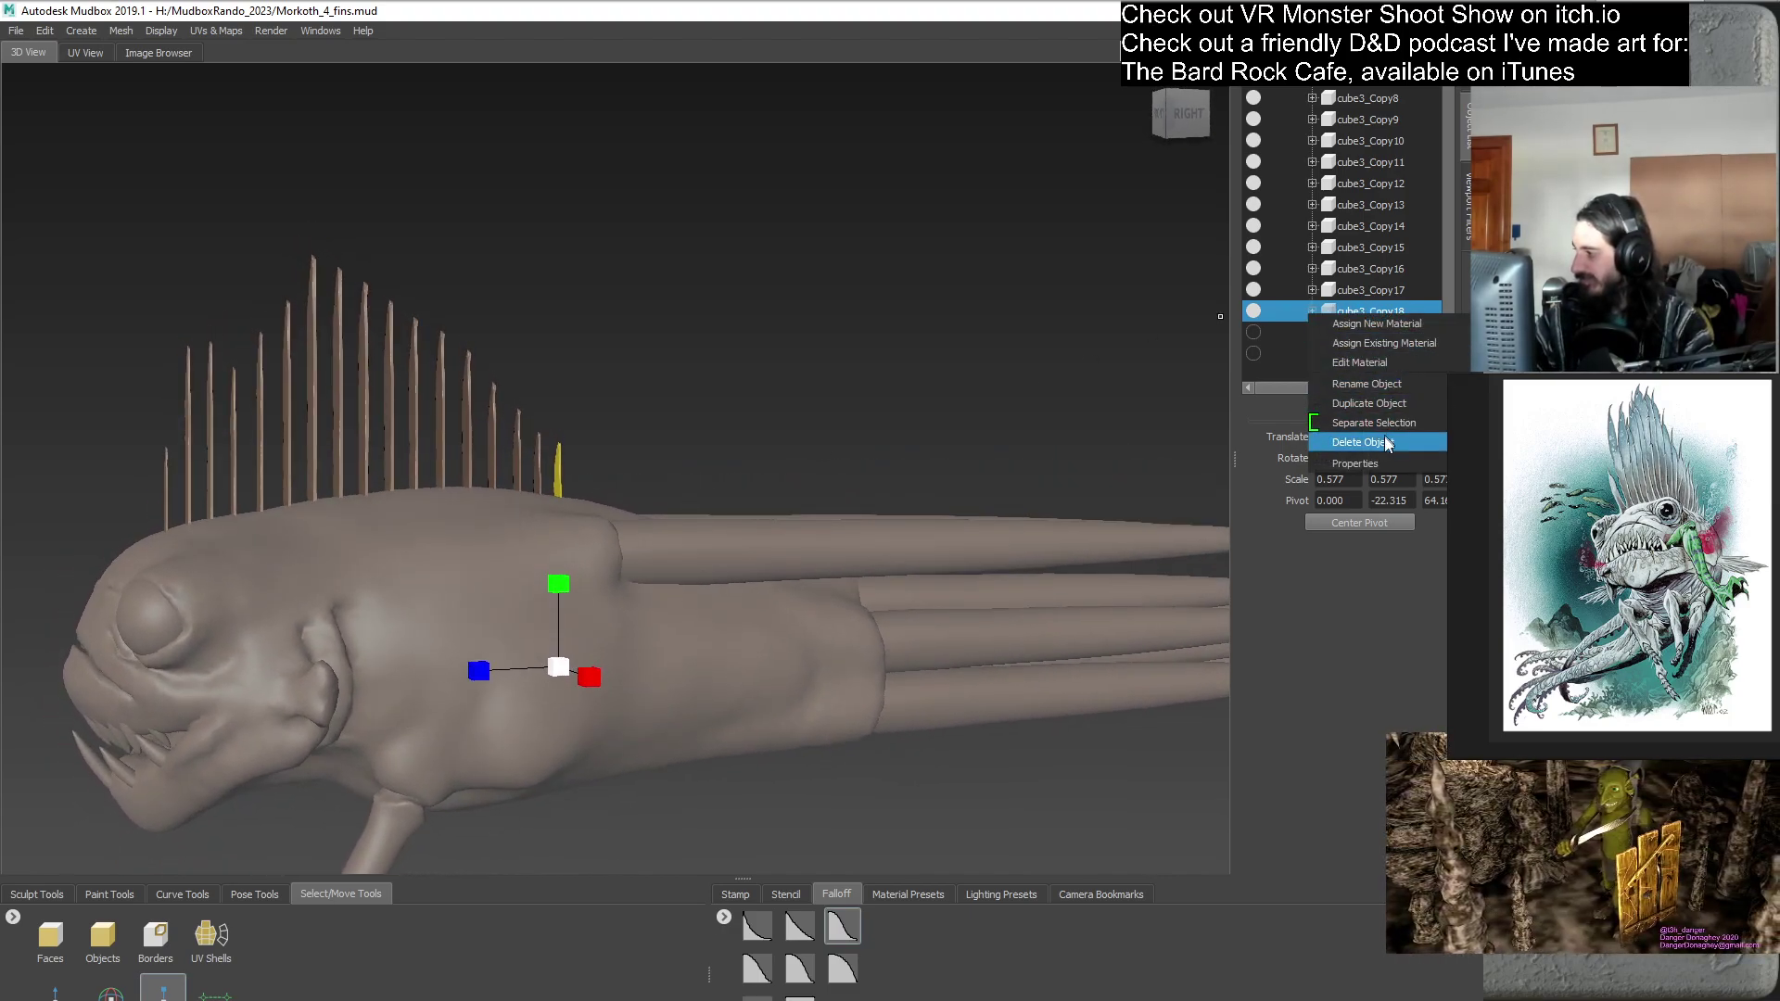
{"action": "left_click", "coordinate": [1376, 403]}
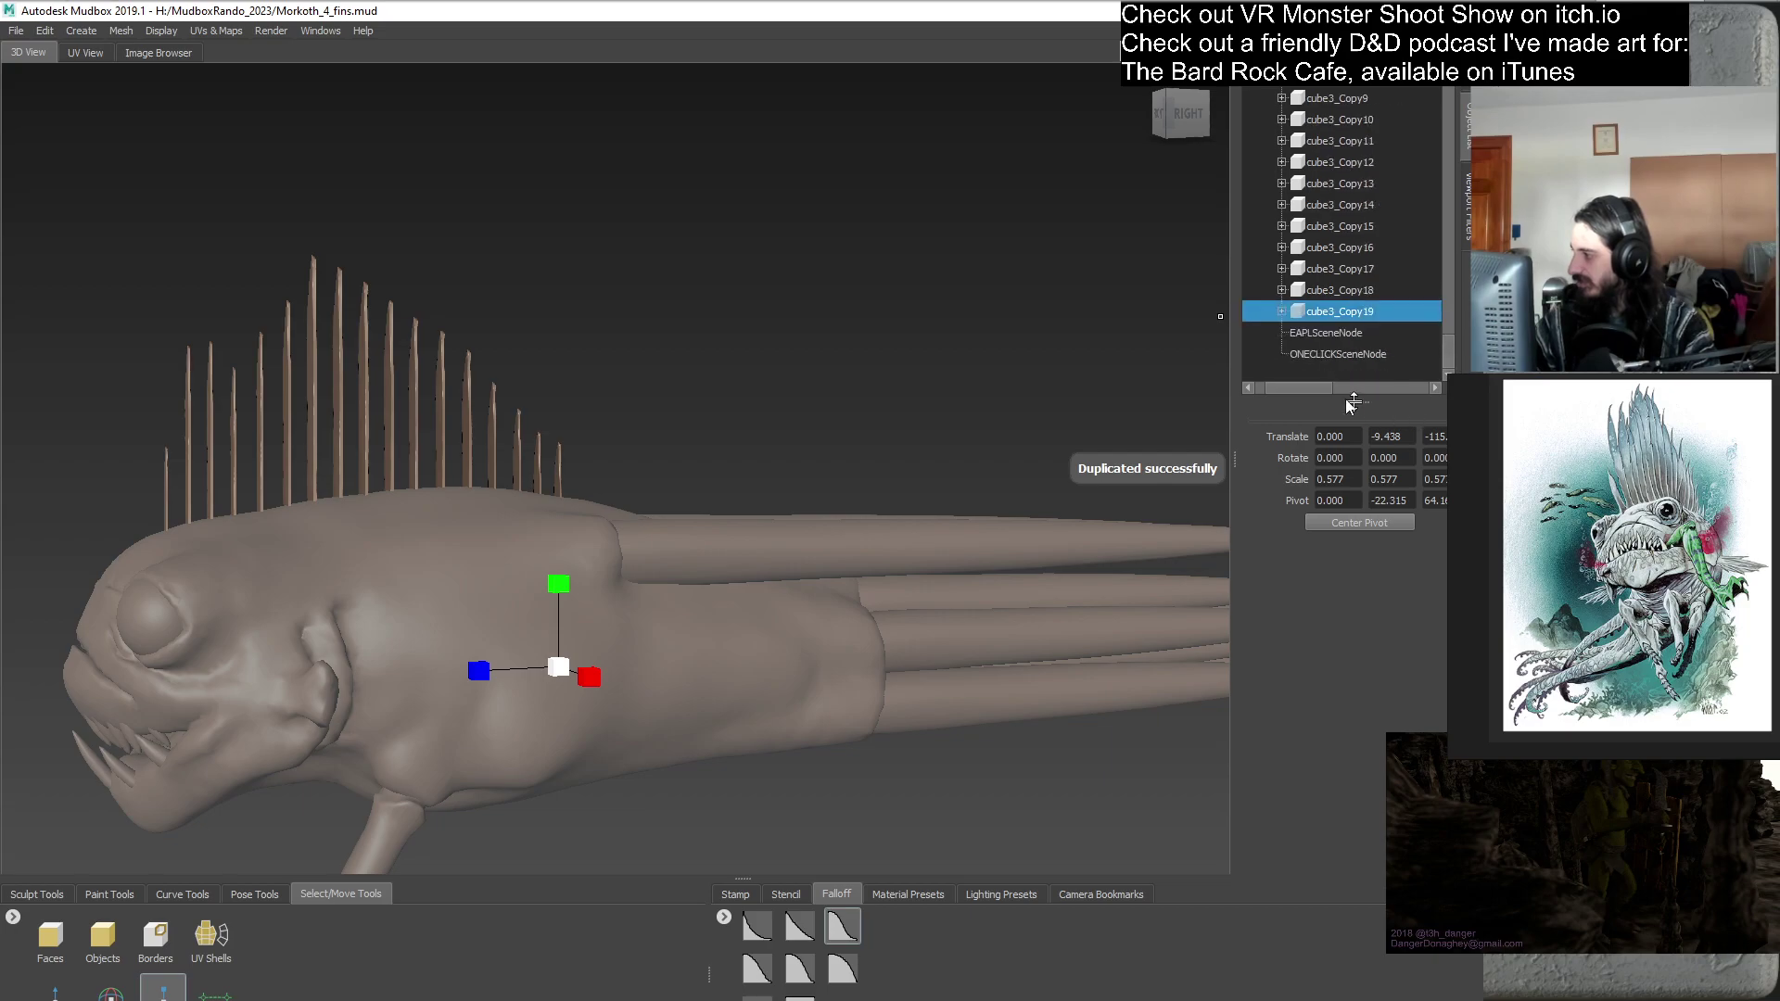
{"action": "key", "text": "w"}
{"action": "left_click_drag", "start_coordinate": [216, 815], "coordinate": [632, 597], "text": "alt"}
{"action": "left_click", "coordinate": [163, 988]}
{"action": "left_click_drag", "start_coordinate": [554, 669], "coordinate": [520, 672]}
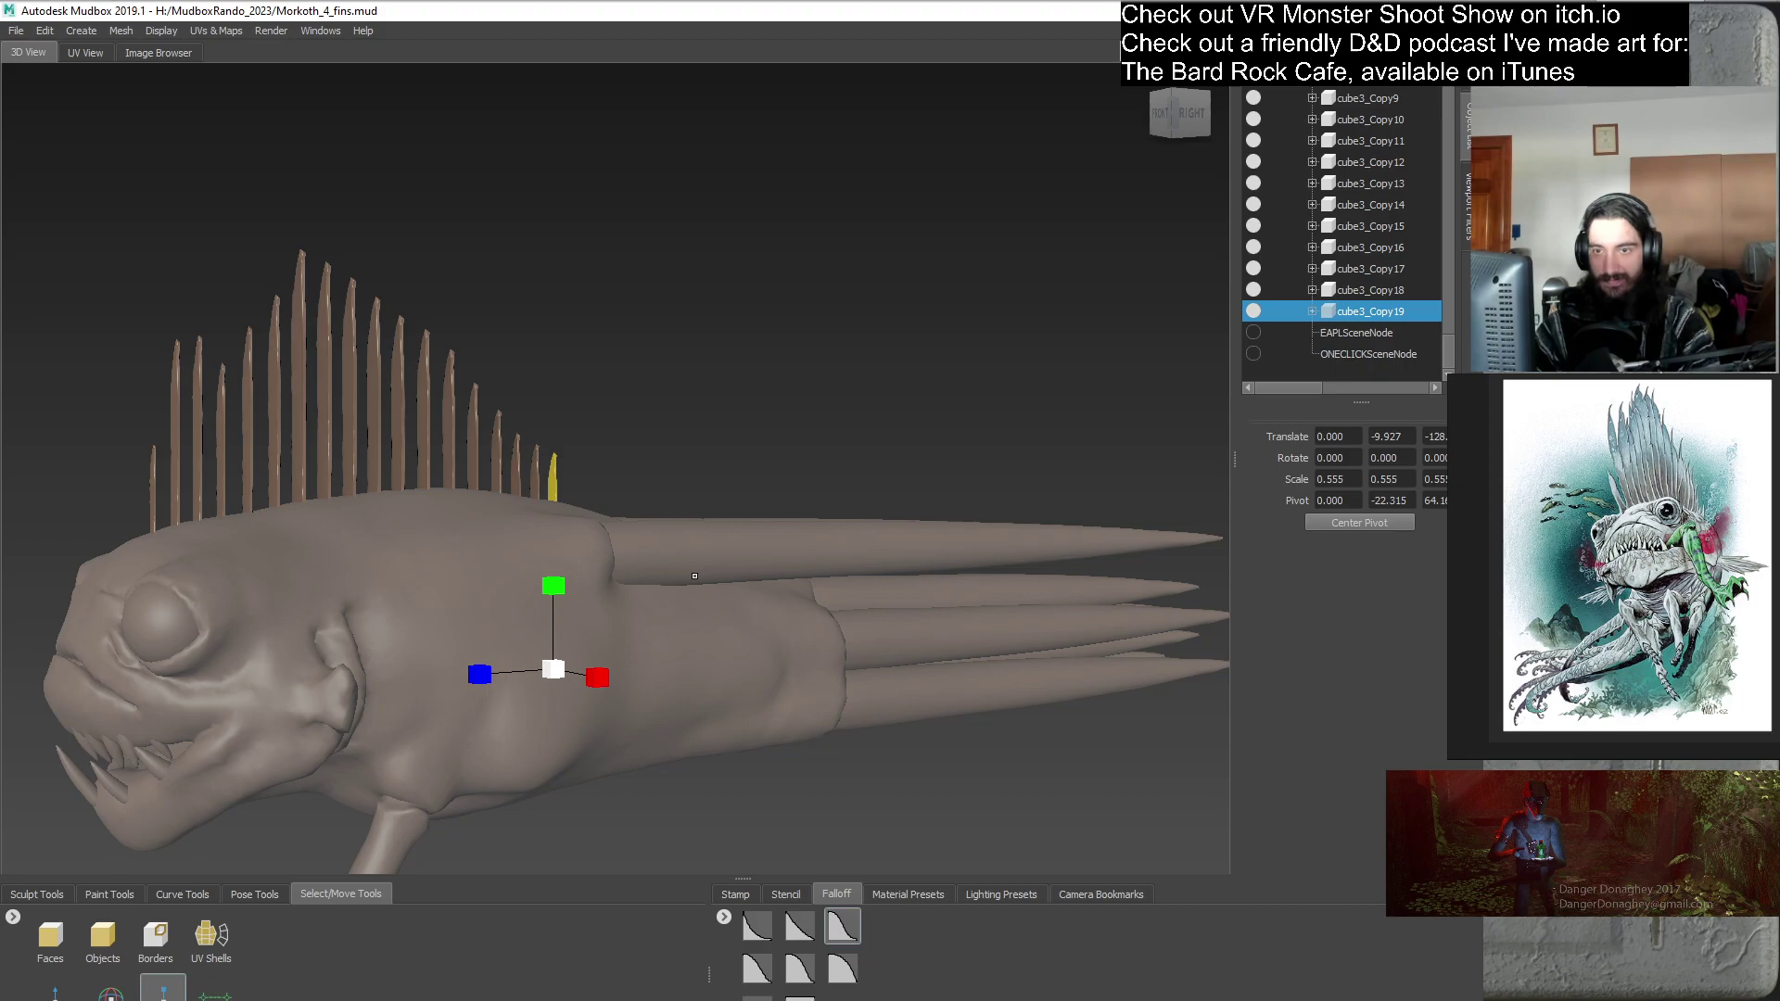
- Duplicate the rearmost spine cube3_Copy19 and place the copy behind it at Translate Y -9.622, Z about -142, with uniform scale 0.569
{"action": "right_click", "coordinate": [1387, 310]}
{"action": "left_click", "coordinate": [1404, 399]}
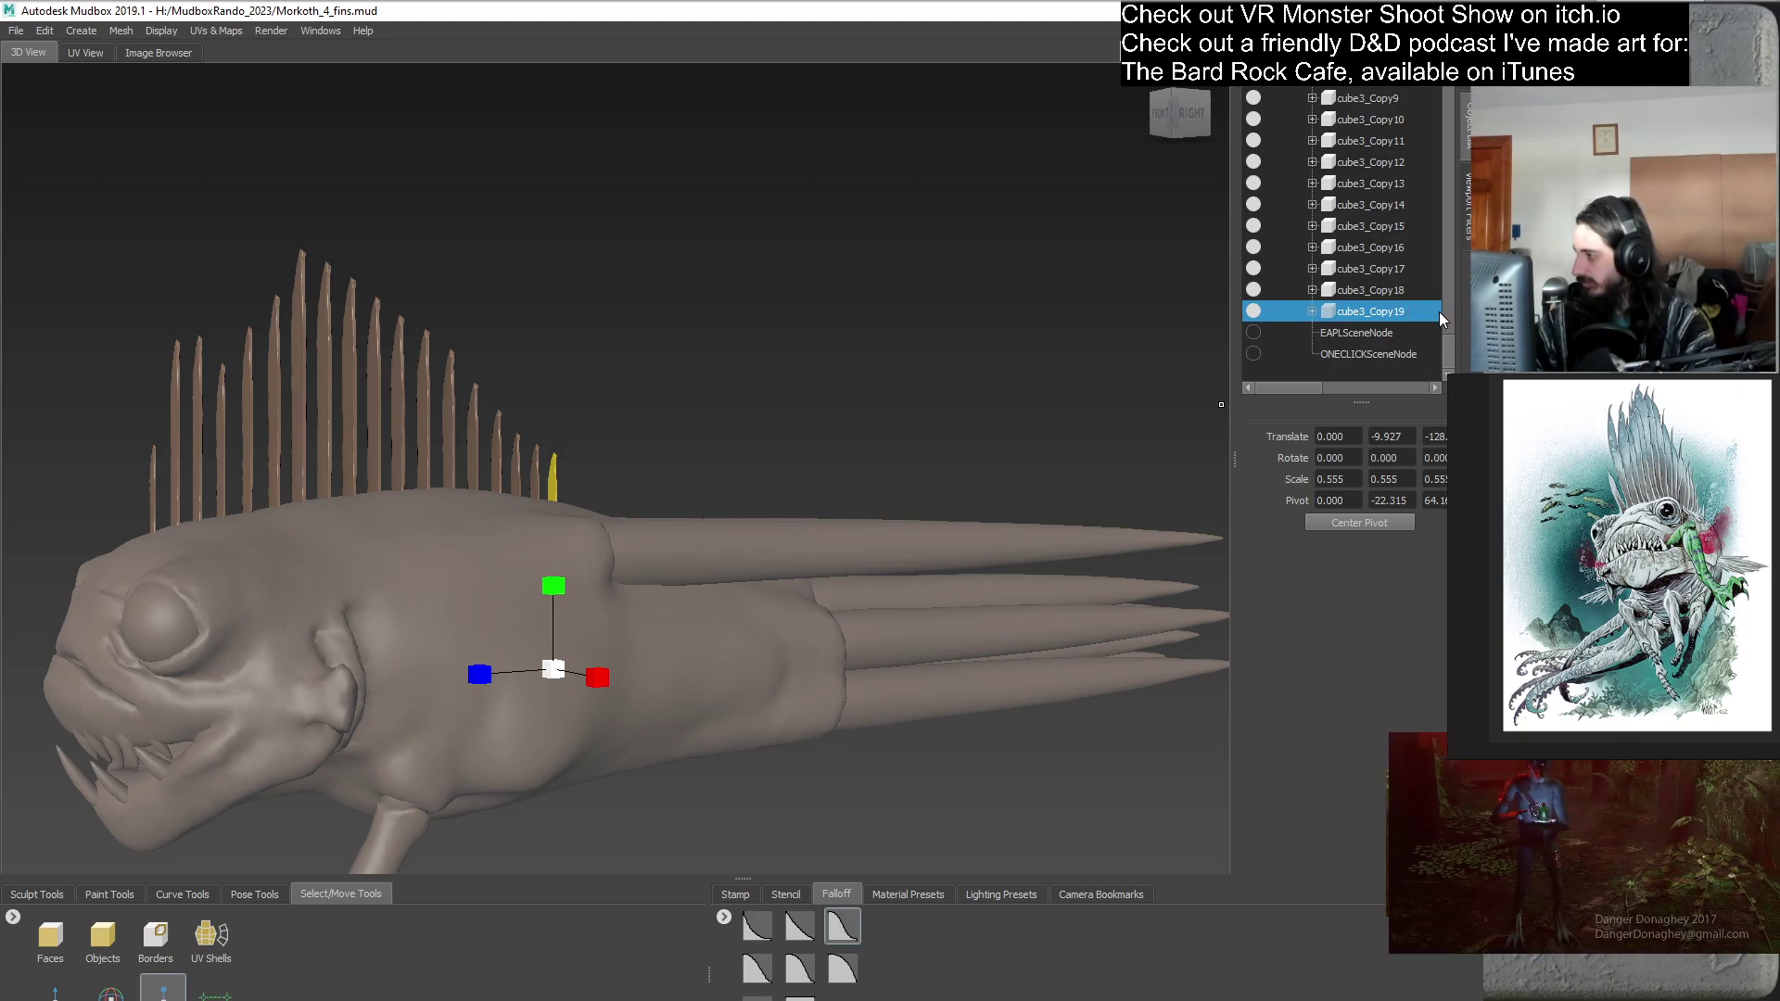
{"action": "key", "text": "ctrl+d"}
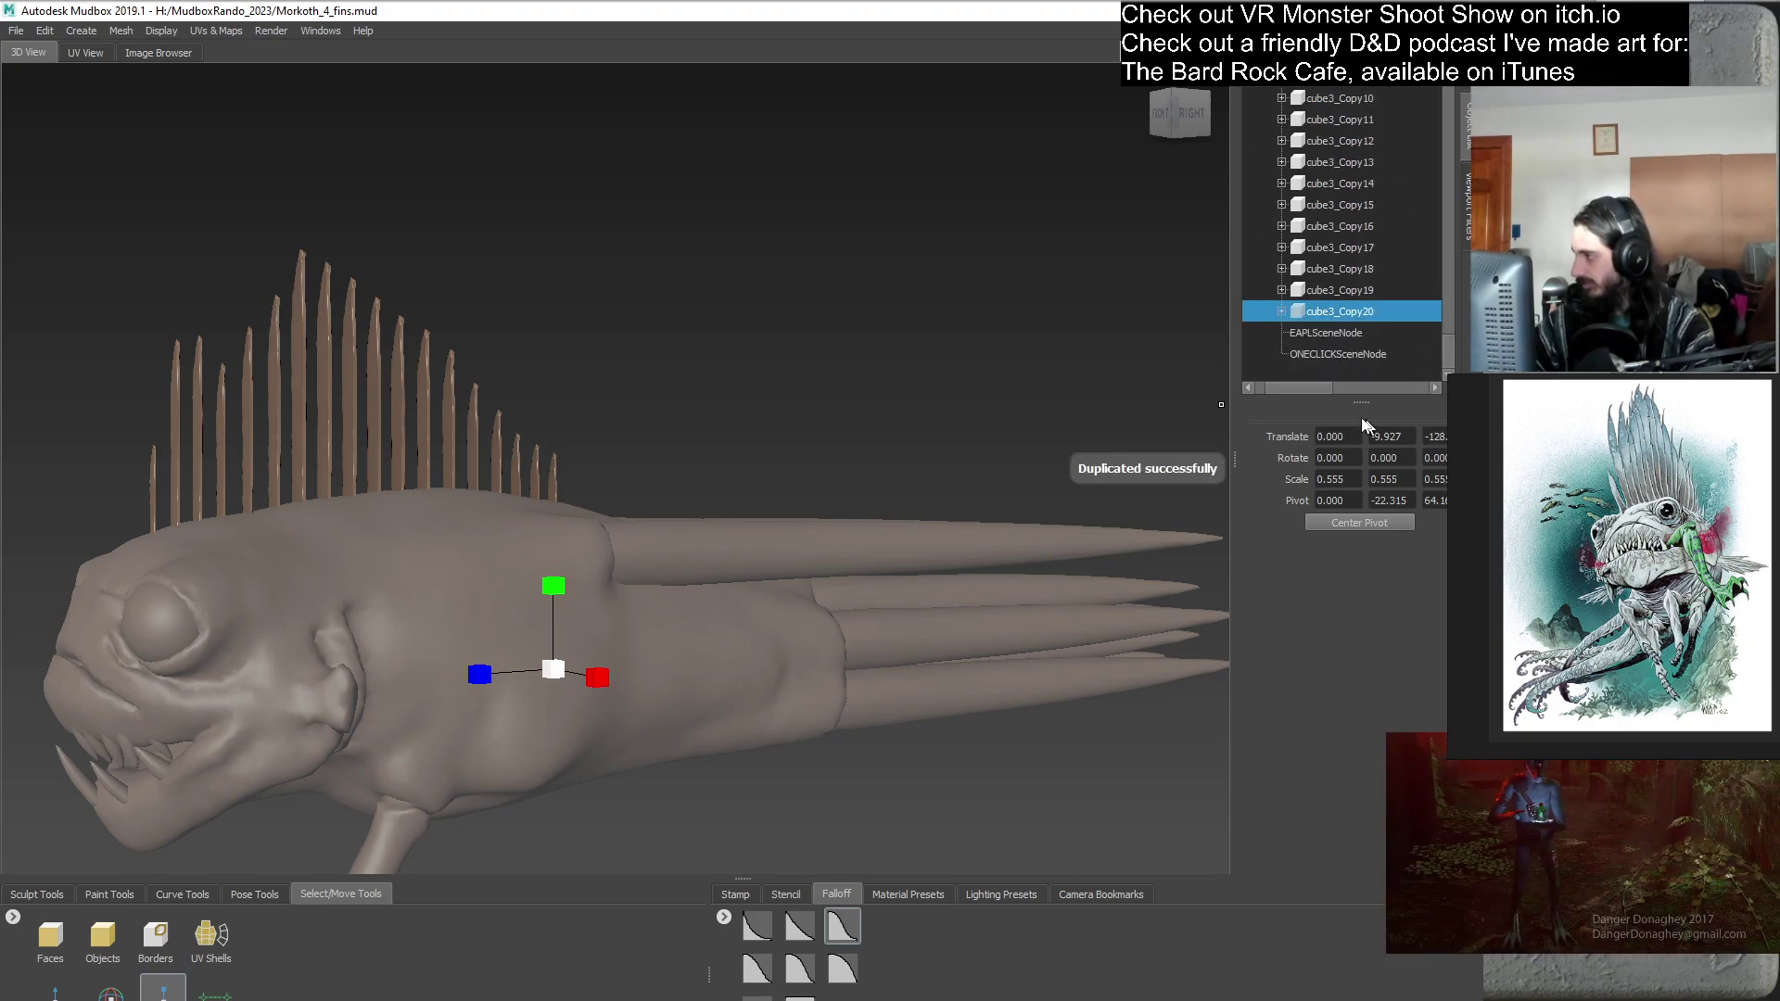
{"action": "left_click_drag", "start_coordinate": [1313, 387], "coordinate": [1302, 387]}
{"action": "left_click", "coordinate": [56, 990]}
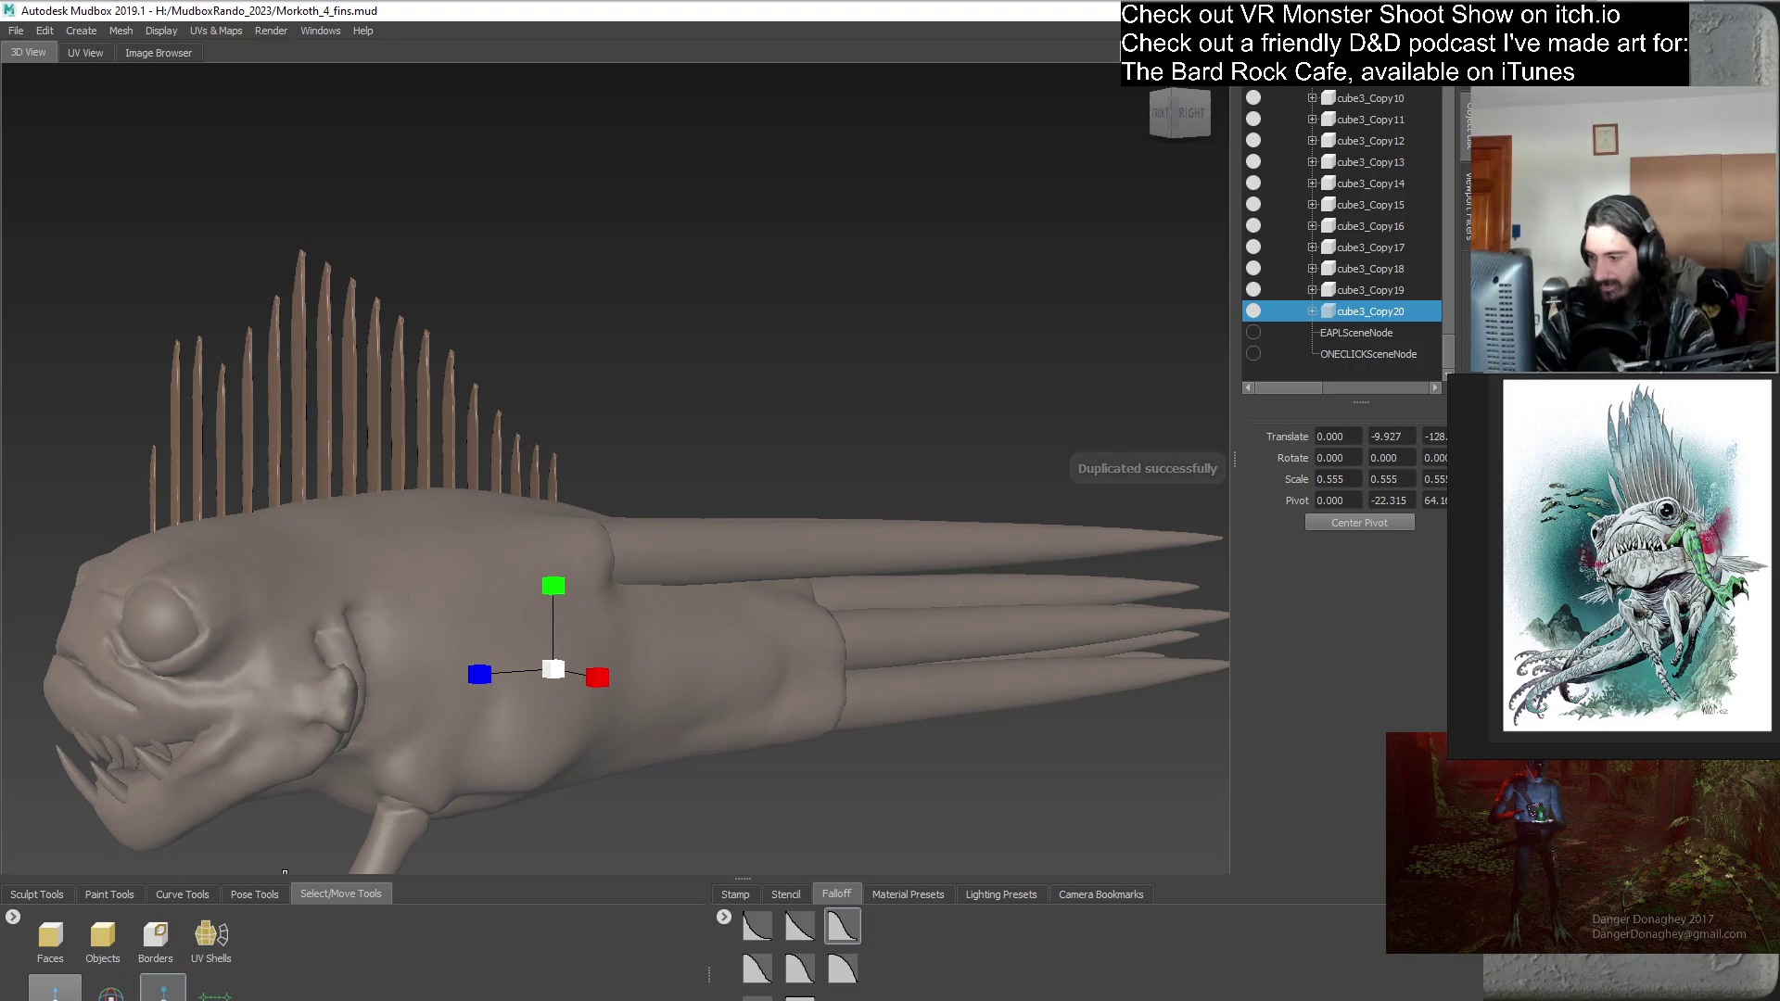
{"action": "left_click_drag", "start_coordinate": [562, 678], "coordinate": [707, 636], "text": "alt"}
{"action": "key", "text": "r"}
{"action": "right_click_drag", "start_coordinate": [707, 636], "coordinate": [647, 173], "text": "alt"}
{"action": "left_click_drag", "start_coordinate": [834, 538], "coordinate": [877, 552], "text": "alt"}
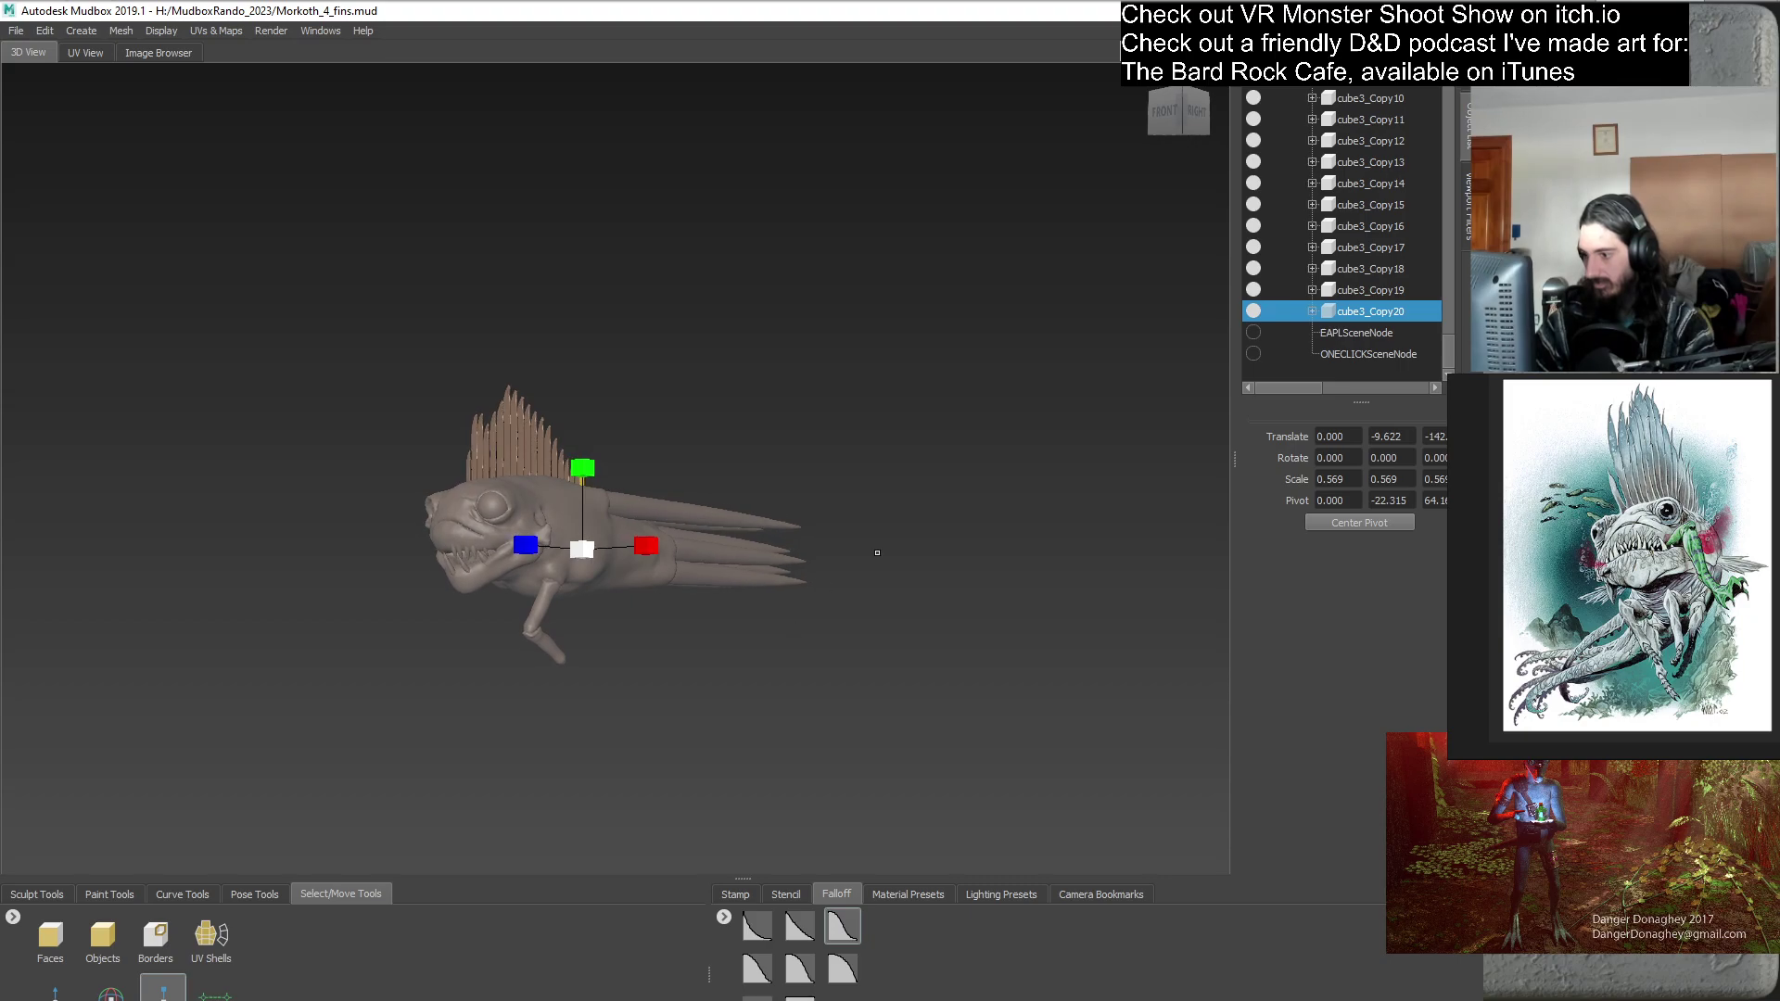
- Clear the spine selection and examine the dorsal fin and body from the front, side and rear
{"action": "left_click", "coordinate": [37, 894]}
{"action": "left_click", "coordinate": [206, 936]}
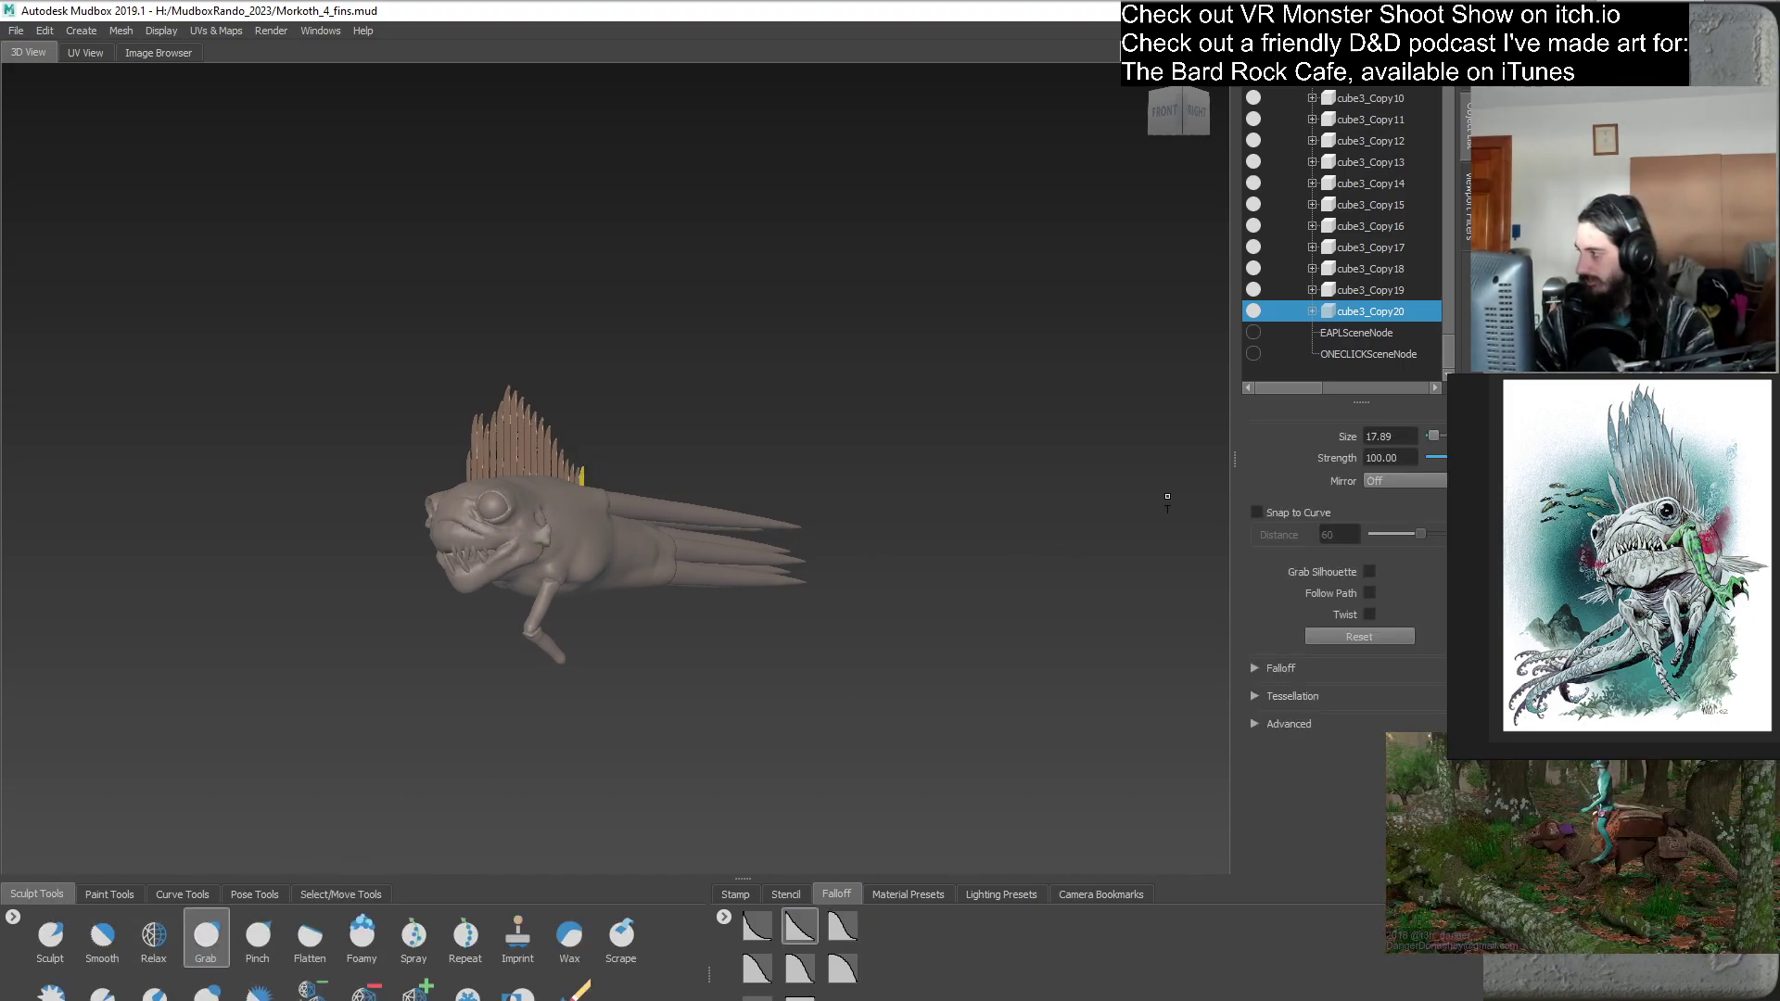
{"action": "left_click", "coordinate": [1333, 373]}
{"action": "left_click_drag", "start_coordinate": [844, 684], "coordinate": [925, 595], "text": "alt"}
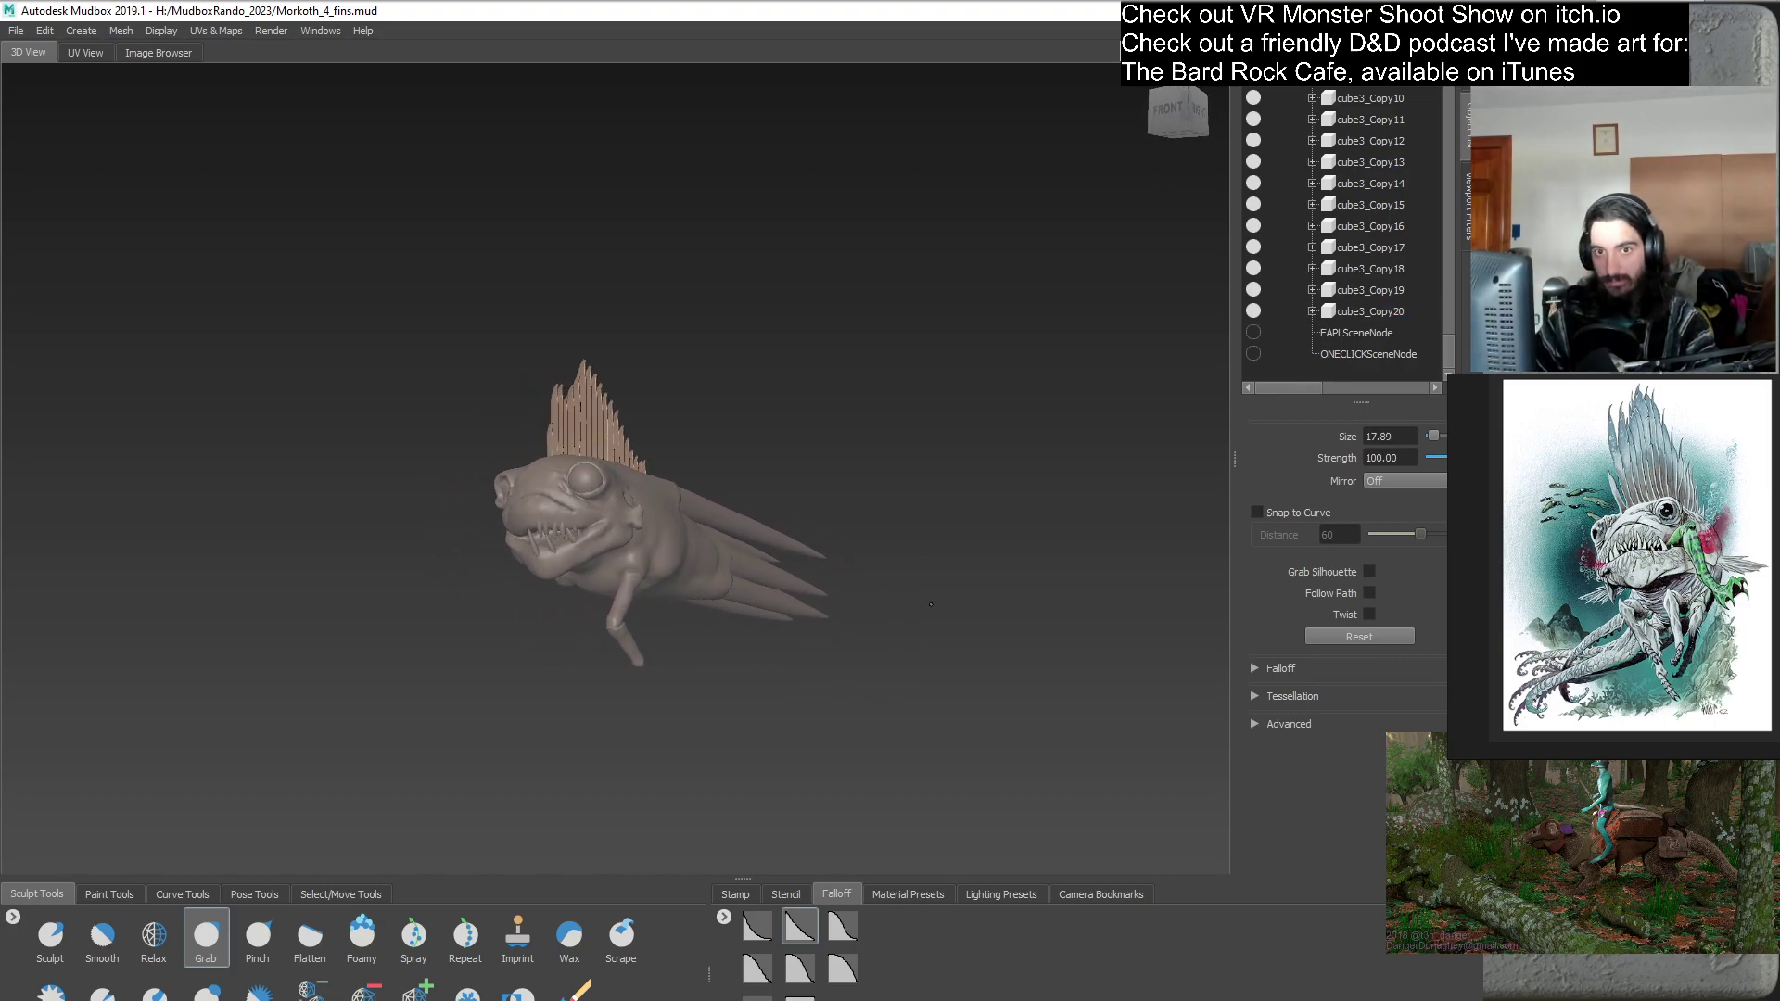
{"action": "right_click_drag", "start_coordinate": [925, 595], "coordinate": [948, 618], "text": "alt"}
{"action": "left_click_drag", "start_coordinate": [923, 606], "coordinate": [1001, 628], "text": "alt"}
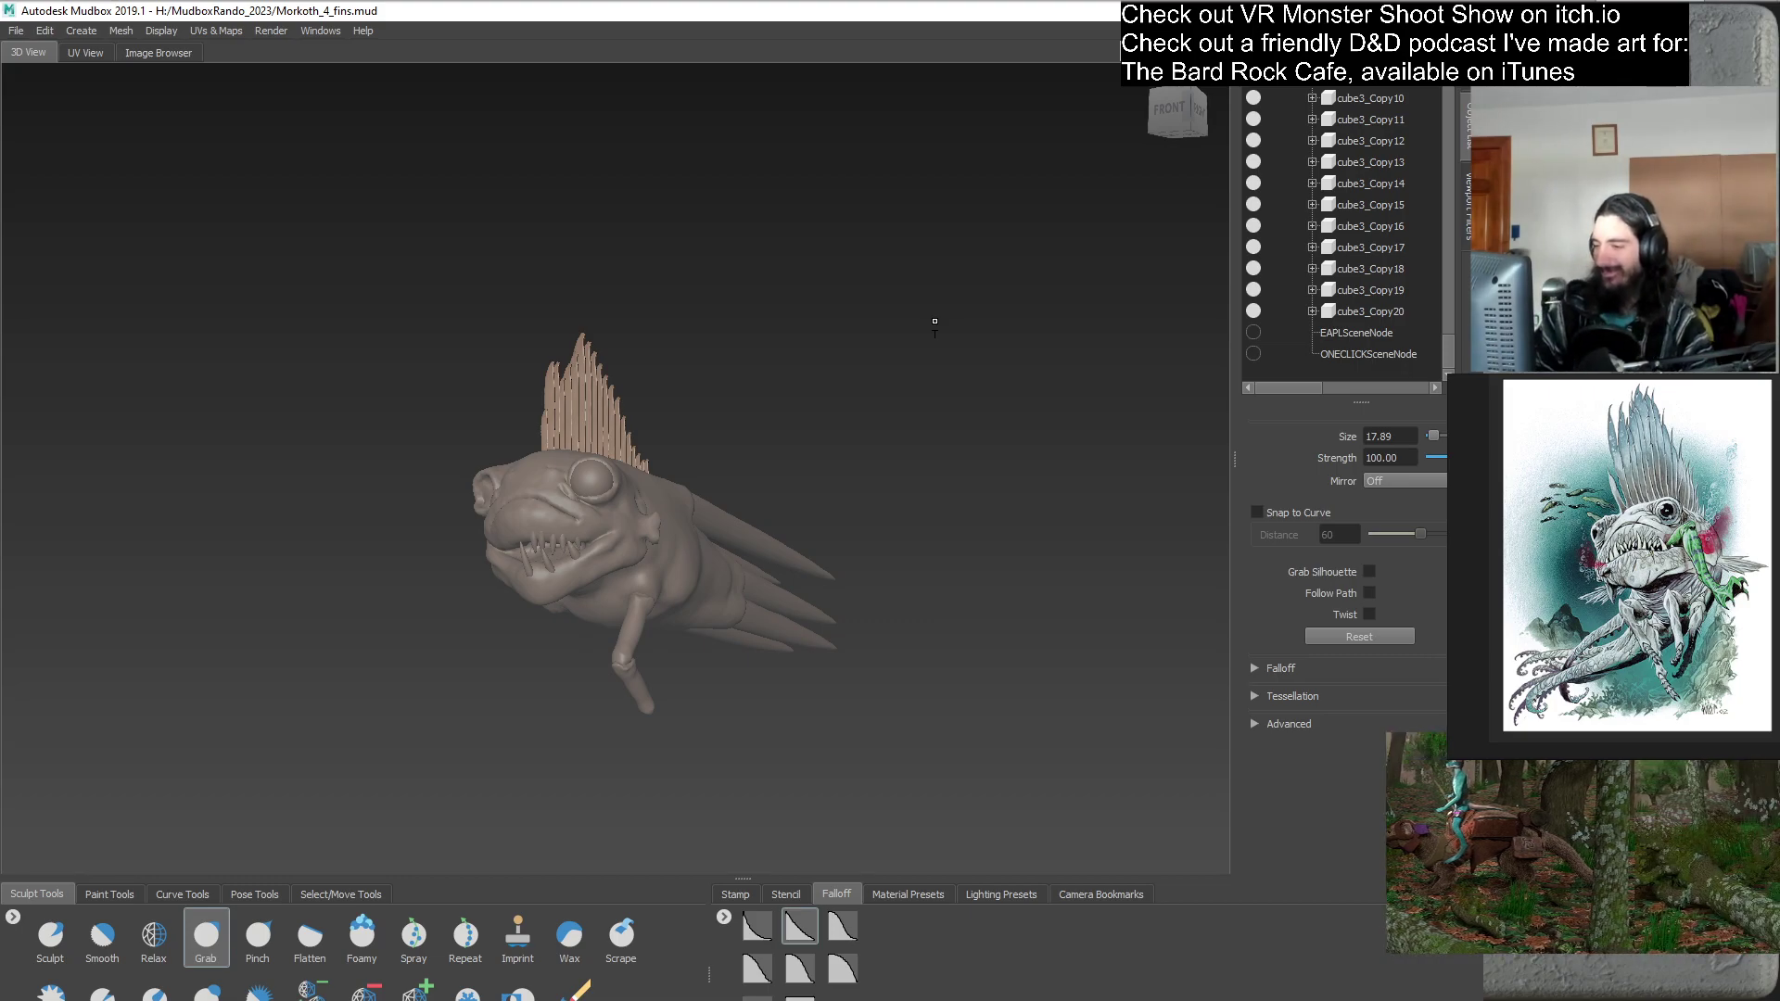
{"action": "left_click_drag", "start_coordinate": [1088, 636], "coordinate": [531, 659], "text": "alt"}
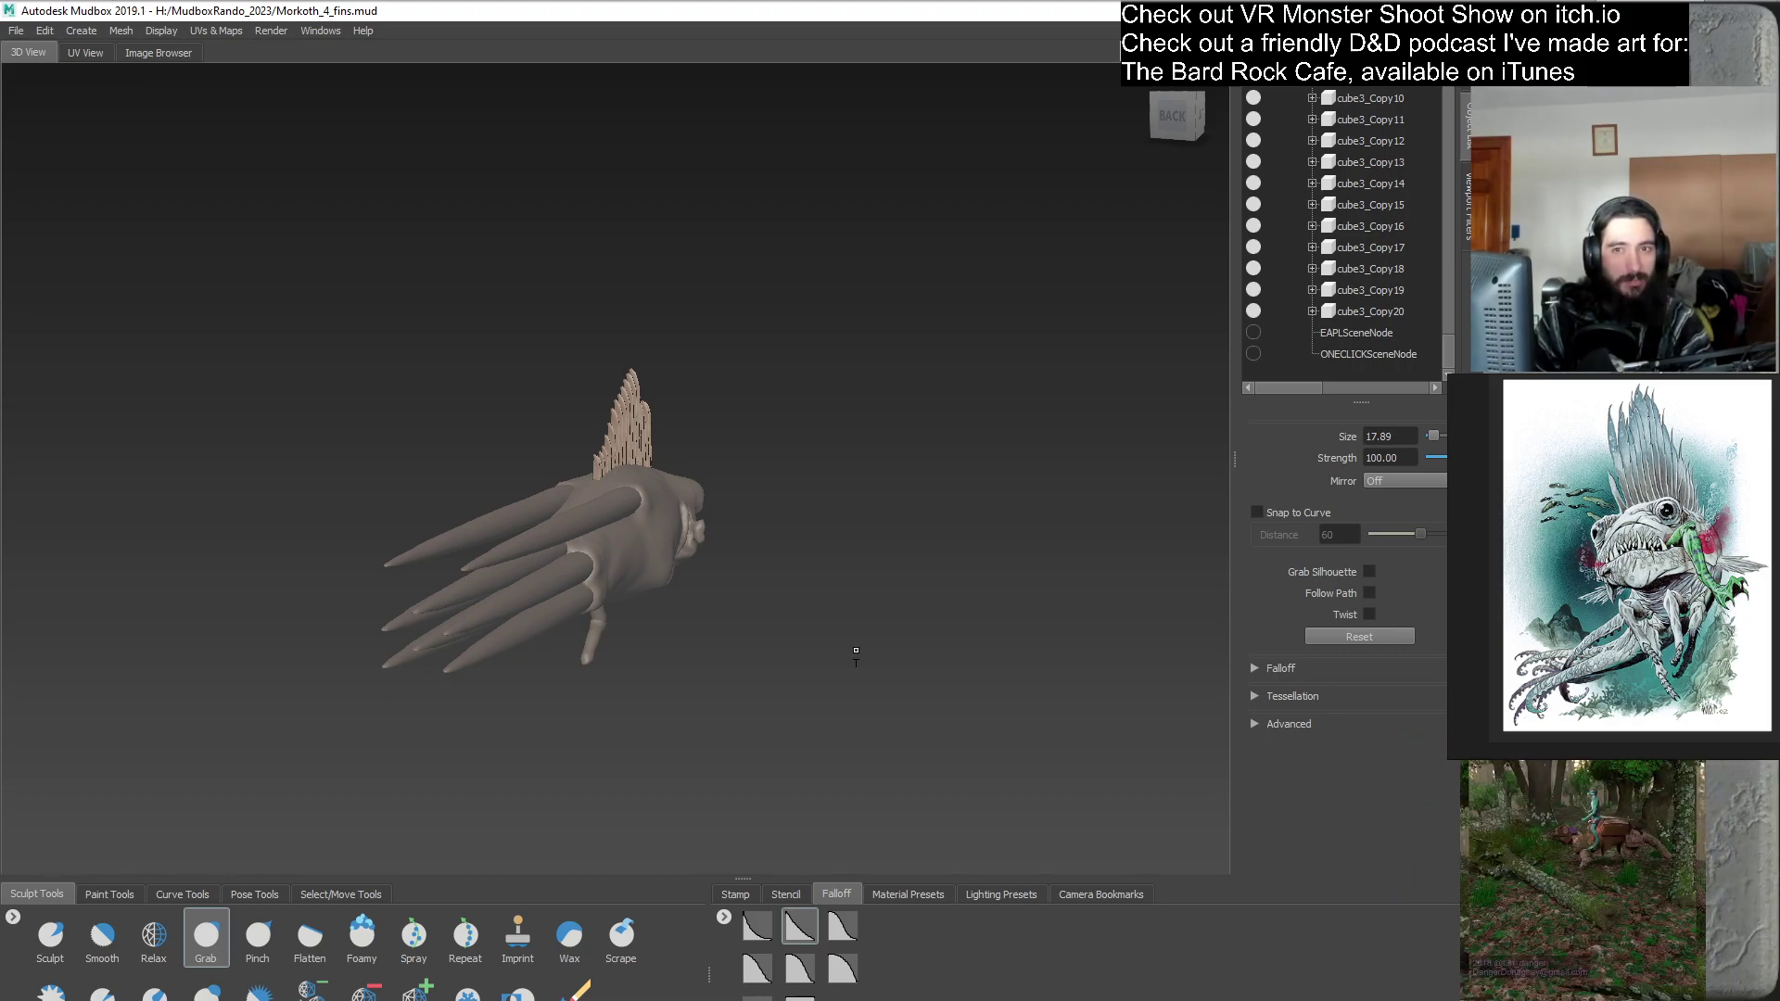
{"action": "left_click_drag", "start_coordinate": [760, 668], "coordinate": [1046, 616], "text": "alt"}
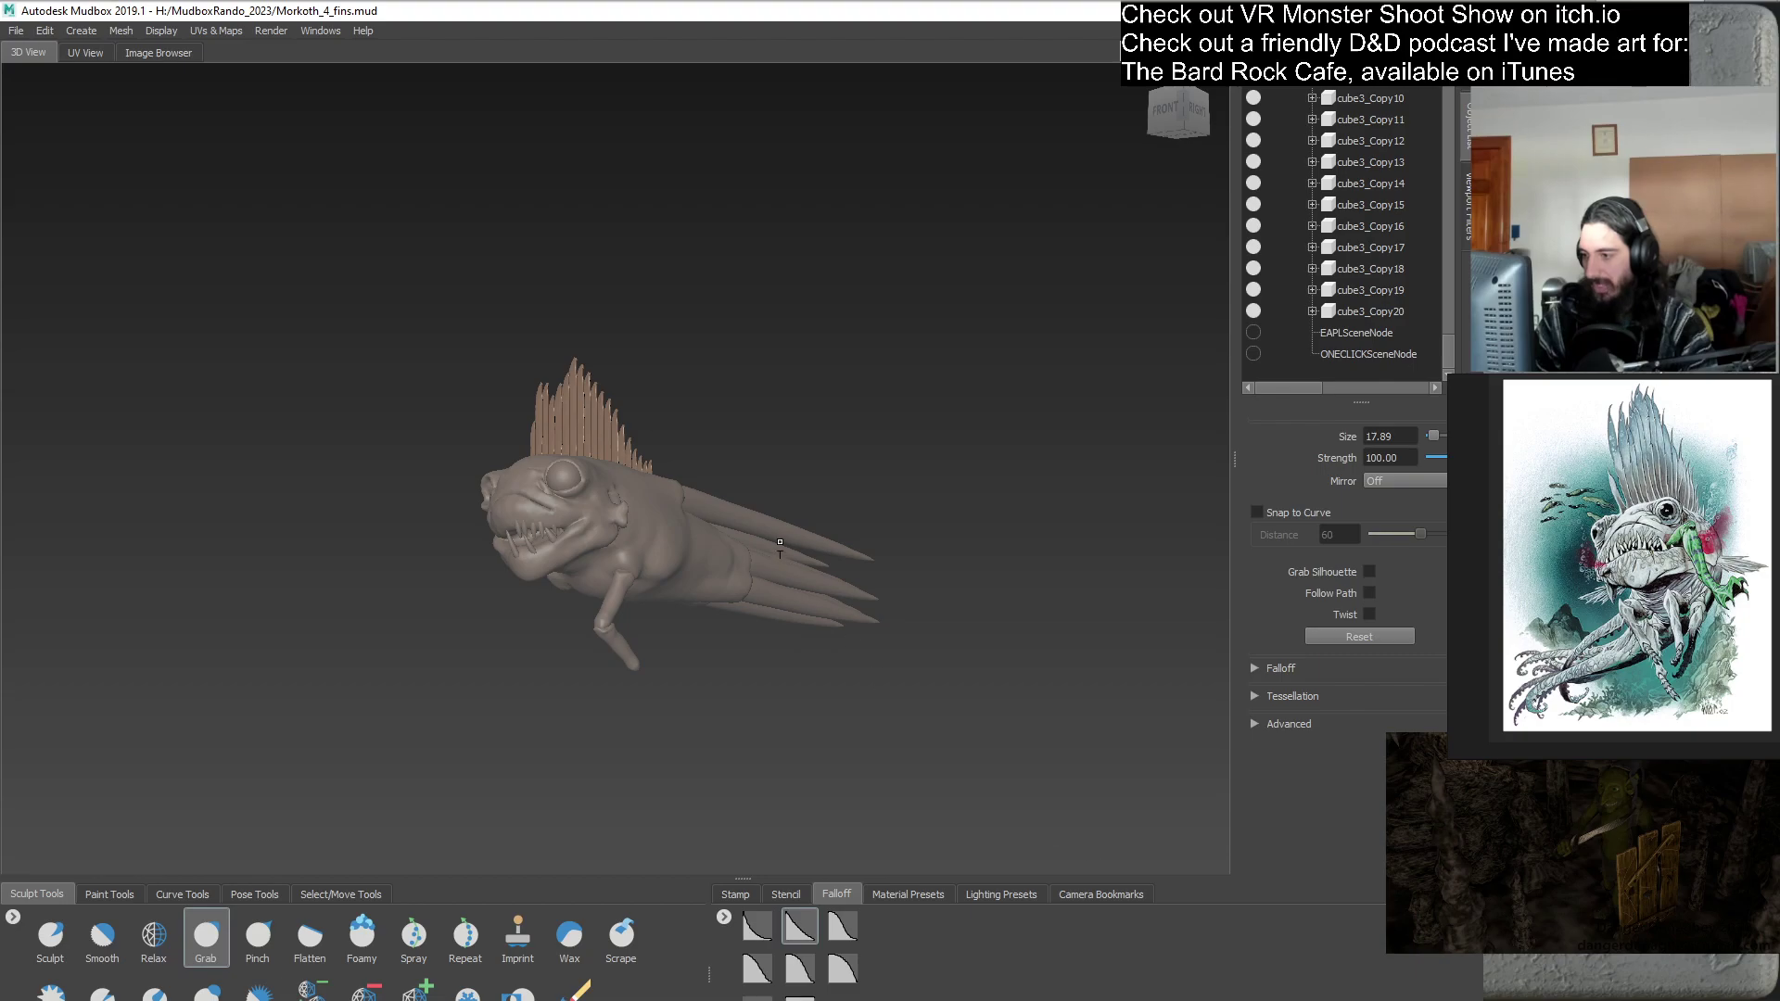
{"action": "left_click_drag", "start_coordinate": [891, 383], "coordinate": [743, 381], "text": "alt"}
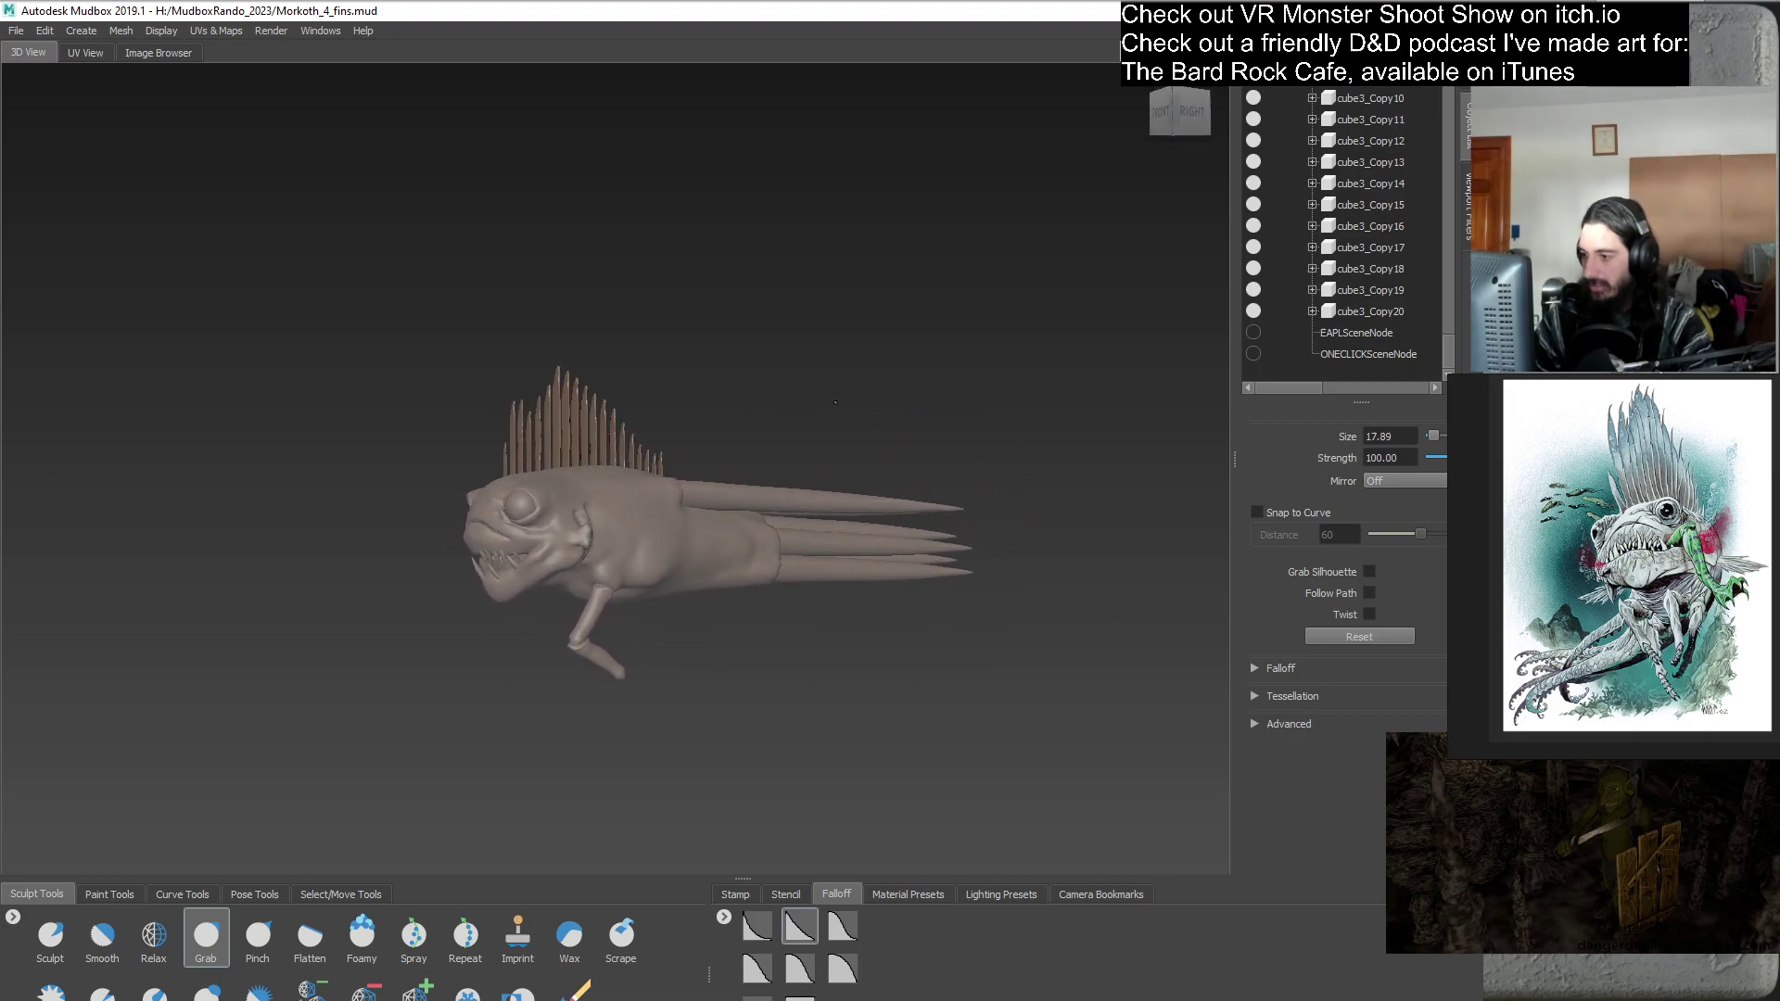
{"action": "right_click_drag", "start_coordinate": [743, 381], "coordinate": [856, 399], "text": "alt"}
{"action": "left_click_drag", "start_coordinate": [855, 398], "coordinate": [811, 562], "text": "alt"}
{"action": "right_click_drag", "start_coordinate": [811, 562], "coordinate": [798, 574], "text": "alt"}
{"action": "left_click_drag", "start_coordinate": [851, 652], "coordinate": [767, 556], "text": "alt"}
{"action": "right_click_drag", "start_coordinate": [766, 556], "coordinate": [1063, 779], "text": "alt"}
{"action": "left_click_drag", "start_coordinate": [1063, 775], "coordinate": [863, 676], "text": "alt"}
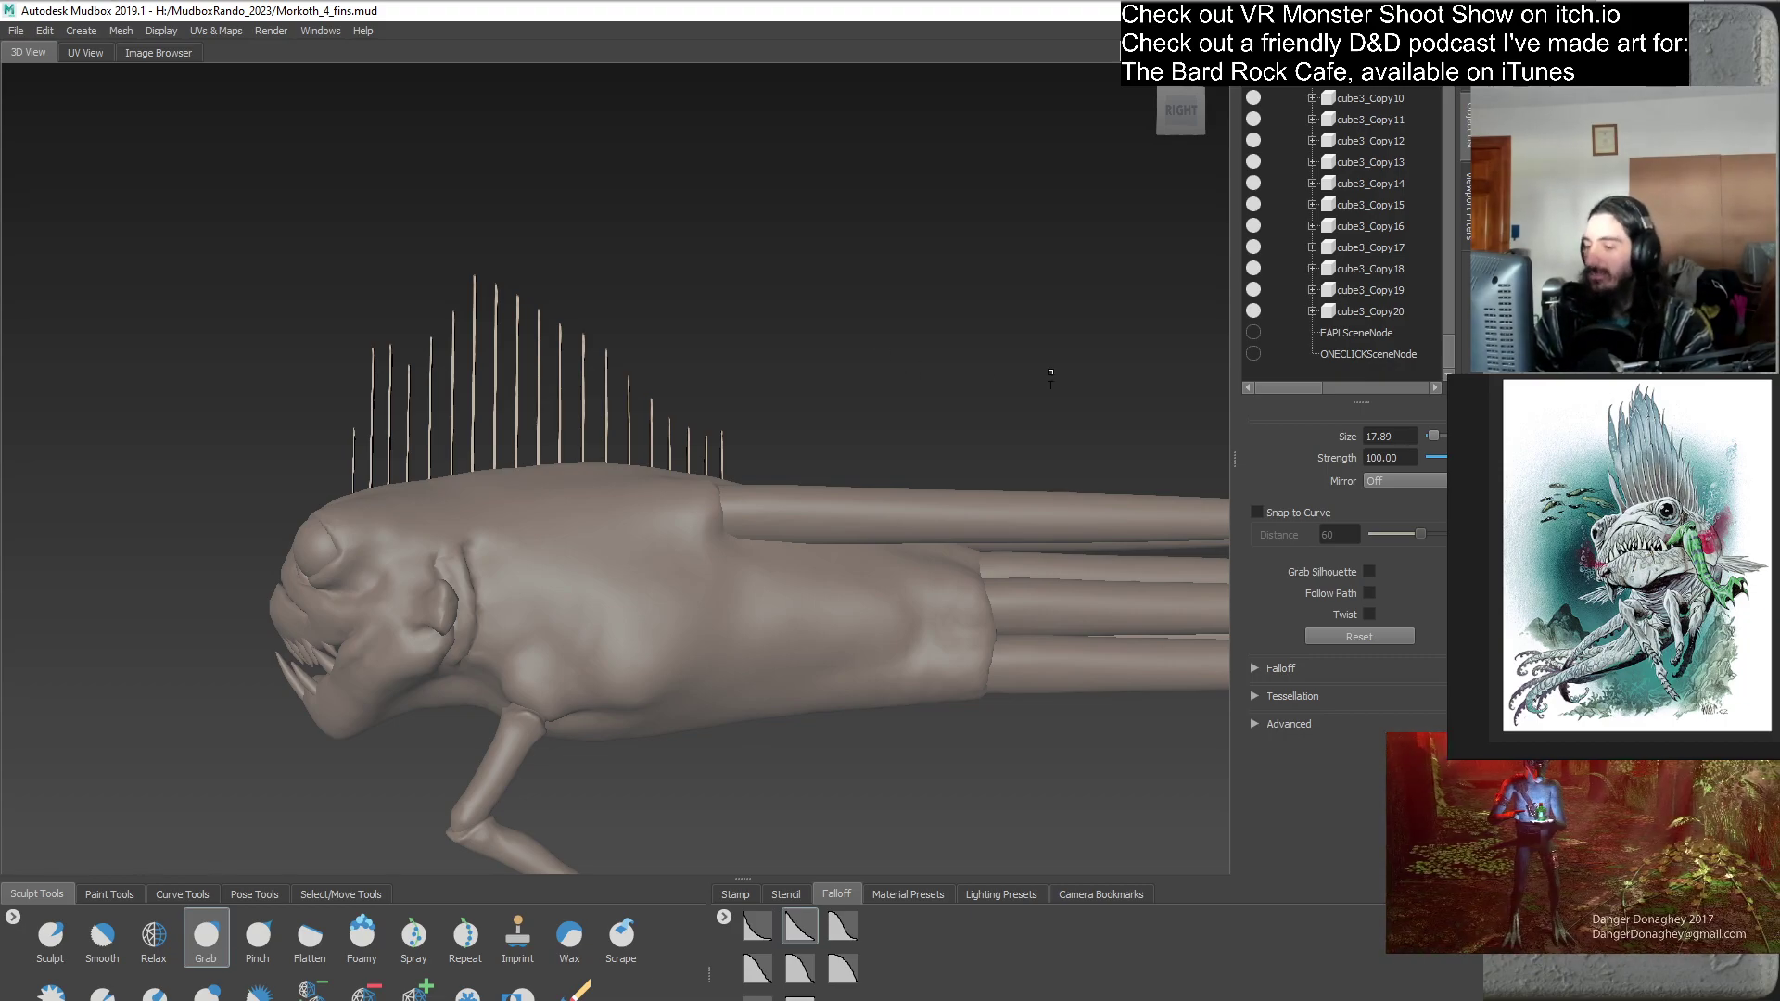
{"action": "scroll", "coordinate": [1020, 362], "scroll_direction": "down", "scroll_amount": 5}
{"action": "left_click_drag", "start_coordinate": [1020, 362], "coordinate": [932, 278], "text": "alt"}
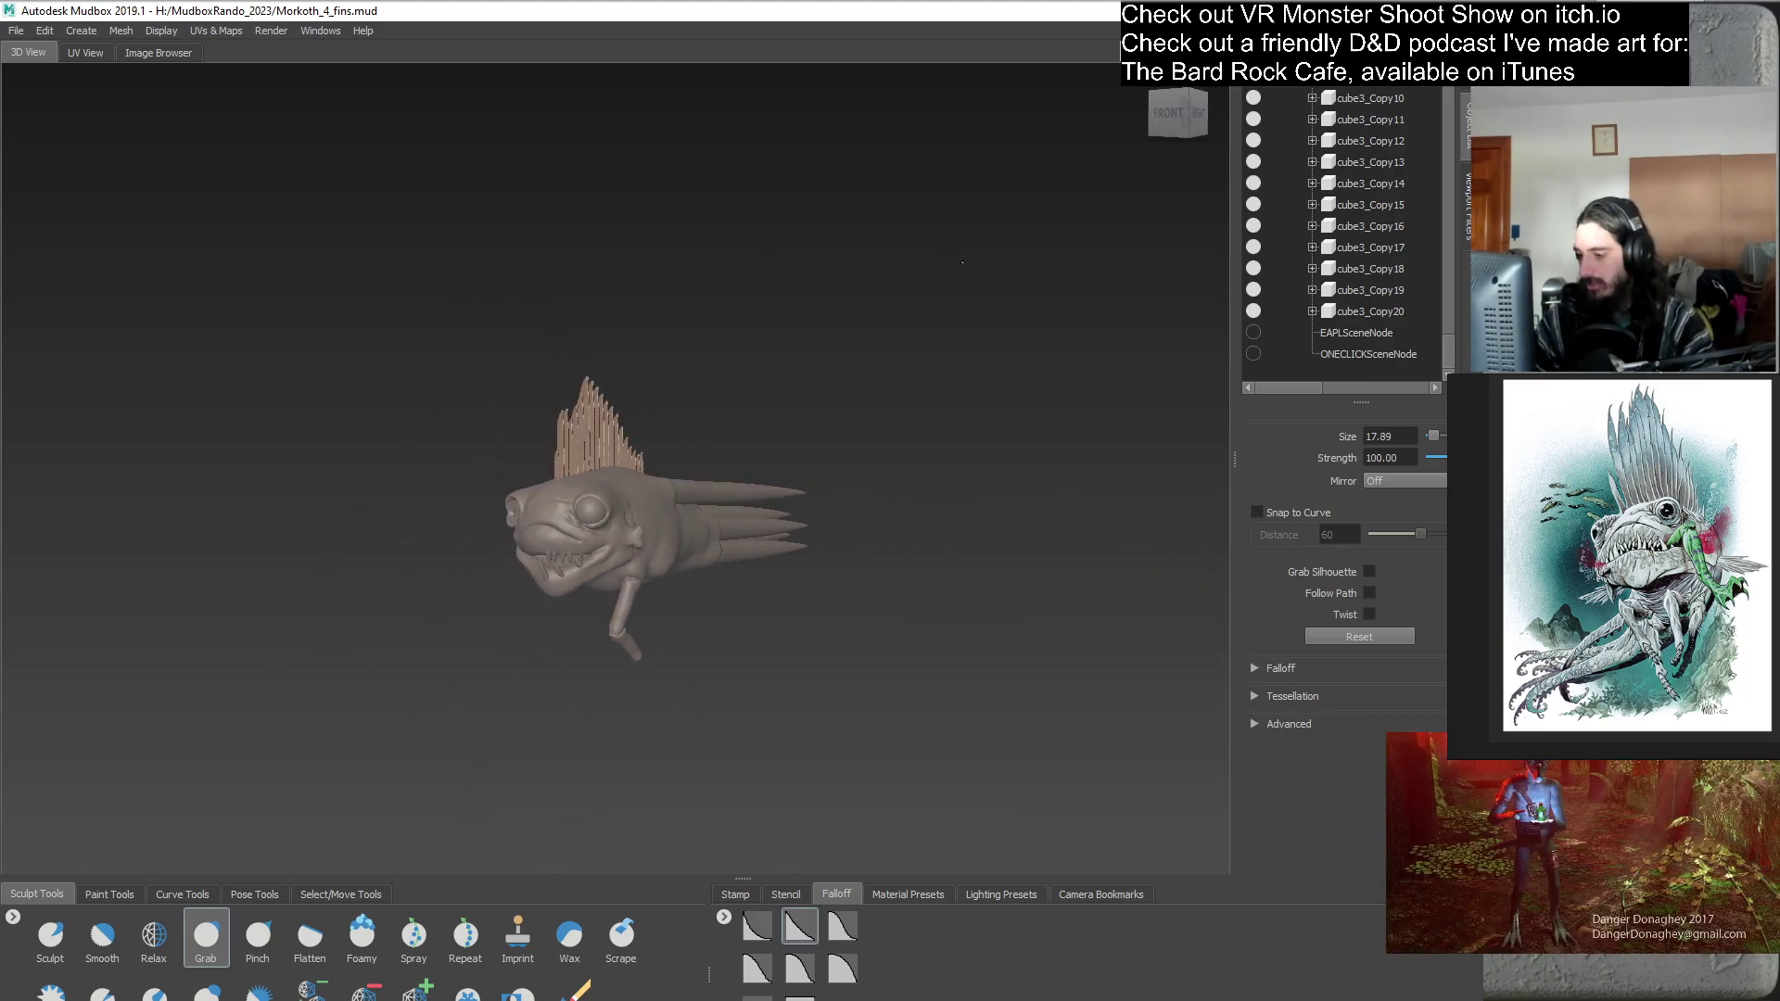
{"action": "scroll", "coordinate": [906, 290], "scroll_direction": "up", "scroll_amount": 5}
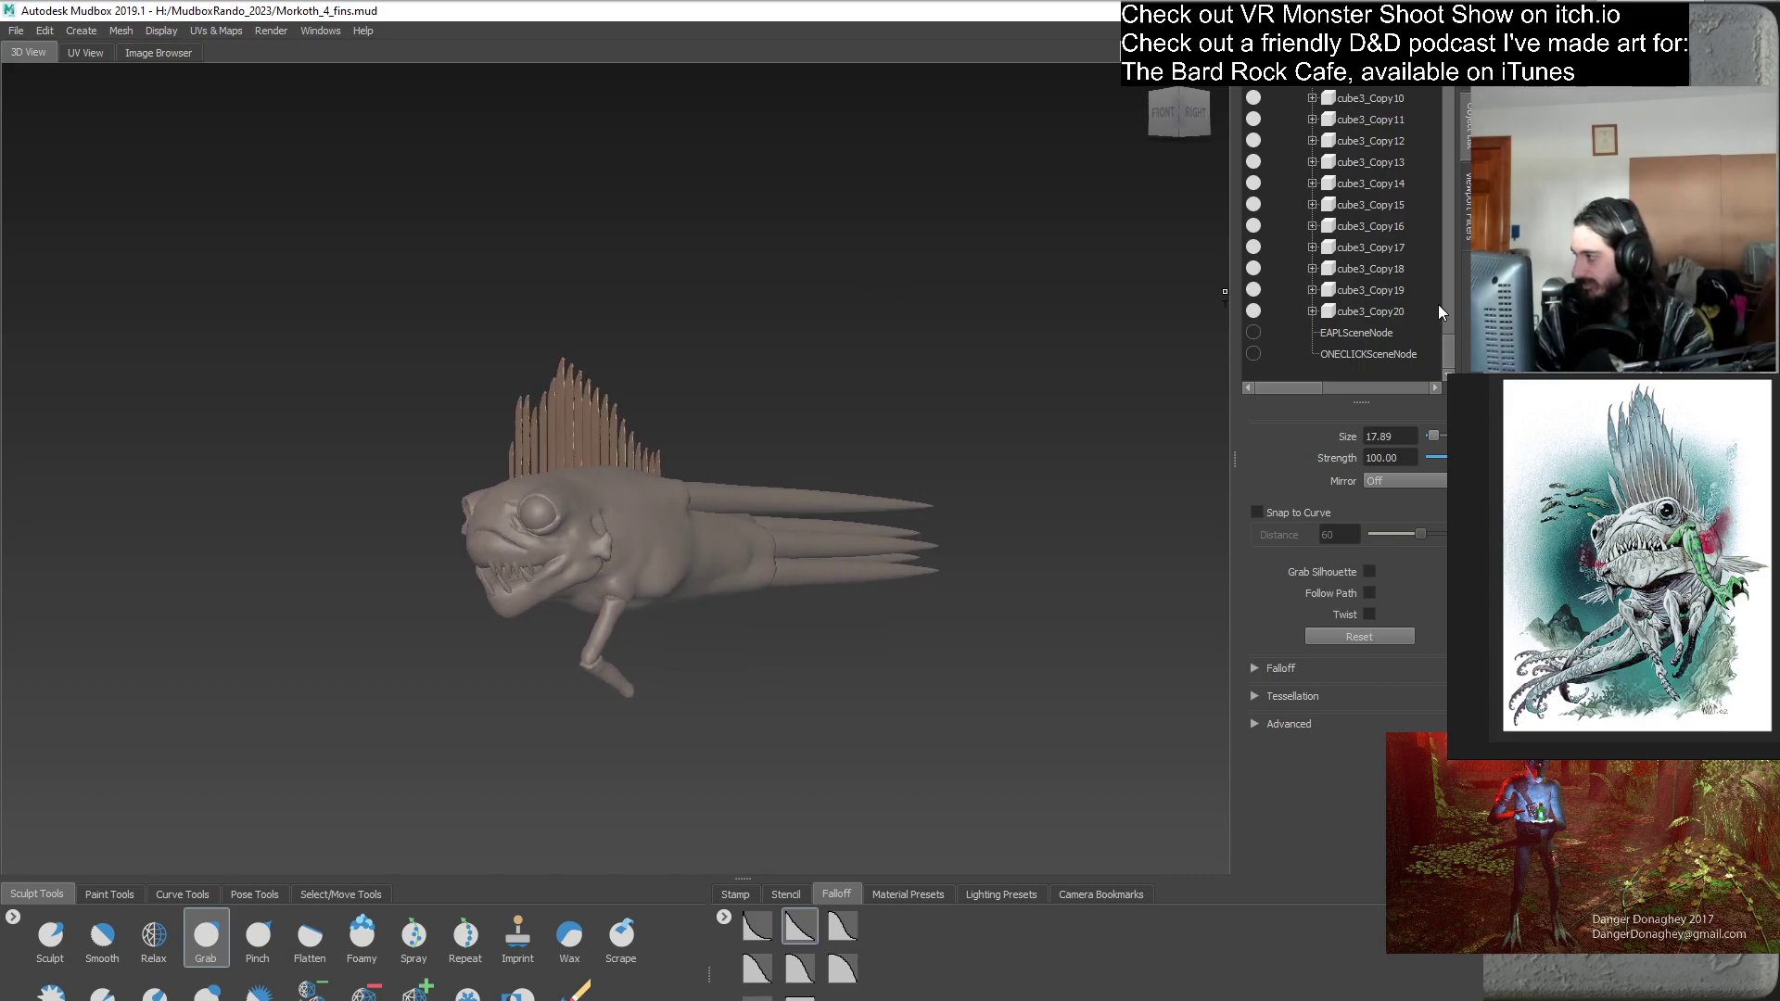
- Lock the front dorsal fin spines cube3_Copy2 through cube3_Copy11 in the object list
{"action": "scroll", "coordinate": [1372, 292], "scroll_direction": "up", "scroll_amount": 6}
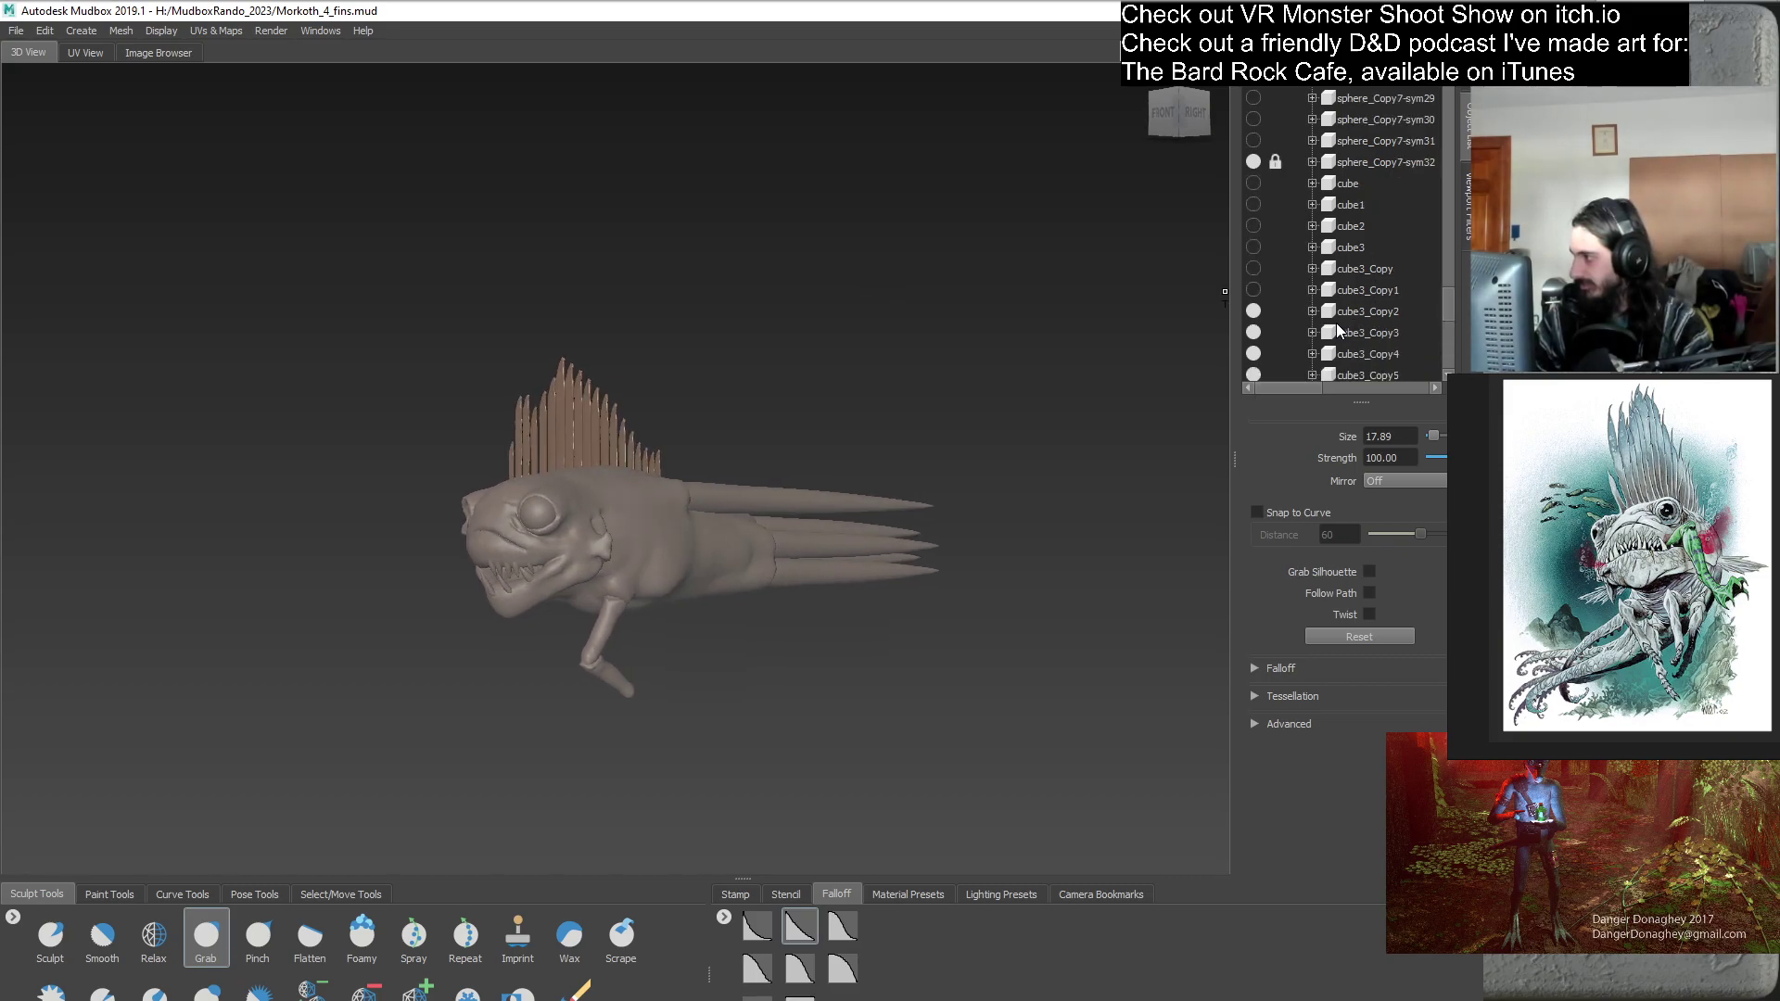
{"action": "left_click", "coordinate": [1275, 310]}
{"action": "left_click", "coordinate": [1276, 332]}
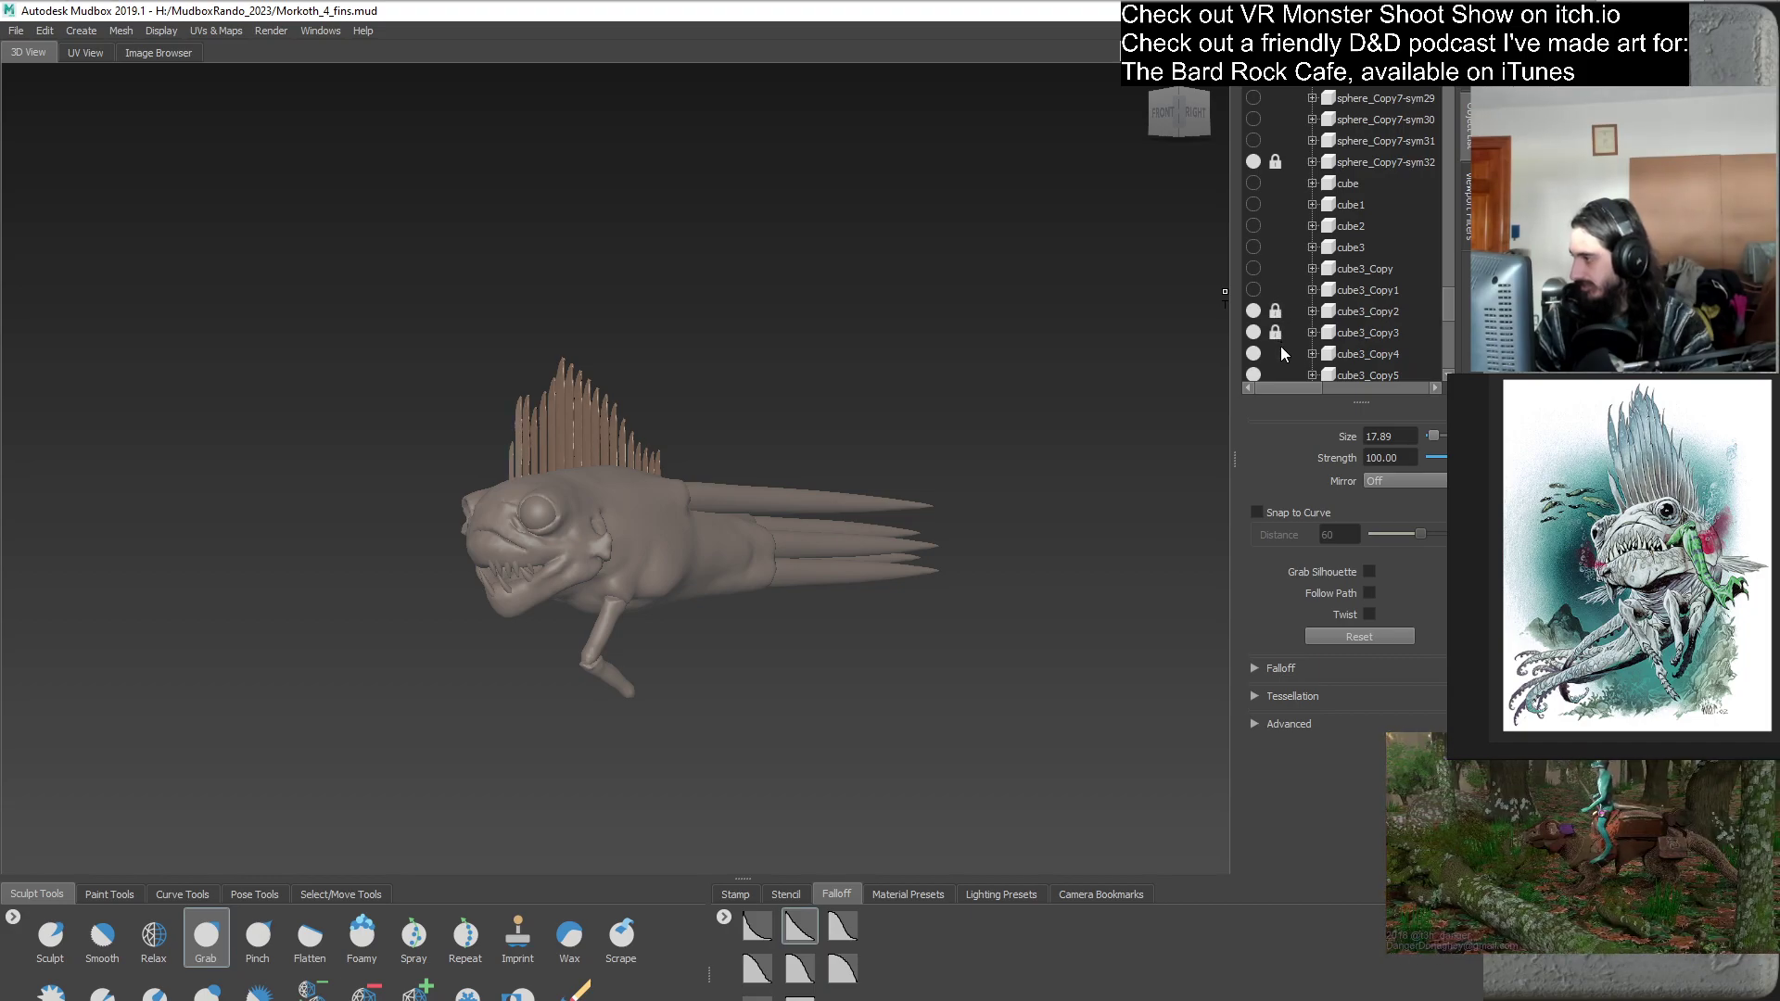
{"action": "left_click", "coordinate": [1275, 353]}
{"action": "left_click", "coordinate": [1274, 369]}
{"action": "scroll", "coordinate": [1274, 368], "scroll_direction": "down", "scroll_amount": 2}
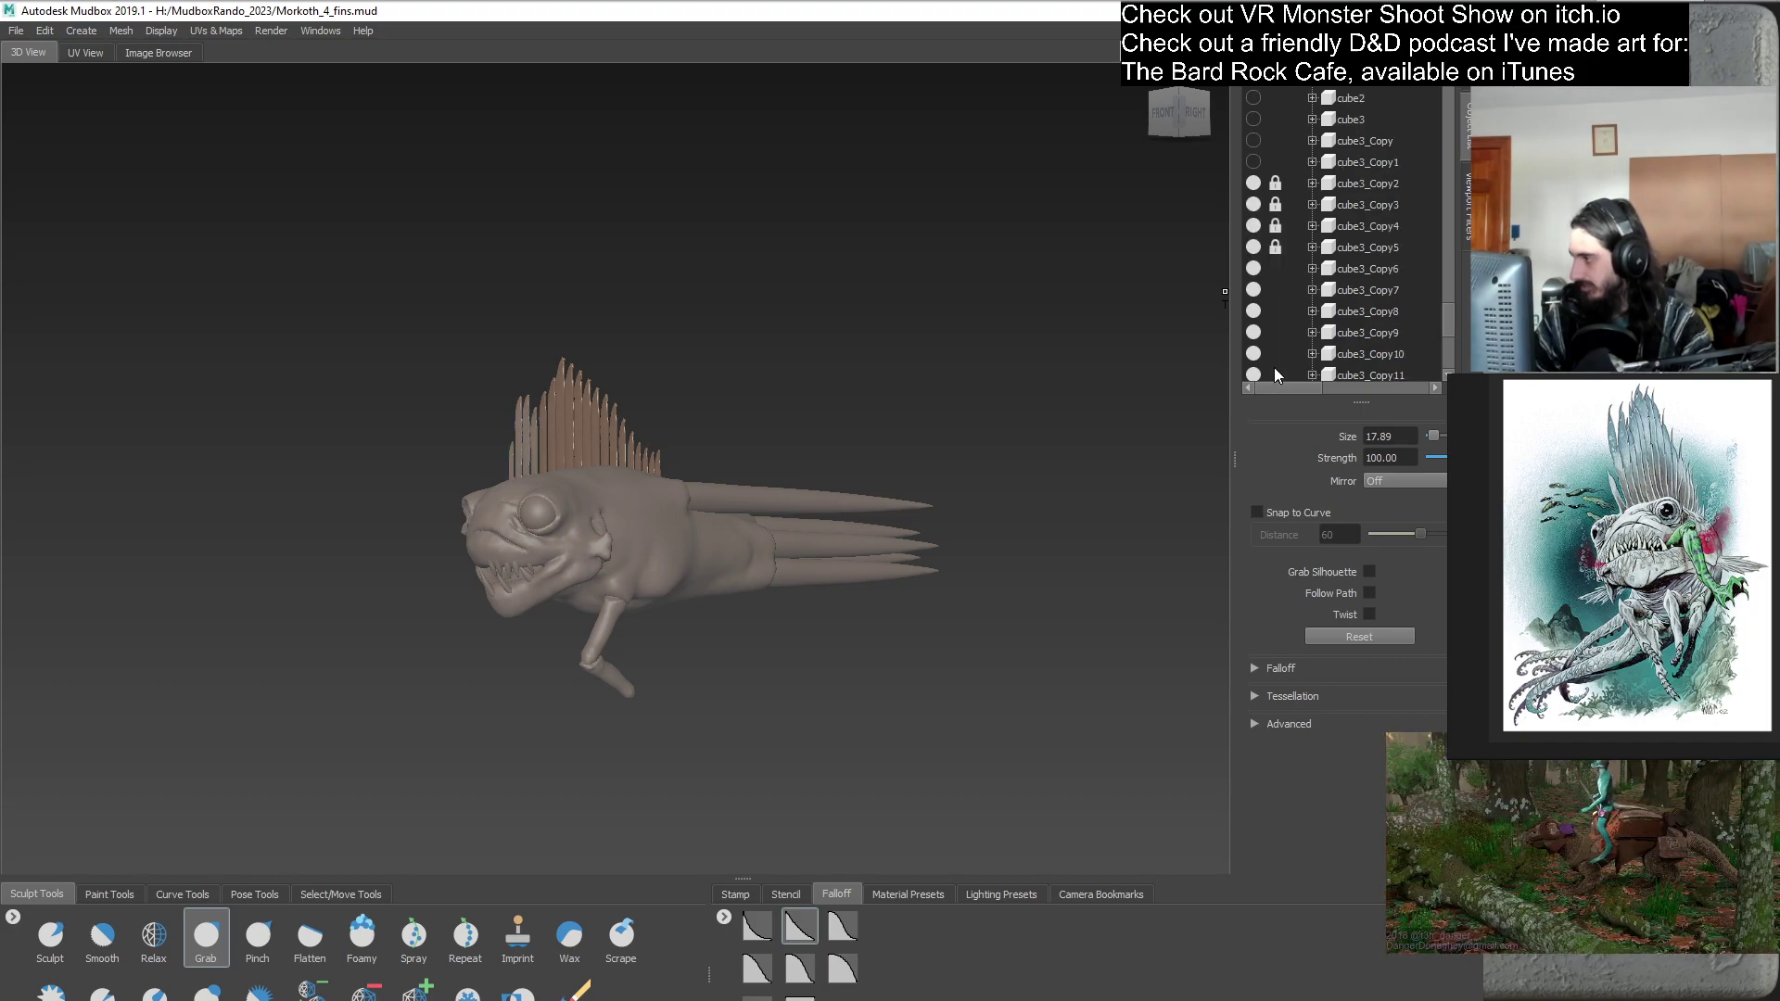
{"action": "left_click", "coordinate": [1275, 269]}
{"action": "left_click", "coordinate": [1274, 289]}
{"action": "left_click", "coordinate": [1275, 310]}
{"action": "left_click", "coordinate": [1275, 330]}
{"action": "left_click", "coordinate": [1277, 354]}
{"action": "left_click", "coordinate": [1276, 375]}
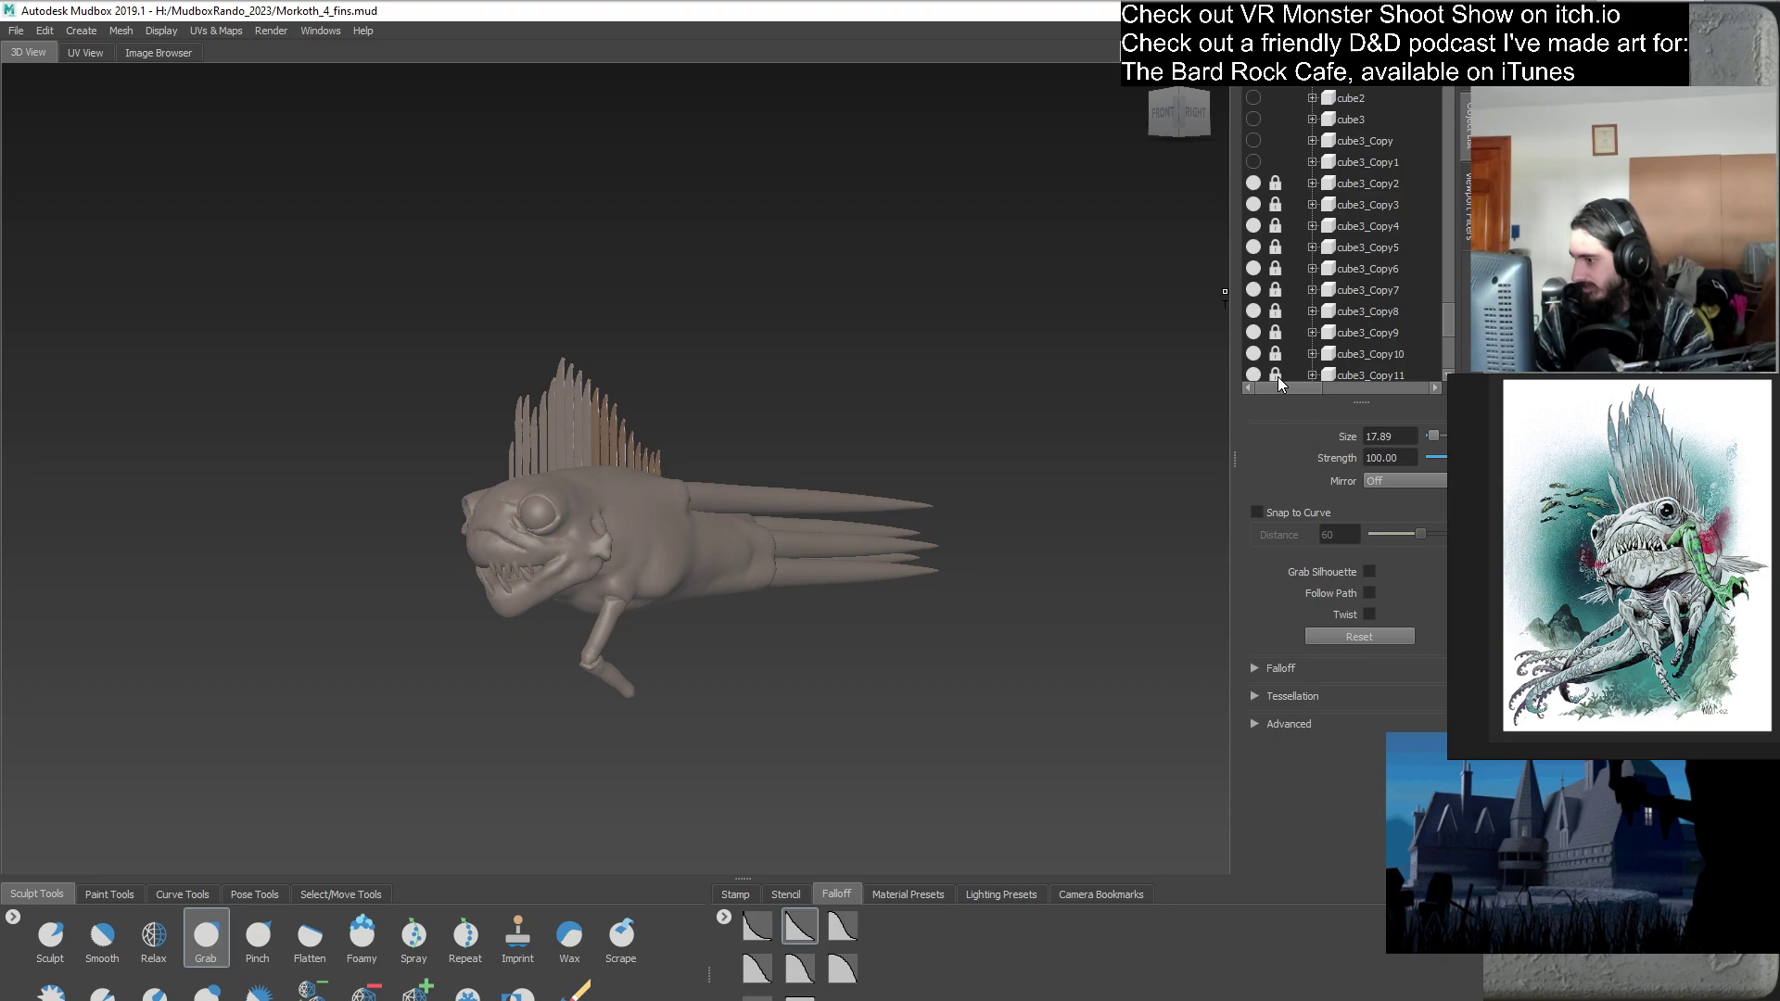
- Lock the remaining dorsal fin spines cube3_Copy12 through cube3_Copy20
{"action": "scroll", "coordinate": [1281, 370], "scroll_direction": "down", "scroll_amount": 4}
{"action": "left_click", "coordinate": [1276, 141]}
{"action": "left_click", "coordinate": [1276, 162]}
{"action": "left_click", "coordinate": [1276, 184]}
{"action": "left_click", "coordinate": [1277, 205]}
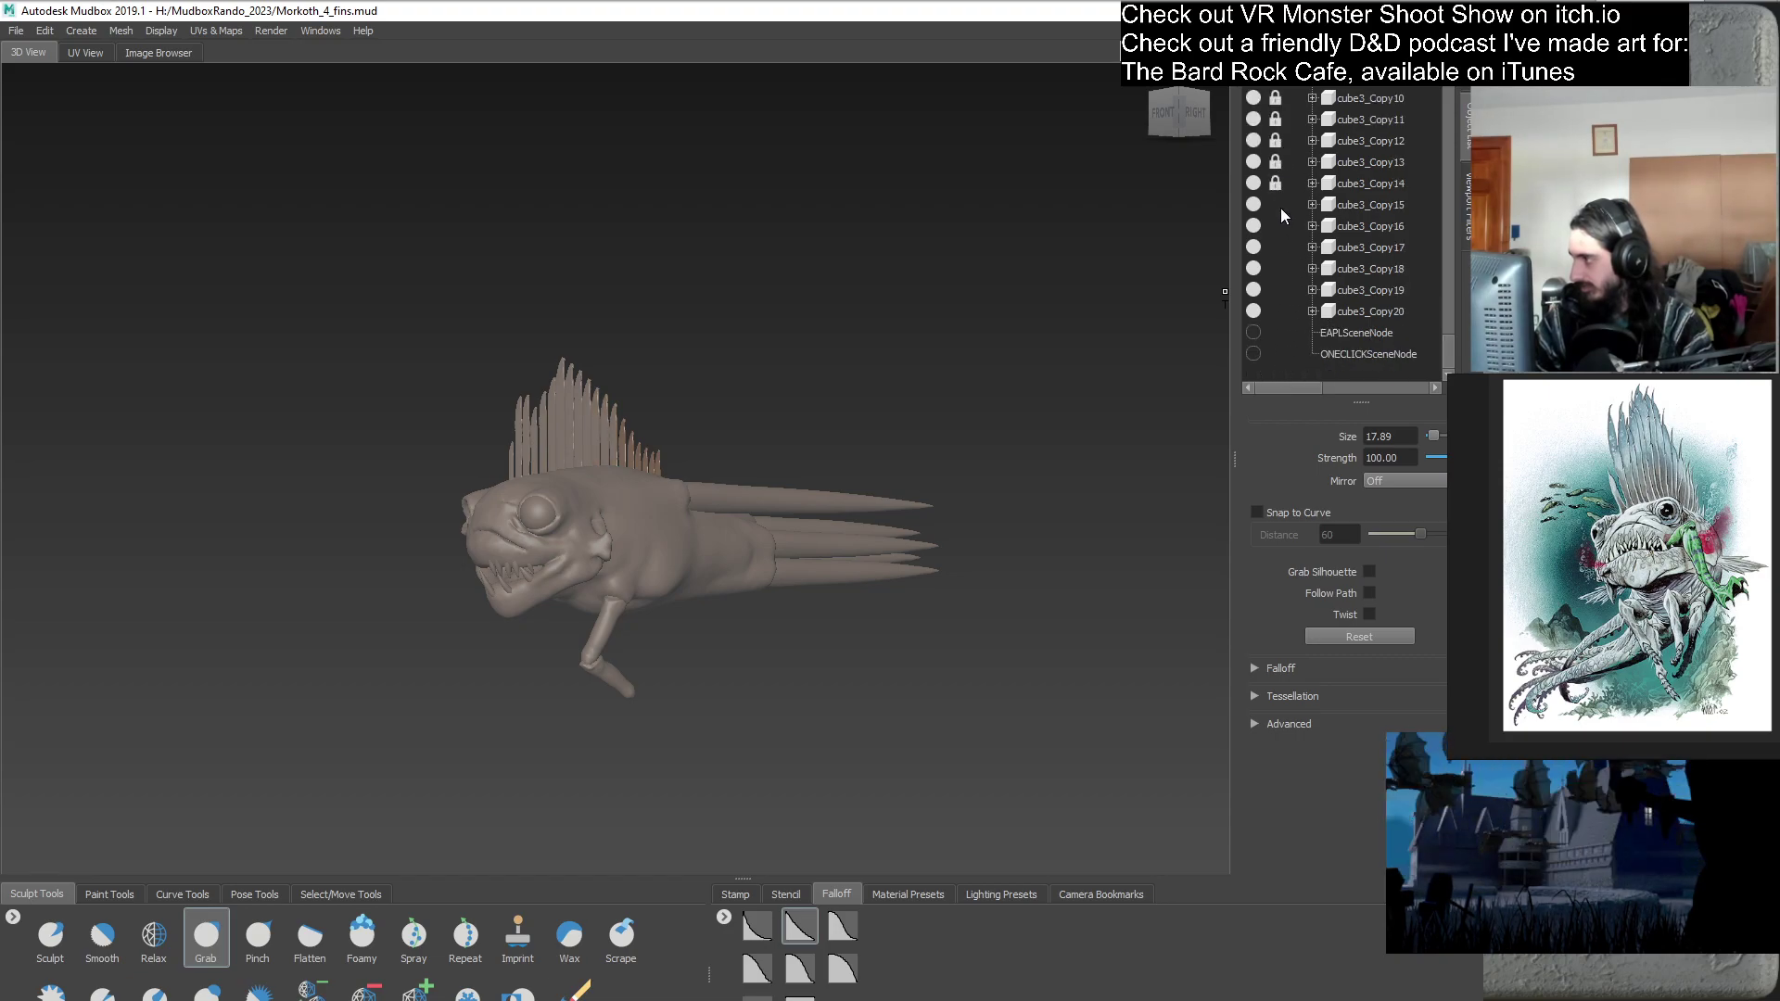
{"action": "left_click", "coordinate": [1276, 226]}
{"action": "left_click", "coordinate": [1277, 248]}
{"action": "left_click", "coordinate": [1277, 269]}
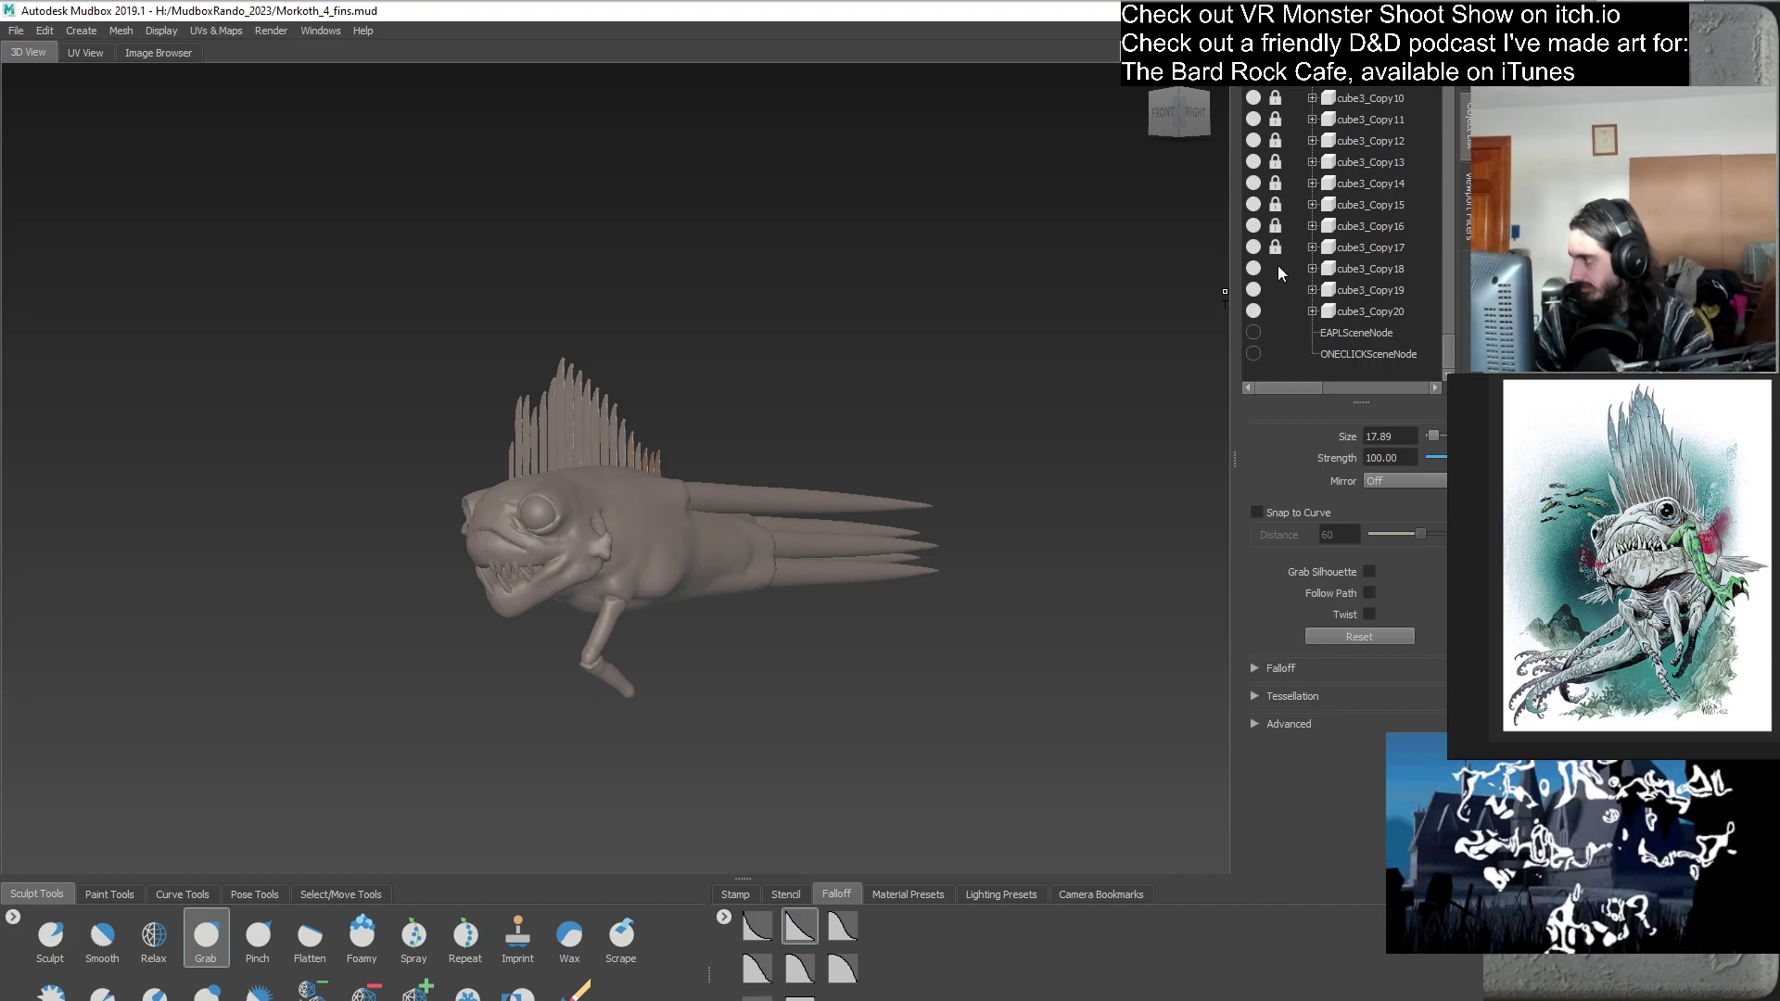
{"action": "left_click", "coordinate": [1277, 291]}
{"action": "left_click", "coordinate": [1277, 312]}
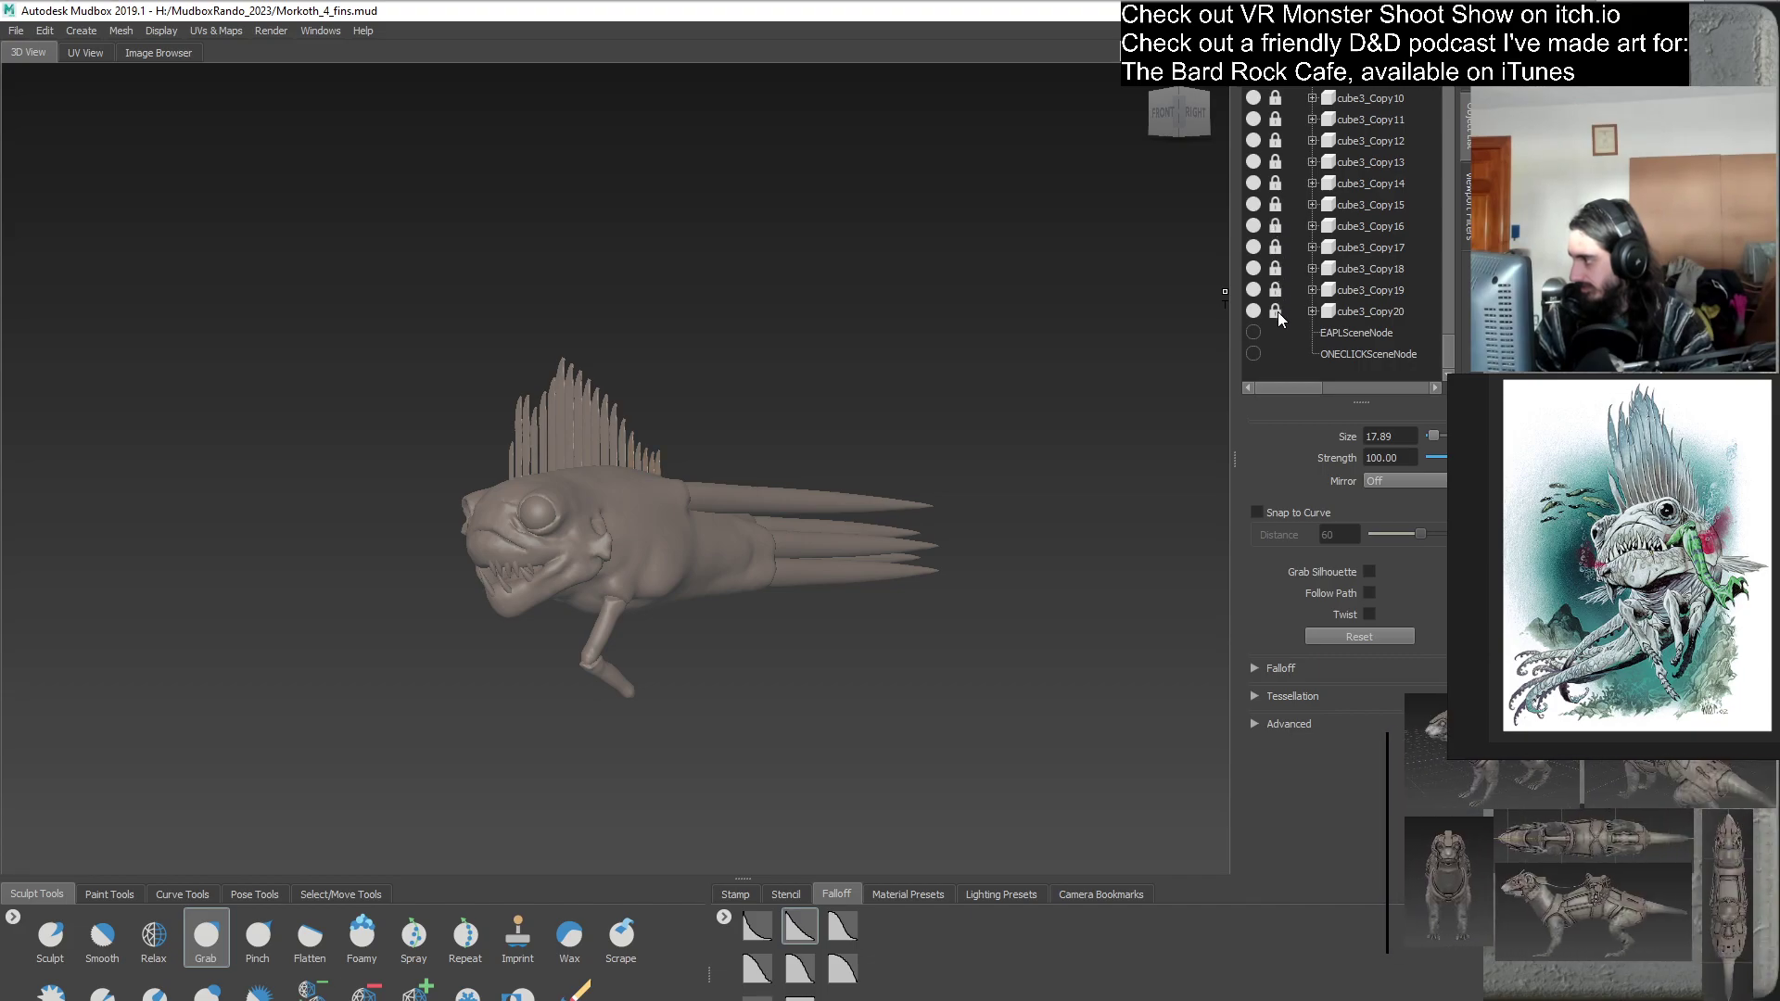
- Duplicate the lower limb segment LowerLimbStart7 and move the copy to the limb's far end at Translate X 55.868, Y -227.056, Z about 23.8
{"action": "left_click_drag", "start_coordinate": [927, 357], "coordinate": [958, 354], "text": "alt"}
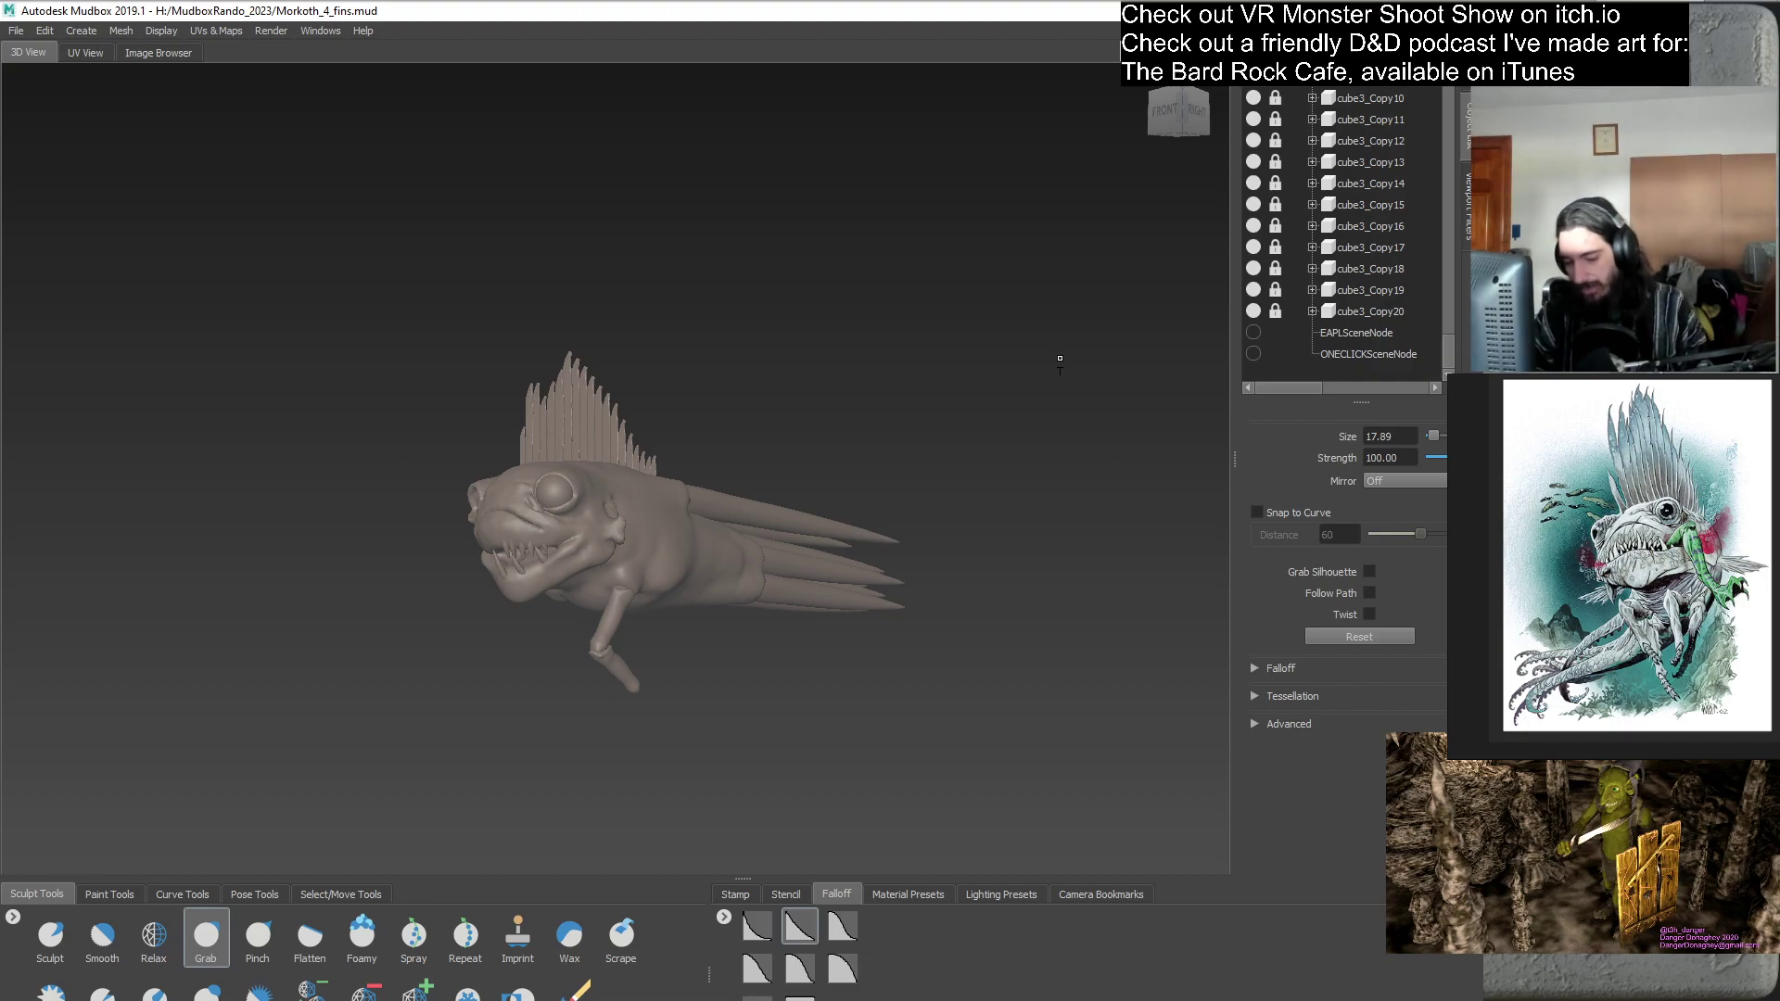
{"action": "left_click_drag", "start_coordinate": [1445, 351], "coordinate": [1448, 264]}
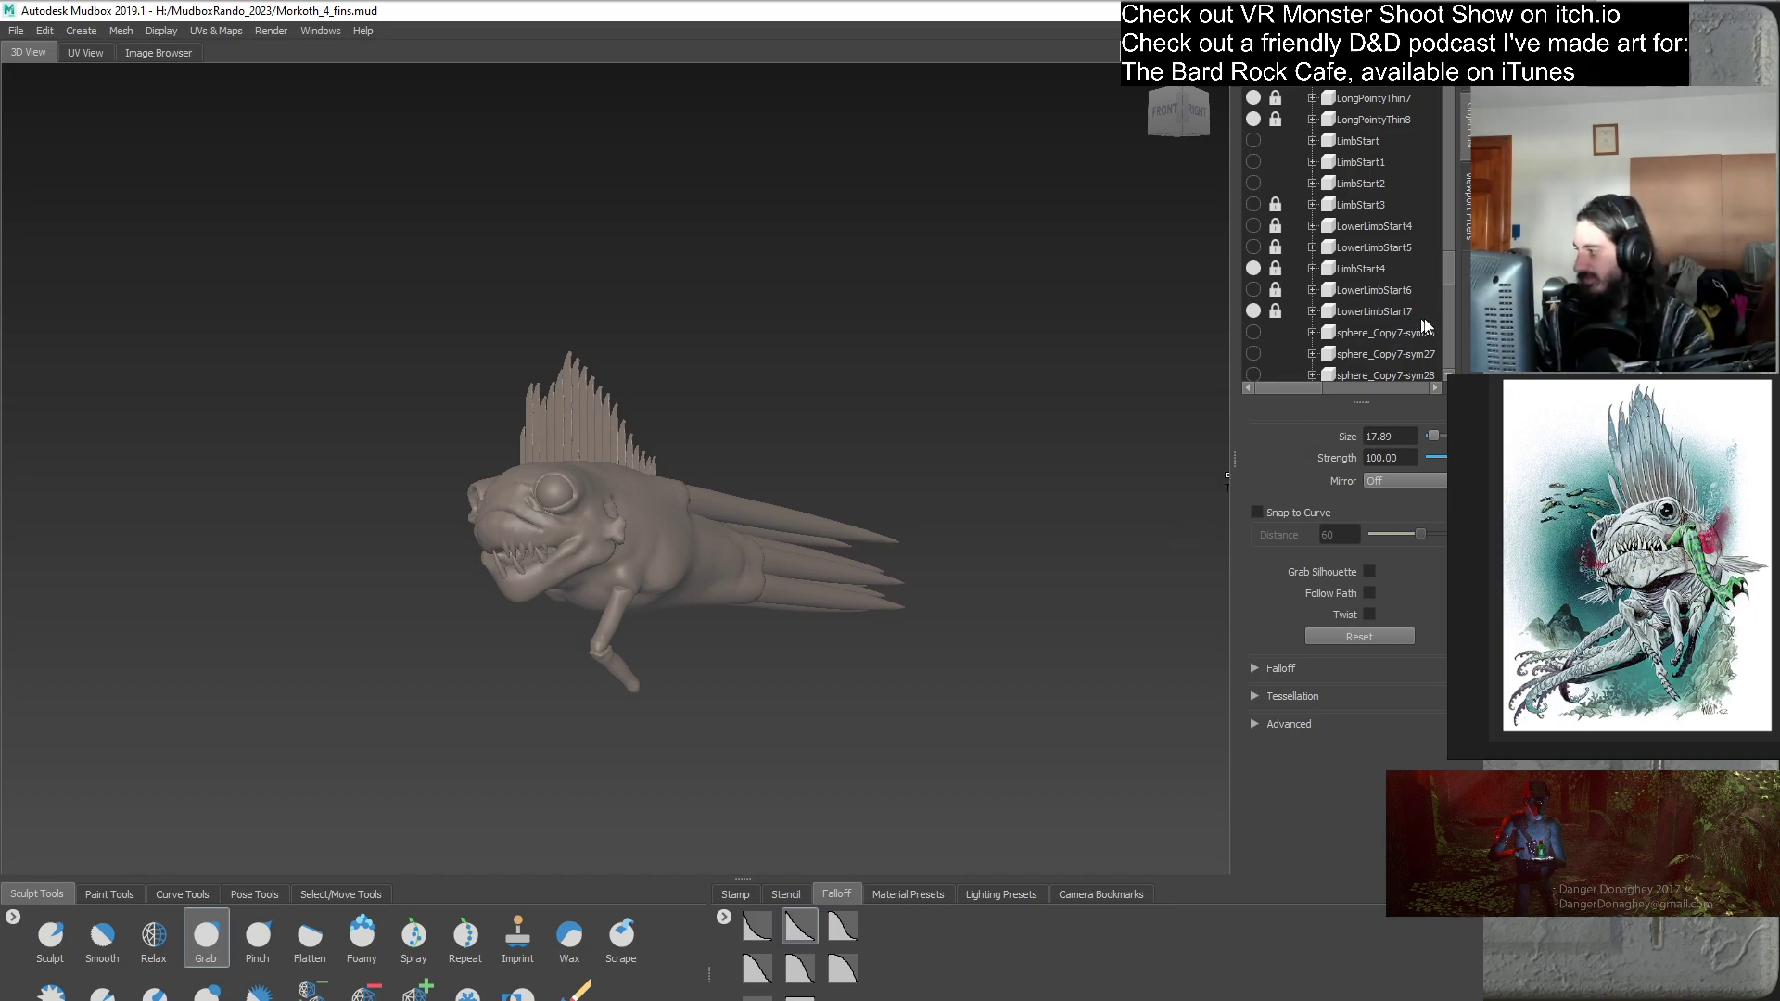
{"action": "left_click", "coordinate": [1371, 310]}
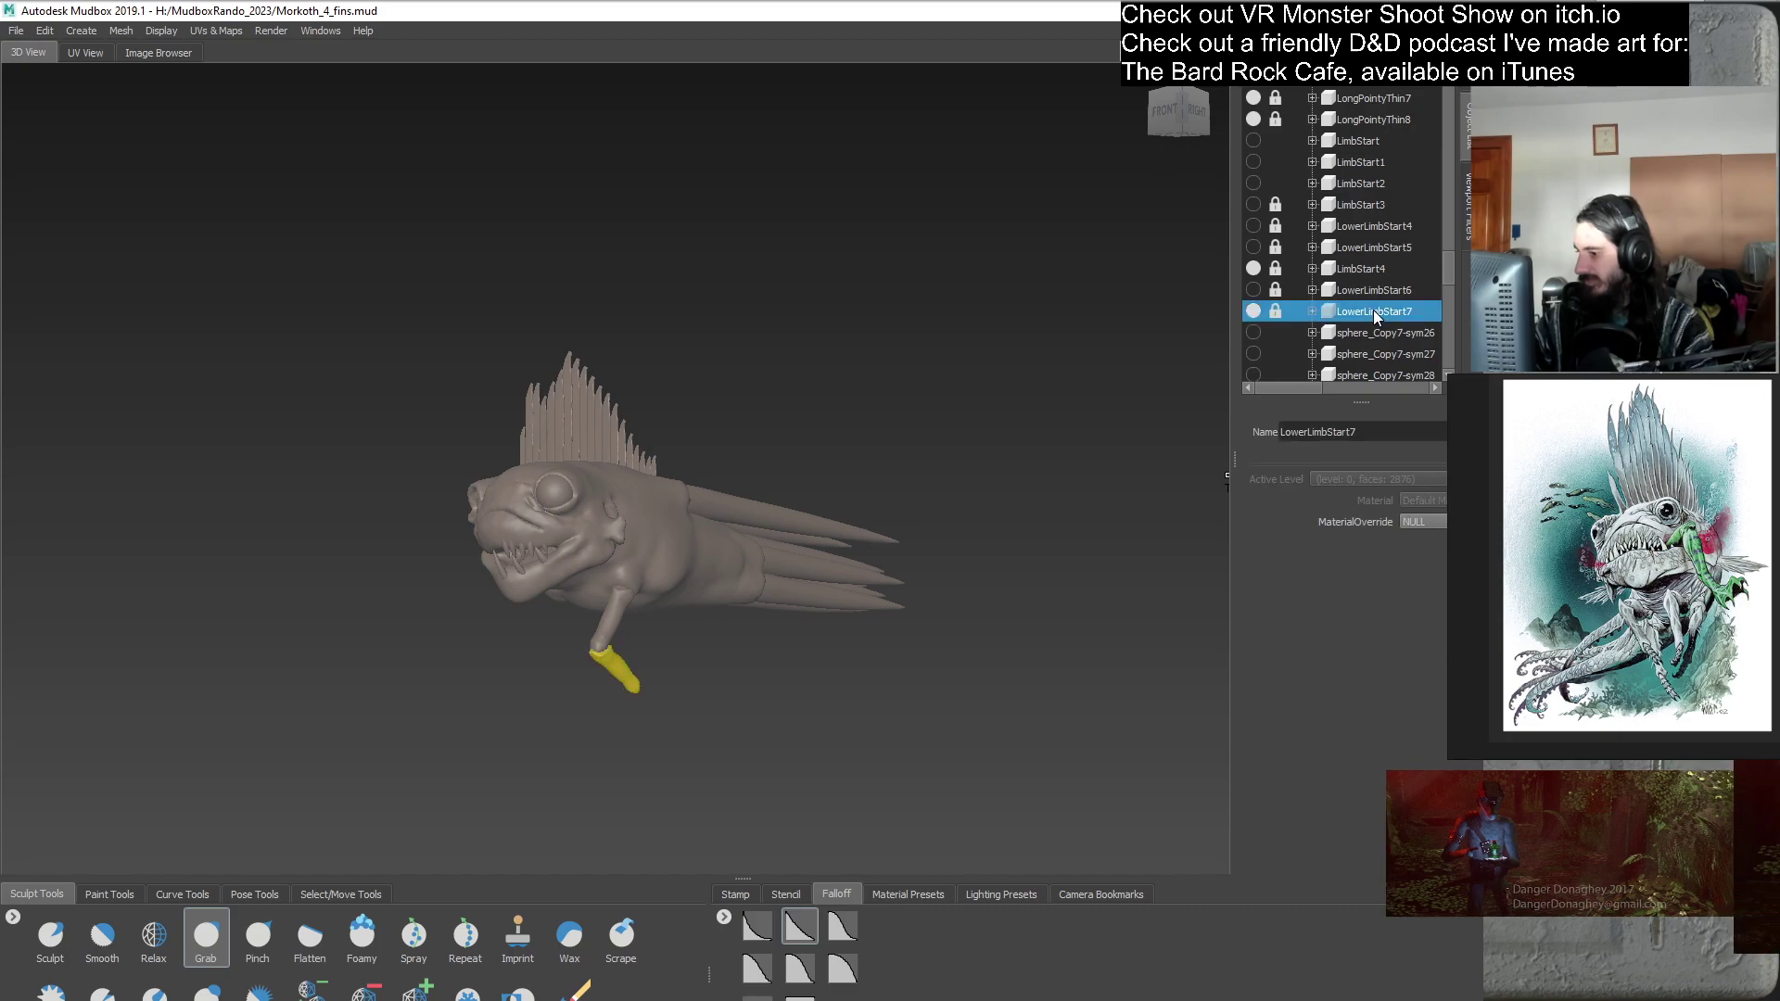
{"action": "right_click", "coordinate": [1371, 313]}
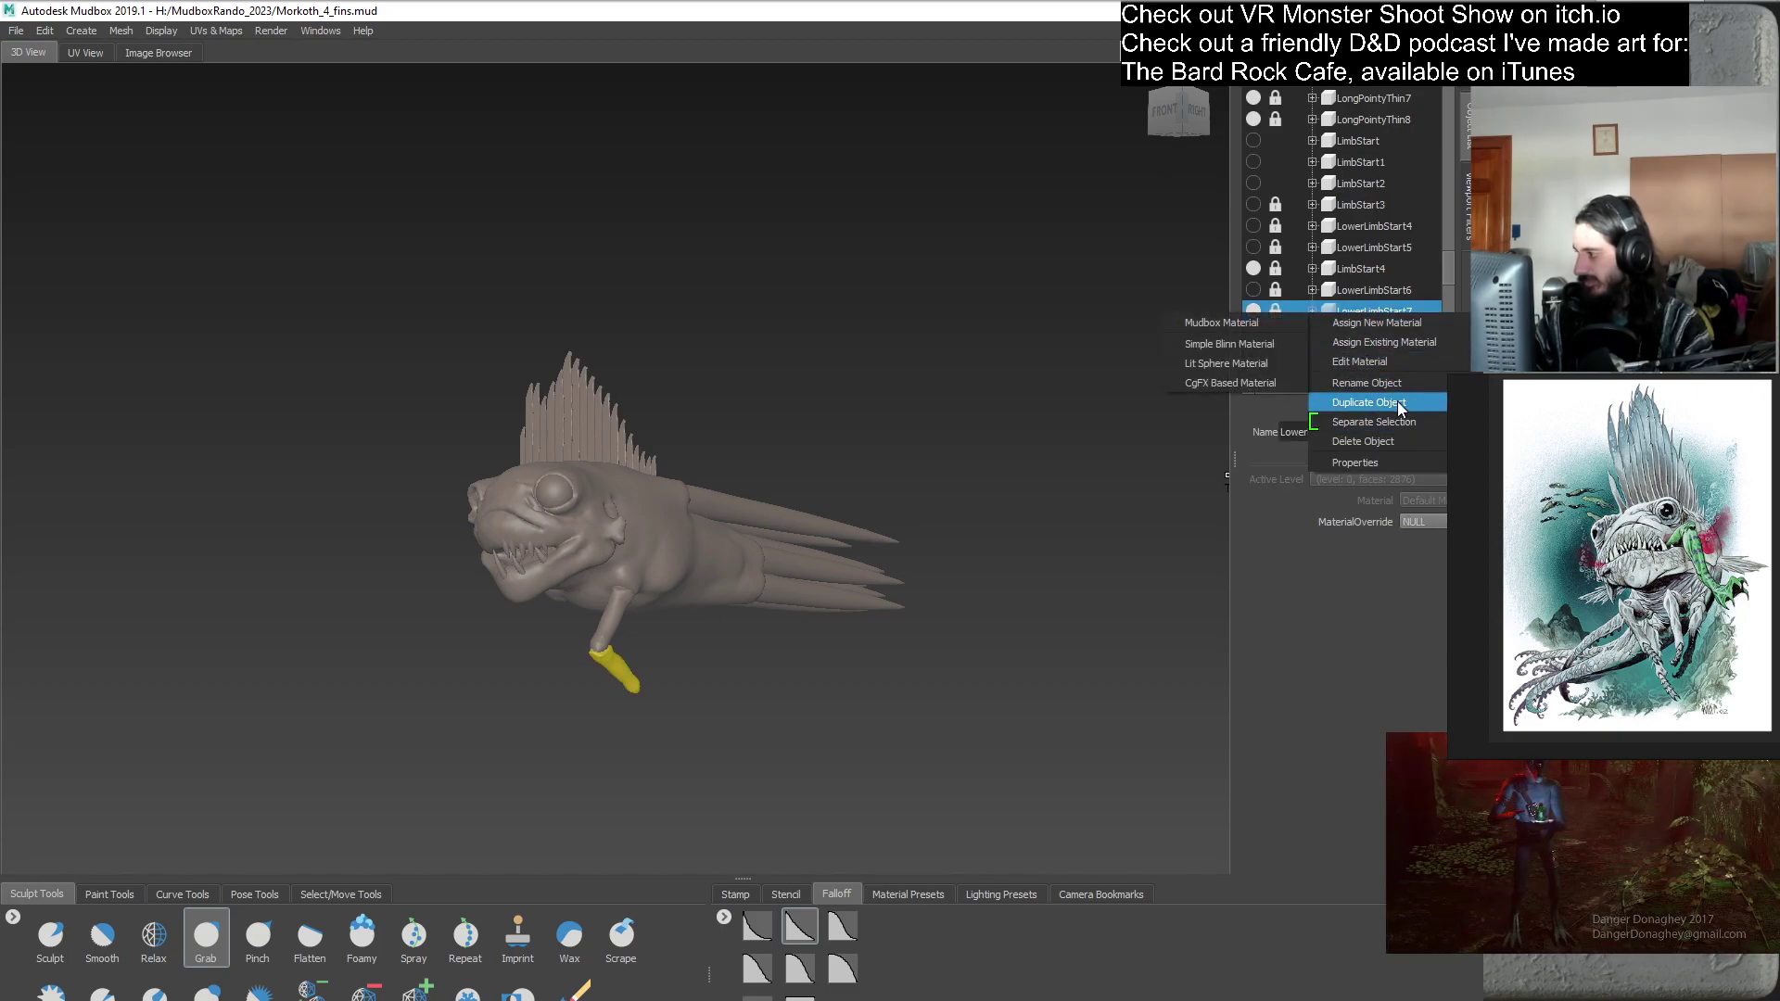
{"action": "left_click", "coordinate": [1398, 402]}
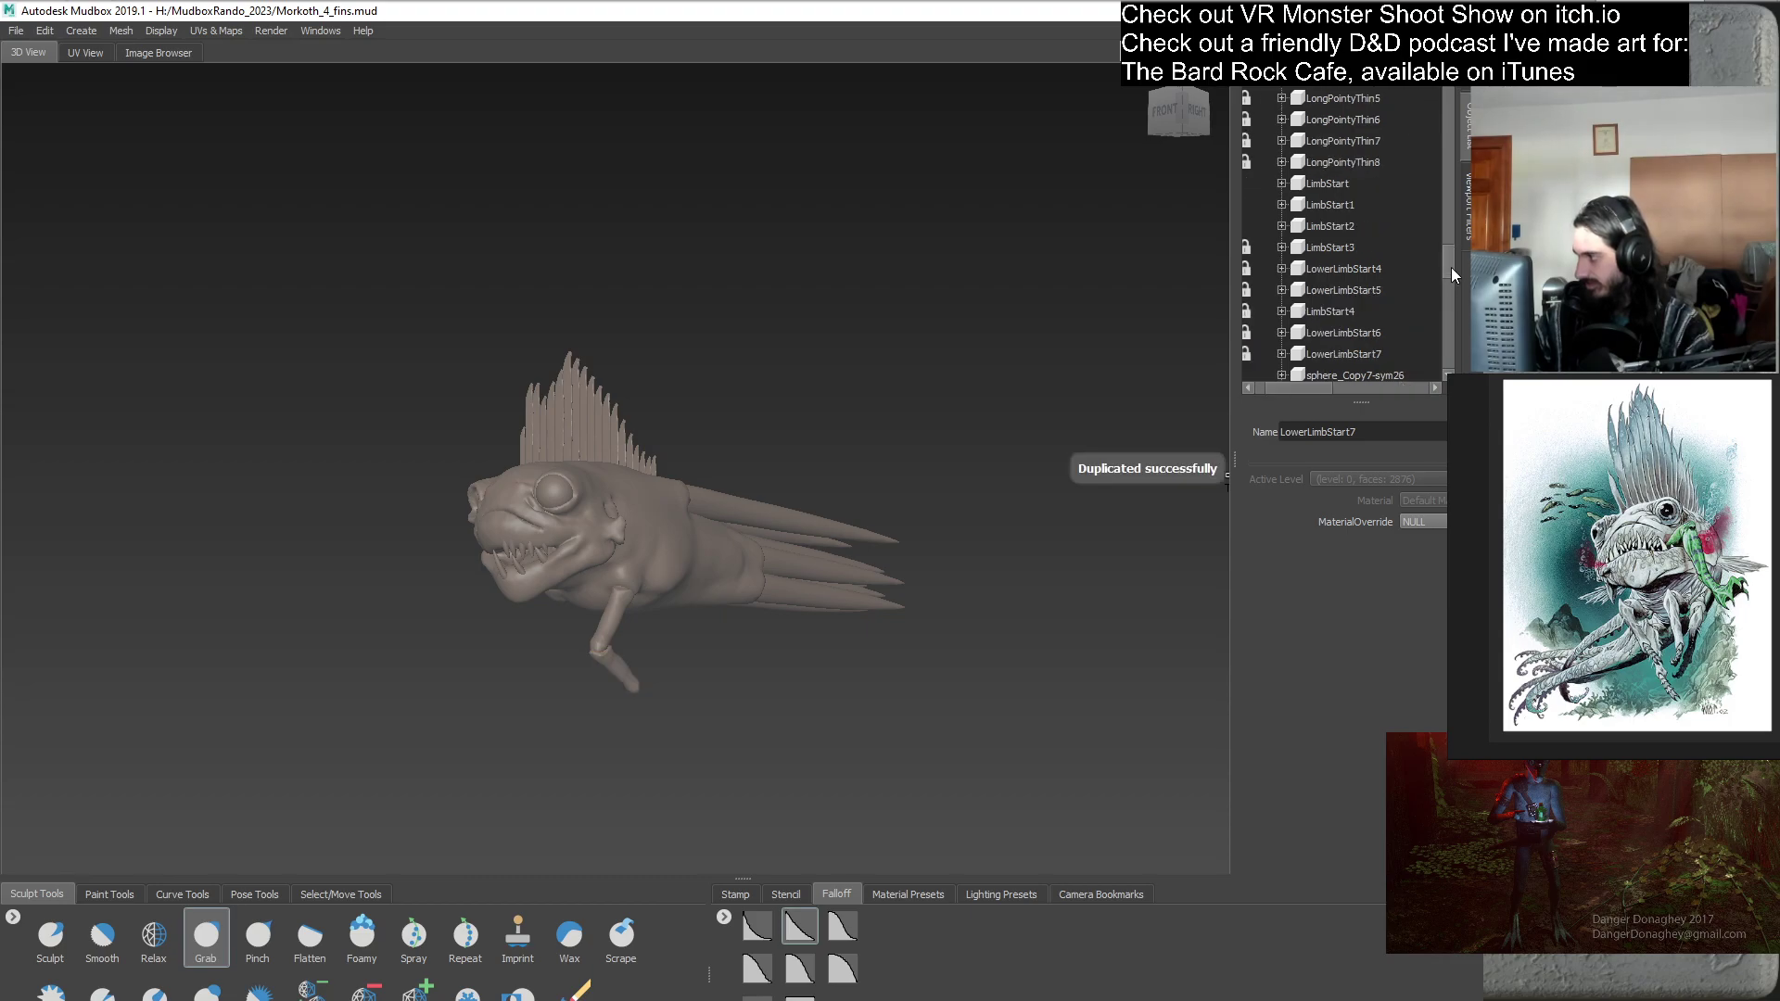
{"action": "left_click", "coordinate": [341, 897]}
{"action": "left_click", "coordinate": [57, 990]}
{"action": "left_click_drag", "start_coordinate": [823, 608], "coordinate": [691, 622], "text": "alt"}
{"action": "right_click_drag", "start_coordinate": [691, 622], "coordinate": [630, 608], "text": "alt"}
{"action": "left_click_drag", "start_coordinate": [616, 568], "coordinate": [686, 624]}
{"action": "left_click_drag", "start_coordinate": [710, 537], "coordinate": [933, 616], "text": "alt"}
{"action": "left_click_drag", "start_coordinate": [808, 623], "coordinate": [660, 633]}
- Rotate the copied limb segment to X 68.795, Y 4.164, Z about 4.28, and shift it to Translate Z about 11.9 at the joint
{"action": "key", "text": "e"}
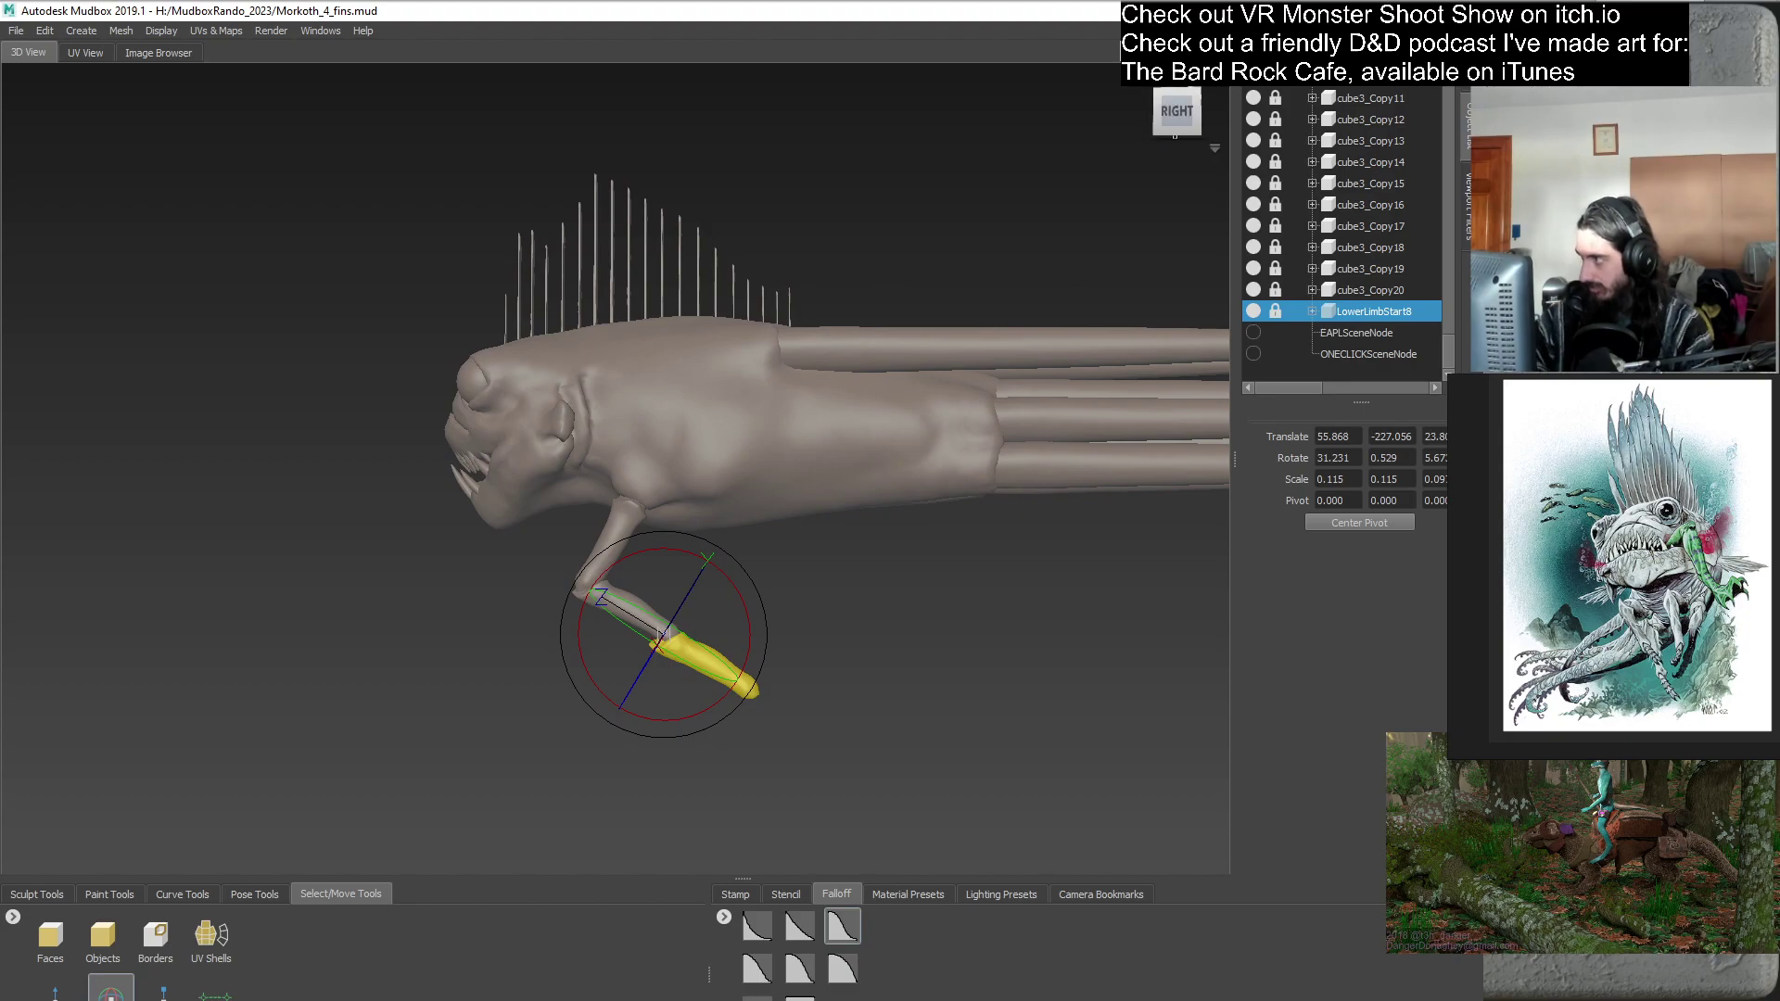
{"action": "right_click_drag", "start_coordinate": [660, 633], "coordinate": [874, 523], "text": "alt"}
{"action": "left_click_drag", "start_coordinate": [647, 561], "coordinate": [774, 364]}
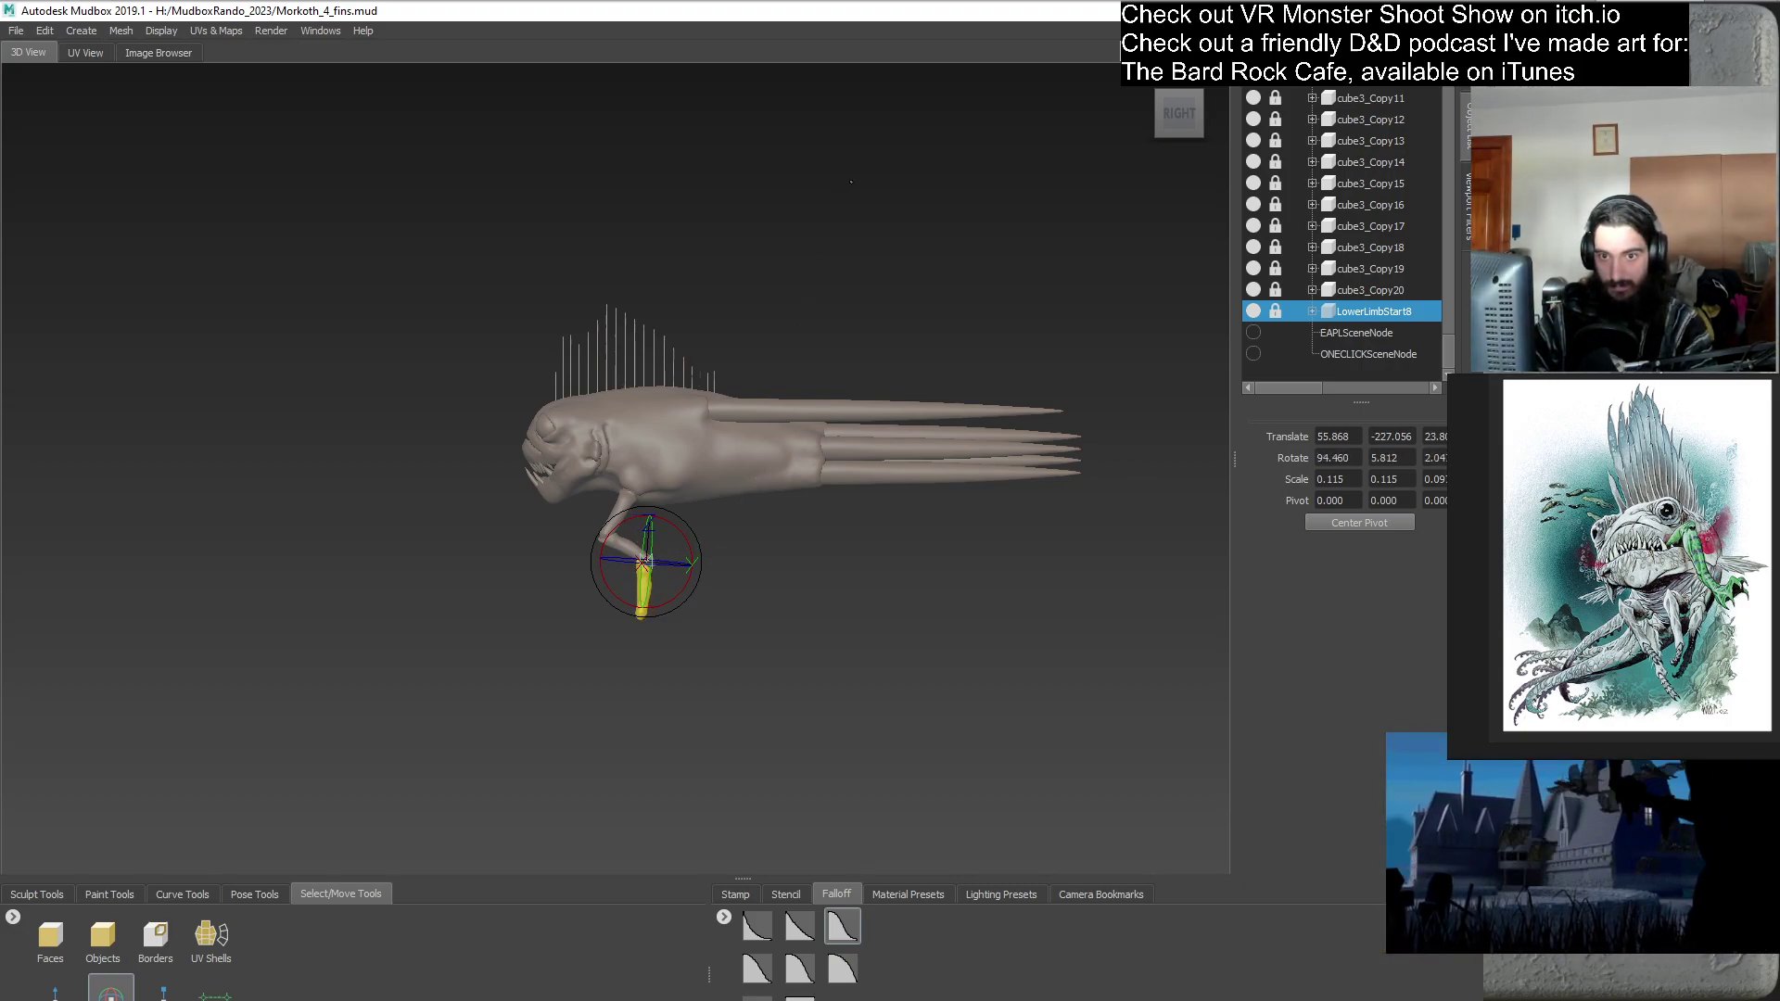
{"action": "left_click_drag", "start_coordinate": [649, 570], "coordinate": [705, 688]}
{"action": "right_click_drag", "start_coordinate": [704, 687], "coordinate": [399, 825], "text": "alt"}
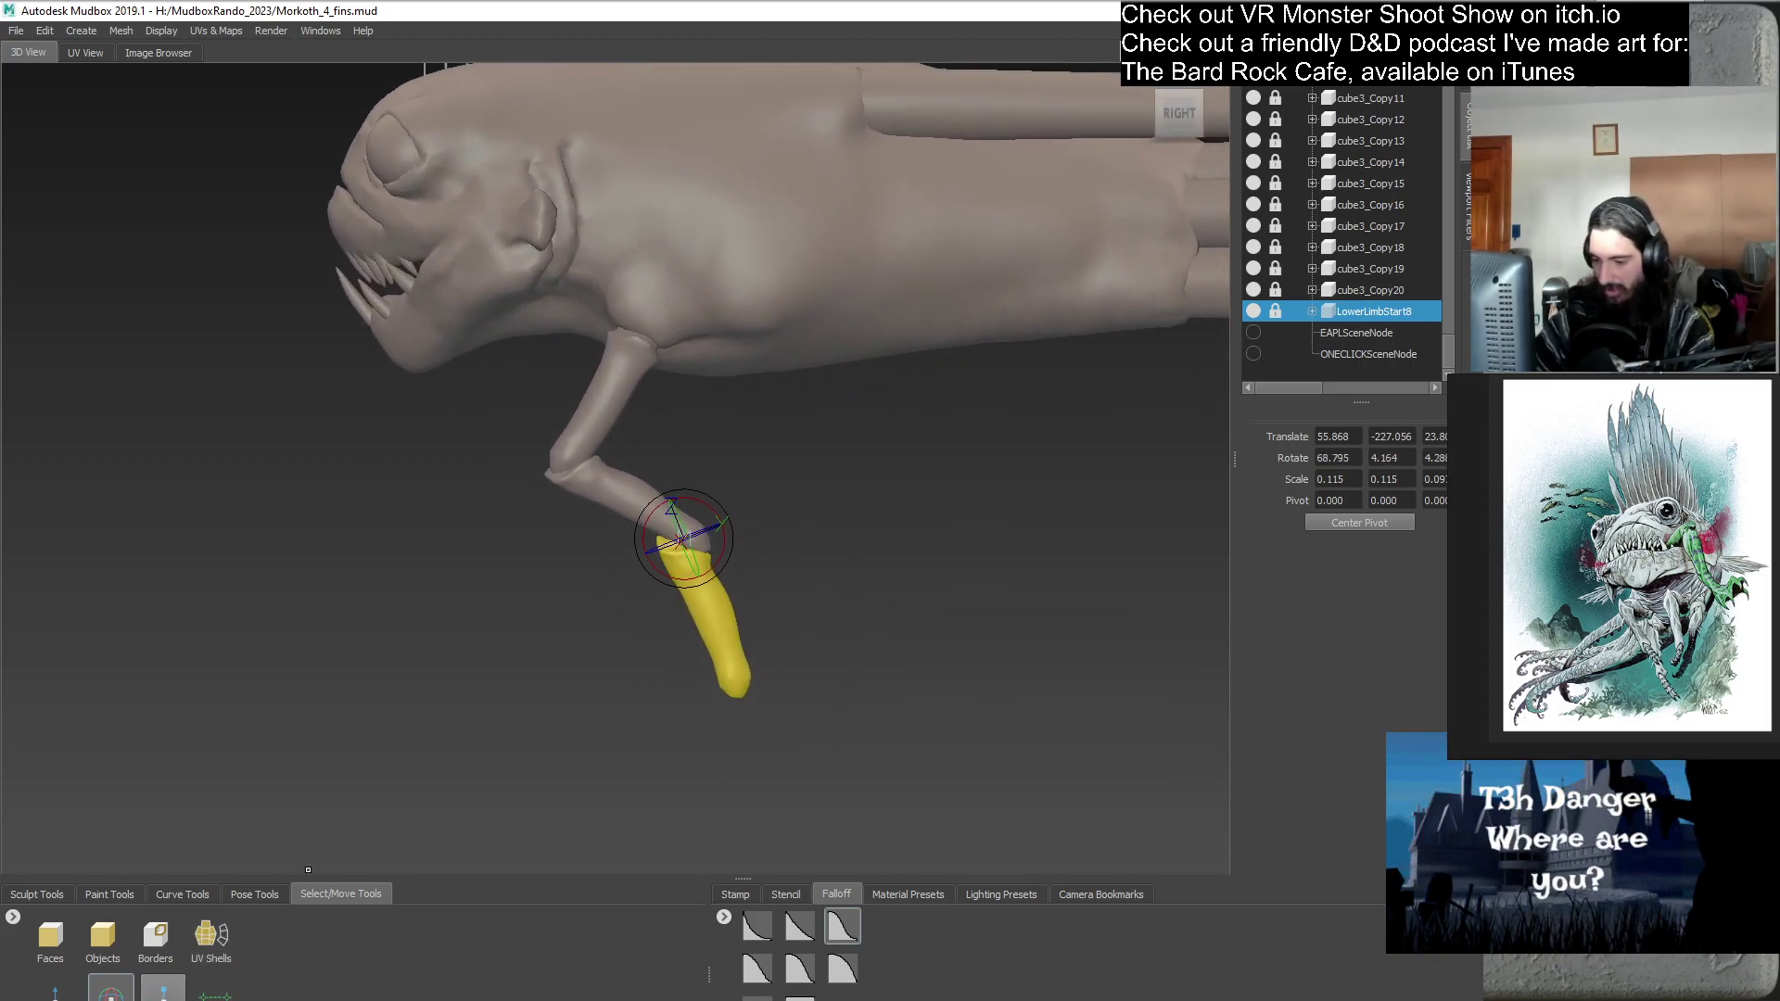
{"action": "key", "text": "w"}
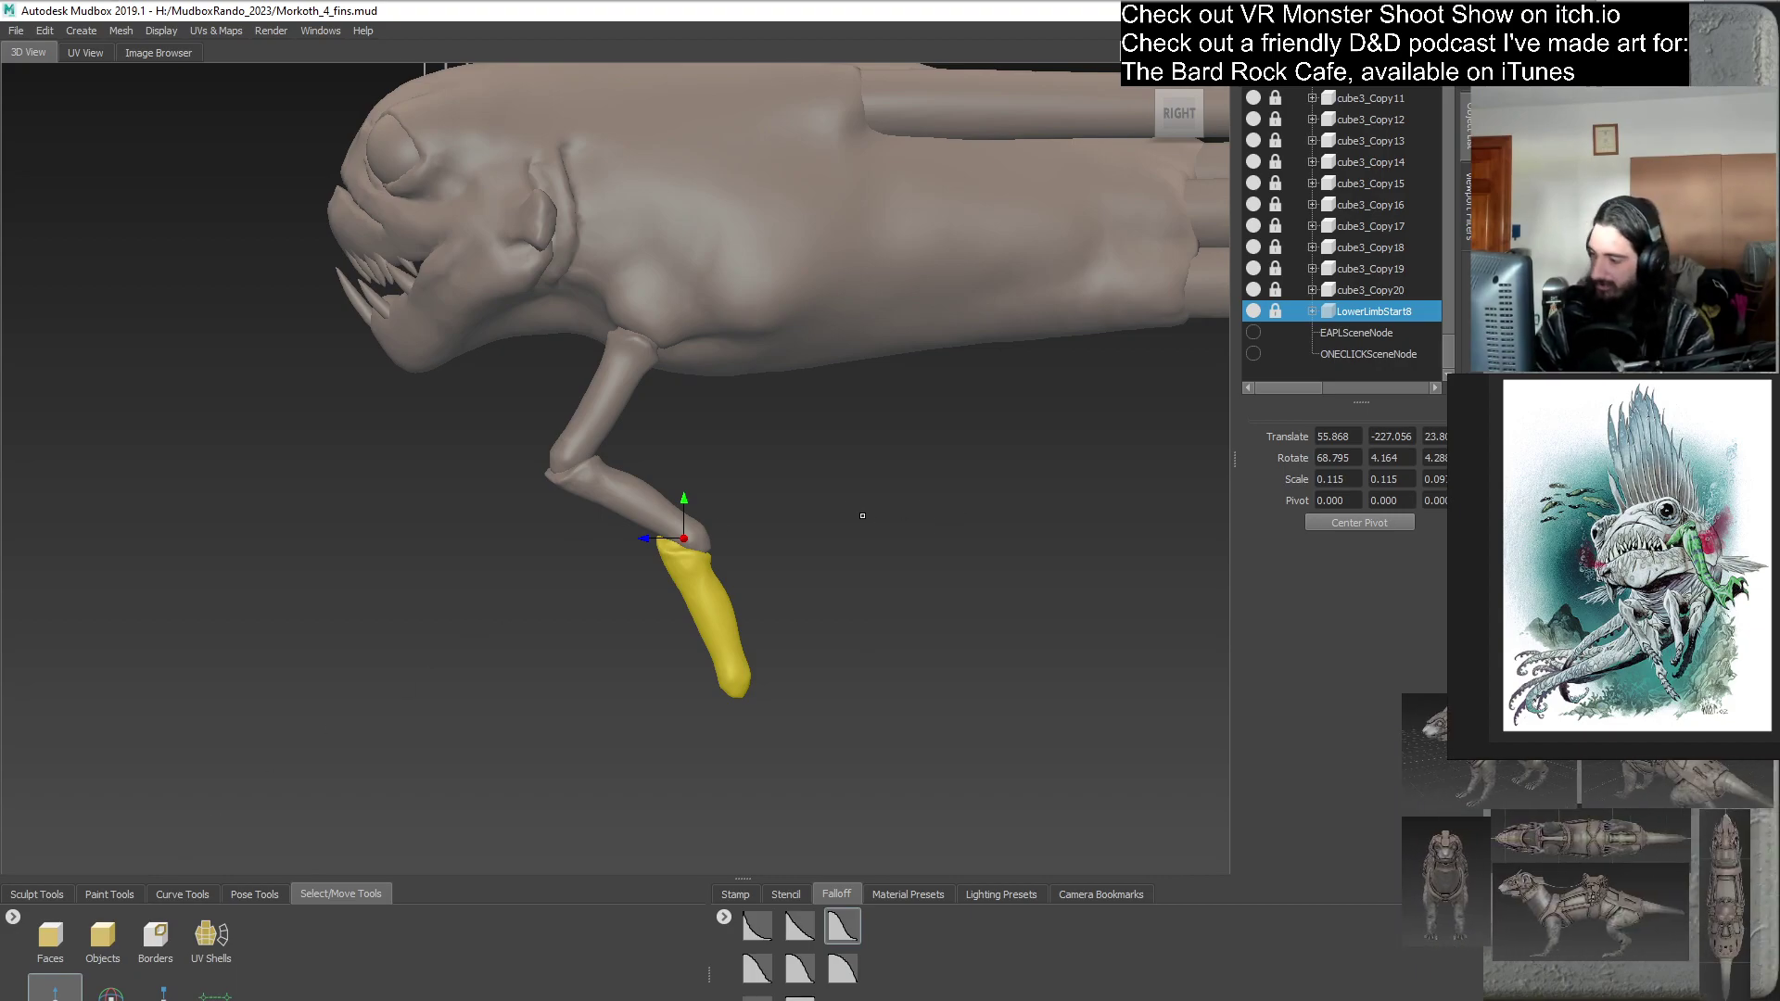
{"action": "left_click_drag", "start_coordinate": [686, 537], "coordinate": [973, 525]}
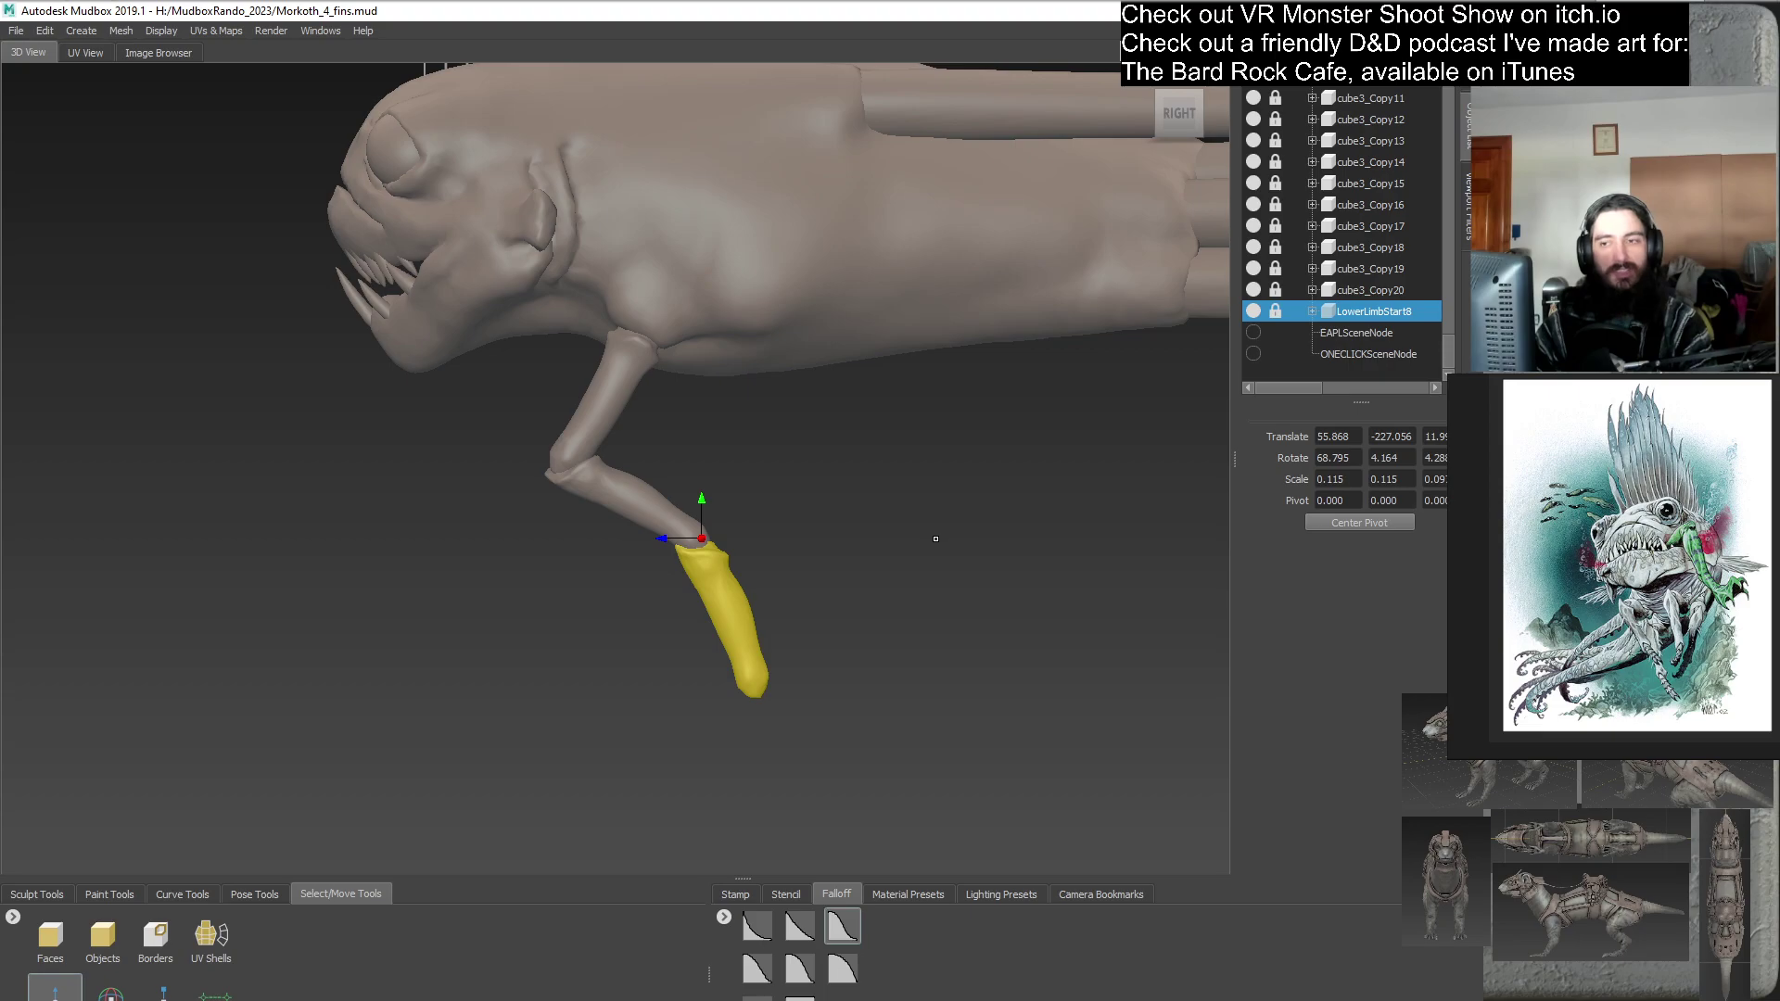
{"action": "left_click_drag", "start_coordinate": [787, 615], "coordinate": [835, 528], "text": "alt"}
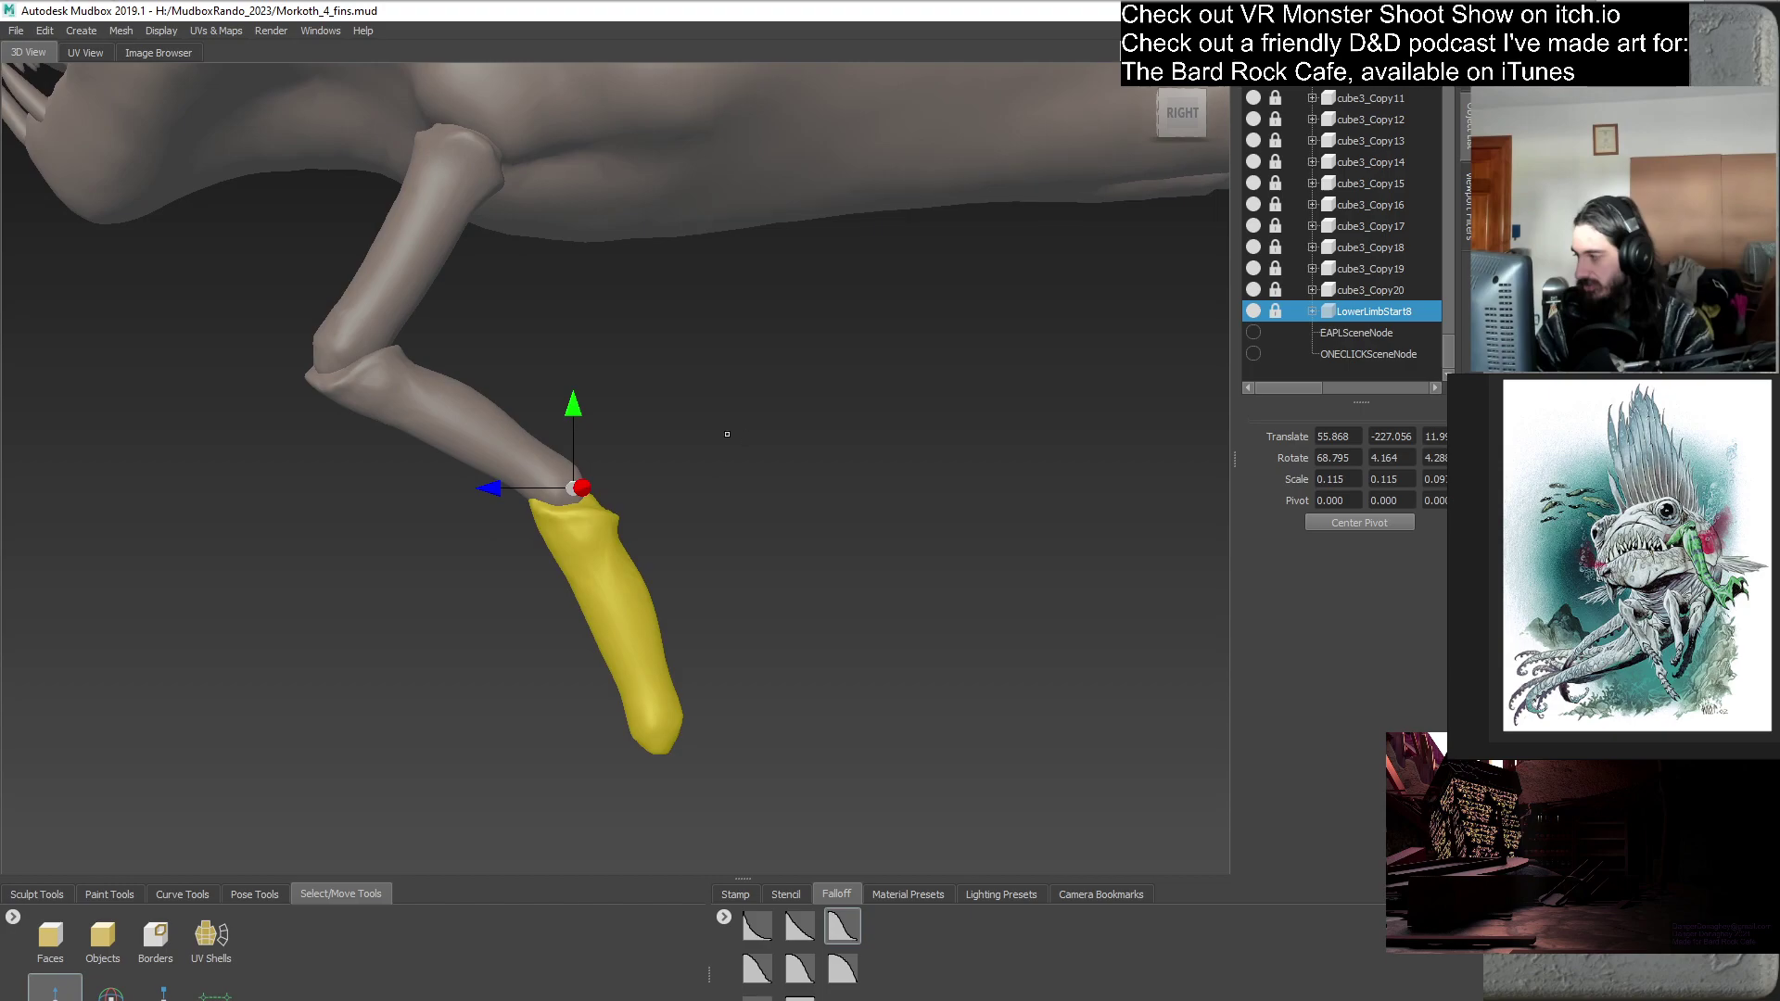
- Duplicate the limb segment LowerLimbStart8 in place and hide the original
{"action": "right_click", "coordinate": [1339, 313]}
{"action": "left_click", "coordinate": [1424, 369]}
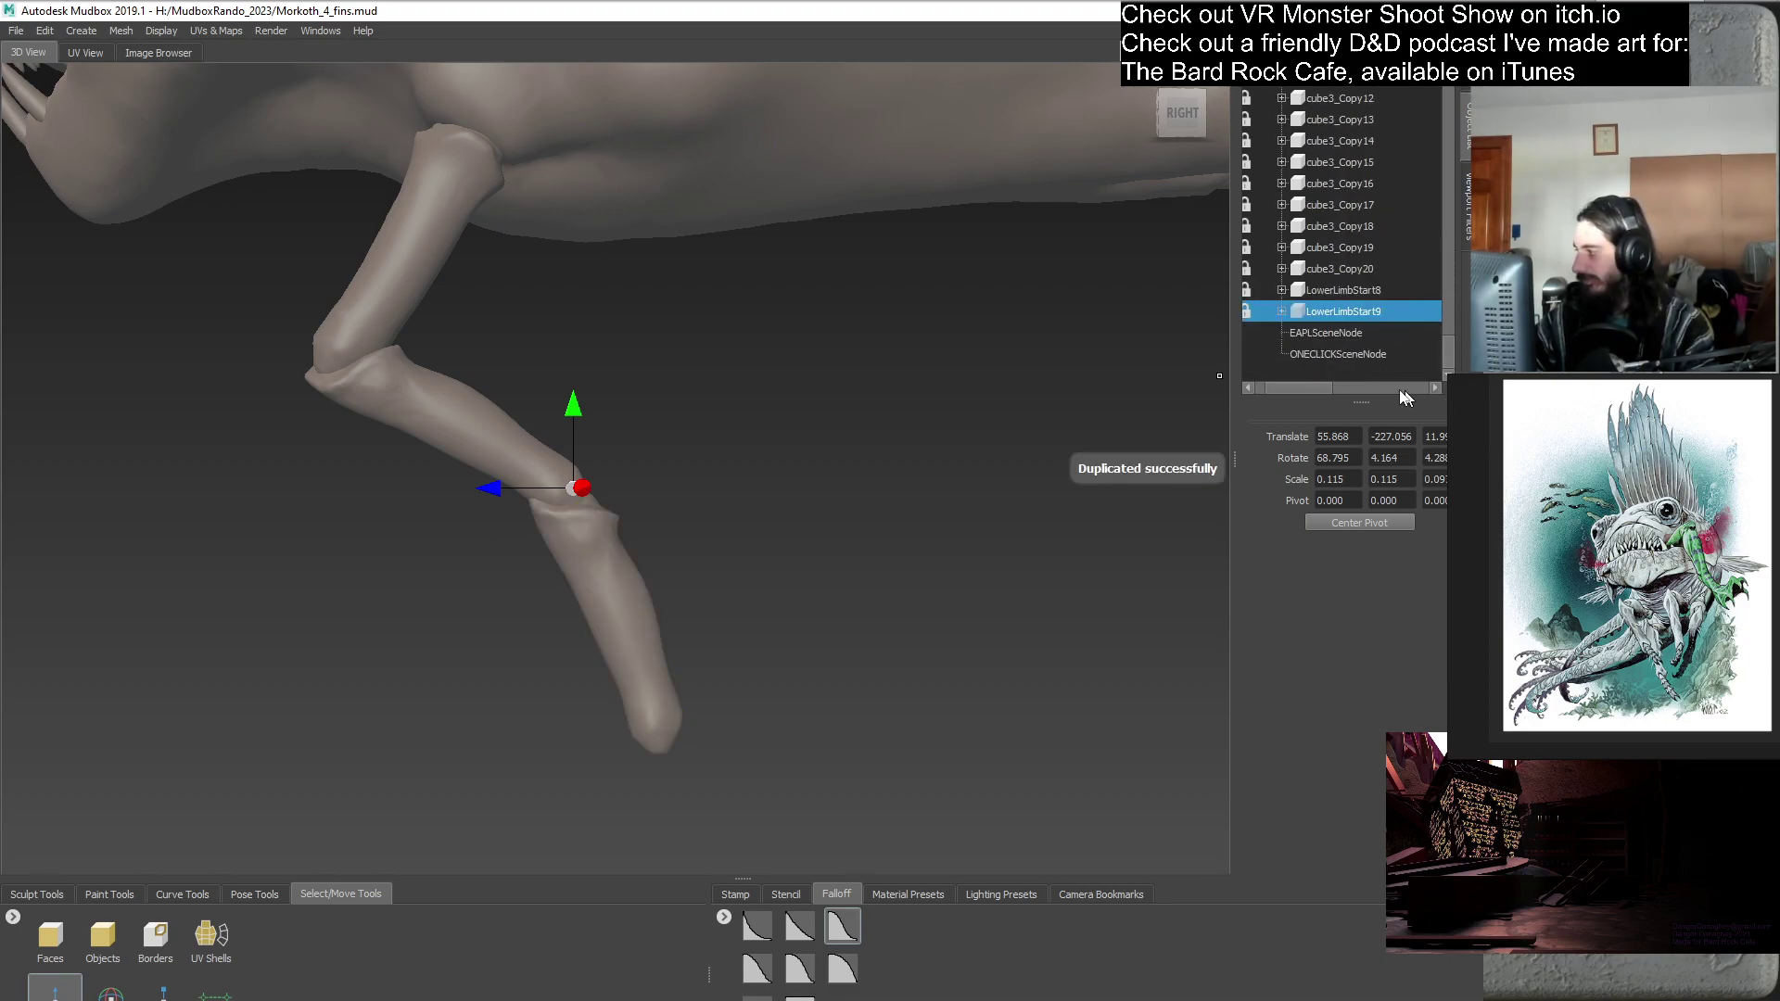
{"action": "left_click_drag", "start_coordinate": [1314, 386], "coordinate": [1295, 316]}
{"action": "left_click", "coordinate": [1254, 289]}
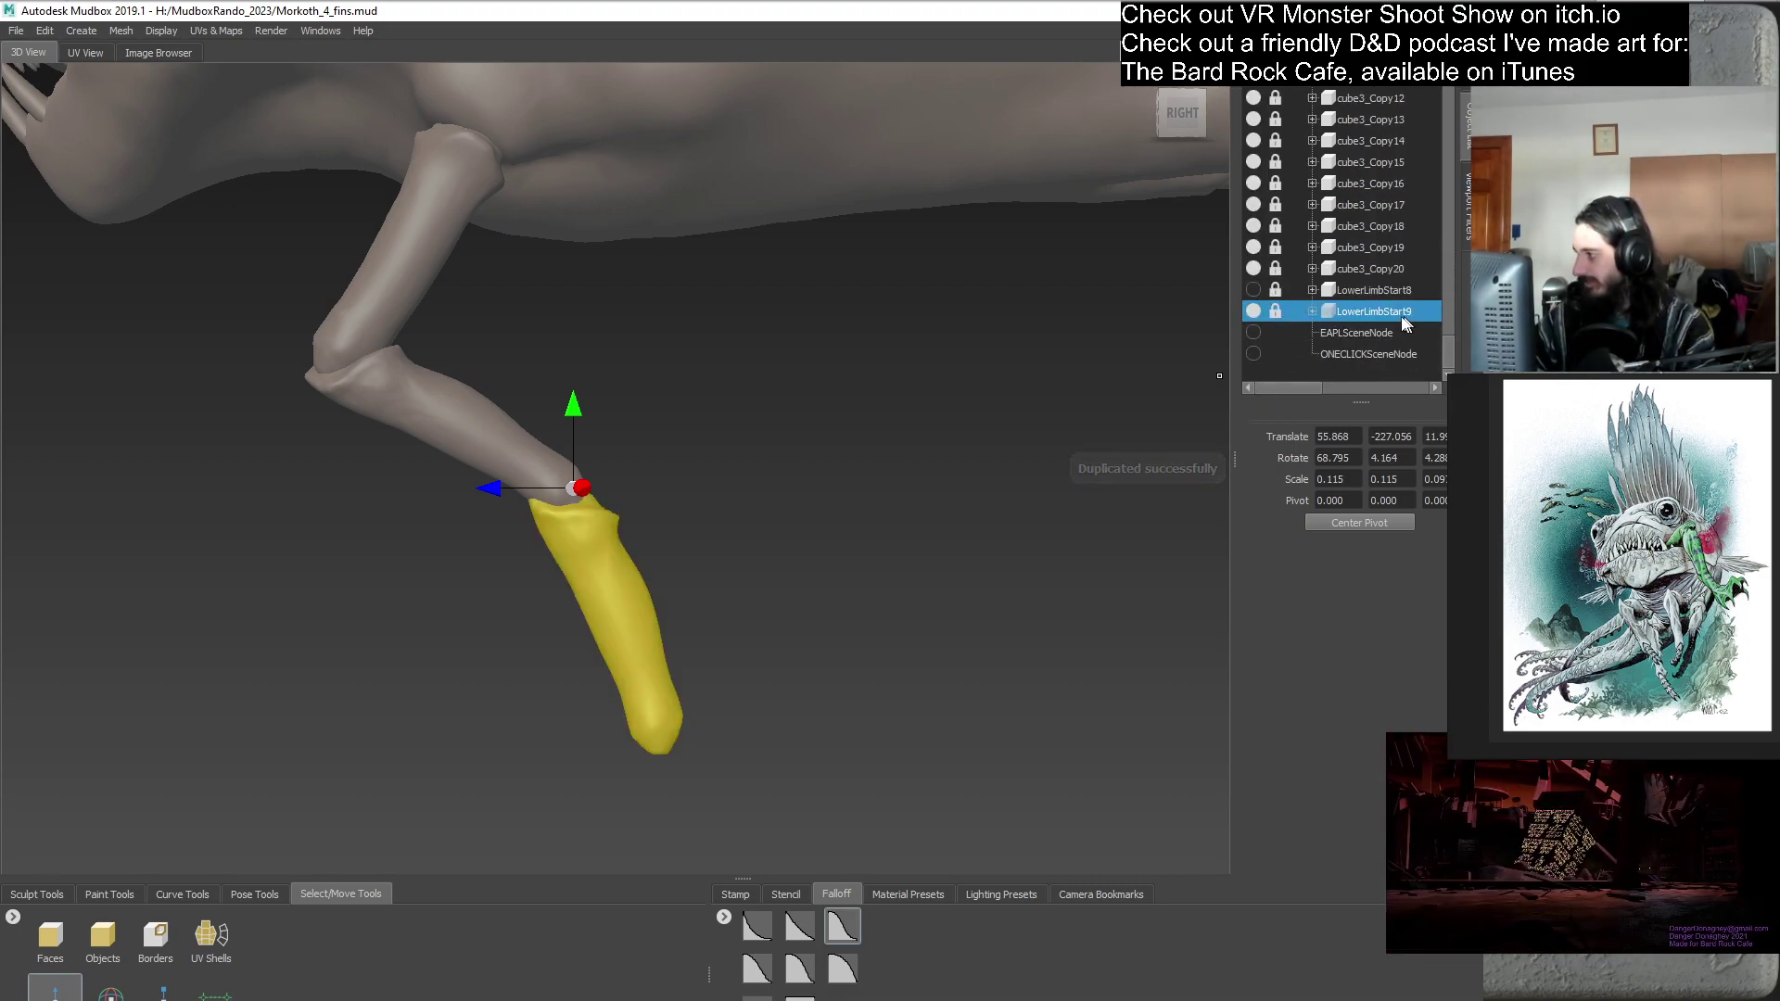
- Unlock the duplicated limb segment LowerLimbStart9, activate the Grab tool and clear the object selection
{"action": "left_click", "coordinate": [1275, 311]}
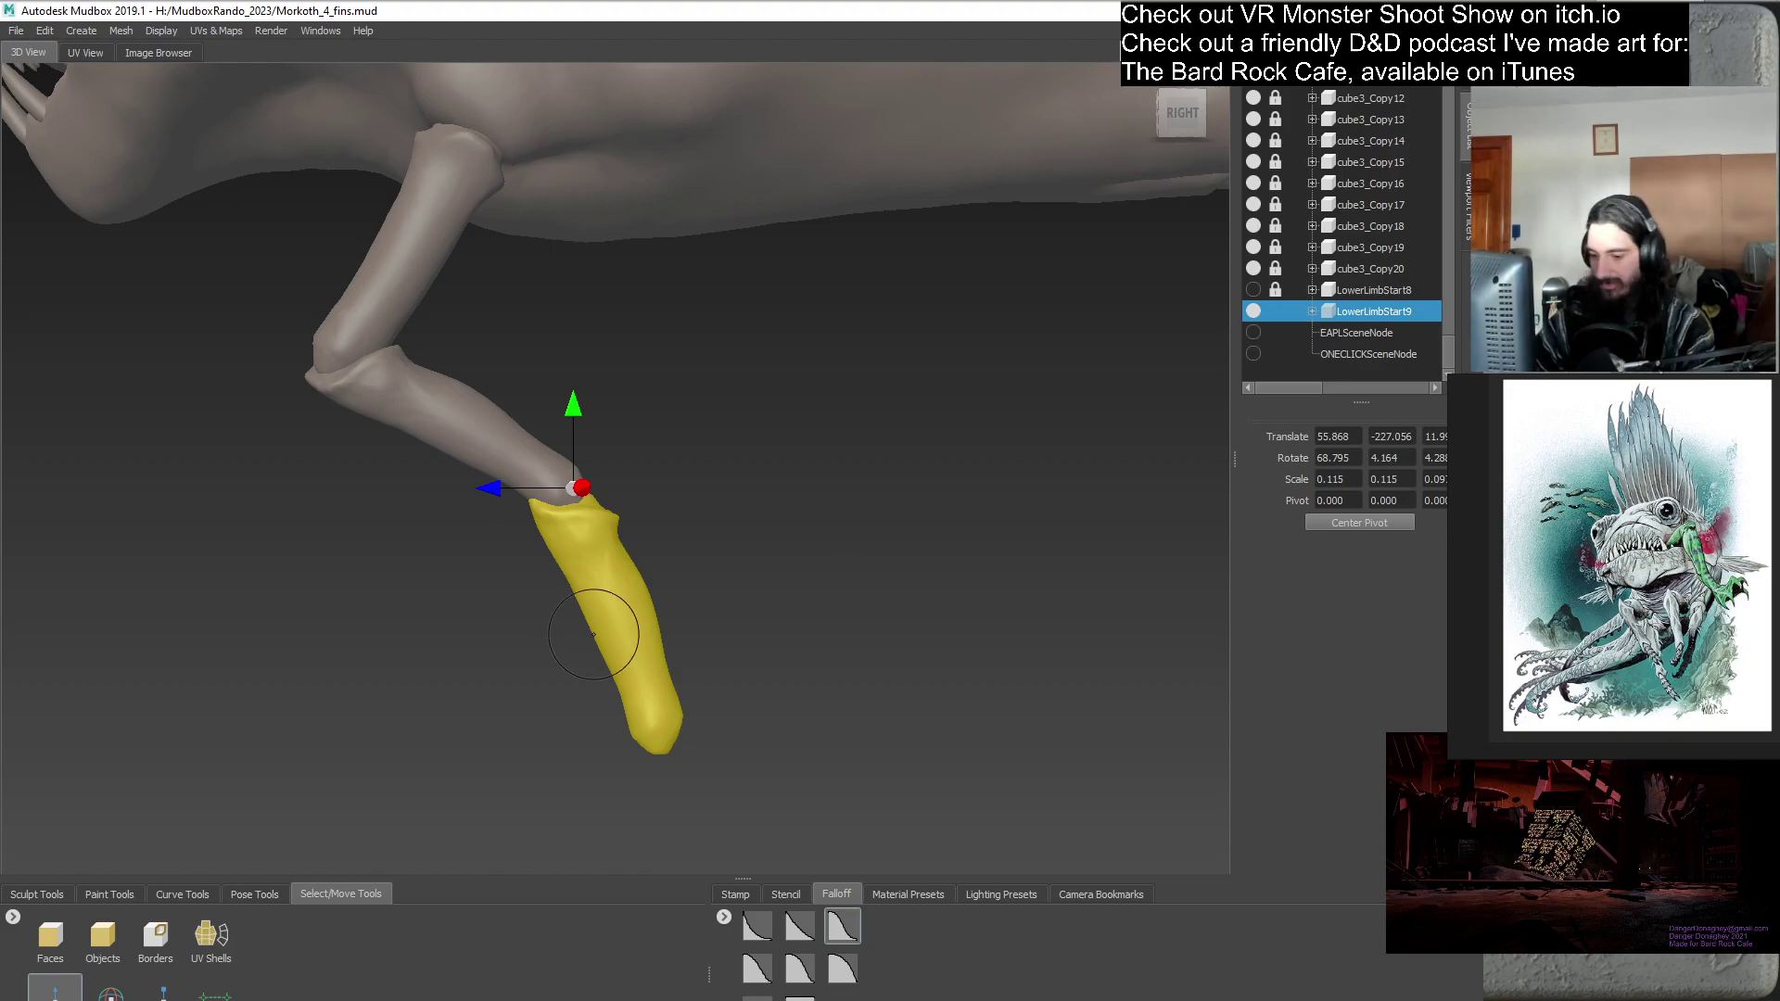
{"action": "left_click", "coordinate": [37, 893]}
{"action": "left_click", "coordinate": [206, 936]}
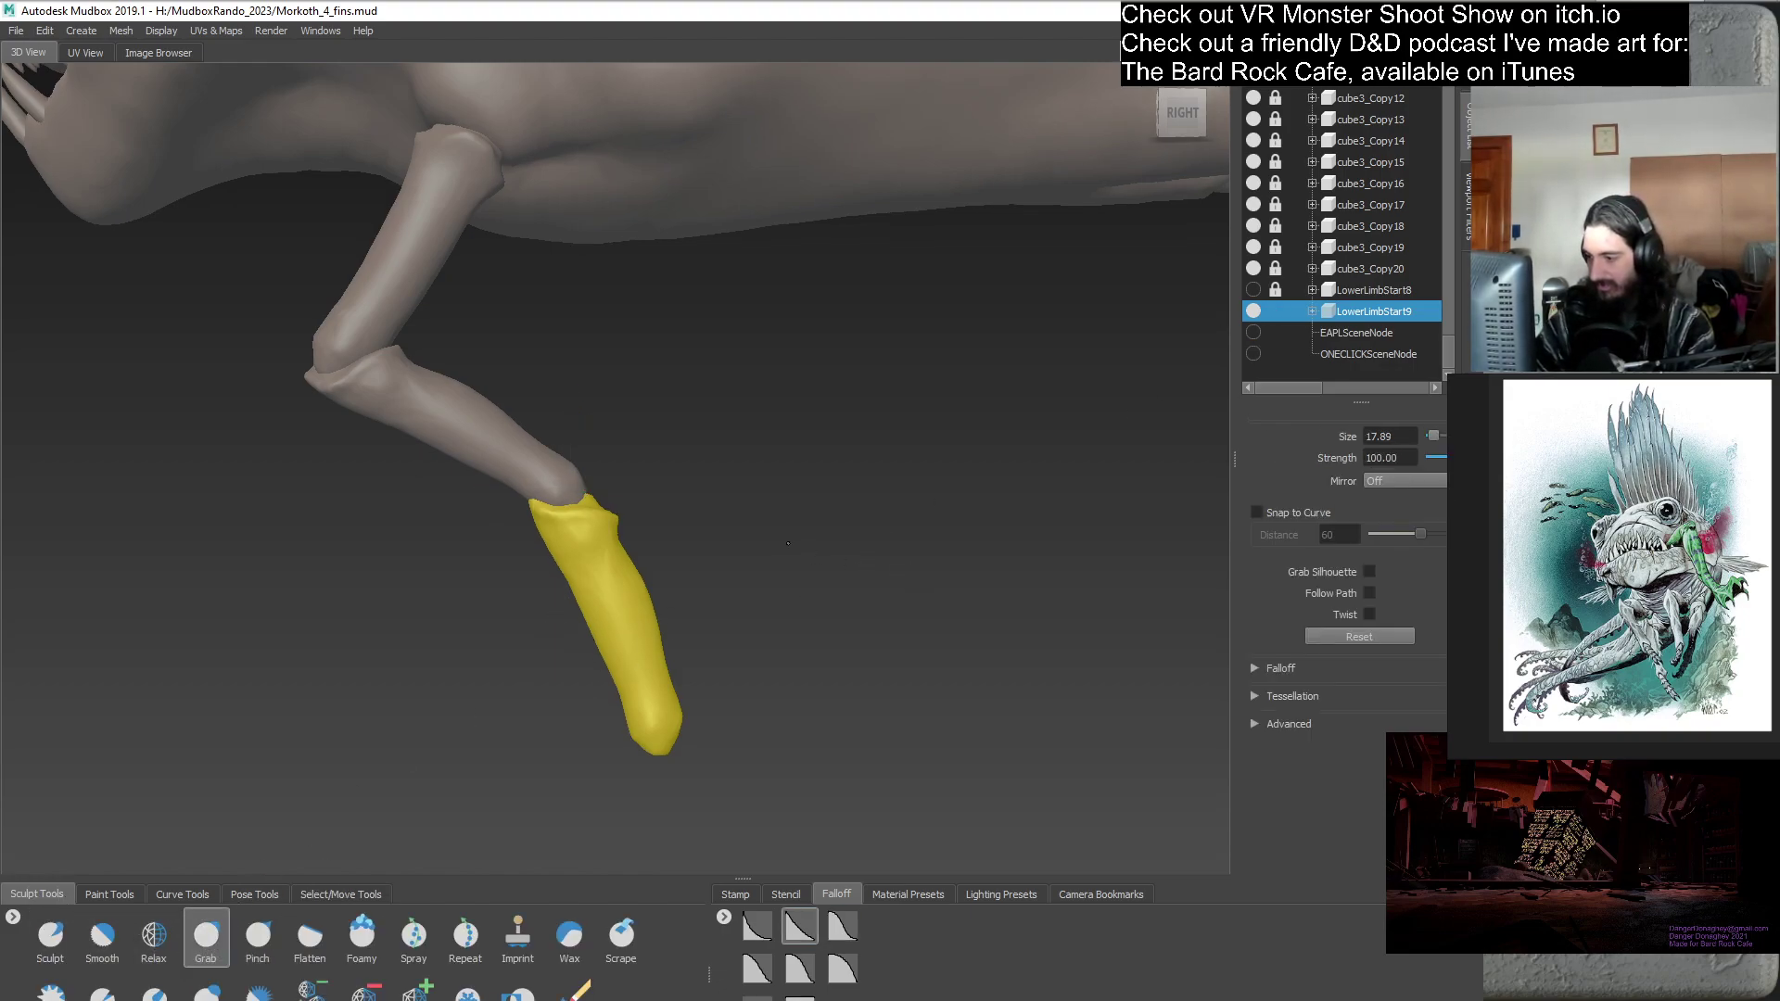
{"action": "left_click", "coordinate": [1322, 369]}
- Bow the shaft of the new limb segment backward in side view using Grab at brush size 54.51
{"action": "mouse_move", "coordinate": [764, 649]}
{"action": "left_mouse_down", "text": "alt"}
{"action": "mouse_move", "coordinate": [597, 519]}
{"action": "mouse_move", "coordinate": [617, 554]}
{"action": "left_mouse_up", "text": "alt"}
{"action": "left_click_drag", "start_coordinate": [652, 642], "coordinate": [659, 632]}
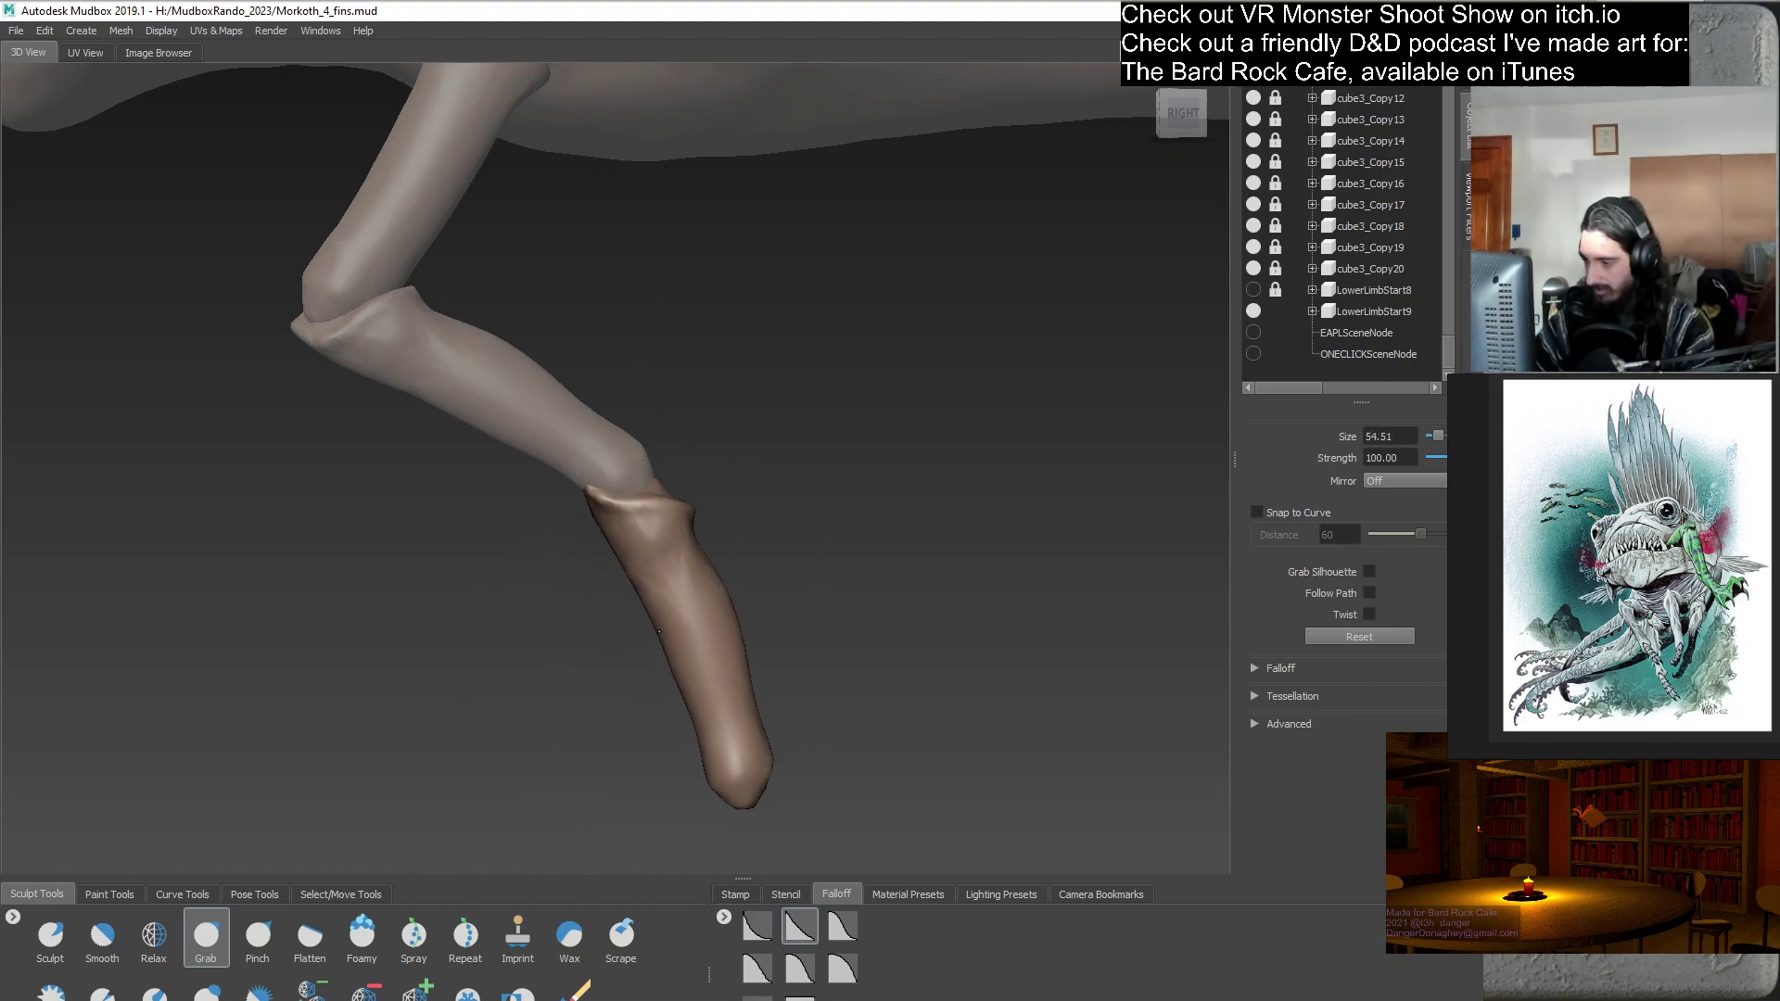
{"action": "left_click_drag", "start_coordinate": [718, 786], "coordinate": [732, 791]}
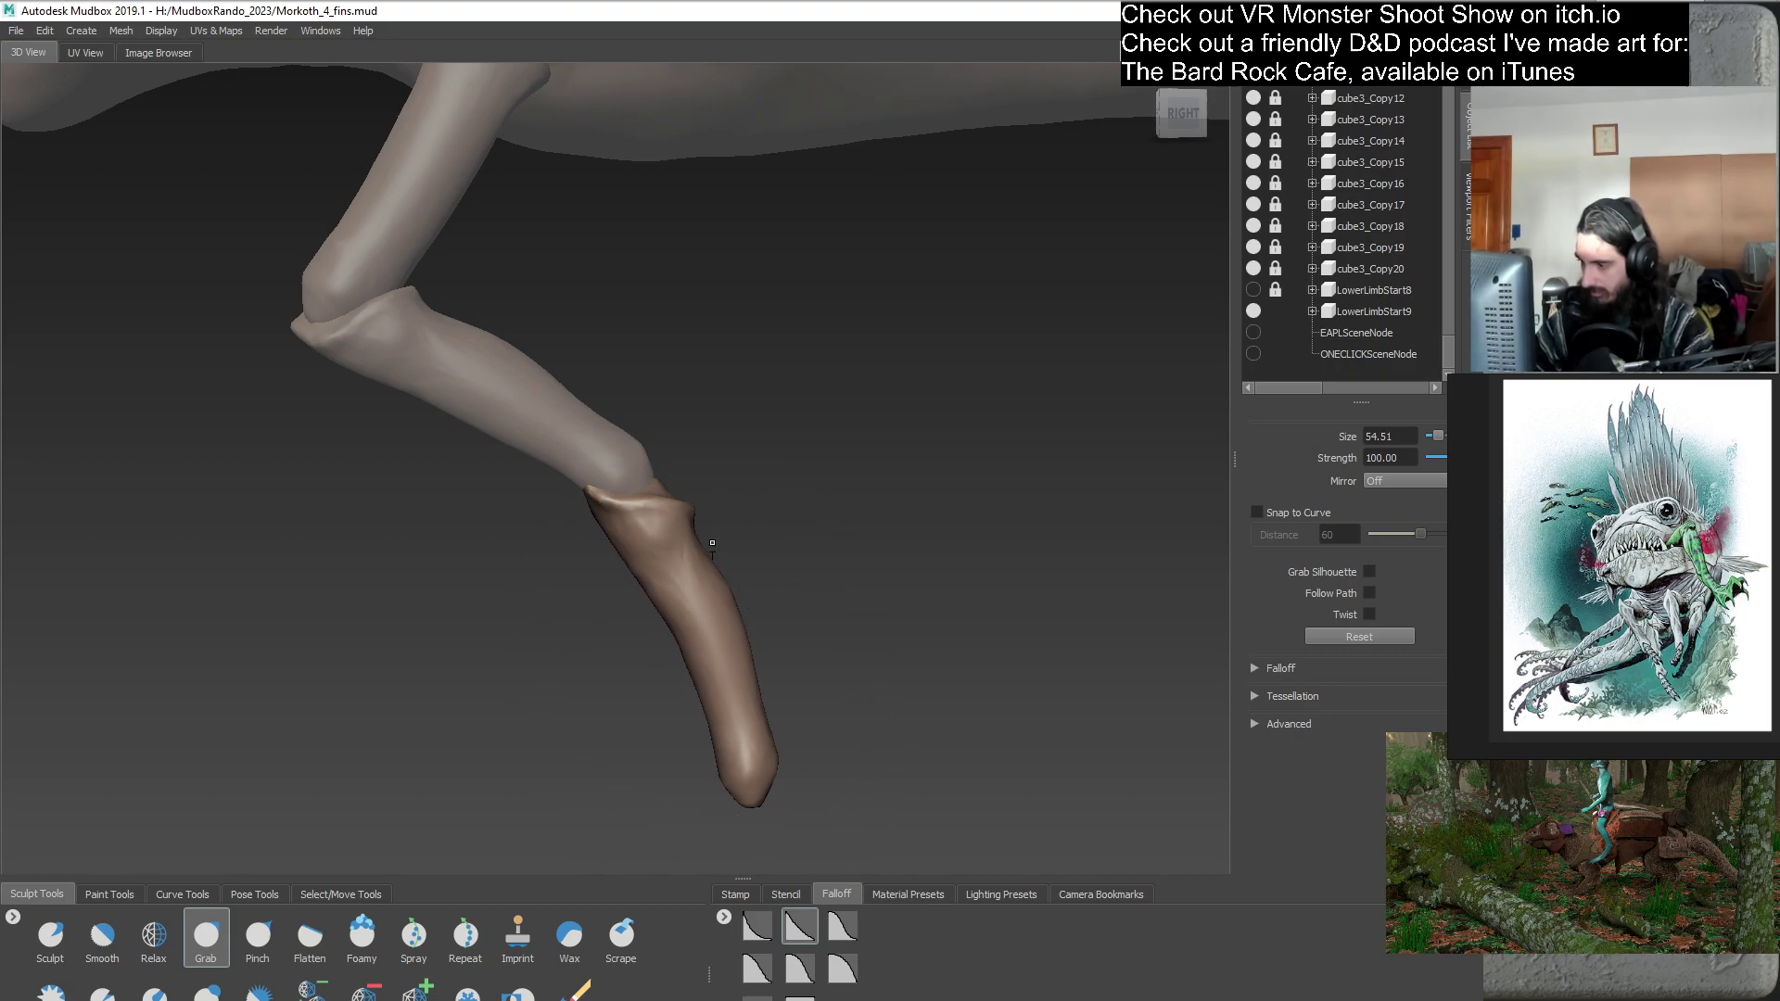
{"action": "mouse_move", "coordinate": [686, 511]}
{"action": "left_mouse_down"}
{"action": "mouse_move", "coordinate": [662, 506]}
{"action": "mouse_move", "coordinate": [741, 505]}
{"action": "mouse_move", "coordinate": [690, 563]}
{"action": "mouse_move", "coordinate": [684, 547]}
{"action": "left_mouse_up"}
{"action": "mouse_move", "coordinate": [674, 468]}
{"action": "left_mouse_down"}
{"action": "mouse_move", "coordinate": [666, 494]}
{"action": "mouse_move", "coordinate": [601, 471]}
{"action": "mouse_move", "coordinate": [664, 495]}
{"action": "mouse_move", "coordinate": [607, 502]}
{"action": "left_mouse_up"}
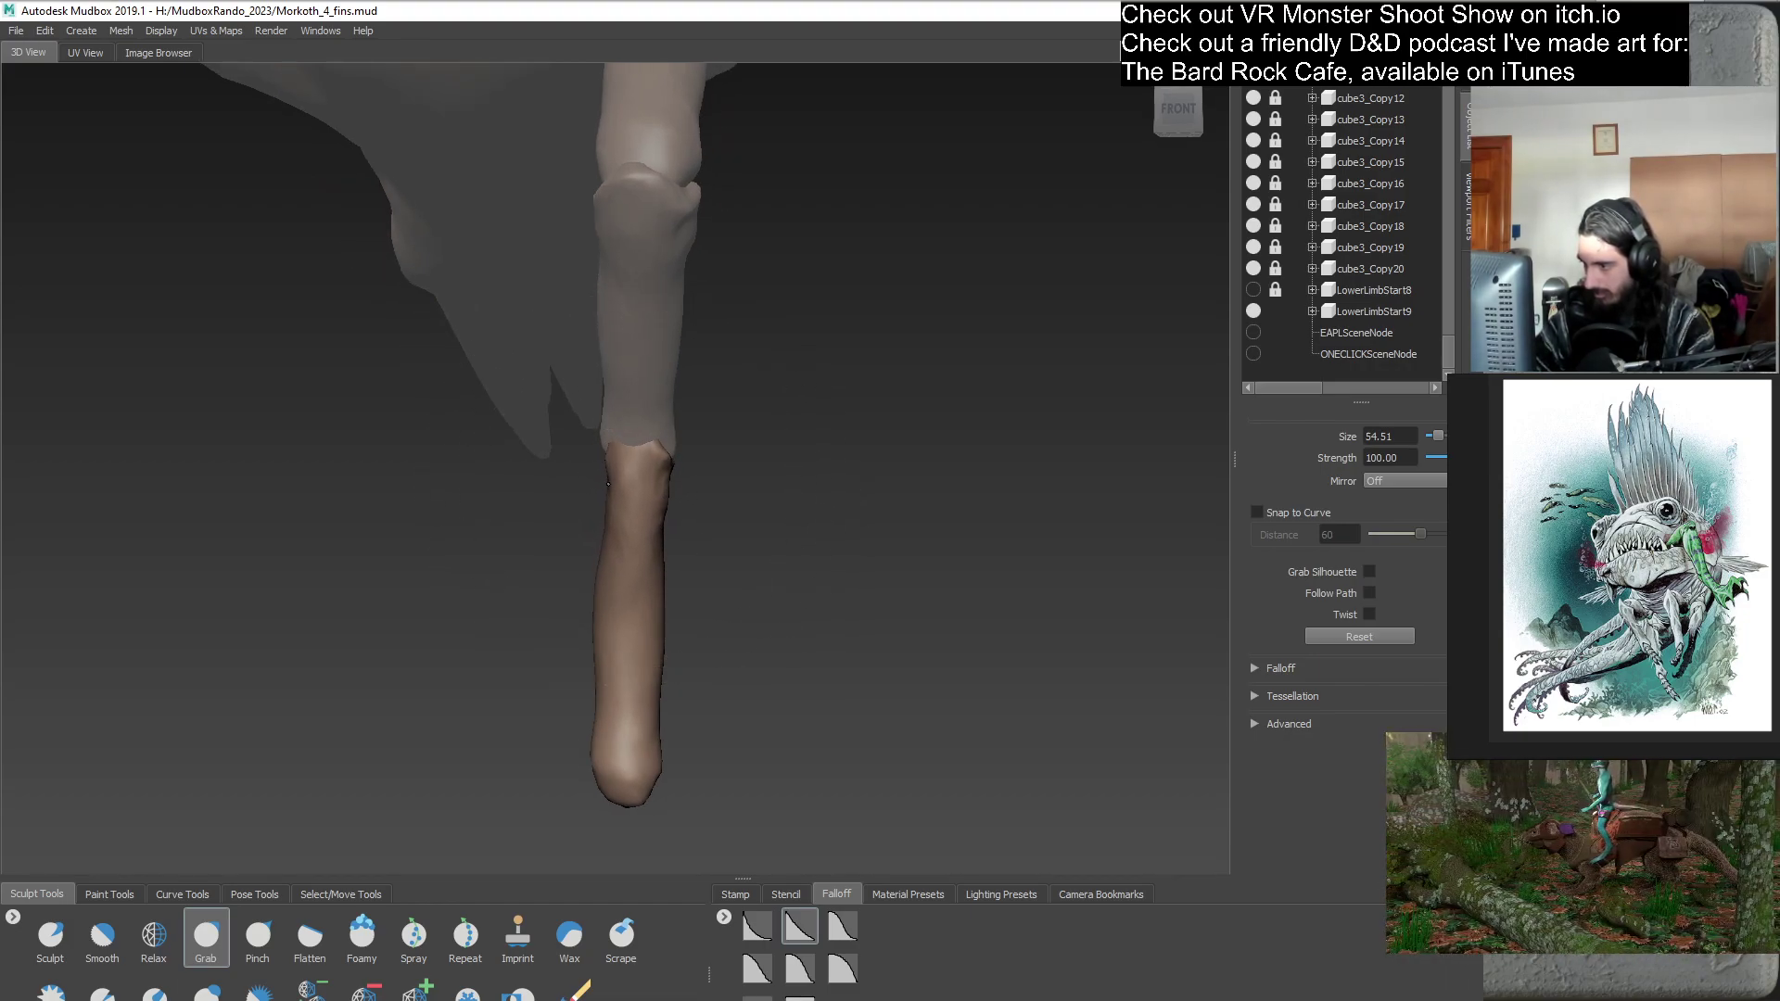
- Slim and straighten the segment in front view with Grab, and pull its lower end up to shorten it
{"action": "mouse_move", "coordinate": [662, 617]}
{"action": "left_mouse_down"}
{"action": "mouse_move", "coordinate": [611, 611]}
{"action": "mouse_move", "coordinate": [656, 636]}
{"action": "mouse_move", "coordinate": [612, 638]}
{"action": "left_mouse_up"}
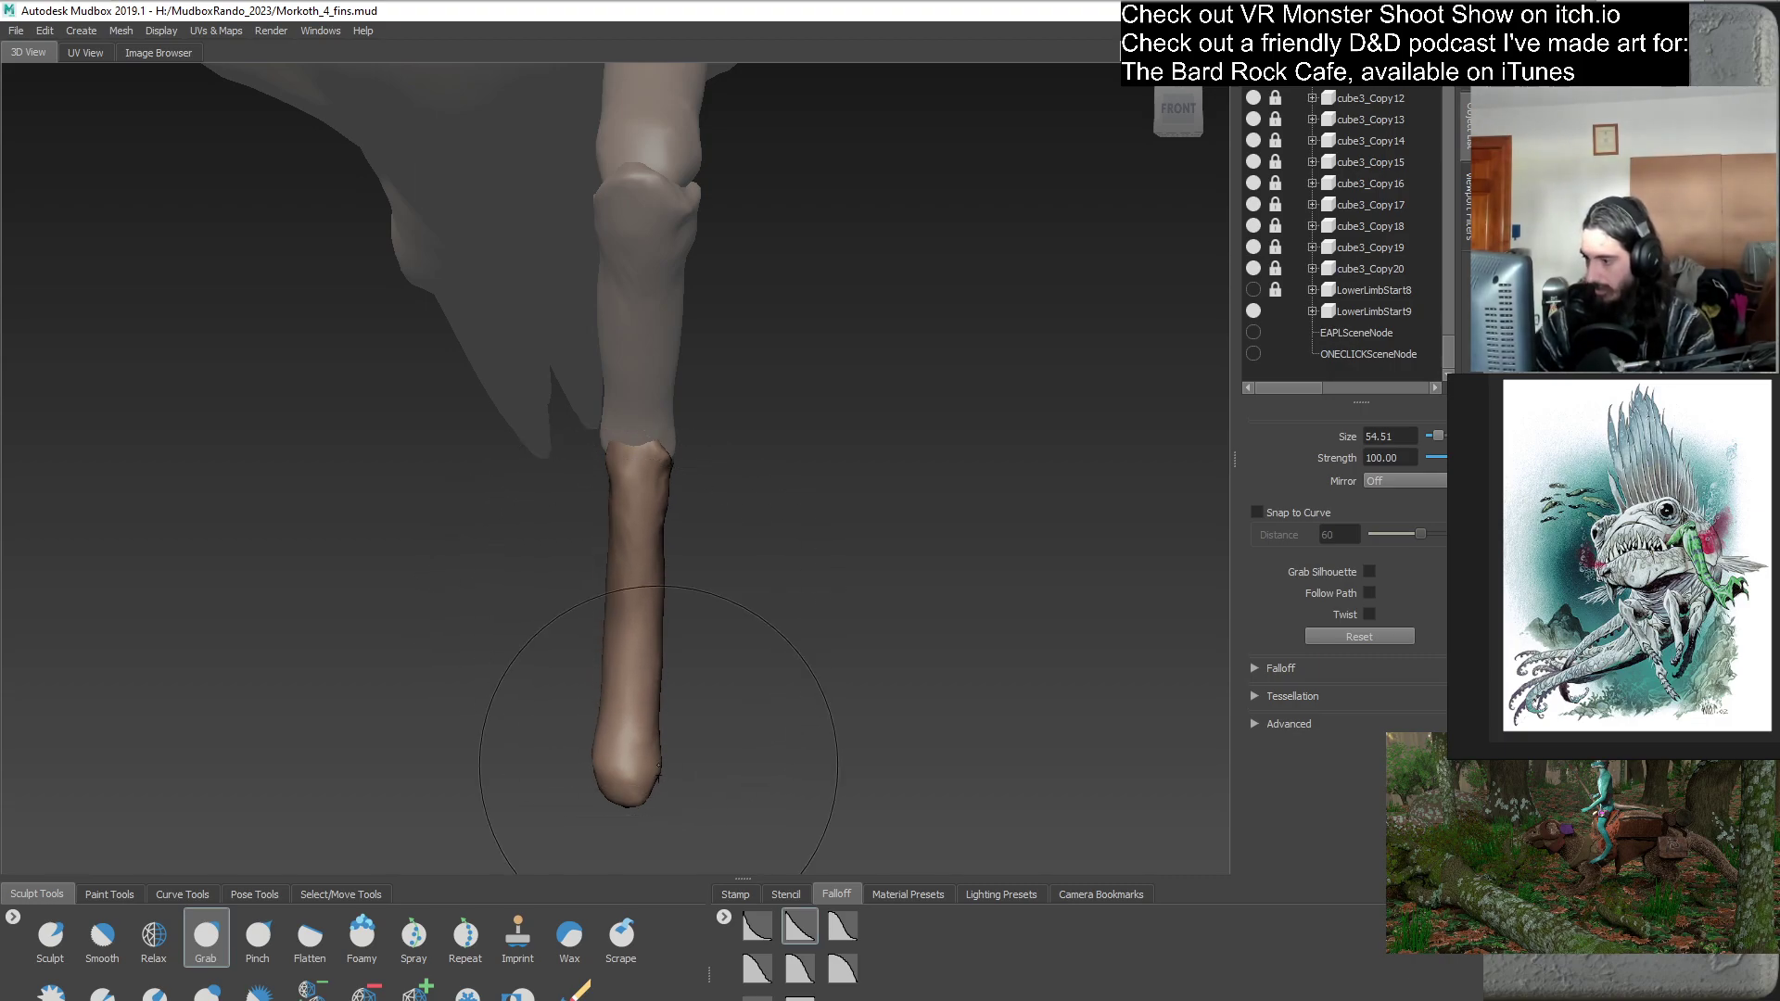
{"action": "mouse_move", "coordinate": [655, 764]}
{"action": "left_mouse_down"}
{"action": "mouse_move", "coordinate": [605, 755]}
{"action": "mouse_move", "coordinate": [609, 713]}
{"action": "left_mouse_up"}
{"action": "left_click_drag", "start_coordinate": [631, 802], "coordinate": [631, 732]}
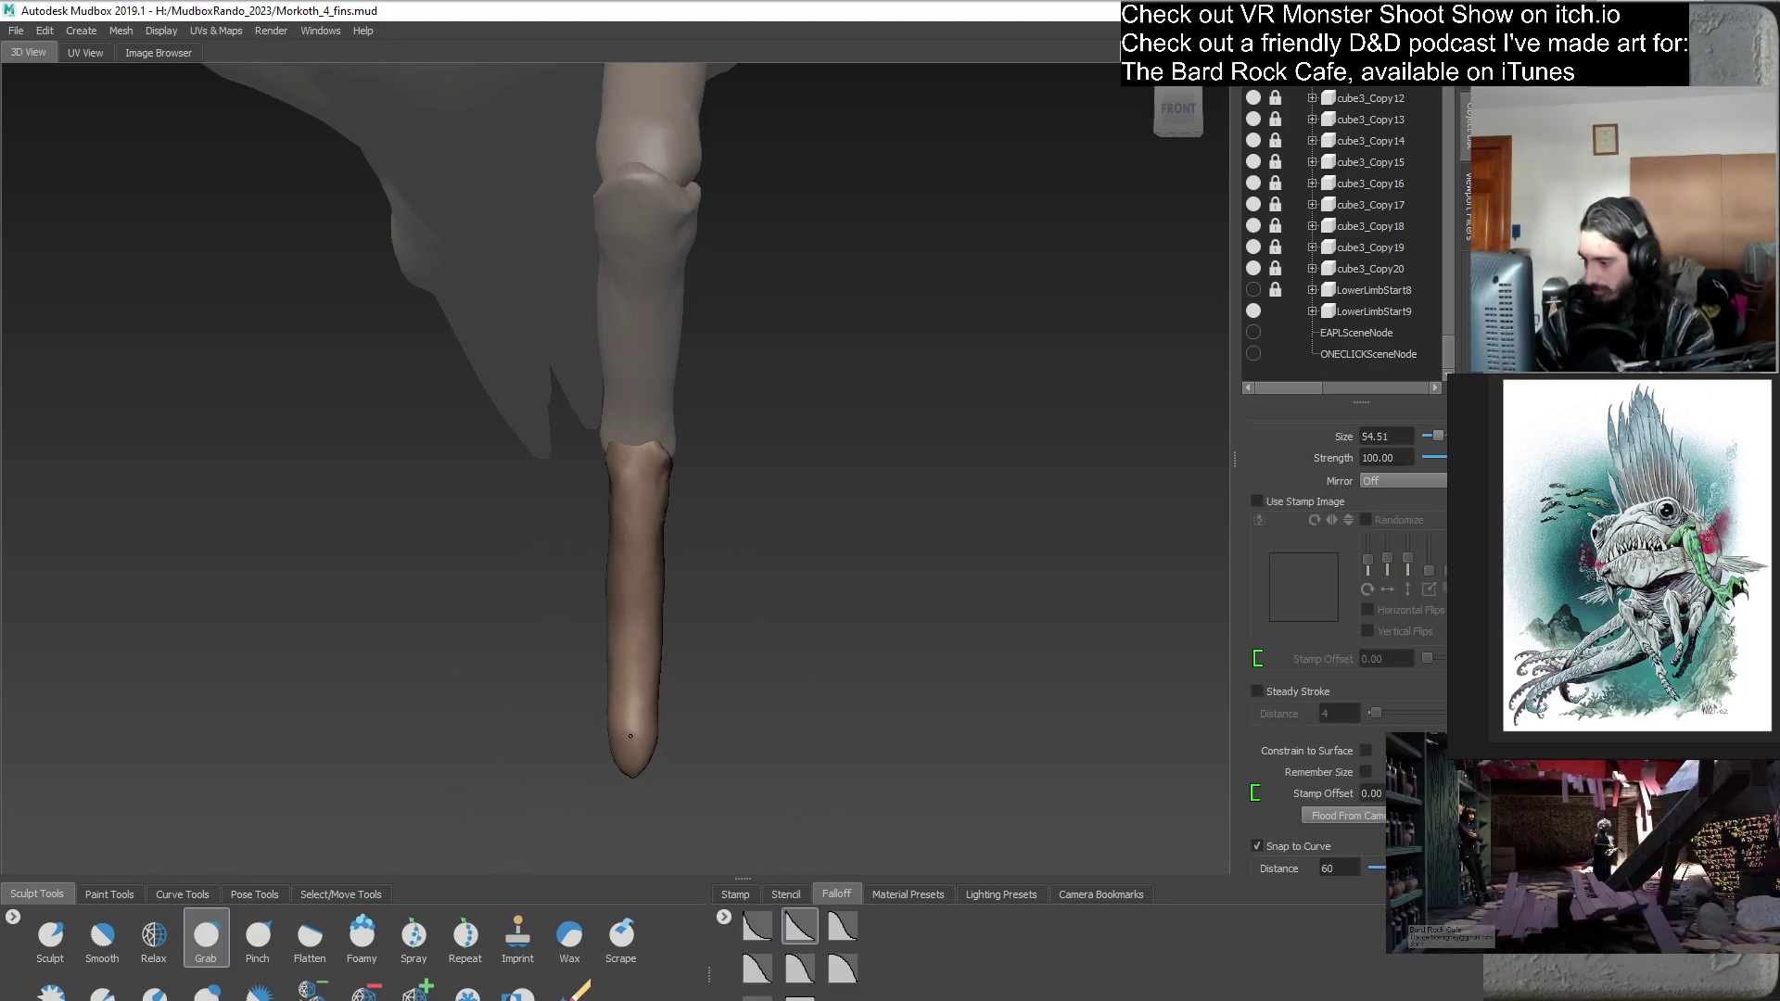
{"action": "mouse_move", "coordinate": [735, 707]}
{"action": "left_mouse_down", "text": "alt"}
{"action": "mouse_move", "coordinate": [568, 667]}
{"action": "mouse_move", "coordinate": [718, 644]}
{"action": "mouse_move", "coordinate": [718, 295]}
{"action": "mouse_move", "coordinate": [683, 639]}
{"action": "left_mouse_up", "text": "alt"}
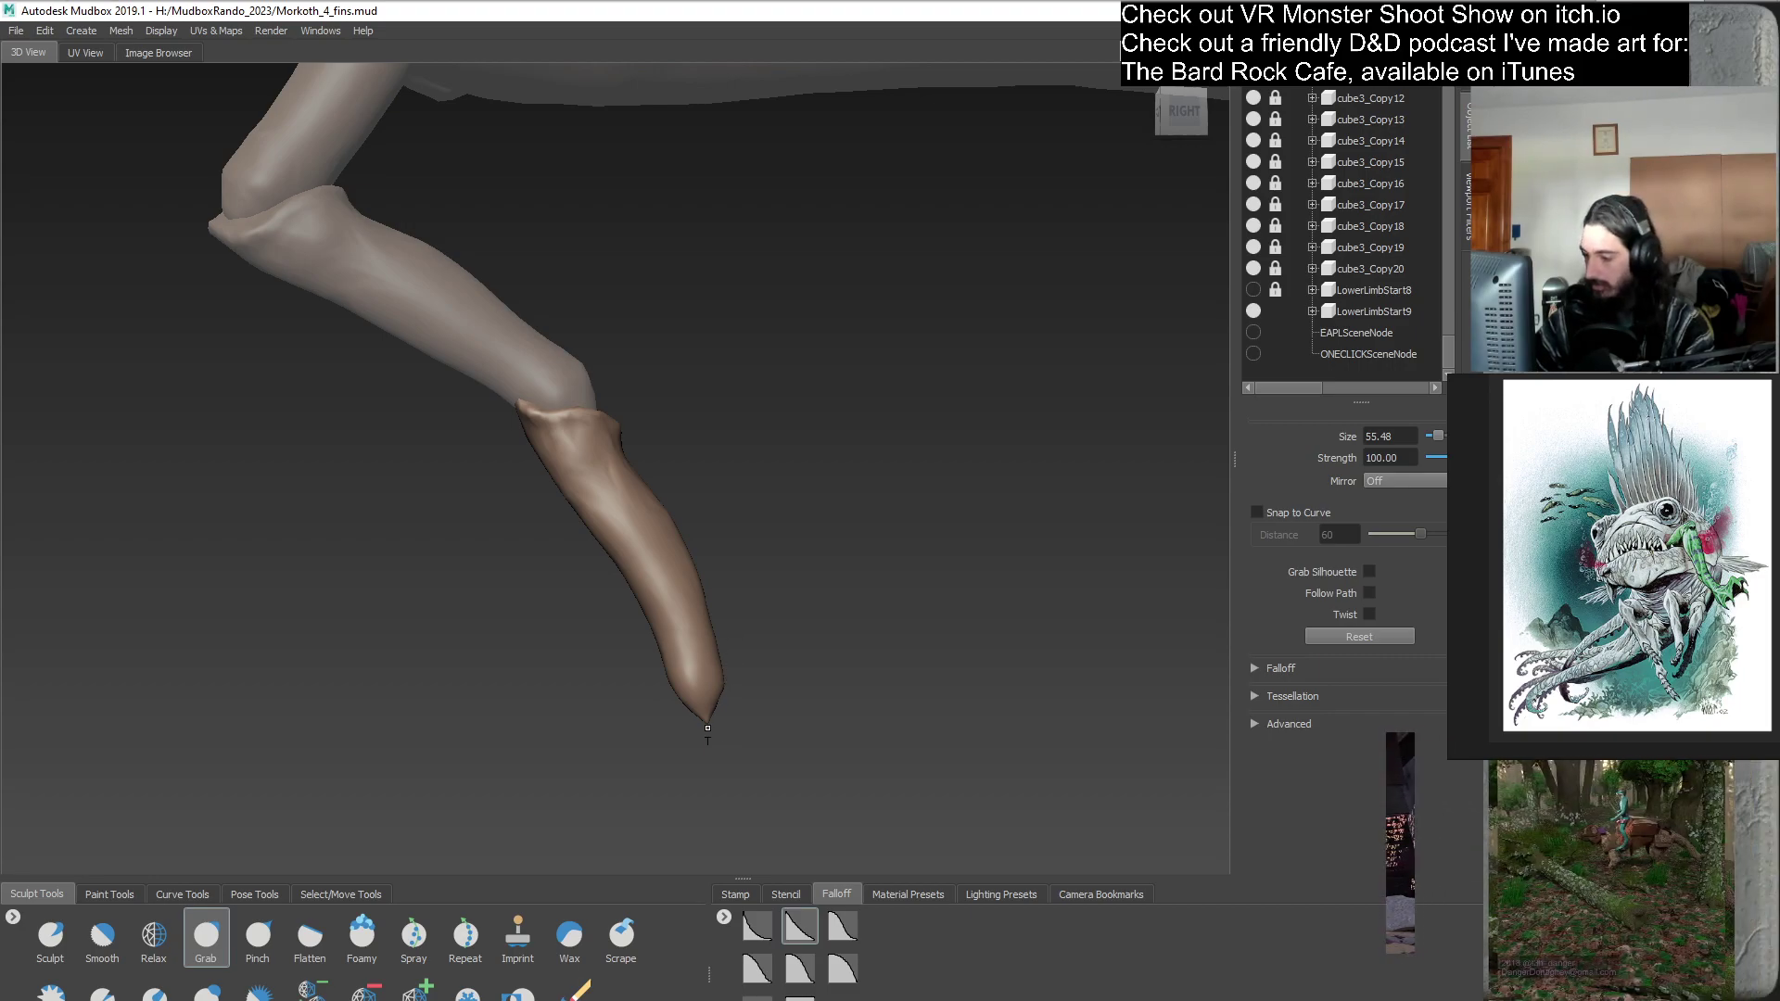
- Grab the segment's tip rearward at brush size 55.48 and push the shaft in to form a smooth backward curve
{"action": "left_click_drag", "start_coordinate": [714, 709], "coordinate": [739, 700]}
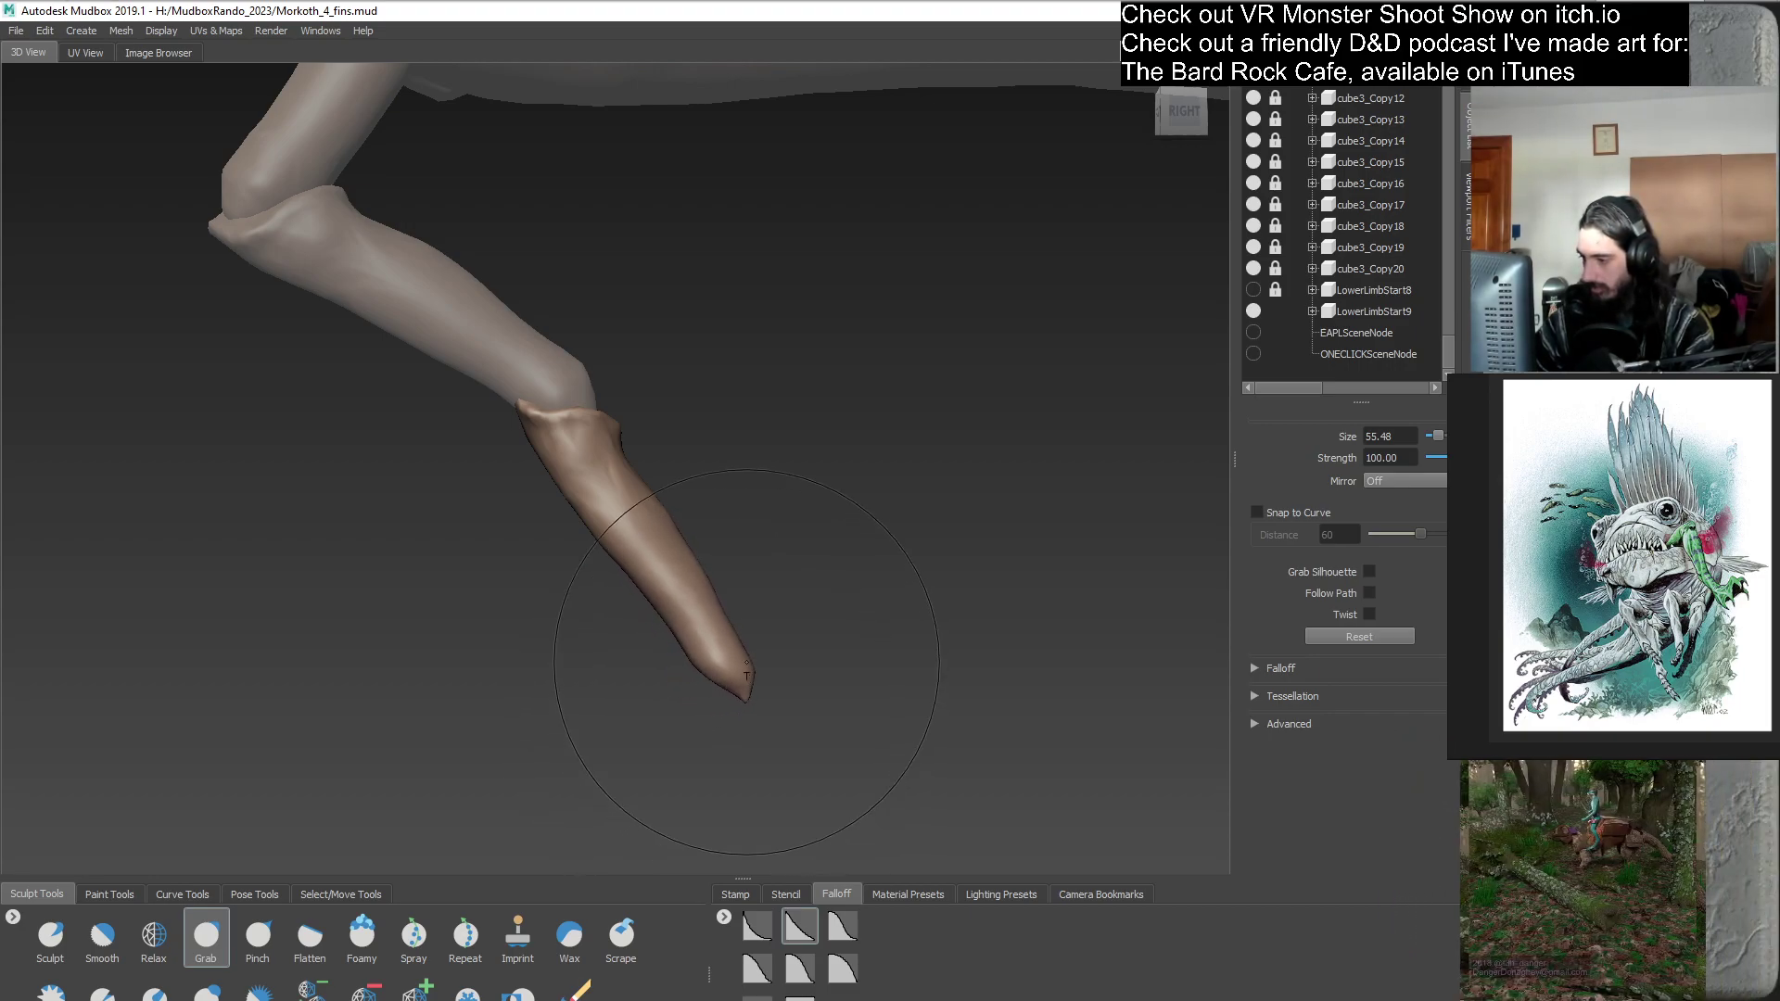
{"action": "mouse_move", "coordinate": [693, 551]}
{"action": "left_mouse_down"}
{"action": "mouse_move", "coordinate": [660, 554]}
{"action": "mouse_move", "coordinate": [636, 507]}
{"action": "left_mouse_up"}
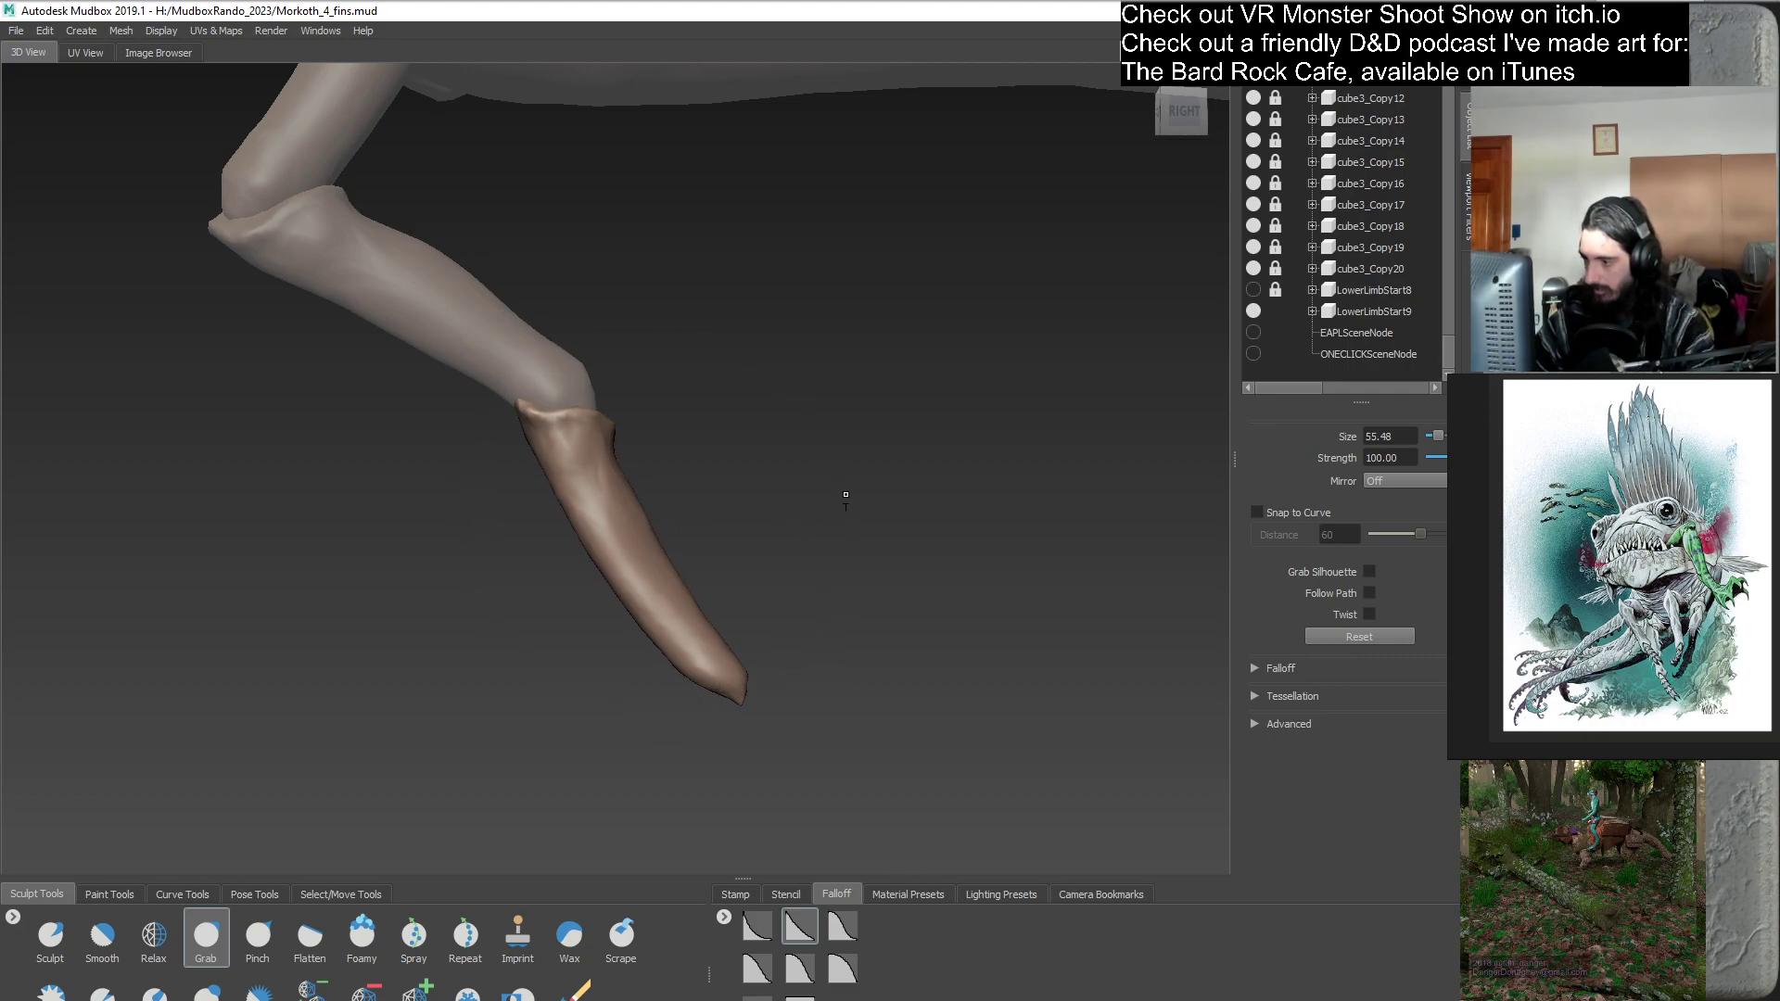
{"action": "middle_click_drag", "start_coordinate": [845, 495], "coordinate": [931, 501], "text": "alt"}
{"action": "mouse_move", "coordinate": [635, 573]}
{"action": "left_mouse_down", "text": "alt"}
{"action": "mouse_move", "coordinate": [874, 528]}
{"action": "mouse_move", "coordinate": [761, 577]}
{"action": "mouse_move", "coordinate": [735, 536]}
{"action": "mouse_move", "coordinate": [667, 529]}
{"action": "mouse_move", "coordinate": [880, 547]}
{"action": "mouse_move", "coordinate": [638, 526]}
{"action": "left_mouse_up", "text": "alt"}
{"action": "mouse_move", "coordinate": [736, 579]}
{"action": "left_mouse_down", "text": "alt"}
{"action": "mouse_move", "coordinate": [533, 648]}
{"action": "mouse_move", "coordinate": [593, 630]}
{"action": "mouse_move", "coordinate": [781, 508]}
{"action": "mouse_move", "coordinate": [786, 458]}
{"action": "left_mouse_up", "text": "alt"}
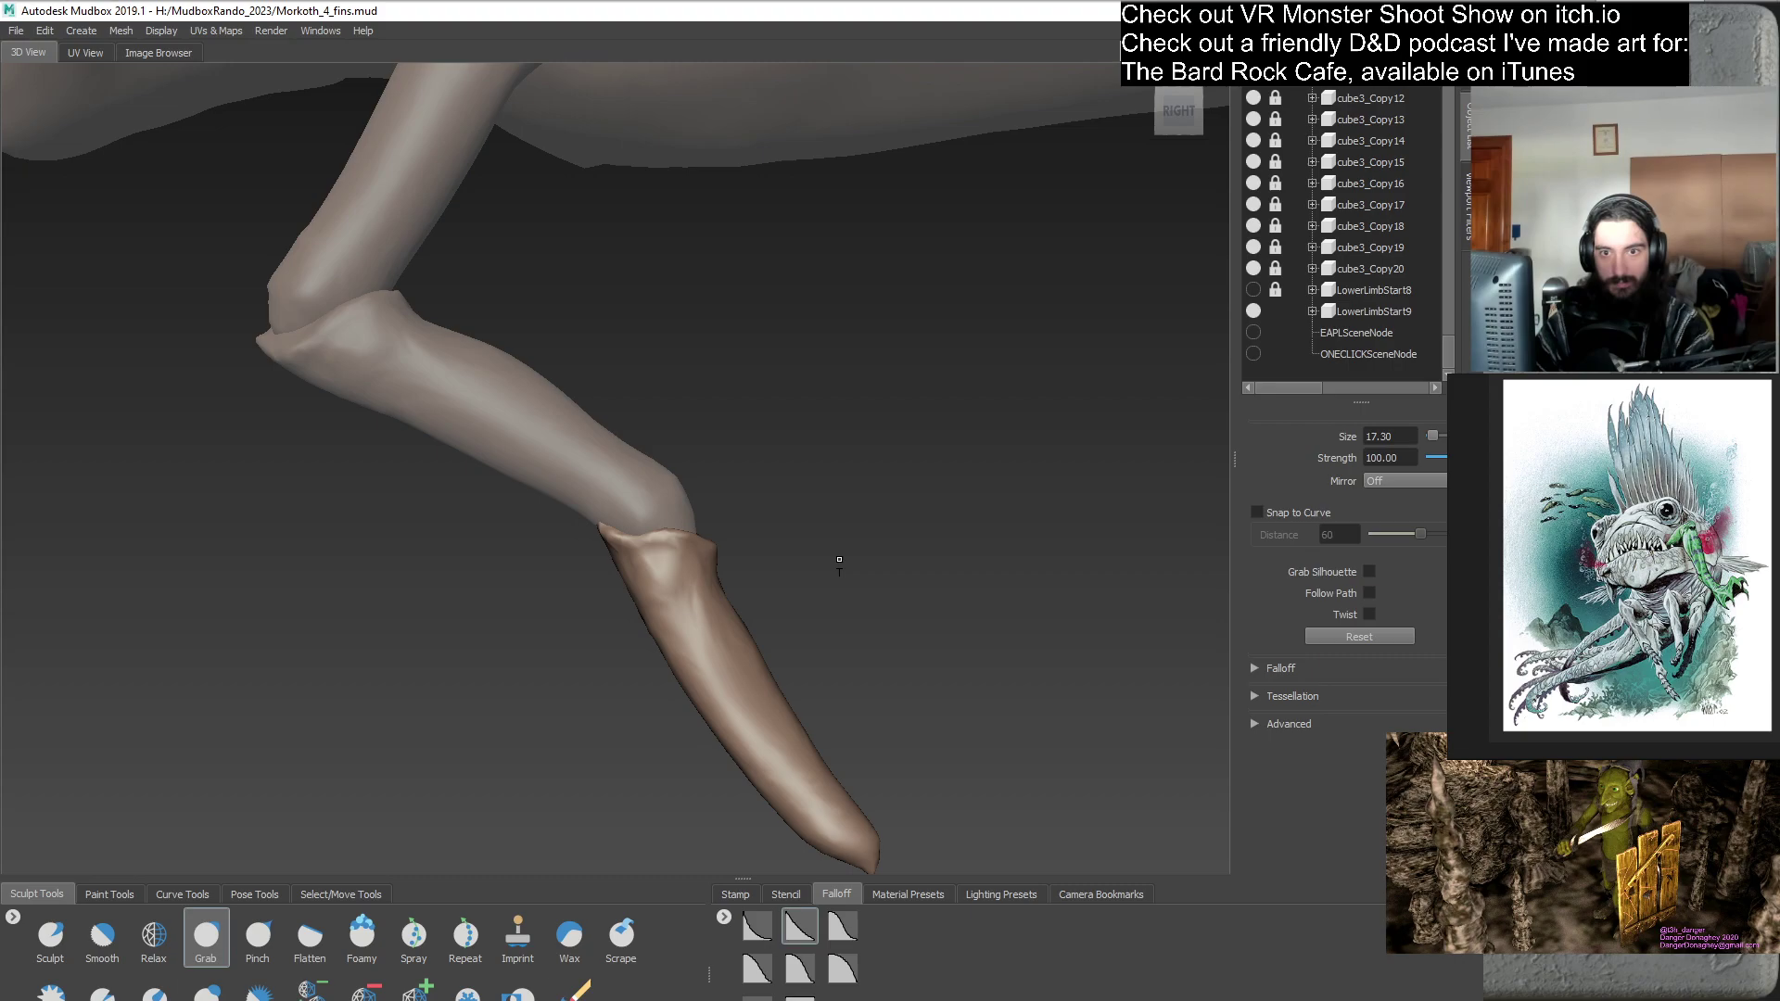
- Tuck the segment's flared upper rim under the preceding limb segment using Grab at brush sizes 17.30 to 19.90
{"action": "mouse_move", "coordinate": [629, 620]}
{"action": "left_mouse_down", "text": "alt"}
{"action": "mouse_move", "coordinate": [633, 533]}
{"action": "mouse_move", "coordinate": [662, 560]}
{"action": "mouse_move", "coordinate": [620, 556]}
{"action": "left_mouse_up", "text": "alt"}
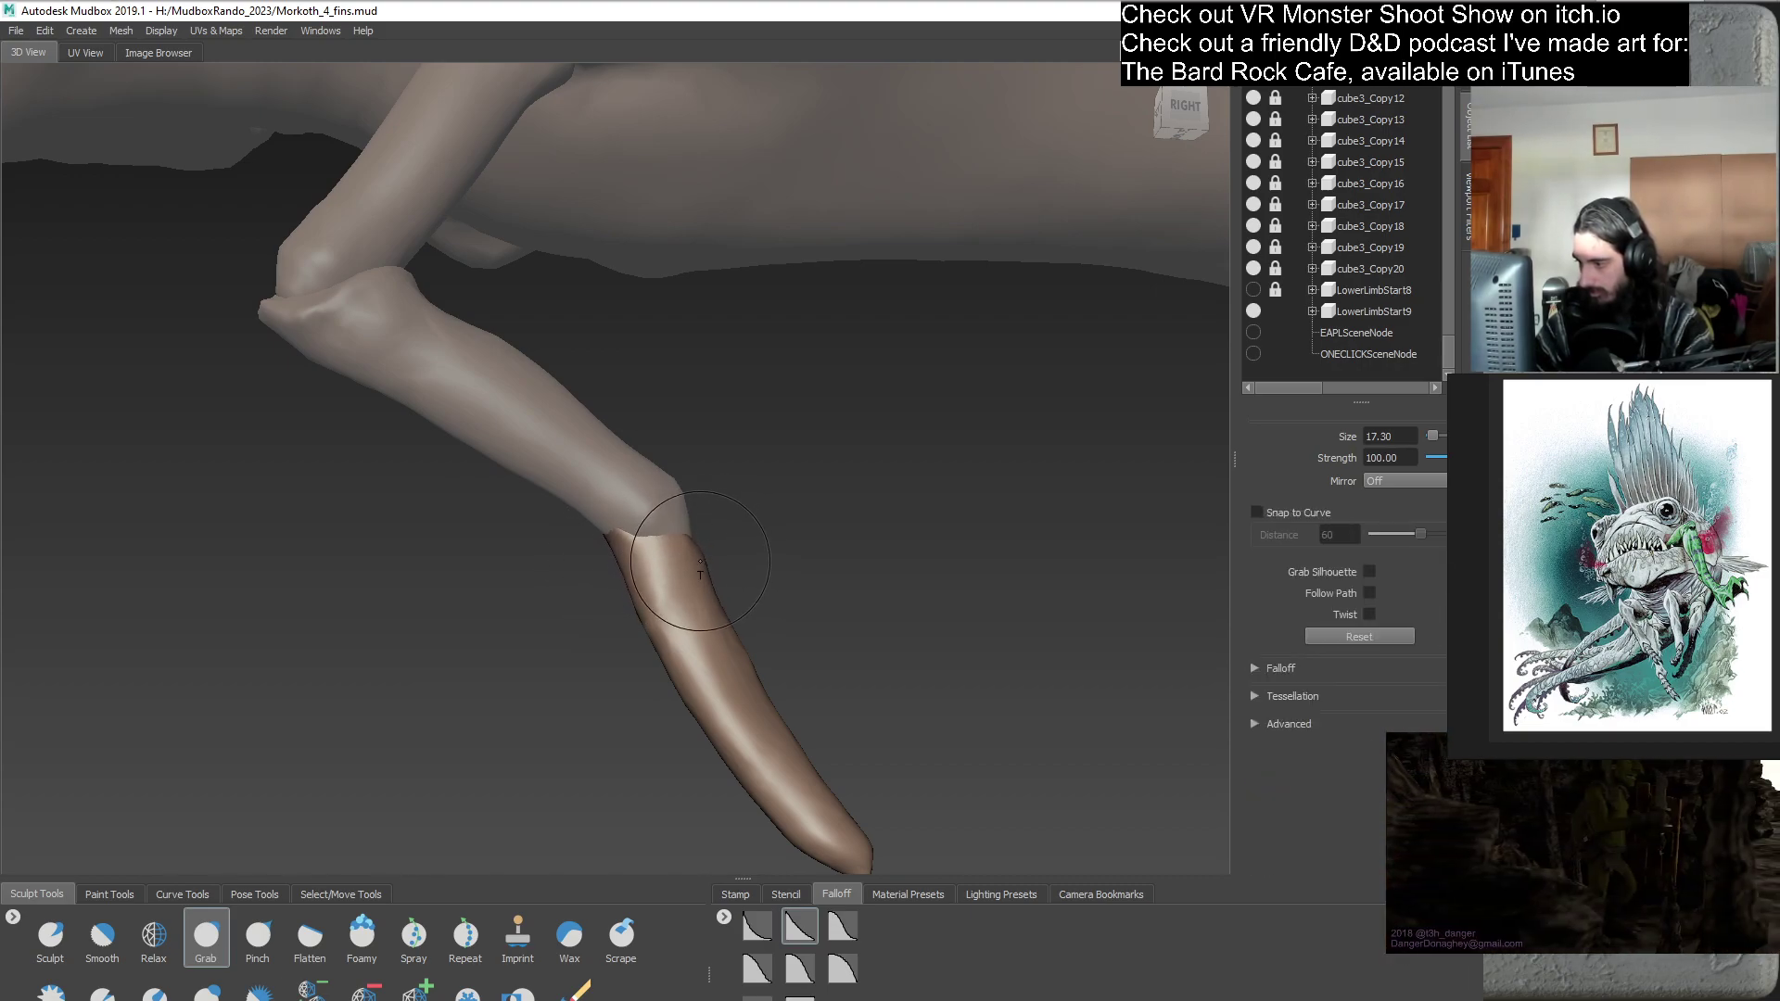
{"action": "left_click_drag", "start_coordinate": [736, 562], "coordinate": [609, 526], "text": "alt"}
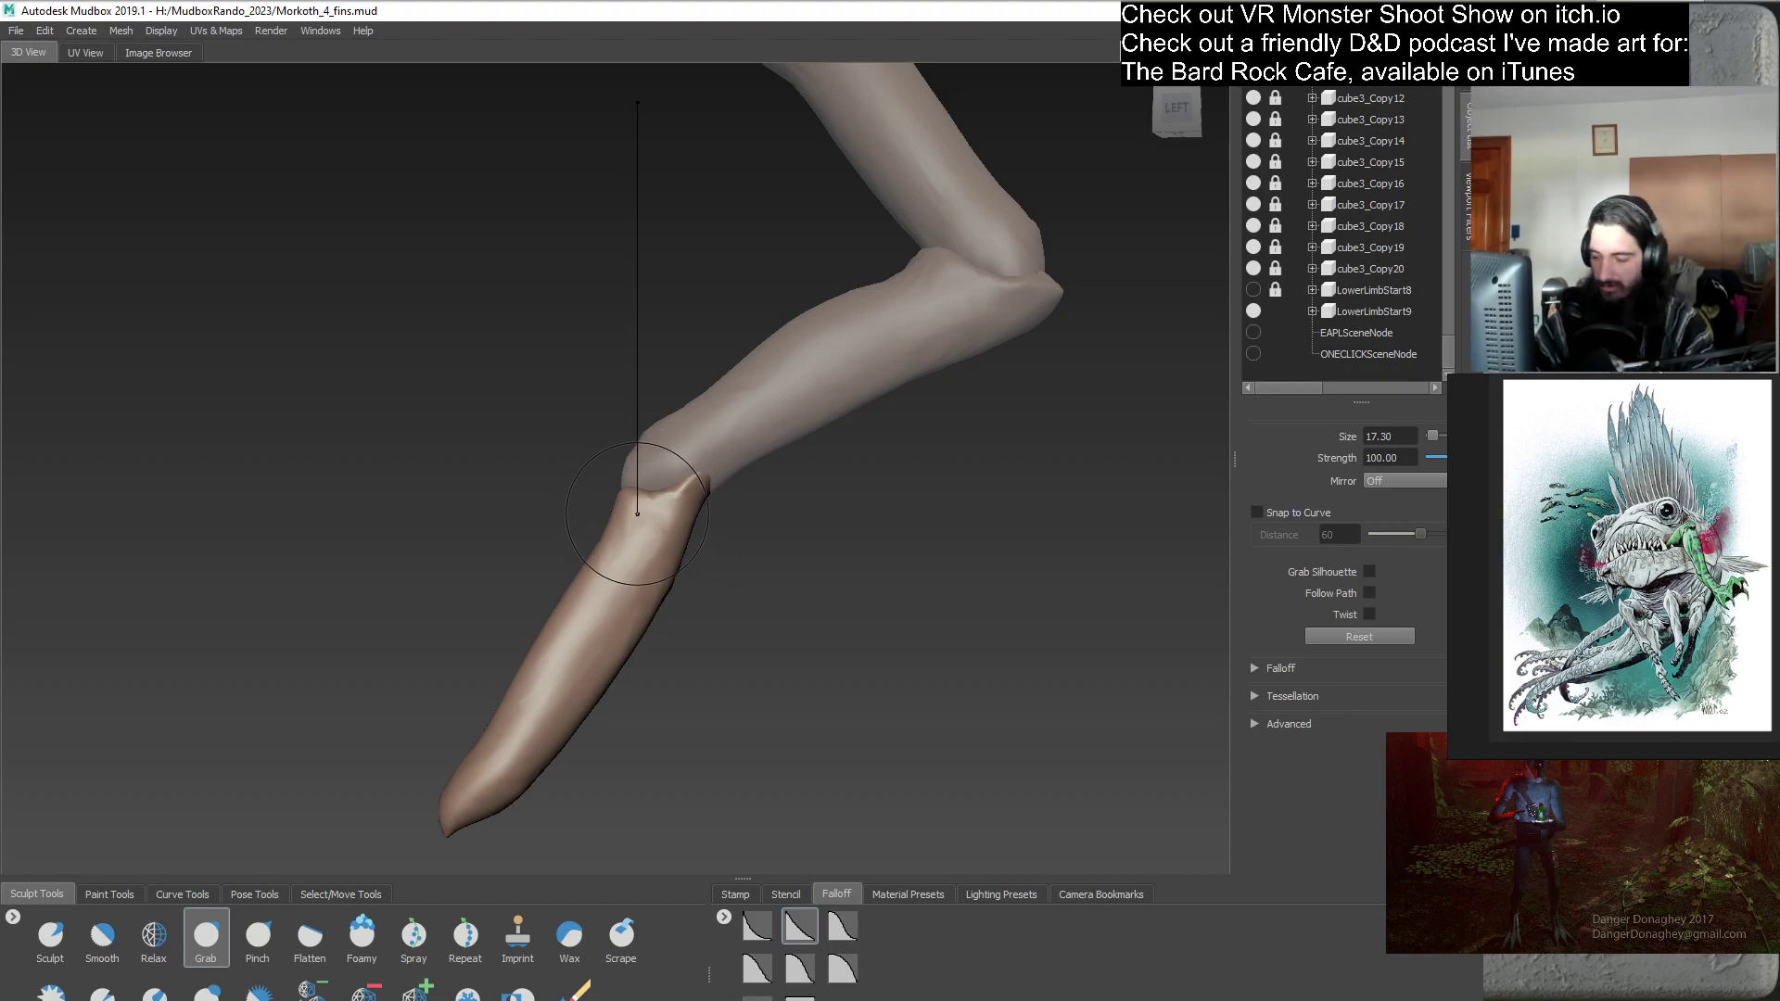
{"action": "left_click_drag", "start_coordinate": [657, 480], "coordinate": [788, 545], "text": "alt"}
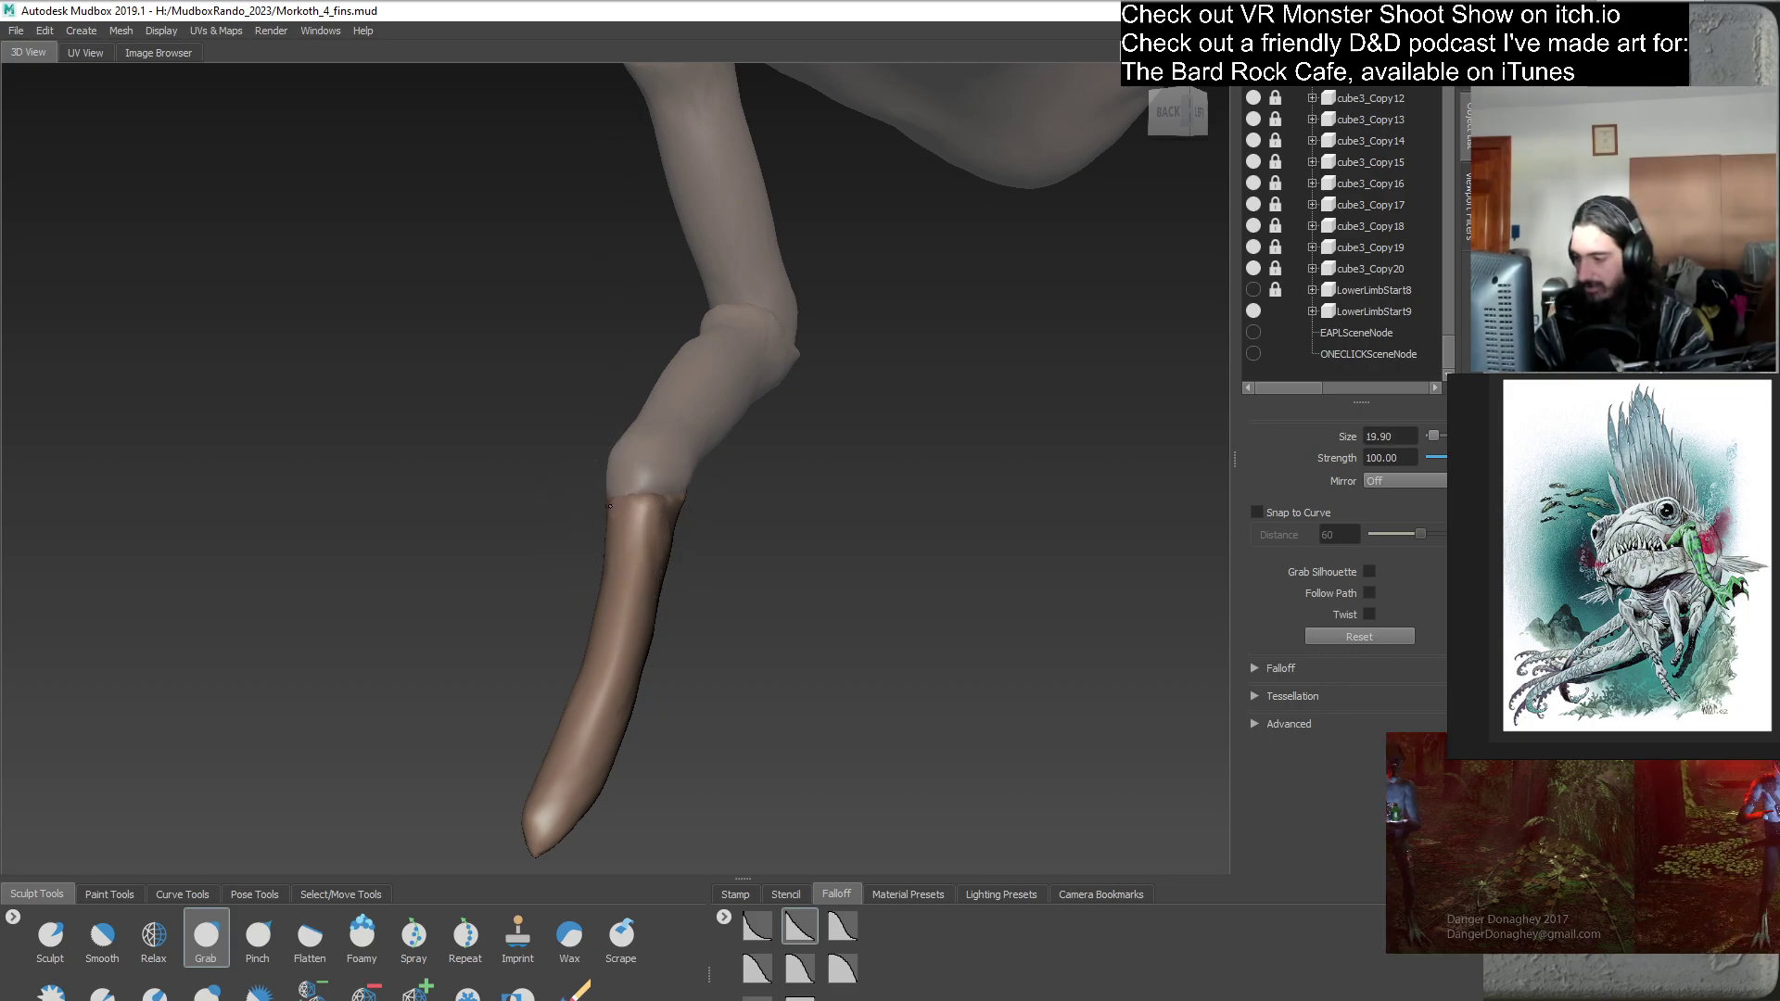
{"action": "left_click_drag", "start_coordinate": [620, 531], "coordinate": [655, 521], "text": "alt"}
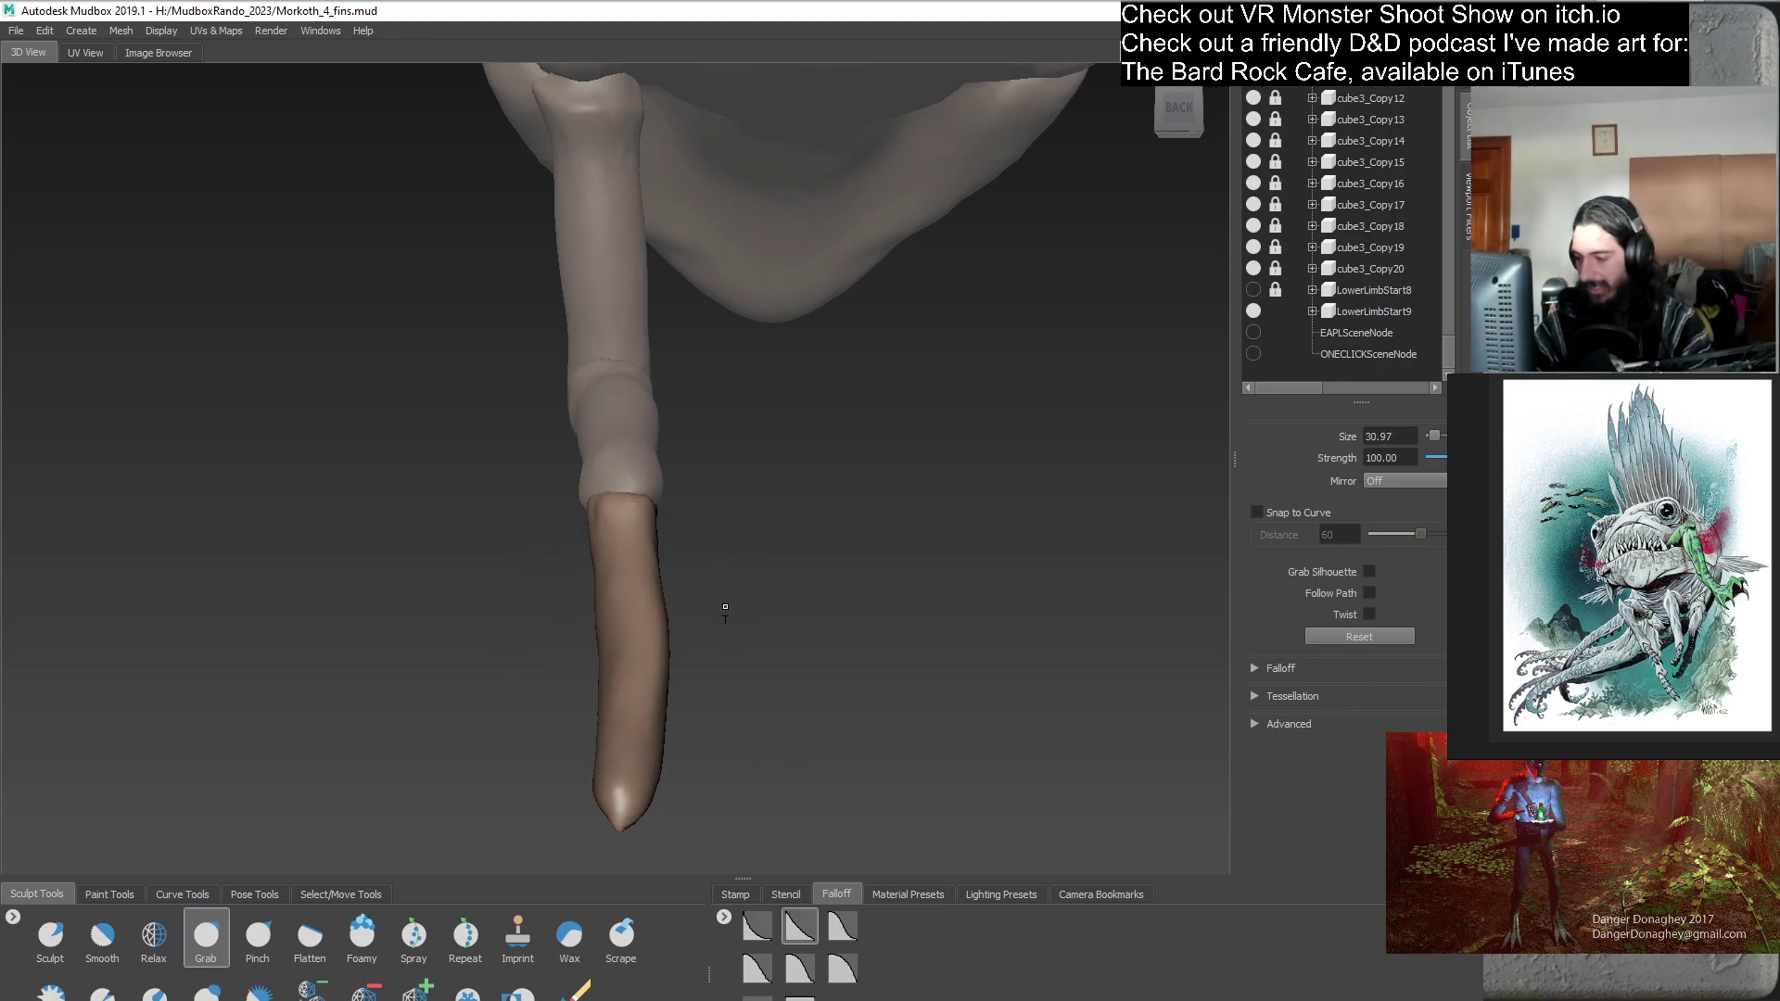
- Flatten the segment's pointed lower end and shape it into a shallow two-pronged notch using Grab at brush size 11.33
{"action": "right_click_drag", "start_coordinate": [723, 608], "coordinate": [709, 639], "text": "alt"}
{"action": "mouse_move", "coordinate": [623, 683]}
{"action": "left_mouse_down"}
{"action": "mouse_move", "coordinate": [625, 627]}
{"action": "mouse_move", "coordinate": [714, 598]}
{"action": "mouse_move", "coordinate": [689, 521]}
{"action": "mouse_move", "coordinate": [774, 608]}
{"action": "mouse_move", "coordinate": [775, 509]}
{"action": "mouse_move", "coordinate": [668, 547]}
{"action": "mouse_move", "coordinate": [640, 582]}
{"action": "mouse_move", "coordinate": [639, 563]}
{"action": "left_mouse_up"}
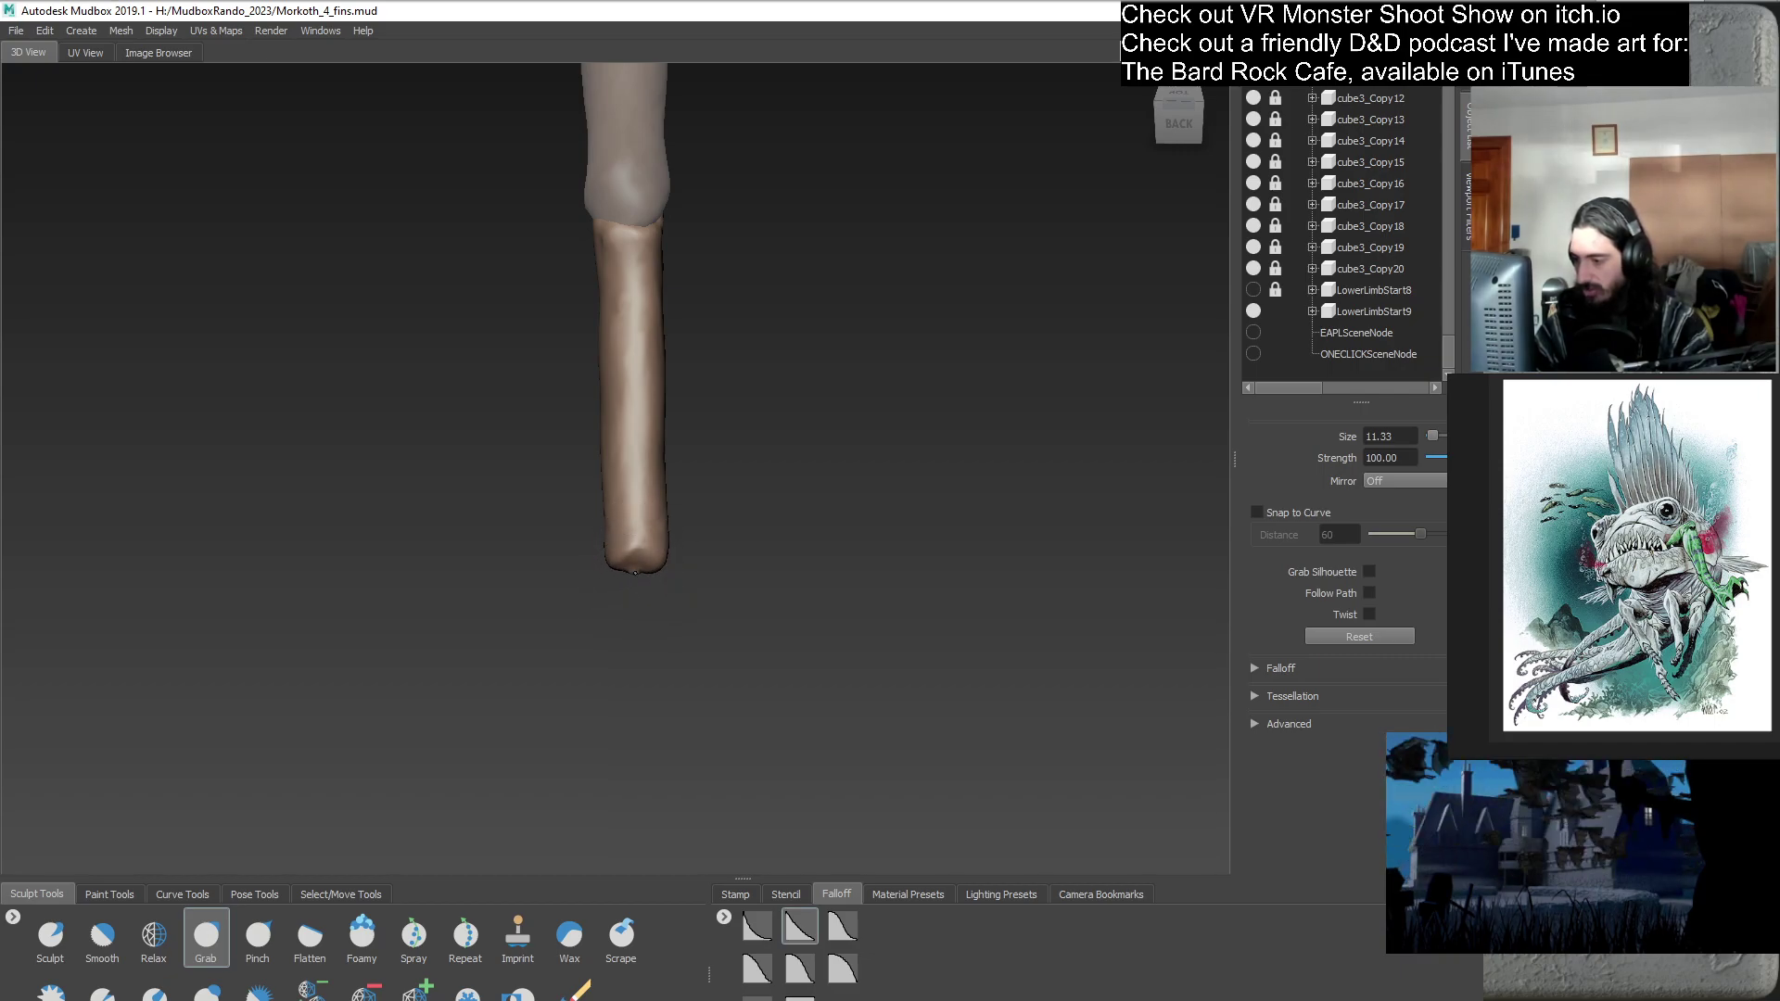
{"action": "mouse_move", "coordinate": [636, 556]}
{"action": "left_mouse_down", "text": "alt"}
{"action": "mouse_move", "coordinate": [668, 594]}
{"action": "mouse_move", "coordinate": [678, 514]}
{"action": "mouse_move", "coordinate": [611, 575]}
{"action": "mouse_move", "coordinate": [602, 536]}
{"action": "mouse_move", "coordinate": [633, 561]}
{"action": "mouse_move", "coordinate": [638, 610]}
{"action": "left_mouse_up", "text": "alt"}
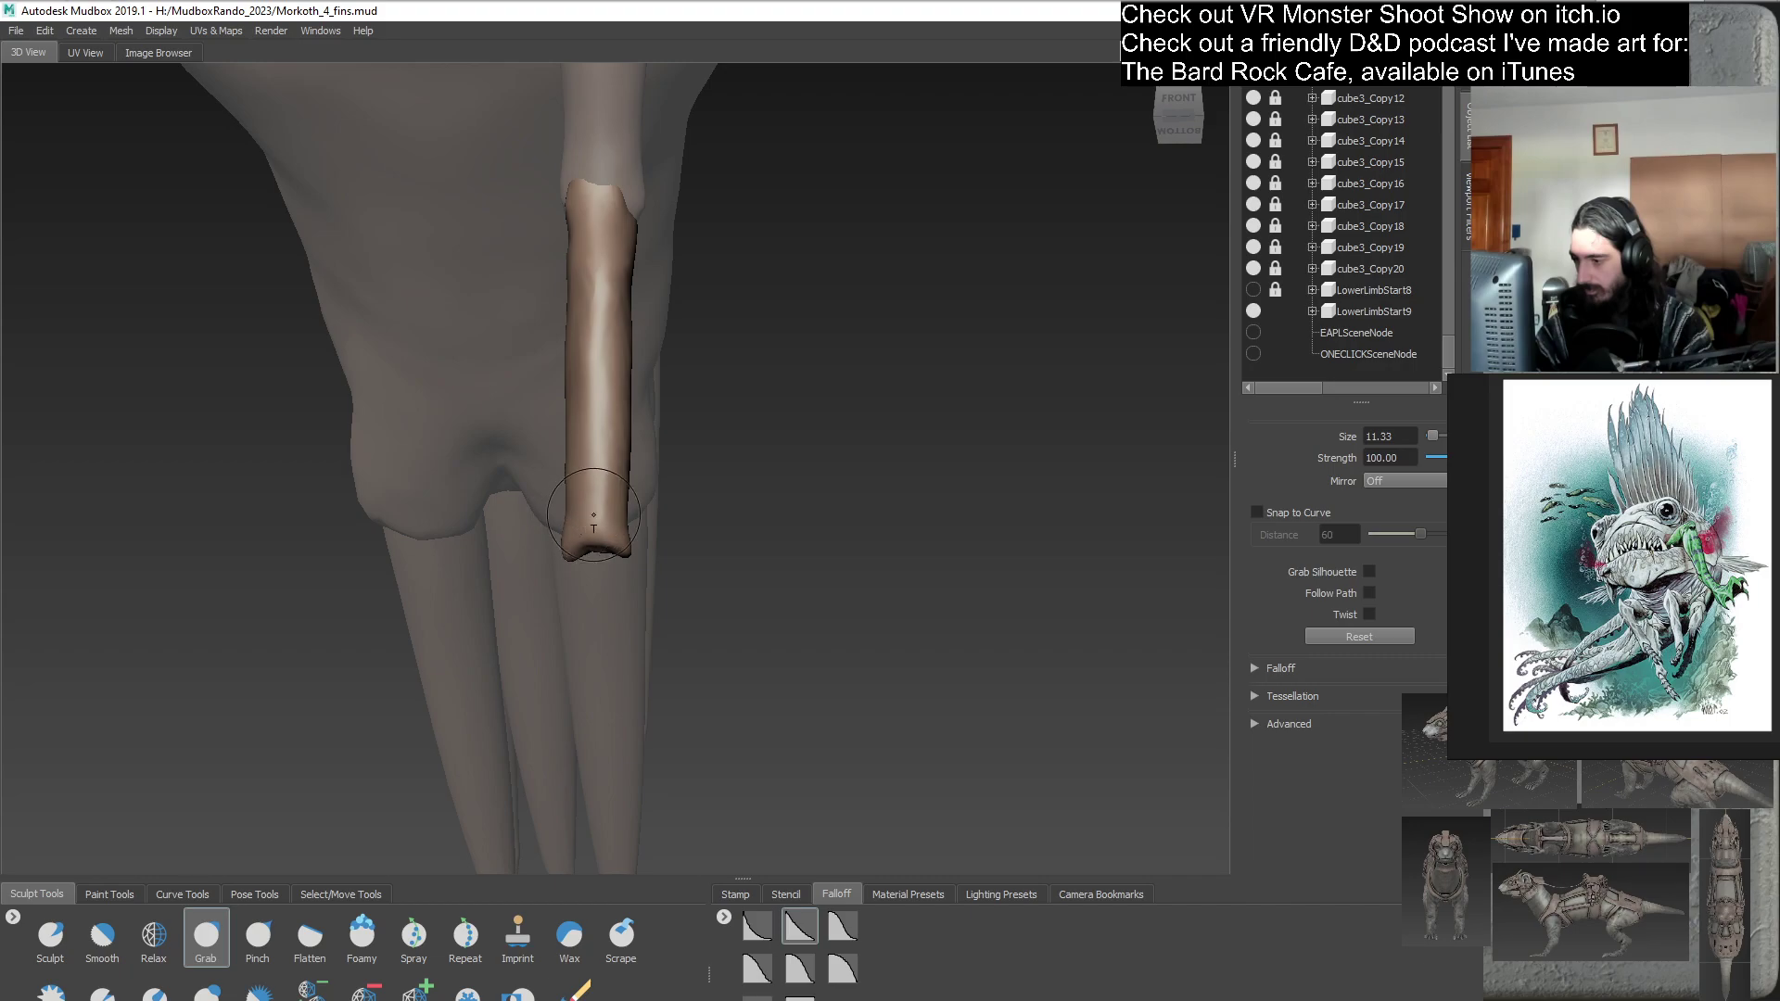
{"action": "left_click_drag", "start_coordinate": [757, 559], "coordinate": [544, 541], "text": "alt"}
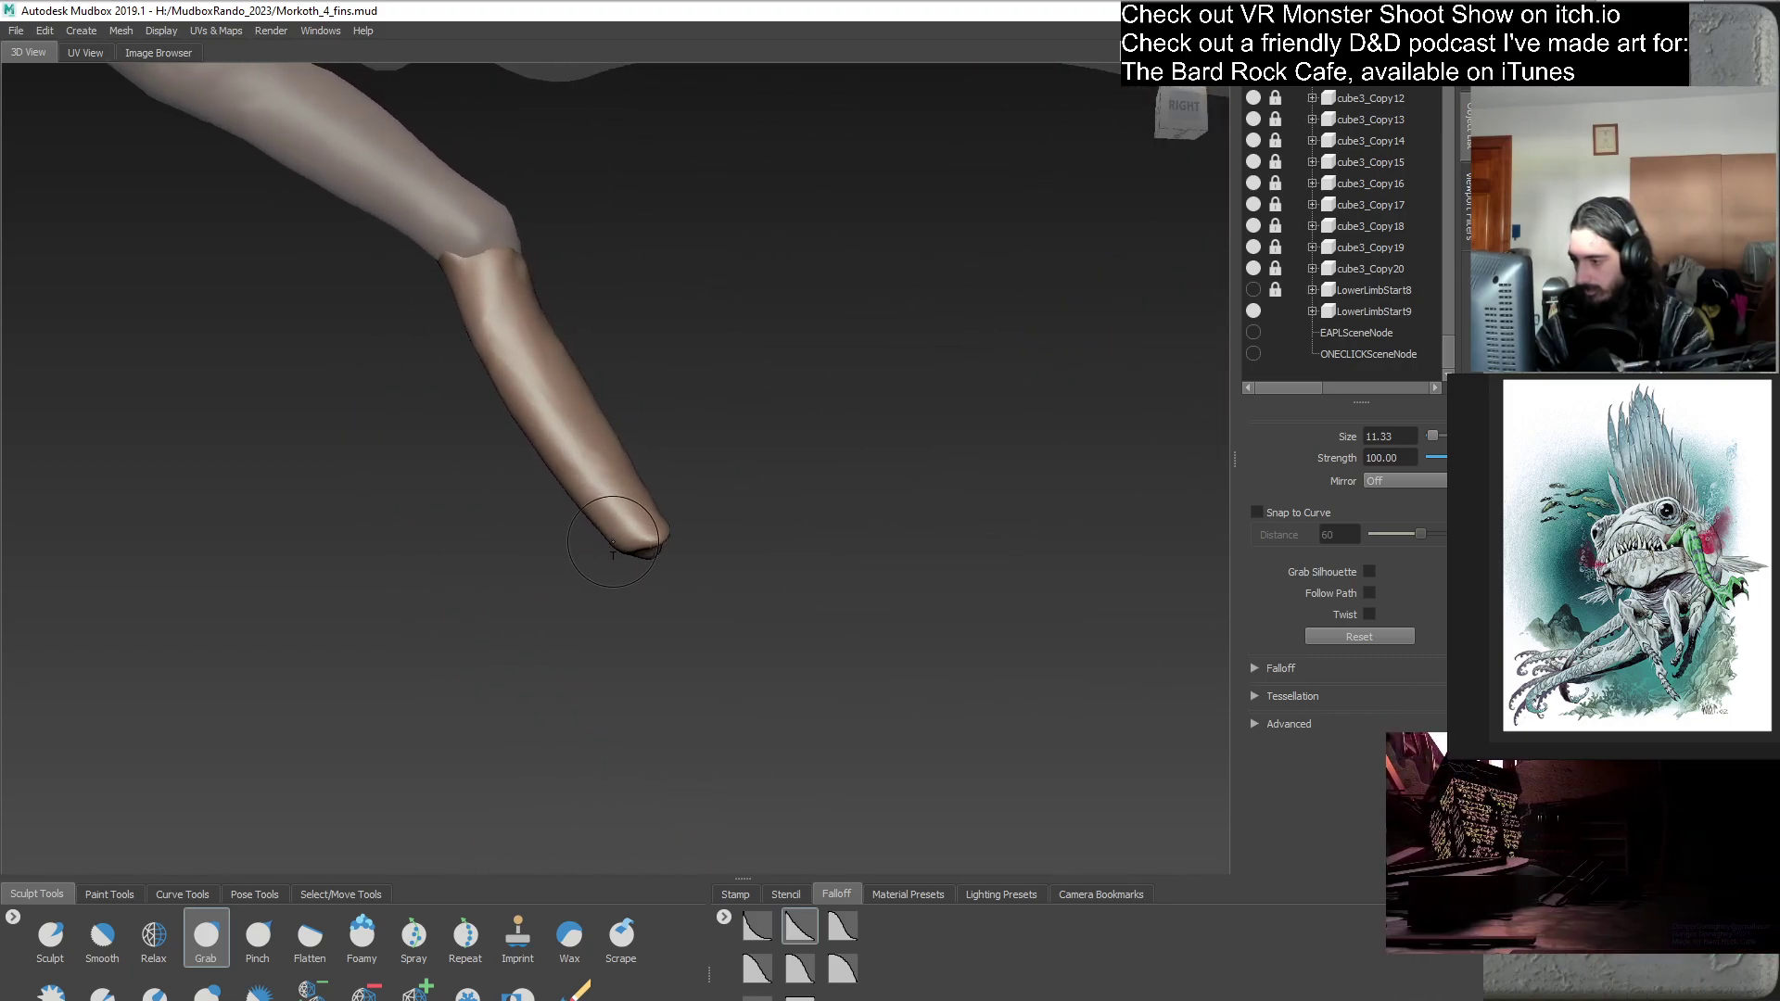
{"action": "mouse_move", "coordinate": [661, 493]}
{"action": "left_mouse_down", "text": "alt"}
{"action": "mouse_move", "coordinate": [653, 524]}
{"action": "mouse_move", "coordinate": [678, 535]}
{"action": "mouse_move", "coordinate": [687, 501]}
{"action": "mouse_move", "coordinate": [637, 480]}
{"action": "left_mouse_up", "text": "alt"}
{"action": "key", "text": "b"}
{"action": "mouse_move", "coordinate": [764, 493]}
{"action": "left_mouse_down", "text": "alt"}
{"action": "mouse_move", "coordinate": [538, 369]}
{"action": "mouse_move", "coordinate": [608, 418]}
{"action": "mouse_move", "coordinate": [580, 364]}
{"action": "mouse_move", "coordinate": [649, 436]}
{"action": "mouse_move", "coordinate": [635, 452]}
{"action": "left_mouse_up", "text": "alt"}
{"action": "key", "text": "b"}
{"action": "mouse_move", "coordinate": [593, 378]}
{"action": "left_mouse_down"}
{"action": "mouse_move", "coordinate": [584, 450]}
{"action": "mouse_move", "coordinate": [675, 398]}
{"action": "mouse_move", "coordinate": [647, 514]}
{"action": "mouse_move", "coordinate": [630, 417]}
{"action": "left_mouse_up"}
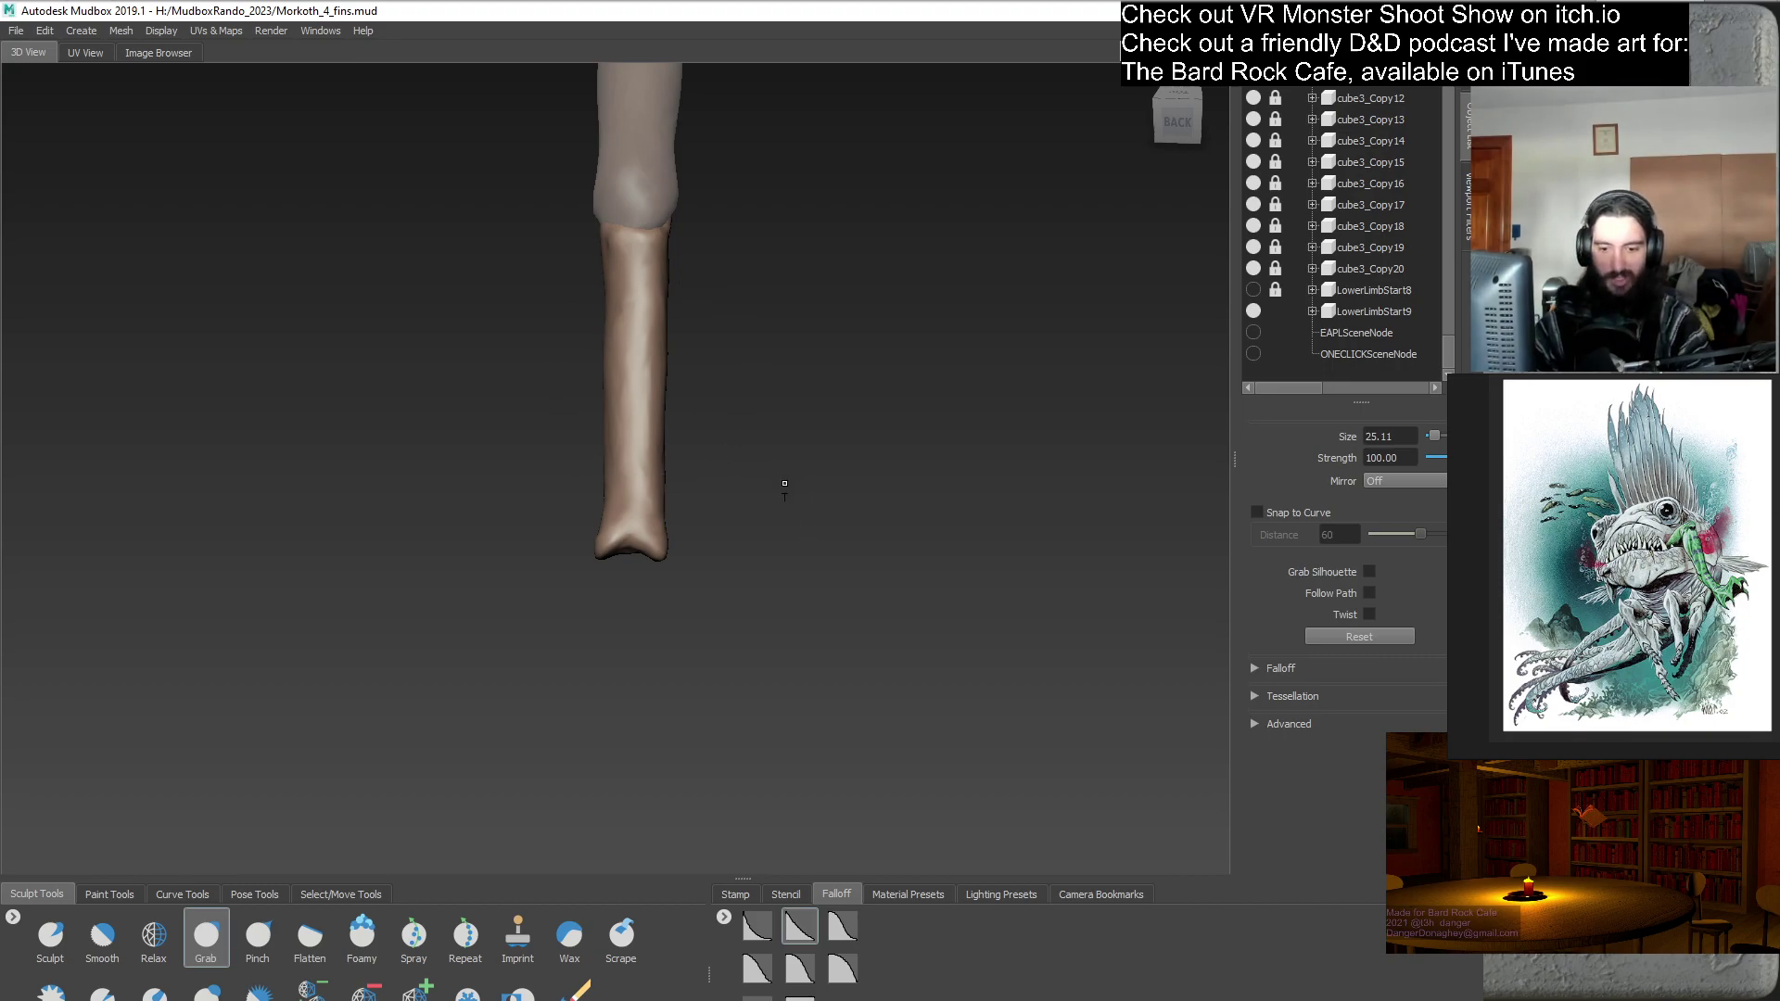
- Refine the contour of the segment's shaft from the back, side and front with Grab at brush sizes of about 17 to 25
{"action": "mouse_move", "coordinate": [776, 466]}
{"action": "left_mouse_down", "text": "alt"}
{"action": "mouse_move", "coordinate": [684, 485]}
{"action": "mouse_move", "coordinate": [621, 445]}
{"action": "mouse_move", "coordinate": [619, 397]}
{"action": "left_mouse_up", "text": "alt"}
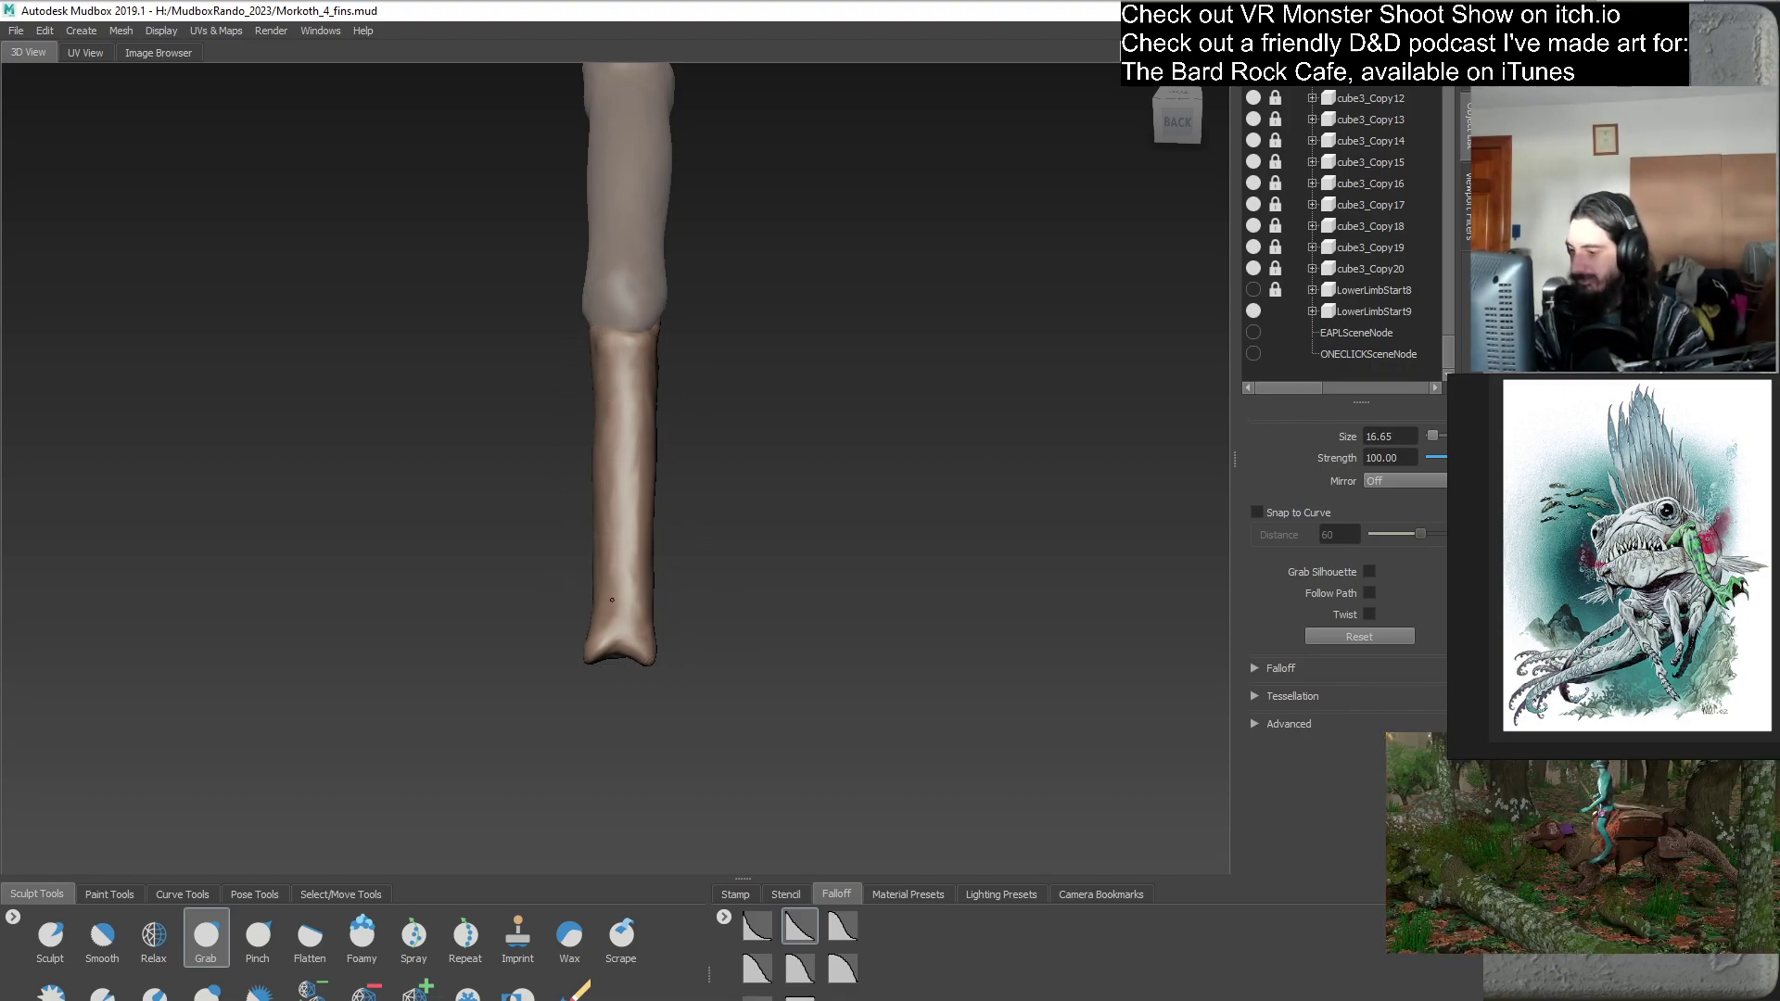
{"action": "left_click_drag", "start_coordinate": [814, 634], "coordinate": [742, 551], "text": "alt"}
{"action": "left_click_drag", "start_coordinate": [597, 487], "coordinate": [629, 486]}
{"action": "left_click_drag", "start_coordinate": [516, 635], "coordinate": [707, 658], "text": "alt"}
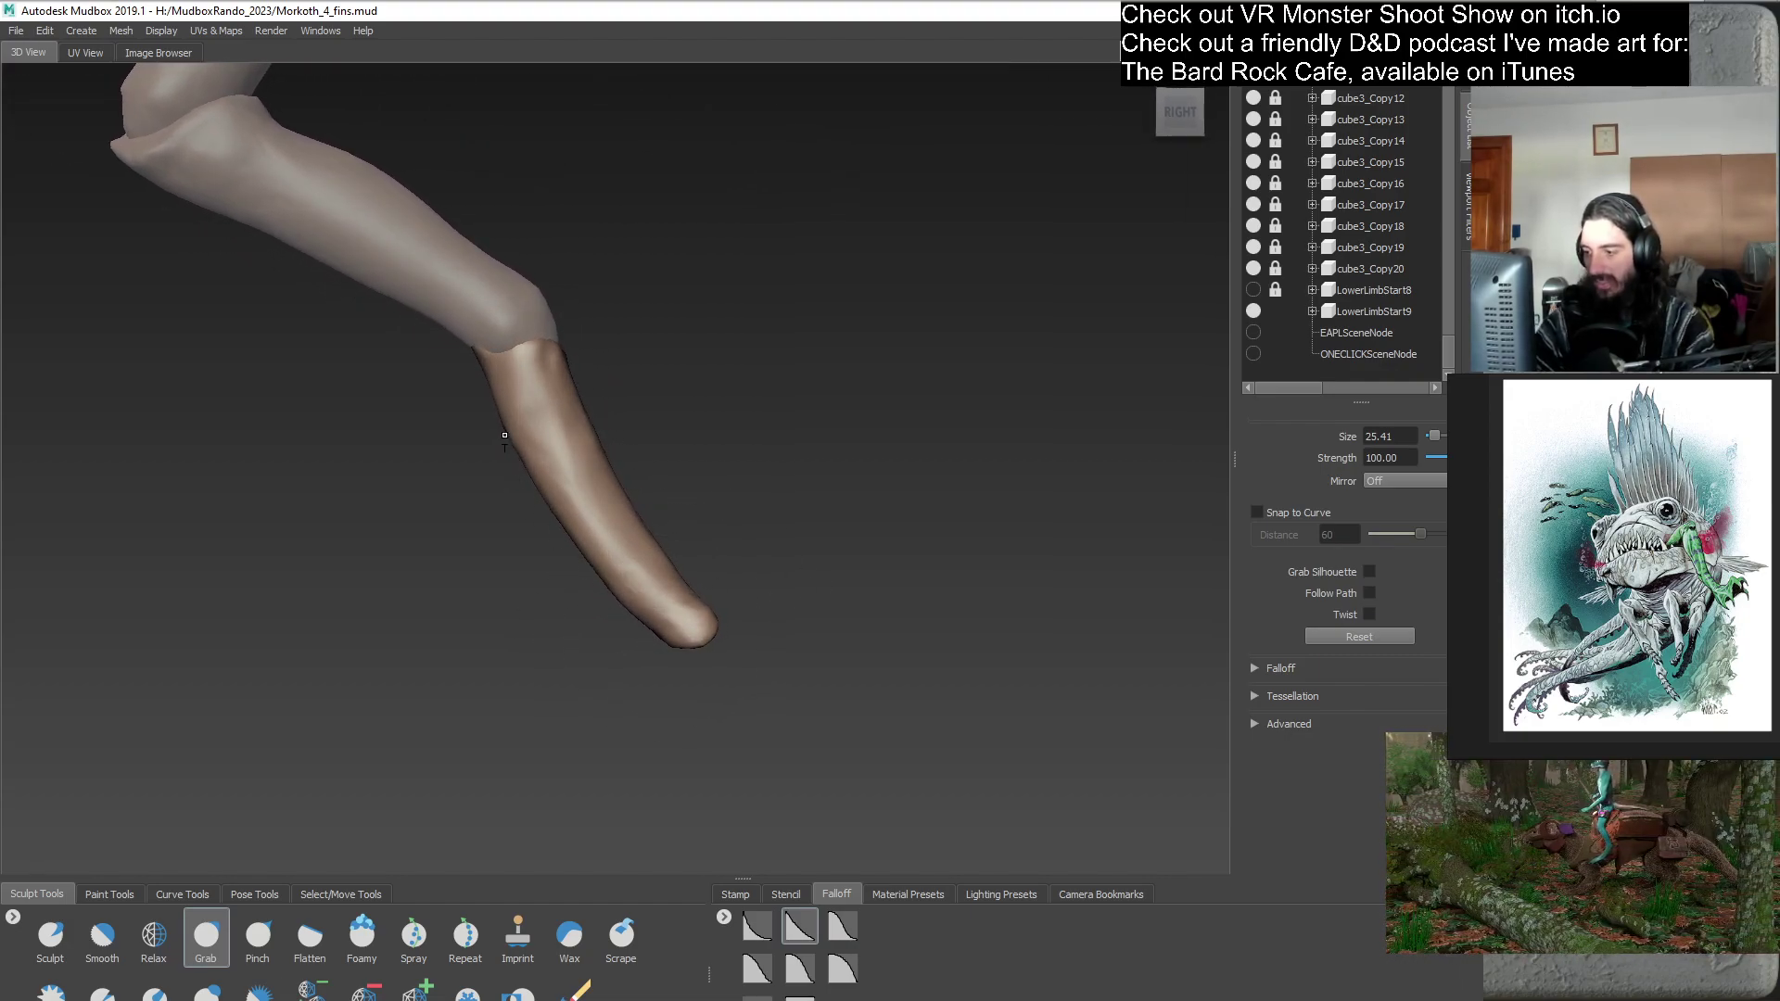
{"action": "left_click_drag", "start_coordinate": [512, 439], "coordinate": [519, 440]}
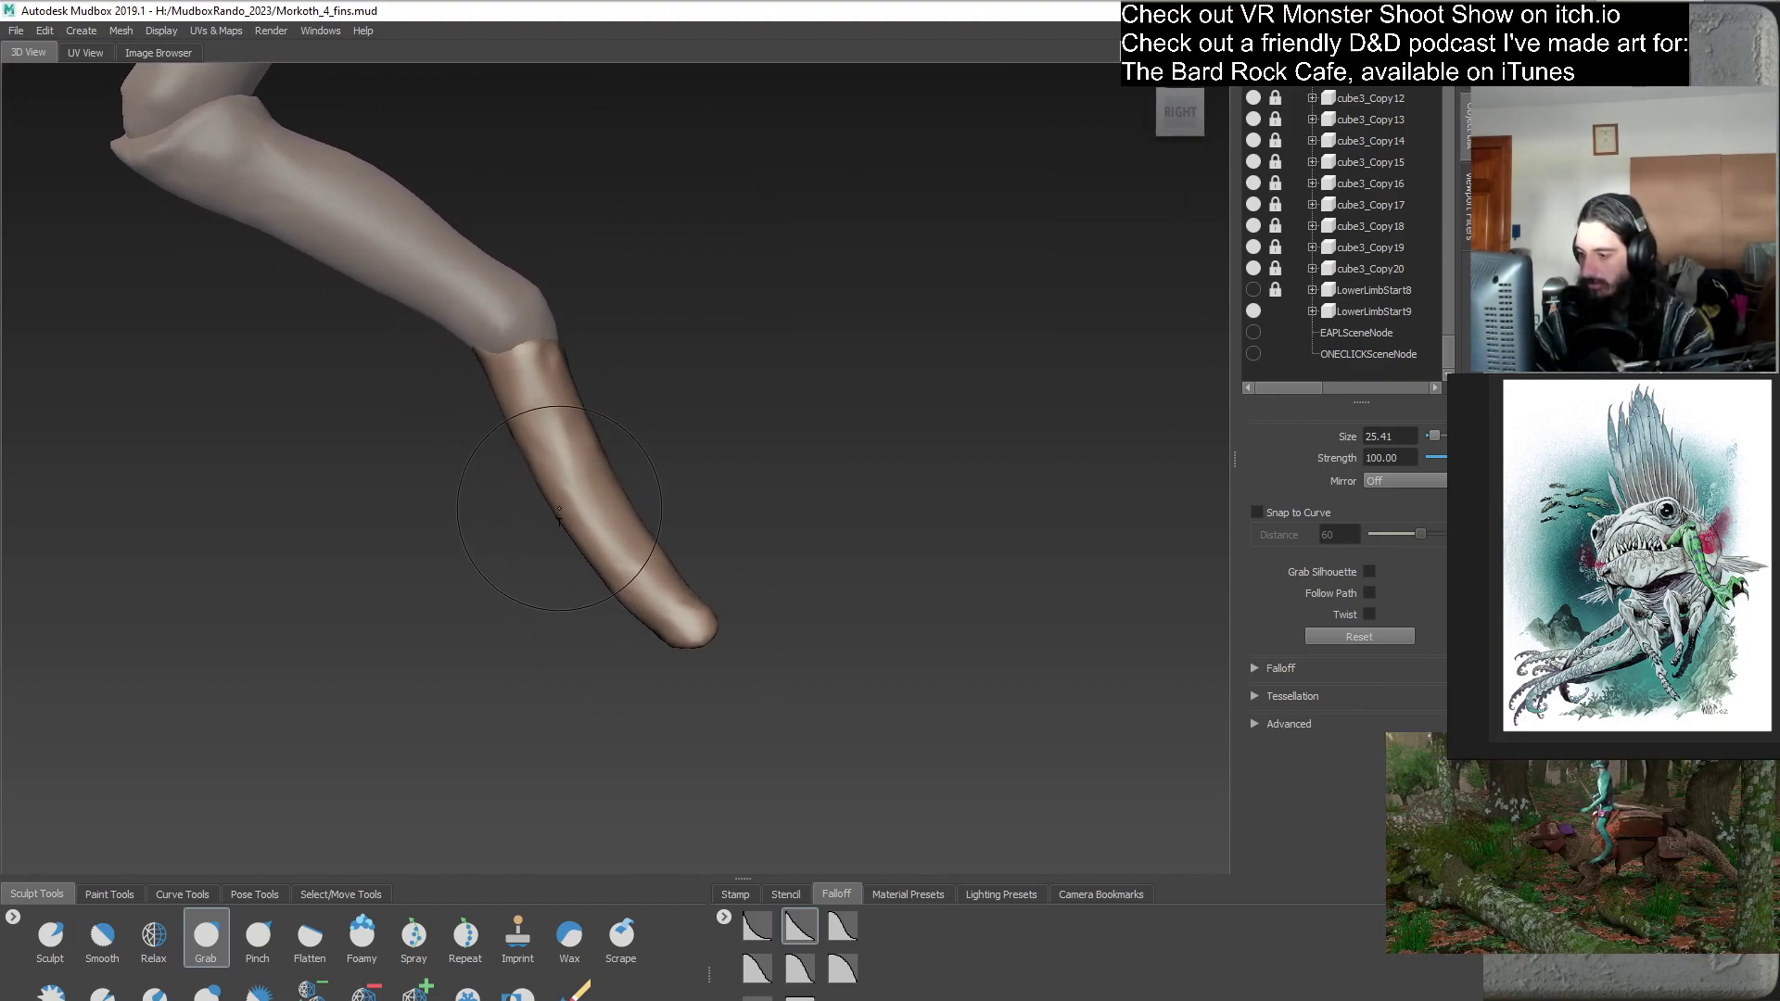
{"action": "left_click_drag", "start_coordinate": [635, 598], "coordinate": [800, 572], "text": "alt"}
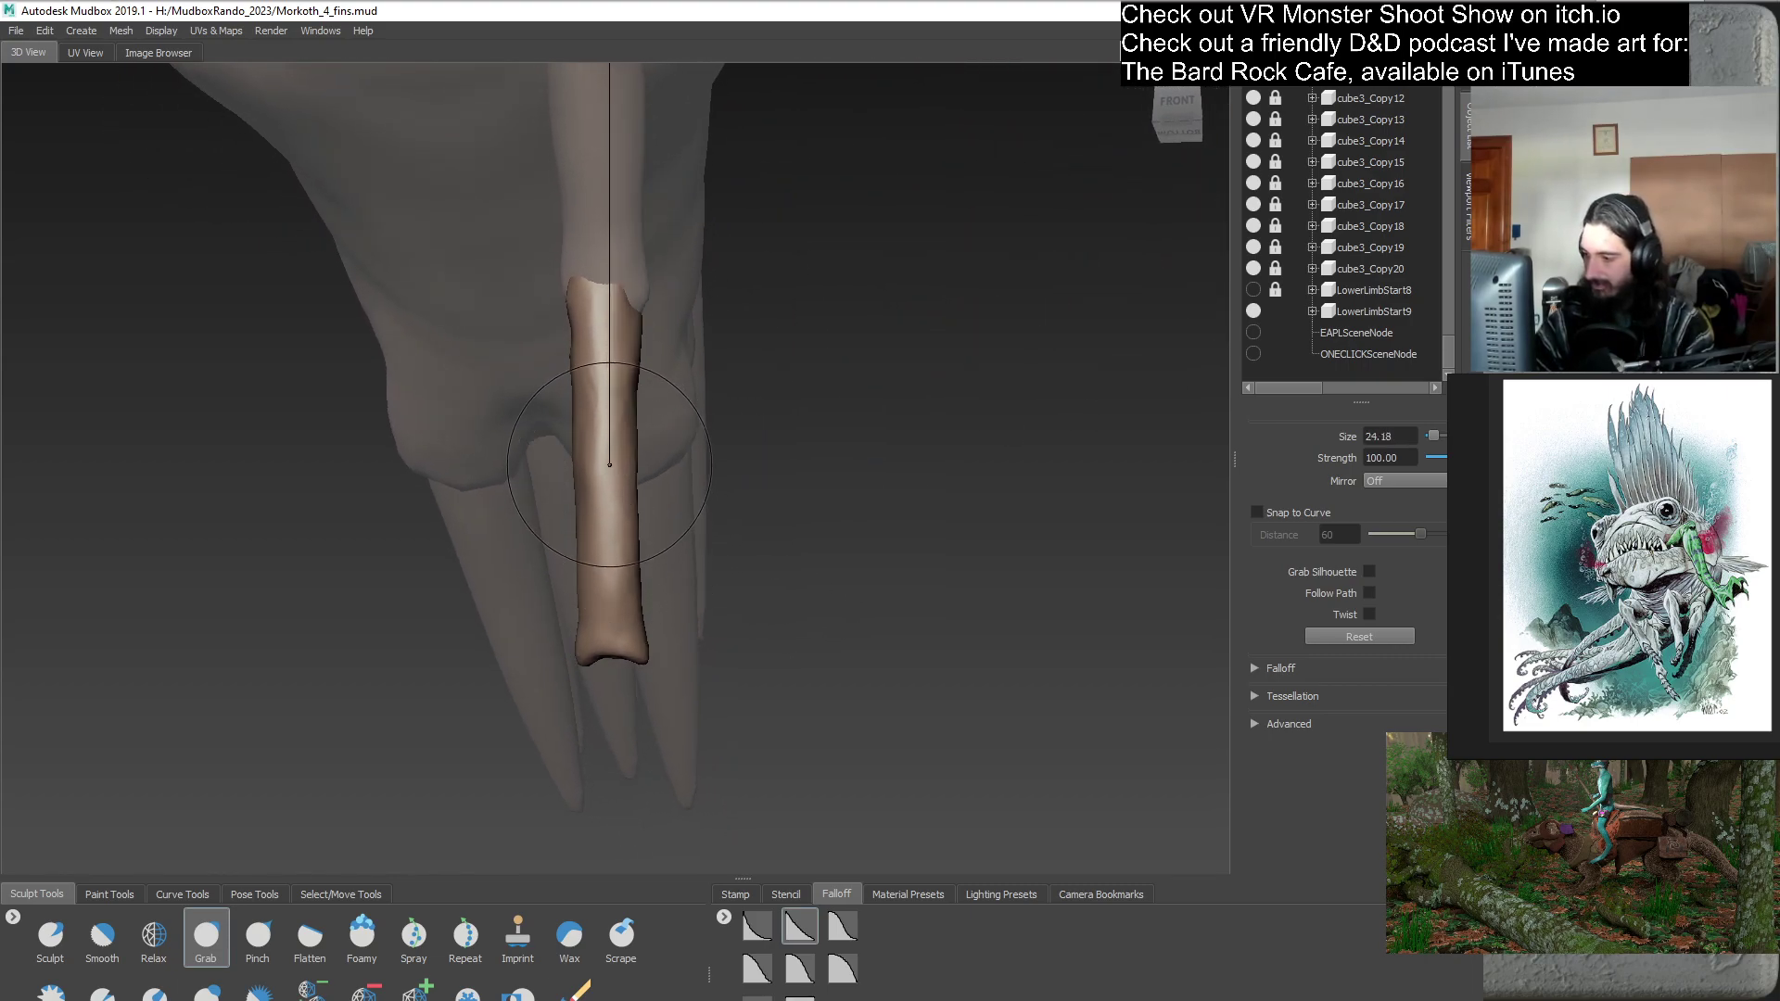
{"action": "mouse_move", "coordinate": [647, 539]}
{"action": "left_mouse_down"}
{"action": "mouse_move", "coordinate": [601, 471]}
{"action": "mouse_move", "coordinate": [596, 398]}
{"action": "left_mouse_up"}
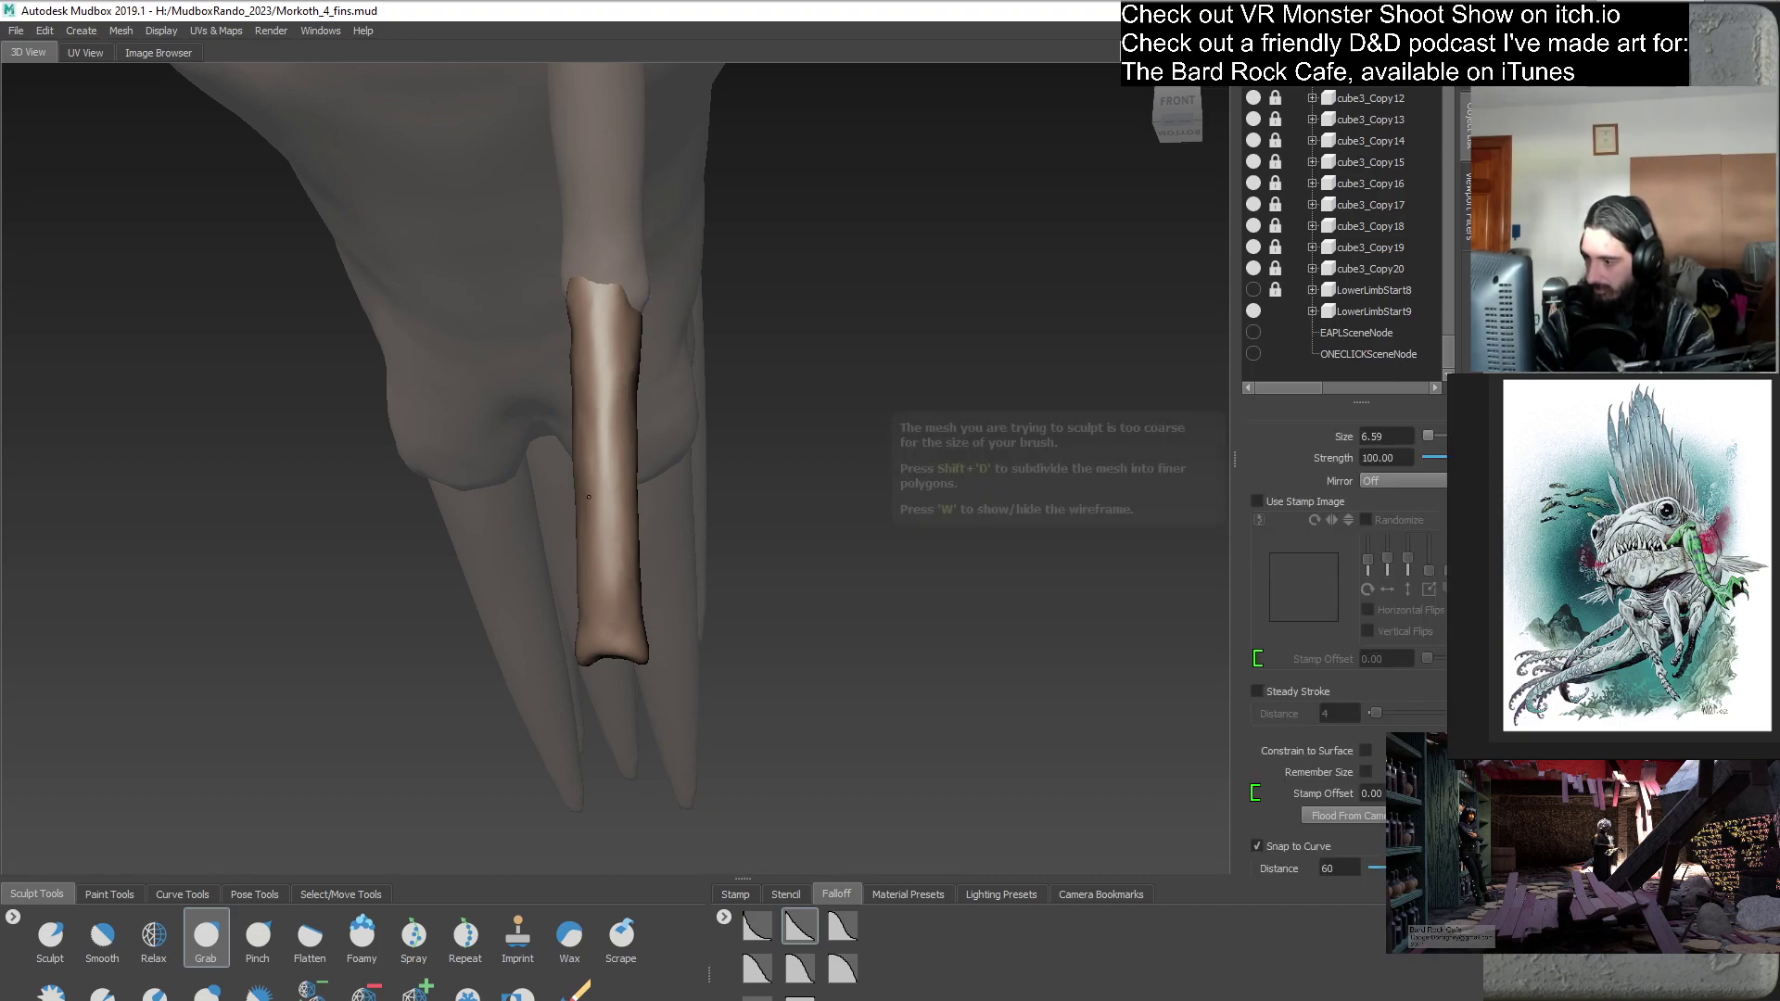
- Adjust the segment's upper rim with Grab at brush size 14.06, and even out the shaft in back view at size 56.09
{"action": "mouse_move", "coordinate": [598, 510]}
{"action": "left_mouse_down", "text": "alt"}
{"action": "mouse_move", "coordinate": [864, 600]}
{"action": "mouse_move", "coordinate": [659, 517]}
{"action": "left_mouse_up", "text": "alt"}
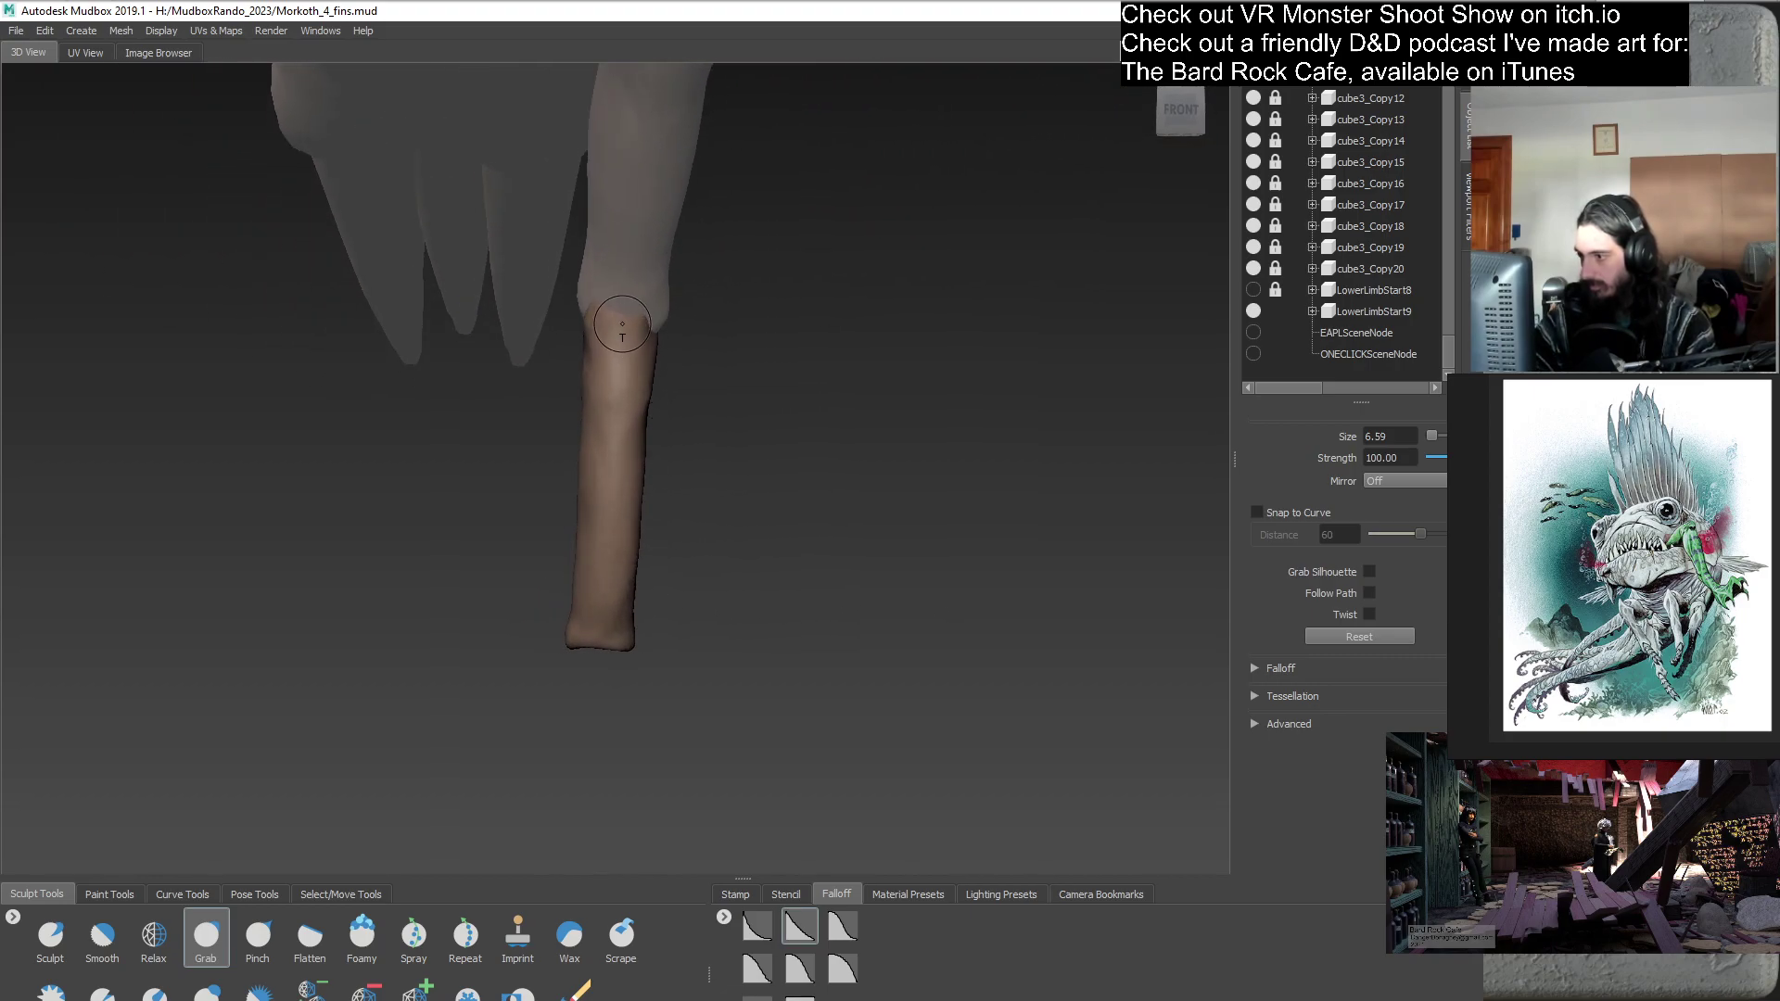
{"action": "mouse_move", "coordinate": [625, 325]}
{"action": "left_mouse_down", "text": "alt"}
{"action": "mouse_move", "coordinate": [634, 398]}
{"action": "mouse_move", "coordinate": [741, 374]}
{"action": "left_mouse_up", "text": "alt"}
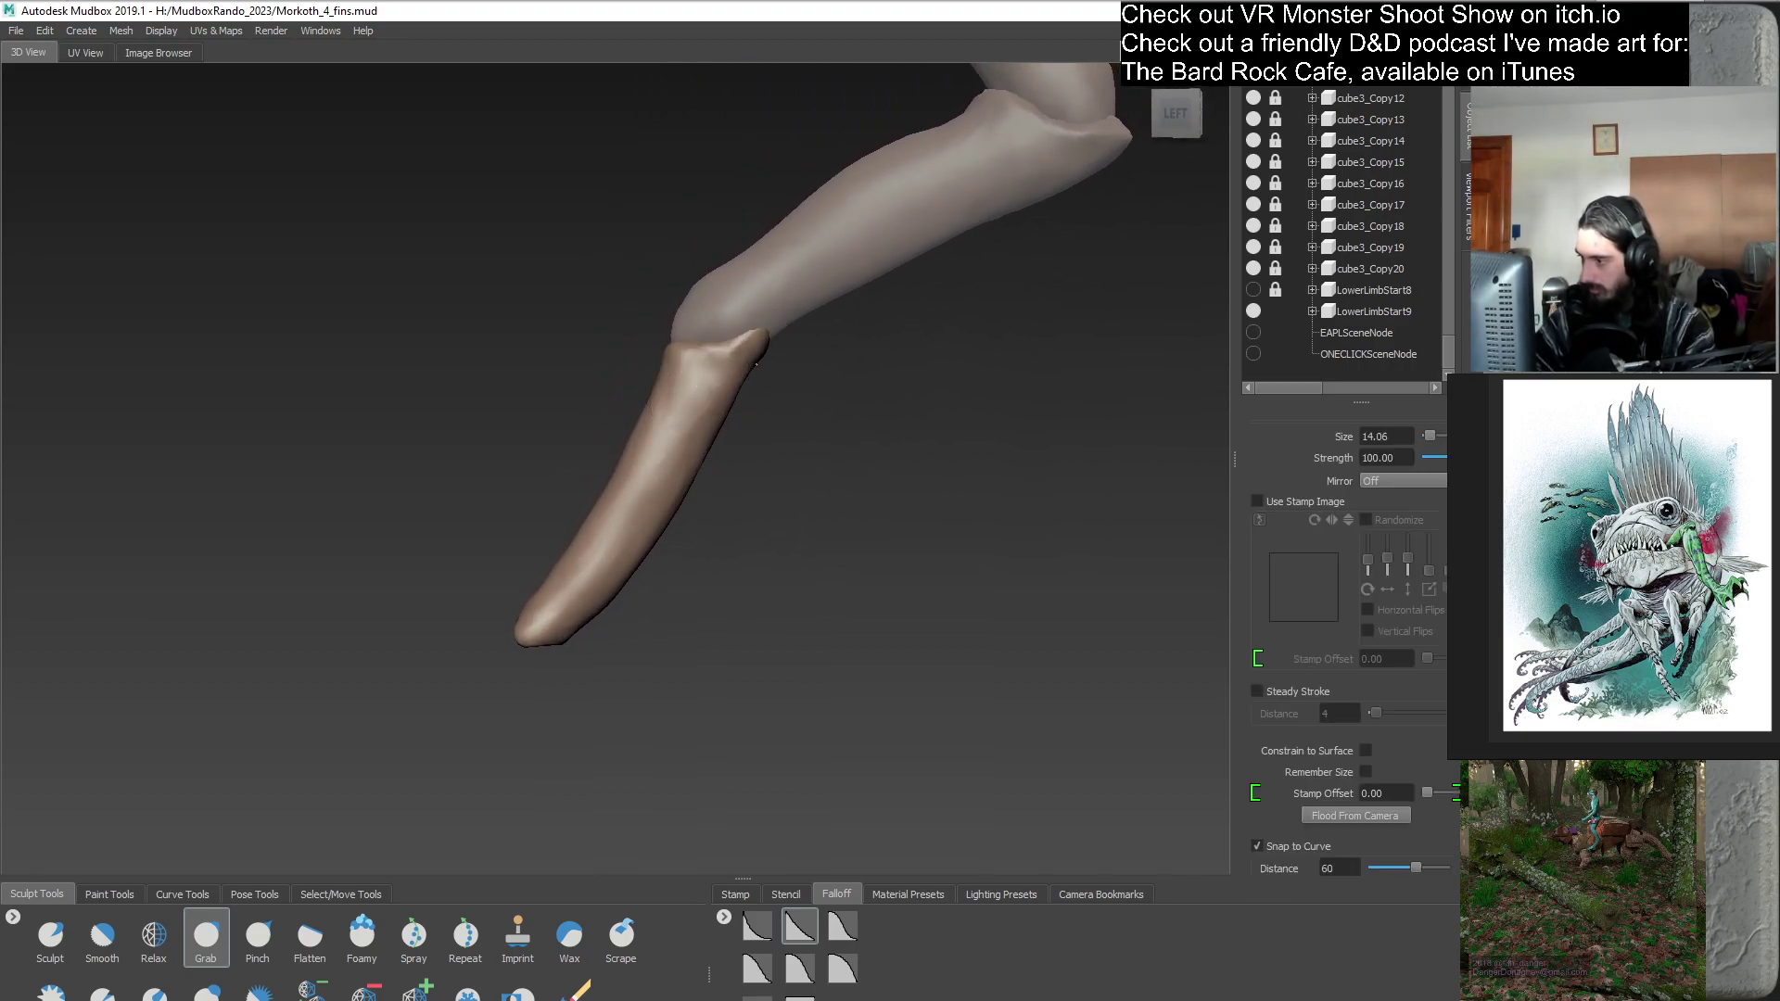
{"action": "left_click_drag", "start_coordinate": [775, 544], "coordinate": [937, 601], "text": "alt"}
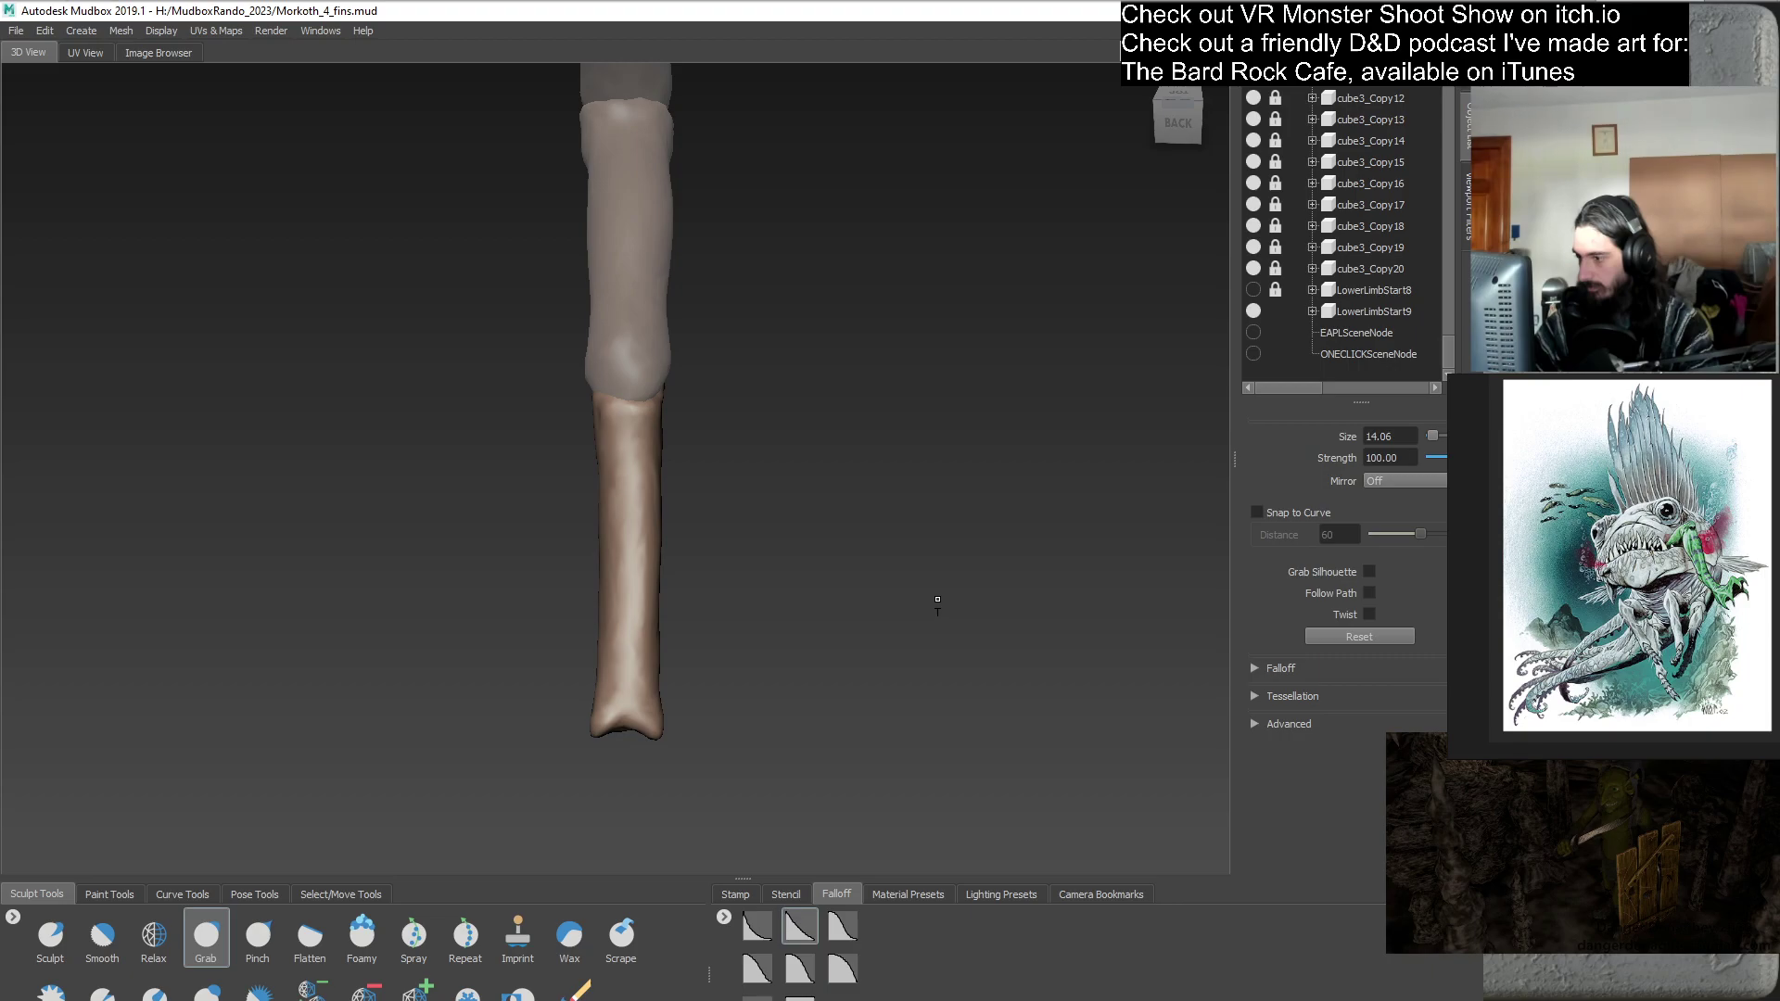
{"action": "mouse_move", "coordinate": [638, 557]}
{"action": "left_mouse_down"}
{"action": "mouse_move", "coordinate": [631, 162]}
{"action": "mouse_move", "coordinate": [702, 159]}
{"action": "mouse_move", "coordinate": [634, 156]}
{"action": "mouse_move", "coordinate": [649, 148]}
{"action": "left_mouse_up"}
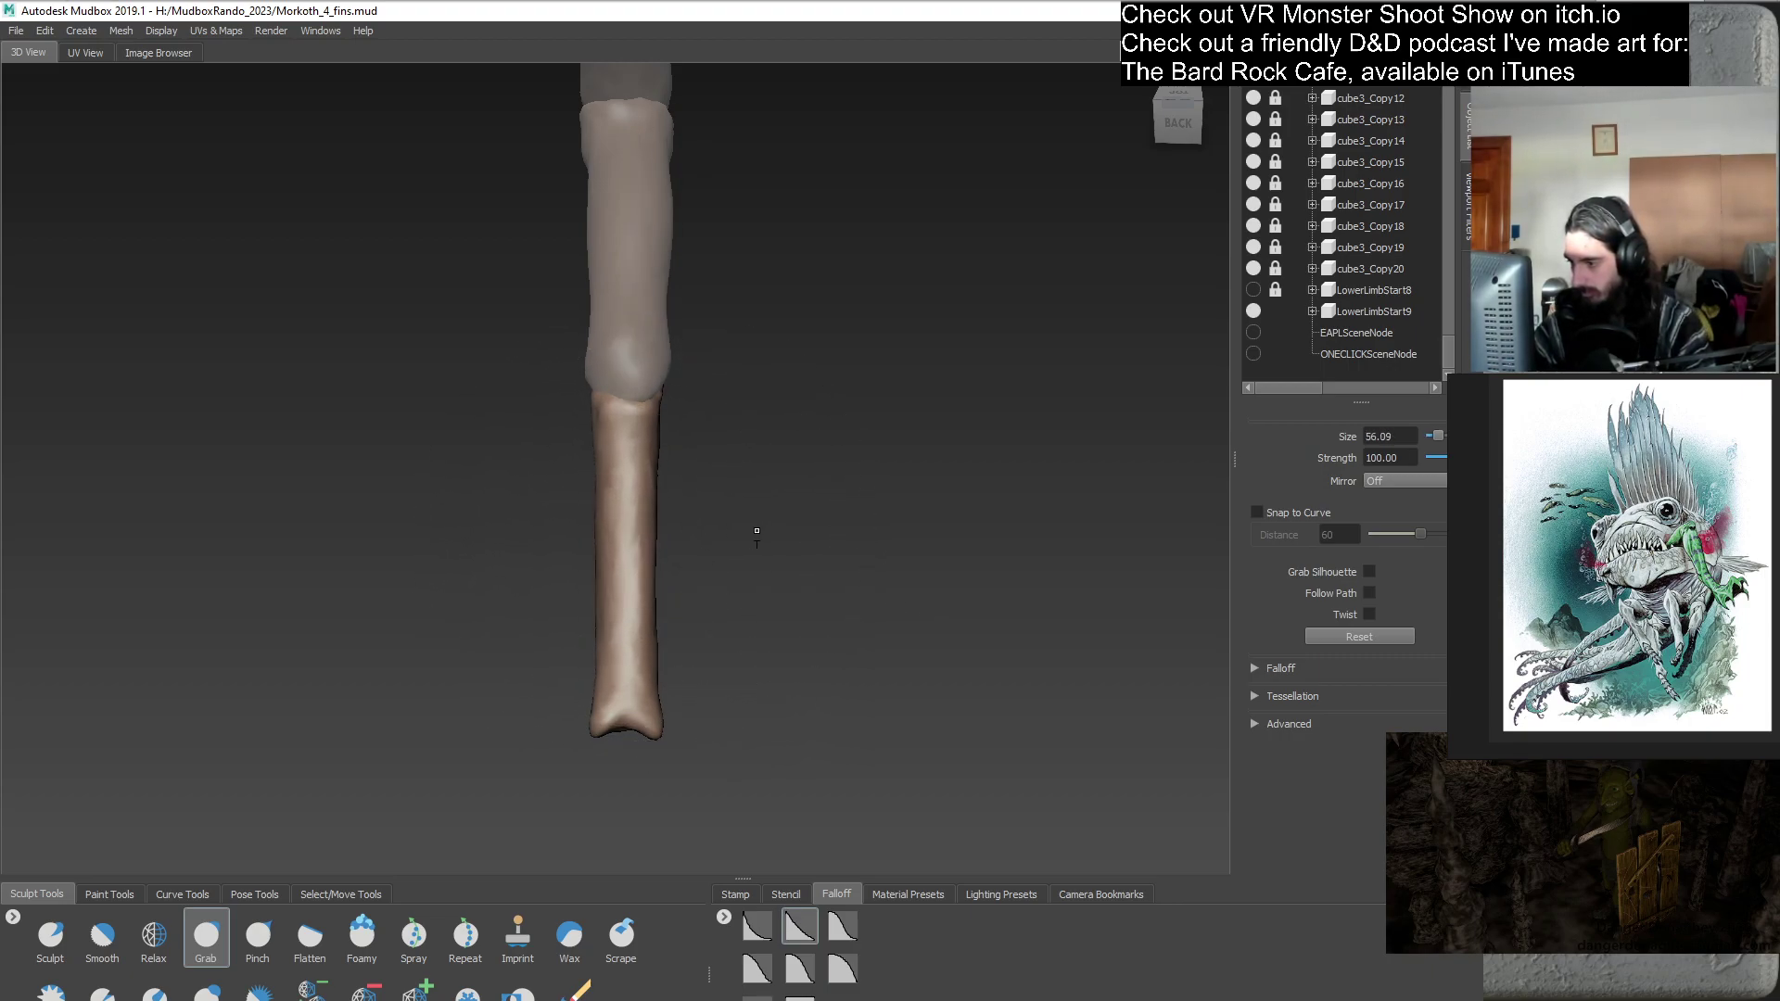
- Fit the segment's upper edge closely around the joint from all sides using Grab at brush size 8.24
{"action": "mouse_move", "coordinate": [770, 548]}
{"action": "left_mouse_down", "text": "alt"}
{"action": "mouse_move", "coordinate": [781, 440]}
{"action": "mouse_move", "coordinate": [879, 567]}
{"action": "mouse_move", "coordinate": [553, 686]}
{"action": "mouse_move", "coordinate": [667, 554]}
{"action": "mouse_move", "coordinate": [609, 512]}
{"action": "mouse_move", "coordinate": [609, 231]}
{"action": "mouse_move", "coordinate": [609, 511]}
{"action": "mouse_move", "coordinate": [592, 508]}
{"action": "left_mouse_up", "text": "alt"}
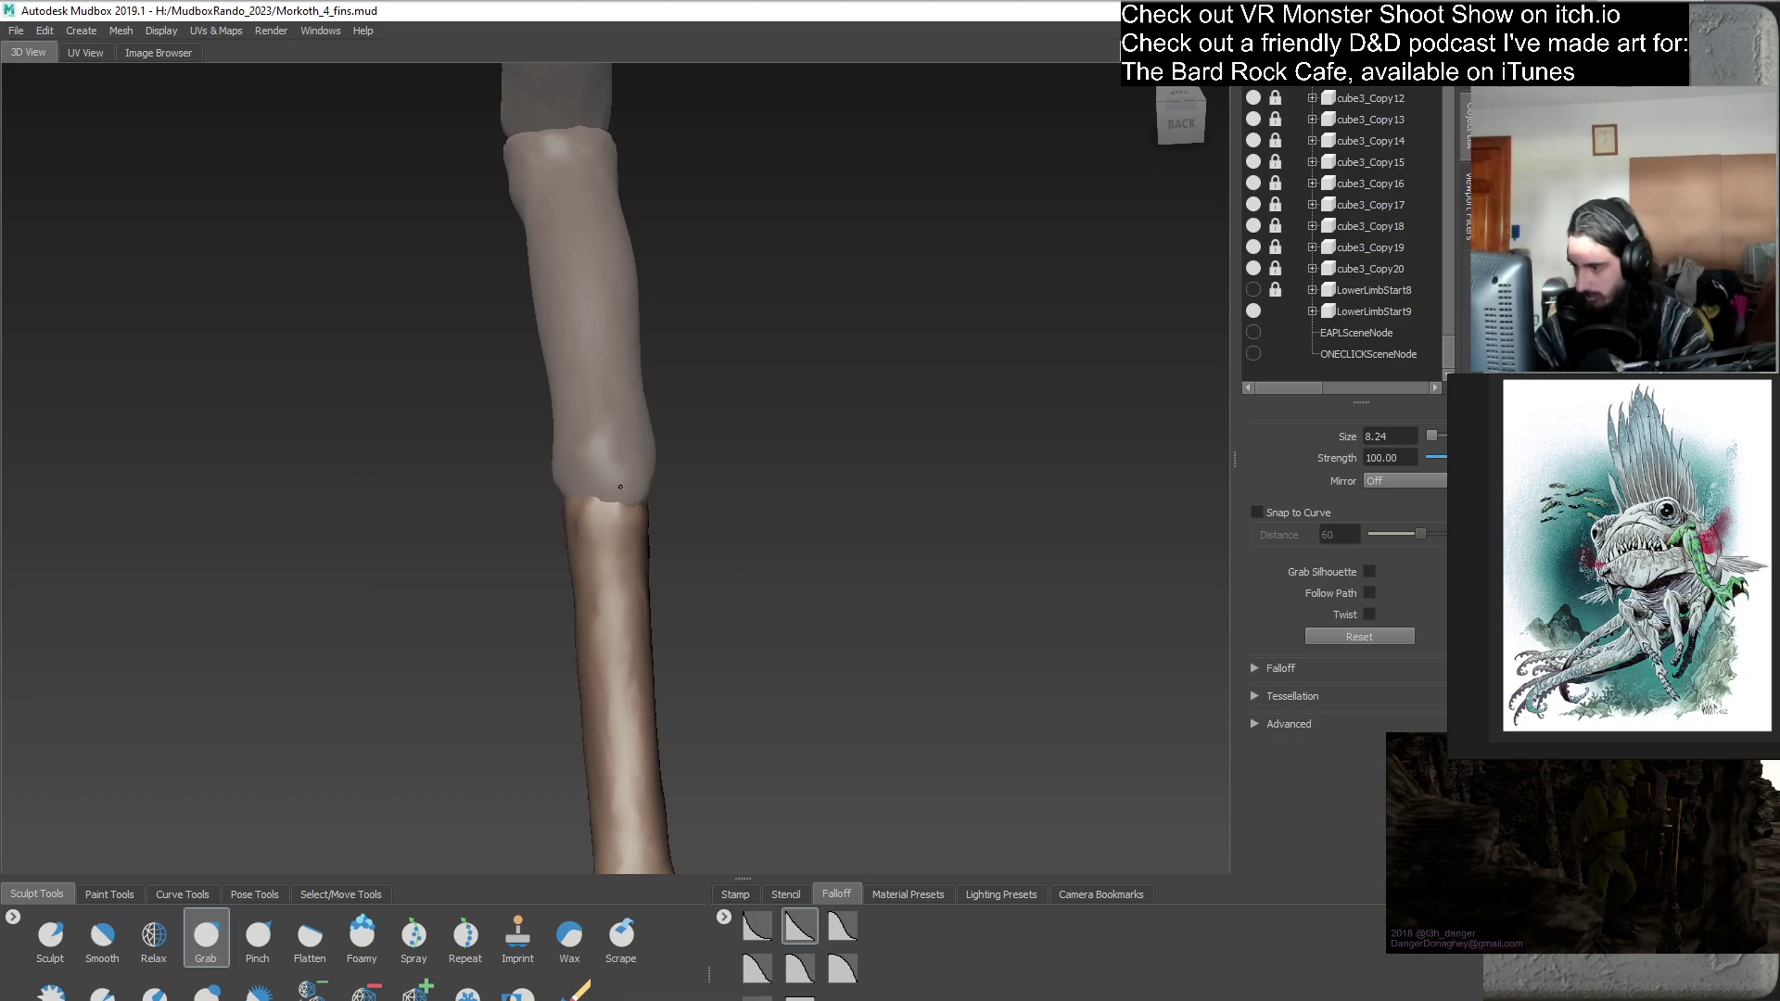
{"action": "mouse_move", "coordinate": [596, 487]}
{"action": "left_mouse_down", "text": "alt"}
{"action": "mouse_move", "coordinate": [767, 544]}
{"action": "mouse_move", "coordinate": [604, 576]}
{"action": "mouse_move", "coordinate": [636, 516]}
{"action": "mouse_move", "coordinate": [613, 488]}
{"action": "mouse_move", "coordinate": [586, 501]}
{"action": "left_mouse_up", "text": "alt"}
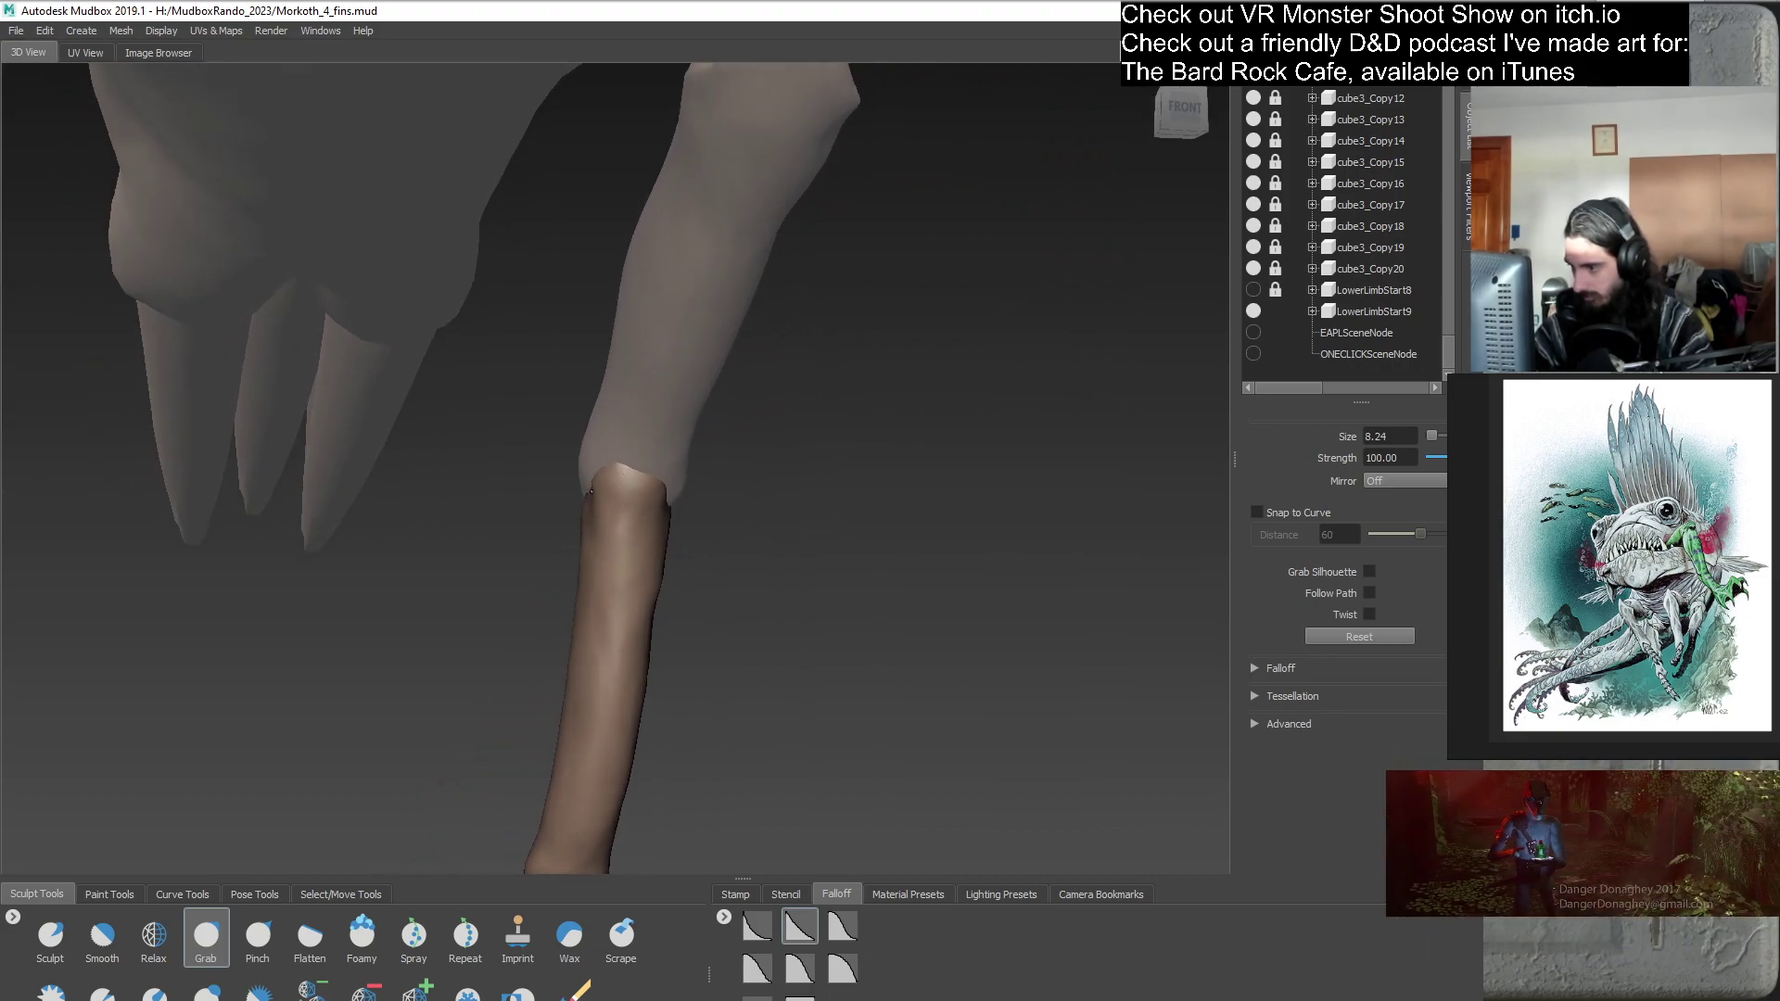
{"action": "left_click_drag", "start_coordinate": [675, 584], "coordinate": [924, 577], "text": "alt"}
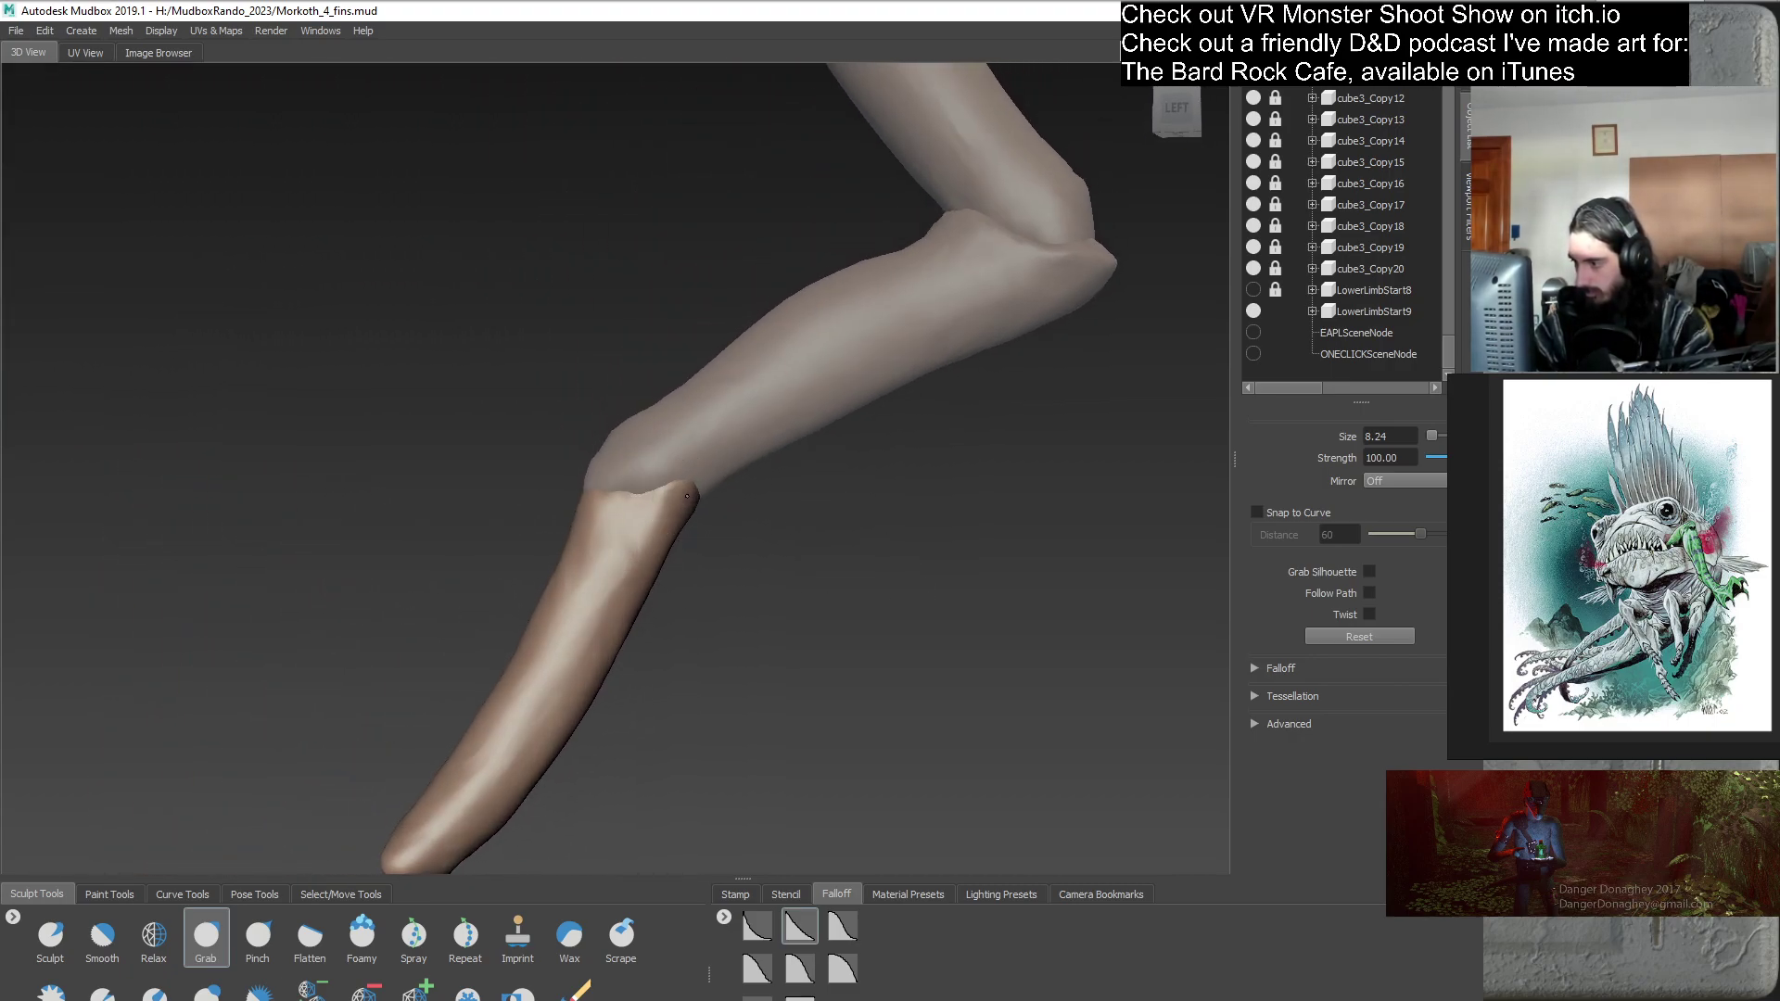
{"action": "mouse_move", "coordinate": [778, 574]}
{"action": "left_mouse_down", "text": "alt"}
{"action": "mouse_move", "coordinate": [634, 622]}
{"action": "mouse_move", "coordinate": [588, 512]}
{"action": "mouse_move", "coordinate": [704, 549]}
{"action": "mouse_move", "coordinate": [661, 502]}
{"action": "left_mouse_up", "text": "alt"}
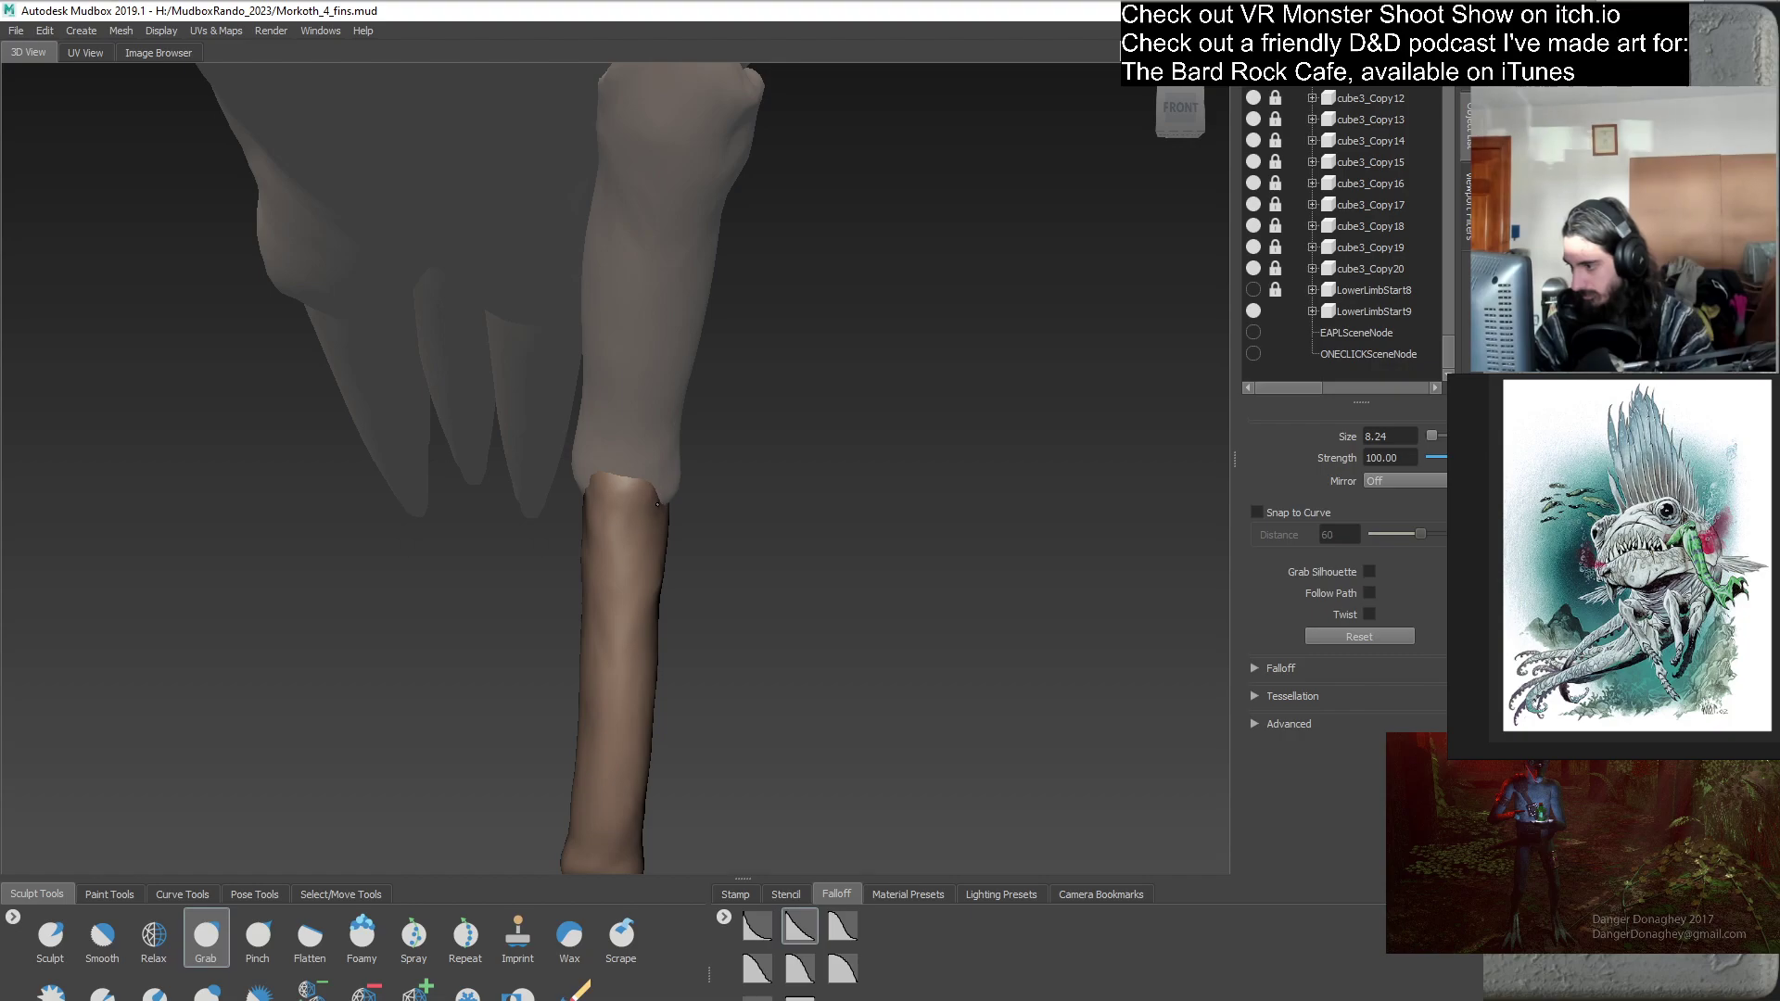
{"action": "left_click_drag", "start_coordinate": [663, 501], "coordinate": [625, 670], "text": "alt"}
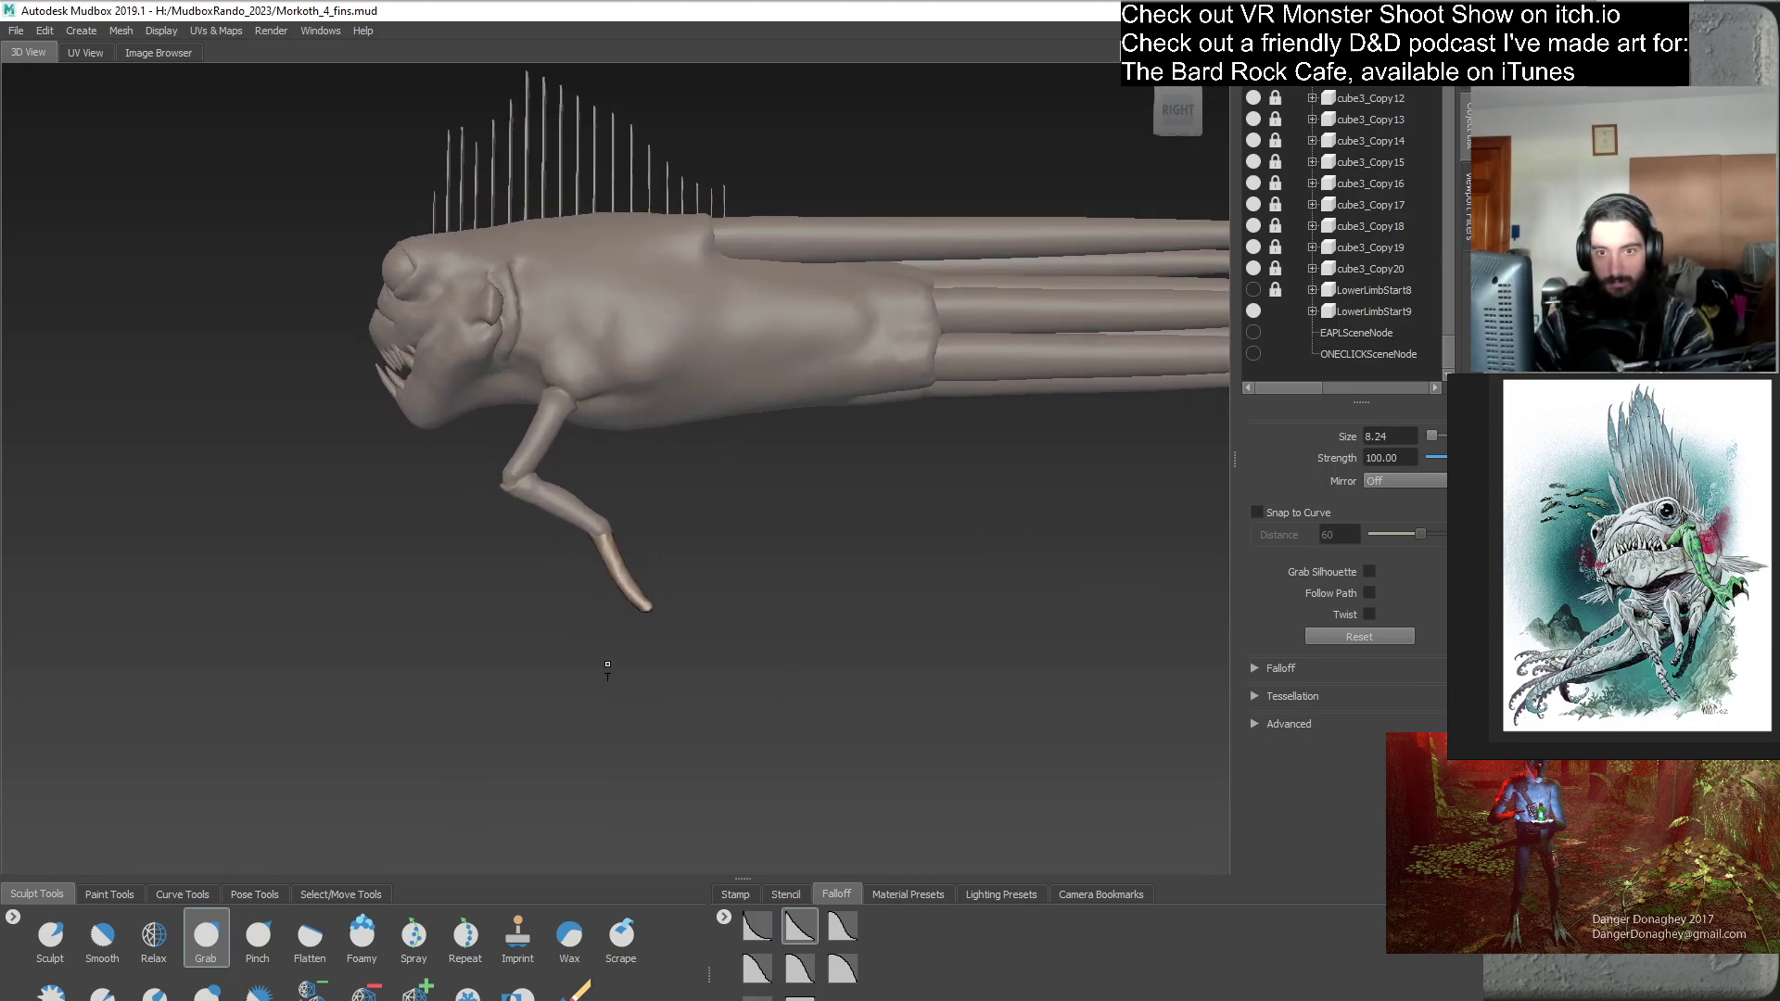
- Adjust the end segment's overall curve in side and front views using Grab at brush sizes 97.19 and 70.07
{"action": "right_click_drag", "start_coordinate": [604, 649], "coordinate": [651, 672], "text": "alt"}
{"action": "mouse_move", "coordinate": [622, 598]}
{"action": "left_mouse_down"}
{"action": "mouse_move", "coordinate": [656, 640]}
{"action": "mouse_move", "coordinate": [680, 503]}
{"action": "left_mouse_up"}
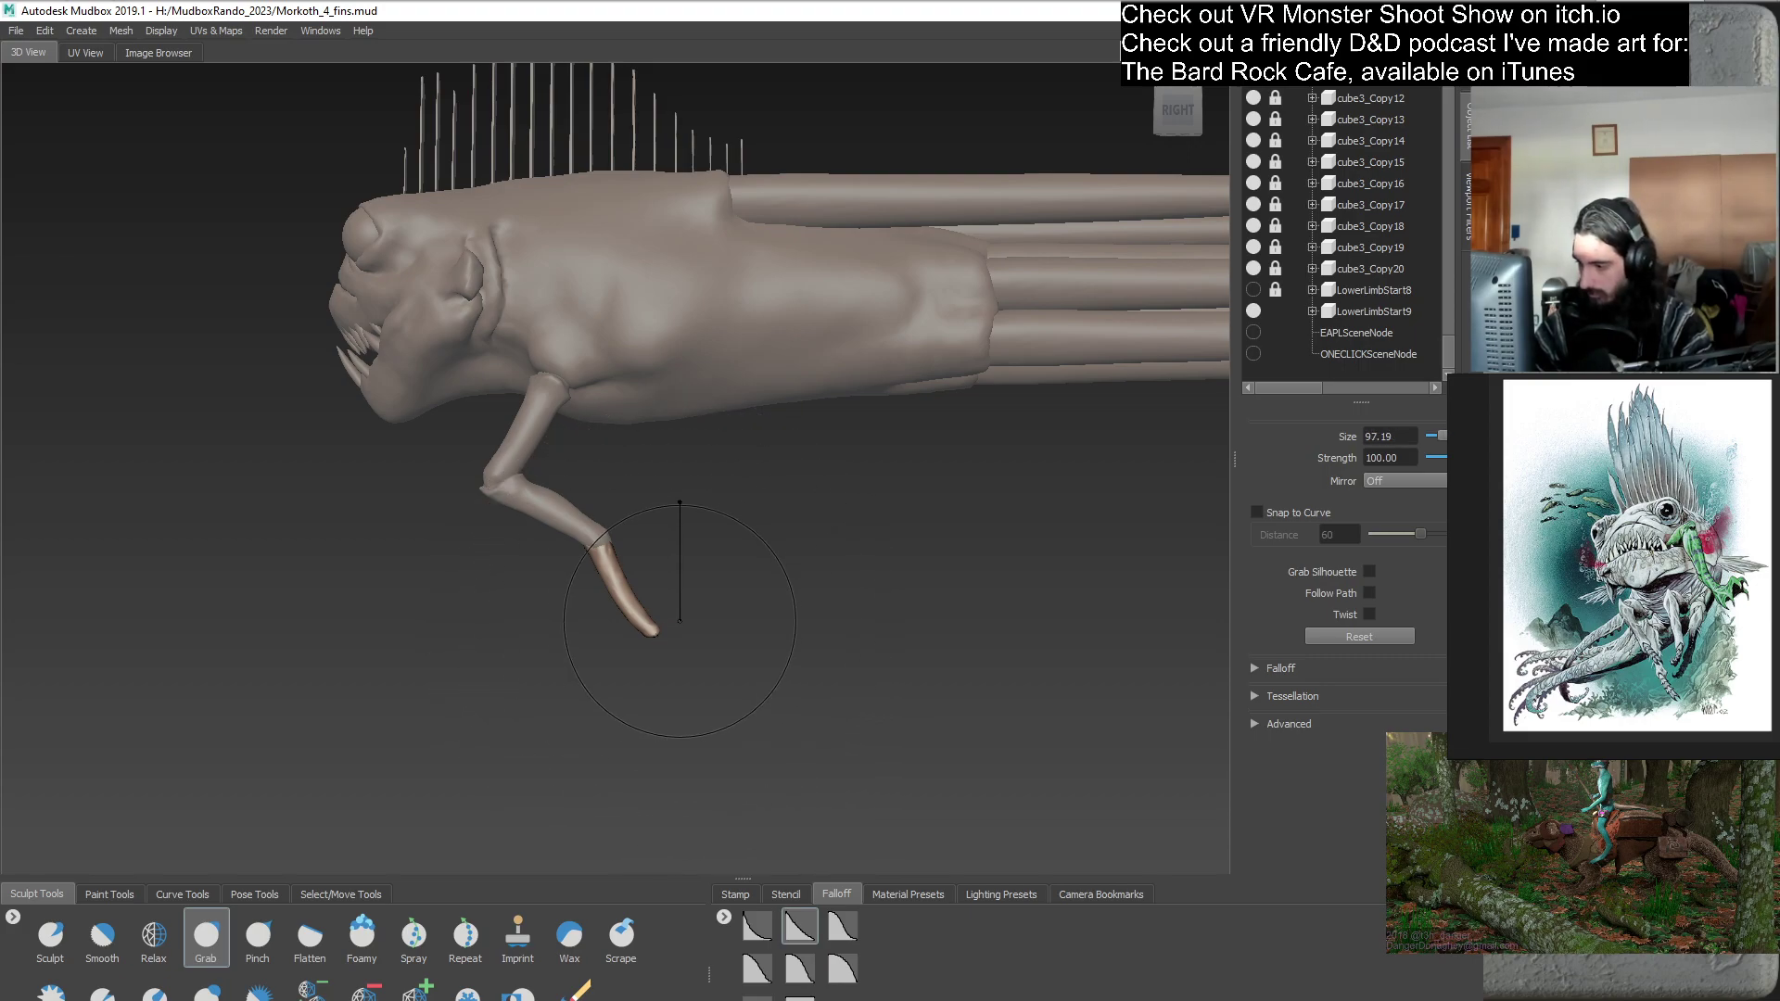
{"action": "mouse_move", "coordinate": [656, 637]}
{"action": "left_mouse_down"}
{"action": "mouse_move", "coordinate": [628, 596]}
{"action": "mouse_move", "coordinate": [809, 647]}
{"action": "mouse_move", "coordinate": [614, 599]}
{"action": "left_mouse_up"}
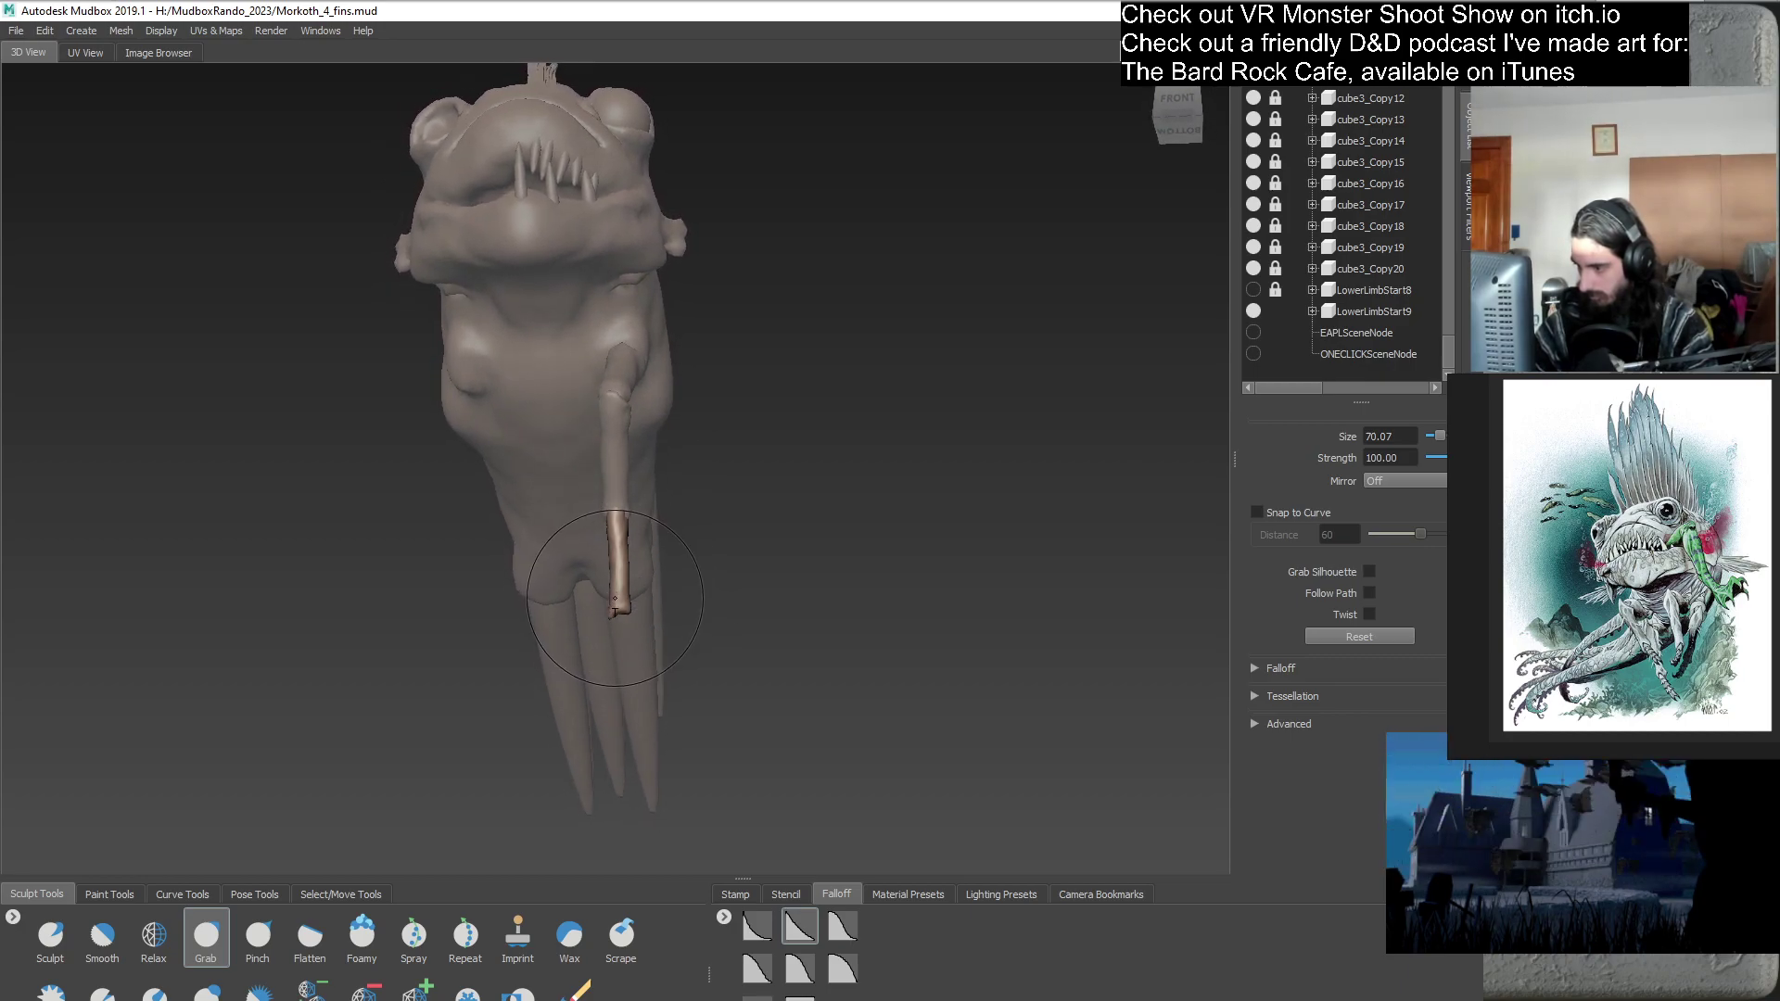
{"action": "left_click_drag", "start_coordinate": [615, 599], "coordinate": [775, 643], "text": "alt"}
{"action": "right_click_drag", "start_coordinate": [775, 644], "coordinate": [813, 166], "text": "alt"}
{"action": "left_click_drag", "start_coordinate": [813, 166], "coordinate": [758, 648], "text": "alt"}
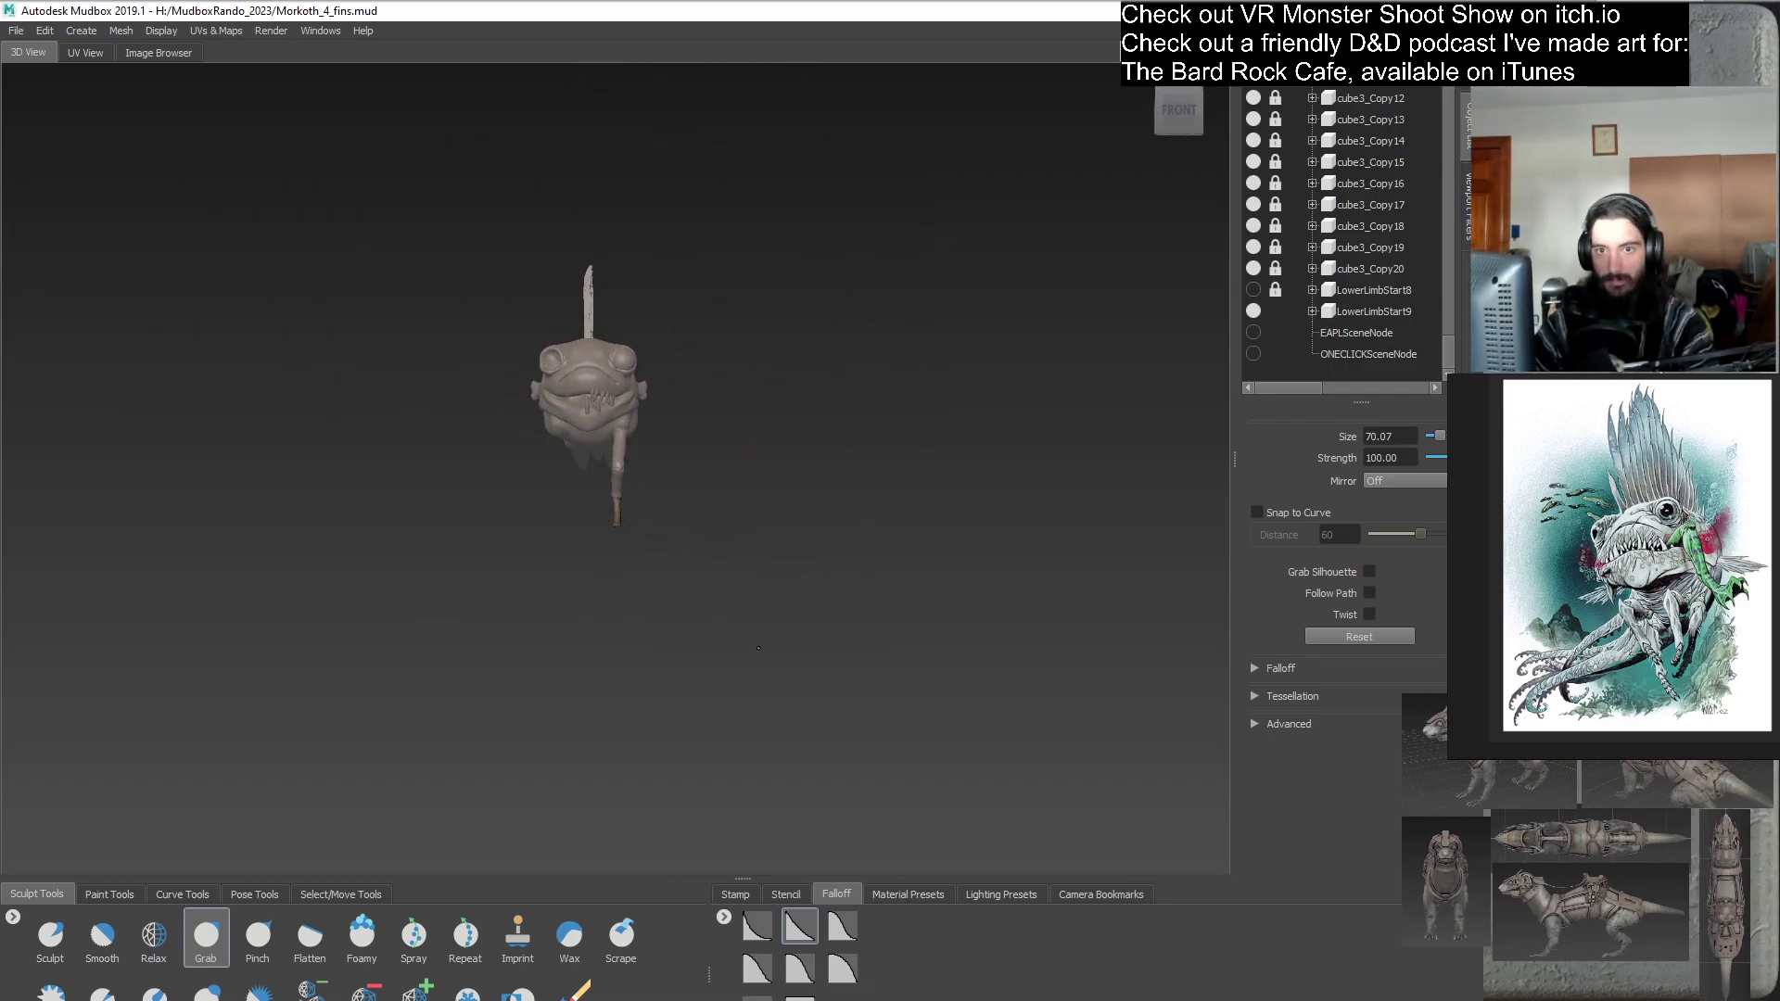
{"action": "right_click_drag", "start_coordinate": [737, 576], "coordinate": [823, 638], "text": "alt"}
{"action": "left_click_drag", "start_coordinate": [823, 638], "coordinate": [936, 622], "text": "alt"}
- Duplicate the LowerLimbStart9 segment and hide the original
{"action": "right_click", "coordinate": [1361, 309]}
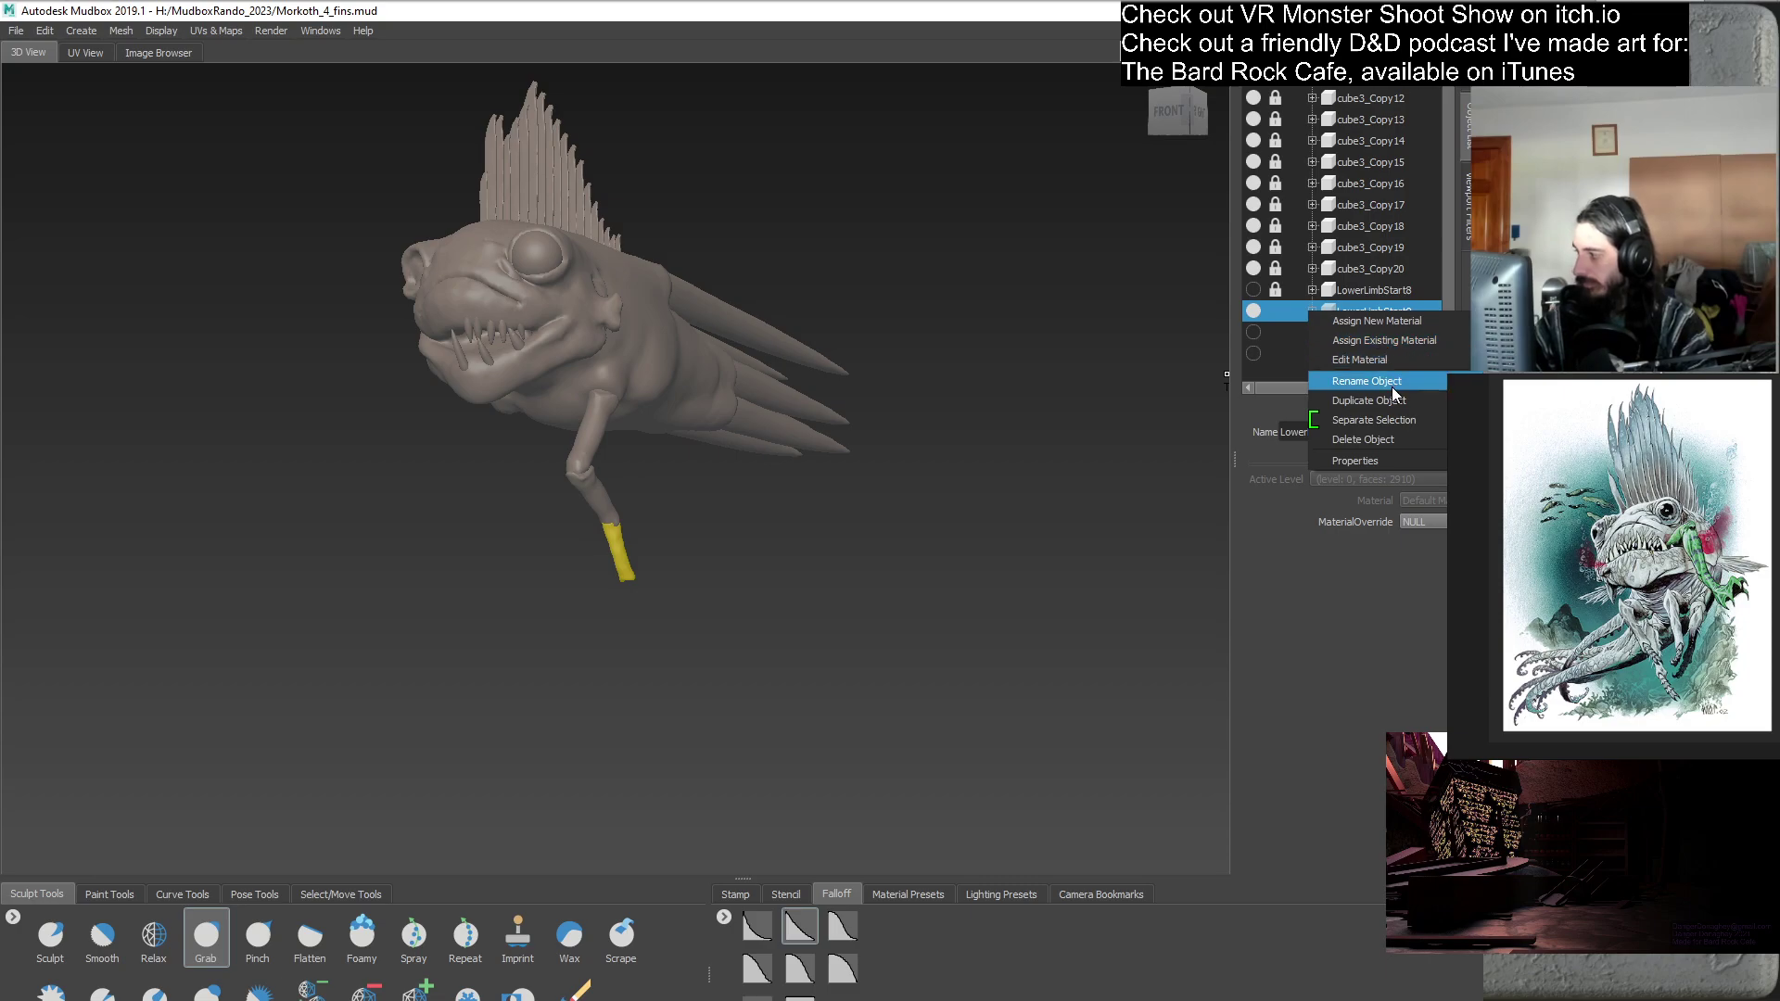
{"action": "key", "text": "Escape"}
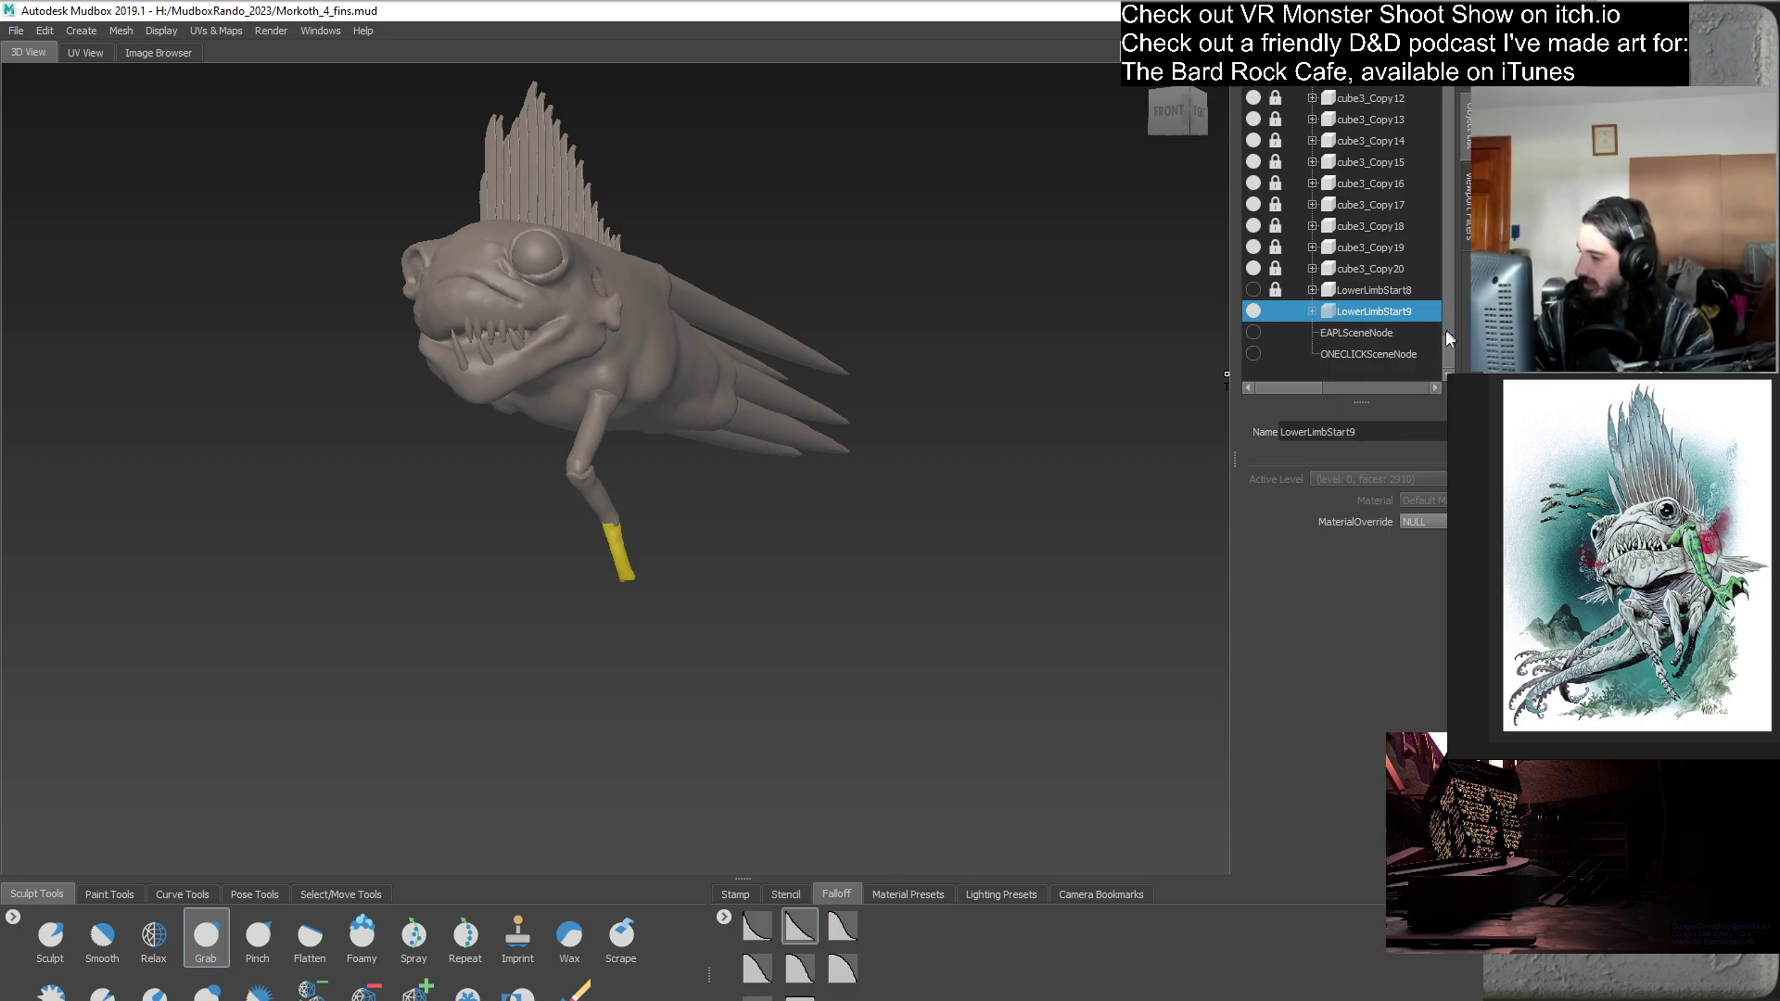
{"action": "key", "text": "ctrl+d"}
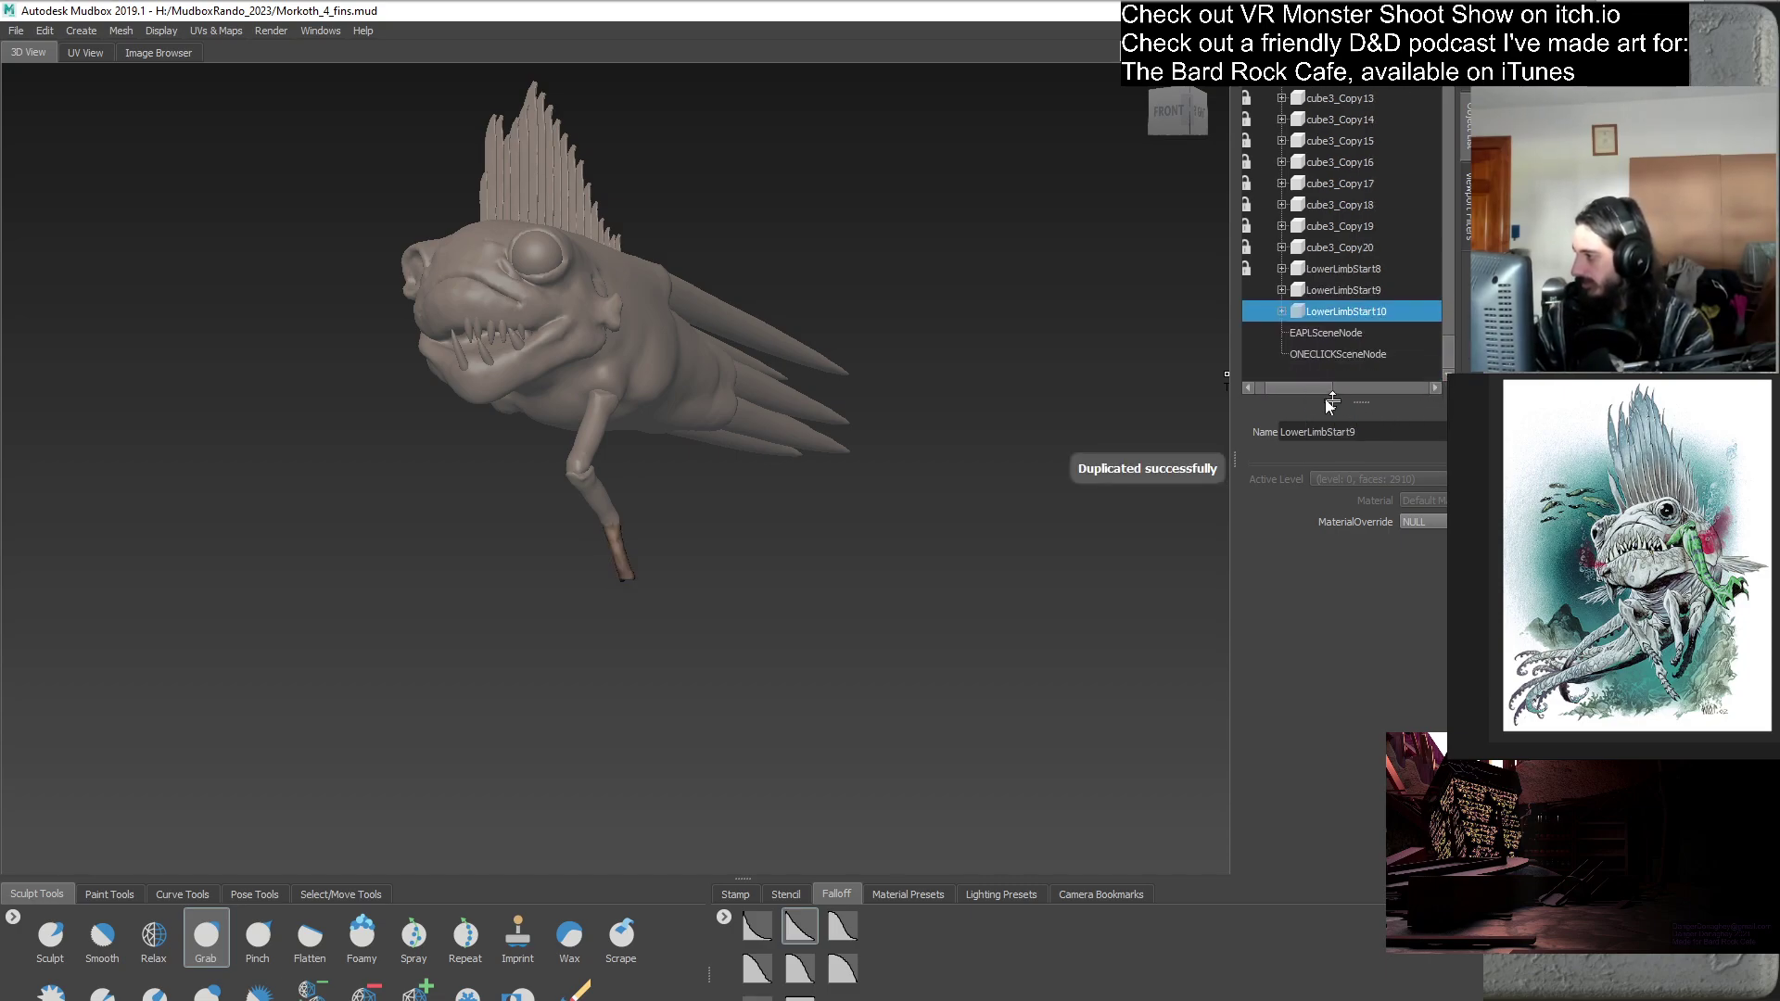
{"action": "left_click_drag", "start_coordinate": [1335, 387], "coordinate": [1317, 388]}
{"action": "left_click", "coordinate": [1253, 311]}
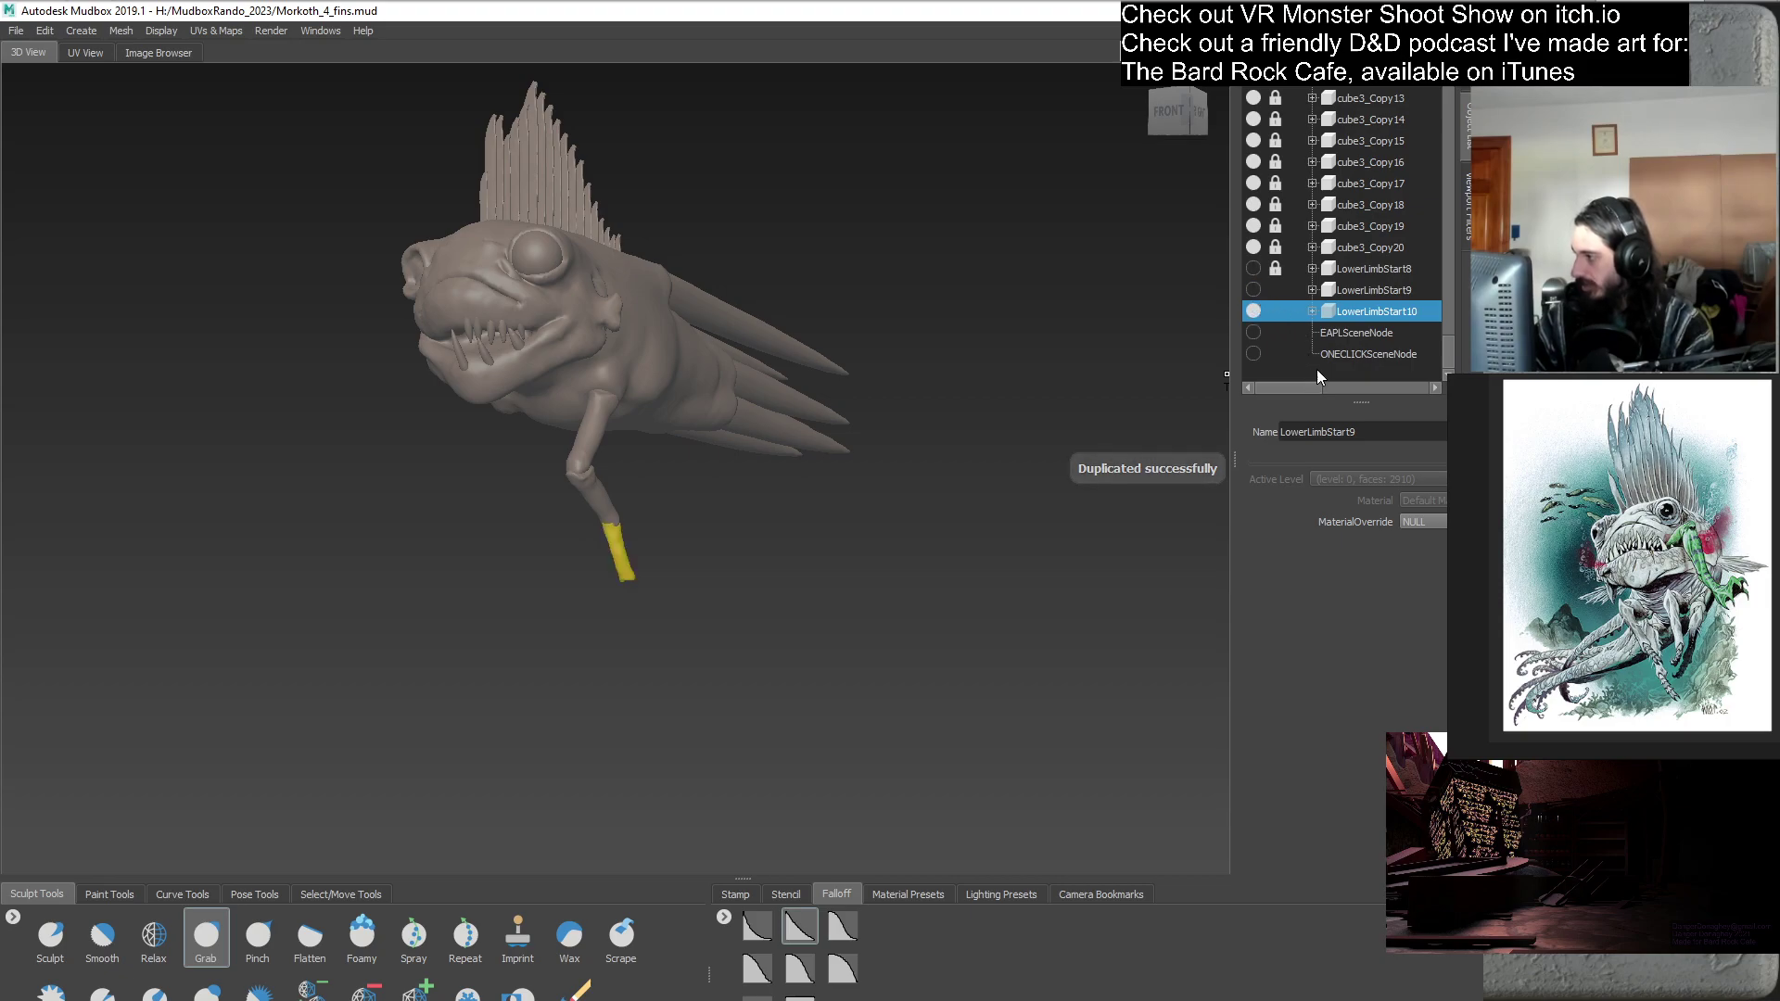
{"action": "left_click", "coordinate": [1315, 375]}
- Lock the duplicated limb segment LowerLimbStart10 against editing
{"action": "left_click_drag", "start_coordinate": [881, 519], "coordinate": [689, 454], "text": "alt"}
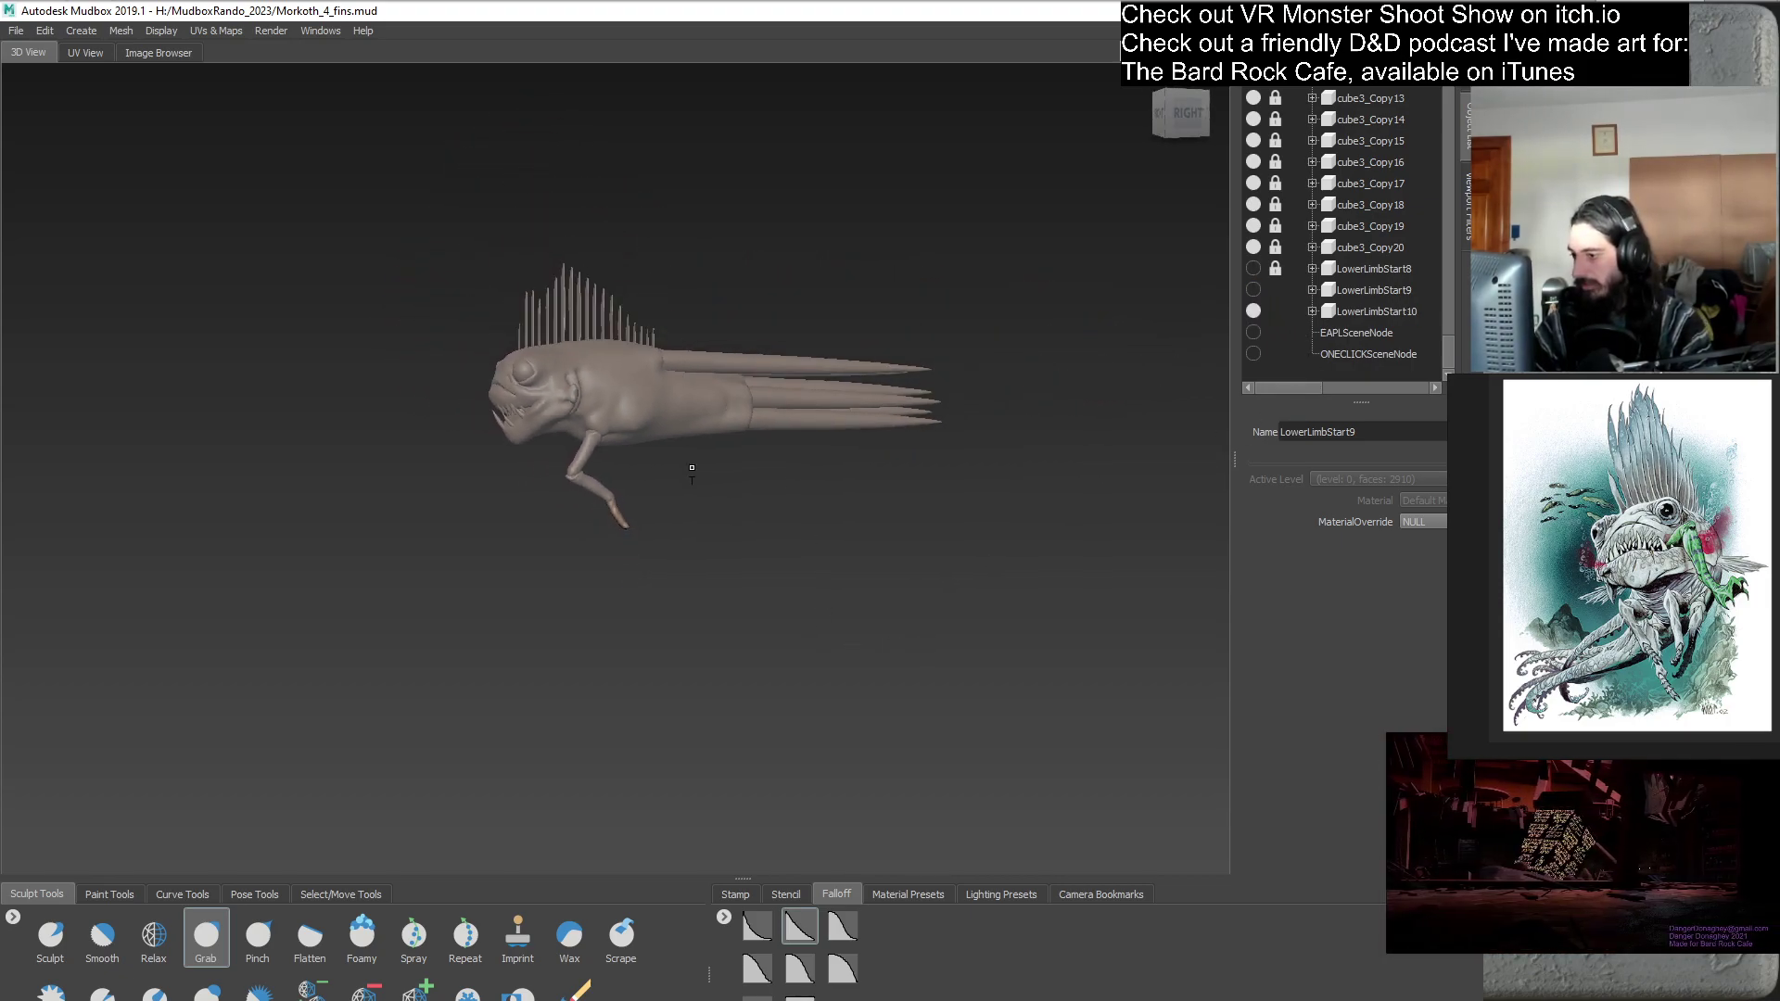
{"action": "left_click_drag", "start_coordinate": [822, 588], "coordinate": [895, 575], "text": "alt"}
{"action": "right_click_drag", "start_coordinate": [894, 575], "coordinate": [865, 601], "text": "alt"}
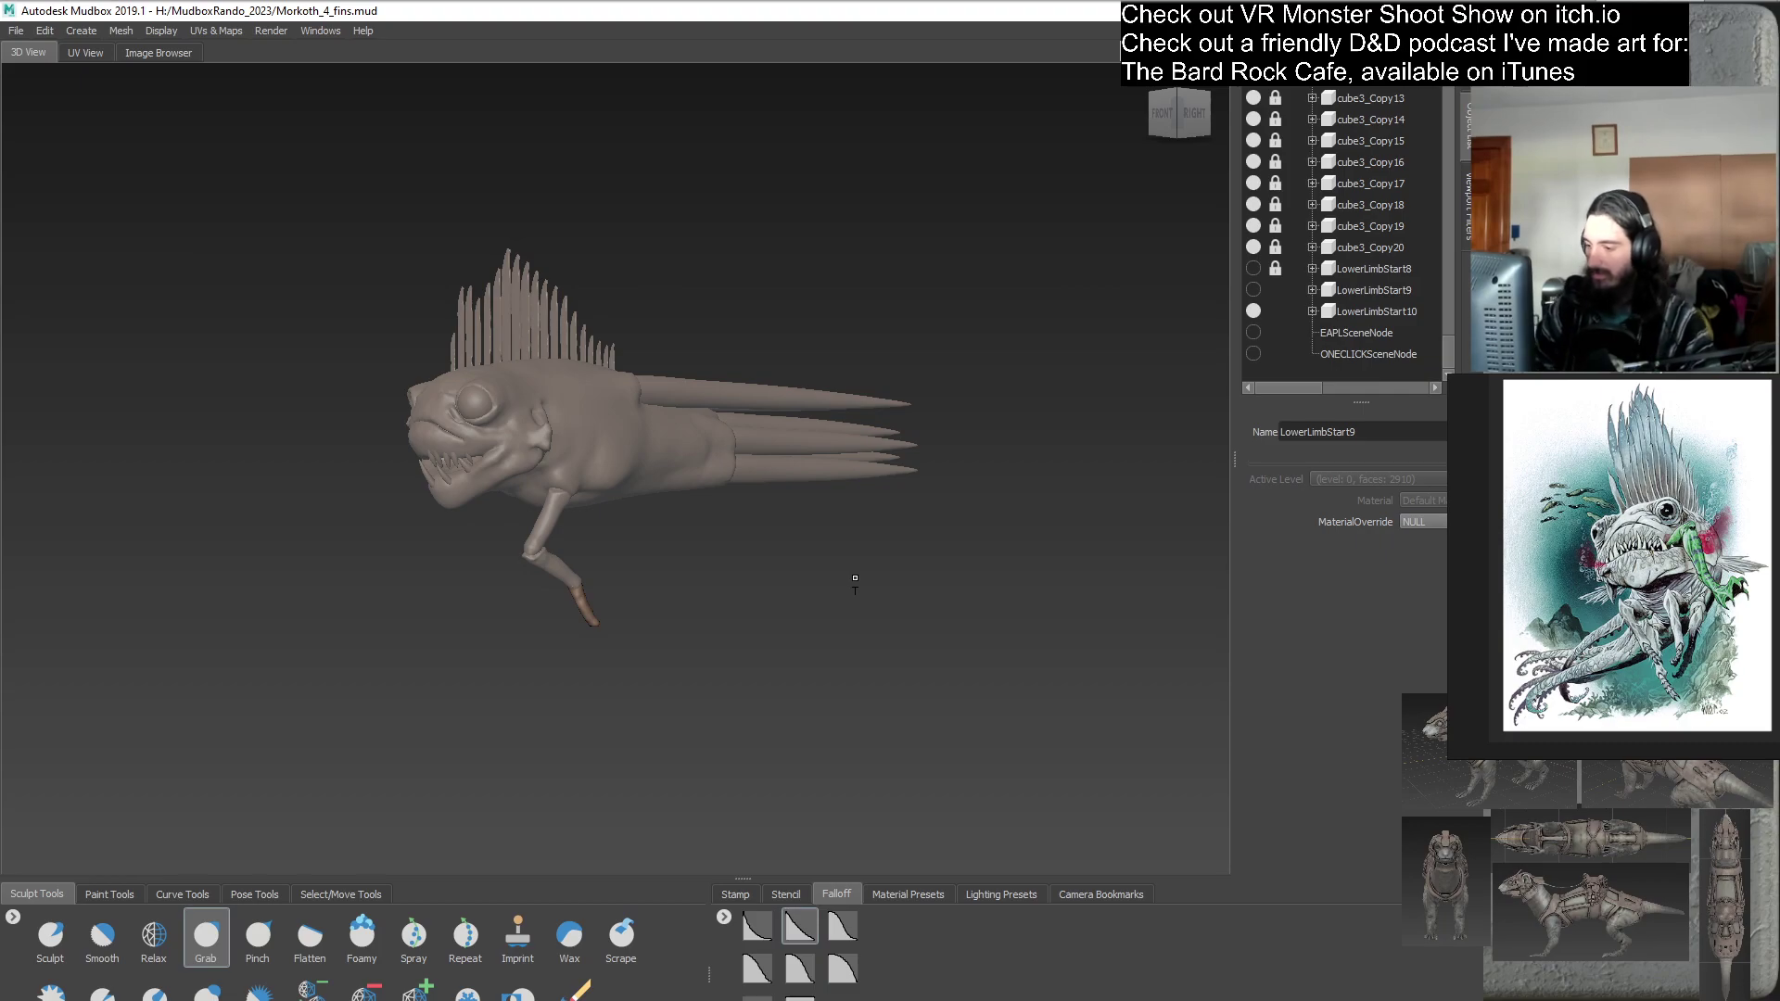
{"action": "left_click", "coordinate": [1279, 312]}
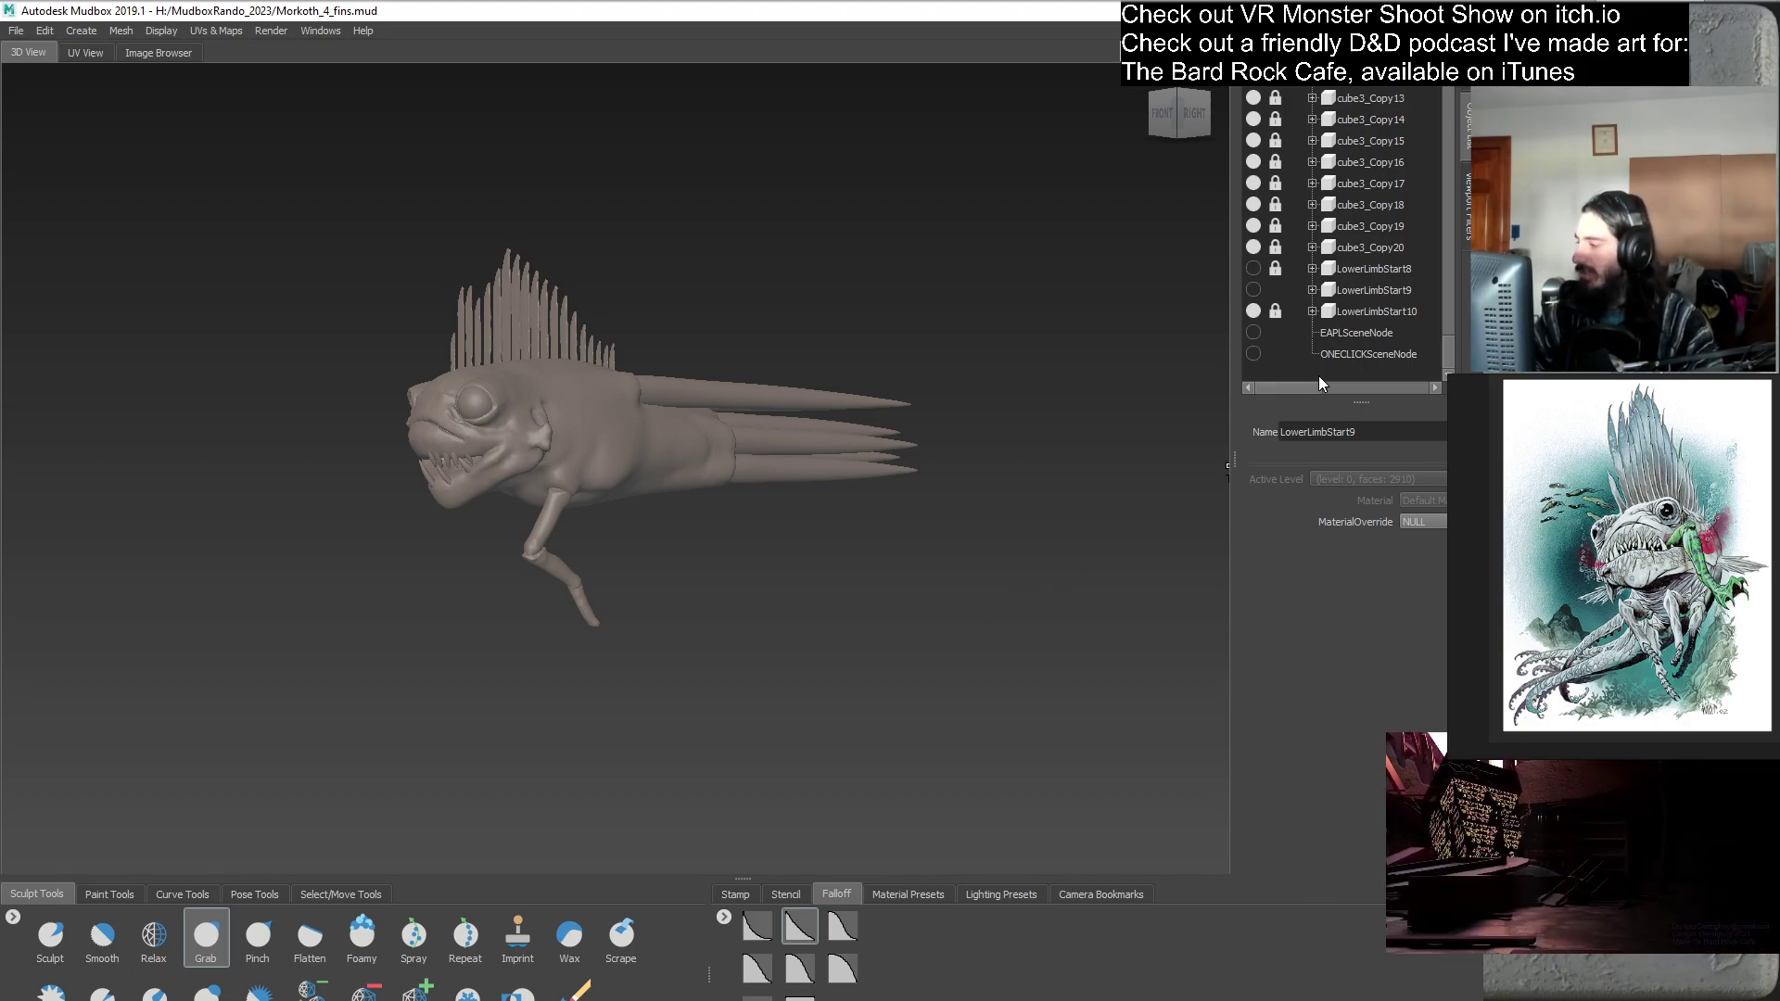
- Create a new plane mesh and select it in the object list
{"action": "left_click", "coordinate": [86, 35]}
{"action": "mouse_move", "coordinate": [155, 51]}
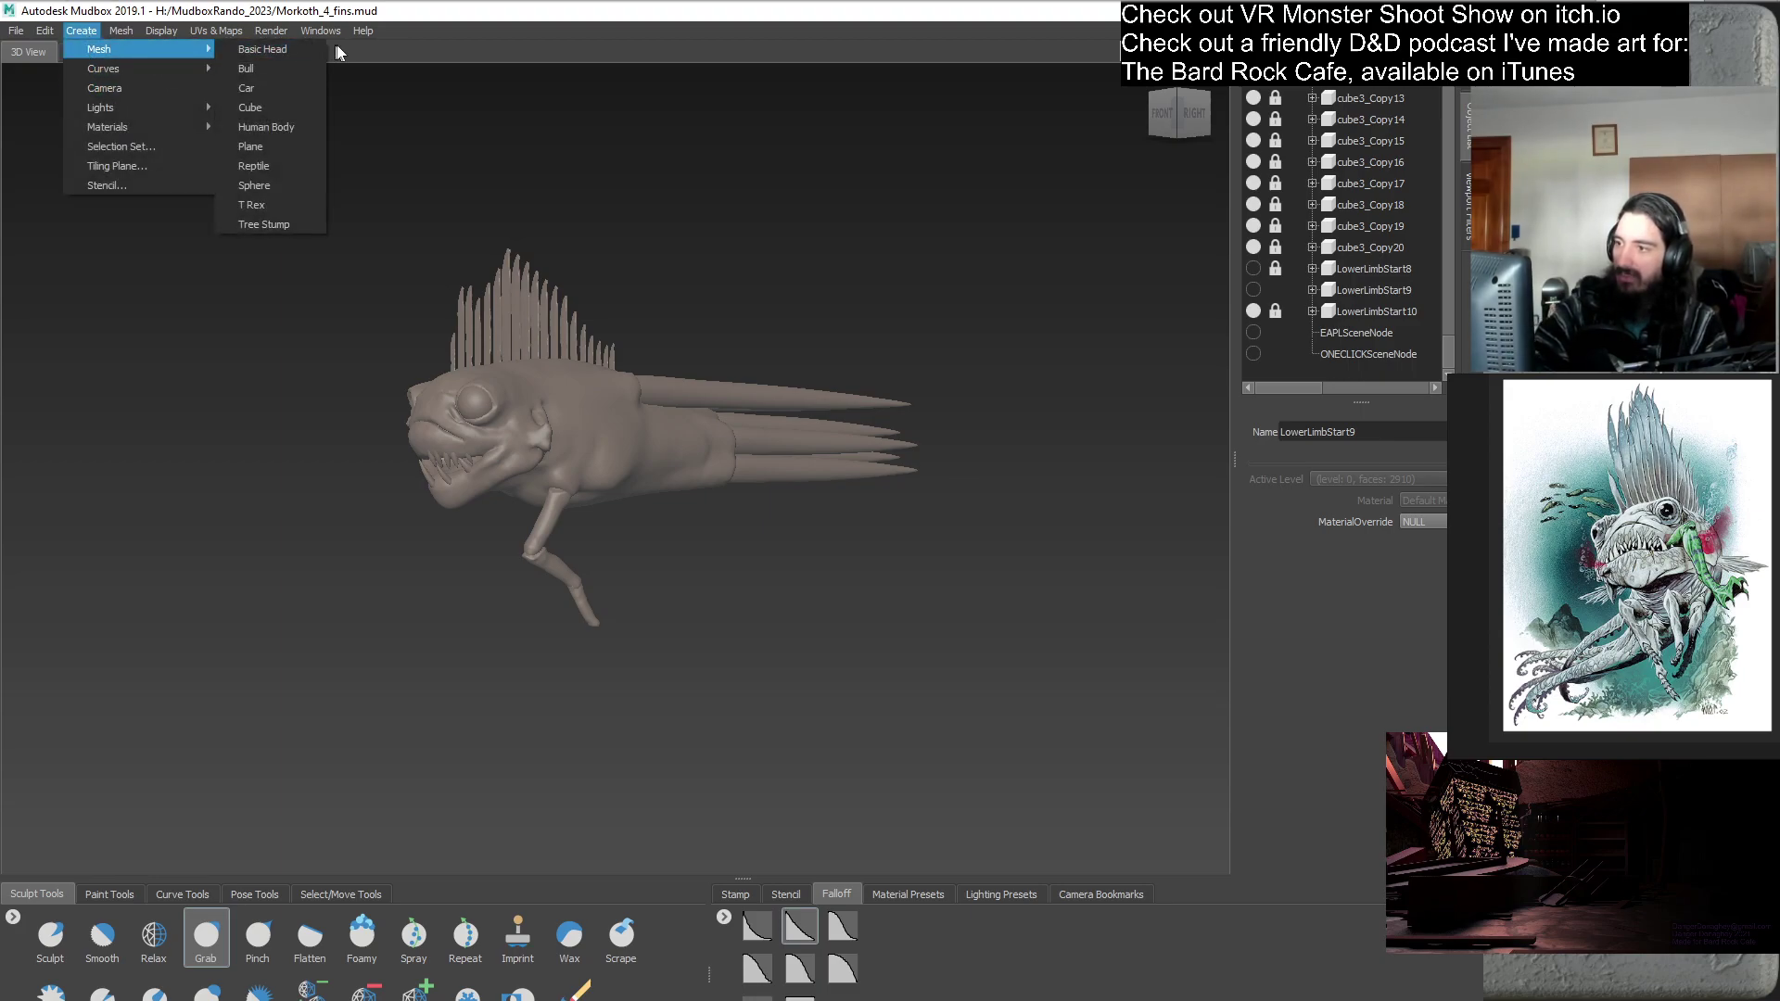
{"action": "left_click", "coordinate": [291, 147]}
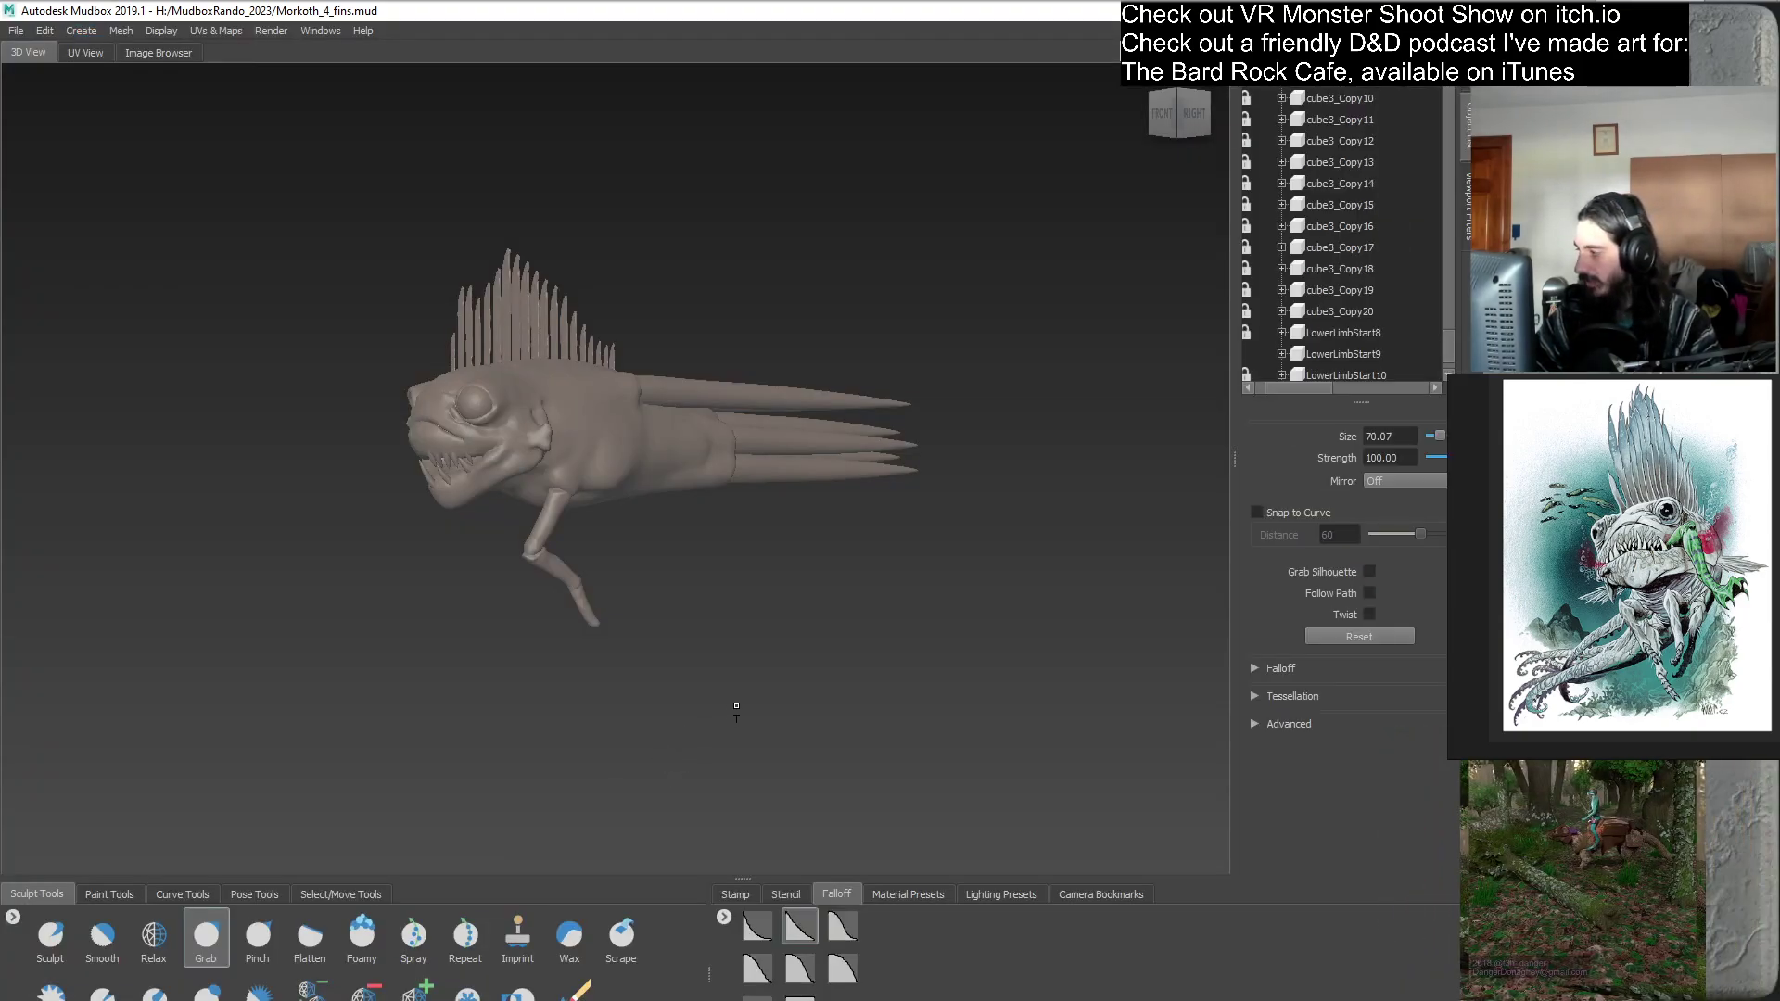
{"action": "scroll", "coordinate": [1416, 380], "scroll_direction": "down", "scroll_amount": 1}
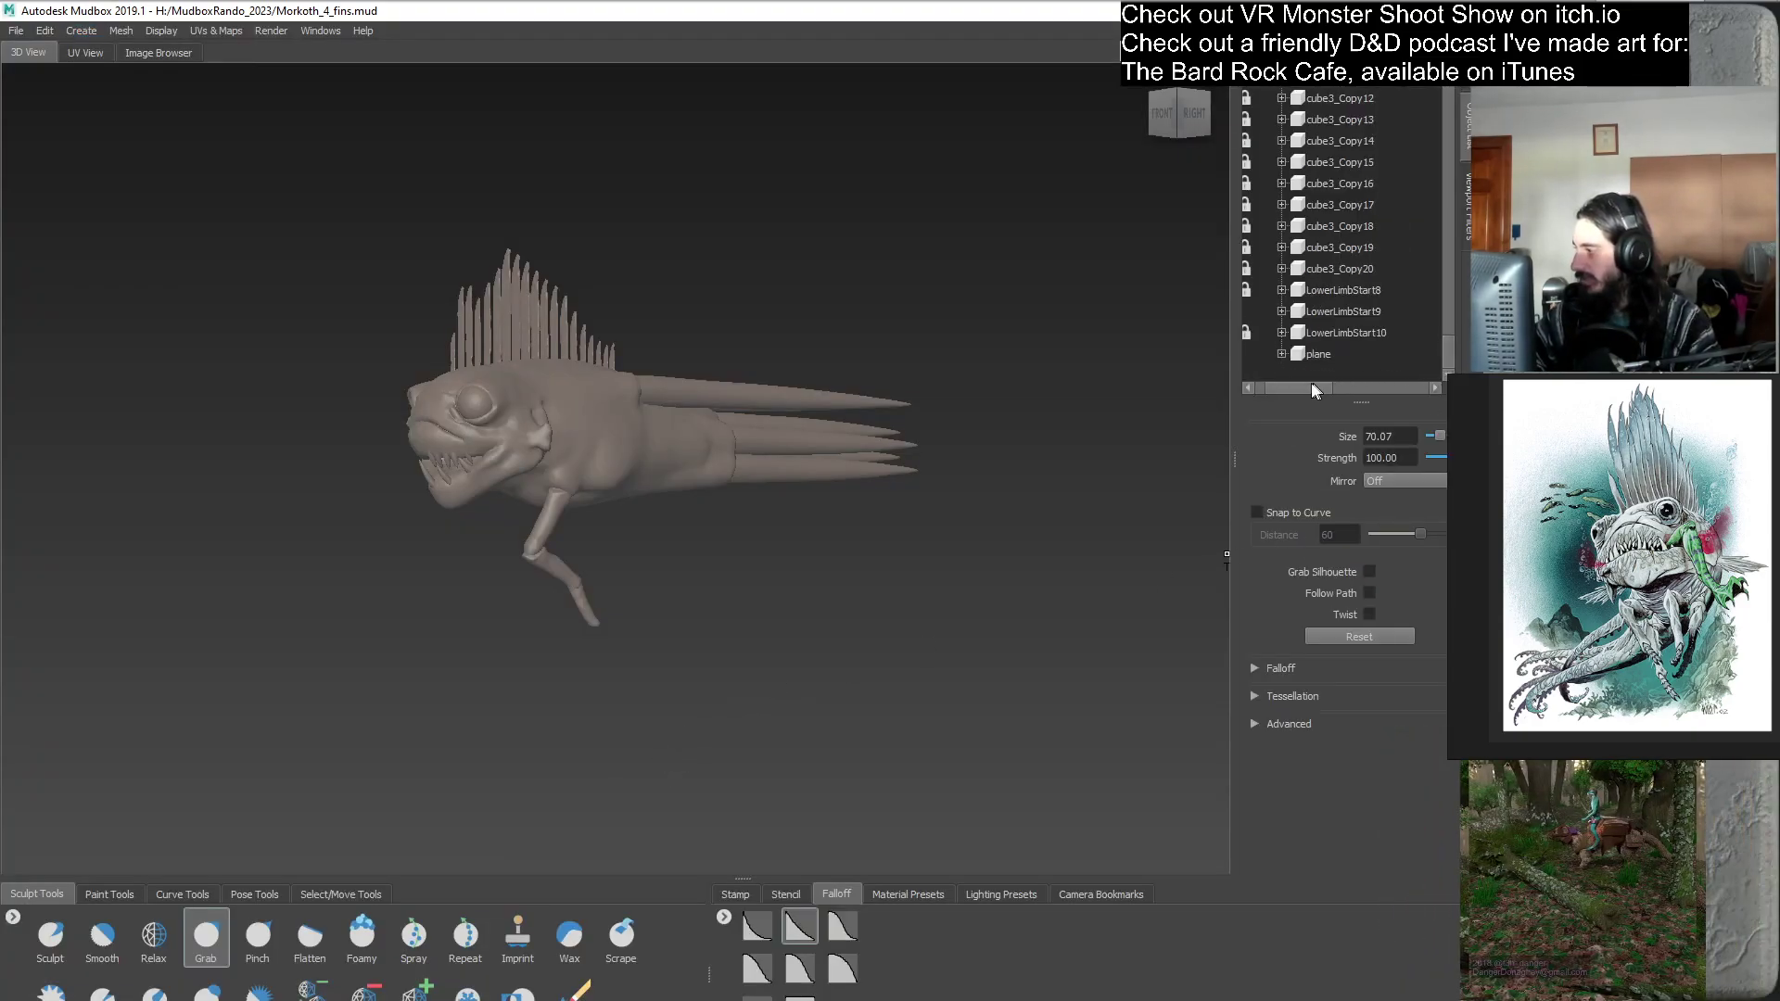
{"action": "left_click_drag", "start_coordinate": [1312, 390], "coordinate": [967, 500]}
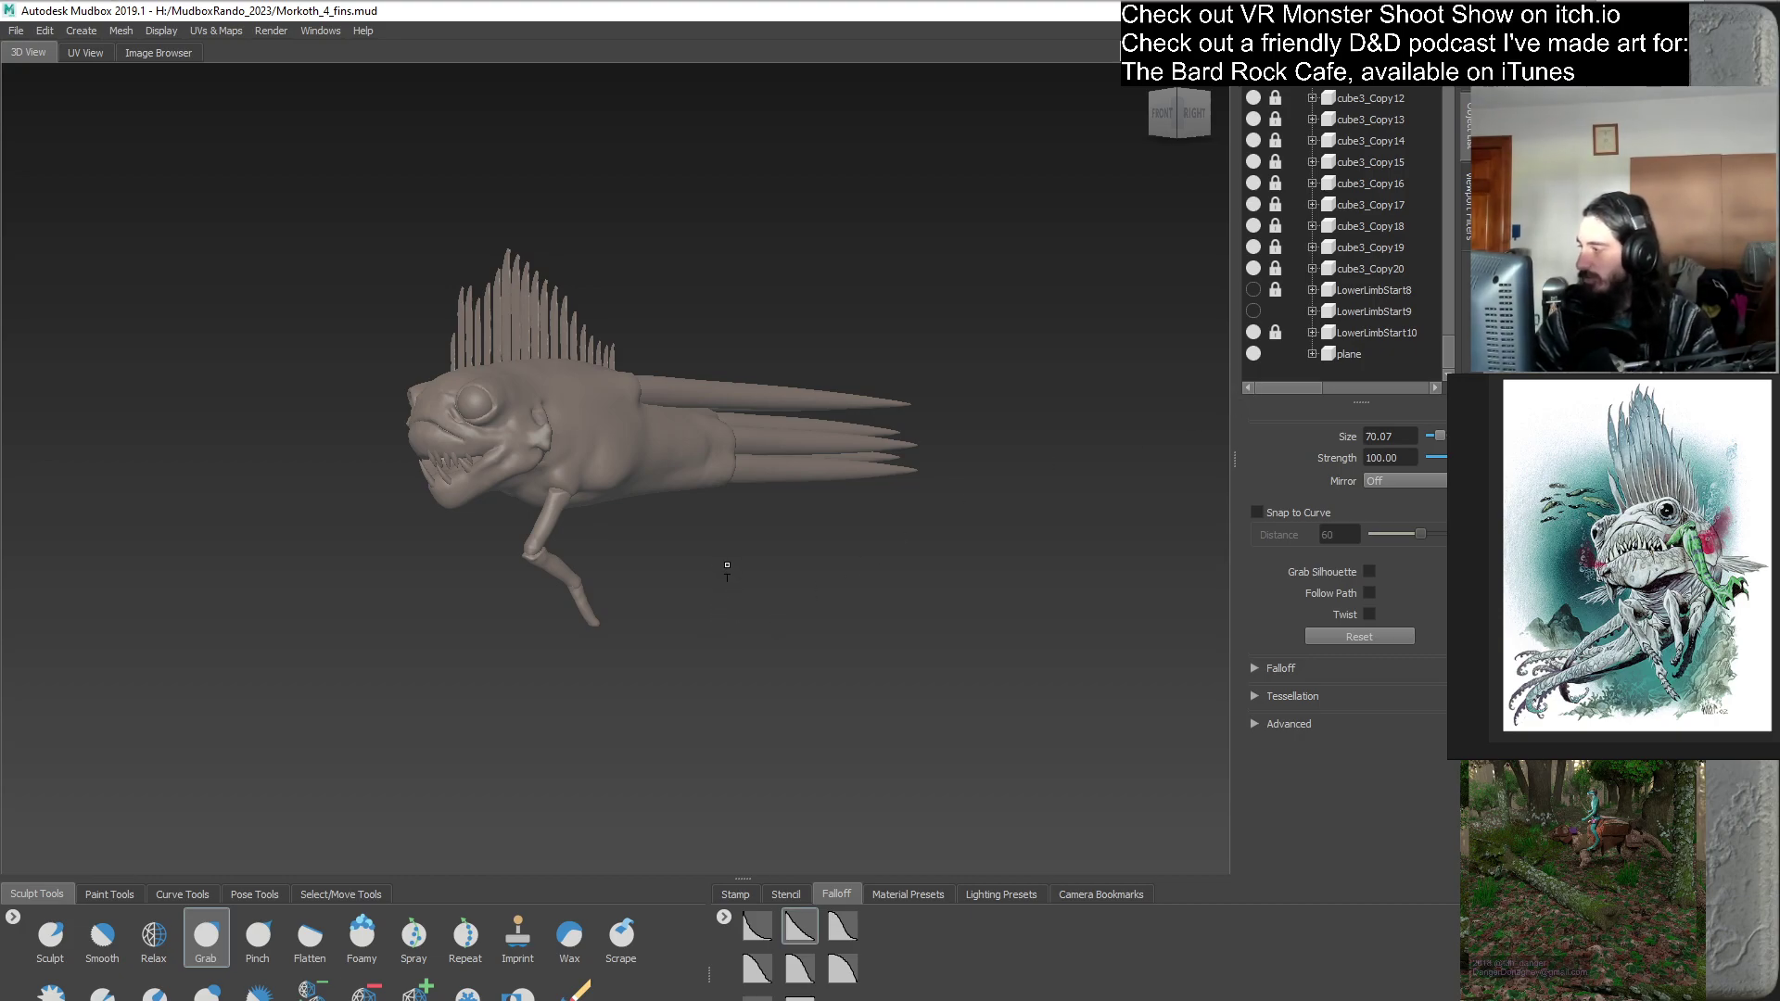
{"action": "left_click", "coordinate": [1349, 355]}
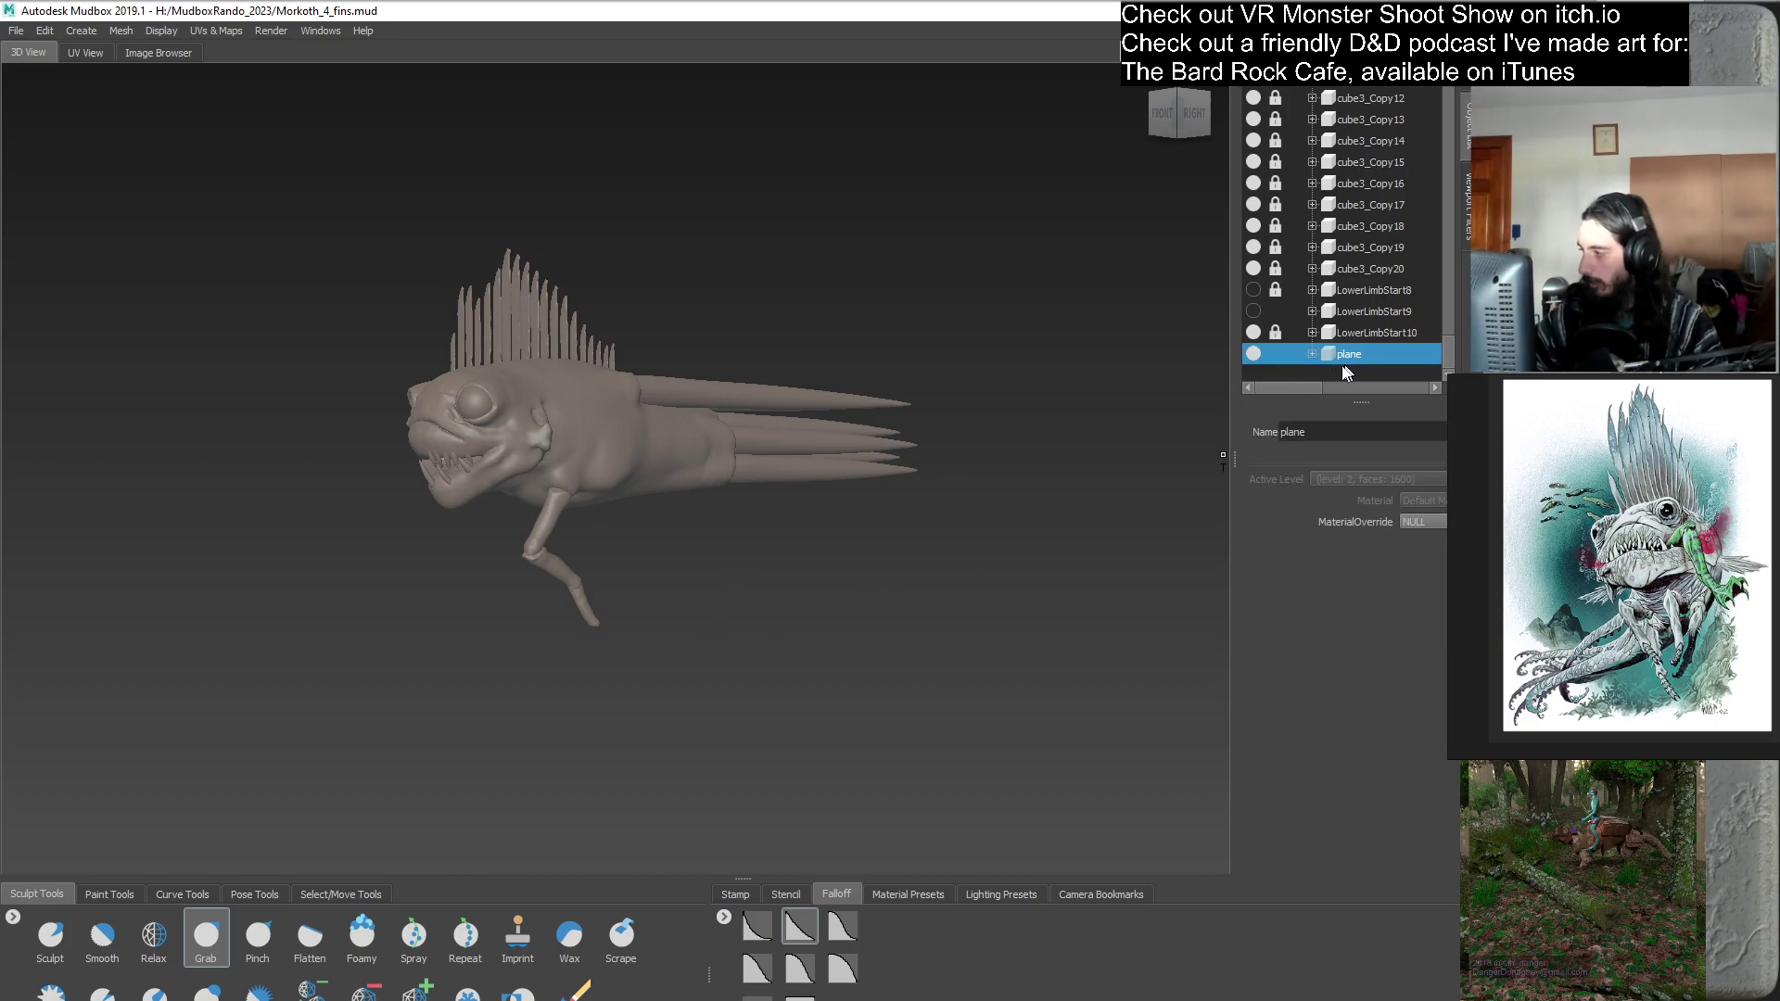
- Translate the plane along X to about 297 so it lies beside the body, and frame it in top view
{"action": "left_click", "coordinate": [380, 894]}
{"action": "left_click", "coordinate": [55, 990]}
{"action": "left_click_drag", "start_coordinate": [553, 621], "coordinate": [554, 804], "text": "alt"}
{"action": "left_click_drag", "start_coordinate": [611, 487], "coordinate": [815, 596]}
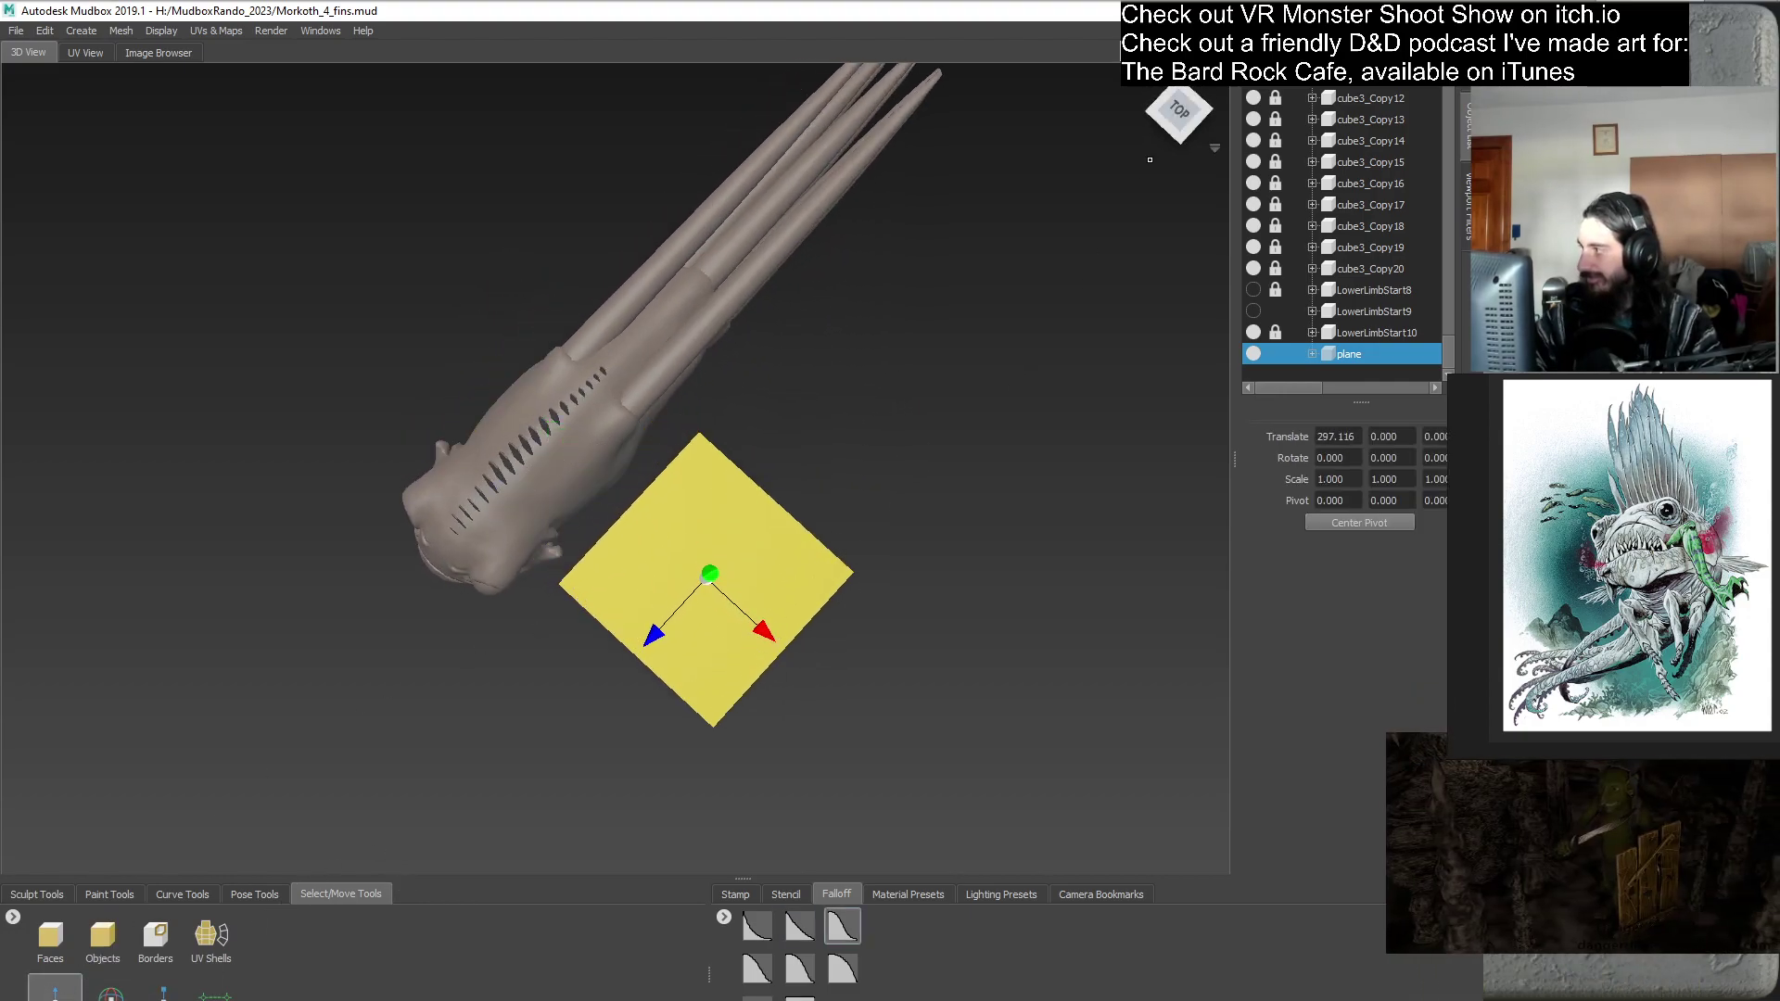
{"action": "left_click", "coordinate": [1187, 120]}
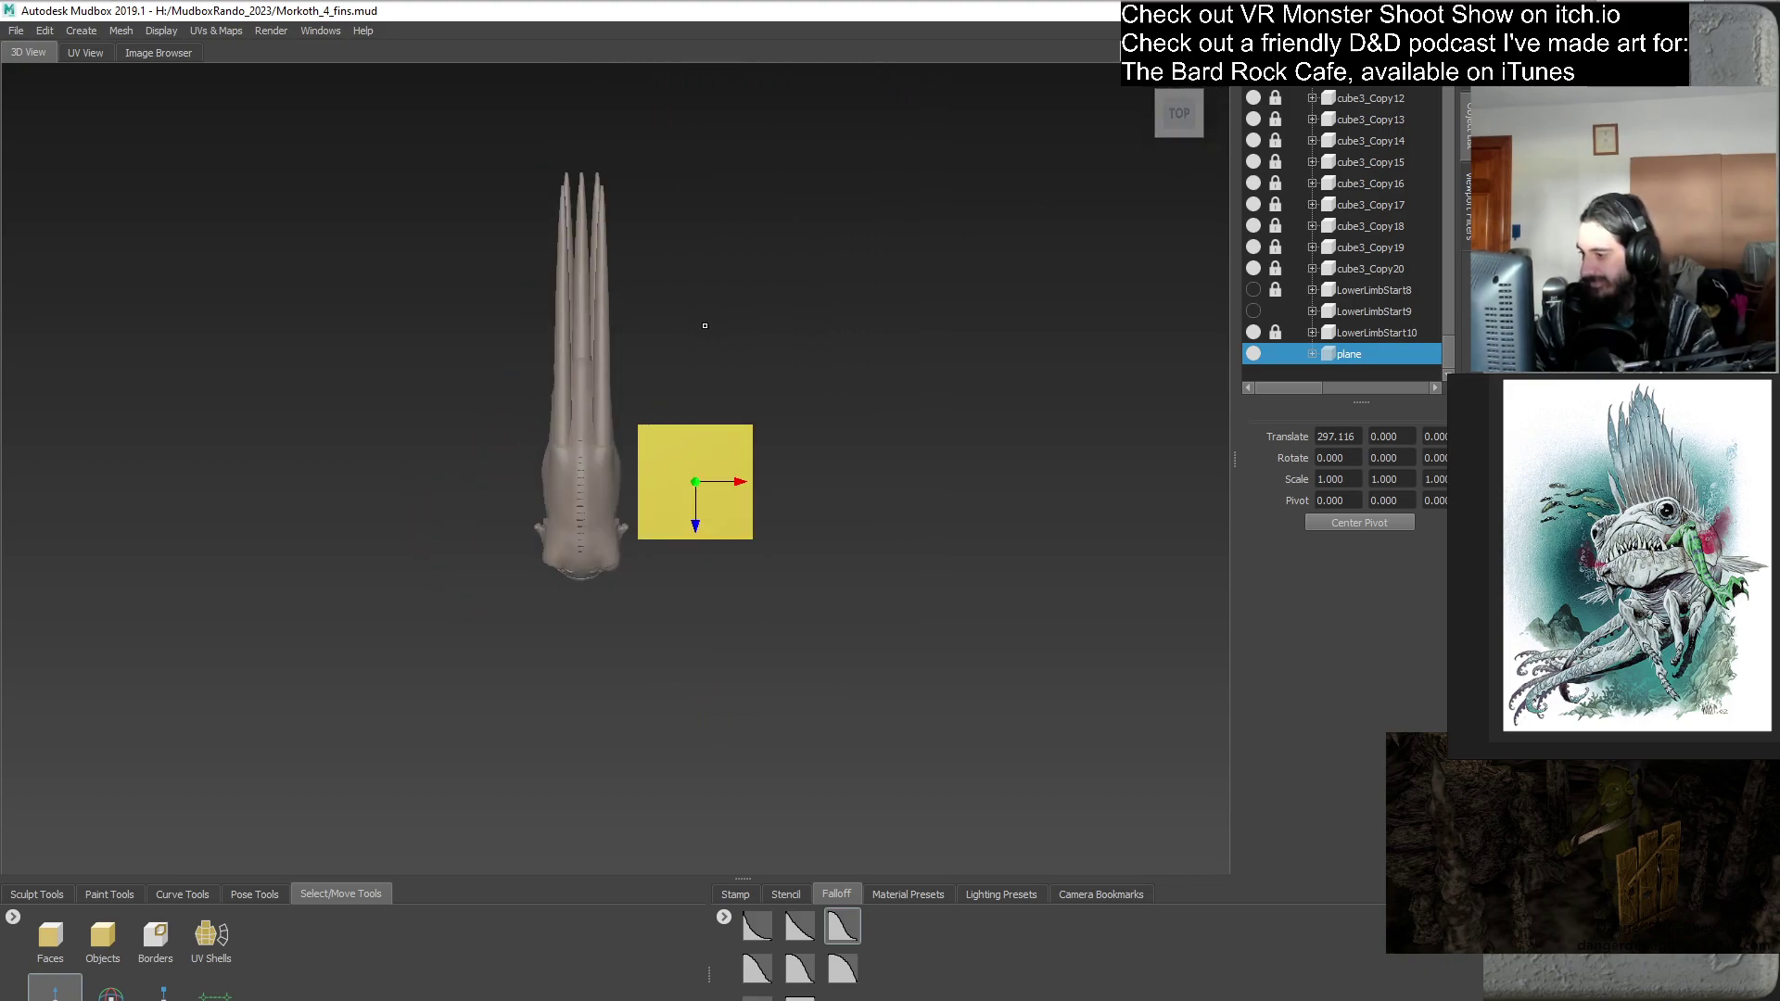
{"action": "scroll", "coordinate": [718, 329], "scroll_direction": "up", "scroll_amount": 5}
{"action": "middle_click_drag", "start_coordinate": [874, 516], "coordinate": [759, 529], "text": "alt"}
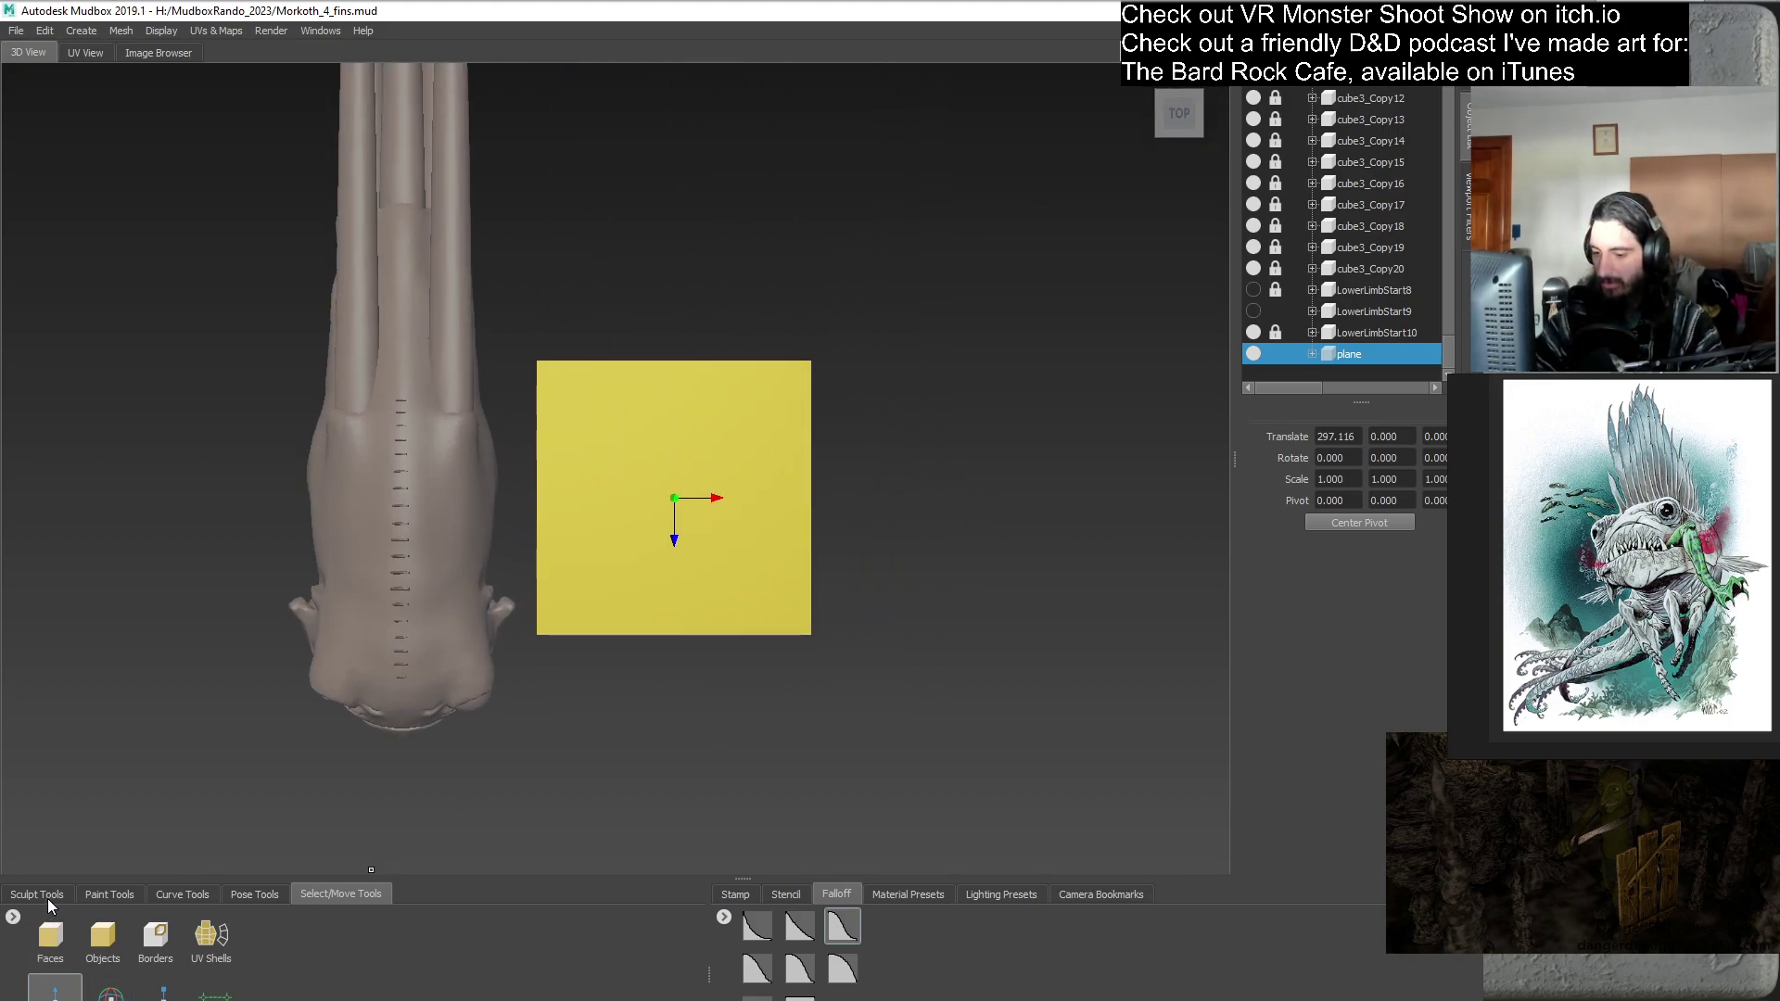
- Generate a triangulated copy of the plane for tessellated sculpting with Grab at brush size 152.80
{"action": "left_click", "coordinate": [37, 893]}
{"action": "left_click", "coordinate": [206, 936]}
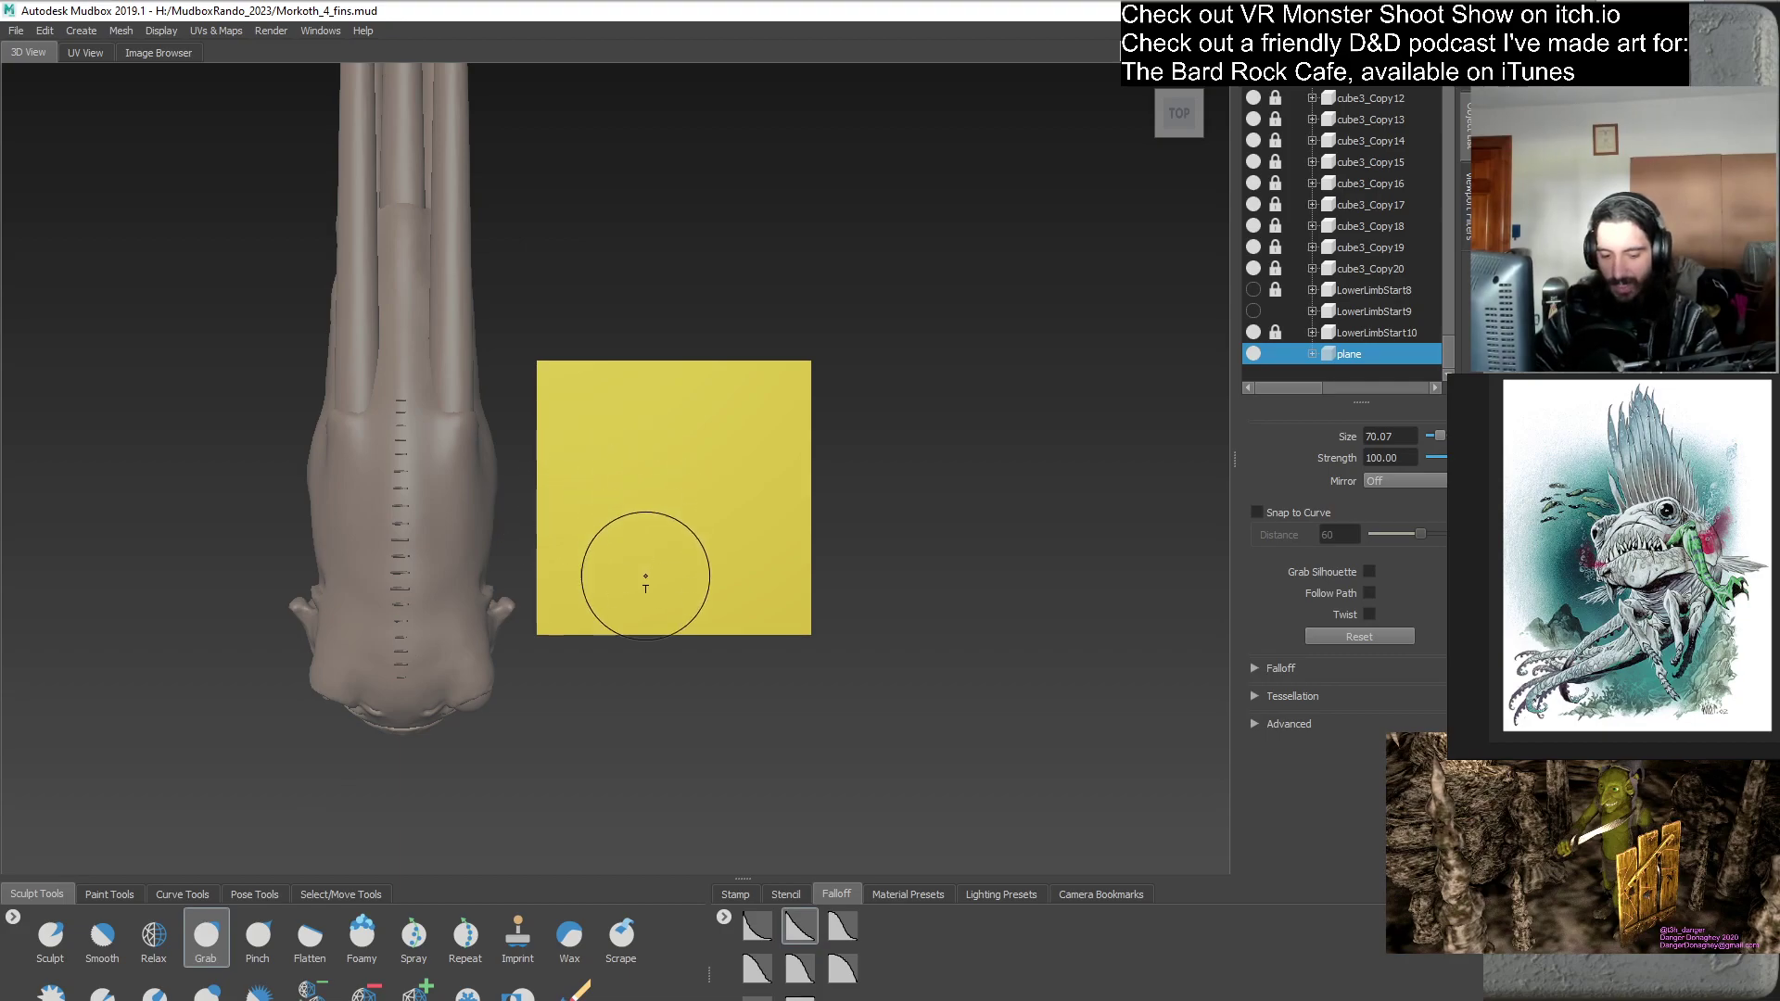
{"action": "left_click_drag", "start_coordinate": [631, 303], "coordinate": [704, 306]}
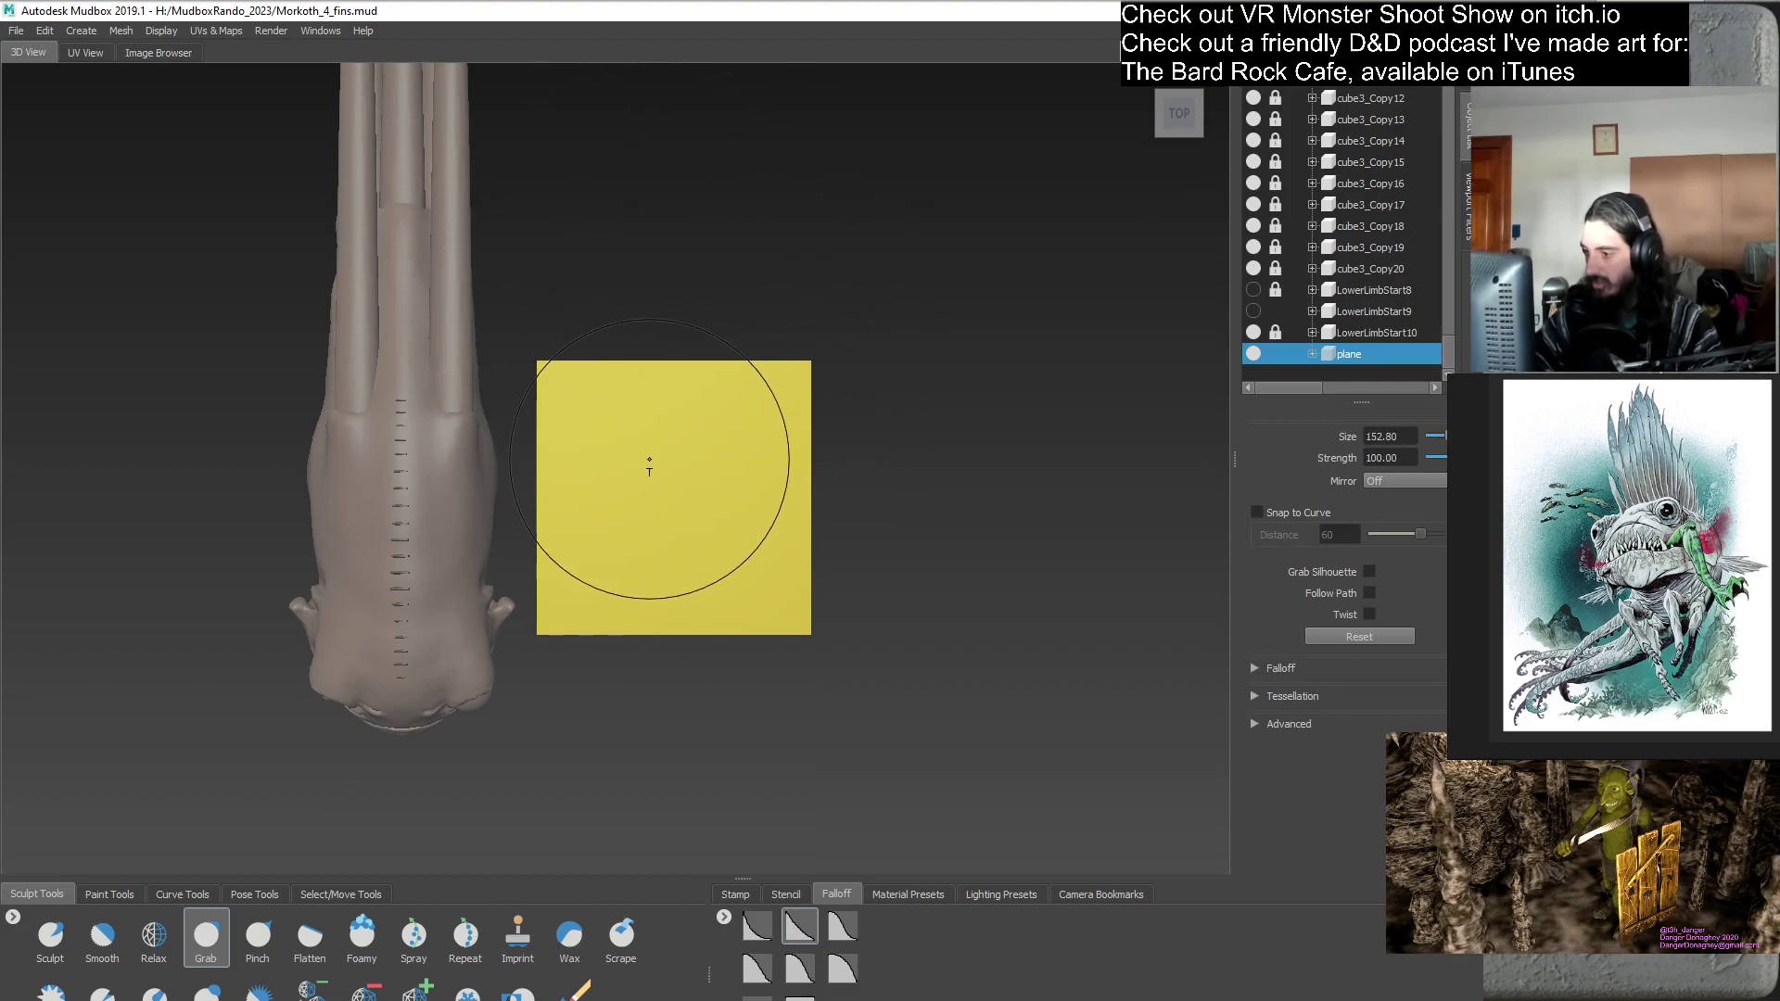
{"action": "middle_click_drag", "start_coordinate": [542, 368], "coordinate": [523, 376], "text": "alt"}
{"action": "left_click", "coordinate": [523, 377]}
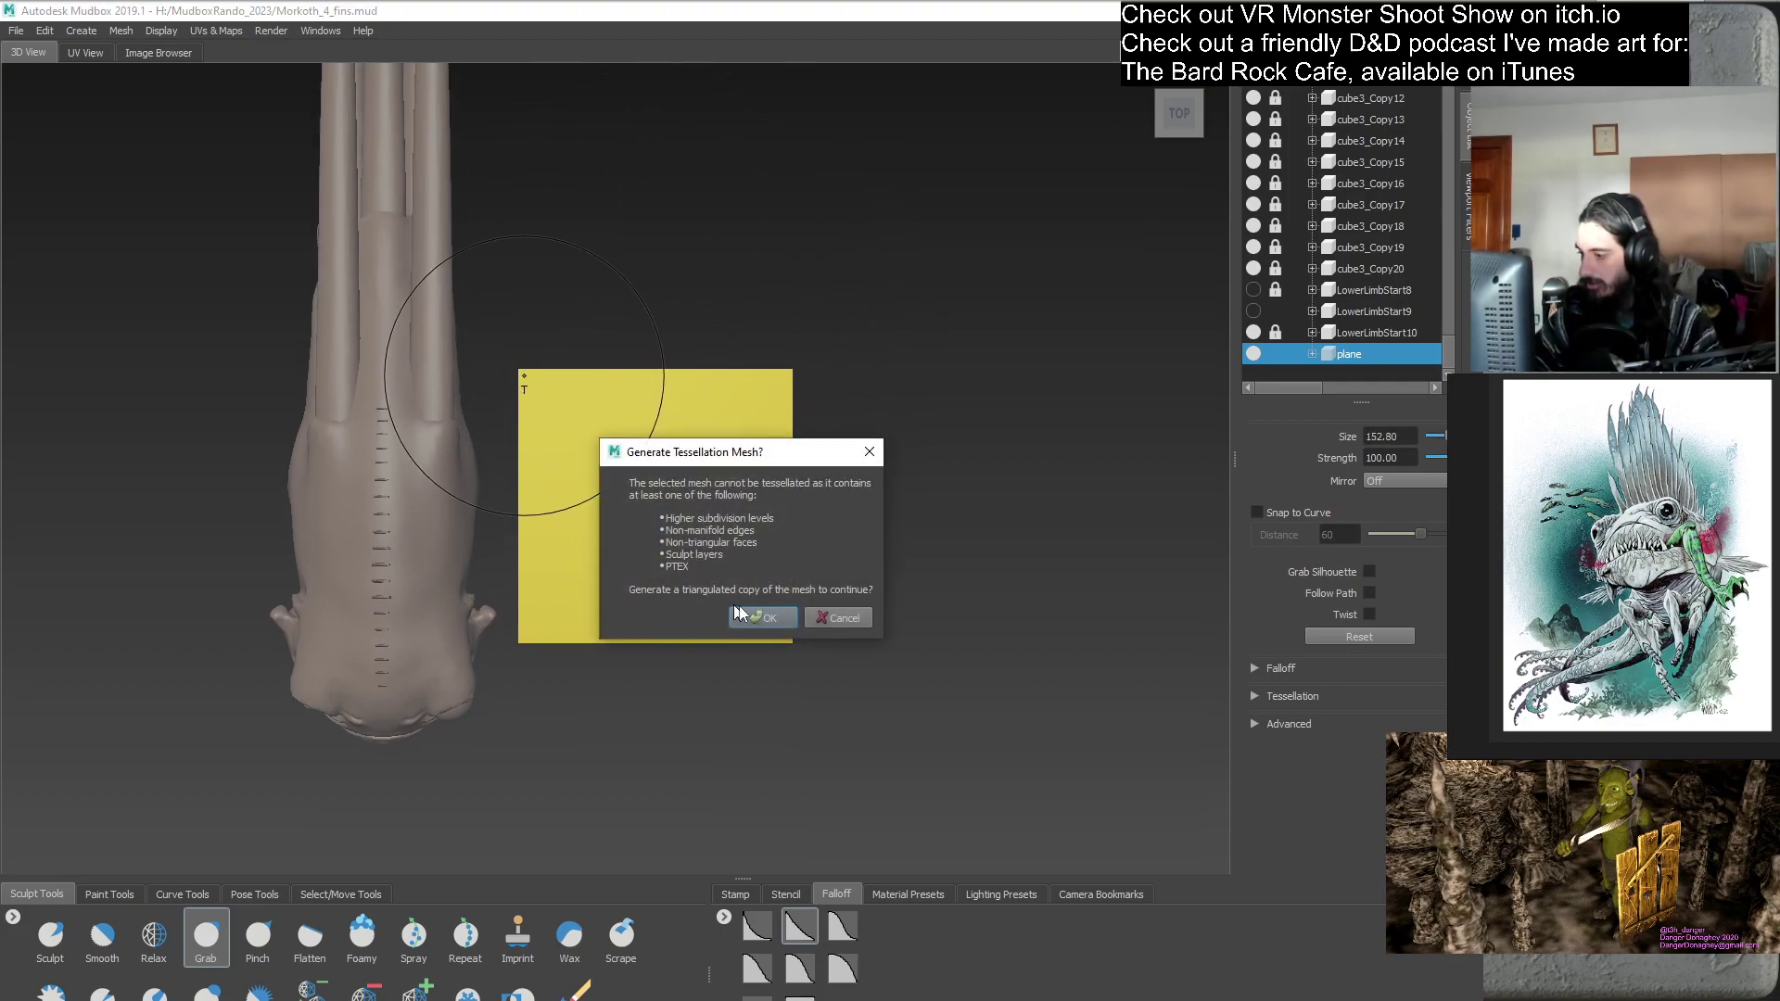
{"action": "key", "text": "Return"}
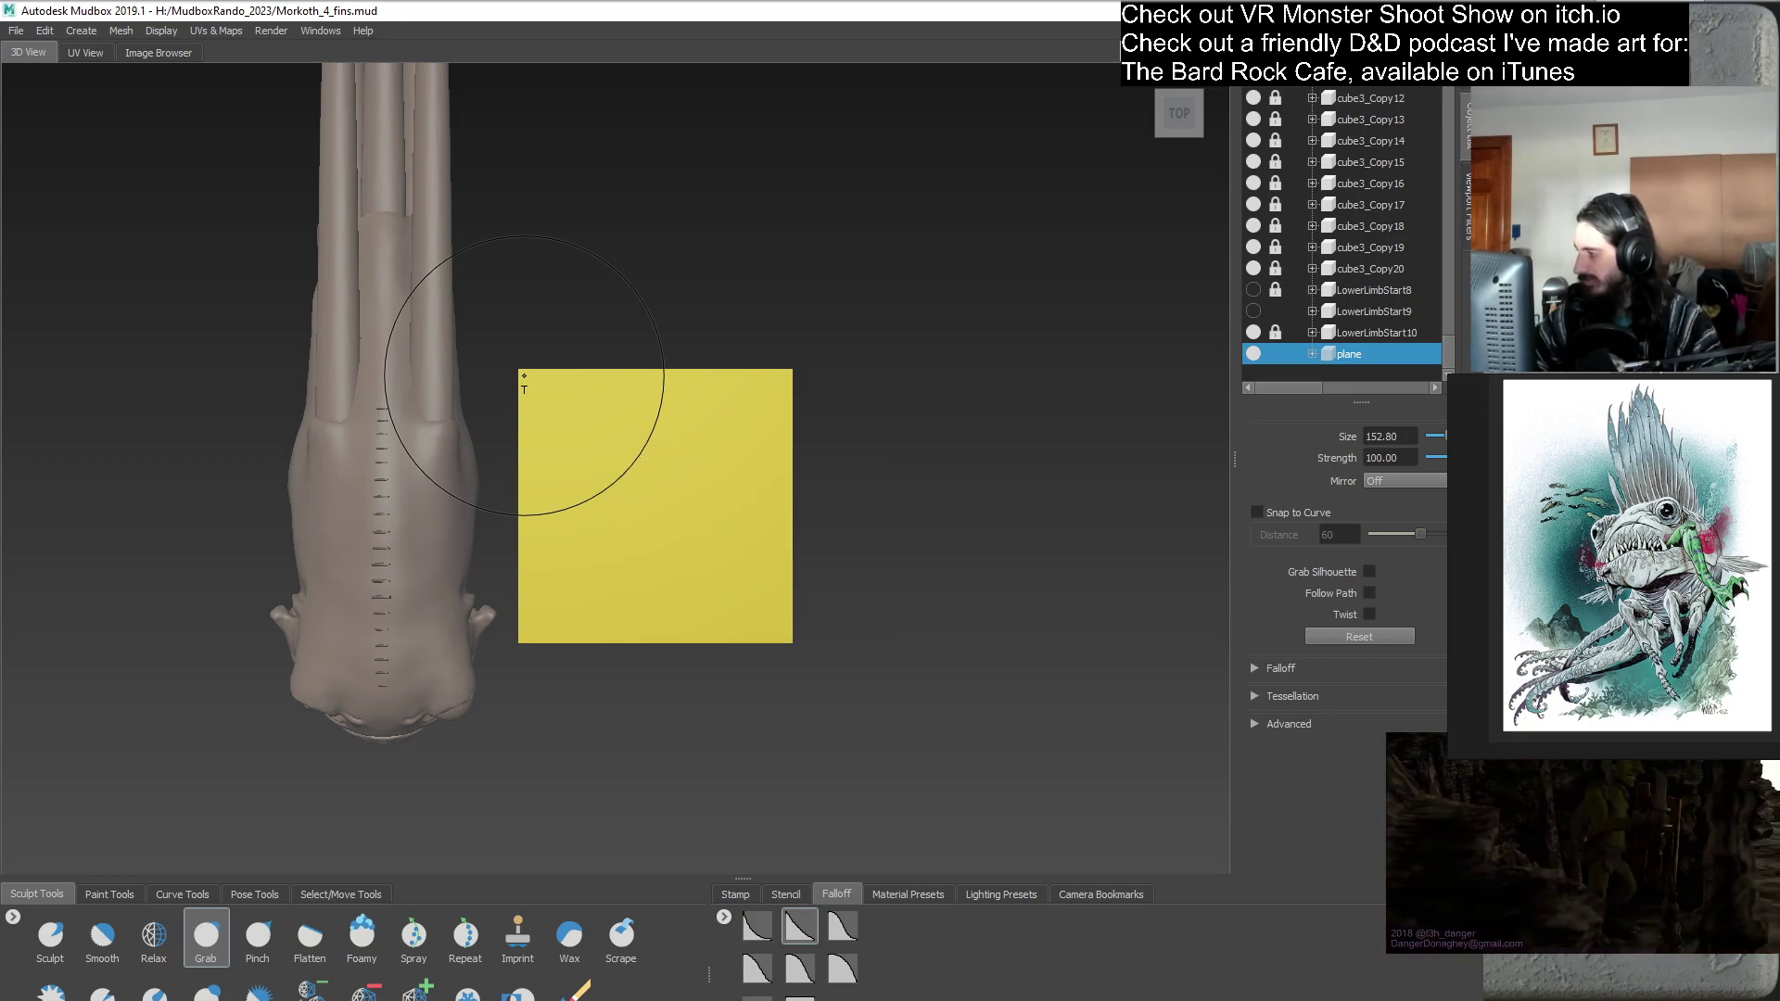
{"action": "key", "text": "ctrl+d"}
{"action": "left_click_drag", "start_coordinate": [1451, 350], "coordinate": [1451, 366]}
{"action": "left_click", "coordinate": [1248, 388]}
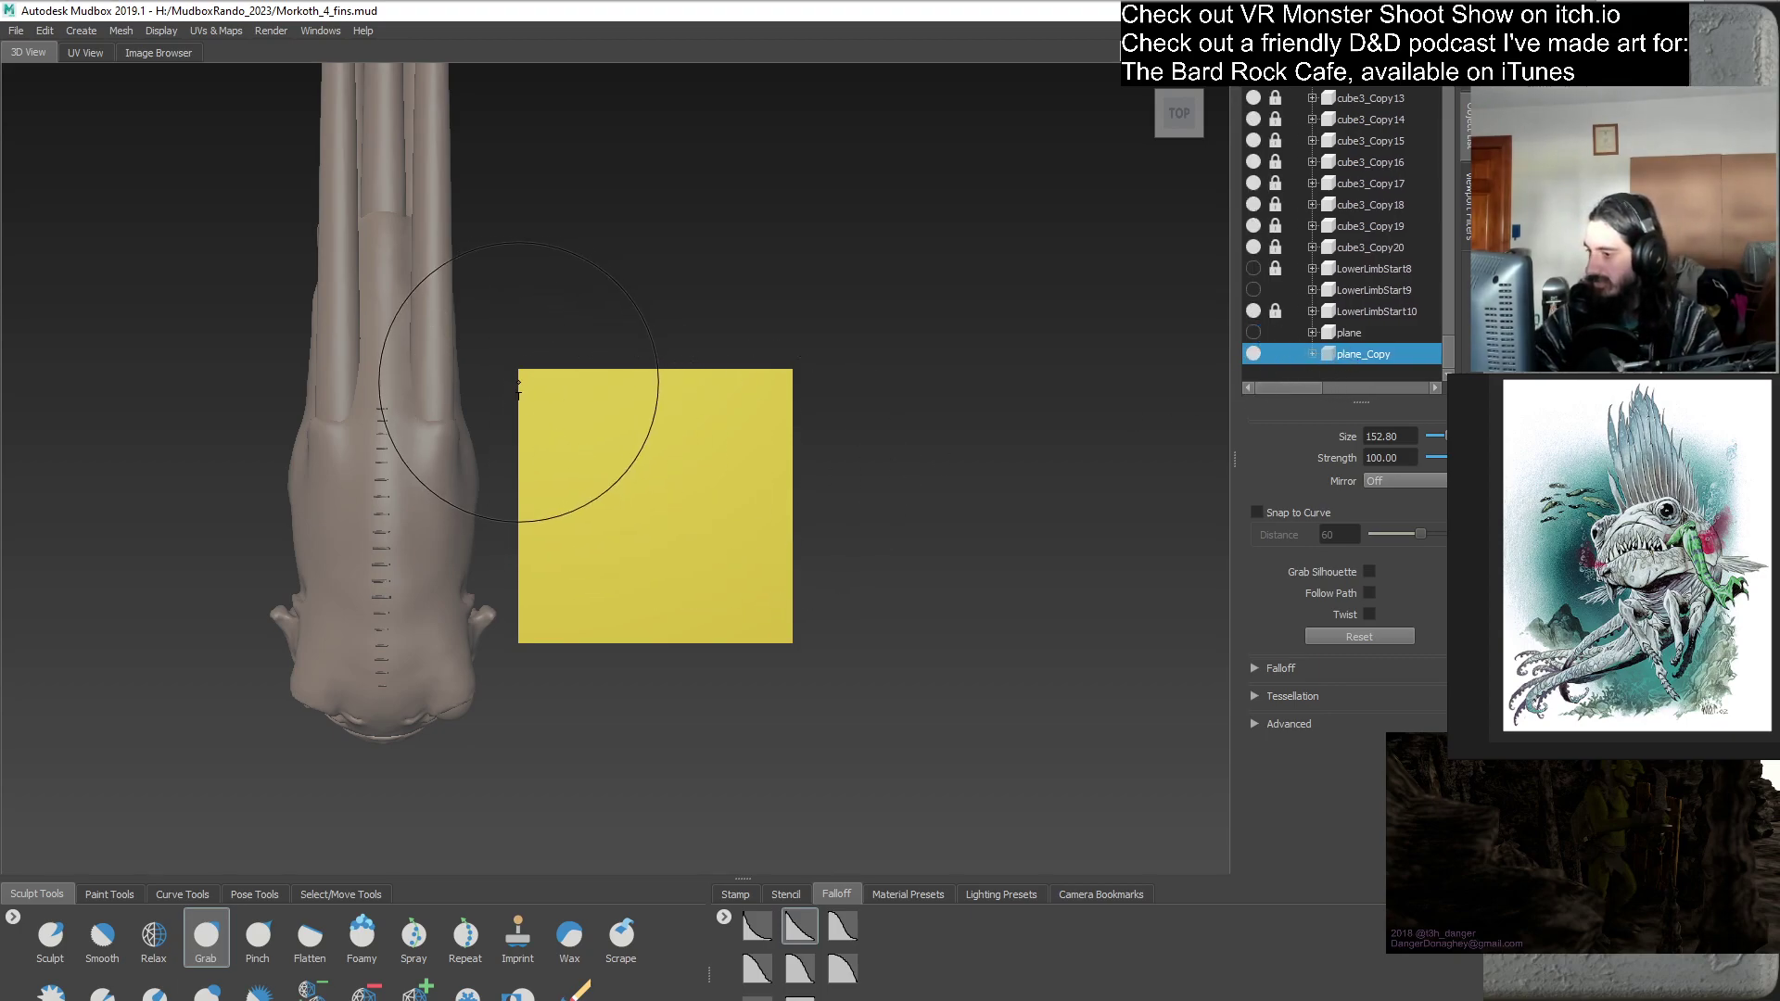
- Taper the plane copy's body-side corners into a narrow base and curve its long edges using Grab at brush size 152.80
{"action": "left_click_drag", "start_coordinate": [512, 390], "coordinate": [518, 482]}
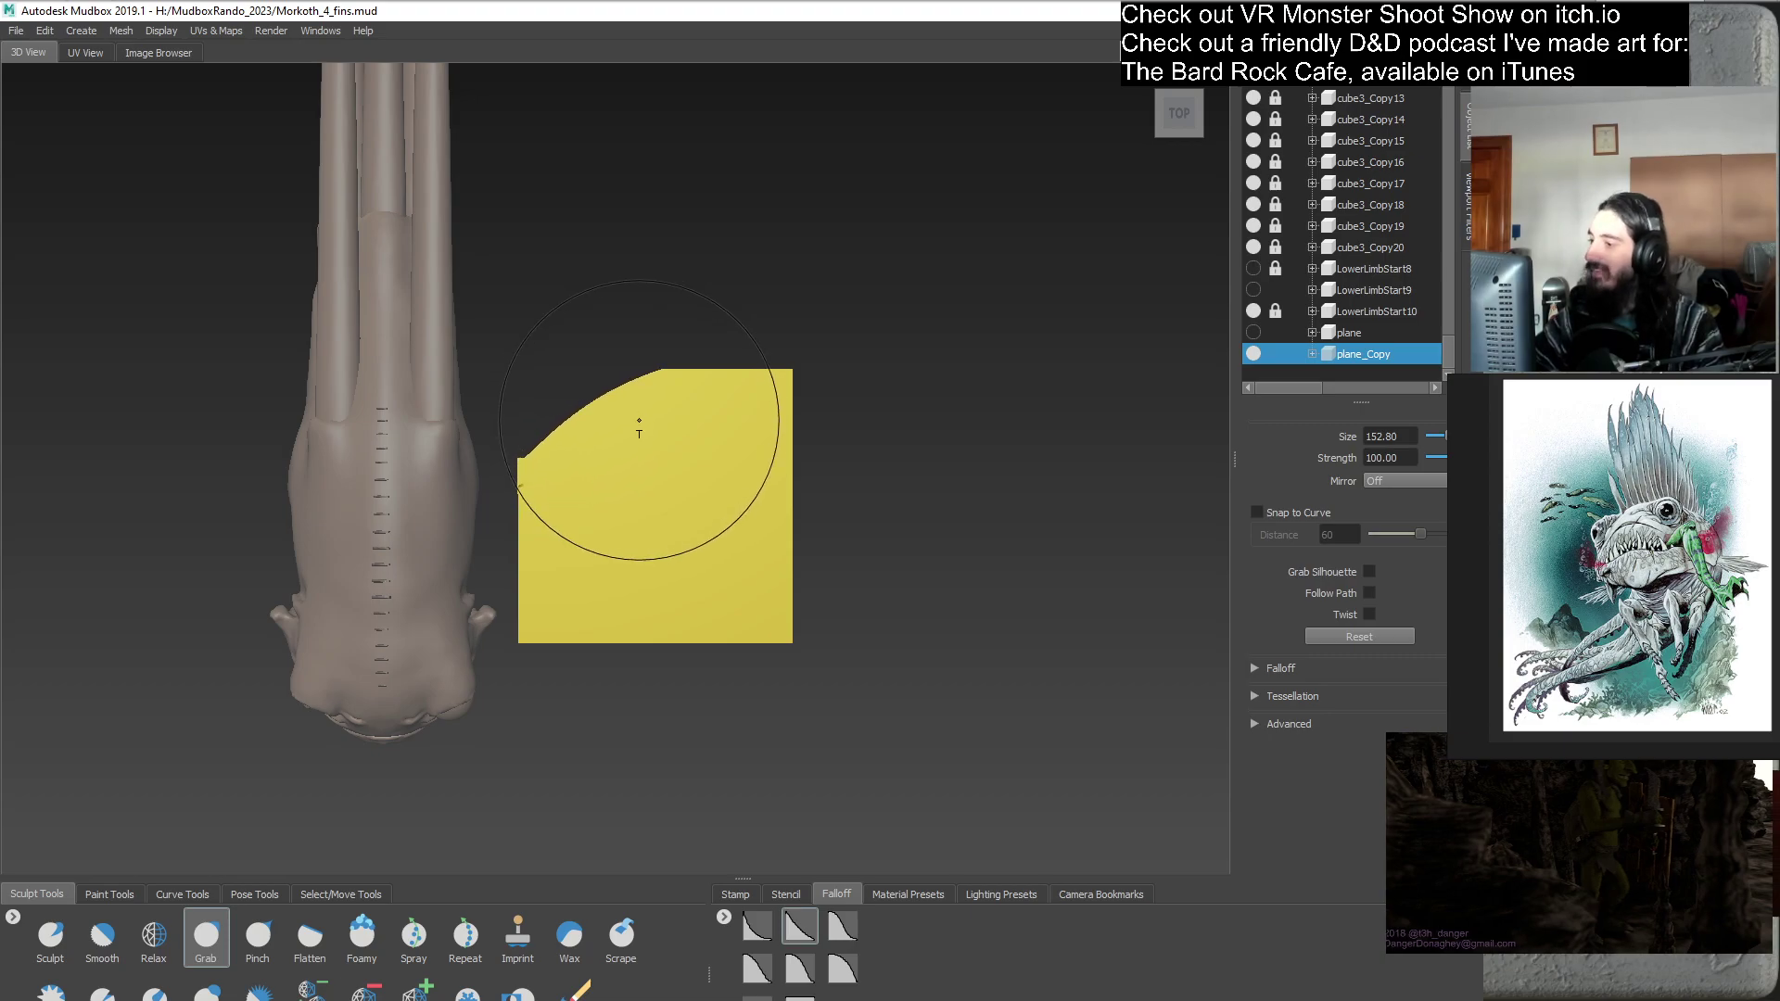
{"action": "mouse_move", "coordinate": [614, 626]}
{"action": "left_mouse_down"}
{"action": "mouse_move", "coordinate": [543, 556]}
{"action": "mouse_move", "coordinate": [514, 464]}
{"action": "left_mouse_up"}
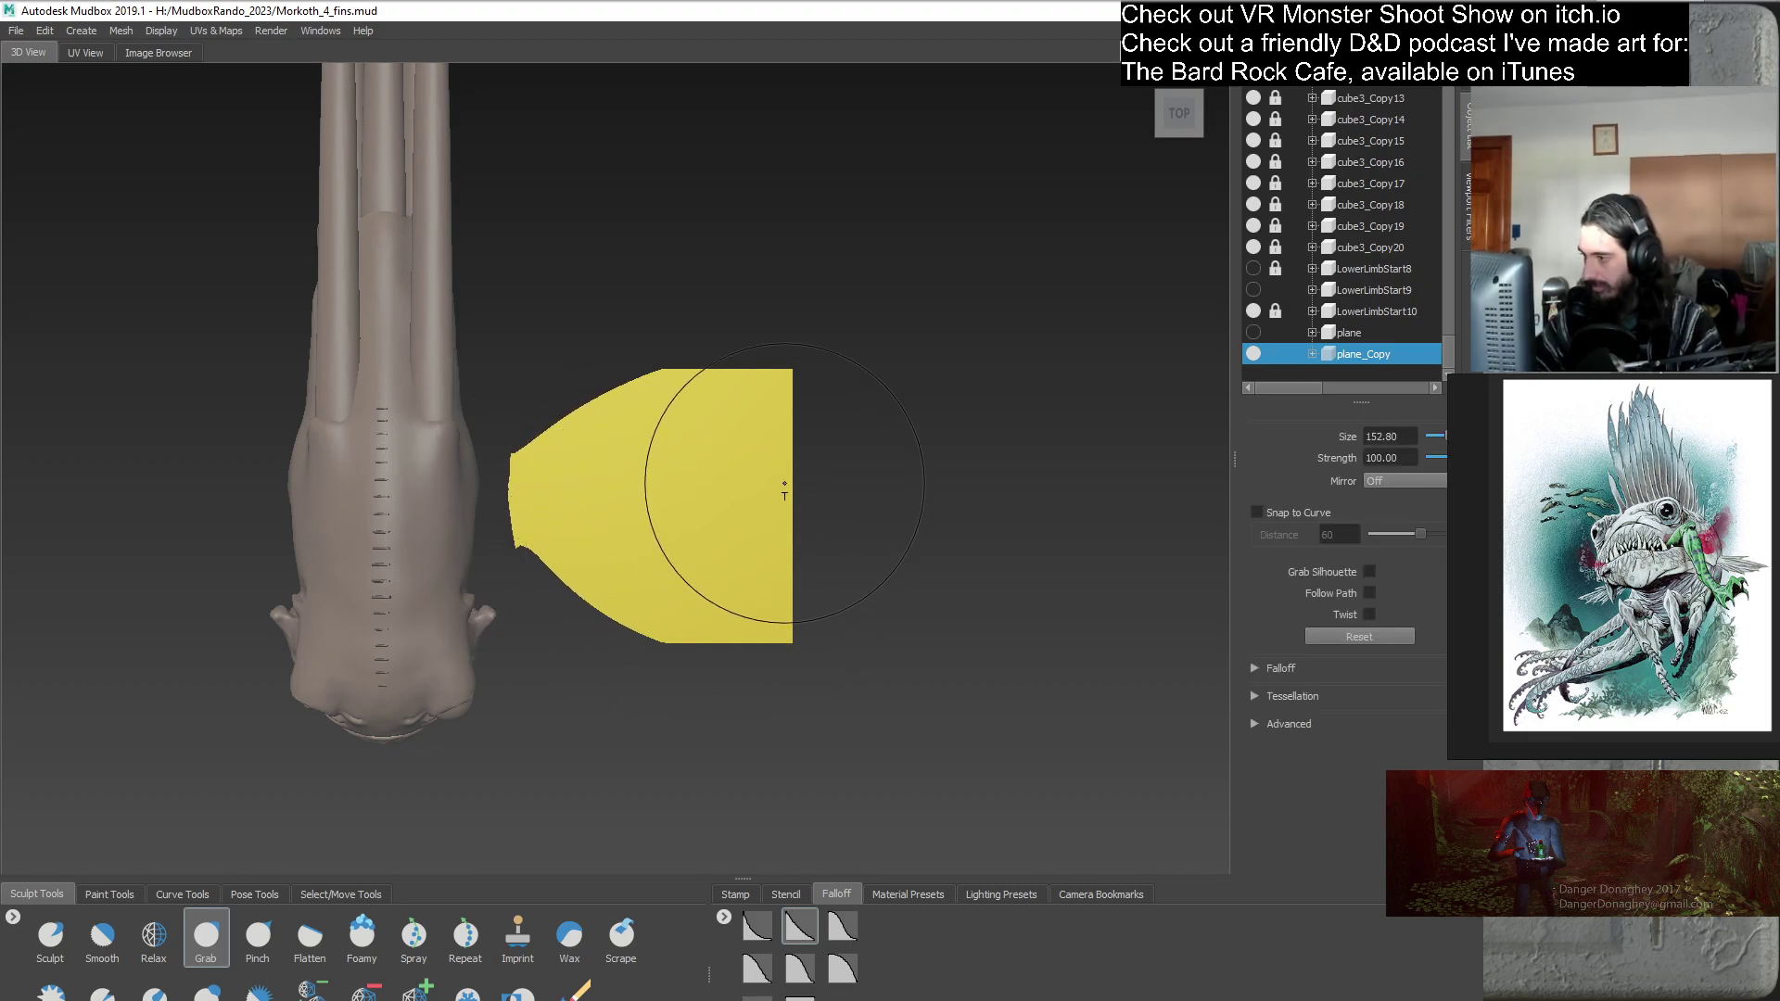
{"action": "left_click_drag", "start_coordinate": [747, 410], "coordinate": [704, 408]}
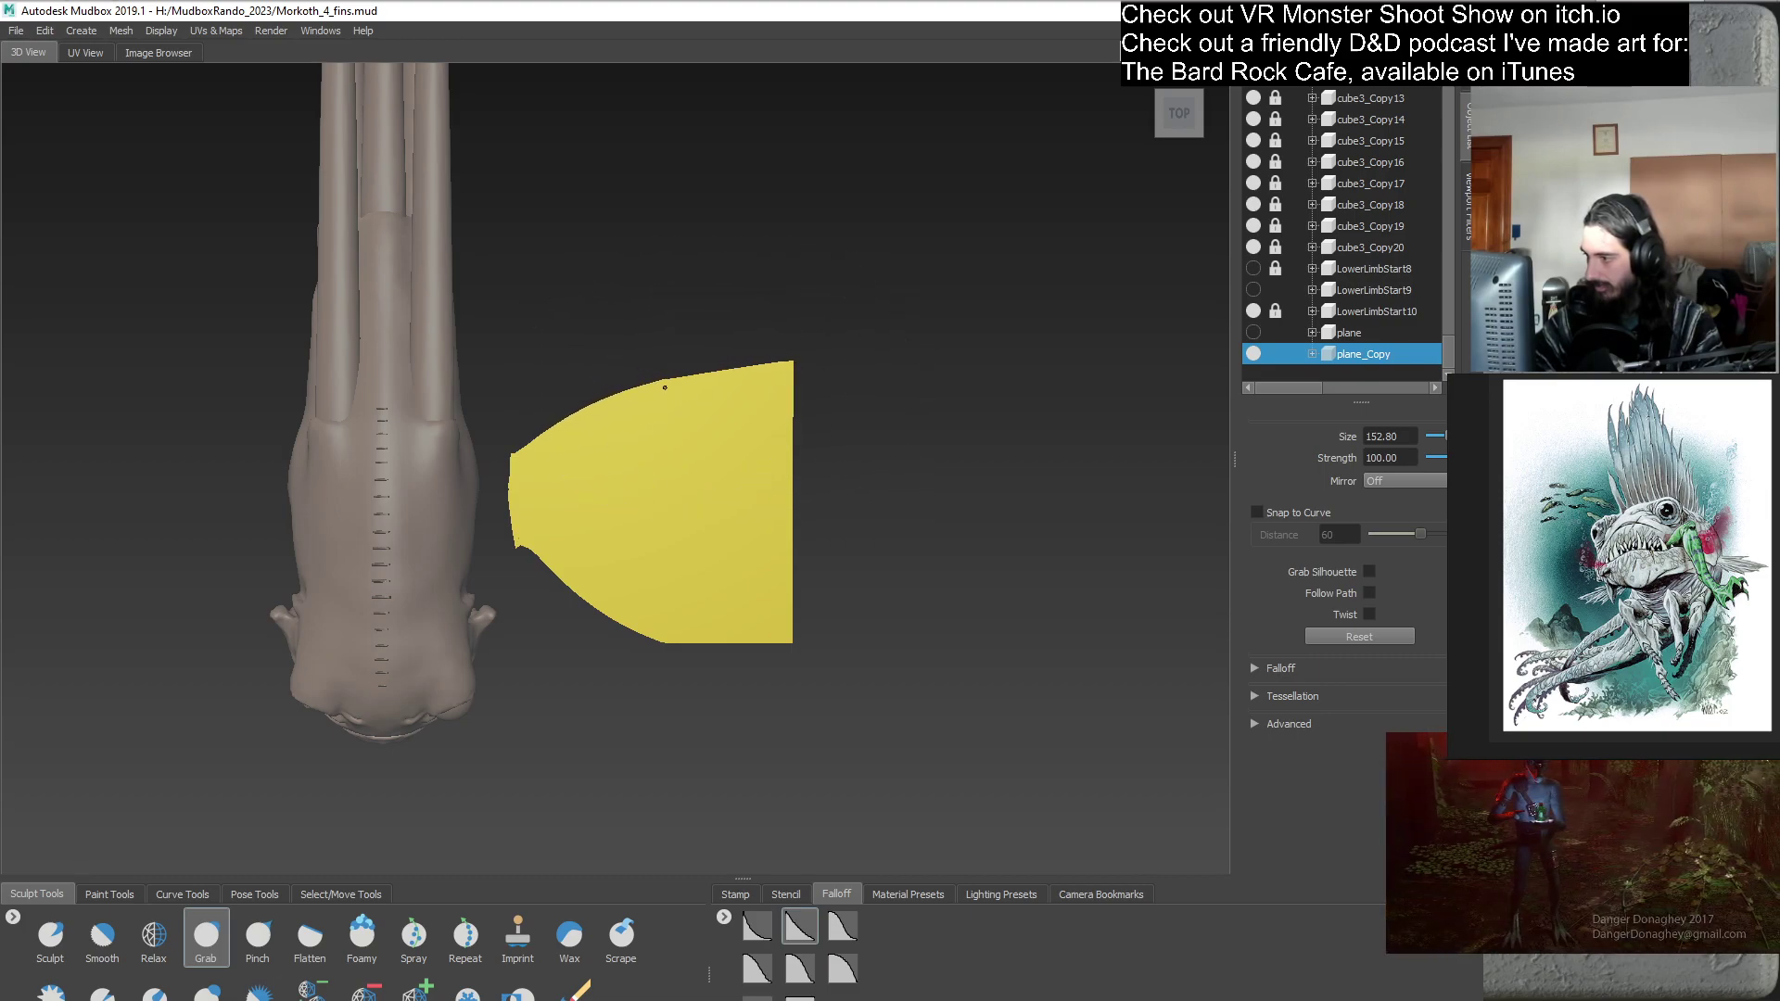
{"action": "left_click_drag", "start_coordinate": [648, 643], "coordinate": [654, 620]}
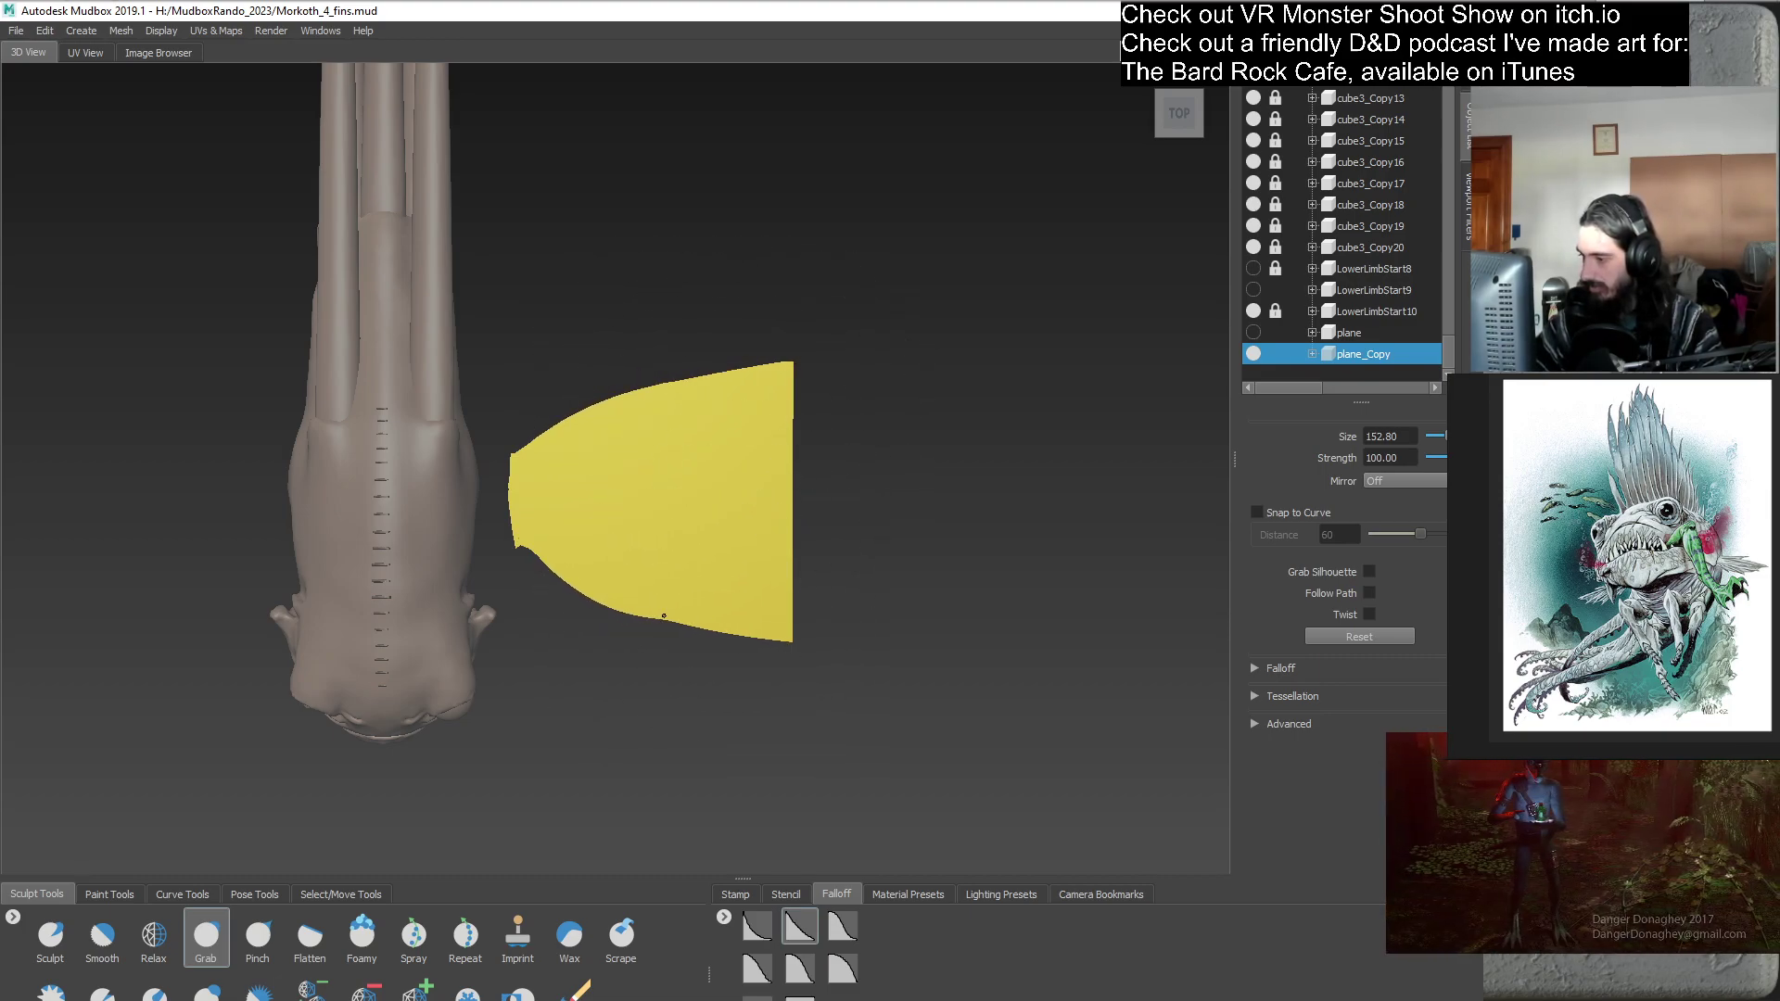
- Pull the plane copy's outer edge into several jagged fin points using Grab at brush size 67.80
{"action": "mouse_move", "coordinate": [766, 550]}
{"action": "left_mouse_down"}
{"action": "mouse_move", "coordinate": [766, 459]}
{"action": "mouse_move", "coordinate": [766, 533]}
{"action": "left_mouse_up"}
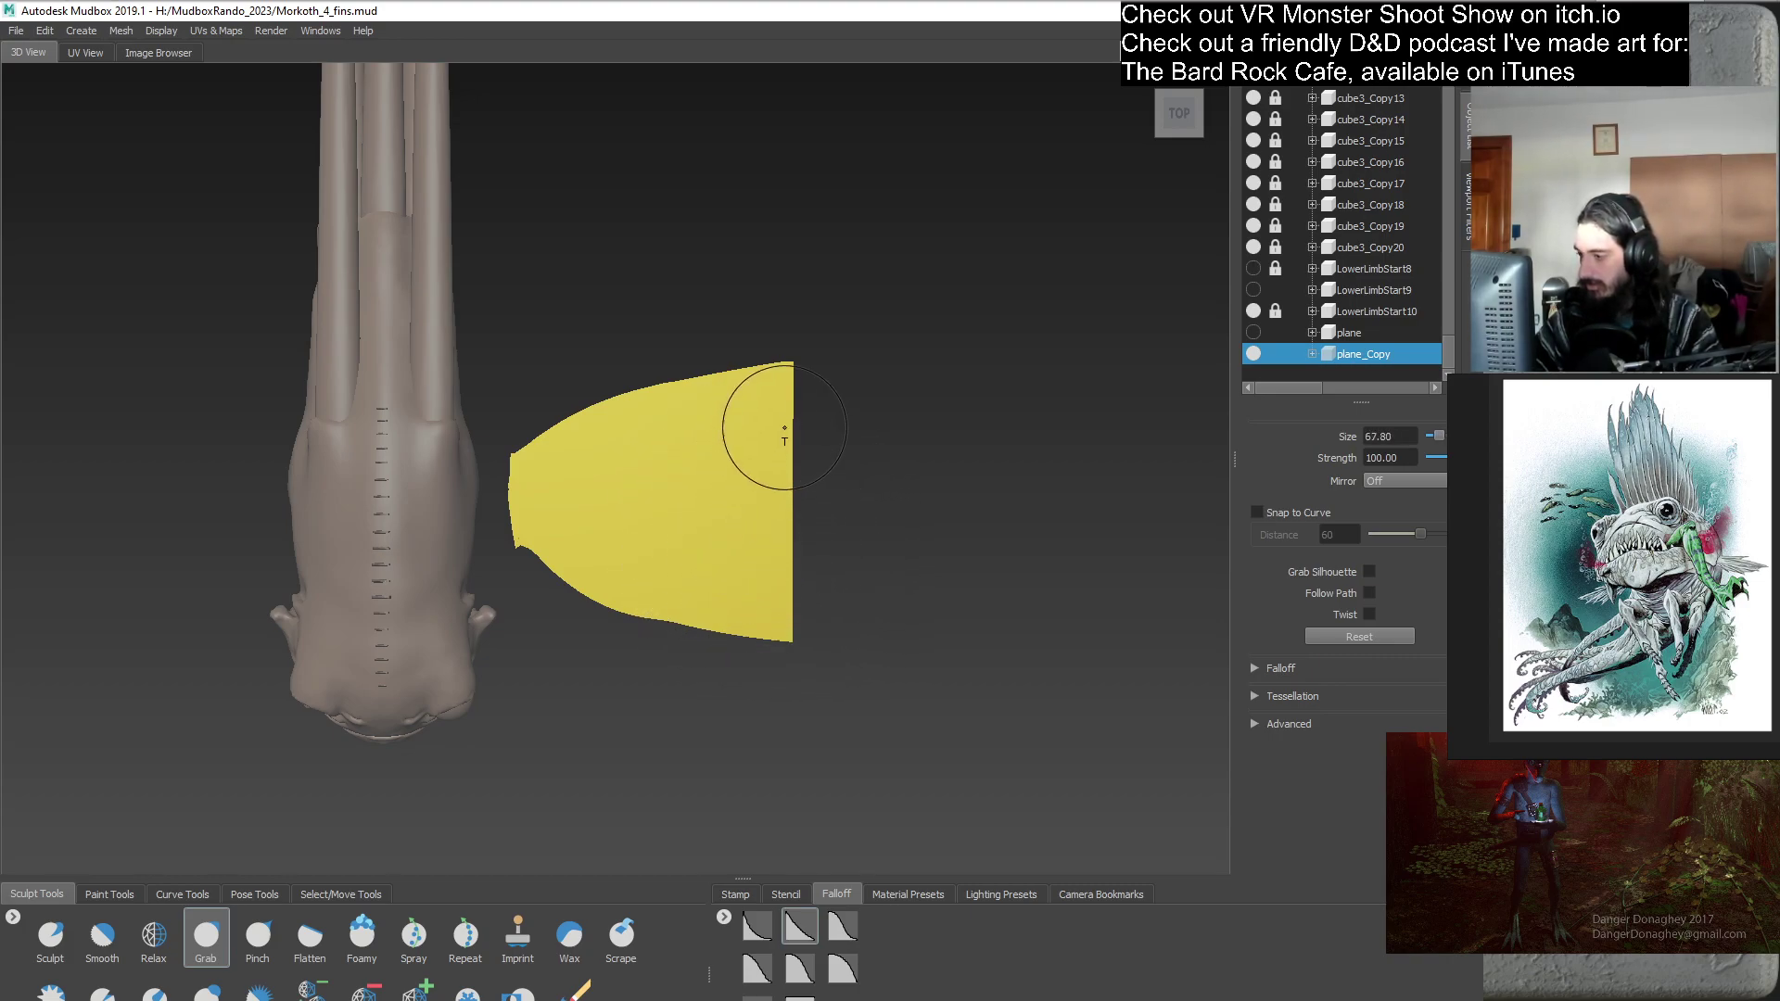
{"action": "left_click_drag", "start_coordinate": [795, 441], "coordinate": [887, 443]}
{"action": "left_click_drag", "start_coordinate": [786, 510], "coordinate": [974, 515]}
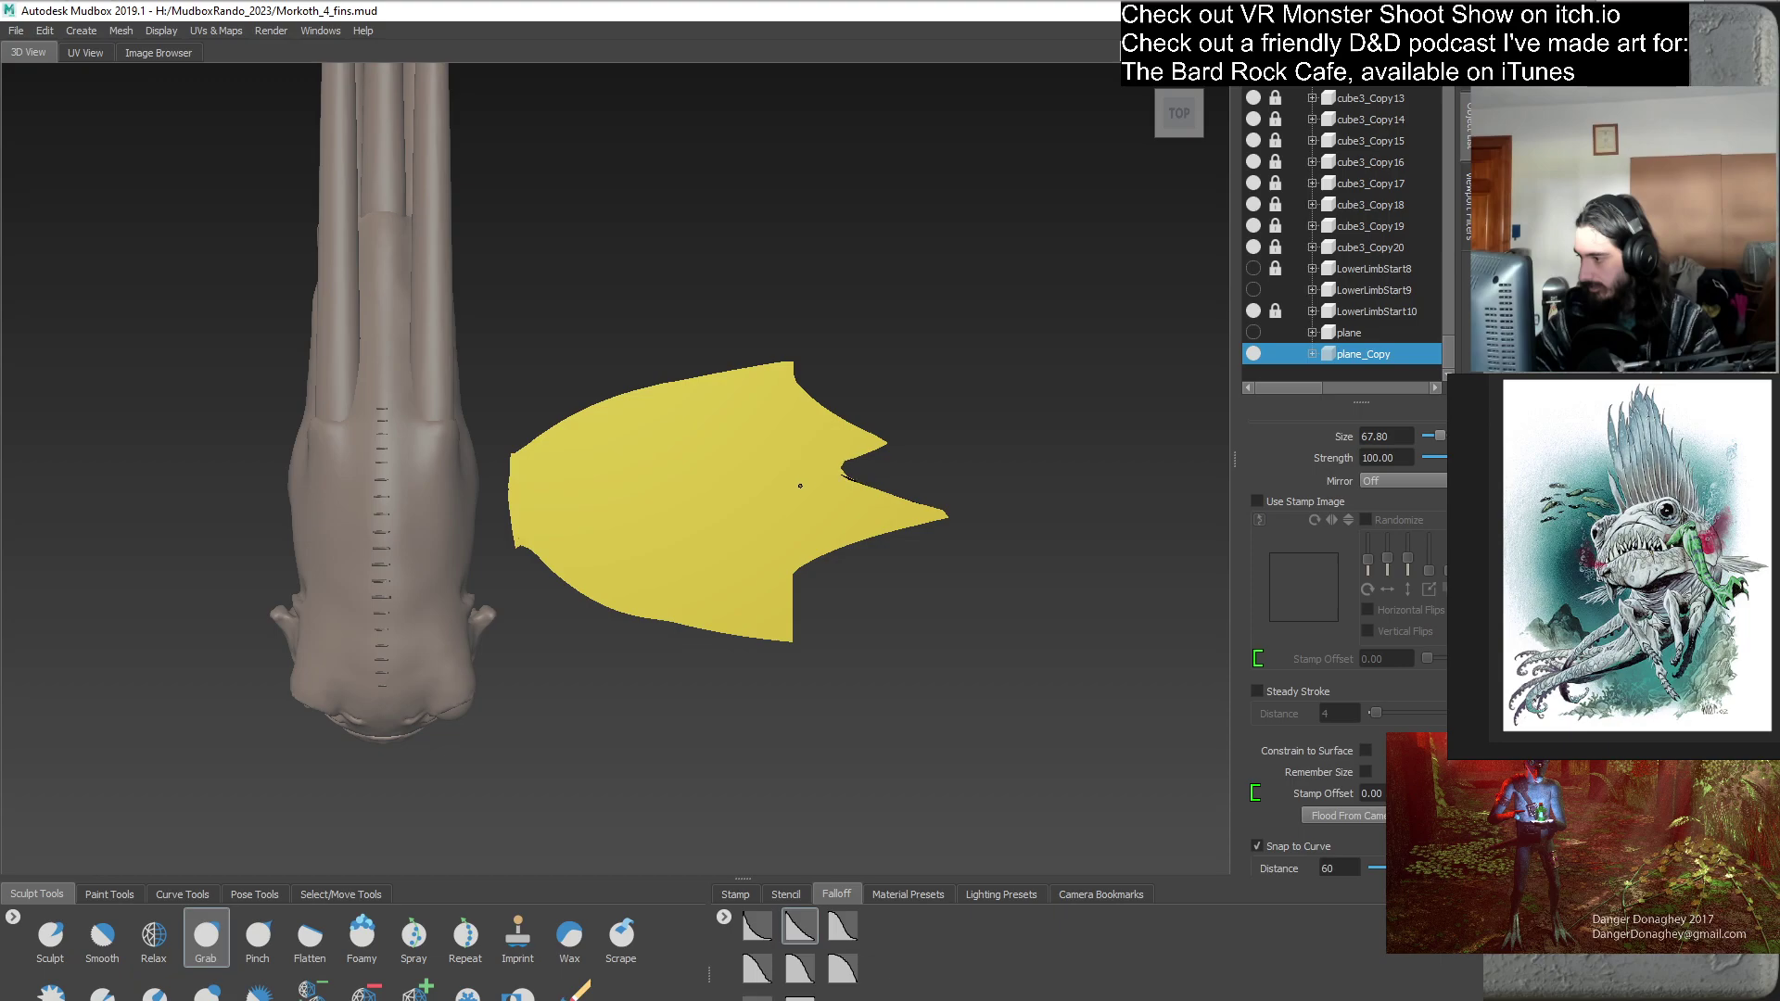
{"action": "left_click_drag", "start_coordinate": [766, 556], "coordinate": [845, 594]}
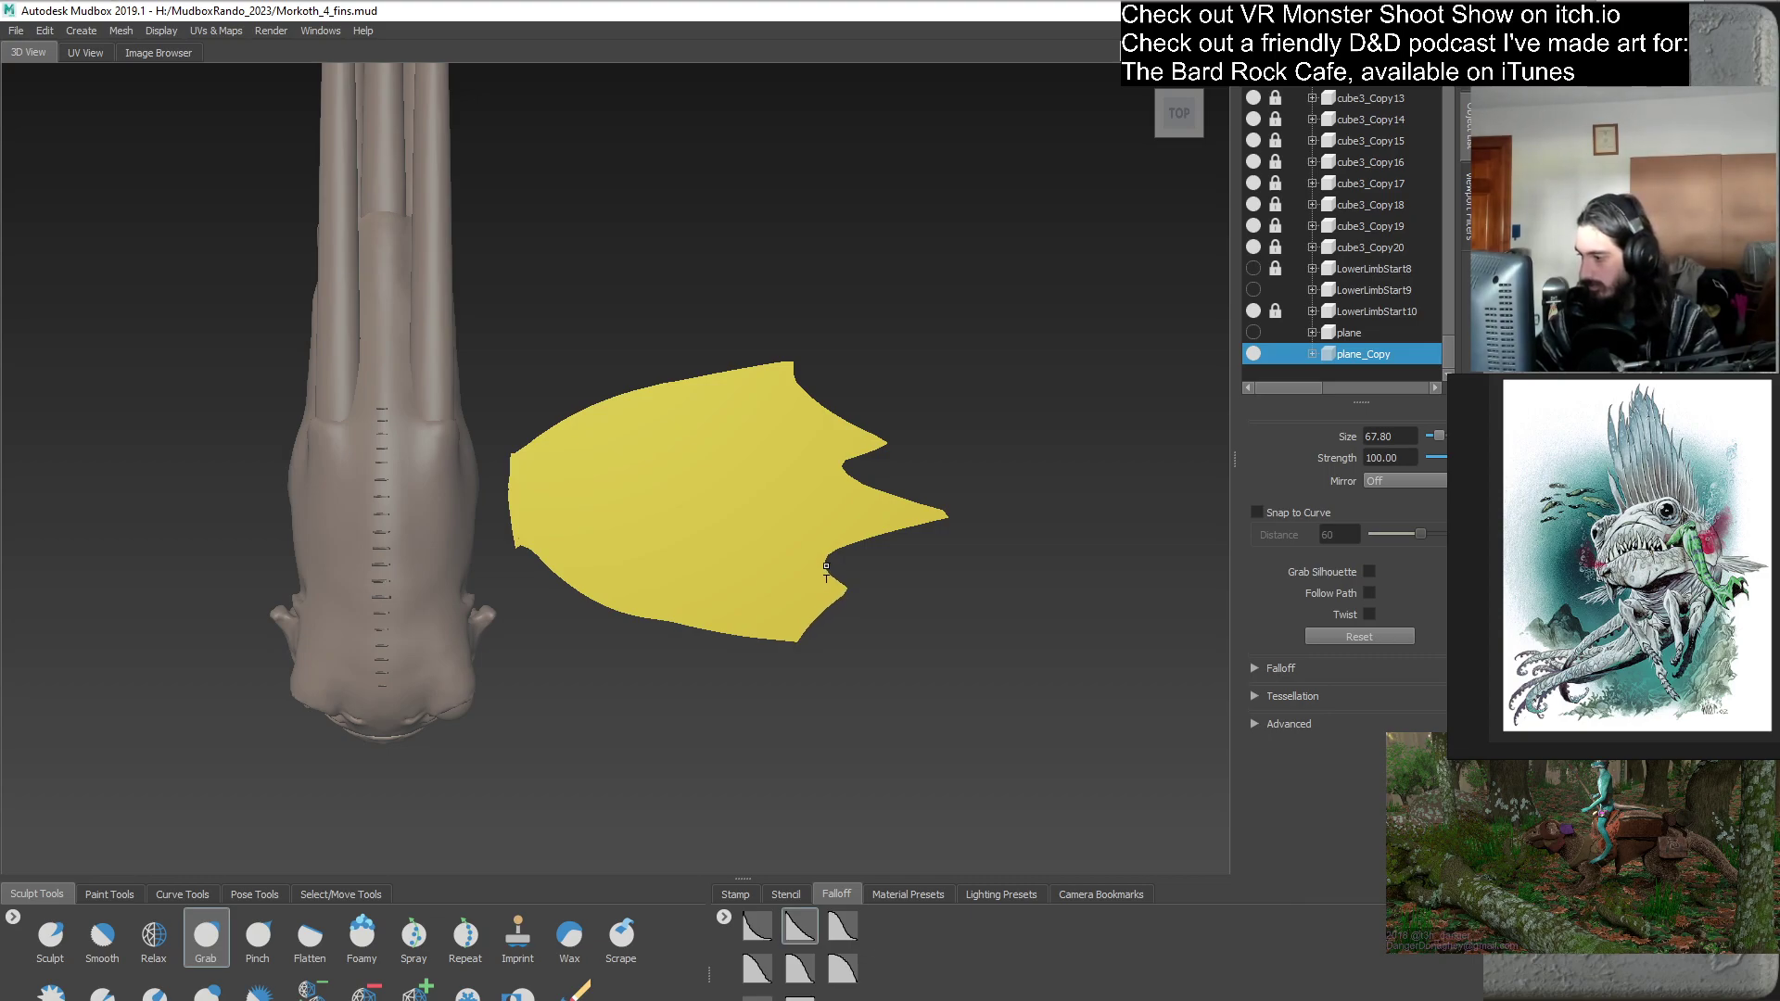
{"action": "mouse_move", "coordinate": [834, 575]}
{"action": "left_mouse_down"}
{"action": "mouse_move", "coordinate": [892, 562]}
{"action": "mouse_move", "coordinate": [864, 588]}
{"action": "mouse_move", "coordinate": [877, 580]}
{"action": "left_mouse_up"}
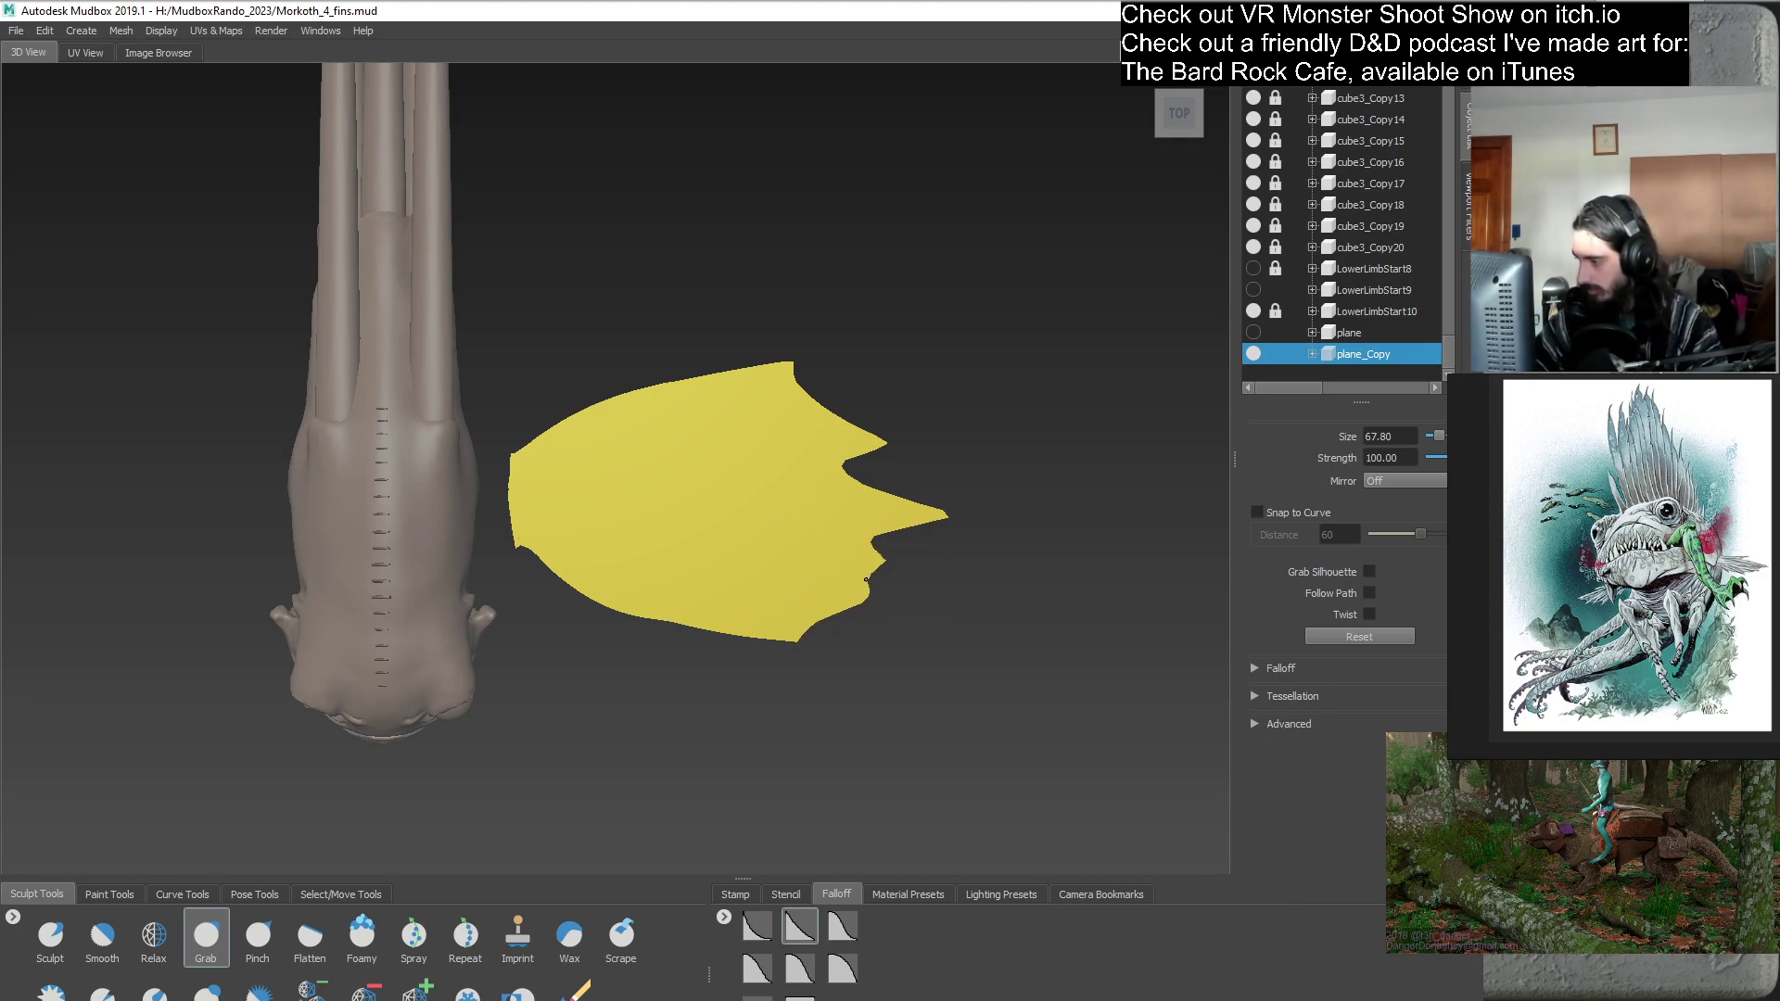
{"action": "left_click_drag", "start_coordinate": [837, 471], "coordinate": [908, 474]}
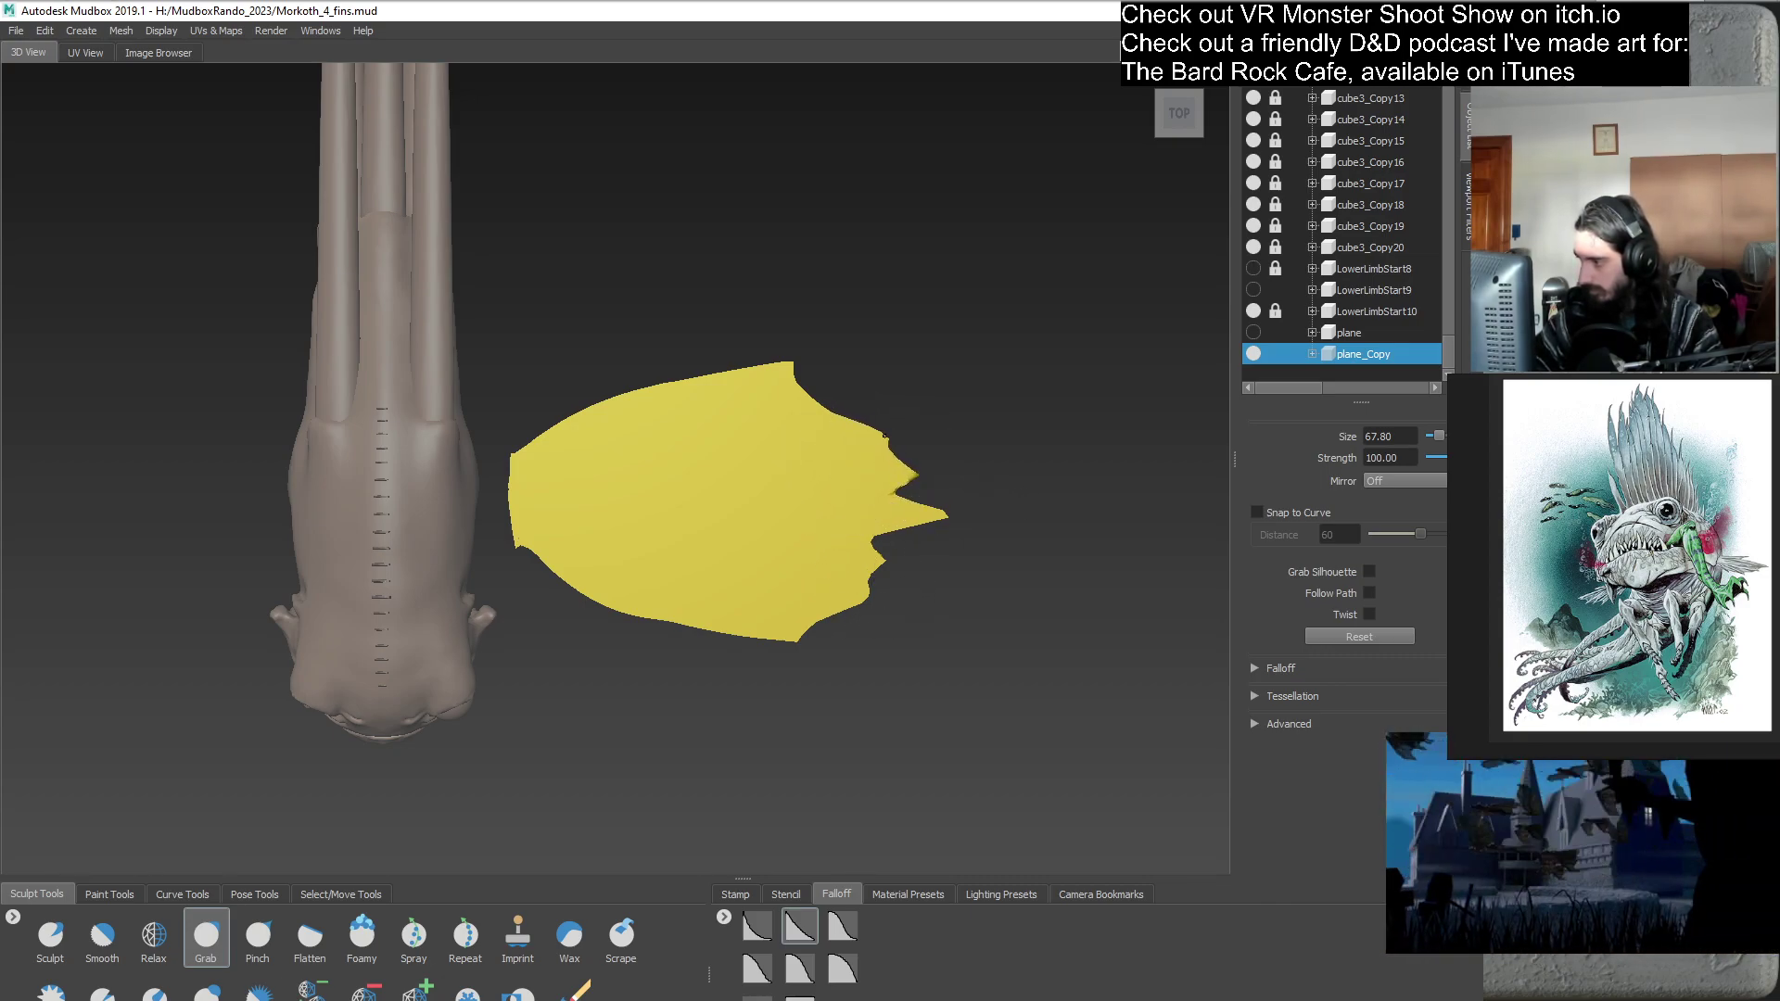
- Redo the fin's upper outer corner, sharpen the remaining points with Grab at 67.80, and tighten the lower edge at size 129.04
{"action": "left_click_drag", "start_coordinate": [782, 417], "coordinate": [833, 388]}
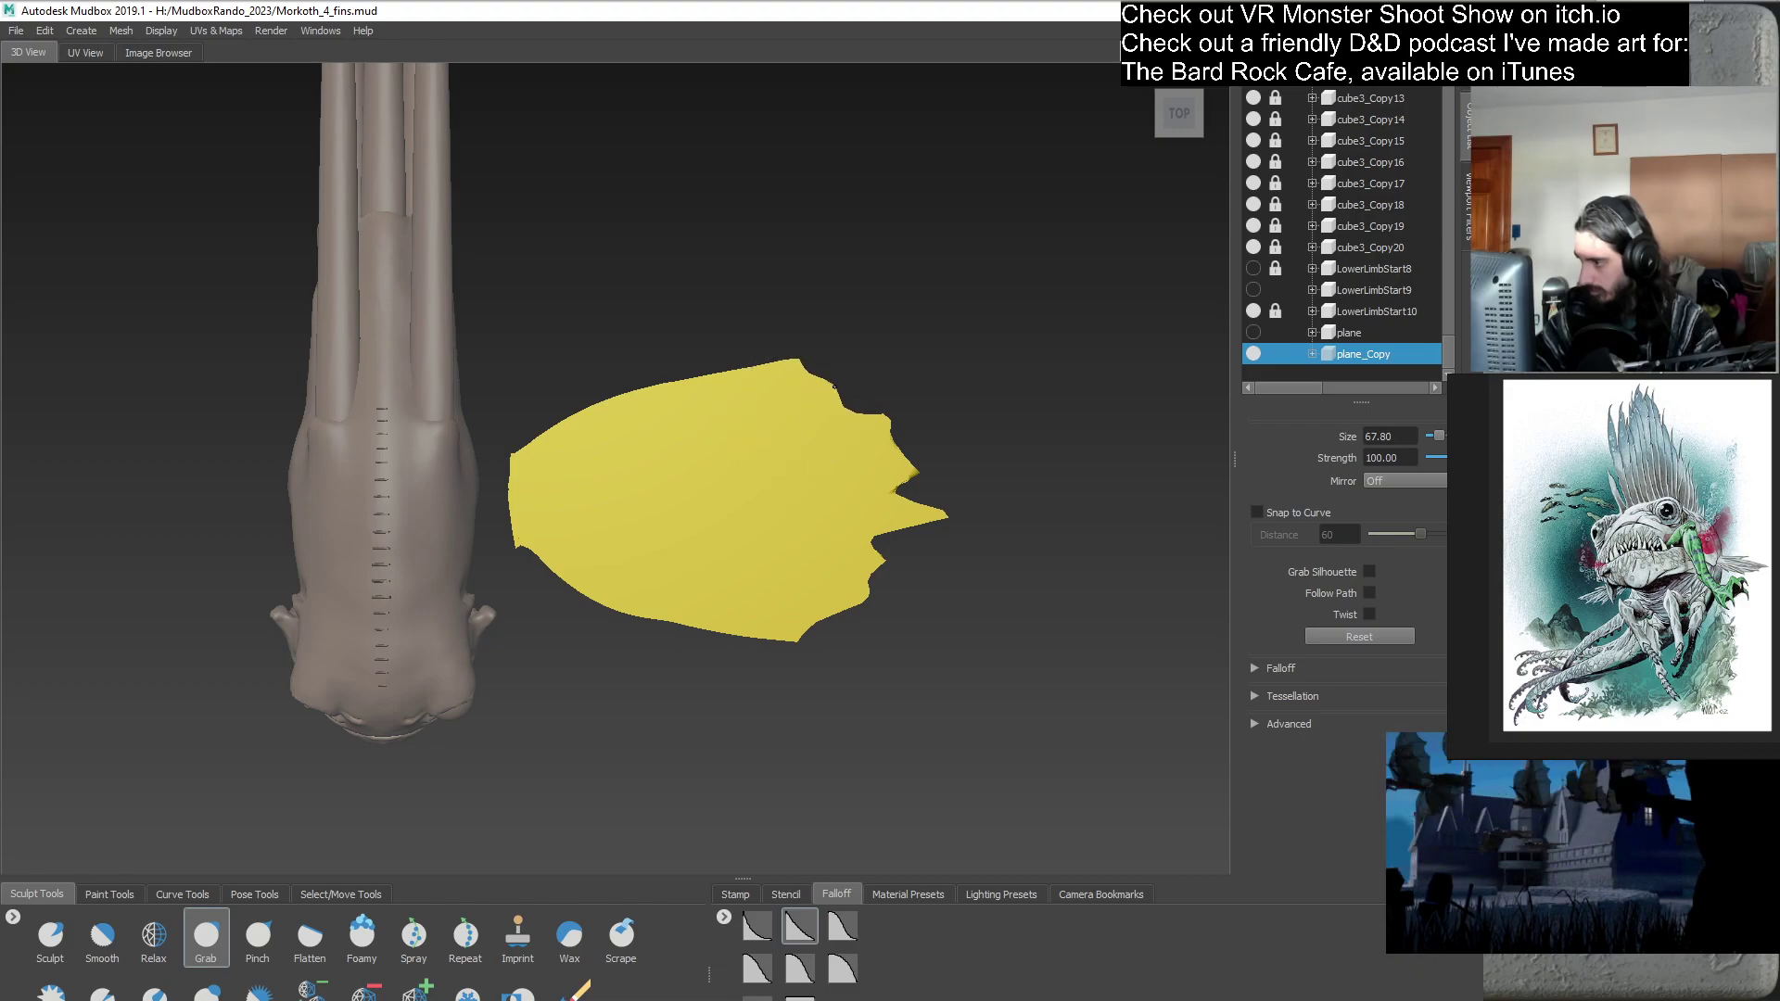
{"action": "key", "text": "ctrl+z"}
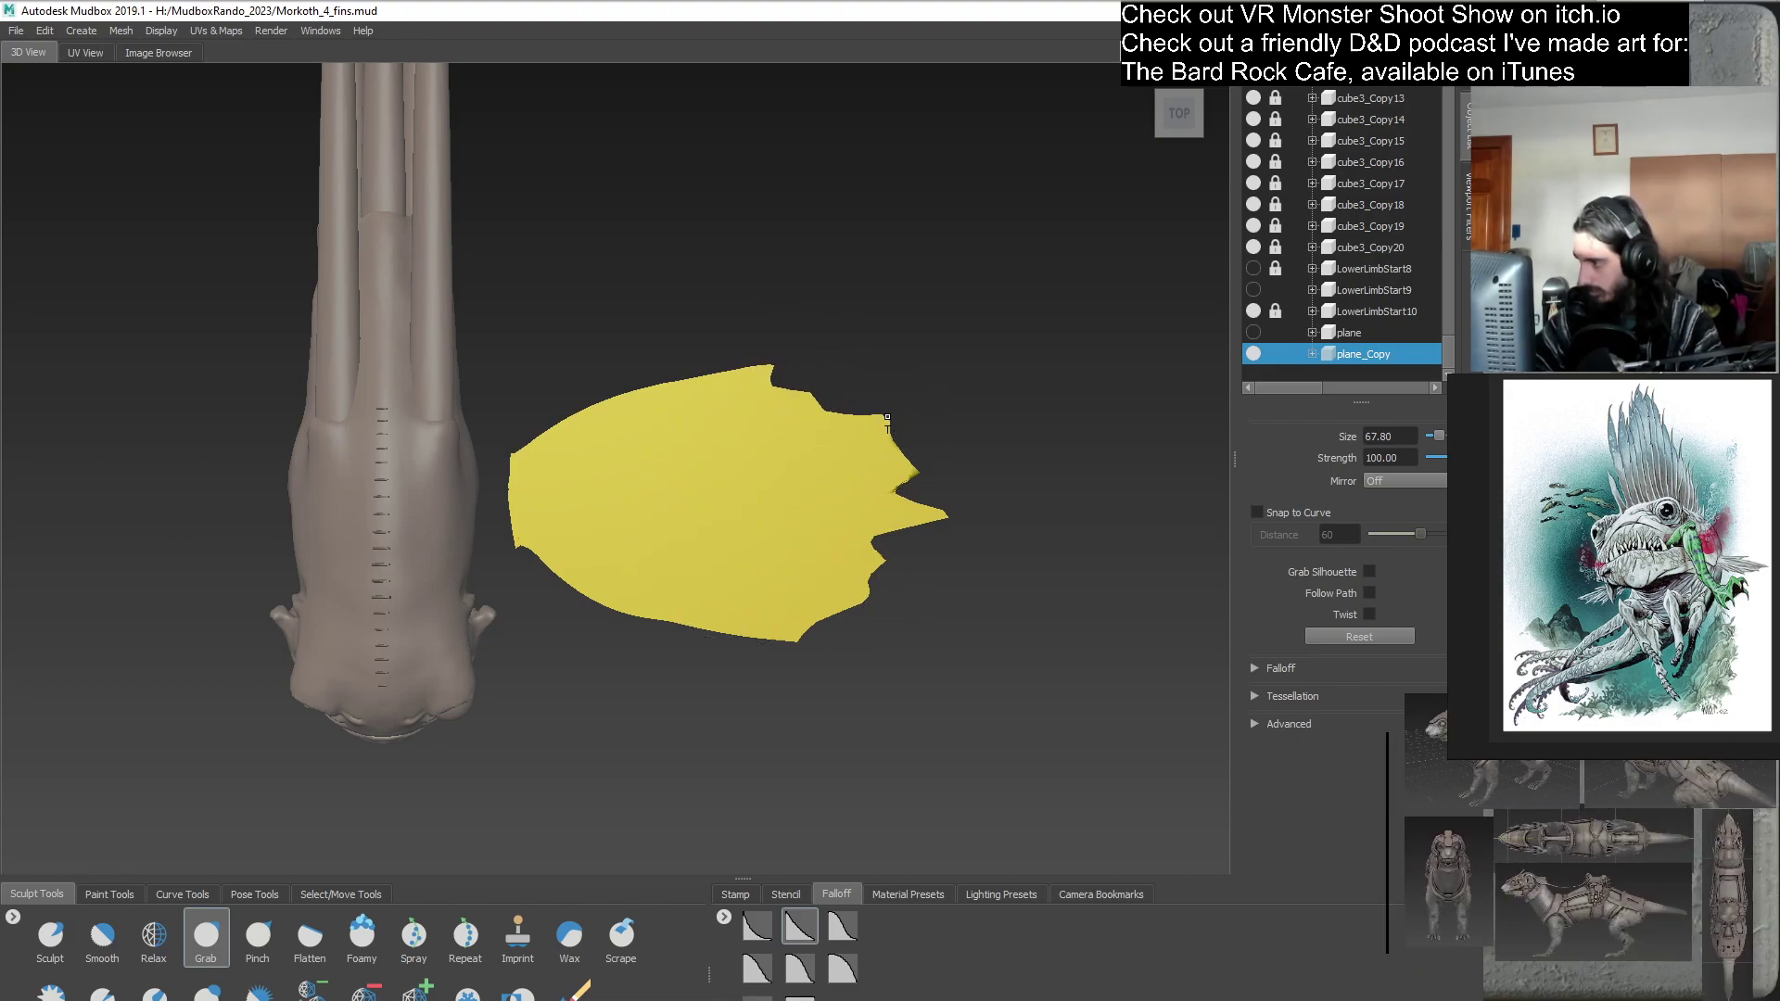
{"action": "mouse_move", "coordinate": [896, 434]}
{"action": "left_mouse_down"}
{"action": "mouse_move", "coordinate": [871, 458]}
{"action": "mouse_move", "coordinate": [880, 490]}
{"action": "mouse_move", "coordinate": [815, 565]}
{"action": "mouse_move", "coordinate": [909, 565]}
{"action": "left_mouse_up"}
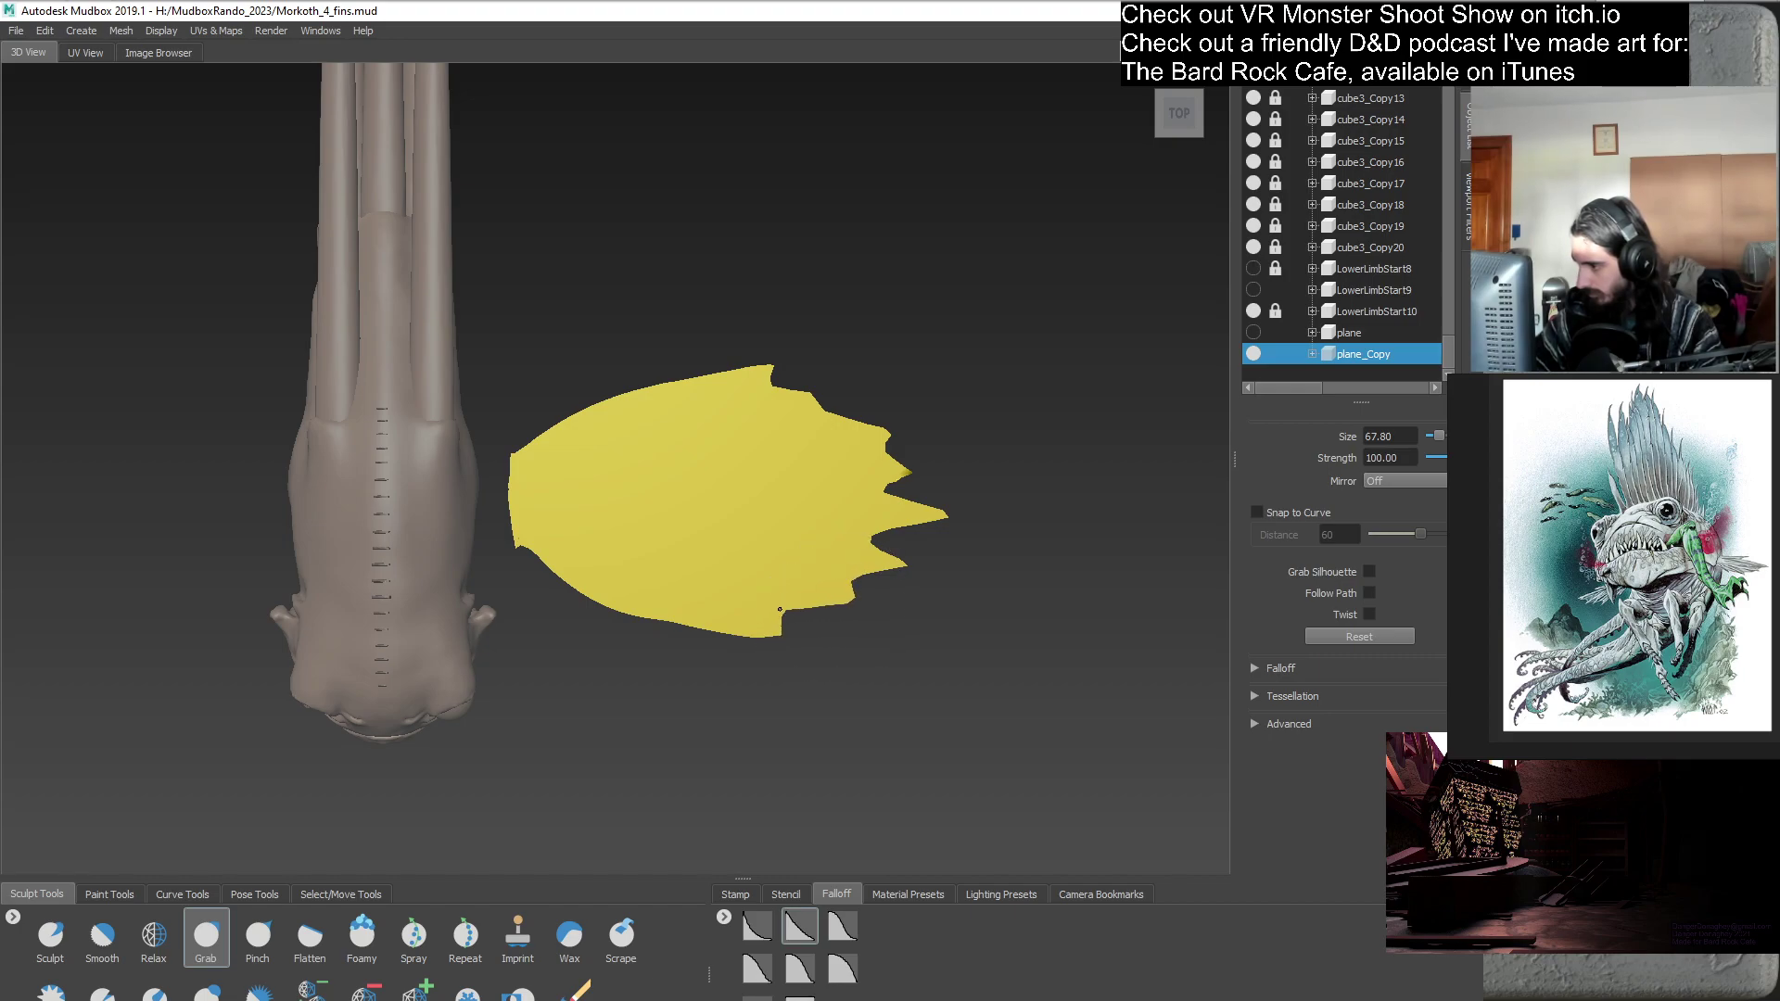
{"action": "left_click_drag", "start_coordinate": [776, 635], "coordinate": [807, 635]}
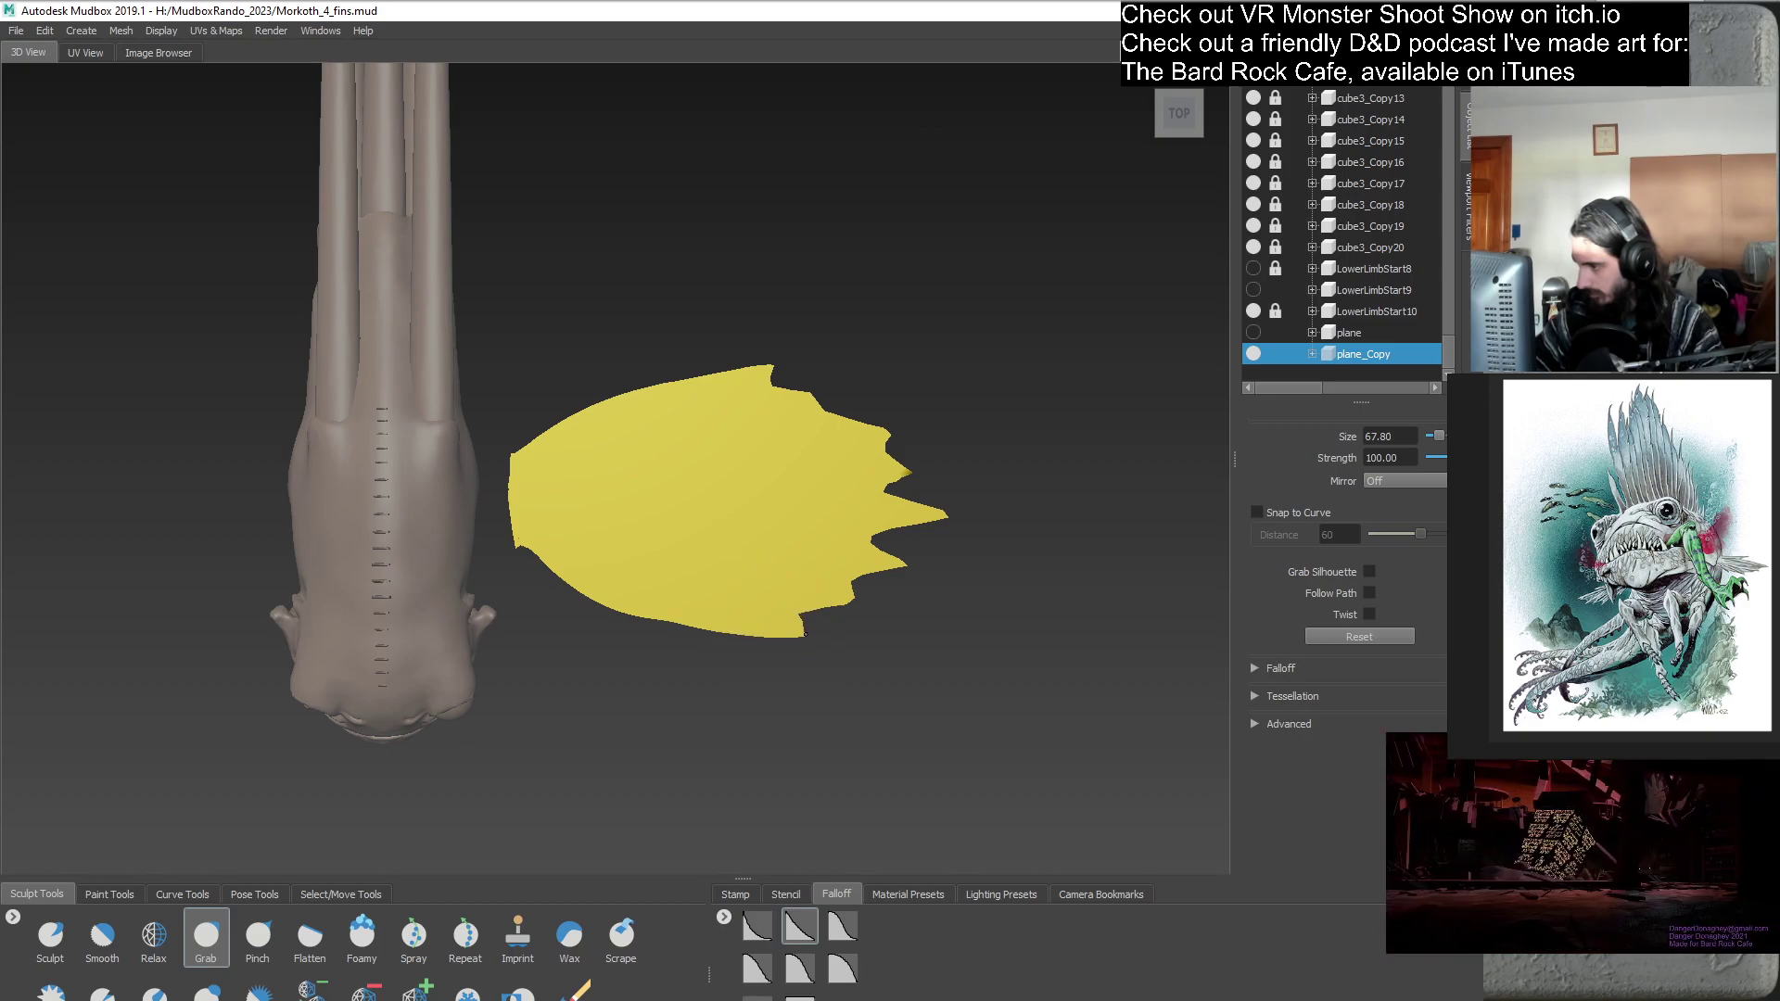
{"action": "left_click_drag", "start_coordinate": [619, 629], "coordinate": [619, 467]}
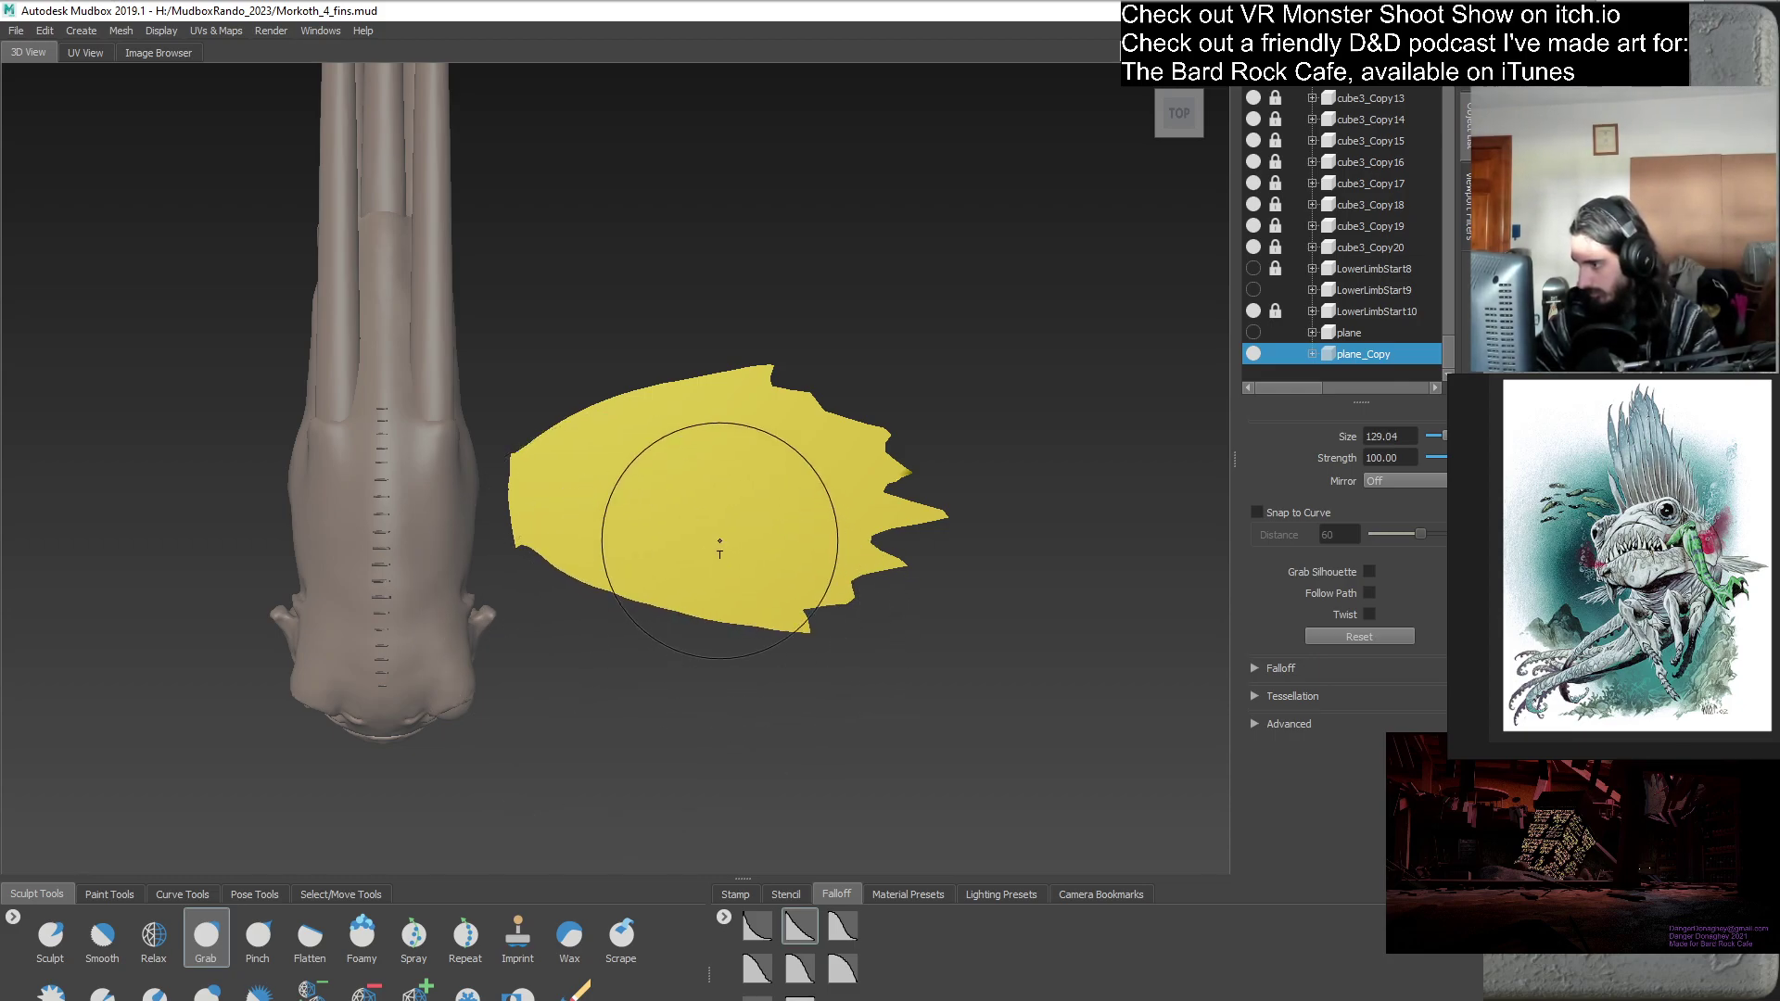
- Pull deeper notches between the spikes along the ragged edge of the fin plane_Copy with the Grab tool
{"action": "left_click_drag", "start_coordinate": [617, 408], "coordinate": [677, 420]}
{"action": "mouse_move", "coordinate": [755, 464]}
{"action": "left_mouse_down"}
{"action": "mouse_move", "coordinate": [820, 431]}
{"action": "mouse_move", "coordinate": [816, 413]}
{"action": "mouse_move", "coordinate": [788, 453]}
{"action": "mouse_move", "coordinate": [829, 423]}
{"action": "mouse_move", "coordinate": [788, 440]}
{"action": "left_mouse_up"}
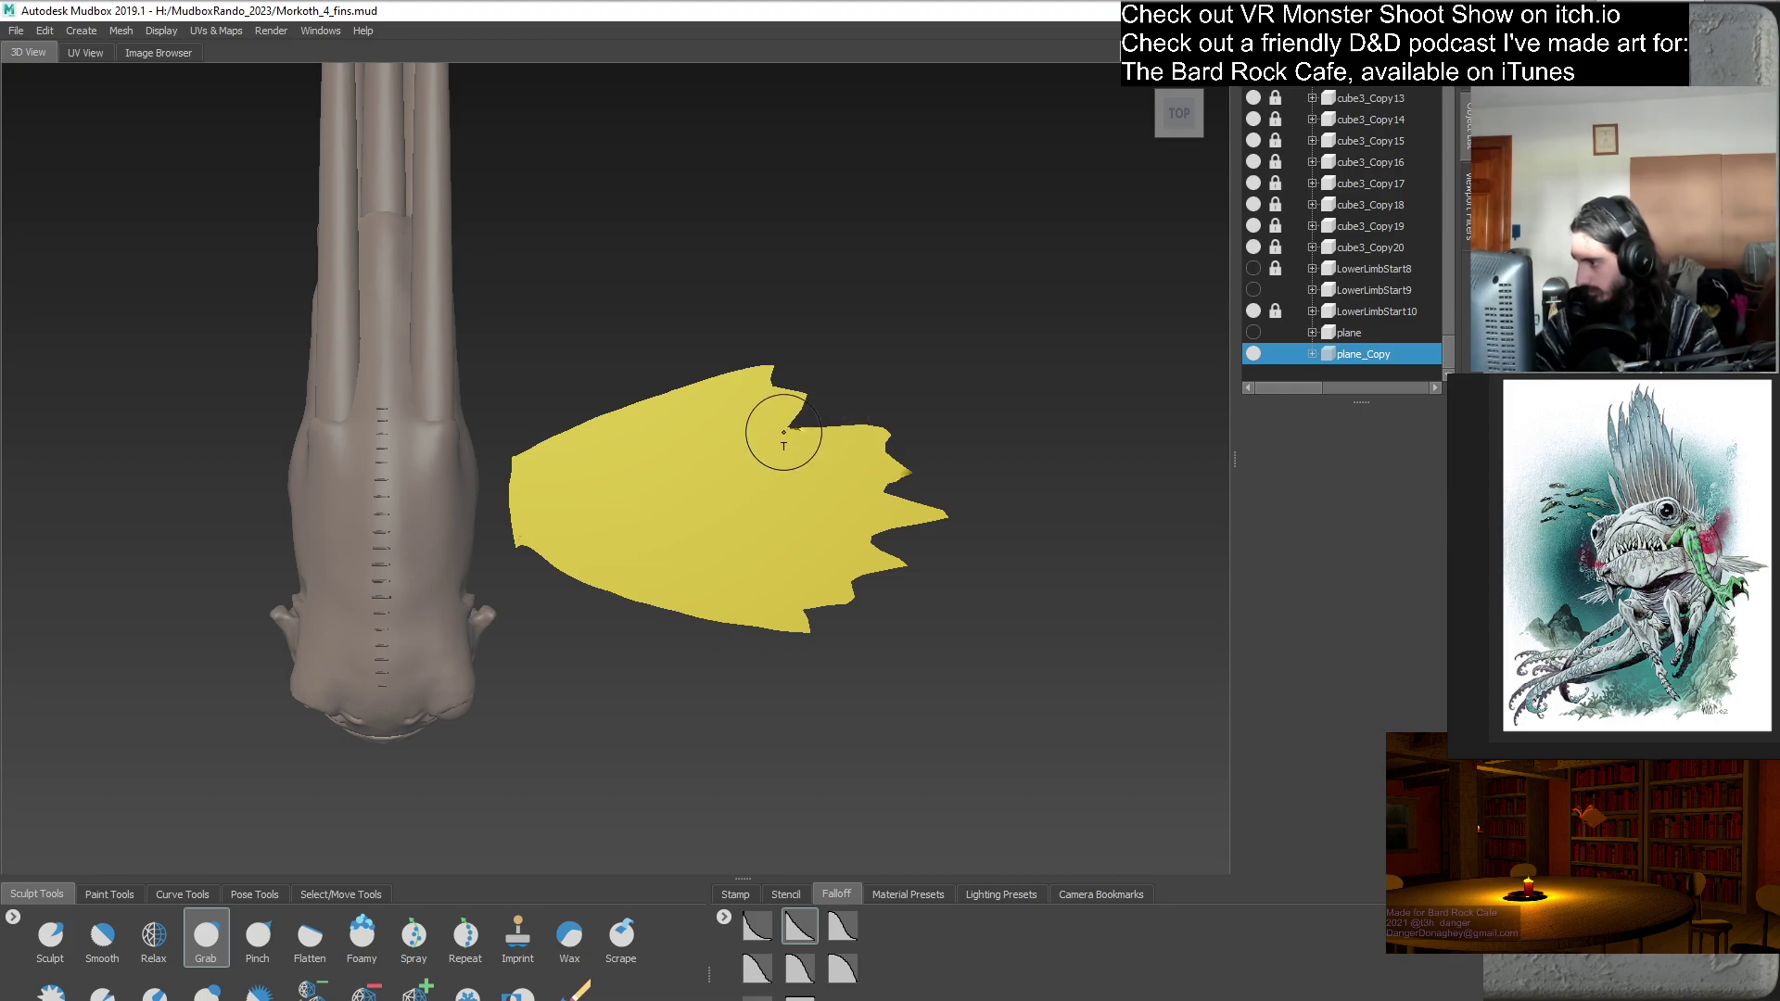
{"action": "key", "text": "ctrl+z"}
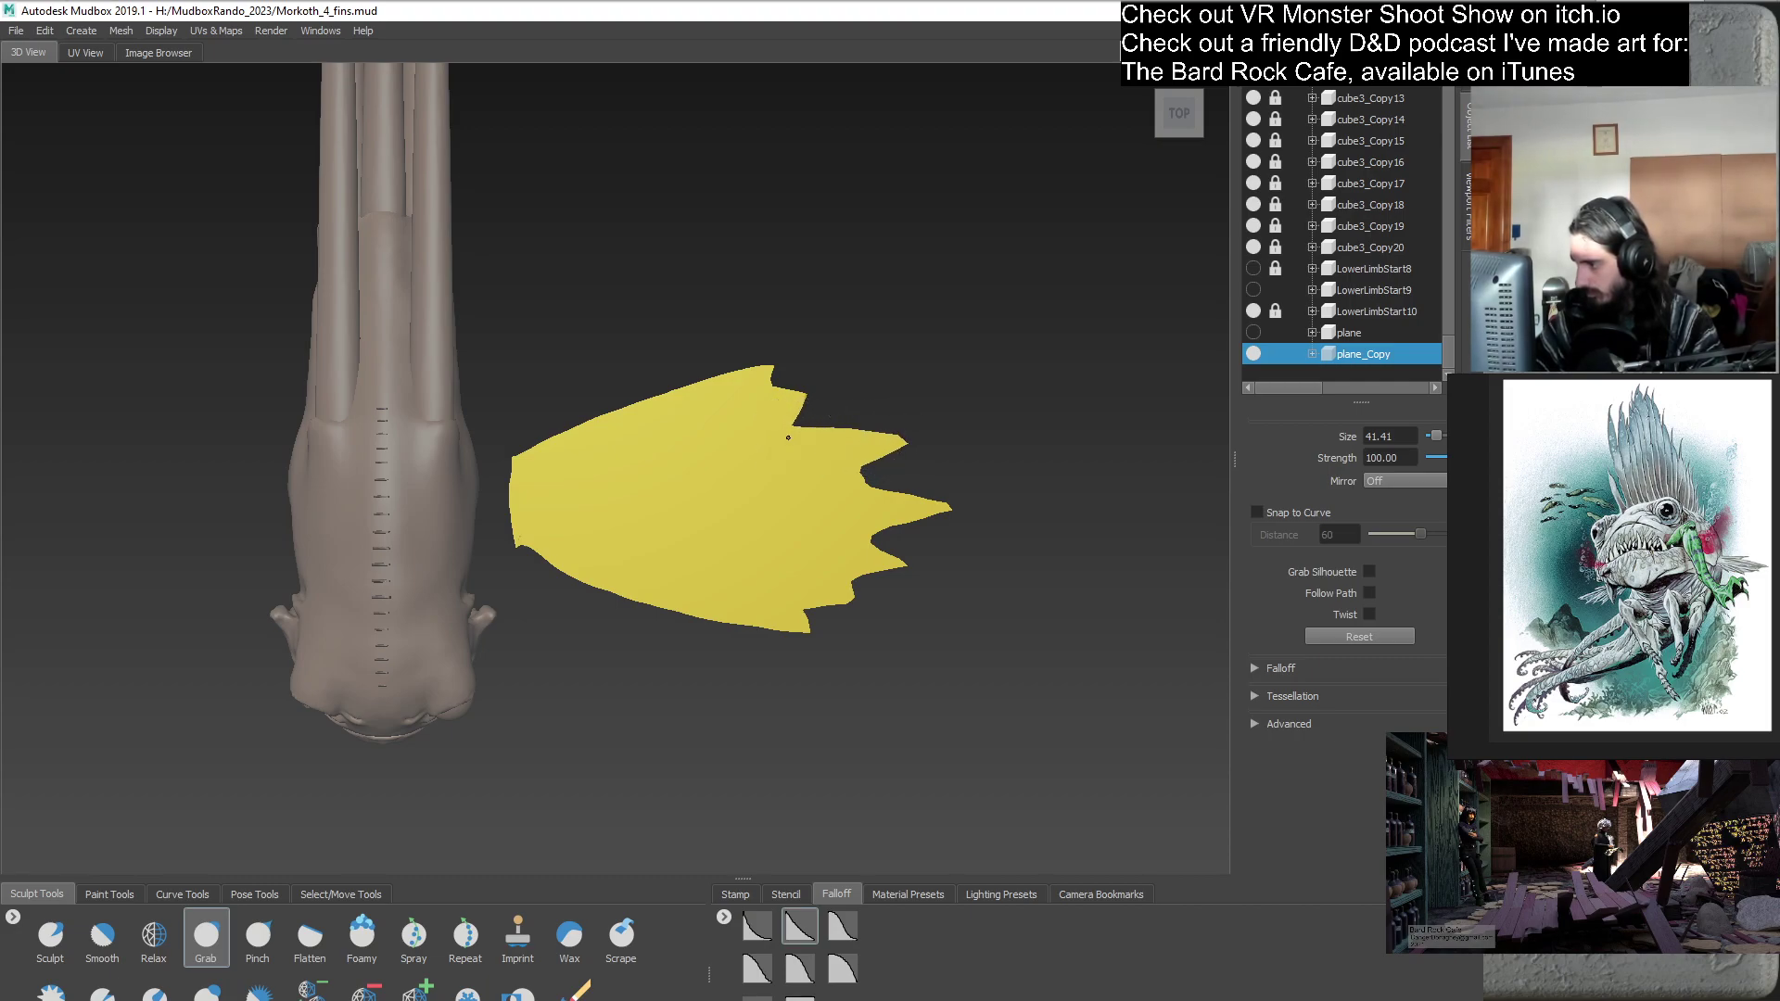
{"action": "left_click_drag", "start_coordinate": [865, 492], "coordinate": [838, 488]}
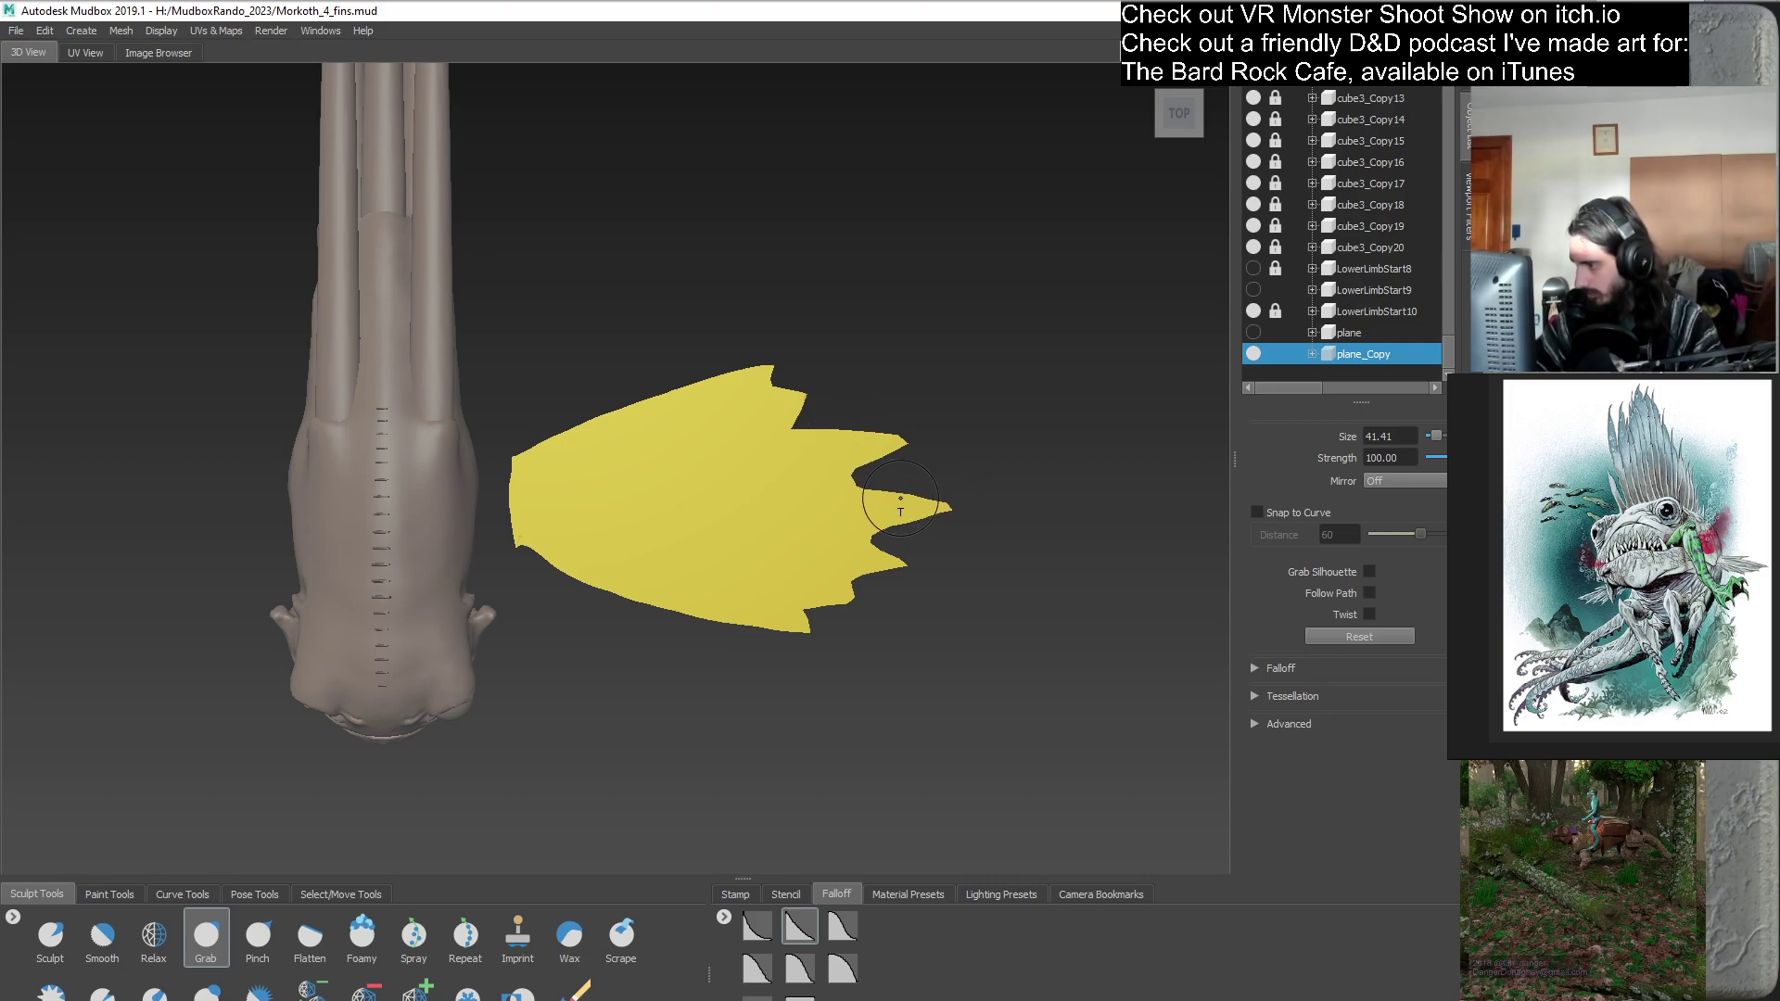
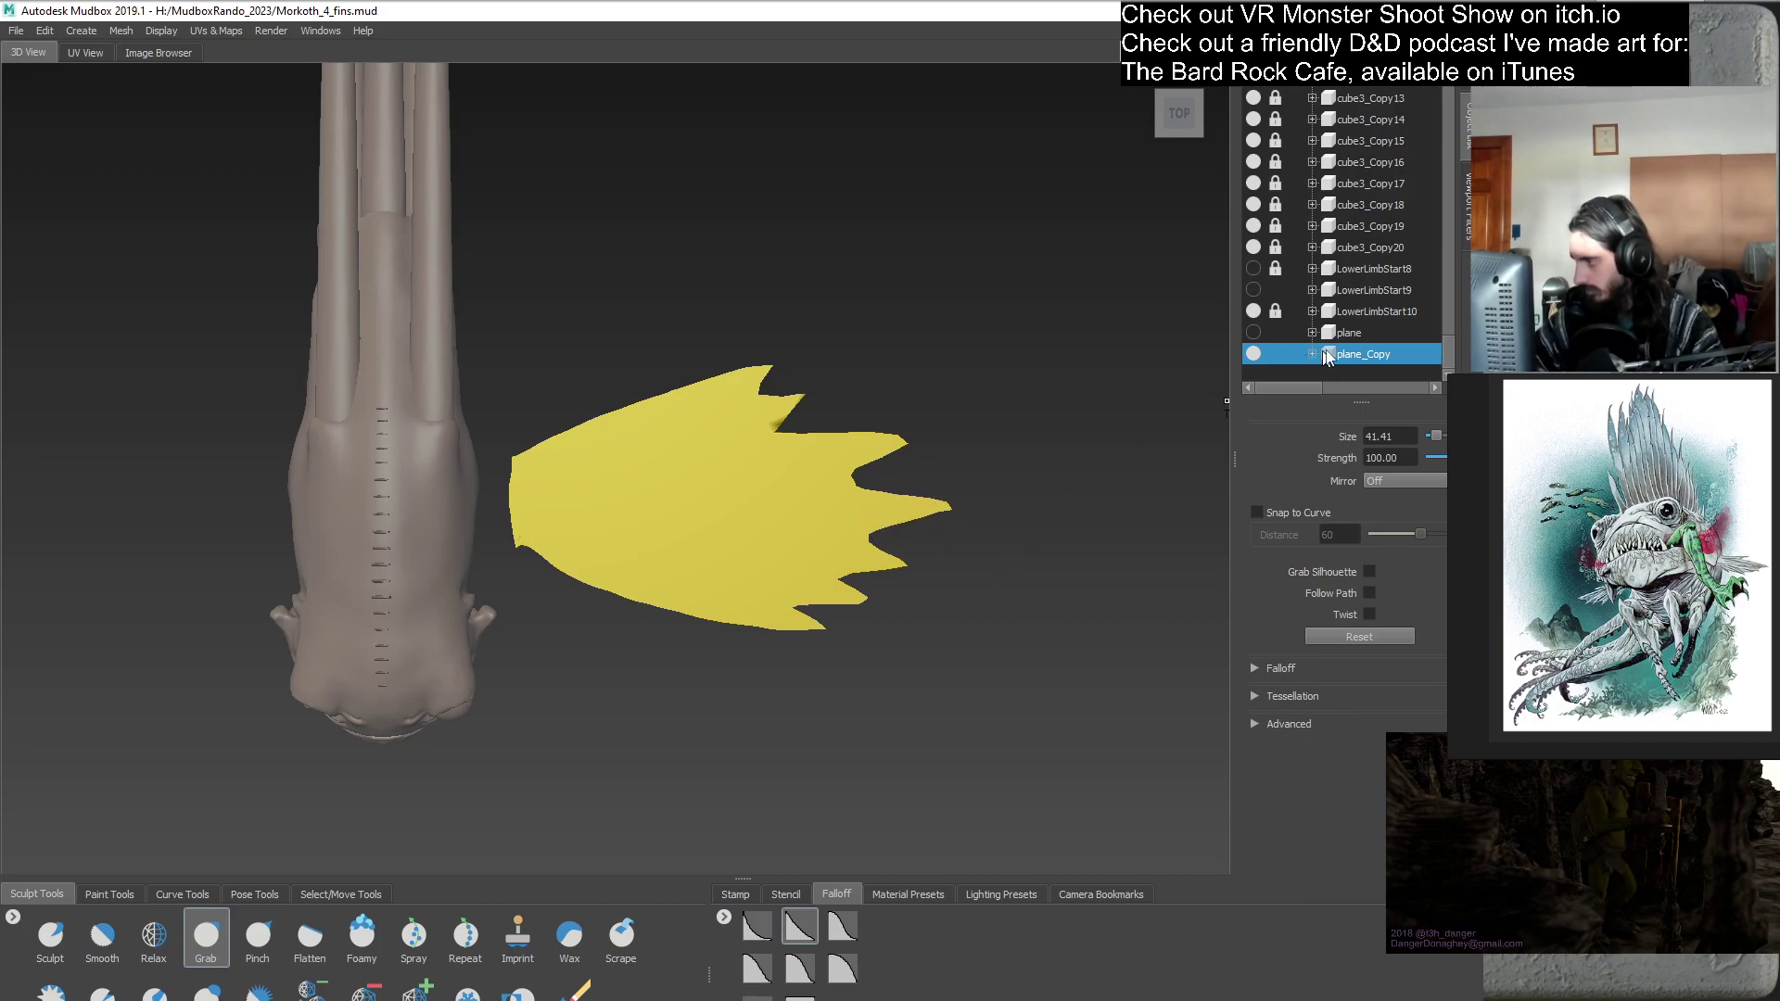
- Duplicate the notched fin plane_Copy, hiding the original and locking the duplicate
{"action": "right_click", "coordinate": [1363, 352]}
{"action": "left_click", "coordinate": [1387, 444]}
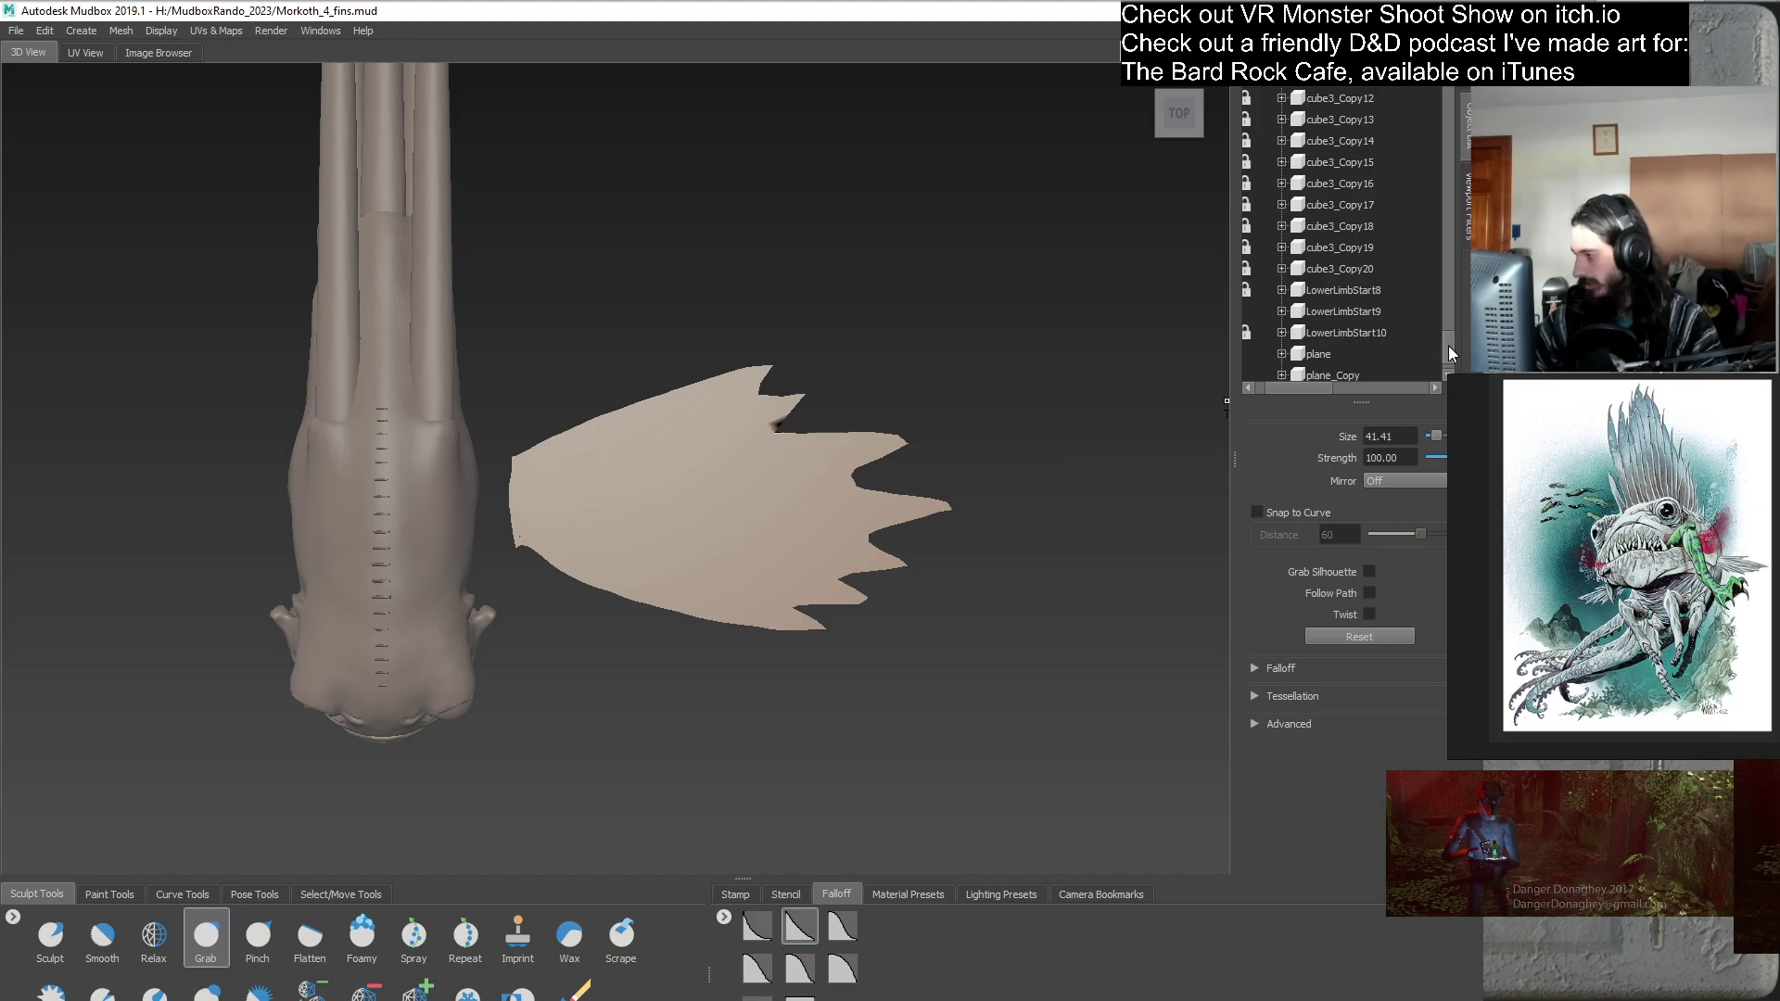
{"action": "scroll", "coordinate": [1449, 345], "scroll_direction": "down", "scroll_amount": 1}
{"action": "left_click_drag", "start_coordinate": [1302, 388], "coordinate": [1293, 387]}
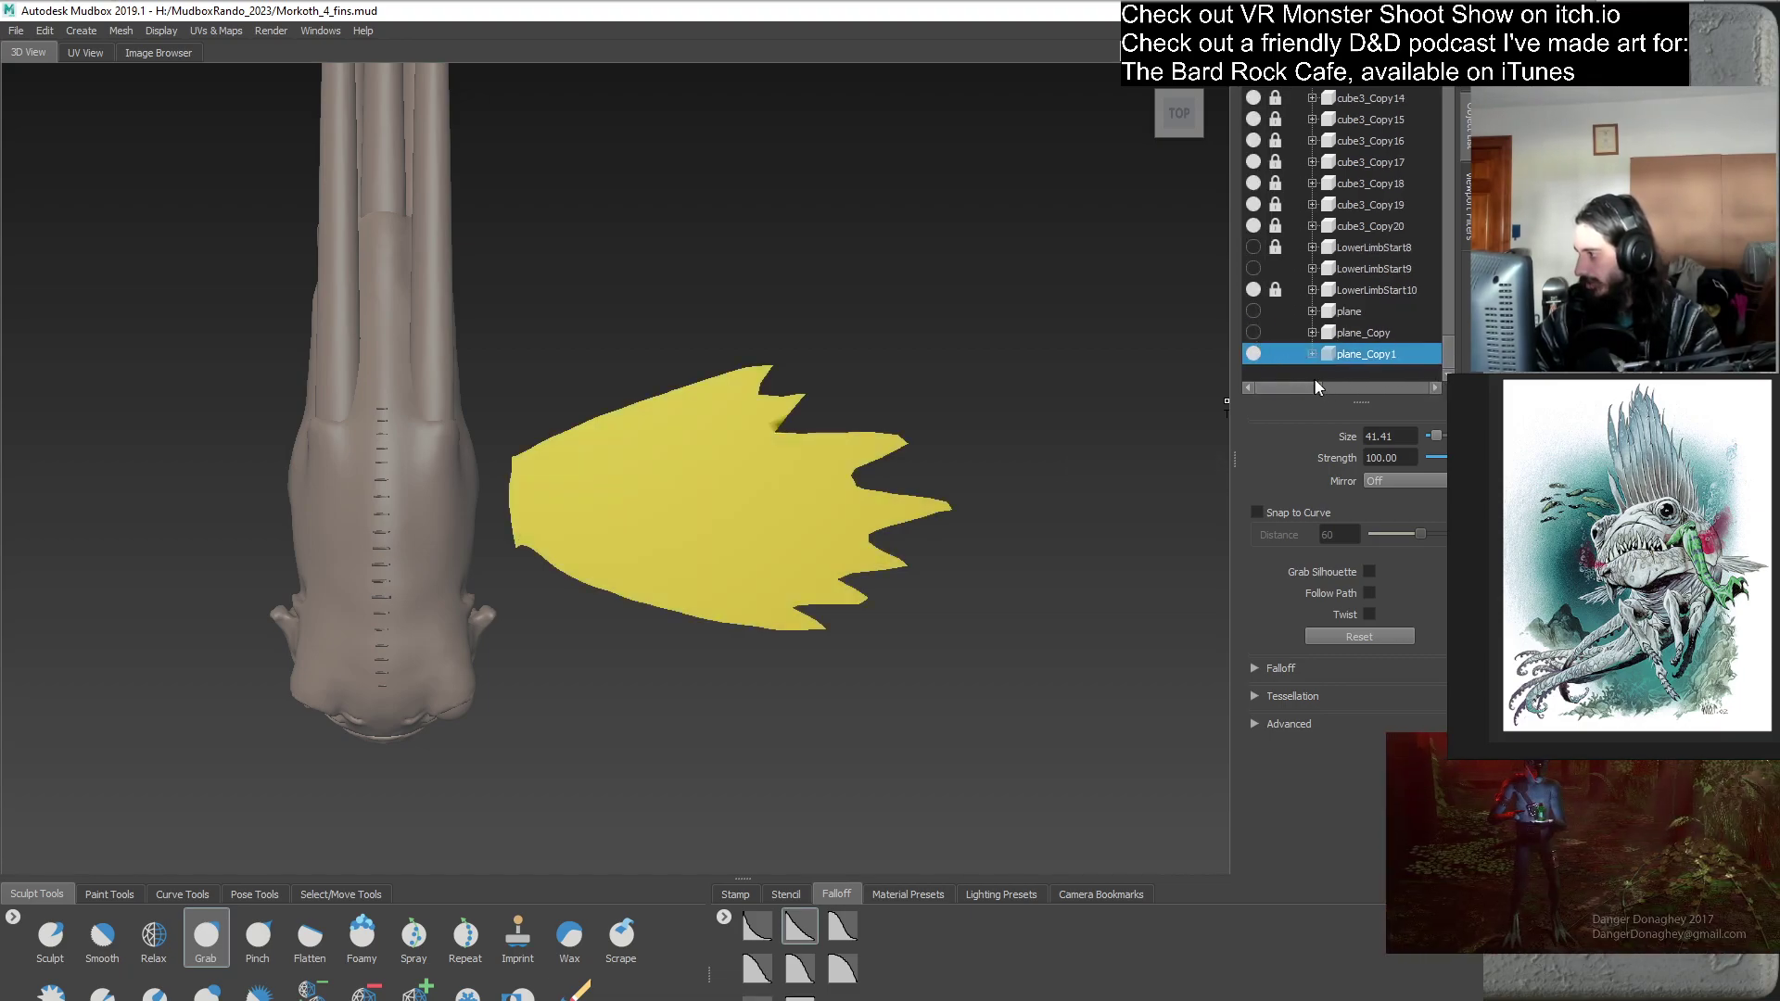
{"action": "left_click", "coordinate": [1317, 375]}
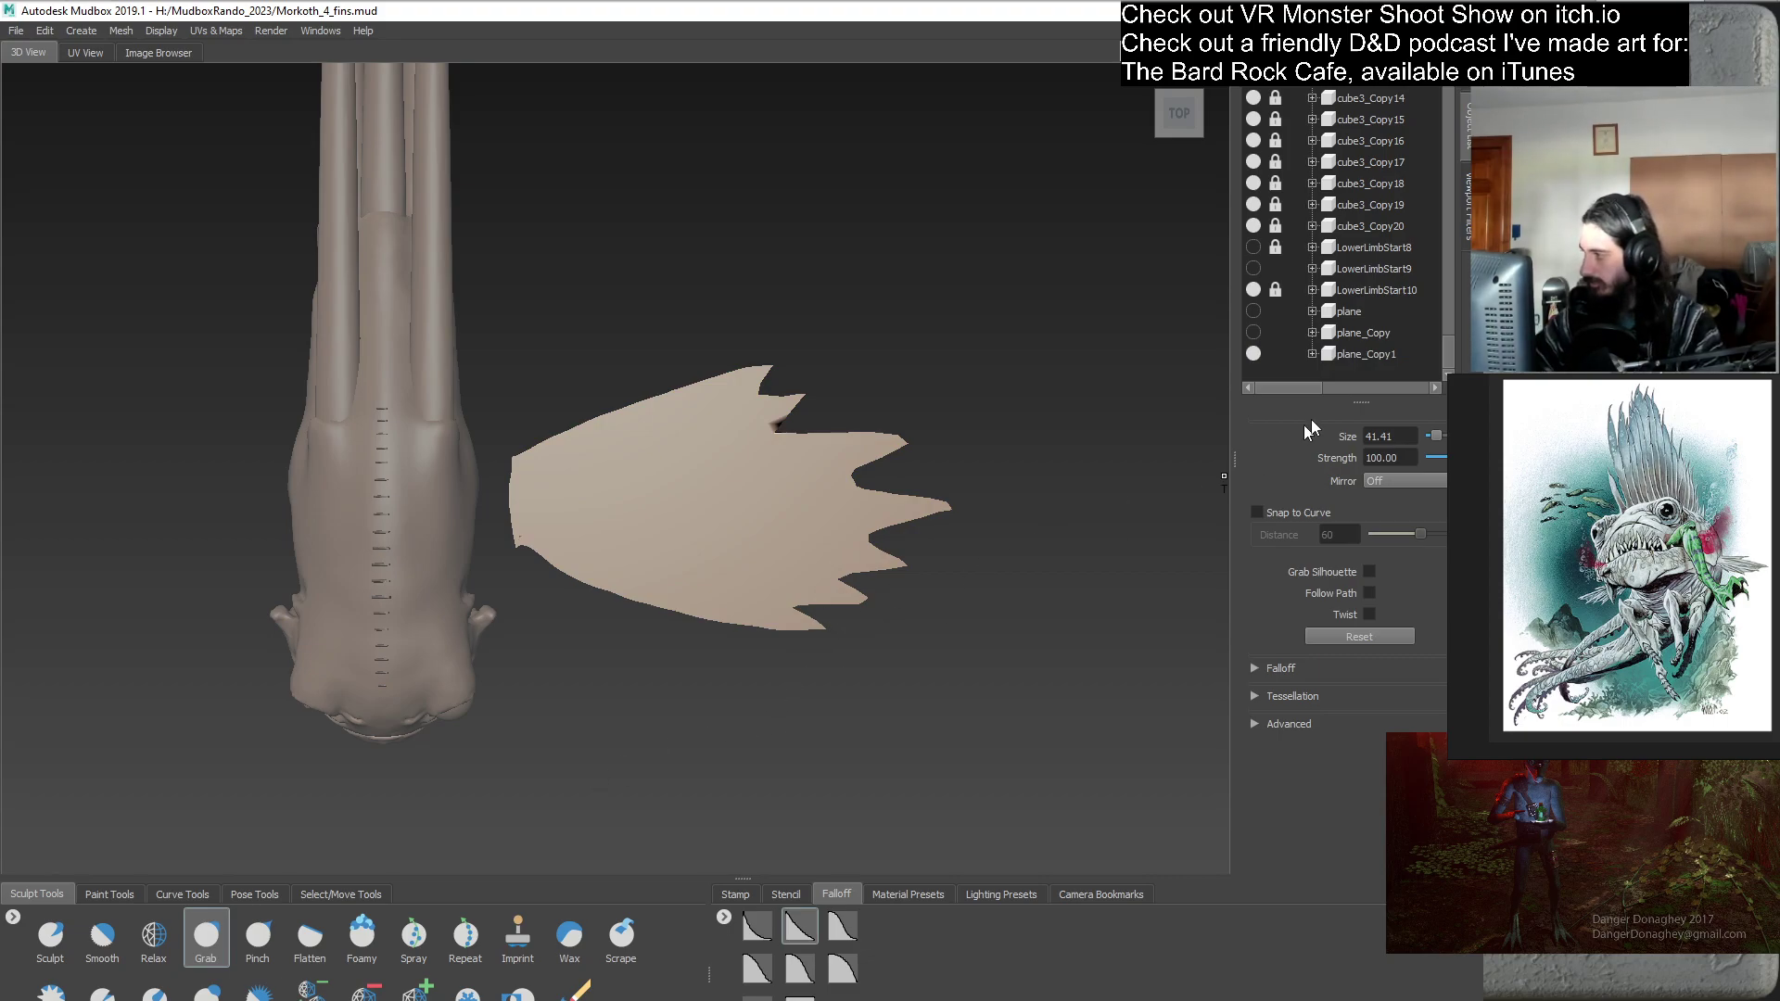
{"action": "right_click", "coordinate": [1349, 356]}
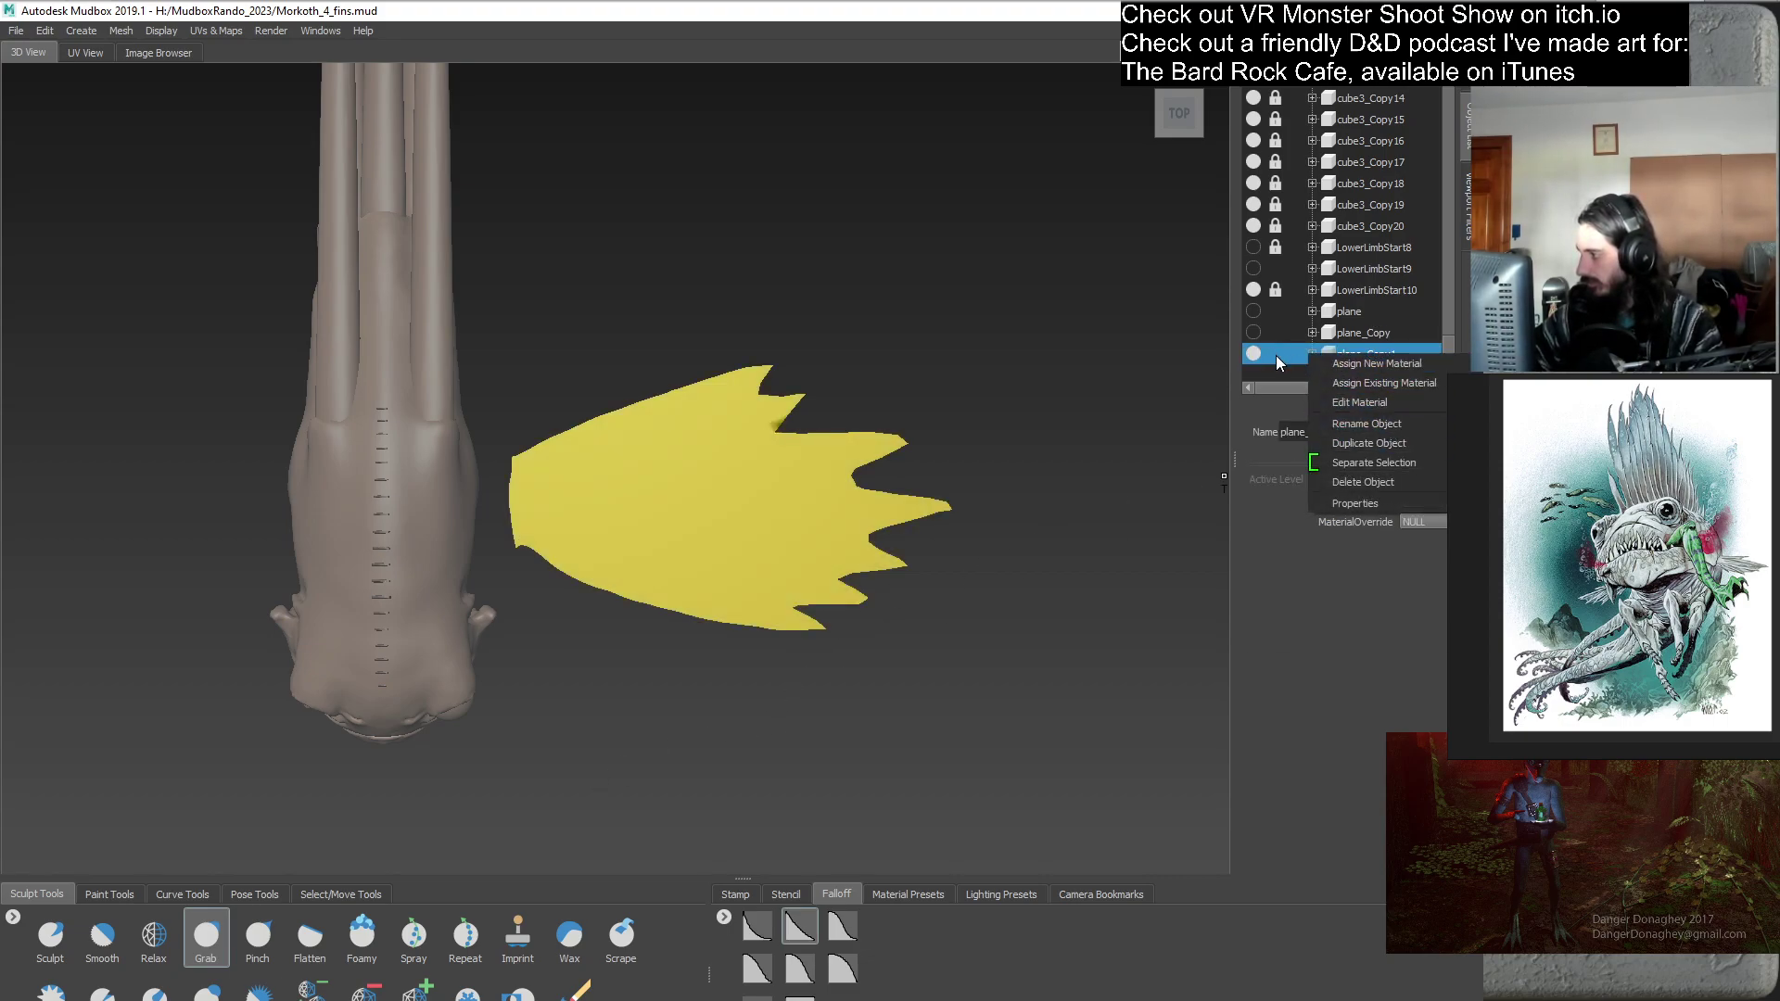
{"action": "left_click", "coordinate": [1279, 360]}
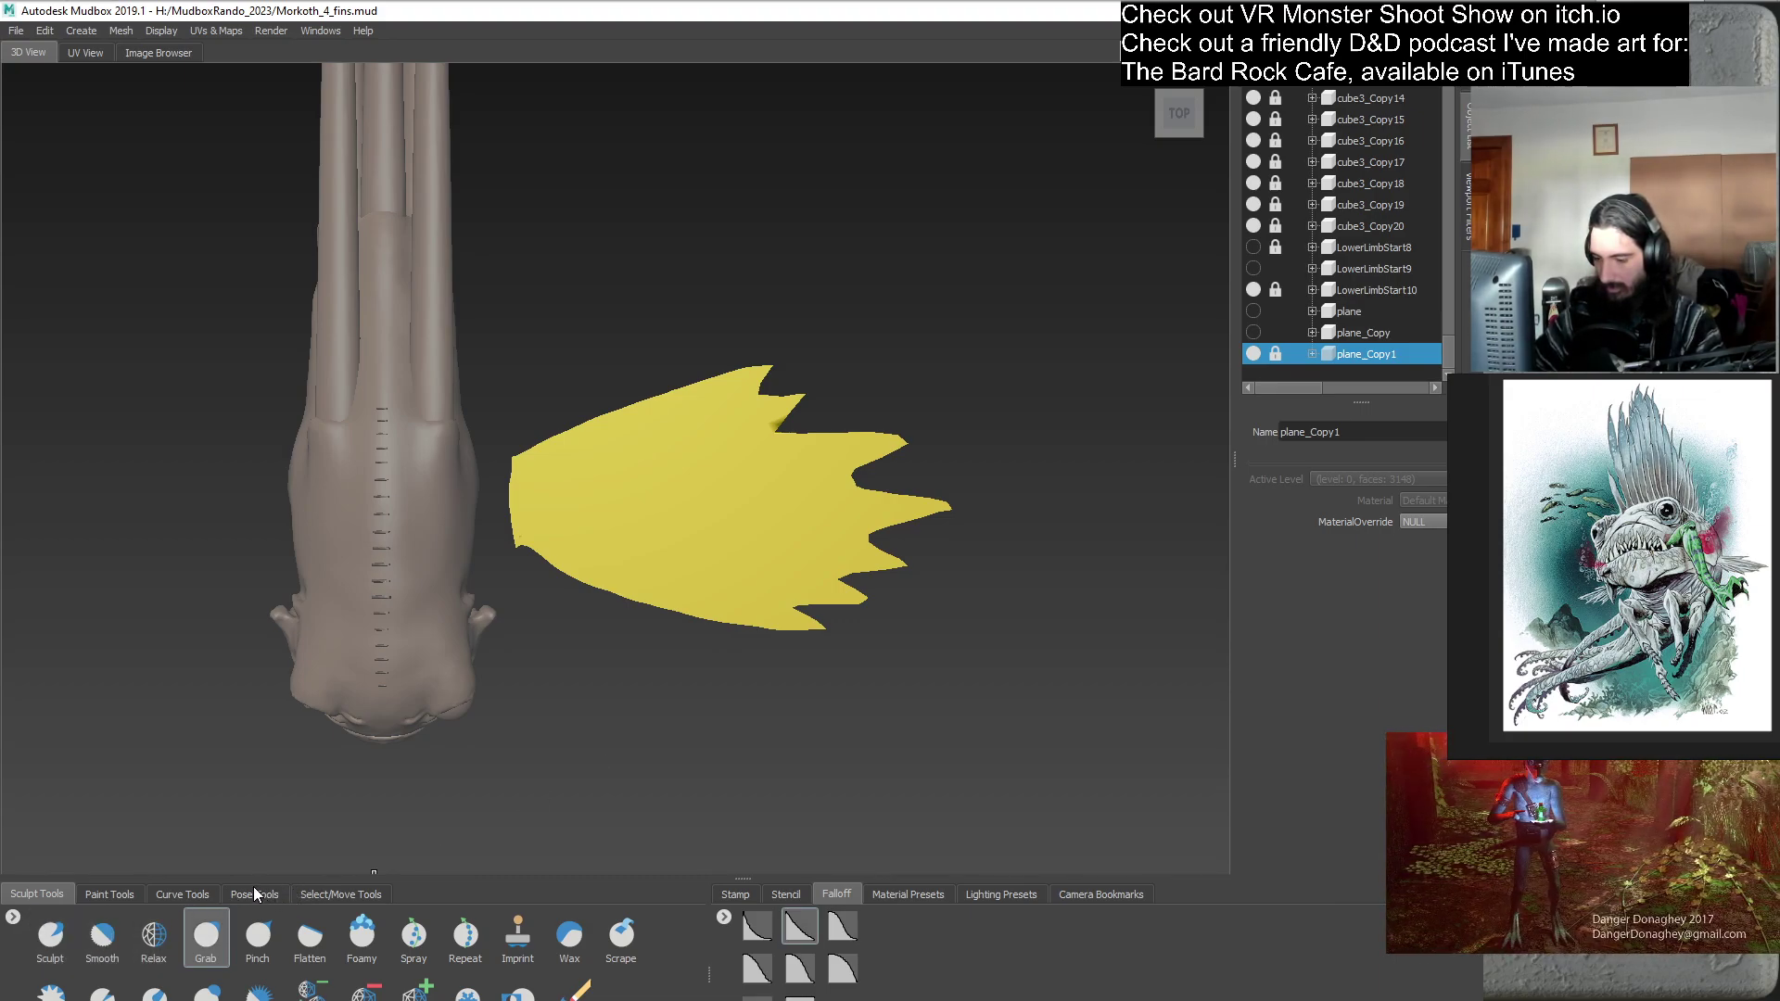
- Scale the duplicated fin down uniformly to about 0.216
{"action": "left_click", "coordinate": [317, 900]}
{"action": "left_click", "coordinate": [55, 994]}
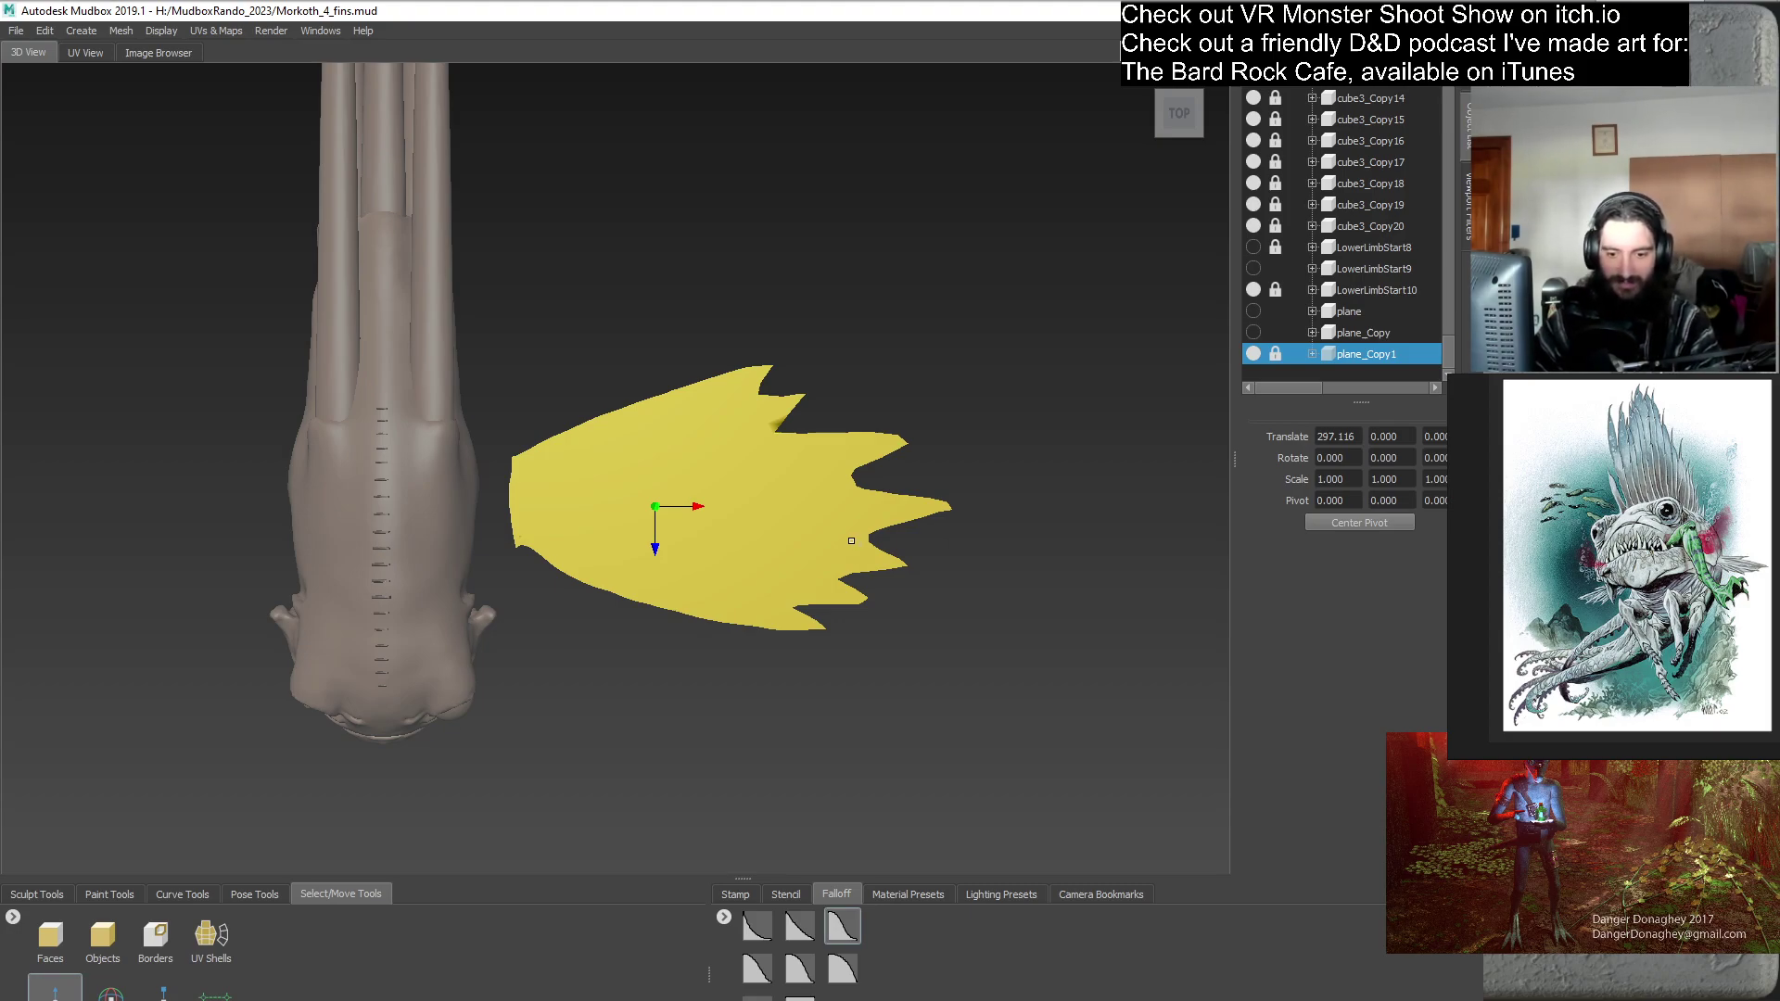
{"action": "left_click_drag", "start_coordinate": [882, 625], "coordinate": [728, 451], "text": "alt"}
{"action": "key", "text": "r"}
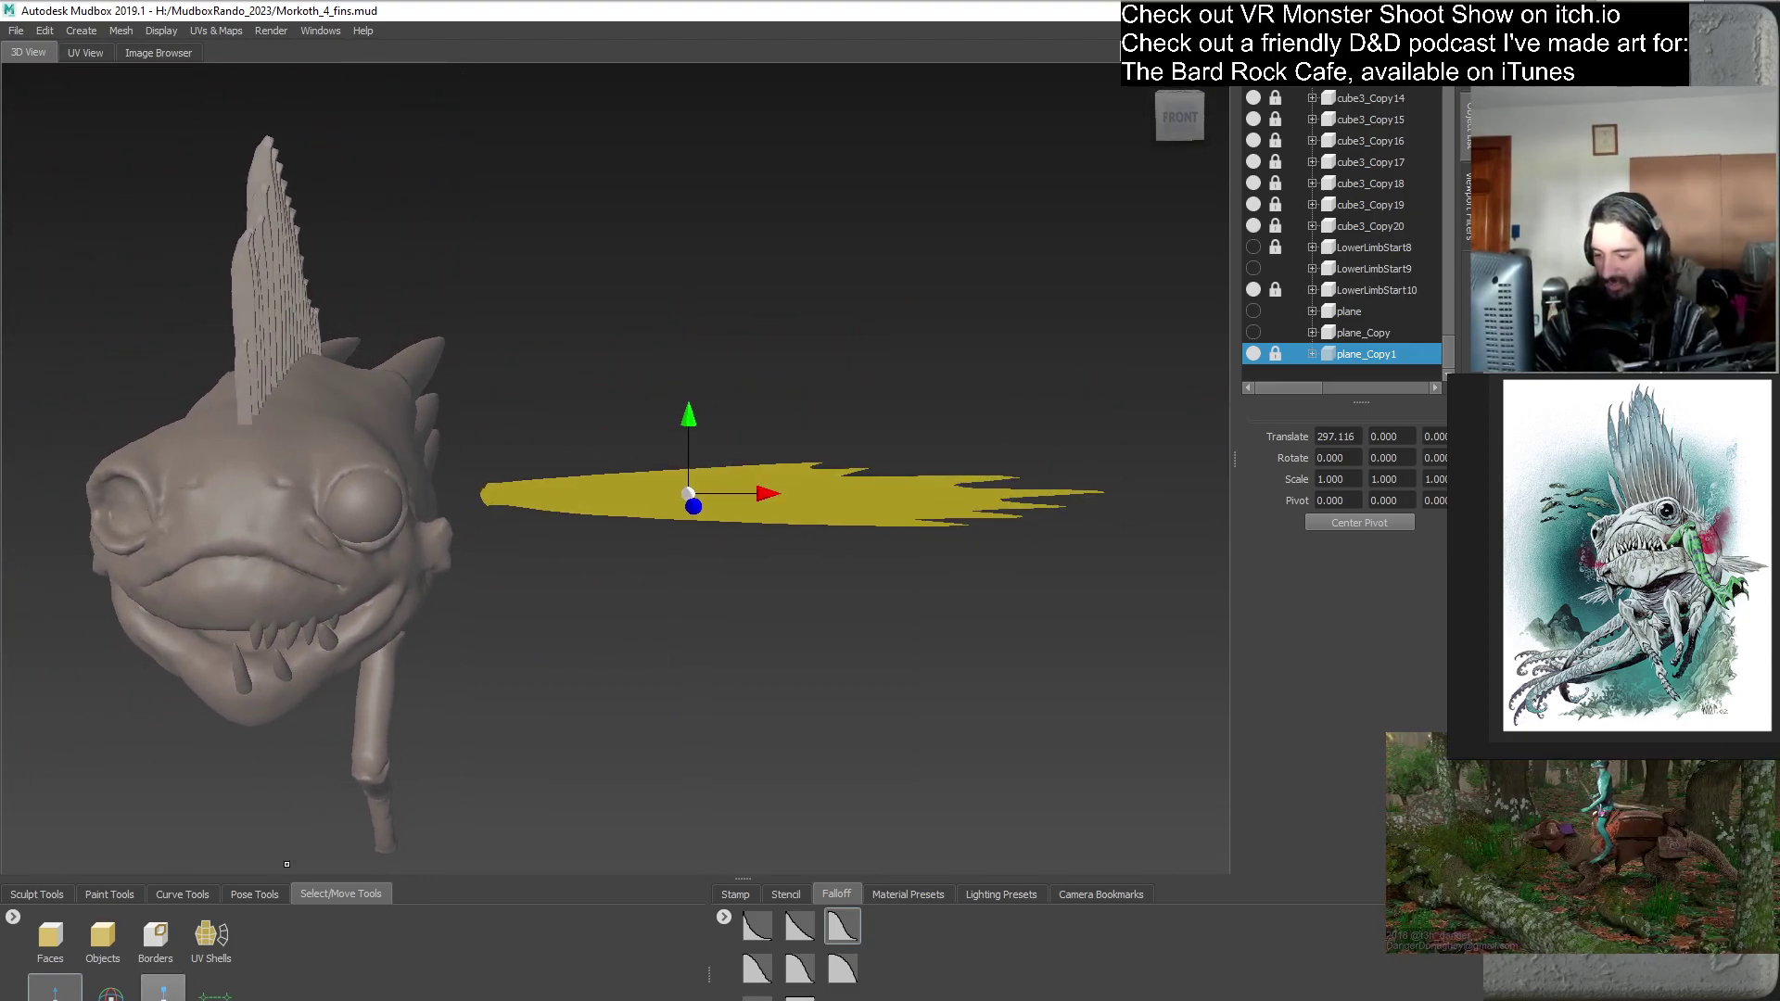
{"action": "left_click_drag", "start_coordinate": [742, 556], "coordinate": [257, 816], "text": "alt"}
{"action": "left_click_drag", "start_coordinate": [600, 548], "coordinate": [366, 705]}
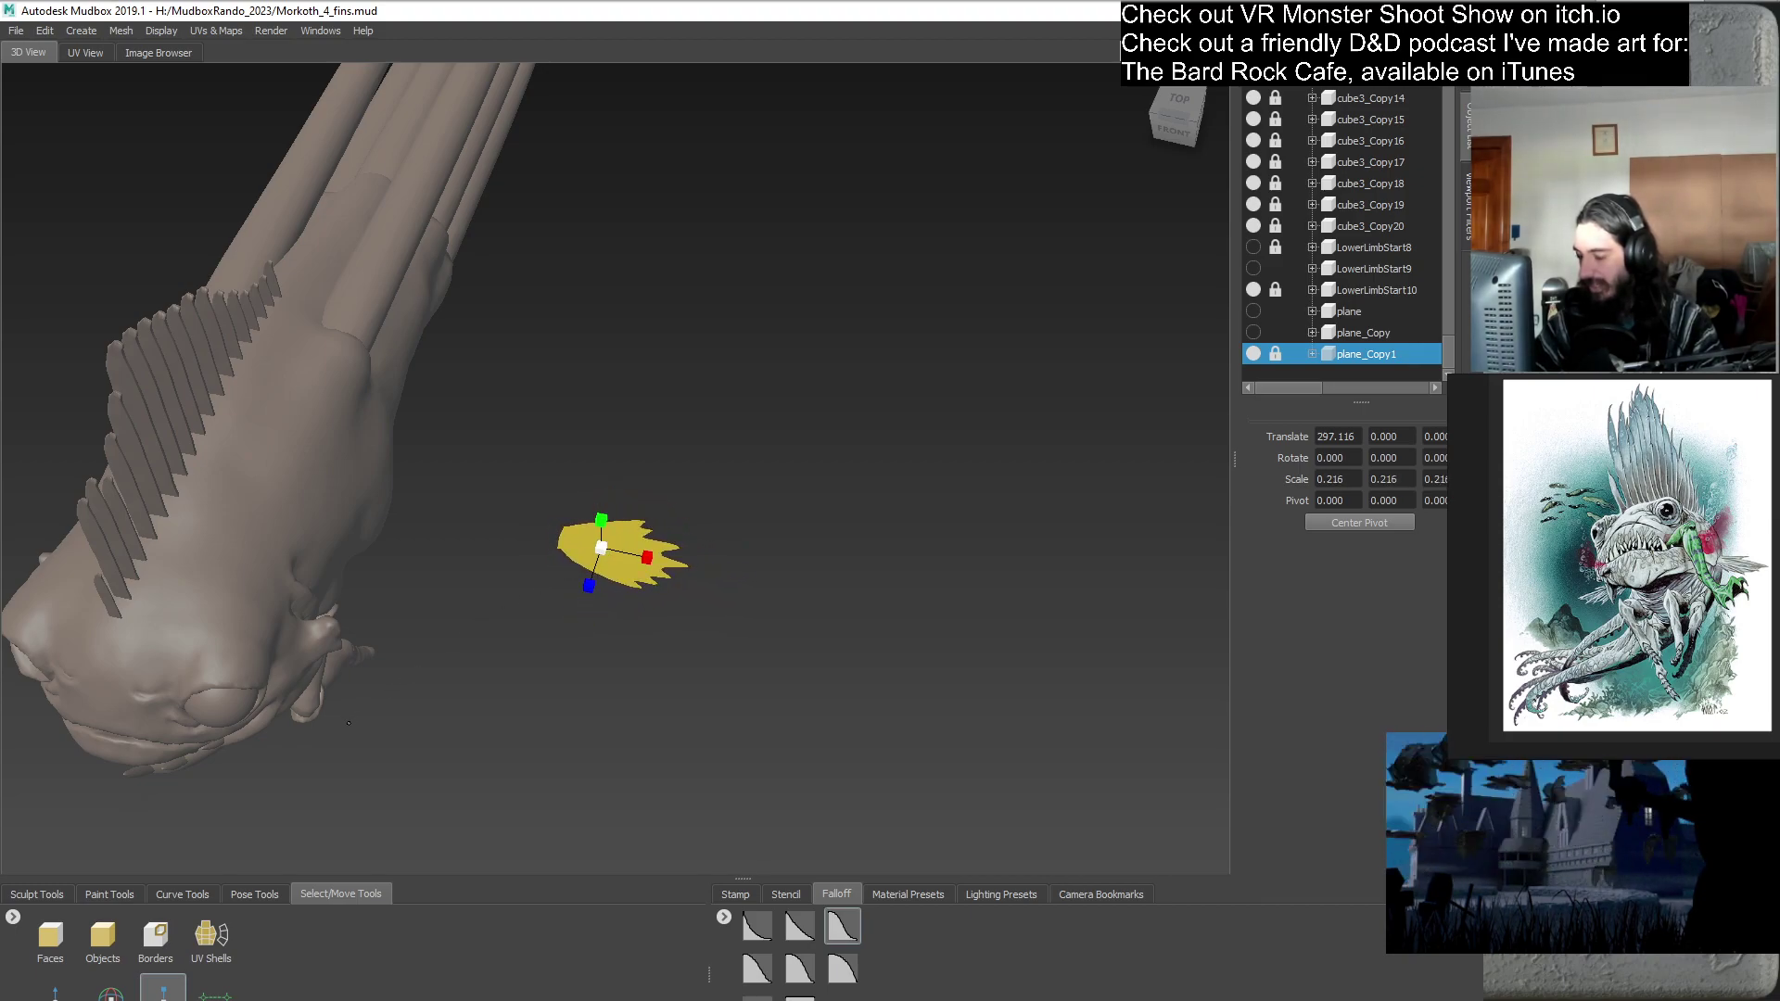
- Duplicate the scaled-down fin plane_Copy1 and keep only the new copy visible
{"action": "right_click", "coordinate": [1309, 350]}
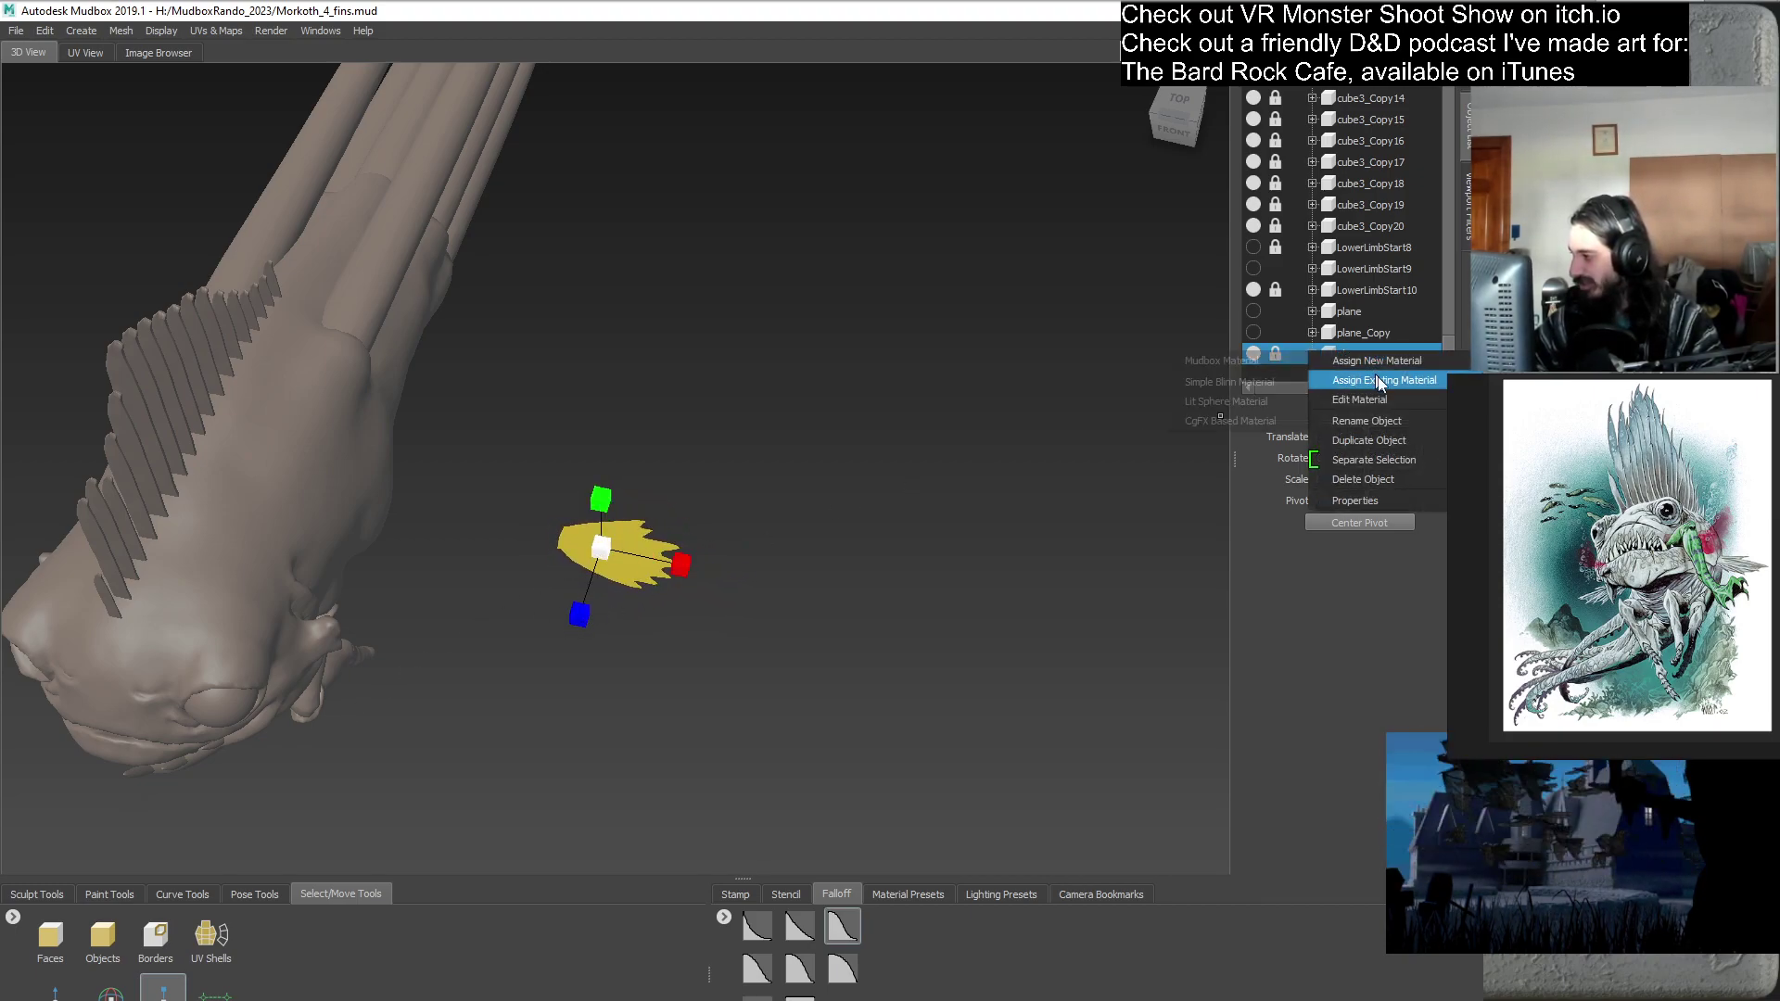
{"action": "left_click", "coordinate": [1408, 442]}
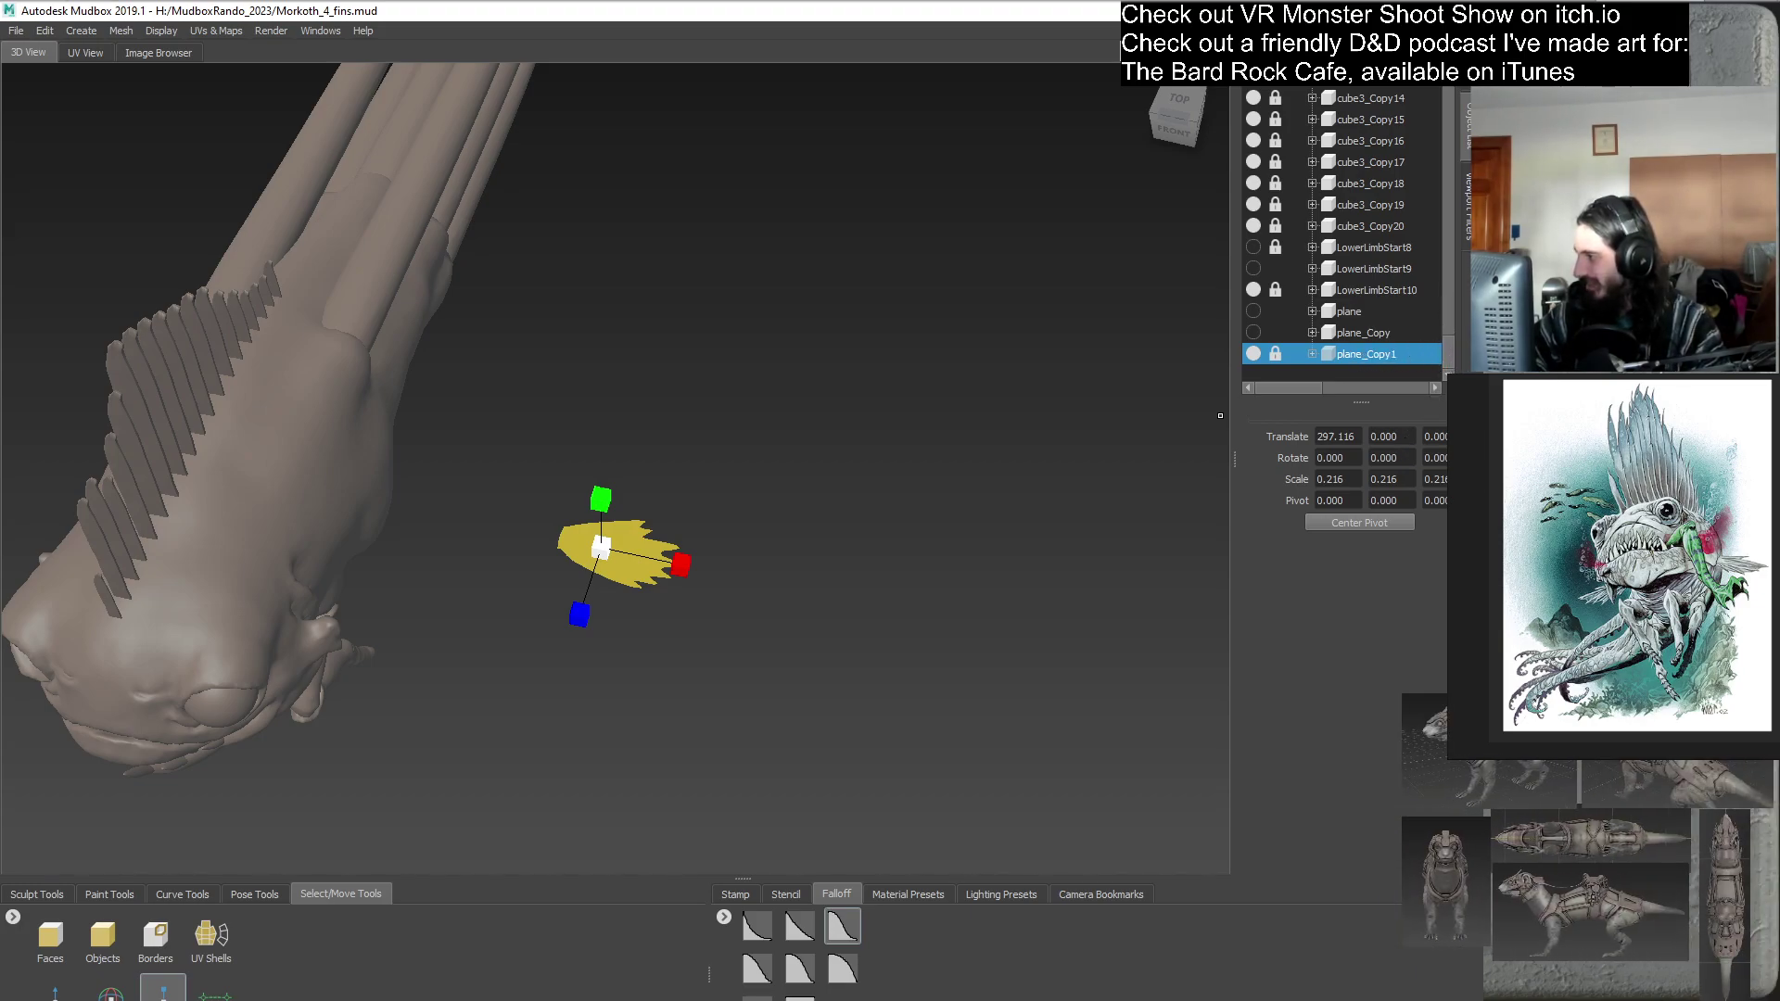
{"action": "key", "text": "ctrl+d"}
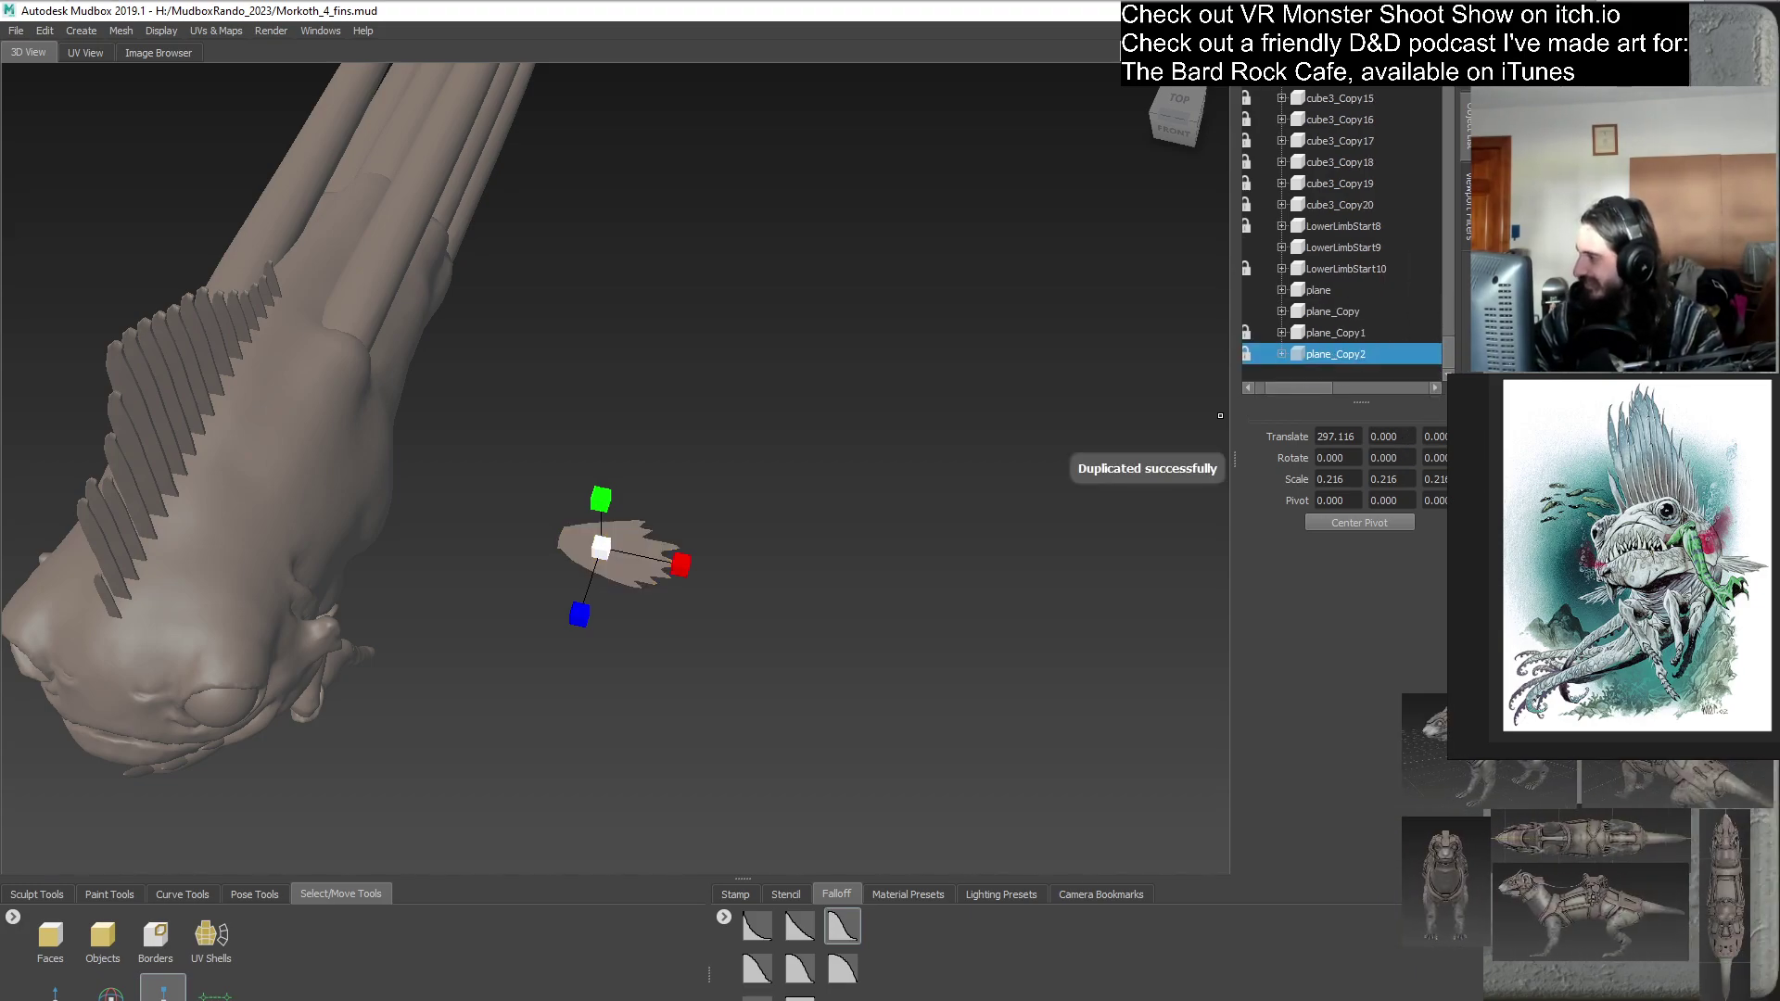
{"action": "left_click_drag", "start_coordinate": [1309, 387], "coordinate": [1282, 345]}
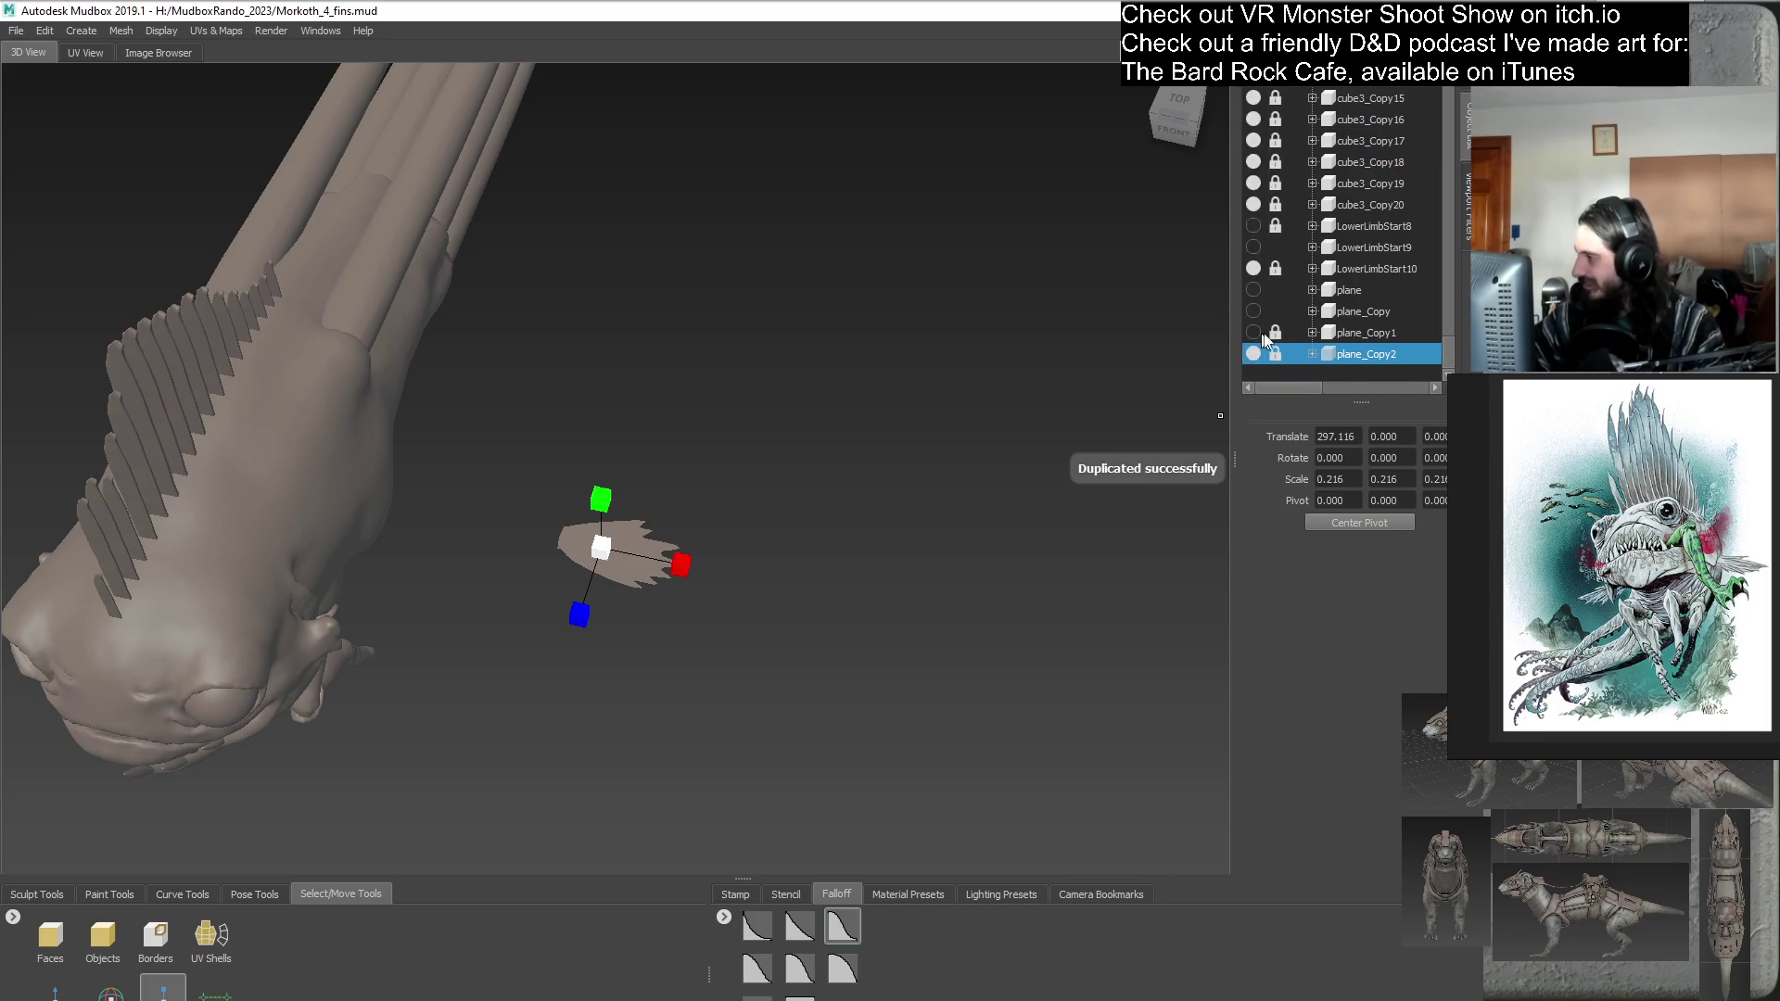
{"action": "left_click", "coordinate": [1254, 331]}
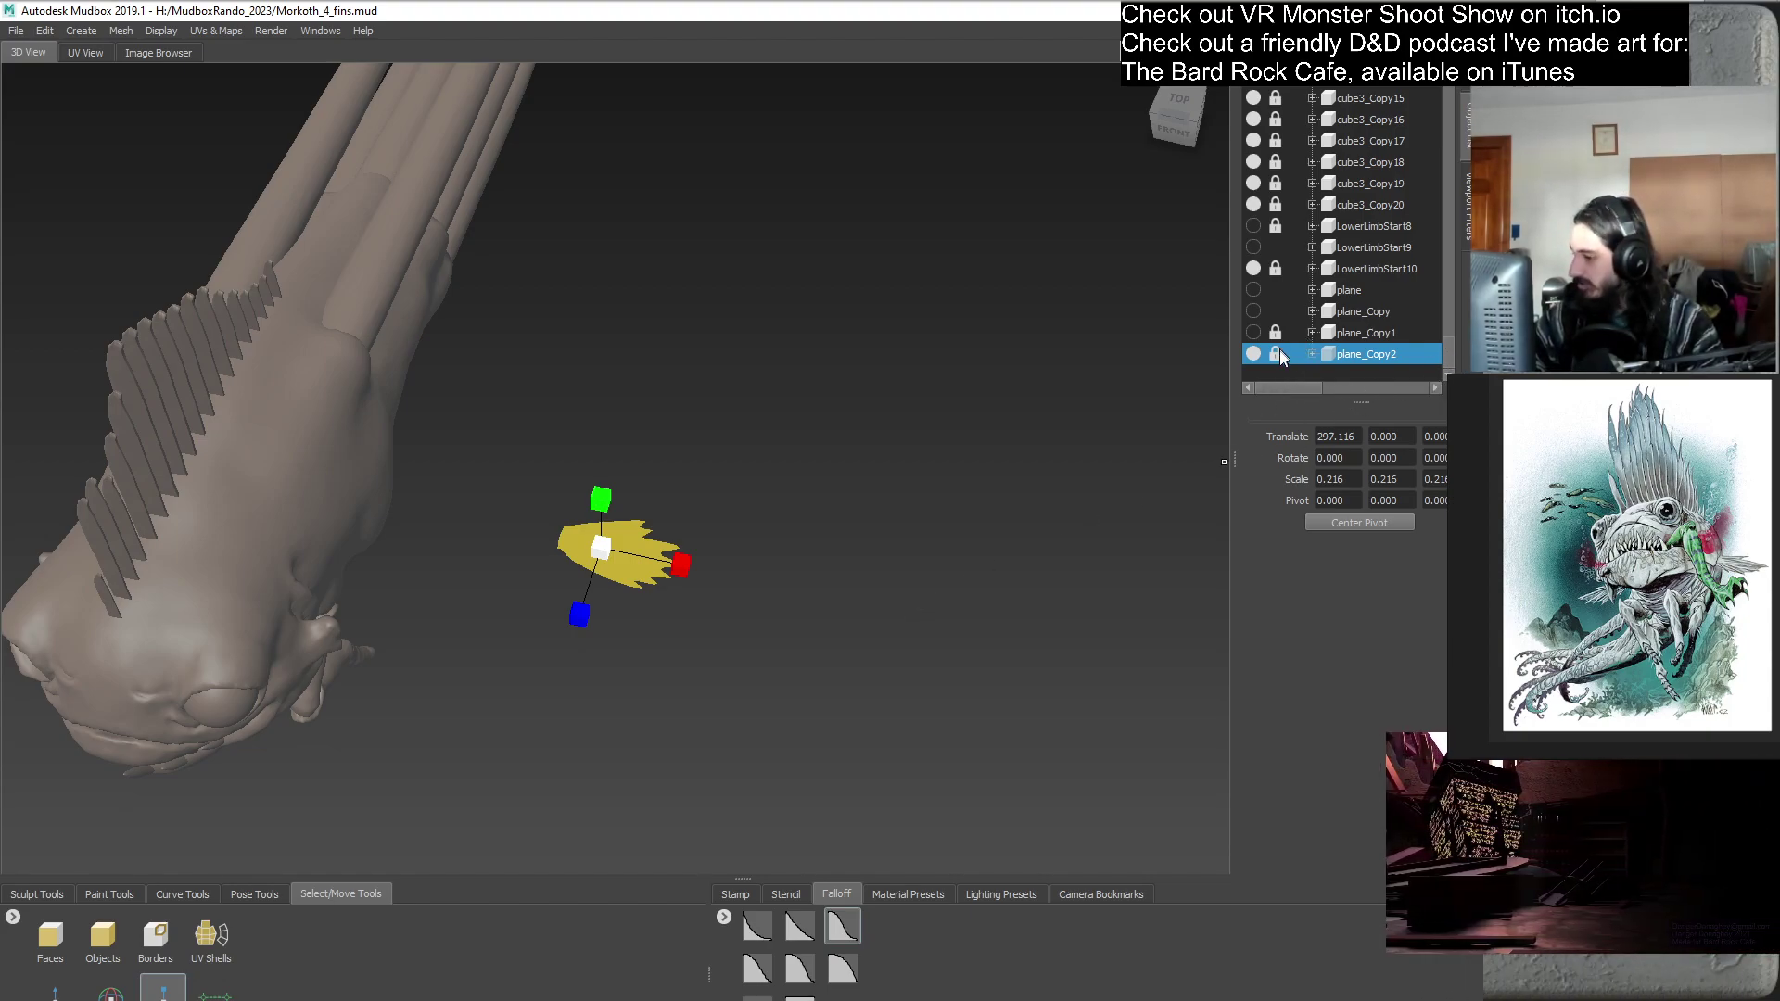
- Stretch the new fin copy to an X scale of about 0.371 and set its X rotation to -90
{"action": "left_click_drag", "start_coordinate": [519, 704], "coordinate": [775, 521], "text": "alt"}
{"action": "key", "text": "e"}
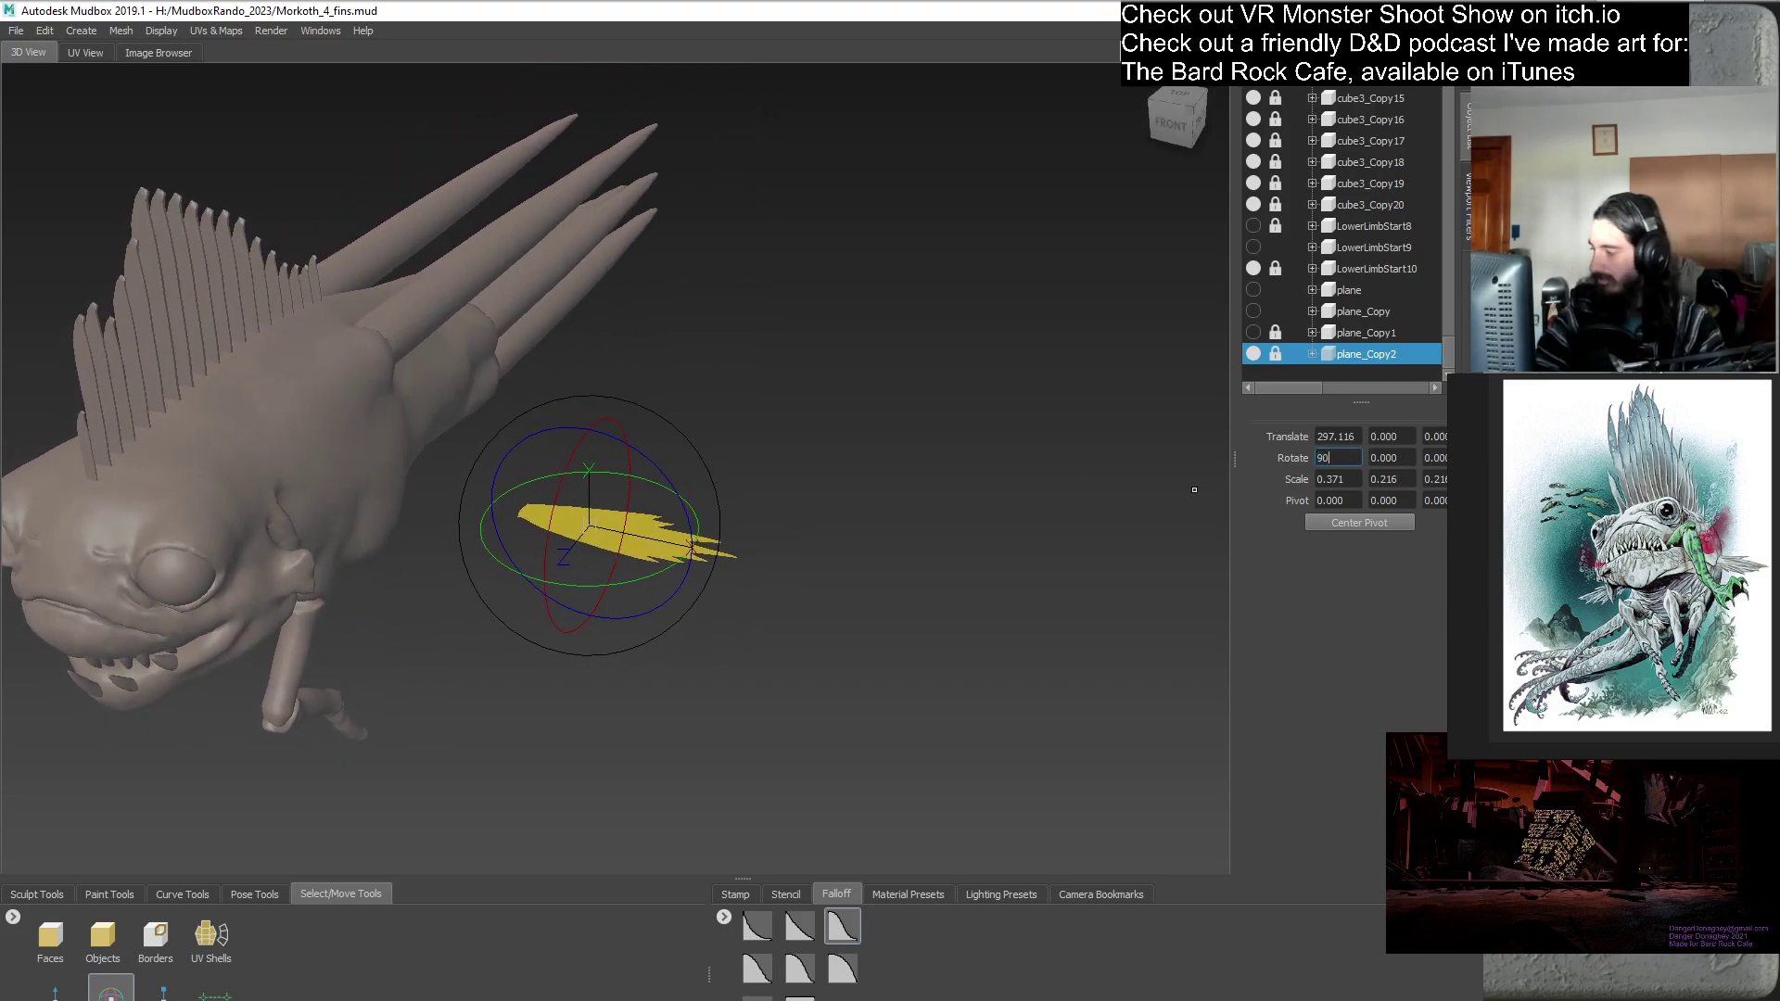
{"action": "type", "text": "90"}
{"action": "key", "text": "Return"}
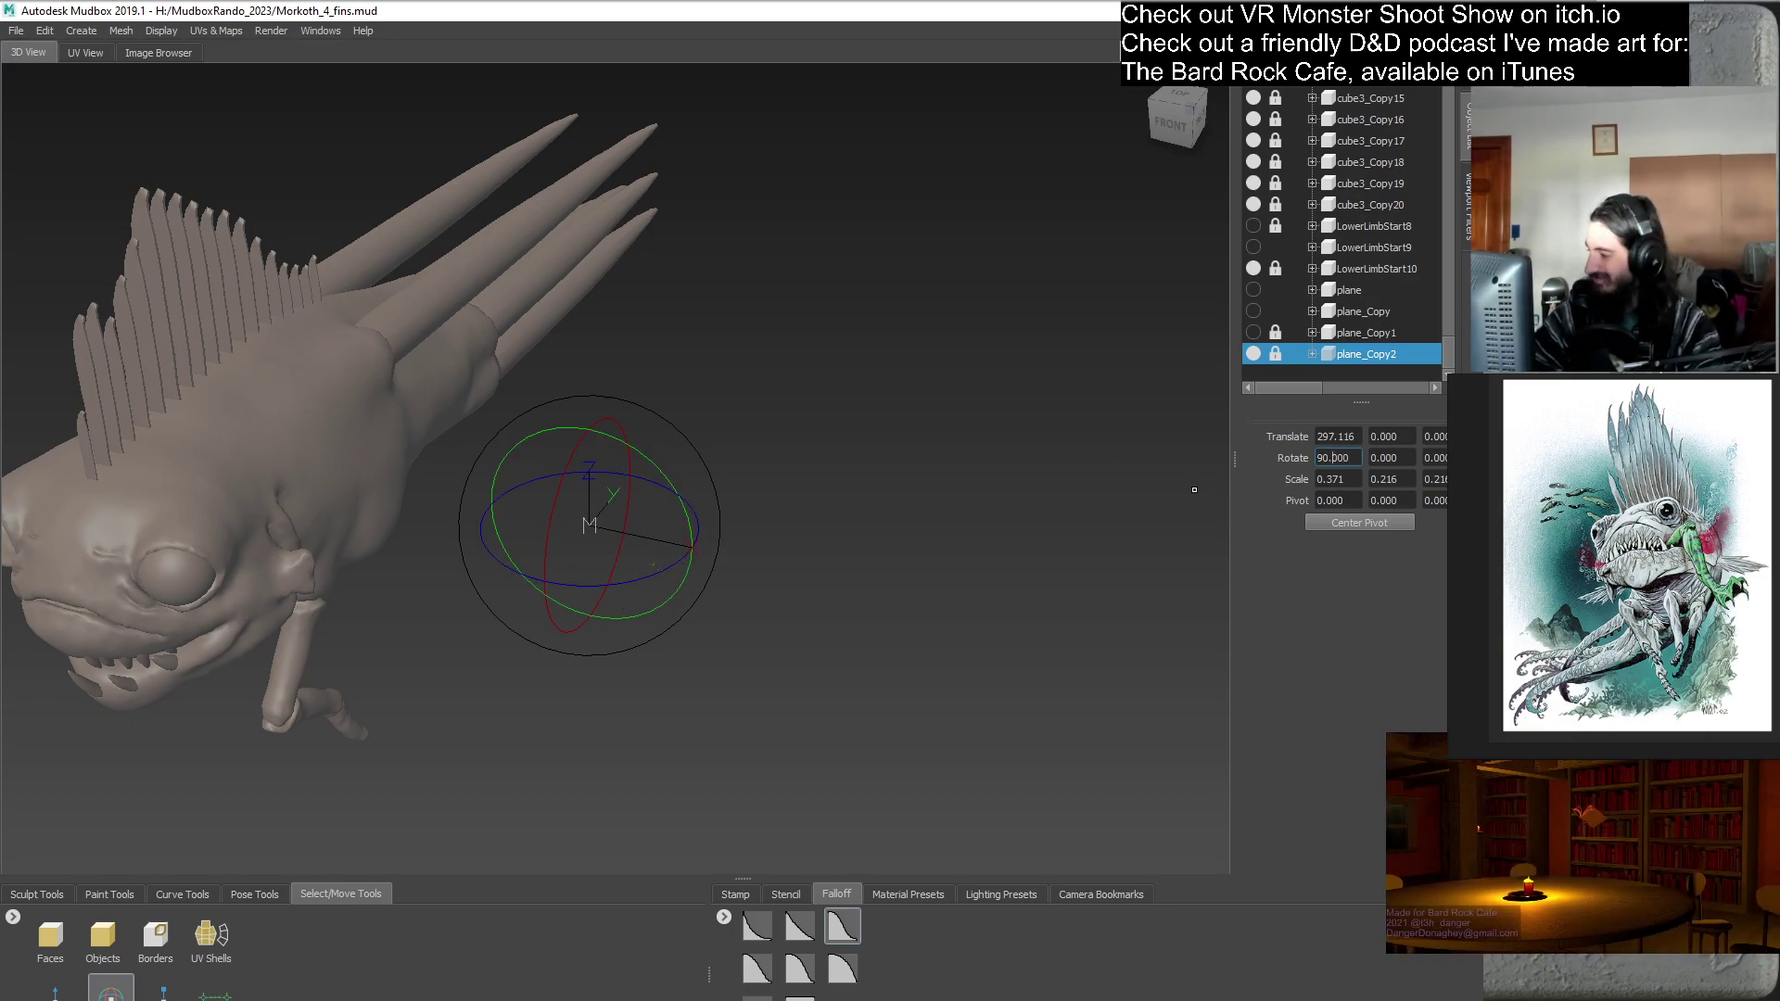
{"action": "type", "text": "-"}
{"action": "key", "text": "Return"}
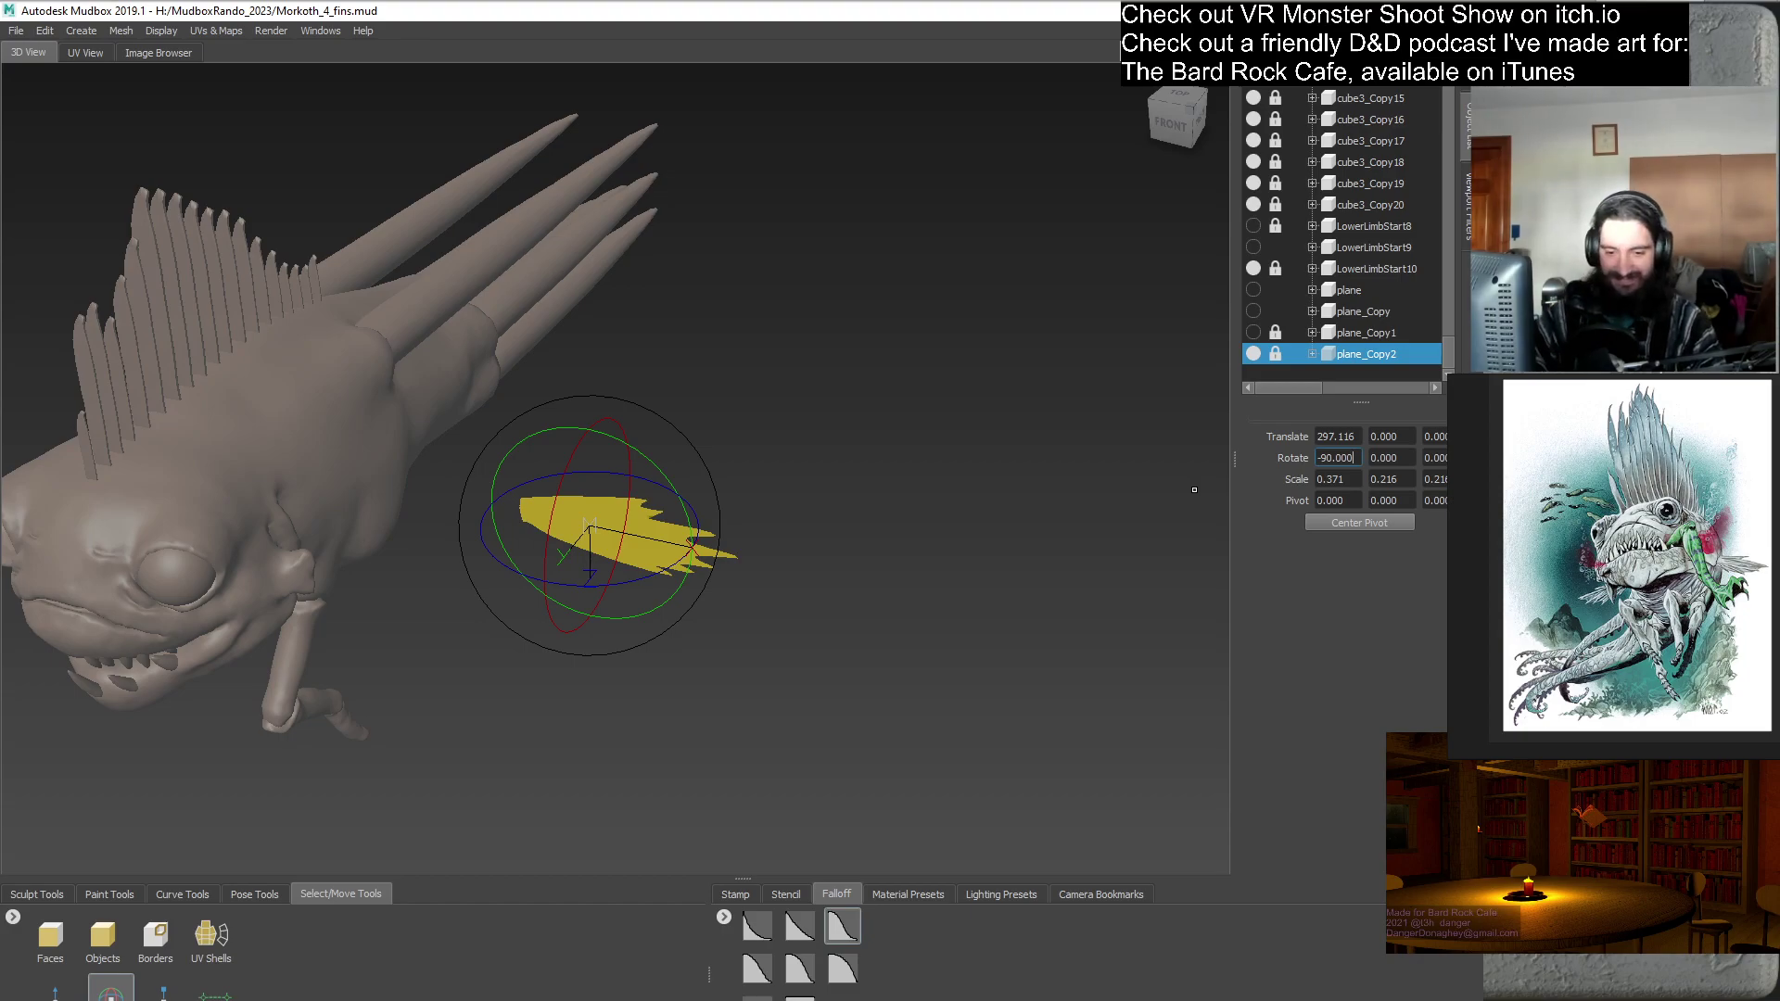
- Shrink the fin to about 0.237 in X and 0.138 in Y, and move it beside the creature's head
{"action": "left_click", "coordinate": [1171, 122]}
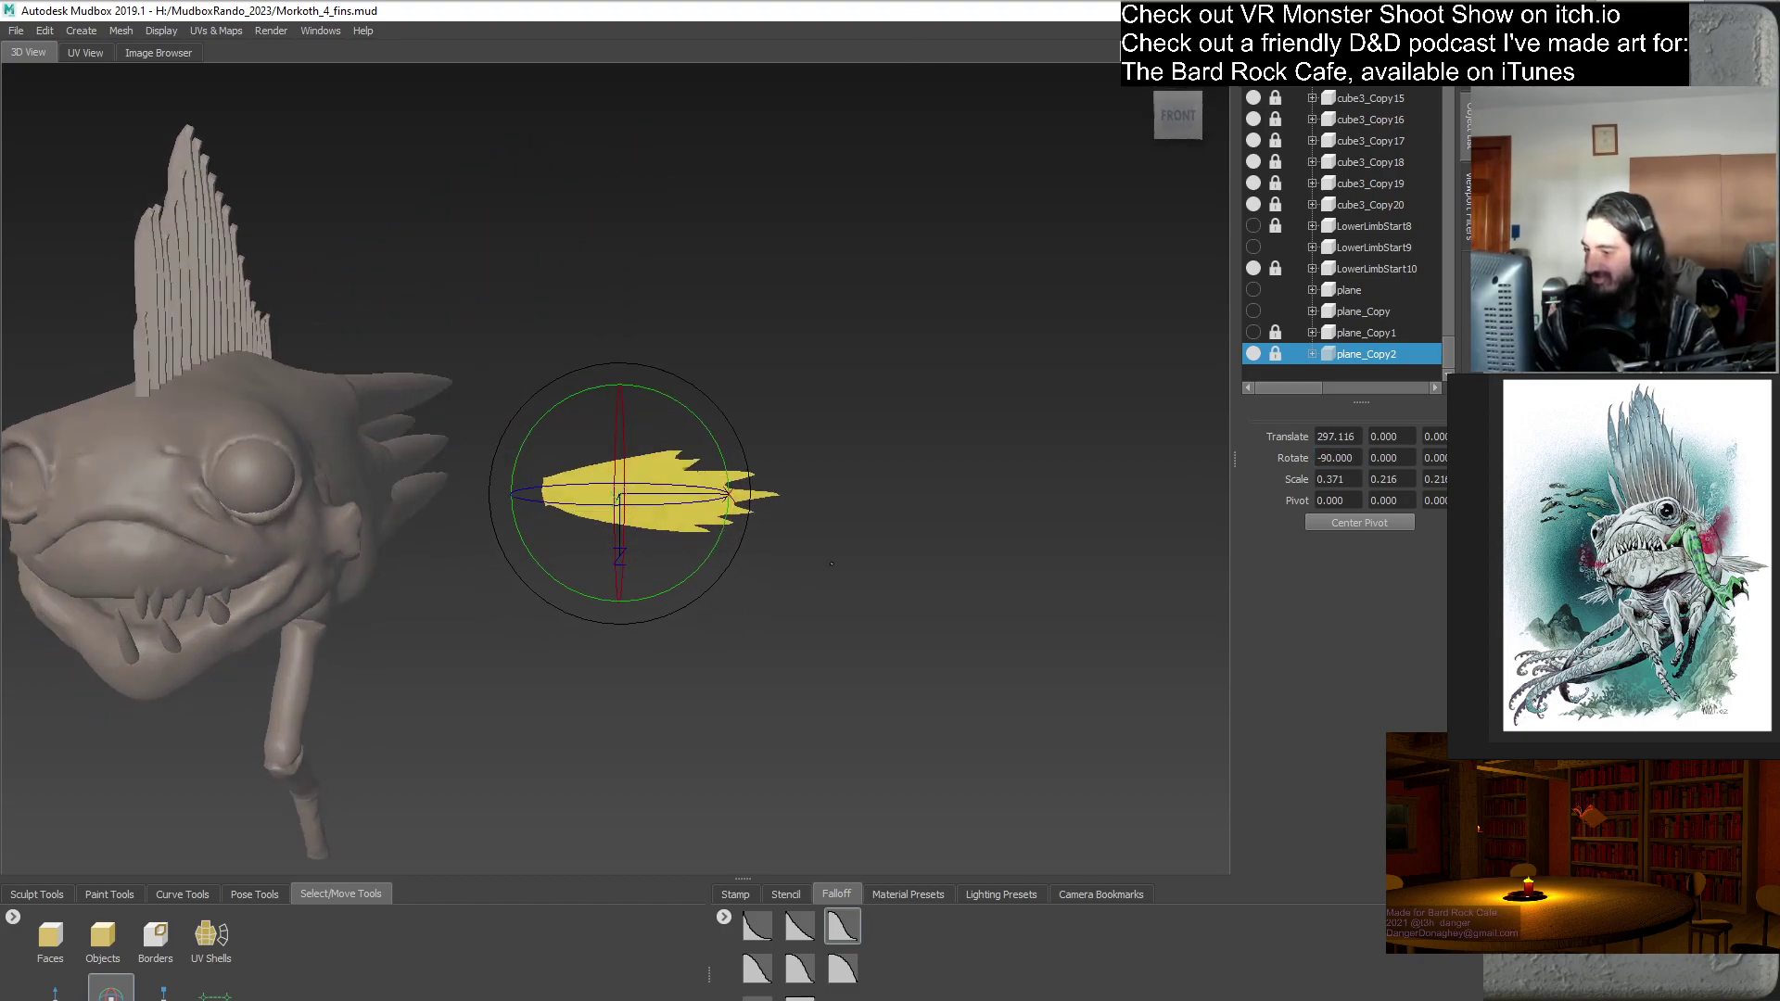
{"action": "key", "text": "w"}
{"action": "left_click_drag", "start_coordinate": [390, 519], "coordinate": [491, 556], "text": "alt"}
{"action": "left_click_drag", "start_coordinate": [136, 867], "coordinate": [633, 526], "text": "alt"}
{"action": "left_click_drag", "start_coordinate": [530, 482], "coordinate": [663, 638]}
{"action": "middle_click_drag", "start_coordinate": [663, 638], "coordinate": [655, 648]}
{"action": "middle_click_drag", "start_coordinate": [715, 597], "coordinate": [734, 538]}
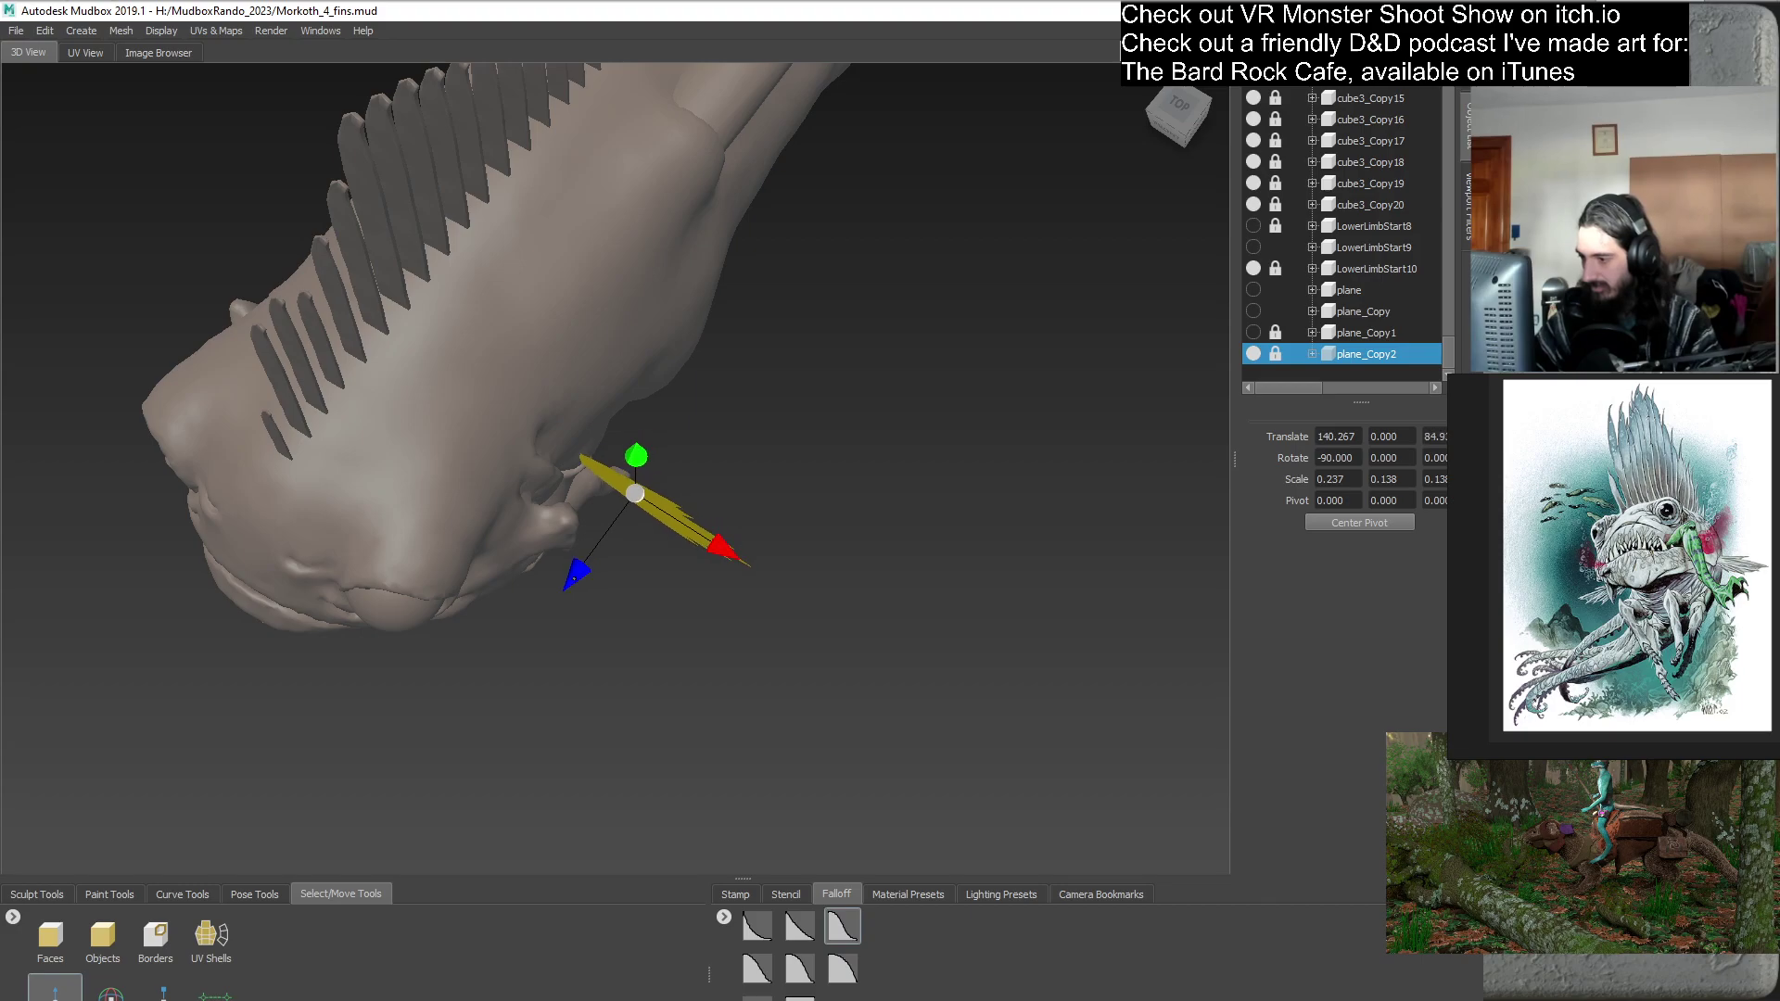
- Rotate the fin to about 305.5 in Y so it sweeps backward, and position it against the side of the head behind the gill
{"action": "left_click", "coordinate": [111, 990]}
{"action": "left_click_drag", "start_coordinate": [626, 642], "coordinate": [698, 499], "text": "alt"}
{"action": "left_click", "coordinate": [54, 991]}
{"action": "left_click_drag", "start_coordinate": [619, 243], "coordinate": [621, 341]}
{"action": "left_click_drag", "start_coordinate": [610, 422], "coordinate": [496, 594], "text": "alt"}
{"action": "left_click_drag", "start_coordinate": [661, 598], "coordinate": [534, 545]}
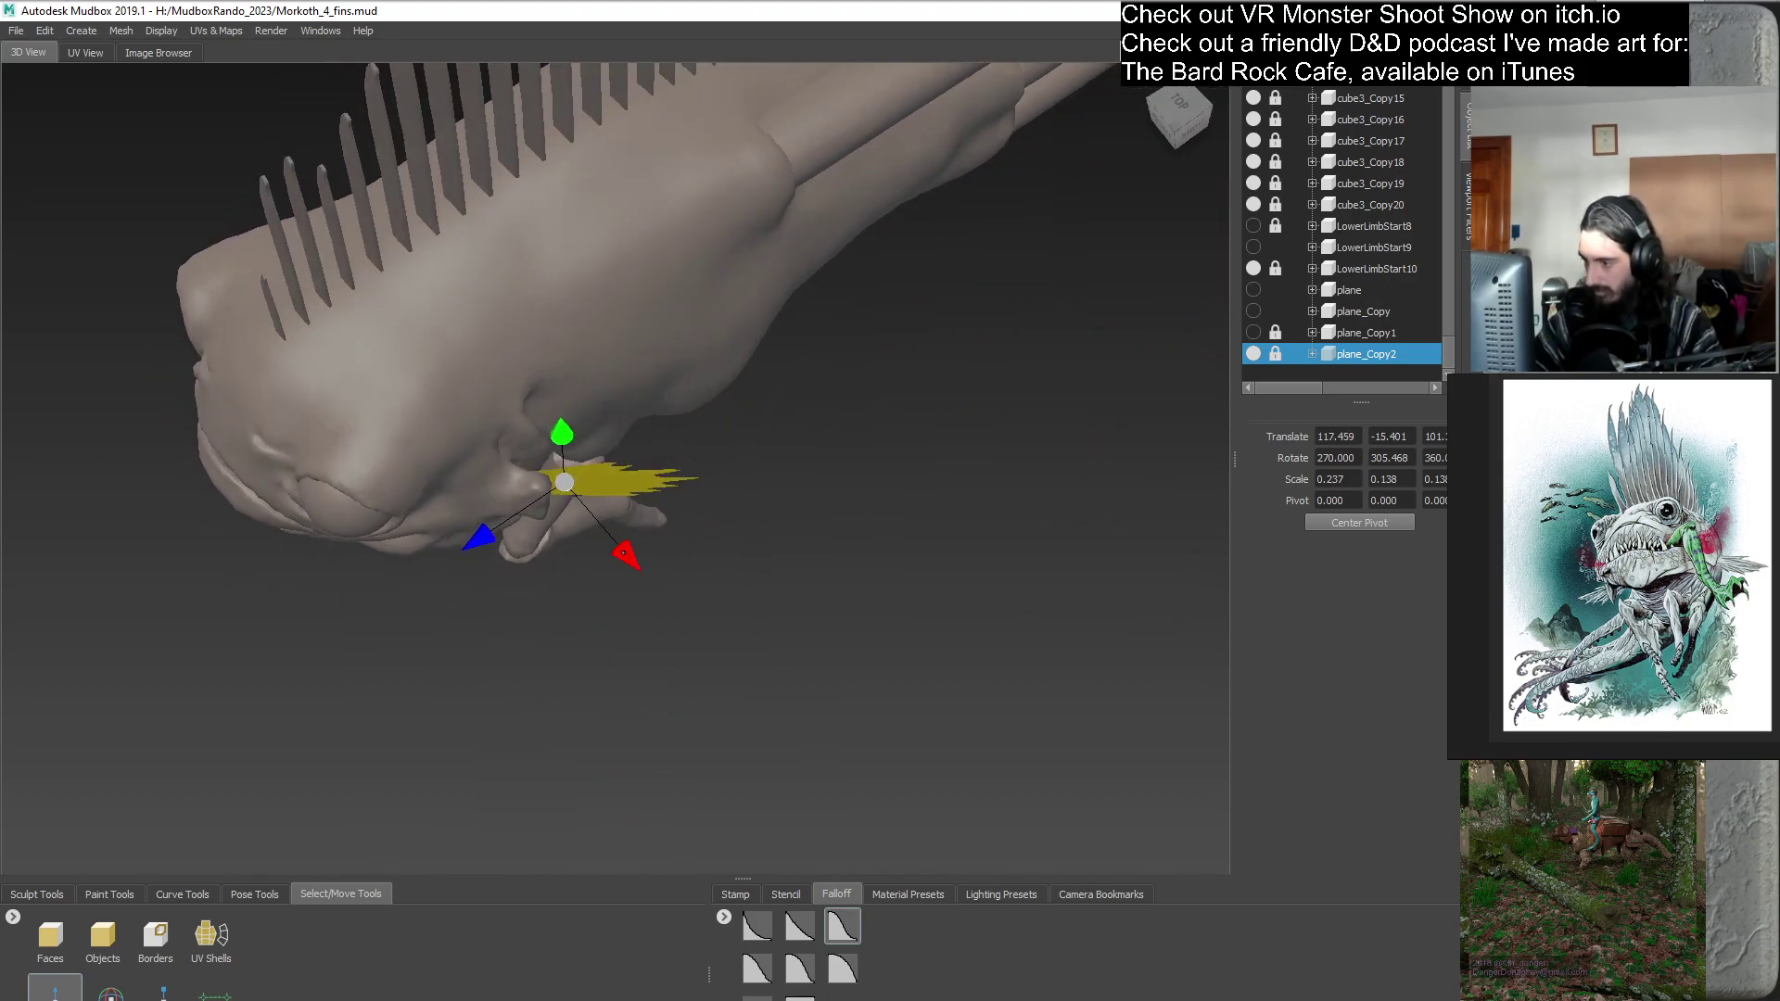
{"action": "left_click_drag", "start_coordinate": [625, 660], "coordinate": [591, 577], "text": "alt"}
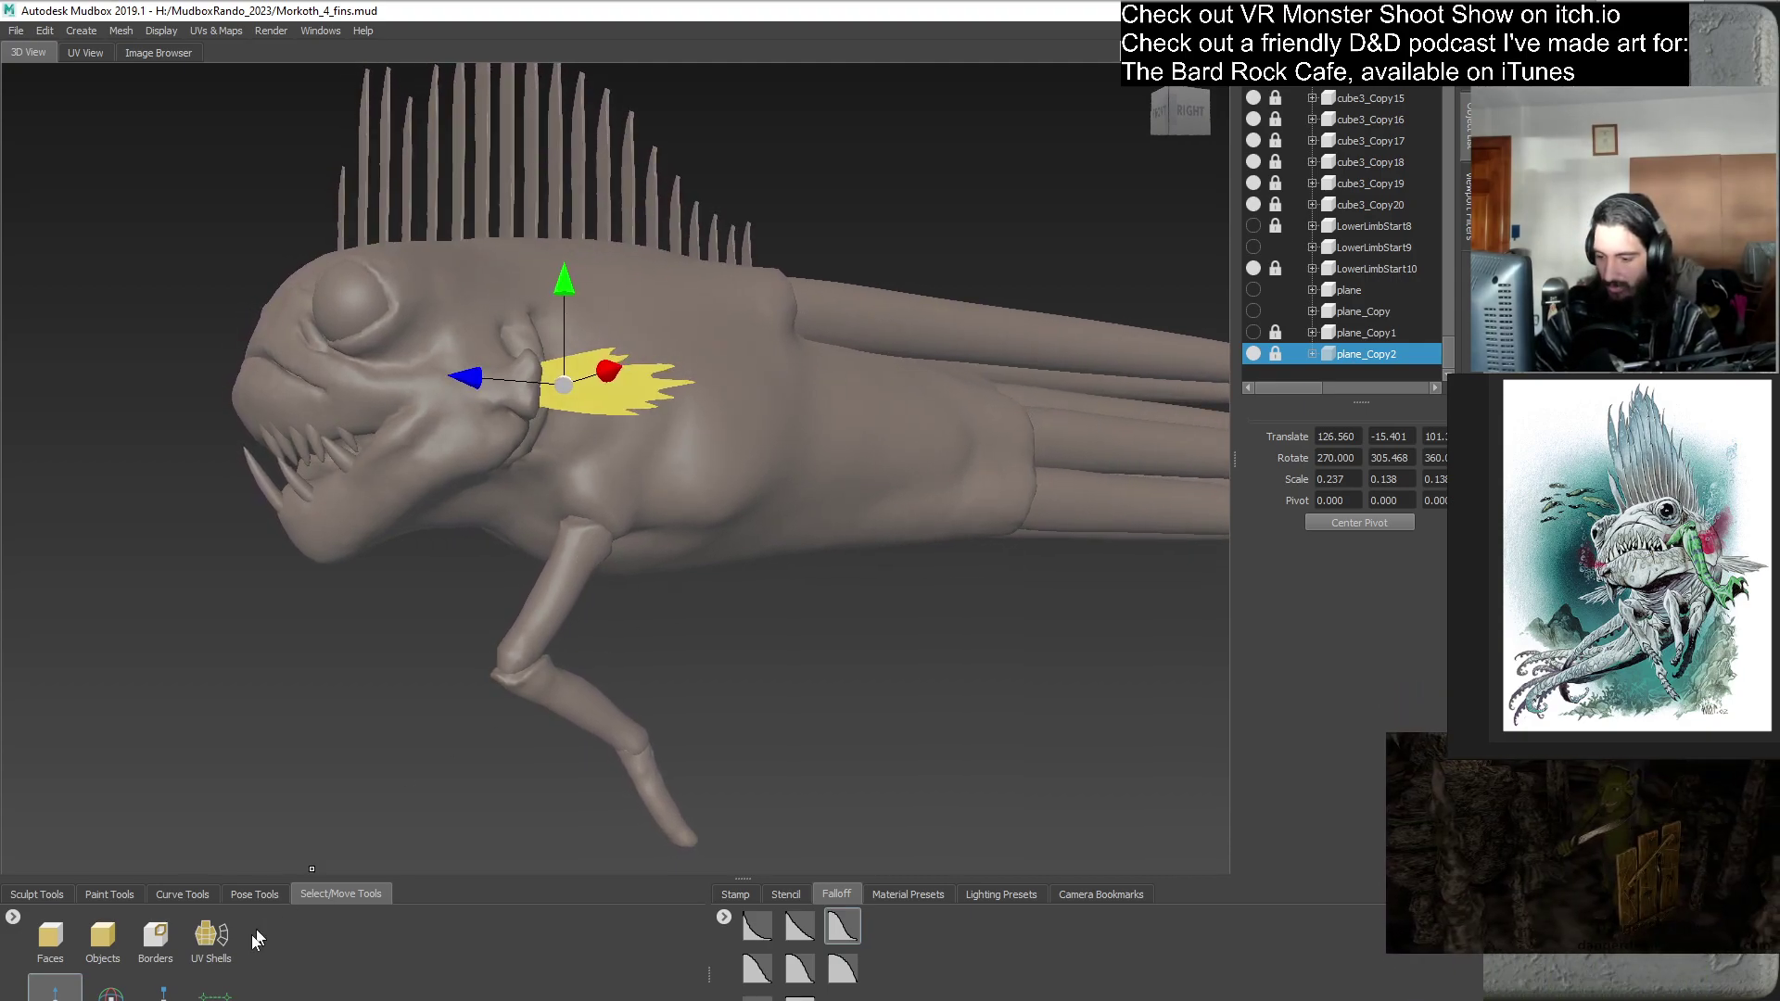
- Enlarge the side fin uniformly to about 0.292 in X and 0.170 in Y
{"action": "left_click", "coordinate": [163, 992]}
{"action": "left_click_drag", "start_coordinate": [575, 519], "coordinate": [667, 435], "text": "alt"}
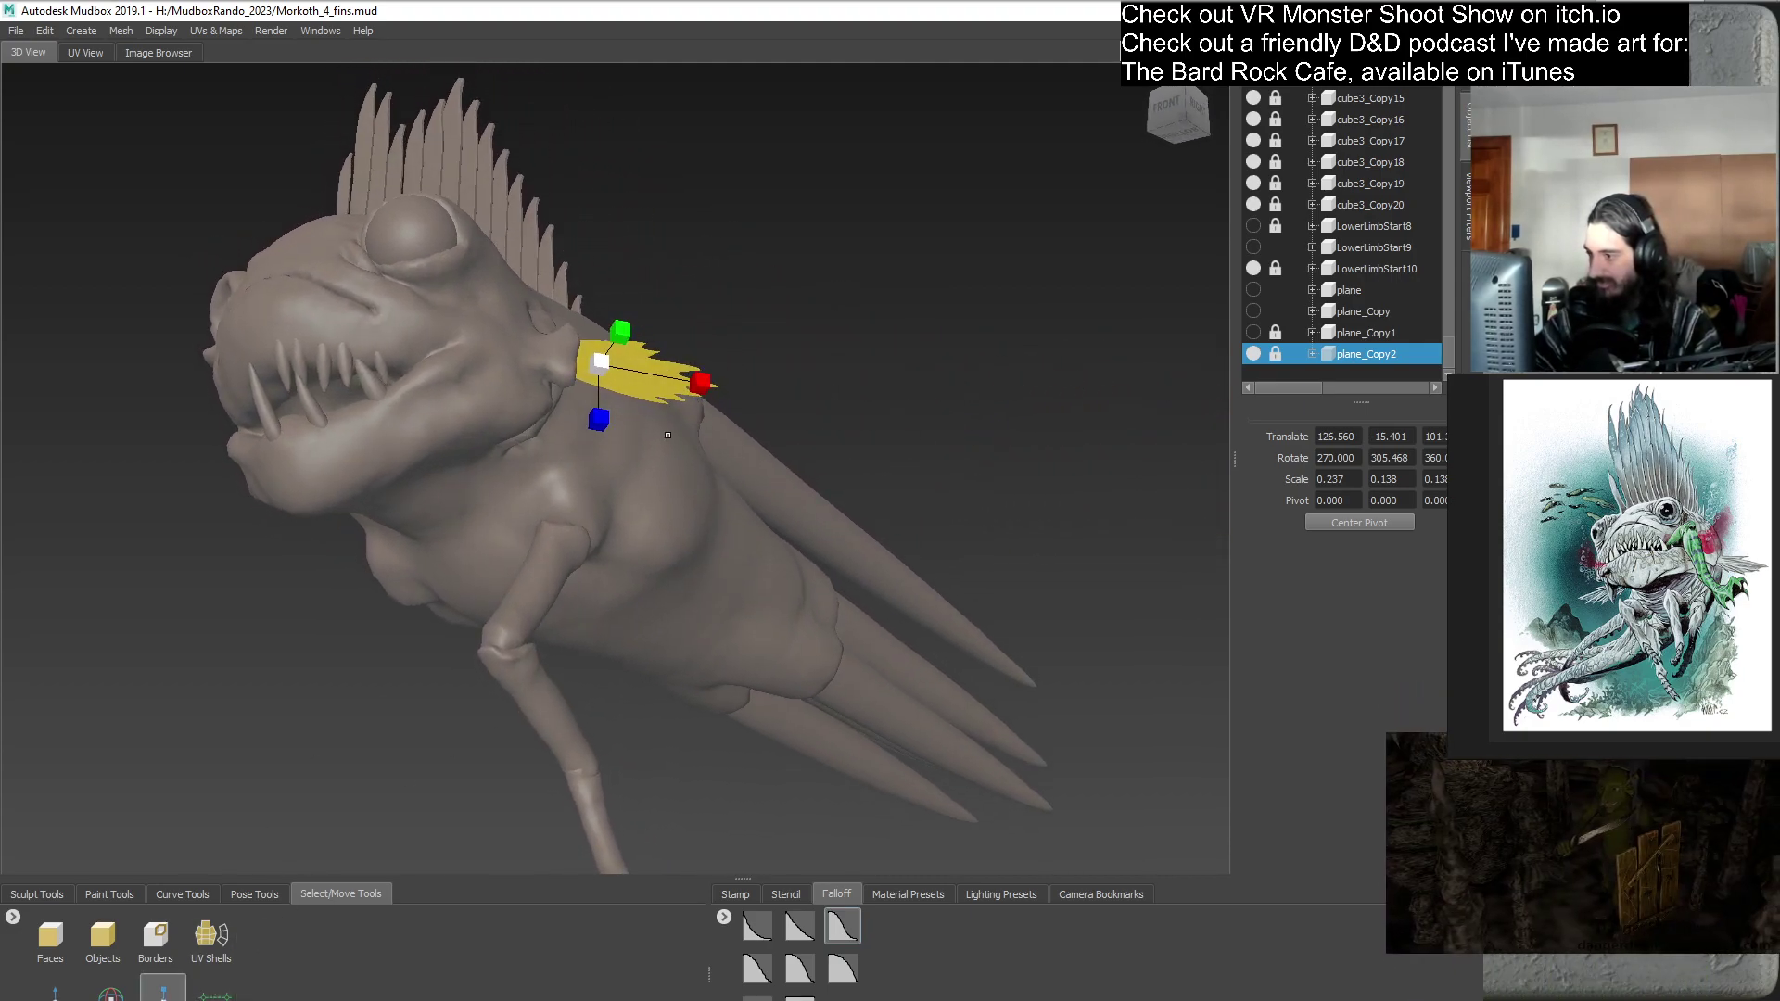
{"action": "left_click_drag", "start_coordinate": [600, 366], "coordinate": [824, 484]}
{"action": "left_click_drag", "start_coordinate": [788, 598], "coordinate": [501, 705], "text": "alt"}
{"action": "key", "text": "w"}
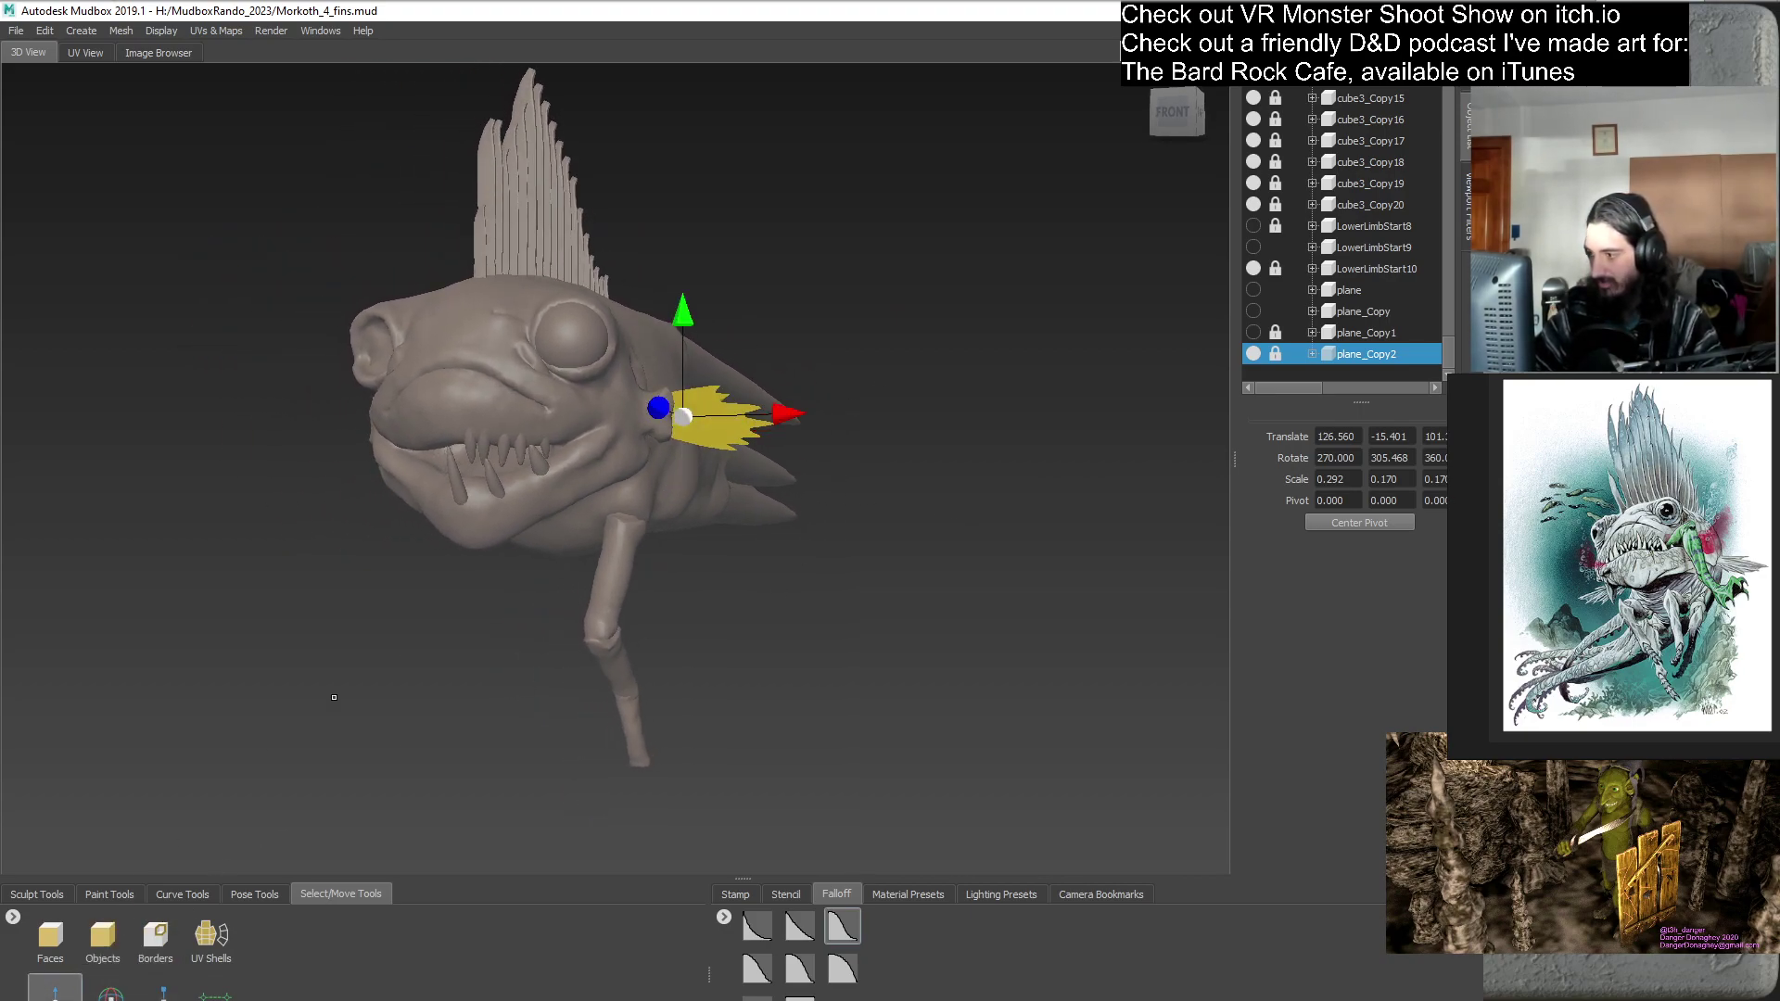
- Try to duplicate the locked side fin plane_Copy2
{"action": "right_click", "coordinate": [1311, 353]}
{"action": "left_click", "coordinate": [1387, 443]}
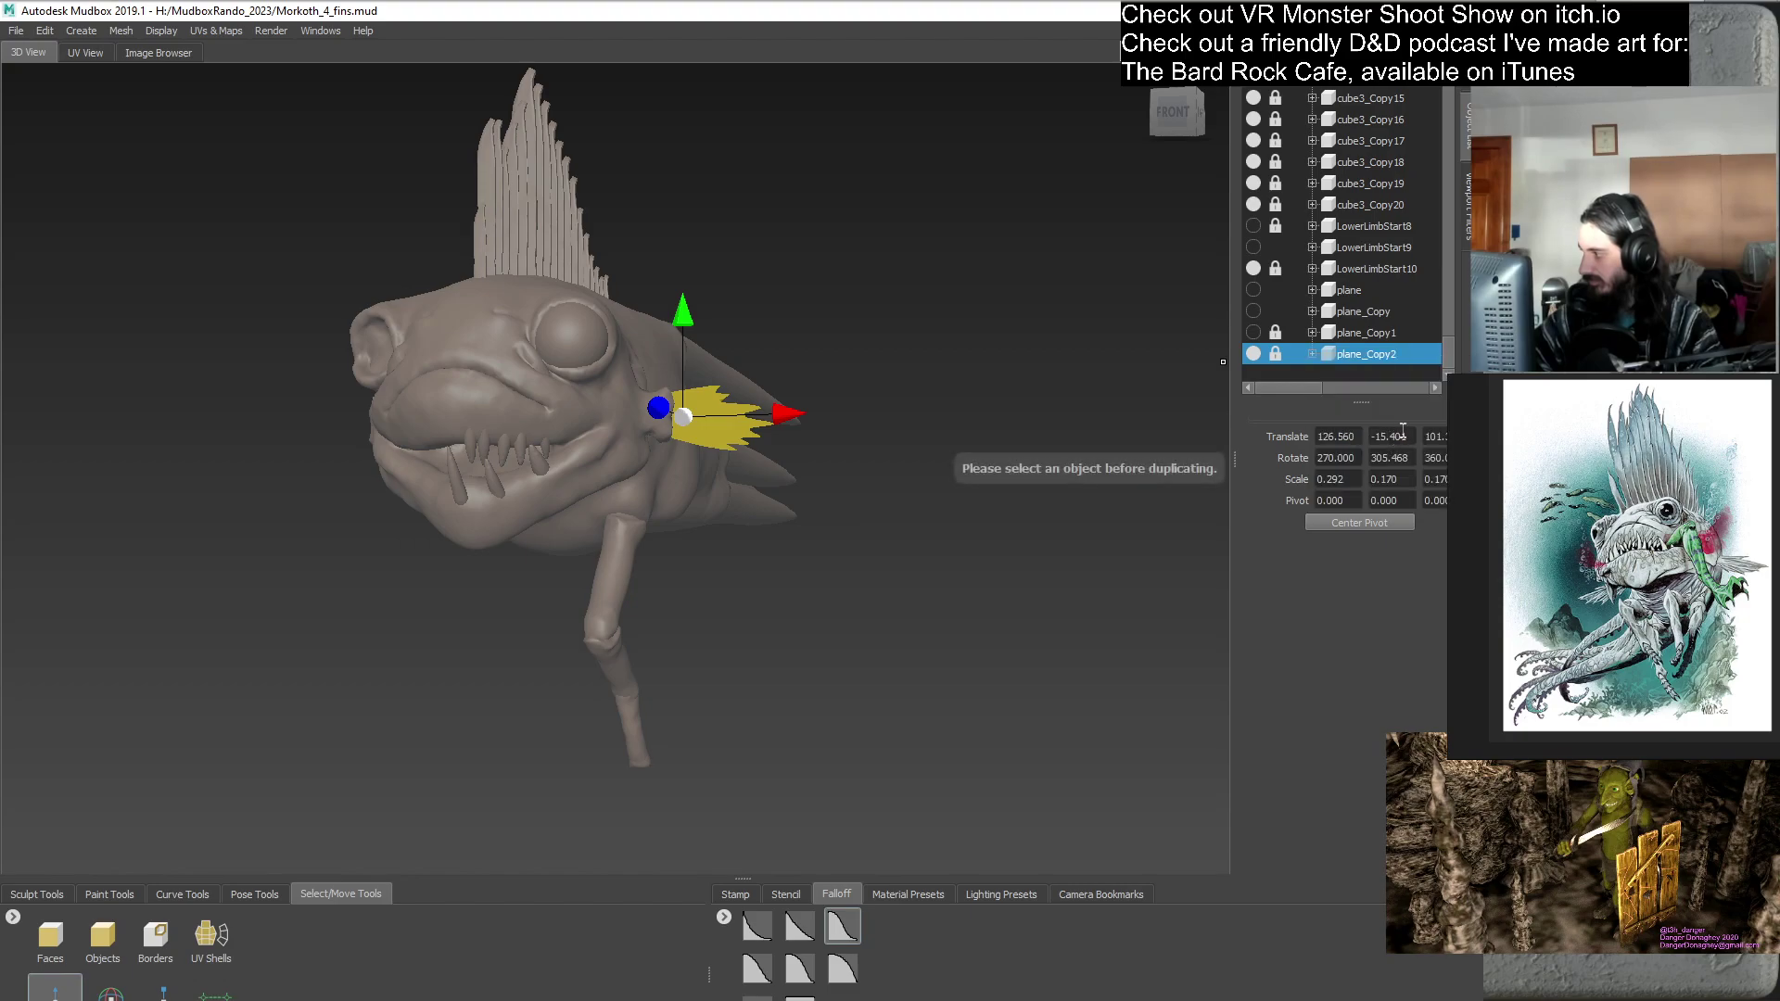
{"action": "left_click", "coordinate": [1366, 354]}
{"action": "right_click", "coordinate": [1360, 358]}
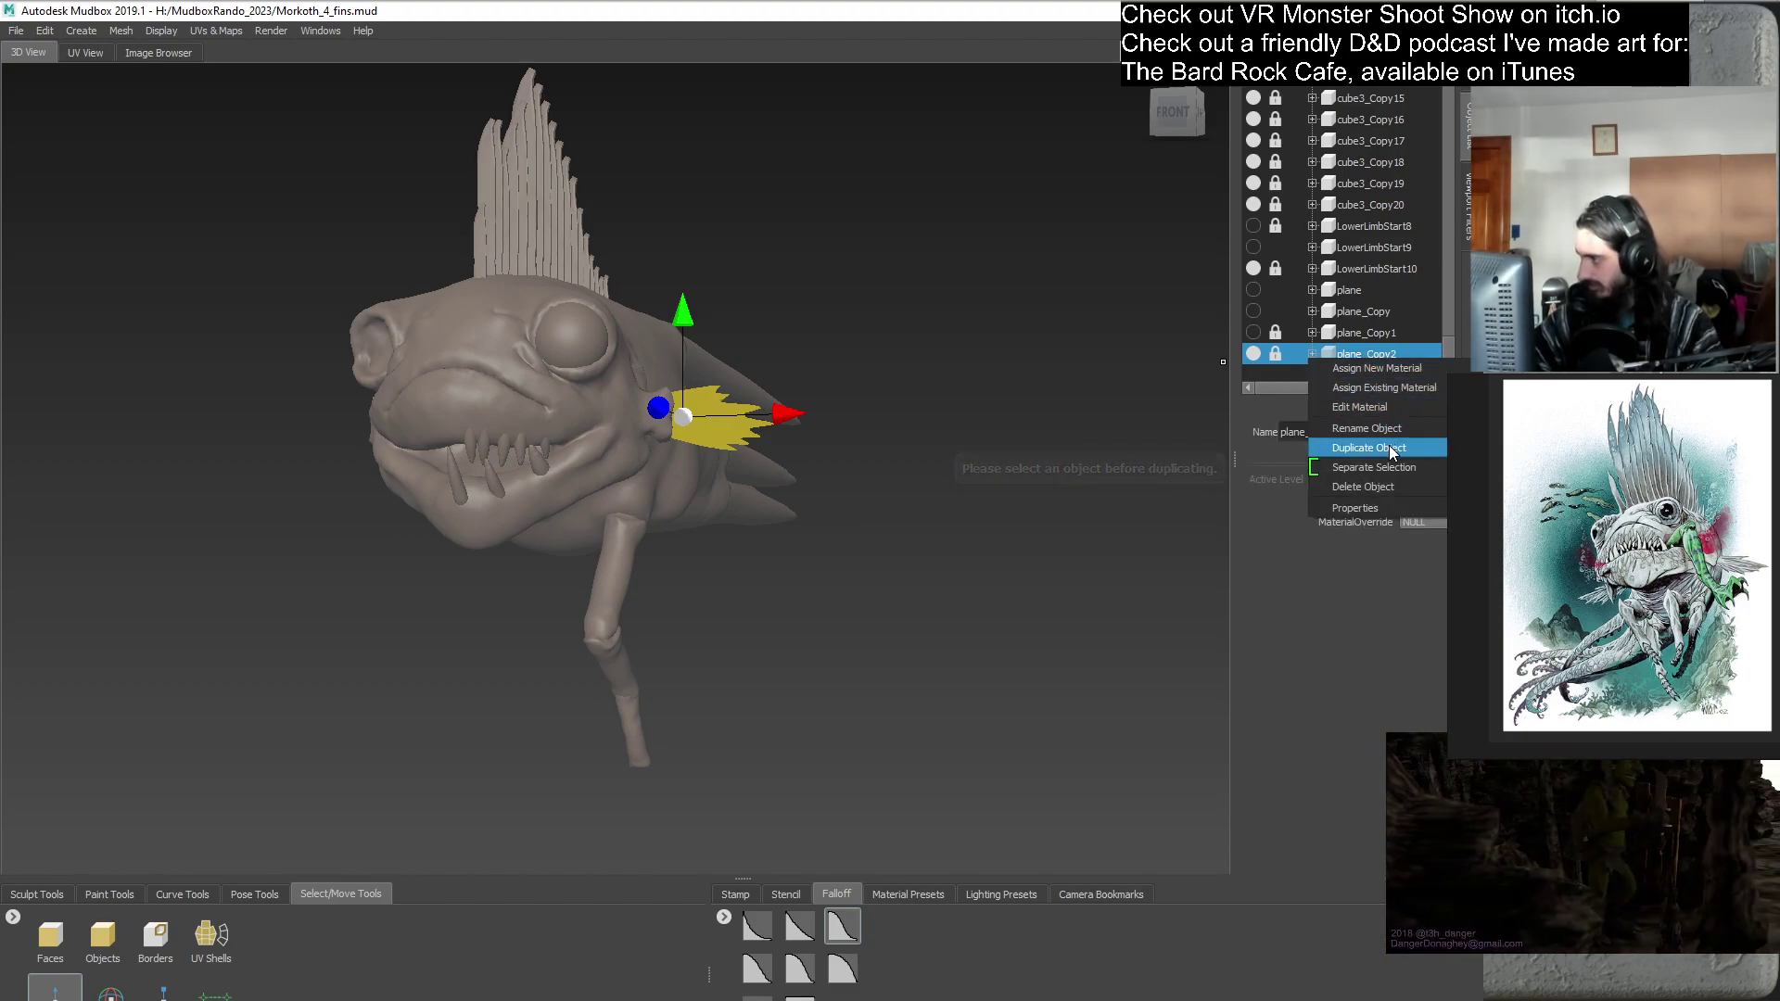
{"action": "left_click", "coordinate": [1392, 426]}
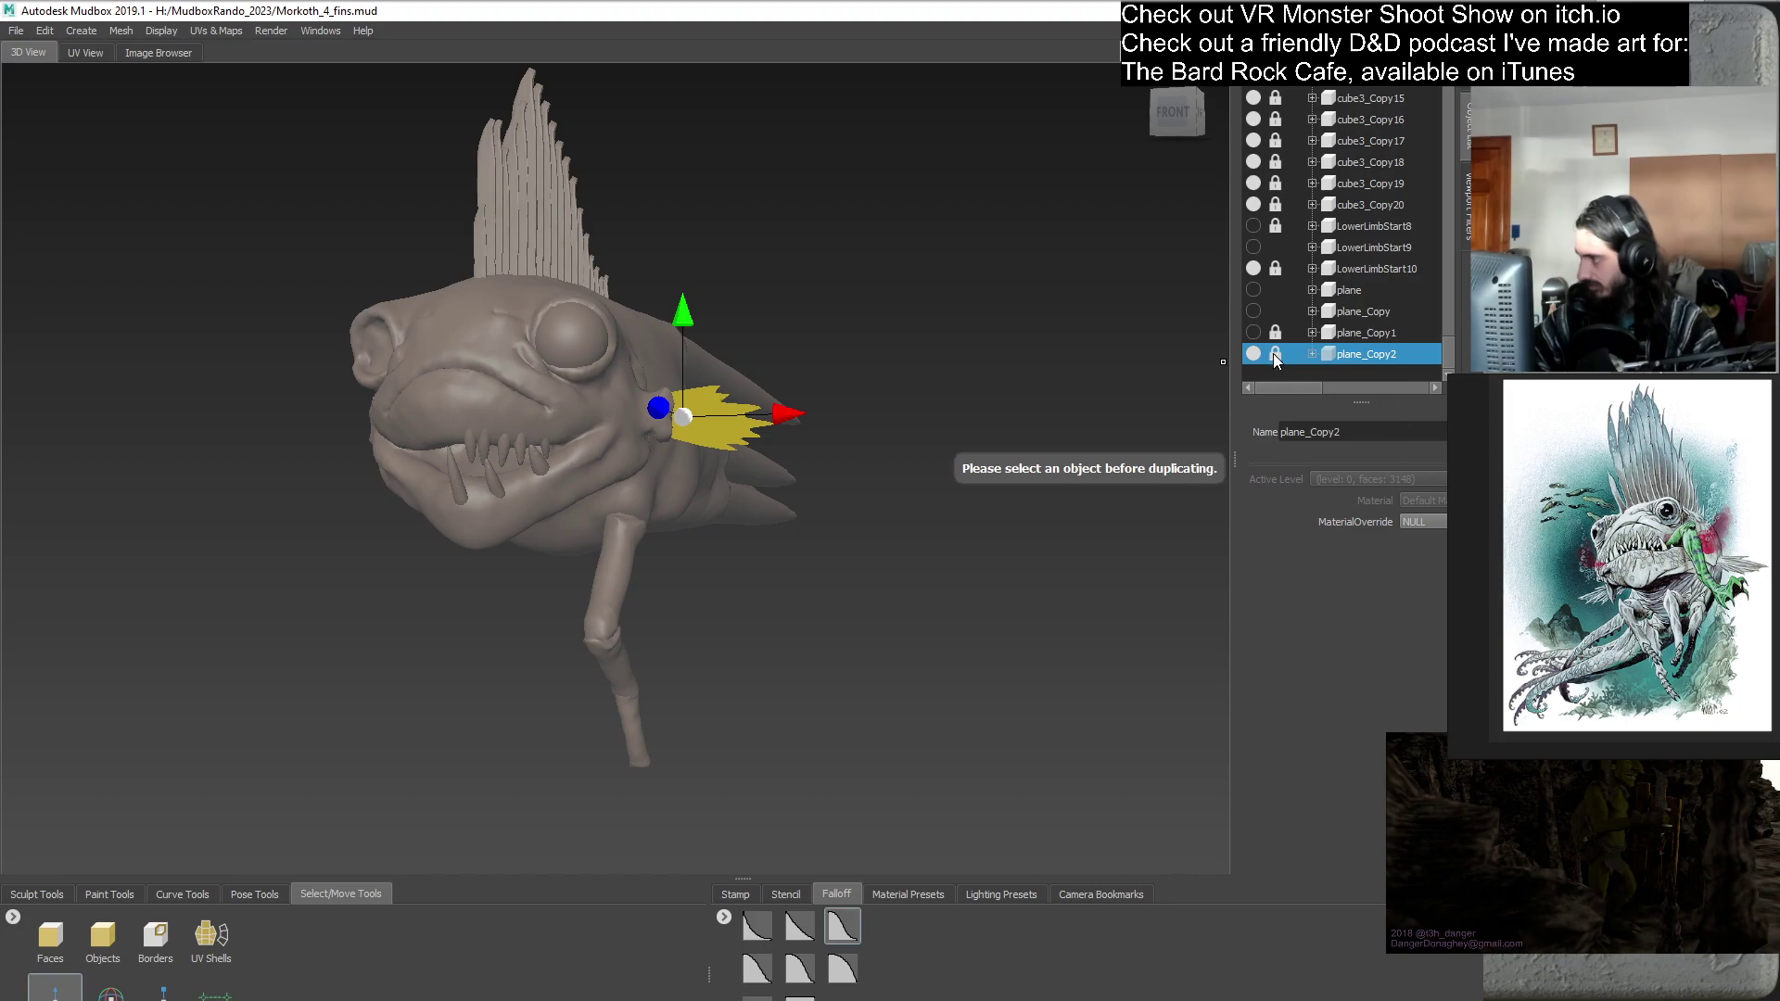
- Unlock the side fin plane_Copy2, duplicate it, and lock the original again
{"action": "right_click", "coordinate": [1357, 354]}
{"action": "left_click", "coordinate": [1398, 428]}
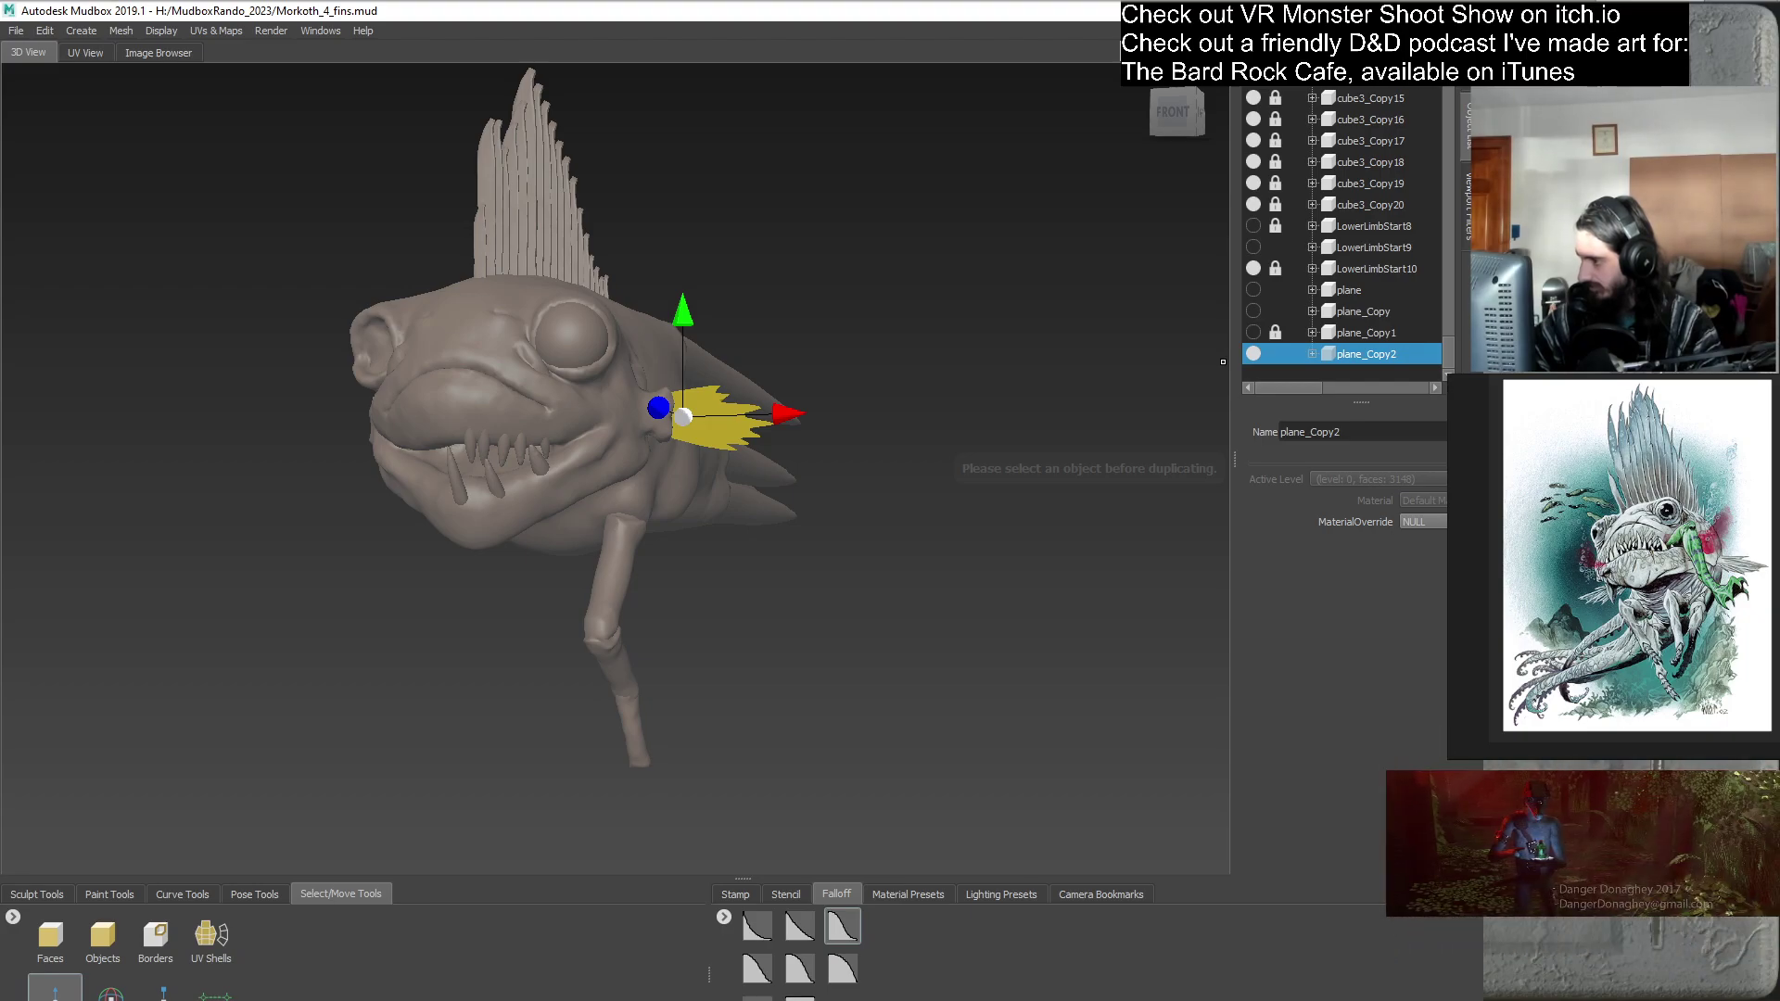
{"action": "key", "text": "ctrl+d"}
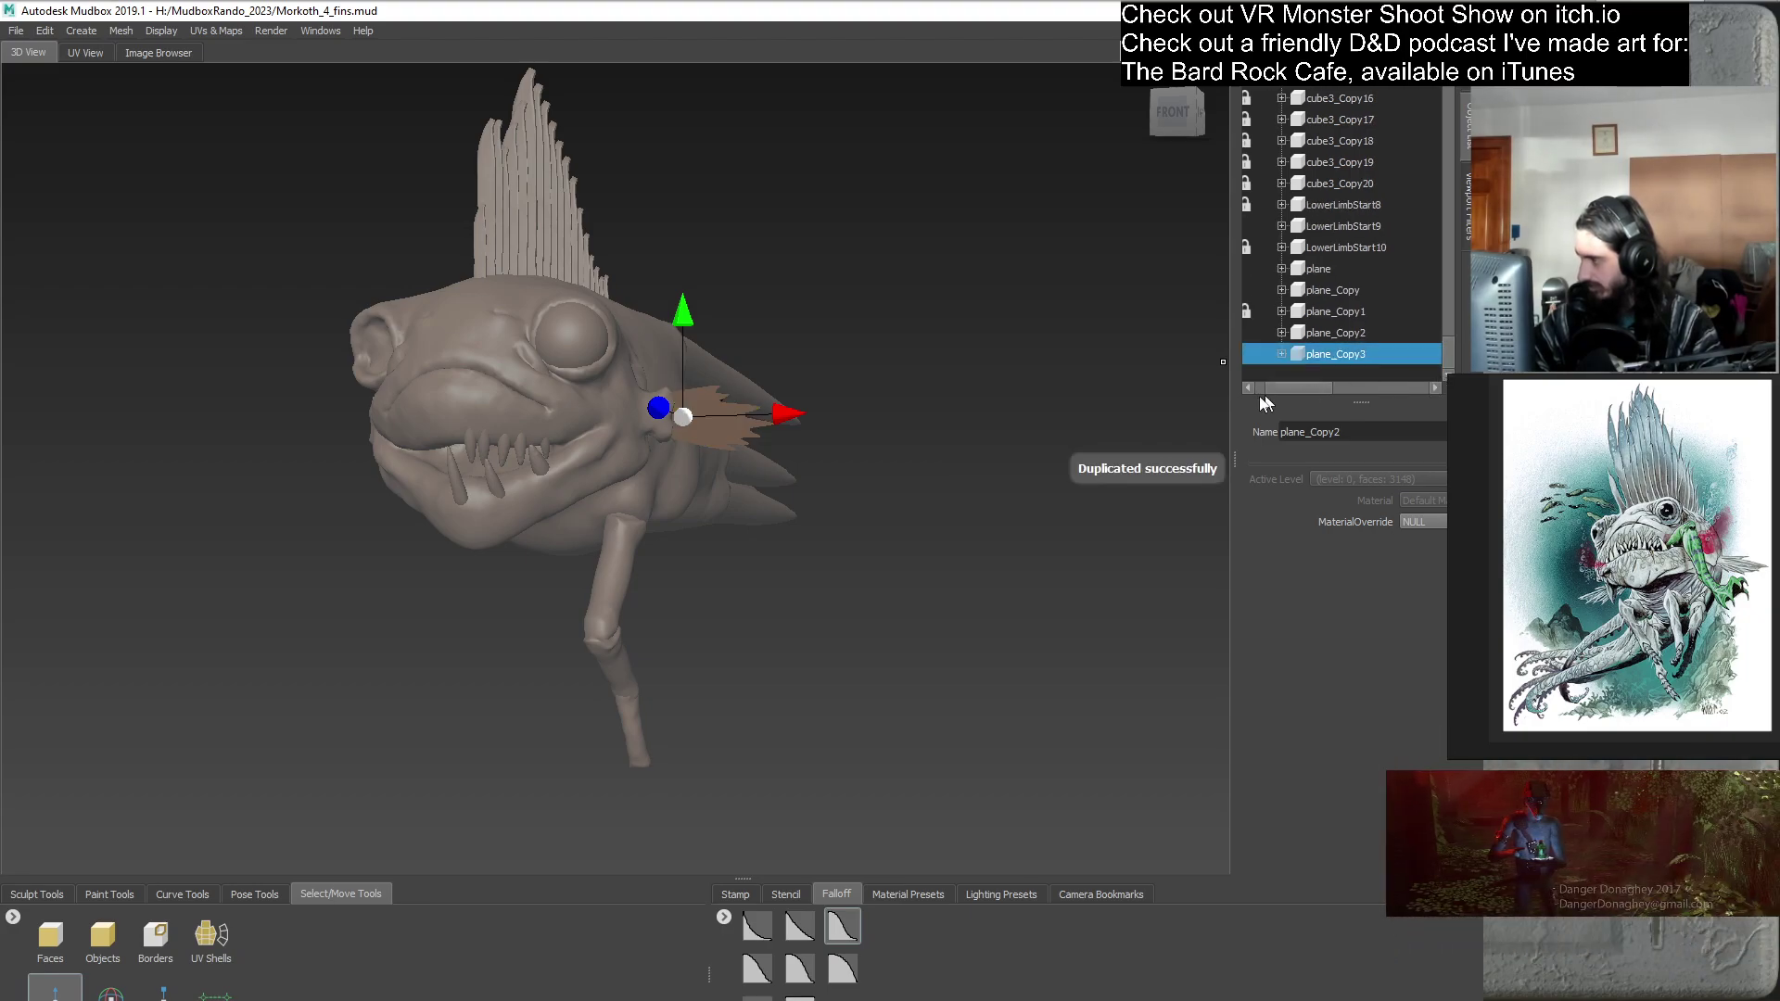
{"action": "left_click_drag", "start_coordinate": [1290, 387], "coordinate": [1279, 389]}
{"action": "left_click", "coordinate": [1276, 331]}
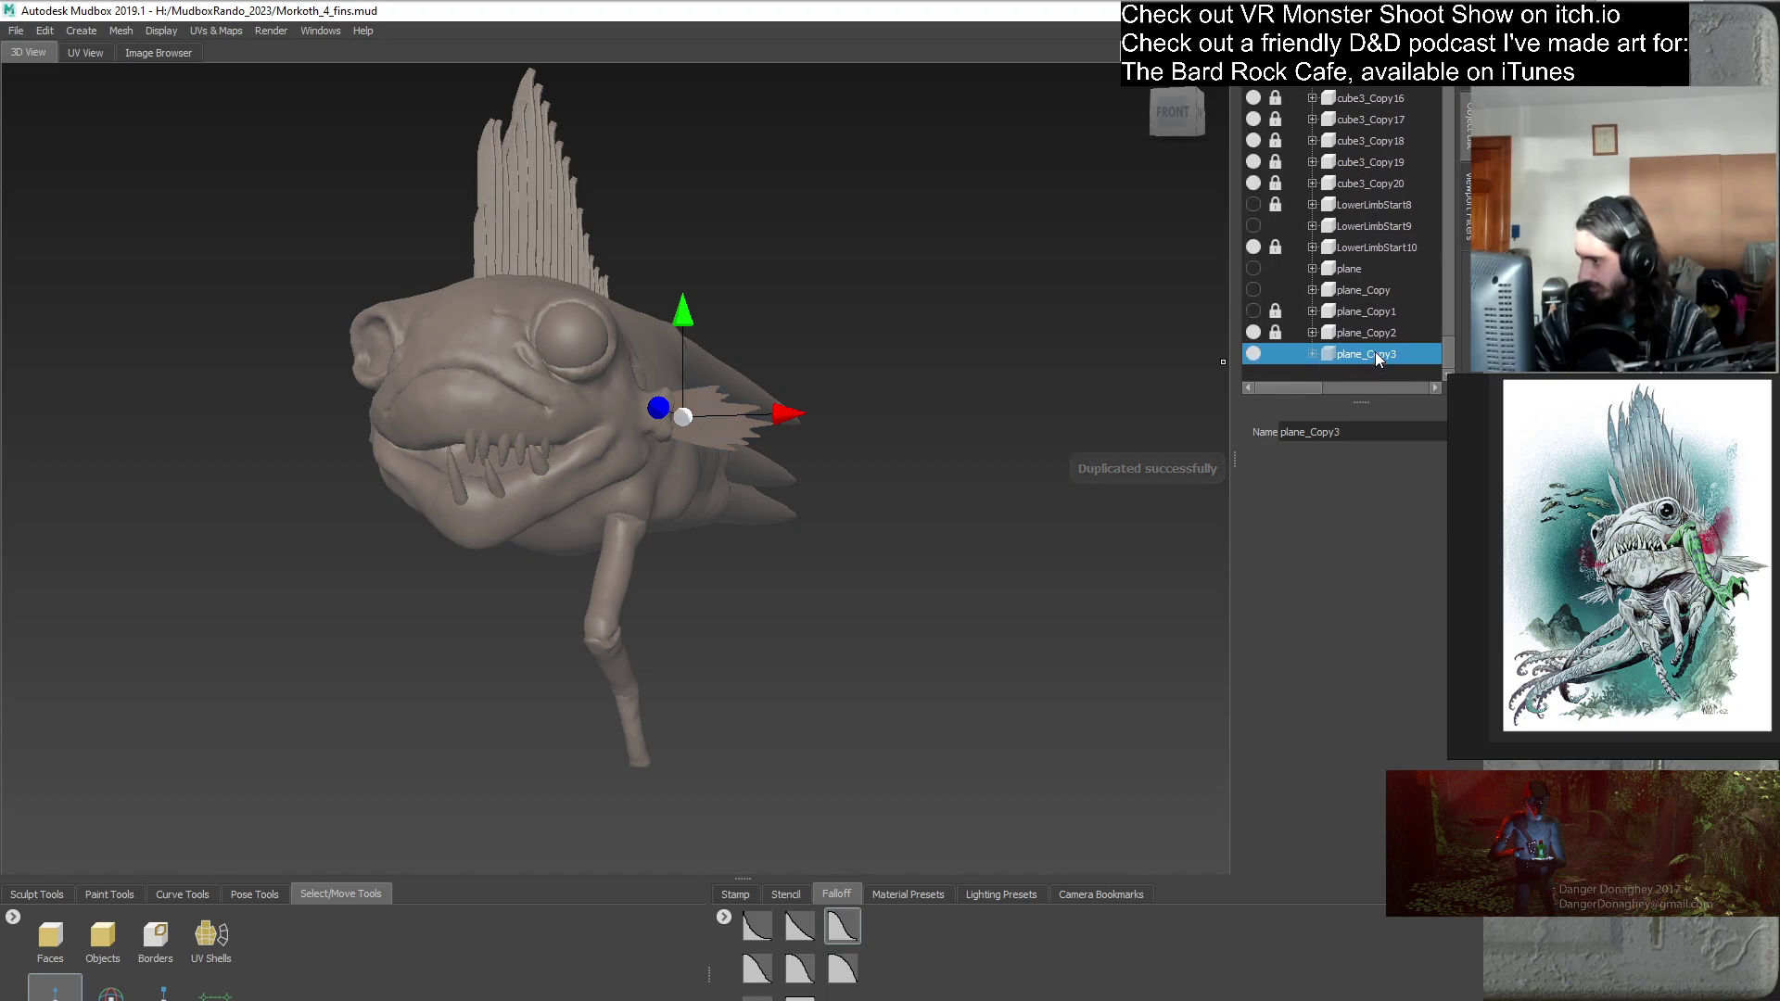
- Move the duplicated fin plane_Copy3 across to the opposite side of the head, to about -162.2 in X
{"action": "left_click_drag", "start_coordinate": [594, 508], "coordinate": [453, 465], "text": "alt"}
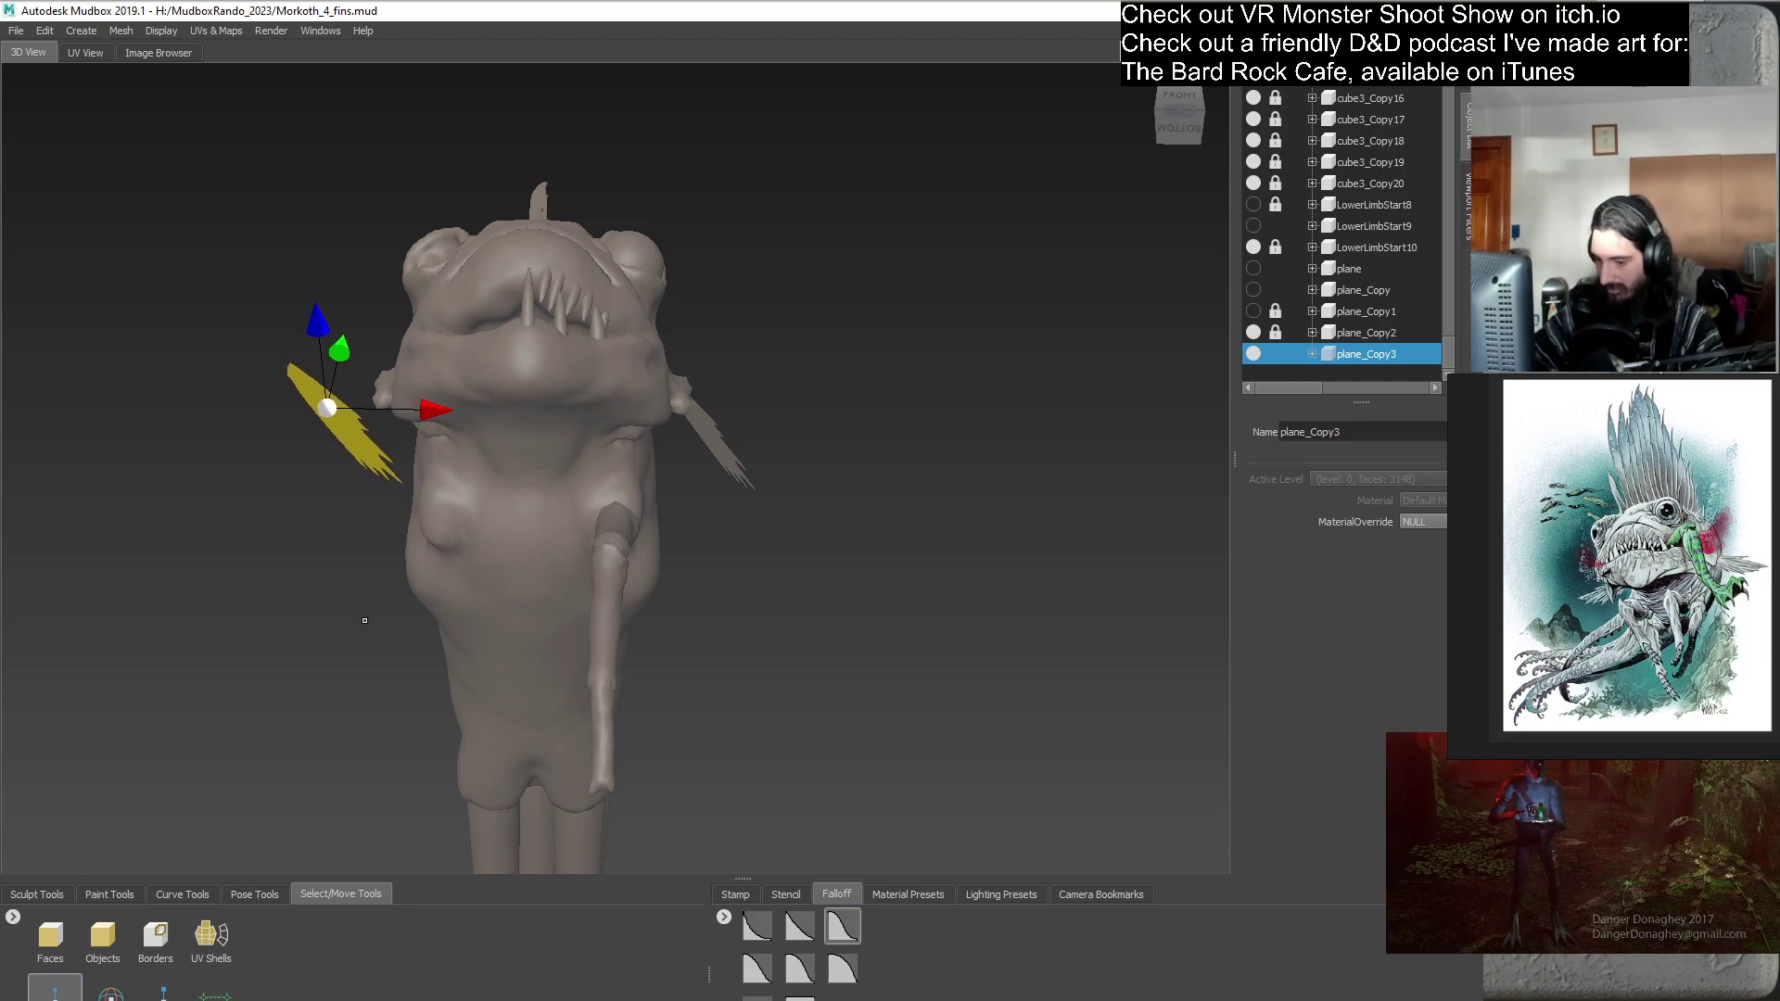
- Try to mirror the duplicated fin with an X scale of -0.292, and restore its X scale to 0.292
{"action": "left_click", "coordinate": [163, 992]}
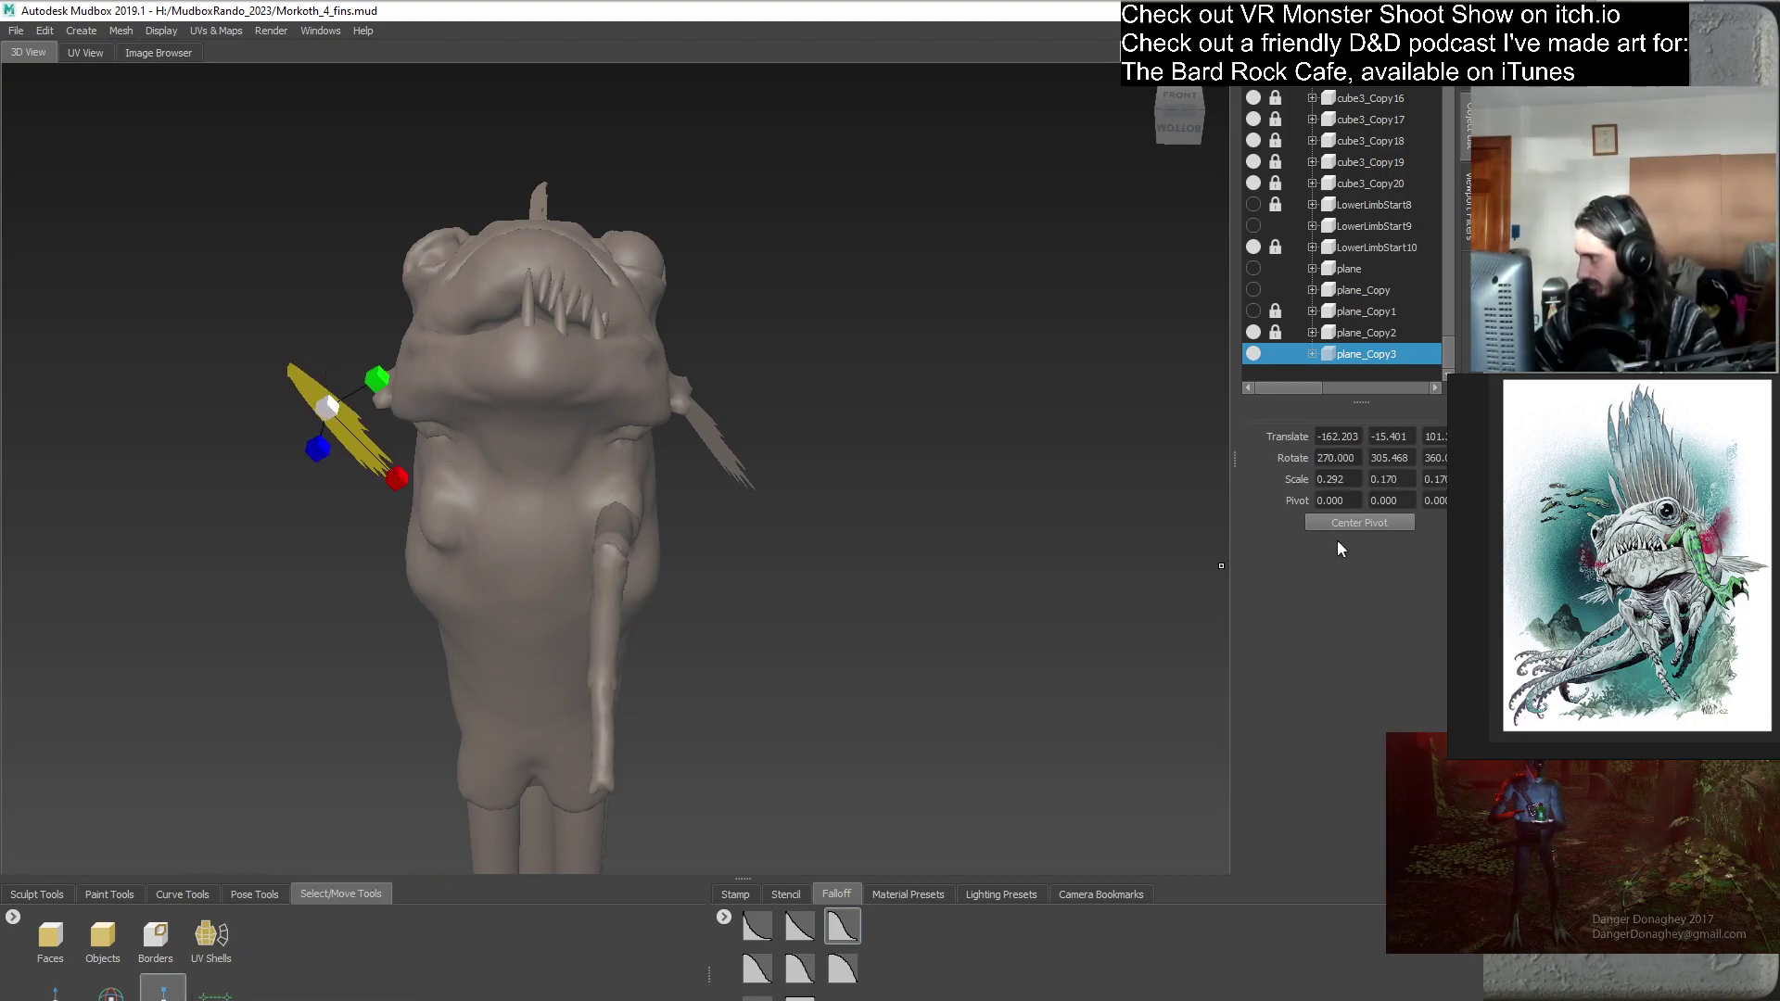
{"action": "left_click", "coordinate": [1320, 480]}
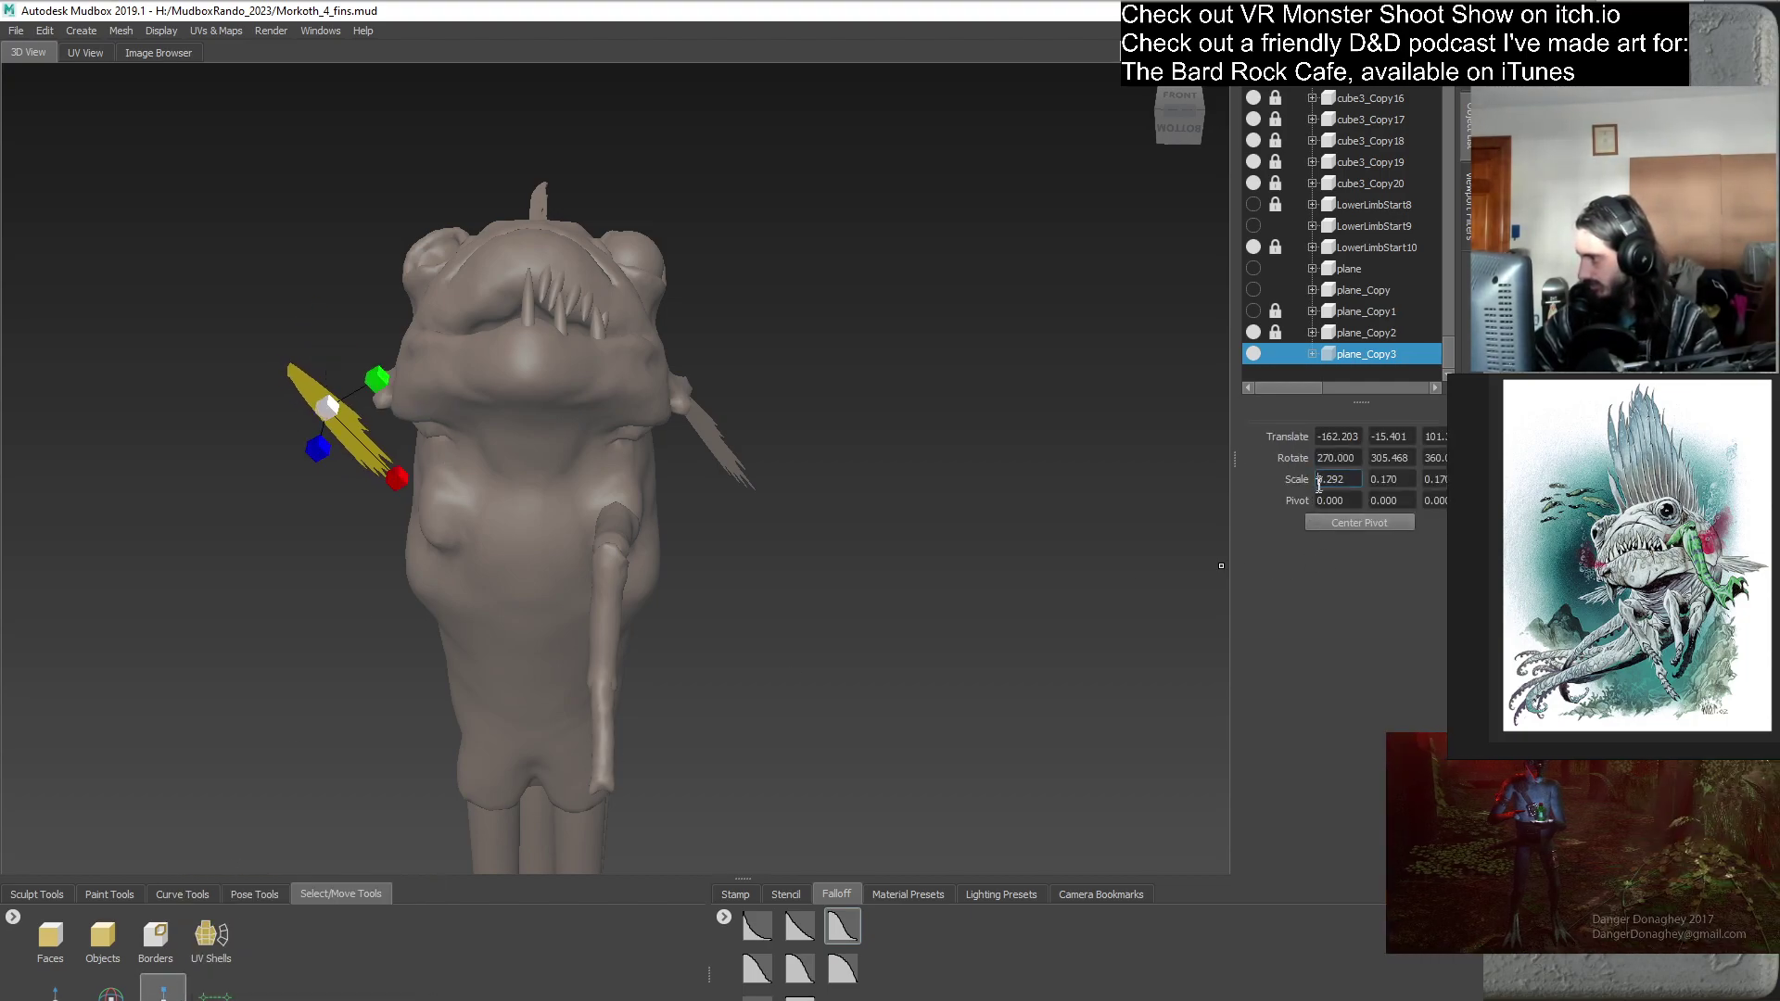
{"action": "type", "text": "-"}
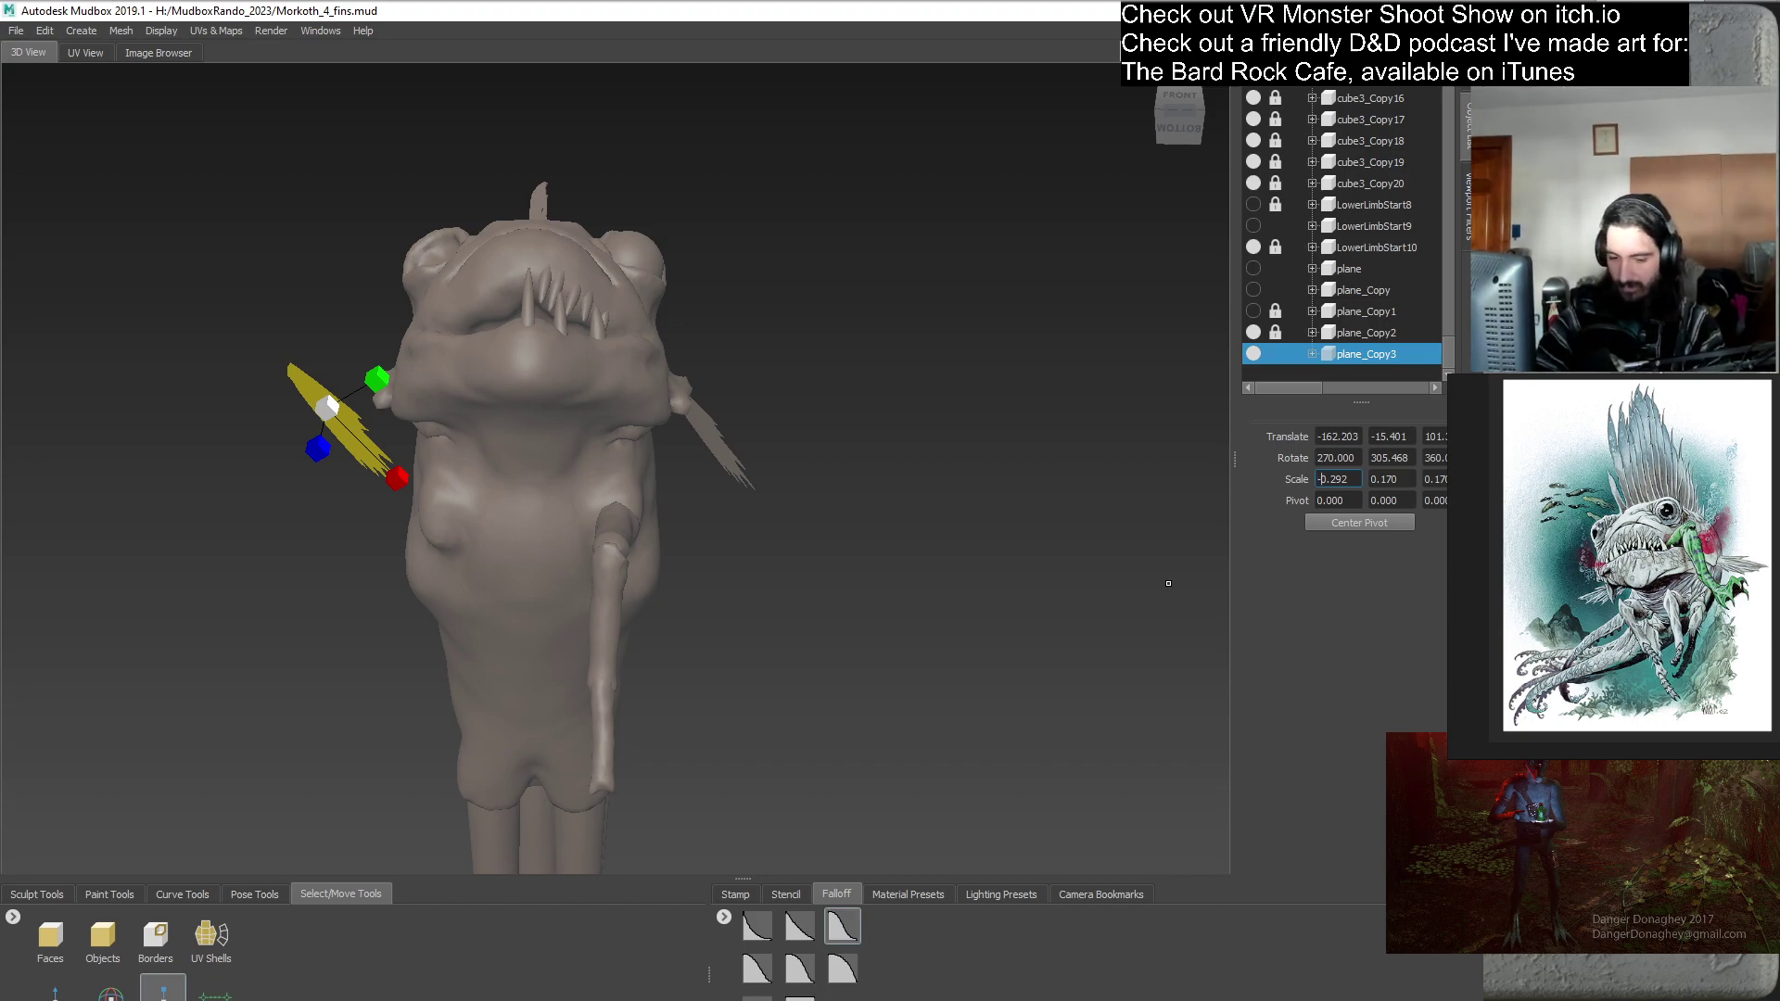
{"action": "key", "text": "Return"}
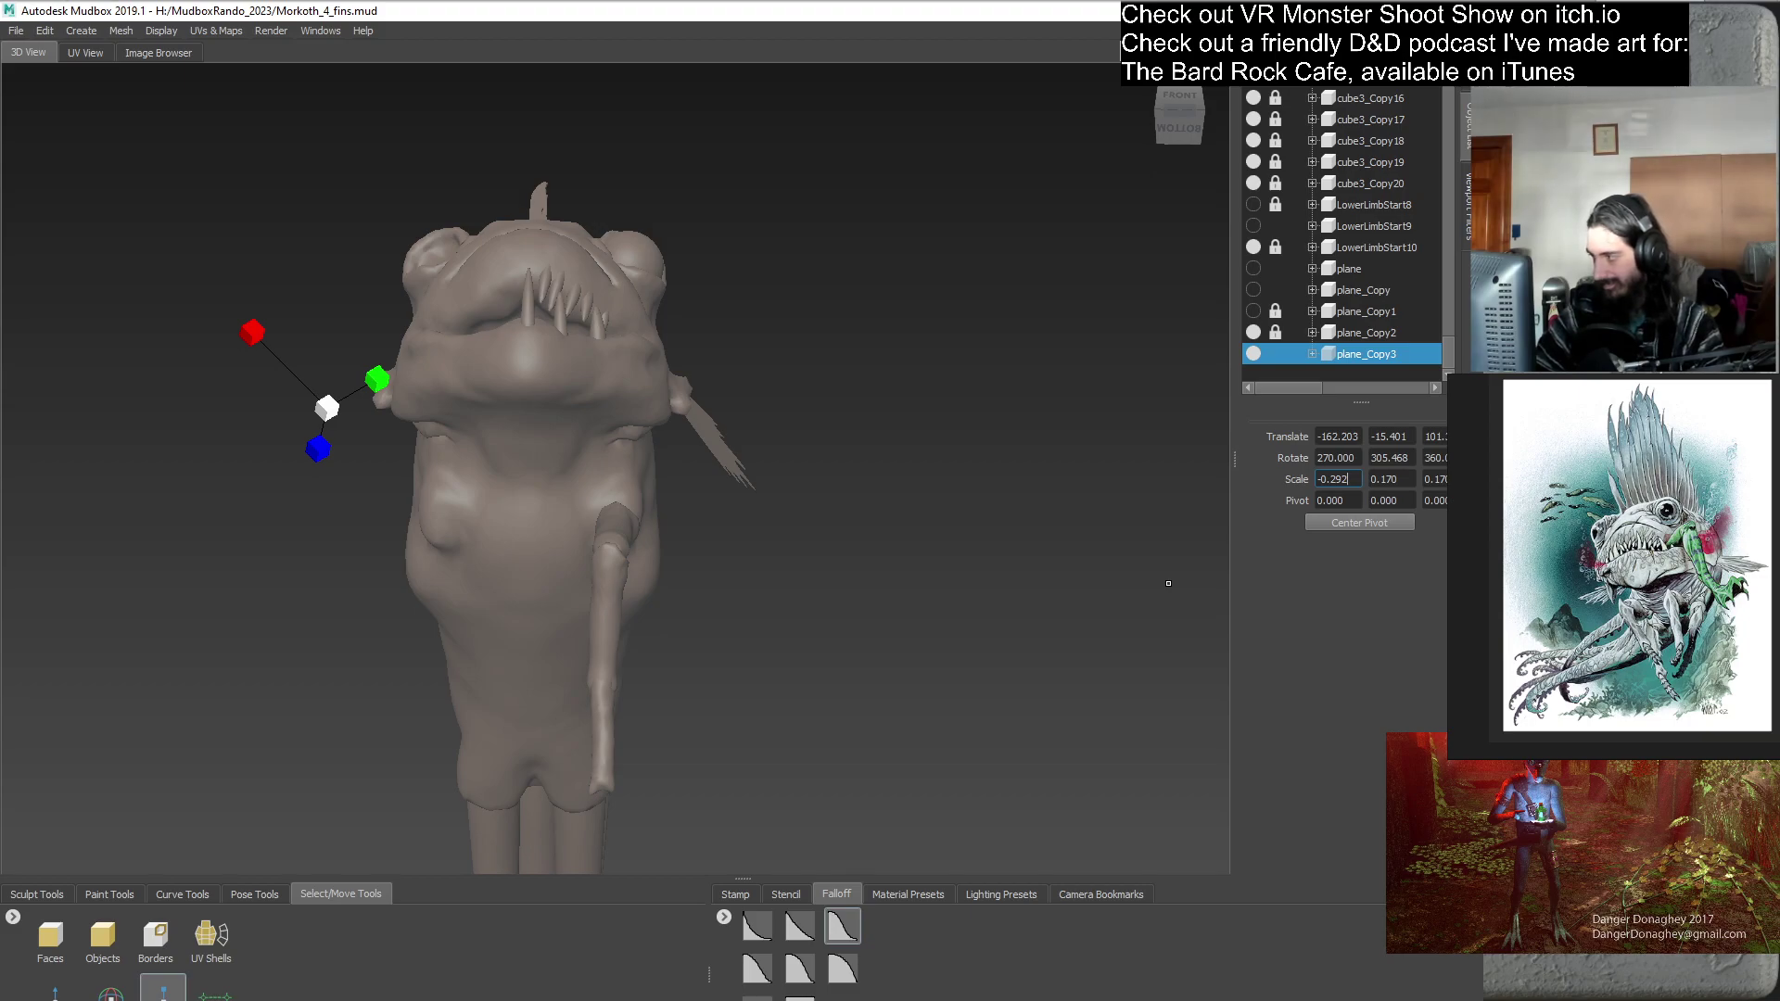
{"action": "left_click_drag", "start_coordinate": [381, 506], "coordinate": [543, 788], "text": "alt"}
{"action": "key", "text": "ctrl+z"}
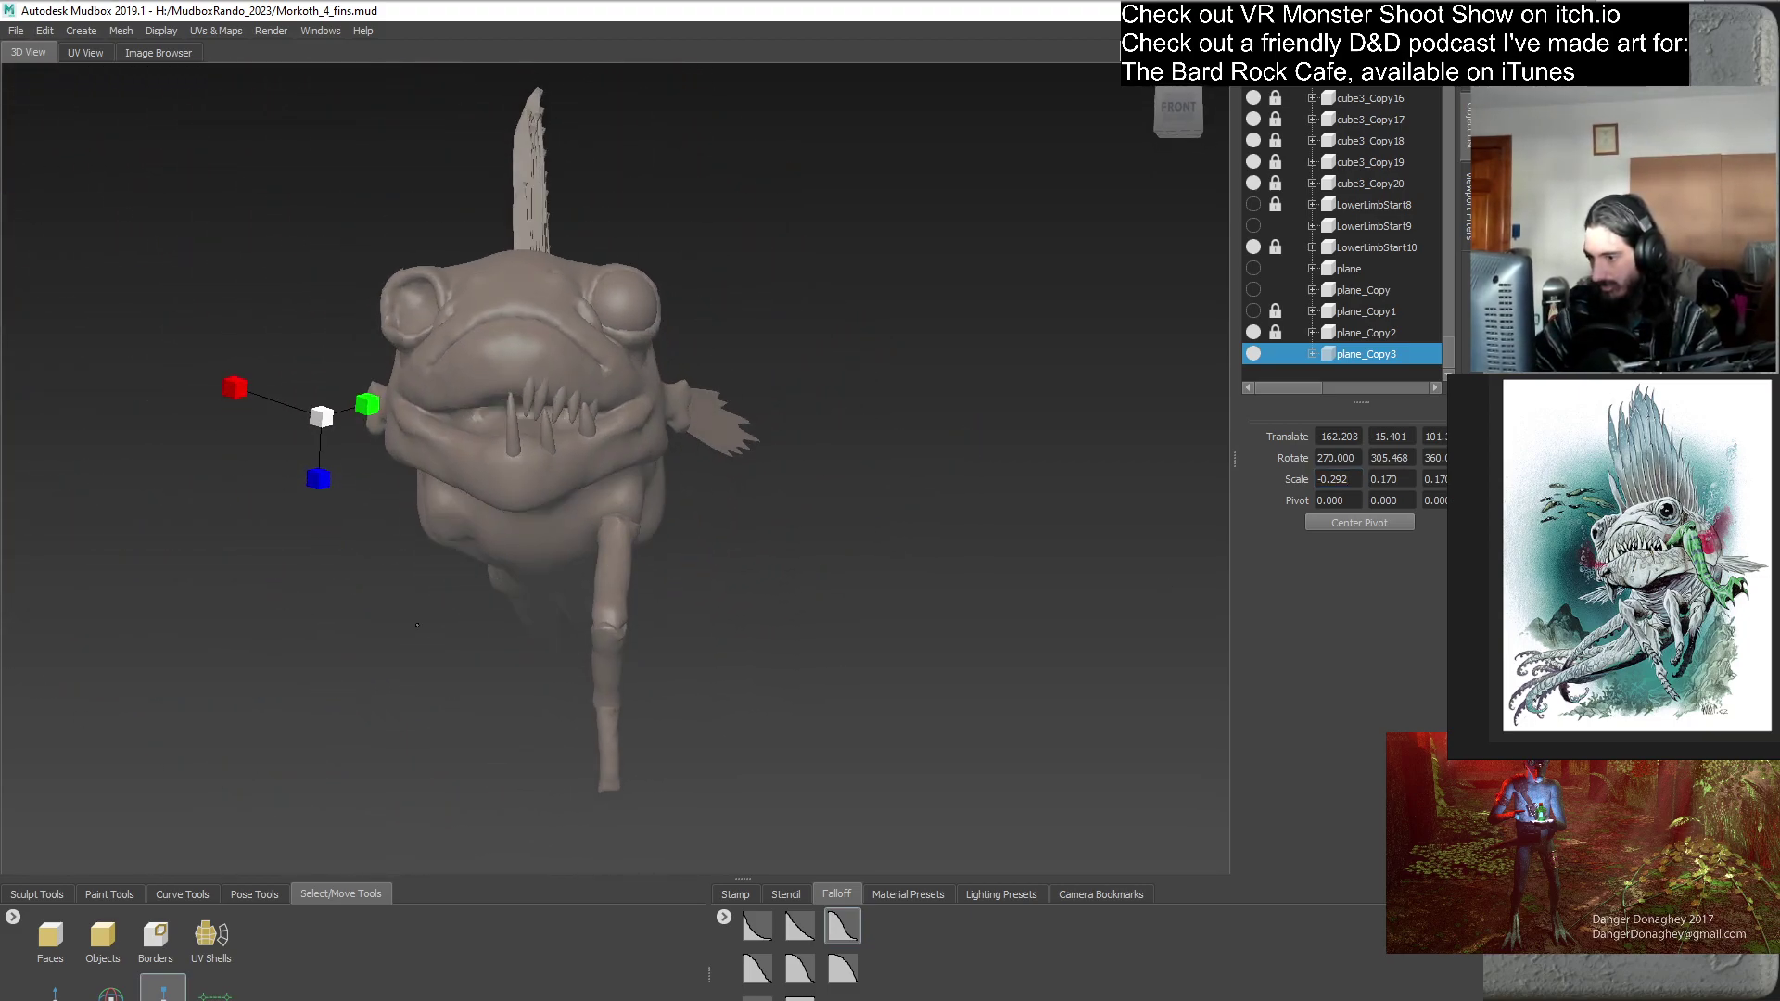
{"action": "left_click", "coordinate": [1317, 480]}
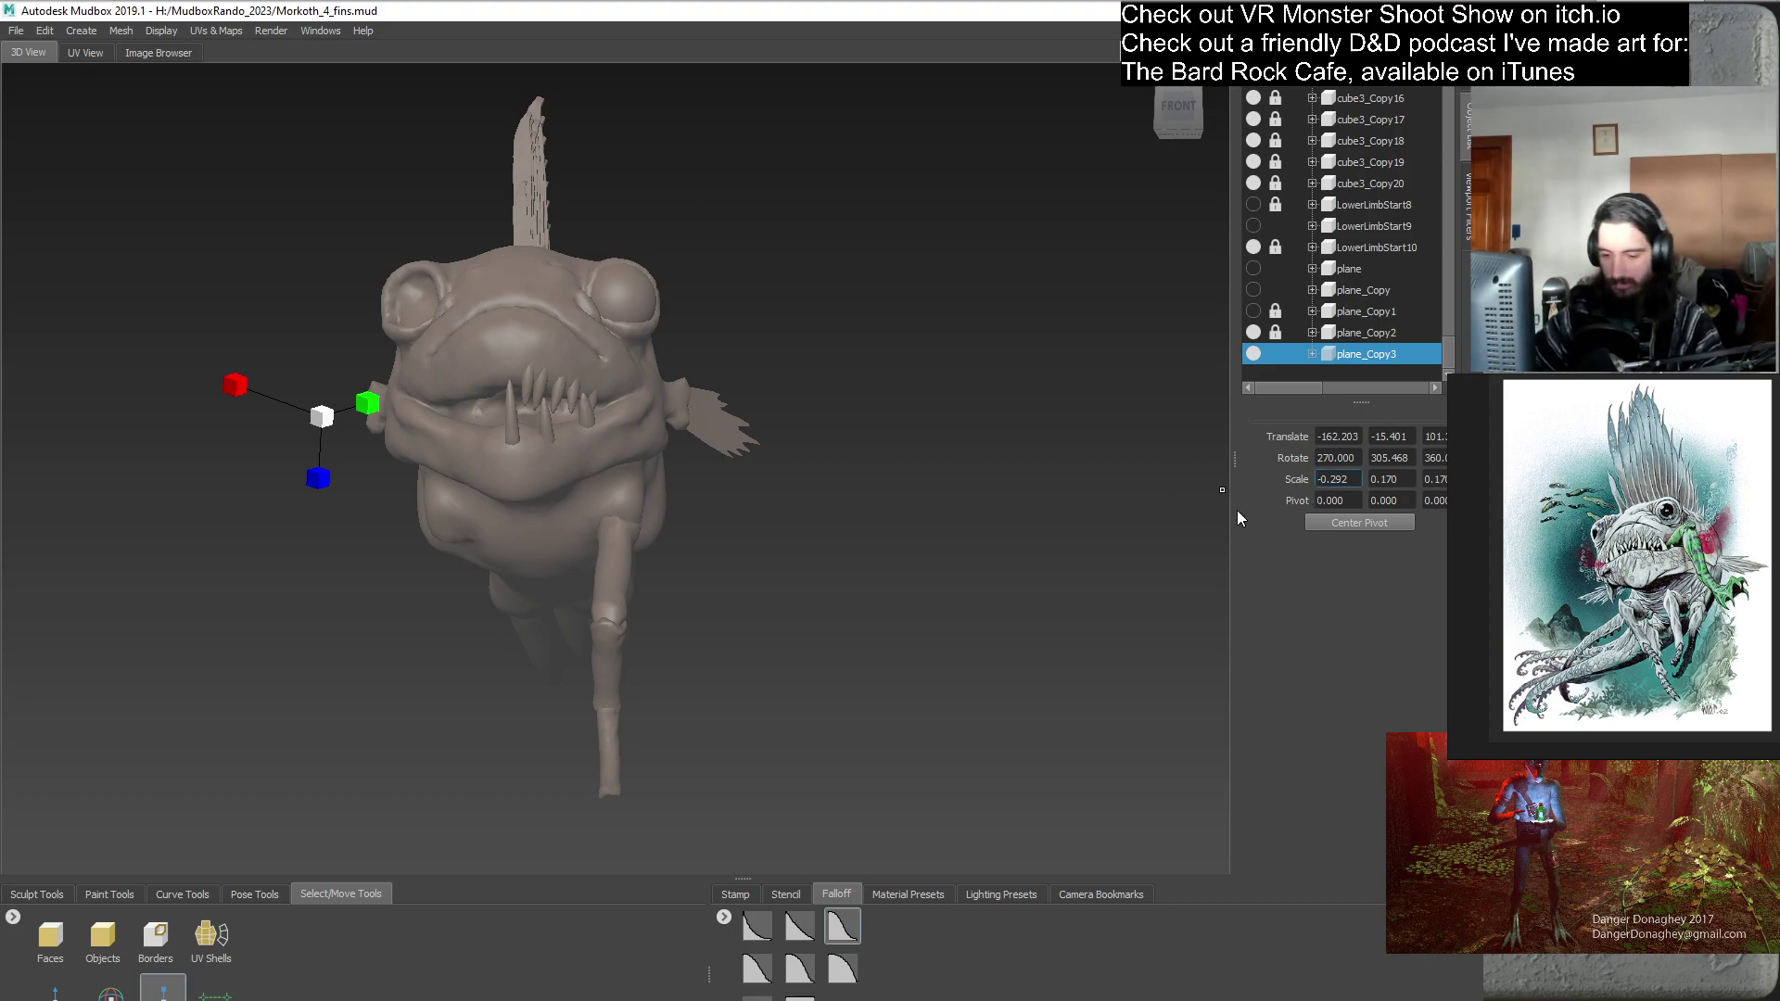
{"action": "key", "text": "Delete"}
{"action": "key", "text": "Return"}
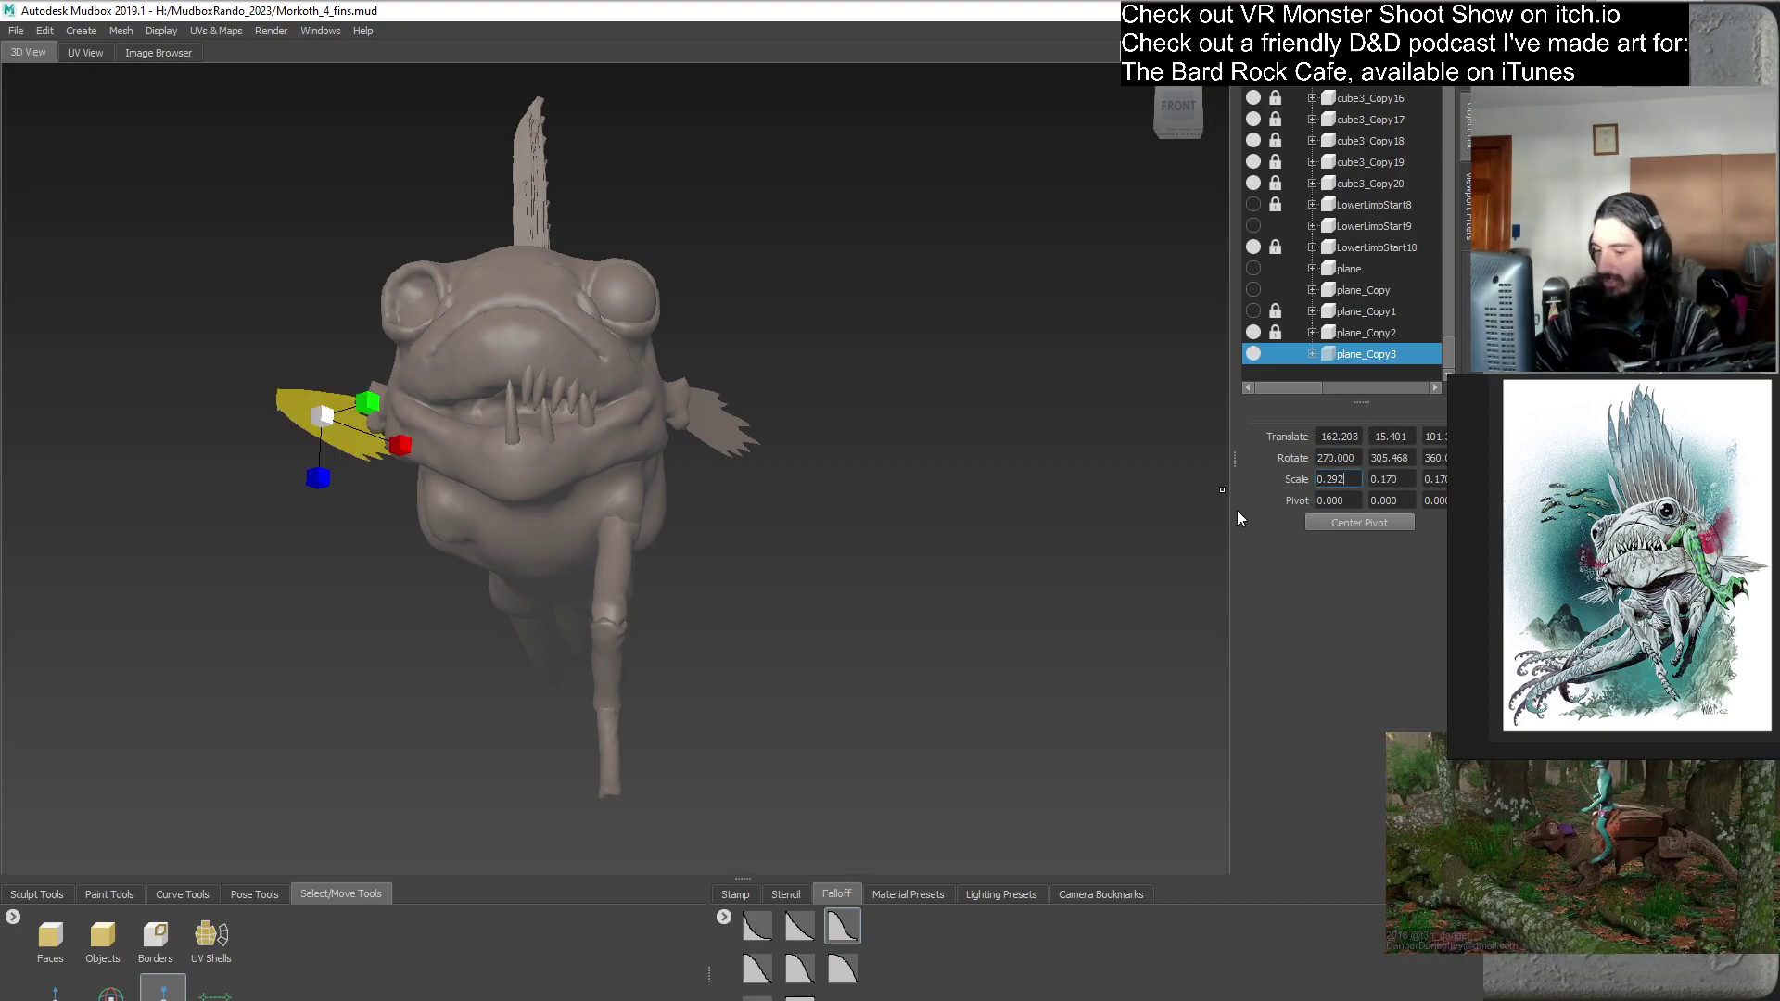
- Rotate the duplicated fin to about 271.4 in X, 324.7 in Y and 180 in Z so it sweeps backward
{"action": "key", "text": "e"}
{"action": "left_click_drag", "start_coordinate": [688, 601], "coordinate": [694, 448], "text": "alt"}
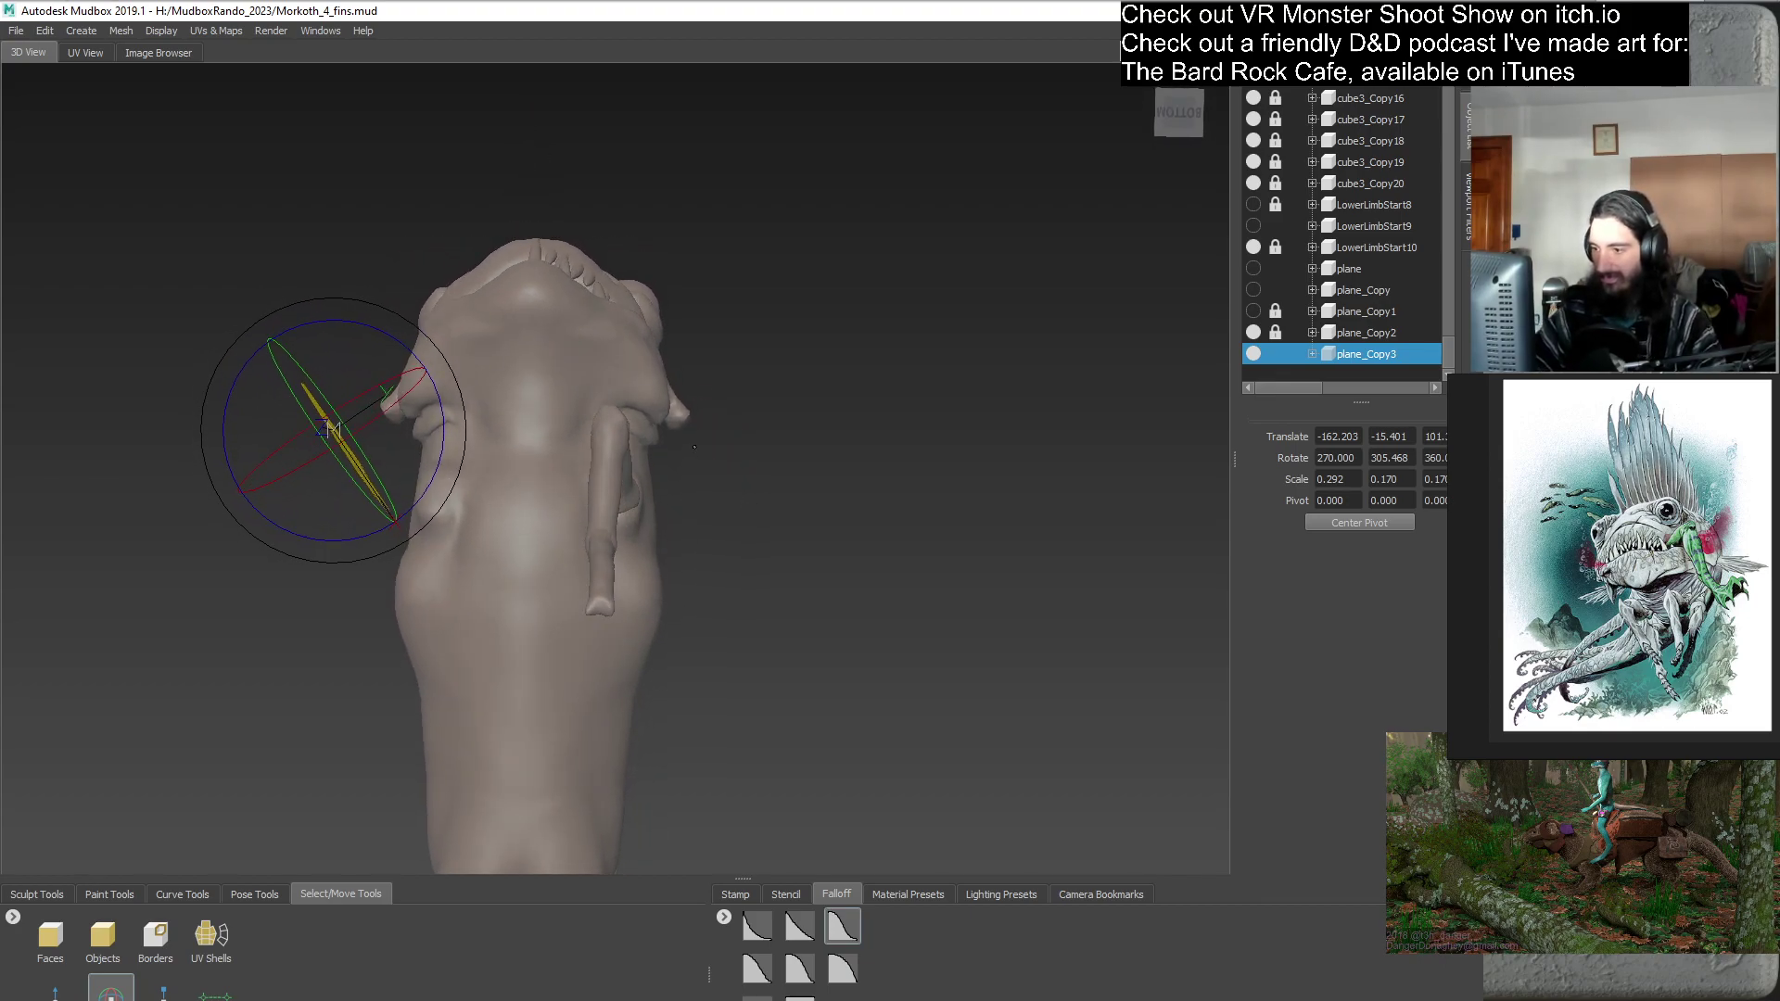
{"action": "middle_click_drag", "start_coordinate": [707, 442], "coordinate": [821, 431], "text": "alt"}
{"action": "left_click_drag", "start_coordinate": [556, 419], "coordinate": [745, 557]}
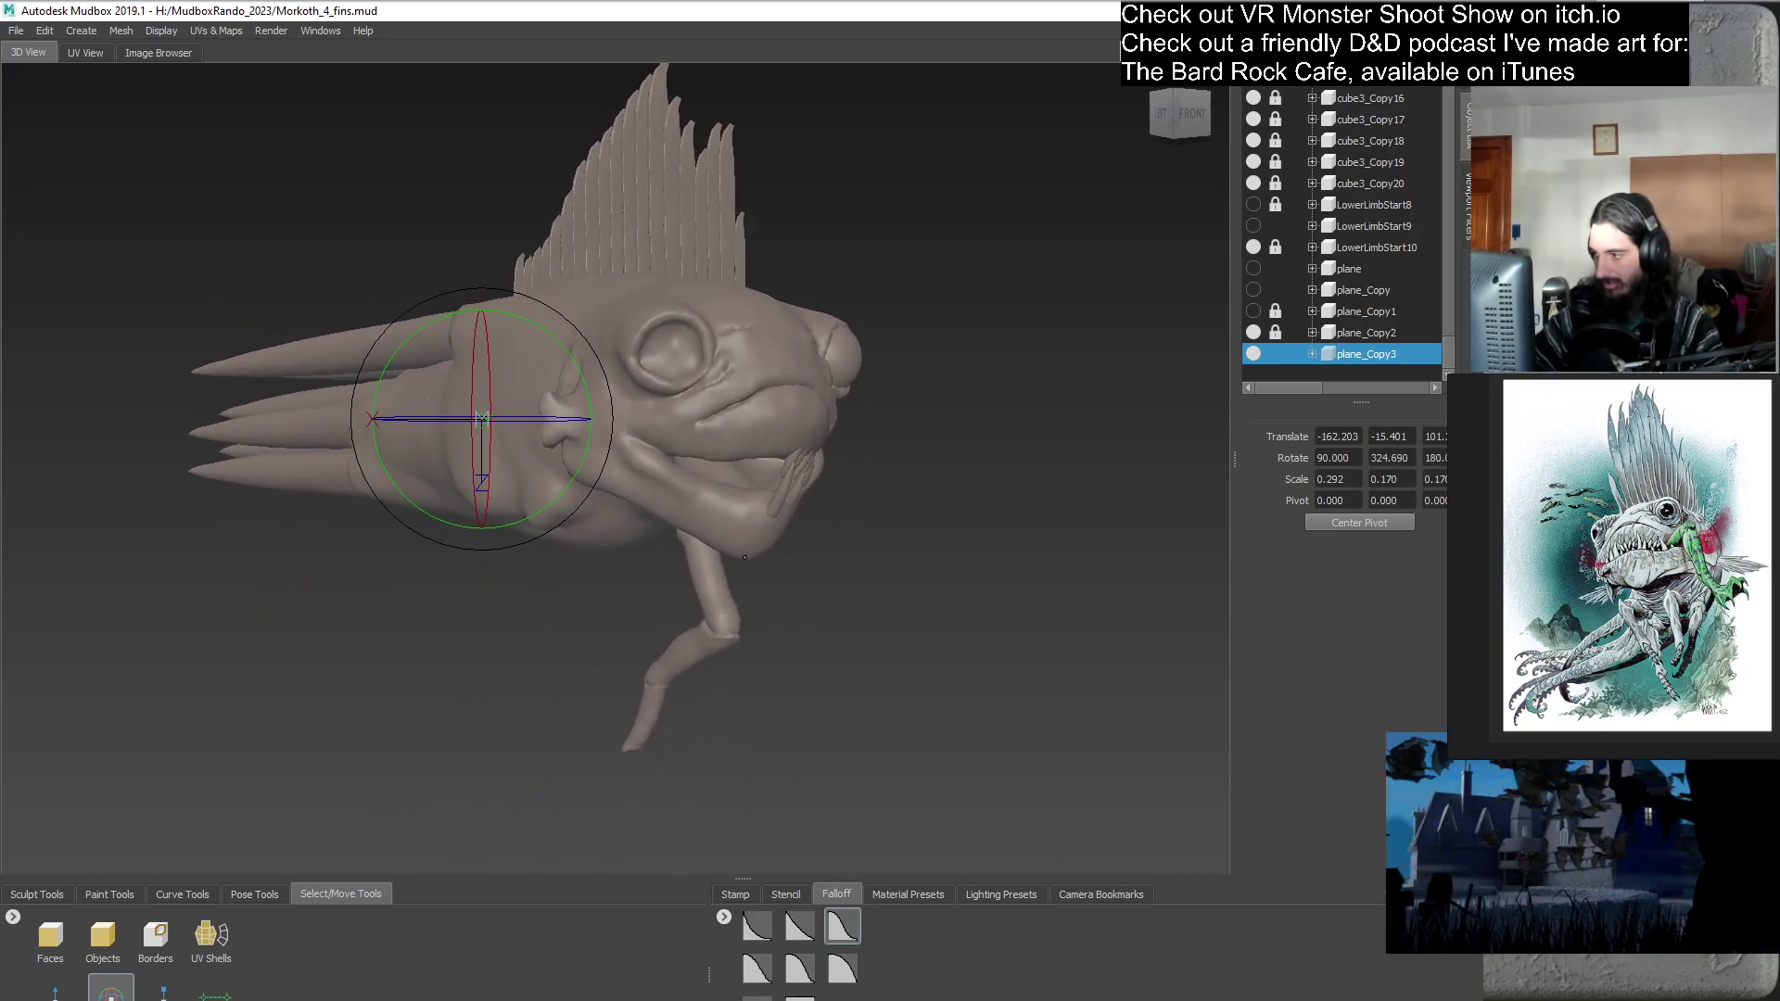
{"action": "left_click_drag", "start_coordinate": [575, 538], "coordinate": [408, 591]}
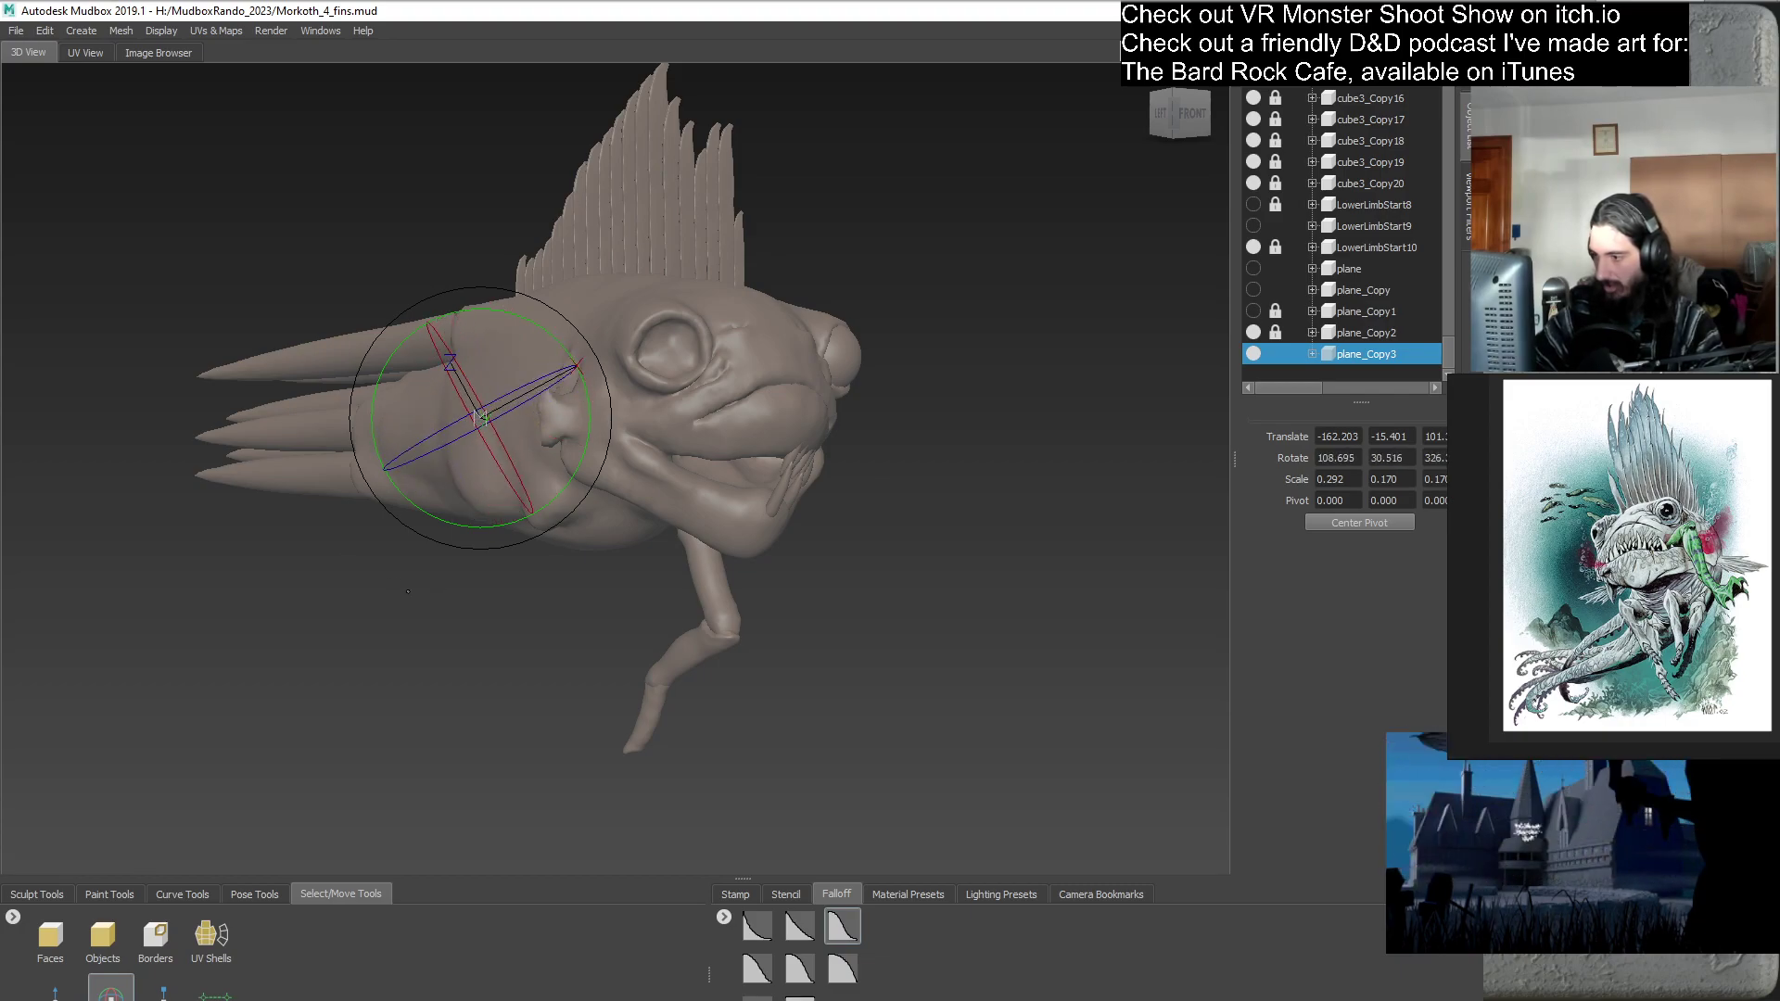
{"action": "key", "text": "ctrl+z"}
{"action": "left_click_drag", "start_coordinate": [648, 624], "coordinate": [577, 518], "text": "alt"}
- Position the duplicated fin against the side of the head behind the gill, at about -129.5 in X and -14.4 in Y
{"action": "key", "text": "w"}
{"action": "left_click_drag", "start_coordinate": [602, 685], "coordinate": [525, 513], "text": "alt"}
{"action": "left_click_drag", "start_coordinate": [560, 420], "coordinate": [581, 421]}
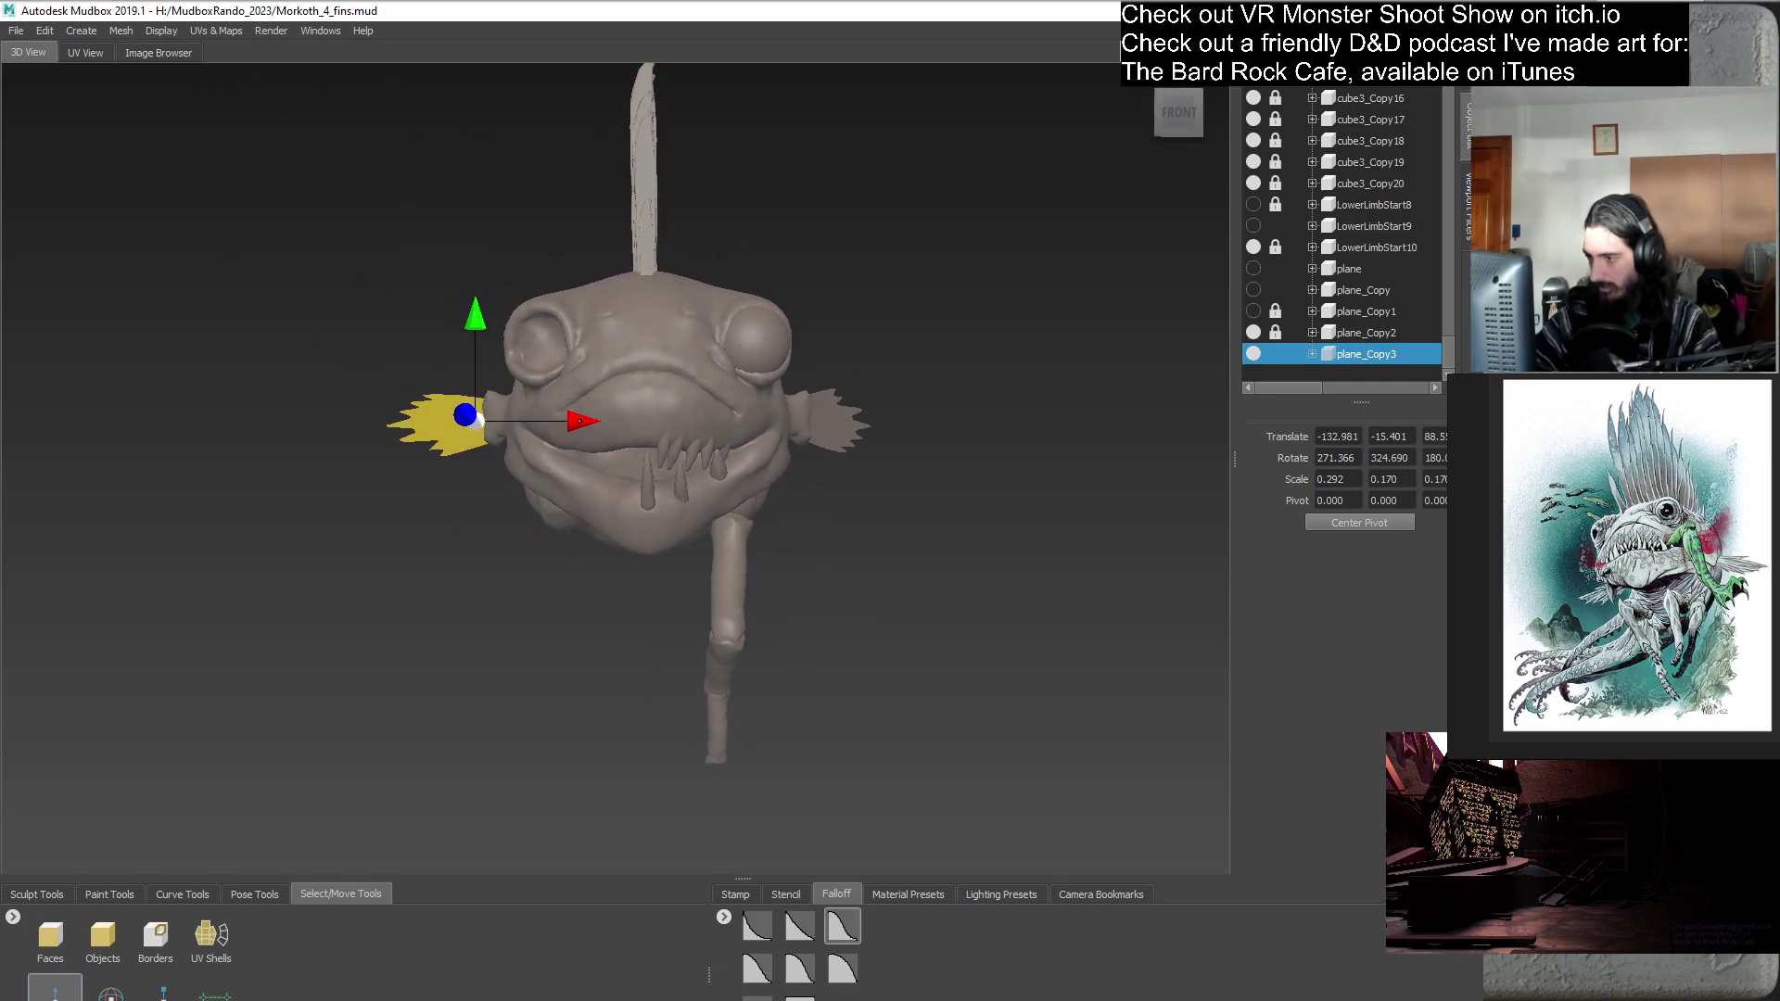
{"action": "left_click_drag", "start_coordinate": [478, 322], "coordinate": [478, 316]}
{"action": "left_click_drag", "start_coordinate": [556, 492], "coordinate": [793, 378], "text": "alt"}
{"action": "left_click_drag", "start_coordinate": [712, 301], "coordinate": [730, 296]}
{"action": "left_click_drag", "start_coordinate": [930, 513], "coordinate": [546, 648], "text": "alt"}
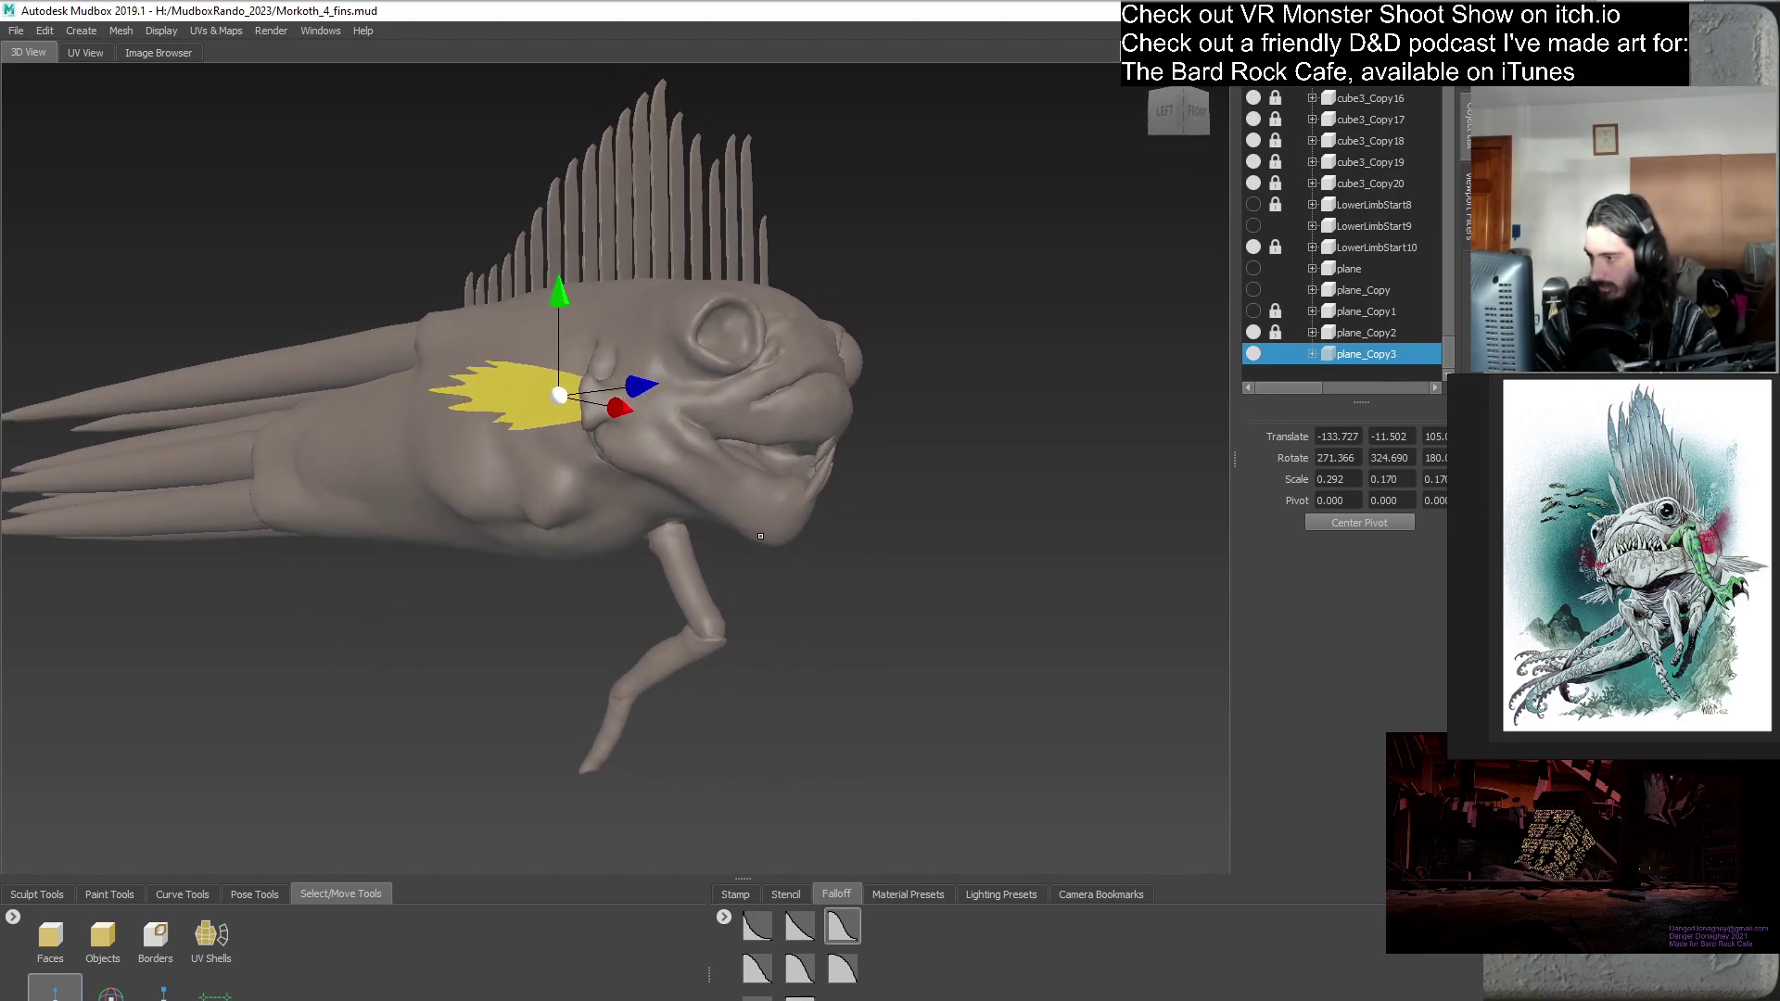
{"action": "left_click_drag", "start_coordinate": [680, 368], "coordinate": [627, 484], "text": "alt"}
{"action": "left_click_drag", "start_coordinate": [648, 603], "coordinate": [651, 608]}
{"action": "mouse_move", "coordinate": [718, 656]}
{"action": "left_mouse_down", "text": "alt"}
{"action": "mouse_move", "coordinate": [513, 533]}
{"action": "mouse_move", "coordinate": [477, 479]}
{"action": "mouse_move", "coordinate": [720, 668]}
{"action": "mouse_move", "coordinate": [692, 661]}
{"action": "mouse_move", "coordinate": [706, 663]}
{"action": "left_mouse_up", "text": "alt"}
- Switch to the Grab sculpting tool and lock the duplicated fin plane_Copy3
{"action": "left_click", "coordinate": [37, 894]}
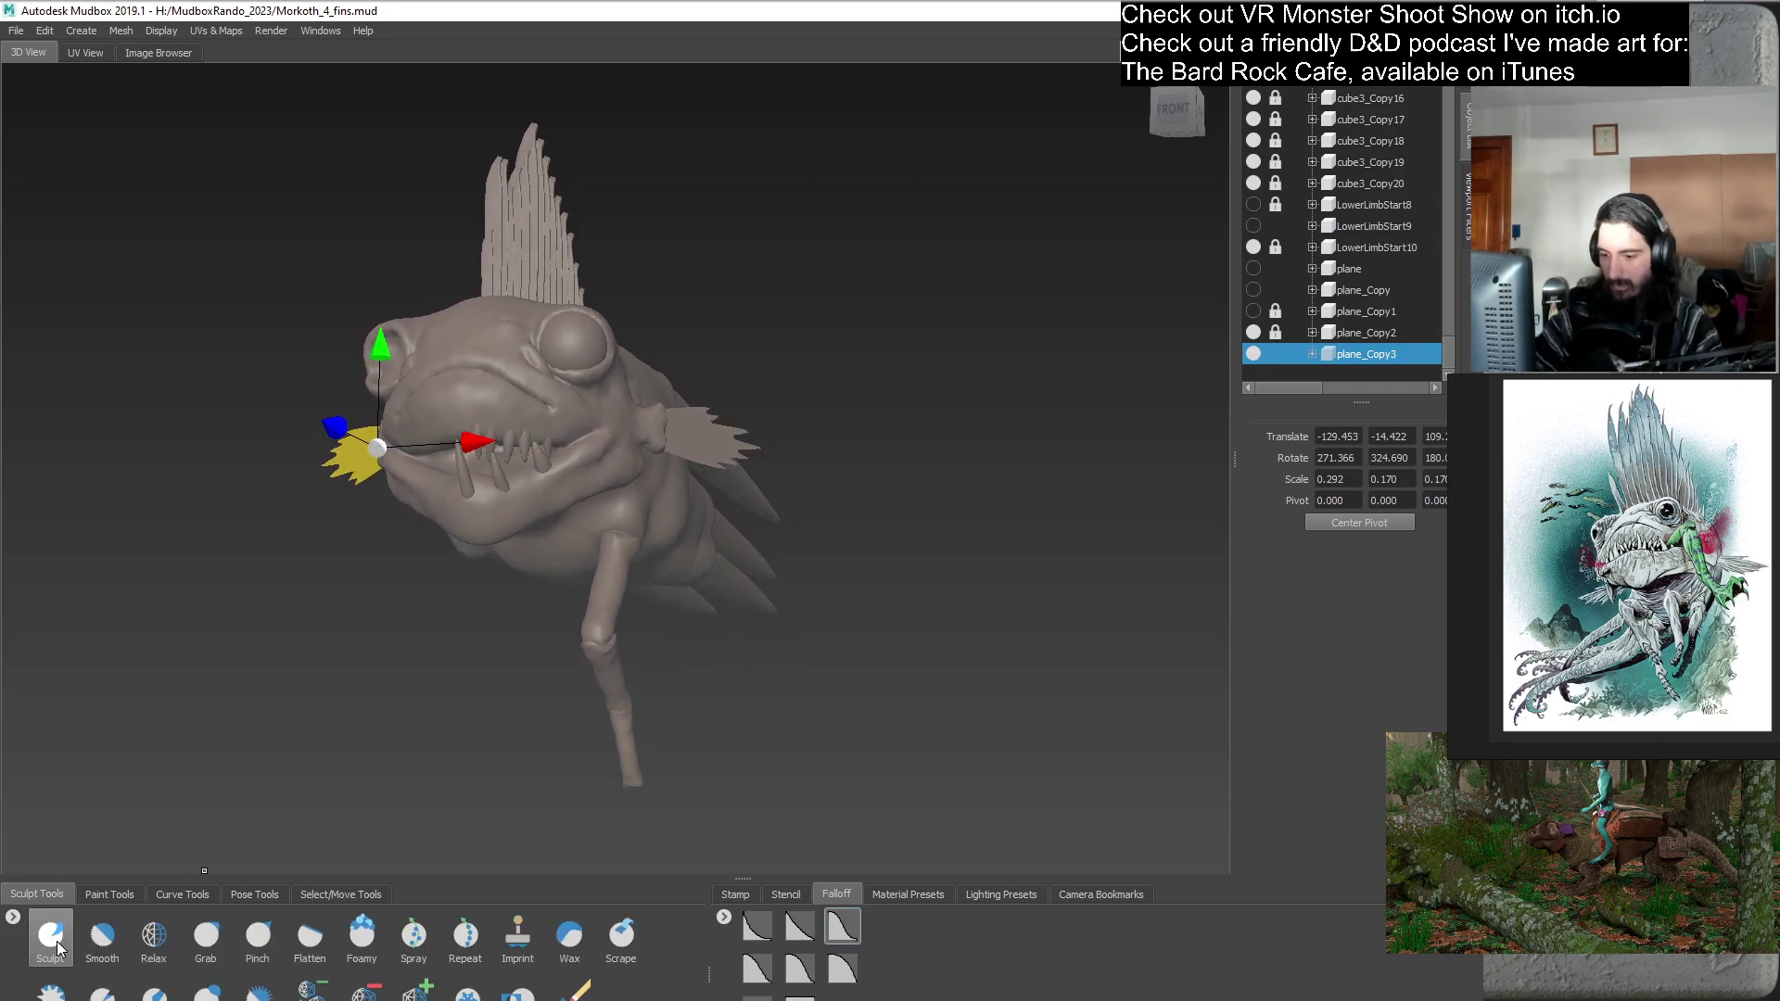
{"action": "left_click", "coordinate": [205, 936]}
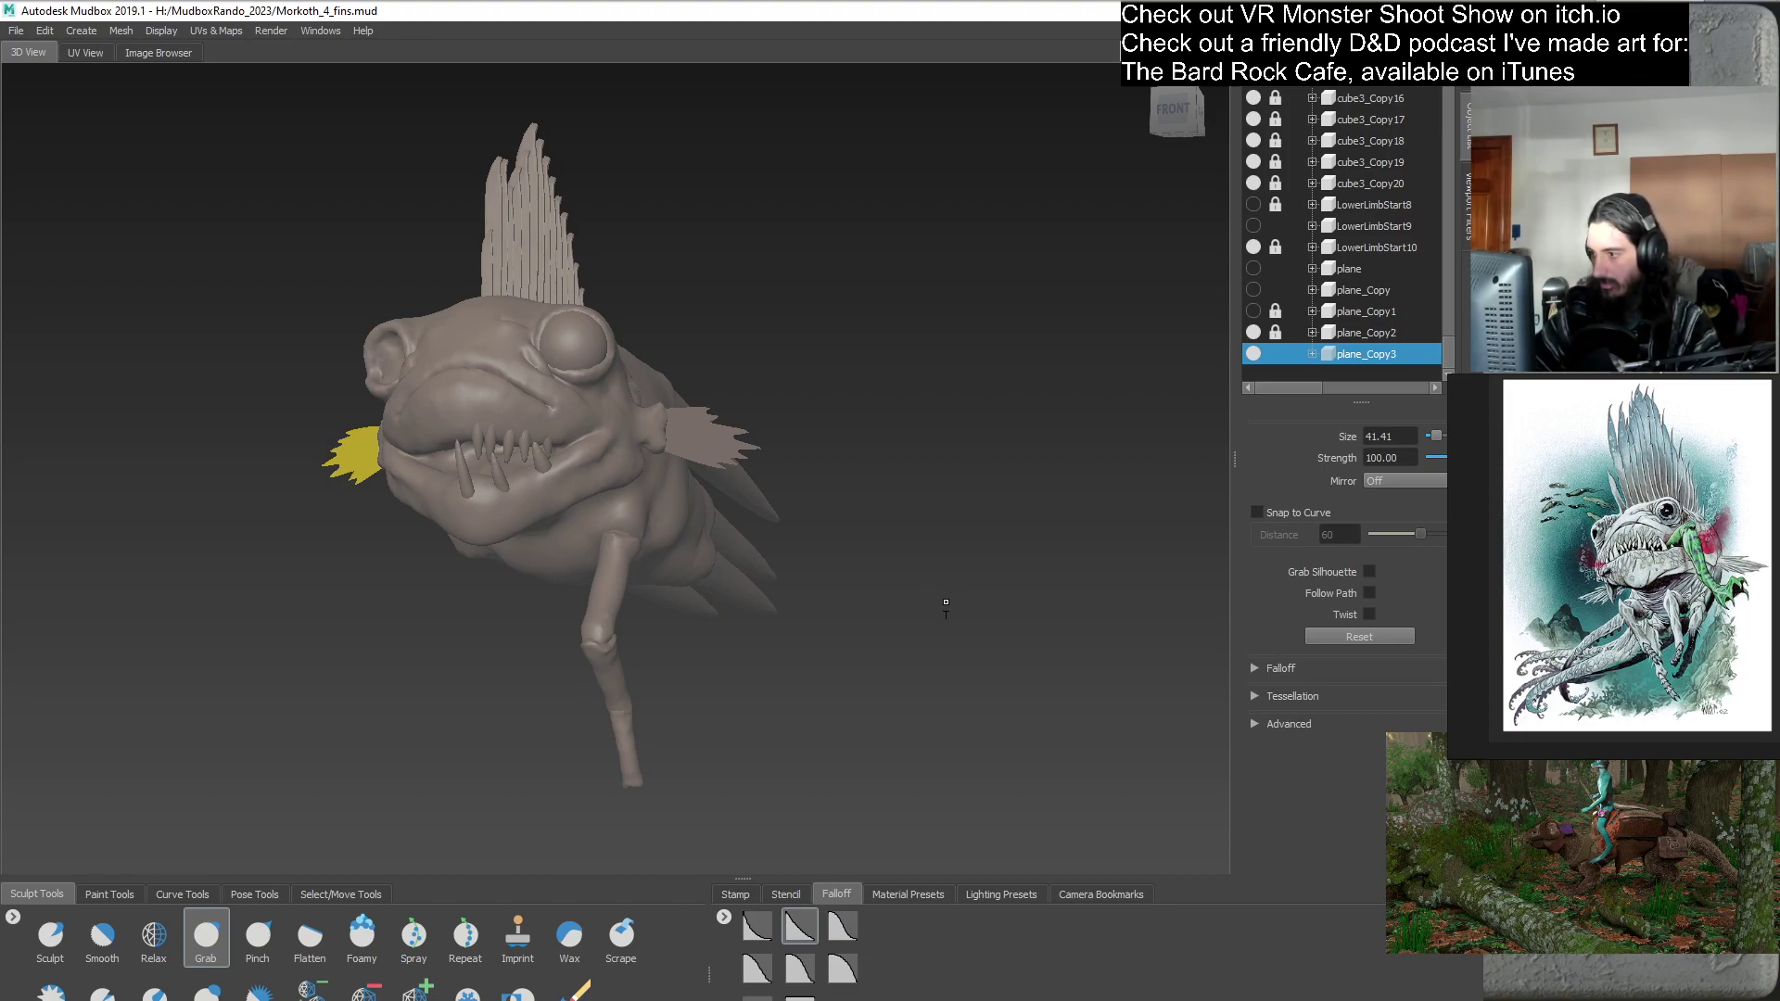
{"action": "left_click", "coordinate": [1277, 354]}
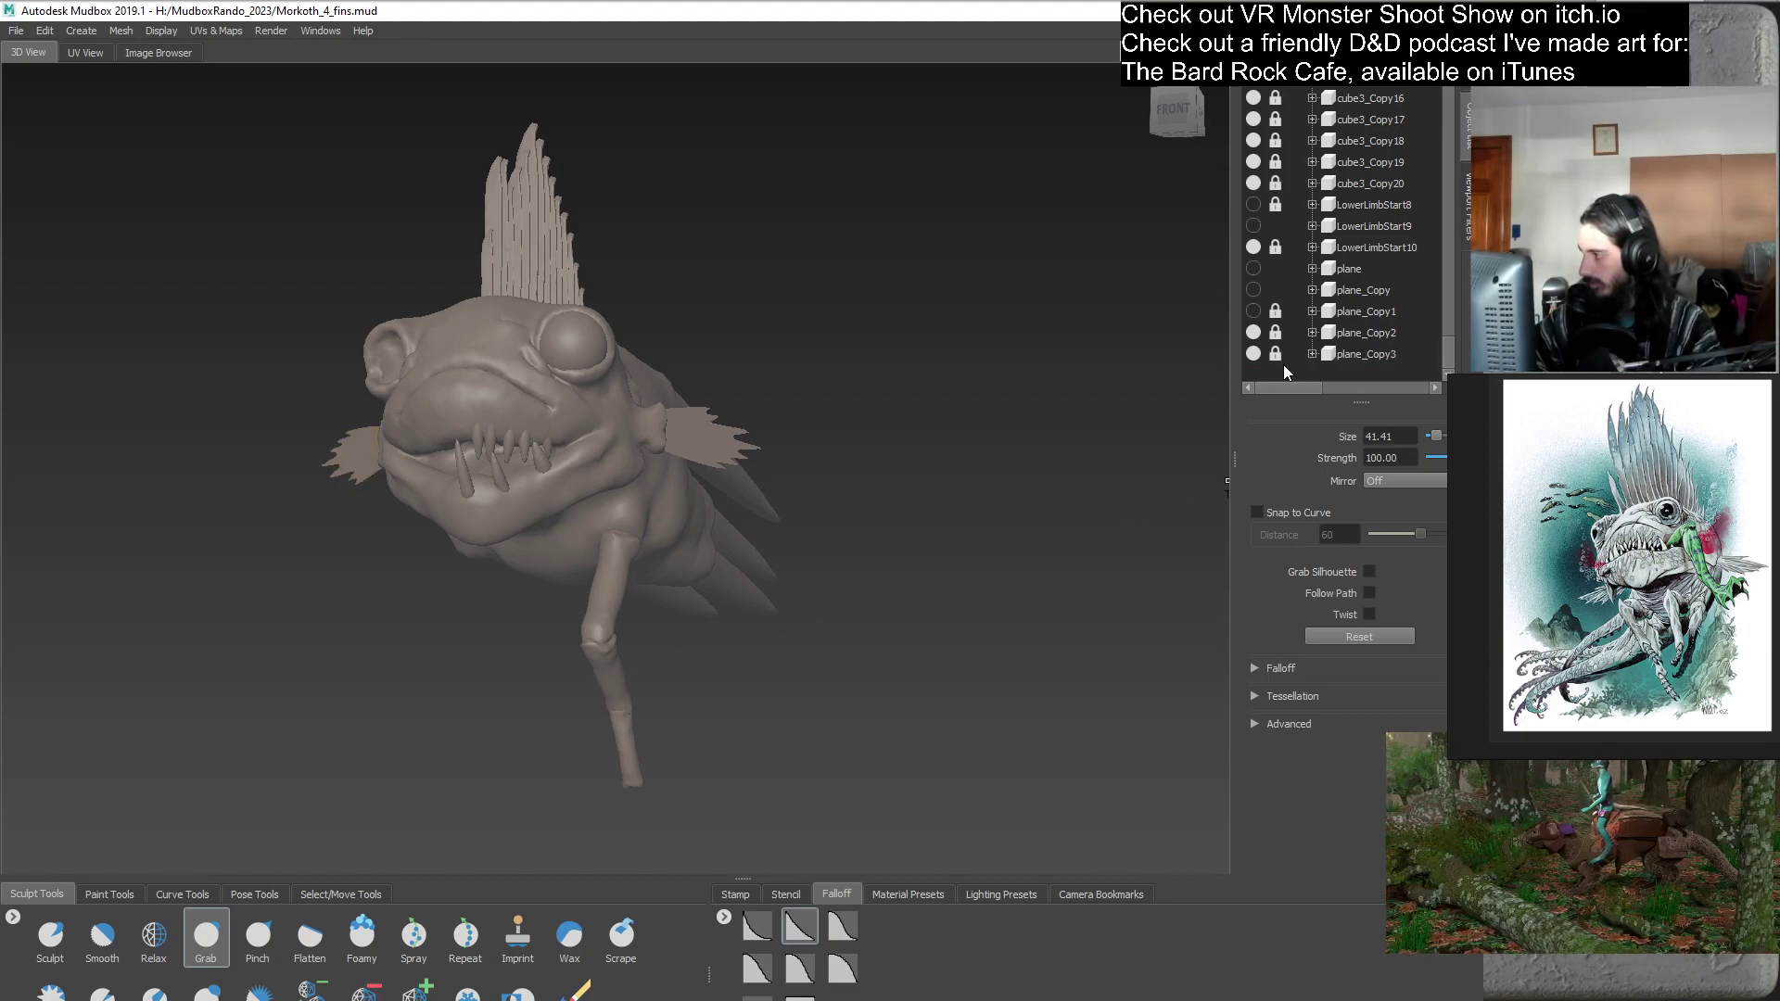
- Examine the whole creature with its side fins from the front and the side, comparing it with the reference art
{"action": "left_click_drag", "start_coordinate": [1019, 500], "coordinate": [843, 630], "text": "alt"}
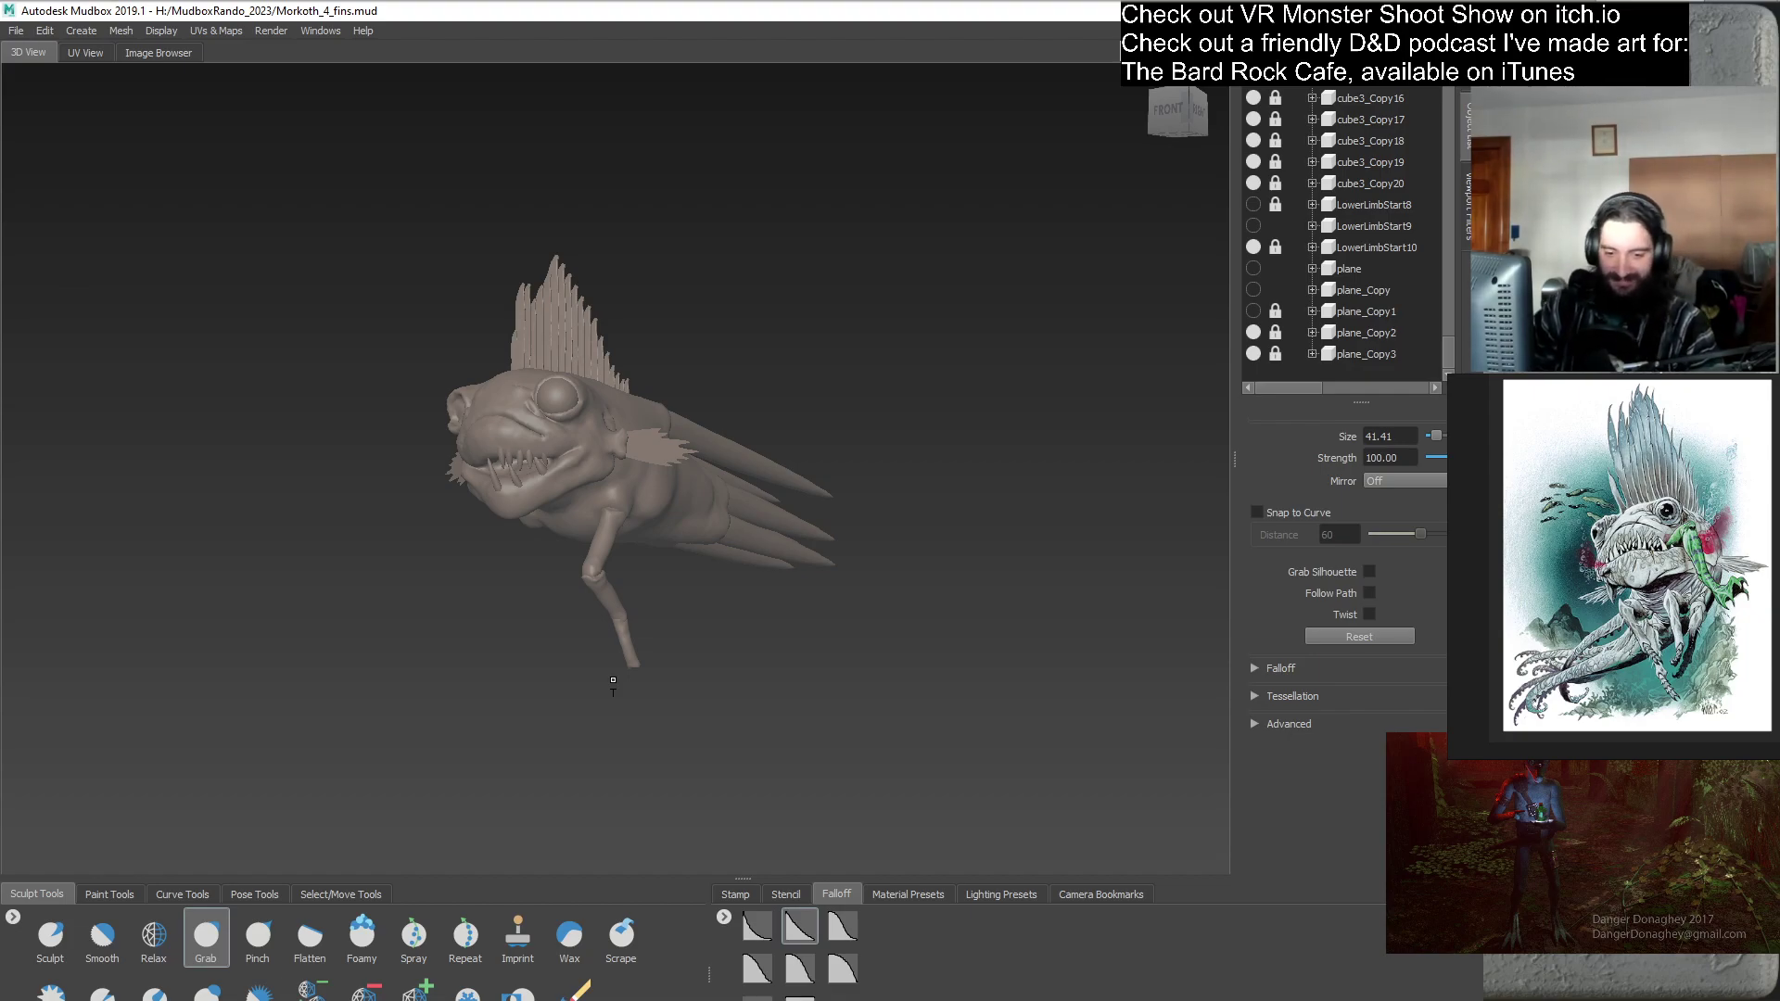
{"action": "left_click_drag", "start_coordinate": [933, 588], "coordinate": [986, 586], "text": "alt"}
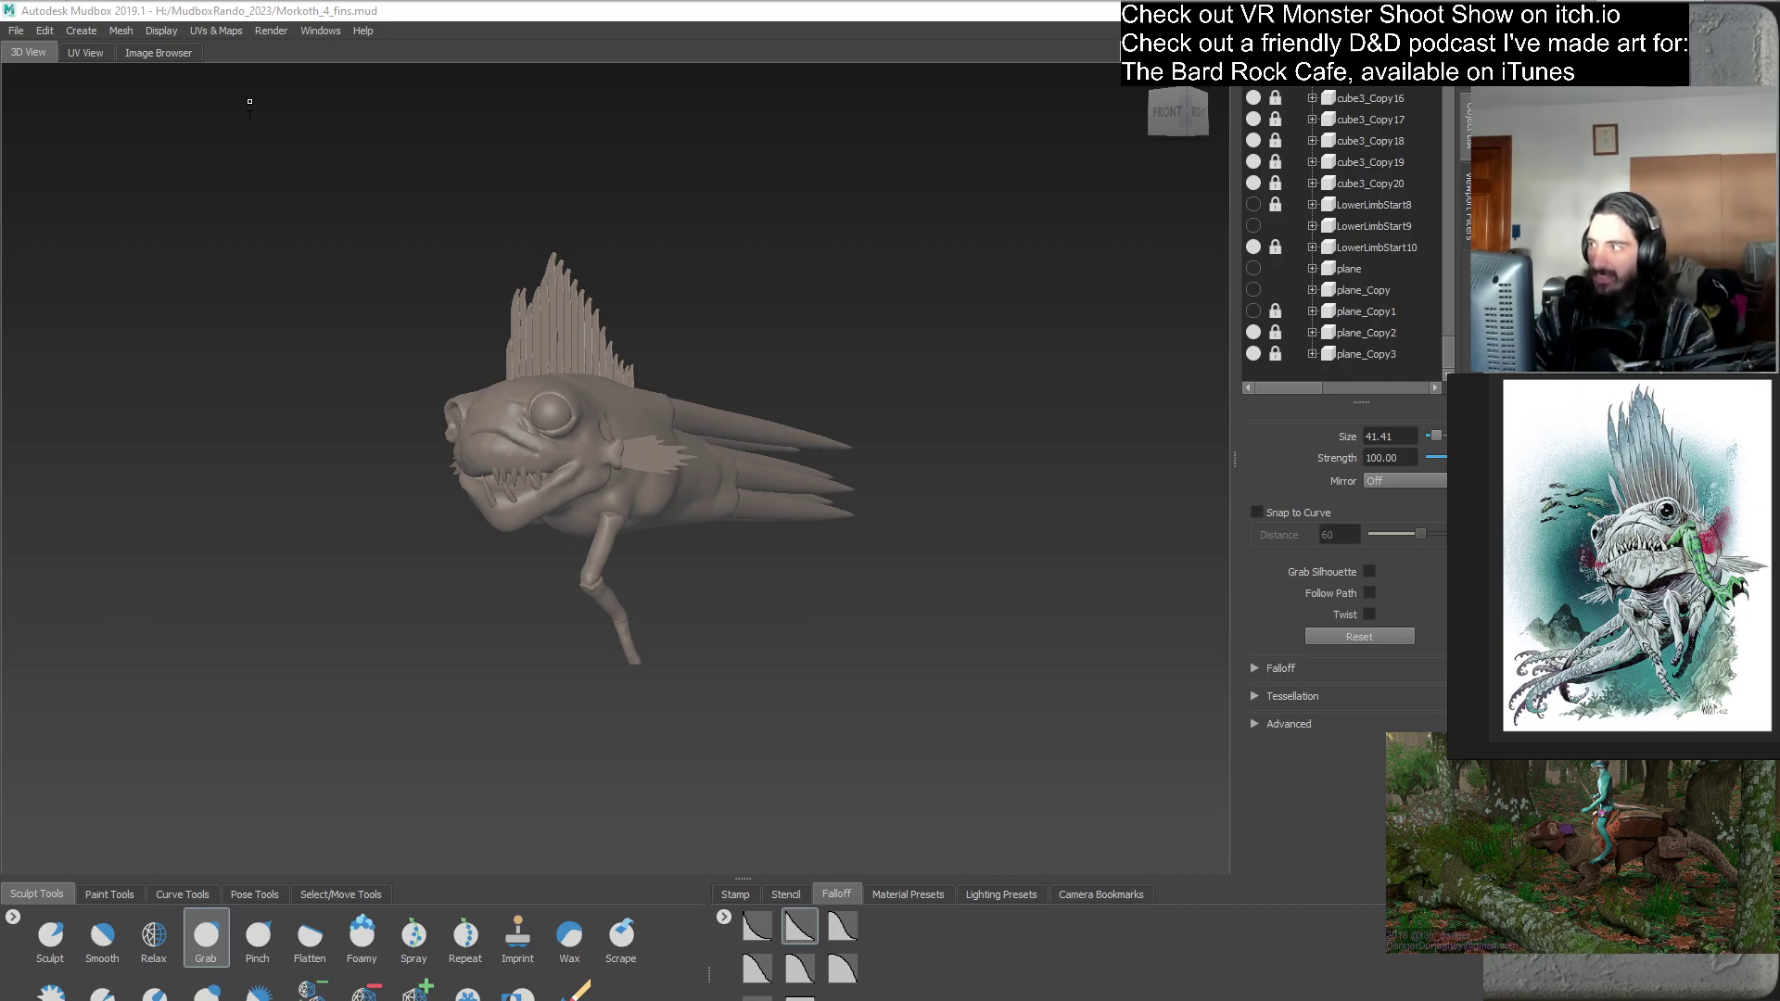
{"action": "left_click_drag", "start_coordinate": [851, 585], "coordinate": [782, 585], "text": "alt"}
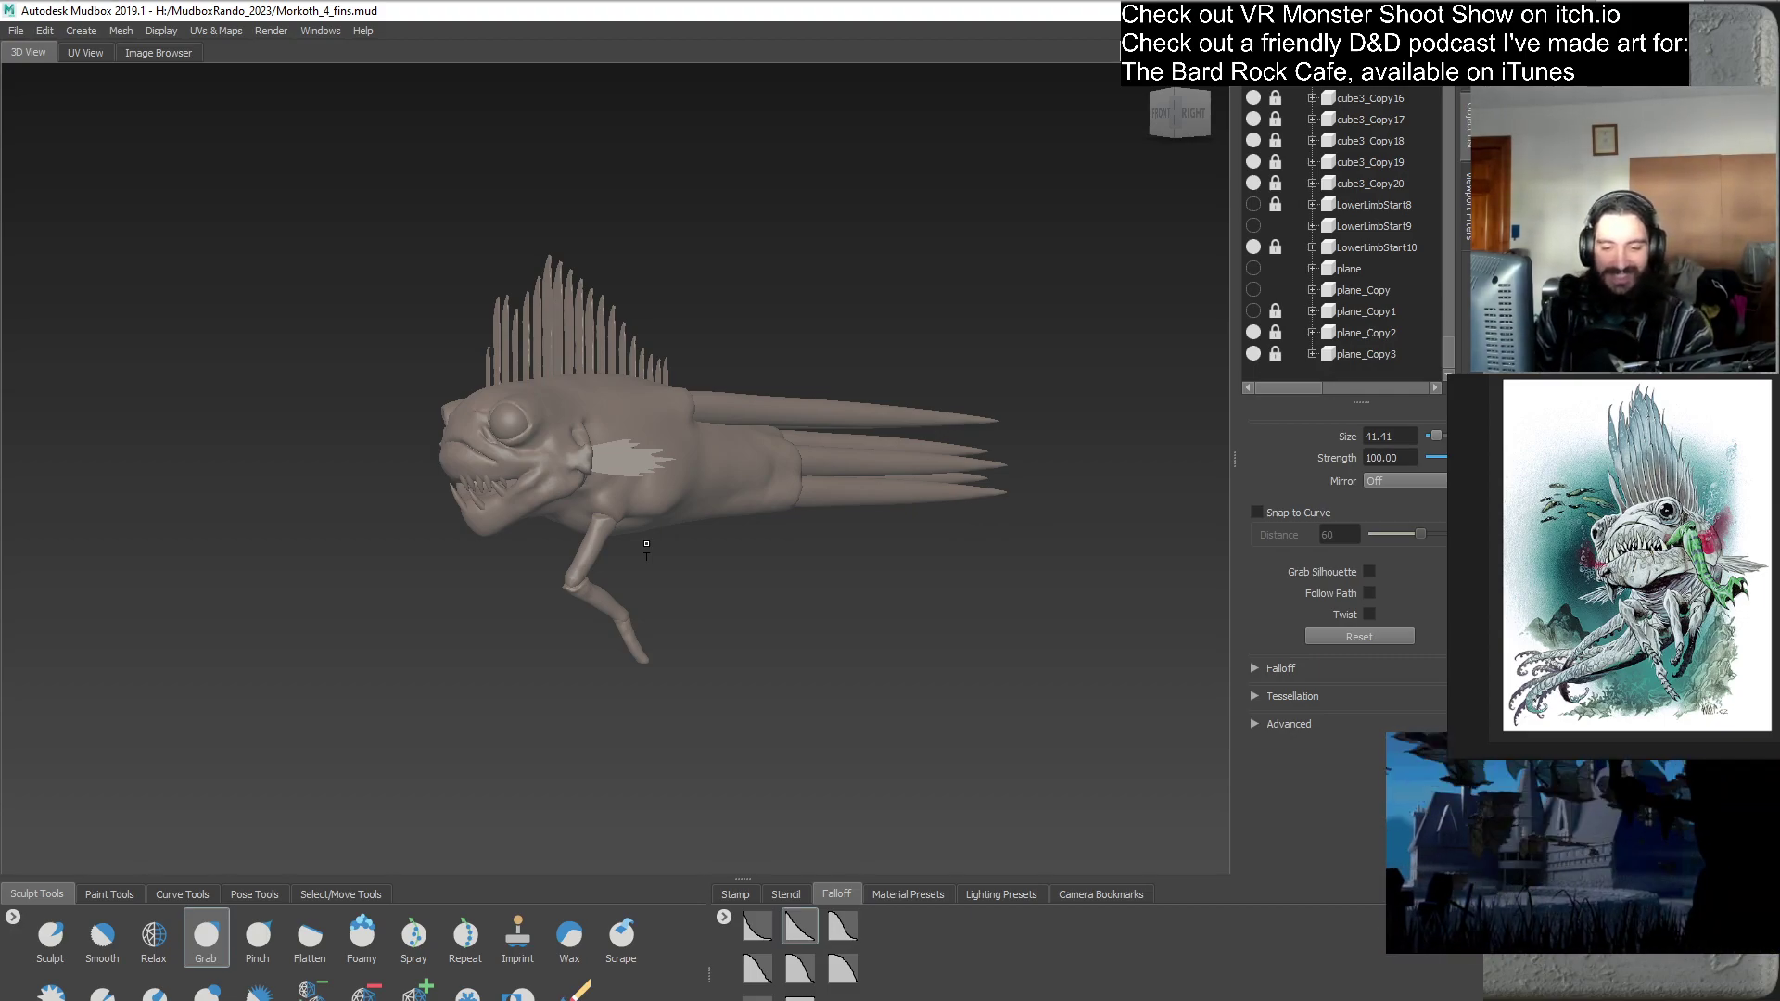
{"action": "left_click_drag", "start_coordinate": [646, 547], "coordinate": [699, 589], "text": "alt"}
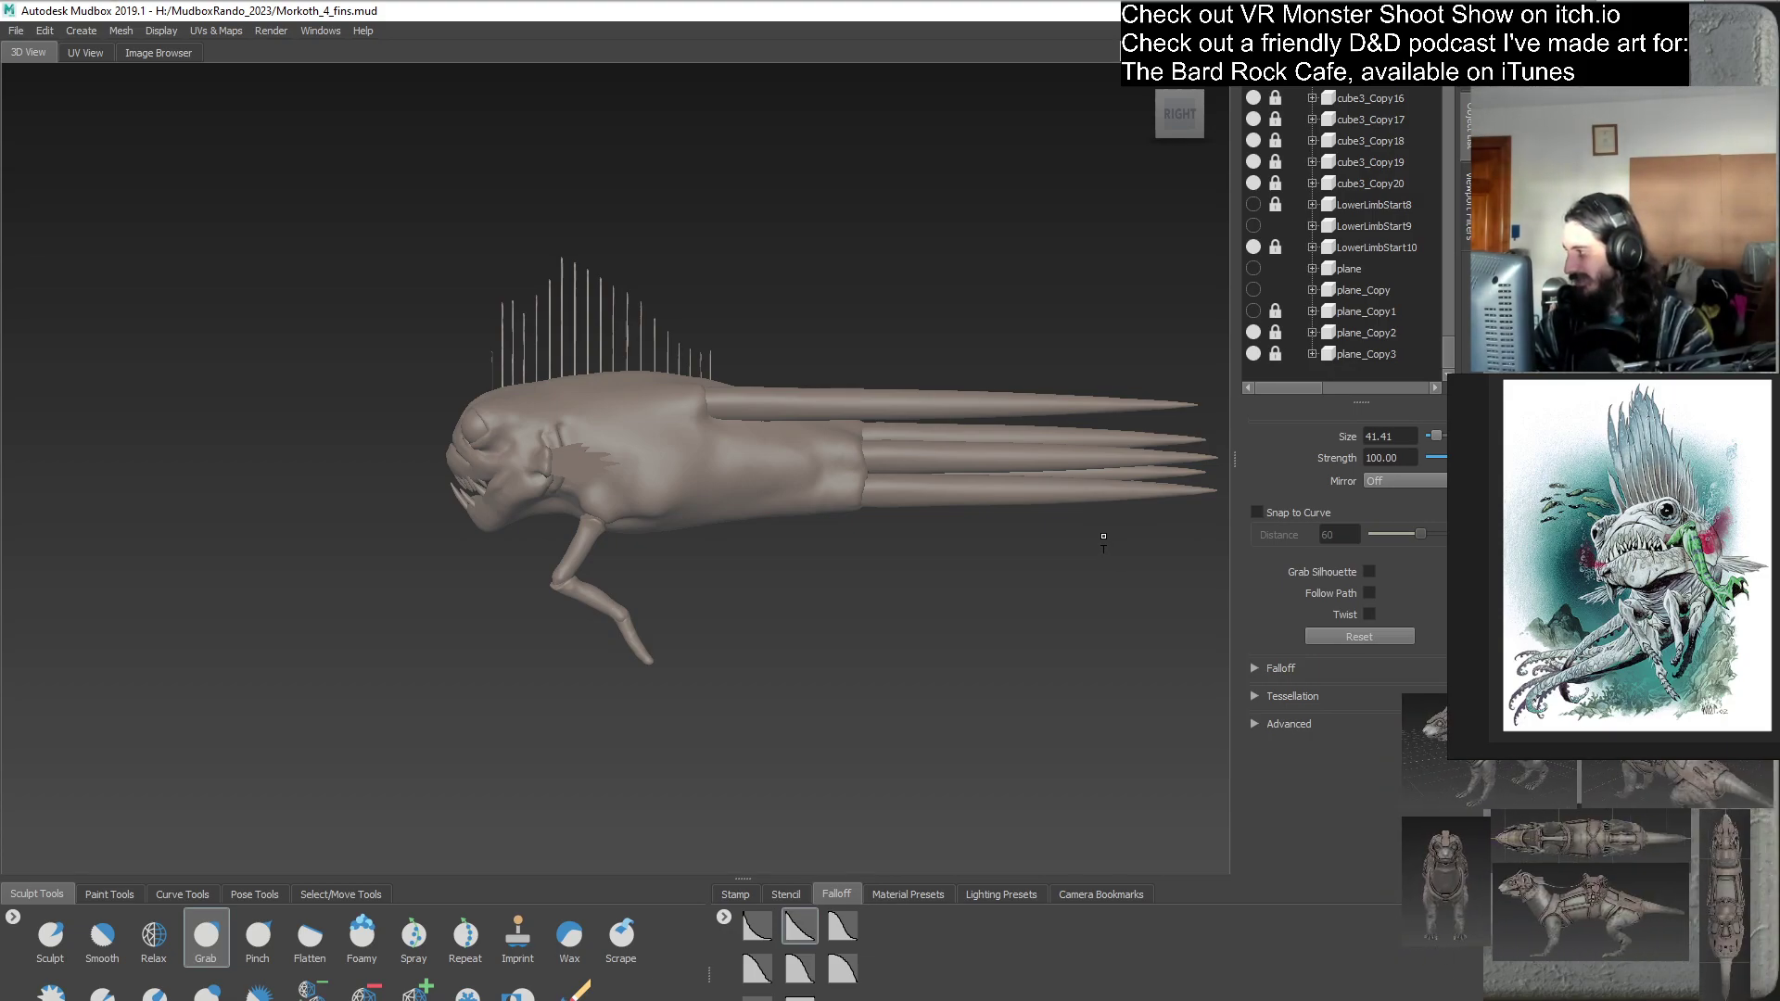
{"action": "left_click_drag", "start_coordinate": [1074, 515], "coordinate": [957, 582], "text": "alt"}
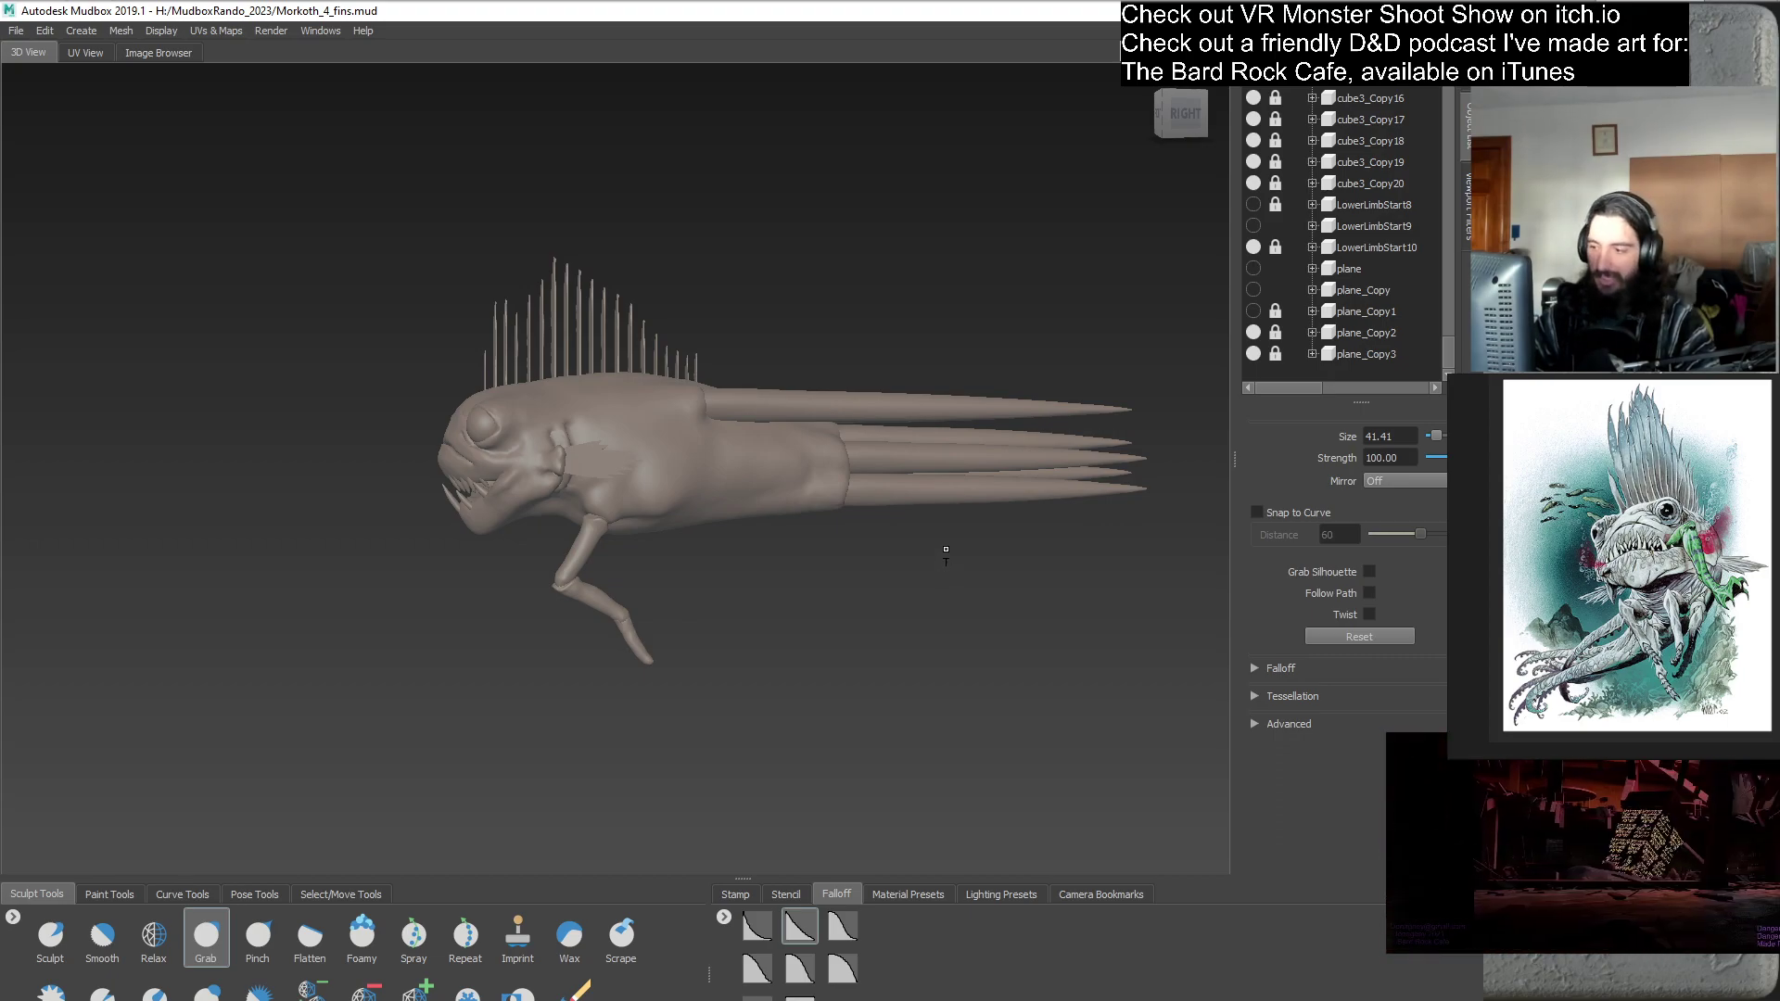
{"action": "mouse_move", "coordinate": [913, 533]}
{"action": "left_mouse_down", "text": "alt"}
{"action": "mouse_move", "coordinate": [895, 590]}
{"action": "mouse_move", "coordinate": [927, 574]}
{"action": "left_mouse_up", "text": "alt"}
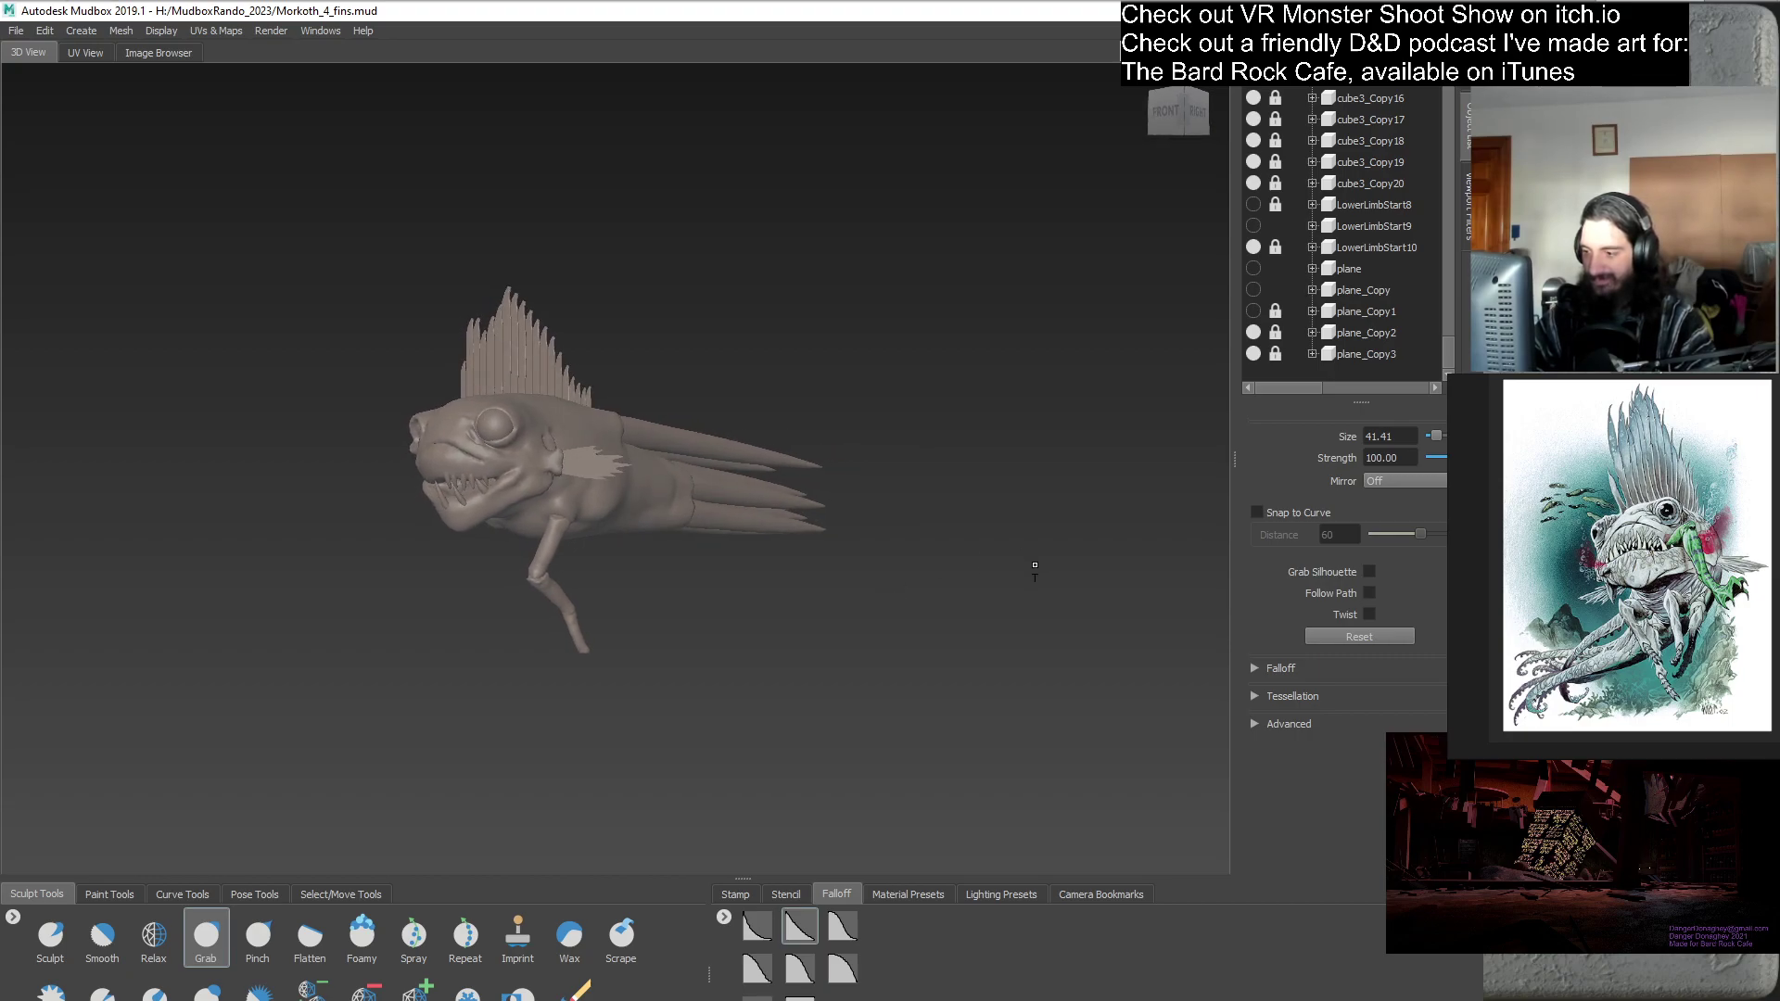
{"action": "middle_click_drag", "start_coordinate": [1002, 521], "coordinate": [1066, 480], "text": "alt"}
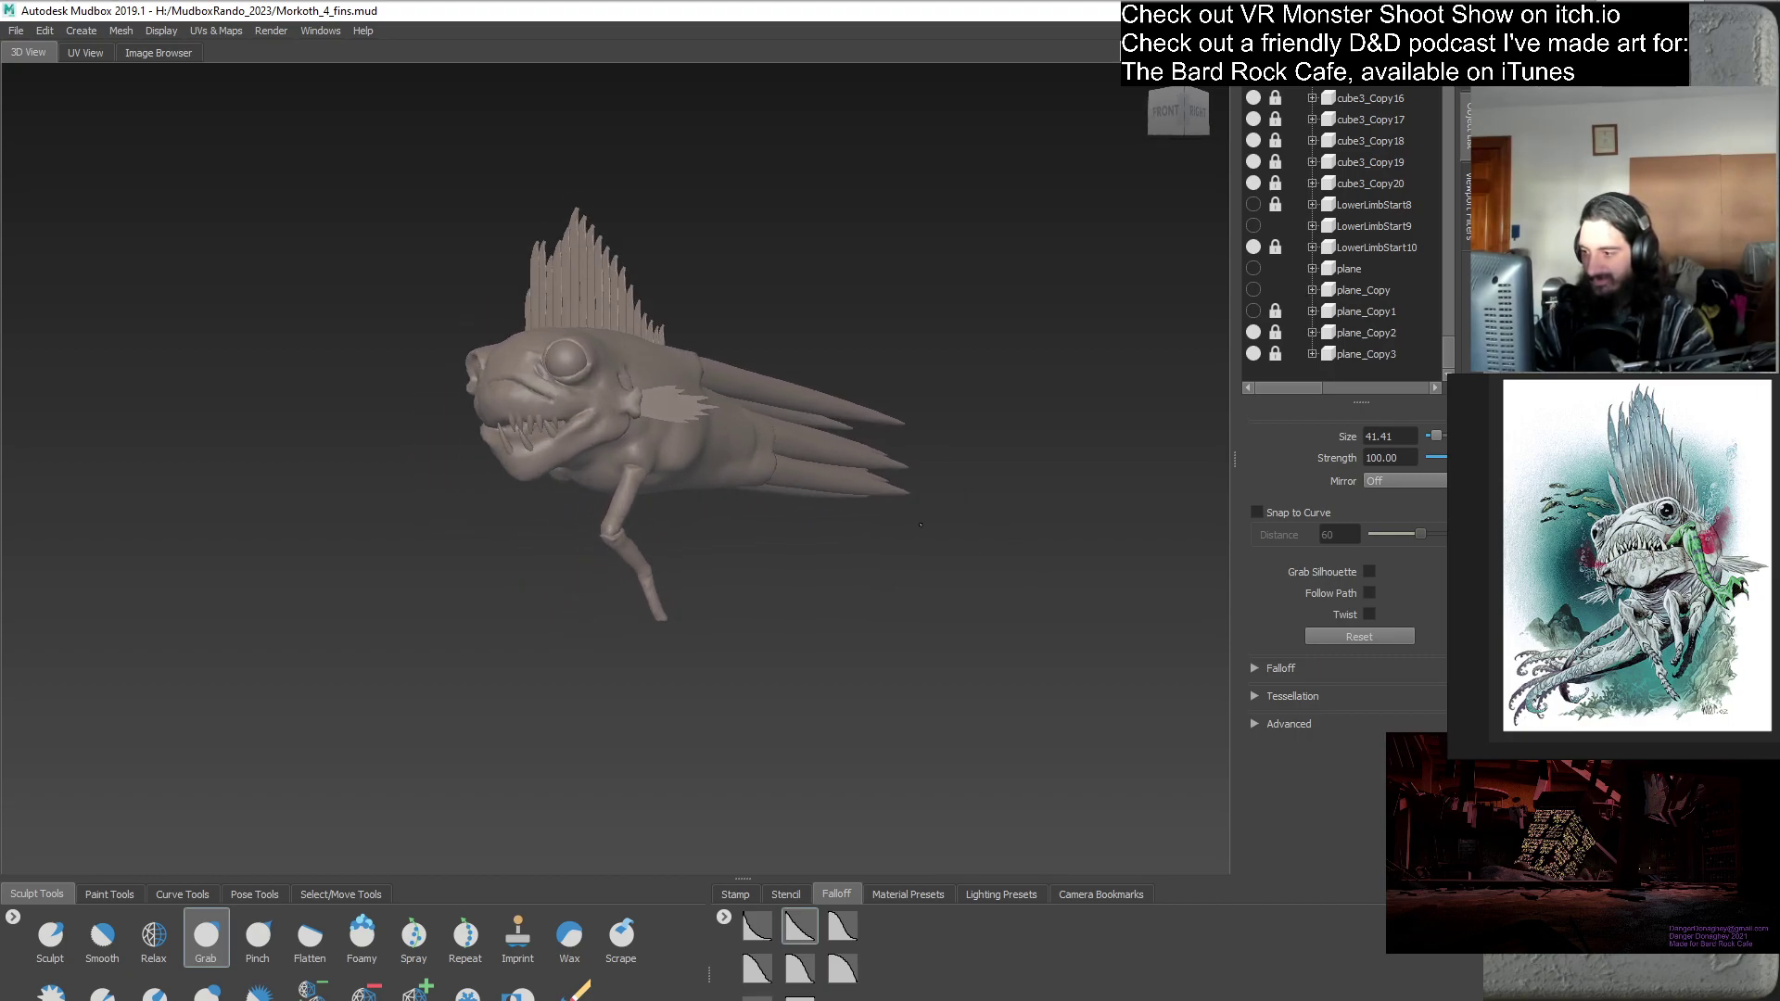
{"action": "right_click_drag", "start_coordinate": [1066, 479], "coordinate": [1113, 505], "text": "alt"}
{"action": "left_click_drag", "start_coordinate": [1112, 505], "coordinate": [1005, 522], "text": "alt"}
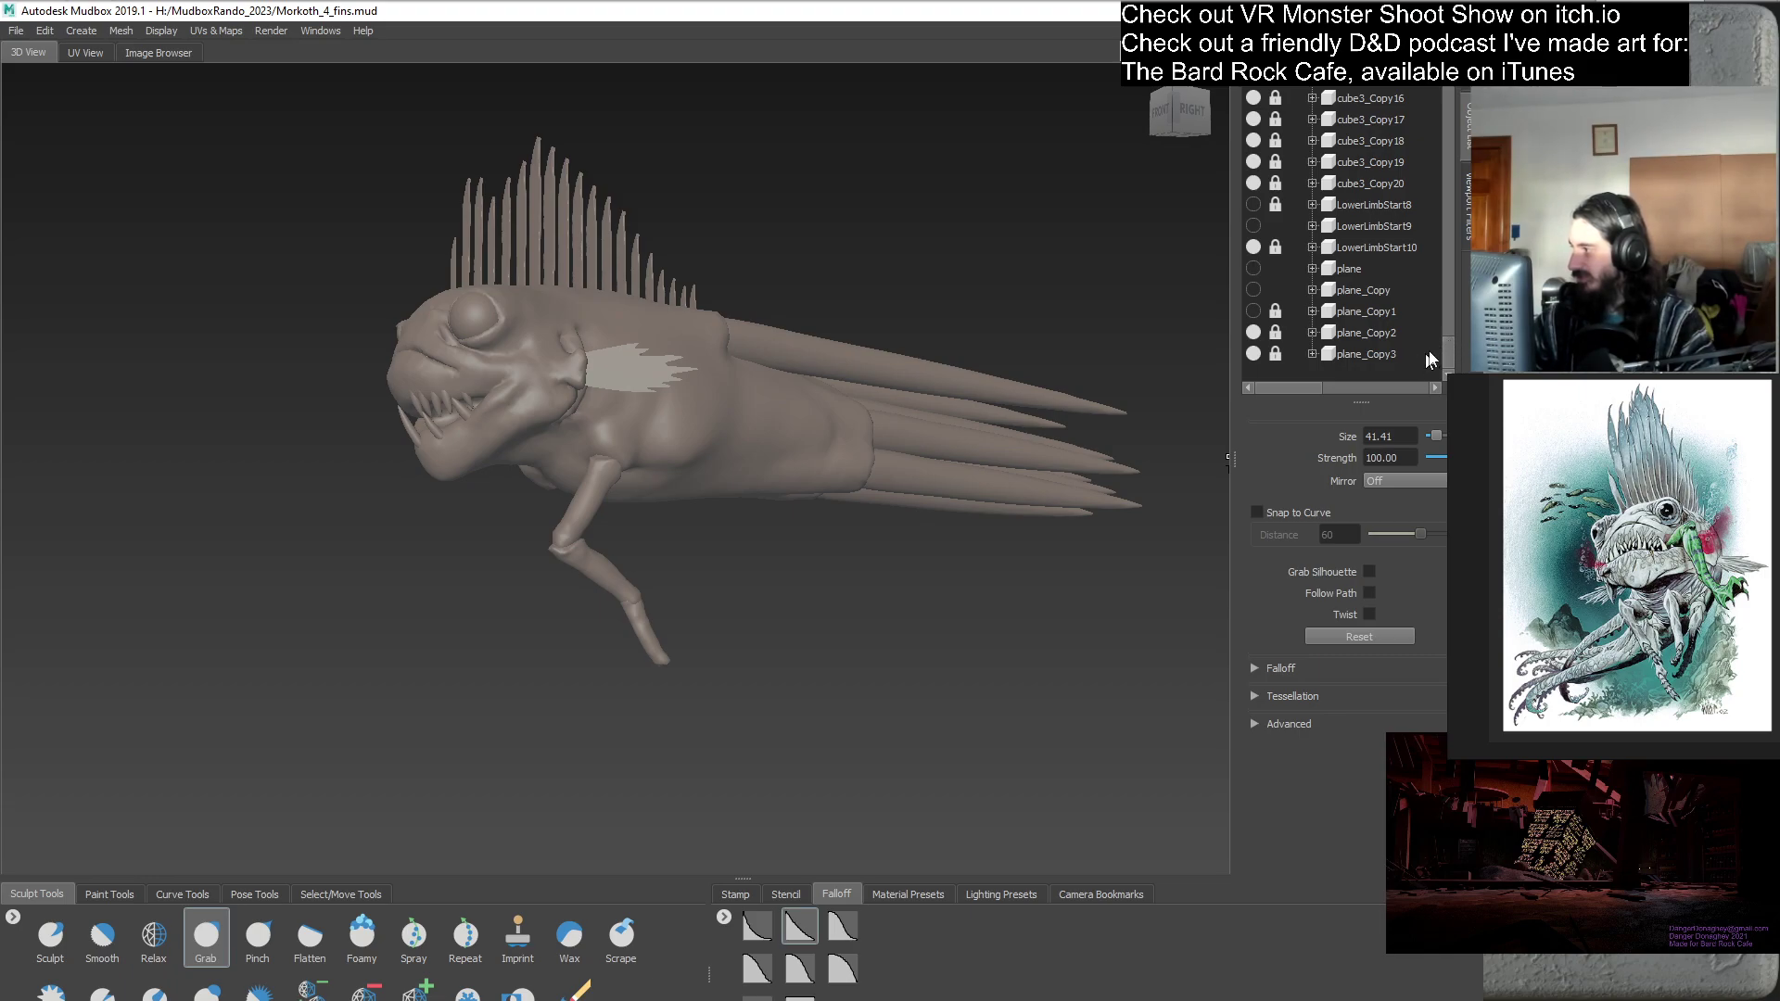
- Duplicate the three arm segments LimbStart4, LowerLimbStart7 and LowerLimbStart10 together
{"action": "left_click", "coordinate": [1391, 246]}
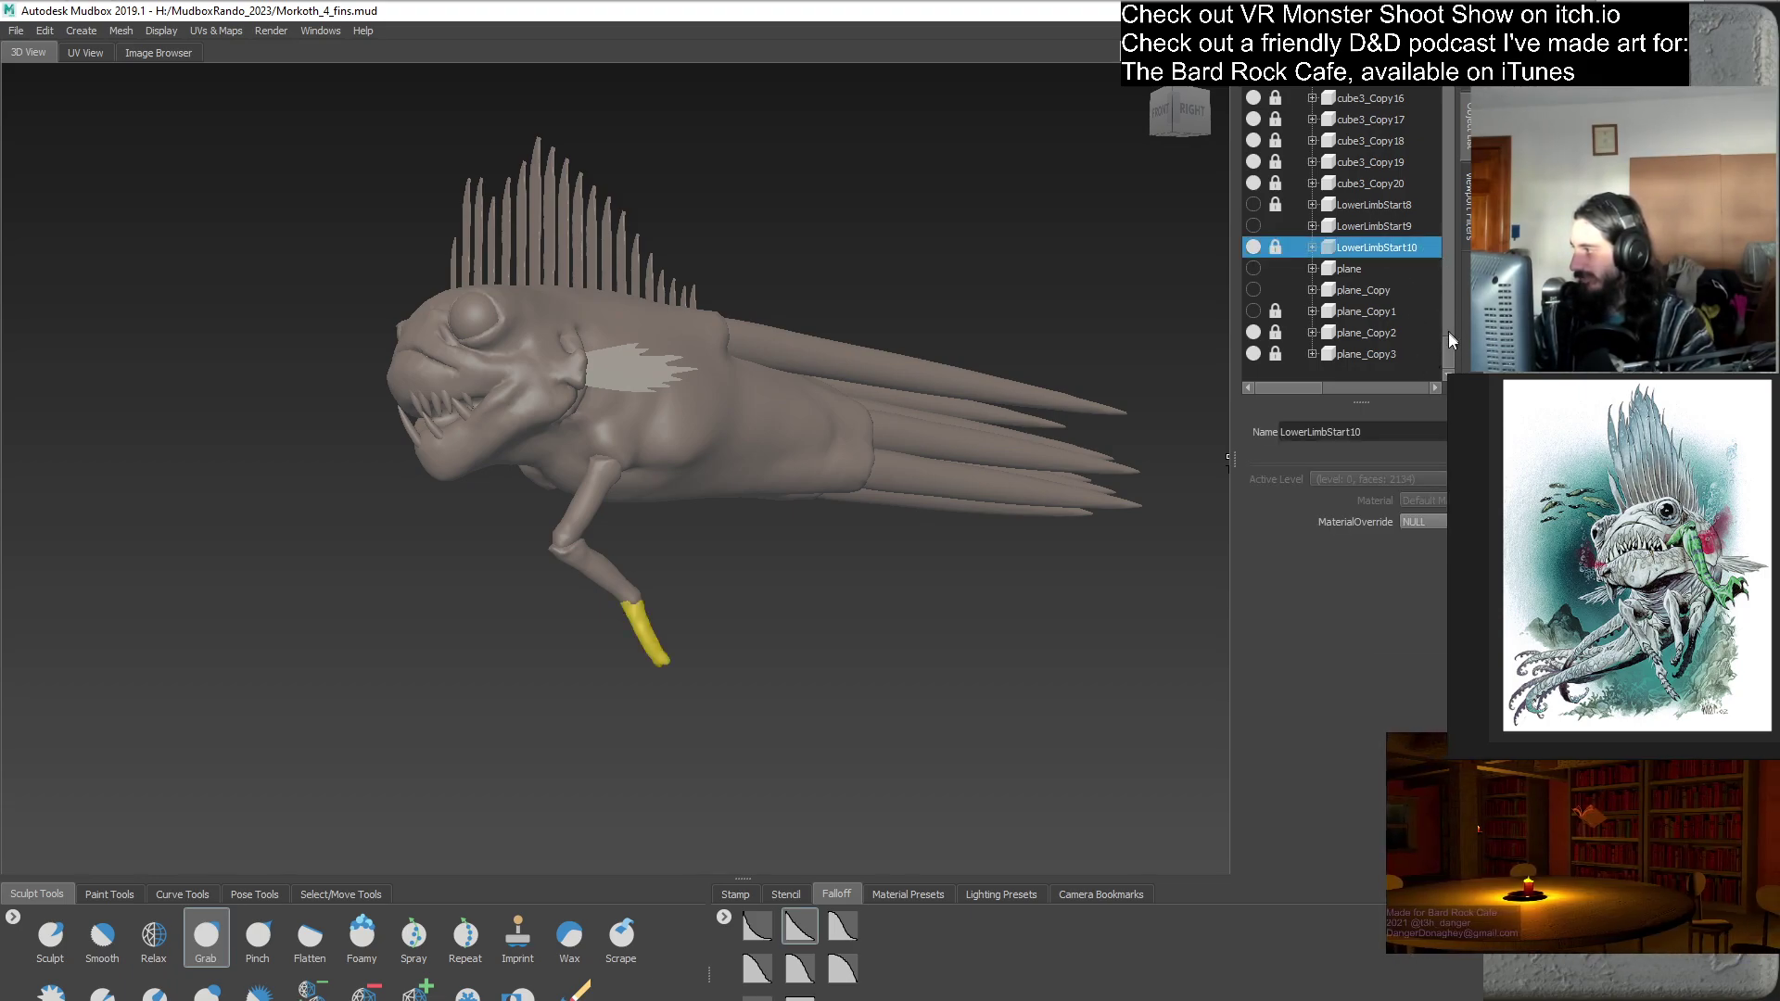
{"action": "left_click_drag", "start_coordinate": [1449, 352], "coordinate": [1450, 263]}
{"action": "left_click", "coordinate": [1364, 267]}
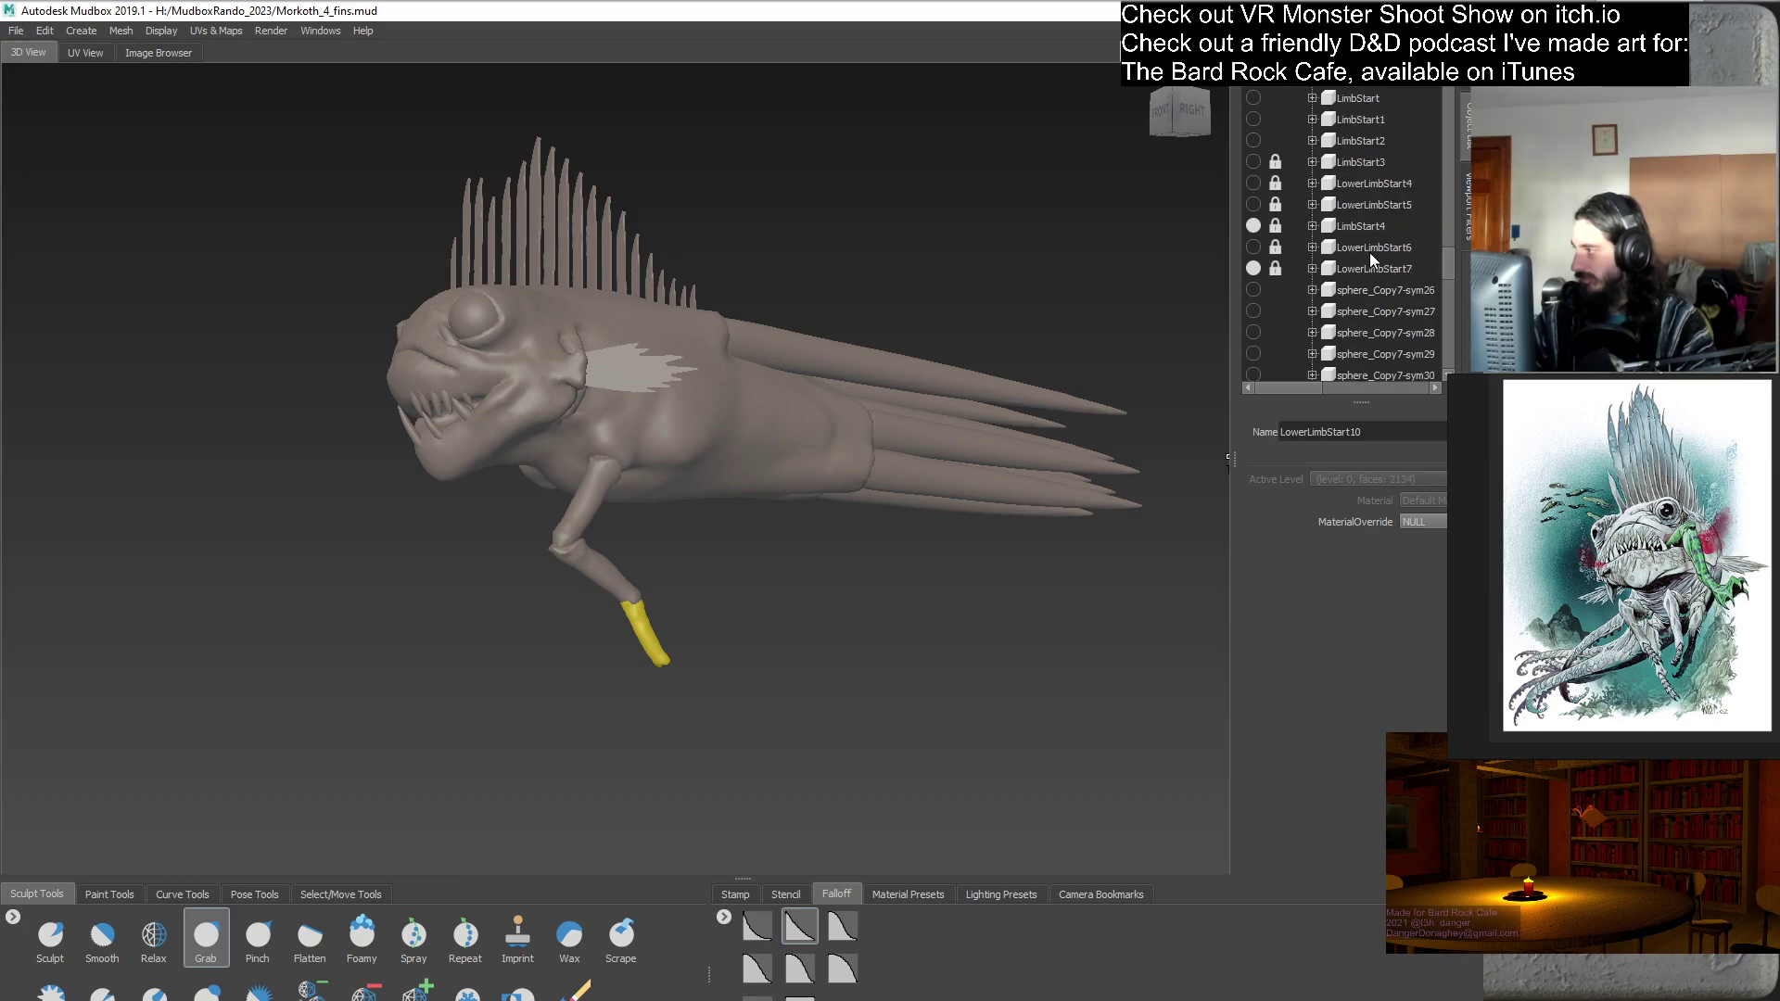
{"action": "left_click", "coordinate": [1363, 228], "text": "ctrl"}
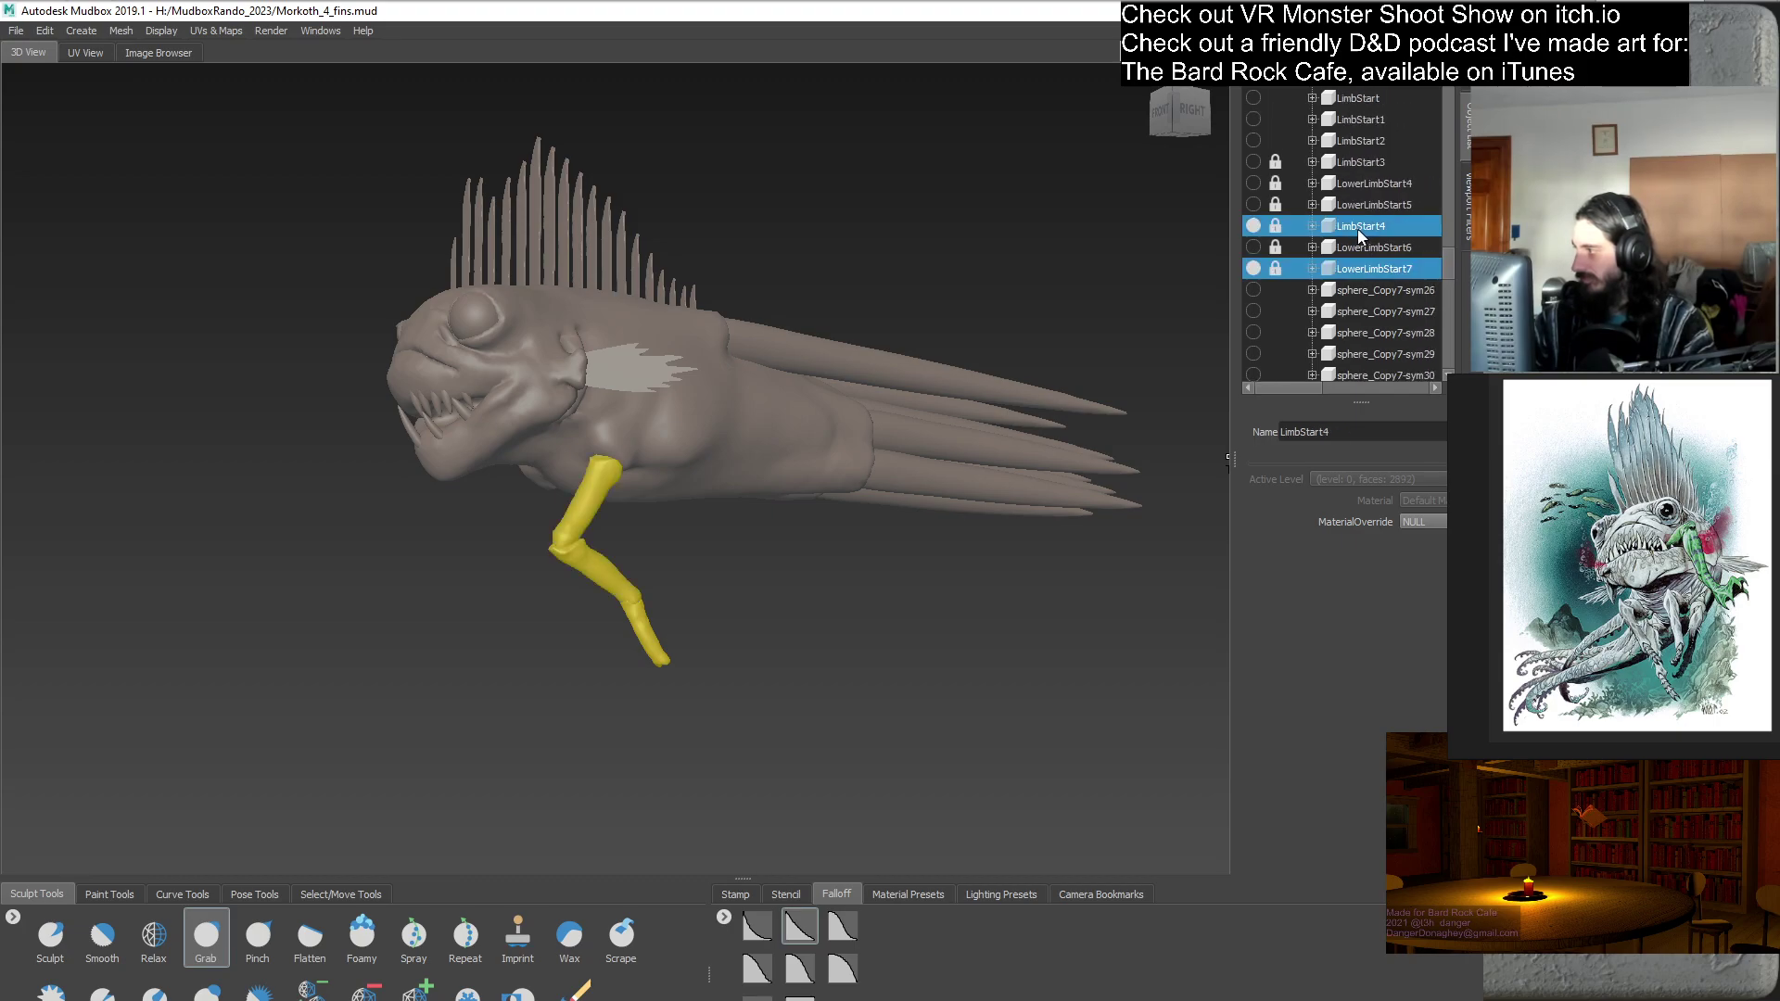
{"action": "right_click", "coordinate": [1359, 230]}
{"action": "left_click", "coordinate": [1369, 320]}
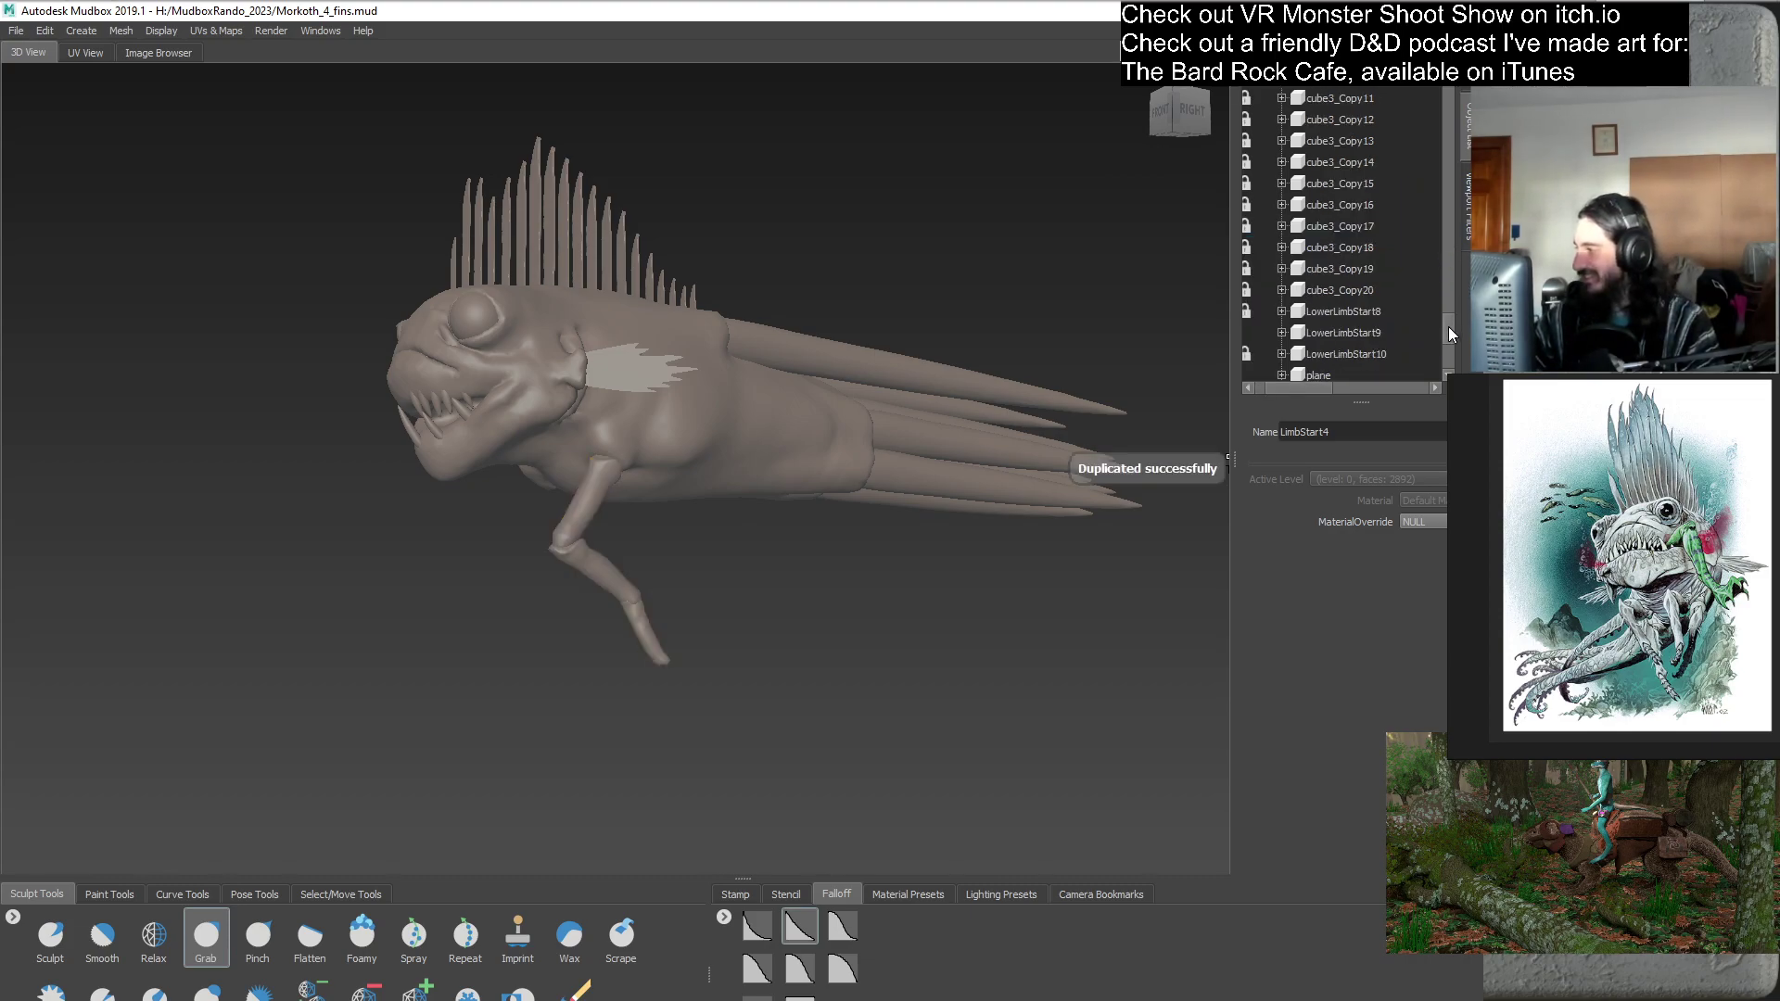
- Move the duplicated arm segments backward along the body so they form a second arm behind the original
{"action": "left_click_drag", "start_coordinate": [1448, 325], "coordinate": [1437, 399]}
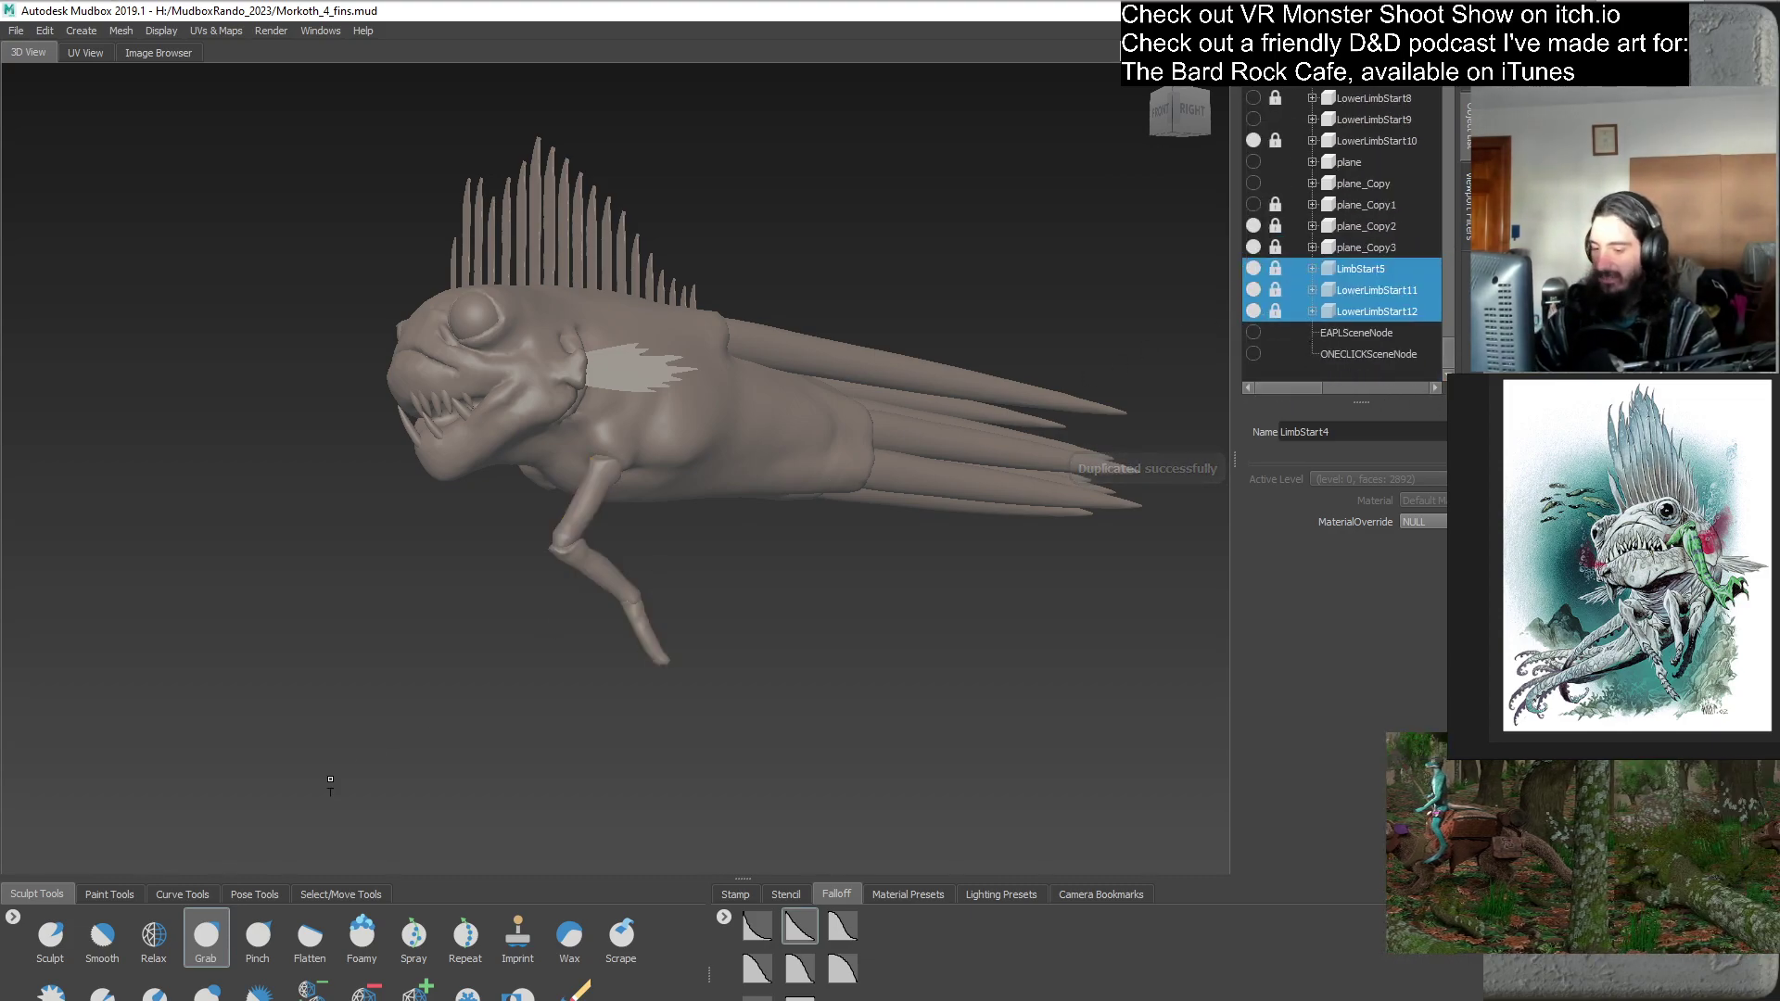
{"action": "left_click", "coordinate": [340, 894]}
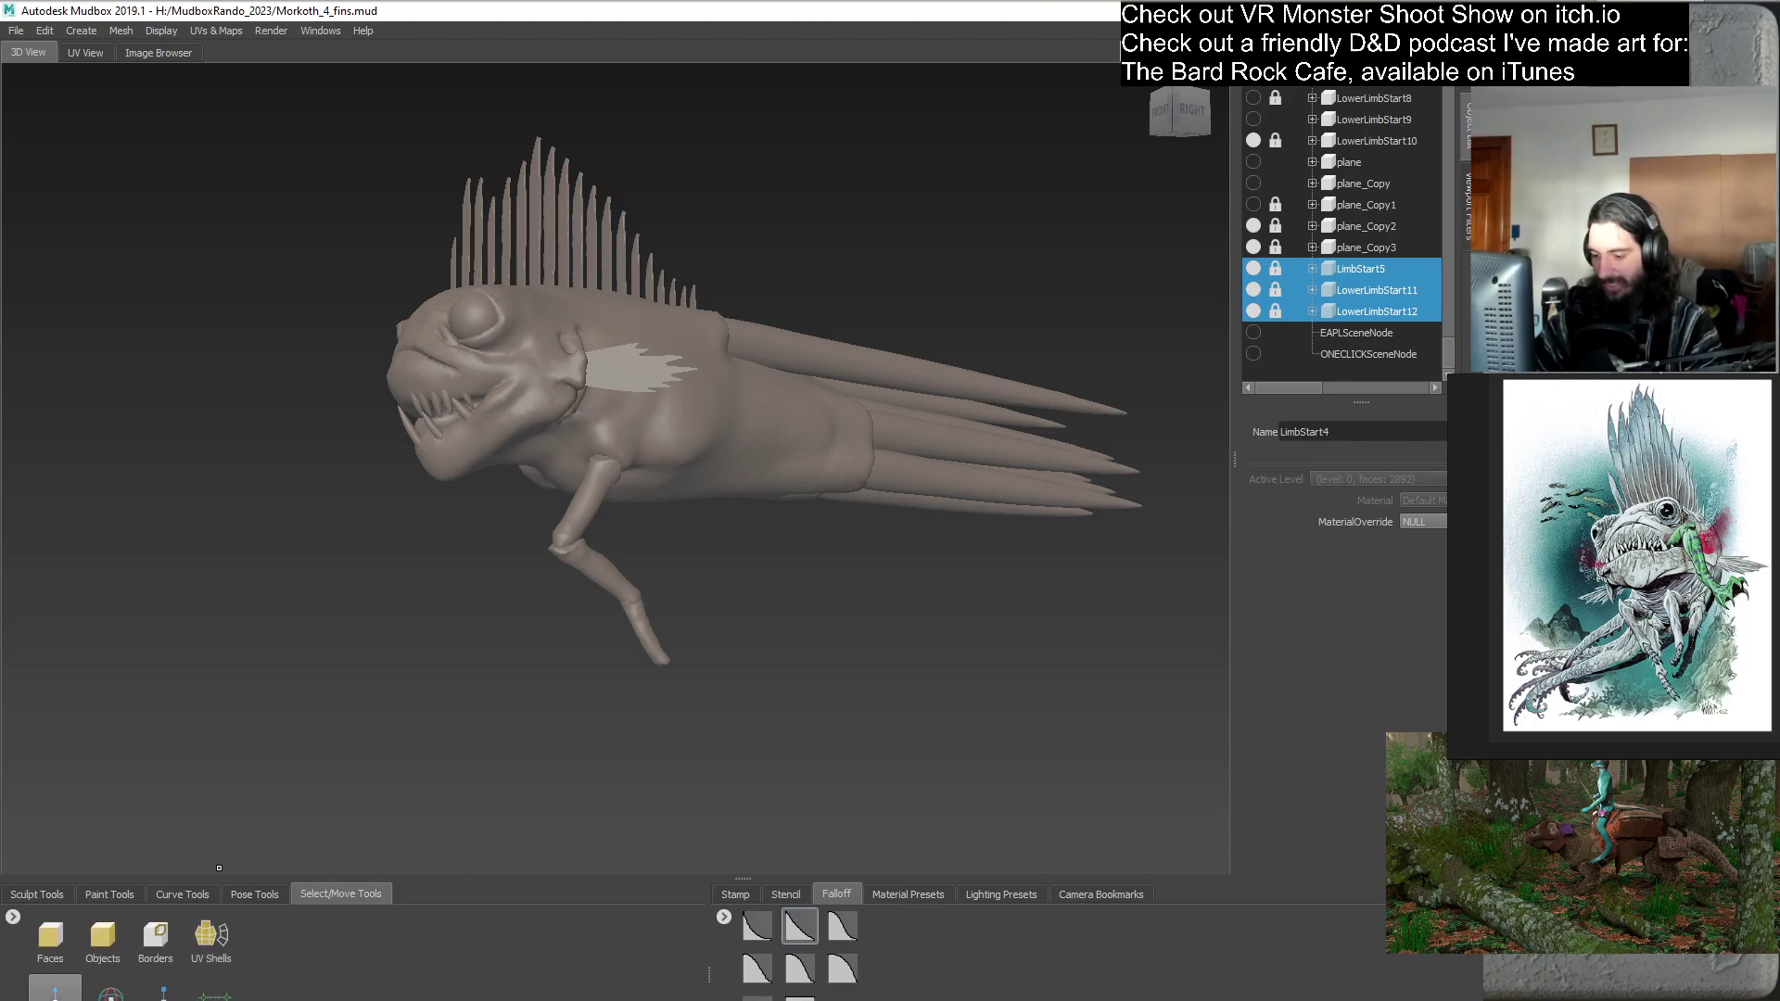
{"action": "left_click_drag", "start_coordinate": [435, 649], "coordinate": [590, 610], "text": "alt"}
{"action": "left_click_drag", "start_coordinate": [528, 699], "coordinate": [267, 834], "text": "alt"}
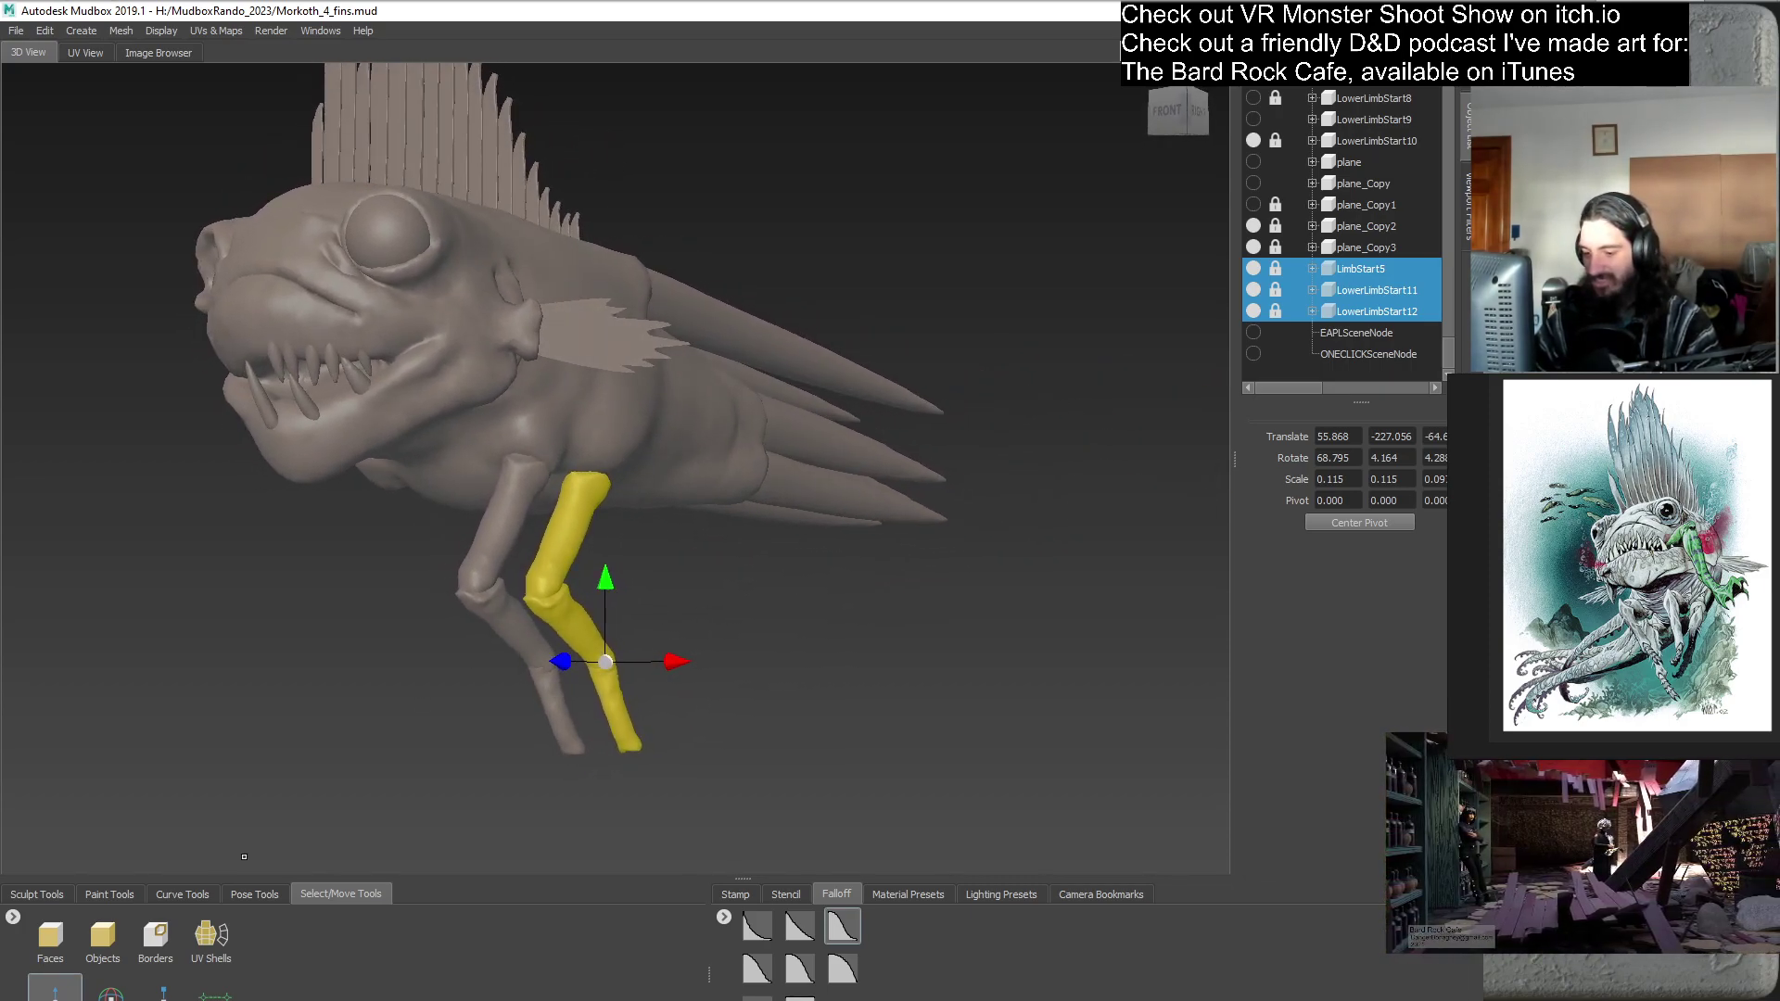
- Rotate the duplicated arm outward as seen from above, bringing its Y rotation to about 350.3
{"action": "left_click", "coordinate": [110, 987]}
{"action": "left_click_drag", "start_coordinate": [649, 417], "coordinate": [1054, 276], "text": "alt"}
{"action": "left_click", "coordinate": [1178, 105]}
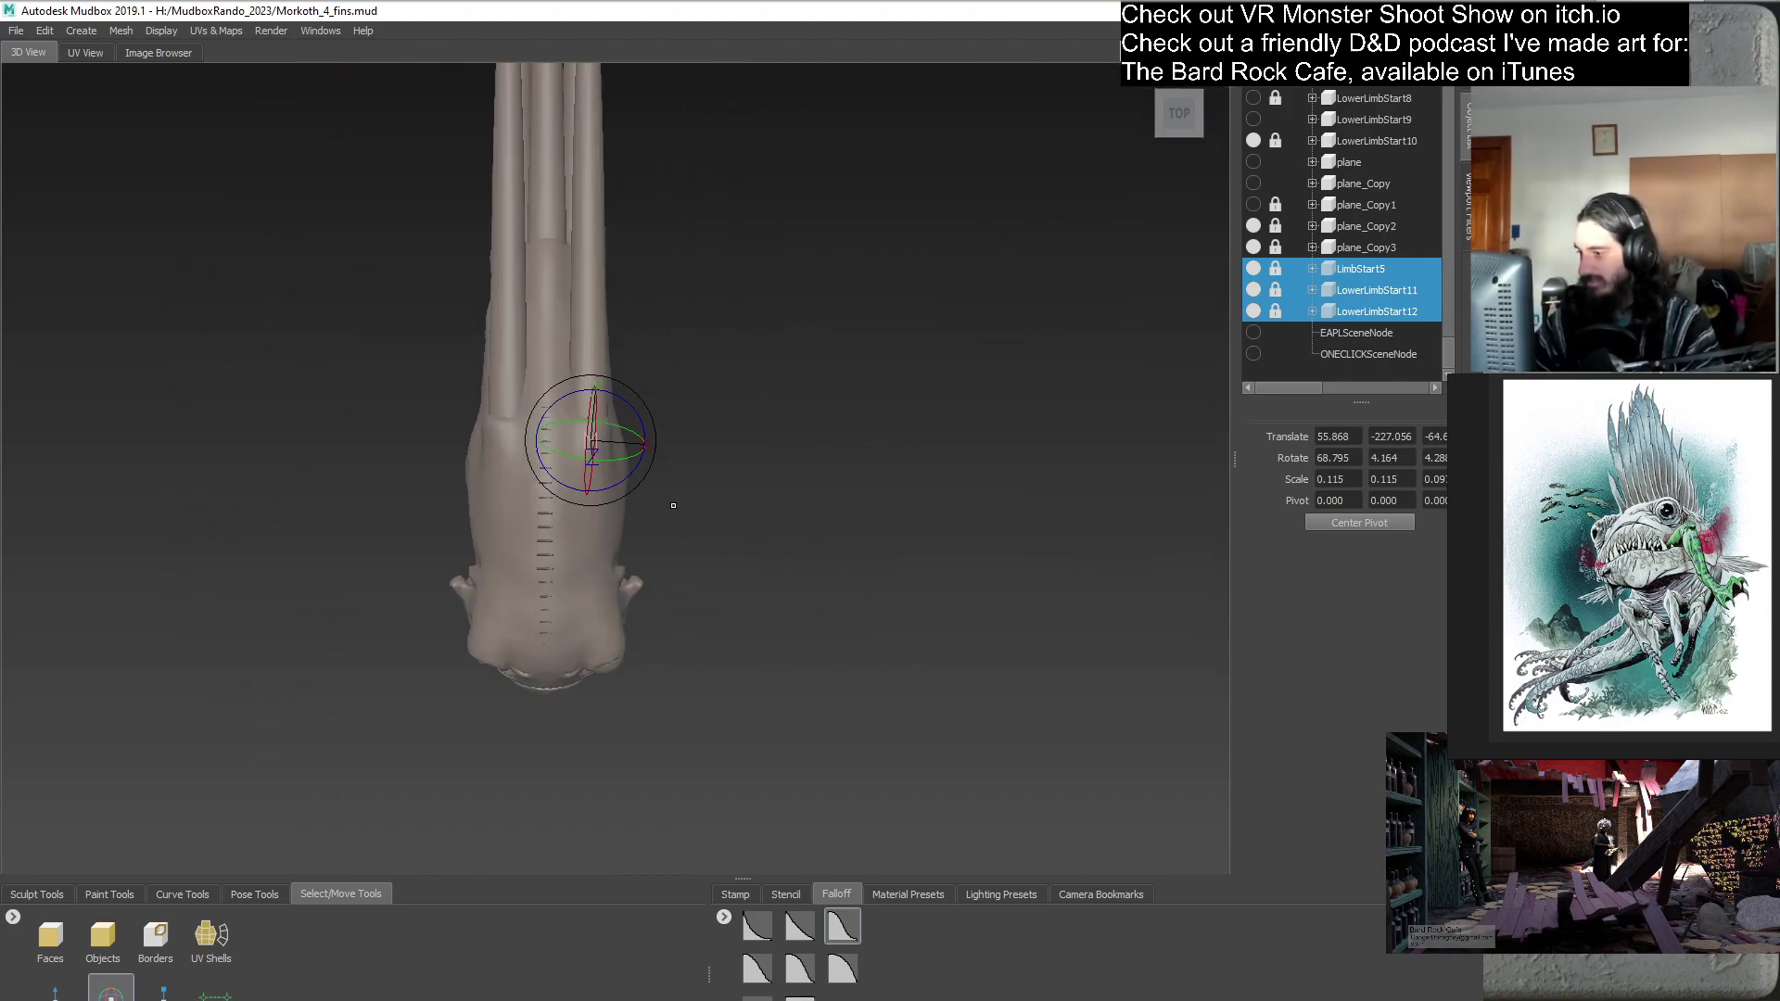
{"action": "left_click_drag", "start_coordinate": [630, 491], "coordinate": [871, 445]}
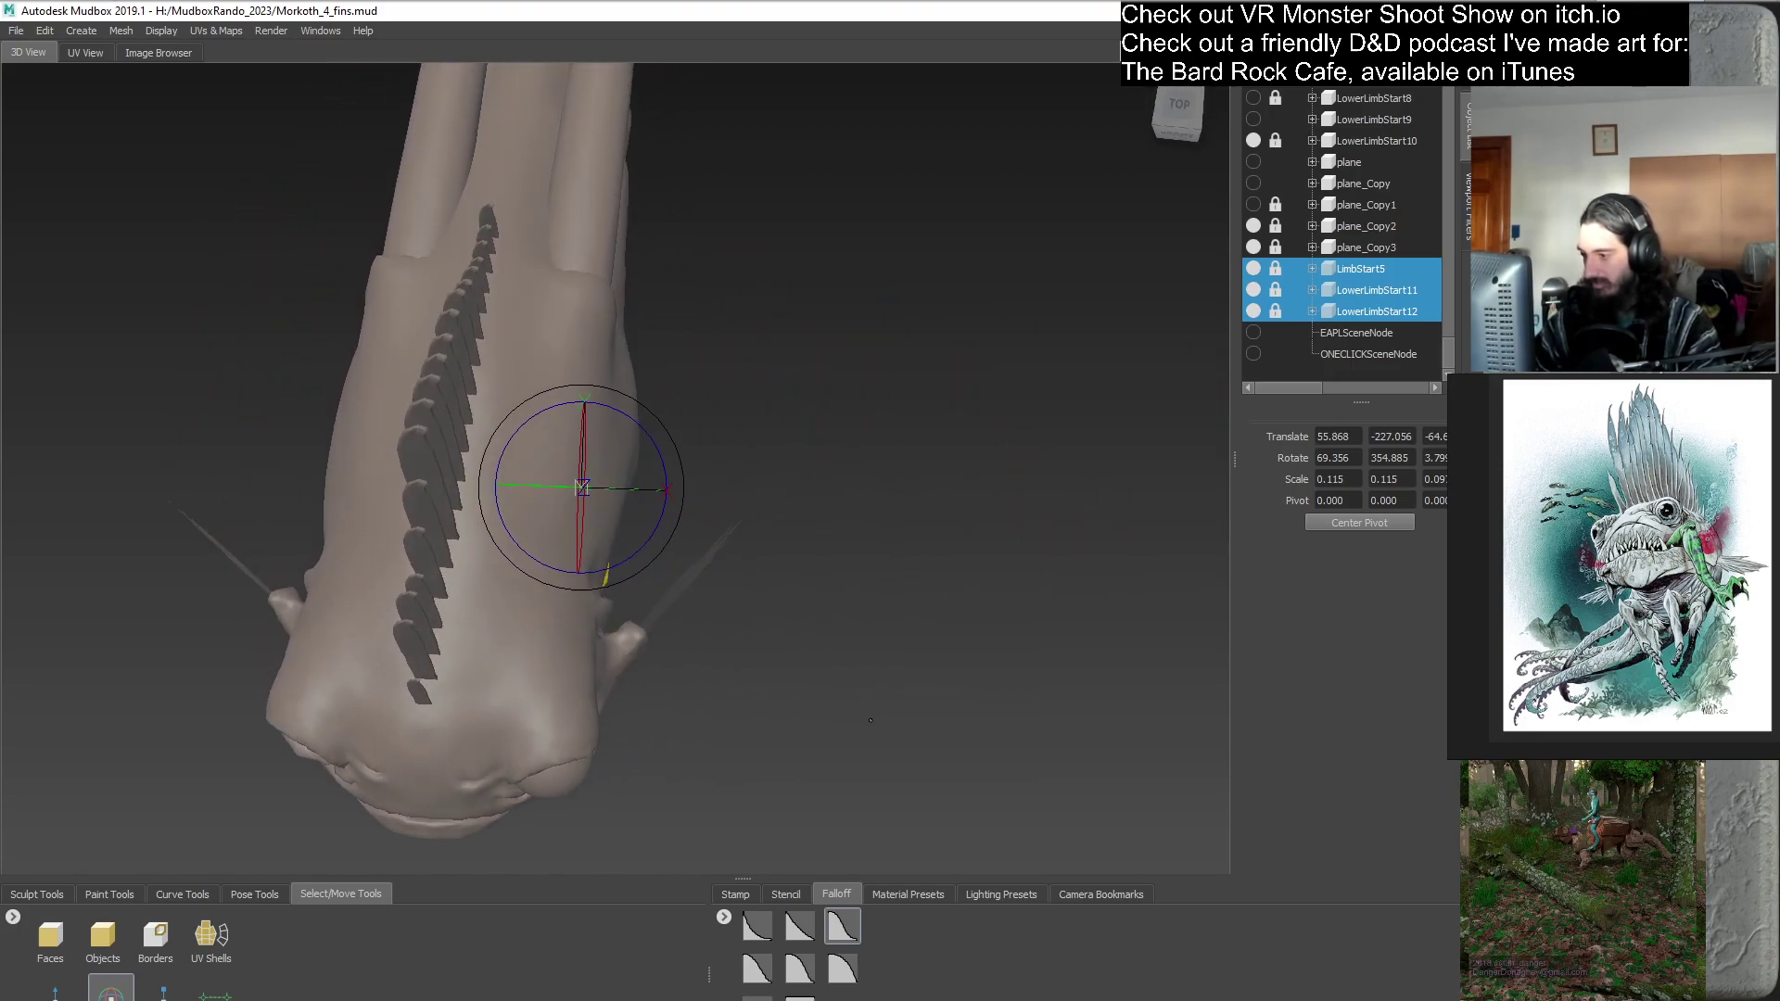
{"action": "left_click", "coordinate": [1178, 112]}
{"action": "scroll", "coordinate": [723, 470], "scroll_direction": "up", "scroll_amount": 2}
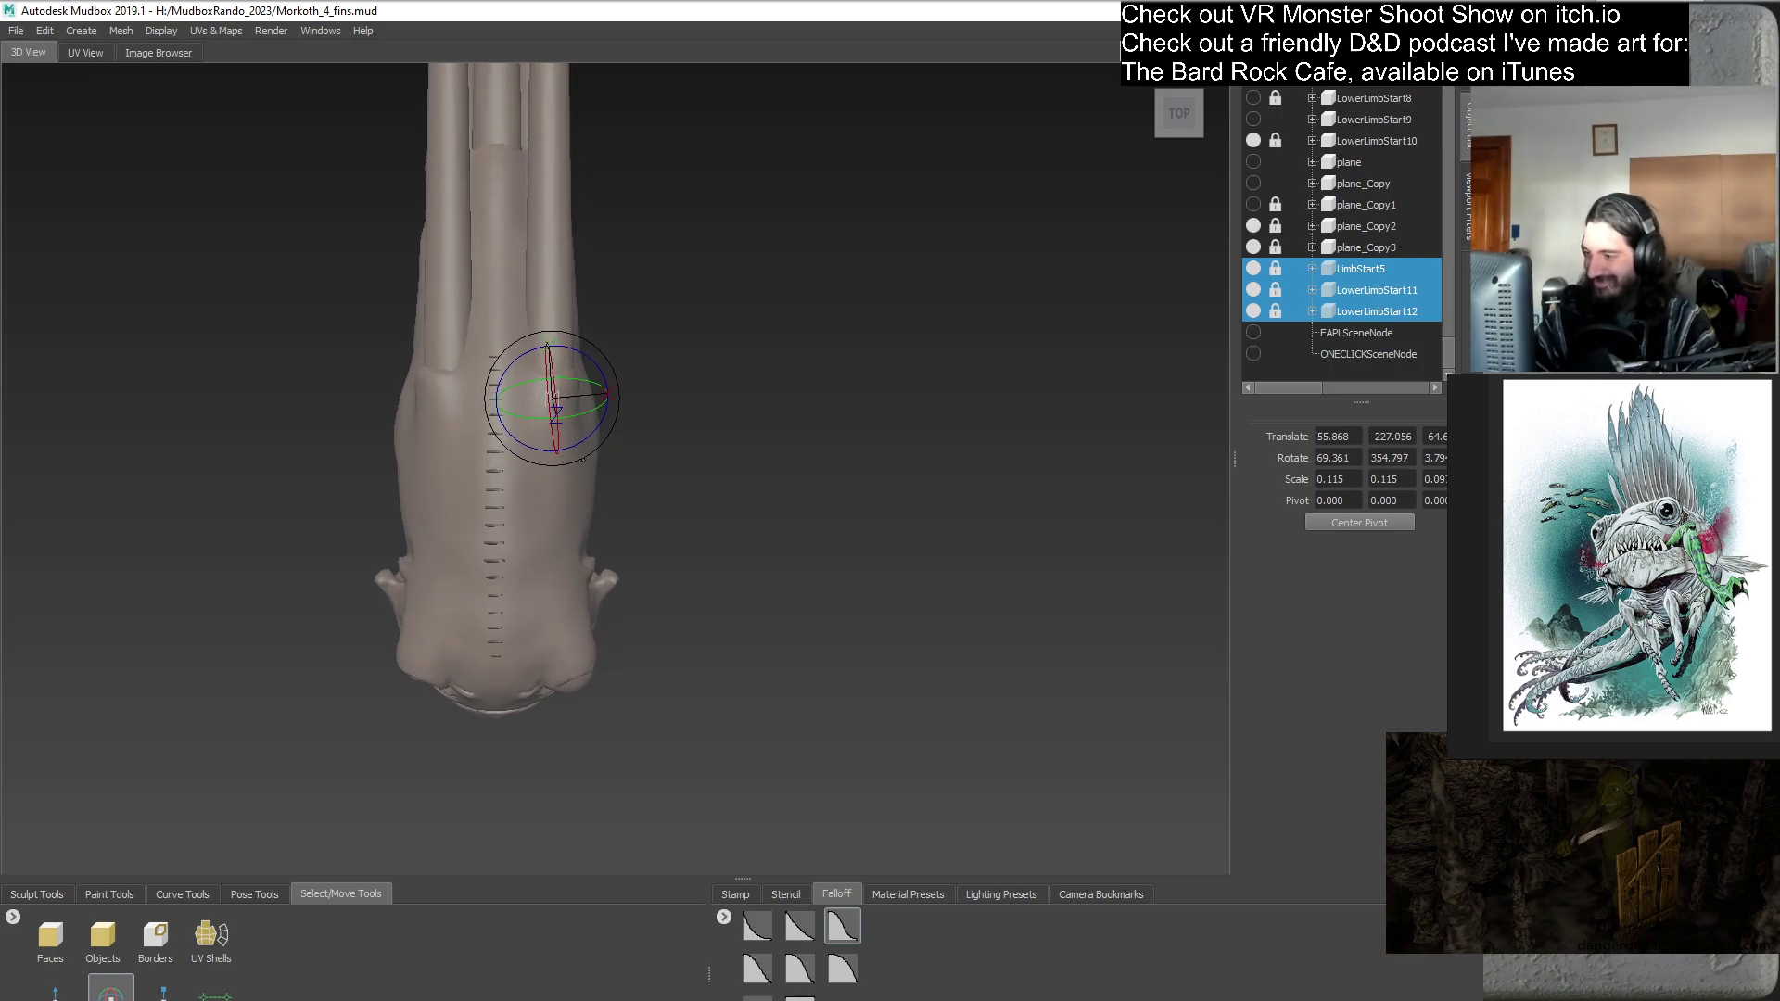
{"action": "left_click_drag", "start_coordinate": [594, 453], "coordinate": [645, 413]}
{"action": "left_click_drag", "start_coordinate": [774, 557], "coordinate": [1217, 403], "text": "alt"}
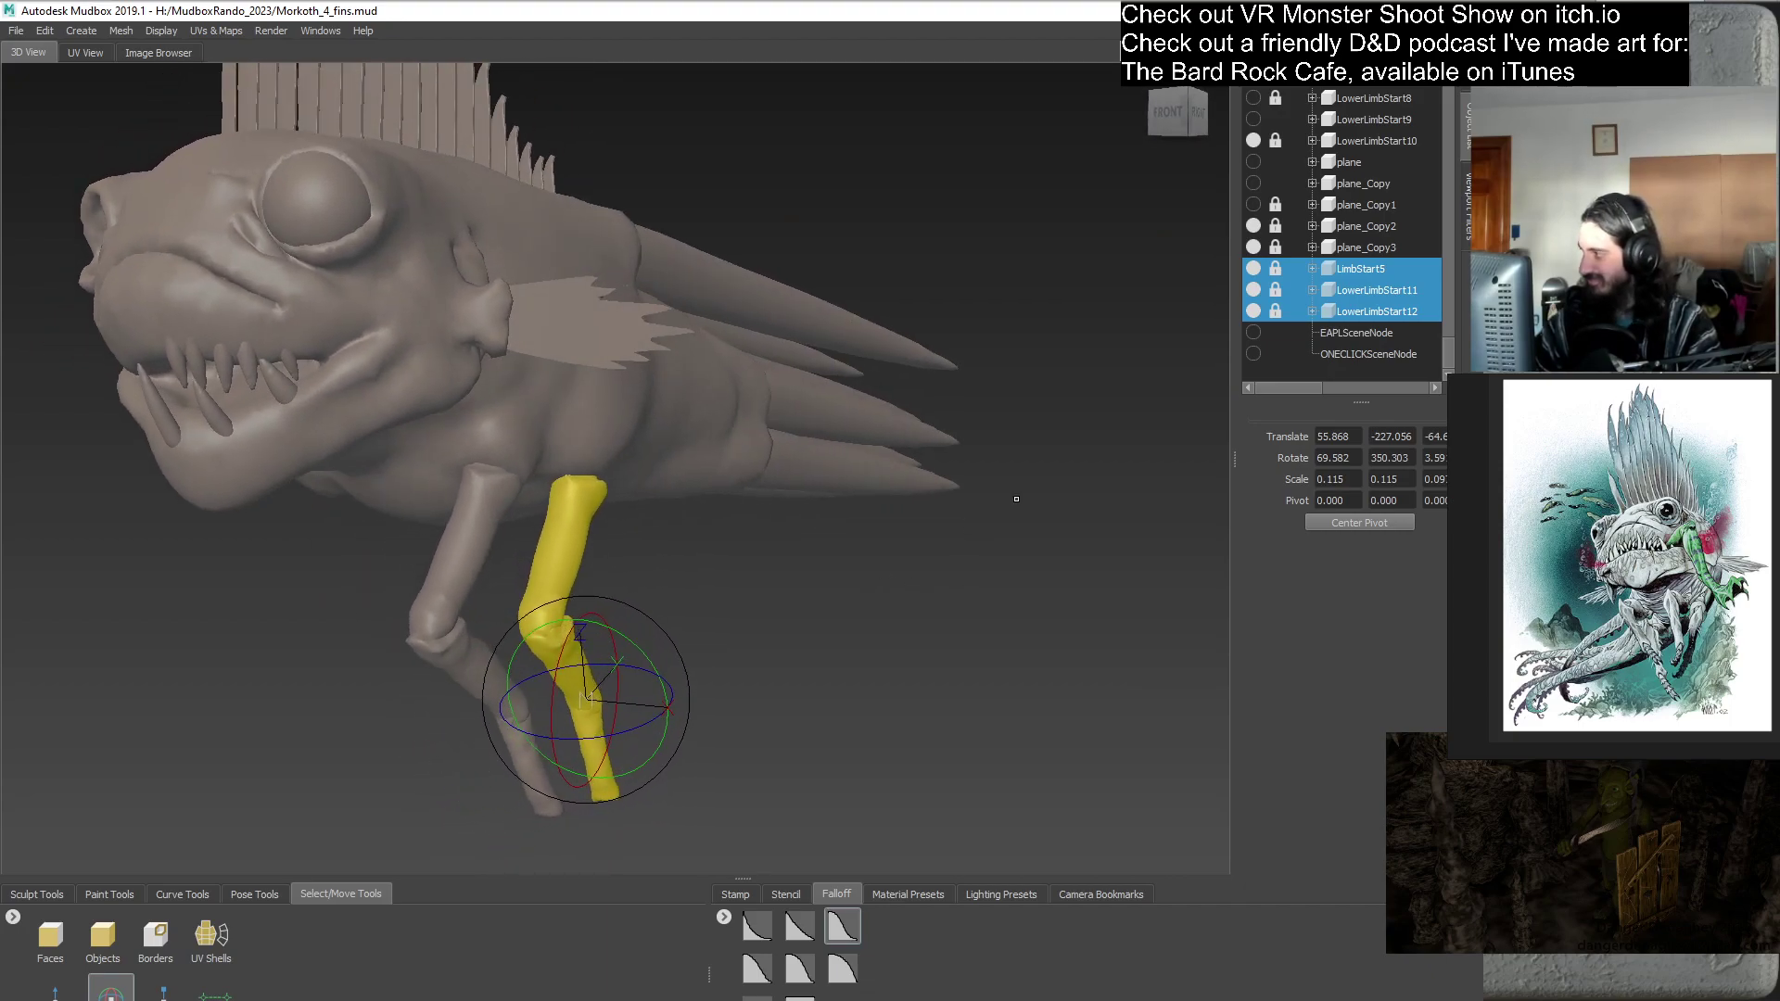
- Reselect the three duplicated arm segments, ending with LimbStart5, and rotate them together about the shoulder to roughly parallel the front arm
{"action": "left_click", "coordinate": [1381, 303]}
{"action": "left_click", "coordinate": [1377, 292], "text": "shift"}
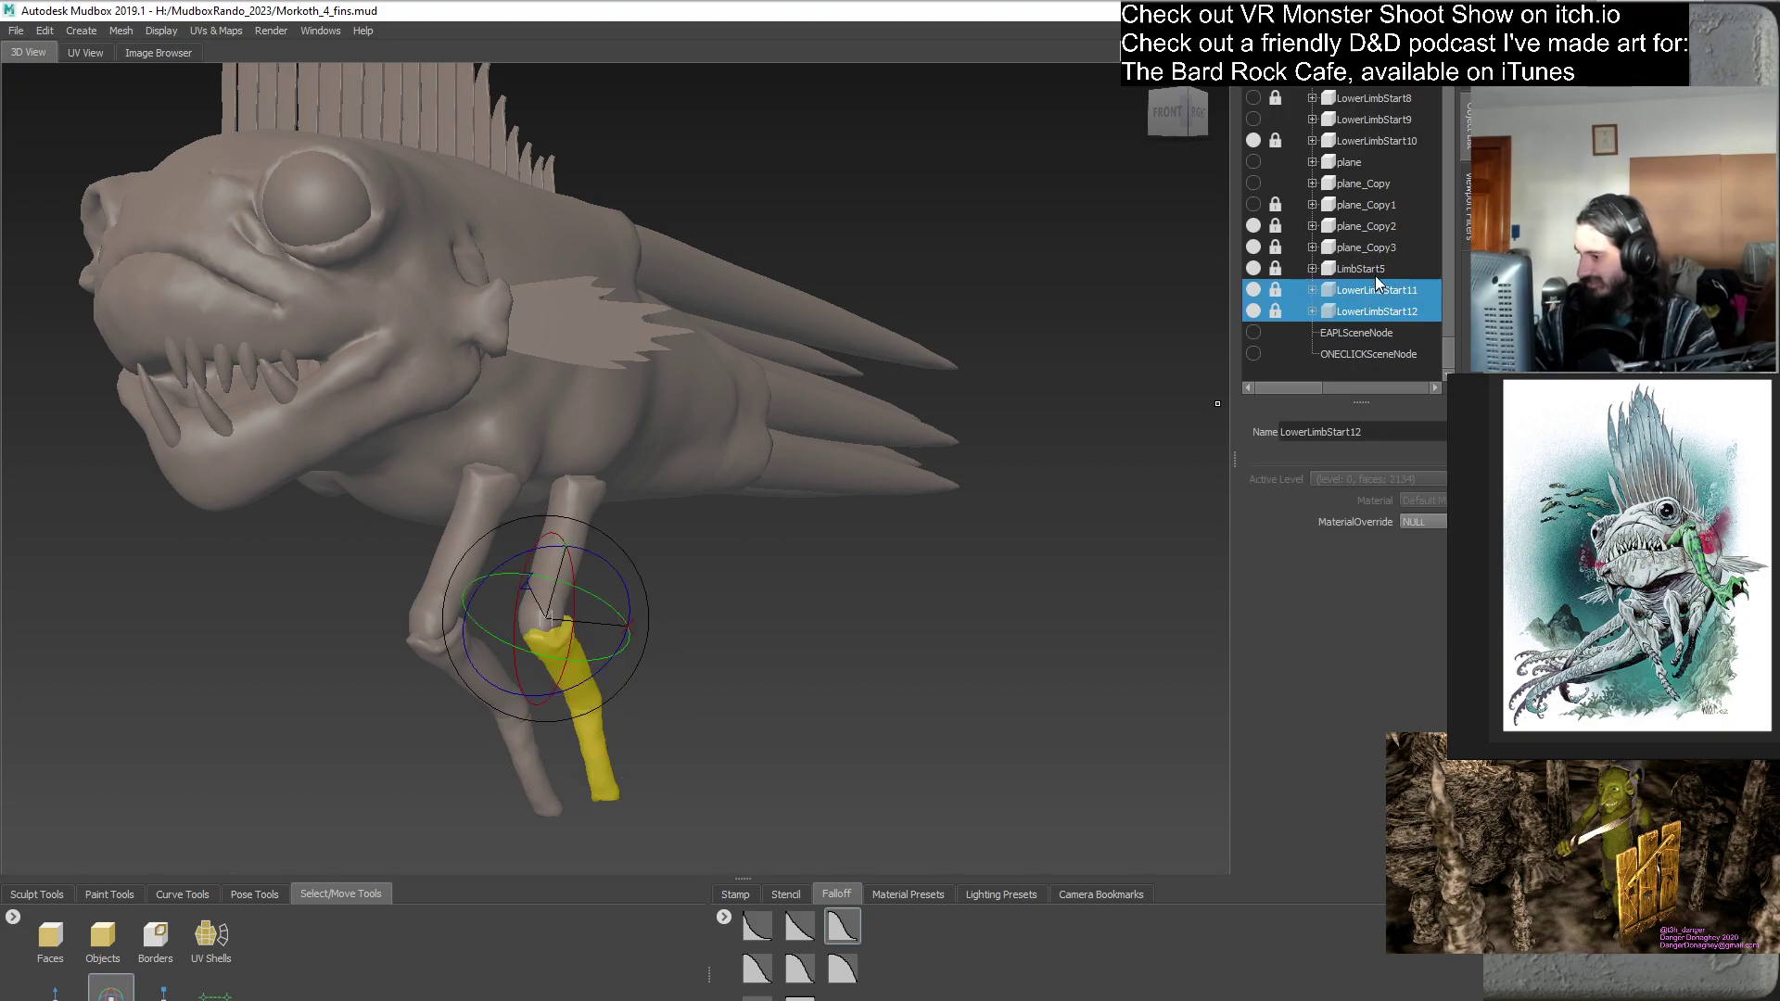
{"action": "left_click", "coordinate": [1366, 268], "text": "shift"}
{"action": "left_click_drag", "start_coordinate": [1158, 594], "coordinate": [760, 579], "text": "alt"}
{"action": "left_click_drag", "start_coordinate": [611, 501], "coordinate": [788, 556]}
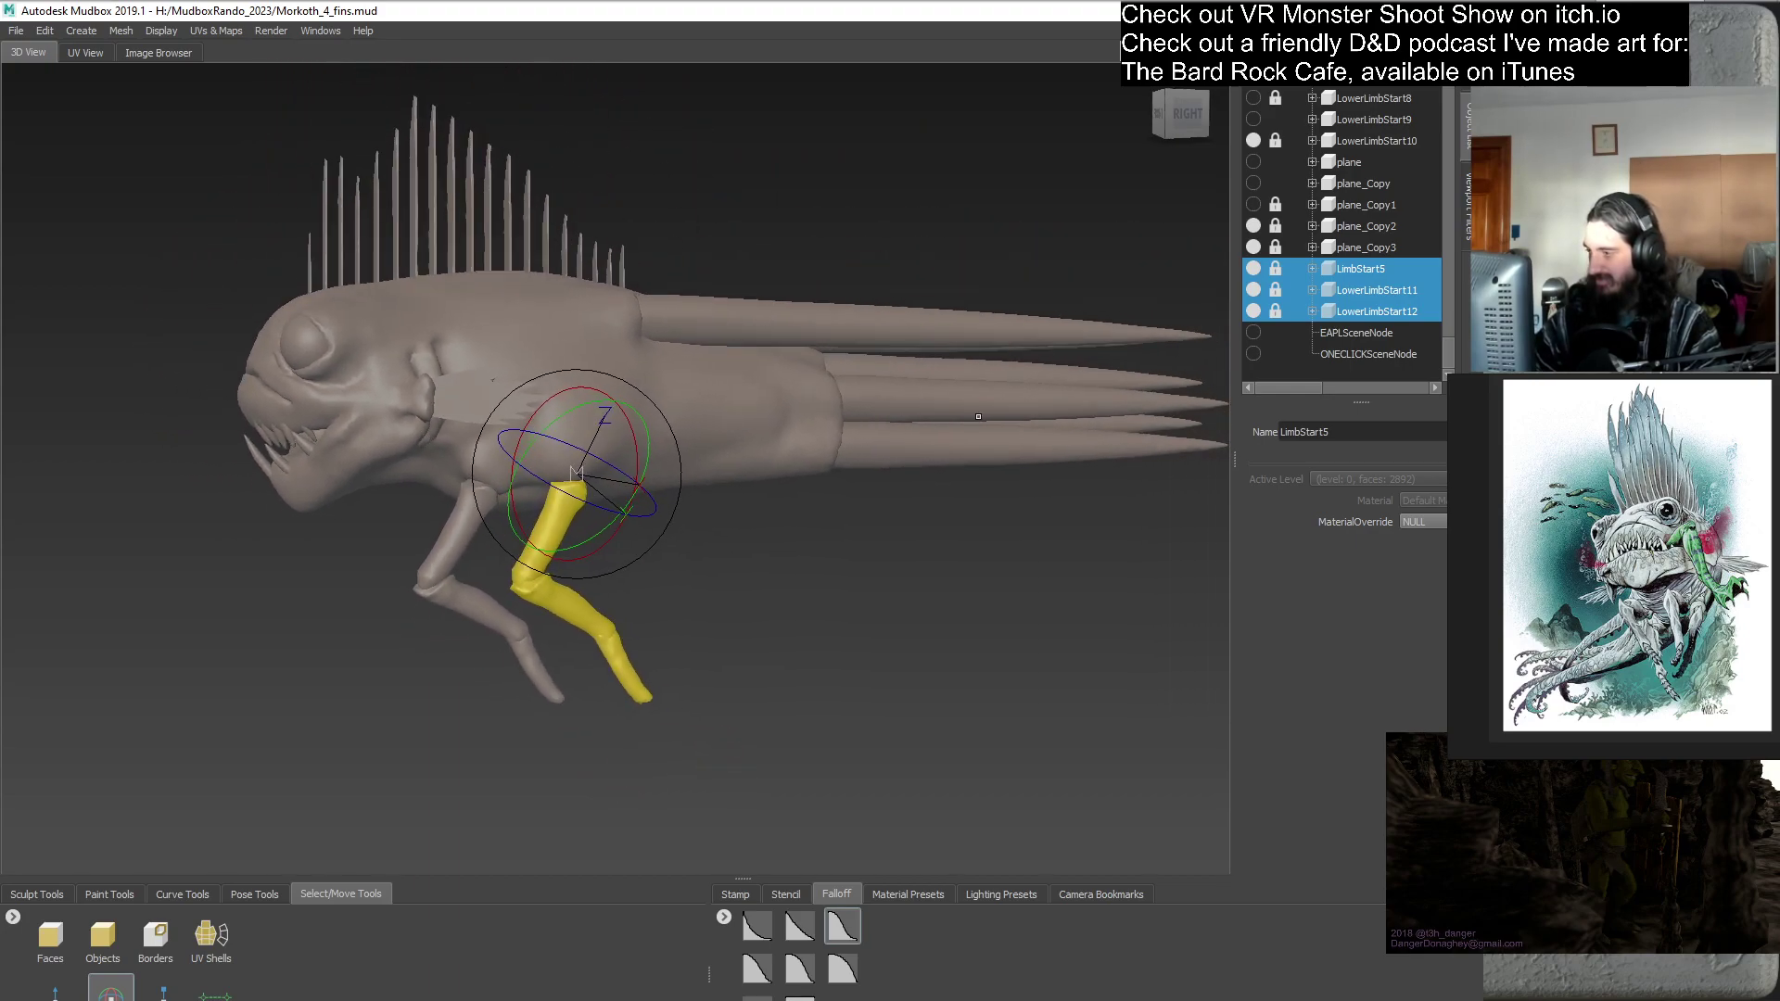
{"action": "left_click", "coordinate": [1115, 500]}
{"action": "mouse_move", "coordinate": [1115, 499]}
{"action": "left_mouse_down", "text": "alt"}
{"action": "mouse_move", "coordinate": [834, 575]}
{"action": "mouse_move", "coordinate": [556, 761]}
{"action": "left_mouse_up", "text": "alt"}
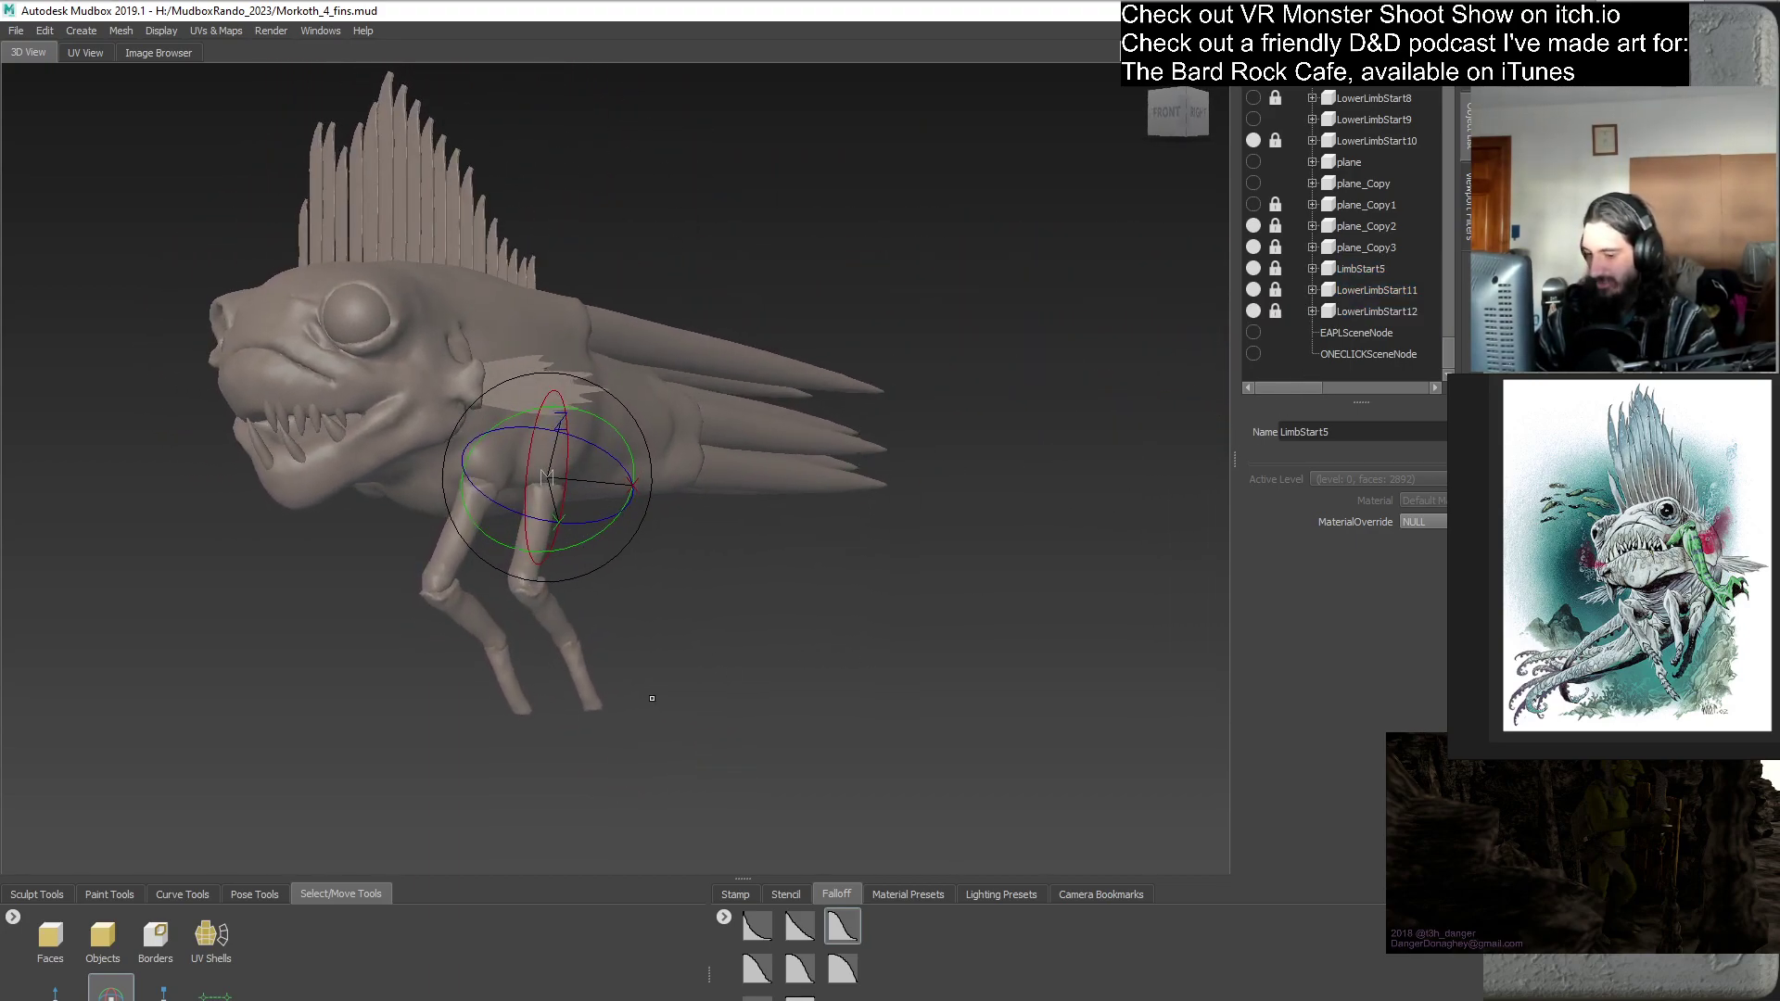
- Switch to the Grab tool and examine the whole creature and its two arms from the front, three-quarter and side views
{"action": "left_click", "coordinate": [38, 893]}
{"action": "left_click", "coordinate": [193, 941]}
{"action": "left_click_drag", "start_coordinate": [898, 636], "coordinate": [827, 627], "text": "alt"}
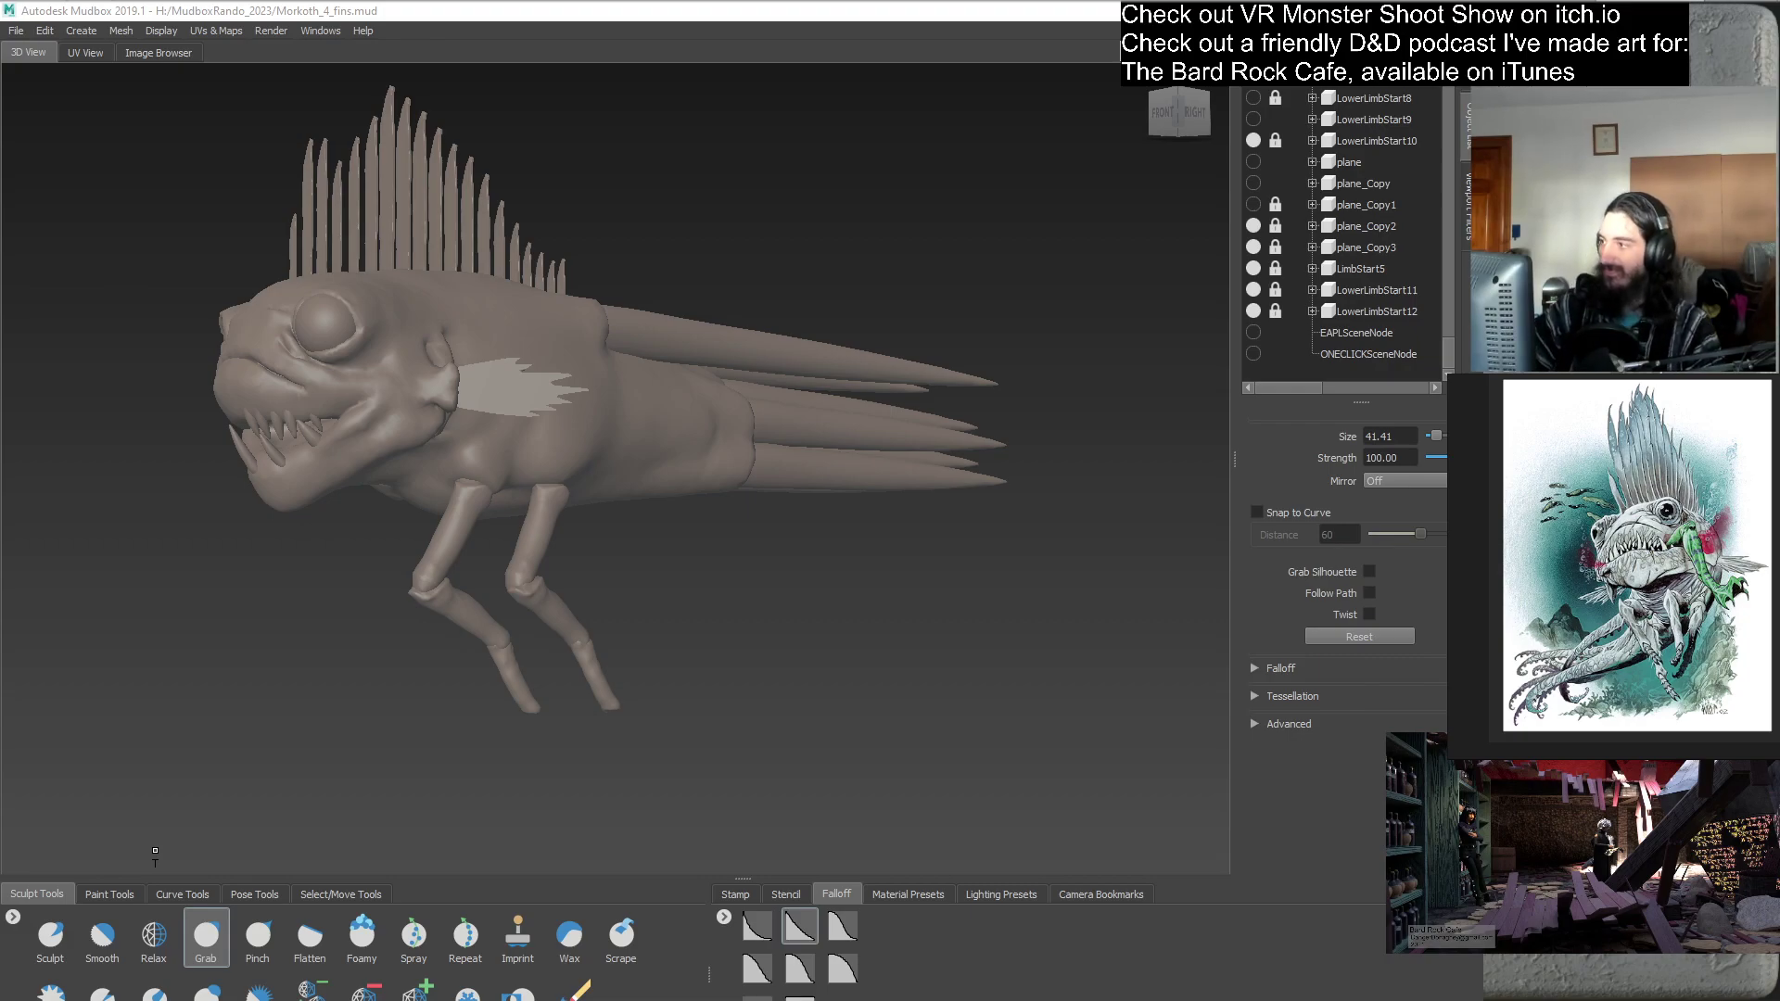
{"action": "left_click_drag", "start_coordinate": [787, 270], "coordinate": [821, 538], "text": "alt"}
{"action": "right_click_drag", "start_coordinate": [820, 537], "coordinate": [791, 576], "text": "alt"}
{"action": "left_click_drag", "start_coordinate": [790, 575], "coordinate": [597, 535], "text": "alt"}
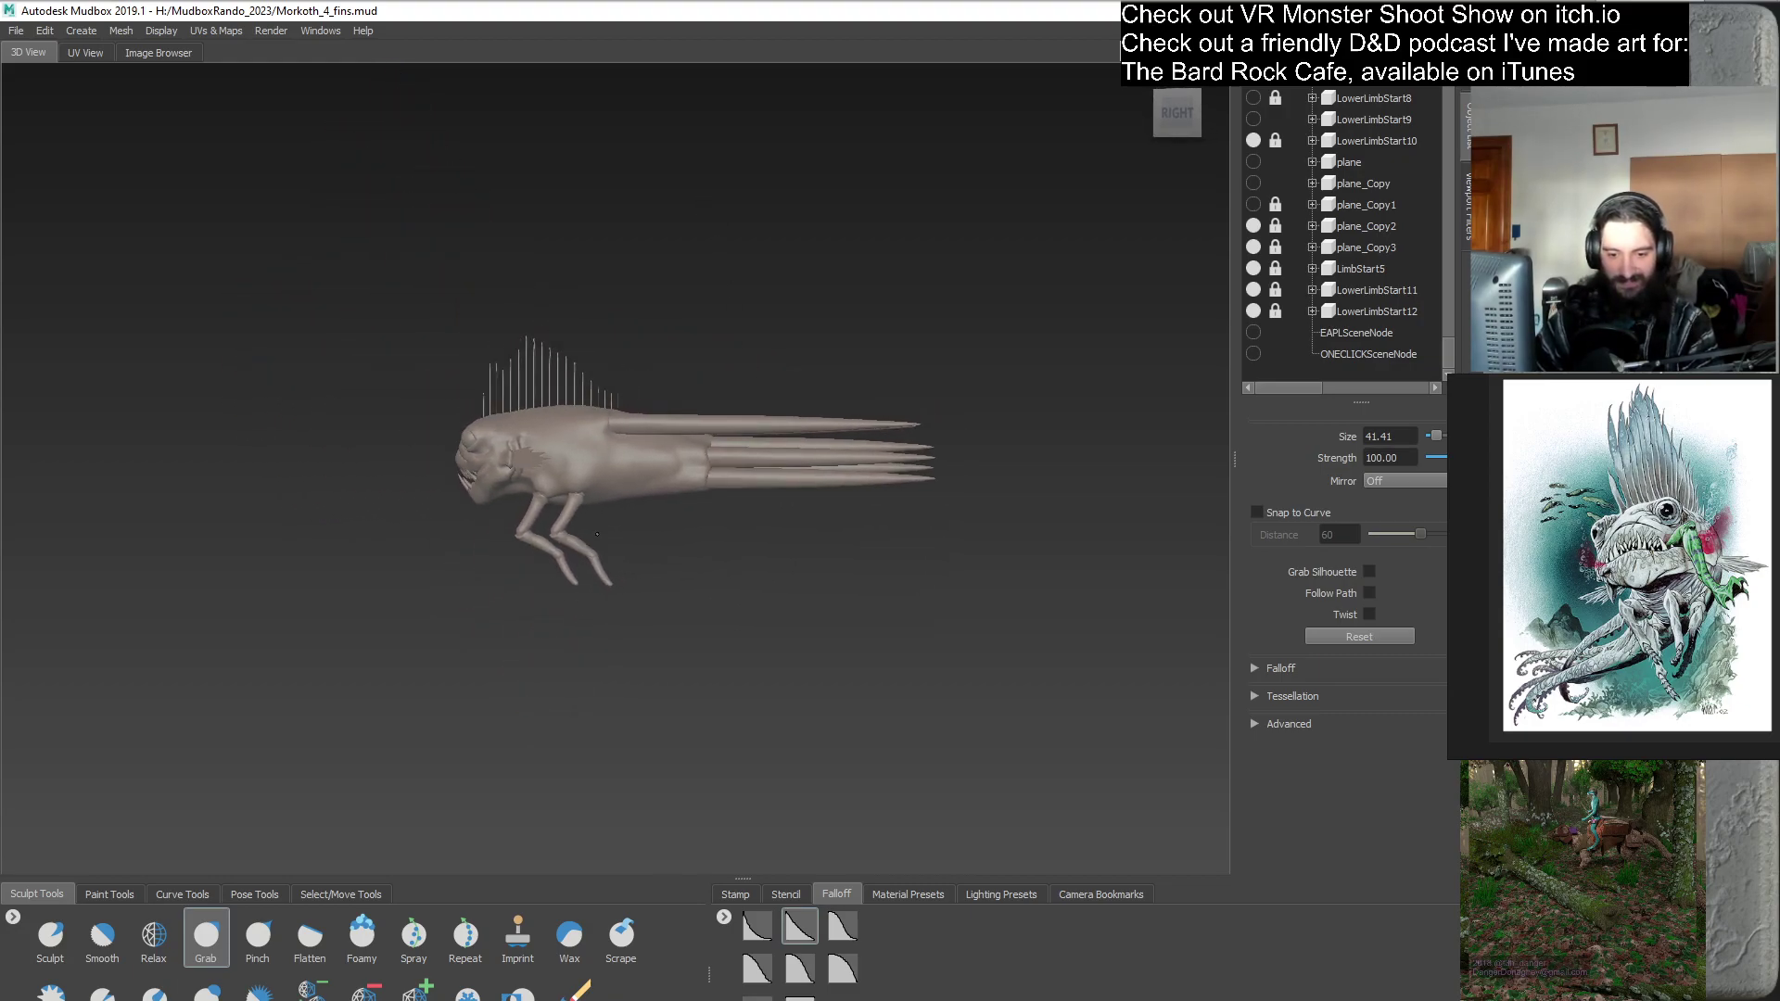
{"action": "right_click_drag", "start_coordinate": [597, 534], "coordinate": [665, 601], "text": "alt"}
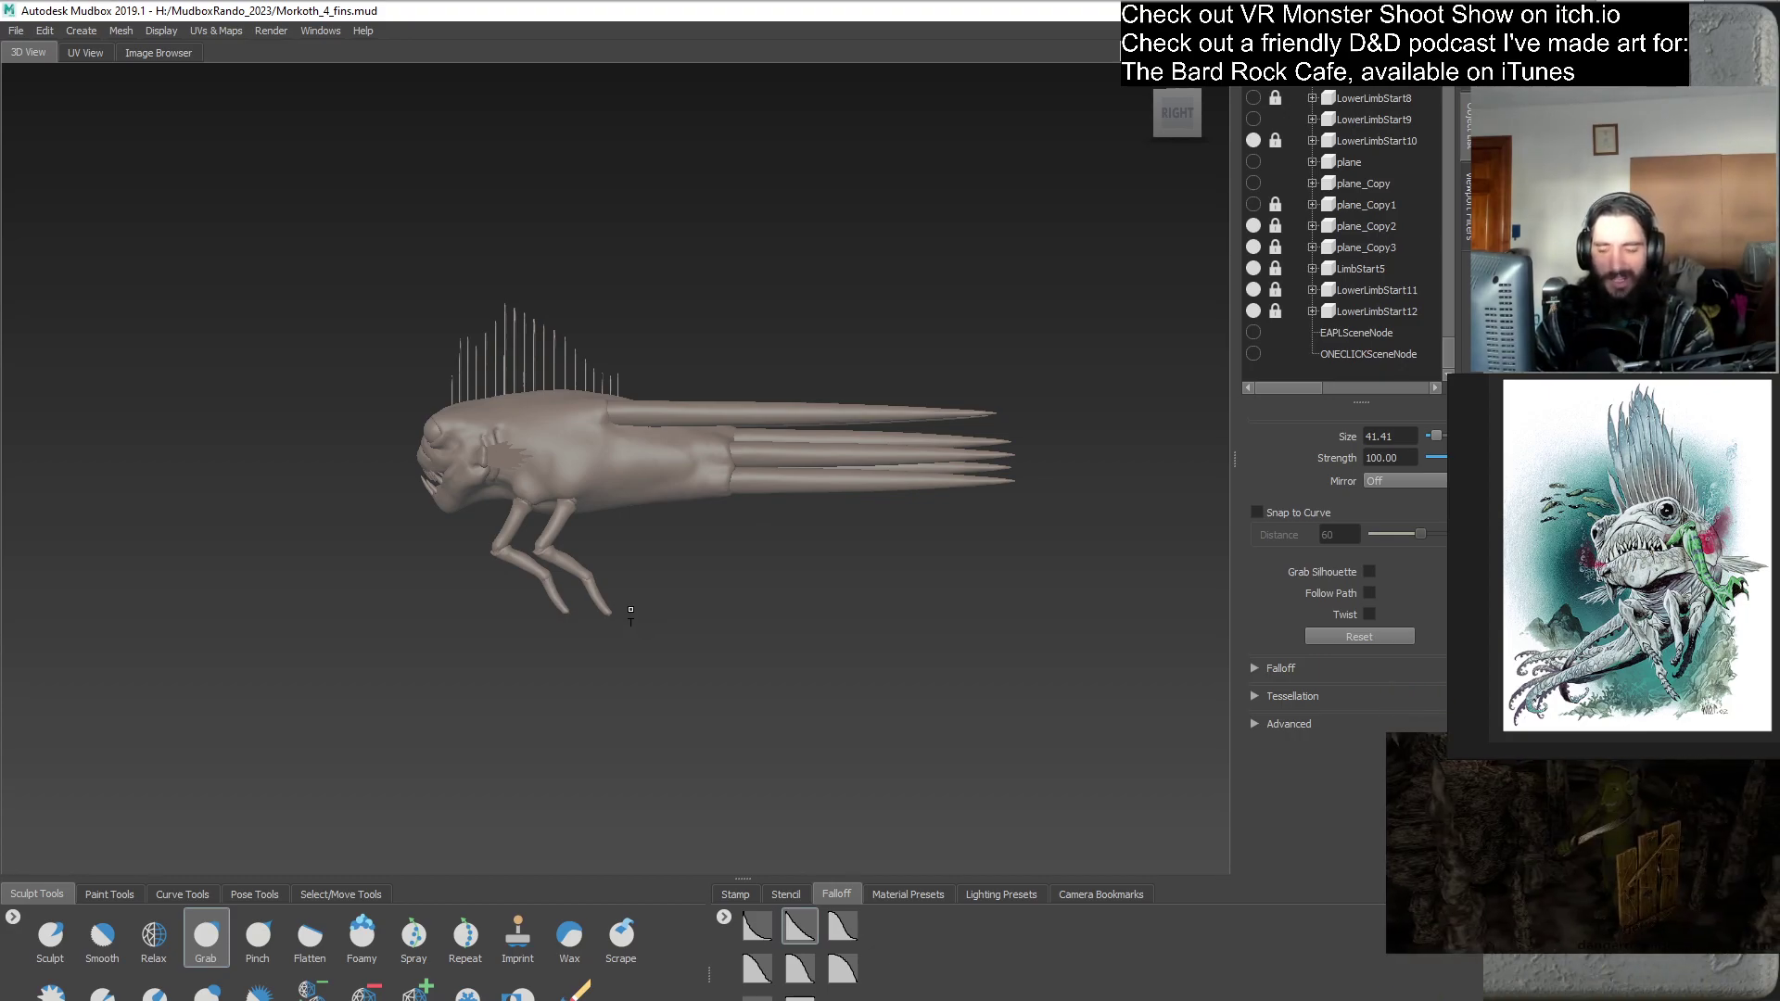
{"action": "left_click_drag", "start_coordinate": [624, 594], "coordinate": [820, 590], "text": "alt"}
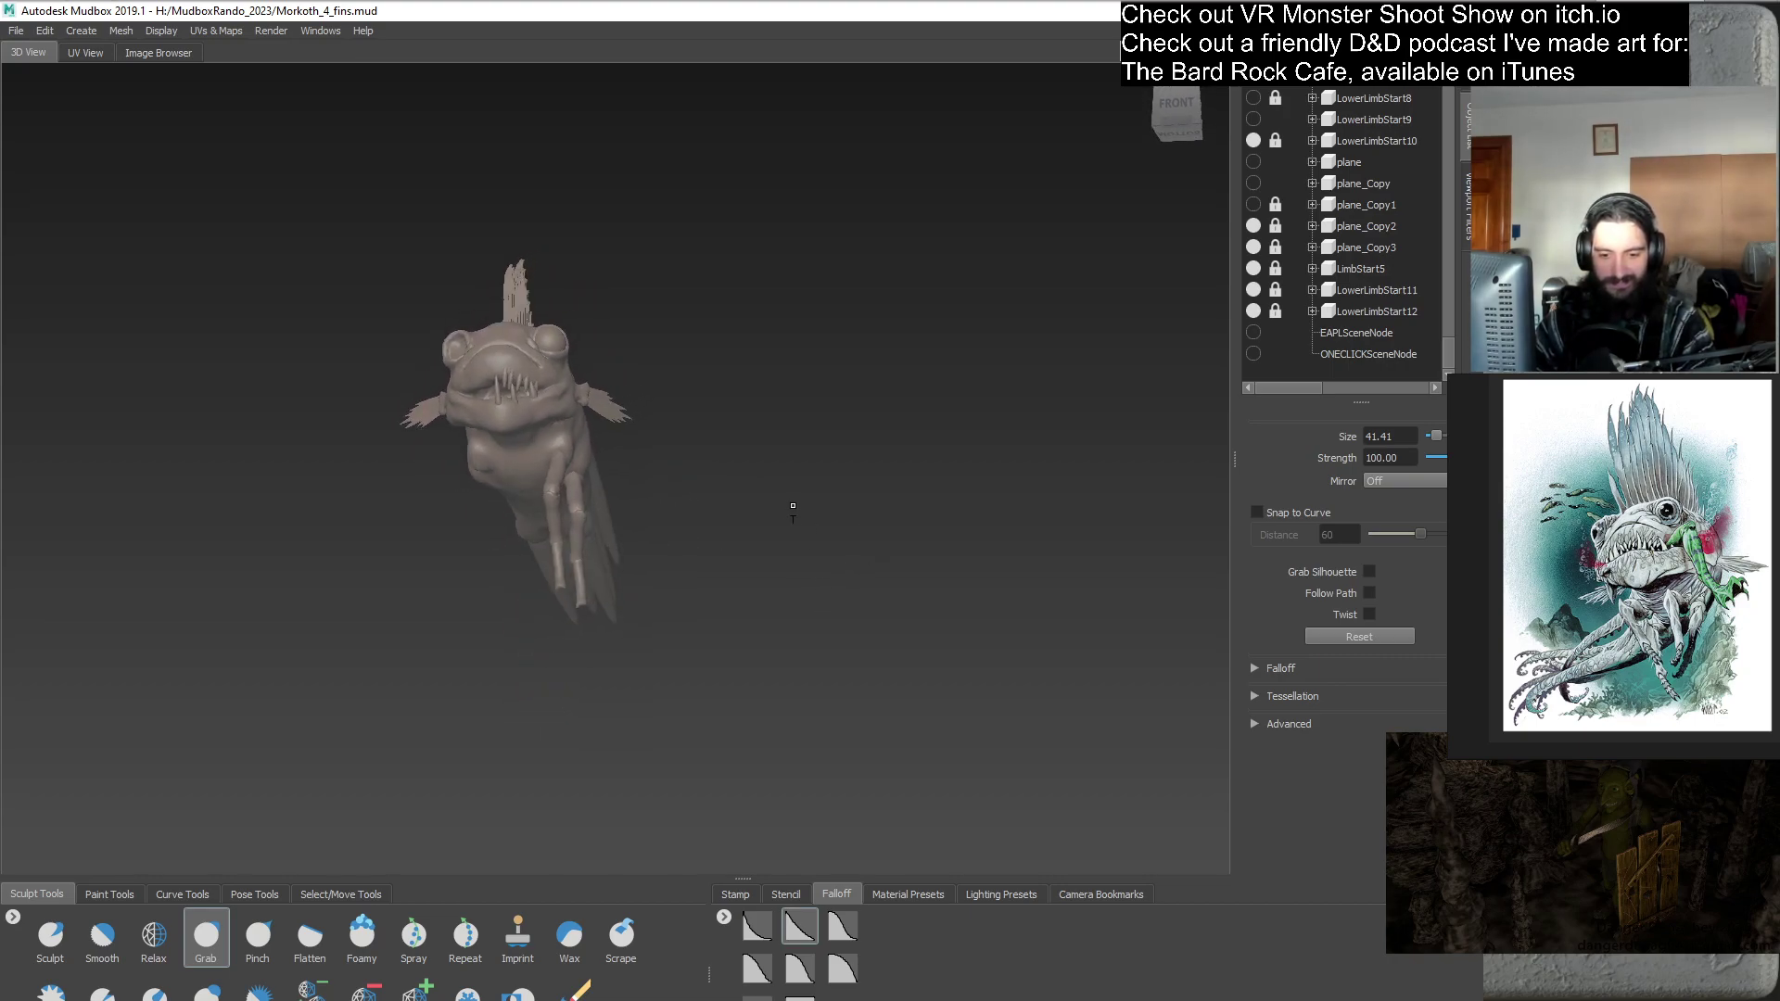
{"action": "middle_click_drag", "start_coordinate": [795, 506], "coordinate": [851, 505], "text": "alt"}
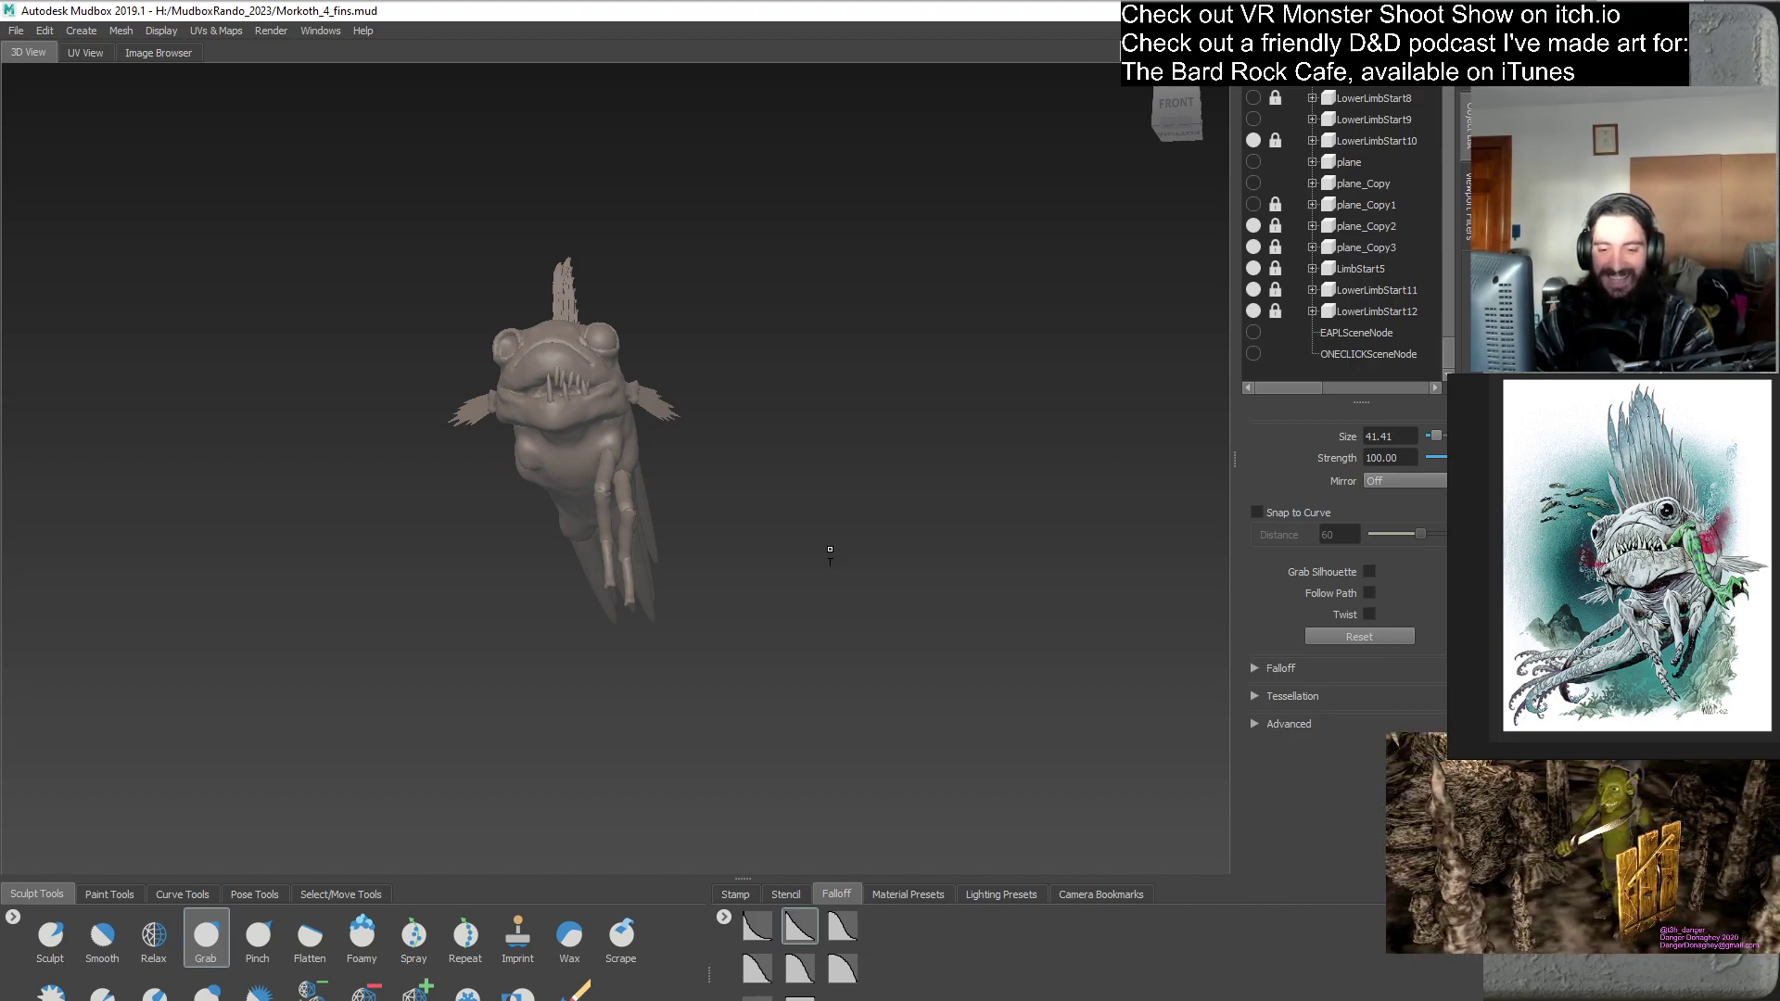
{"action": "left_click_drag", "start_coordinate": [824, 559], "coordinate": [790, 593], "text": "alt"}
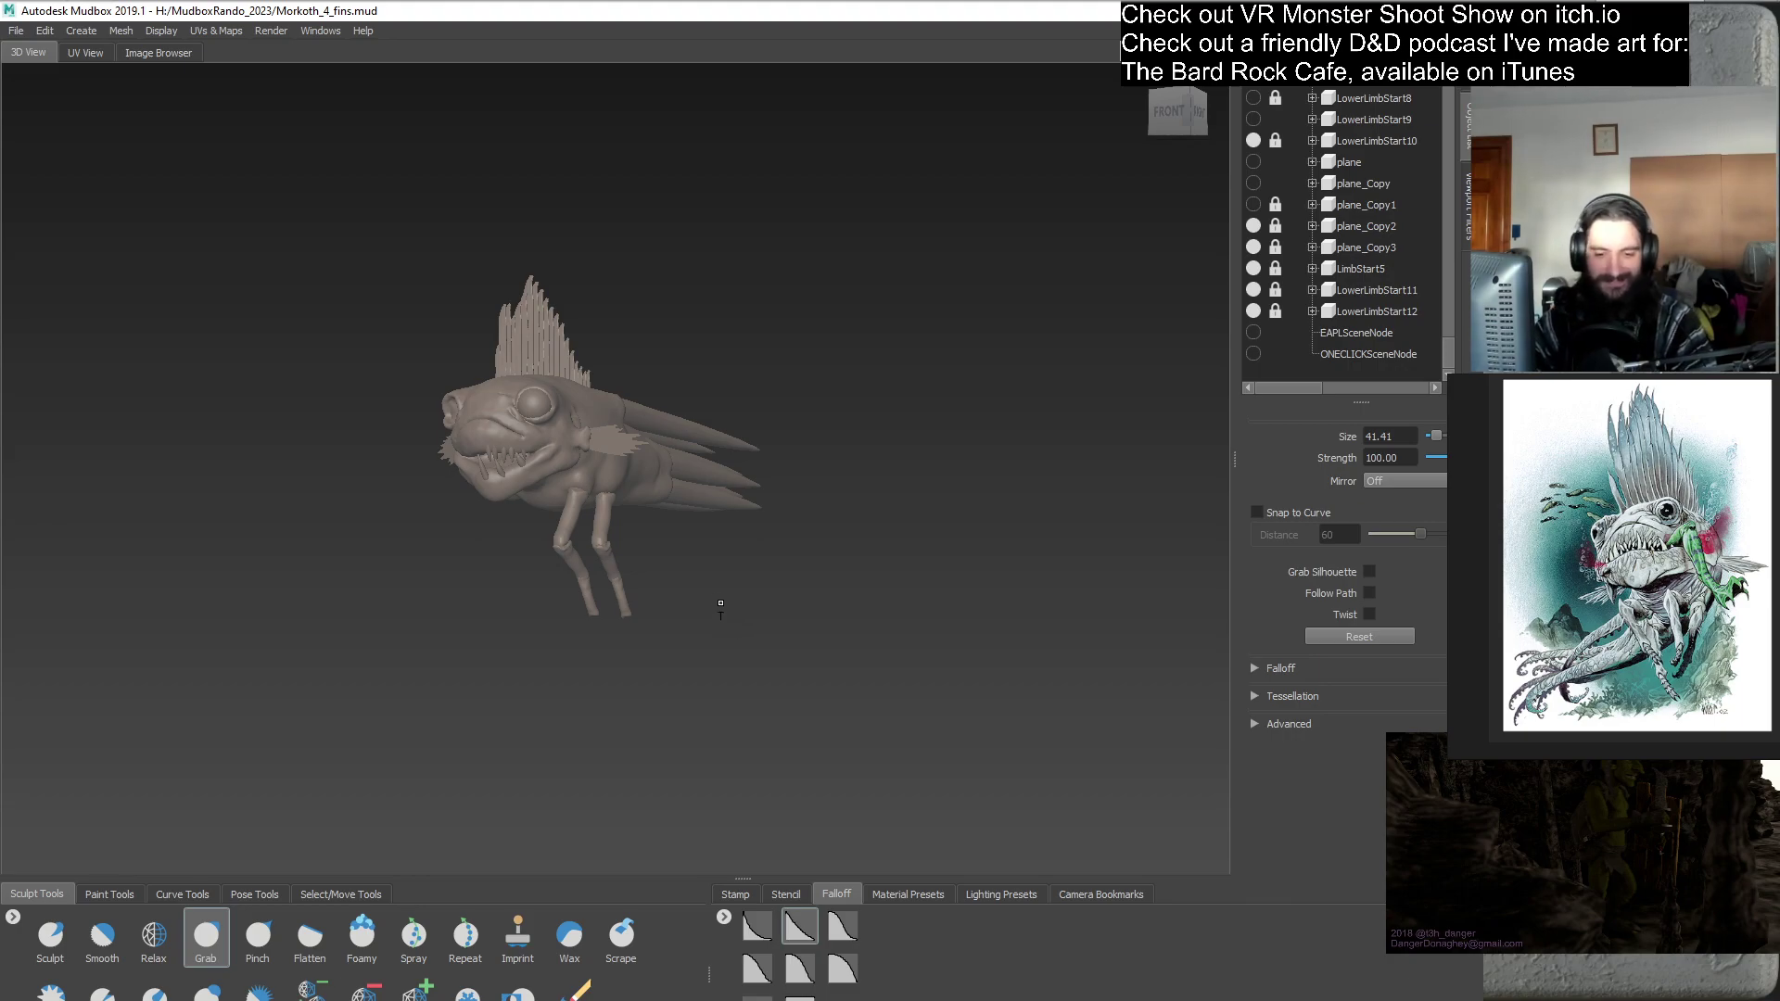
{"action": "right_click_drag", "start_coordinate": [741, 513], "coordinate": [949, 561], "text": "alt"}
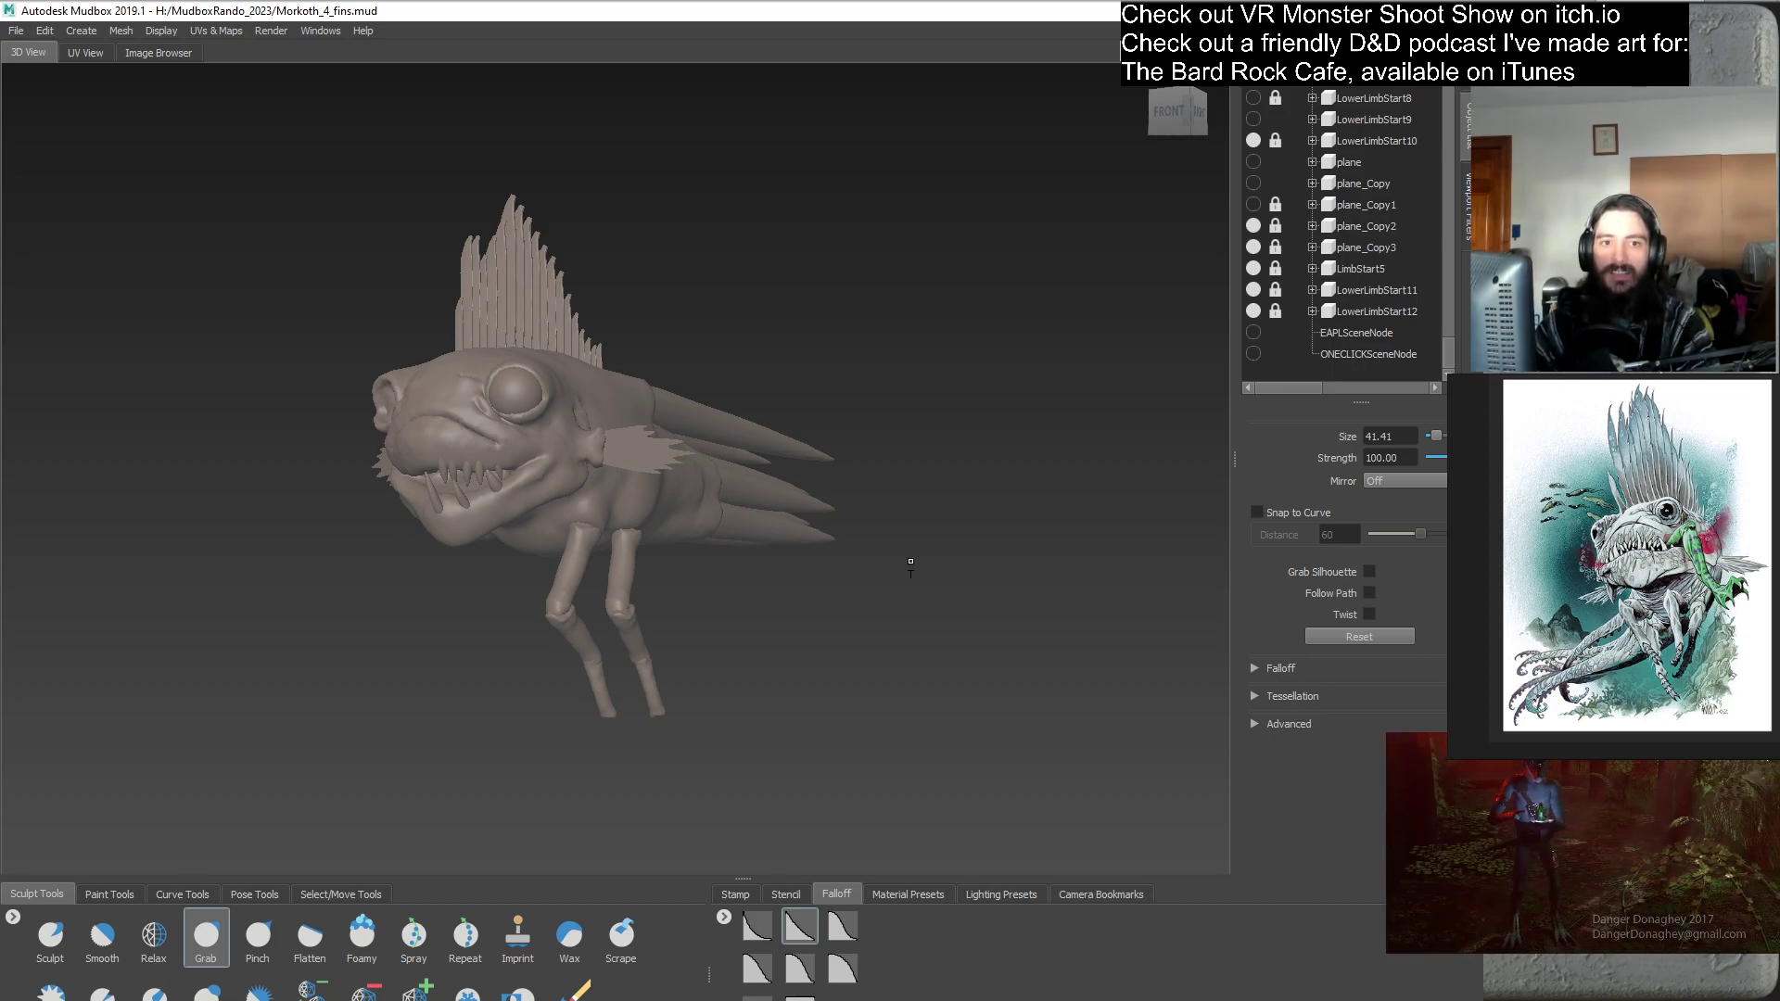
{"action": "left_click_drag", "start_coordinate": [890, 591], "coordinate": [650, 514], "text": "alt"}
{"action": "middle_click_drag", "start_coordinate": [651, 514], "coordinate": [840, 521], "text": "alt"}
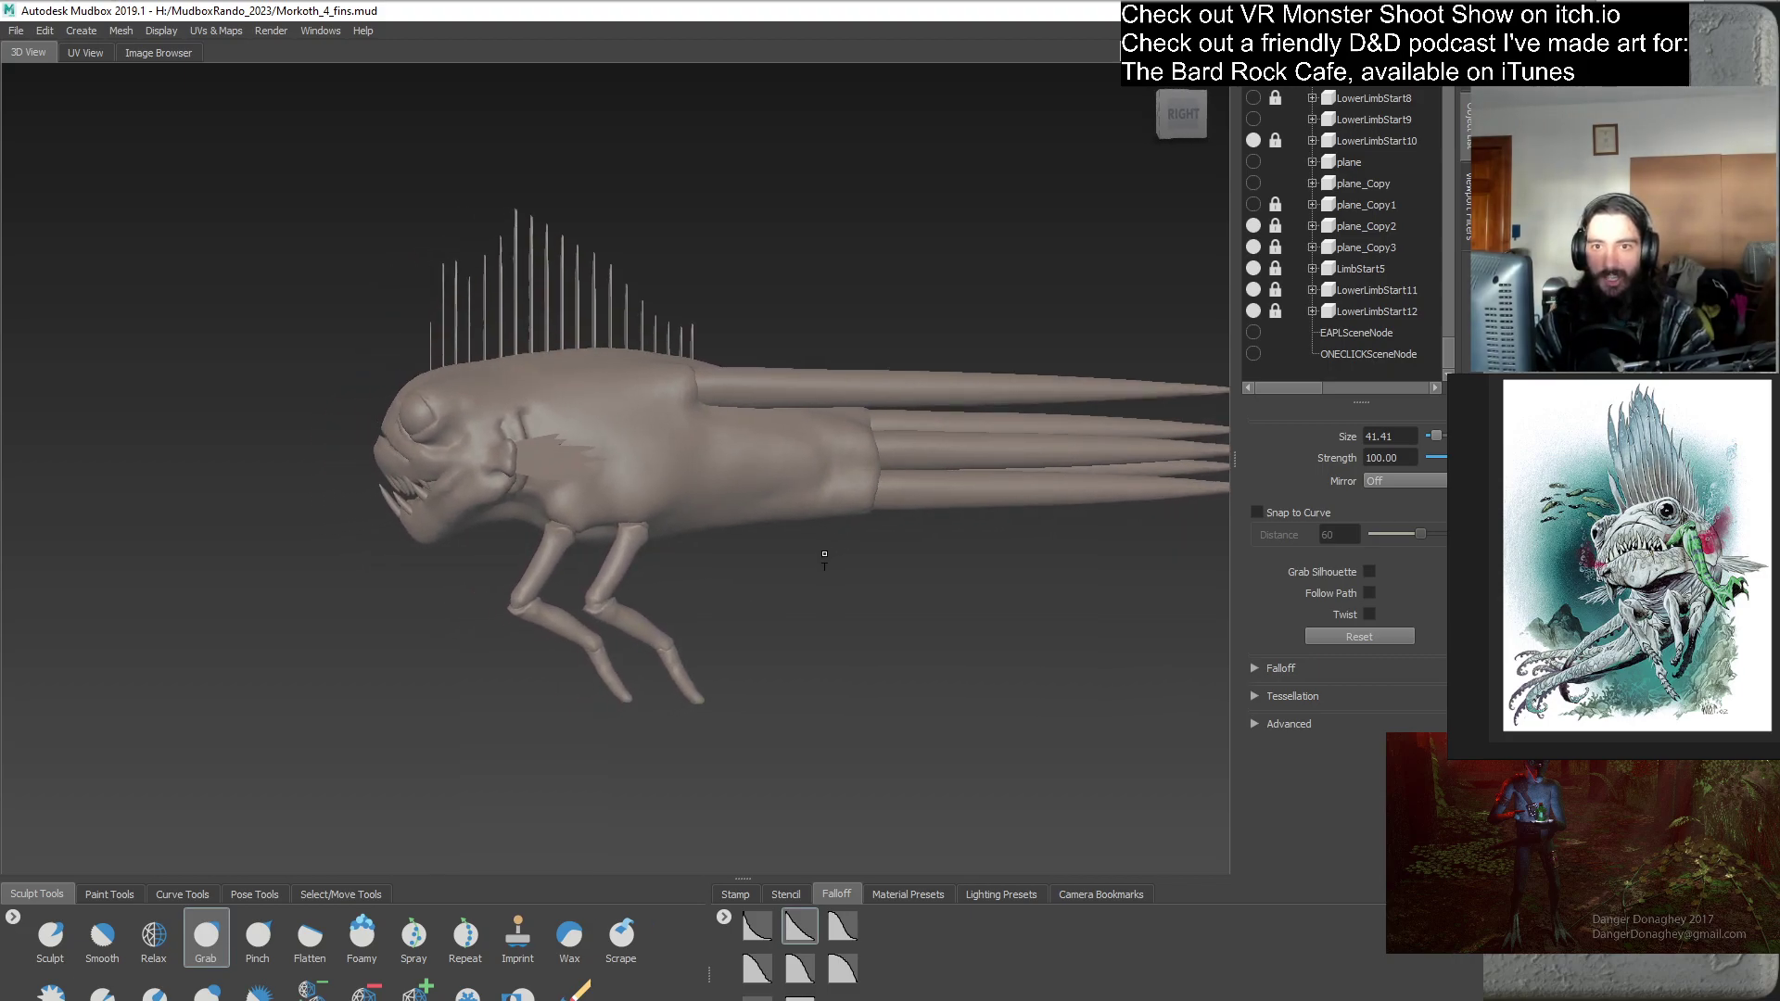
{"action": "middle_click_drag", "start_coordinate": [613, 493], "coordinate": [696, 520], "text": "alt"}
{"action": "left_click_drag", "start_coordinate": [697, 521], "coordinate": [880, 555], "text": "alt"}
{"action": "scroll", "coordinate": [1451, 343], "scroll_direction": "up", "scroll_amount": 2}
- Duplicate the body mesh sphere_Copy7-sym32, keeping the original hidden and the copy visible and unlocked for sculpting
{"action": "left_click_drag", "start_coordinate": [1450, 345], "coordinate": [1404, 280]}
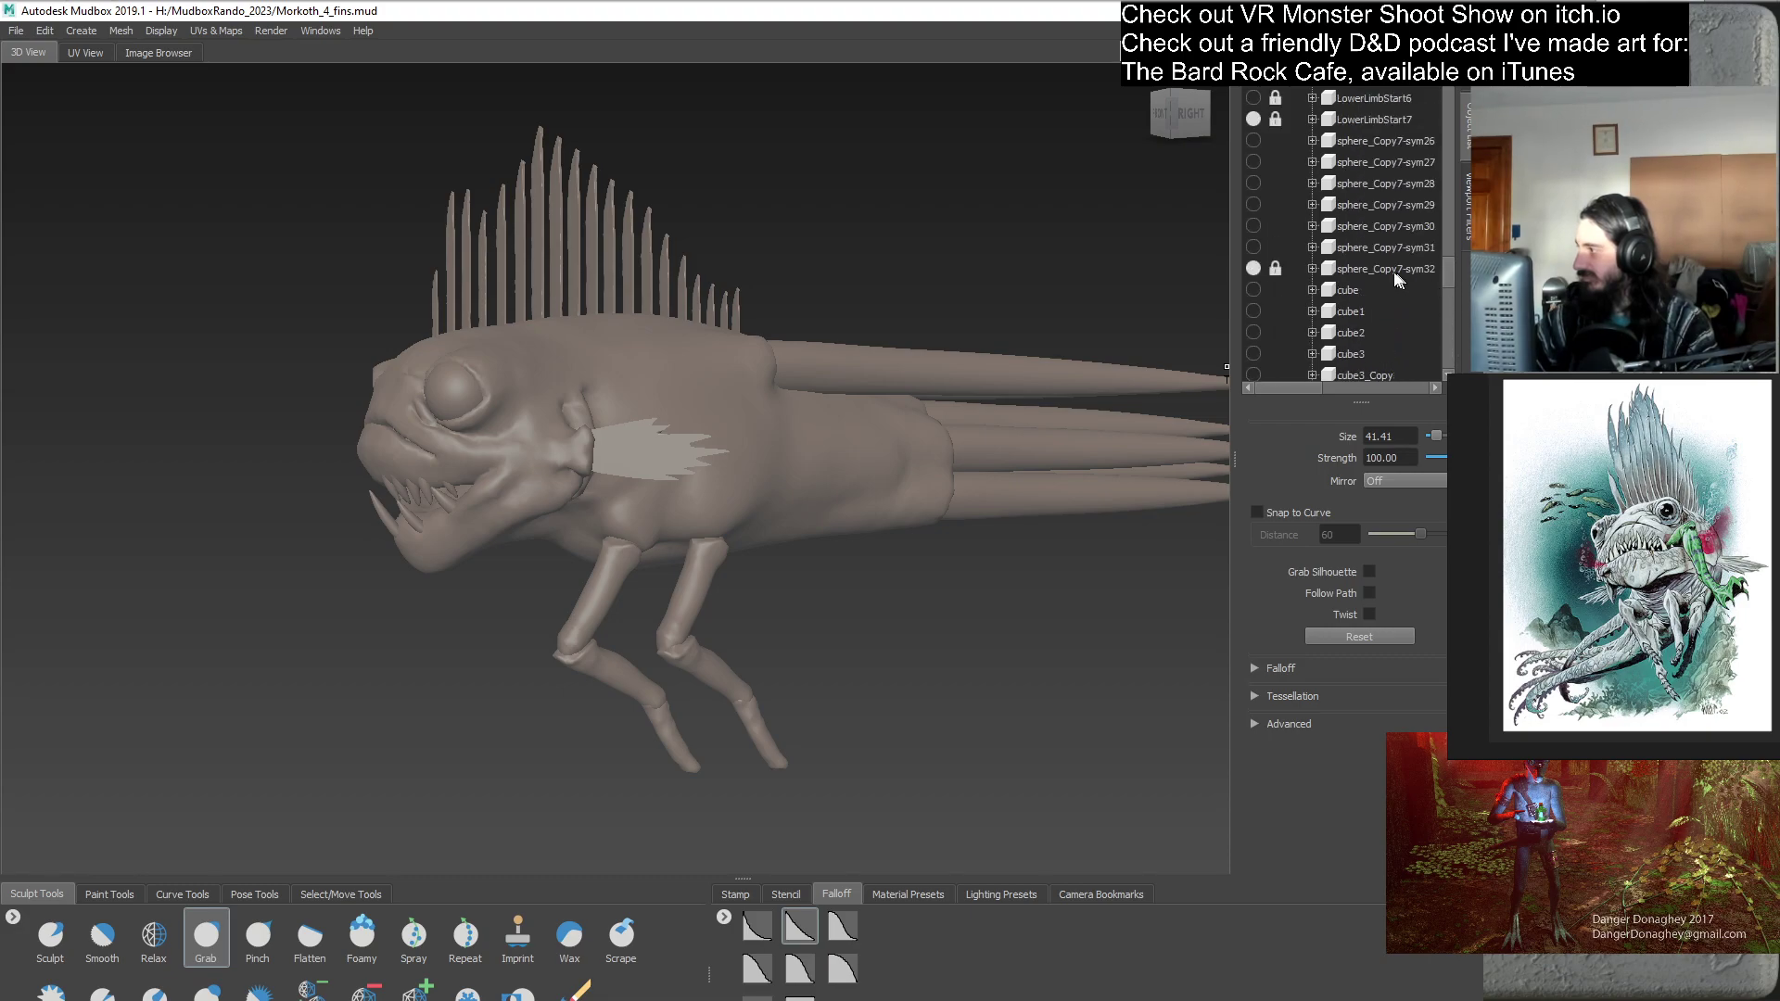
{"action": "left_click", "coordinate": [1386, 270]}
{"action": "right_click", "coordinate": [1346, 271]}
{"action": "left_click", "coordinate": [1399, 360]}
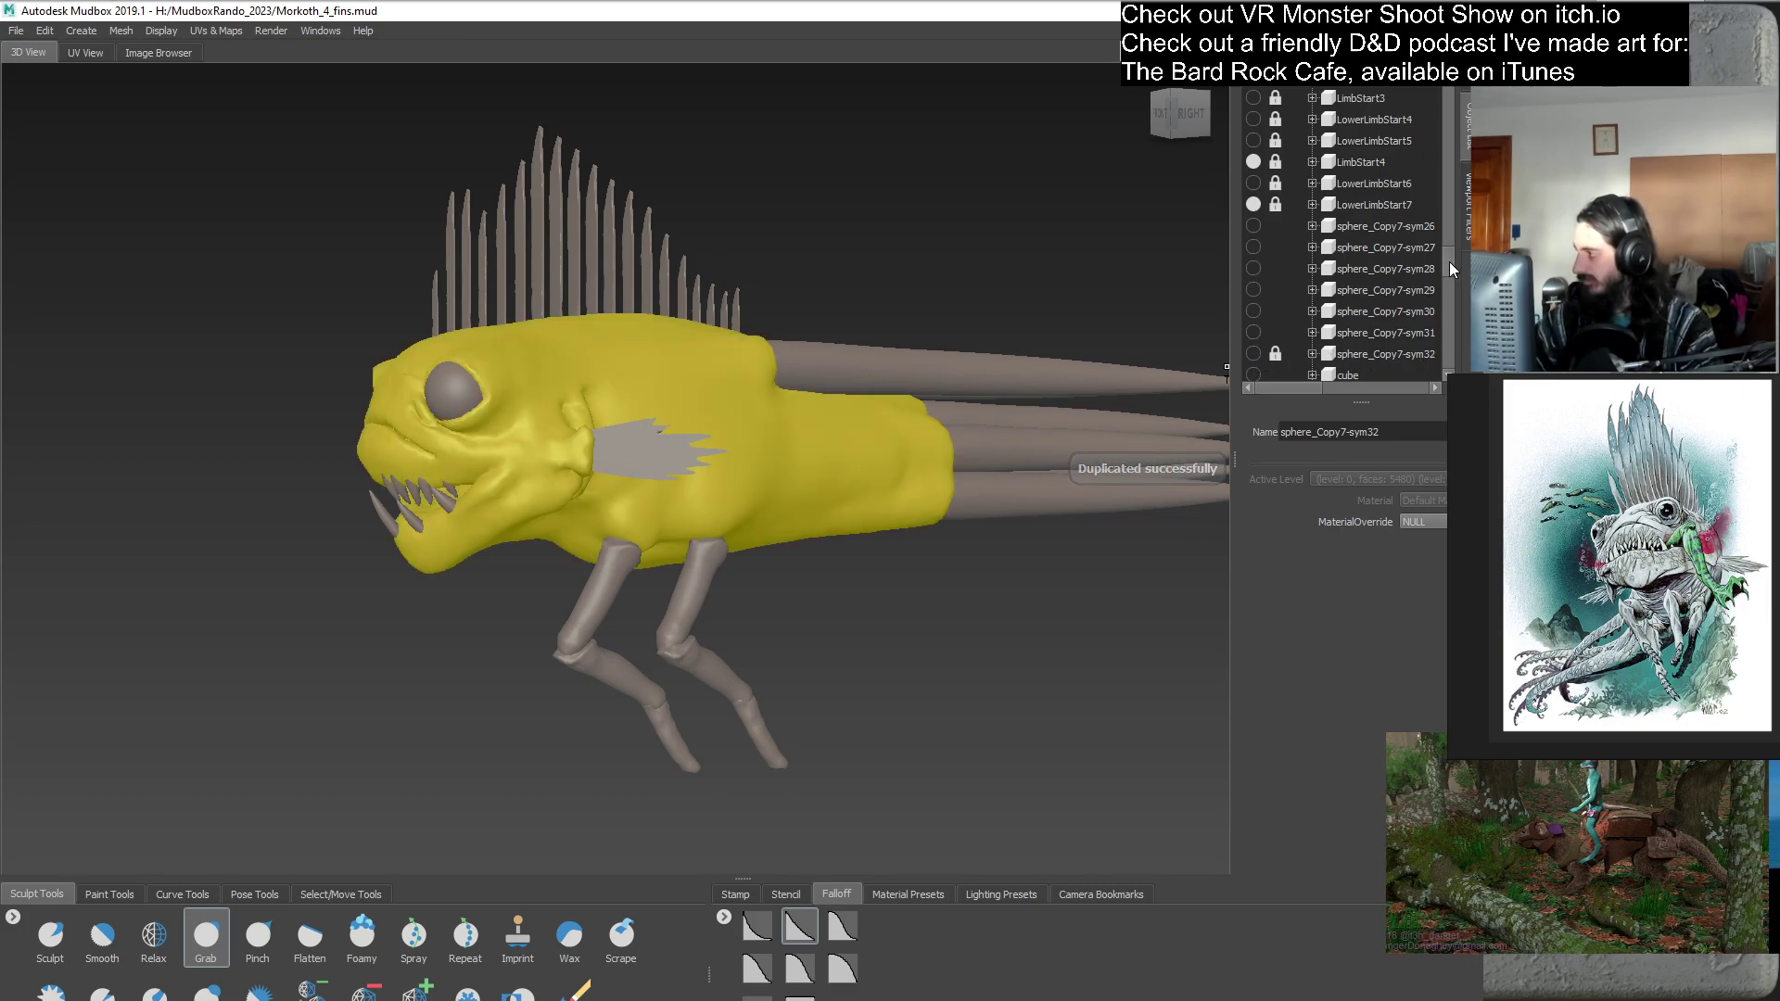
{"action": "left_click_drag", "start_coordinate": [1449, 260], "coordinate": [1441, 437]}
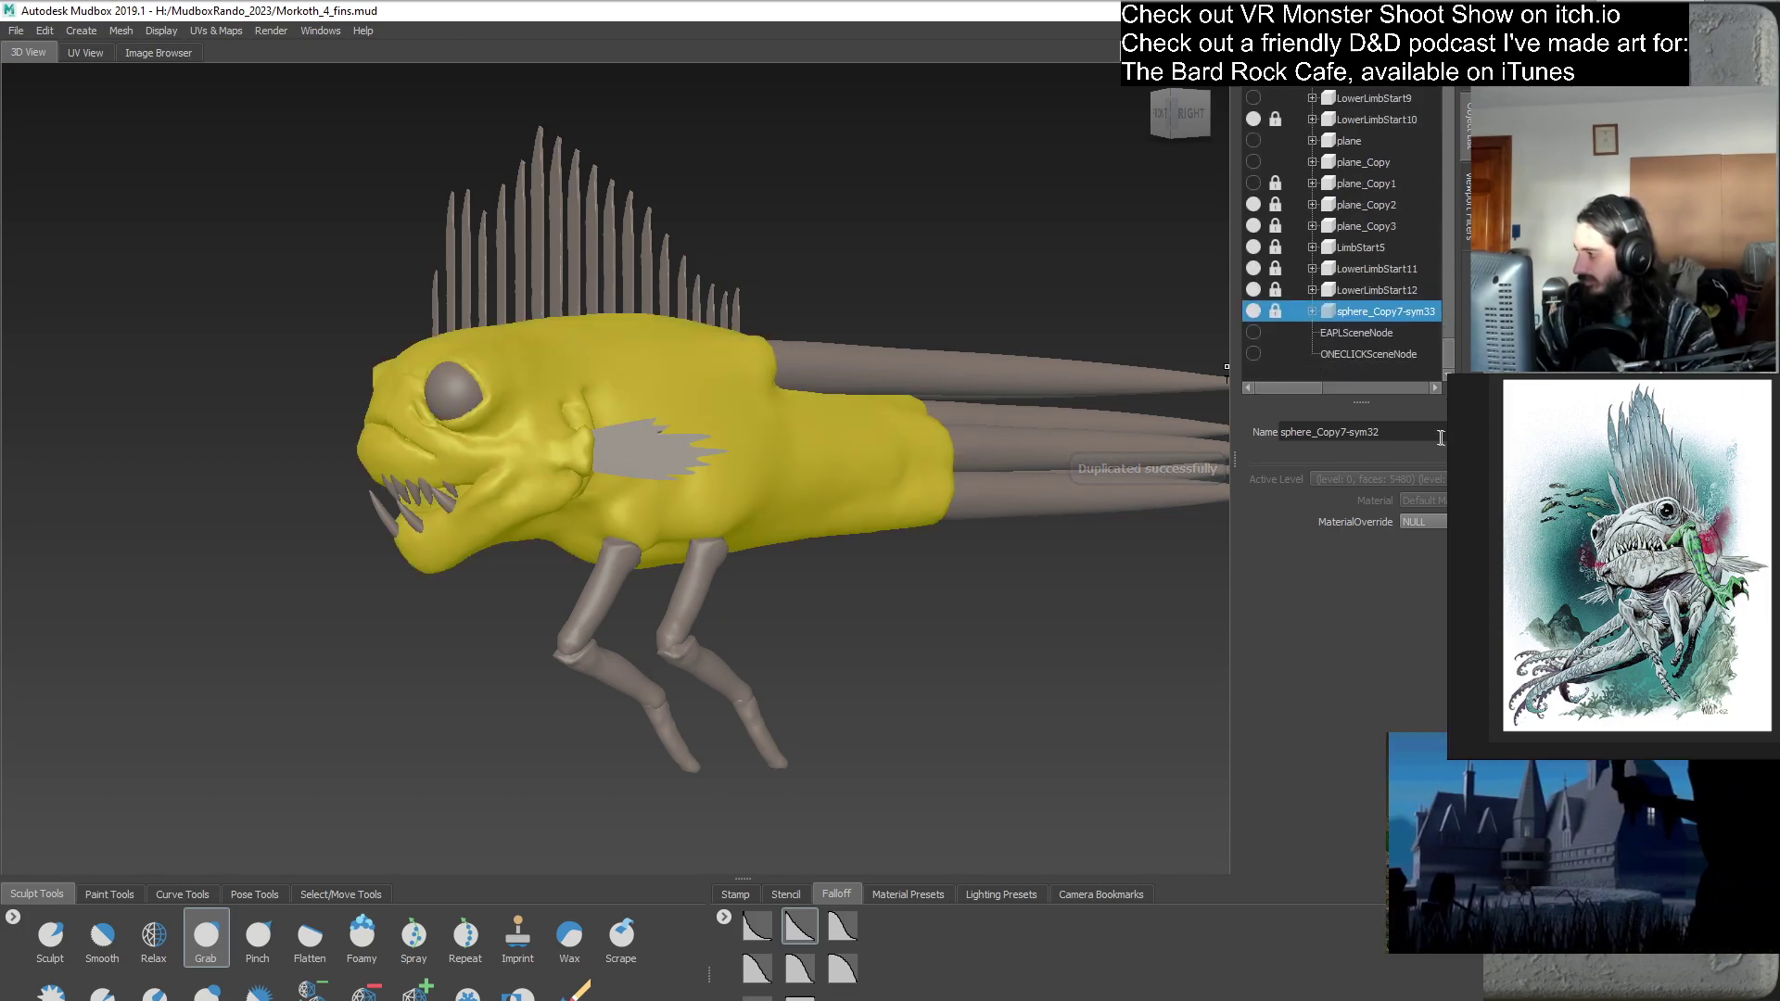
{"action": "left_click", "coordinate": [1298, 370]}
- Nudge the cheek above the rear of the lower jaw upward on the body copy with the Grab brush at size 11.94
{"action": "scroll", "coordinate": [572, 464], "scroll_direction": "up", "scroll_amount": 3}
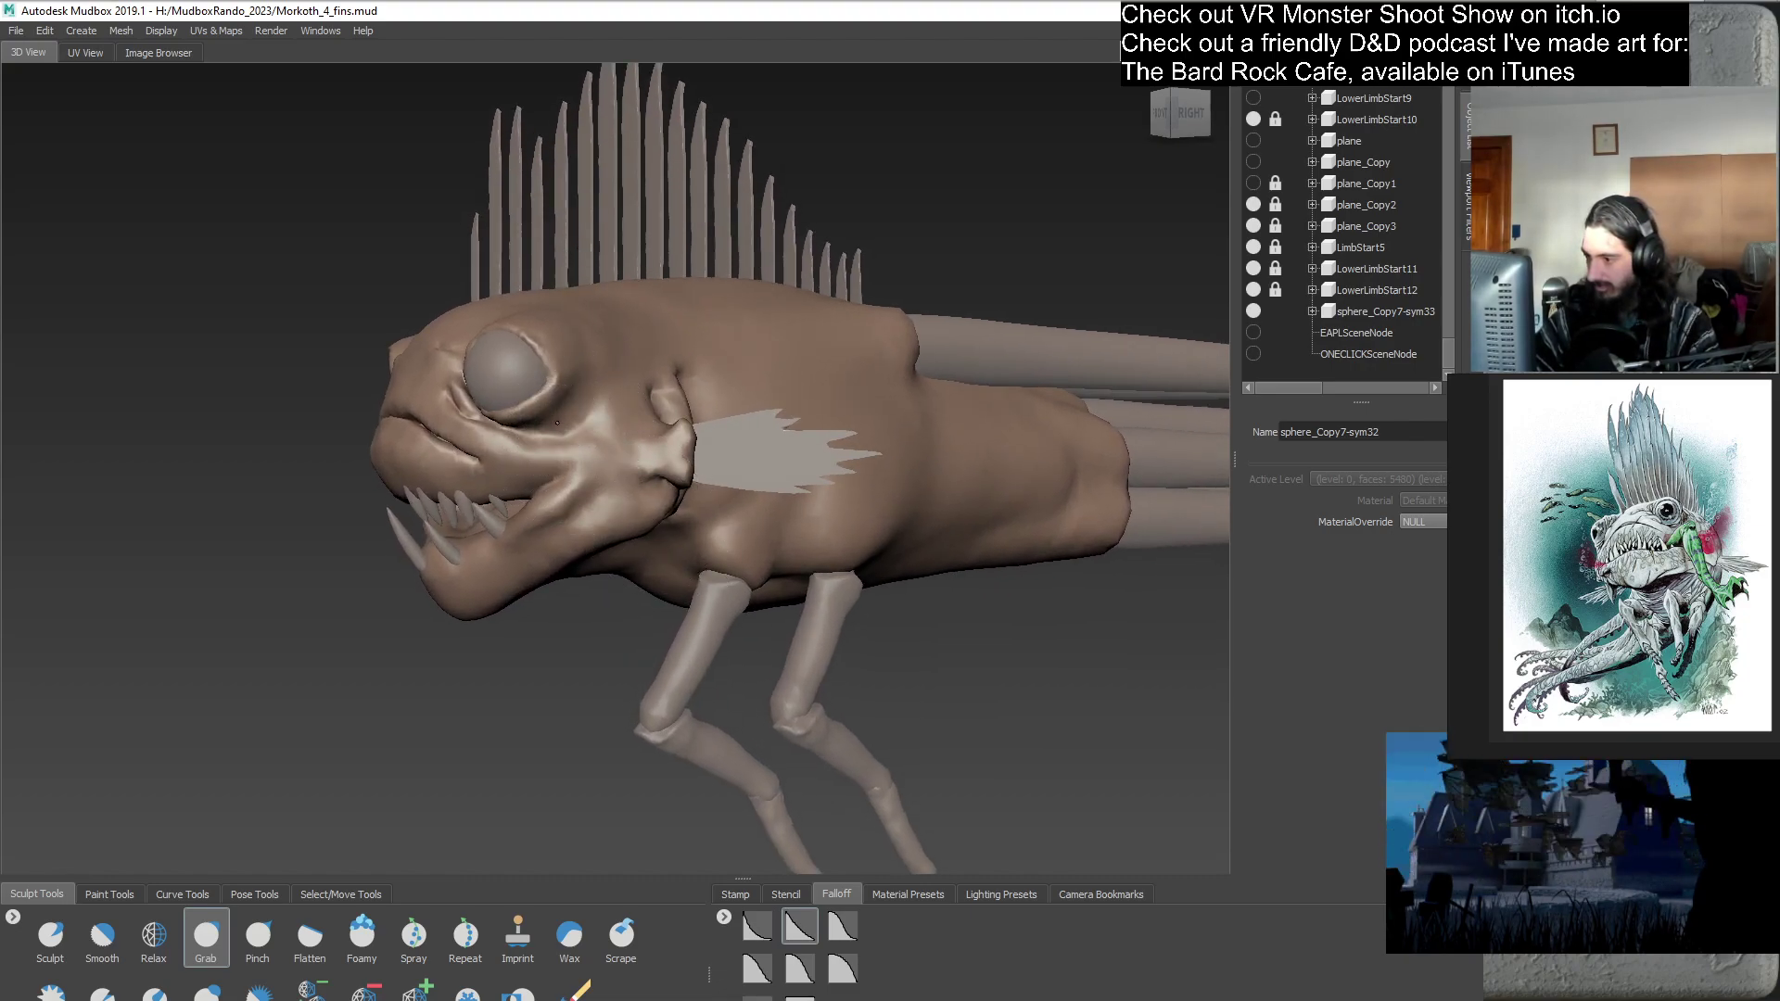
{"action": "left_click_drag", "start_coordinate": [545, 428], "coordinate": [454, 424], "text": "alt"}
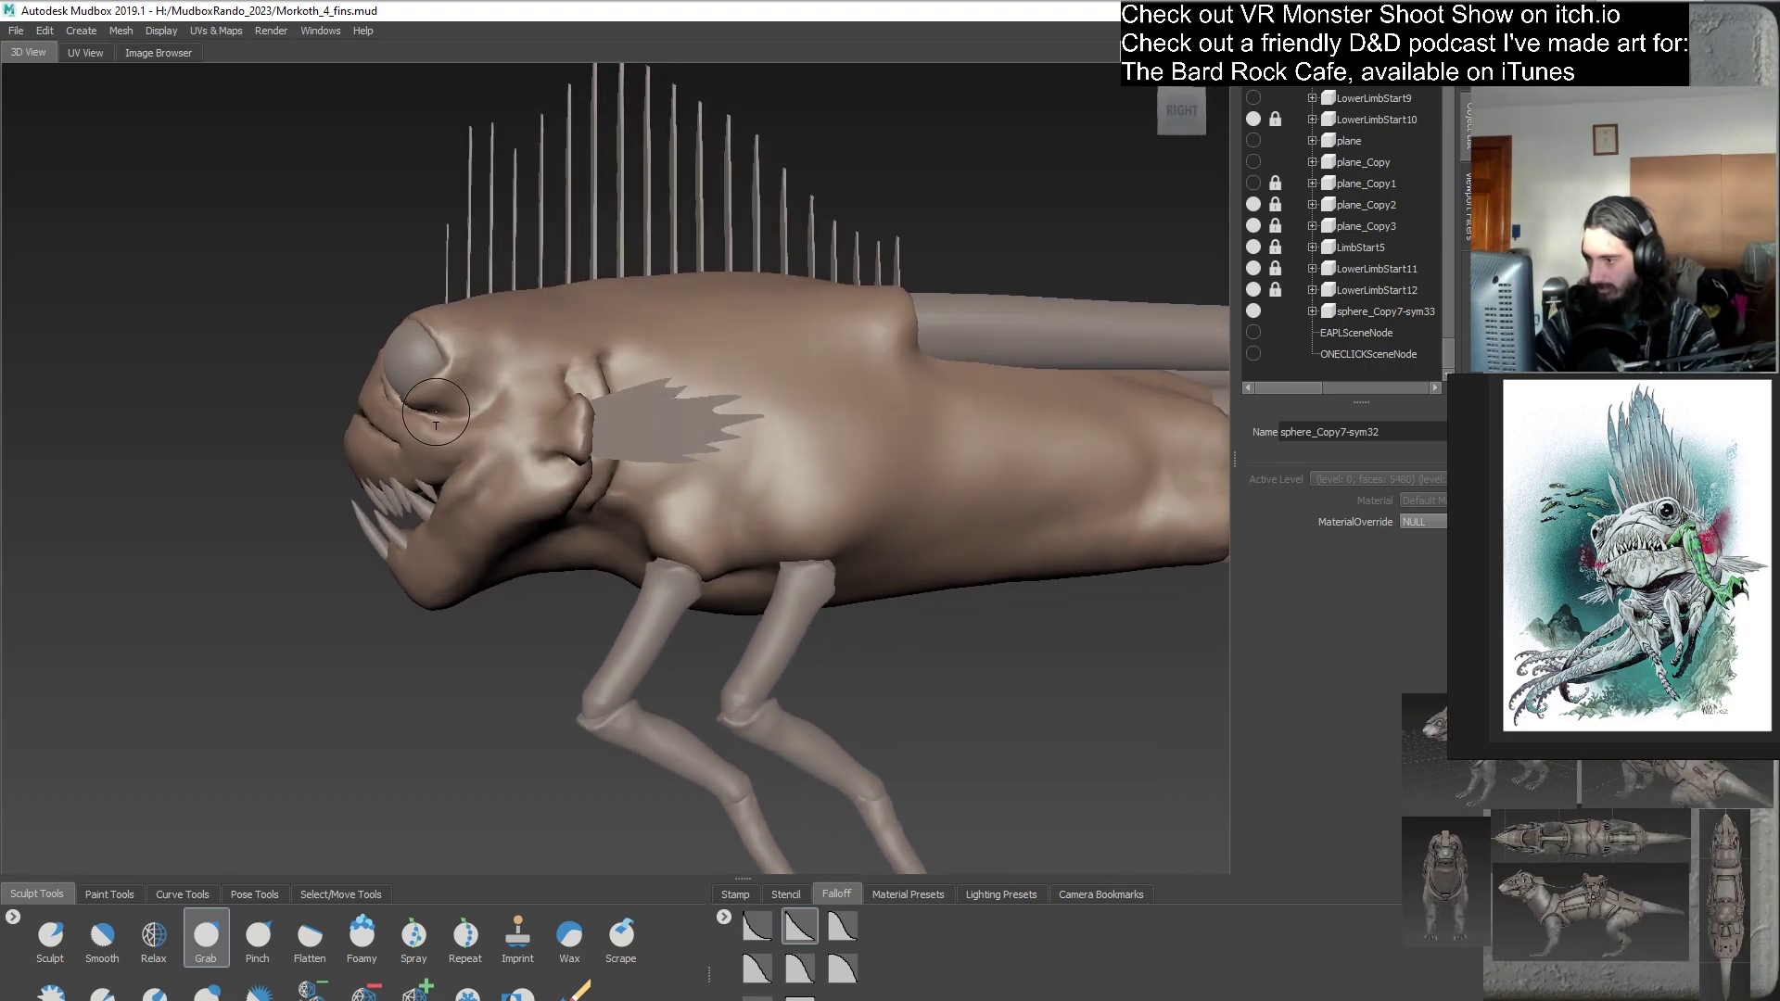
{"action": "left_click_drag", "start_coordinate": [446, 488], "coordinate": [572, 451], "text": "alt"}
{"action": "scroll", "coordinate": [572, 451], "scroll_direction": "up", "scroll_amount": 4}
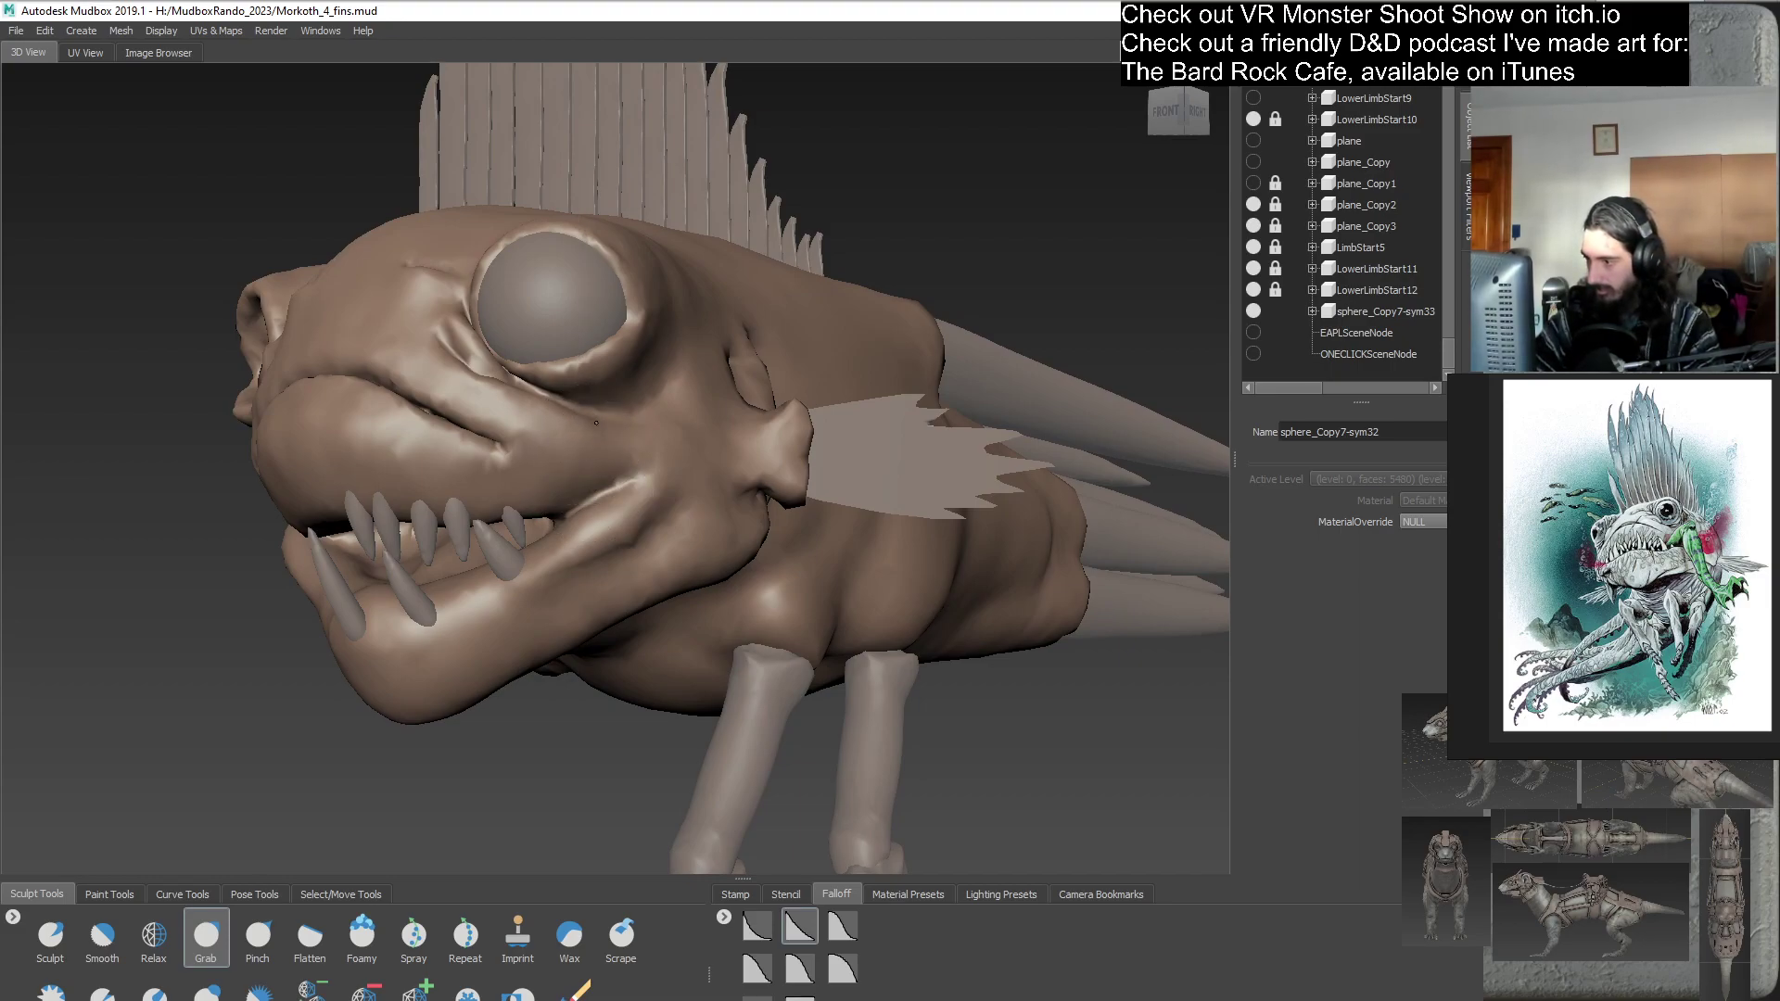
{"action": "left_click_drag", "start_coordinate": [617, 429], "coordinate": [698, 466], "text": "alt"}
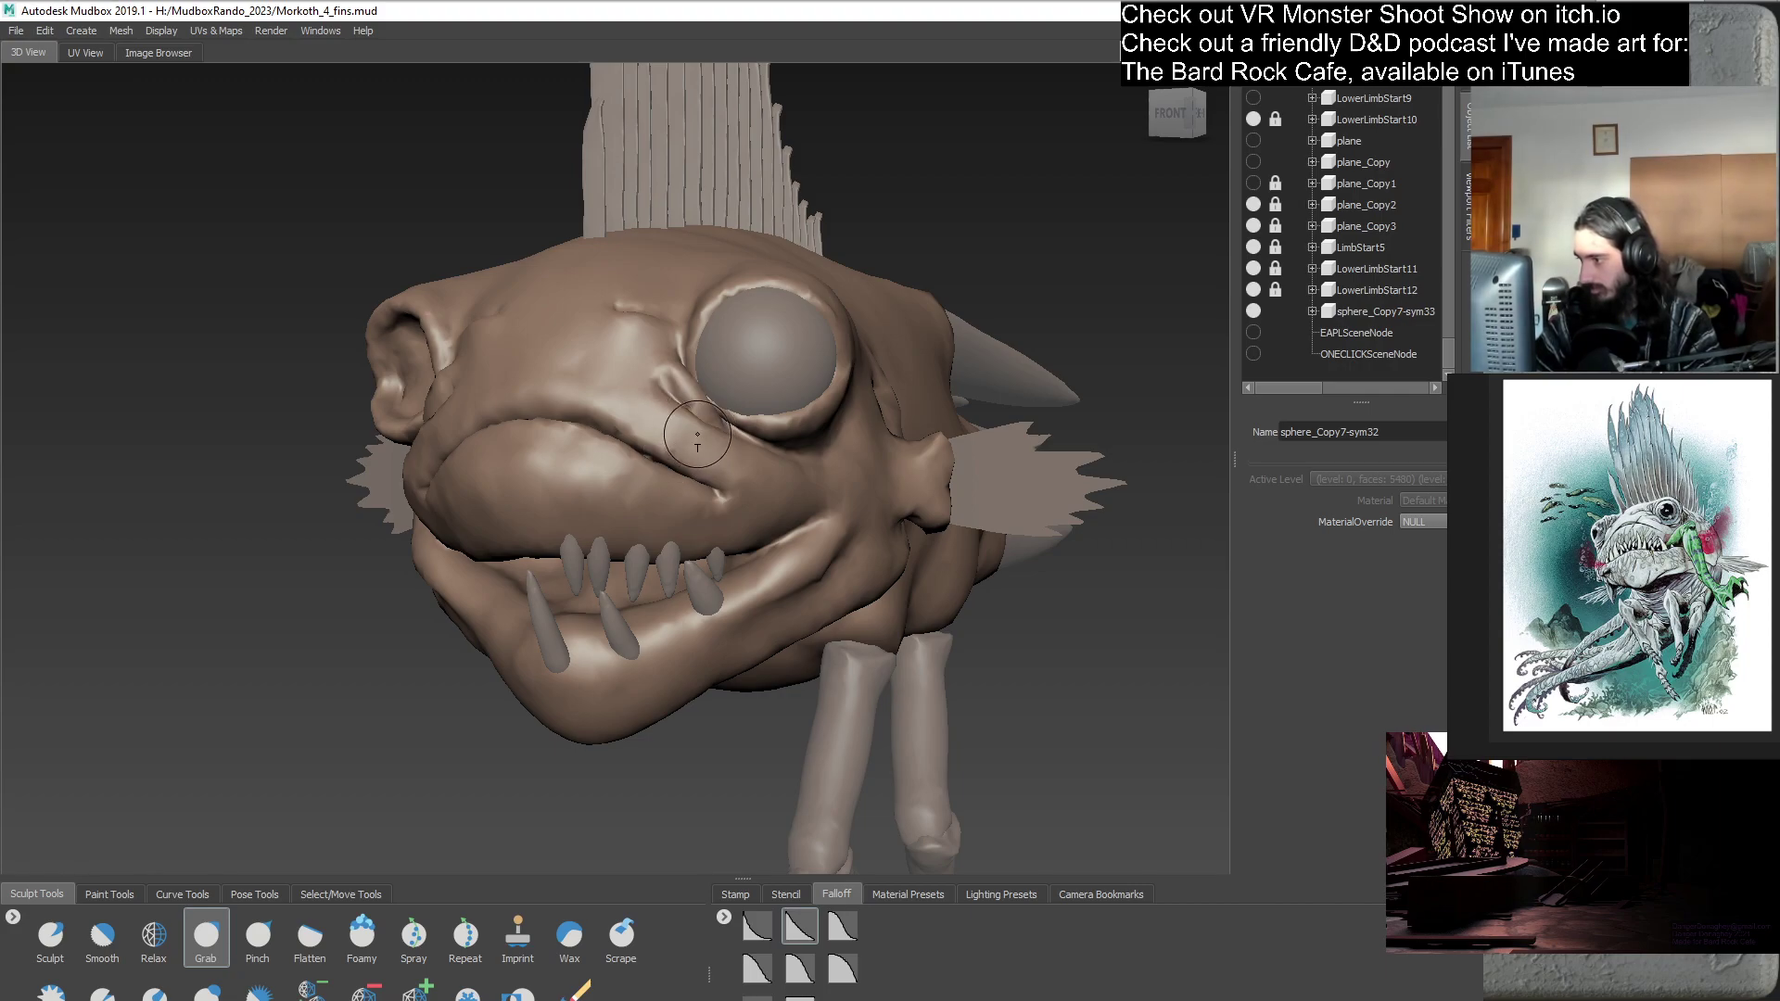
{"action": "mouse_move", "coordinate": [695, 437]}
{"action": "left_mouse_down", "text": "alt"}
{"action": "mouse_move", "coordinate": [575, 494]}
{"action": "mouse_move", "coordinate": [698, 577]}
{"action": "left_mouse_up", "text": "alt"}
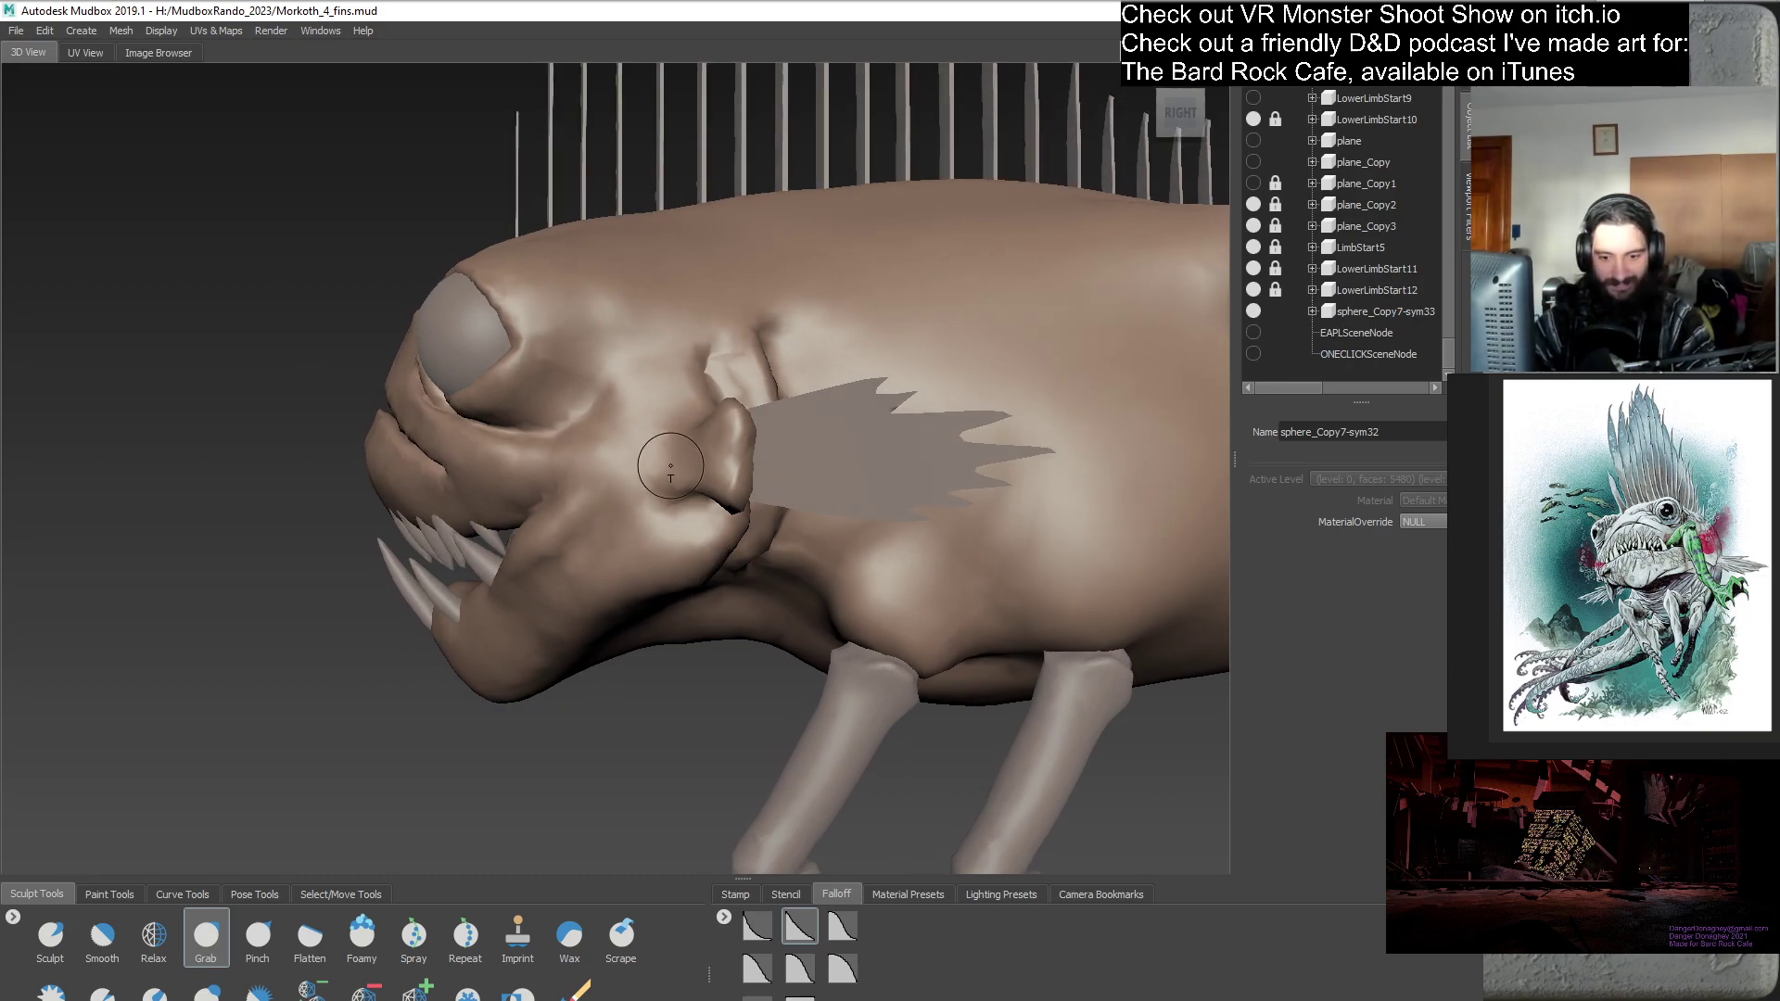
{"action": "mouse_move", "coordinate": [694, 536]}
{"action": "left_mouse_down", "text": "alt"}
{"action": "mouse_move", "coordinate": [591, 479]}
{"action": "mouse_move", "coordinate": [864, 596]}
{"action": "mouse_move", "coordinate": [839, 496]}
{"action": "mouse_move", "coordinate": [684, 526]}
{"action": "left_mouse_up", "text": "alt"}
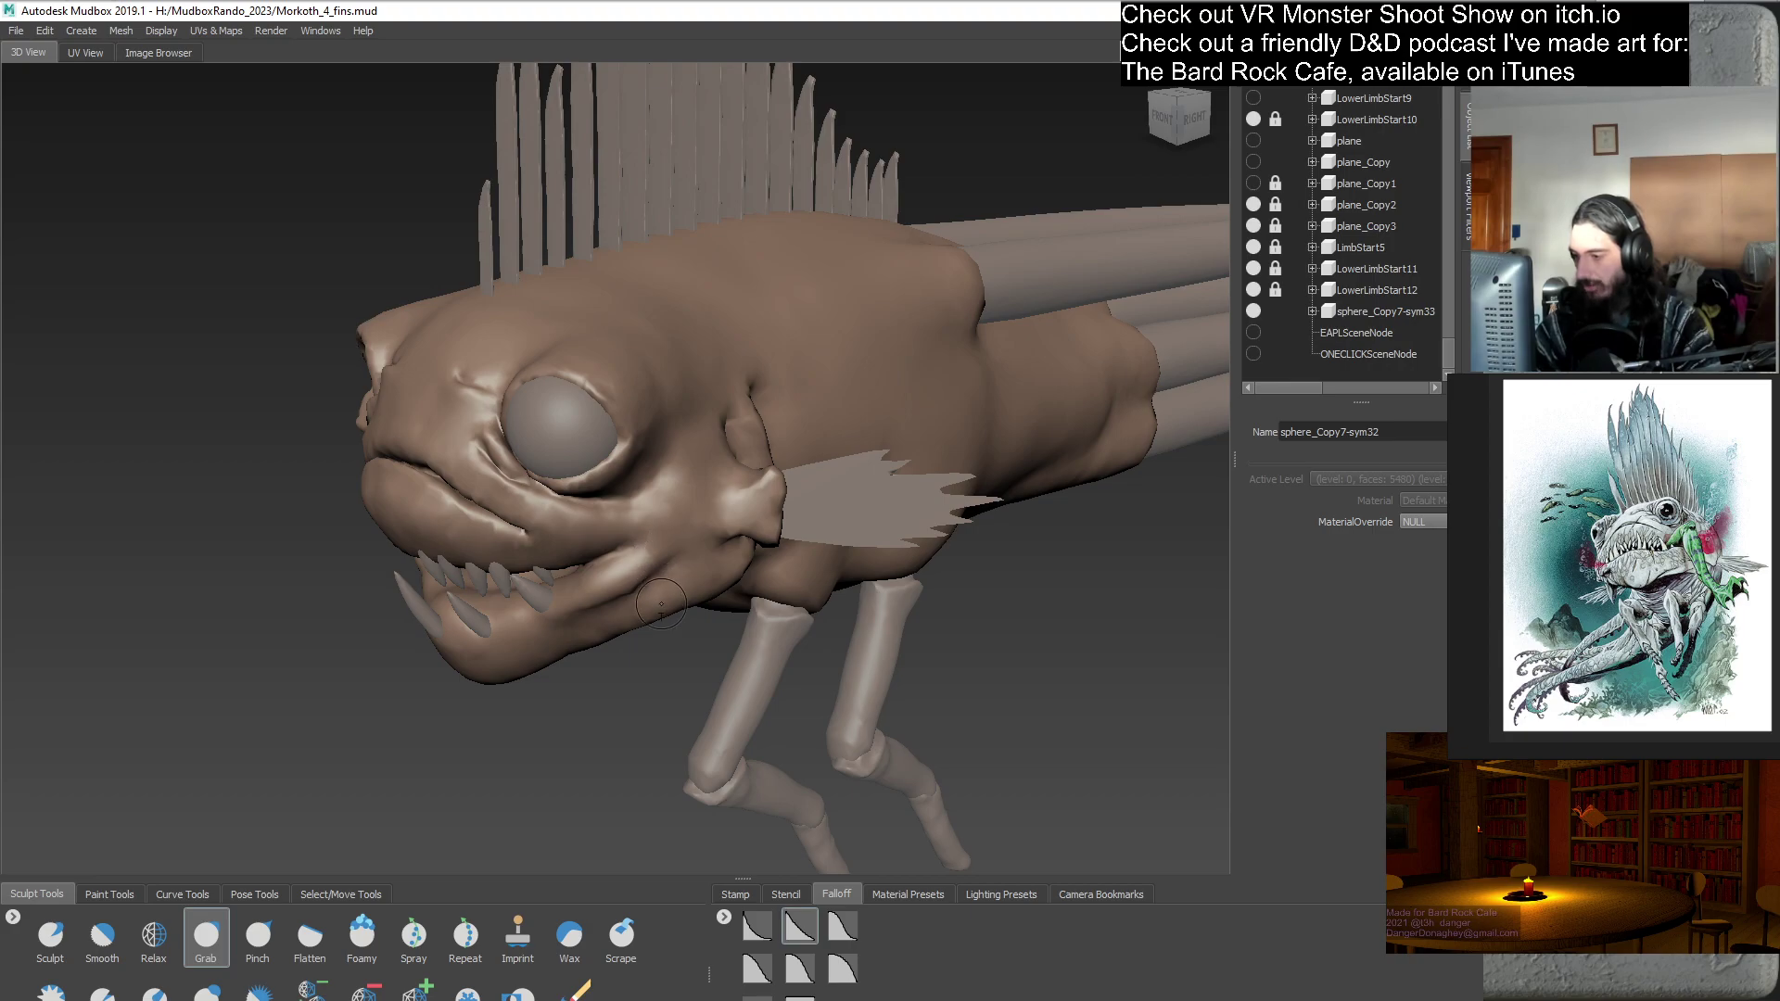
{"action": "left_click_drag", "start_coordinate": [663, 580], "coordinate": [641, 521], "text": "alt"}
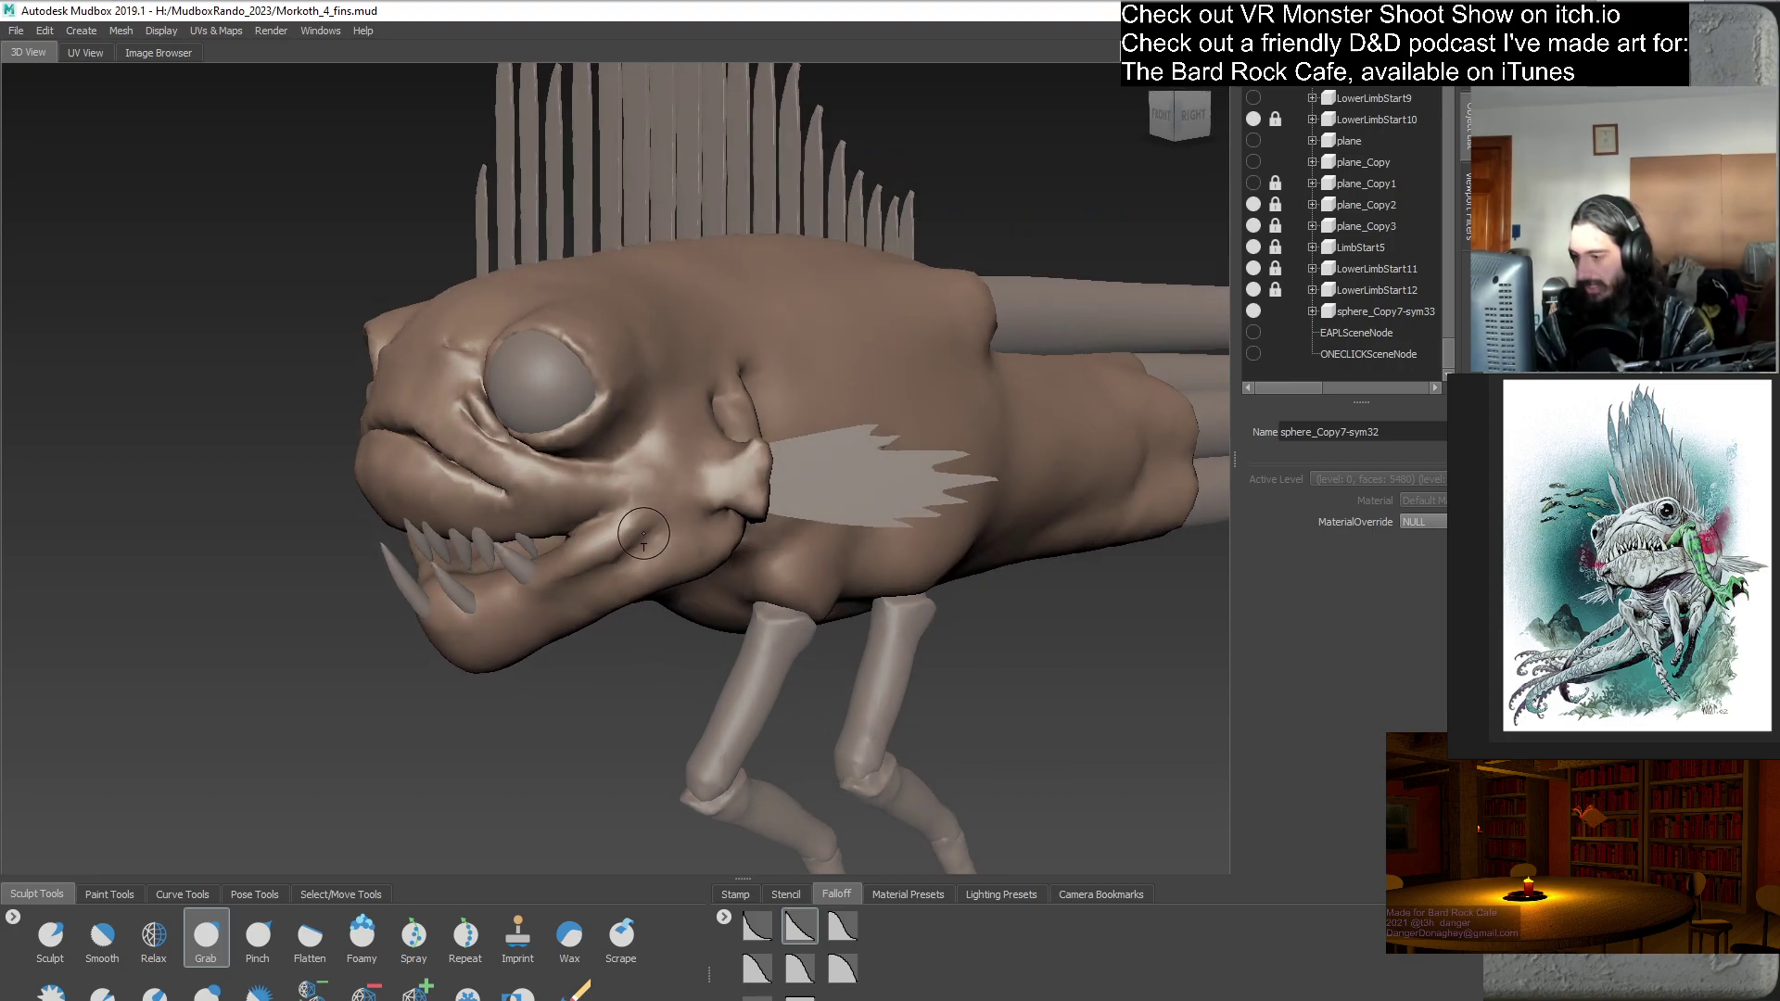
{"action": "left_click_drag", "start_coordinate": [627, 549], "coordinate": [632, 528]}
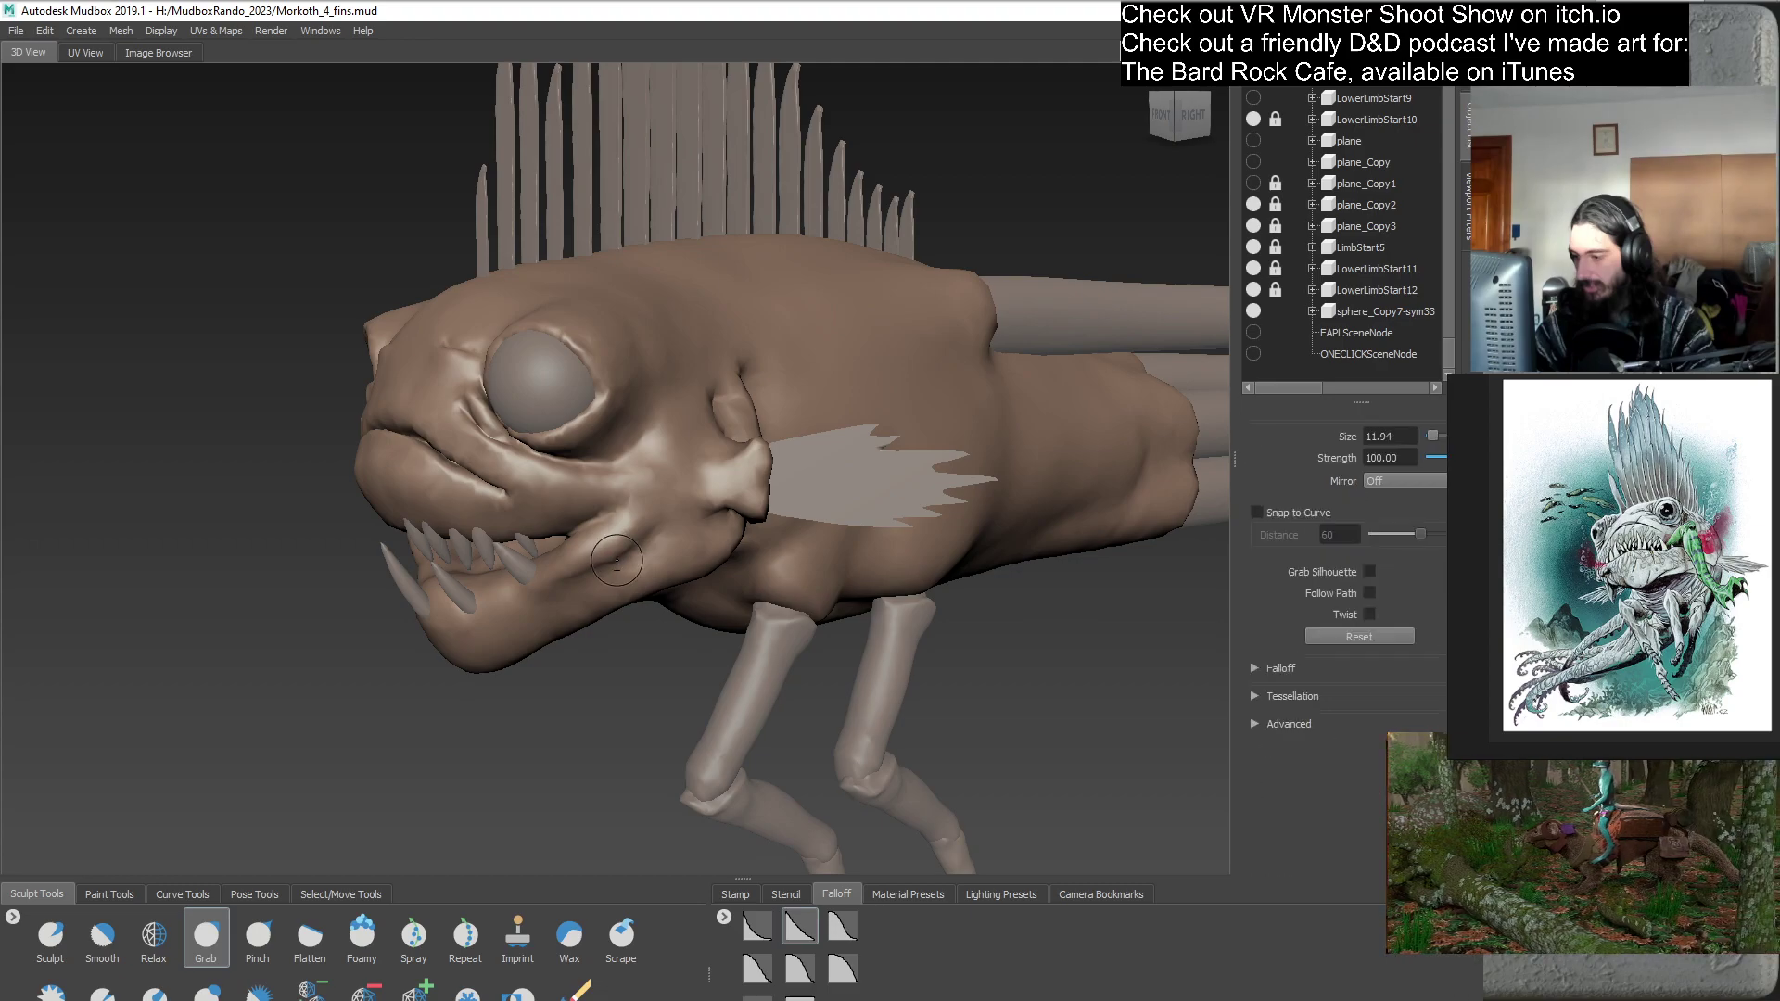
{"action": "left_click_drag", "start_coordinate": [622, 599], "coordinate": [616, 519], "text": "alt"}
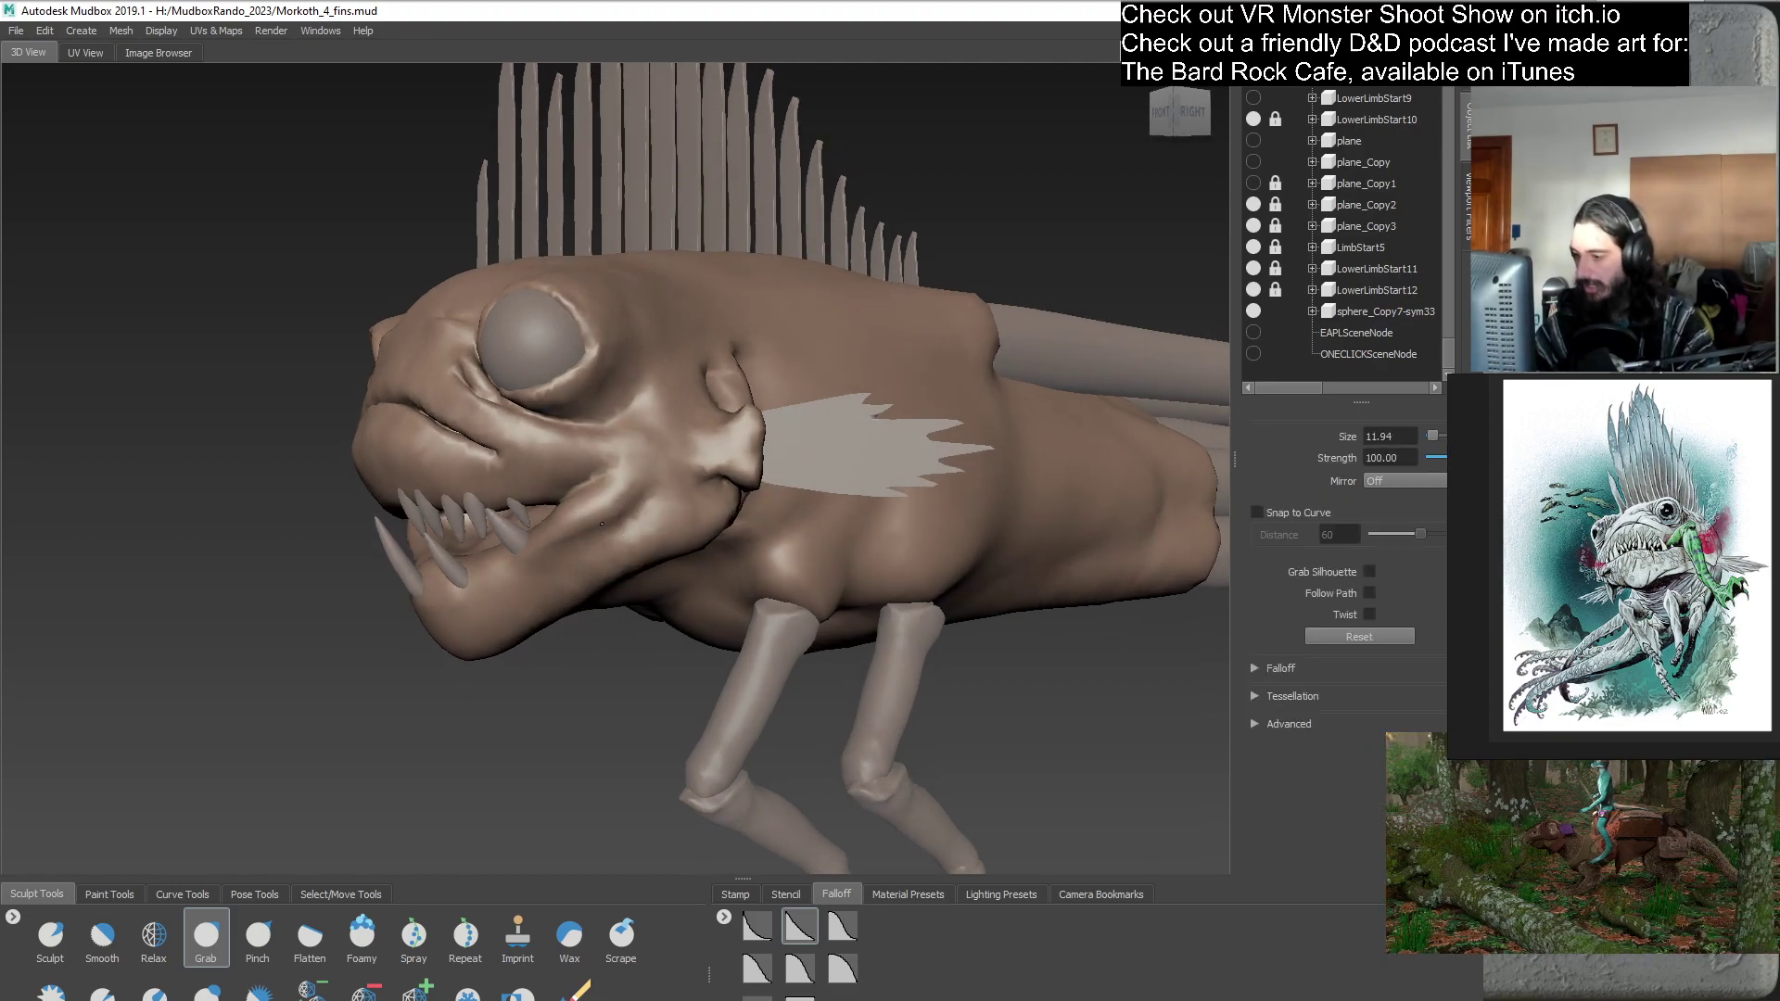
- Examine the jaw, mouth corners and gill area from the front, side and underneath against the reference art
{"action": "left_click_drag", "start_coordinate": [580, 586], "coordinate": [799, 493], "text": "alt"}
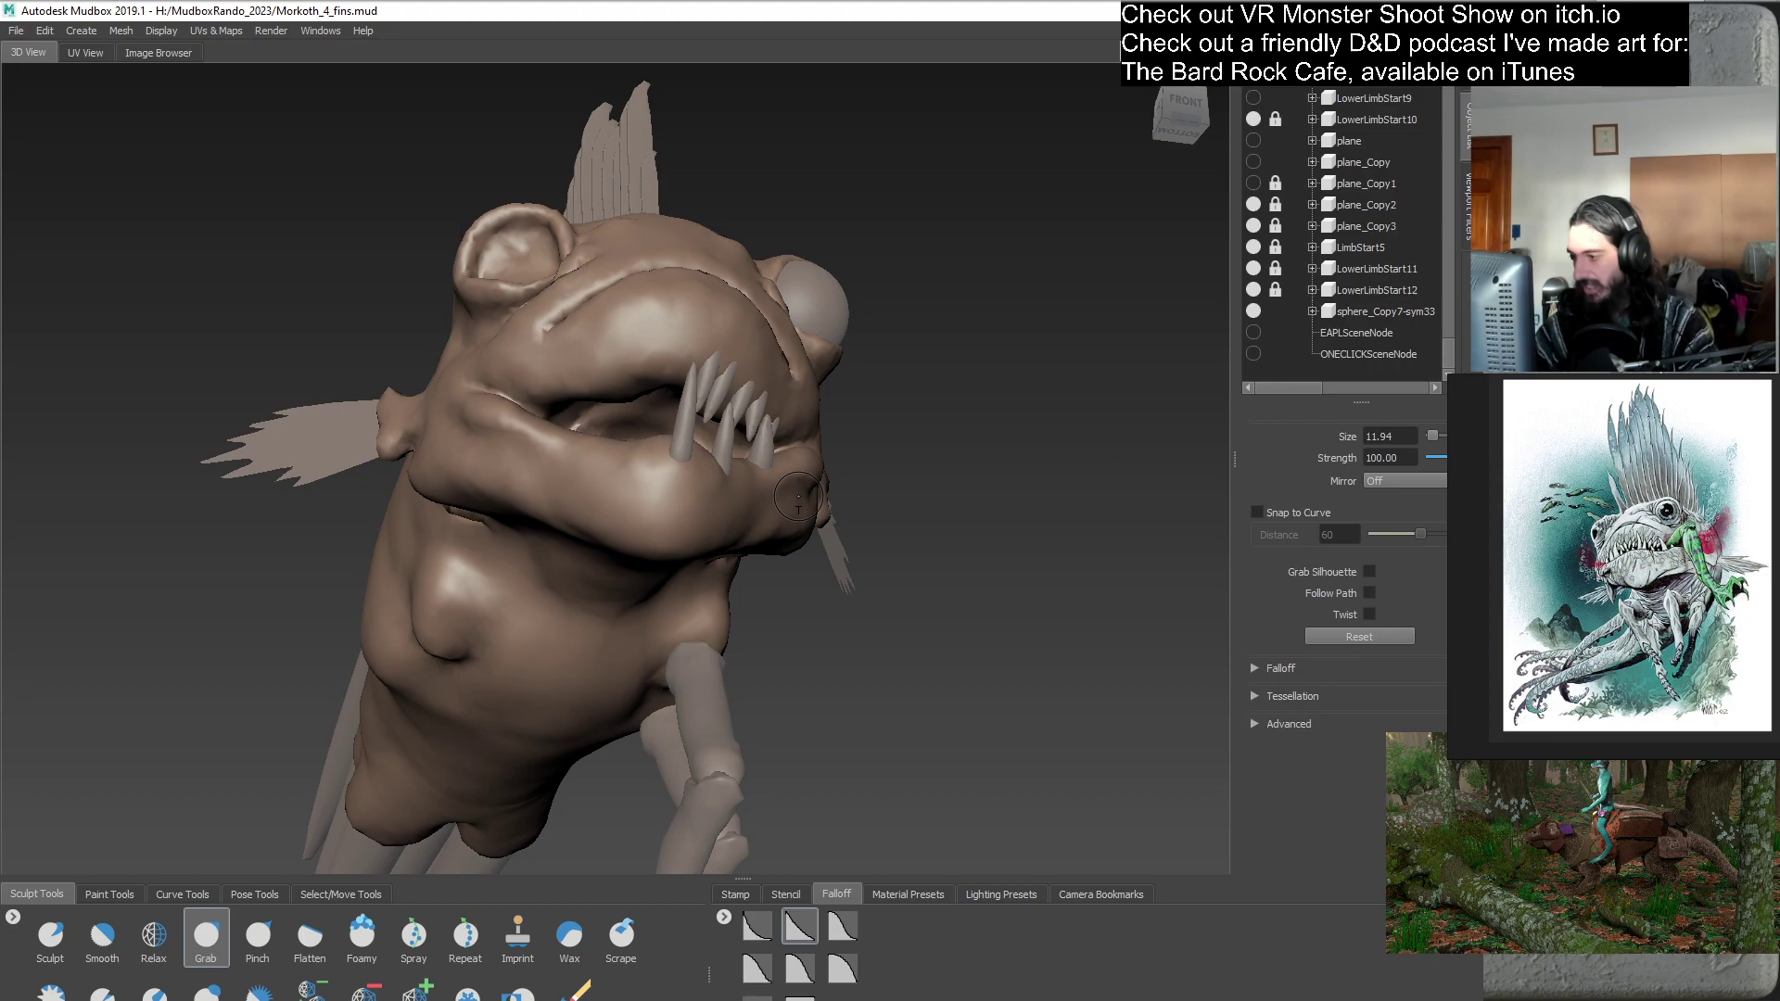
{"action": "mouse_move", "coordinate": [824, 526]}
{"action": "left_mouse_down", "text": "alt"}
{"action": "mouse_move", "coordinate": [683, 485]}
{"action": "mouse_move", "coordinate": [778, 482]}
{"action": "mouse_move", "coordinate": [642, 467]}
{"action": "mouse_move", "coordinate": [648, 491]}
{"action": "left_mouse_up", "text": "alt"}
{"action": "right_click_drag", "start_coordinate": [649, 492], "coordinate": [637, 595], "text": "alt"}
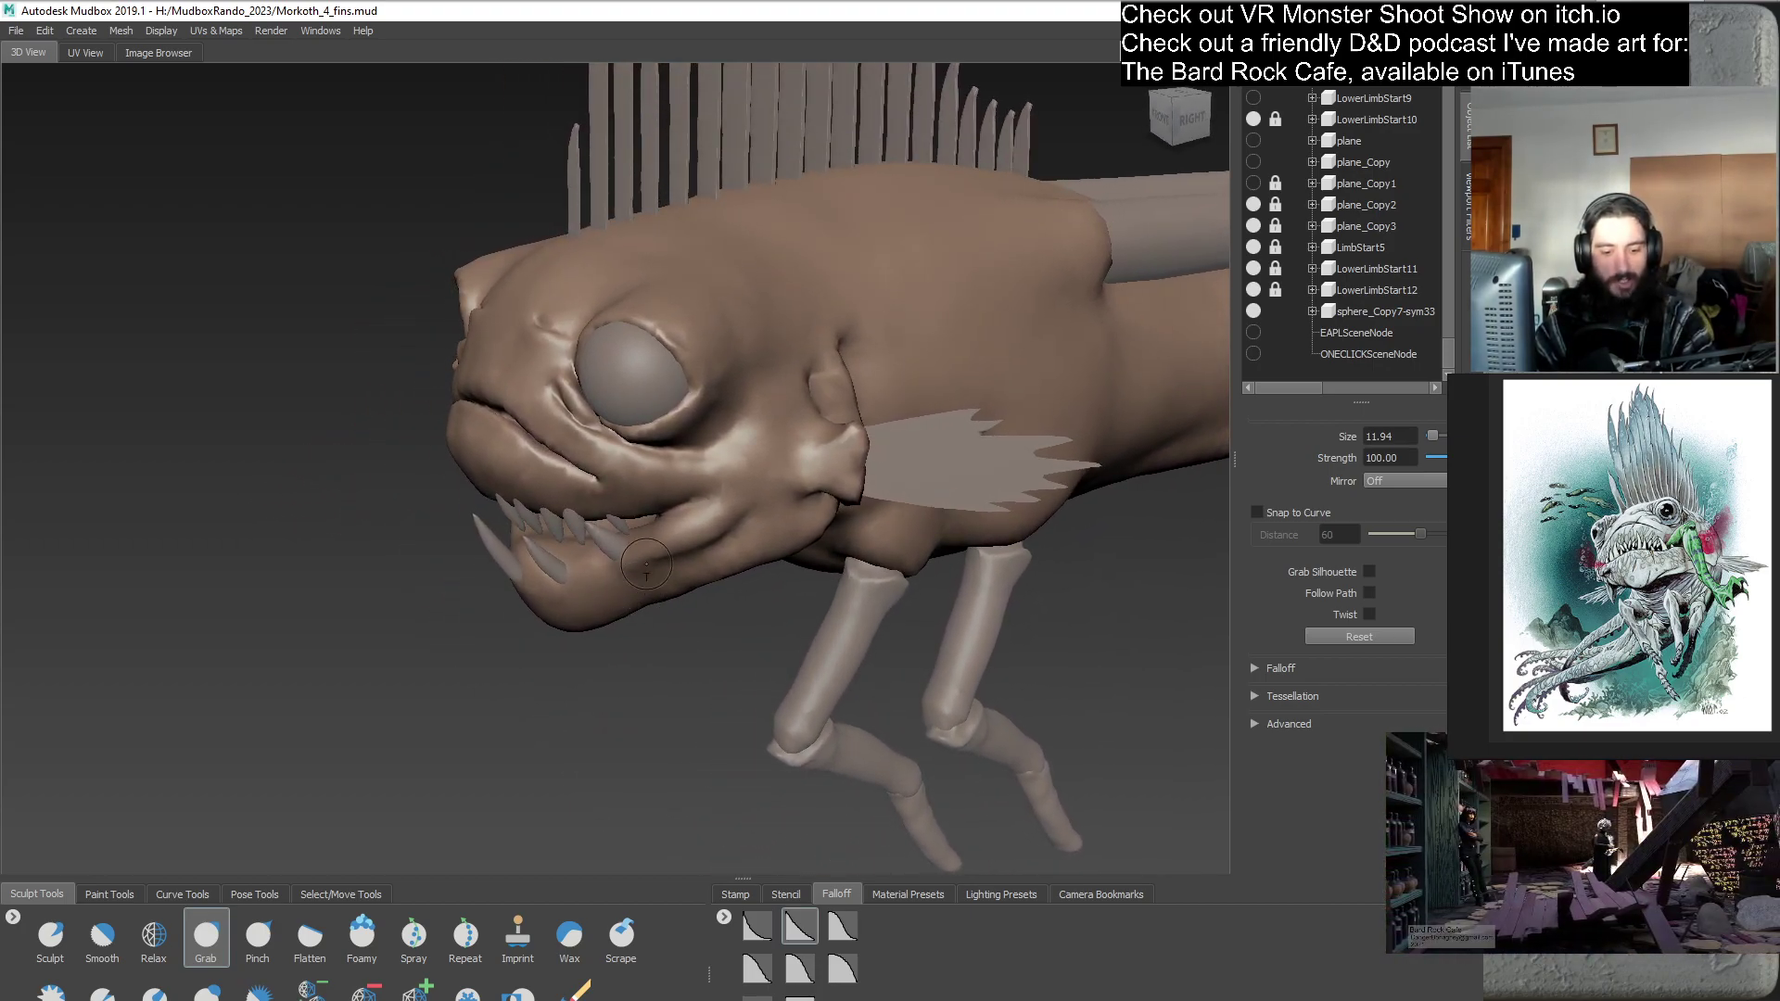
{"action": "mouse_move", "coordinate": [653, 578]}
{"action": "left_mouse_down"}
{"action": "mouse_move", "coordinate": [676, 586]}
{"action": "mouse_move", "coordinate": [575, 549]}
{"action": "mouse_move", "coordinate": [647, 433]}
{"action": "mouse_move", "coordinate": [640, 487]}
{"action": "mouse_move", "coordinate": [828, 563]}
{"action": "mouse_move", "coordinate": [901, 500]}
{"action": "left_mouse_up"}
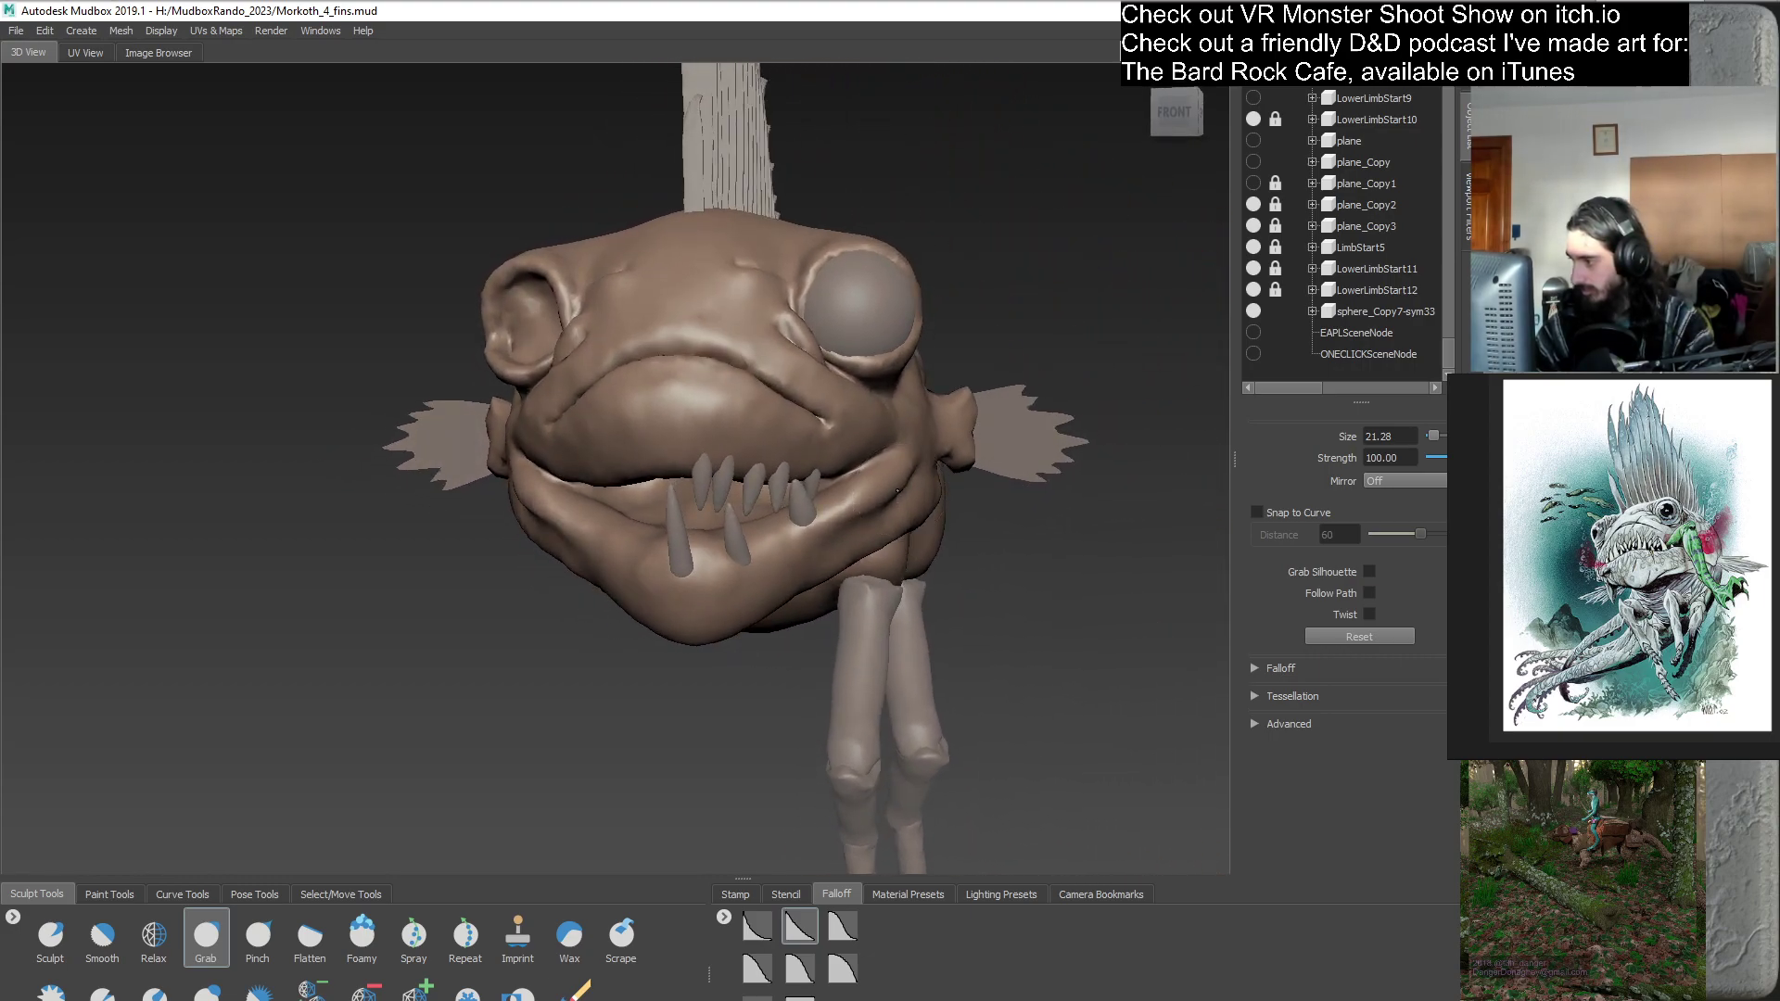
{"action": "mouse_move", "coordinate": [881, 582]}
{"action": "left_mouse_down", "text": "alt"}
{"action": "mouse_move", "coordinate": [791, 545]}
{"action": "mouse_move", "coordinate": [742, 561]}
{"action": "mouse_move", "coordinate": [684, 504]}
{"action": "mouse_move", "coordinate": [875, 510]}
{"action": "left_mouse_up", "text": "alt"}
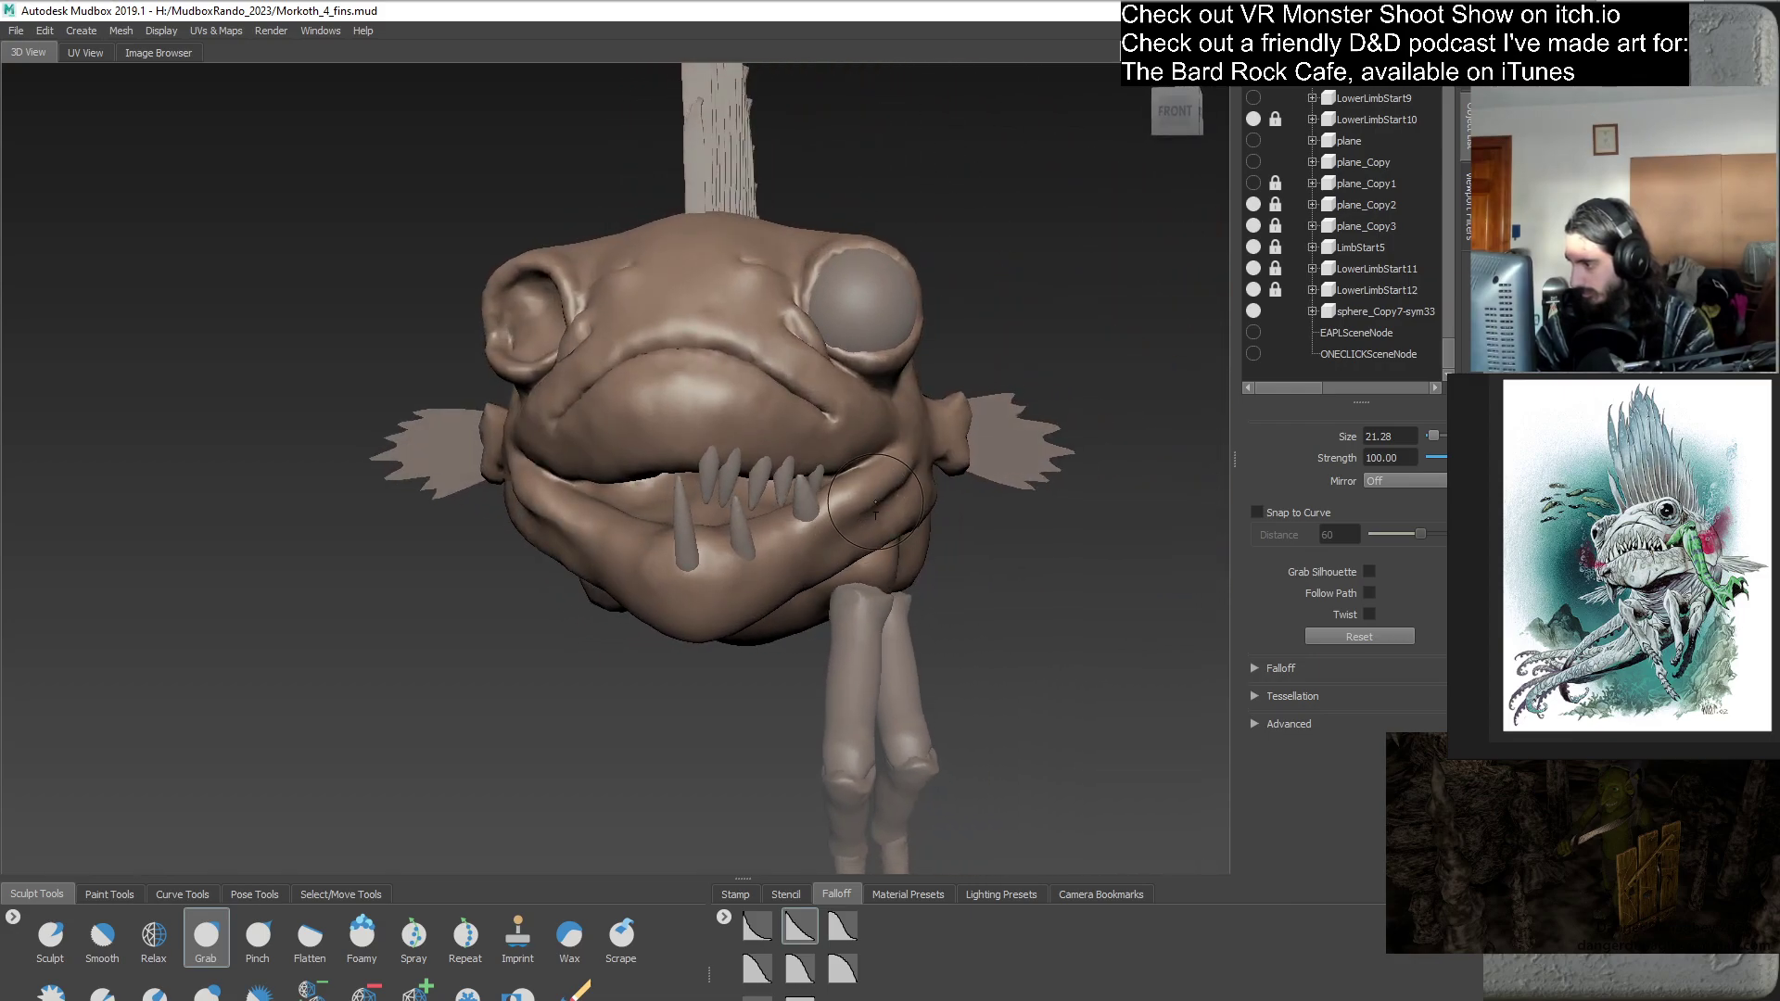
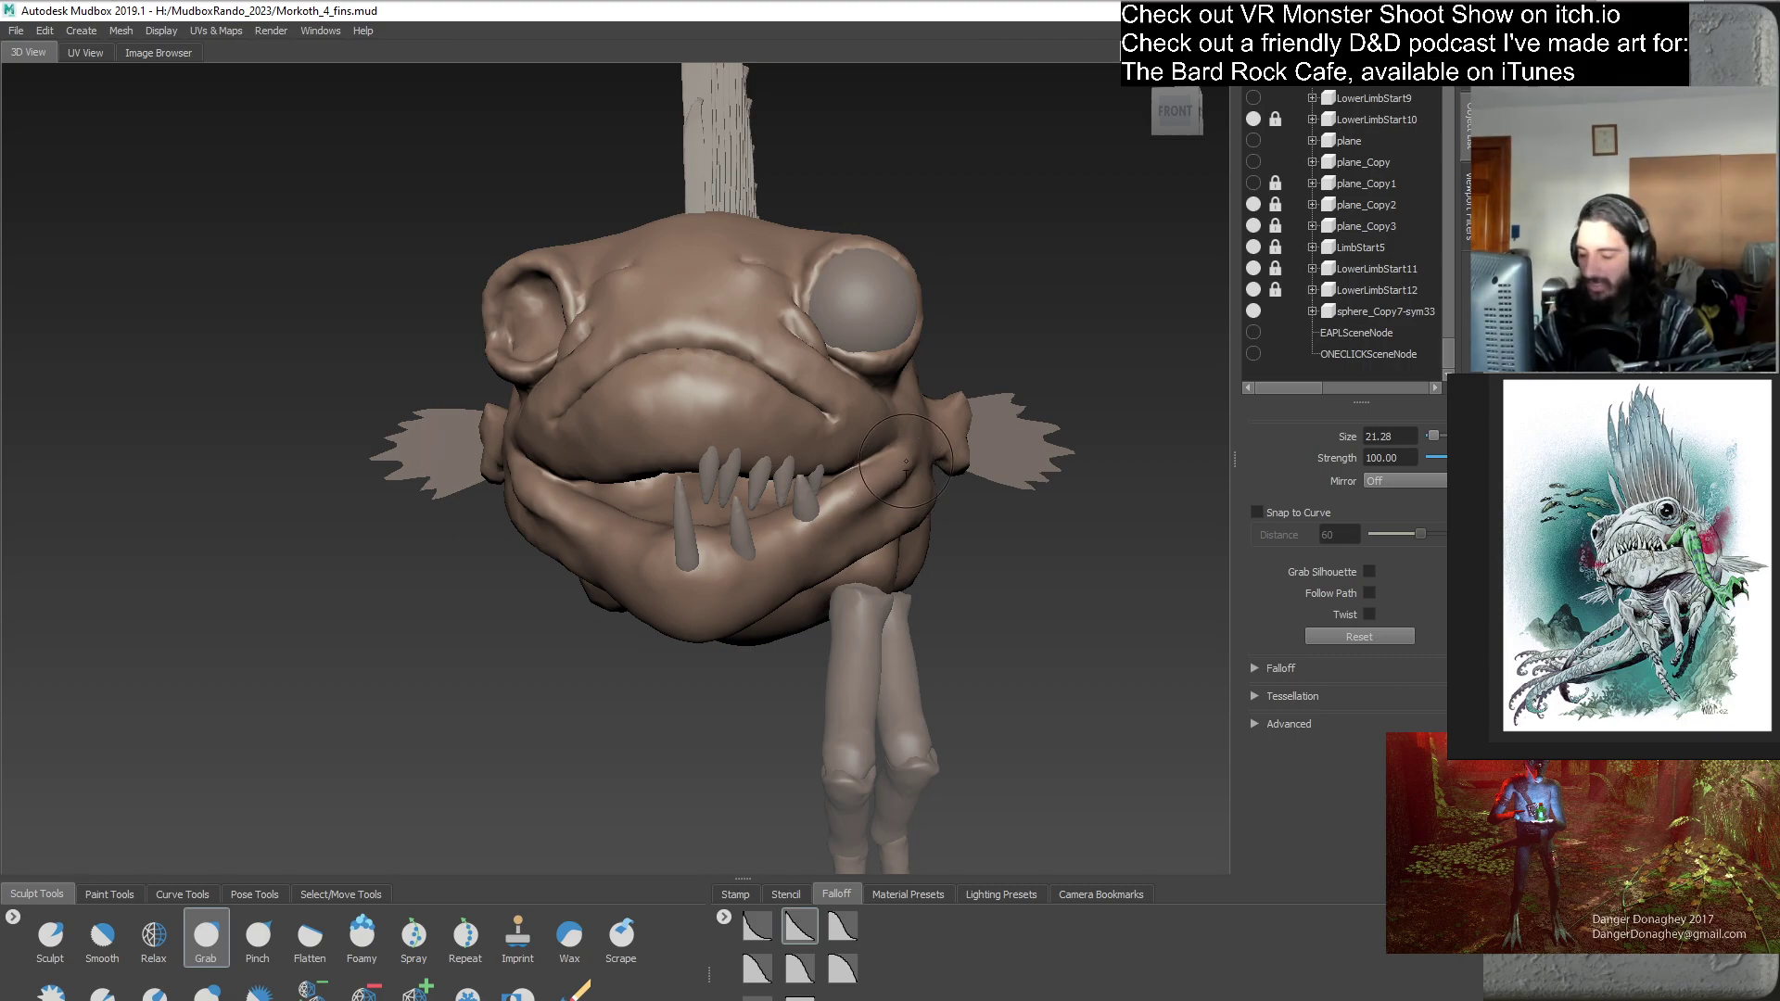
{"action": "left_click_drag", "start_coordinate": [894, 546], "coordinate": [650, 556], "text": "alt"}
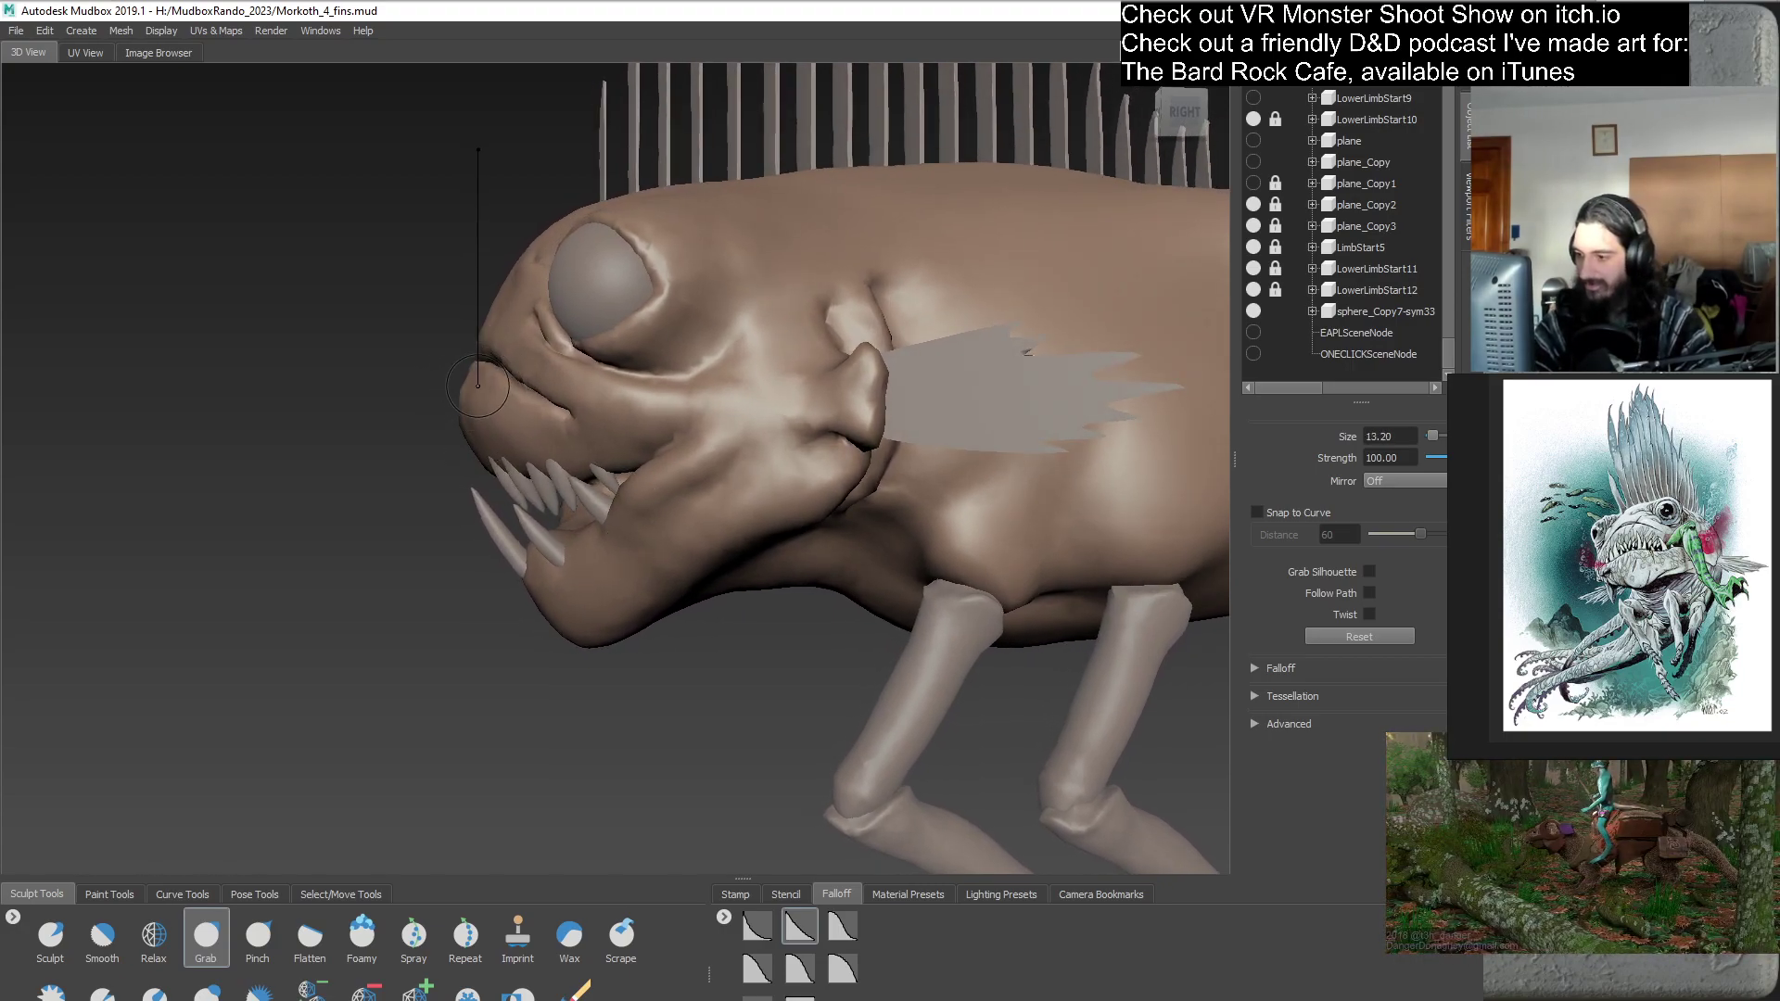
{"action": "left_click_drag", "start_coordinate": [467, 380], "coordinate": [769, 361], "text": "alt"}
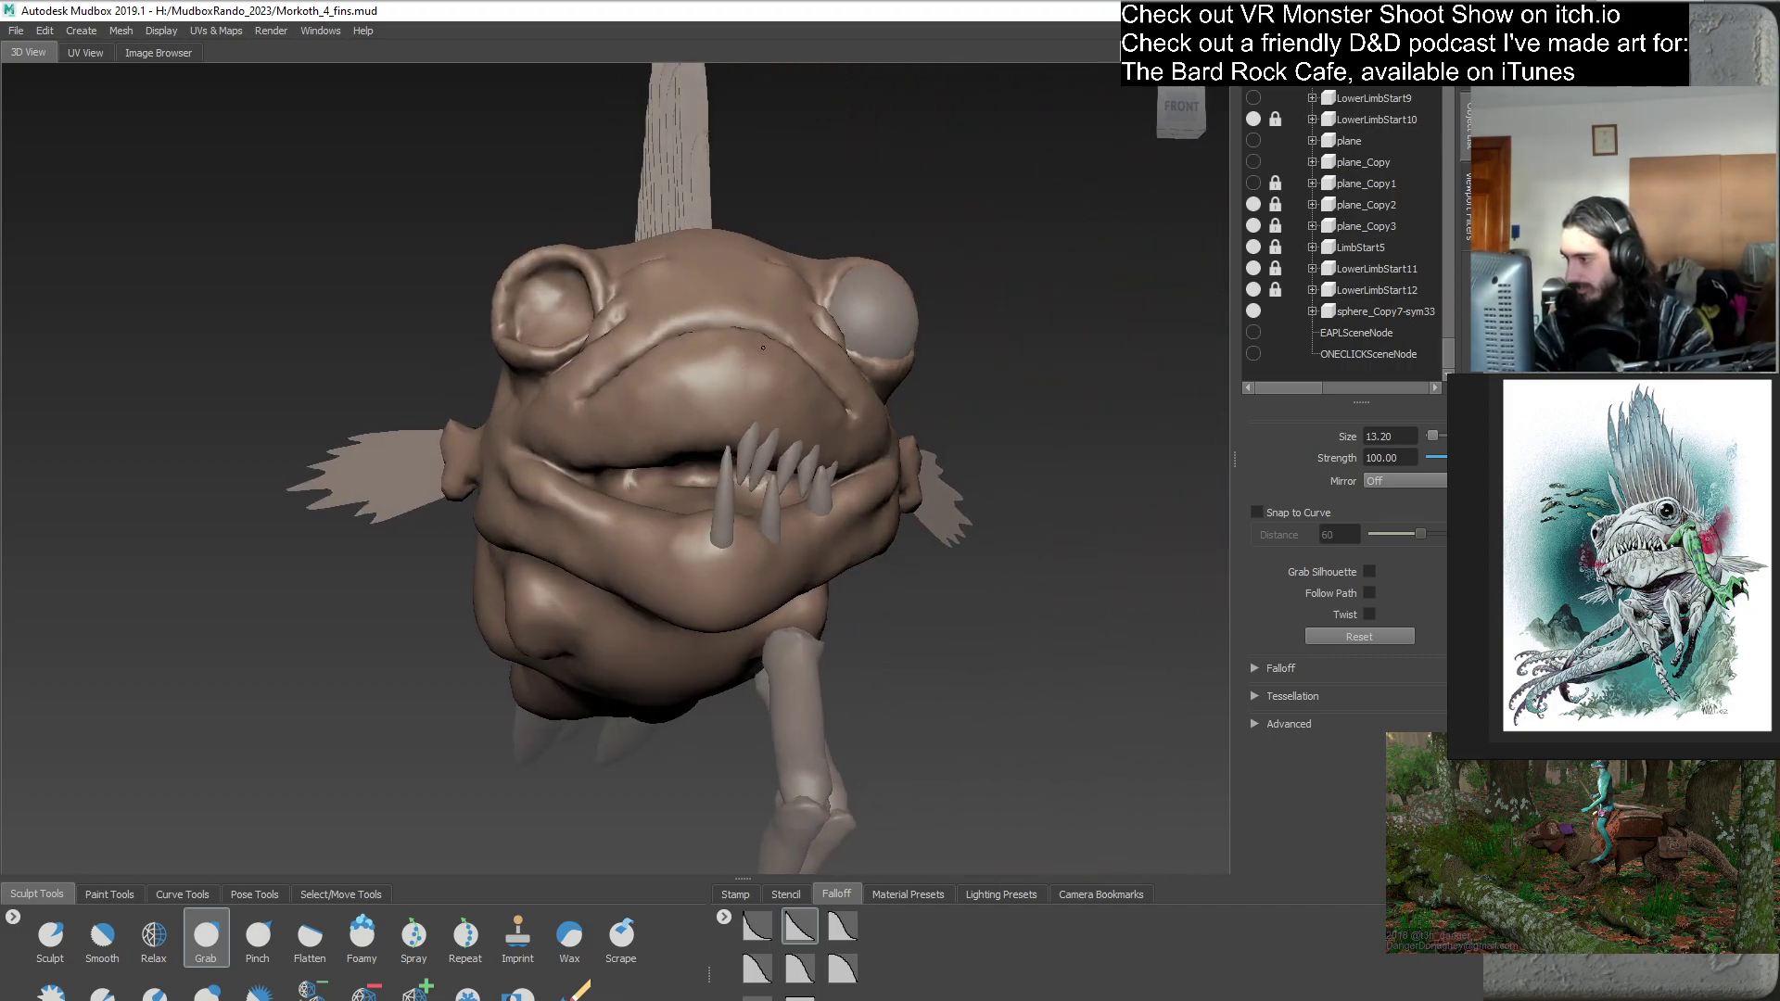
{"action": "left_click_drag", "start_coordinate": [749, 515], "coordinate": [665, 368], "text": "alt"}
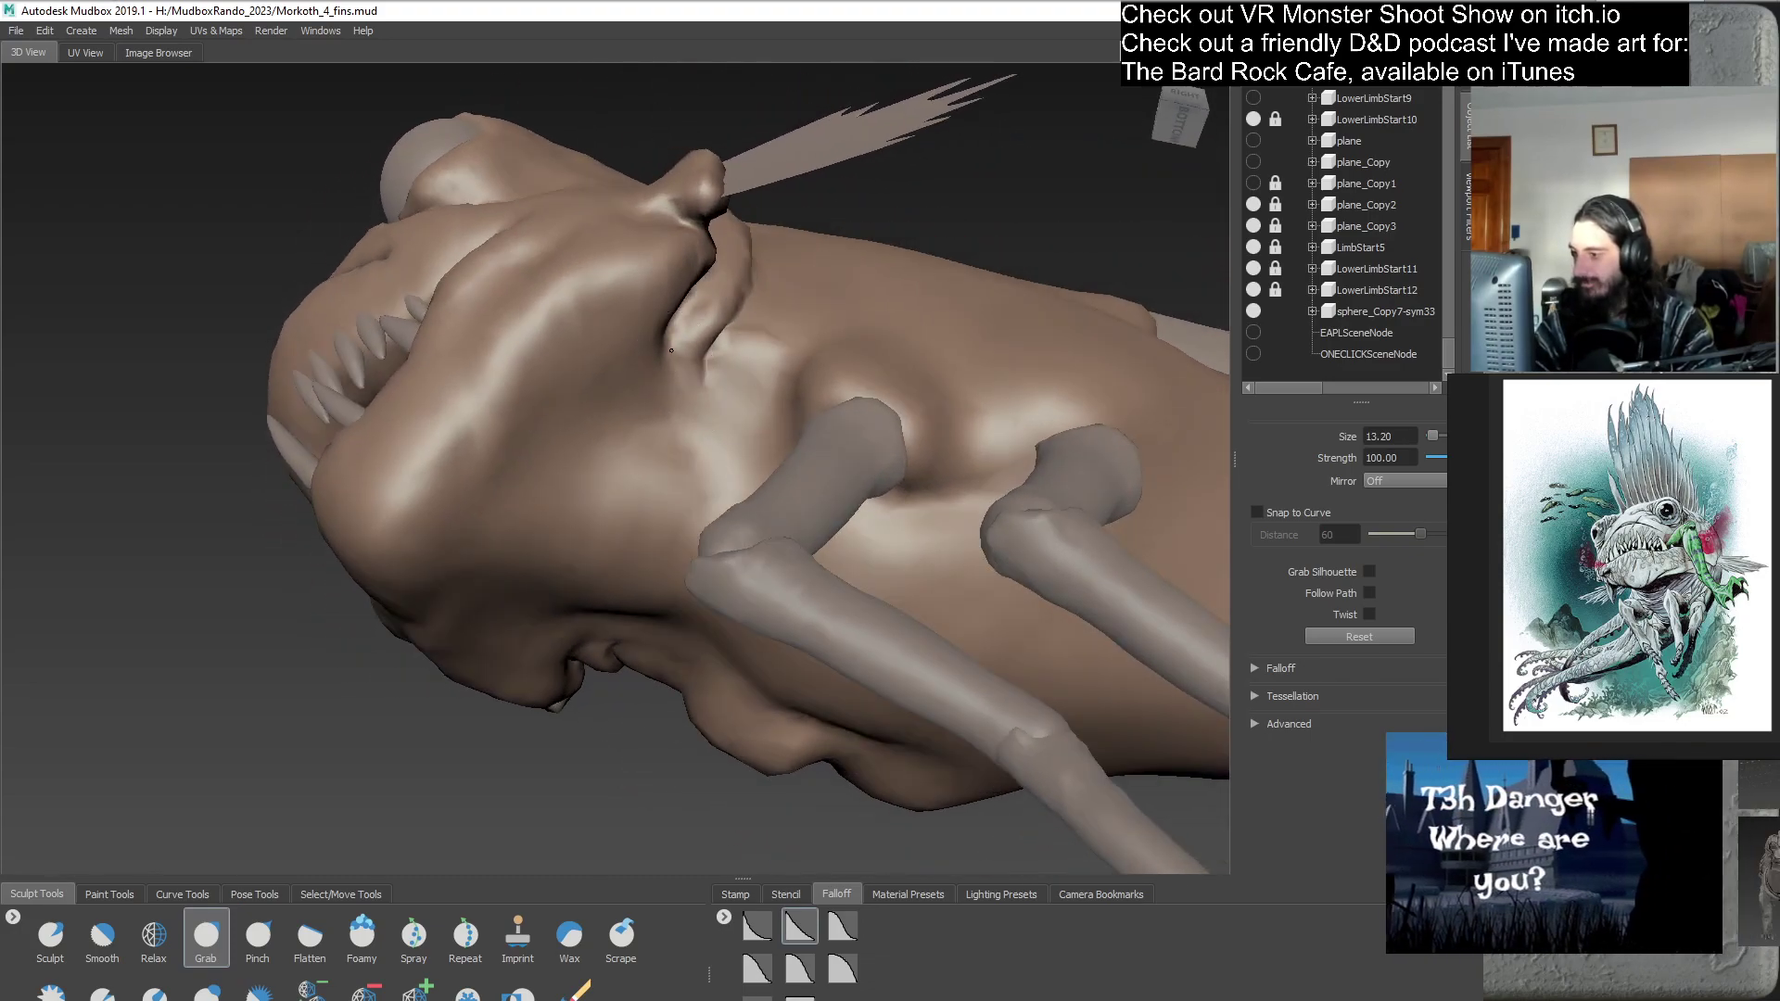
{"action": "mouse_move", "coordinate": [696, 366]}
{"action": "left_mouse_down", "text": "alt"}
{"action": "mouse_move", "coordinate": [616, 519]}
{"action": "mouse_move", "coordinate": [661, 583]}
{"action": "mouse_move", "coordinate": [575, 519]}
{"action": "mouse_move", "coordinate": [524, 545]}
{"action": "mouse_move", "coordinate": [445, 529]}
{"action": "mouse_move", "coordinate": [482, 547]}
{"action": "mouse_move", "coordinate": [454, 560]}
{"action": "mouse_move", "coordinate": [471, 577]}
{"action": "left_mouse_up", "text": "alt"}
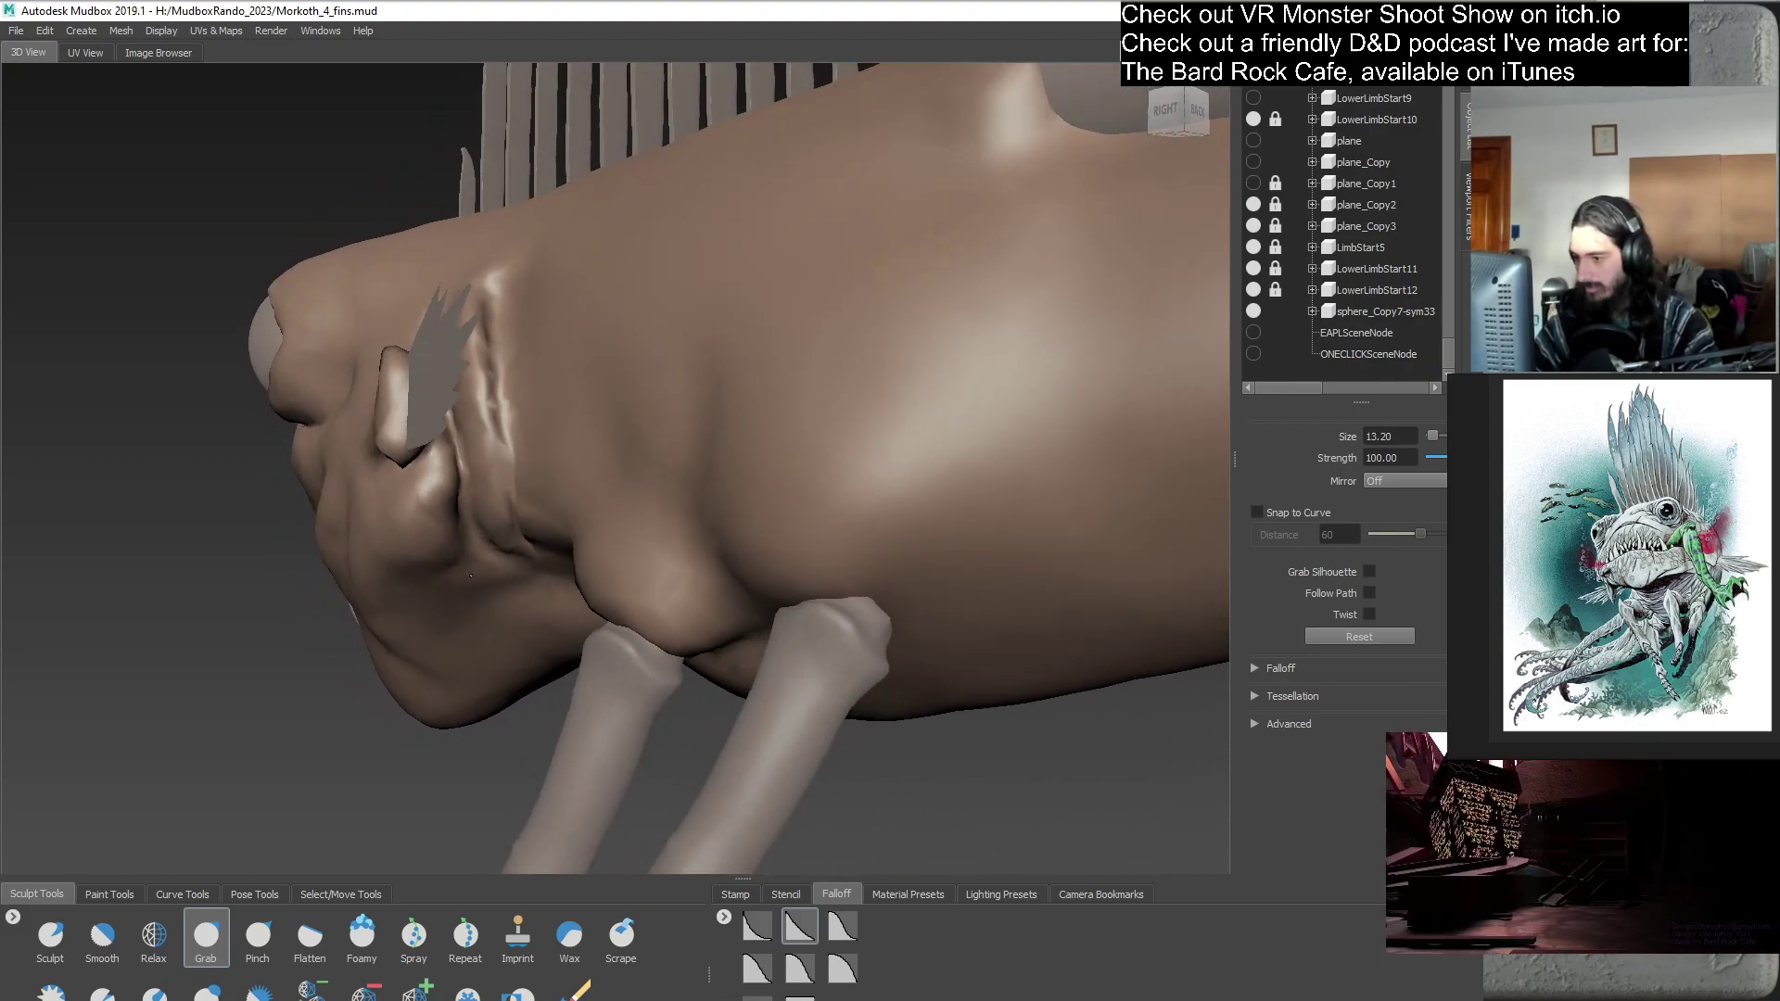
- Pull the edge of the gill slit behind the cheek forward with the Grab brush at size 5.72
{"action": "left_click_drag", "start_coordinate": [455, 516], "coordinate": [855, 489], "text": "alt"}
{"action": "mouse_move", "coordinate": [704, 436]}
{"action": "left_mouse_down"}
{"action": "mouse_move", "coordinate": [655, 443]}
{"action": "mouse_move", "coordinate": [641, 422]}
{"action": "left_mouse_up"}
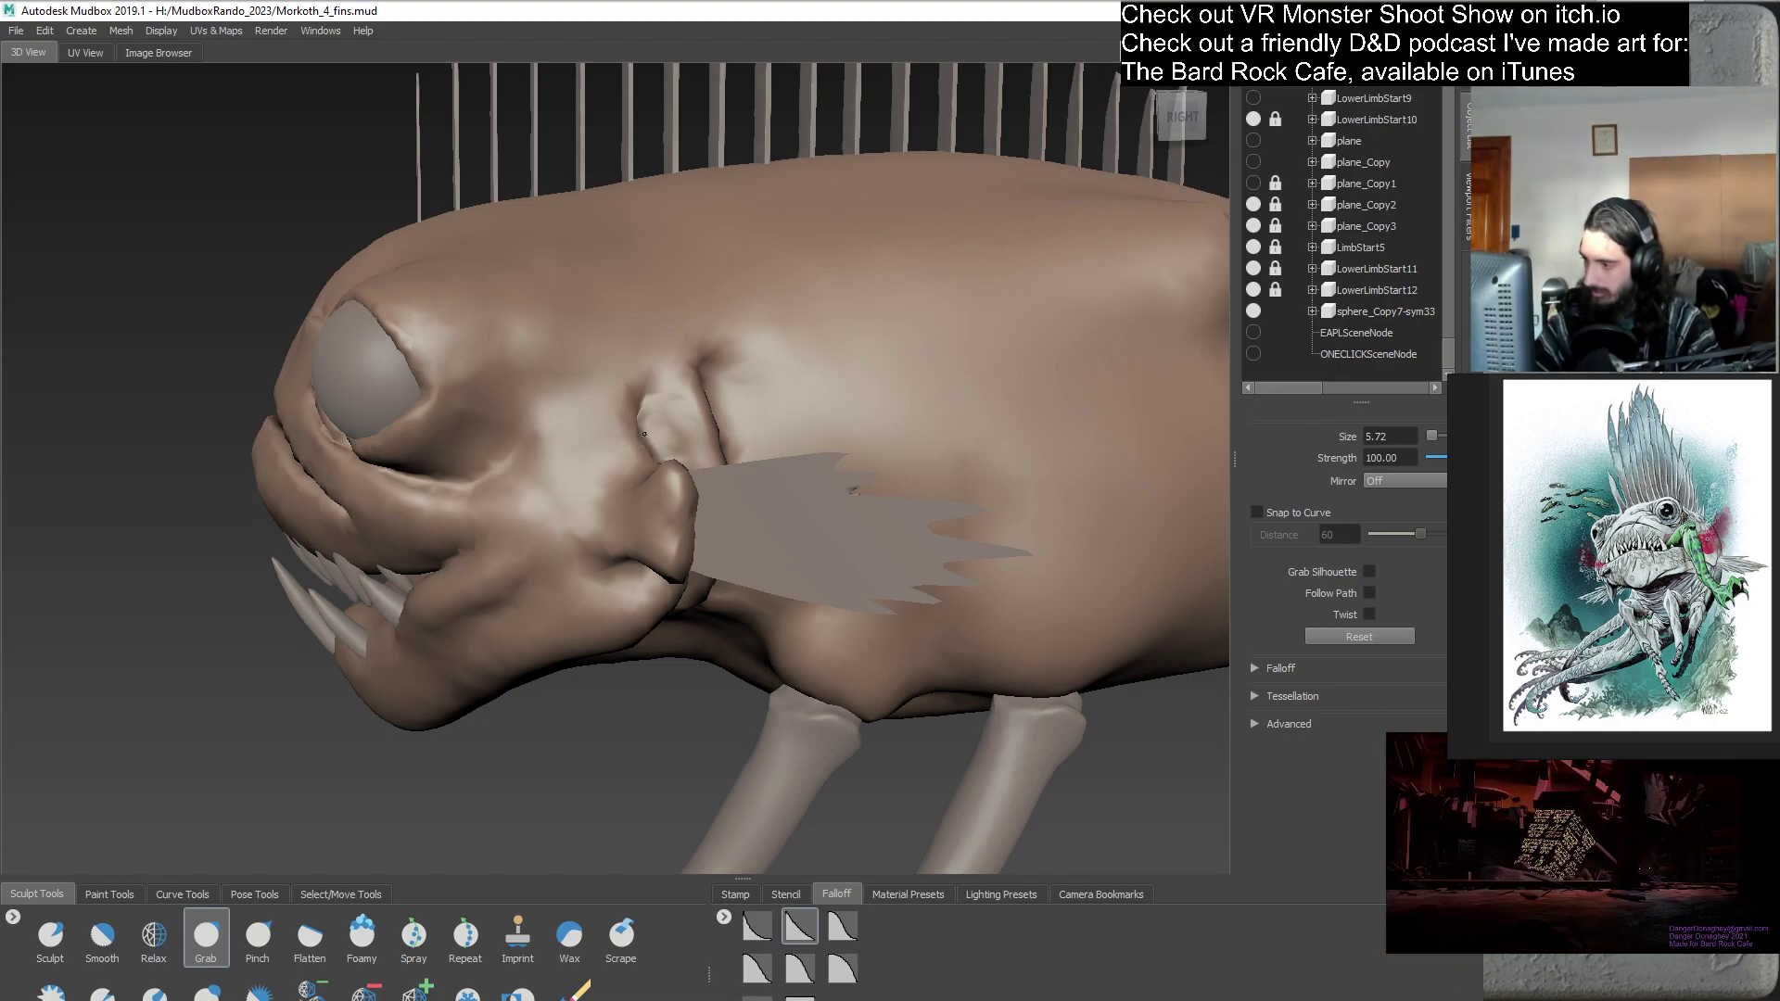
{"action": "left_click_drag", "start_coordinate": [650, 449], "coordinate": [744, 452], "text": "alt"}
{"action": "middle_click_drag", "start_coordinate": [749, 464], "coordinate": [688, 476], "text": "alt"}
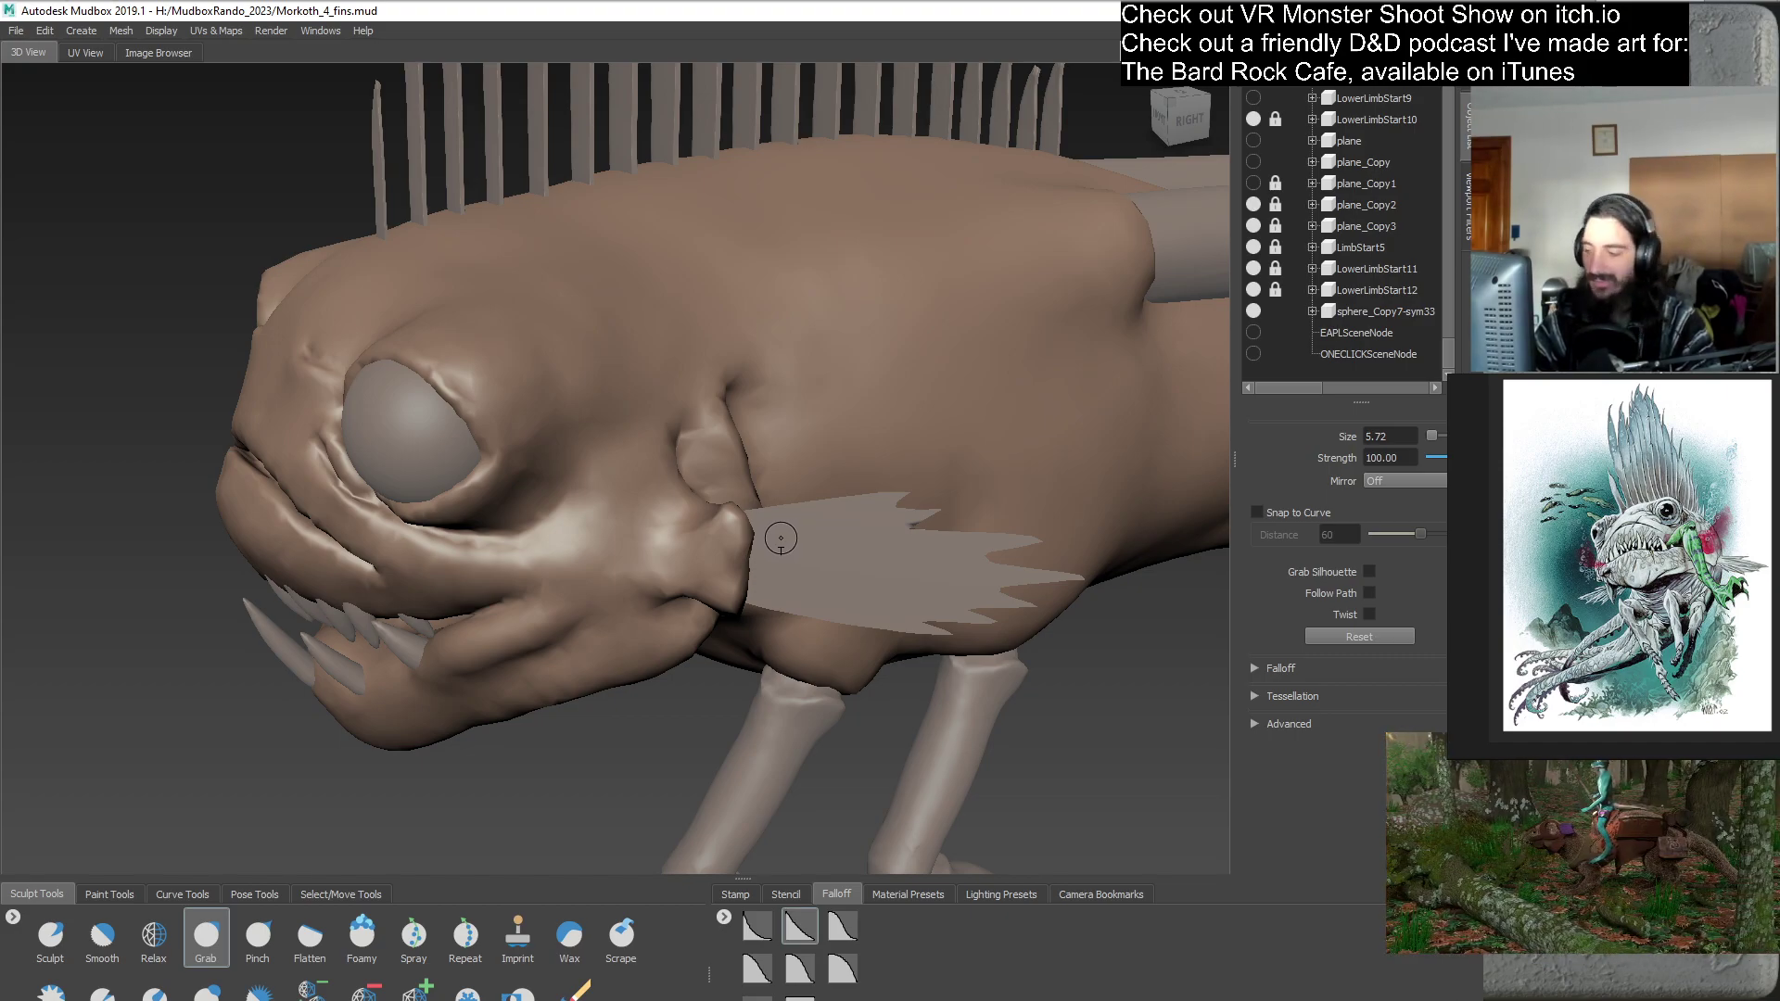
- Reshape the gill folds behind the side fin's base with the Grab brush at size 14.37, working from above and behind
{"action": "left_click_drag", "start_coordinate": [797, 565], "coordinate": [697, 473], "text": "alt"}
{"action": "mouse_move", "coordinate": [590, 383]}
{"action": "left_mouse_down"}
{"action": "mouse_move", "coordinate": [603, 404]}
{"action": "mouse_move", "coordinate": [723, 386]}
{"action": "mouse_move", "coordinate": [792, 412]}
{"action": "mouse_move", "coordinate": [668, 658]}
{"action": "mouse_move", "coordinate": [676, 537]}
{"action": "mouse_move", "coordinate": [737, 492]}
{"action": "mouse_move", "coordinate": [400, 639]}
{"action": "mouse_move", "coordinate": [445, 463]}
{"action": "left_mouse_up"}
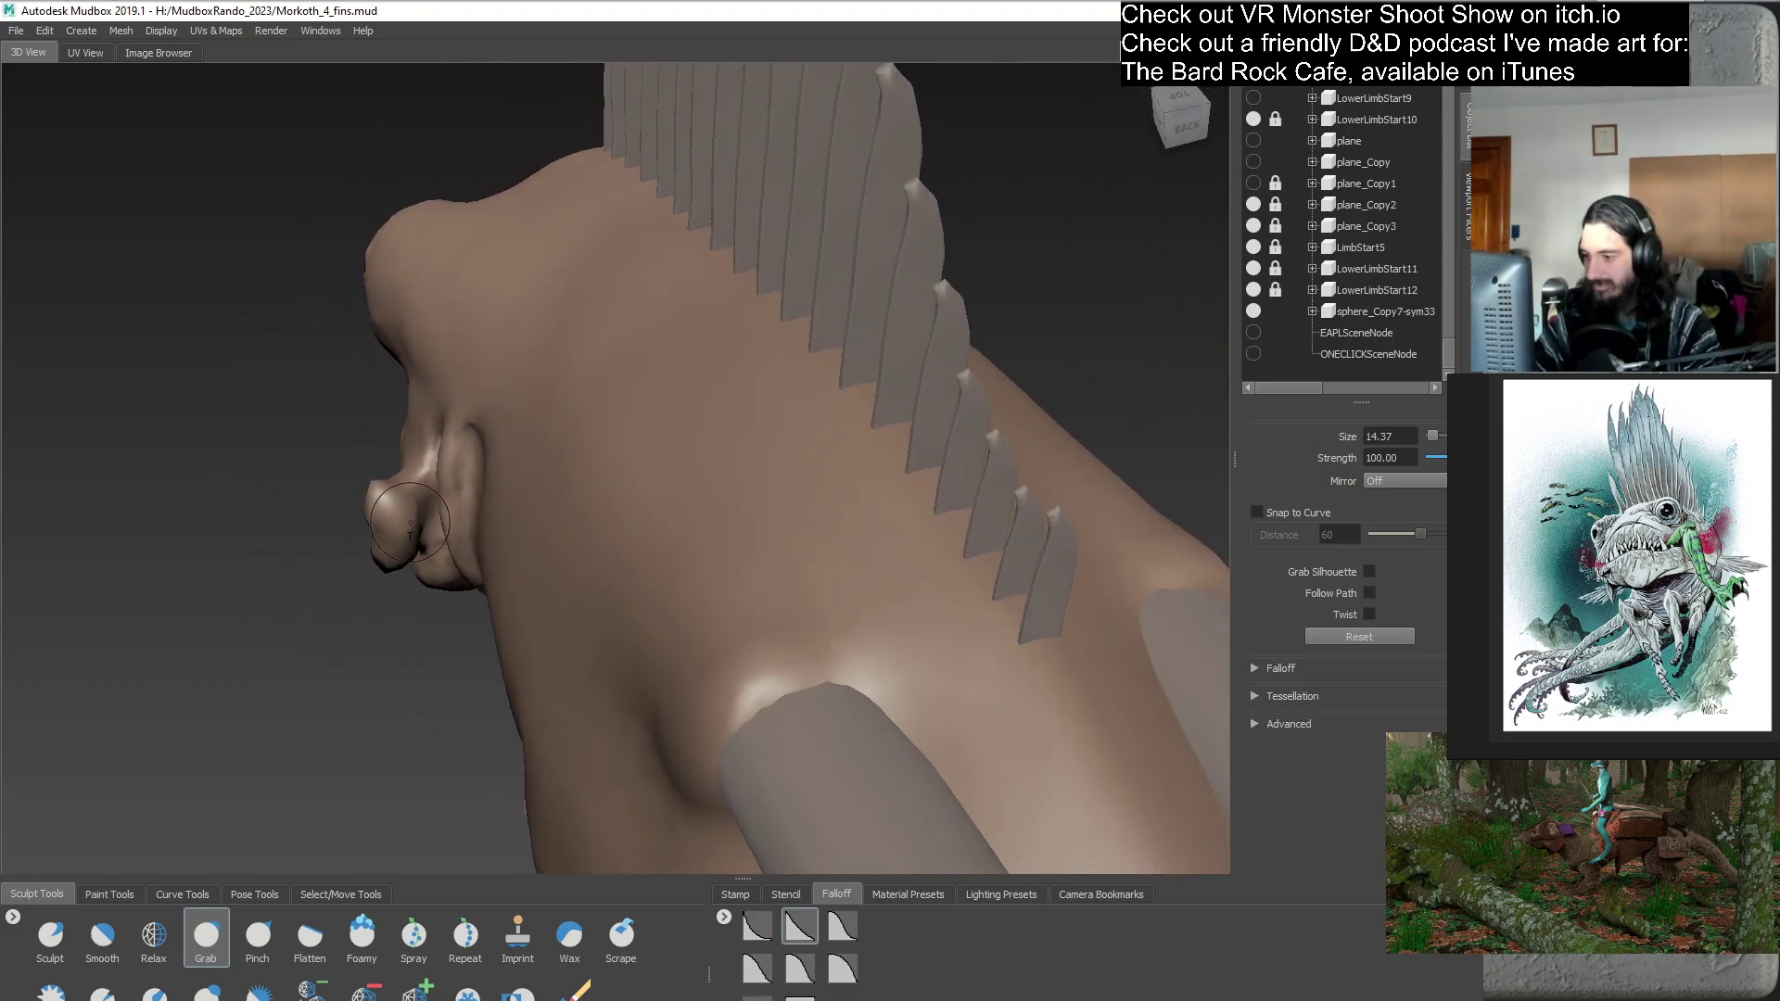
{"action": "left_click_drag", "start_coordinate": [473, 554], "coordinate": [555, 494], "text": "alt"}
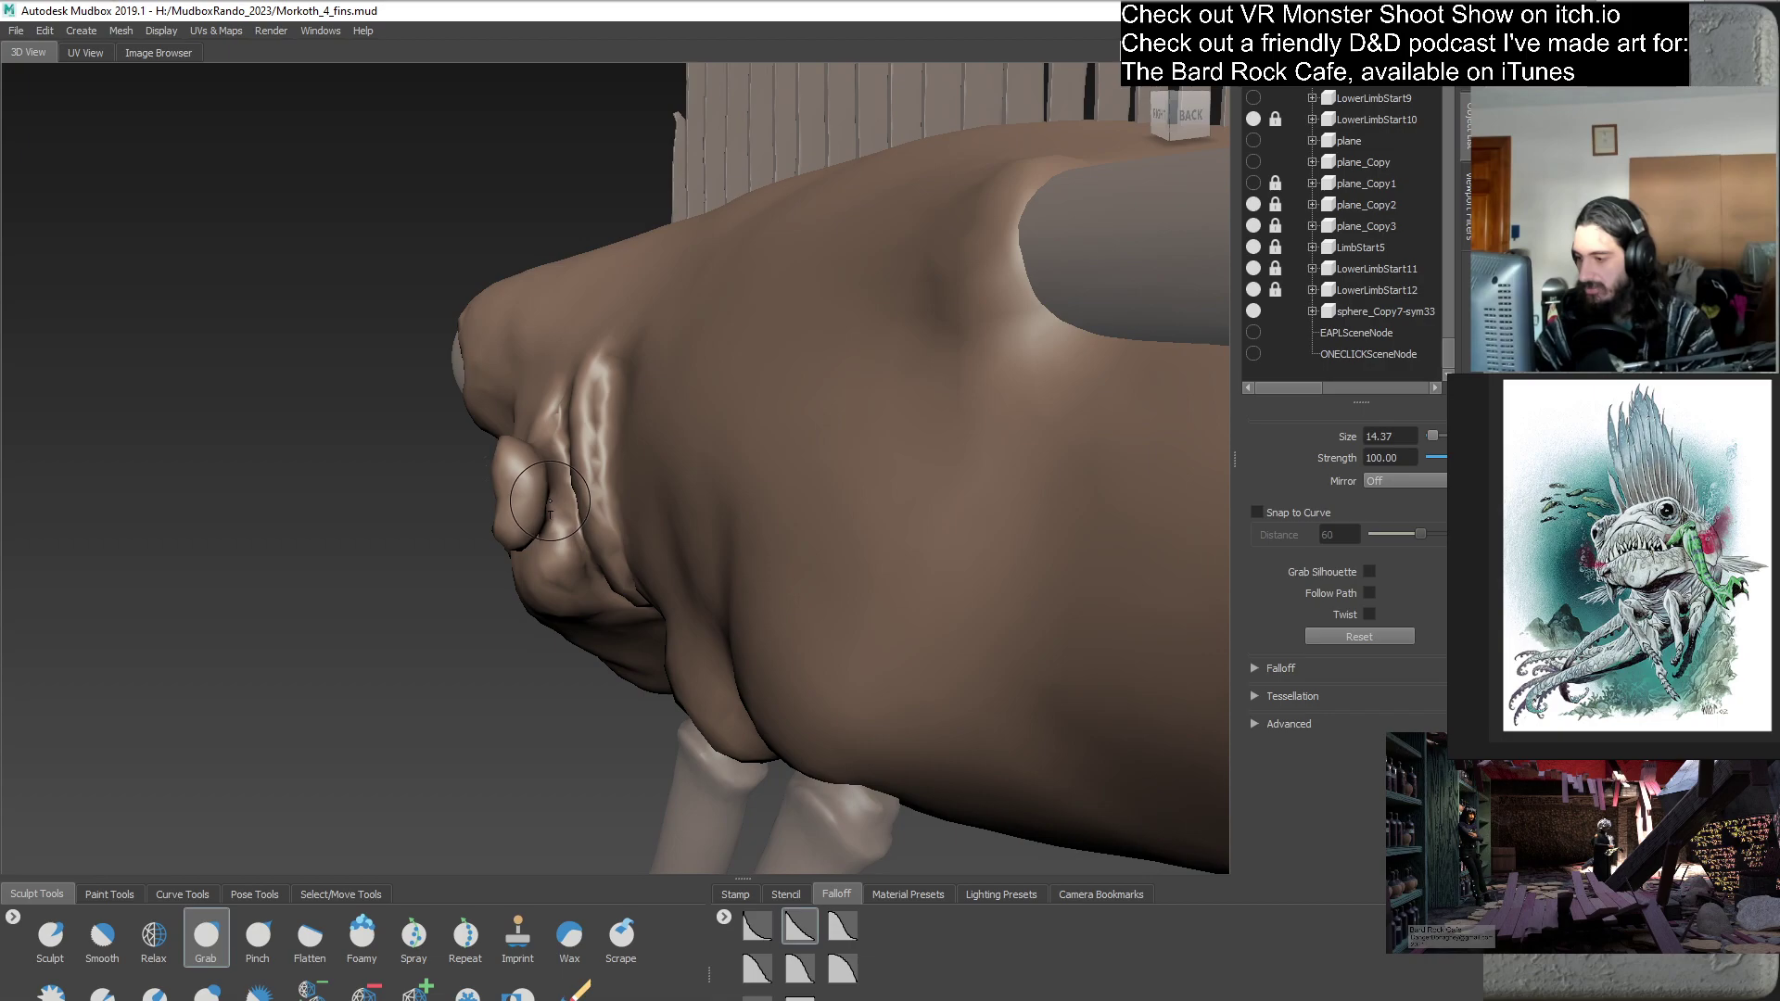
{"action": "left_click_drag", "start_coordinate": [558, 584], "coordinate": [607, 461], "text": "alt"}
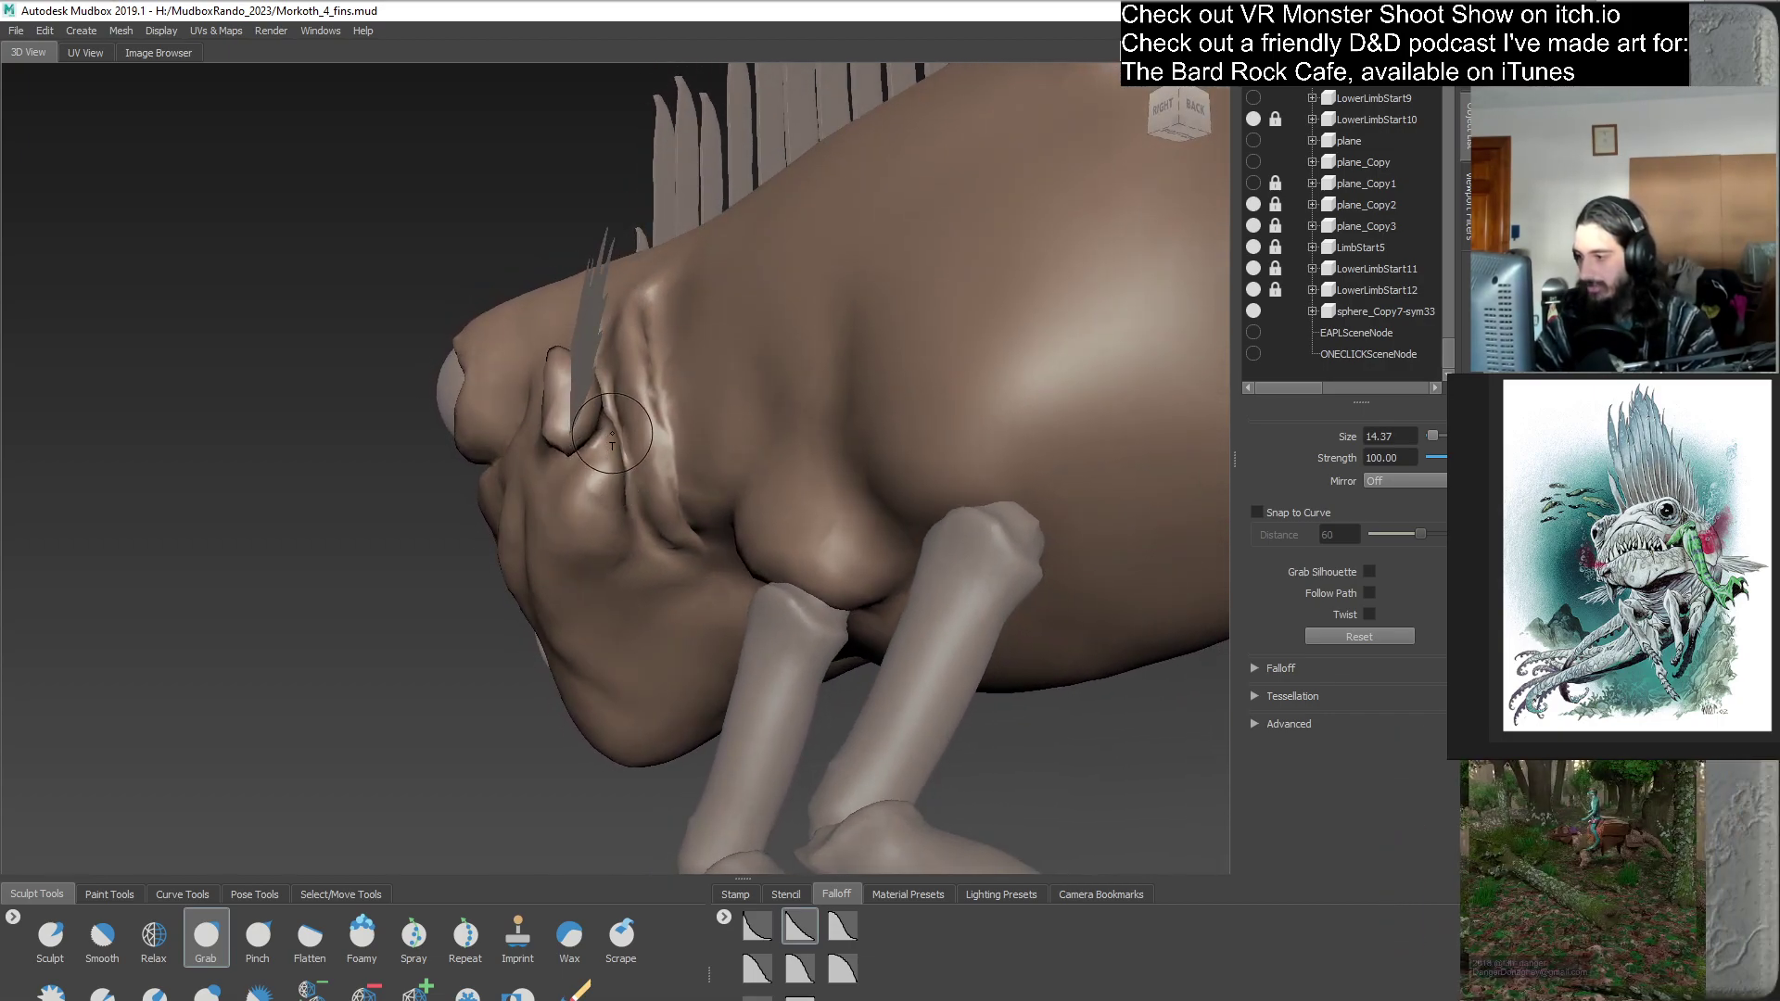
- Open and define the groove between the cheek and the gill fold with the Grab brush at size 9.14
{"action": "mouse_move", "coordinate": [624, 528]}
{"action": "left_mouse_down", "text": "alt"}
{"action": "mouse_move", "coordinate": [682, 545]}
{"action": "mouse_move", "coordinate": [588, 481]}
{"action": "mouse_move", "coordinate": [515, 466]}
{"action": "mouse_move", "coordinate": [570, 492]}
{"action": "mouse_move", "coordinate": [709, 493]}
{"action": "mouse_move", "coordinate": [663, 552]}
{"action": "mouse_move", "coordinate": [600, 579]}
{"action": "mouse_move", "coordinate": [572, 562]}
{"action": "left_mouse_up", "text": "alt"}
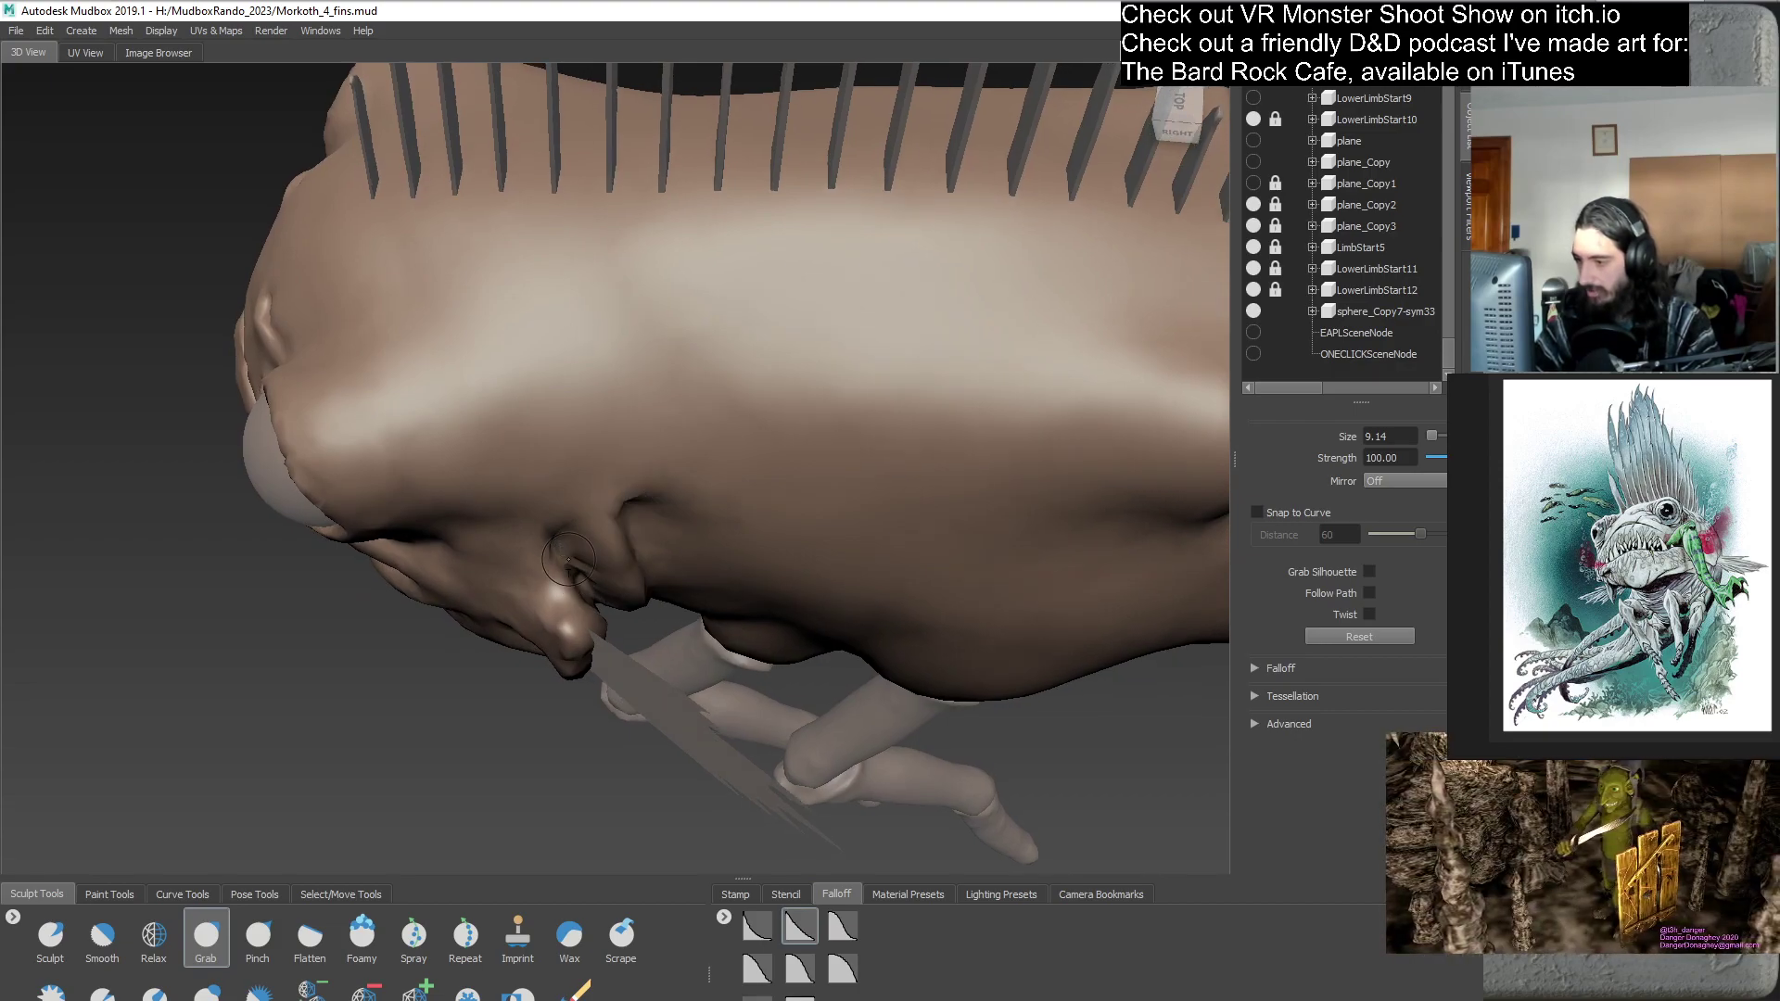
{"action": "left_click_drag", "start_coordinate": [600, 604], "coordinate": [574, 550], "text": "alt"}
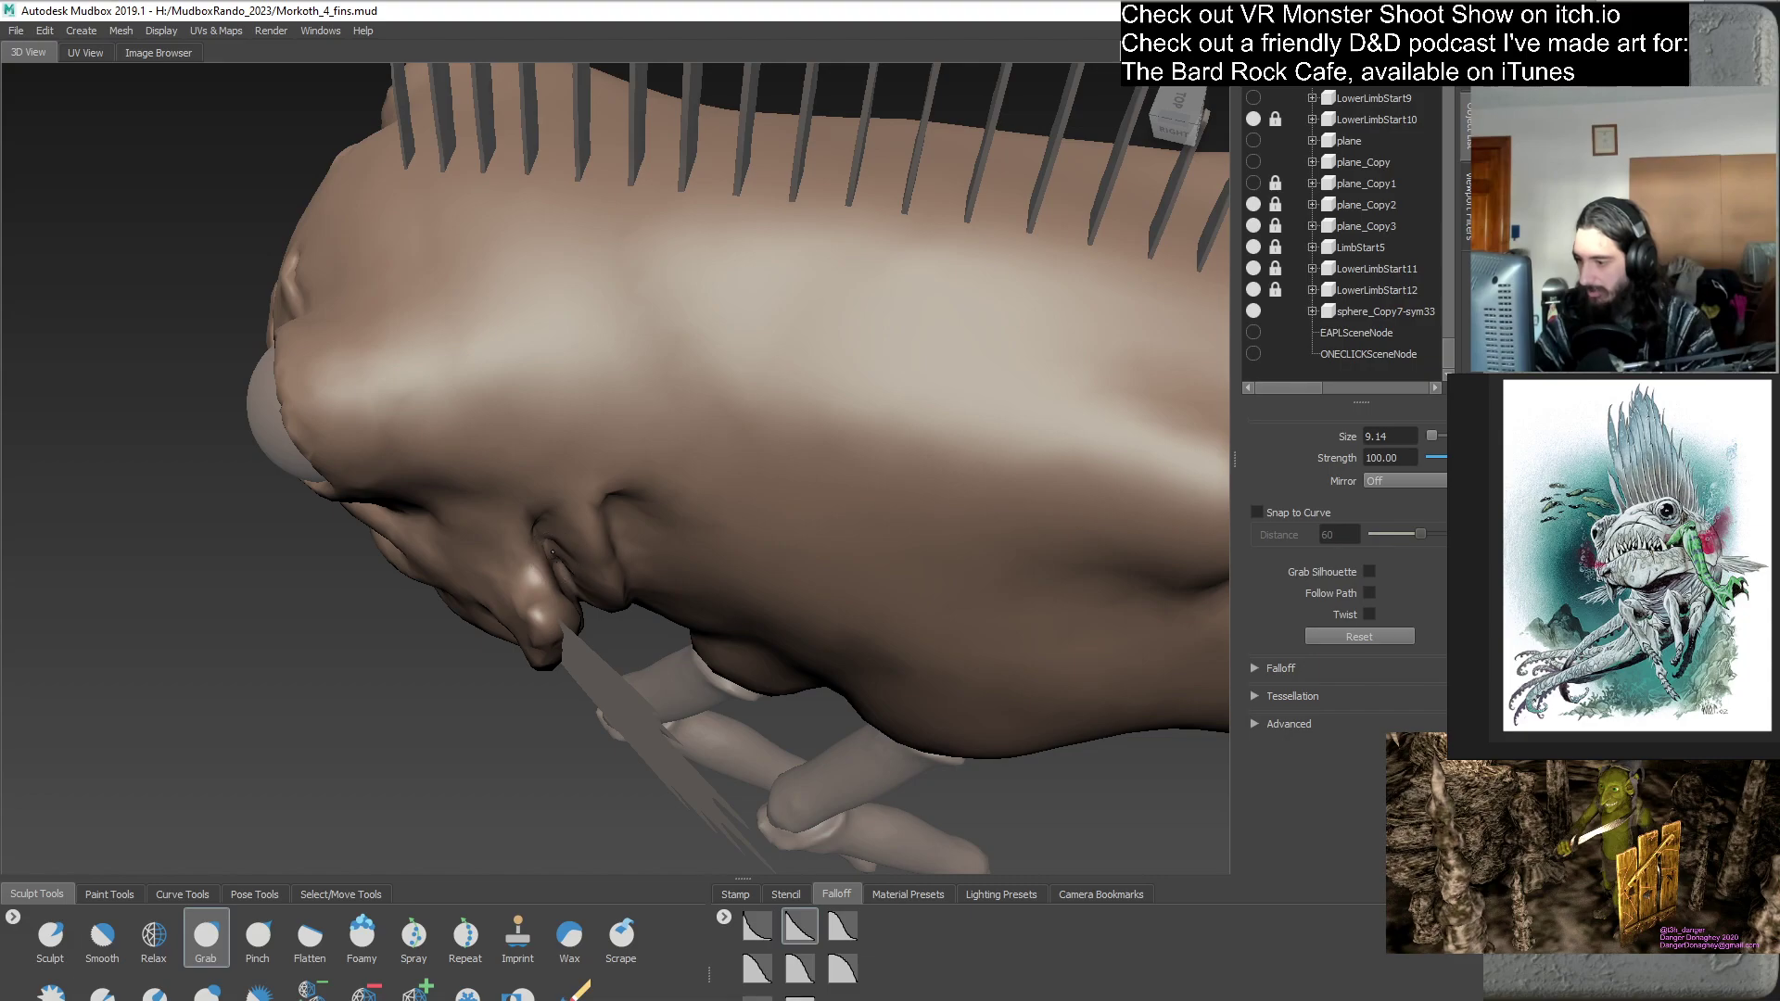
{"action": "mouse_move", "coordinate": [550, 548]}
{"action": "left_mouse_down", "text": "alt"}
{"action": "mouse_move", "coordinate": [635, 533]}
{"action": "mouse_move", "coordinate": [578, 514]}
{"action": "mouse_move", "coordinate": [575, 540]}
{"action": "mouse_move", "coordinate": [556, 454]}
{"action": "mouse_move", "coordinate": [667, 570]}
{"action": "mouse_move", "coordinate": [742, 524]}
{"action": "mouse_move", "coordinate": [724, 562]}
{"action": "left_mouse_up", "text": "alt"}
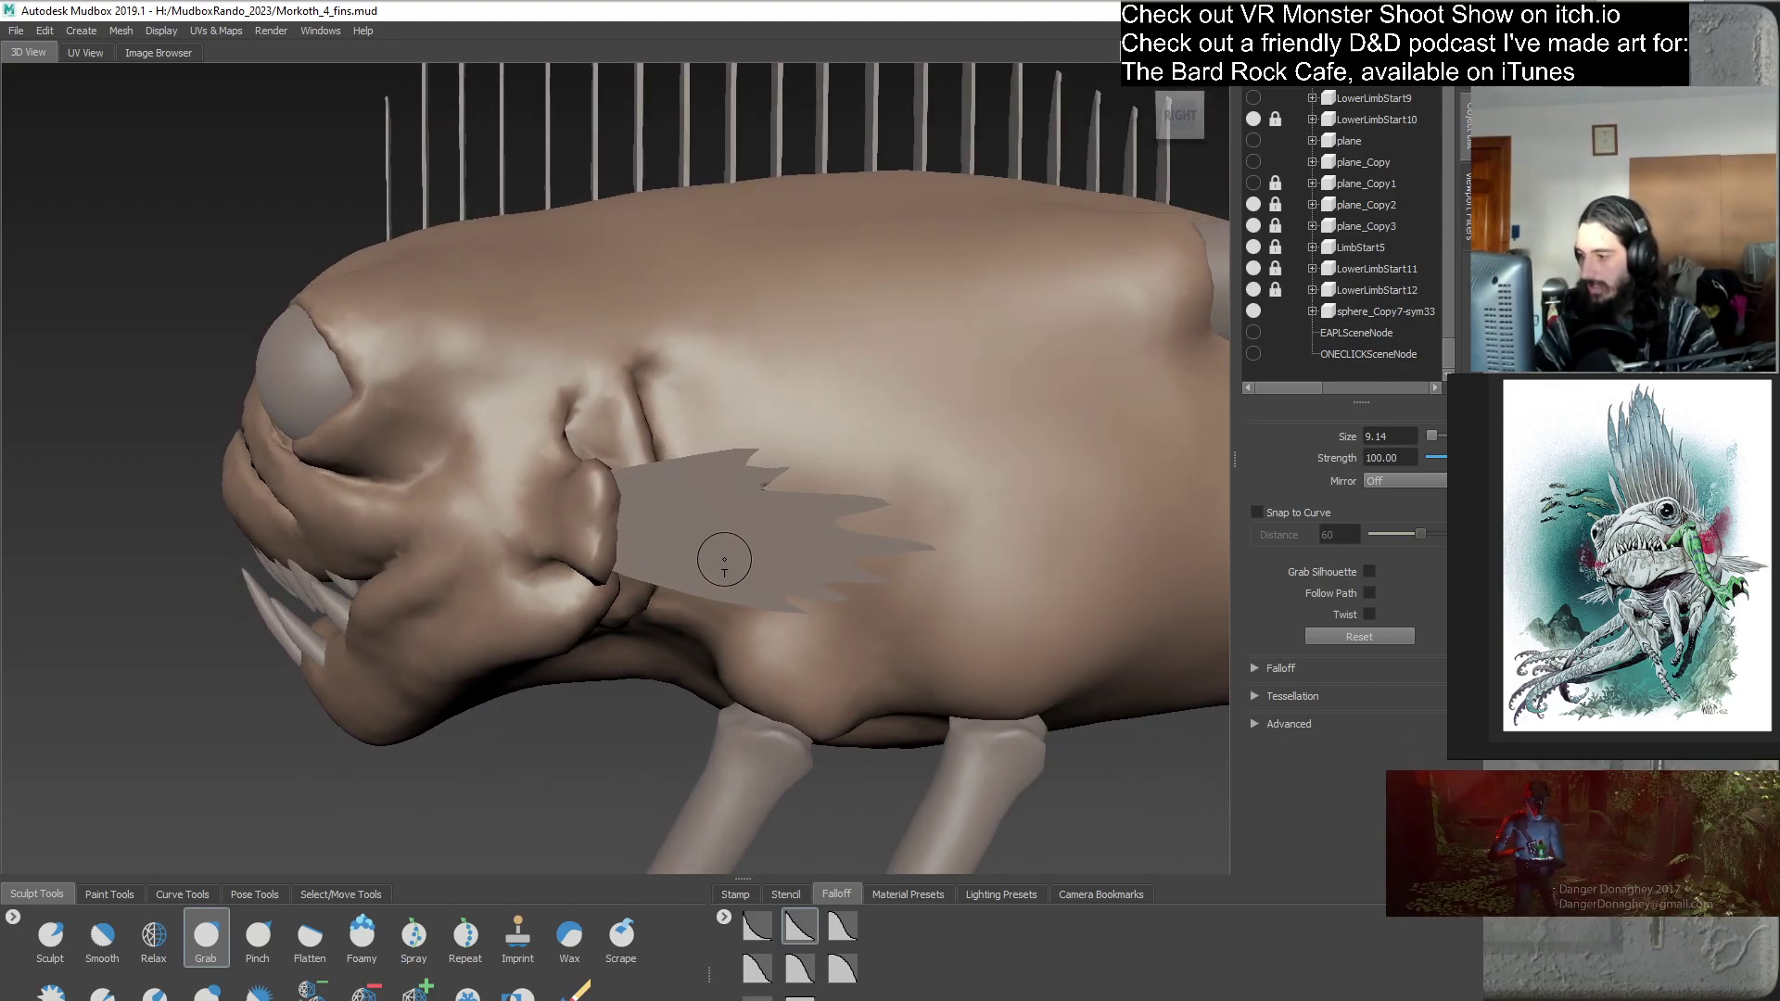
{"action": "left_click_drag", "start_coordinate": [729, 473], "coordinate": [537, 524], "text": "alt"}
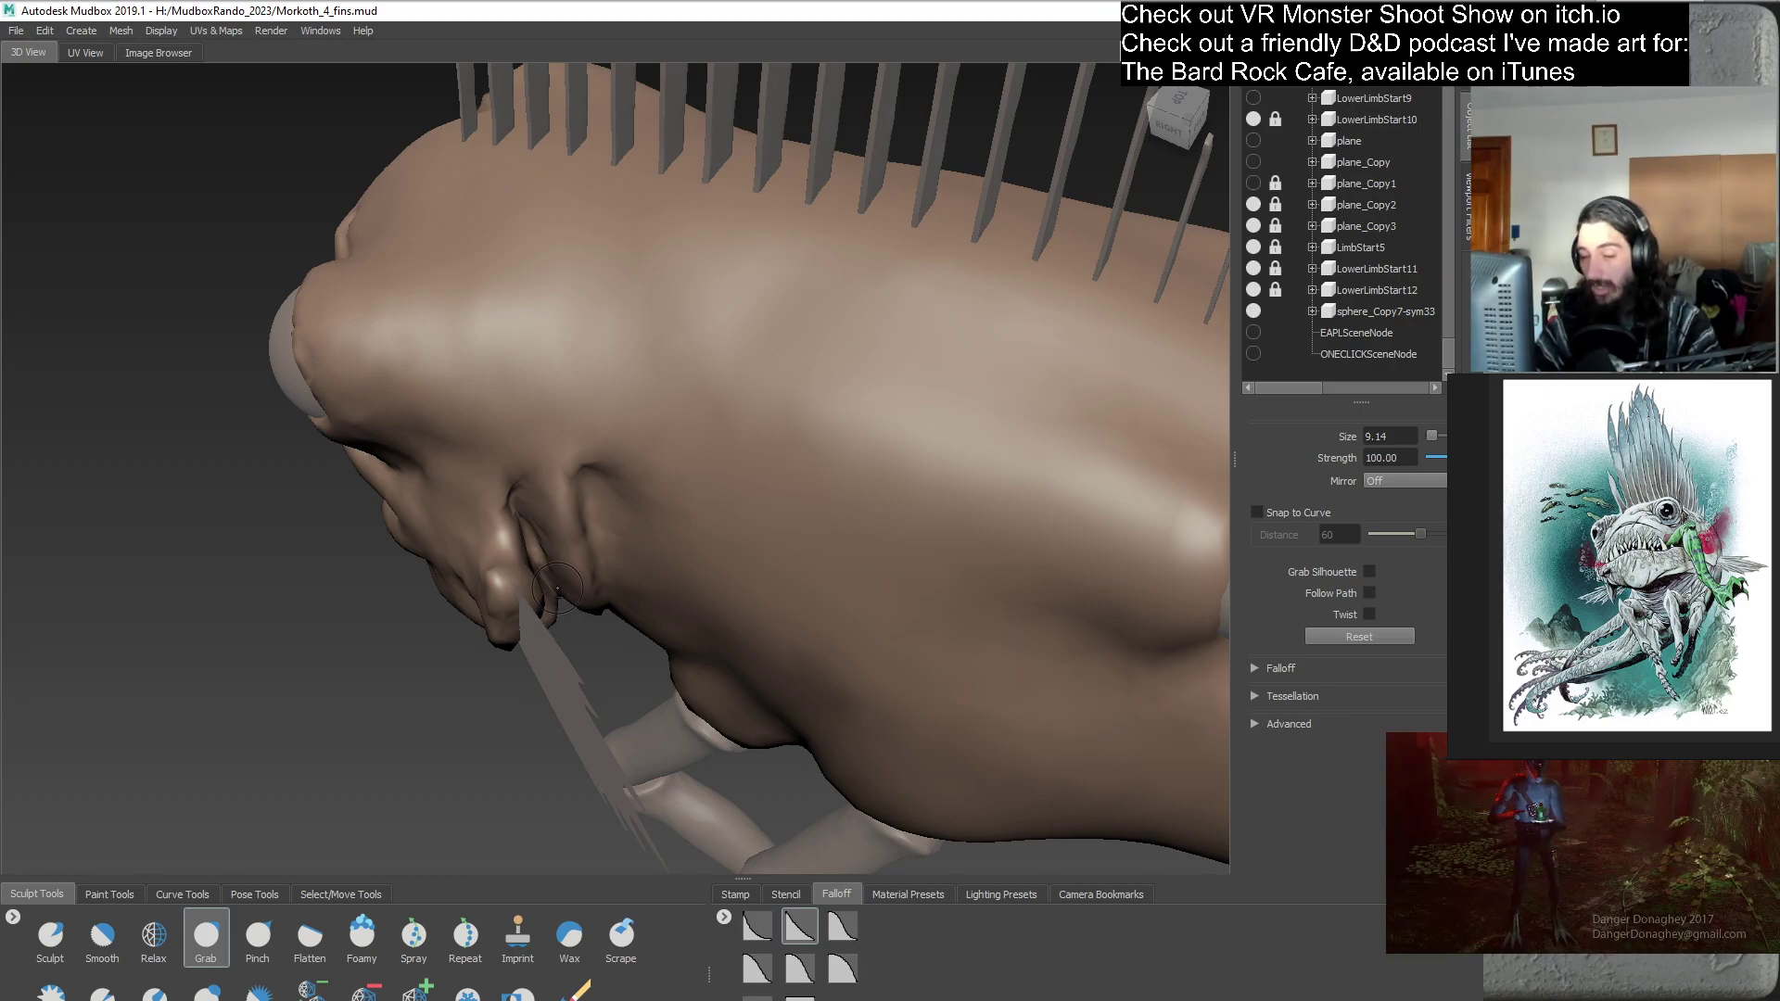
{"action": "mouse_move", "coordinate": [550, 517]}
{"action": "left_mouse_down", "text": "alt"}
{"action": "mouse_move", "coordinate": [457, 656]}
{"action": "mouse_move", "coordinate": [474, 566]}
{"action": "left_mouse_up", "text": "alt"}
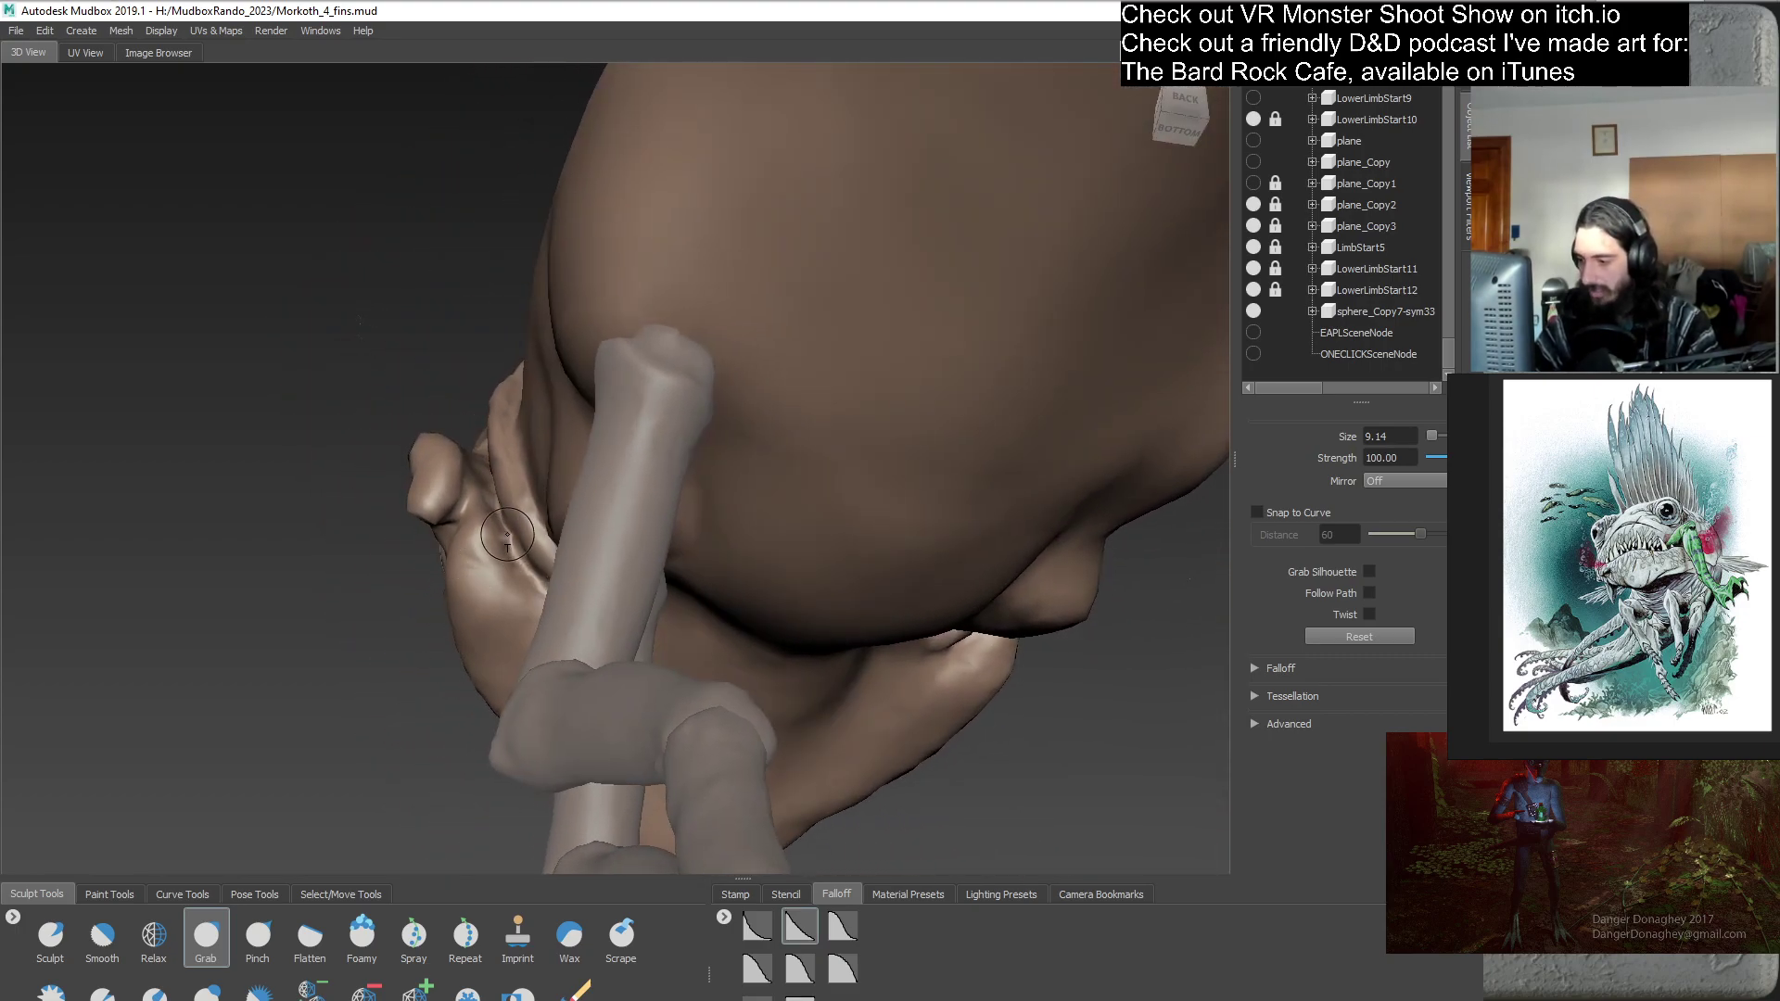
{"action": "mouse_move", "coordinate": [508, 543]}
{"action": "left_mouse_down", "text": "alt"}
{"action": "mouse_move", "coordinate": [511, 614]}
{"action": "mouse_move", "coordinate": [505, 491]}
{"action": "mouse_move", "coordinate": [528, 513]}
{"action": "mouse_move", "coordinate": [511, 489]}
{"action": "mouse_move", "coordinate": [519, 528]}
{"action": "left_mouse_up", "text": "alt"}
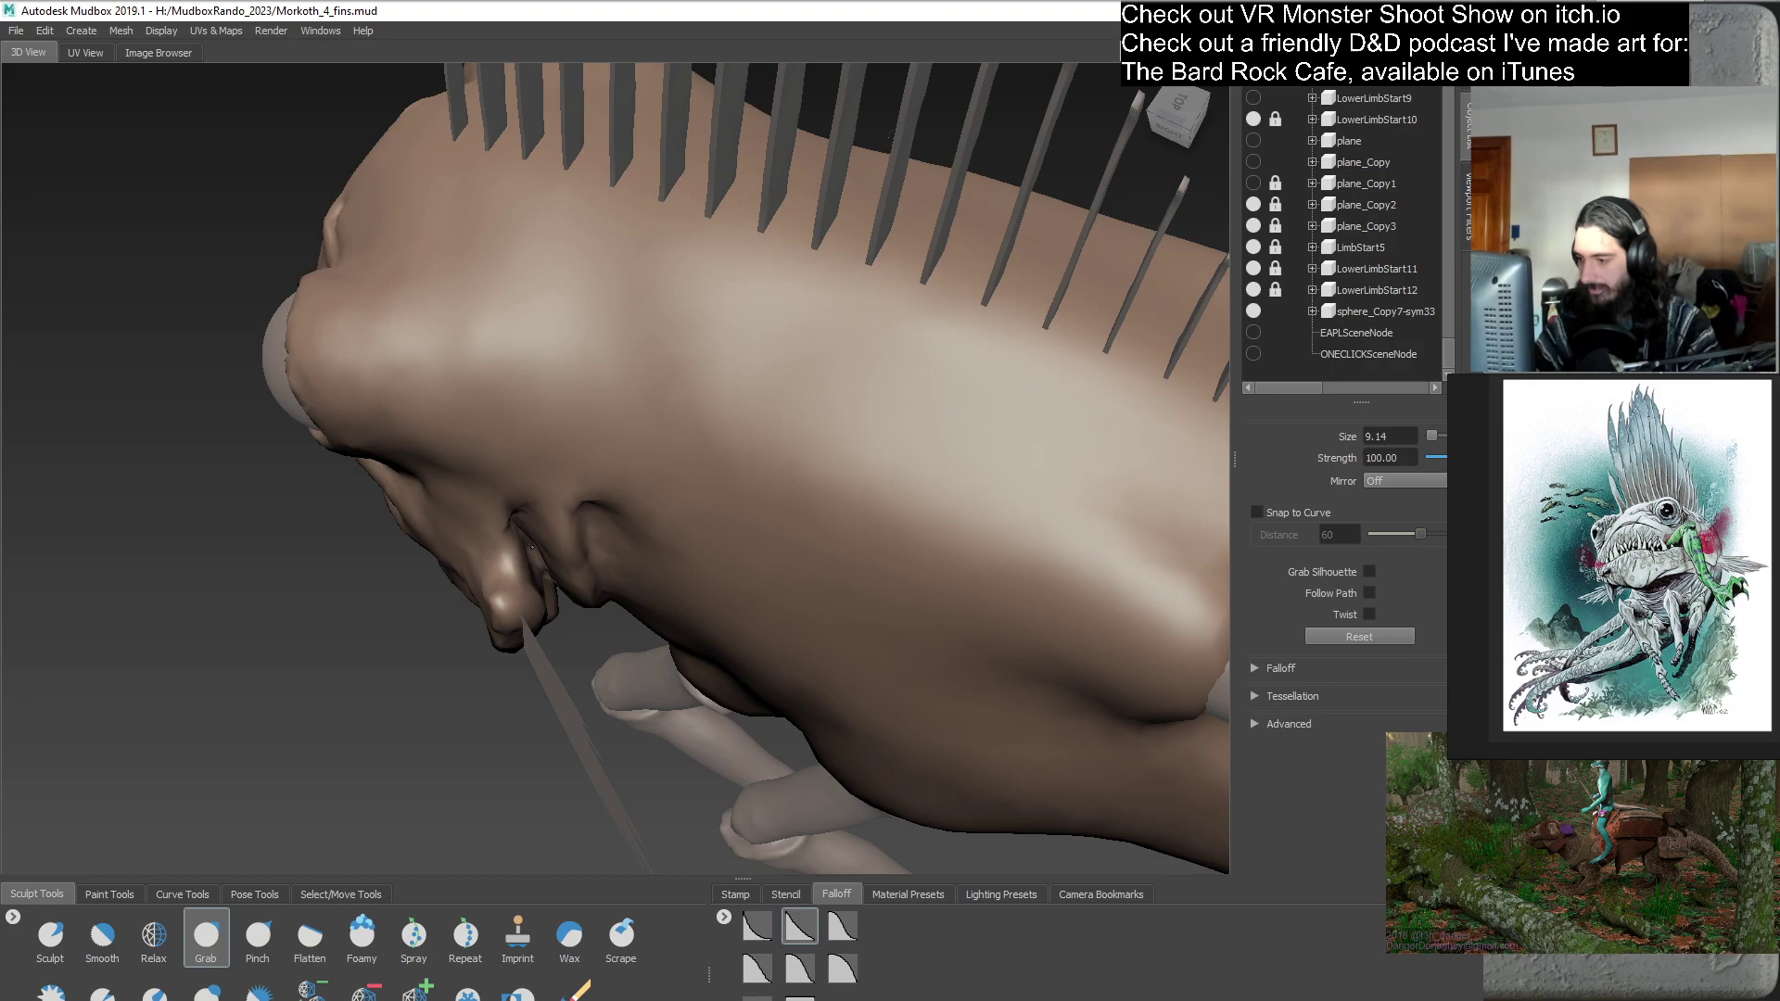
{"action": "left_click_drag", "start_coordinate": [545, 601], "coordinate": [510, 492], "text": "alt"}
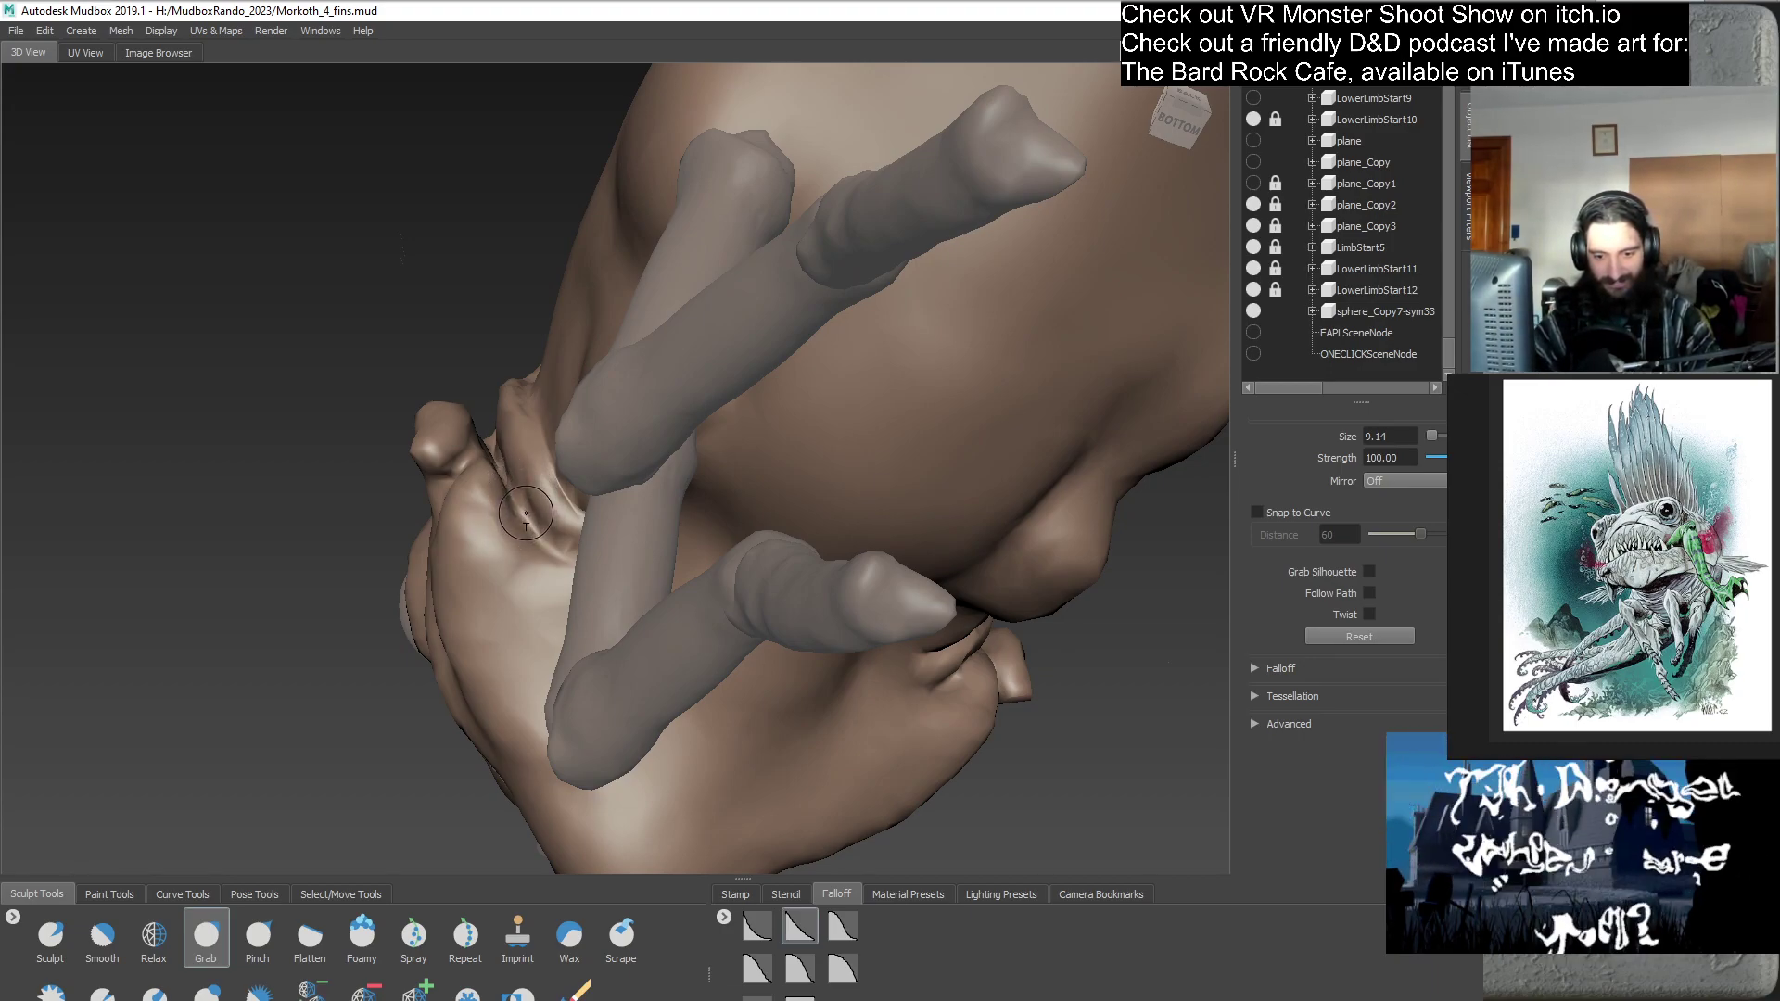
- Shape the lower gill folds where they run down behind the jaw corner with the Grab brush at size 9.14
{"action": "left_click_drag", "start_coordinate": [636, 577], "coordinate": [655, 542], "text": "alt"}
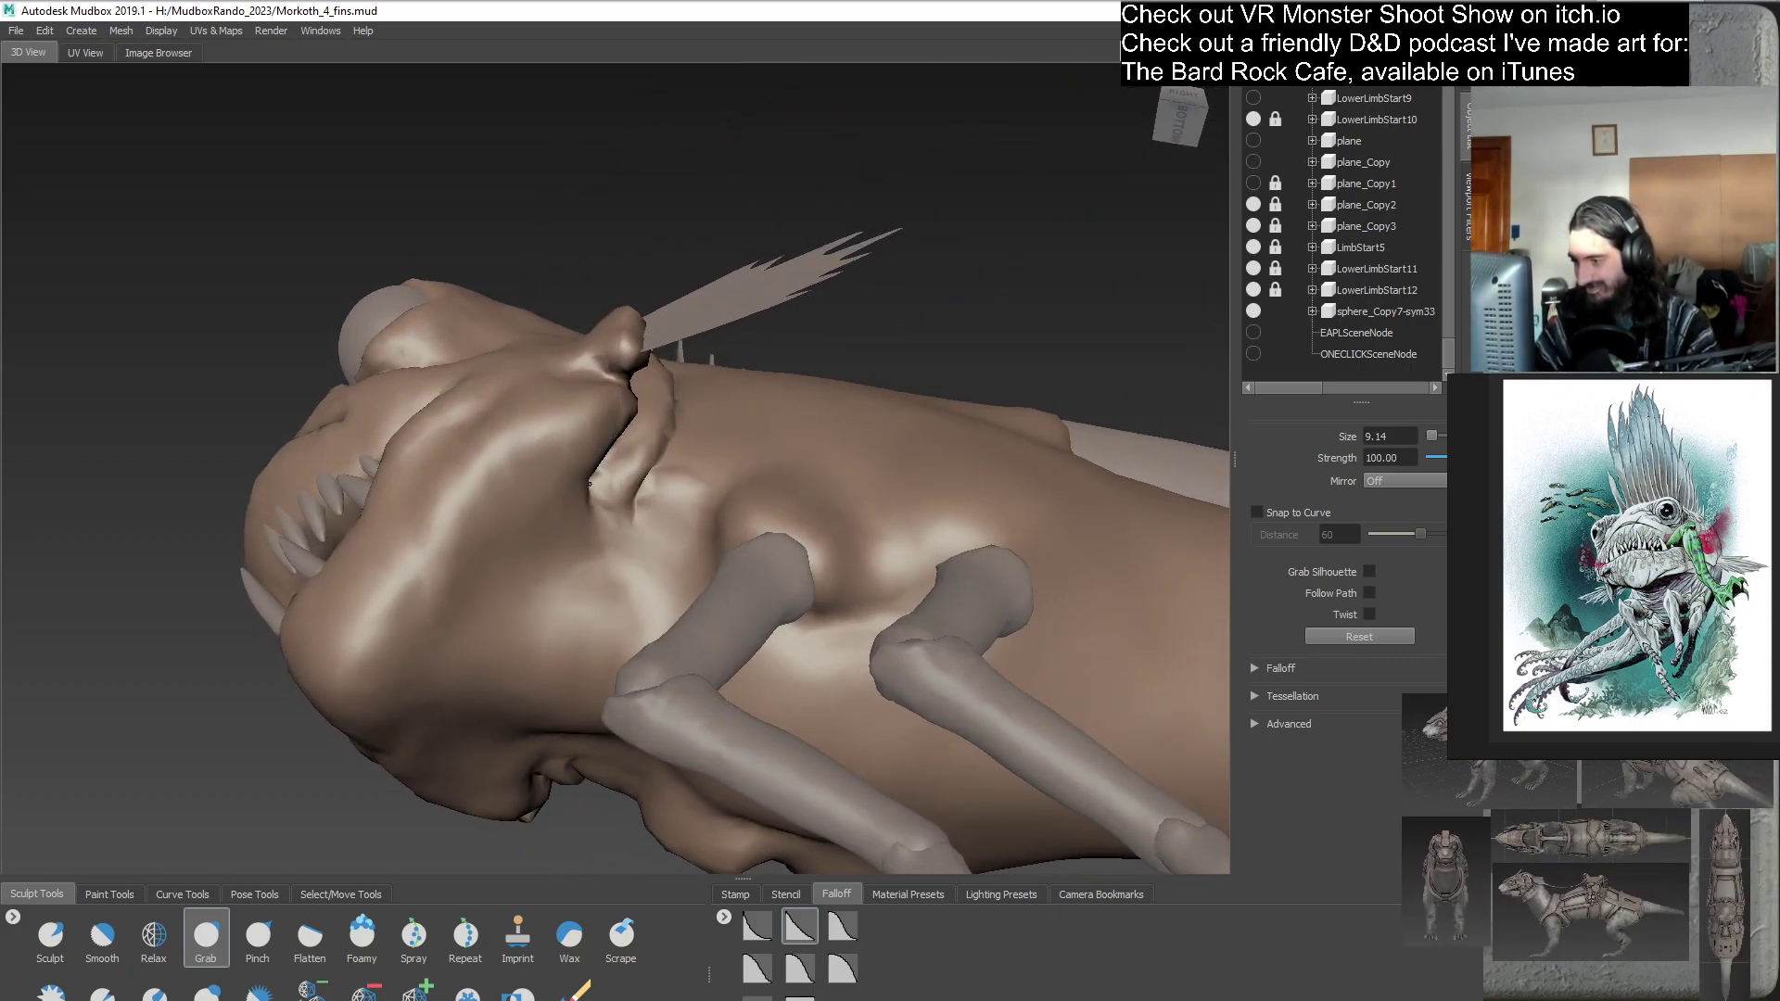
{"action": "left_click_drag", "start_coordinate": [649, 539], "coordinate": [595, 499], "text": "alt"}
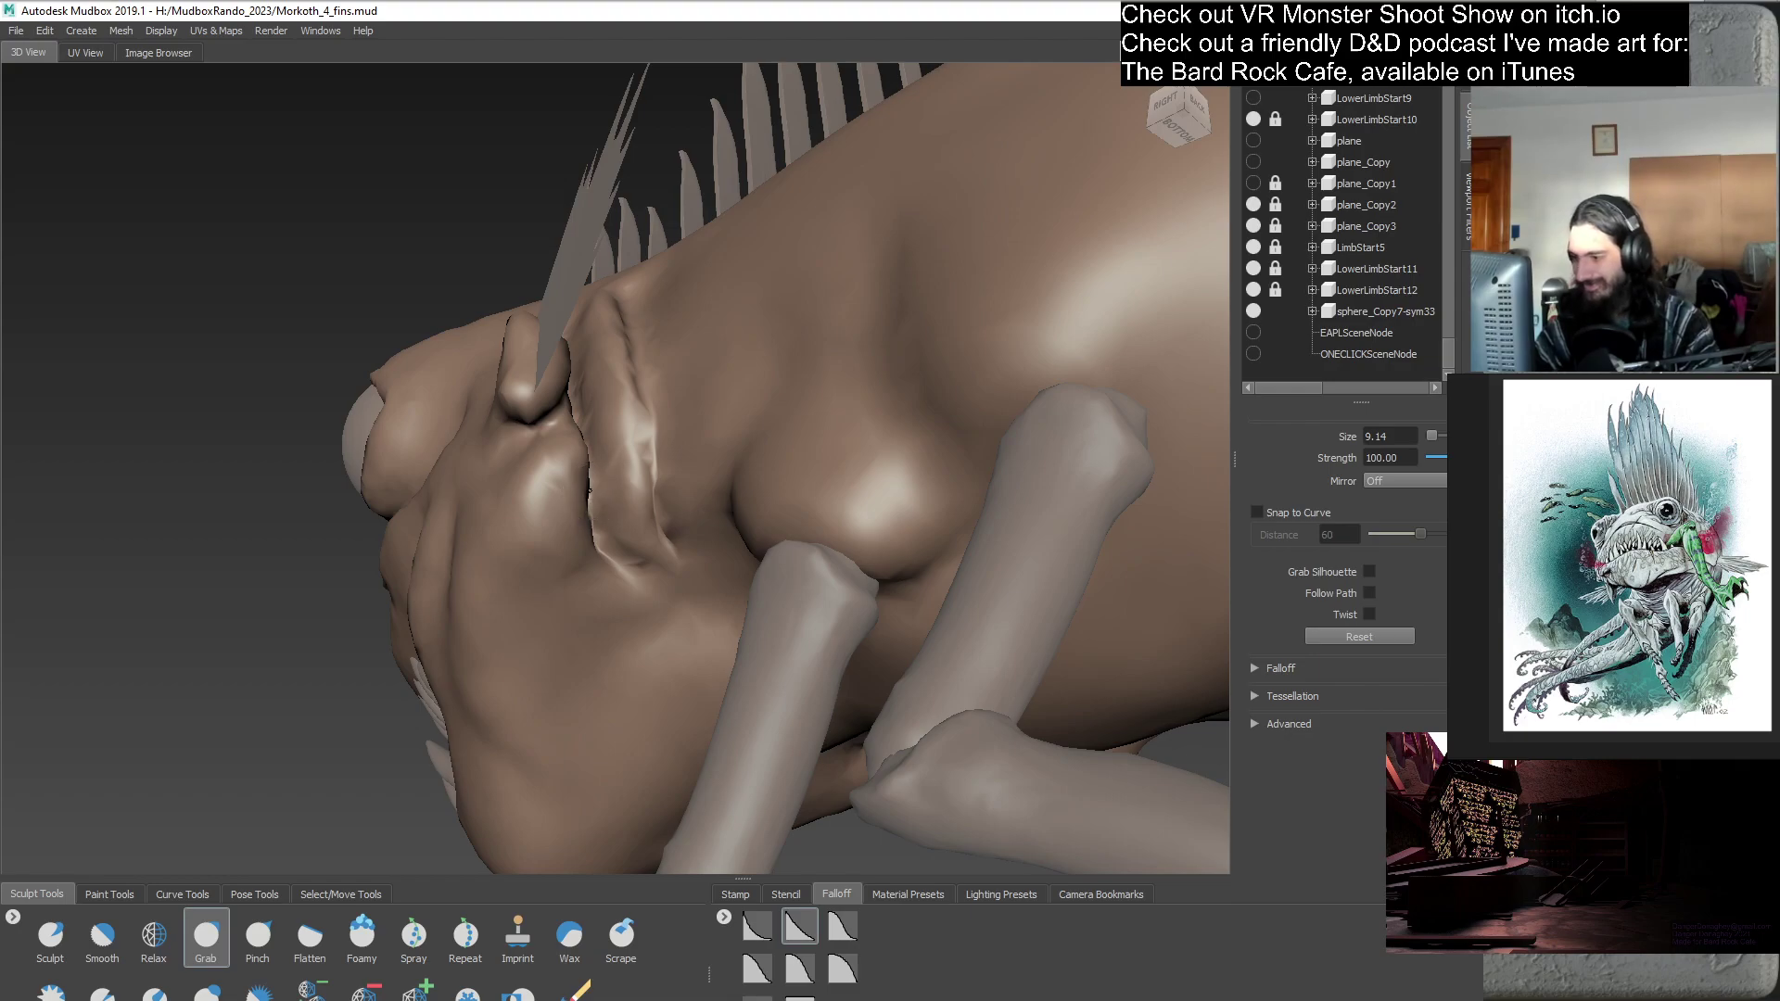
{"action": "left_click_drag", "start_coordinate": [611, 512], "coordinate": [724, 473], "text": "alt"}
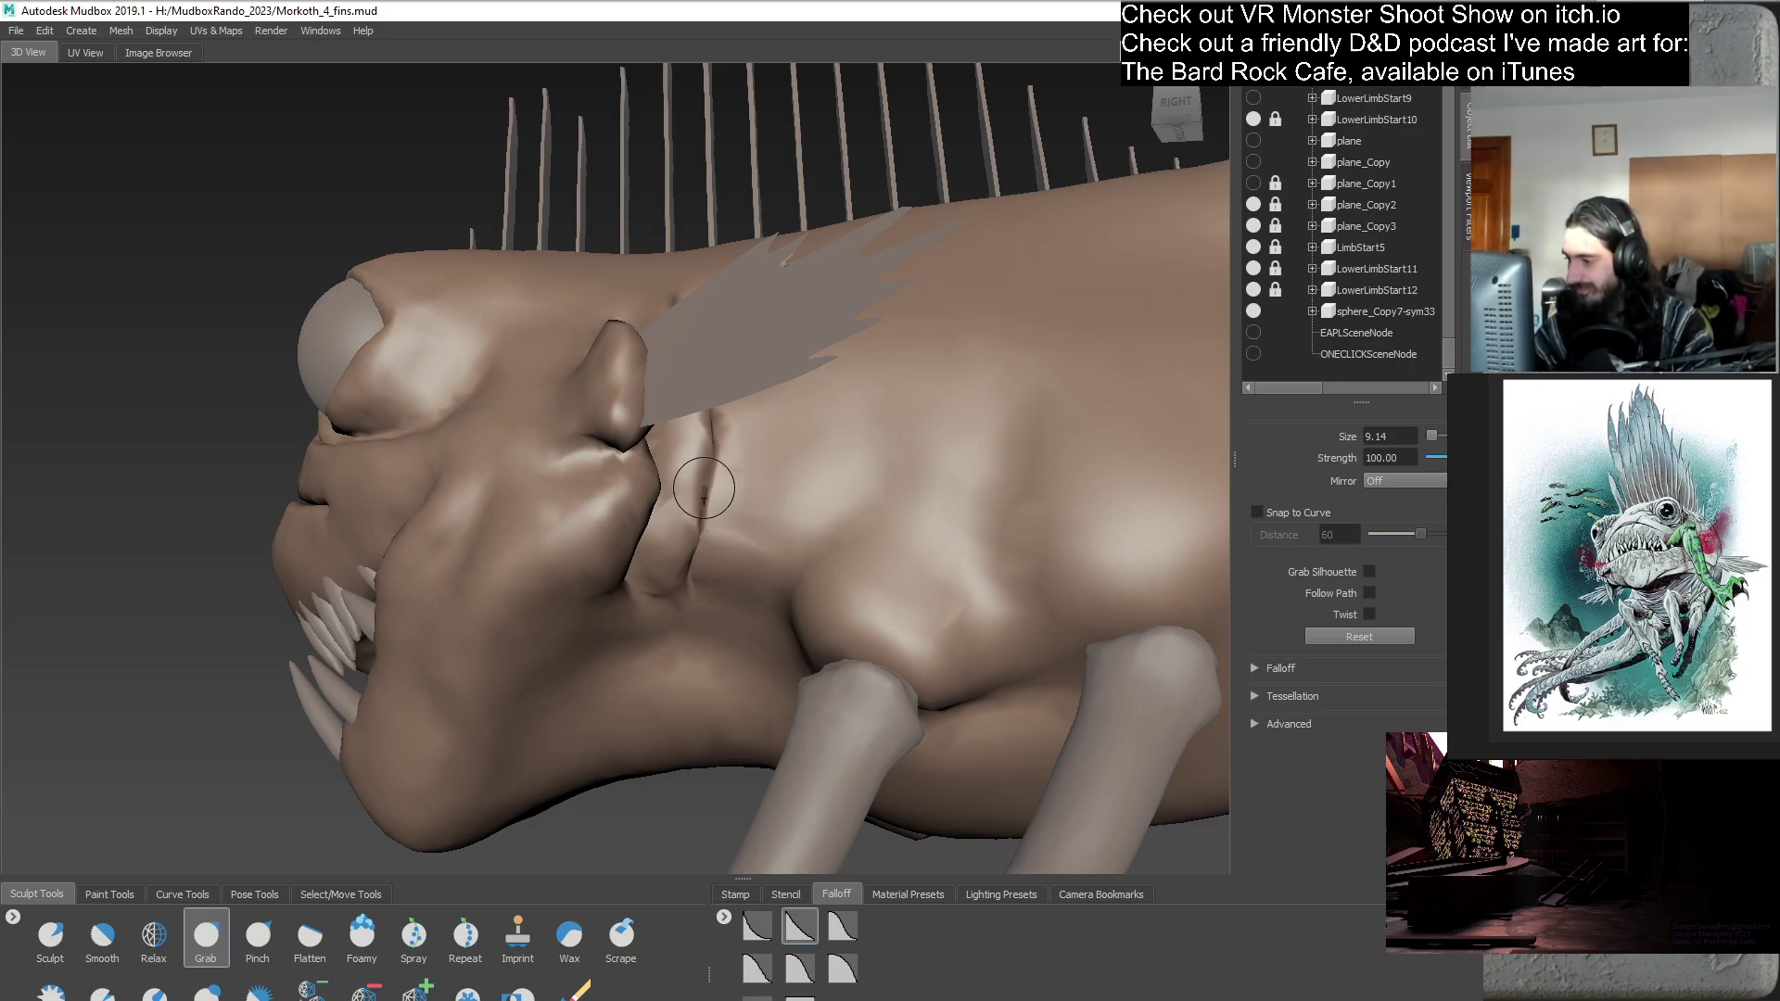
{"action": "left_click_drag", "start_coordinate": [702, 521], "coordinate": [659, 611], "text": "alt"}
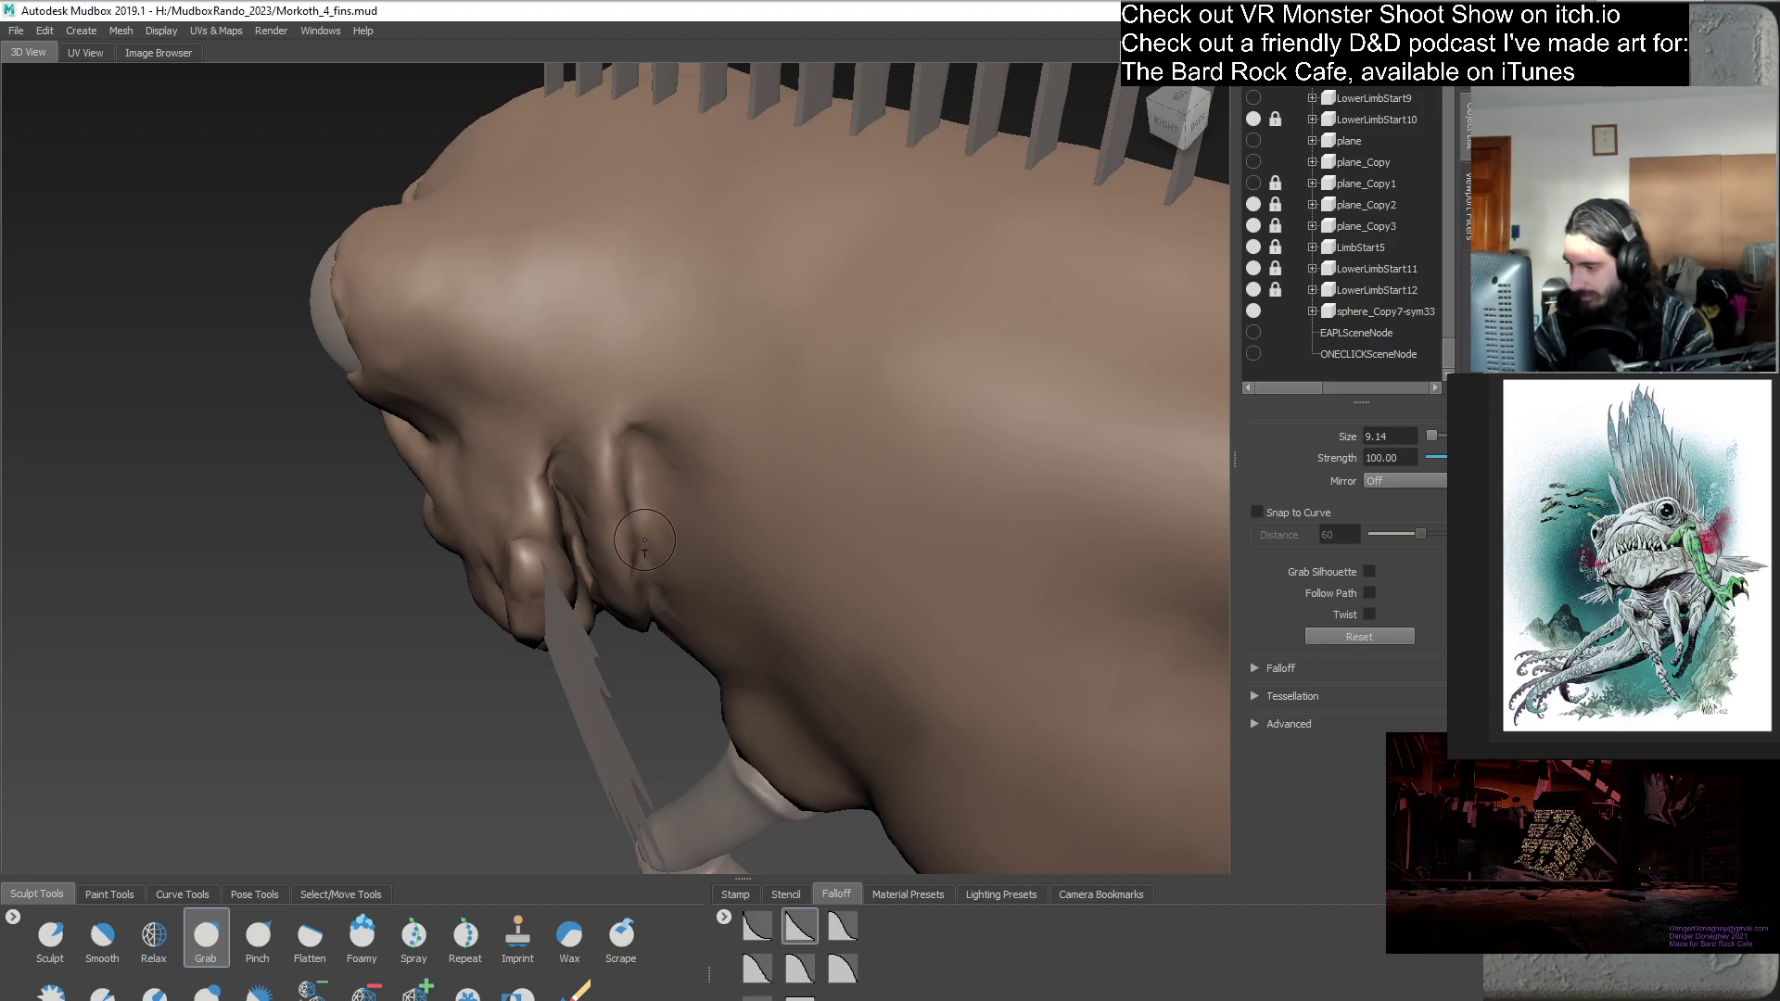
{"action": "left_click_drag", "start_coordinate": [633, 505], "coordinate": [607, 402], "text": "alt"}
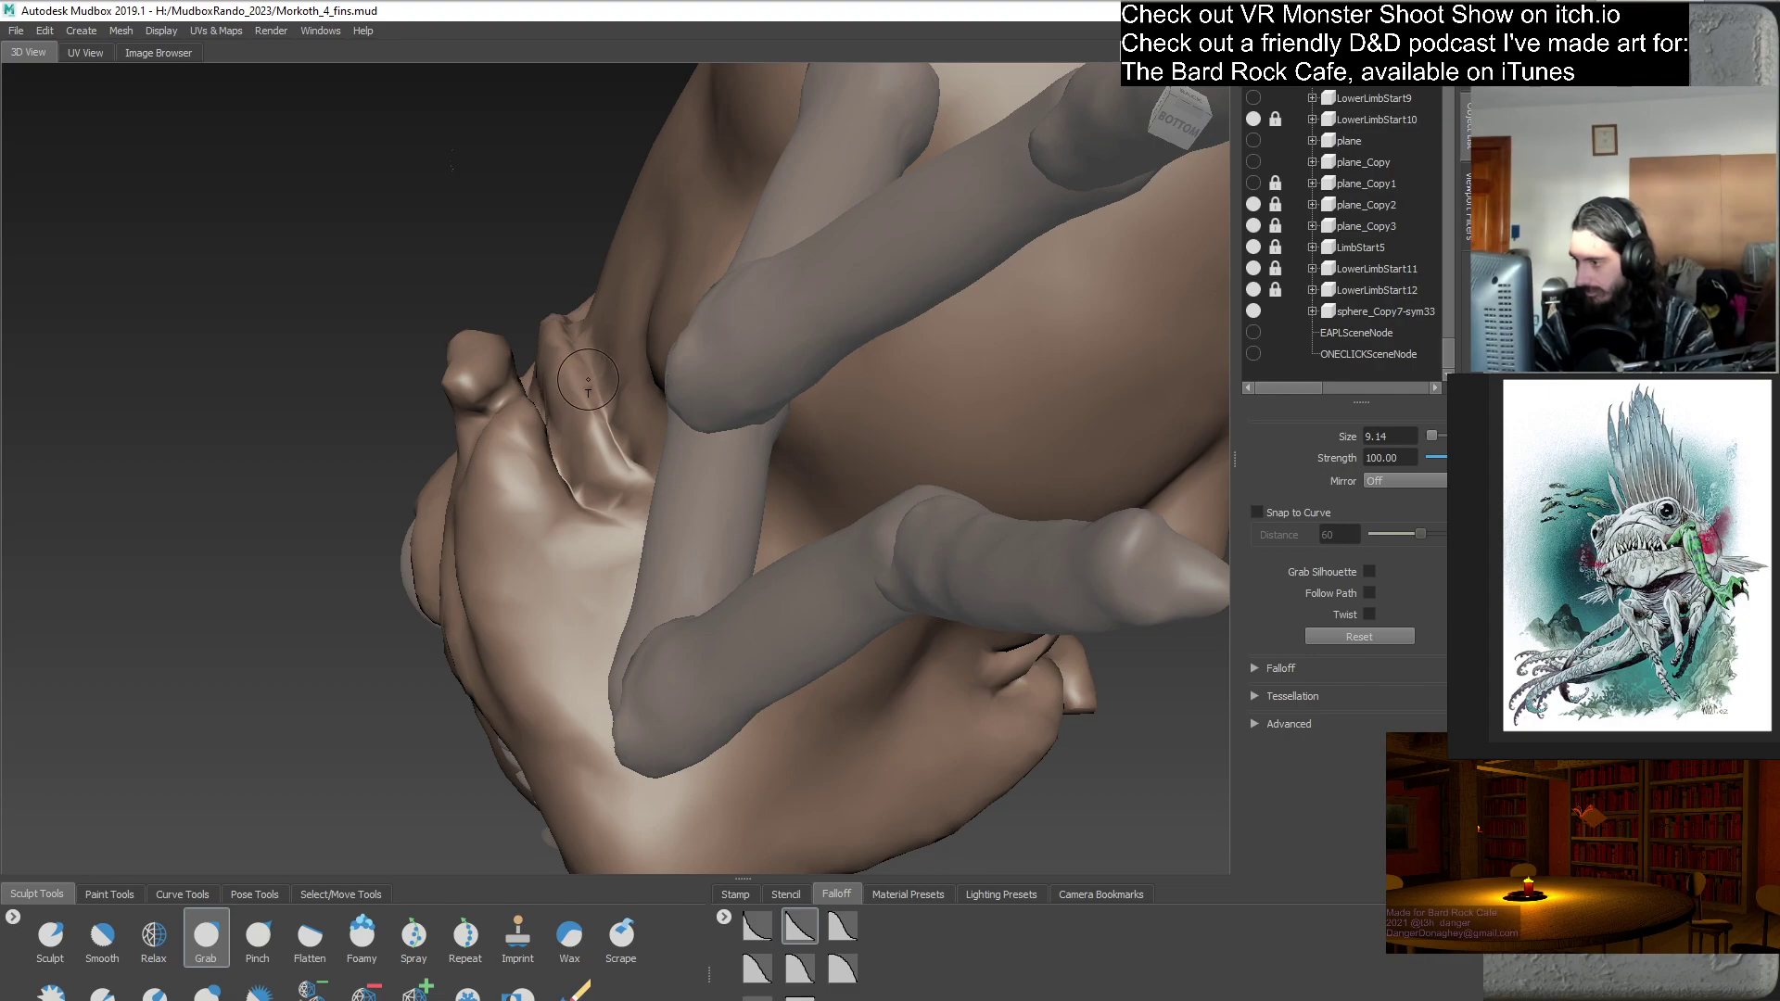
{"action": "left_click_drag", "start_coordinate": [625, 481], "coordinate": [681, 654], "text": "alt"}
{"action": "left_click_drag", "start_coordinate": [642, 655], "coordinate": [685, 580], "text": "alt"}
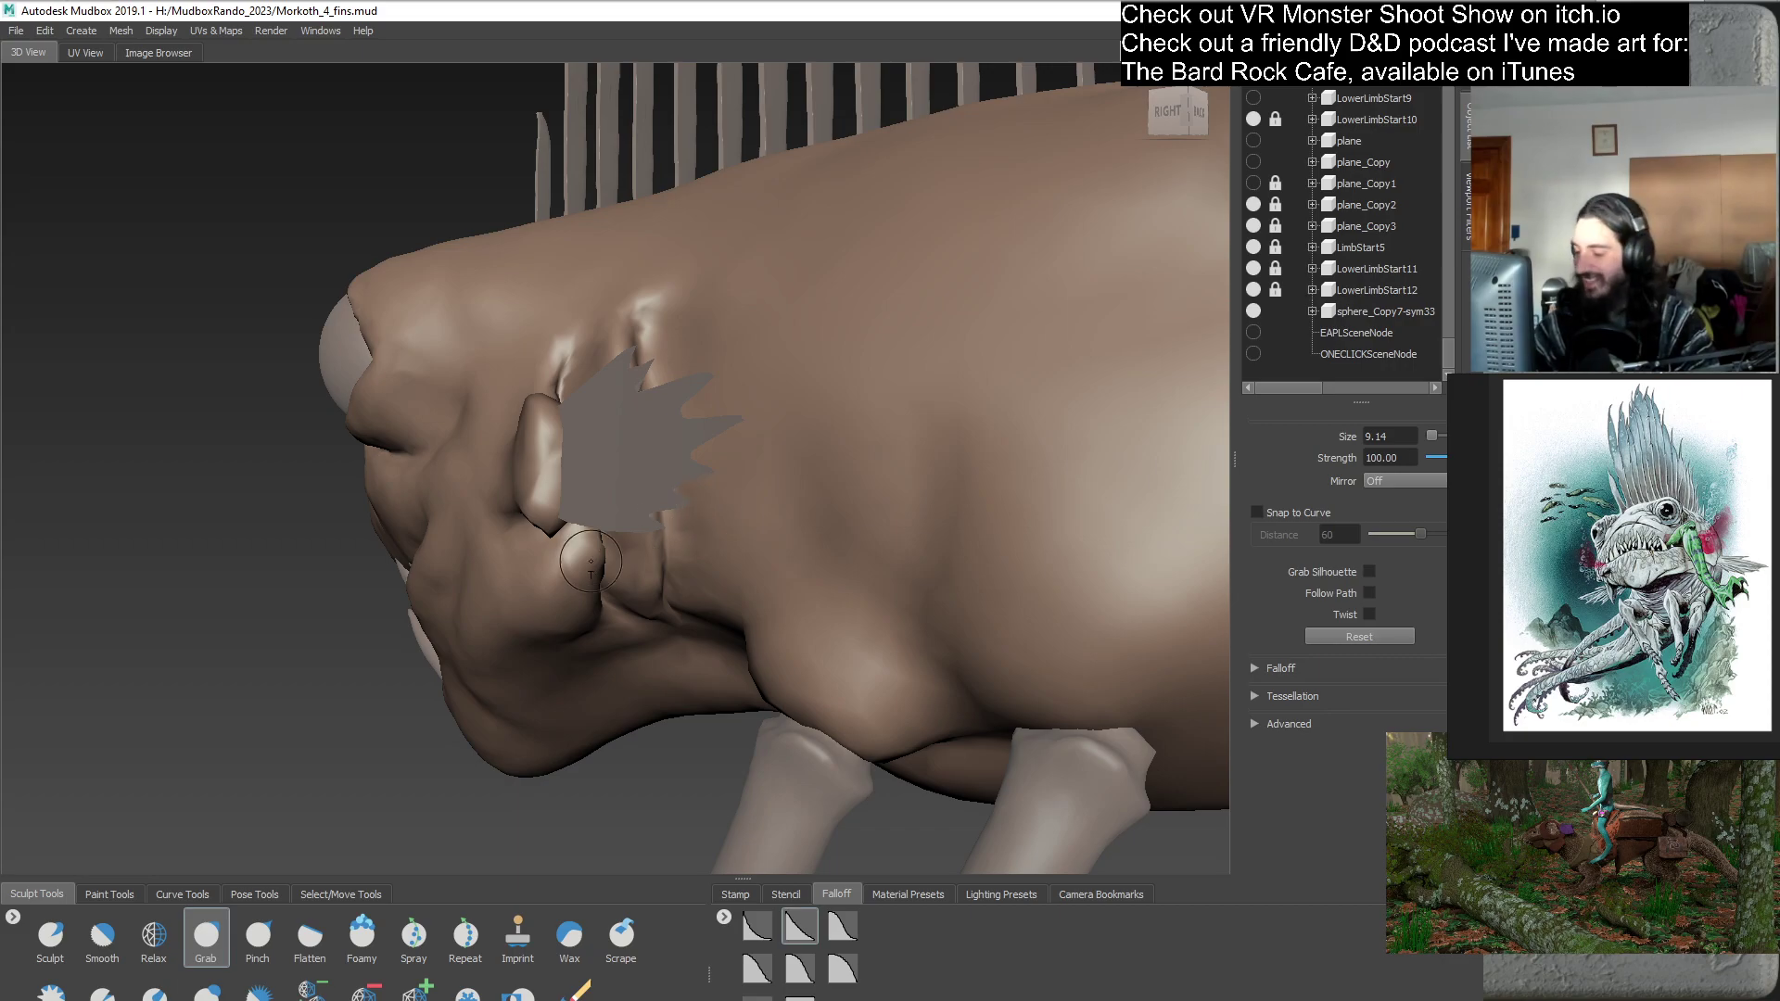
{"action": "left_click_drag", "start_coordinate": [763, 574], "coordinate": [847, 481], "text": "alt"}
{"action": "left_click_drag", "start_coordinate": [805, 537], "coordinate": [758, 505], "text": "alt"}
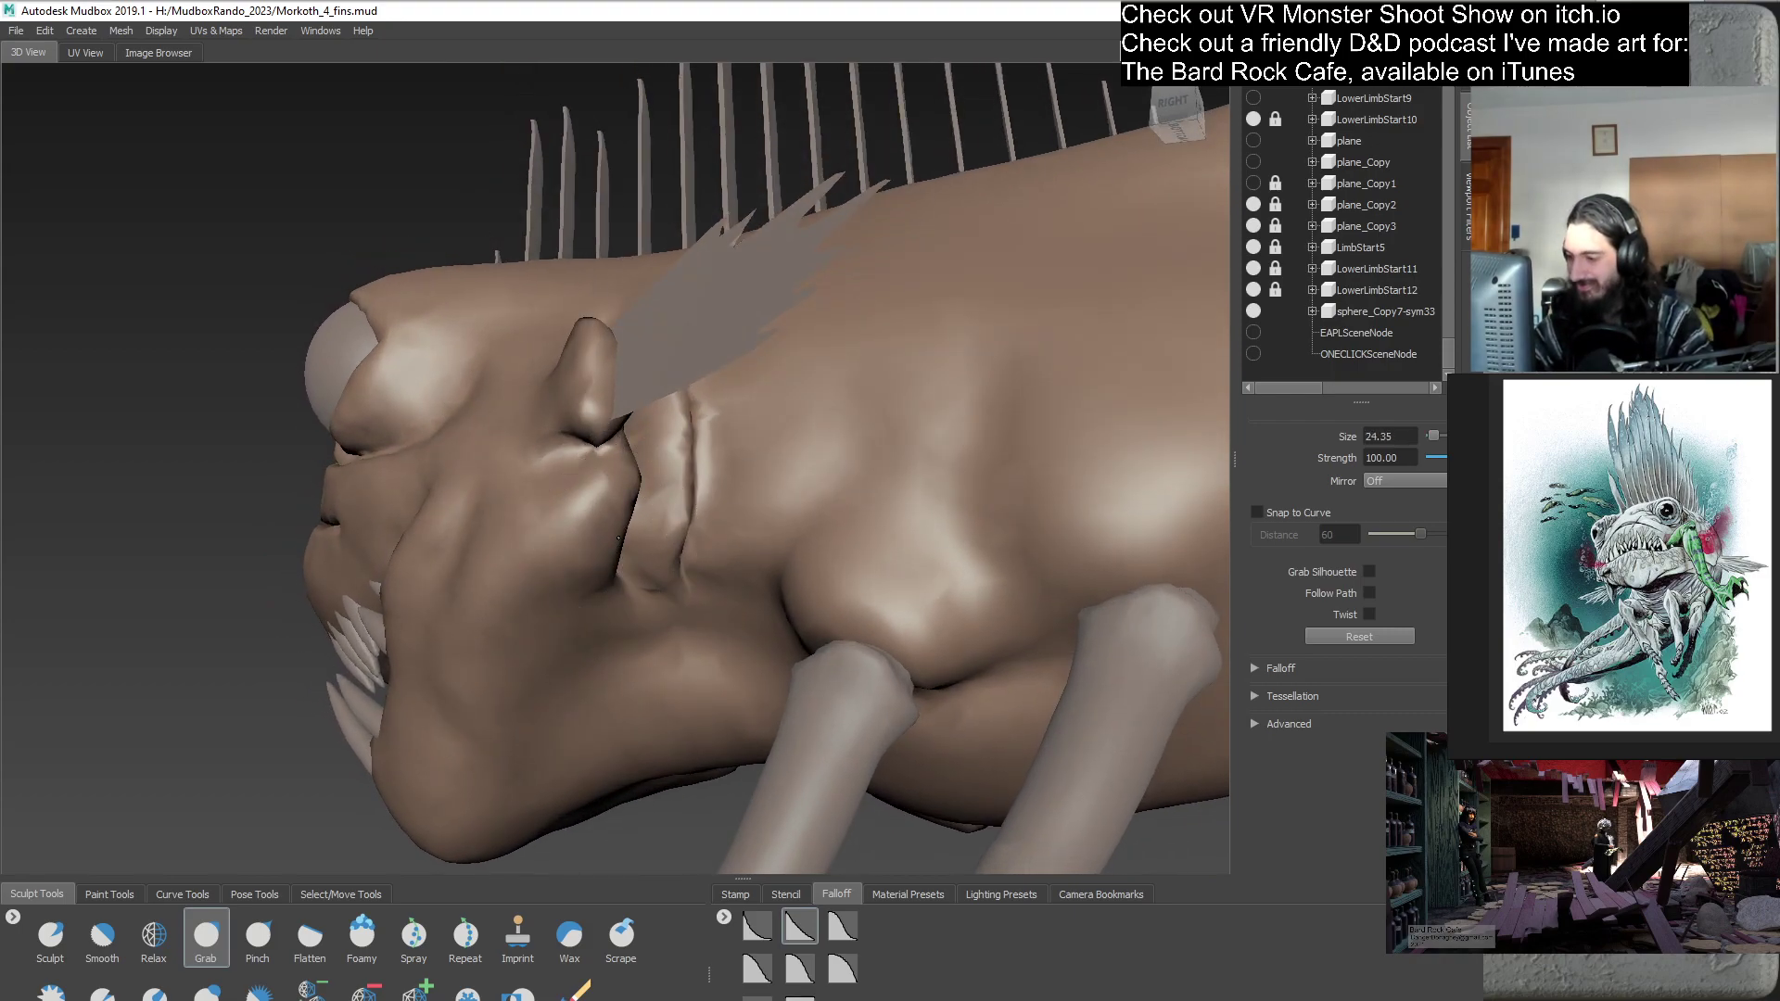
- Duplicate the body mesh sphere_Copy7-sym33 and hide the original, leaving the copy visible for sculpting
{"action": "left_click_drag", "start_coordinate": [578, 590], "coordinate": [816, 650], "text": "alt"}
{"action": "right_click_drag", "start_coordinate": [816, 650], "coordinate": [771, 581], "text": "alt"}
{"action": "right_click_drag", "start_coordinate": [745, 501], "coordinate": [917, 501], "text": "alt"}
{"action": "left_click_drag", "start_coordinate": [576, 622], "coordinate": [645, 532], "text": "alt"}
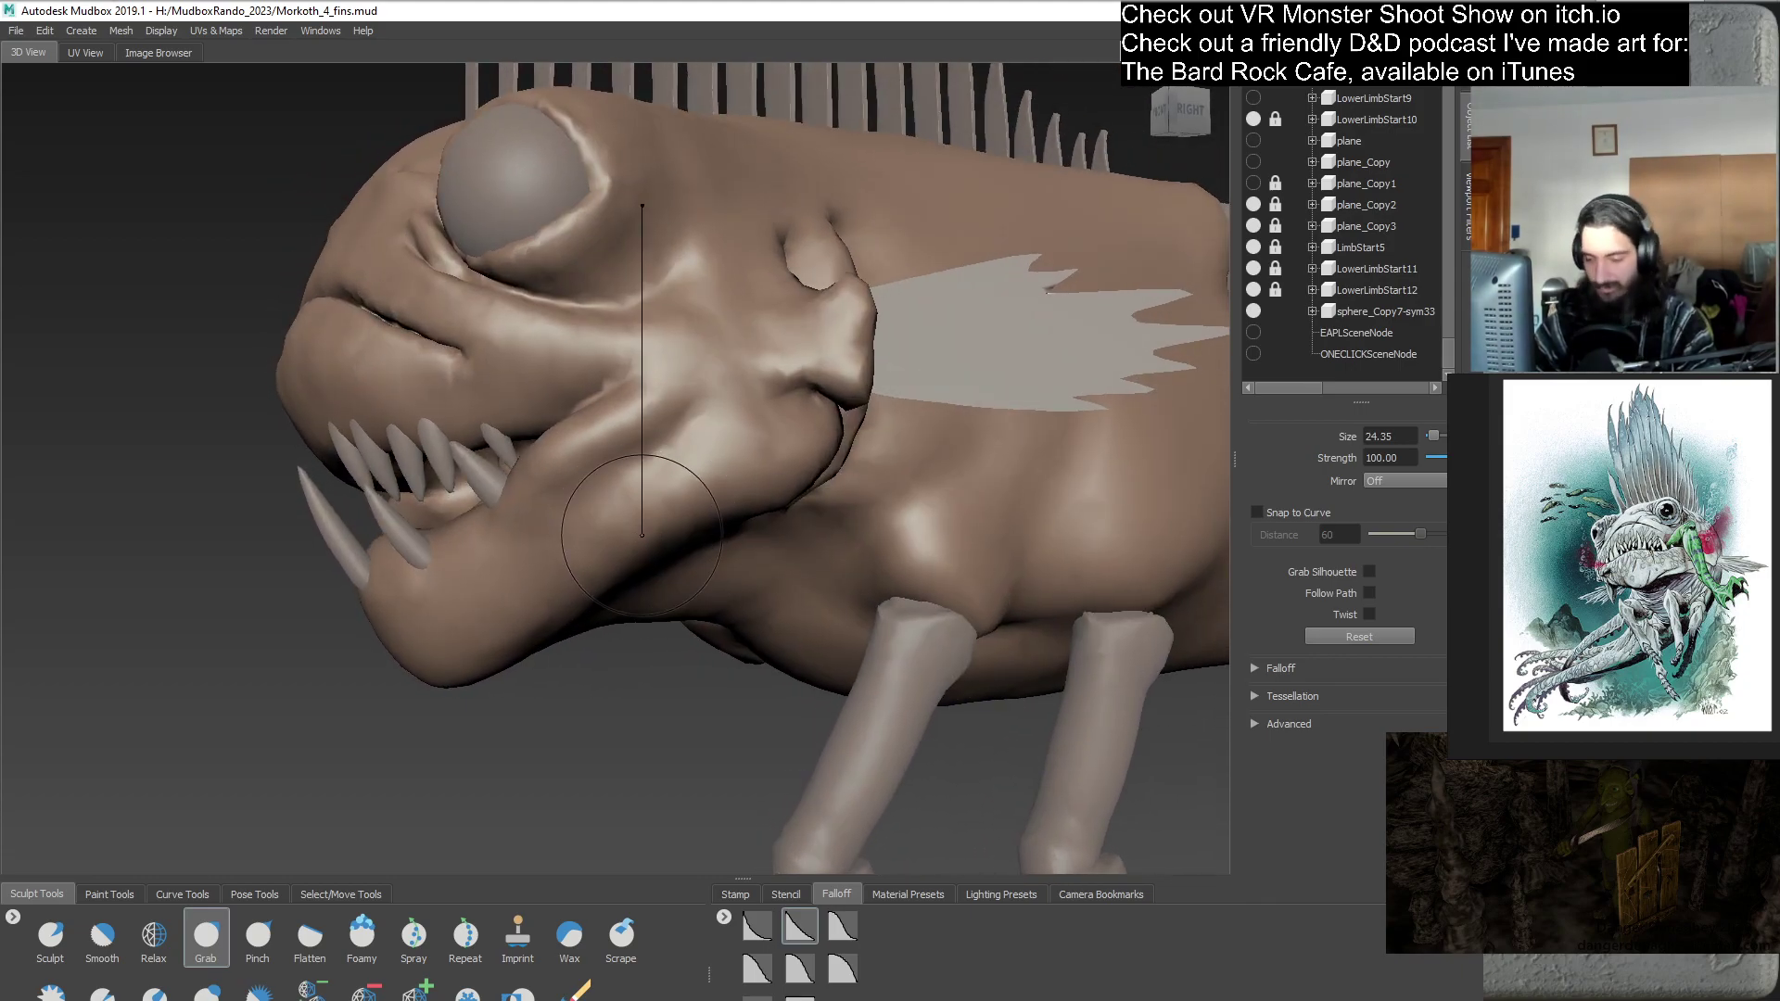
{"action": "left_click", "coordinate": [1354, 310]}
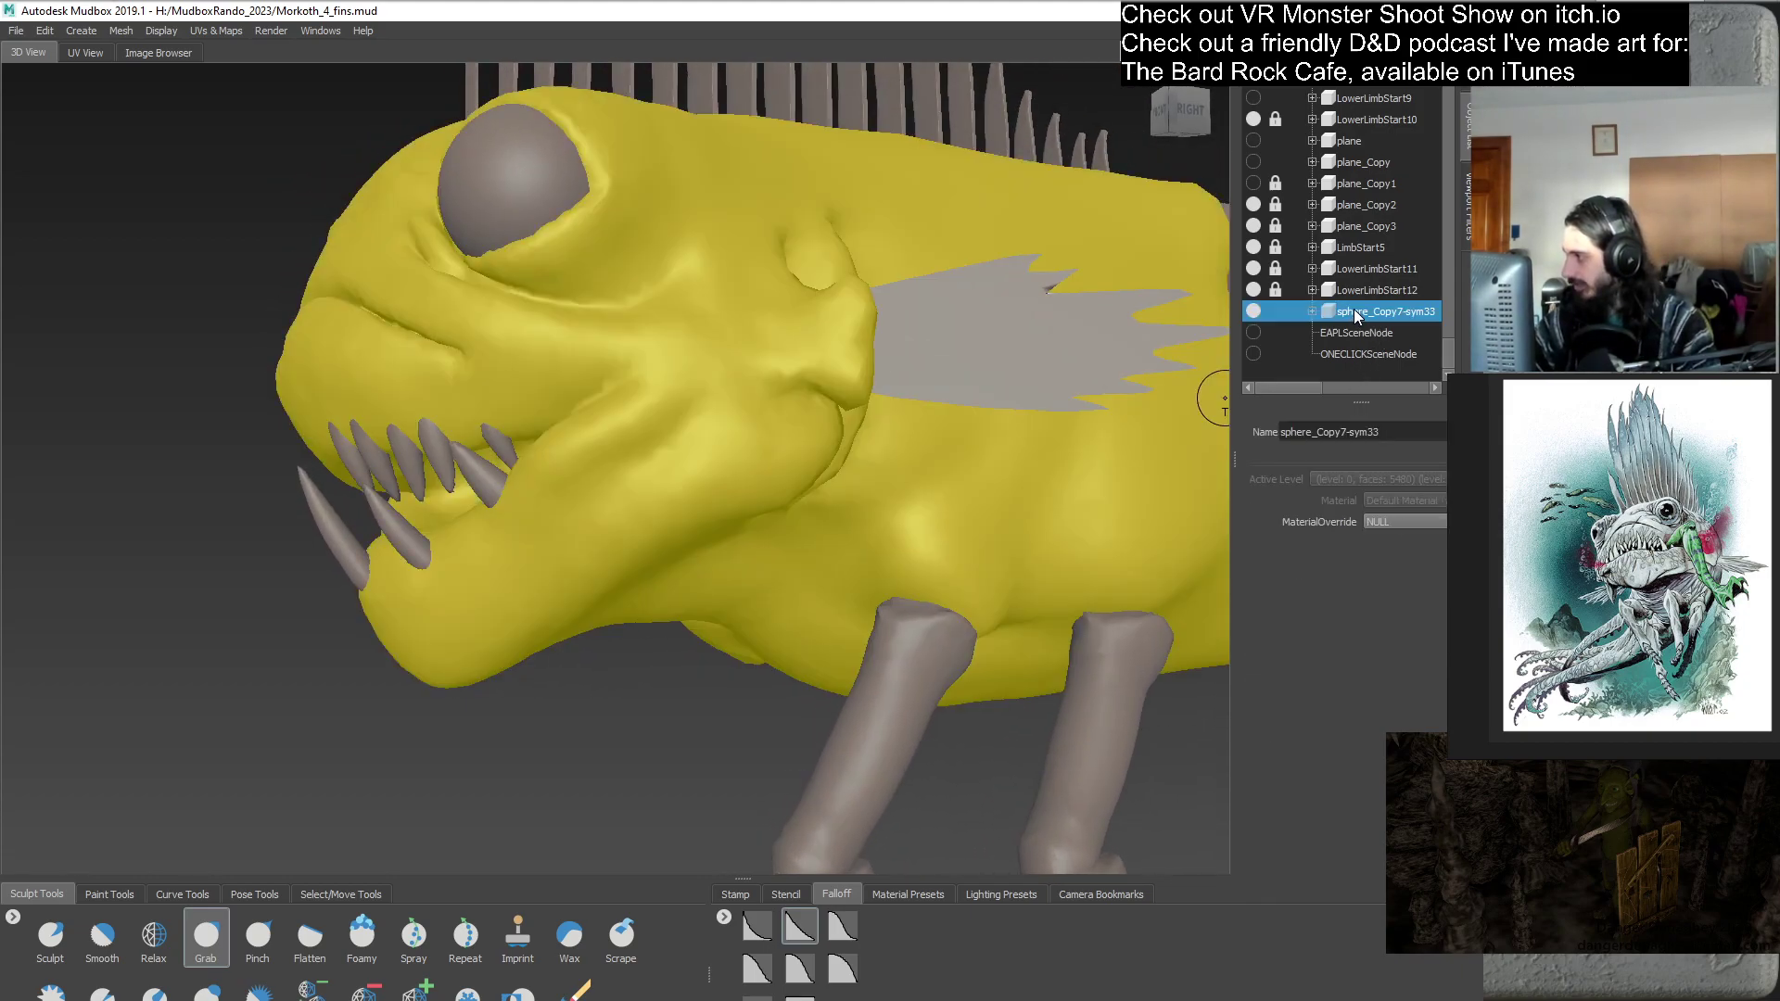
{"action": "right_click", "coordinate": [1355, 310]}
{"action": "left_click", "coordinate": [1453, 341]}
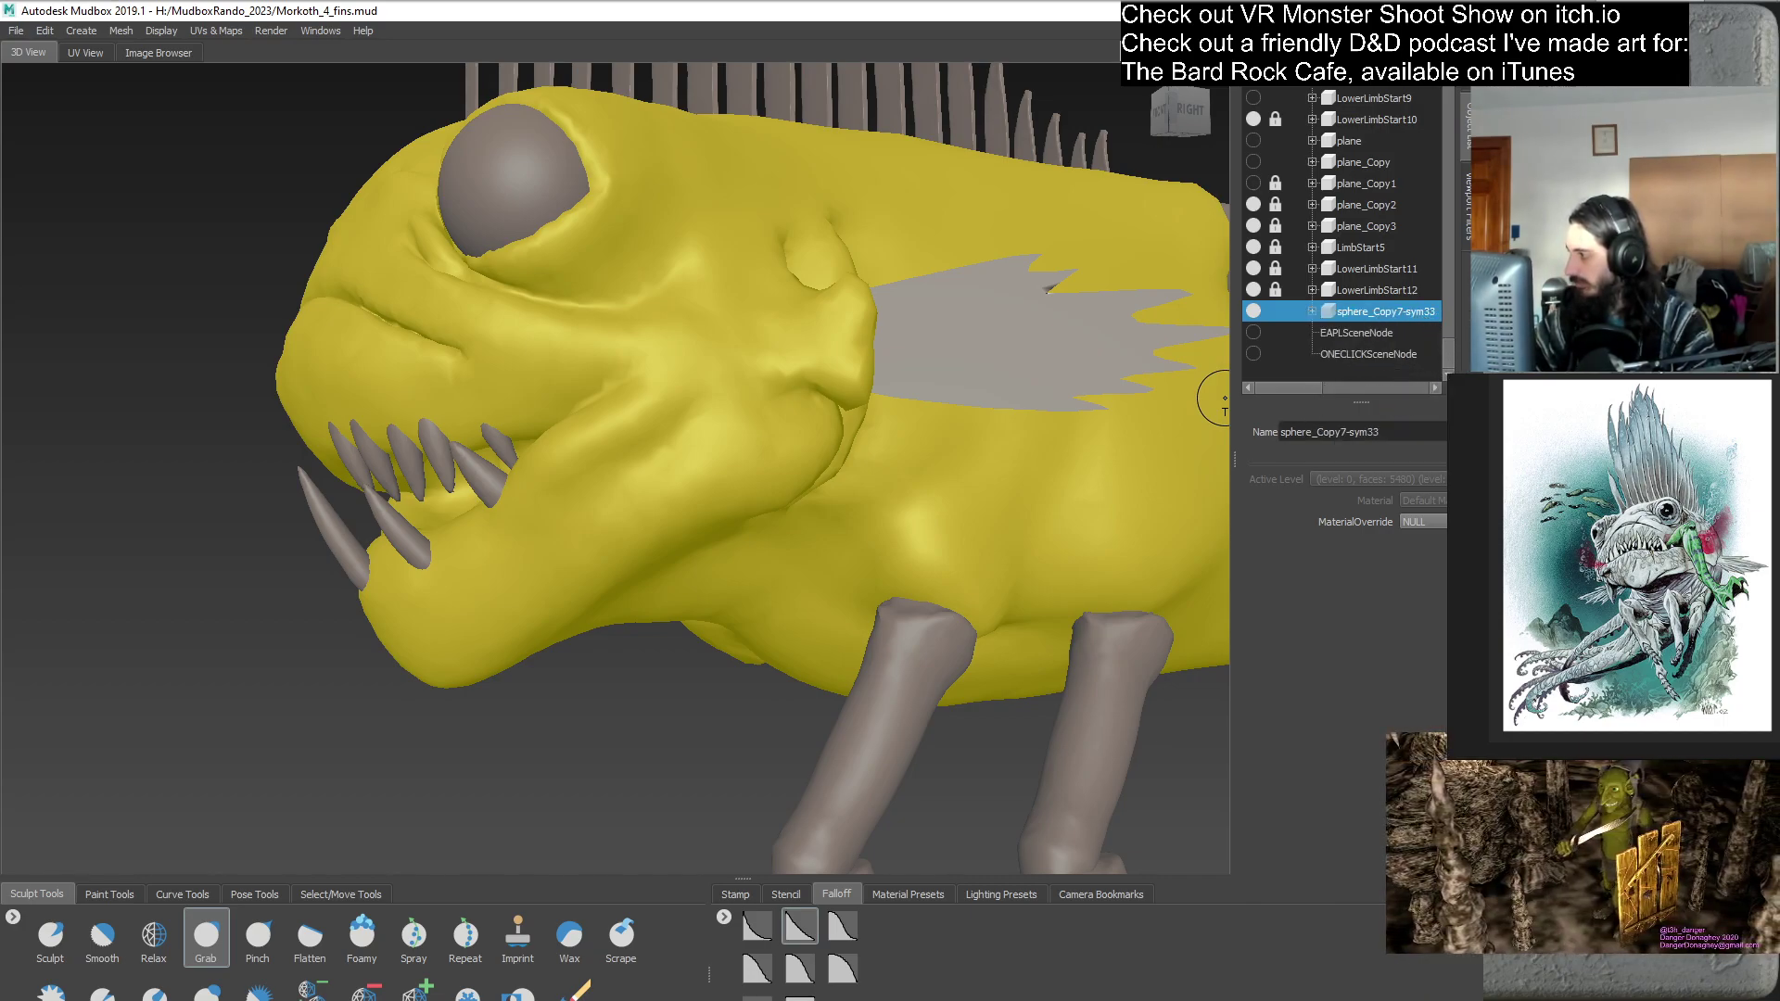
{"action": "key", "text": "ctrl+d"}
{"action": "left_click_drag", "start_coordinate": [1301, 390], "coordinate": [1287, 390]}
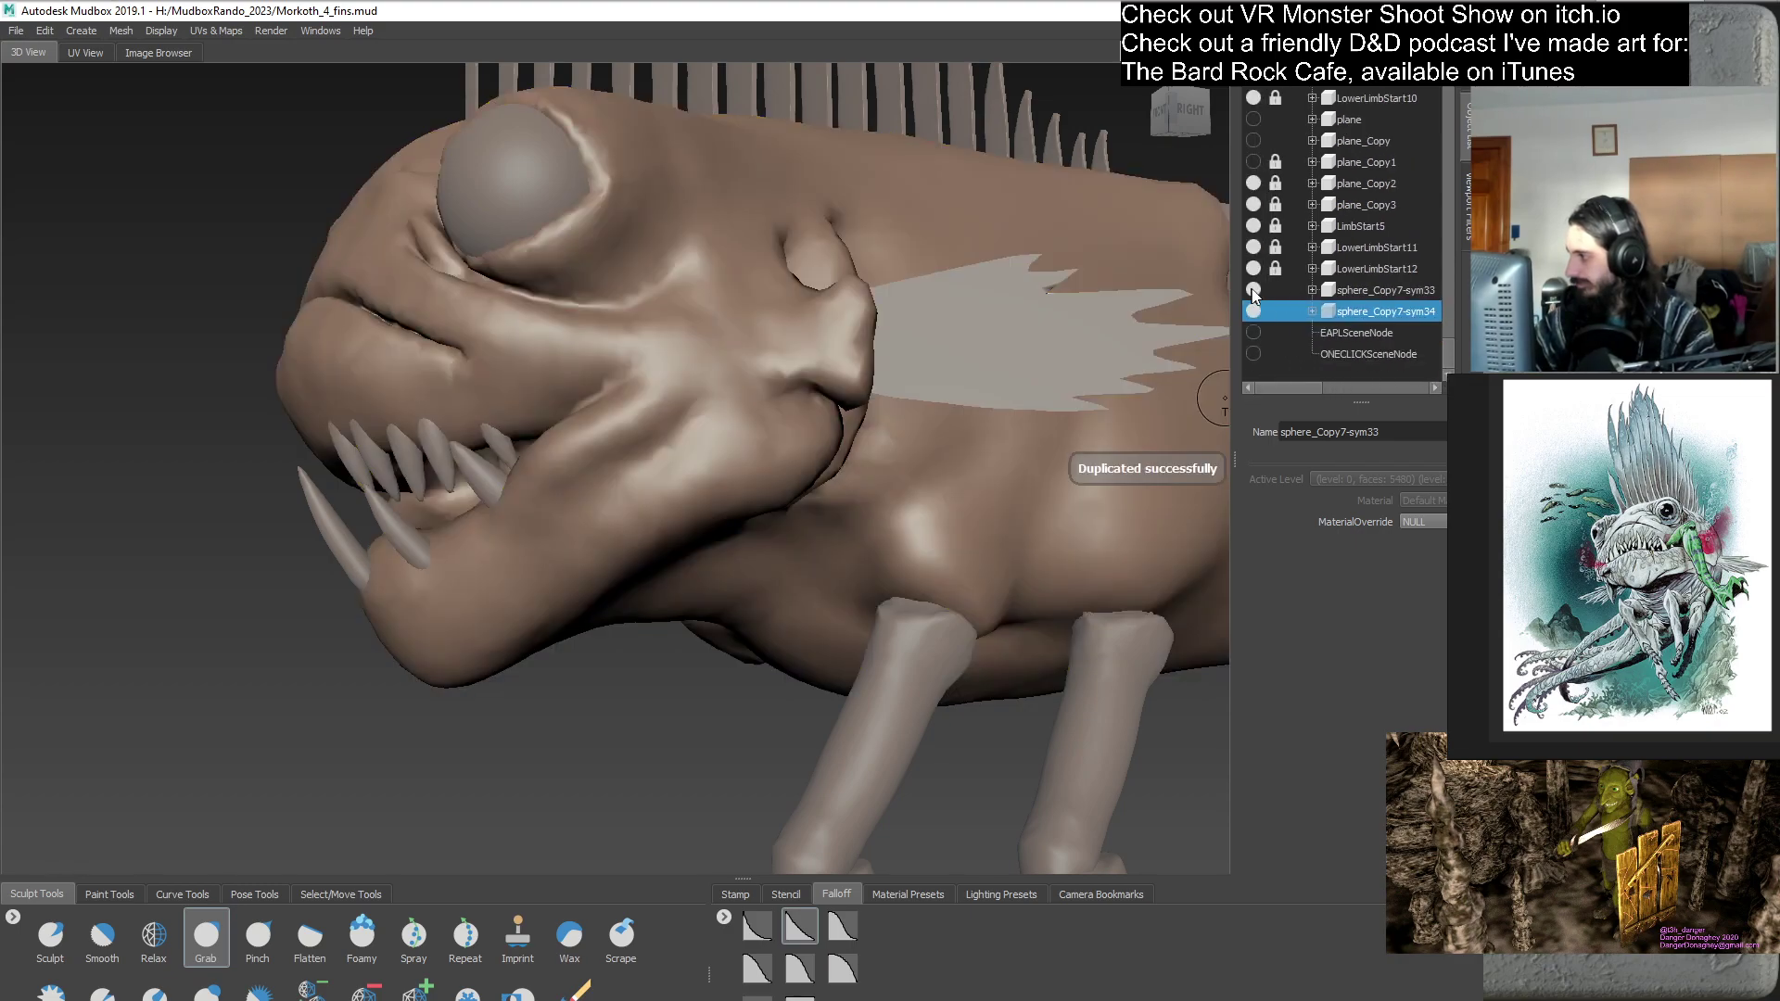
{"action": "left_click", "coordinate": [1293, 370]}
- Push in a hollow along the side of the lower jaw behind the chin with the Grab brush at sizes 10.18 and 16.23
{"action": "mouse_move", "coordinate": [816, 466]}
{"action": "left_mouse_down", "text": "alt"}
{"action": "mouse_move", "coordinate": [729, 505]}
{"action": "mouse_move", "coordinate": [745, 584]}
{"action": "left_mouse_up", "text": "alt"}
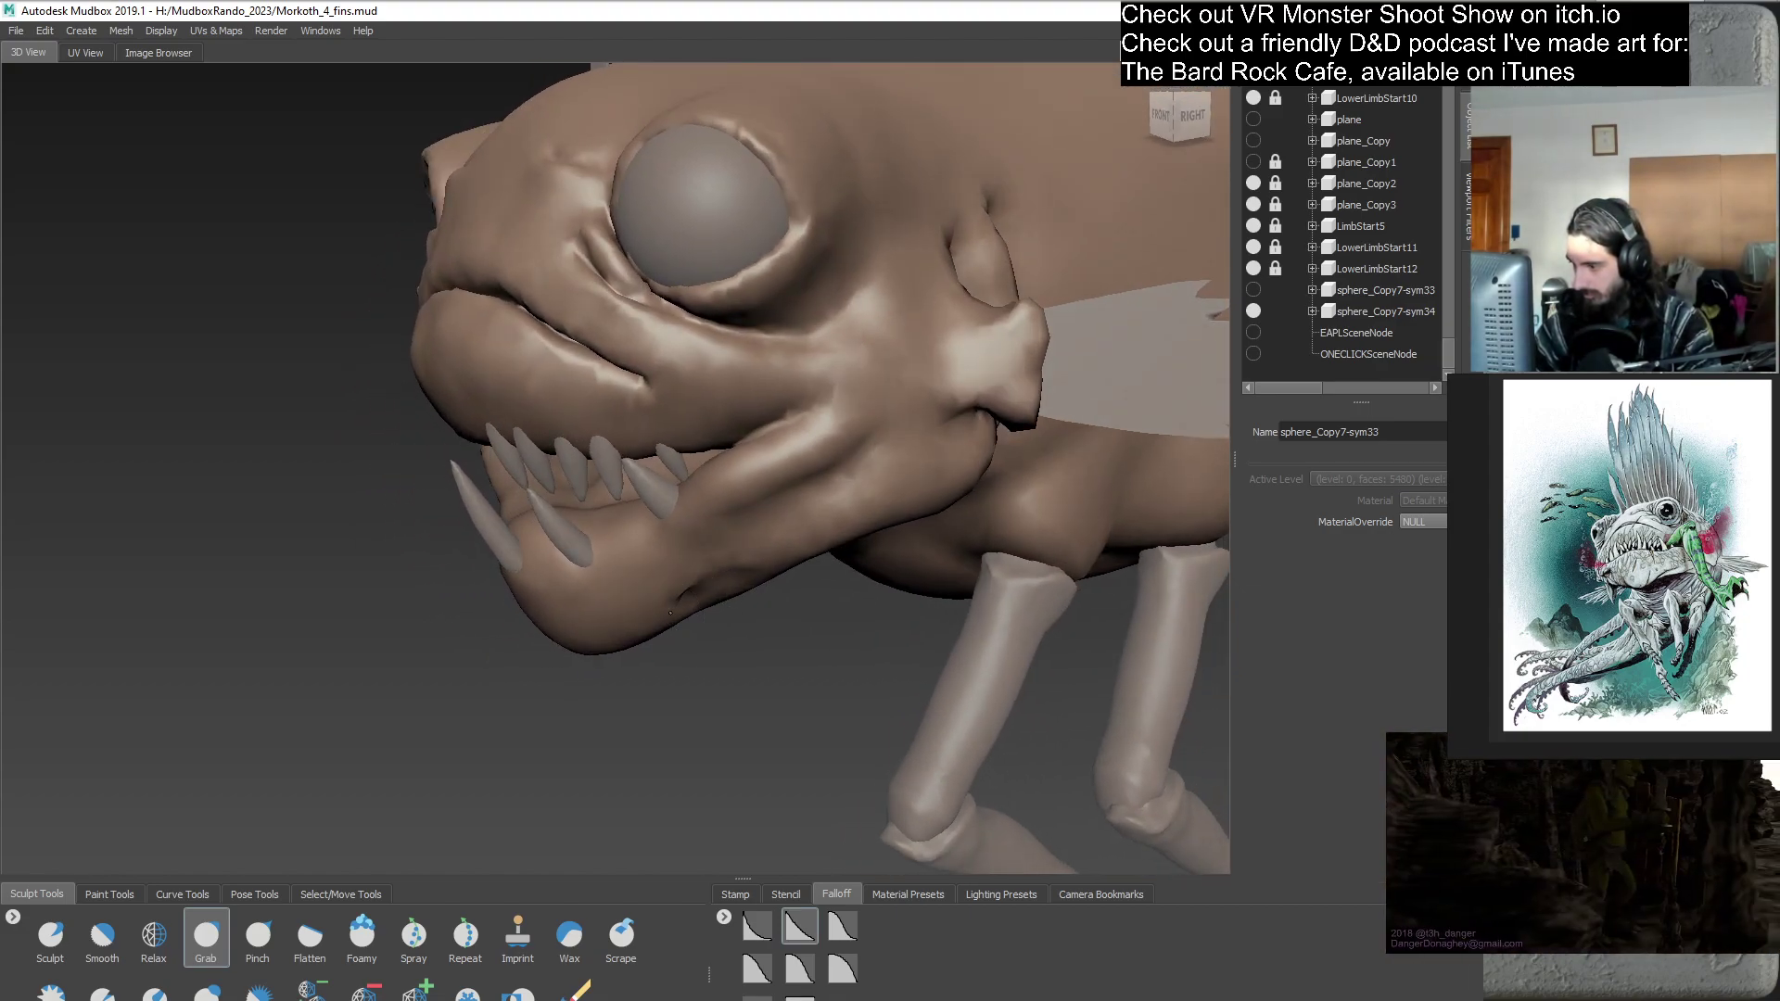
{"action": "mouse_move", "coordinate": [685, 628]}
{"action": "left_mouse_down", "text": "alt"}
{"action": "mouse_move", "coordinate": [665, 569]}
{"action": "mouse_move", "coordinate": [734, 563]}
{"action": "mouse_move", "coordinate": [673, 598]}
{"action": "mouse_move", "coordinate": [707, 584]}
{"action": "mouse_move", "coordinate": [691, 524]}
{"action": "mouse_move", "coordinate": [632, 584]}
{"action": "mouse_move", "coordinate": [643, 632]}
{"action": "mouse_move", "coordinate": [603, 566]}
{"action": "mouse_move", "coordinate": [517, 528]}
{"action": "left_mouse_up", "text": "alt"}
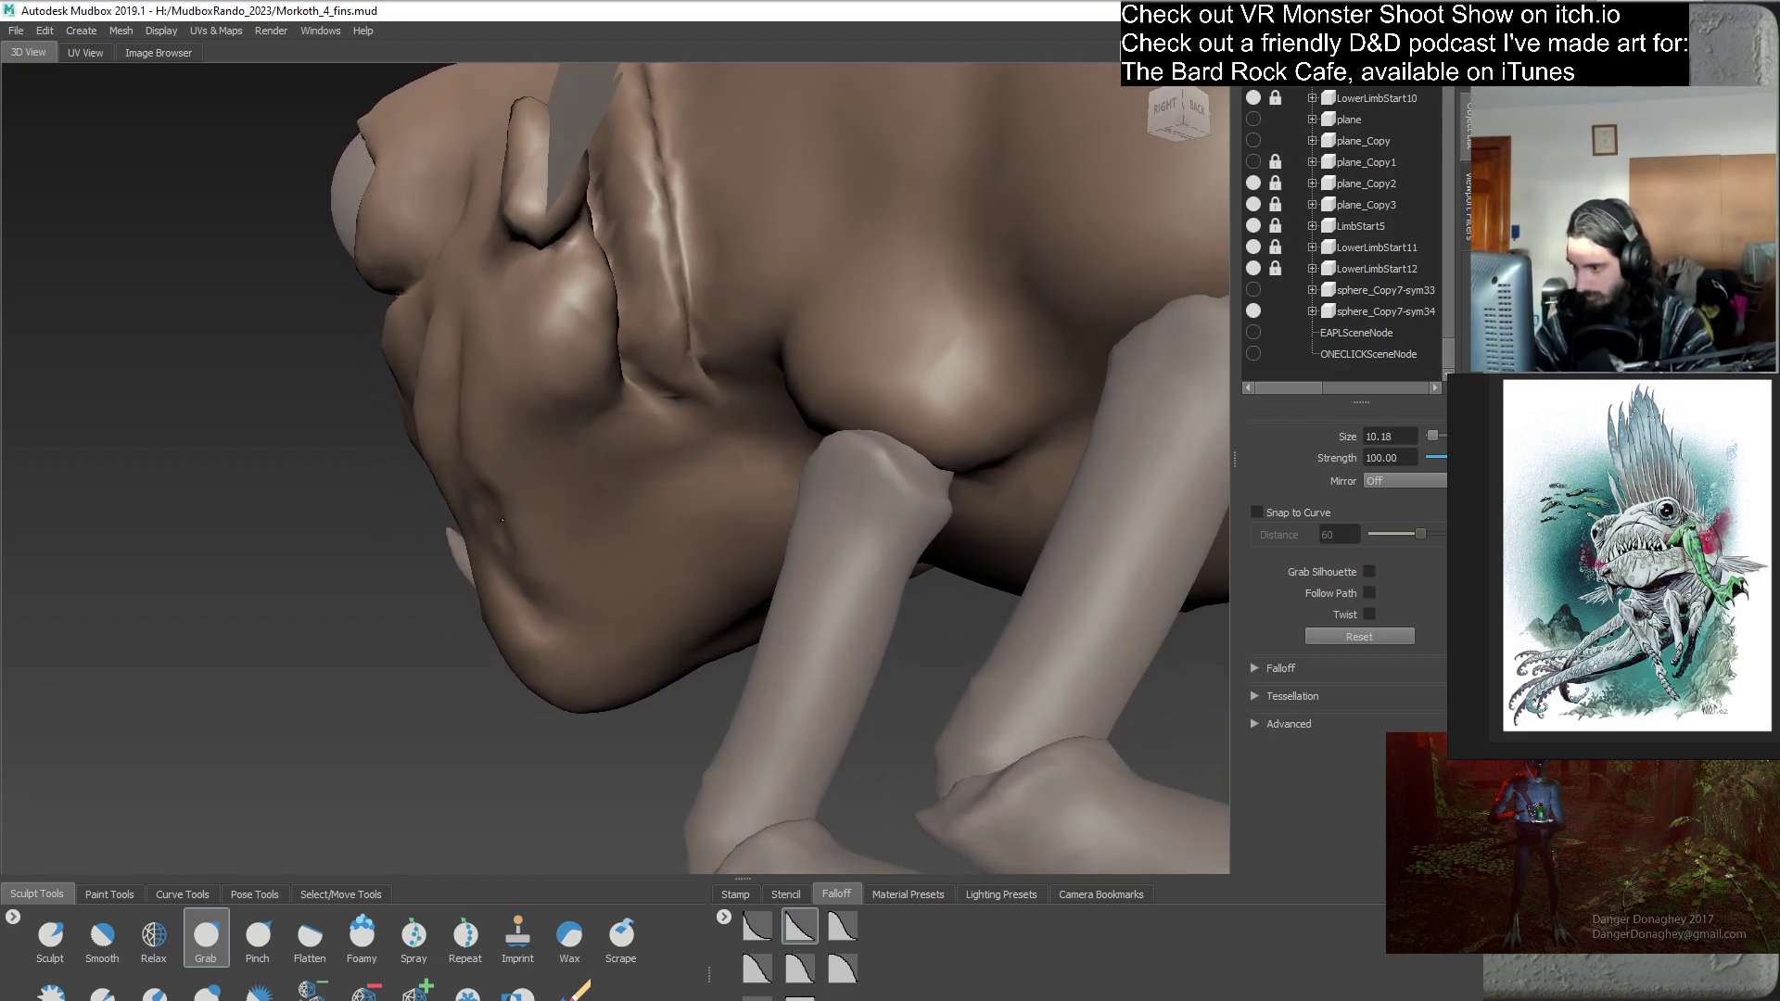
{"action": "left_click_drag", "start_coordinate": [581, 604], "coordinate": [740, 571], "text": "alt"}
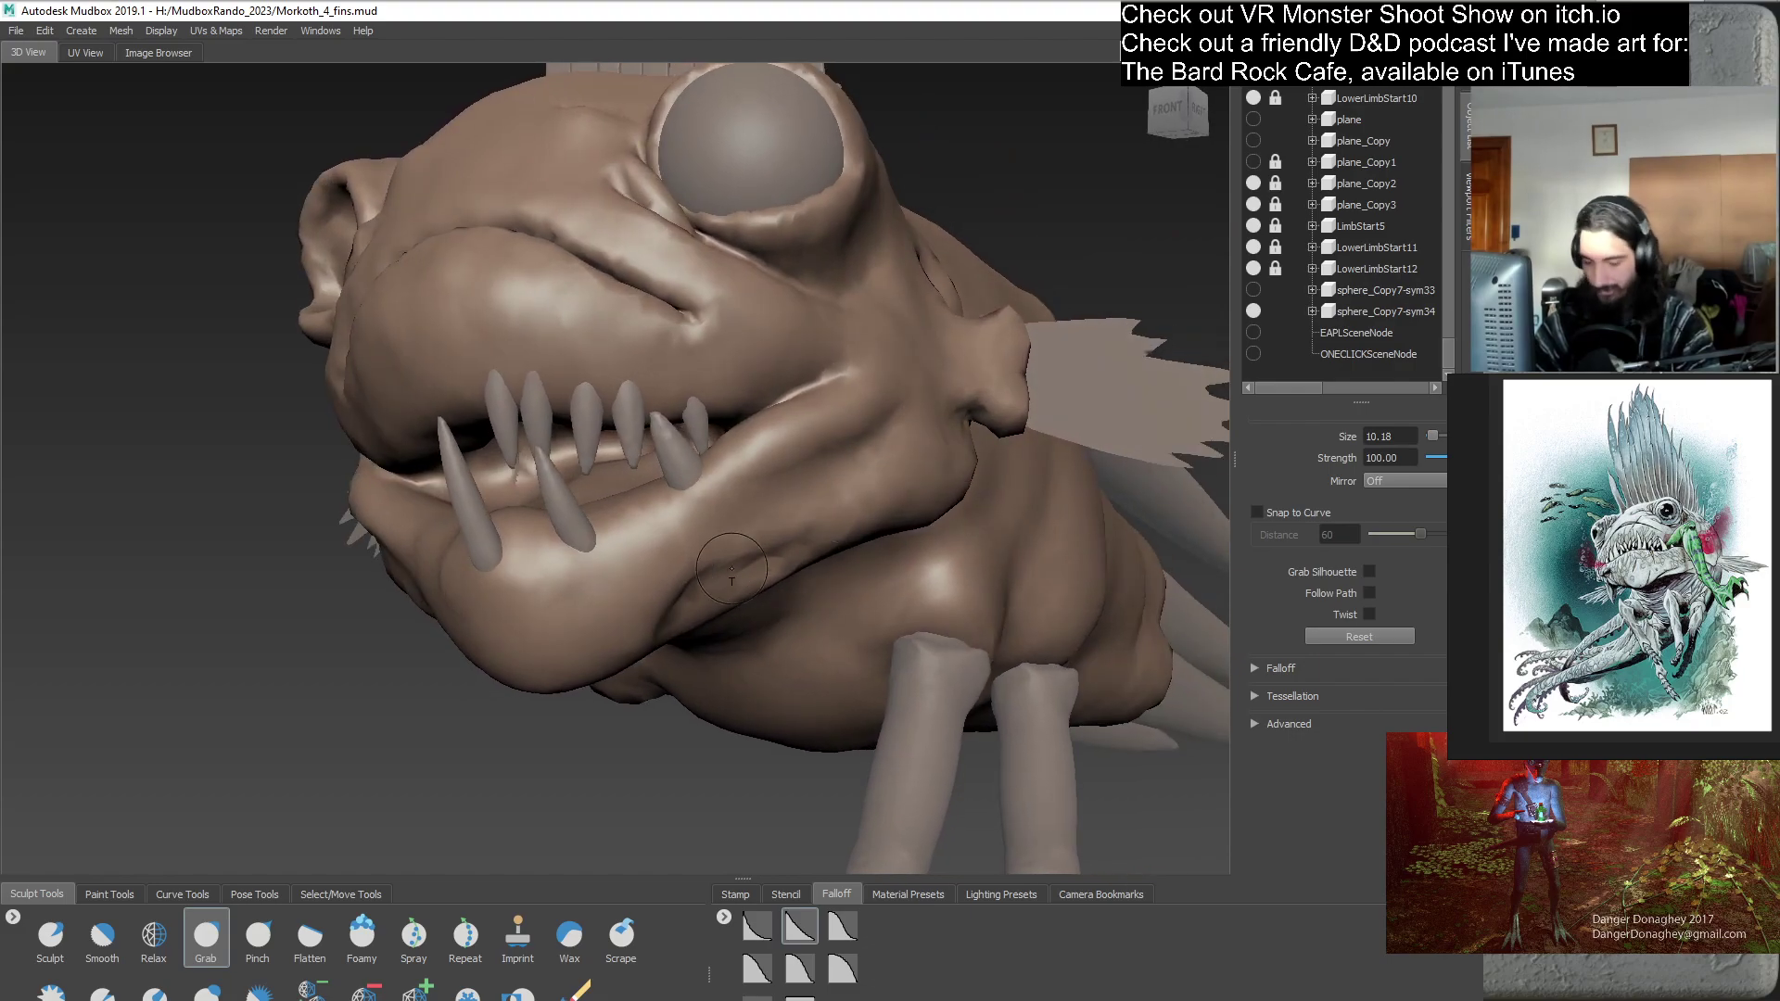
{"action": "left_click_drag", "start_coordinate": [671, 660], "coordinate": [663, 562], "text": "alt"}
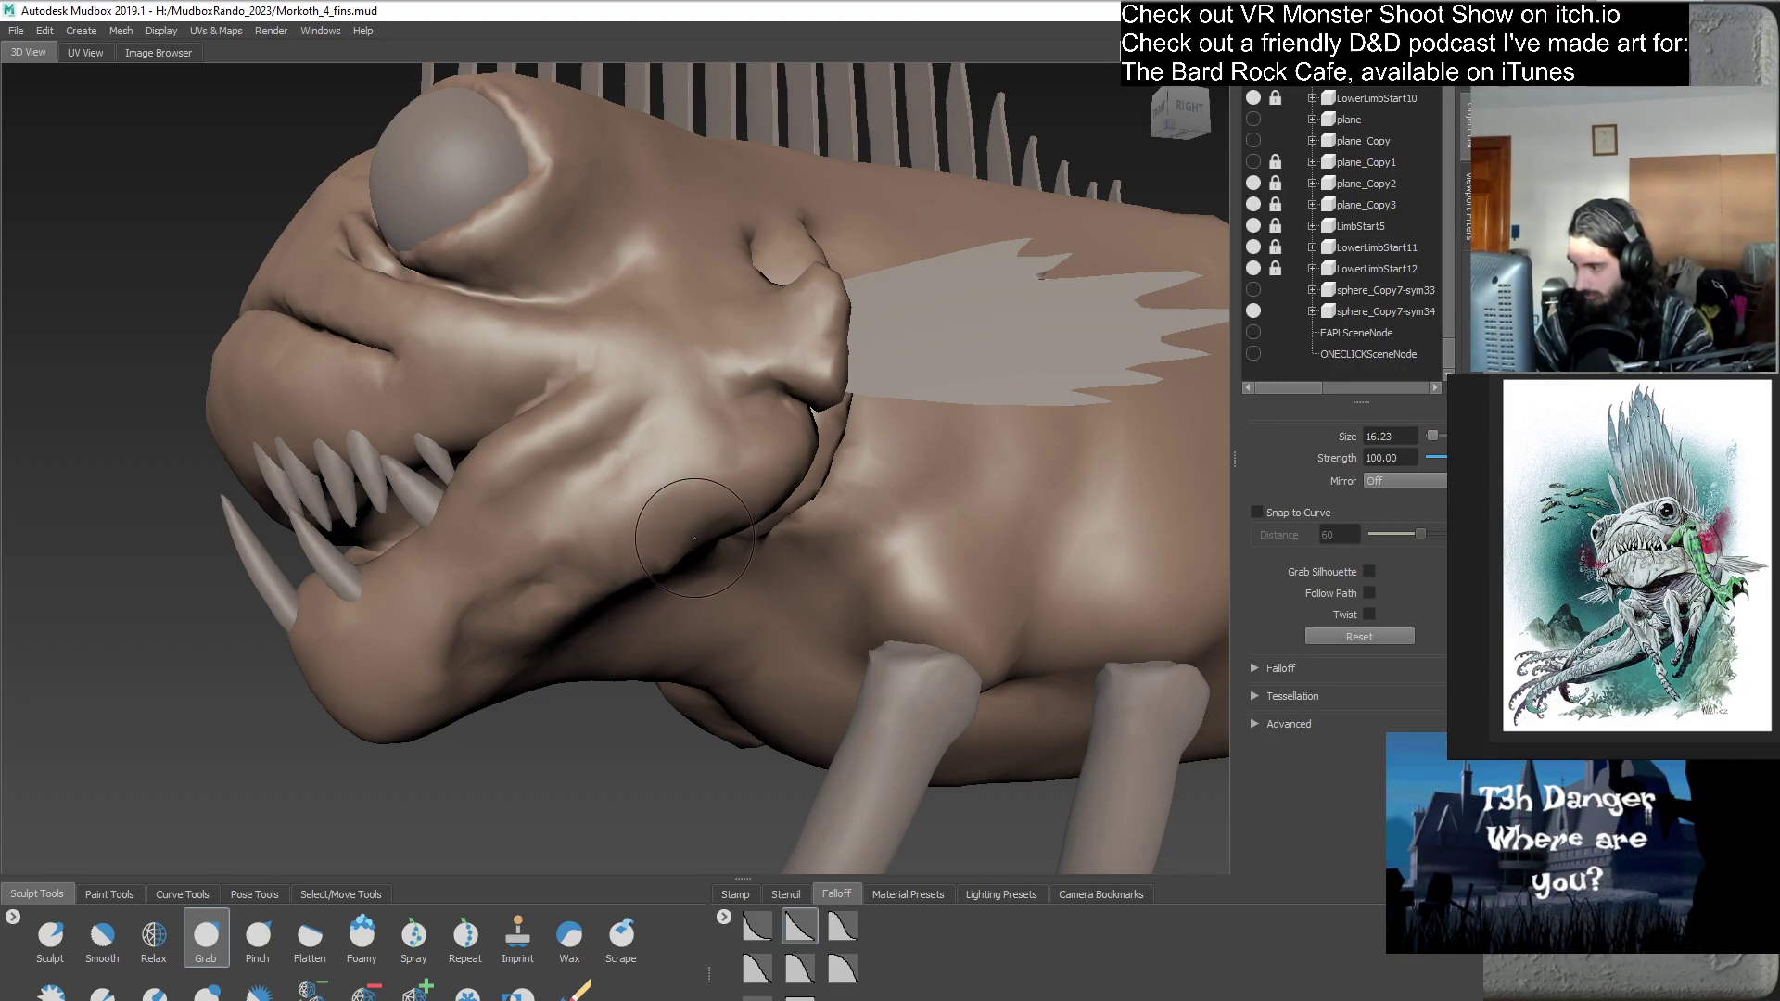
{"action": "mouse_move", "coordinate": [715, 484]}
{"action": "left_mouse_down", "text": "alt"}
{"action": "mouse_move", "coordinate": [678, 508]}
{"action": "mouse_move", "coordinate": [692, 533]}
{"action": "mouse_move", "coordinate": [789, 547]}
{"action": "mouse_move", "coordinate": [762, 540]}
{"action": "mouse_move", "coordinate": [816, 599]}
{"action": "mouse_move", "coordinate": [722, 596]}
{"action": "mouse_move", "coordinate": [780, 313]}
{"action": "left_mouse_up", "text": "alt"}
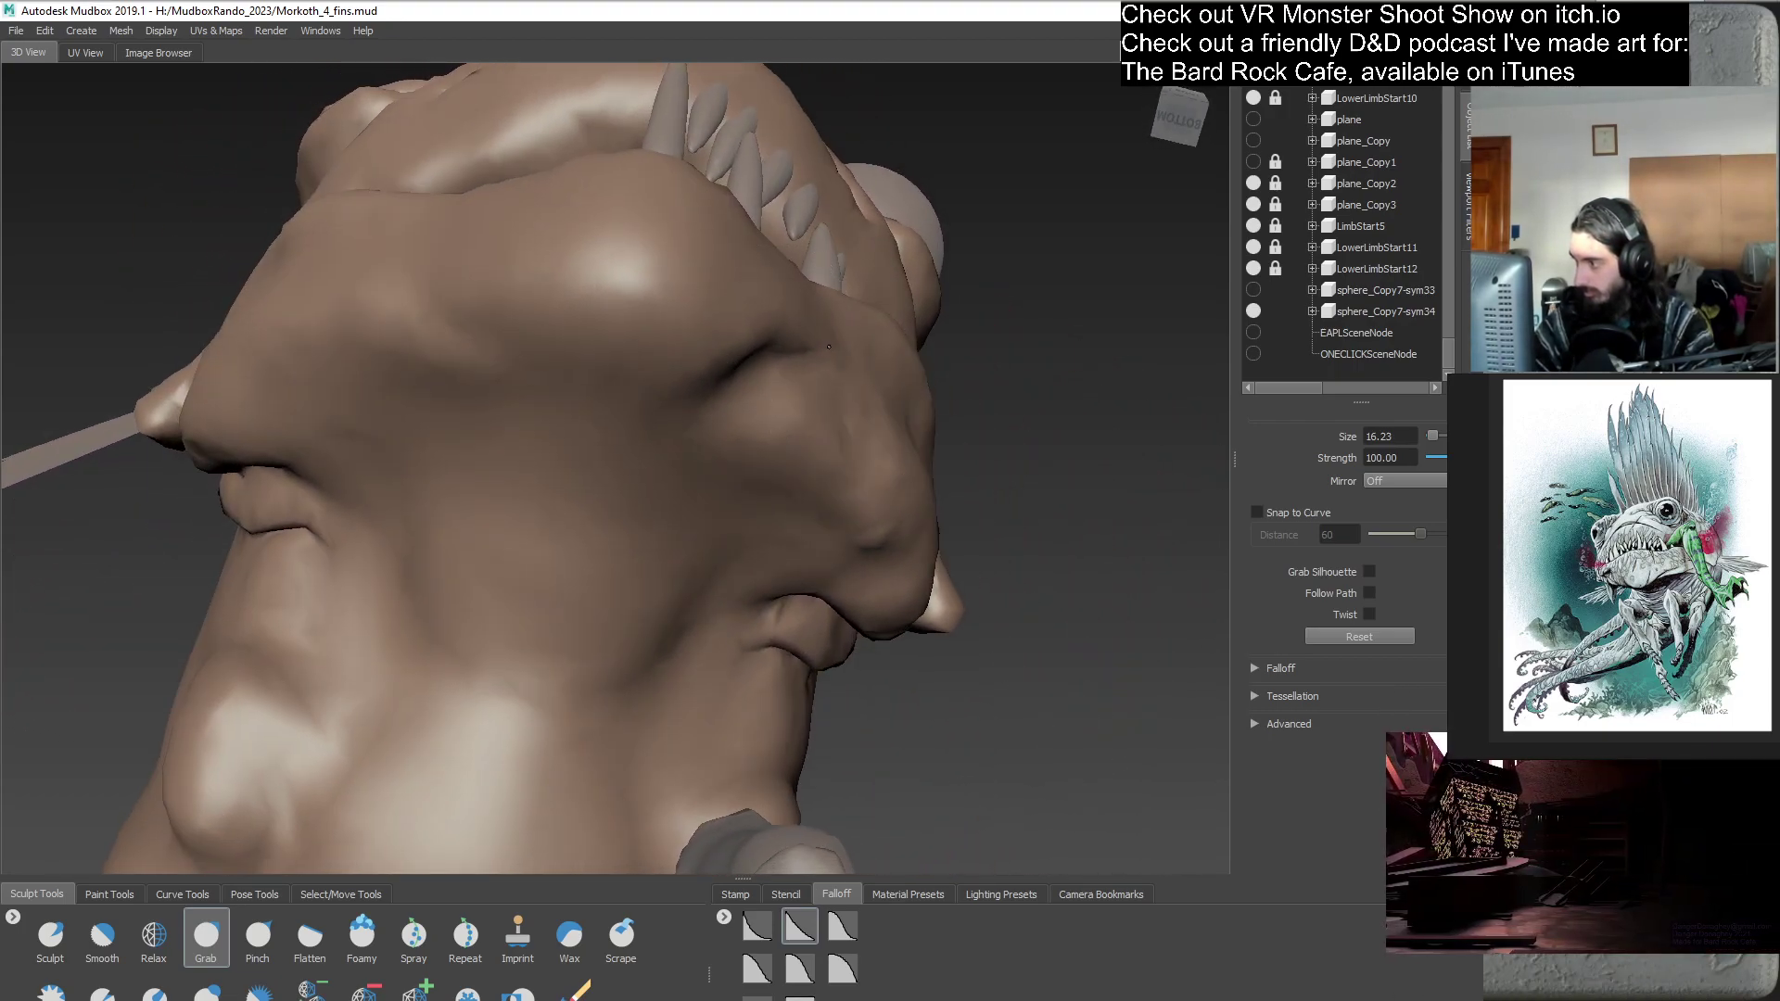
- Refine the crease and ridge along the lower jaw's bottom edge with the Grab brush at size 8.80
{"action": "left_click_drag", "start_coordinate": [865, 468], "coordinate": [669, 536], "text": "alt"}
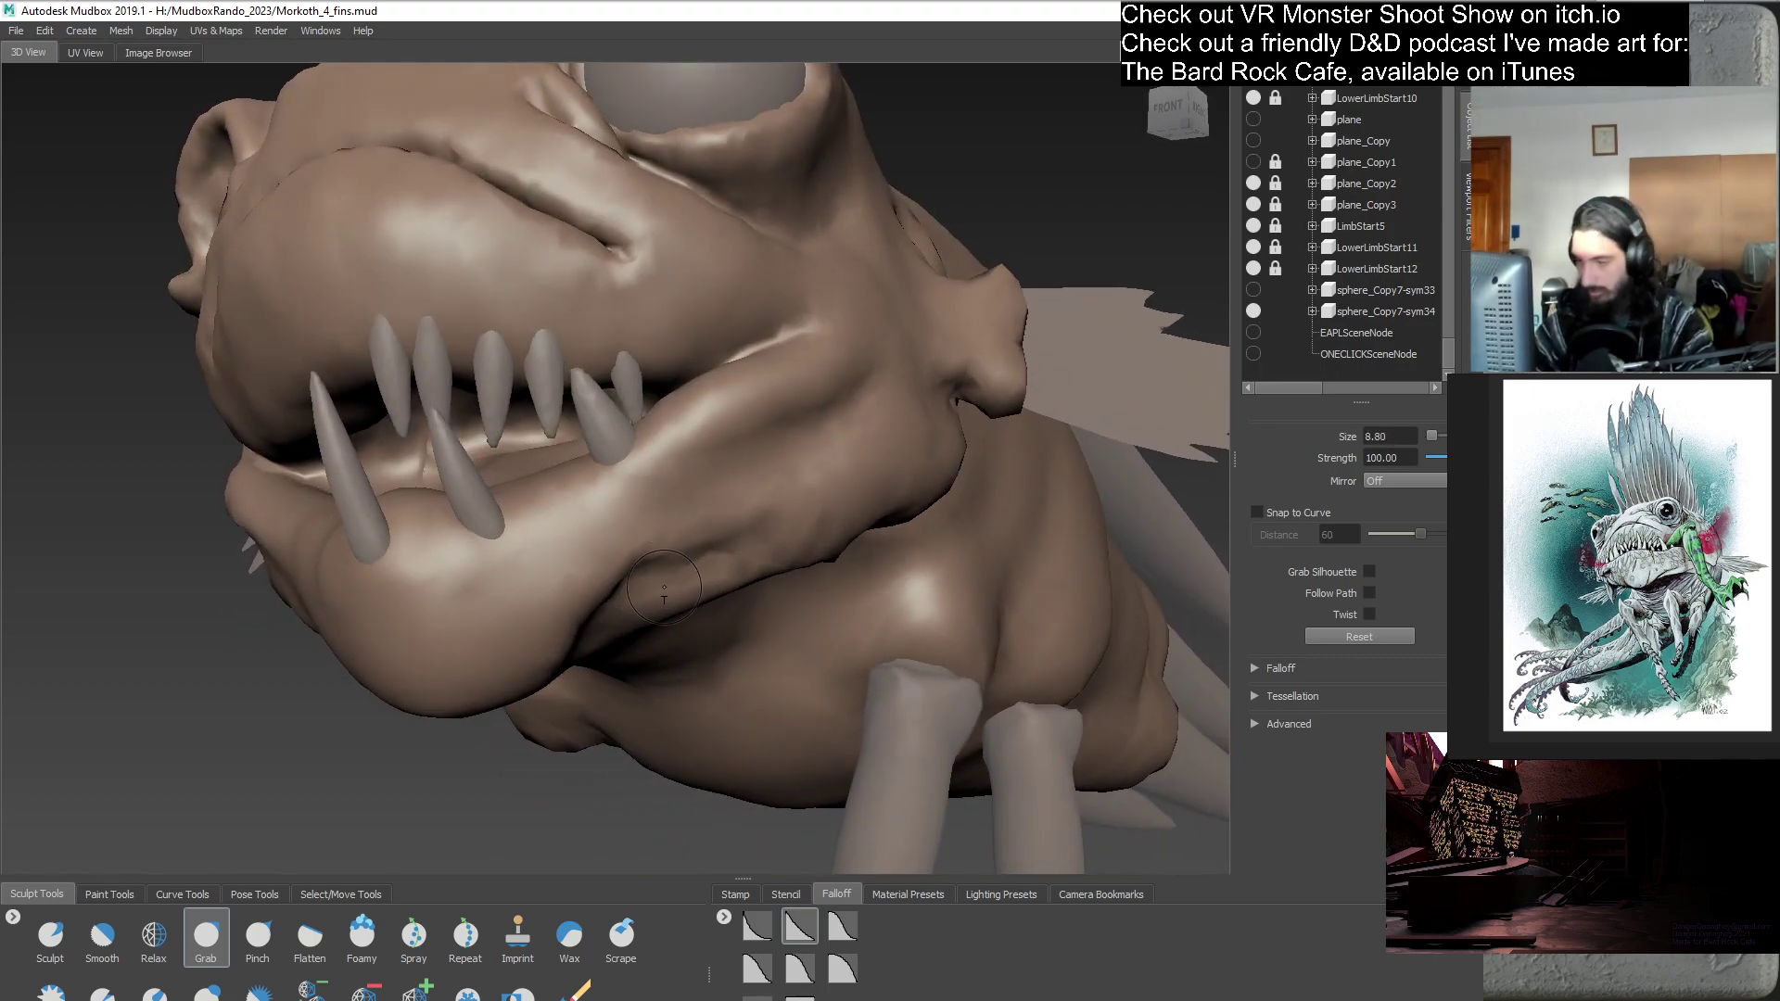
{"action": "left_click_drag", "start_coordinate": [732, 560], "coordinate": [627, 552], "text": "alt"}
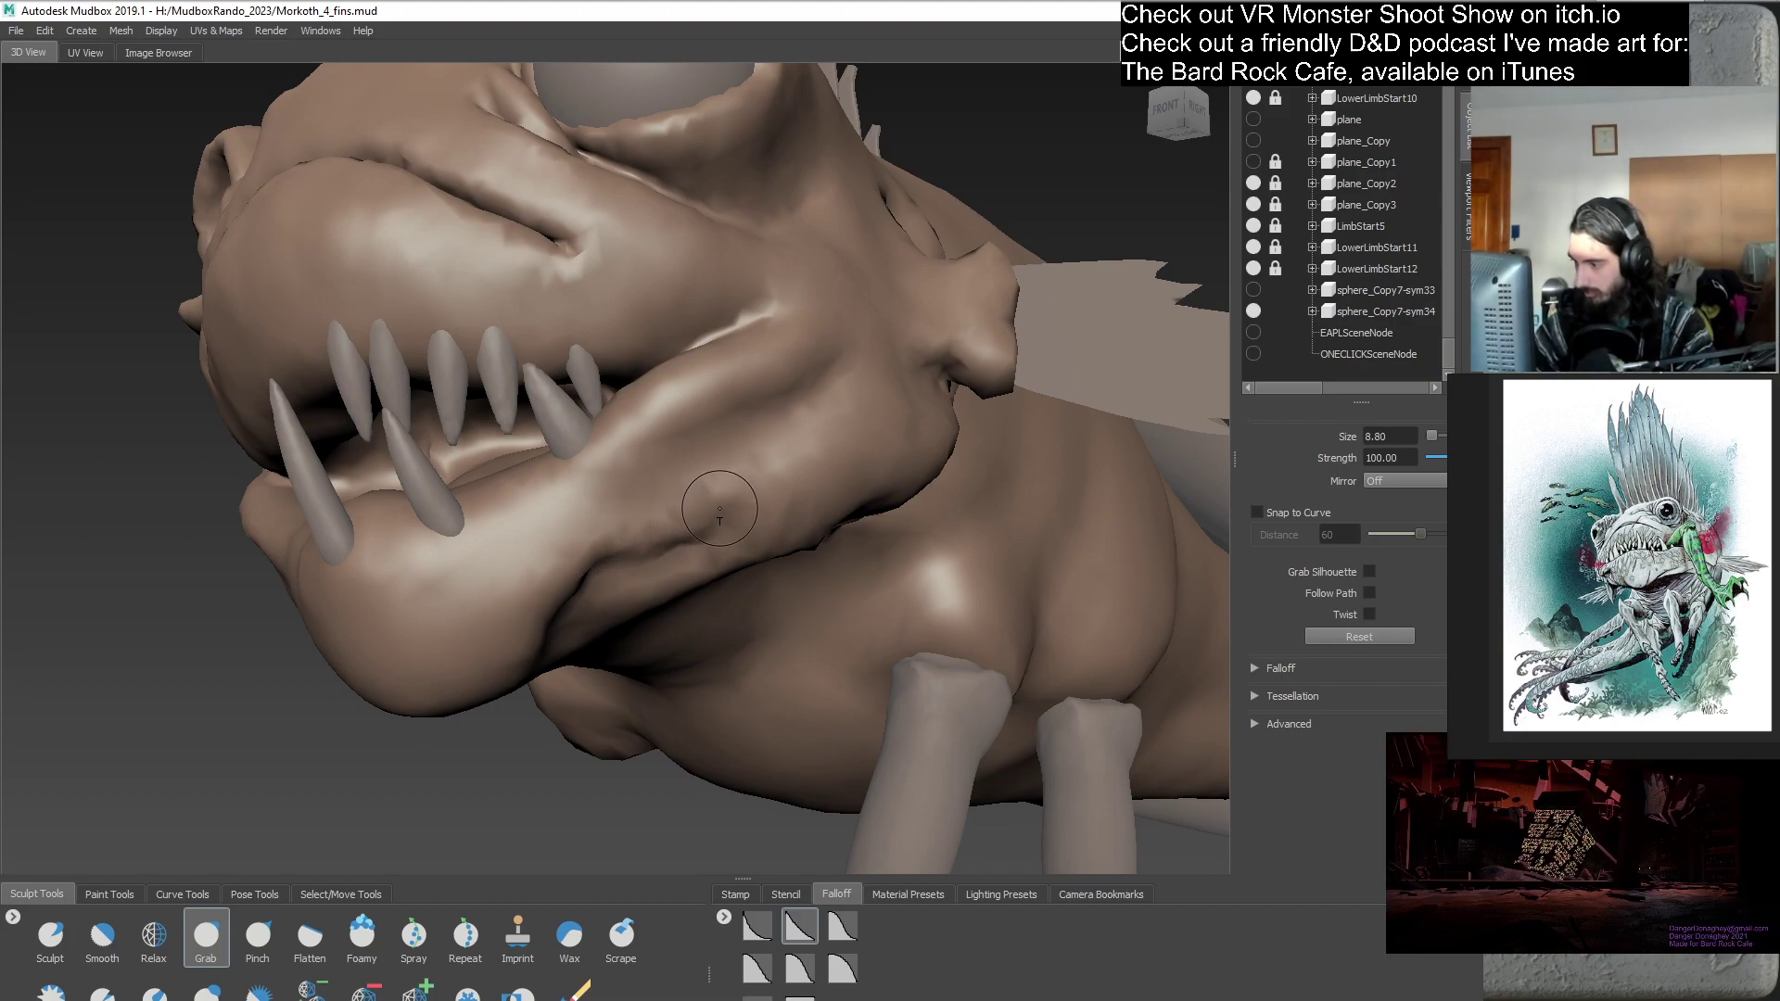
{"action": "left_click_drag", "start_coordinate": [706, 500], "coordinate": [798, 569], "text": "alt"}
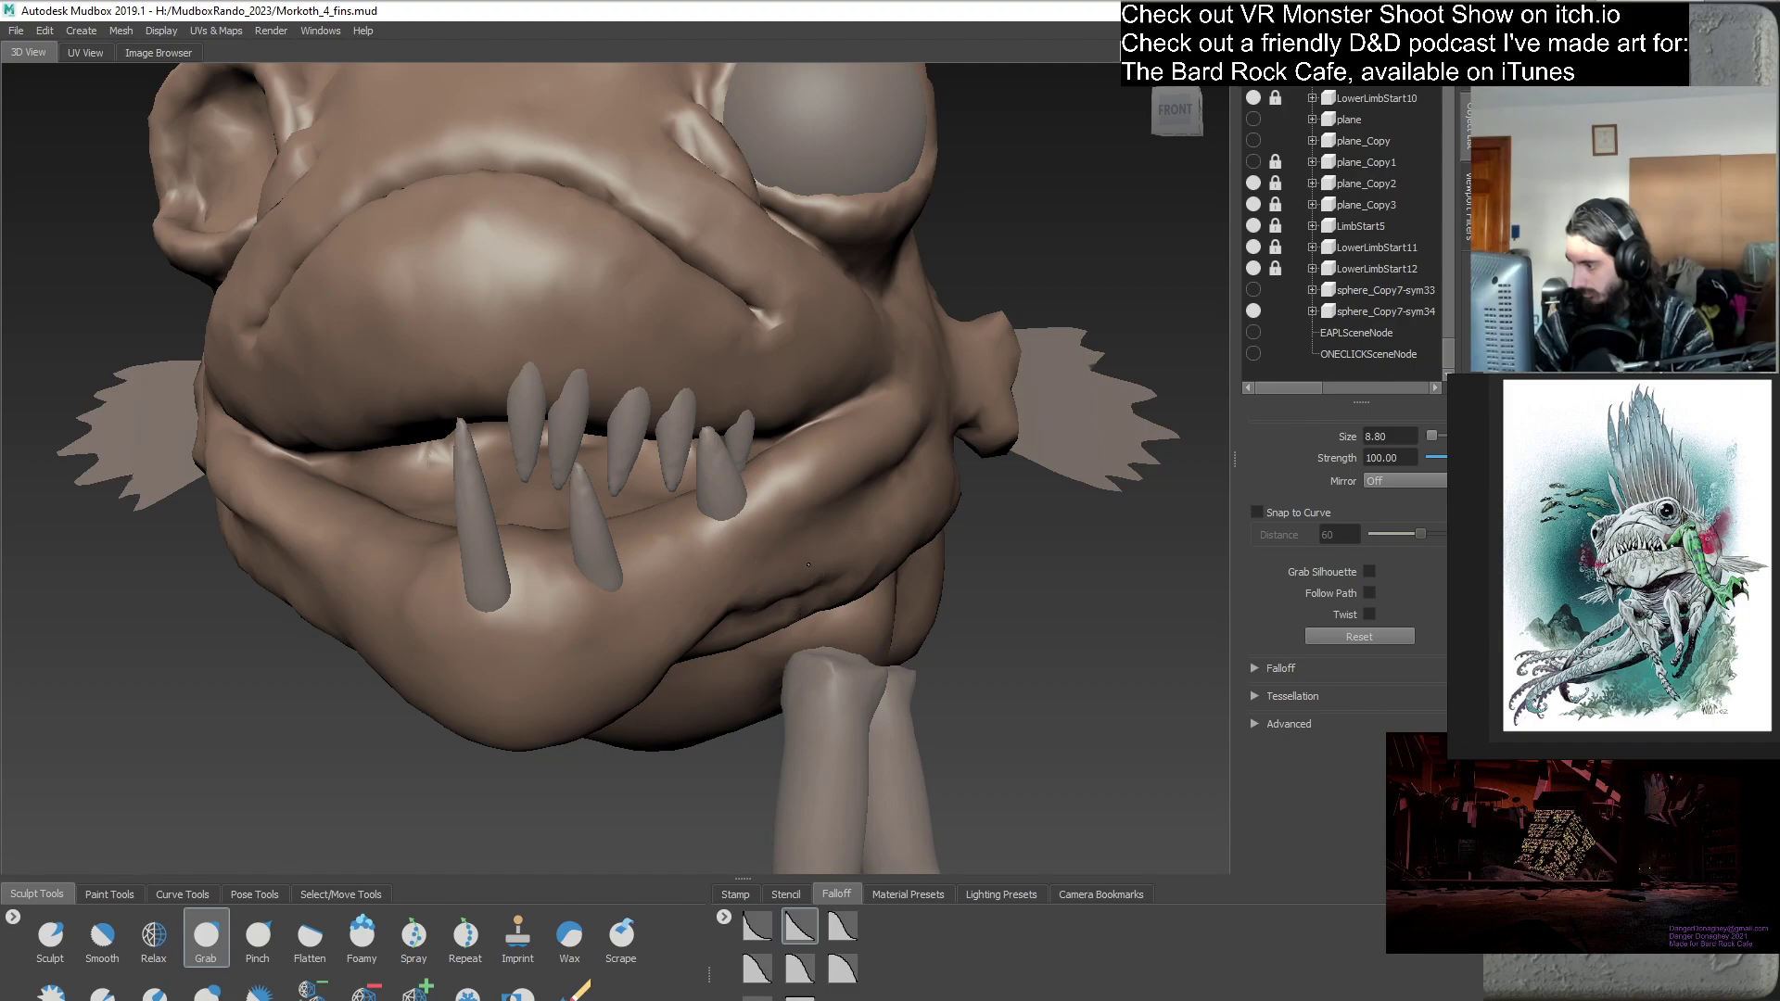
{"action": "left_click_drag", "start_coordinate": [762, 629], "coordinate": [690, 566], "text": "alt"}
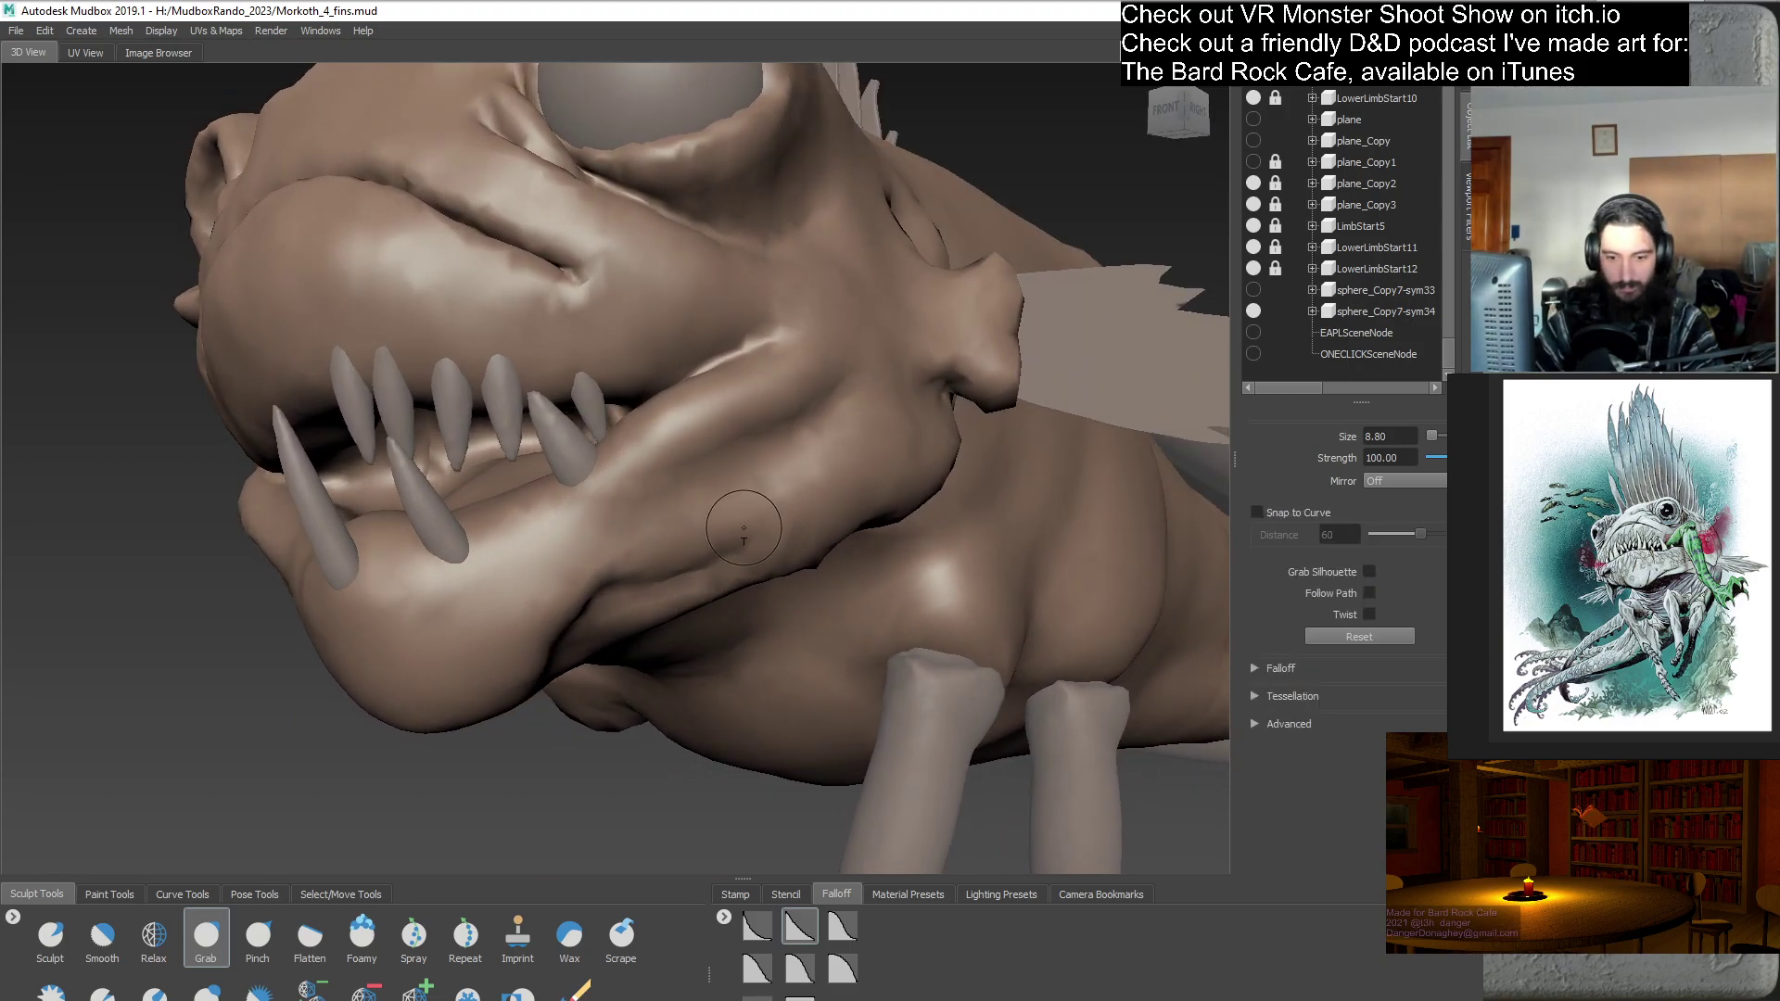
- Adjust the lower jaw's rear contour below the cheek with the Grab brush at sizes 23.74 and 12.70
{"action": "left_click_drag", "start_coordinate": [831, 589], "coordinate": [723, 454], "text": "alt"}
{"action": "right_click_drag", "start_coordinate": [723, 454], "coordinate": [557, 83], "text": "alt"}
{"action": "left_click_drag", "start_coordinate": [807, 598], "coordinate": [834, 583], "text": "alt"}
{"action": "right_click_drag", "start_coordinate": [749, 460], "coordinate": [738, 608], "text": "alt"}
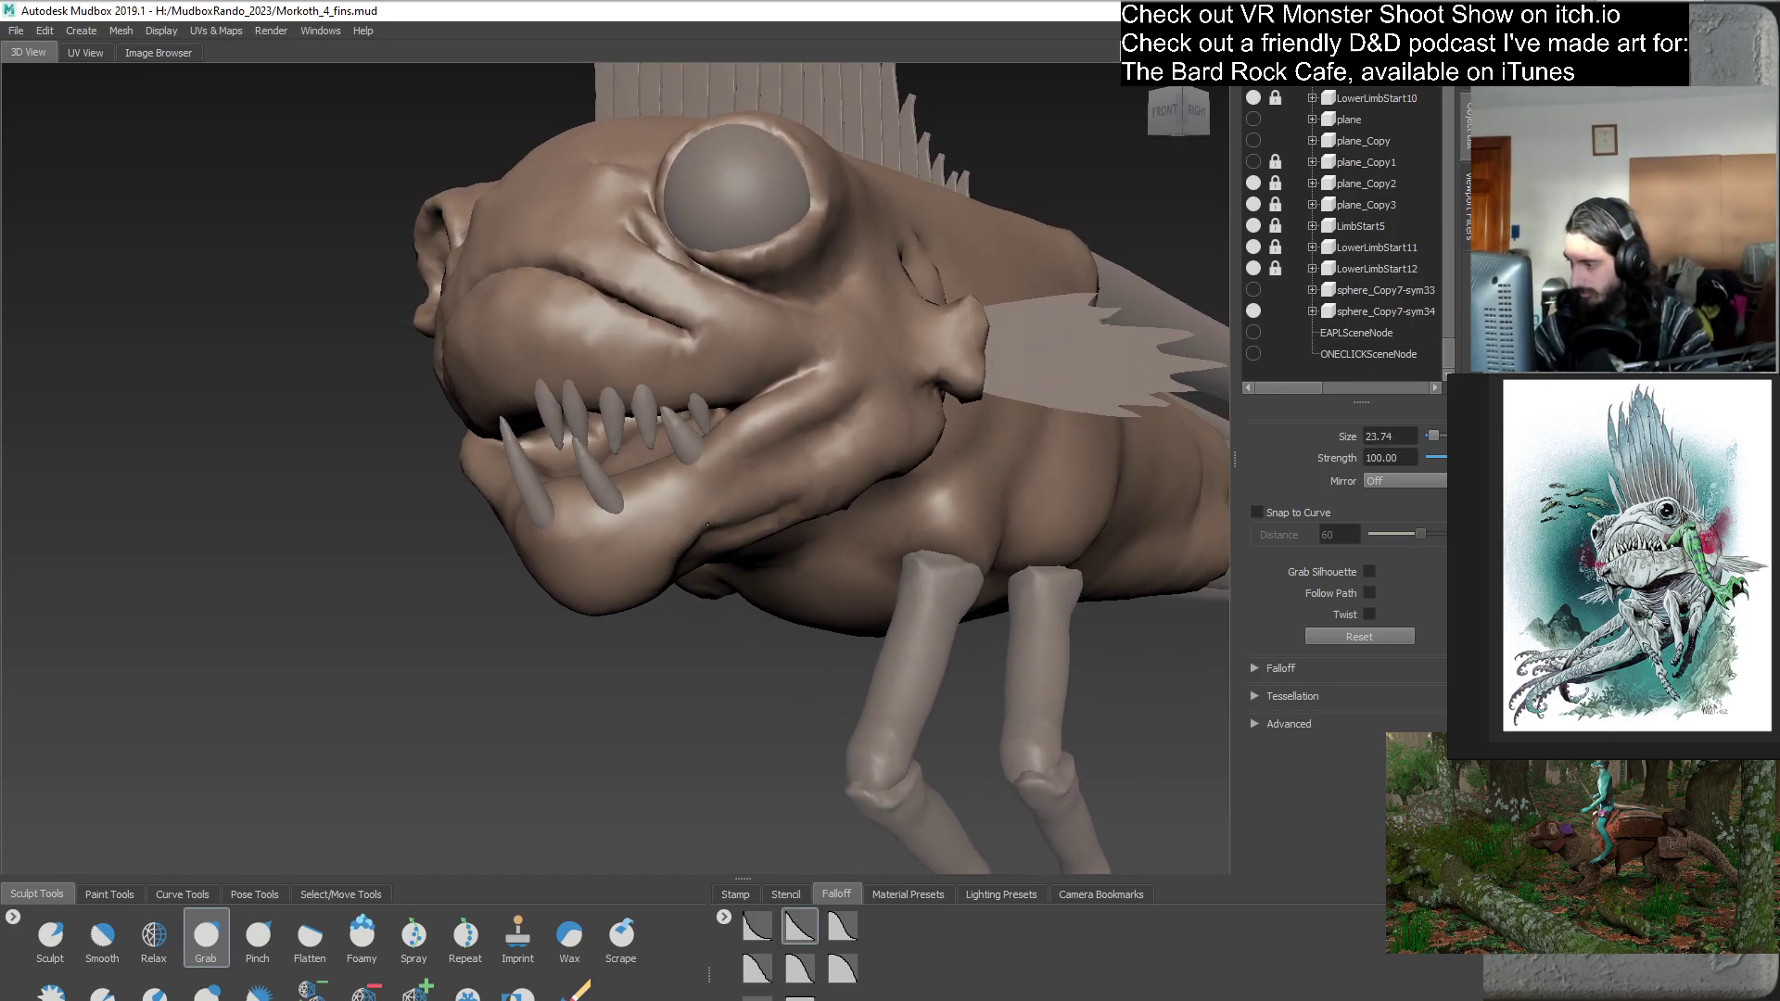
{"action": "mouse_move", "coordinate": [707, 594]}
{"action": "left_mouse_down", "text": "alt"}
{"action": "mouse_move", "coordinate": [592, 574]}
{"action": "mouse_move", "coordinate": [695, 516]}
{"action": "mouse_move", "coordinate": [627, 489]}
{"action": "mouse_move", "coordinate": [637, 467]}
{"action": "mouse_move", "coordinate": [728, 497]}
{"action": "mouse_move", "coordinate": [792, 566]}
{"action": "mouse_move", "coordinate": [714, 611]}
{"action": "mouse_move", "coordinate": [730, 559]}
{"action": "mouse_move", "coordinate": [700, 533]}
{"action": "left_mouse_up", "text": "alt"}
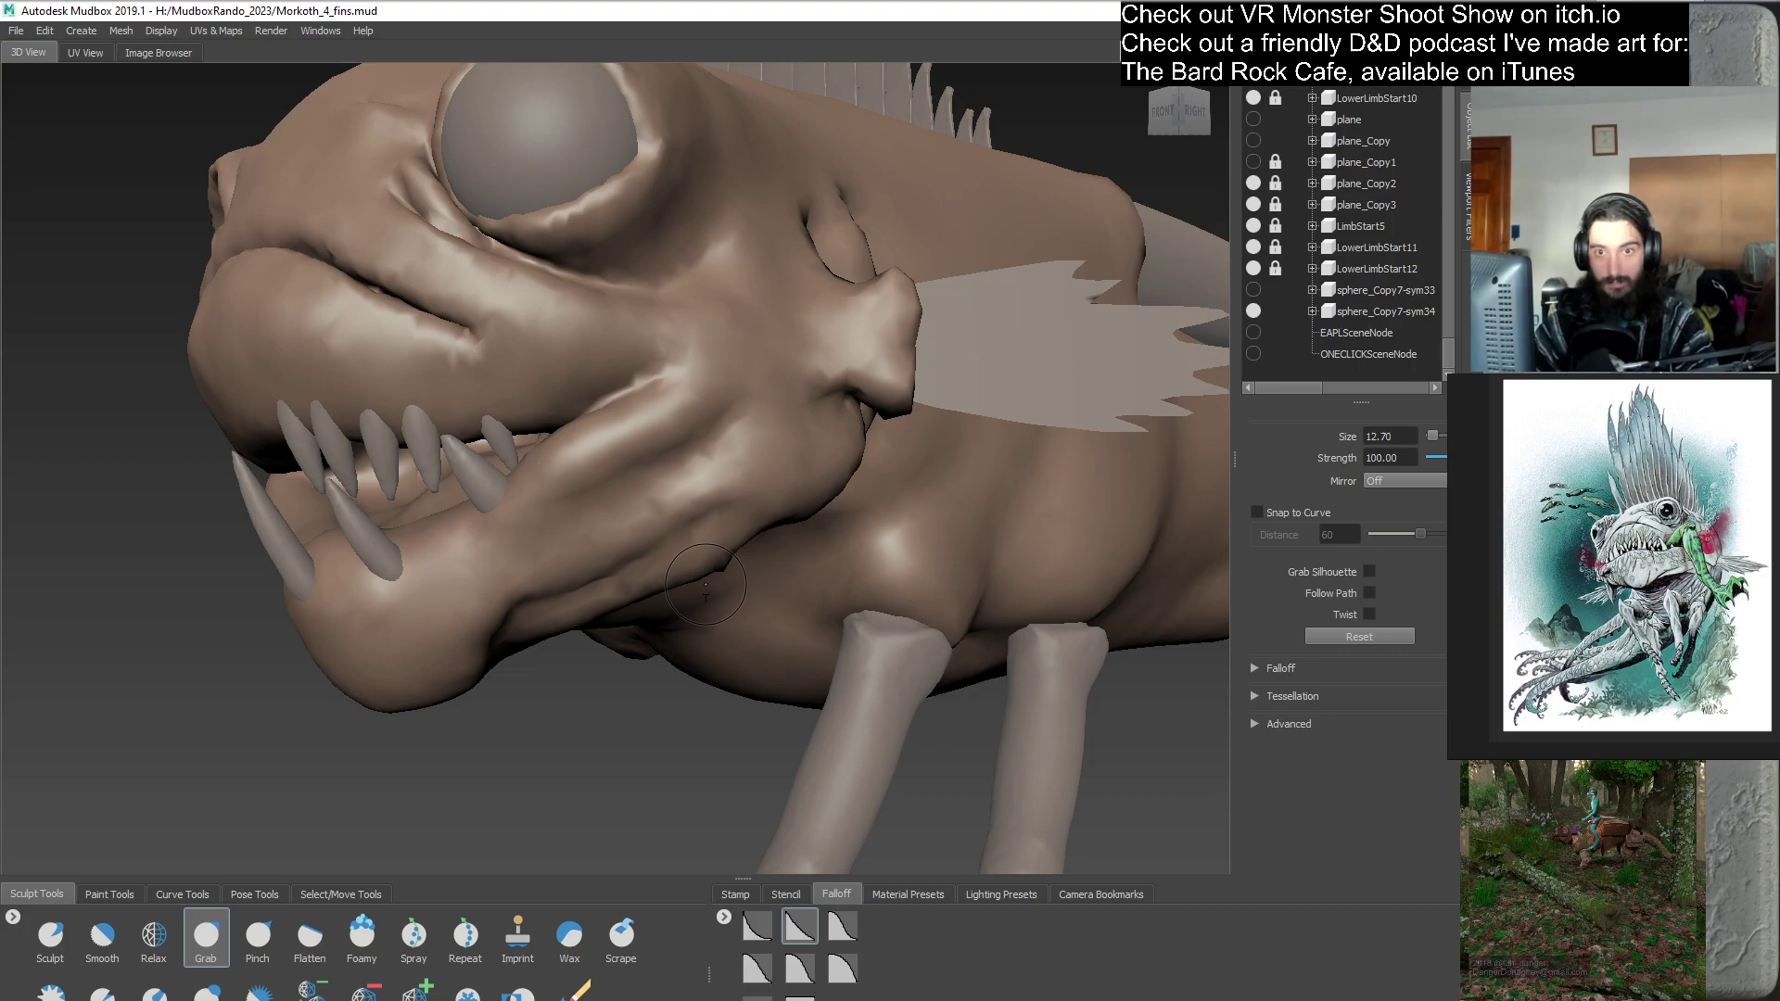
{"action": "left_click_drag", "start_coordinate": [711, 582], "coordinate": [644, 475], "text": "alt"}
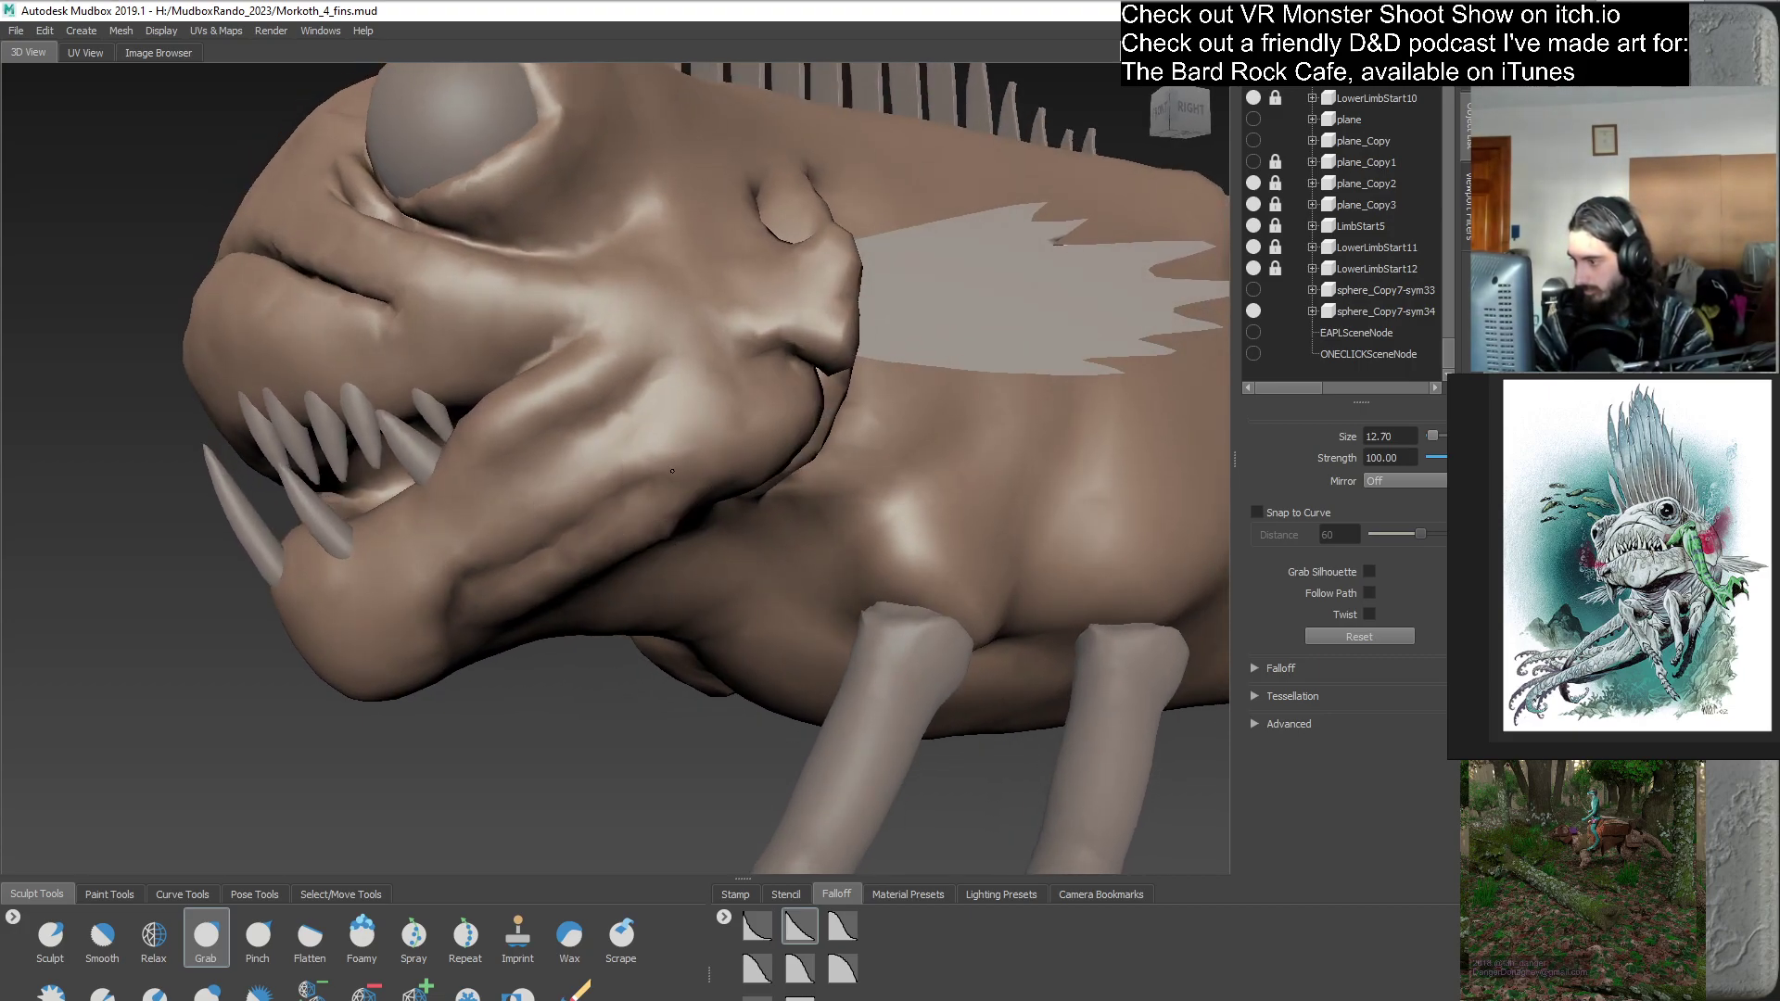
- Refine the crease between the cheek and the lower jaw's rear edge with the Grab brush at sizes 9.35 and 8.95
{"action": "left_click_drag", "start_coordinate": [656, 473], "coordinate": [698, 540], "text": "alt"}
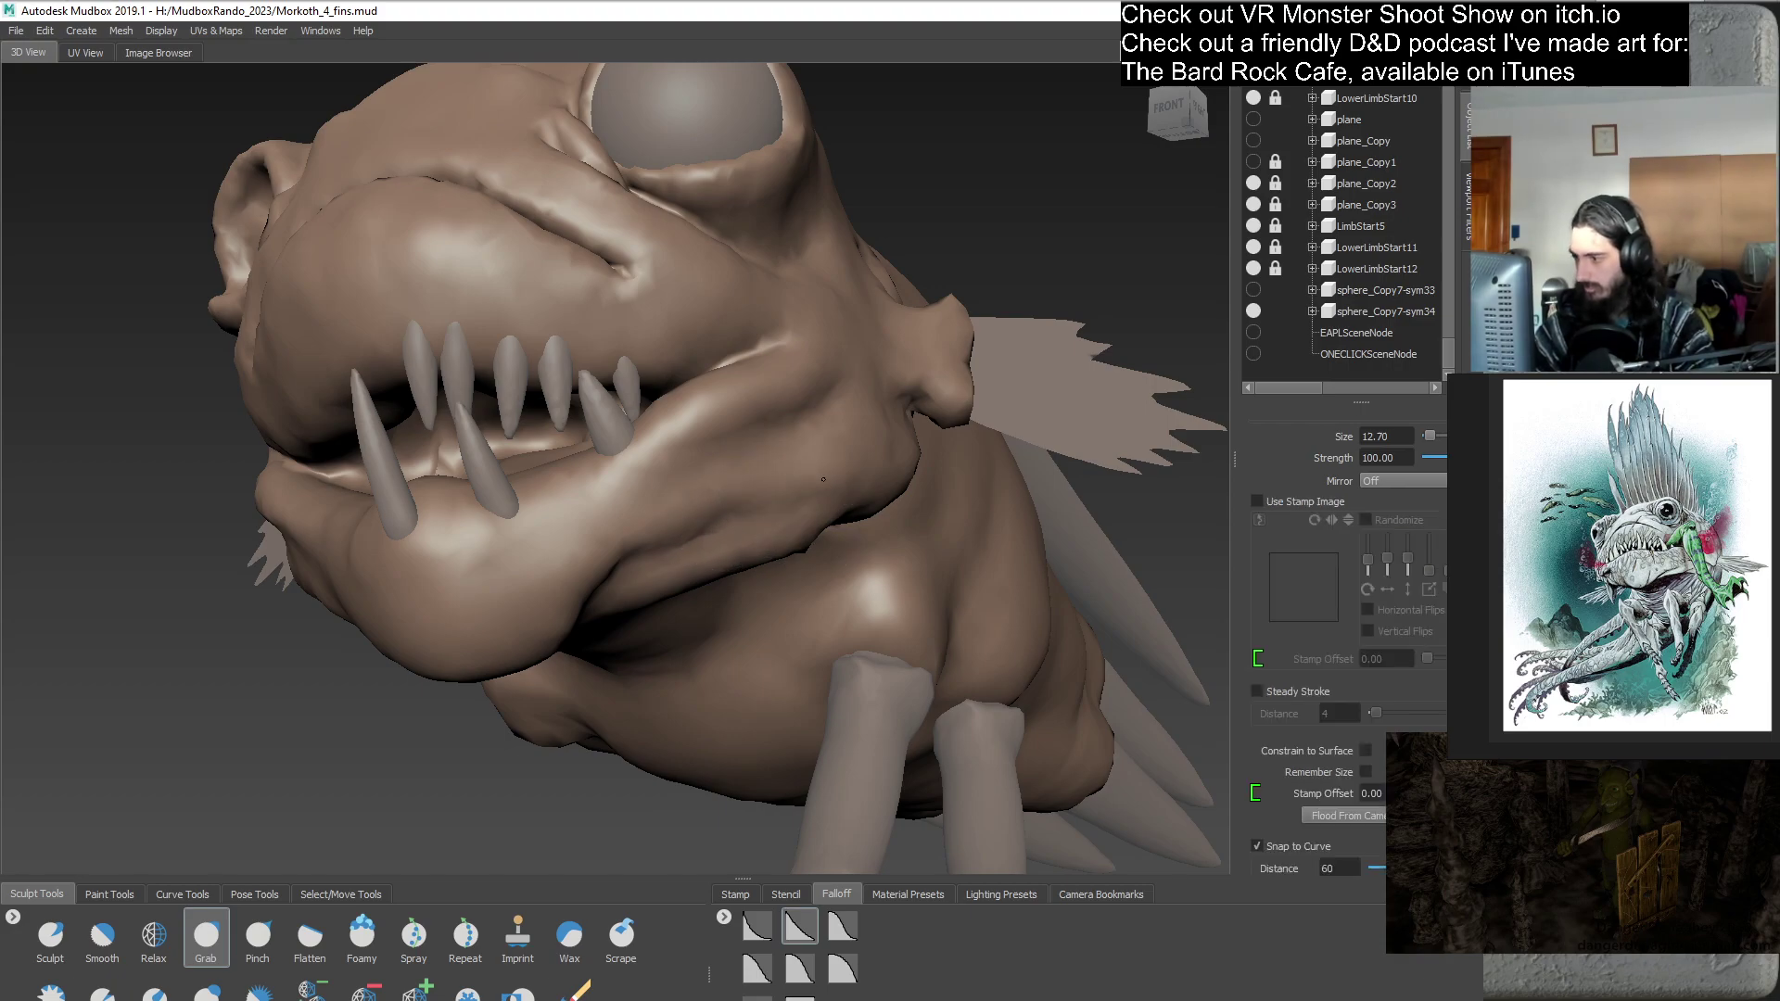
{"action": "mouse_move", "coordinate": [760, 512]}
{"action": "left_mouse_down", "text": "alt"}
{"action": "mouse_move", "coordinate": [702, 579]}
{"action": "mouse_move", "coordinate": [708, 409]}
{"action": "left_mouse_up", "text": "alt"}
{"action": "mouse_move", "coordinate": [672, 474]}
{"action": "left_mouse_down"}
{"action": "mouse_move", "coordinate": [735, 375]}
{"action": "mouse_move", "coordinate": [693, 446]}
{"action": "mouse_move", "coordinate": [742, 525]}
{"action": "mouse_move", "coordinate": [685, 499]}
{"action": "left_mouse_up"}
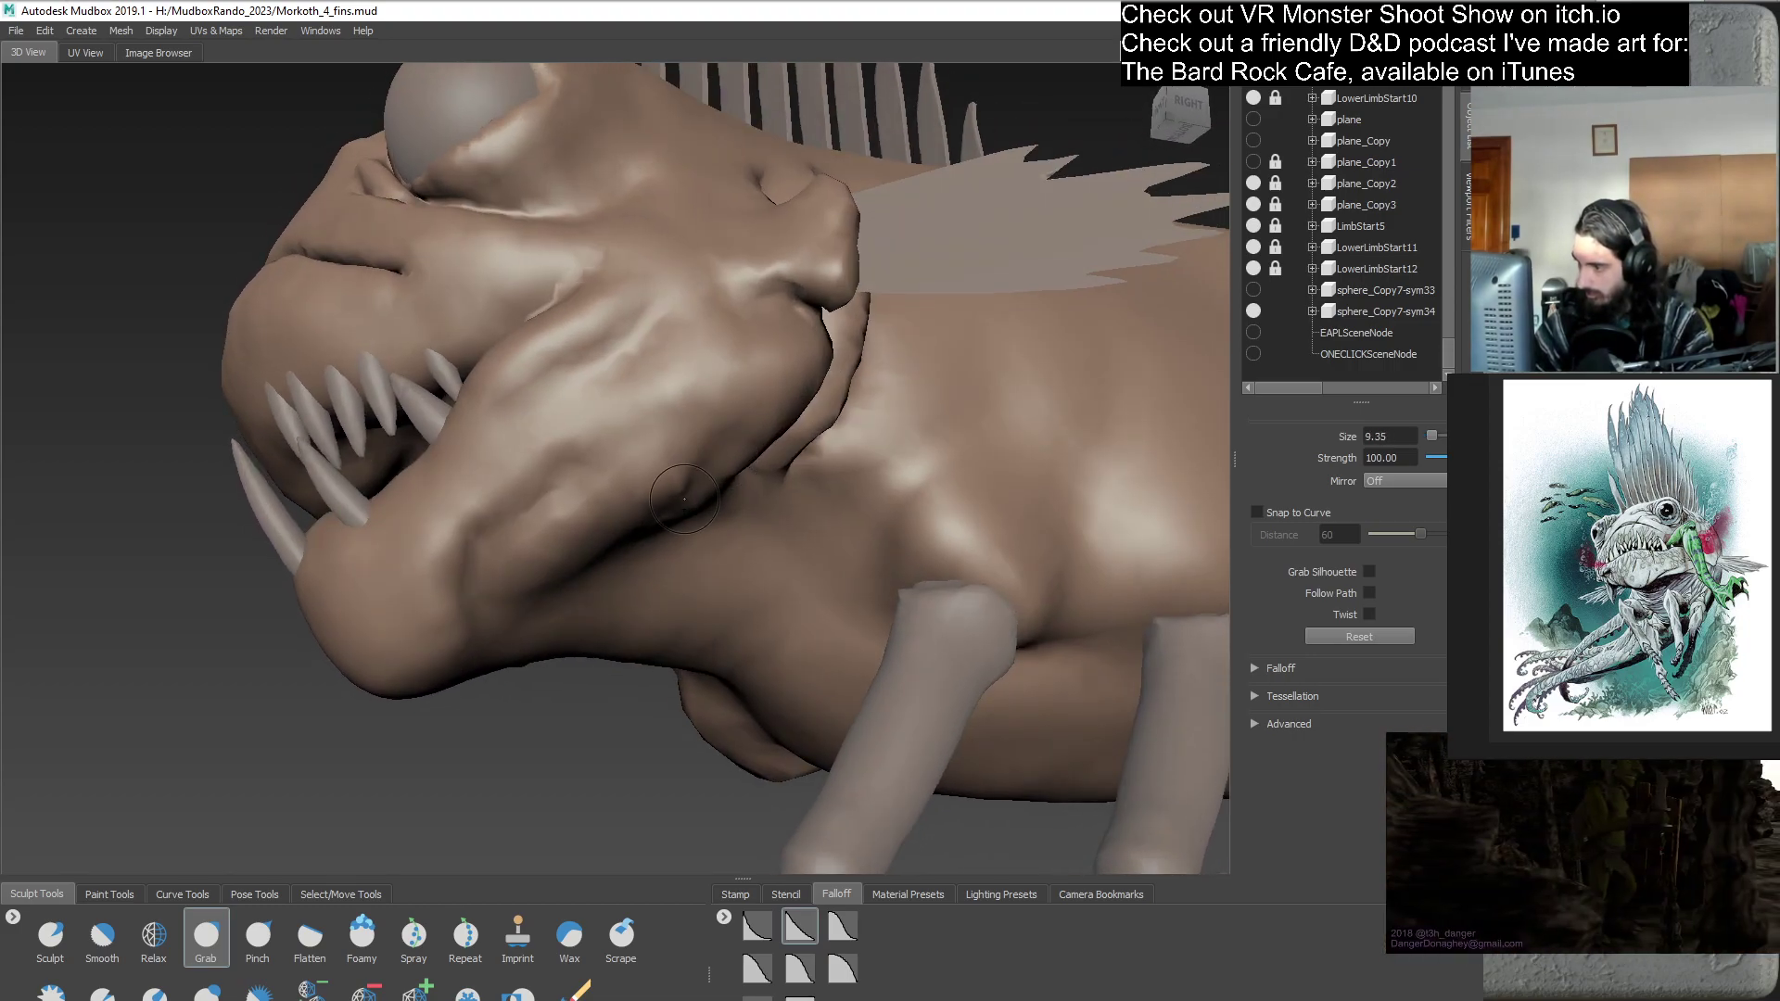
{"action": "left_click_drag", "start_coordinate": [669, 570], "coordinate": [629, 676], "text": "alt"}
{"action": "left_click_drag", "start_coordinate": [627, 676], "coordinate": [807, 514], "text": "alt"}
{"action": "right_click_drag", "start_coordinate": [807, 515], "coordinate": [765, 514], "text": "alt"}
{"action": "mouse_move", "coordinate": [765, 515]}
{"action": "left_mouse_down", "text": "alt"}
{"action": "mouse_move", "coordinate": [686, 512]}
{"action": "mouse_move", "coordinate": [667, 554]}
{"action": "left_mouse_up", "text": "alt"}
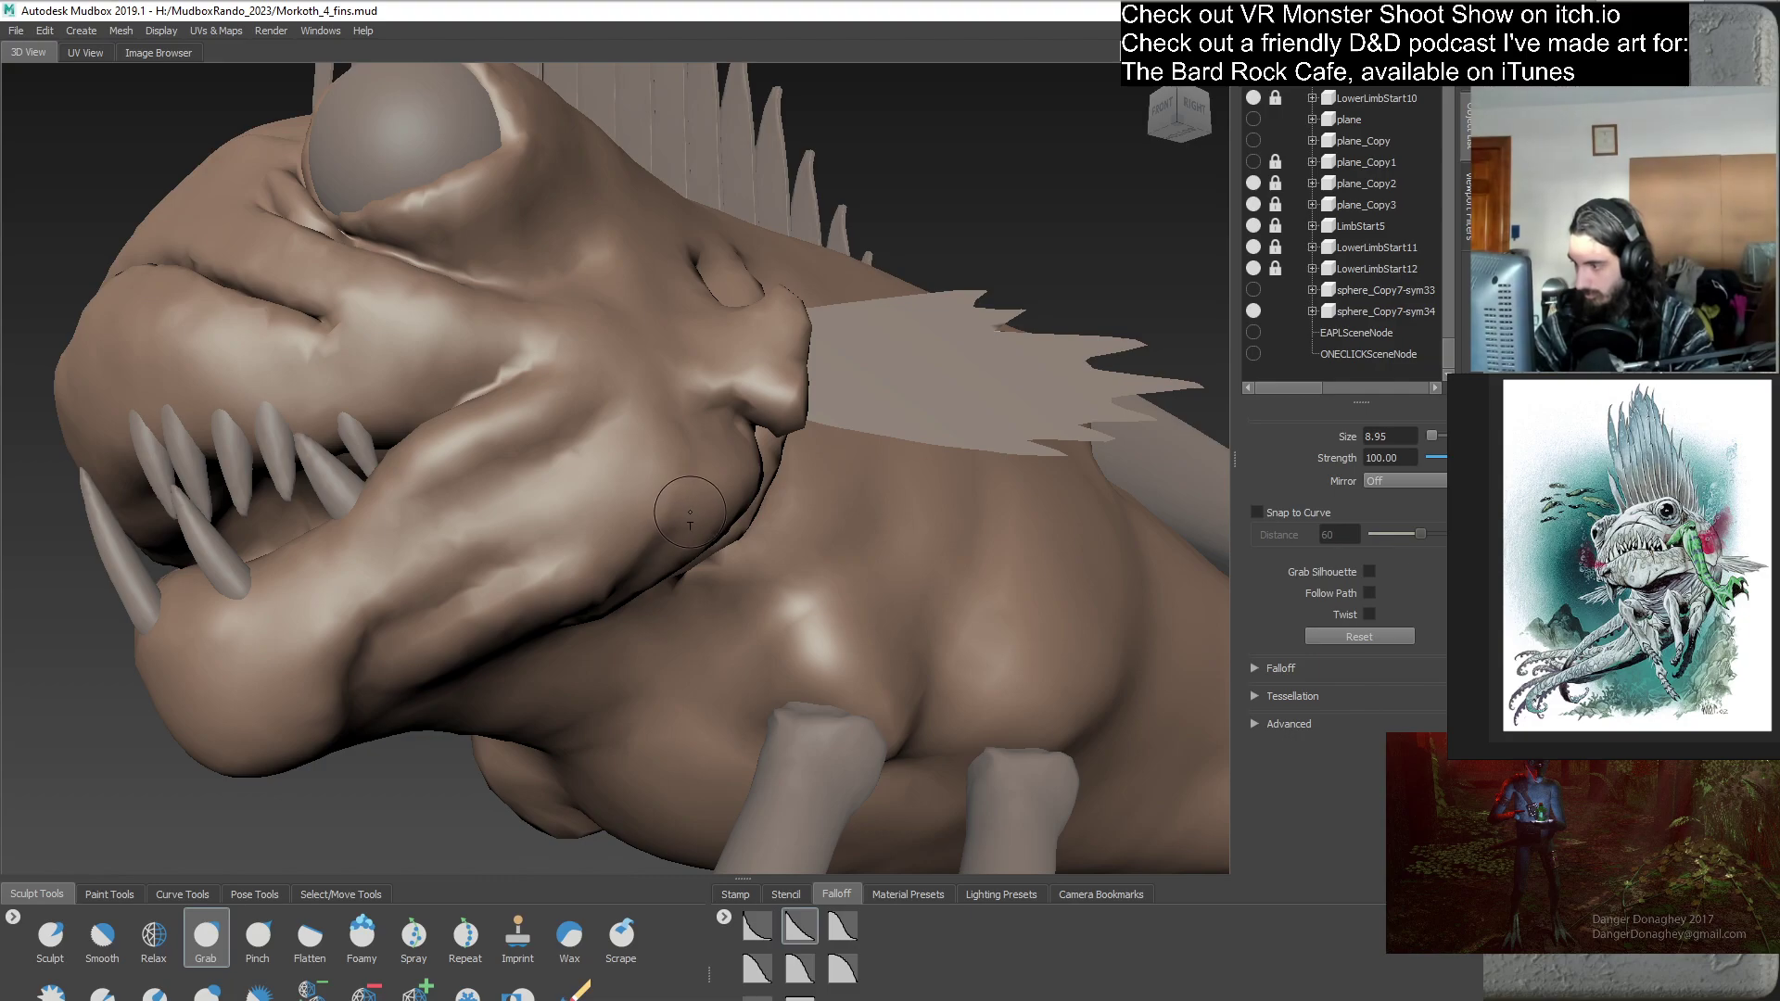
- Reshape the folds along the side of the lower jaw with the Grab brush at sizes 8.95 and 23.89
{"action": "left_click_drag", "start_coordinate": [702, 483], "coordinate": [617, 612], "text": "alt"}
{"action": "middle_click_drag", "start_coordinate": [617, 612], "coordinate": [702, 549], "text": "alt"}
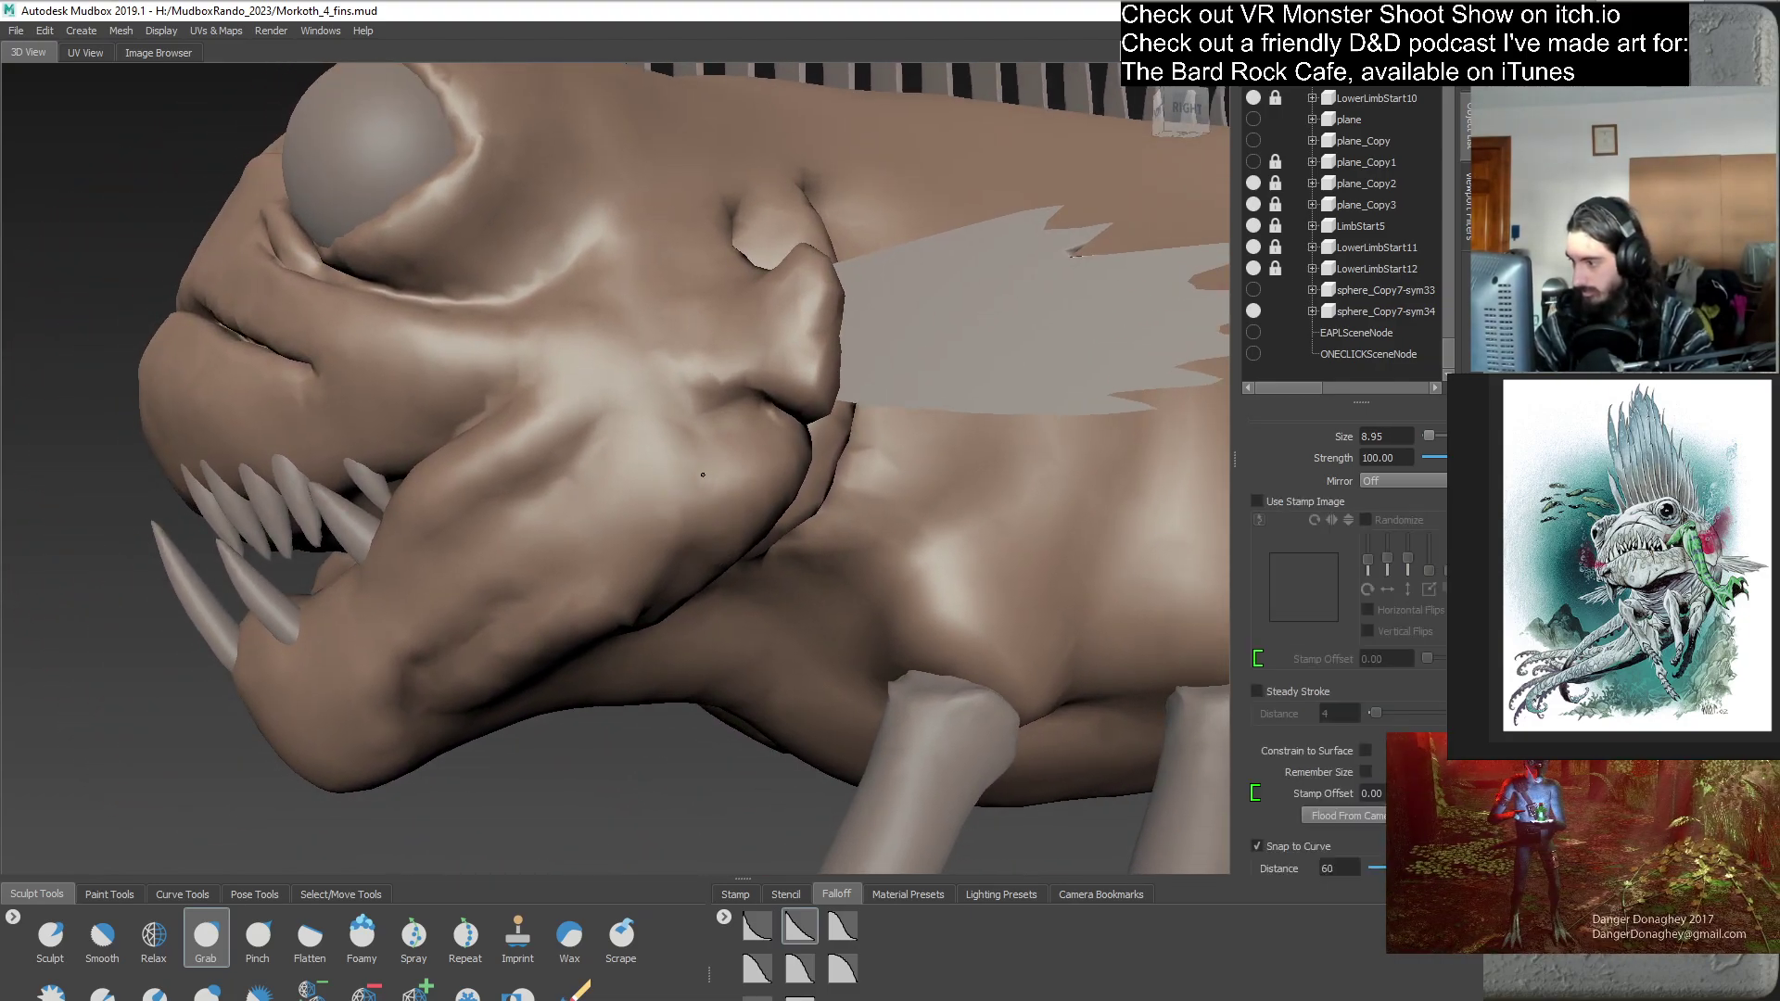
{"action": "mouse_move", "coordinate": [670, 584]}
{"action": "left_mouse_down", "text": "alt"}
{"action": "mouse_move", "coordinate": [658, 540]}
{"action": "mouse_move", "coordinate": [651, 640]}
{"action": "mouse_move", "coordinate": [636, 554]}
{"action": "mouse_move", "coordinate": [620, 608]}
{"action": "left_mouse_up", "text": "alt"}
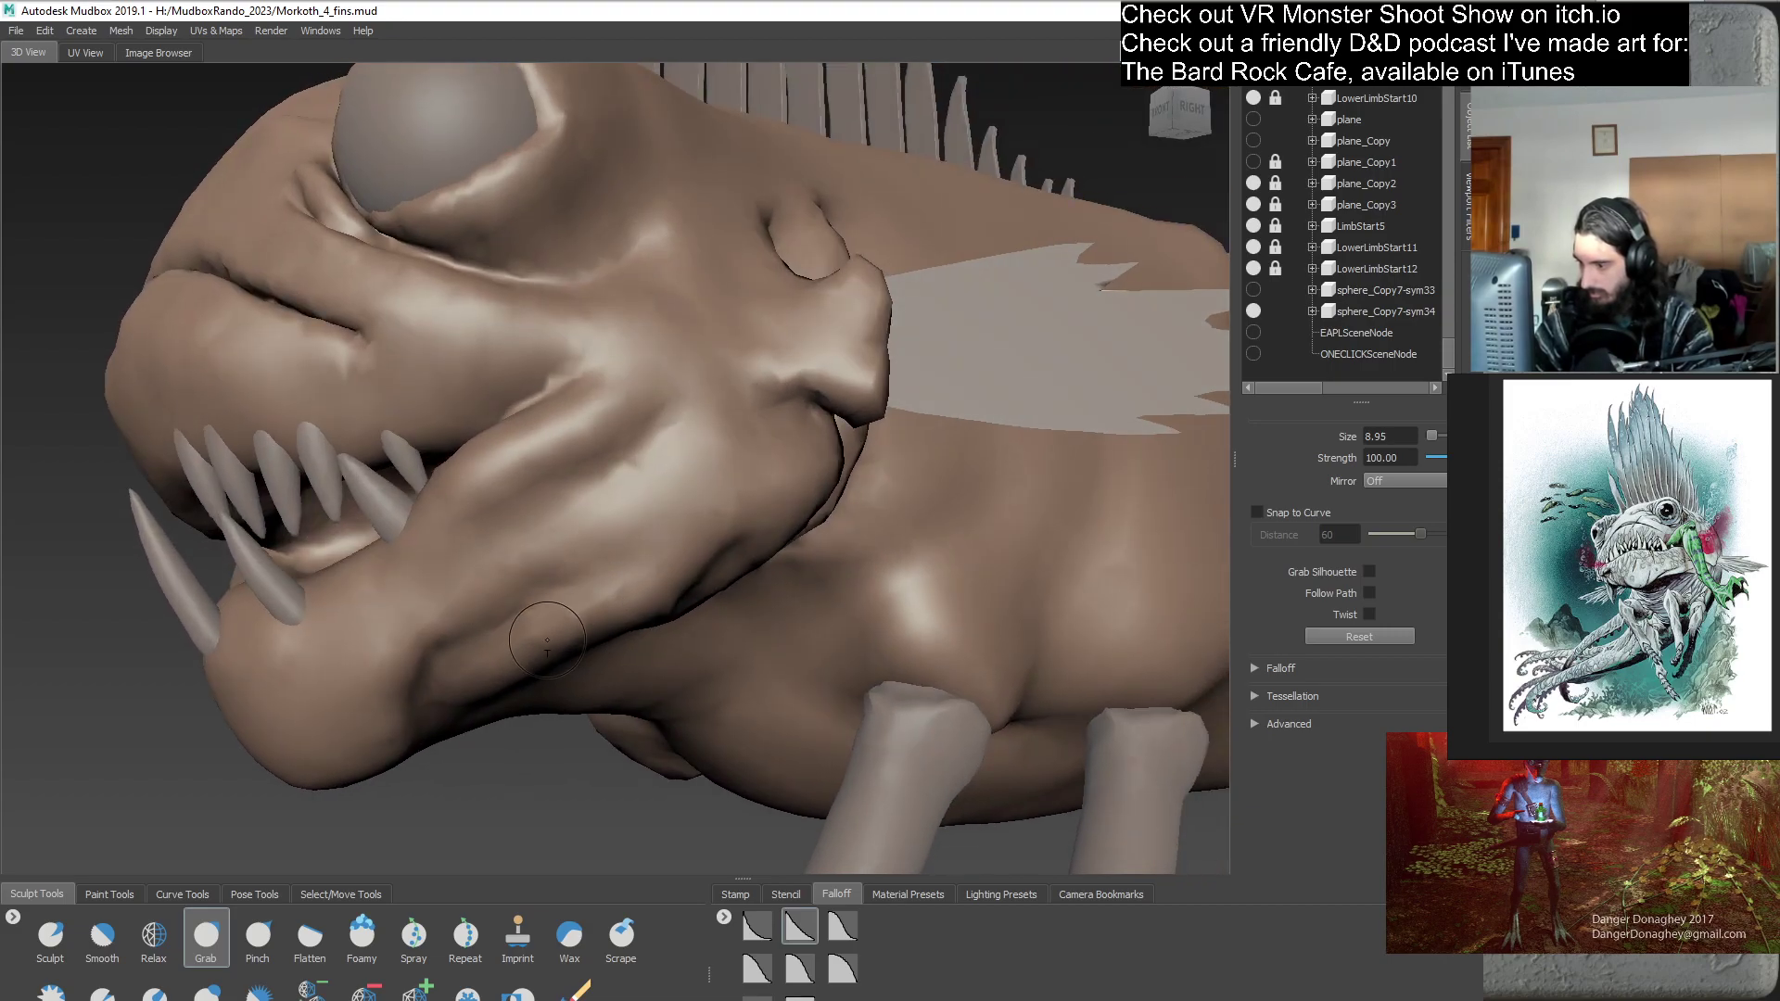
{"action": "right_click_drag", "start_coordinate": [636, 669], "coordinate": [797, 631], "text": "alt"}
{"action": "mouse_move", "coordinate": [816, 621]}
{"action": "left_mouse_down", "text": "alt"}
{"action": "mouse_move", "coordinate": [707, 612]}
{"action": "mouse_move", "coordinate": [1020, 601]}
{"action": "mouse_move", "coordinate": [641, 658]}
{"action": "left_mouse_up", "text": "alt"}
{"action": "right_click_drag", "start_coordinate": [642, 658], "coordinate": [654, 570], "text": "alt"}
{"action": "mouse_move", "coordinate": [654, 570]}
{"action": "left_mouse_down", "text": "alt"}
{"action": "mouse_move", "coordinate": [603, 582]}
{"action": "mouse_move", "coordinate": [659, 573]}
{"action": "mouse_move", "coordinate": [765, 614]}
{"action": "mouse_move", "coordinate": [578, 619]}
{"action": "mouse_move", "coordinate": [613, 576]}
{"action": "left_mouse_up", "text": "alt"}
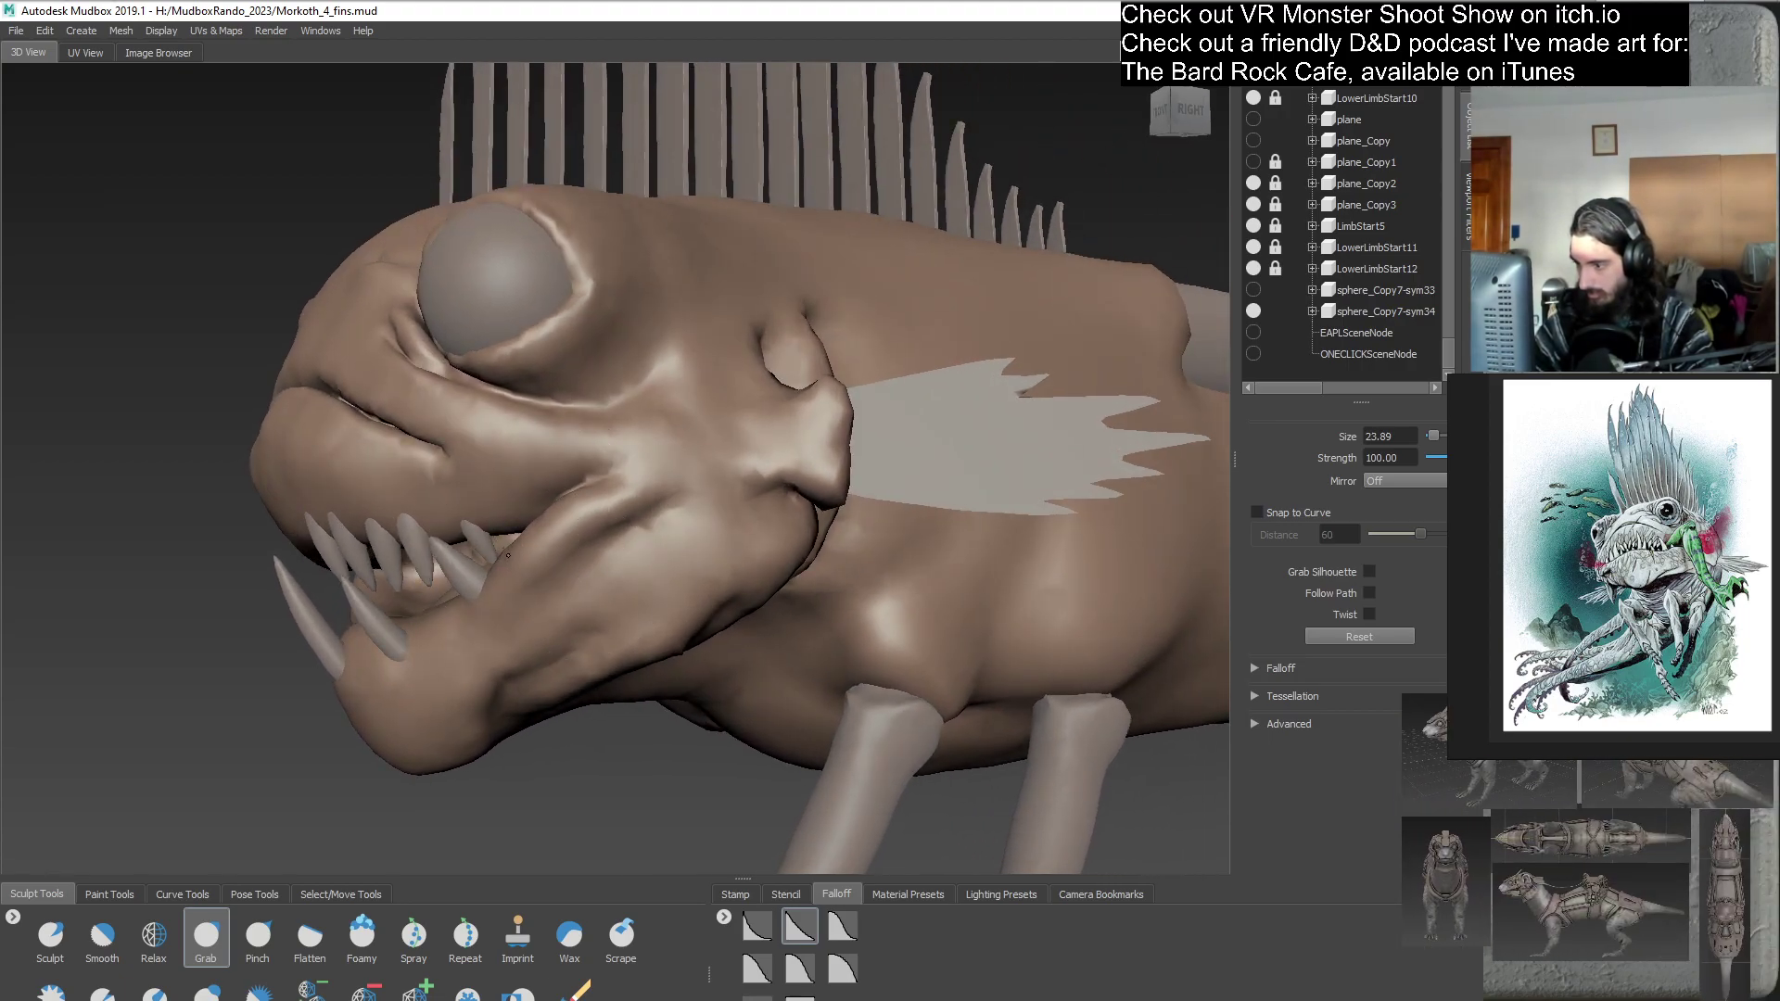
- Adjust the contour of the lower jaw and chin with the Grab brush at size 15.71
{"action": "mouse_move", "coordinate": [513, 554]}
{"action": "left_mouse_down", "text": "alt"}
{"action": "mouse_move", "coordinate": [763, 612]}
{"action": "mouse_move", "coordinate": [679, 616]}
{"action": "mouse_move", "coordinate": [628, 538]}
{"action": "mouse_move", "coordinate": [554, 514]}
{"action": "mouse_move", "coordinate": [633, 521]}
{"action": "mouse_move", "coordinate": [834, 615]}
{"action": "mouse_move", "coordinate": [653, 517]}
{"action": "left_mouse_up", "text": "alt"}
{"action": "scroll", "coordinate": [711, 563], "scroll_direction": "down", "scroll_amount": 5}
{"action": "scroll", "coordinate": [795, 601], "scroll_direction": "up", "scroll_amount": 8}
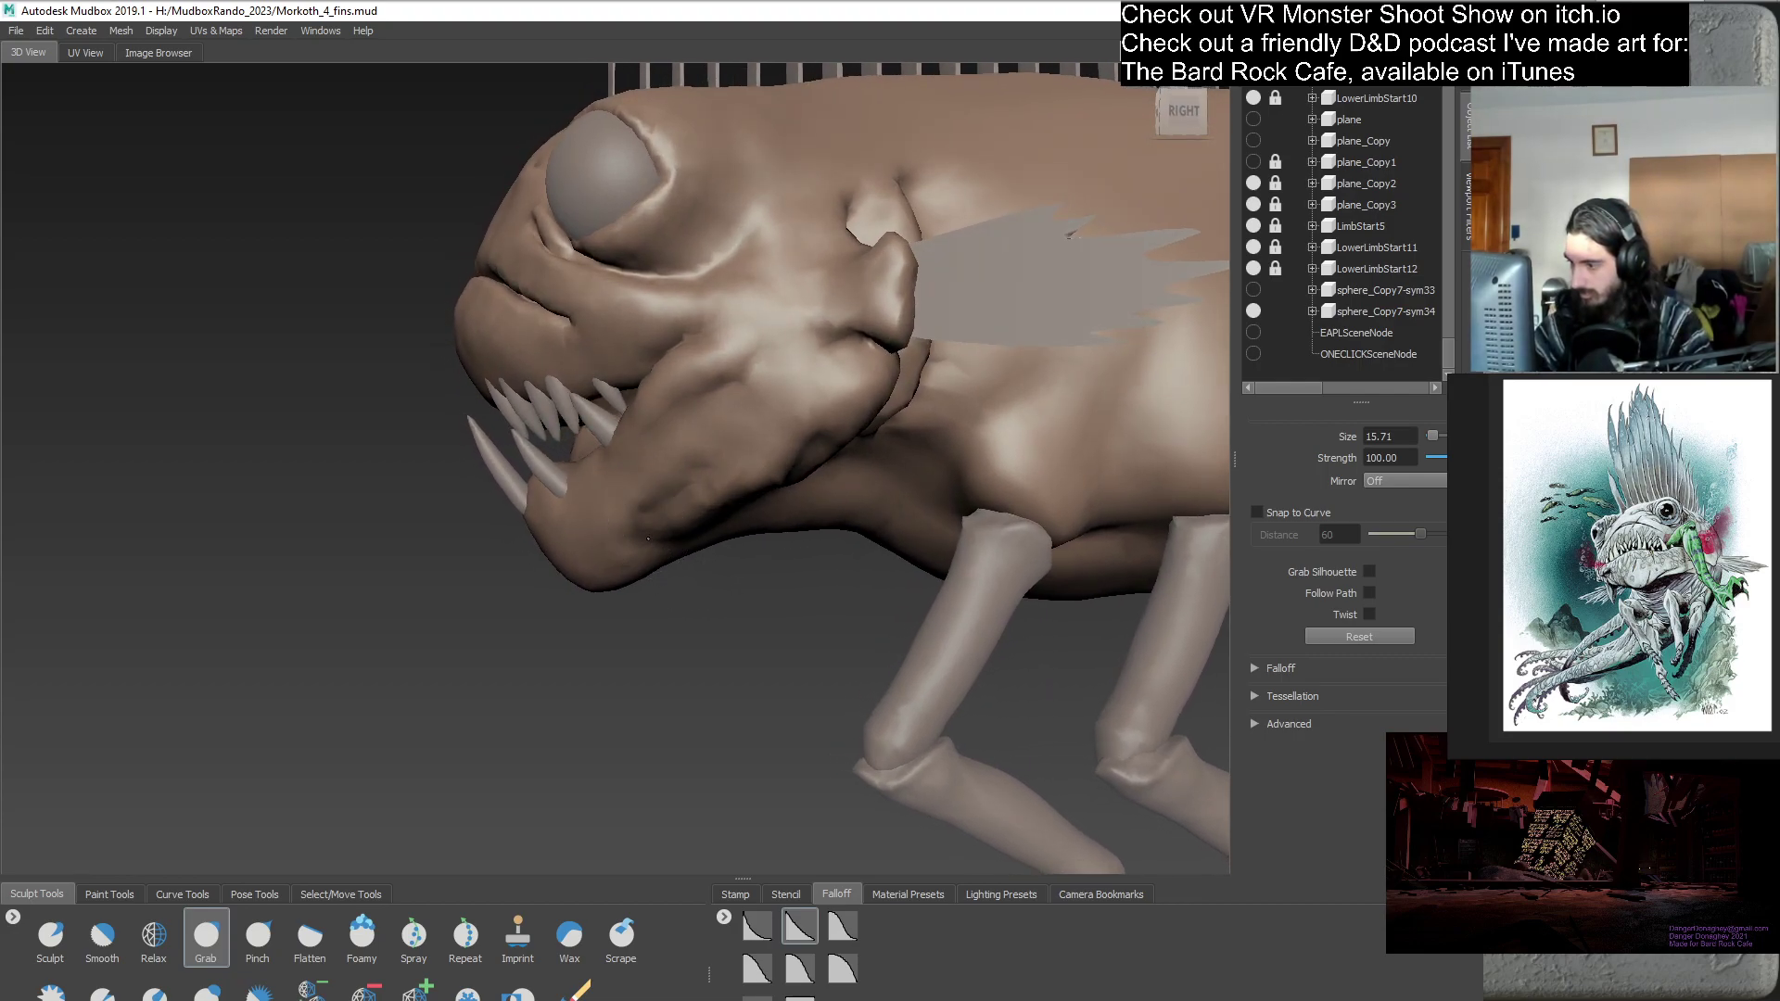
{"action": "mouse_move", "coordinate": [677, 554]}
{"action": "left_mouse_down", "text": "alt"}
{"action": "mouse_move", "coordinate": [630, 579]}
{"action": "mouse_move", "coordinate": [603, 557]}
{"action": "mouse_move", "coordinate": [695, 436]}
{"action": "left_mouse_up", "text": "alt"}
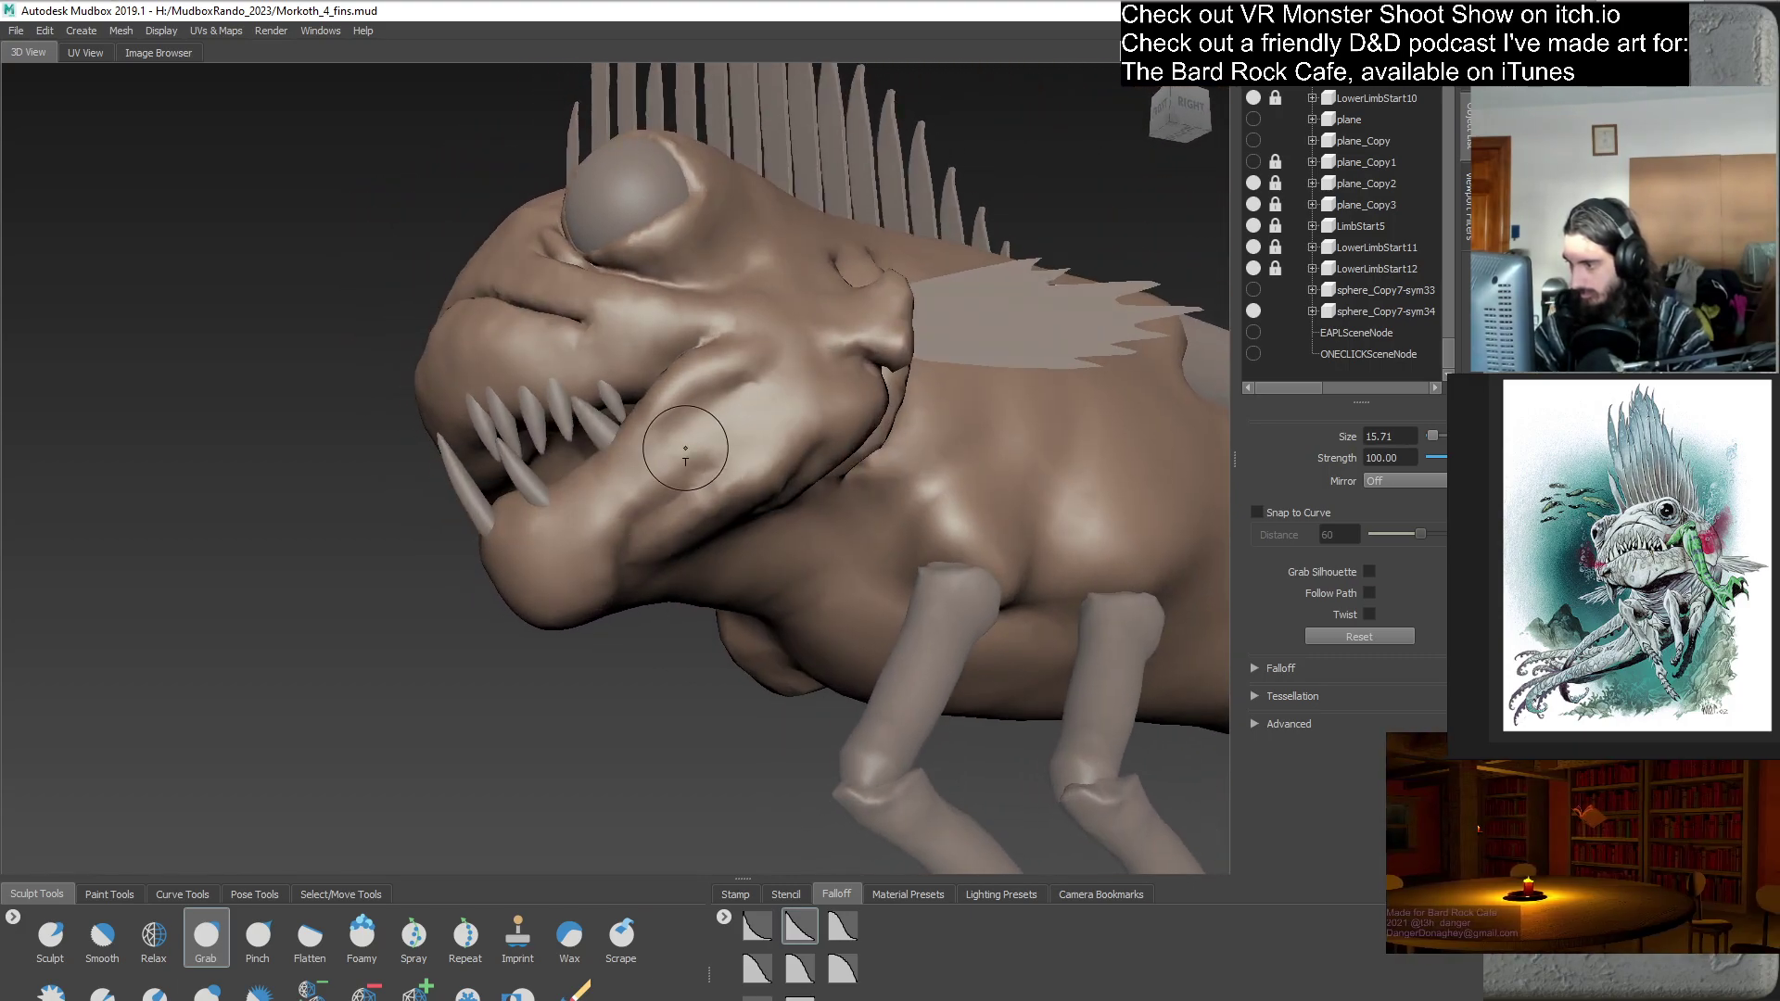
{"action": "left_click_drag", "start_coordinate": [611, 520], "coordinate": [672, 457], "text": "alt"}
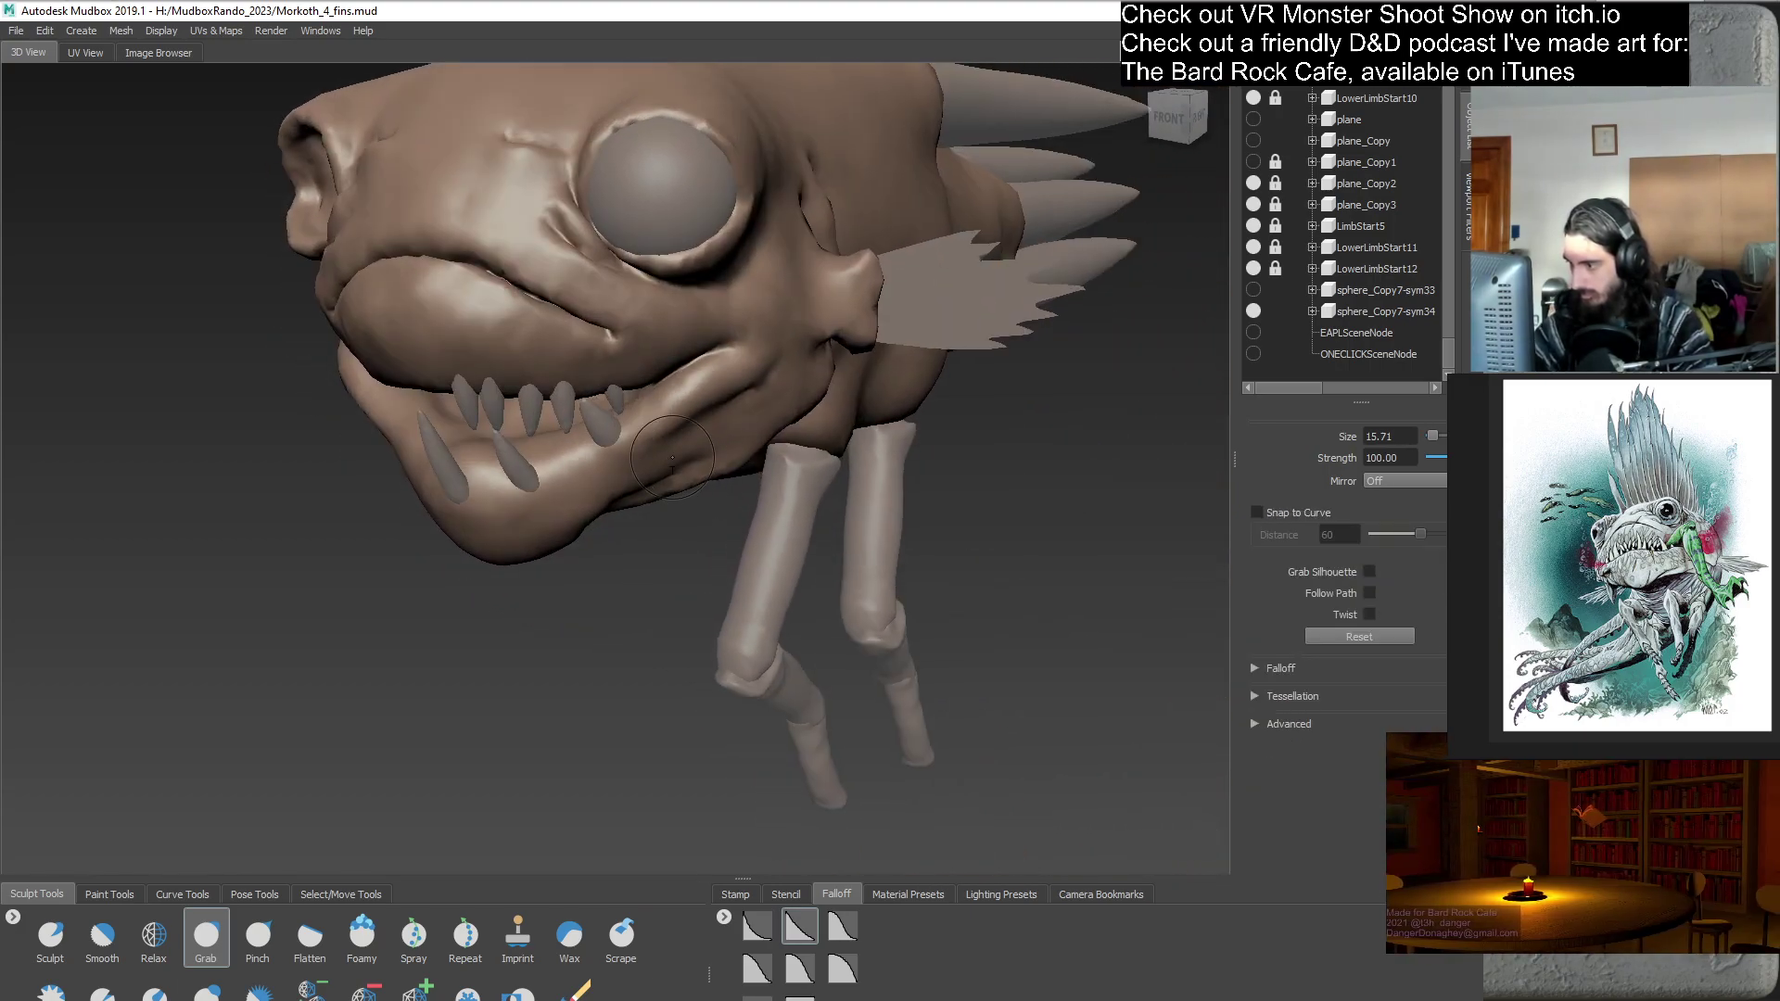
{"action": "mouse_move", "coordinate": [724, 524]}
{"action": "left_mouse_down", "text": "alt"}
{"action": "mouse_move", "coordinate": [691, 457]}
{"action": "mouse_move", "coordinate": [669, 474]}
{"action": "mouse_move", "coordinate": [683, 555]}
{"action": "mouse_move", "coordinate": [581, 519]}
{"action": "mouse_move", "coordinate": [607, 504]}
{"action": "left_mouse_up", "text": "alt"}
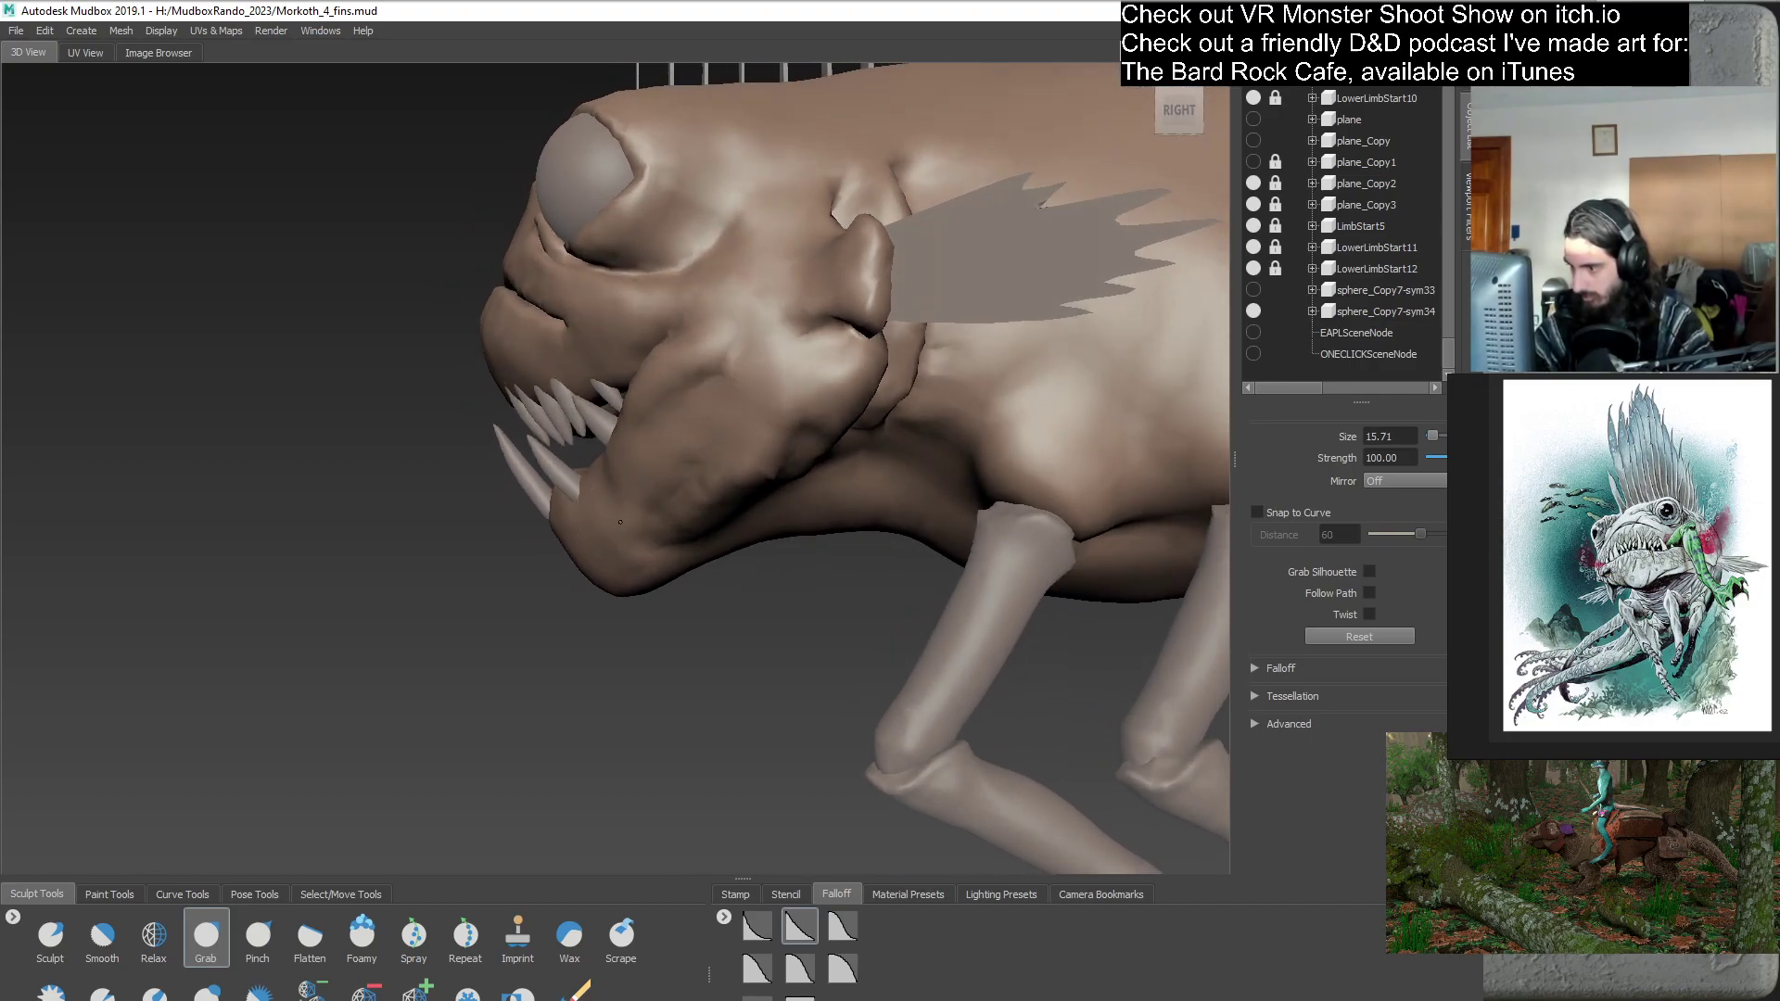
{"action": "left_click_drag", "start_coordinate": [613, 479], "coordinate": [585, 574], "text": "alt"}
{"action": "right_click_drag", "start_coordinate": [585, 574], "coordinate": [625, 491], "text": "alt"}
- Duplicate the body mesh sphere_Copy7-sym34, leaving only the copy visible, and select the copy
{"action": "left_click", "coordinate": [1363, 309]}
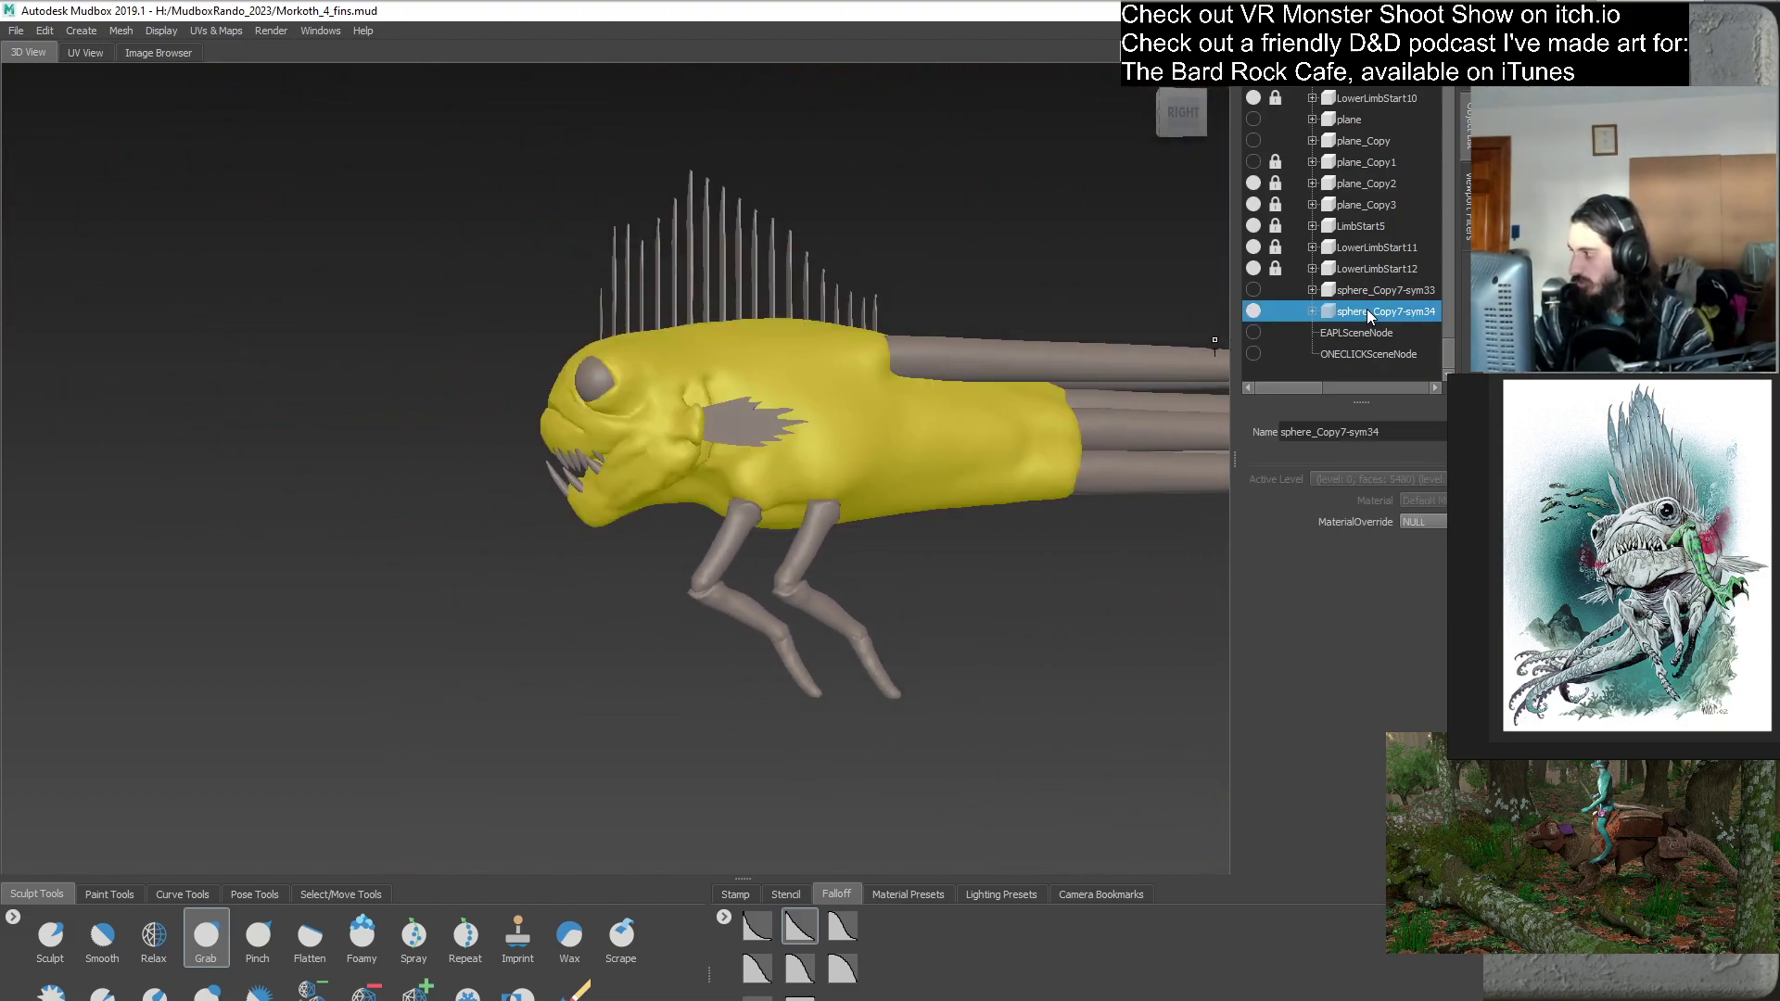
{"action": "right_click", "coordinate": [1366, 309]}
{"action": "left_click", "coordinate": [1406, 401]}
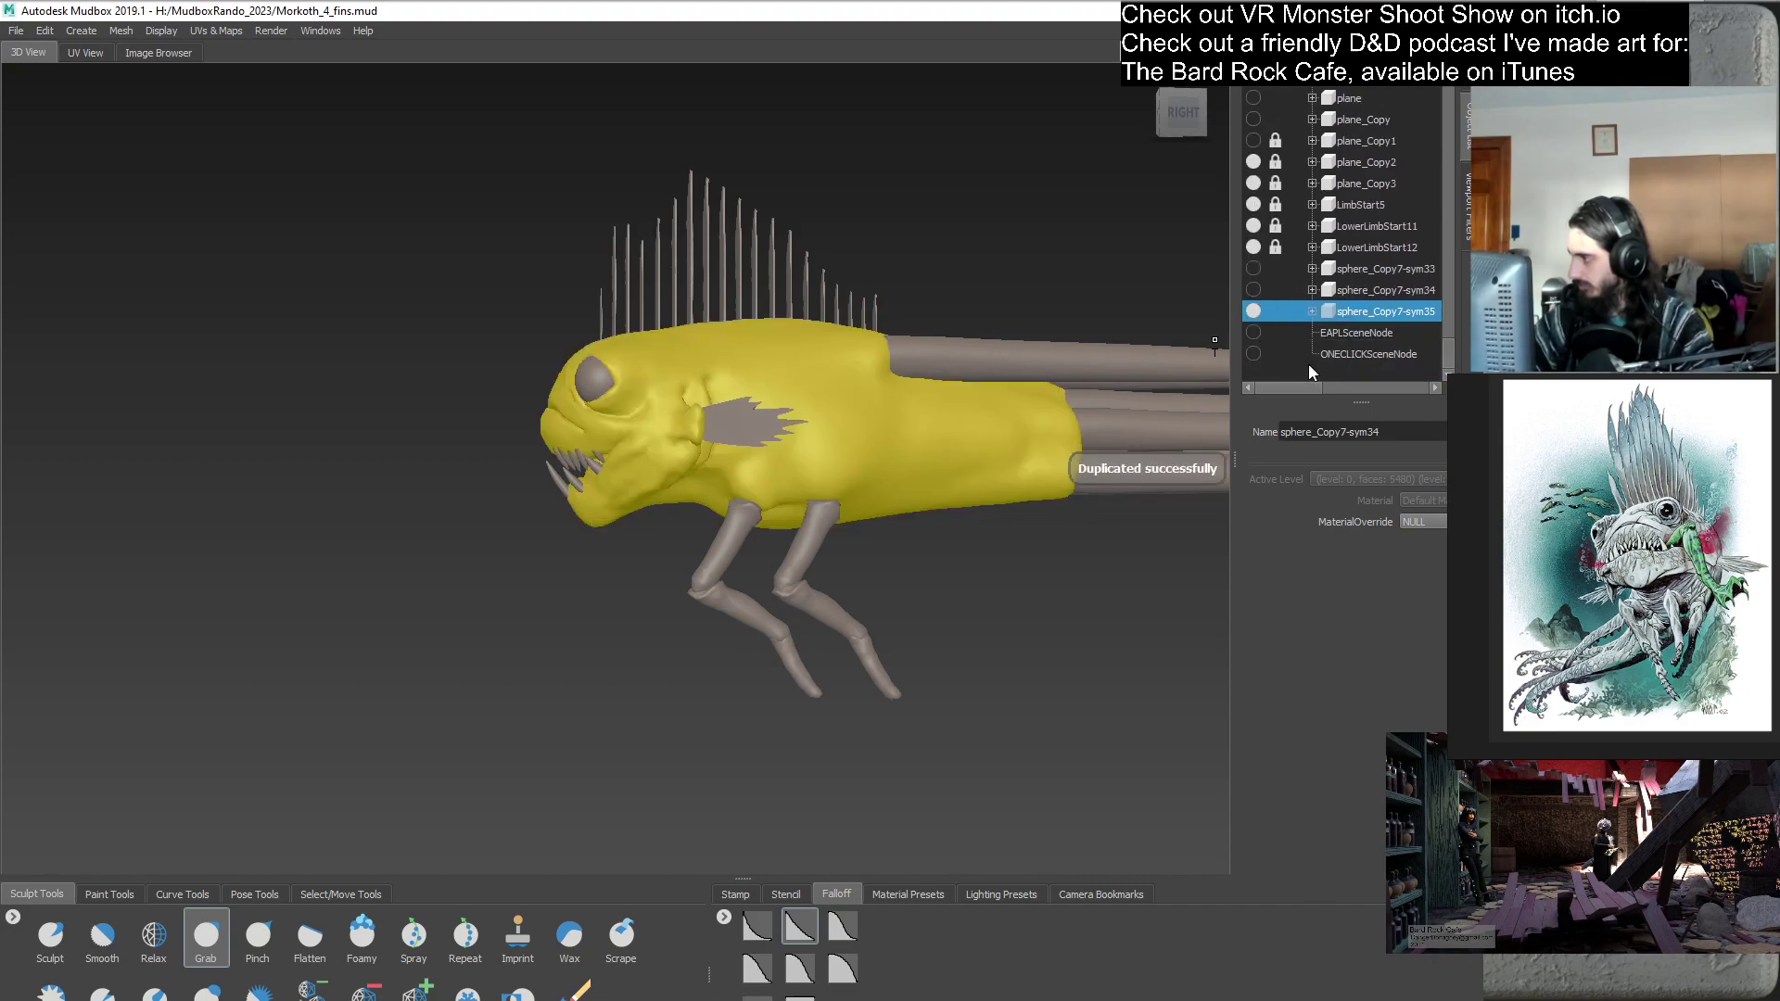
{"action": "left_click", "coordinate": [1304, 370]}
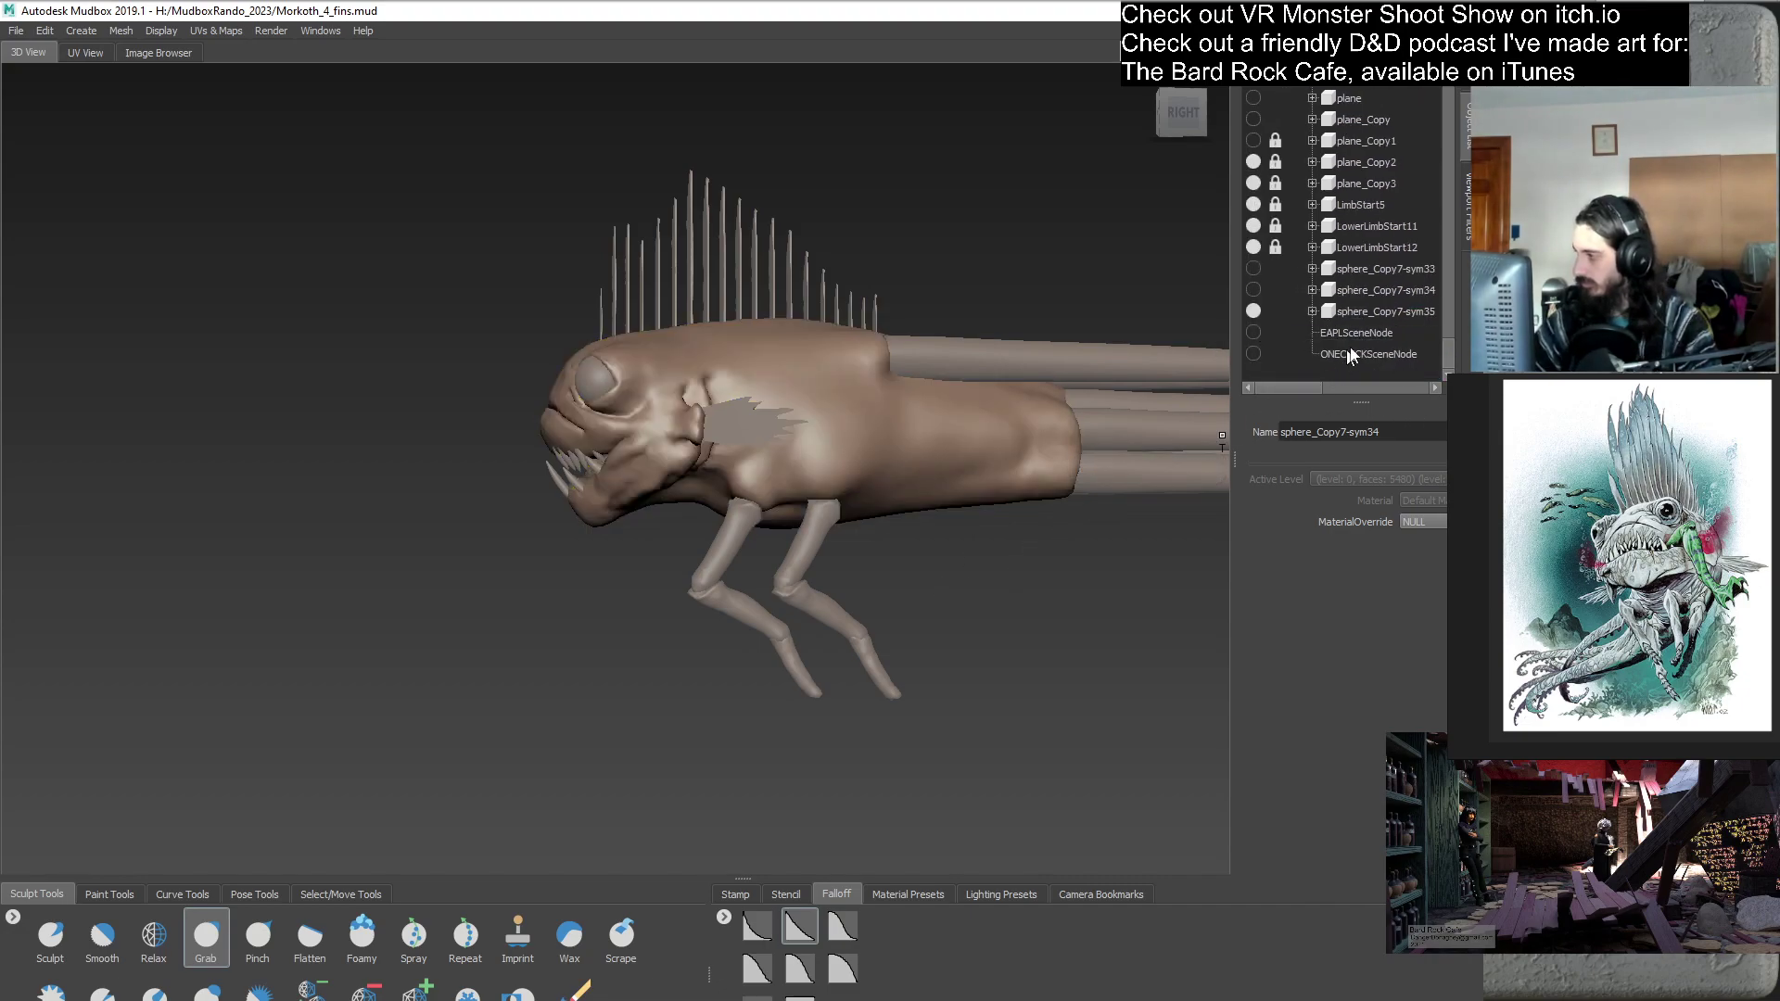
{"action": "left_click", "coordinate": [1385, 312]}
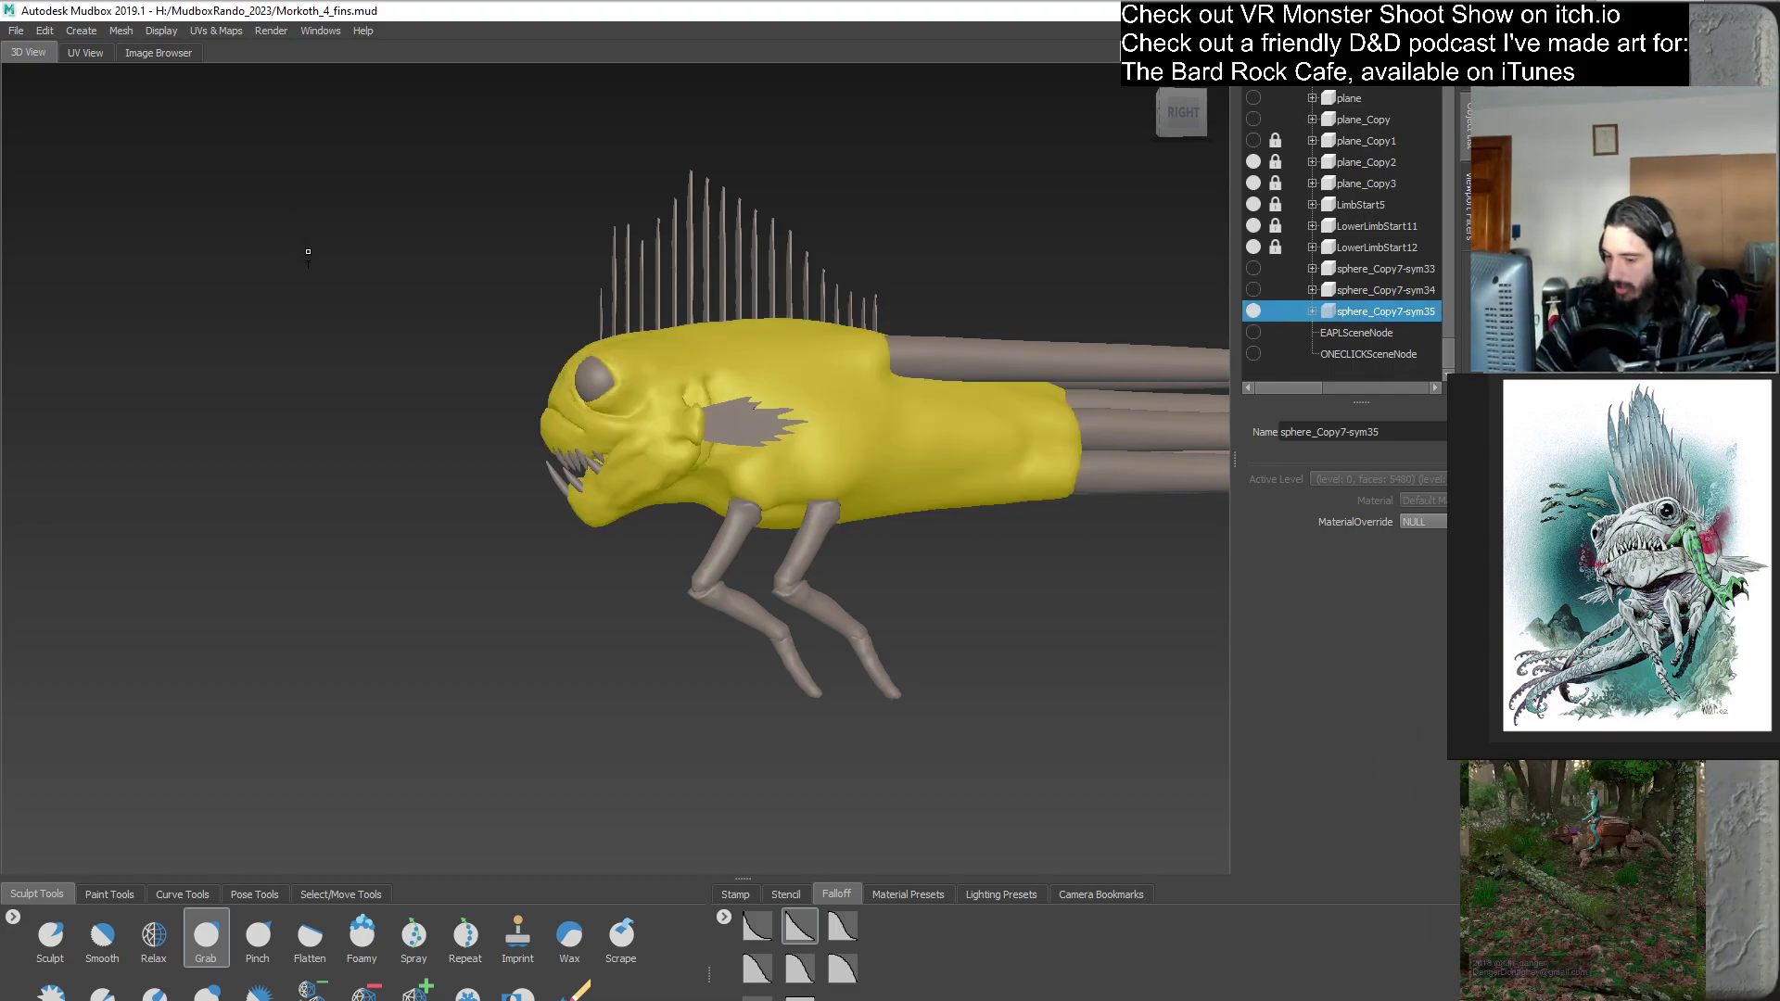
- Save the scene as a new file named Morkoth_4_fins1
{"action": "left_click", "coordinate": [19, 31]}
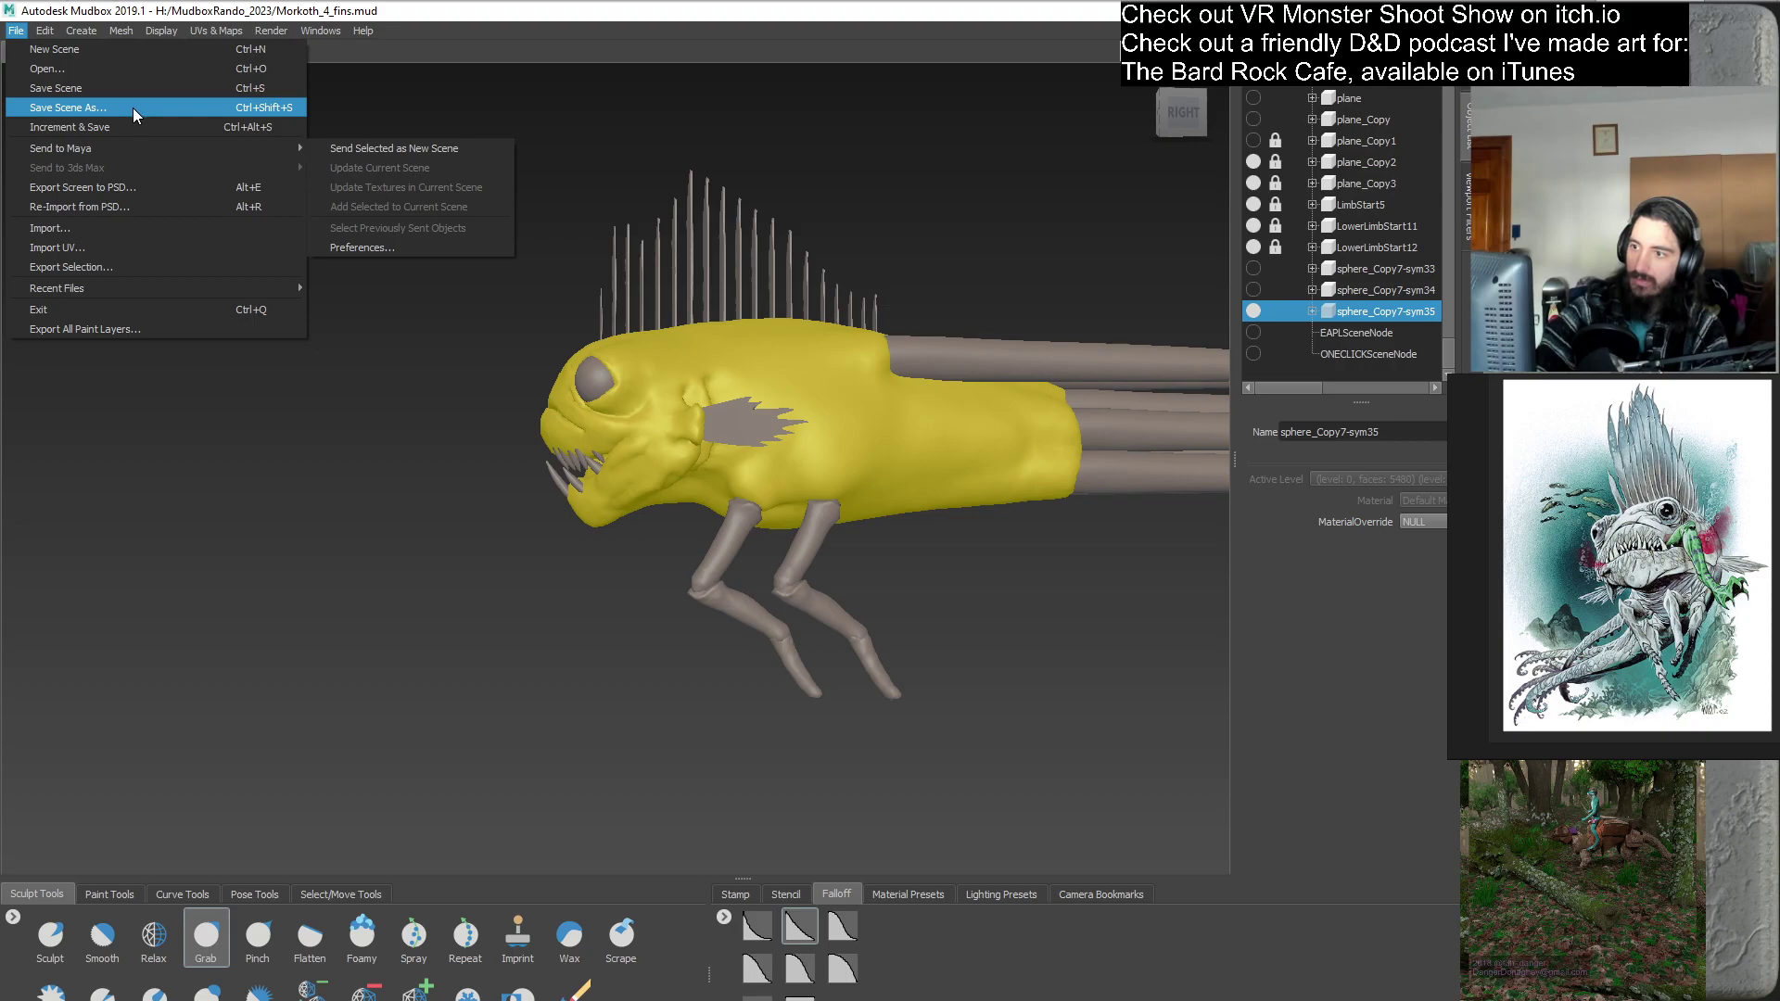
{"action": "left_click", "coordinate": [122, 108]}
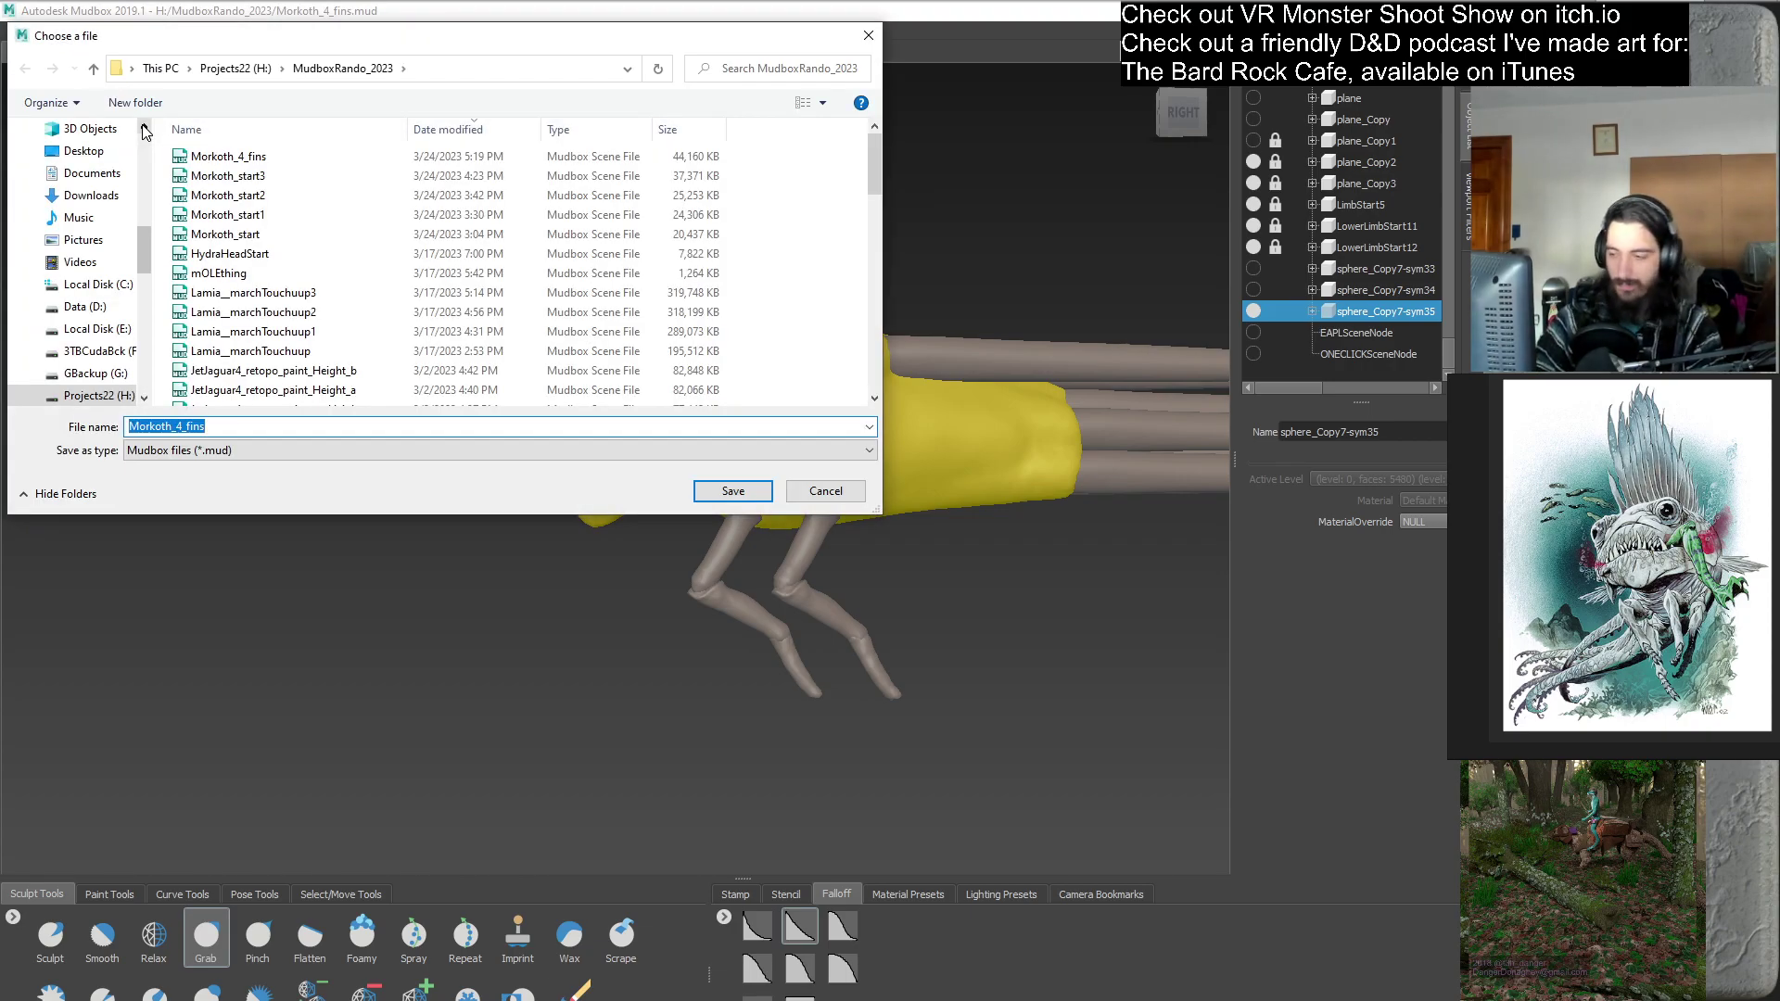
{"action": "type", "text": "1"}
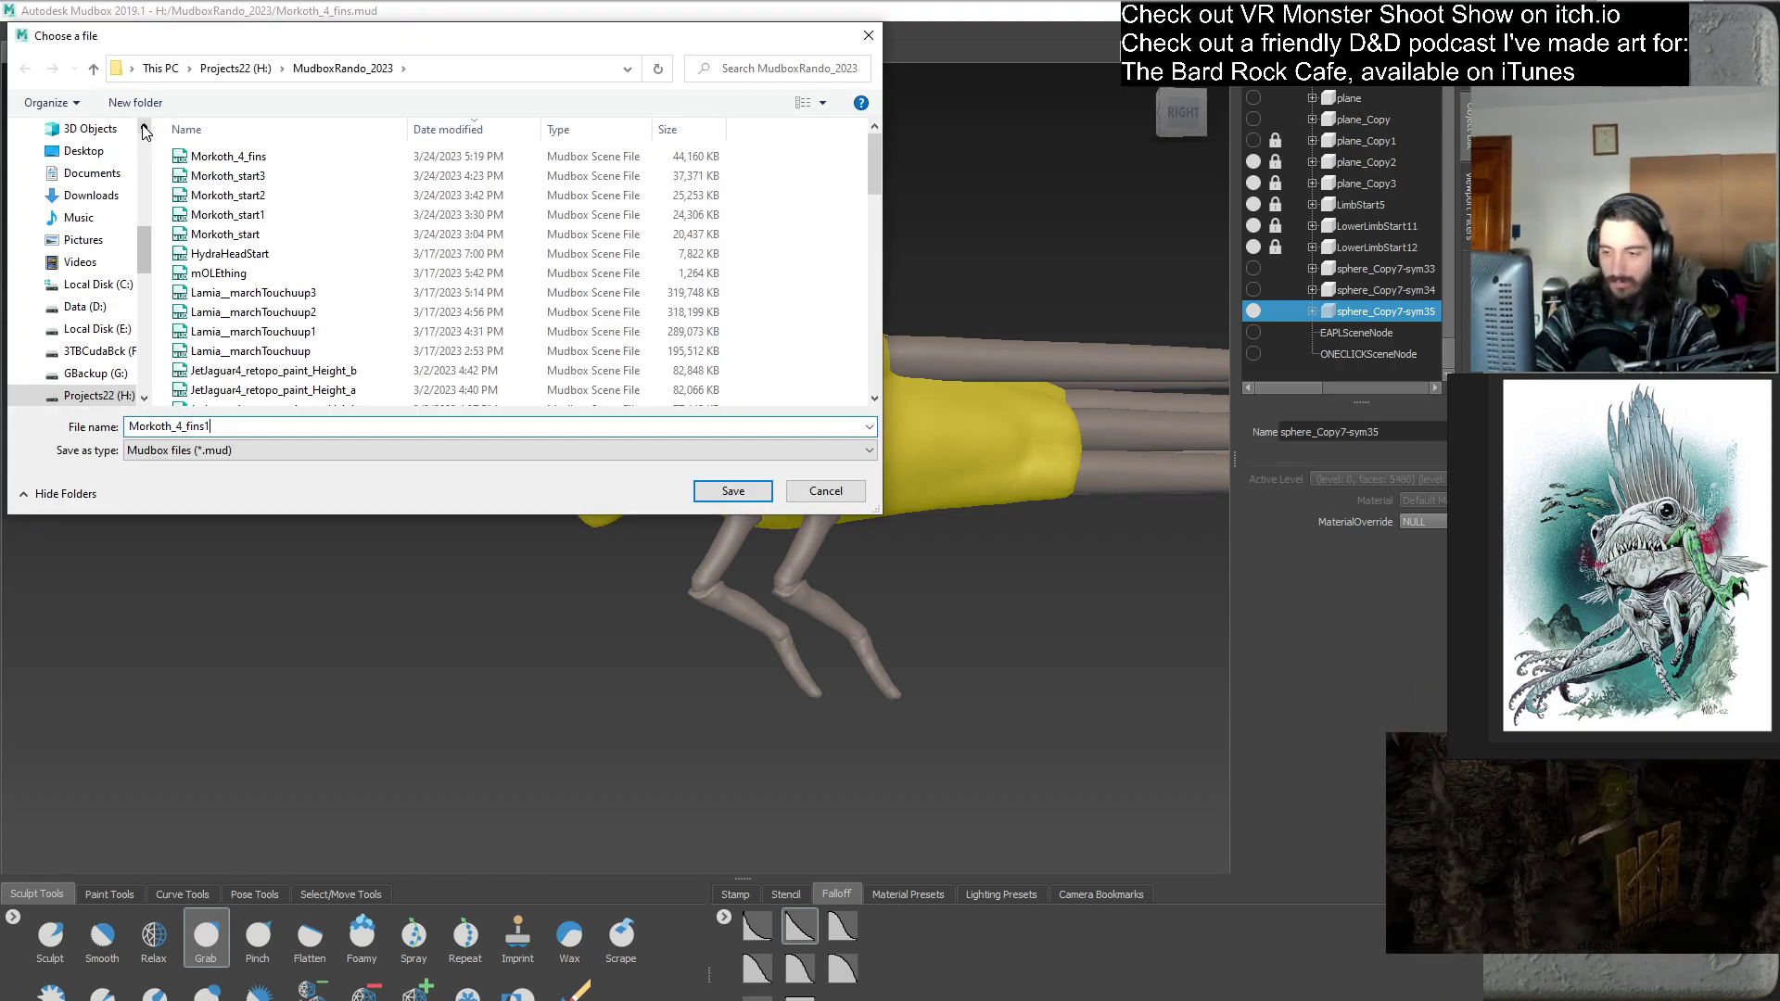
{"action": "key", "text": "Return"}
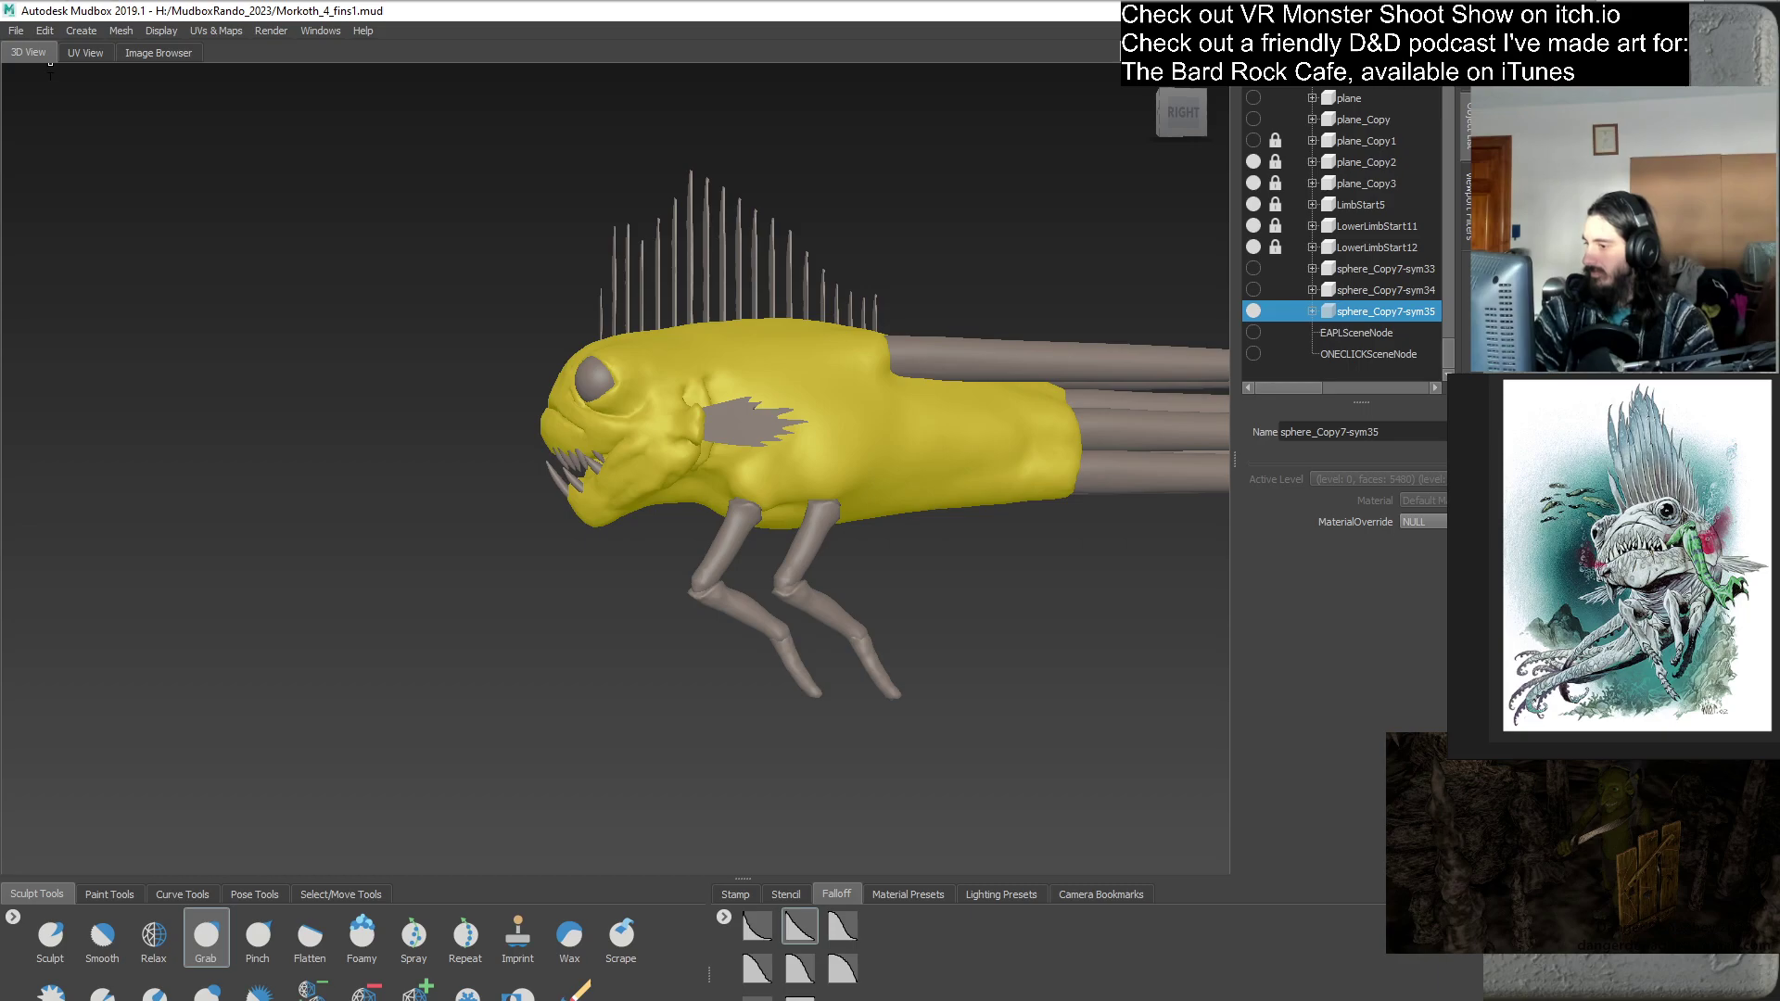
- Make the selected body mesh symmetrical in X by mirroring right to left, with Y and Z symmetry off
{"action": "left_click", "coordinate": [120, 31]}
{"action": "left_click", "coordinate": [227, 343]}
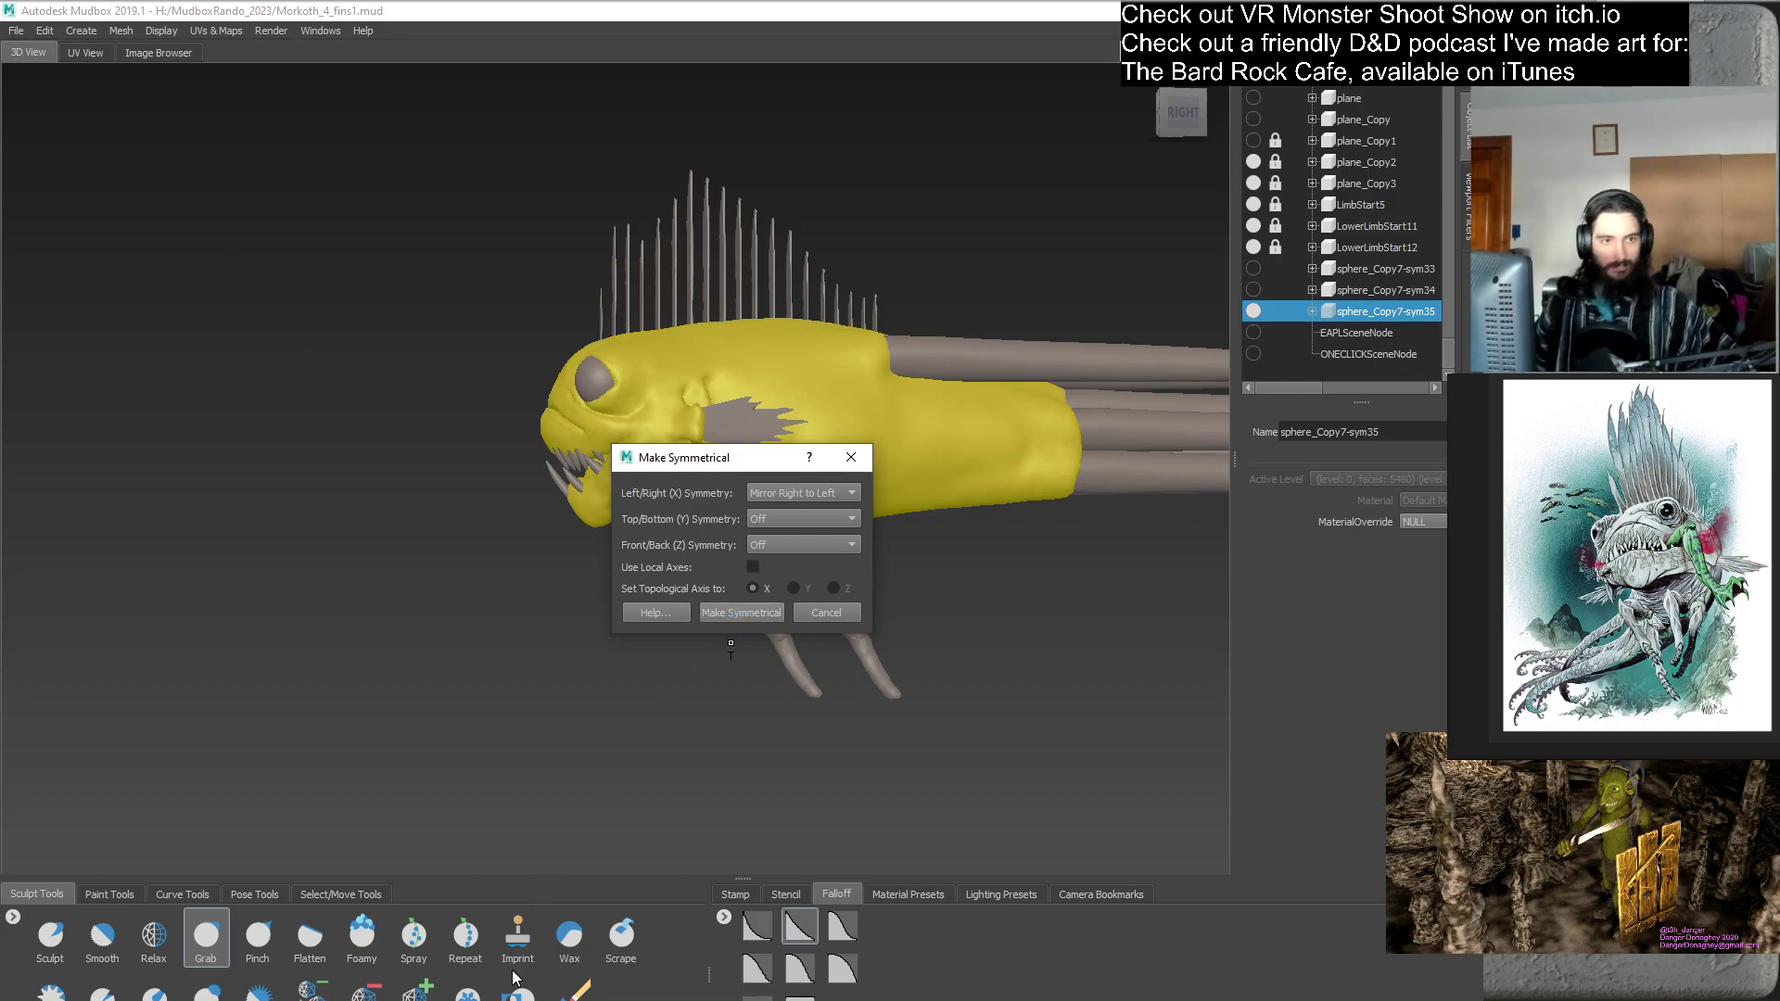
{"action": "key", "text": "Return"}
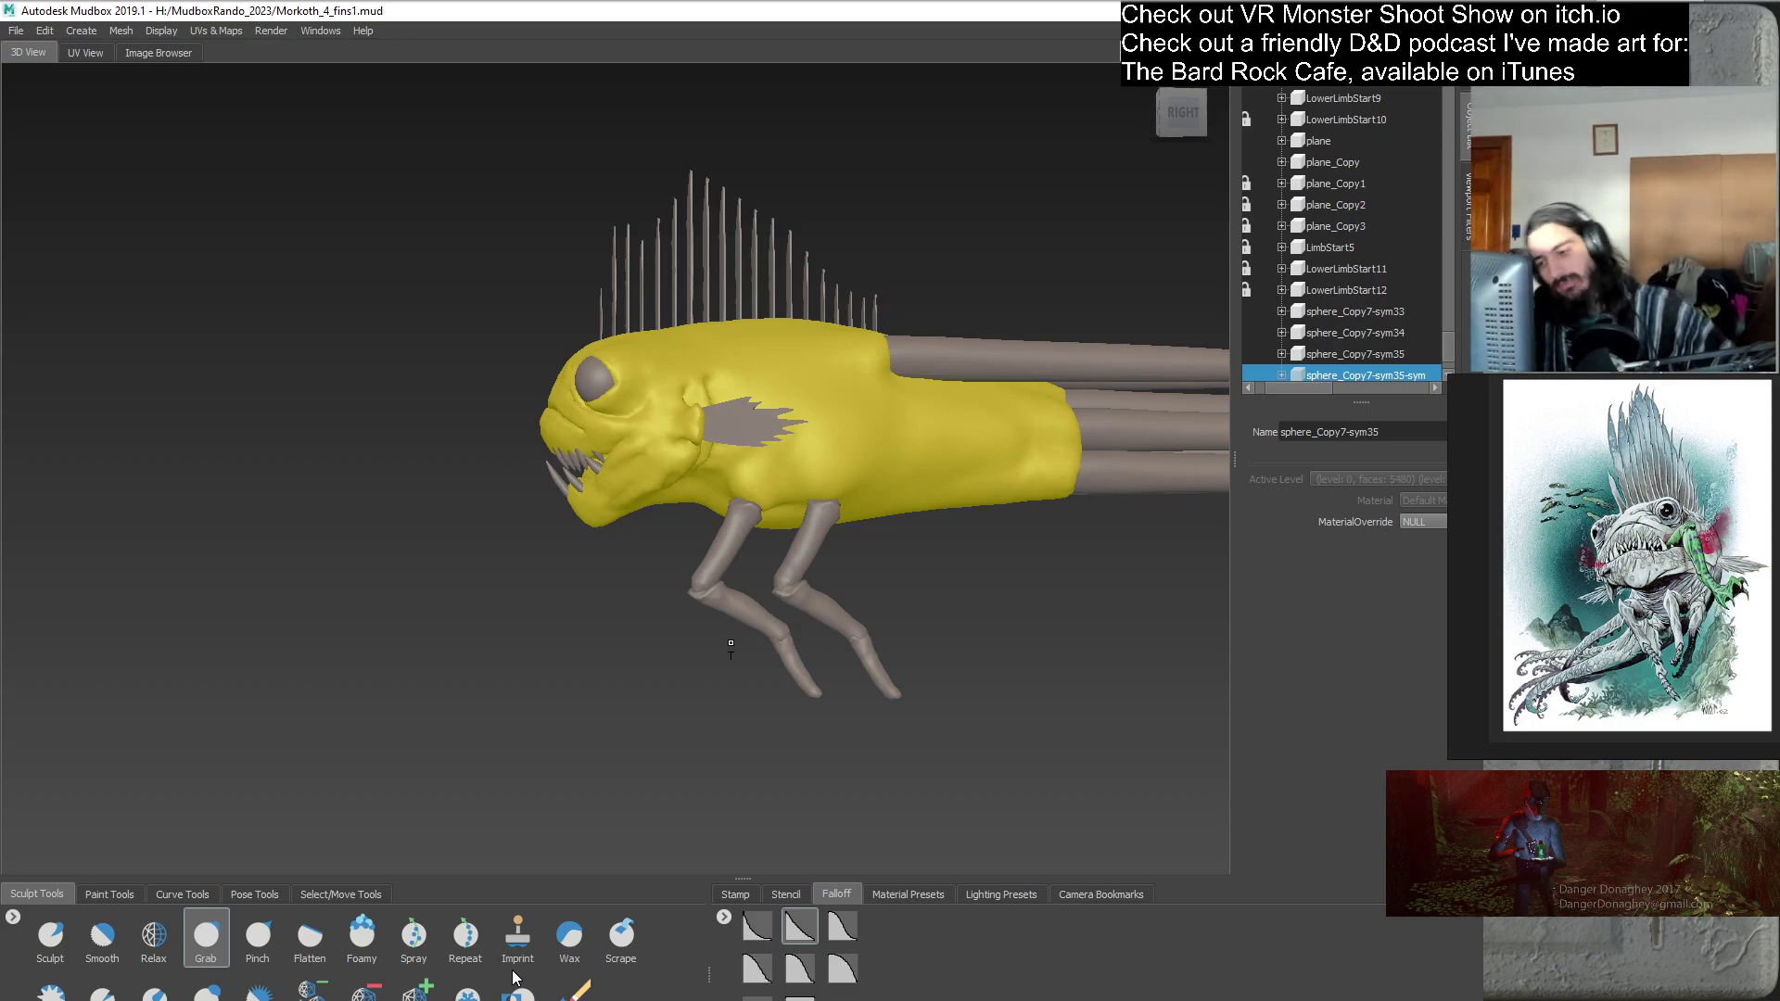
{"action": "left_click_drag", "start_coordinate": [1335, 387], "coordinate": [1308, 389]}
{"action": "scroll", "coordinate": [1297, 329], "scroll_direction": "down", "scroll_amount": 1}
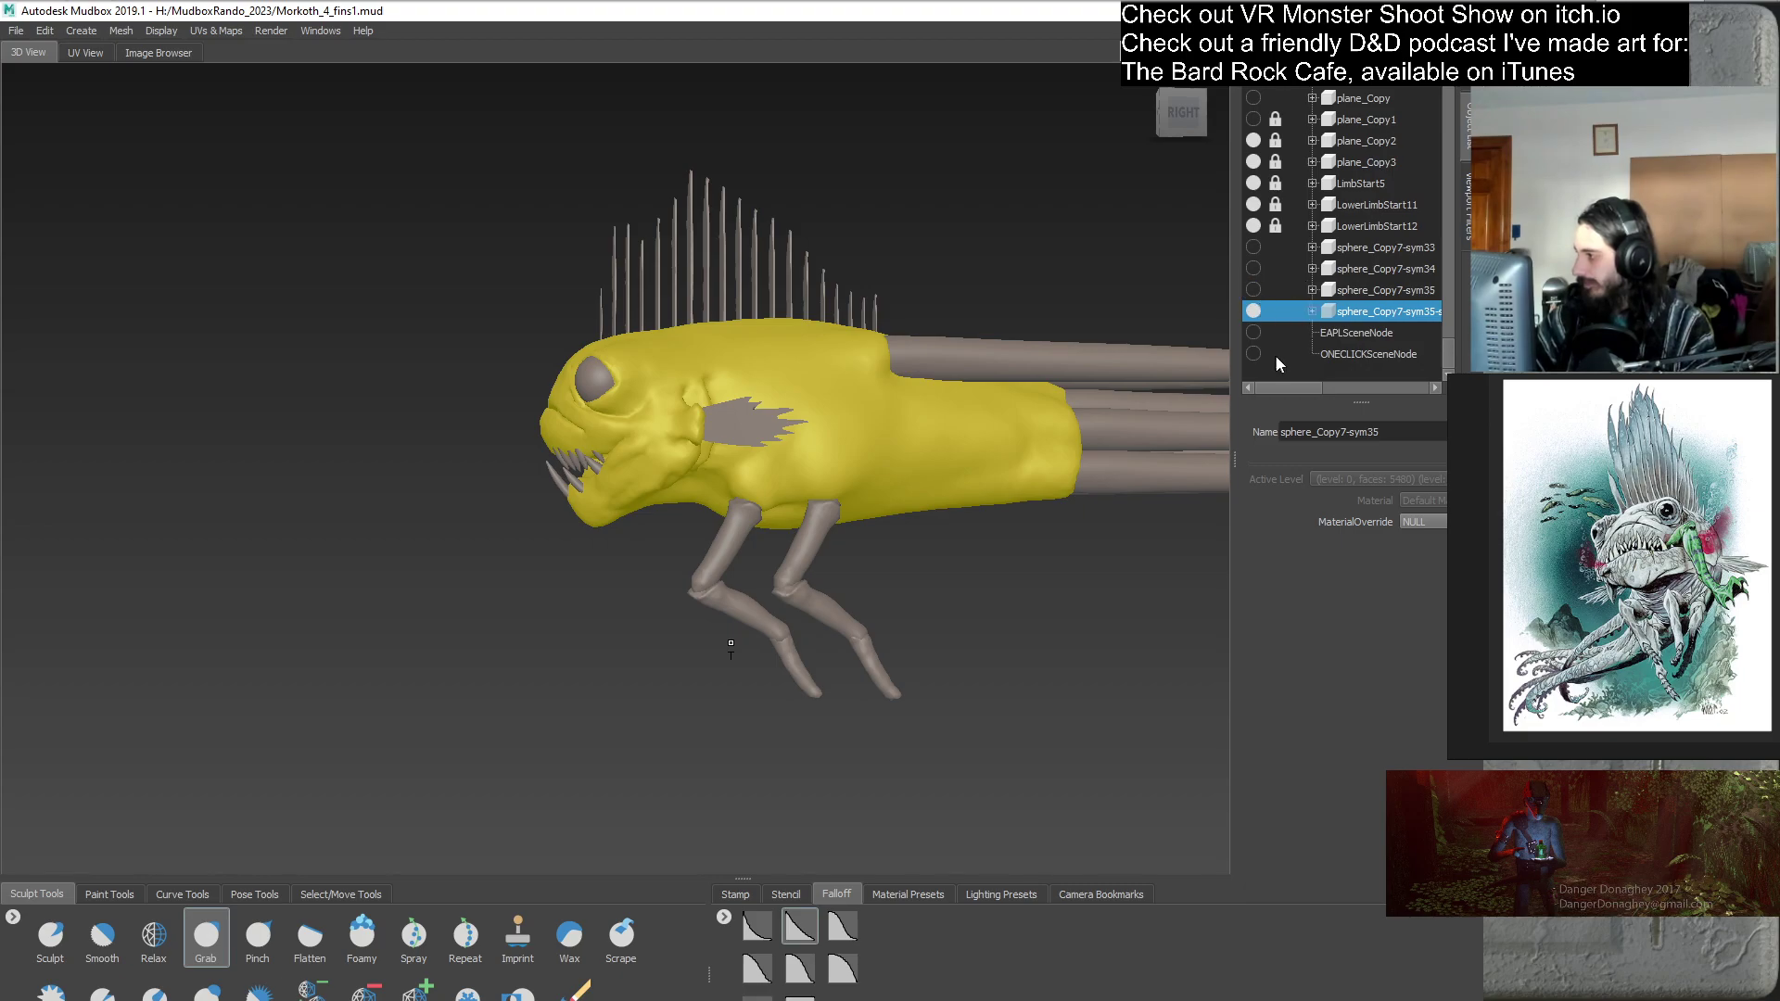
- Duplicate the symmetrical body mesh sphere_Copy7-sym35-sym, leave only the copy visible and clear the selection
{"action": "left_click", "coordinate": [1288, 375]}
{"action": "left_click", "coordinate": [1356, 311]}
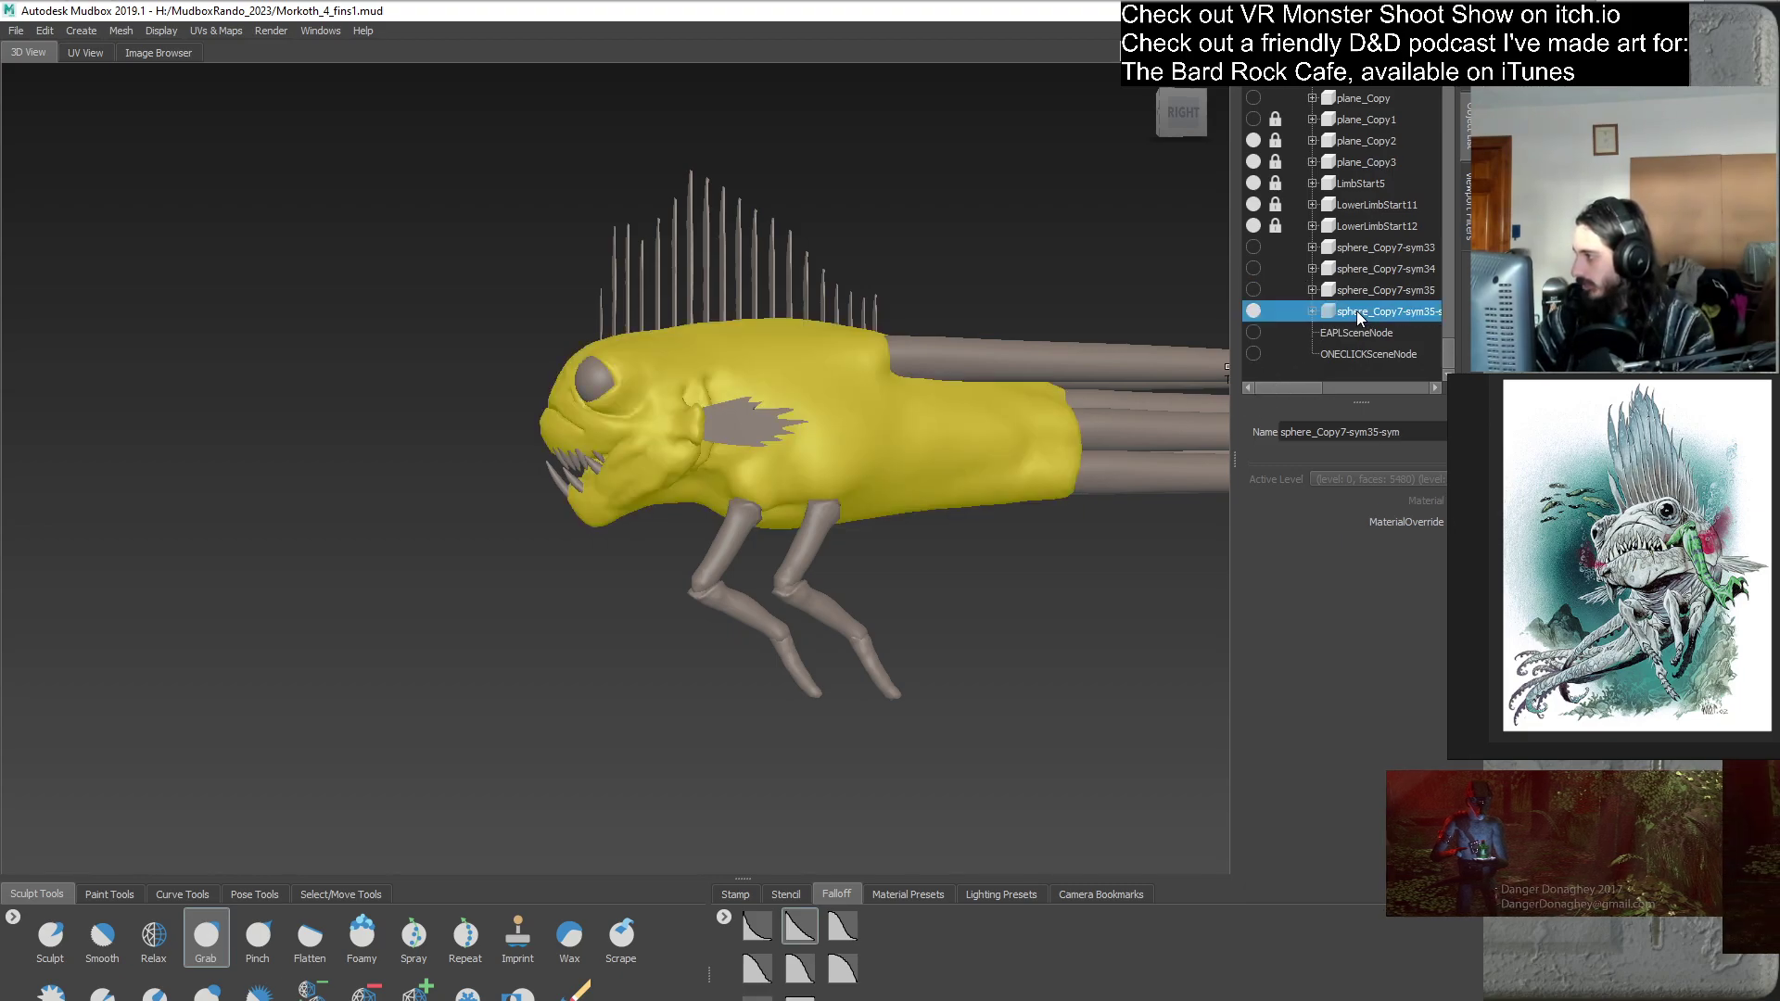
{"action": "right_click", "coordinate": [1356, 310]}
{"action": "left_click", "coordinate": [1381, 401]}
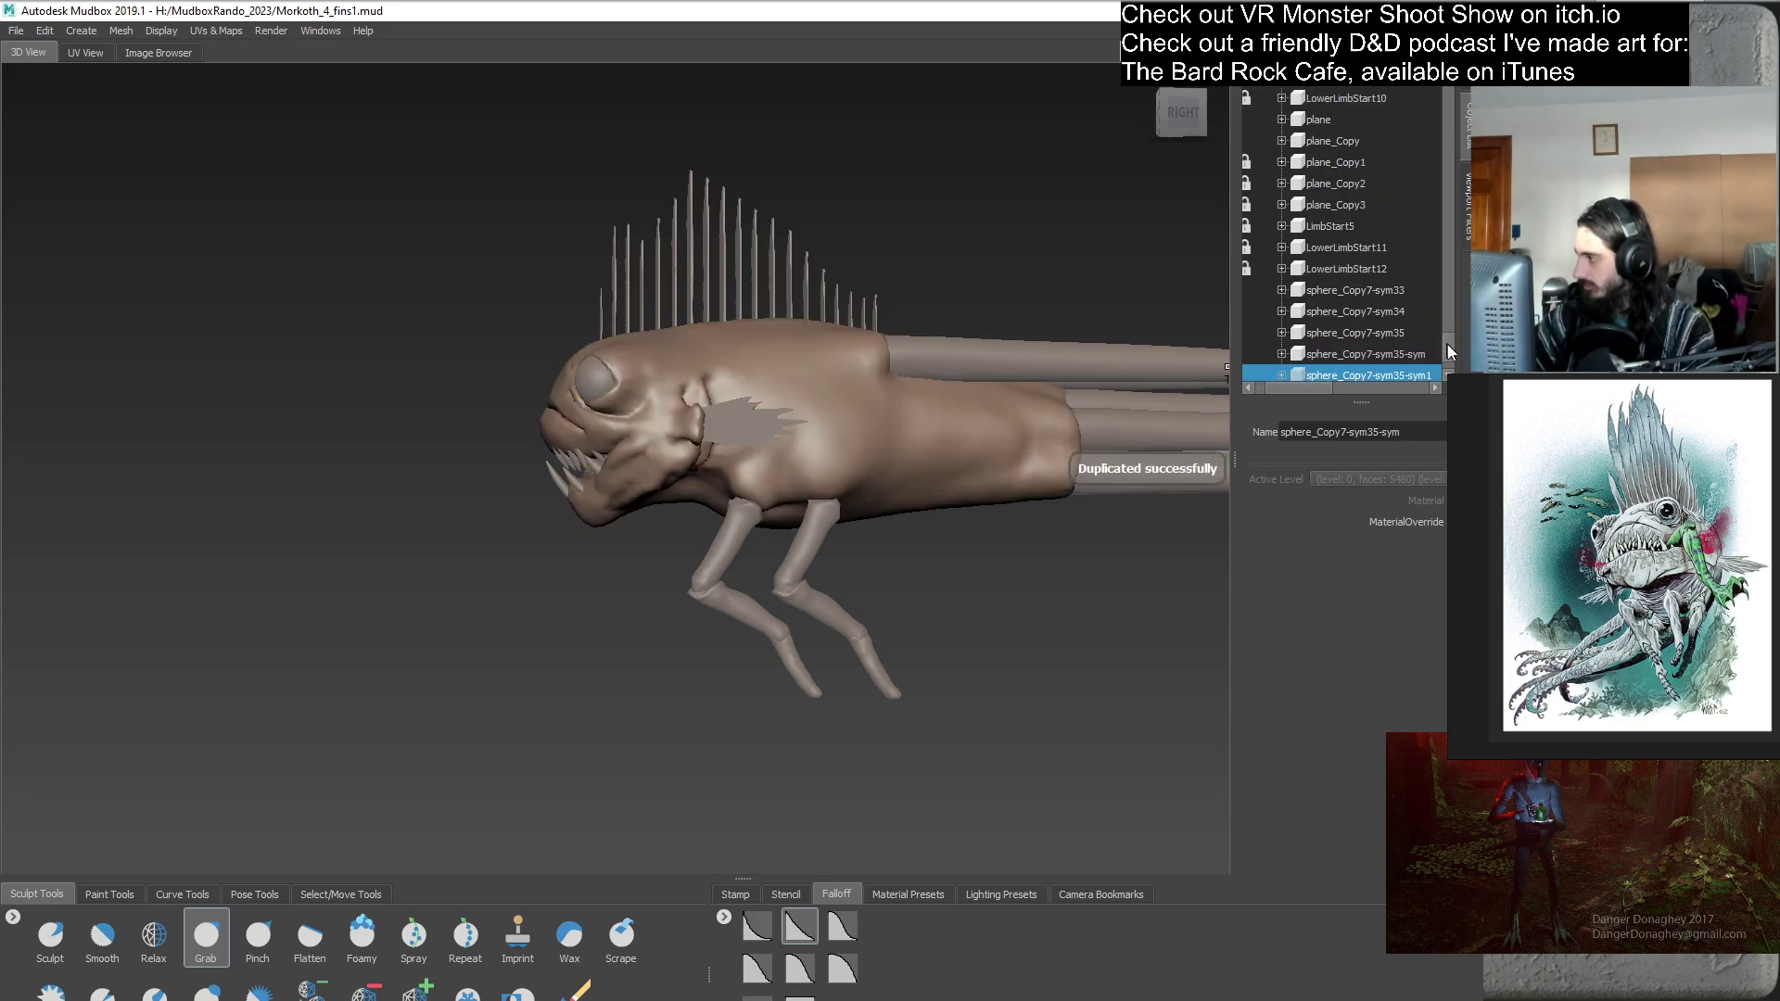
{"action": "left_click_drag", "start_coordinate": [1319, 381], "coordinate": [1303, 380]}
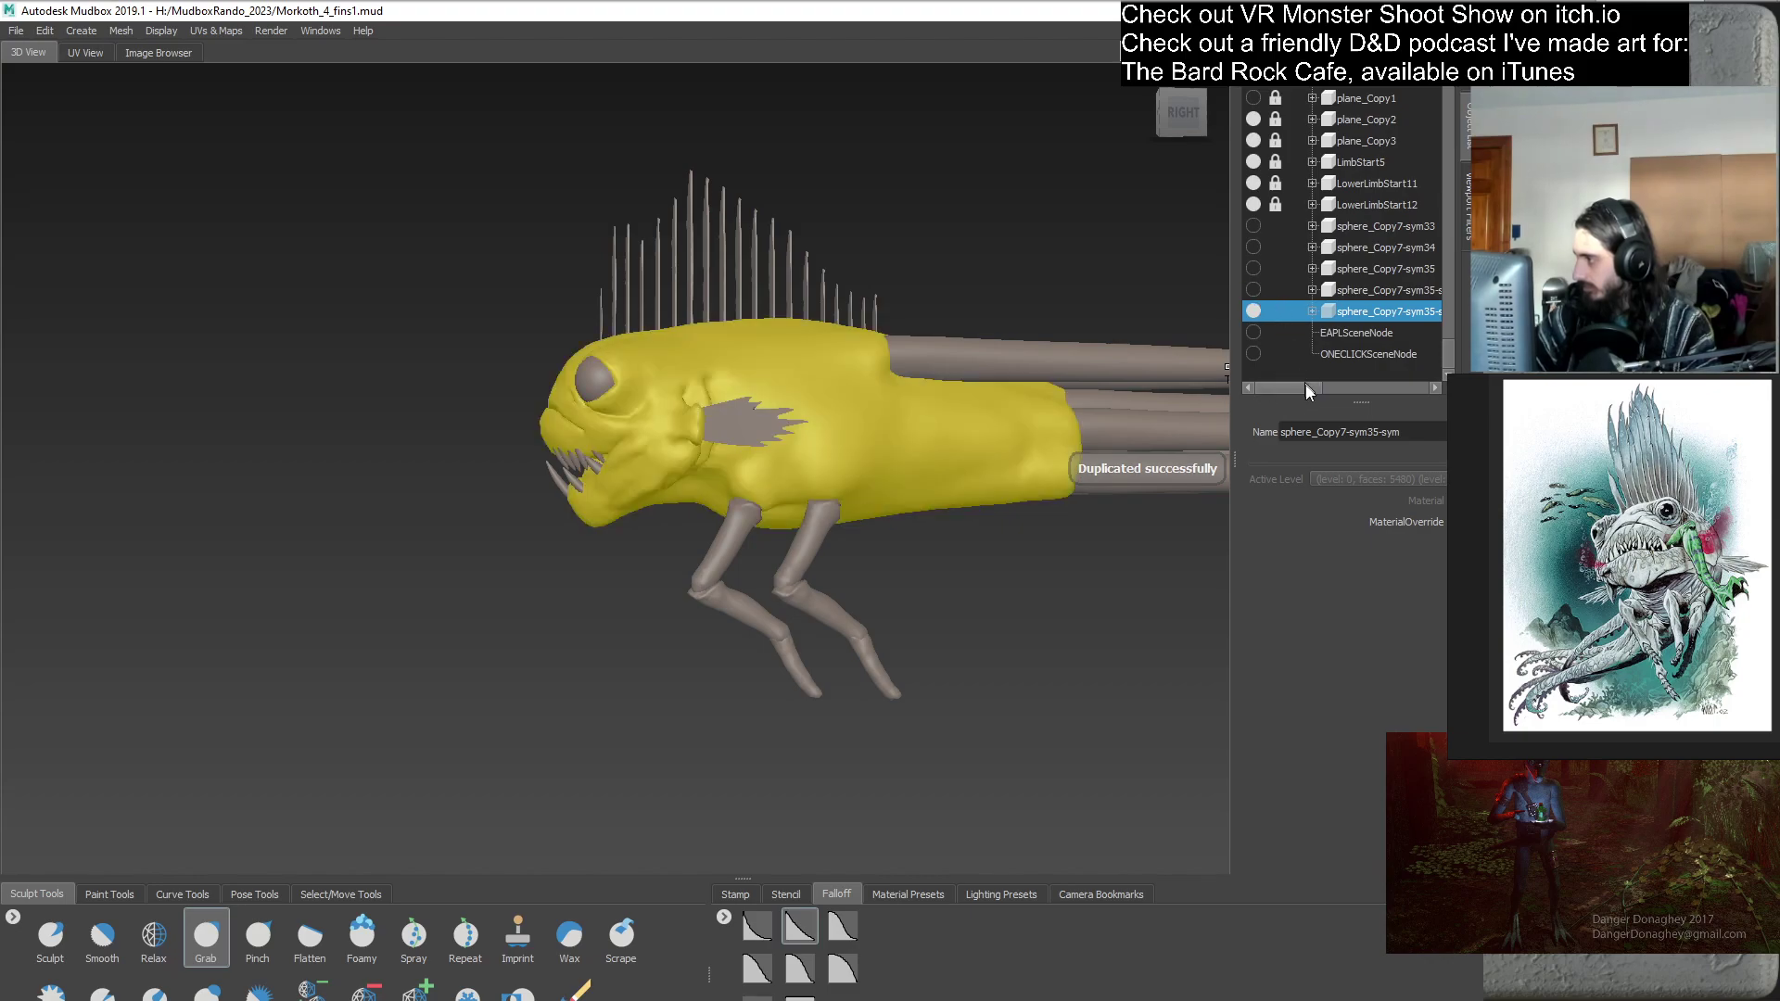
{"action": "left_click", "coordinate": [624, 603]}
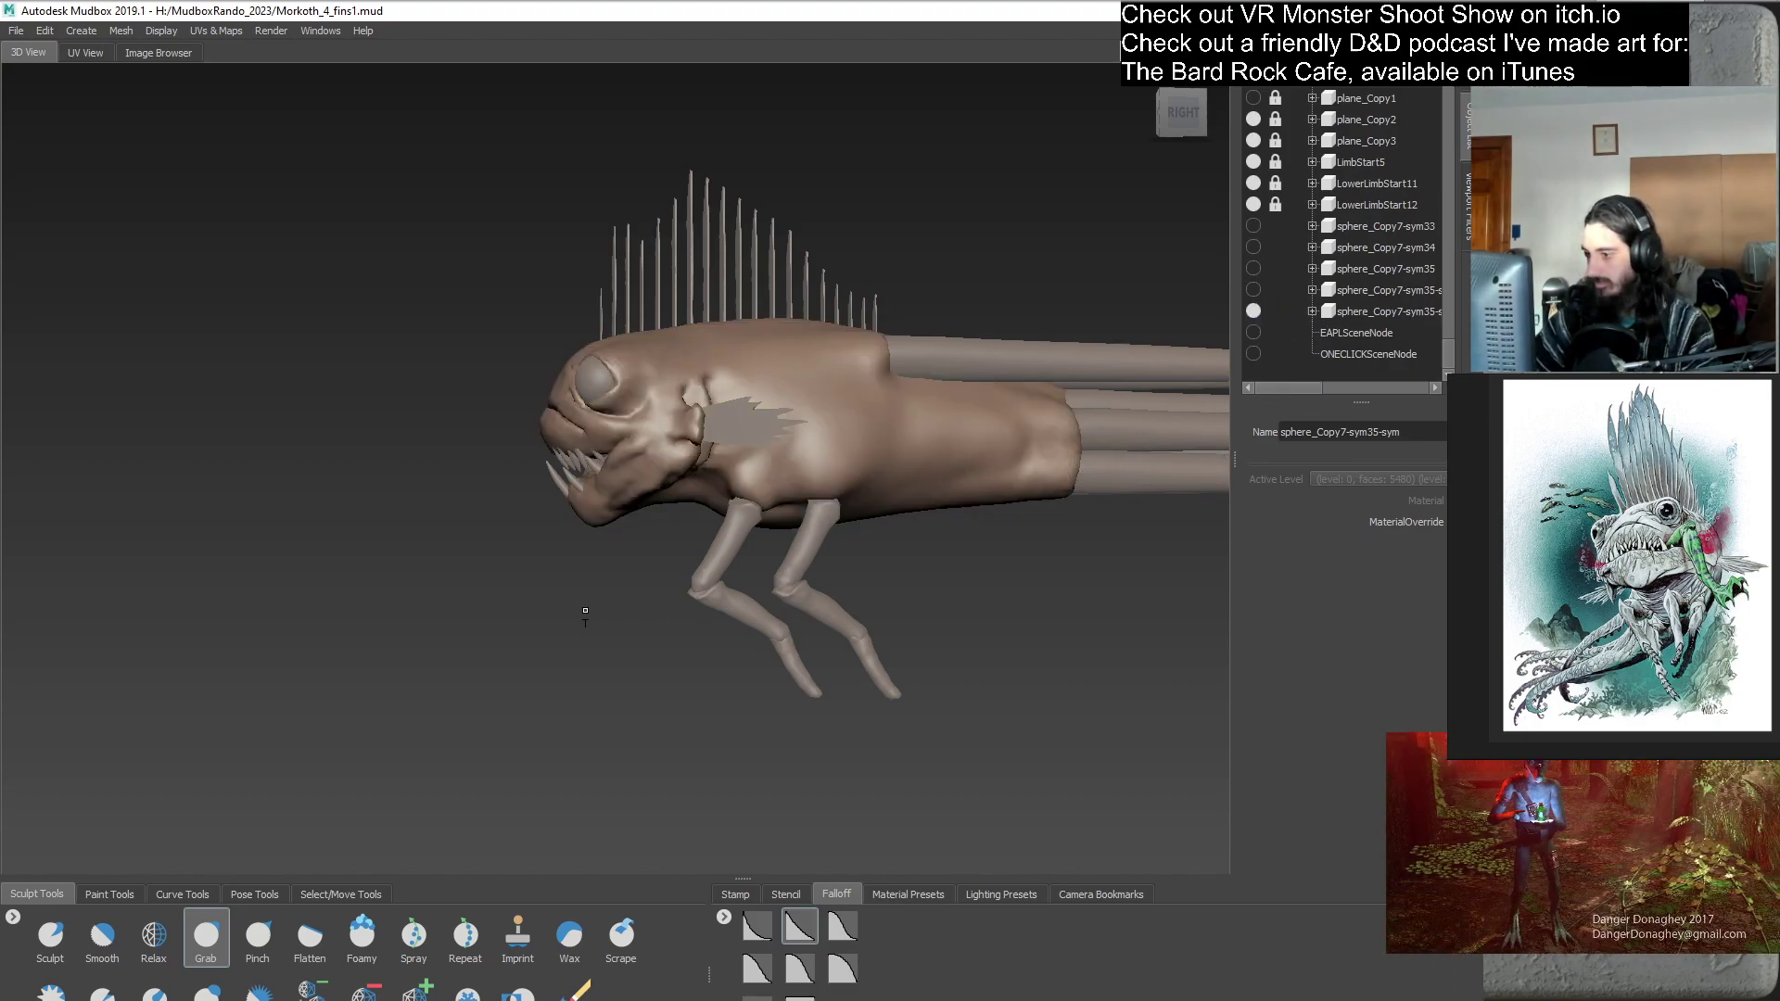
- Examine the whole creature's proportions from the front, side and above
{"action": "left_click_drag", "start_coordinate": [625, 624], "coordinate": [564, 594], "text": "alt"}
{"action": "right_click_drag", "start_coordinate": [565, 594], "coordinate": [632, 697], "text": "alt"}
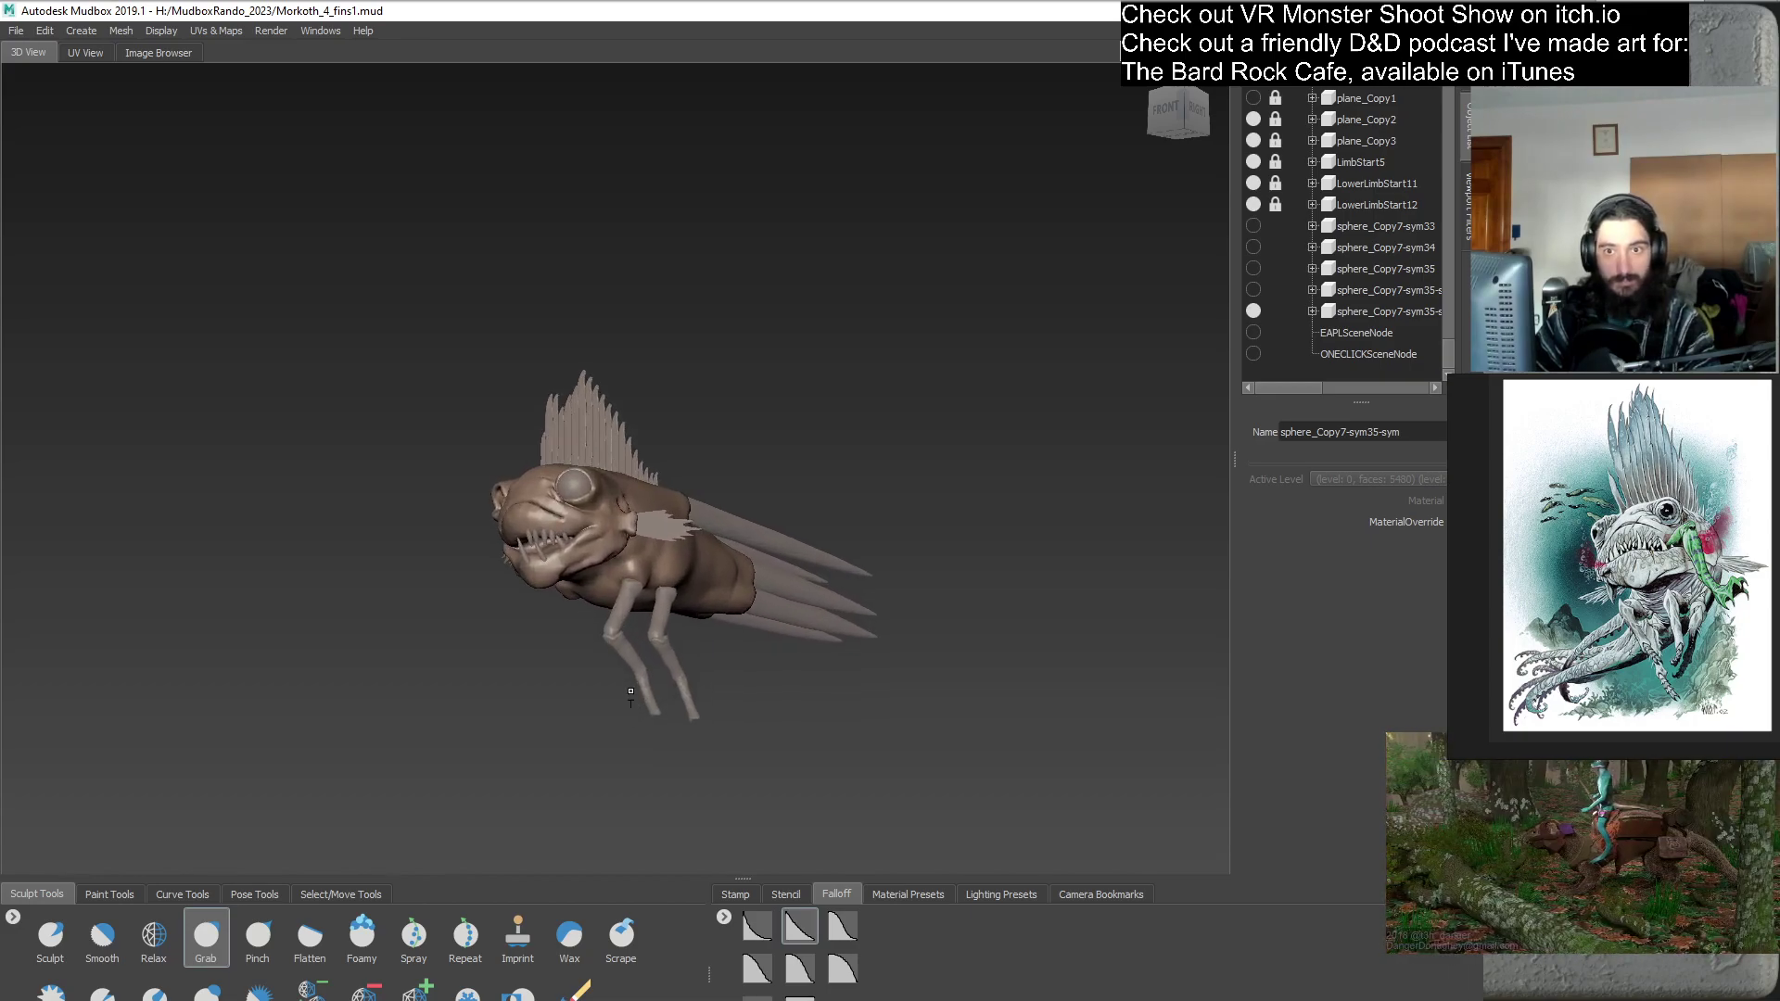
{"action": "left_click_drag", "start_coordinate": [540, 686], "coordinate": [536, 670], "text": "alt"}
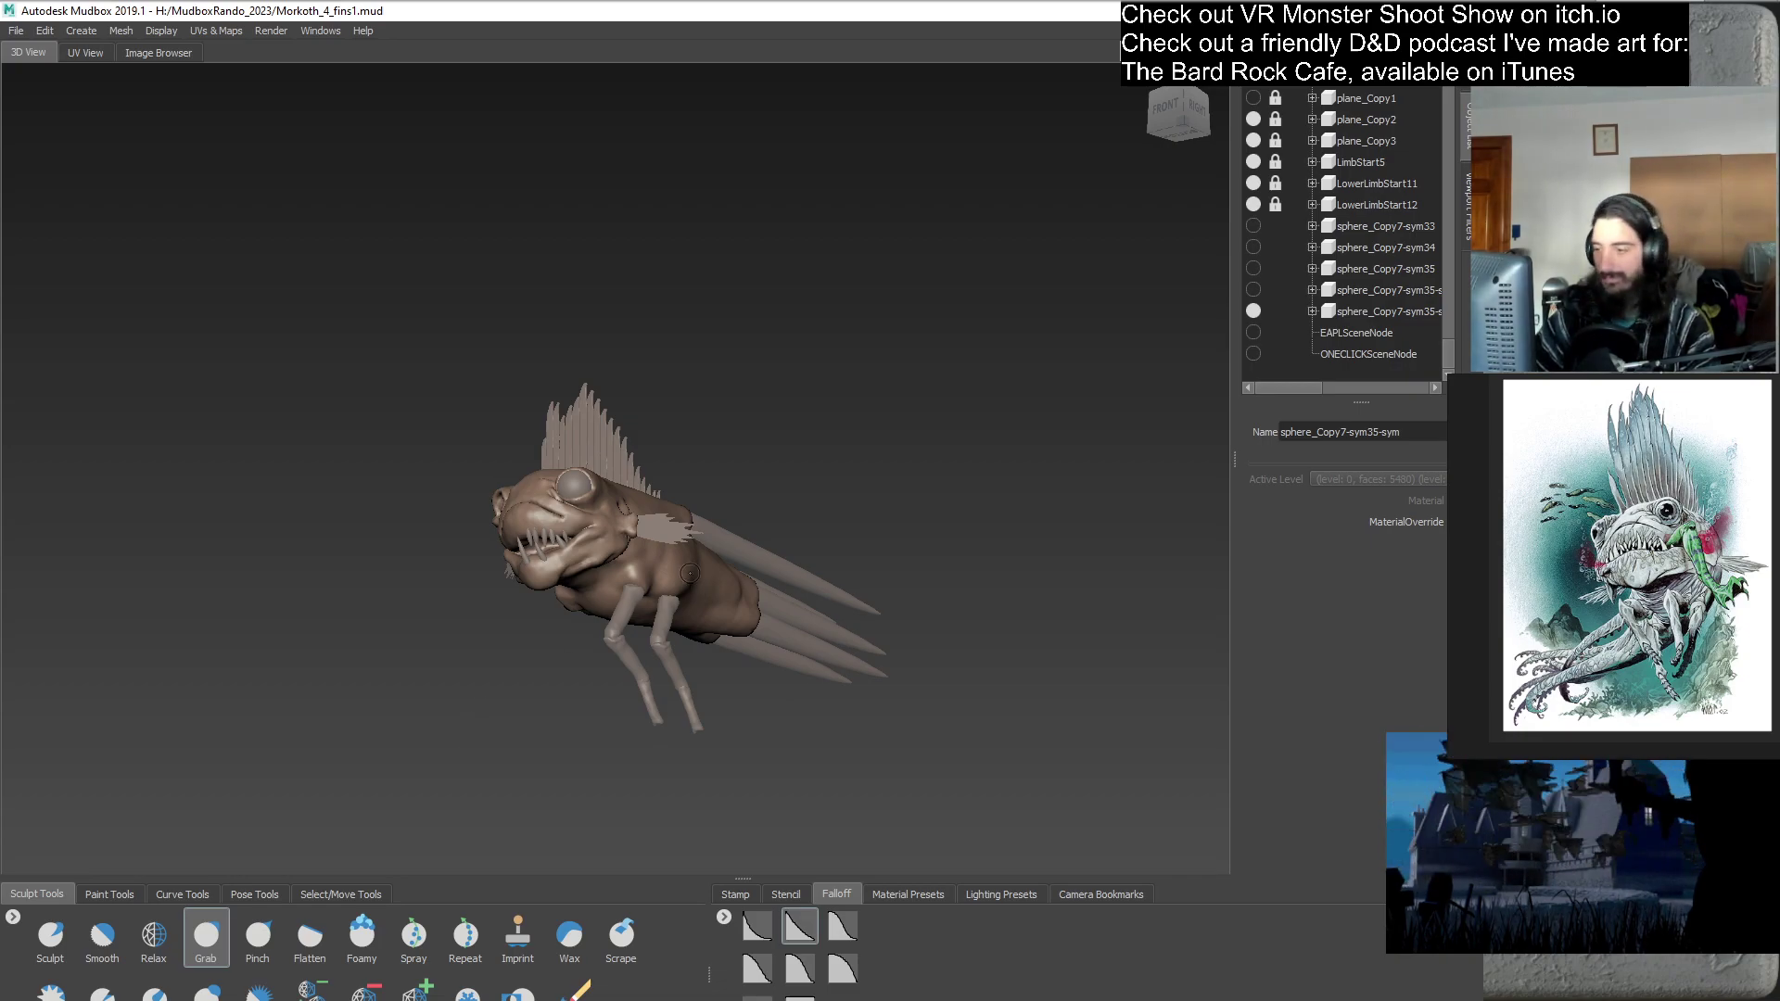
{"action": "left_click_drag", "start_coordinate": [669, 582], "coordinate": [778, 611], "text": "alt"}
{"action": "middle_click_drag", "start_coordinate": [779, 612], "coordinate": [764, 626], "text": "alt"}
{"action": "left_click_drag", "start_coordinate": [765, 627], "coordinate": [650, 573], "text": "alt"}
{"action": "left_click_drag", "start_coordinate": [806, 603], "coordinate": [655, 649], "text": "alt"}
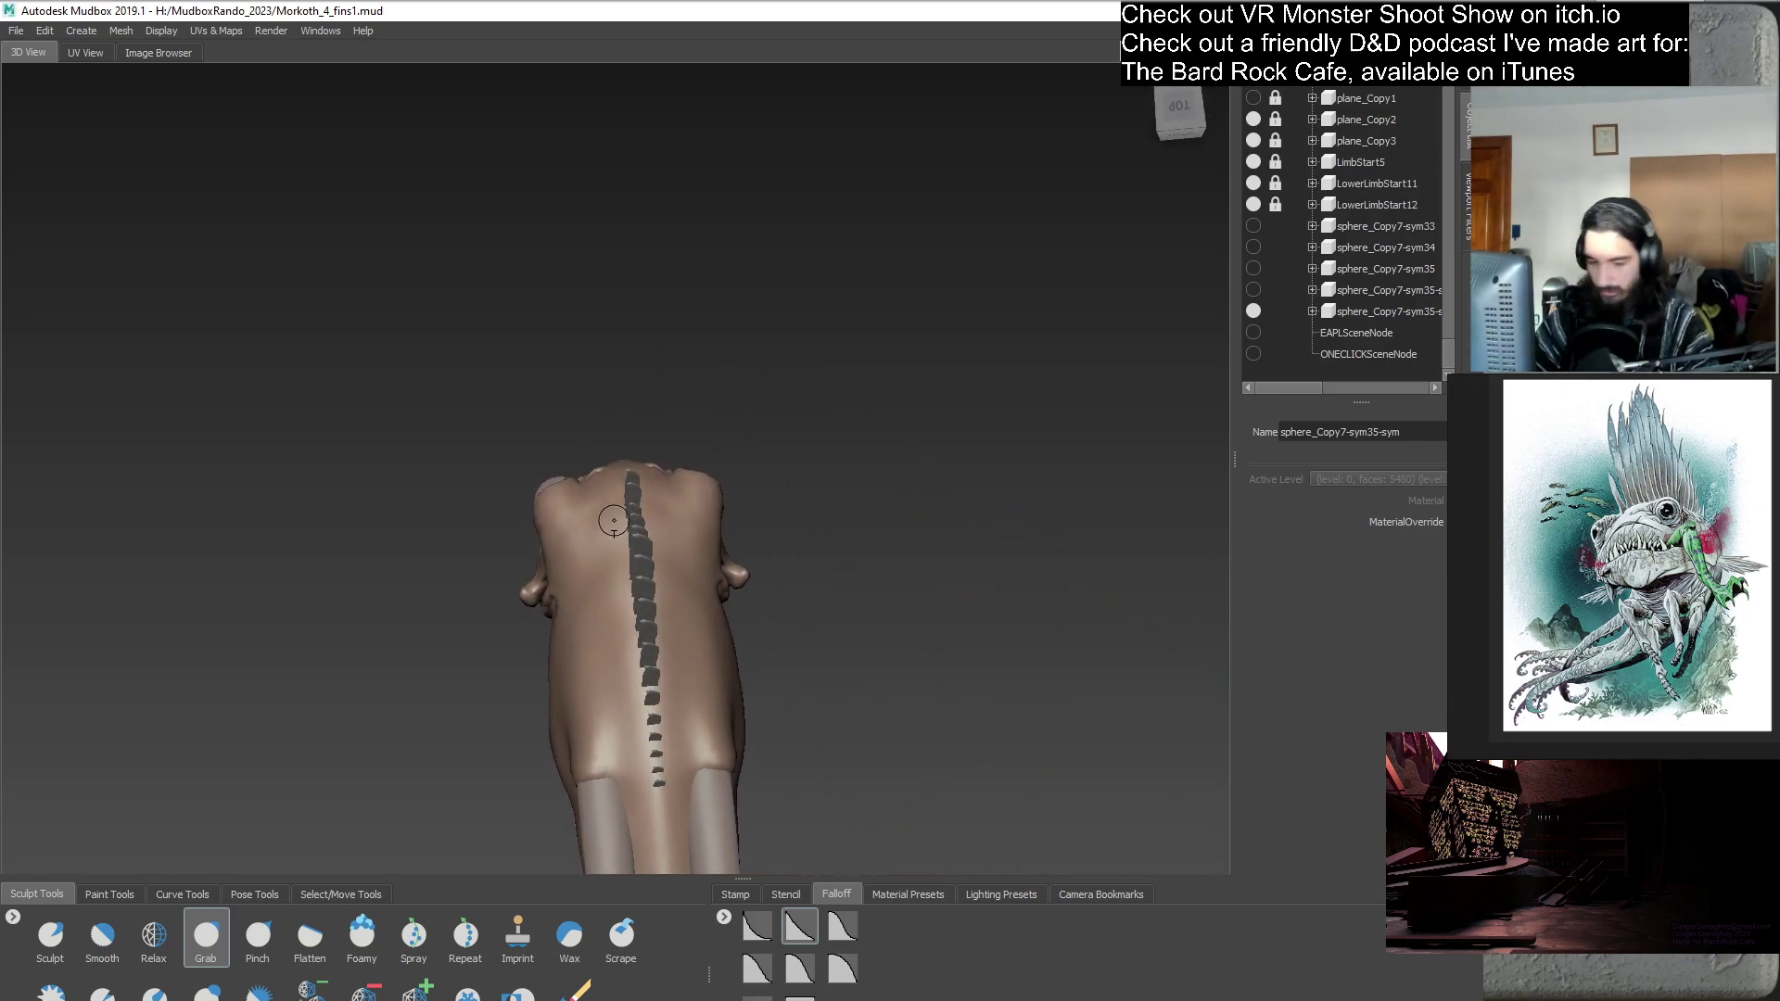
- Set the Grab brush to mirror across X and enlarge it to size 102.15 for broad shaping of the head and back
{"action": "left_click_drag", "start_coordinate": [611, 502], "coordinate": [610, 405]}
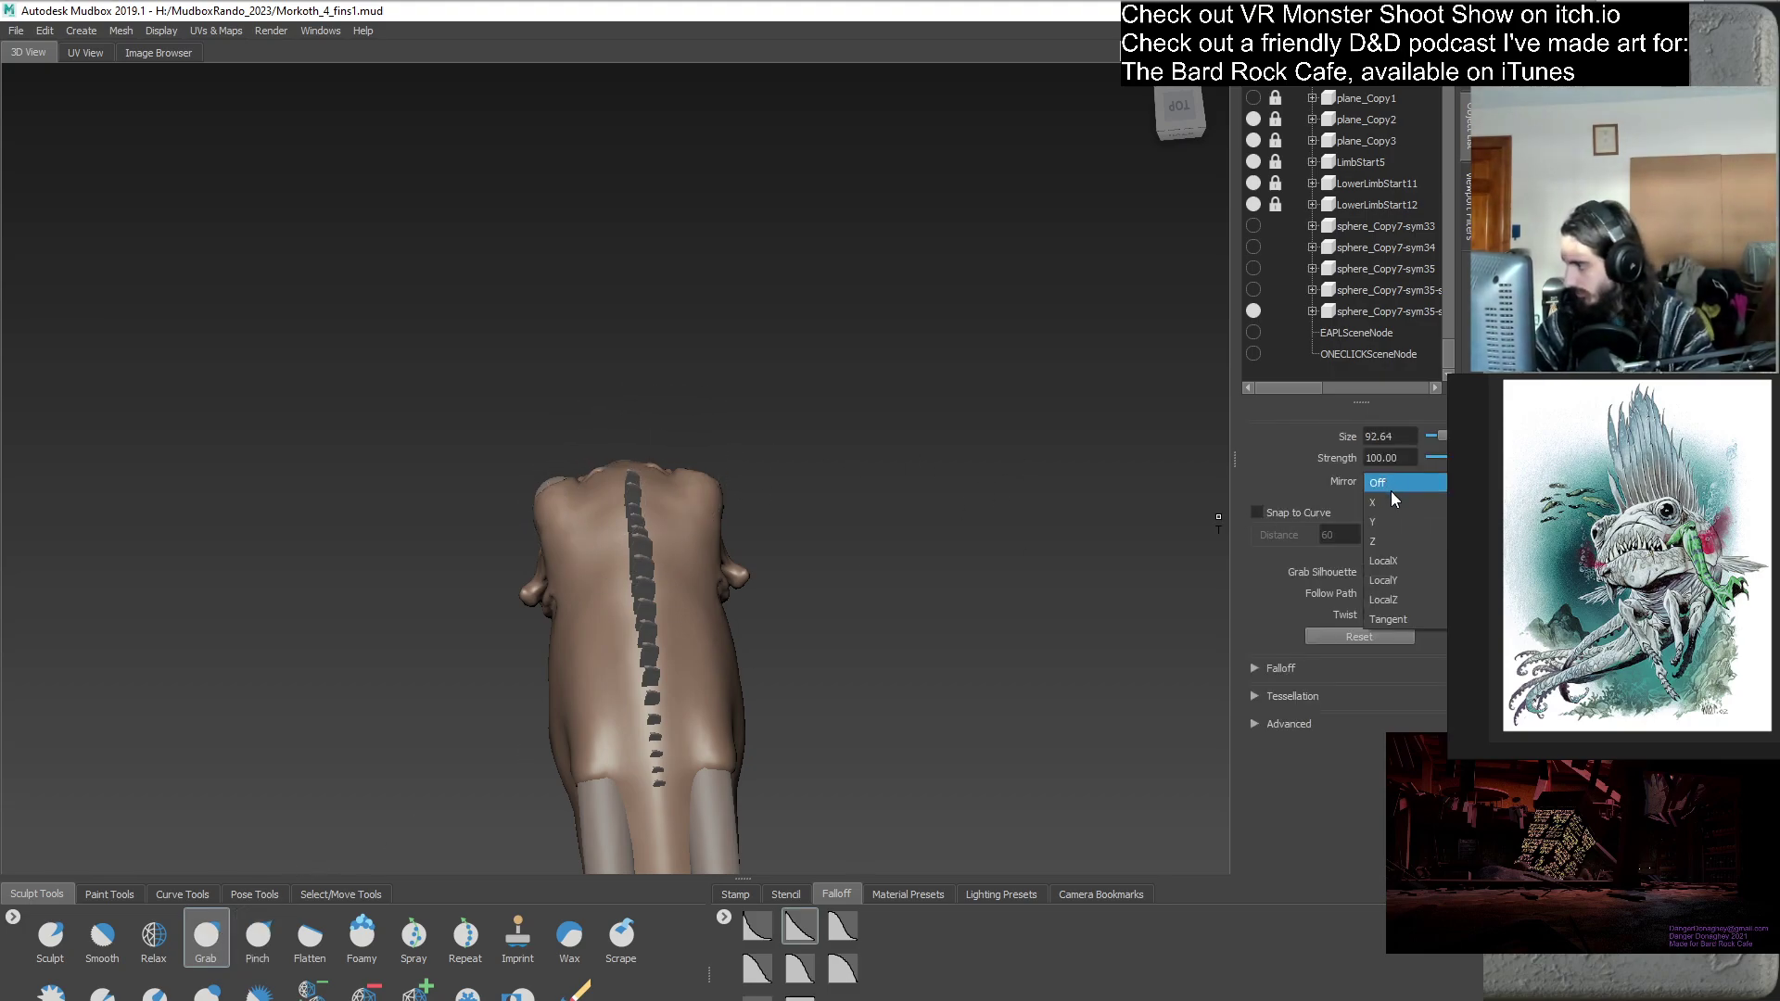
{"action": "left_click", "coordinate": [1398, 504]}
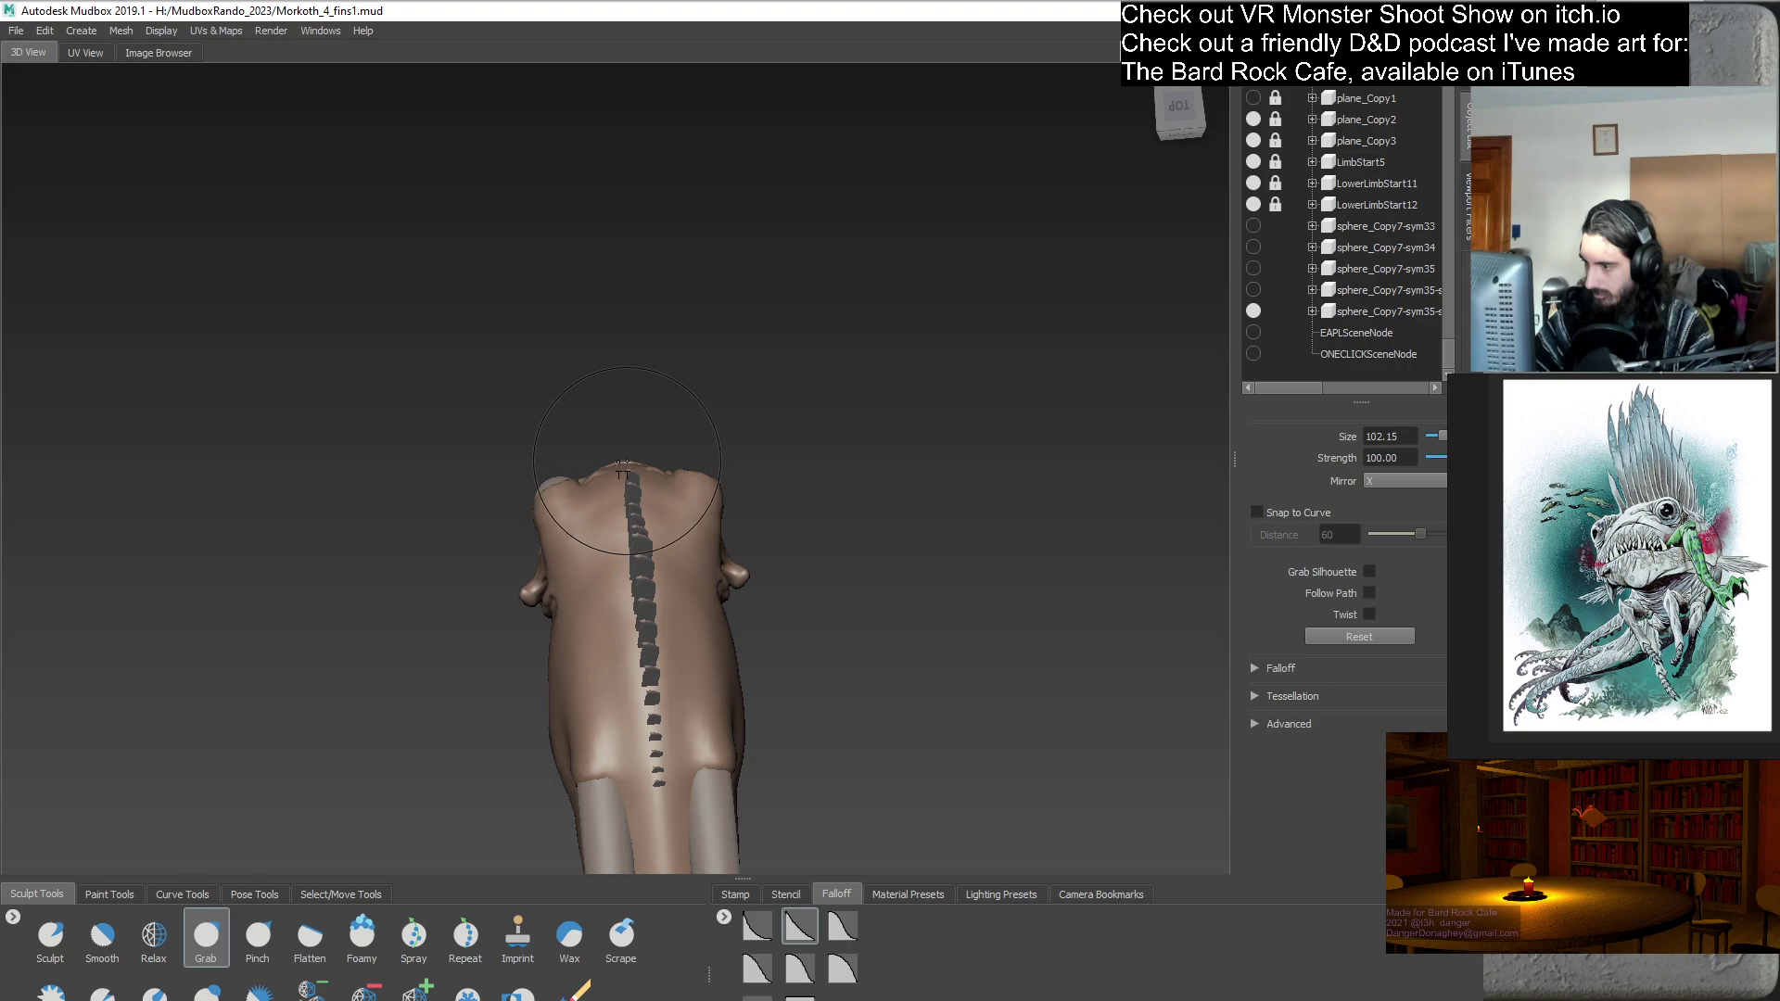
{"action": "left_click_drag", "start_coordinate": [629, 464], "coordinate": [655, 592], "text": "alt"}
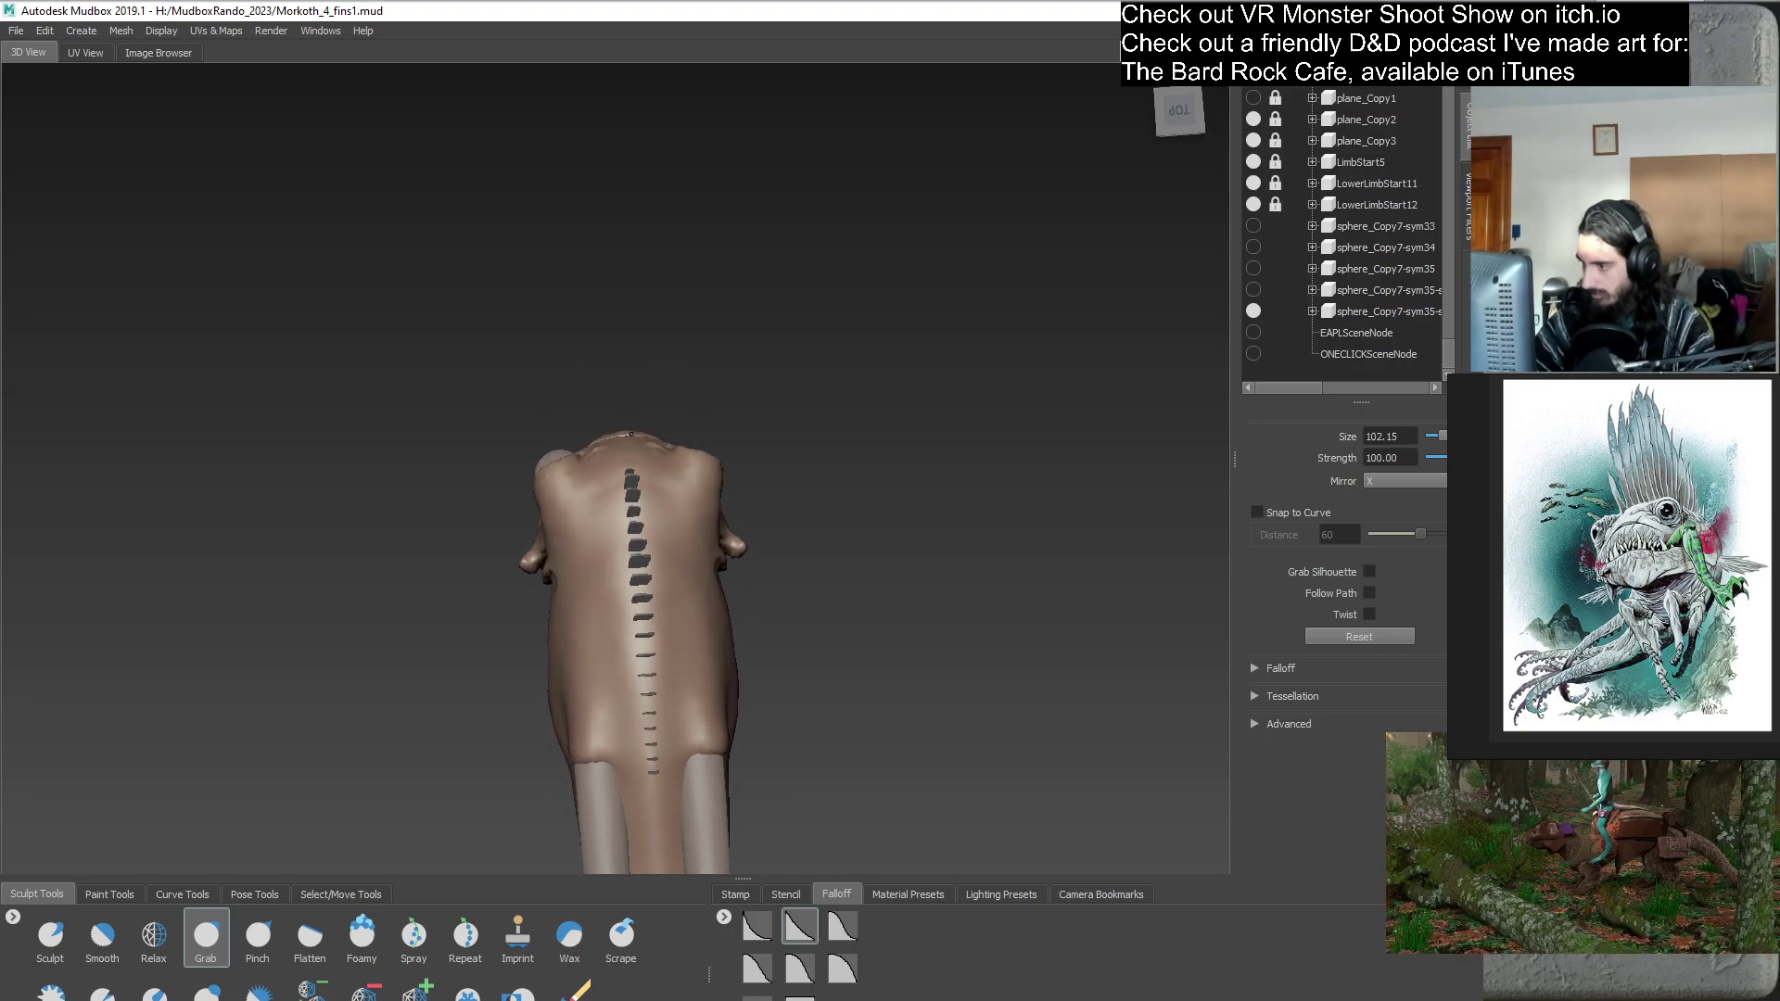
{"action": "mouse_move", "coordinate": [631, 445]}
{"action": "left_mouse_down", "text": "alt"}
{"action": "mouse_move", "coordinate": [739, 515]}
{"action": "mouse_move", "coordinate": [539, 648]}
{"action": "mouse_move", "coordinate": [630, 556]}
{"action": "left_mouse_up", "text": "alt"}
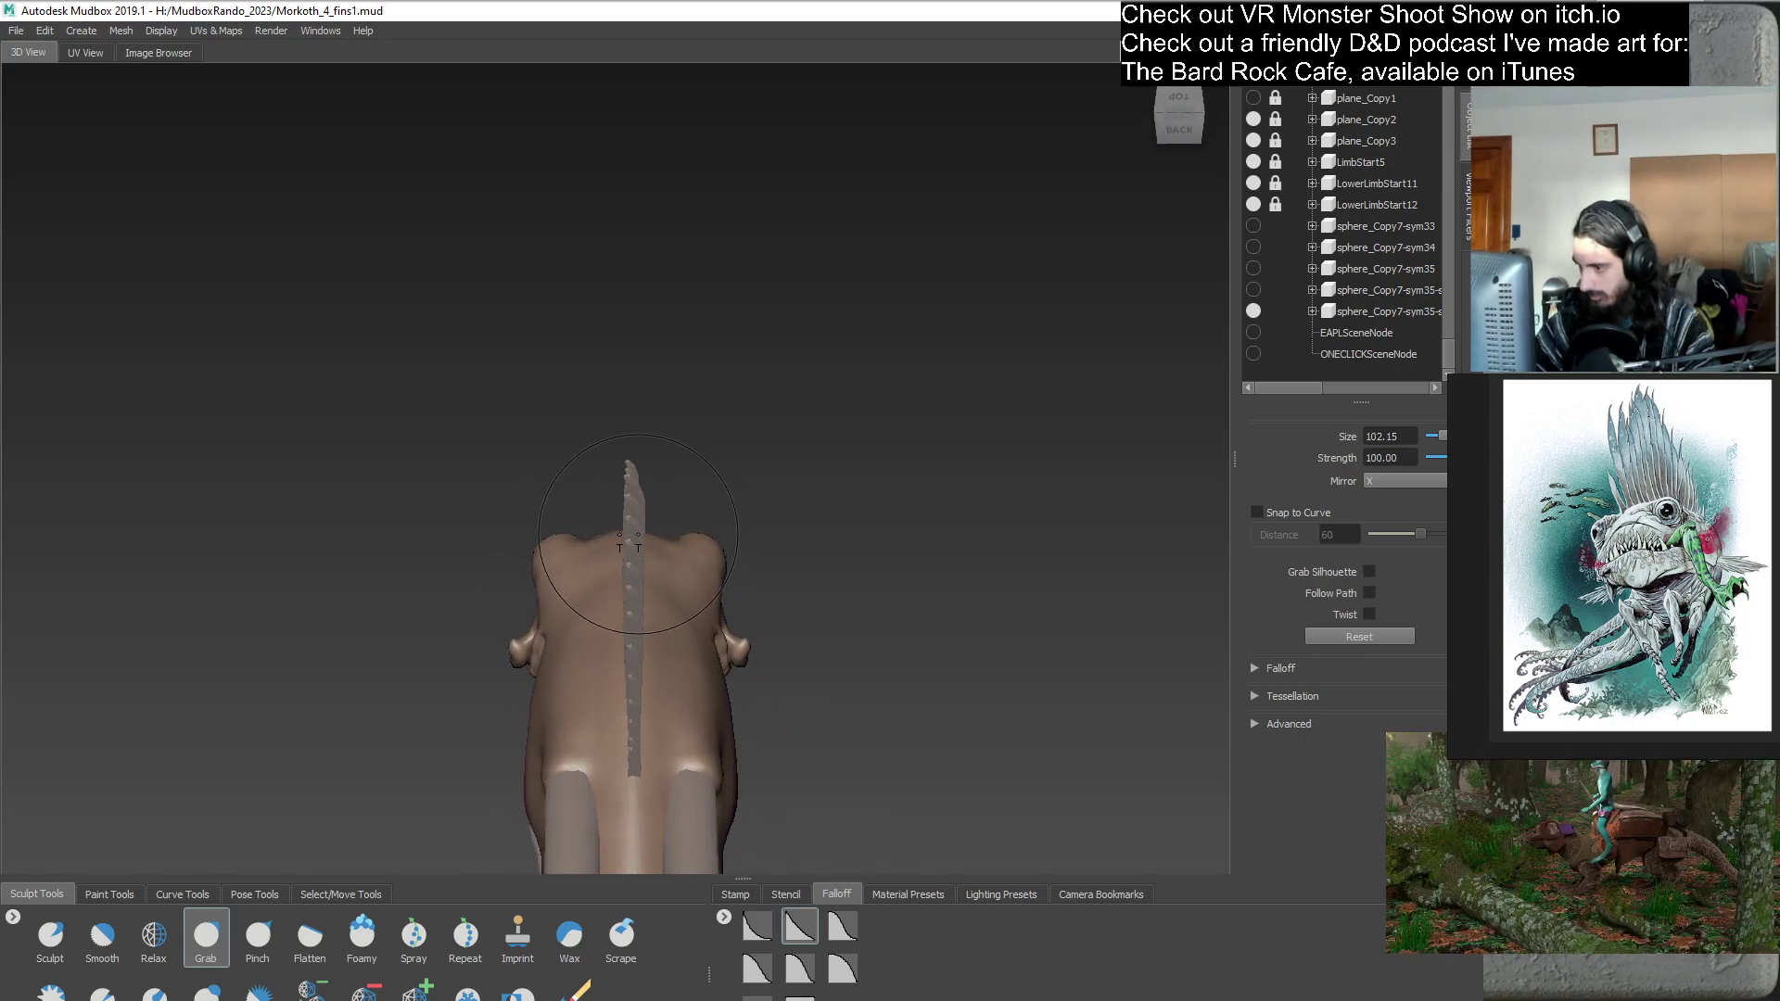
{"action": "left_click_drag", "start_coordinate": [630, 544], "coordinate": [707, 640], "text": "alt"}
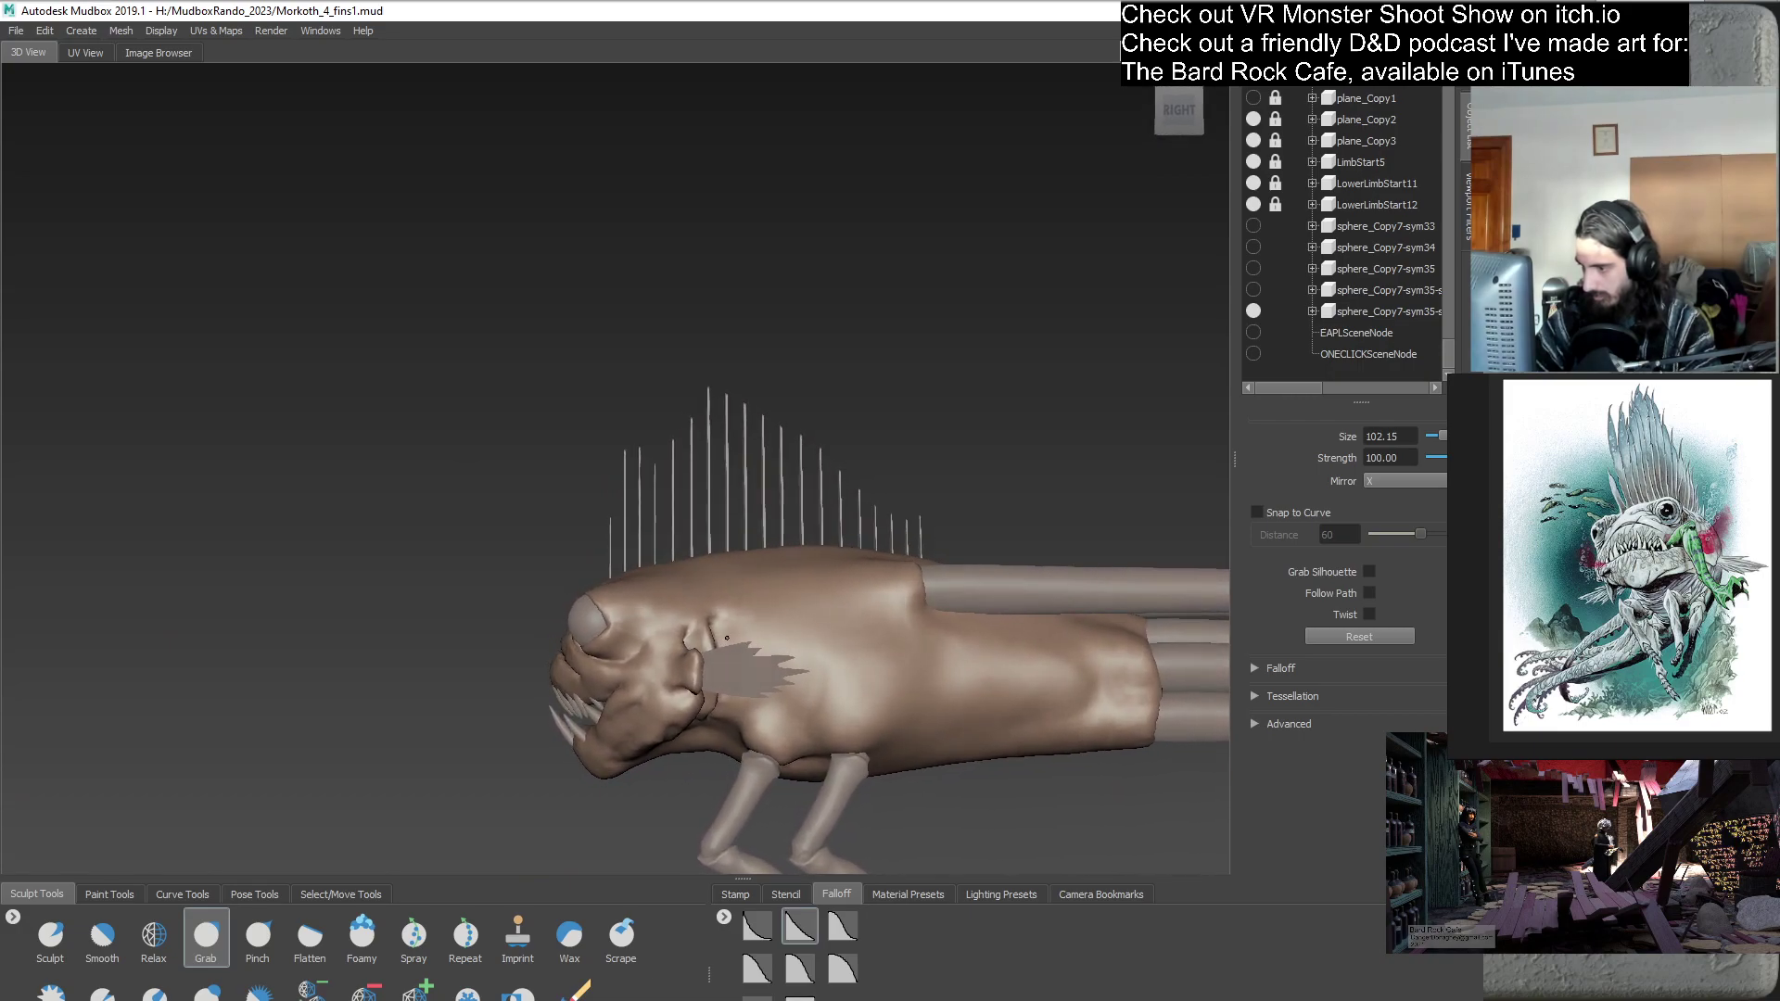
{"action": "right_click_drag", "start_coordinate": [708, 639], "coordinate": [786, 538], "text": "alt"}
{"action": "left_click_drag", "start_coordinate": [786, 537], "coordinate": [795, 530]}
- Duplicate the locked eye mesh LEye1, hide the original and leave only the copy LEye2 visible
{"action": "left_click_drag", "start_coordinate": [1449, 351], "coordinate": [1449, 149]}
{"action": "left_click", "coordinate": [1353, 185]}
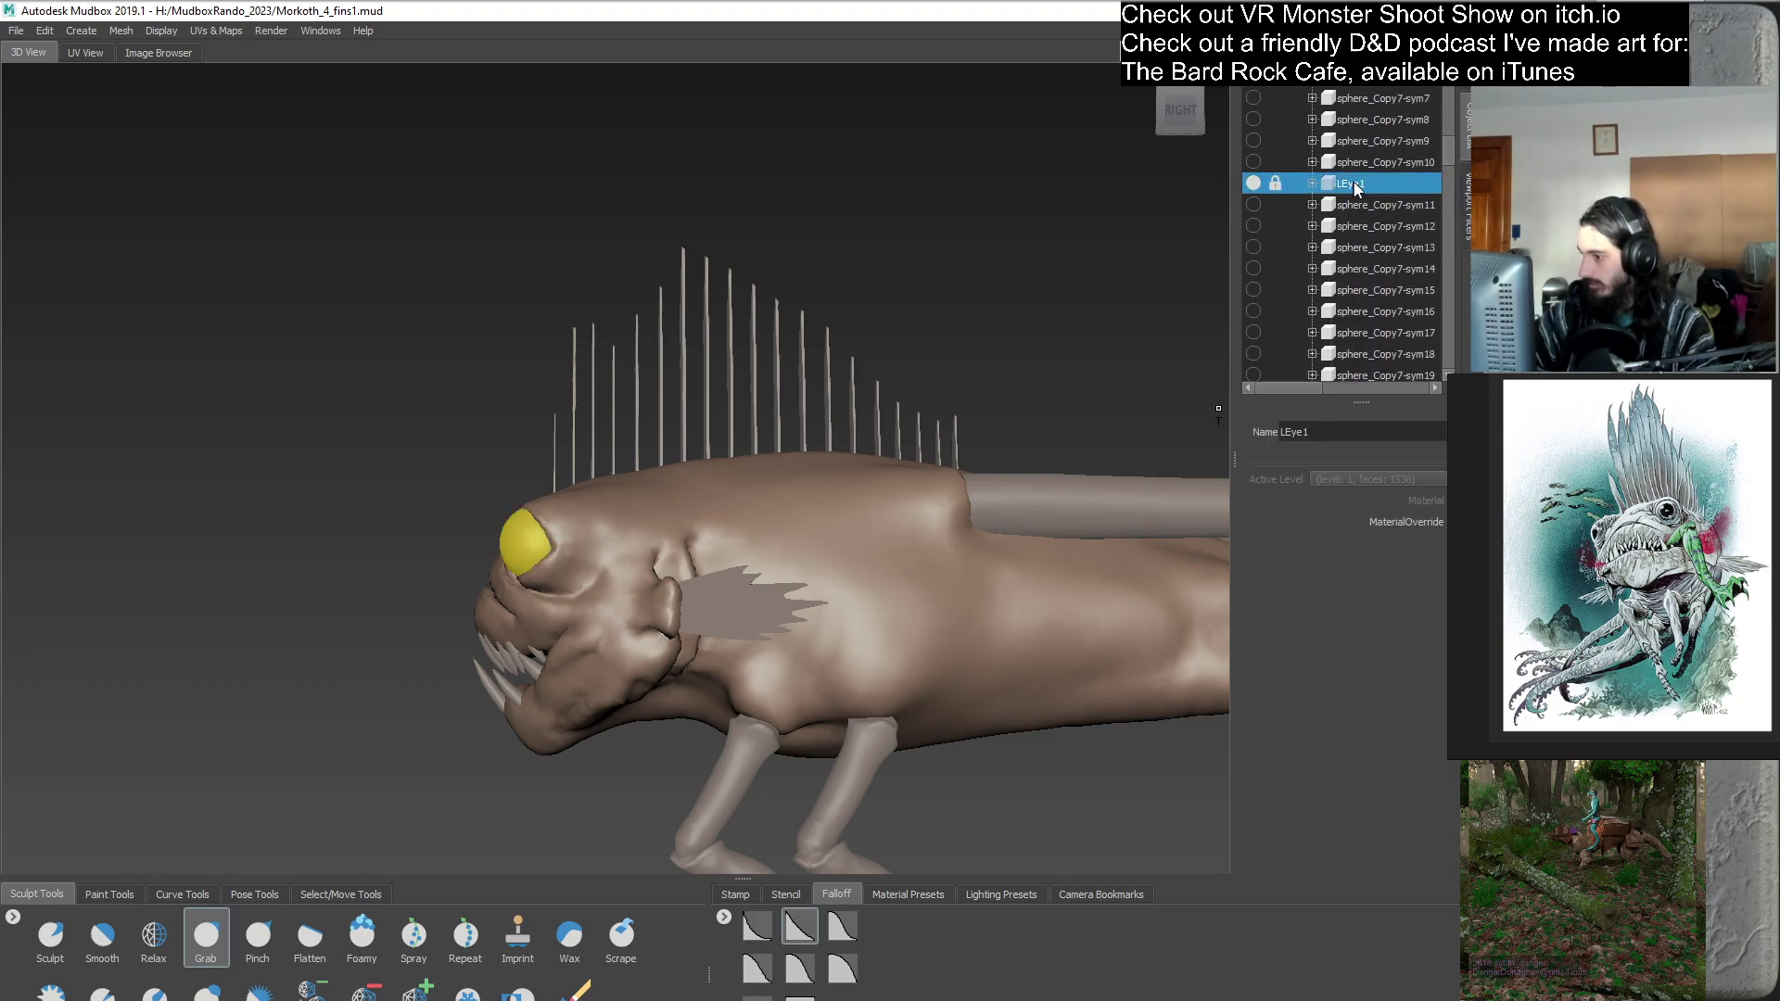
{"action": "right_click", "coordinate": [1354, 185]}
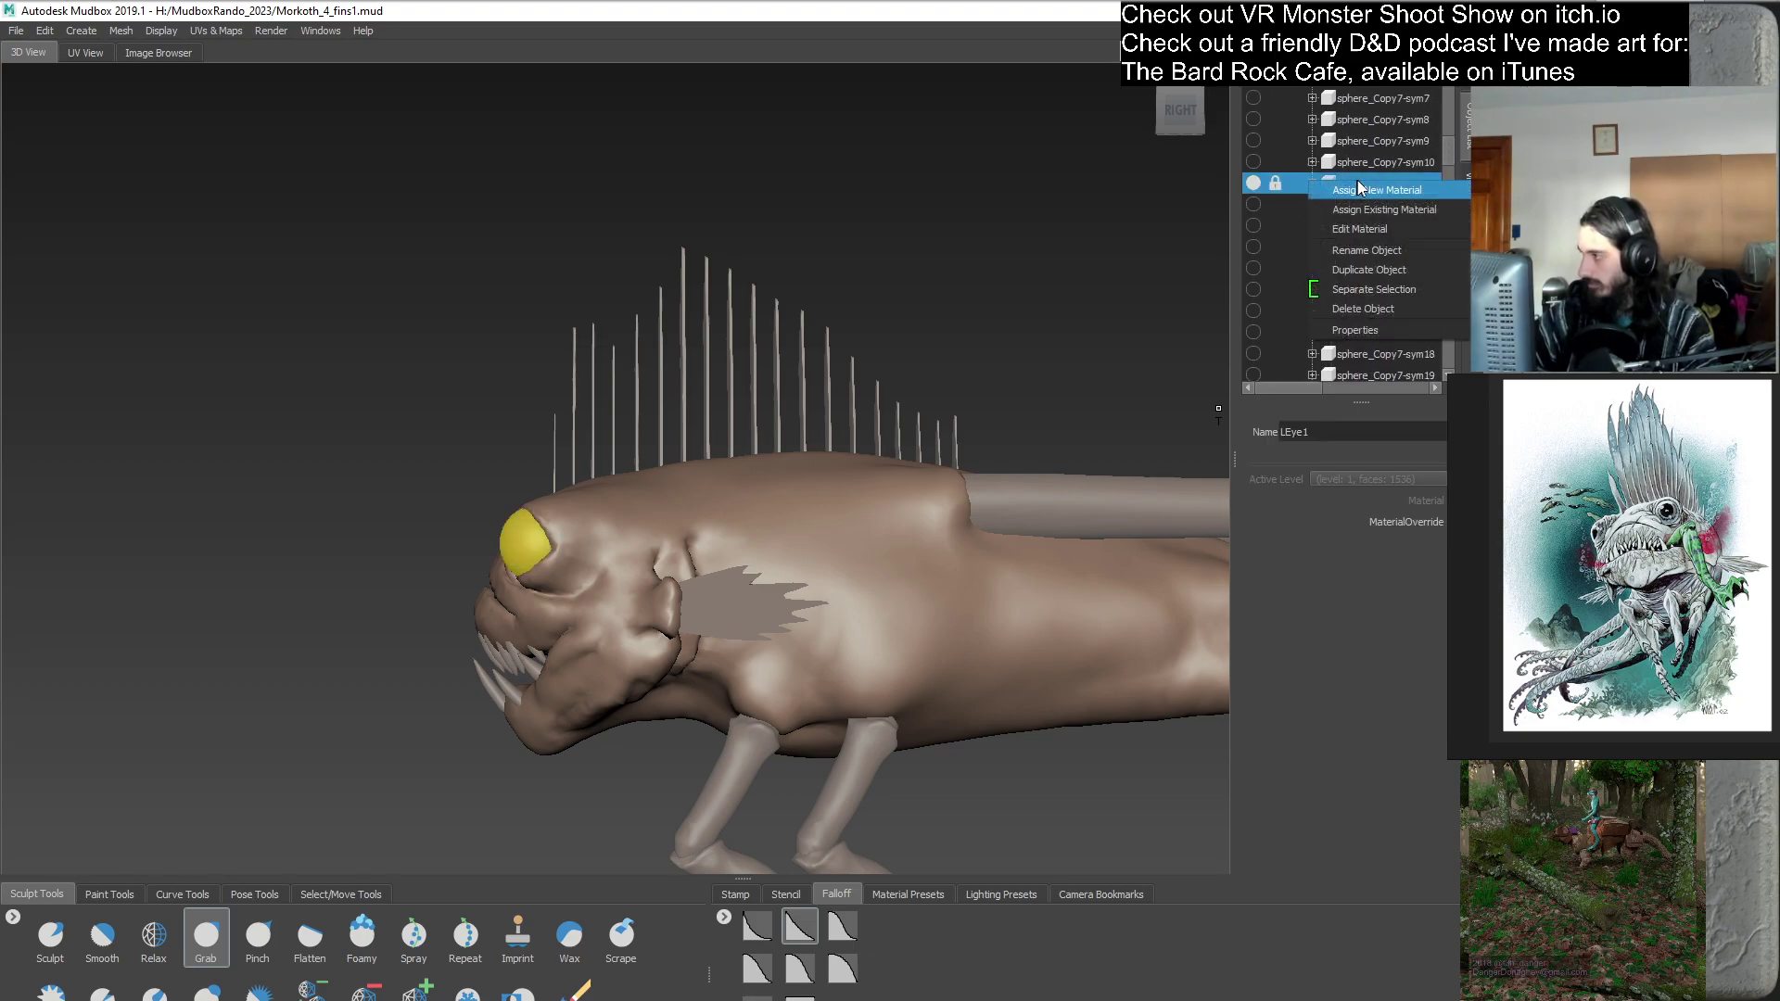
{"action": "left_click", "coordinate": [1381, 270]}
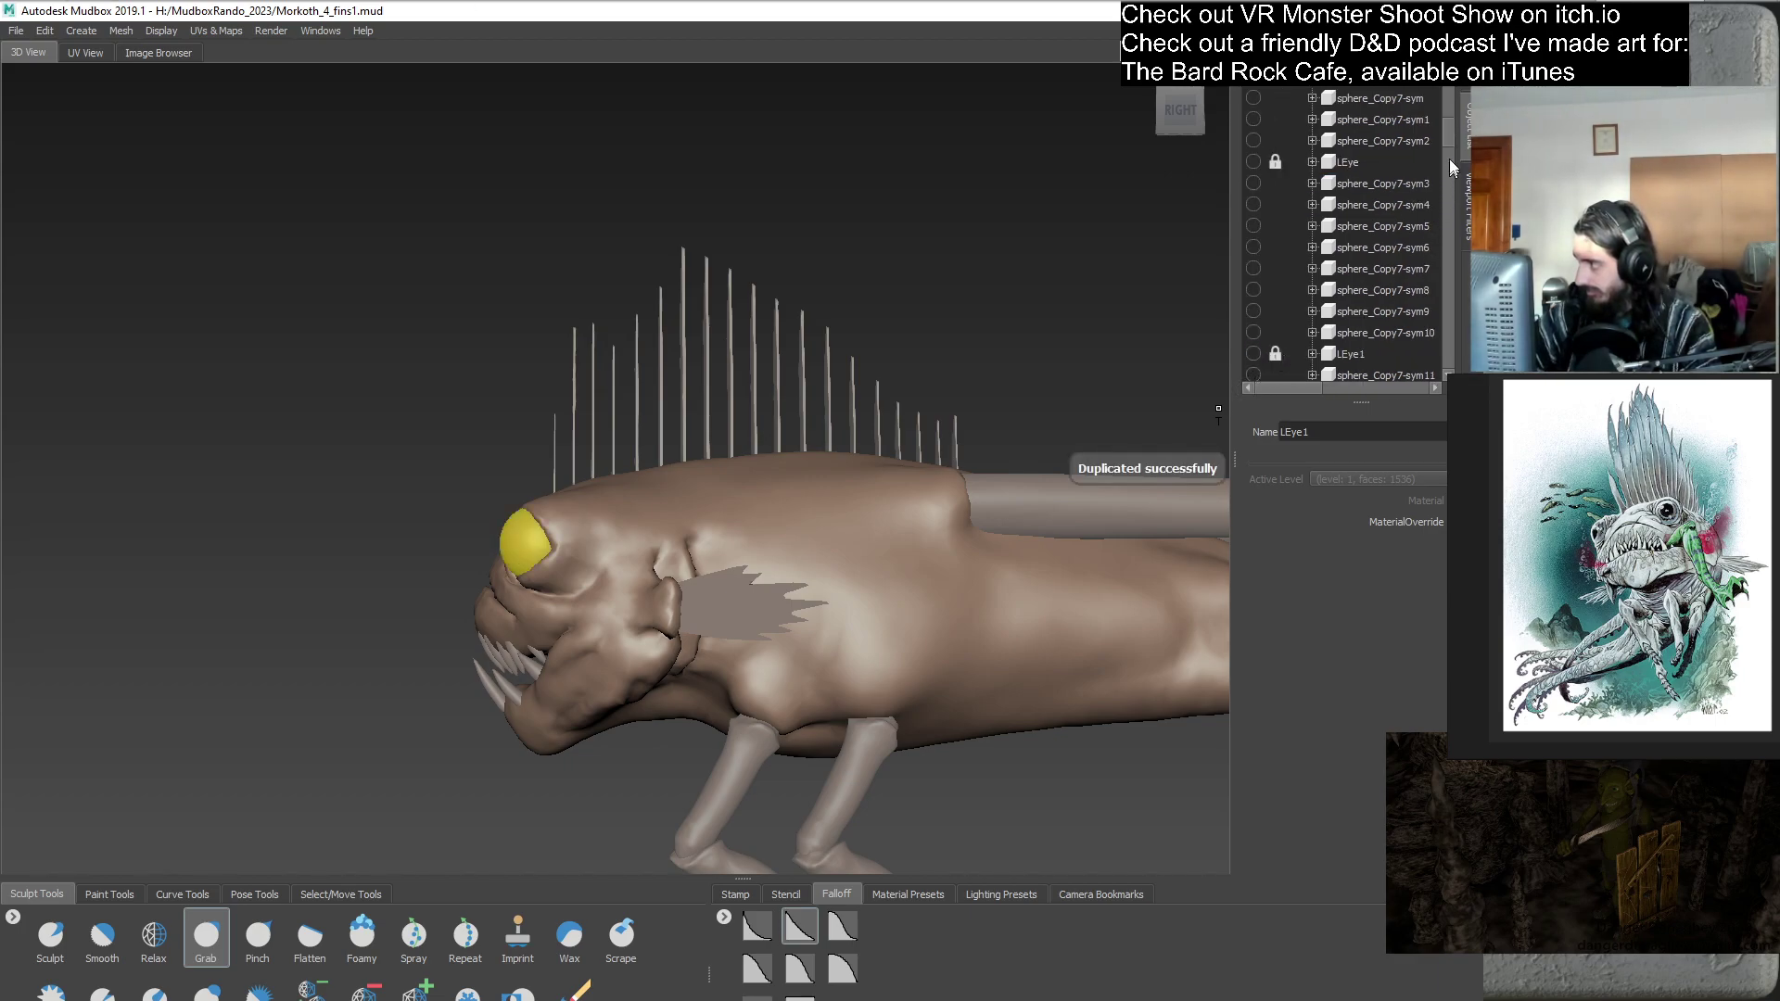
{"action": "left_click_drag", "start_coordinate": [1450, 130], "coordinate": [1448, 330]}
{"action": "left_click", "coordinate": [1267, 315]}
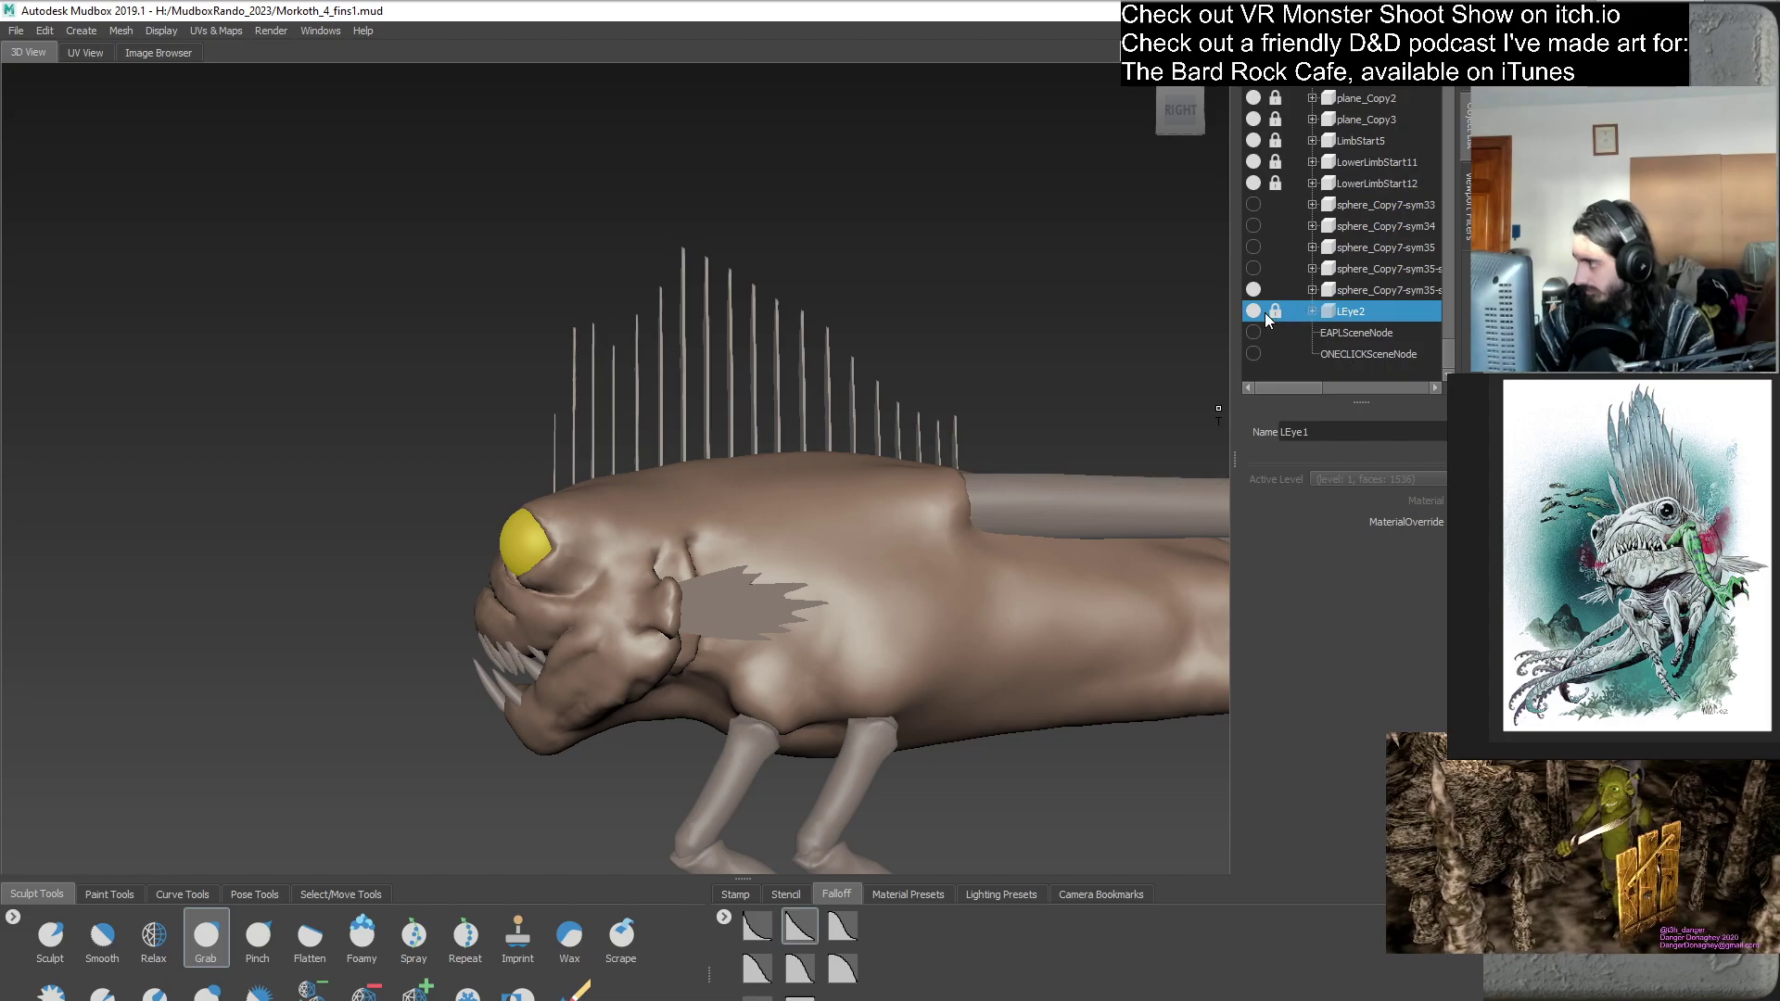
- Translate the duplicated eye slightly along Z to seat it in its socket, checking the fit from several angles
{"action": "left_click", "coordinate": [340, 893]}
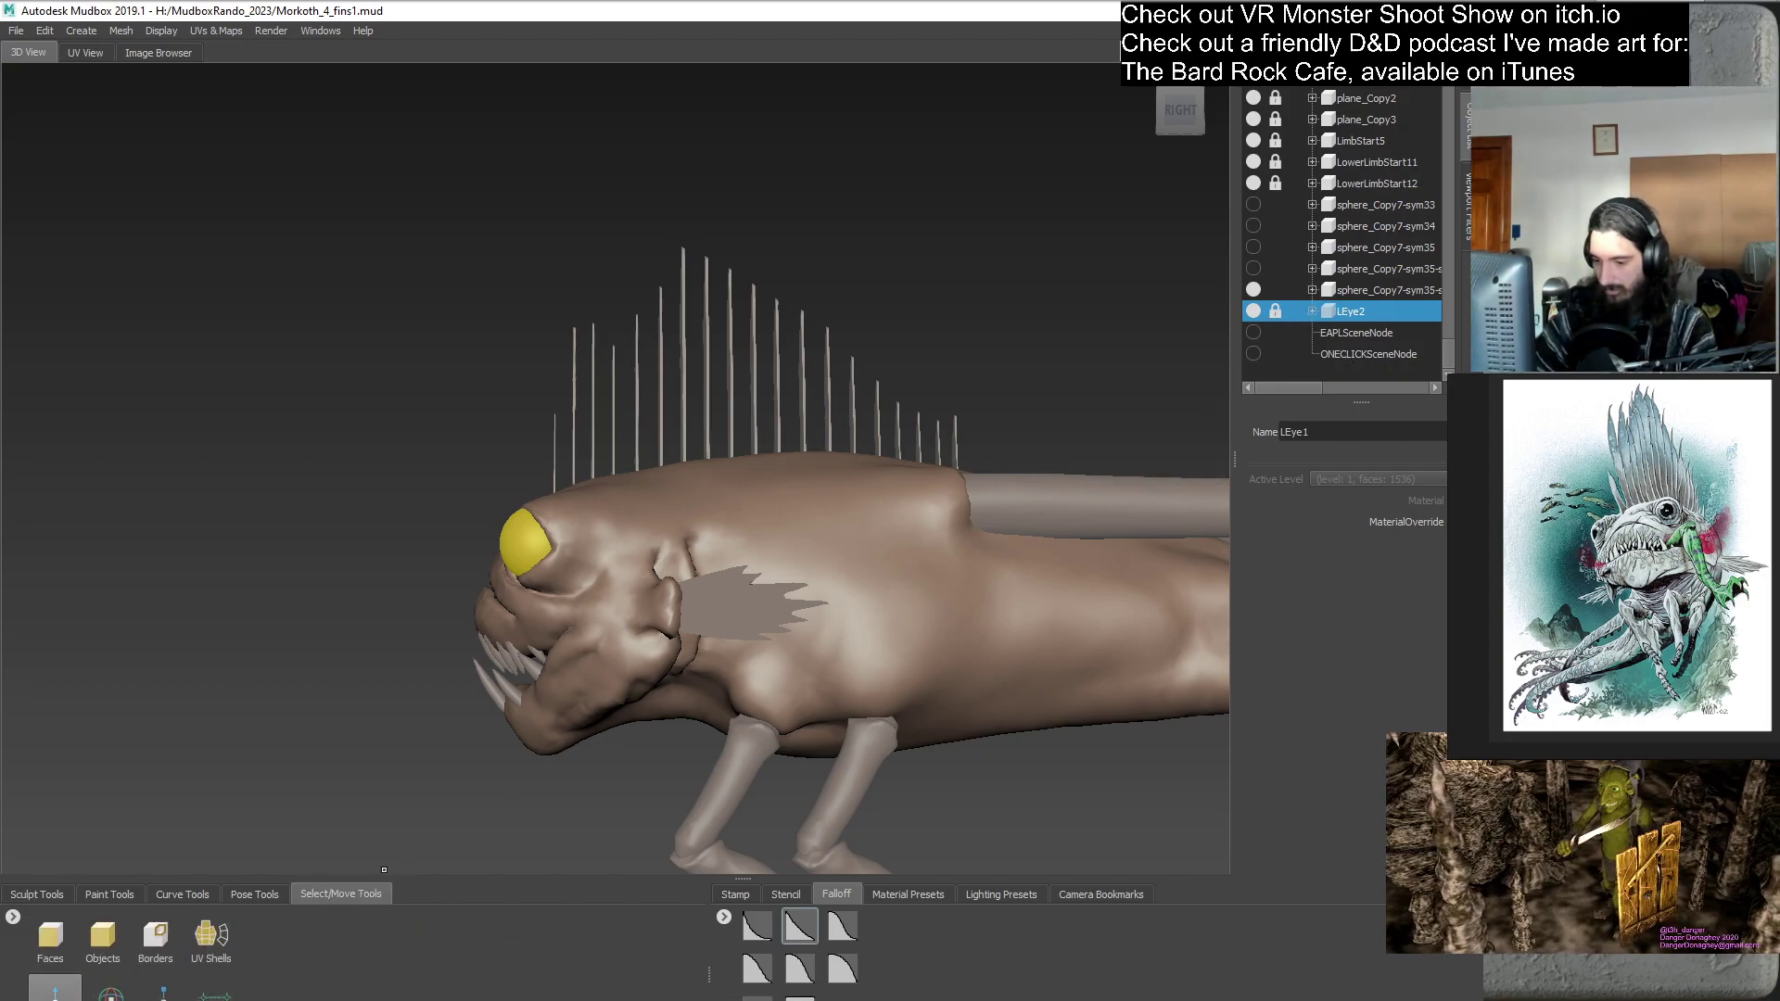
{"action": "left_click", "coordinate": [55, 988]}
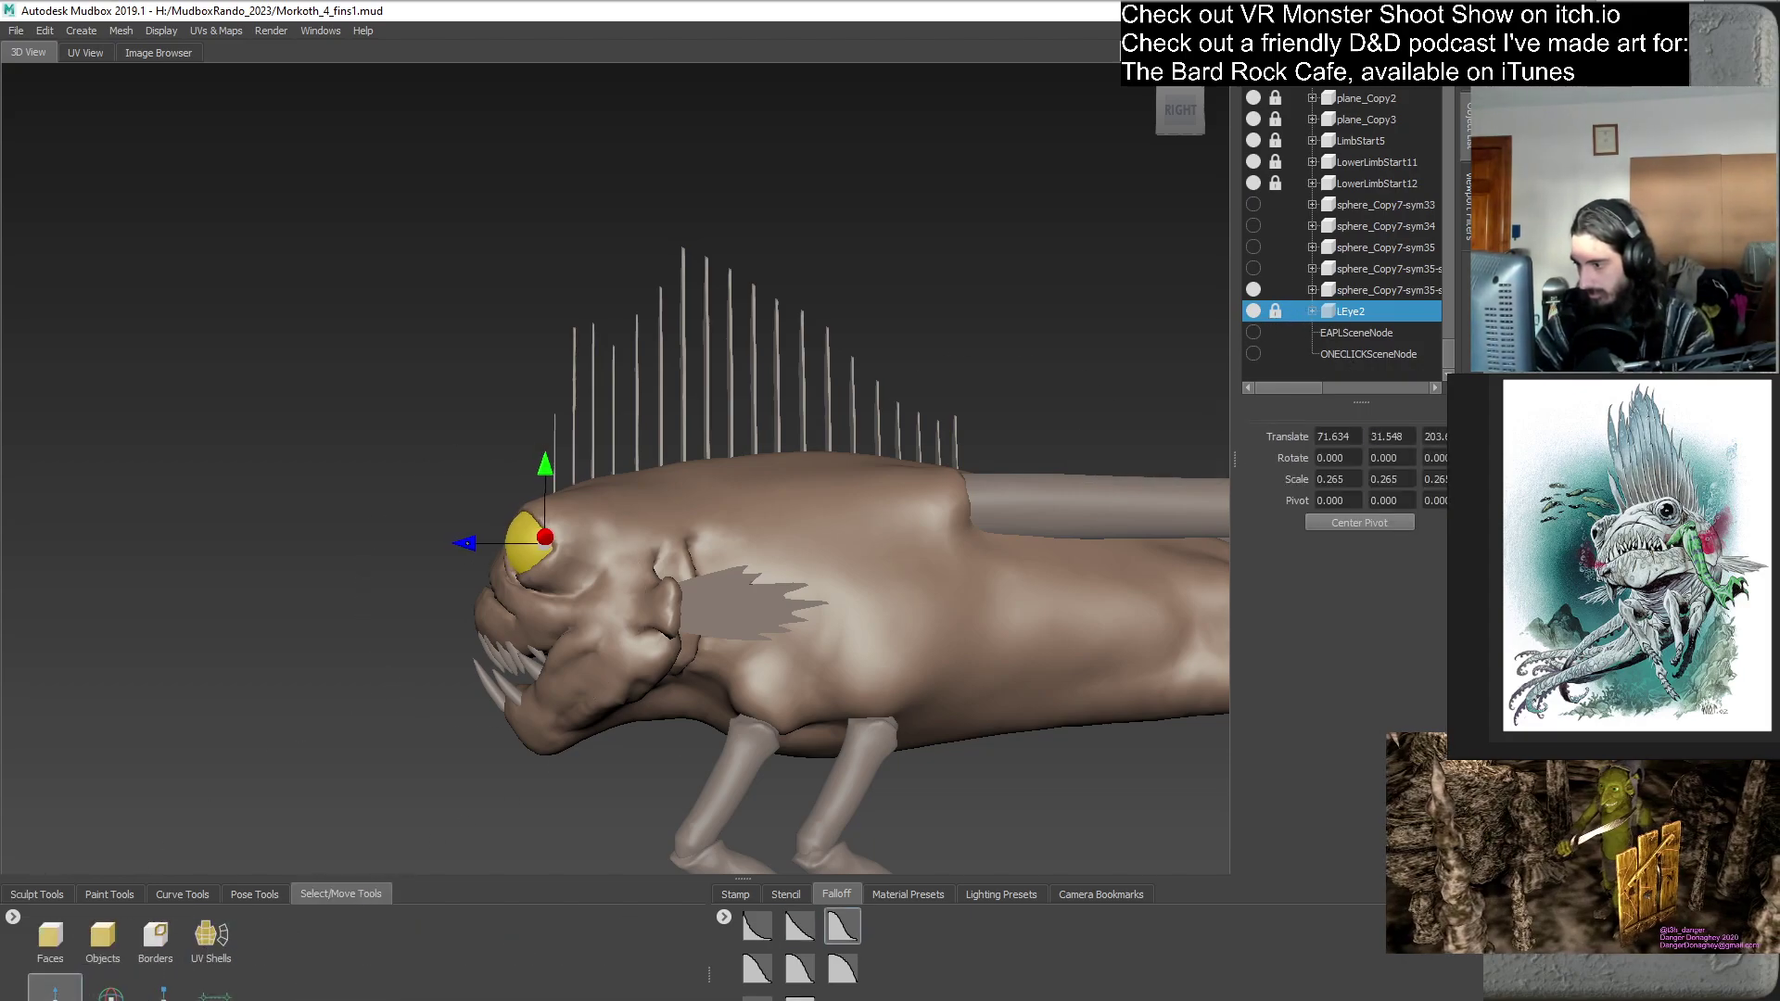
{"action": "left_click_drag", "start_coordinate": [417, 706], "coordinate": [849, 582], "text": "alt"}
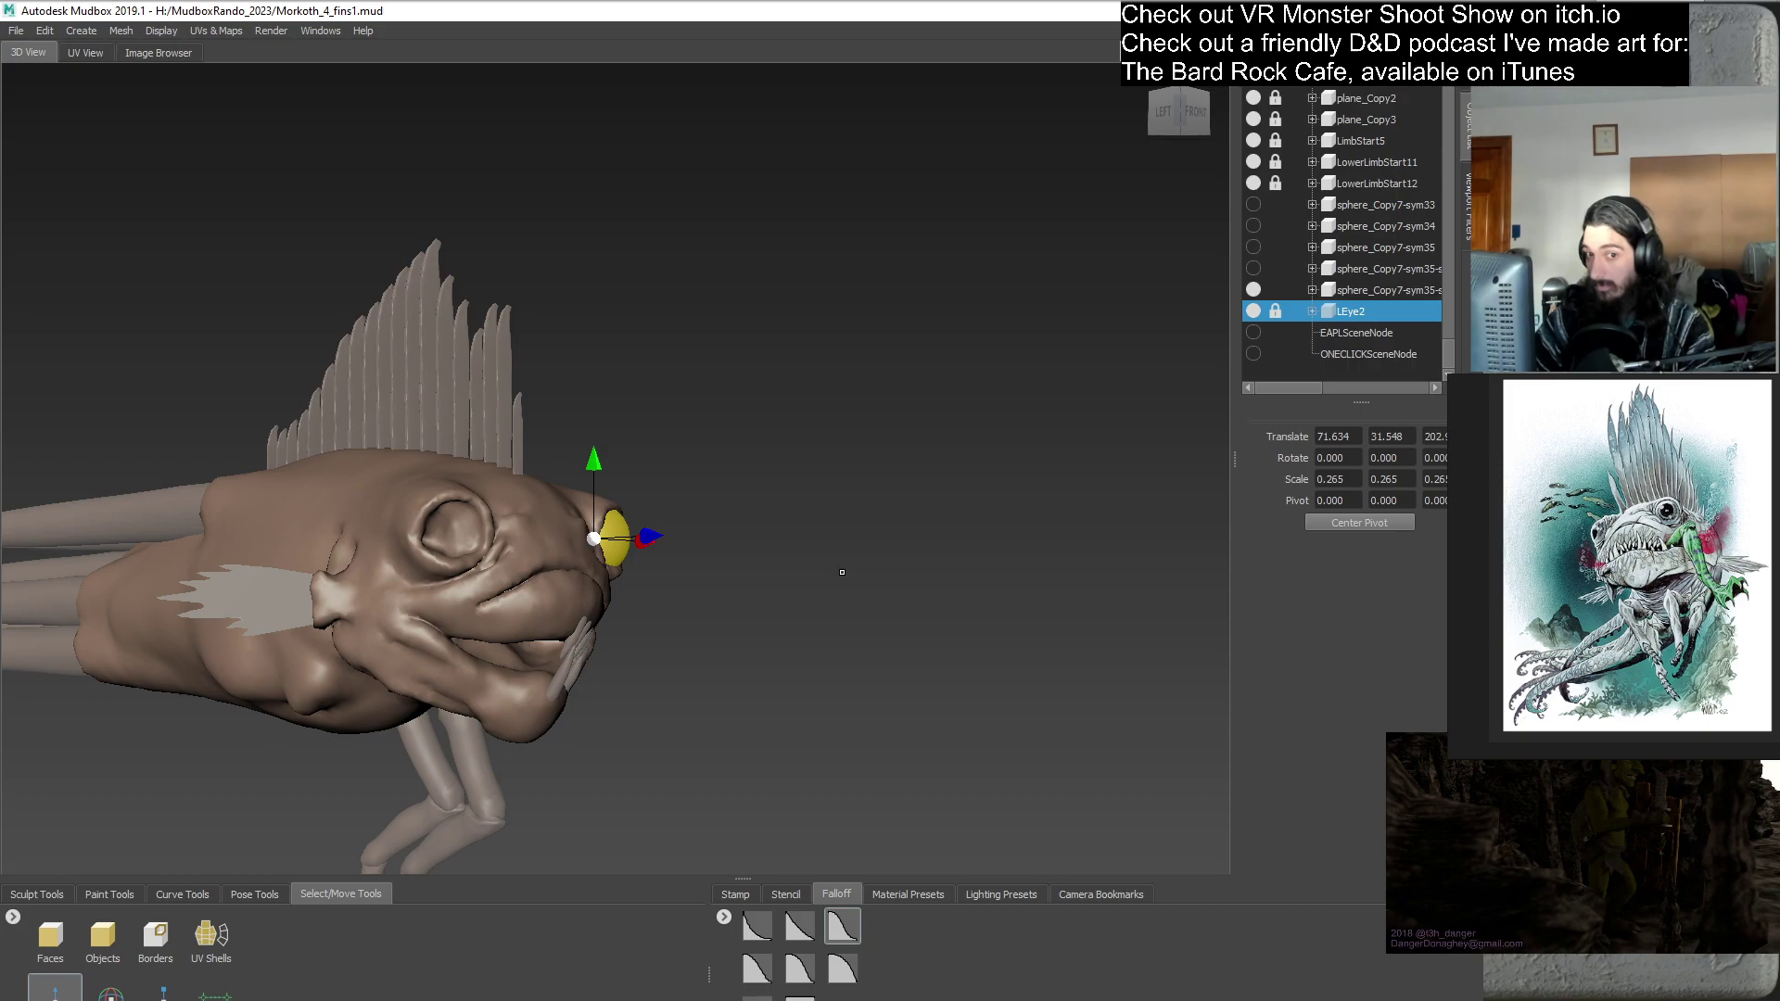
{"action": "left_click_drag", "start_coordinate": [819, 624], "coordinate": [128, 871], "text": "alt"}
- Reshape the body's eye-socket rim around the eyeball with the Grab brush at size 18.56
{"action": "left_click", "coordinate": [39, 894]}
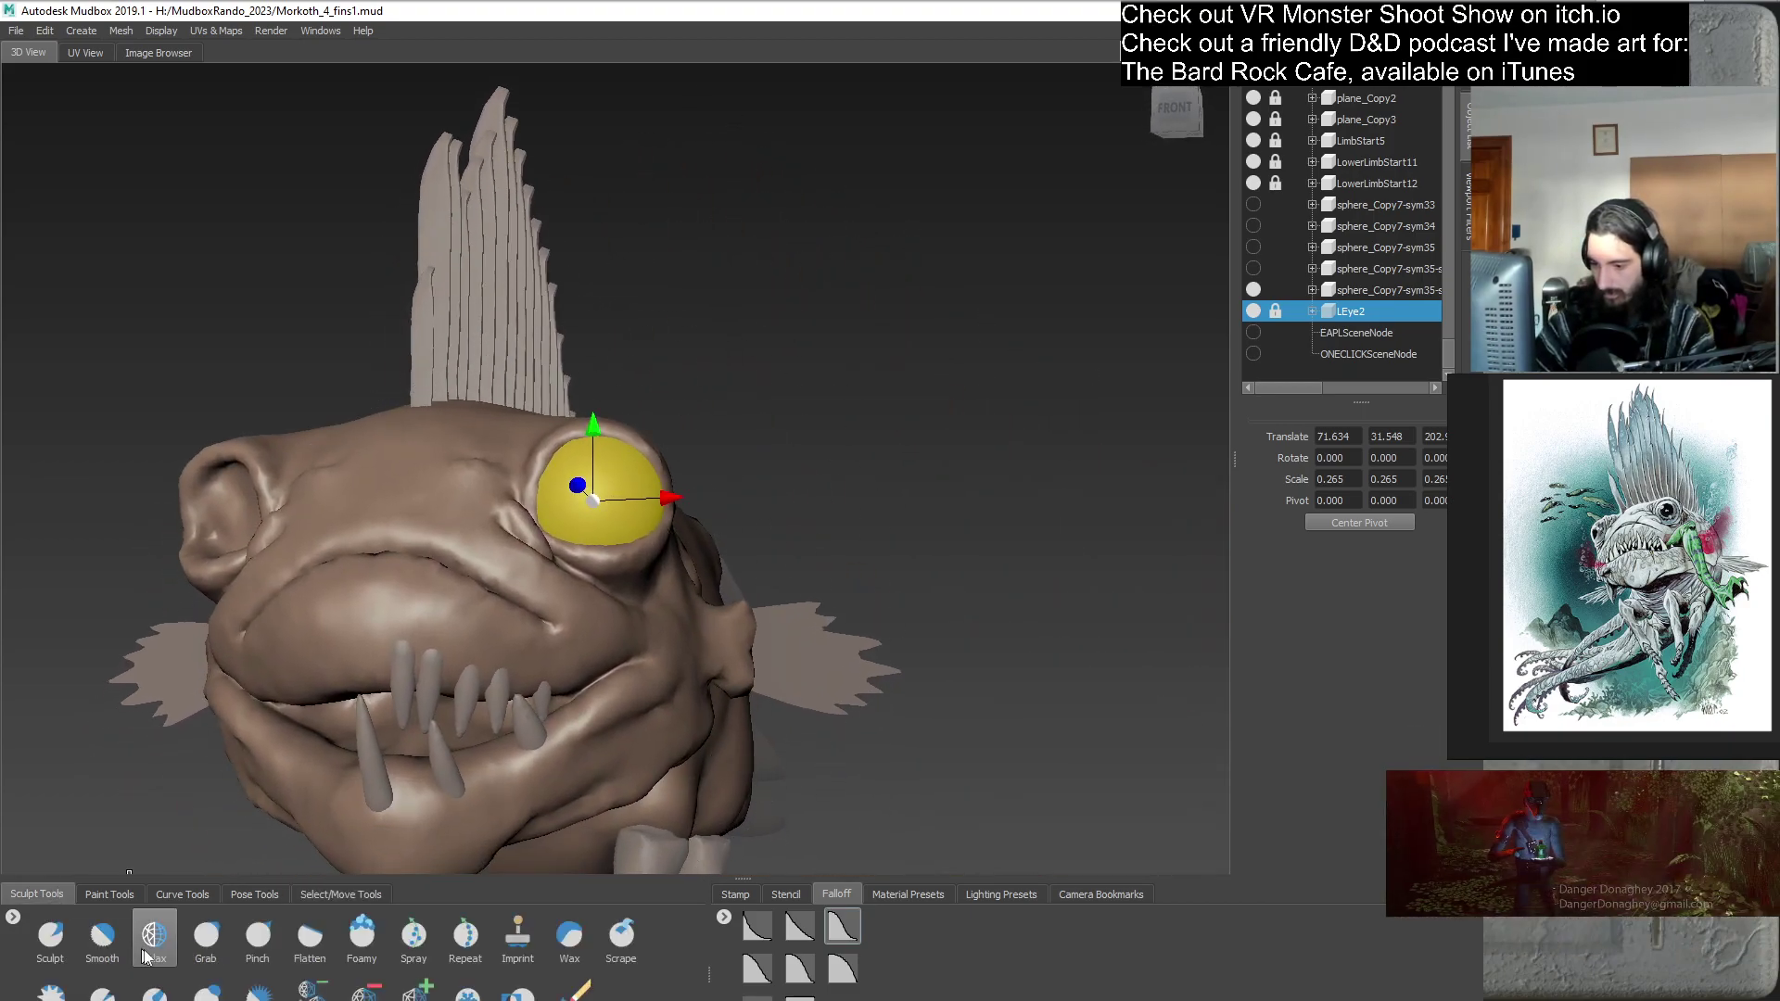
{"action": "left_click", "coordinate": [206, 935]}
{"action": "key", "text": "d"}
{"action": "left_click_drag", "start_coordinate": [795, 497], "coordinate": [562, 645], "text": "alt"}
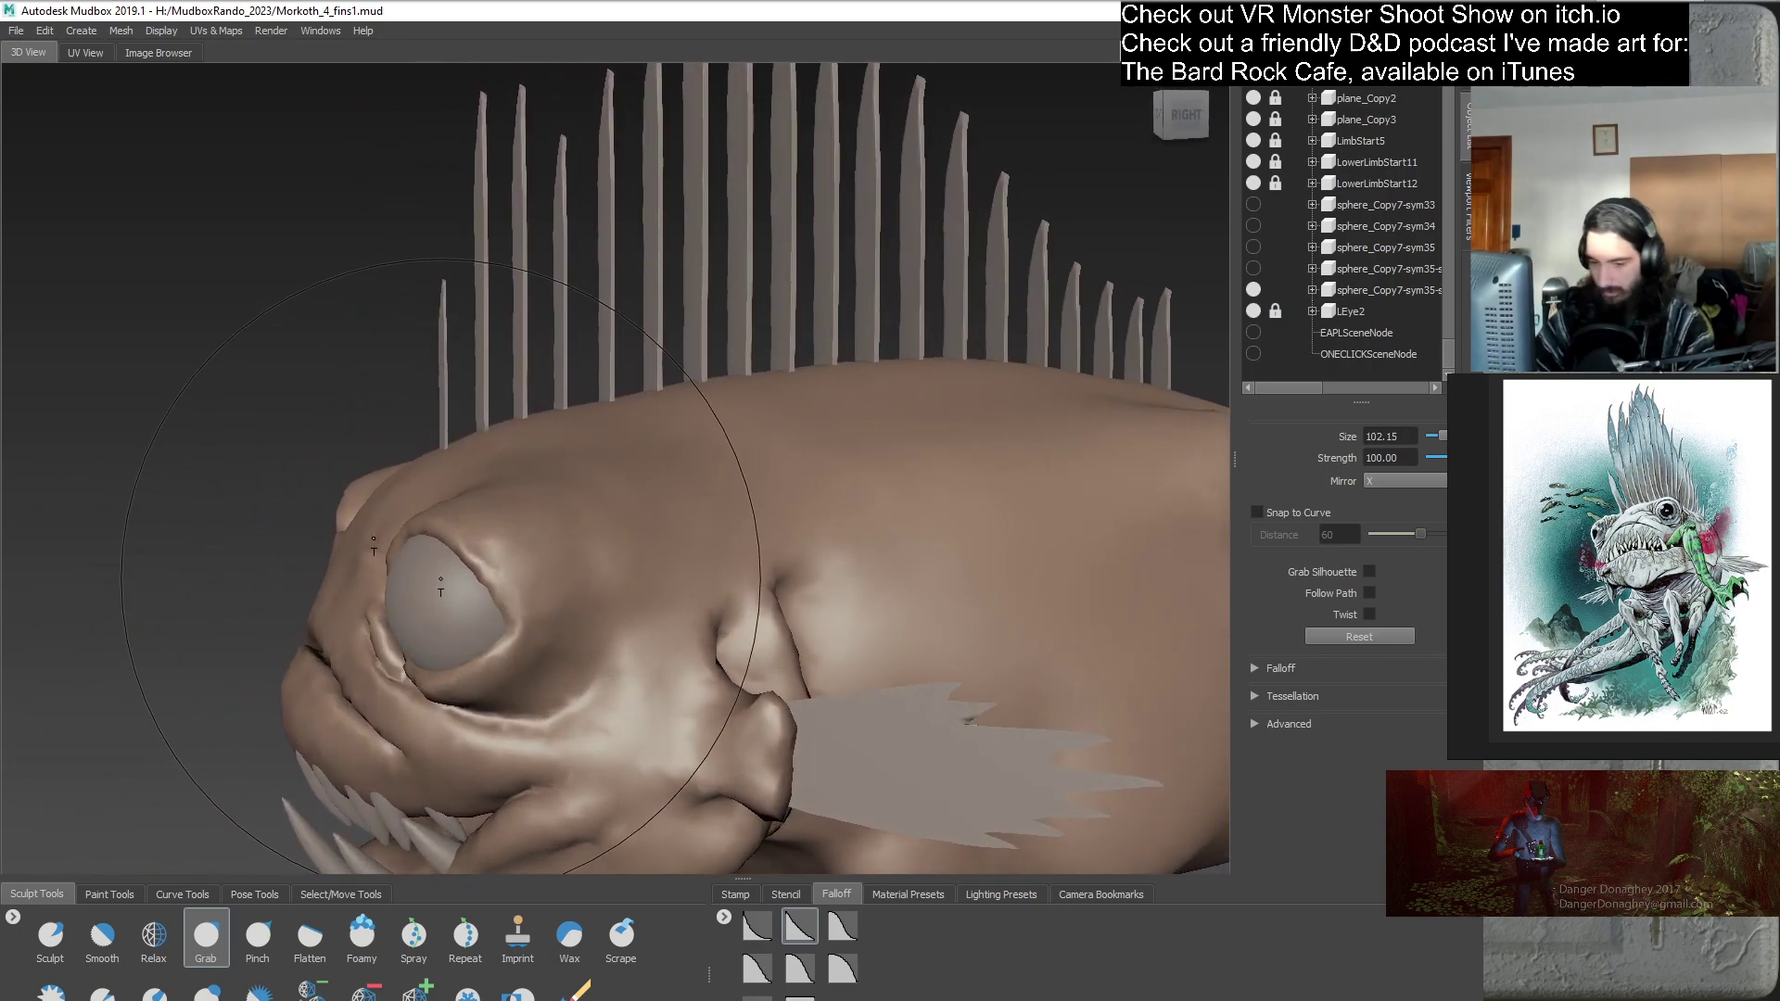
{"action": "key", "text": "b"}
{"action": "mouse_move", "coordinate": [466, 586]}
{"action": "left_mouse_down"}
{"action": "mouse_move", "coordinate": [376, 533]}
{"action": "mouse_move", "coordinate": [638, 691]}
{"action": "mouse_move", "coordinate": [684, 649]}
{"action": "mouse_move", "coordinate": [707, 563]}
{"action": "mouse_move", "coordinate": [788, 582]}
{"action": "mouse_move", "coordinate": [556, 626]}
{"action": "mouse_move", "coordinate": [389, 621]}
{"action": "left_mouse_up"}
{"action": "right_click_drag", "start_coordinate": [390, 621], "coordinate": [75, 612], "text": "alt"}
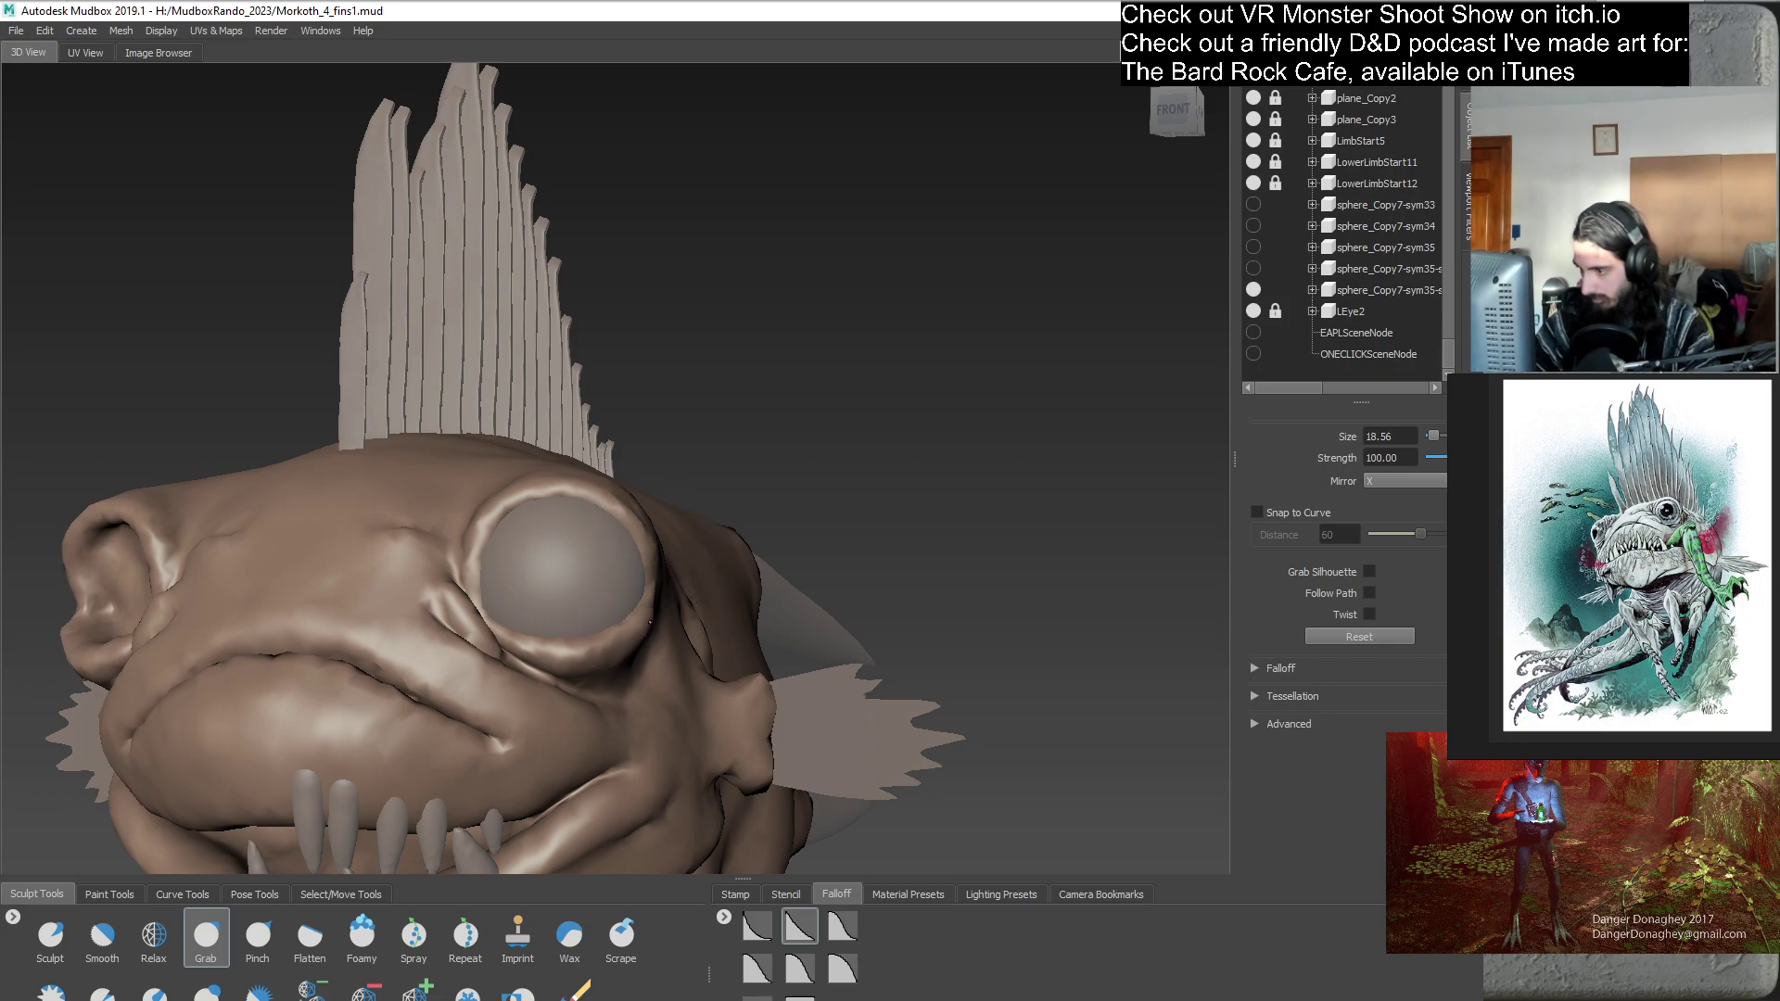
{"action": "left_click_drag", "start_coordinate": [702, 664], "coordinate": [546, 642], "text": "alt"}
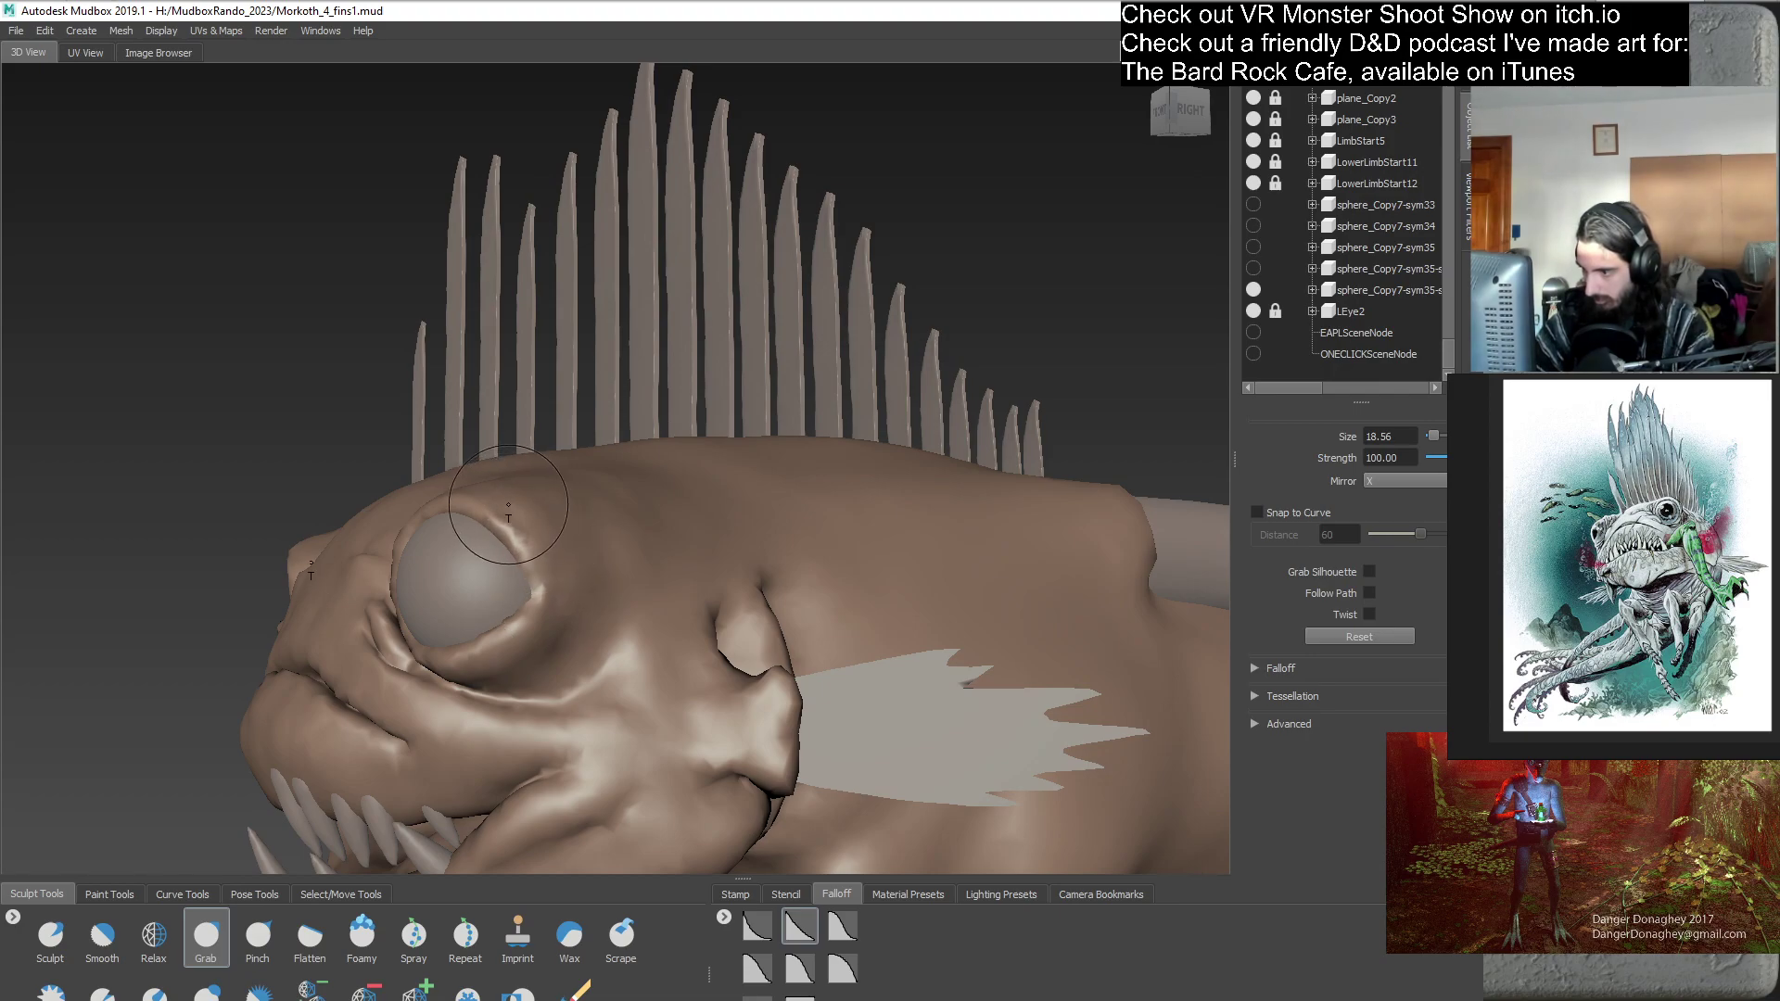
{"action": "right_click_drag", "start_coordinate": [508, 505], "coordinate": [728, 577], "text": "alt"}
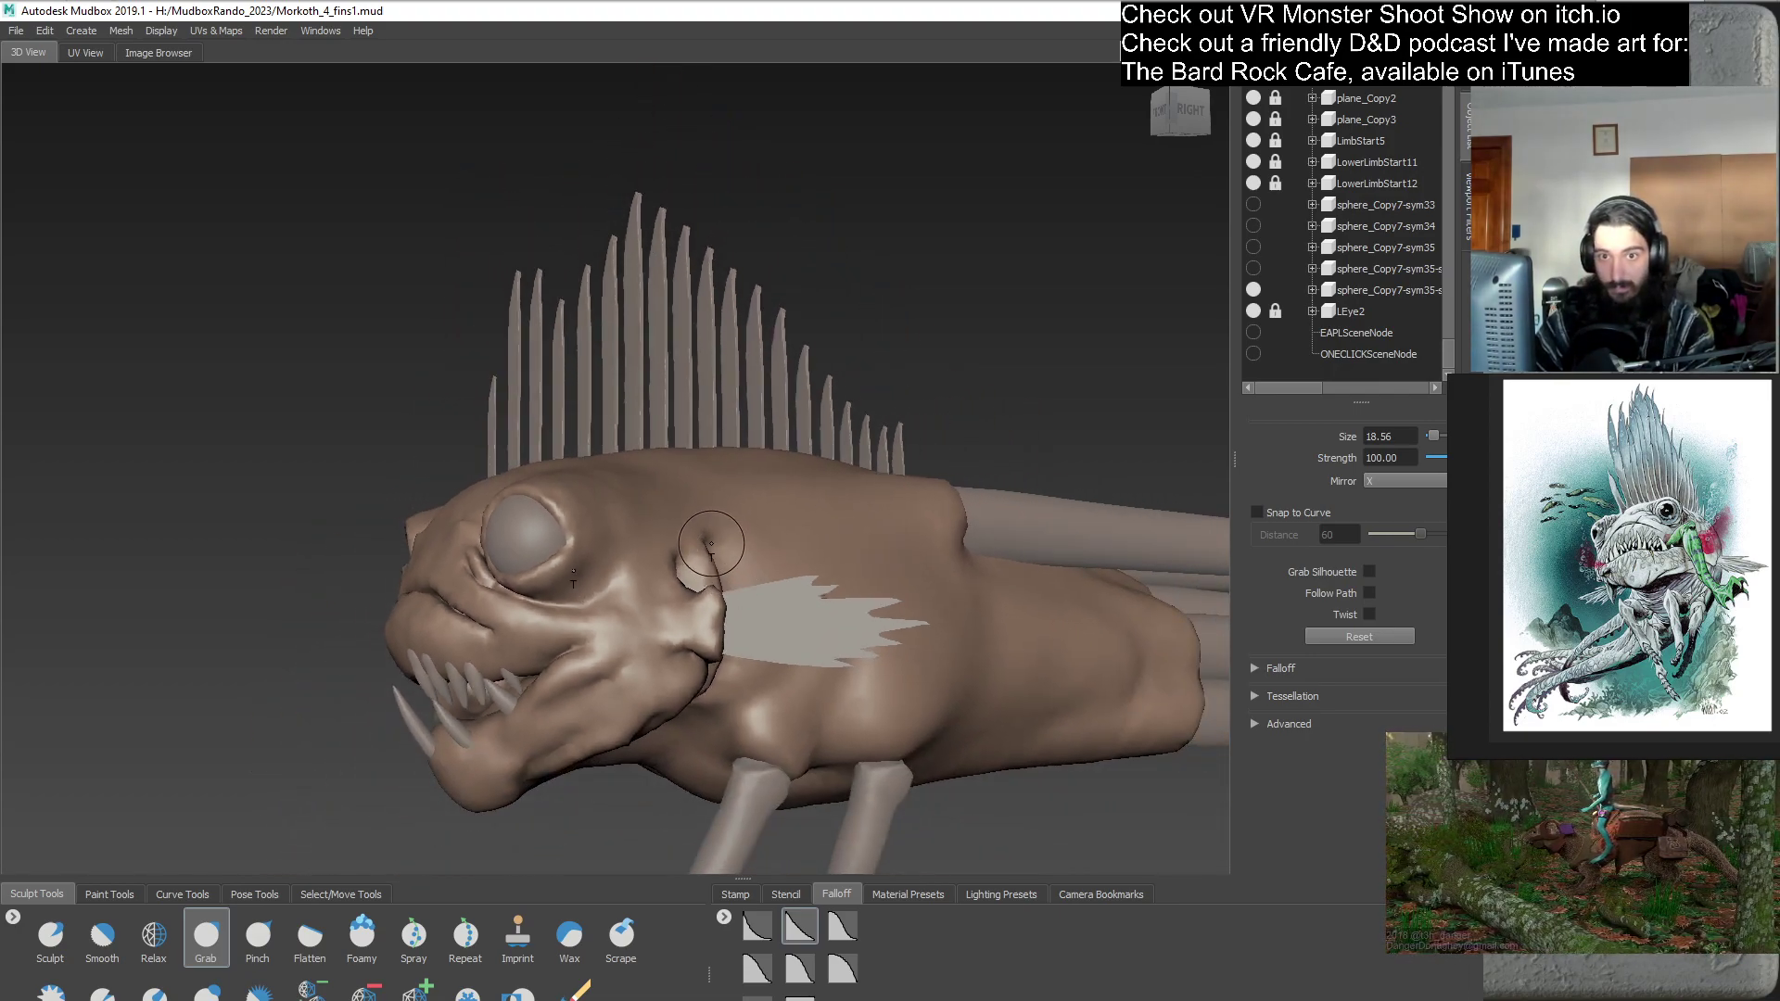
{"action": "left_click_drag", "start_coordinate": [703, 582], "coordinate": [769, 745], "text": "alt"}
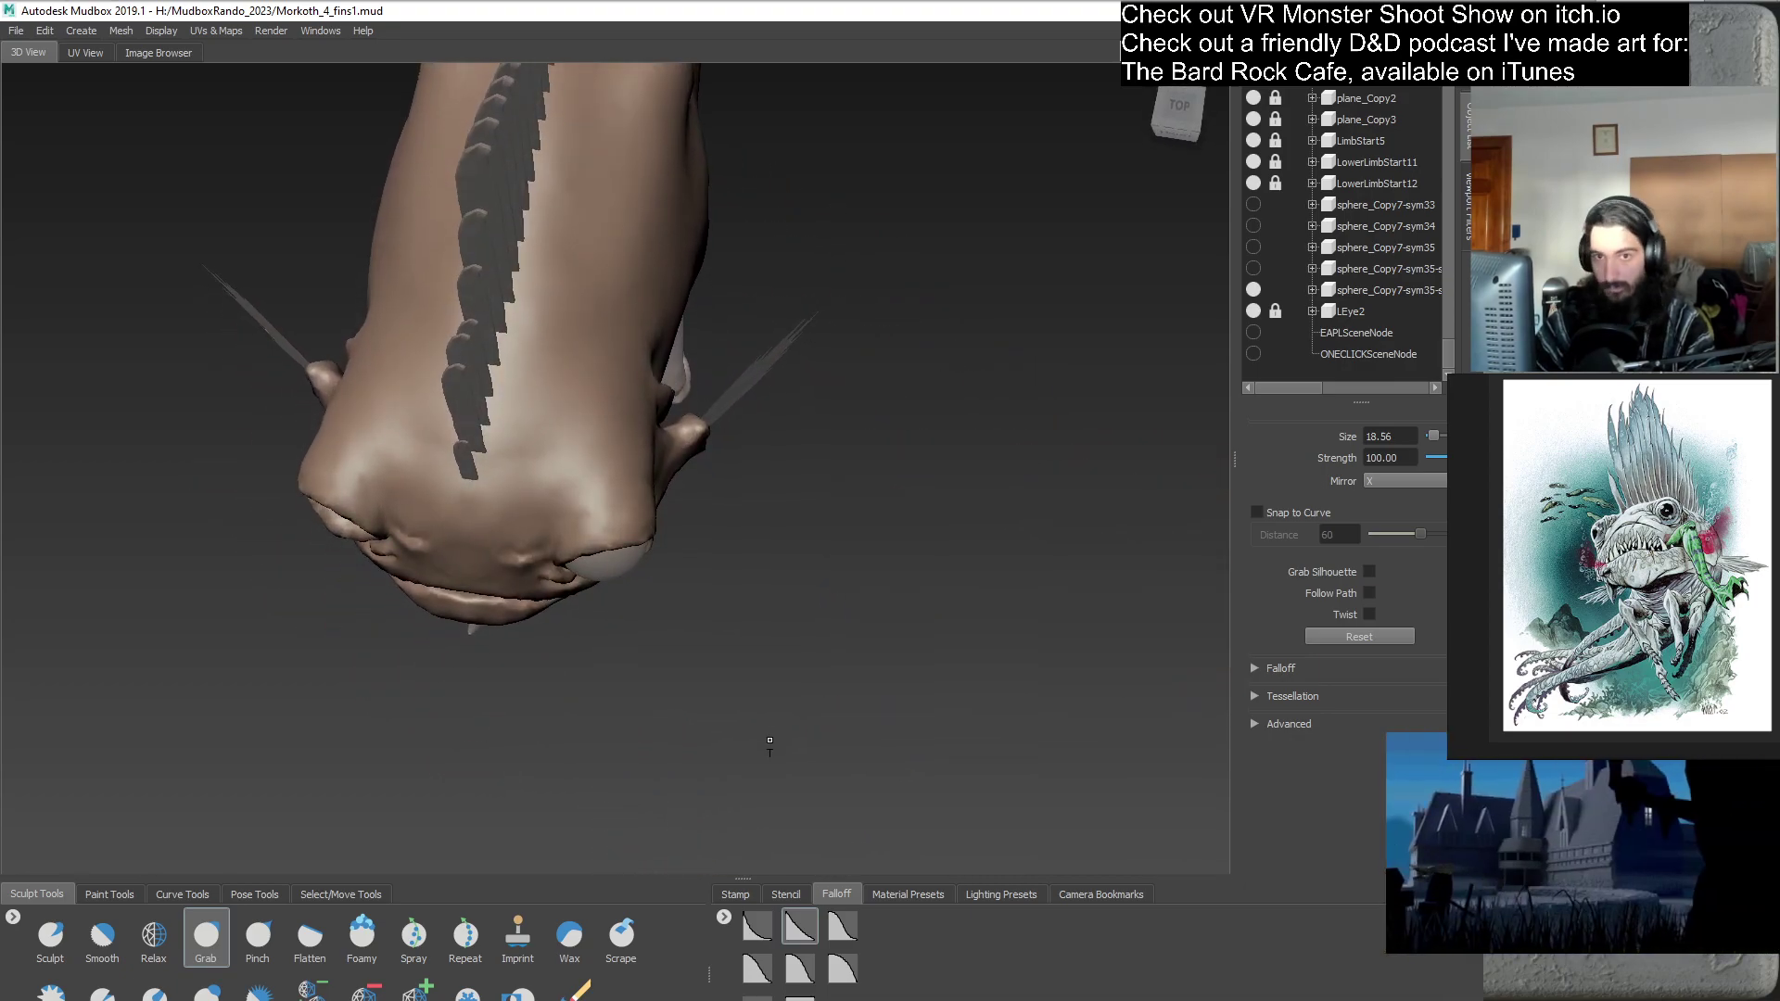
{"action": "left_click_drag", "start_coordinate": [786, 638], "coordinate": [686, 590], "text": "alt"}
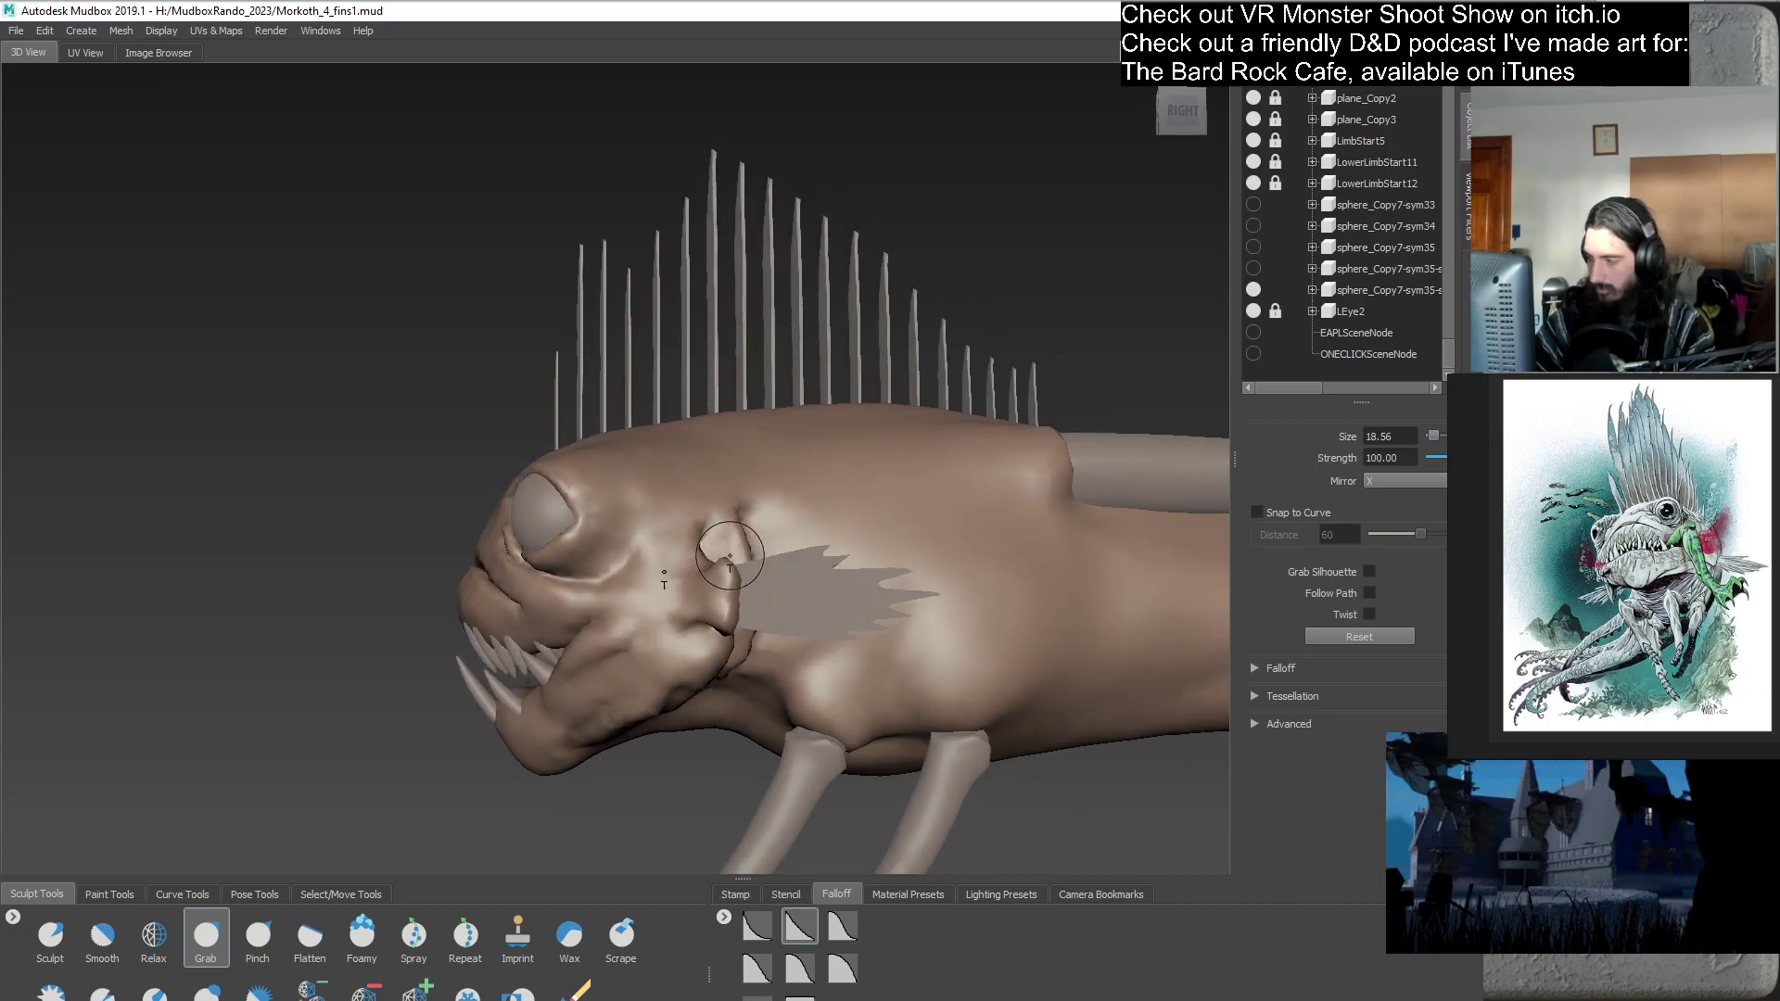
- Duplicate the body mesh sphere_Copy7-sym35-sym1 and leave only the copy visible, with nothing selected
{"action": "left_click", "coordinate": [1373, 290]}
{"action": "right_click", "coordinate": [1373, 290]}
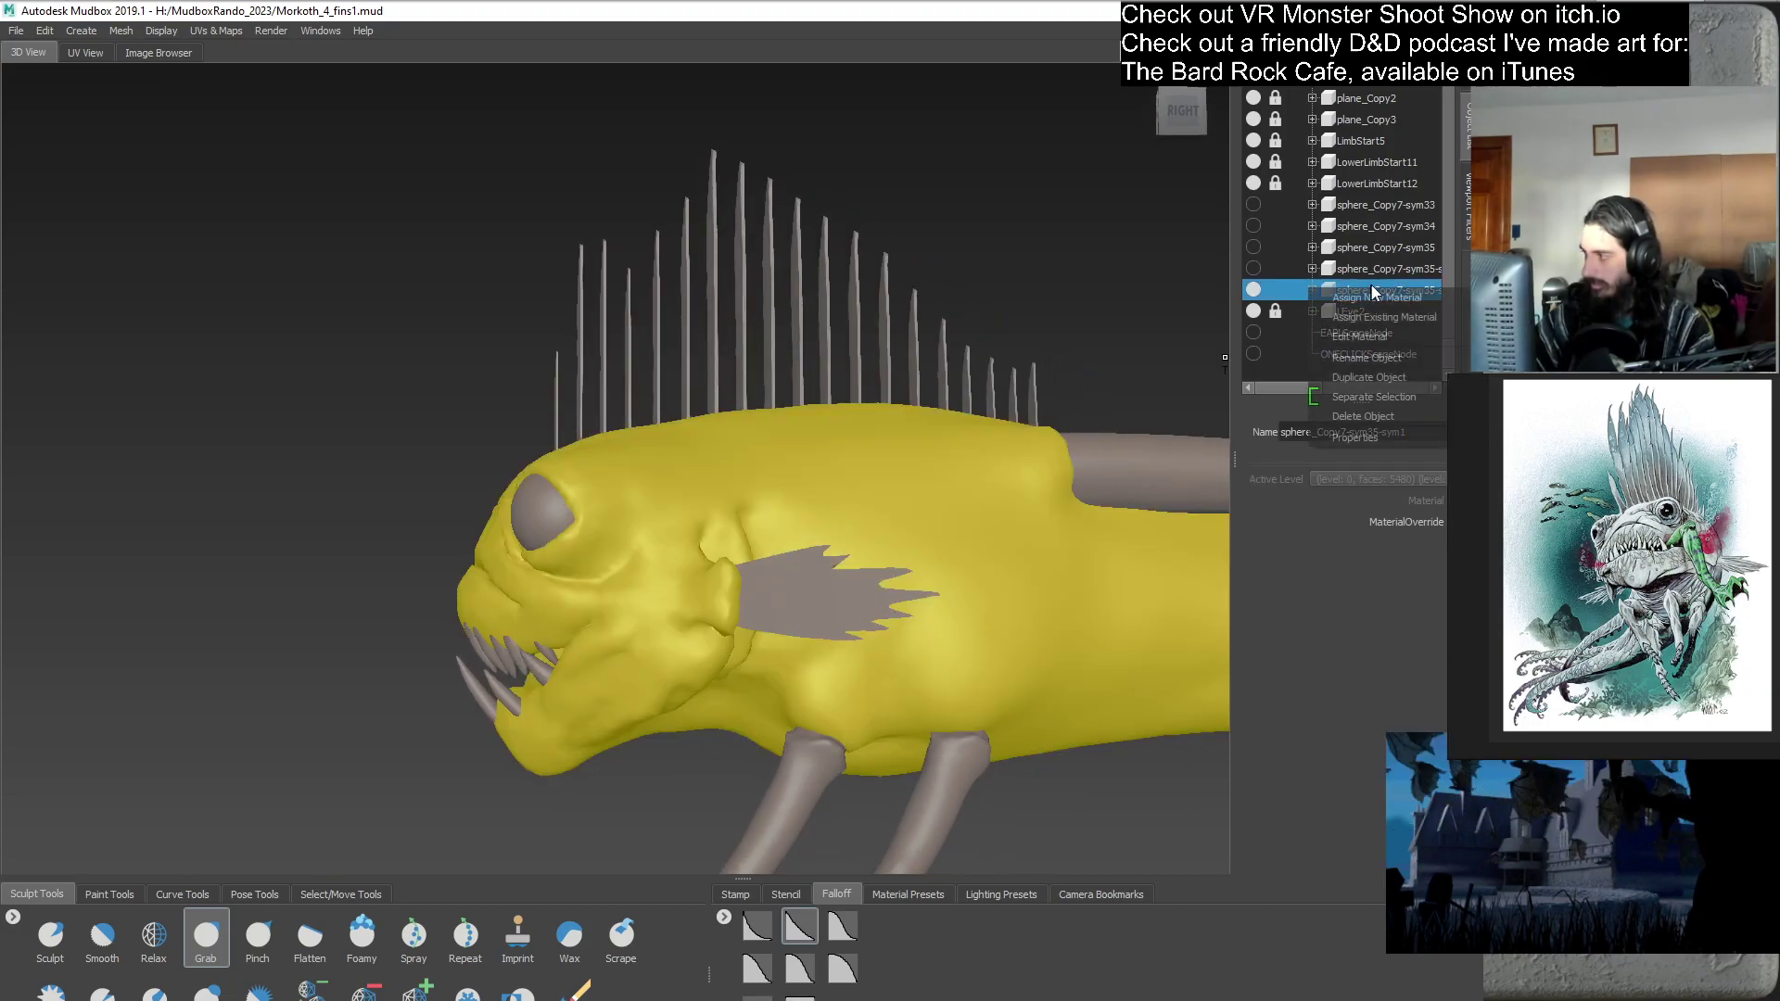
{"action": "left_click", "coordinate": [1410, 376]}
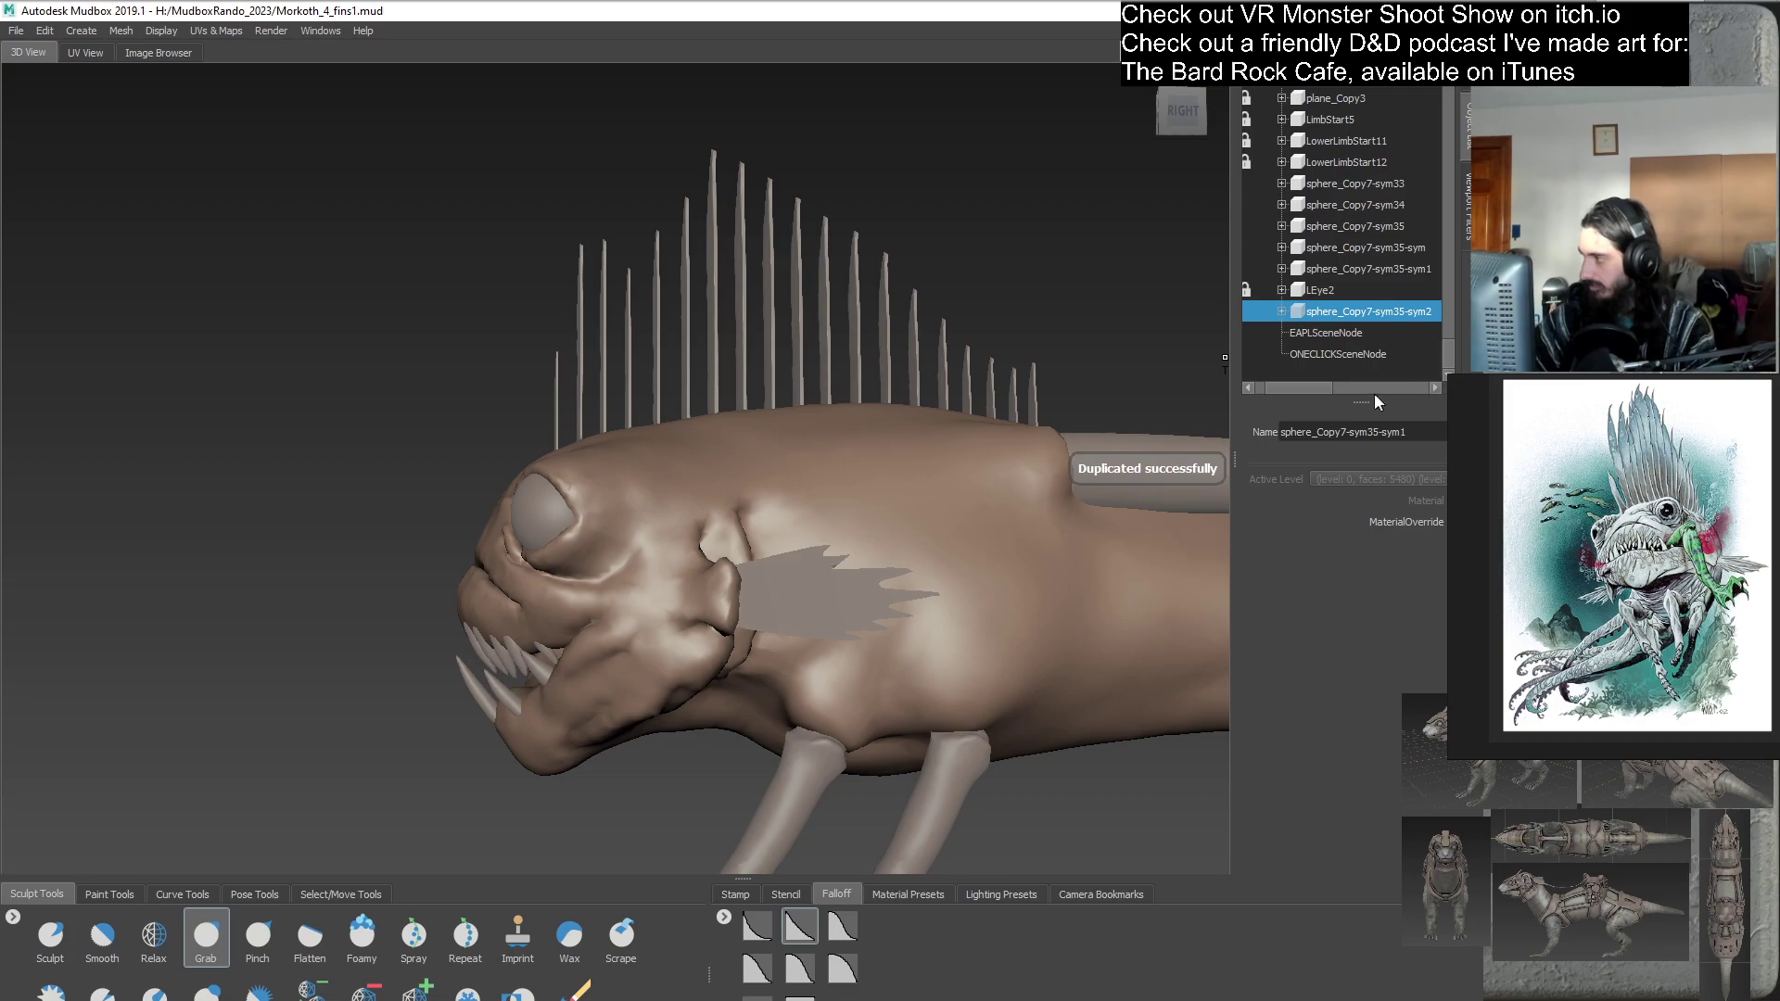
{"action": "left_click", "coordinate": [1248, 390]}
{"action": "left_click", "coordinate": [1314, 376]}
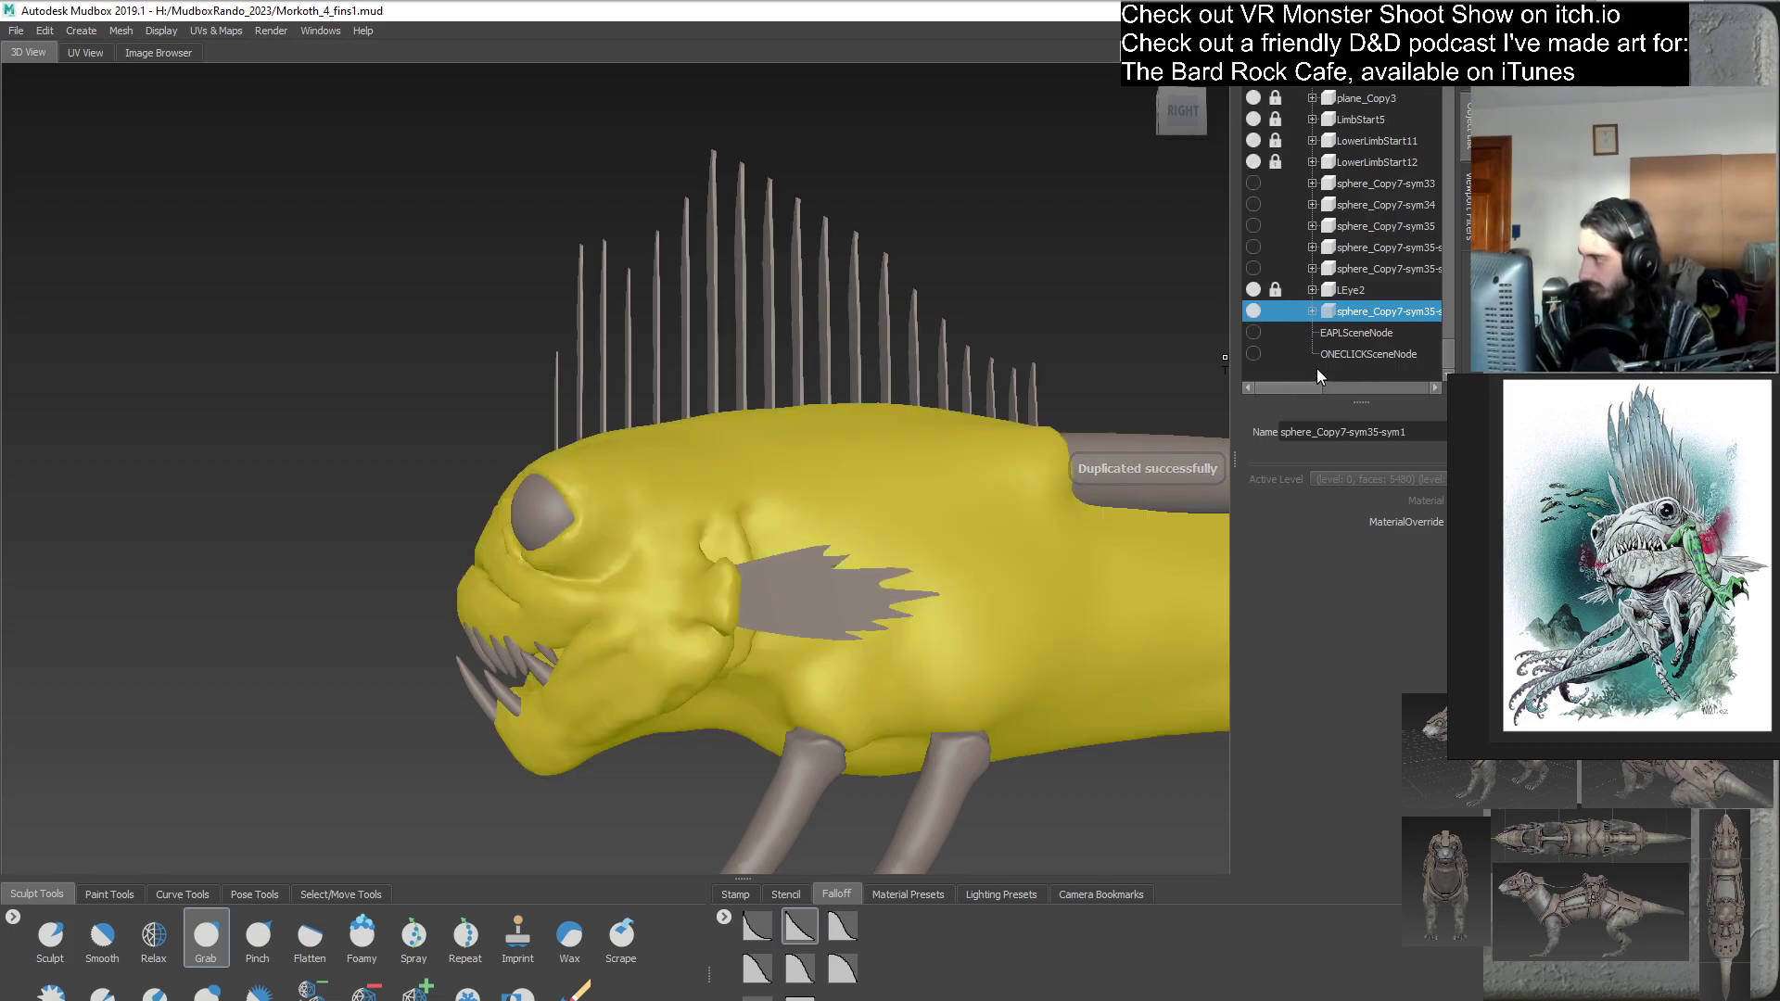
- Refine the eyelid folds from below, above and behind the eye with the Grab brush at size 18.72
{"action": "left_click_drag", "start_coordinate": [1025, 481], "coordinate": [678, 612], "text": "alt"}
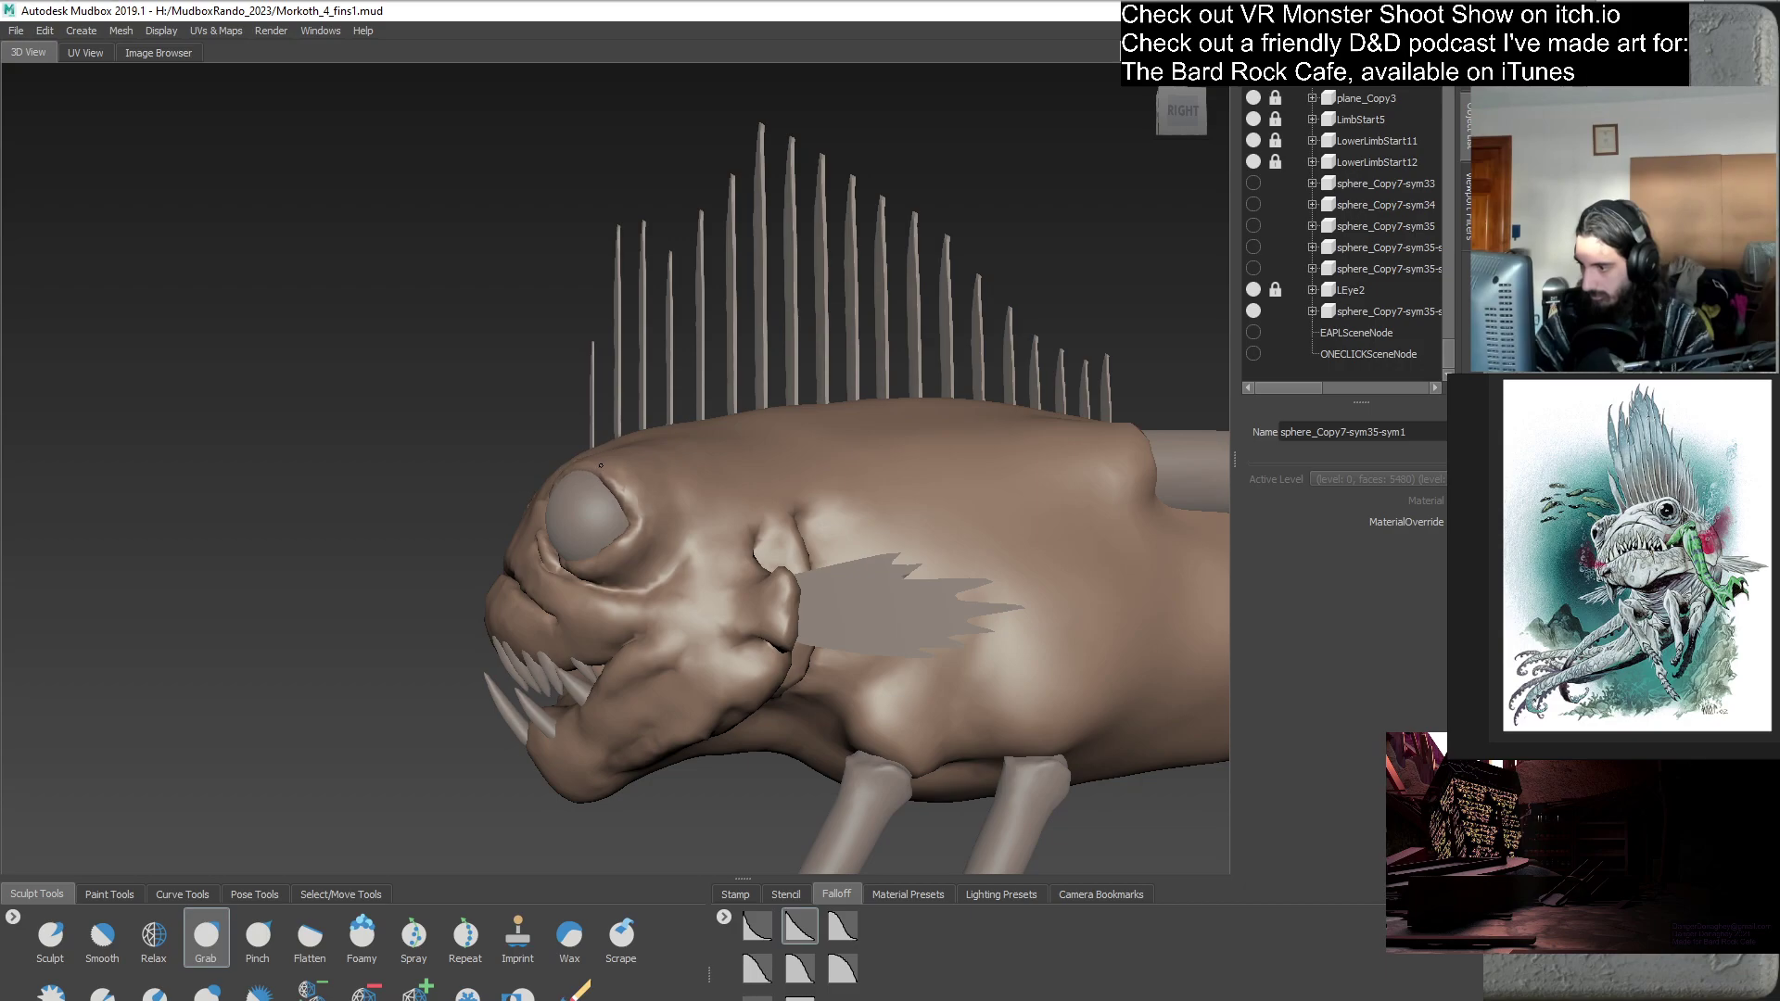
{"action": "left_click_drag", "start_coordinate": [604, 505], "coordinate": [720, 521], "text": "alt"}
{"action": "right_click_drag", "start_coordinate": [719, 521], "coordinate": [900, 538], "text": "alt"}
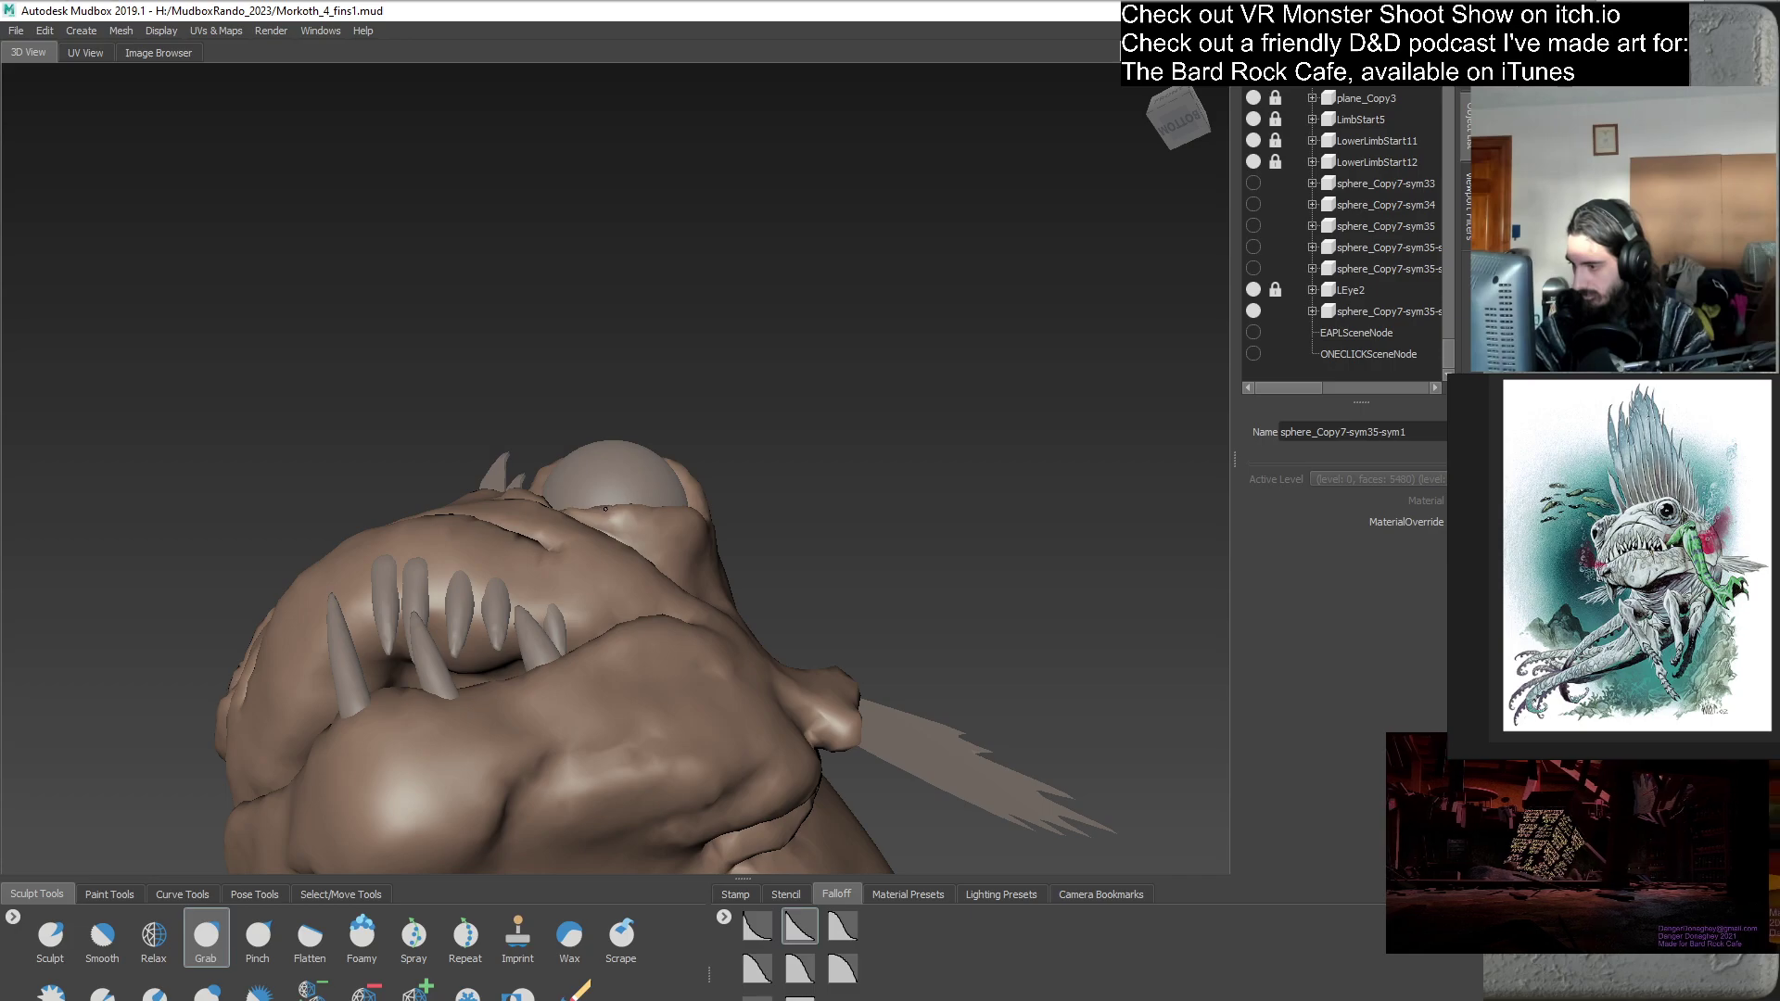
{"action": "mouse_move", "coordinate": [602, 505]}
{"action": "left_mouse_down", "text": "alt"}
{"action": "mouse_move", "coordinate": [574, 623]}
{"action": "mouse_move", "coordinate": [569, 547]}
{"action": "mouse_move", "coordinate": [618, 510]}
{"action": "left_mouse_up", "text": "alt"}
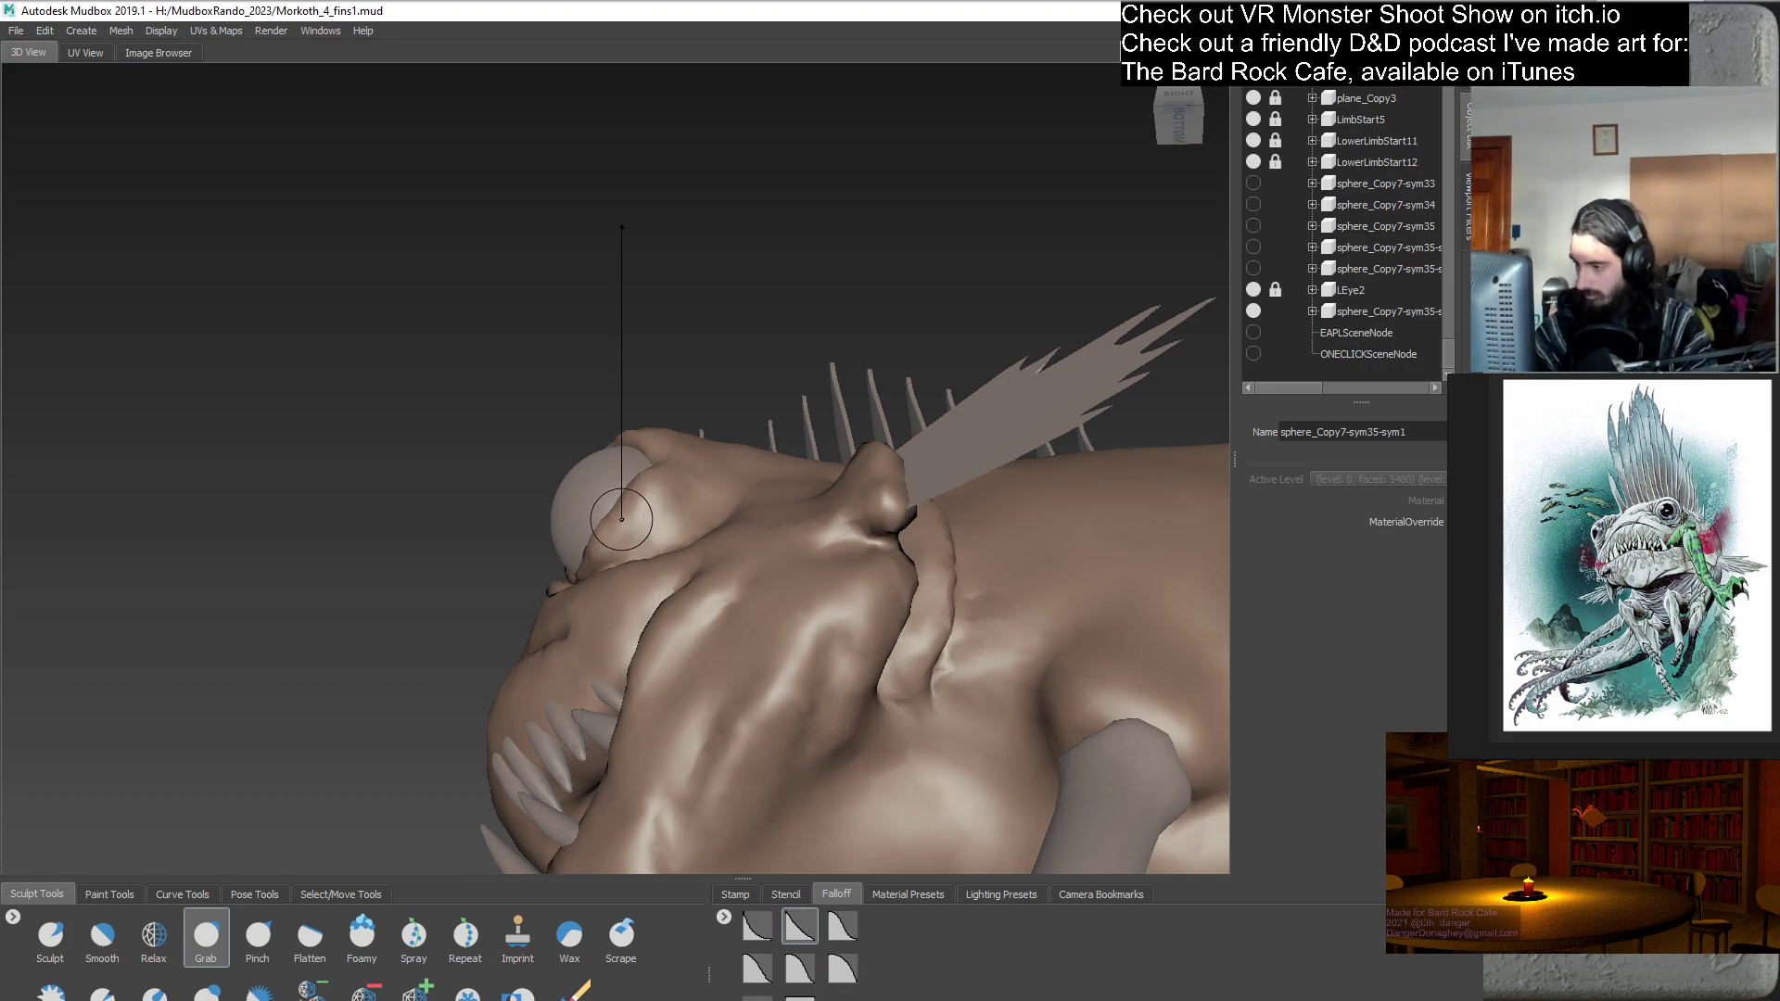
{"action": "left_click_drag", "start_coordinate": [606, 512], "coordinate": [614, 580], "text": "alt"}
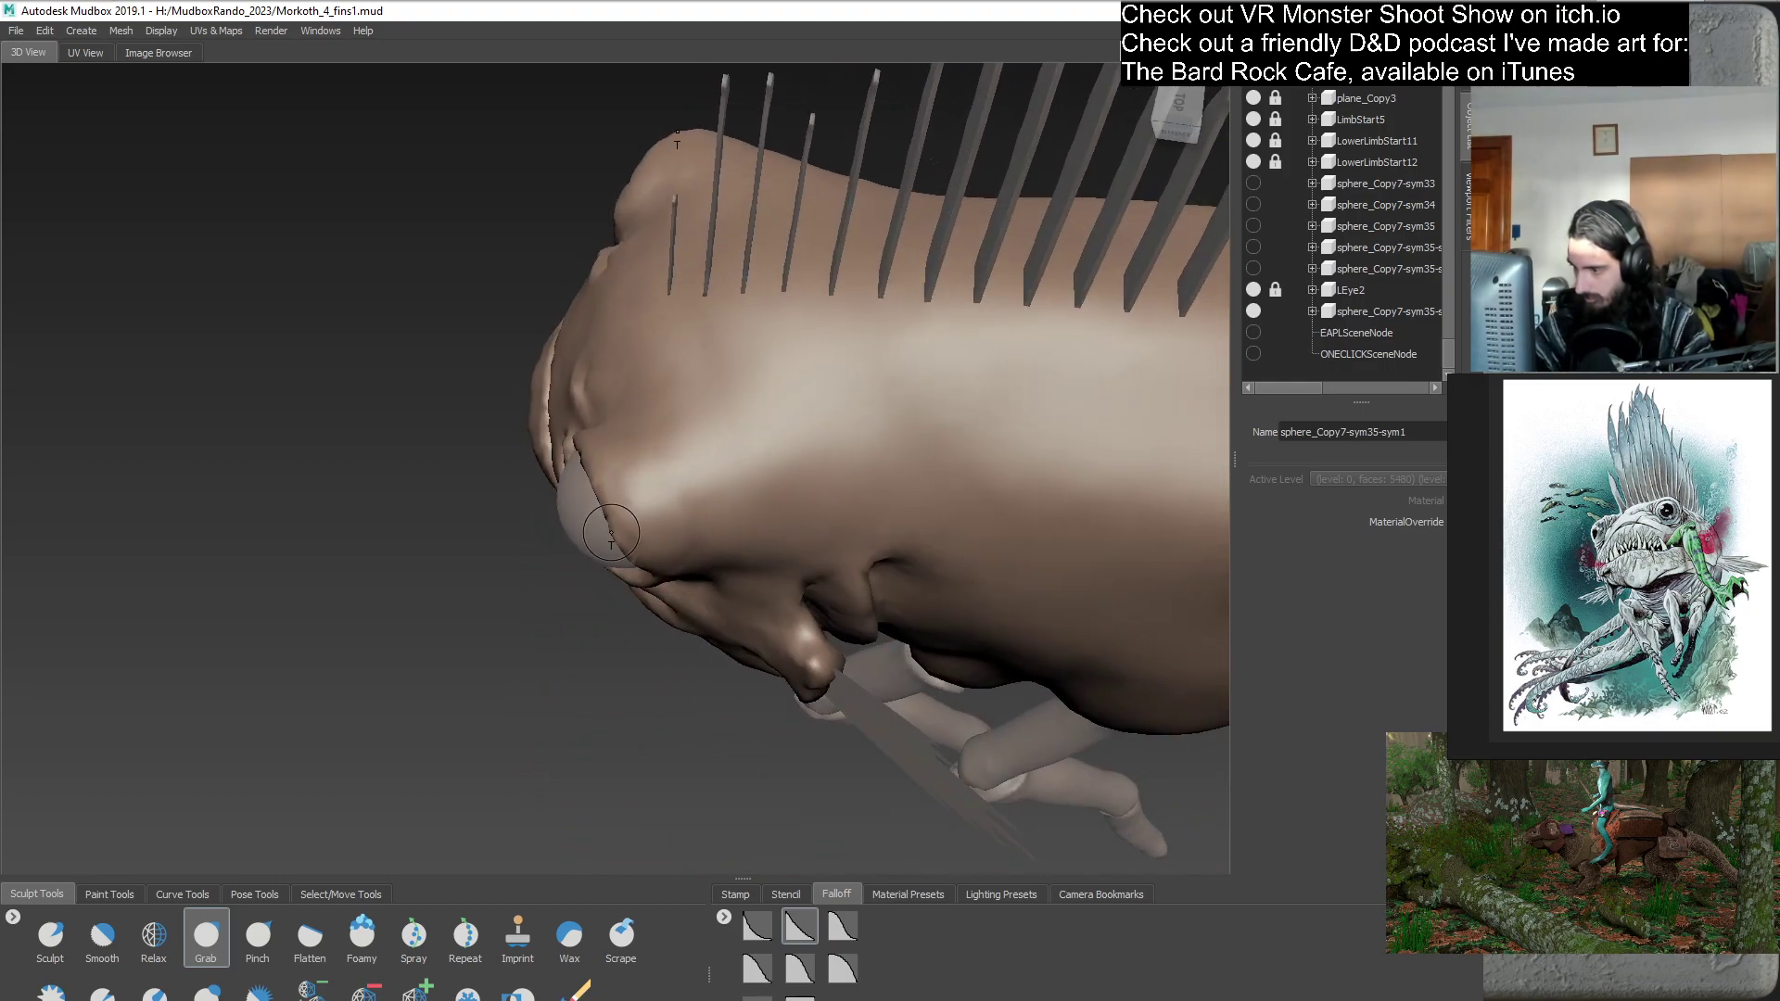
{"action": "mouse_move", "coordinate": [611, 533]}
{"action": "left_mouse_down", "text": "alt"}
{"action": "mouse_move", "coordinate": [590, 550]}
{"action": "mouse_move", "coordinate": [591, 614]}
{"action": "mouse_move", "coordinate": [915, 539]}
{"action": "mouse_move", "coordinate": [854, 604]}
{"action": "mouse_move", "coordinate": [698, 497]}
{"action": "mouse_move", "coordinate": [507, 587]}
{"action": "mouse_move", "coordinate": [533, 656]}
{"action": "left_mouse_up", "text": "alt"}
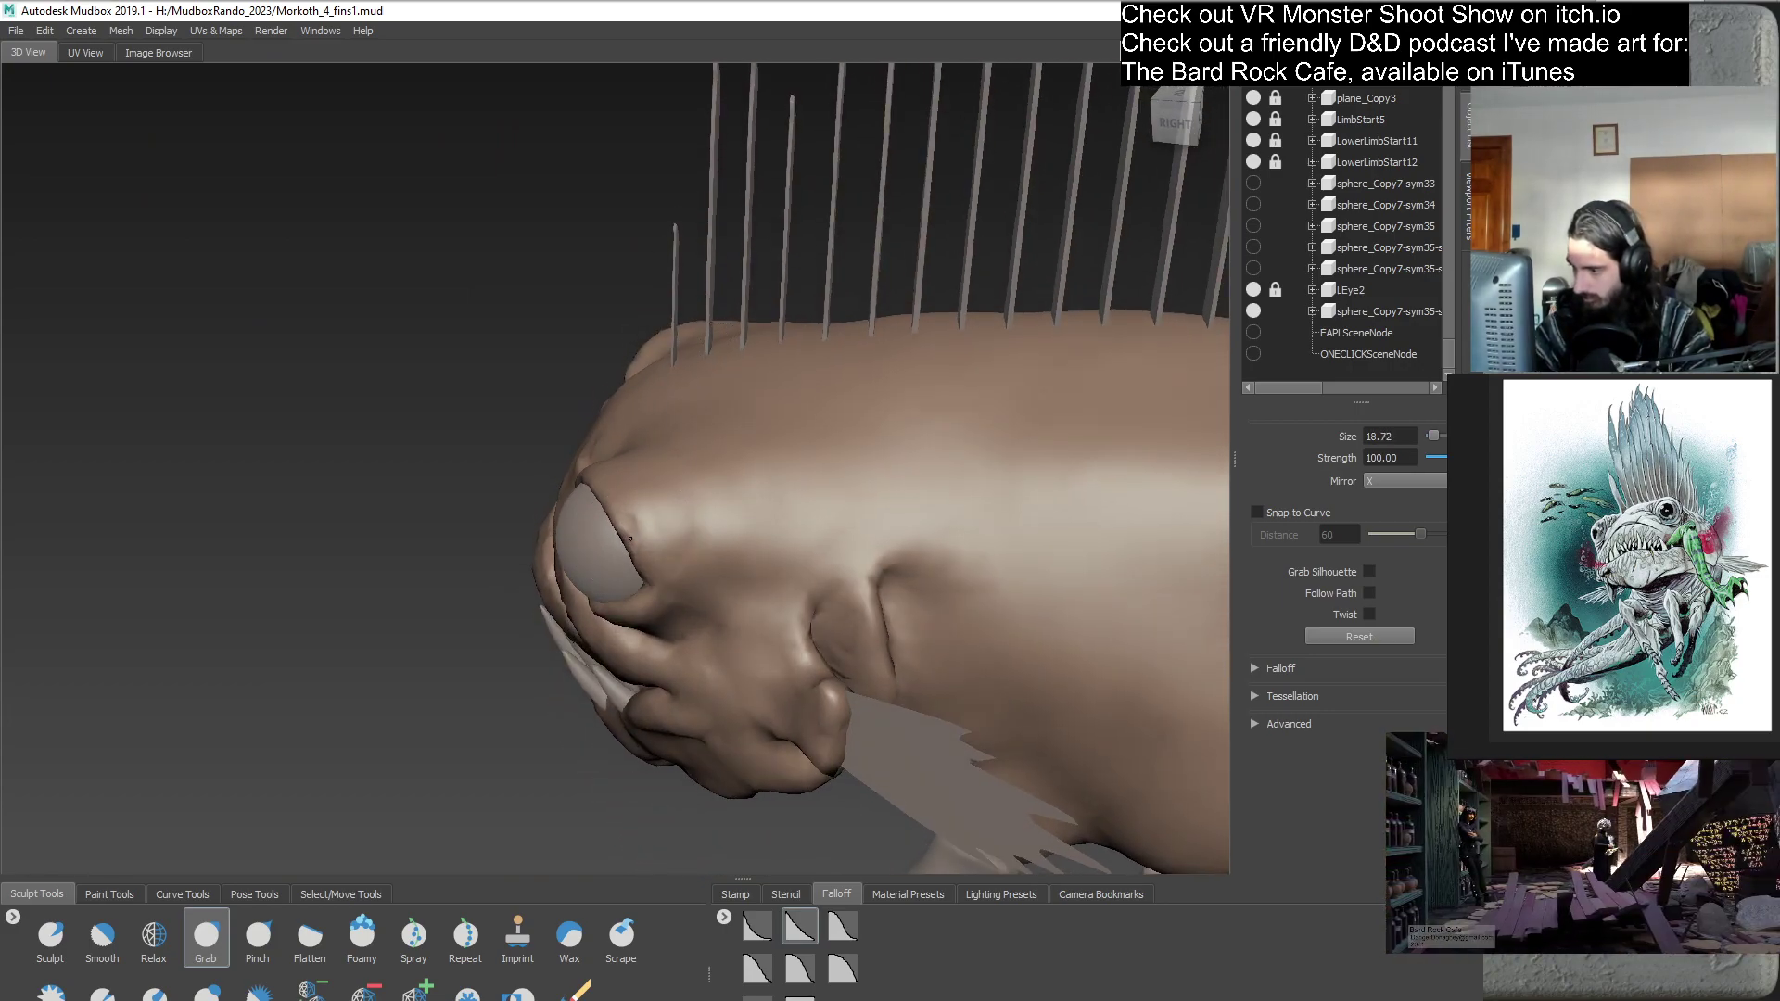
- Enlarge the Grab brush to size 34.44 and adjust the brow and head contour around the eye
{"action": "left_click_drag", "start_coordinate": [646, 612], "coordinate": [862, 590], "text": "alt"}
{"action": "right_click_drag", "start_coordinate": [890, 590], "coordinate": [813, 585], "text": "alt"}
{"action": "mouse_move", "coordinate": [813, 585]}
{"action": "left_mouse_down", "text": "alt"}
{"action": "mouse_move", "coordinate": [685, 598]}
{"action": "mouse_move", "coordinate": [618, 629]}
{"action": "mouse_move", "coordinate": [643, 610]}
{"action": "mouse_move", "coordinate": [846, 666]}
{"action": "mouse_move", "coordinate": [975, 661]}
{"action": "left_mouse_up", "text": "alt"}
{"action": "right_click_drag", "start_coordinate": [979, 639], "coordinate": [954, 613], "text": "alt"}
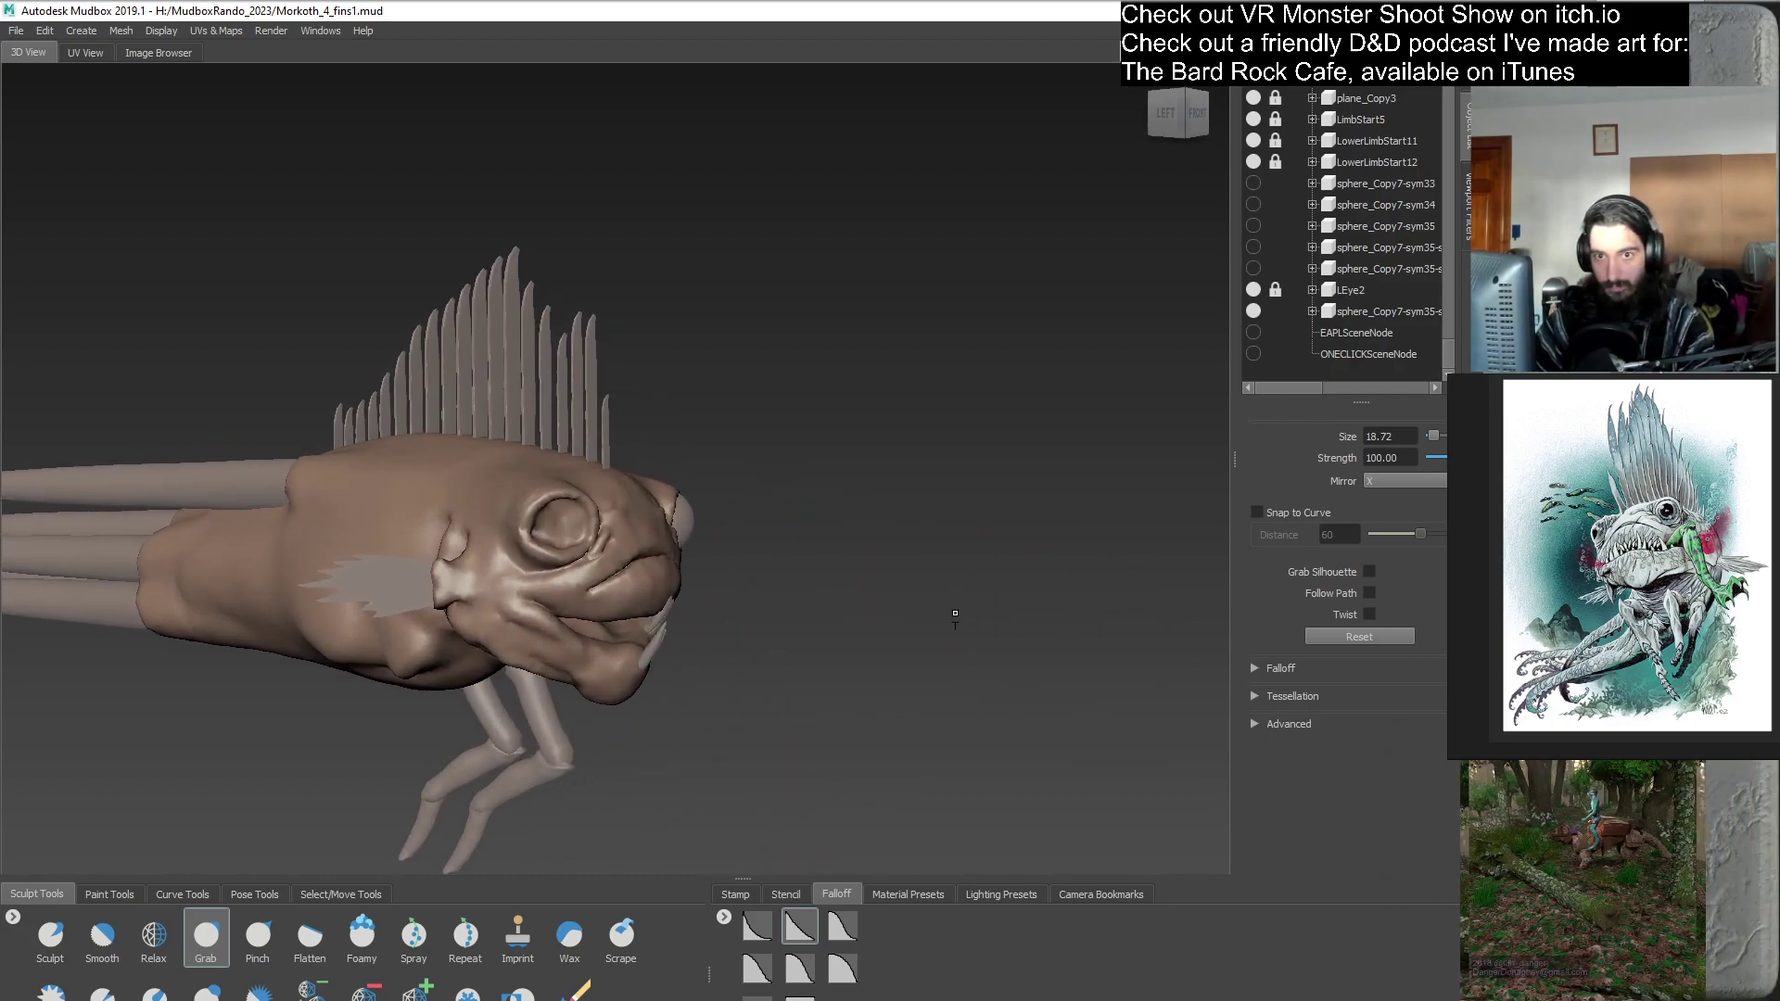
{"action": "left_click_drag", "start_coordinate": [927, 617], "coordinate": [691, 642], "text": "alt"}
{"action": "right_click_drag", "start_coordinate": [690, 641], "coordinate": [711, 624], "text": "alt"}
{"action": "left_click_drag", "start_coordinate": [711, 625], "coordinate": [815, 579], "text": "alt"}
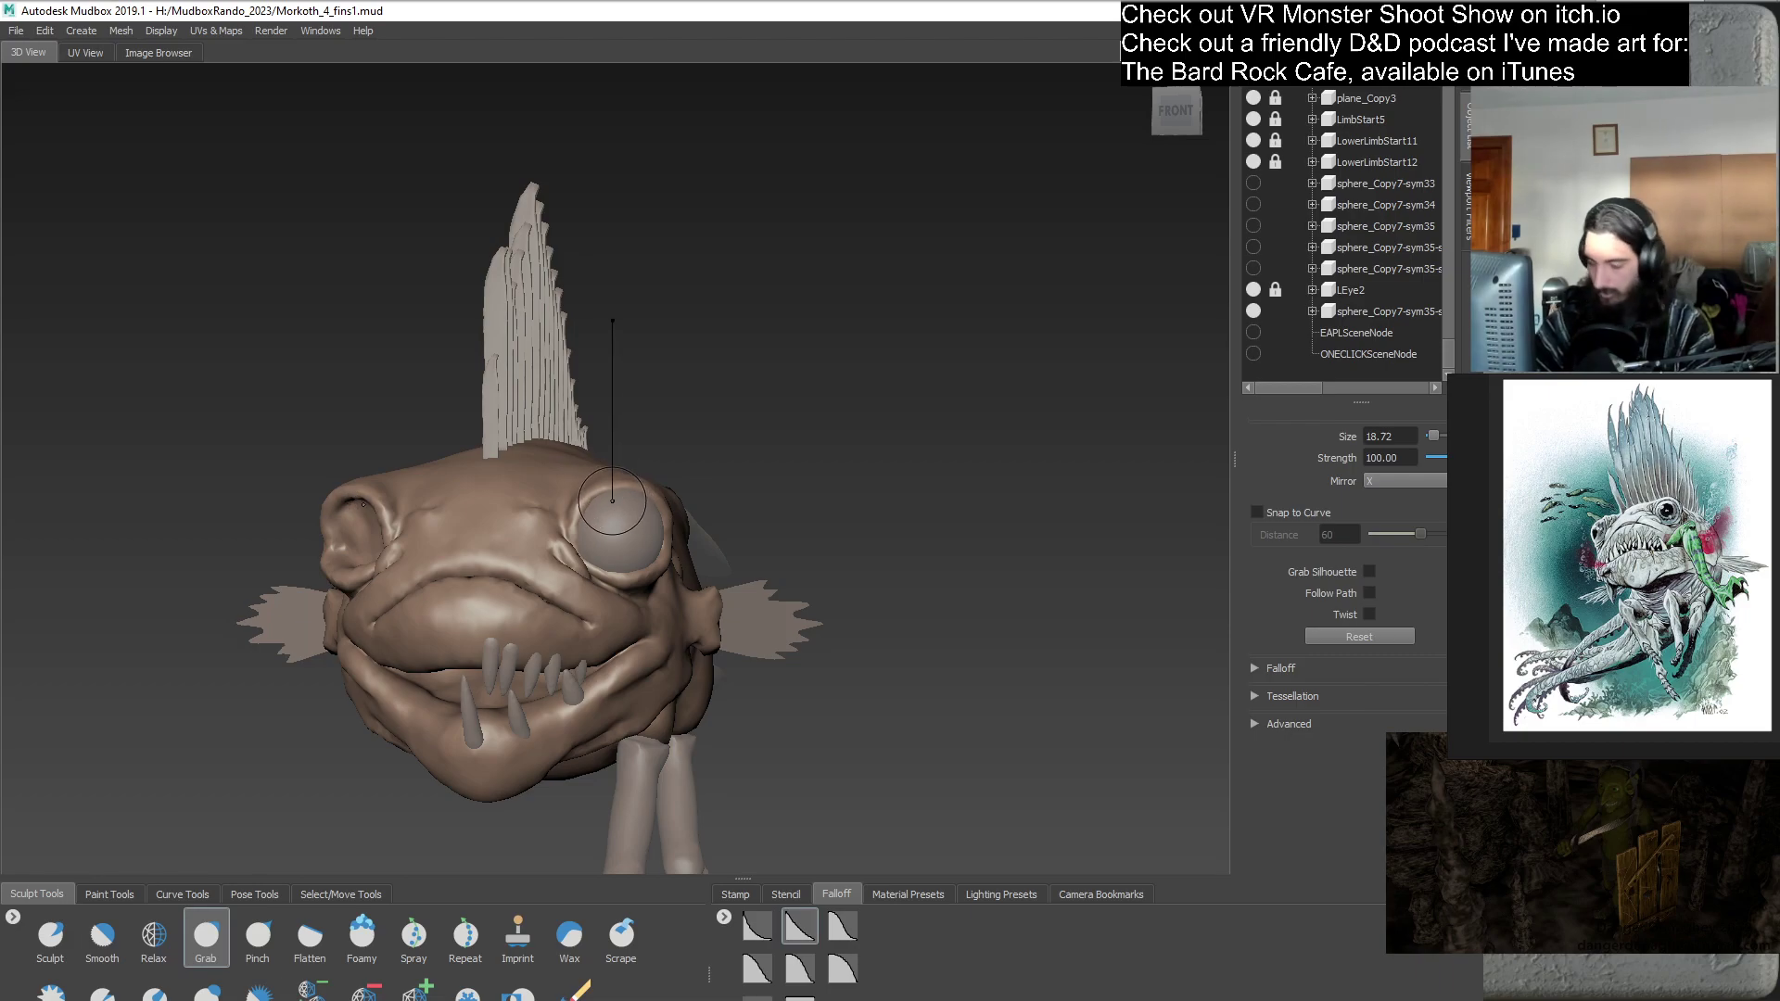
{"action": "left_click_drag", "start_coordinate": [732, 628], "coordinate": [682, 608], "text": "alt"}
{"action": "right_click_drag", "start_coordinate": [682, 607], "coordinate": [674, 573], "text": "alt"}
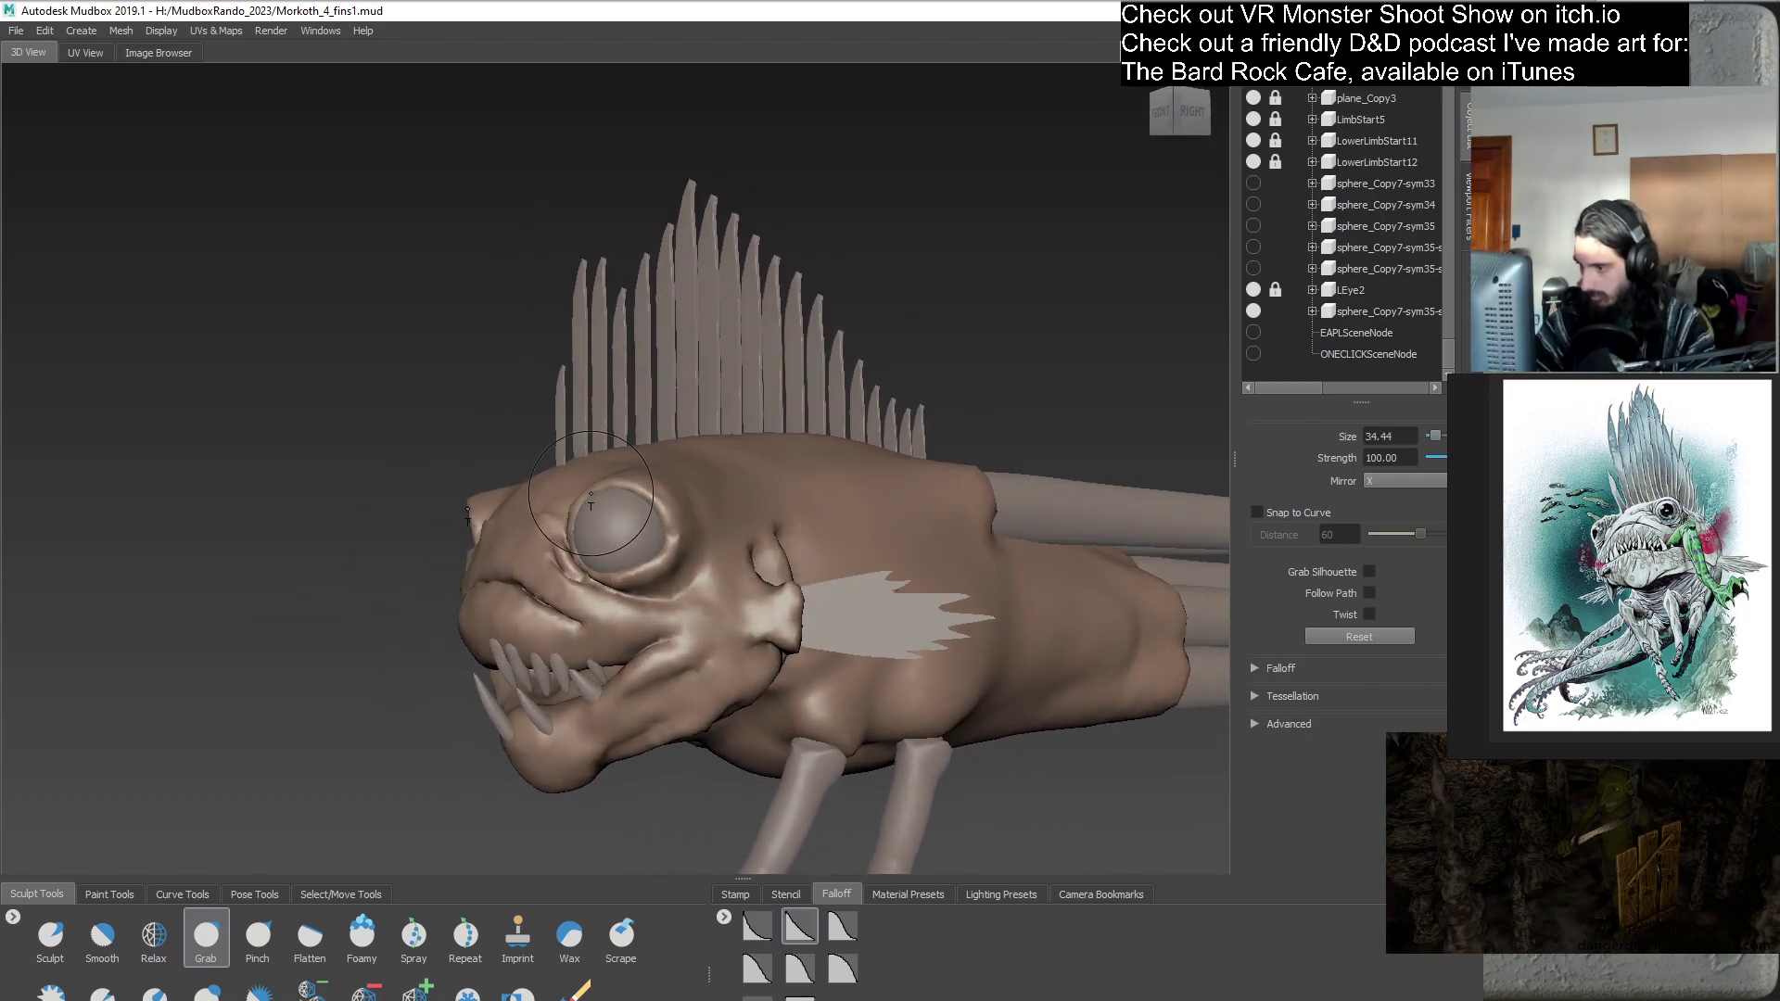
{"action": "left_click_drag", "start_coordinate": [697, 615], "coordinate": [634, 569], "text": "alt"}
{"action": "left_click_drag", "start_coordinate": [716, 640], "coordinate": [780, 624], "text": "alt"}
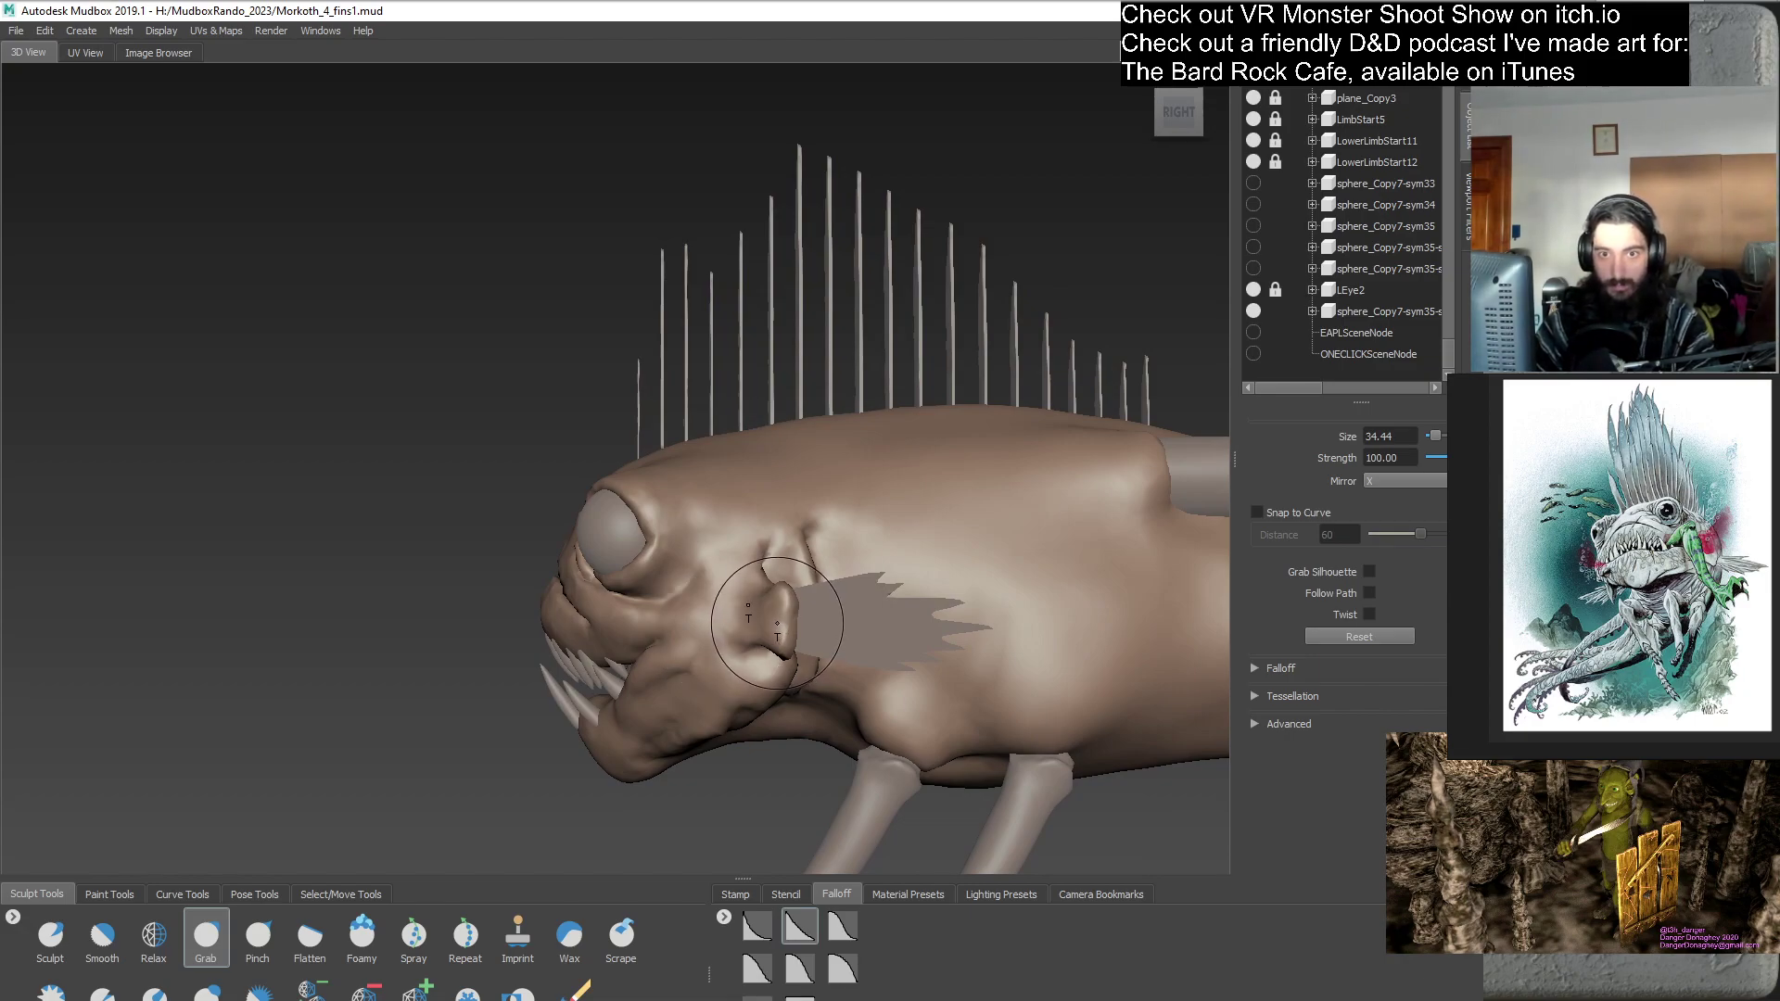
- Examine the whole creature's proportions from the side, front and three-quarter views
{"action": "left_click_drag", "start_coordinate": [777, 623], "coordinate": [910, 604], "text": "alt"}
{"action": "right_click_drag", "start_coordinate": [910, 604], "coordinate": [775, 227], "text": "alt"}
{"action": "left_click_drag", "start_coordinate": [775, 227], "coordinate": [503, 691], "text": "alt"}
{"action": "right_click_drag", "start_coordinate": [503, 691], "coordinate": [542, 721], "text": "alt"}
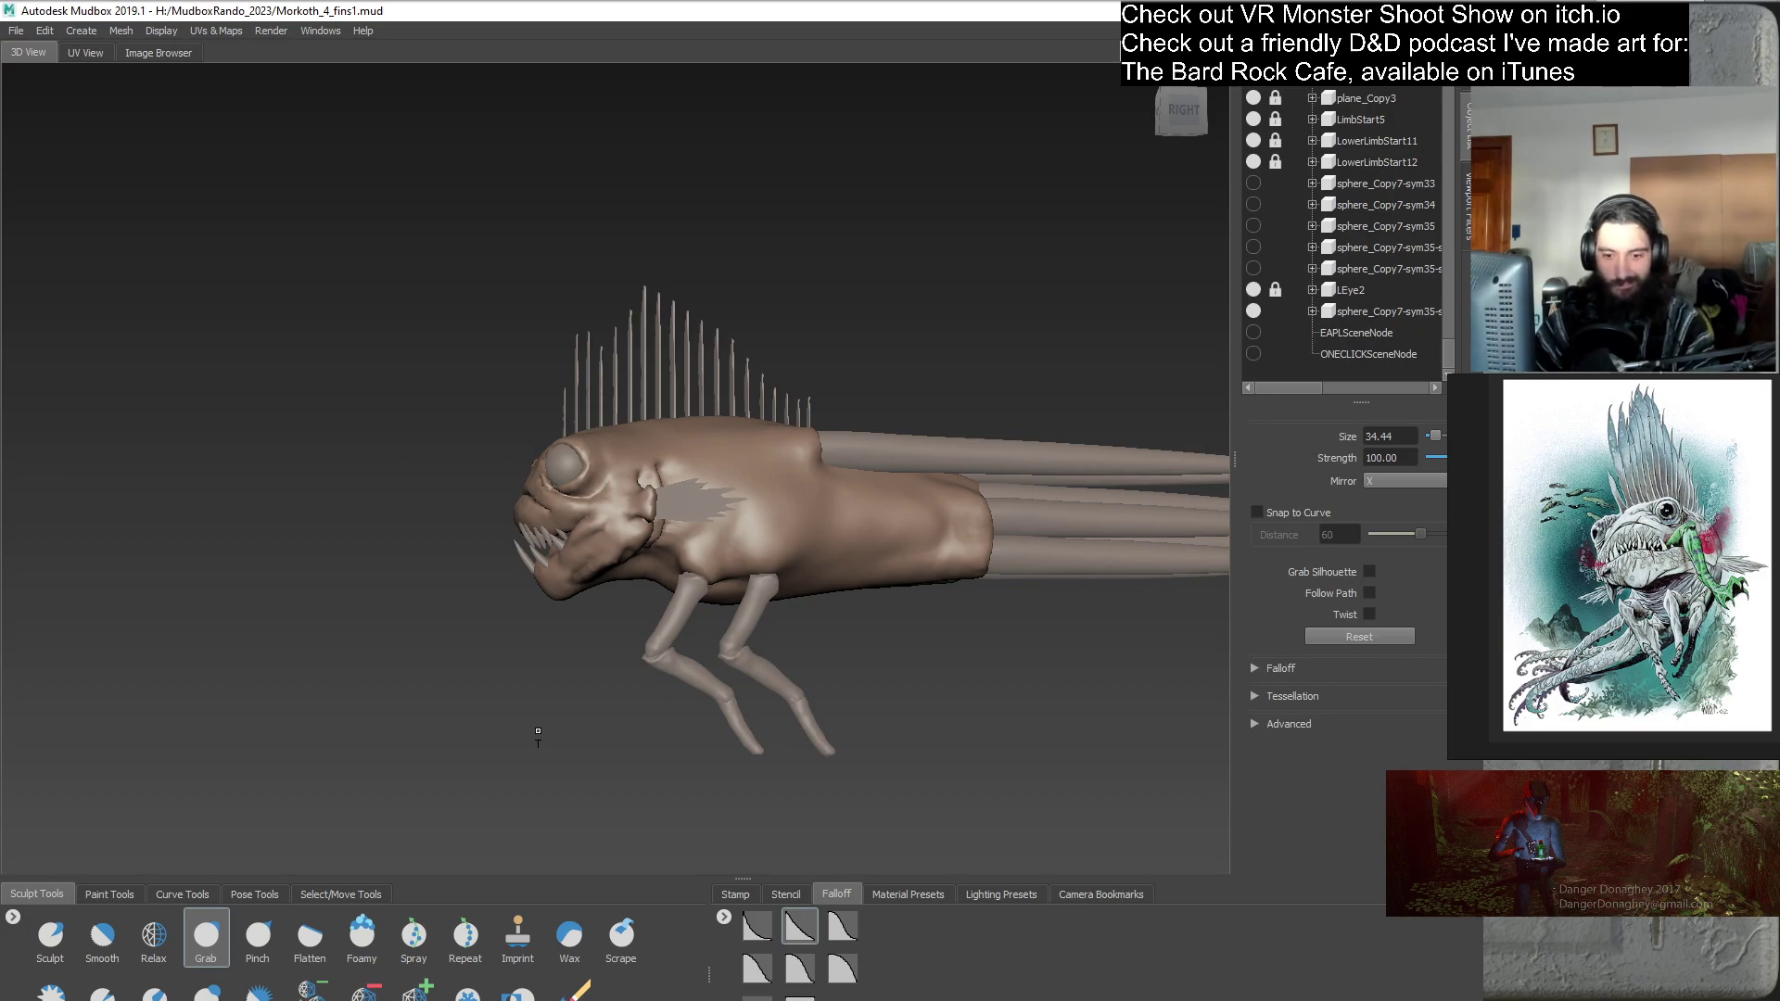
{"action": "left_click_drag", "start_coordinate": [517, 648], "coordinate": [700, 543], "text": "alt"}
{"action": "right_click_drag", "start_coordinate": [700, 542], "coordinate": [812, 610], "text": "alt"}
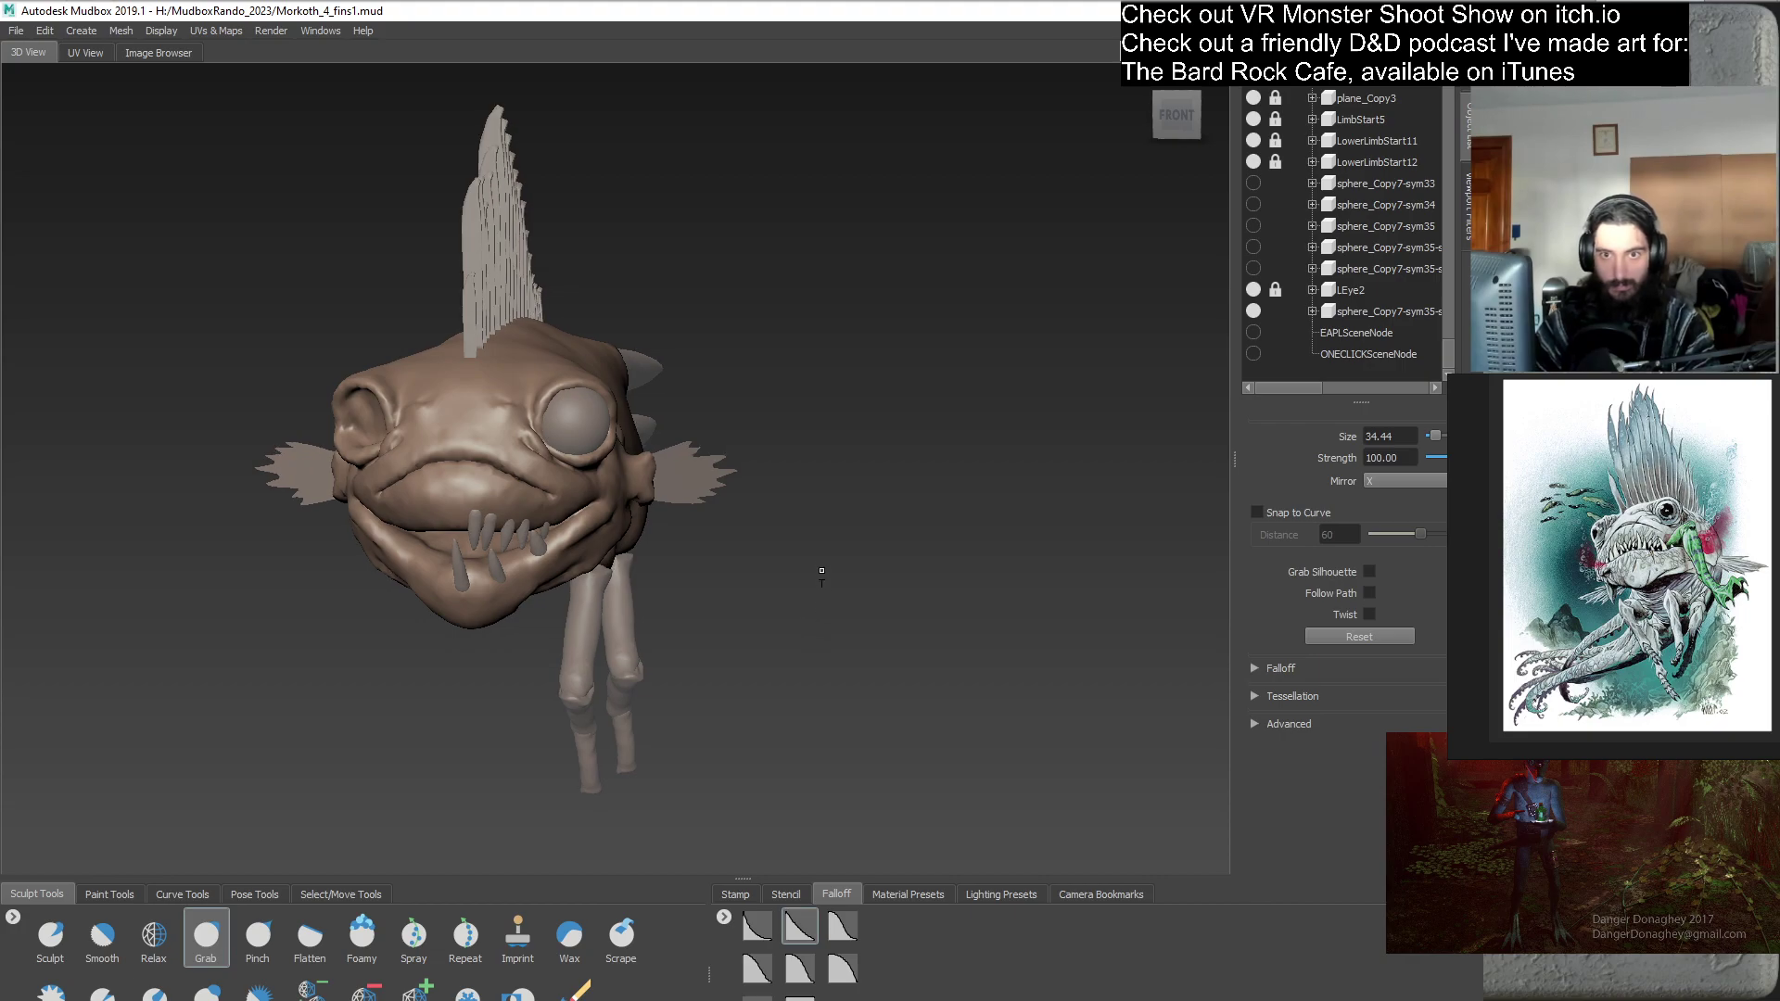
{"action": "left_click_drag", "start_coordinate": [820, 559], "coordinate": [827, 479], "text": "alt"}
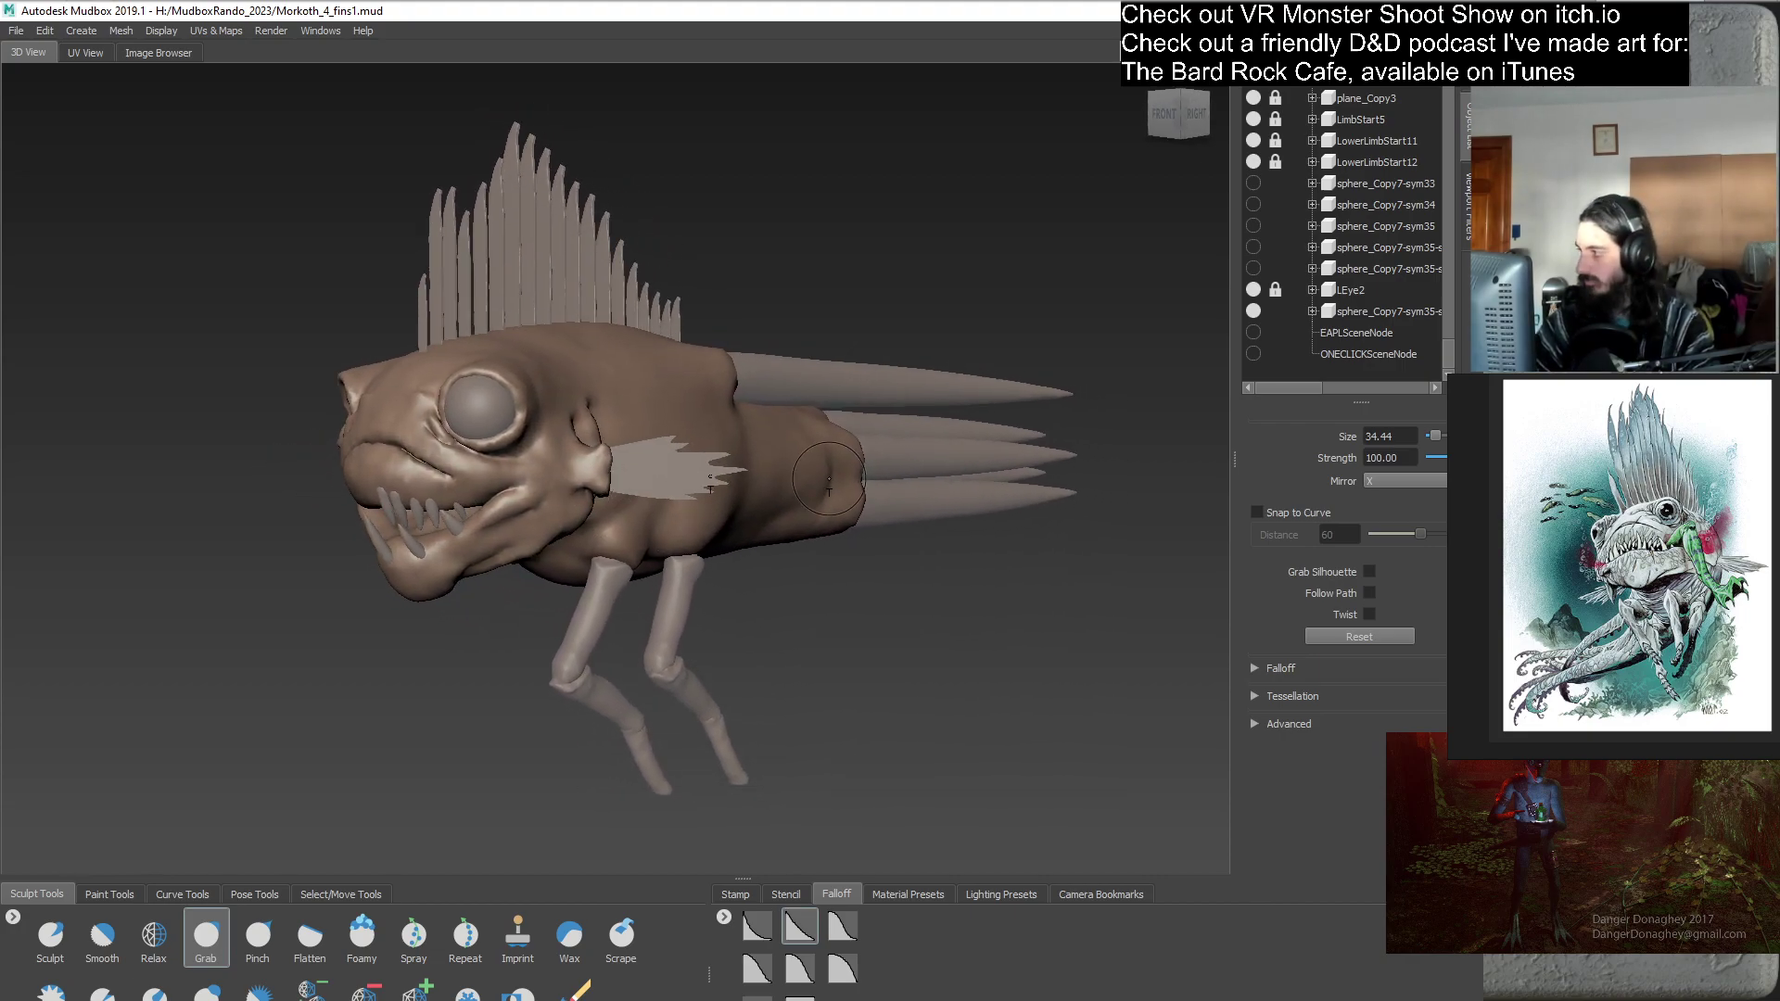
- Duplicate the body mesh sphere_Copy7-sym35-sym2, then leave only the new copy visible and lock it
{"action": "right_click", "coordinate": [1353, 310]}
{"action": "left_click", "coordinate": [1411, 316]}
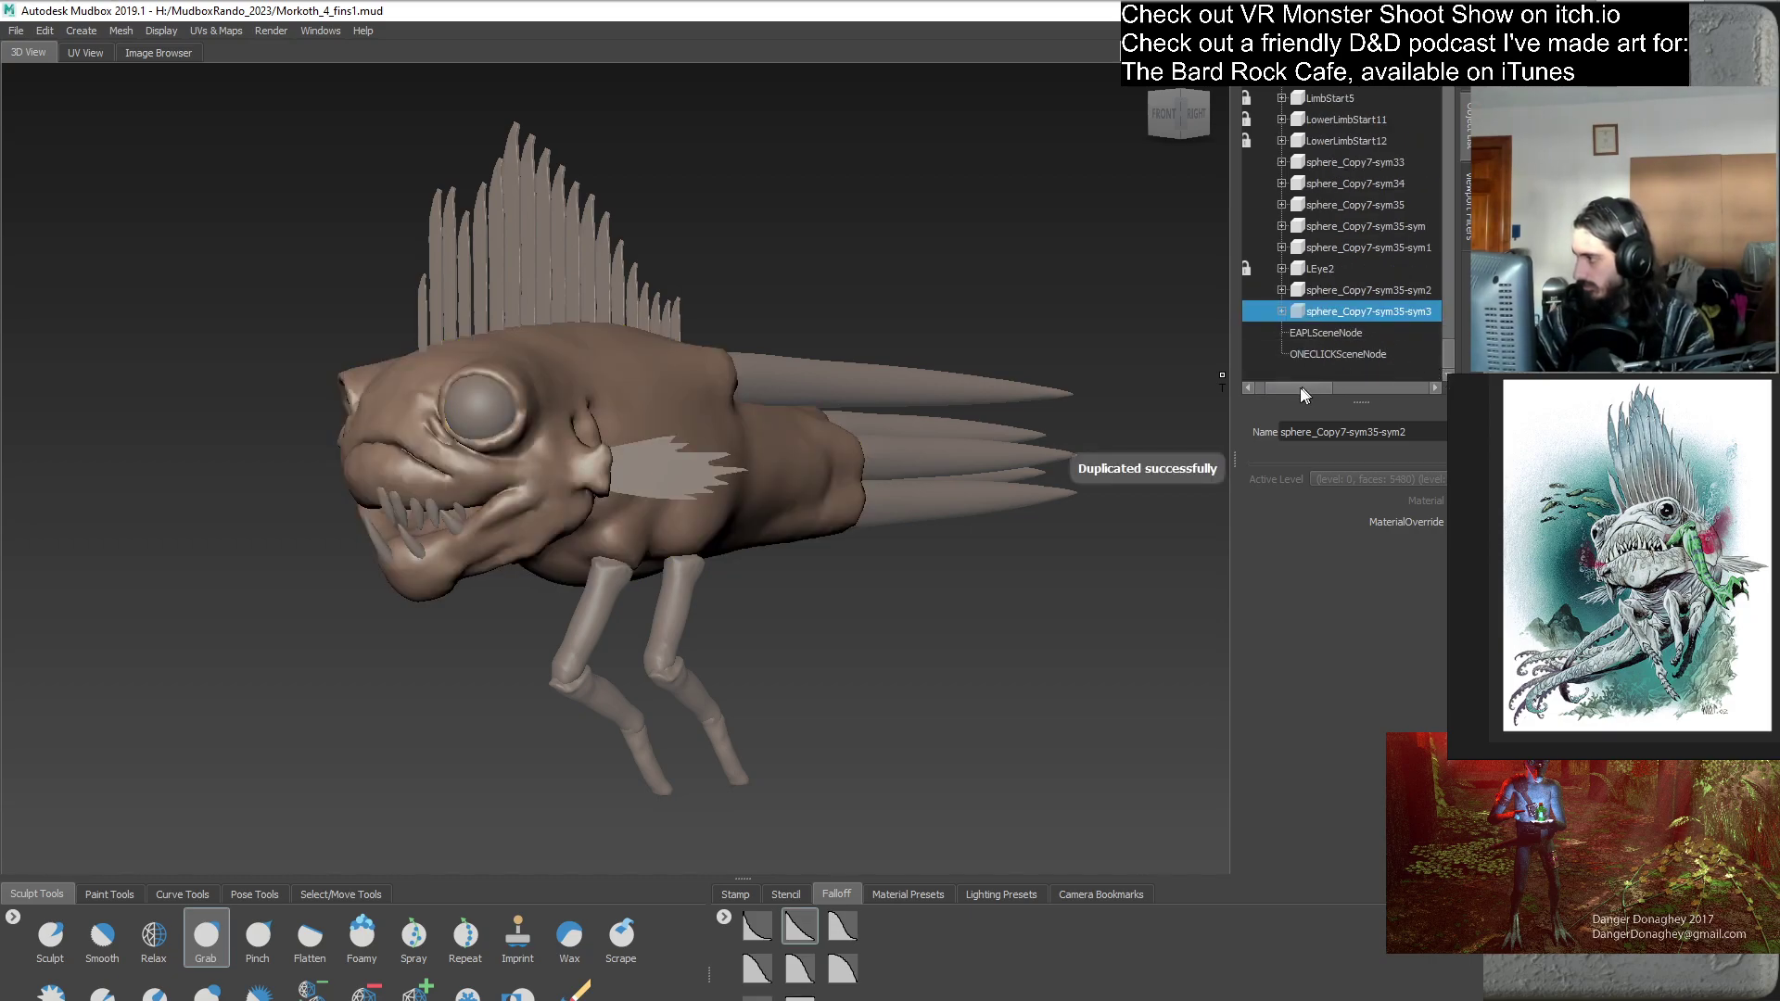
{"action": "left_click_drag", "start_coordinate": [1301, 385], "coordinate": [1271, 385]}
{"action": "left_click", "coordinate": [1276, 311]}
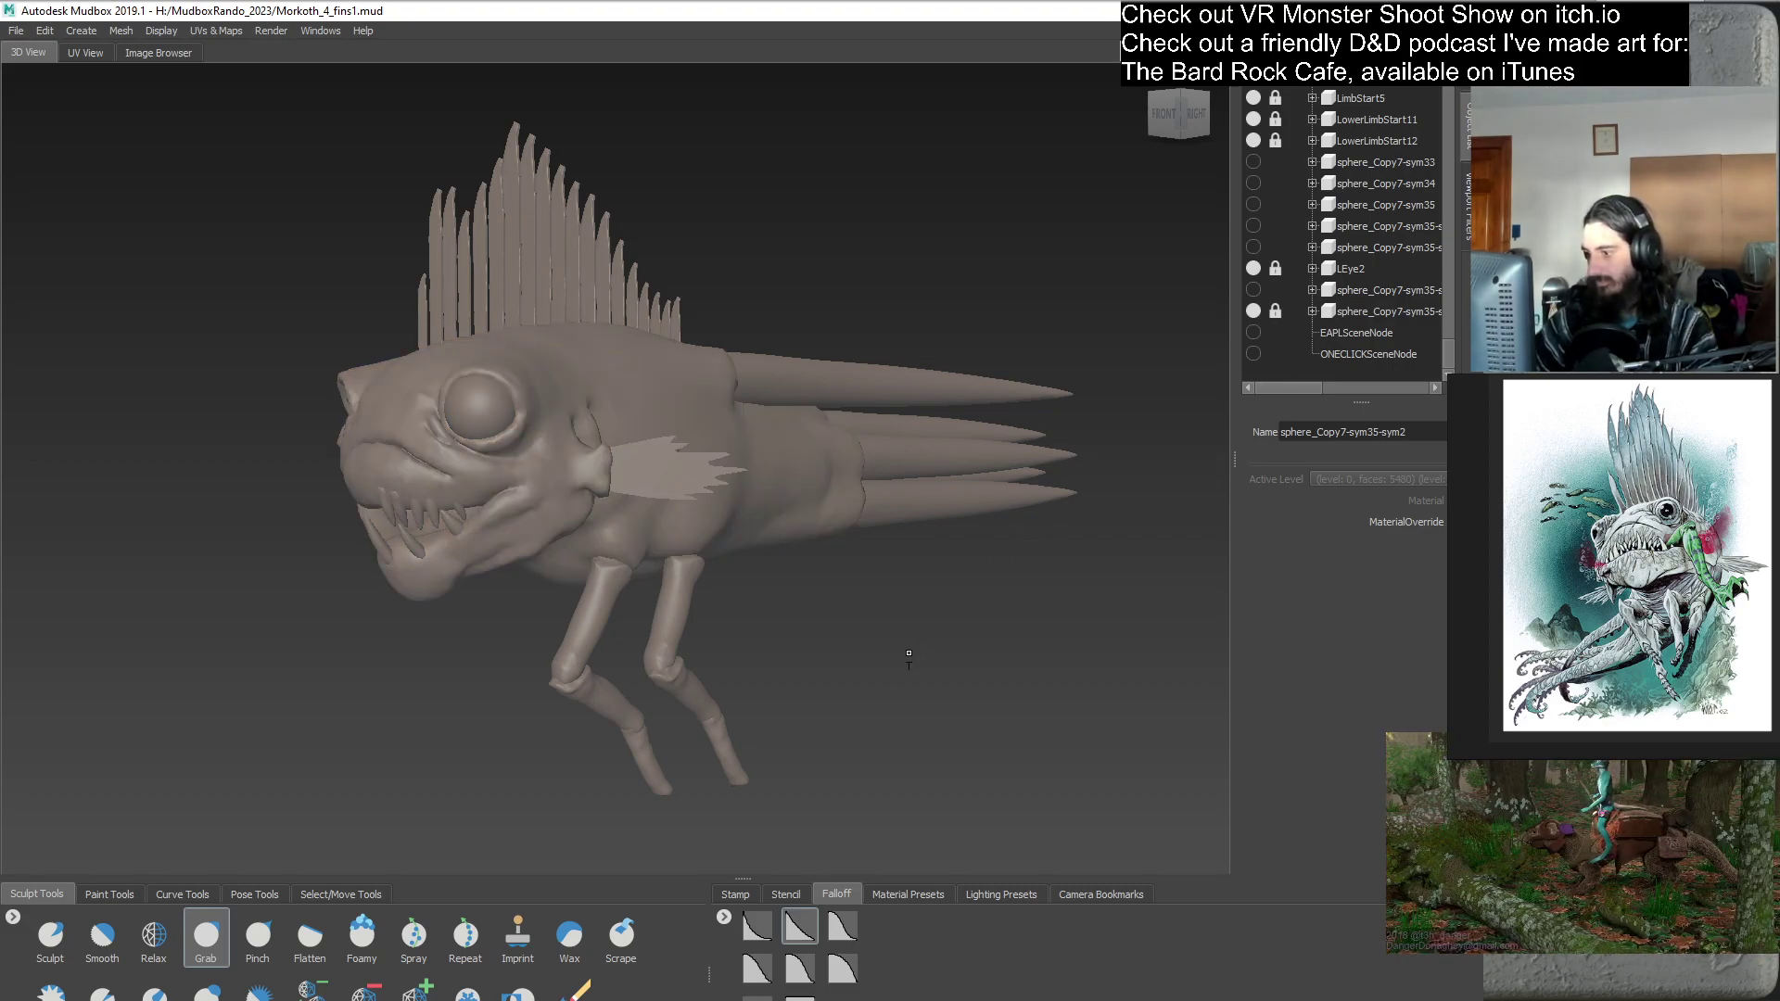
- Duplicate the locked straight tentacle LongPointyThin8 at the rear of the body
{"action": "scroll", "coordinate": [908, 654], "scroll_direction": "down", "scroll_amount": 5}
{"action": "left_click_drag", "start_coordinate": [871, 519], "coordinate": [730, 565], "text": "alt"}
{"action": "mouse_move", "coordinate": [884, 553]}
{"action": "left_mouse_down", "text": "alt"}
{"action": "mouse_move", "coordinate": [838, 588]}
{"action": "mouse_move", "coordinate": [974, 556]}
{"action": "mouse_move", "coordinate": [904, 626]}
{"action": "mouse_move", "coordinate": [931, 619]}
{"action": "mouse_move", "coordinate": [898, 616]}
{"action": "mouse_move", "coordinate": [864, 567]}
{"action": "left_mouse_up", "text": "alt"}
{"action": "scroll", "coordinate": [899, 616], "scroll_direction": "up", "scroll_amount": 5}
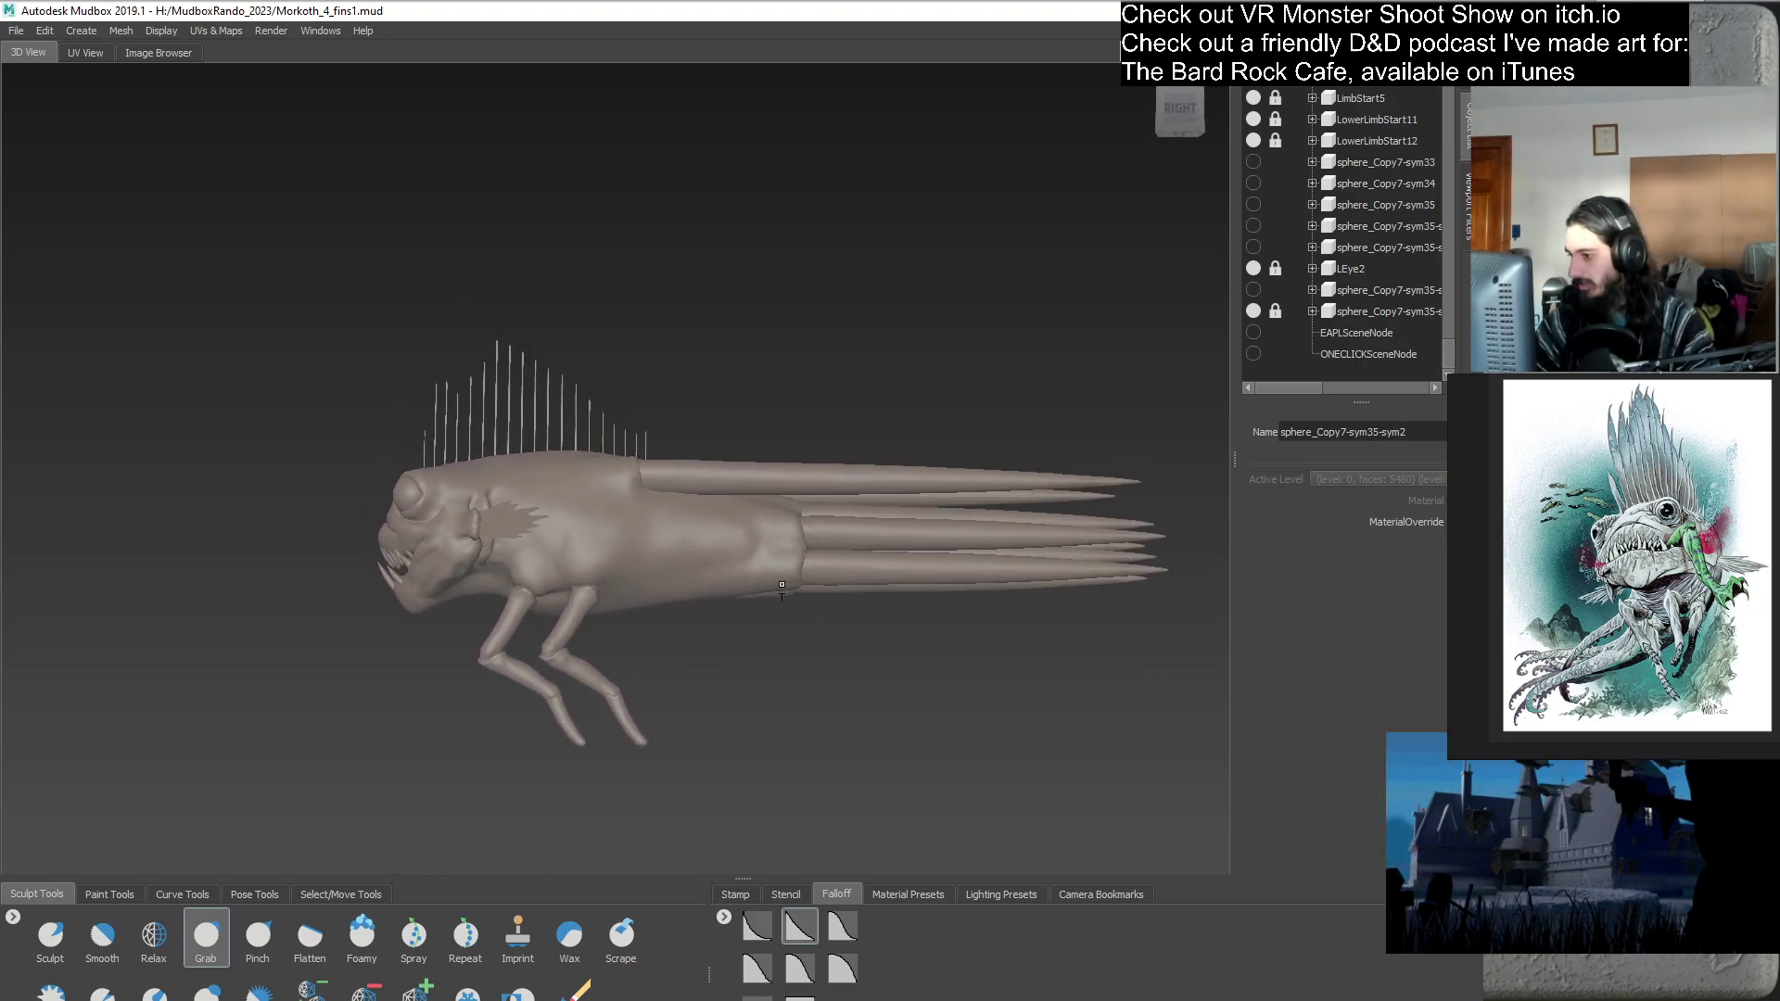
{"action": "left_click_drag", "start_coordinate": [1451, 358], "coordinate": [1440, 241]}
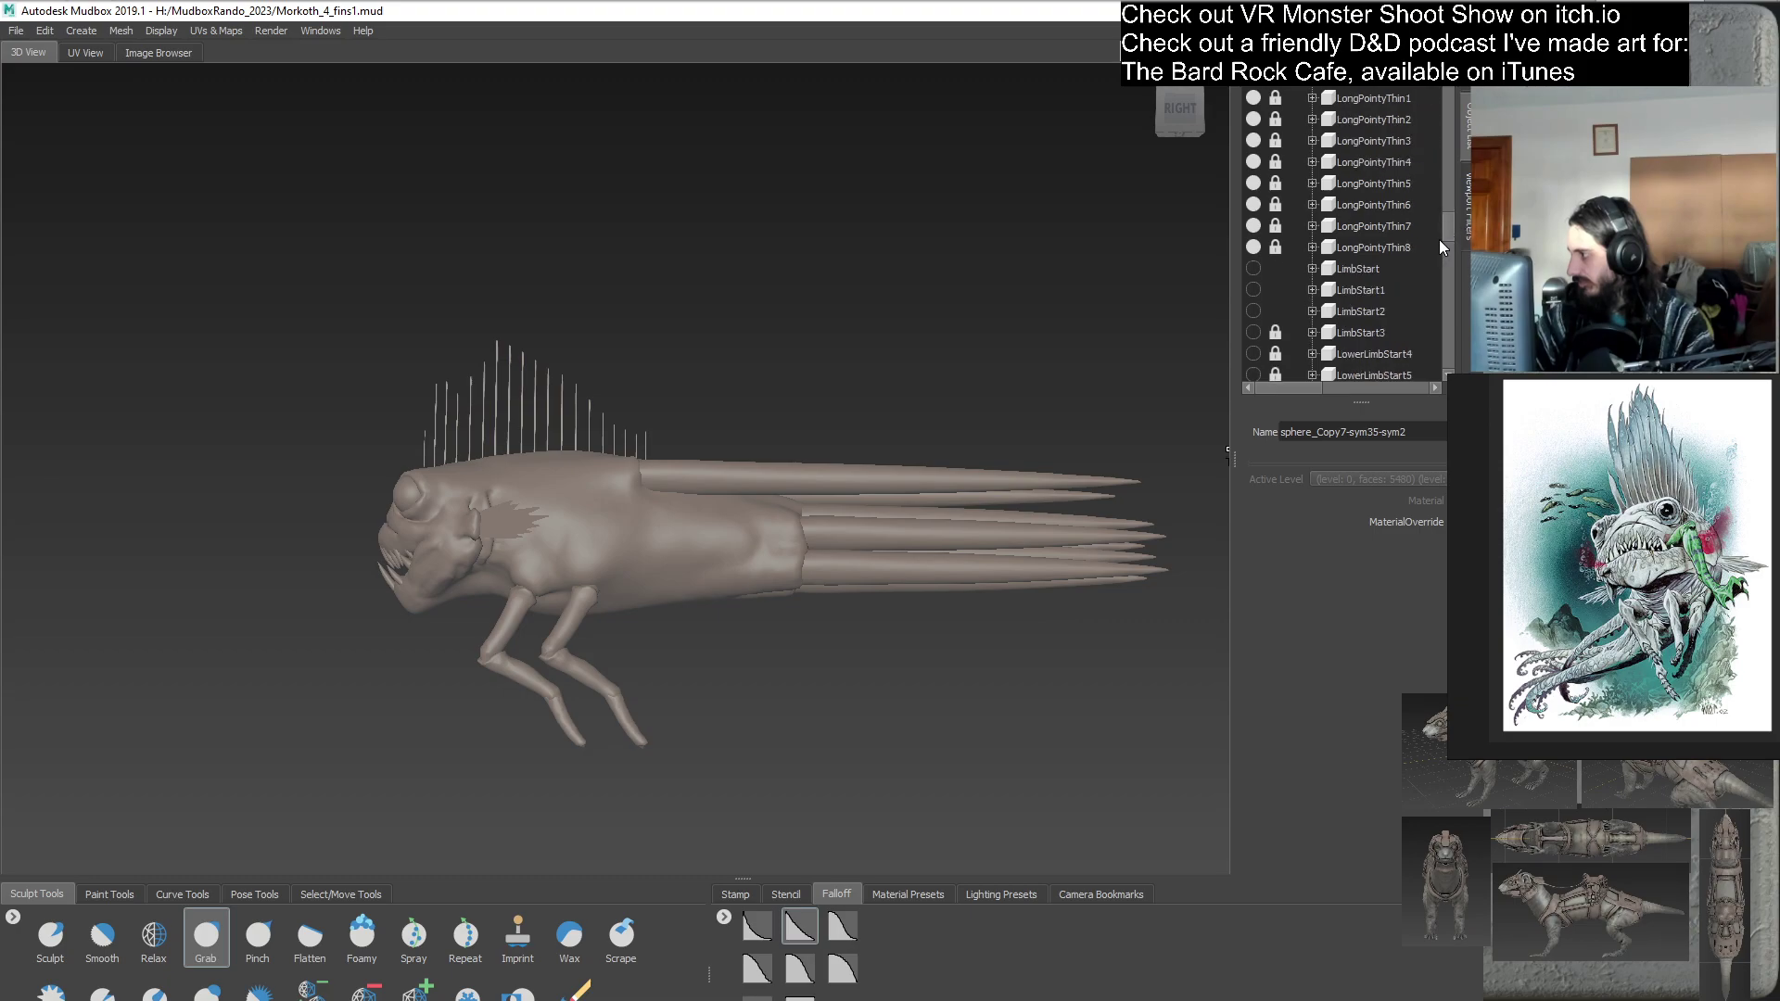
{"action": "left_click", "coordinate": [1393, 248]}
{"action": "left_click_drag", "start_coordinate": [966, 639], "coordinate": [1222, 295], "text": "alt"}
{"action": "right_click", "coordinate": [1379, 250]}
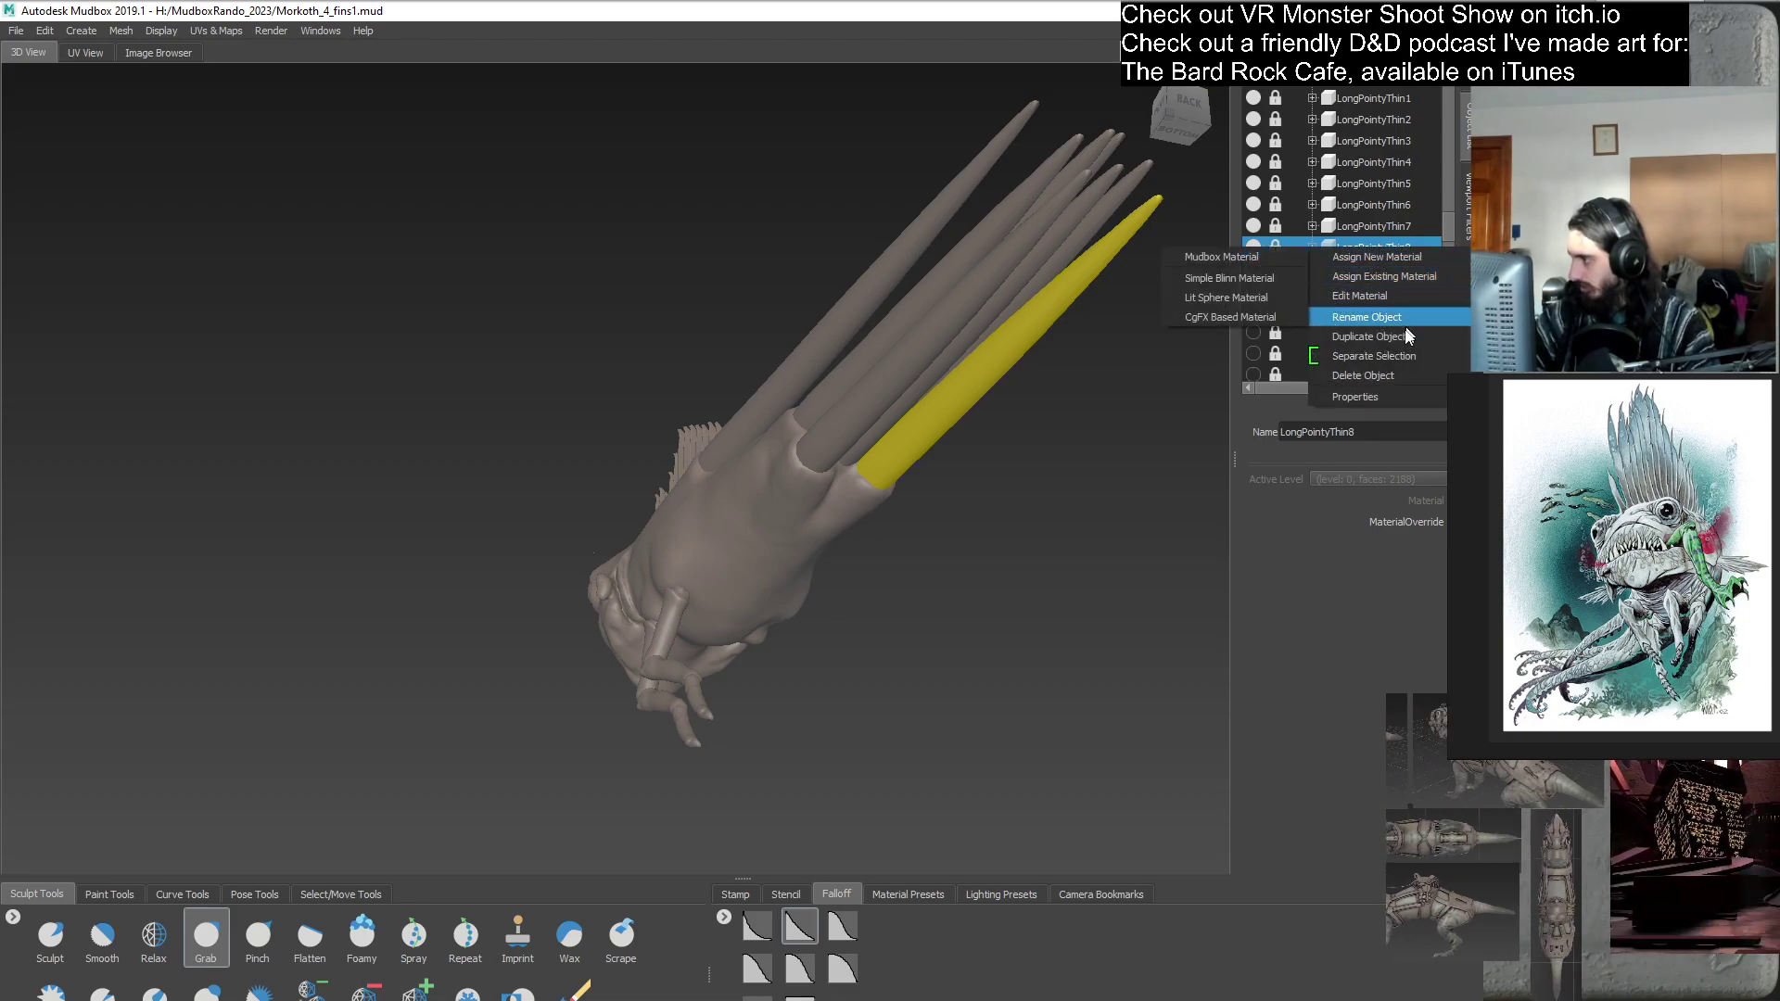
{"action": "left_click", "coordinate": [1398, 334]}
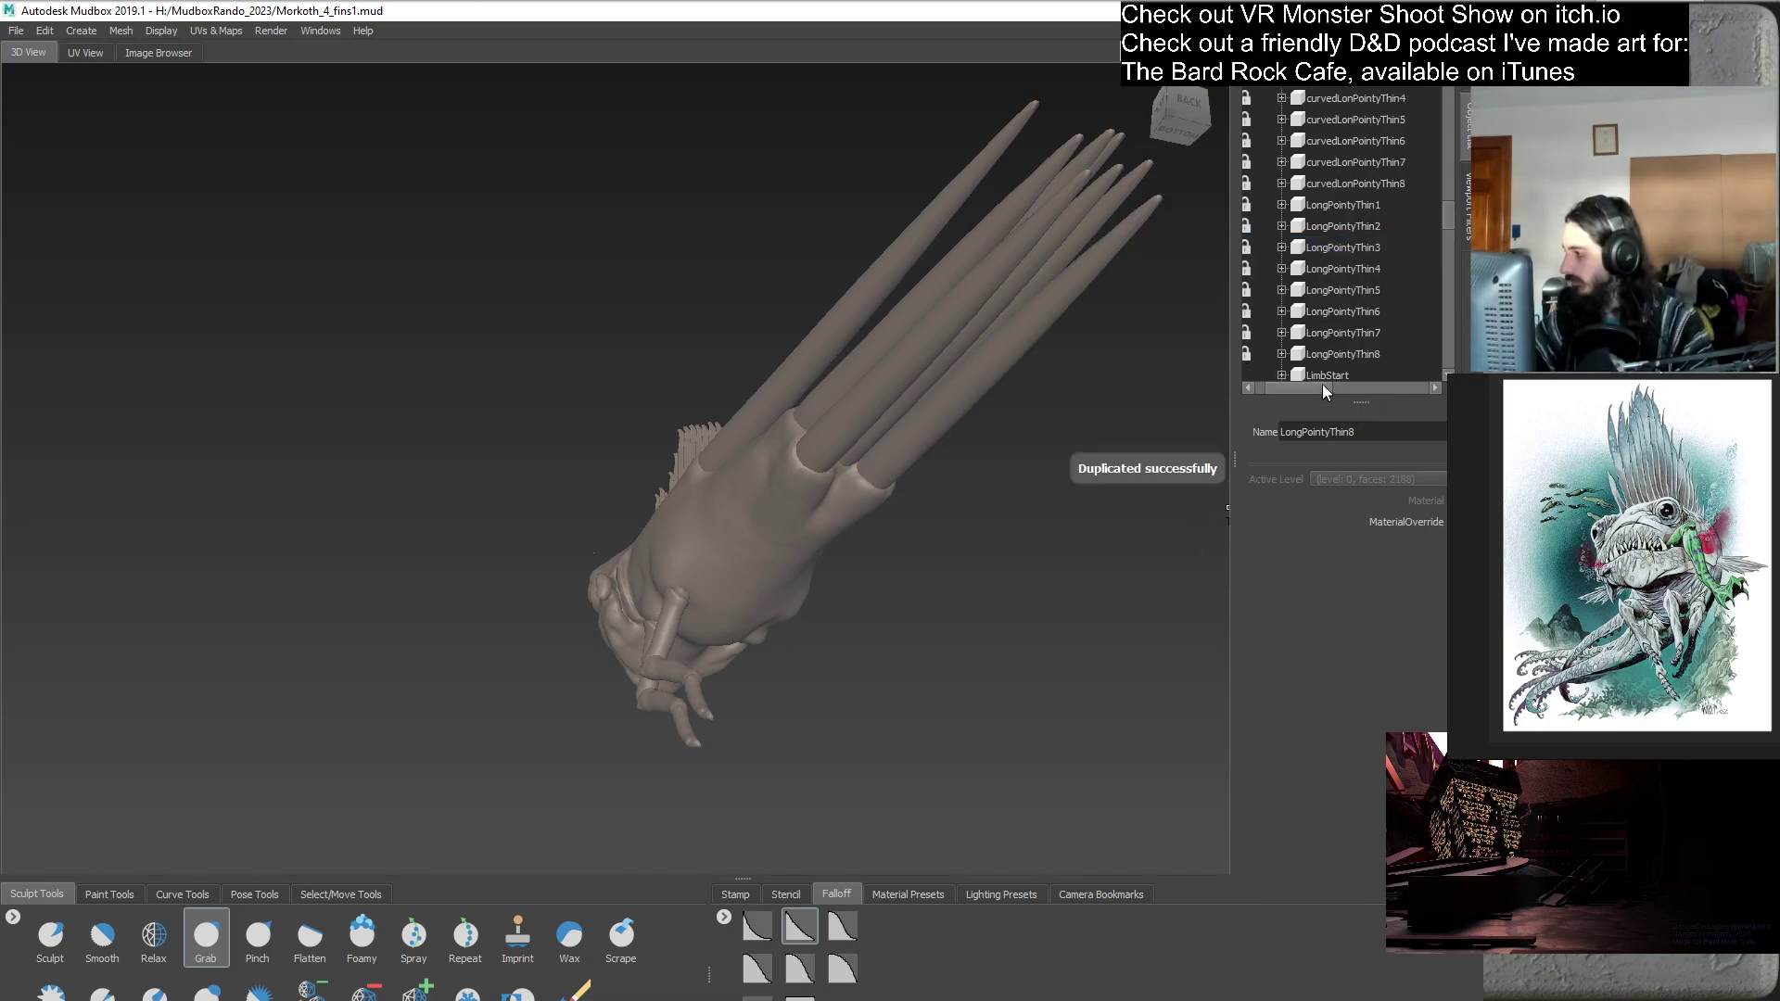
- Hide the original tentacle LongPointyThin8, then unlock and deselect its copy LongPointyThin9 for sculpting
{"action": "left_click_drag", "start_coordinate": [1322, 386], "coordinate": [1292, 387]}
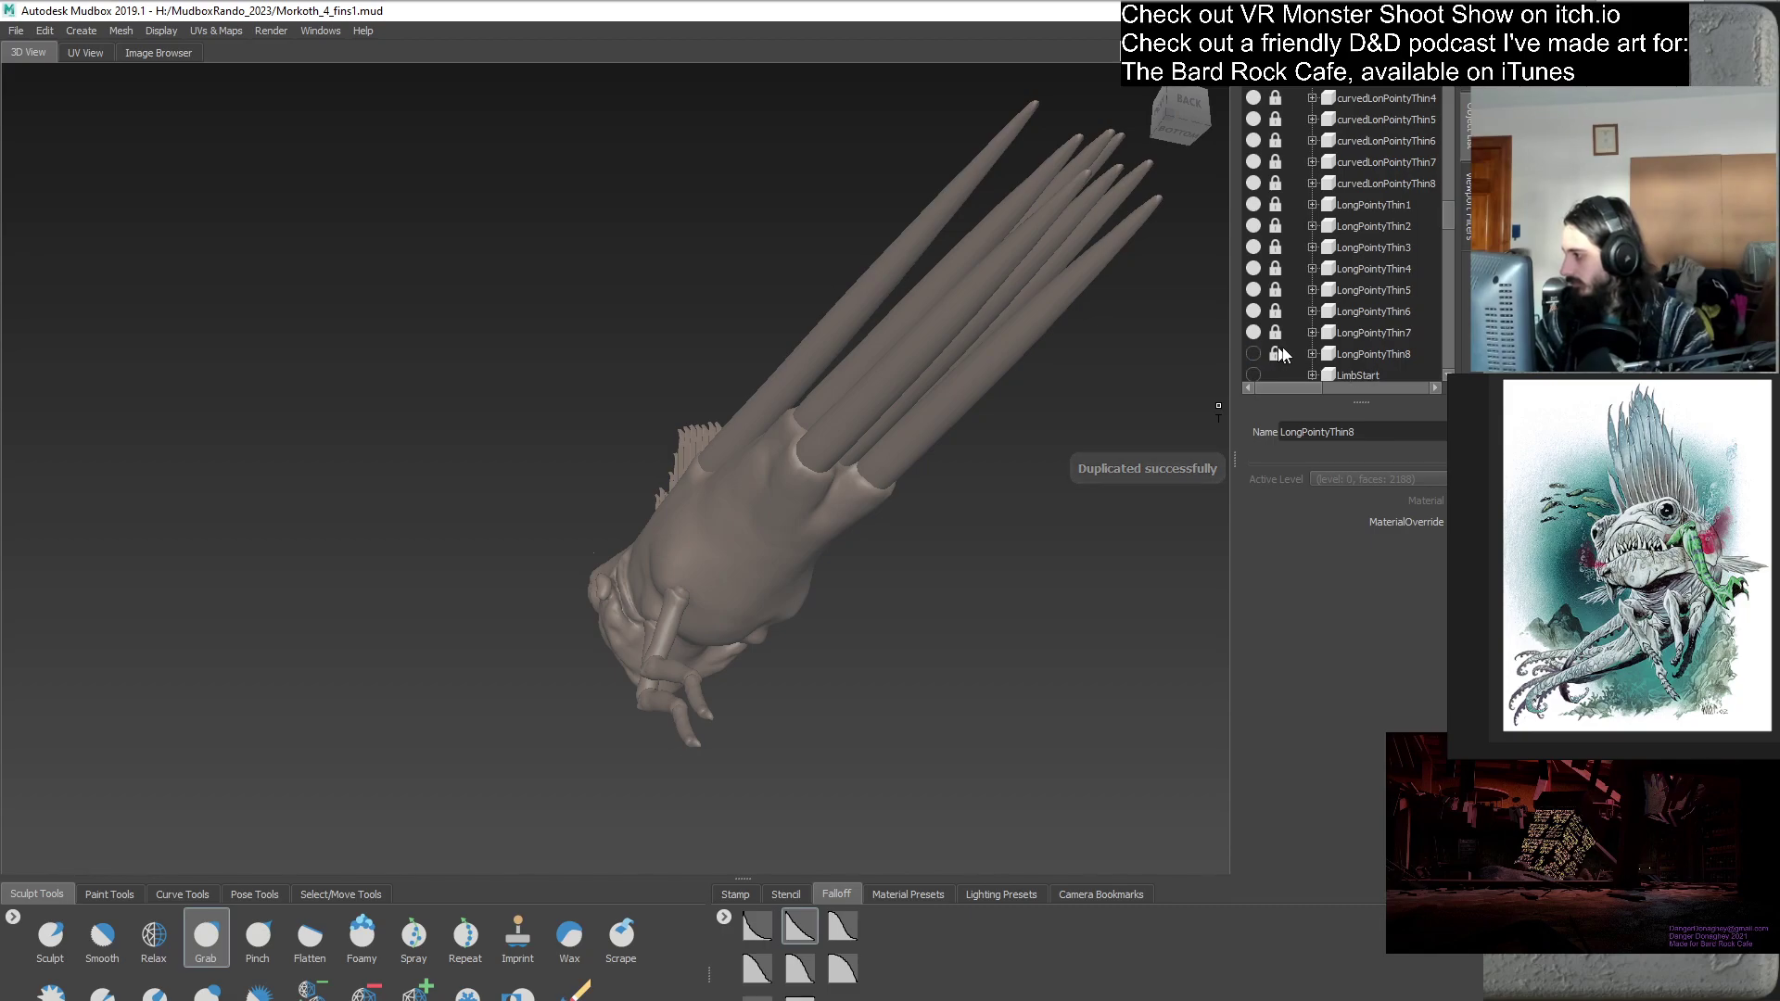
{"action": "scroll", "coordinate": [1449, 208], "scroll_direction": "down", "scroll_amount": 5}
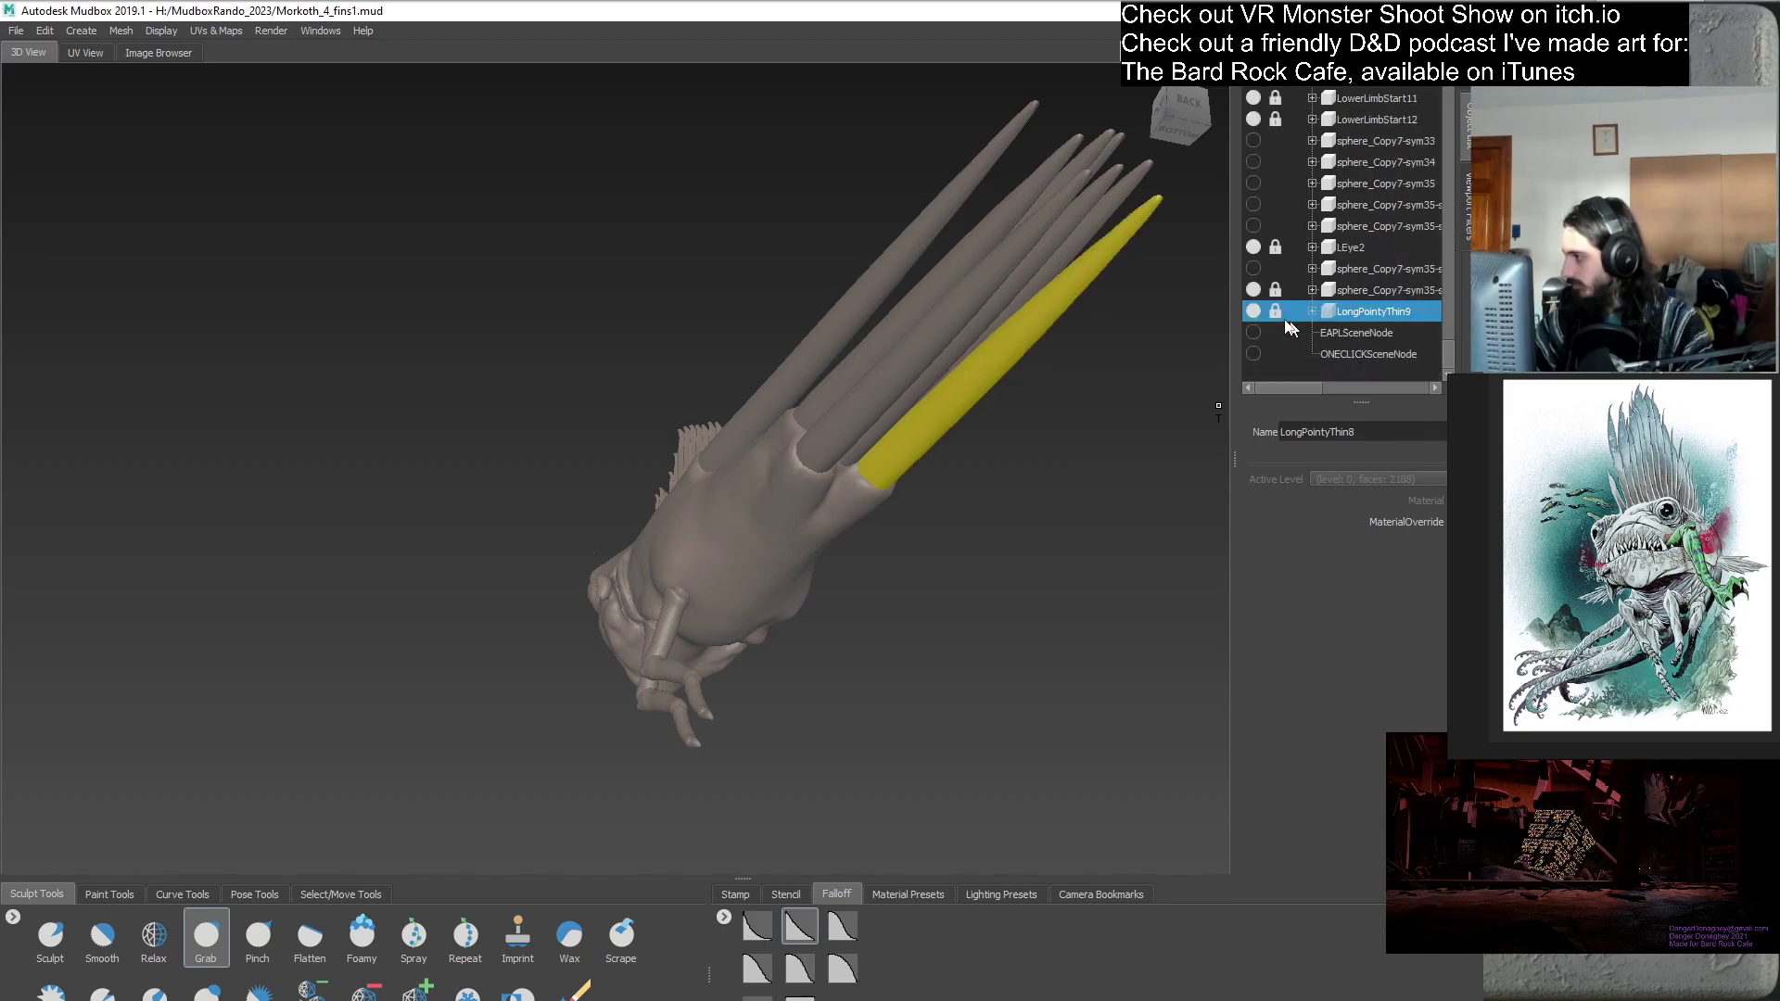
{"action": "mouse_move", "coordinate": [1228, 338]}
{"action": "left_mouse_down", "text": "alt"}
{"action": "mouse_move", "coordinate": [873, 622]}
{"action": "mouse_move", "coordinate": [1046, 496]}
{"action": "left_mouse_up", "text": "alt"}
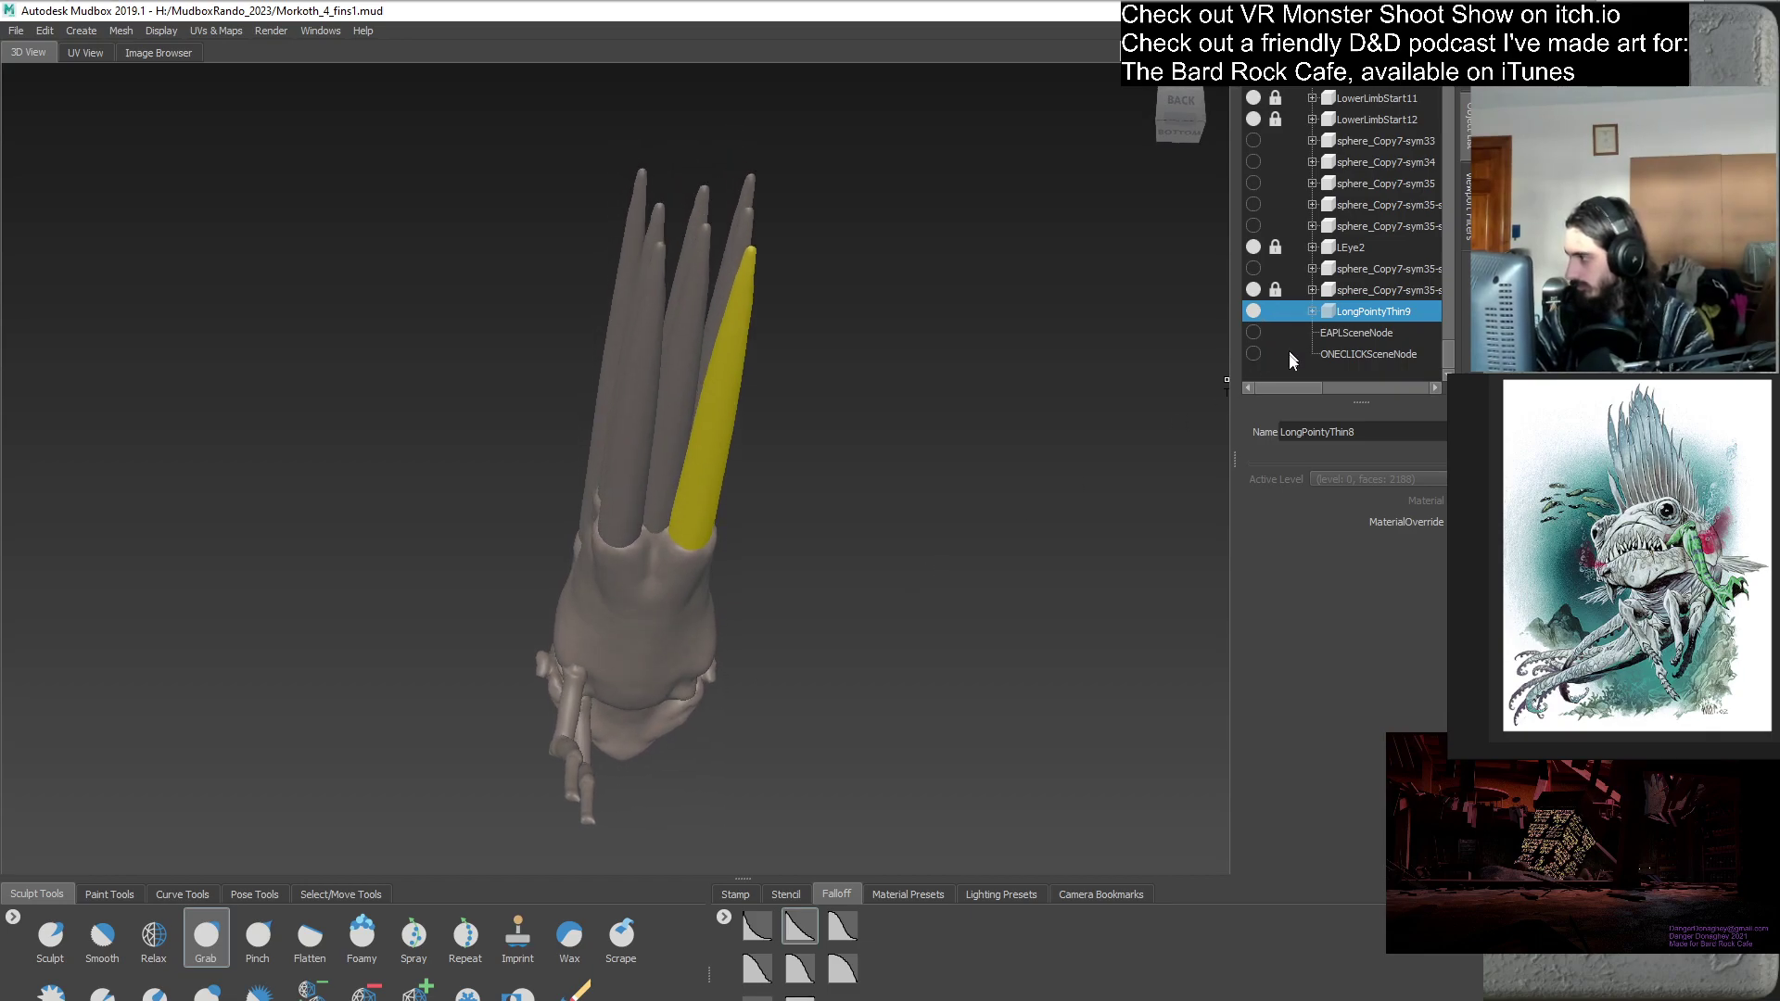
{"action": "left_click", "coordinate": [1298, 380]}
{"action": "left_click_drag", "start_coordinate": [914, 457], "coordinate": [762, 543], "text": "alt"}
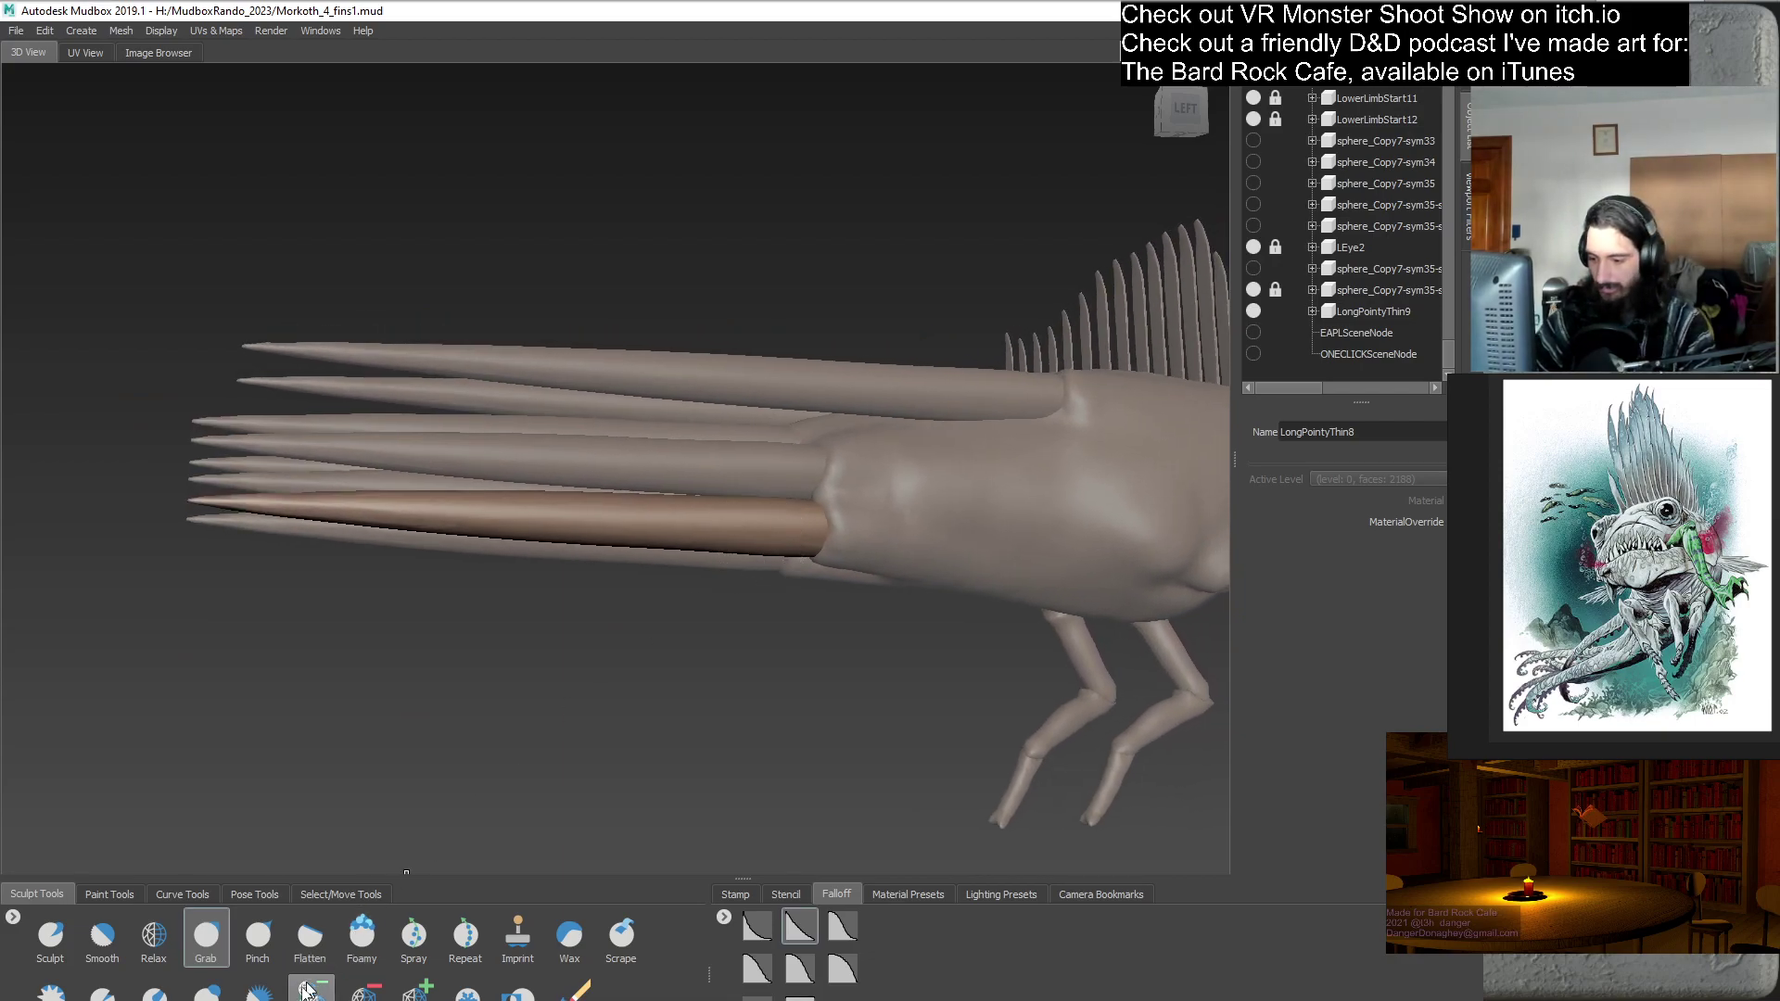
- Start shaping the copied tentacle with the Grab tool at size 34.44 and set the tool's mirroring to LocalX
{"action": "left_click", "coordinate": [205, 937]}
{"action": "mouse_move", "coordinate": [320, 779]}
{"action": "left_mouse_down", "text": "alt"}
{"action": "mouse_move", "coordinate": [683, 580]}
{"action": "mouse_move", "coordinate": [749, 626]}
{"action": "mouse_move", "coordinate": [828, 504]}
{"action": "mouse_move", "coordinate": [641, 511]}
{"action": "left_mouse_up", "text": "alt"}
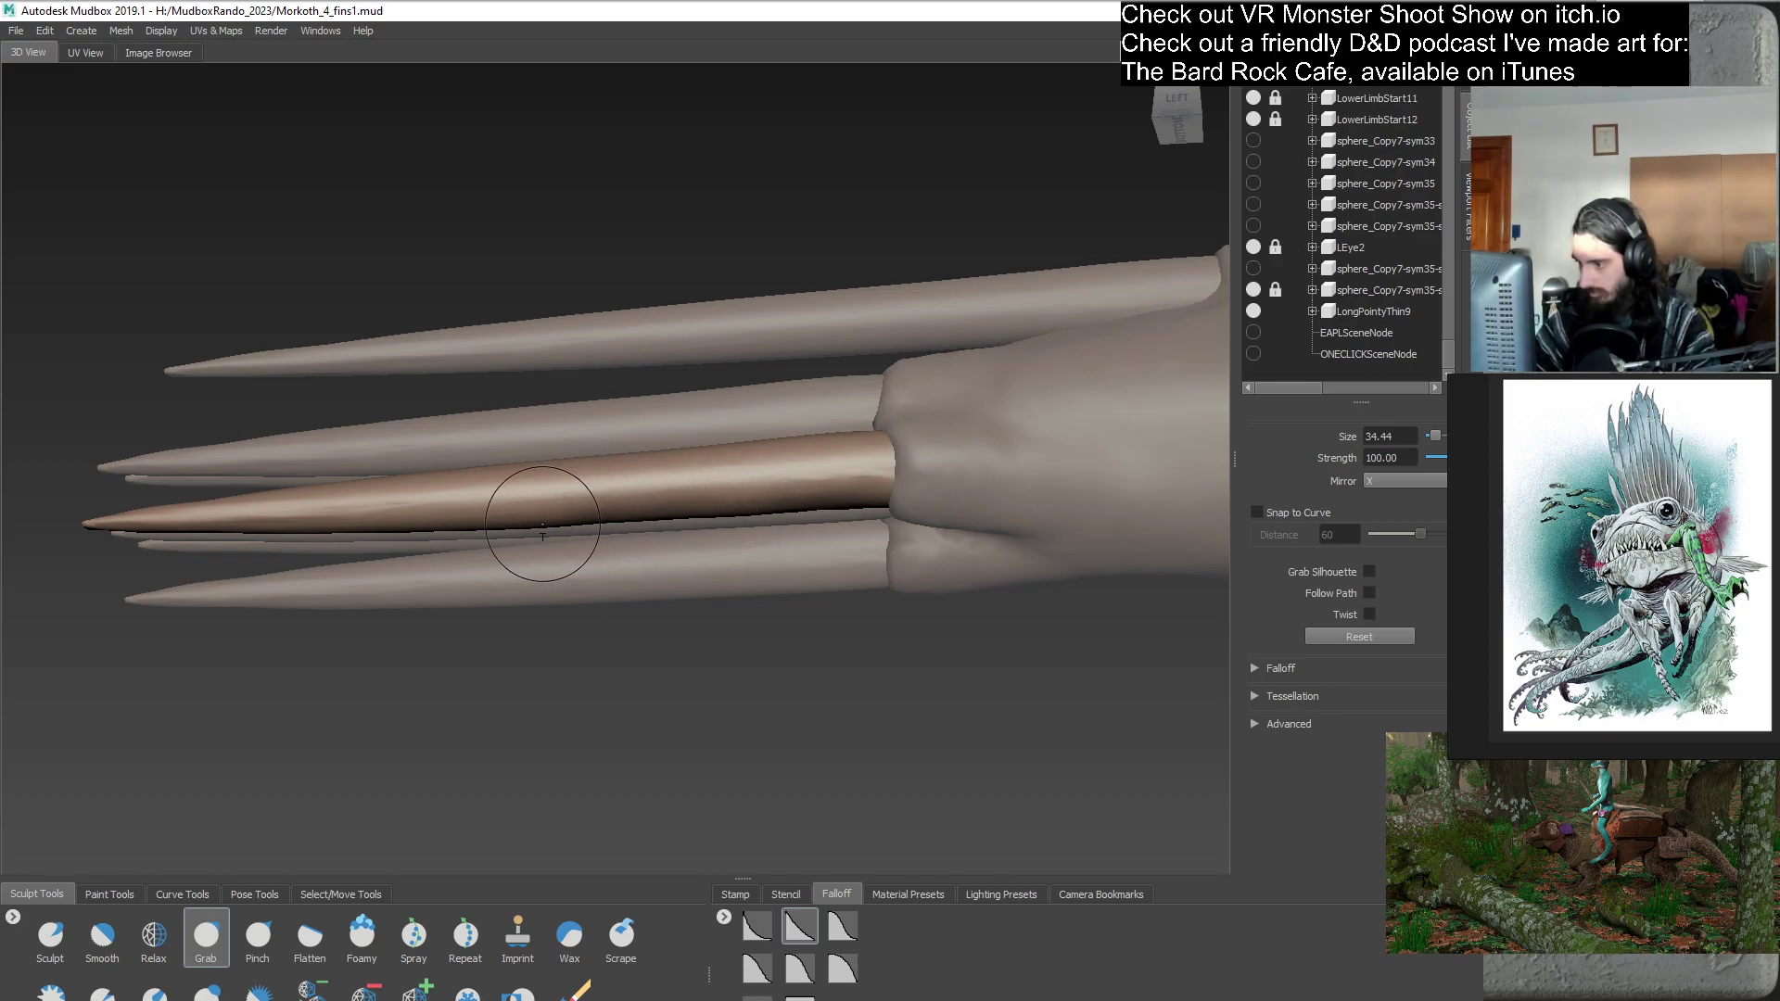
{"action": "left_click_drag", "start_coordinate": [586, 561], "coordinate": [949, 612], "text": "alt"}
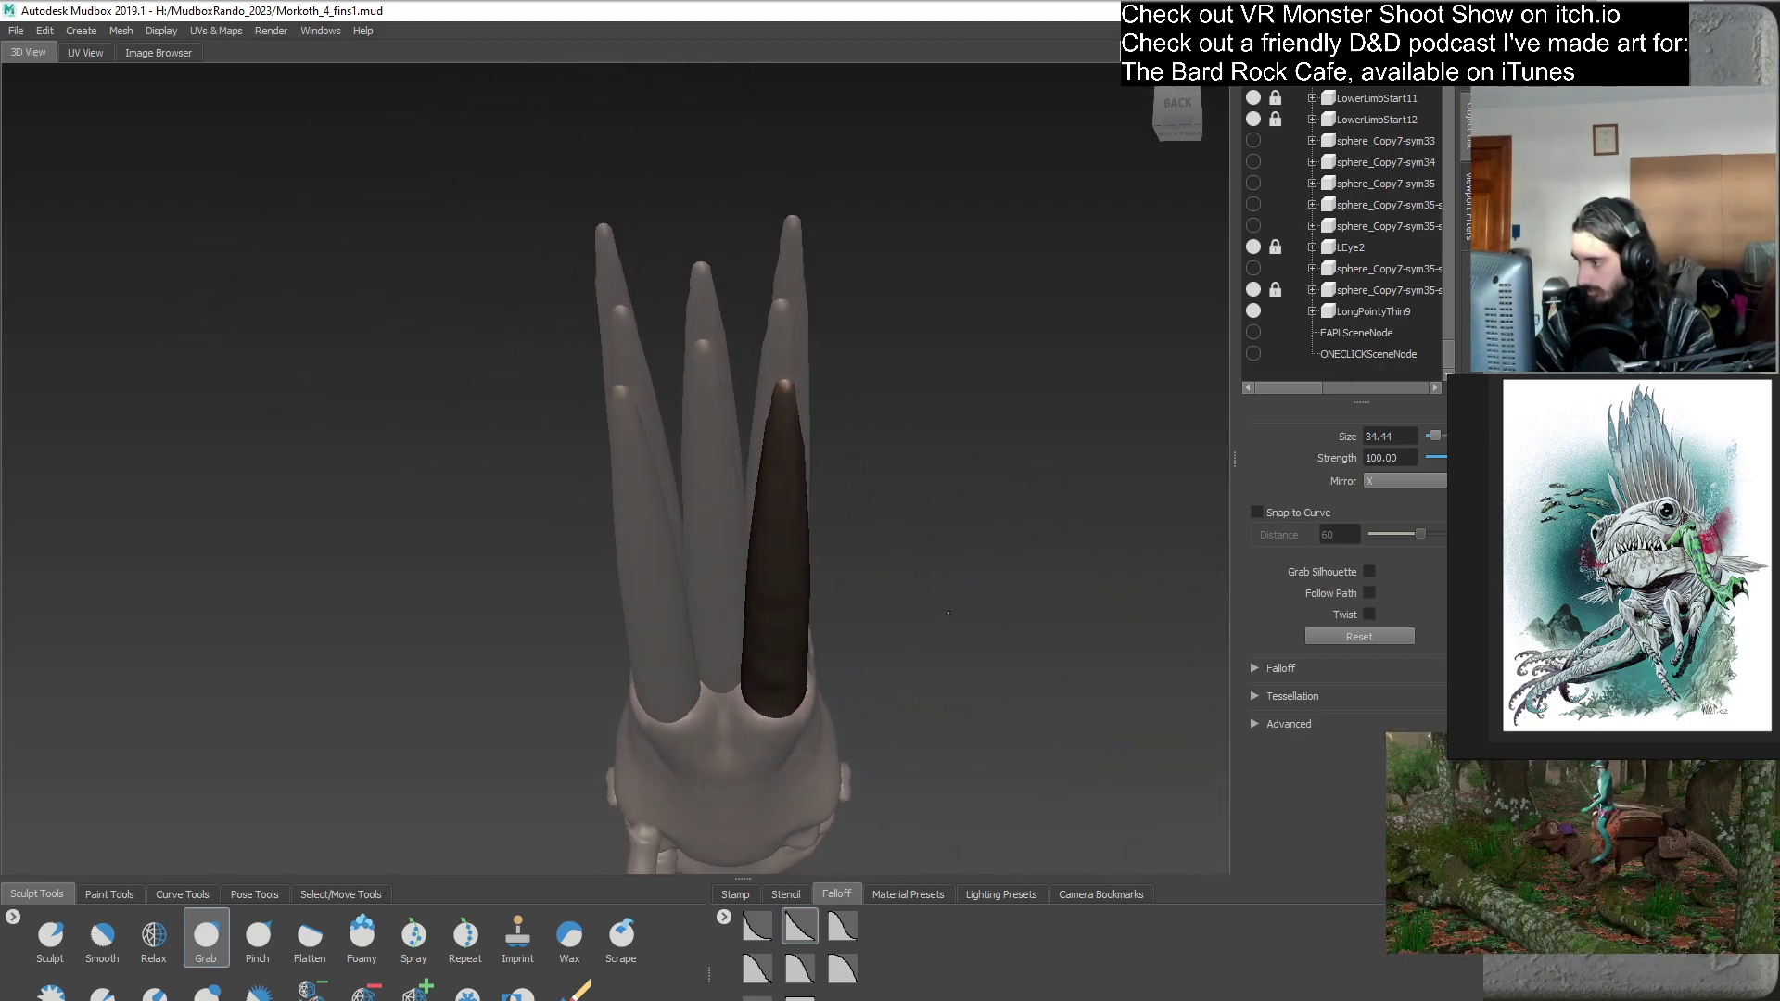
{"action": "left_click_drag", "start_coordinate": [793, 594], "coordinate": [1066, 547], "text": "alt"}
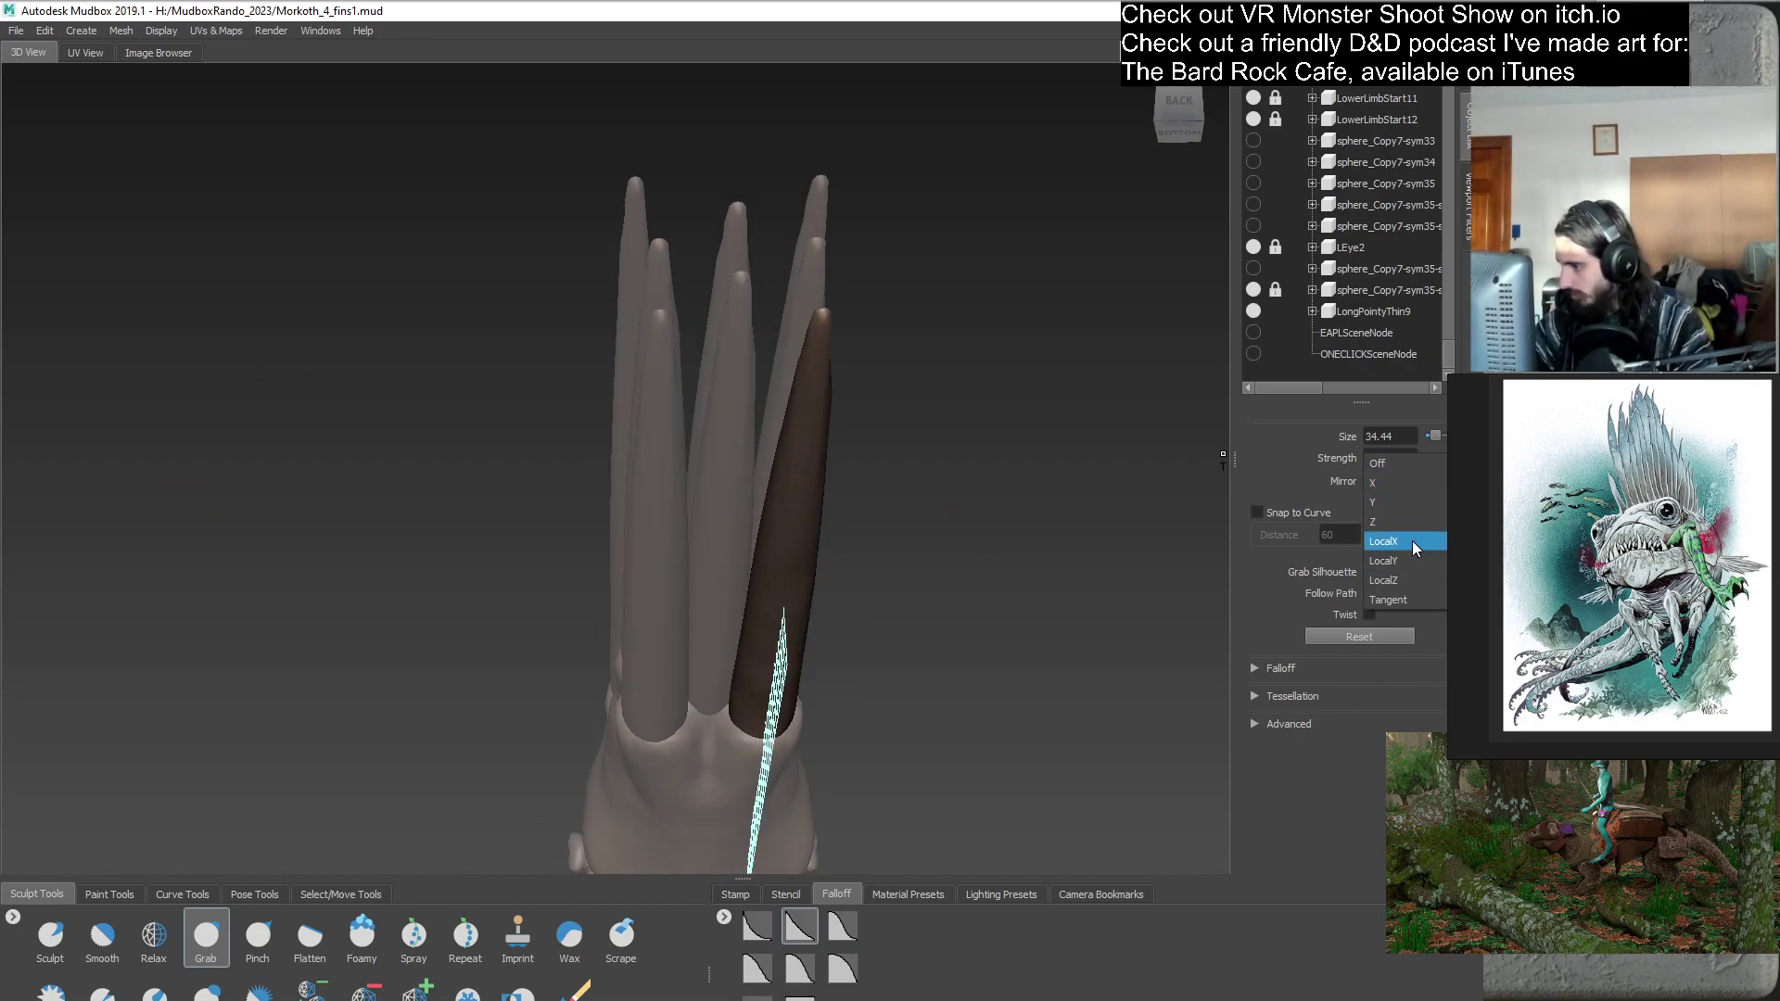
{"action": "left_click", "coordinate": [1414, 546]}
- Grab the copied tentacle's side and underside toward the tip into uneven contours, using brush sizes 21.60 and 30.36
{"action": "mouse_move", "coordinate": [788, 612]}
{"action": "left_mouse_down", "text": "alt"}
{"action": "mouse_move", "coordinate": [816, 601]}
{"action": "mouse_move", "coordinate": [639, 572]}
{"action": "mouse_move", "coordinate": [670, 406]}
{"action": "left_mouse_up", "text": "alt"}
{"action": "right_click_drag", "start_coordinate": [659, 506], "coordinate": [863, 480], "text": "alt"}
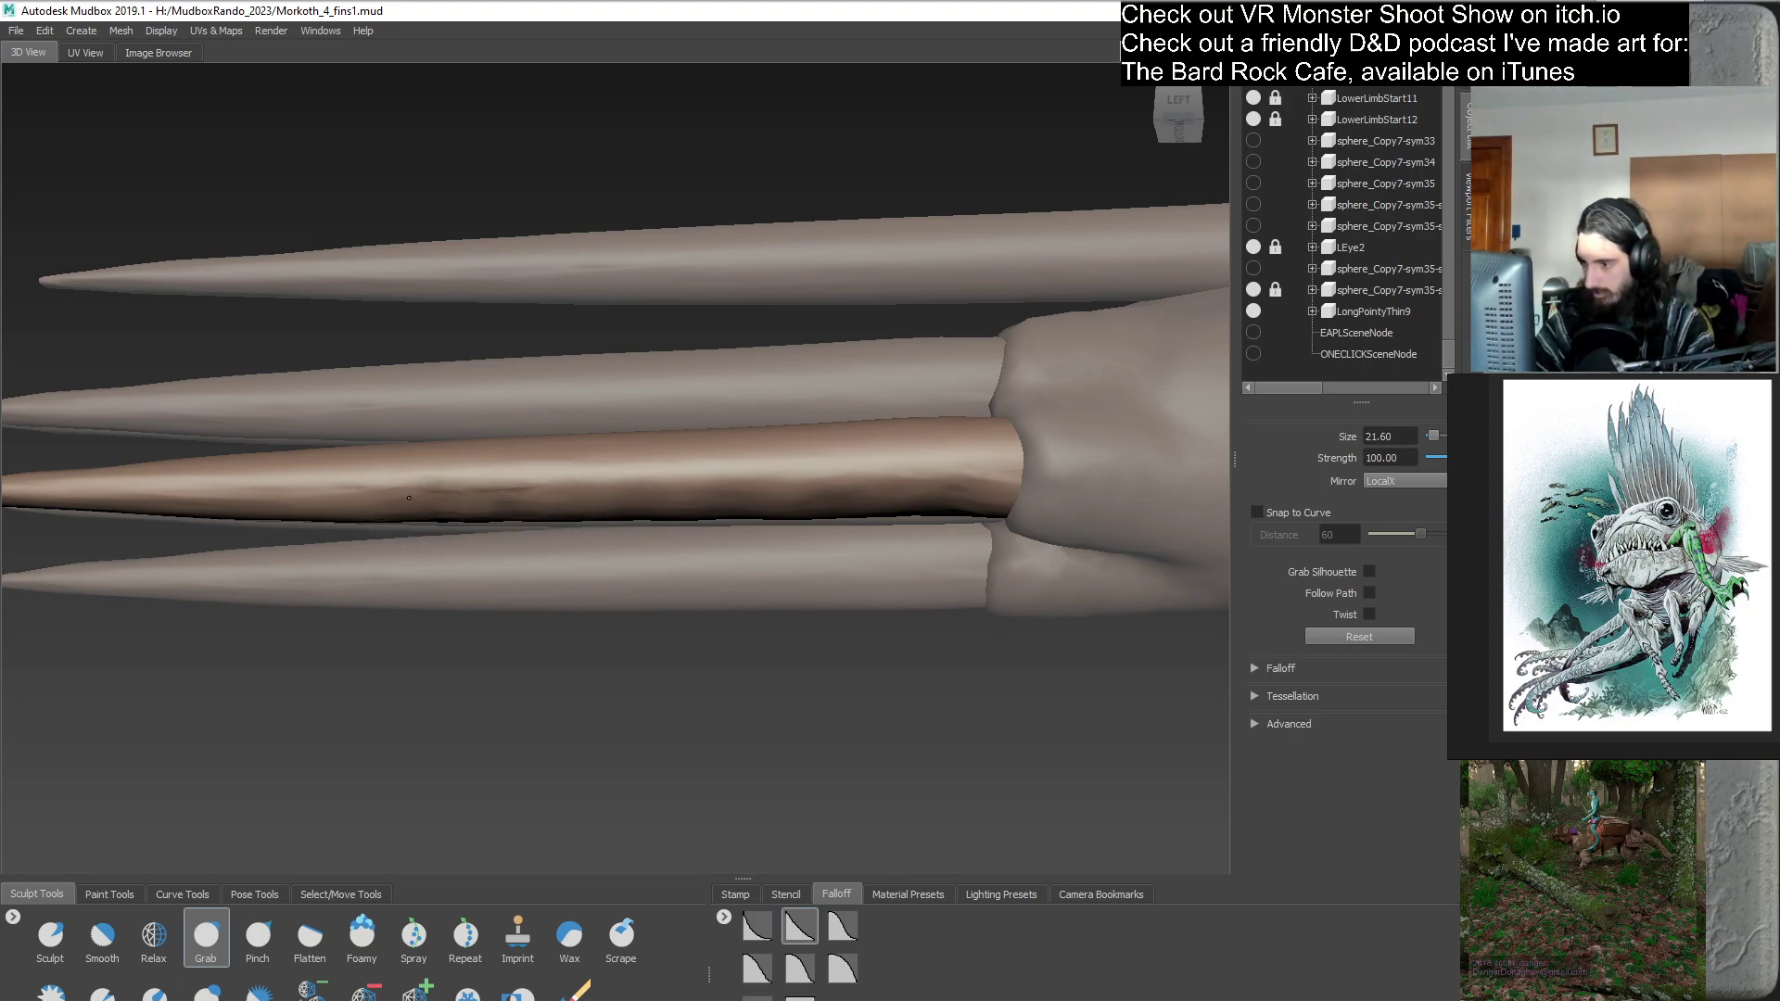
{"action": "middle_click_drag", "start_coordinate": [342, 538], "coordinate": [574, 506], "text": "alt"}
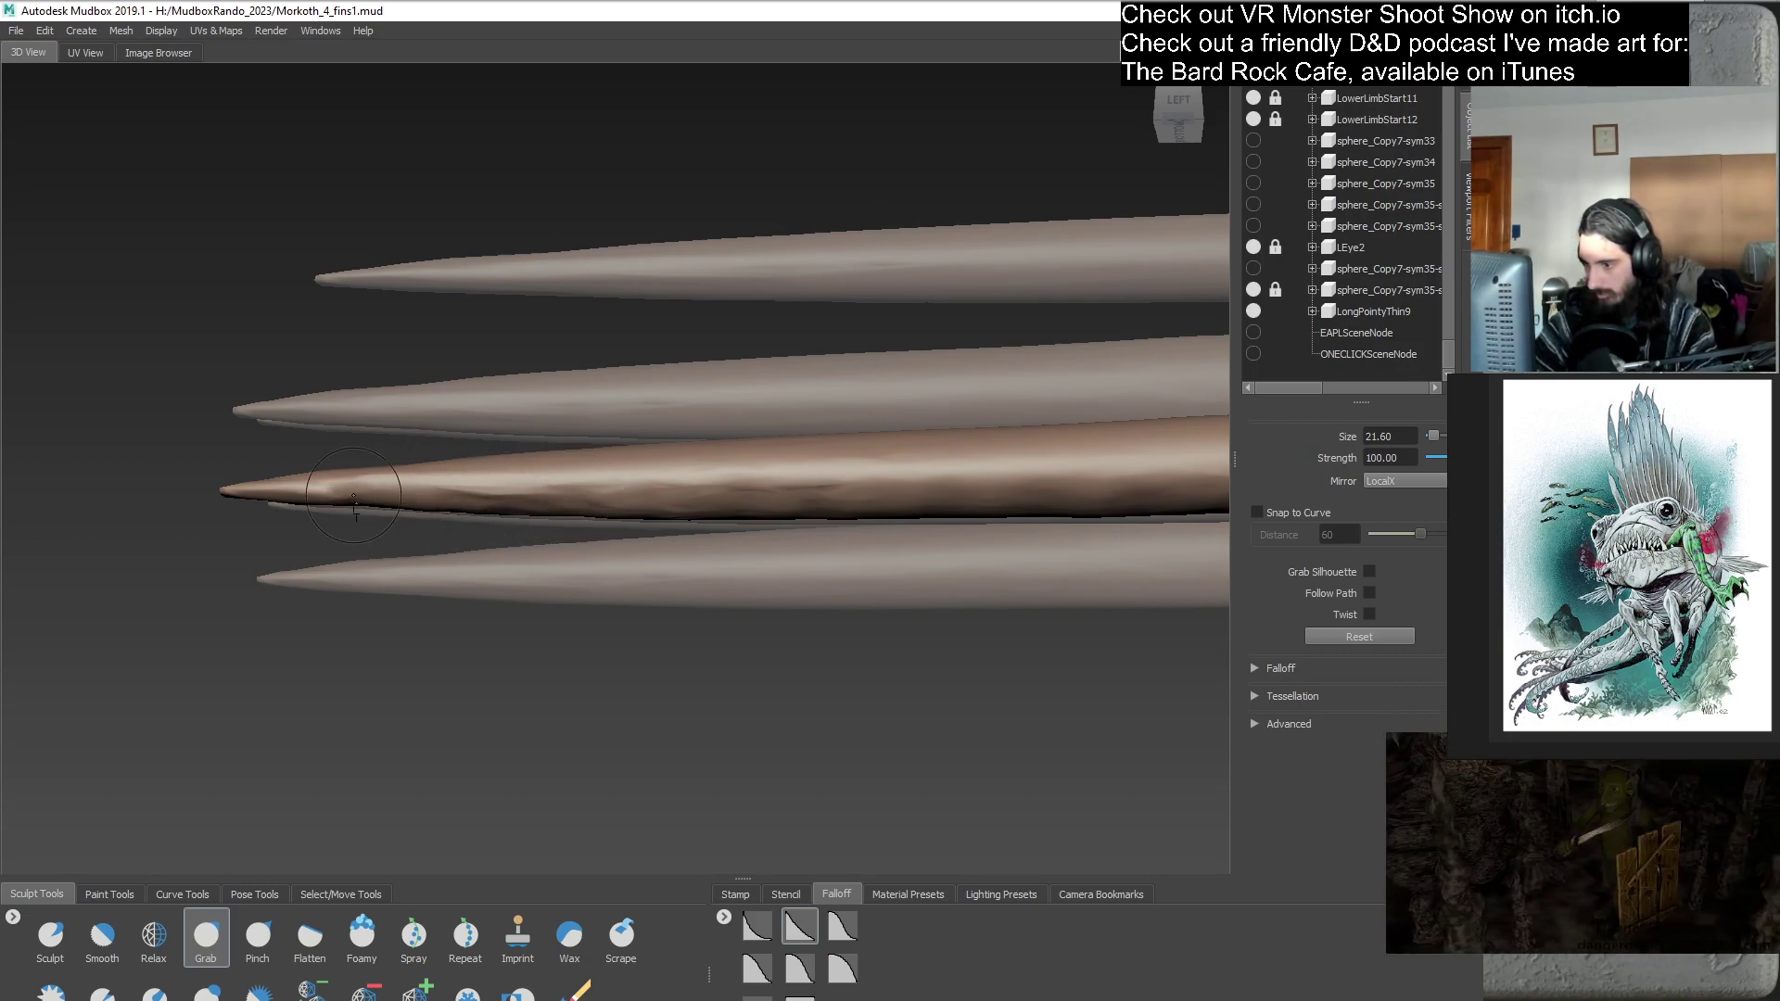
{"action": "left_click_drag", "start_coordinate": [460, 617], "coordinate": [692, 602], "text": "alt"}
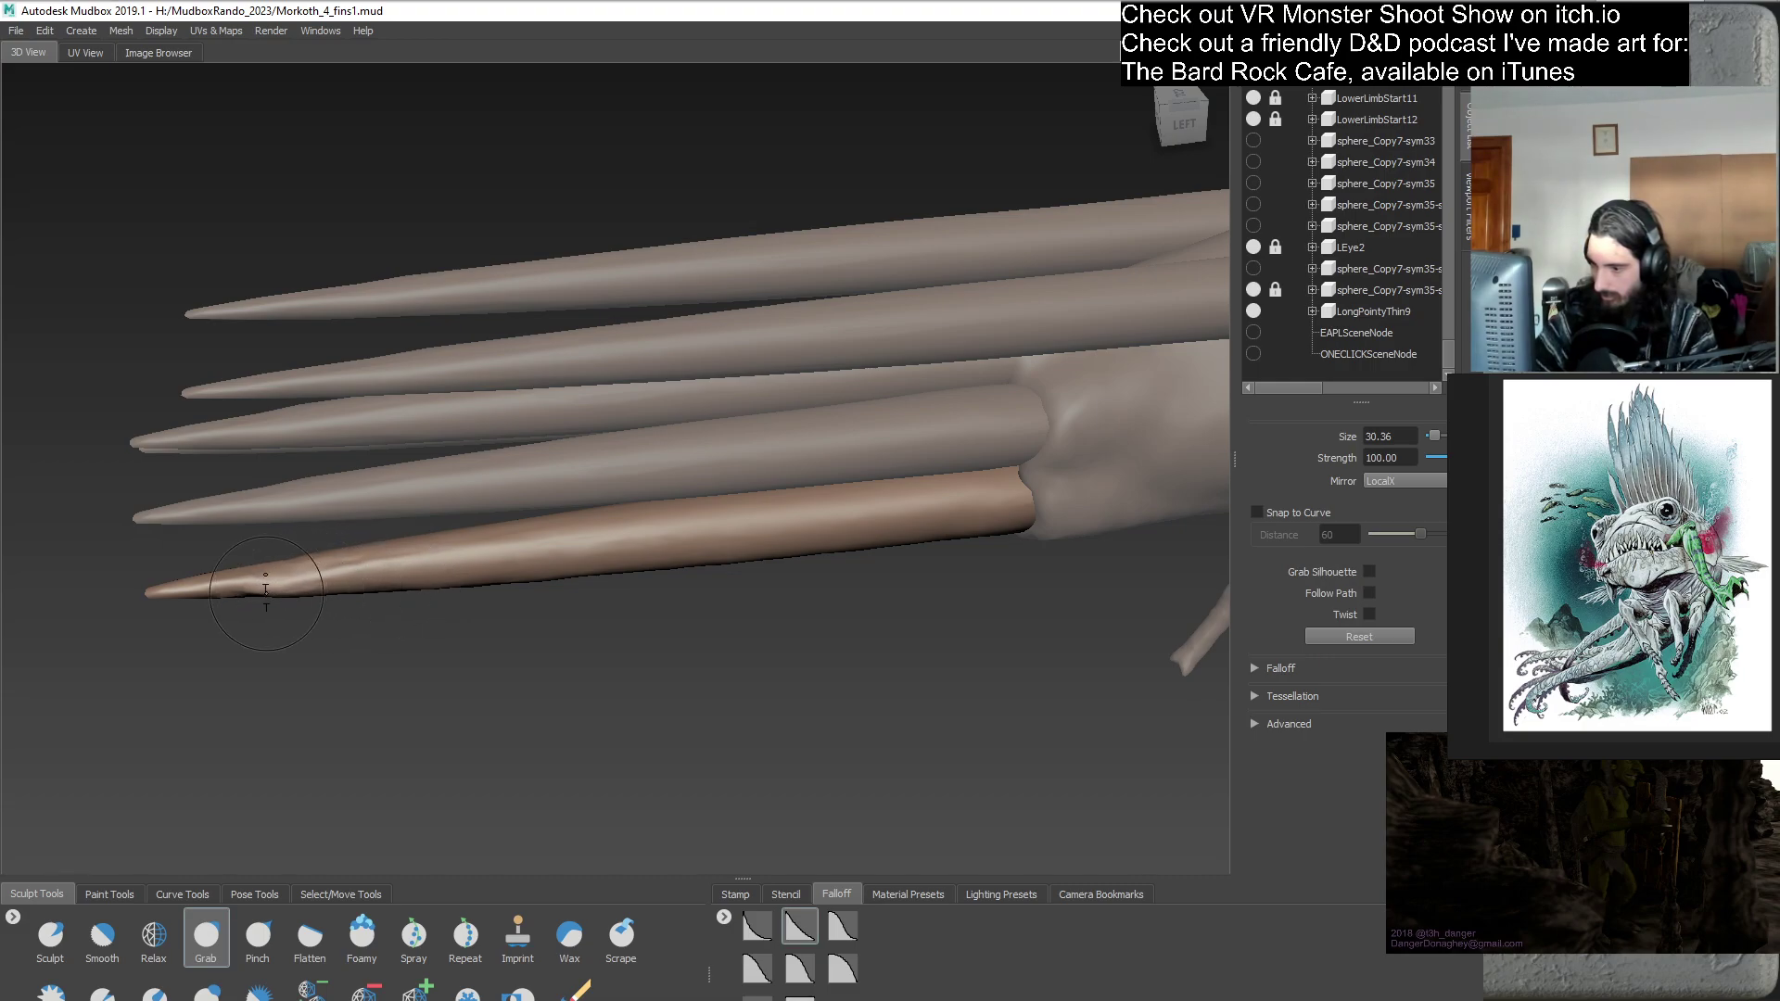
- Pull a row of ridges along the underside of the copied tentacle up to its base with the size 30.36 Grab brush
{"action": "left_click_drag", "start_coordinate": [334, 667], "coordinate": [806, 540], "text": "alt"}
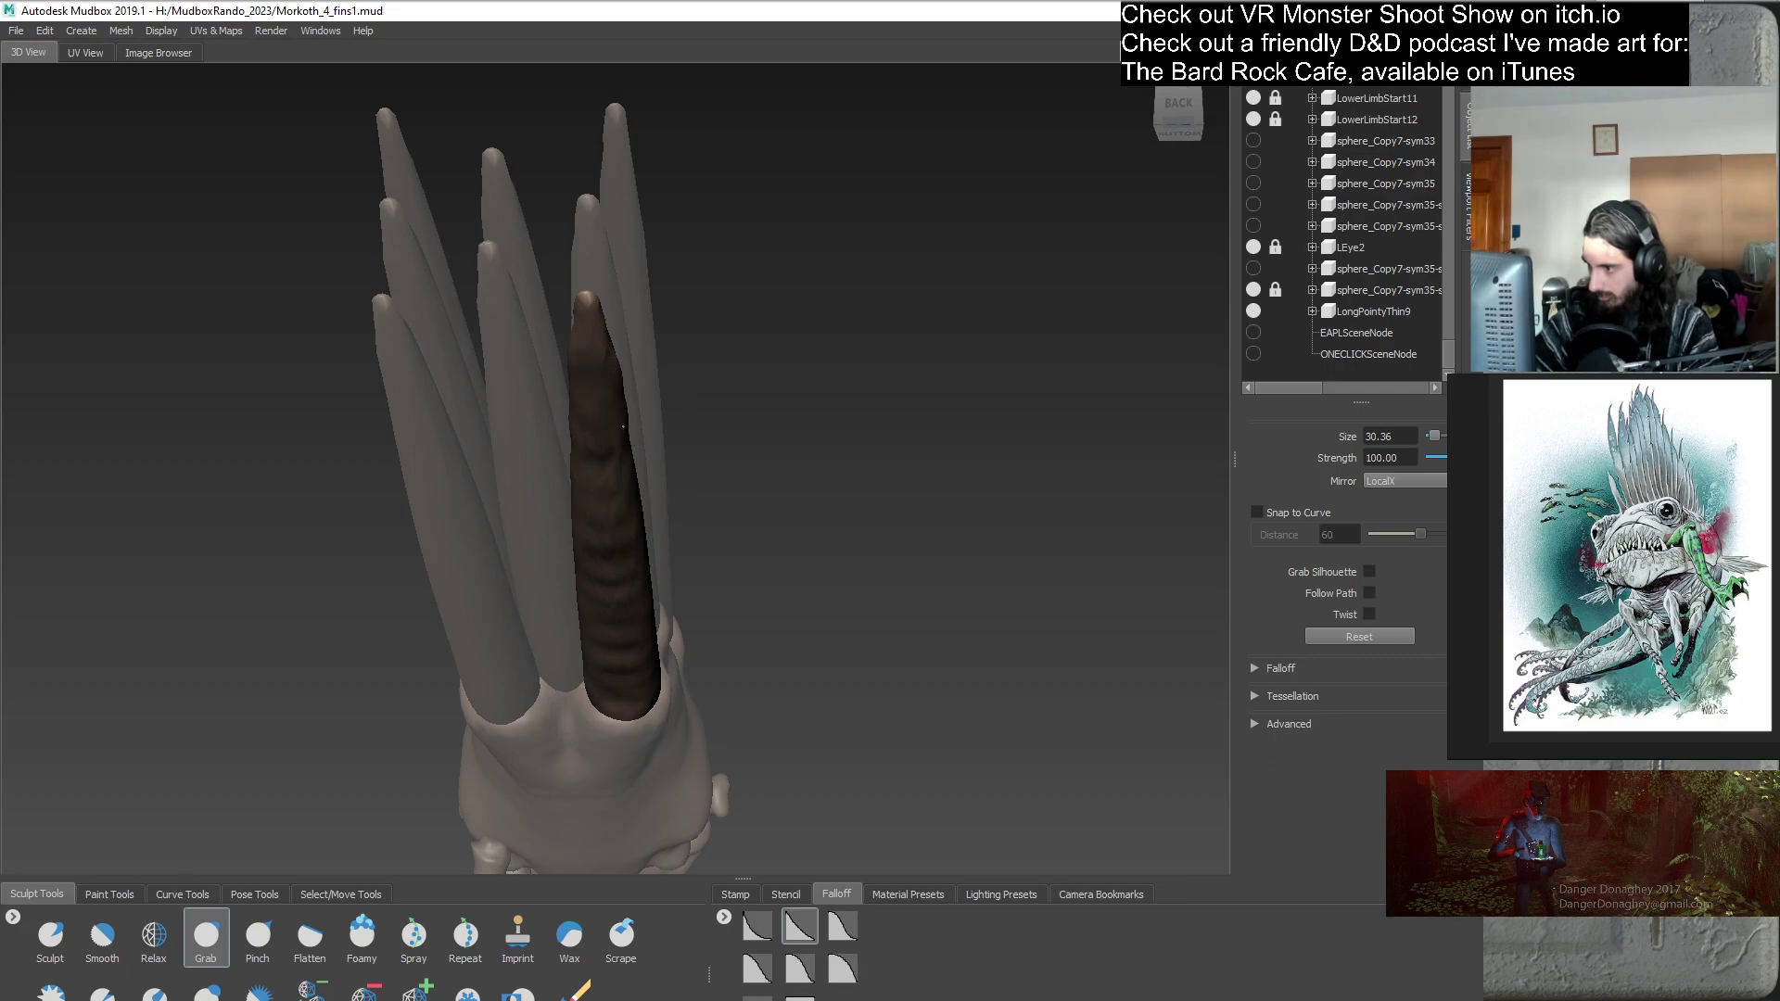
{"action": "left_click_drag", "start_coordinate": [627, 456], "coordinate": [669, 246], "text": "alt"}
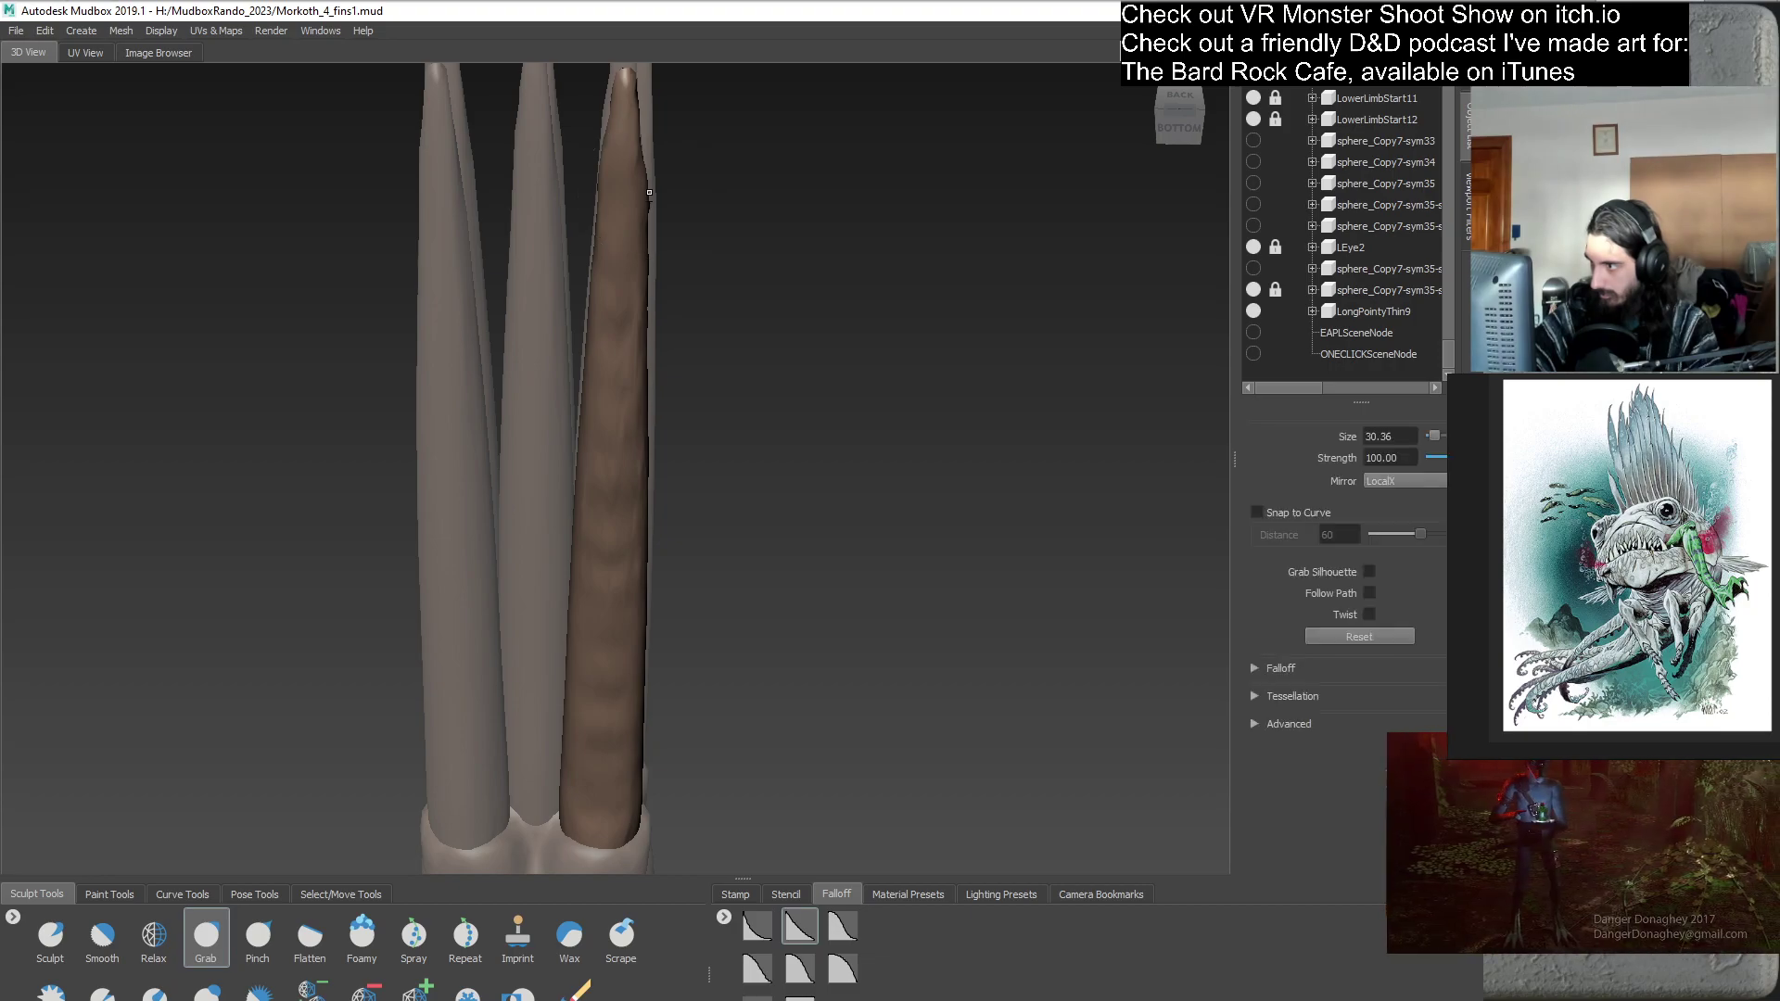
{"action": "mouse_move", "coordinate": [733, 419]}
{"action": "left_mouse_down", "text": "alt"}
{"action": "mouse_move", "coordinate": [714, 317]}
{"action": "mouse_move", "coordinate": [707, 614]}
{"action": "mouse_move", "coordinate": [676, 519]}
{"action": "left_mouse_up", "text": "alt"}
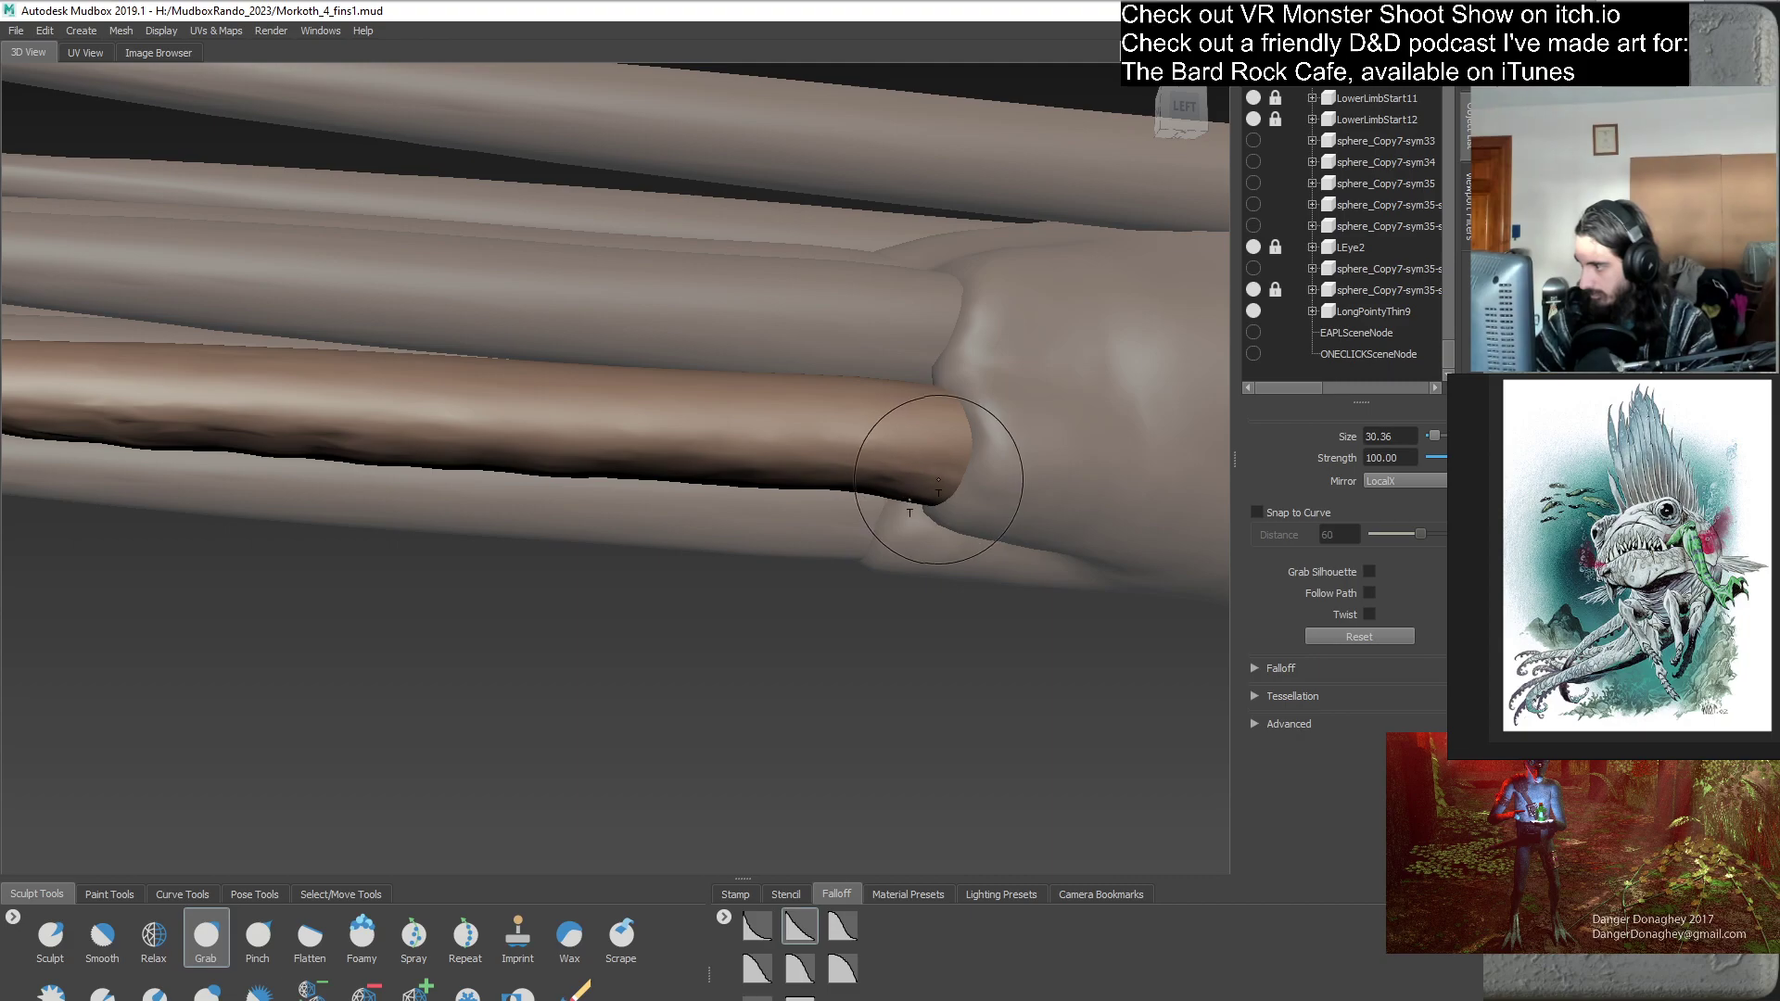
{"action": "mouse_move", "coordinate": [941, 528]}
{"action": "left_mouse_down", "text": "alt"}
{"action": "mouse_move", "coordinate": [942, 580]}
{"action": "mouse_move", "coordinate": [1029, 554]}
{"action": "mouse_move", "coordinate": [650, 483]}
{"action": "left_mouse_up", "text": "alt"}
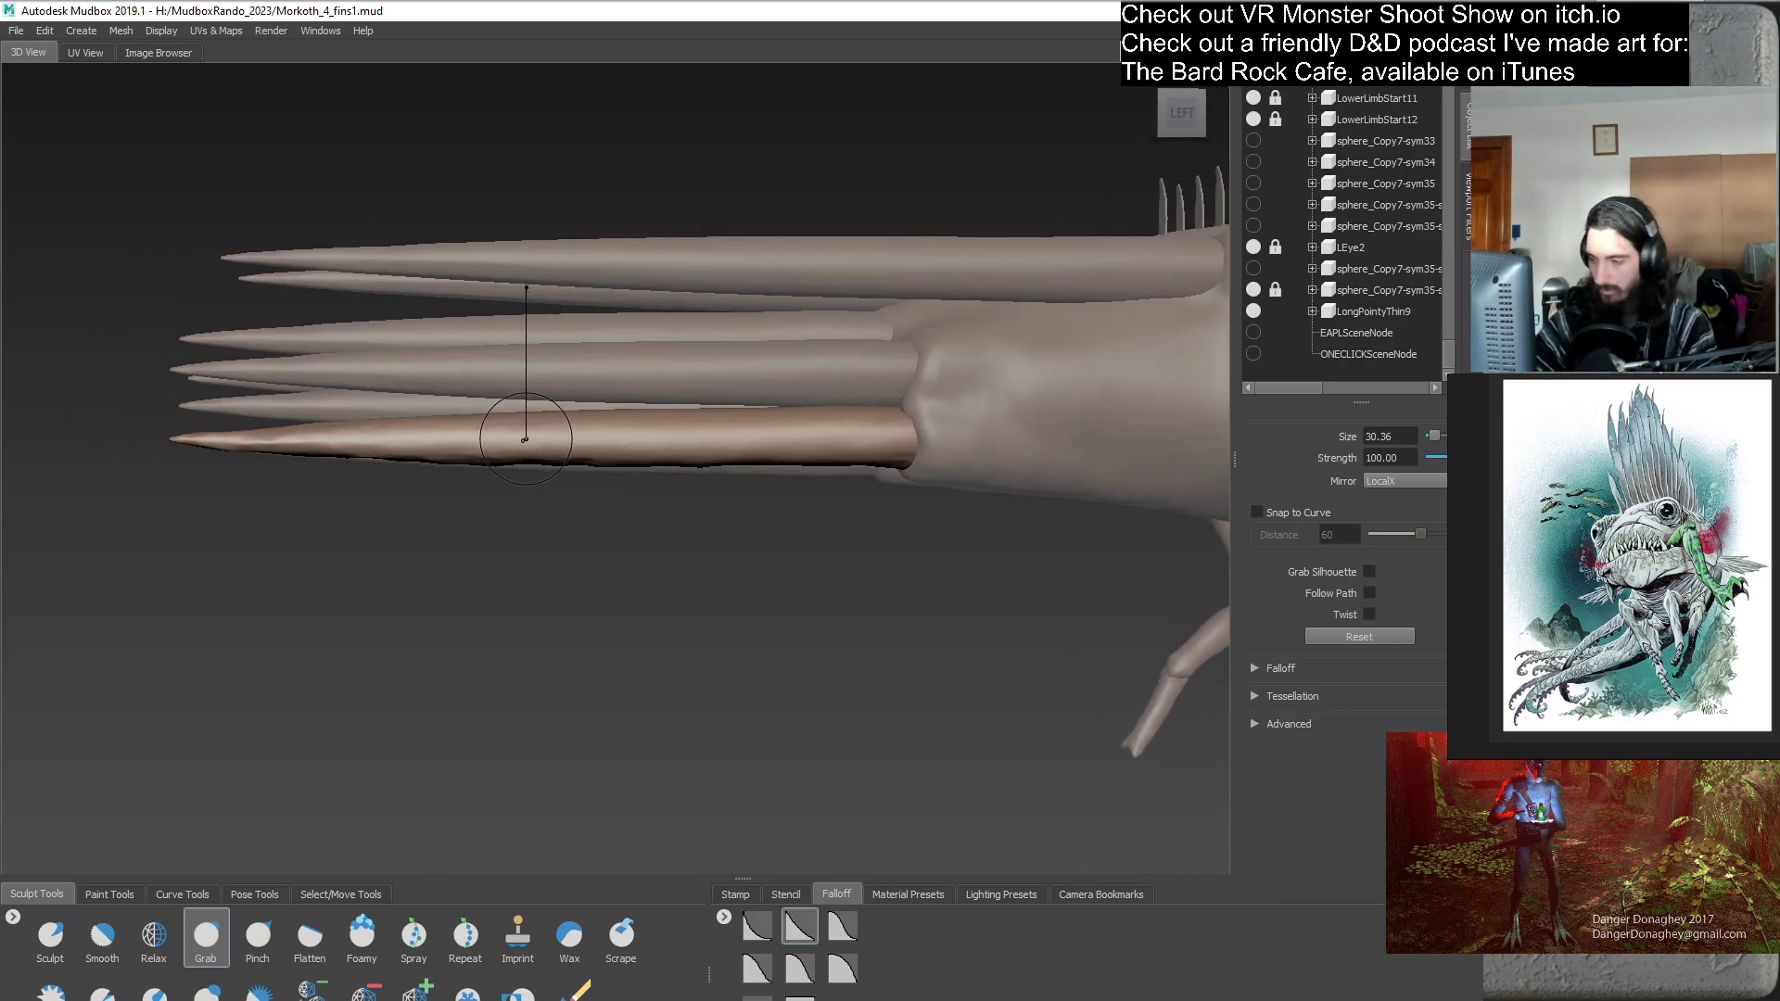
- Adjust the overall form of the copied tentacle with the Grab brush at sizes 128.04 and 59.81
{"action": "left_click_drag", "start_coordinate": [522, 443], "coordinate": [547, 315]}
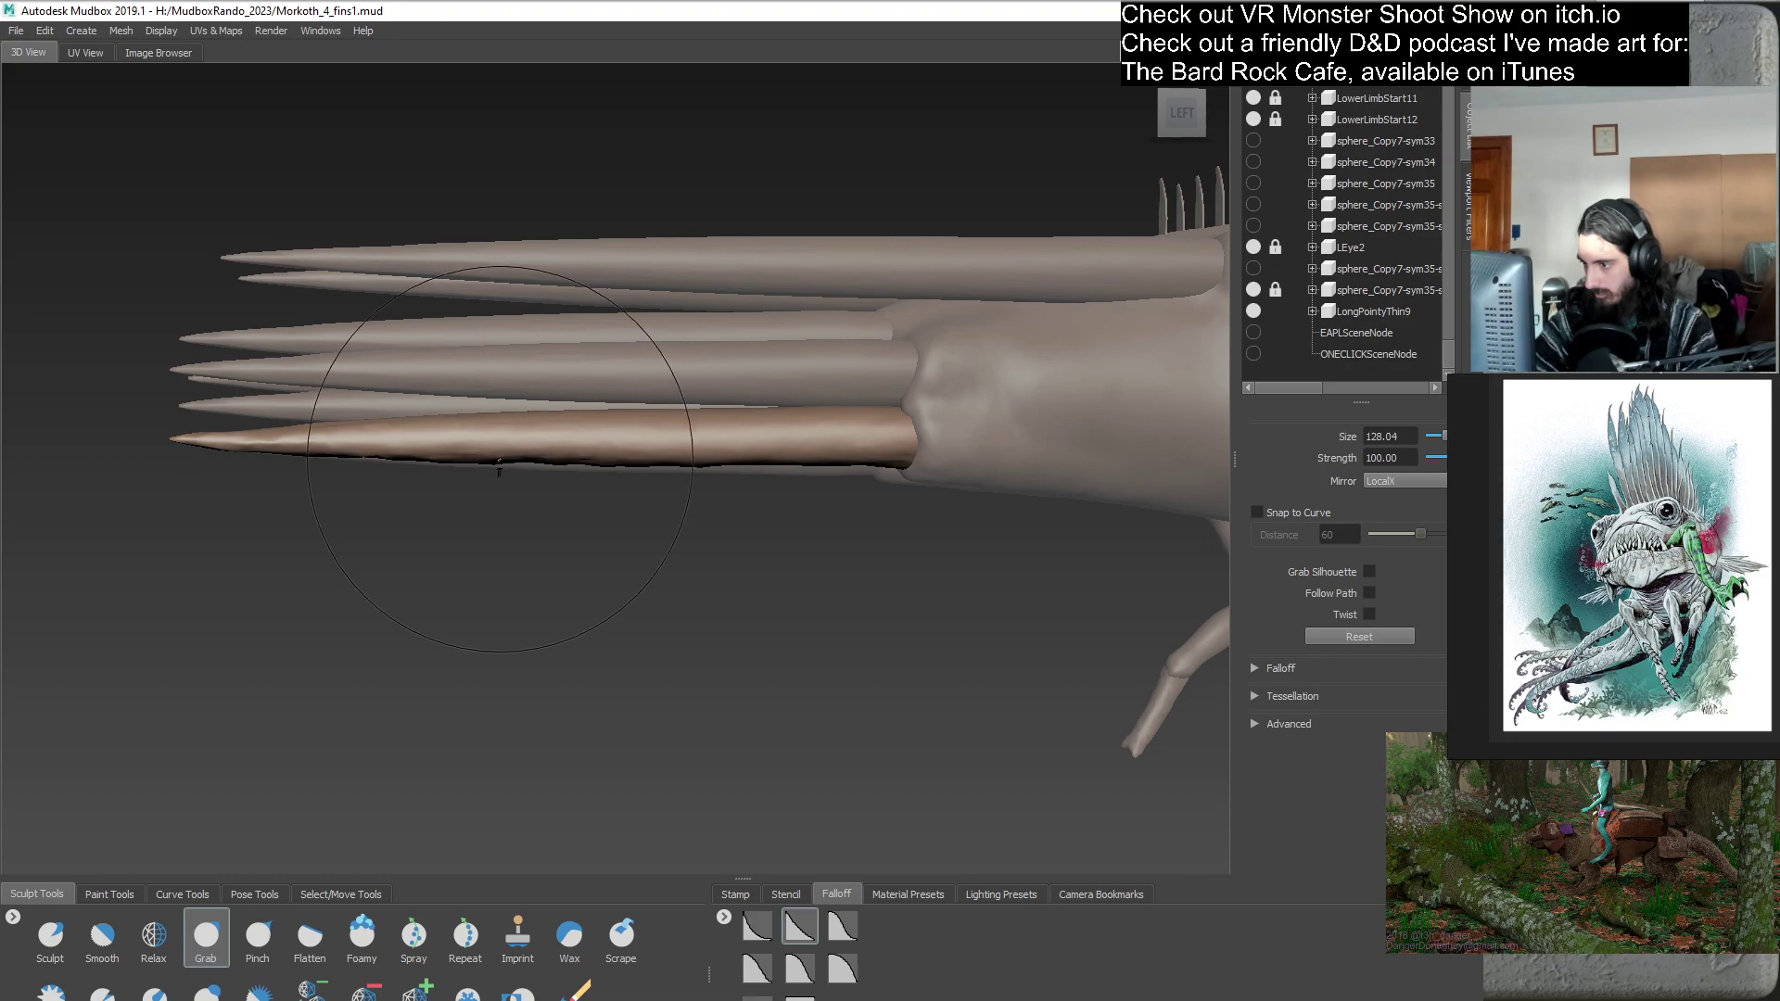
{"action": "left_click_drag", "start_coordinate": [620, 421], "coordinate": [451, 421]}
{"action": "left_click_drag", "start_coordinate": [613, 554], "coordinate": [648, 504], "text": "alt"}
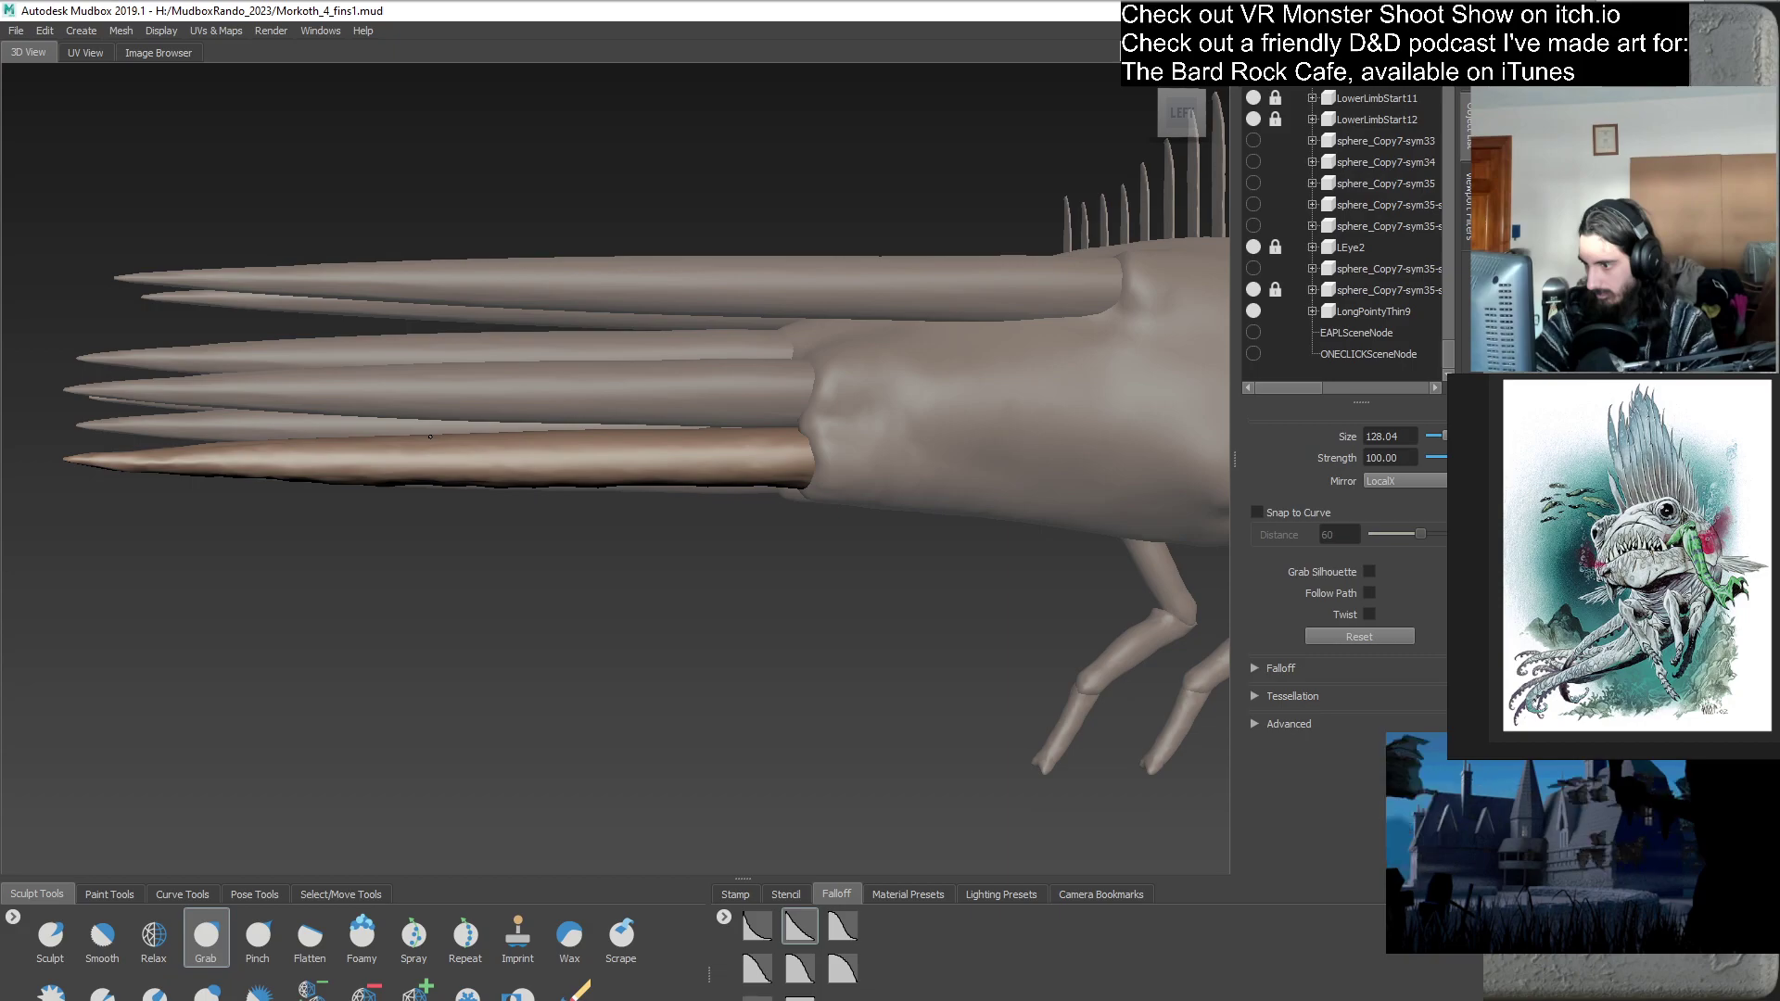
{"action": "left_click_drag", "start_coordinate": [489, 588], "coordinate": [514, 588], "text": "alt"}
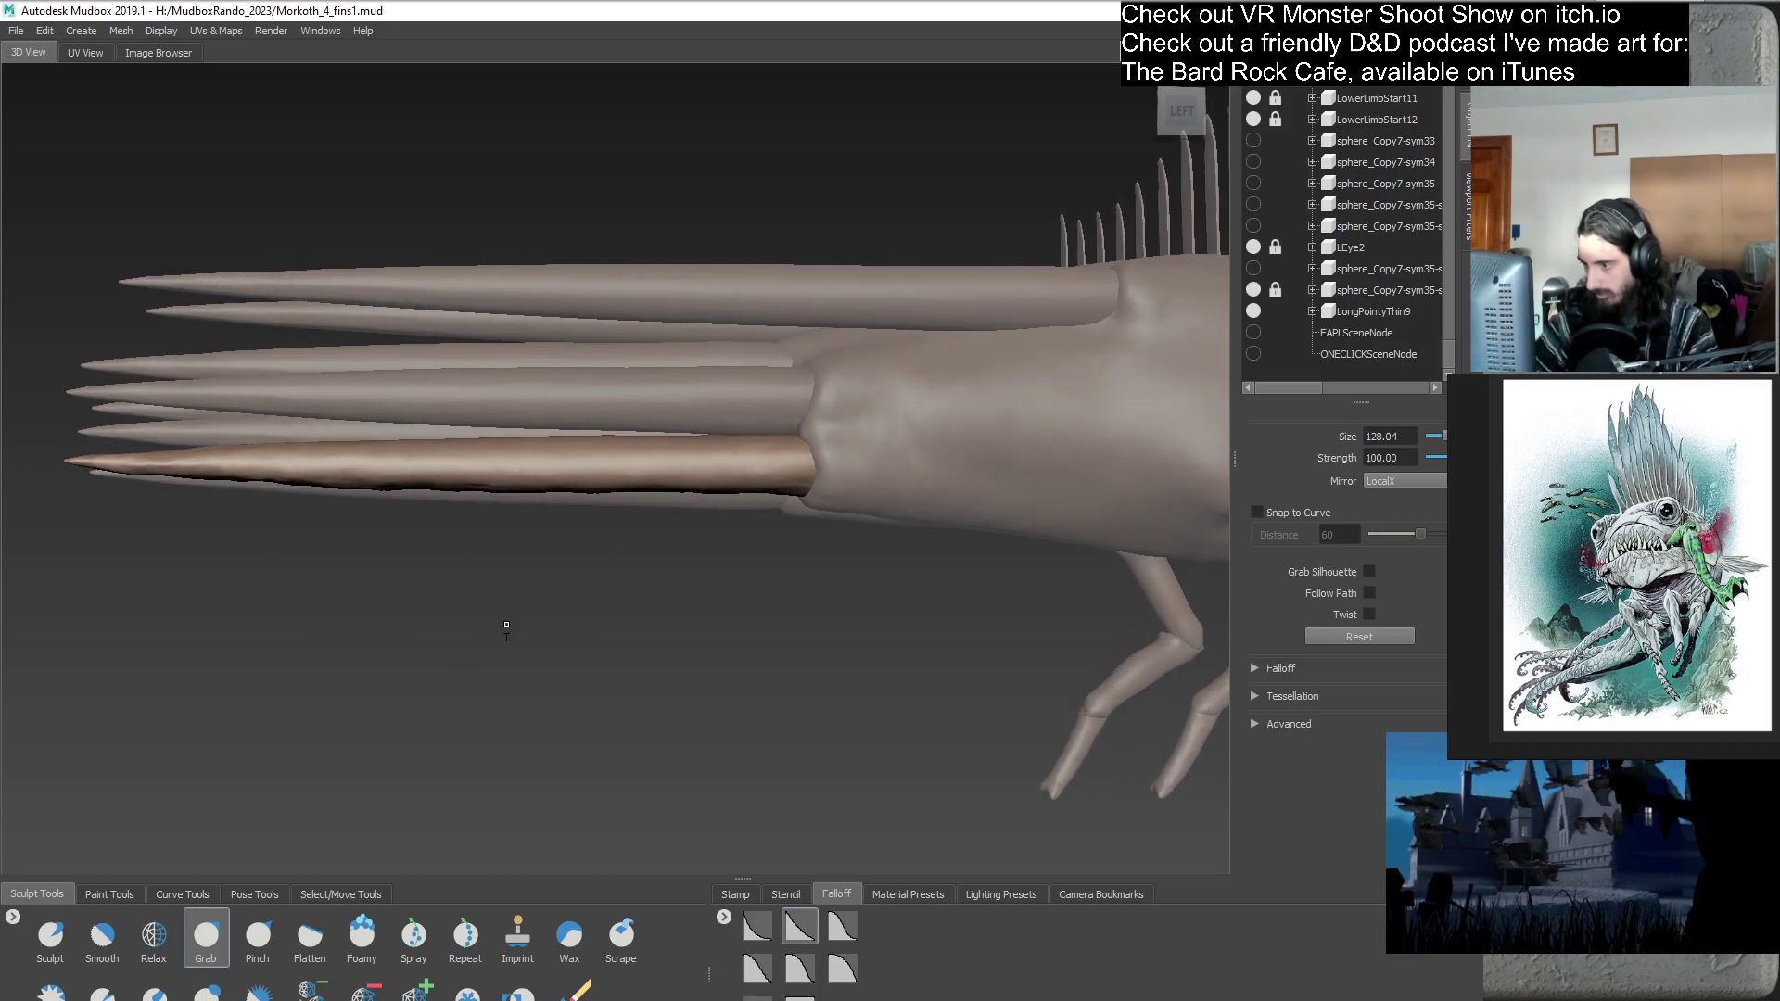
{"action": "left_click_drag", "start_coordinate": [371, 496], "coordinate": [354, 482]}
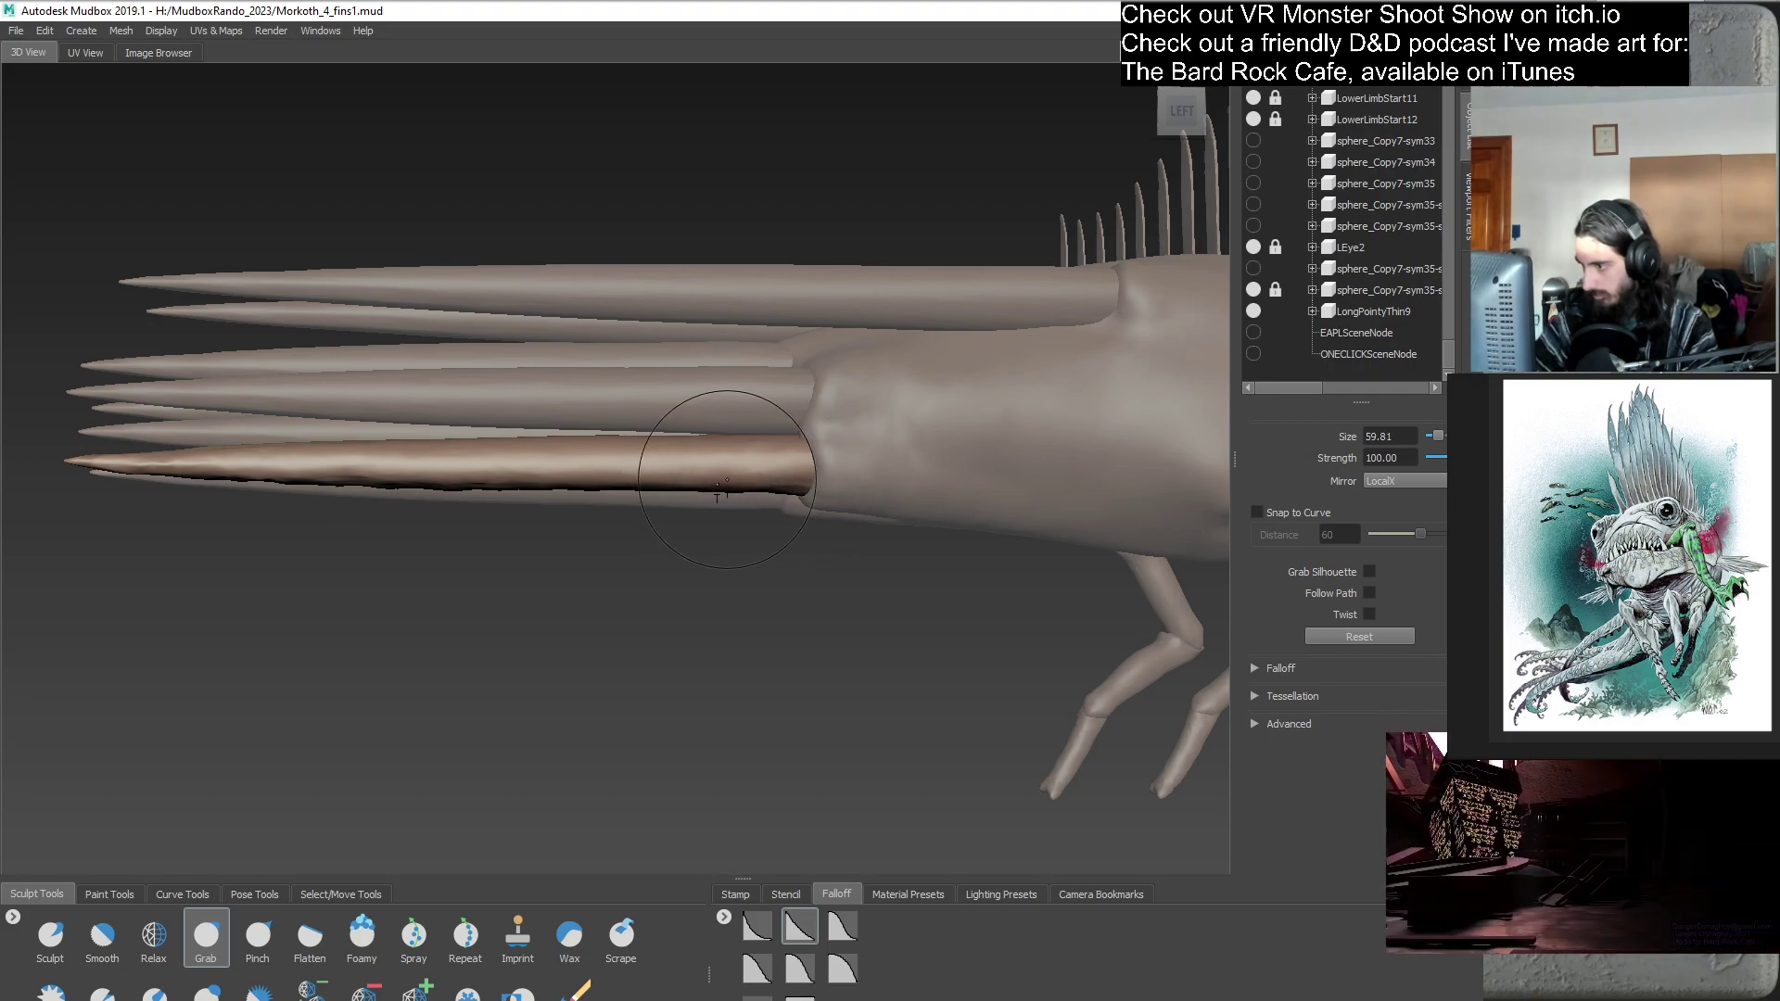
{"action": "left_click_drag", "start_coordinate": [646, 484], "coordinate": [845, 535], "text": "alt"}
- Reduce the brush to size 13.95 and smooth the copied tentacle's surface between base and tip
{"action": "left_click_drag", "start_coordinate": [676, 403], "coordinate": [676, 208]}
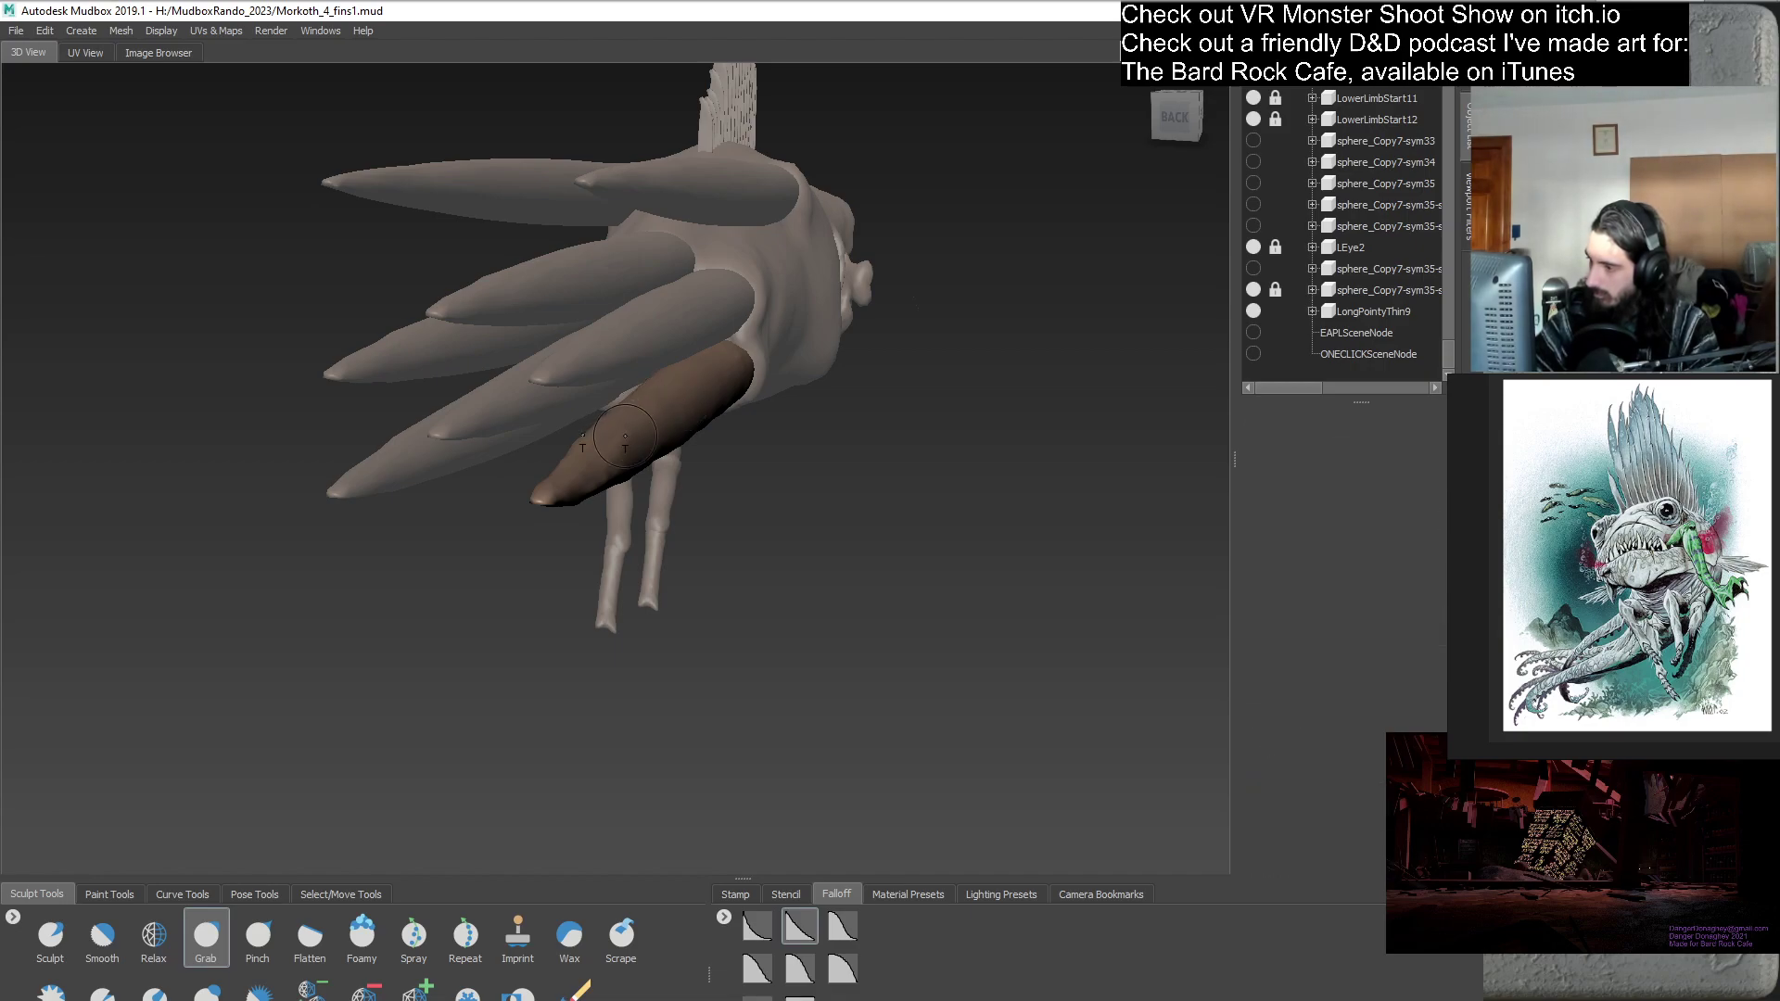
{"action": "left_click_drag", "start_coordinate": [587, 441], "coordinate": [705, 482], "text": "alt"}
{"action": "scroll", "coordinate": [815, 567], "scroll_direction": "up", "scroll_amount": 6}
{"action": "left_click_drag", "start_coordinate": [815, 568], "coordinate": [877, 473], "text": "alt"}
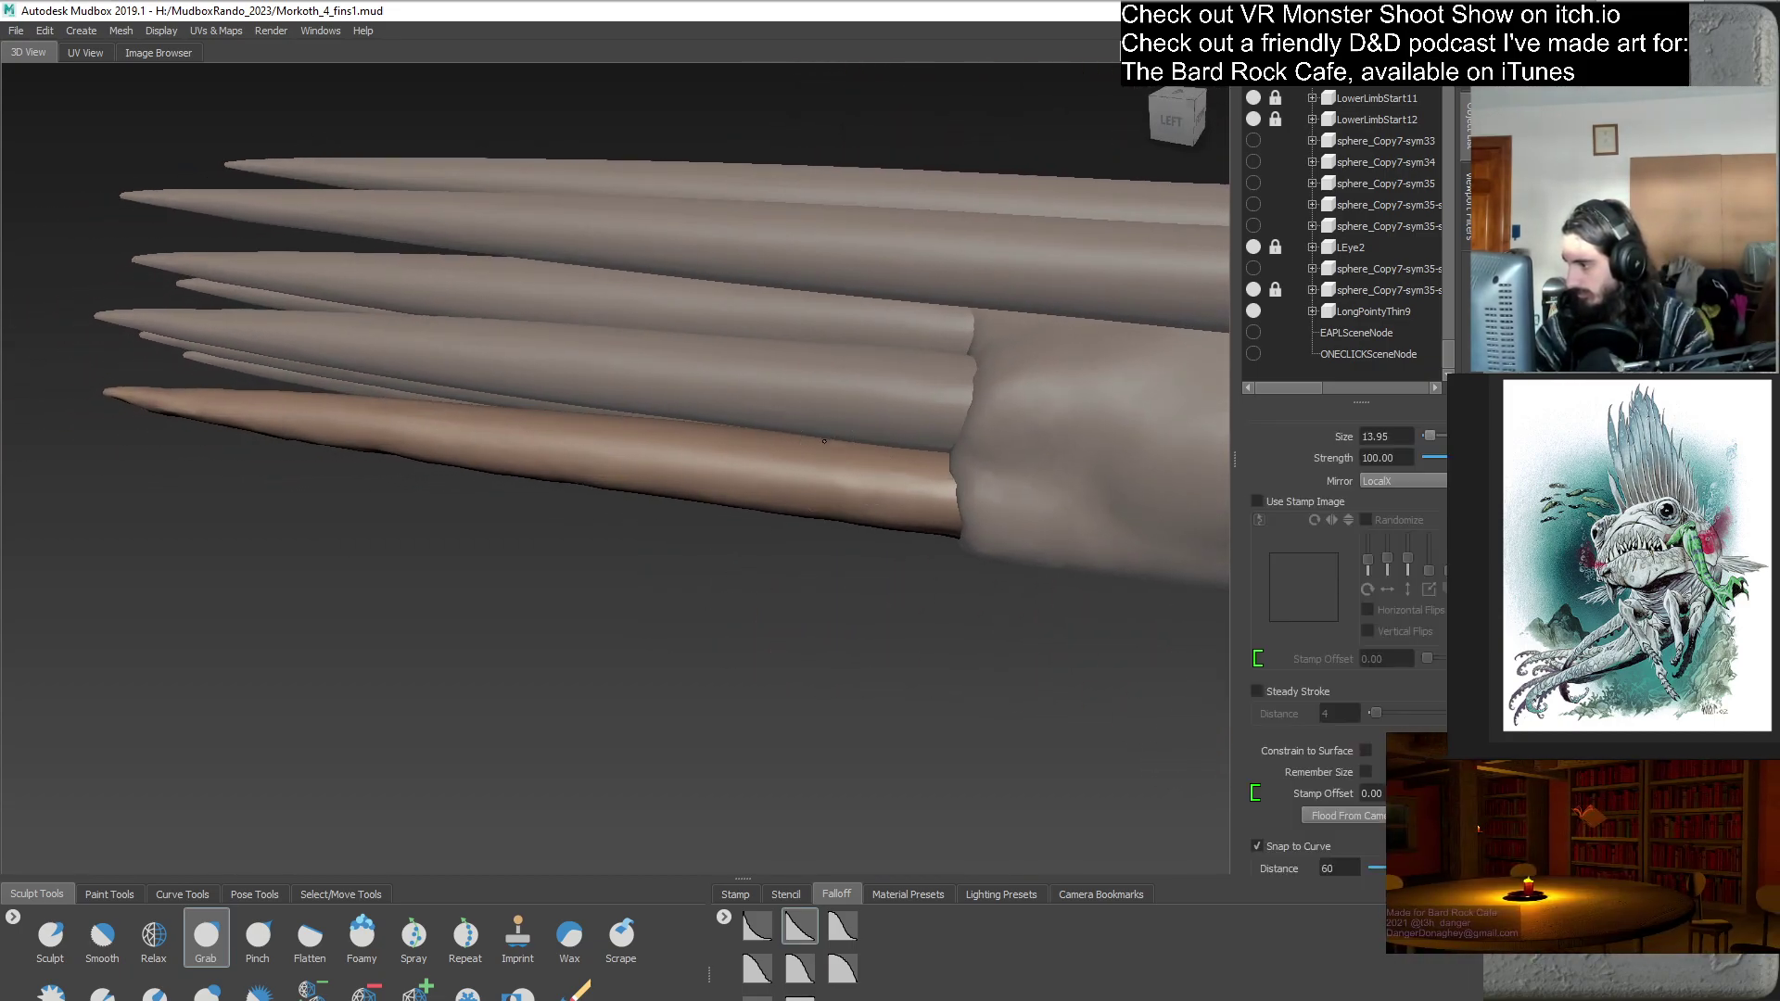
{"action": "left_click_drag", "start_coordinate": [696, 464], "coordinate": [639, 510], "text": "alt"}
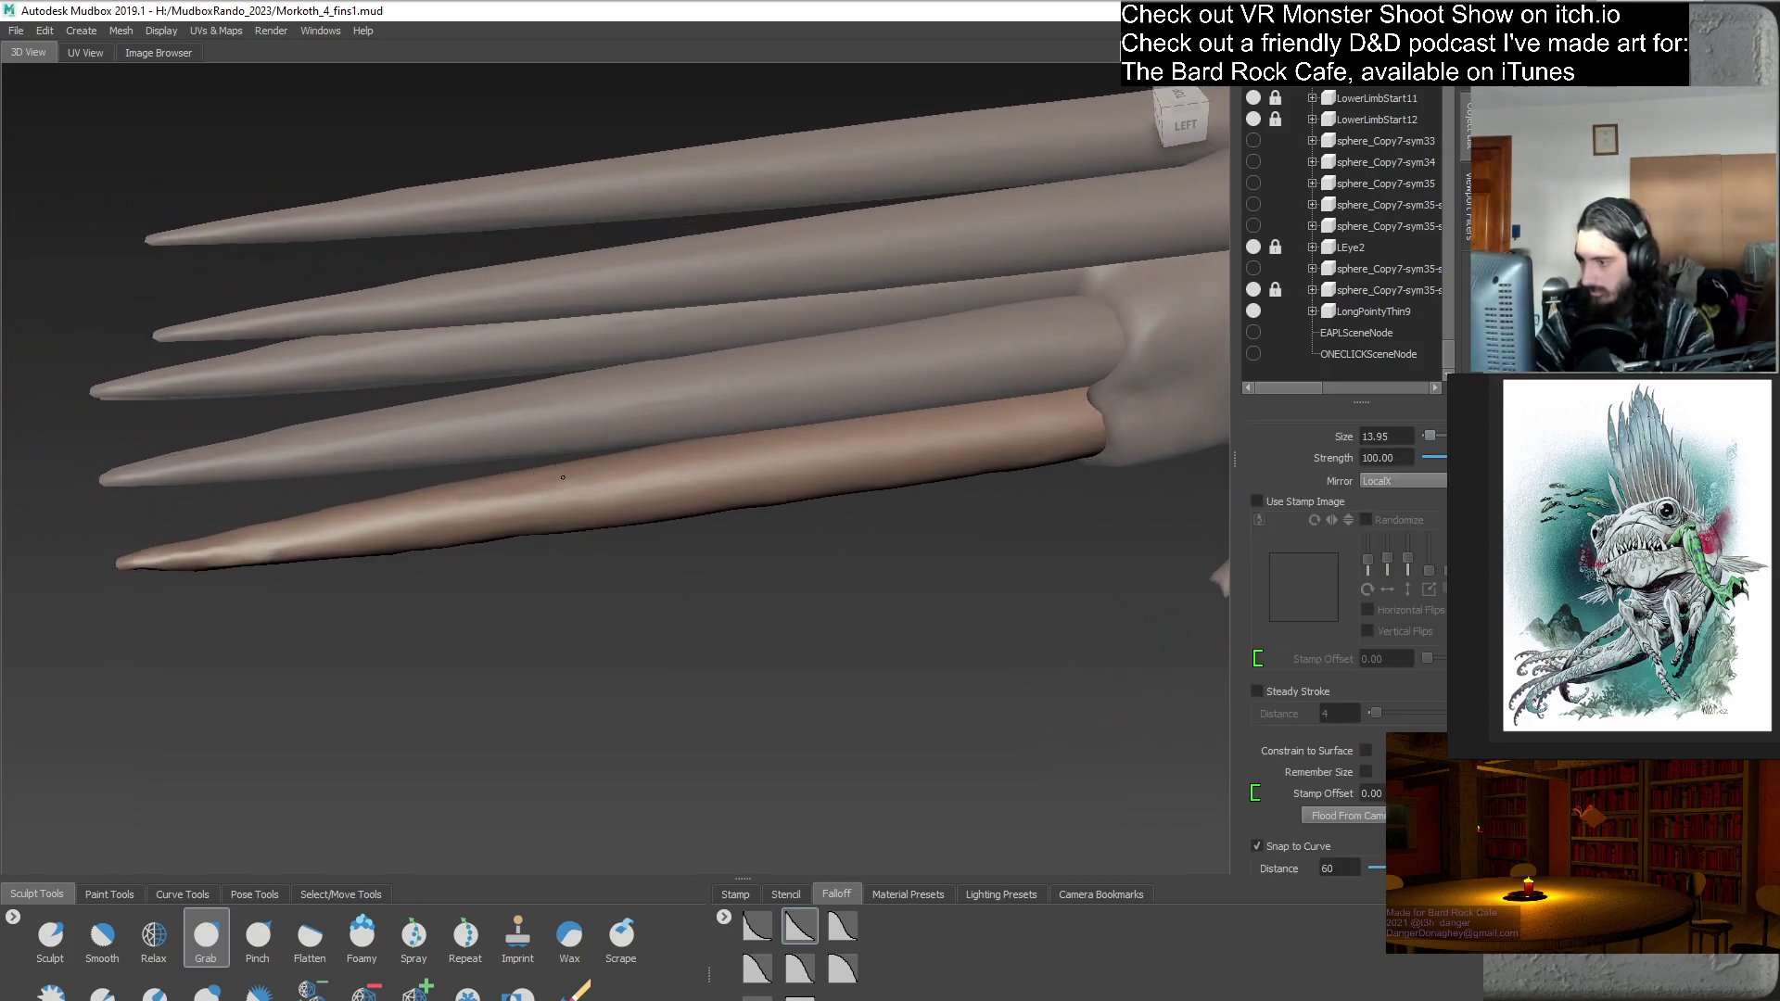
- Grab small irregular bumps along the tentacle's lower side at size 13.95, then soften them with smoothing
{"action": "left_click_drag", "start_coordinate": [607, 601], "coordinate": [622, 508], "text": "alt"}
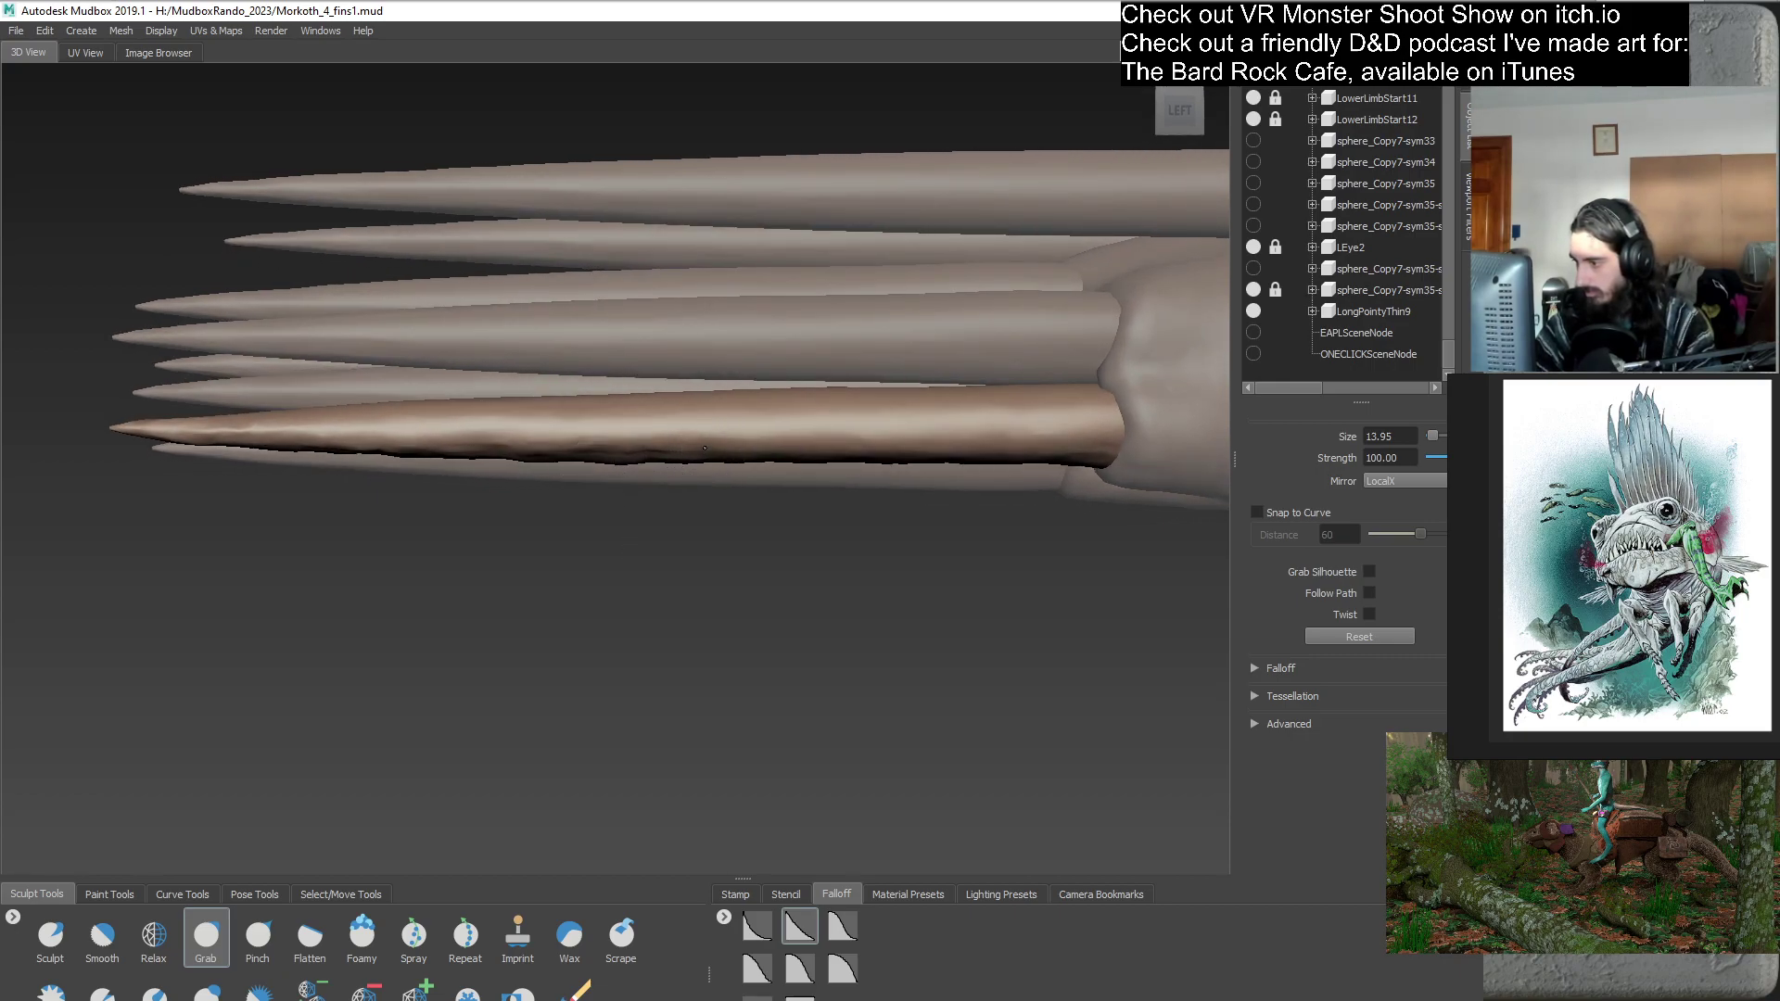
{"action": "left_click_drag", "start_coordinate": [760, 451], "coordinate": [713, 428], "text": "alt"}
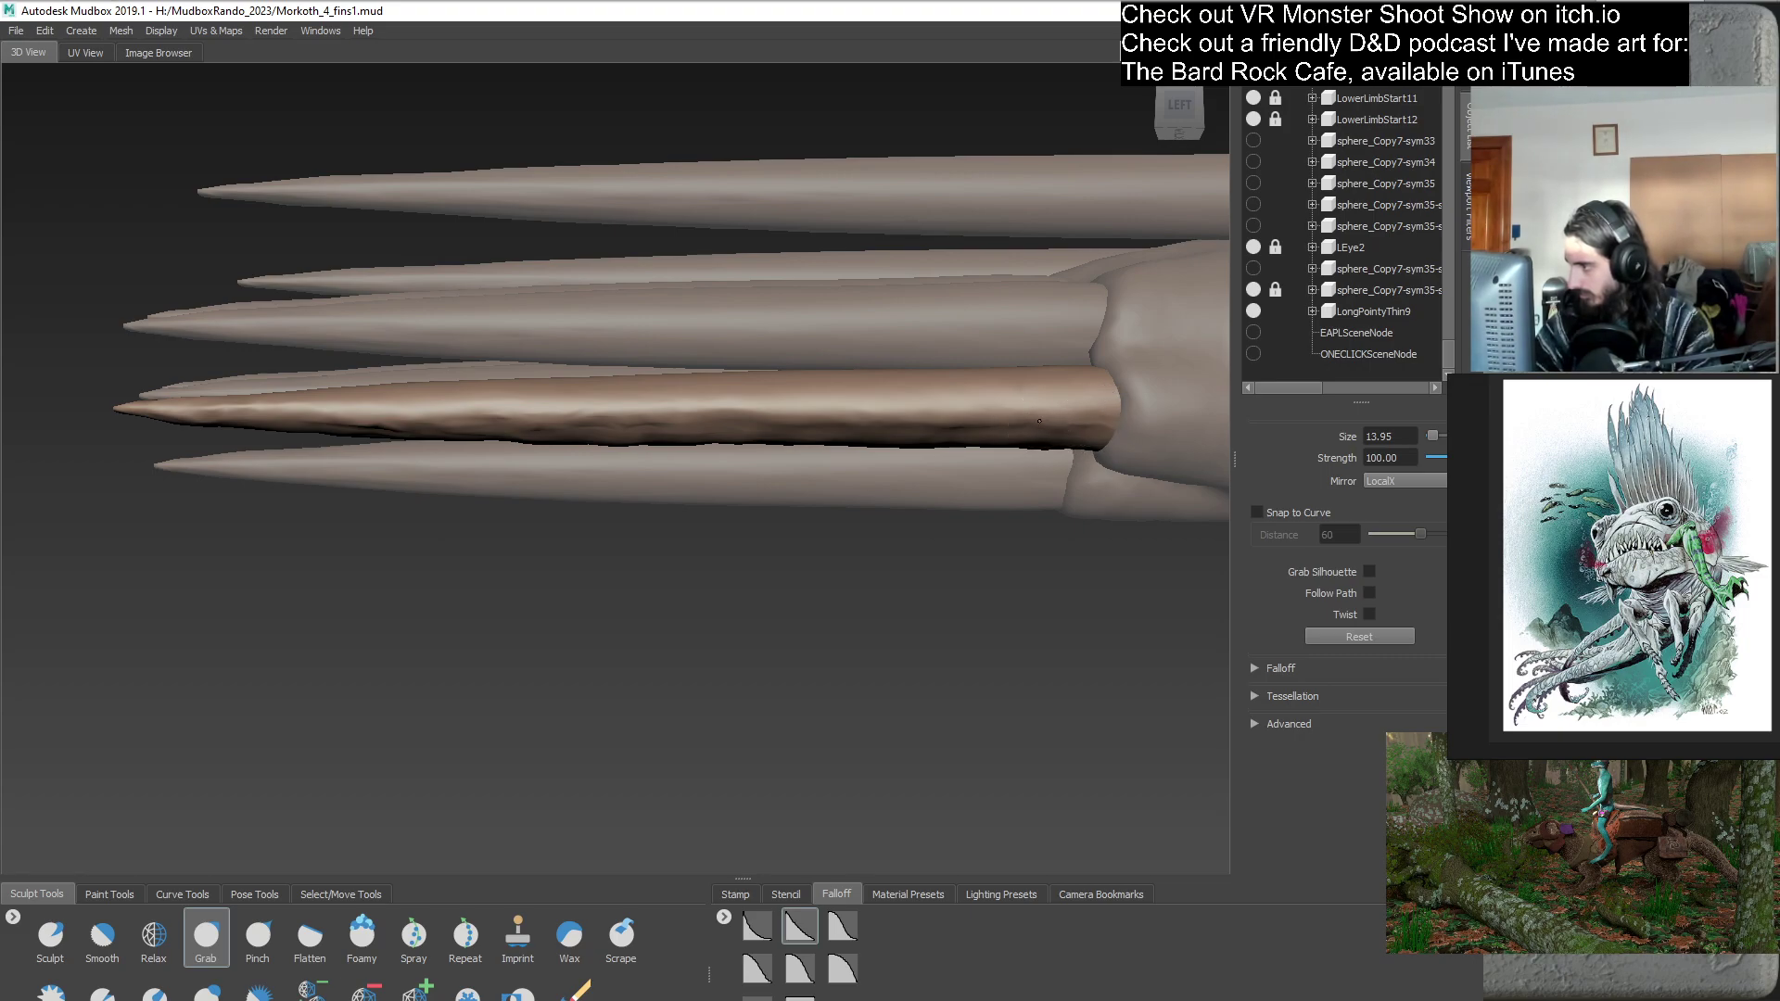
{"action": "left_click_drag", "start_coordinate": [852, 550], "coordinate": [741, 547], "text": "alt"}
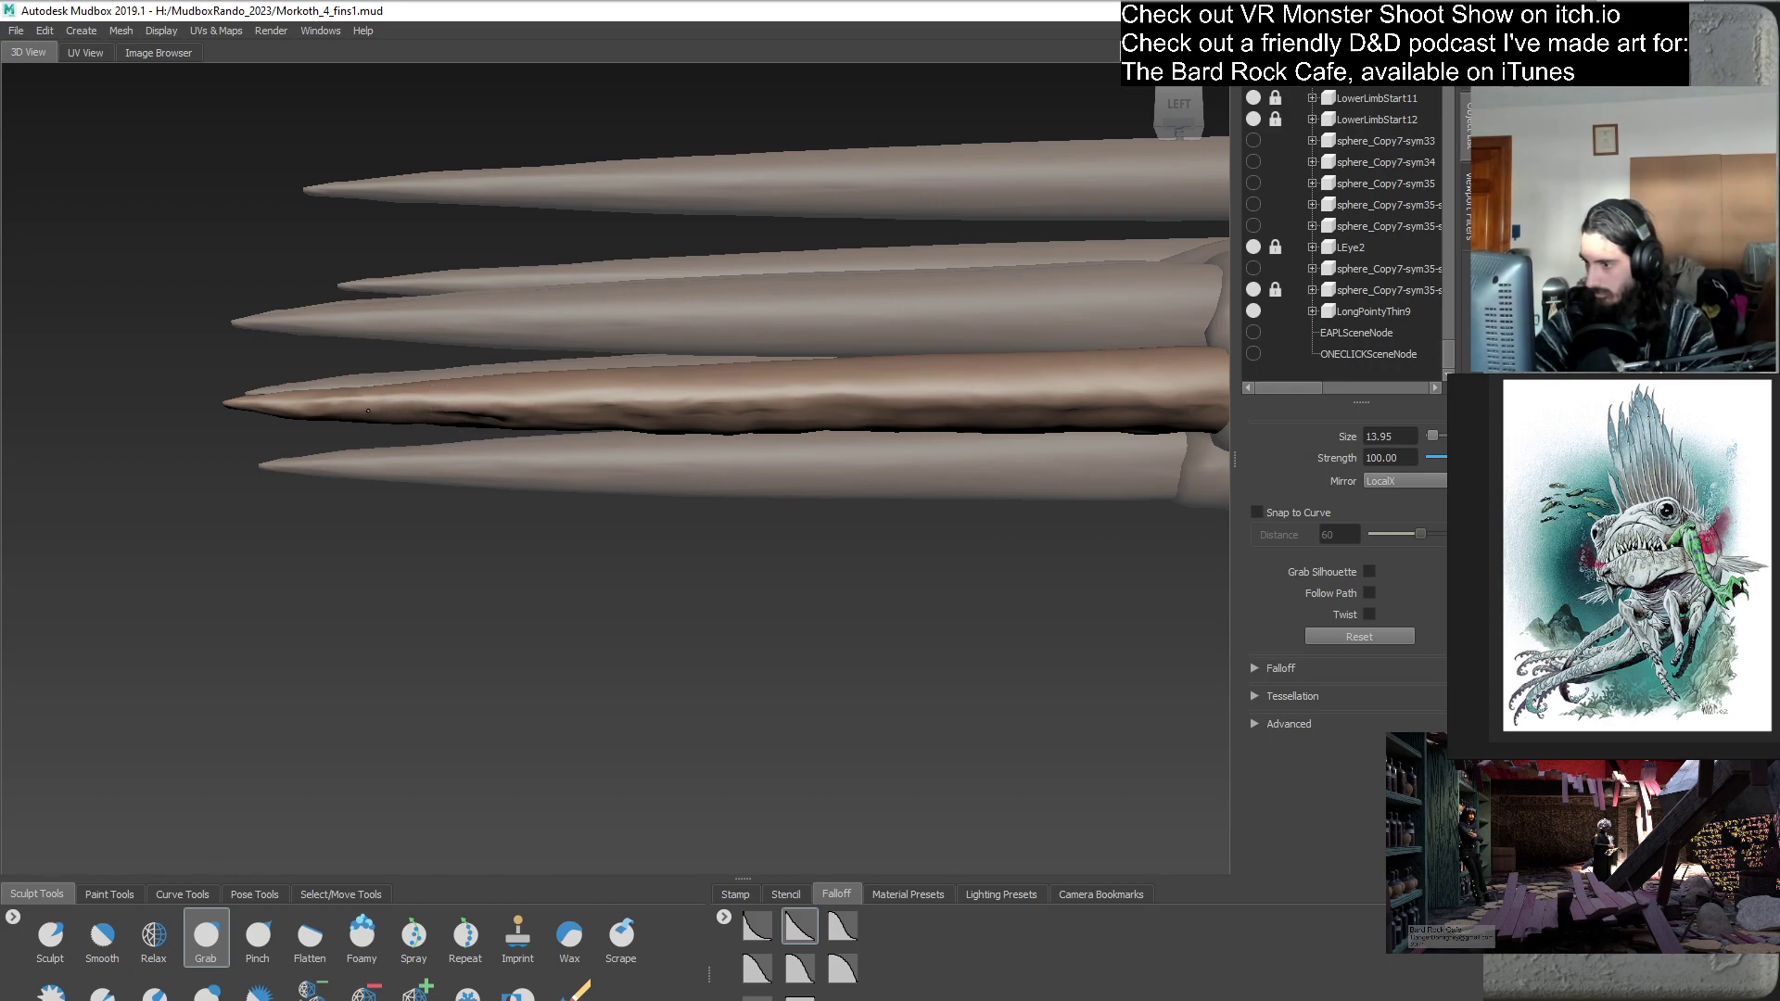
{"action": "left_click_drag", "start_coordinate": [645, 585], "coordinate": [637, 521], "text": "alt"}
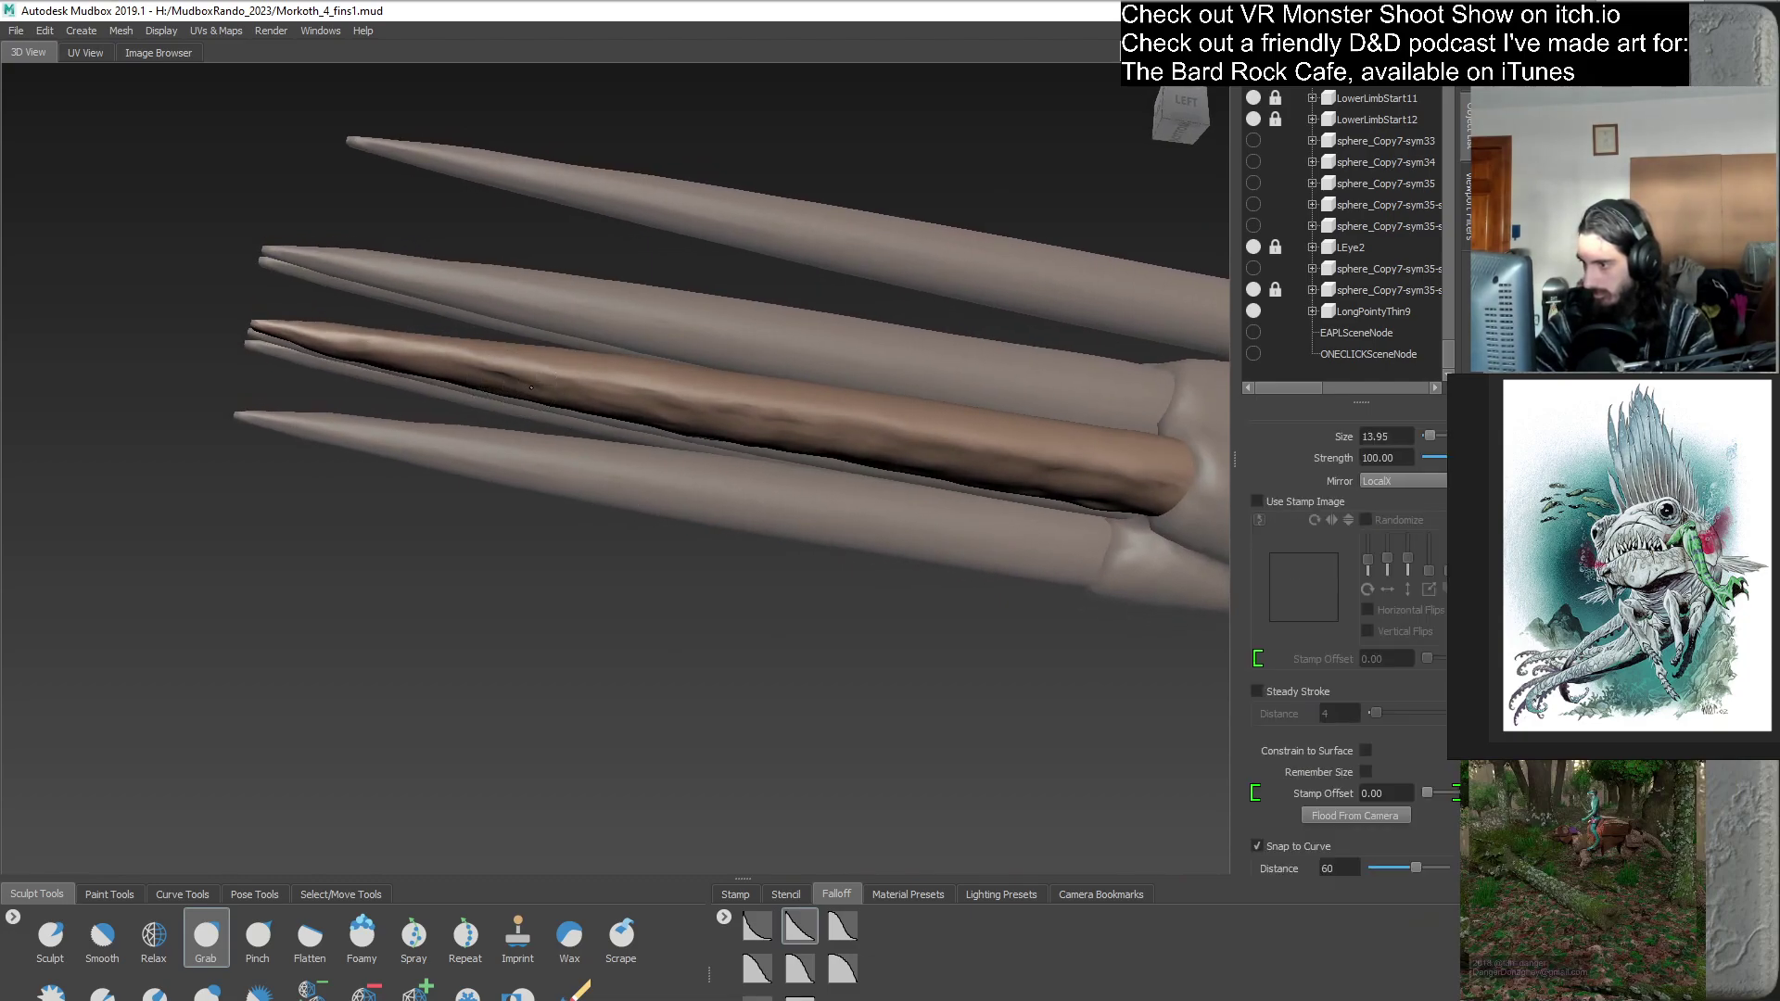
- Enlarge the Grab brush to size 26.18 and shape the bumpy underside of the copied tentacle from base to tip
{"action": "right_click_drag", "start_coordinate": [506, 380], "coordinate": [728, 620], "text": "alt"}
{"action": "left_click_drag", "start_coordinate": [728, 621], "coordinate": [754, 436], "text": "alt"}
{"action": "right_click_drag", "start_coordinate": [754, 437], "coordinate": [755, 579], "text": "alt"}
{"action": "left_click_drag", "start_coordinate": [755, 579], "coordinate": [645, 570], "text": "alt"}
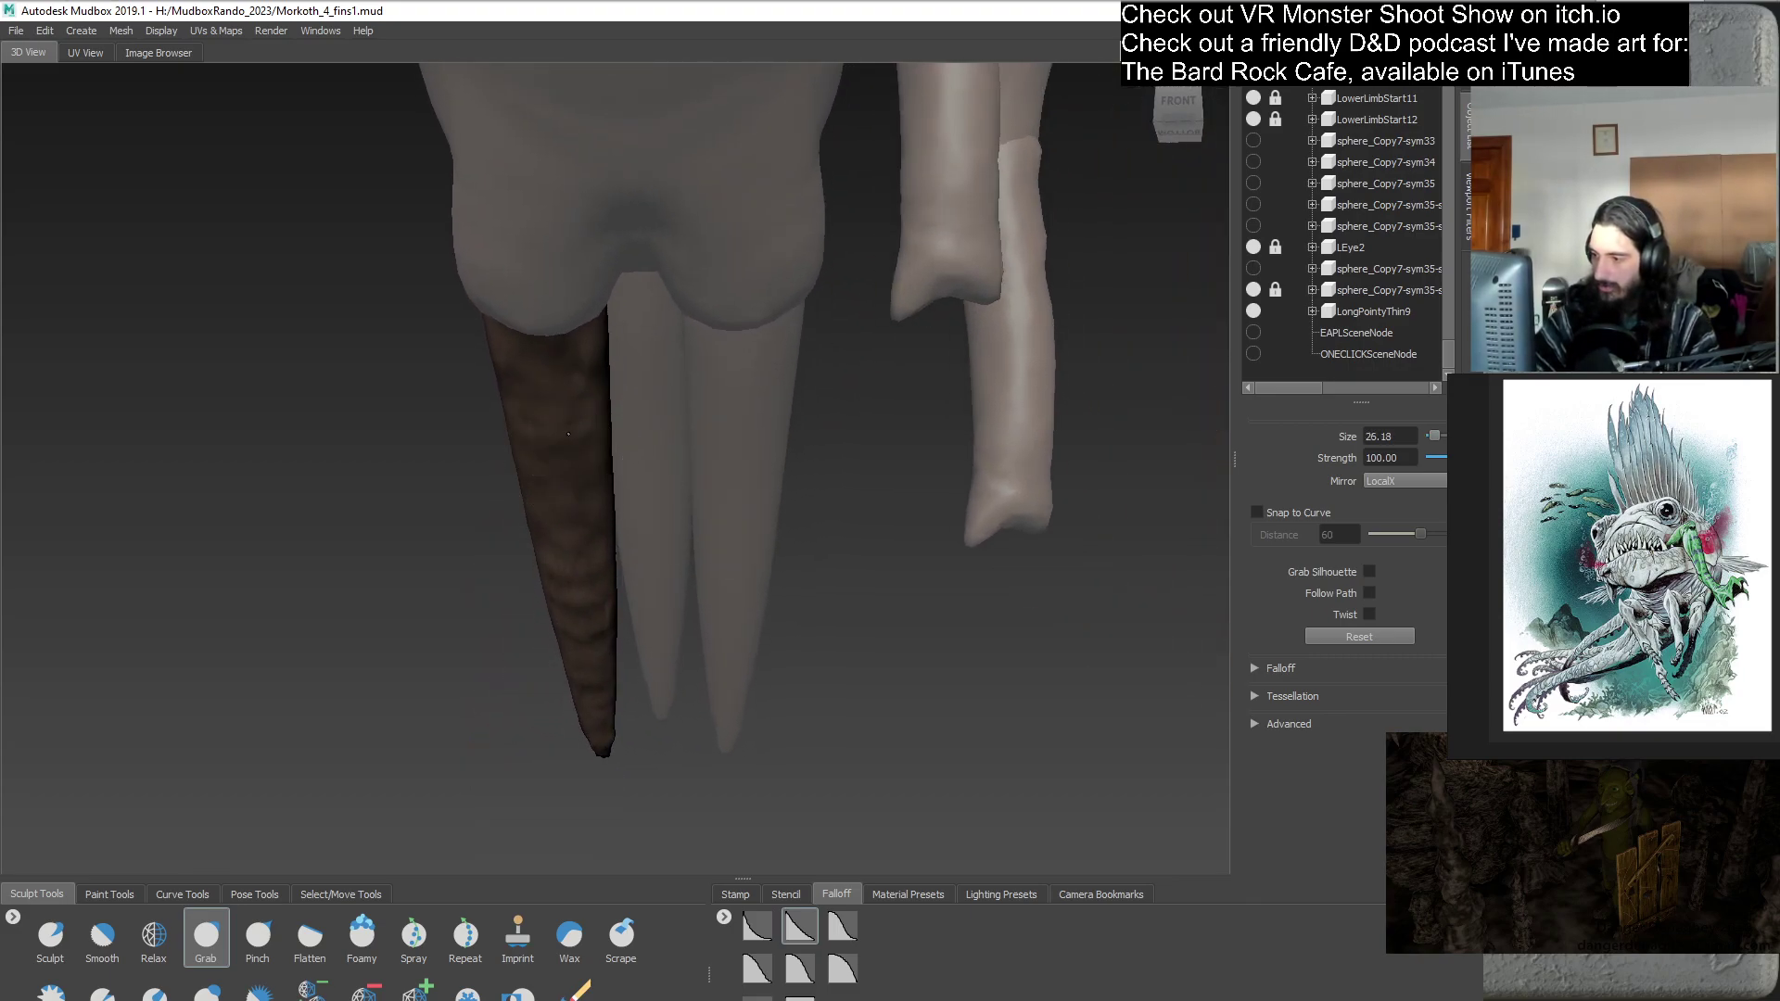
{"action": "left_click_drag", "start_coordinate": [566, 433], "coordinate": [885, 390], "text": "alt"}
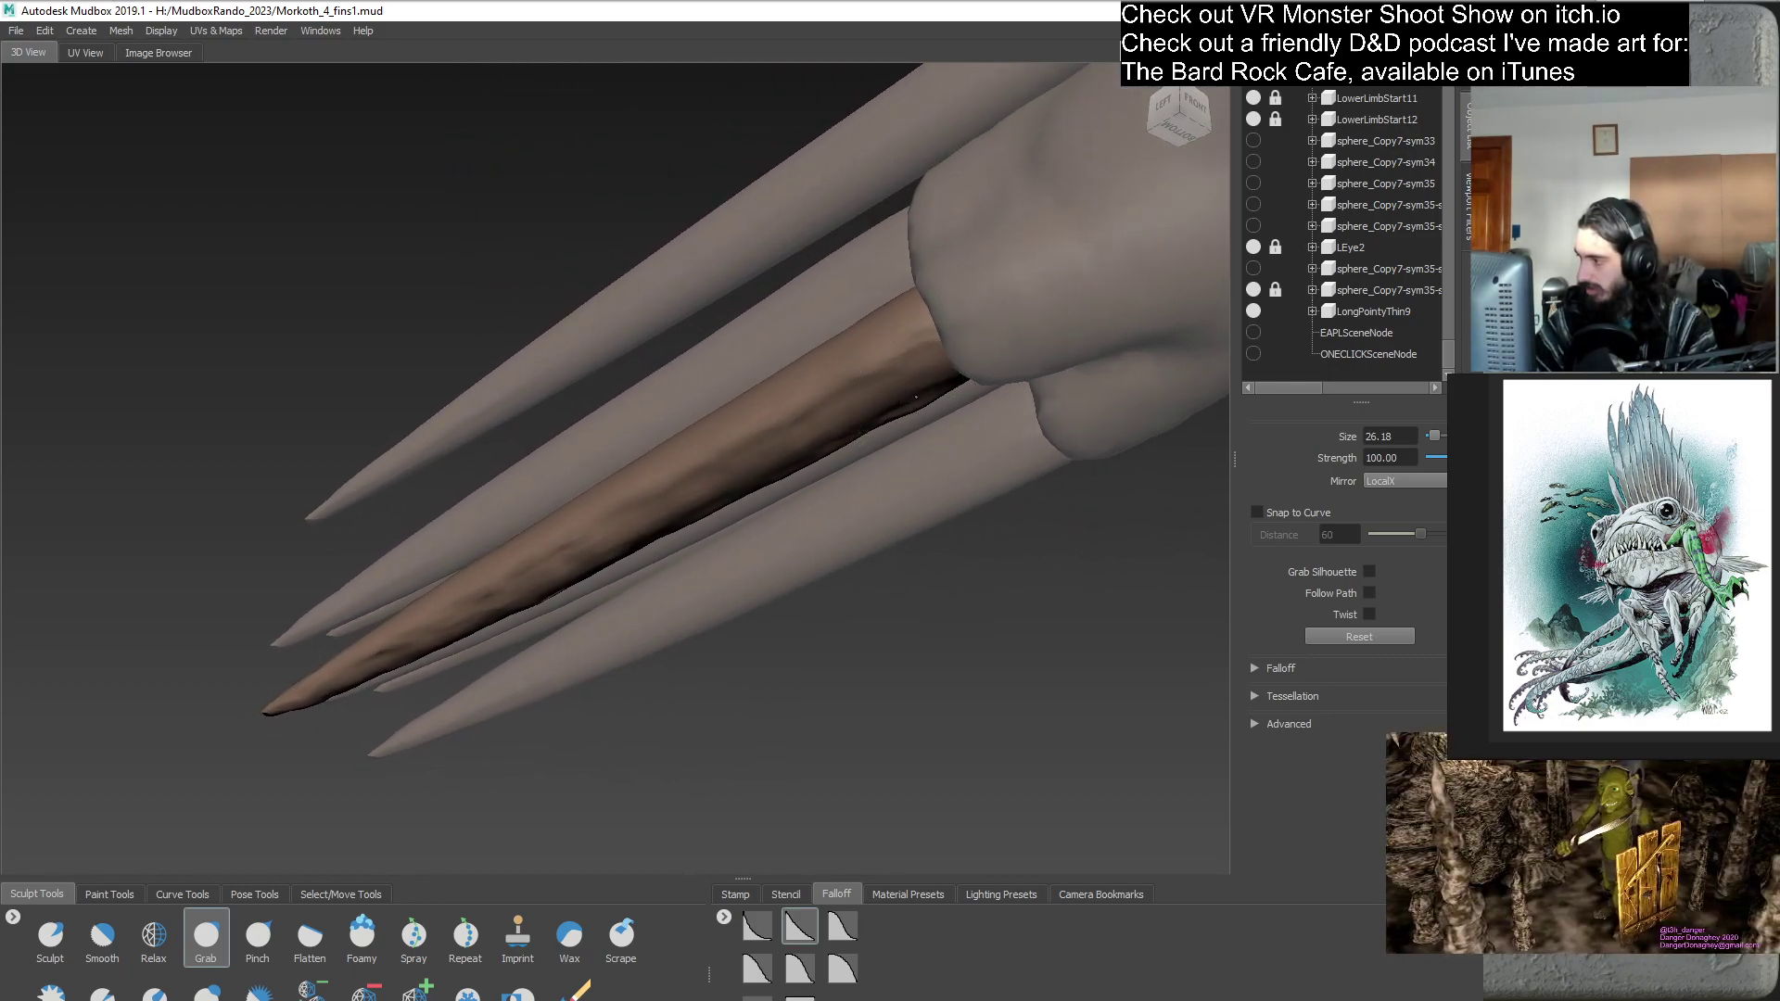
{"action": "left_click_drag", "start_coordinate": [896, 473], "coordinate": [818, 431], "text": "alt"}
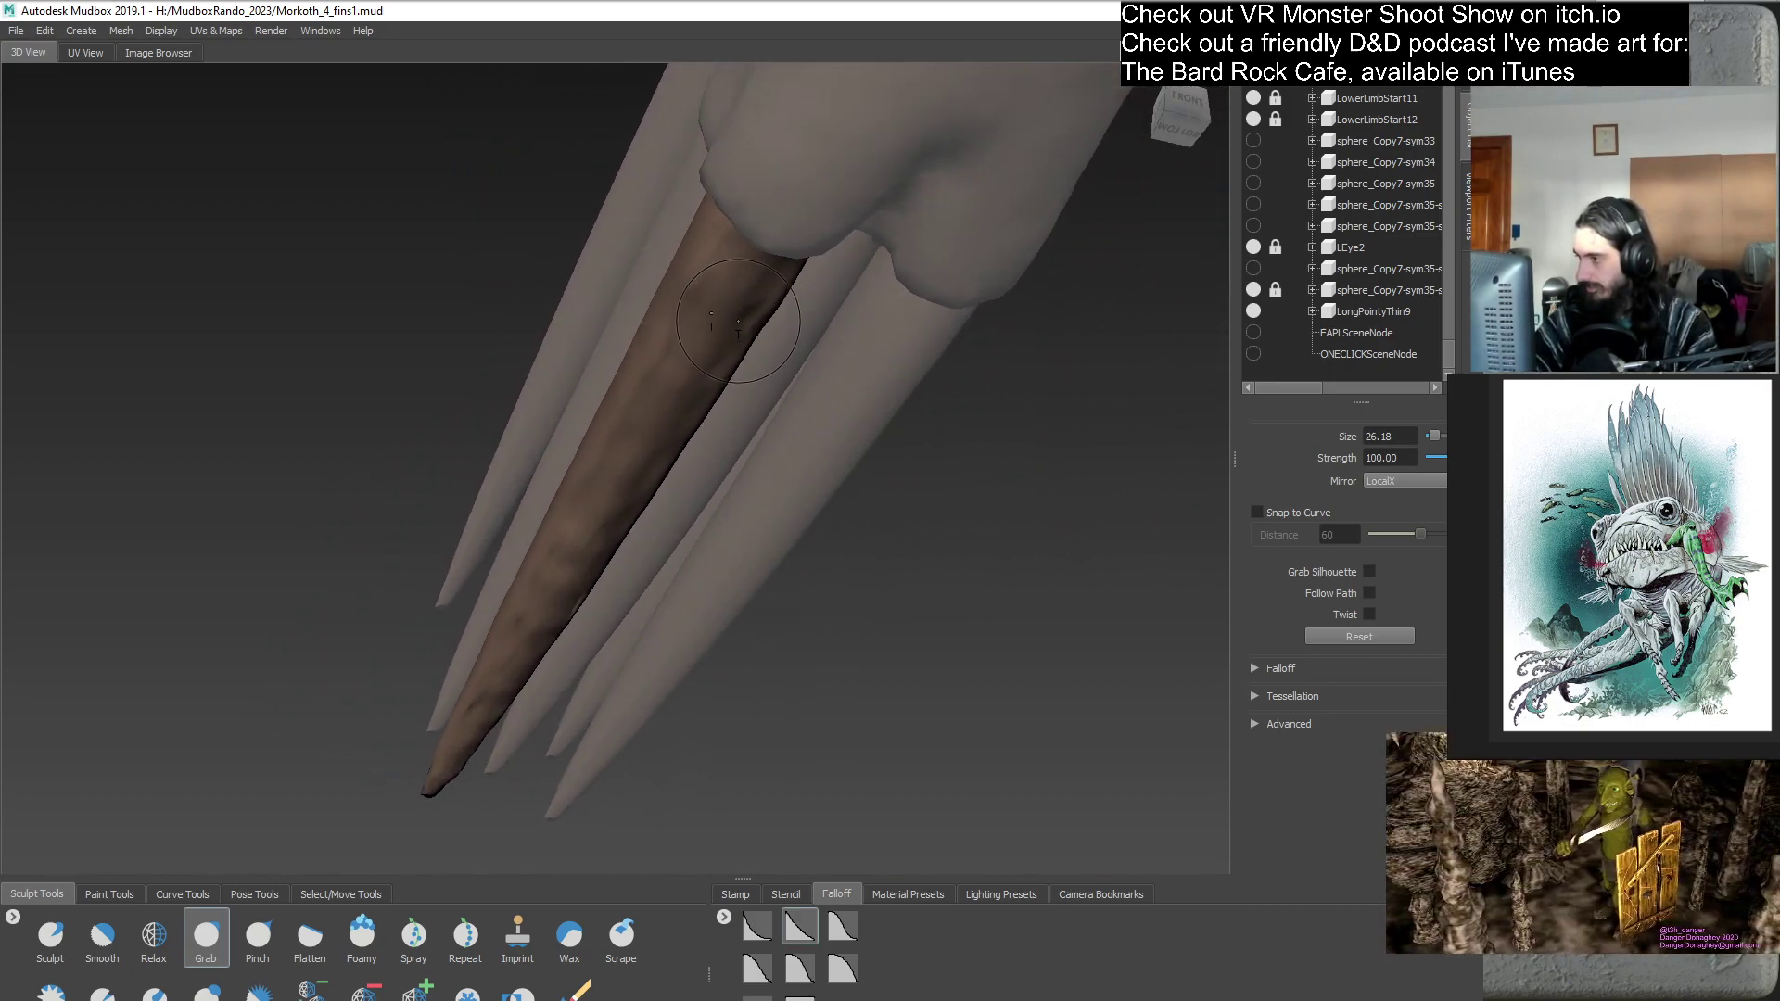
{"action": "left_click_drag", "start_coordinate": [742, 324], "coordinate": [719, 365], "text": "alt"}
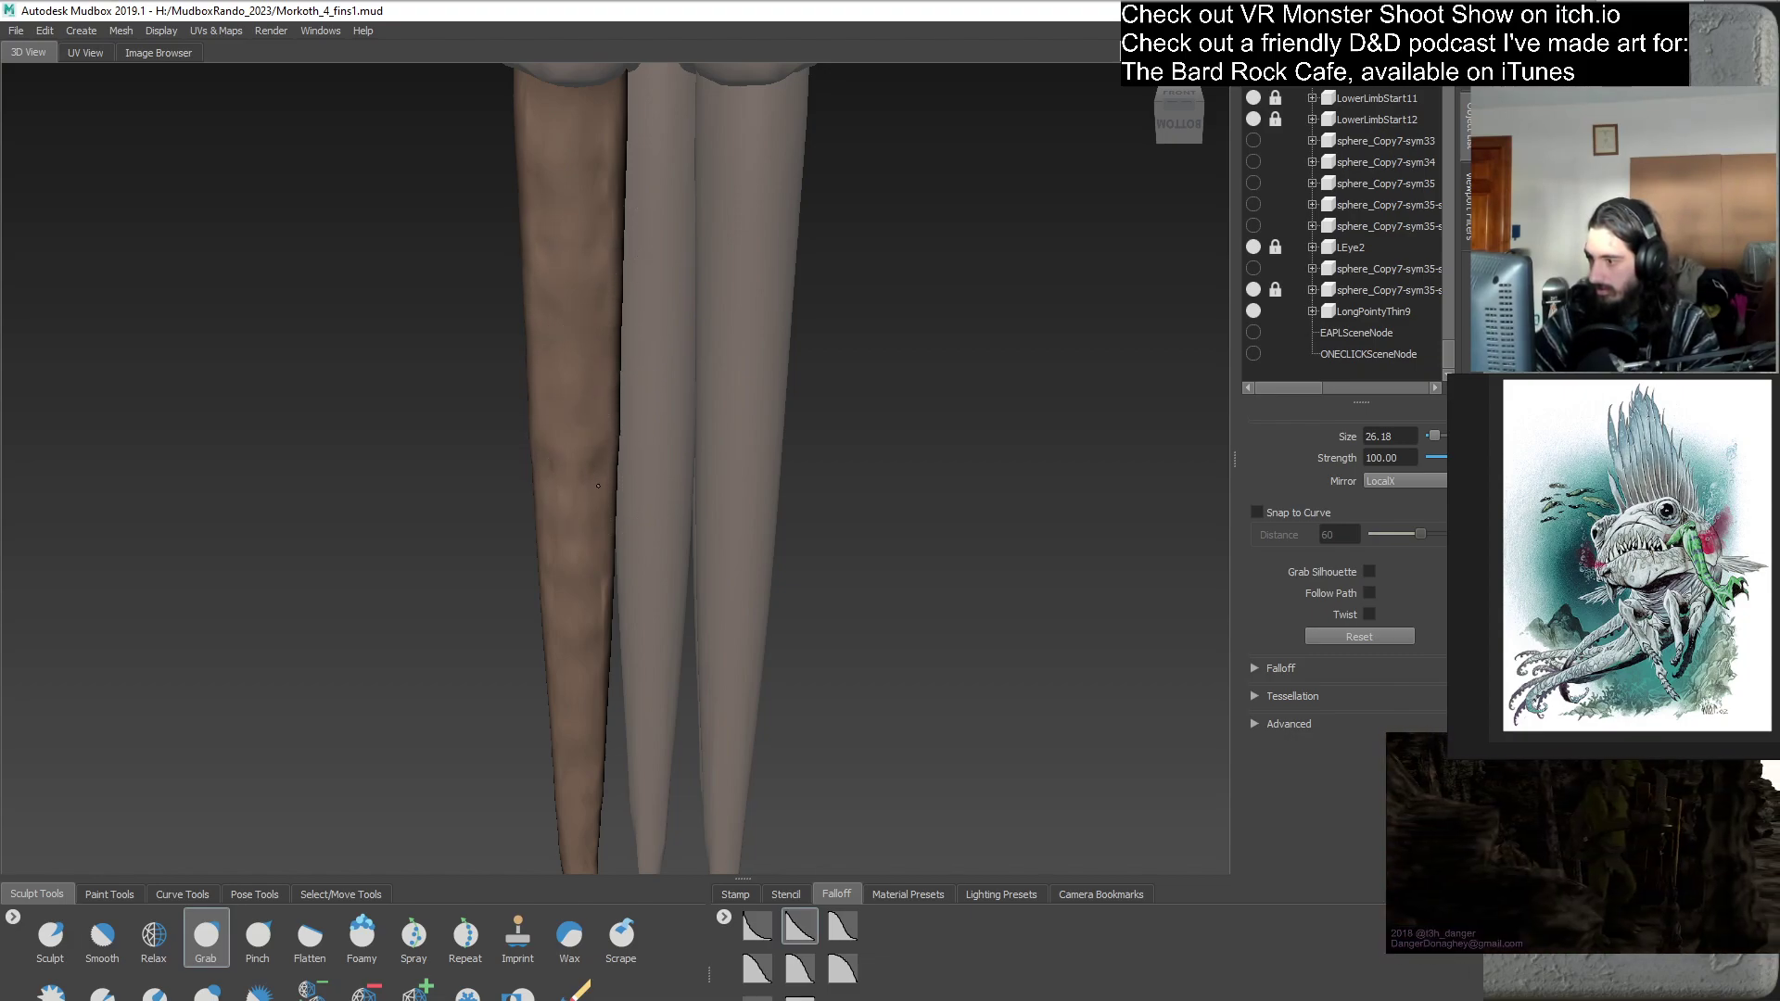
{"action": "left_click_drag", "start_coordinate": [649, 505], "coordinate": [668, 394], "text": "alt"}
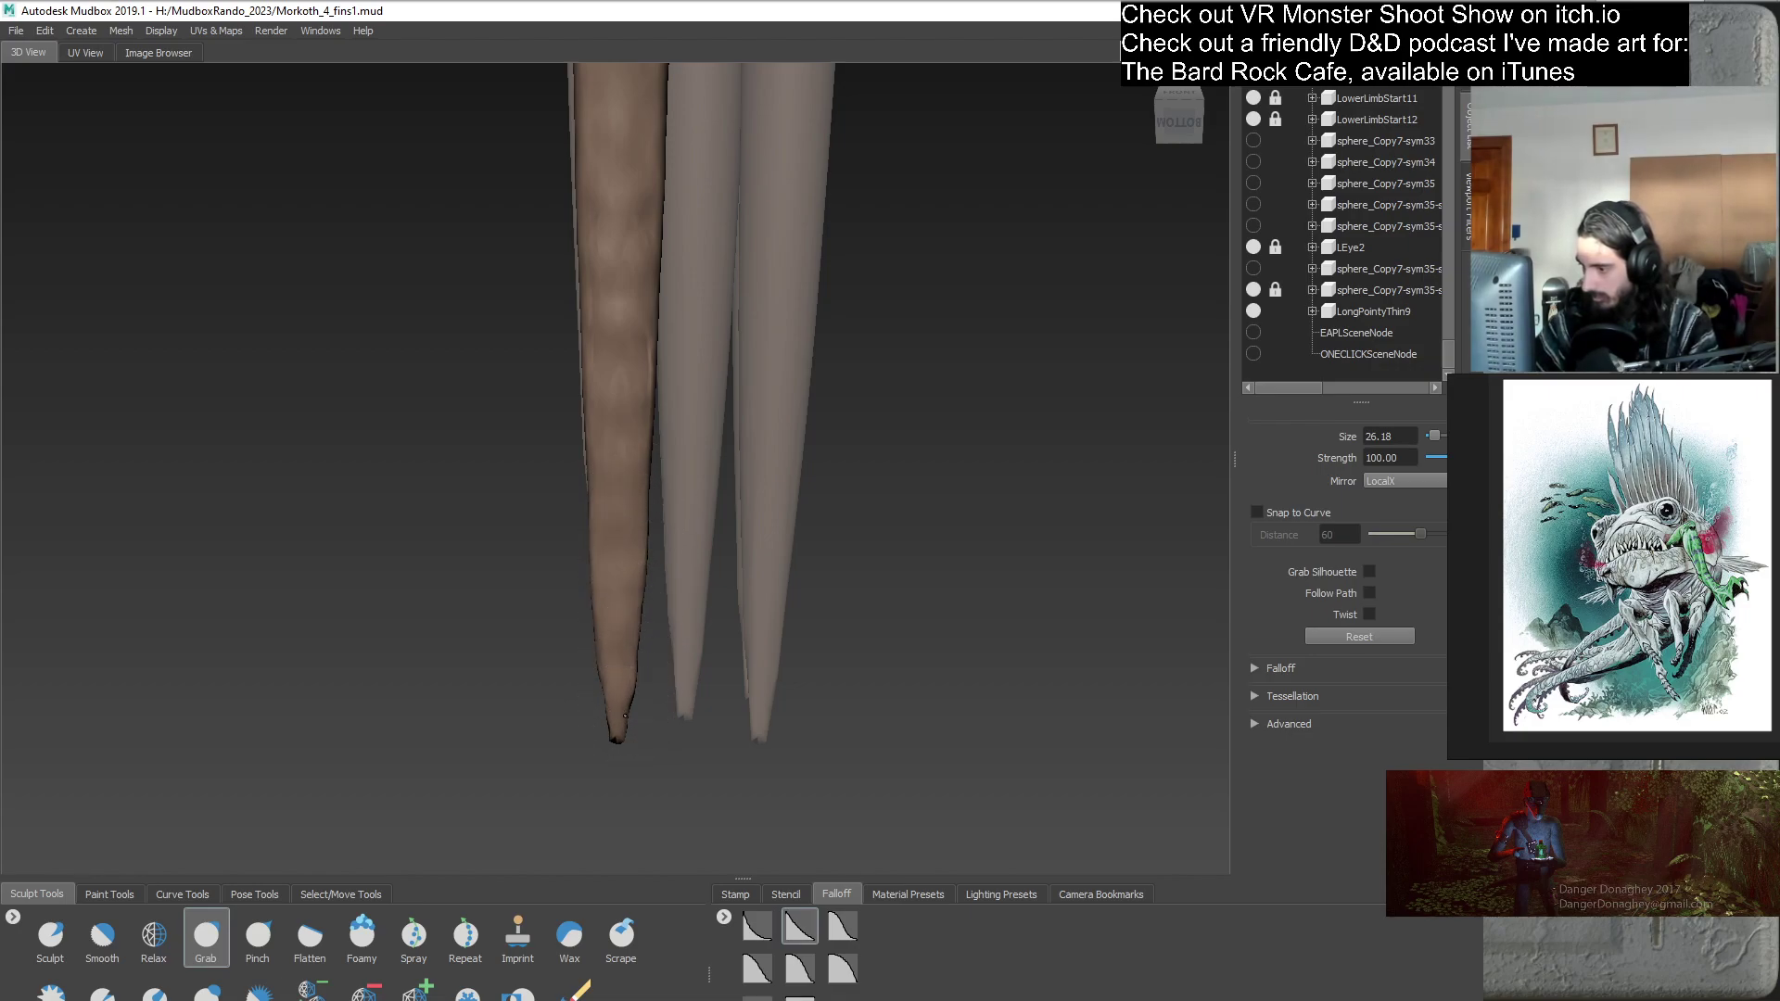
- Refine the bumps on the copied tentacle's side with a size 16.96 Grab brush and check it against the whole creature
{"action": "left_click_drag", "start_coordinate": [692, 510], "coordinate": [822, 626], "text": "alt"}
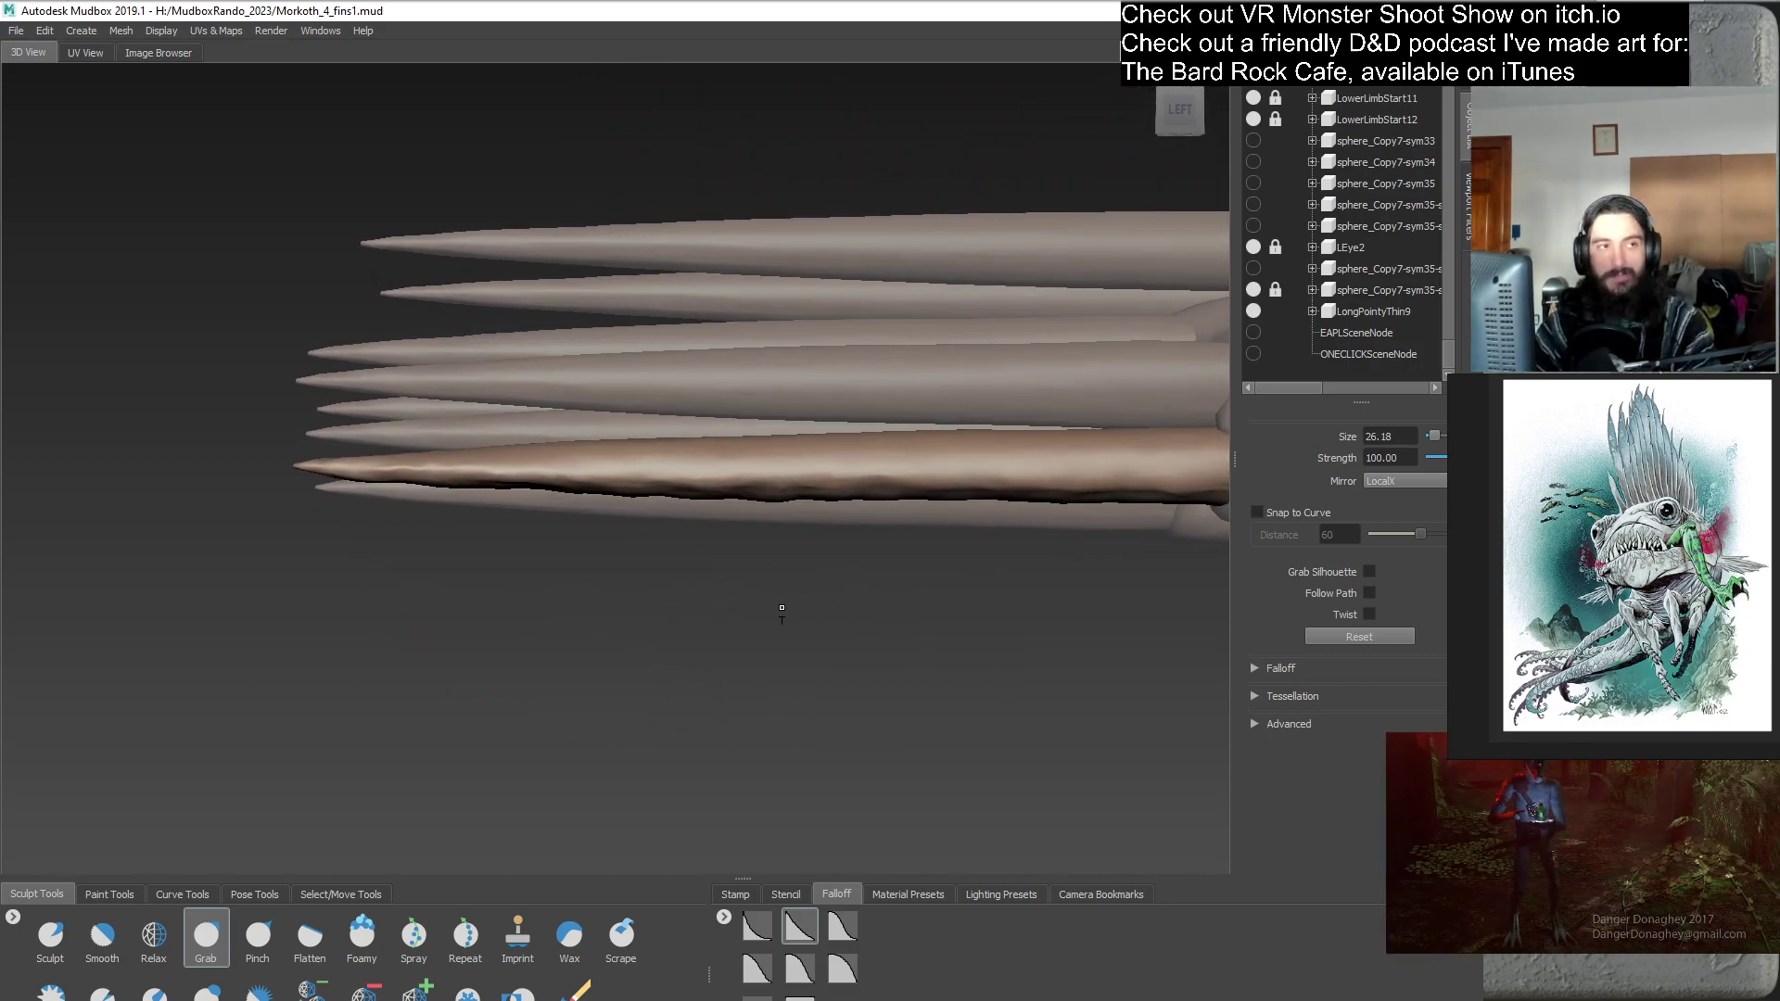
{"action": "left_click_drag", "start_coordinate": [659, 616], "coordinate": [662, 544], "text": "alt"}
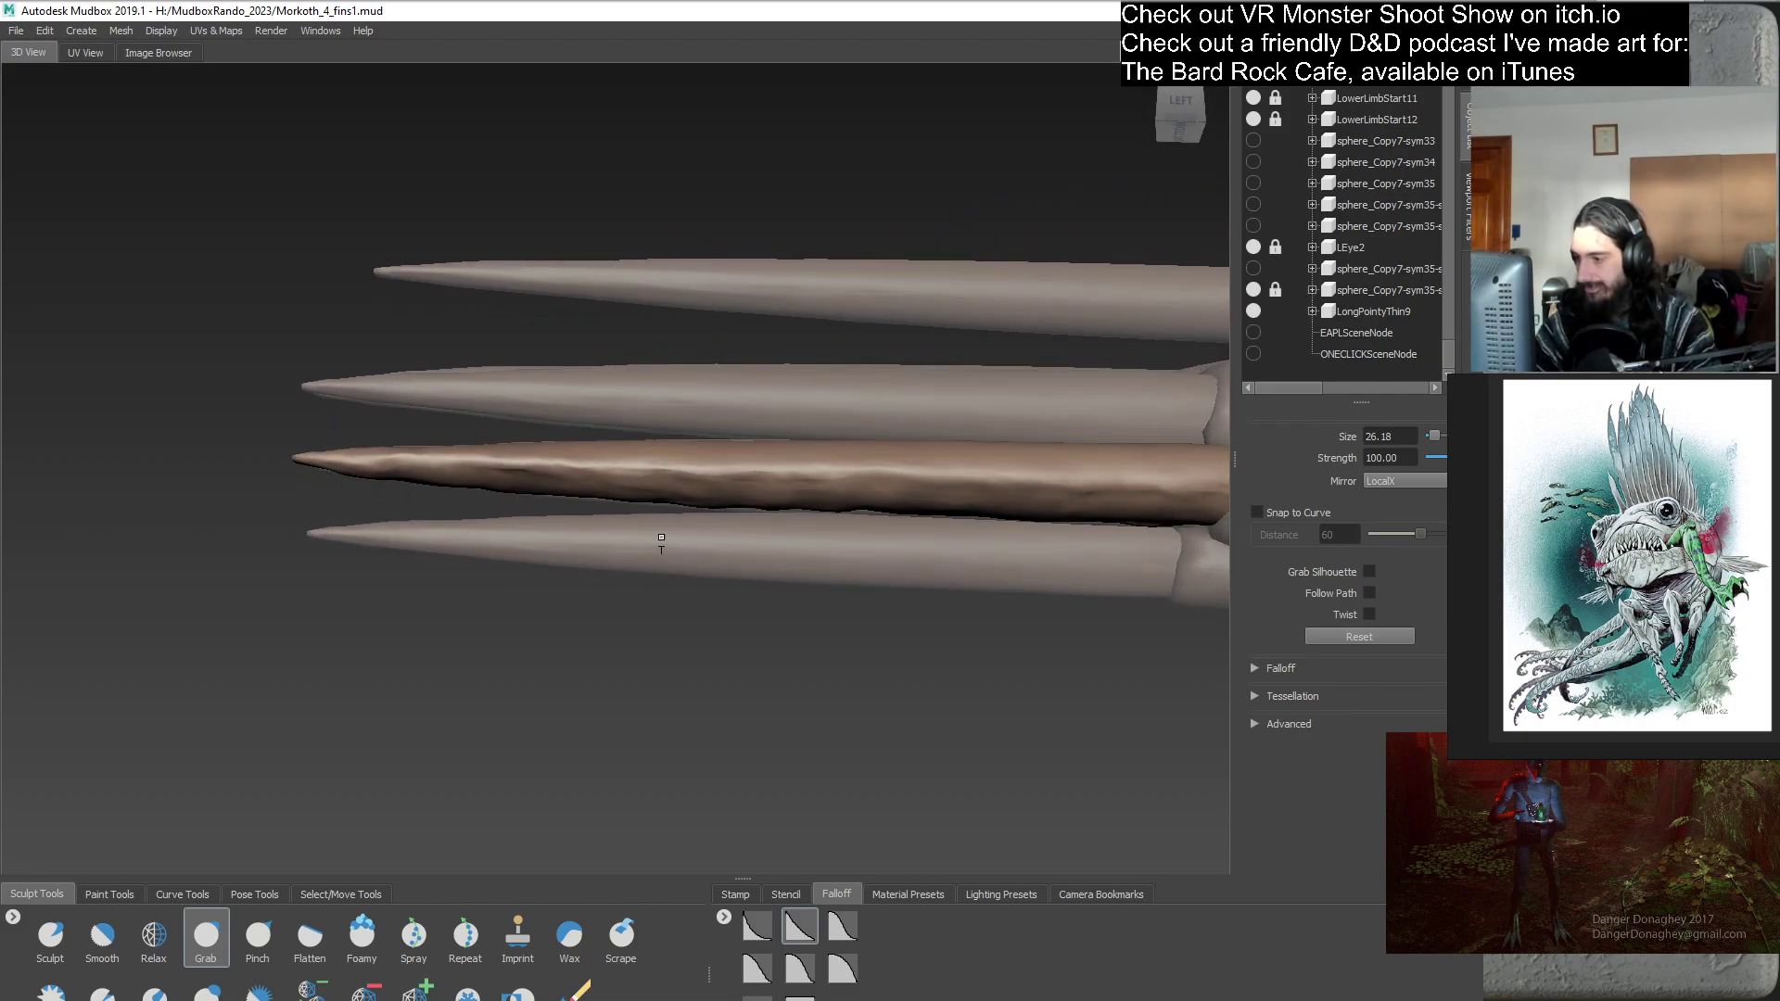
{"action": "left_click_drag", "start_coordinate": [604, 473], "coordinate": [608, 292]}
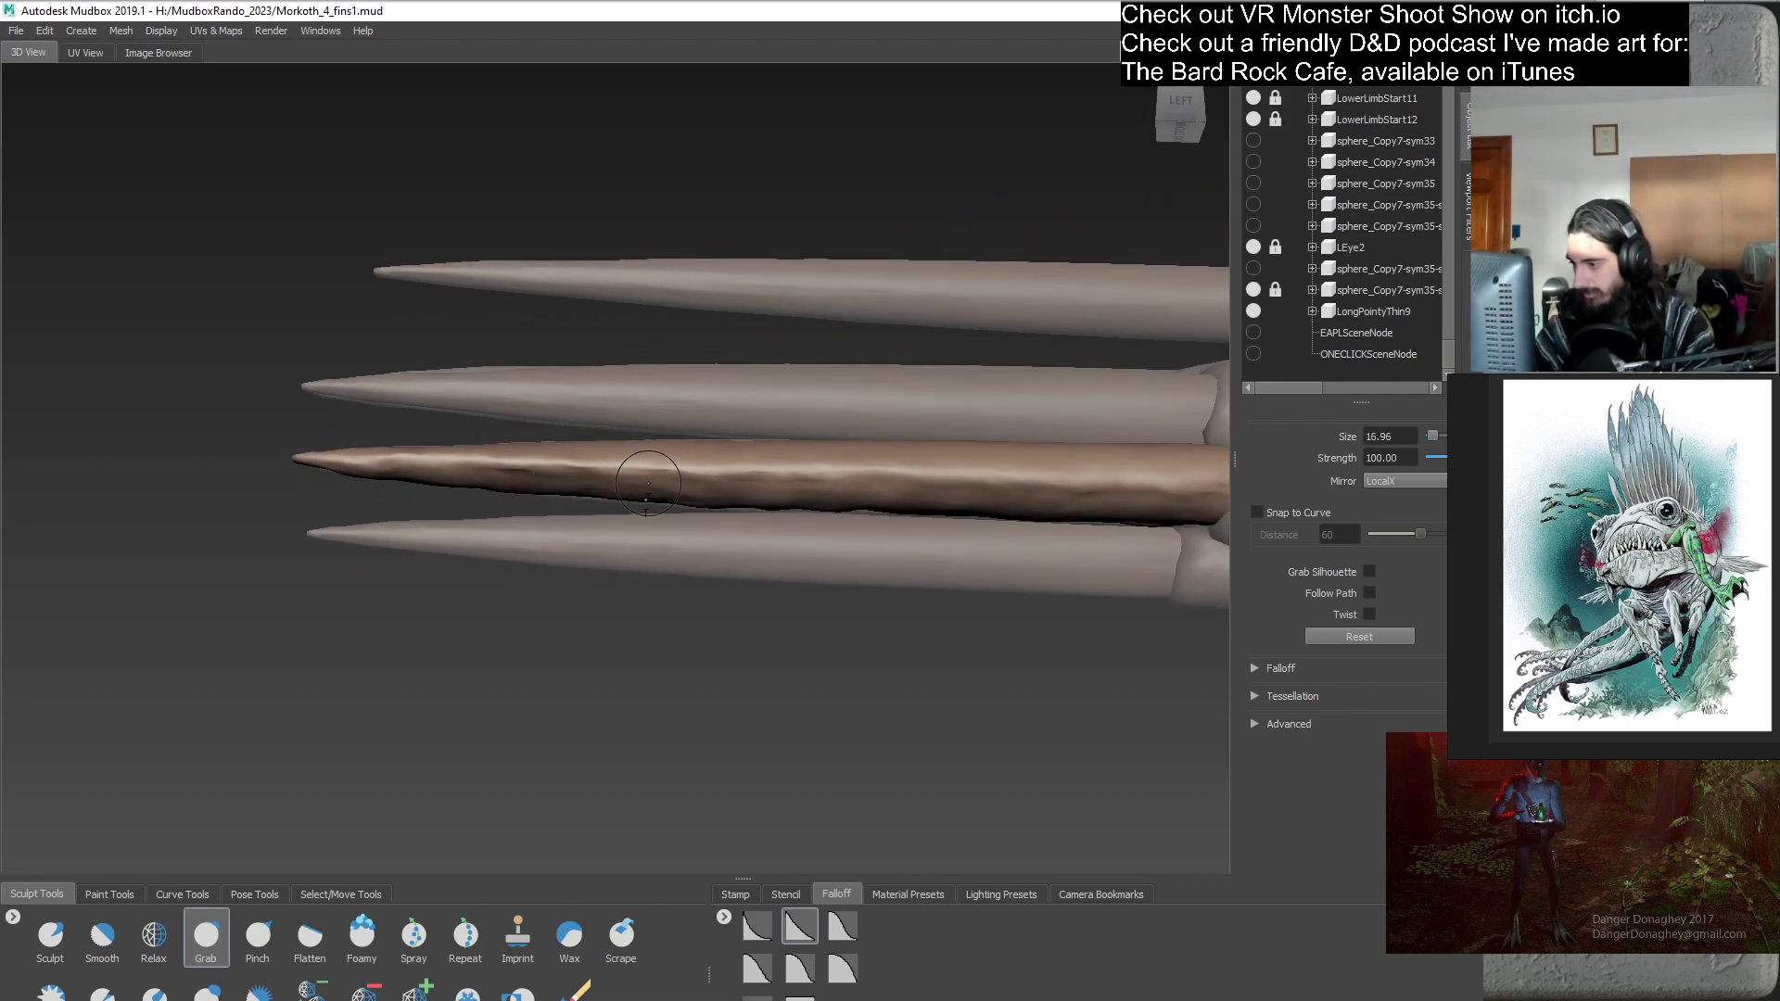
{"action": "left_click_drag", "start_coordinate": [699, 556], "coordinate": [806, 574], "text": "alt"}
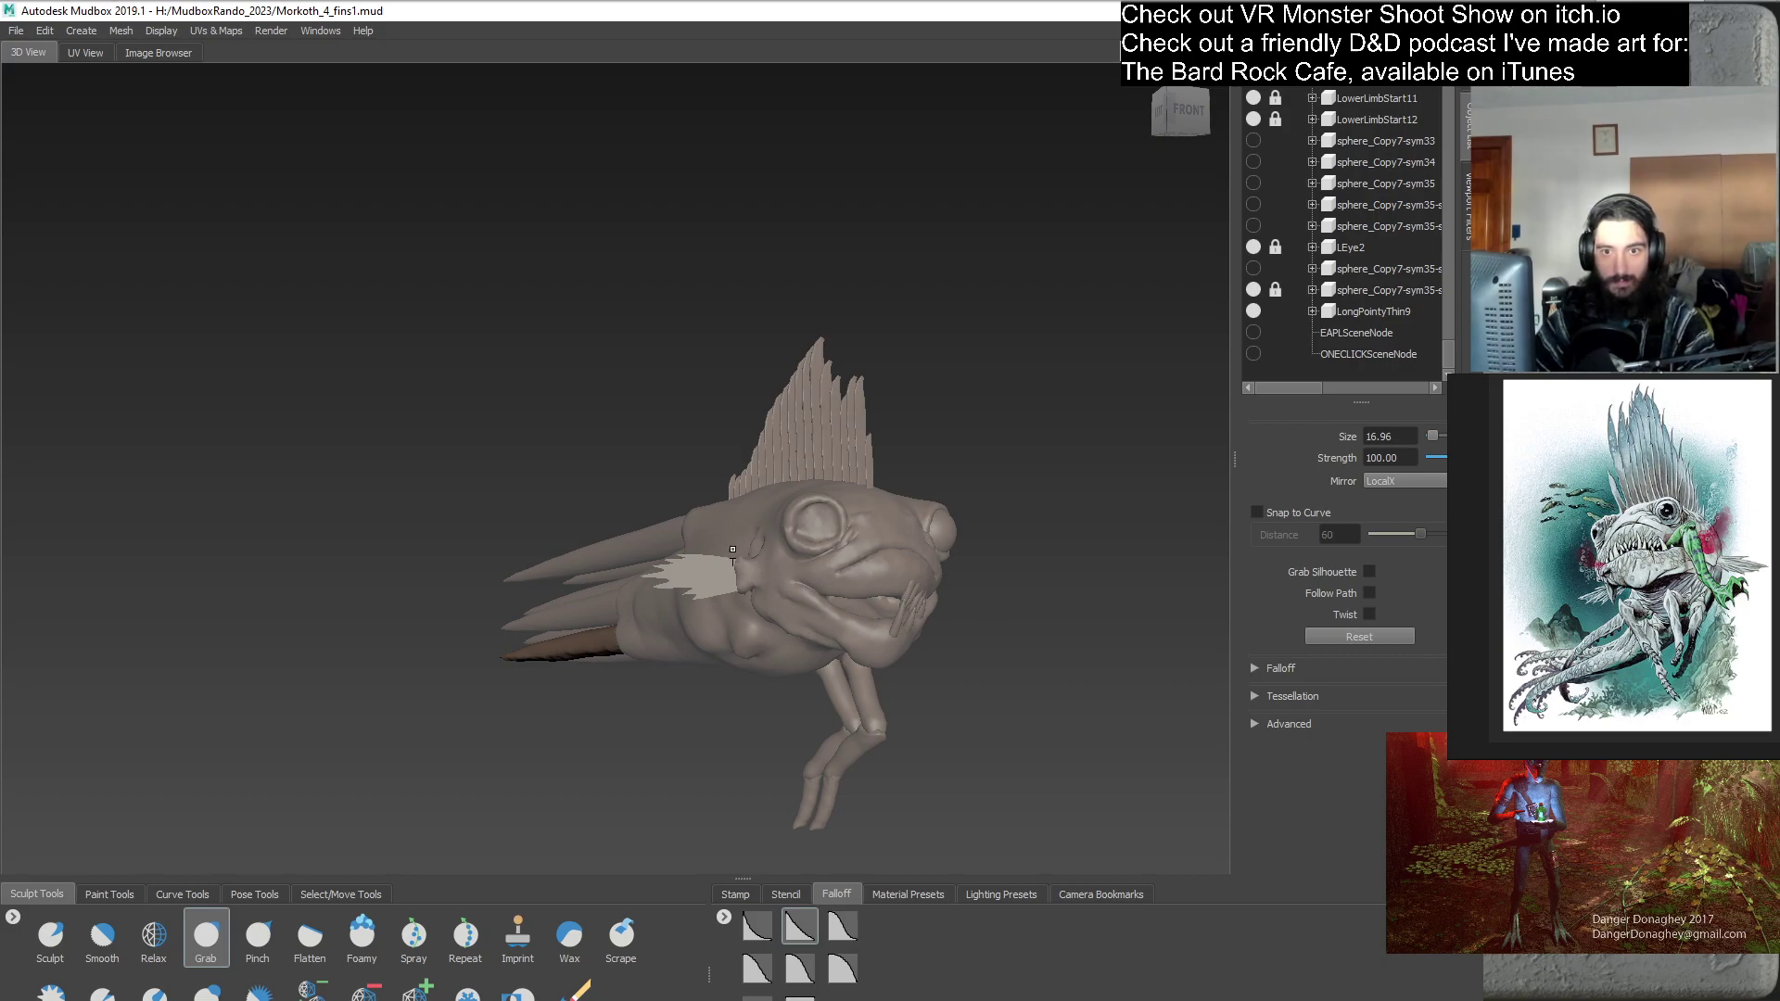
{"action": "left_click_drag", "start_coordinate": [684, 566], "coordinate": [857, 556], "text": "alt"}
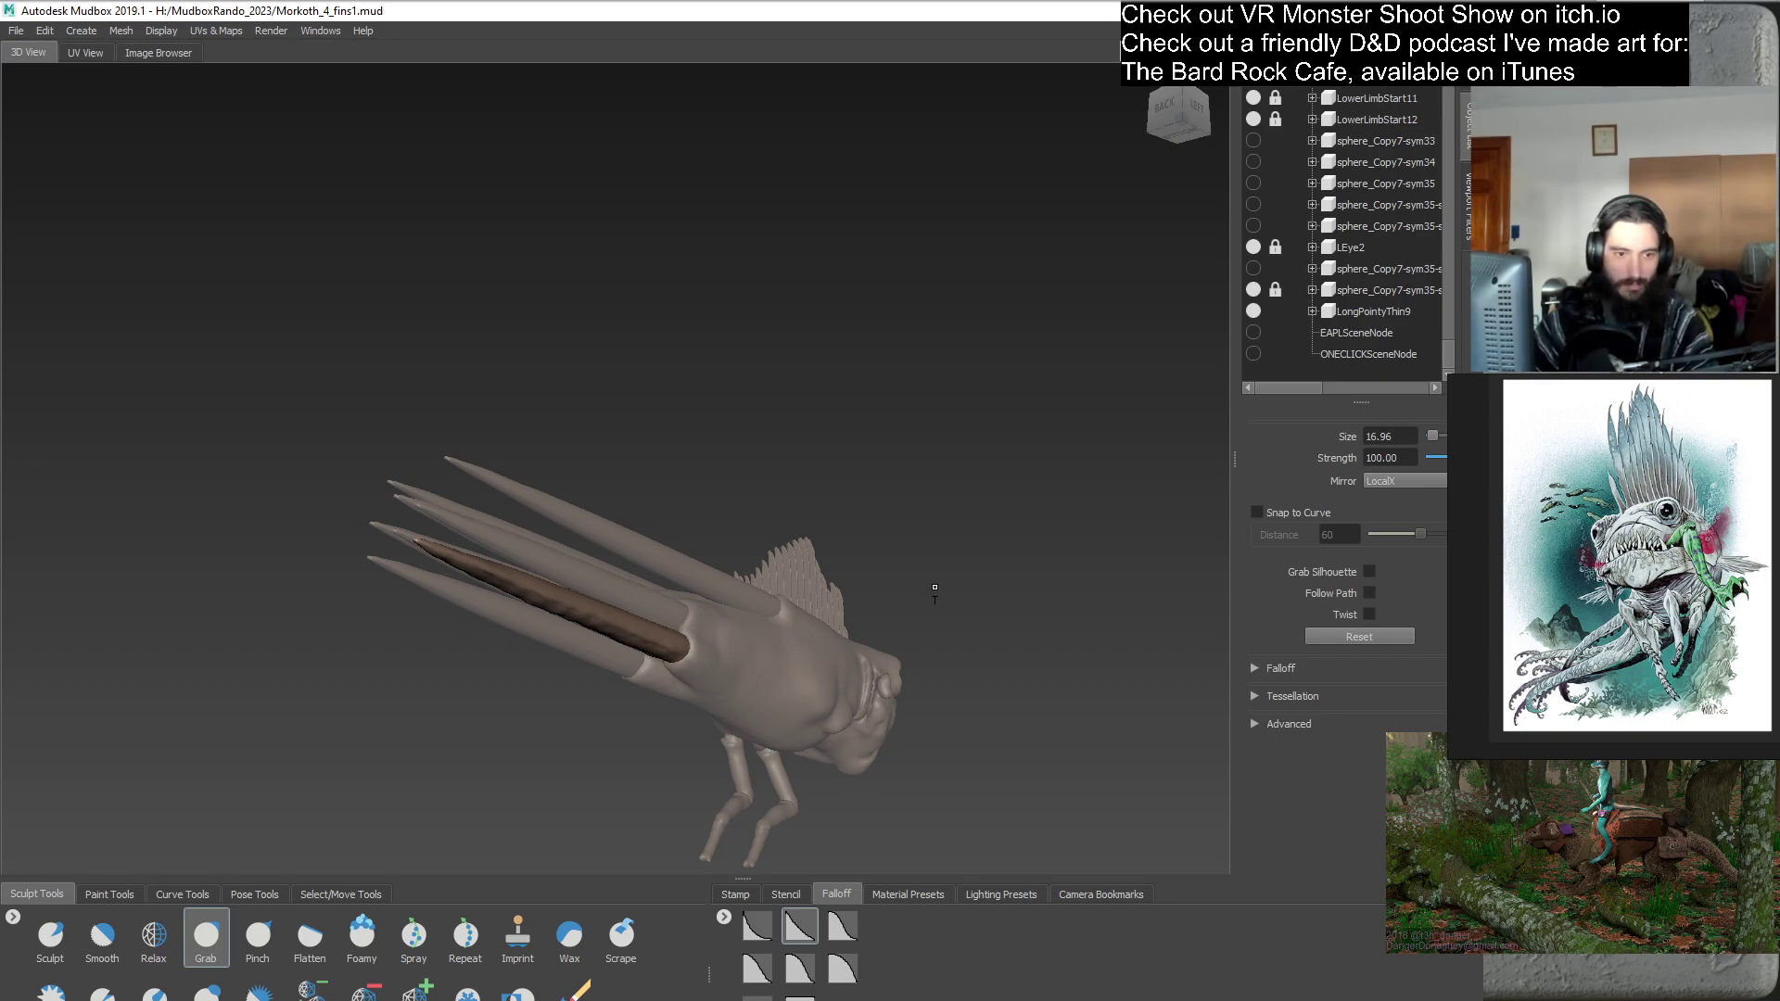
- Duplicate the LongPointyThin9 tentacle mesh and hide the original, leaving the LongPointyThin10 copy visible
{"action": "left_click", "coordinate": [1353, 312]}
{"action": "right_click", "coordinate": [1354, 311]}
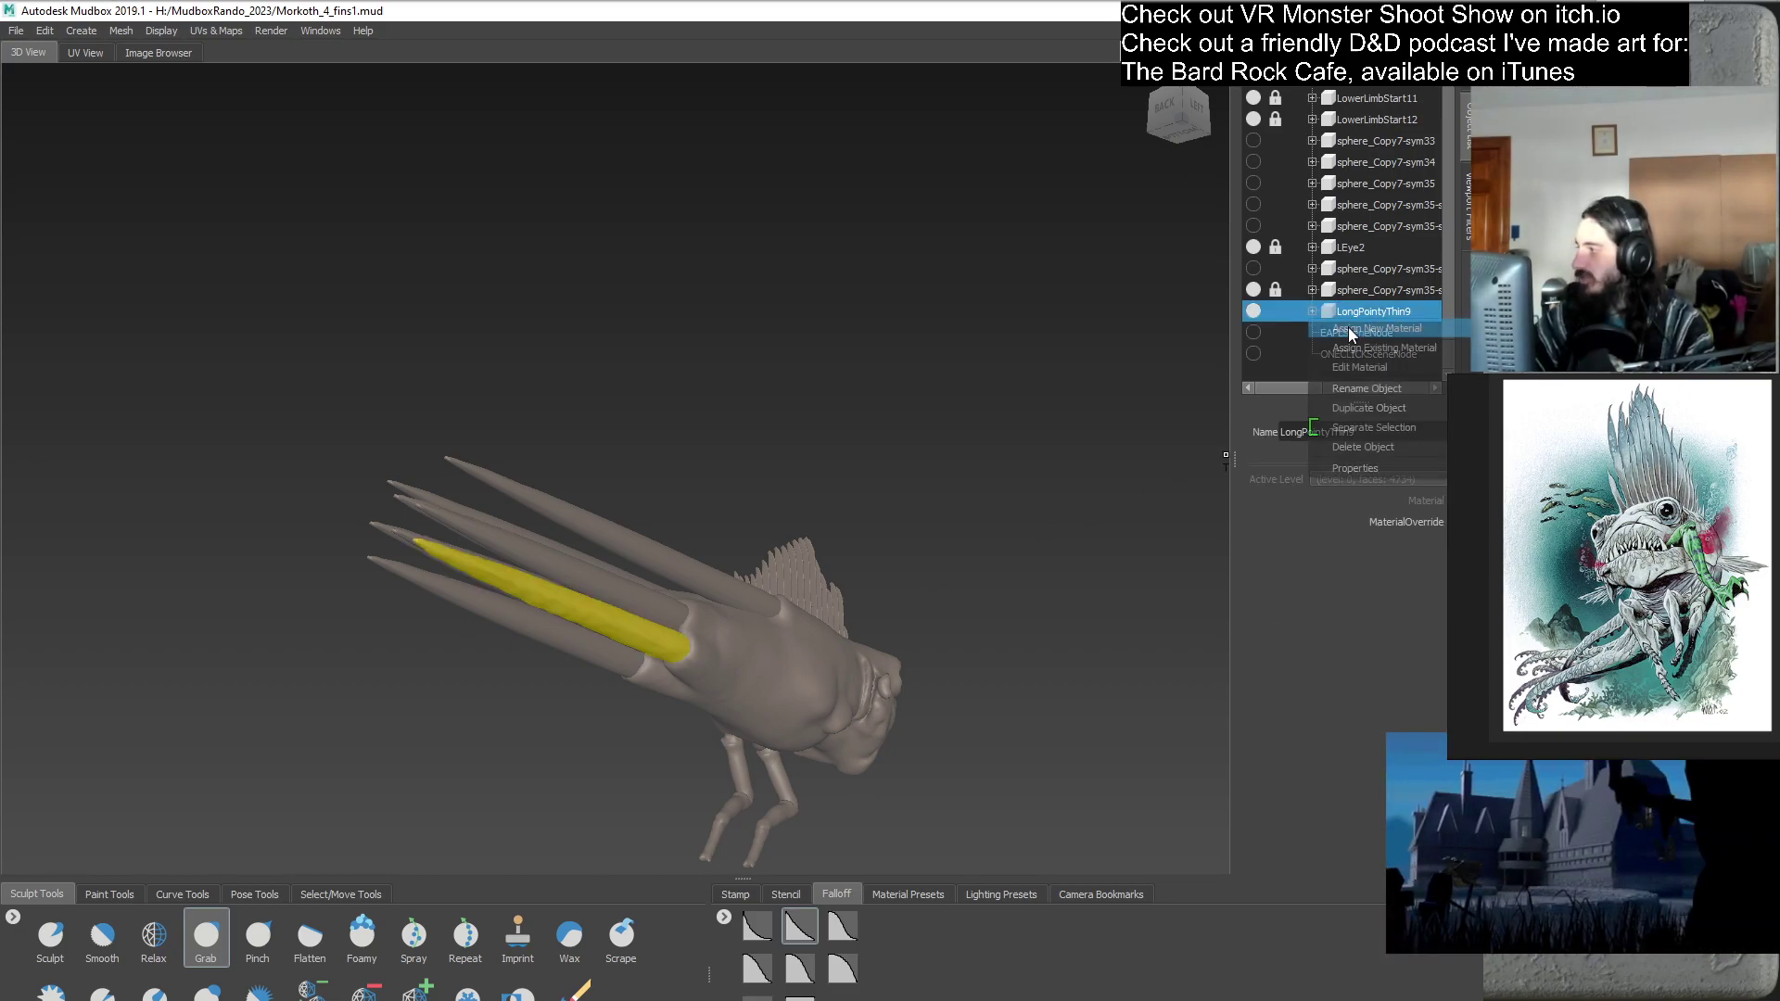
{"action": "left_click", "coordinate": [1386, 408]}
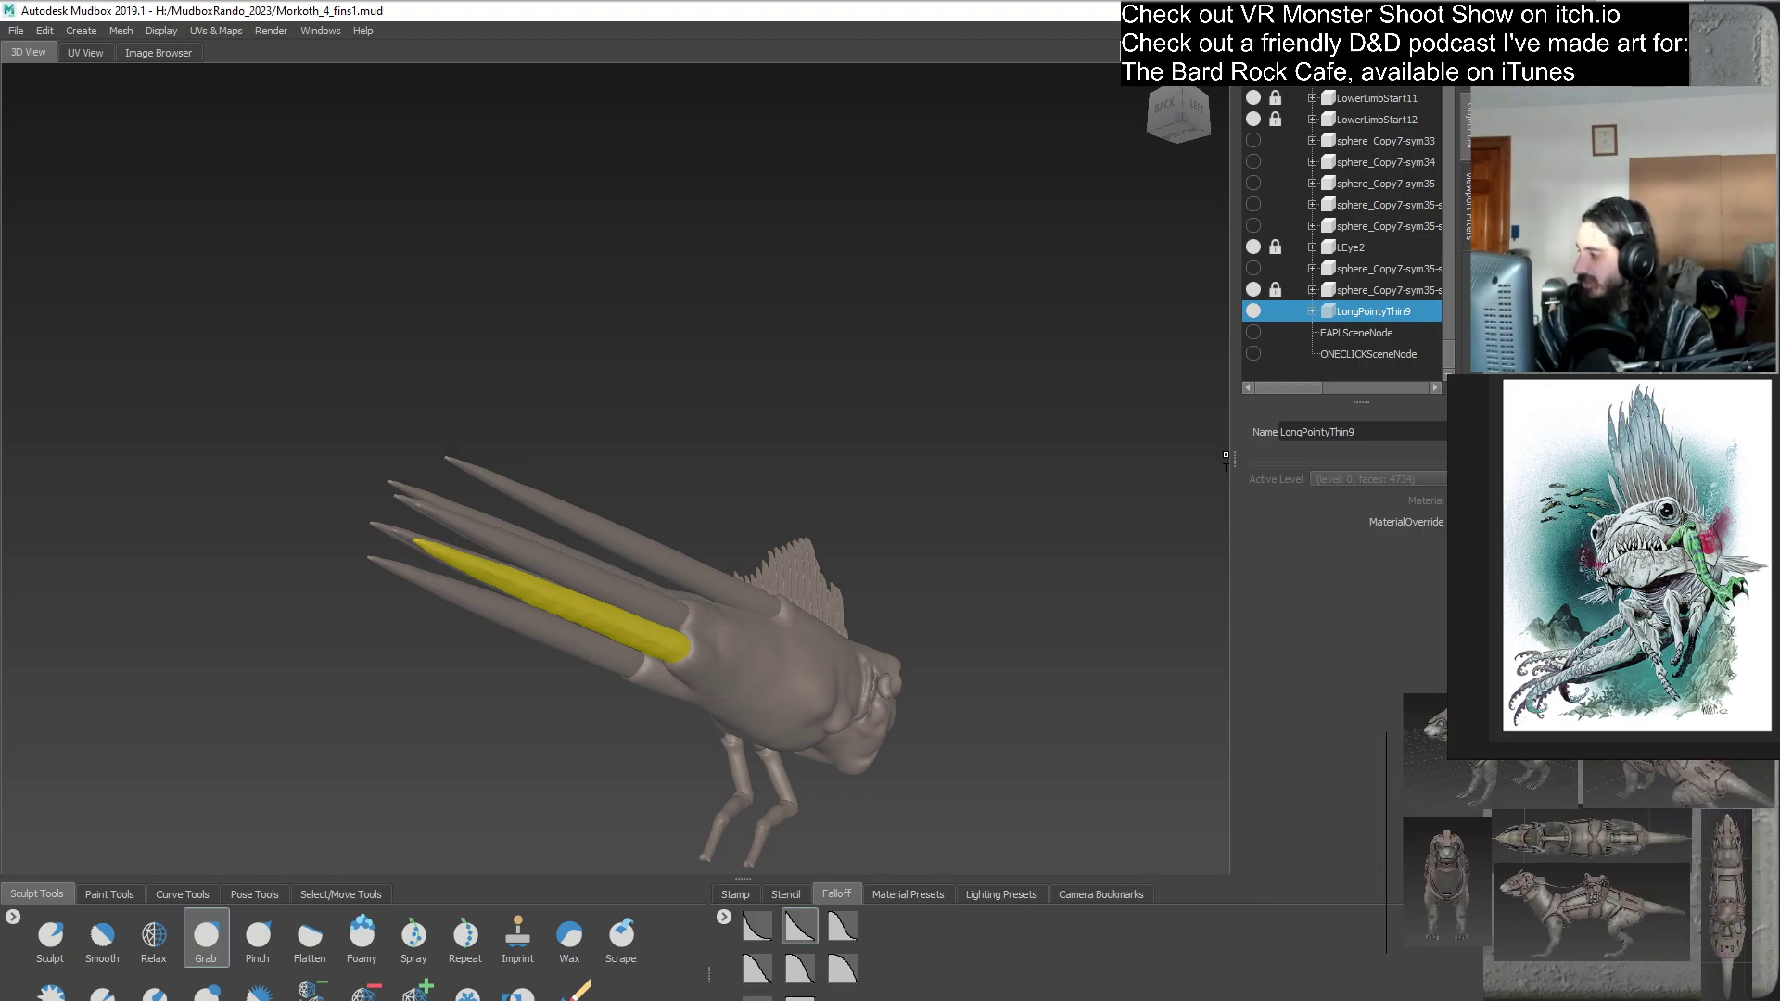
{"action": "key", "text": "ctrl+d"}
{"action": "left_click_drag", "start_coordinate": [1276, 388], "coordinate": [1269, 367]}
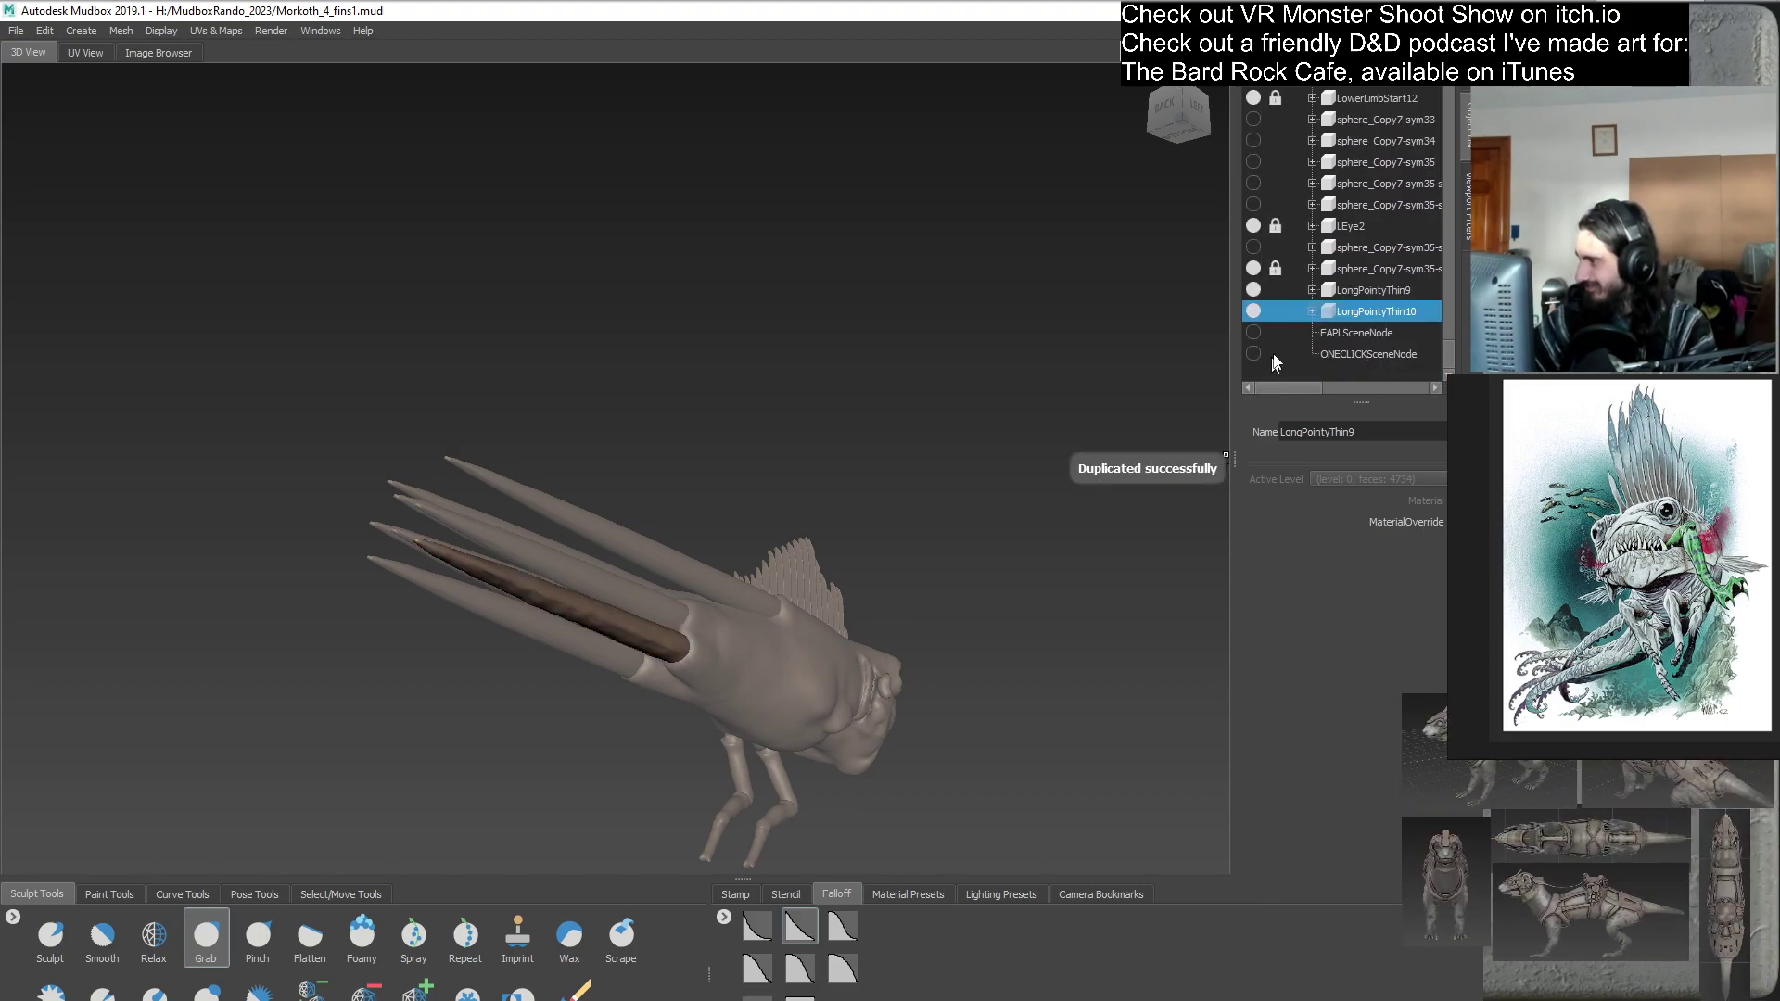
{"action": "left_click", "coordinate": [1276, 311]}
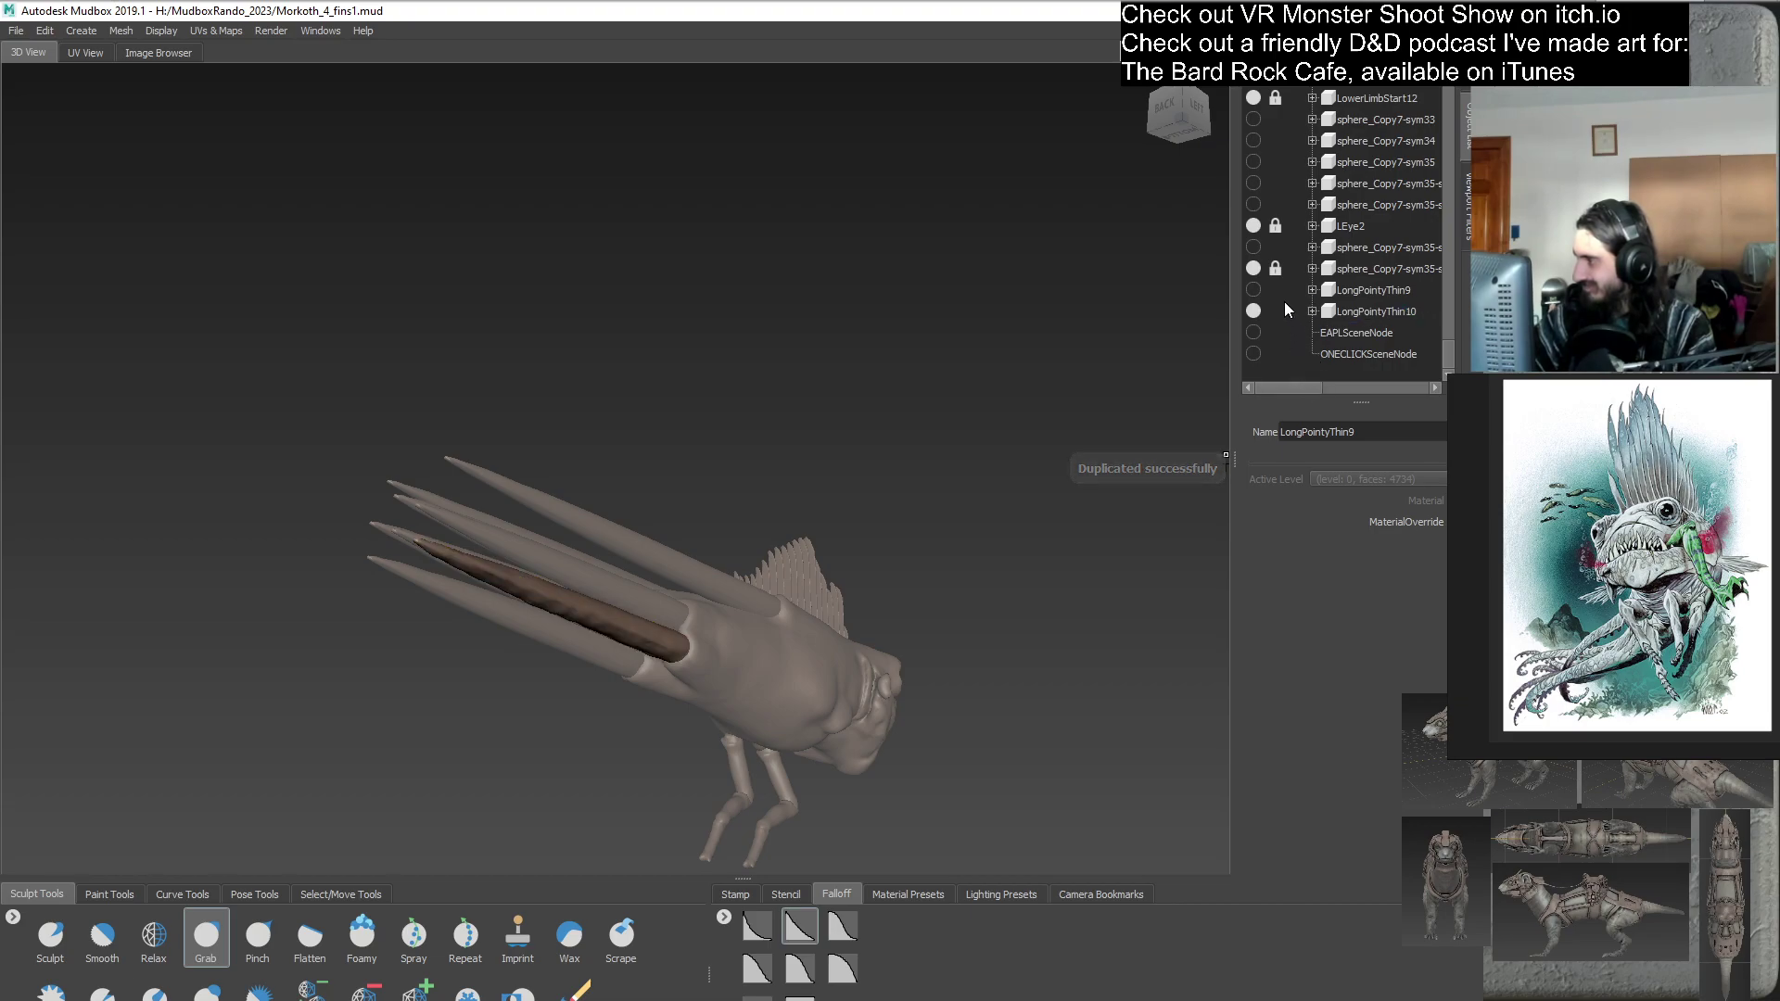
{"action": "left_click_drag", "start_coordinate": [704, 732], "coordinate": [739, 635], "text": "alt"}
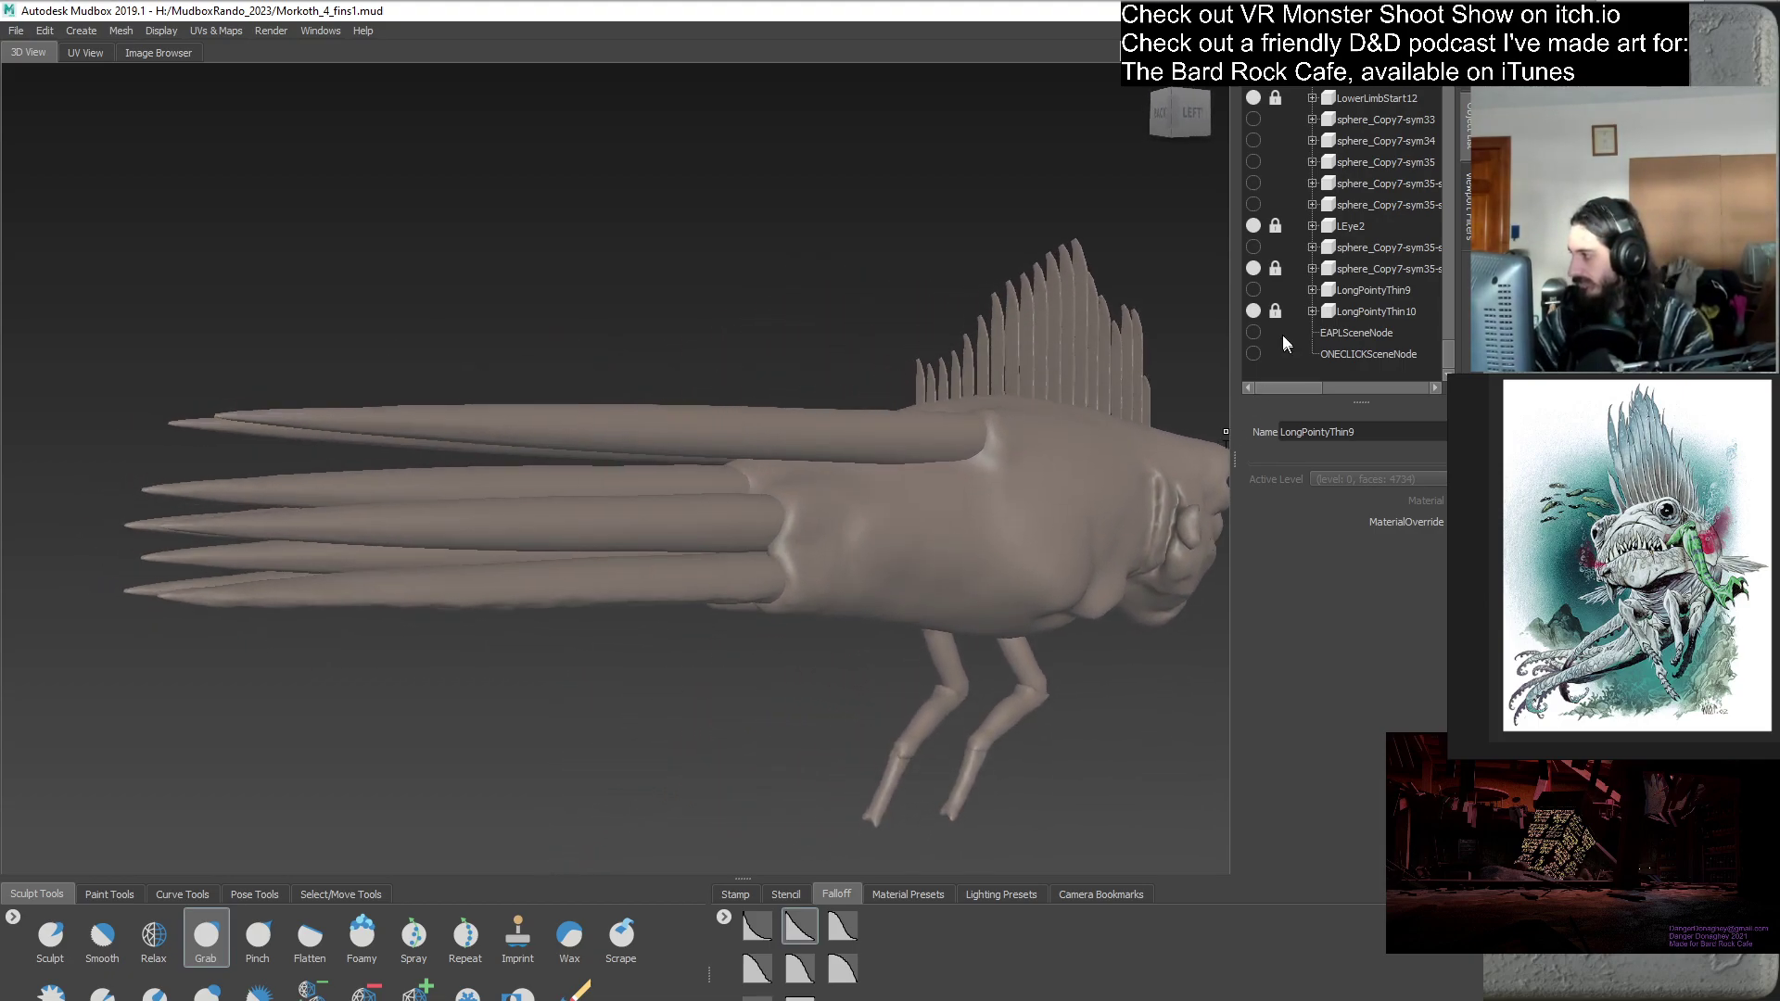
{"action": "left_click", "coordinate": [1254, 292]}
{"action": "left_click", "coordinate": [1255, 291]}
{"action": "left_click", "coordinate": [1254, 291]}
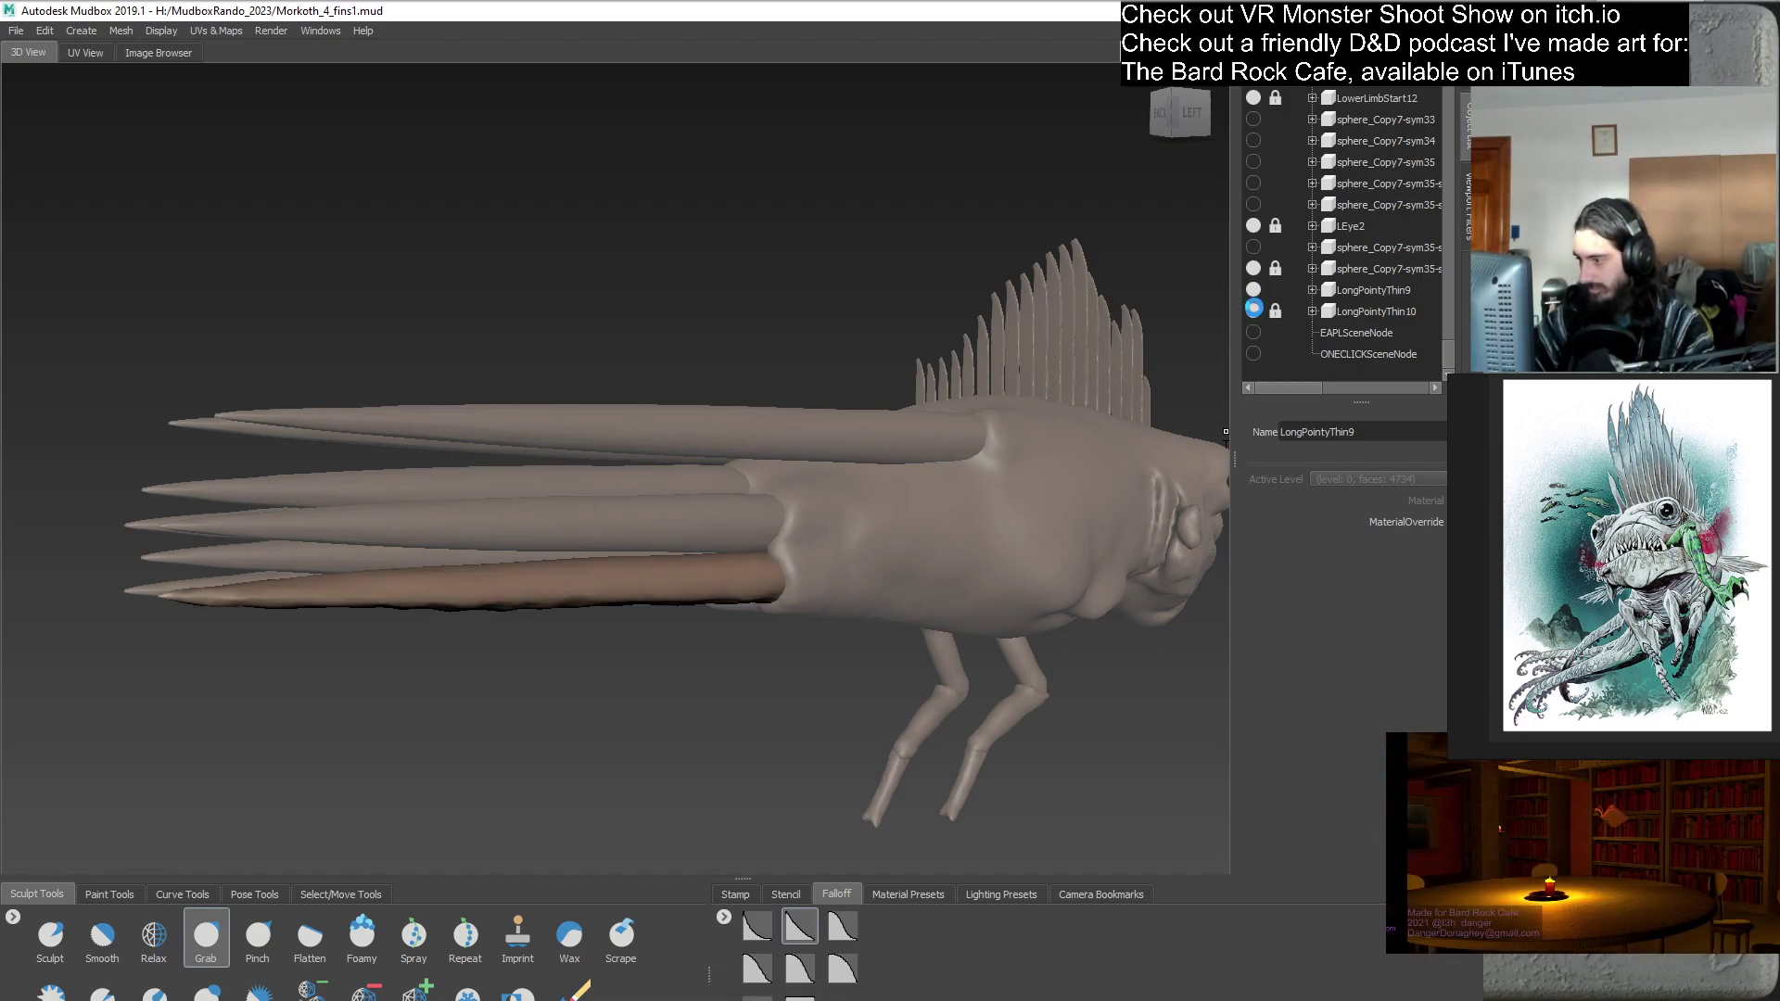
{"action": "left_click", "coordinate": [1277, 312]}
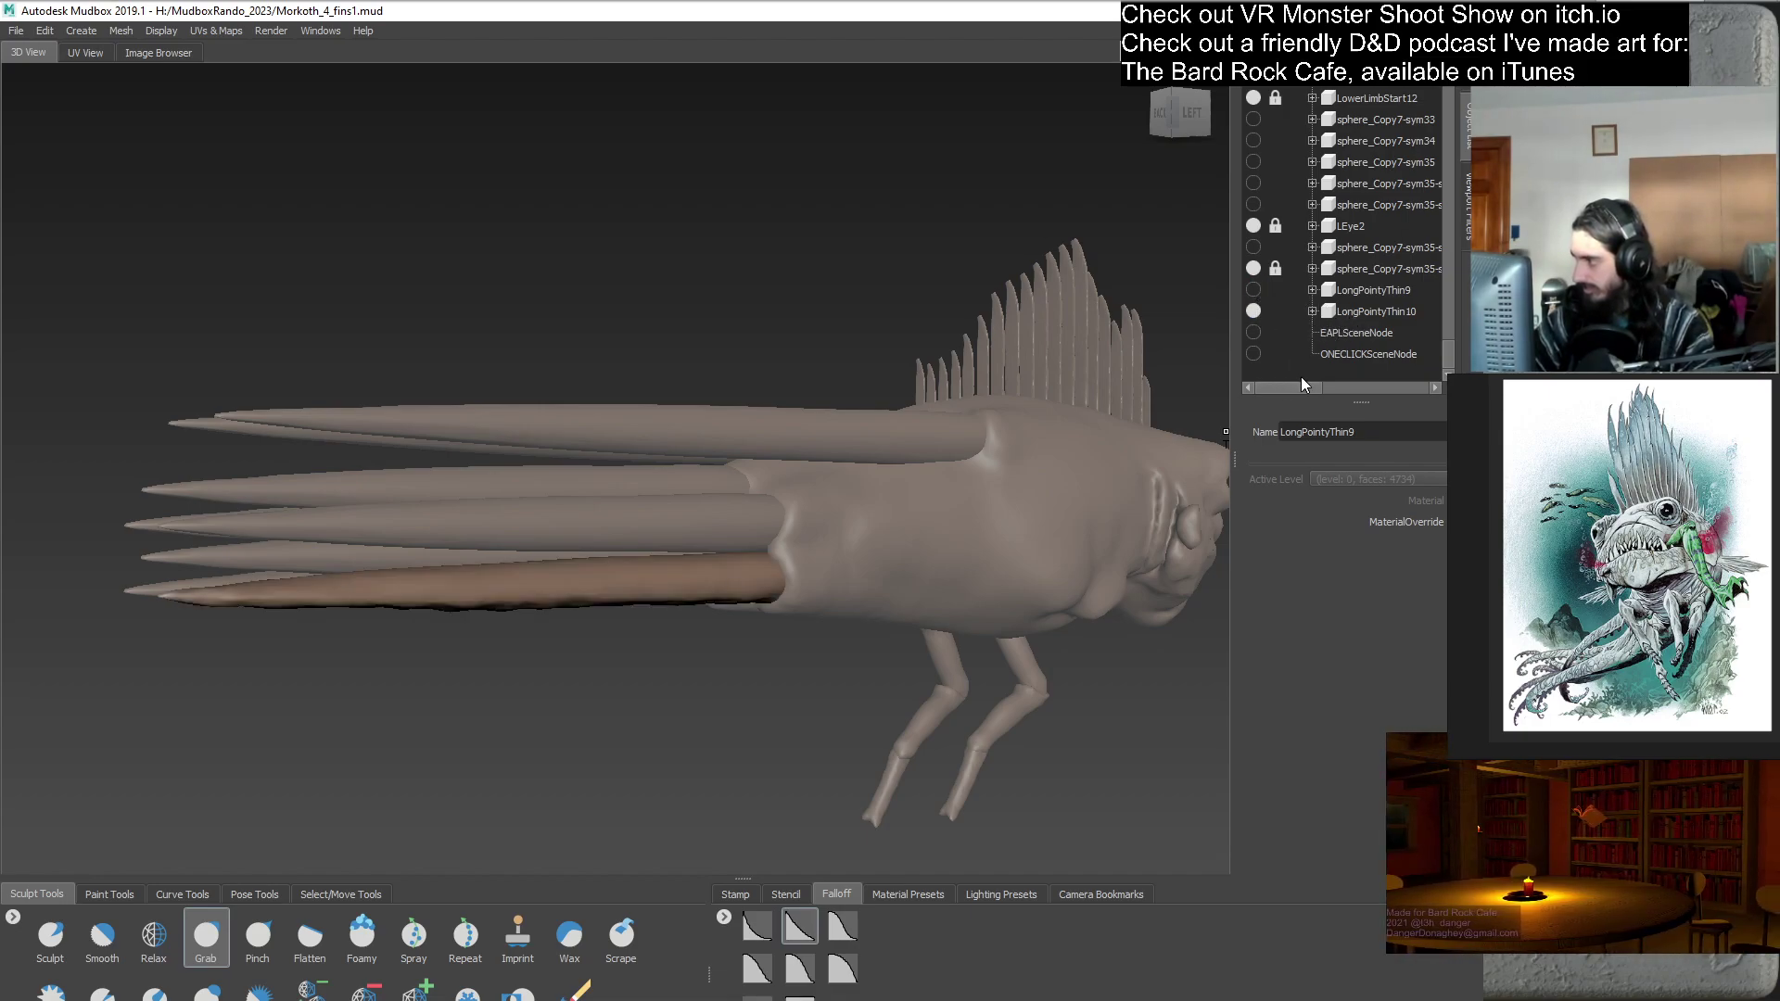
- Sculpt shallow uneven relief along the copied tentacle's side with the Sculpt brush at size 16.96 and strength 5.03
{"action": "left_click", "coordinate": [50, 934]}
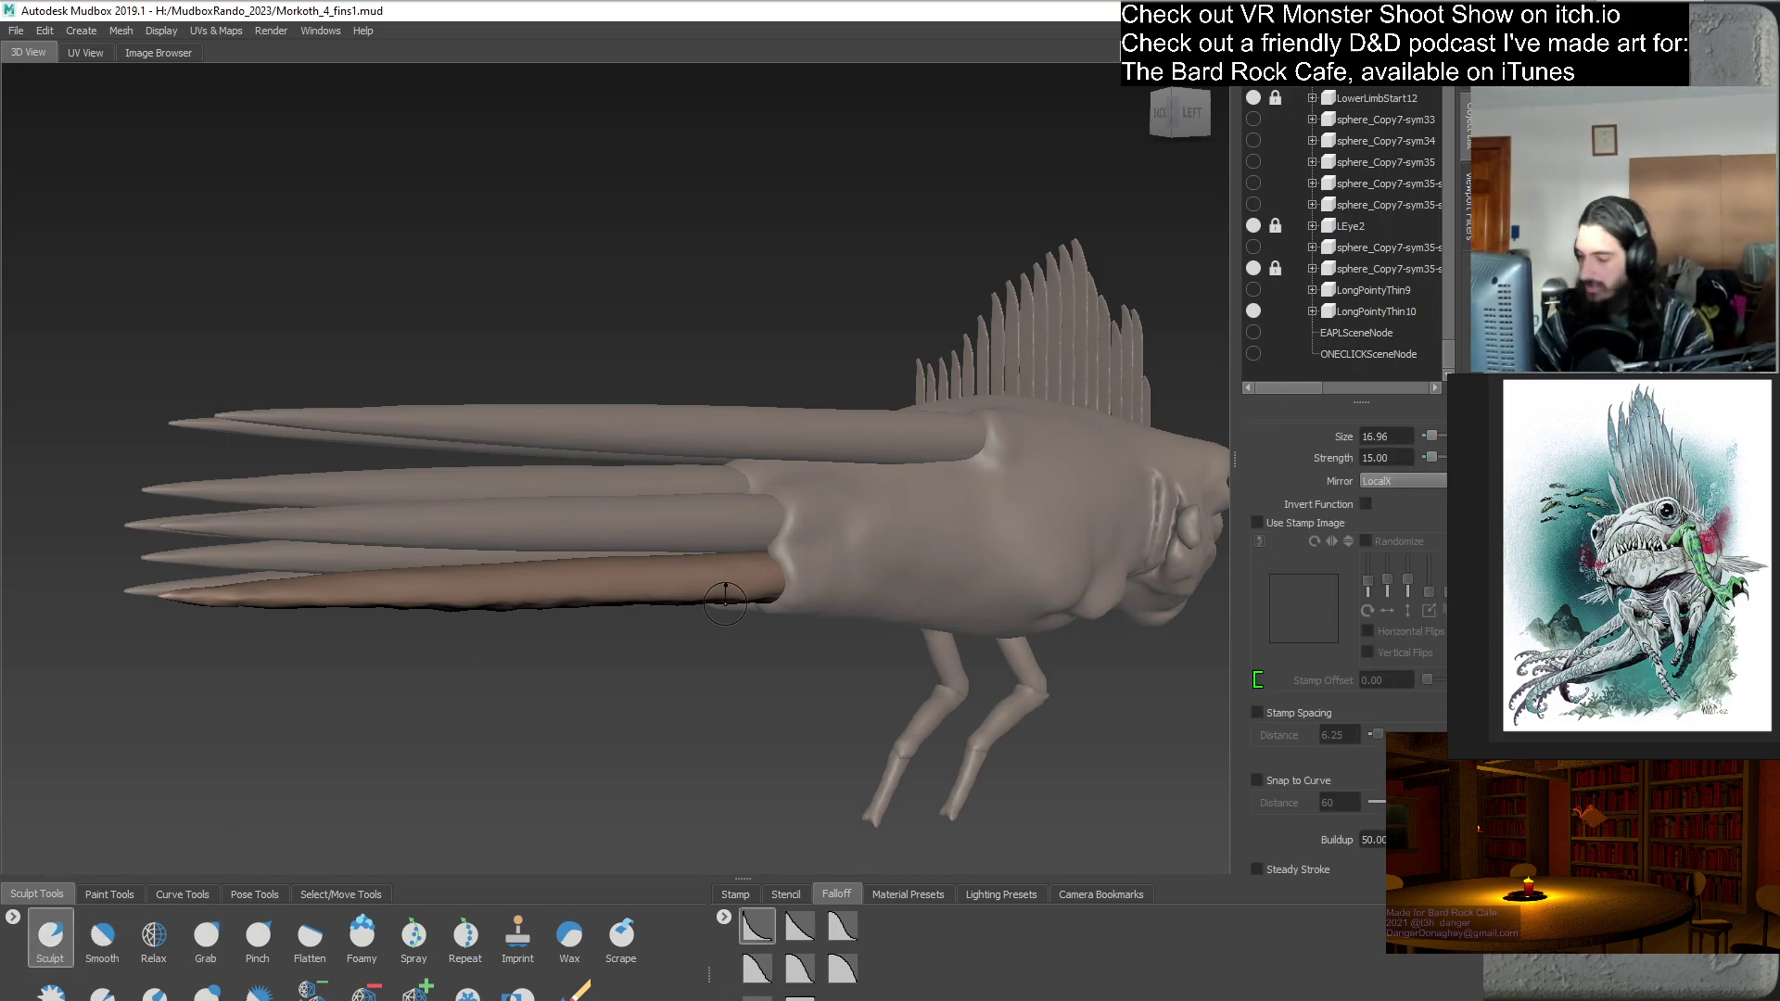
{"action": "left_click_drag", "start_coordinate": [726, 645], "coordinate": [647, 572]}
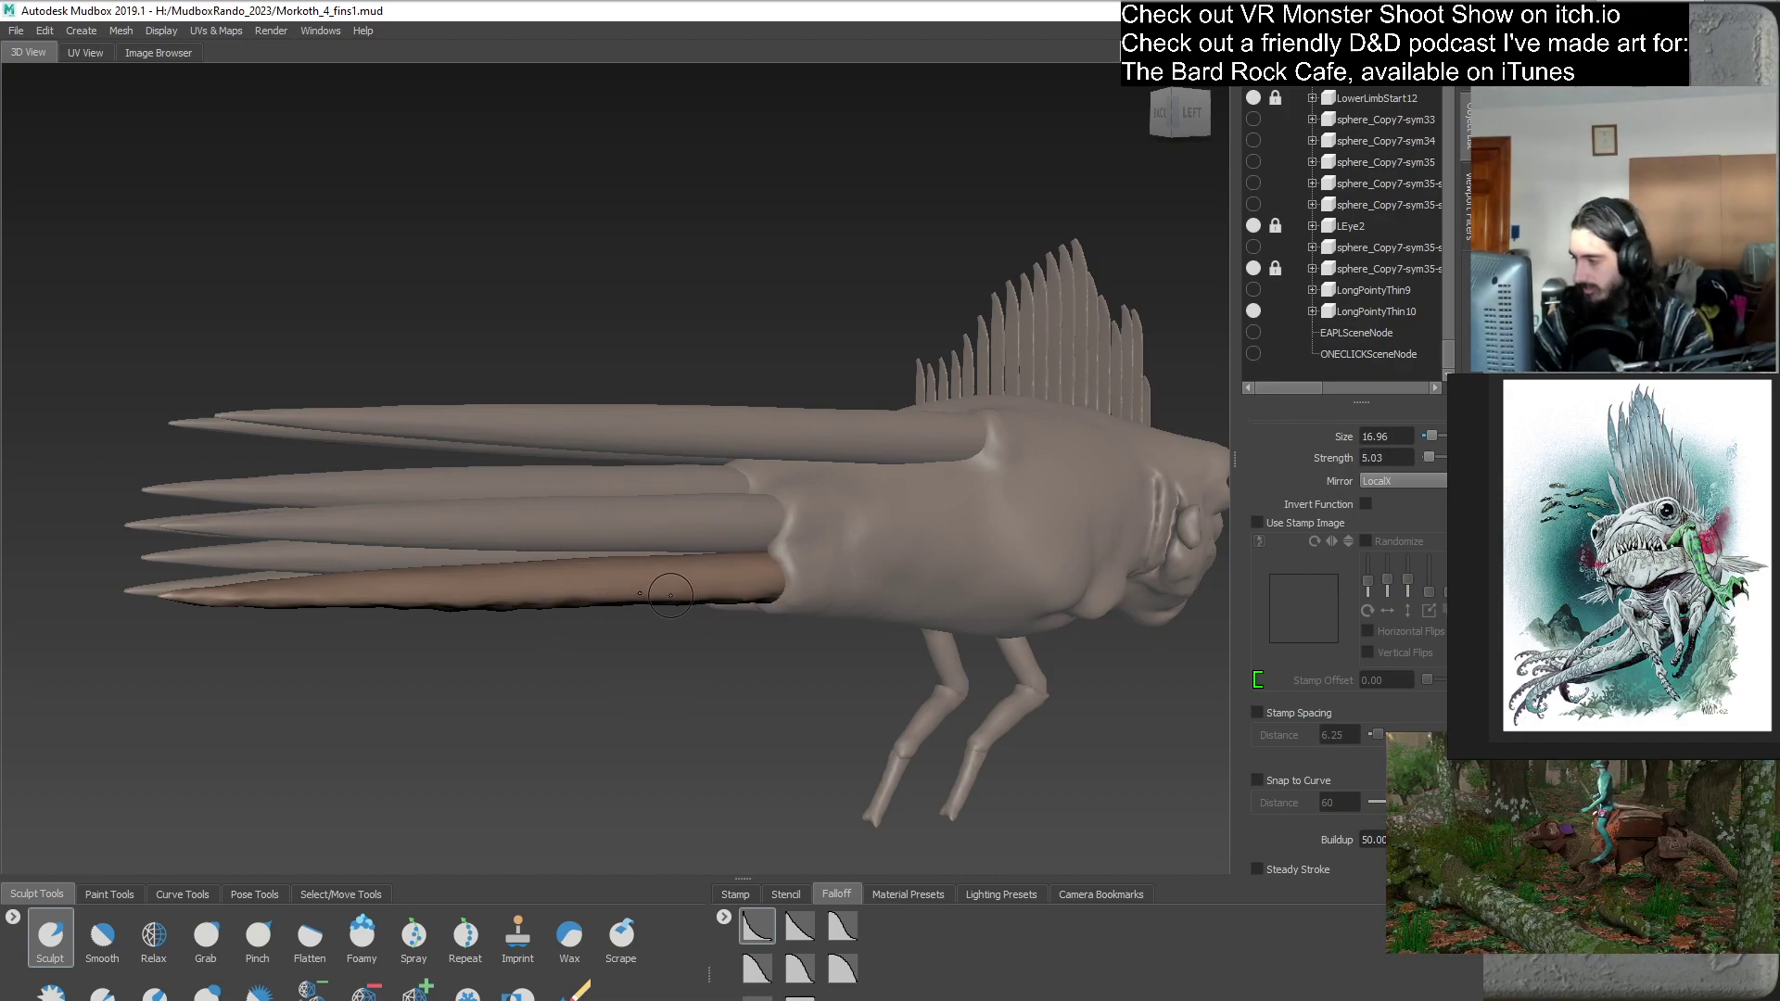
{"action": "left_click", "coordinate": [1185, 113]}
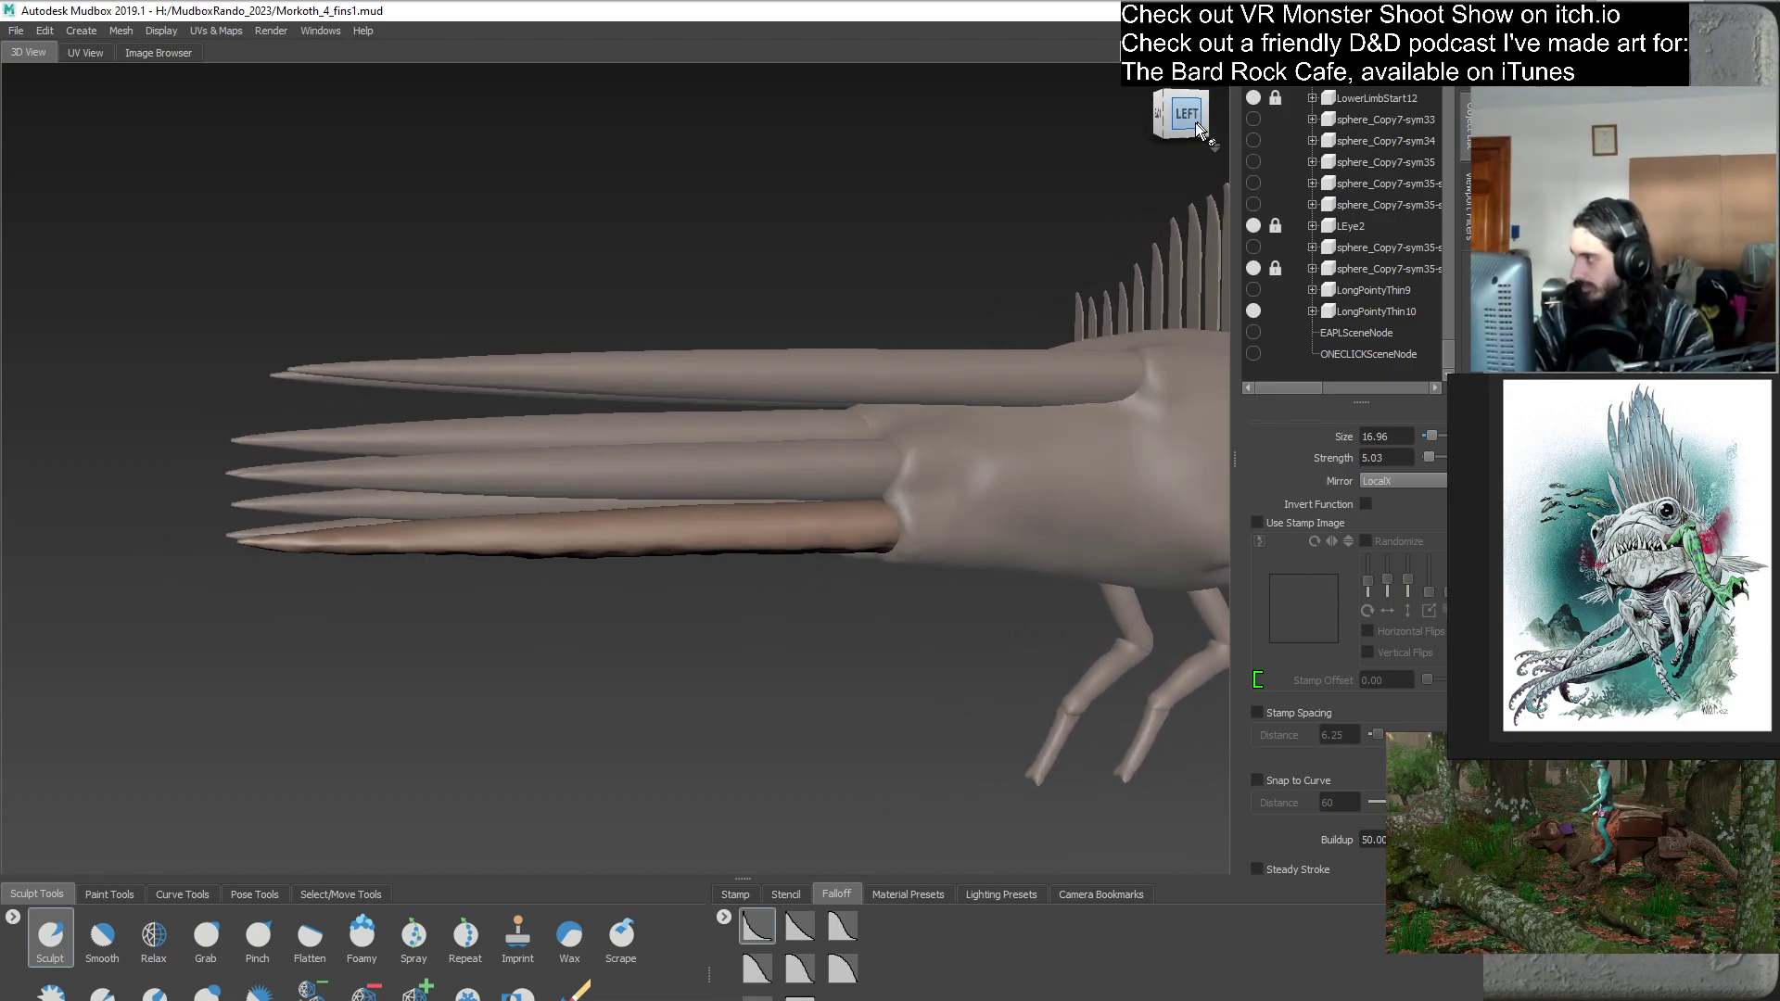
{"action": "right_click_drag", "start_coordinate": [647, 513], "coordinate": [966, 577], "text": "alt"}
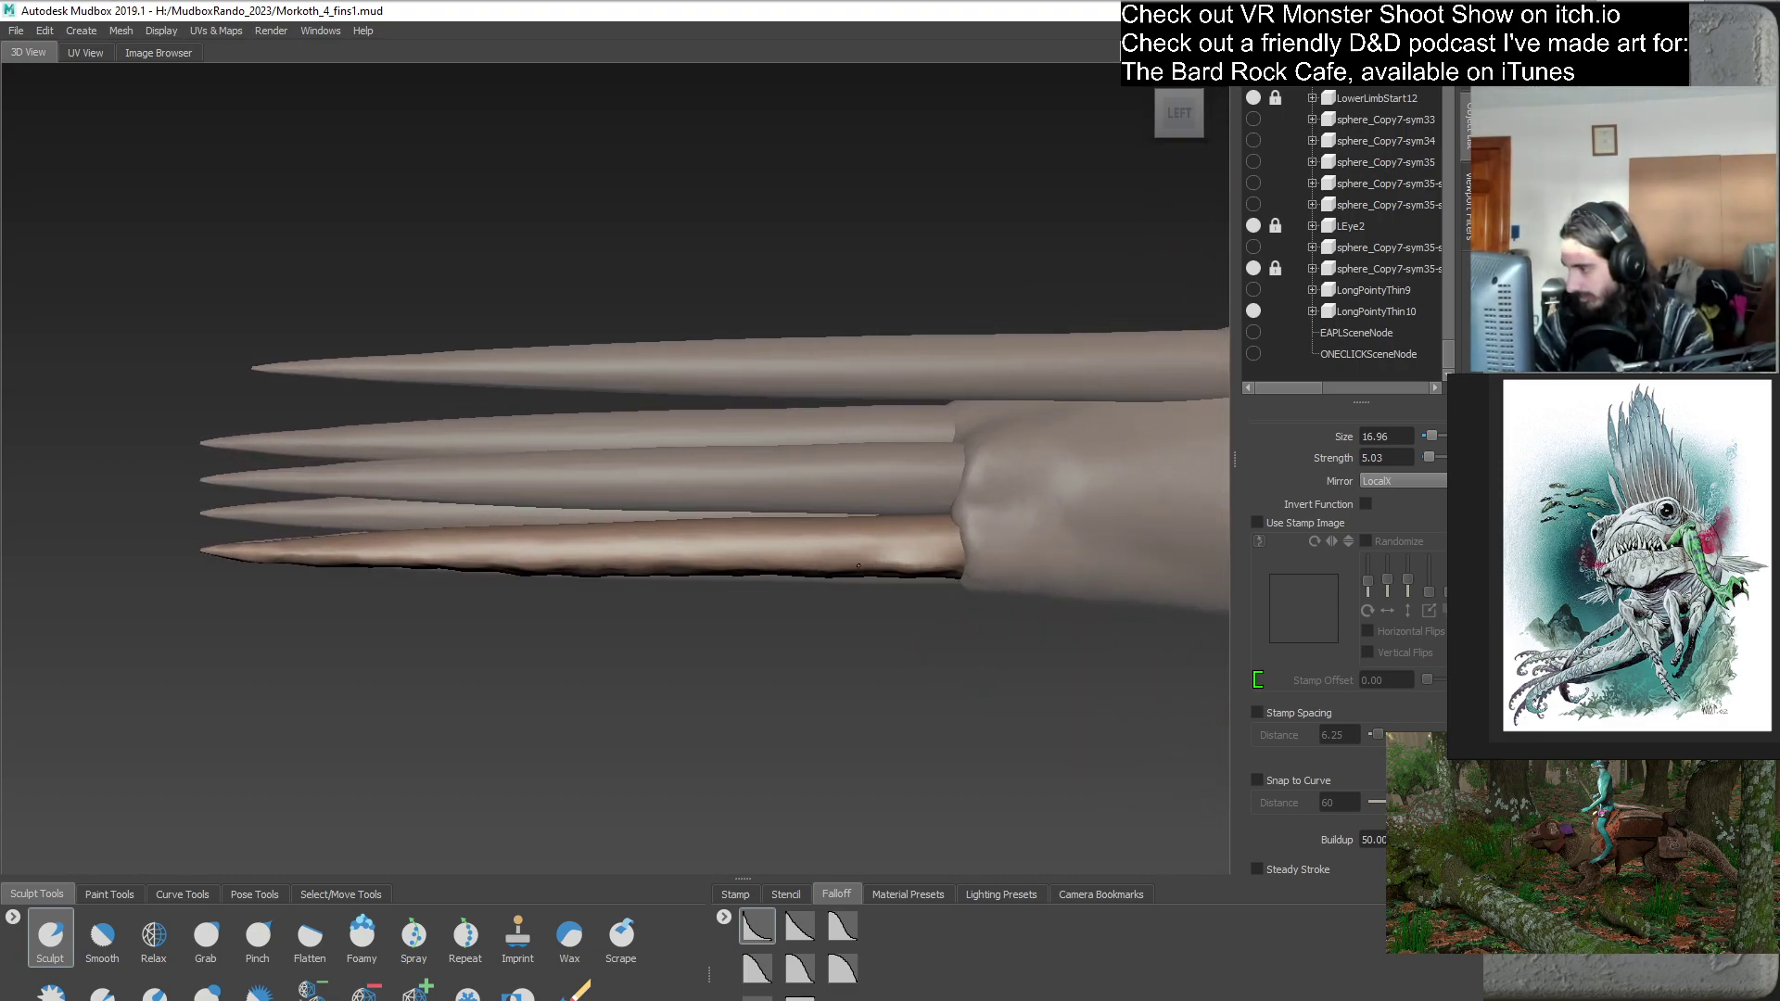
{"action": "left_click_drag", "start_coordinate": [746, 570], "coordinate": [459, 559]}
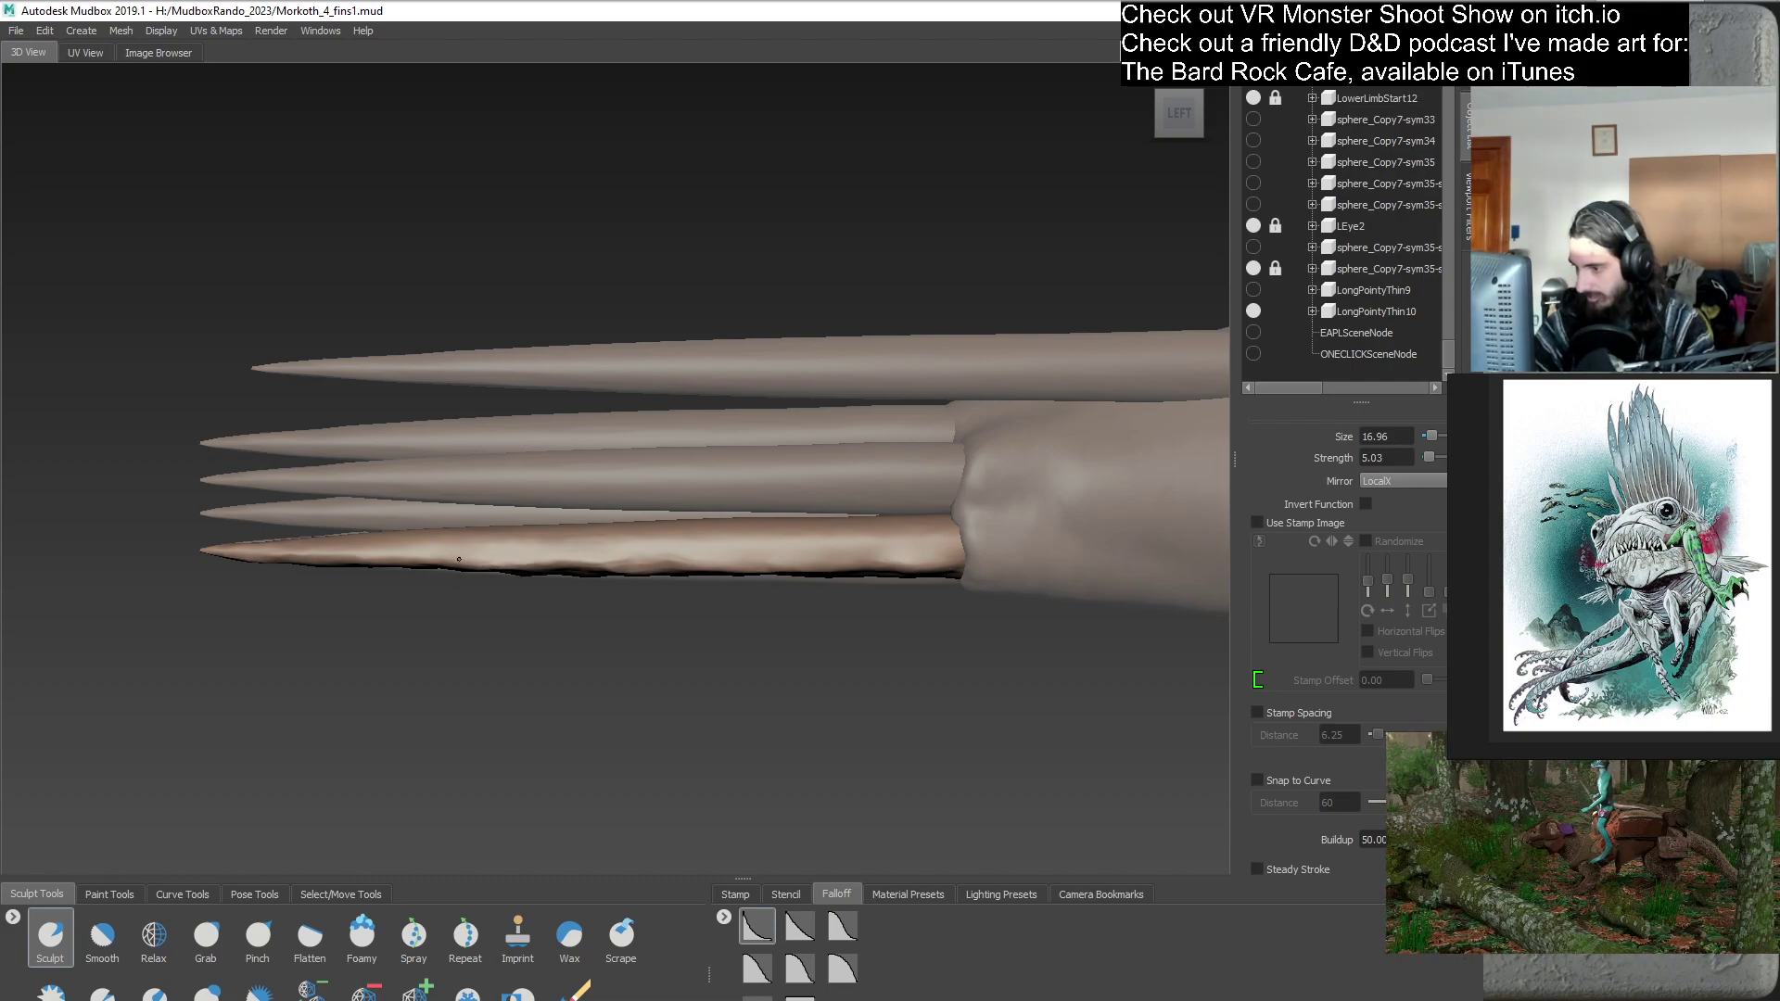
{"action": "left_click_drag", "start_coordinate": [282, 559], "coordinate": [259, 556]}
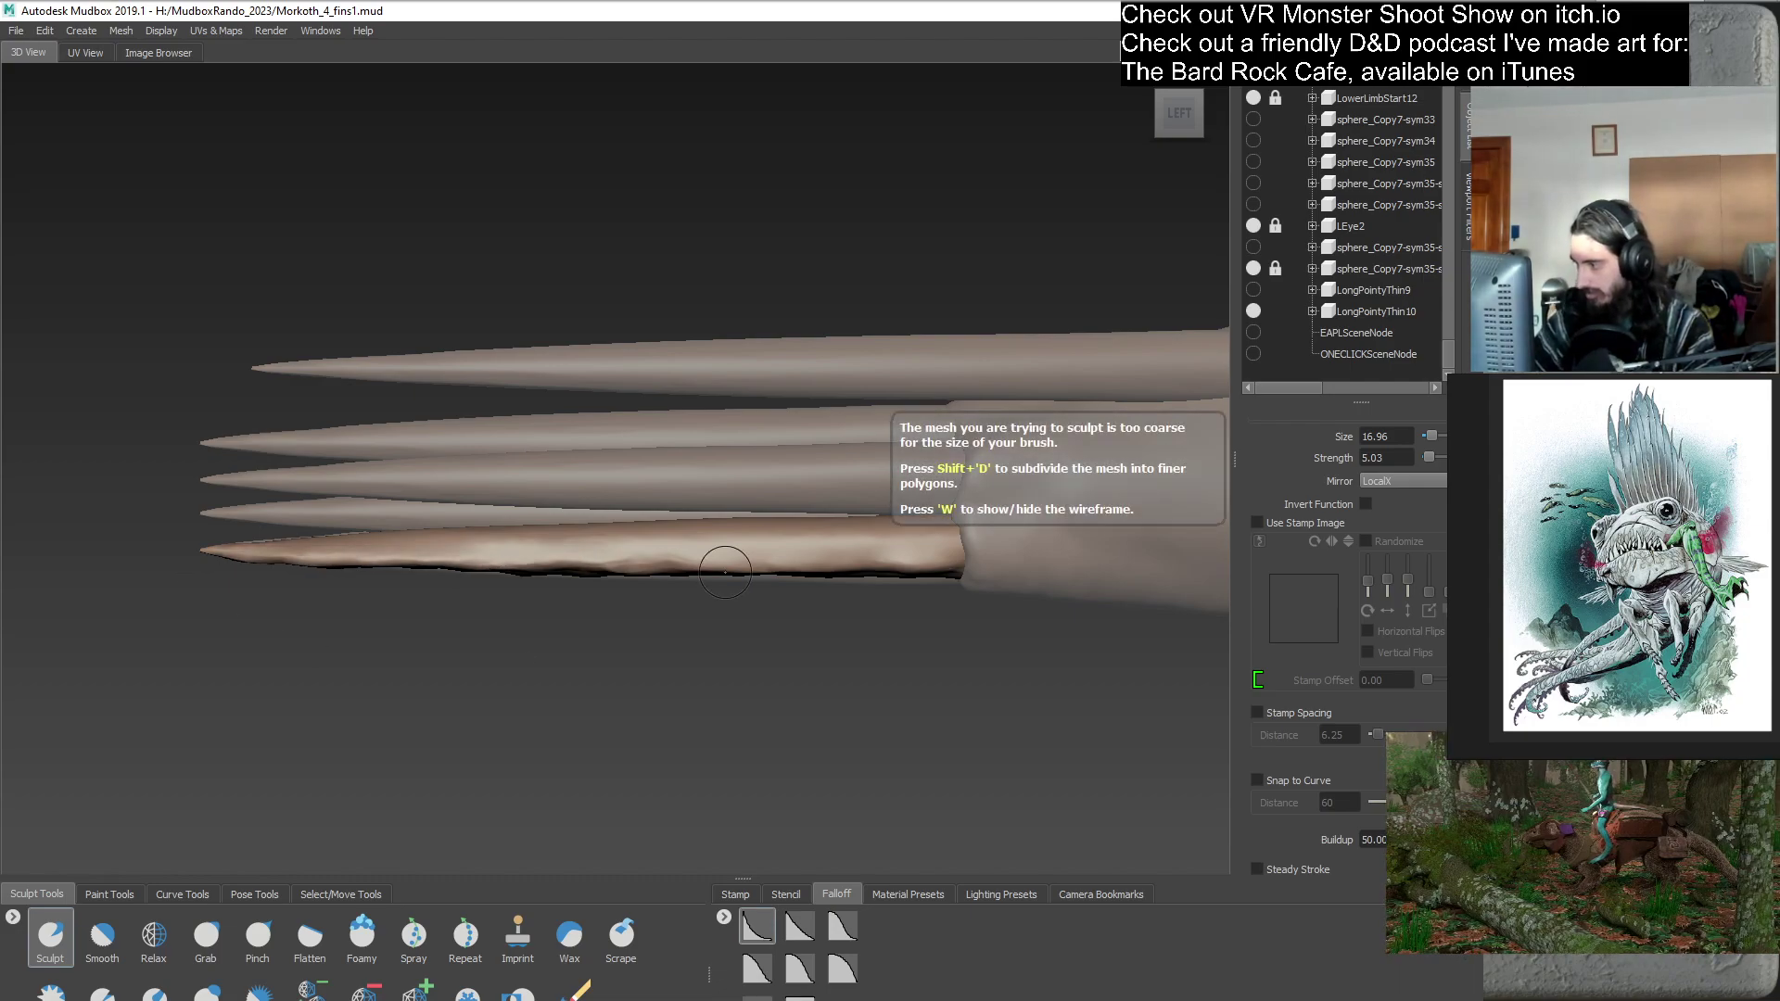
{"action": "mouse_move", "coordinate": [871, 553]}
{"action": "left_mouse_down"}
{"action": "mouse_move", "coordinate": [295, 550]}
{"action": "mouse_move", "coordinate": [783, 636]}
{"action": "mouse_move", "coordinate": [825, 567]}
{"action": "mouse_move", "coordinate": [596, 588]}
{"action": "left_mouse_up"}
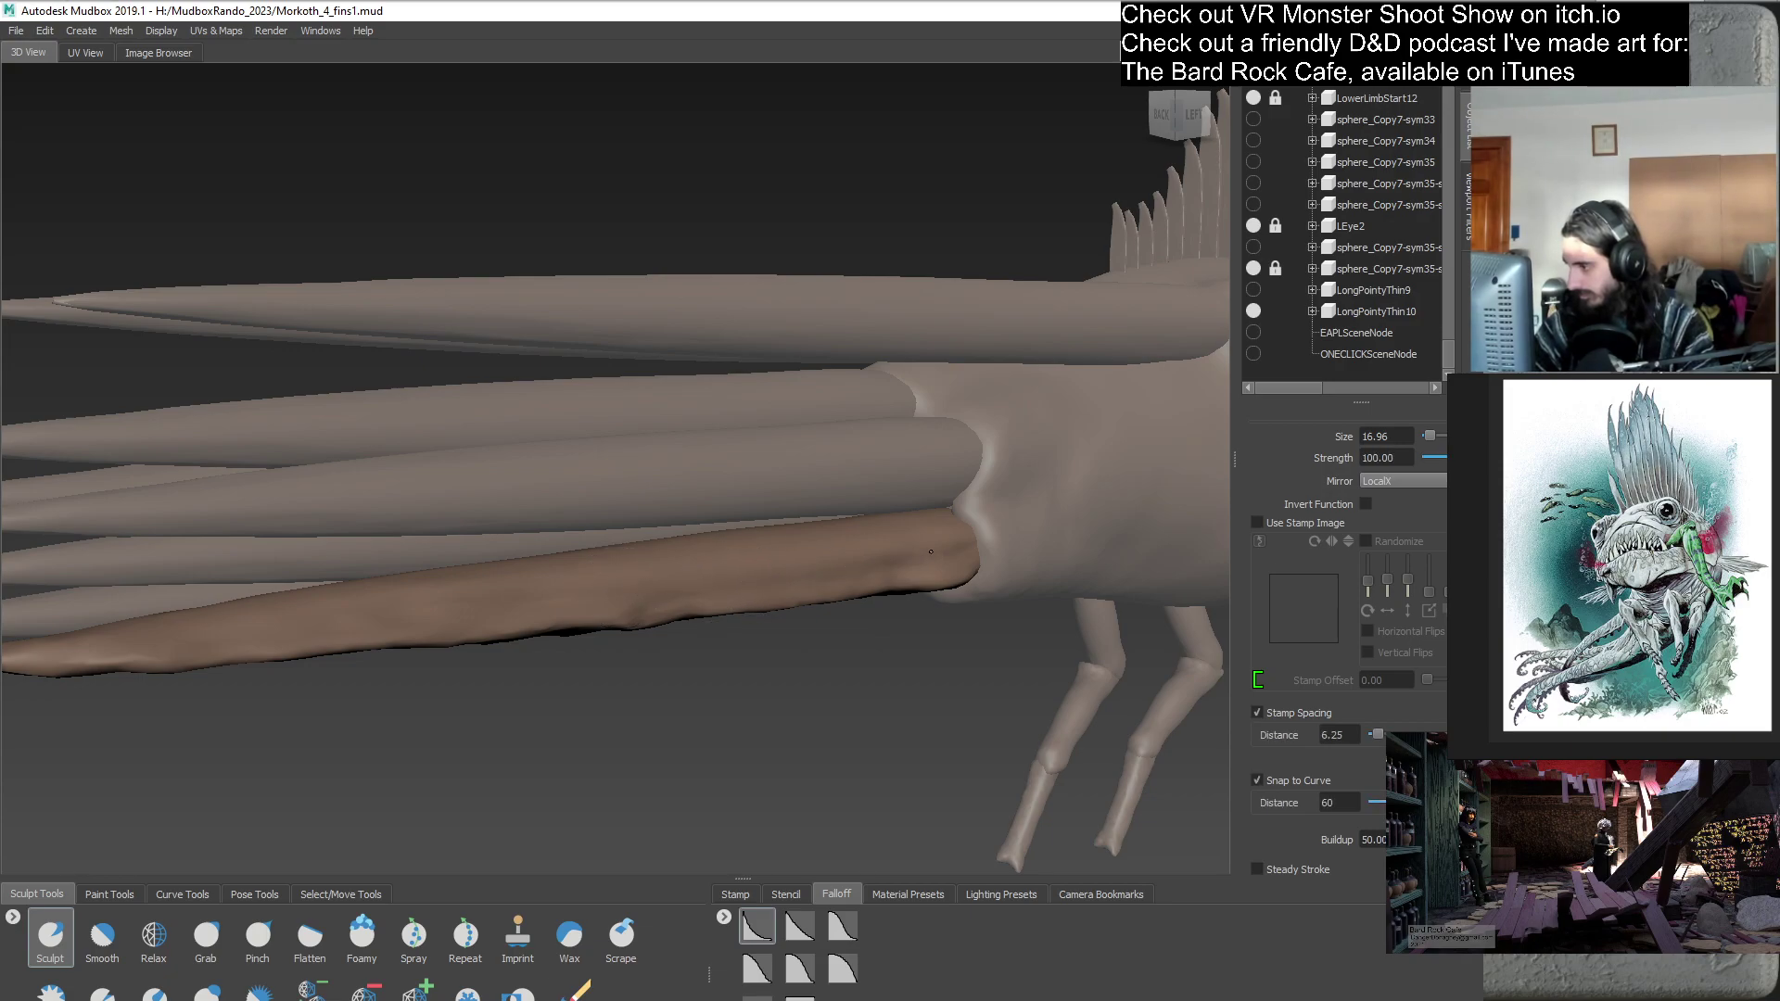
{"action": "mouse_move", "coordinate": [892, 556]}
{"action": "left_mouse_down", "text": "alt"}
{"action": "mouse_move", "coordinate": [898, 591]}
{"action": "mouse_move", "coordinate": [686, 516]}
{"action": "left_mouse_up", "text": "alt"}
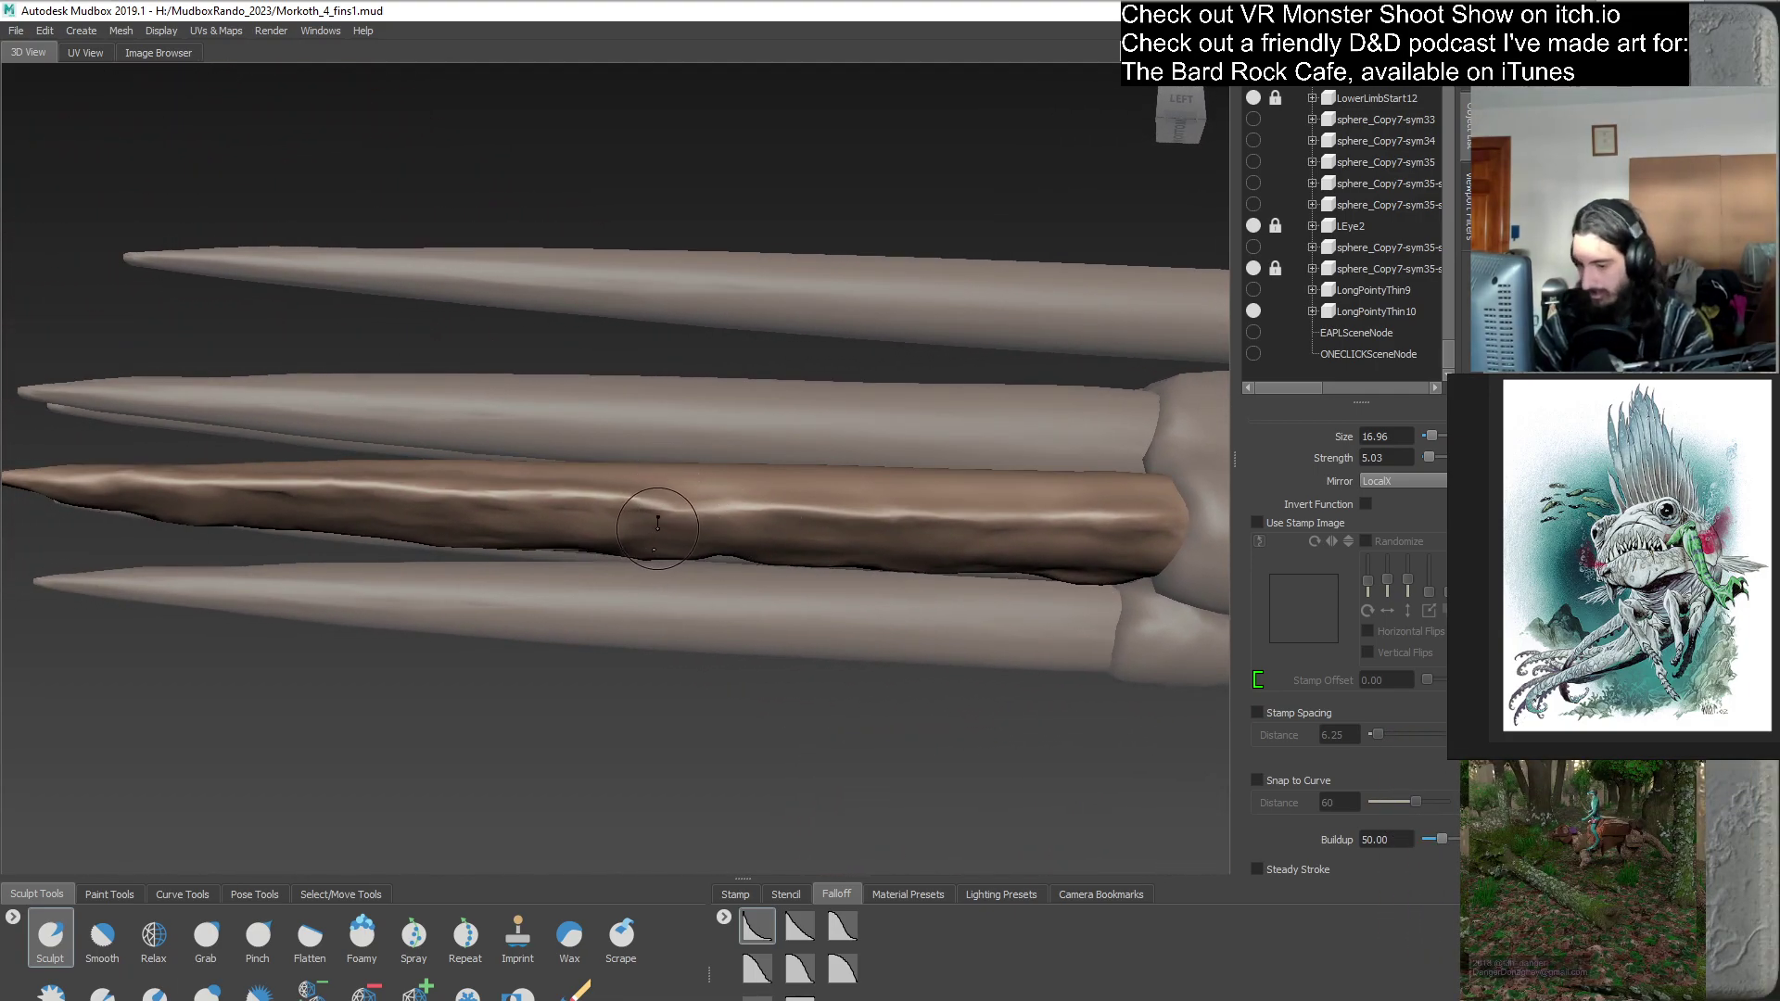
- Refine the sculpted ridges with a size 9.20 Grab brush, then pull the tentacle's base toward the body at size 28.35
{"action": "left_click", "coordinate": [206, 934]}
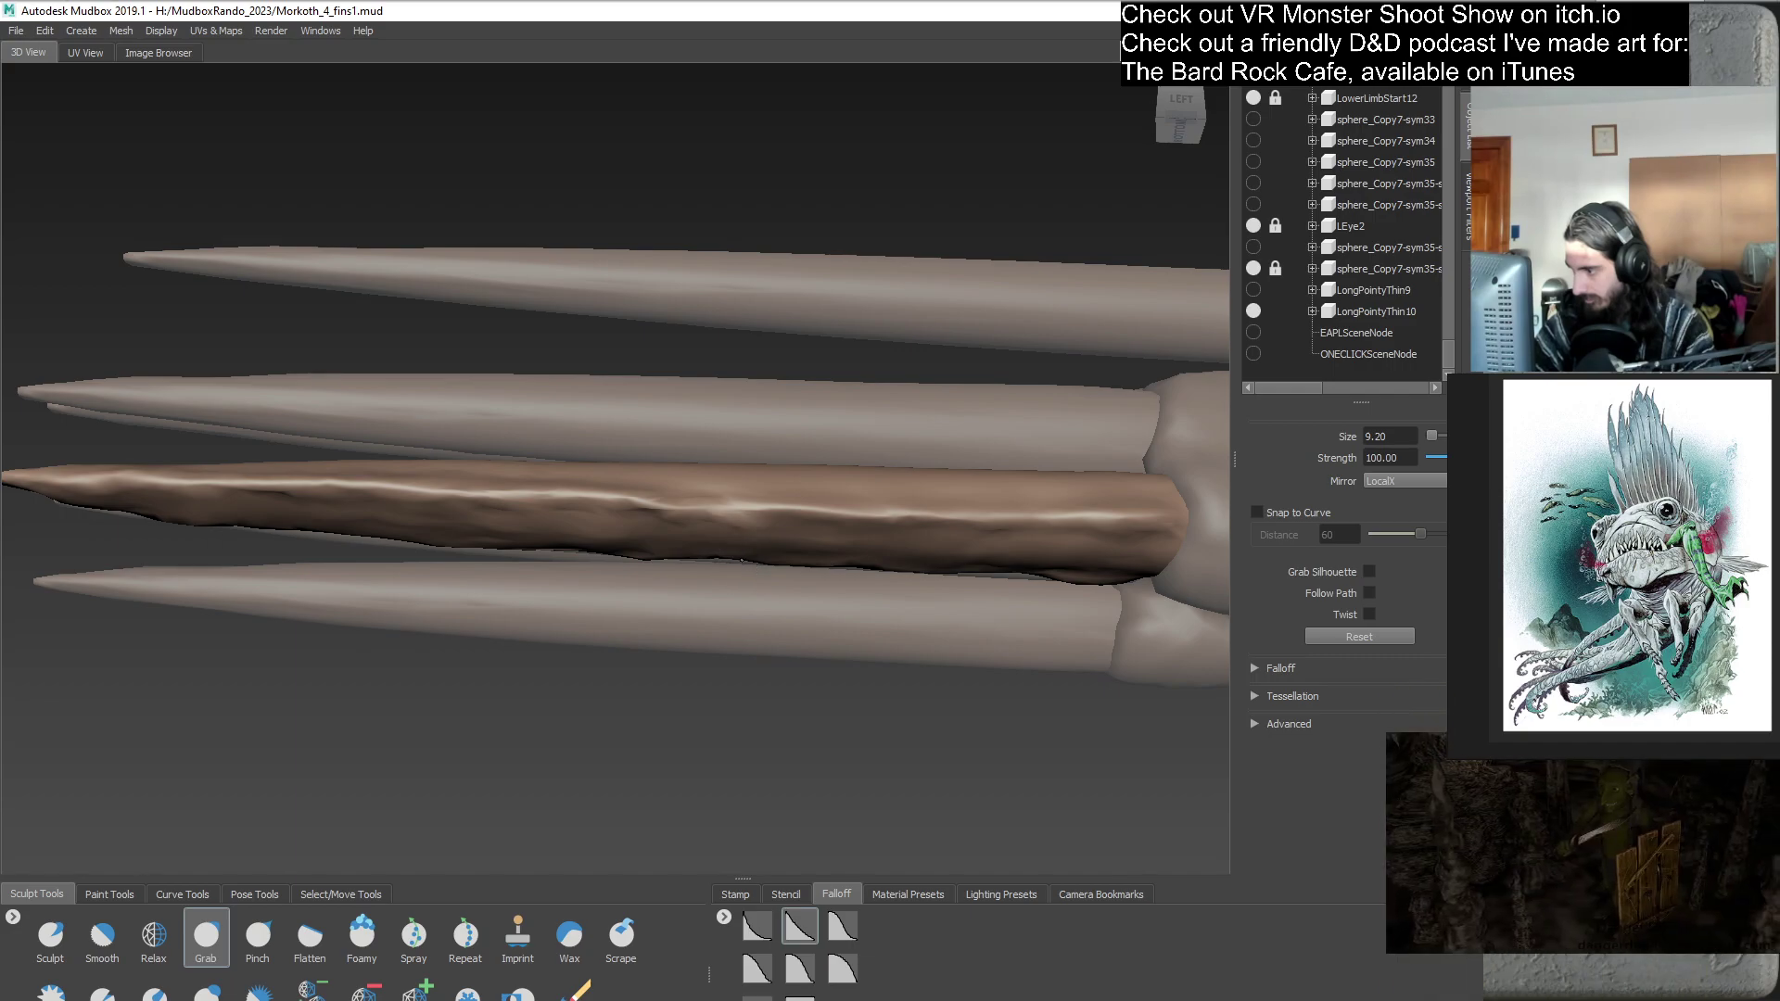
{"action": "left_click_drag", "start_coordinate": [753, 560], "coordinate": [714, 492], "text": "alt"}
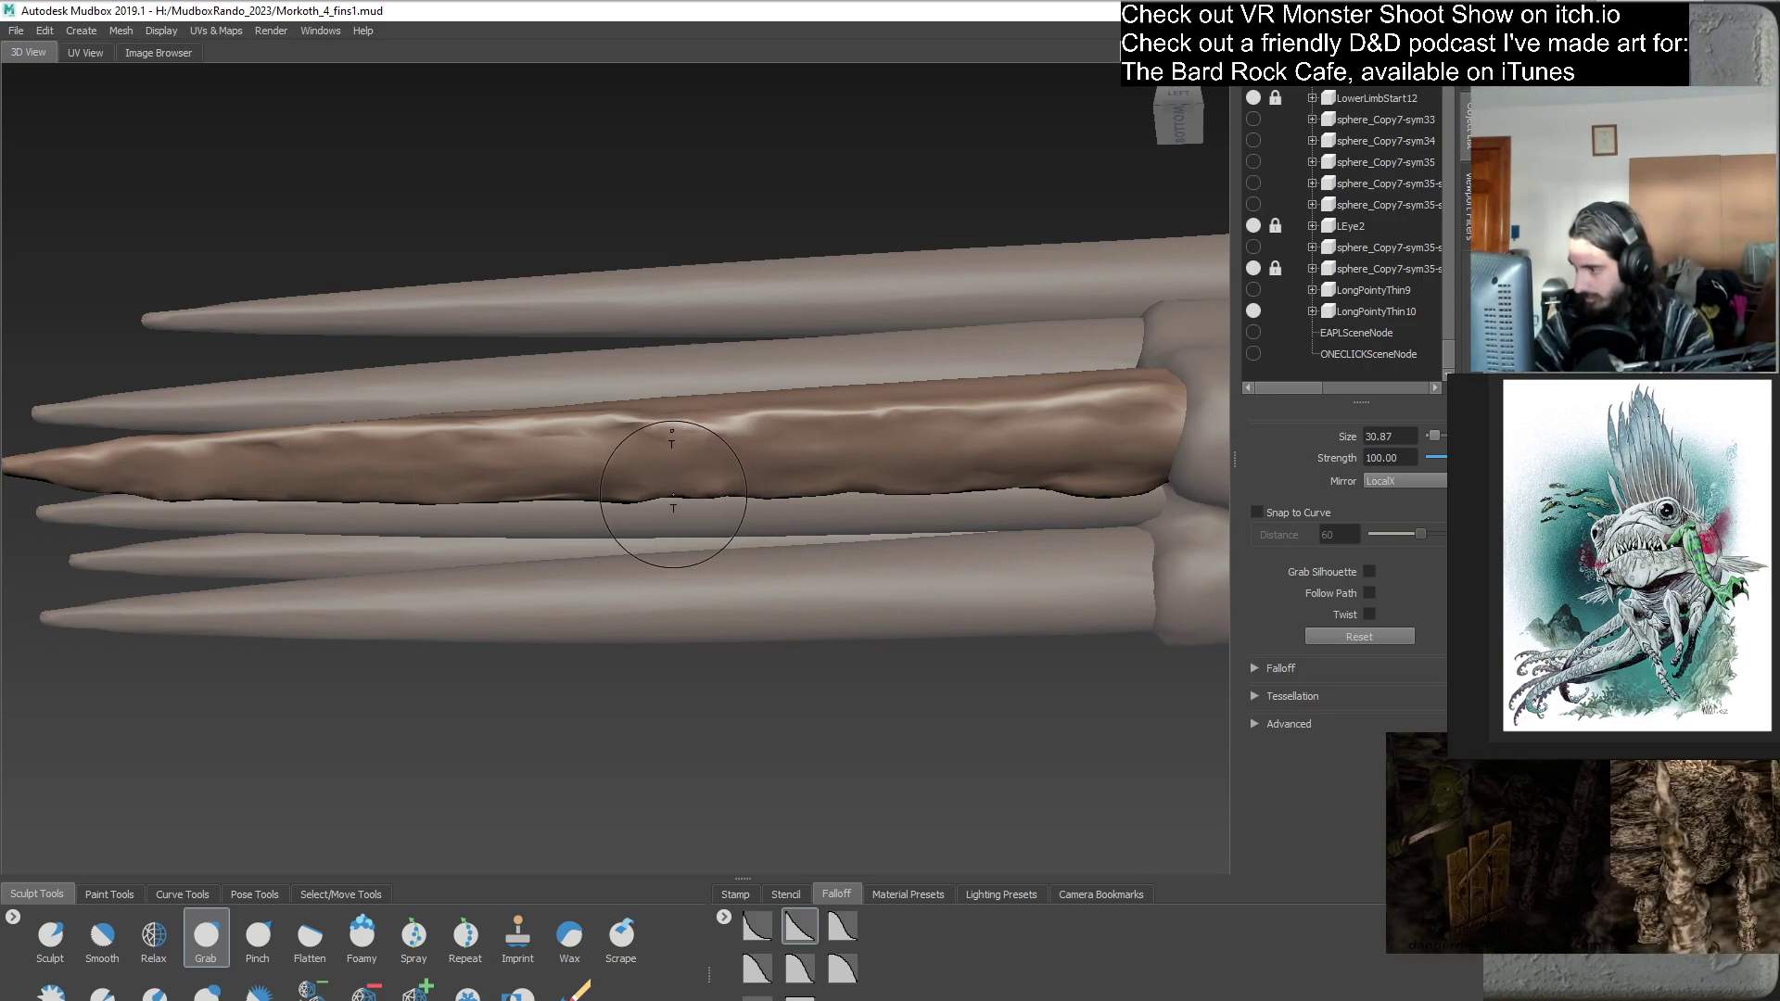
{"action": "left_click_drag", "start_coordinate": [671, 508], "coordinate": [695, 727], "text": "alt"}
{"action": "mouse_move", "coordinate": [752, 627]}
{"action": "left_mouse_down"}
{"action": "mouse_move", "coordinate": [788, 675]}
{"action": "mouse_move", "coordinate": [925, 652]}
{"action": "mouse_move", "coordinate": [862, 639]}
{"action": "left_mouse_up"}
{"action": "right_click_drag", "start_coordinate": [862, 640], "coordinate": [790, 605], "text": "alt"}
{"action": "left_click_drag", "start_coordinate": [789, 605], "coordinate": [762, 616]}
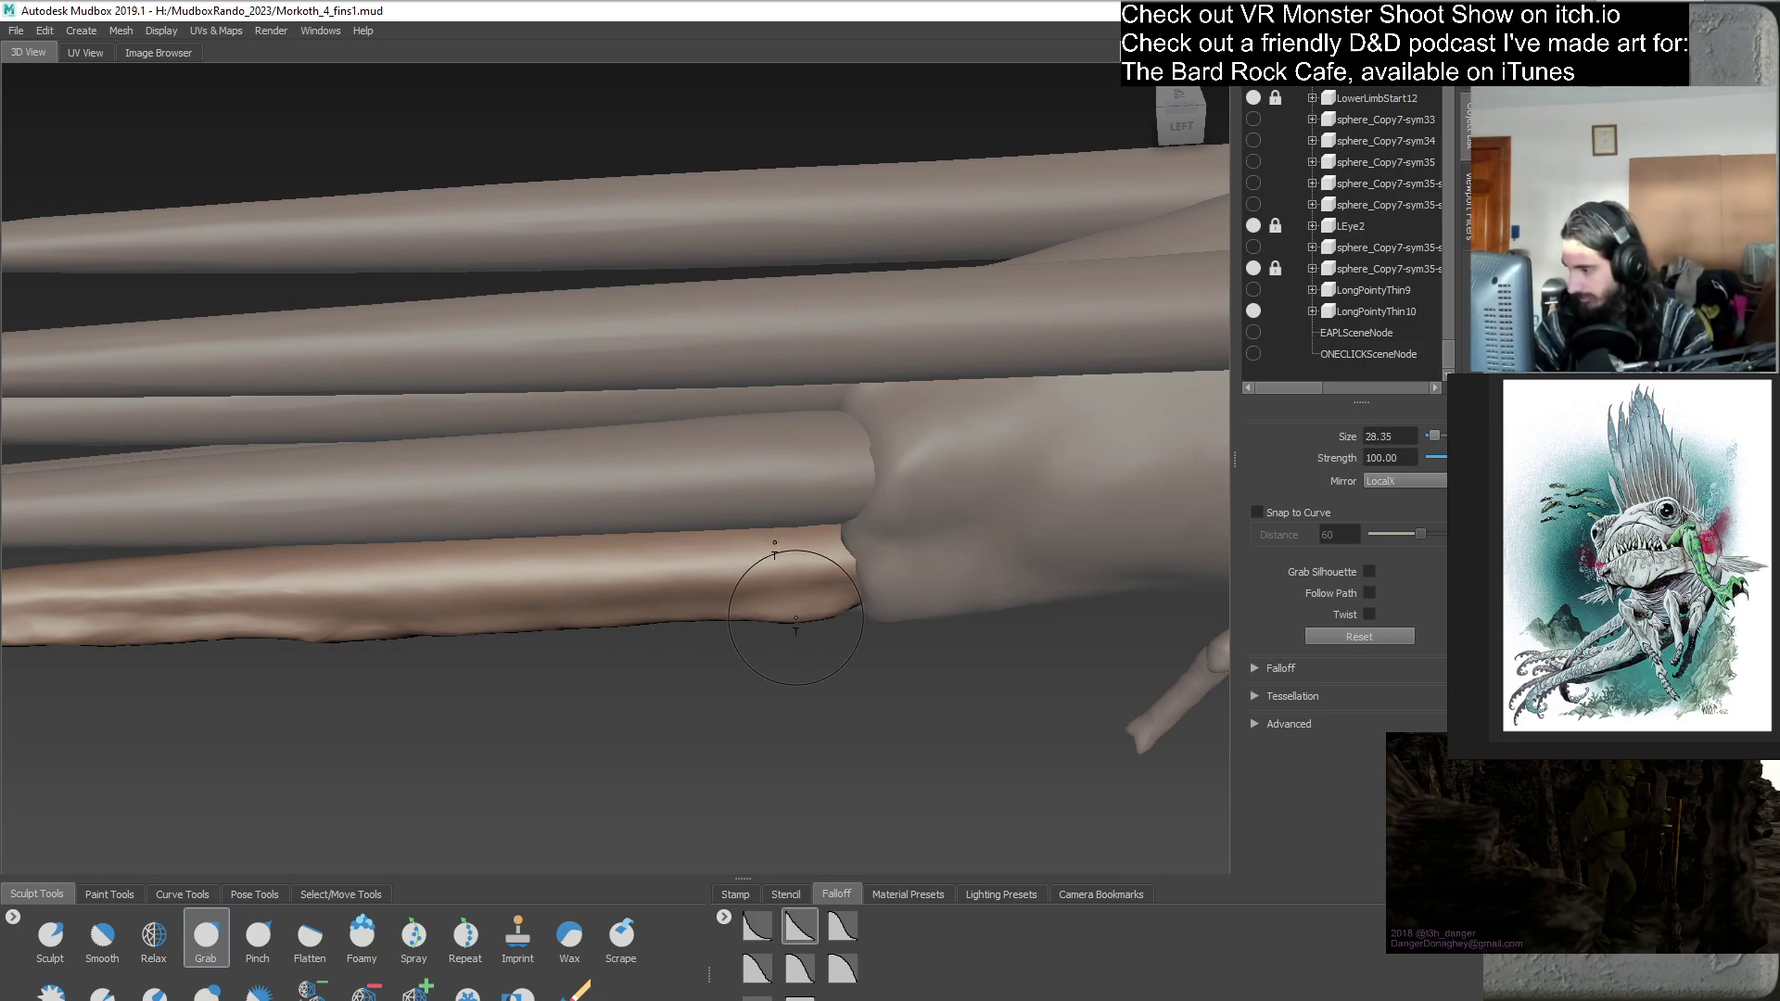
{"action": "left_click_drag", "start_coordinate": [828, 612], "coordinate": [854, 607]}
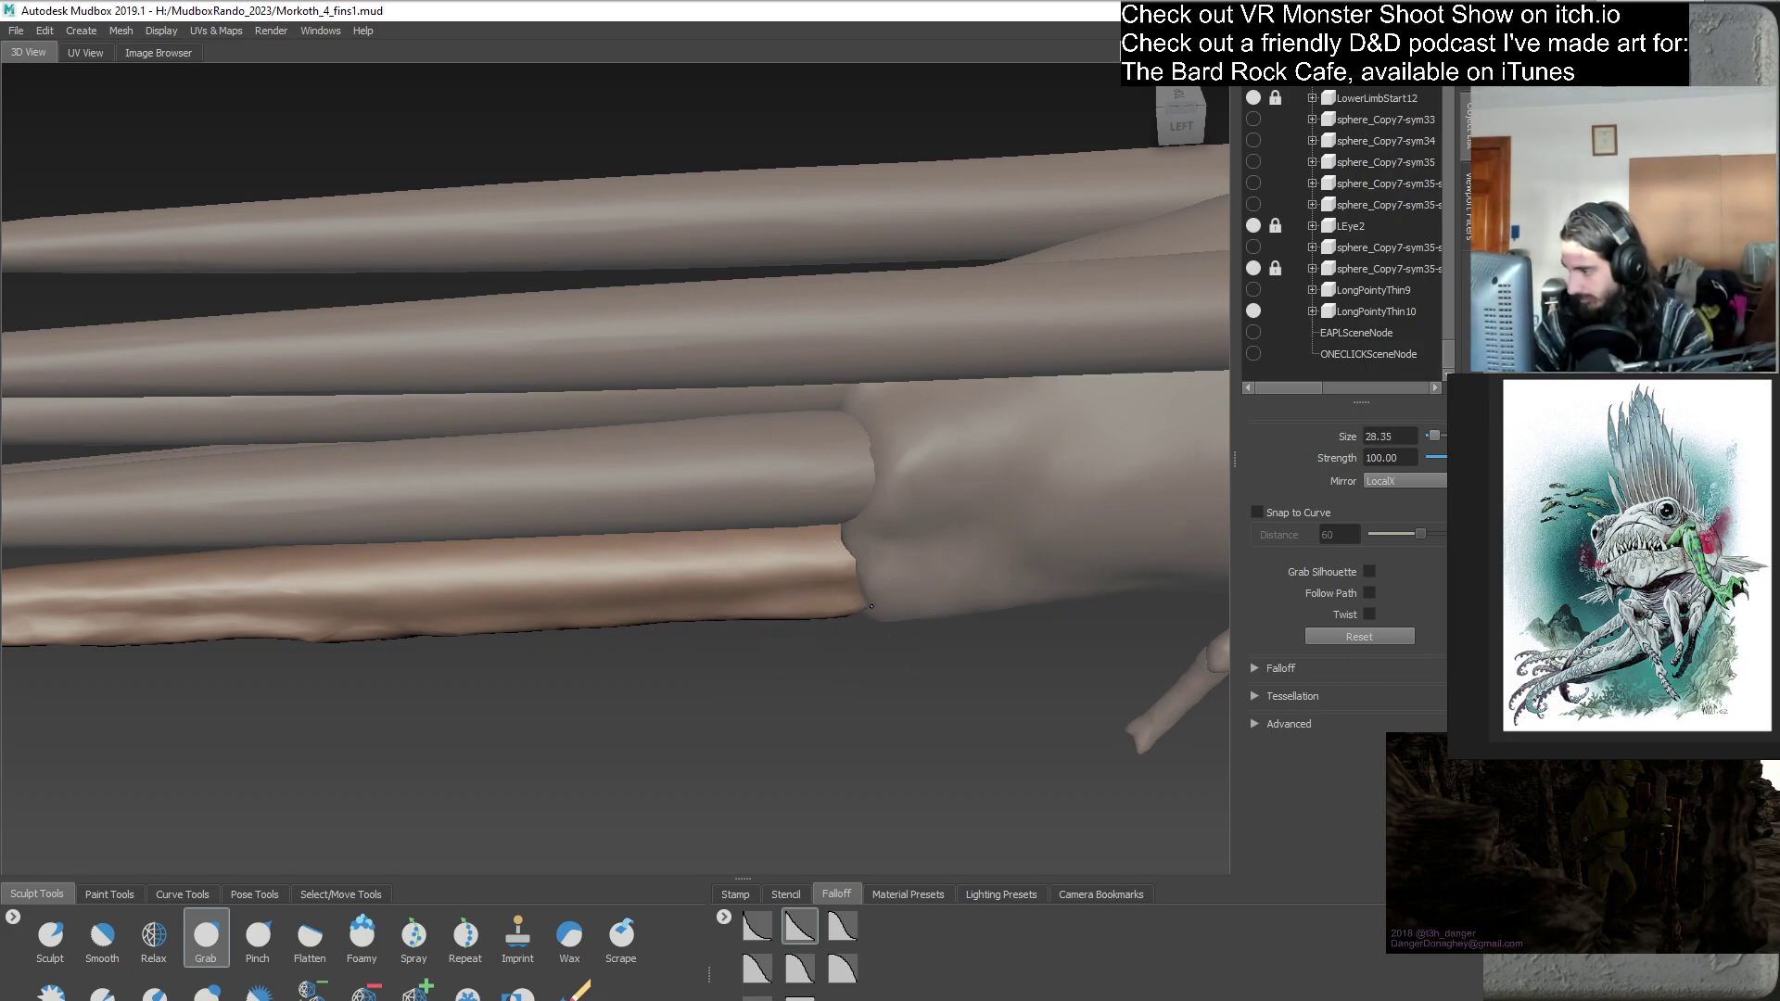
- Grab small irregular bumps along the copied tentacle's side toward the base with the brush at size 11.85
{"action": "mouse_move", "coordinate": [808, 686]}
{"action": "left_mouse_down", "text": "alt"}
{"action": "mouse_move", "coordinate": [906, 622]}
{"action": "mouse_move", "coordinate": [815, 516]}
{"action": "mouse_move", "coordinate": [815, 627]}
{"action": "mouse_move", "coordinate": [695, 537]}
{"action": "mouse_move", "coordinate": [618, 313]}
{"action": "left_mouse_up", "text": "alt"}
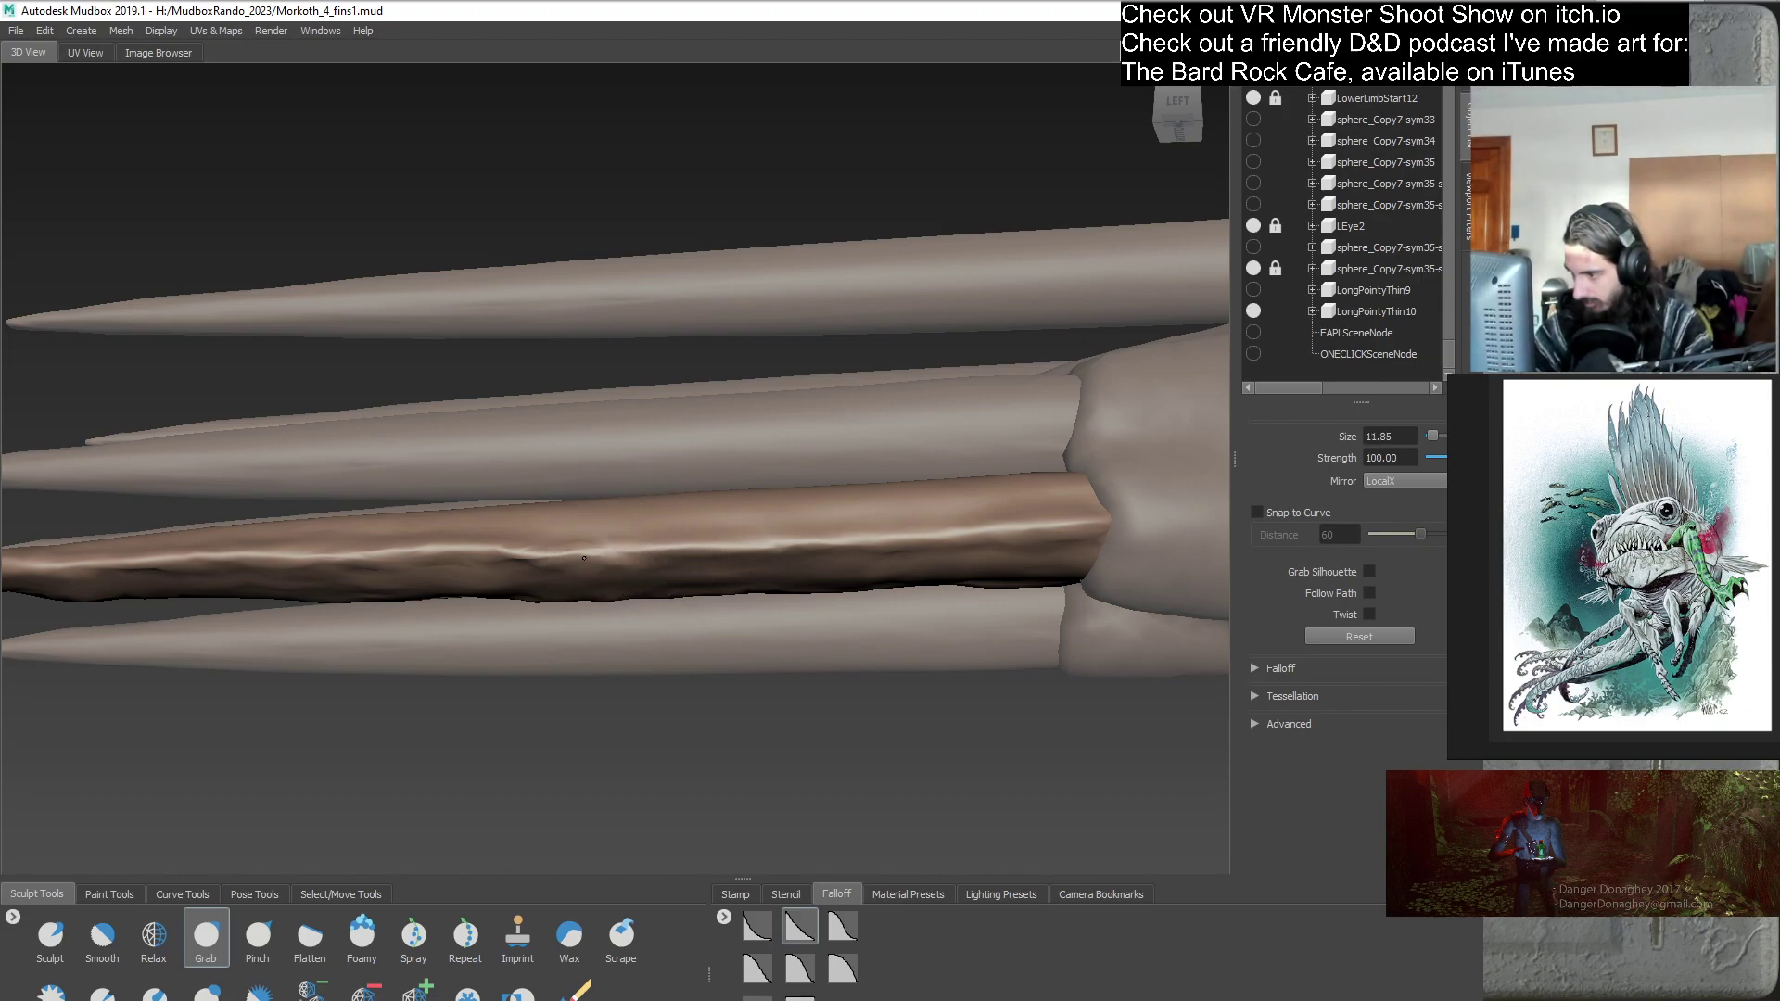
{"action": "left_click_drag", "start_coordinate": [534, 541], "coordinate": [568, 537]}
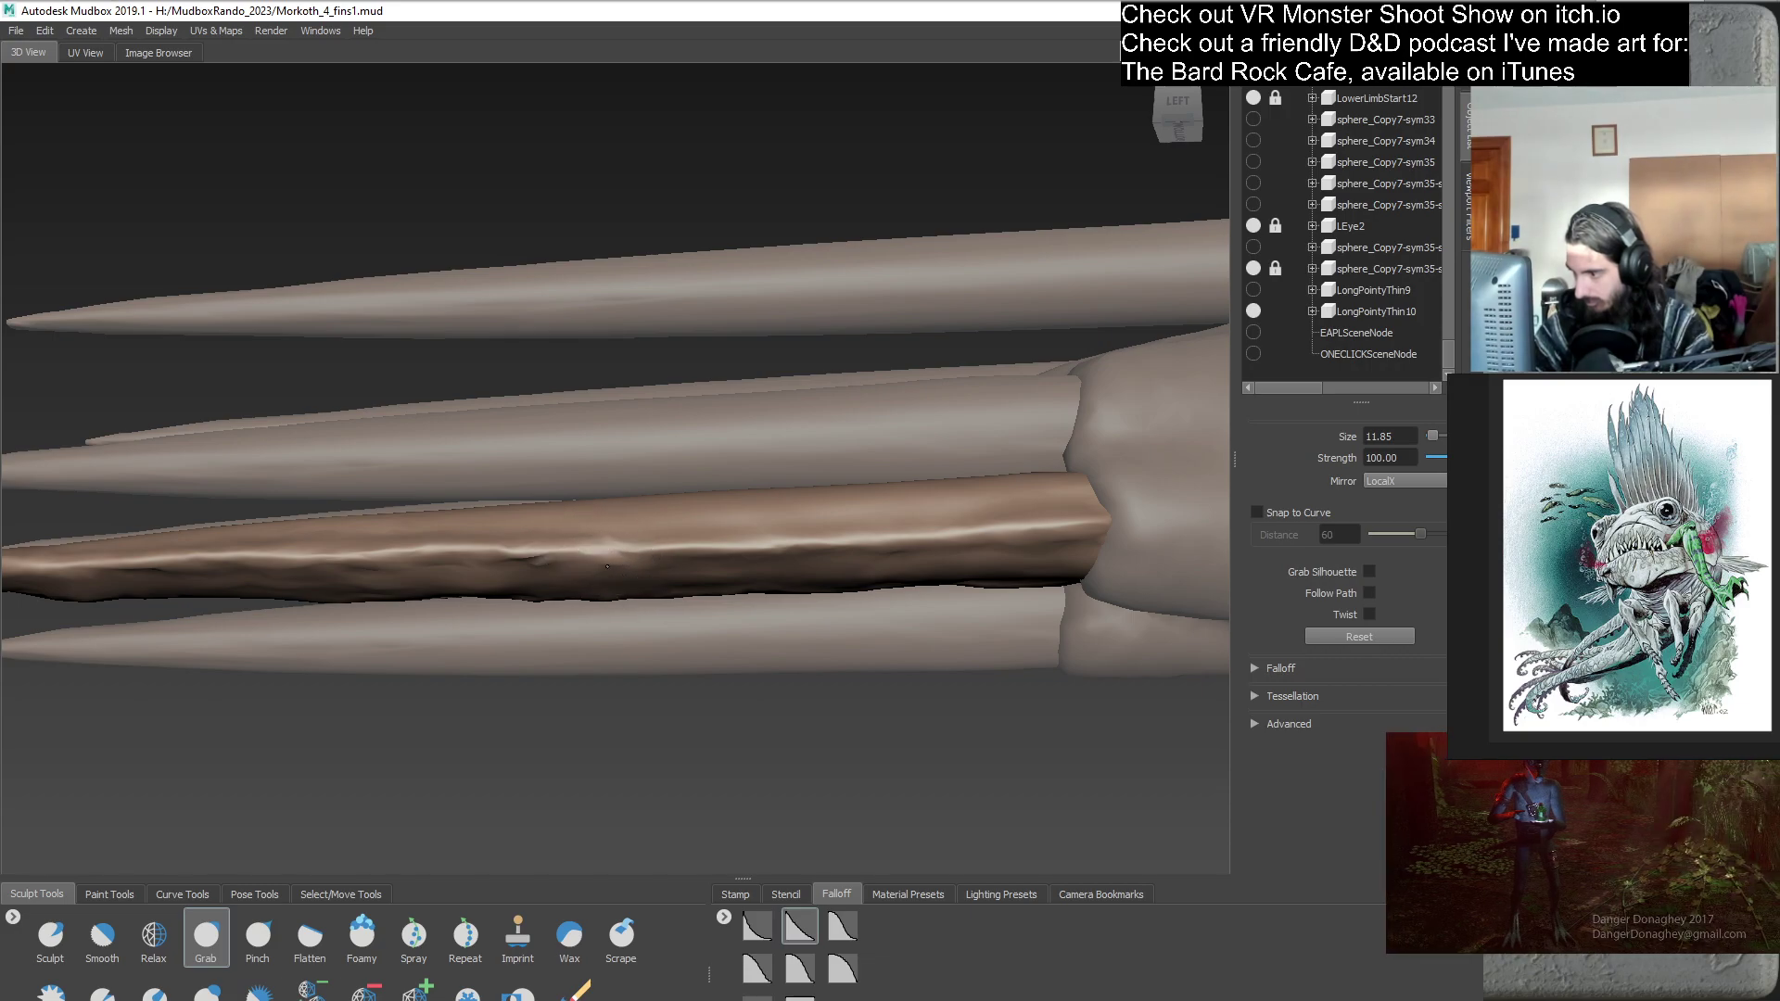
{"action": "left_click_drag", "start_coordinate": [549, 564], "coordinate": [644, 542], "text": "alt"}
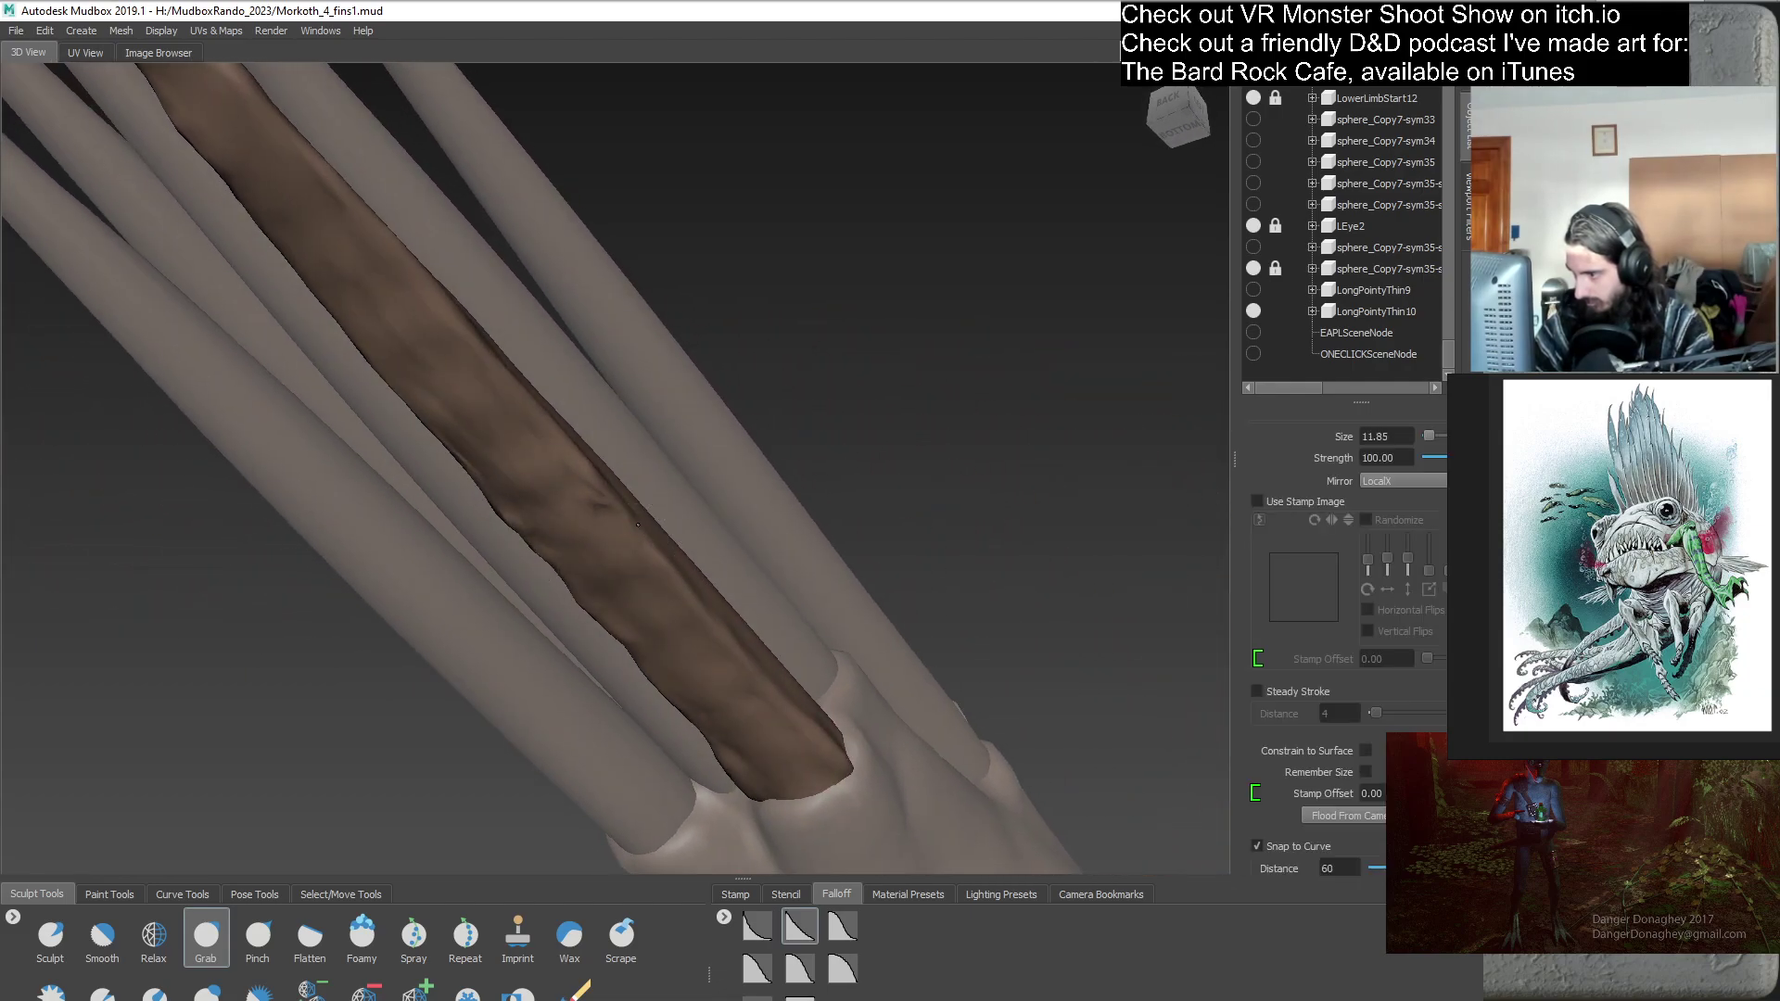
{"action": "left_click_drag", "start_coordinate": [636, 523], "coordinate": [574, 663], "text": "alt"}
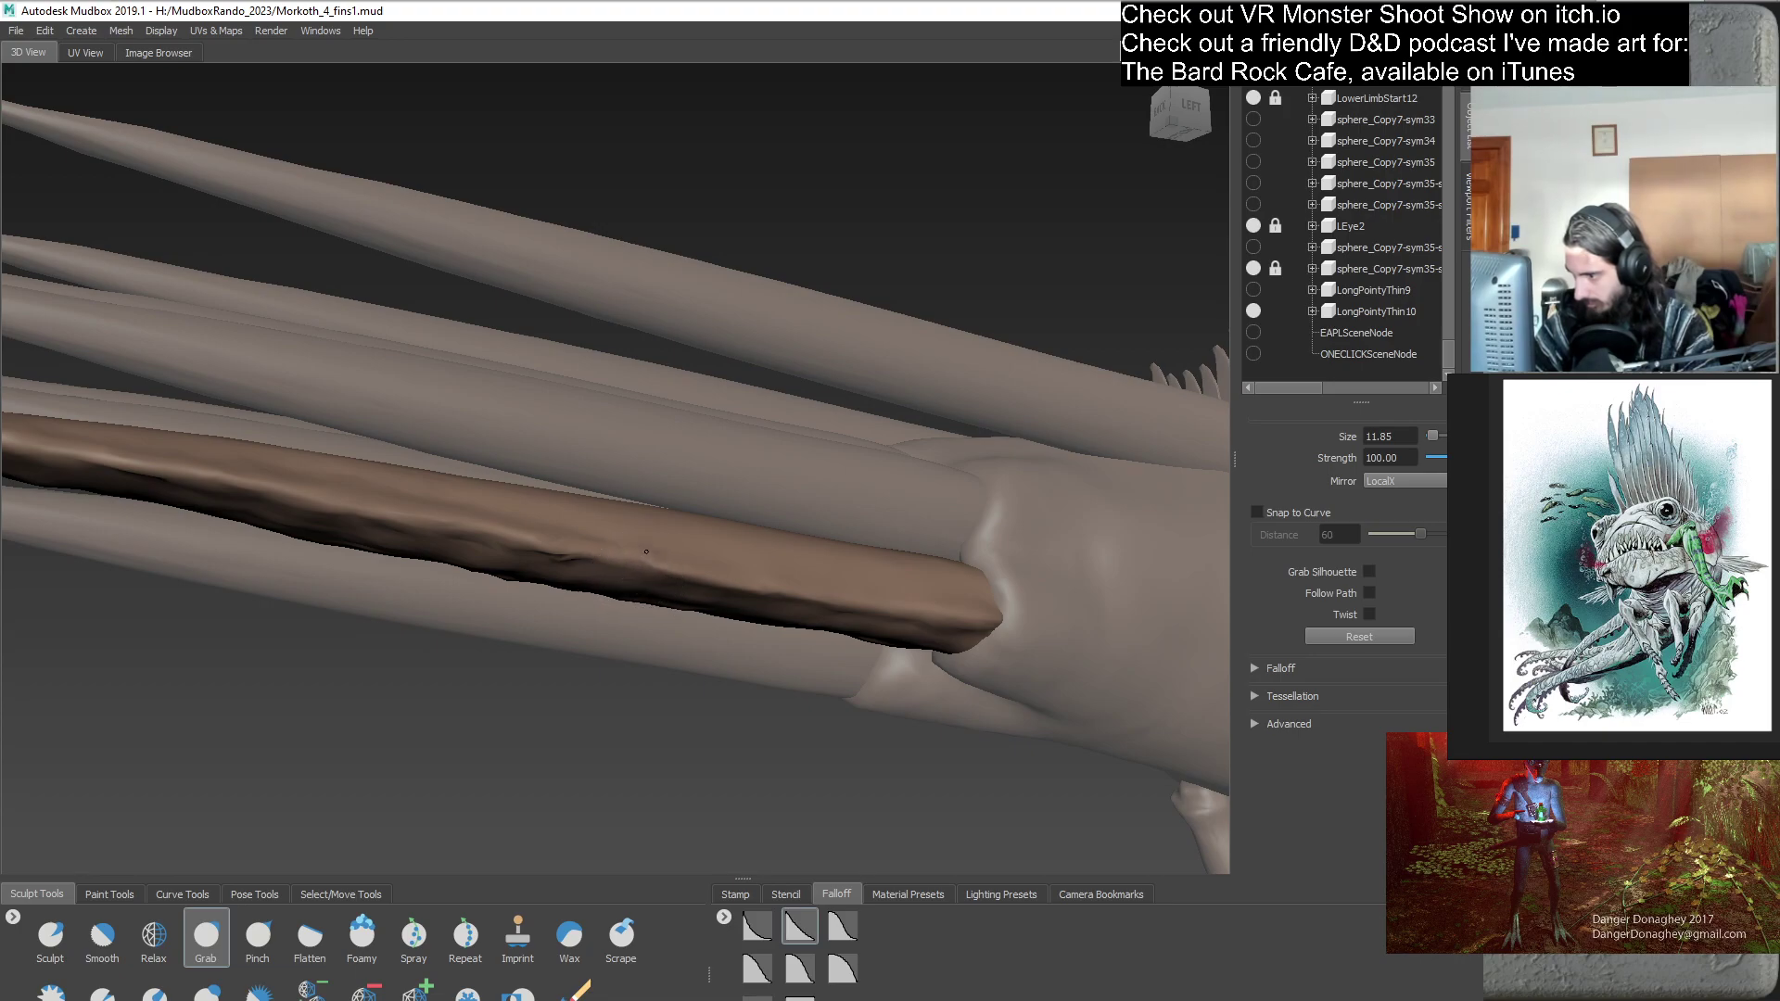
{"action": "mouse_move", "coordinate": [668, 615]}
{"action": "left_mouse_down", "text": "alt"}
{"action": "mouse_move", "coordinate": [586, 736]}
{"action": "mouse_move", "coordinate": [665, 652]}
{"action": "mouse_move", "coordinate": [556, 548]}
{"action": "mouse_move", "coordinate": [572, 515]}
{"action": "mouse_move", "coordinate": [669, 658]}
{"action": "mouse_move", "coordinate": [646, 574]}
{"action": "left_mouse_up", "text": "alt"}
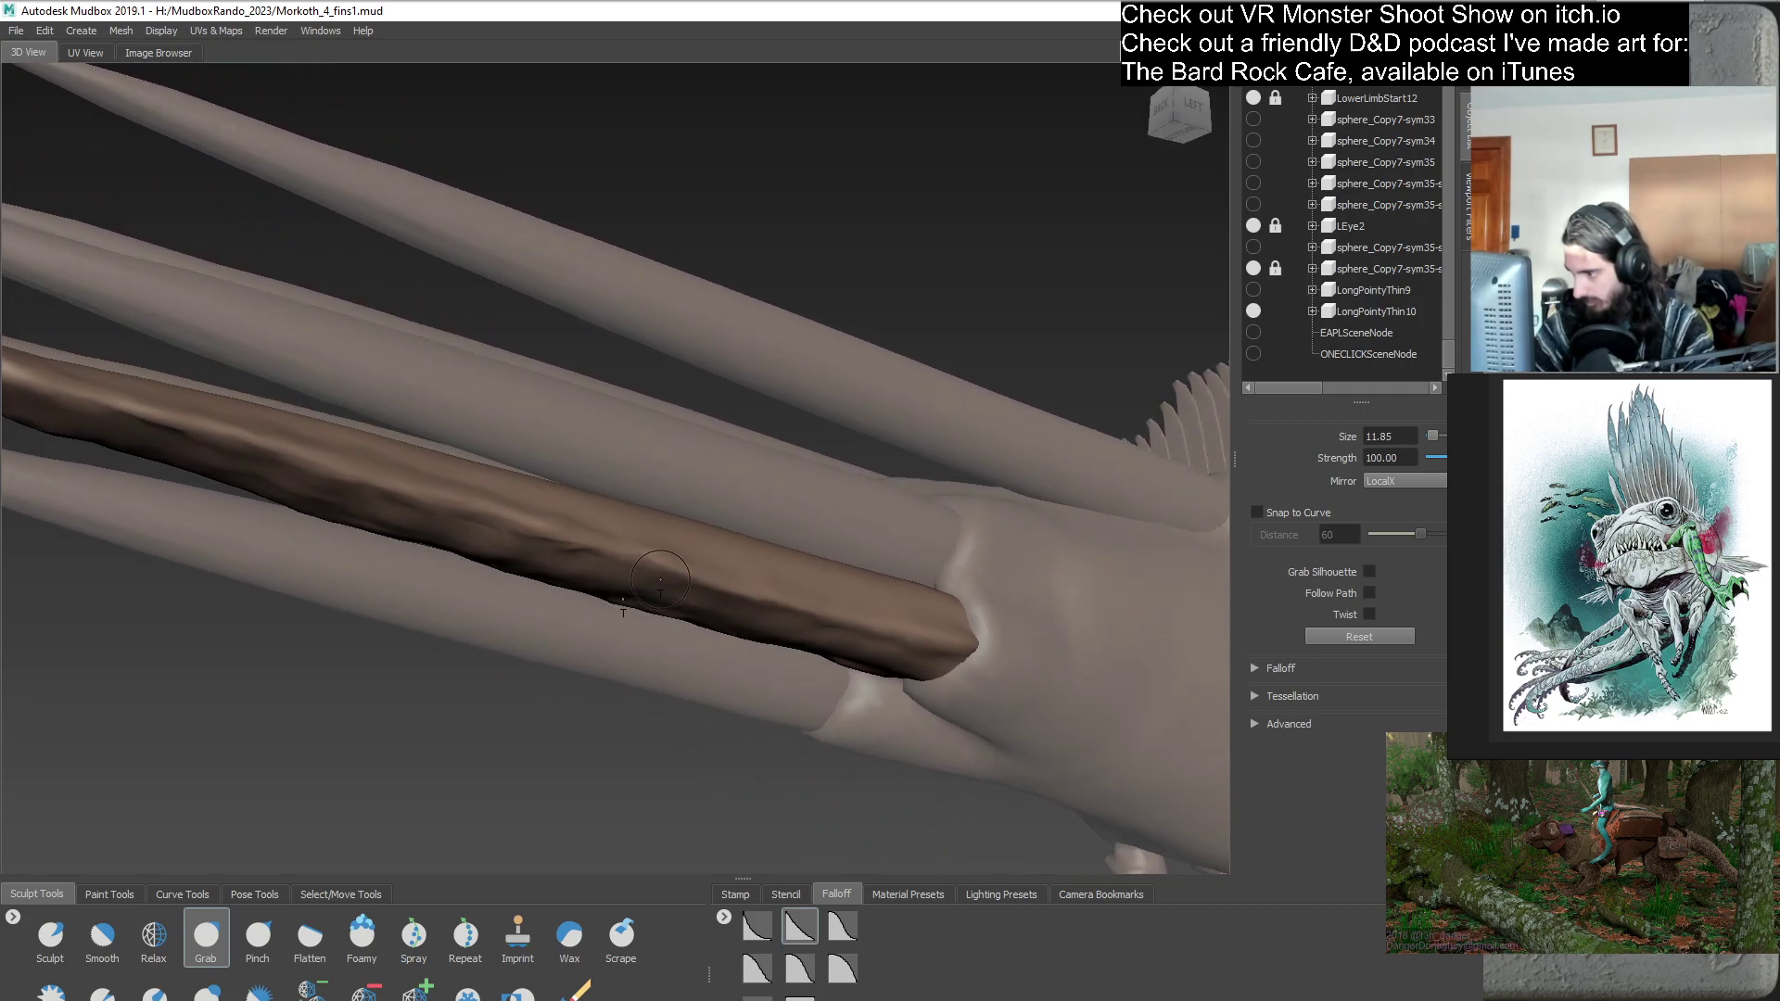
{"action": "mouse_move", "coordinate": [703, 632]}
{"action": "left_mouse_down", "text": "alt"}
{"action": "mouse_move", "coordinate": [682, 554]}
{"action": "mouse_move", "coordinate": [649, 593]}
{"action": "mouse_move", "coordinate": [588, 615]}
{"action": "mouse_move", "coordinate": [590, 572]}
{"action": "left_mouse_up", "text": "alt"}
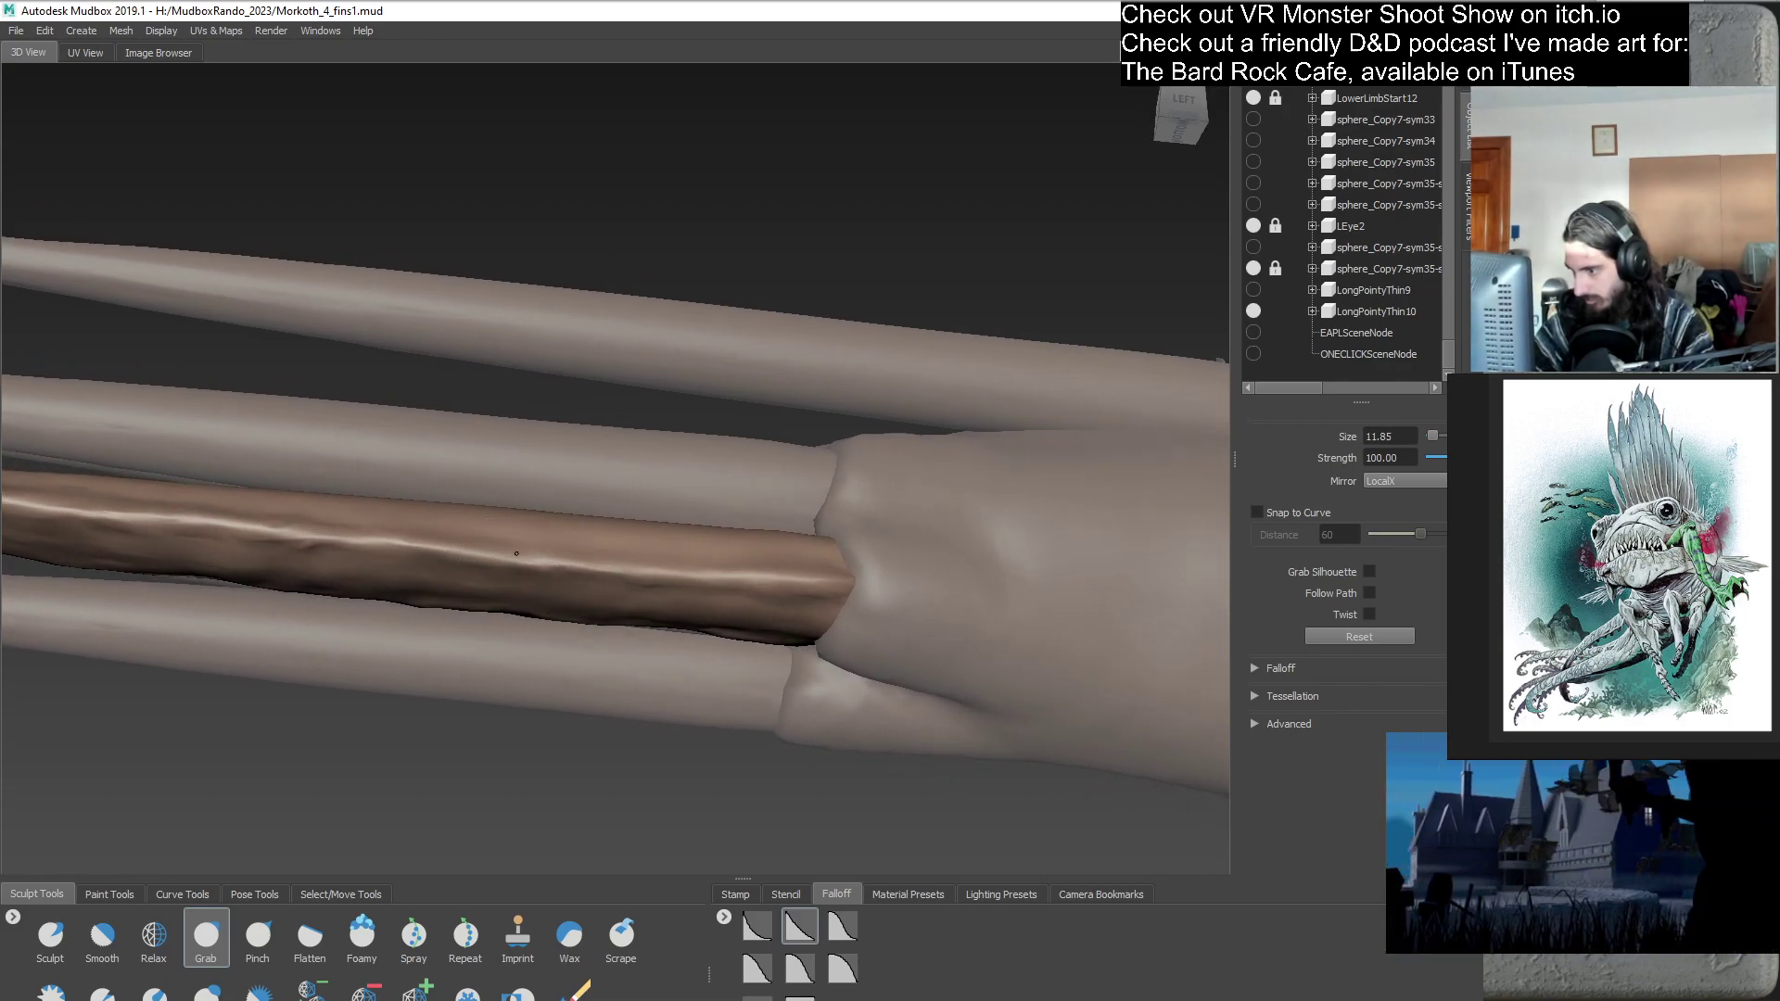
{"action": "mouse_move", "coordinate": [488, 547]}
{"action": "left_mouse_down", "text": "alt"}
{"action": "mouse_move", "coordinate": [676, 582]}
{"action": "mouse_move", "coordinate": [542, 622]}
{"action": "mouse_move", "coordinate": [787, 569]}
{"action": "mouse_move", "coordinate": [701, 582]}
{"action": "left_mouse_up", "text": "alt"}
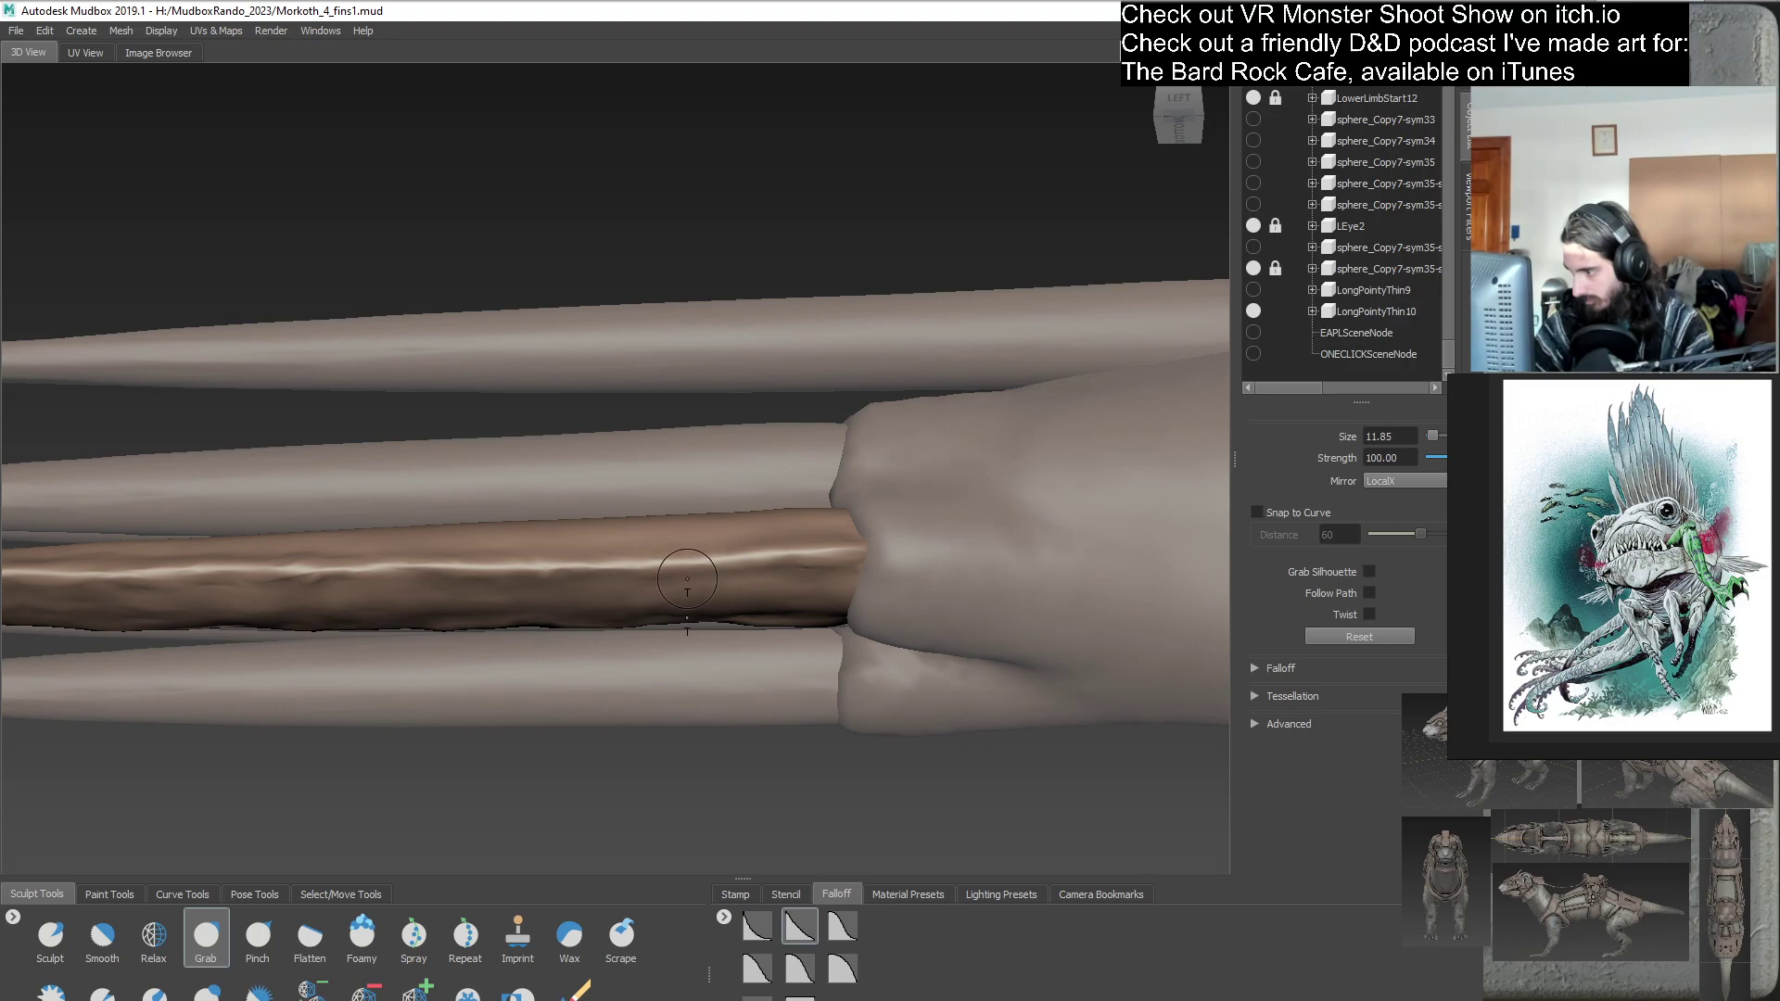
{"action": "left_click_drag", "start_coordinate": [546, 609], "coordinate": [623, 577], "text": "alt"}
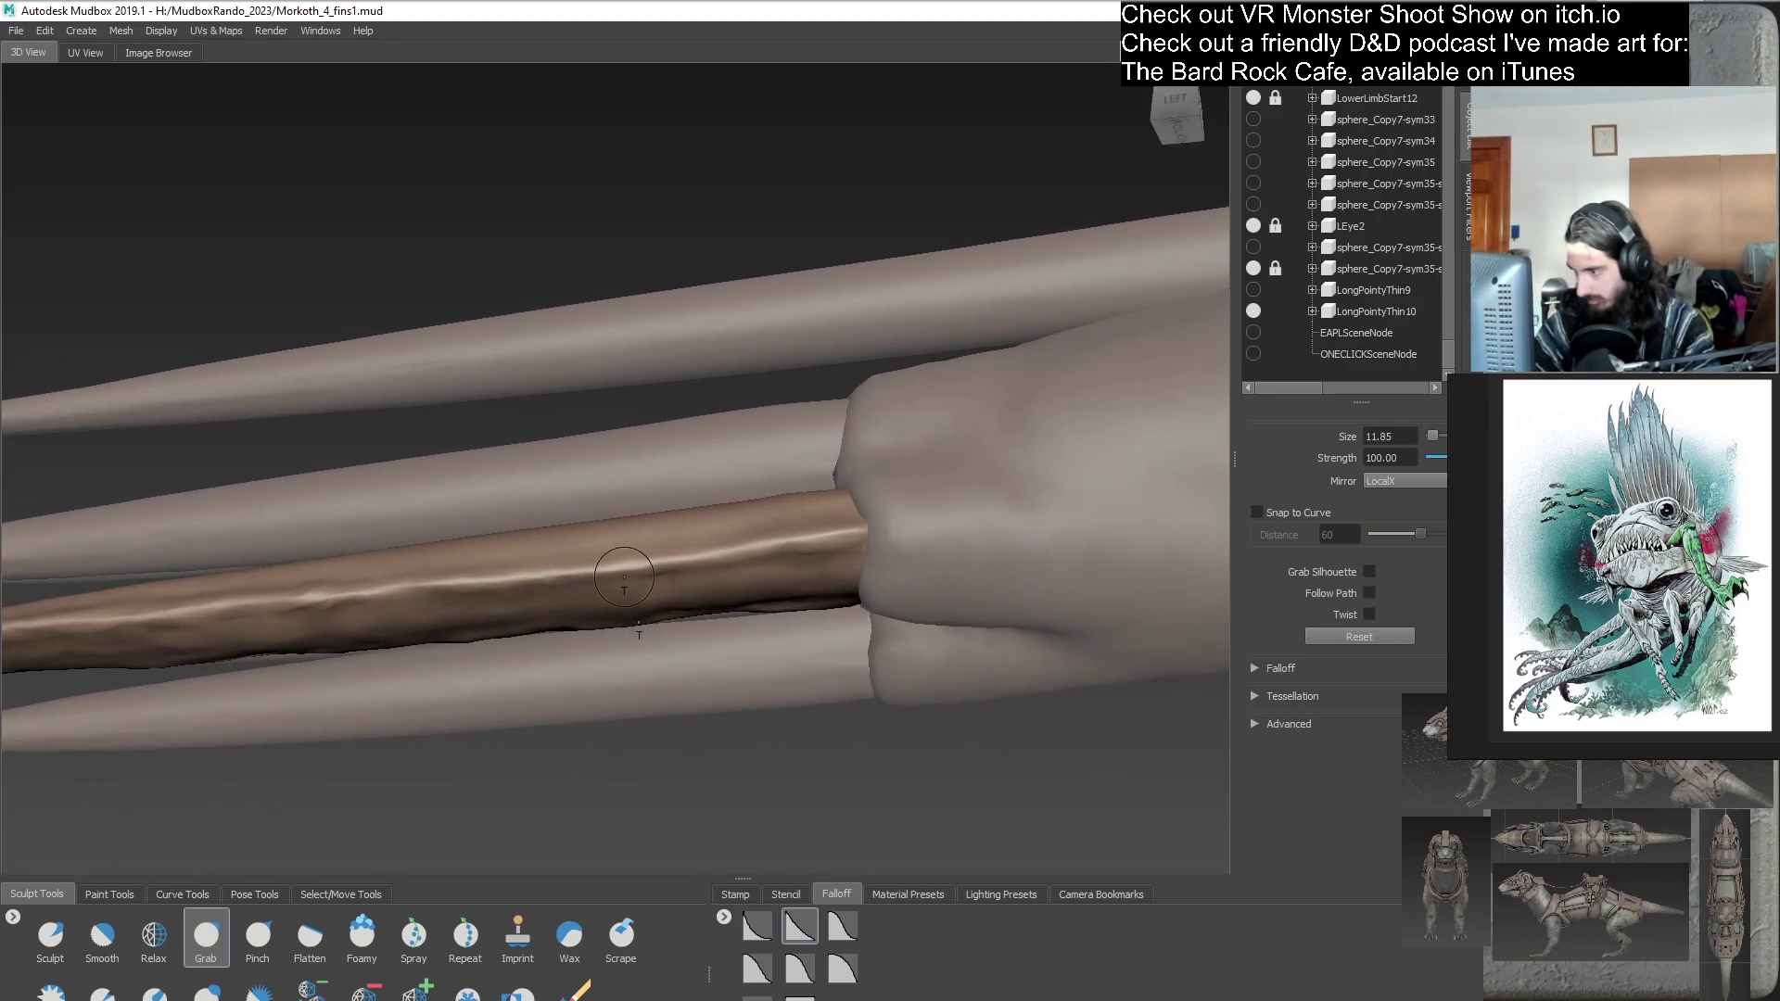
- Refine the copied tentacle's tip with the Grab brush, enlarging it from size 11.85 to 20.75, and smooth the tip area
{"action": "scroll", "coordinate": [596, 582], "scroll_direction": "down", "scroll_amount": 5}
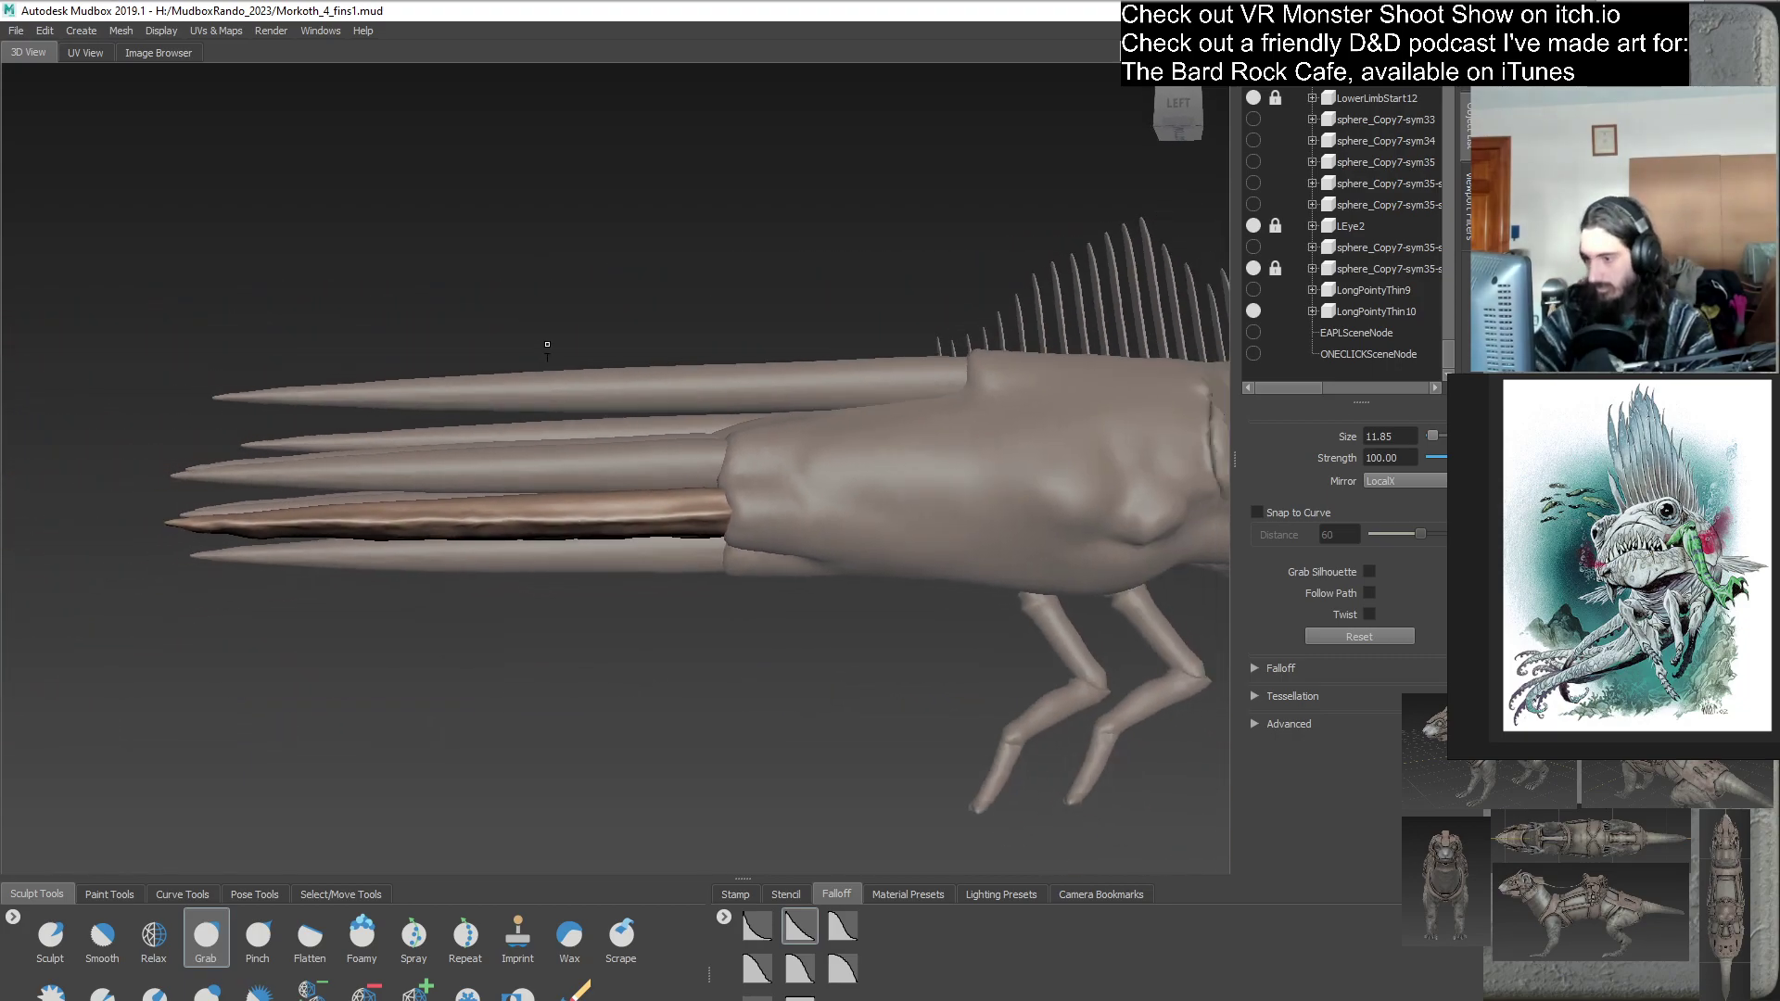
{"action": "mouse_move", "coordinate": [707, 596]}
{"action": "left_mouse_down", "text": "alt"}
{"action": "mouse_move", "coordinate": [694, 622]}
{"action": "mouse_move", "coordinate": [735, 588]}
{"action": "mouse_move", "coordinate": [684, 554]}
{"action": "left_mouse_up", "text": "alt"}
{"action": "scroll", "coordinate": [694, 622], "scroll_direction": "up", "scroll_amount": 6}
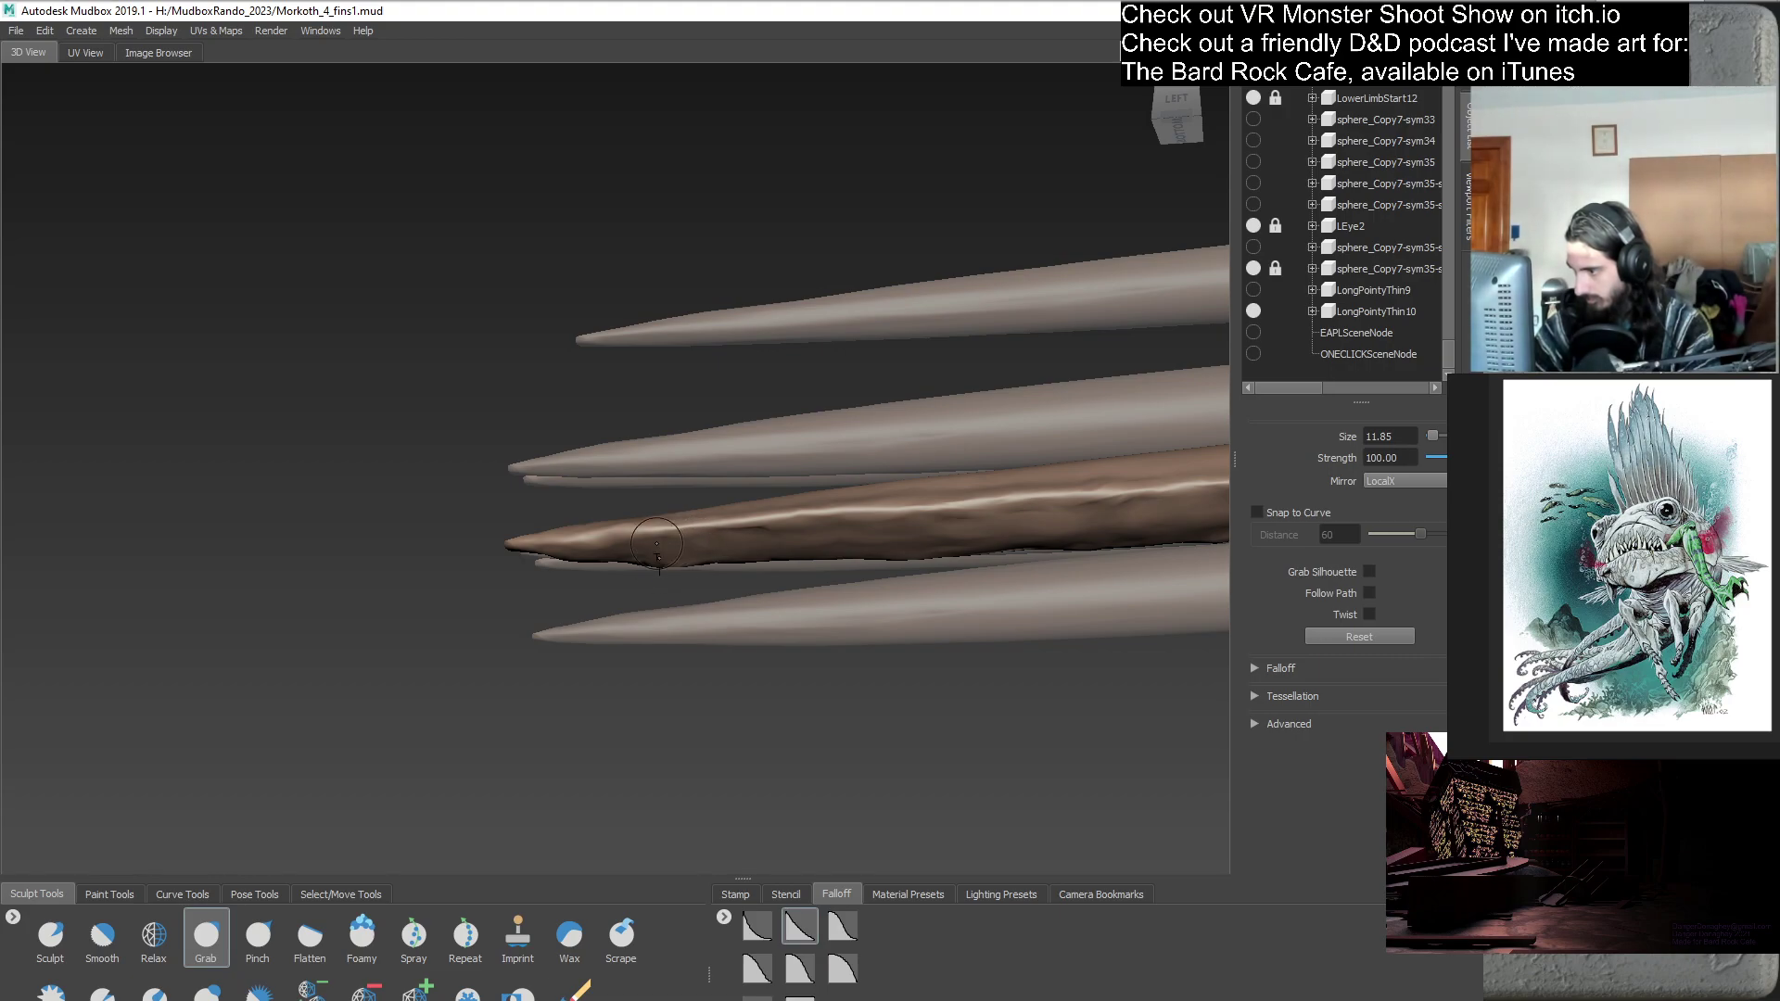
{"action": "left_click_drag", "start_coordinate": [656, 539], "coordinate": [704, 589], "text": "alt"}
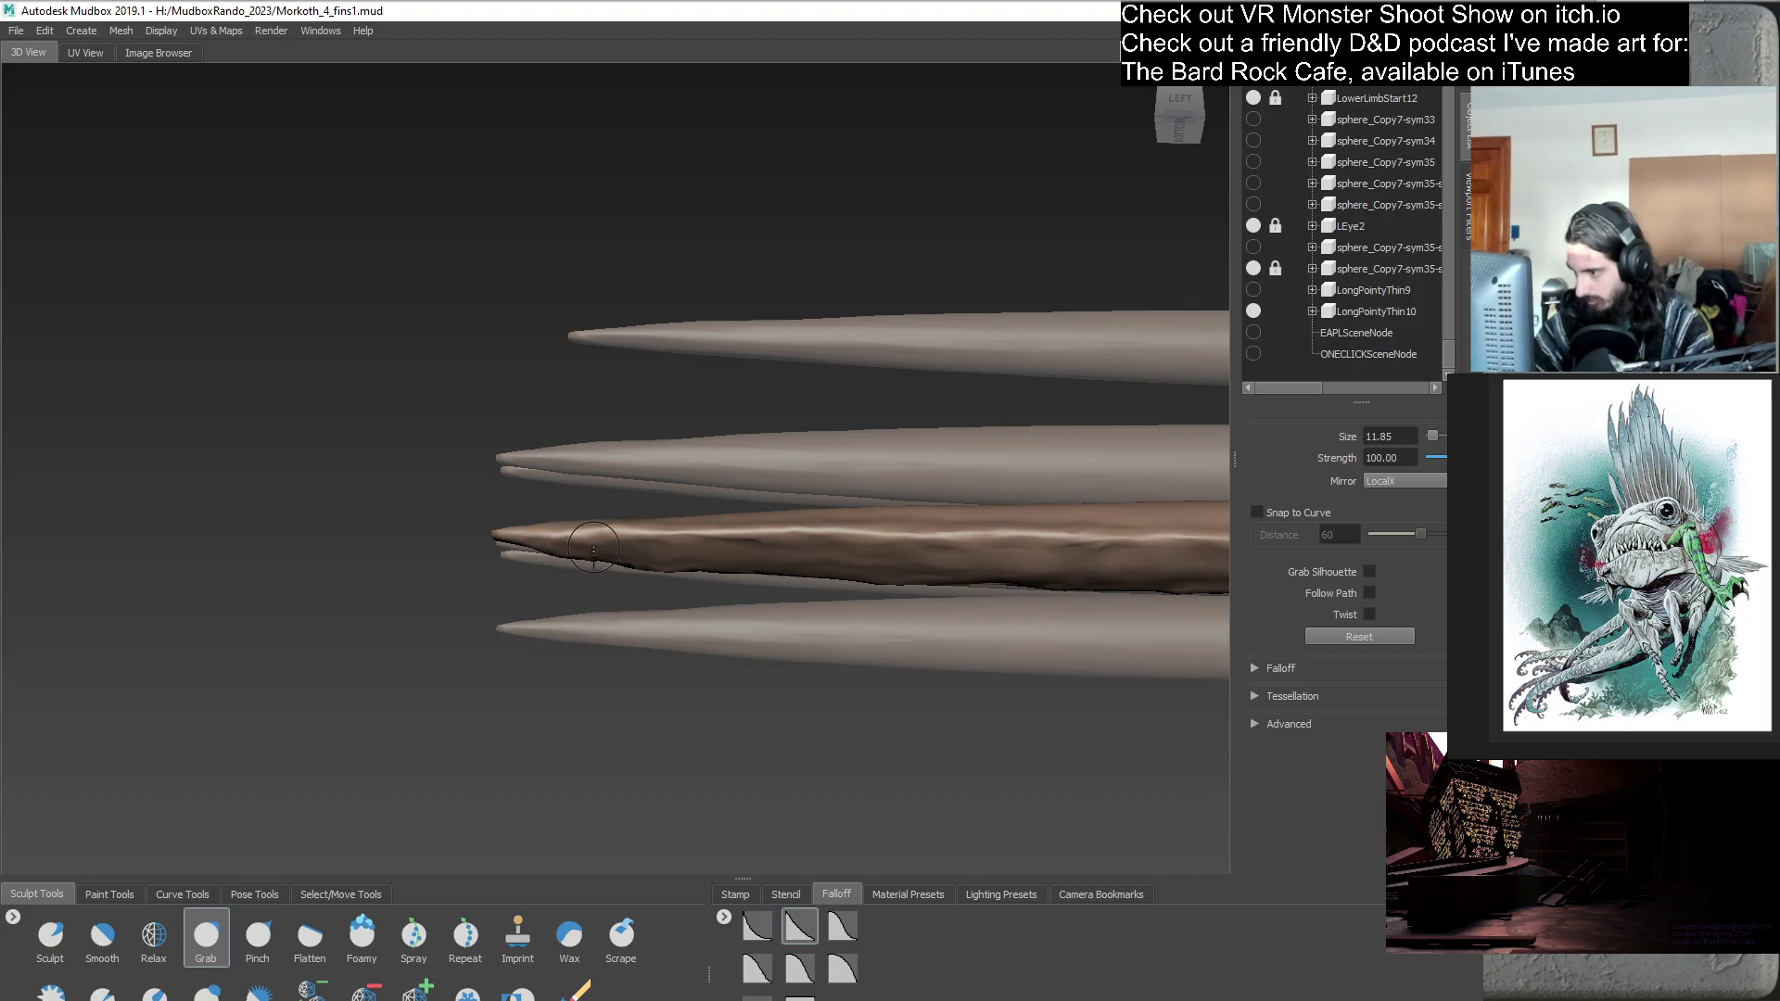
{"action": "left_click_drag", "start_coordinate": [600, 547], "coordinate": [708, 614], "text": "alt"}
{"action": "mouse_move", "coordinate": [607, 515]}
{"action": "left_mouse_down"}
{"action": "mouse_move", "coordinate": [593, 524]}
{"action": "mouse_move", "coordinate": [621, 539]}
{"action": "mouse_move", "coordinate": [601, 517]}
{"action": "left_mouse_up"}
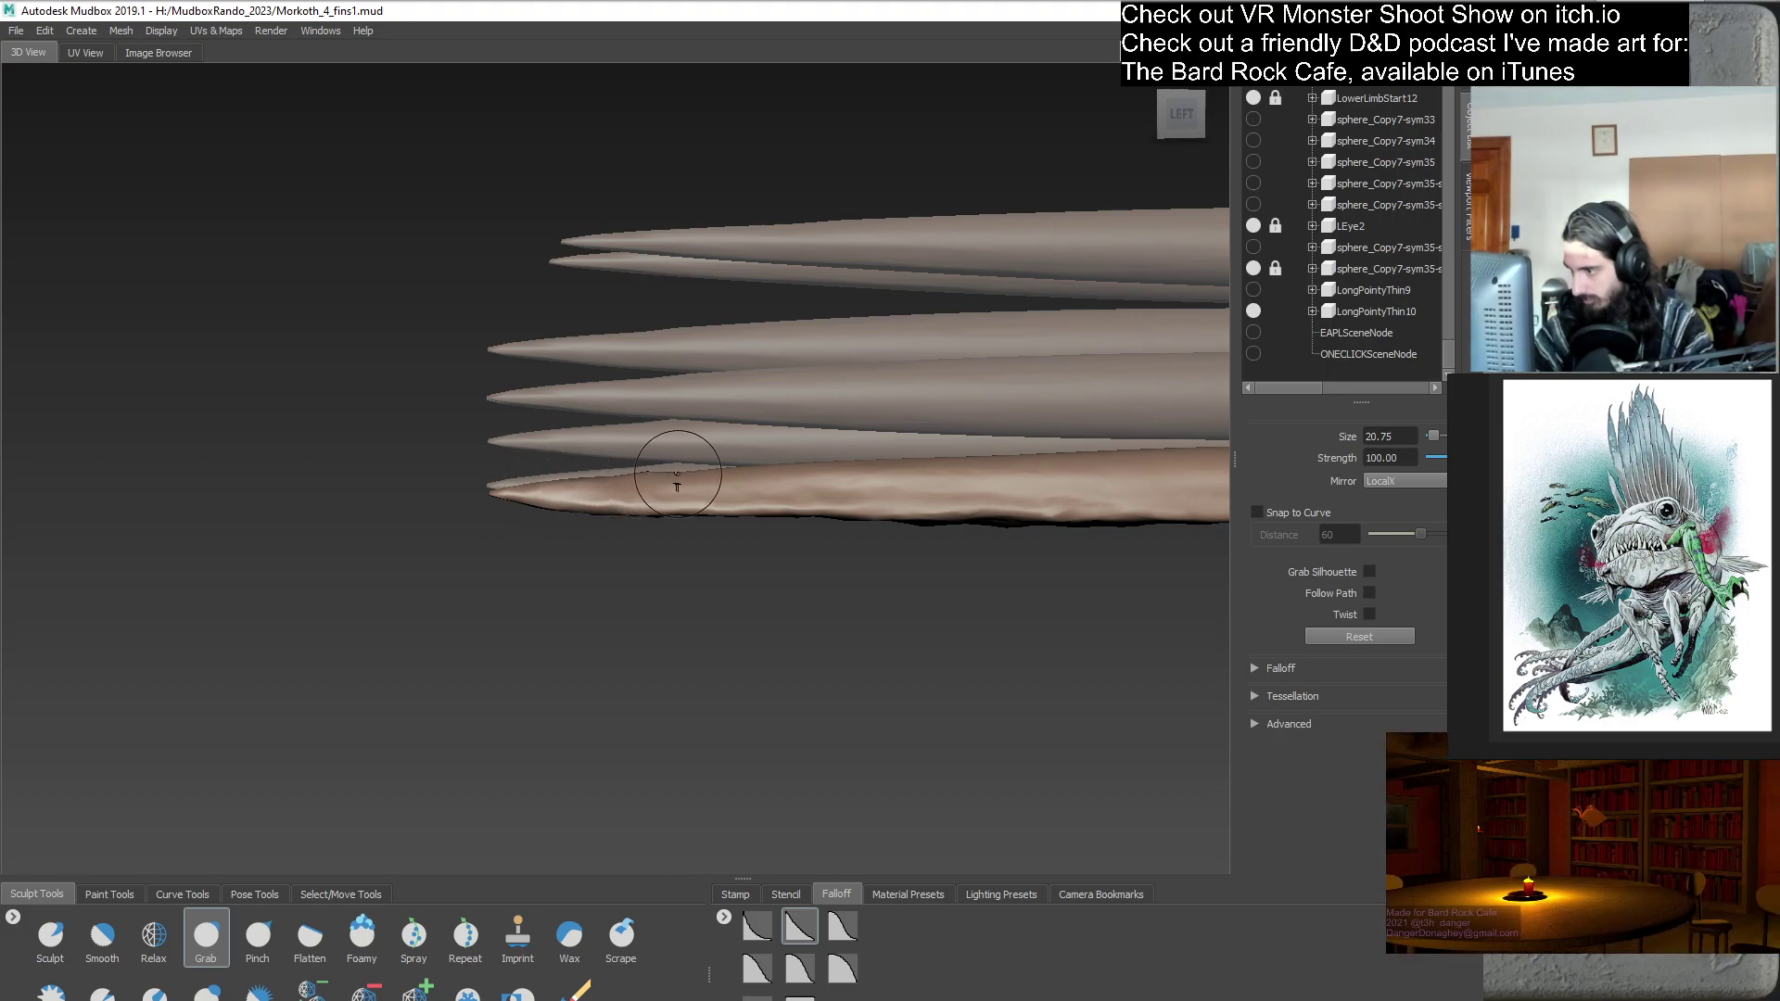
{"action": "left_click_drag", "start_coordinate": [639, 475], "coordinate": [662, 475], "text": "shift"}
- Smooth the copied tentacle's tip from behind the creature, then adjust the tentacle's shape with the Grab brush at size 34.99
{"action": "left_click_drag", "start_coordinate": [712, 547], "coordinate": [839, 475], "text": "alt"}
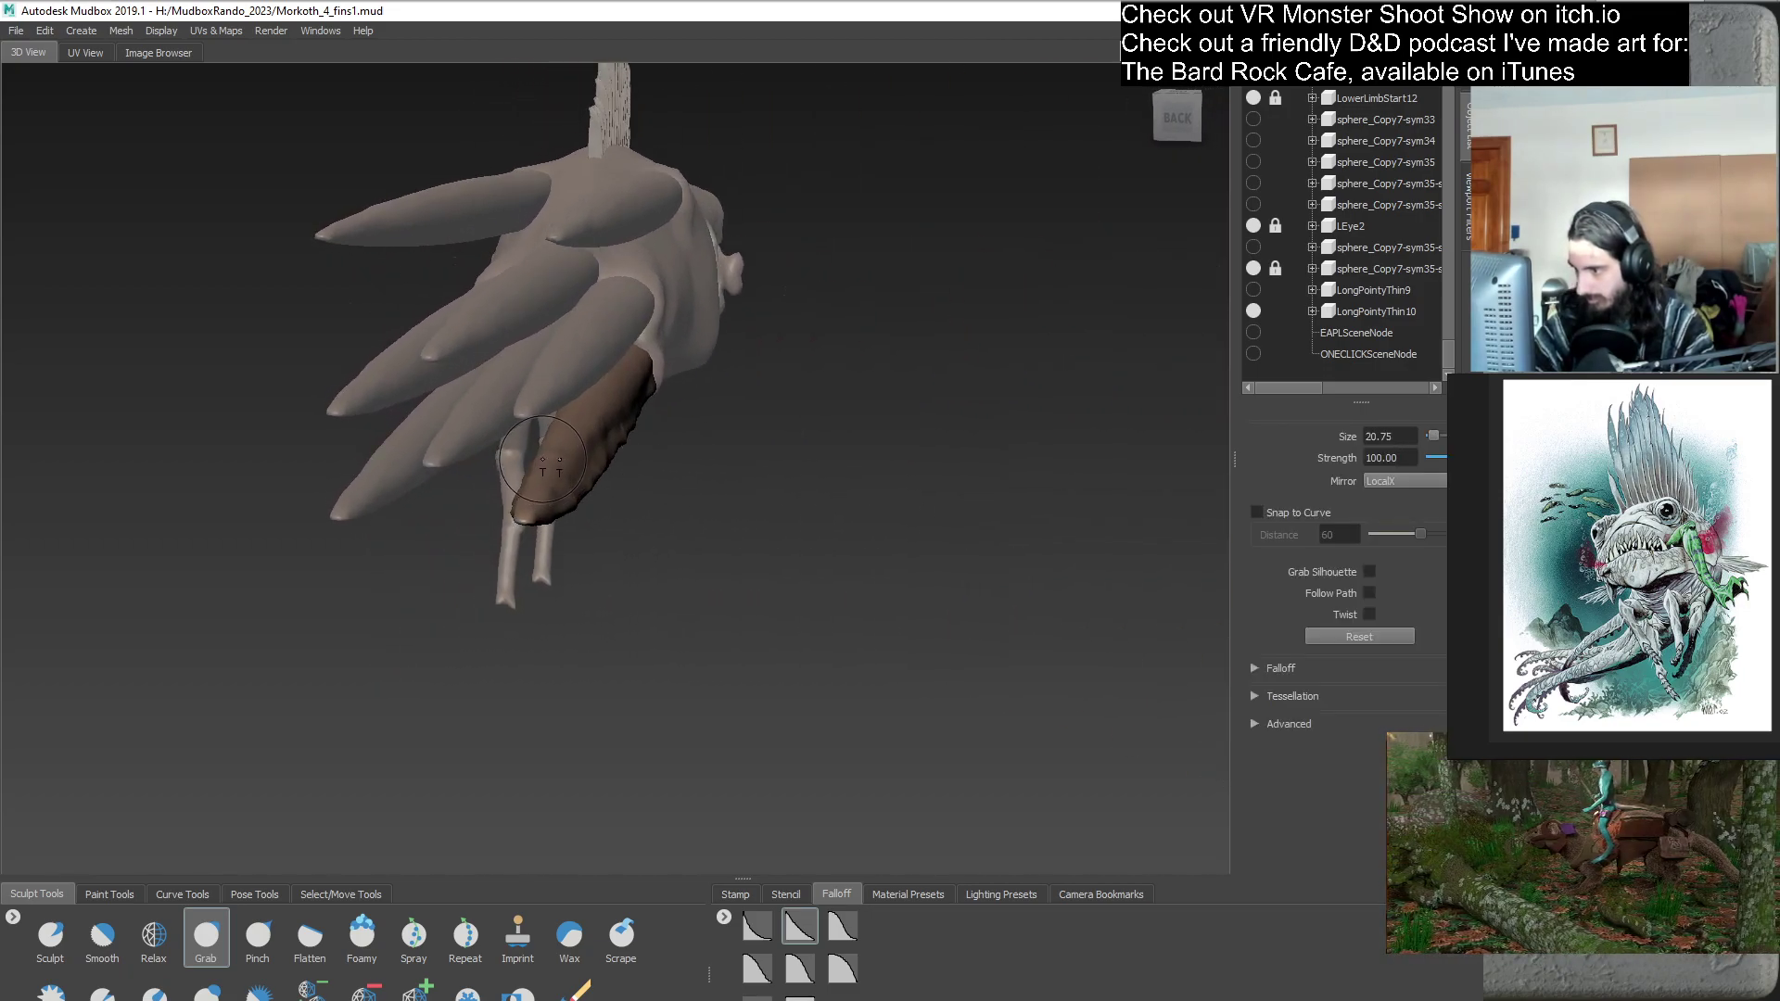
{"action": "left_click_drag", "start_coordinate": [534, 463], "coordinate": [540, 468], "text": "shift"}
{"action": "mouse_move", "coordinate": [635, 539]}
{"action": "left_mouse_down", "text": "alt"}
{"action": "mouse_move", "coordinate": [686, 519]}
{"action": "mouse_move", "coordinate": [550, 498]}
{"action": "left_mouse_up", "text": "alt"}
{"action": "left_click_drag", "start_coordinate": [744, 556], "coordinate": [540, 512], "text": "alt"}
{"action": "mouse_move", "coordinate": [409, 561]}
{"action": "left_mouse_down"}
{"action": "mouse_move", "coordinate": [369, 554]}
{"action": "mouse_move", "coordinate": [445, 556]}
{"action": "mouse_move", "coordinate": [281, 559]}
{"action": "mouse_move", "coordinate": [633, 600]}
{"action": "mouse_move", "coordinate": [556, 562]}
{"action": "left_mouse_up"}
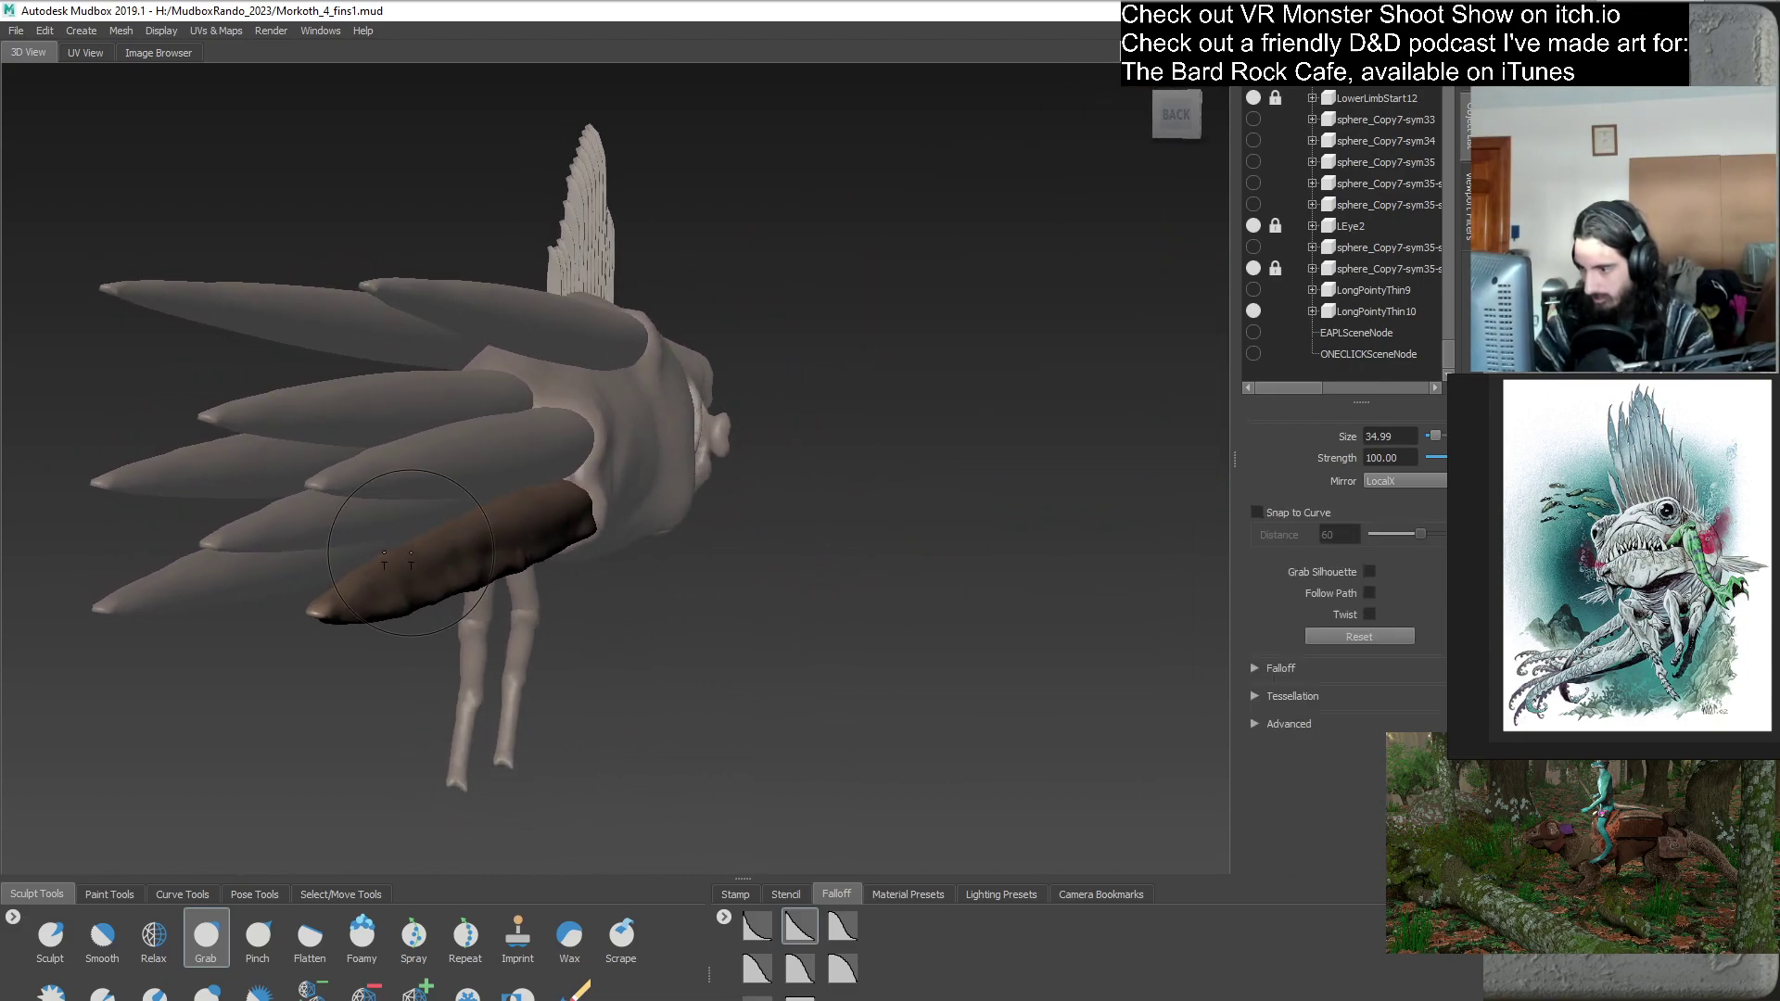
- Refine the small ridges along the copied tentacle's side from tip to base with the Grab brush at size 13.16
{"action": "left_click_drag", "start_coordinate": [600, 590], "coordinate": [719, 634], "text": "alt"}
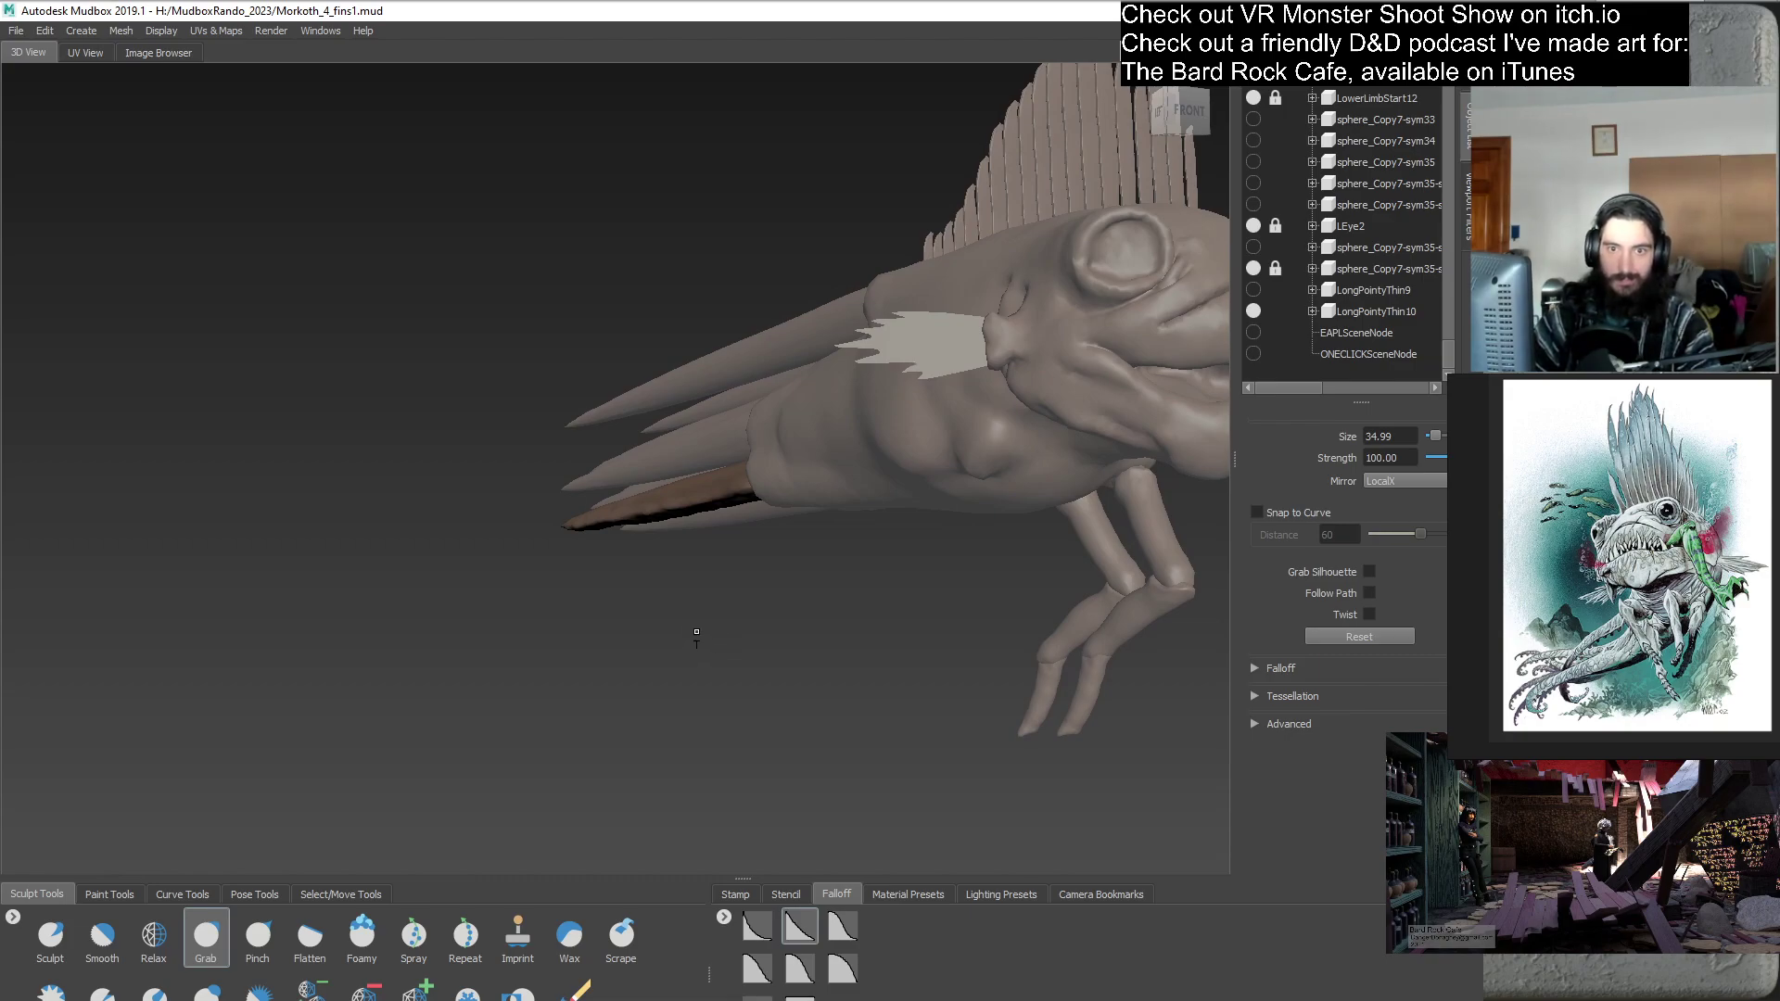
{"action": "mouse_move", "coordinate": [652, 640]}
{"action": "left_mouse_down", "text": "alt"}
{"action": "mouse_move", "coordinate": [721, 538]}
{"action": "mouse_move", "coordinate": [787, 648]}
{"action": "mouse_move", "coordinate": [612, 614]}
{"action": "mouse_move", "coordinate": [569, 669]}
{"action": "mouse_move", "coordinate": [631, 654]}
{"action": "left_mouse_up", "text": "alt"}
{"action": "right_click_drag", "start_coordinate": [631, 653], "coordinate": [956, 684], "text": "alt"}
{"action": "left_click_drag", "start_coordinate": [956, 684], "coordinate": [704, 561], "text": "alt"}
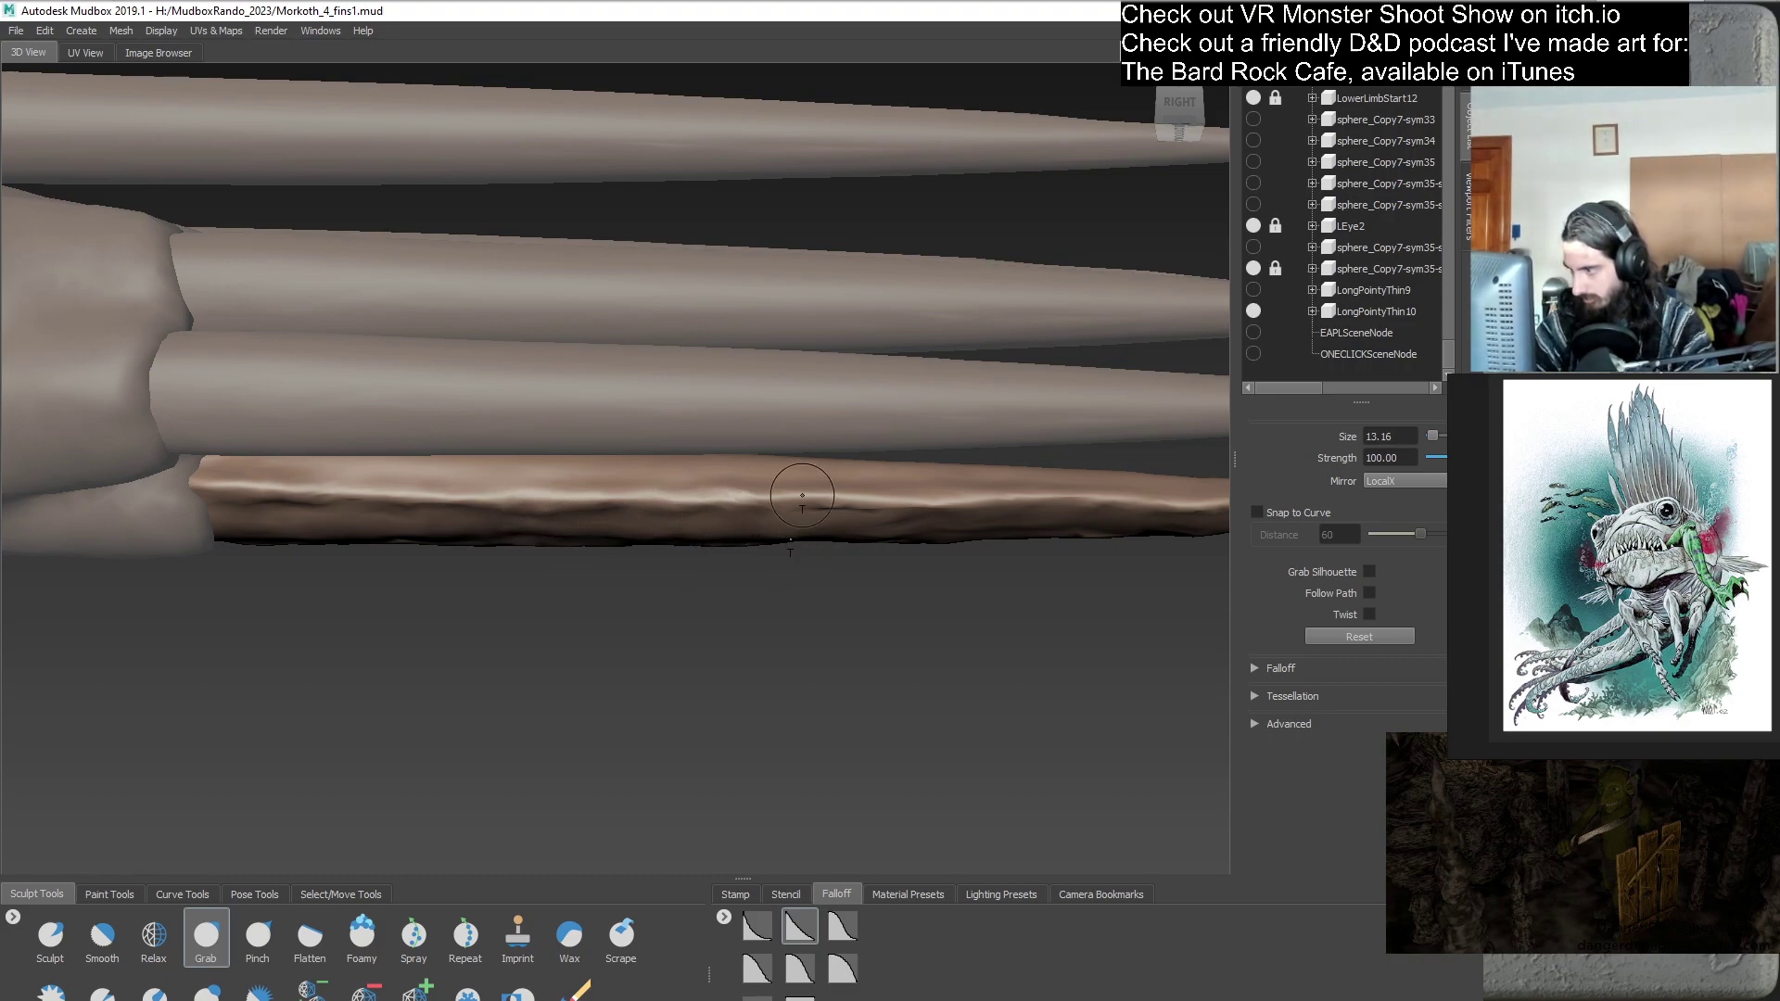
{"action": "middle_click_drag", "start_coordinate": [806, 501], "coordinate": [623, 508], "text": "alt"}
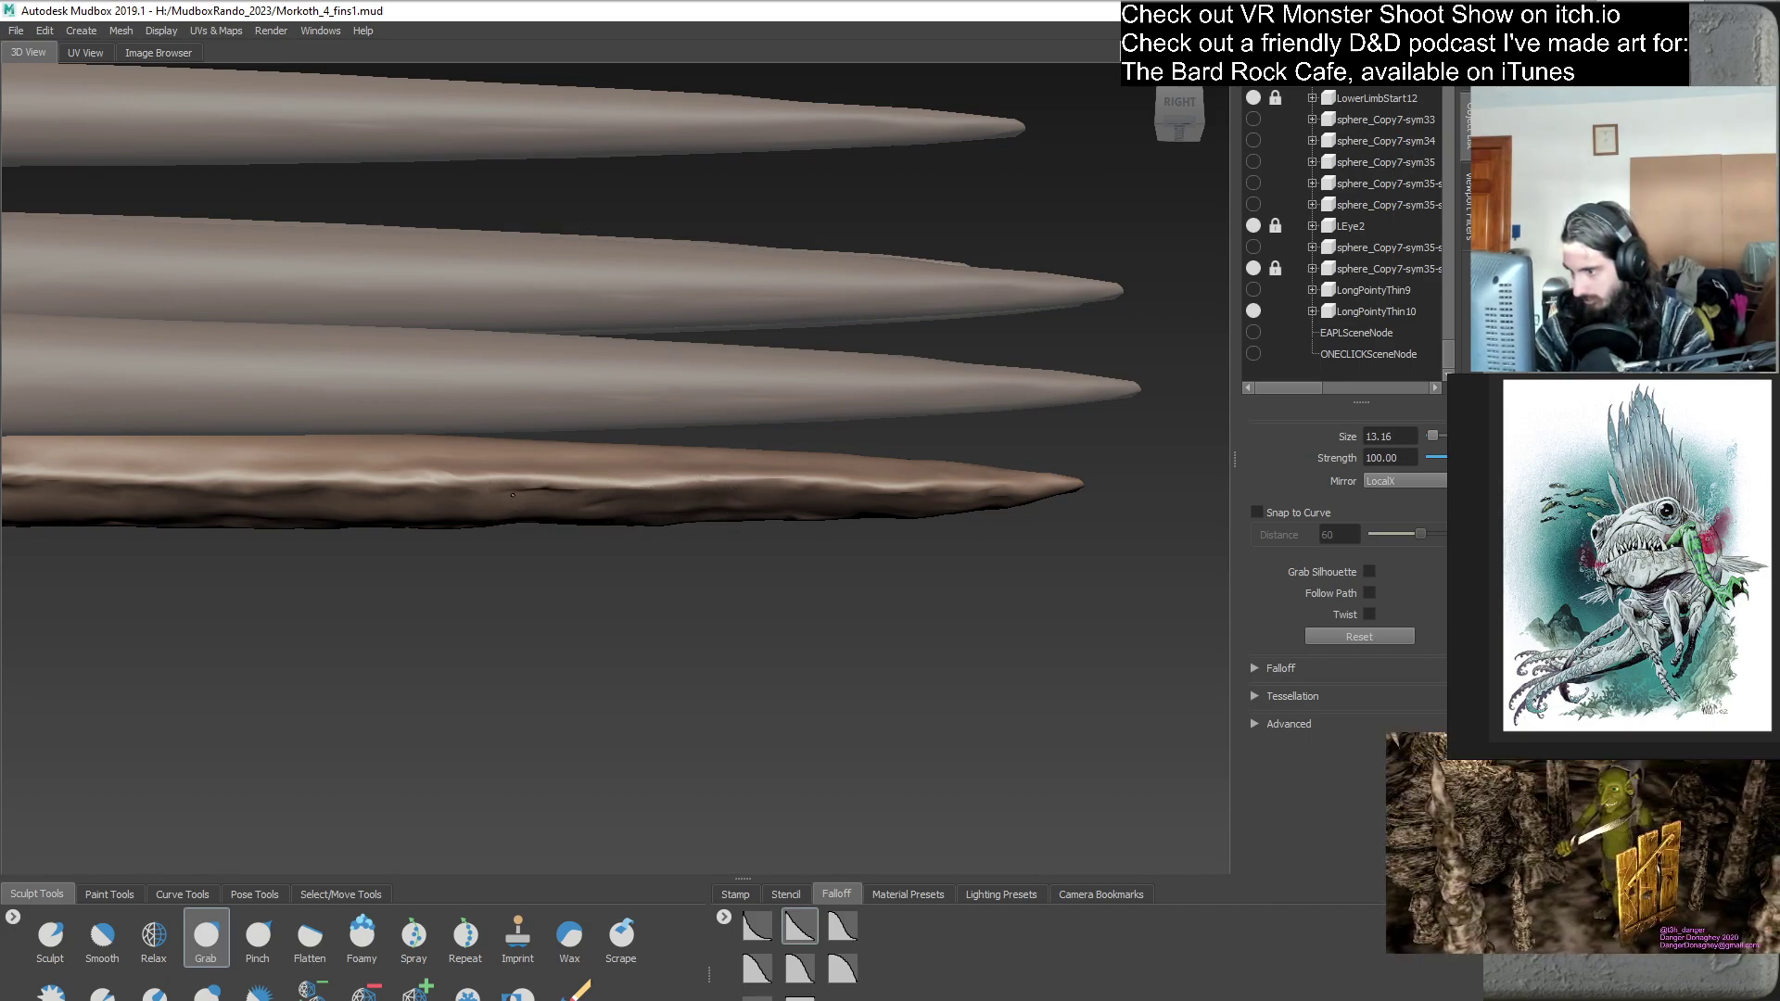
{"action": "left_click_drag", "start_coordinate": [524, 507], "coordinate": [600, 478], "text": "alt"}
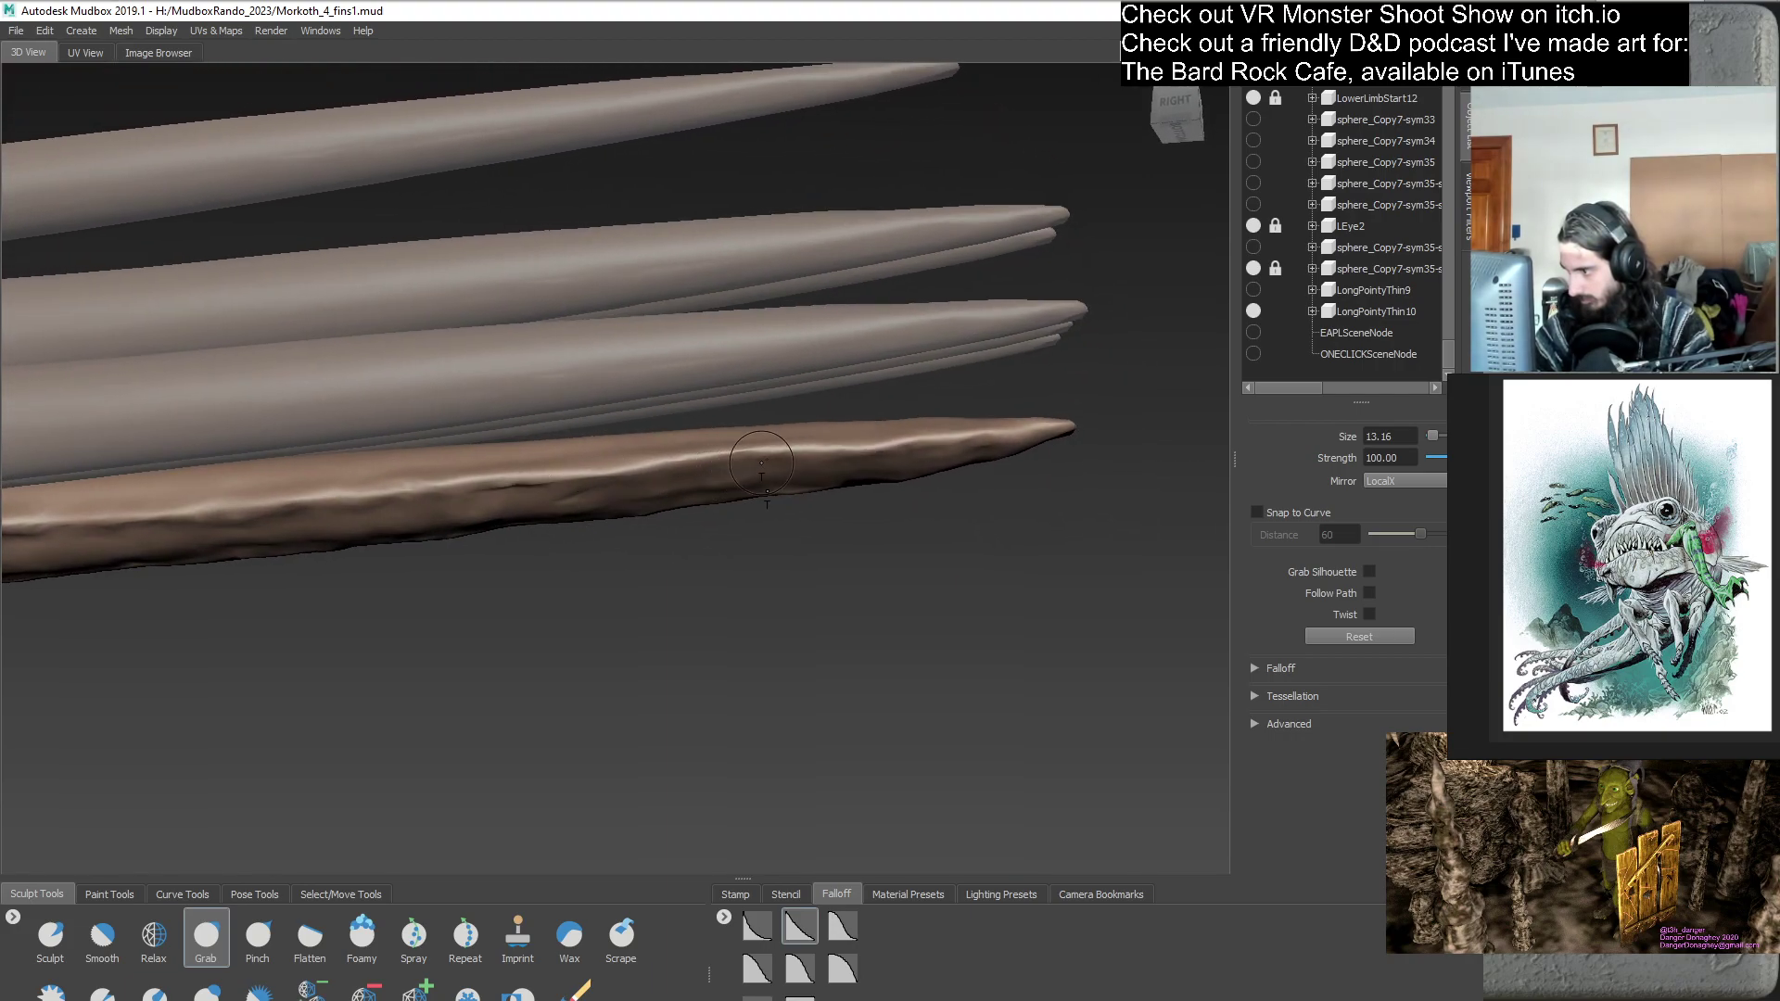
{"action": "mouse_move", "coordinate": [712, 526]}
{"action": "left_mouse_down", "text": "alt"}
{"action": "mouse_move", "coordinate": [713, 466]}
{"action": "mouse_move", "coordinate": [759, 431]}
{"action": "mouse_move", "coordinate": [849, 428]}
{"action": "mouse_move", "coordinate": [887, 575]}
{"action": "mouse_move", "coordinate": [704, 504]}
{"action": "mouse_move", "coordinate": [692, 527]}
{"action": "left_mouse_up", "text": "alt"}
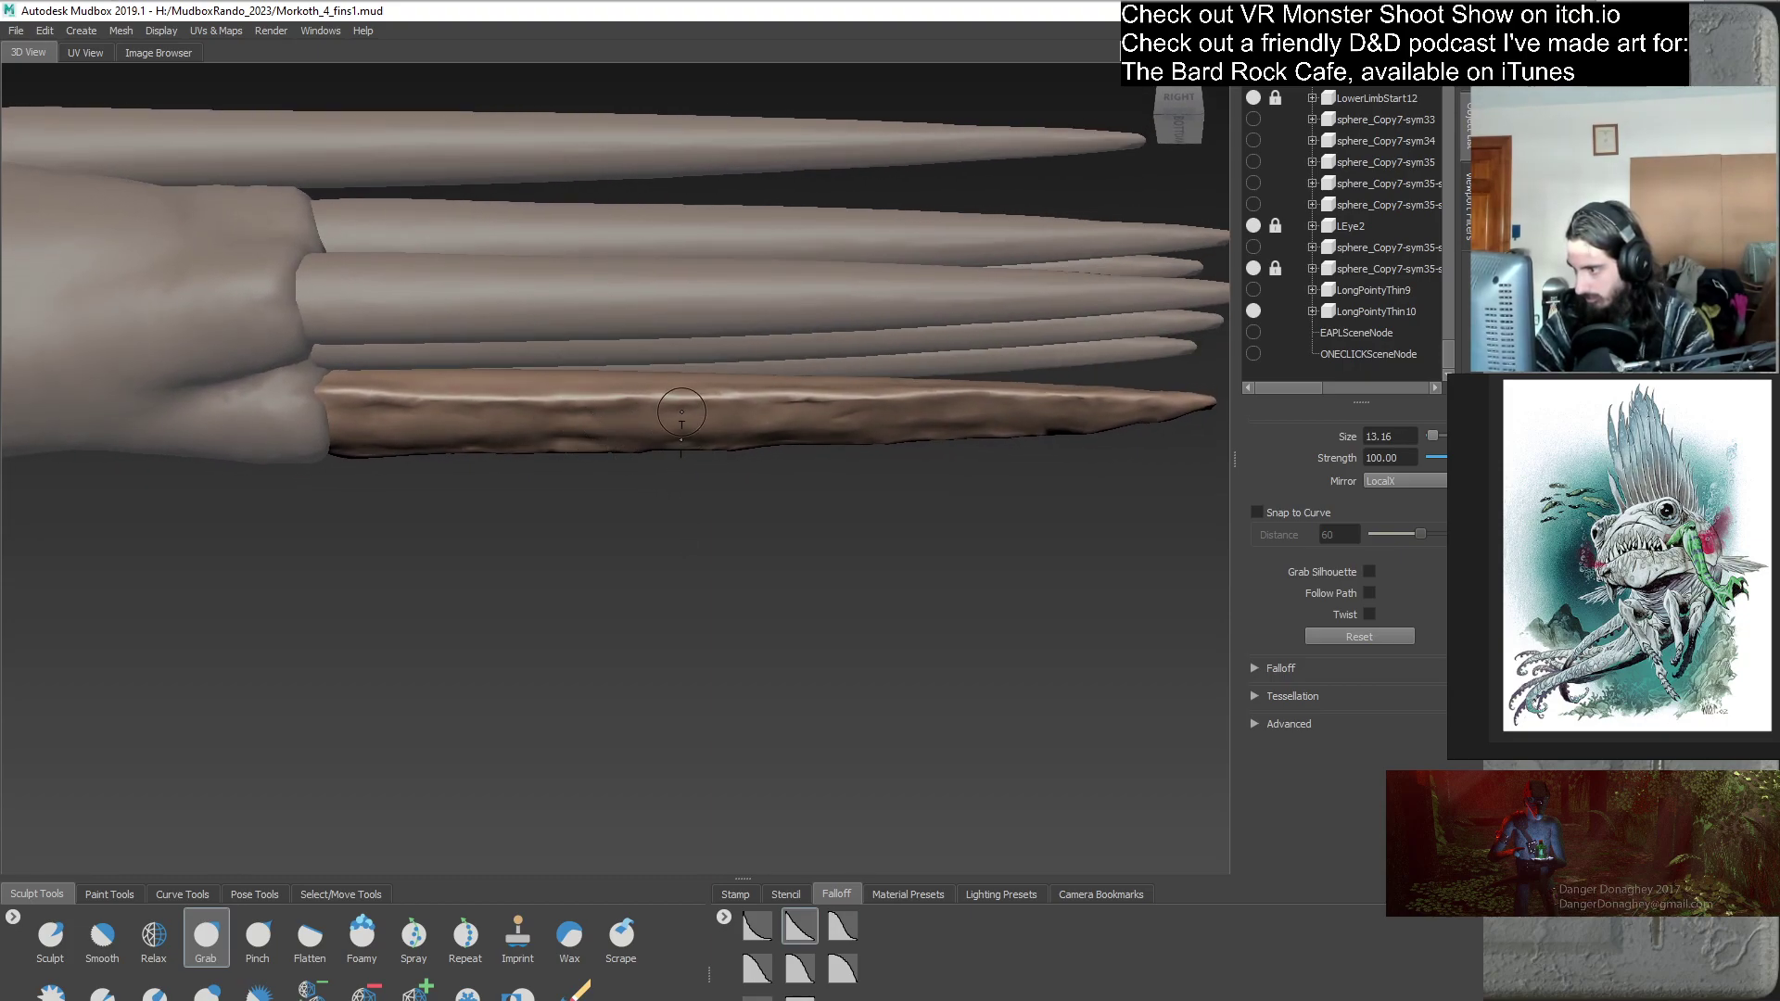
{"action": "left_click_drag", "start_coordinate": [719, 468], "coordinate": [774, 524], "text": "alt"}
{"action": "left_click_drag", "start_coordinate": [852, 405], "coordinate": [847, 501], "text": "alt"}
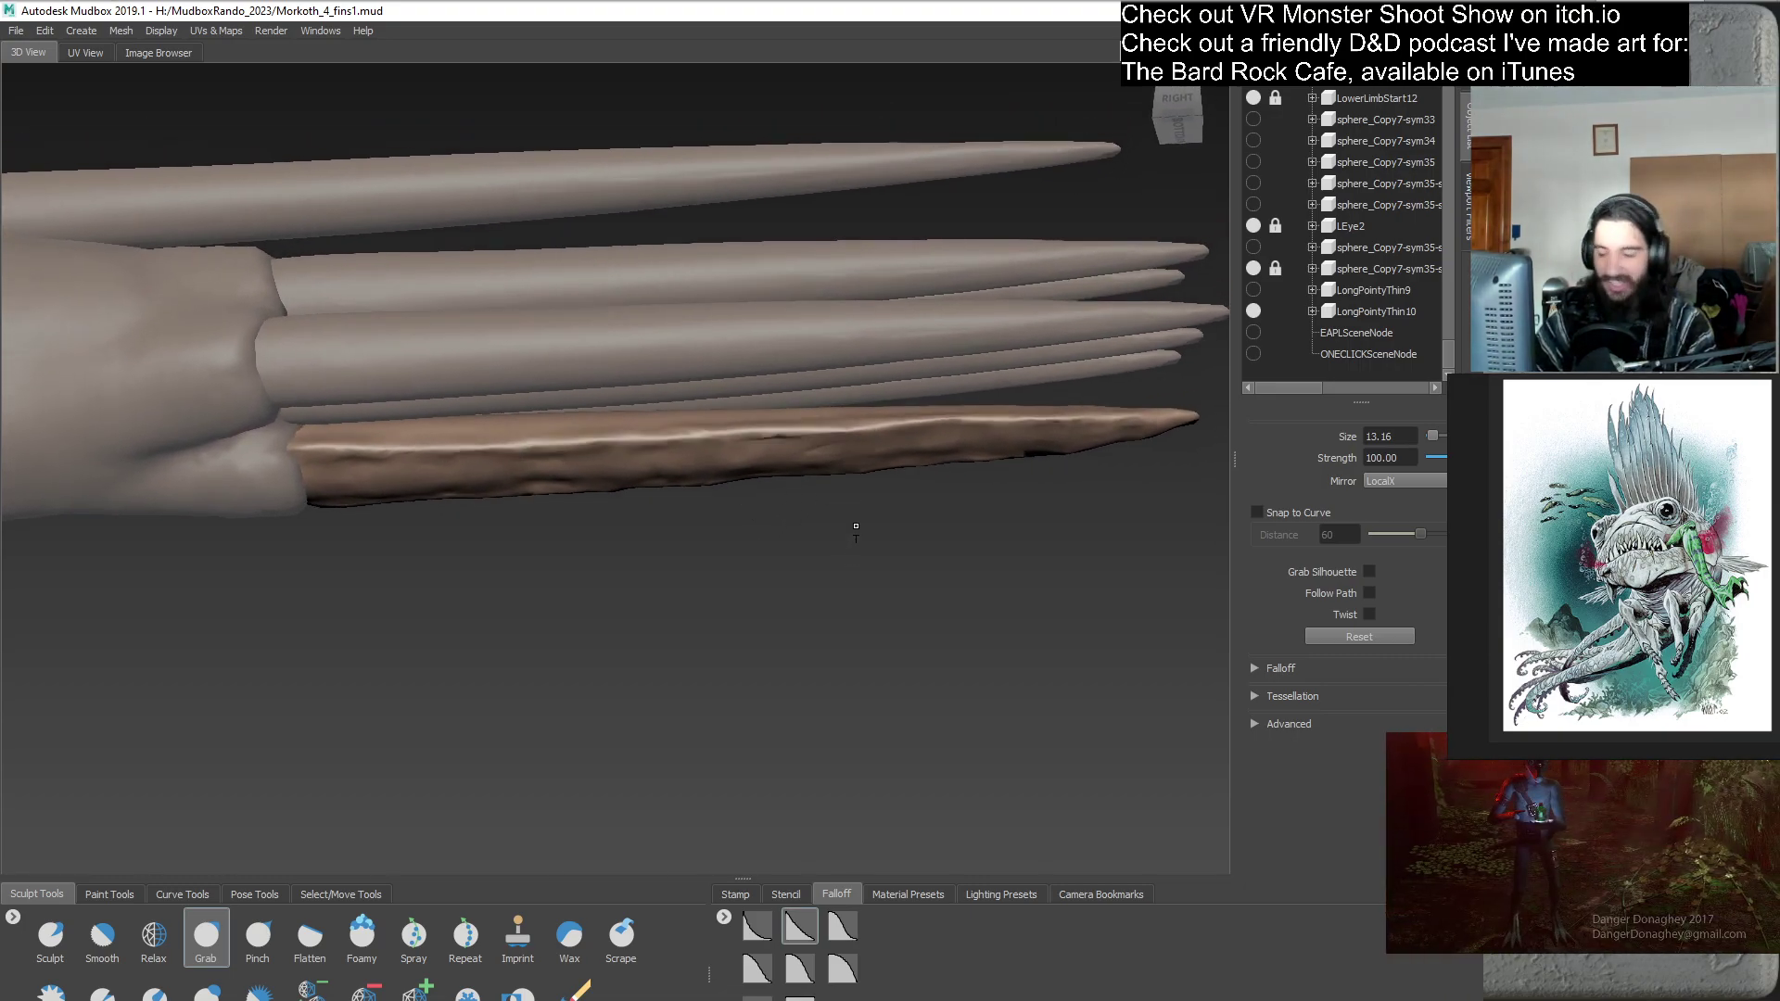
- Duplicate the sculpted LongPointyThin10 tentacle mesh, hiding the original and locking the copy
{"action": "left_click", "coordinate": [1353, 311]}
{"action": "right_click", "coordinate": [1360, 315]}
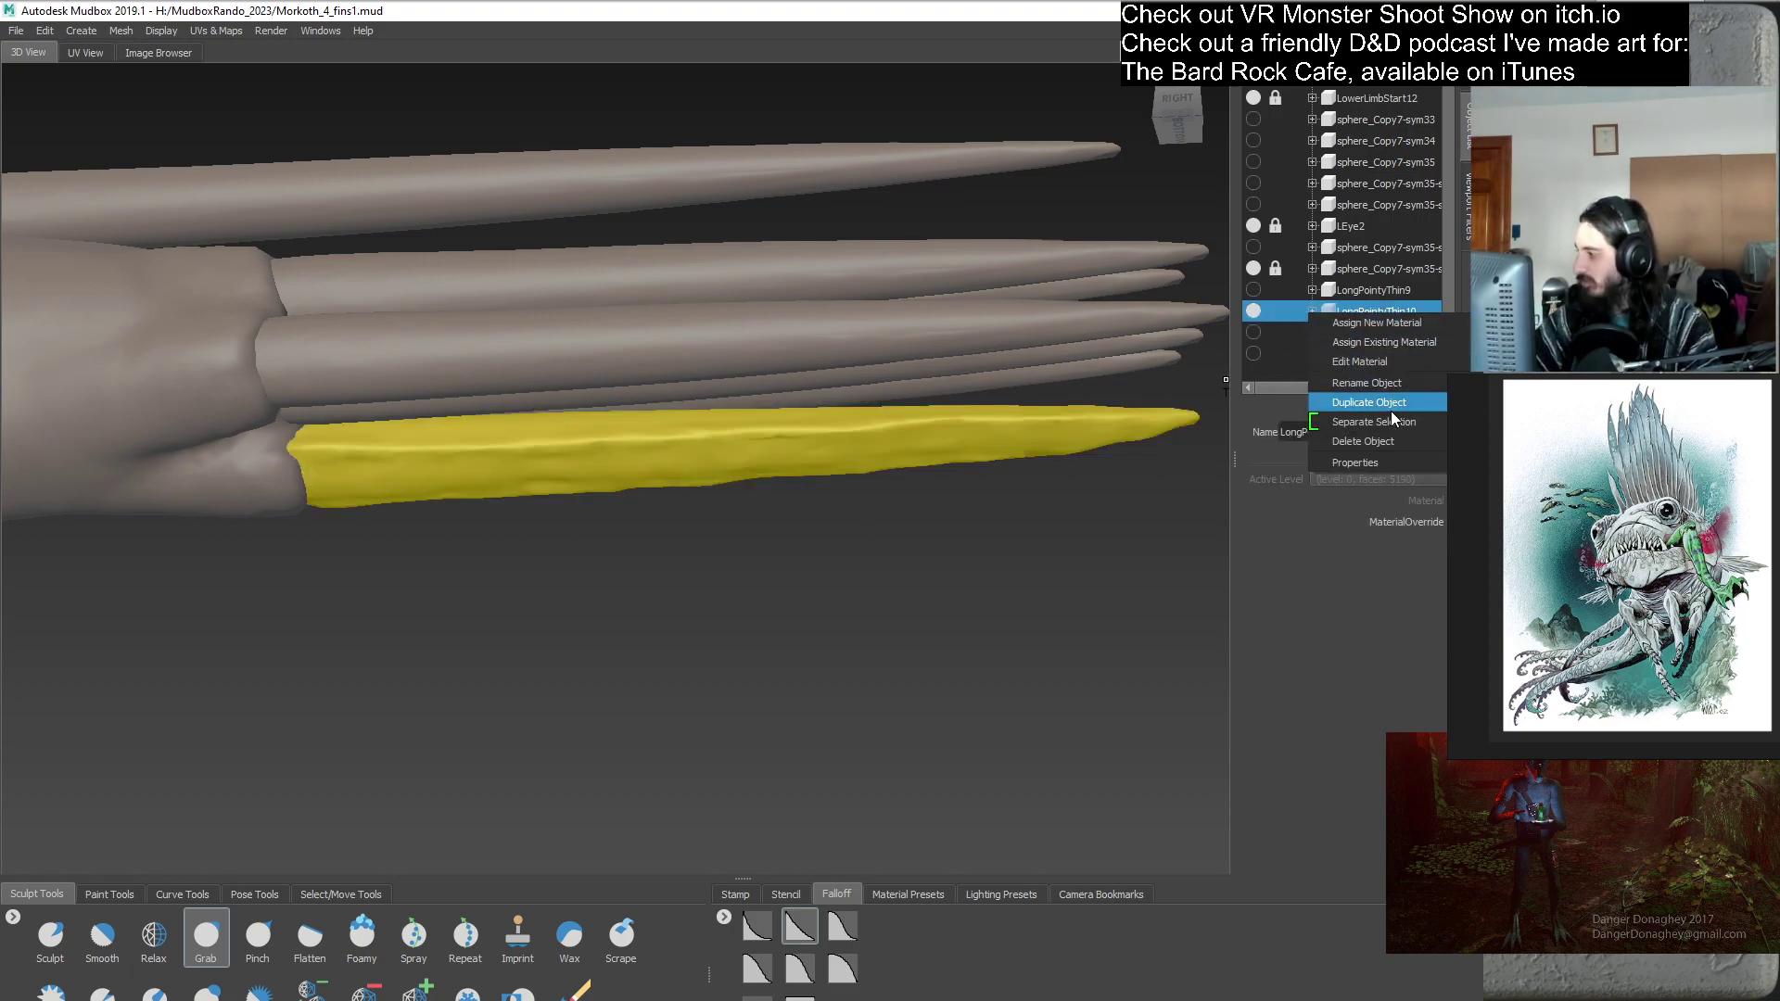
{"action": "left_click", "coordinate": [1393, 406]}
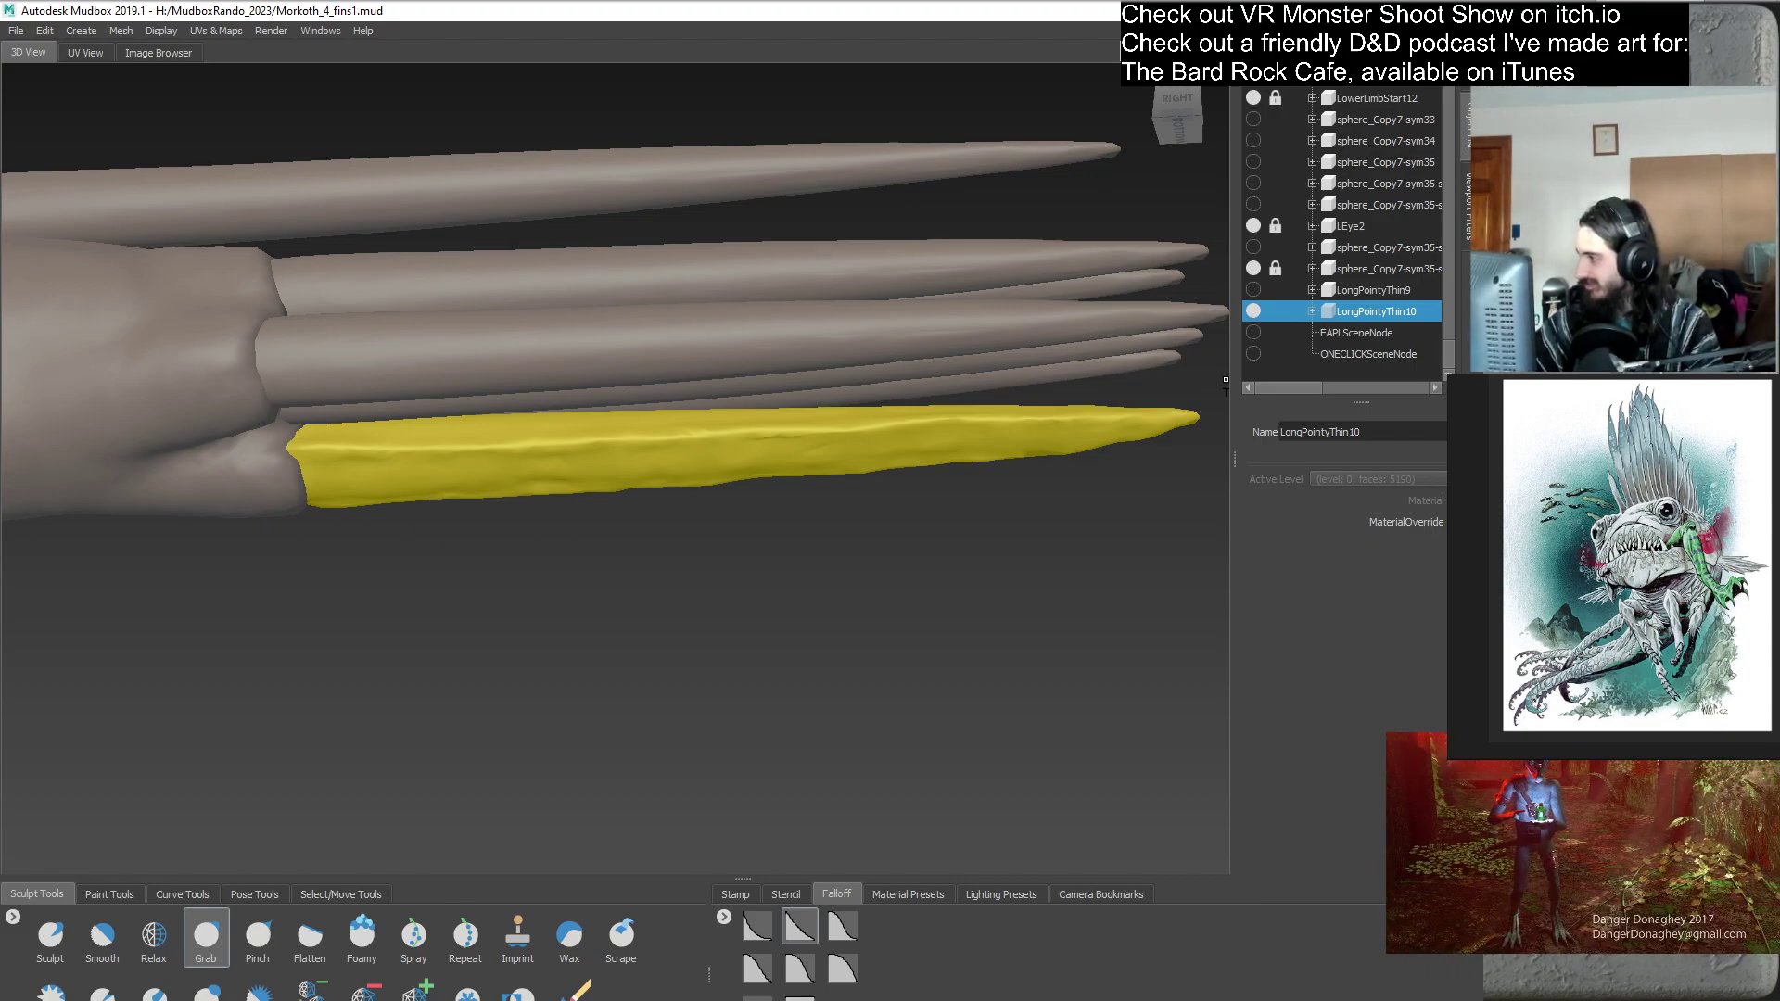
{"action": "left_click_drag", "start_coordinate": [1321, 387], "coordinate": [1289, 390]}
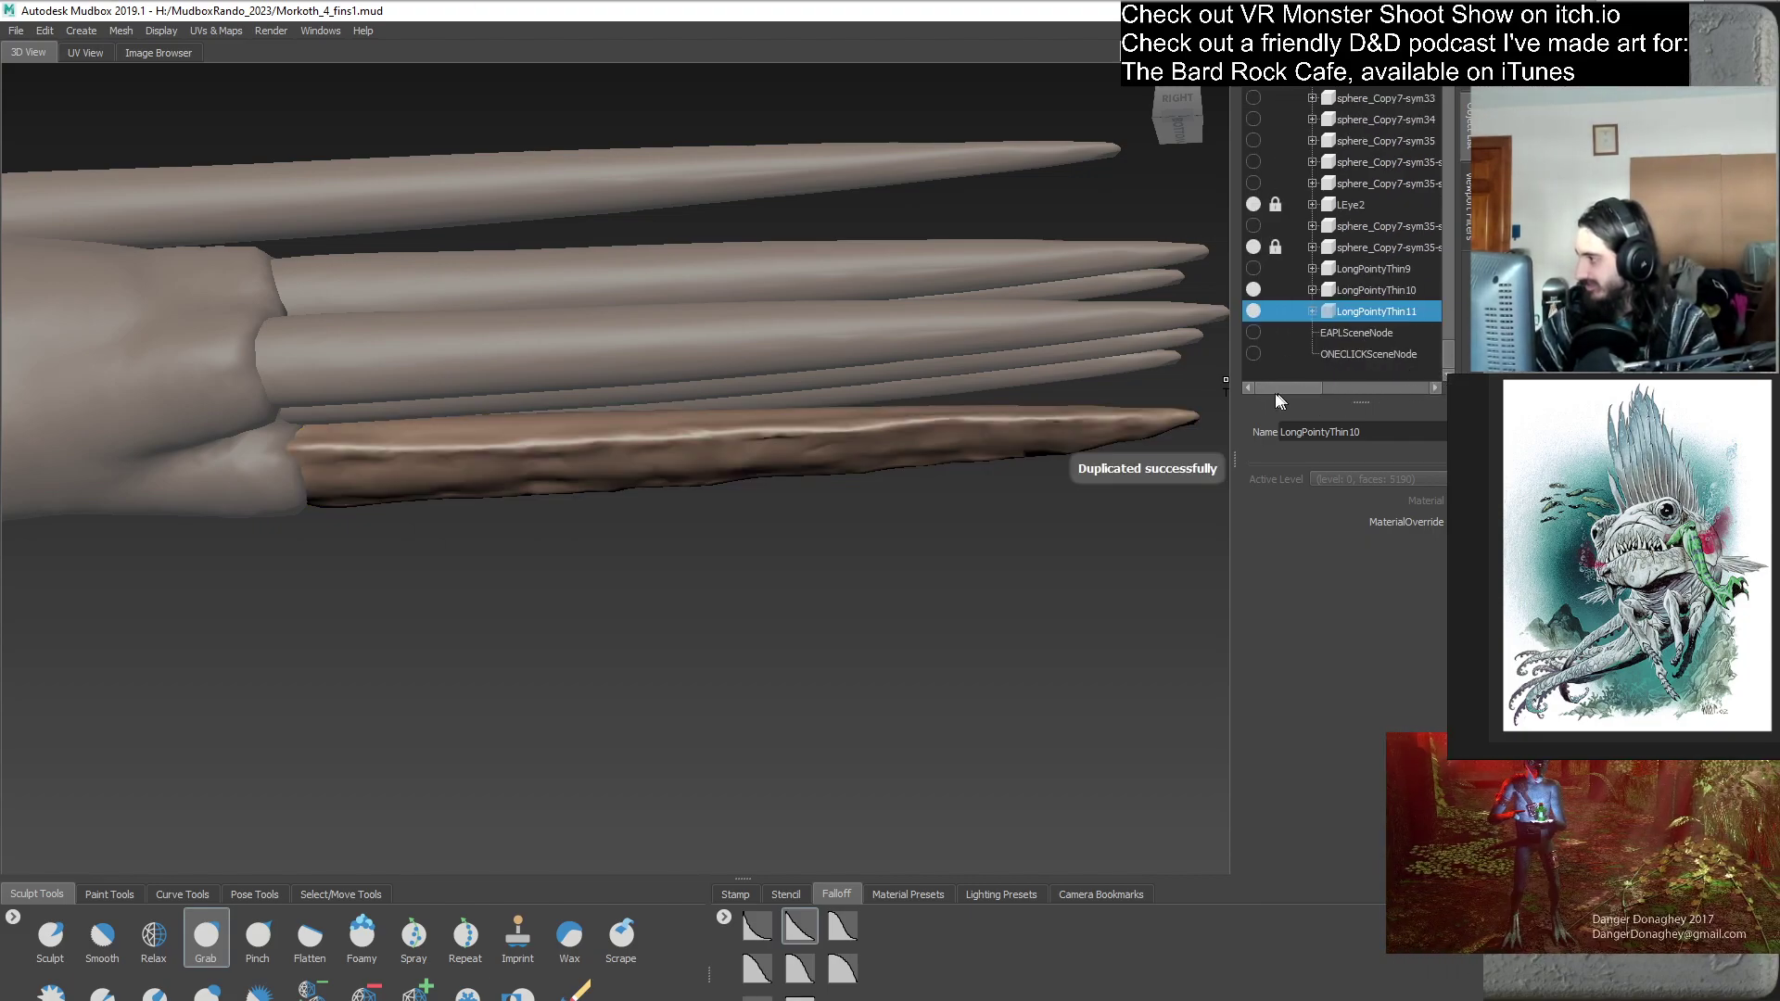
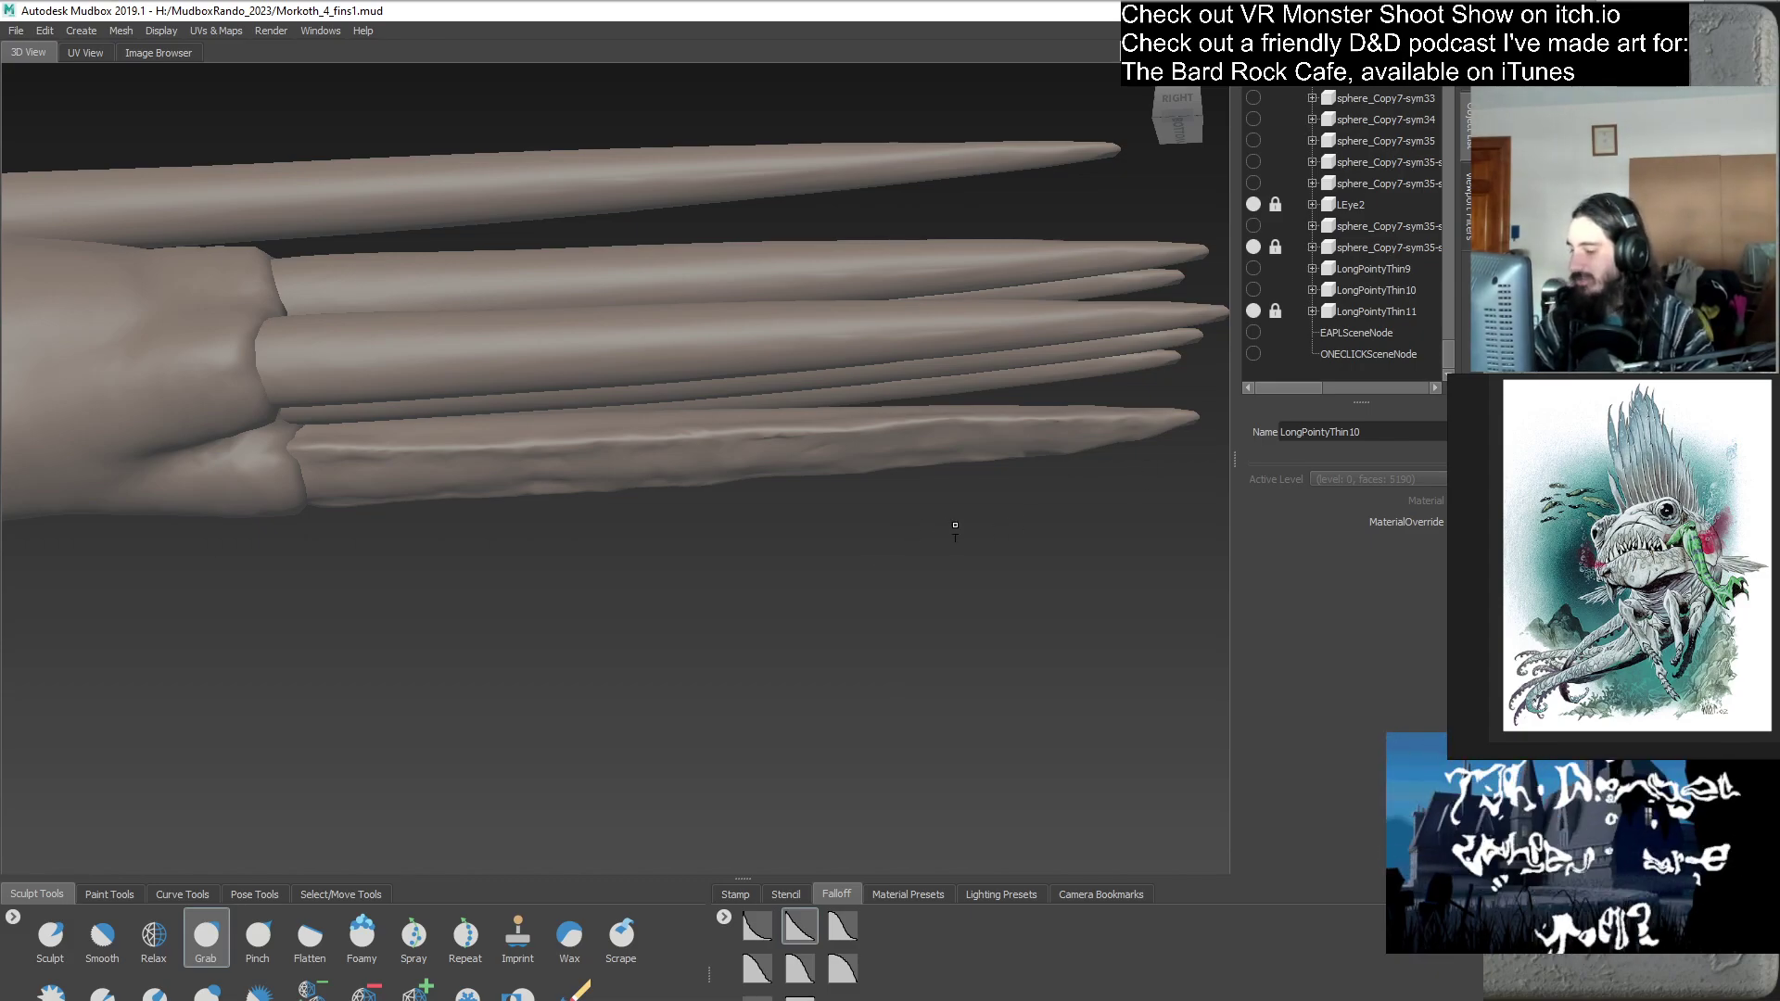
- Examine the whole creature from the sides, above, behind and front, checking the sculpted tentacle against the smooth ones
{"action": "scroll", "coordinate": [953, 527], "scroll_direction": "down", "scroll_amount": 6}
{"action": "left_click_drag", "start_coordinate": [882, 582], "coordinate": [1012, 546], "text": "alt"}
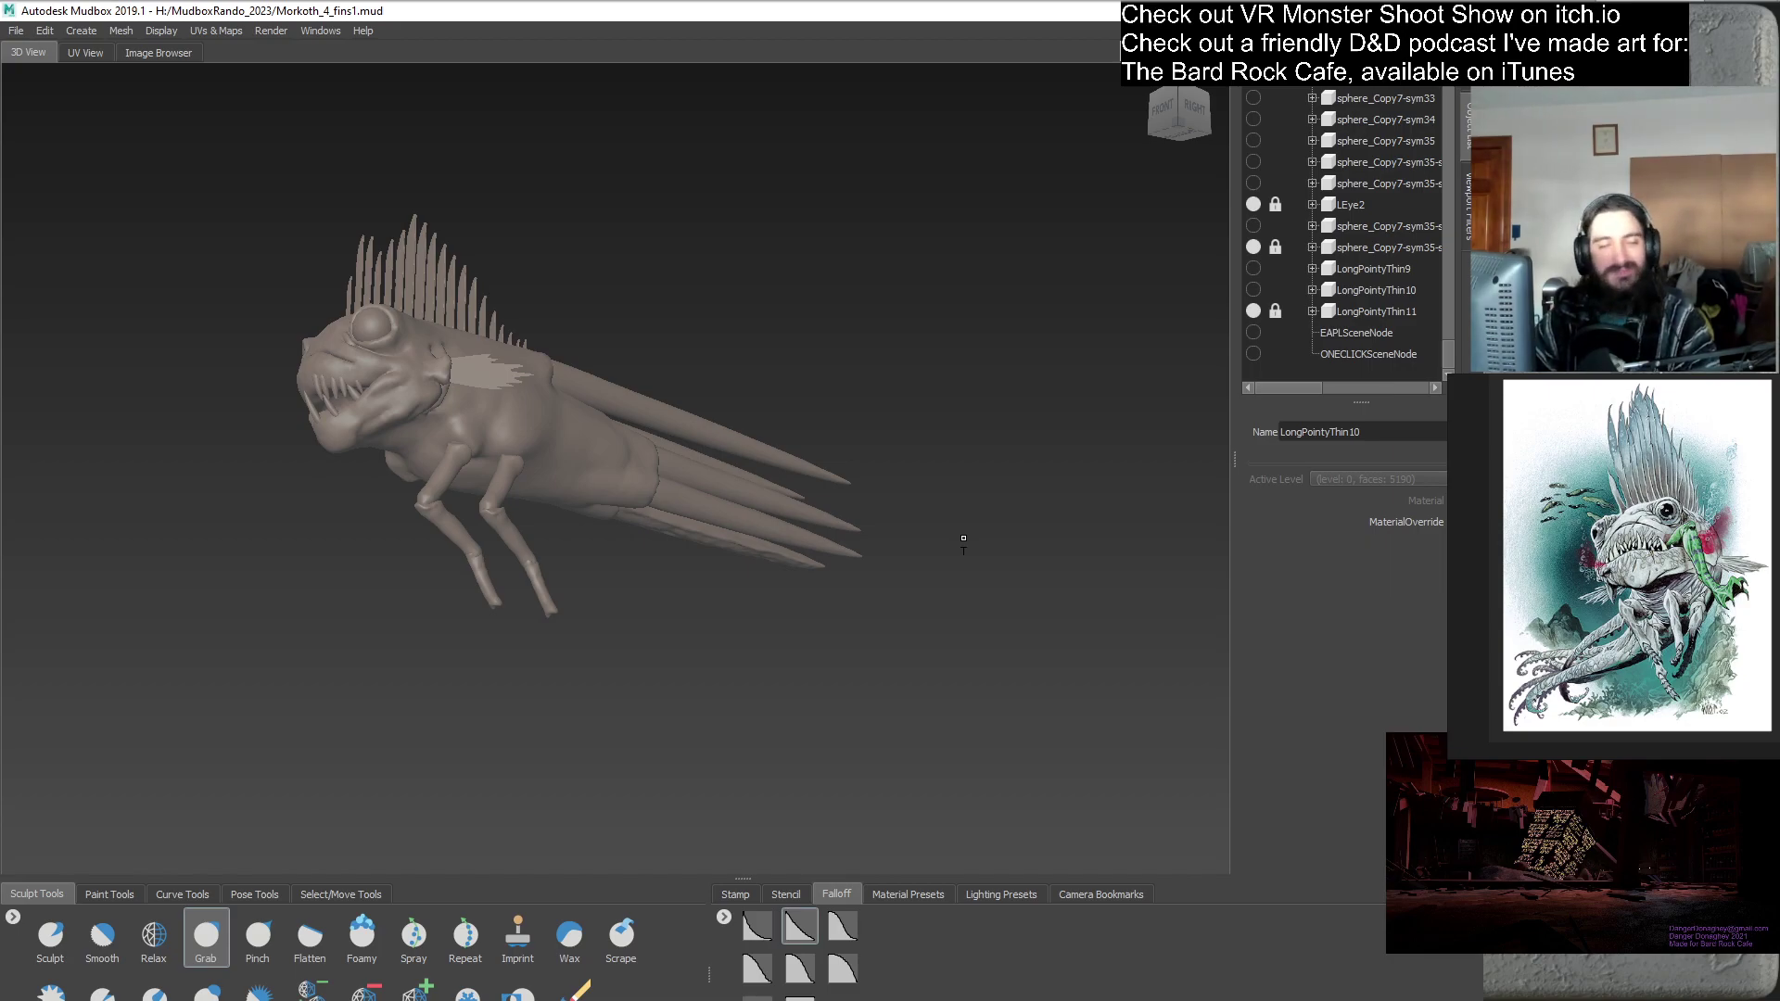
{"action": "left_click_drag", "start_coordinate": [951, 470], "coordinate": [875, 571], "text": "alt"}
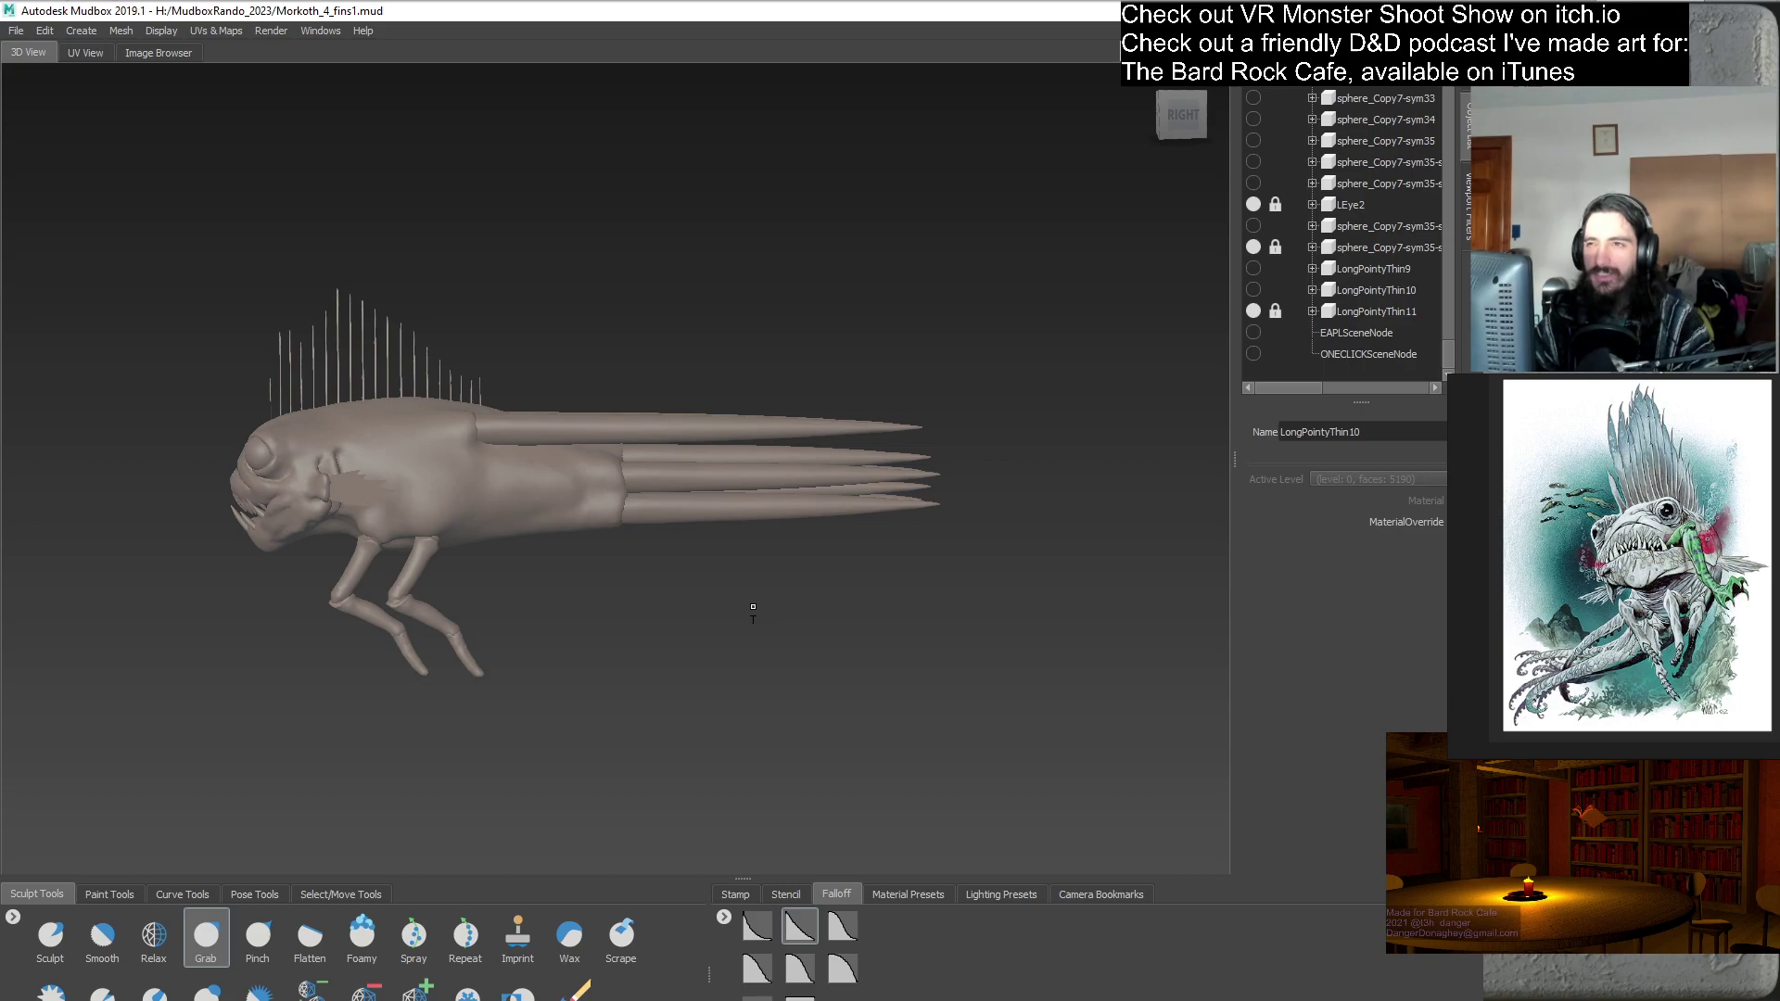
{"action": "left_click_drag", "start_coordinate": [753, 606], "coordinate": [796, 593], "text": "alt"}
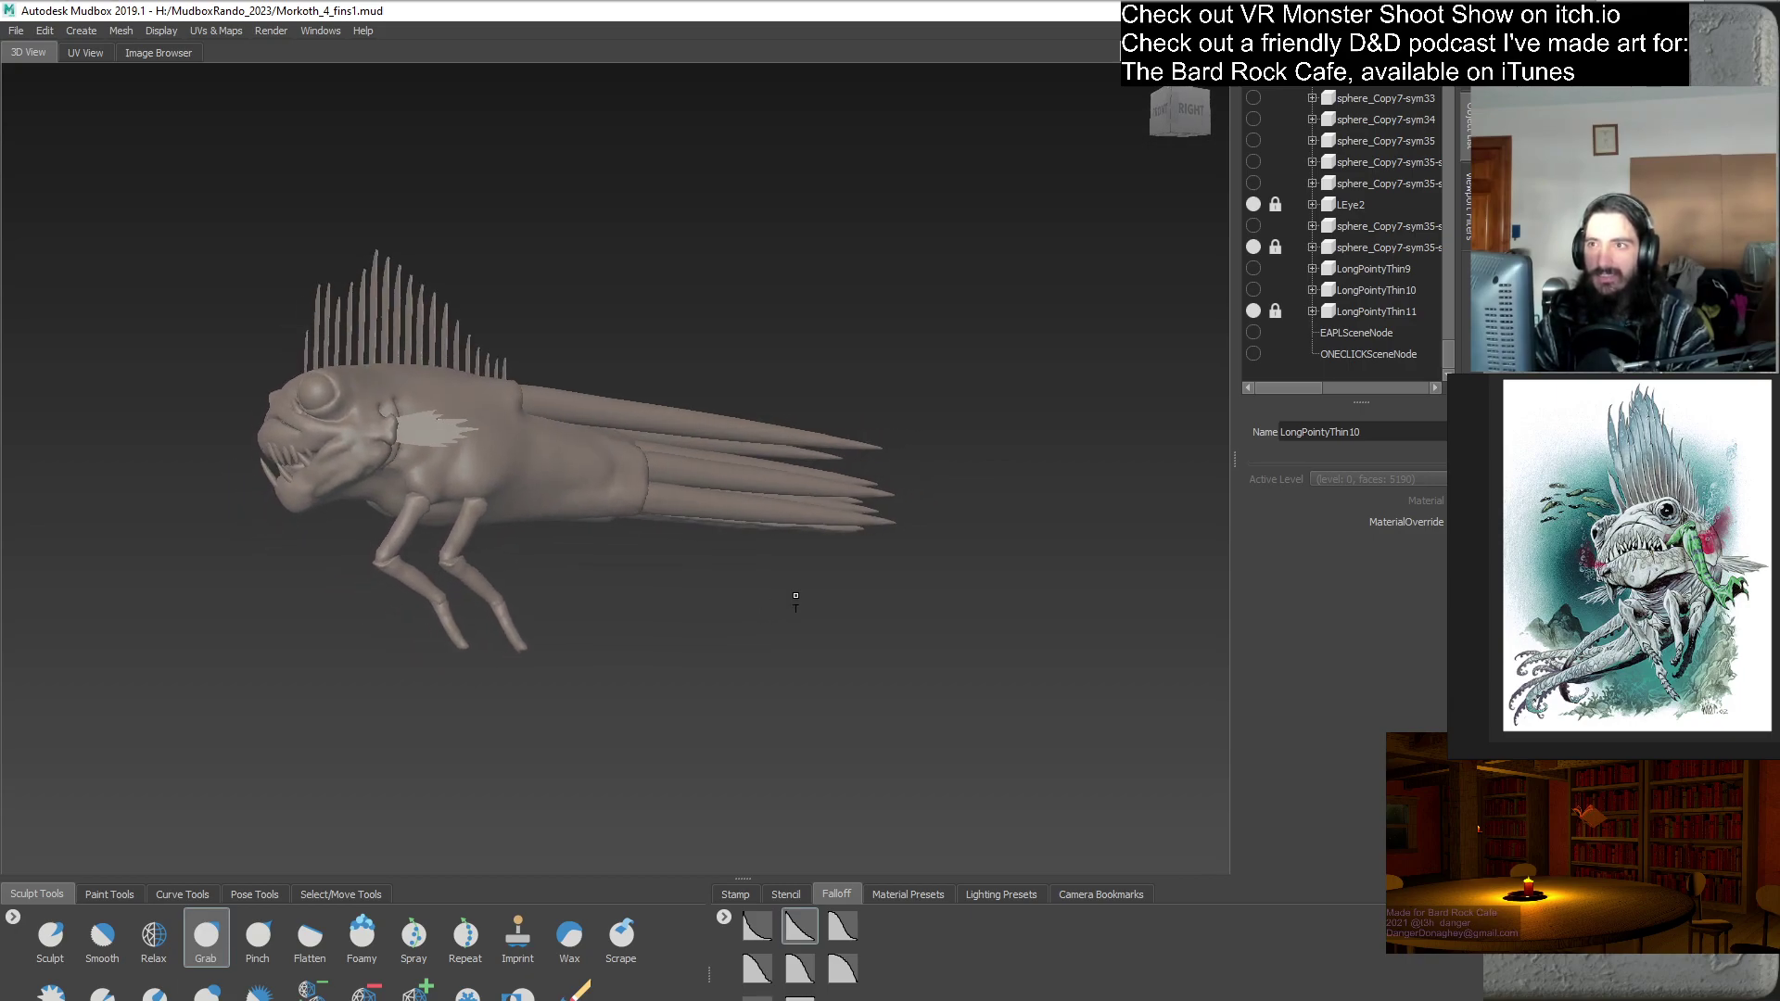
{"action": "left_click_drag", "start_coordinate": [761, 608], "coordinate": [952, 460], "text": "alt"}
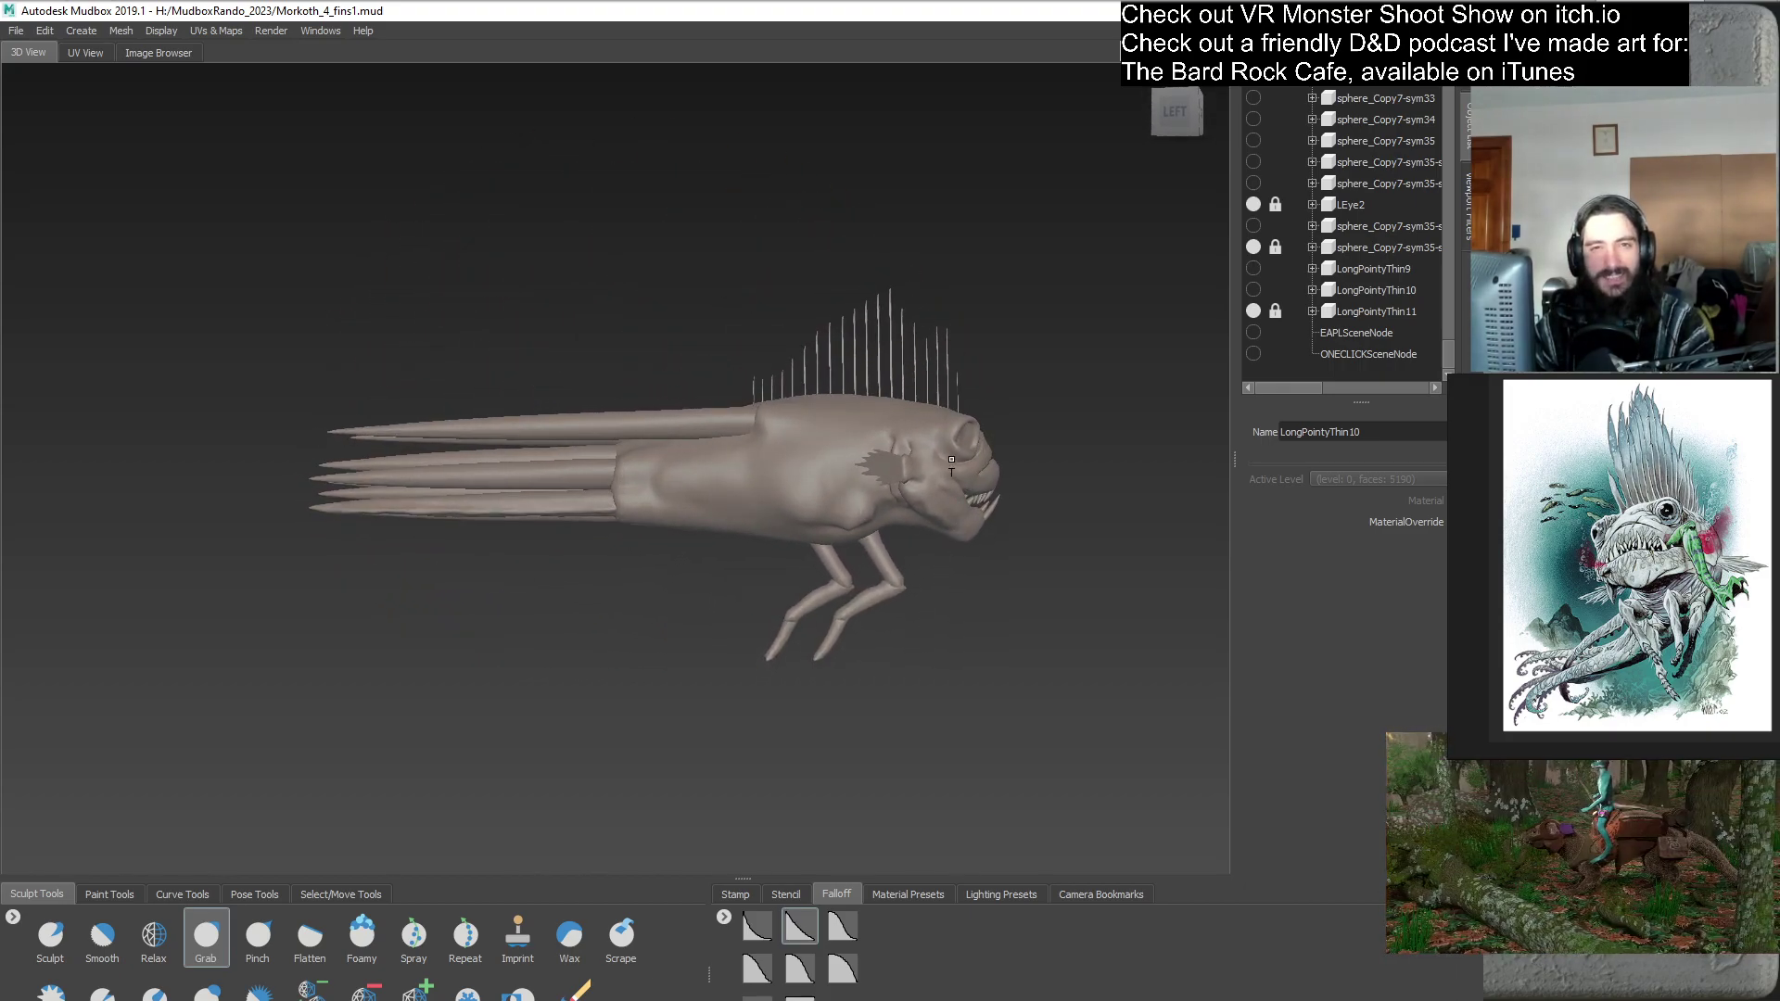
{"action": "middle_click_drag", "start_coordinate": [952, 460], "coordinate": [910, 477], "text": "alt"}
{"action": "left_click_drag", "start_coordinate": [910, 476], "coordinate": [629, 561], "text": "alt"}
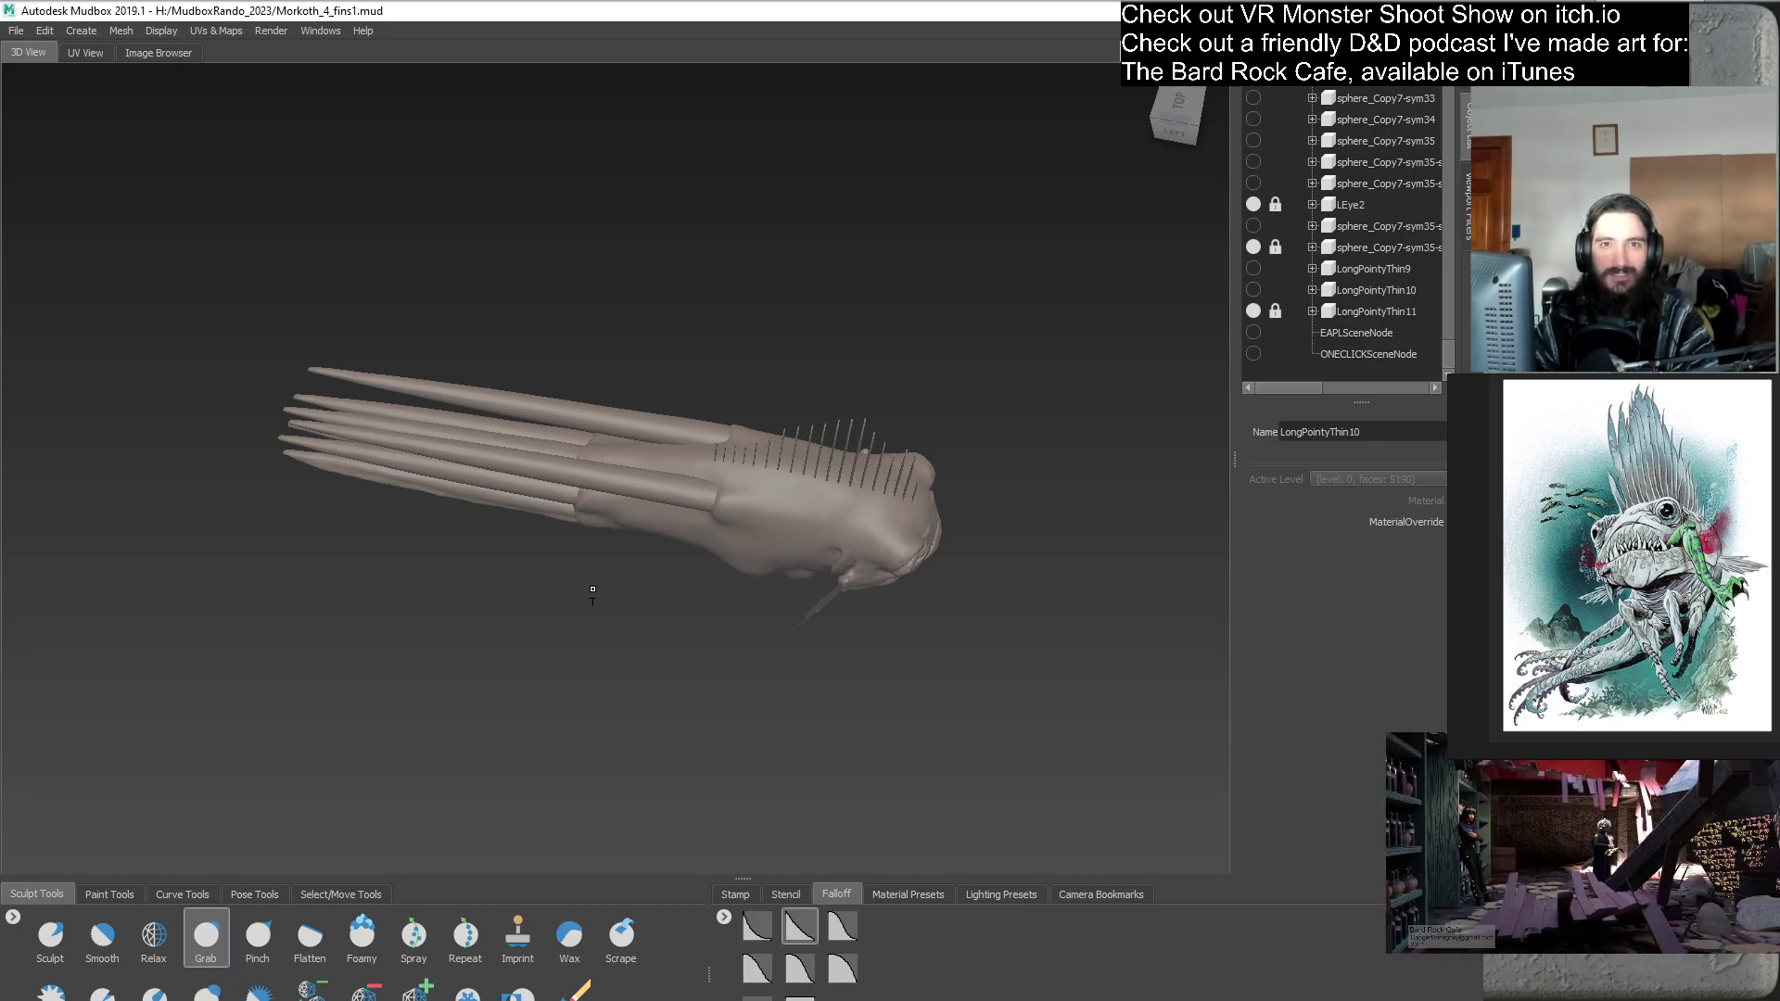
{"action": "left_click_drag", "start_coordinate": [655, 651], "coordinate": [808, 496], "text": "alt"}
{"action": "scroll", "coordinate": [756, 584], "scroll_direction": "up", "scroll_amount": 3}
{"action": "middle_click_drag", "start_coordinate": [797, 493], "coordinate": [835, 461], "text": "alt"}
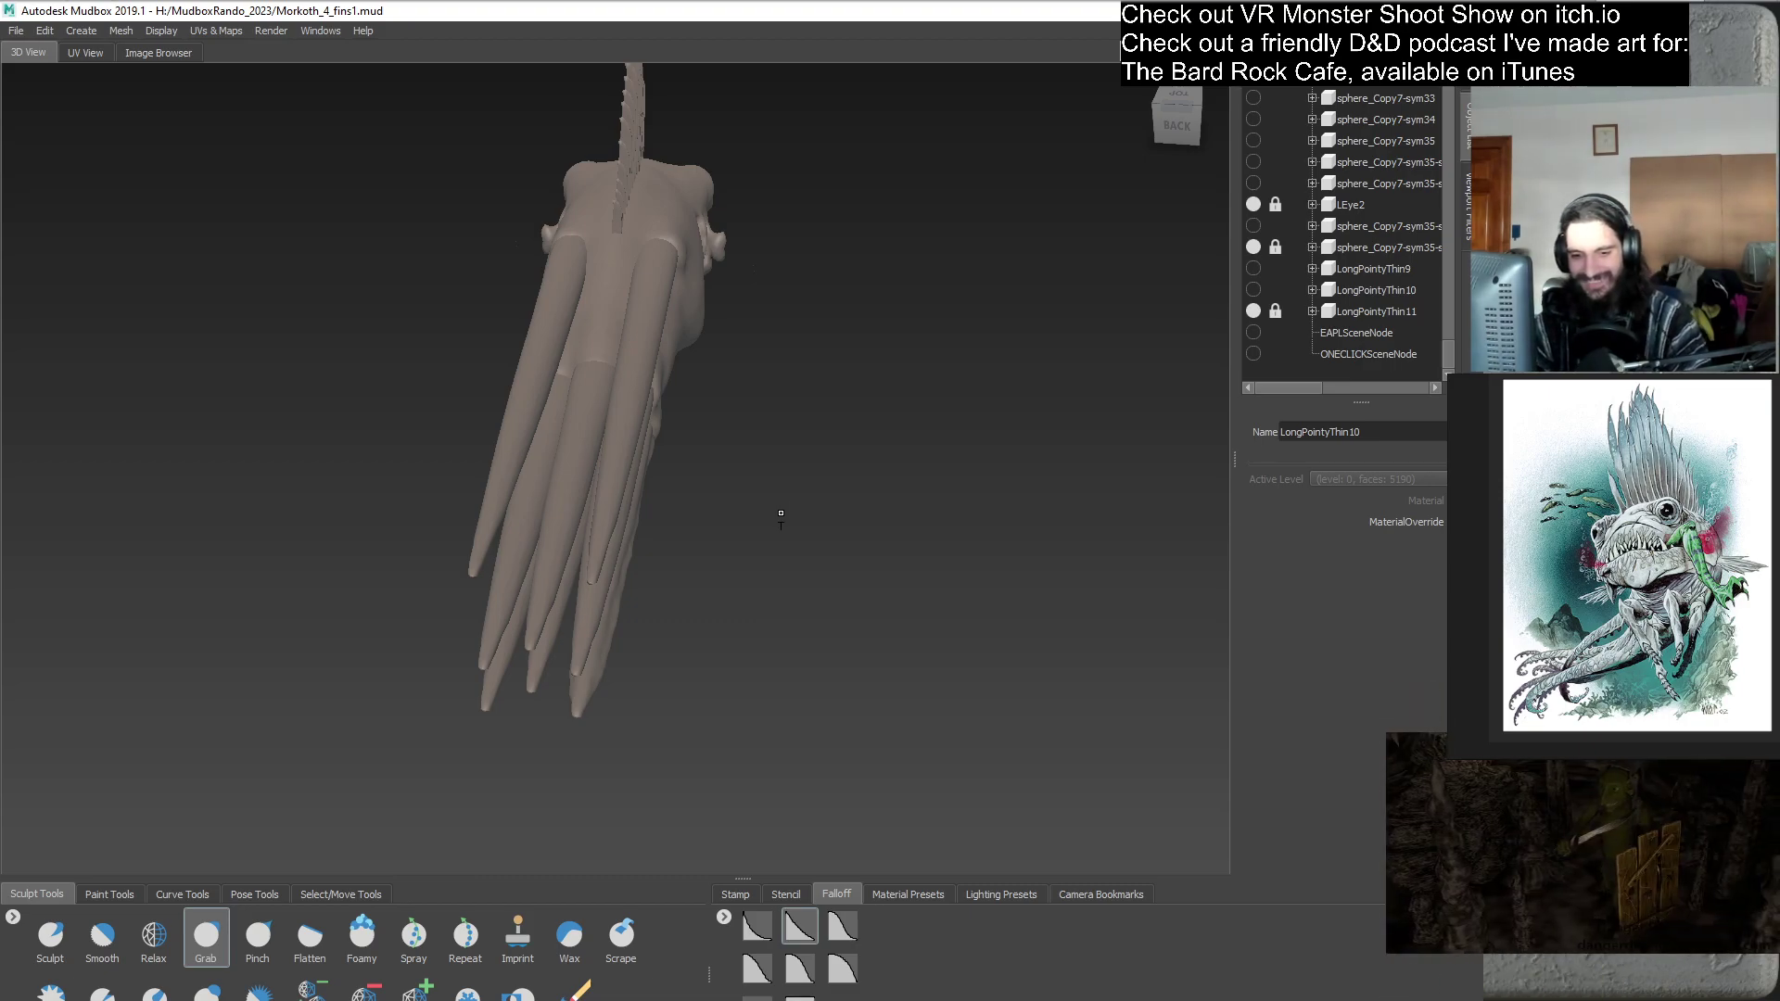
{"action": "left_click_drag", "start_coordinate": [849, 545], "coordinate": [753, 610], "text": "alt"}
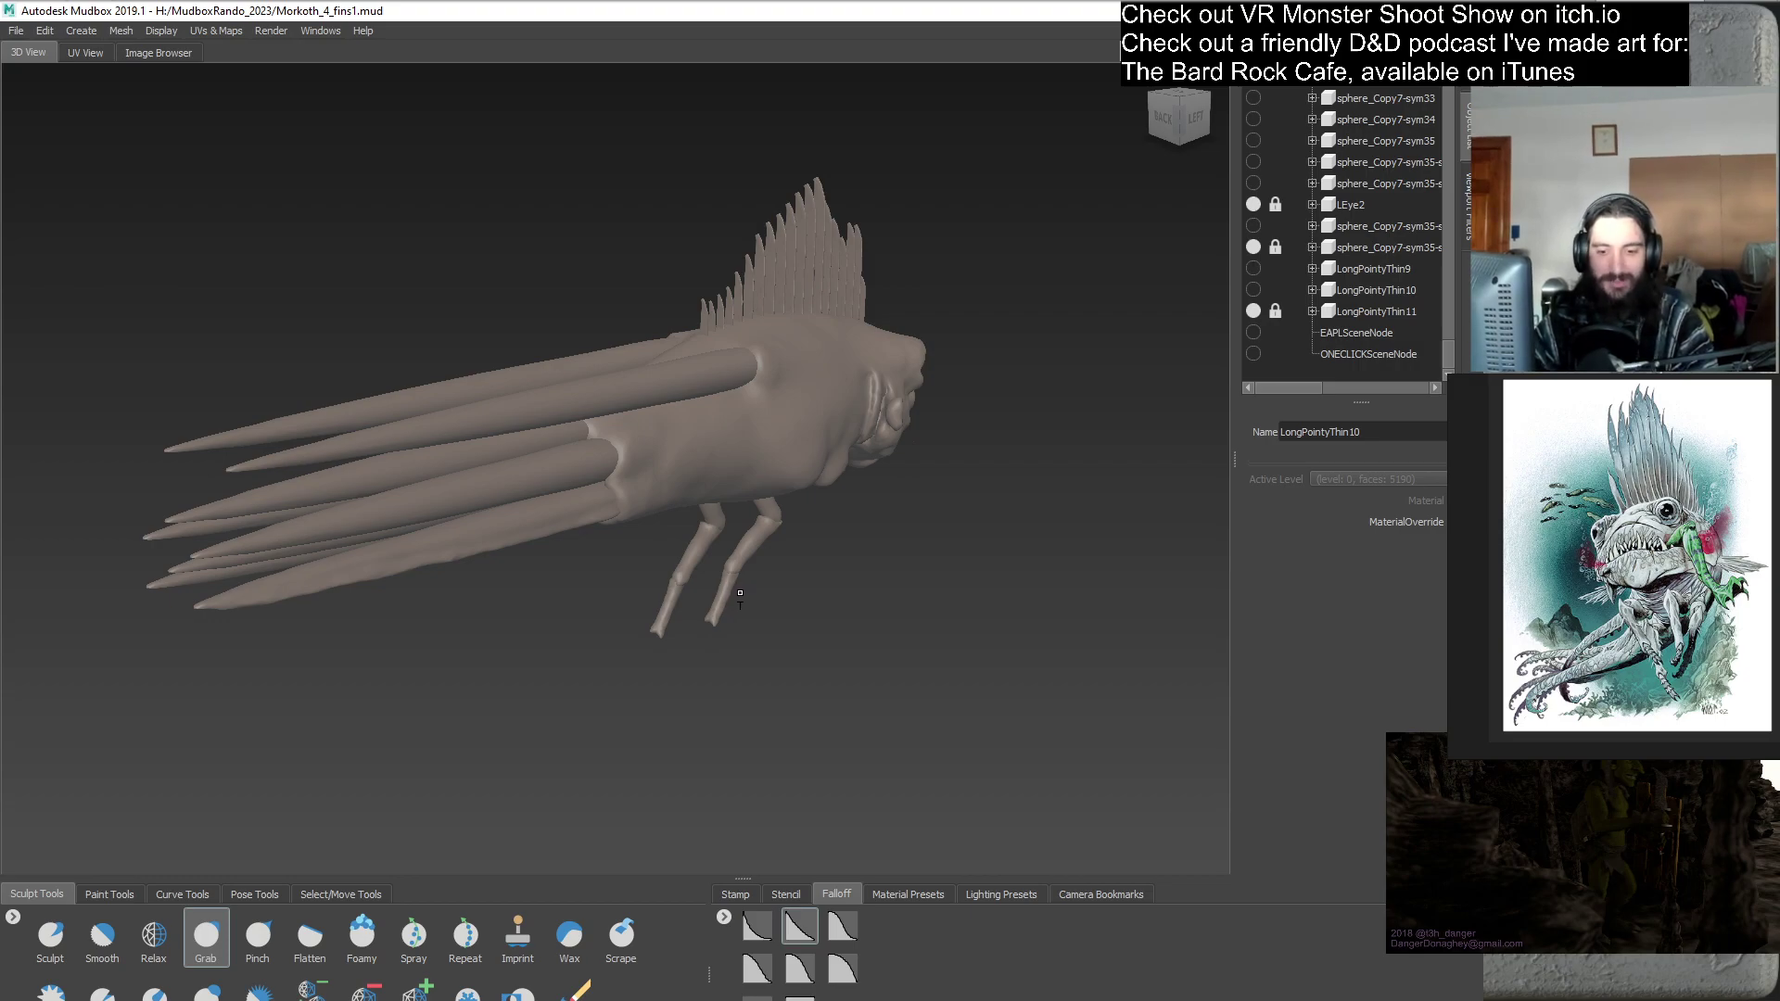
{"action": "left_click_drag", "start_coordinate": [740, 593], "coordinate": [689, 597], "text": "alt"}
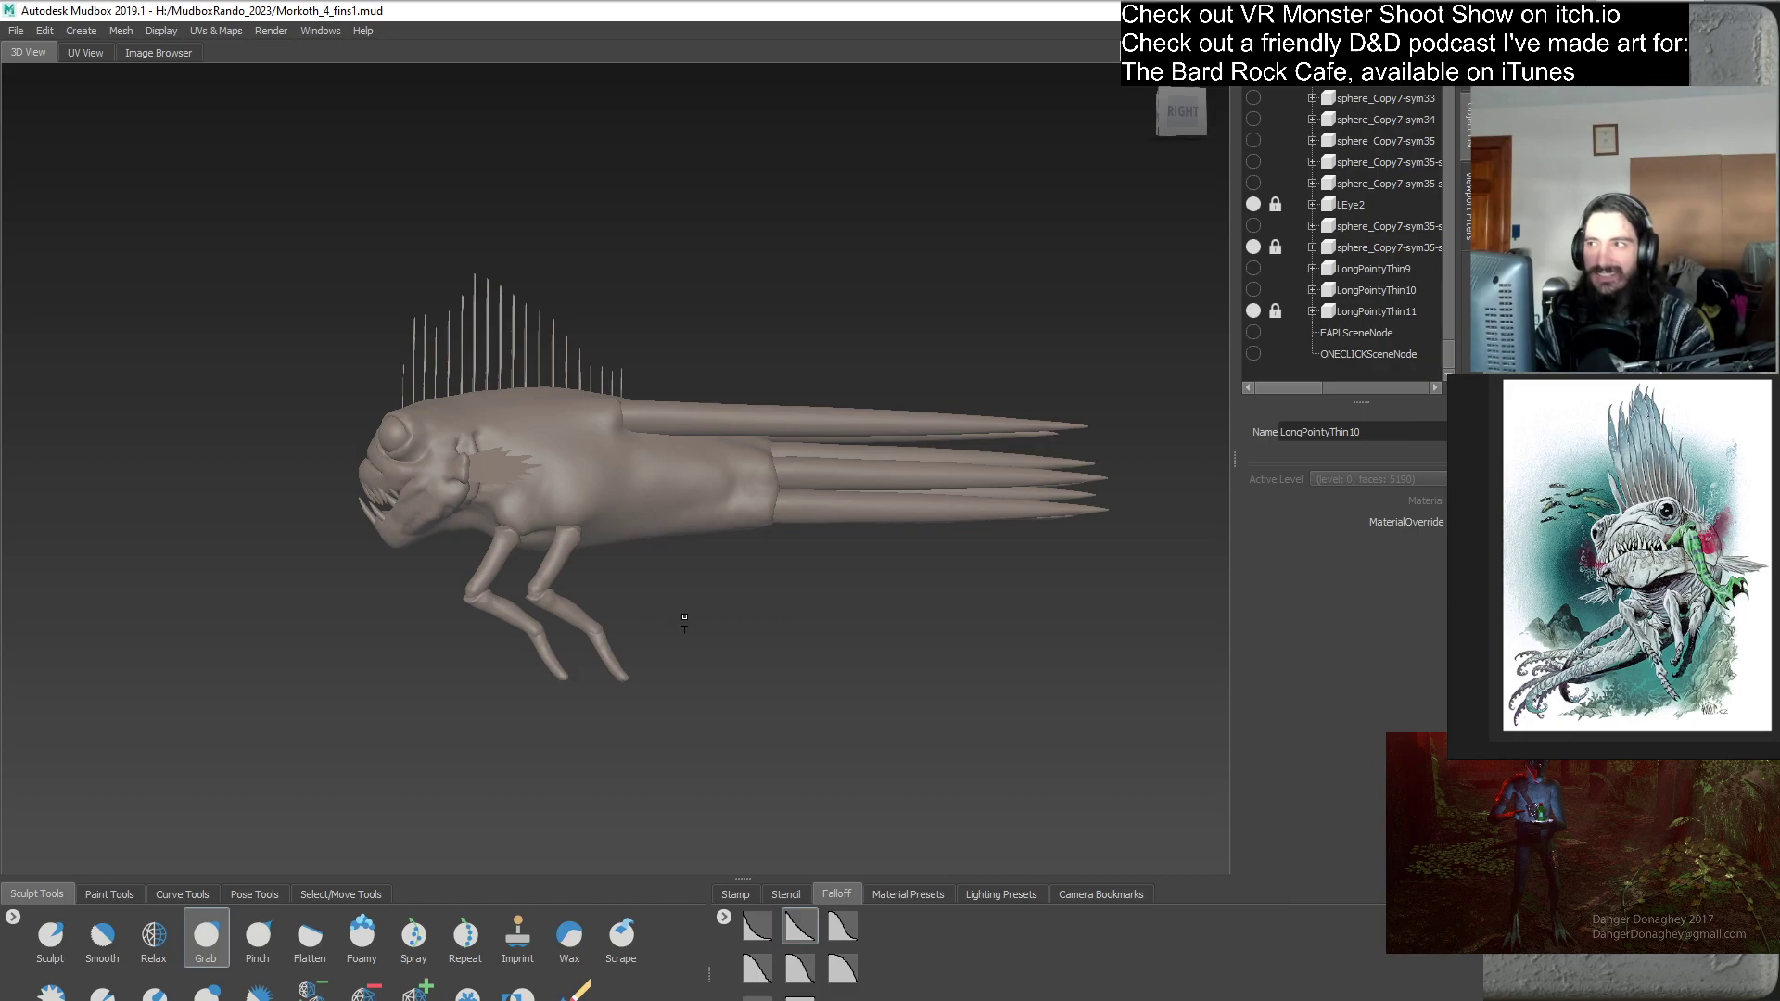
{"action": "left_click_drag", "start_coordinate": [682, 617], "coordinate": [743, 622], "text": "alt"}
{"action": "left_click_drag", "start_coordinate": [819, 617], "coordinate": [820, 554], "text": "alt"}
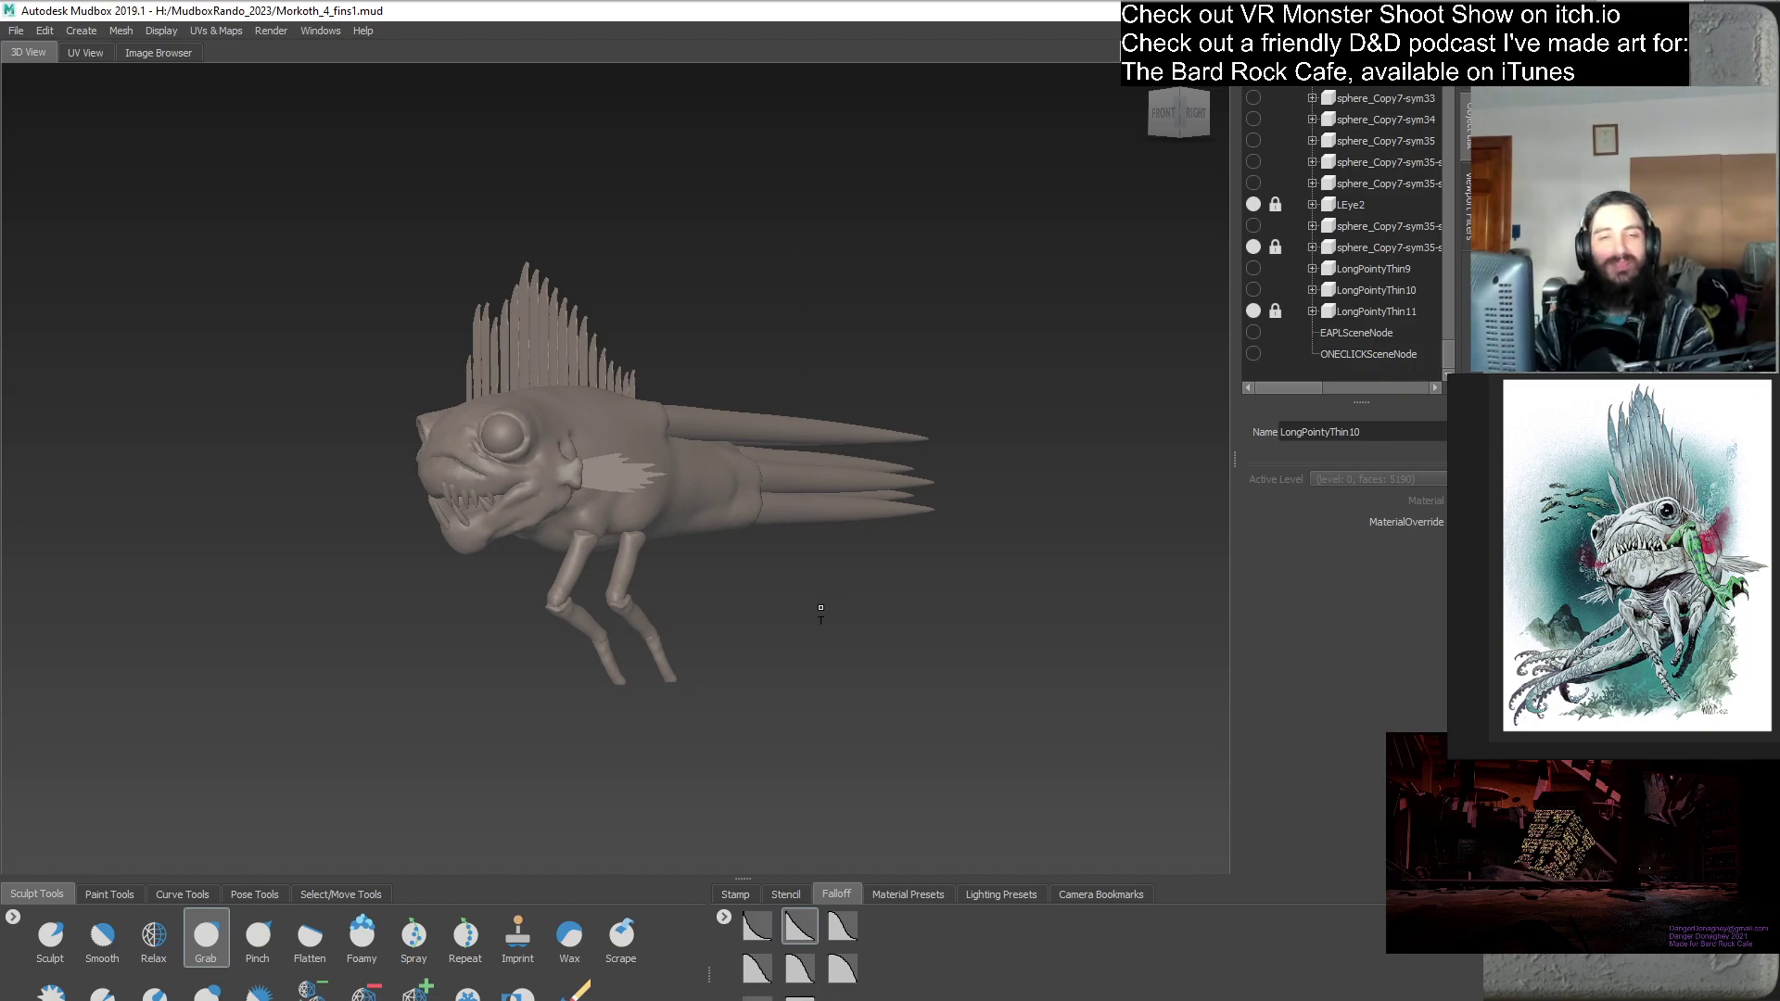
- Duplicate the LongPointyThin11 tentacle mesh, hiding the original and unlocking the new copy for sculpting
{"action": "mouse_move", "coordinate": [824, 590]}
{"action": "left_mouse_down", "text": "alt"}
{"action": "mouse_move", "coordinate": [700, 574]}
{"action": "mouse_move", "coordinate": [826, 606]}
{"action": "mouse_move", "coordinate": [808, 613]}
{"action": "left_mouse_up", "text": "alt"}
{"action": "left_click_drag", "start_coordinate": [808, 602], "coordinate": [727, 644], "text": "alt"}
{"action": "right_click_drag", "start_coordinate": [728, 644], "coordinate": [779, 616], "text": "alt"}
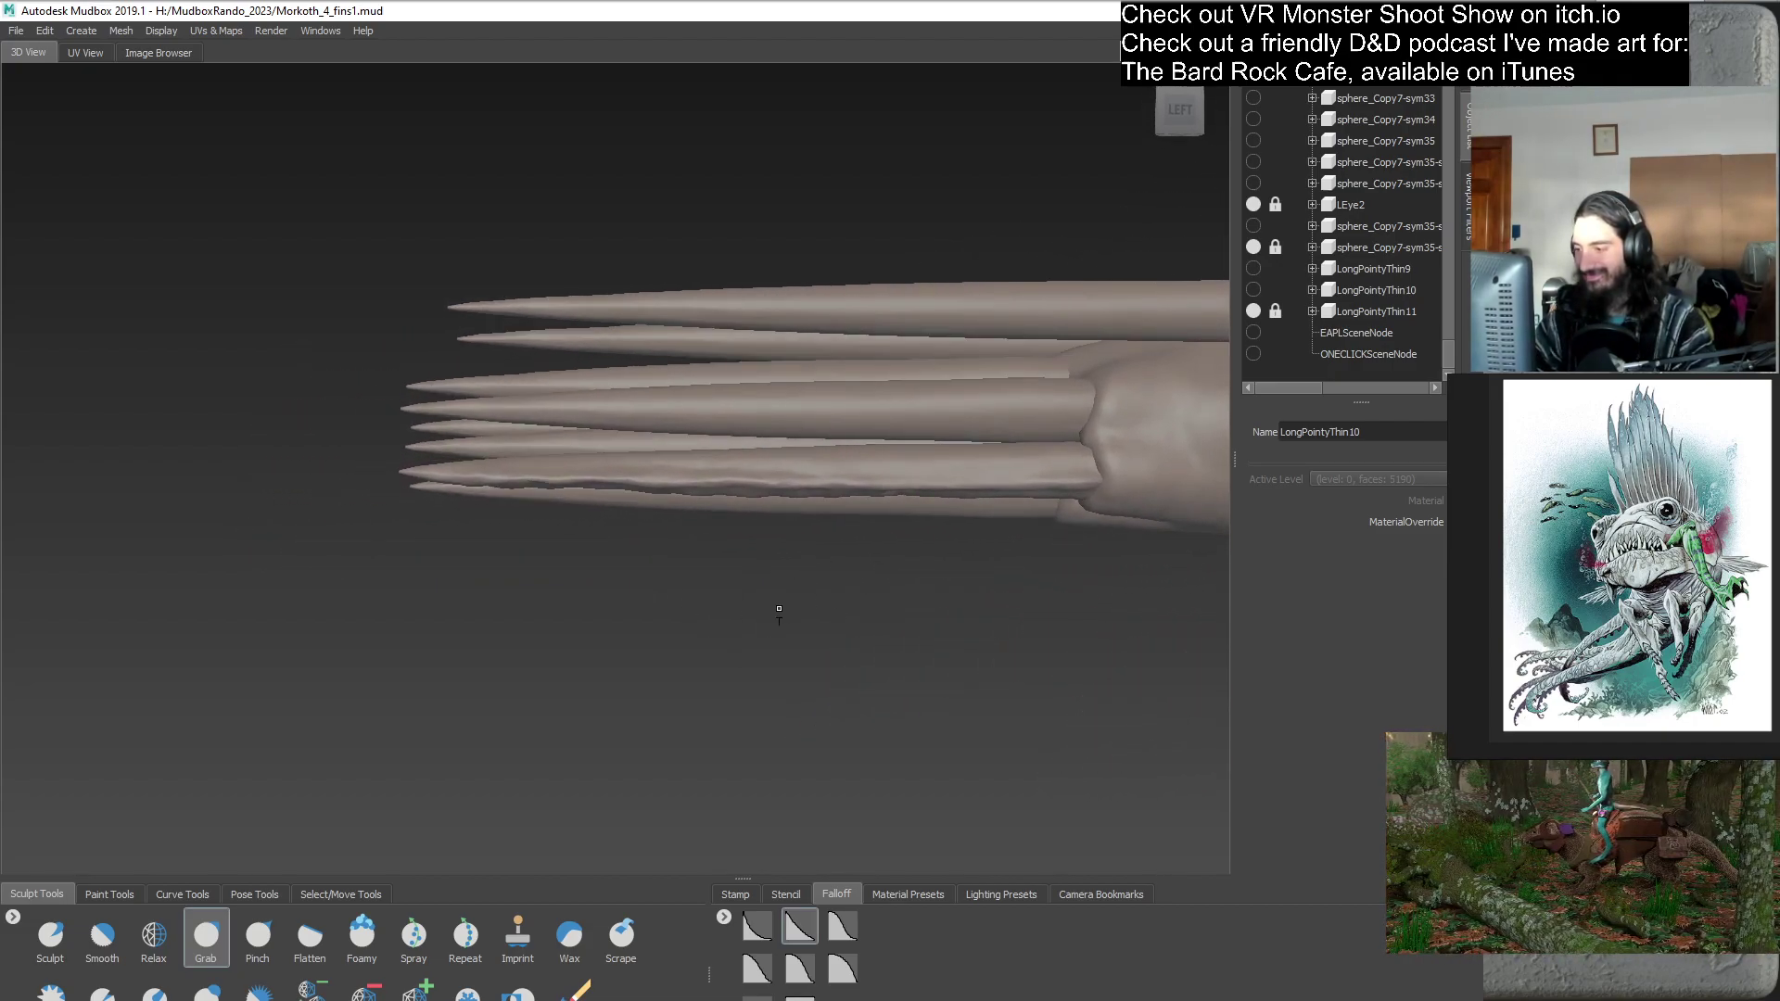
{"action": "right_click", "coordinate": [1372, 309]}
{"action": "left_click", "coordinate": [1390, 398]}
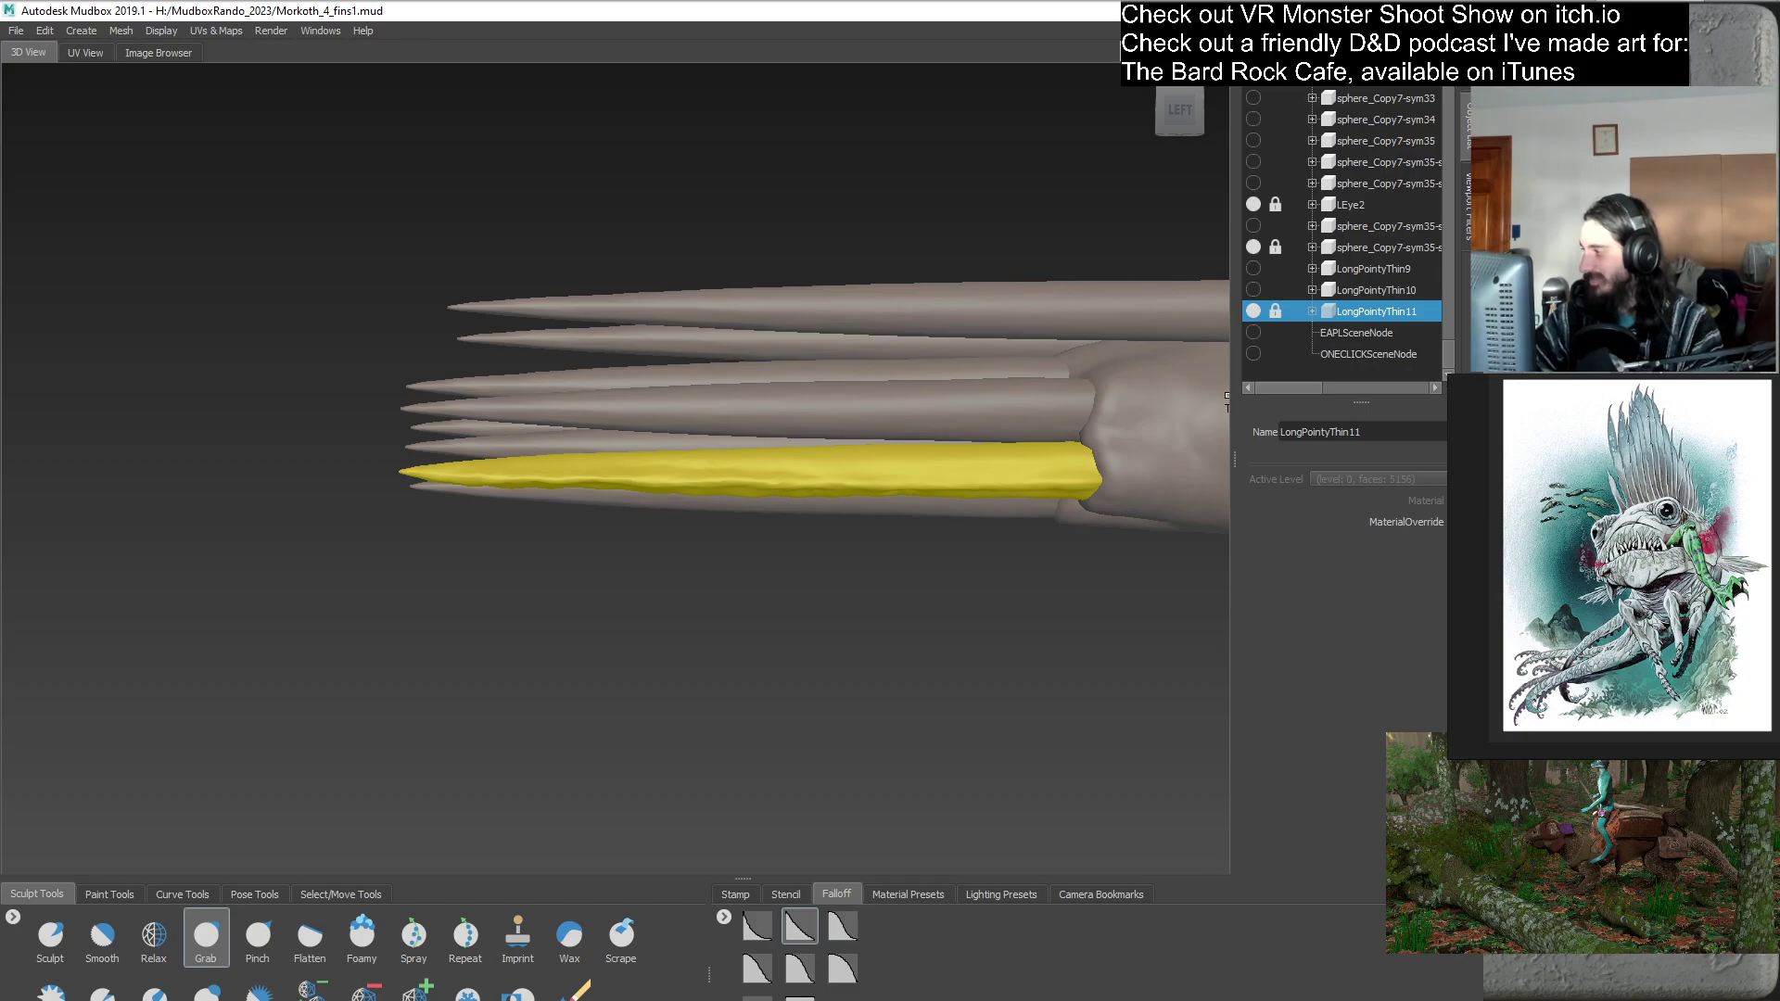
{"action": "key", "text": "ctrl+d"}
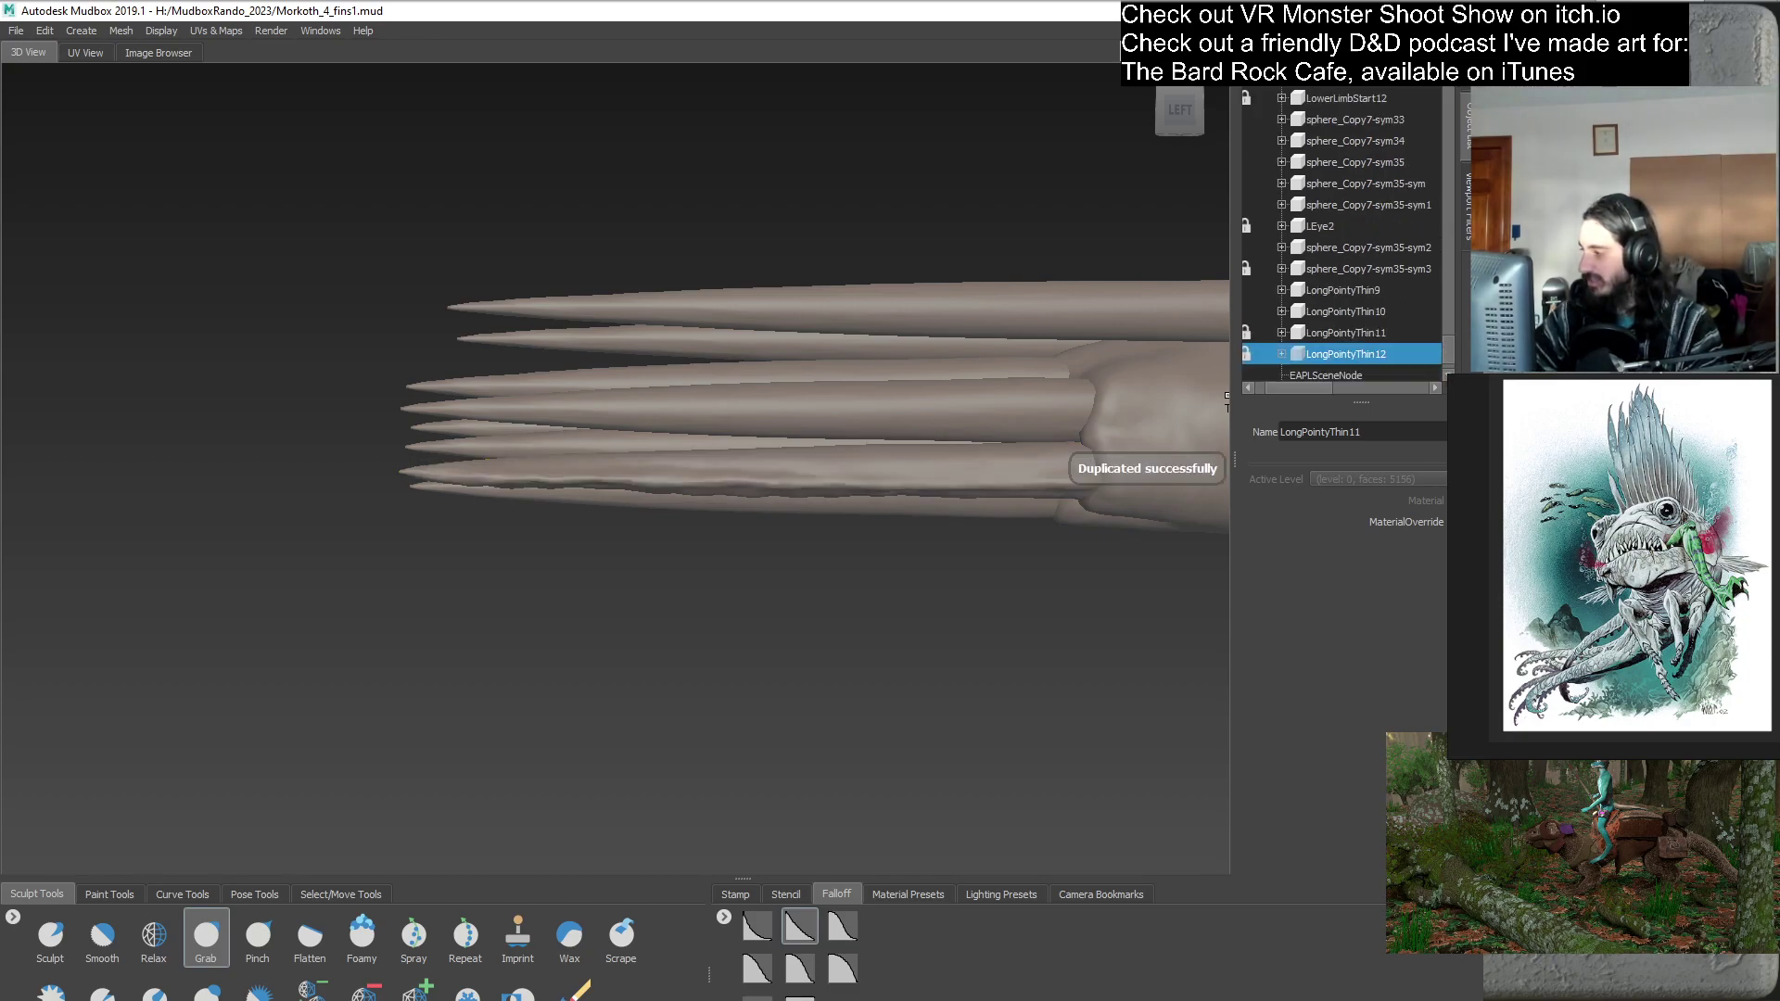
{"action": "scroll", "coordinate": [1344, 352], "scroll_direction": "down", "scroll_amount": 1}
{"action": "left_click_drag", "start_coordinate": [1305, 387], "coordinate": [1289, 388]}
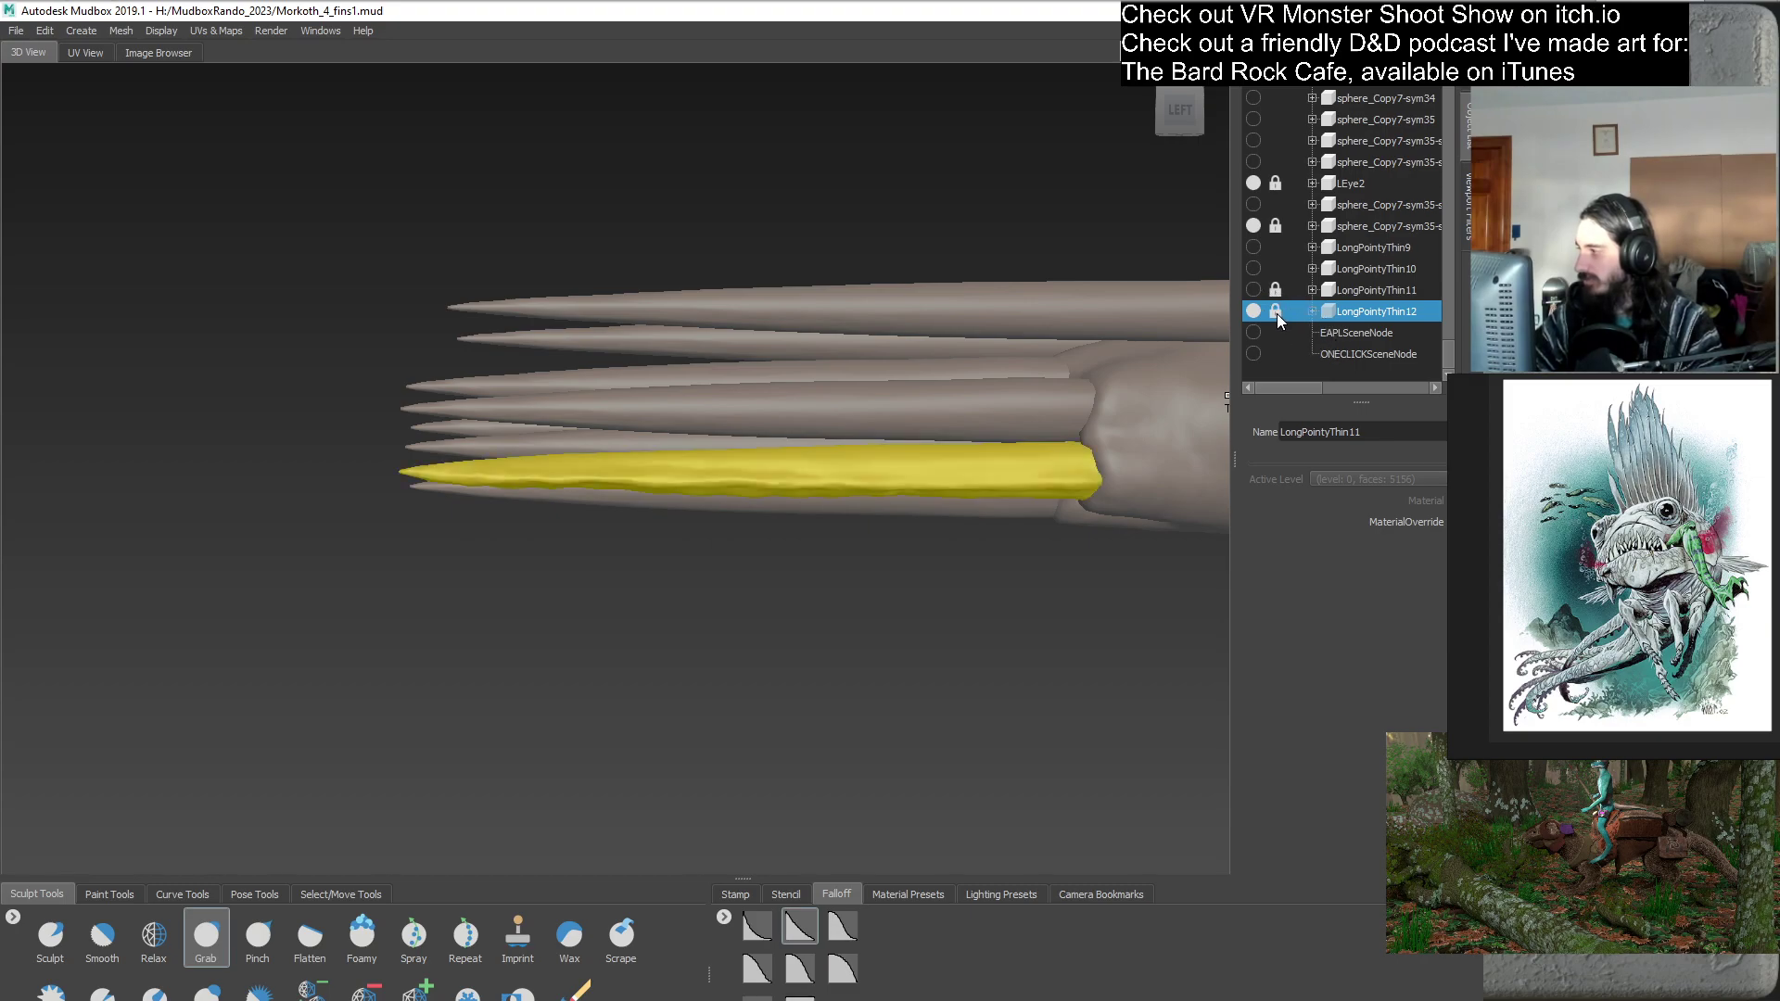
- Reshape the ridge and lower edge along the new tentacle copy's side with the Grab brush
{"action": "middle_click_drag", "start_coordinate": [728, 528], "coordinate": [769, 538], "text": "alt"}
{"action": "right_click_drag", "start_coordinate": [770, 537], "coordinate": [576, 536], "text": "alt"}
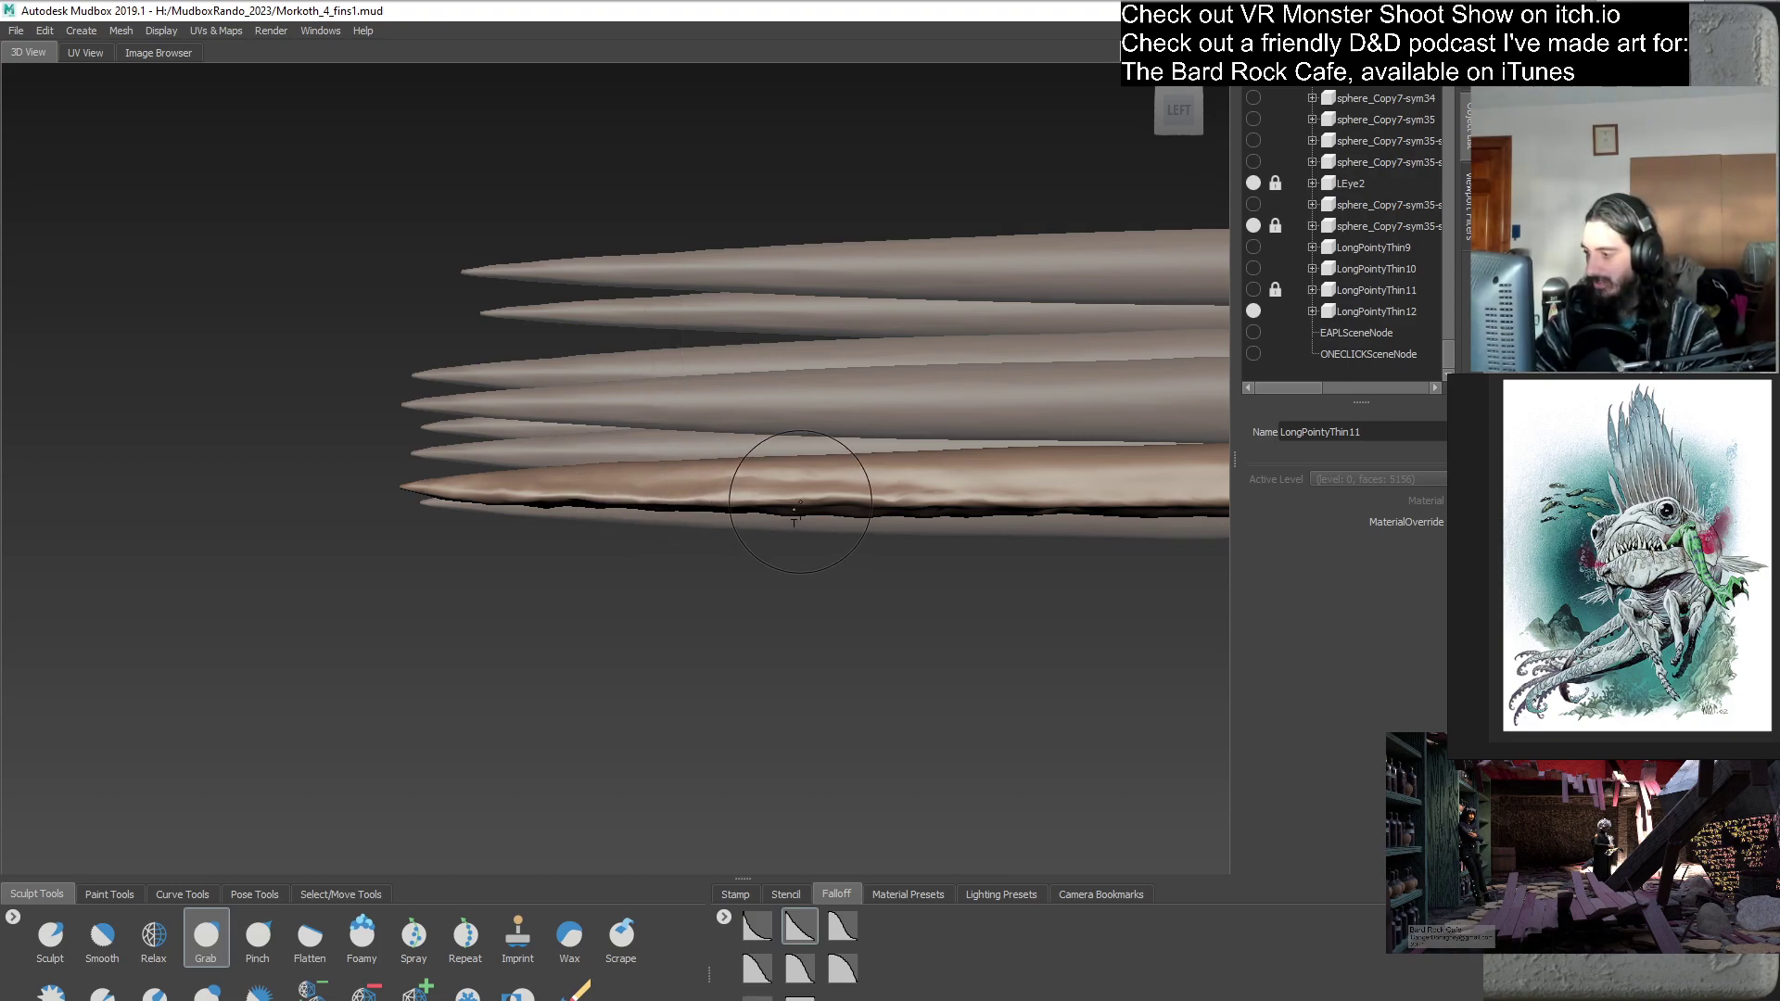
{"action": "mouse_move", "coordinate": [568, 502]}
{"action": "left_mouse_down", "text": "alt"}
{"action": "mouse_move", "coordinate": [911, 553]}
{"action": "mouse_move", "coordinate": [835, 529]}
{"action": "left_mouse_up", "text": "alt"}
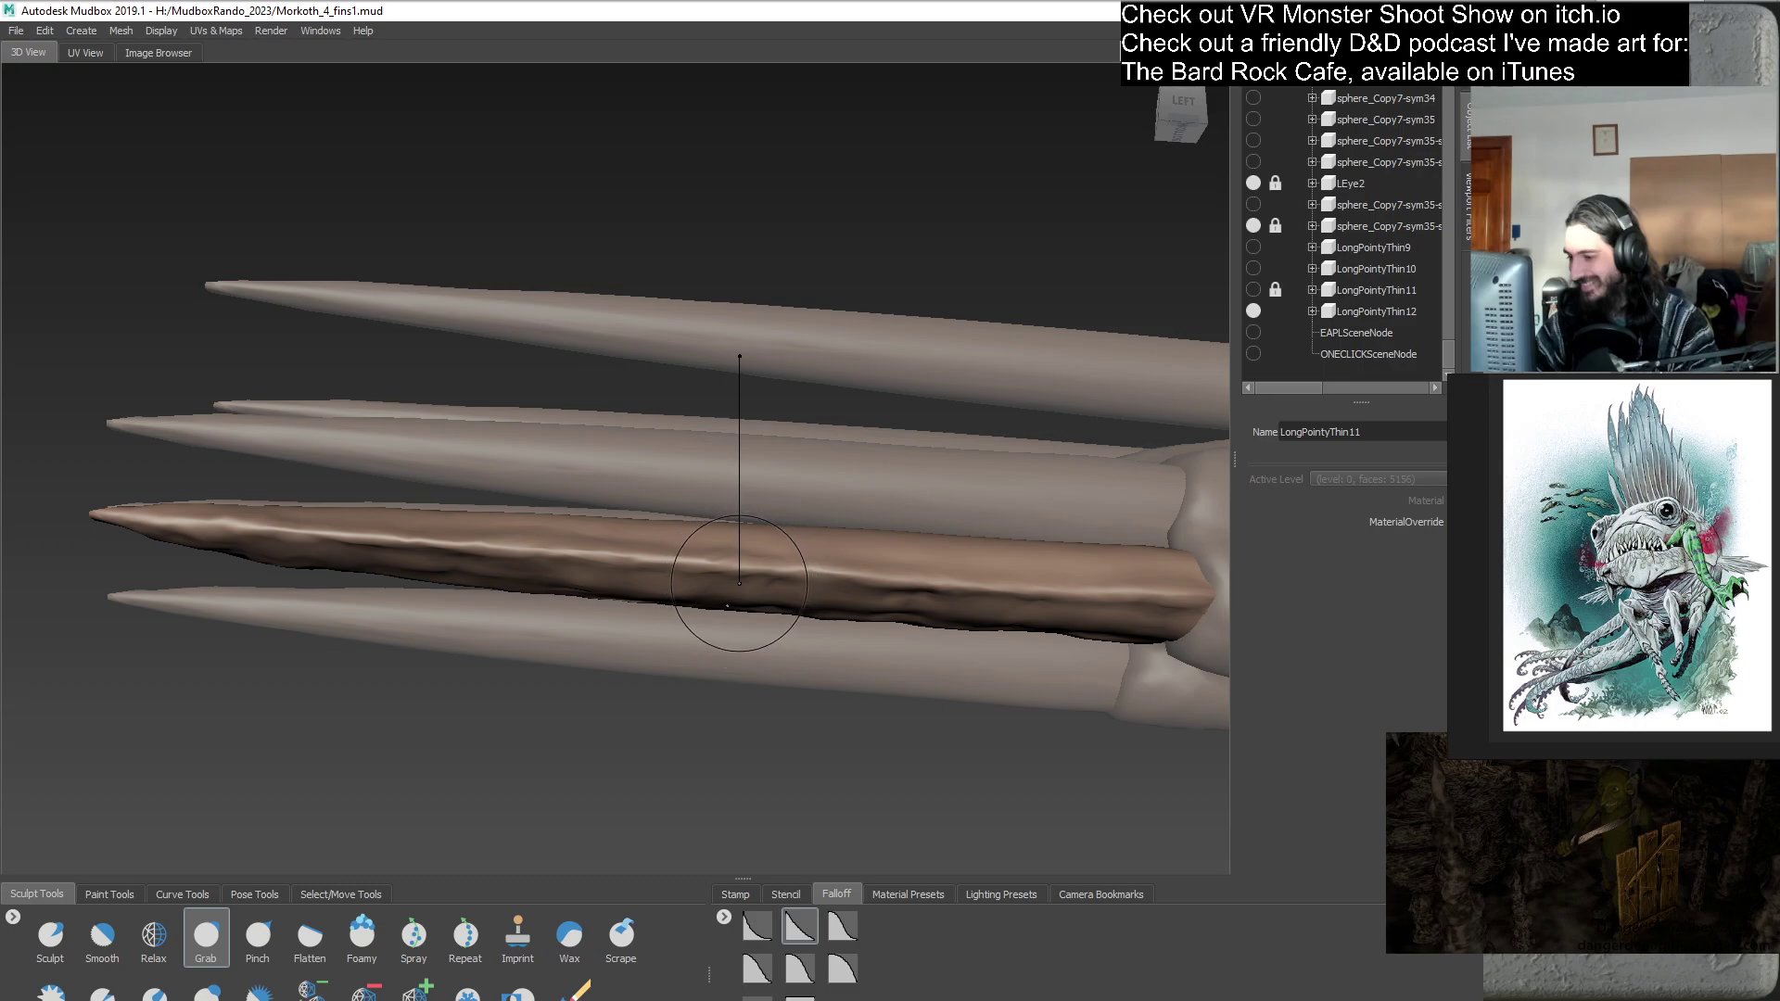
{"action": "left_click_drag", "start_coordinate": [739, 582], "coordinate": [652, 495], "text": "alt"}
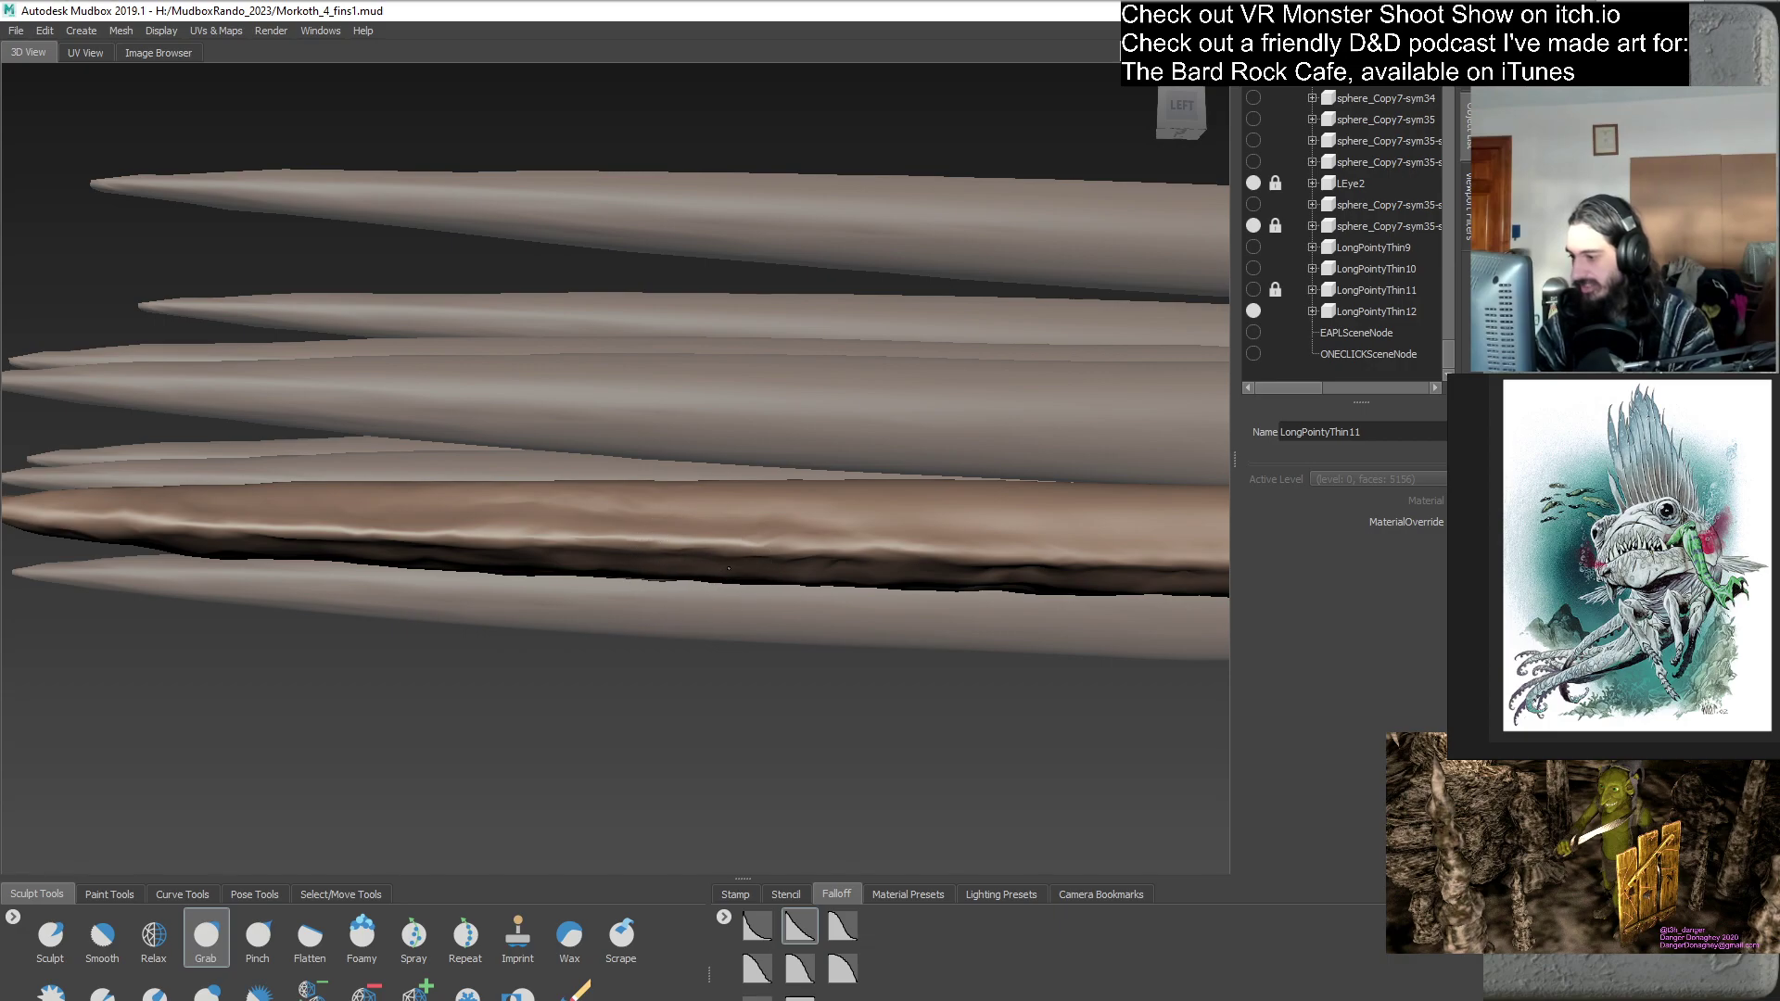
{"action": "mouse_move", "coordinate": [894, 485]}
{"action": "left_mouse_down", "text": "alt"}
{"action": "mouse_move", "coordinate": [767, 528]}
{"action": "mouse_move", "coordinate": [704, 586]}
{"action": "mouse_move", "coordinate": [749, 581]}
{"action": "mouse_move", "coordinate": [770, 609]}
{"action": "mouse_move", "coordinate": [748, 615]}
{"action": "mouse_move", "coordinate": [664, 496]}
{"action": "mouse_move", "coordinate": [589, 620]}
{"action": "left_mouse_up", "text": "alt"}
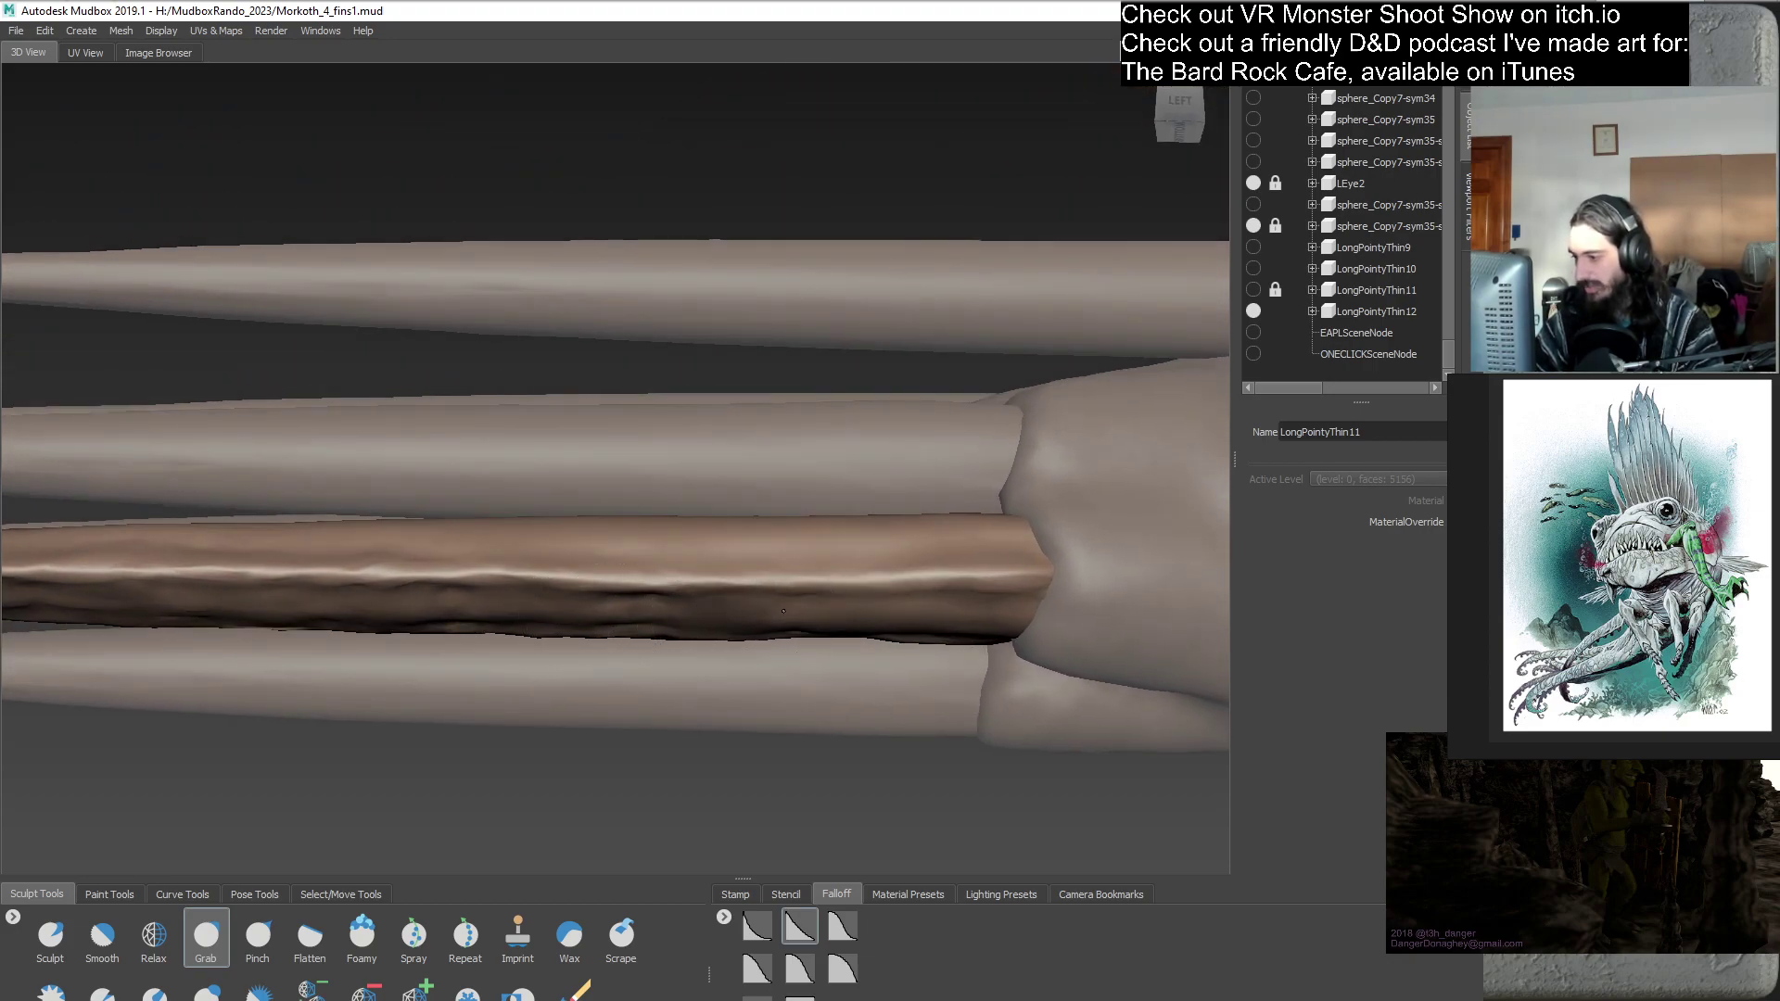
- Adjust the bumpy underside edges of the tentacle copy with the Grab brush, working from the base toward the tip
{"action": "left_click_drag", "start_coordinate": [802, 654], "coordinate": [668, 477], "text": "alt"}
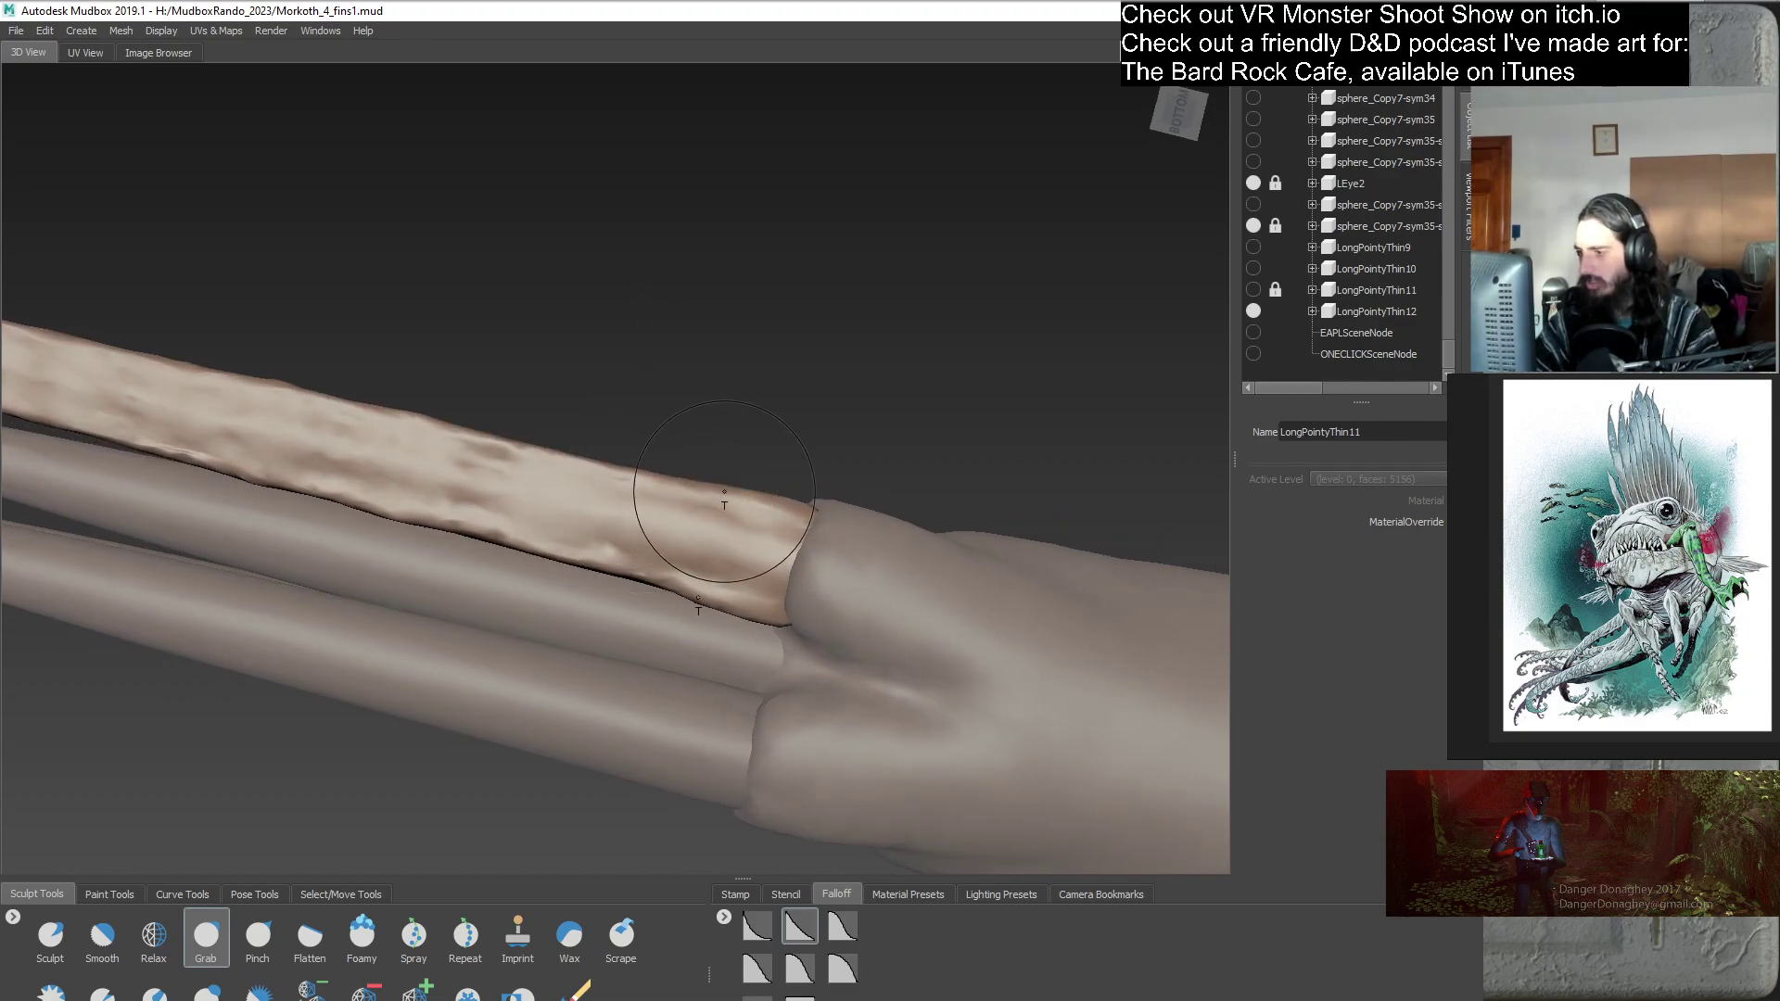
{"action": "middle_click_drag", "start_coordinate": [688, 461], "coordinate": [715, 497], "text": "alt"}
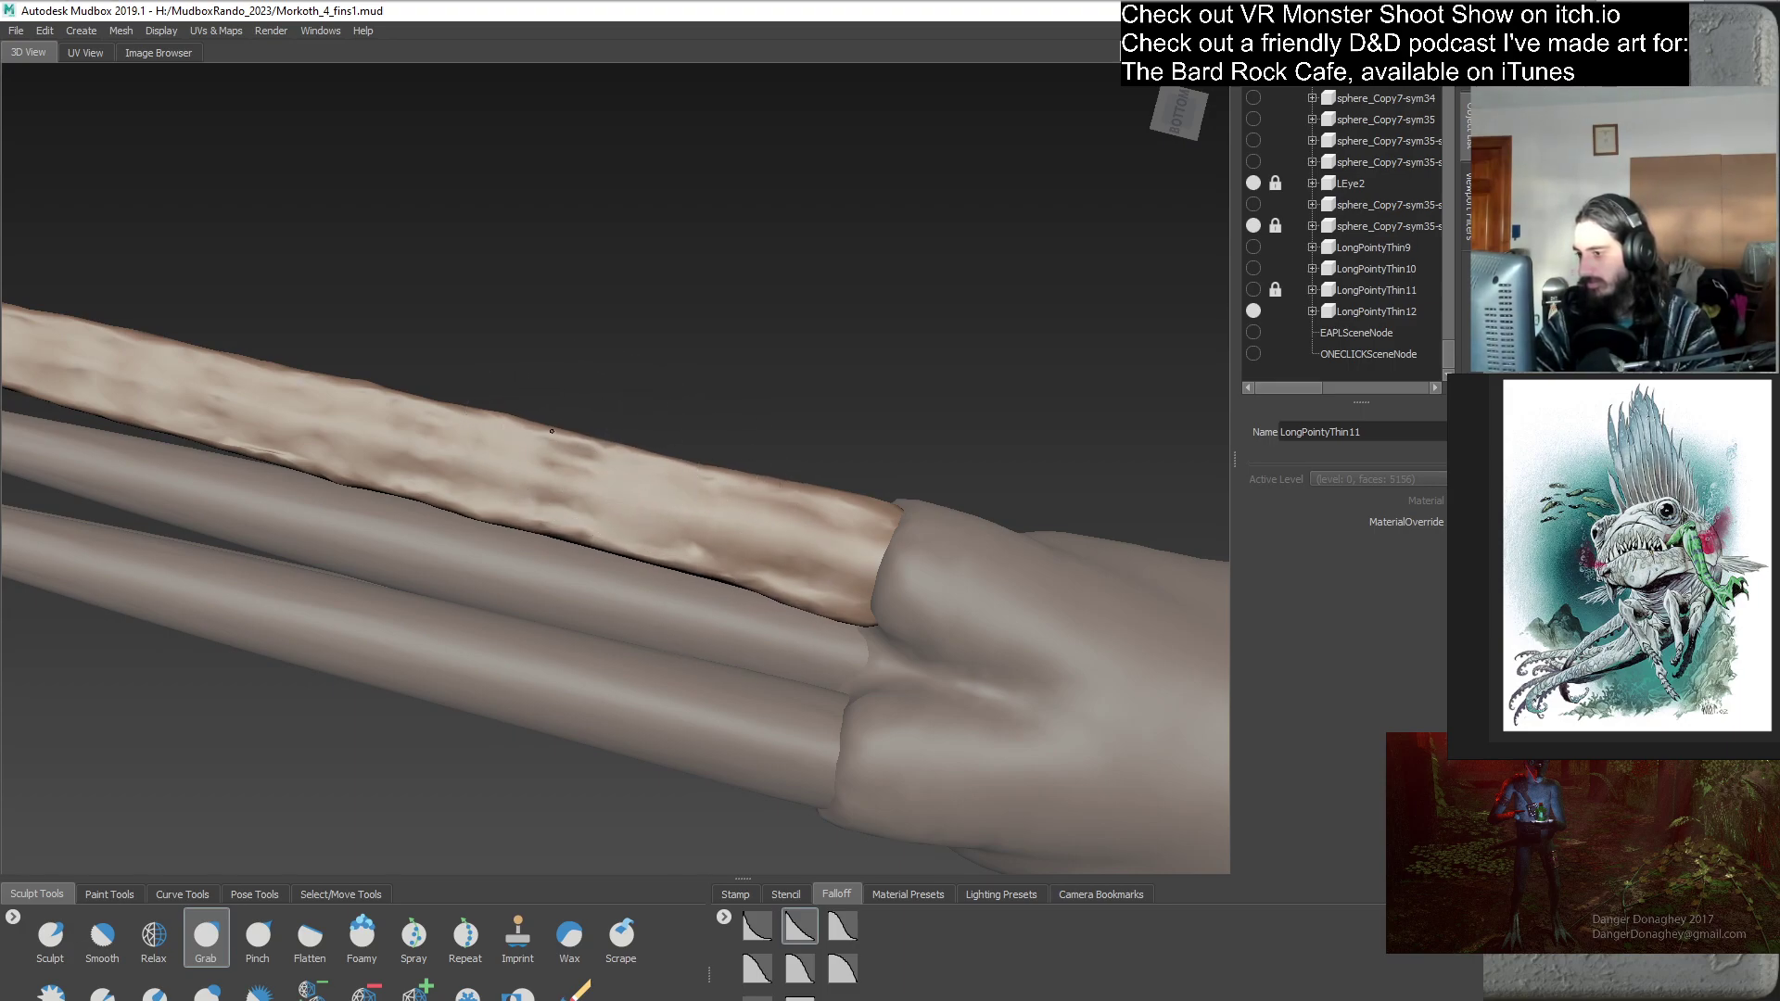
{"action": "middle_click_drag", "start_coordinate": [587, 516], "coordinate": [683, 502], "text": "alt"}
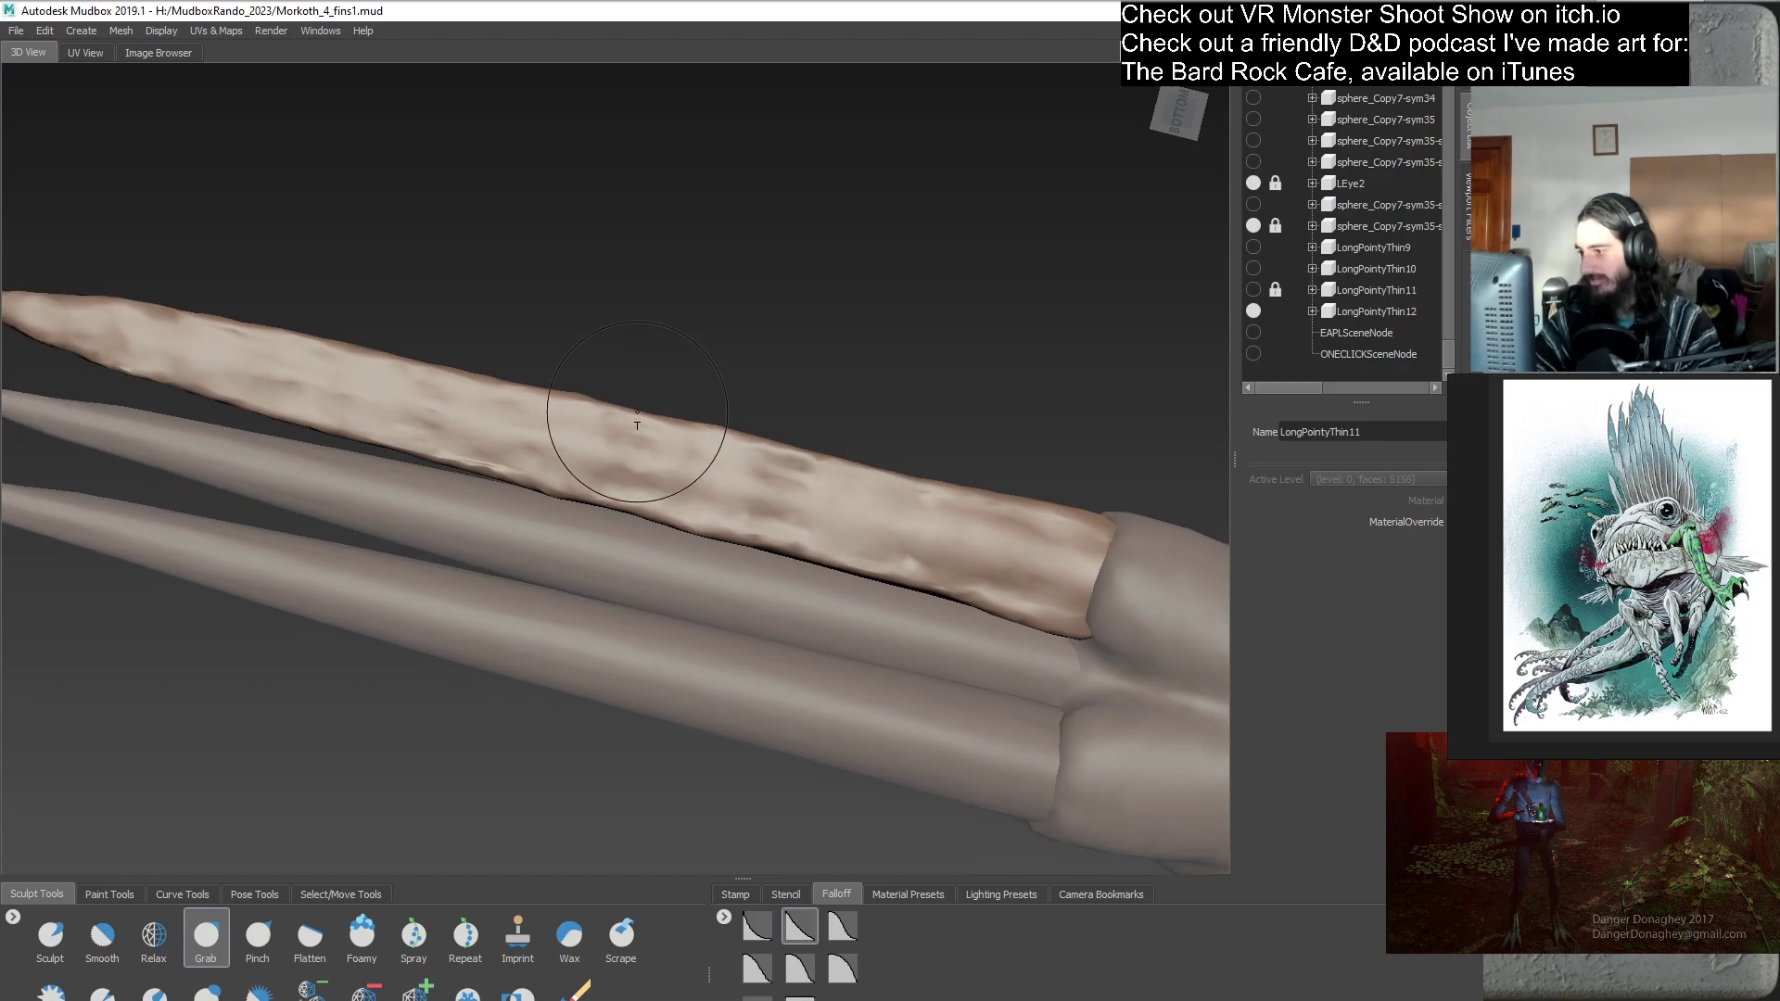
- Reshape the lower edge of the tentacle copy's base where it meets the body with the Grab brush
{"action": "left_click_drag", "start_coordinate": [667, 428], "coordinate": [690, 631], "text": "alt"}
{"action": "mouse_move", "coordinate": [691, 630]}
{"action": "right_mouse_down", "text": "alt"}
{"action": "mouse_move", "coordinate": [677, 555]}
{"action": "mouse_move", "coordinate": [684, 619]}
{"action": "mouse_move", "coordinate": [663, 608]}
{"action": "right_mouse_up", "text": "alt"}
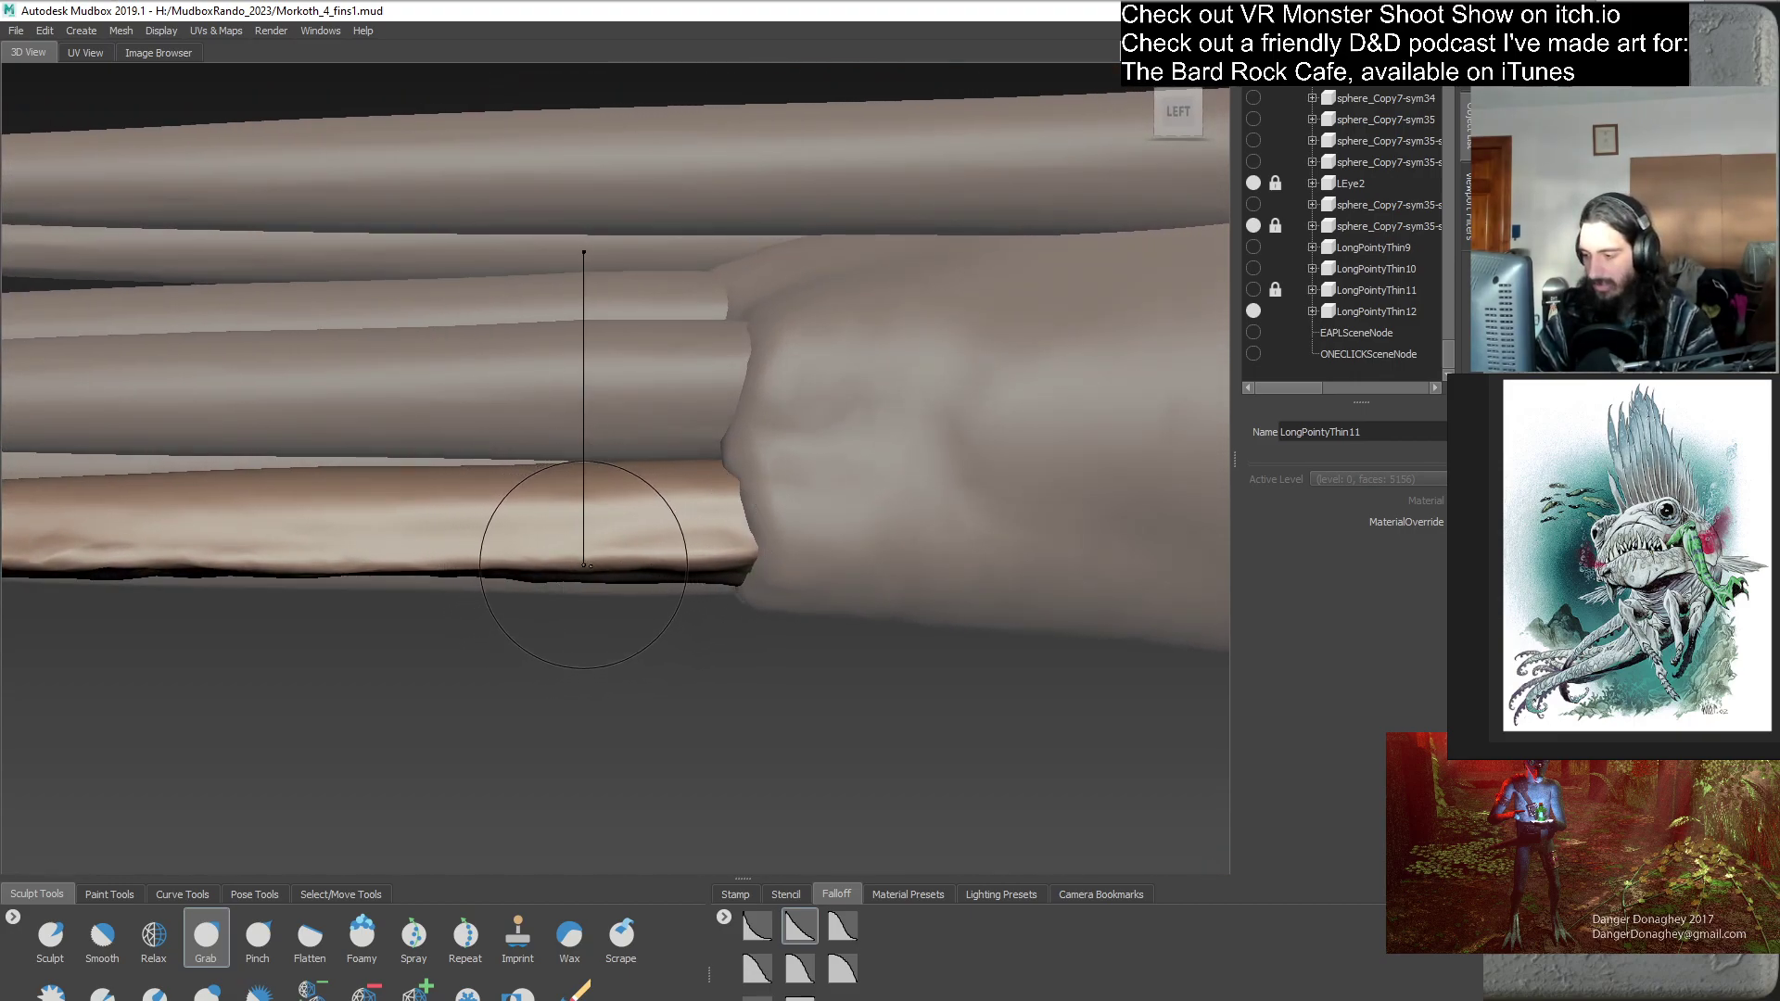
{"action": "left_click_drag", "start_coordinate": [547, 603], "coordinate": [539, 579], "text": "alt"}
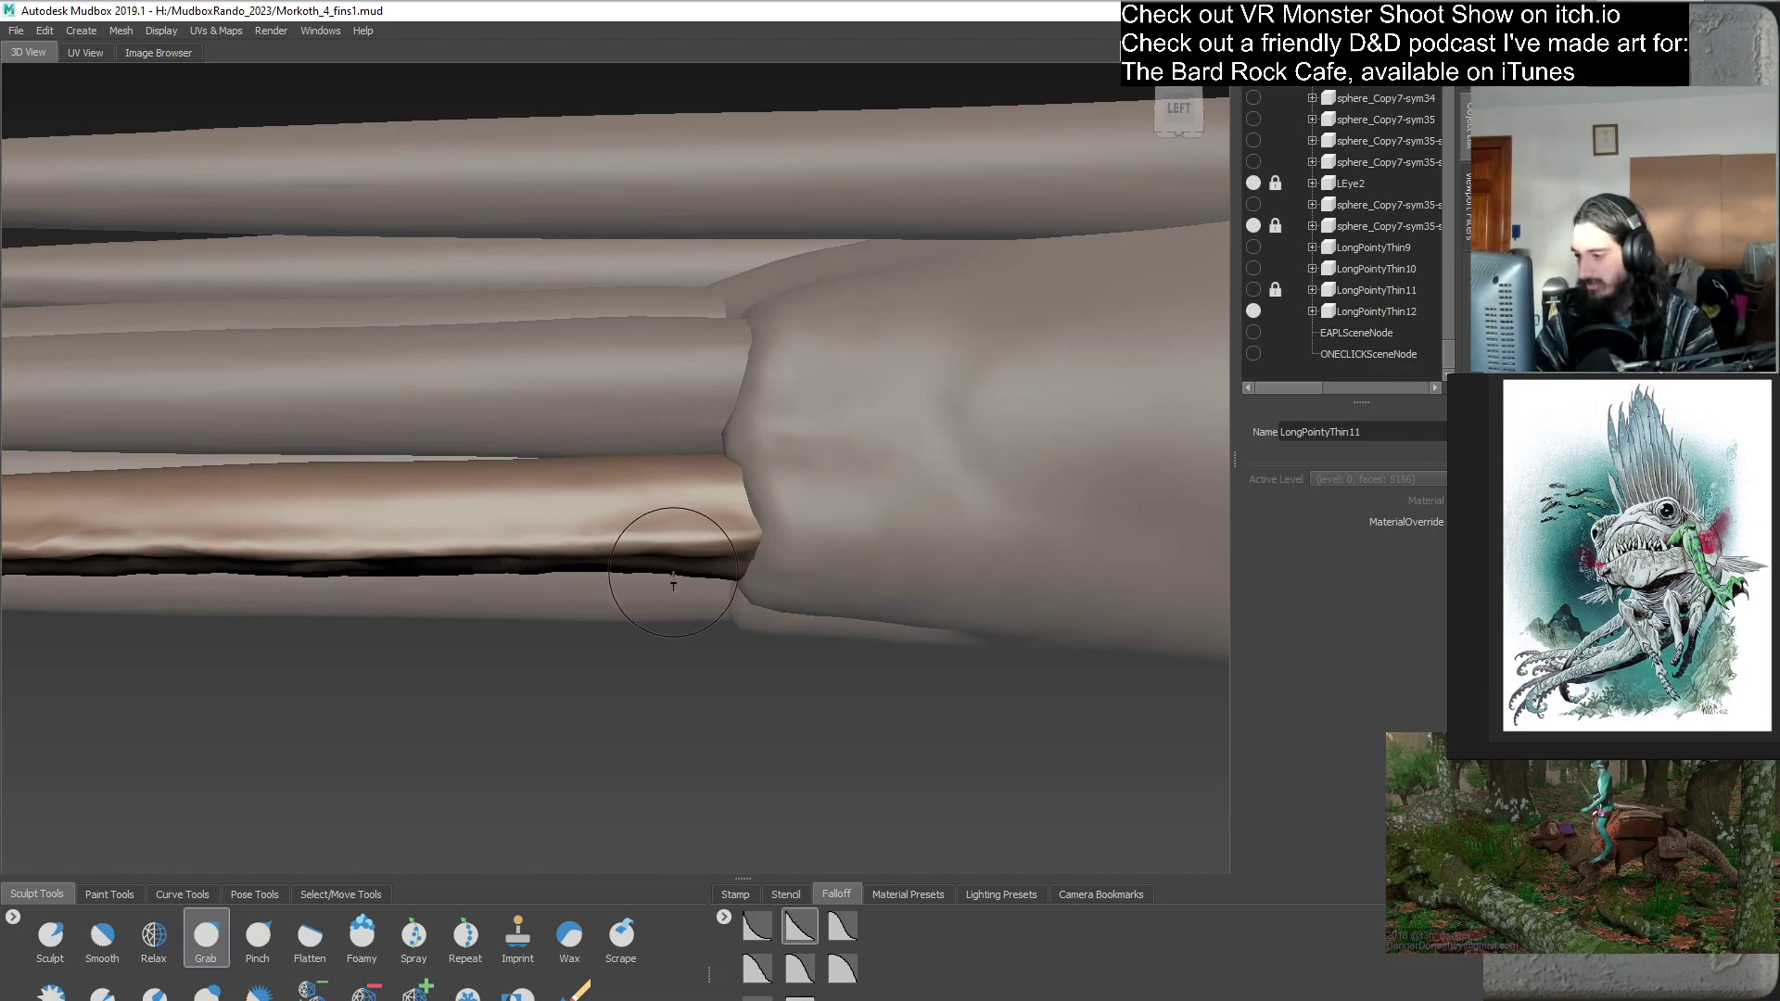
{"action": "mouse_move", "coordinate": [731, 582]}
{"action": "left_mouse_down", "text": "alt"}
{"action": "mouse_move", "coordinate": [865, 535]}
{"action": "mouse_move", "coordinate": [581, 506]}
{"action": "left_mouse_up", "text": "alt"}
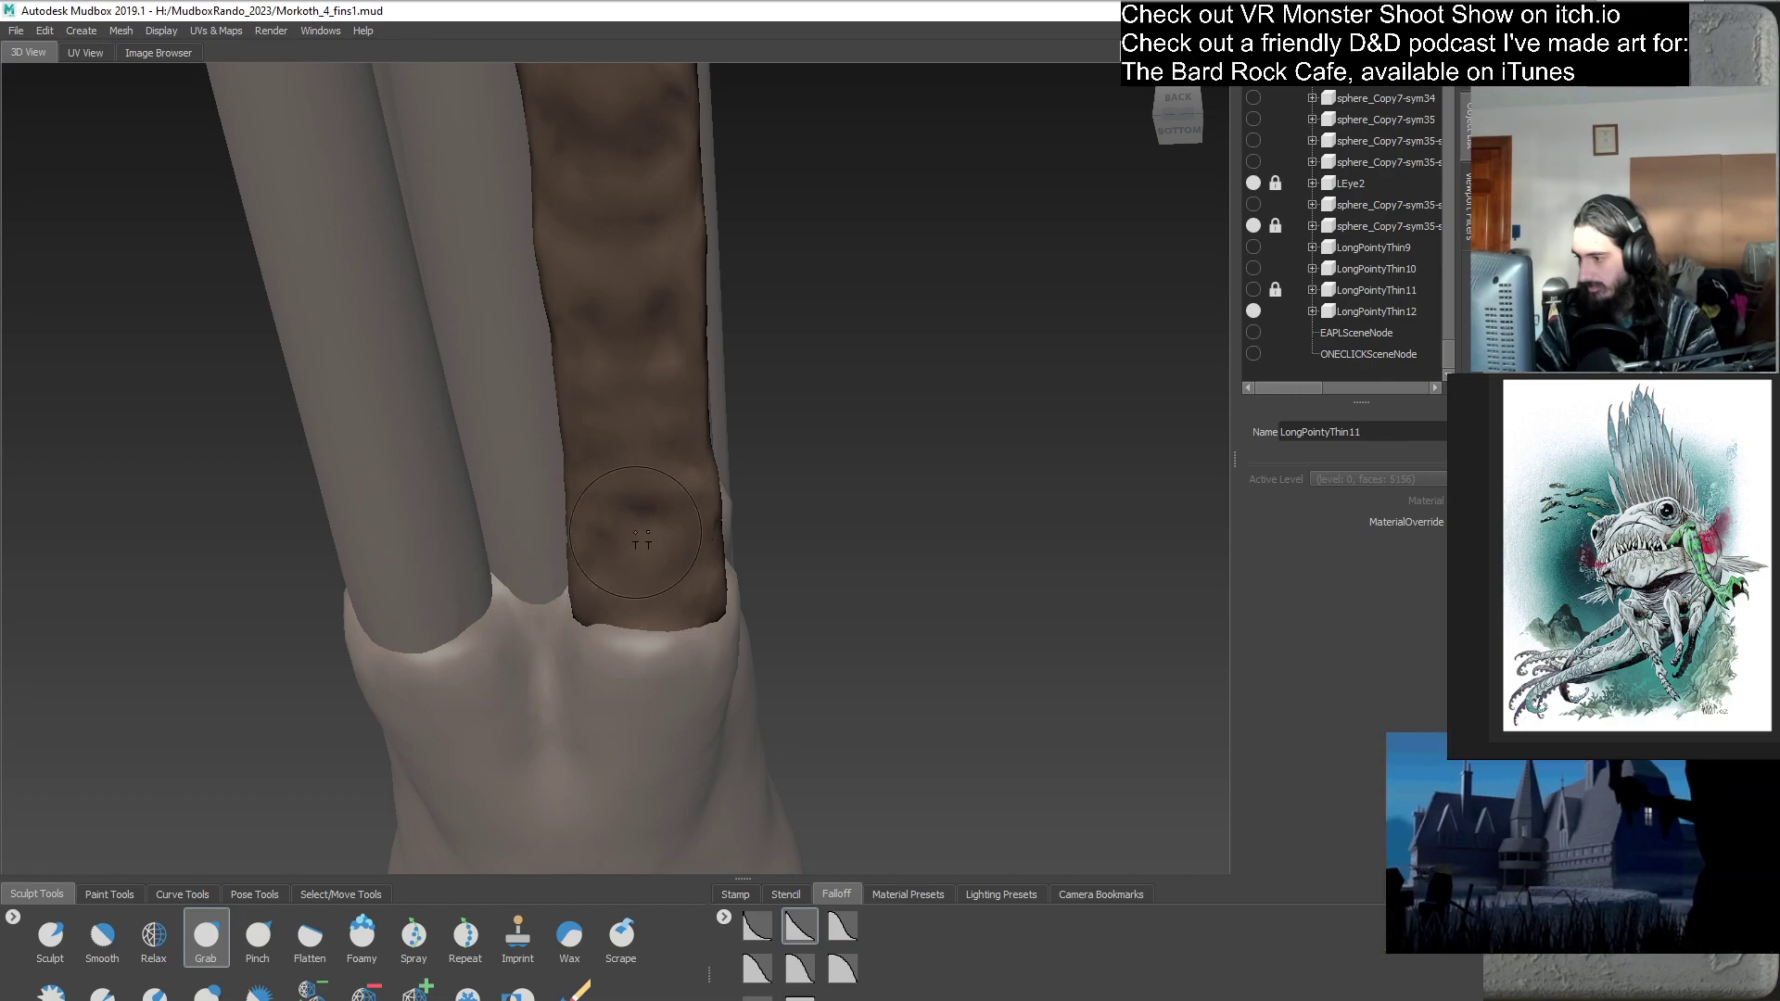
- Reduce the Grab brush size to 18.01 and rework the tentacle copy's lower edge near its tapered tip
{"action": "mouse_move", "coordinate": [712, 502]}
{"action": "left_mouse_down", "text": "alt"}
{"action": "mouse_move", "coordinate": [727, 477]}
{"action": "mouse_move", "coordinate": [822, 505]}
{"action": "mouse_move", "coordinate": [687, 448]}
{"action": "mouse_move", "coordinate": [630, 477]}
{"action": "mouse_move", "coordinate": [636, 437]}
{"action": "mouse_move", "coordinate": [679, 450]}
{"action": "left_mouse_up", "text": "alt"}
{"action": "left_click_drag", "start_coordinate": [731, 394], "coordinate": [727, 445], "text": "alt"}
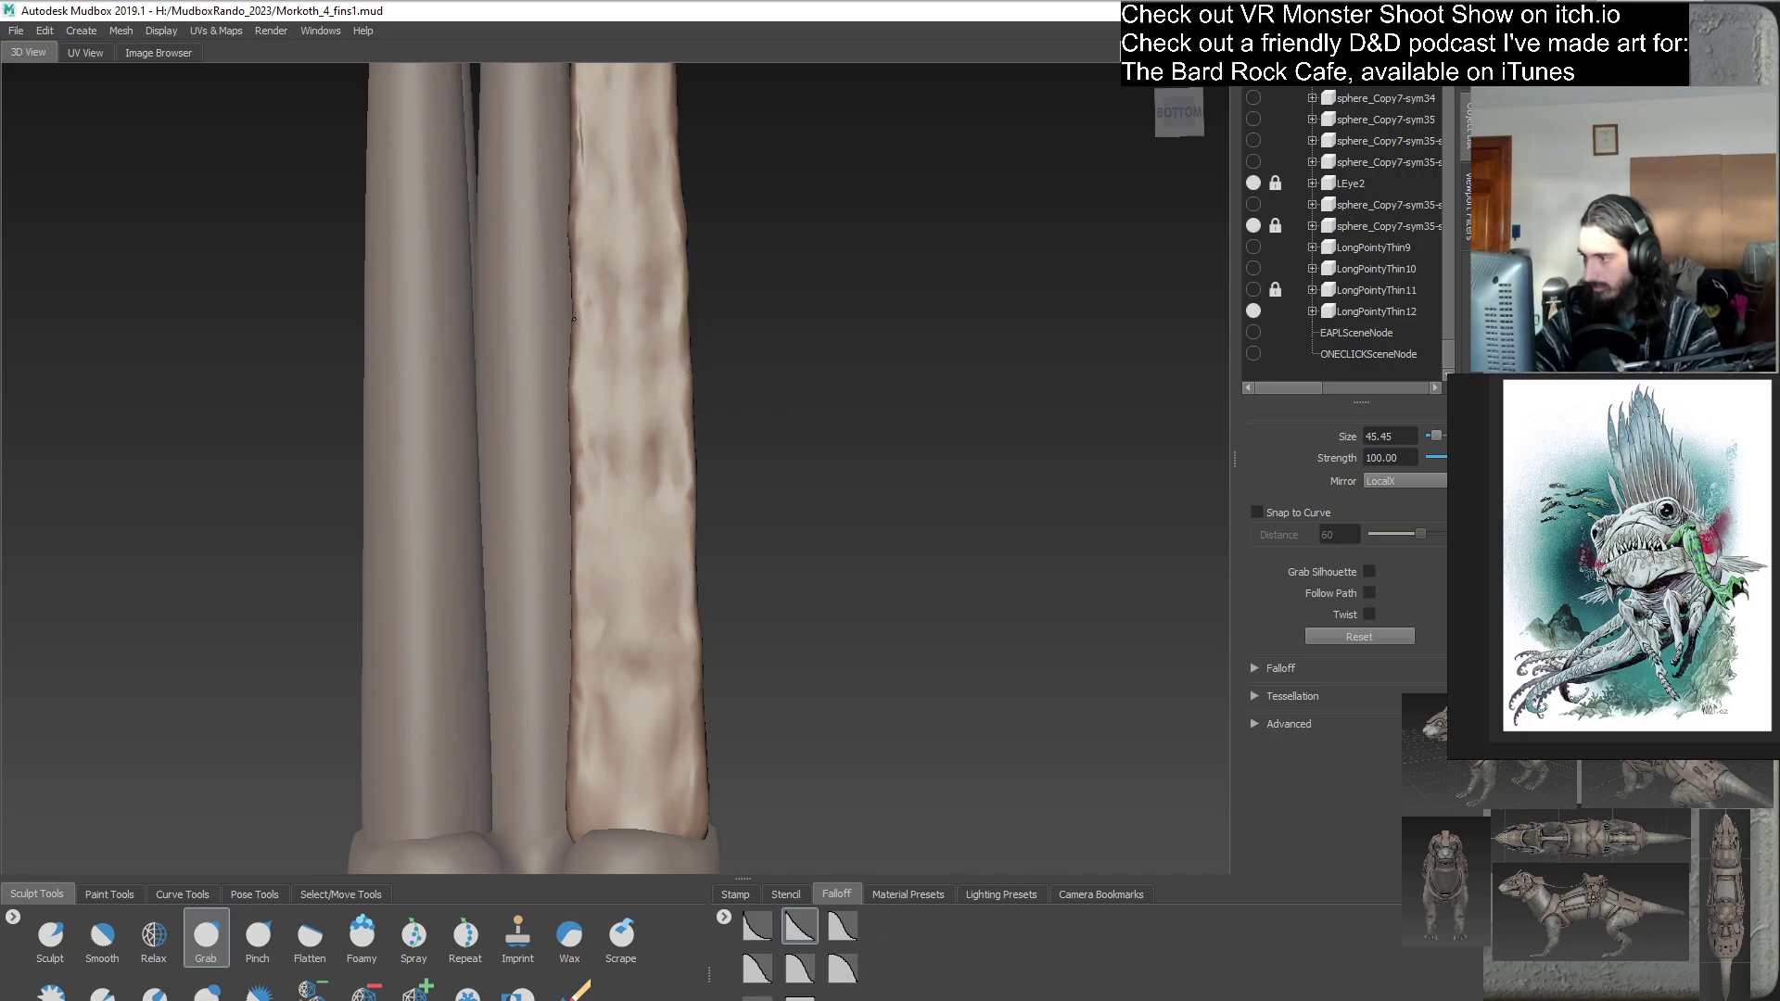
{"action": "left_click_drag", "start_coordinate": [789, 368], "coordinate": [546, 398], "text": "alt"}
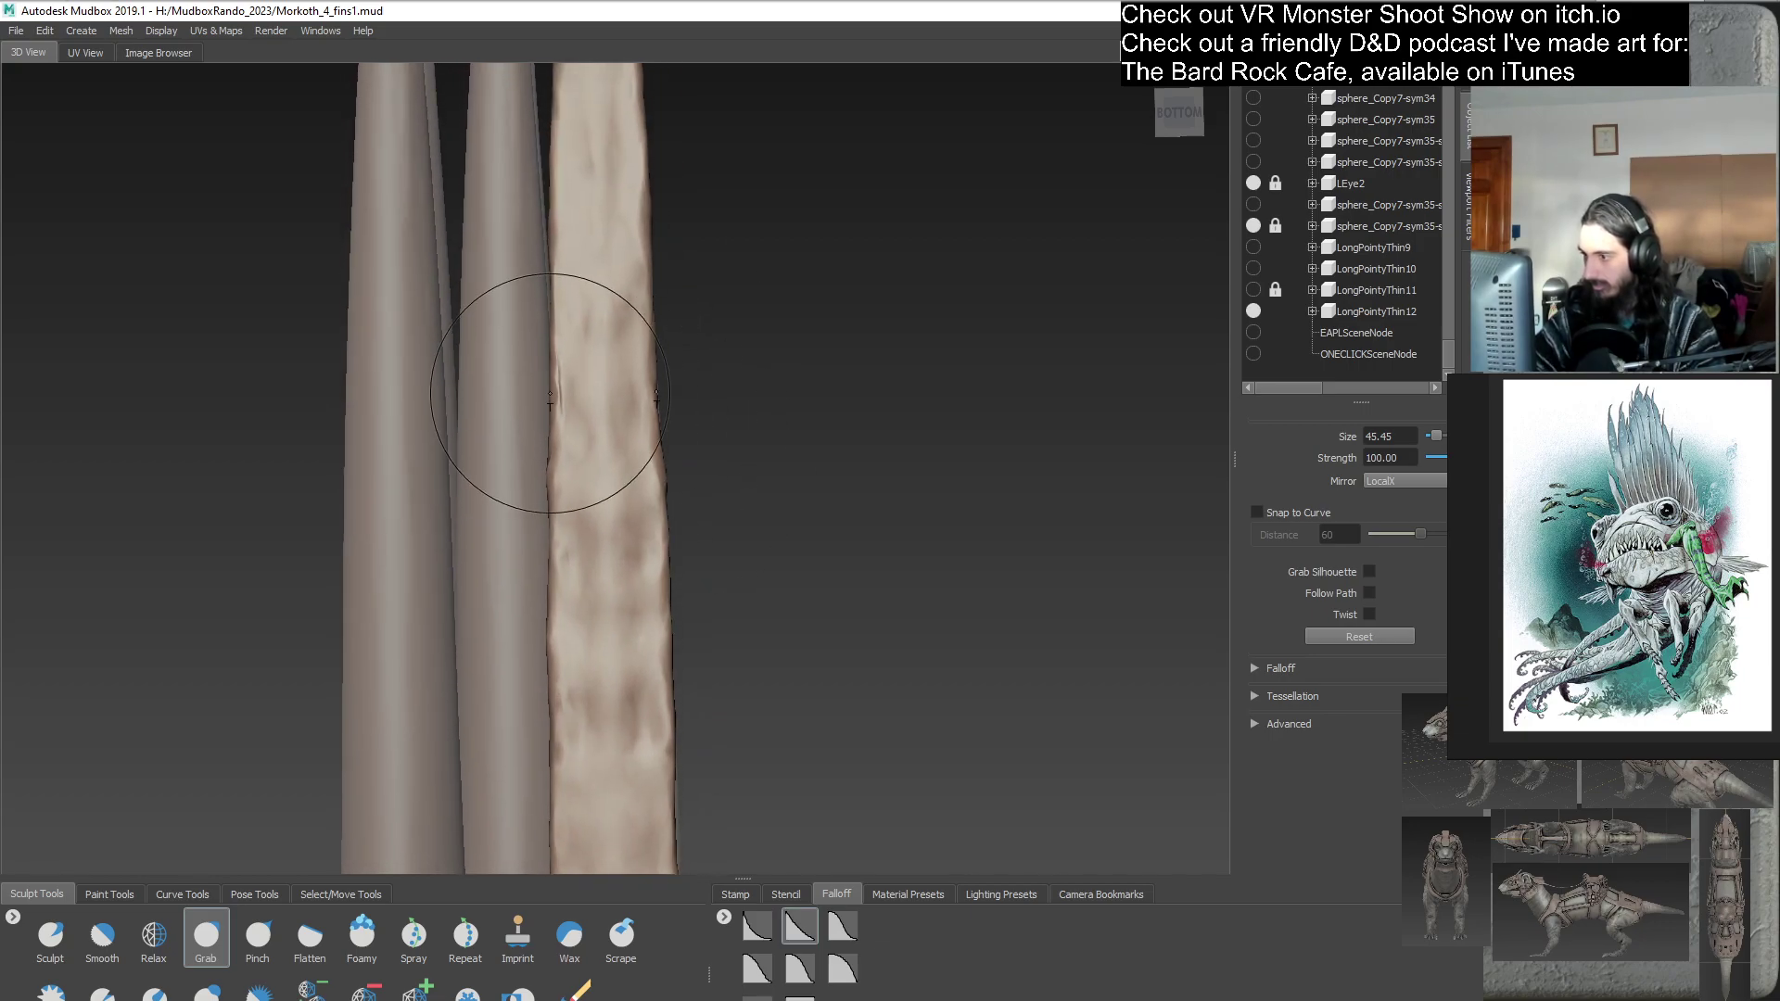
{"action": "scroll", "coordinate": [715, 517], "scroll_direction": "down", "scroll_amount": 4}
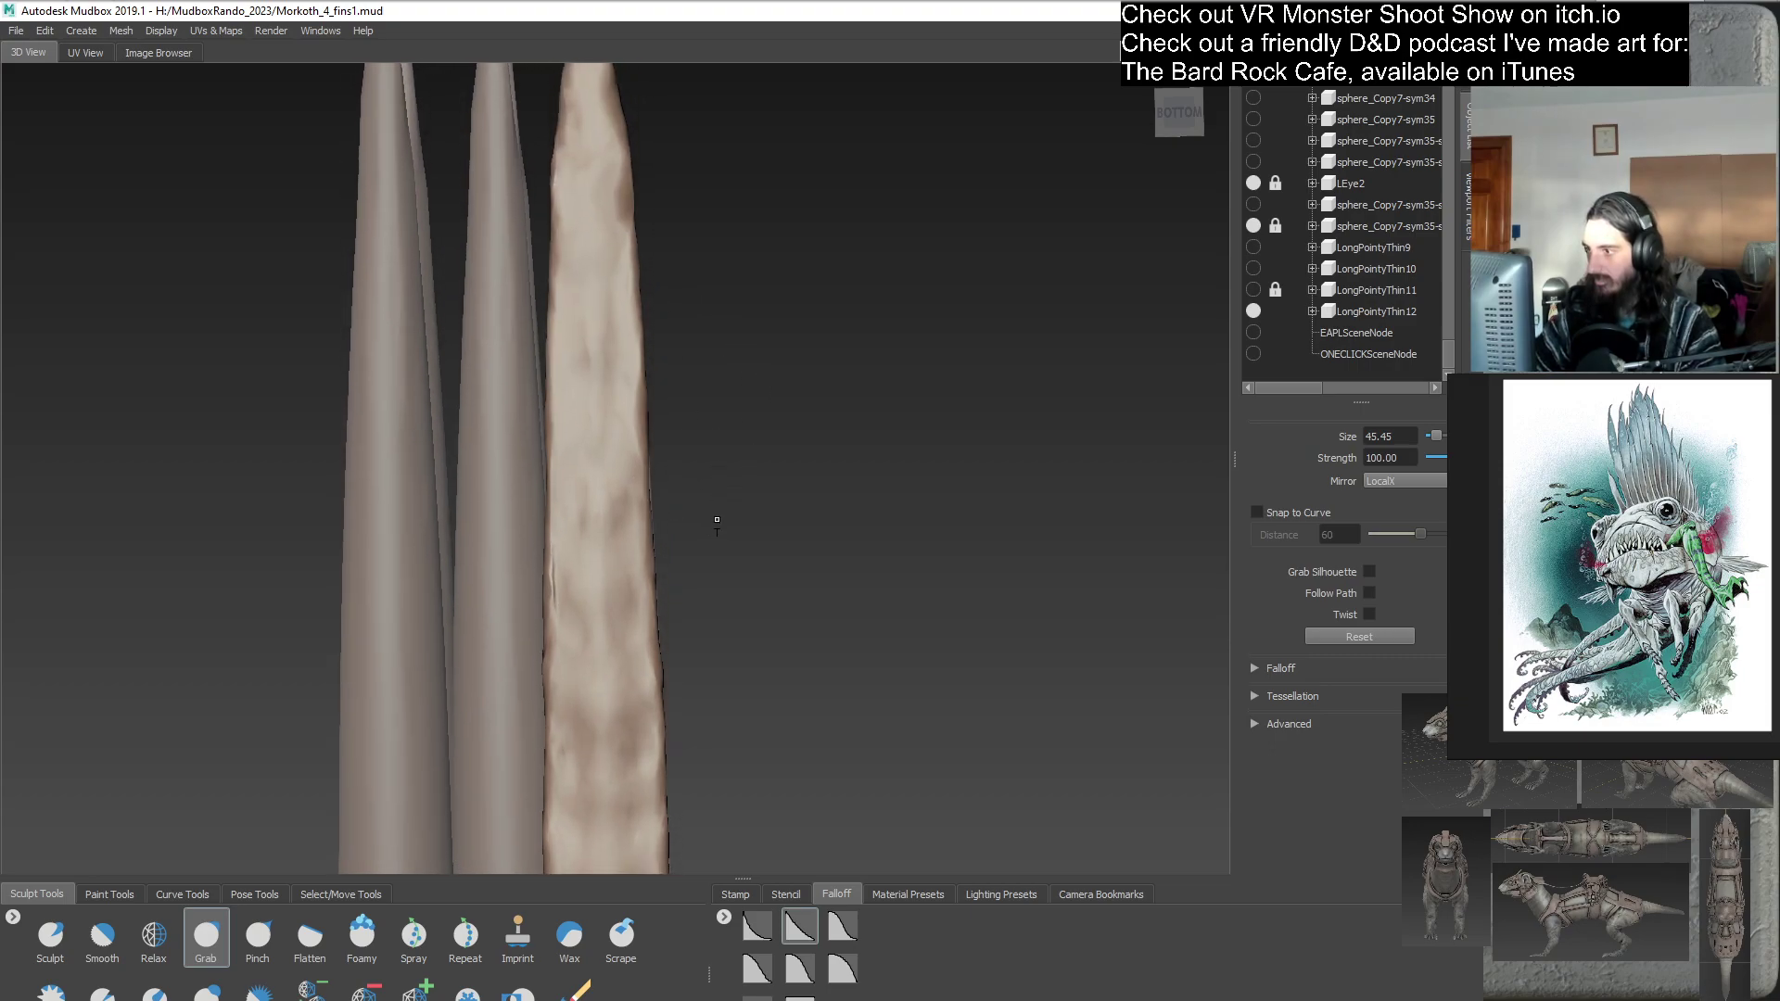
{"action": "scroll", "coordinate": [725, 448], "scroll_direction": "up", "scroll_amount": 2}
{"action": "scroll", "coordinate": [725, 448], "scroll_direction": "up", "scroll_amount": 1}
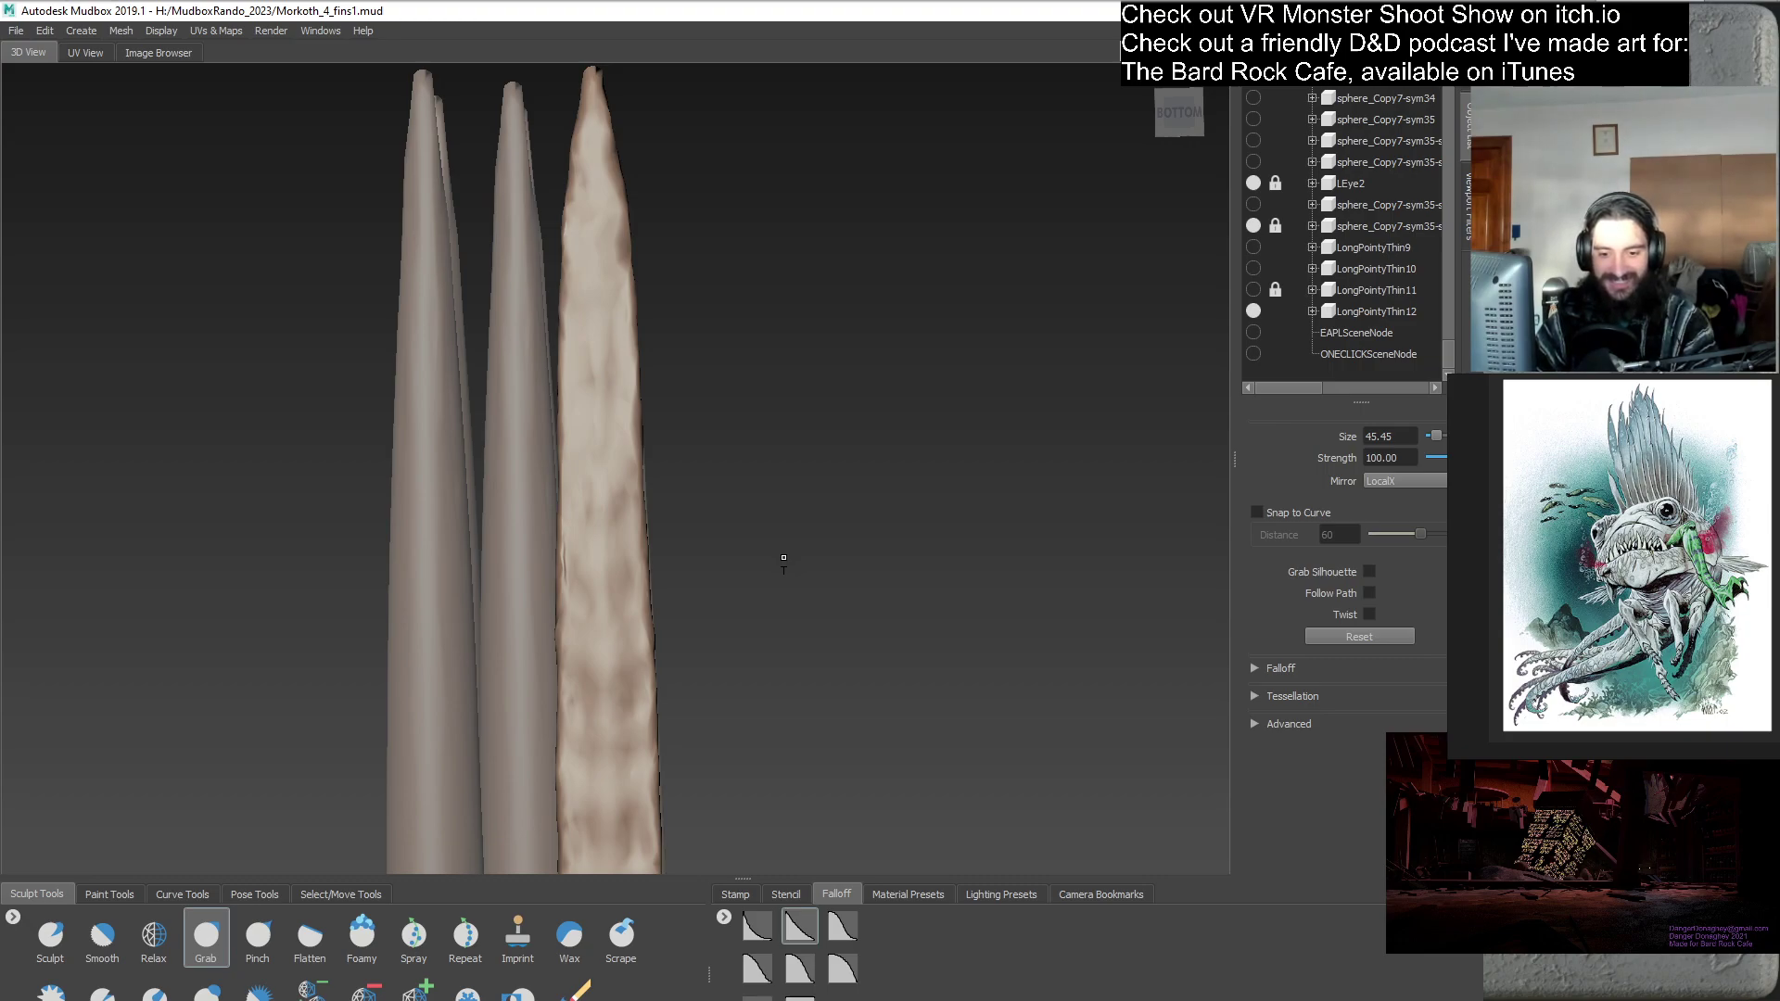
{"action": "mouse_move", "coordinate": [825, 549]}
{"action": "left_mouse_down", "text": "alt"}
{"action": "mouse_move", "coordinate": [558, 674]}
{"action": "mouse_move", "coordinate": [608, 616]}
{"action": "left_mouse_up", "text": "alt"}
{"action": "mouse_move", "coordinate": [461, 513]}
{"action": "left_mouse_down"}
{"action": "mouse_move", "coordinate": [422, 512]}
{"action": "mouse_move", "coordinate": [515, 528]}
{"action": "mouse_move", "coordinate": [454, 473]}
{"action": "left_mouse_up"}
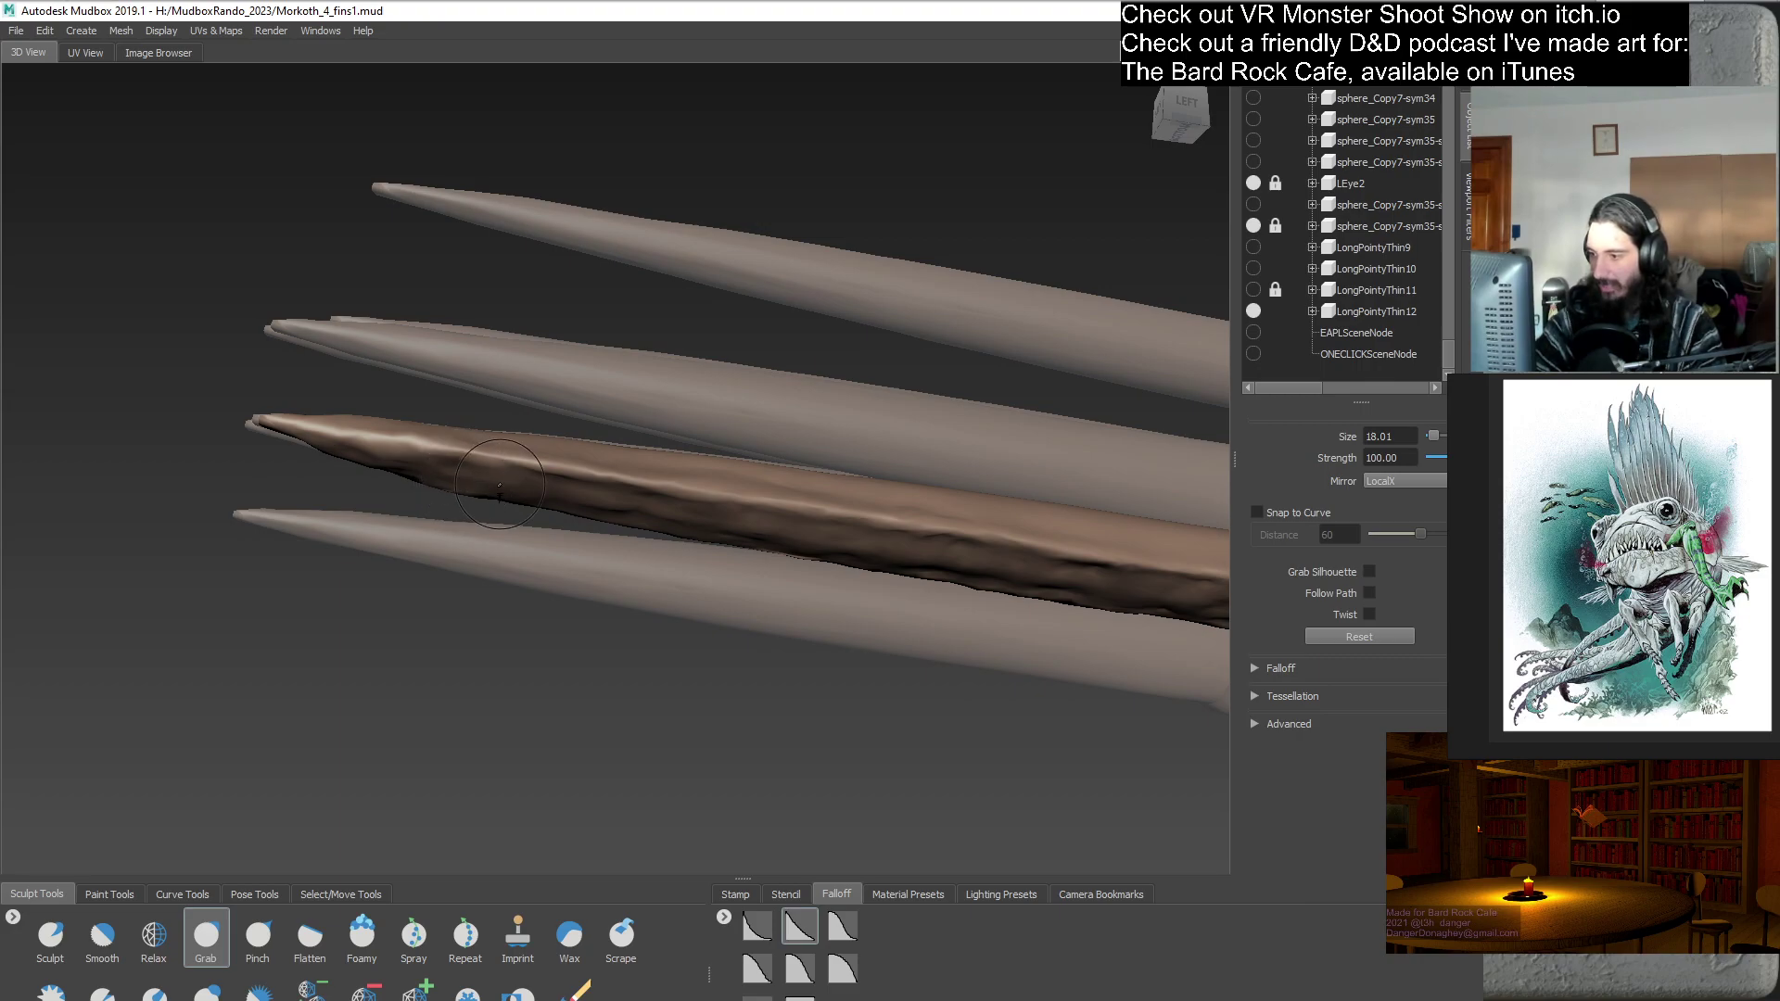
- Examine the ridge and bumpy lower edge along the side of the tentacle copy, from tip to base
{"action": "mouse_move", "coordinate": [518, 501]}
{"action": "left_mouse_down", "text": "alt"}
{"action": "mouse_move", "coordinate": [572, 684]}
{"action": "mouse_move", "coordinate": [762, 530]}
{"action": "mouse_move", "coordinate": [677, 574]}
{"action": "mouse_move", "coordinate": [649, 665]}
{"action": "mouse_move", "coordinate": [690, 516]}
{"action": "left_mouse_up", "text": "alt"}
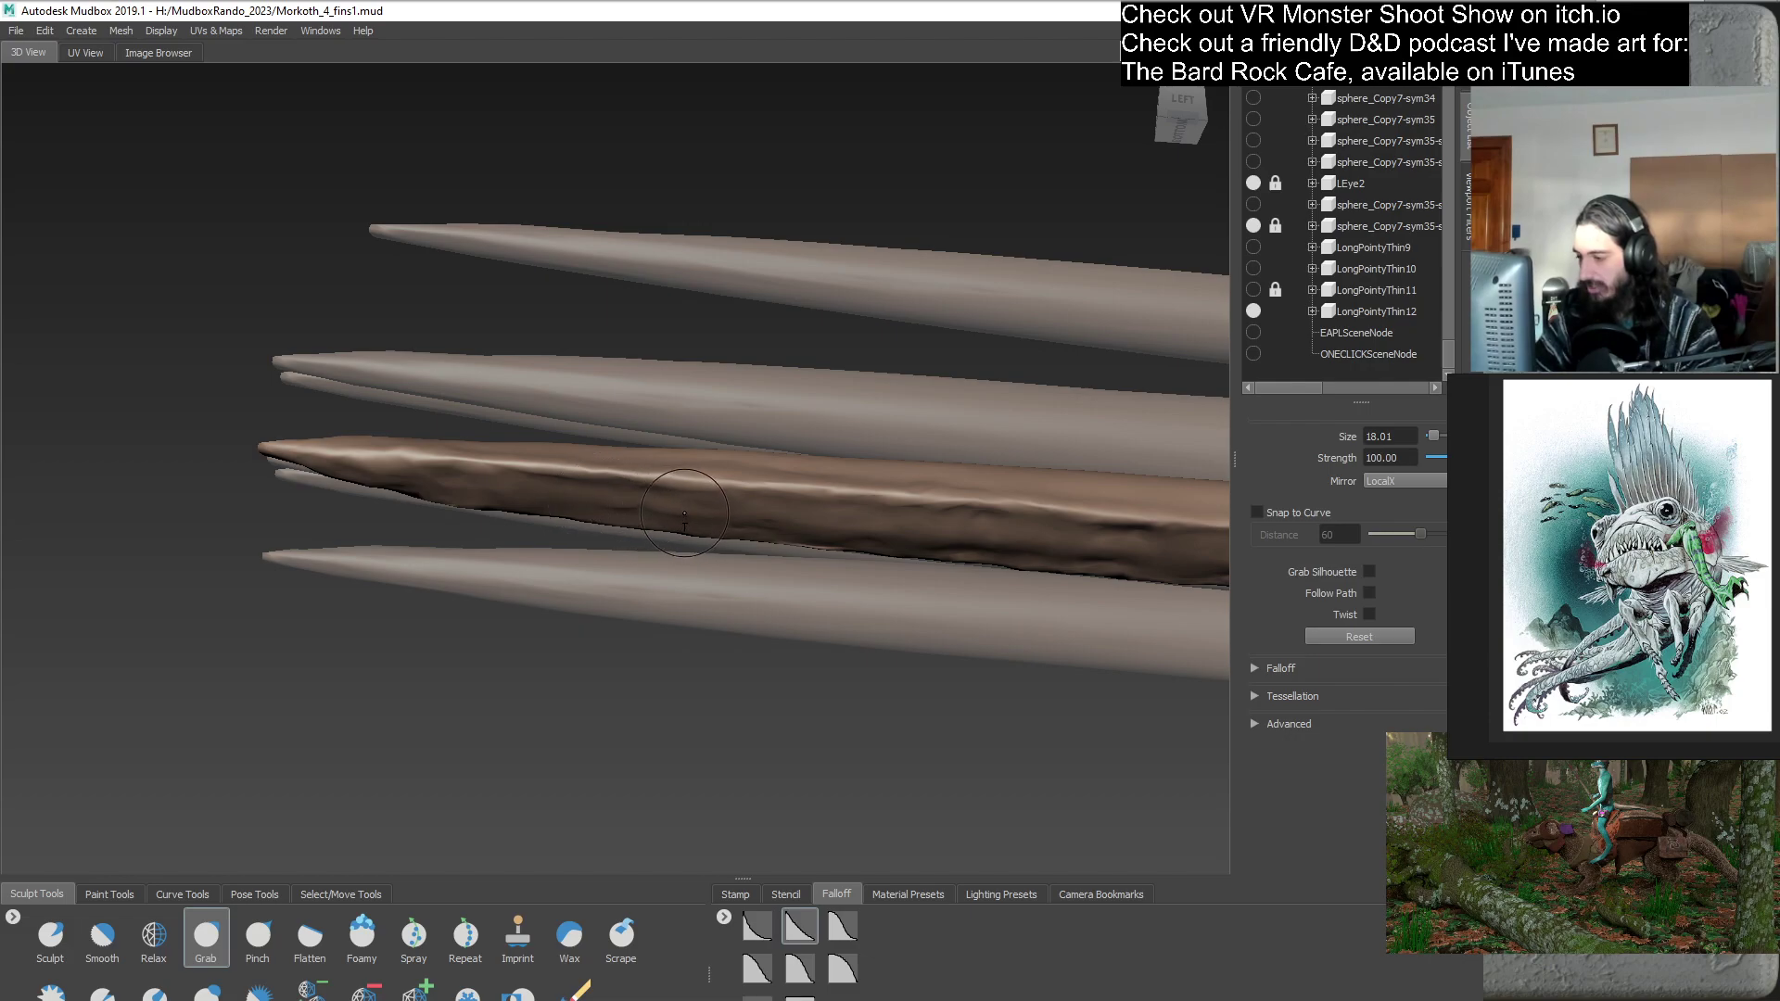
{"action": "left_click_drag", "start_coordinate": [872, 538], "coordinate": [704, 505], "text": "alt"}
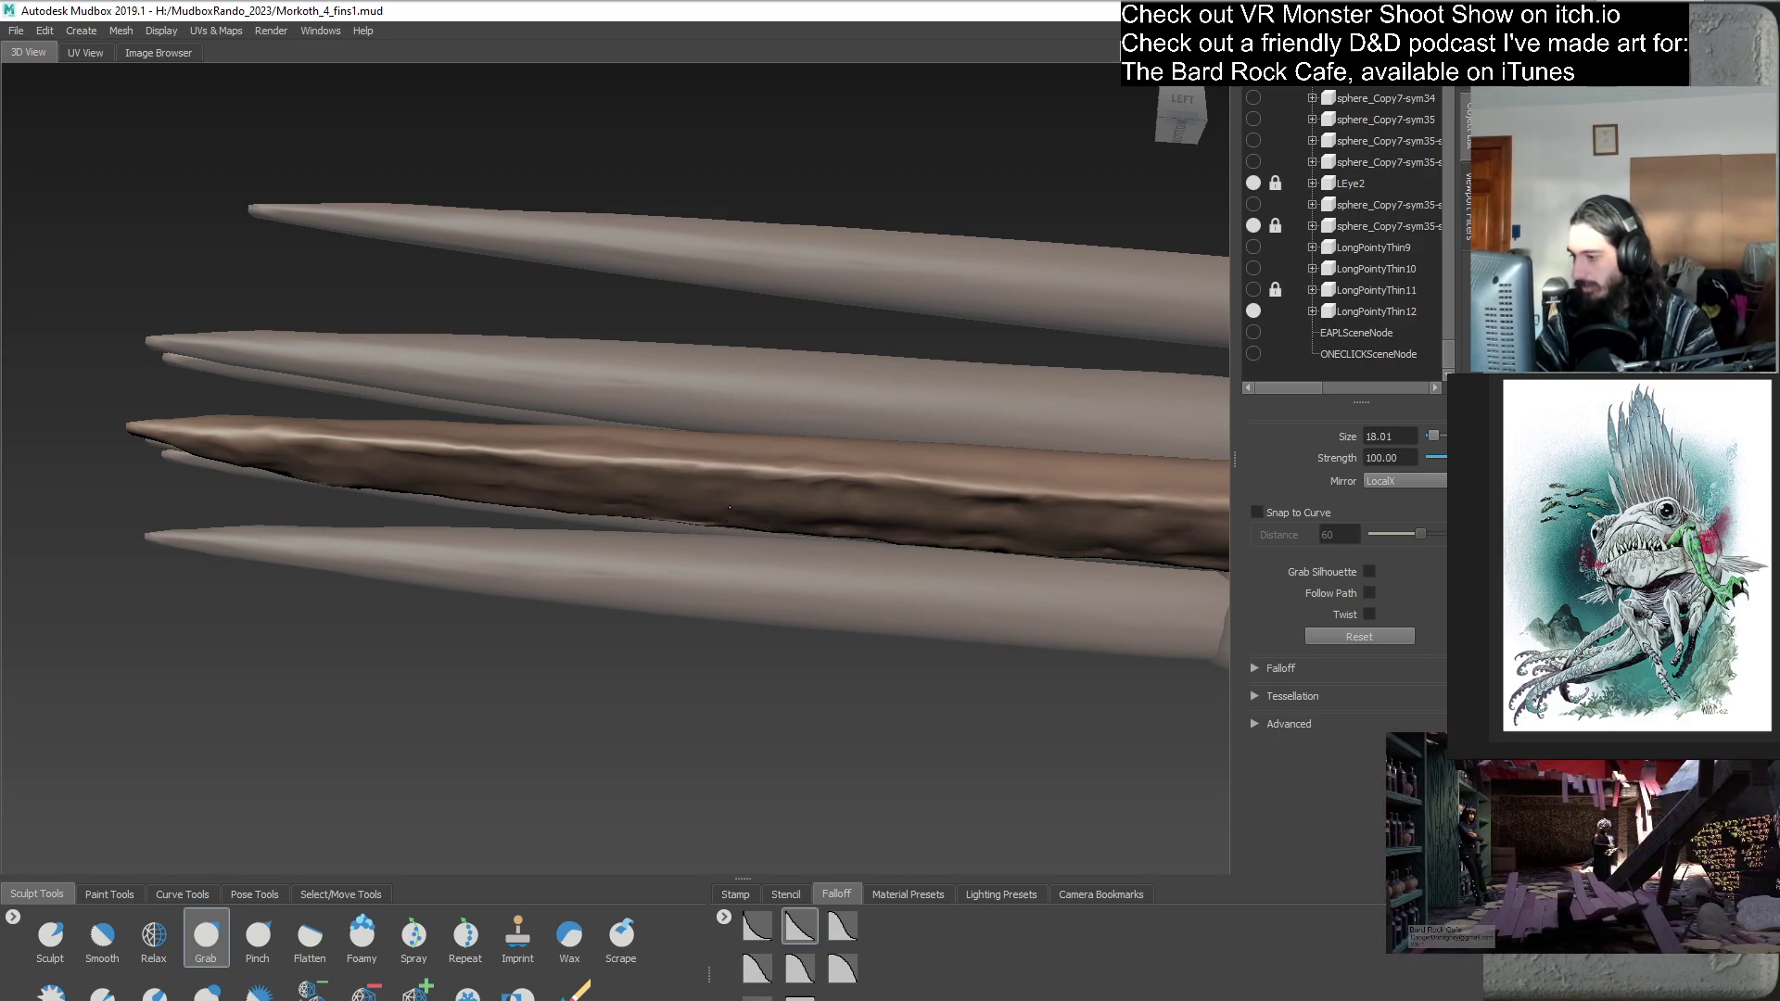
{"action": "left_click_drag", "start_coordinate": [795, 494], "coordinate": [659, 574], "text": "alt"}
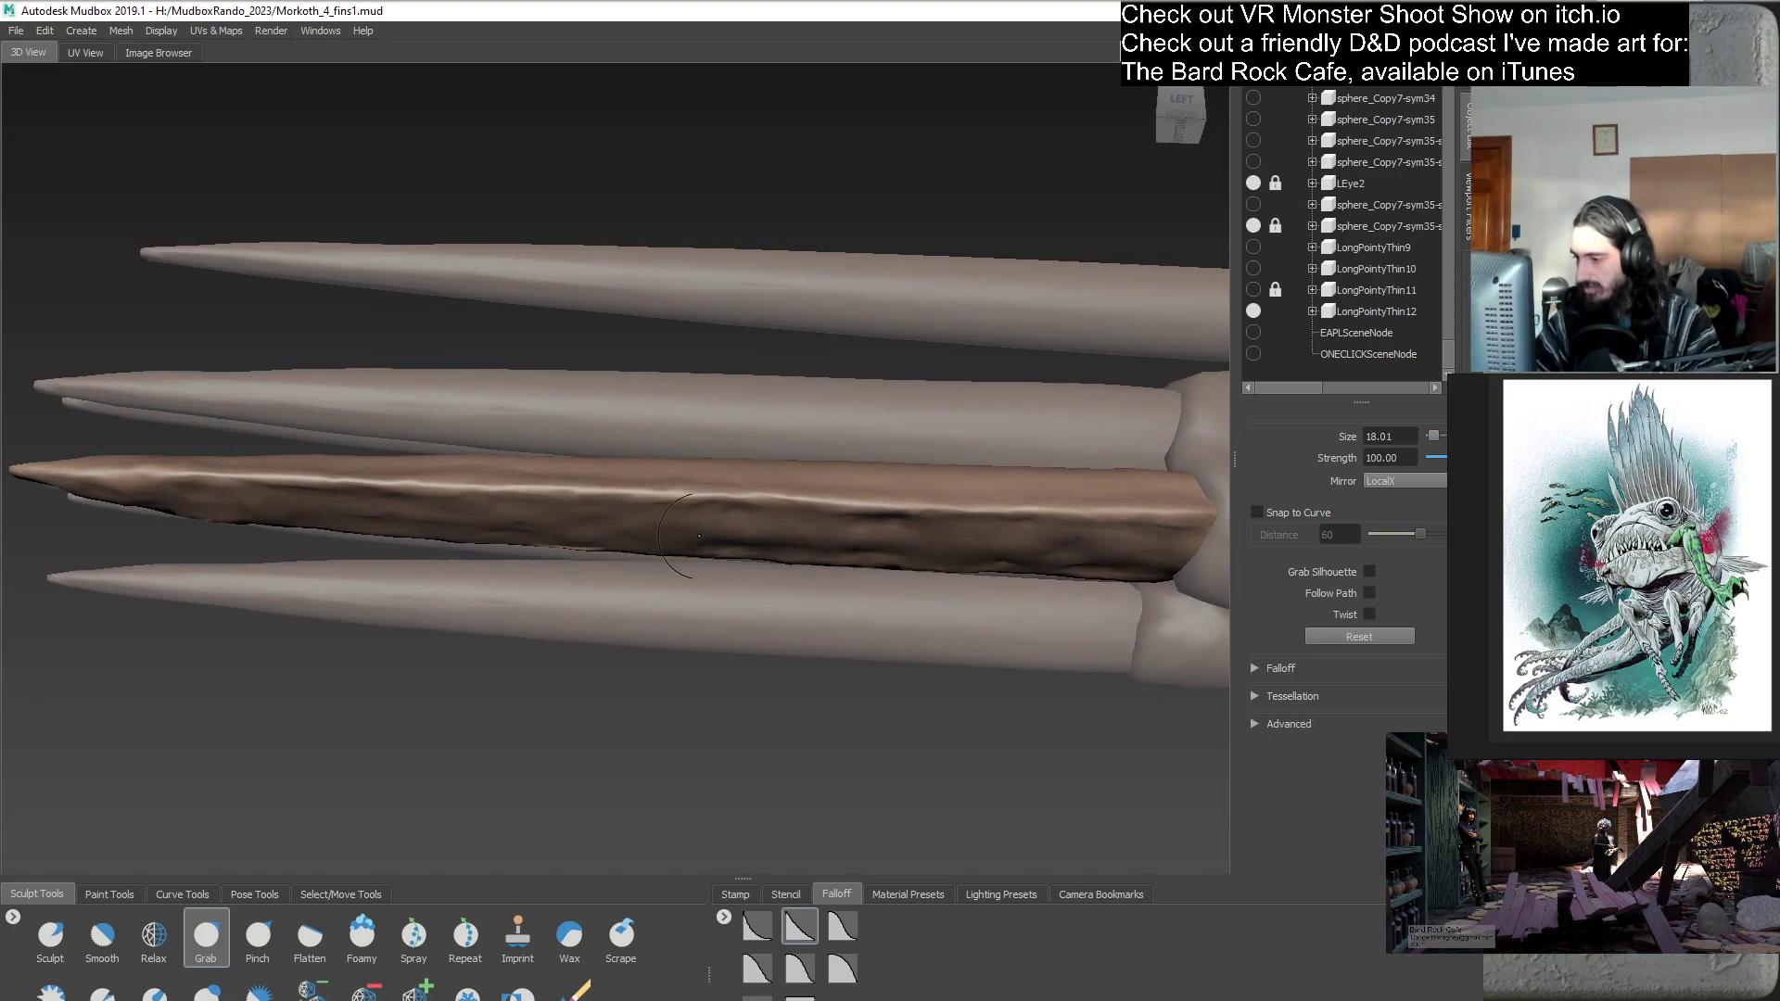
{"action": "mouse_move", "coordinate": [708, 588]}
{"action": "left_mouse_down", "text": "alt"}
{"action": "mouse_move", "coordinate": [726, 670]}
{"action": "mouse_move", "coordinate": [707, 565]}
{"action": "left_mouse_up", "text": "alt"}
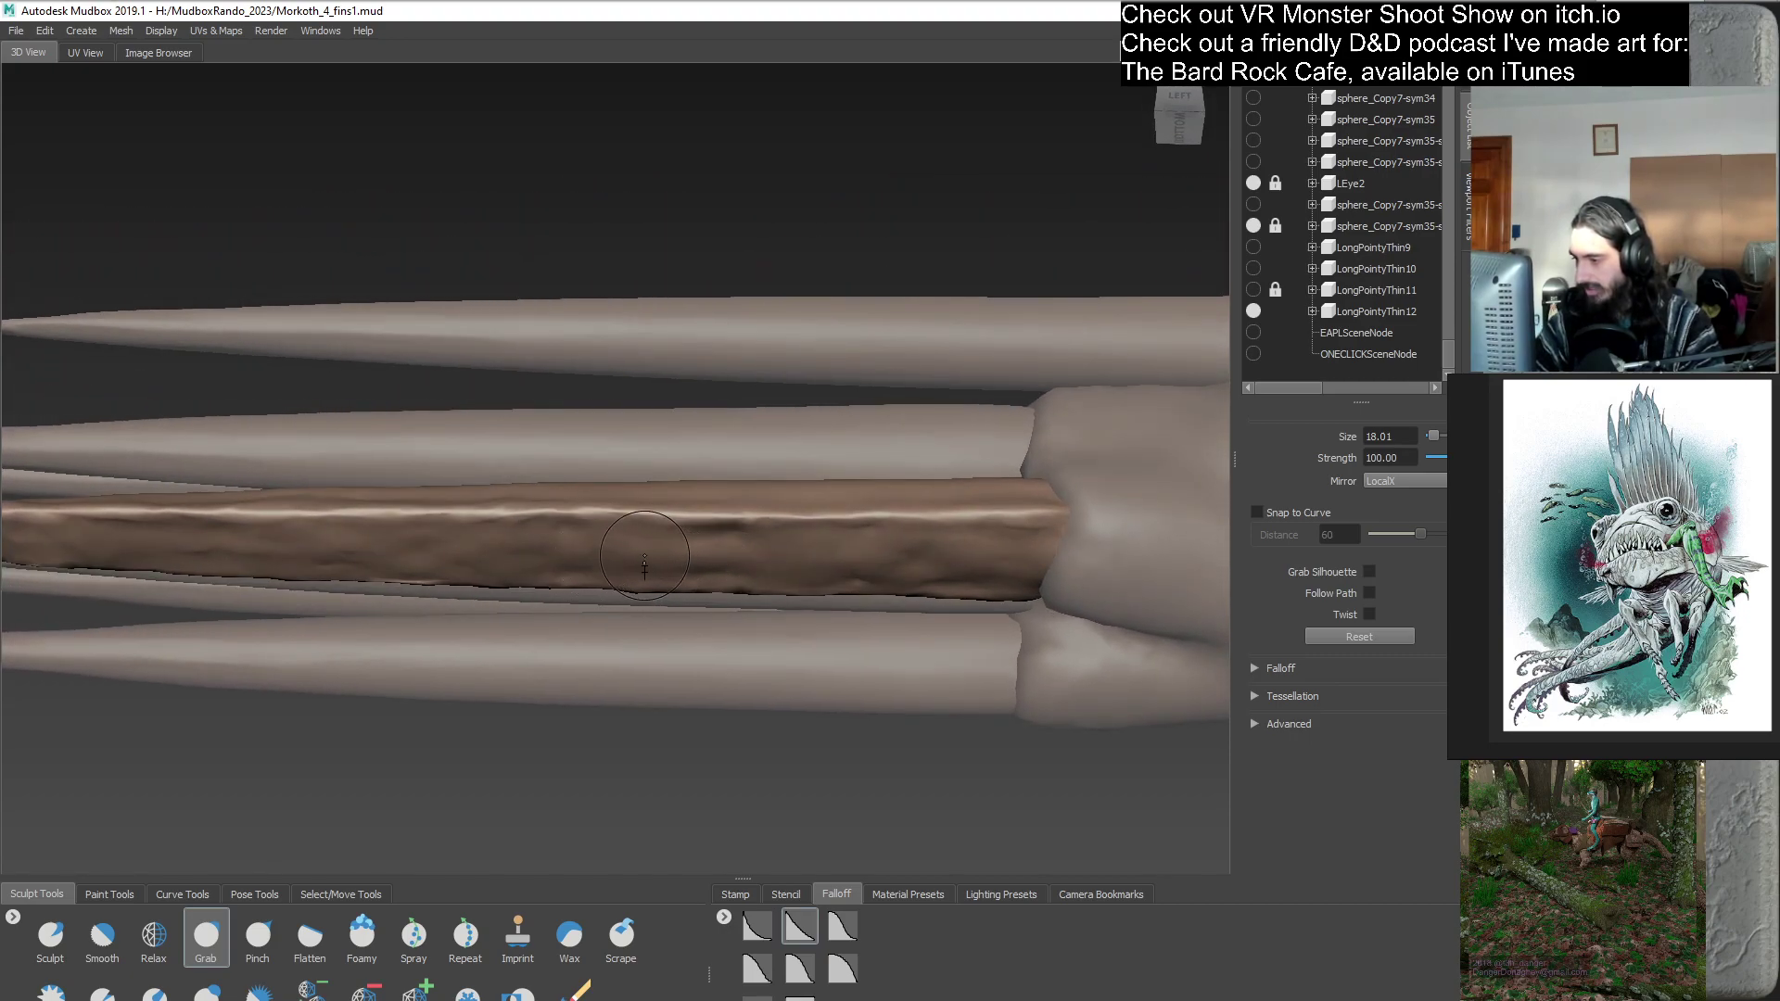
{"action": "mouse_move", "coordinate": [802, 616]}
{"action": "left_mouse_down", "text": "alt"}
{"action": "mouse_move", "coordinate": [813, 636]}
{"action": "mouse_move", "coordinate": [762, 538]}
{"action": "left_mouse_up", "text": "alt"}
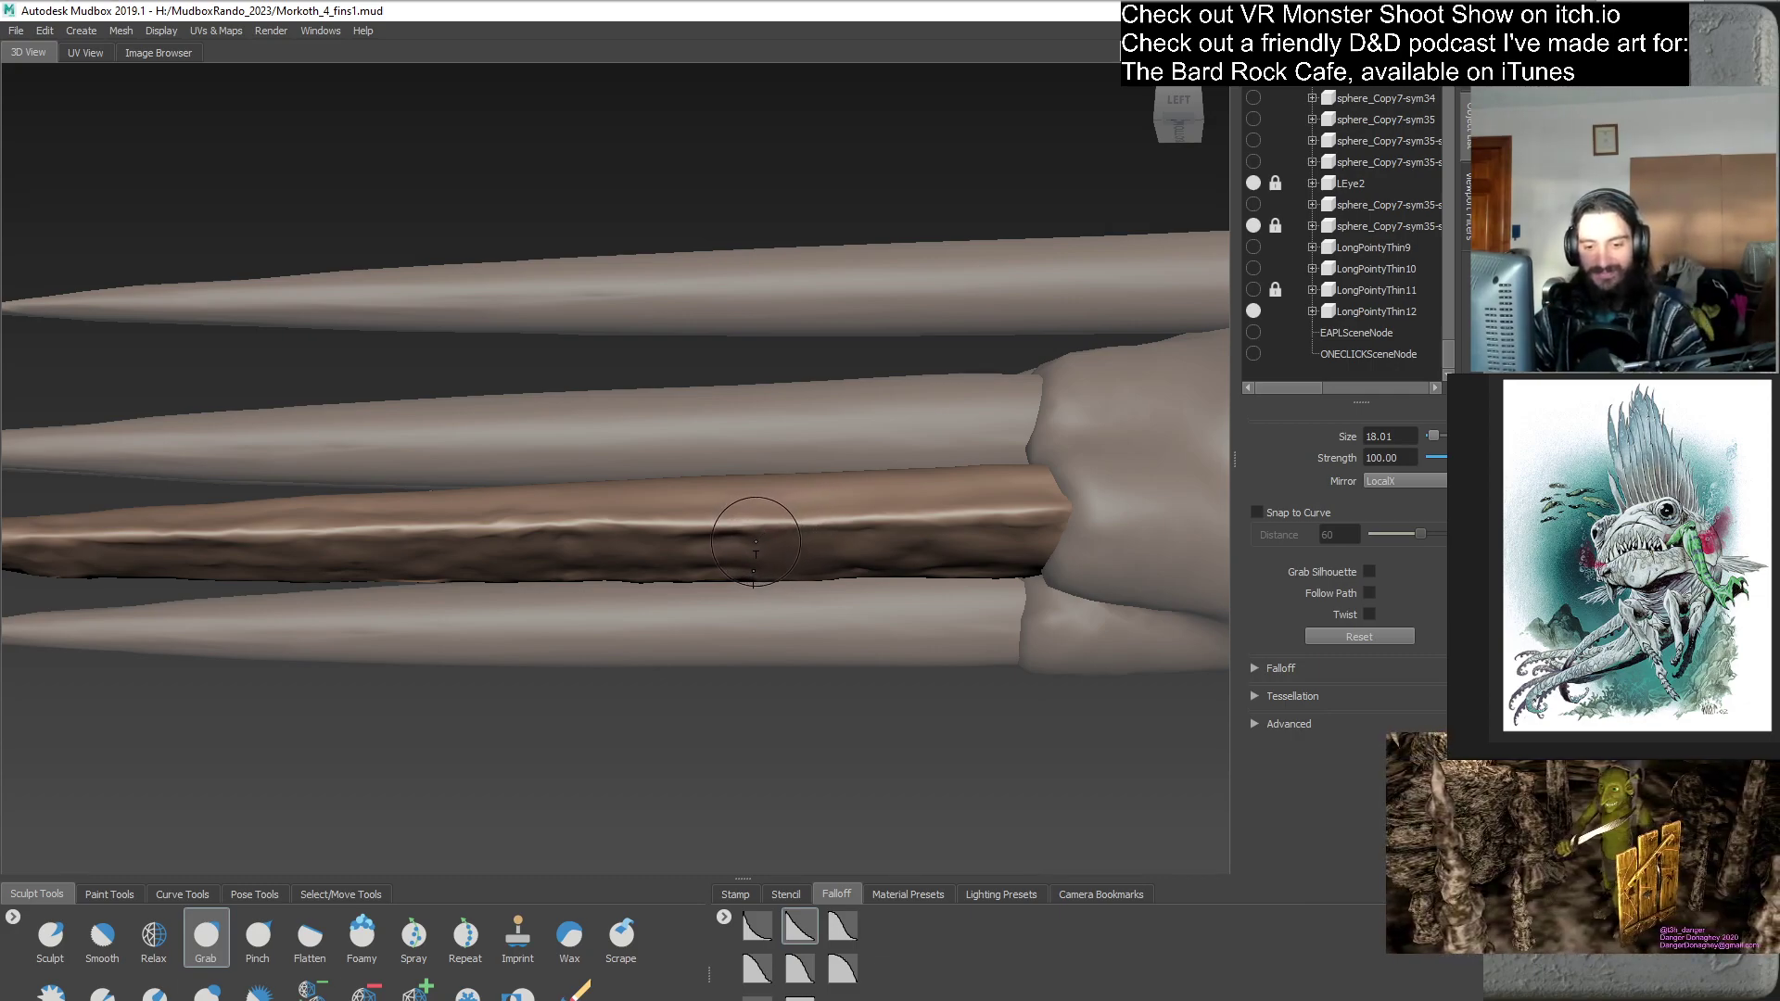
{"action": "left_click_drag", "start_coordinate": [755, 540], "coordinate": [735, 610], "text": "alt"}
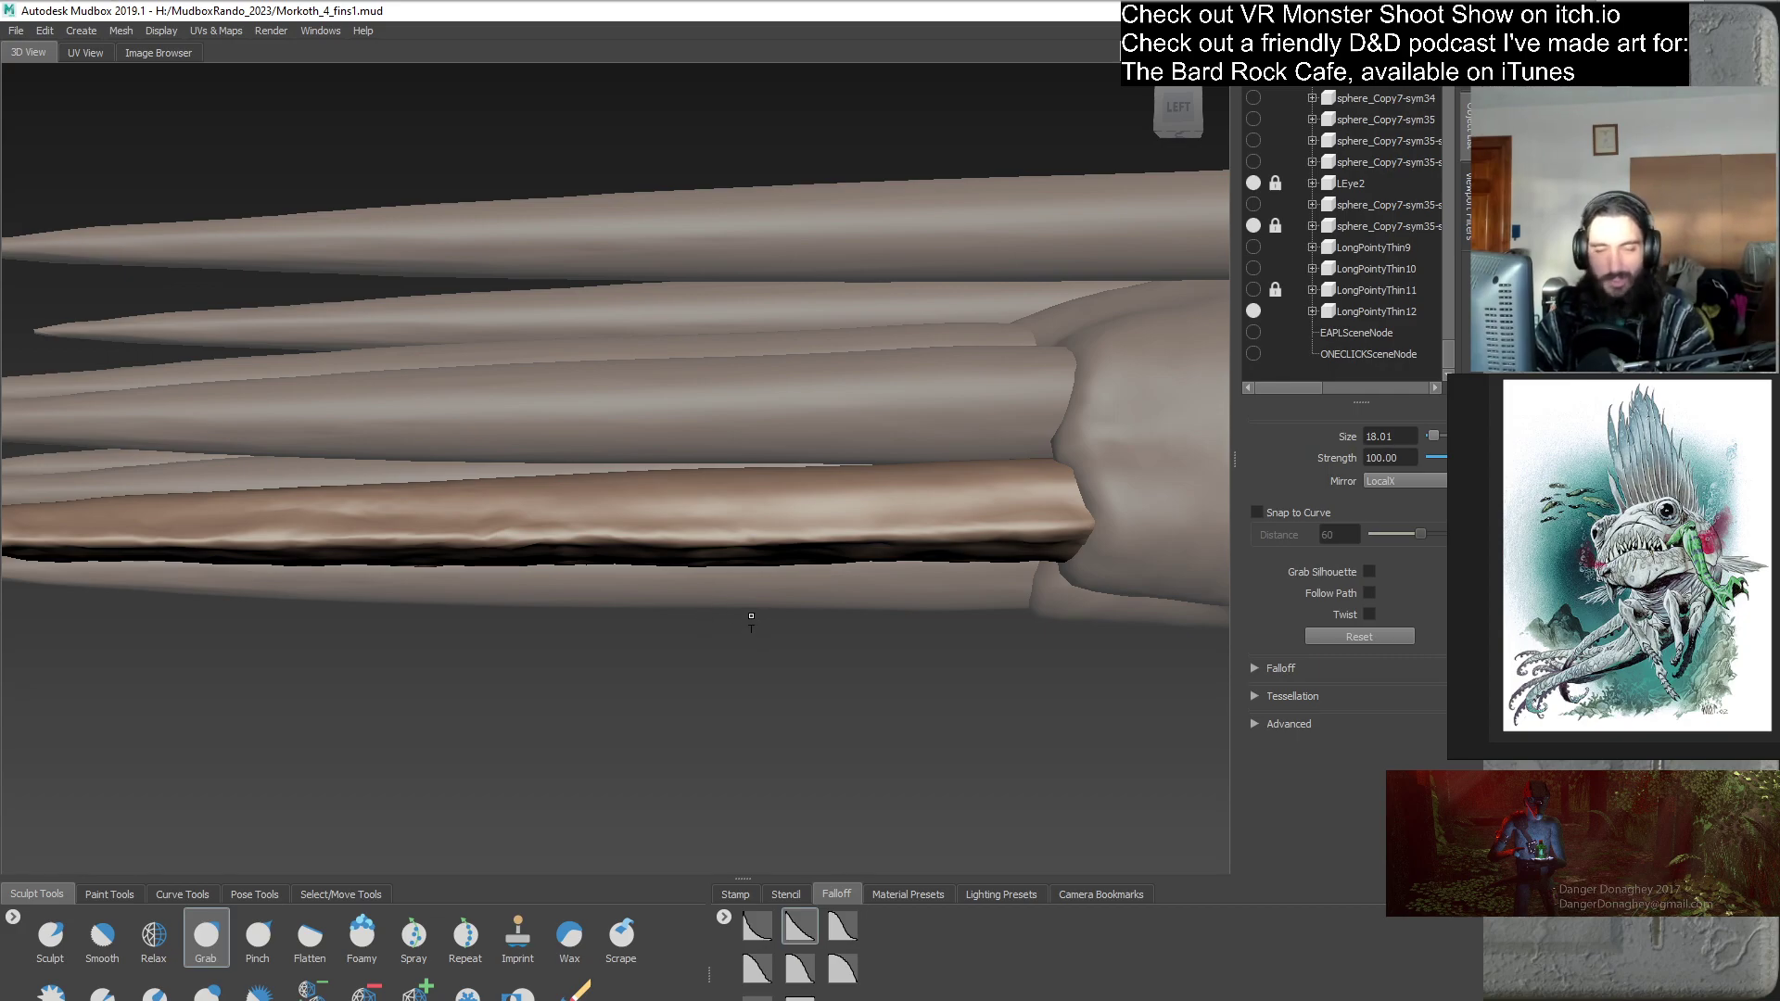
{"action": "left_click_drag", "start_coordinate": [656, 608], "coordinate": [709, 597], "text": "alt"}
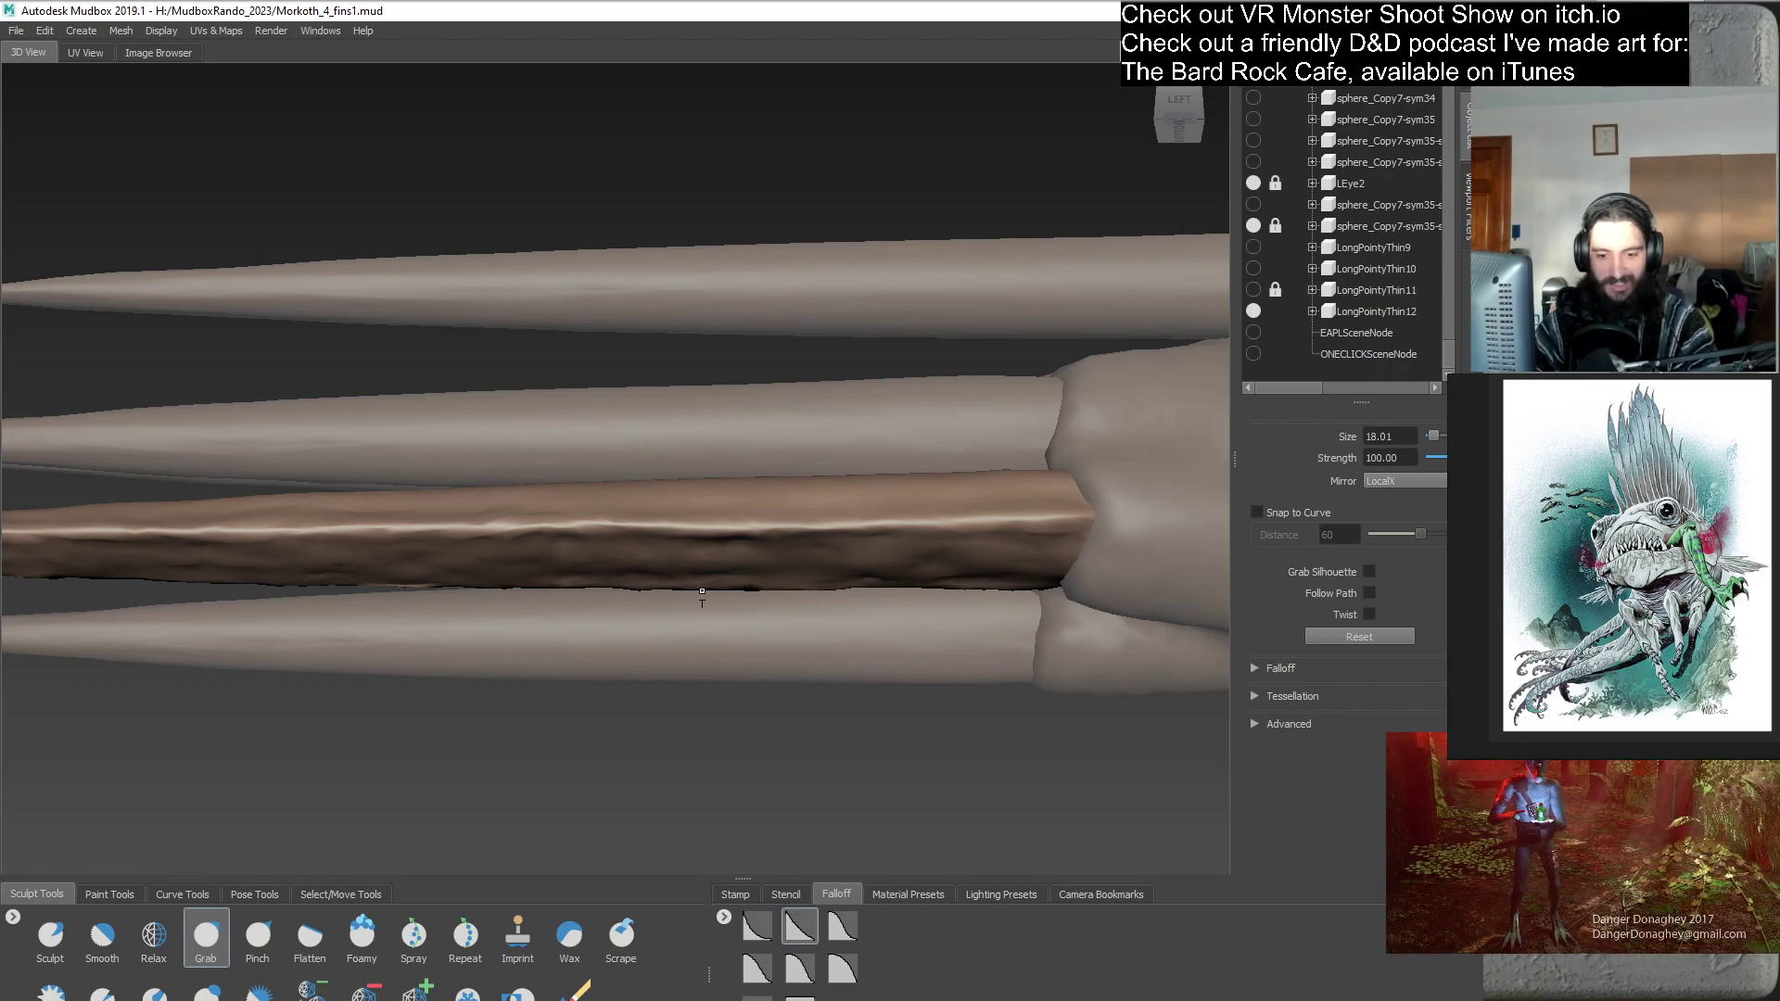
{"action": "scroll", "coordinate": [690, 616], "scroll_direction": "down", "scroll_amount": 4}
{"action": "left_click_drag", "start_coordinate": [691, 616], "coordinate": [640, 637], "text": "alt"}
{"action": "scroll", "coordinate": [640, 638], "scroll_direction": "up", "scroll_amount": 4}
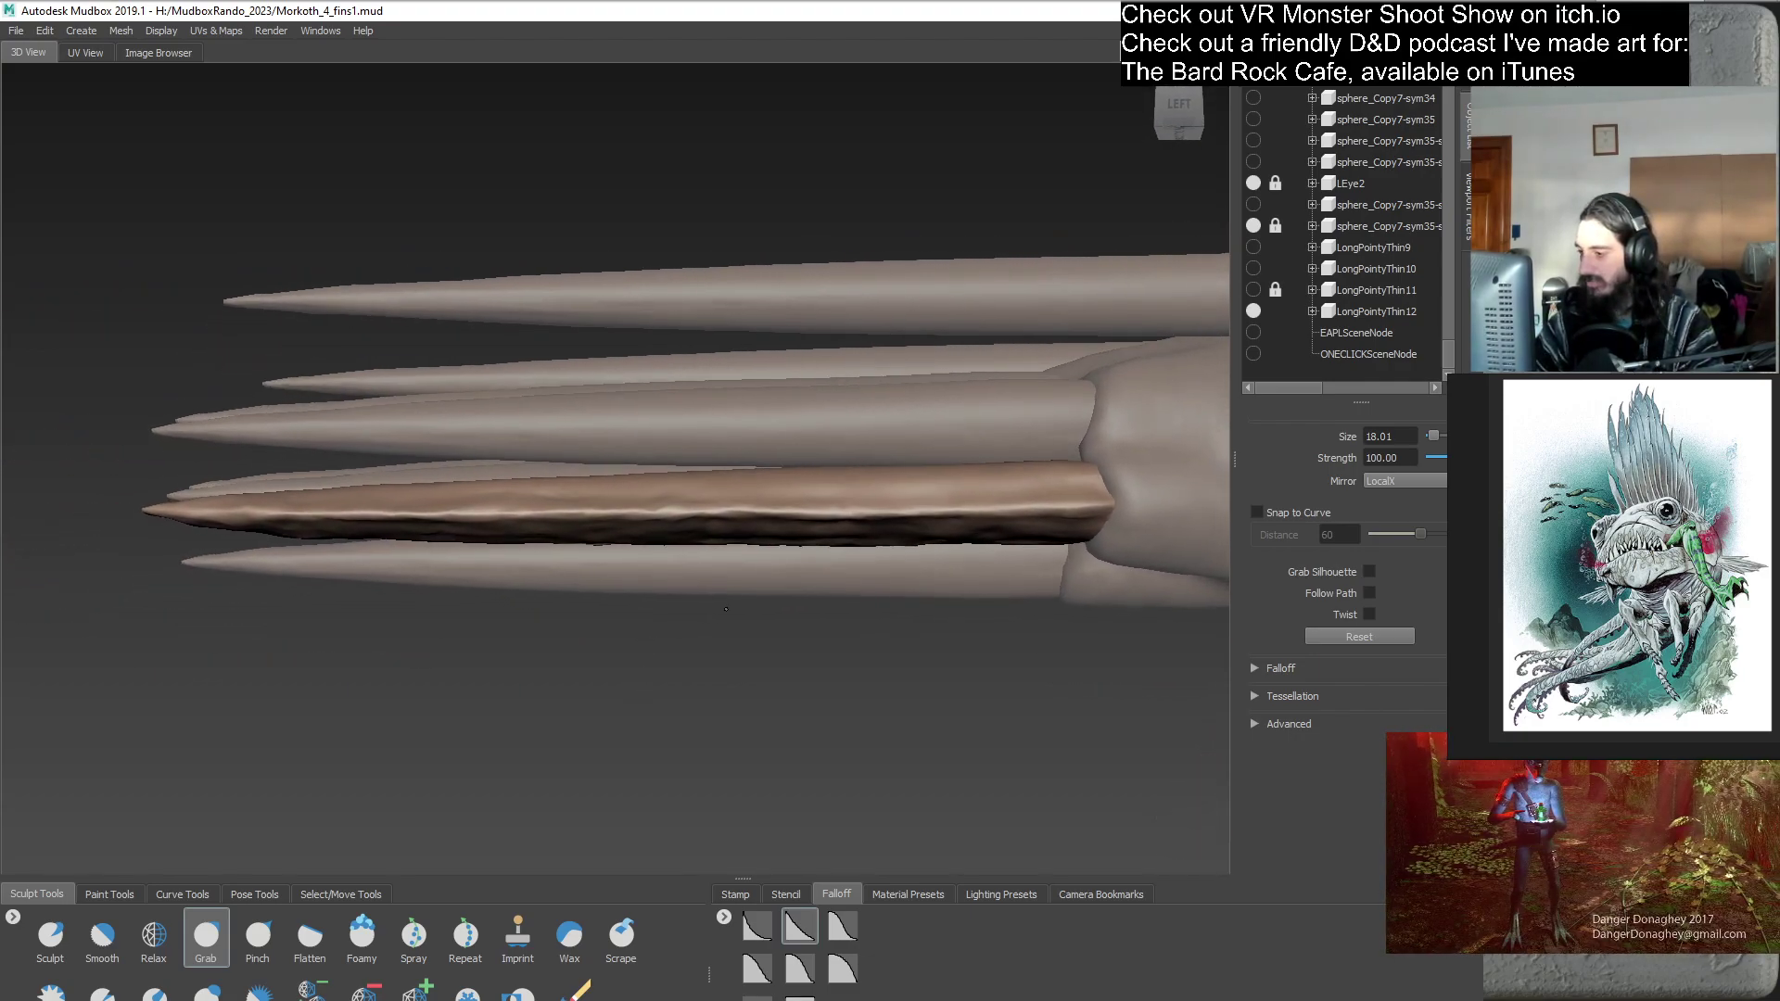
- Adjust the tentacle copy's tip and outer side with the Grab brush, using sizes 22.51, 38.99 and 9.49
{"action": "mouse_move", "coordinate": [563, 508]}
{"action": "left_mouse_down"}
{"action": "mouse_move", "coordinate": [516, 306]}
{"action": "mouse_move", "coordinate": [476, 496]}
{"action": "left_mouse_up"}
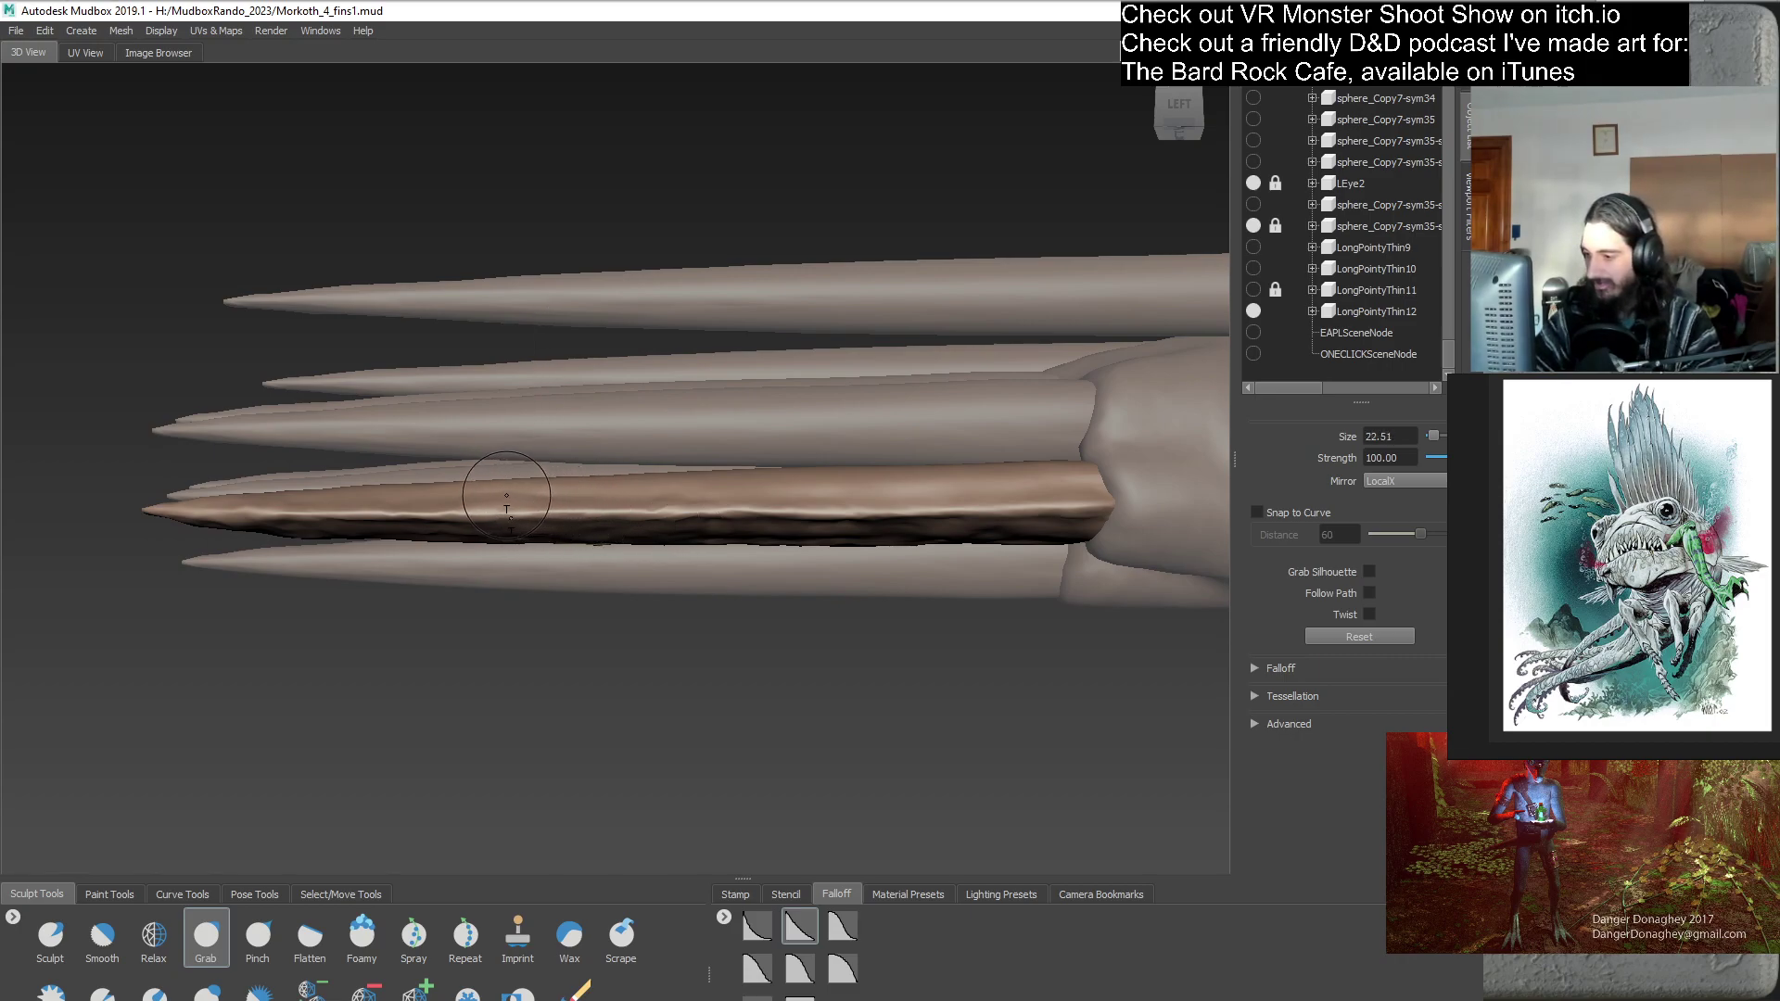
{"action": "mouse_move", "coordinate": [572, 554]}
{"action": "left_mouse_down", "text": "alt"}
{"action": "mouse_move", "coordinate": [482, 487]}
{"action": "mouse_move", "coordinate": [612, 529]}
{"action": "mouse_move", "coordinate": [767, 612]}
{"action": "mouse_move", "coordinate": [659, 596]}
{"action": "left_mouse_up", "text": "alt"}
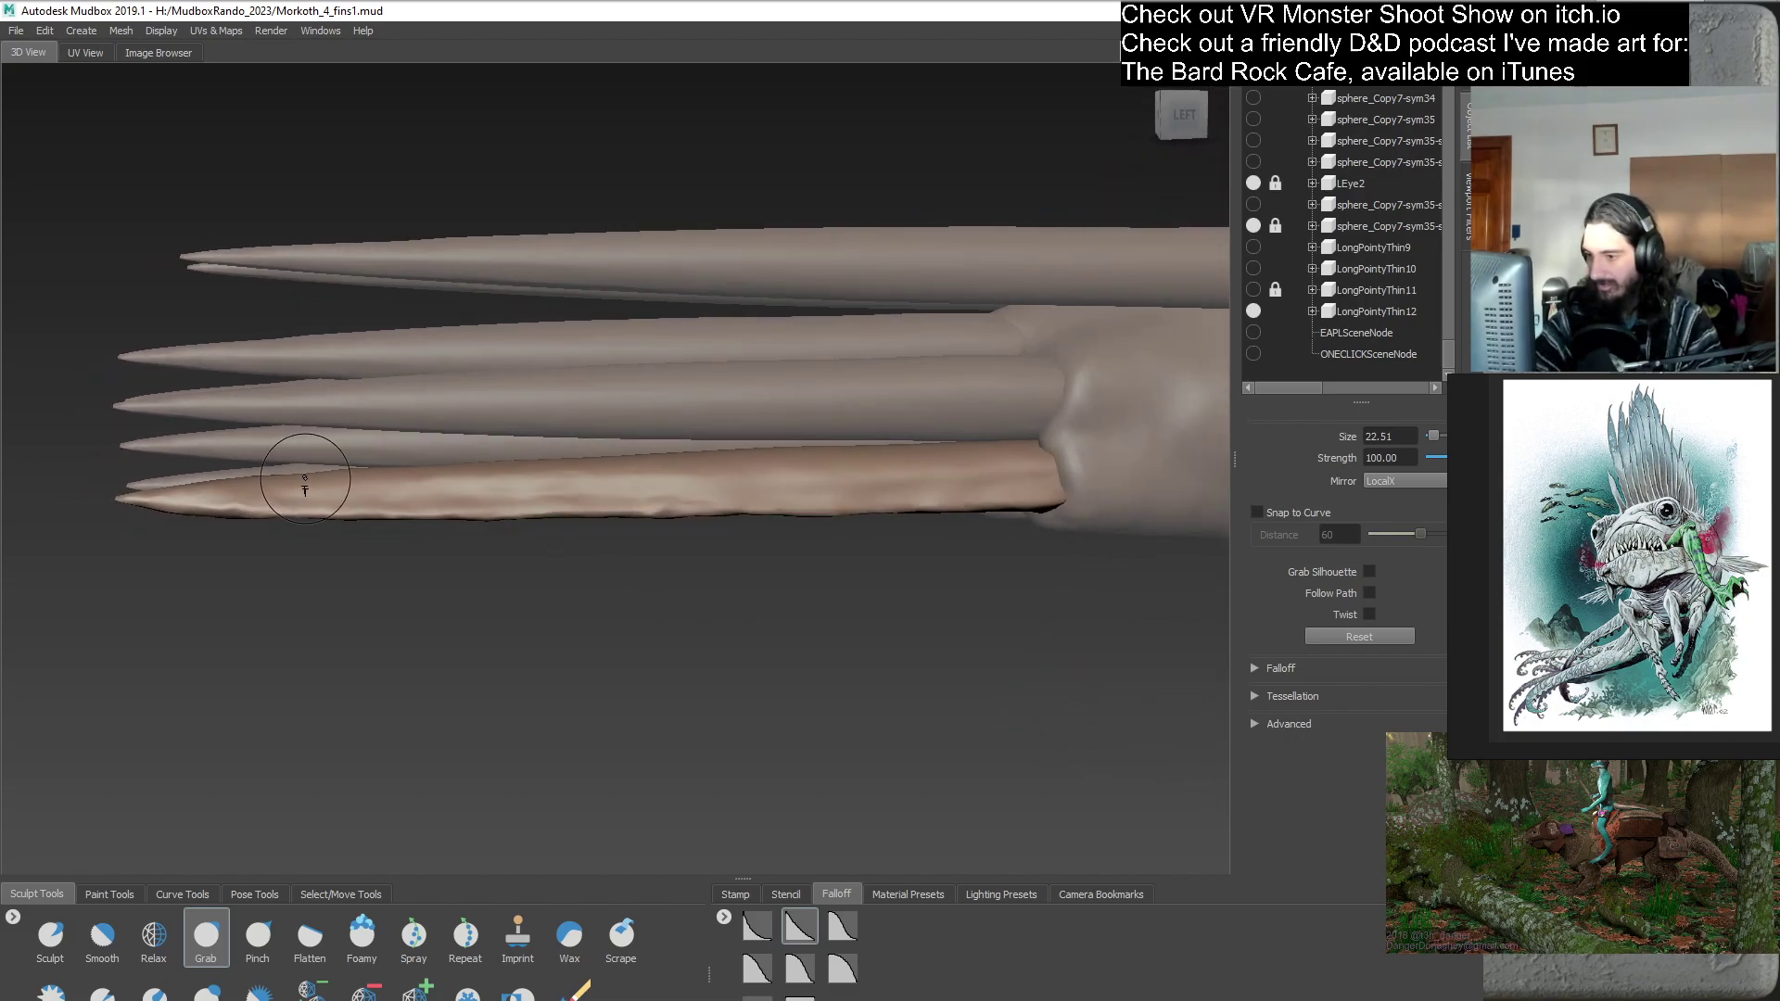
{"action": "mouse_move", "coordinate": [299, 482]}
{"action": "left_mouse_down"}
{"action": "mouse_move", "coordinate": [279, 464]}
{"action": "mouse_move", "coordinate": [688, 650]}
{"action": "mouse_move", "coordinate": [639, 653]}
{"action": "left_mouse_up"}
{"action": "scroll", "coordinate": [640, 654], "scroll_direction": "up", "scroll_amount": 5}
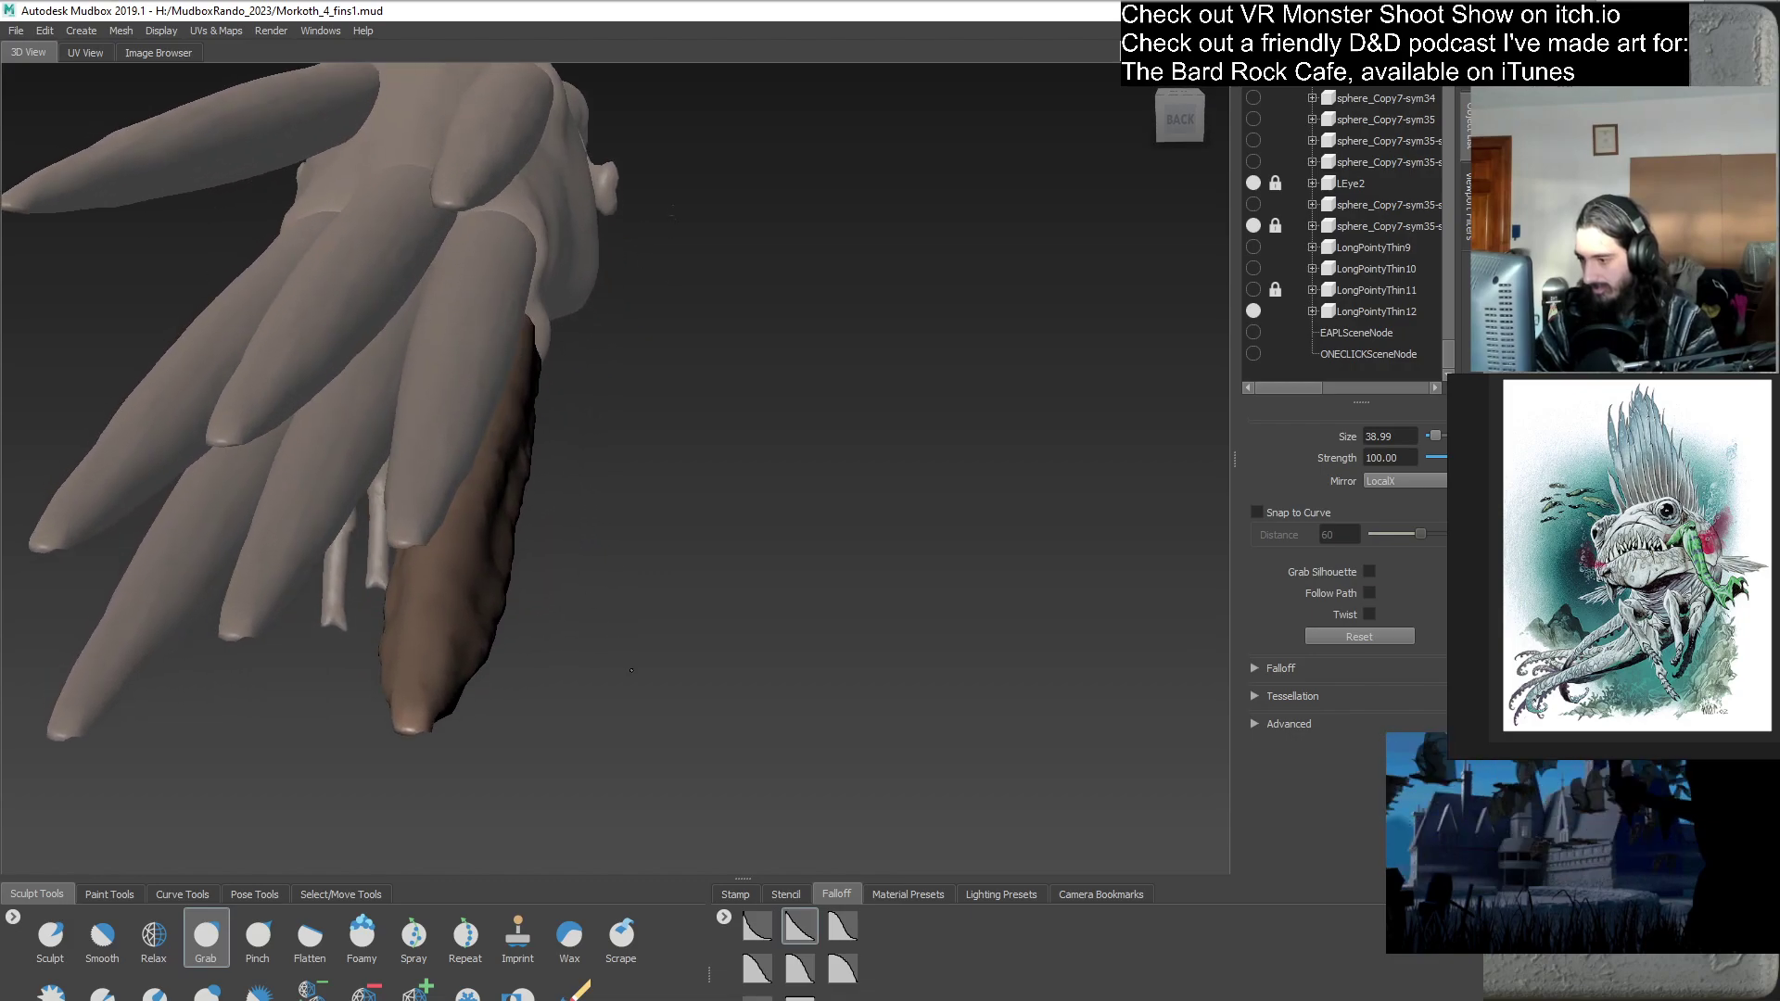
{"action": "left_click_drag", "start_coordinate": [498, 610], "coordinate": [498, 269]}
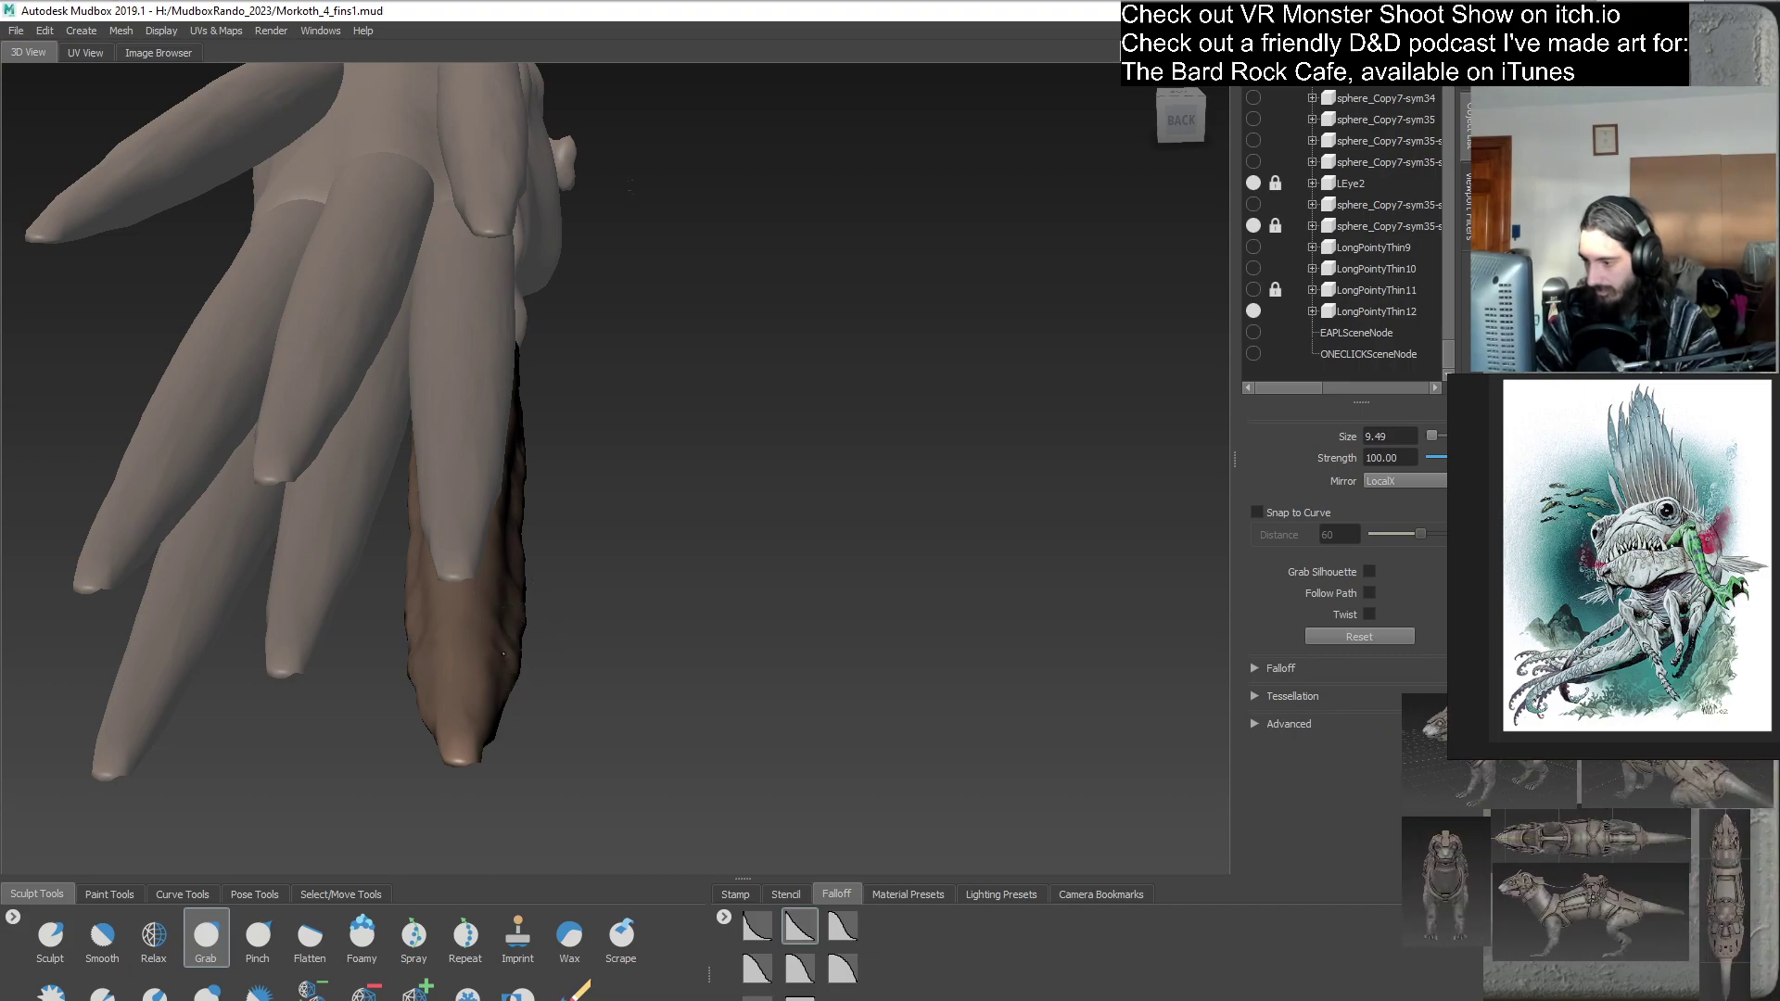
- Refine the tentacle copy's outline toward the pointed tip with the Grab brush, resizing it to 20.76
{"action": "left_click_drag", "start_coordinate": [485, 712], "coordinate": [327, 567], "text": "alt"}
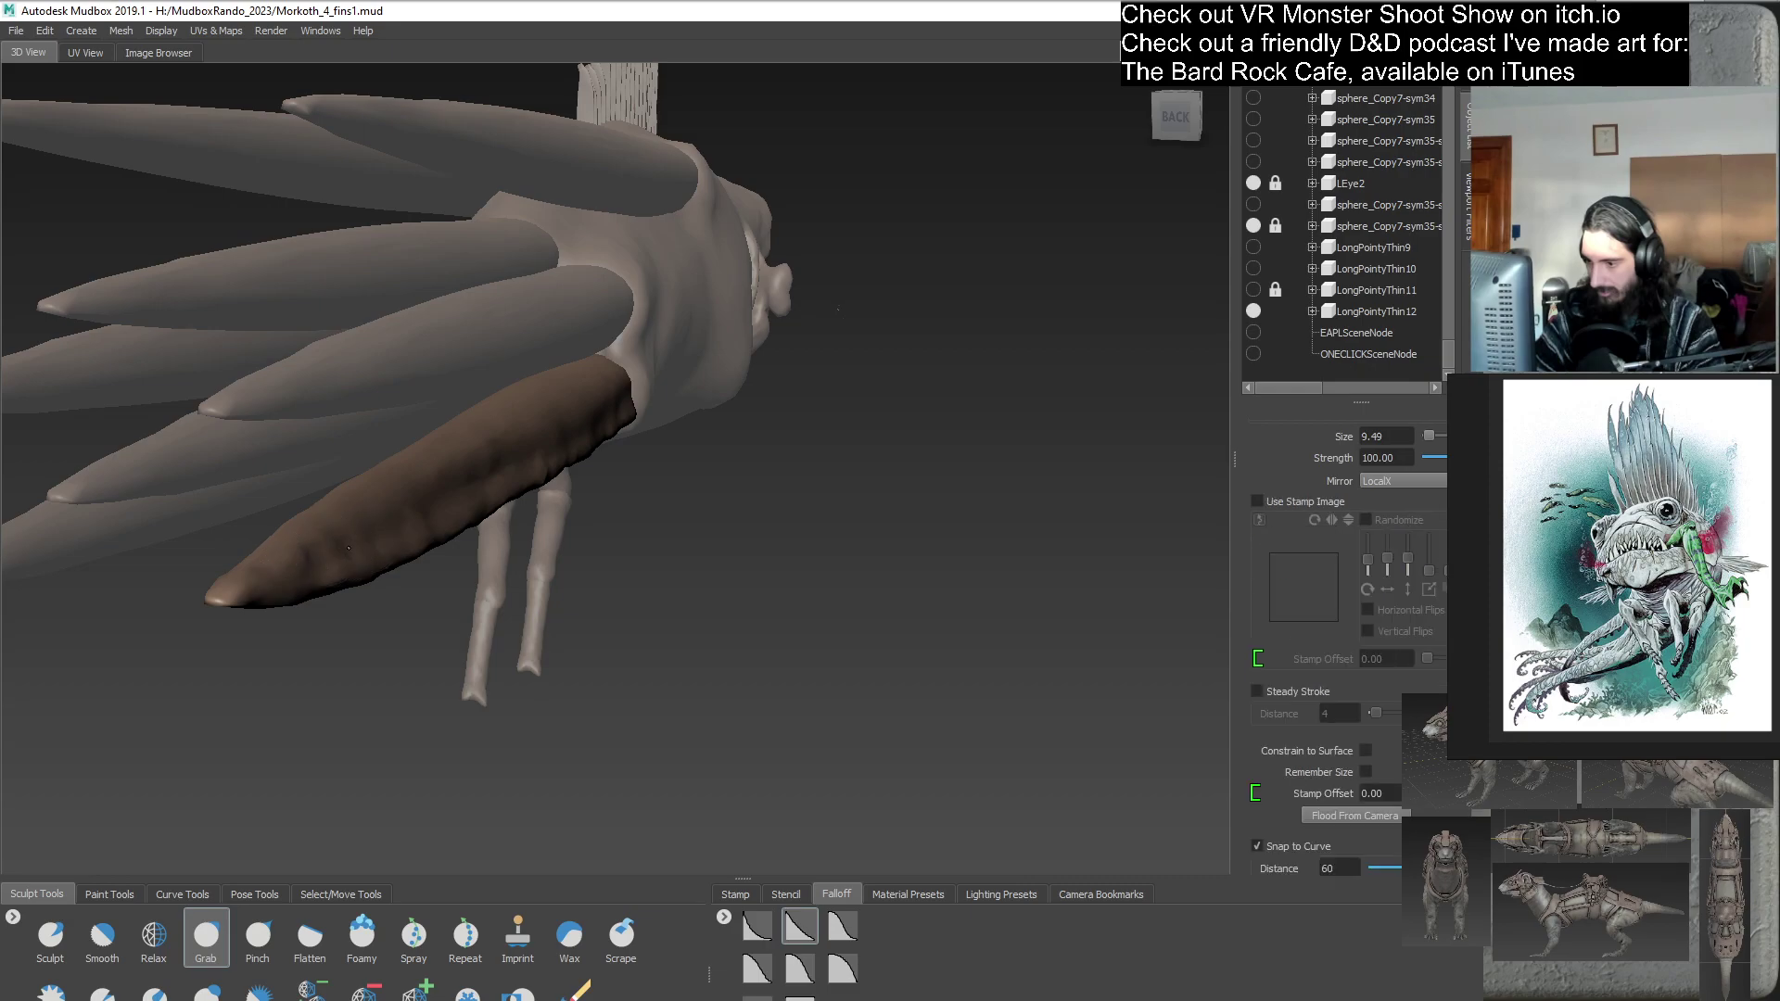
{"action": "left_click_drag", "start_coordinate": [314, 556], "coordinate": [246, 510], "text": "alt"}
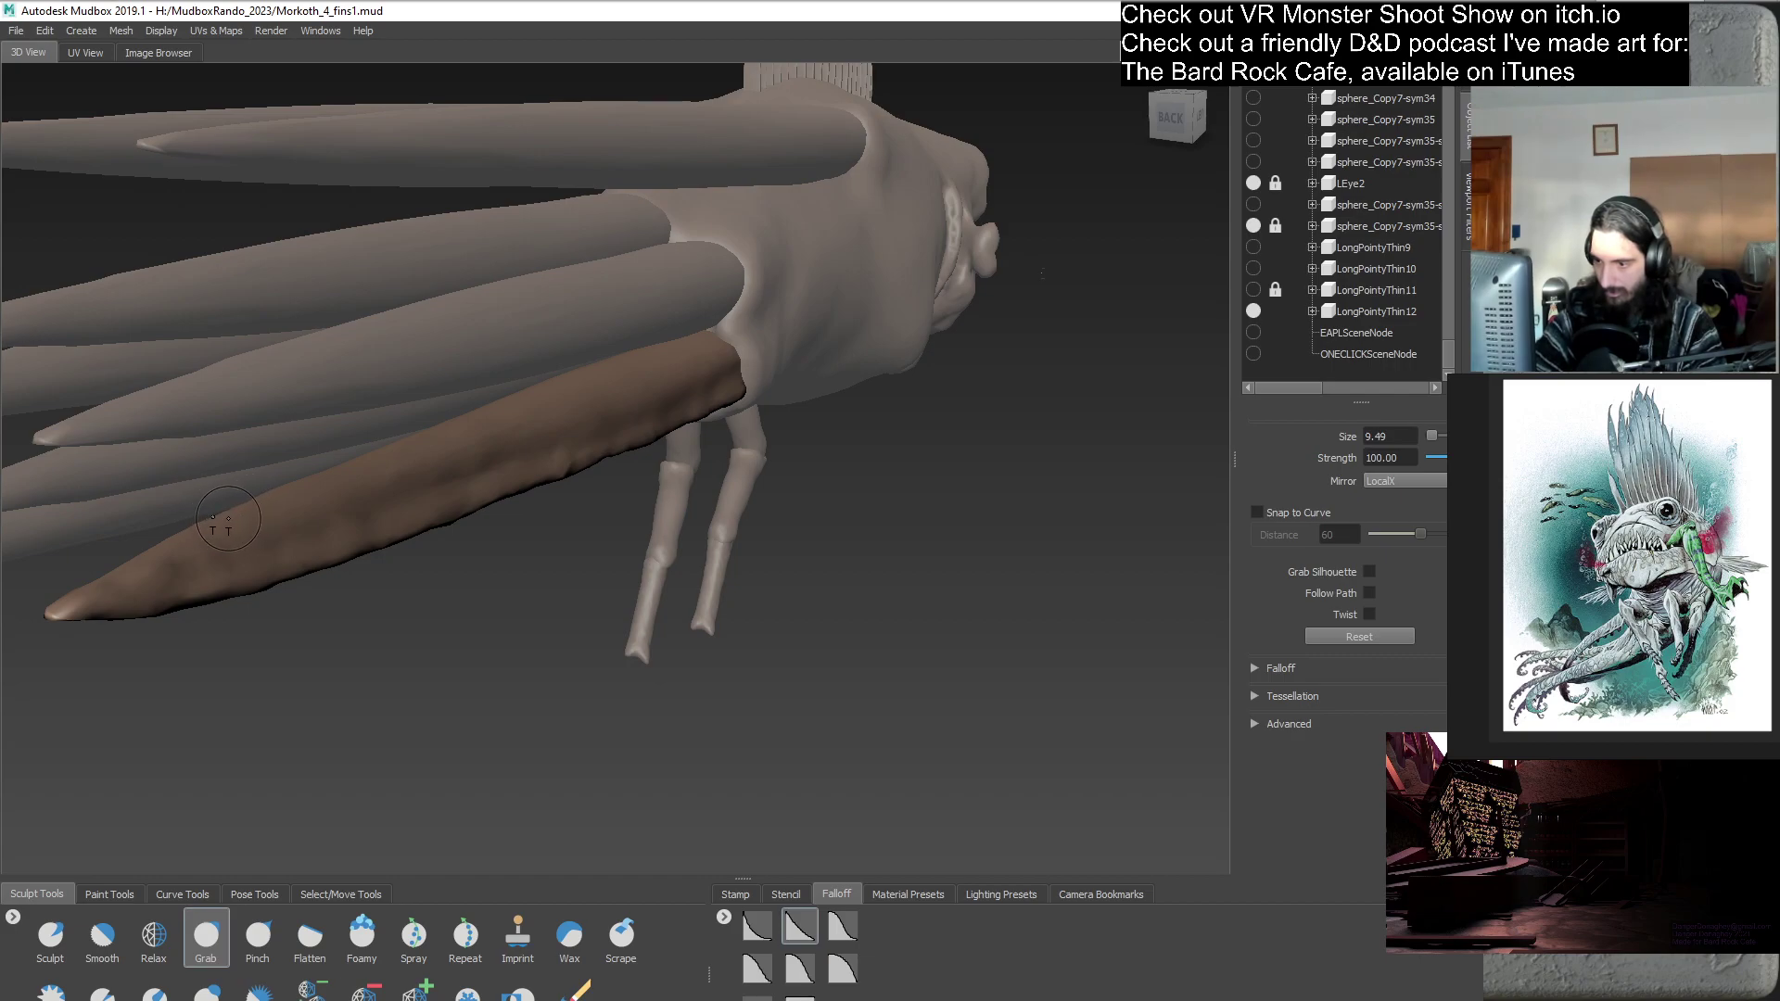
{"action": "left_click_drag", "start_coordinate": [246, 510], "coordinate": [312, 598], "text": "alt"}
{"action": "mouse_move", "coordinate": [318, 517]}
{"action": "left_mouse_down"}
{"action": "mouse_move", "coordinate": [313, 238]}
{"action": "mouse_move", "coordinate": [318, 517]}
{"action": "left_mouse_up"}
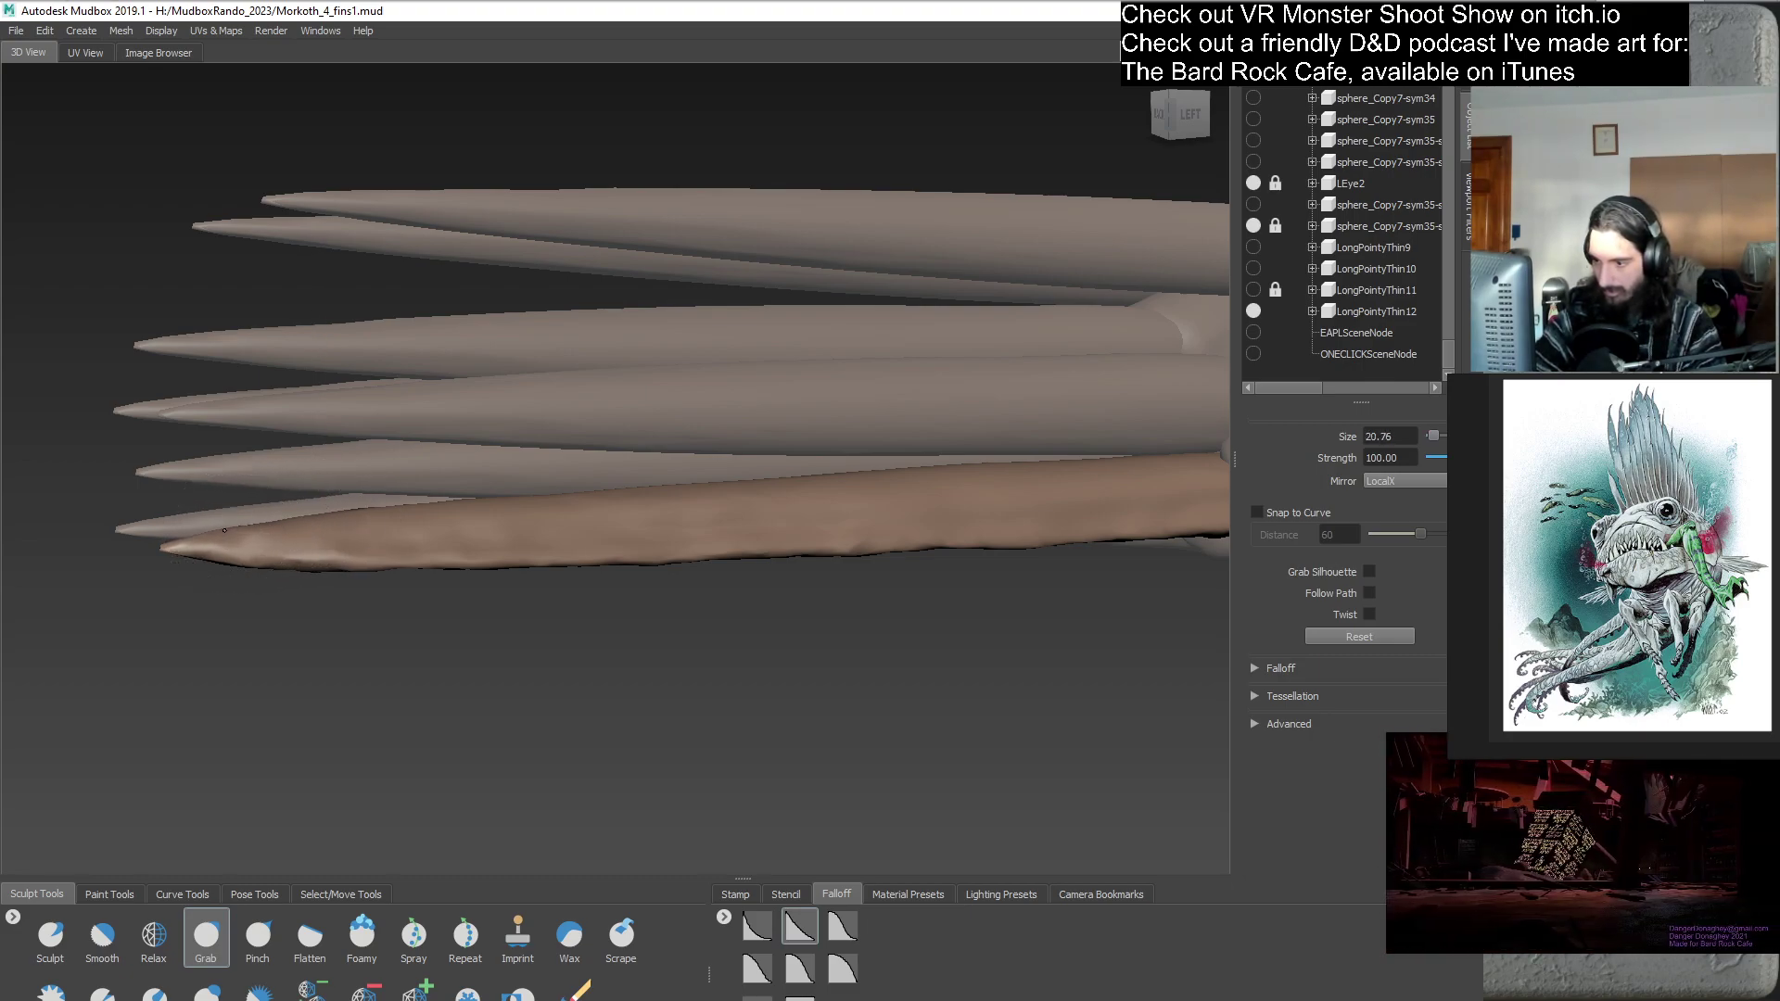
{"action": "left_click_drag", "start_coordinate": [263, 530], "coordinate": [949, 473], "text": "alt"}
- Duplicate the LongPointyThin12 tentacle mesh, hide the original and lock the new copy
{"action": "left_click", "coordinate": [1349, 311]}
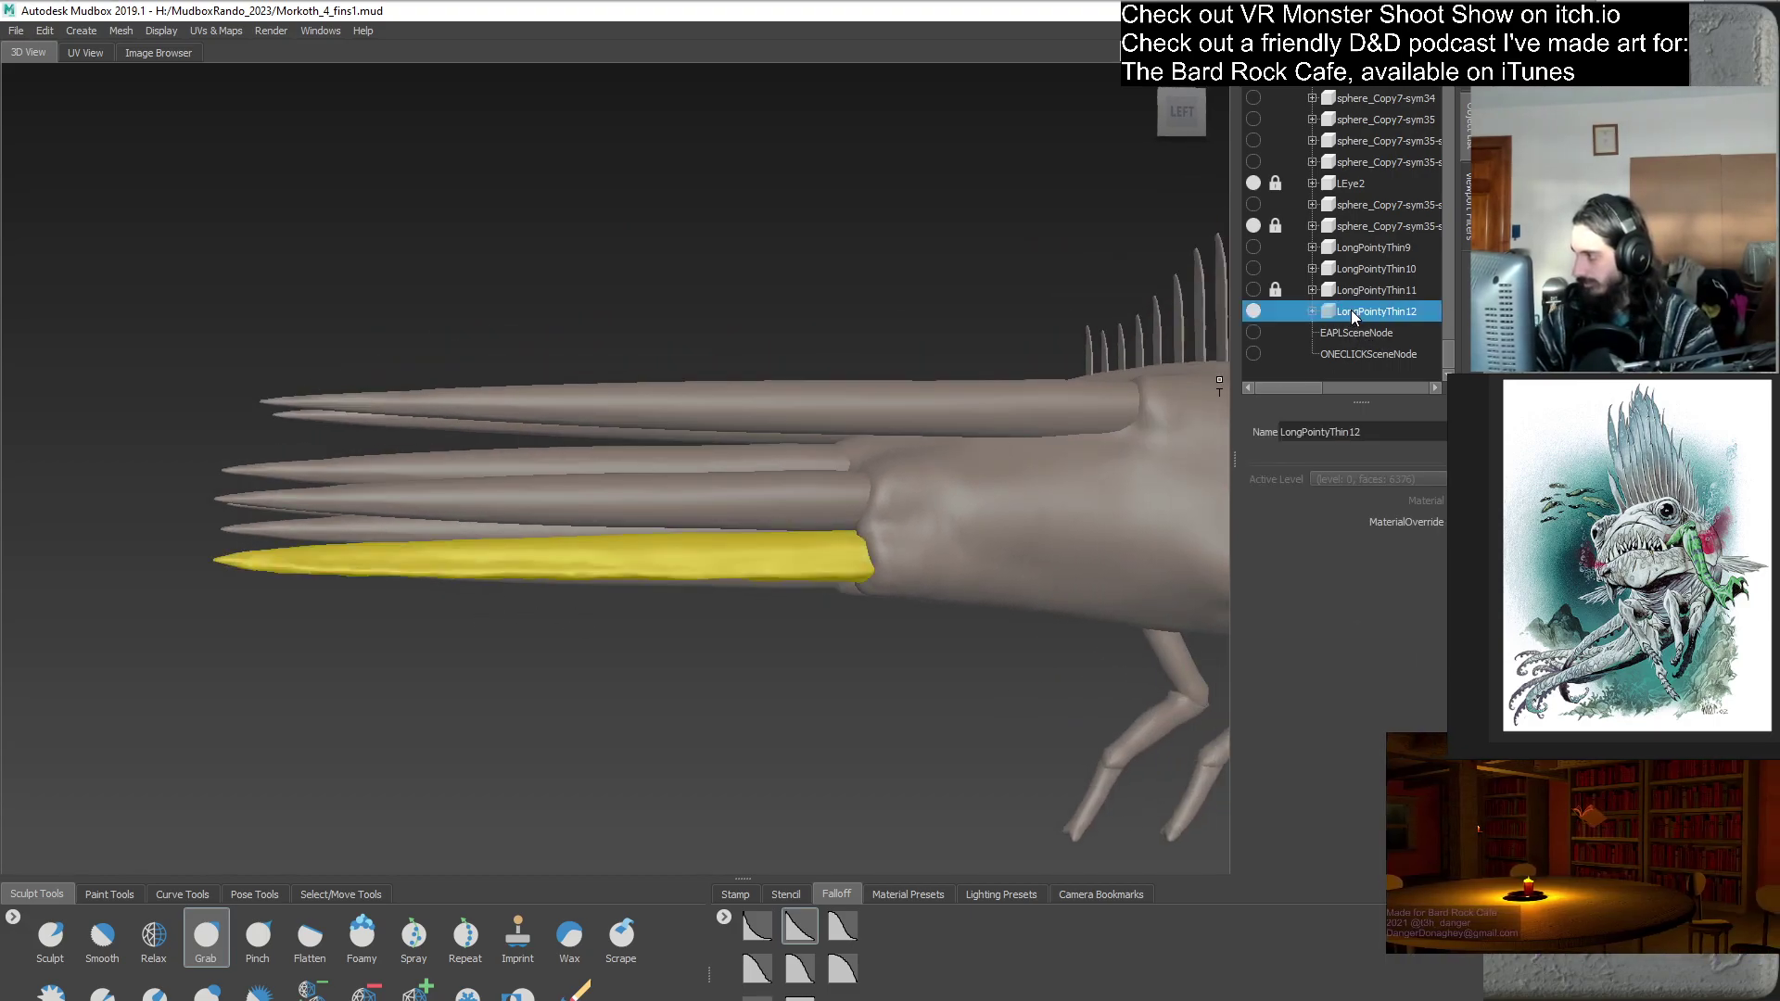
{"action": "right_click", "coordinate": [1350, 312]}
{"action": "left_click", "coordinate": [1394, 405]}
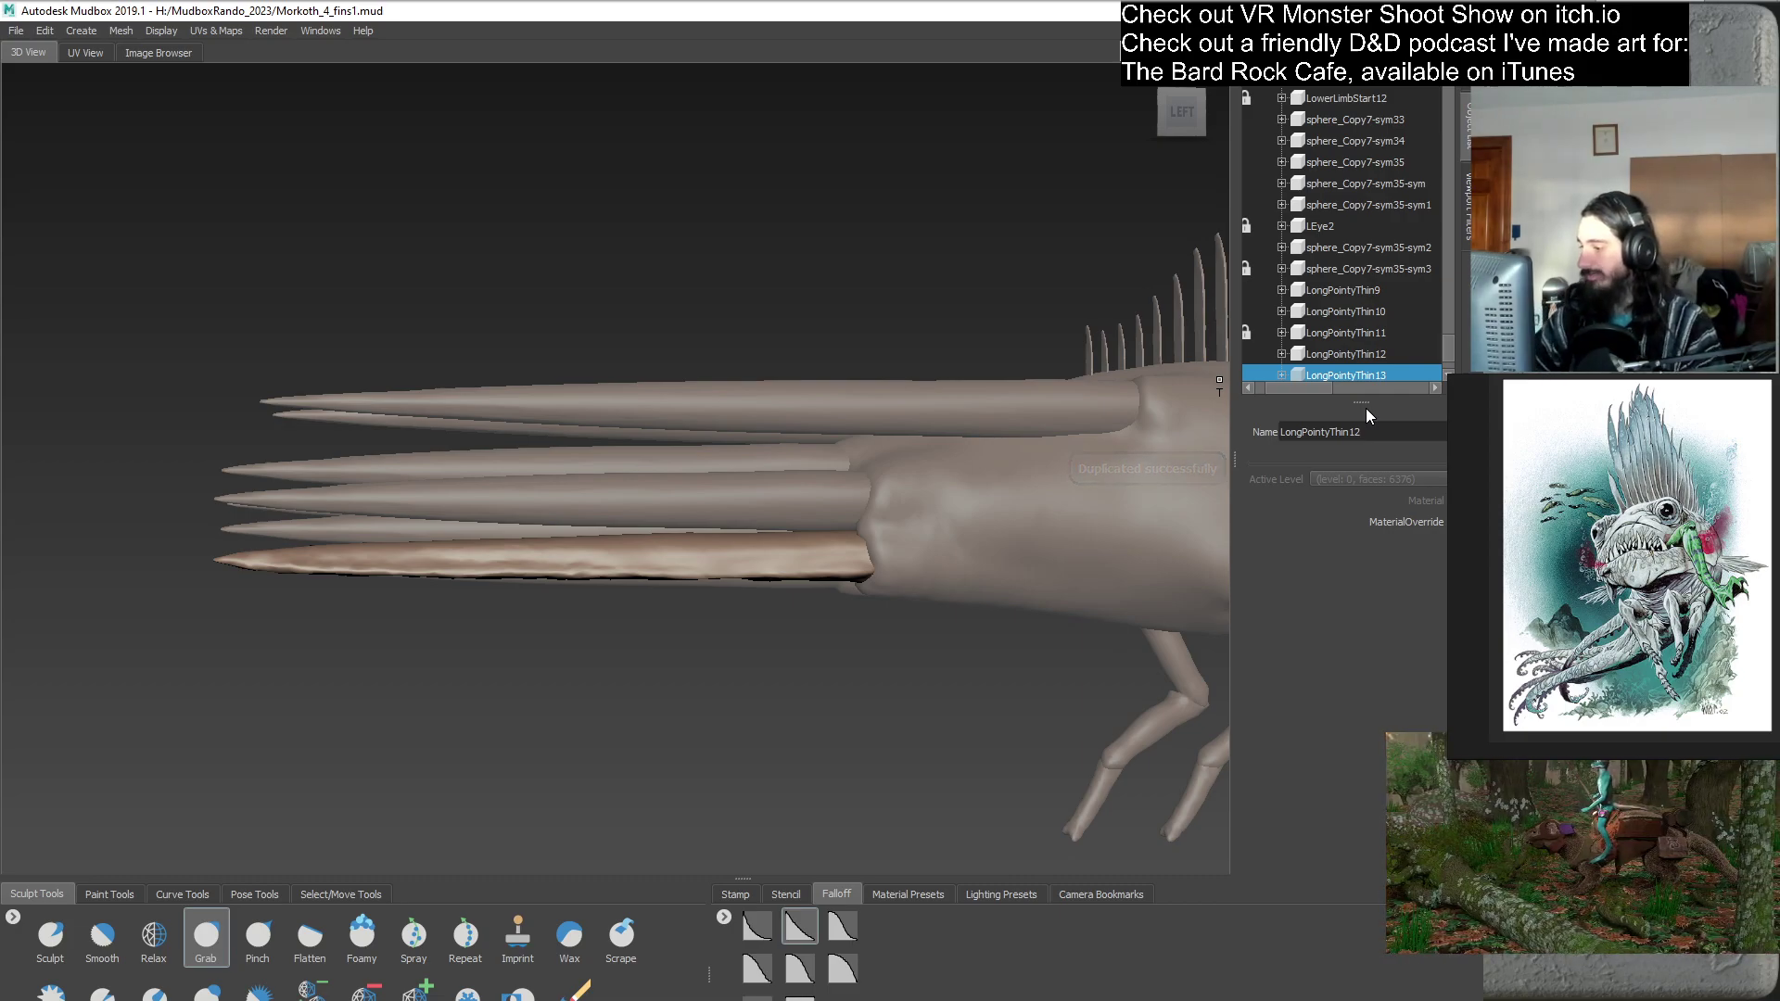
{"action": "scroll", "coordinate": [1455, 347], "scroll_direction": "down", "scroll_amount": 1}
{"action": "scroll", "coordinate": [1275, 384], "scroll_direction": "left", "scroll_amount": 1}
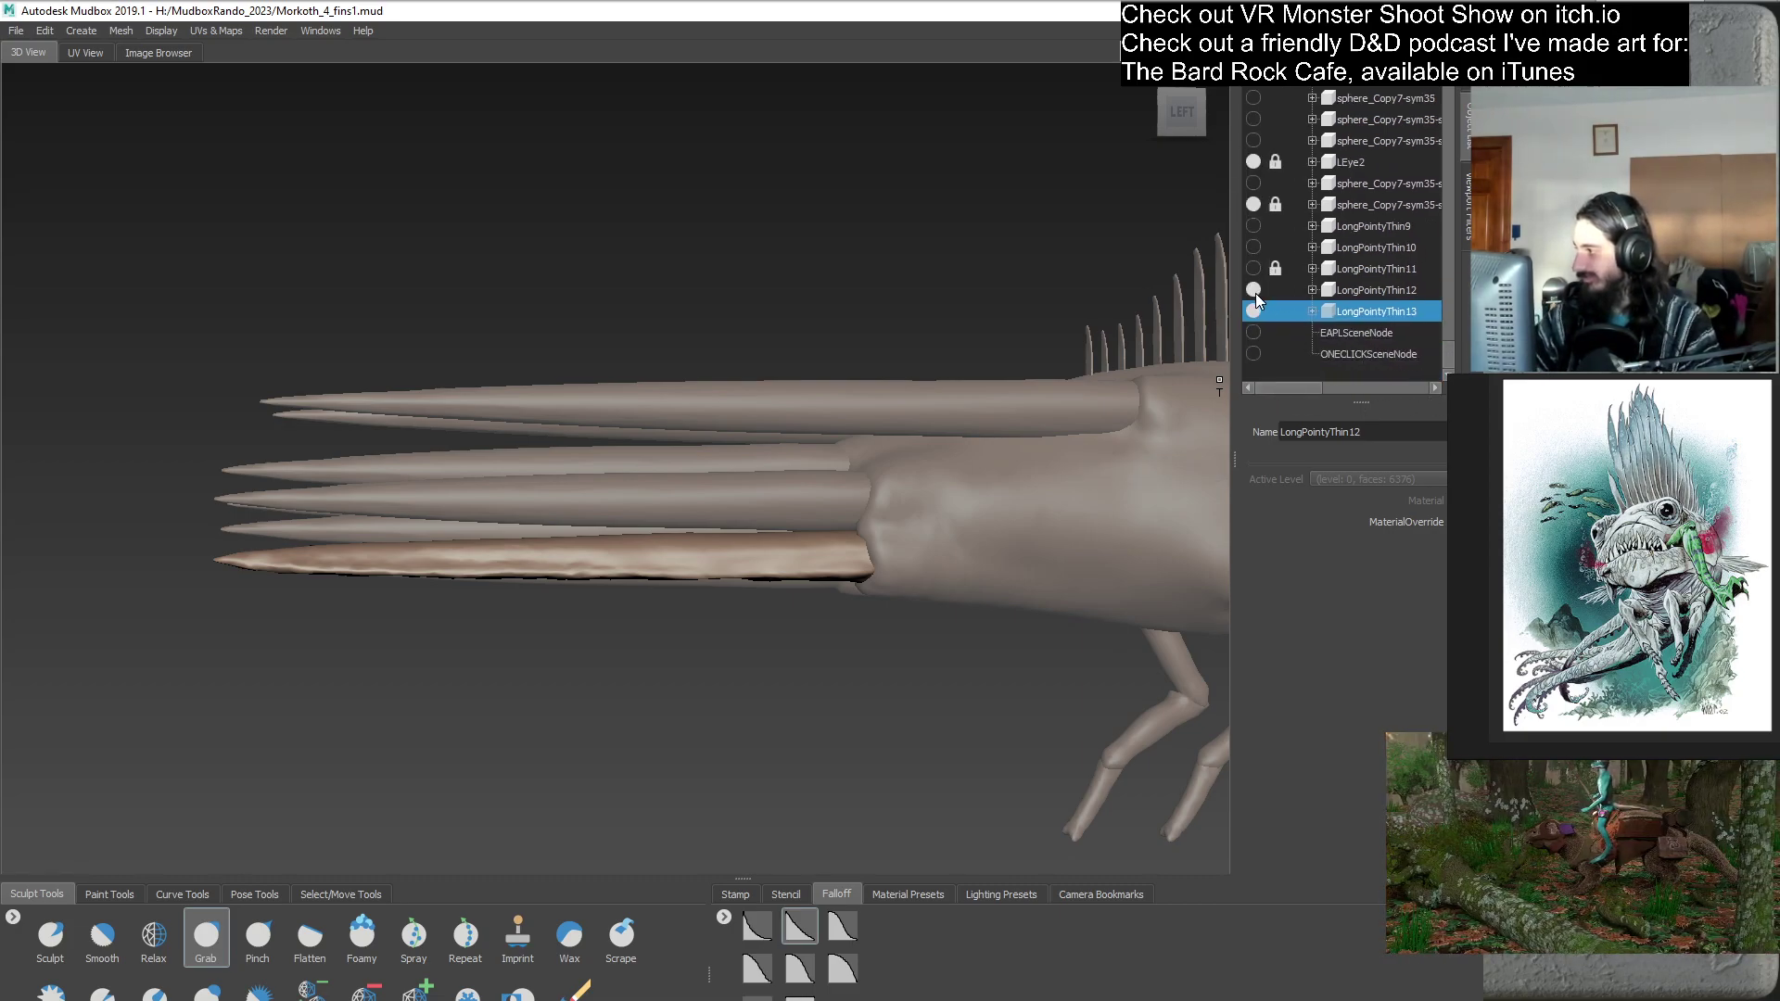
{"action": "left_click", "coordinate": [1305, 370]}
{"action": "left_click", "coordinate": [1276, 311]}
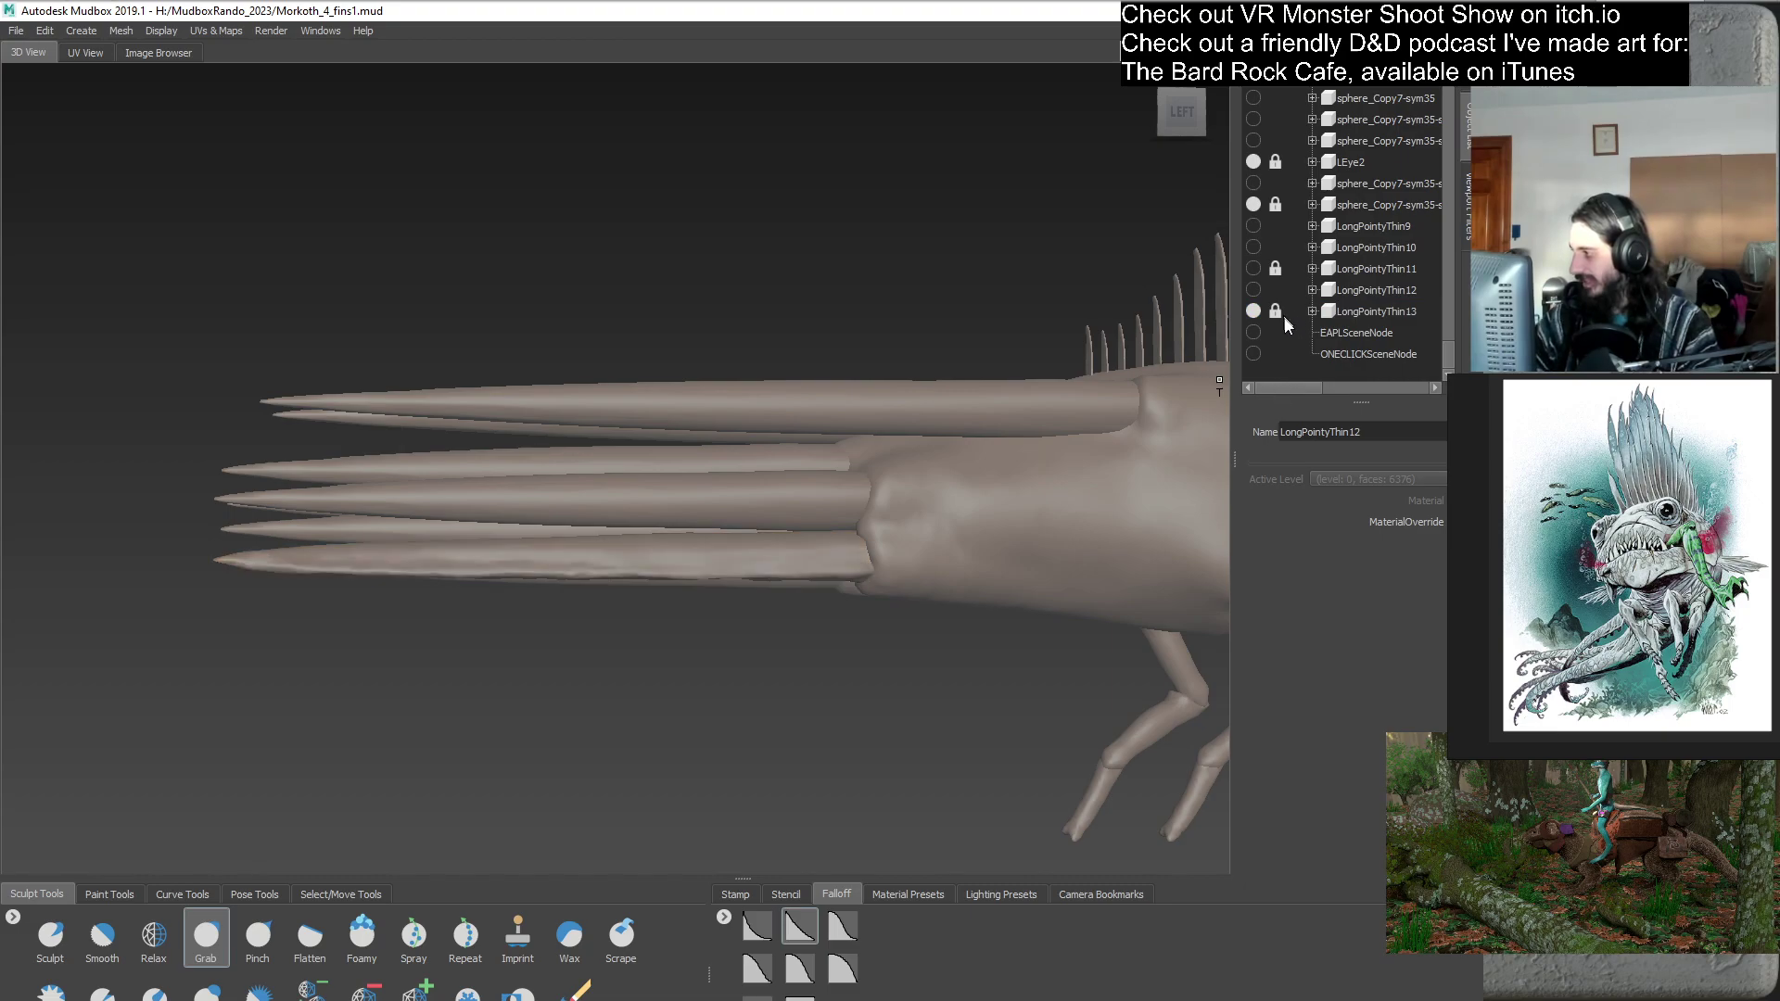
{"action": "left_click_drag", "start_coordinate": [904, 593], "coordinate": [776, 676], "text": "alt"}
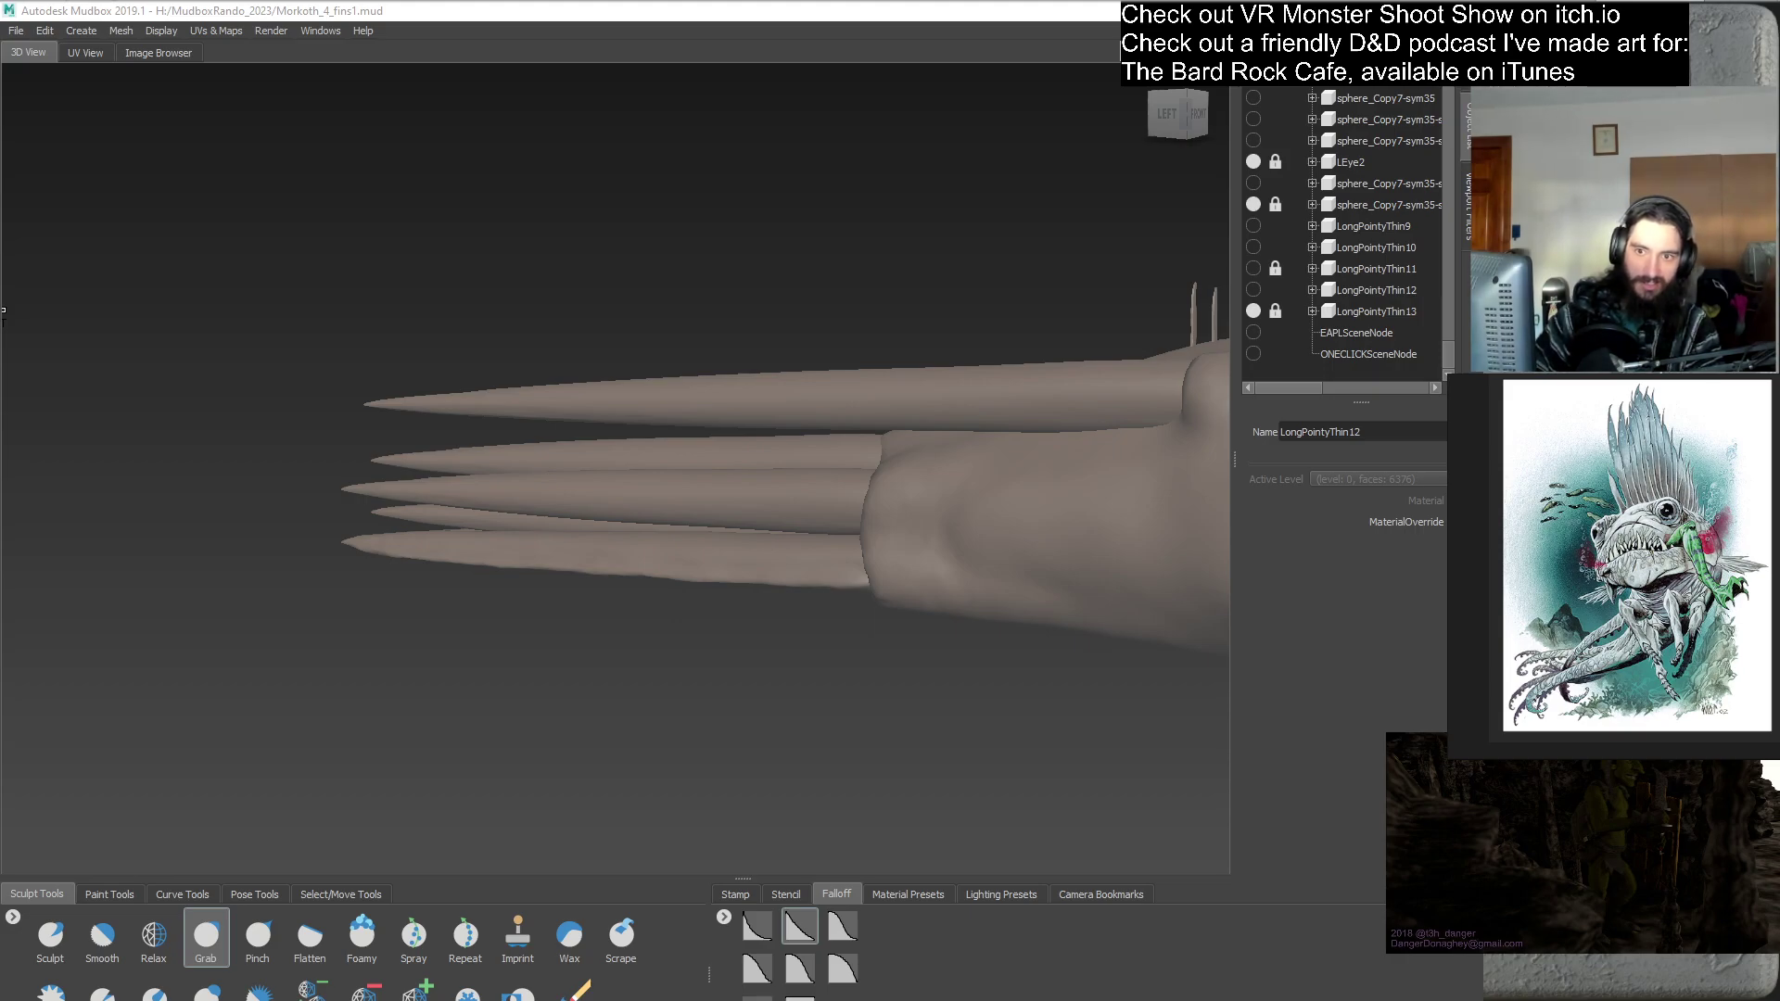
- Switch to the web browser and open the copied Discord image link of the skull scene in a new tab
{"action": "key", "text": "alt+Tab"}
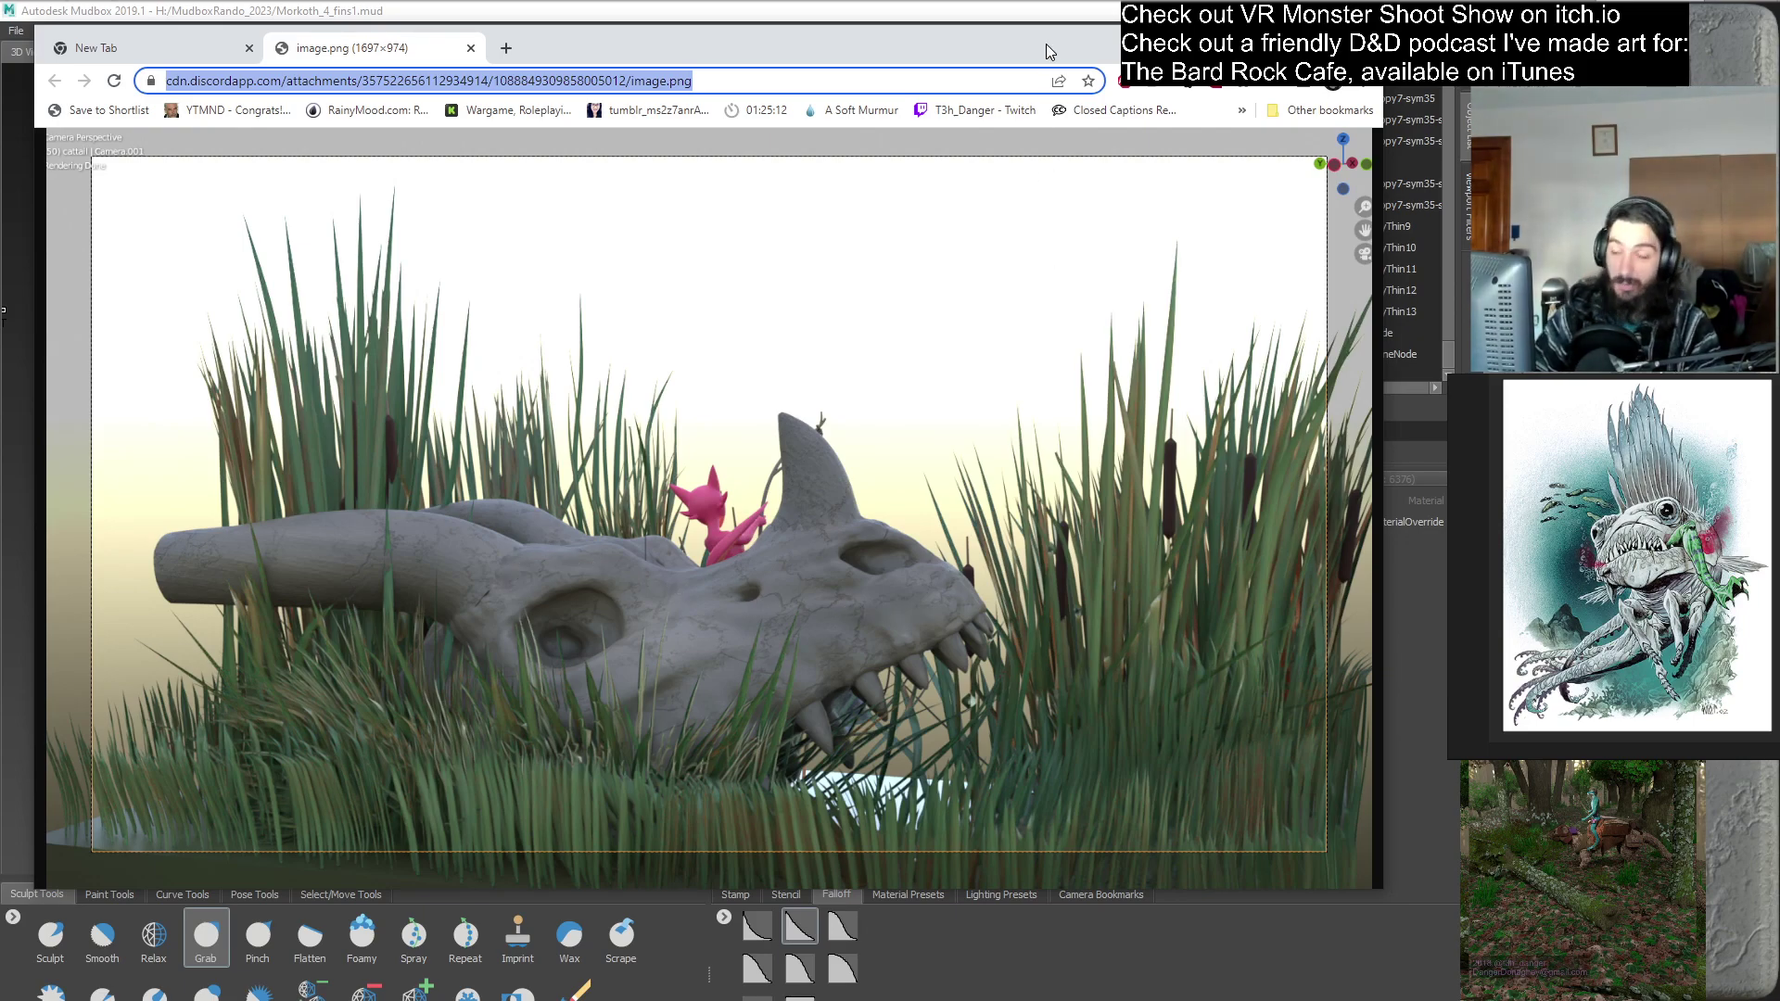
{"action": "left_click_drag", "start_coordinate": [1044, 43], "coordinate": [1037, 42]}
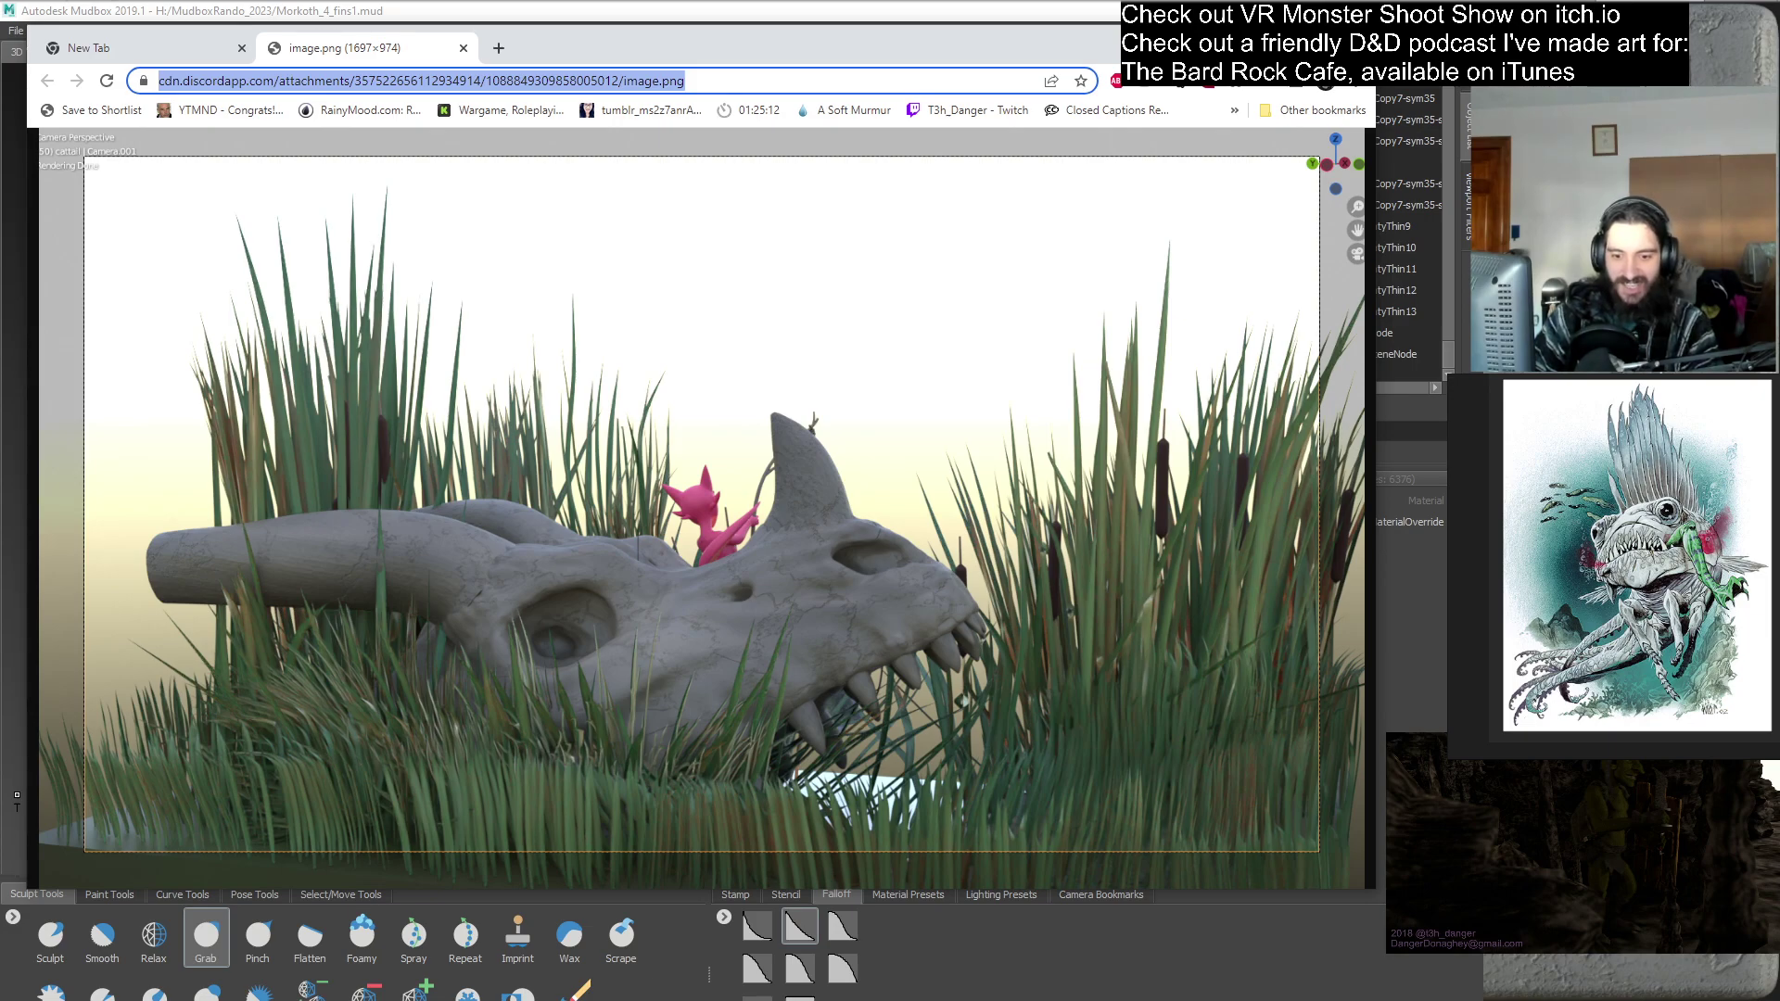
{"action": "key", "text": "ctrl+t"}
{"action": "key", "text": "ctrl+v"}
{"action": "key", "text": "Return"}
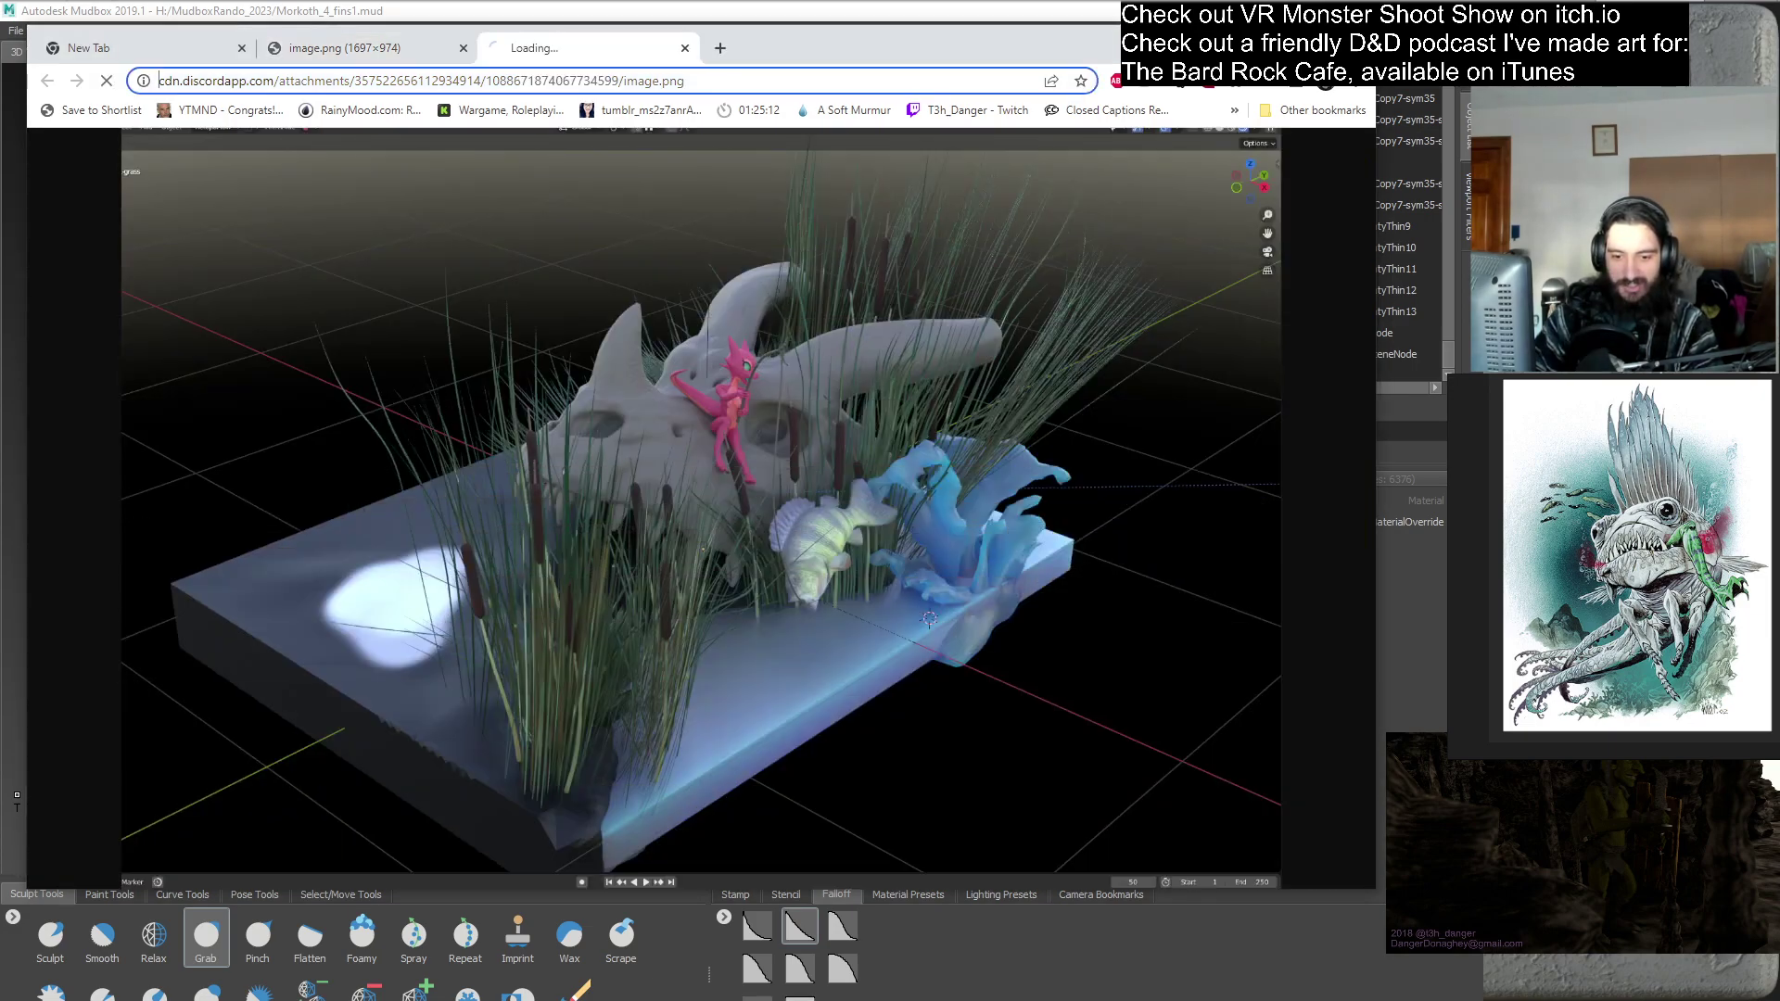
{"action": "key", "text": "ctrl+l"}
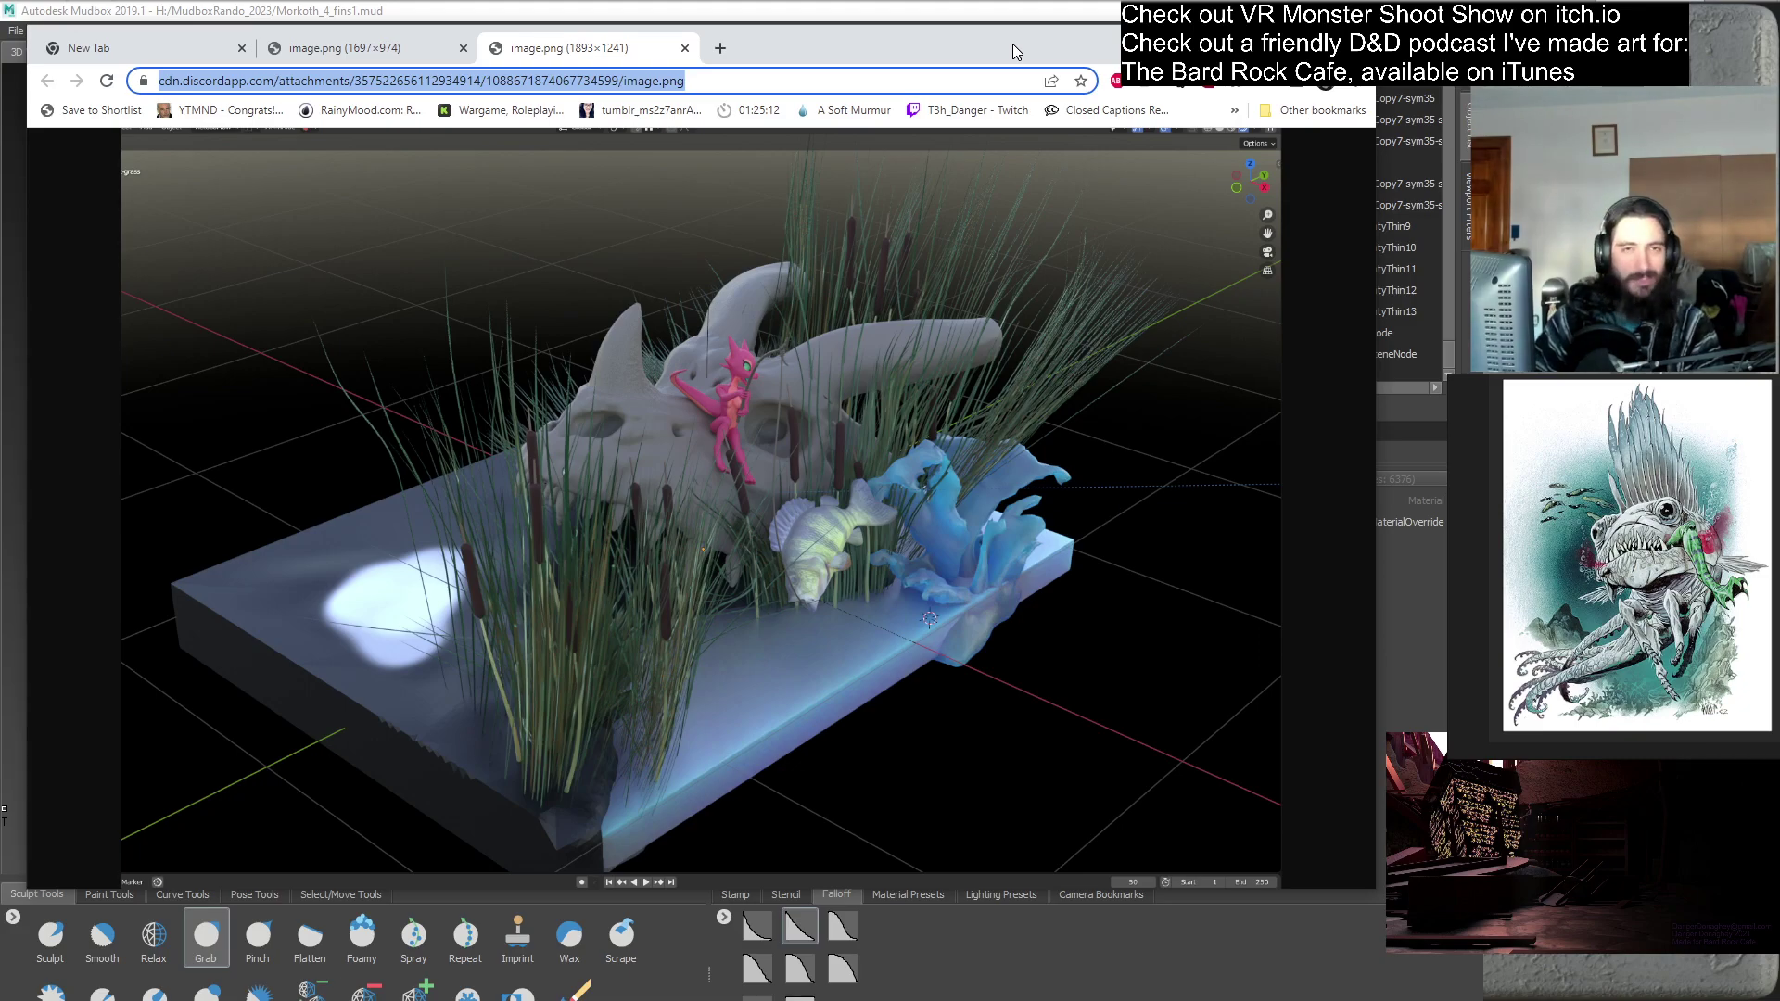
{"action": "left_click_drag", "start_coordinate": [1013, 52], "coordinate": [971, 54]}
- Switch back to Mudbox and examine the whole creature from the side and front
{"action": "key", "text": "alt+Tab"}
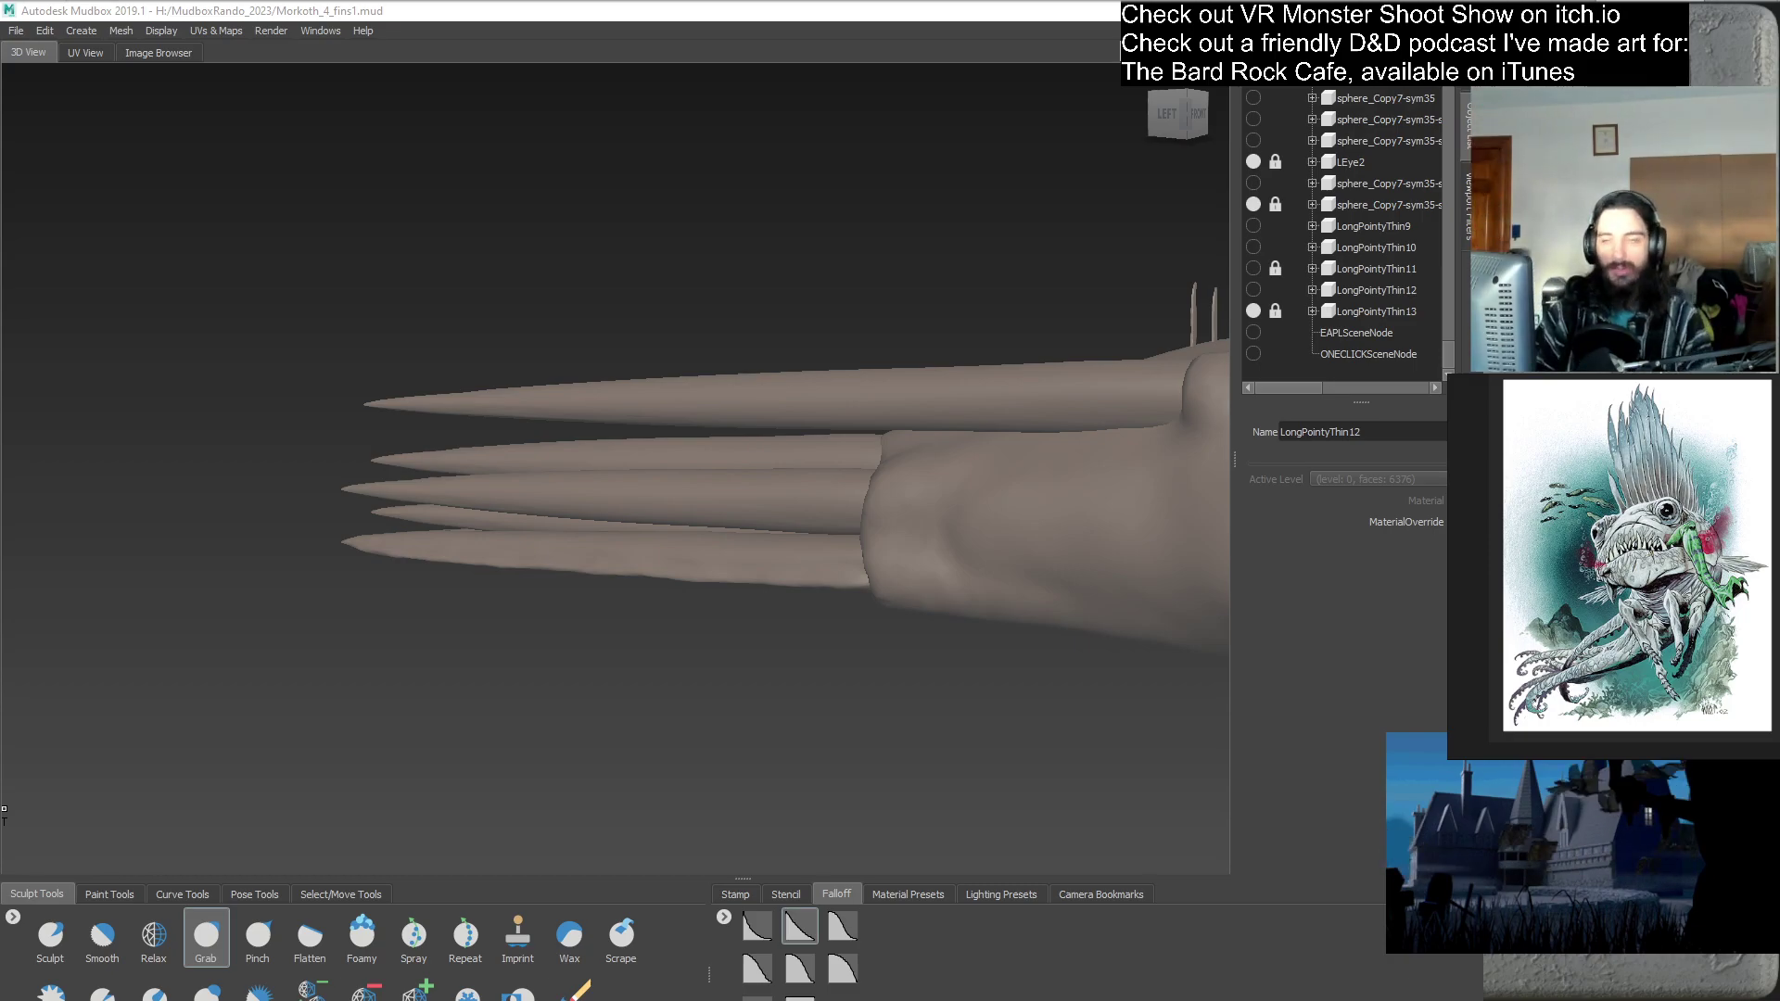
{"action": "scroll", "coordinate": [838, 683], "scroll_direction": "down", "scroll_amount": 5}
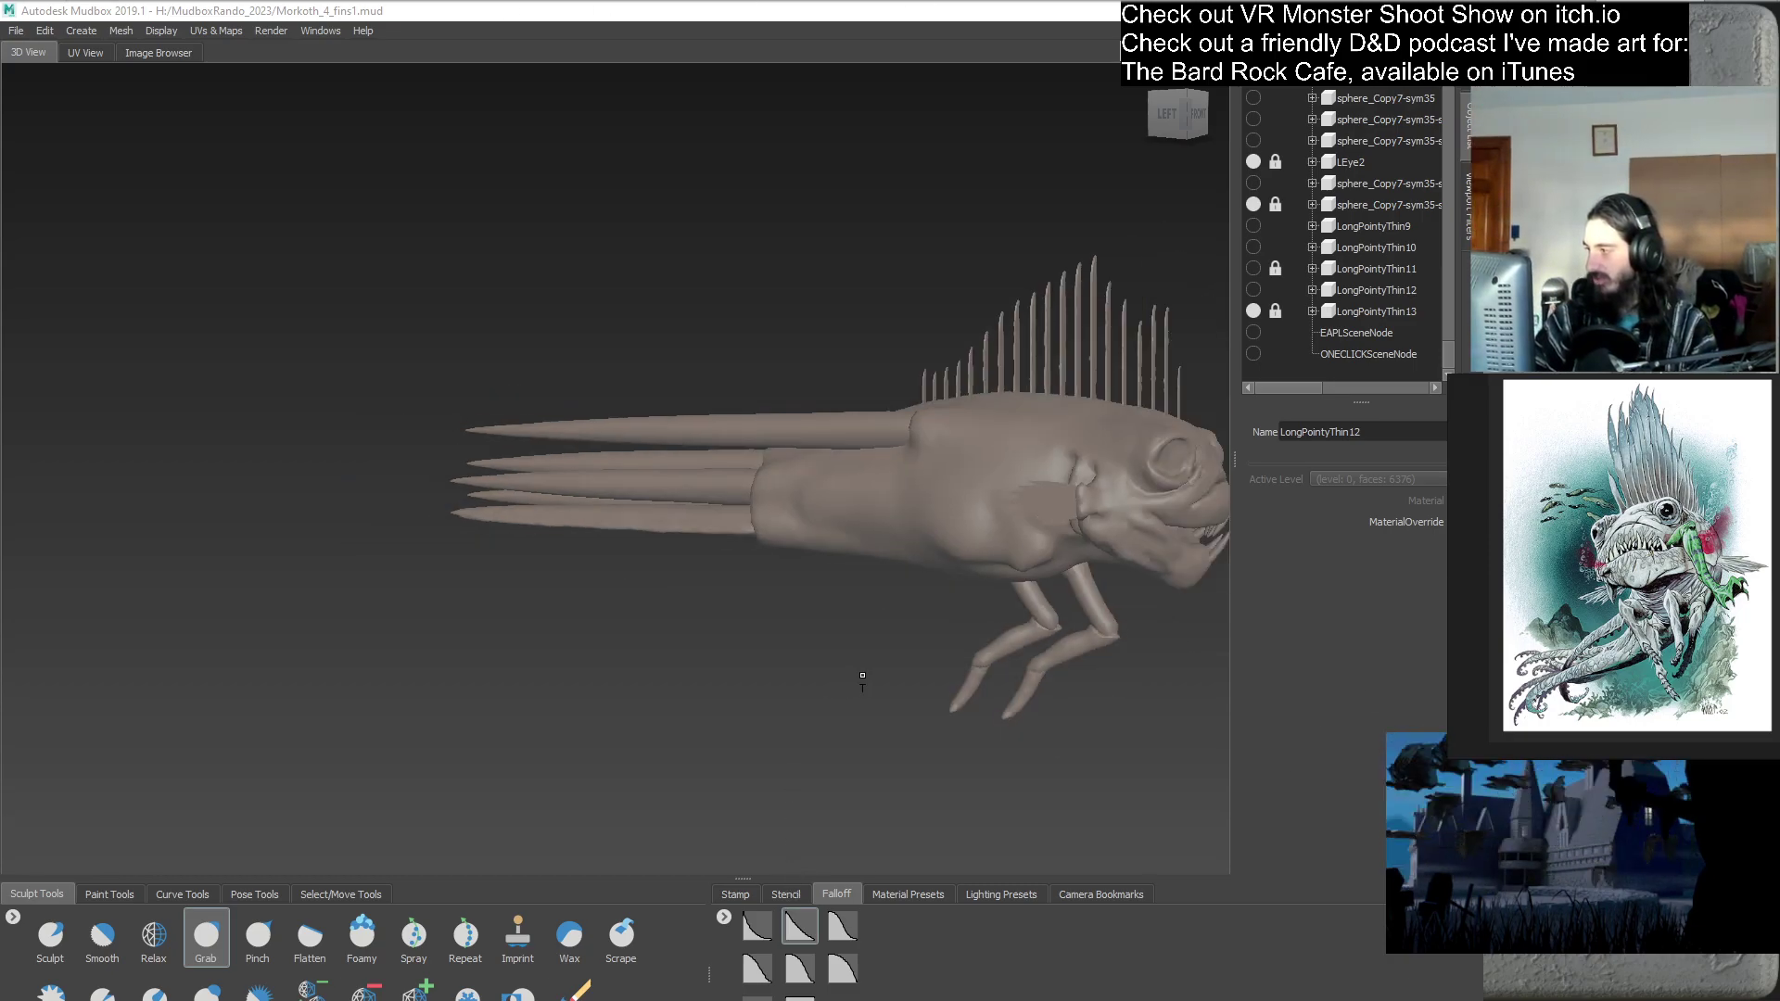
{"action": "mouse_move", "coordinate": [1077, 683]}
{"action": "left_mouse_down", "text": "alt"}
{"action": "mouse_move", "coordinate": [659, 648]}
{"action": "mouse_move", "coordinate": [1068, 691]}
{"action": "left_mouse_up", "text": "alt"}
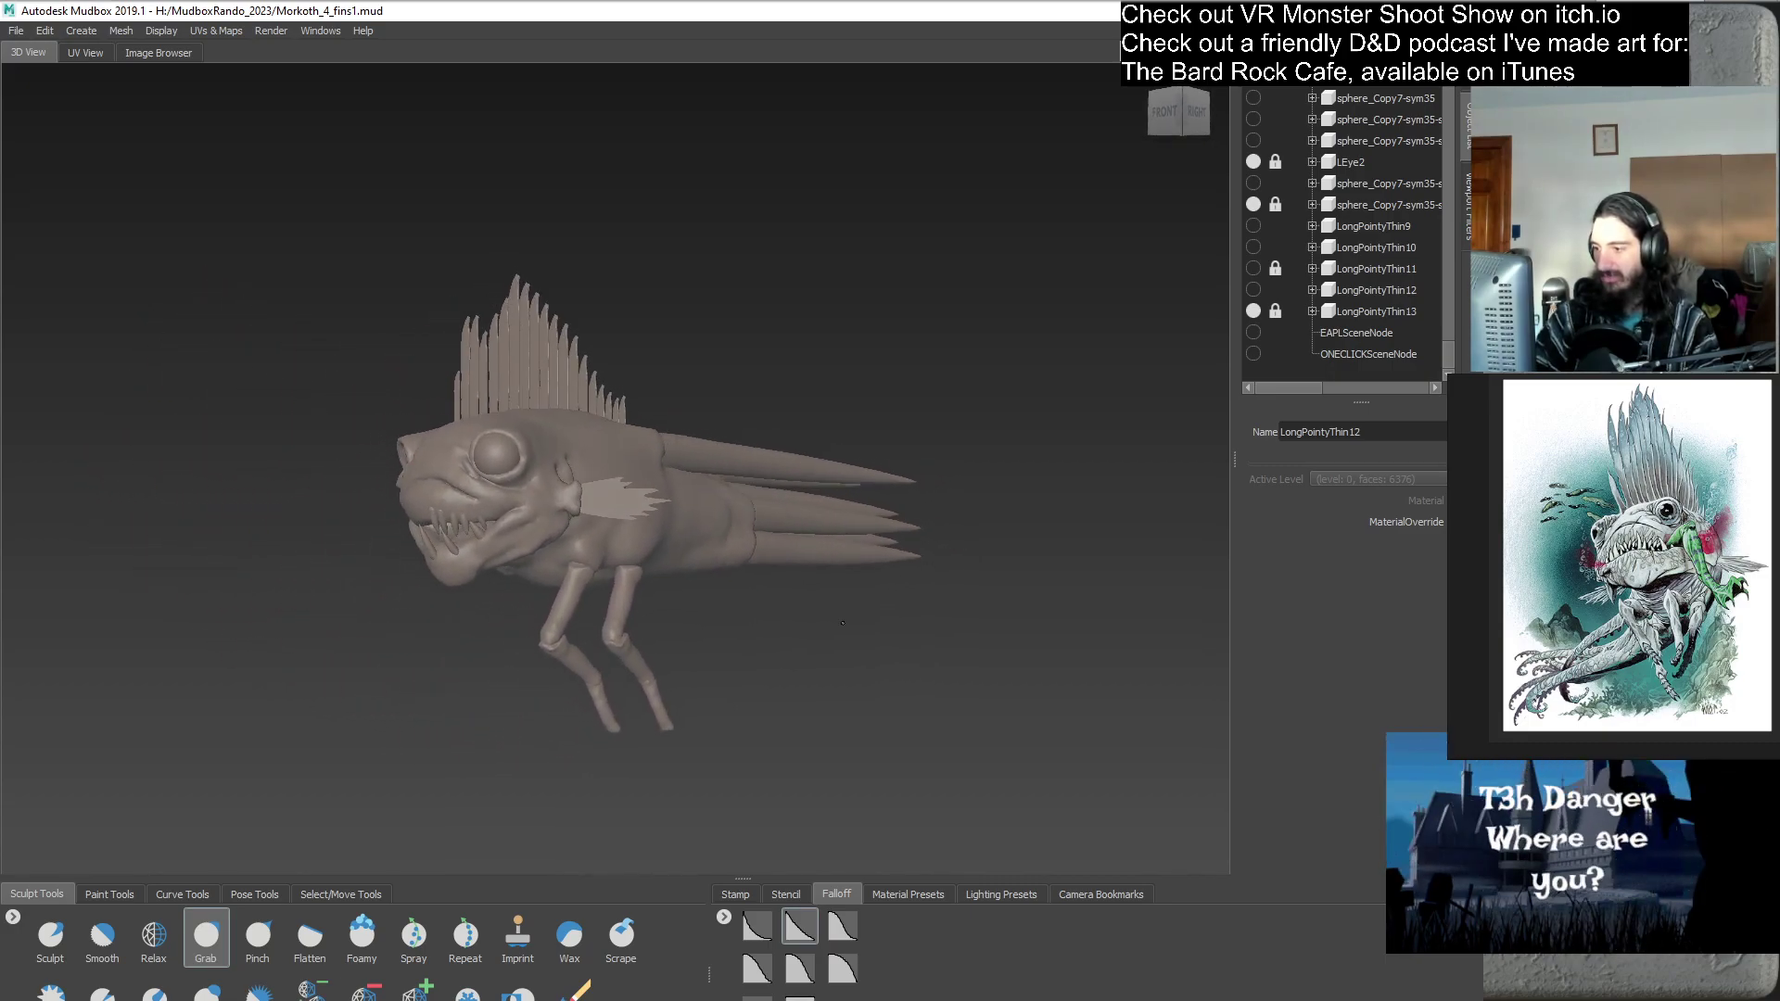